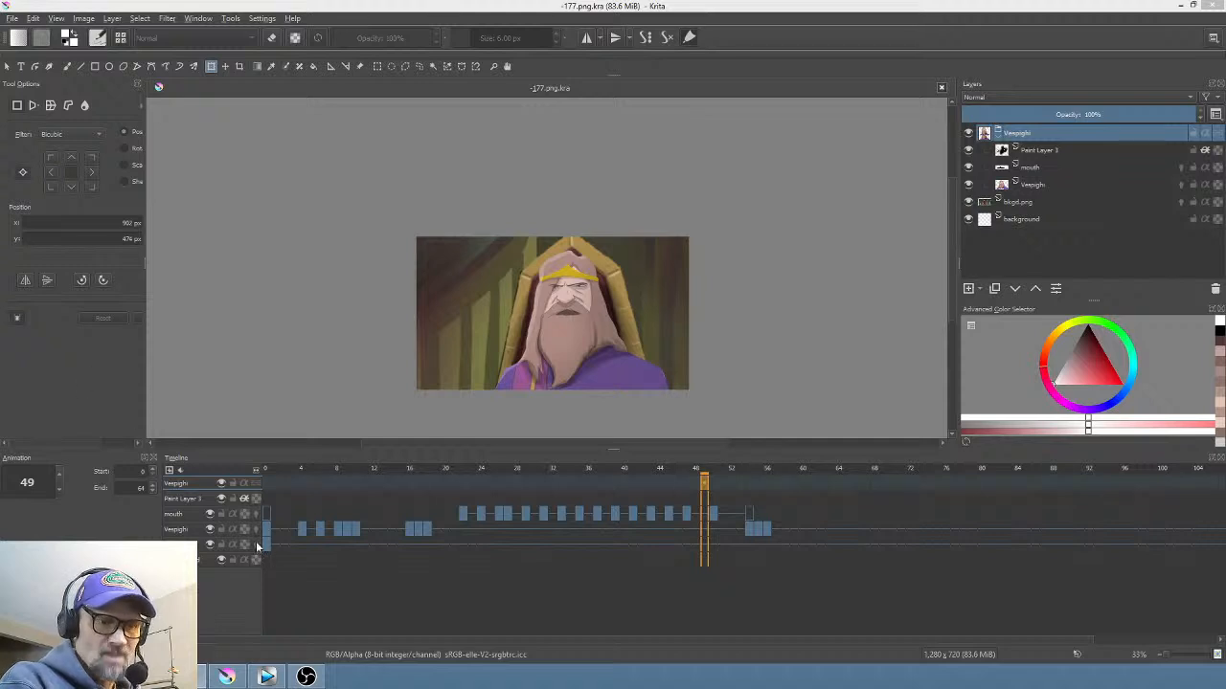
Step: Switch to Vegas Pro and scrub through the throne-room shots on the edit timeline
{"action": "left_click", "coordinate": [268, 677]}
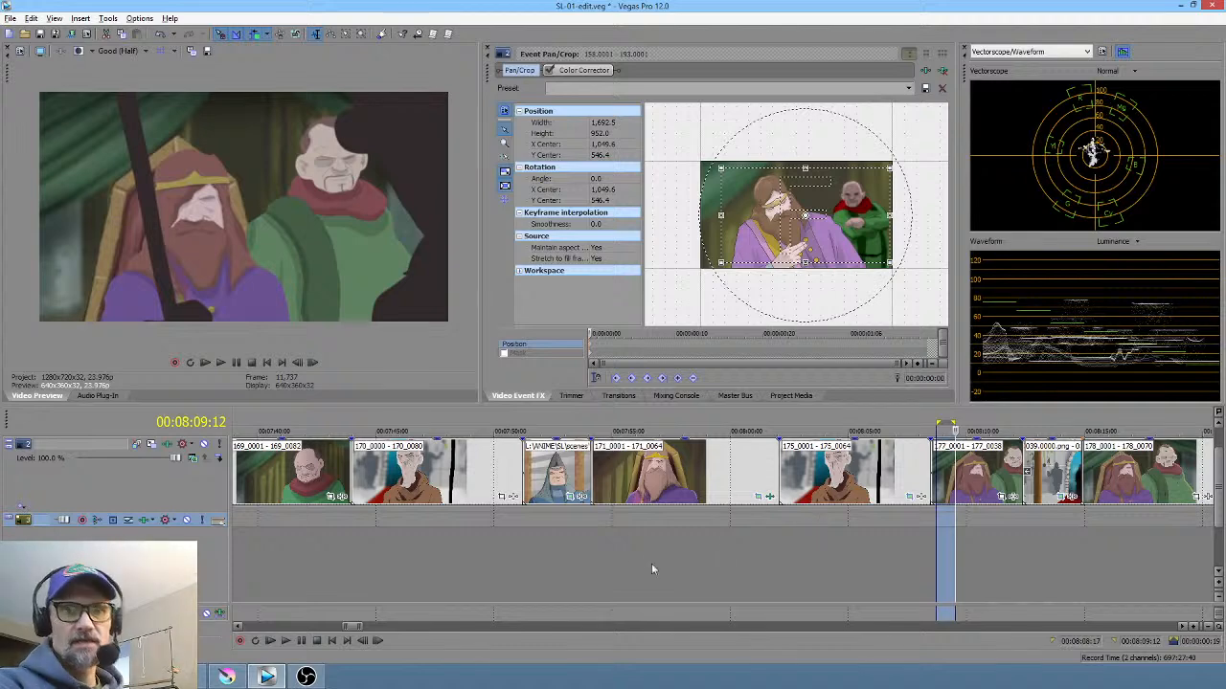
{"action": "left_click_drag", "start_coordinate": [564, 553], "coordinate": [635, 565]}
{"action": "scroll", "coordinate": [637, 569], "scroll_direction": "down", "scroll_amount": 10}
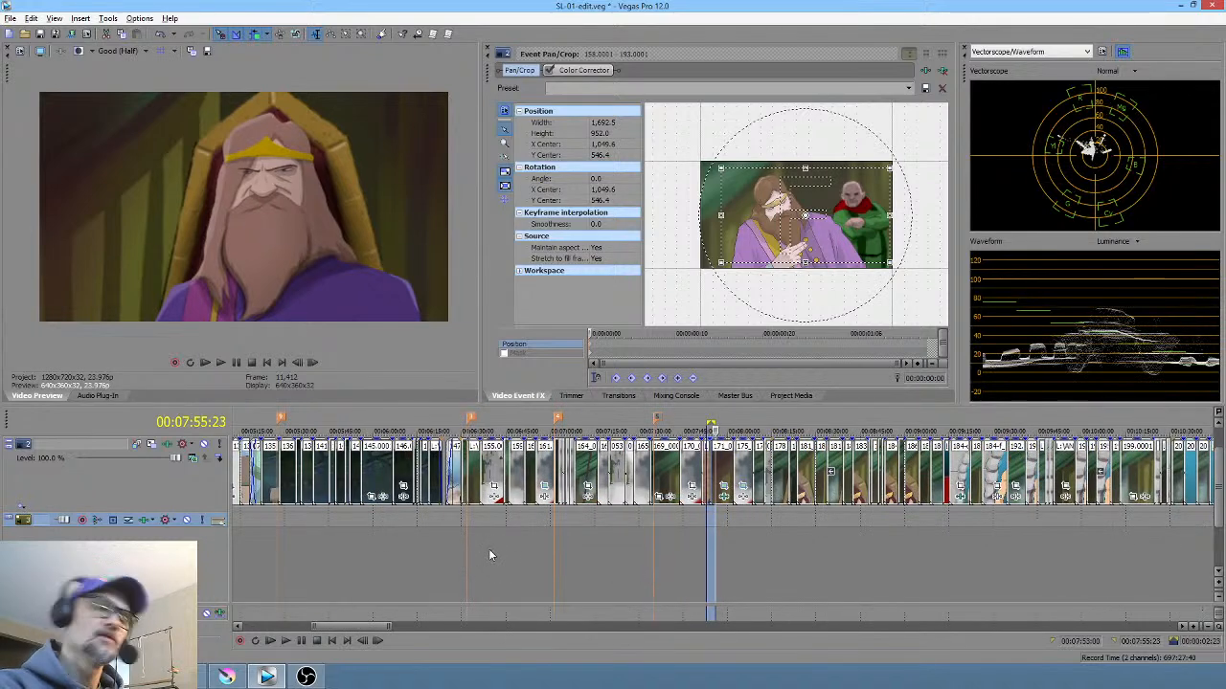
{"action": "left_click_drag", "start_coordinate": [492, 550], "coordinate": [617, 545]}
{"action": "scroll", "coordinate": [789, 548], "scroll_direction": "up", "scroll_amount": 5}
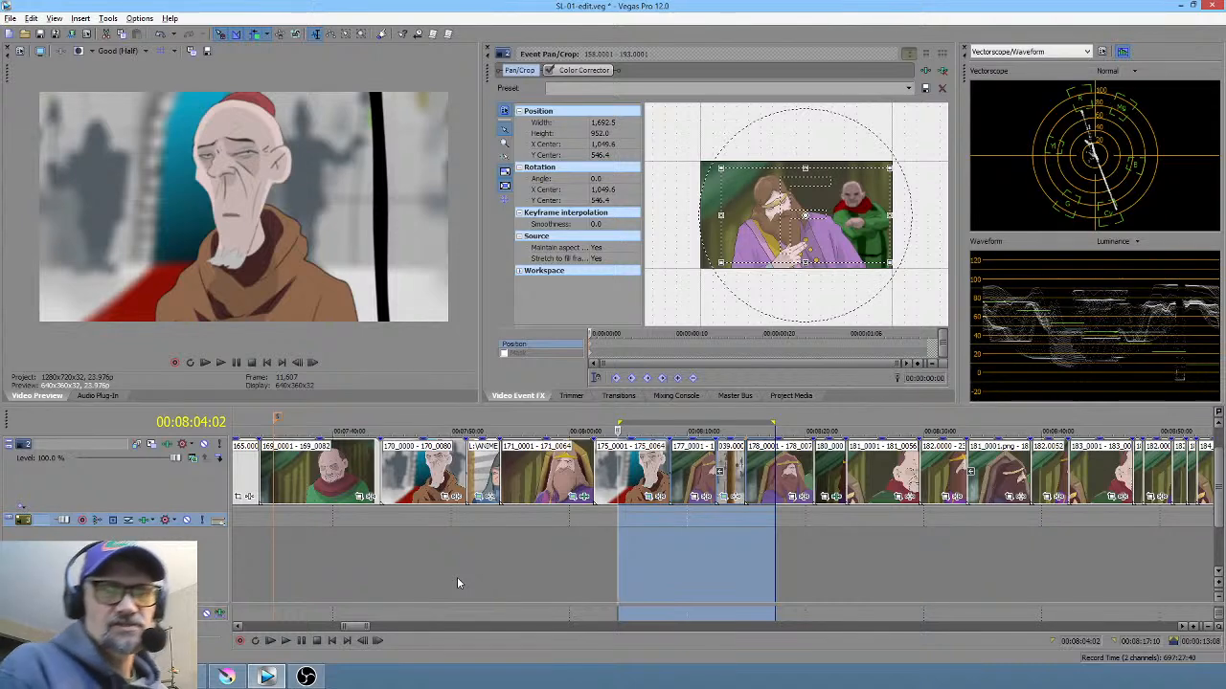
Step: Scrub through shot 171, the close-up of the bearded king, and its start after the preceding clip
{"action": "left_click_drag", "start_coordinate": [472, 589], "coordinate": [552, 595]}
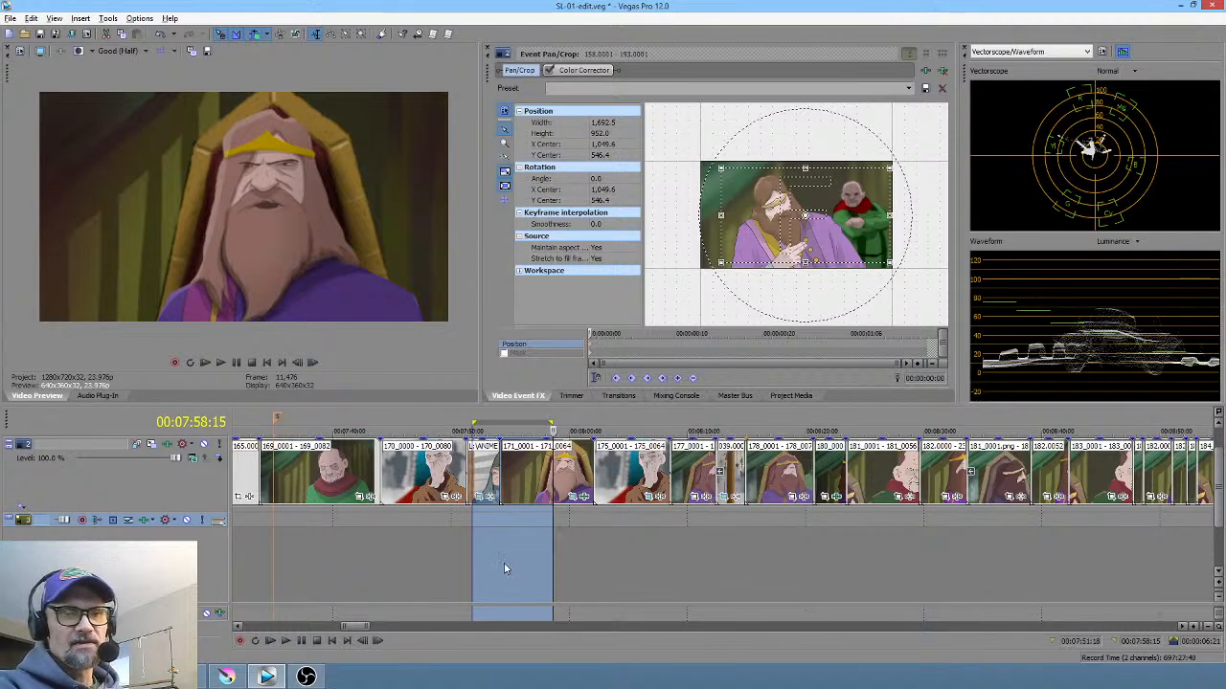
{"action": "left_click_drag", "start_coordinate": [501, 568], "coordinate": [554, 562]}
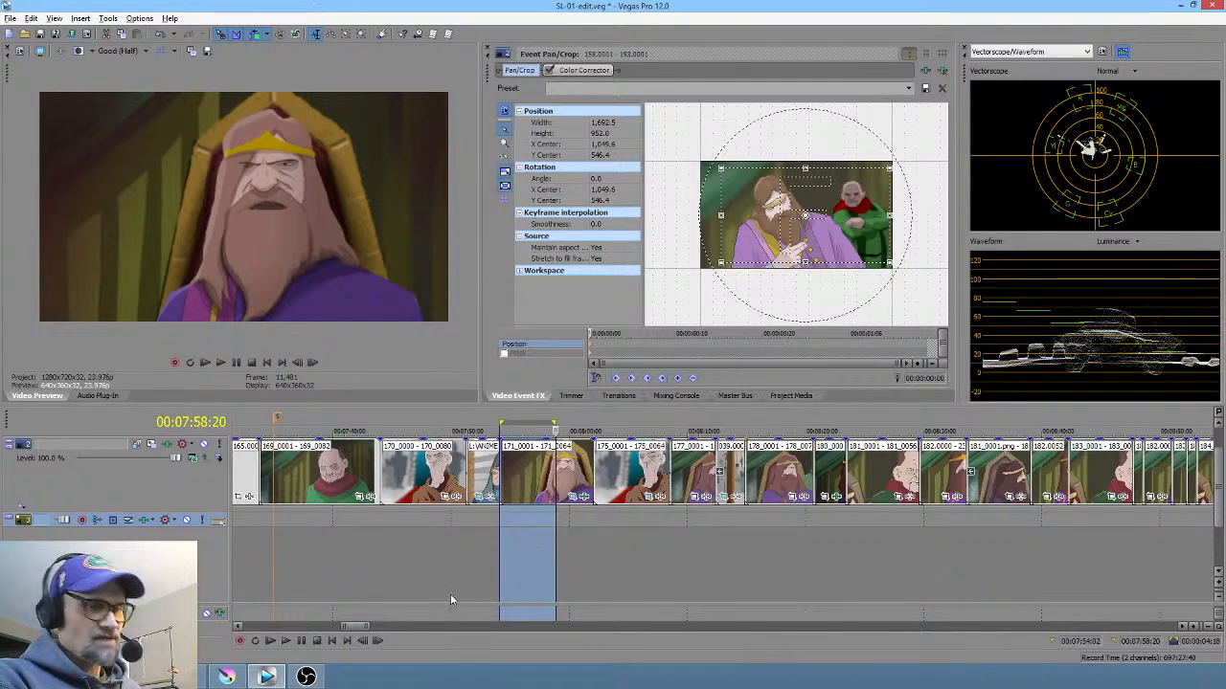
{"action": "left_click", "coordinate": [512, 533]}
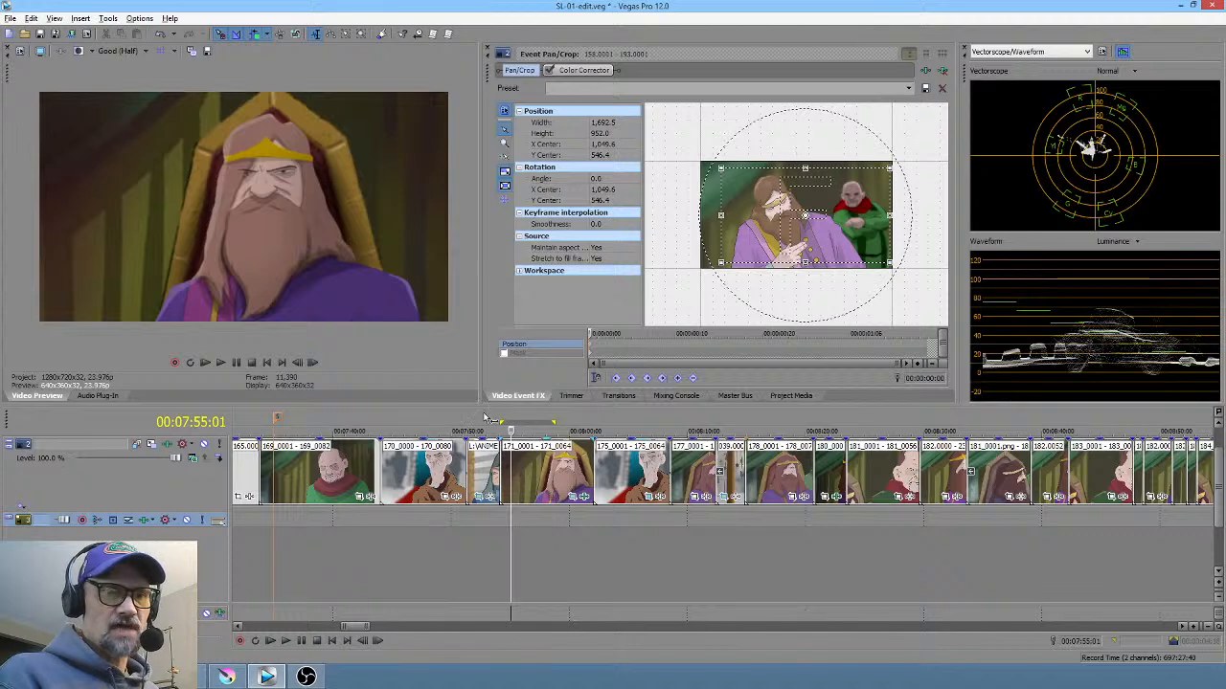
{"action": "left_click_drag", "start_coordinate": [488, 418], "coordinate": [513, 418]}
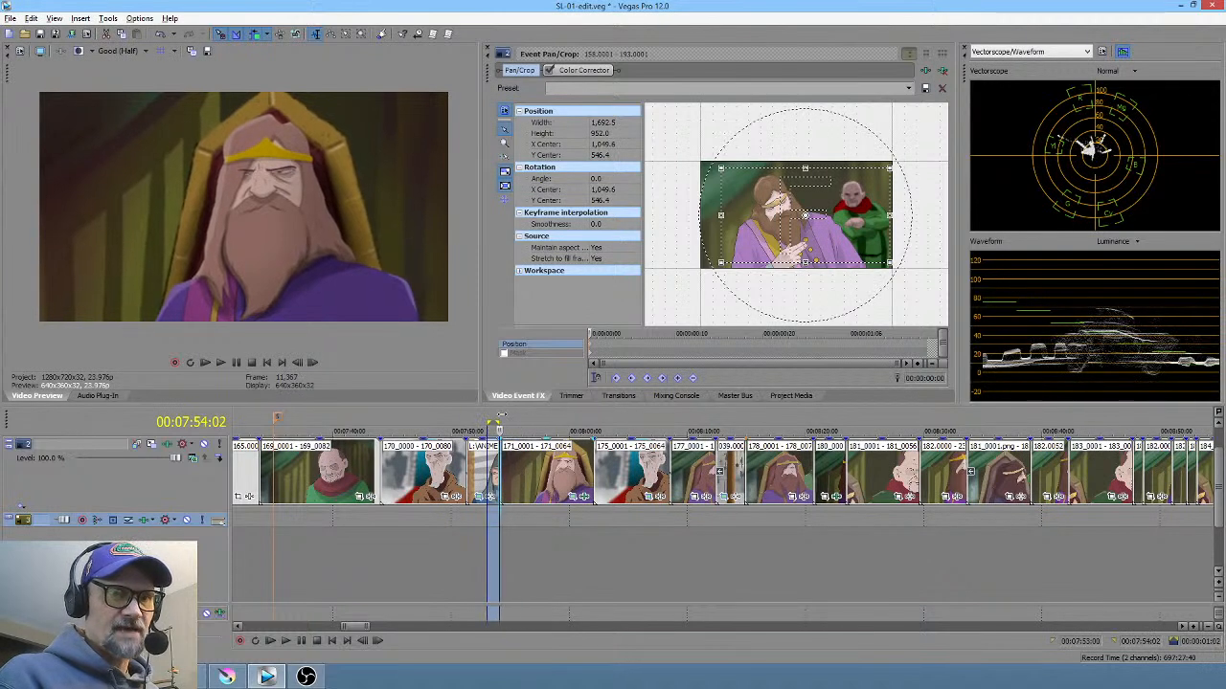
Step: Review the earlier part of the scene, from the shot 154 throne view through shots 169 and 170
{"action": "left_click_drag", "start_coordinate": [410, 419], "coordinate": [450, 419]}
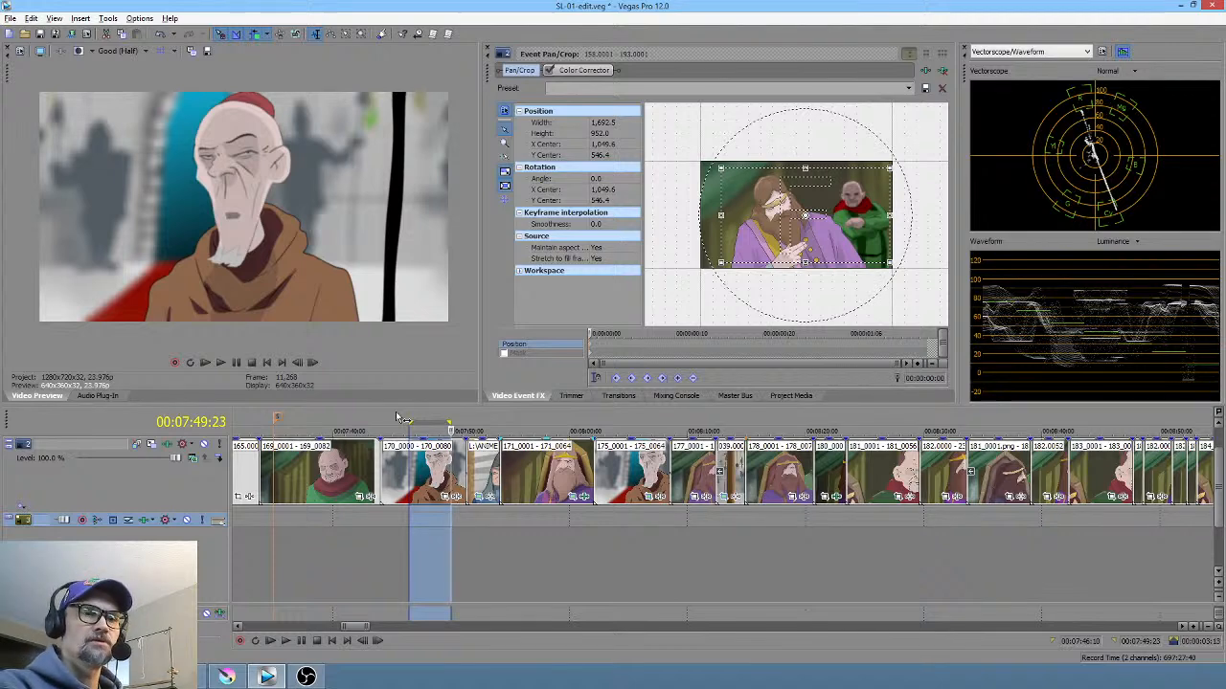
{"action": "left_click_drag", "start_coordinate": [344, 421], "coordinate": [508, 422]}
{"action": "scroll", "coordinate": [498, 426], "scroll_direction": "down", "scroll_amount": 2}
{"action": "scroll", "coordinate": [542, 428], "scroll_direction": "up", "scroll_amount": 2}
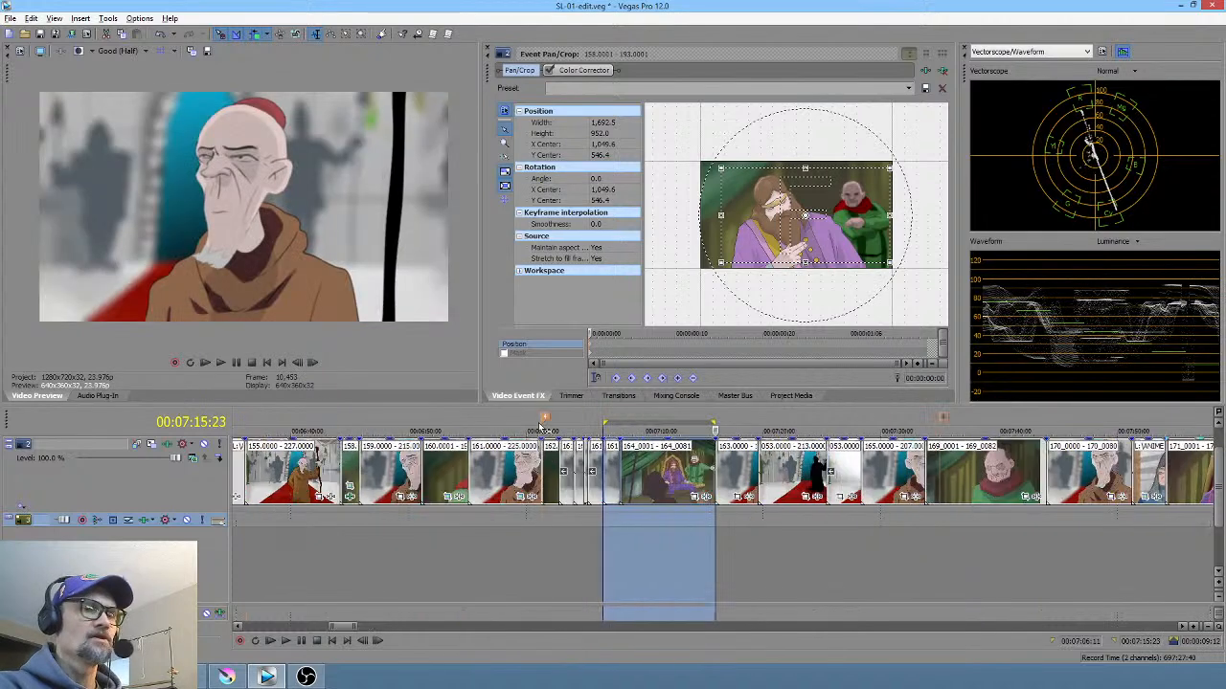
{"action": "scroll", "coordinate": [542, 431], "scroll_direction": "up", "scroll_amount": 1}
{"action": "scroll", "coordinate": [684, 559], "scroll_direction": "right", "scroll_amount": 3}
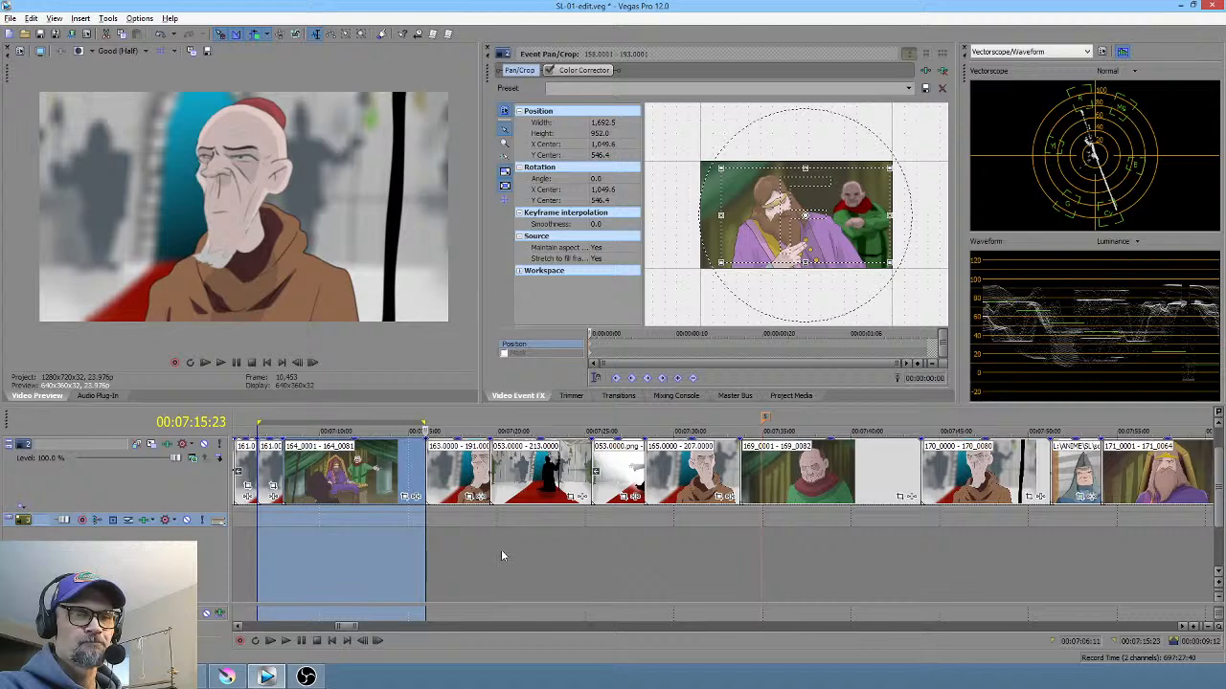
{"action": "left_click_drag", "start_coordinate": [402, 558], "coordinate": [849, 563]}
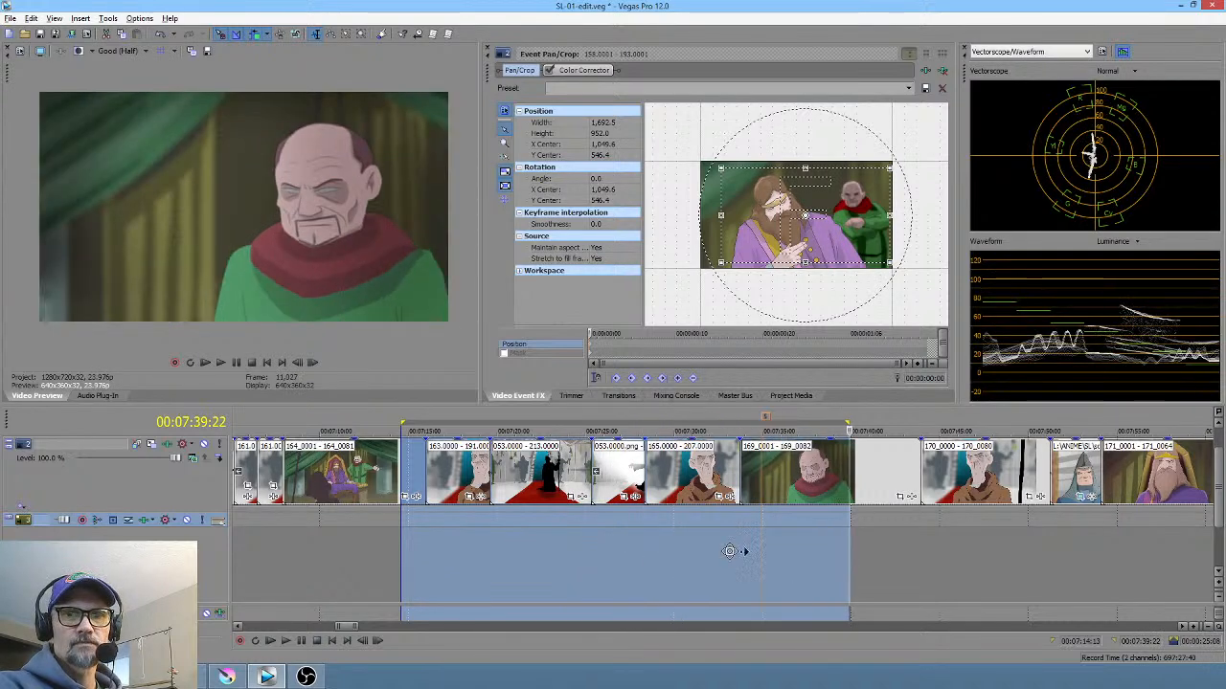
Step: Review the sequence from shot 170 through the king's close-up in shot 171 to shots 175 and 177
{"action": "scroll", "coordinate": [737, 554], "scroll_direction": "right", "scroll_amount": 6}
{"action": "left_click_drag", "start_coordinate": [514, 558], "coordinate": [626, 563]}
{"action": "left_click_drag", "start_coordinate": [798, 551], "coordinate": [815, 550]}
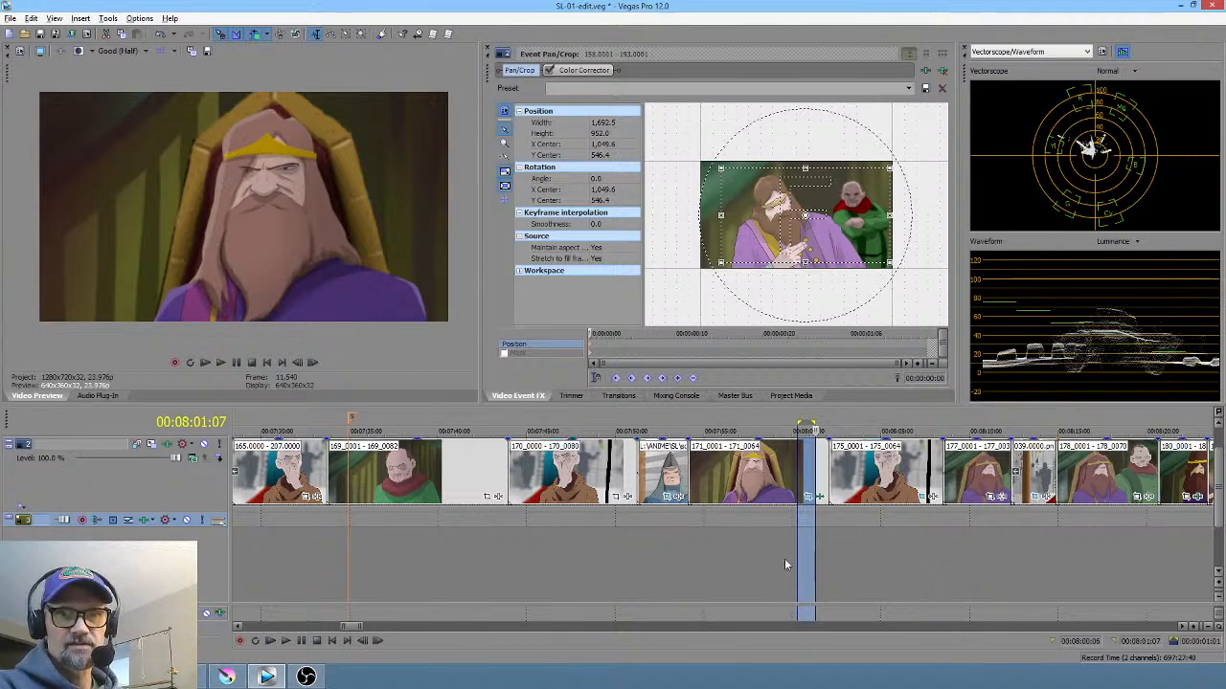
{"action": "left_click_drag", "start_coordinate": [814, 562], "coordinate": [970, 575]}
Step: Compare the king's close-up in shot 171 with the two-character view in shot 177
{"action": "left_click", "coordinate": [758, 572]}
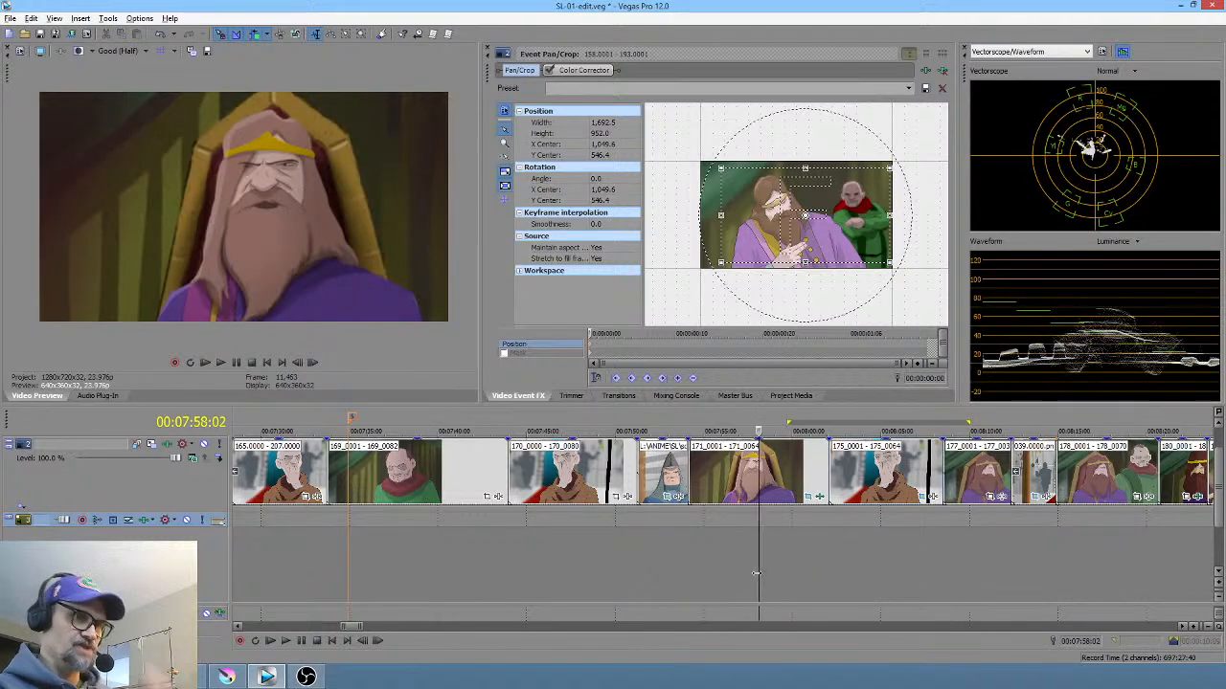
{"action": "left_click", "coordinate": [967, 549]}
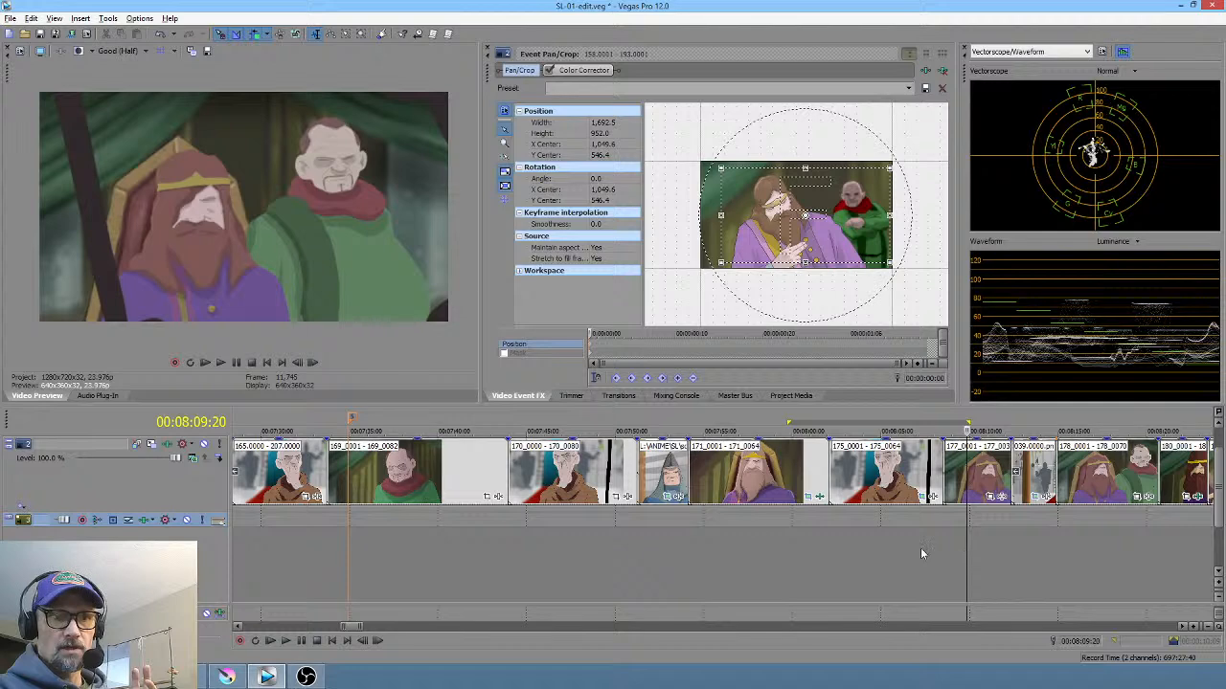
{"action": "mouse_move", "coordinate": [955, 565]}
{"action": "left_mouse_down"}
{"action": "mouse_move", "coordinate": [977, 563]}
{"action": "mouse_move", "coordinate": [931, 559]}
{"action": "mouse_move", "coordinate": [996, 560]}
{"action": "mouse_move", "coordinate": [961, 561]}
{"action": "left_mouse_up"}
{"action": "left_click", "coordinate": [752, 567]}
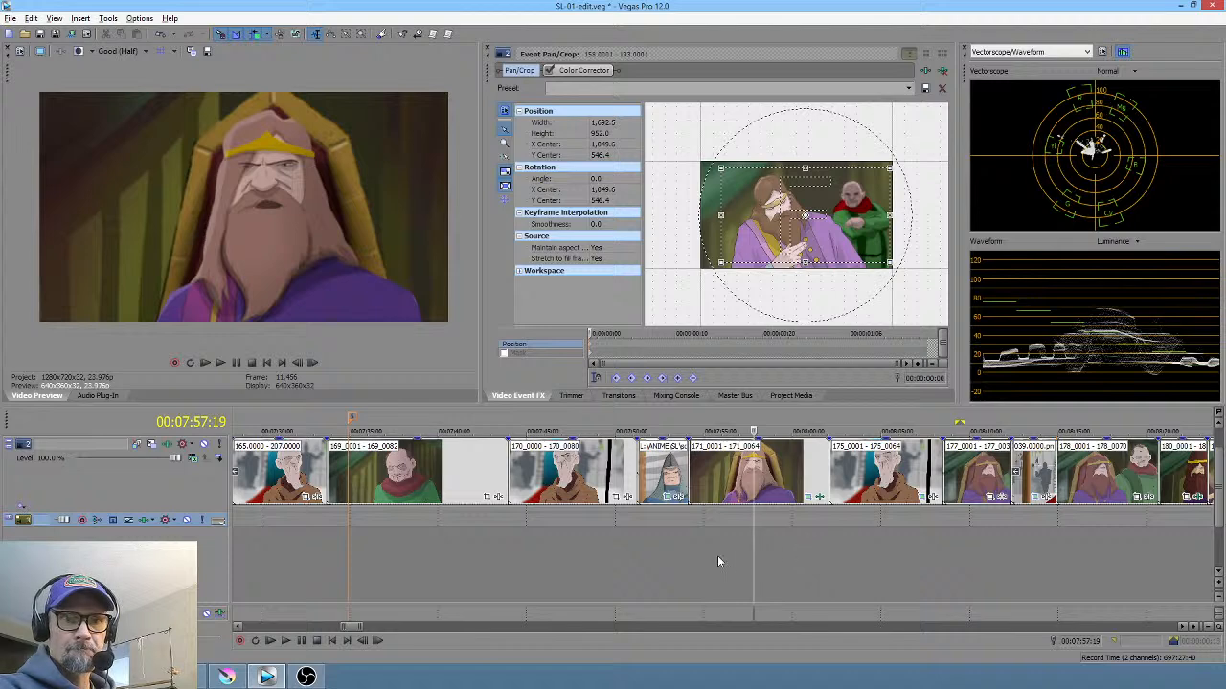
{"action": "left_click_drag", "start_coordinate": [717, 558], "coordinate": [744, 559]}
Step: Switch to Krita and check the dimensions of the king close-up in the image properties
{"action": "left_click", "coordinate": [226, 678]}
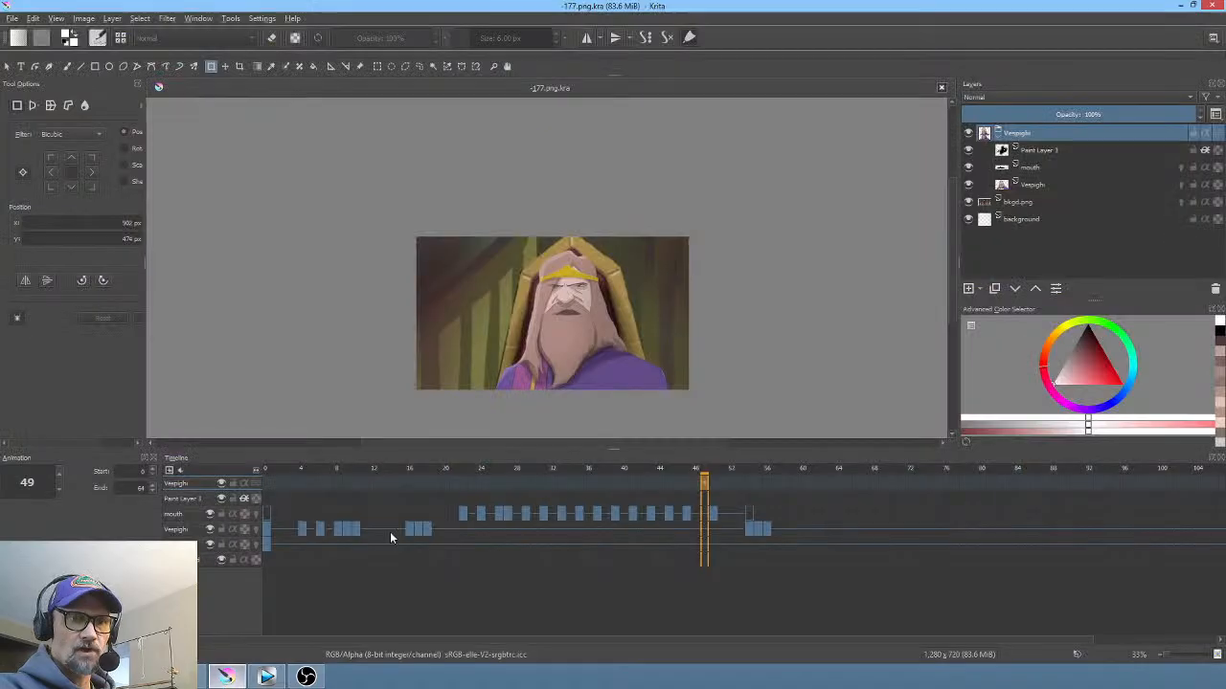
{"action": "scroll", "coordinate": [501, 183], "scroll_direction": "up", "scroll_amount": 1}
{"action": "left_click_drag", "start_coordinate": [542, 198], "coordinate": [523, 111]}
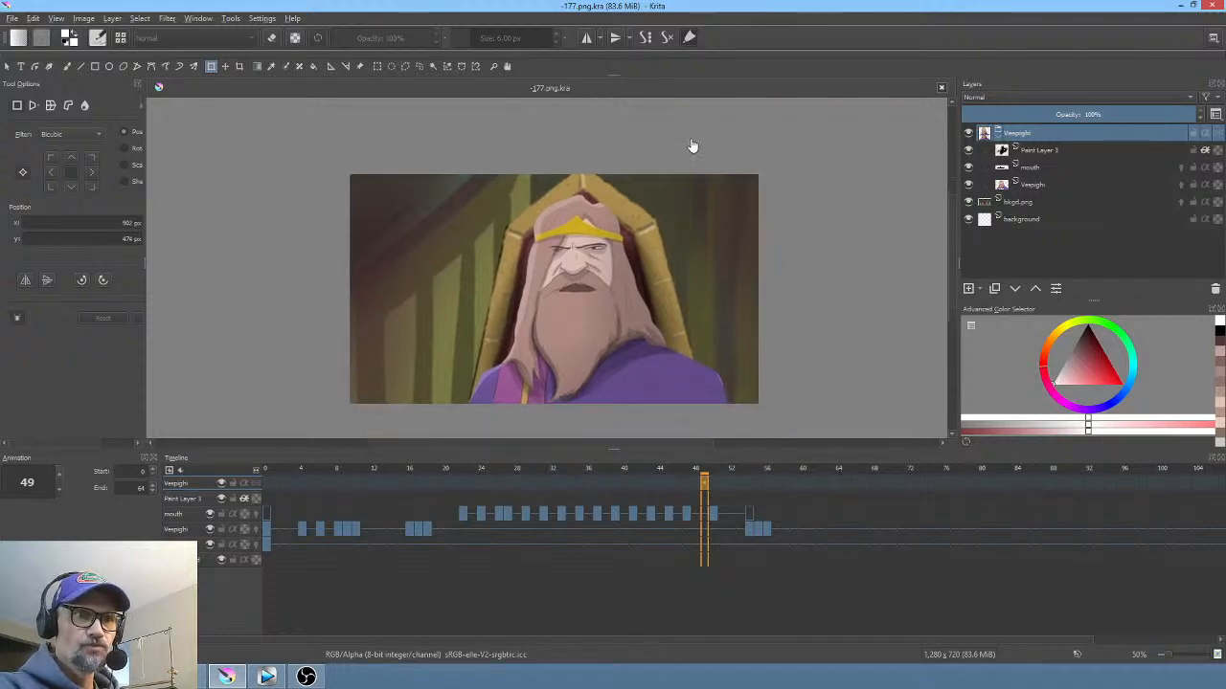
{"action": "left_click", "coordinate": [84, 18]}
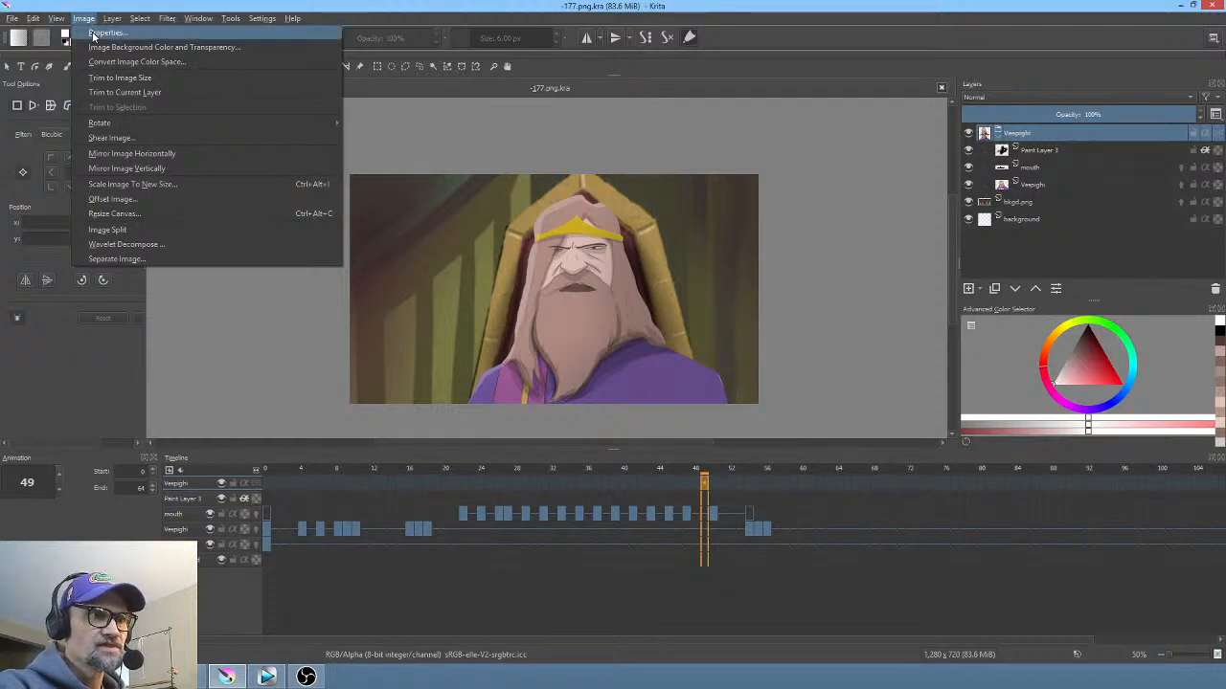
{"action": "left_click", "coordinate": [106, 33]}
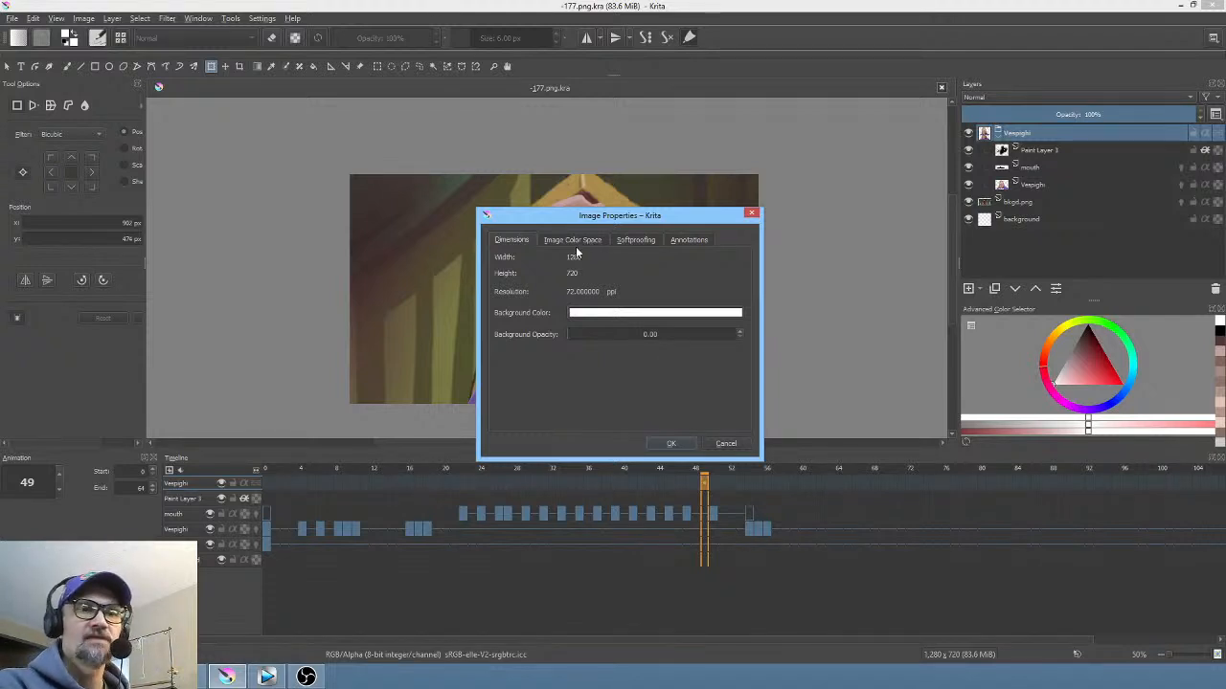
{"action": "left_click", "coordinate": [753, 215]}
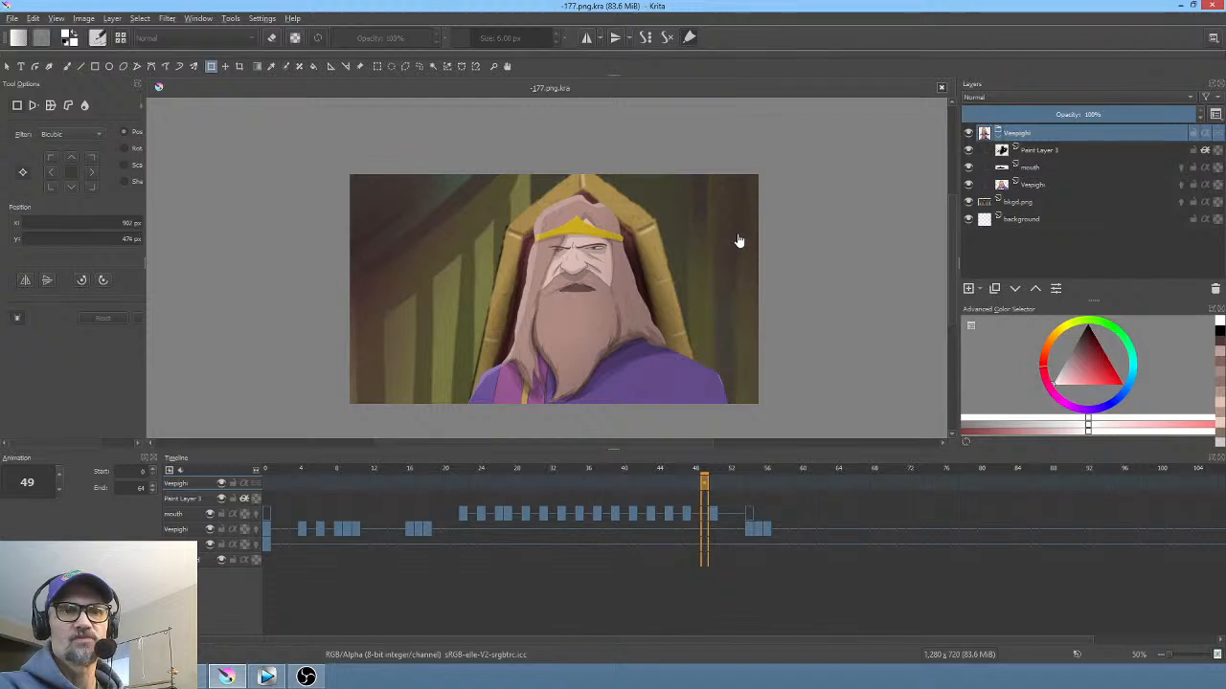
Step: Scrub through the king's animation in the Krita timeline, stopping at frame 26
{"action": "left_click_drag", "start_coordinate": [660, 471], "coordinate": [543, 458]}
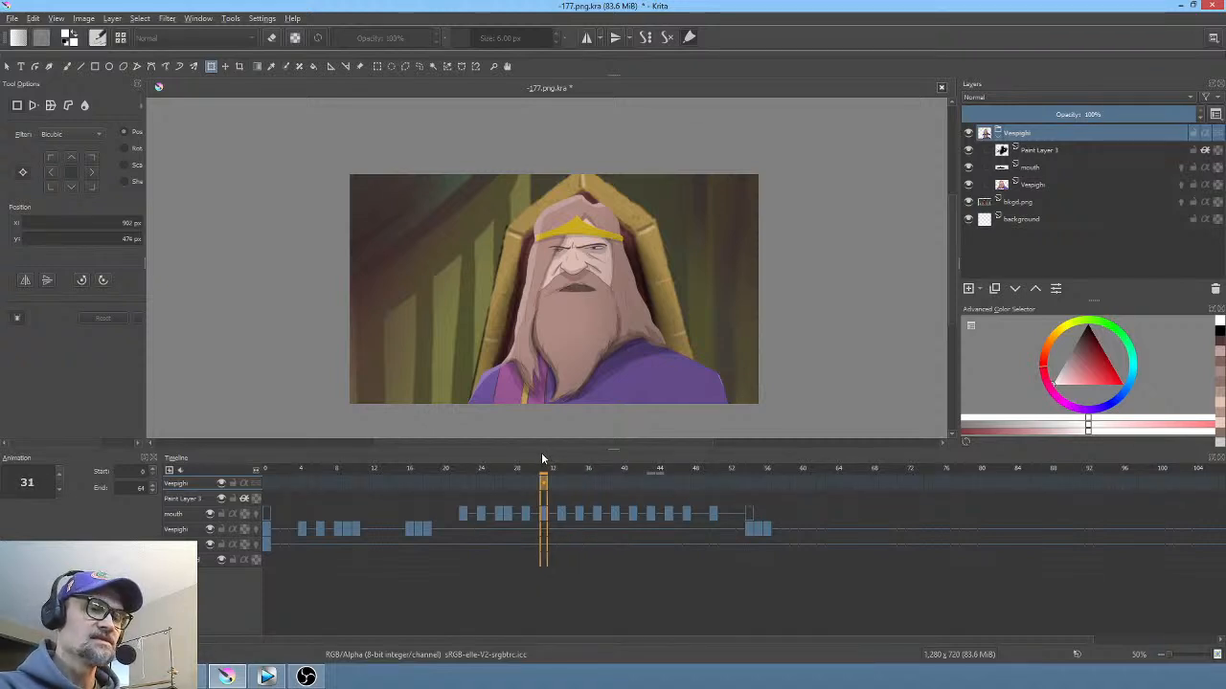
{"action": "left_click_drag", "start_coordinate": [542, 452], "coordinate": [500, 491]}
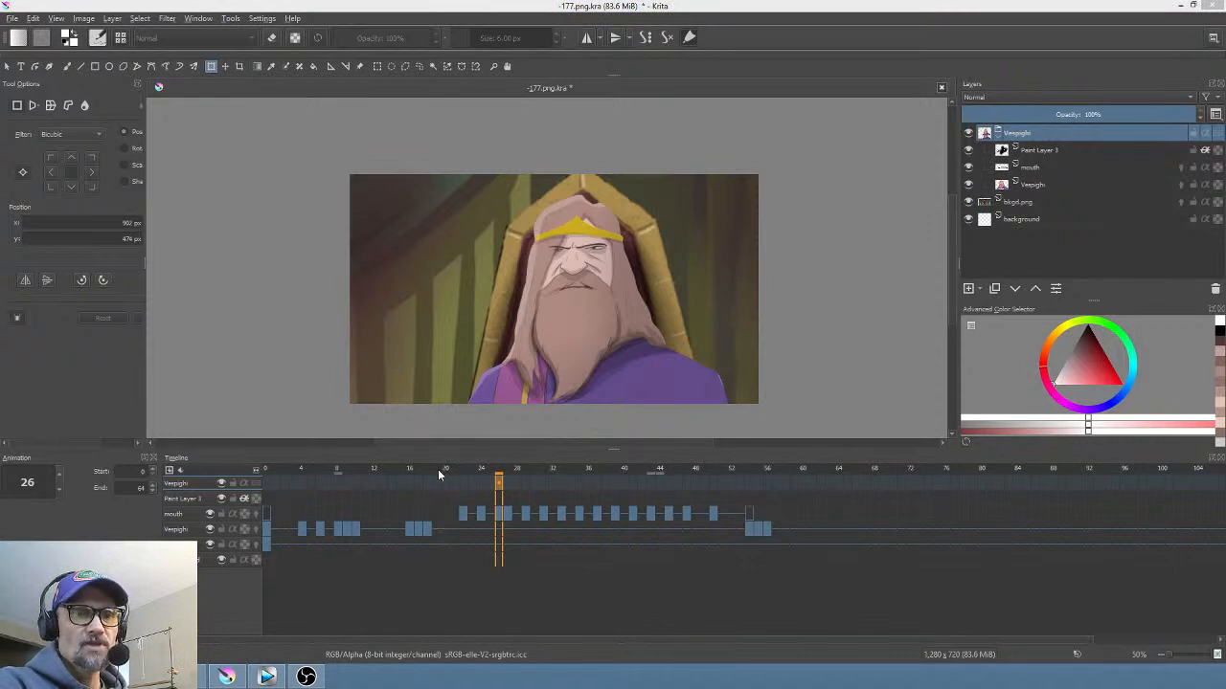
{"action": "left_click_drag", "start_coordinate": [406, 472], "coordinate": [500, 483]}
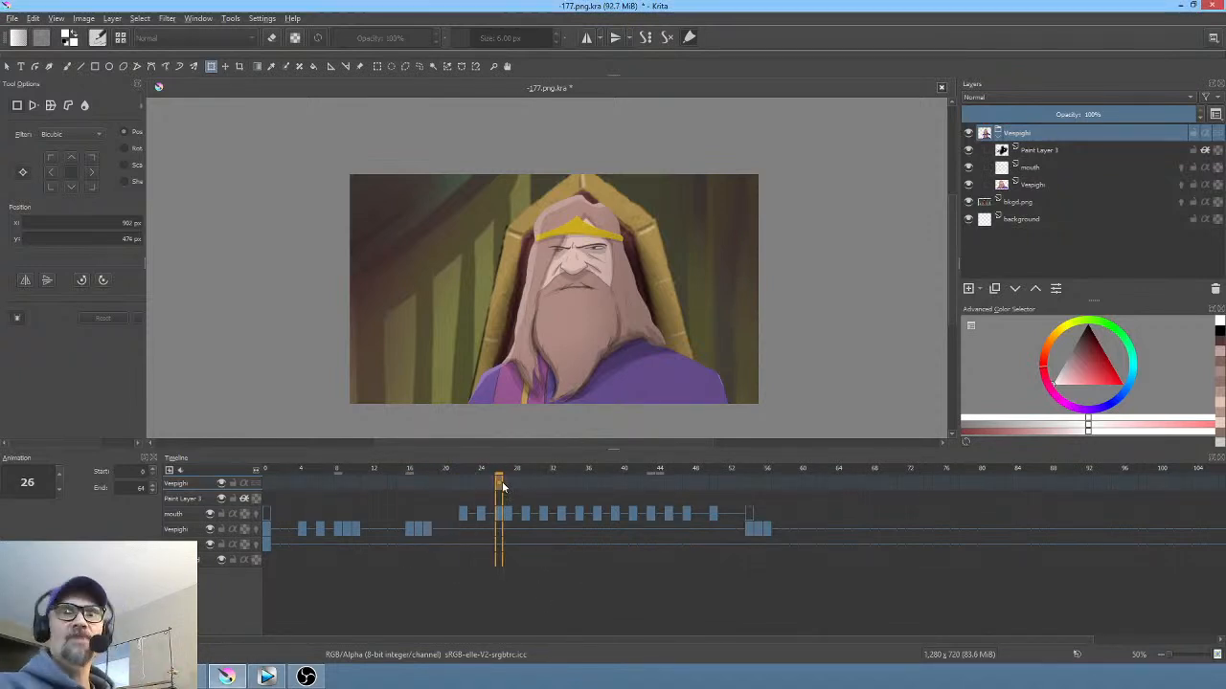
Step: Examine the full throne painting on the bkgd.png layer, including the areas outside the canvas, and reselect the king's layer group
{"action": "left_click", "coordinate": [1049, 203]}
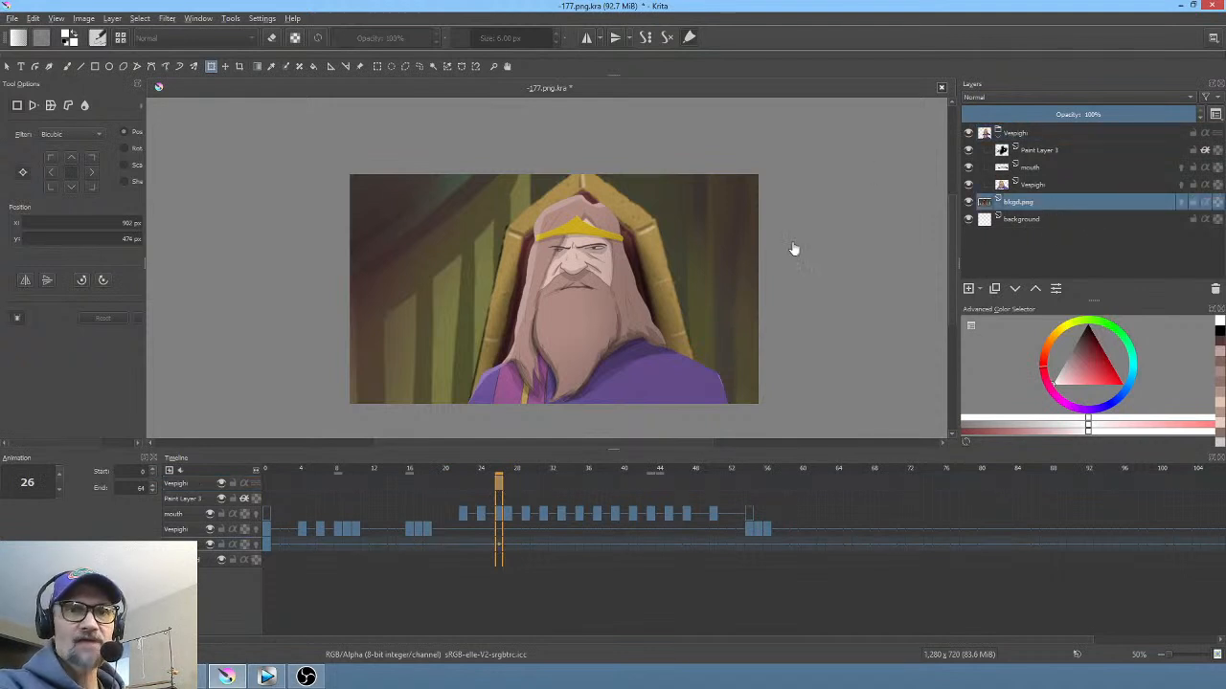
{"action": "left_click", "coordinate": [699, 276]}
{"action": "scroll", "coordinate": [706, 268], "scroll_direction": "down", "scroll_amount": 4}
{"action": "scroll", "coordinate": [710, 268], "scroll_direction": "up", "scroll_amount": 3}
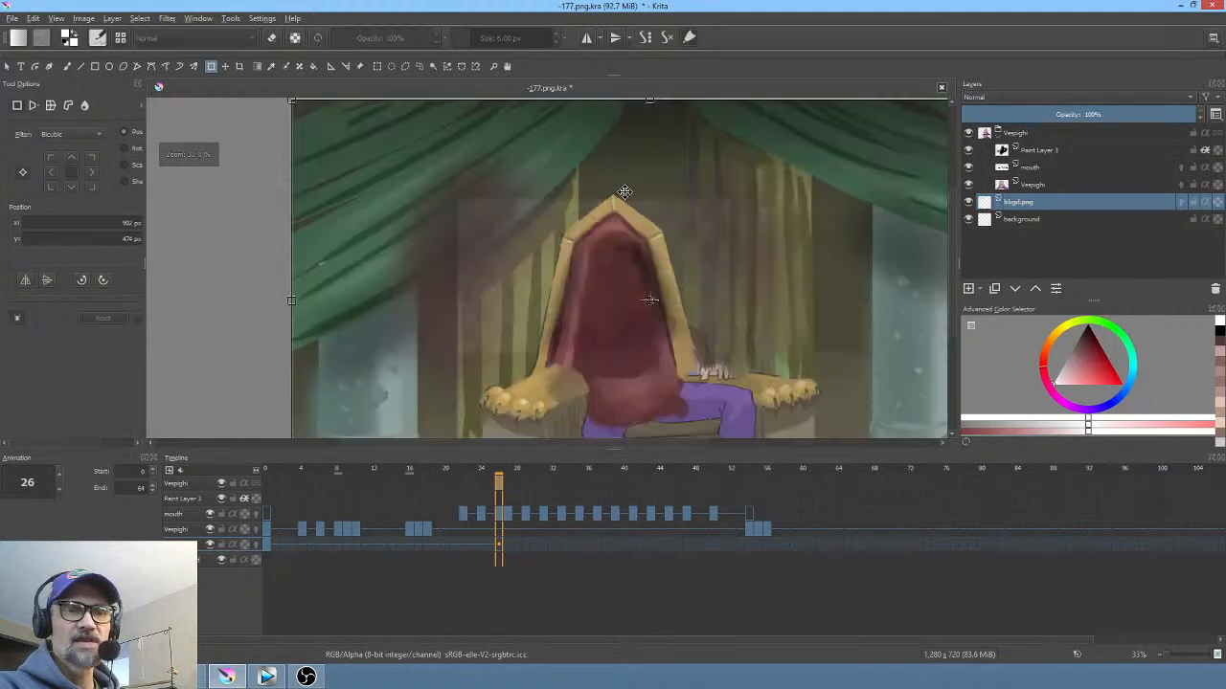
{"action": "left_click_drag", "start_coordinate": [663, 222], "coordinate": [628, 215]}
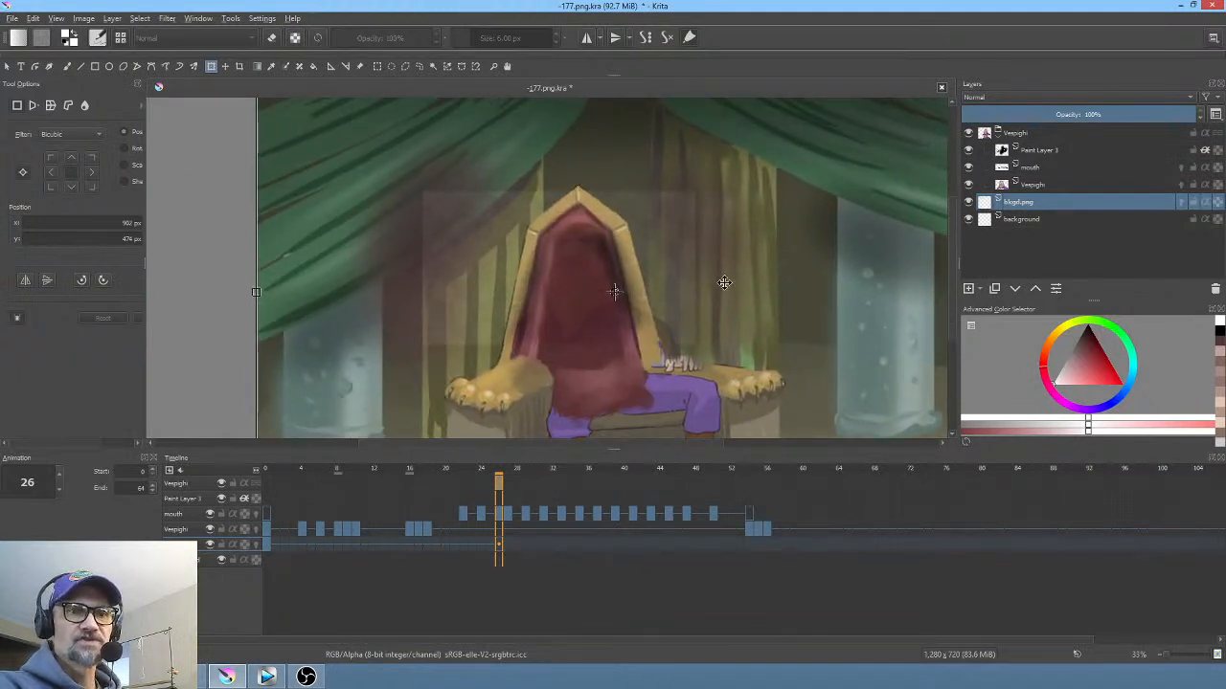
{"action": "left_click_drag", "start_coordinate": [746, 265], "coordinate": [734, 207]}
{"action": "scroll", "coordinate": [714, 288], "scroll_direction": "up", "scroll_amount": 2}
{"action": "left_click_drag", "start_coordinate": [711, 305], "coordinate": [758, 182]}
{"action": "left_click_drag", "start_coordinate": [674, 372], "coordinate": [709, 348]}
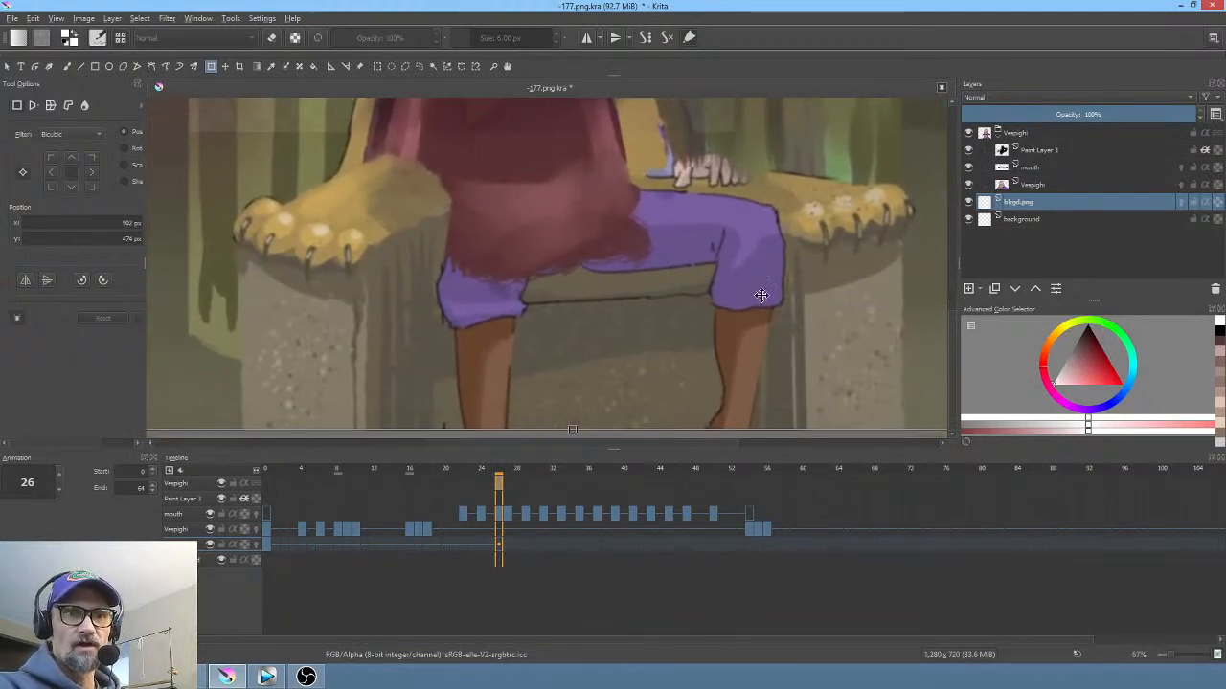
{"action": "left_click_drag", "start_coordinate": [780, 222], "coordinate": [645, 353]}
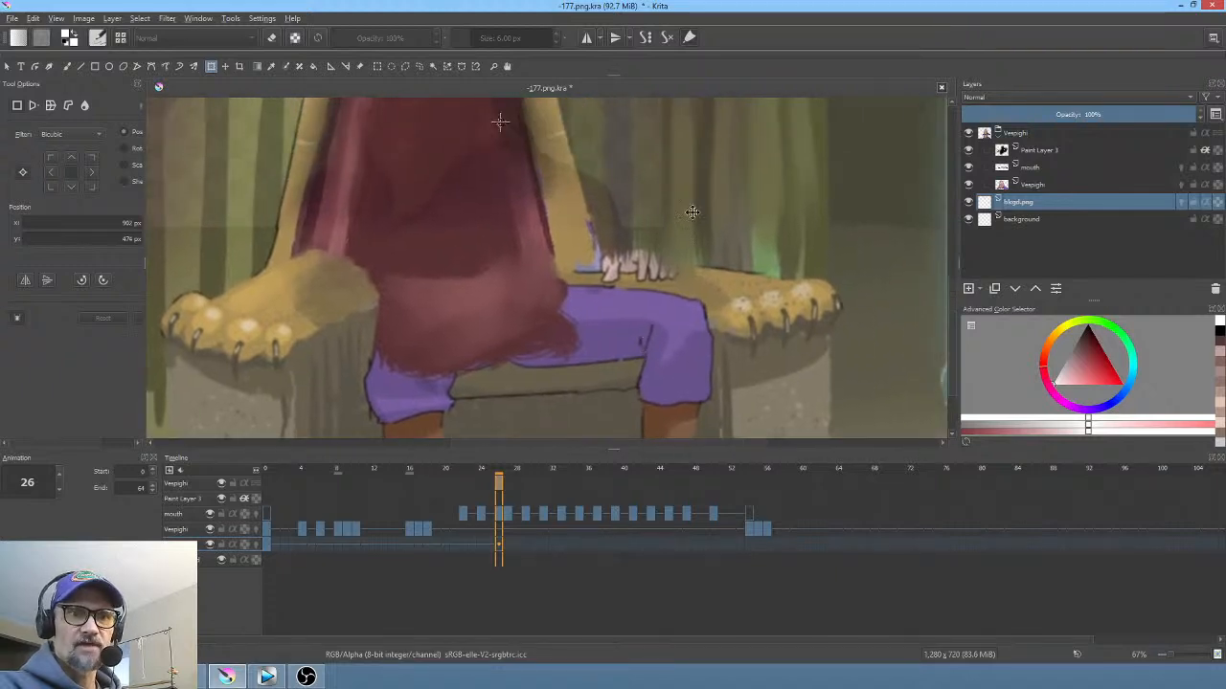
{"action": "mouse_move", "coordinate": [499, 121]}
{"action": "left_mouse_down"}
{"action": "mouse_move", "coordinate": [498, 211]}
{"action": "mouse_move", "coordinate": [526, 277]}
{"action": "left_mouse_up"}
{"action": "scroll", "coordinate": [581, 231], "scroll_direction": "down", "scroll_amount": 2}
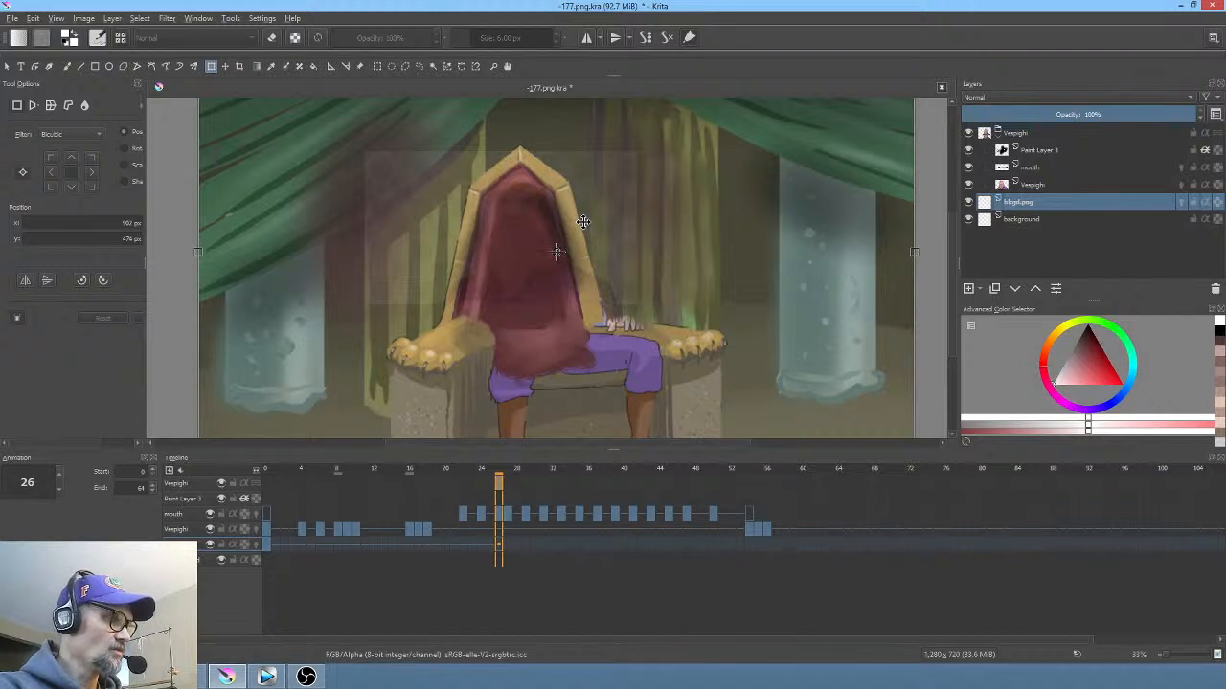
{"action": "left_click", "coordinate": [1022, 140]}
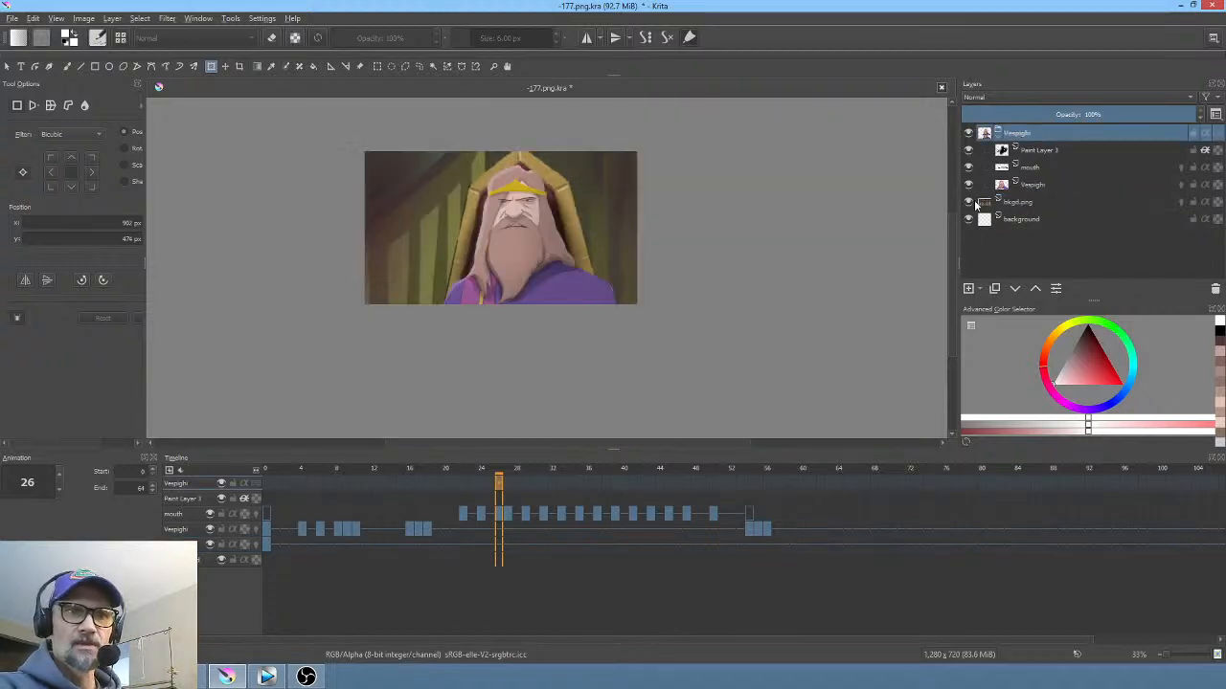
{"action": "left_click_drag", "start_coordinate": [682, 279], "coordinate": [696, 317]}
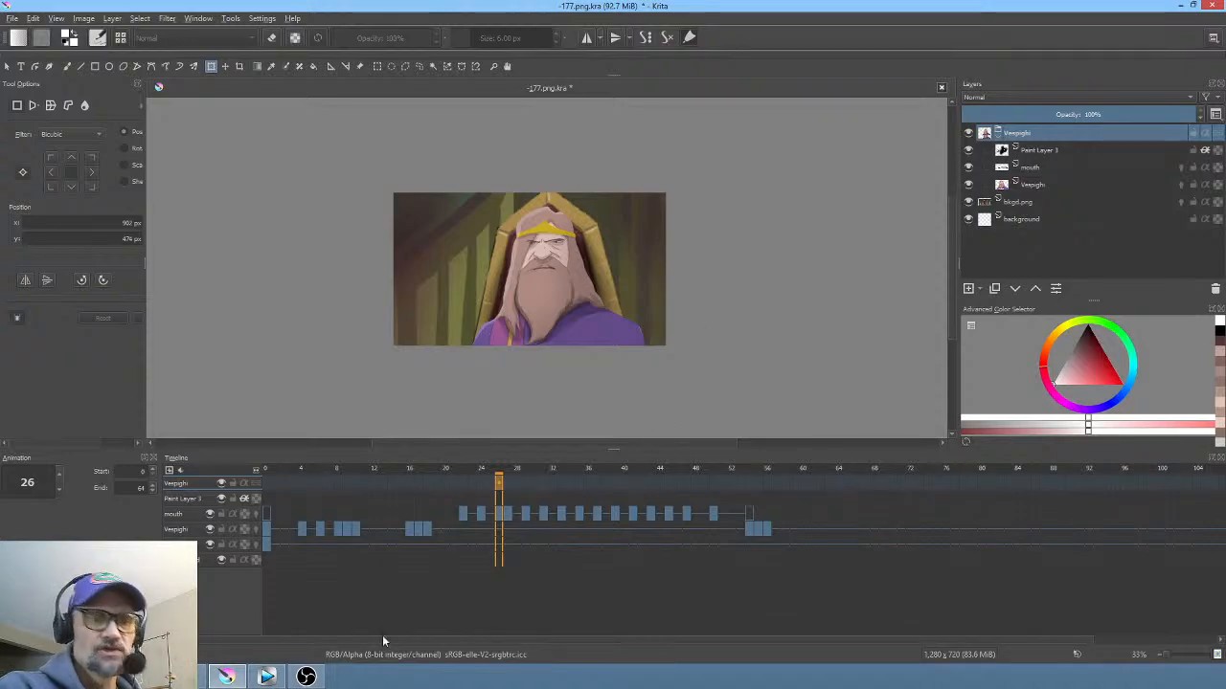
Step: Switch back to Vegas Pro and compare the framing of shot 177 with the king's close-up in shot 171
{"action": "left_click", "coordinate": [269, 678]}
{"action": "left_click_drag", "start_coordinate": [908, 541], "coordinate": [982, 536]}
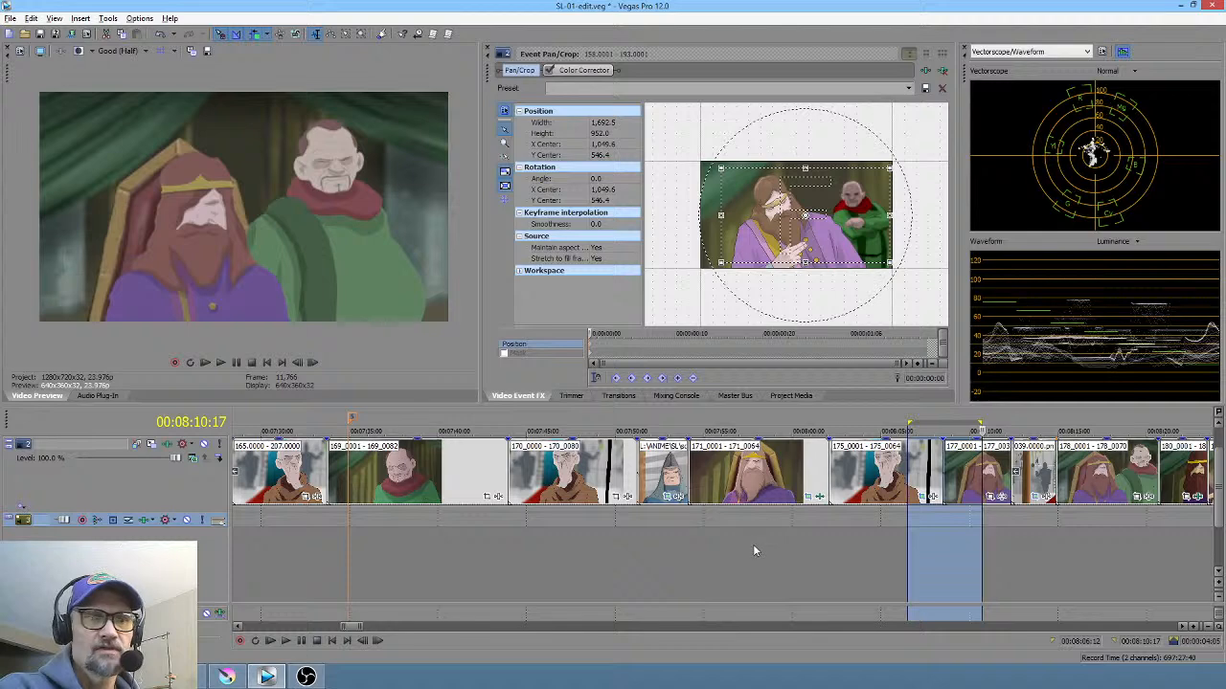
{"action": "left_click", "coordinate": [752, 544]}
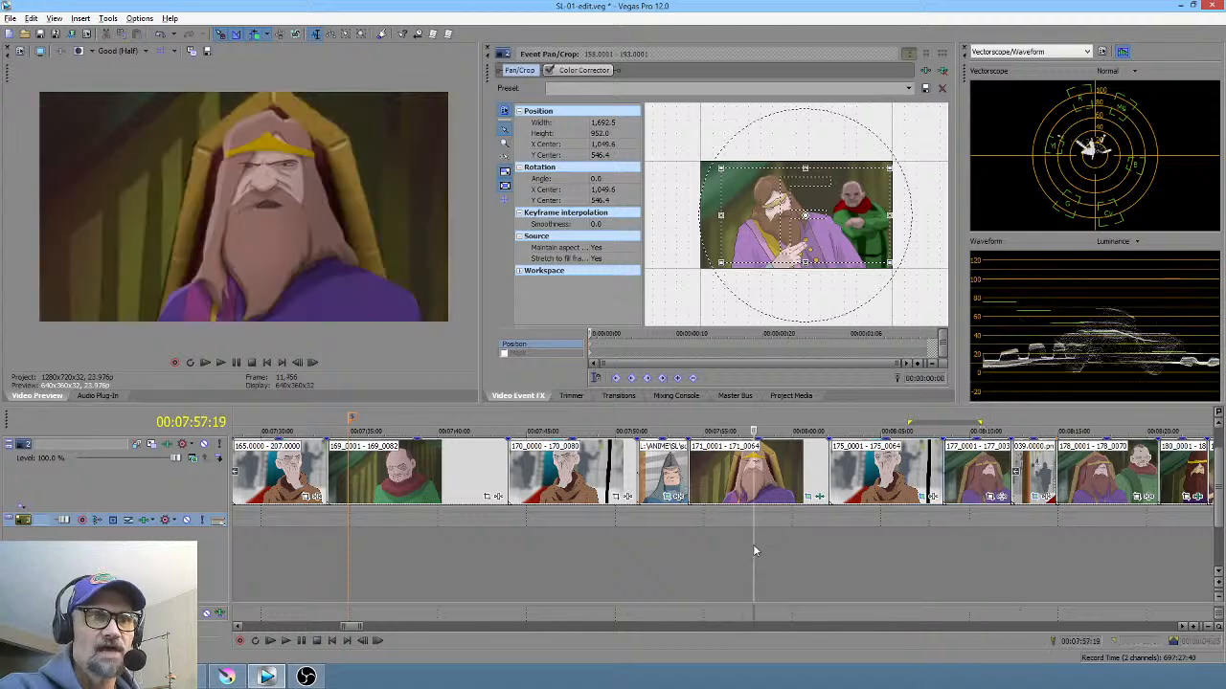
{"action": "left_click", "coordinate": [974, 559]}
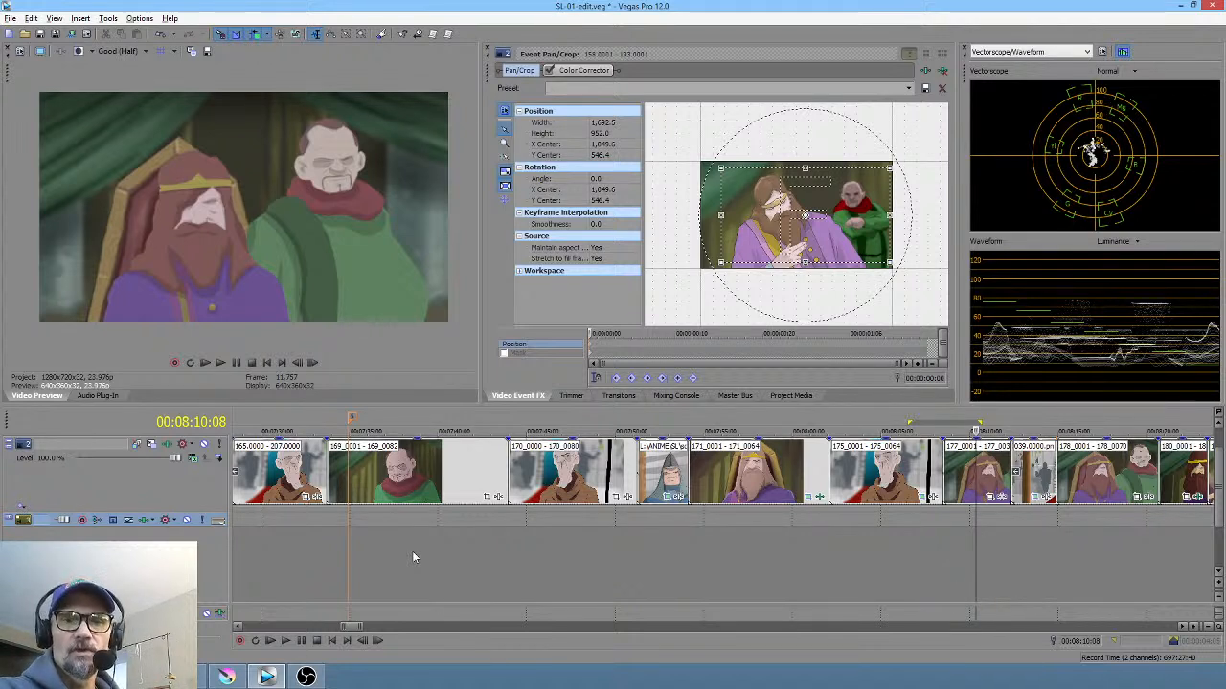
{"action": "left_click", "coordinate": [738, 552]}
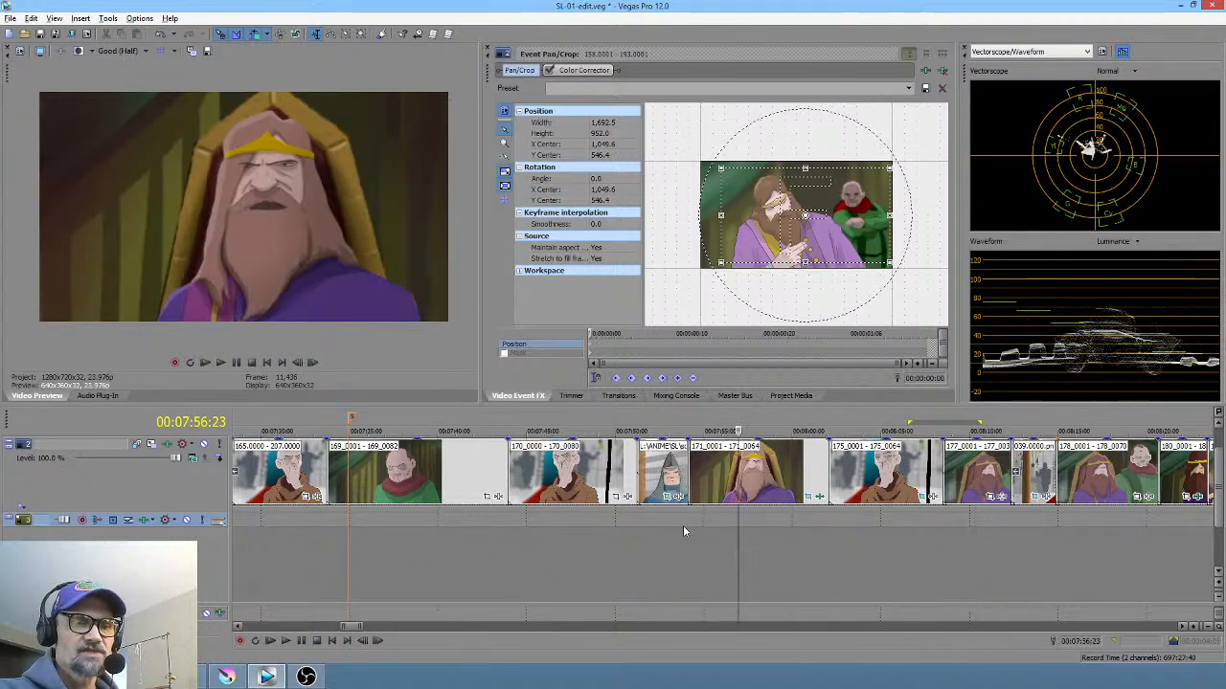
Step: Compare the later part of shot 171 with the start of shot 177 on the timeline
{"action": "left_click_drag", "start_coordinate": [719, 553], "coordinate": [806, 565]}
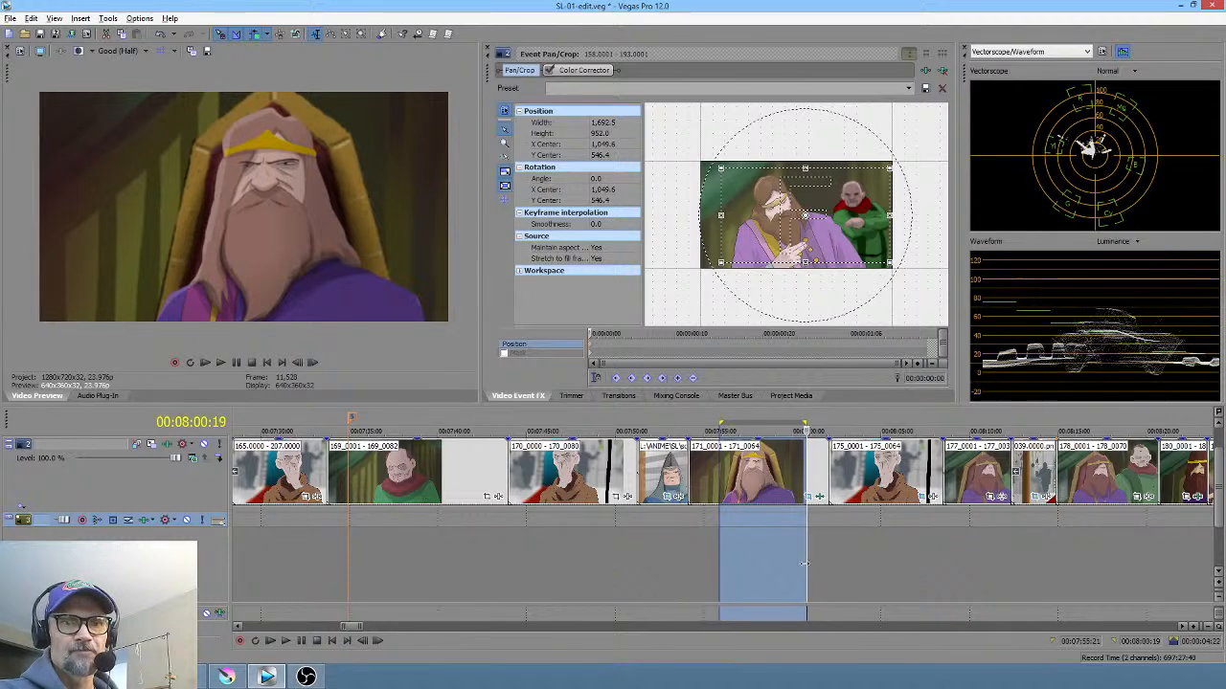
{"action": "scroll", "coordinate": [804, 563], "scroll_direction": "up", "scroll_amount": 3}
{"action": "scroll", "coordinate": [768, 558], "scroll_direction": "down", "scroll_amount": 1}
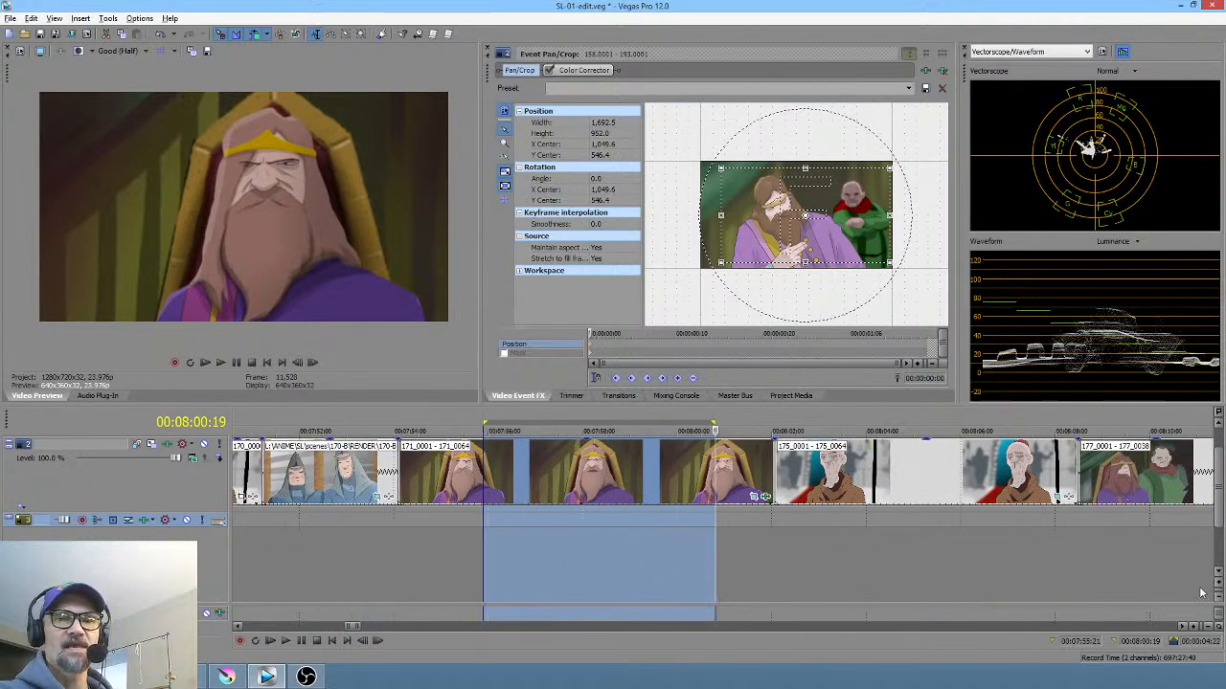
{"action": "scroll", "coordinate": [1054, 570], "scroll_direction": "right", "scroll_amount": 5}
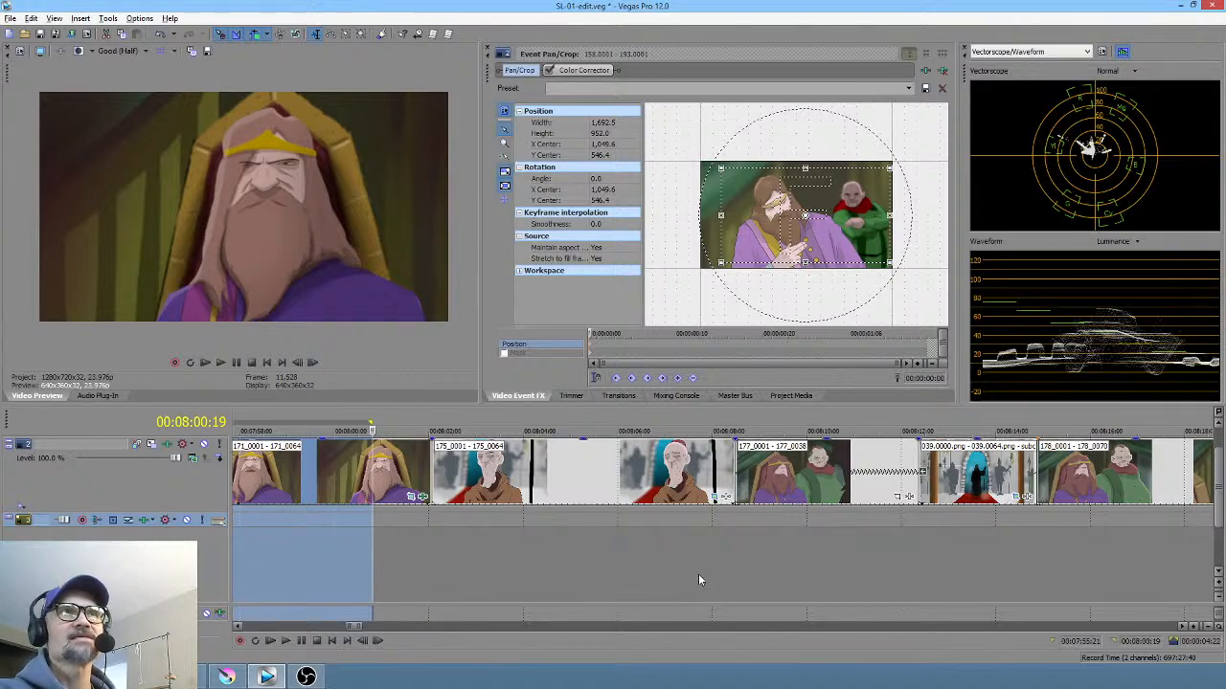
{"action": "left_click_drag", "start_coordinate": [697, 574], "coordinate": [850, 593]}
{"action": "scroll", "coordinate": [536, 574], "scroll_direction": "left", "scroll_amount": 3}
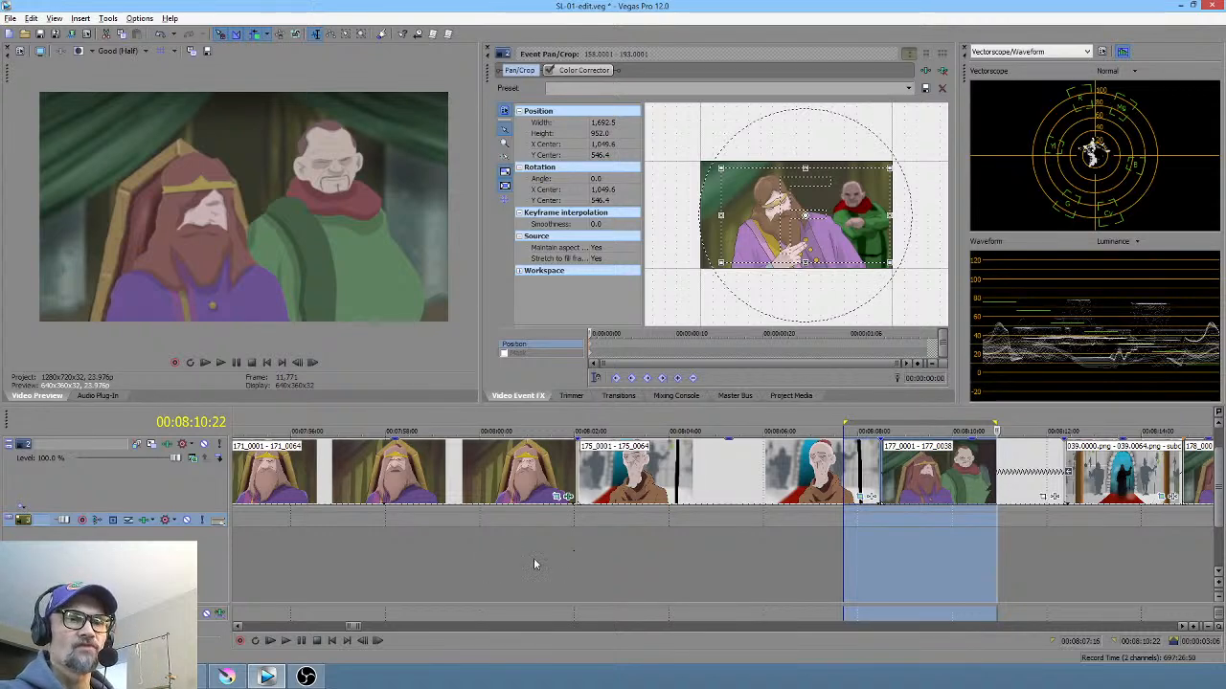
{"action": "left_click_drag", "start_coordinate": [448, 546], "coordinate": [525, 573]}
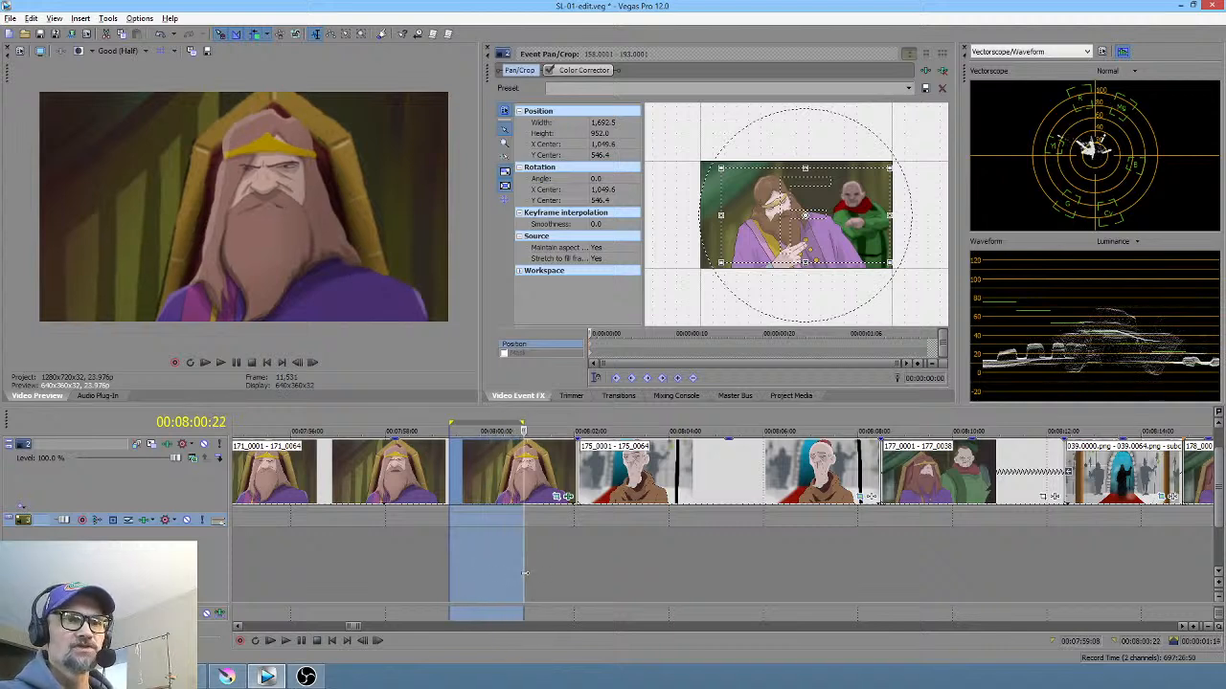
Step: Mark a range of about one second near the end of shot 171, just before shot 175
{"action": "scroll", "coordinate": [524, 573], "scroll_direction": "up", "scroll_amount": 3}
{"action": "left_click_drag", "start_coordinate": [758, 547], "coordinate": [684, 558]}
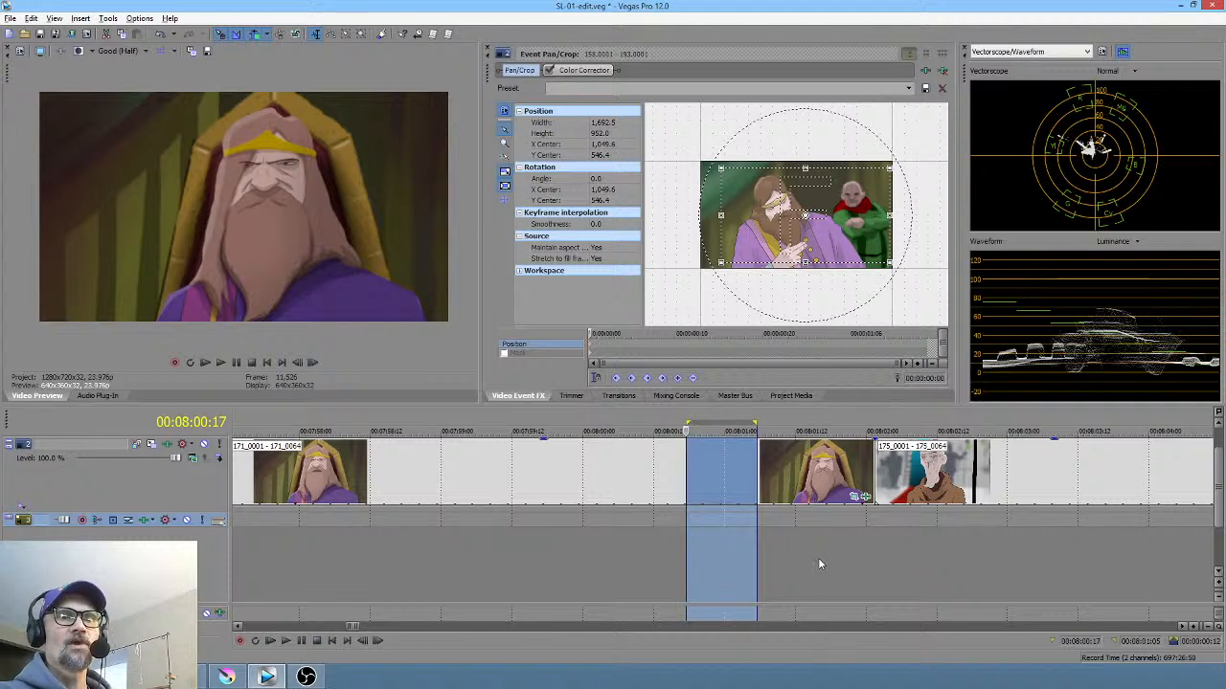
{"action": "left_click_drag", "start_coordinate": [819, 557], "coordinate": [669, 565]}
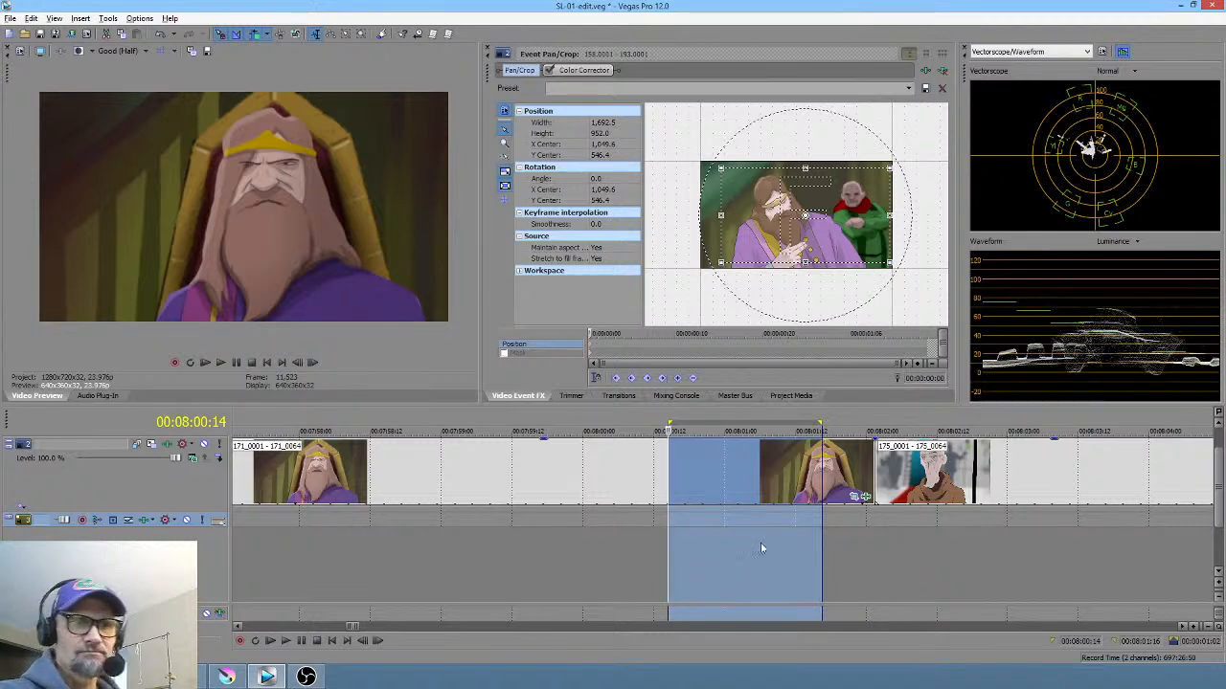
{"action": "left_click", "coordinate": [802, 550]}
{"action": "left_click_drag", "start_coordinate": [802, 549], "coordinate": [669, 549]}
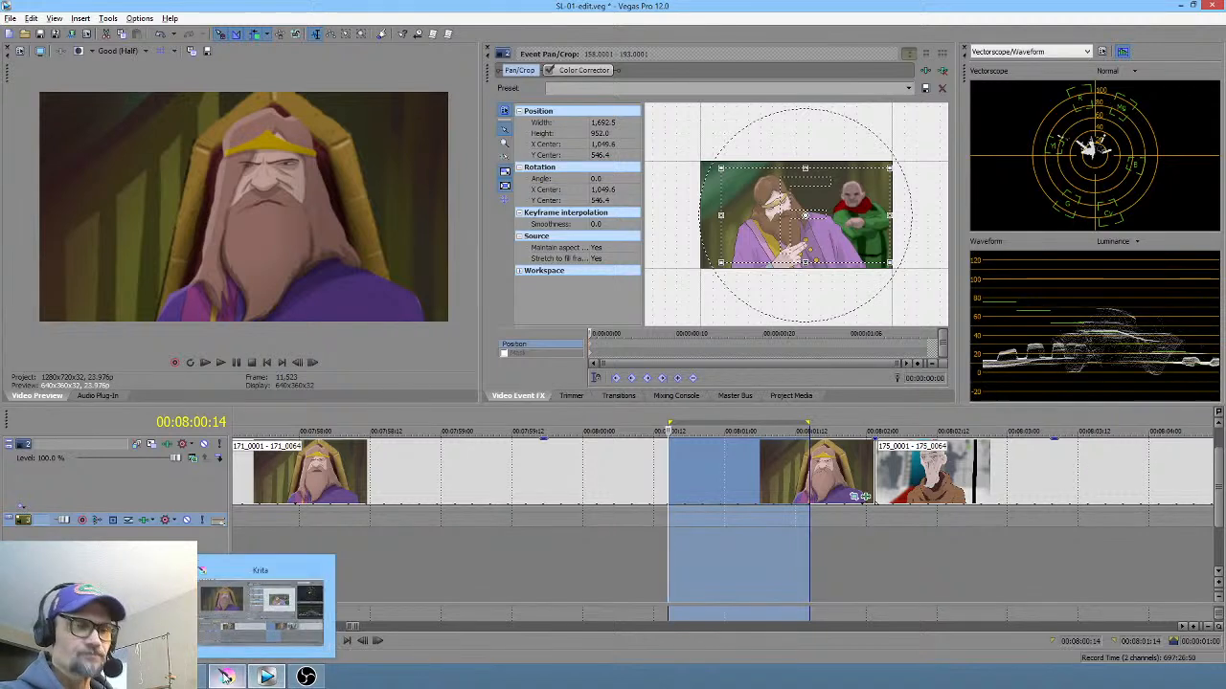
Step: Switch to Blender and bring up the 177-BLENDER28.blend scene
{"action": "mouse_move", "coordinate": [225, 676]}
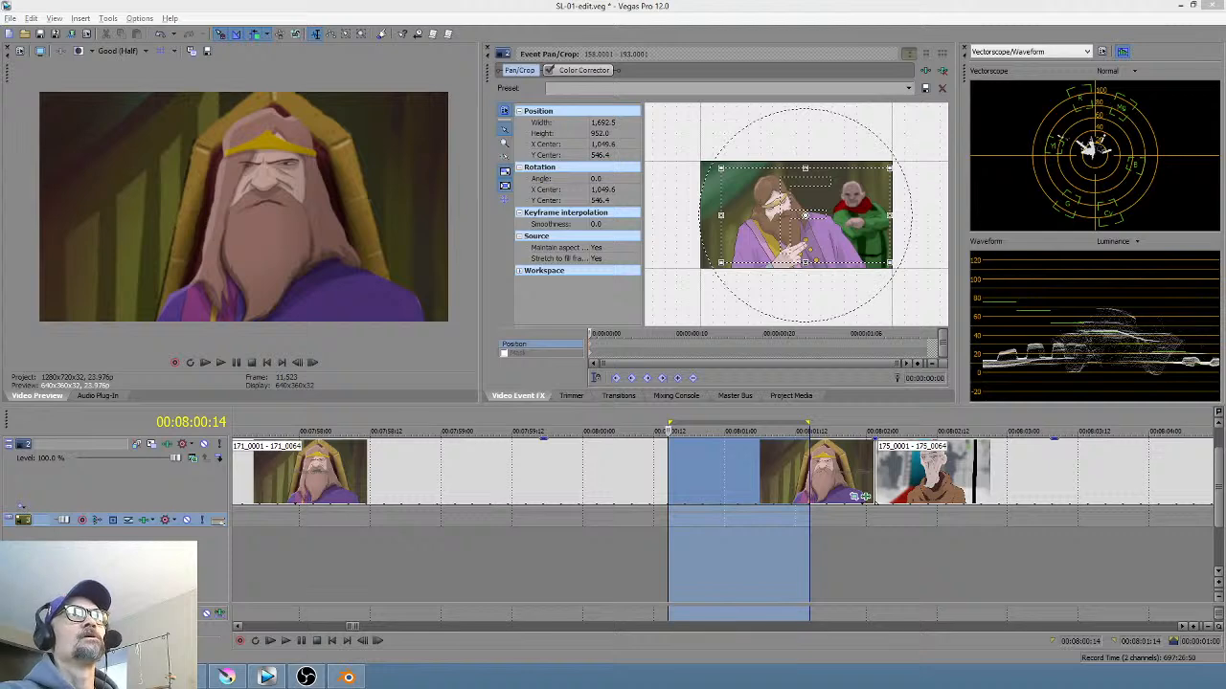
{"action": "left_click_drag", "start_coordinate": [651, 0], "coordinate": [632, 114]}
{"action": "double_click", "coordinate": [632, 112]}
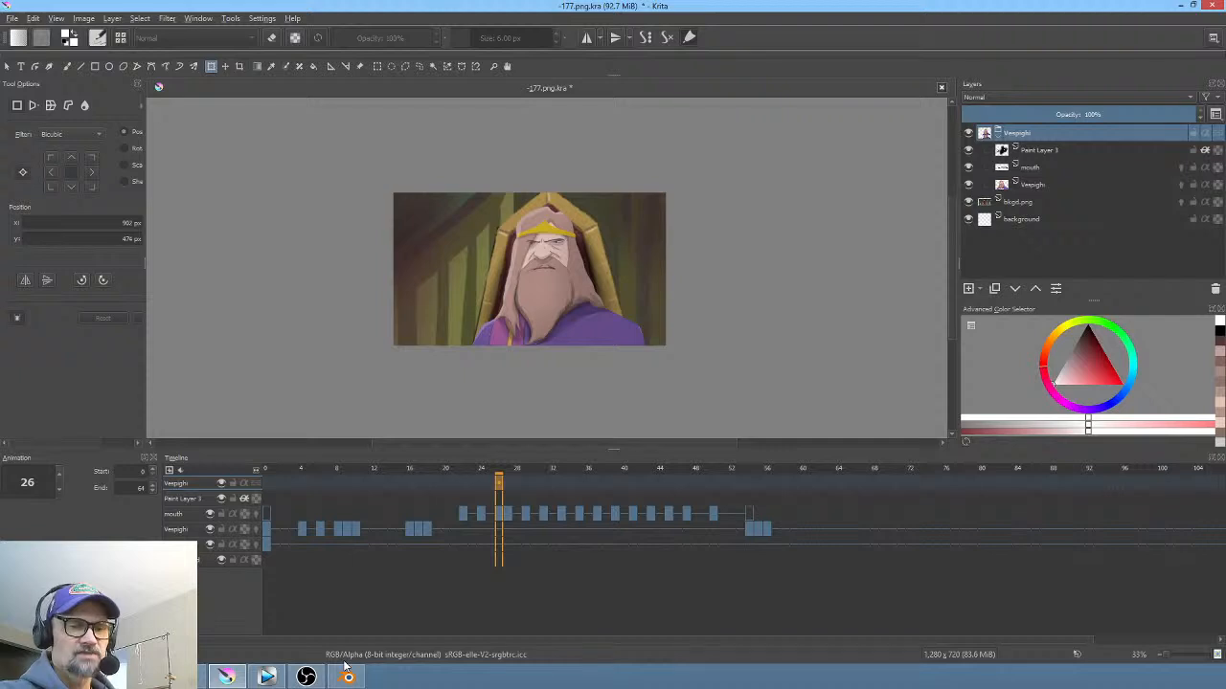
{"action": "left_click", "coordinate": [348, 675]}
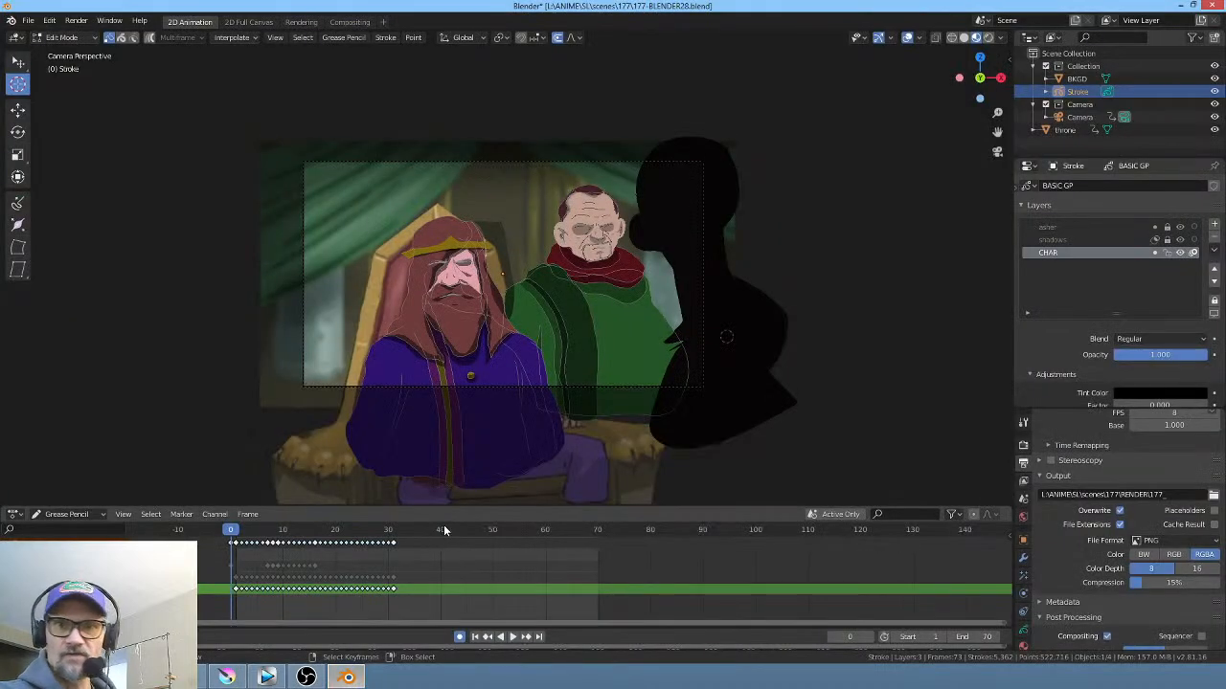
Step: Hide the CHAR and shadows layers of the Stroke object, keeping the black silhouette's layer shown
{"action": "left_click", "coordinate": [1180, 253]}
{"action": "left_click", "coordinate": [1180, 242]}
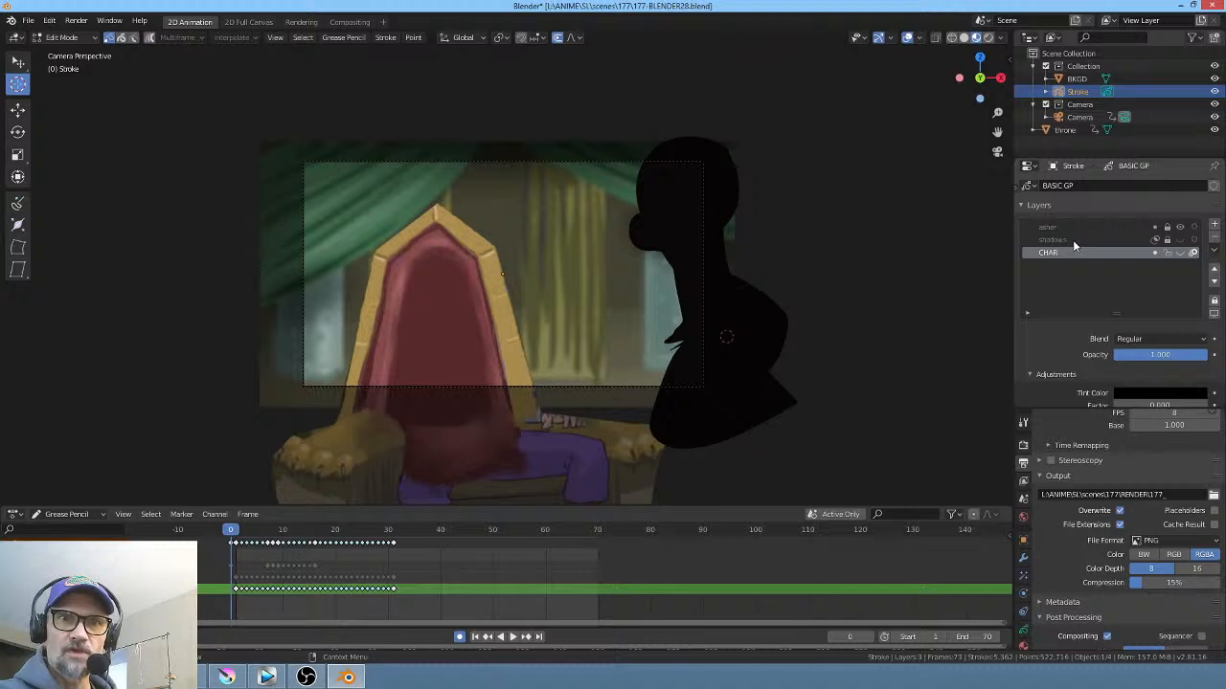
{"action": "left_click", "coordinate": [1181, 228]}
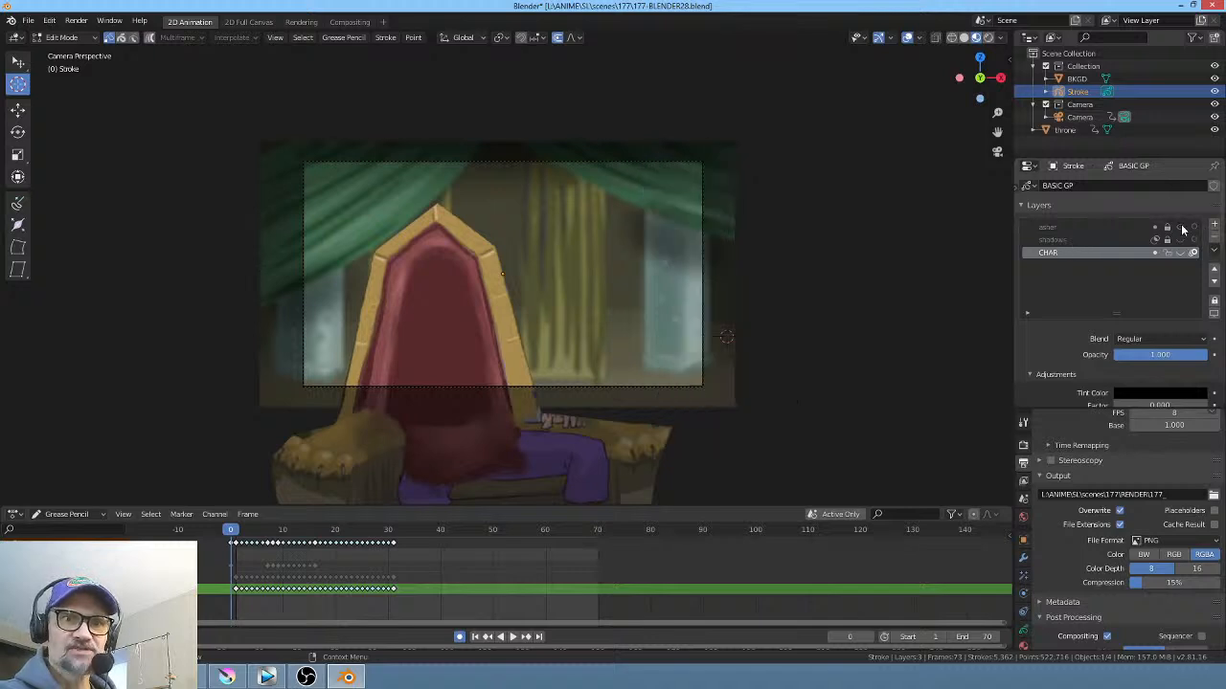
{"action": "left_click", "coordinate": [1180, 228]}
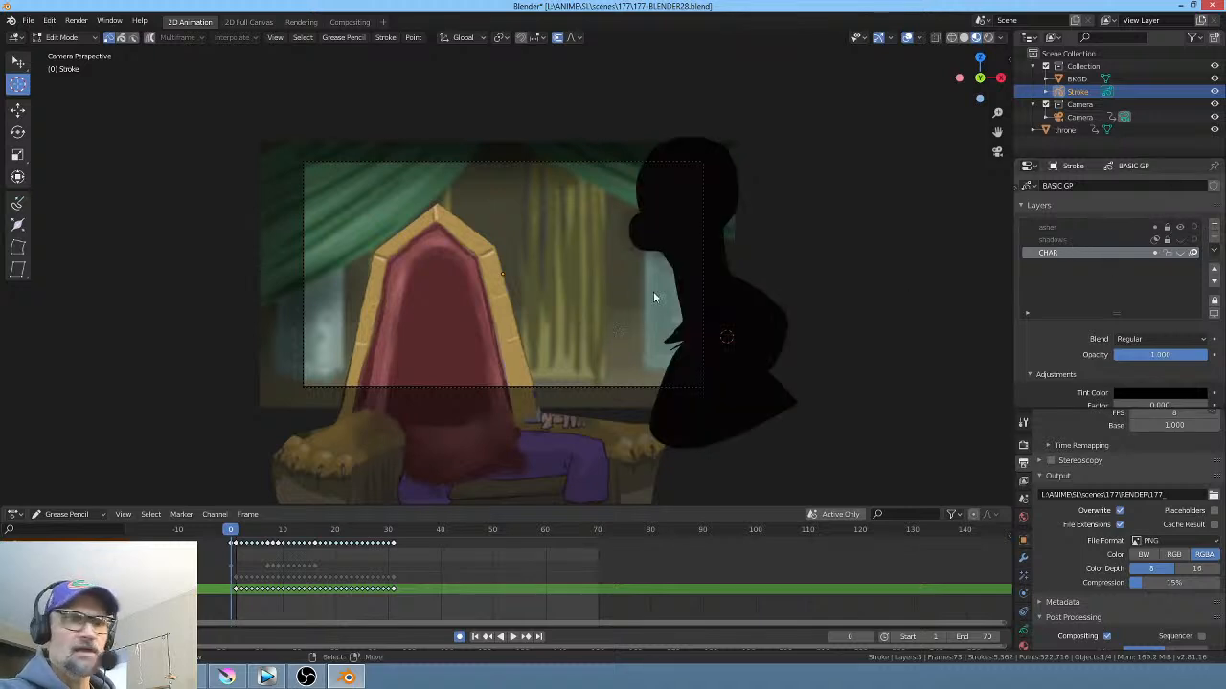
Step: Return to Object Mode and delete the BKGD curtain plane and the throne plane from the scene
{"action": "left_click_drag", "start_coordinate": [661, 303], "coordinate": [524, 314]}
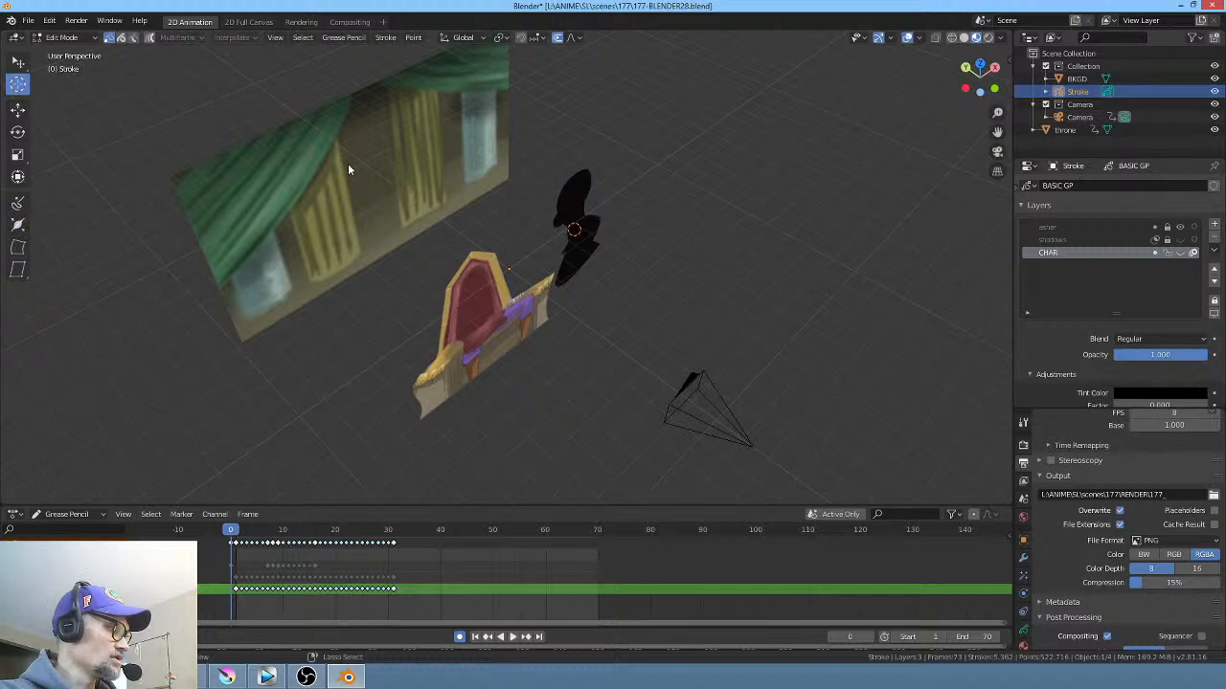
{"action": "key", "text": "ctrl+Tab"}
{"action": "left_click", "coordinate": [309, 154]}
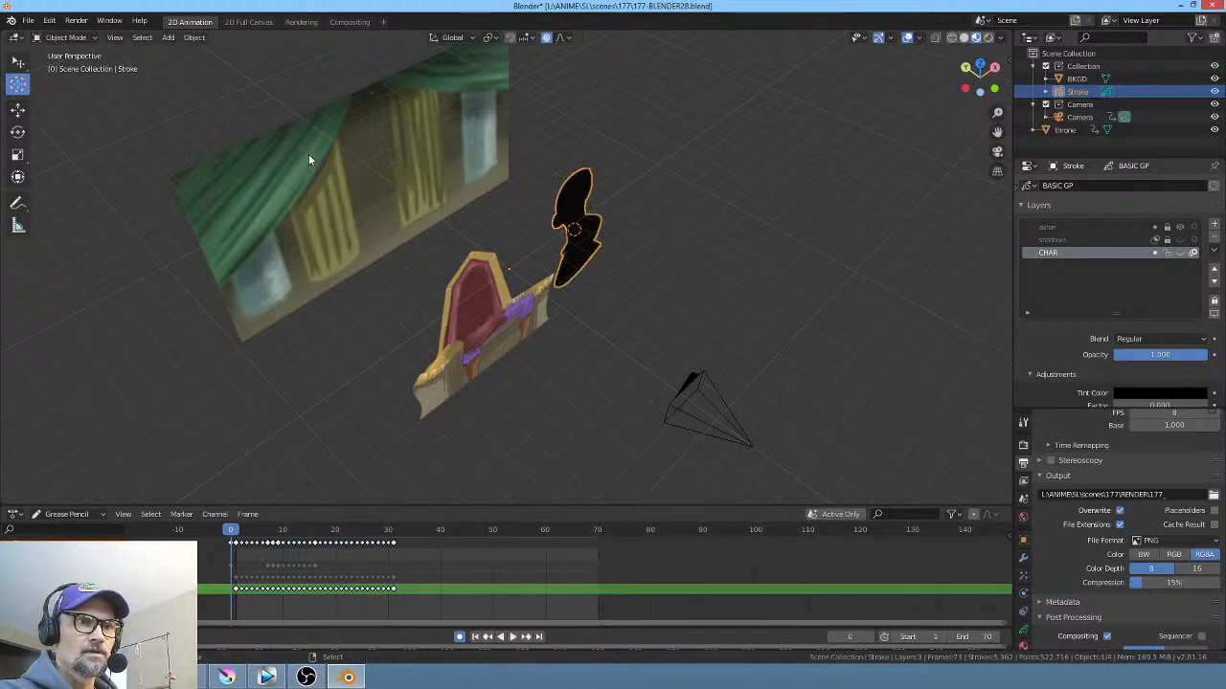
{"action": "left_click", "coordinate": [308, 153]}
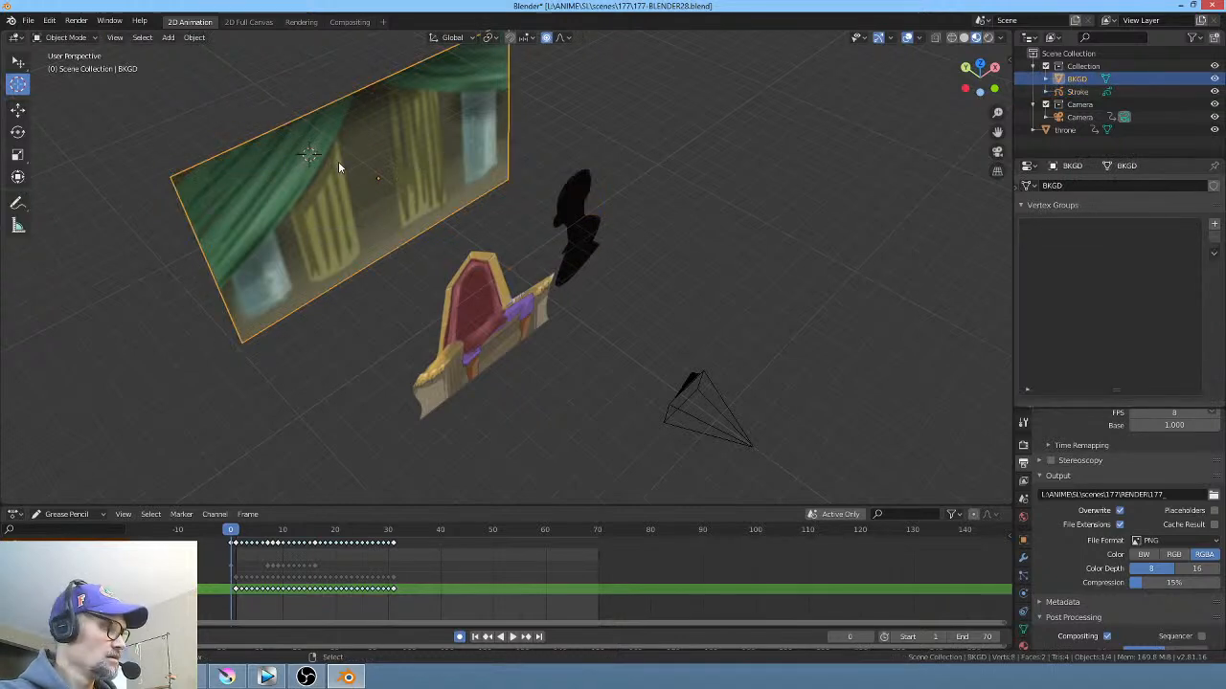
{"action": "key", "text": "x"}
{"action": "left_click", "coordinate": [338, 161]}
{"action": "left_click", "coordinate": [490, 319]}
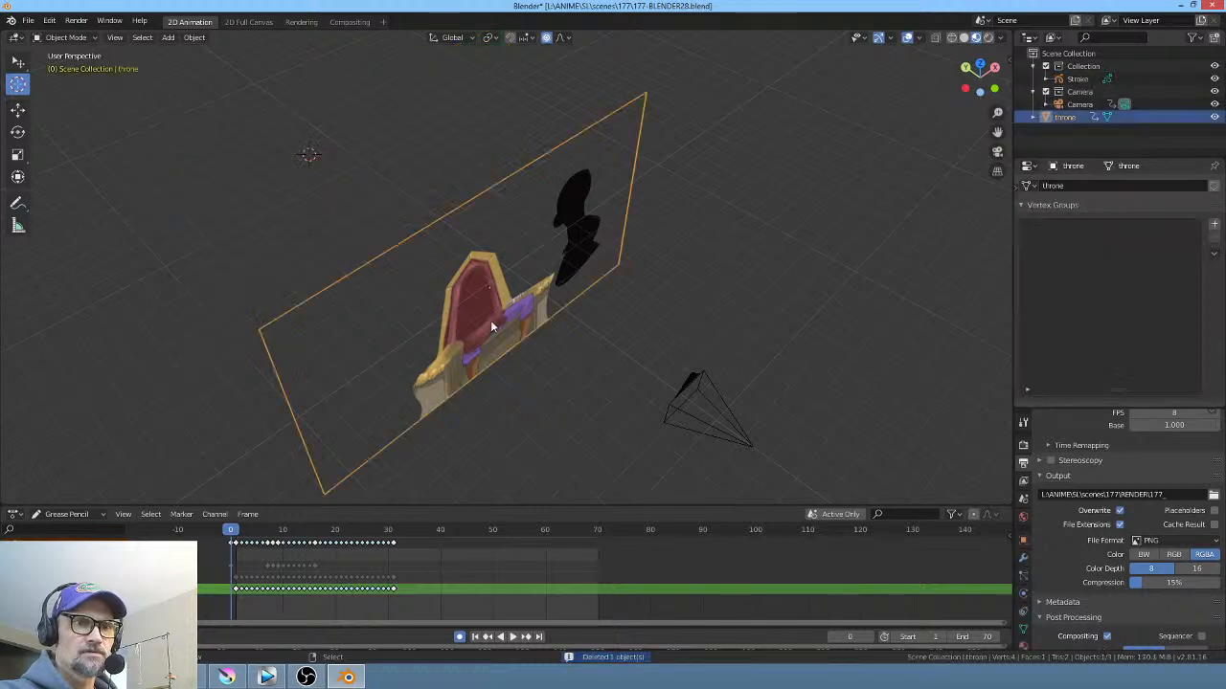
{"action": "key", "text": "x"}
{"action": "left_click", "coordinate": [491, 323]}
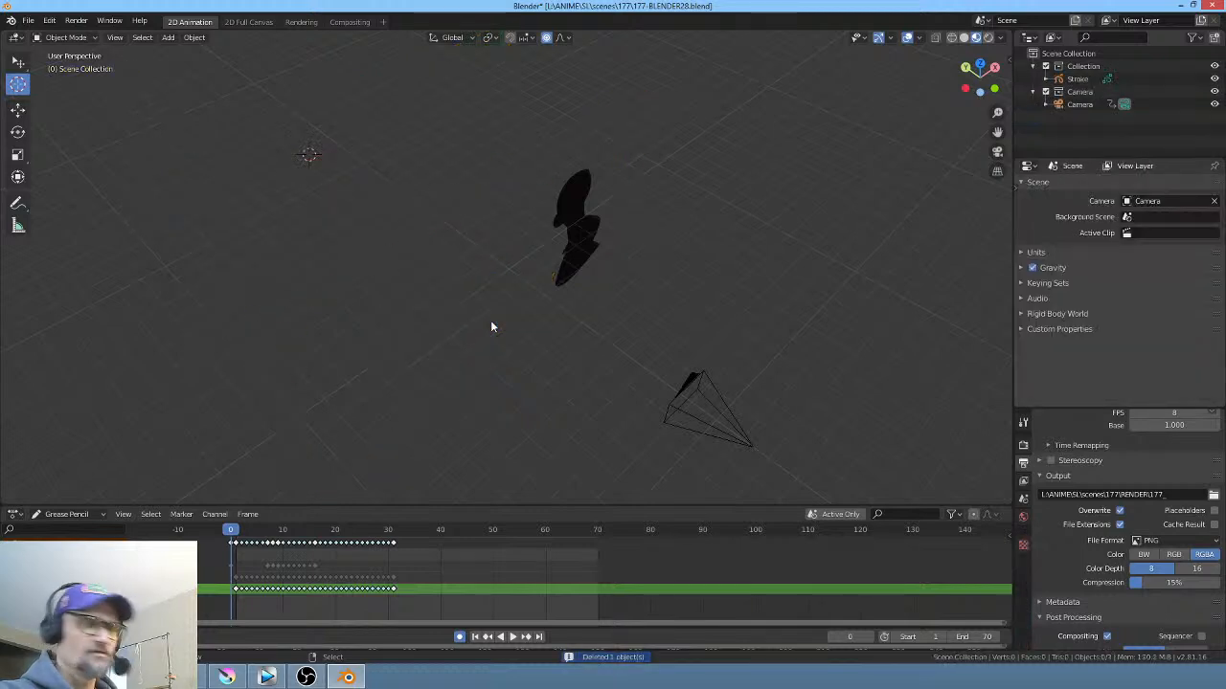
Step: Show the scene through the camera and save the Blender file
{"action": "key", "text": "KP_0"}
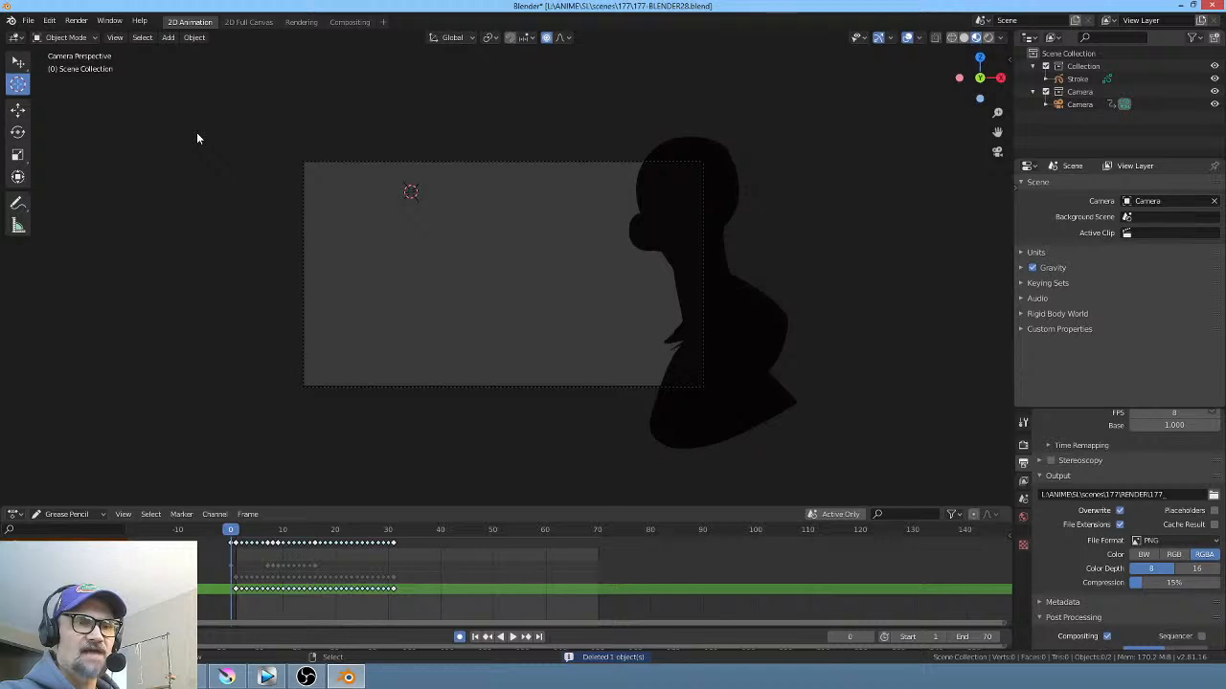
{"action": "left_click", "coordinate": [28, 21]}
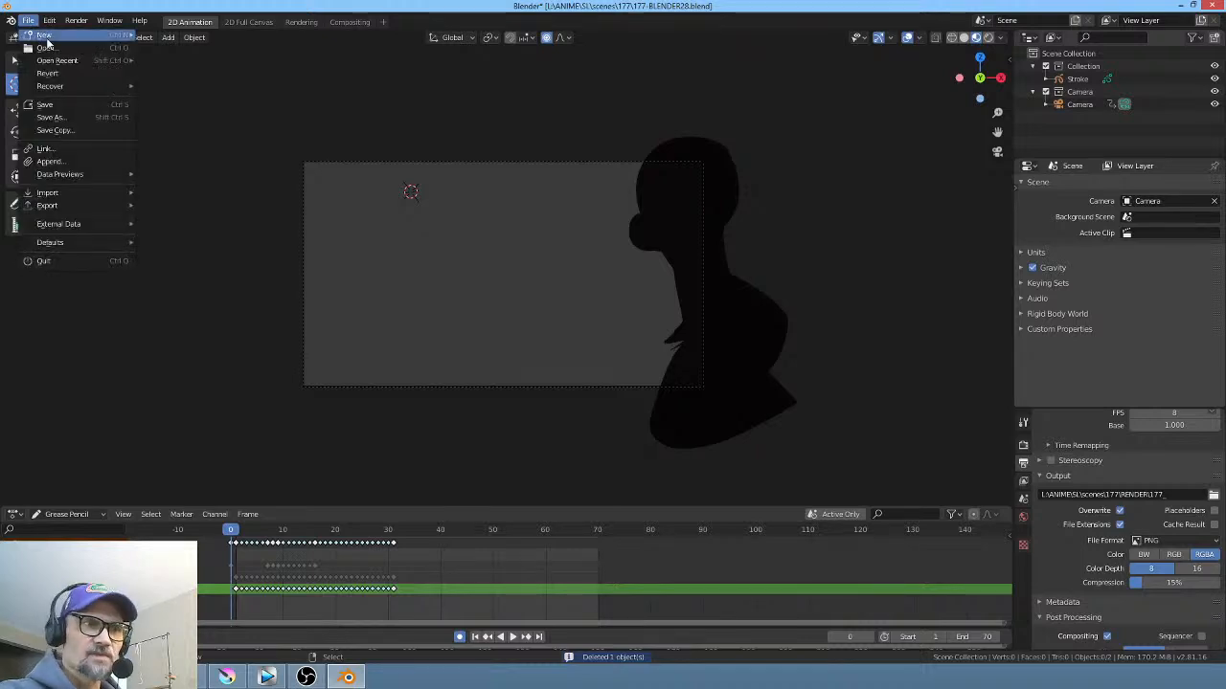
{"action": "left_click", "coordinate": [62, 111]}
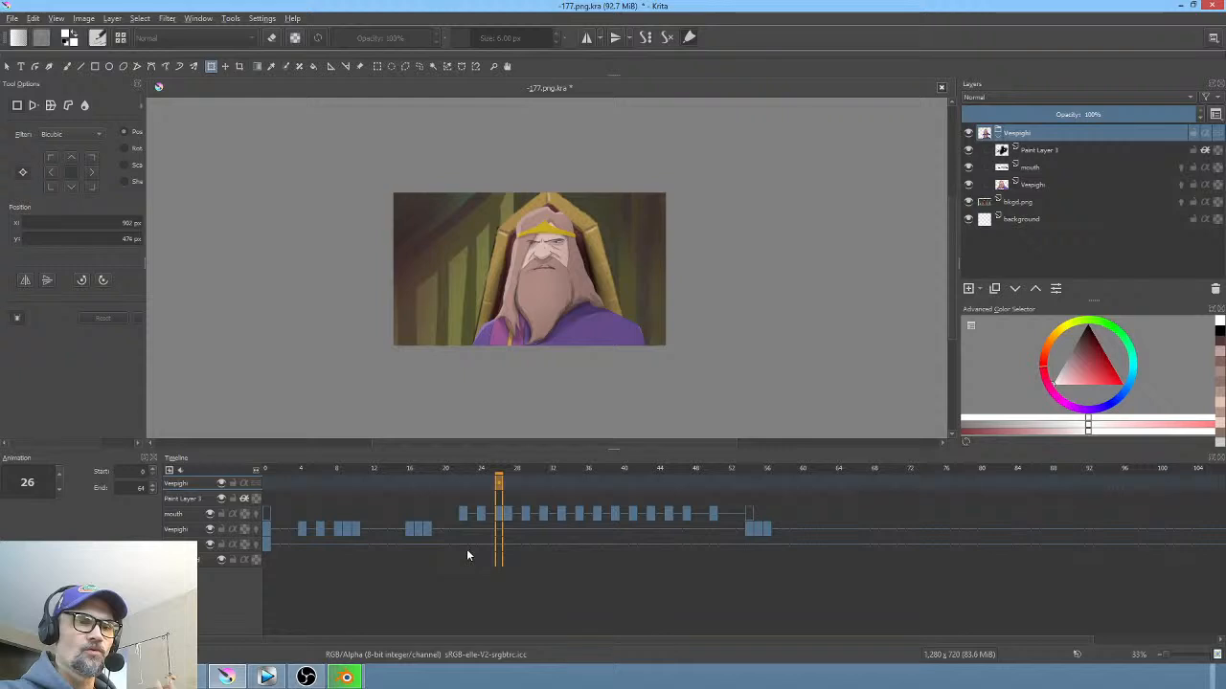
Step: Switch to Krita, scrub through the king's animation, and move keyframes 18 and 54–56 of the king's layer to frames 0–3
{"action": "left_click_drag", "start_coordinate": [523, 471], "coordinate": [199, 471]}
{"action": "left_click_drag", "start_coordinate": [287, 476], "coordinate": [776, 518]}
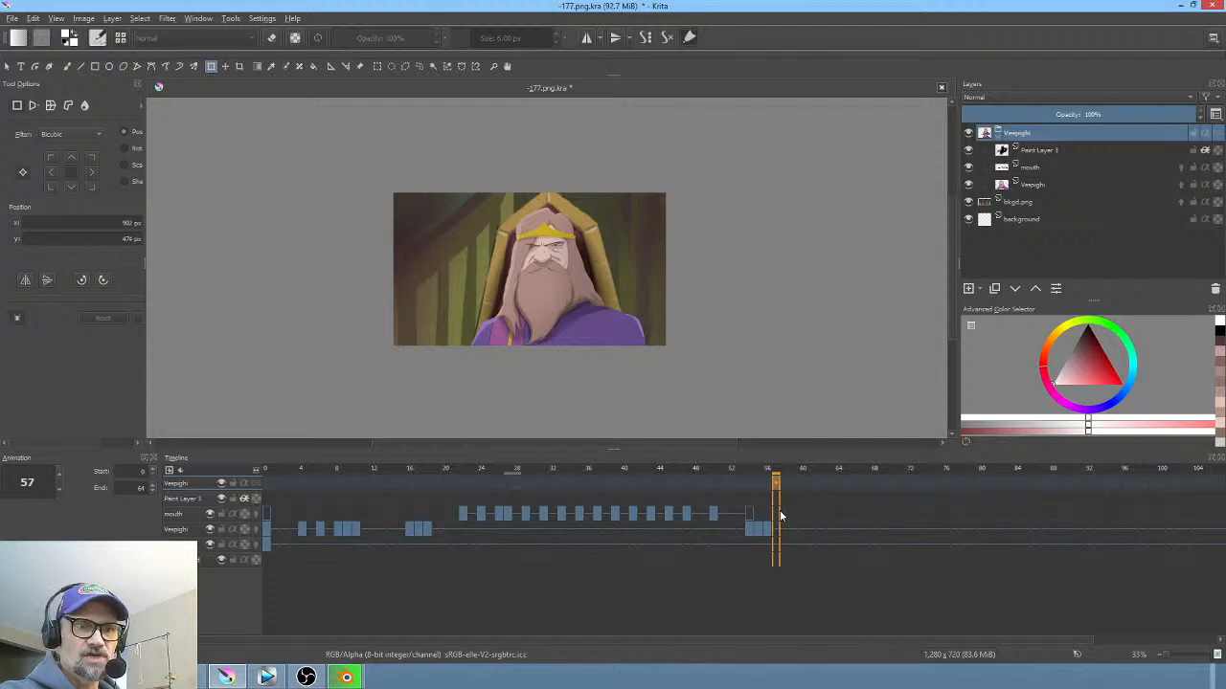
{"action": "left_click", "coordinate": [768, 529]}
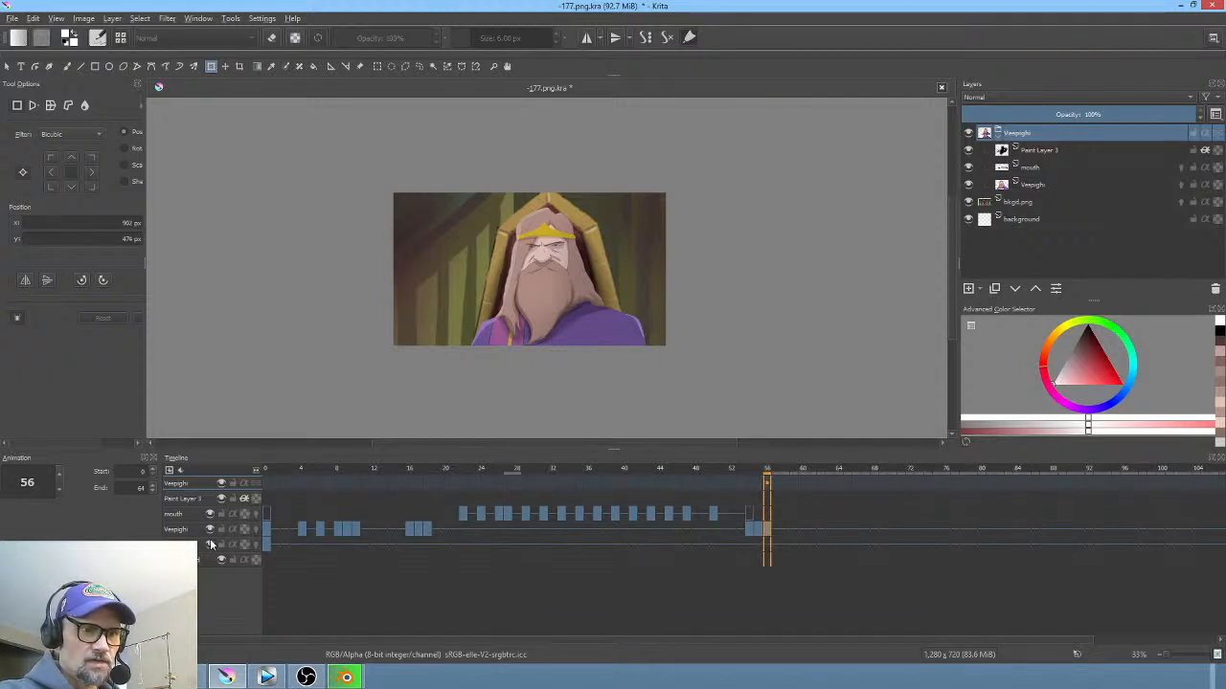
{"action": "left_click", "coordinate": [751, 530]}
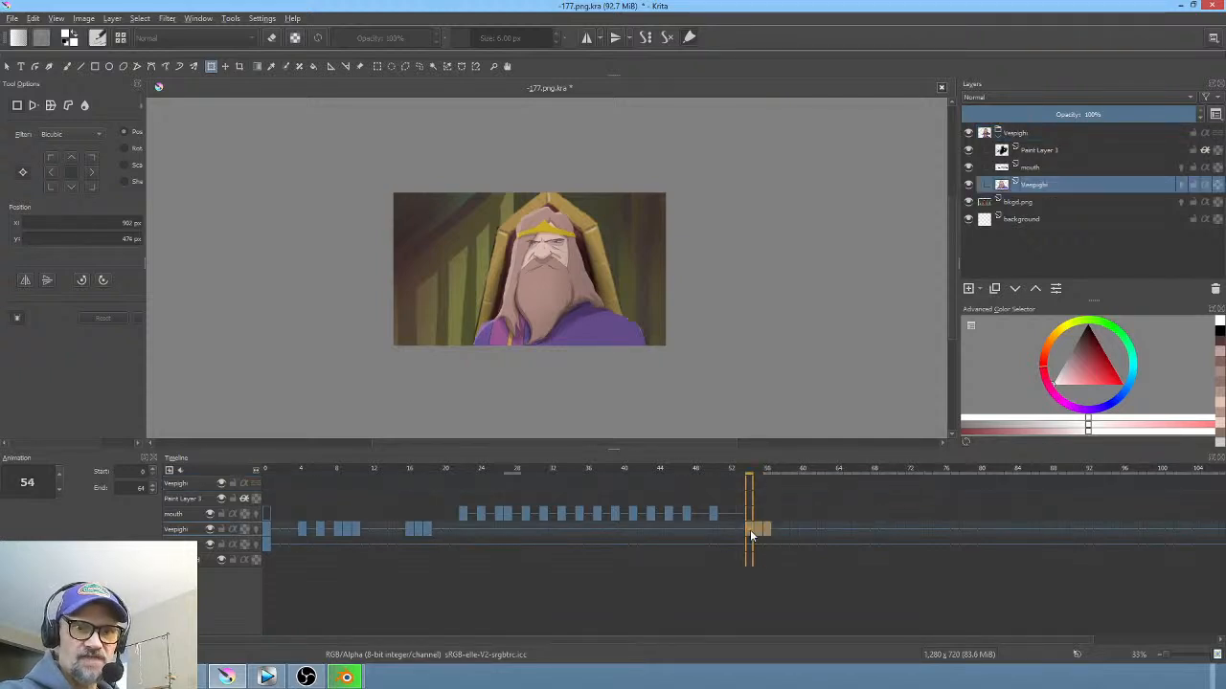
{"action": "left_click_drag", "start_coordinate": [773, 468], "coordinate": [750, 506]}
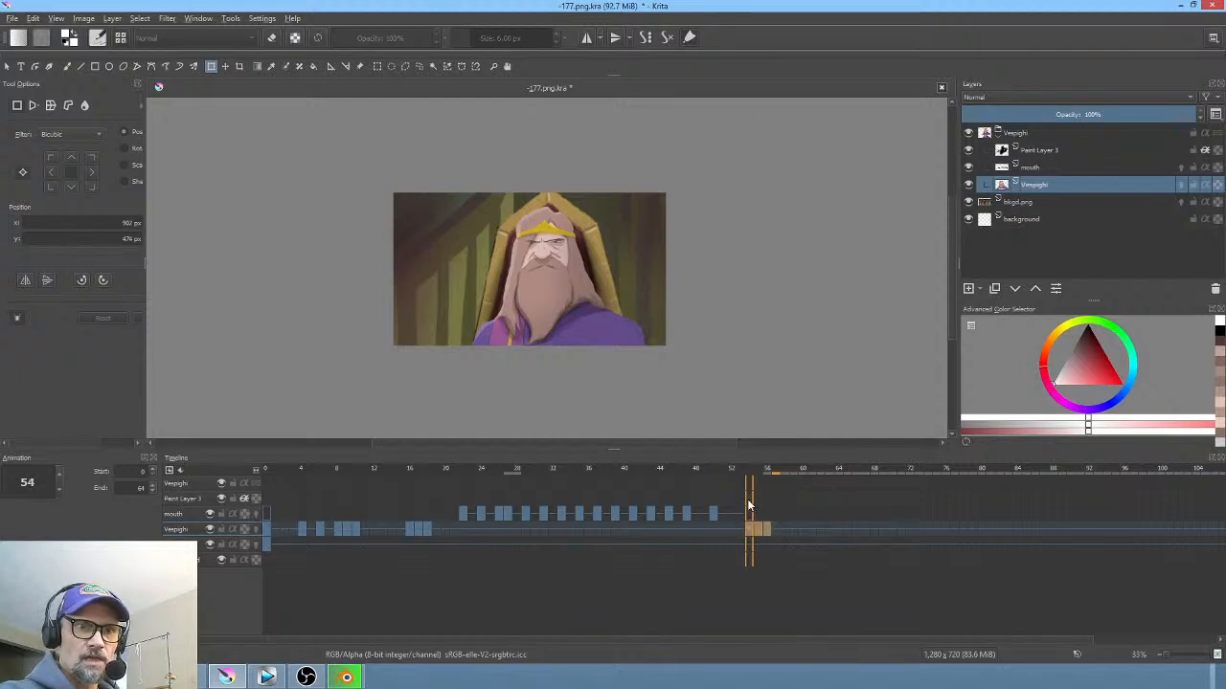
{"action": "left_click_drag", "start_coordinate": [426, 526], "coordinate": [265, 527]}
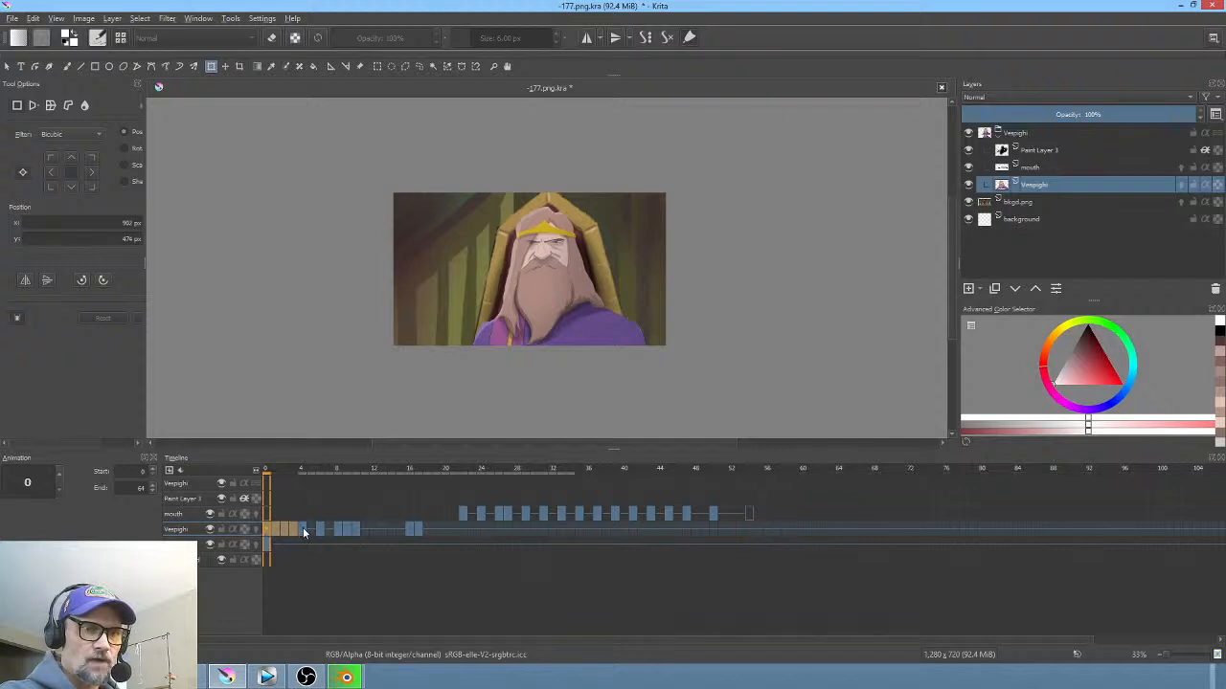
Step: Check the king's keyframes at frames 4, 6 and 8, and remove all keyframes after frame 4 from the king's layer
{"action": "left_click", "coordinate": [302, 529]}
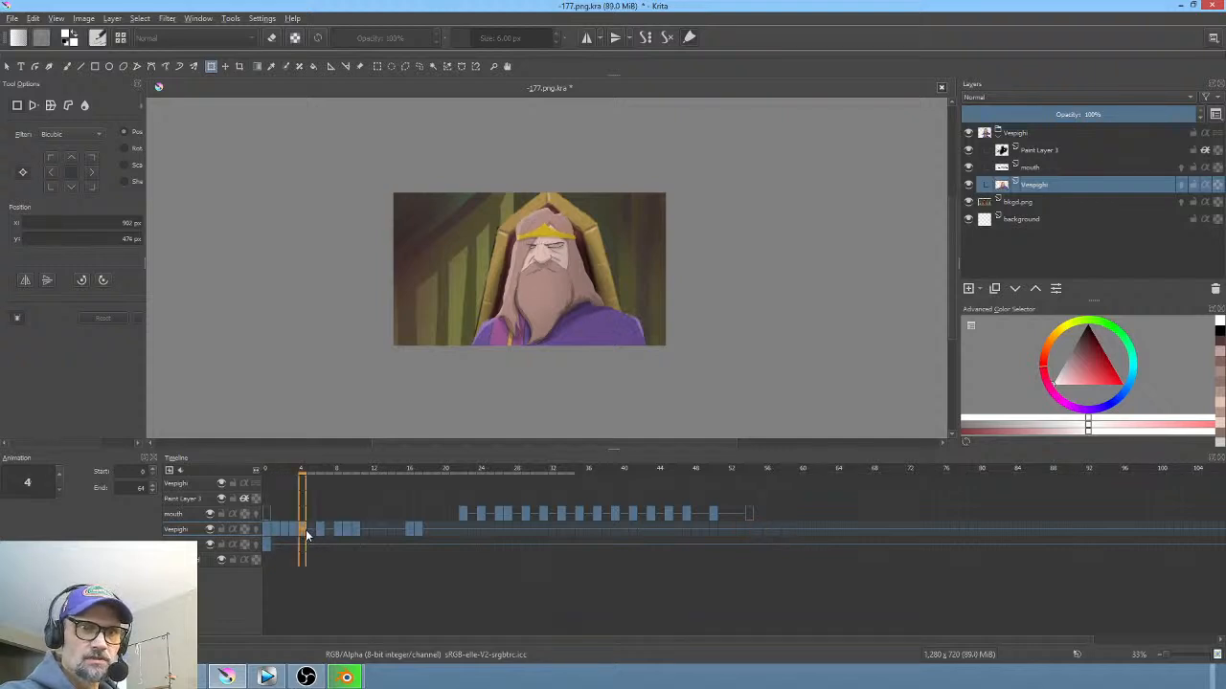
{"action": "left_click", "coordinate": [319, 529]}
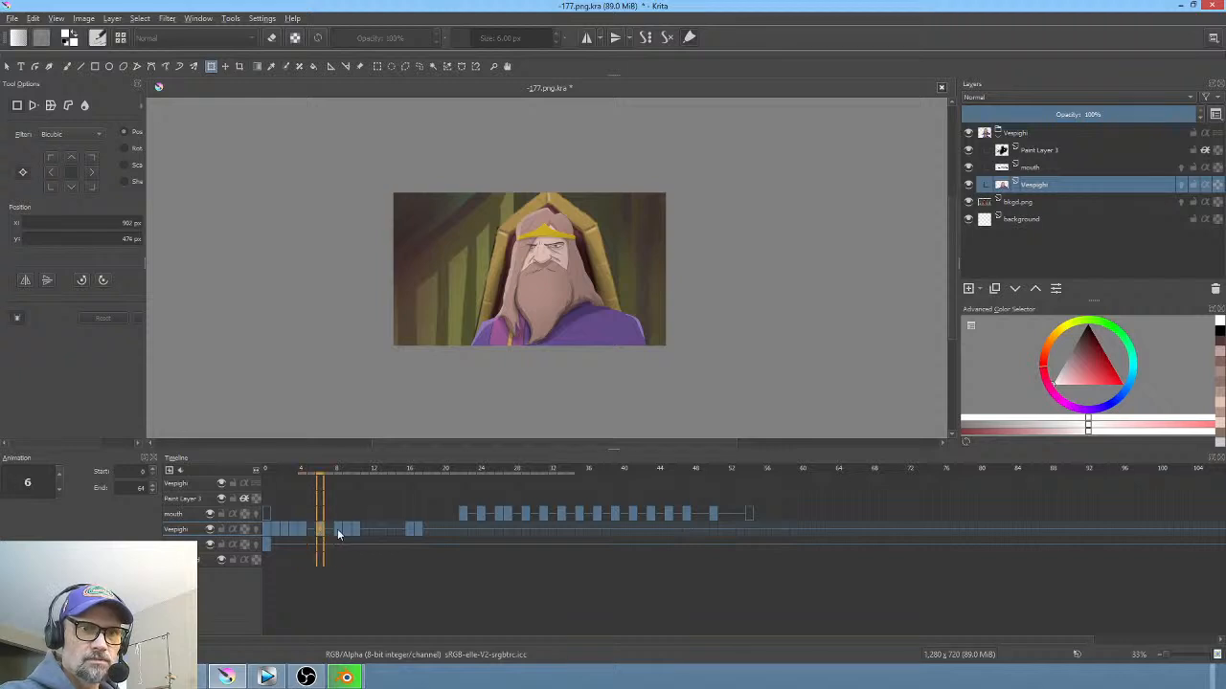
{"action": "left_click", "coordinate": [337, 529]}
{"action": "left_click", "coordinate": [320, 531]}
{"action": "left_click", "coordinate": [304, 528]}
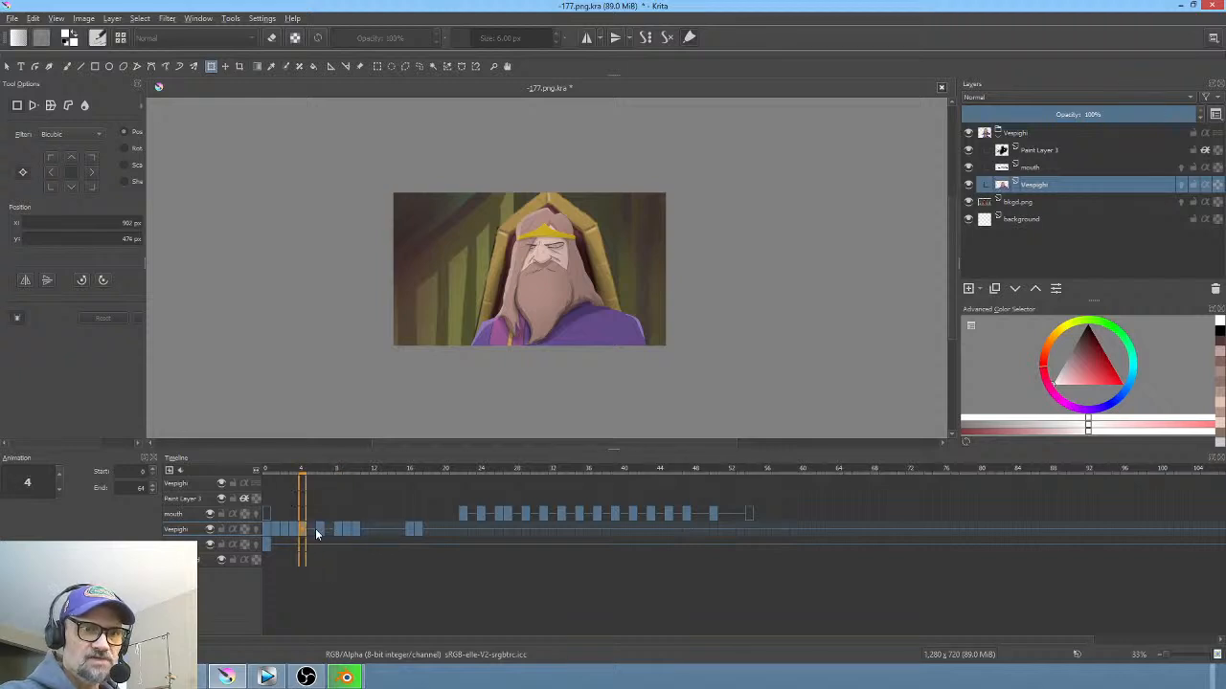
{"action": "left_click_drag", "start_coordinate": [313, 529], "coordinate": [470, 527]}
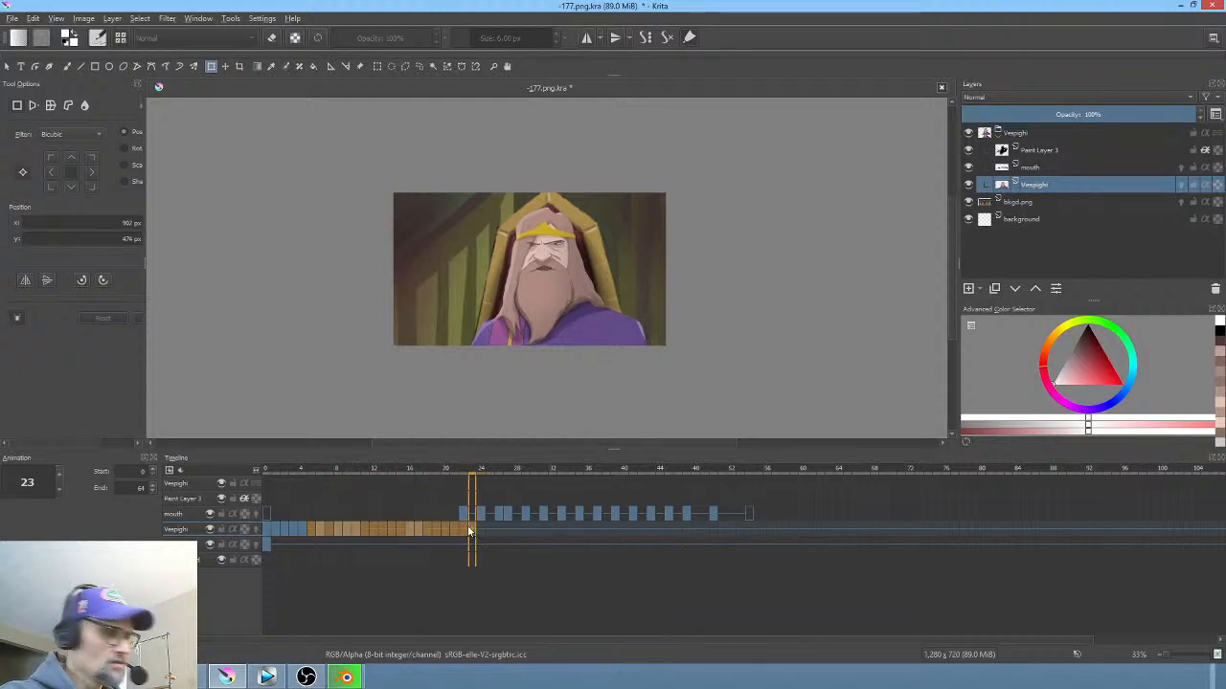
{"action": "left_click", "coordinate": [319, 530]}
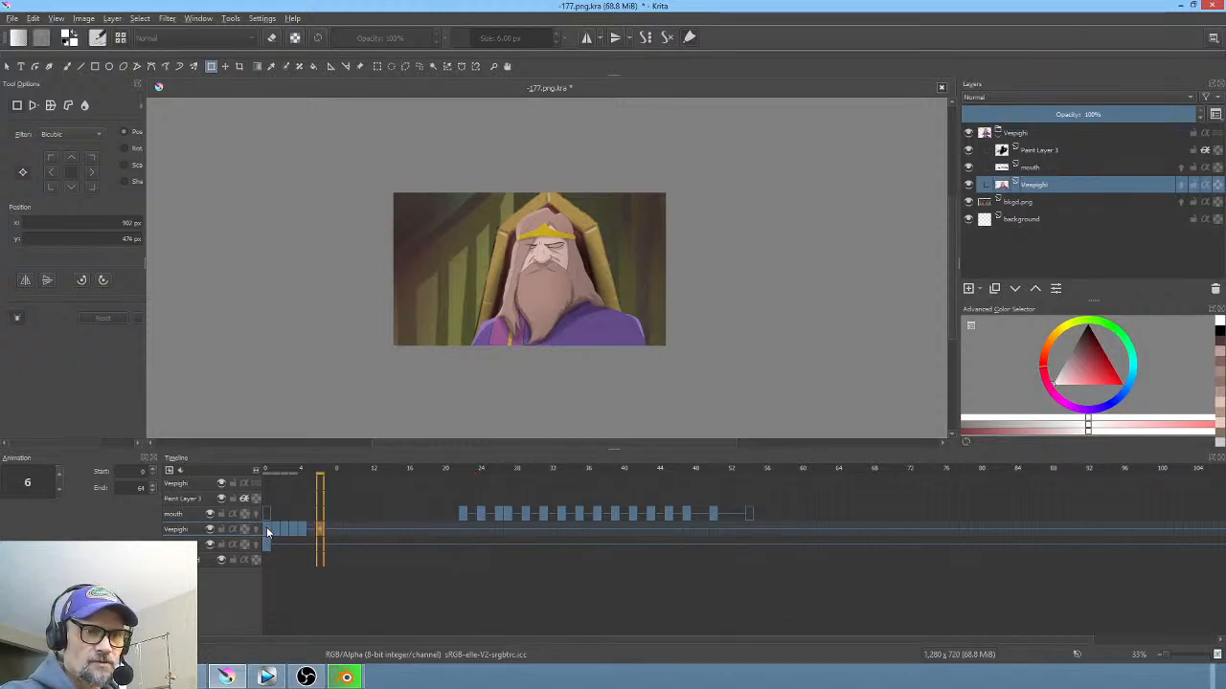
Step: Check the king's face across frames 0–4 and reverse the order of the keyframes at frames 0–4 on his layer
{"action": "left_click", "coordinate": [267, 528]}
{"action": "scroll", "coordinate": [504, 287], "scroll_direction": "up", "scroll_amount": 3}
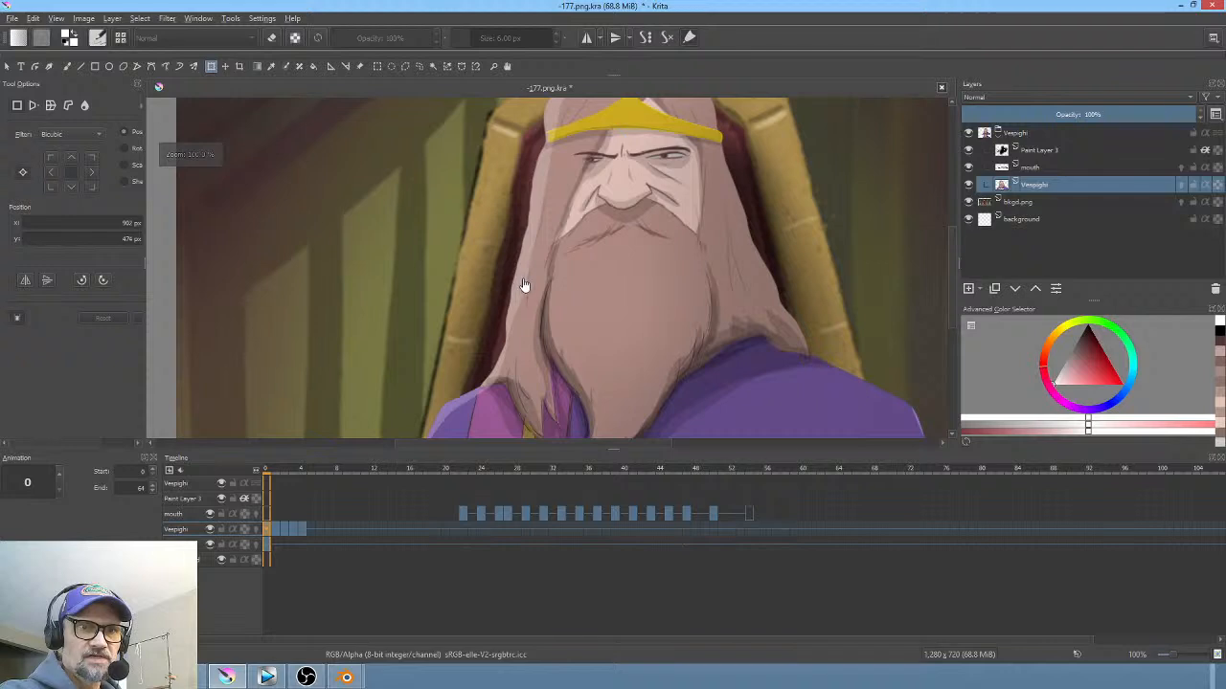
{"action": "left_click_drag", "start_coordinate": [280, 472], "coordinate": [304, 480]}
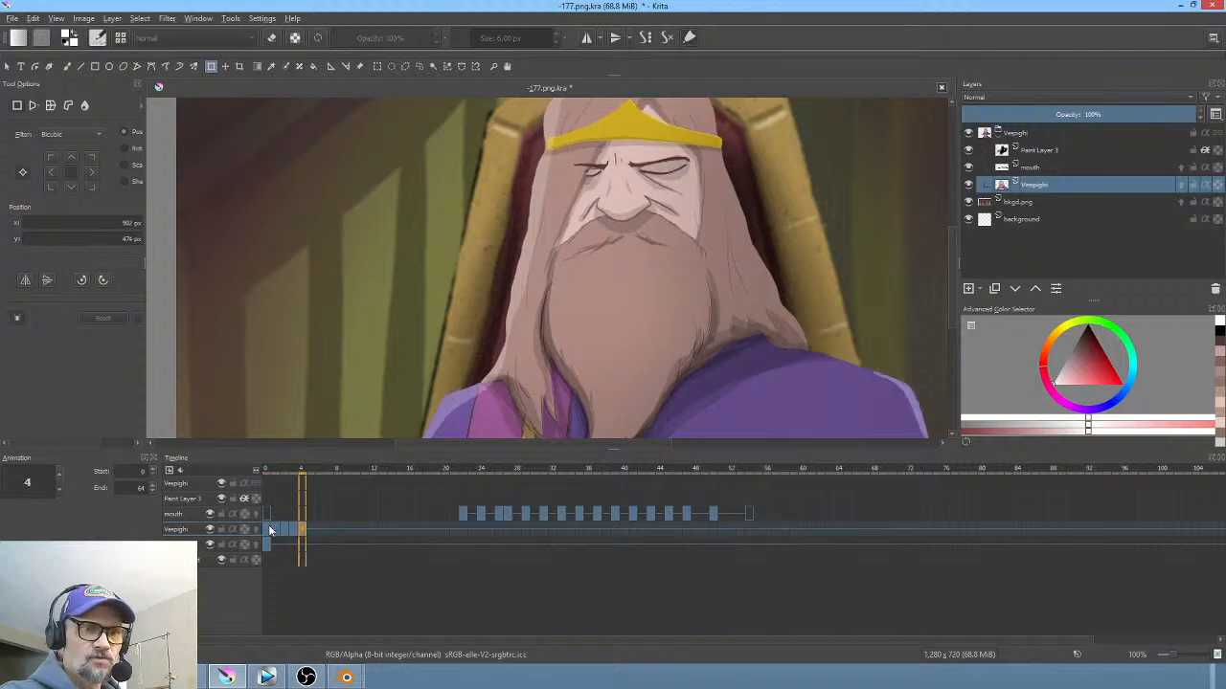
{"action": "left_click_drag", "start_coordinate": [268, 529], "coordinate": [305, 536]}
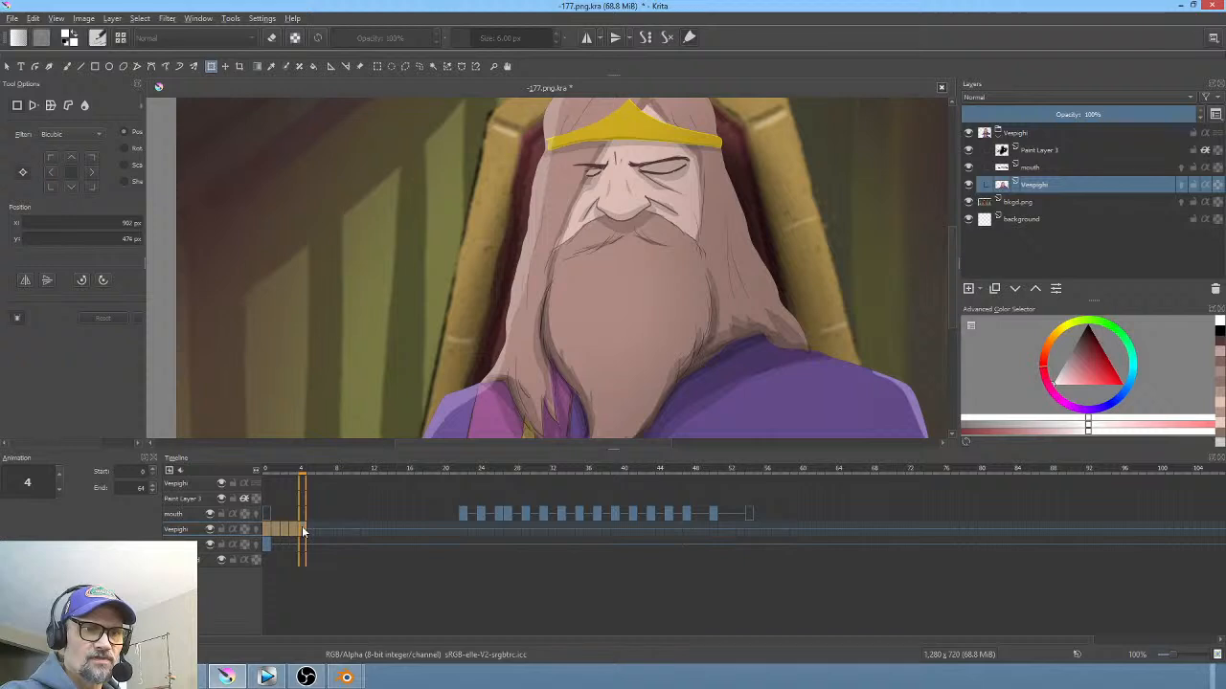
{"action": "right_click", "coordinate": [304, 528]}
{"action": "left_click", "coordinate": [322, 502]}
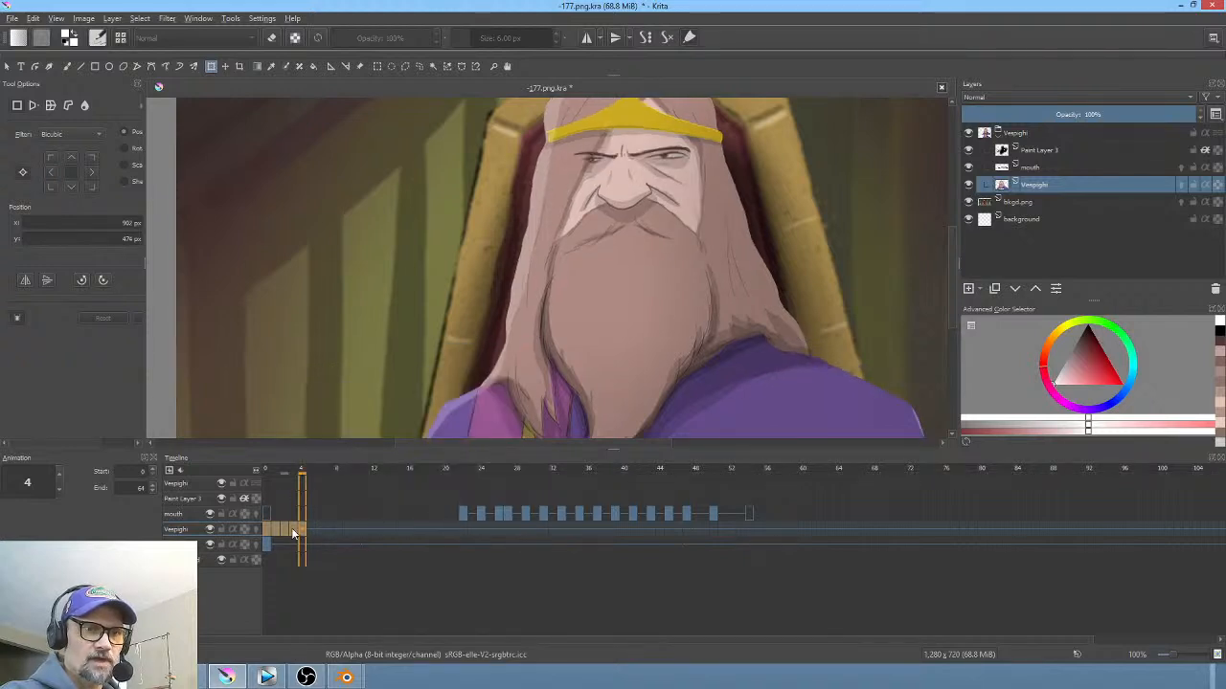
Step: Move the king's keyframes at frames 1–4 to frames 4–7, and play the animation from frame 0 to check the timing
{"action": "left_click_drag", "start_coordinate": [274, 530], "coordinate": [302, 532]}
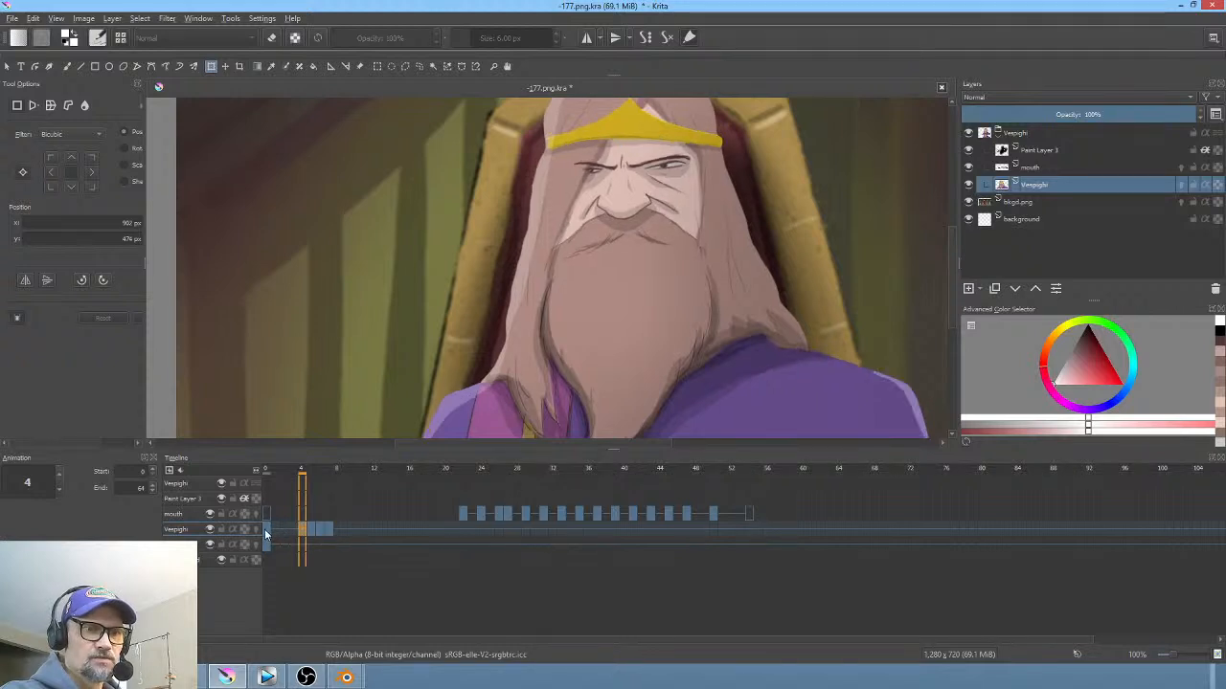
{"action": "left_click", "coordinate": [265, 532]}
{"action": "scroll", "coordinate": [661, 320], "scroll_direction": "down", "scroll_amount": 2}
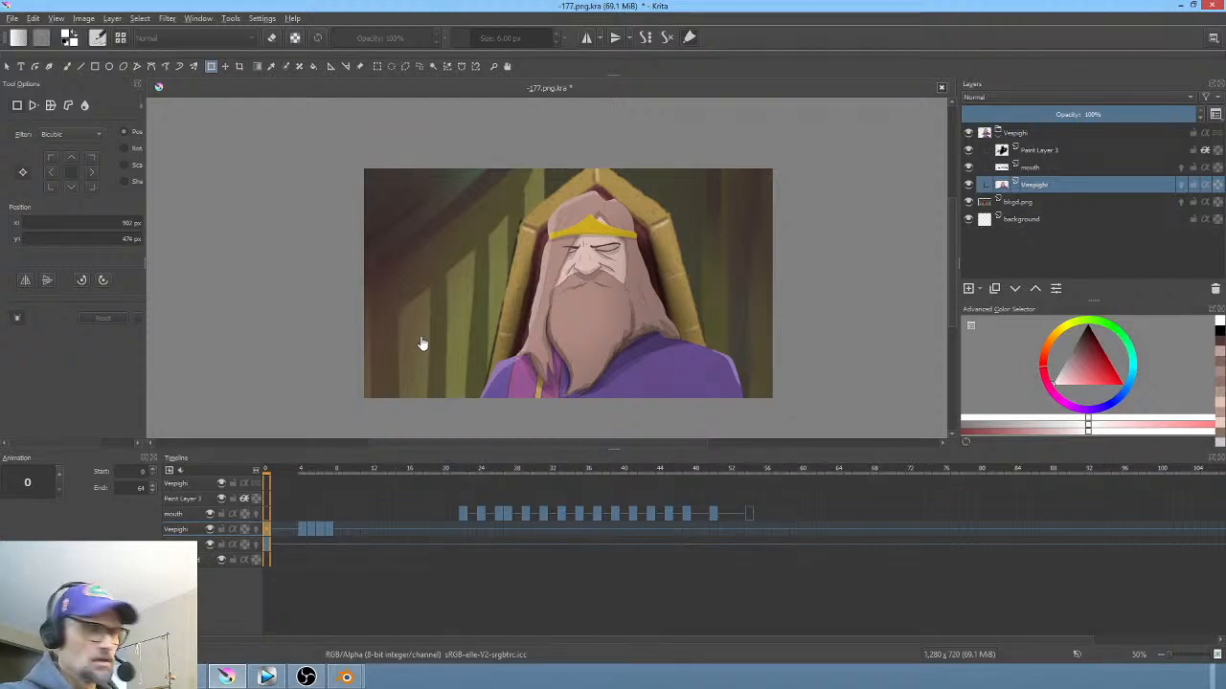
{"action": "key", "text": "period"}
{"action": "key", "text": "space"}
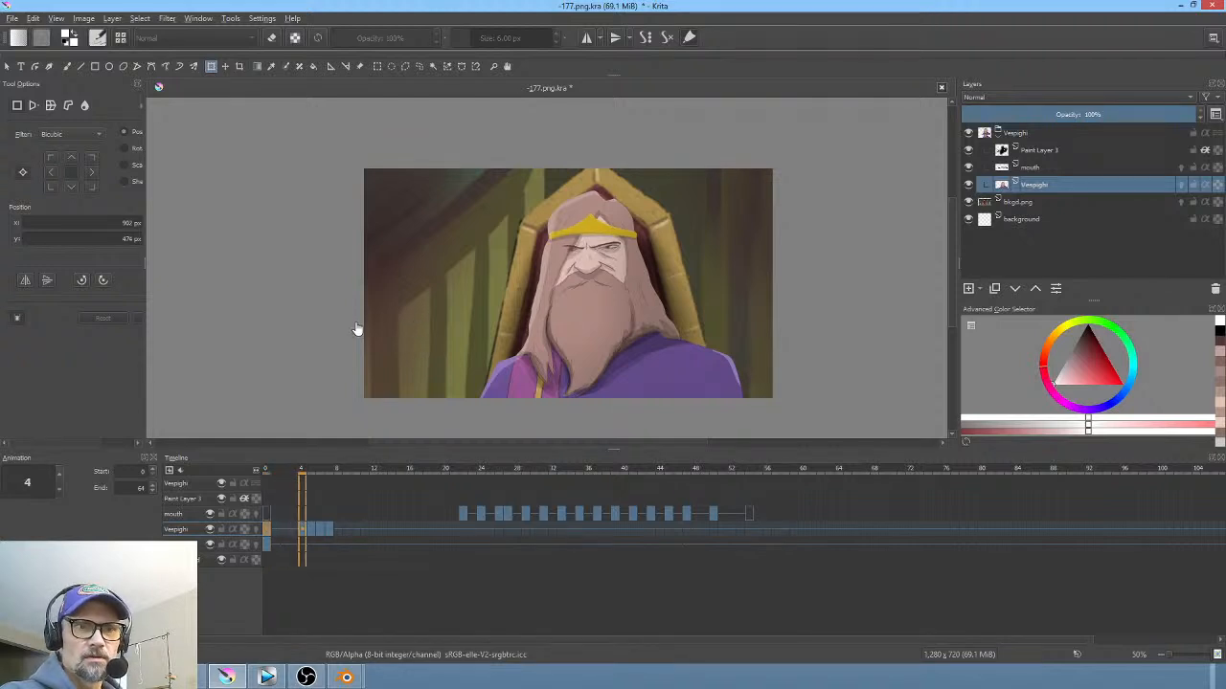
{"action": "key", "text": "space"}
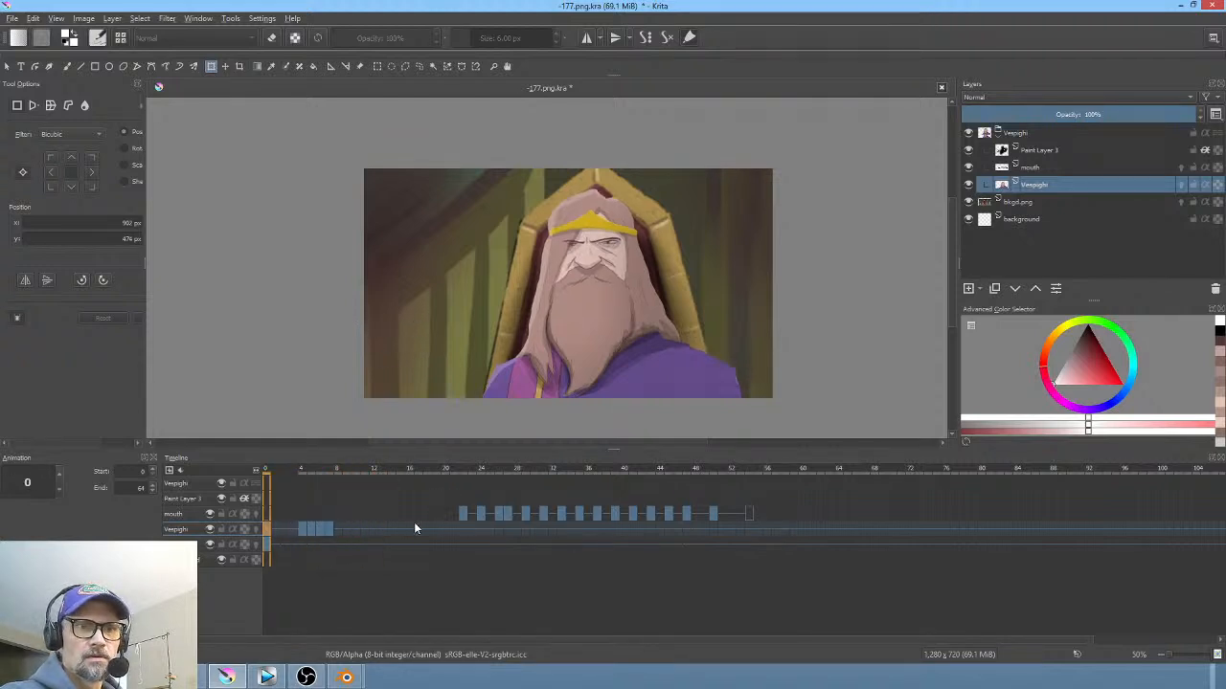
{"action": "key", "text": "space"}
{"action": "key", "text": "space"}
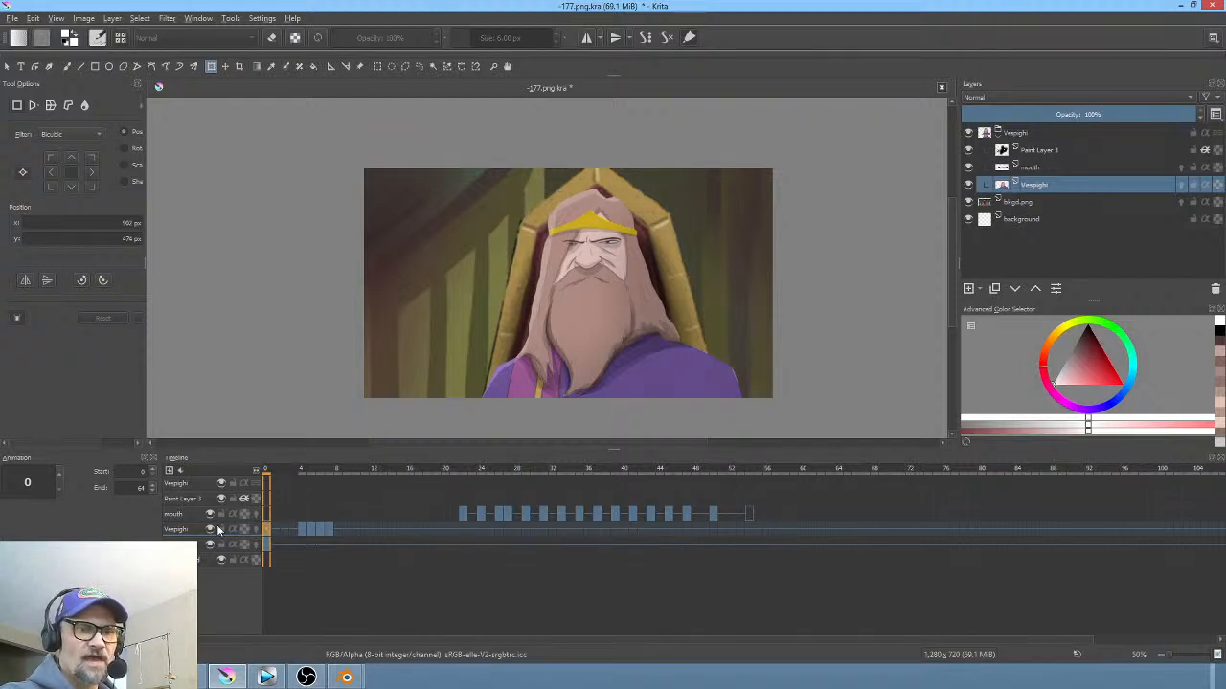
Step: Delete the mouth layer and save the Krita document
{"action": "left_click", "coordinate": [172, 514]}
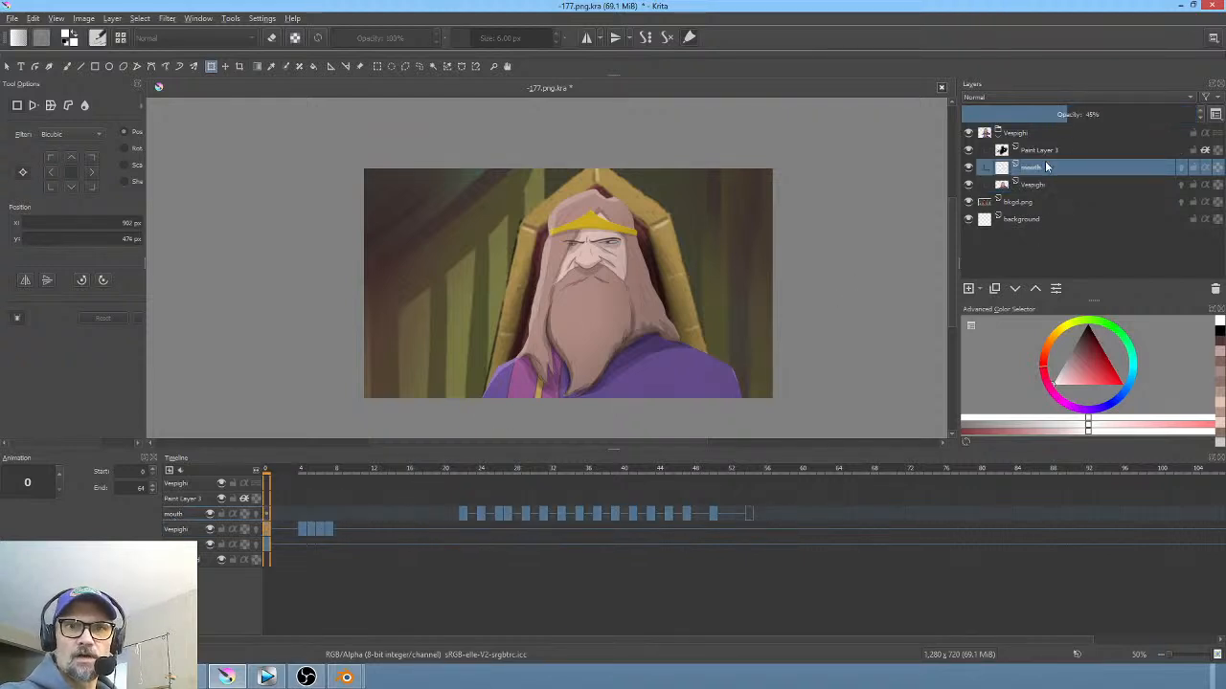
{"action": "left_click", "coordinate": [1215, 288]}
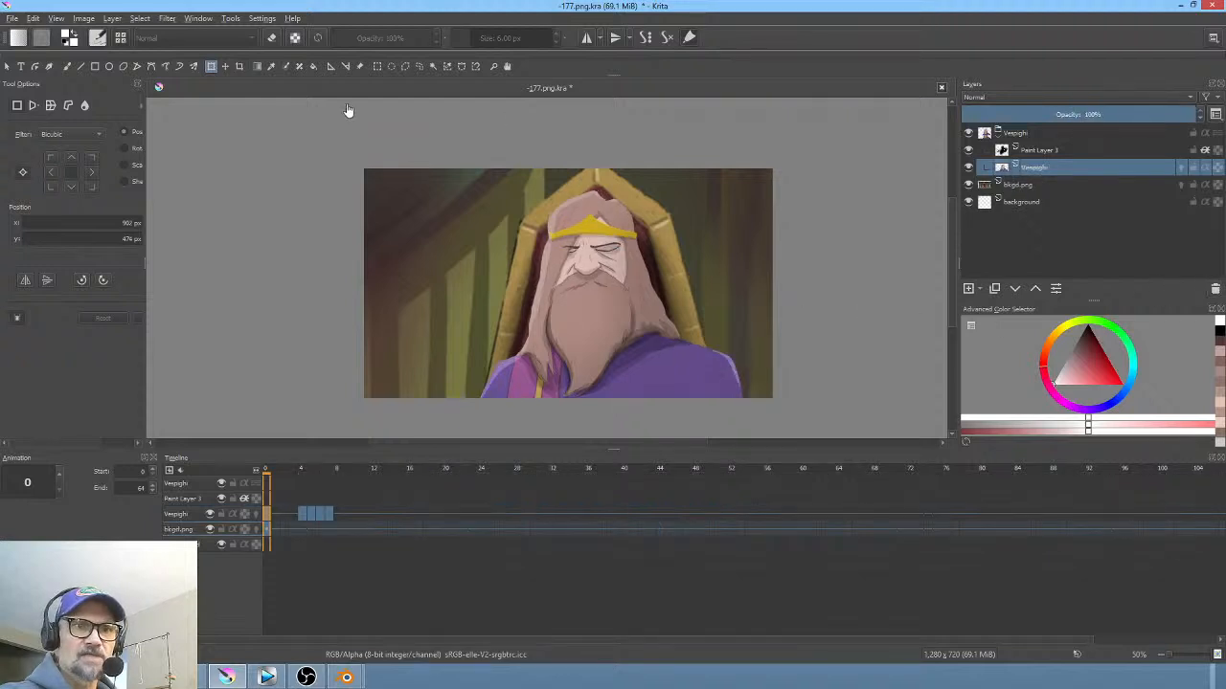
{"action": "left_click", "coordinate": [12, 19]}
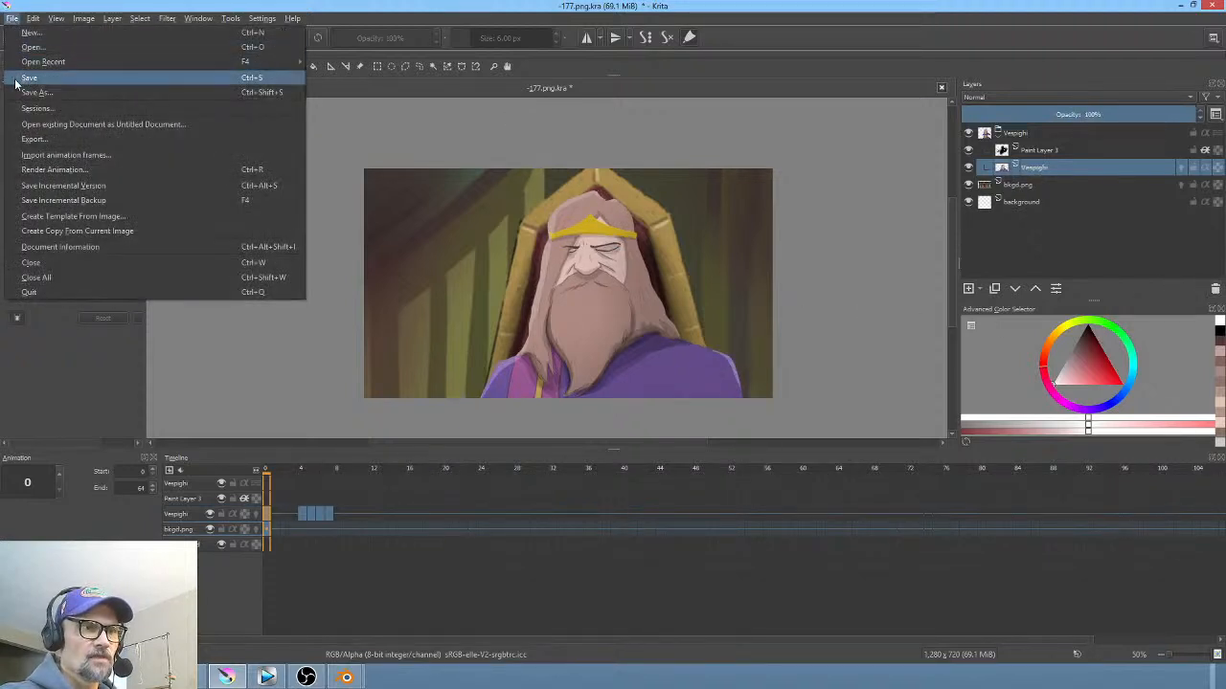
{"action": "left_click", "coordinate": [16, 81]}
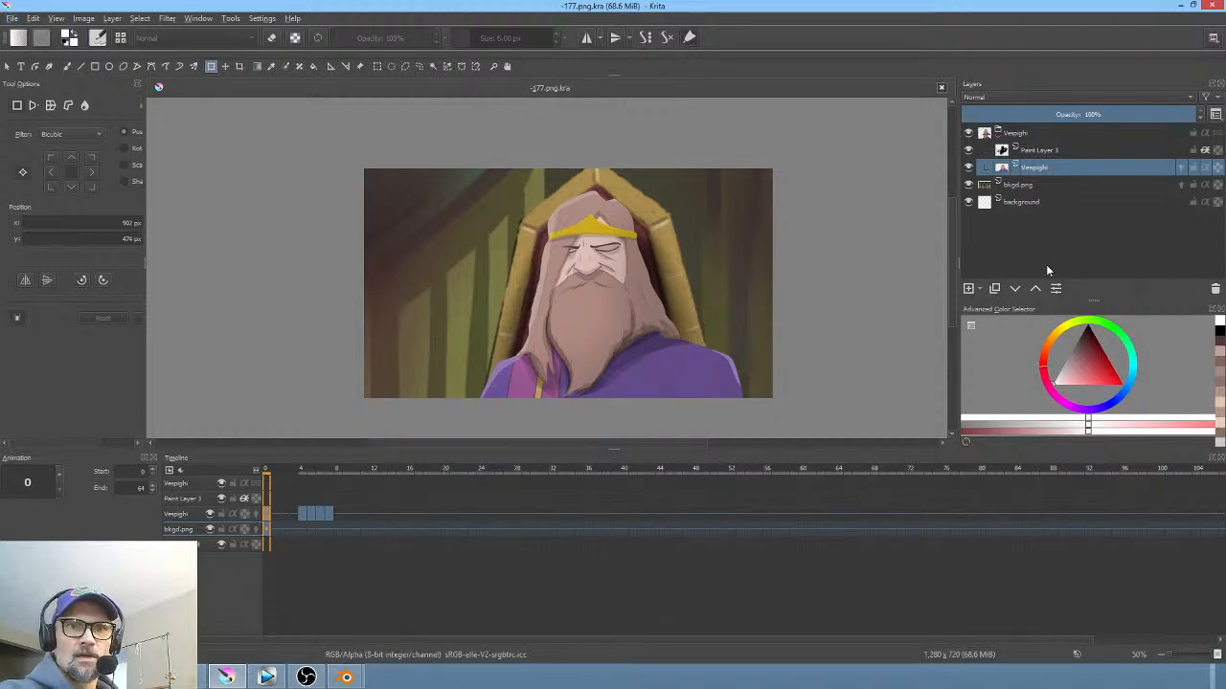
Step: Check what Paint Layer 3 adds to the king by hiding it and showing it again
{"action": "left_click", "coordinate": [1041, 154]}
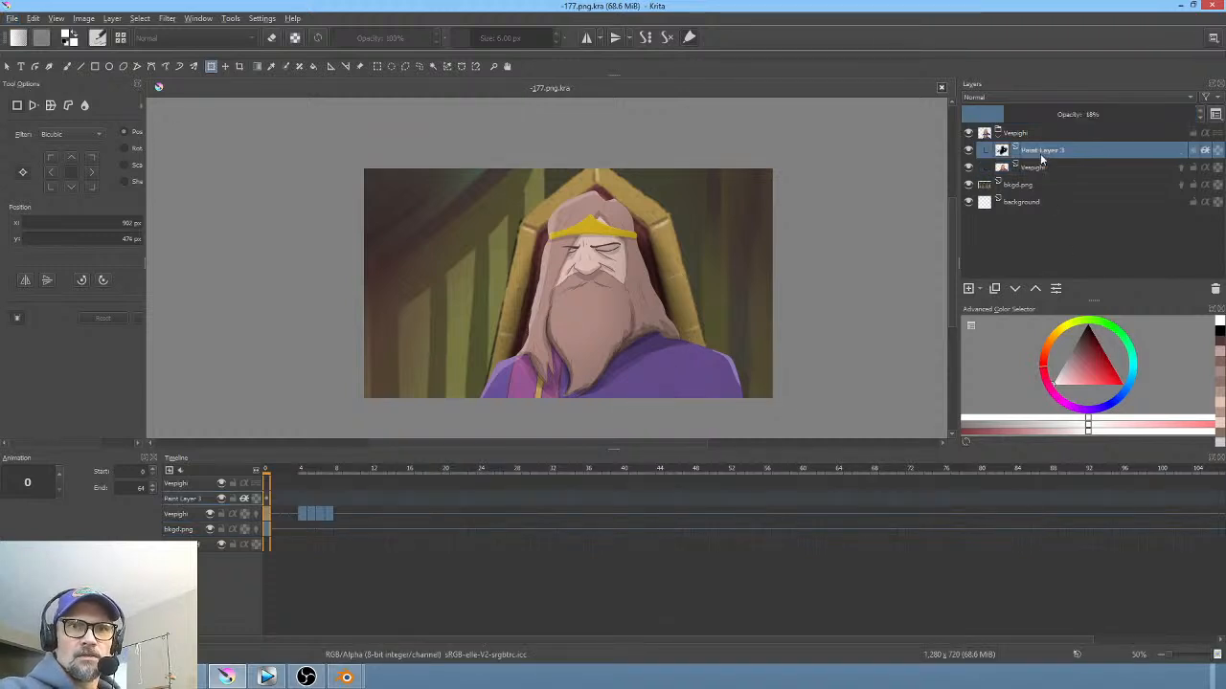
{"action": "left_click", "coordinate": [968, 151]}
{"action": "left_click", "coordinate": [968, 150]}
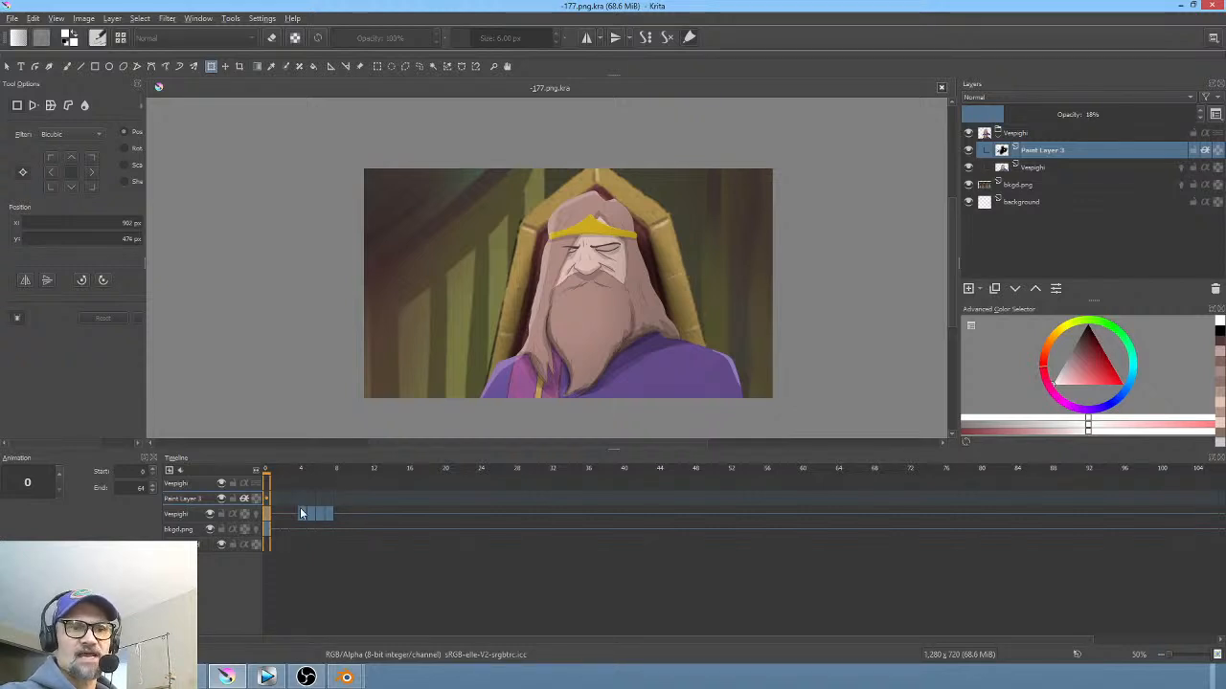
Step: Switch to Vegas Pro and check shot 177 and its neighbouring shots on the edit timeline
{"action": "left_click", "coordinate": [269, 677]}
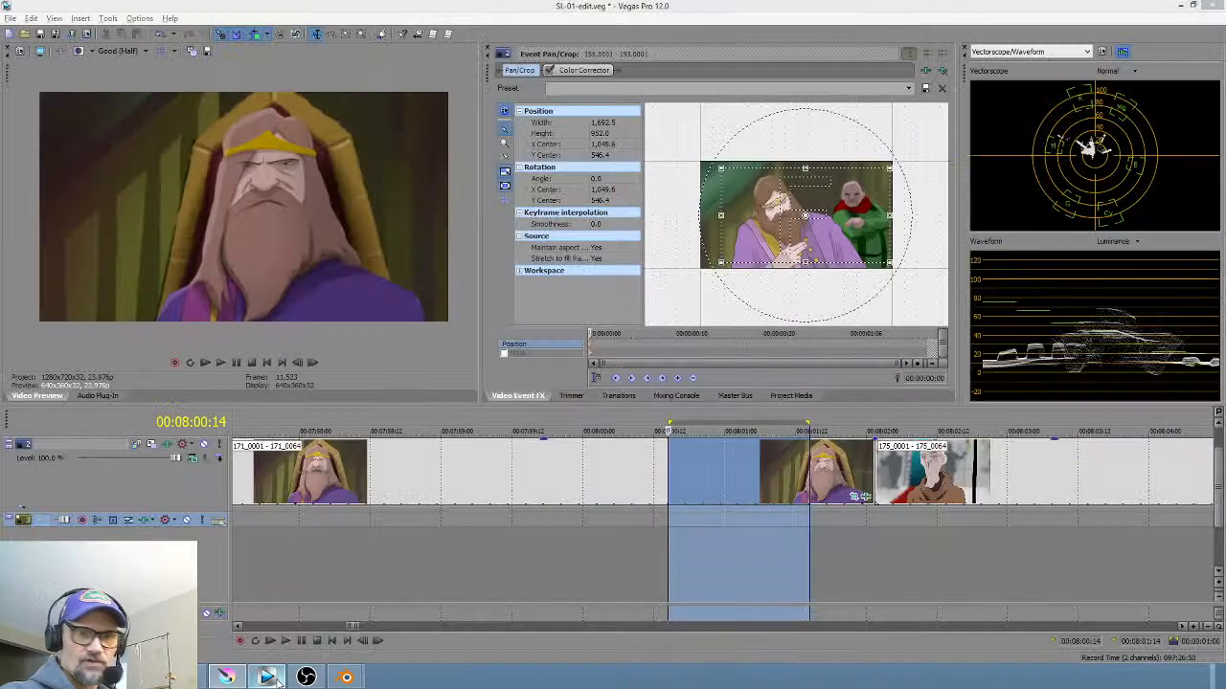
{"action": "scroll", "coordinate": [694, 560], "scroll_direction": "down", "scroll_amount": 5}
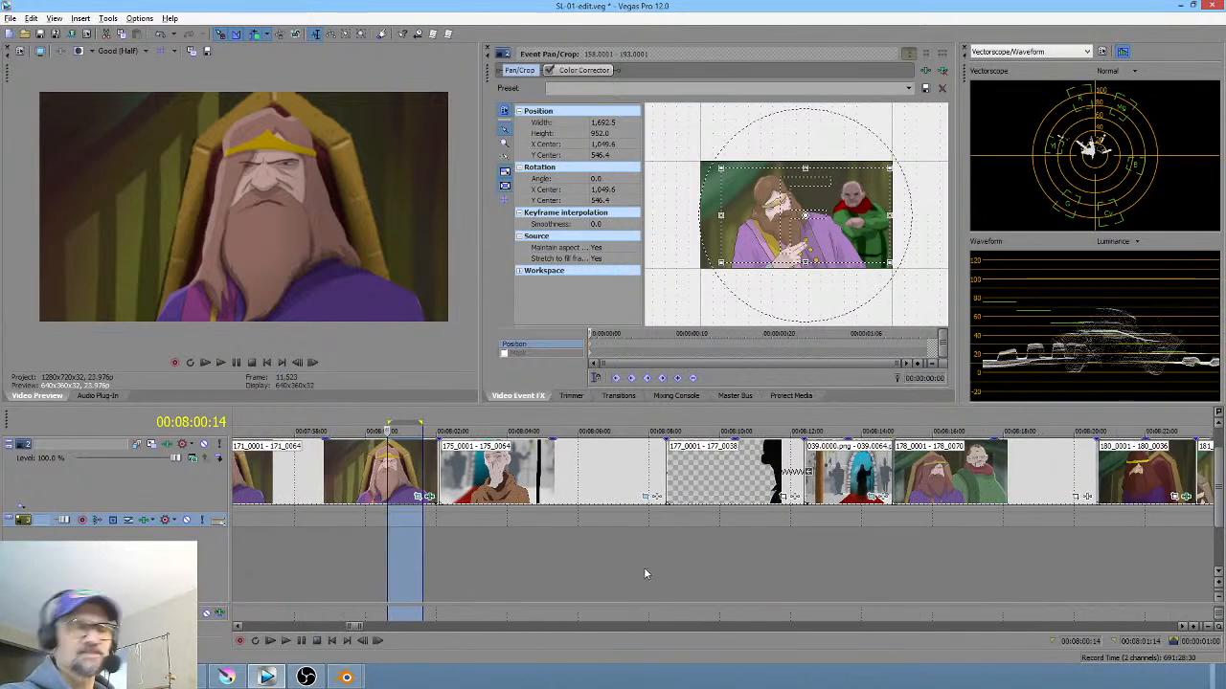
{"action": "left_click_drag", "start_coordinate": [614, 567], "coordinate": [729, 565]}
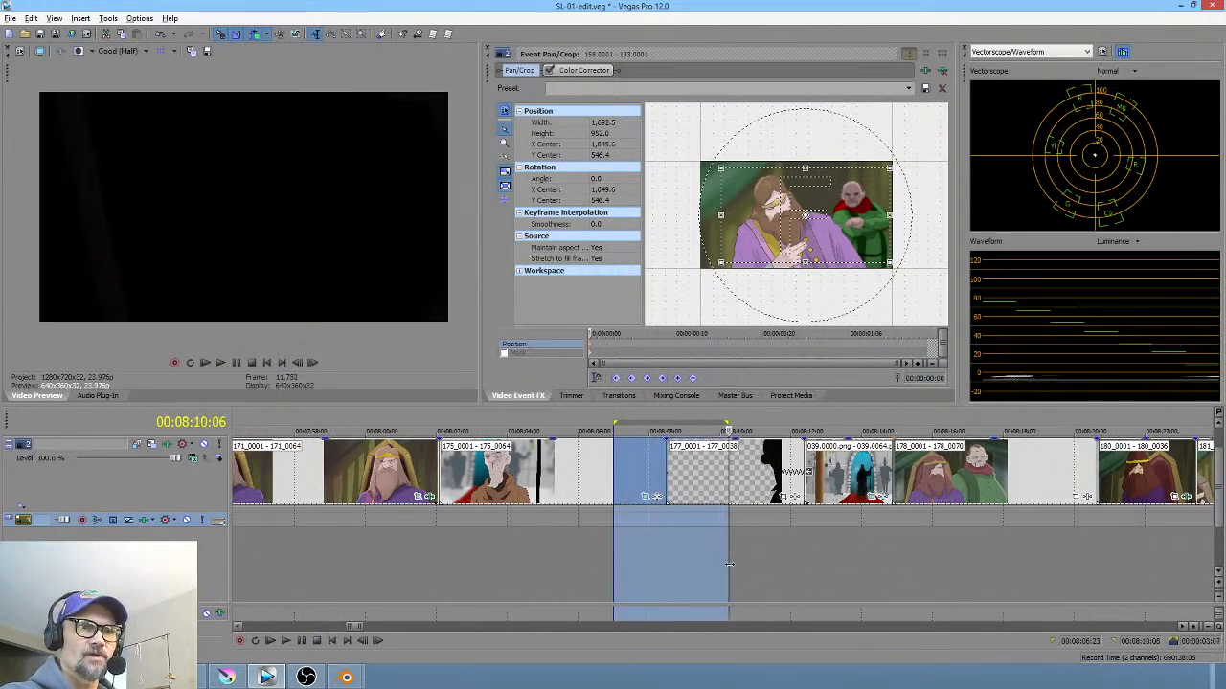
{"action": "left_click", "coordinate": [681, 560]}
Step: Switch back to Krita and scrub the king's animation up to frame 9
{"action": "left_click", "coordinate": [266, 678]}
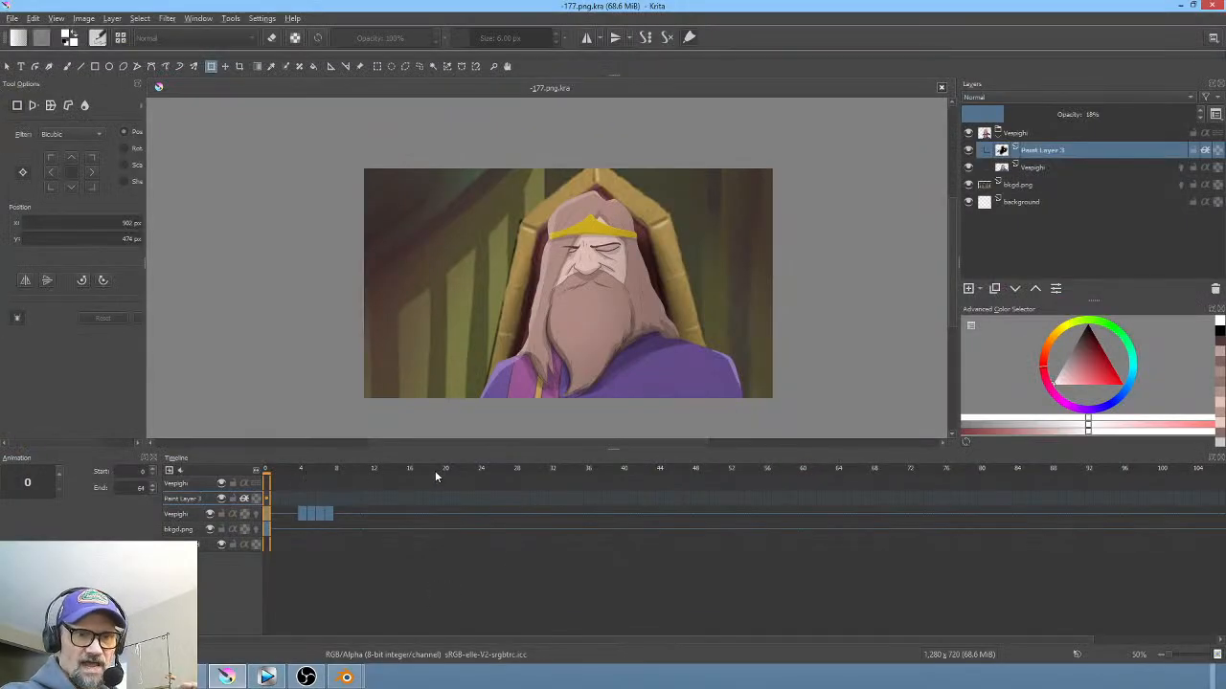
{"action": "left_click_drag", "start_coordinate": [285, 469], "coordinate": [339, 479]}
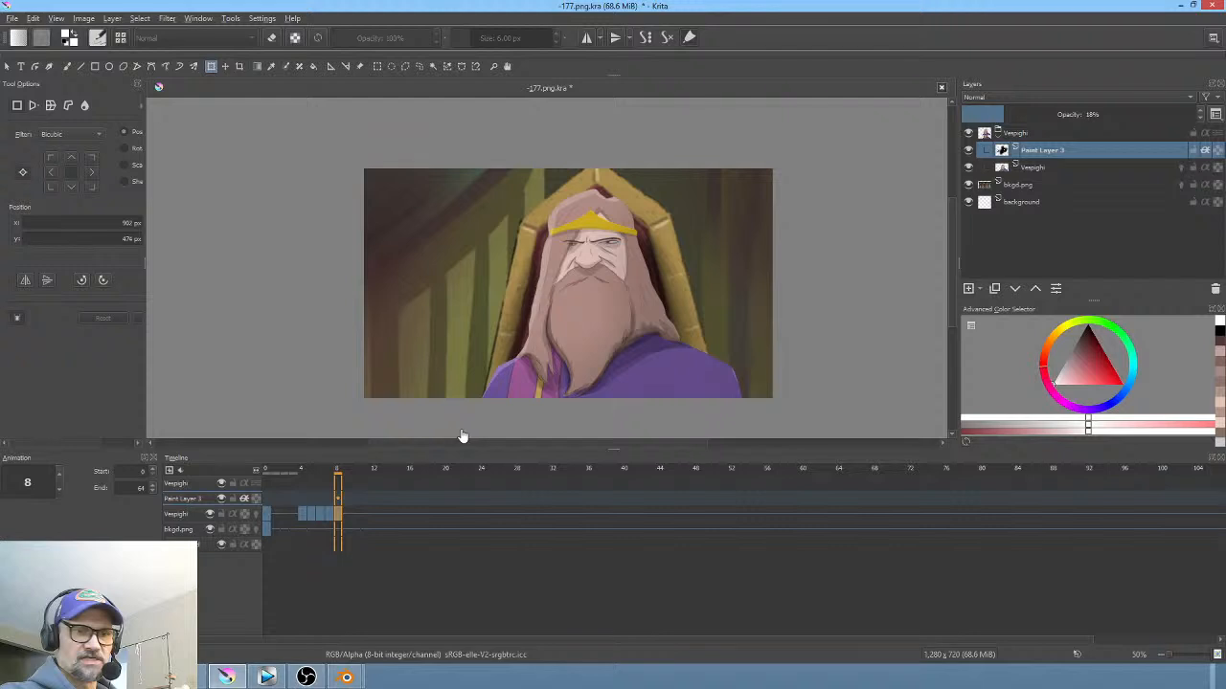
{"action": "mouse_move", "coordinate": [342, 475]}
{"action": "left_mouse_down"}
{"action": "mouse_move", "coordinate": [296, 473]}
{"action": "mouse_move", "coordinate": [347, 469]}
{"action": "left_mouse_up"}
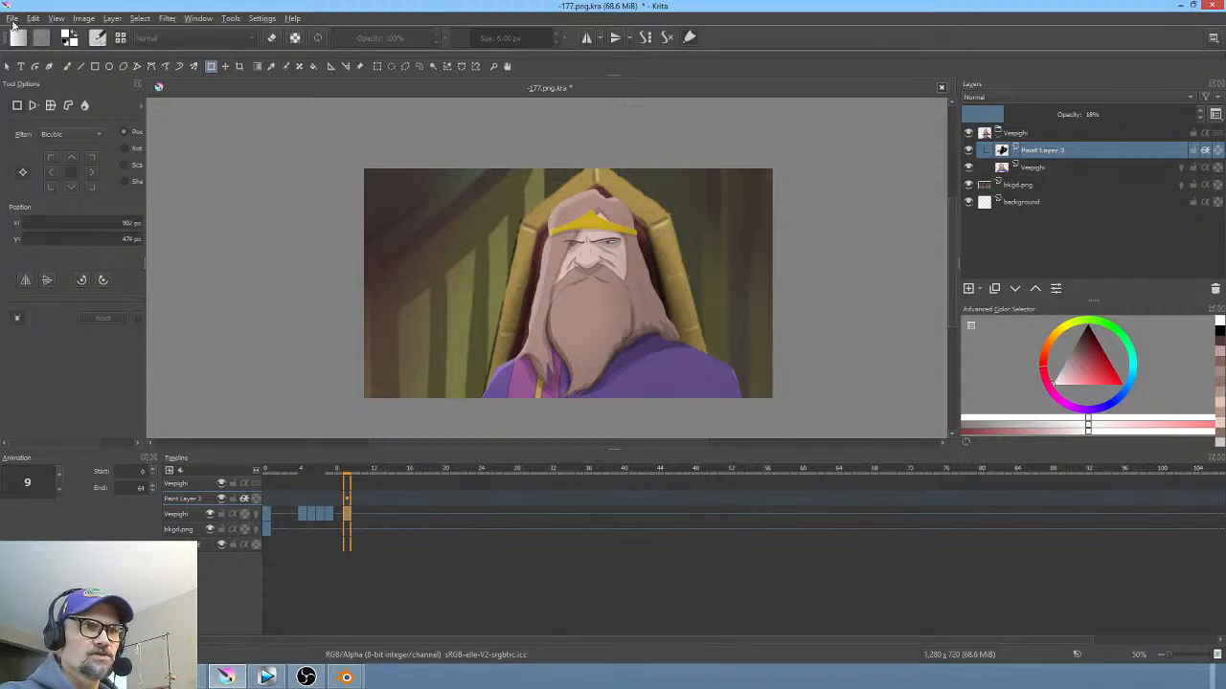
Step: Resize the canvas to 1920 × 1080 px with the artwork anchored at its lower-left corner, and redock the Animation docker beside the Timeline
{"action": "left_click", "coordinate": [1017, 133]}
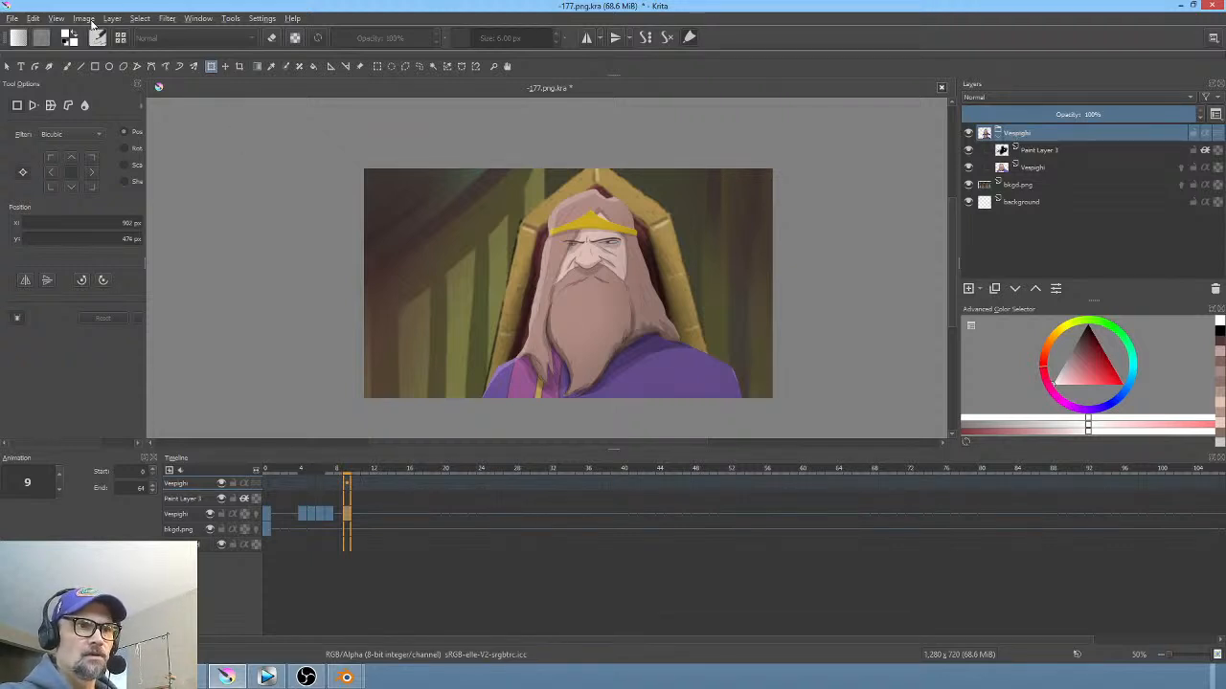
{"action": "left_click", "coordinate": [84, 18]}
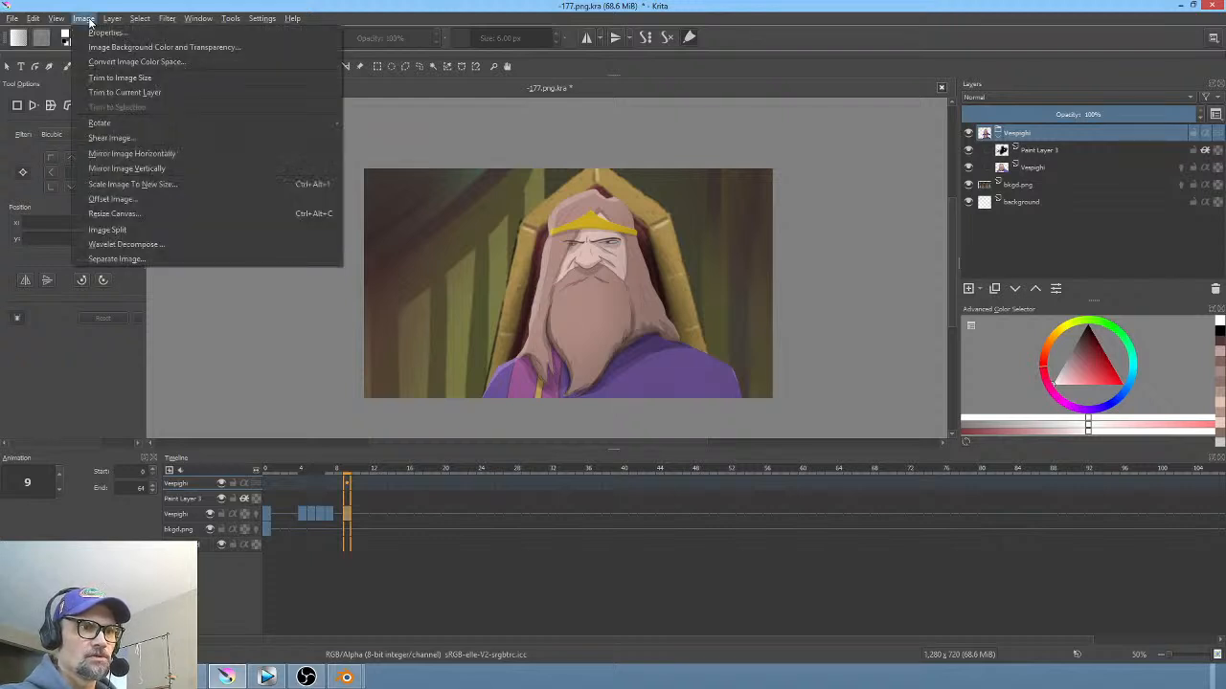
{"action": "left_click", "coordinate": [114, 215]}
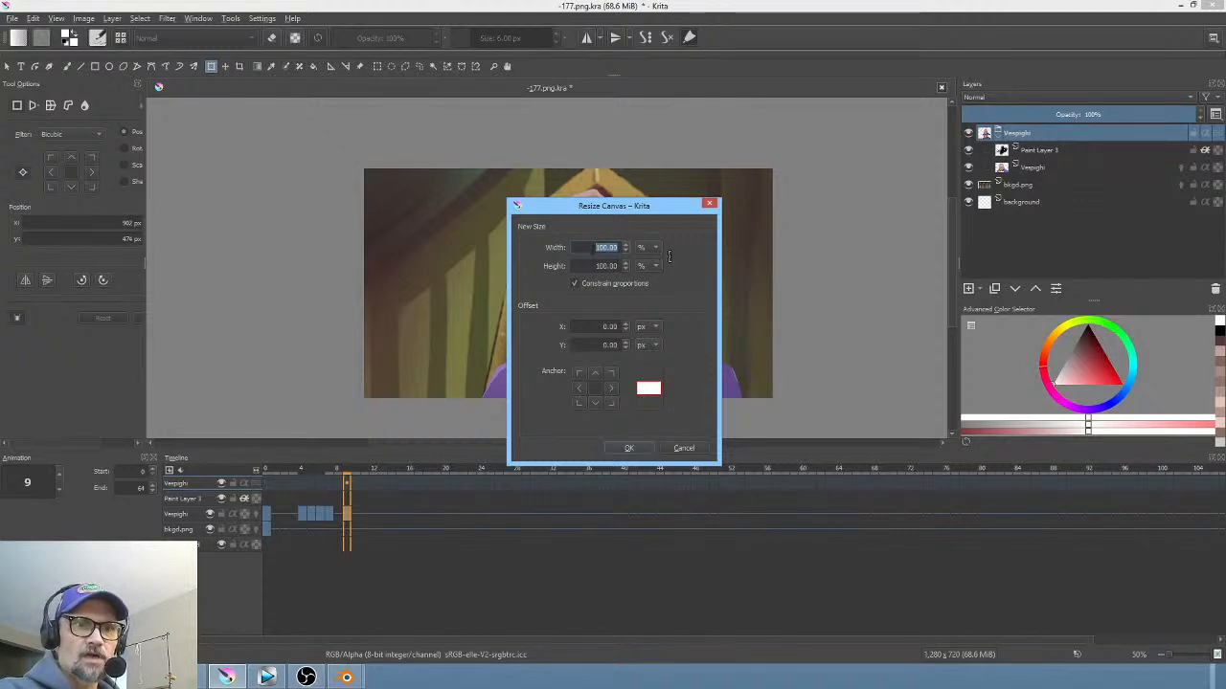
{"action": "left_click", "coordinate": [657, 248]}
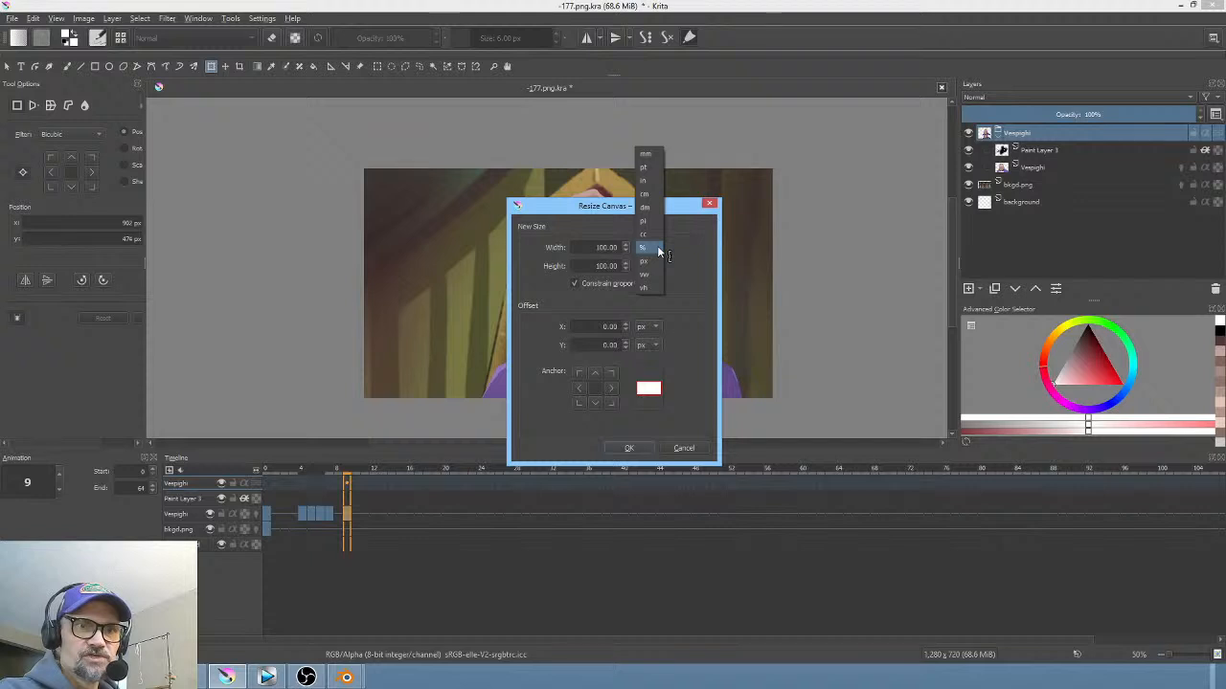
{"action": "left_click", "coordinate": [643, 261]}
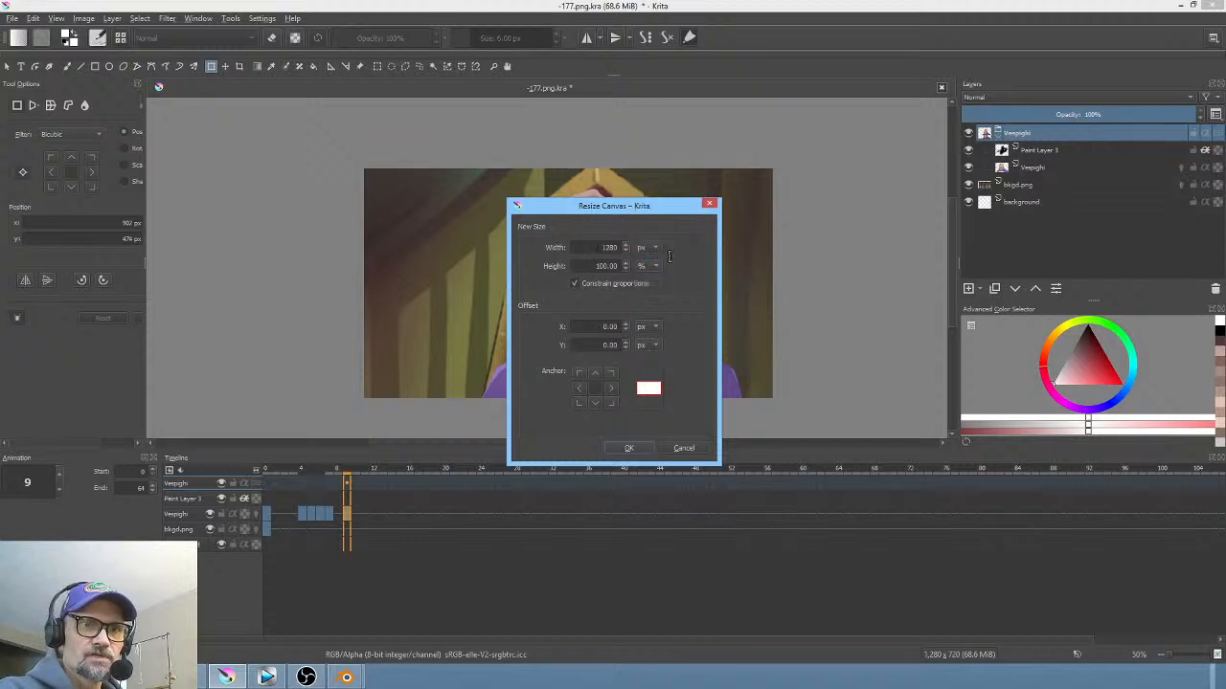
{"action": "left_click_drag", "start_coordinate": [599, 248], "coordinate": [647, 251]}
{"action": "type", "text": "1920"}
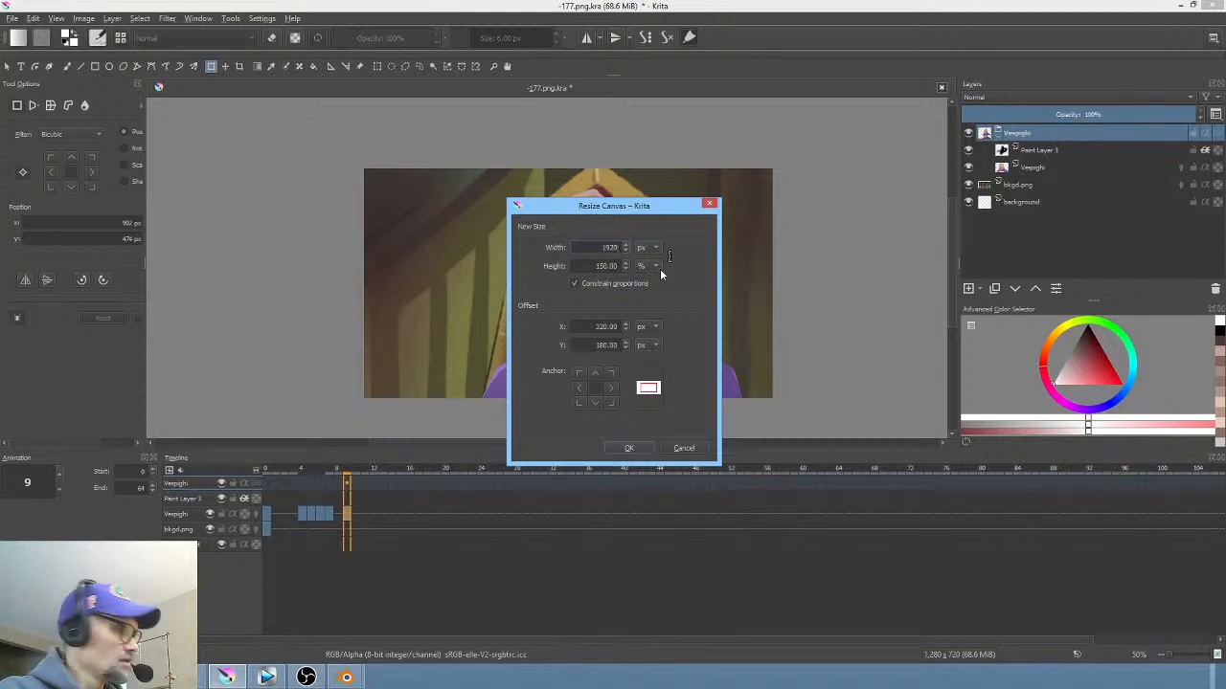
{"action": "left_click", "coordinate": [658, 270]}
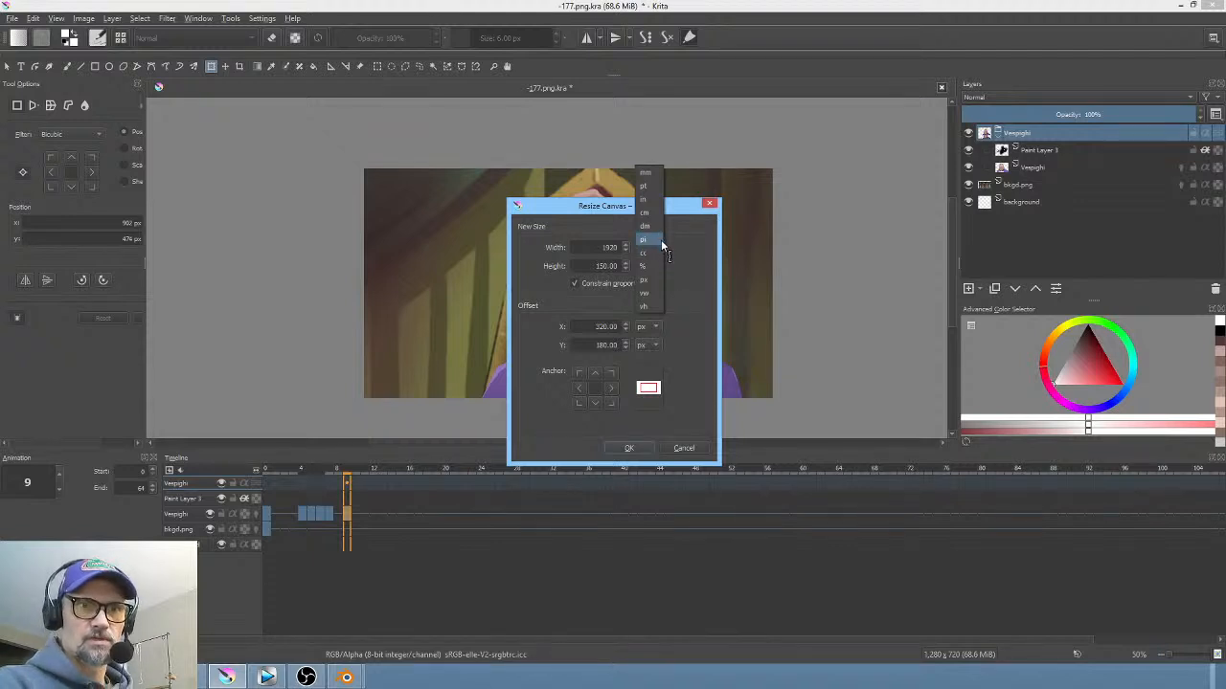
{"action": "left_click", "coordinate": [640, 279]}
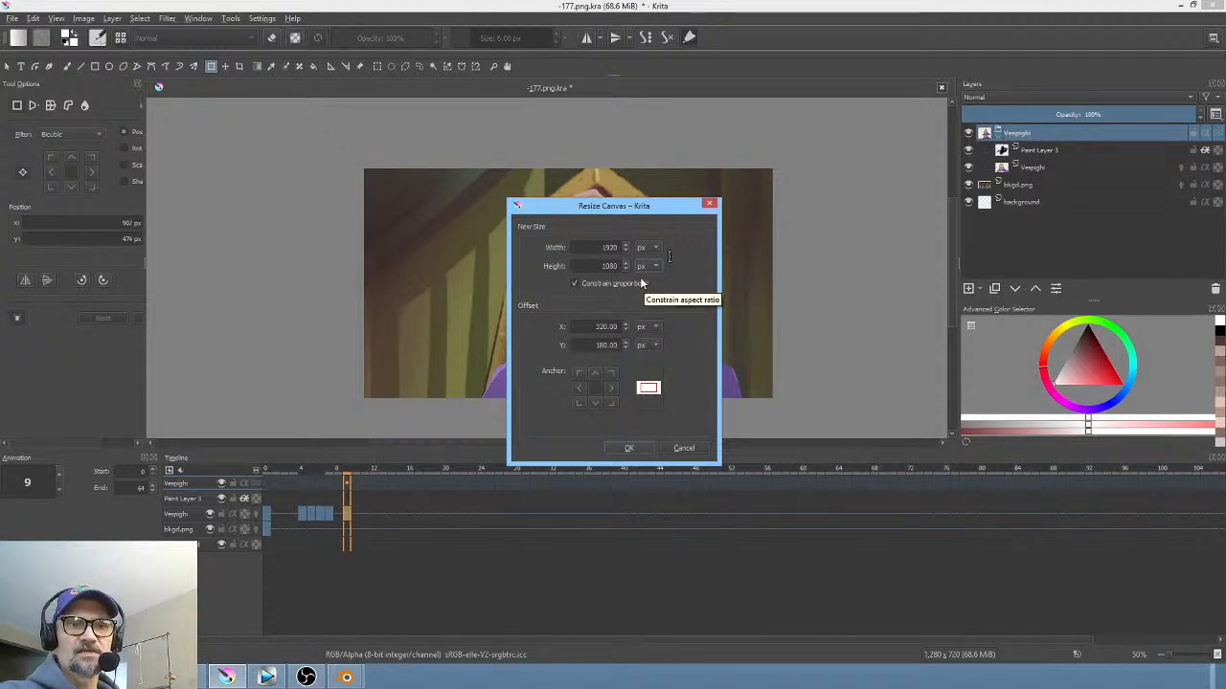
{"action": "left_click", "coordinate": [578, 403]}
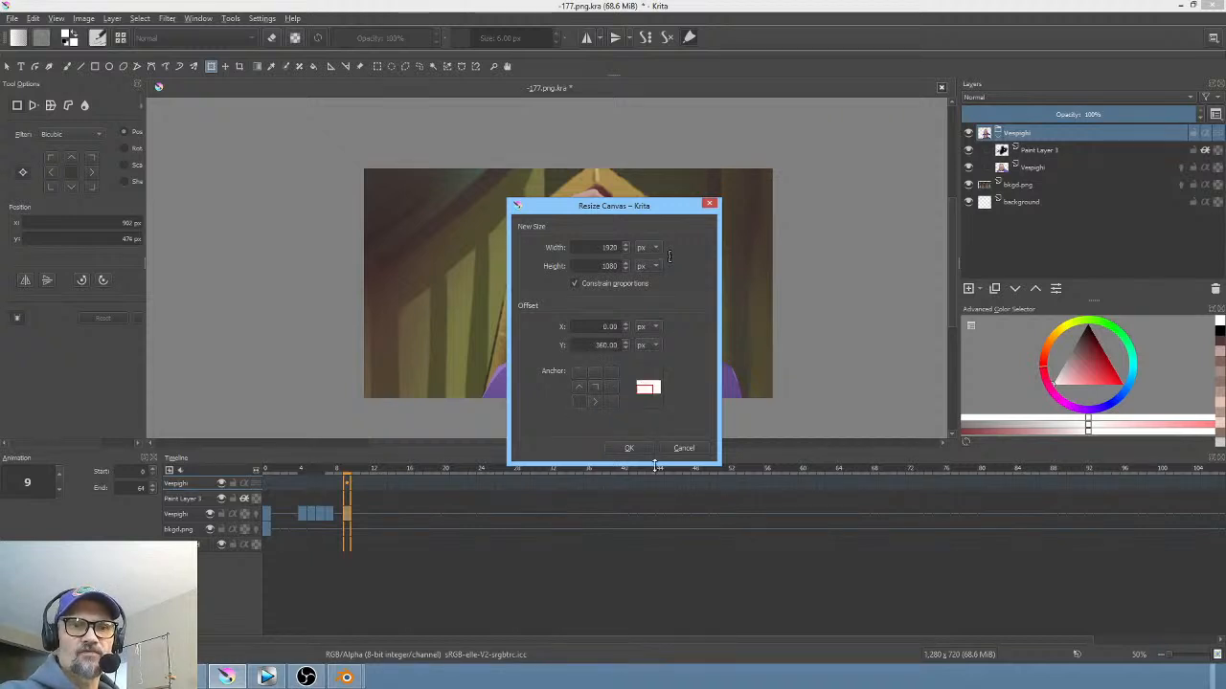
{"action": "left_click", "coordinate": [629, 449]}
{"action": "scroll", "coordinate": [744, 310], "scroll_direction": "down", "scroll_amount": 2}
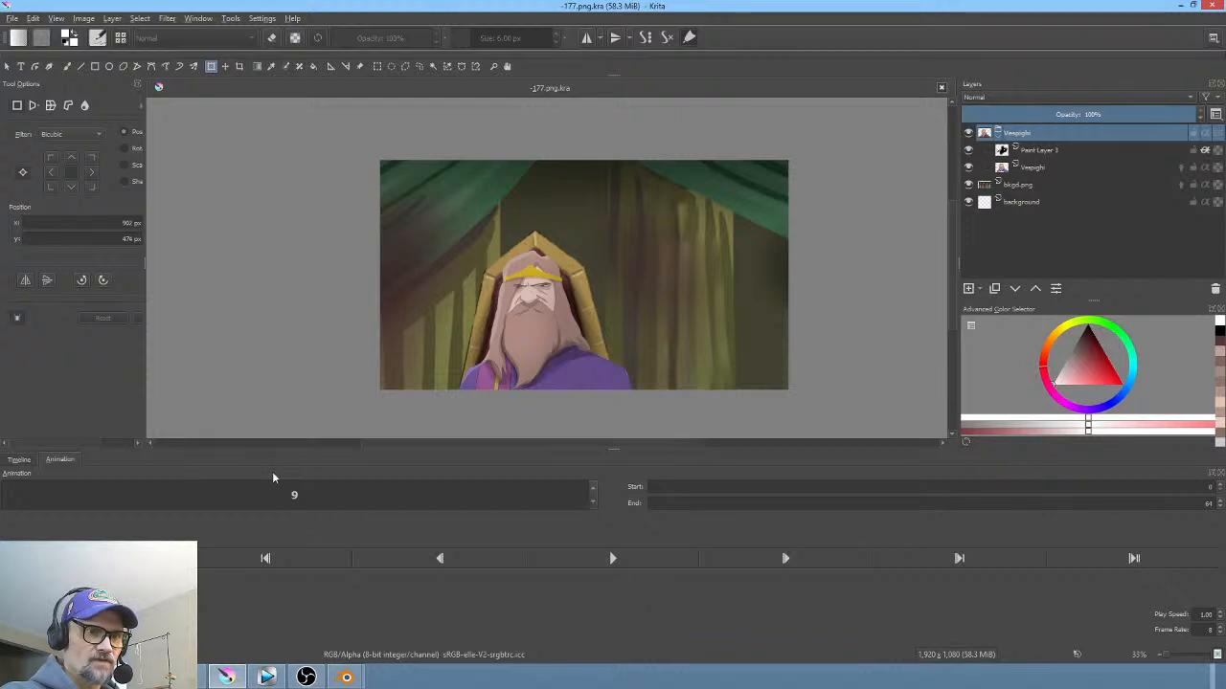
{"action": "left_click_drag", "start_coordinate": [274, 475], "coordinate": [57, 496]}
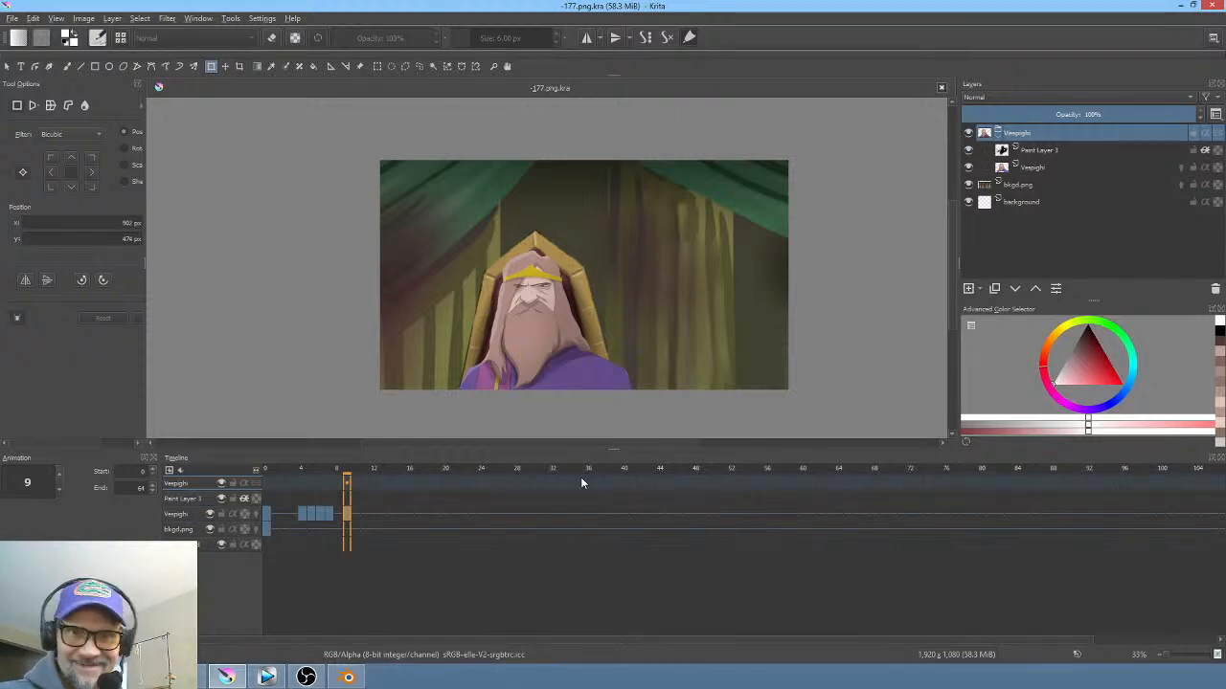
Step: Start an animation frame import and open the file browser for adding images to it
{"action": "left_click", "coordinate": [12, 19]}
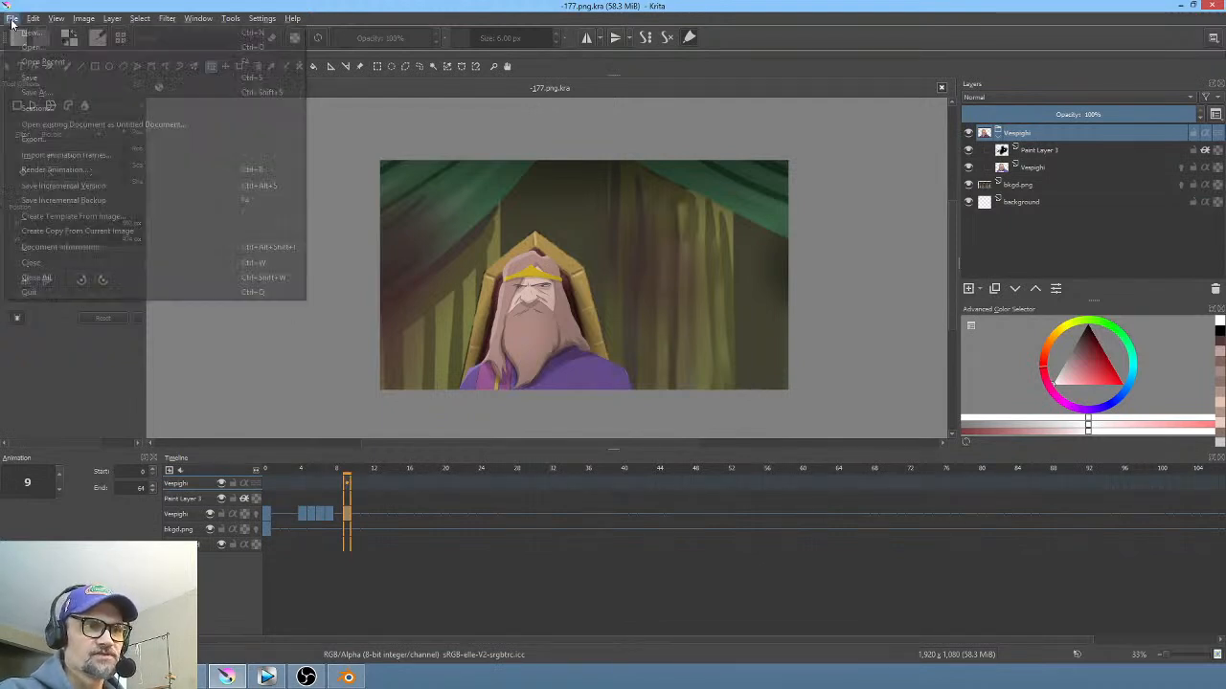
{"action": "left_click", "coordinate": [52, 154]}
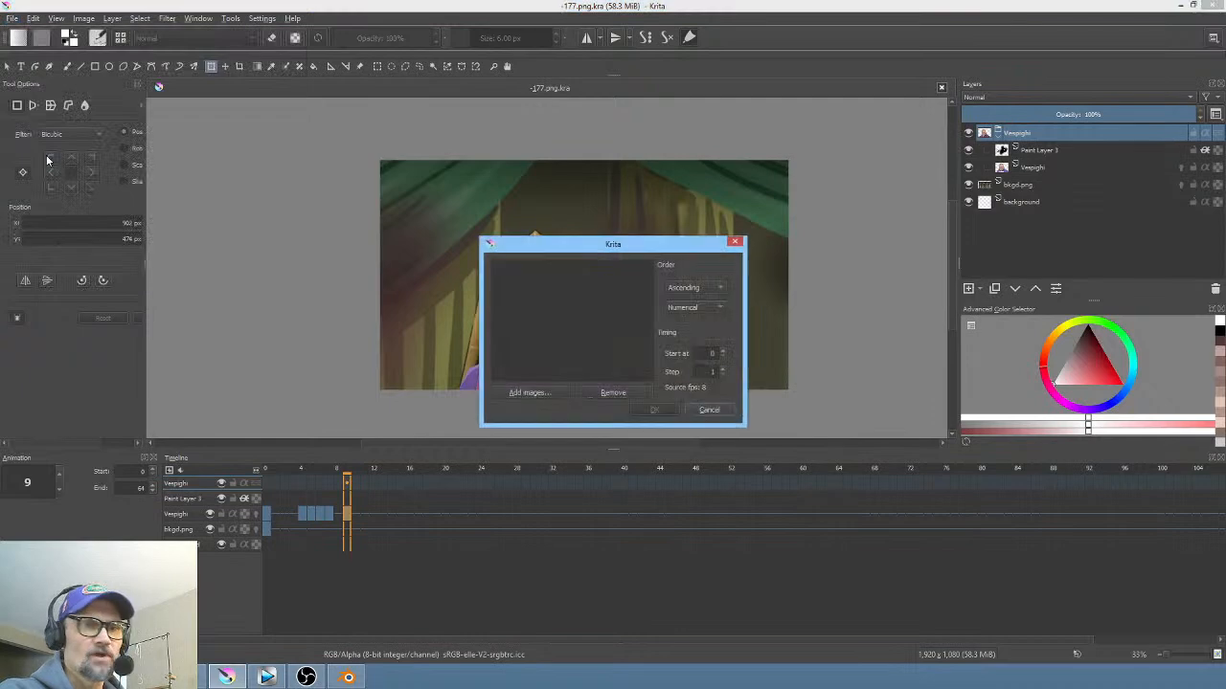
{"action": "left_click", "coordinate": [528, 392]}
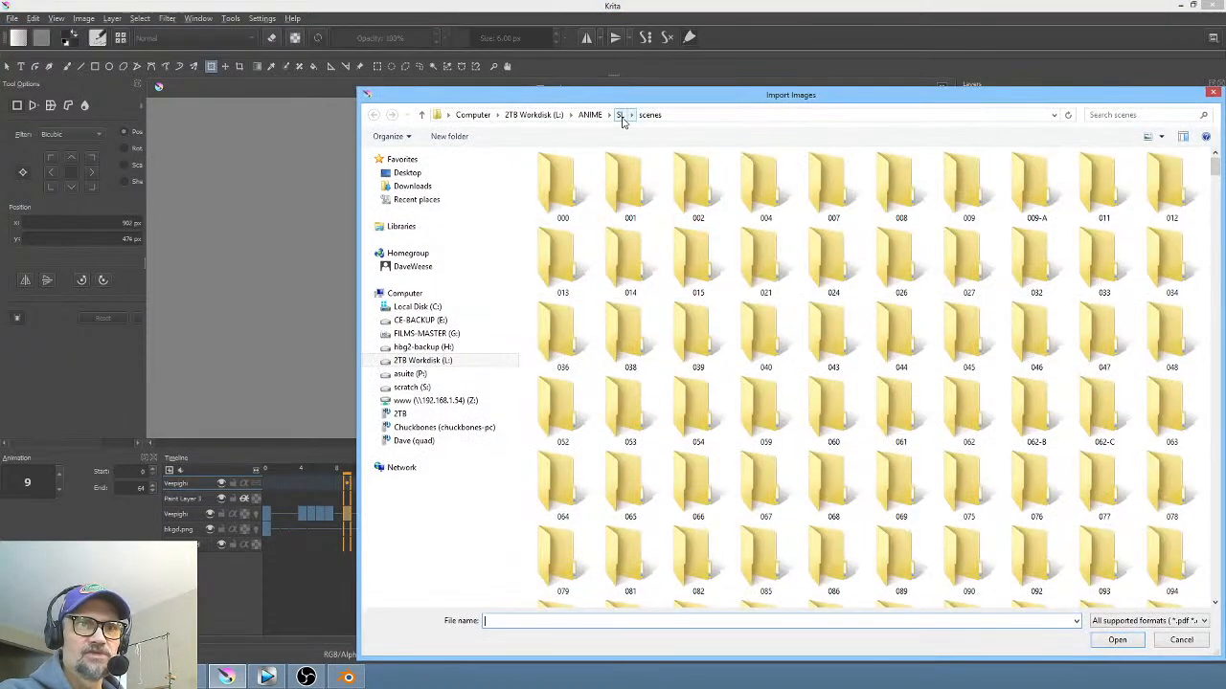
{"action": "left_click", "coordinate": [620, 117]}
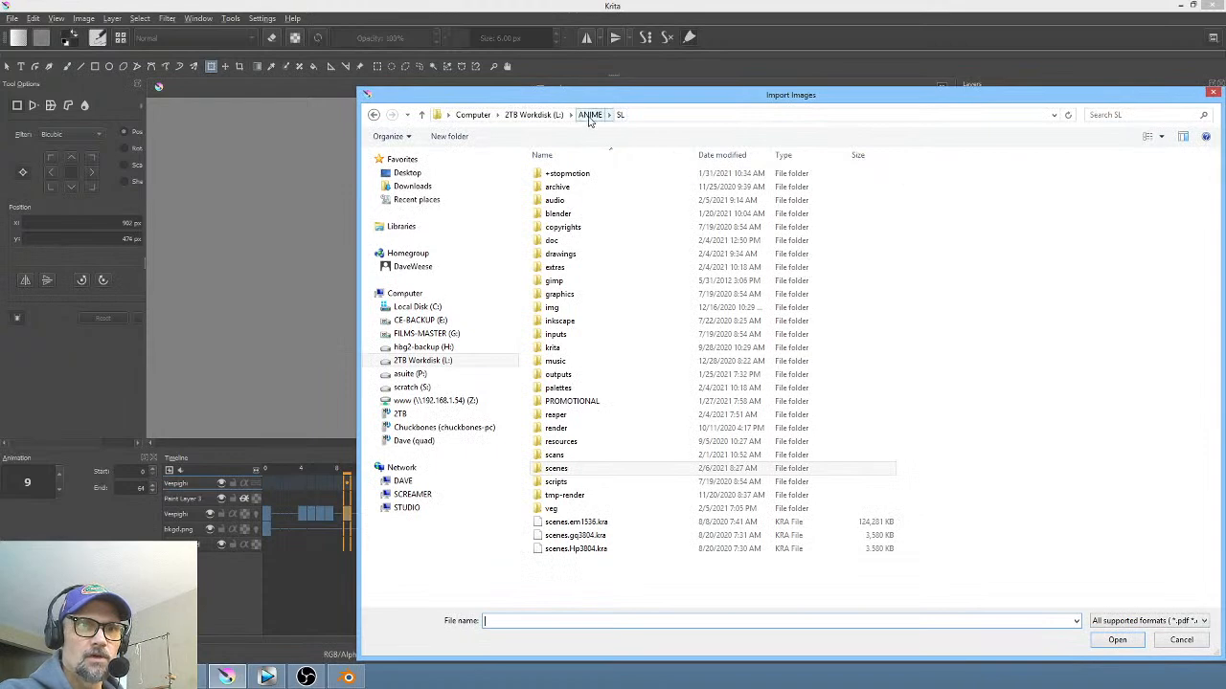
{"action": "left_click", "coordinate": [590, 115]}
{"action": "left_click", "coordinate": [549, 241]}
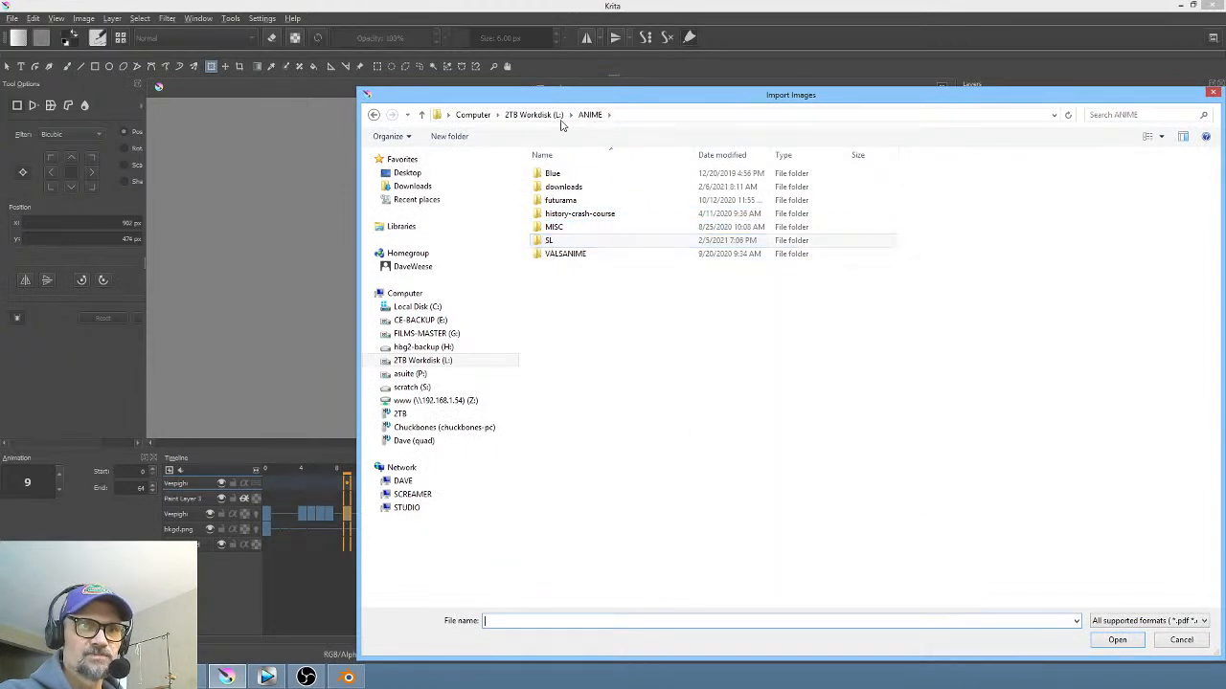
{"action": "left_click", "coordinate": [554, 117]}
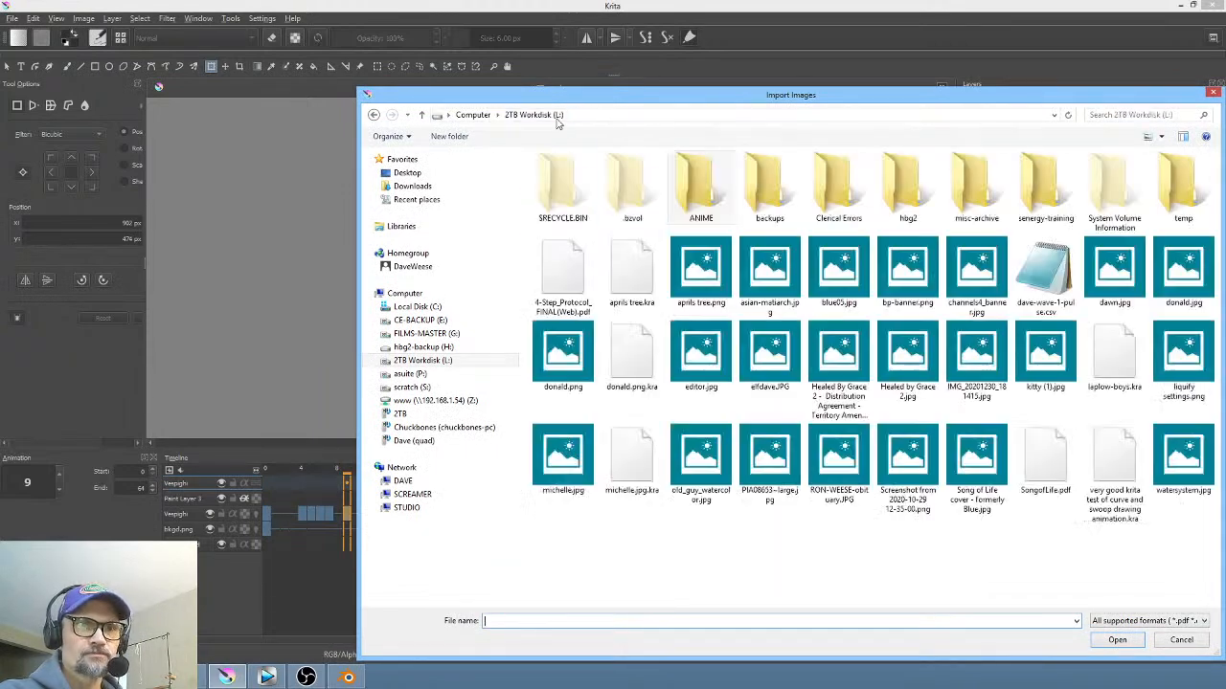
{"action": "double_click", "coordinate": [697, 218]}
{"action": "double_click", "coordinate": [618, 240]}
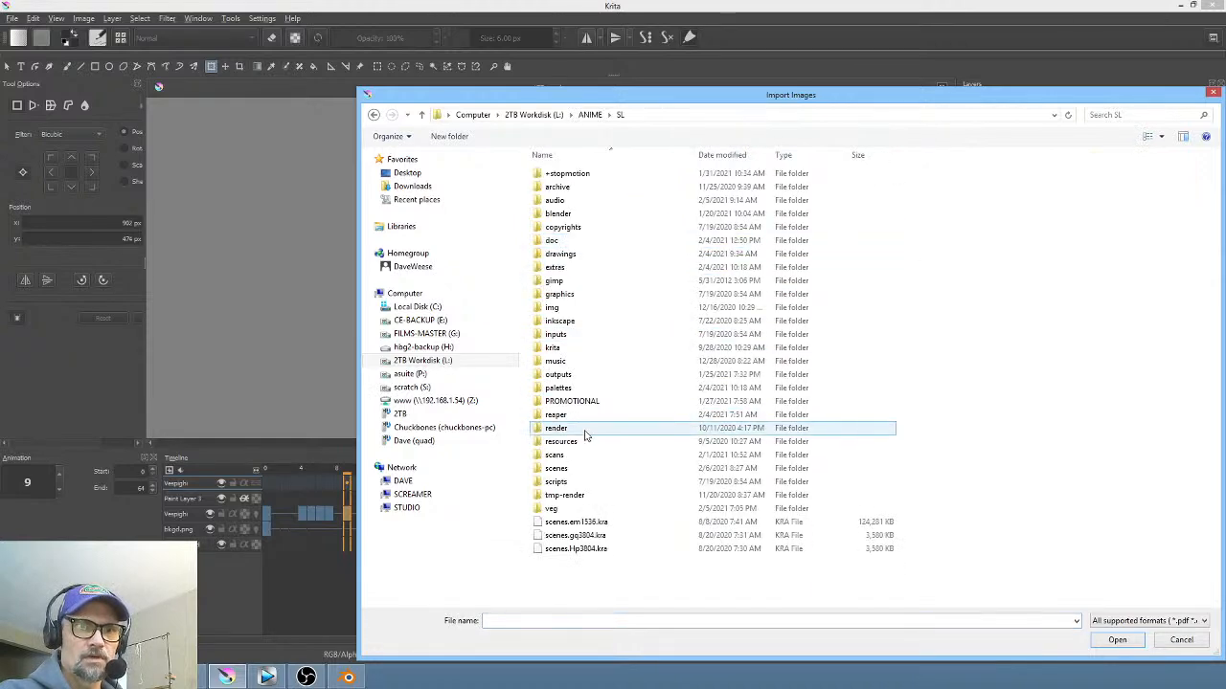
{"action": "left_click", "coordinate": [570, 455]}
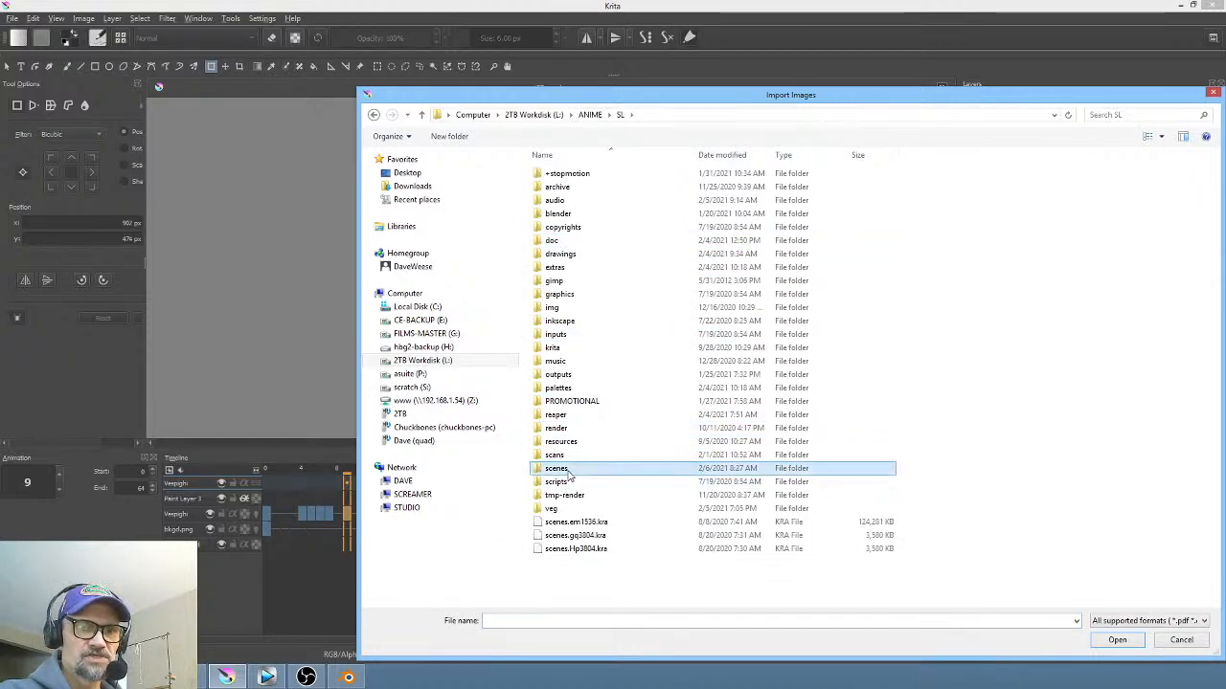
{"action": "double_click", "coordinate": [556, 468]}
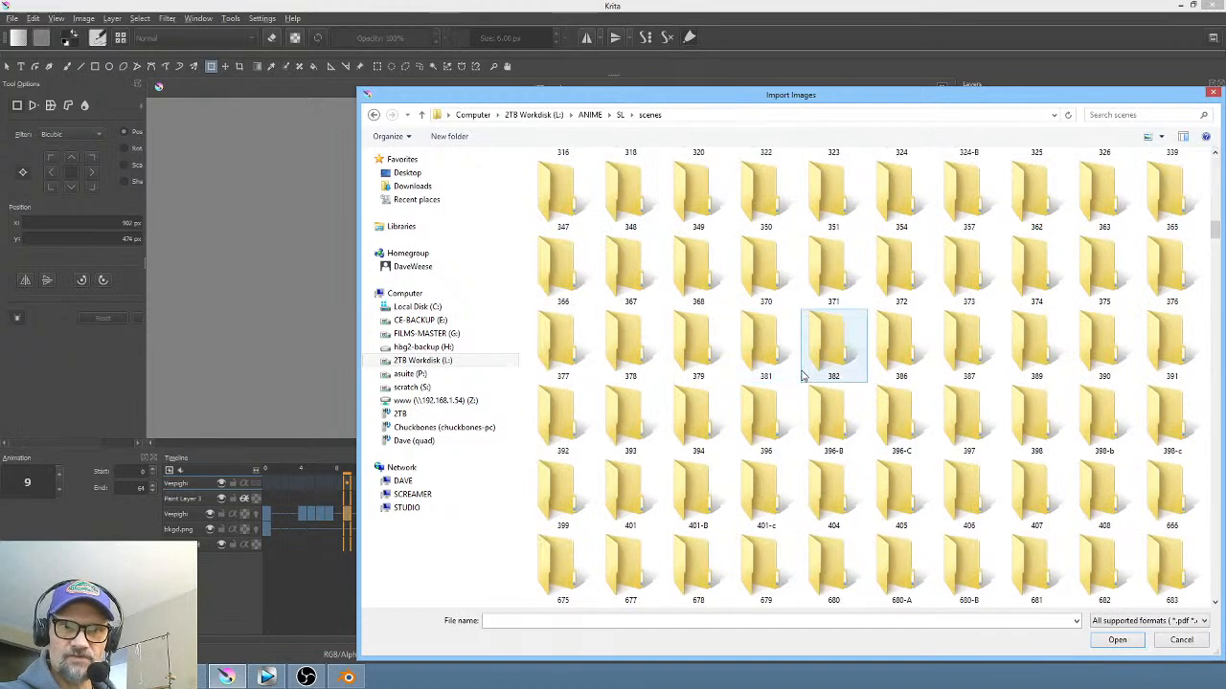
Step: Import all the rendered PNG frames from the scenes/177/RENDER folder, starting at frame 0 with a step of 1
{"action": "scroll", "coordinate": [900, 340], "scroll_direction": "down", "scroll_amount": 1}
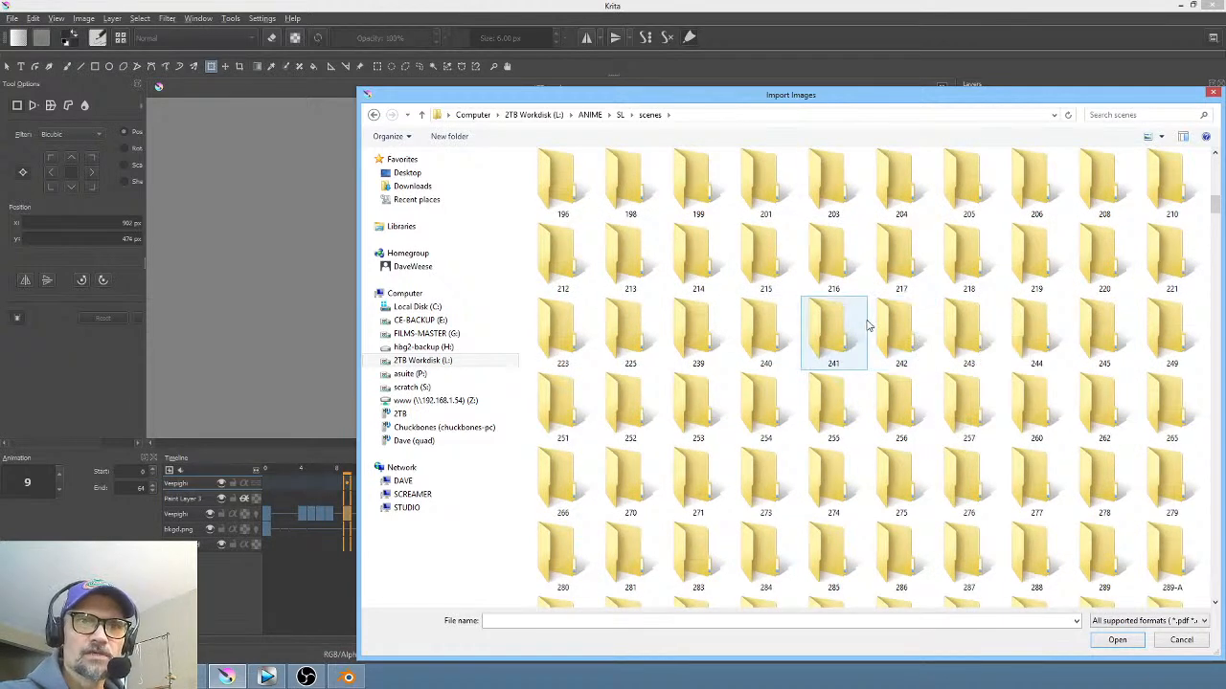
{"action": "scroll", "coordinate": [866, 323], "scroll_direction": "up", "scroll_amount": 3}
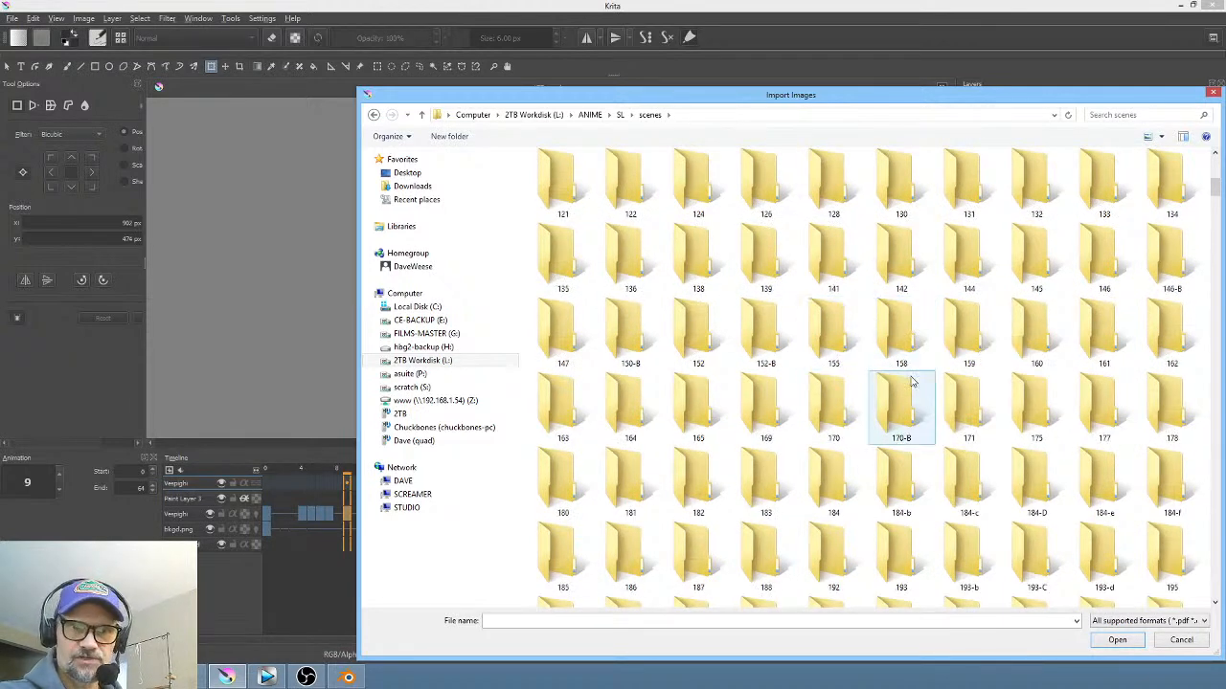
{"action": "double_click", "coordinate": [1107, 406]}
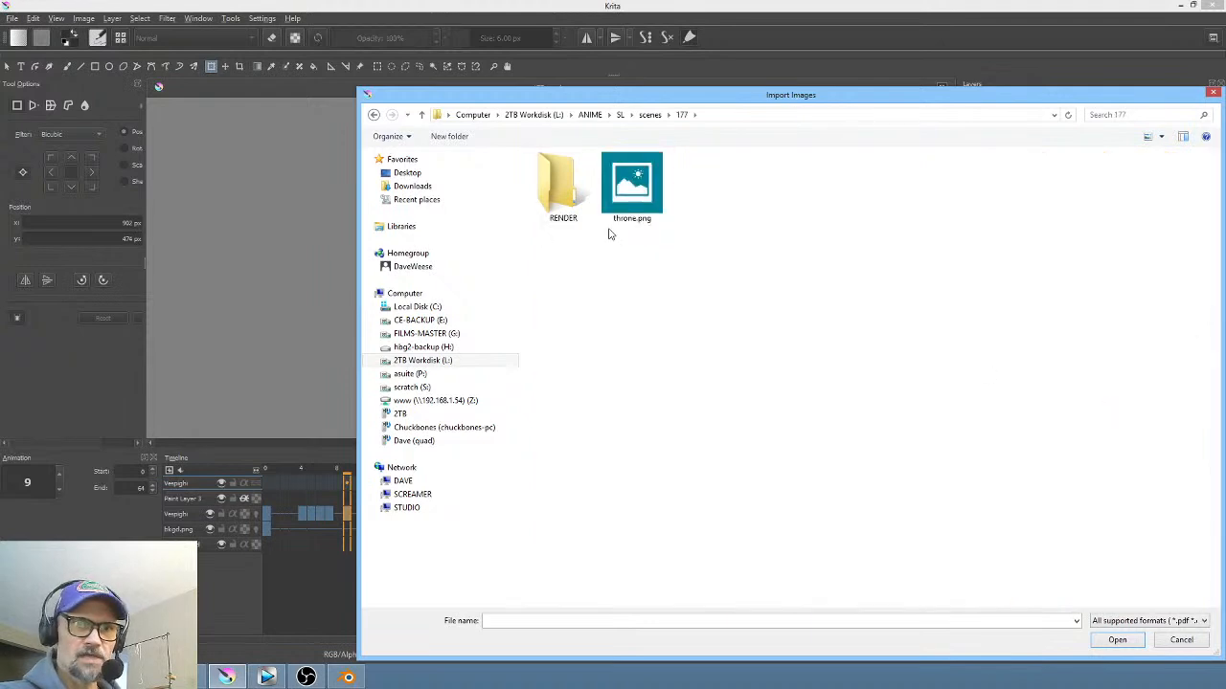
{"action": "double_click", "coordinate": [565, 204]}
{"action": "left_click", "coordinate": [565, 196]}
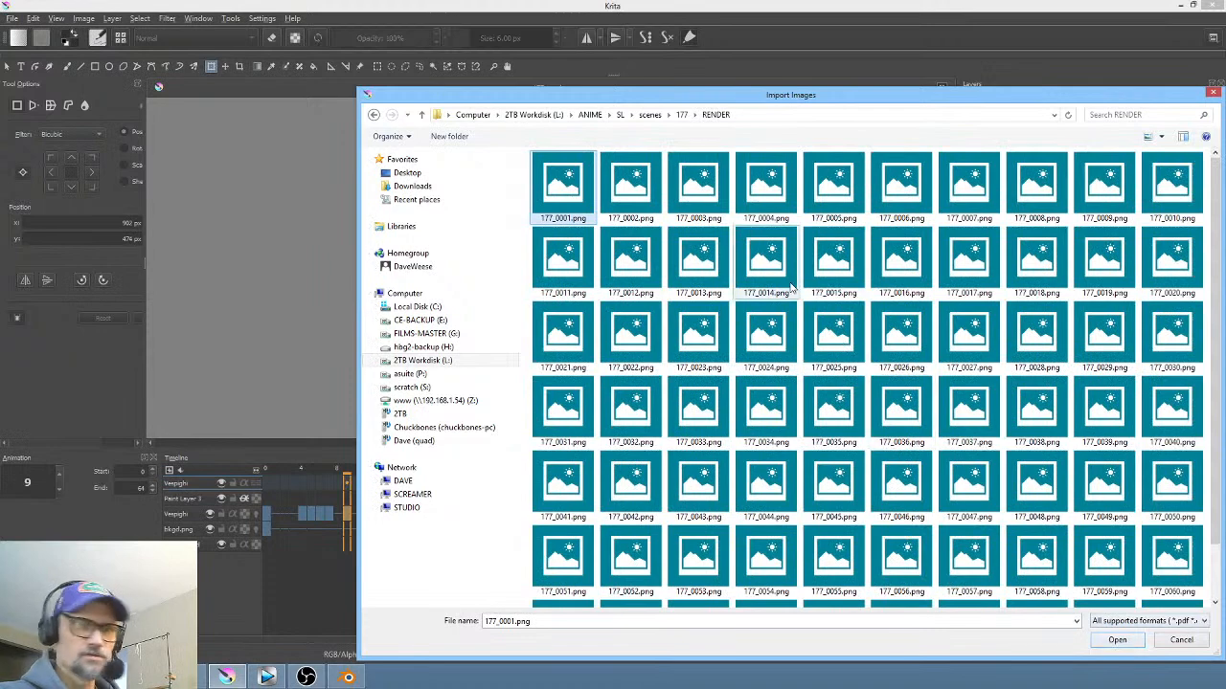
{"action": "key", "text": "ctrl+a"}
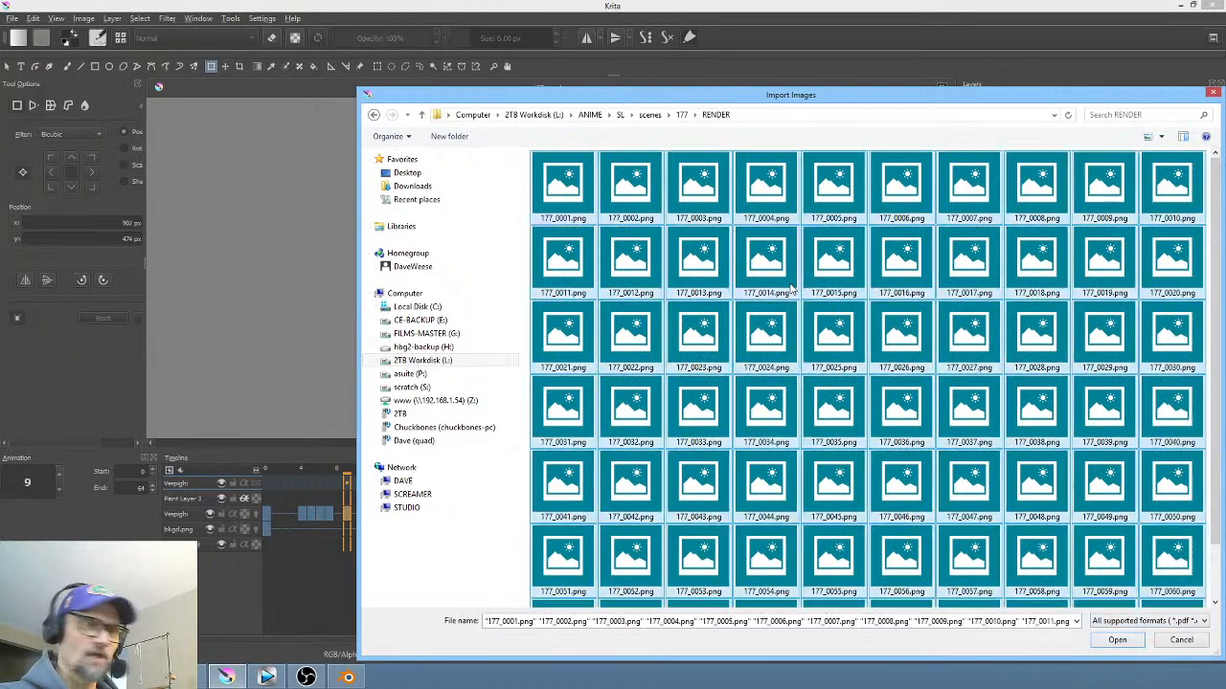
{"action": "left_click", "coordinate": [1128, 640]}
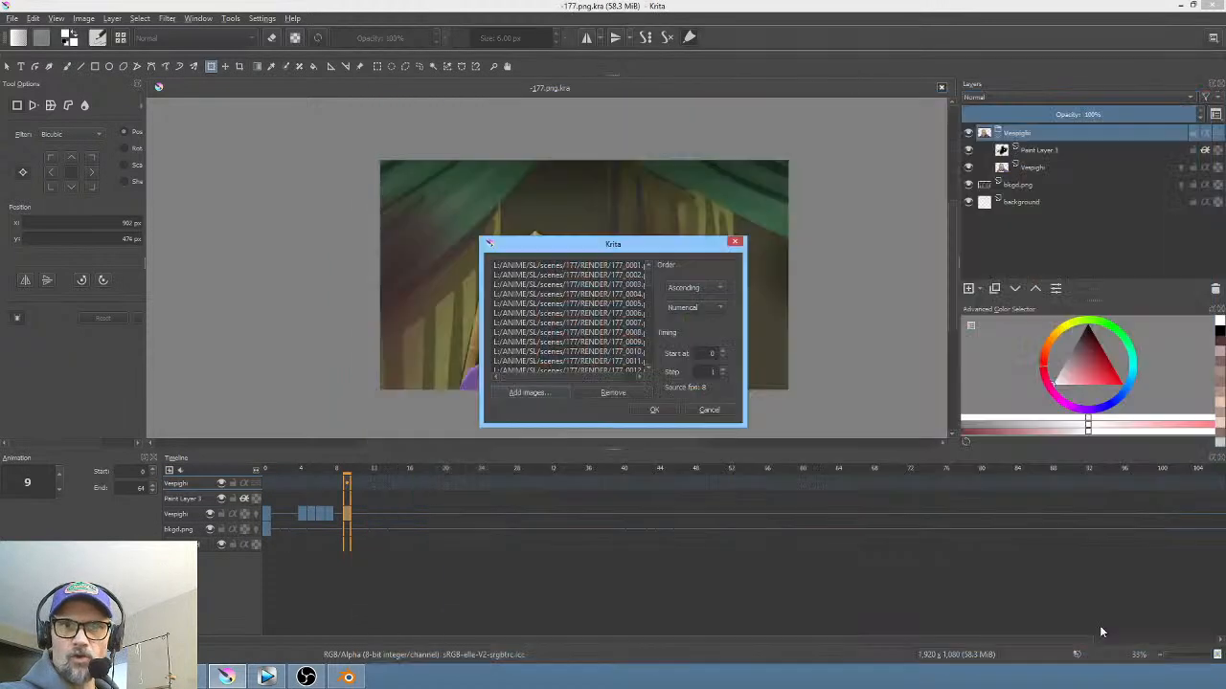
{"action": "left_click", "coordinate": [655, 412]}
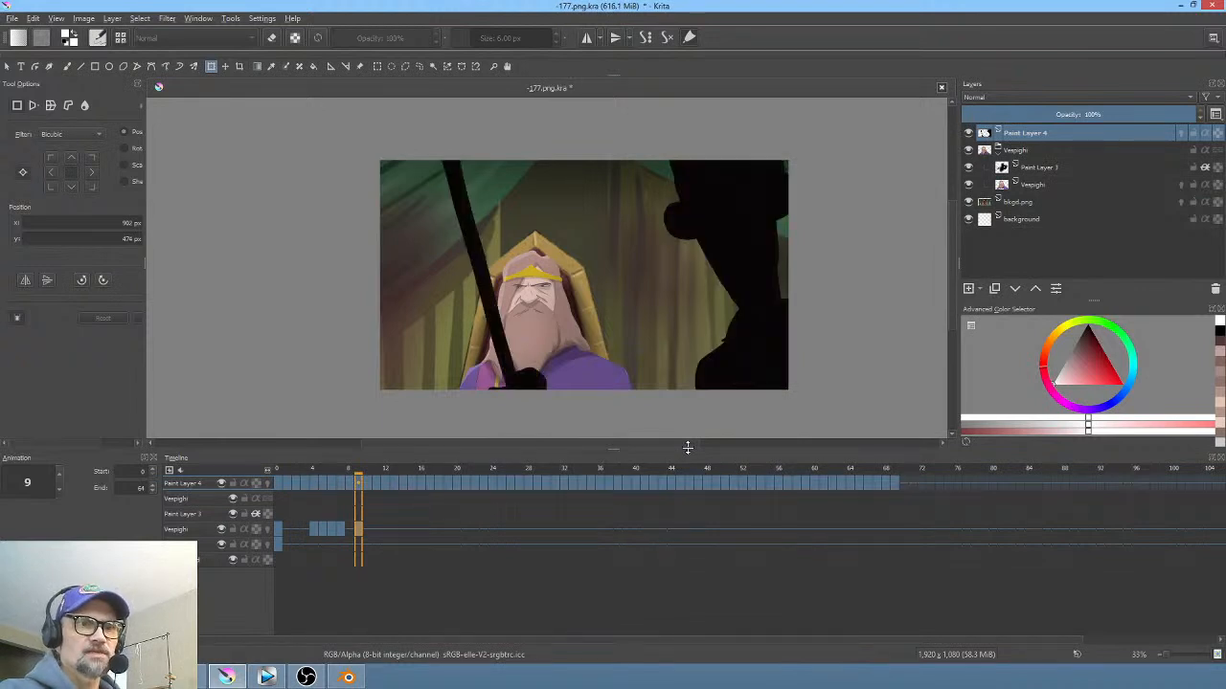
Step: Return the animation to frame 0 and save the -177.png.kra document
{"action": "left_click", "coordinate": [278, 483]}
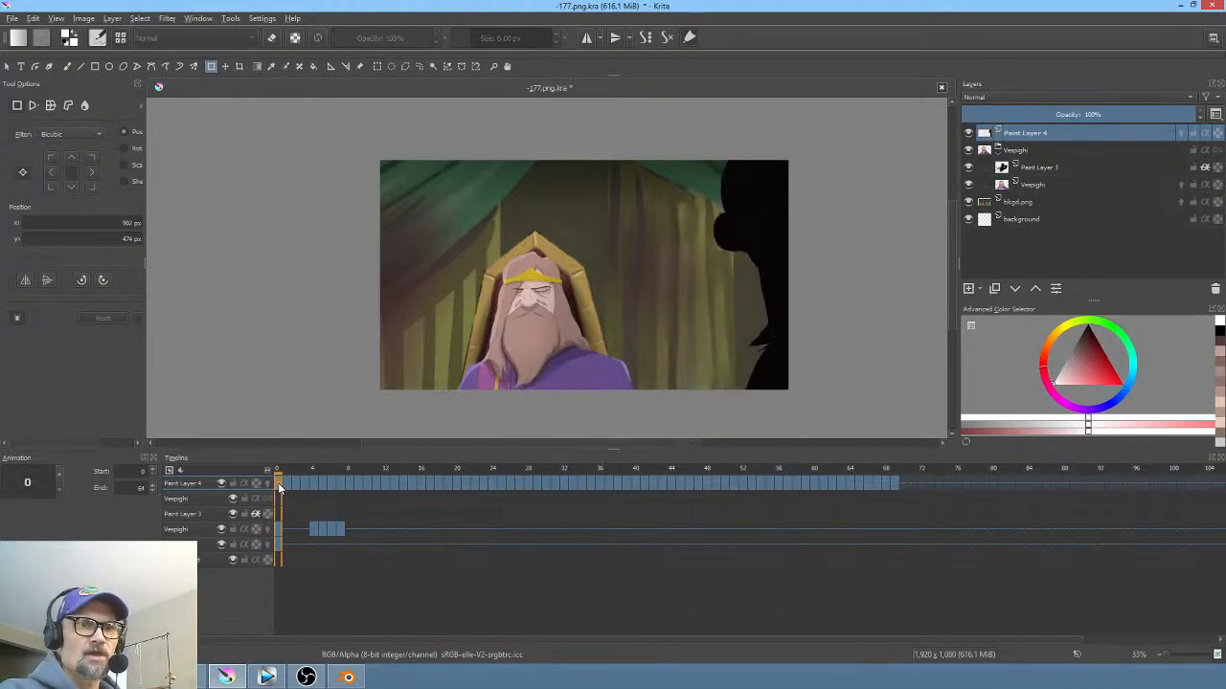
{"action": "left_click", "coordinate": [14, 20]}
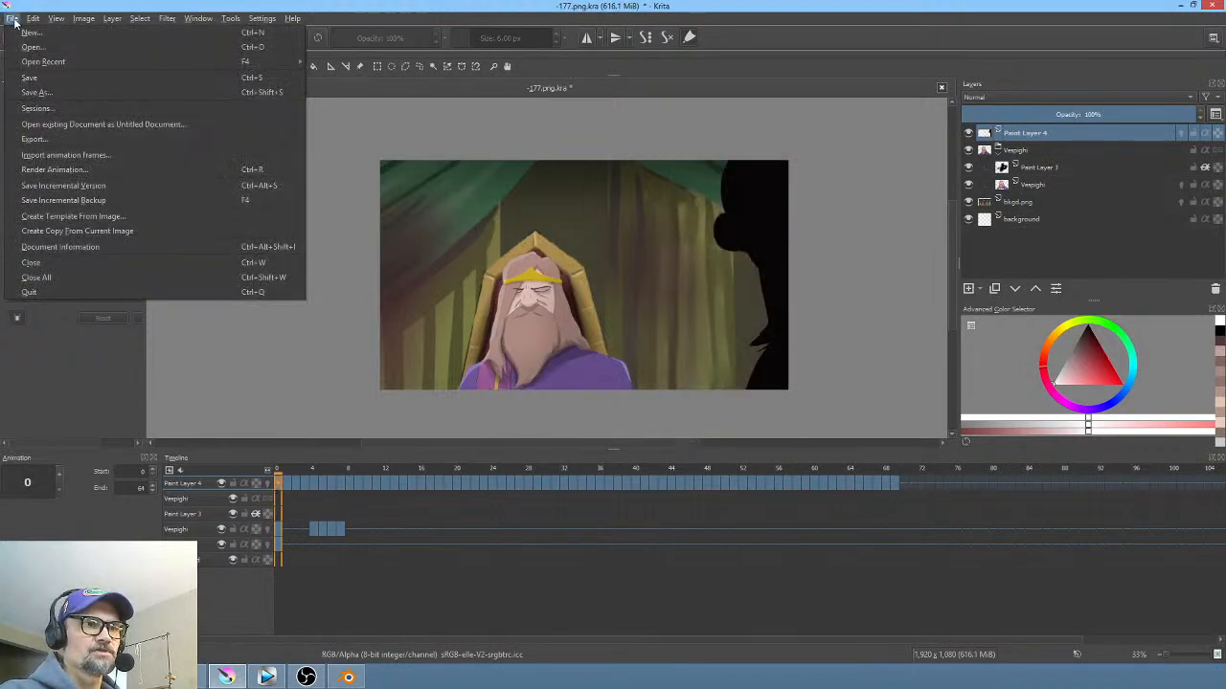
{"action": "left_click", "coordinate": [12, 75]}
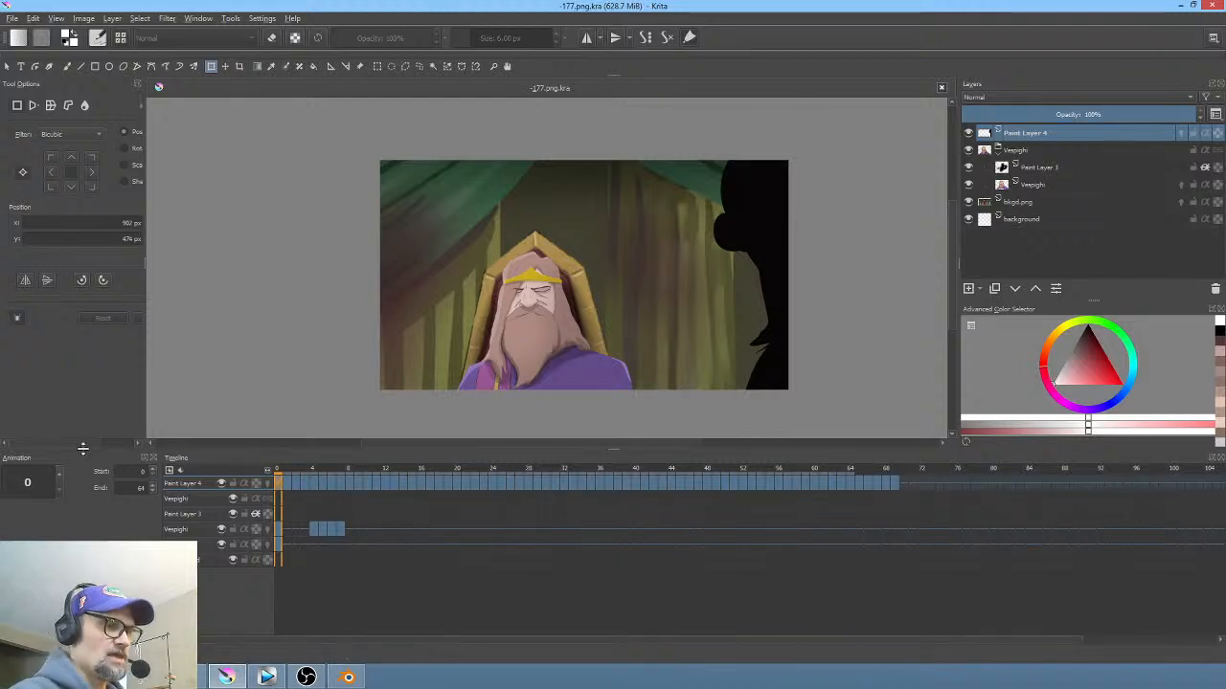
Step: Step forward from frame 0 to frame 7, examining how the silhouette and its weapon move in front of the king
{"action": "key", "text": "Right"}
{"action": "key", "text": "Right"}
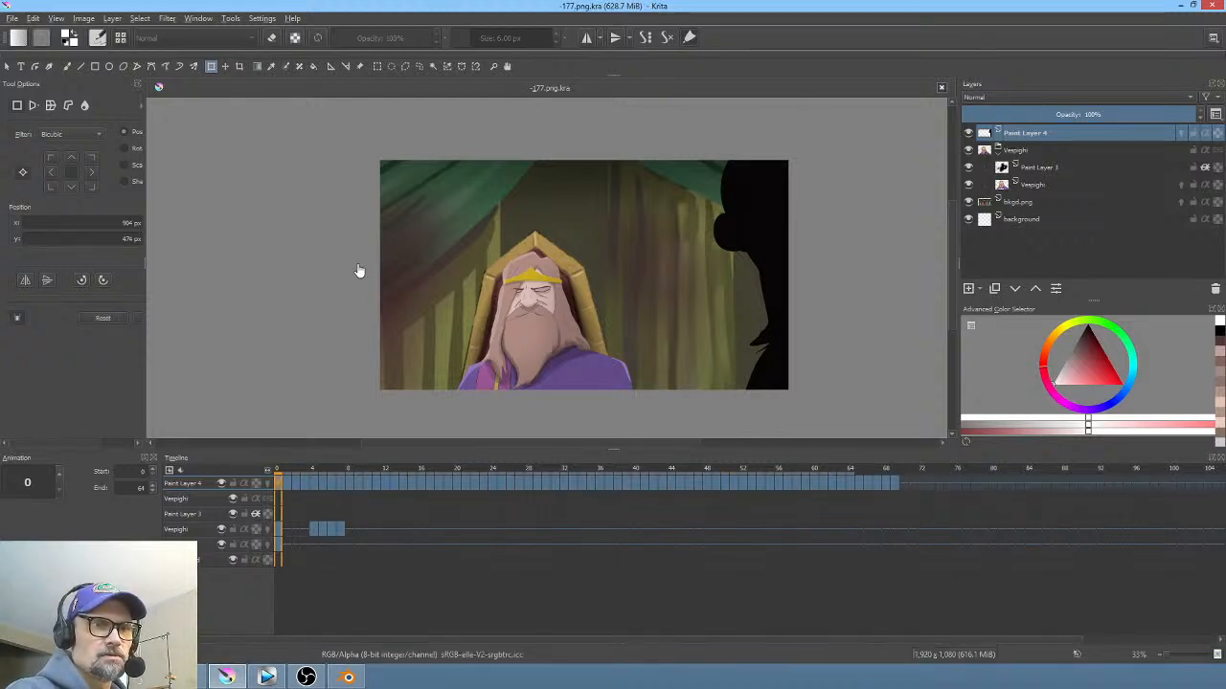
{"action": "left_click_drag", "start_coordinate": [564, 295], "coordinate": [533, 277]}
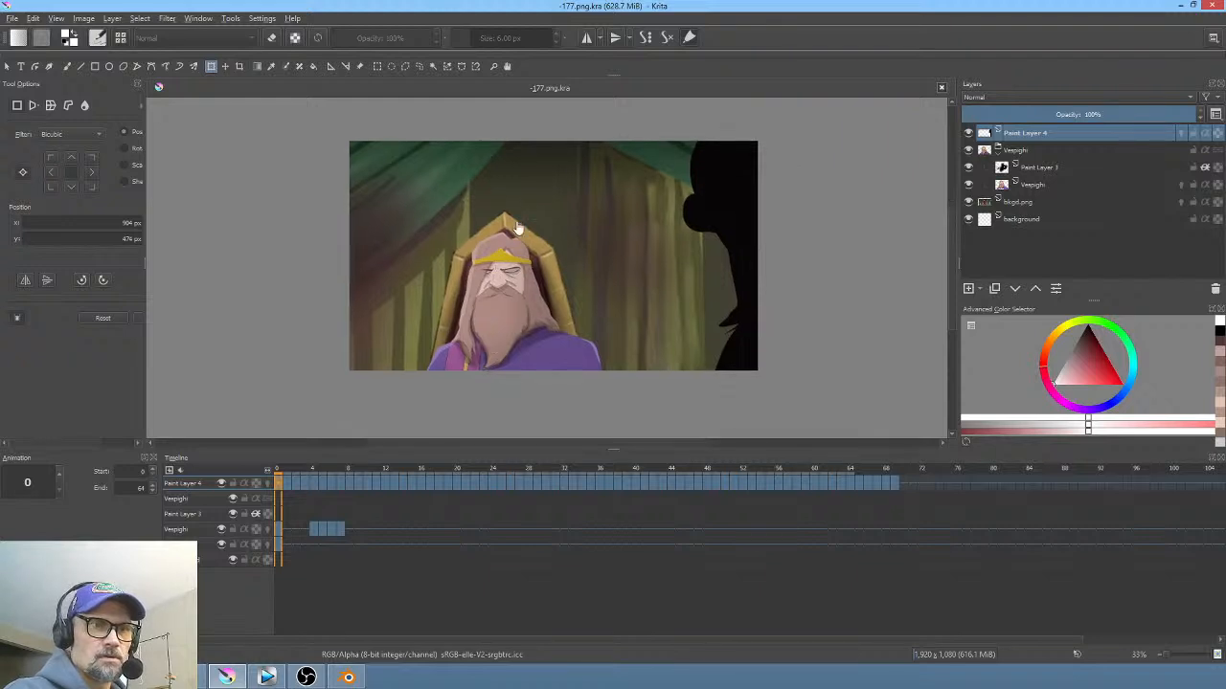
{"action": "scroll", "coordinate": [521, 231], "scroll_direction": "up", "scroll_amount": 1}
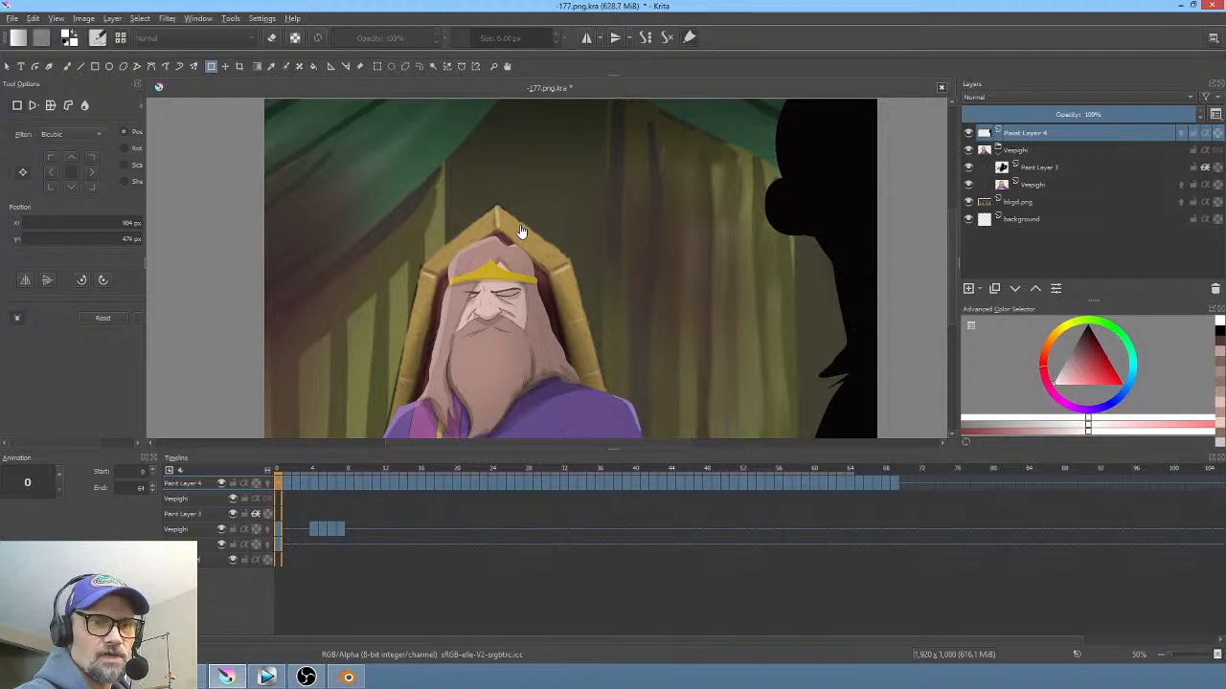
{"action": "key", "text": "period"}
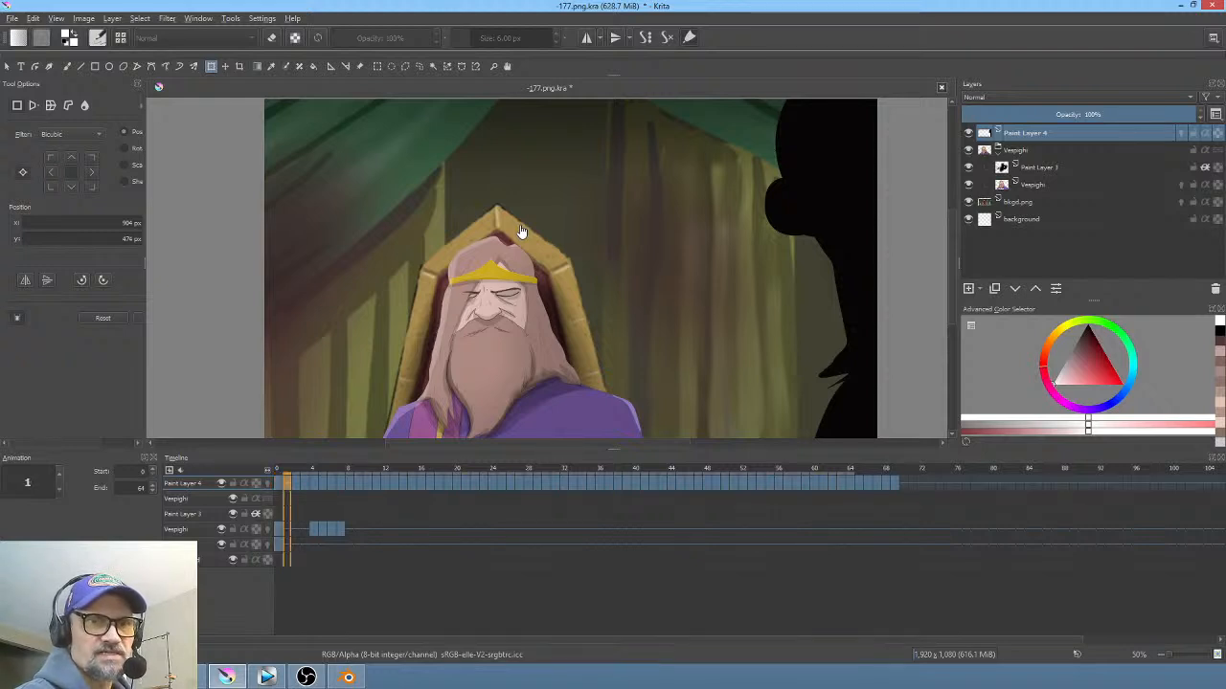
{"action": "key", "text": "period"}
{"action": "key", "text": "period"}
{"action": "key", "text": "period"}
{"action": "key", "text": "period"}
{"action": "key", "text": "period"}
{"action": "key", "text": "period"}
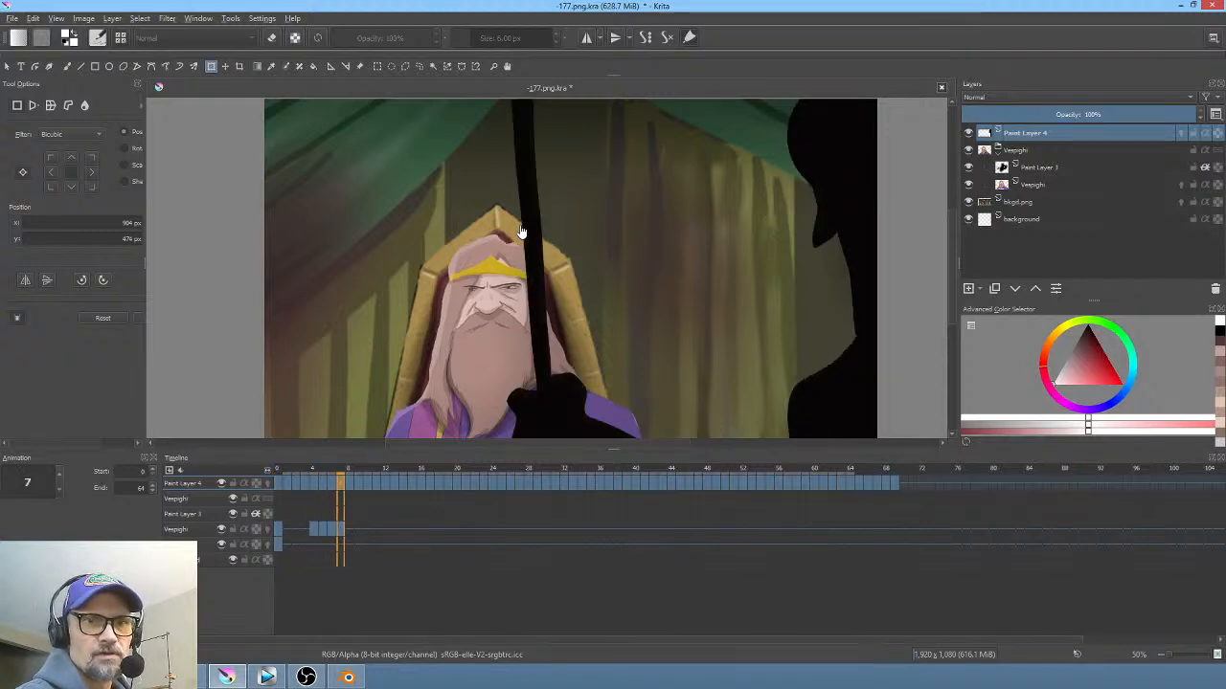
Step: Step back through the frames to frame 0 and forward to frame 2, comparing the king's expression with the silhouette's motion
{"action": "key", "text": "comma"}
{"action": "key", "text": "comma"}
{"action": "key", "text": "period"}
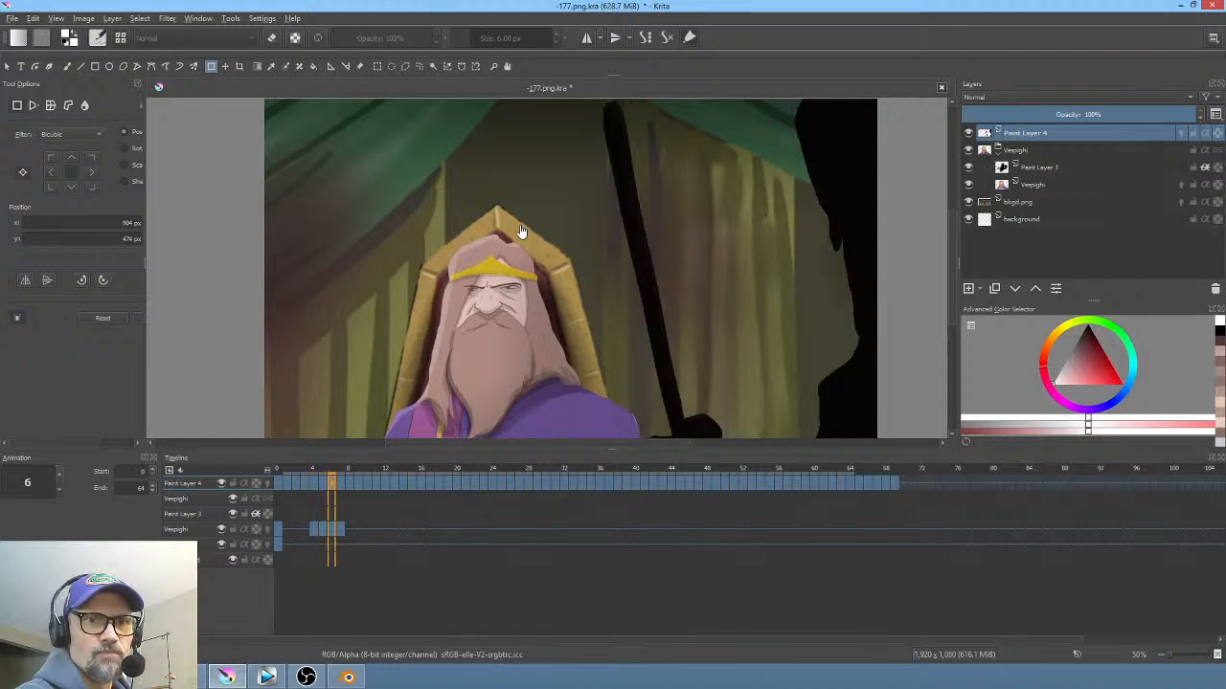
{"action": "key", "text": "comma"}
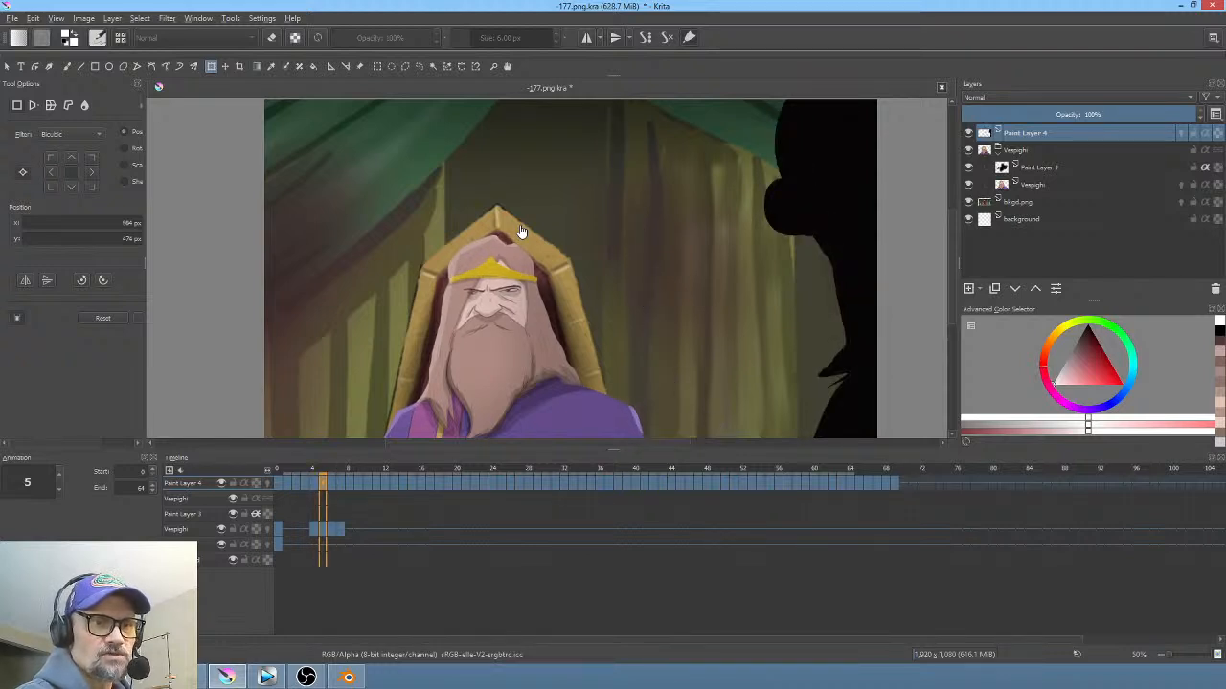
{"action": "key", "text": "comma"}
{"action": "key", "text": "comma"}
{"action": "key", "text": "comma"}
{"action": "key", "text": "comma"}
{"action": "key", "text": "comma"}
{"action": "key", "text": "period"}
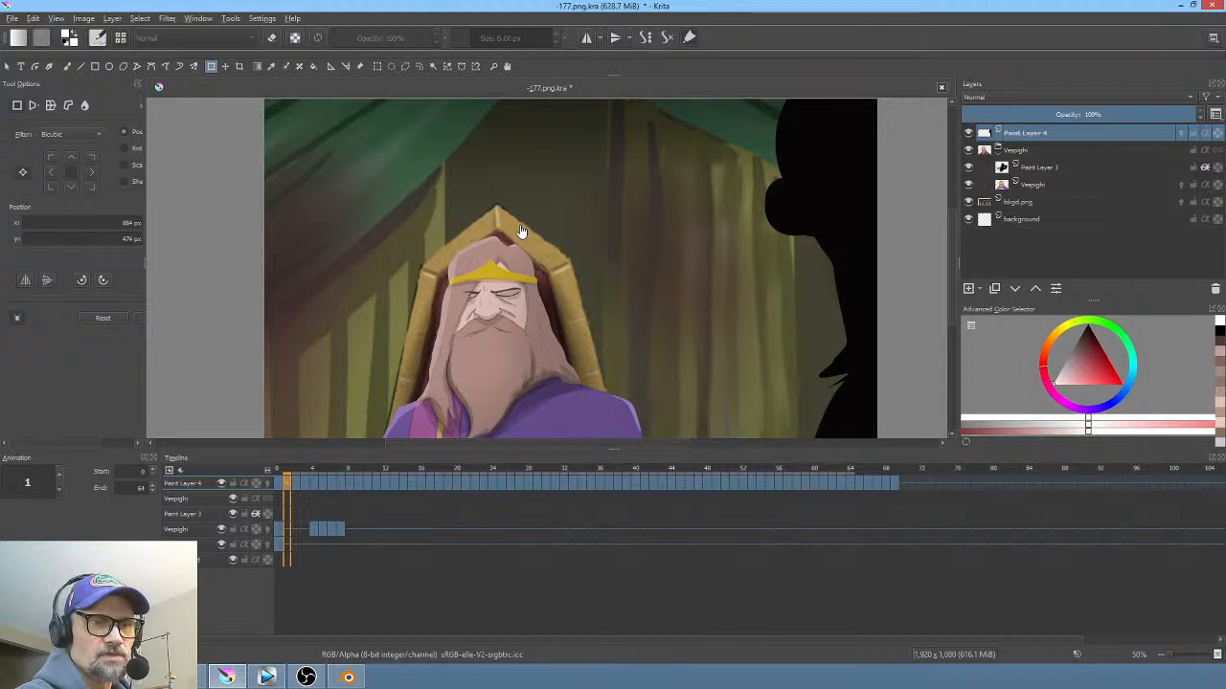
{"action": "key", "text": "period"}
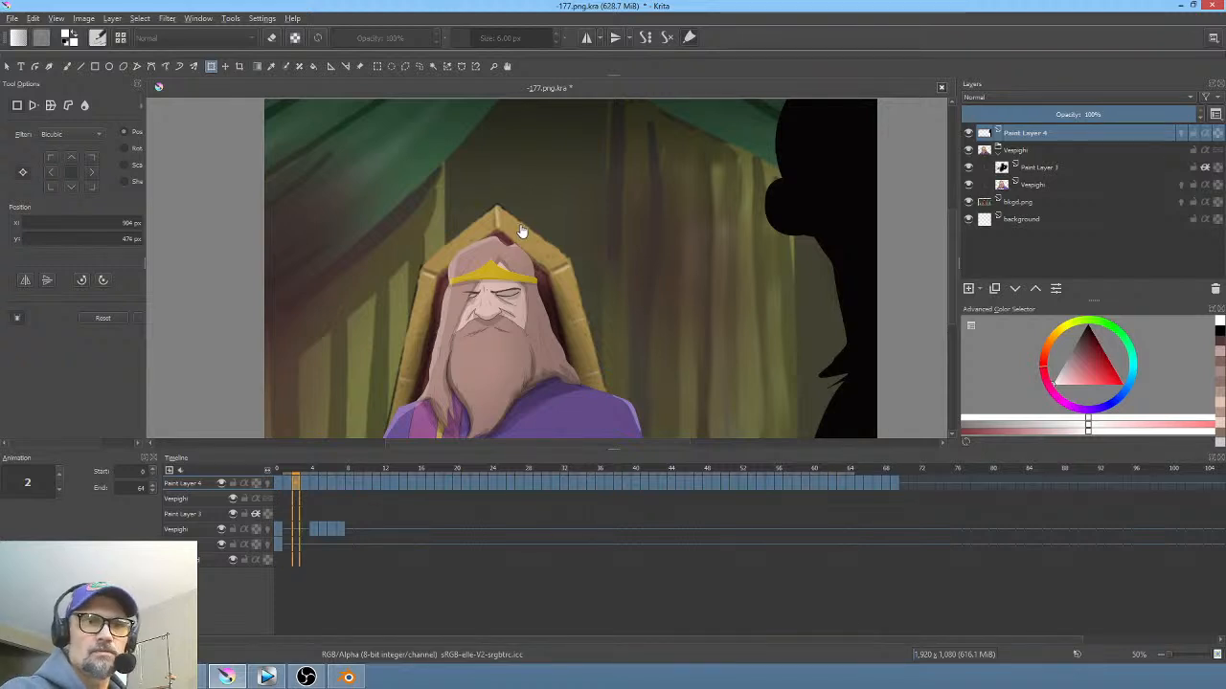
Step: Recheck the opening frames between 0 and 5 for the timing of the king's eye opening against the silhouette
{"action": "left_click", "coordinate": [281, 482]}
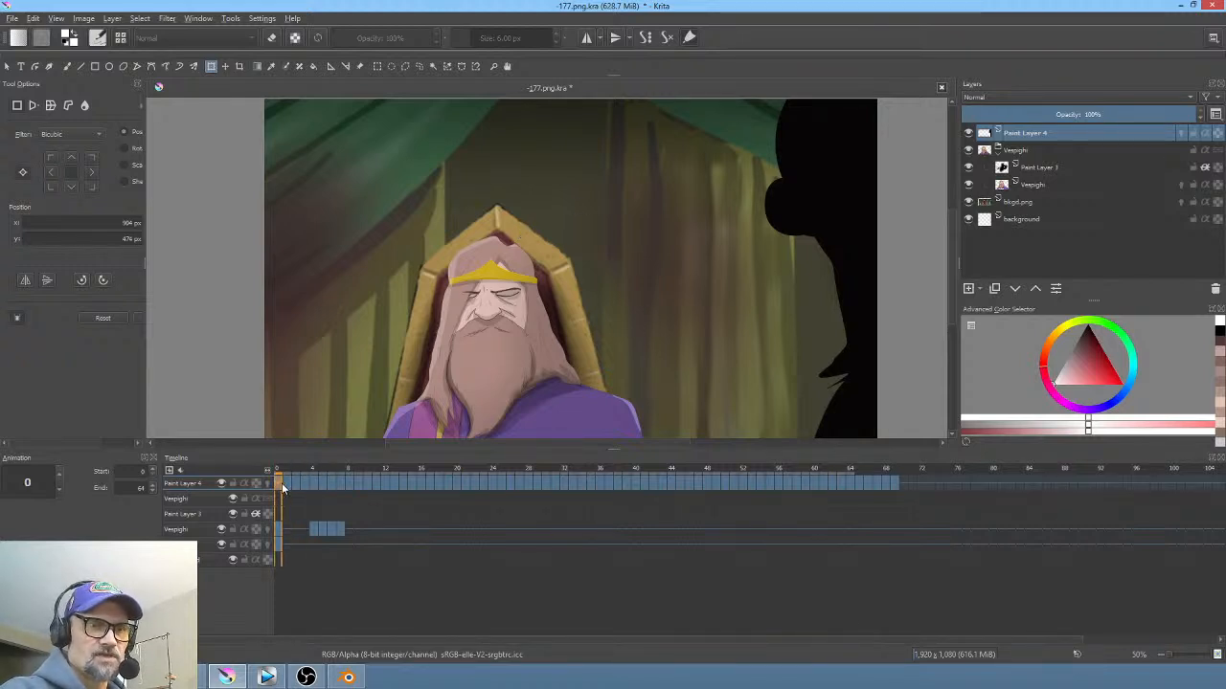
{"action": "left_click", "coordinate": [286, 486]}
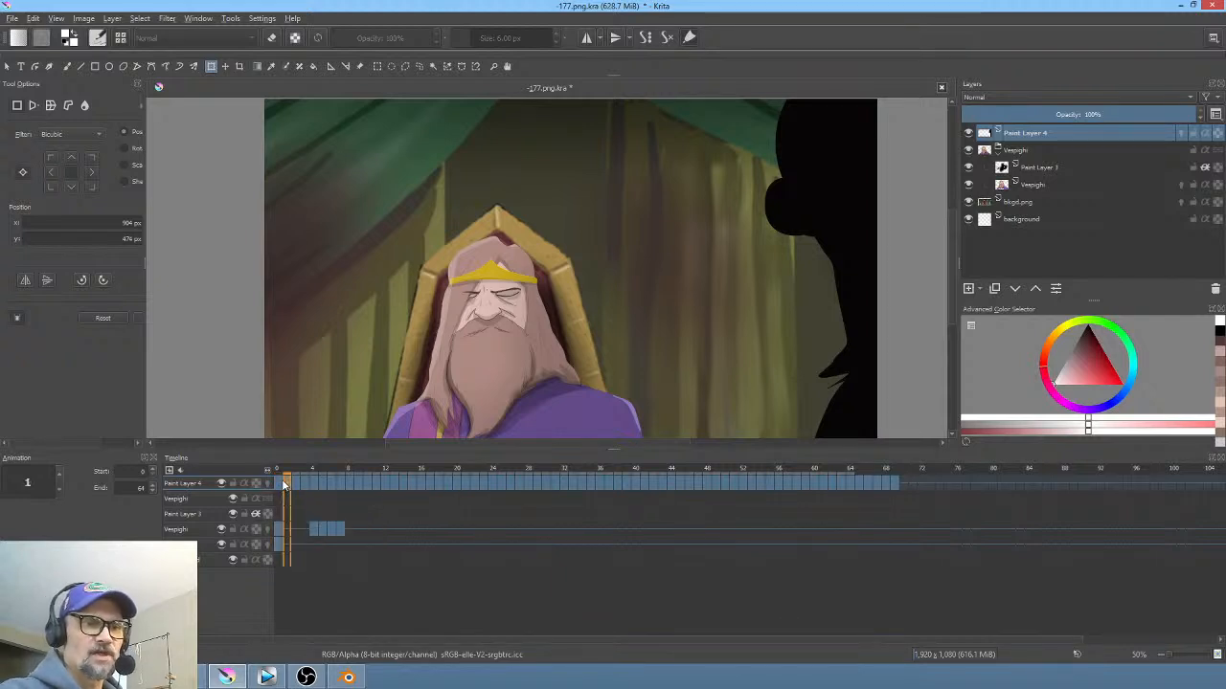
{"action": "left_click_drag", "start_coordinate": [582, 259], "coordinate": [565, 251]}
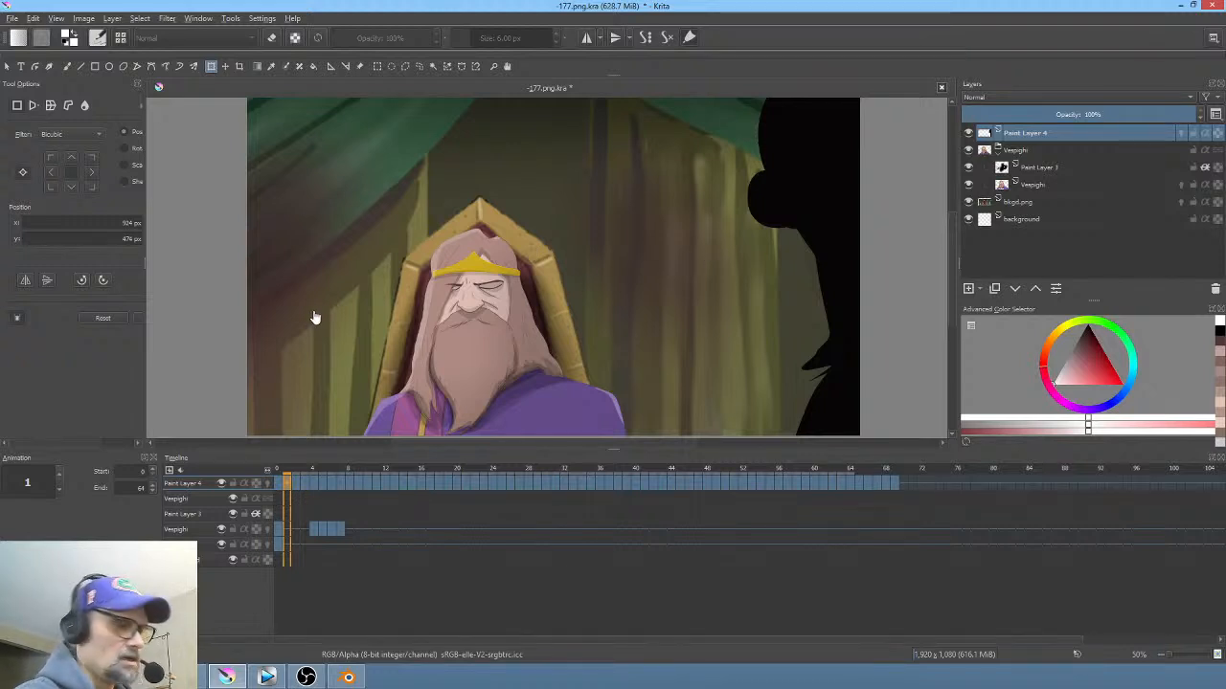
{"action": "key", "text": "period"}
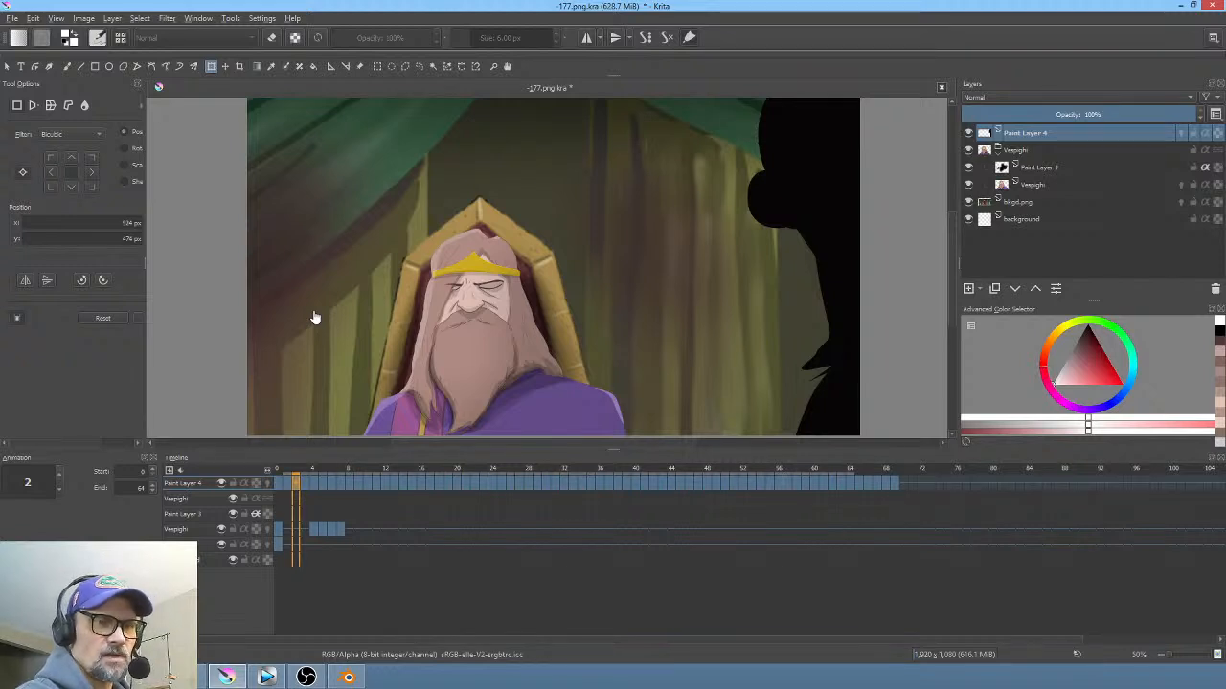
{"action": "key", "text": "Right"}
{"action": "key", "text": "Left"}
{"action": "key", "text": "Left"}
{"action": "key", "text": "Left"}
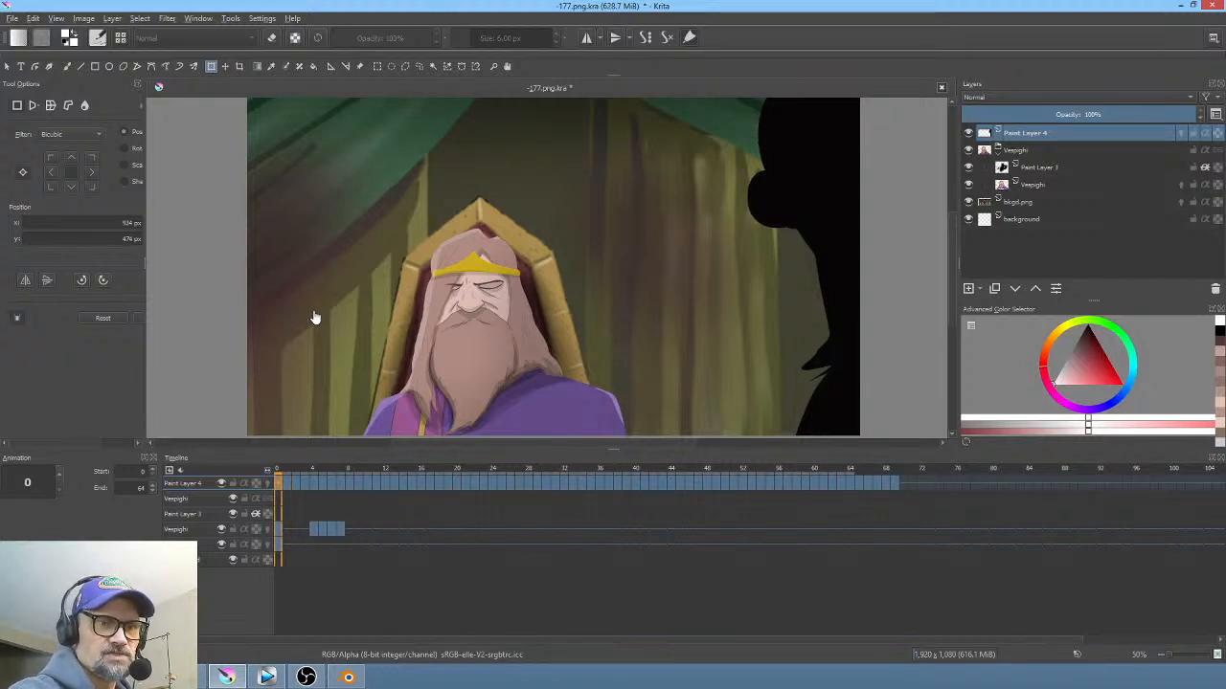
{"action": "left_click", "coordinate": [285, 486]}
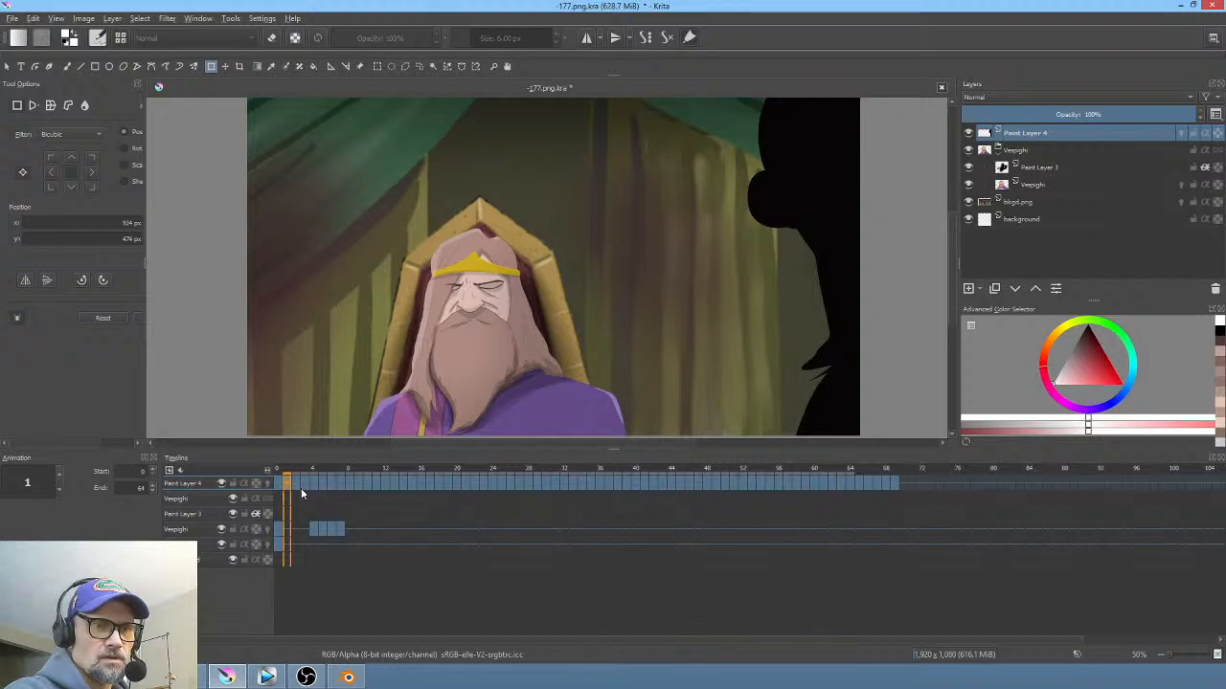
{"action": "left_click_drag", "start_coordinate": [291, 472], "coordinate": [326, 476]}
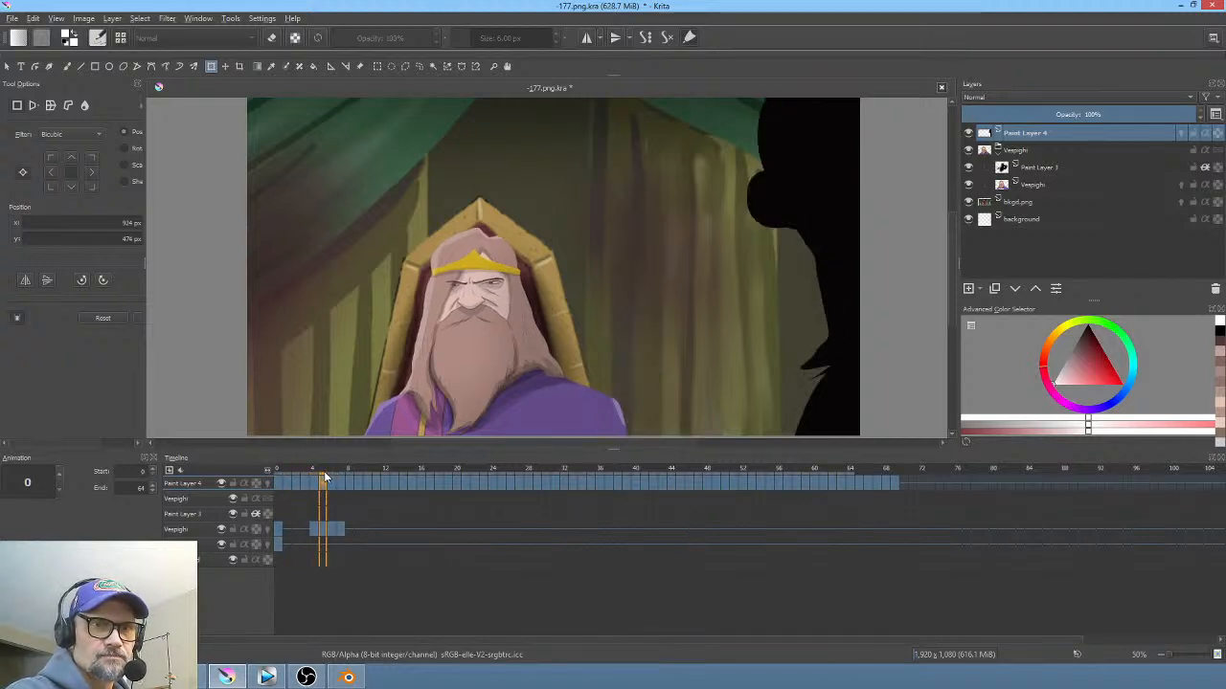
Step: Delete the silhouette keyframes 1 through 5 from Paint Layer 4
{"action": "left_click", "coordinate": [286, 485], "text": "shift"}
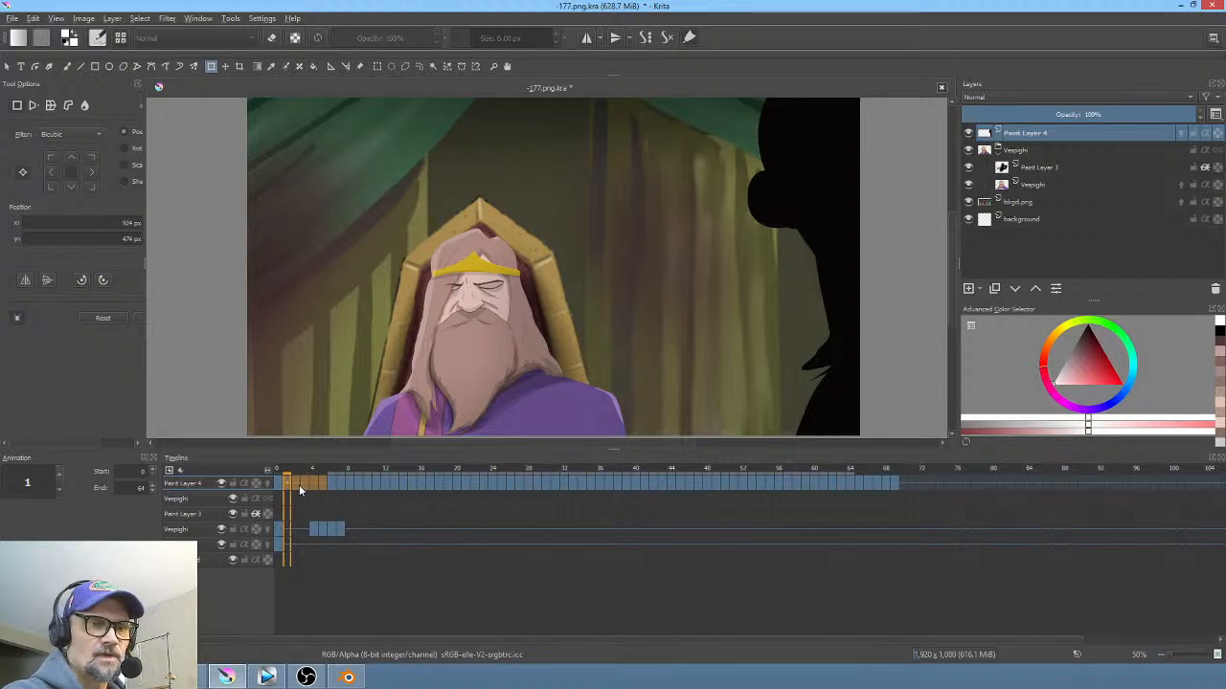
{"action": "left_click", "coordinate": [332, 485]}
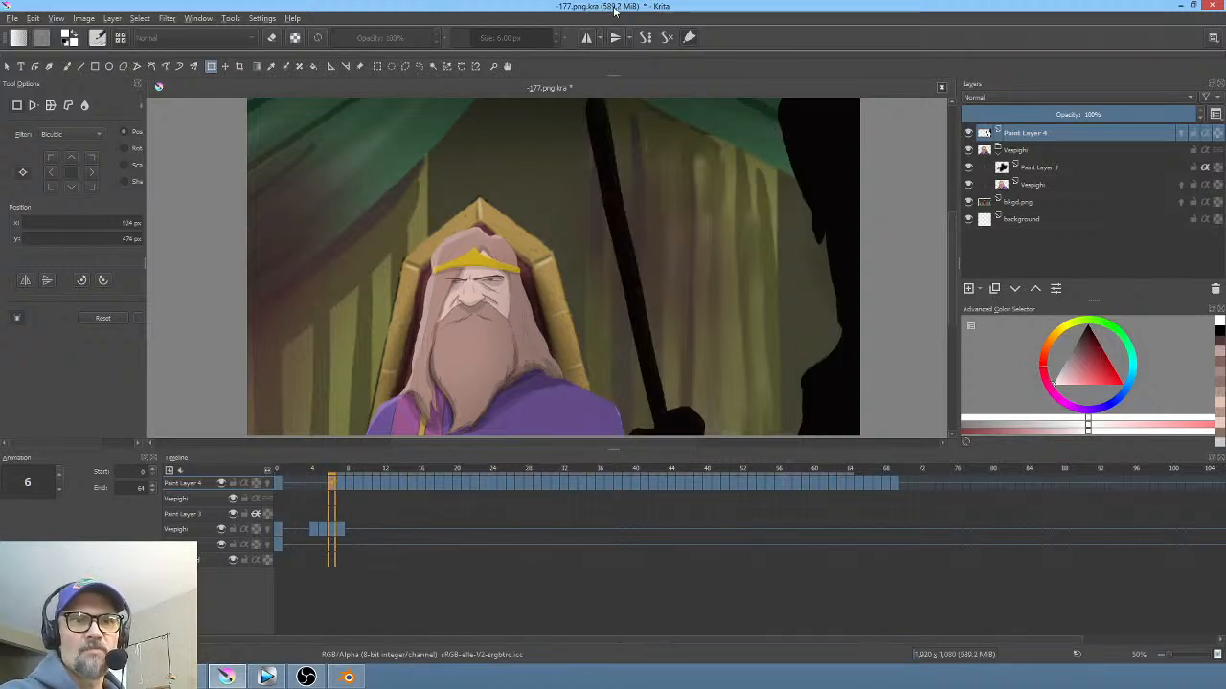
Step: Check the silhouette's movement from frame 7 to 15, and delete all Paint Layer 4 keyframes from frame 15 to the end
{"action": "left_click", "coordinate": [341, 485]}
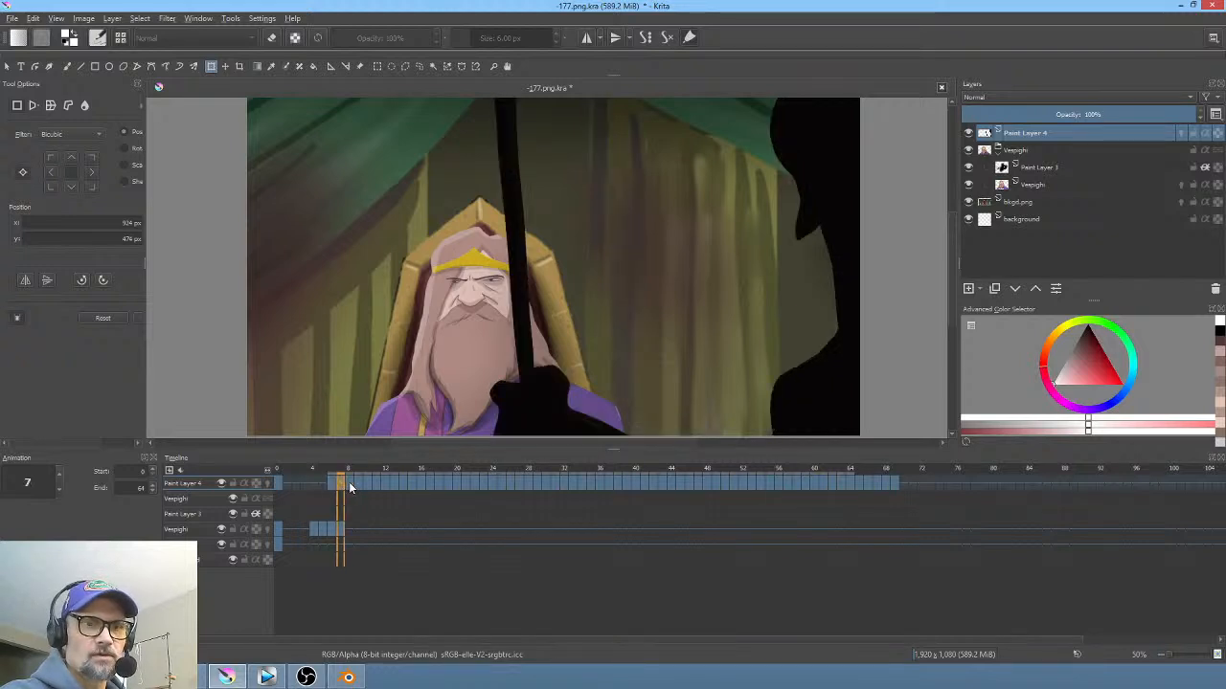
{"action": "left_click", "coordinate": [352, 486]}
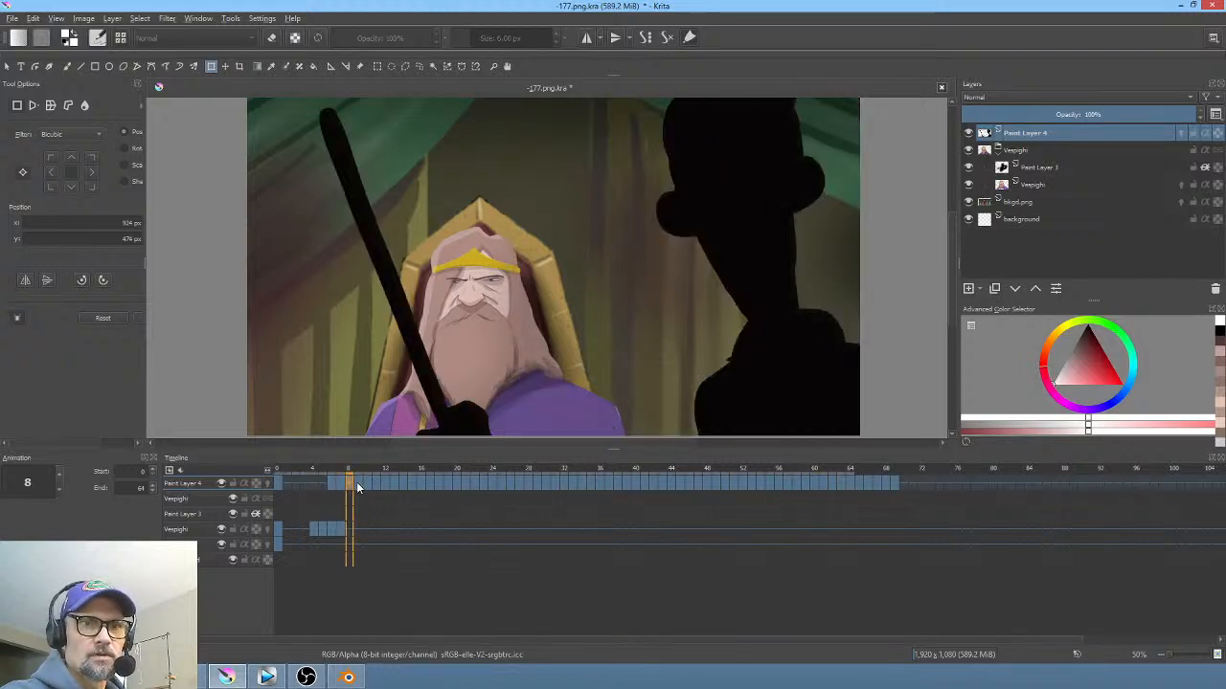
{"action": "left_click", "coordinate": [357, 485]}
{"action": "left_click_drag", "start_coordinate": [299, 467], "coordinate": [413, 487]}
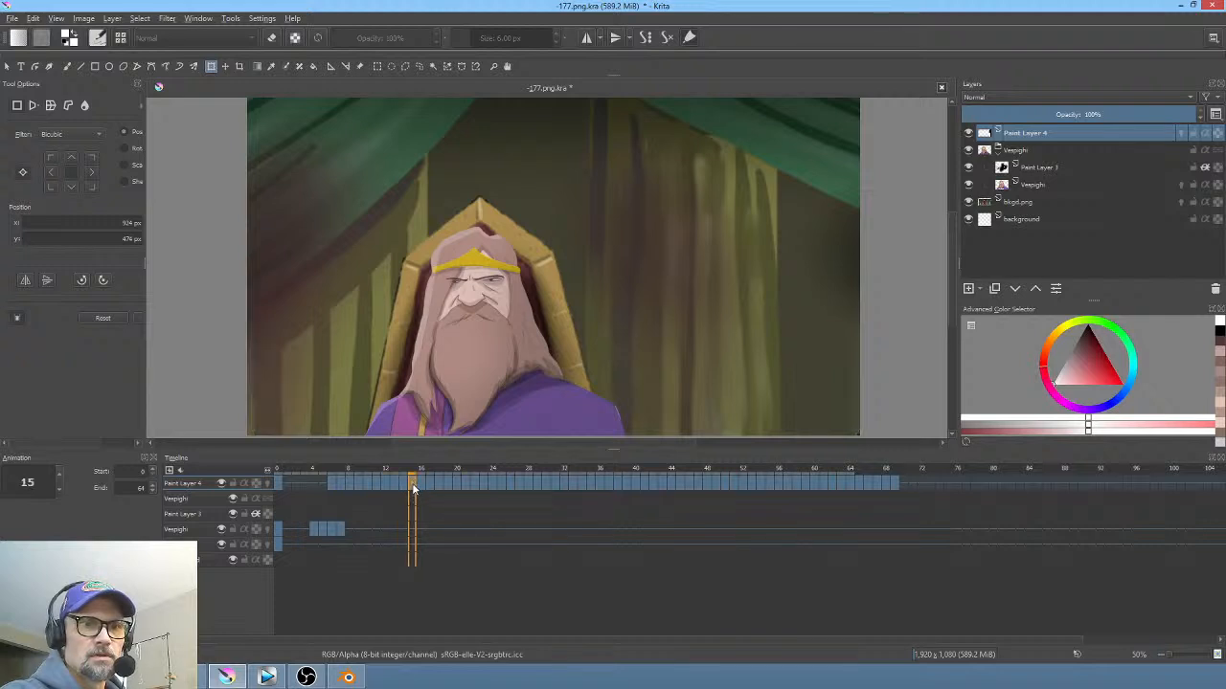
{"action": "left_click", "coordinate": [920, 485], "text": "shift"}
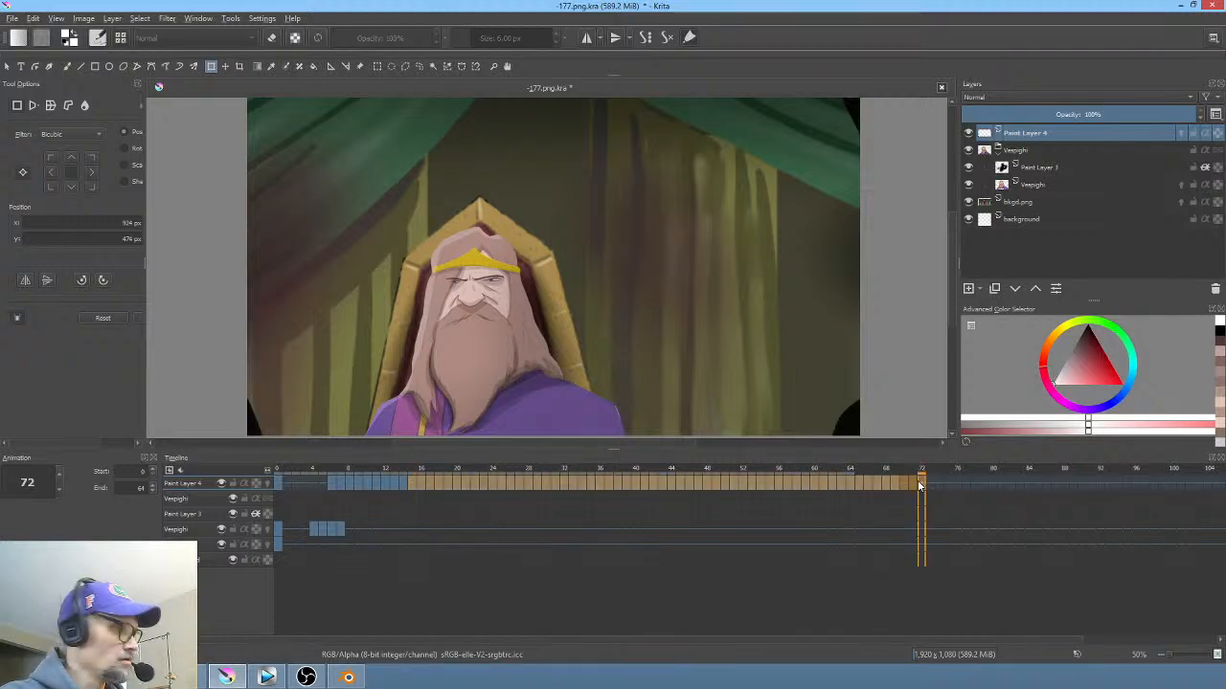
Step: Play the trimmed animation from frame 0, checking how long the silhouette holds and how its motion ends
{"action": "left_click", "coordinate": [280, 481]}
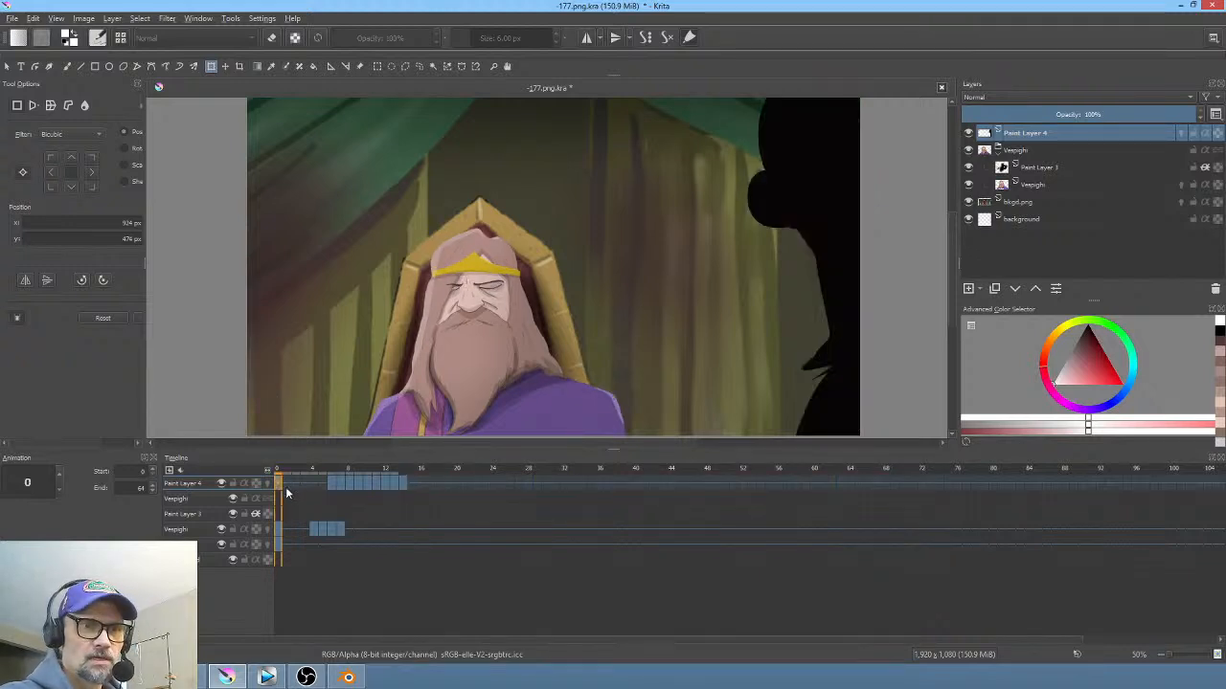
{"action": "key", "text": "space"}
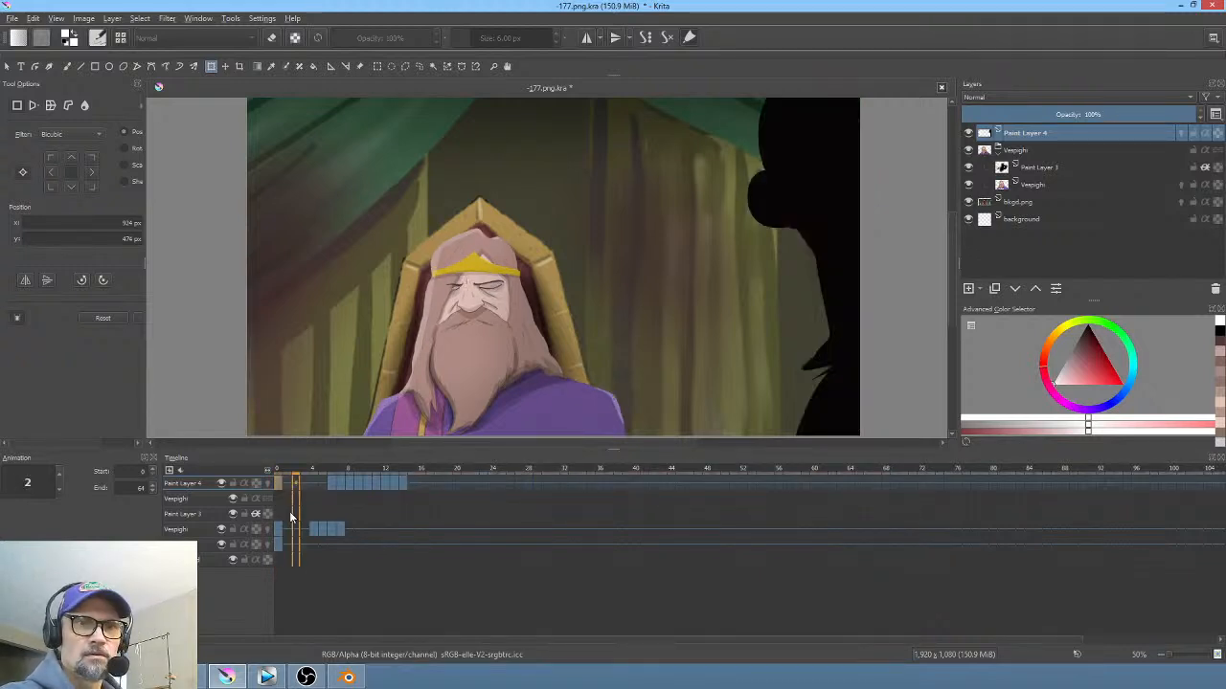
{"action": "key", "text": "space"}
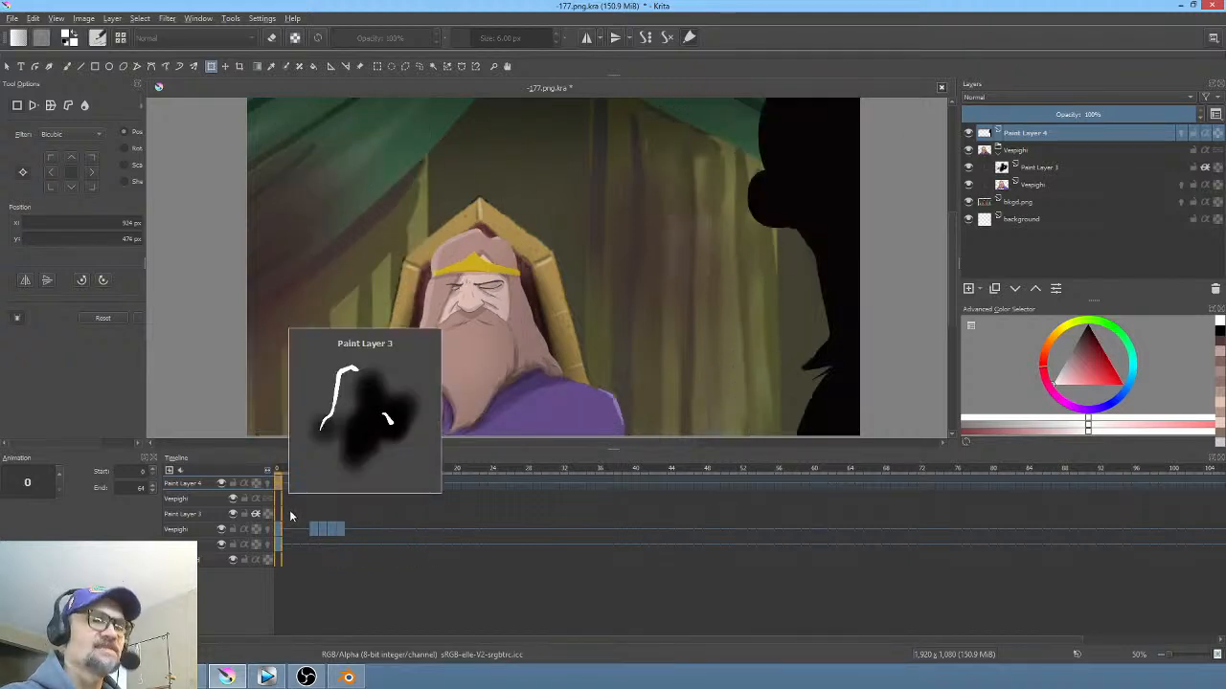
{"action": "key", "text": "space"}
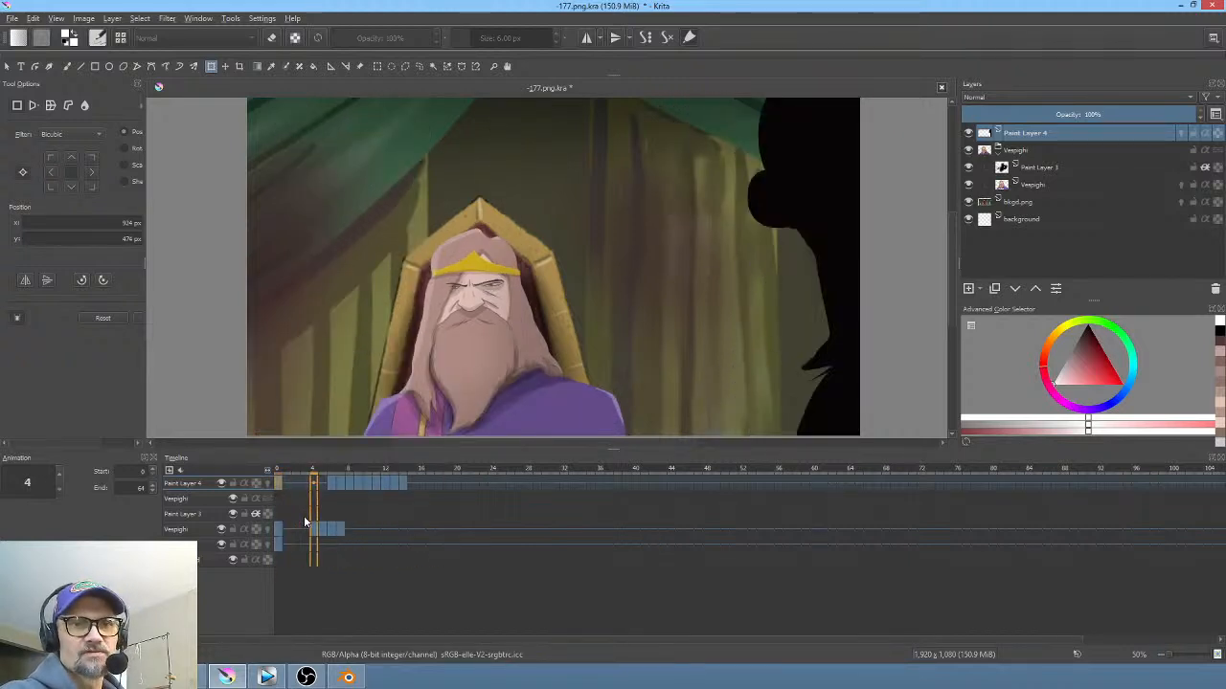
{"action": "scroll", "coordinate": [524, 268], "scroll_direction": "down", "scroll_amount": 2}
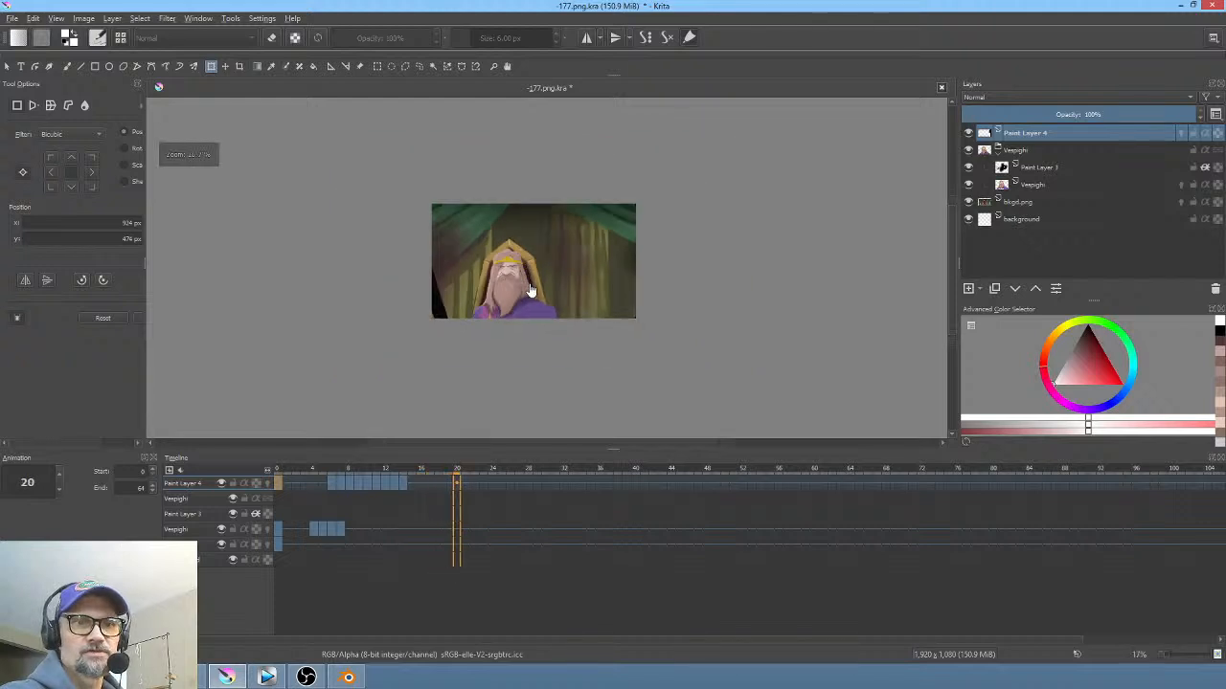
{"action": "scroll", "coordinate": [527, 314], "scroll_direction": "up", "scroll_amount": 1}
{"action": "key", "text": "space"}
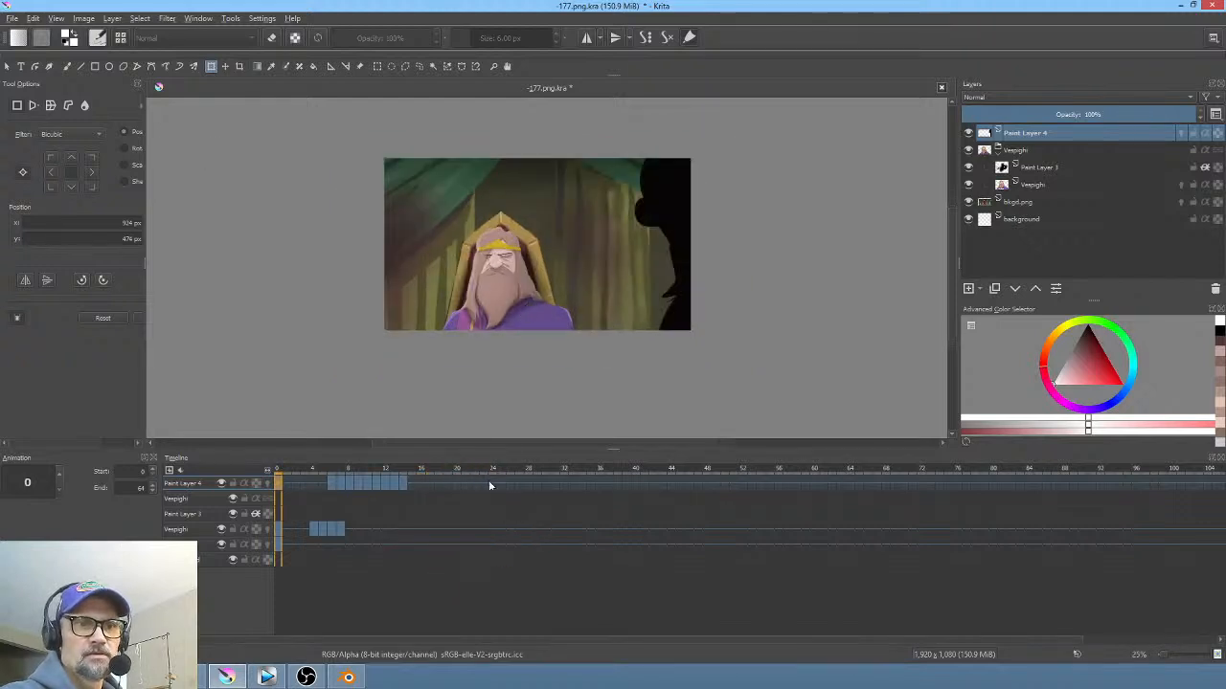
Step: Add a blank keyframe at frame 15 of Paint Layer 4 and replay the animation from frame 0
{"action": "left_click", "coordinate": [410, 486]}
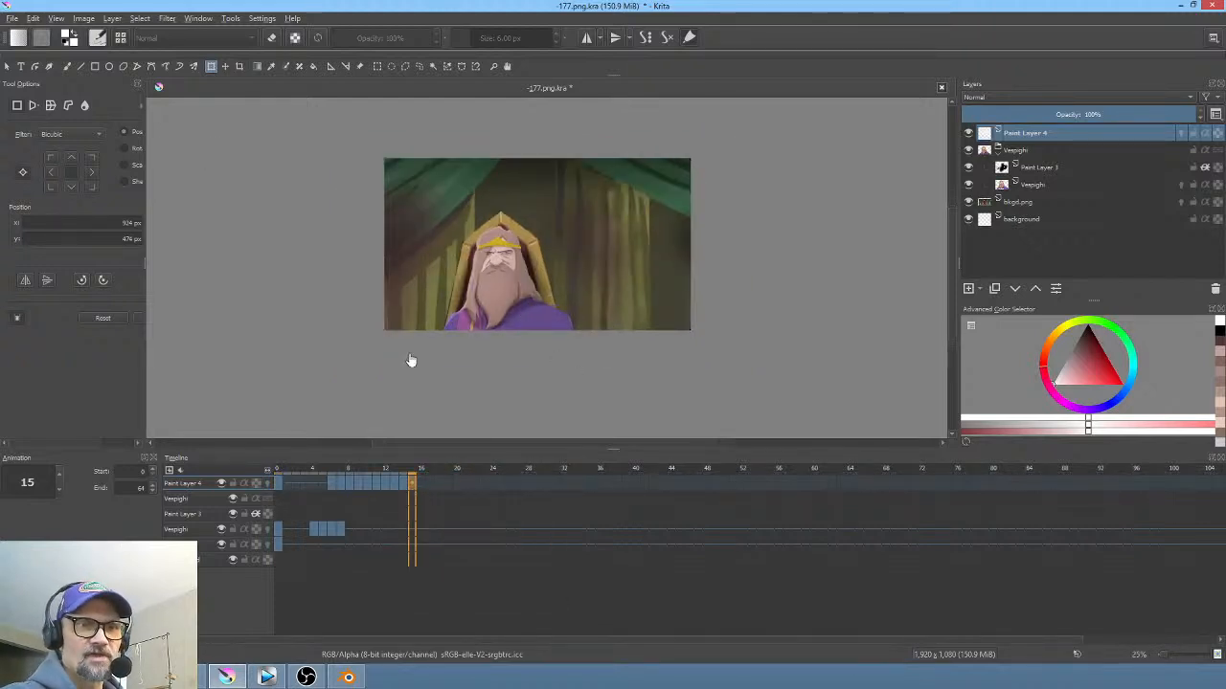
{"action": "left_click", "coordinate": [276, 485]}
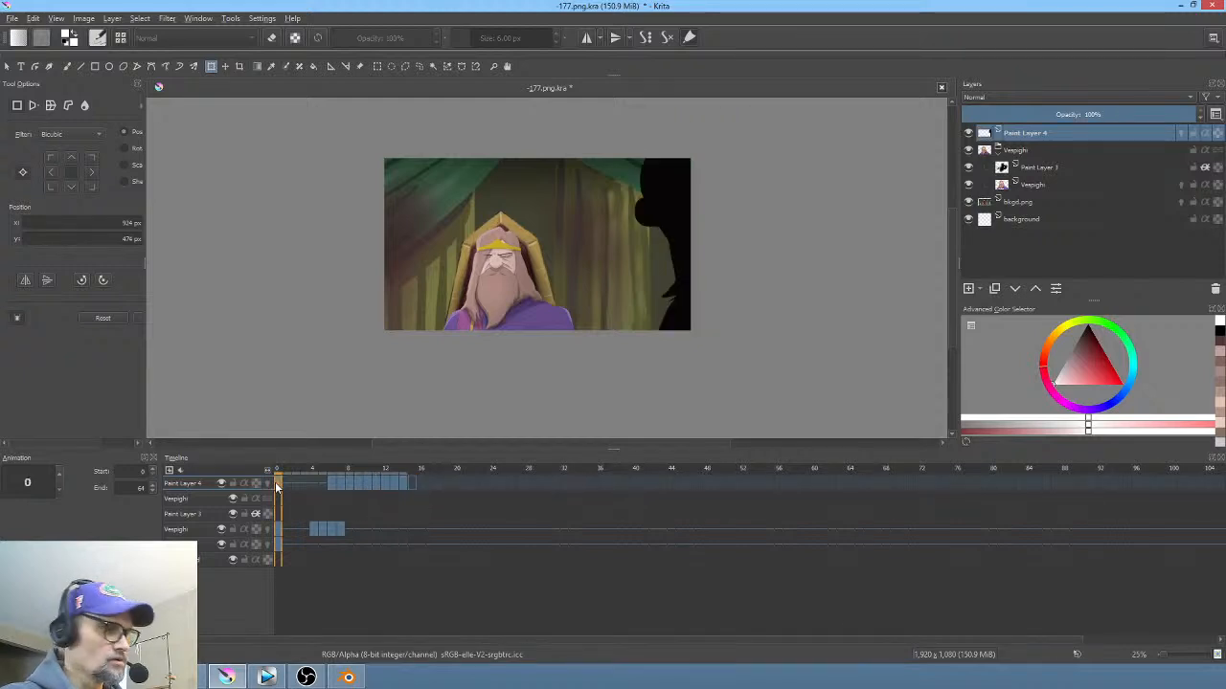
{"action": "key", "text": "space"}
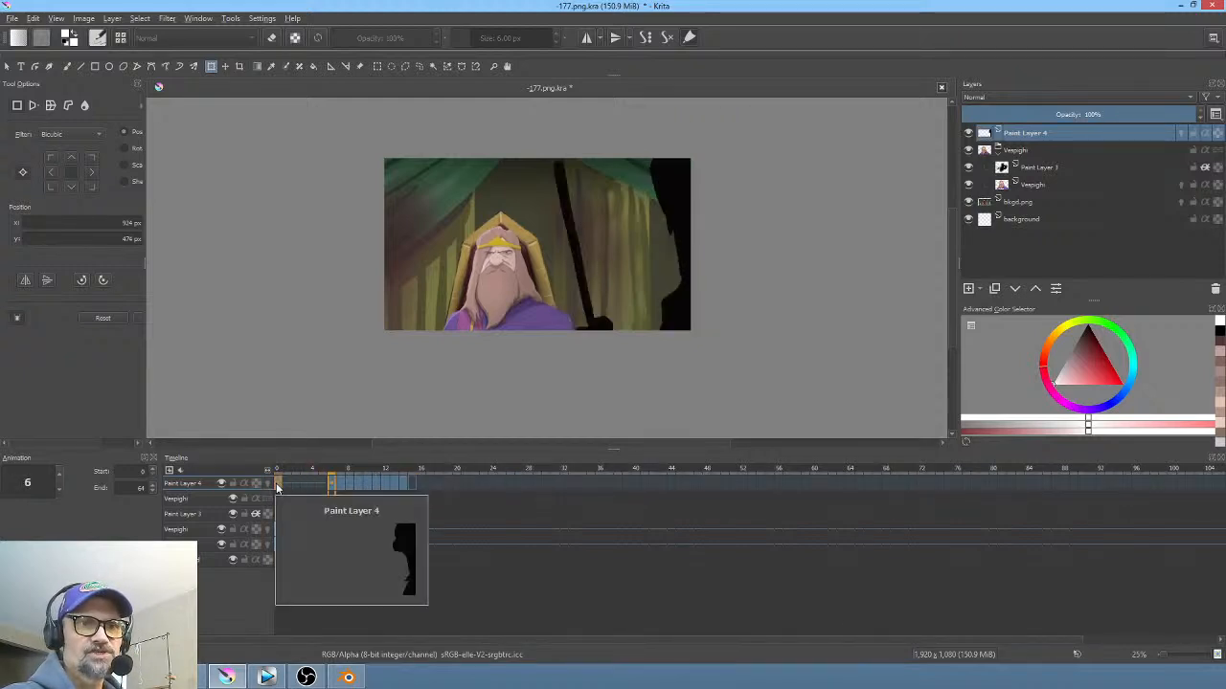
{"action": "key", "text": "space"}
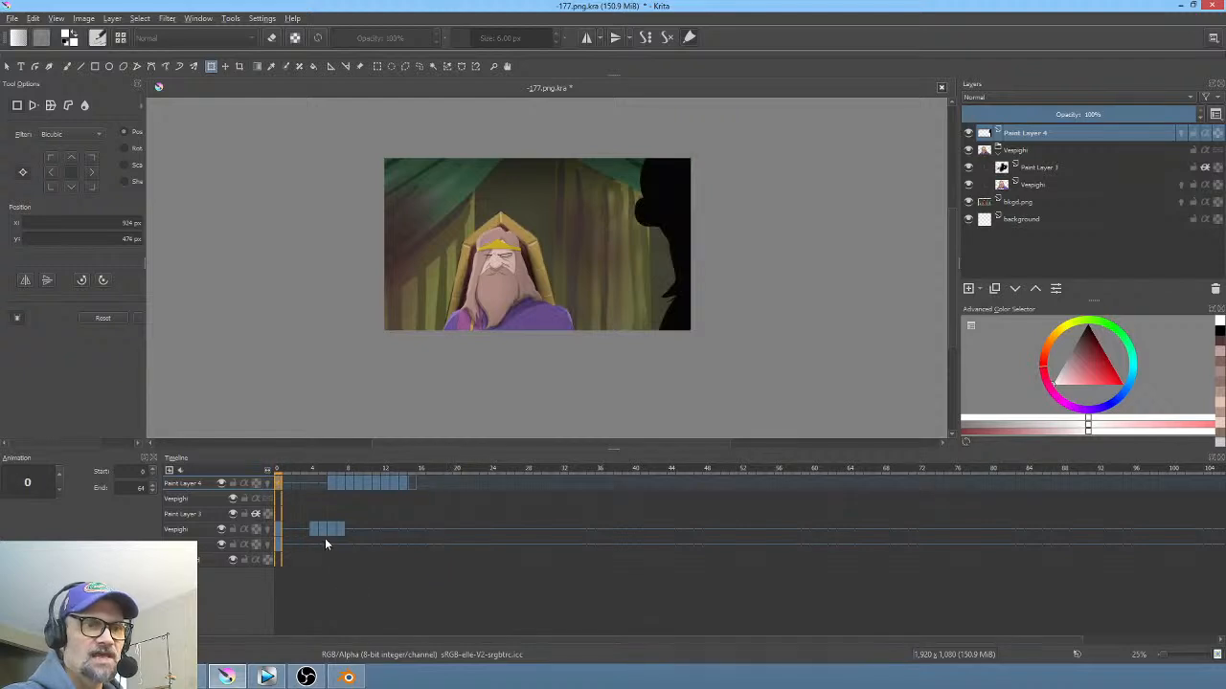
Step: Move the four eye-opening keyframes on the king's Vespighi layer to frames 10 through 13, check the timing and save the document
{"action": "left_click", "coordinate": [315, 530]}
{"action": "left_click_drag", "start_coordinate": [315, 533], "coordinate": [364, 531]}
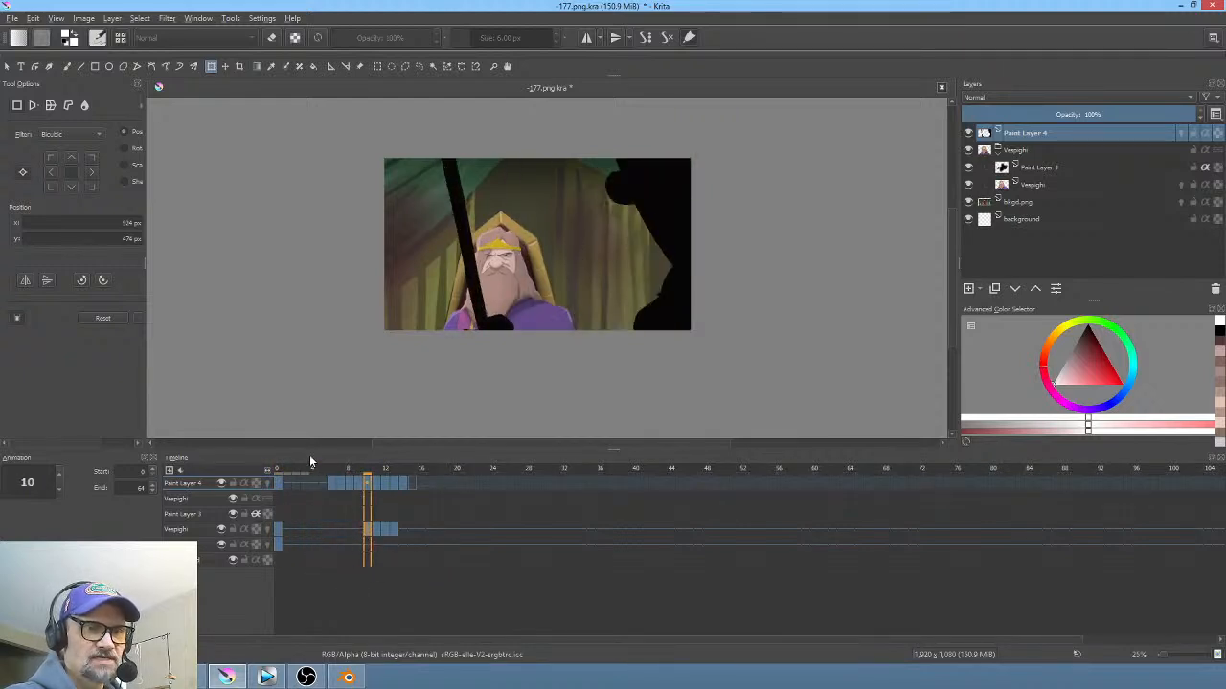
{"action": "left_click_drag", "start_coordinate": [280, 471], "coordinate": [386, 497]}
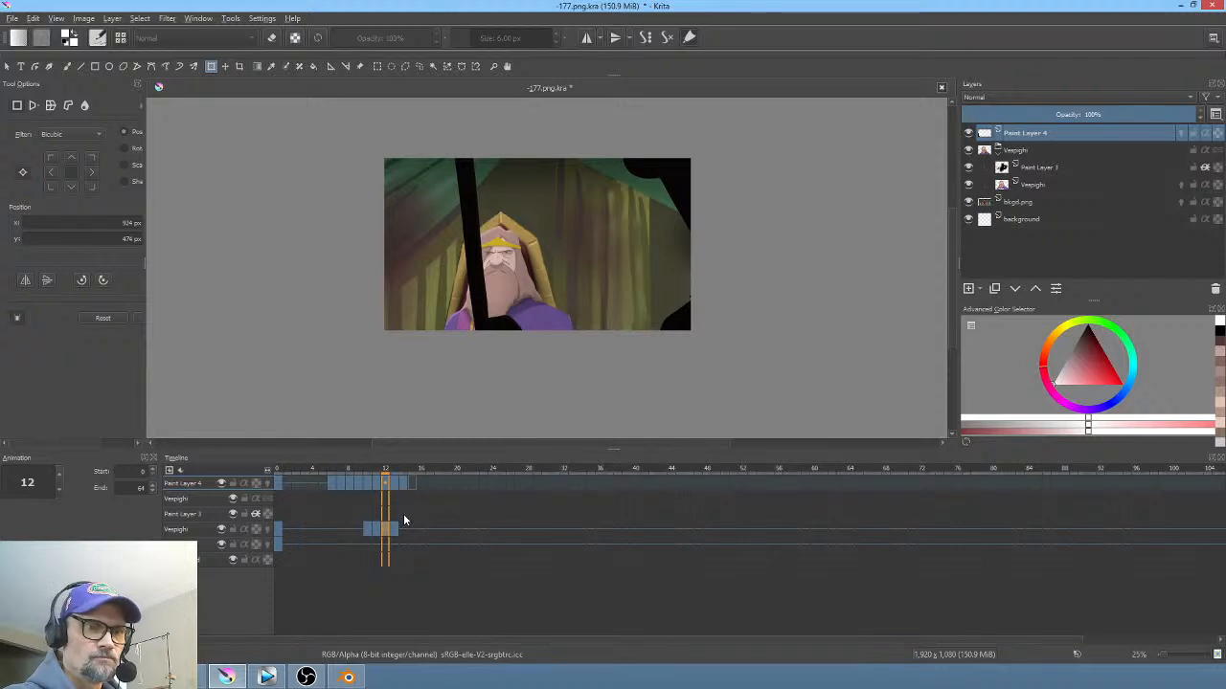
{"action": "left_click", "coordinate": [399, 534]}
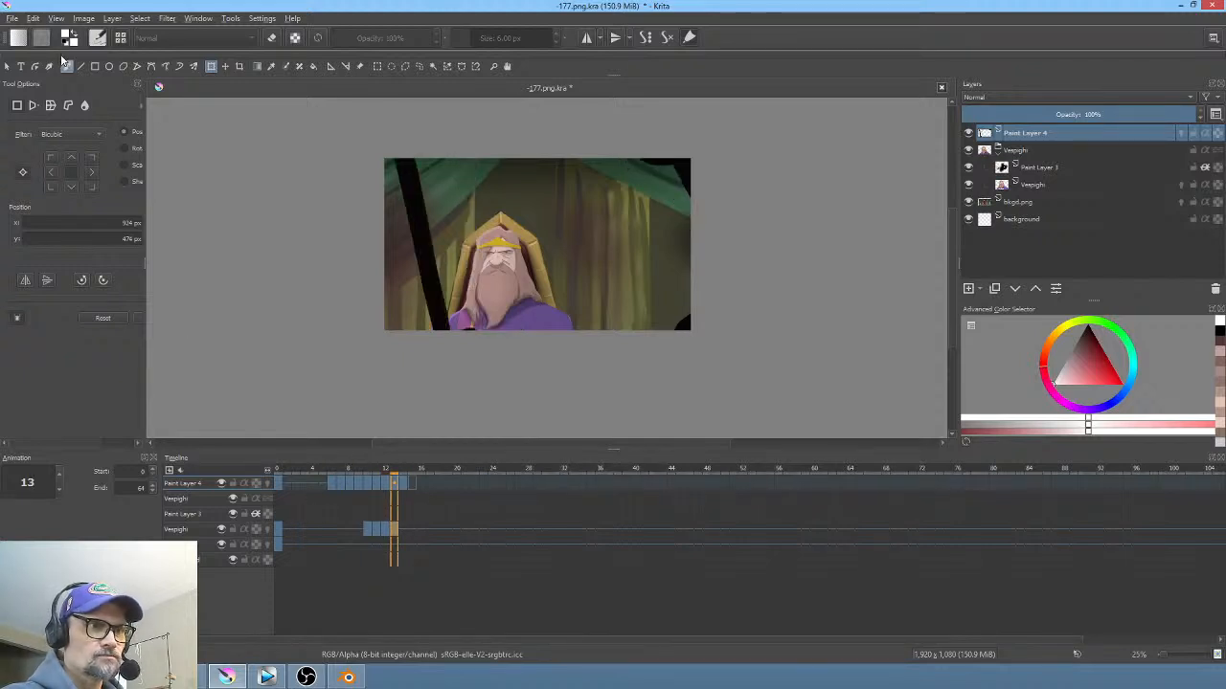
{"action": "left_click", "coordinate": [9, 19]}
{"action": "left_click", "coordinate": [18, 78]}
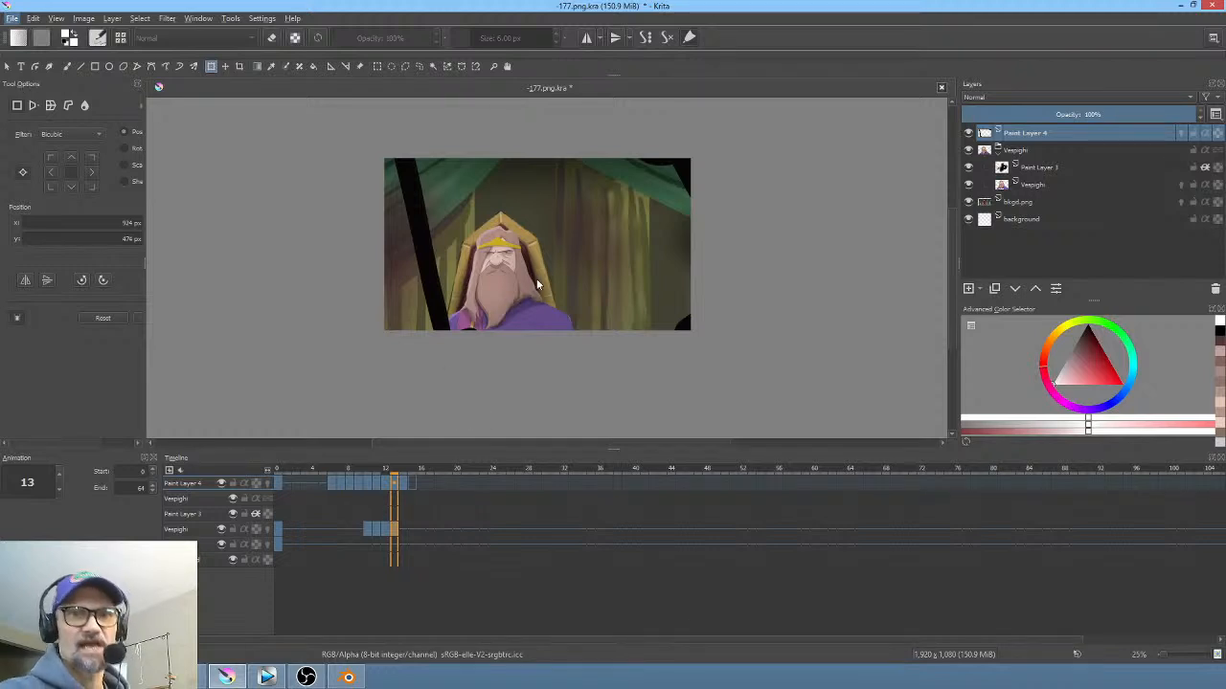
Step: Inspect the king's face up close at frame 10 and make the Vespighi paint layer active
{"action": "scroll", "coordinate": [517, 276], "scroll_direction": "up", "scroll_amount": 4}
{"action": "scroll", "coordinate": [528, 224], "scroll_direction": "down", "scroll_amount": 2}
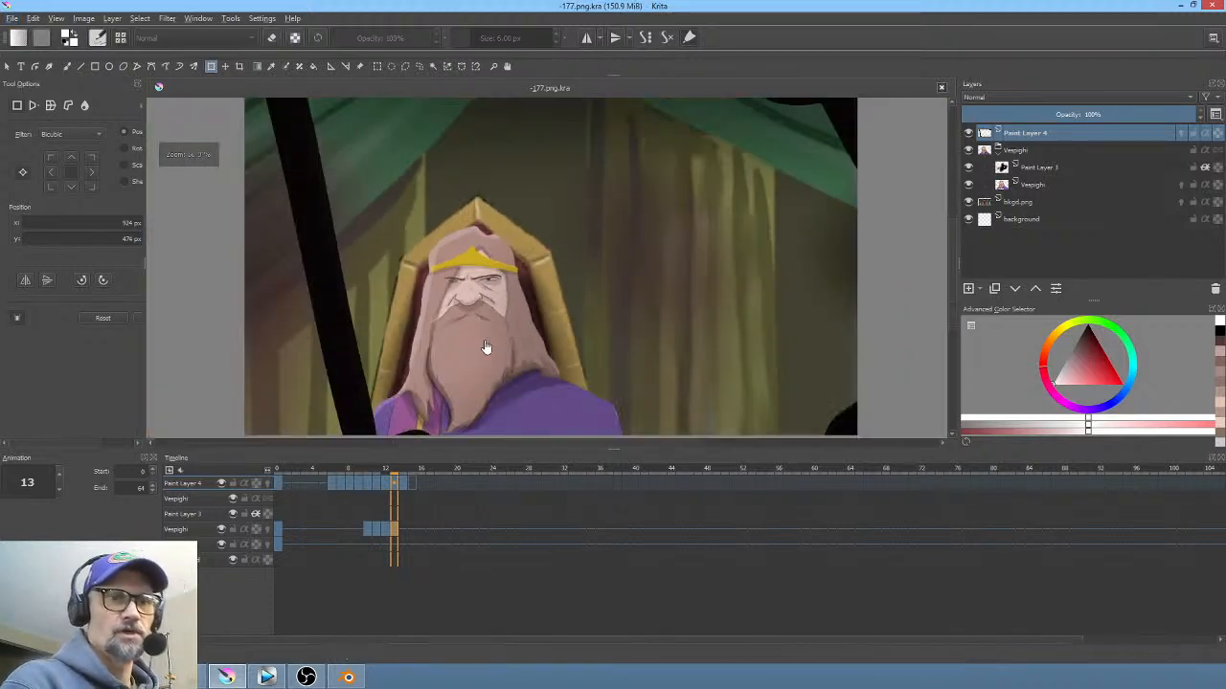
{"action": "scroll", "coordinate": [491, 356], "scroll_direction": "up", "scroll_amount": 2}
{"action": "left_click_drag", "start_coordinate": [493, 360], "coordinate": [557, 367]}
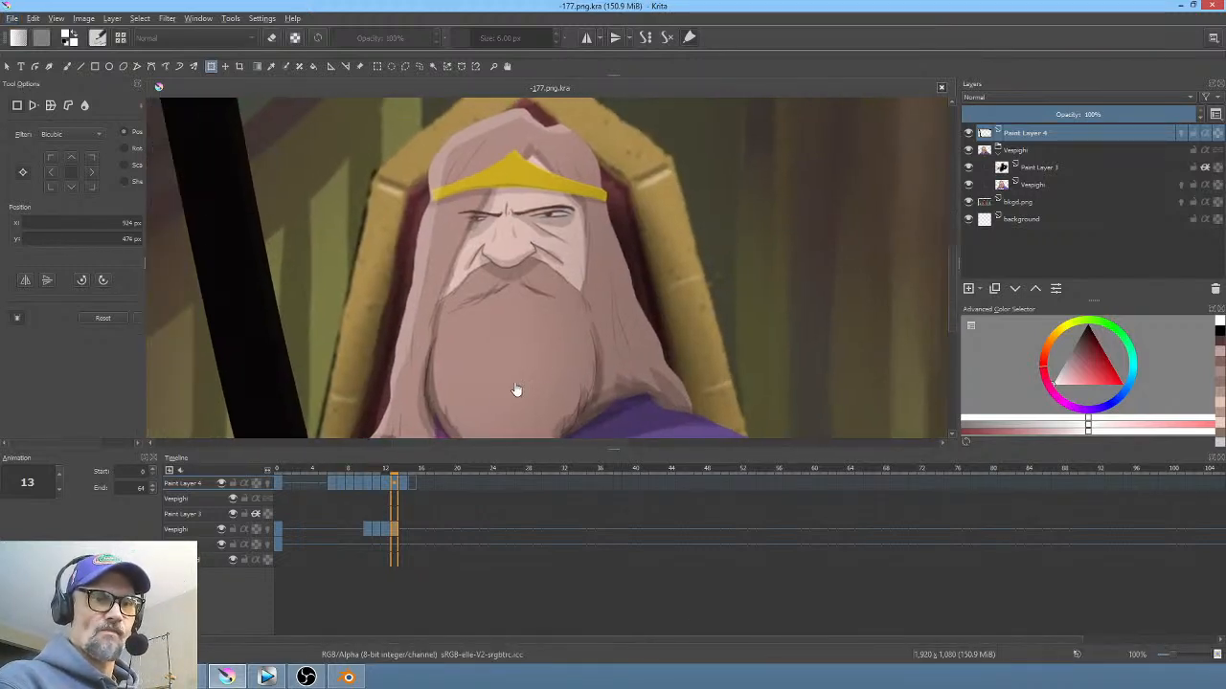
{"action": "left_click", "coordinate": [369, 533]}
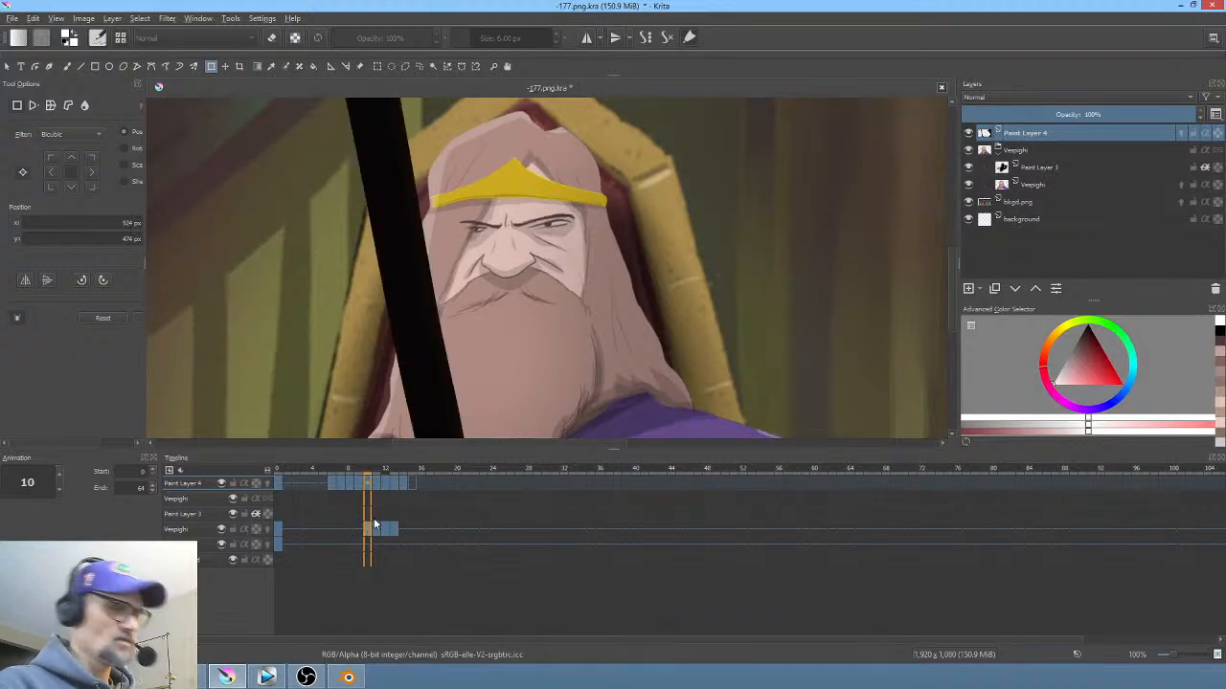
{"action": "left_click", "coordinate": [192, 532]}
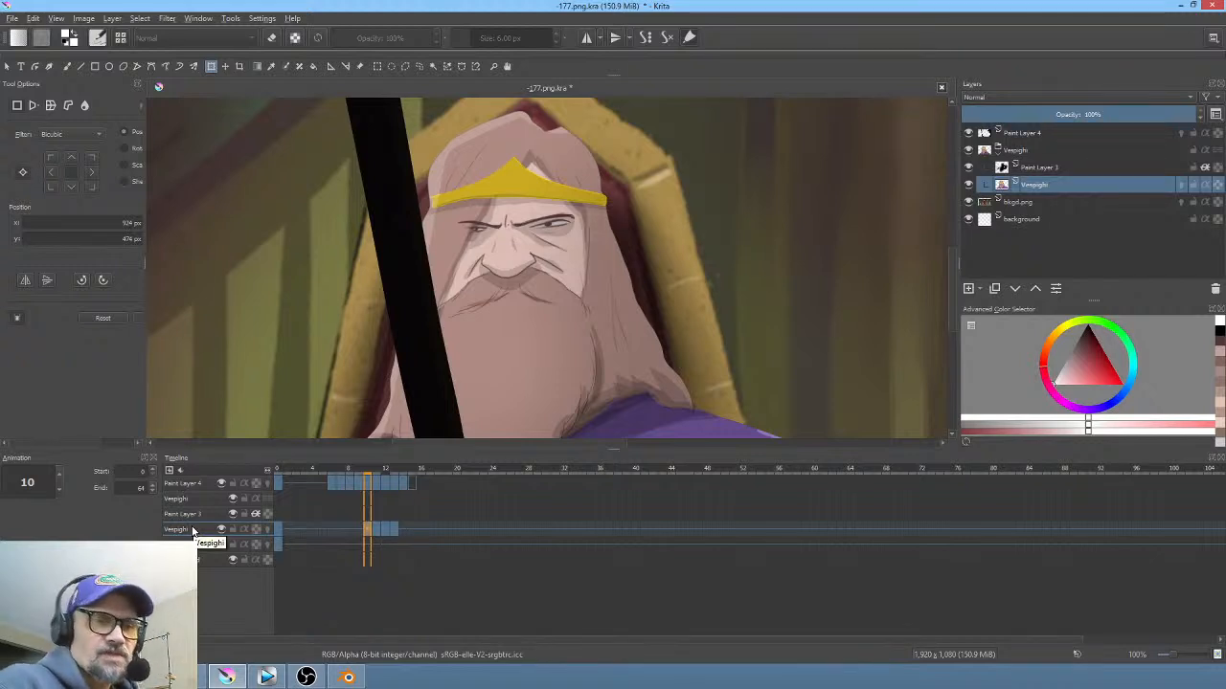
Step: Step back and forth through frames 10 to 14, comparing the king's eyes and brow between the eye-opening drawings
{"action": "left_click", "coordinate": [378, 532]}
{"action": "left_click", "coordinate": [386, 532]}
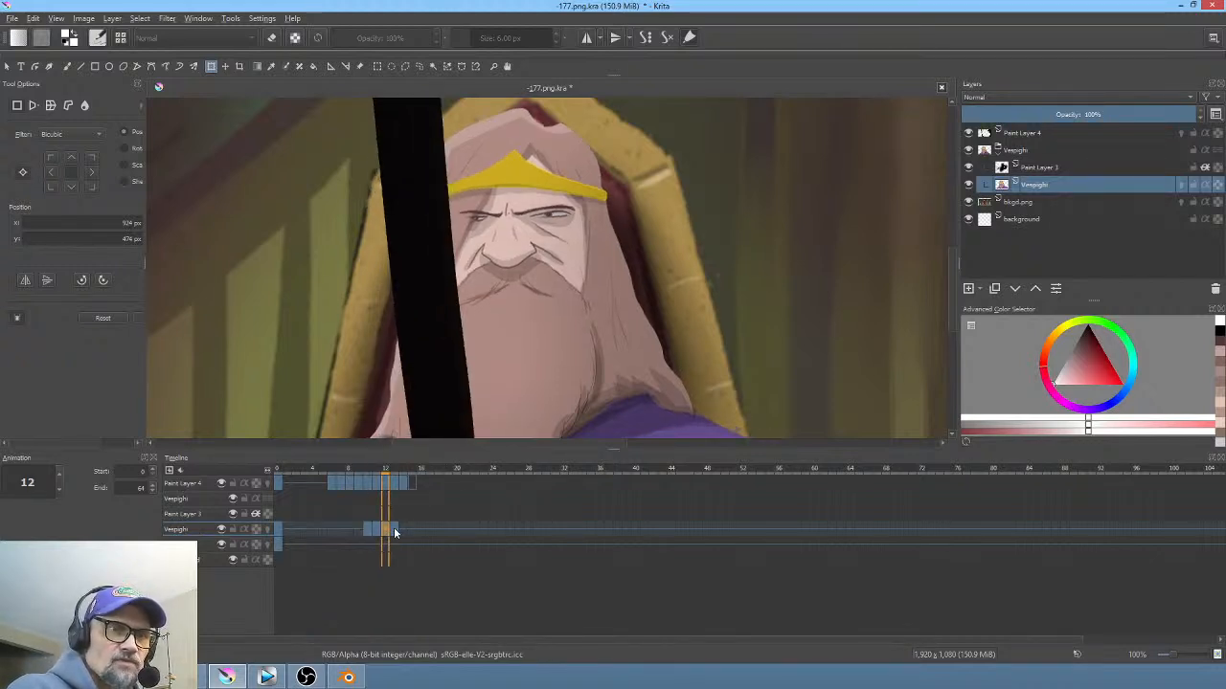
{"action": "left_click", "coordinate": [395, 531]}
{"action": "left_click", "coordinate": [385, 532]}
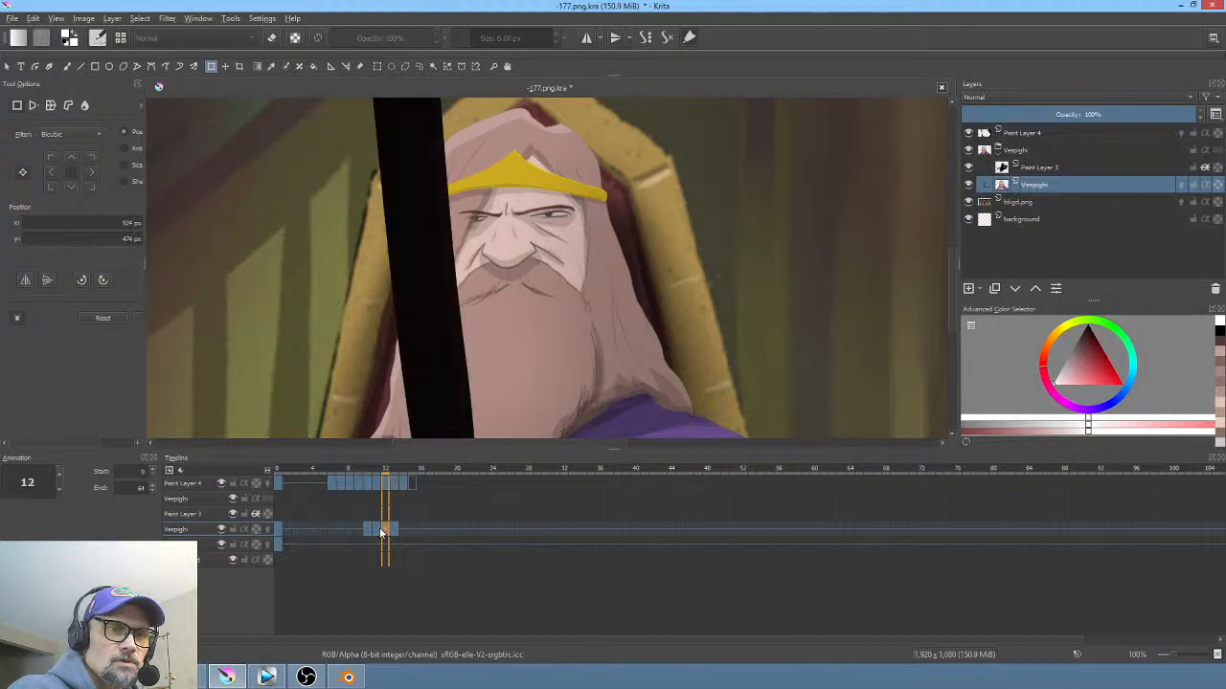
{"action": "left_click", "coordinate": [377, 531]}
{"action": "left_click", "coordinate": [369, 532]}
{"action": "left_click", "coordinate": [378, 532]}
{"action": "left_click", "coordinate": [386, 531]}
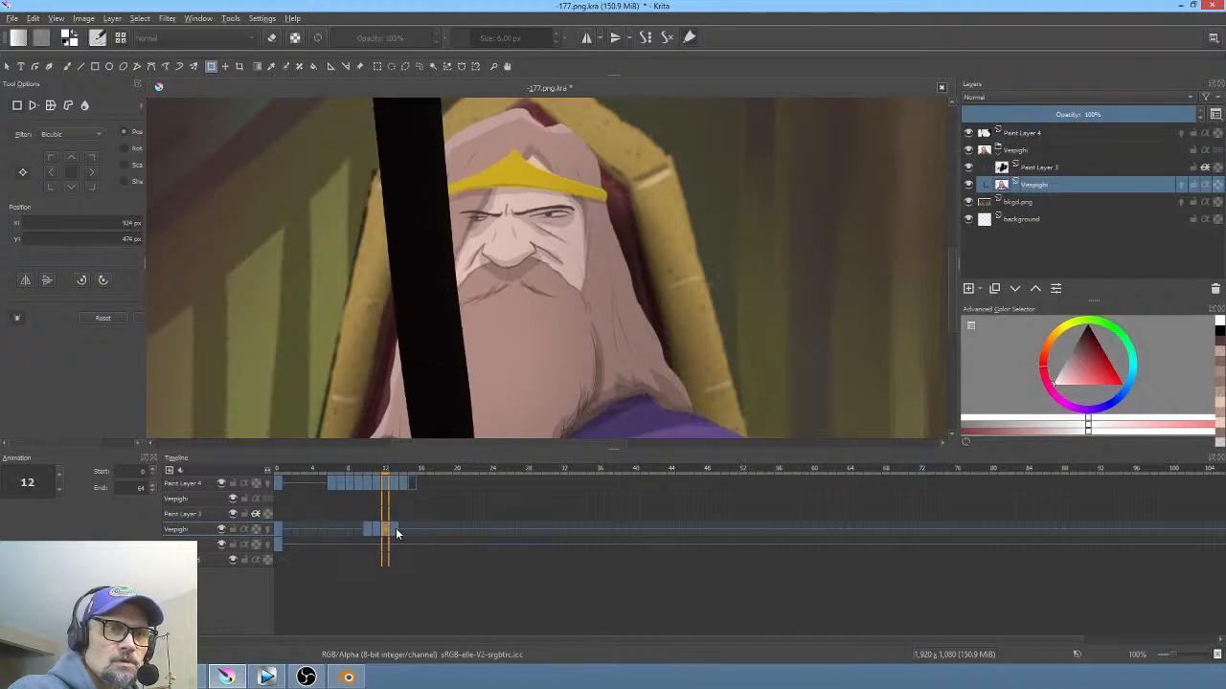
{"action": "left_click", "coordinate": [395, 531]}
{"action": "left_click", "coordinate": [403, 531]}
Step: Switch to the Freehand Brush, recheck the motion from frame 0 to 14 and select frame 14 on the Vespighi layer
{"action": "key", "text": "b"}
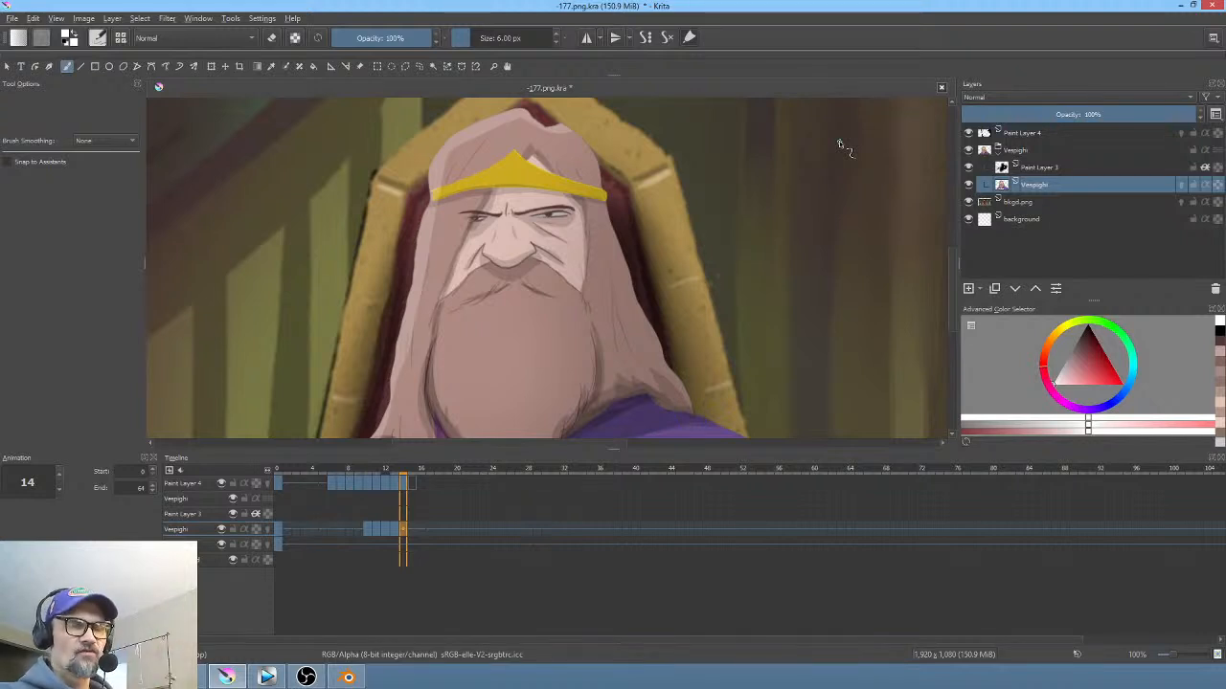
{"action": "scroll", "coordinate": [738, 218], "scroll_direction": "down", "scroll_amount": 3}
{"action": "scroll", "coordinate": [726, 216], "scroll_direction": "up", "scroll_amount": 5}
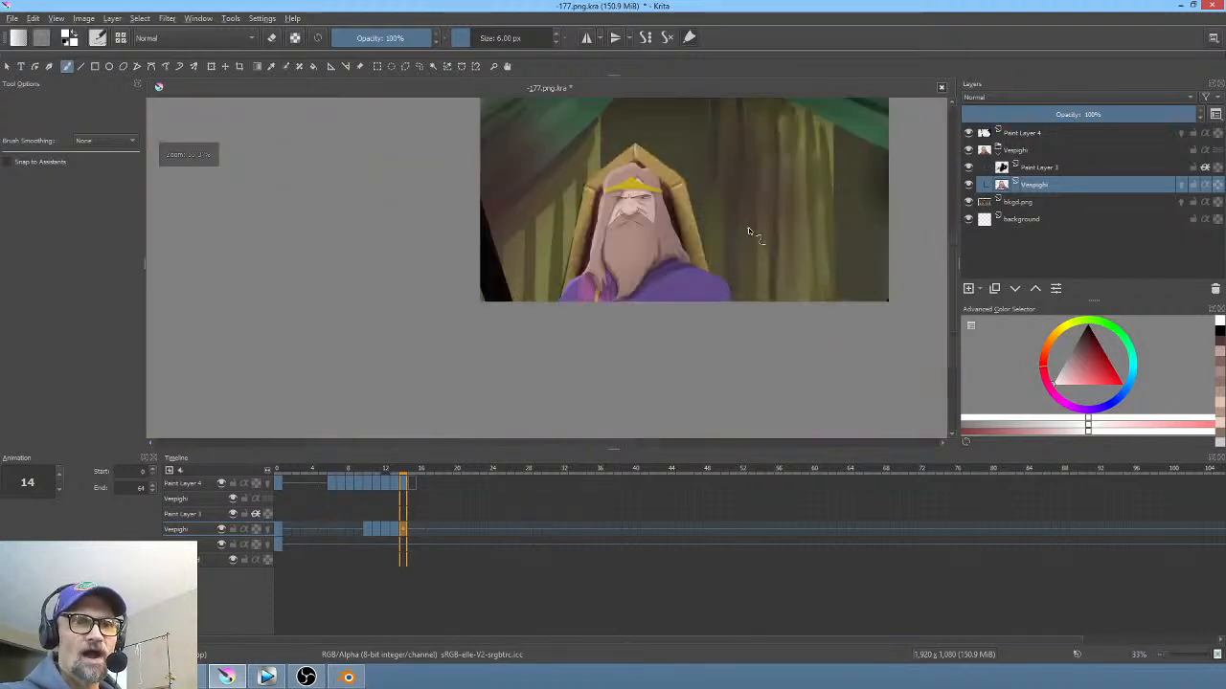
{"action": "scroll", "coordinate": [728, 284], "scroll_direction": "down", "scroll_amount": 2}
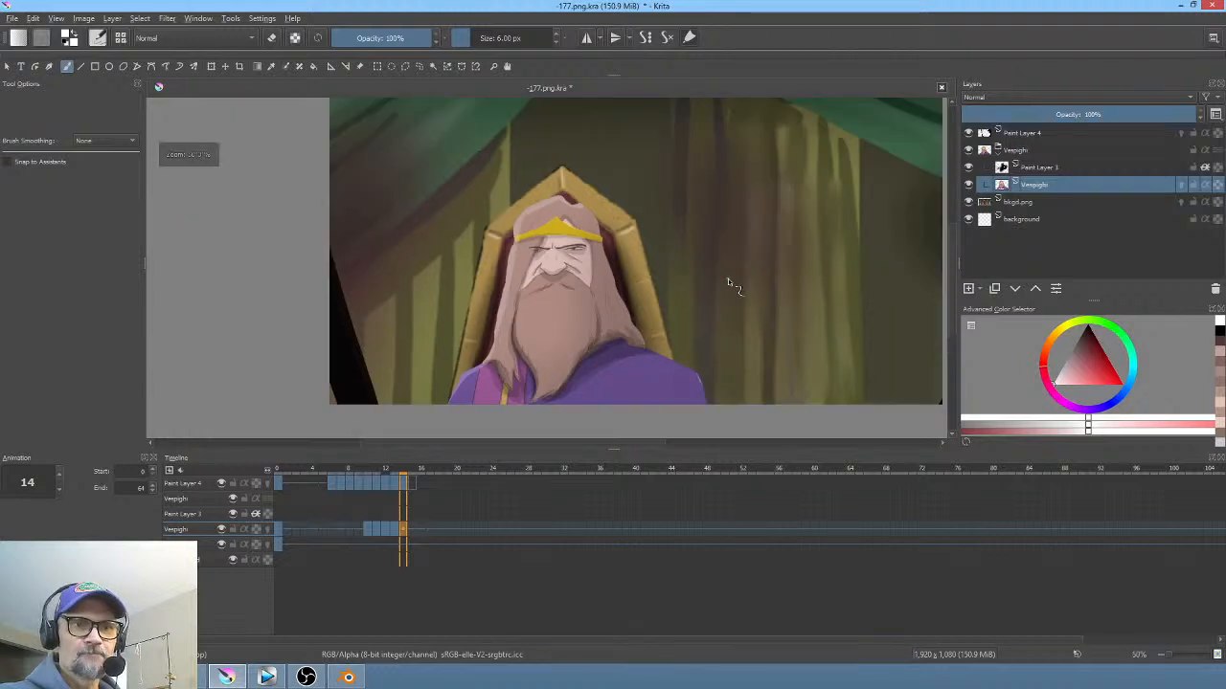
{"action": "scroll", "coordinate": [709, 316], "scroll_direction": "up", "scroll_amount": 3}
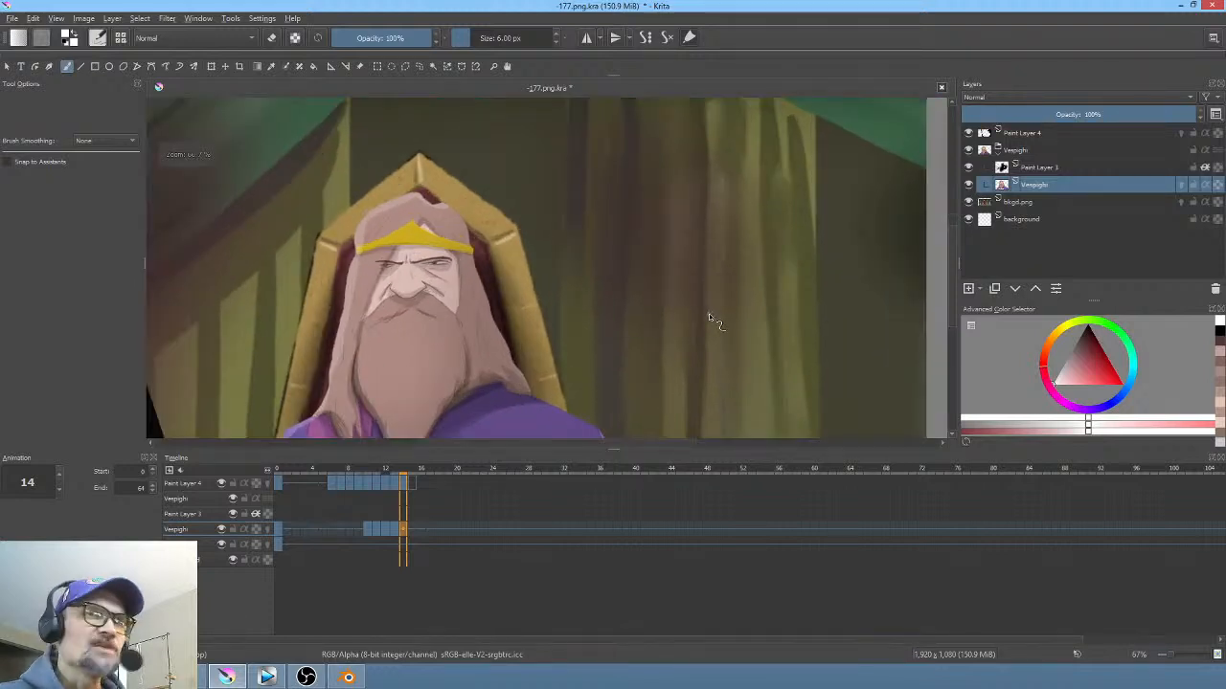
{"action": "left_click_drag", "start_coordinate": [711, 316], "coordinate": [726, 324]}
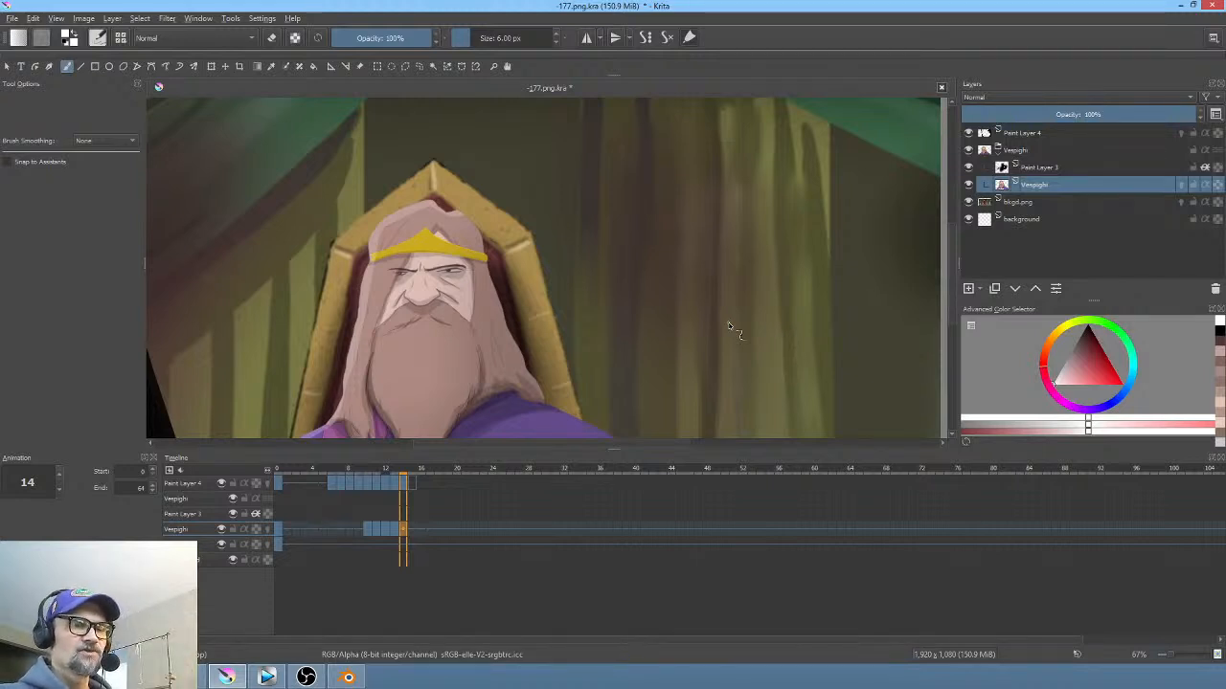
{"action": "left_click", "coordinate": [286, 470]}
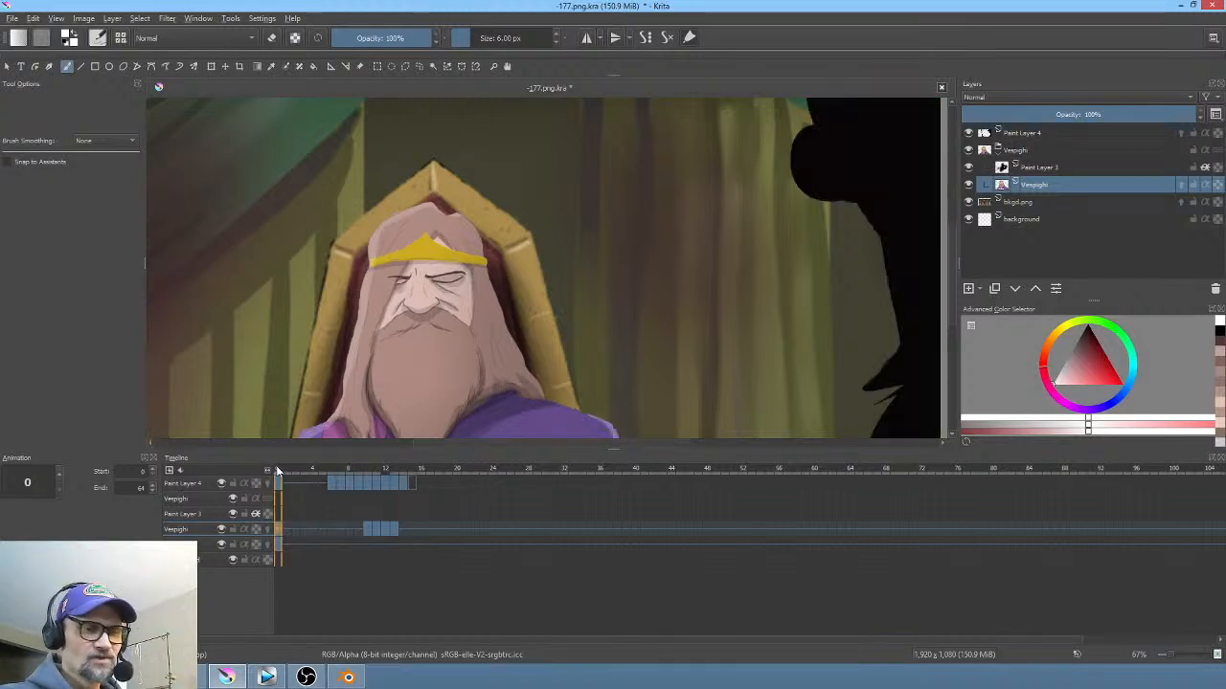
{"action": "left_click_drag", "start_coordinate": [288, 469], "coordinate": [408, 487]}
{"action": "scroll", "coordinate": [460, 283], "scroll_direction": "up", "scroll_amount": 3}
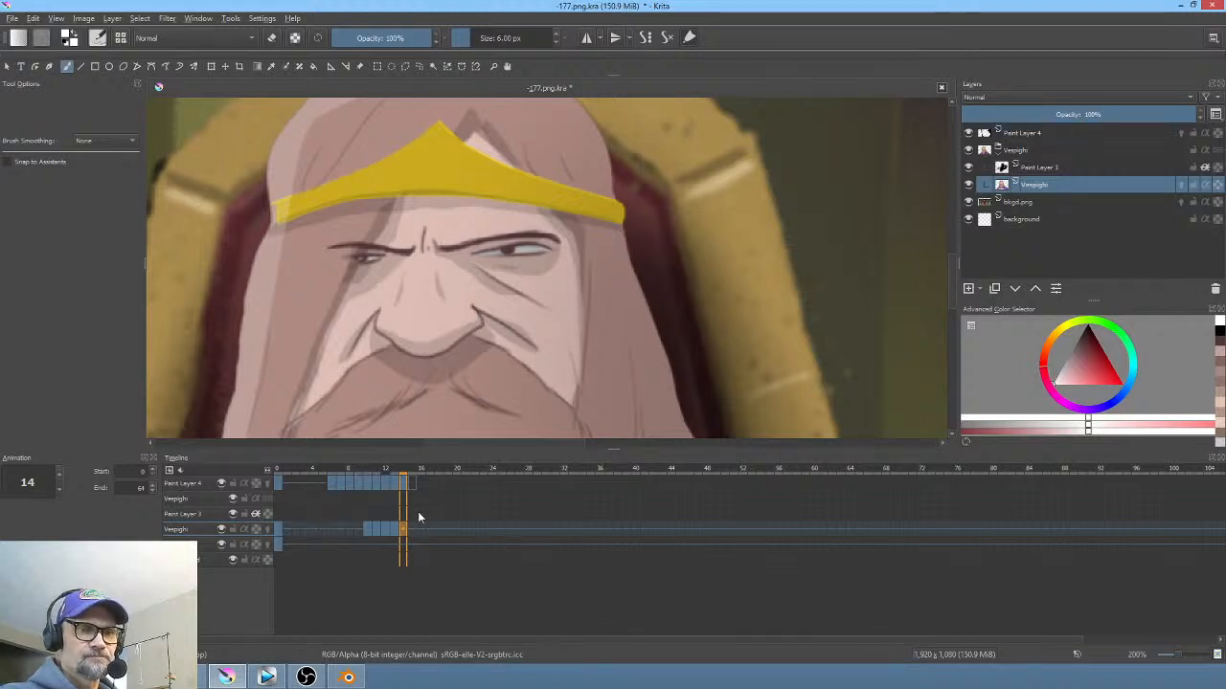
{"action": "left_click", "coordinate": [402, 530]}
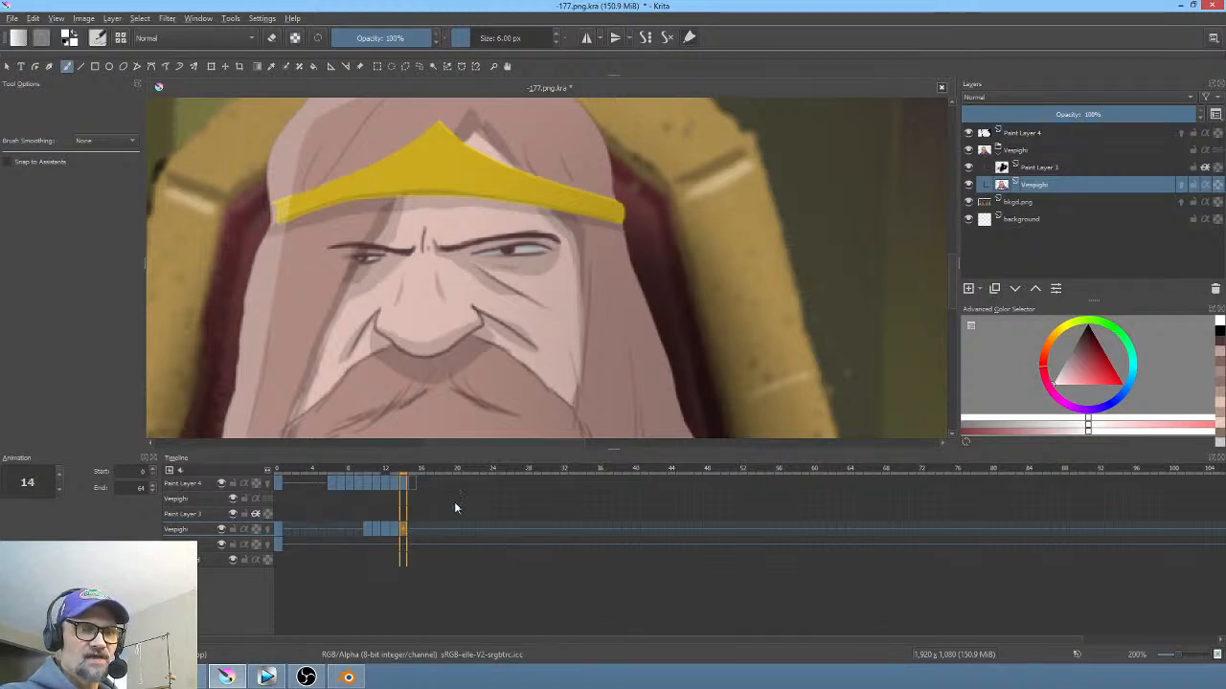
Step: Prepare to repaint the king's eyes at frame 14 by choosing the Freehand Path tool and hiding Paint Layer 3
{"action": "scroll", "coordinate": [518, 273], "scroll_direction": "up", "scroll_amount": 2}
{"action": "left_click_drag", "start_coordinate": [520, 265], "coordinate": [564, 273]}
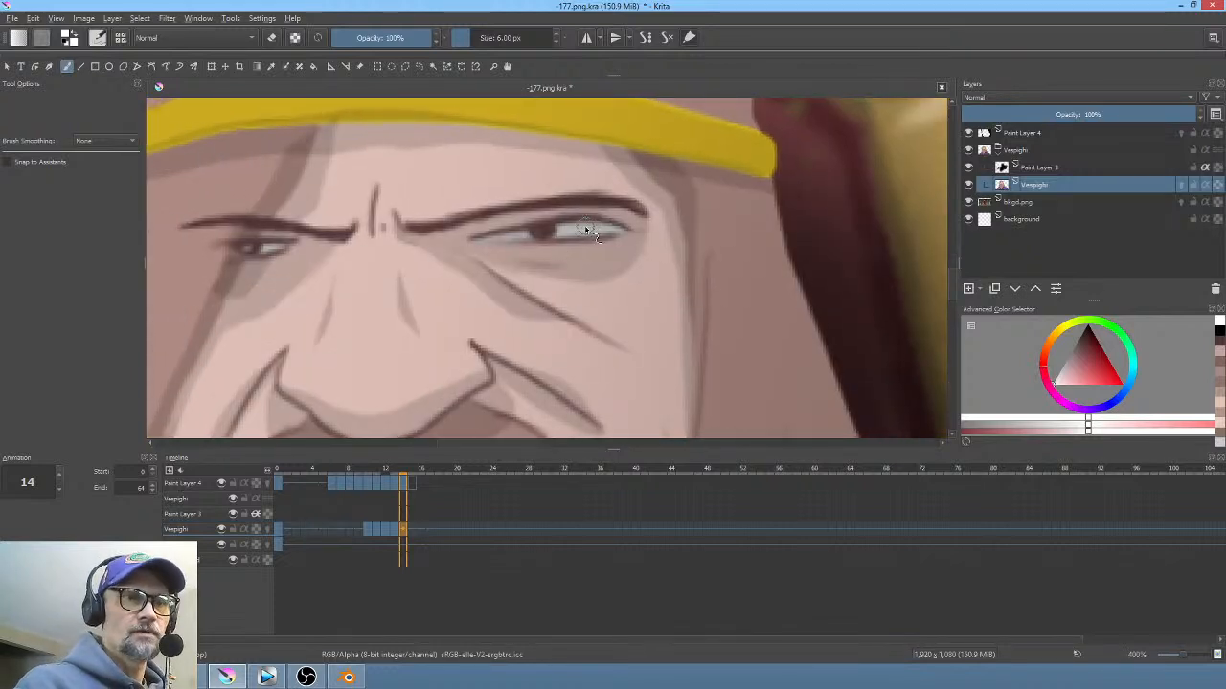
{"action": "left_click_drag", "start_coordinate": [591, 233], "coordinate": [592, 233]}
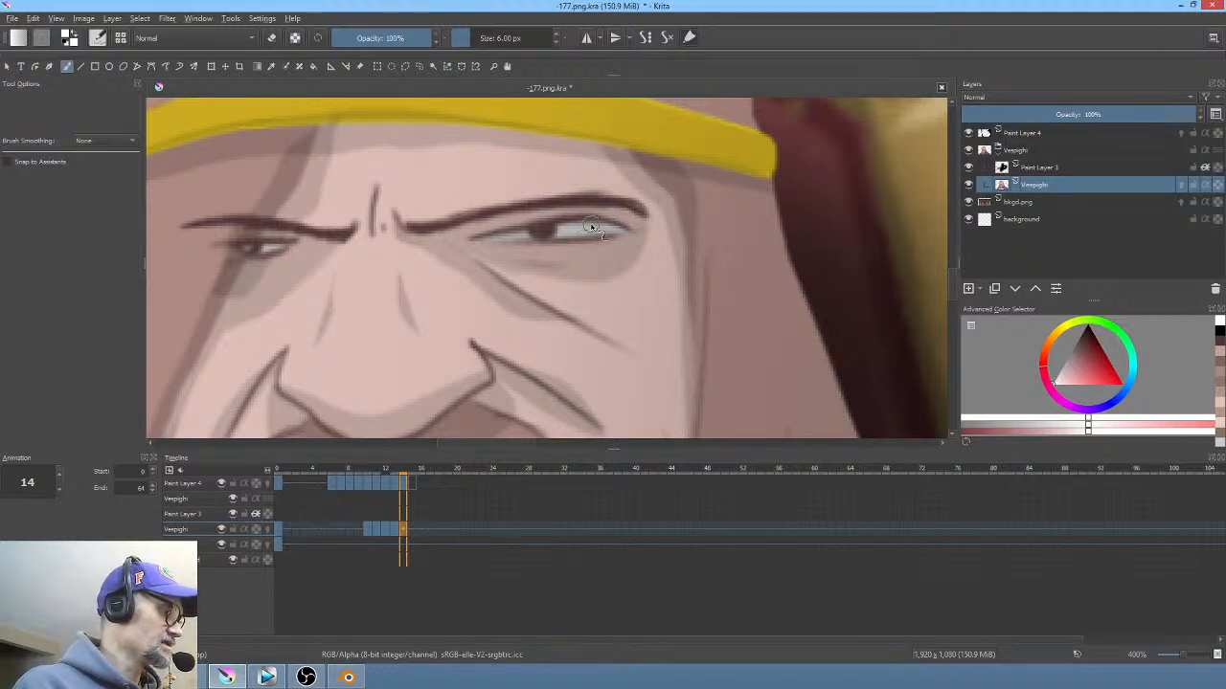
{"action": "key", "text": "shift+p"}
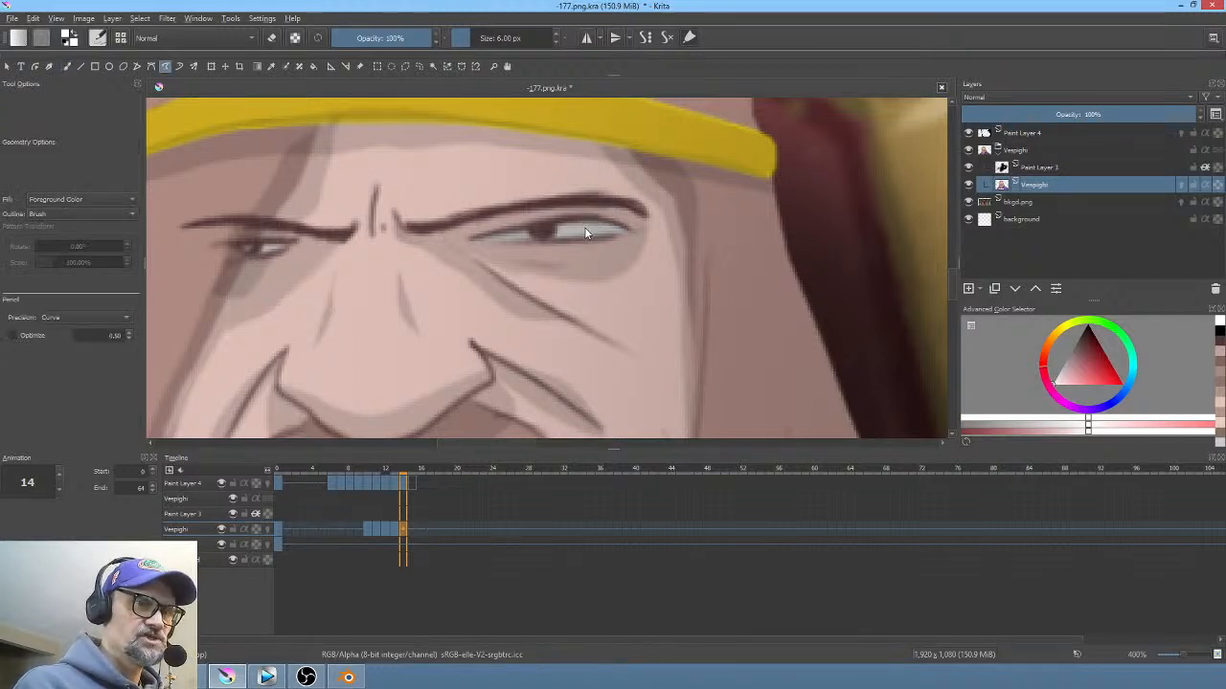
{"action": "left_click", "coordinate": [726, 236], "text": "ctrl"}
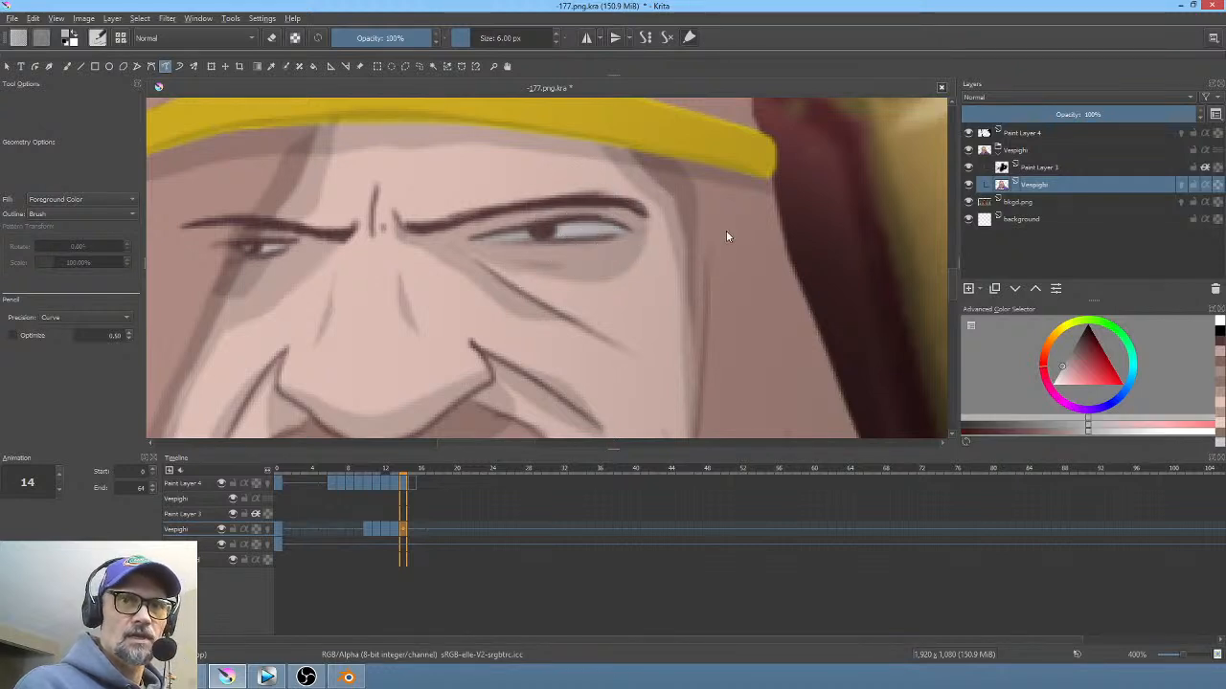
{"action": "left_click", "coordinate": [968, 168]}
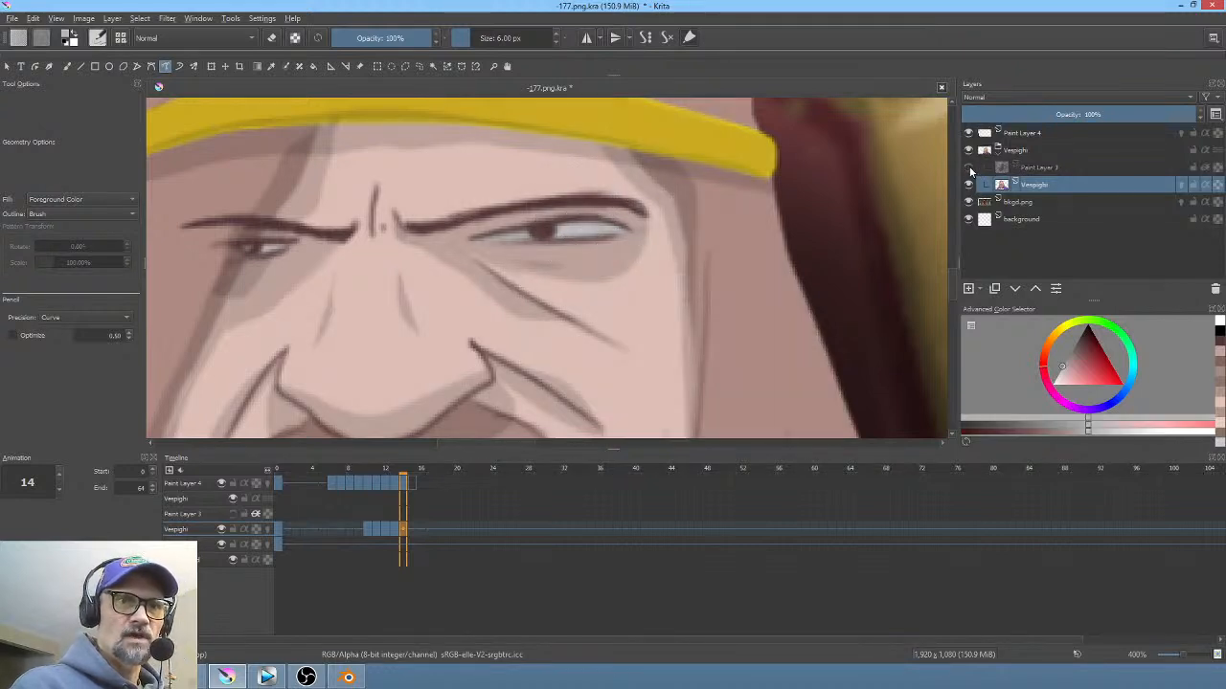
Step: Sample the eye white, set the path precision to Raw and paint over the irises of both eyes on frame 14
{"action": "left_click", "coordinate": [591, 220], "text": "ctrl"}
{"action": "mouse_move", "coordinate": [558, 230]}
{"action": "left_mouse_down"}
{"action": "mouse_move", "coordinate": [519, 240]}
{"action": "mouse_move", "coordinate": [586, 228]}
{"action": "left_mouse_up"}
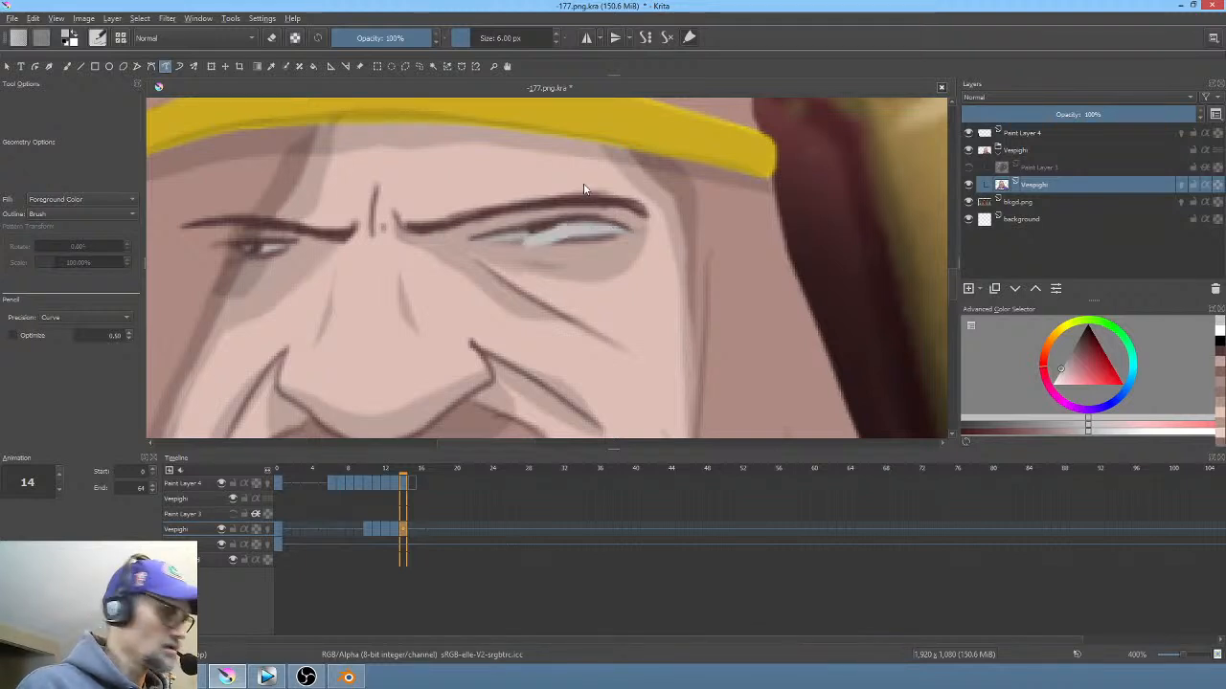
{"action": "key", "text": "ctrl+z"}
{"action": "left_click", "coordinate": [97, 317]}
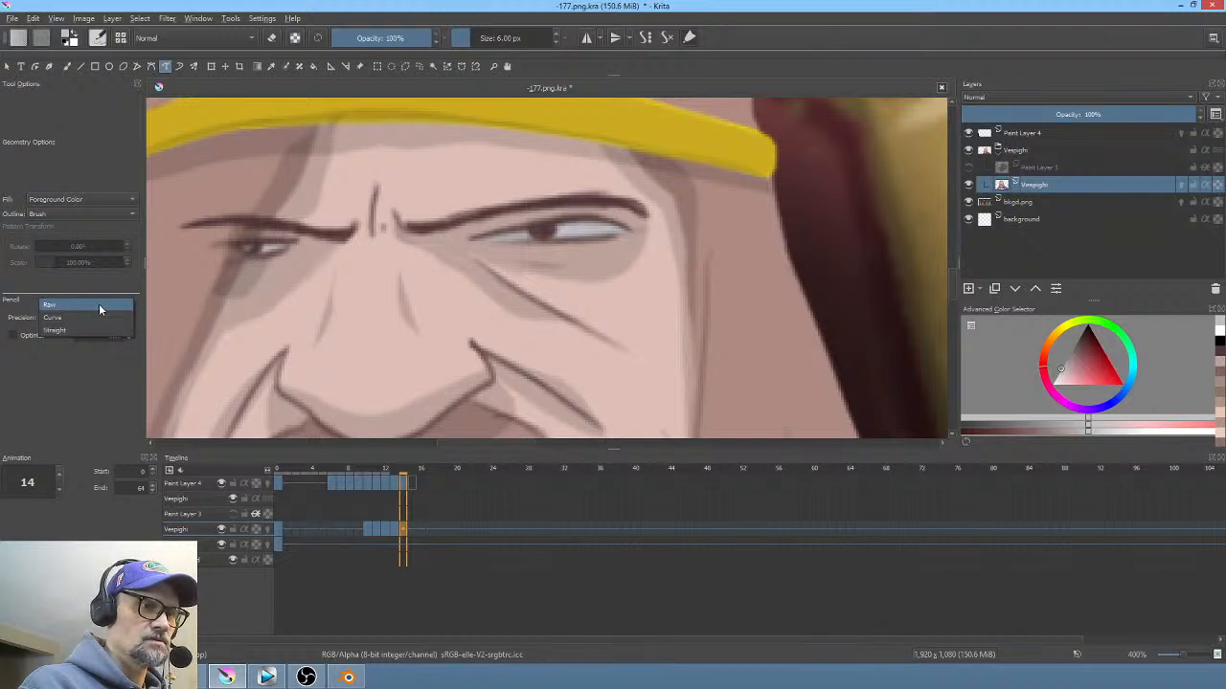
{"action": "left_click", "coordinate": [99, 303]}
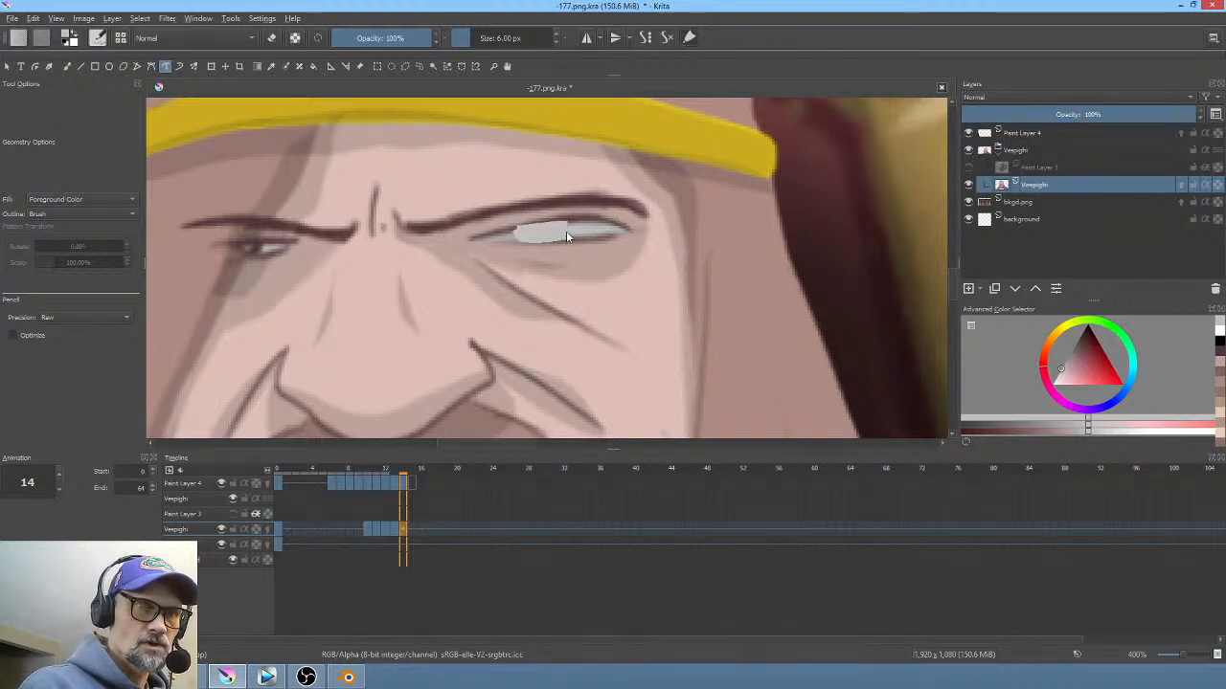
{"action": "left_click_drag", "start_coordinate": [565, 232], "coordinate": [618, 218]}
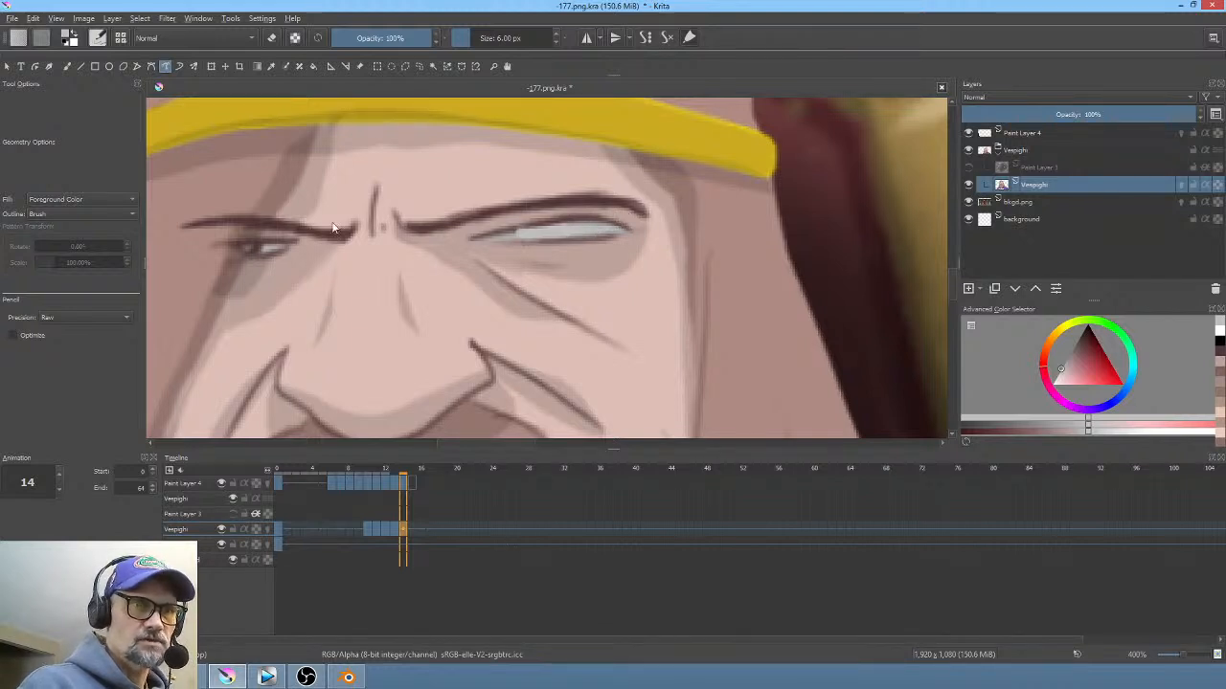
{"action": "left_click_drag", "start_coordinate": [253, 248], "coordinate": [278, 245]}
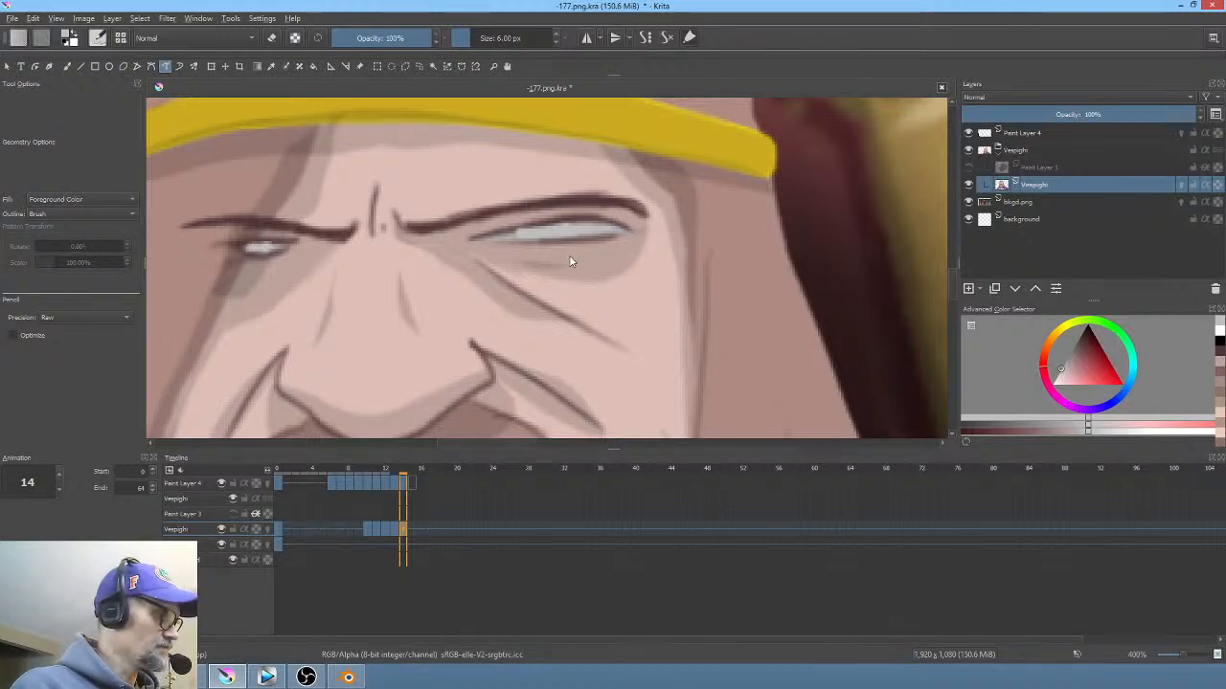
Step: Repaint both irises shifted toward the picture's right with the Freehand Brush, using dark brown sampled from the brow and darkened
{"action": "key", "text": "b"}
{"action": "left_click", "coordinate": [588, 197], "text": "ctrl"}
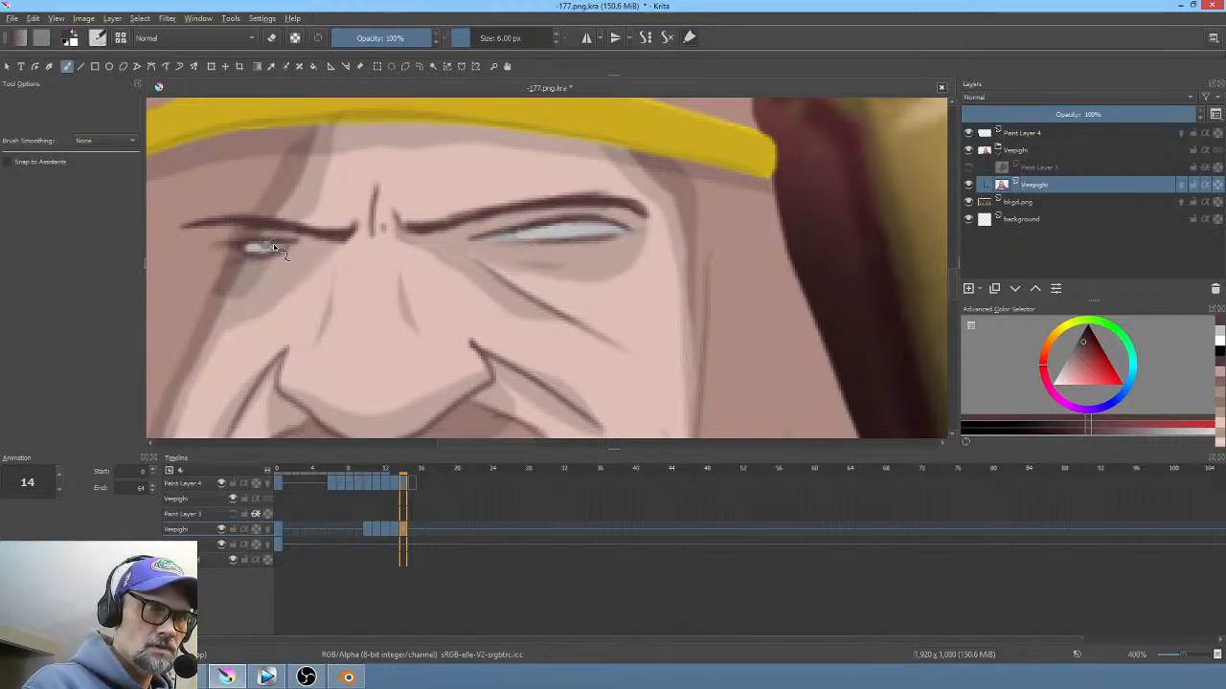
{"action": "left_click_drag", "start_coordinate": [274, 246], "coordinate": [261, 254]}
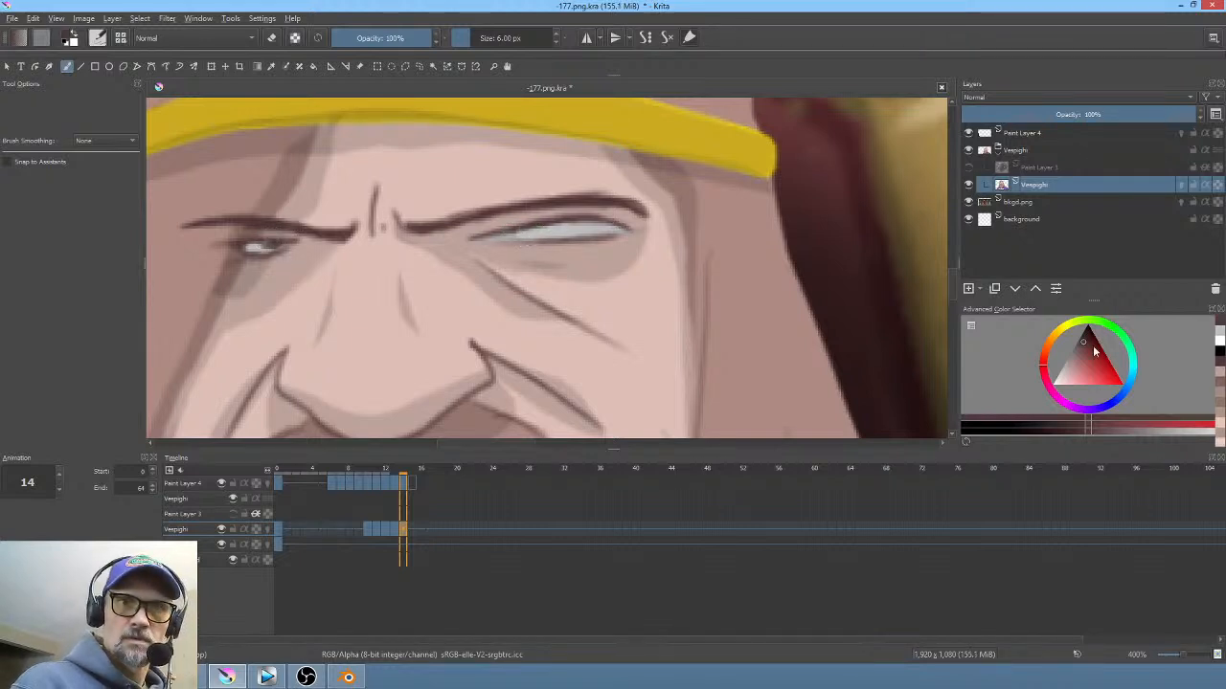
{"action": "left_click_drag", "start_coordinate": [1083, 342], "coordinate": [1081, 333]}
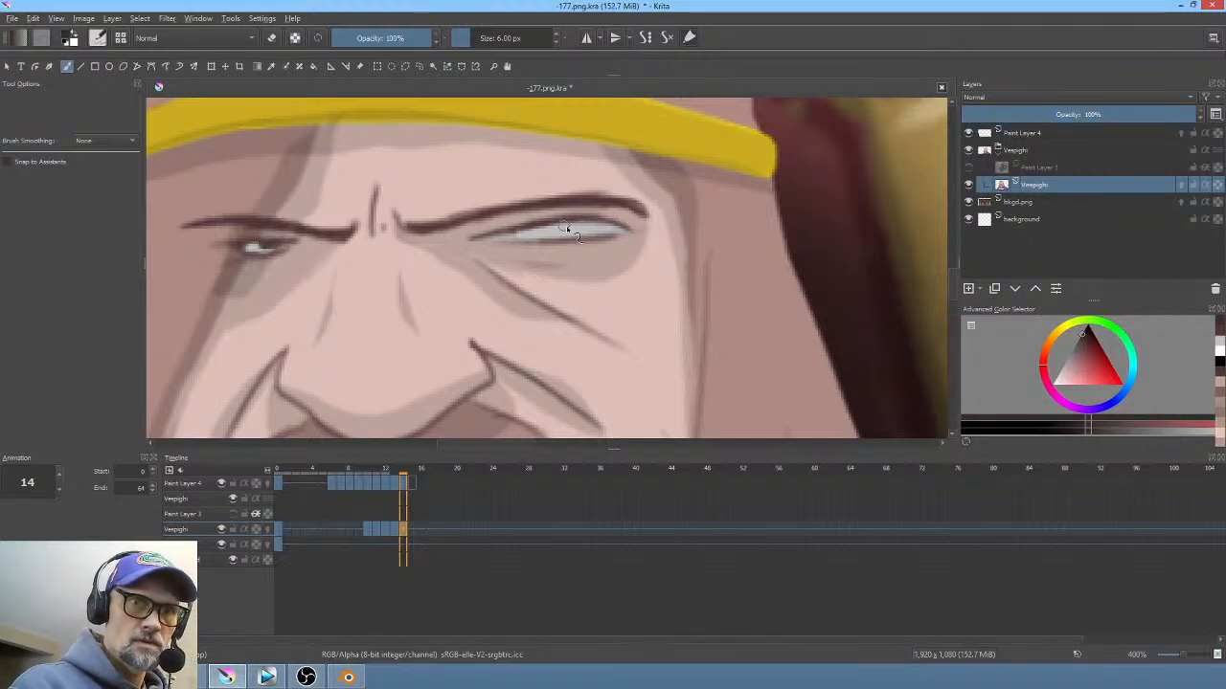
{"action": "left_click_drag", "start_coordinate": [565, 229], "coordinate": [568, 227]}
Step: Check the motion from frame 6 to 14, move the Vespighi layer's frame 14 keyframe to frame 18 and play it back
{"action": "mouse_move", "coordinate": [619, 280]}
{"action": "left_mouse_down"}
{"action": "mouse_move", "coordinate": [497, 410]}
{"action": "mouse_move", "coordinate": [478, 411]}
{"action": "left_mouse_up"}
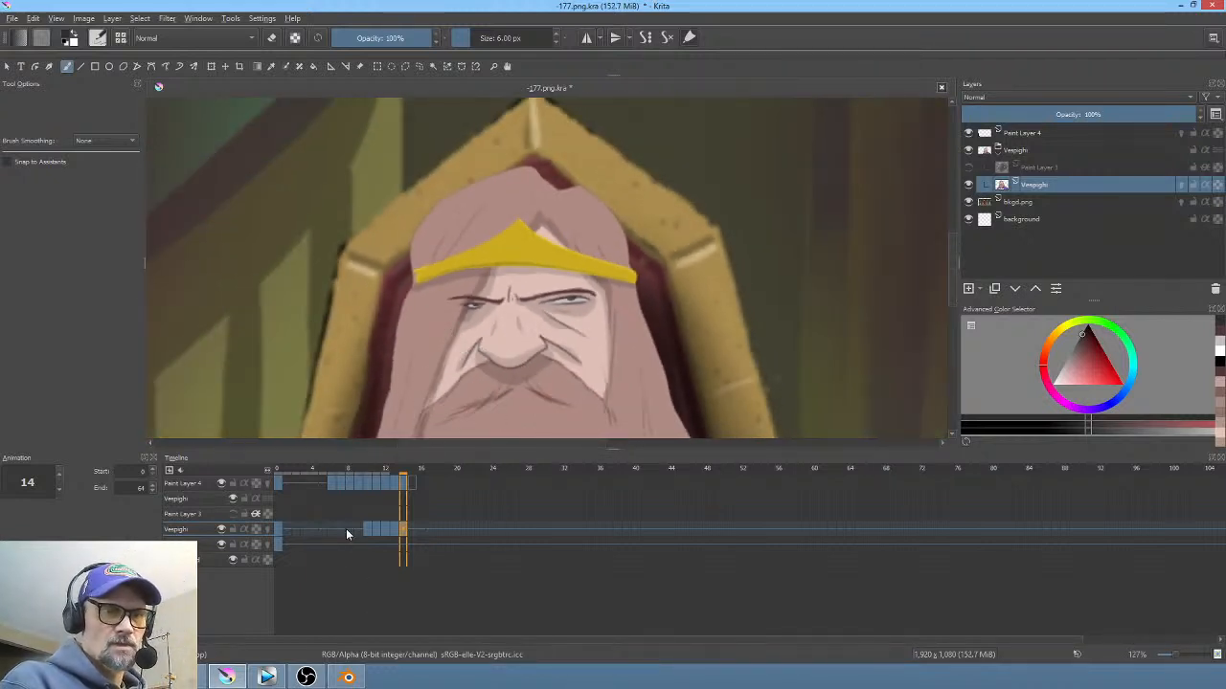
{"action": "left_click", "coordinate": [331, 470]}
{"action": "scroll", "coordinate": [479, 436], "scroll_direction": "down", "scroll_amount": 3}
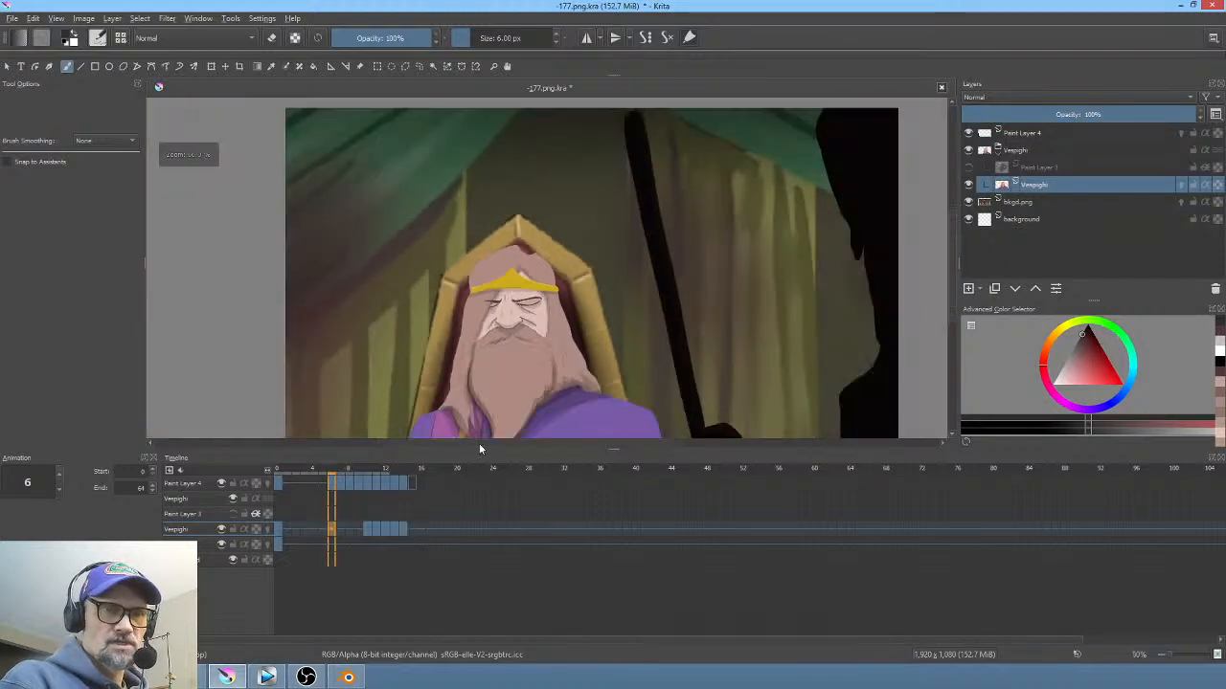
{"action": "left_click_drag", "start_coordinate": [335, 466], "coordinate": [402, 479]}
{"action": "scroll", "coordinate": [596, 310], "scroll_direction": "up", "scroll_amount": 2}
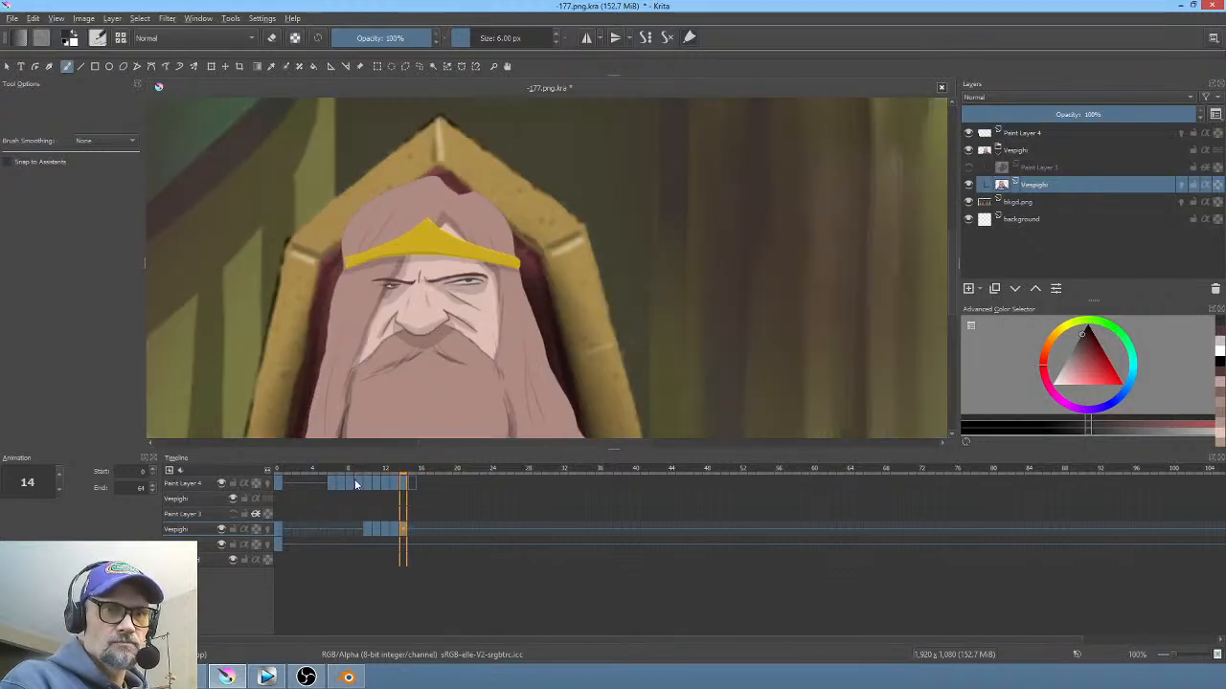
{"action": "left_click_drag", "start_coordinate": [326, 475], "coordinate": [412, 479]}
{"action": "left_click", "coordinate": [404, 530]}
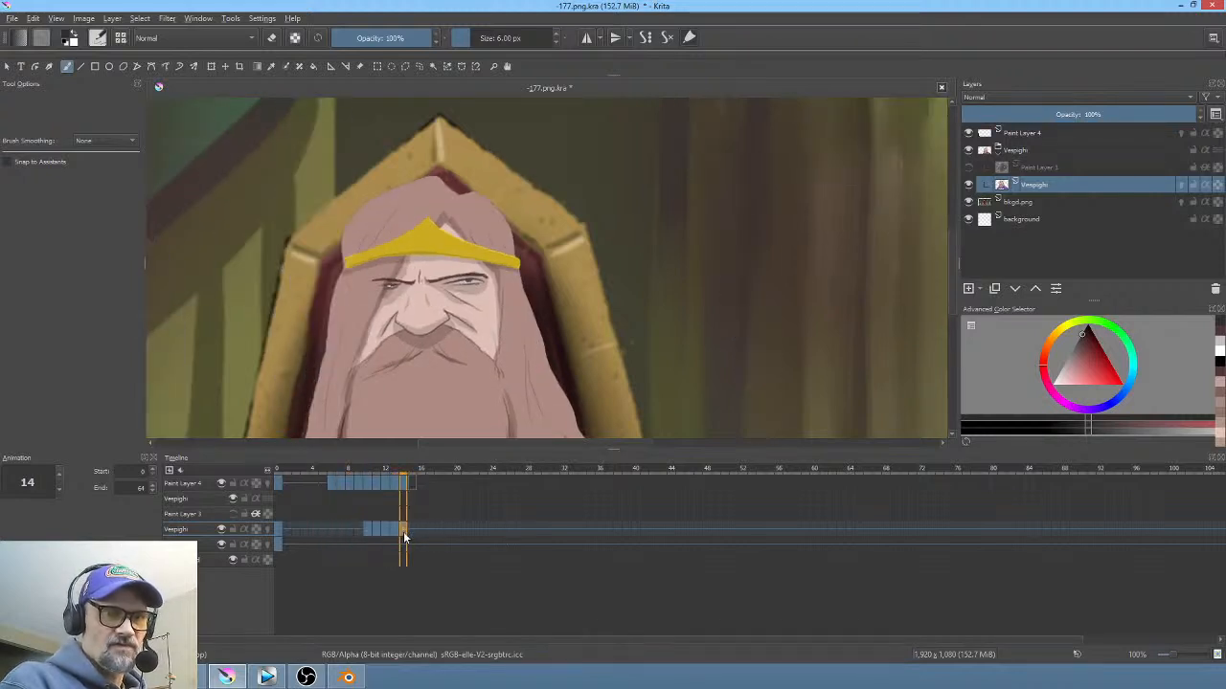
{"action": "left_click_drag", "start_coordinate": [404, 529], "coordinate": [437, 533]}
{"action": "left_click", "coordinate": [323, 531]}
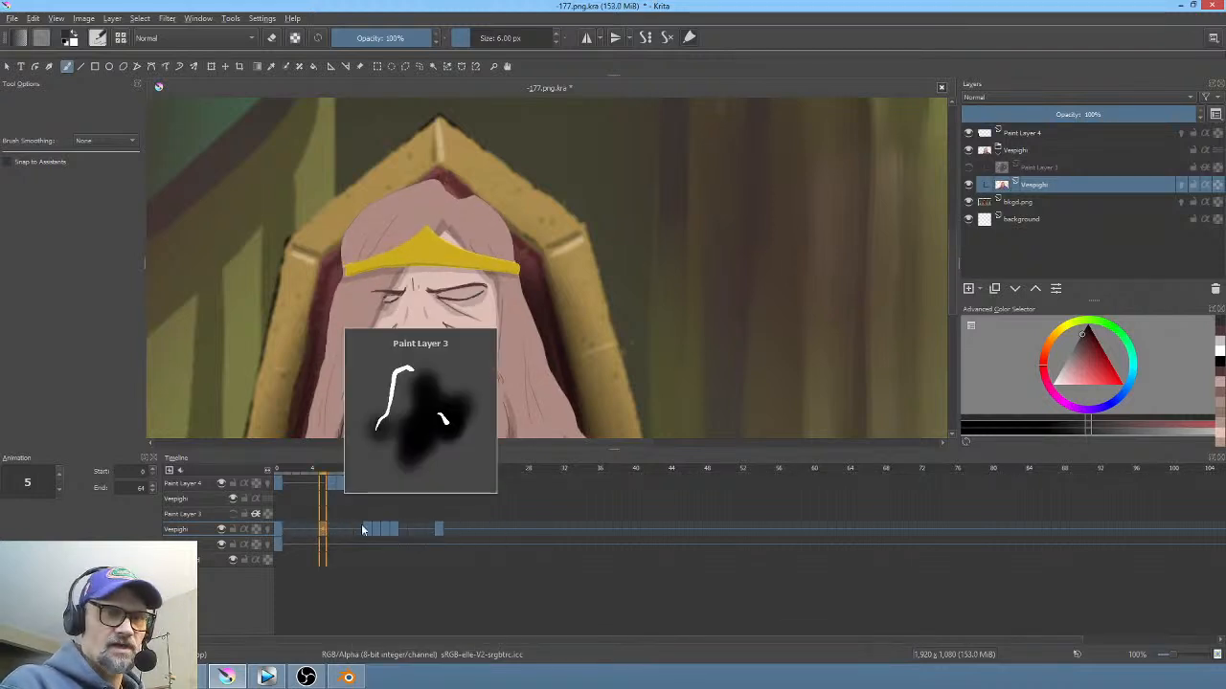
{"action": "key", "text": "space"}
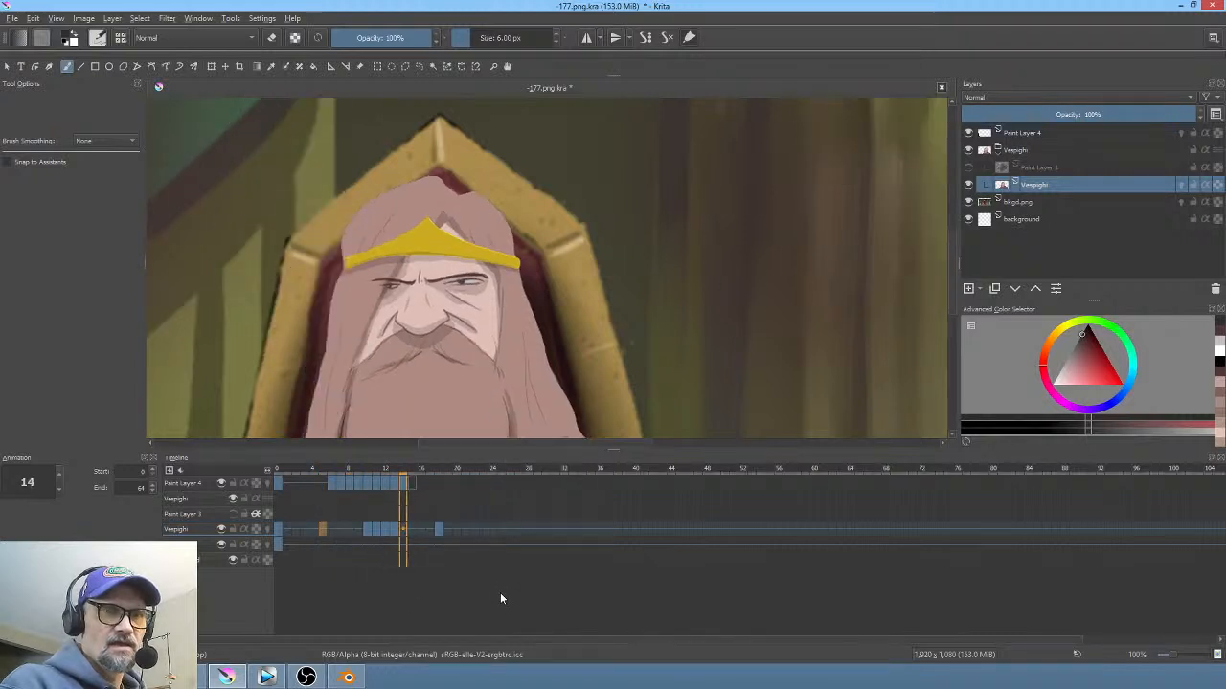
Step: Duplicate the frame 18 drawing to frame 19 on the Vespighi layer and outline-select both brows with the crease between them
{"action": "left_click", "coordinate": [439, 530]}
{"action": "left_click", "coordinate": [446, 529]}
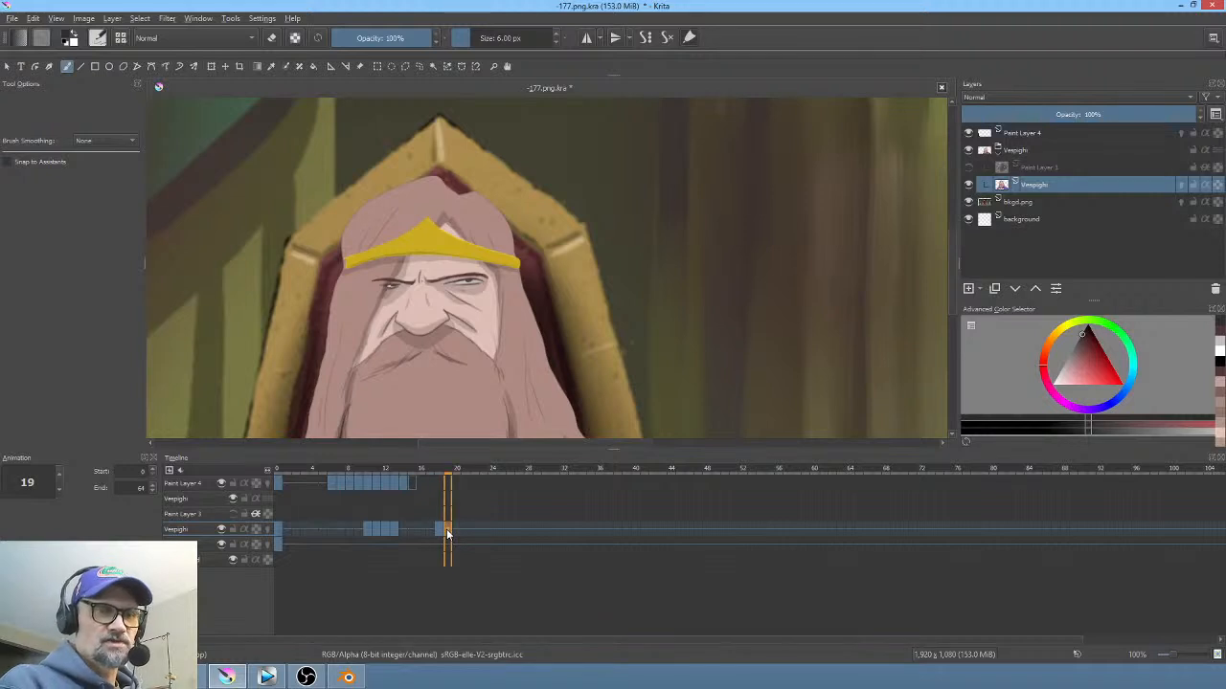
{"action": "scroll", "coordinate": [432, 257], "scroll_direction": "up", "scroll_amount": 3}
{"action": "scroll", "coordinate": [447, 277], "scroll_direction": "down", "scroll_amount": 1}
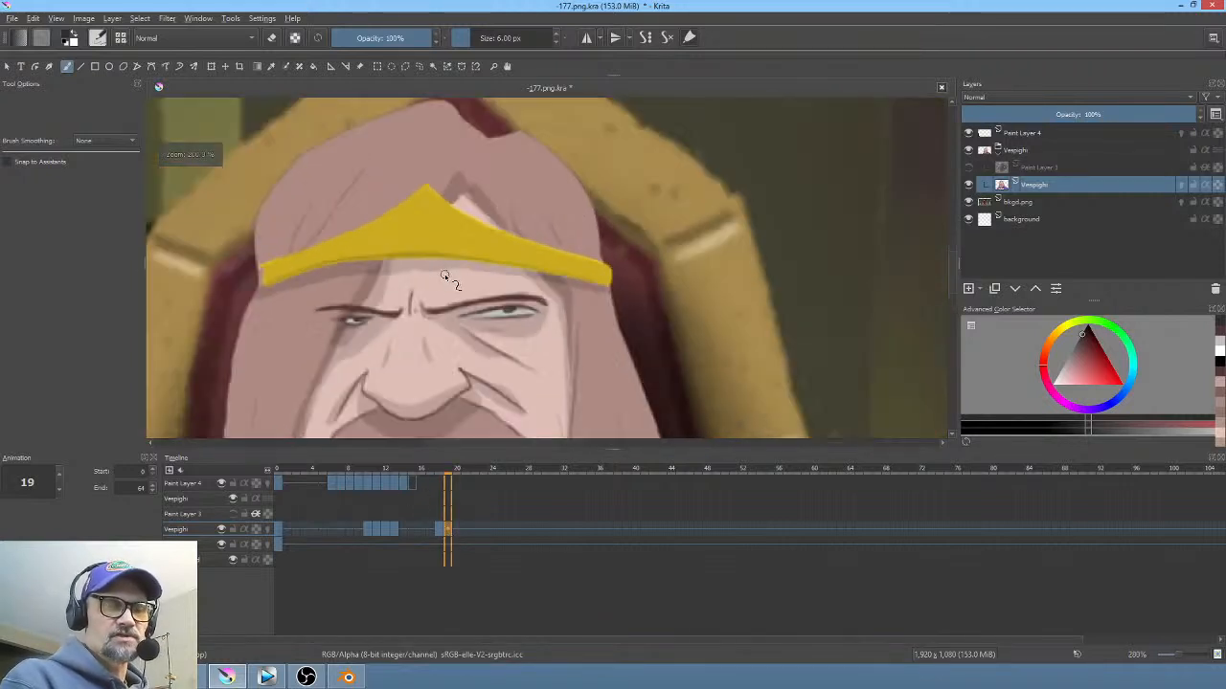
{"action": "mouse_move", "coordinate": [458, 278]}
{"action": "left_mouse_down"}
{"action": "mouse_move", "coordinate": [512, 241]}
{"action": "mouse_move", "coordinate": [505, 272]}
{"action": "left_mouse_up"}
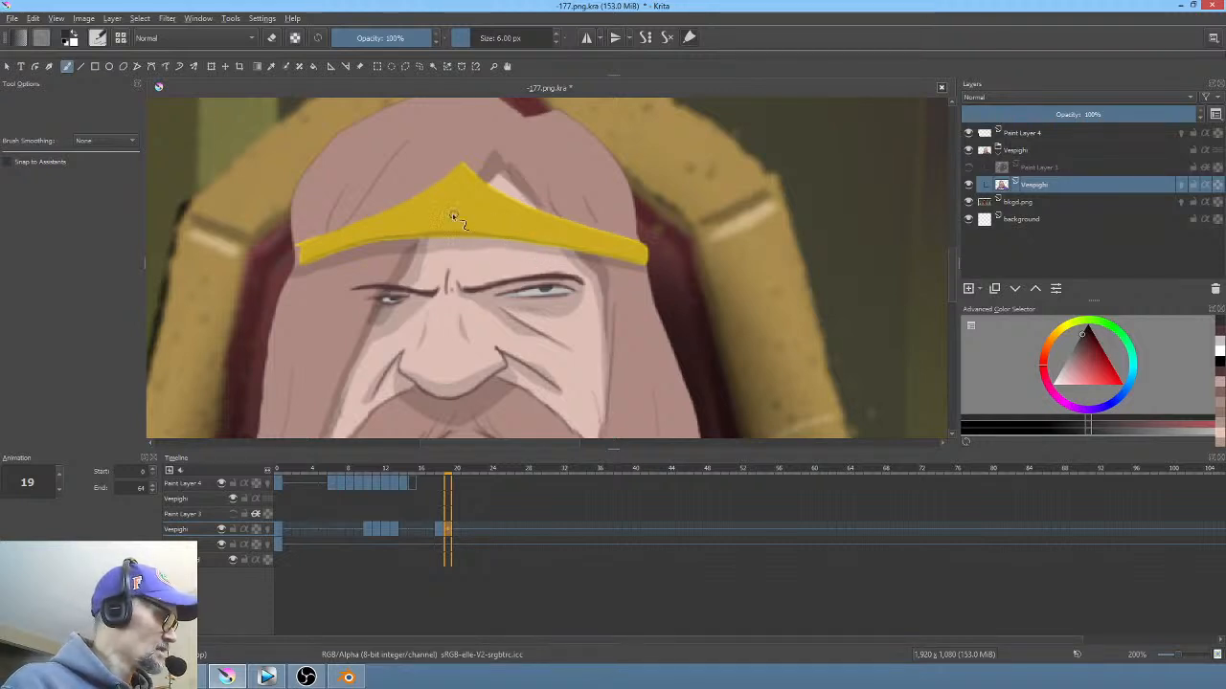
{"action": "key", "text": "l"}
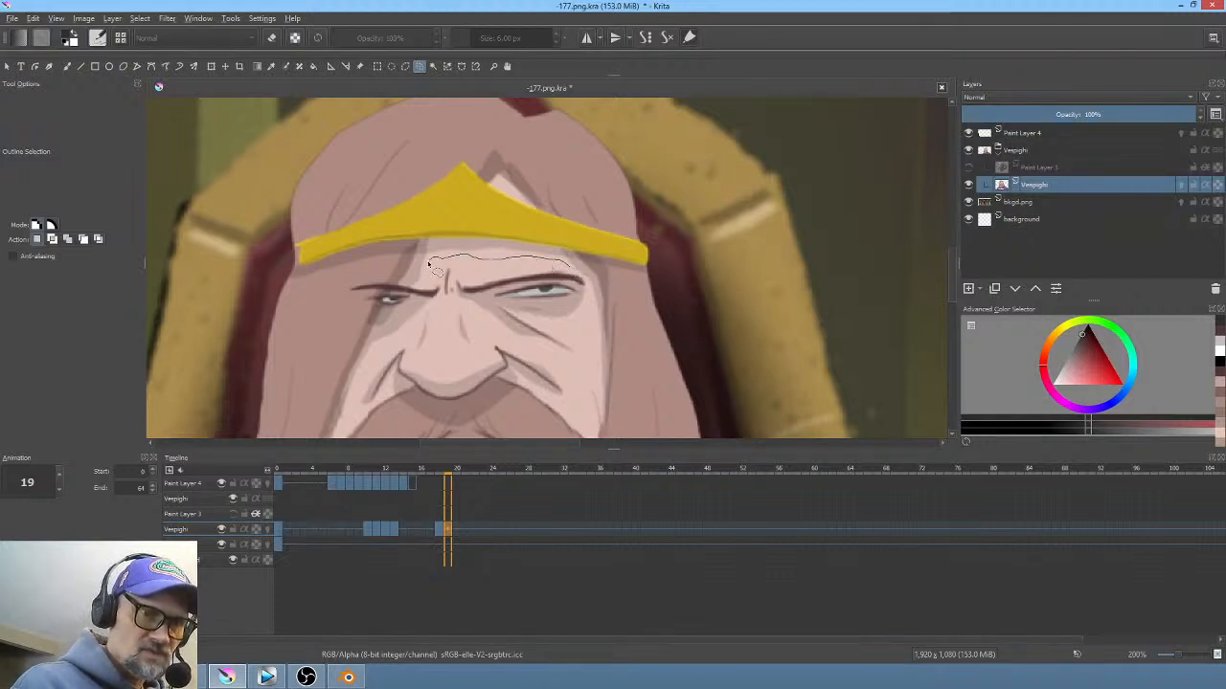
{"action": "mouse_move", "coordinate": [423, 266]}
{"action": "left_mouse_down"}
{"action": "mouse_move", "coordinate": [348, 291]}
{"action": "mouse_move", "coordinate": [418, 302]}
{"action": "left_mouse_up"}
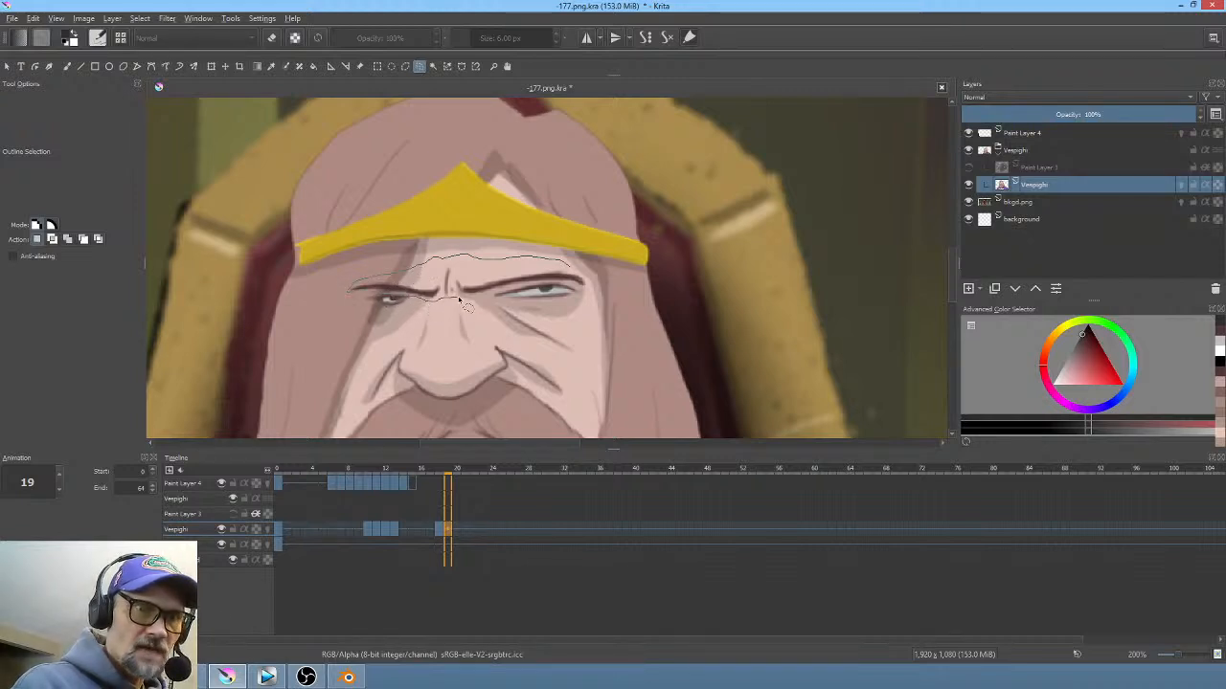
{"action": "left_click_drag", "start_coordinate": [517, 290], "coordinate": [586, 283]}
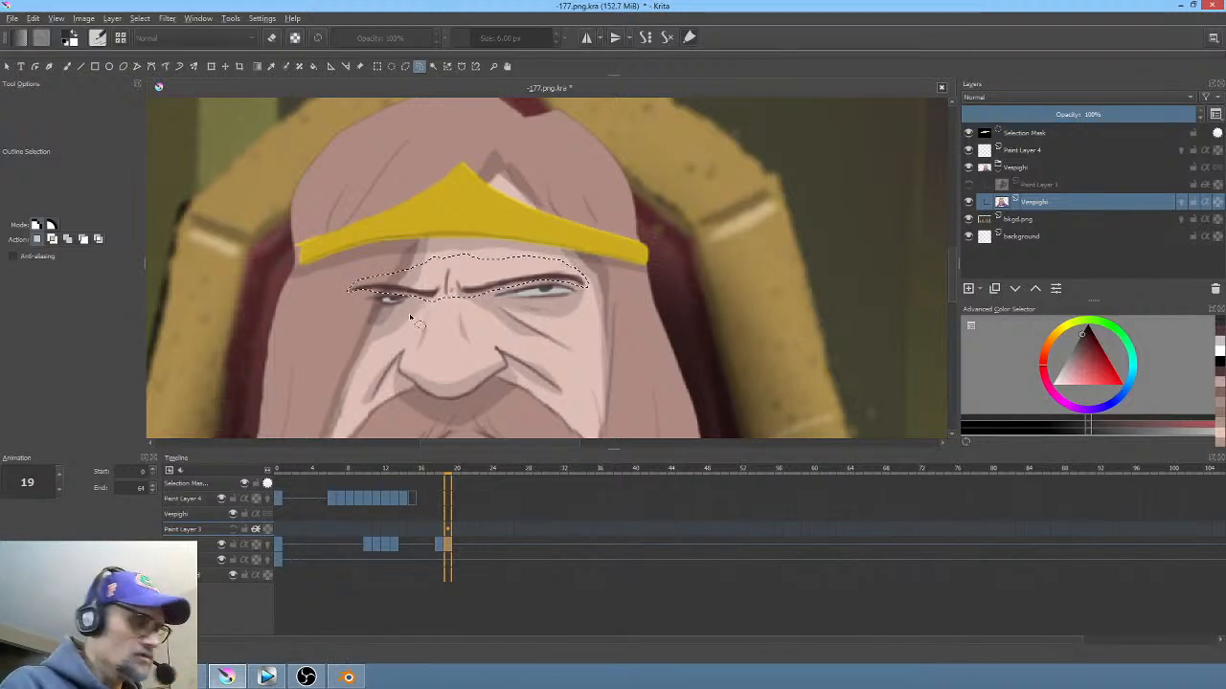
Step: Start a Liquify transform on the selected brows and push their inner part upward on frame 19
{"action": "key", "text": "ctrl+t"}
{"action": "right_click", "coordinate": [467, 302]}
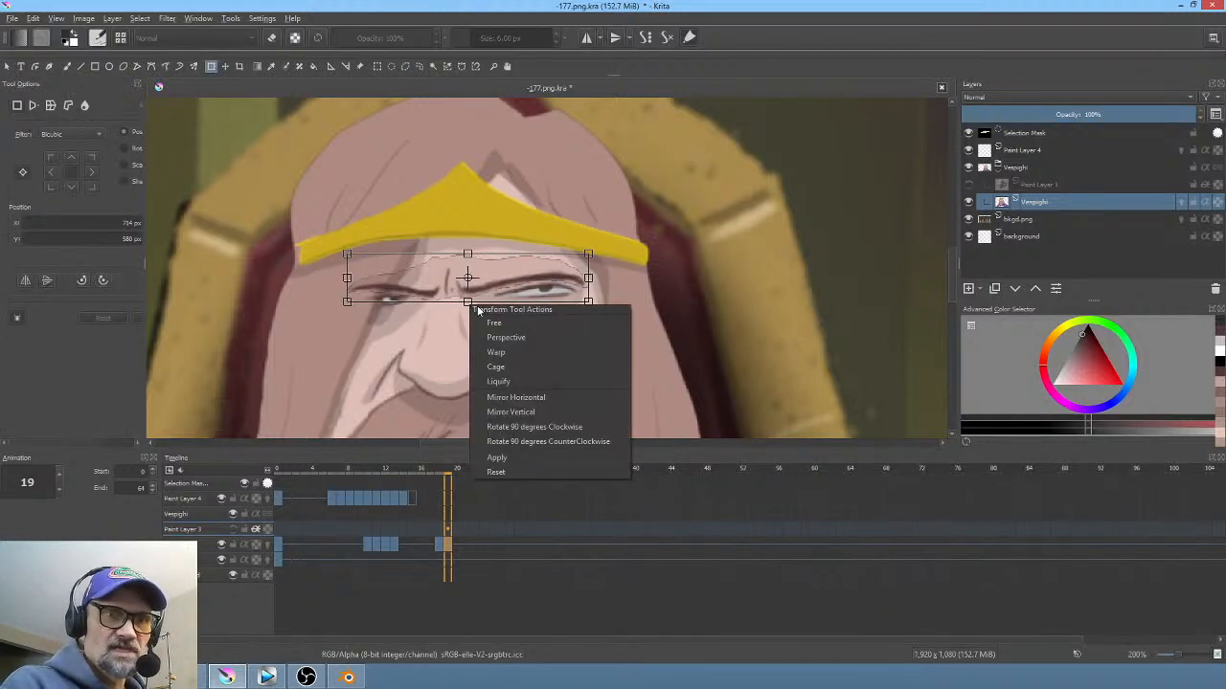
{"action": "left_click", "coordinate": [517, 380]}
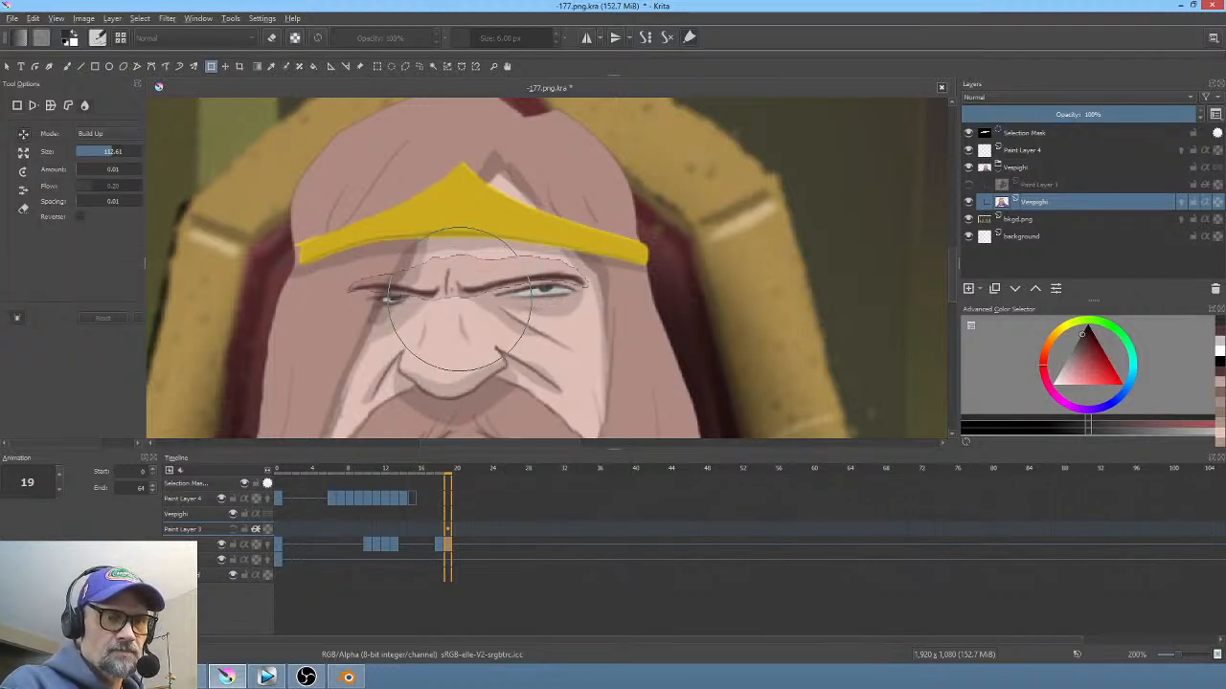
{"action": "left_click_drag", "start_coordinate": [458, 299], "coordinate": [457, 289]}
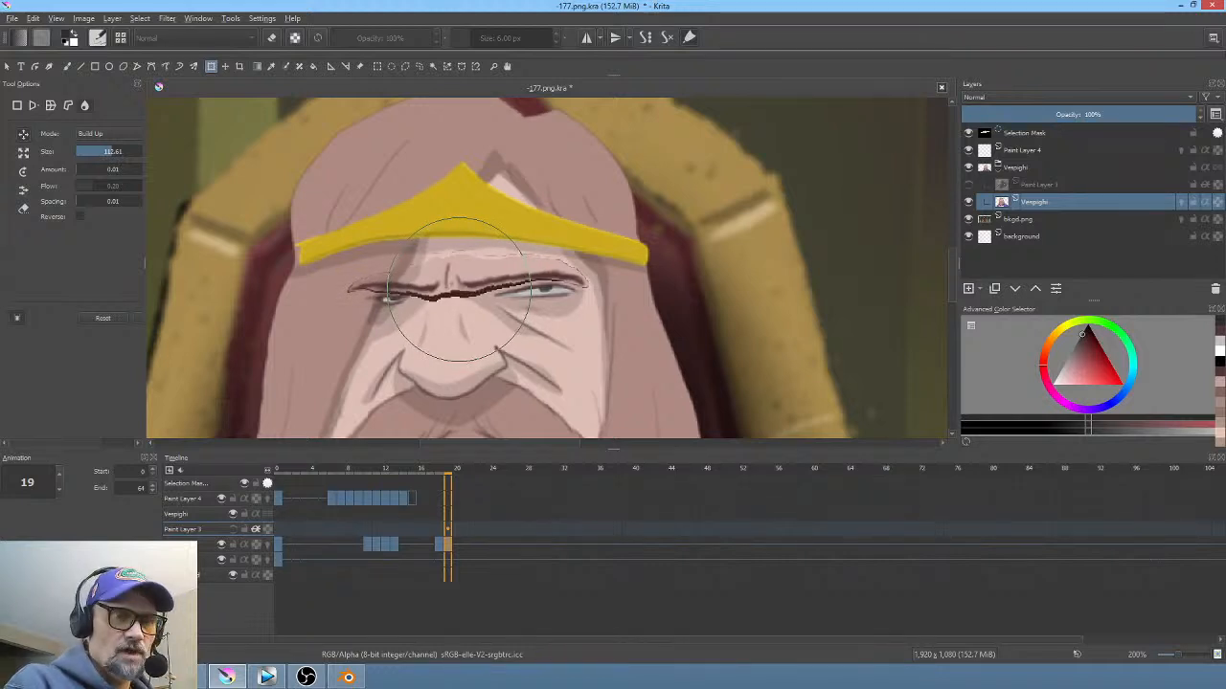
Step: Duplicate the drawing to frame 20 and raise the inner brows further with a smaller Liquify brush
{"action": "key", "text": "period"}
{"action": "left_click_drag", "start_coordinate": [445, 295], "coordinate": [381, 295], "text": "shift"}
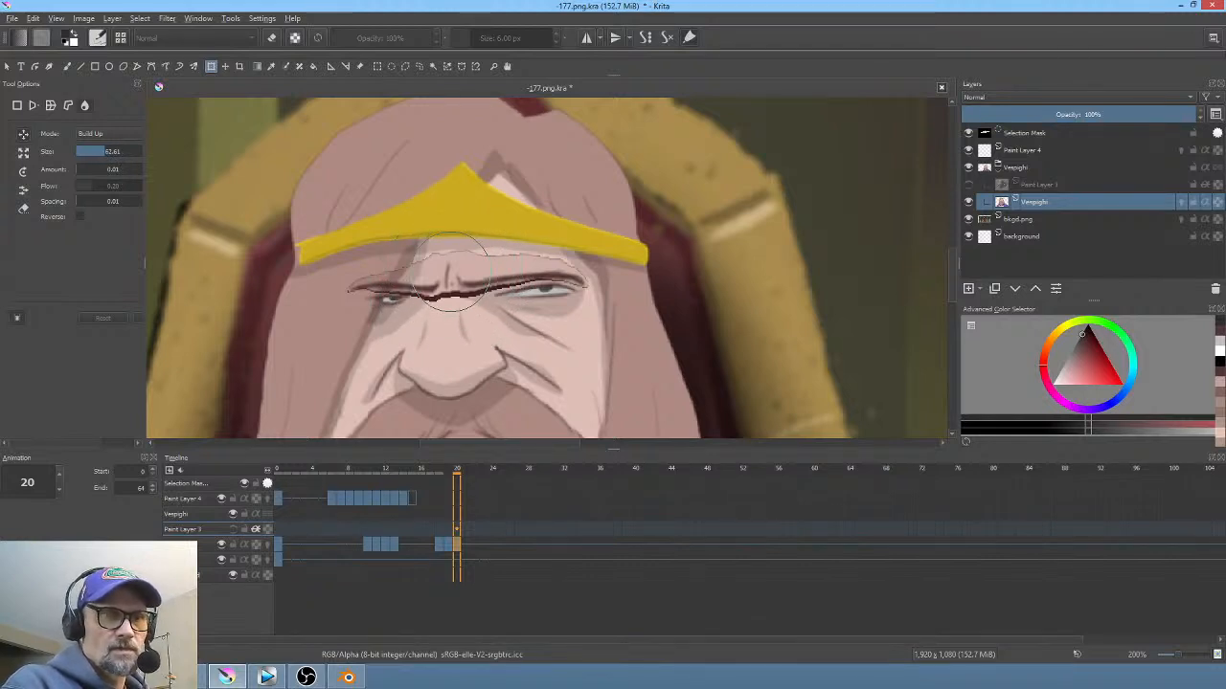
{"action": "mouse_move", "coordinate": [448, 270]}
{"action": "left_mouse_down", "text": "shift"}
{"action": "mouse_move", "coordinate": [434, 288]}
{"action": "mouse_move", "coordinate": [561, 287]}
{"action": "mouse_move", "coordinate": [349, 286]}
{"action": "mouse_move", "coordinate": [457, 275]}
{"action": "left_mouse_up", "text": "shift"}
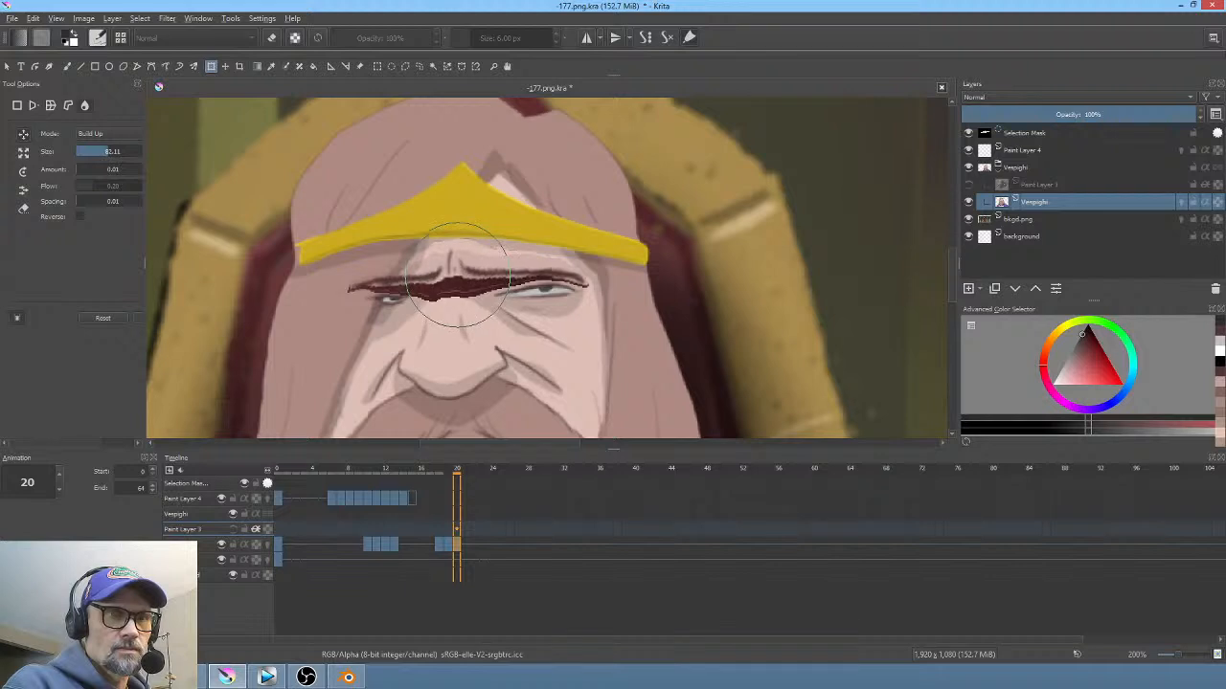
Step: Add a frame 21 keyframe on the Vespighi layer, liquify the raised brows once more, apply the transform and deselect
{"action": "left_click", "coordinate": [466, 544]}
{"action": "mouse_move", "coordinate": [450, 287]}
{"action": "left_mouse_down", "text": "shift"}
{"action": "mouse_move", "coordinate": [474, 270]}
{"action": "mouse_move", "coordinate": [497, 284]}
{"action": "mouse_move", "coordinate": [492, 267]}
{"action": "mouse_move", "coordinate": [459, 275]}
{"action": "mouse_move", "coordinate": [453, 251]}
{"action": "mouse_move", "coordinate": [464, 285]}
{"action": "mouse_move", "coordinate": [486, 252]}
{"action": "mouse_move", "coordinate": [507, 296]}
{"action": "left_mouse_up", "text": "shift"}
{"action": "key", "text": "Return"}
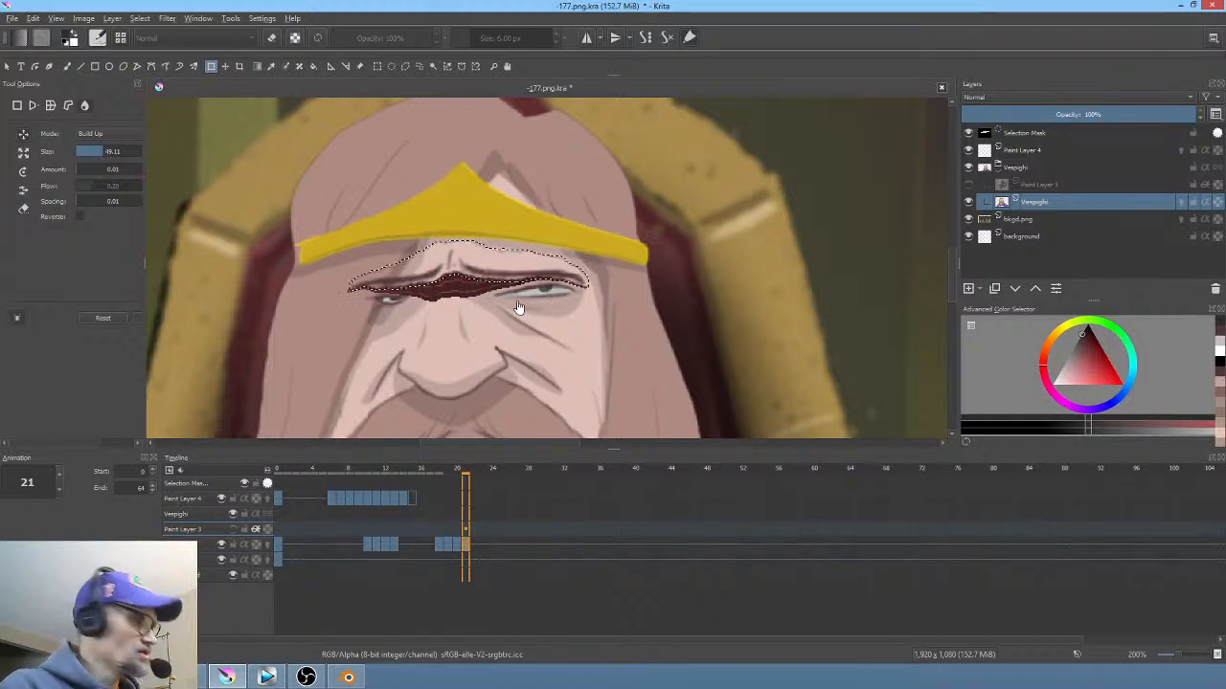
{"action": "key", "text": "ctrl+shift+a"}
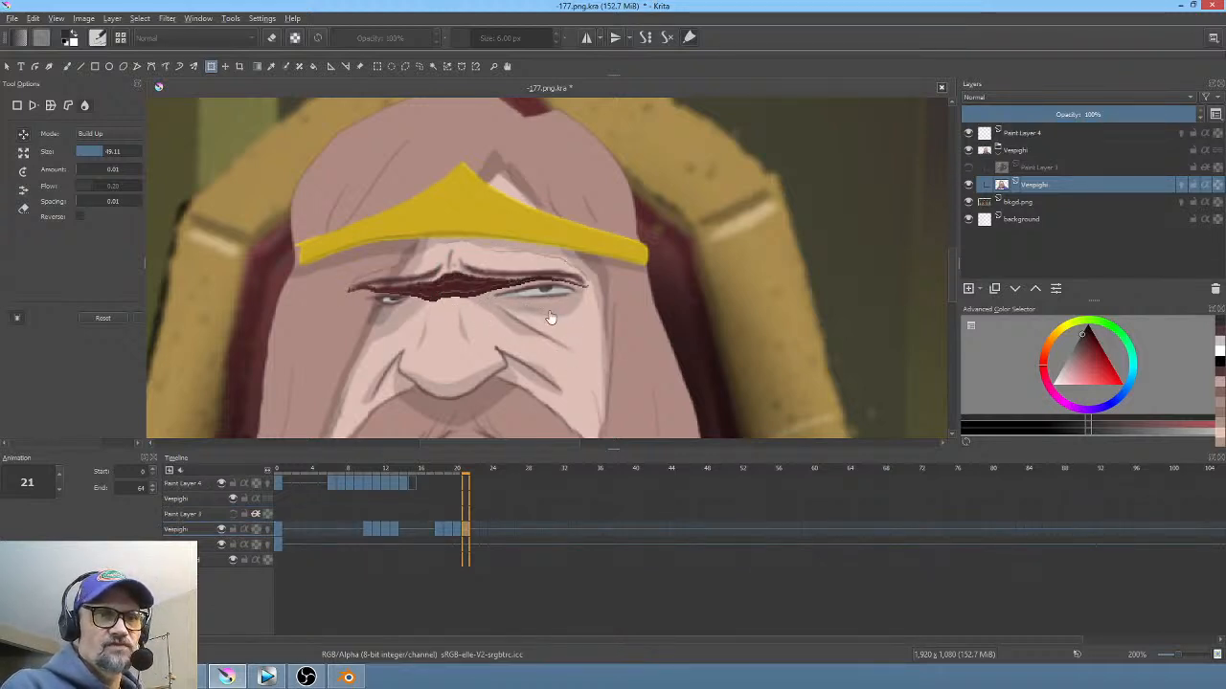
Step: On frame 19, paint out the dark Liquify smear above the larger eye using a 4 px brush and the sampled eyelid shadow colour
{"action": "left_click", "coordinate": [438, 530]}
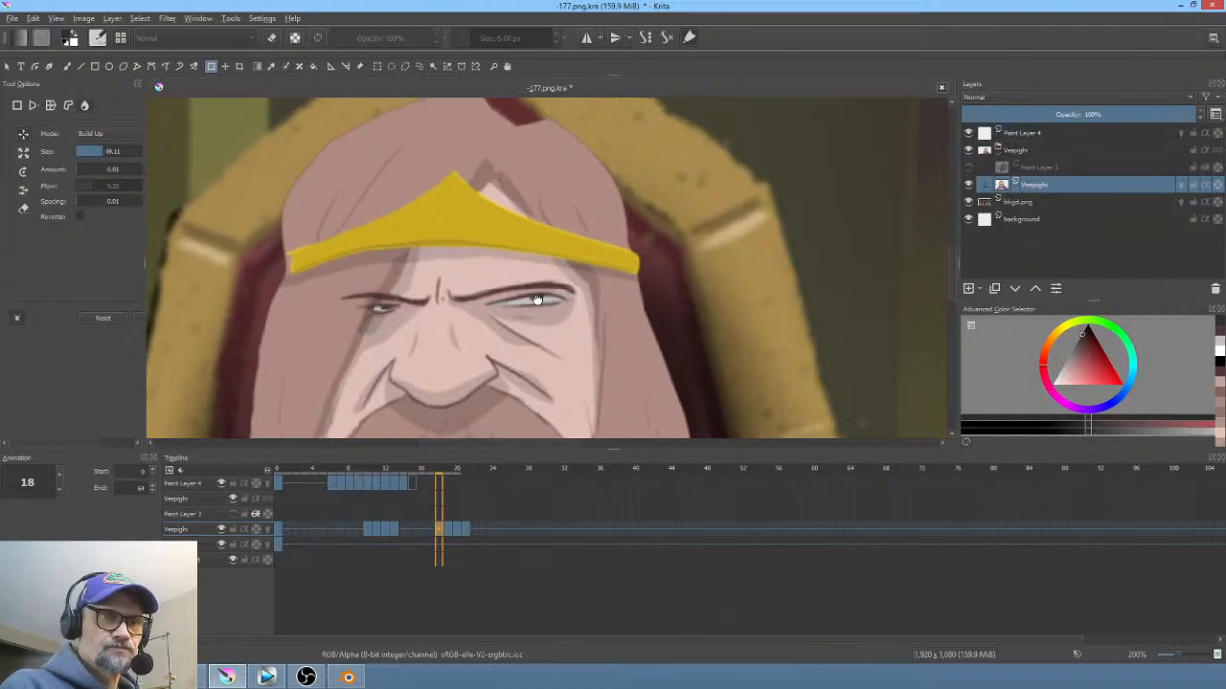
{"action": "scroll", "coordinate": [500, 337], "scroll_direction": "up", "scroll_amount": 2}
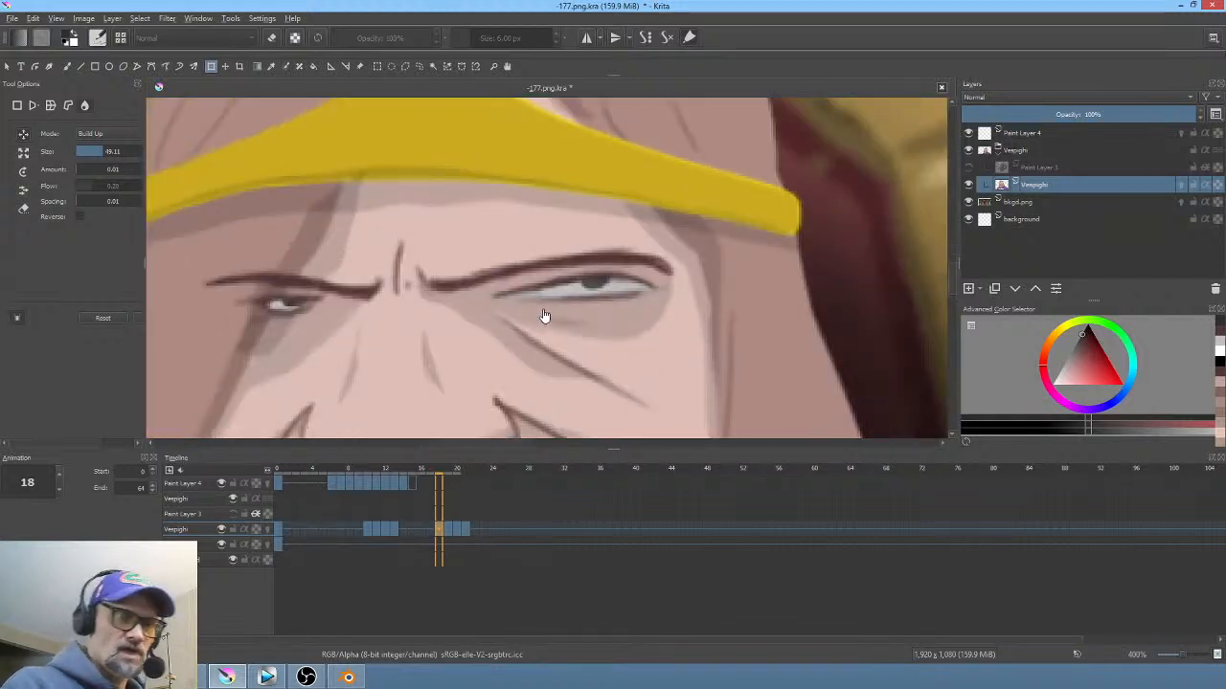
{"action": "left_click", "coordinate": [449, 530]}
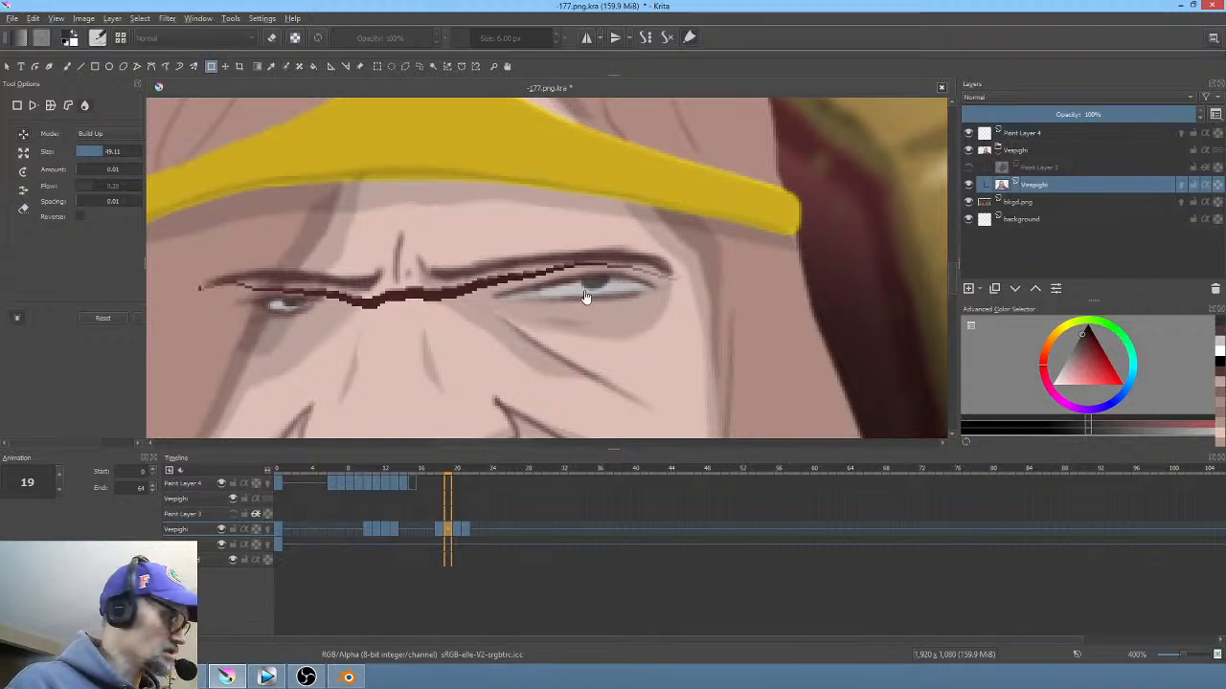
{"action": "key", "text": "b"}
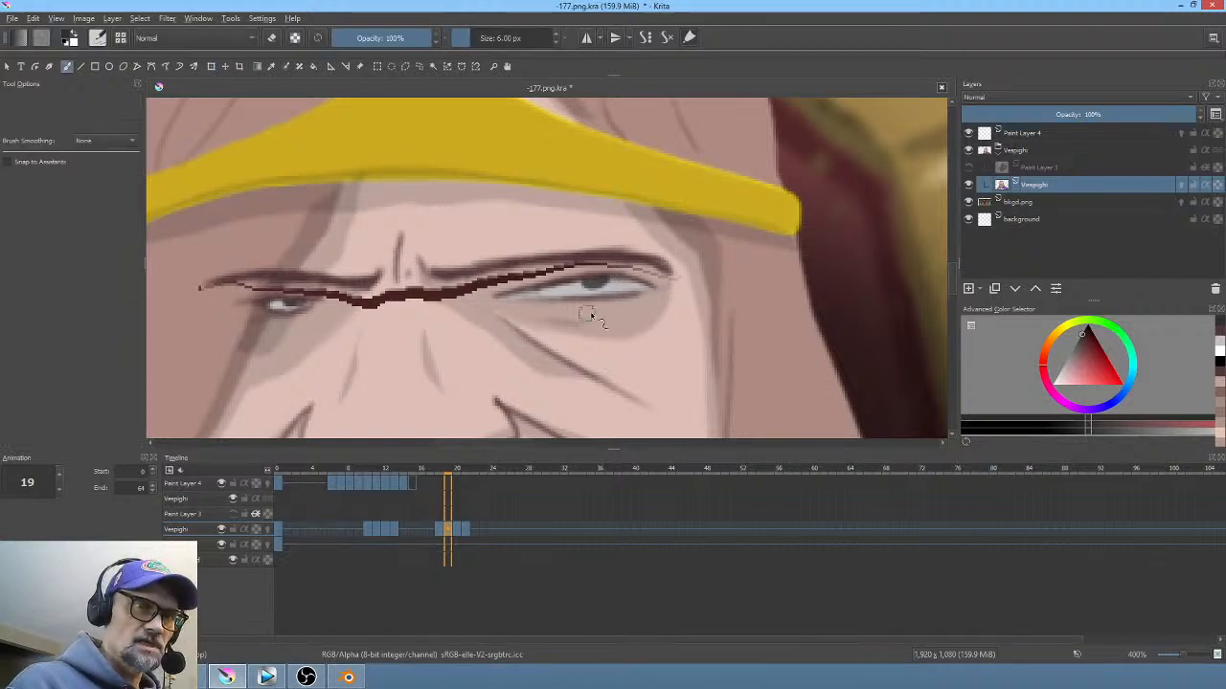
{"action": "right_click", "coordinate": [656, 312]}
{"action": "left_click", "coordinate": [736, 237]}
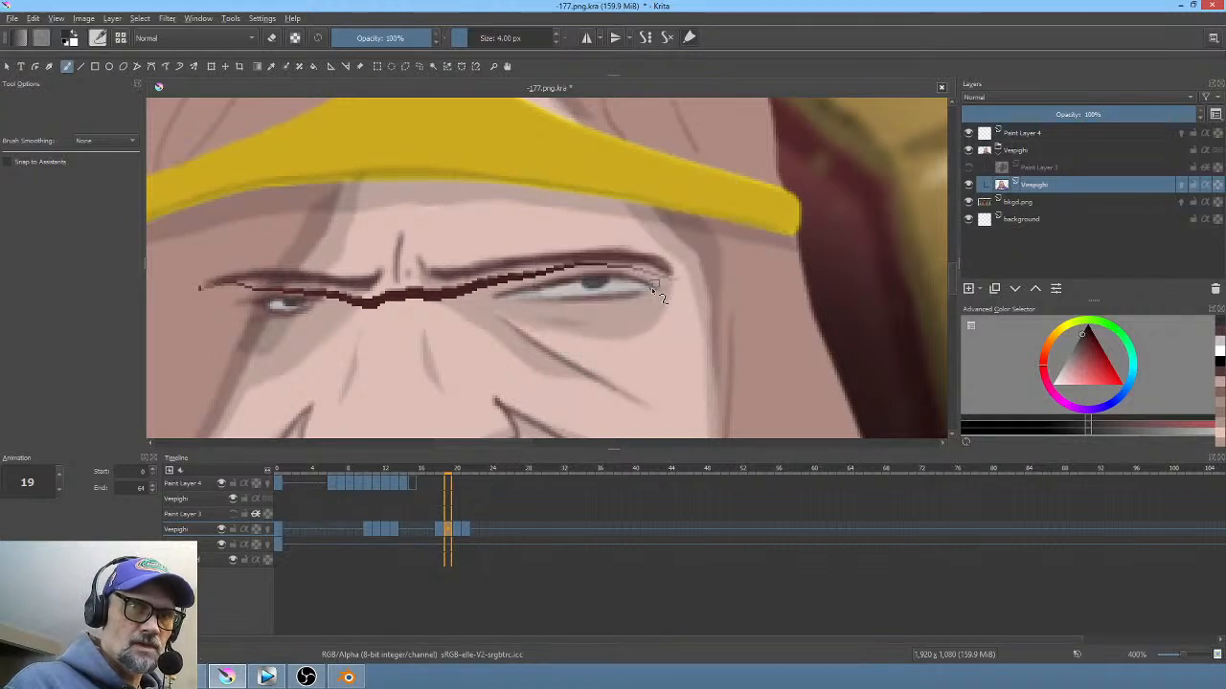
{"action": "left_click", "coordinate": [648, 337], "text": "ctrl"}
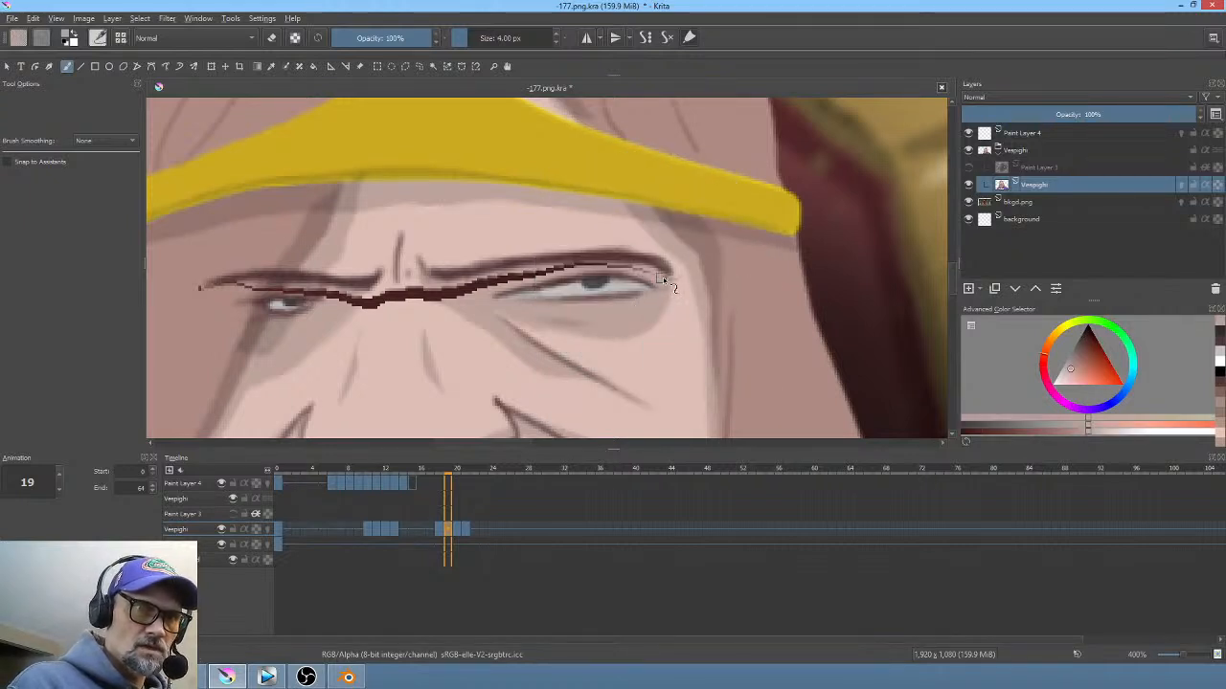
{"action": "left_click_drag", "start_coordinate": [628, 275], "coordinate": [567, 273]}
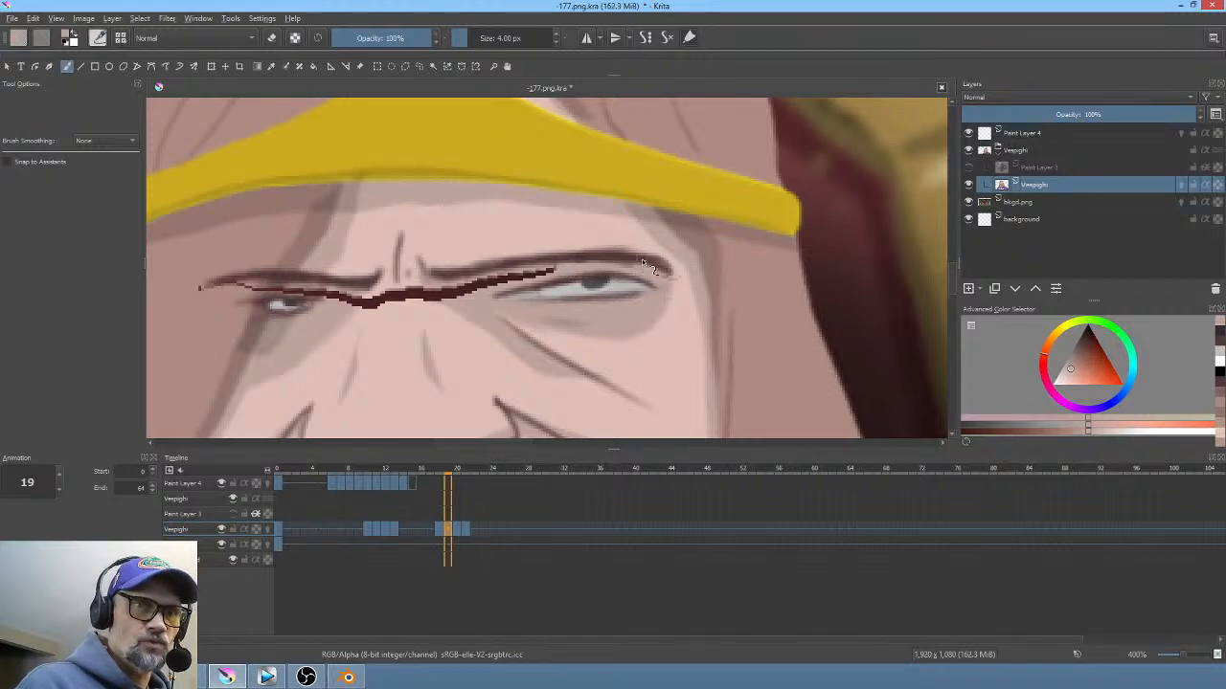
{"action": "left_click_drag", "start_coordinate": [624, 275], "coordinate": [437, 296]}
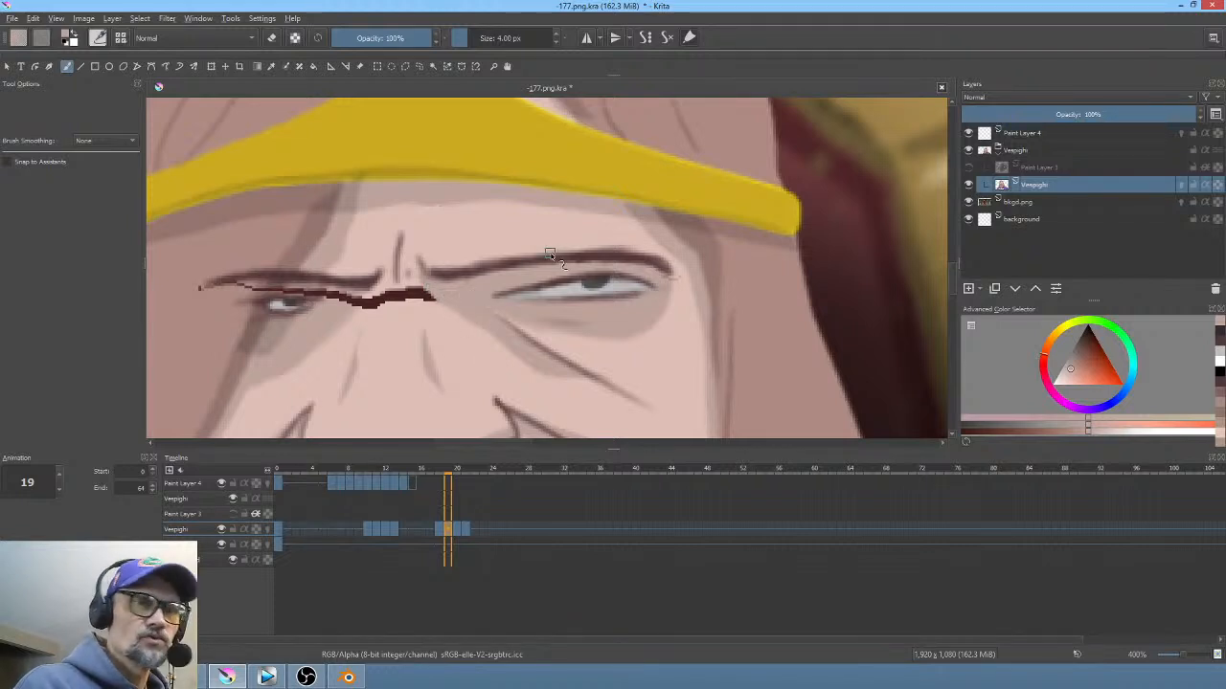
Step: Paint sampled skin tones over the frame 19 smear across the nose bridge and beneath the inner end of the smaller eye's brow
{"action": "left_click", "coordinate": [676, 280], "text": "ctrl"}
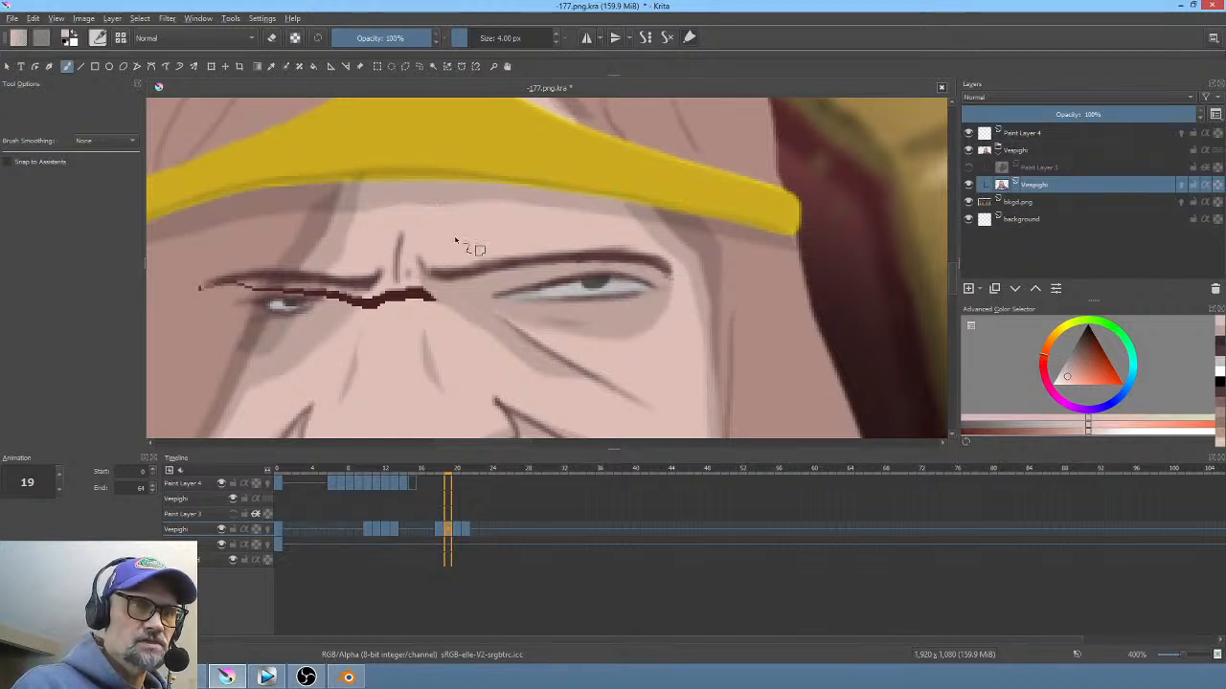
{"action": "mouse_move", "coordinate": [434, 299]}
{"action": "left_mouse_down"}
{"action": "mouse_move", "coordinate": [412, 282]}
{"action": "mouse_move", "coordinate": [429, 299]}
{"action": "mouse_move", "coordinate": [402, 292]}
{"action": "mouse_move", "coordinate": [353, 313]}
{"action": "left_mouse_up"}
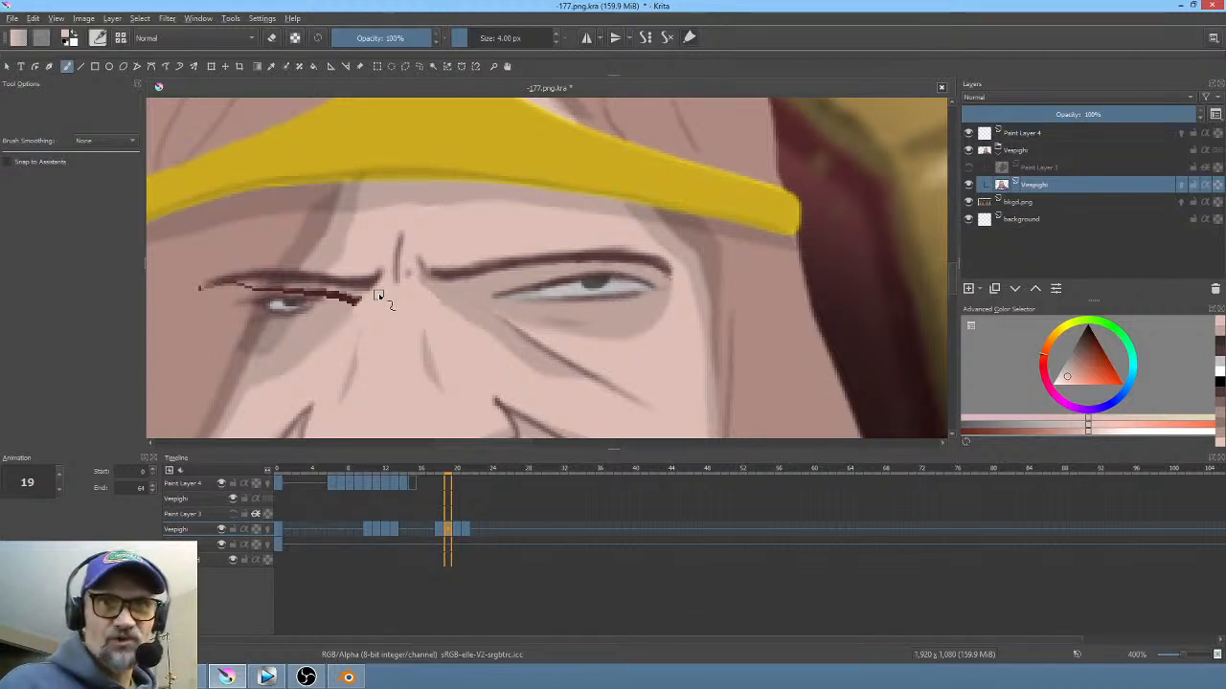
{"action": "left_click", "coordinate": [350, 303], "text": "ctrl"}
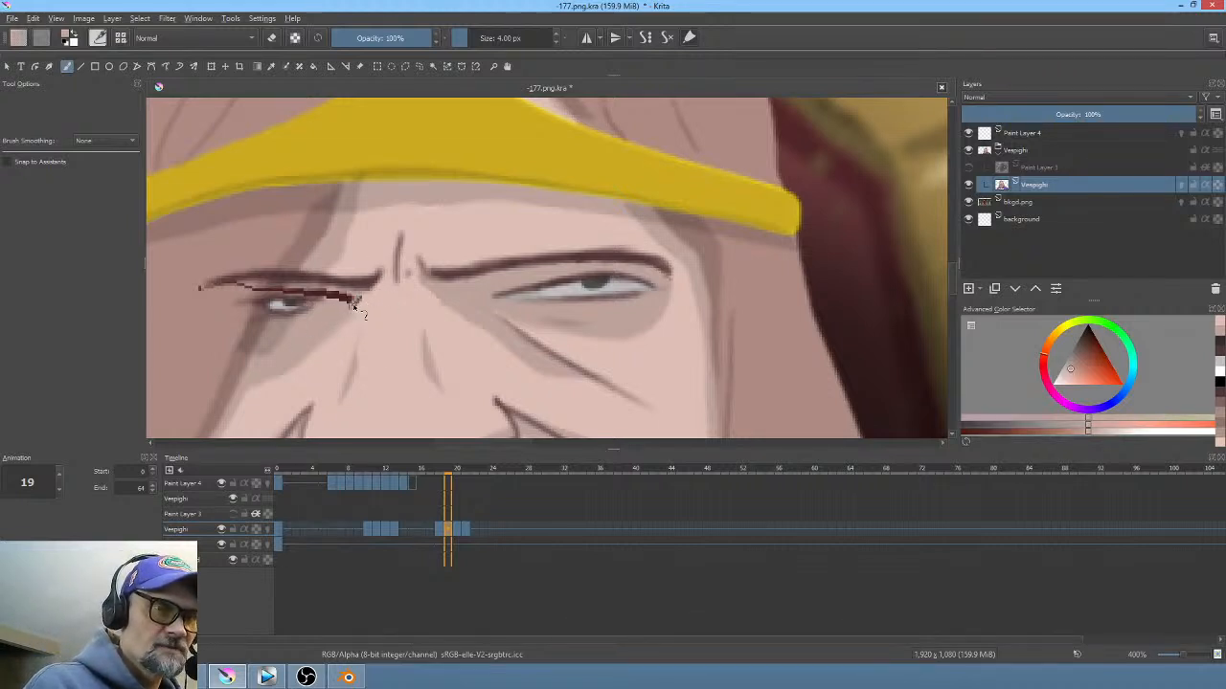
{"action": "left_click_drag", "start_coordinate": [354, 302], "coordinate": [326, 293]}
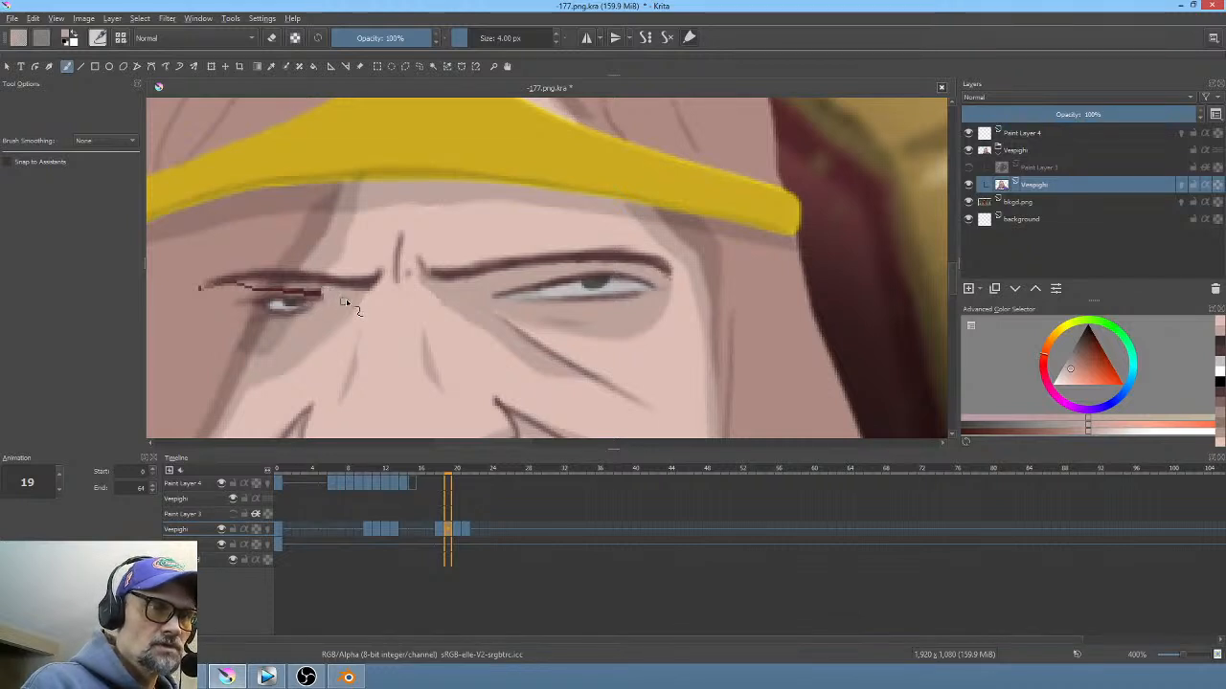
Step: Cover the remaining frame 19 smear between the smaller eye and its brow with sampled skin and shadow tones
{"action": "left_click", "coordinate": [253, 297], "text": "ctrl"}
{"action": "left_click_drag", "start_coordinate": [255, 288], "coordinate": [241, 286]}
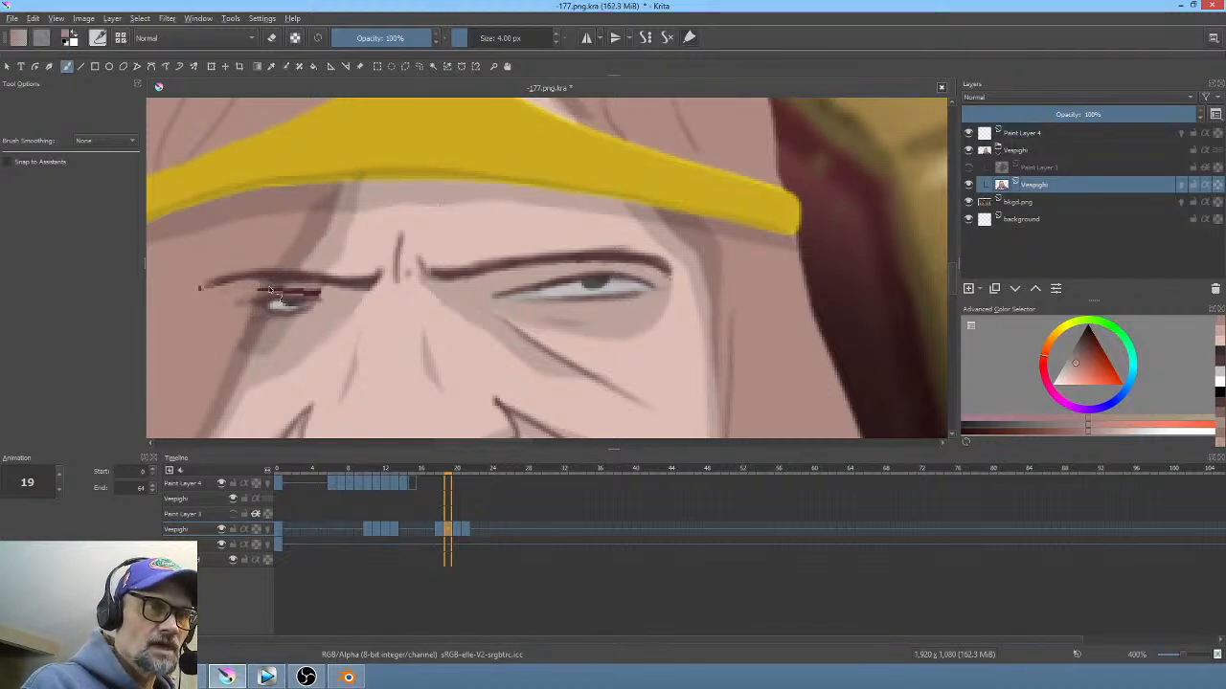
{"action": "left_click", "coordinate": [270, 288], "text": "ctrl"}
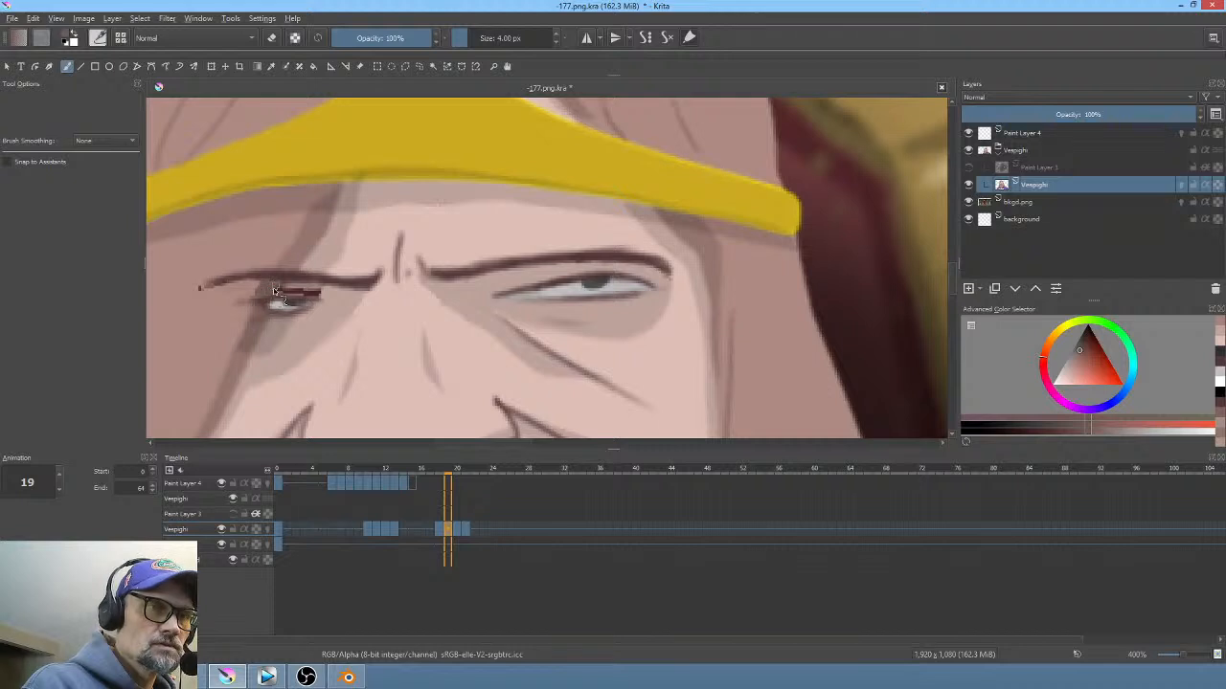
{"action": "left_click_drag", "start_coordinate": [275, 289], "coordinate": [284, 291]}
{"action": "left_click", "coordinate": [293, 278], "text": "ctrl"}
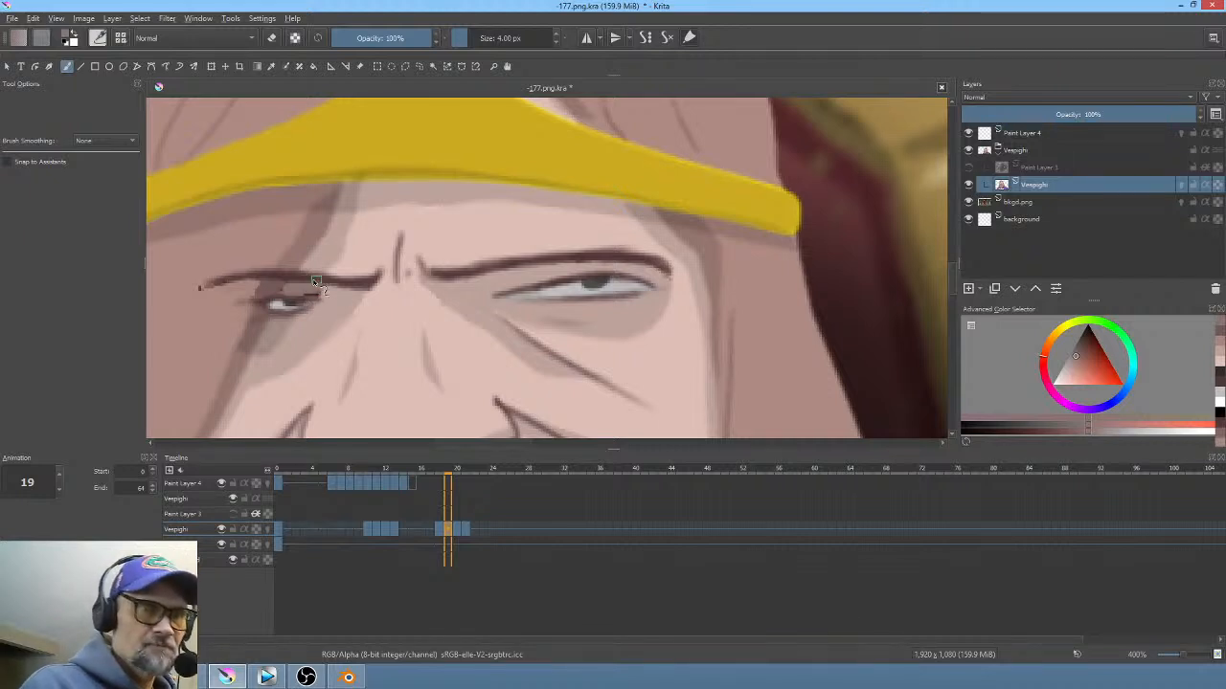
{"action": "left_click", "coordinate": [332, 251], "text": "ctrl"}
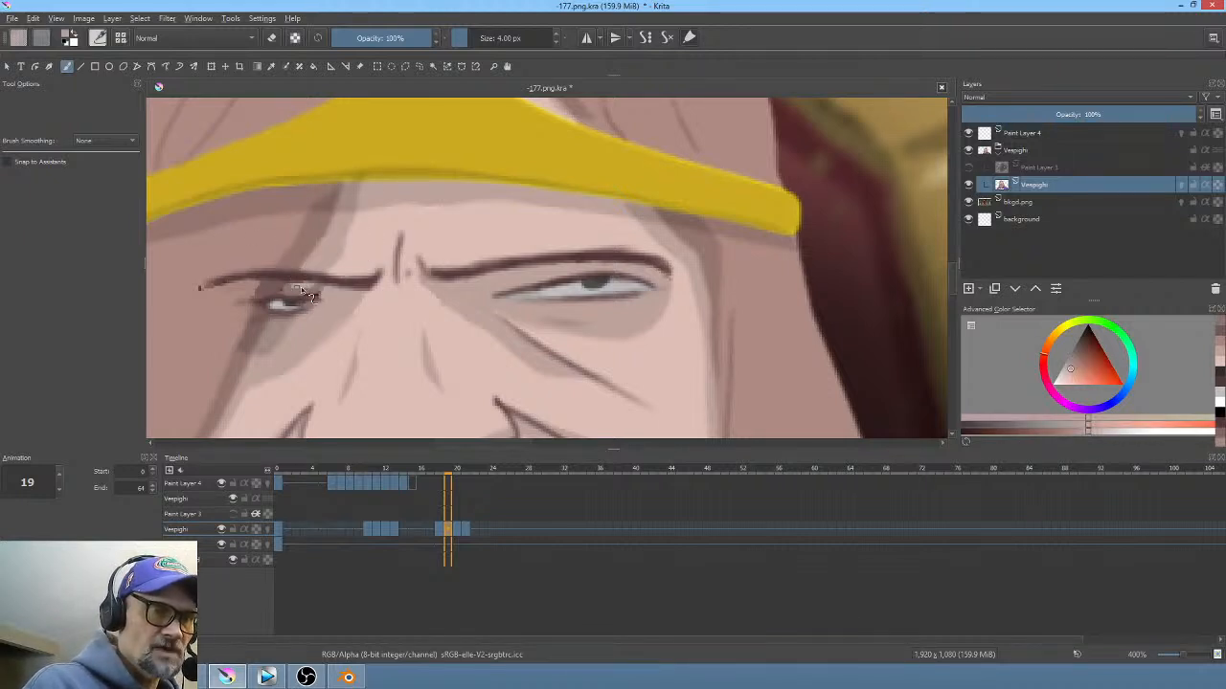
{"action": "mouse_move", "coordinate": [303, 290]}
{"action": "left_mouse_down"}
{"action": "mouse_move", "coordinate": [333, 275]}
{"action": "mouse_move", "coordinate": [299, 290]}
{"action": "left_mouse_up"}
{"action": "left_click", "coordinate": [287, 311], "text": "ctrl"}
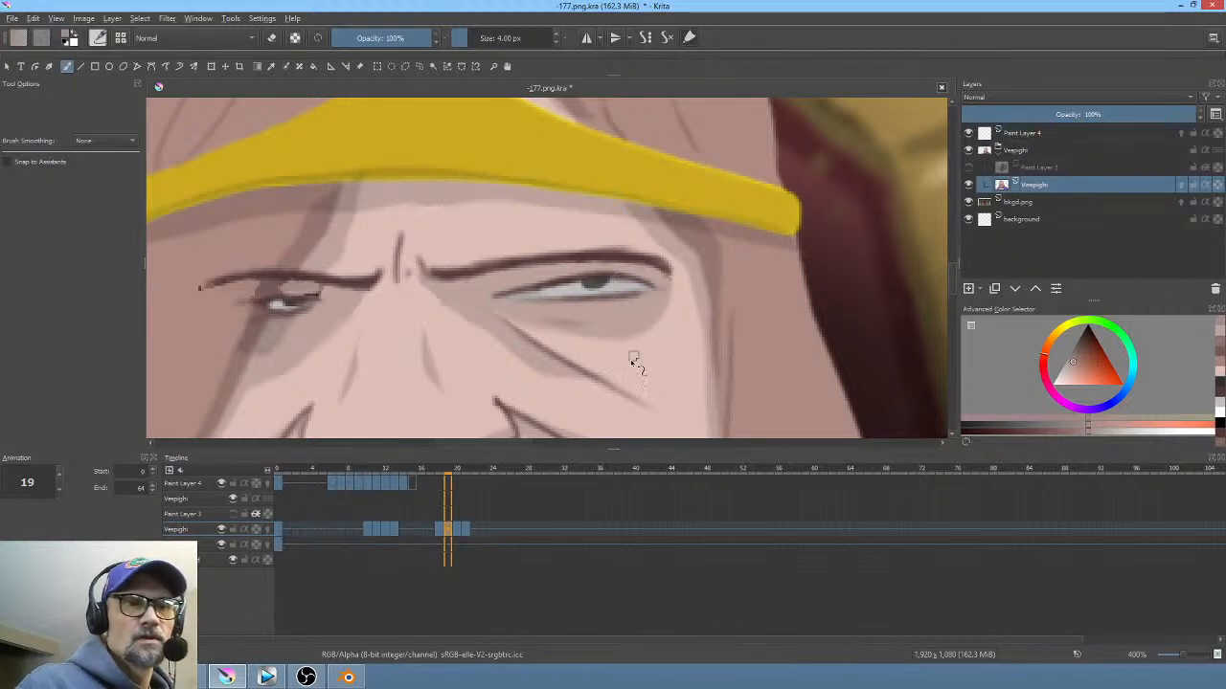
{"action": "left_click", "coordinate": [279, 286], "text": "ctrl"}
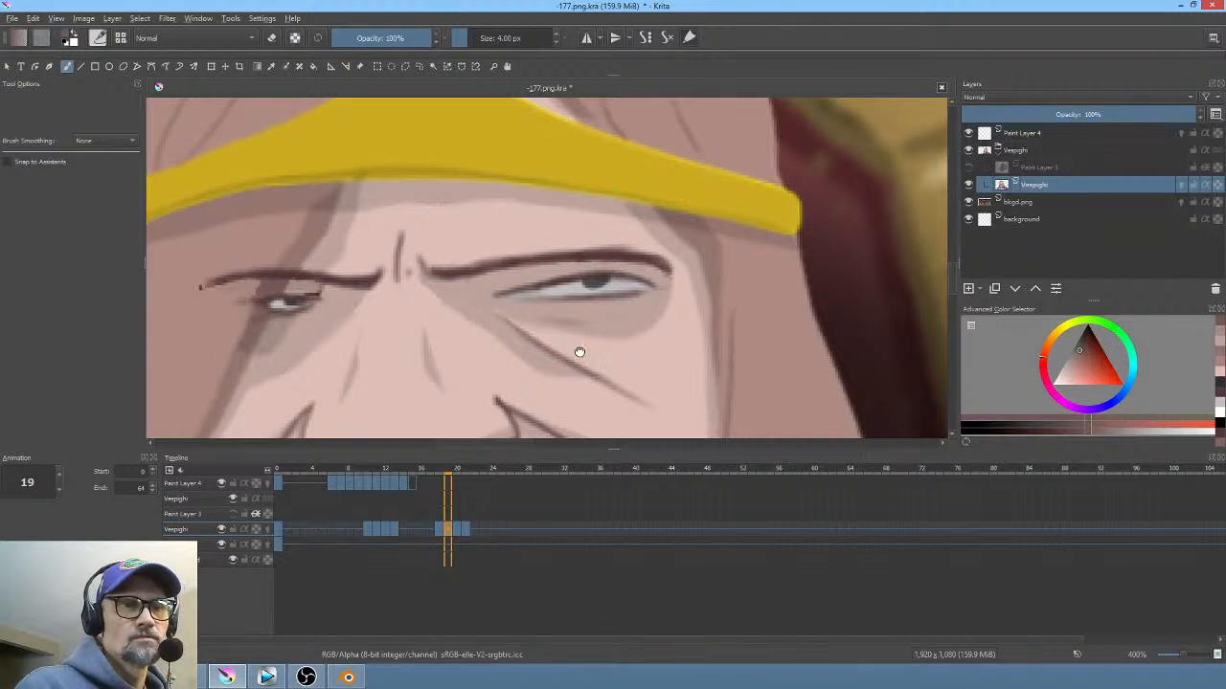
{"action": "left_click_drag", "start_coordinate": [577, 350], "coordinate": [578, 271]}
{"action": "left_click", "coordinate": [548, 210], "text": "ctrl"}
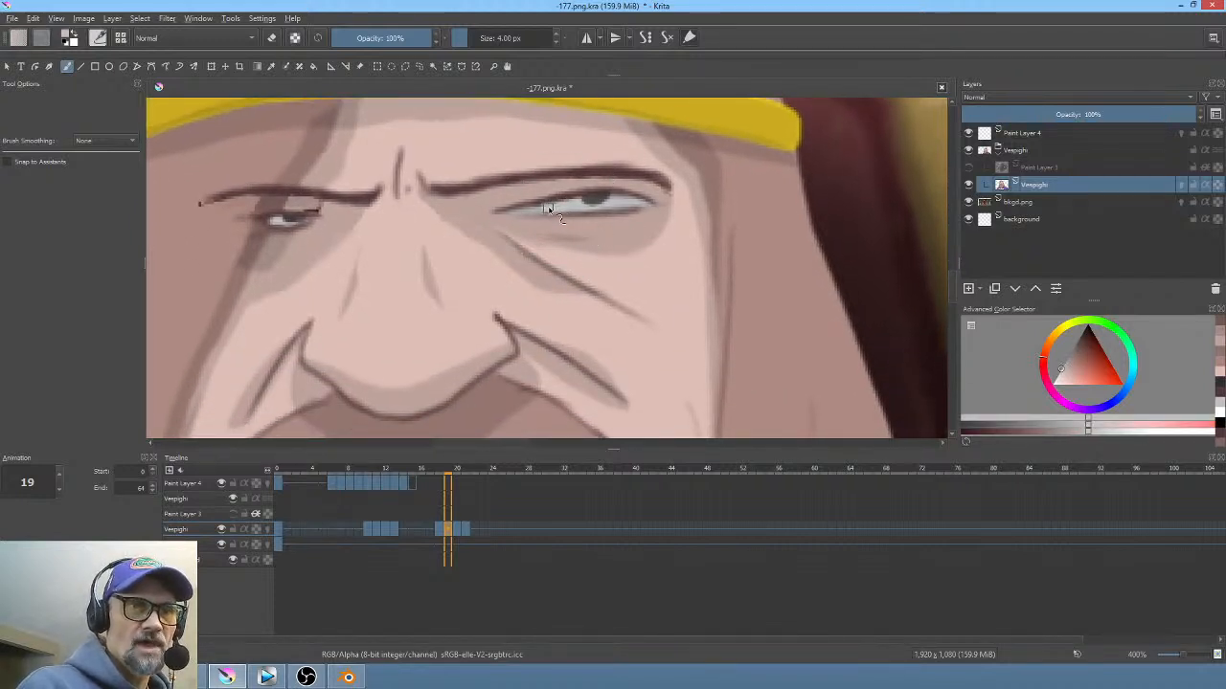
Step: On frame 20, paint the sampled eyelid shadow colour over the dark smear between the larger eye and its brow
{"action": "left_click", "coordinate": [457, 529]}
{"action": "left_click_drag", "start_coordinate": [438, 277], "coordinate": [427, 355]}
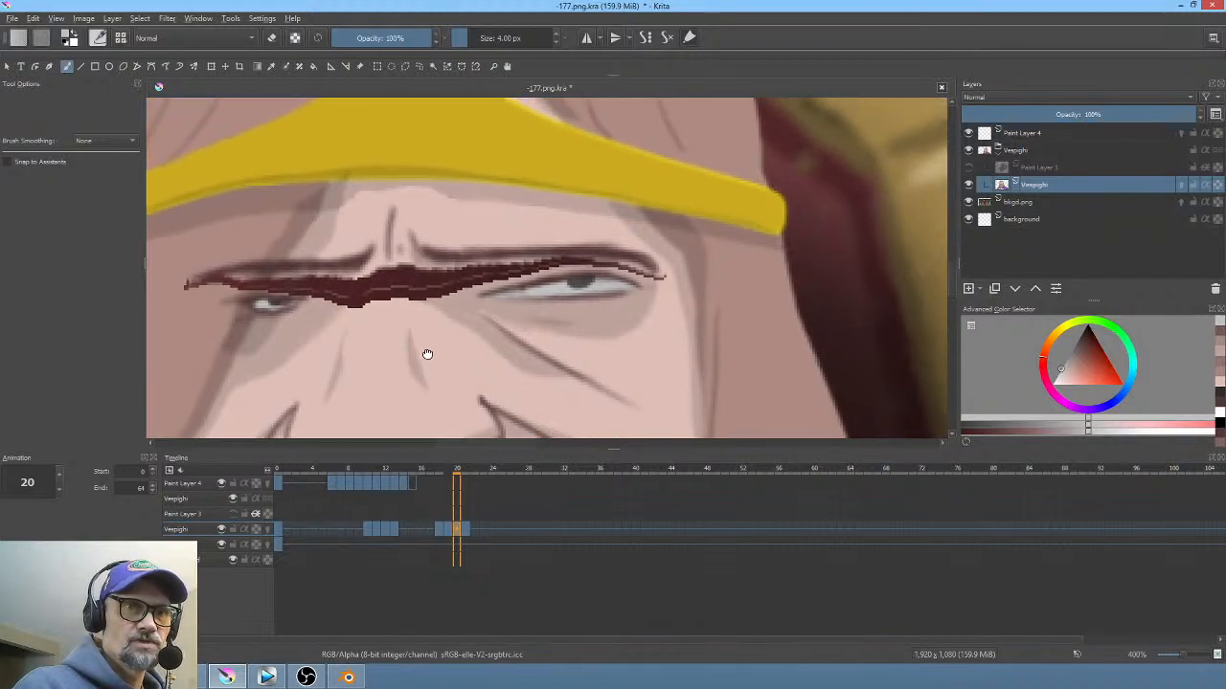
{"action": "left_click", "coordinate": [670, 277], "text": "ctrl"}
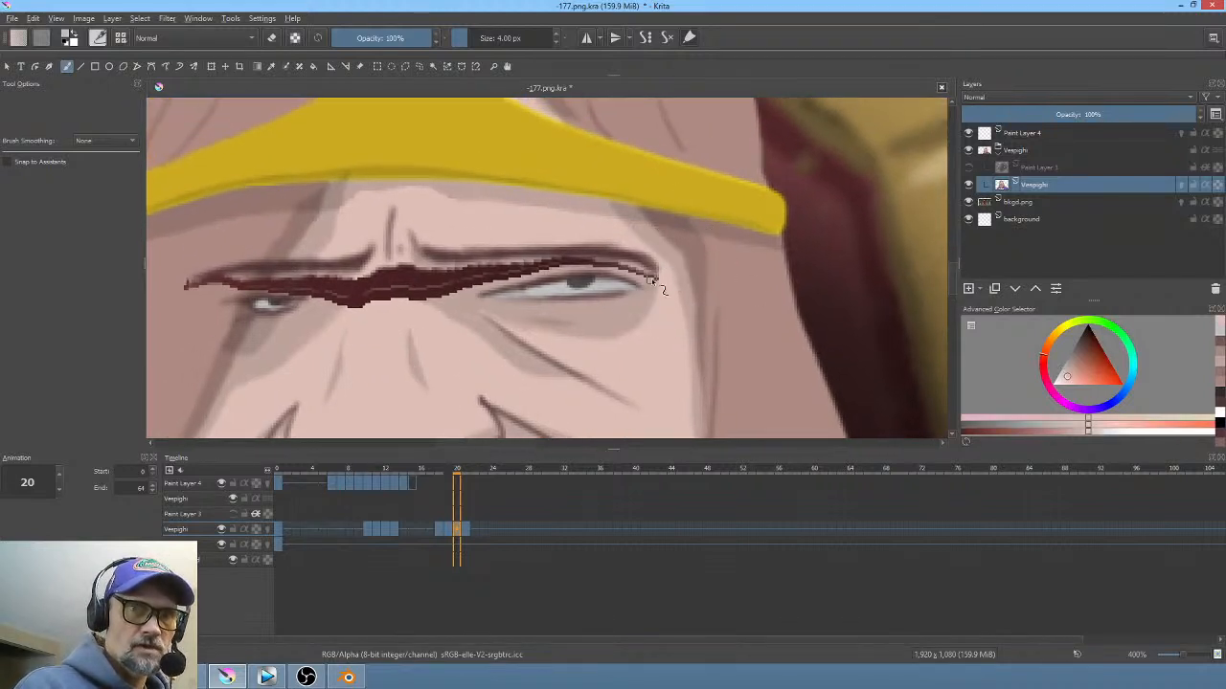
{"action": "left_click", "coordinate": [650, 281], "text": "ctrl"}
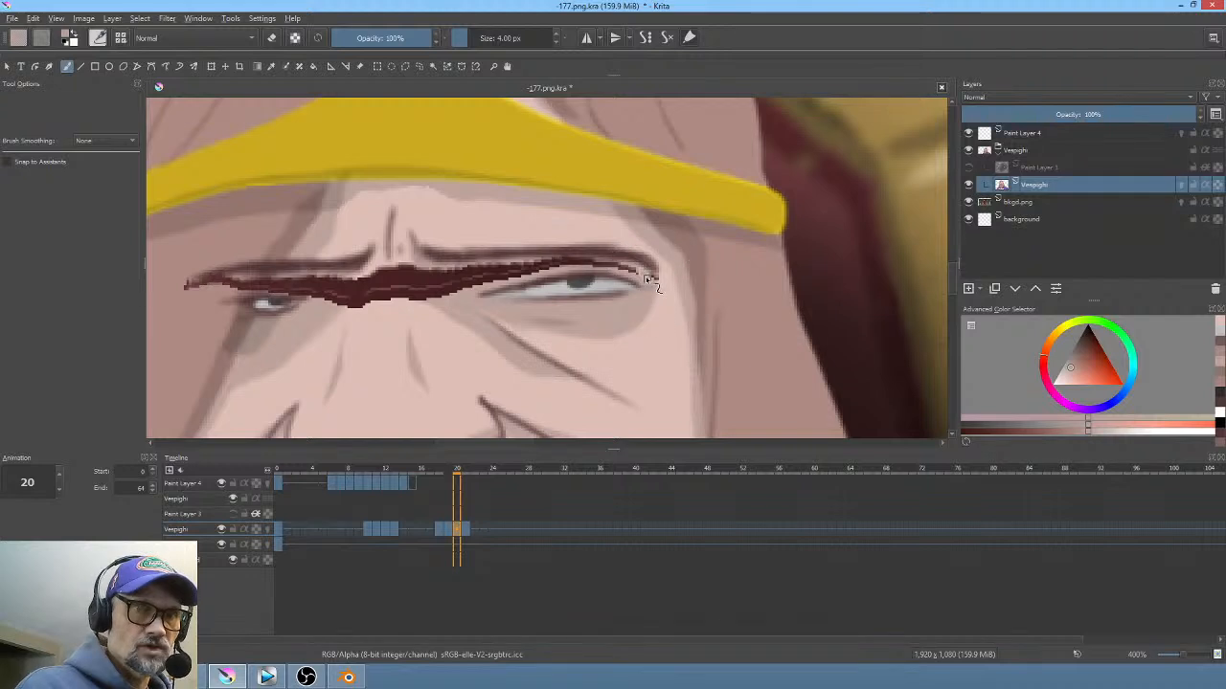
{"action": "mouse_move", "coordinate": [641, 273]}
{"action": "left_mouse_down"}
{"action": "mouse_move", "coordinate": [556, 261]}
{"action": "mouse_move", "coordinate": [578, 263]}
{"action": "mouse_move", "coordinate": [533, 263]}
{"action": "mouse_move", "coordinate": [548, 268]}
{"action": "mouse_move", "coordinate": [511, 285]}
{"action": "mouse_move", "coordinate": [489, 273]}
{"action": "mouse_move", "coordinate": [458, 279]}
{"action": "mouse_move", "coordinate": [488, 283]}
{"action": "left_mouse_up"}
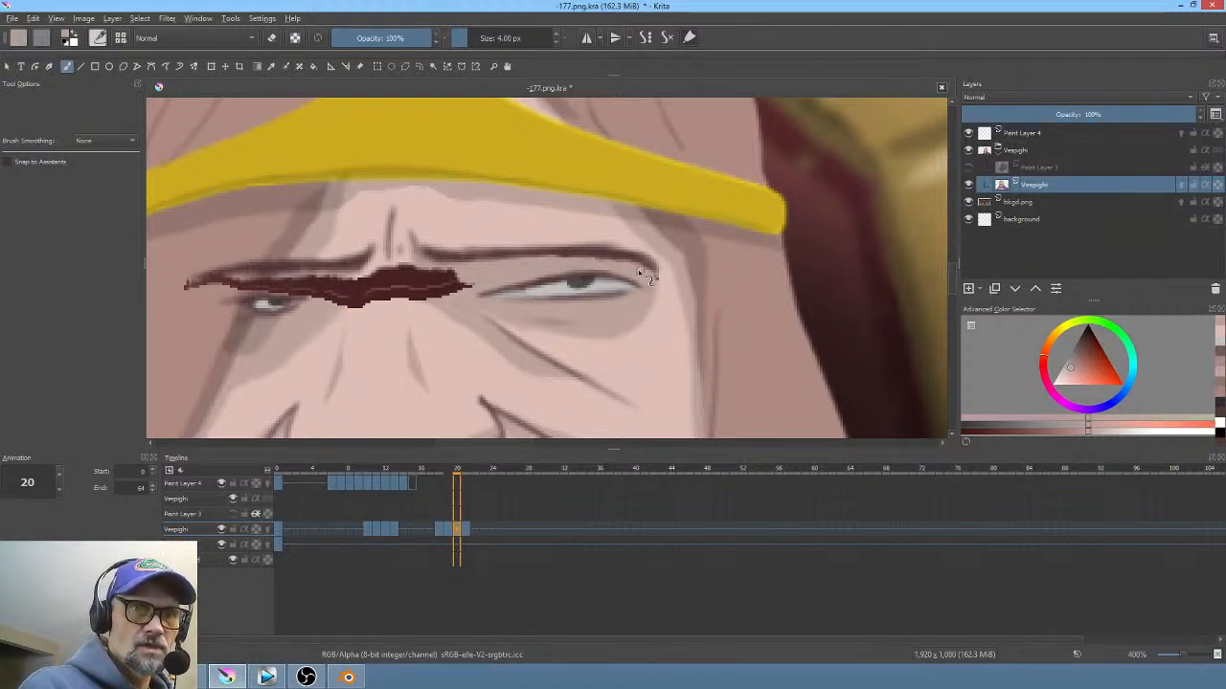
{"action": "mouse_move", "coordinate": [481, 279]}
{"action": "left_mouse_down"}
{"action": "mouse_move", "coordinate": [451, 293]}
{"action": "mouse_move", "coordinate": [468, 283]}
{"action": "mouse_move", "coordinate": [417, 262]}
{"action": "mouse_move", "coordinate": [439, 303]}
{"action": "mouse_move", "coordinate": [439, 297]}
{"action": "left_mouse_up"}
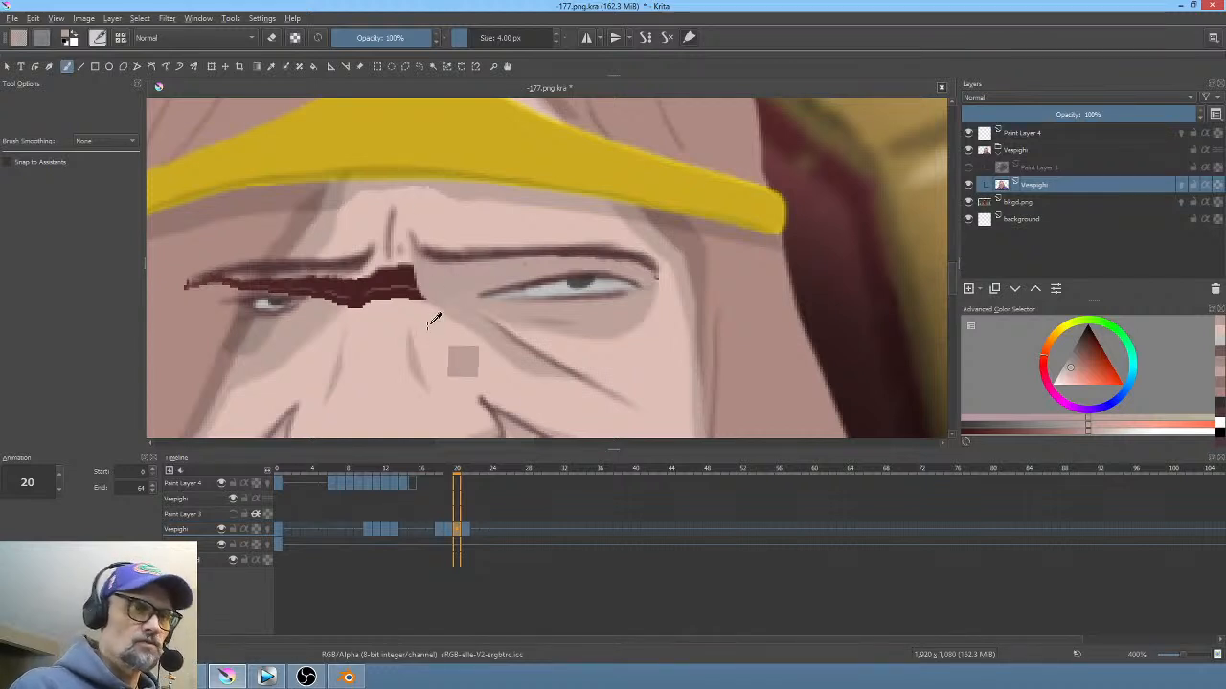
Step: Enlarge the brush to 7.94 px and paint light skin tone over the frame 20 smear across the nose bridge
{"action": "left_click", "coordinate": [430, 322], "text": "ctrl"}
{"action": "left_click_drag", "start_coordinate": [432, 323], "coordinate": [442, 322]}
{"action": "mouse_move", "coordinate": [405, 275]}
{"action": "left_mouse_down"}
{"action": "mouse_move", "coordinate": [421, 309]}
{"action": "mouse_move", "coordinate": [407, 260]}
{"action": "mouse_move", "coordinate": [428, 309]}
{"action": "mouse_move", "coordinate": [408, 260]}
{"action": "mouse_move", "coordinate": [421, 306]}
{"action": "mouse_move", "coordinate": [407, 268]}
{"action": "mouse_move", "coordinate": [408, 309]}
{"action": "mouse_move", "coordinate": [391, 307]}
{"action": "mouse_move", "coordinate": [387, 269]}
{"action": "mouse_move", "coordinate": [385, 312]}
{"action": "mouse_move", "coordinate": [380, 270]}
{"action": "mouse_move", "coordinate": [389, 309]}
{"action": "left_mouse_up"}
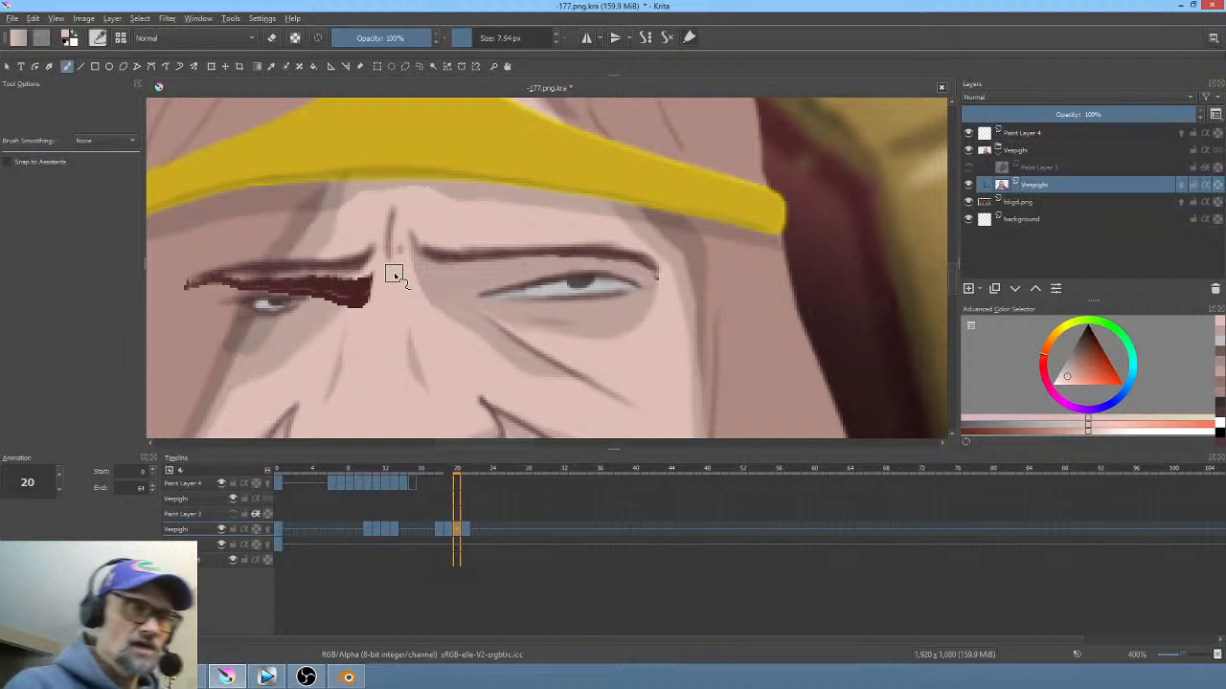
{"action": "mouse_move", "coordinate": [371, 275]}
{"action": "left_mouse_down"}
{"action": "mouse_move", "coordinate": [362, 286]}
{"action": "mouse_move", "coordinate": [378, 294]}
{"action": "mouse_move", "coordinate": [370, 287]}
{"action": "left_mouse_up"}
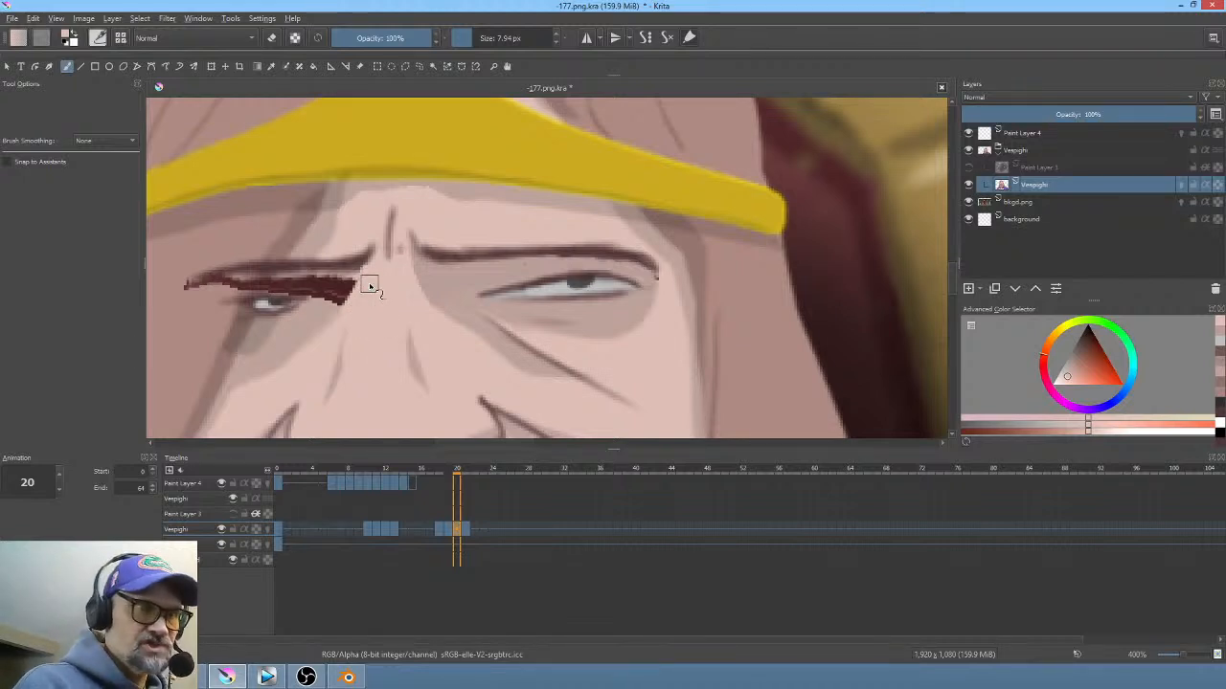
Step: Cover the frame 20 smear above the inner half of the smaller eye with sampled shadow tones
{"action": "left_click", "coordinate": [310, 310], "text": "ctrl"}
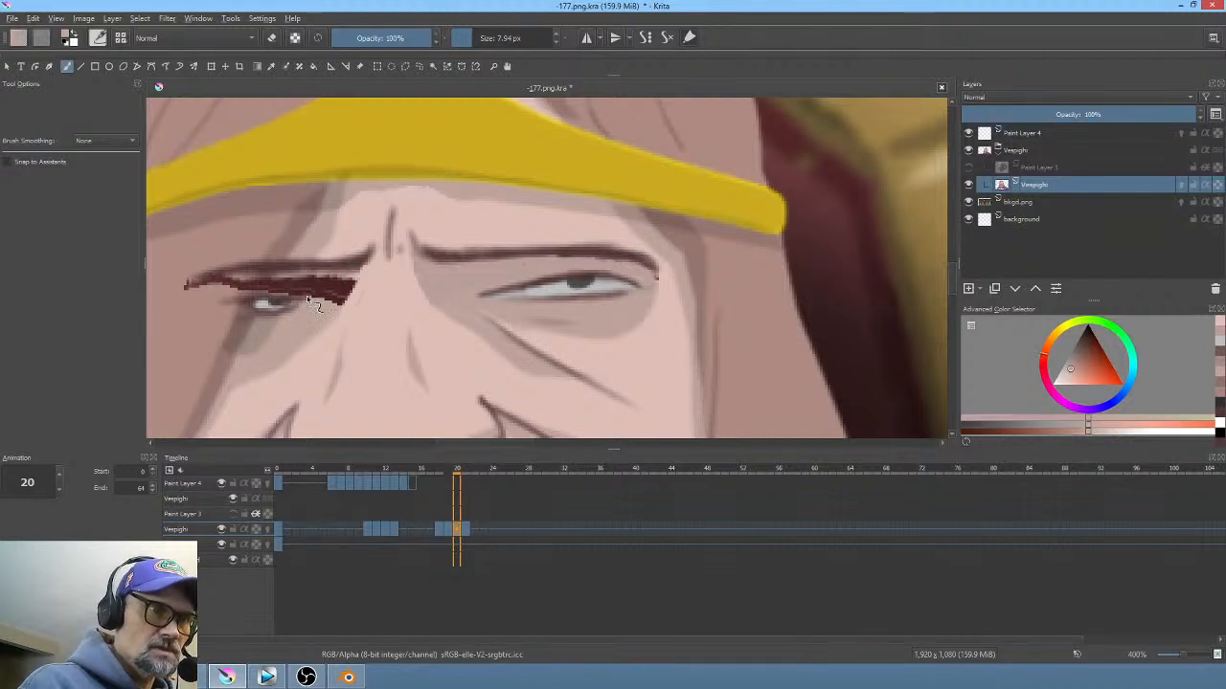
{"action": "mouse_move", "coordinate": [308, 296]}
{"action": "left_mouse_down"}
{"action": "mouse_move", "coordinate": [316, 279]}
{"action": "mouse_move", "coordinate": [354, 280]}
{"action": "mouse_move", "coordinate": [336, 309]}
{"action": "mouse_move", "coordinate": [323, 282]}
{"action": "mouse_move", "coordinate": [318, 299]}
{"action": "mouse_move", "coordinate": [323, 284]}
{"action": "mouse_move", "coordinate": [311, 285]}
{"action": "left_mouse_up"}
{"action": "left_click", "coordinate": [323, 229], "text": "ctrl"}
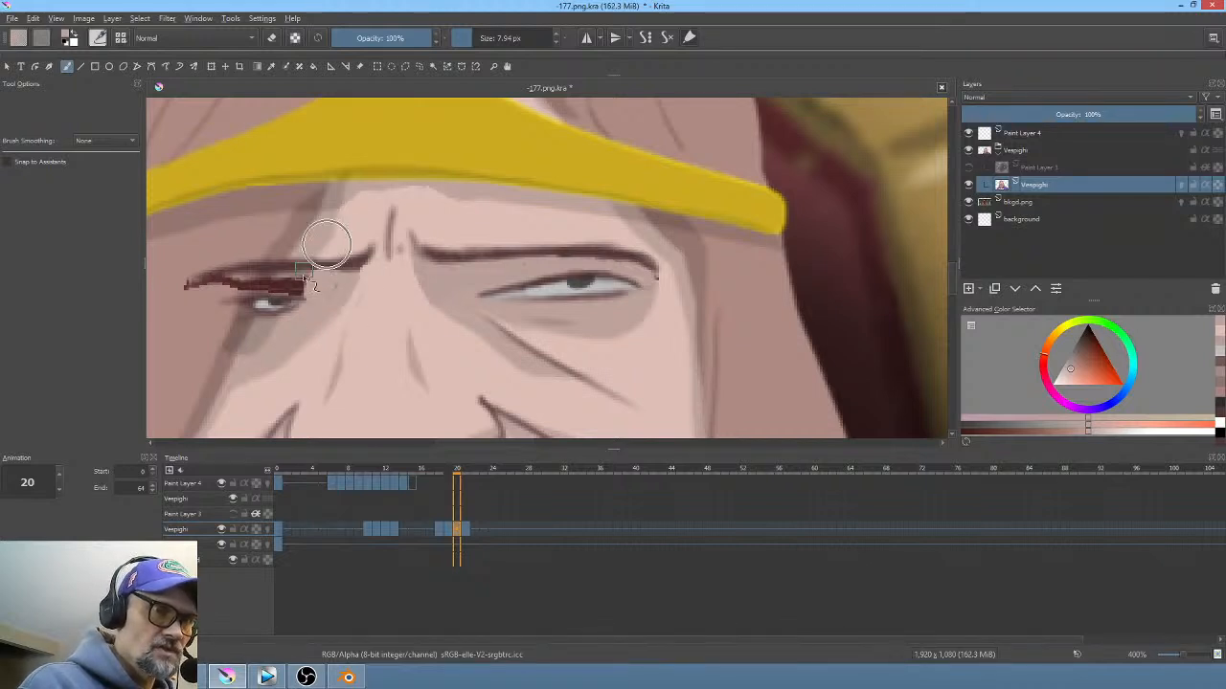
{"action": "left_click", "coordinate": [264, 328], "text": "ctrl"}
{"action": "mouse_move", "coordinate": [272, 294]}
{"action": "left_mouse_down"}
{"action": "mouse_move", "coordinate": [307, 284]}
{"action": "mouse_move", "coordinate": [298, 290]}
{"action": "left_mouse_up"}
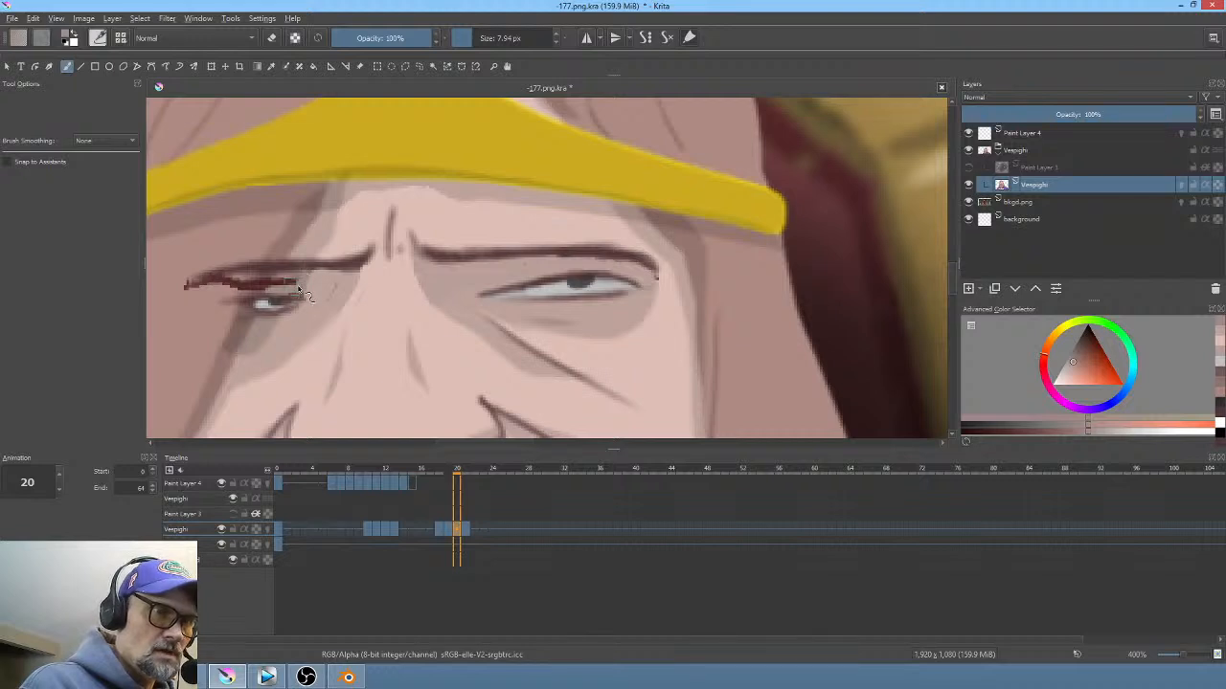
{"action": "left_click", "coordinate": [295, 235], "text": "ctrl"}
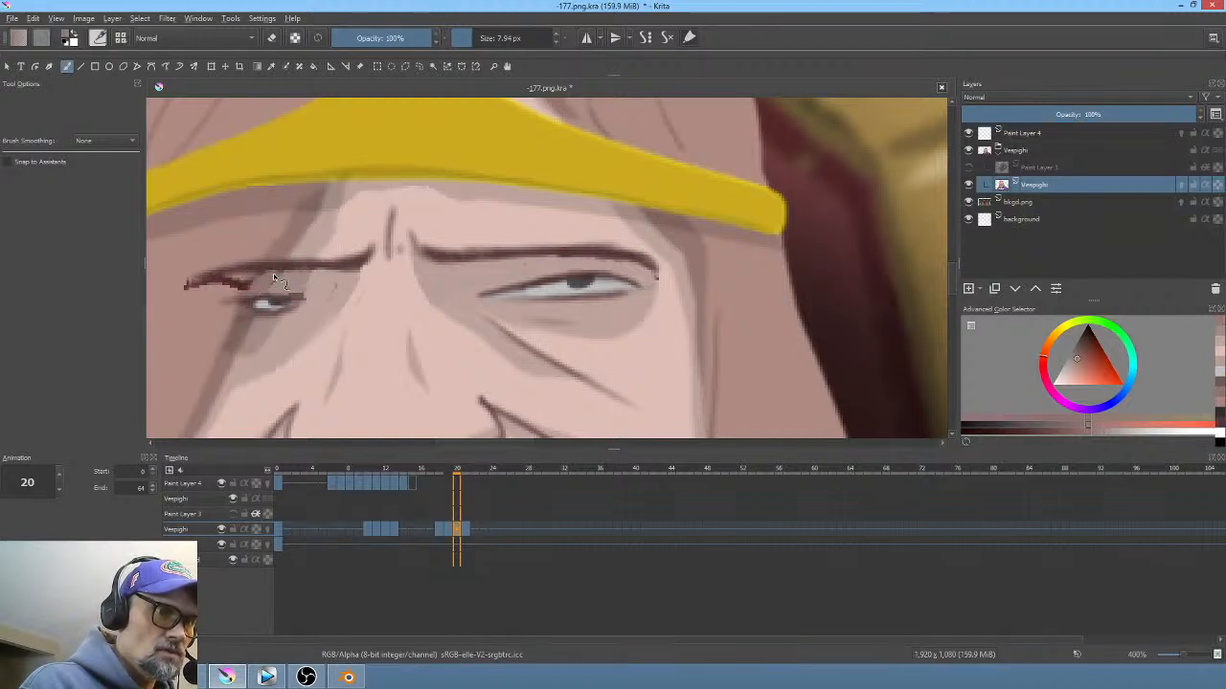
Step: On frame 20, paint sampled shadow and hair tones over the remaining dark smear above the outer half of the smaller eye
{"action": "left_click", "coordinate": [270, 291], "text": "ctrl"}
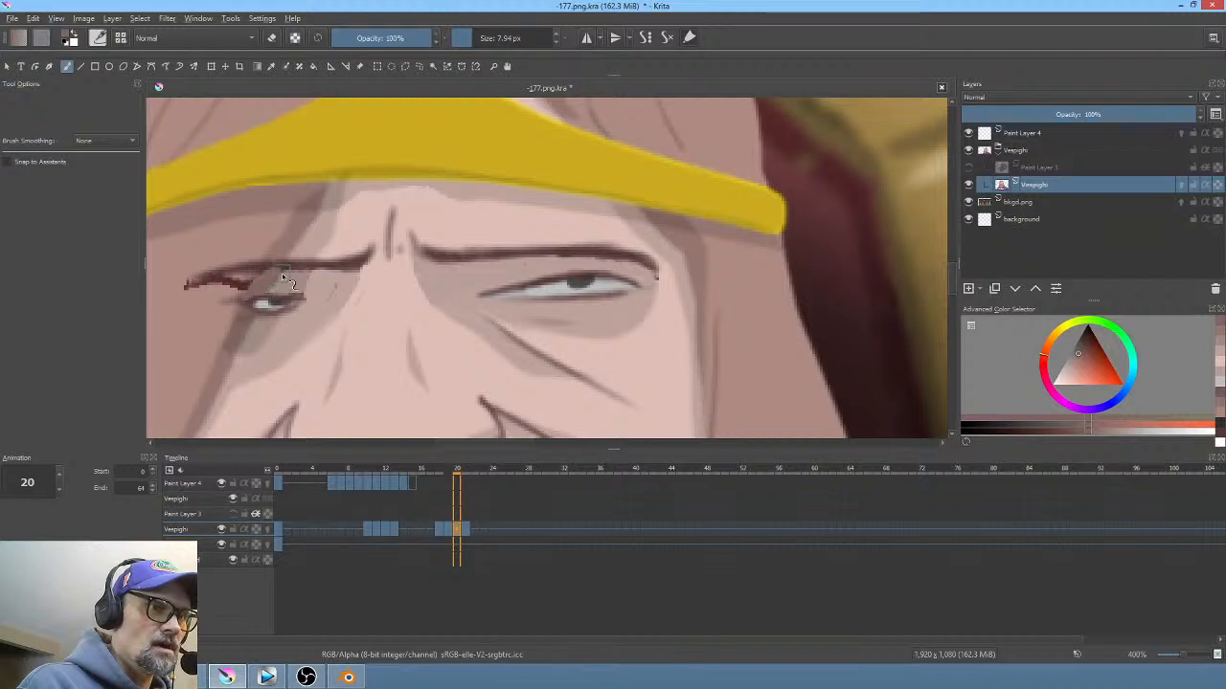
{"action": "left_click", "coordinate": [280, 269], "text": "ctrl"}
{"action": "left_click", "coordinate": [281, 268]}
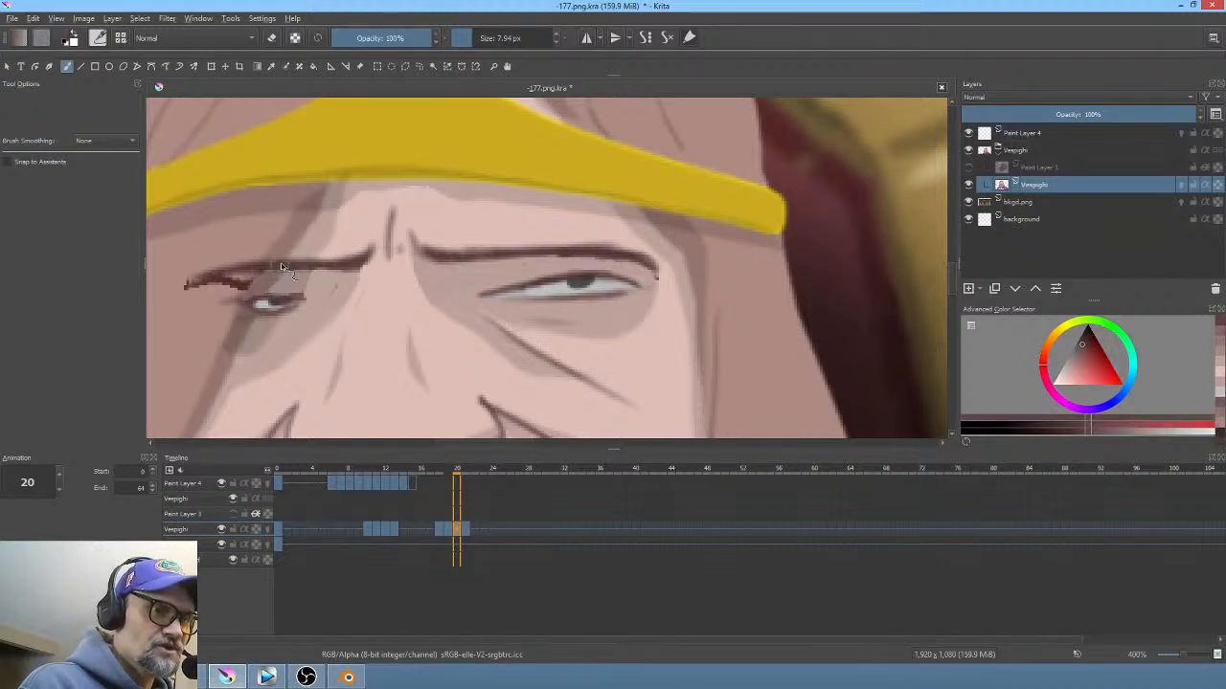
{"action": "left_click", "coordinate": [209, 327], "text": "ctrl"}
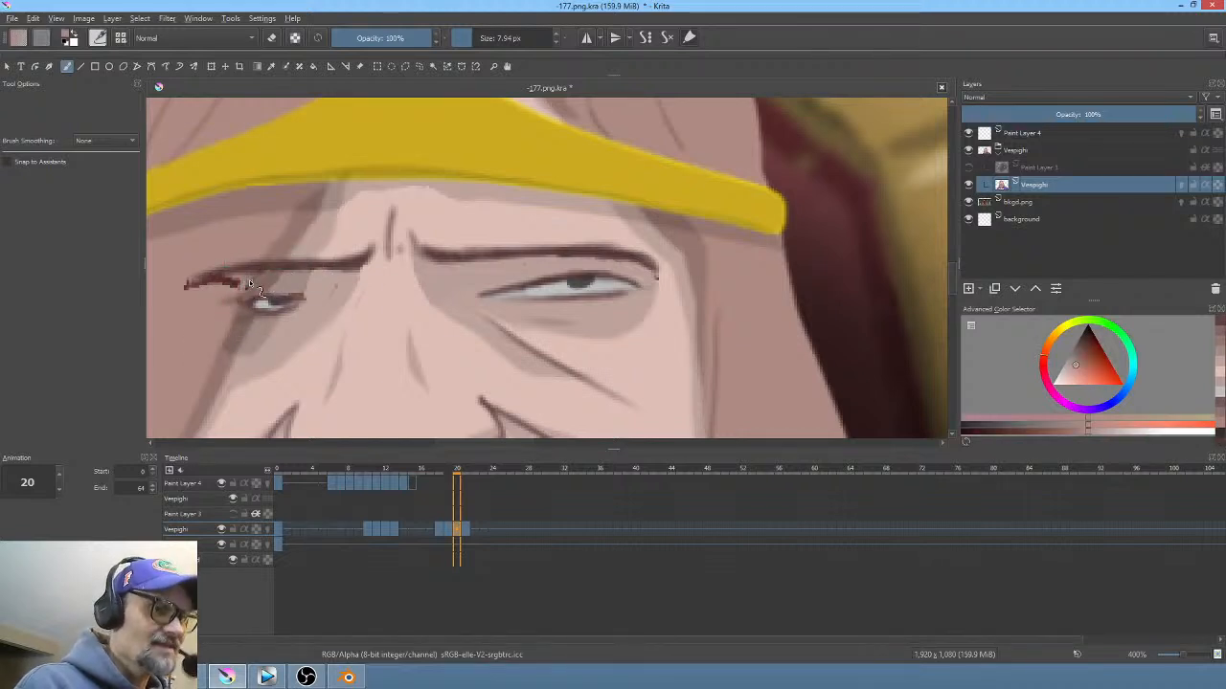
{"action": "left_click_drag", "start_coordinate": [248, 282], "coordinate": [222, 281]}
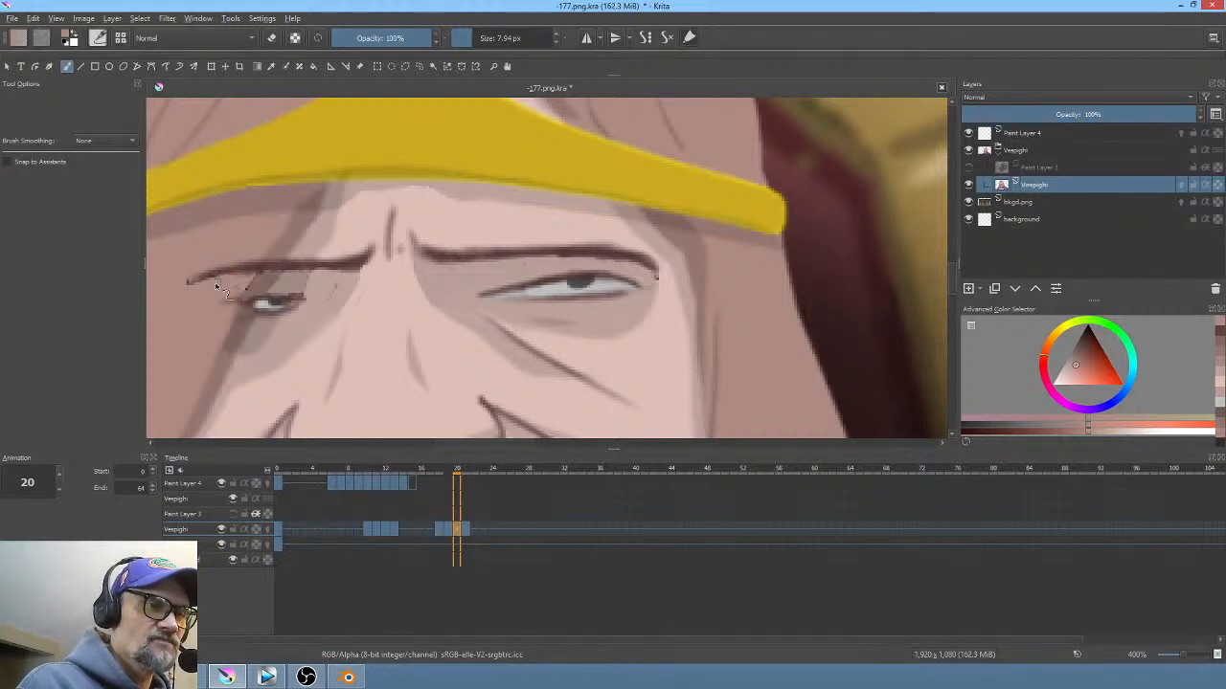
{"action": "left_click", "coordinate": [332, 287], "text": "ctrl"}
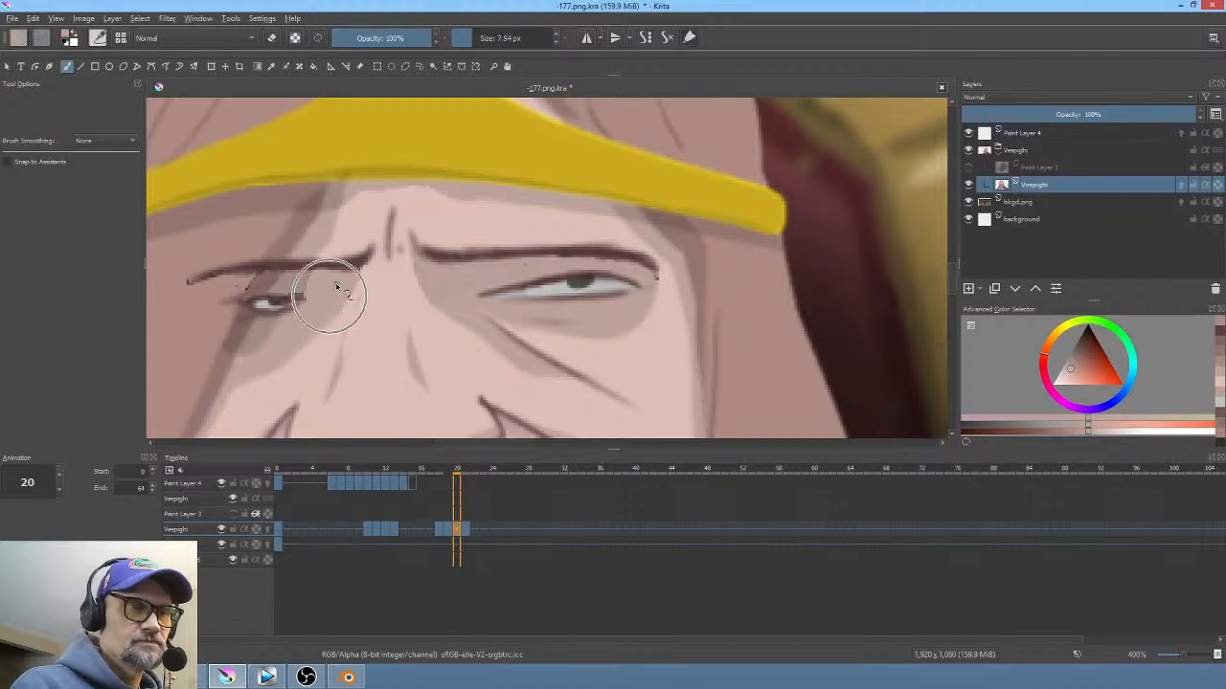
Step: On frame 21, paint sampled light skin tone over the stray forehead outline and the dark smear across the nose bridge
{"action": "key", "text": "period"}
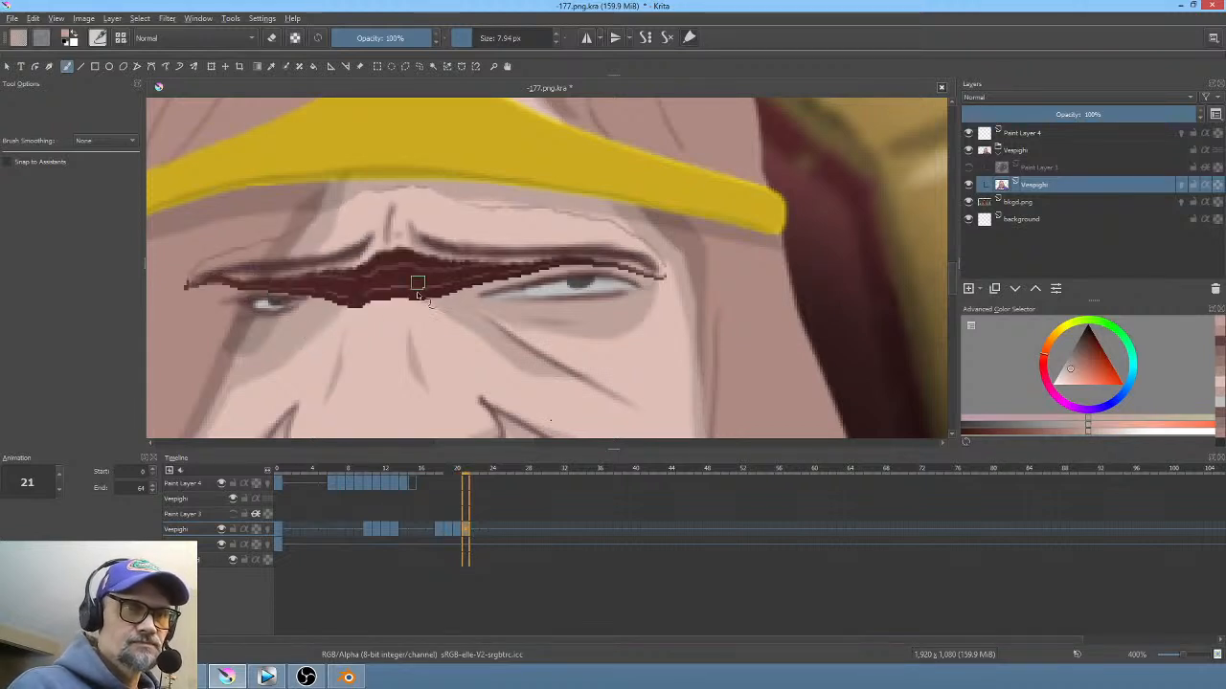
{"action": "left_click", "coordinate": [652, 247], "text": "ctrl"}
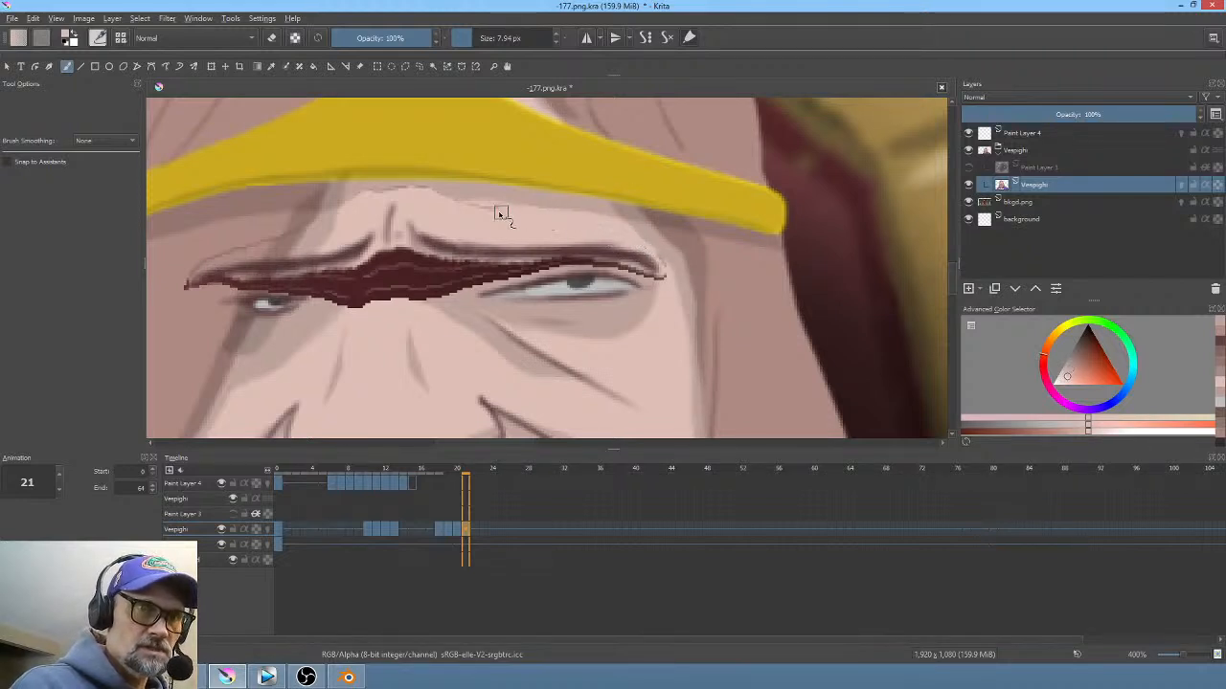
{"action": "left_click", "coordinate": [368, 187], "text": "ctrl"}
{"action": "mouse_move", "coordinate": [355, 202]}
{"action": "left_mouse_down"}
{"action": "mouse_move", "coordinate": [457, 198]}
{"action": "mouse_move", "coordinate": [389, 195]}
{"action": "mouse_move", "coordinate": [436, 191]}
{"action": "left_mouse_up"}
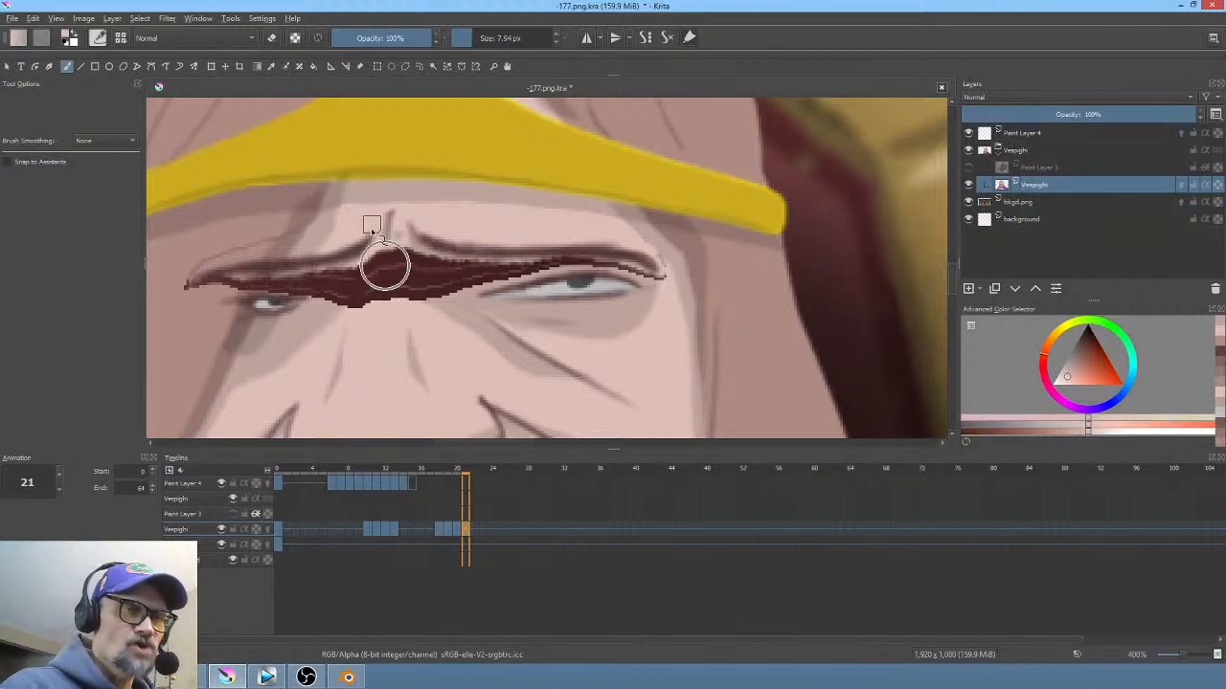
{"action": "mouse_move", "coordinate": [381, 314]}
{"action": "left_mouse_down"}
{"action": "mouse_move", "coordinate": [393, 245]}
{"action": "mouse_move", "coordinate": [383, 306]}
{"action": "mouse_move", "coordinate": [394, 255]}
{"action": "mouse_move", "coordinate": [368, 306]}
{"action": "mouse_move", "coordinate": [373, 255]}
{"action": "mouse_move", "coordinate": [355, 316]}
{"action": "left_mouse_up"}
{"action": "mouse_move", "coordinate": [385, 212]}
{"action": "left_mouse_down"}
{"action": "mouse_move", "coordinate": [425, 278]}
{"action": "mouse_move", "coordinate": [424, 307]}
{"action": "mouse_move", "coordinate": [412, 273]}
{"action": "mouse_move", "coordinate": [414, 305]}
{"action": "mouse_move", "coordinate": [391, 309]}
{"action": "mouse_move", "coordinate": [392, 282]}
{"action": "mouse_move", "coordinate": [418, 302]}
{"action": "left_mouse_up"}
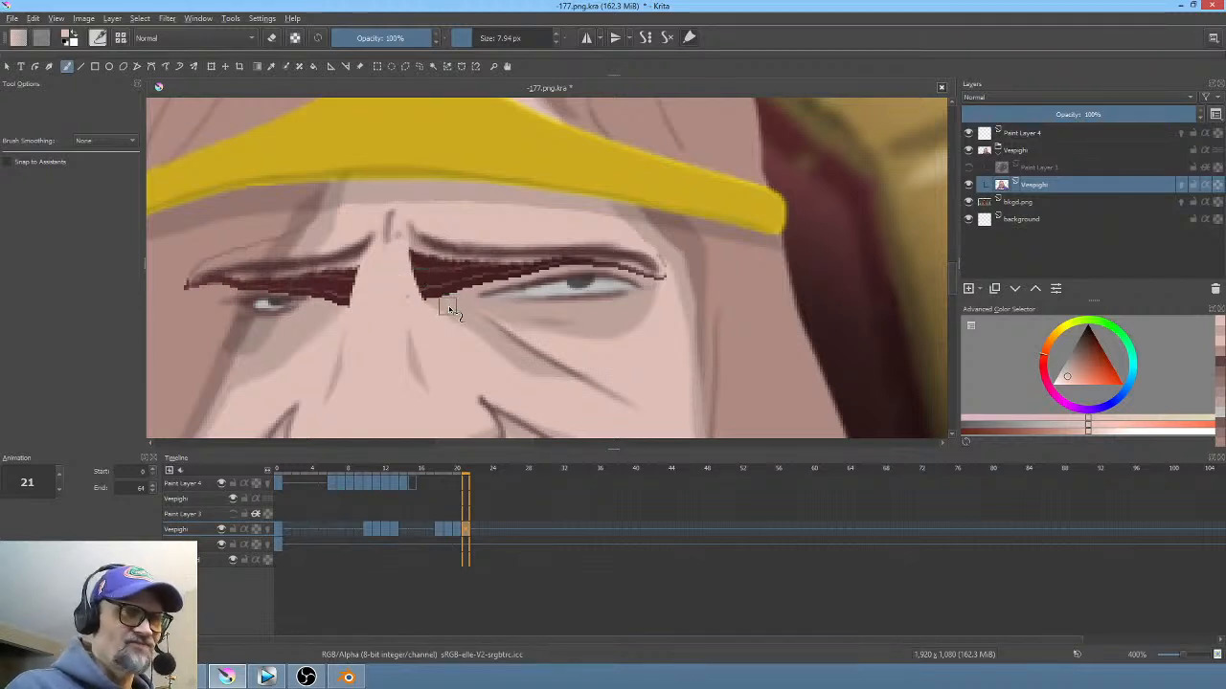
Step: Cover the frame 21 smear between the larger eye and its brow with sampled eyelid shadow, touching up the outer corner with skin tone
{"action": "left_click", "coordinate": [451, 308], "text": "ctrl"}
{"action": "mouse_move", "coordinate": [415, 260]}
{"action": "left_mouse_down"}
{"action": "mouse_move", "coordinate": [426, 291]}
{"action": "mouse_move", "coordinate": [409, 251]}
{"action": "mouse_move", "coordinate": [432, 277]}
{"action": "mouse_move", "coordinate": [431, 300]}
{"action": "mouse_move", "coordinate": [470, 284]}
{"action": "mouse_move", "coordinate": [485, 244]}
{"action": "mouse_move", "coordinate": [453, 297]}
{"action": "mouse_move", "coordinate": [428, 258]}
{"action": "mouse_move", "coordinate": [510, 271]}
{"action": "mouse_move", "coordinate": [442, 278]}
{"action": "left_mouse_up"}
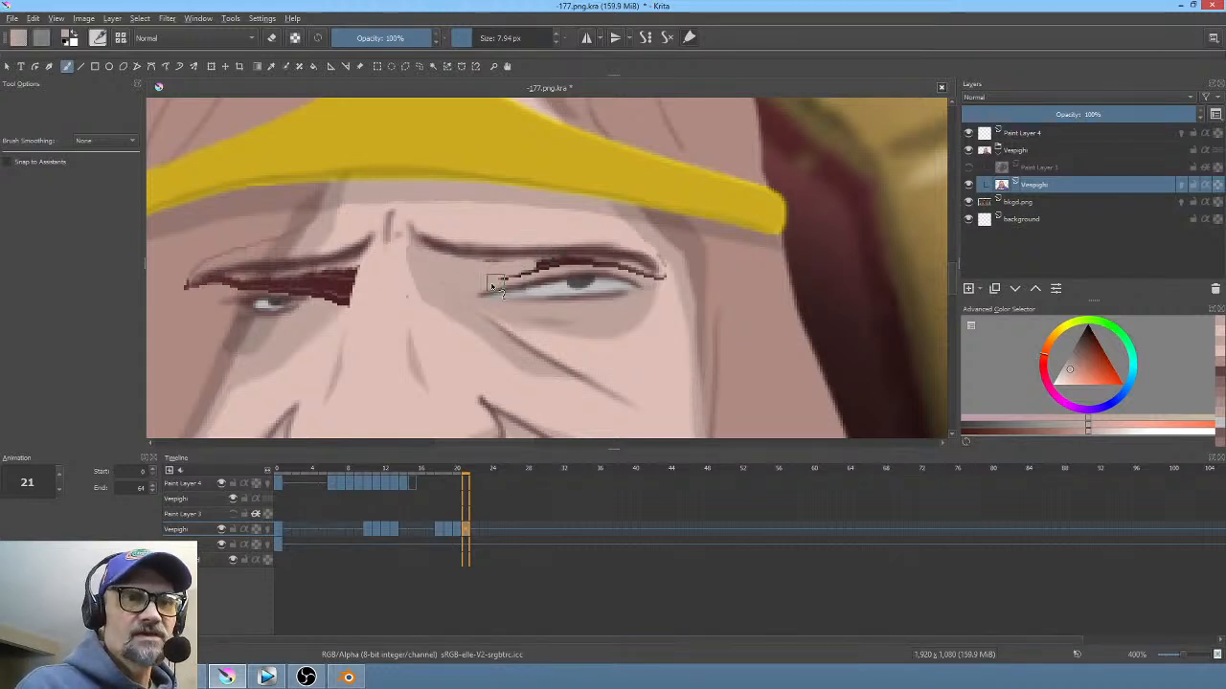
{"action": "mouse_move", "coordinate": [498, 288]}
{"action": "left_mouse_down"}
{"action": "mouse_move", "coordinate": [603, 268]}
{"action": "mouse_move", "coordinate": [586, 270]}
{"action": "mouse_move", "coordinate": [647, 278]}
{"action": "mouse_move", "coordinate": [621, 273]}
{"action": "left_mouse_up"}
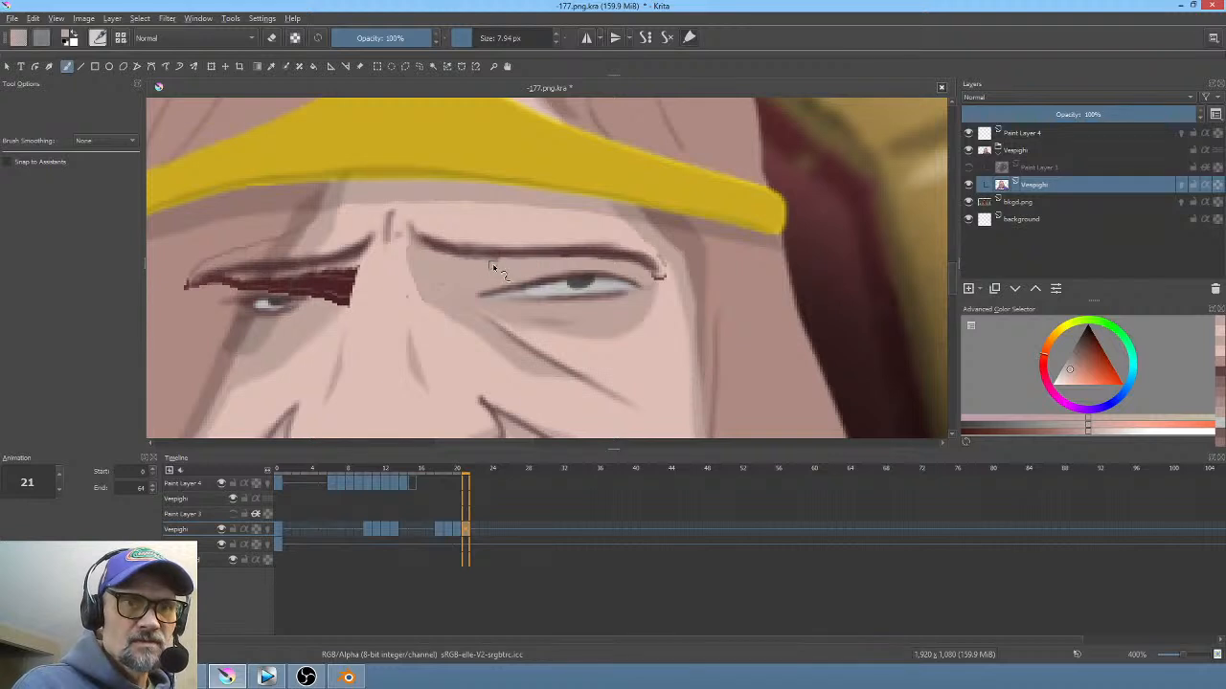
{"action": "left_click", "coordinate": [675, 292], "text": "ctrl"}
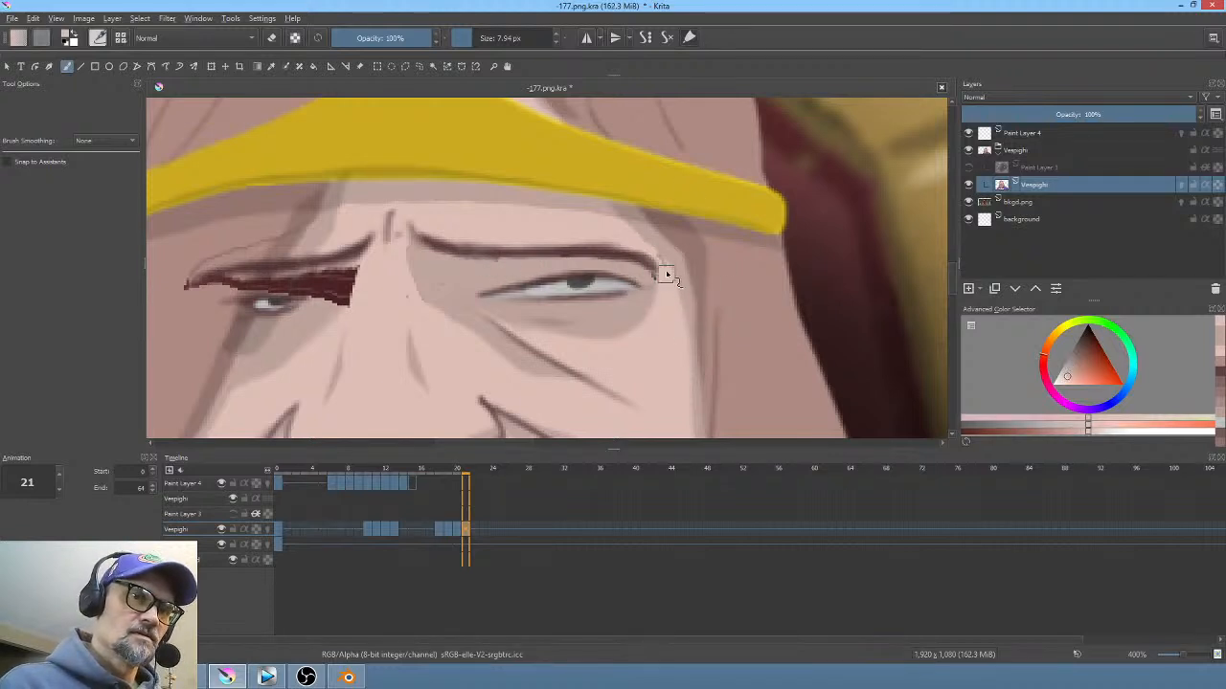
{"action": "left_click", "coordinate": [651, 271], "text": "ctrl"}
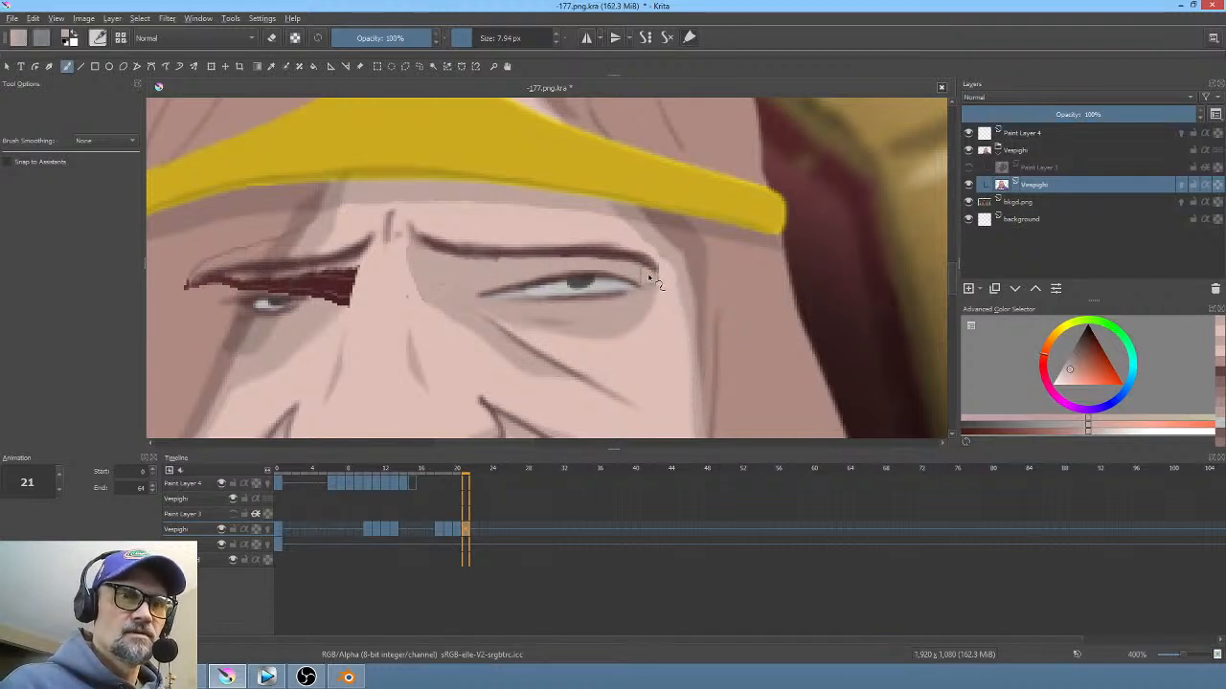
Step: Cover the frame 21 smear above the inner half of the smaller eye with sampled skin-shadow and hair-shadow tones
{"action": "left_click", "coordinate": [319, 313], "text": "ctrl"}
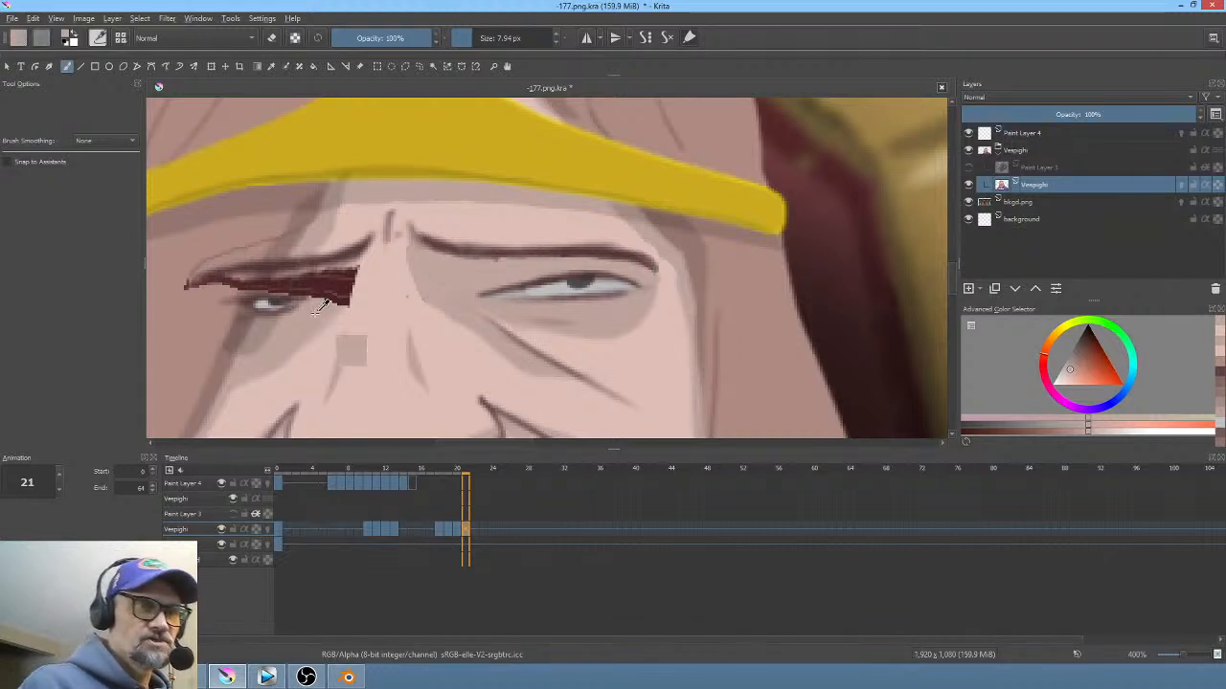
{"action": "mouse_move", "coordinate": [348, 297]}
{"action": "left_mouse_down"}
{"action": "mouse_move", "coordinate": [325, 320]}
{"action": "mouse_move", "coordinate": [356, 269]}
{"action": "mouse_move", "coordinate": [340, 293]}
{"action": "mouse_move", "coordinate": [352, 272]}
{"action": "mouse_move", "coordinate": [328, 274]}
{"action": "mouse_move", "coordinate": [308, 297]}
{"action": "mouse_move", "coordinate": [318, 305]}
{"action": "mouse_move", "coordinate": [329, 299]}
{"action": "mouse_move", "coordinate": [297, 287]}
{"action": "mouse_move", "coordinate": [266, 293]}
{"action": "mouse_move", "coordinate": [298, 292]}
{"action": "left_mouse_up"}
{"action": "left_click", "coordinate": [271, 311], "text": "ctrl"}
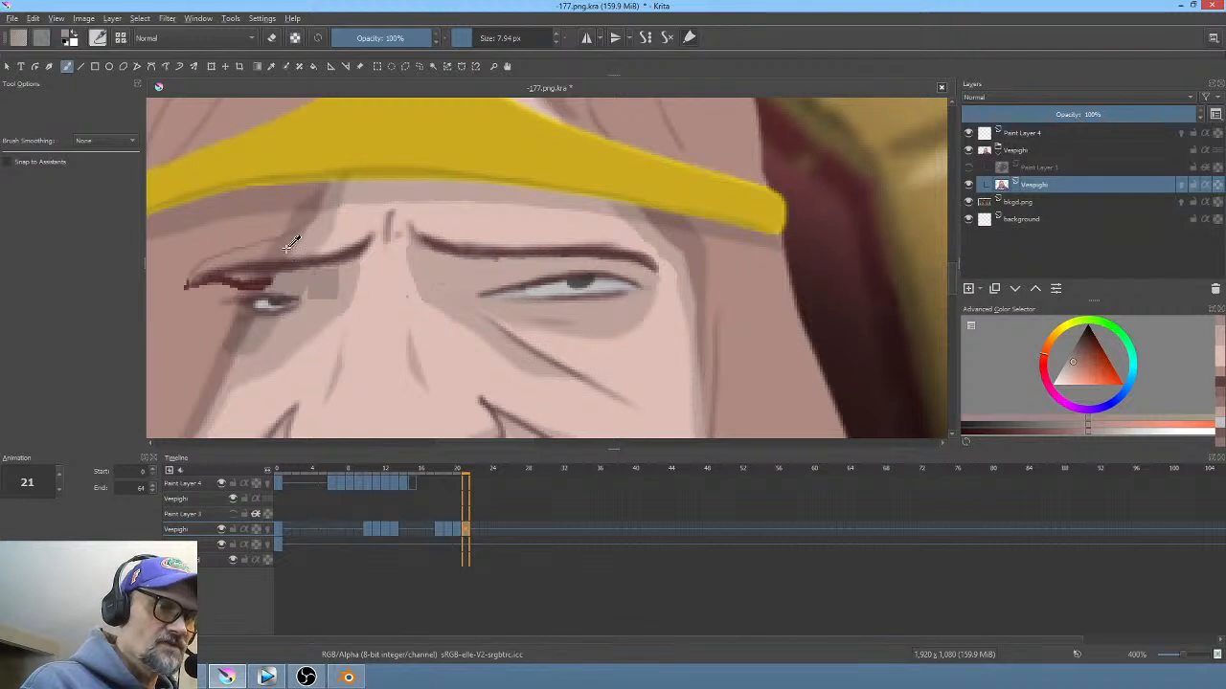
{"action": "left_click", "coordinate": [319, 199], "text": "ctrl"}
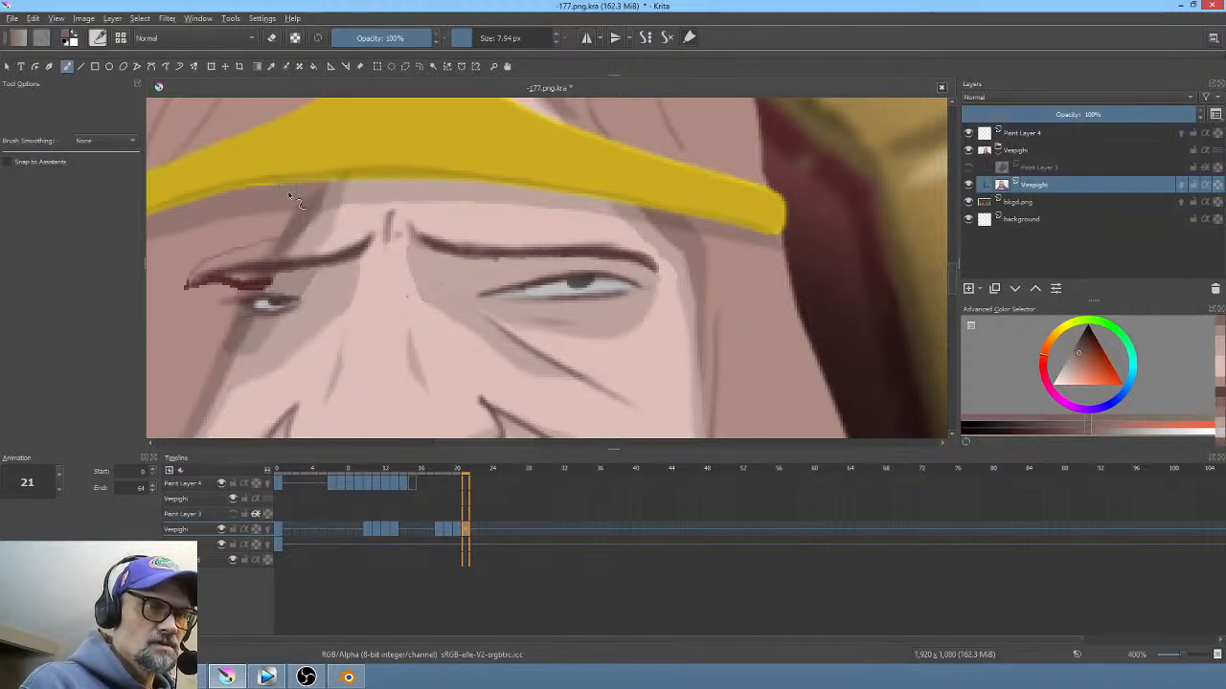
{"action": "left_click", "coordinate": [273, 287], "text": "ctrl"}
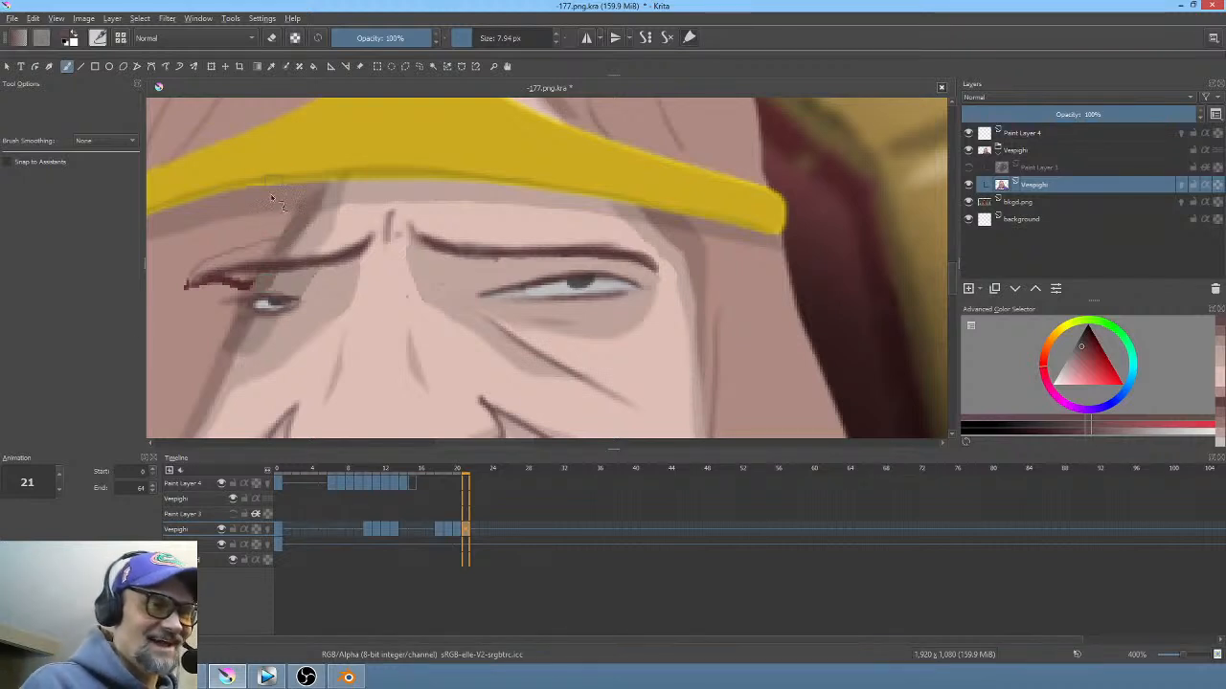
Step: Paint sampled hair and shadow tones over frame 21's stray arc above the smaller eye's brow and the smear beneath its outer end
{"action": "left_click", "coordinate": [264, 230], "text": "ctrl"}
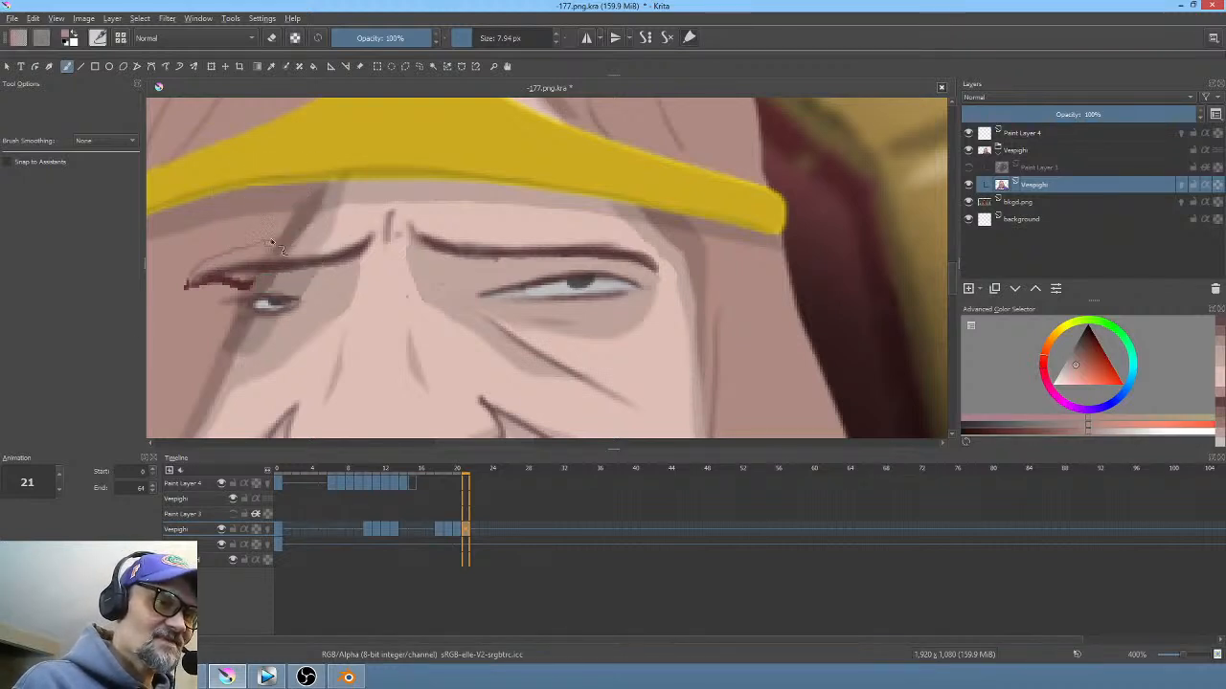
{"action": "left_click_drag", "start_coordinate": [265, 243], "coordinate": [197, 270]}
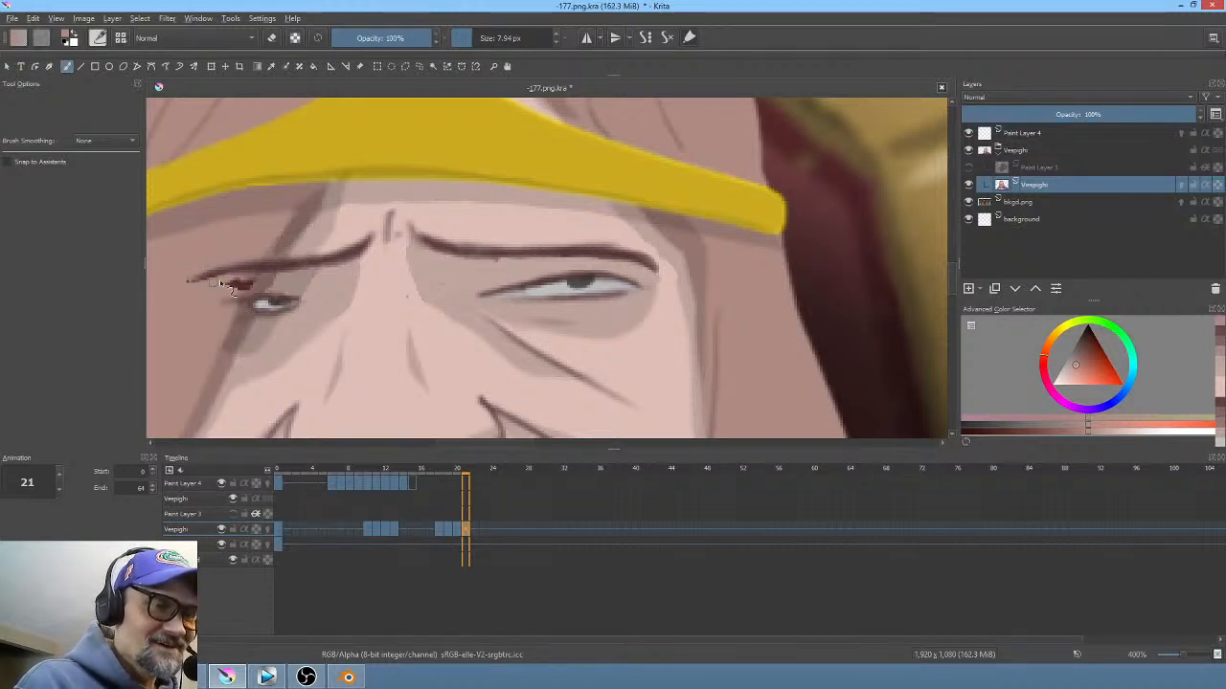
{"action": "left_click_drag", "start_coordinate": [247, 281], "coordinate": [250, 279]}
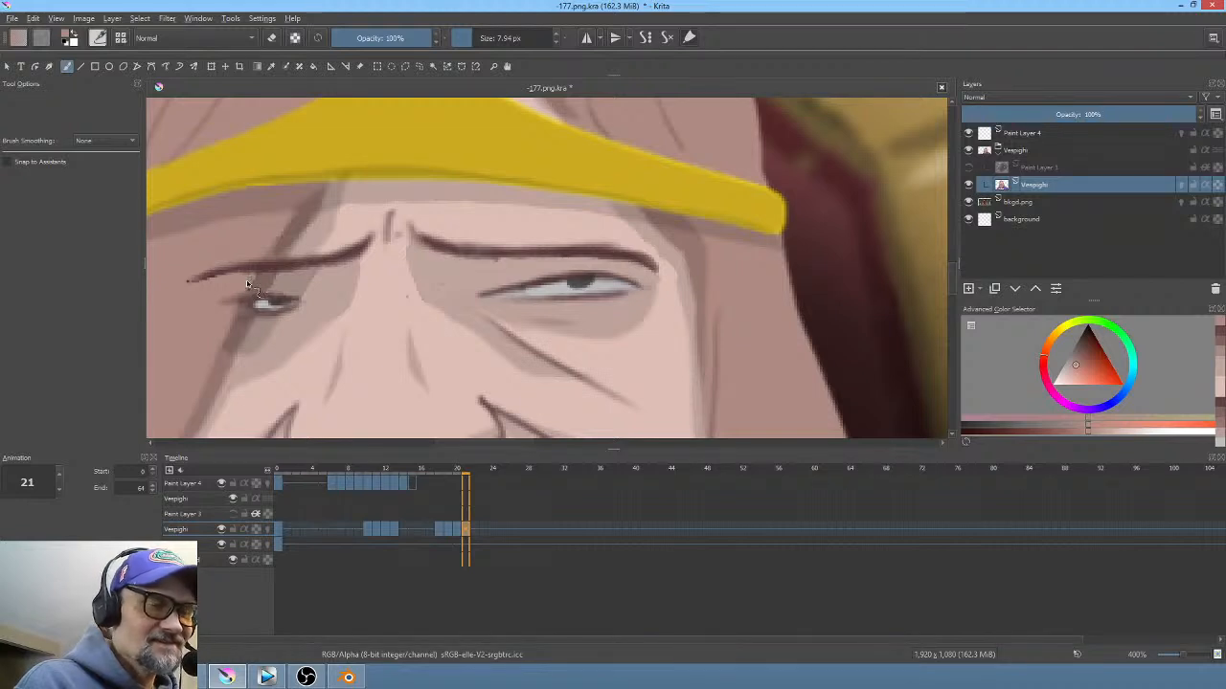
{"action": "left_click", "coordinate": [263, 278], "text": "ctrl"}
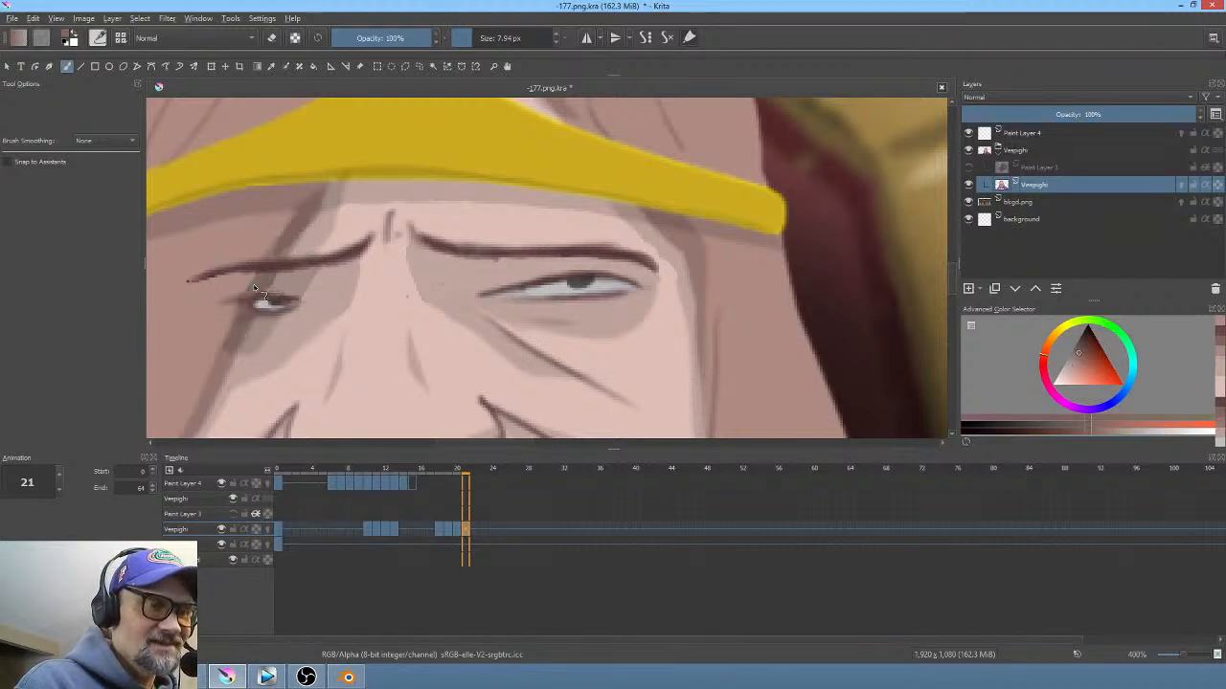
{"action": "left_click", "coordinate": [241, 267], "text": "ctrl"}
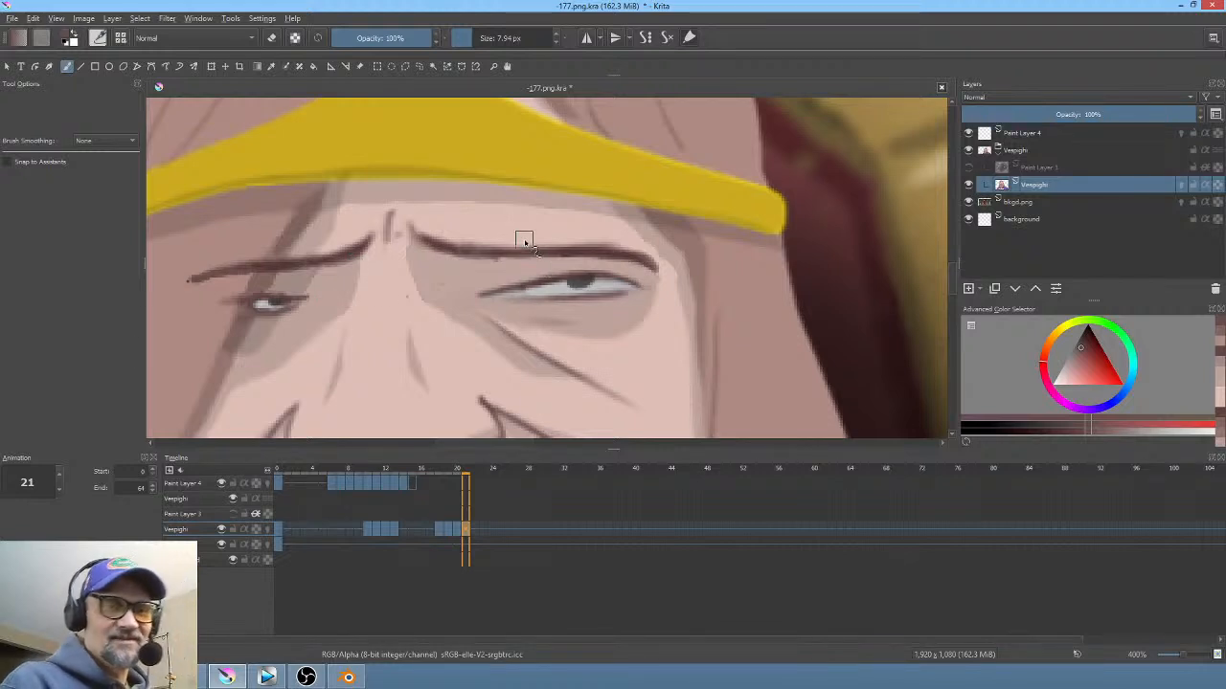
Step: Compare the cleaned face on frames 20 and 21, and return to frame 0 with the whole shot in view
{"action": "scroll", "coordinate": [526, 260], "scroll_direction": "down", "scroll_amount": 3}
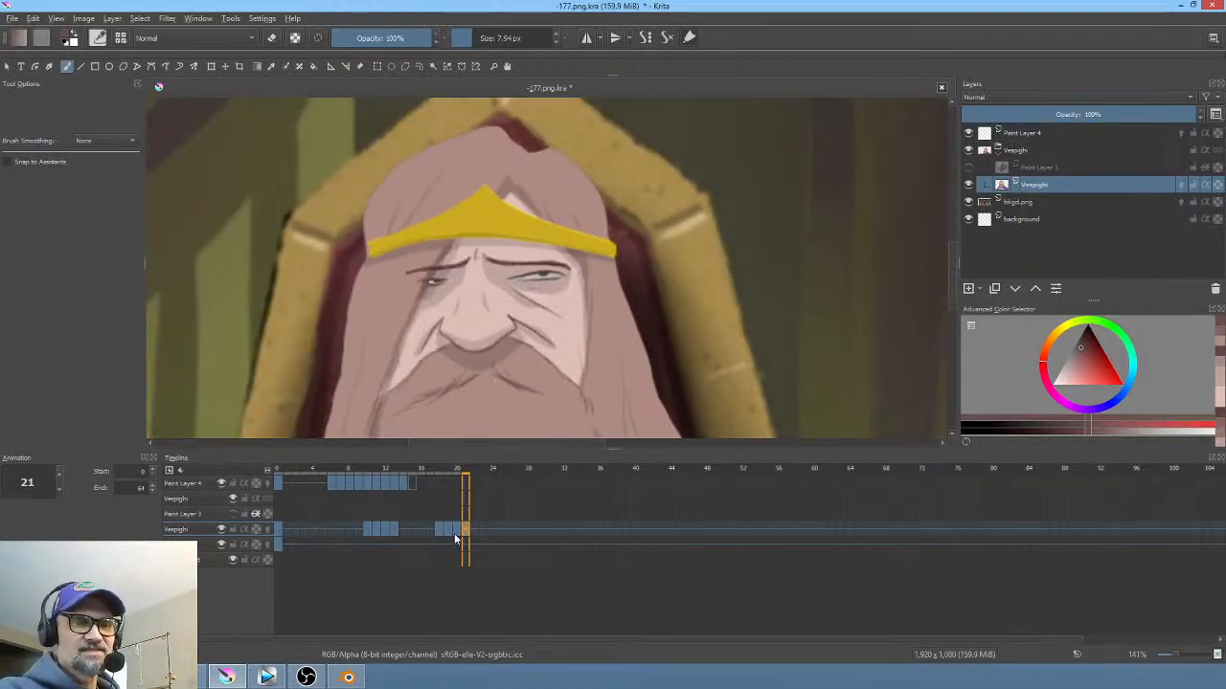
{"action": "left_click", "coordinate": [459, 532]}
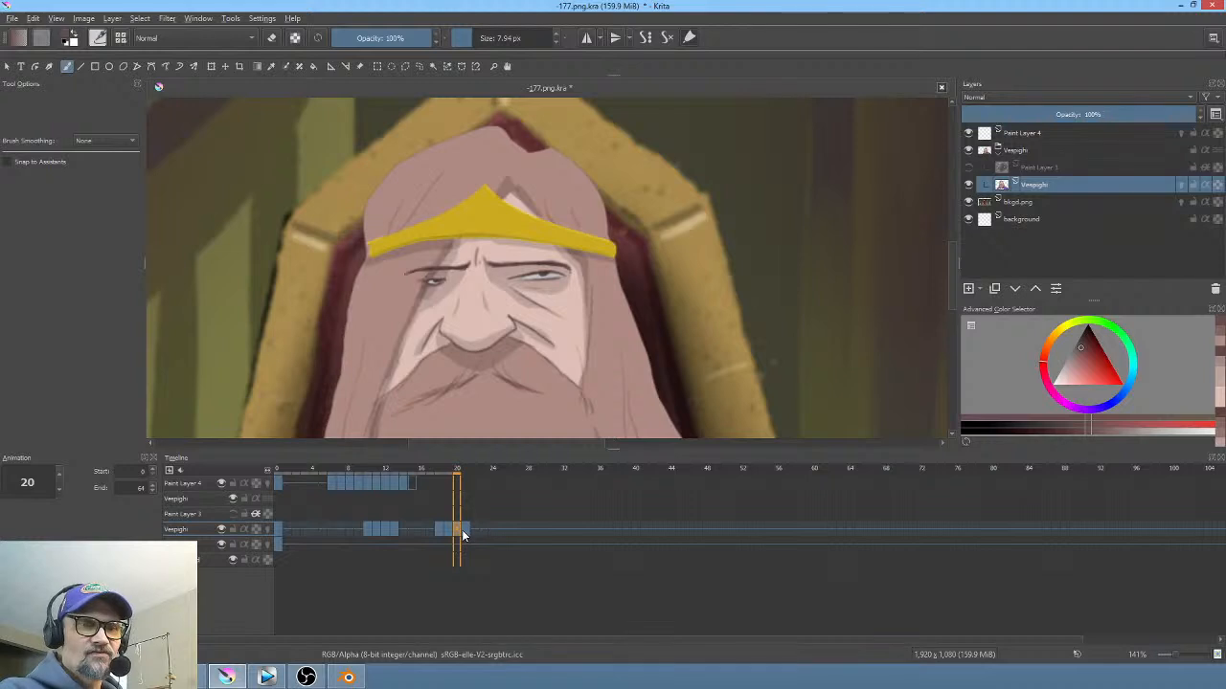
{"action": "left_click", "coordinate": [464, 532]}
{"action": "mouse_move", "coordinate": [464, 534]}
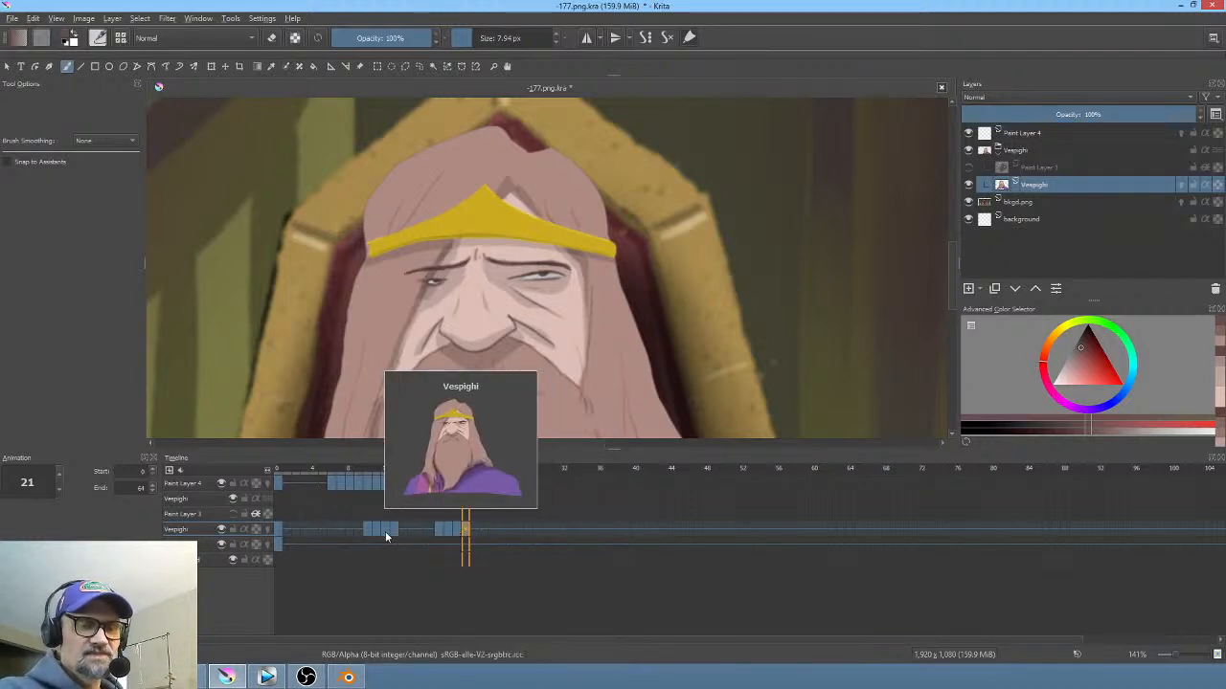
{"action": "left_click", "coordinate": [280, 528]}
{"action": "scroll", "coordinate": [741, 337], "scroll_direction": "down", "scroll_amount": 4}
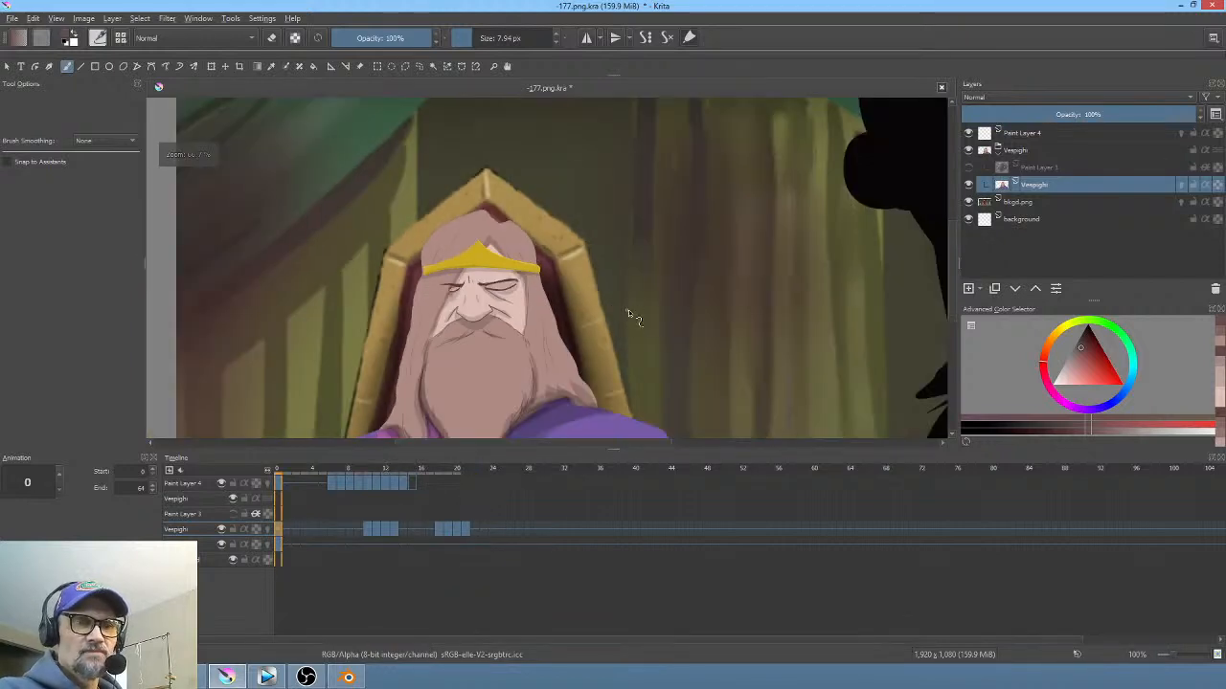
{"action": "mouse_move", "coordinate": [740, 337]}
{"action": "left_mouse_down"}
{"action": "mouse_move", "coordinate": [632, 306]}
{"action": "mouse_move", "coordinate": [630, 341]}
{"action": "mouse_move", "coordinate": [646, 331]}
{"action": "left_mouse_up"}
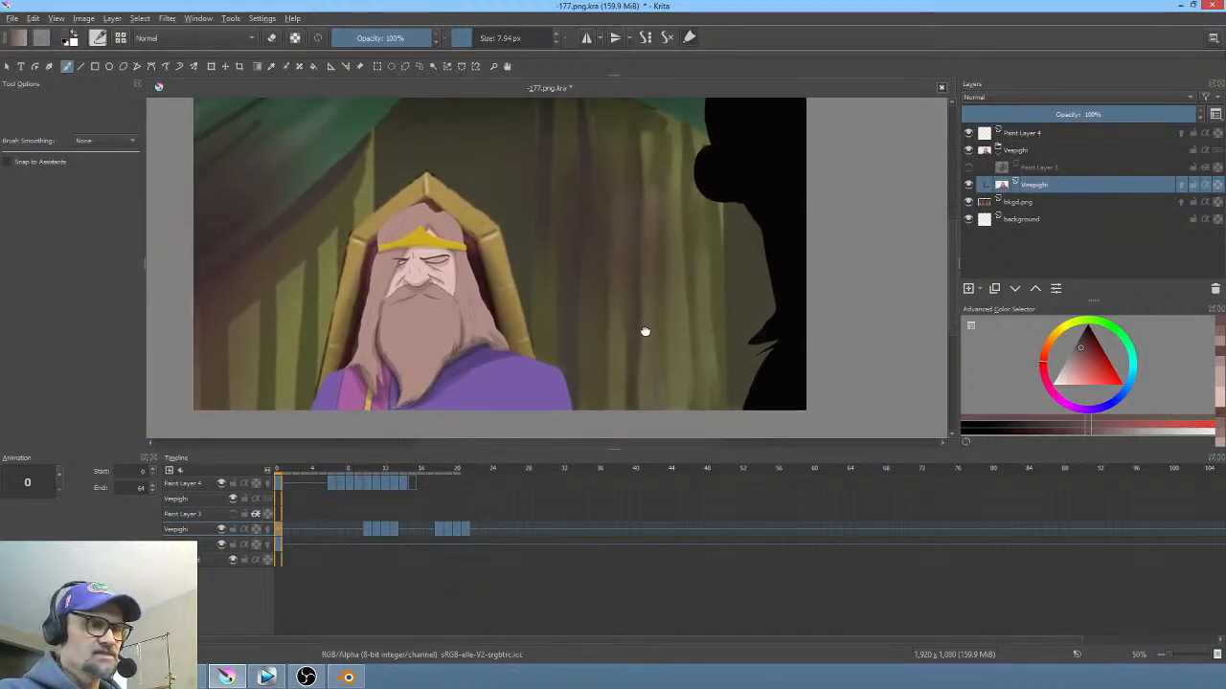
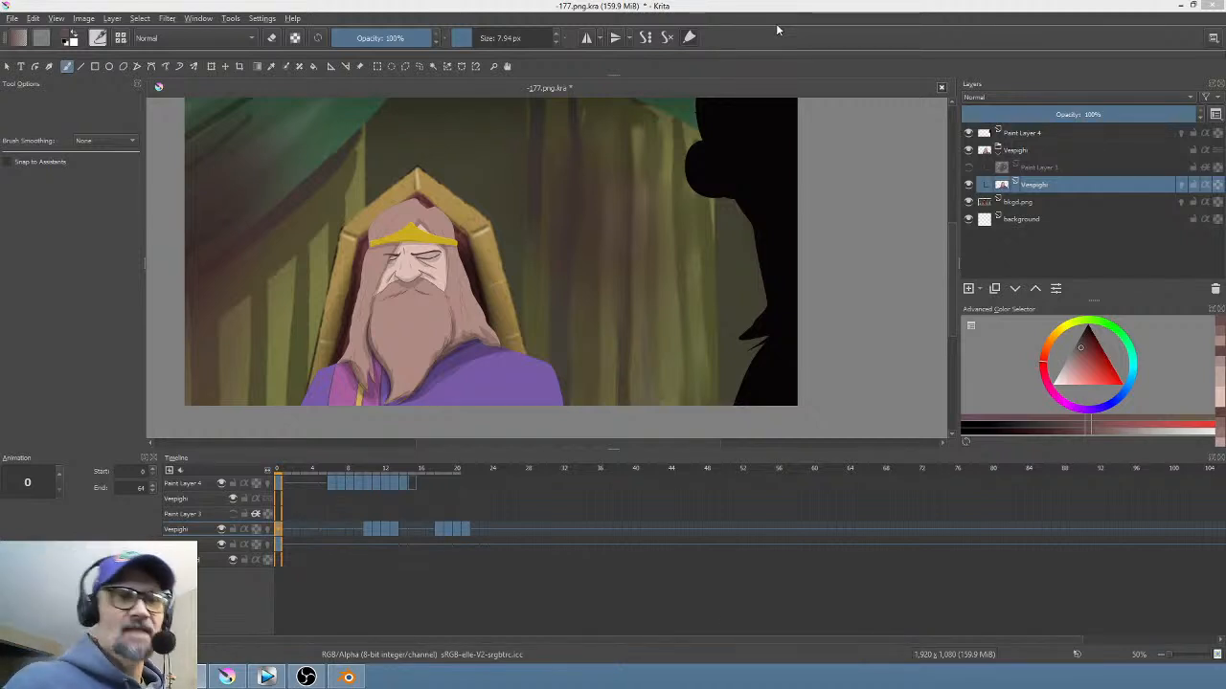
Step: Play the animation from frame 0 to check the timing of the king's eye opening and brow raise
{"action": "left_click", "coordinate": [280, 528]}
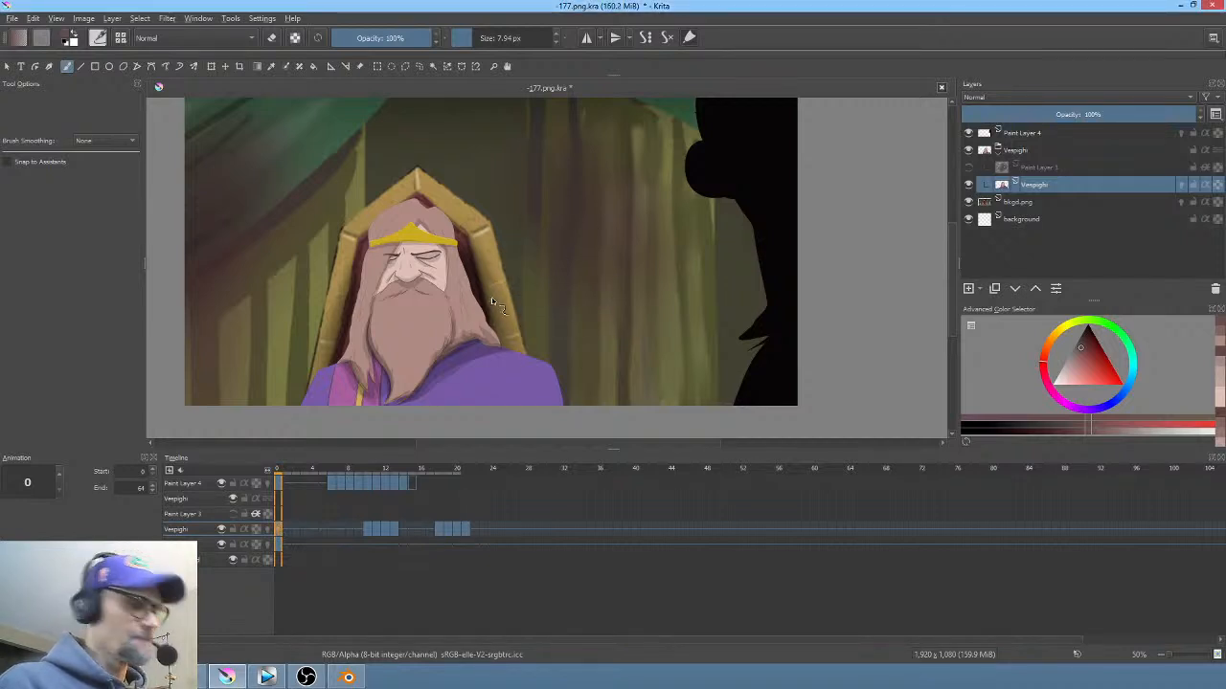
{"action": "left_click_drag", "start_coordinate": [480, 295], "coordinate": [560, 290]}
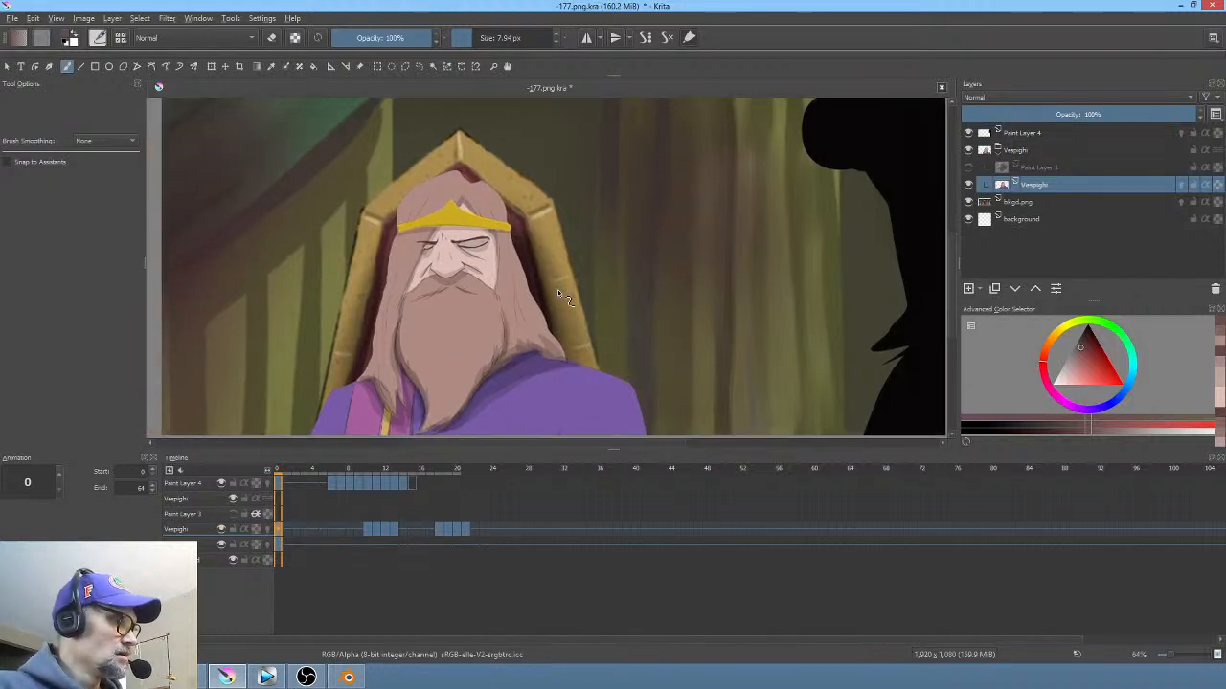
{"action": "key", "text": "space"}
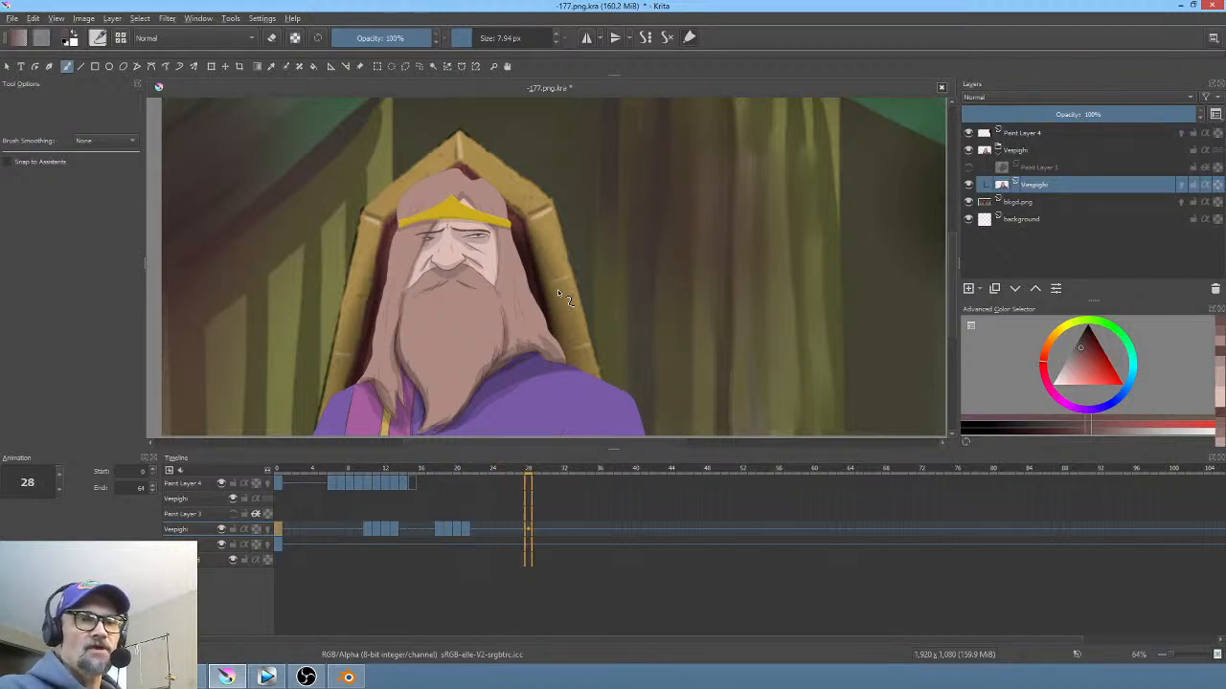
{"action": "key", "text": "space"}
Step: Space the king's four brow-raise keyframes out to frames 27, 29, 31 and 33, and play back from frame 20
{"action": "left_click", "coordinate": [437, 532]}
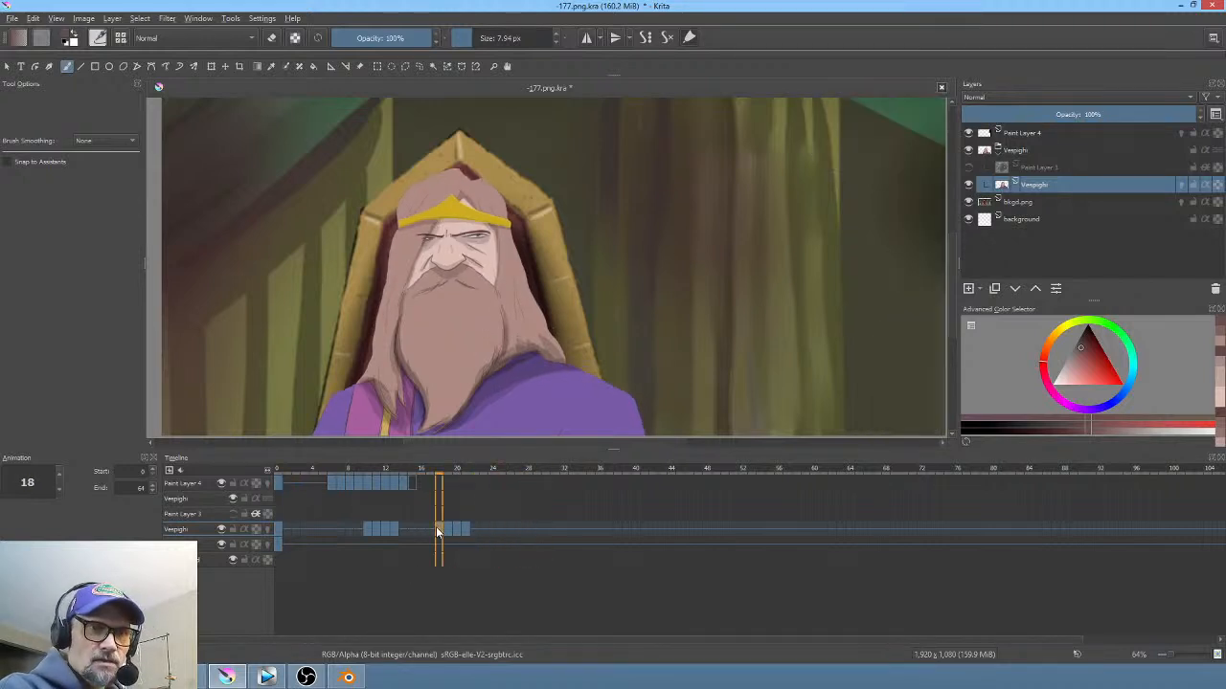
{"action": "left_click_drag", "start_coordinate": [437, 532], "coordinate": [573, 531]}
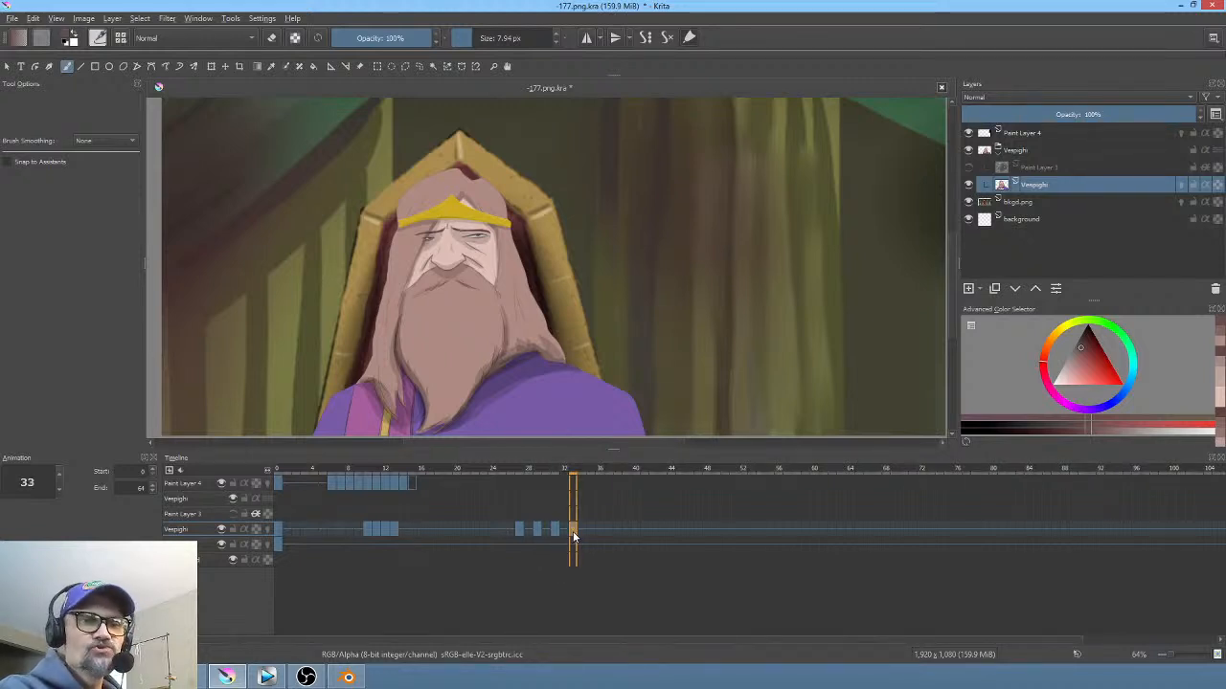
{"action": "left_click", "coordinate": [457, 532]}
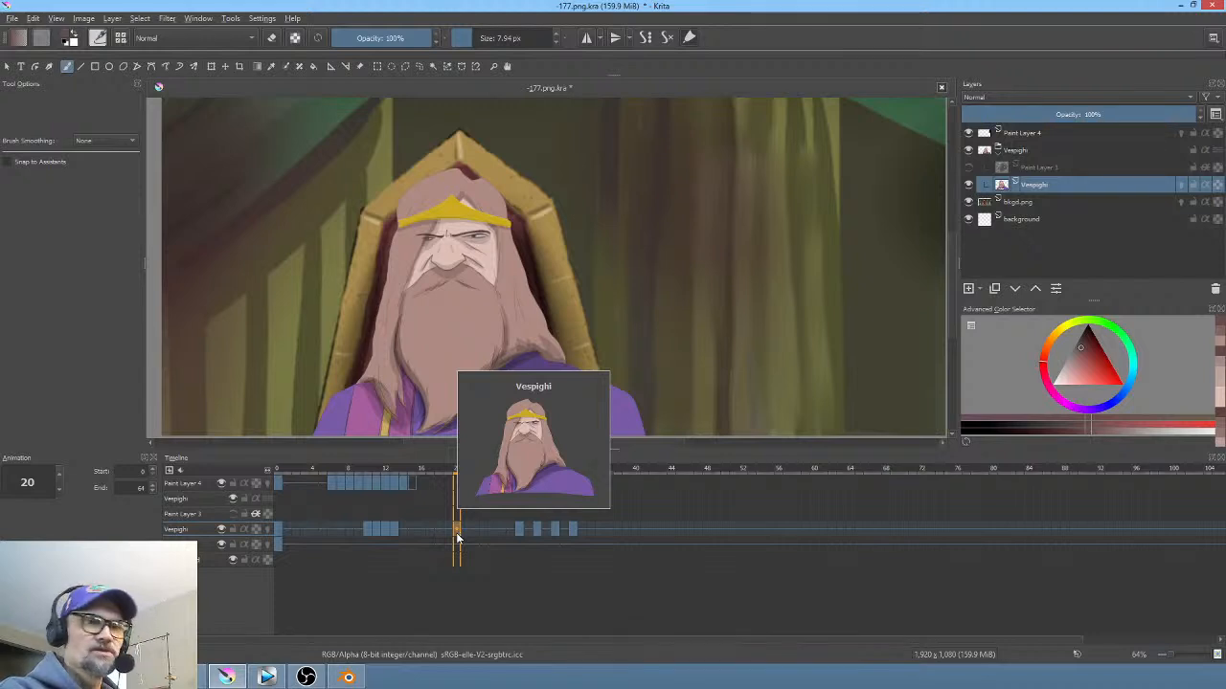
{"action": "key", "text": "space"}
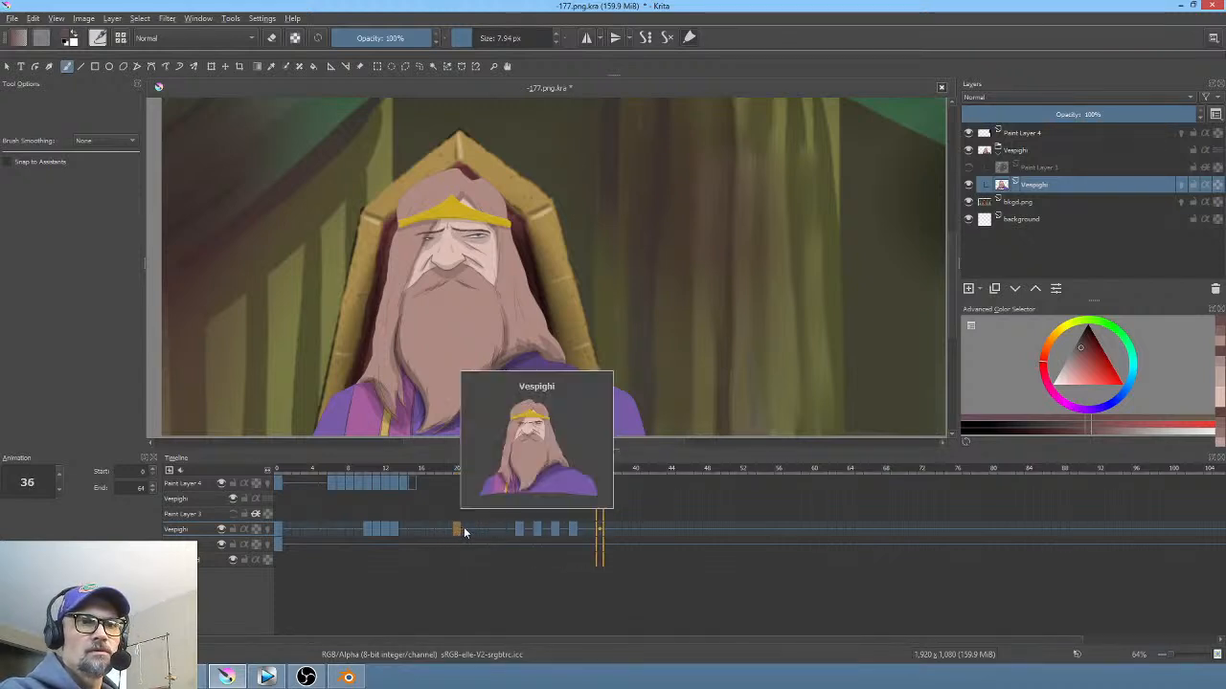
Step: Play back the brow raise and move its last two keyframes out to frames 34 and 35
{"action": "key", "text": "space"}
{"action": "key", "text": "space"}
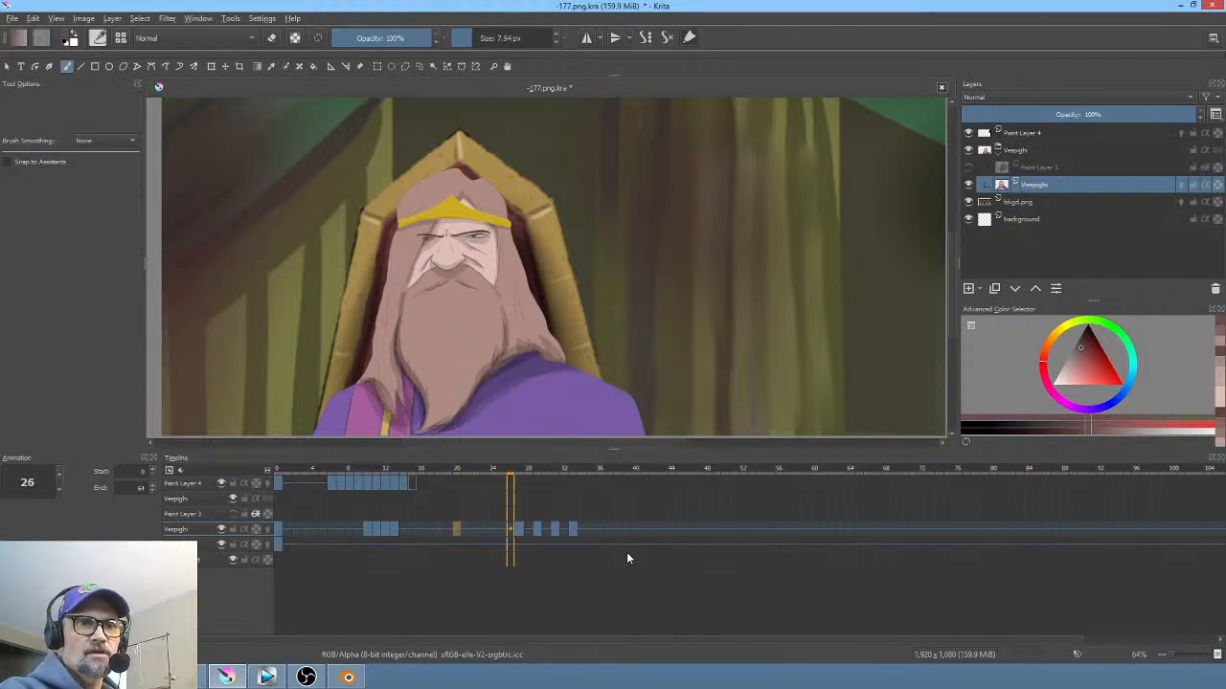
{"action": "key", "text": "space"}
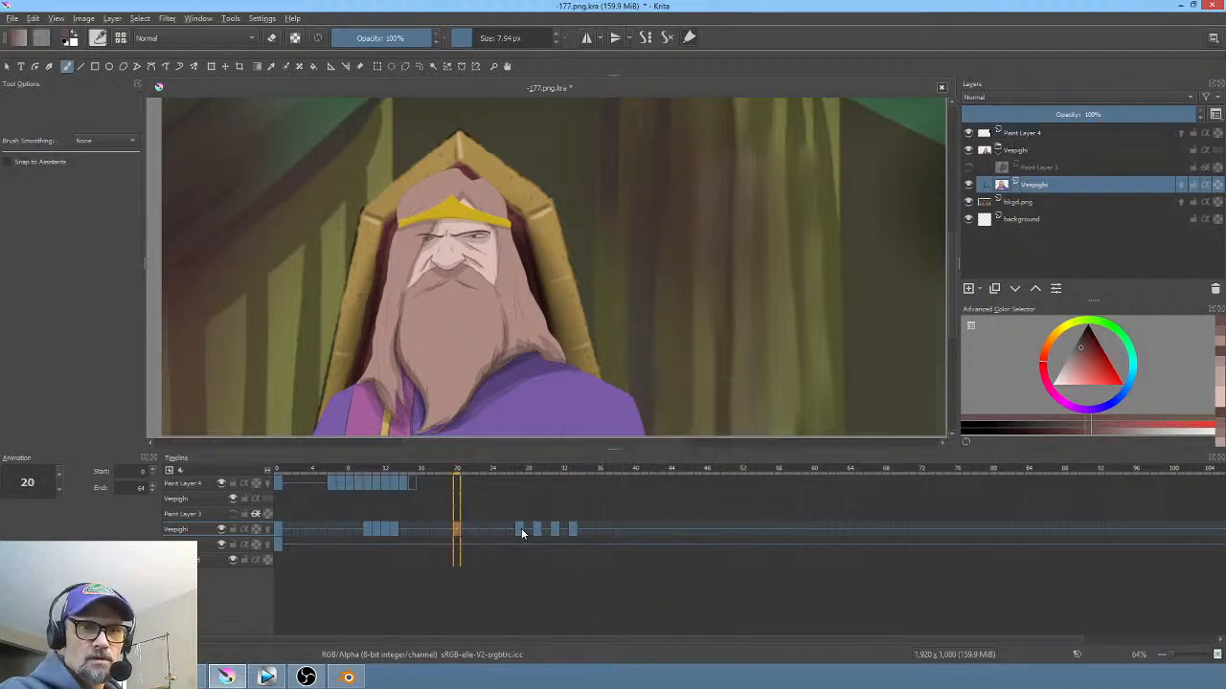
{"action": "left_click_drag", "start_coordinate": [510, 473], "coordinate": [573, 475]}
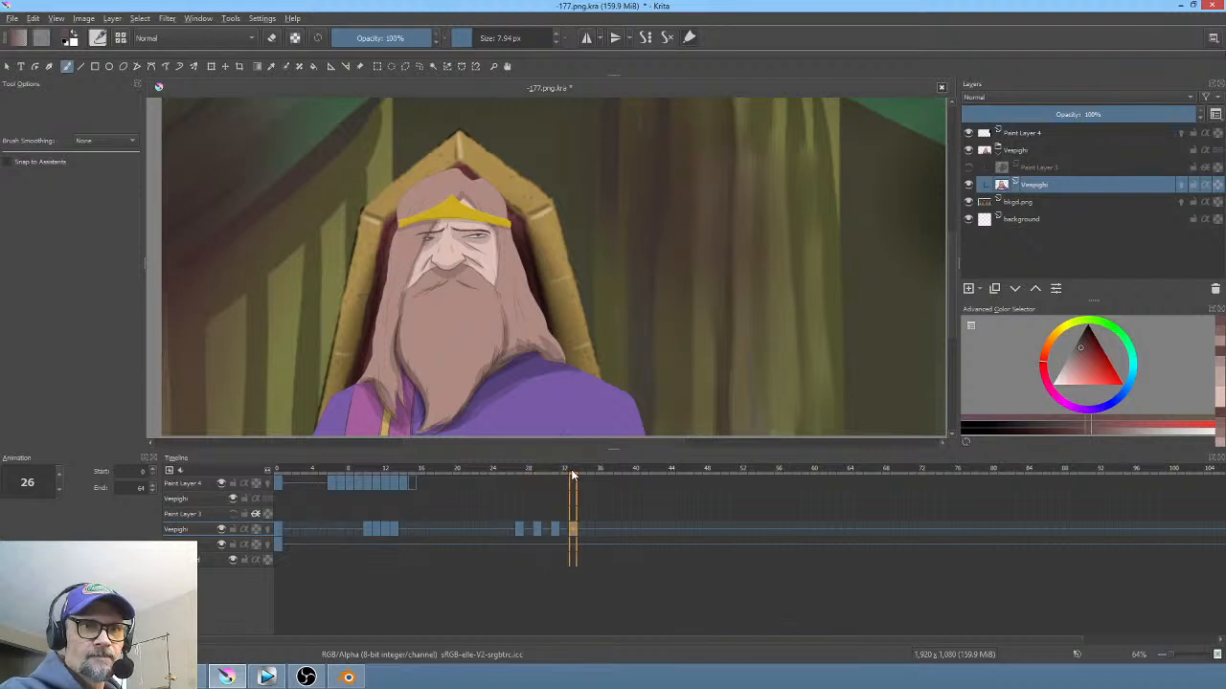
{"action": "mouse_move", "coordinate": [571, 528]}
{"action": "left_mouse_down"}
{"action": "mouse_move", "coordinate": [557, 534]}
{"action": "mouse_move", "coordinate": [558, 514]}
{"action": "mouse_move", "coordinate": [584, 525]}
{"action": "left_mouse_up"}
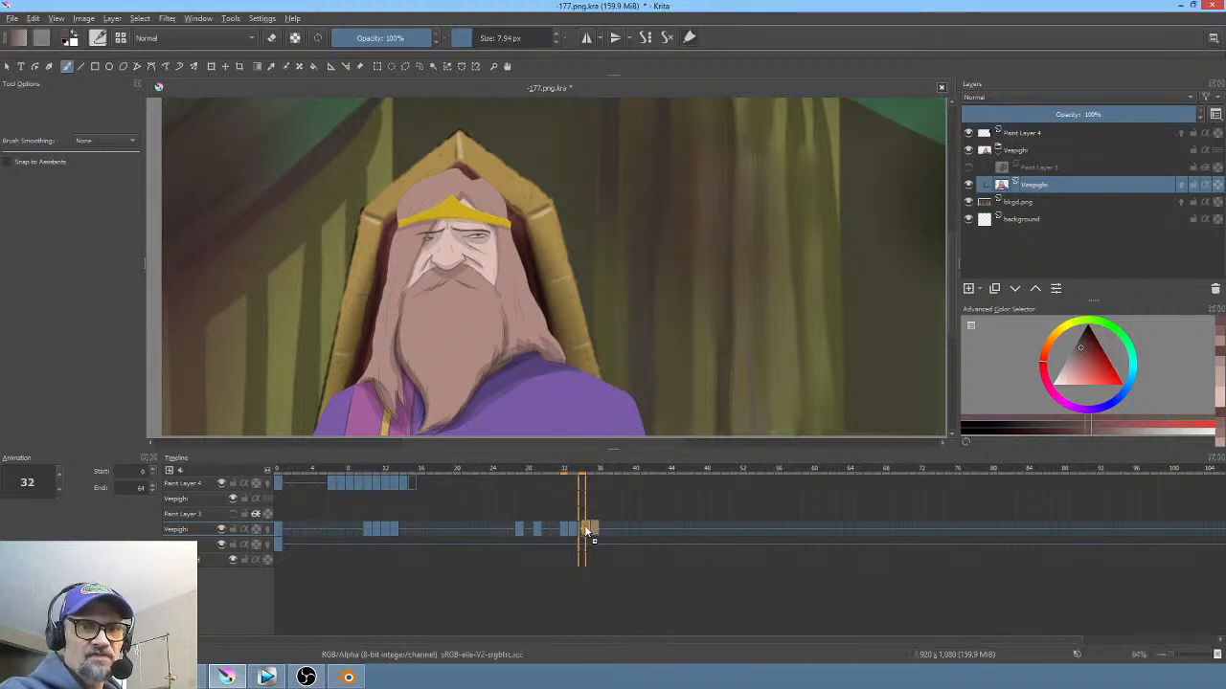
Step: Save the file and play the shot from frame 0 to check the brow-raise timing
{"action": "left_click", "coordinate": [500, 533]}
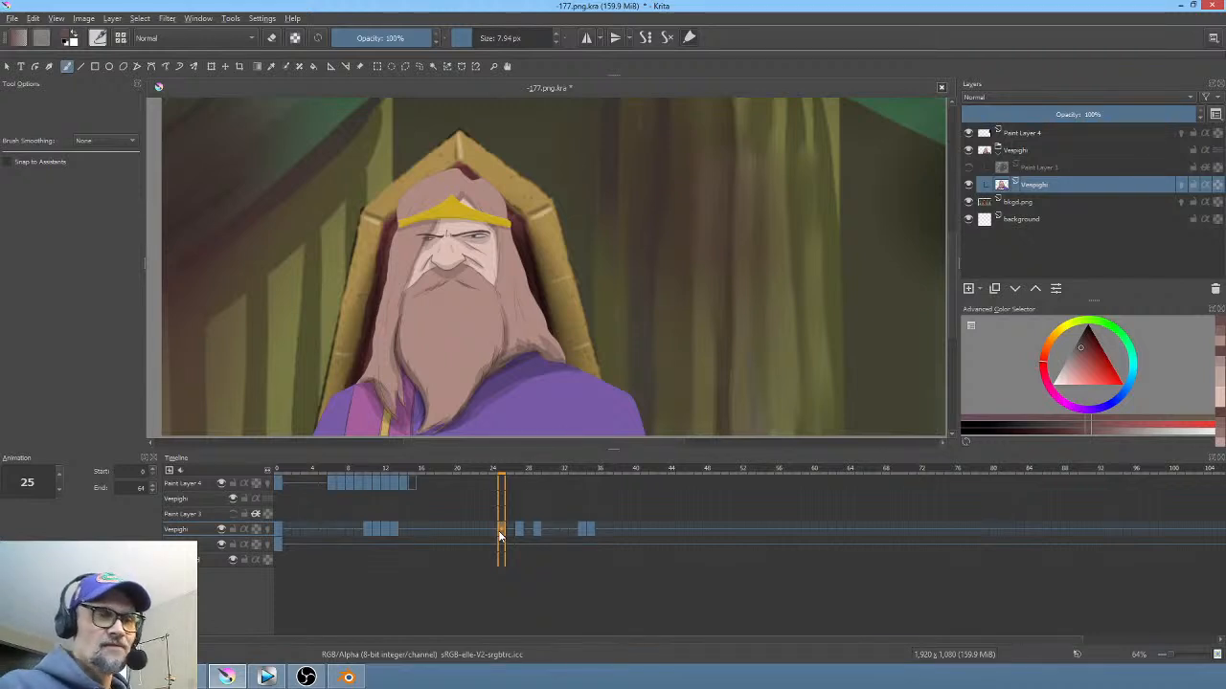
{"action": "left_click", "coordinate": [280, 532]}
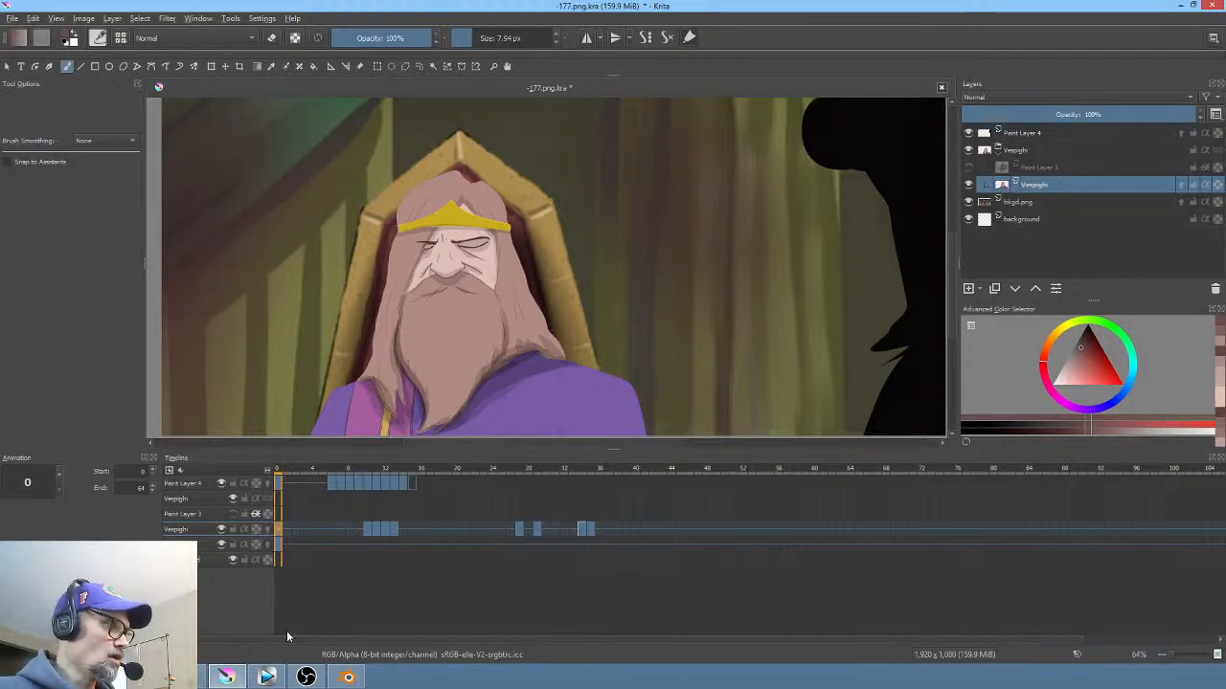
{"action": "key", "text": "ctrl+s"}
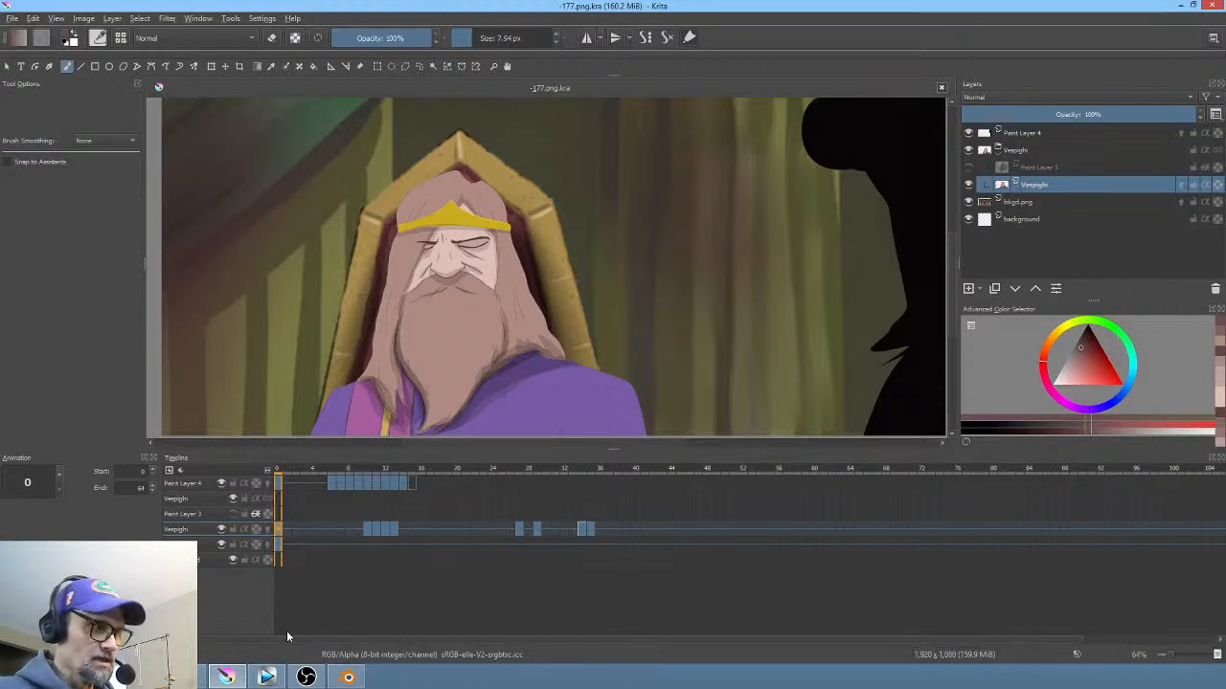
{"action": "key", "text": "space"}
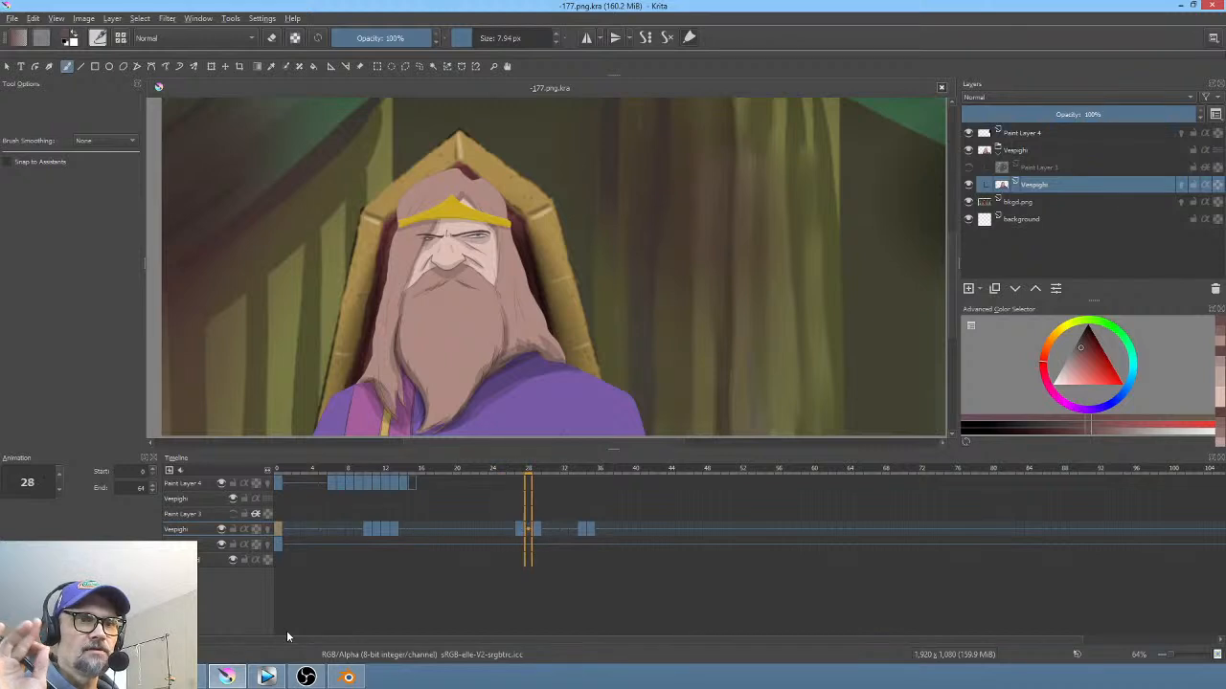
{"action": "key", "text": "space"}
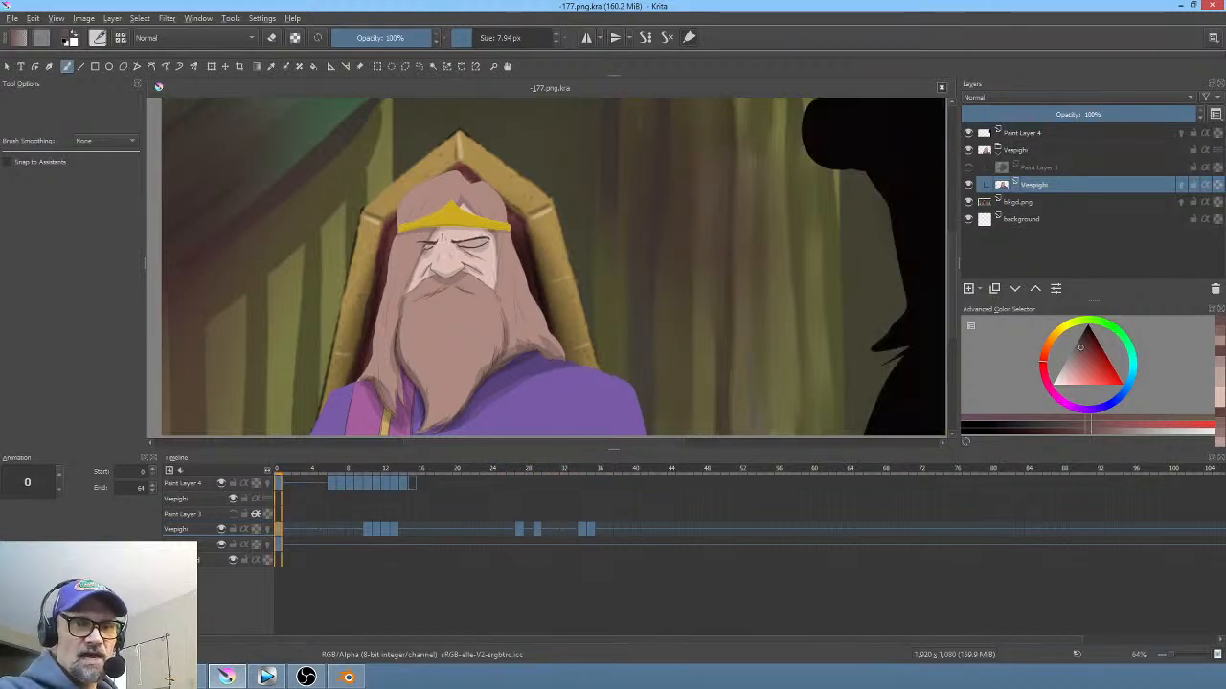
Step: Move the keyframes at frames 27 and 29 back to frames 20 and 22, and play from frame 8
{"action": "left_click", "coordinate": [520, 531]}
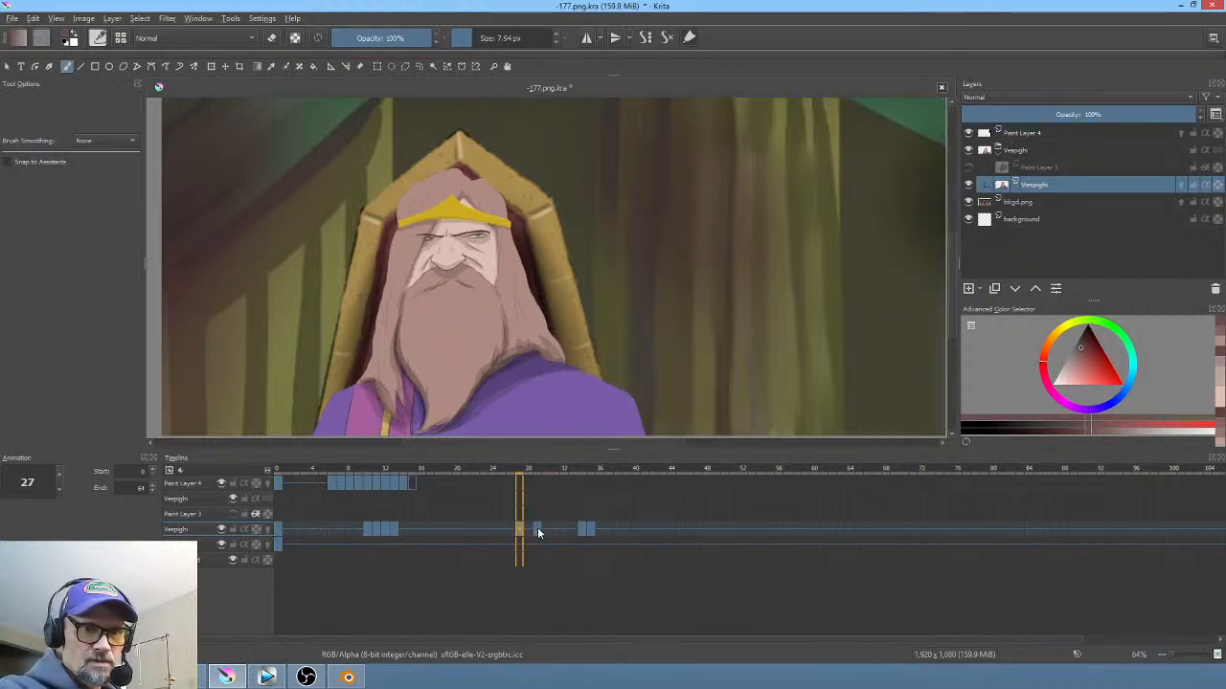
{"action": "left_click", "coordinate": [537, 530], "text": "shift"}
{"action": "left_click_drag", "start_coordinate": [518, 528], "coordinate": [460, 532]}
{"action": "left_click", "coordinate": [349, 532]}
{"action": "key", "text": "space"}
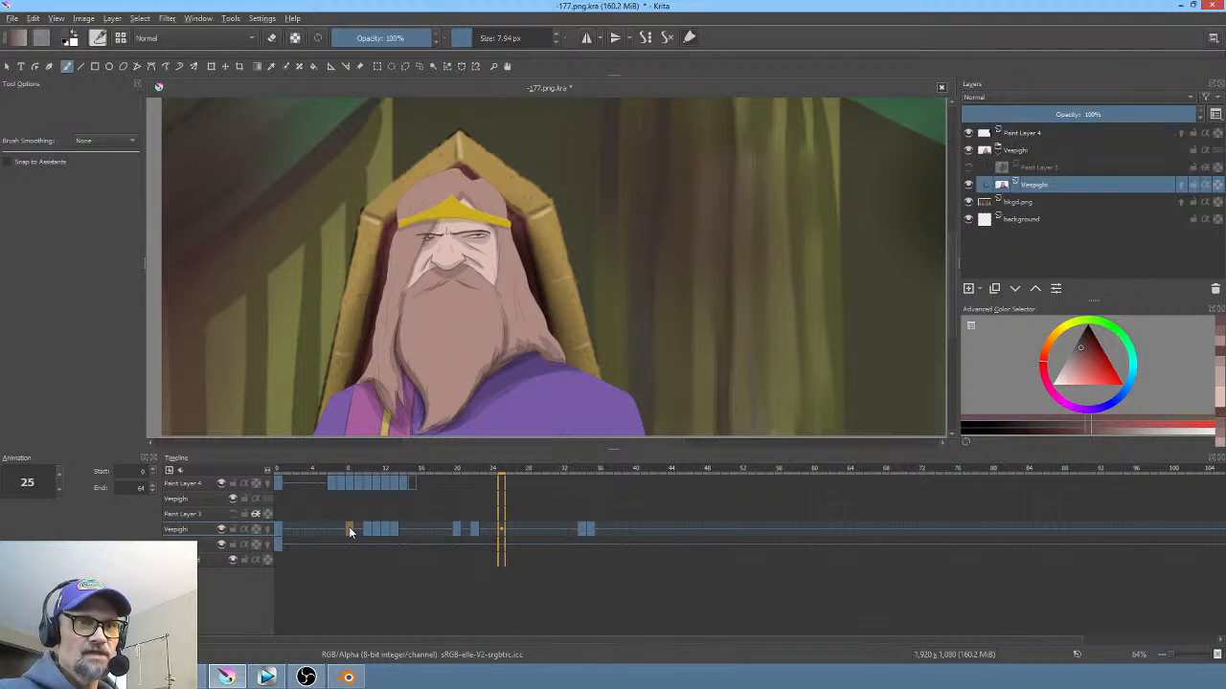
{"action": "key", "text": "space"}
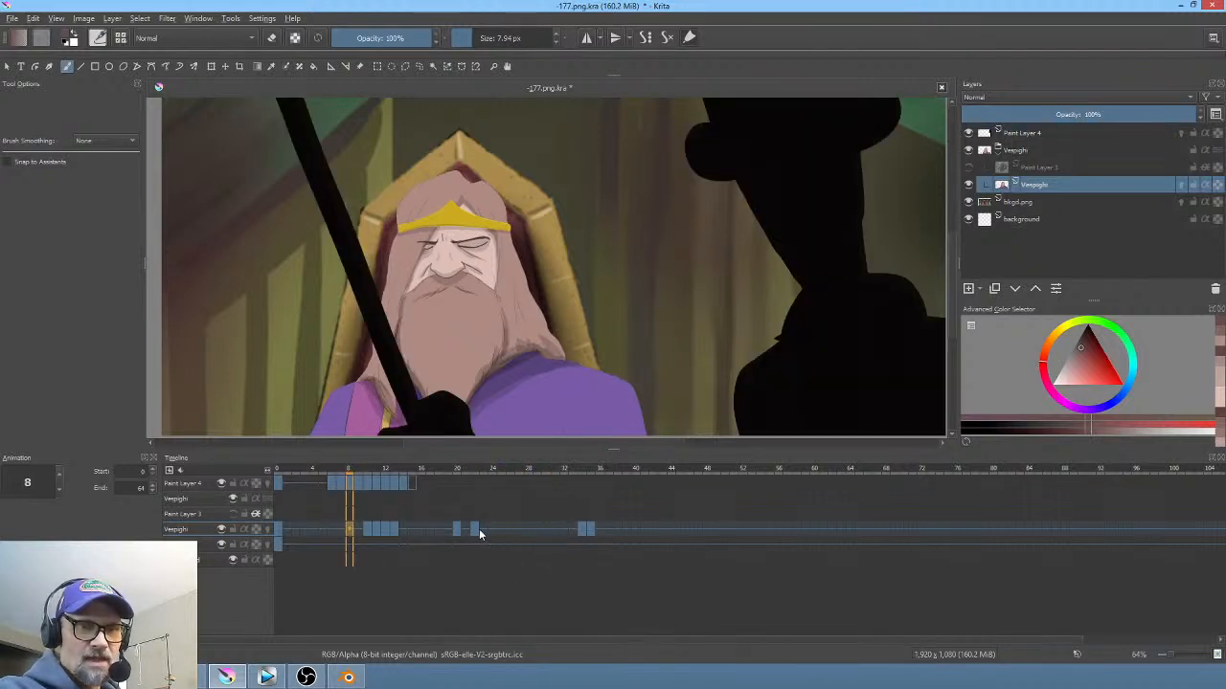
Step: Move the keyframe at frame 22 to frame 33, and replay the animation from frame 8
{"action": "left_click_drag", "start_coordinate": [478, 534], "coordinate": [576, 533]}
{"action": "left_click", "coordinate": [347, 529]}
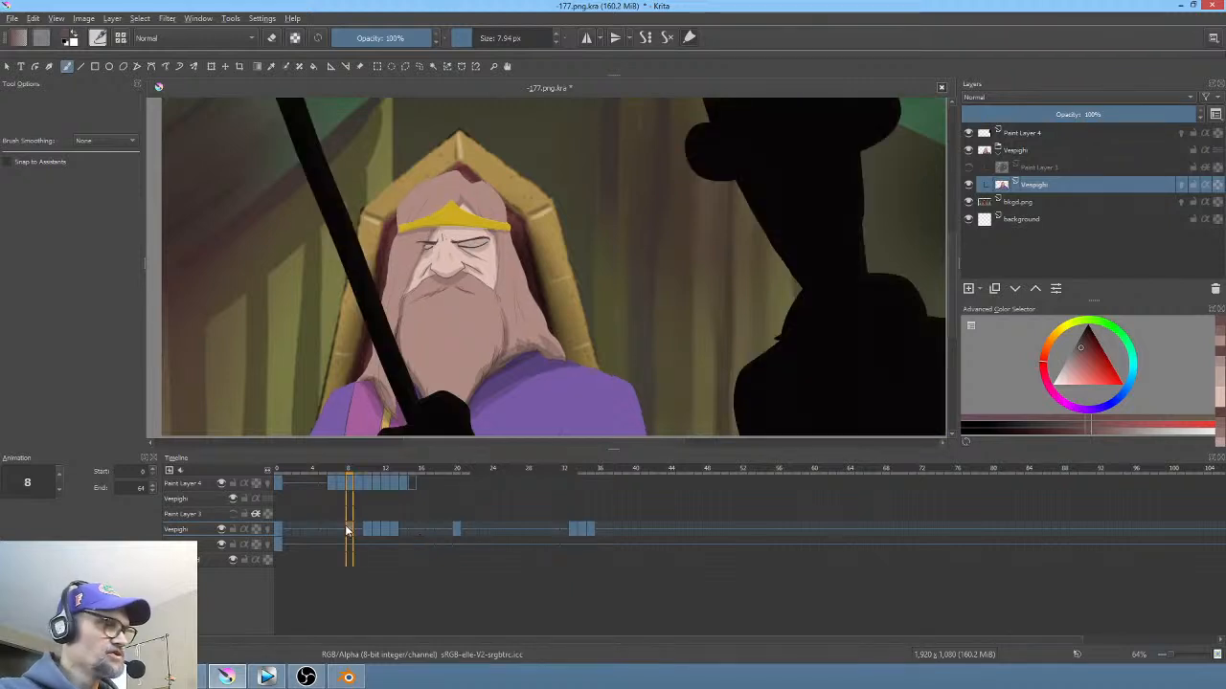
{"action": "key", "text": "space"}
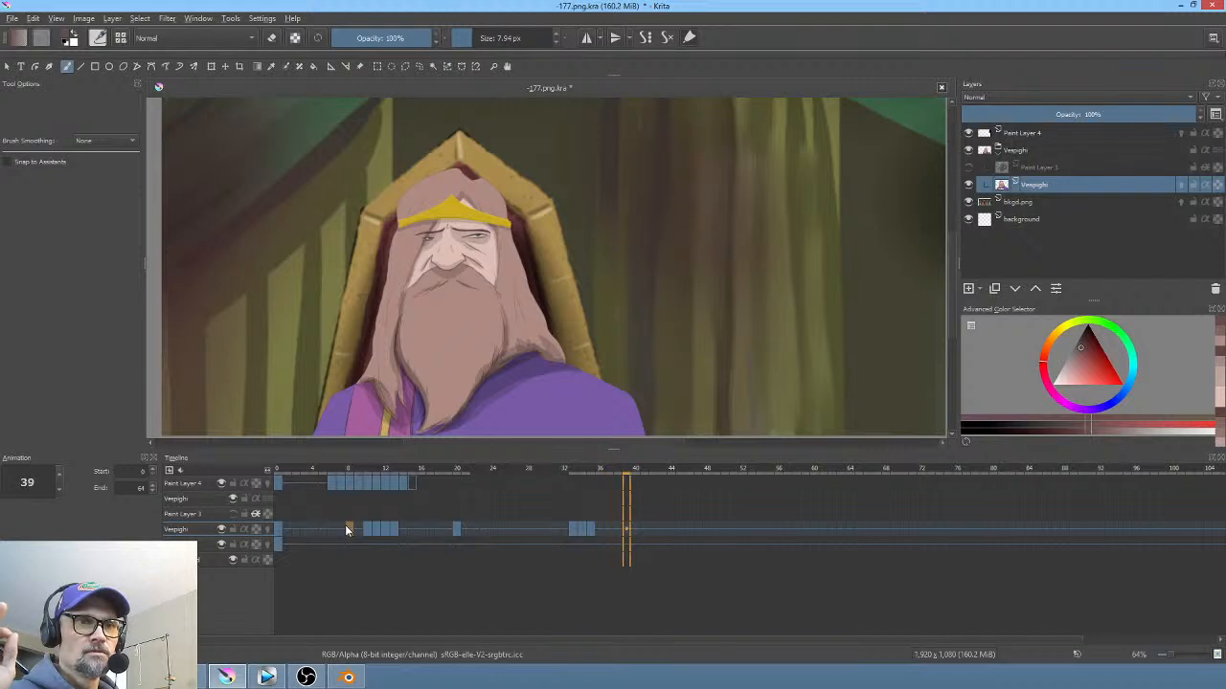
{"action": "key", "text": "space"}
{"action": "key", "text": "space"}
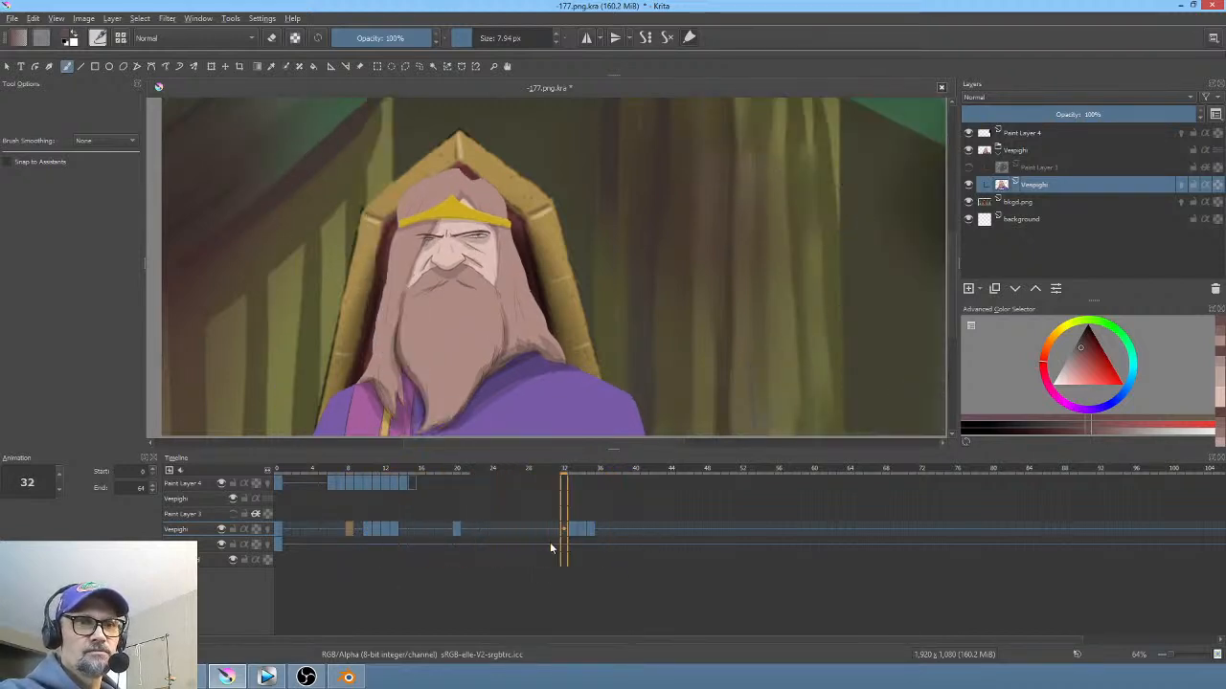
{"action": "key", "text": "space"}
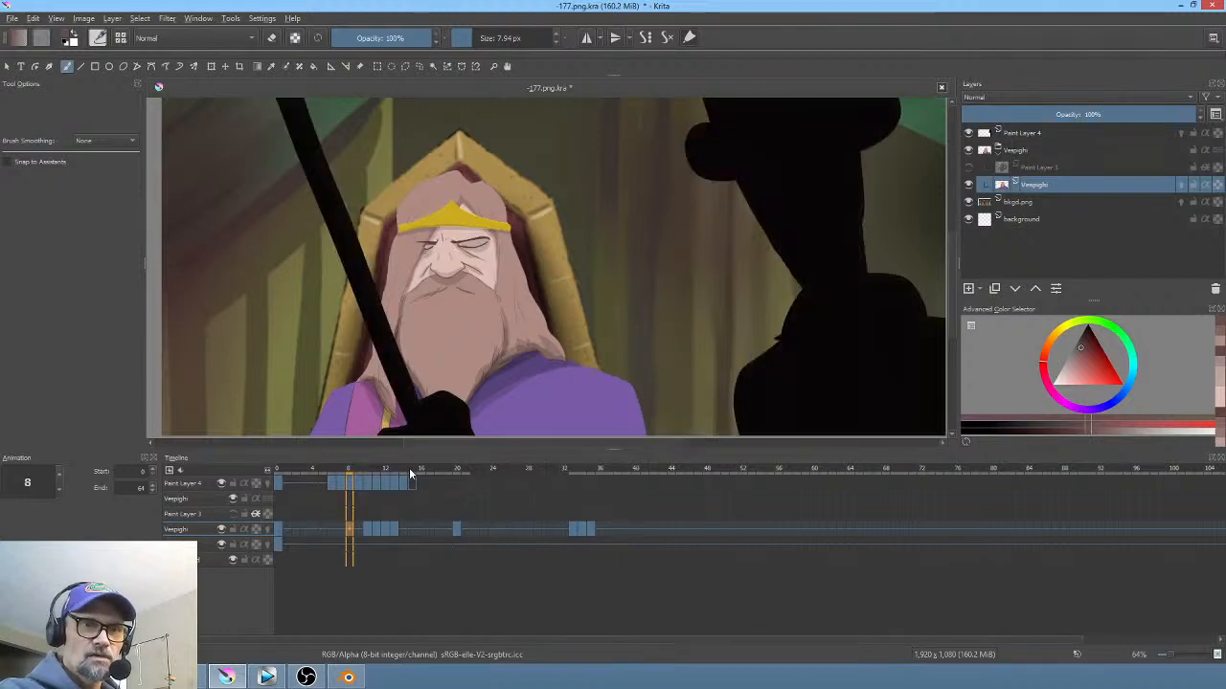
Step: Copy the keyframe at frame 34 to frame 21, and play back from frame 13
{"action": "left_click_drag", "start_coordinate": [404, 469], "coordinate": [582, 502]}
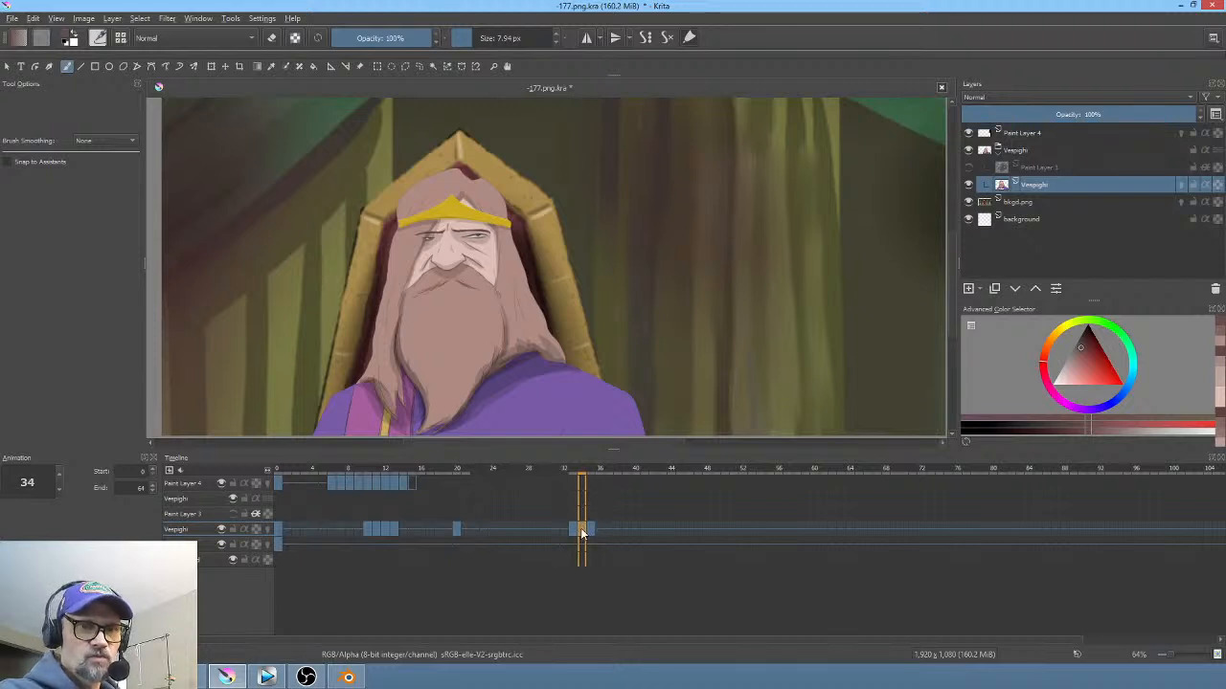
{"action": "left_click", "coordinate": [464, 530]}
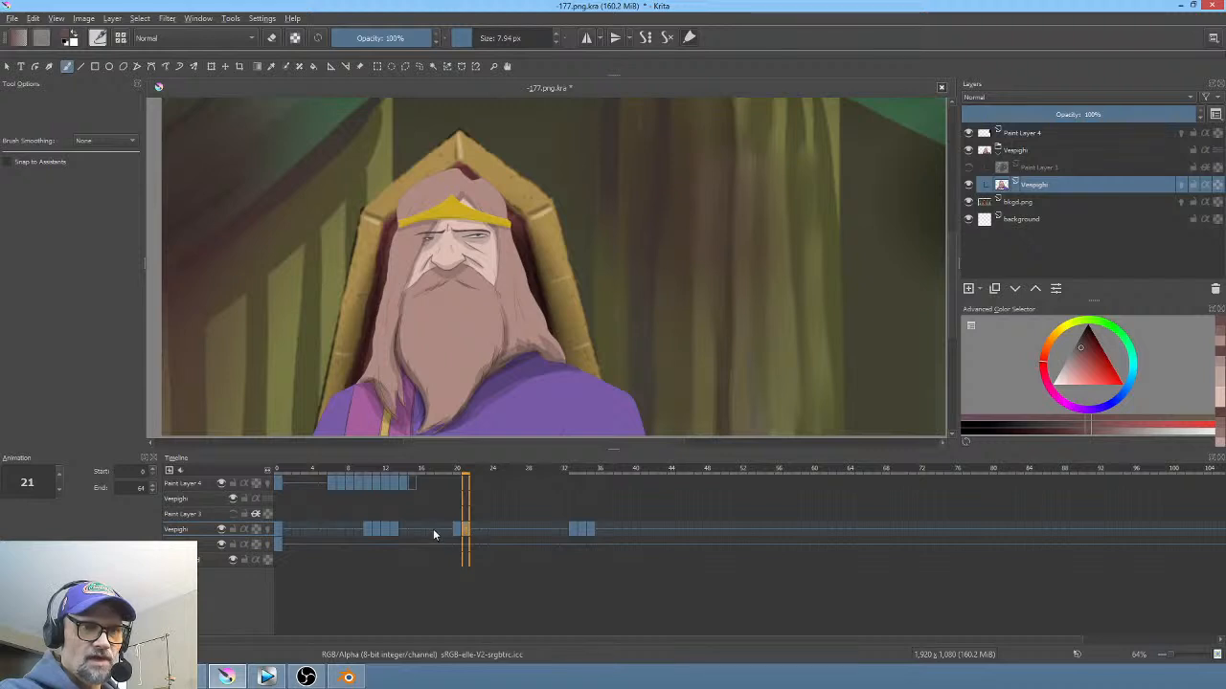
{"action": "left_click", "coordinate": [393, 468]}
{"action": "key", "text": "space"}
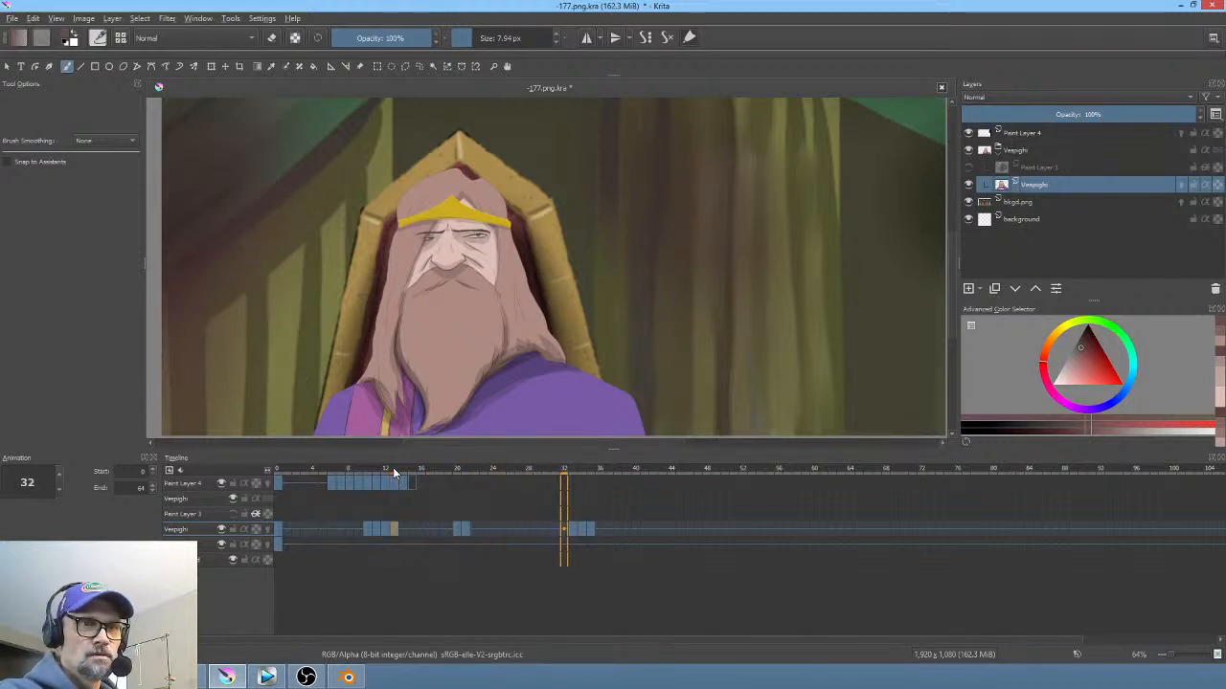
{"action": "key", "text": "space"}
Step: Compare the king's eyes and brows up close between frames 17 and 35, especially on frames 33 and 34
{"action": "left_click", "coordinate": [570, 531]}
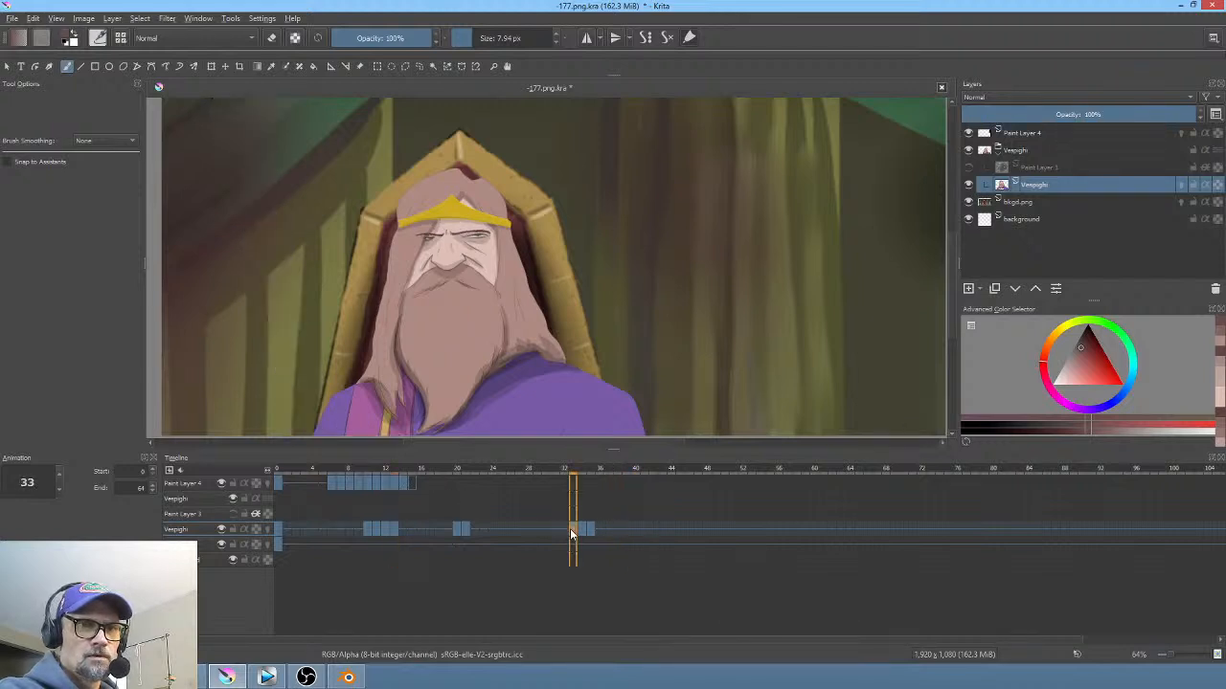
{"action": "left_click", "coordinate": [571, 531]}
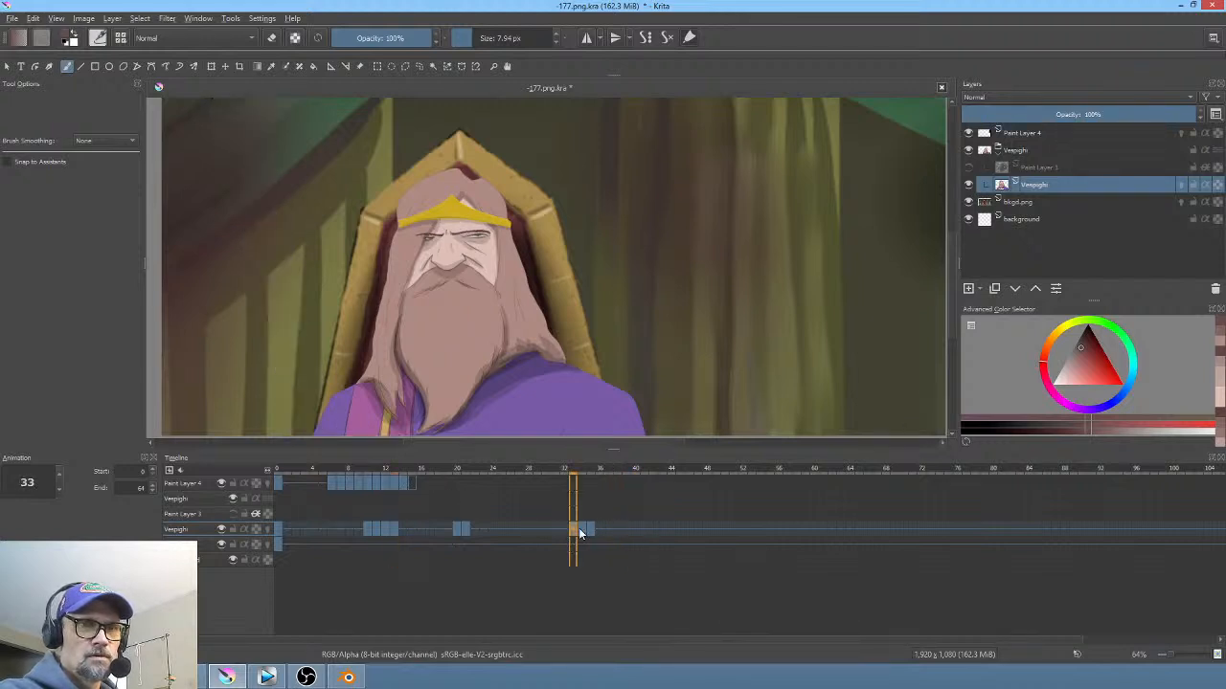
{"action": "left_click_drag", "start_coordinate": [440, 474], "coordinate": [520, 479]}
{"action": "scroll", "coordinate": [448, 288], "scroll_direction": "up", "scroll_amount": 6}
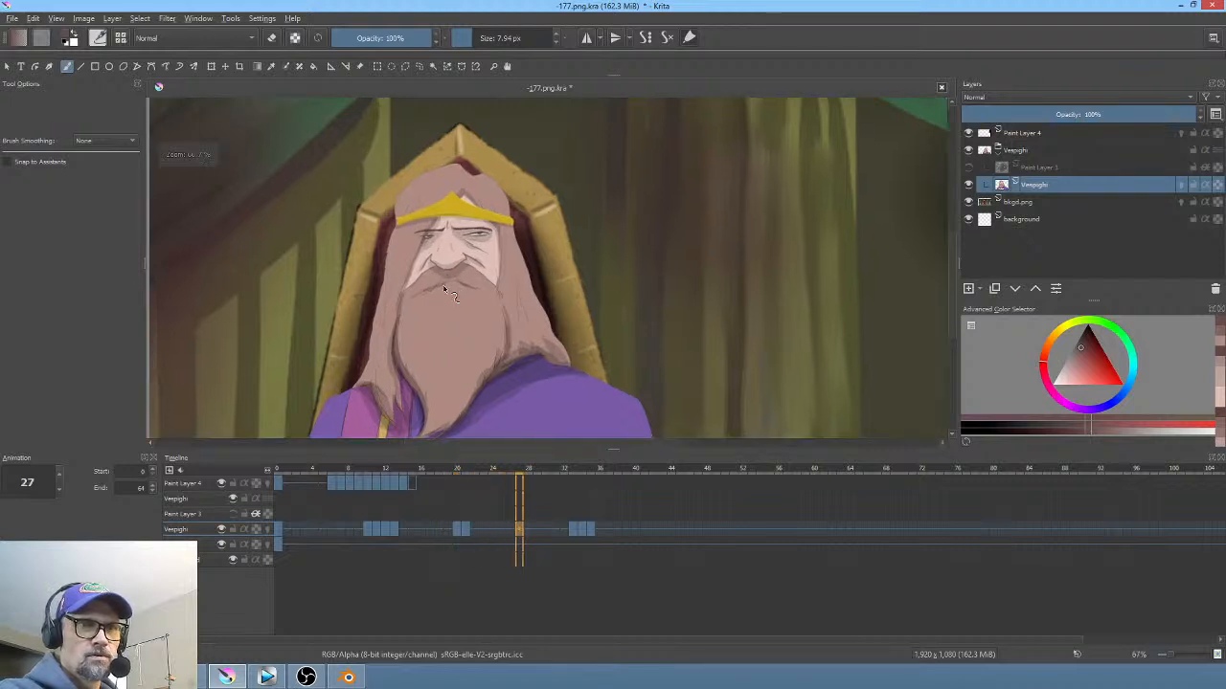
{"action": "scroll", "coordinate": [454, 302], "scroll_direction": "down", "scroll_amount": 3}
{"action": "scroll", "coordinate": [455, 302], "scroll_direction": "down", "scroll_amount": 1}
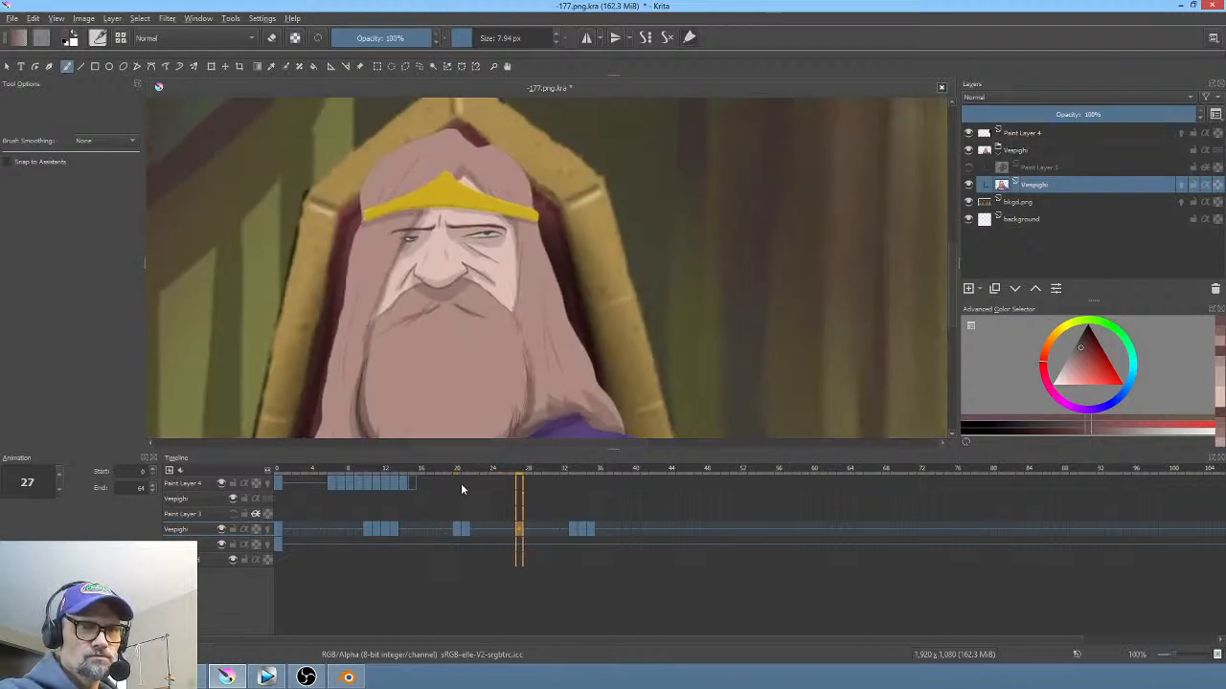
{"action": "left_click_drag", "start_coordinate": [432, 474], "coordinate": [592, 502]}
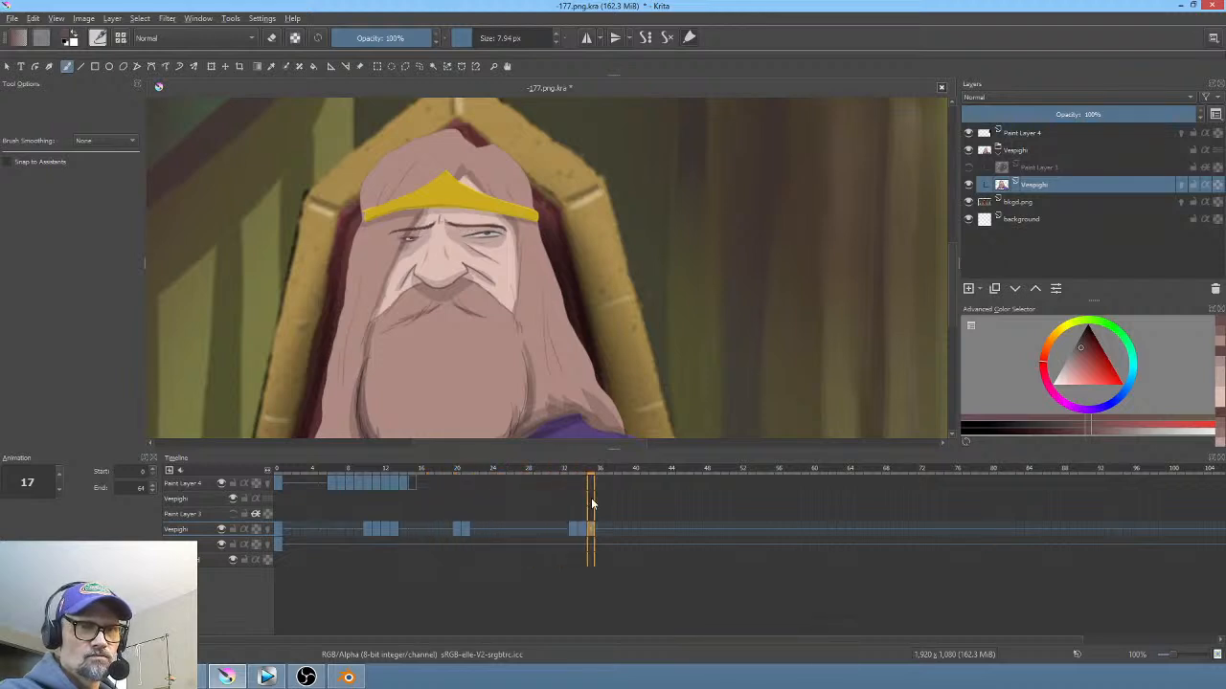
{"action": "left_click", "coordinate": [582, 527]}
{"action": "left_click", "coordinate": [575, 532]}
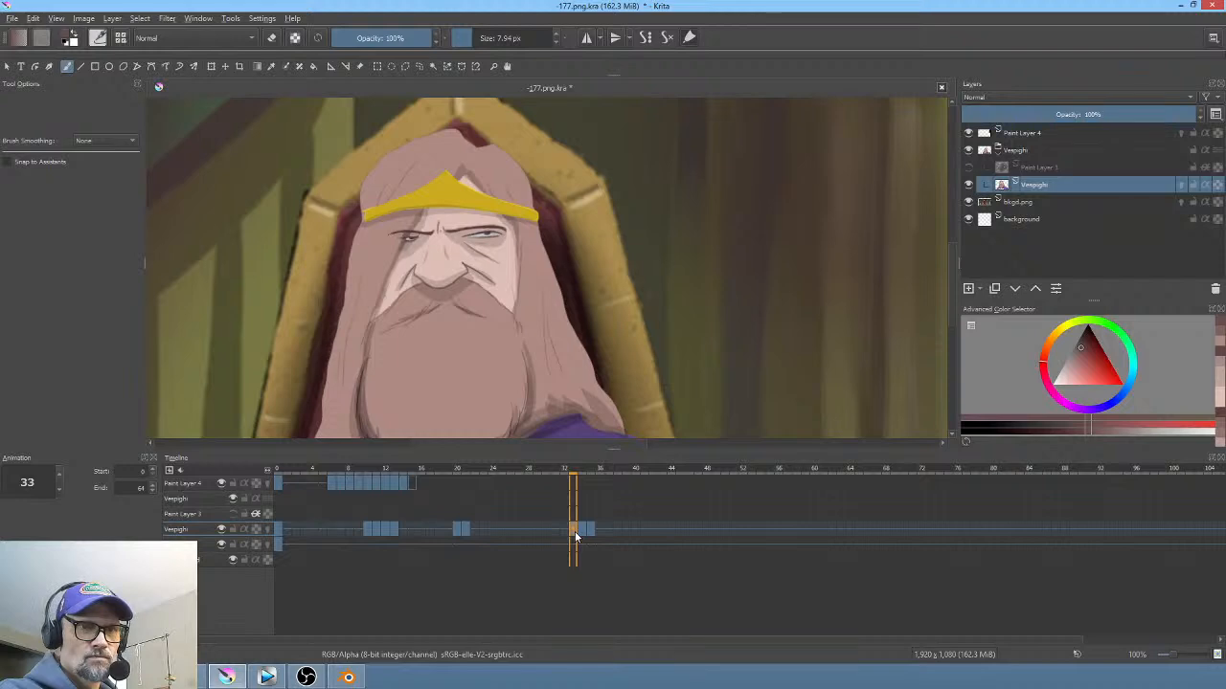
Step: Take the frame 33 keyframe out of the brow raise by parking it at frame 61, playing from frame 17, and deleting it
{"action": "left_click_drag", "start_coordinate": [575, 532], "coordinate": [823, 533]}
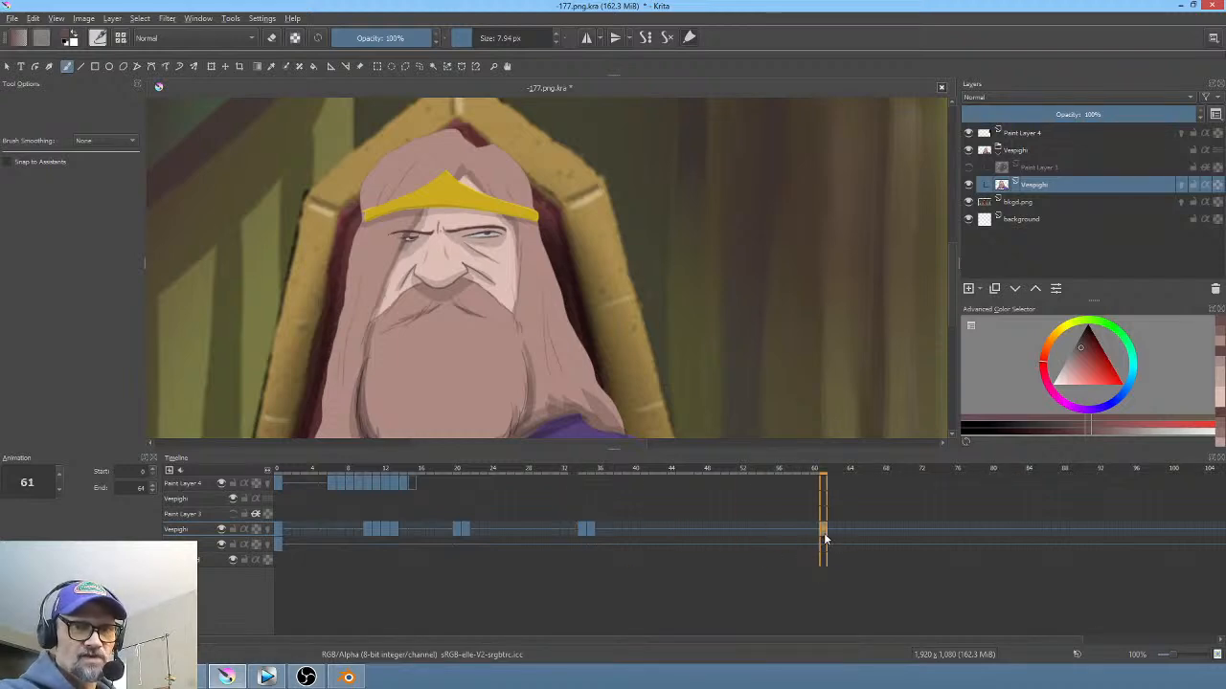
{"action": "left_click", "coordinate": [429, 469]}
{"action": "key", "text": "space"}
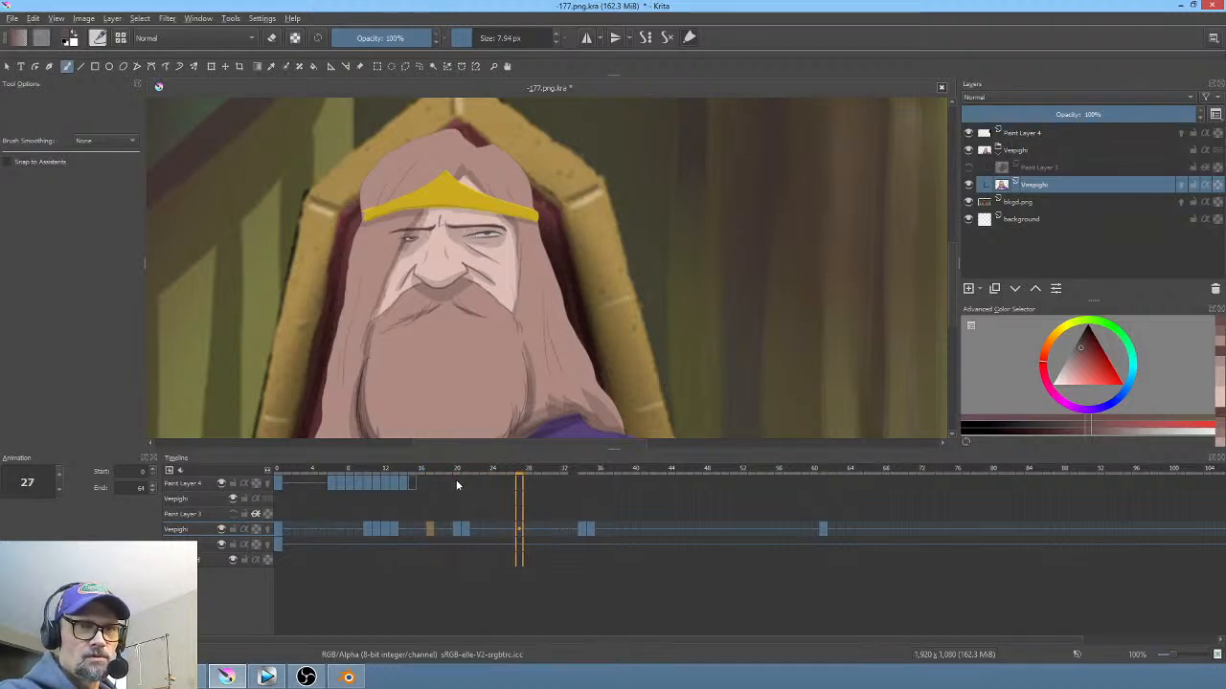
{"action": "key", "text": "space"}
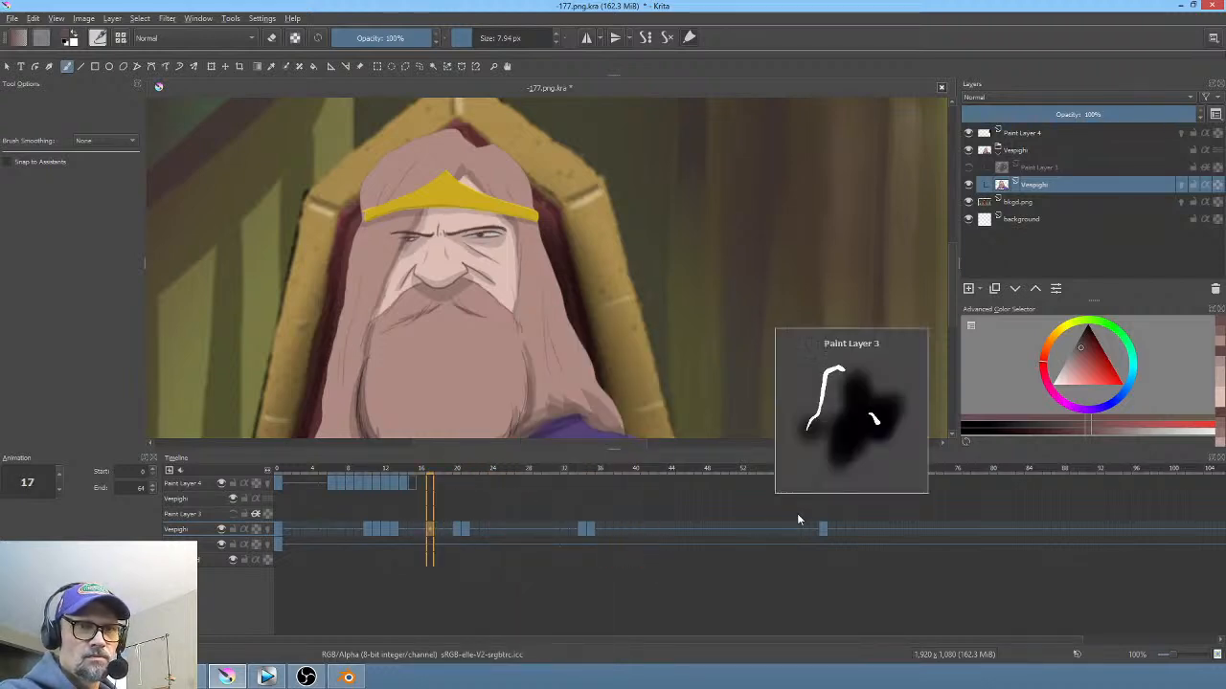
{"action": "left_click", "coordinate": [826, 529]}
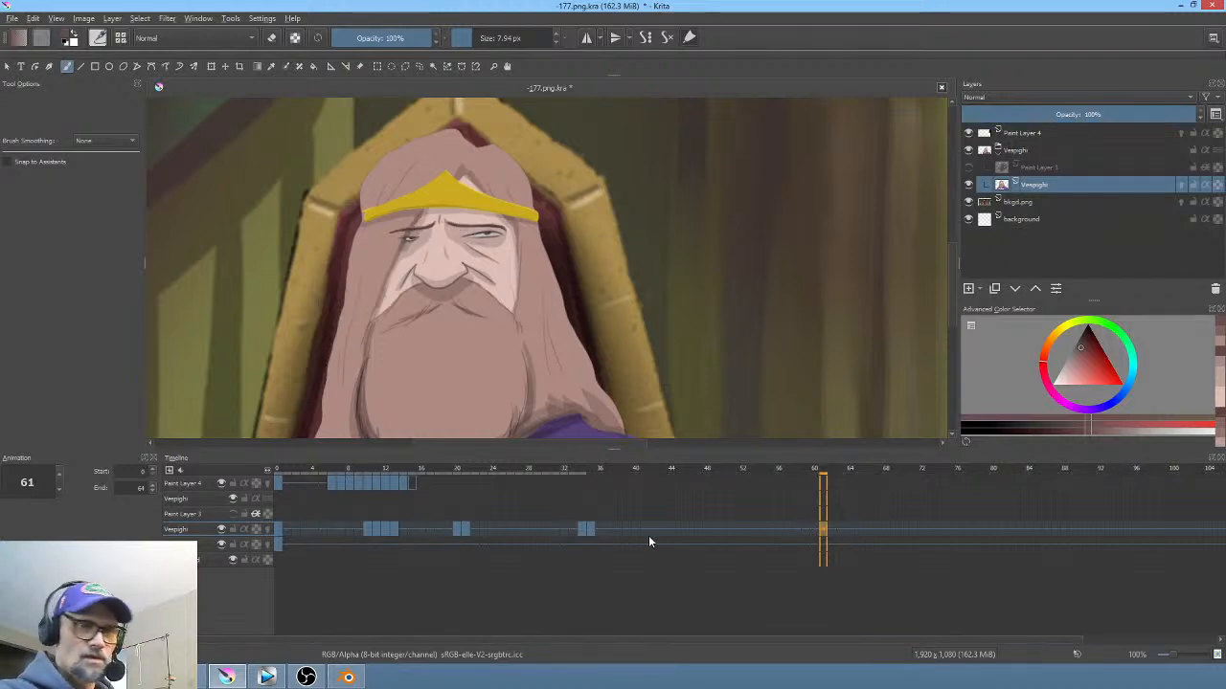
{"action": "left_click", "coordinate": [575, 529]}
Step: Add a duplicate keyframe at frame 36 and nudge the king's chest and shoulders slightly upward with the Liquify transform
{"action": "scroll", "coordinate": [537, 332], "scroll_direction": "down", "scroll_amount": 2}
{"action": "left_click_drag", "start_coordinate": [547, 342], "coordinate": [546, 283]}
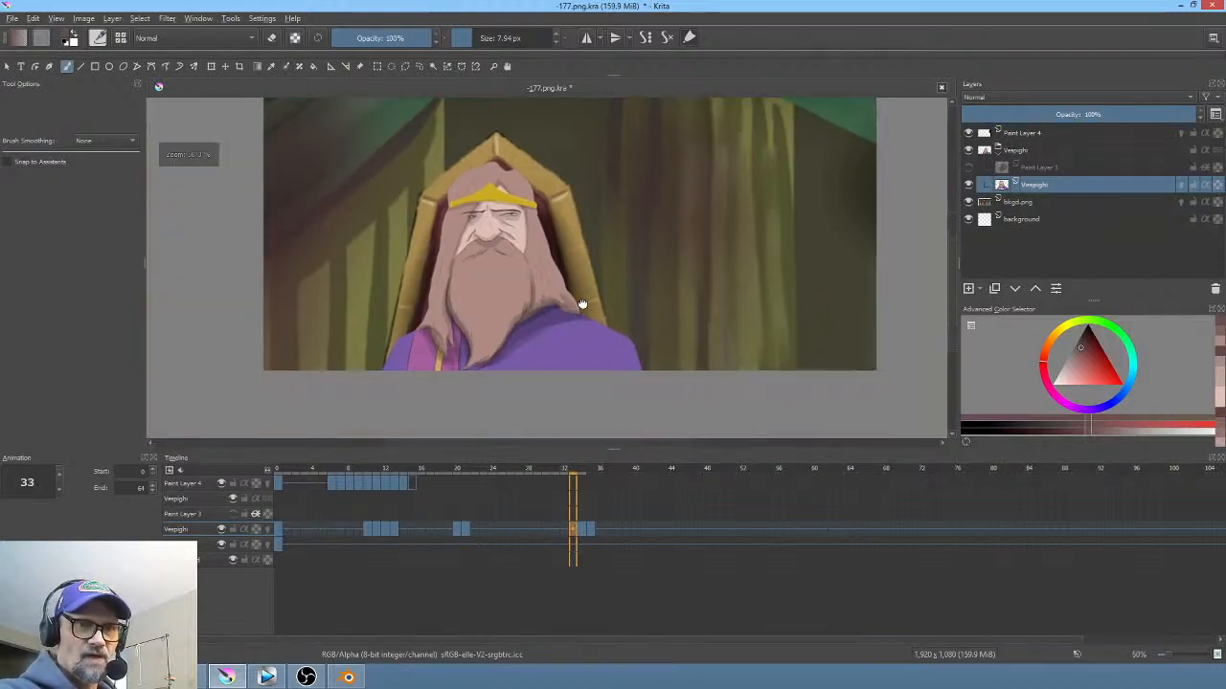
{"action": "left_click_drag", "start_coordinate": [546, 282], "coordinate": [543, 261]}
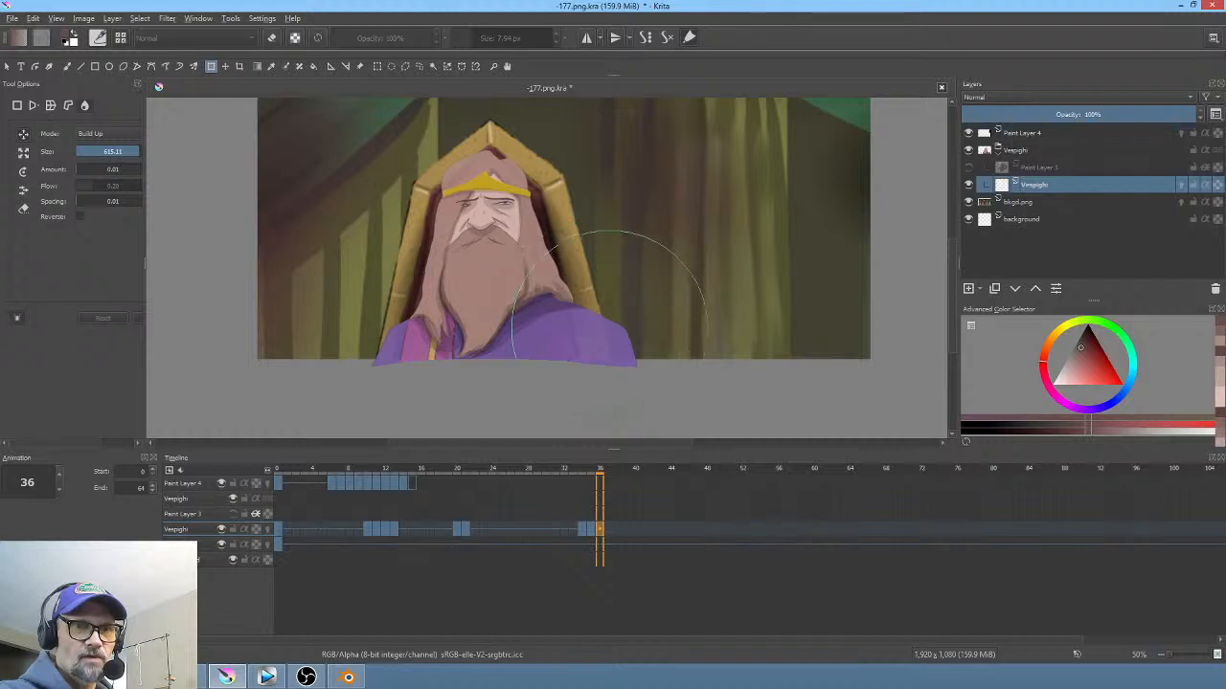
{"action": "left_click_drag", "start_coordinate": [610, 327], "coordinate": [610, 320]}
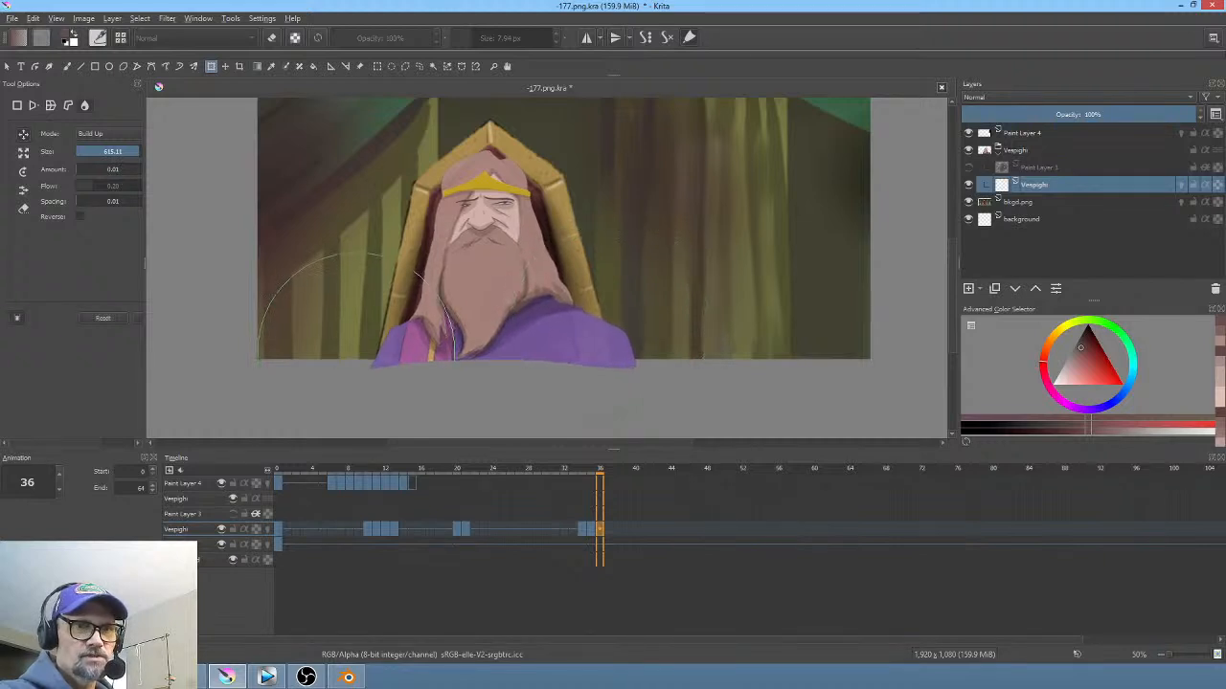
Step: Add duplicate keyframes at frames 37 and 38, nudging the king's shoulders slightly downward on each with the Liquify transform
{"action": "left_click", "coordinate": [609, 530]}
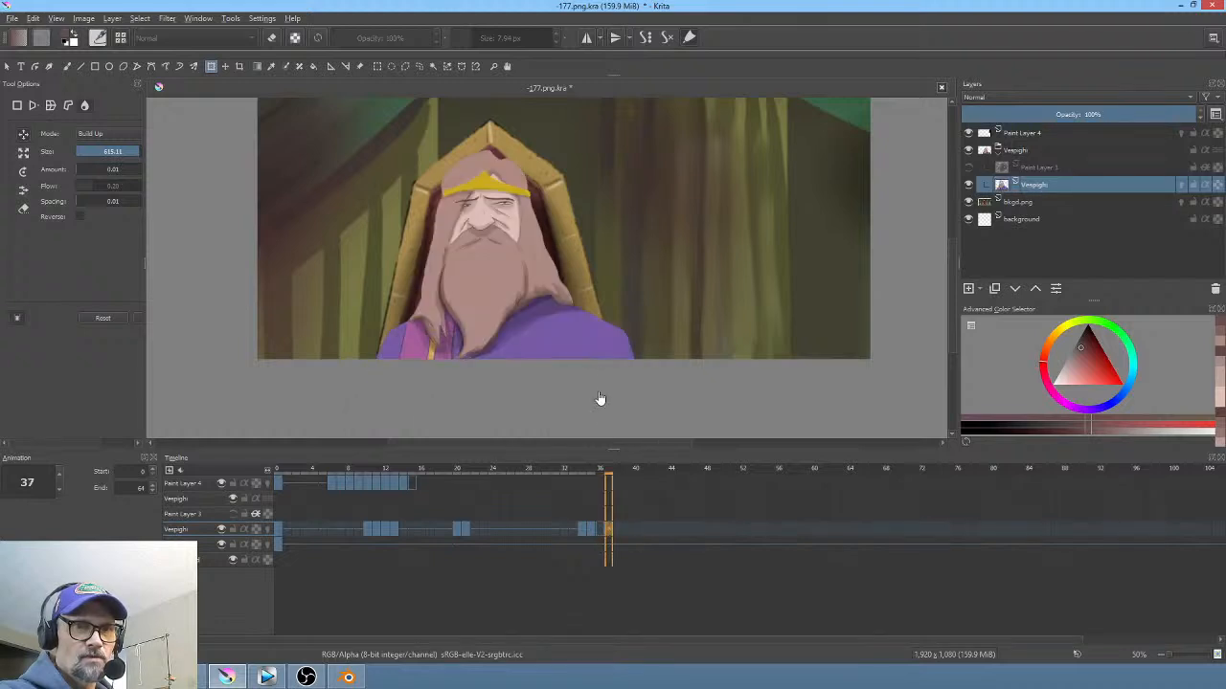
{"action": "left_click_drag", "start_coordinate": [609, 336], "coordinate": [609, 345]}
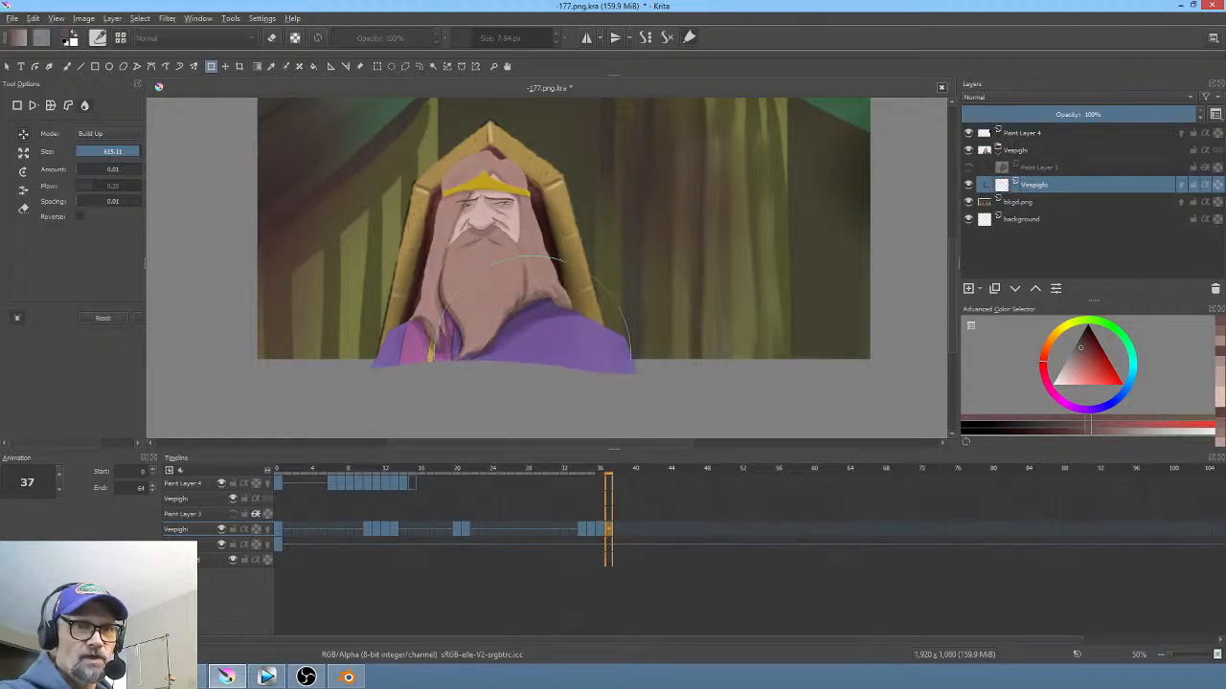
{"action": "left_click_drag", "start_coordinate": [378, 366], "coordinate": [384, 369]}
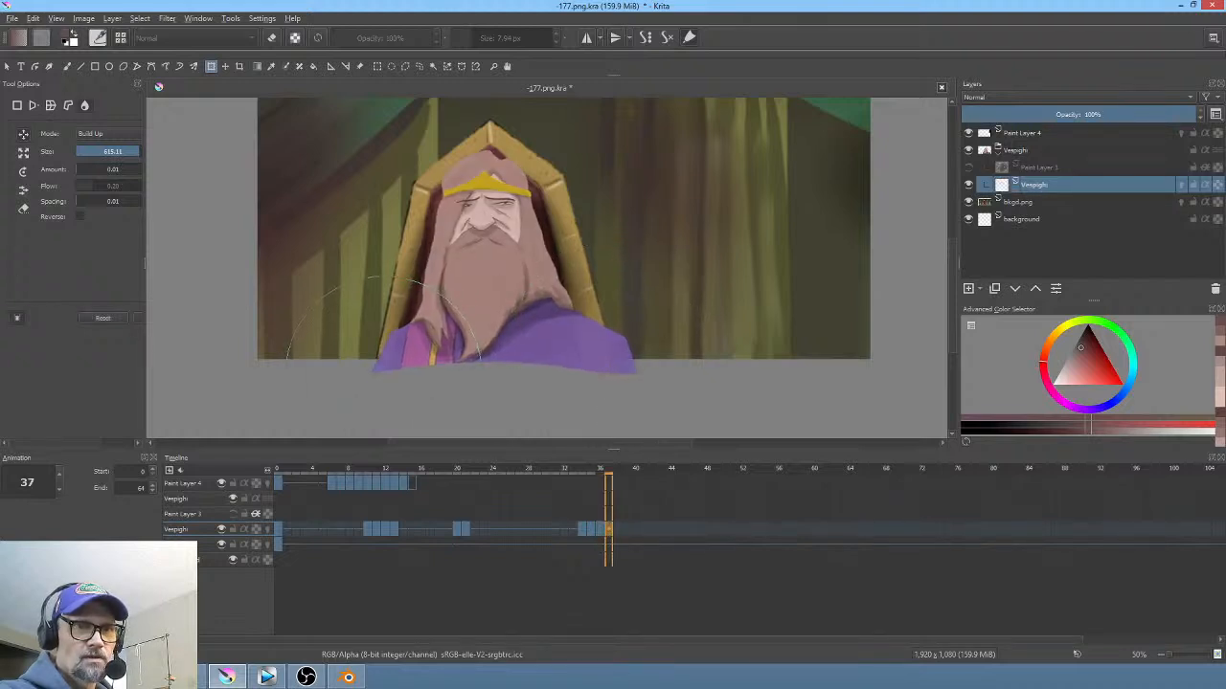
{"action": "left_click", "coordinate": [617, 529]}
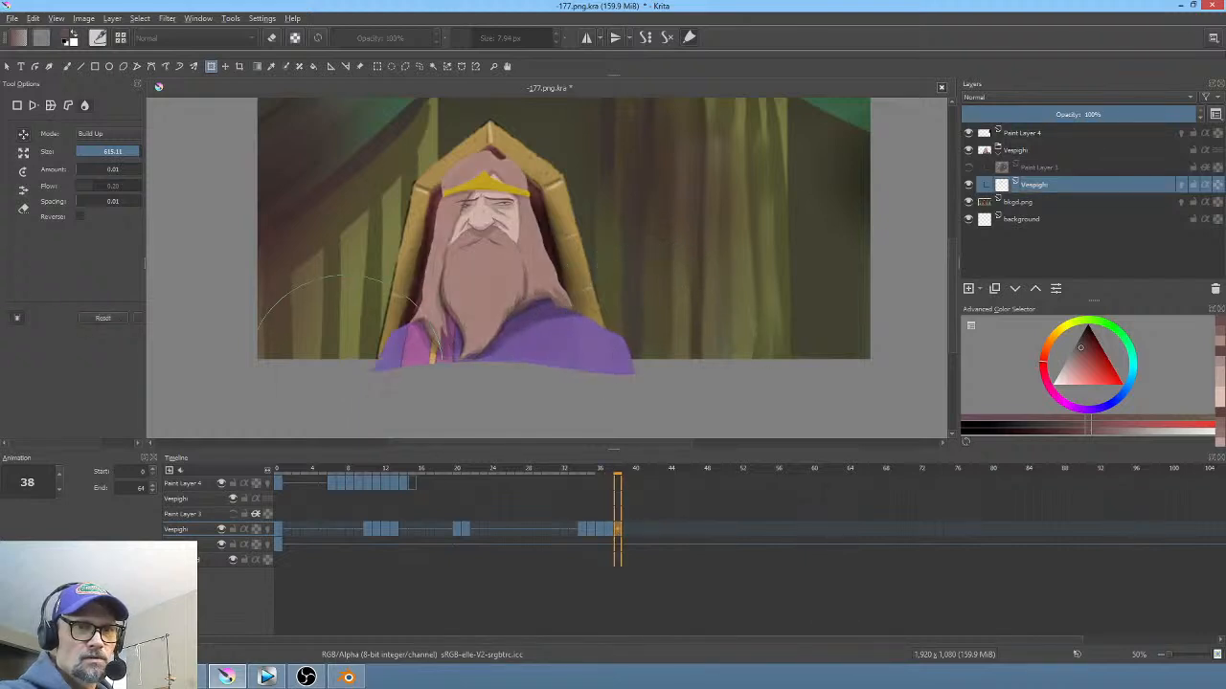
{"action": "left_click_drag", "start_coordinate": [342, 374], "coordinate": [350, 379]}
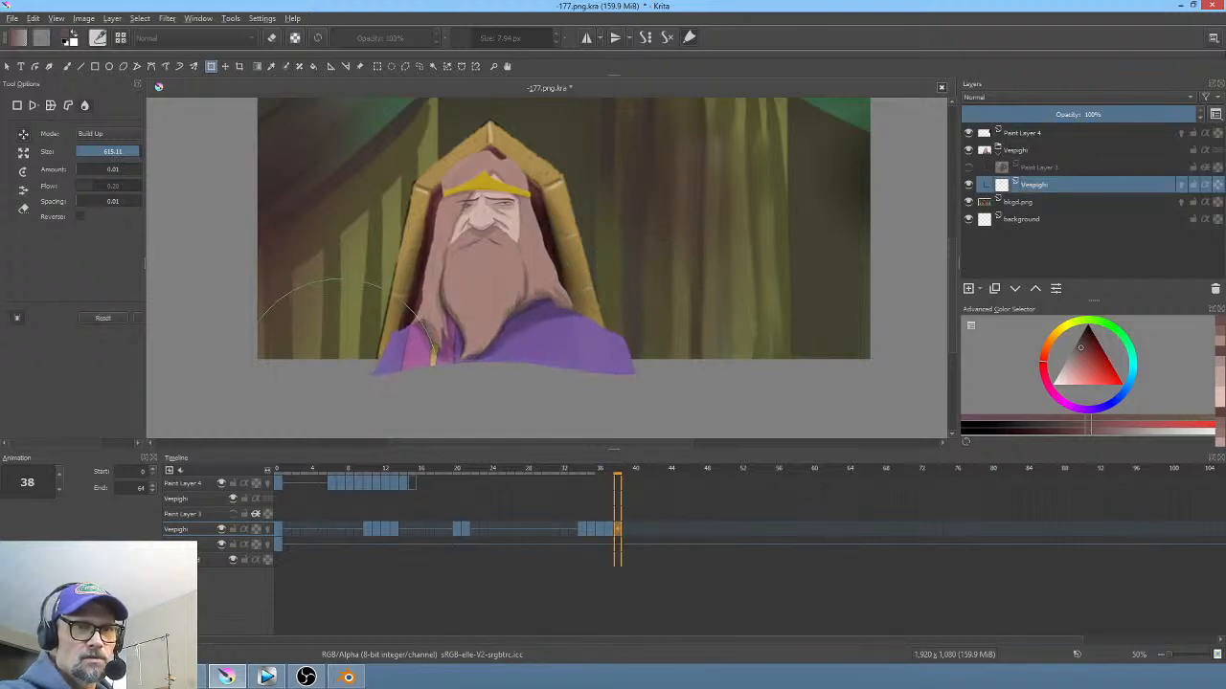
{"action": "left_click", "coordinate": [525, 532]}
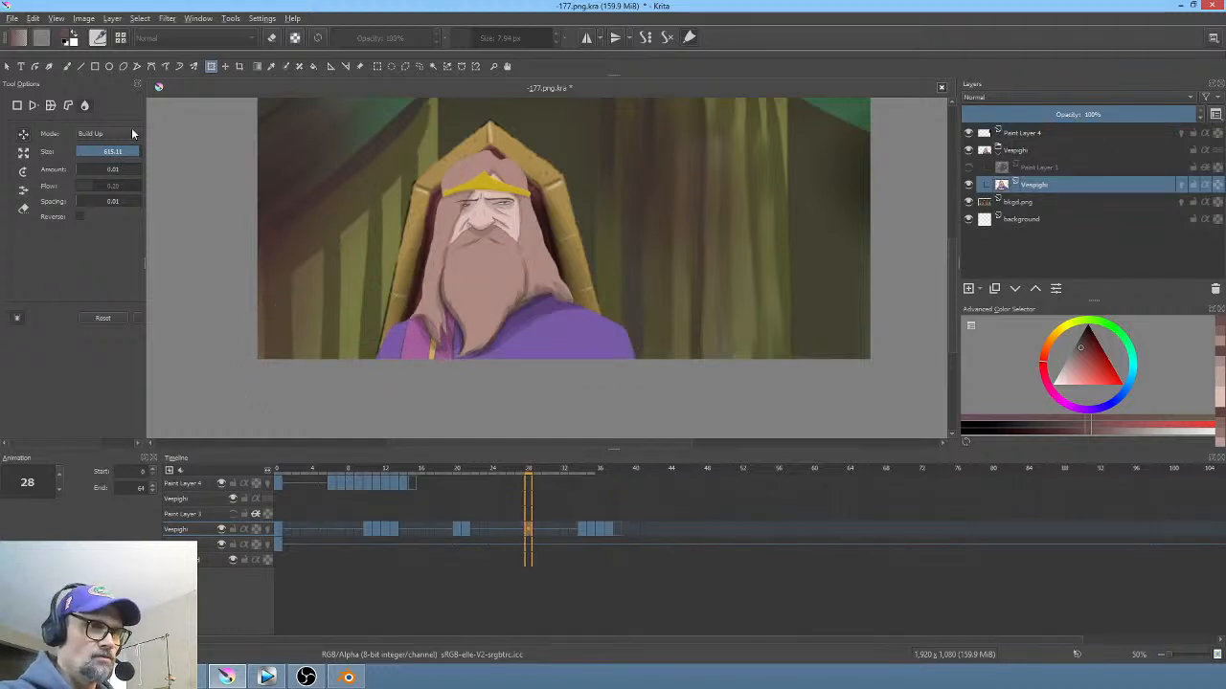
Step: Save the file and play the animation from frame 0
{"action": "left_click", "coordinate": [15, 23]}
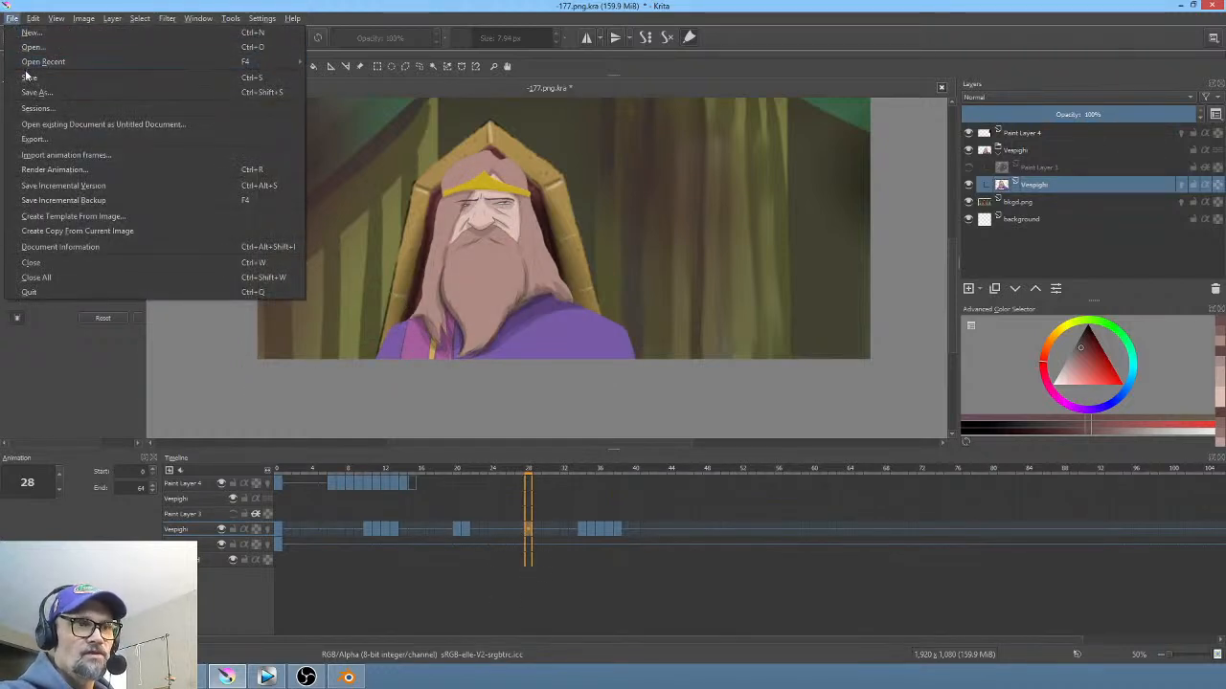
{"action": "key", "text": "Escape"}
{"action": "key", "text": "ctrl+s"}
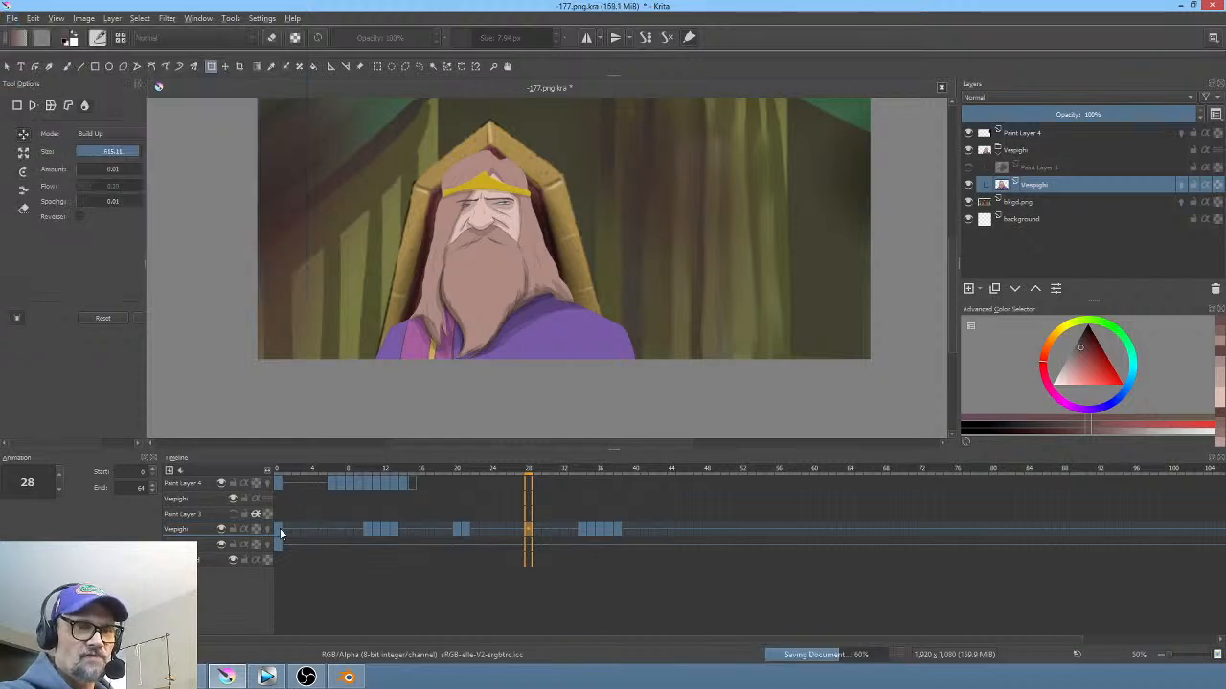
{"action": "left_click", "coordinate": [281, 534]}
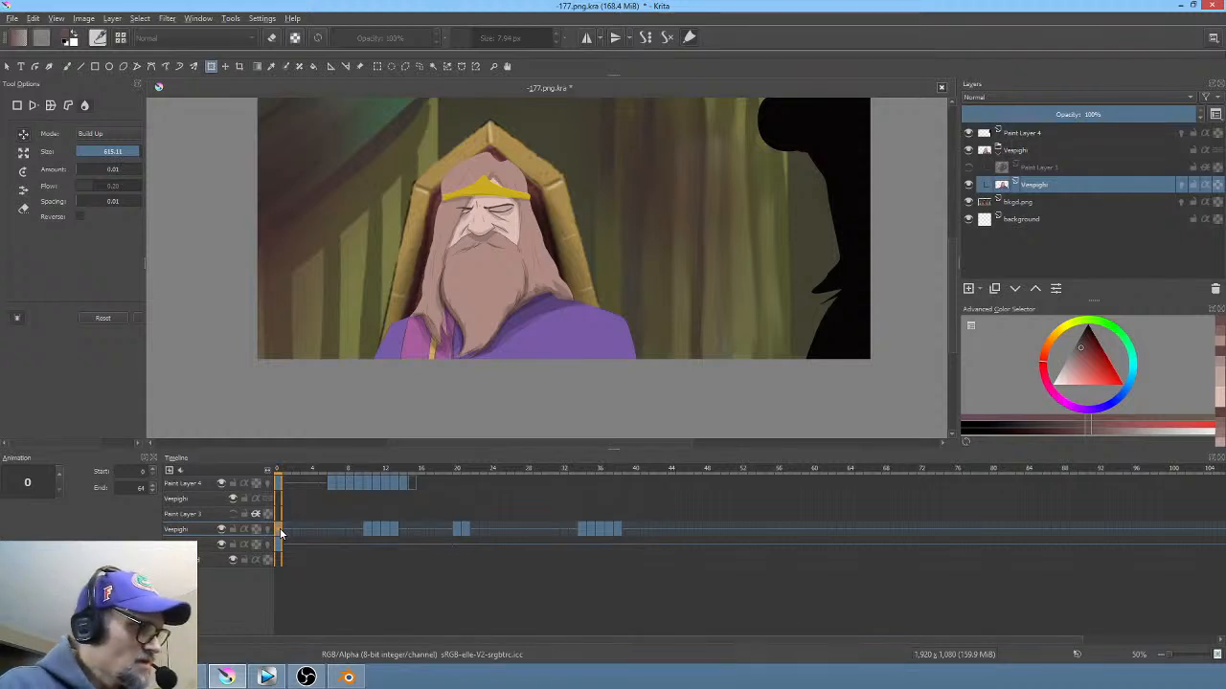
{"action": "key", "text": "space"}
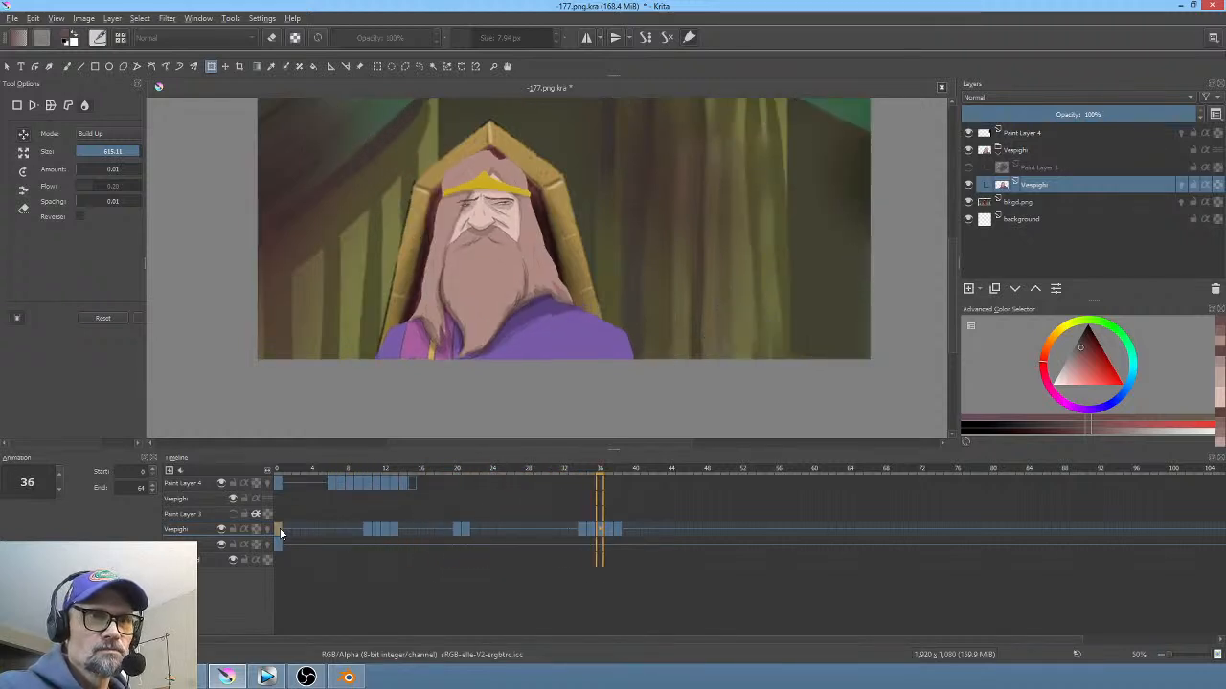
{"action": "key", "text": "space"}
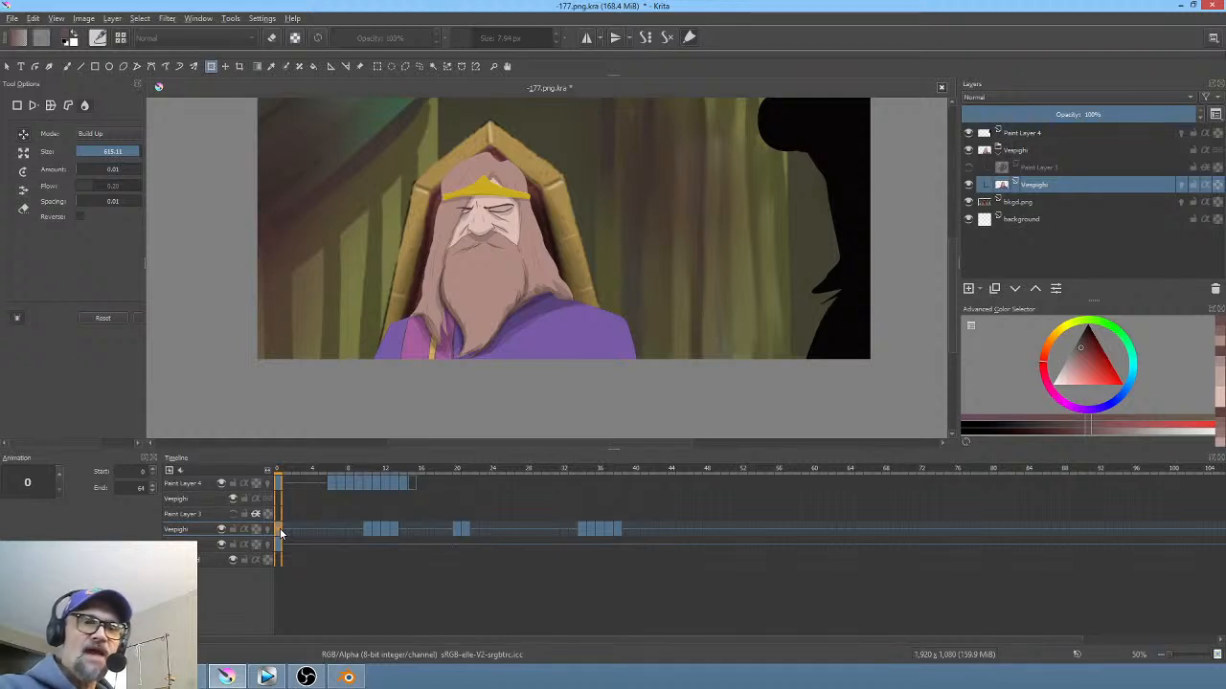
Step: Move the block of five keyframes at frames 34–38 to start at frame 29, and play back from frame 0
{"action": "left_click", "coordinate": [580, 530]}
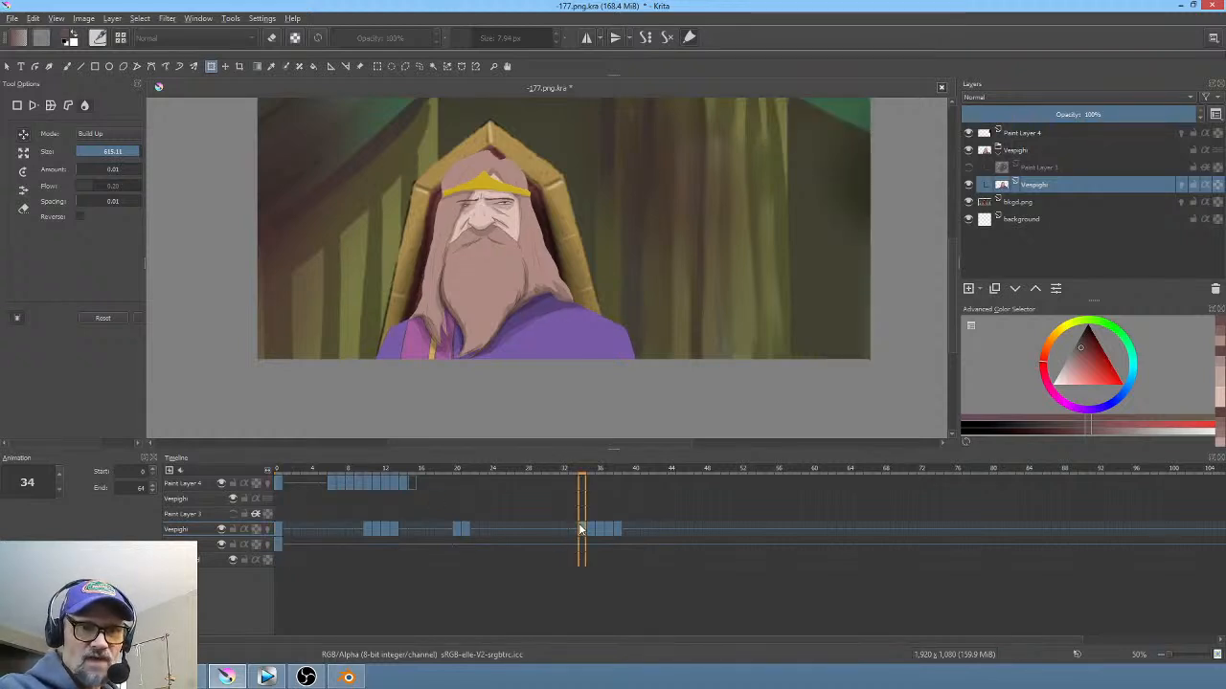
{"action": "left_click_drag", "start_coordinate": [579, 529], "coordinate": [534, 529]}
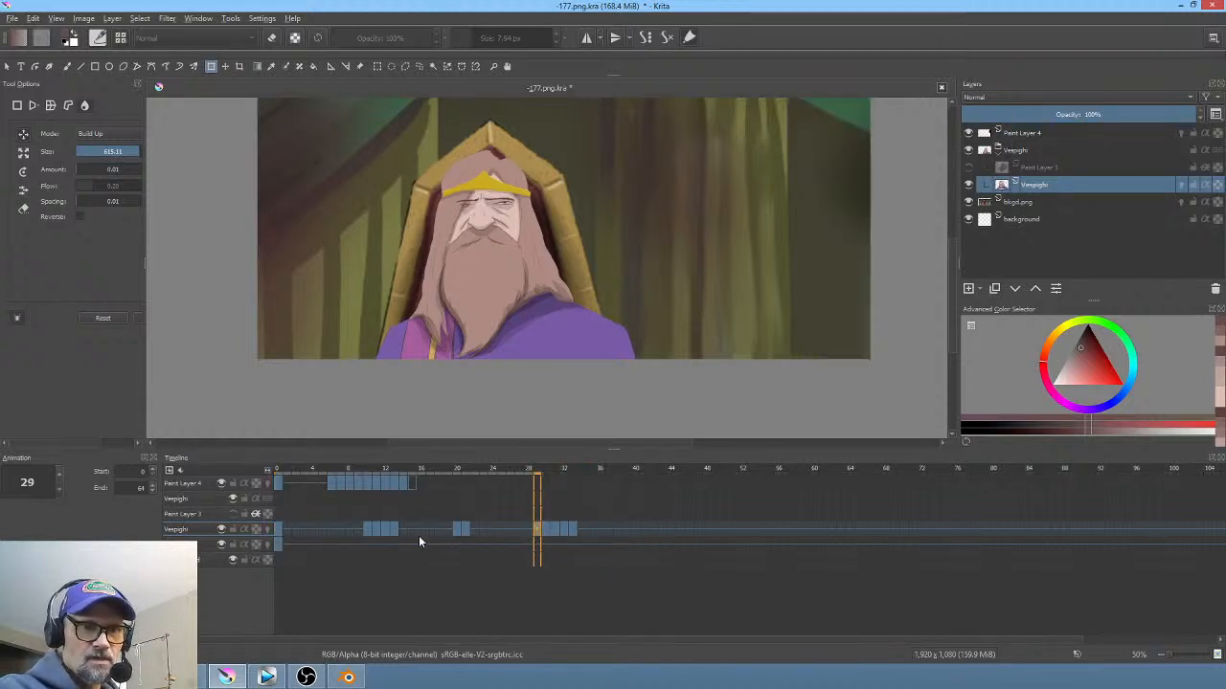
{"action": "left_click", "coordinate": [275, 528]}
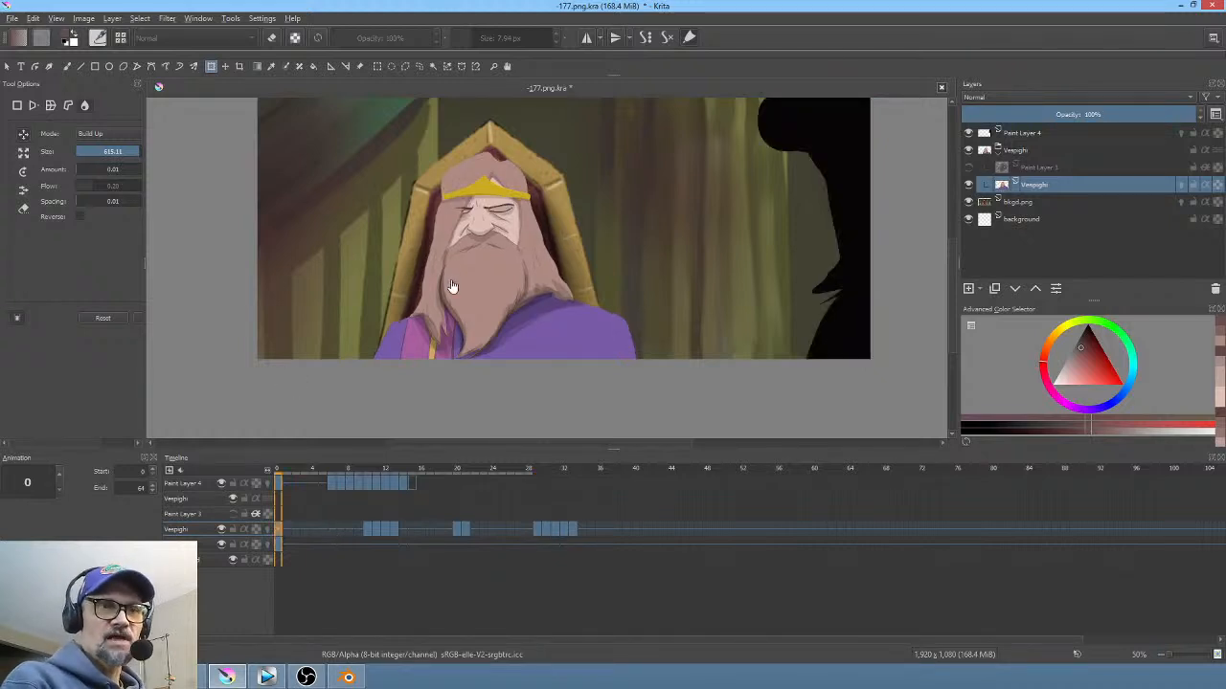
{"action": "scroll", "coordinate": [451, 283], "scroll_direction": "up", "scroll_amount": 1}
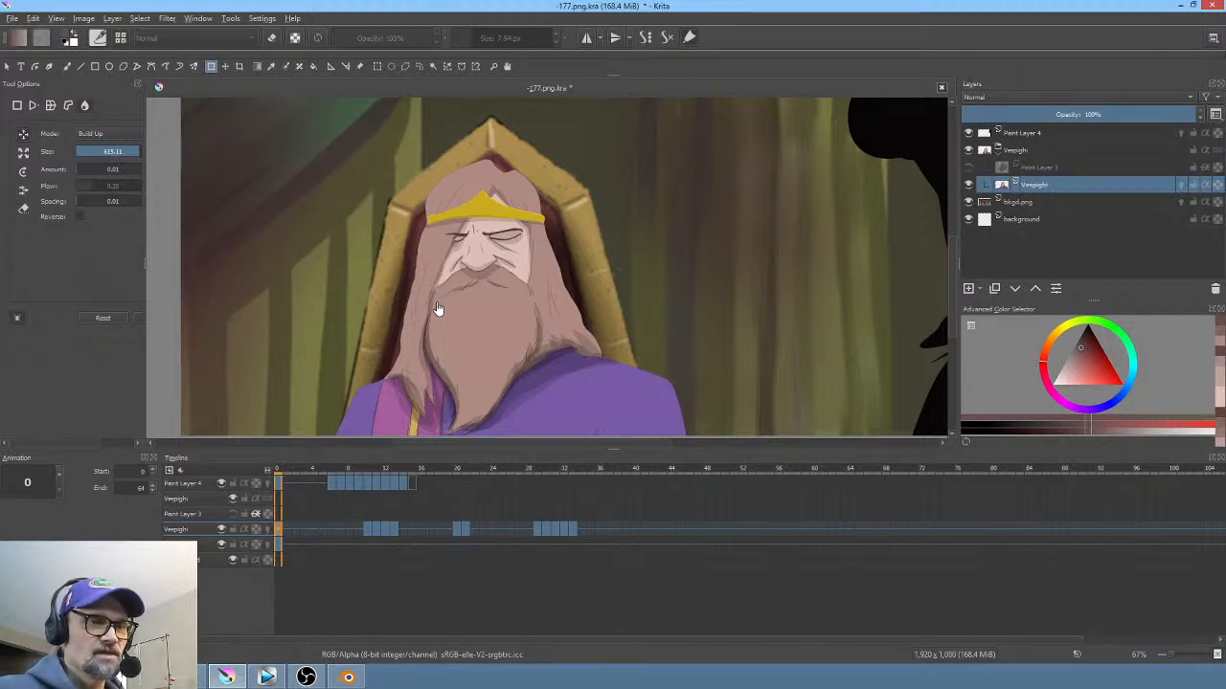
{"action": "key", "text": "space"}
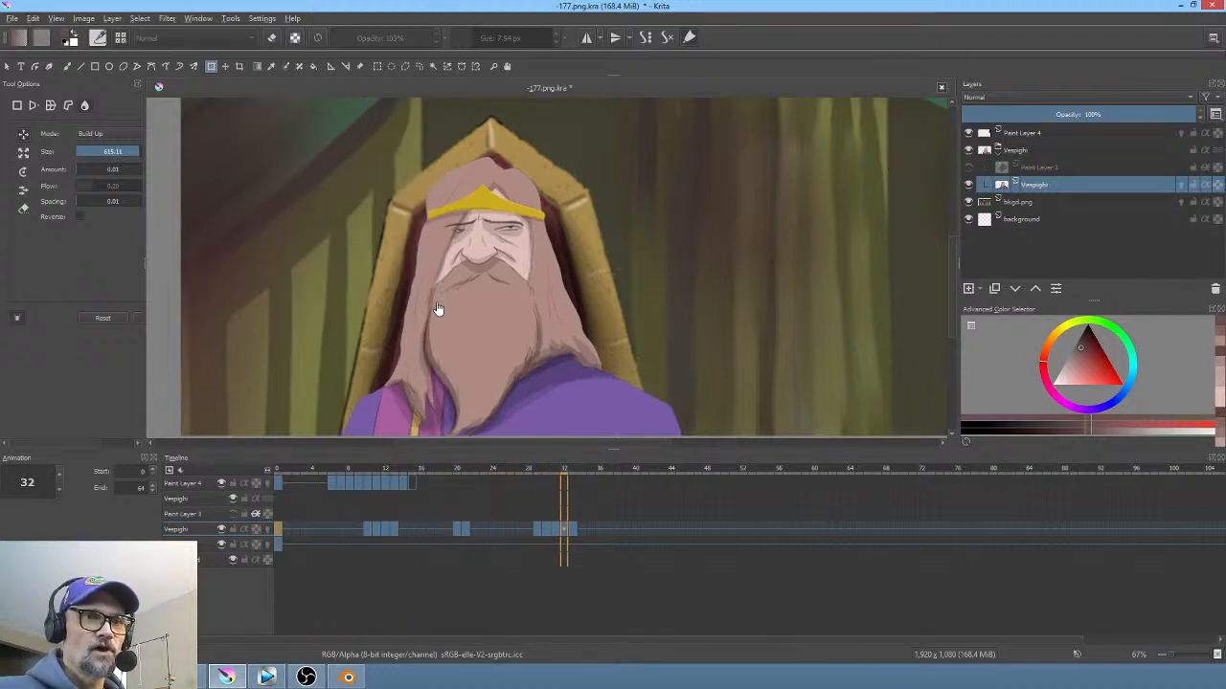
{"action": "key", "text": "space"}
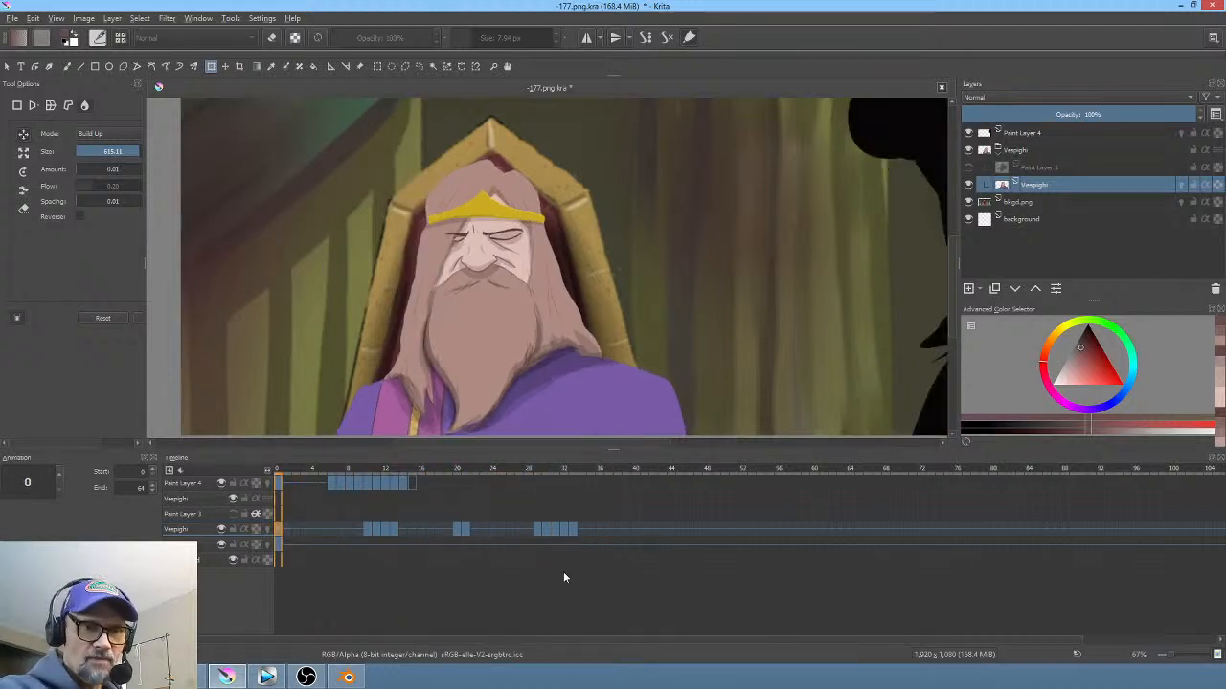
Step: Shift the same five-keyframe block earlier to start at frame 27, and play the shot from the beginning
{"action": "left_click", "coordinate": [543, 532]}
{"action": "left_click_drag", "start_coordinate": [539, 531], "coordinate": [518, 531]}
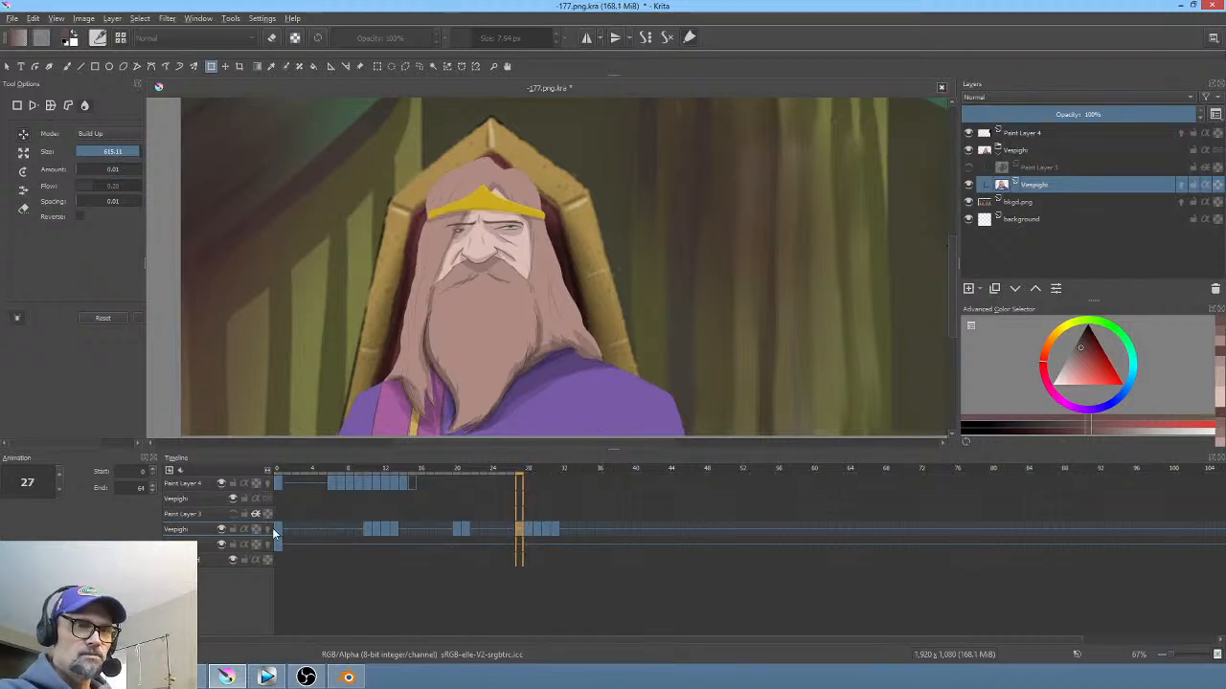
{"action": "key", "text": "space"}
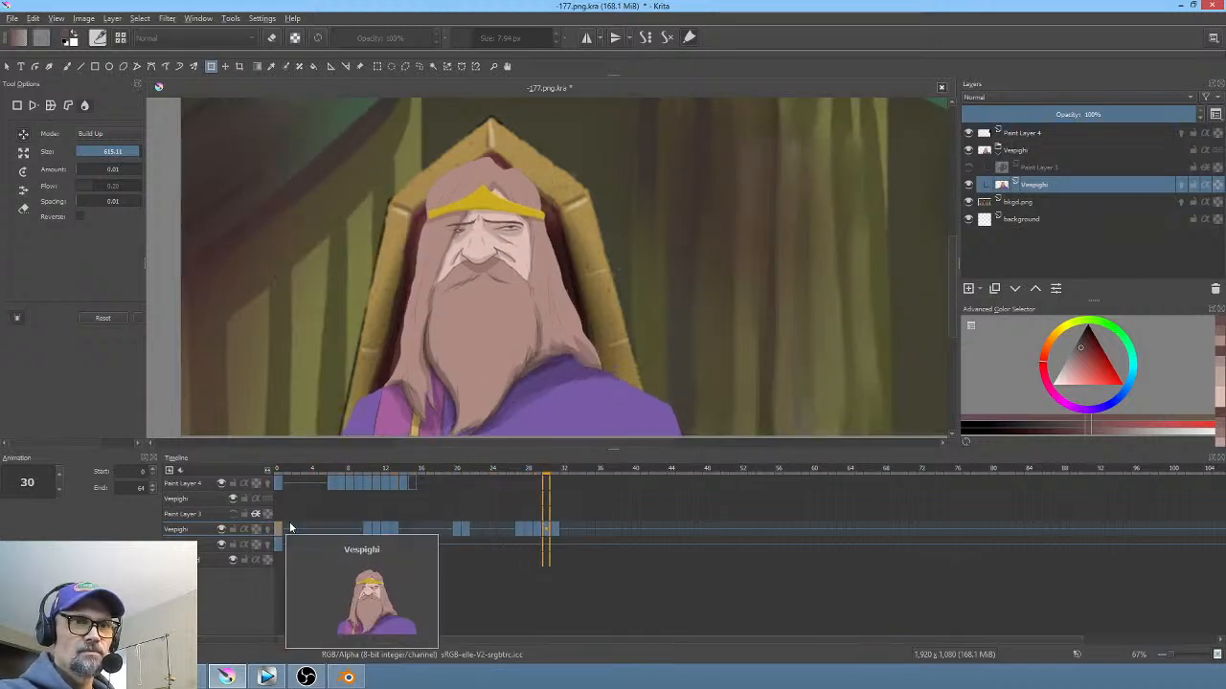
{"action": "key", "text": "space"}
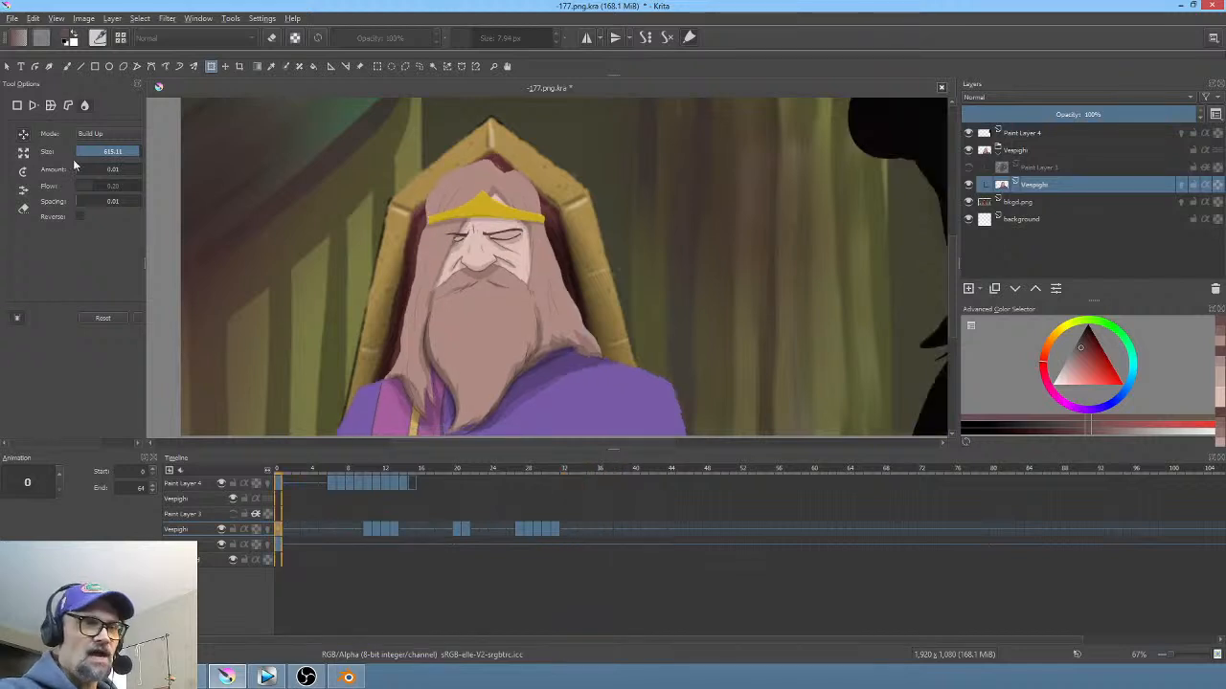
Step: Save the file, and scrub the whole shot from frame 0 to frame 37 to review the king's movement
{"action": "left_click", "coordinate": [16, 21]}
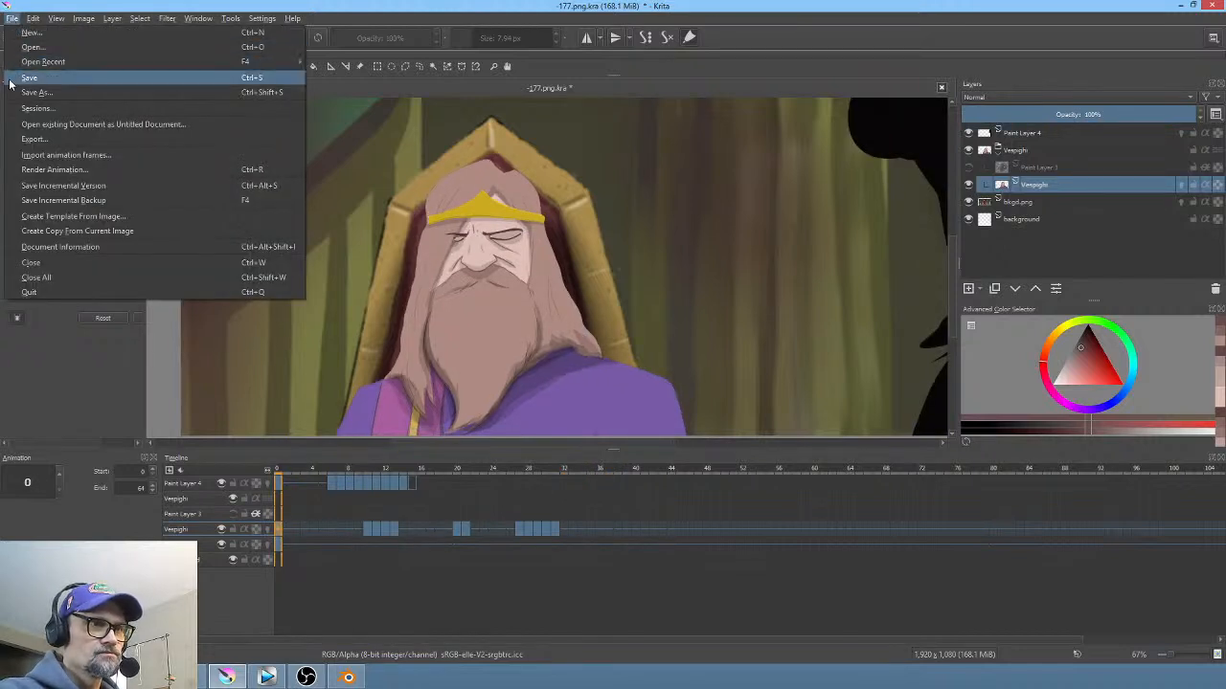
{"action": "left_click", "coordinate": [13, 83]}
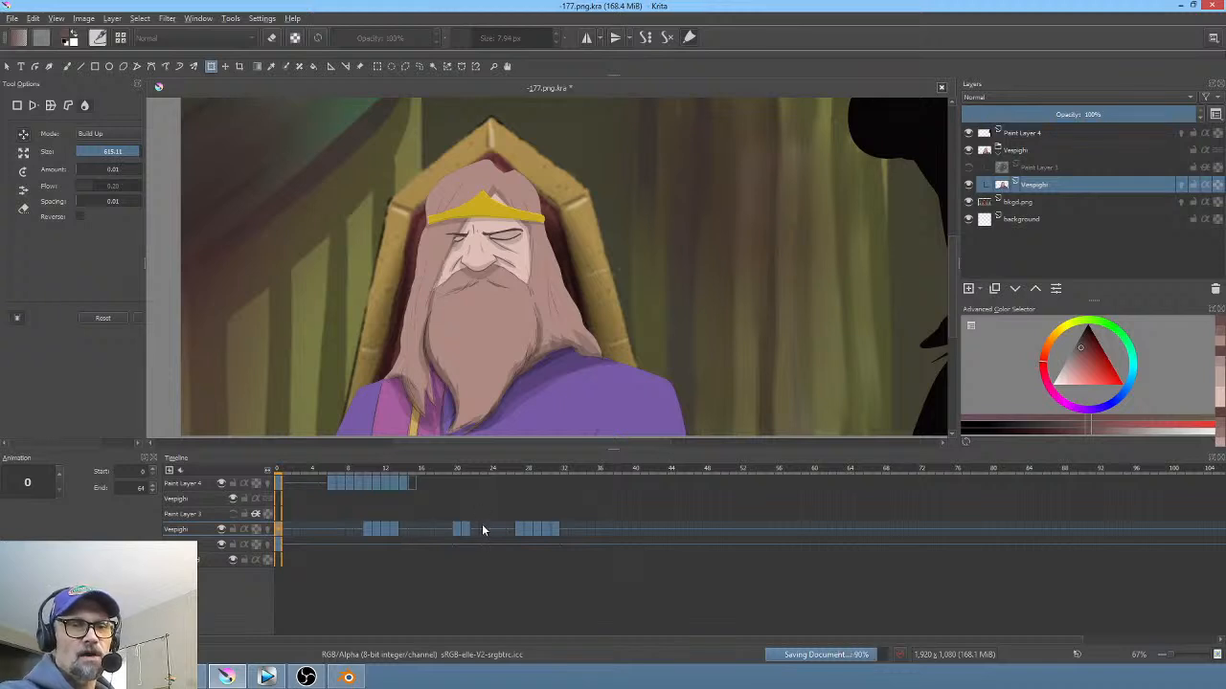
{"action": "key", "text": "minus"}
{"action": "left_click_drag", "start_coordinate": [661, 355], "coordinate": [578, 354]}
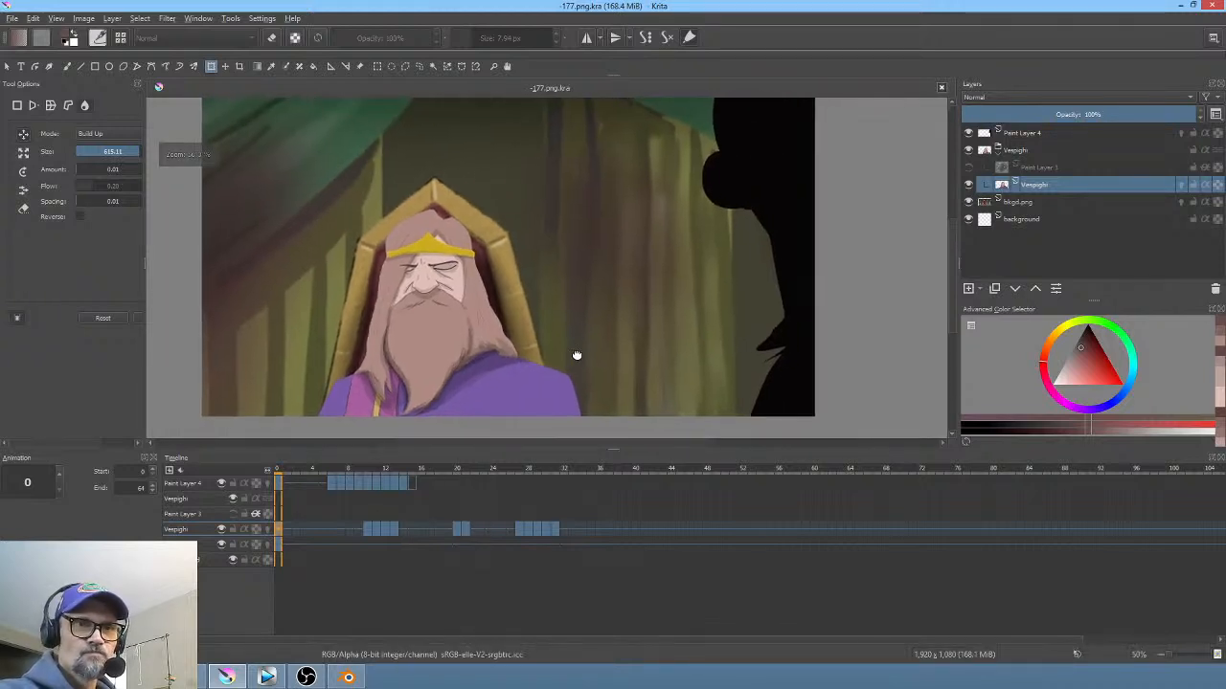
{"action": "left_click_drag", "start_coordinate": [281, 475], "coordinate": [413, 495]}
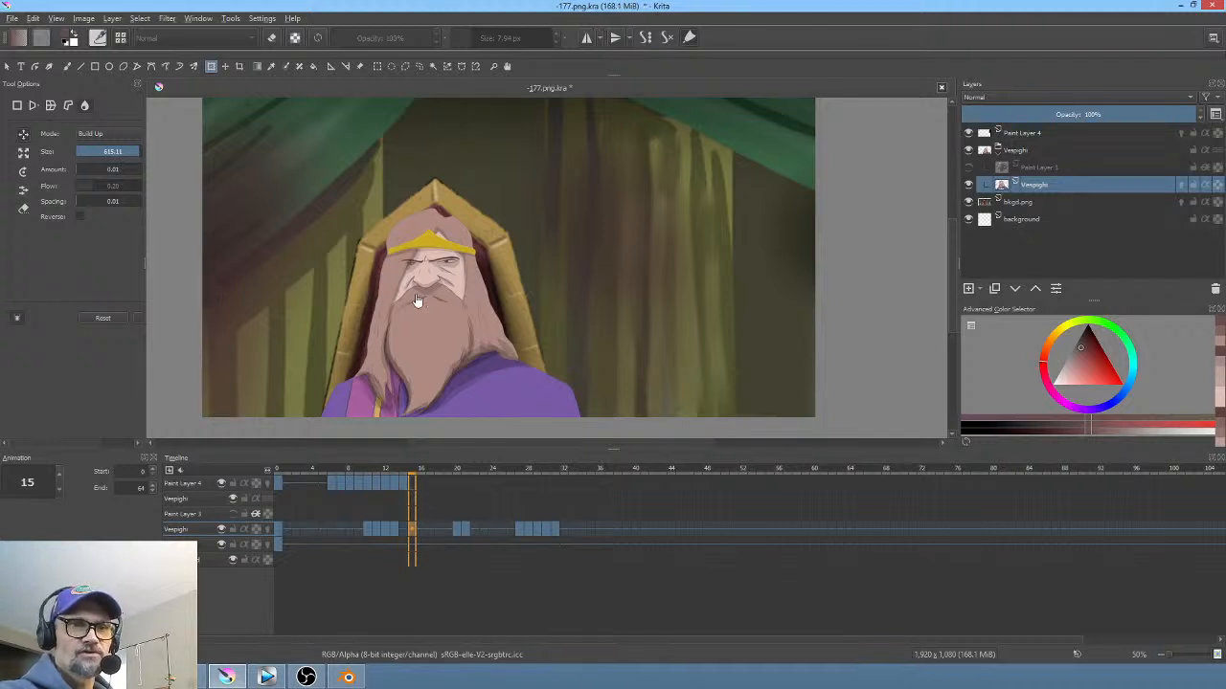
{"action": "left_click_drag", "start_coordinate": [426, 469], "coordinate": [568, 511]}
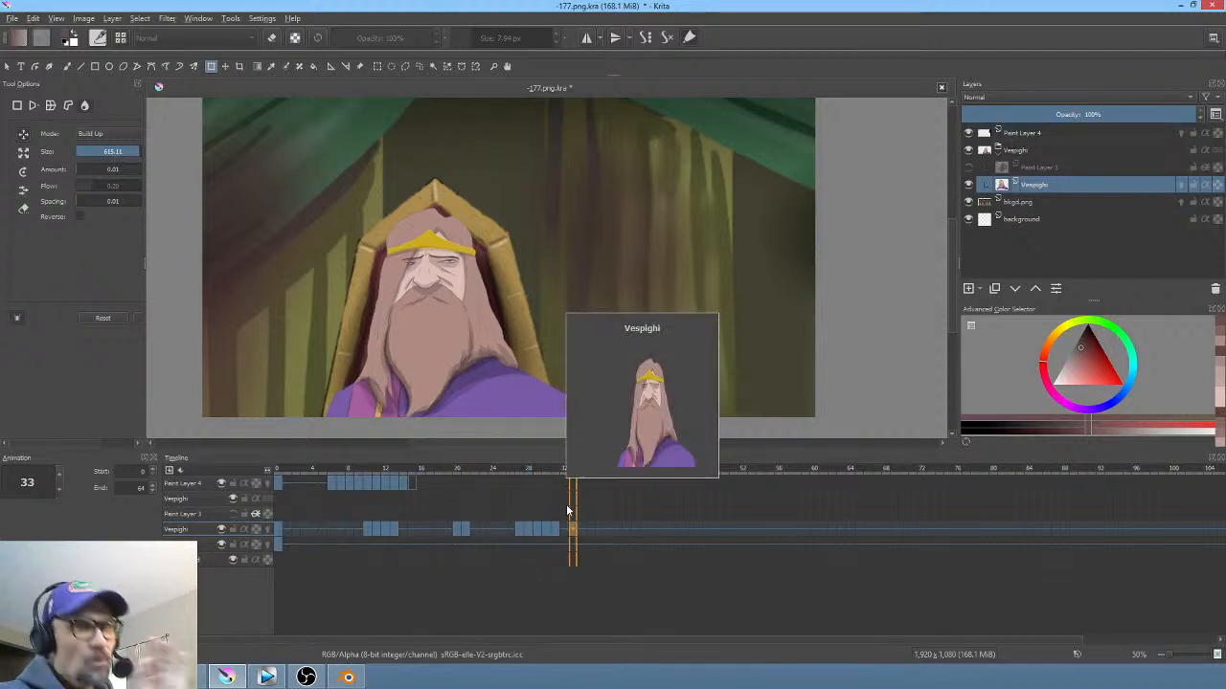
{"action": "left_click_drag", "start_coordinate": [467, 473], "coordinate": [608, 534]}
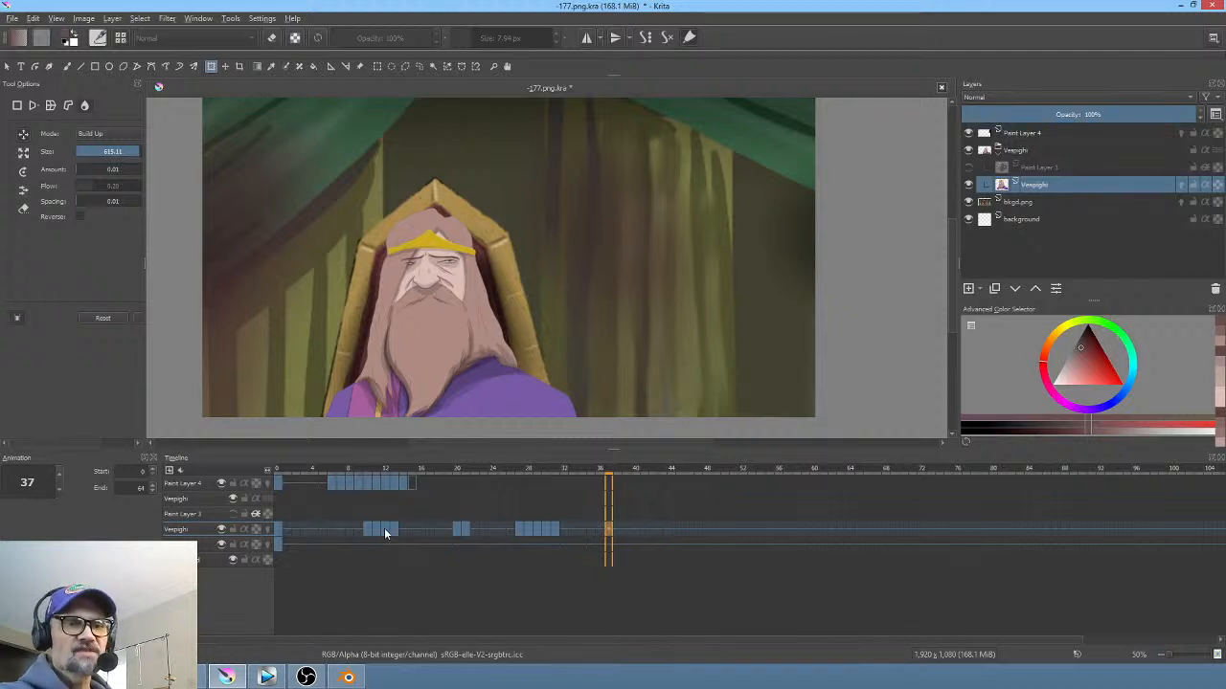
{"action": "mouse_move", "coordinate": [276, 525]}
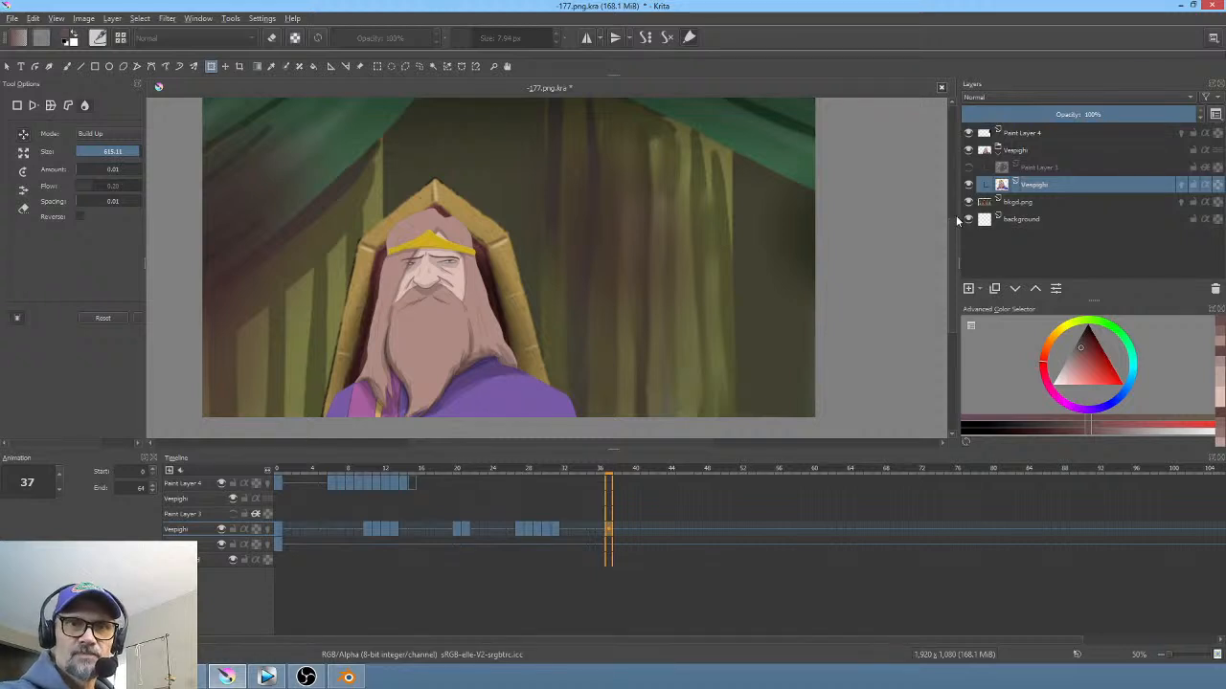
Step: Make Paint Layer 3 inside the king's group visible, and save the file
{"action": "left_click", "coordinate": [968, 167]}
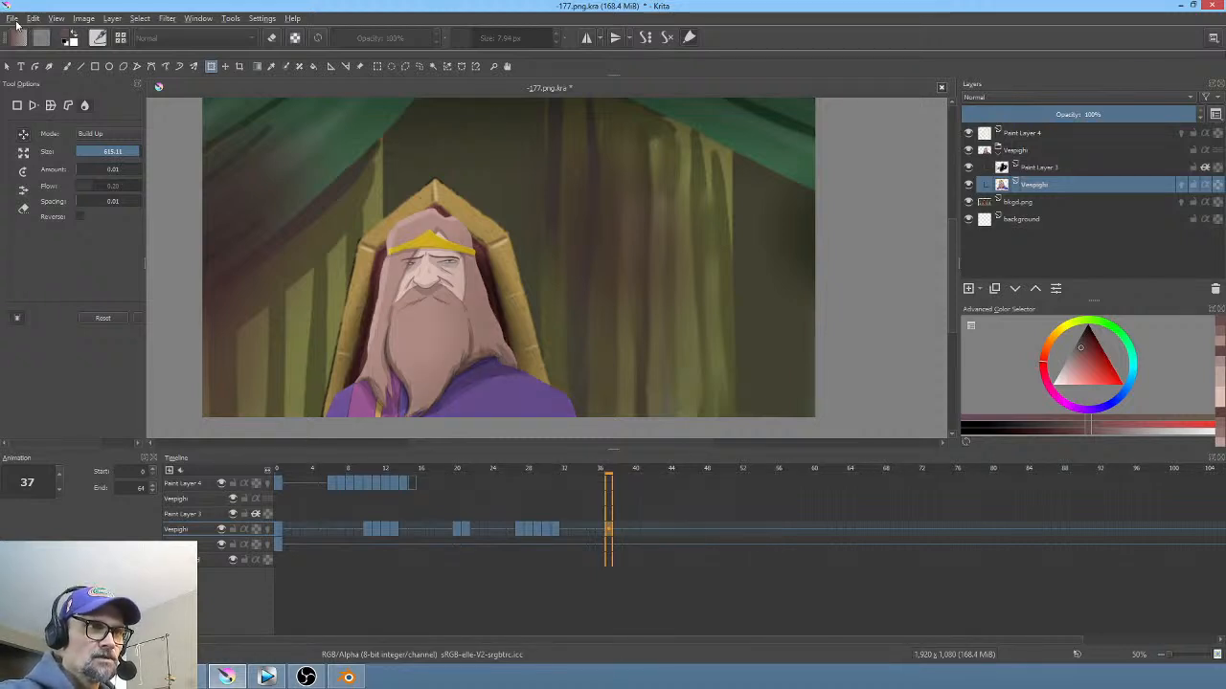
{"action": "left_click", "coordinate": [13, 18]}
{"action": "left_click", "coordinate": [21, 78]}
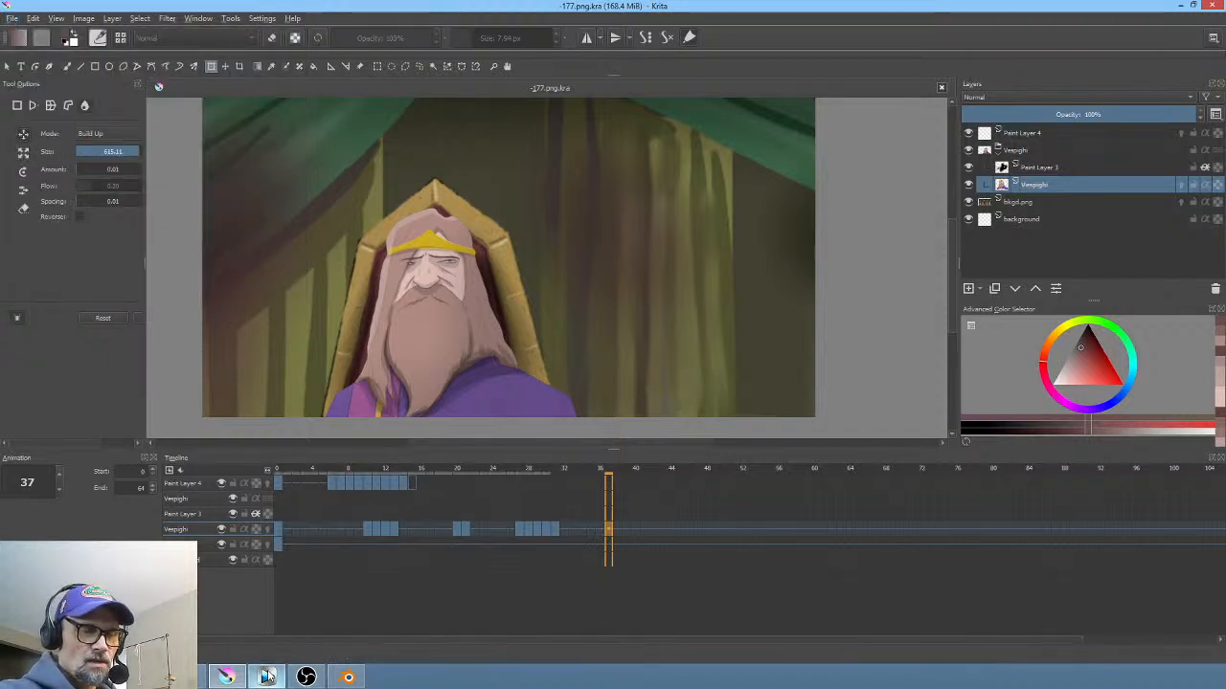
Step: Switch to Blender, save the shot 177 scene, and close Blender
{"action": "left_click", "coordinate": [348, 677]}
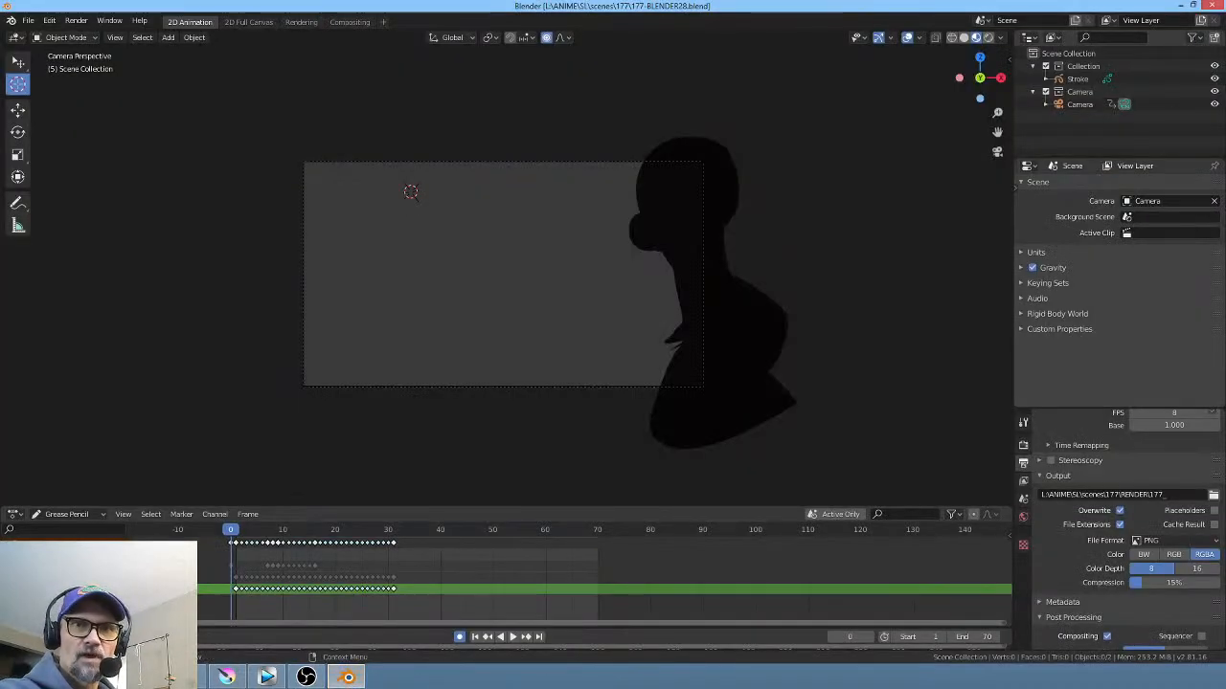
{"action": "left_click", "coordinate": [20, 24]}
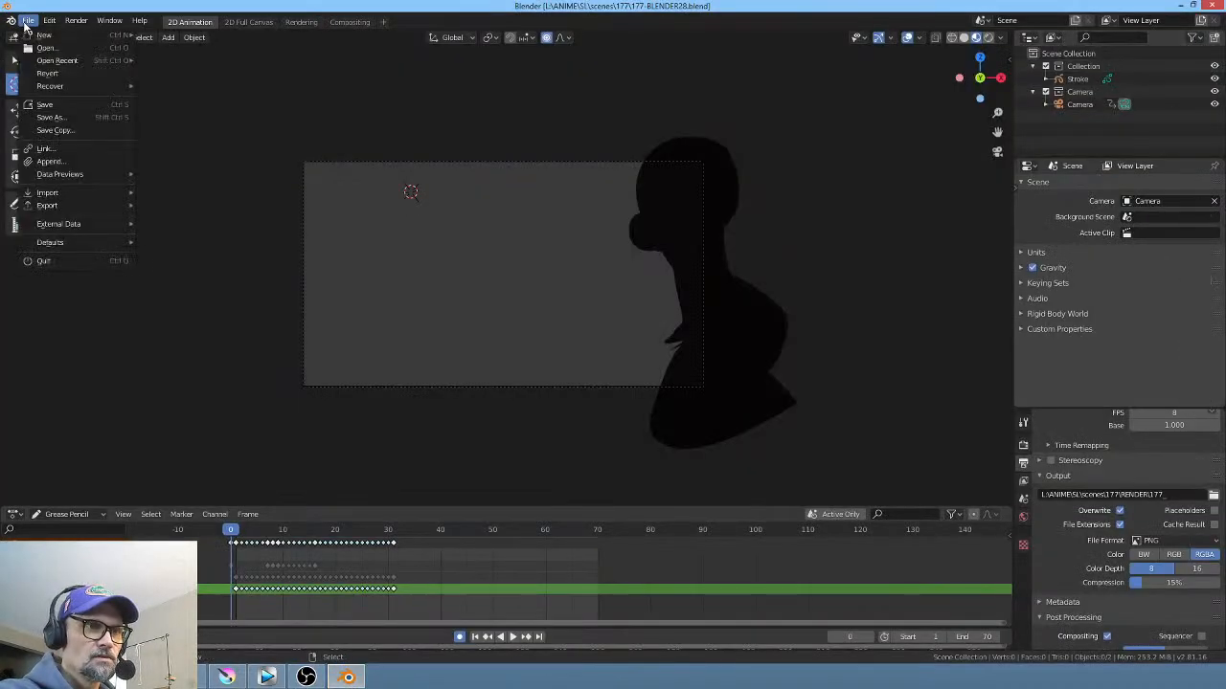
{"action": "left_click", "coordinate": [62, 115]}
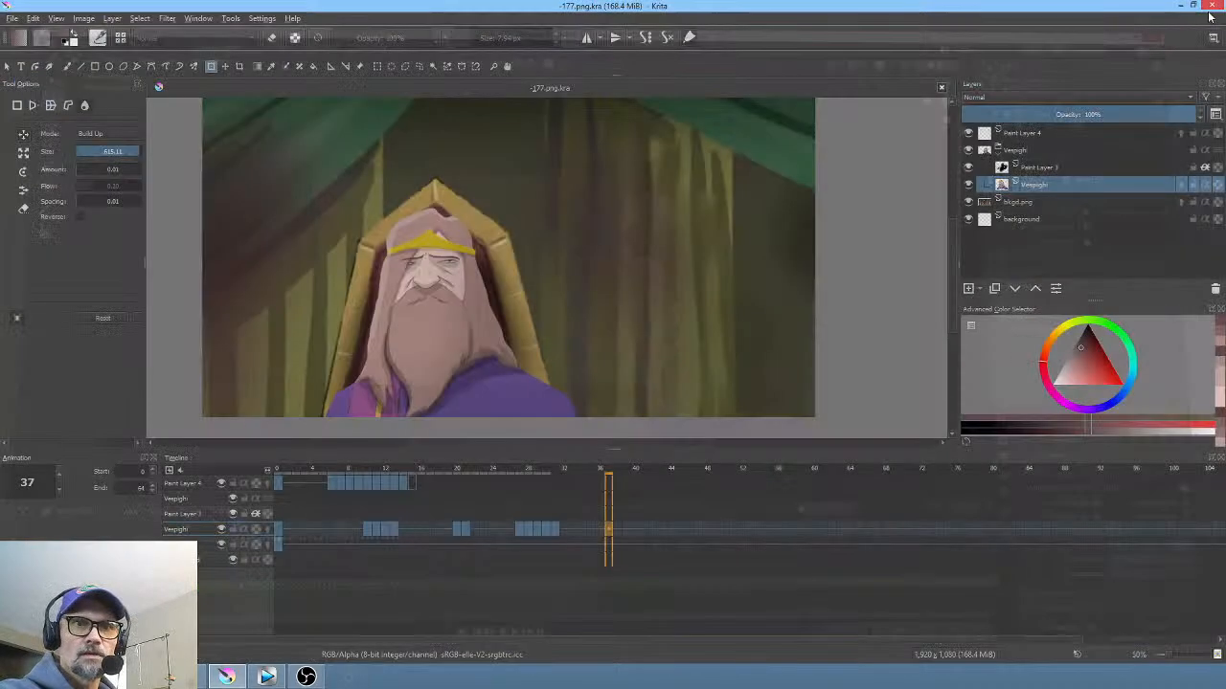
{"action": "left_click", "coordinate": [1213, 5]}
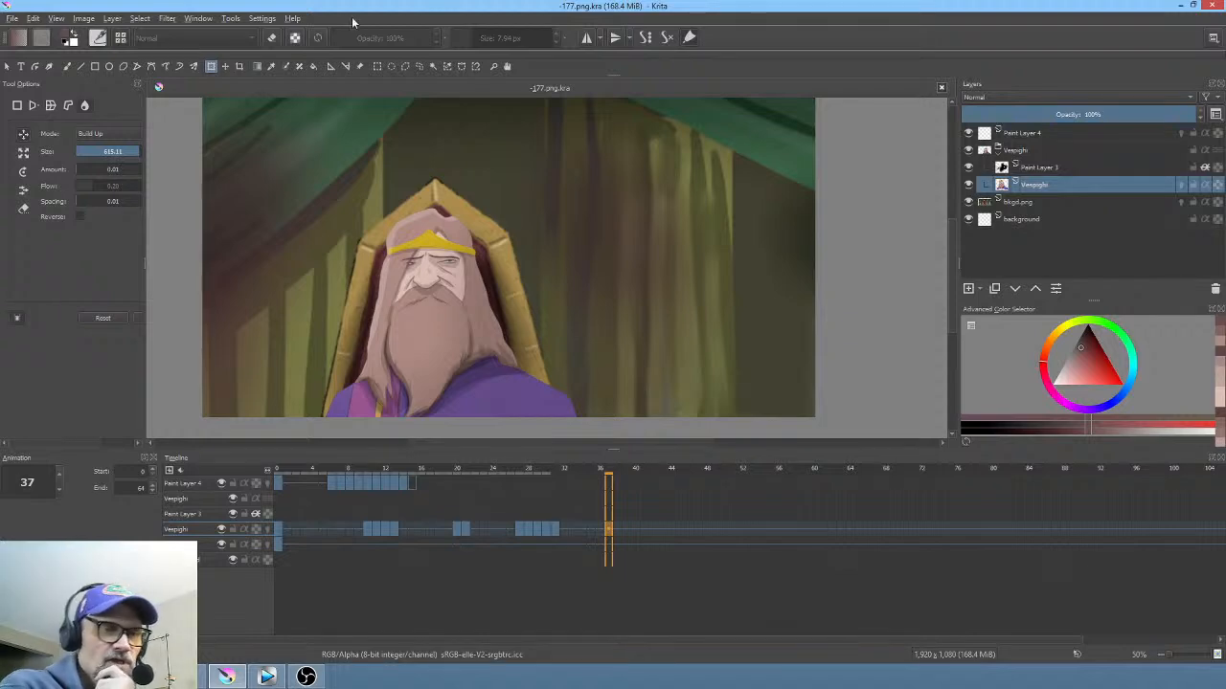
Step: Switch to Vegas Pro and examine the bald man's shot 169 in the edit around 00:07:40
{"action": "left_click", "coordinate": [267, 677]}
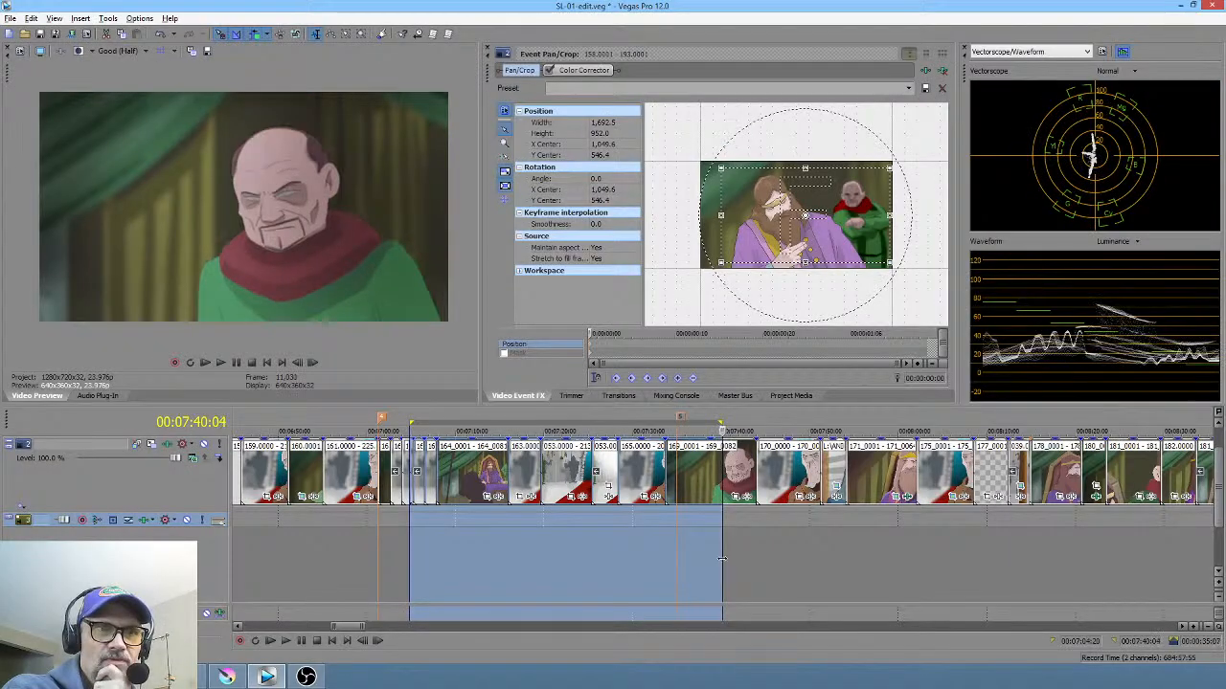
{"action": "left_click_drag", "start_coordinate": [723, 558], "coordinate": [736, 565]}
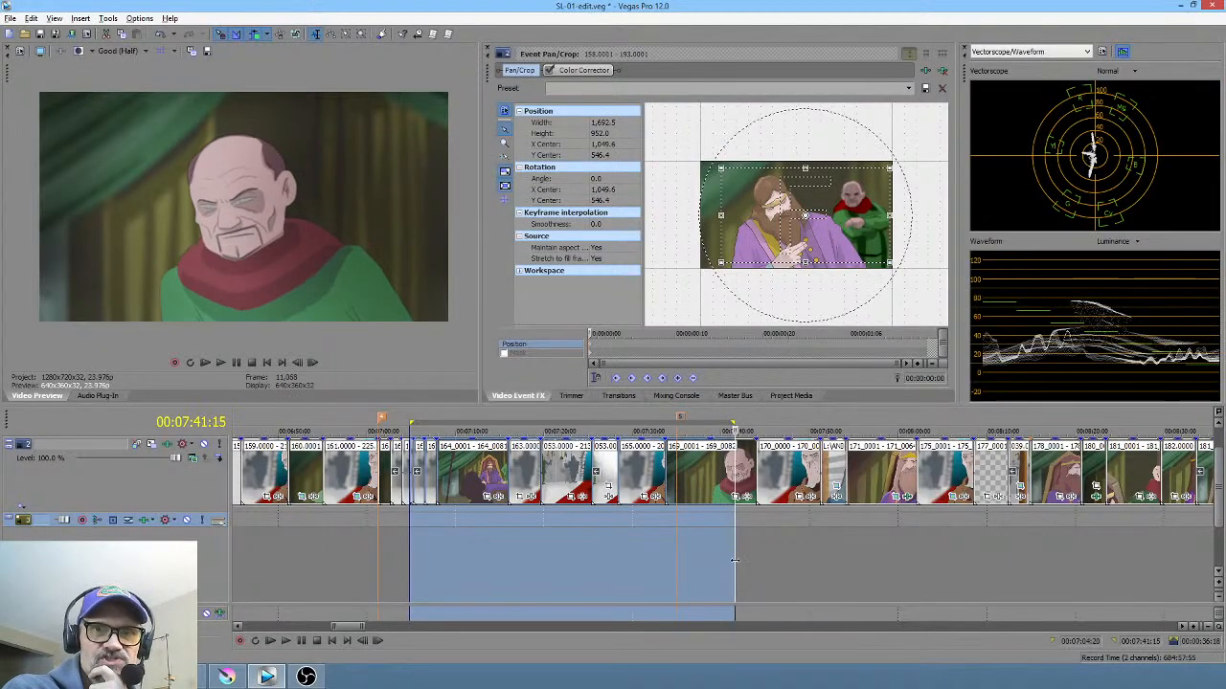
{"action": "middle_click", "coordinate": [705, 562]}
{"action": "middle_click", "coordinate": [651, 567]}
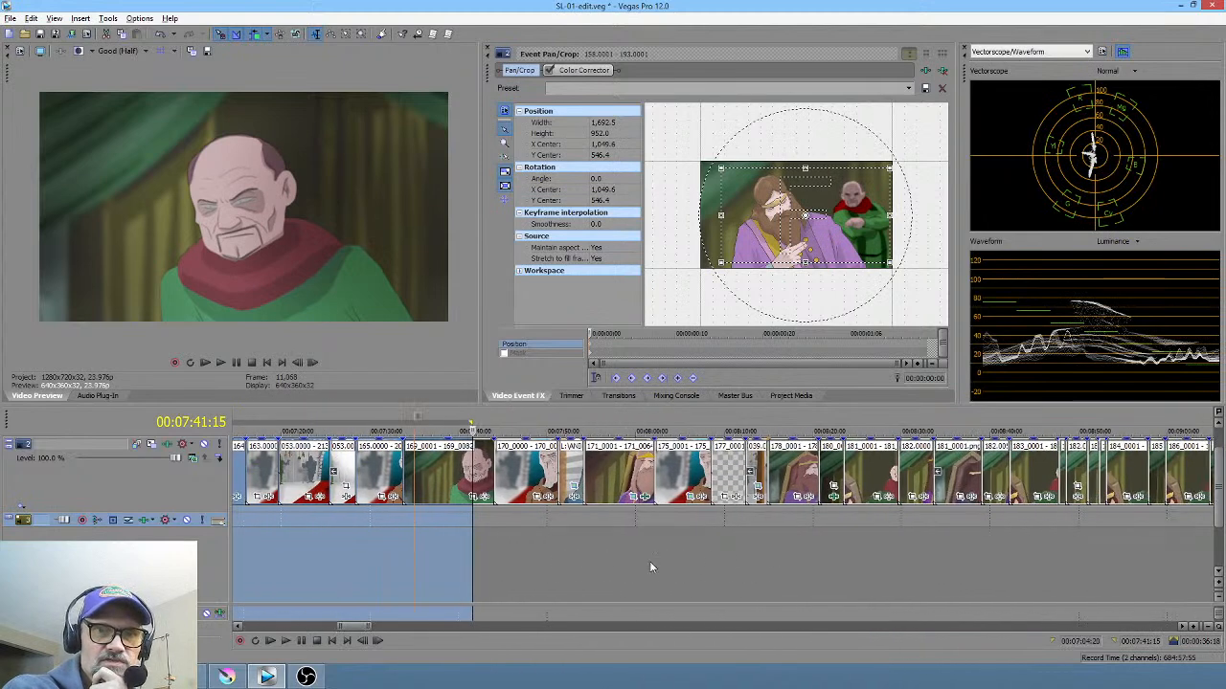
{"action": "left_click_drag", "start_coordinate": [514, 567], "coordinate": [460, 501]}
{"action": "middle_click", "coordinate": [518, 554]}
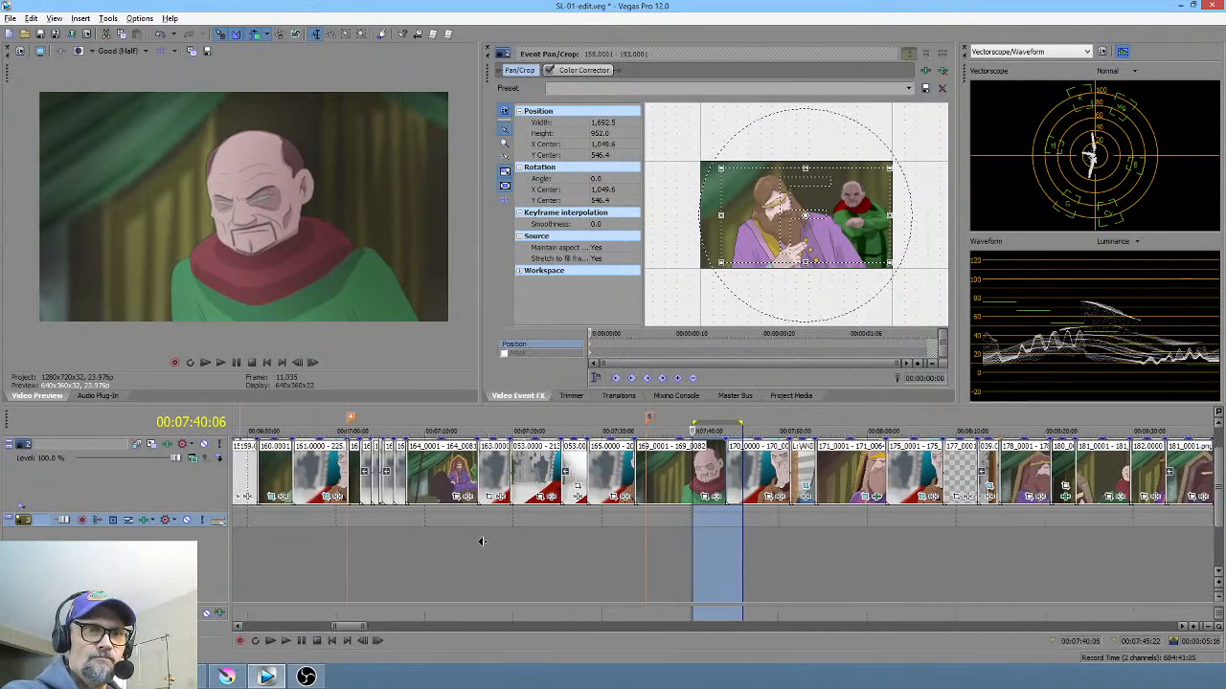
Step: Go back to about 00:06:34 in the edit and examine the bald man's front-facing shot 152-B
{"action": "middle_click", "coordinate": [549, 551]}
{"action": "middle_click", "coordinate": [580, 554]}
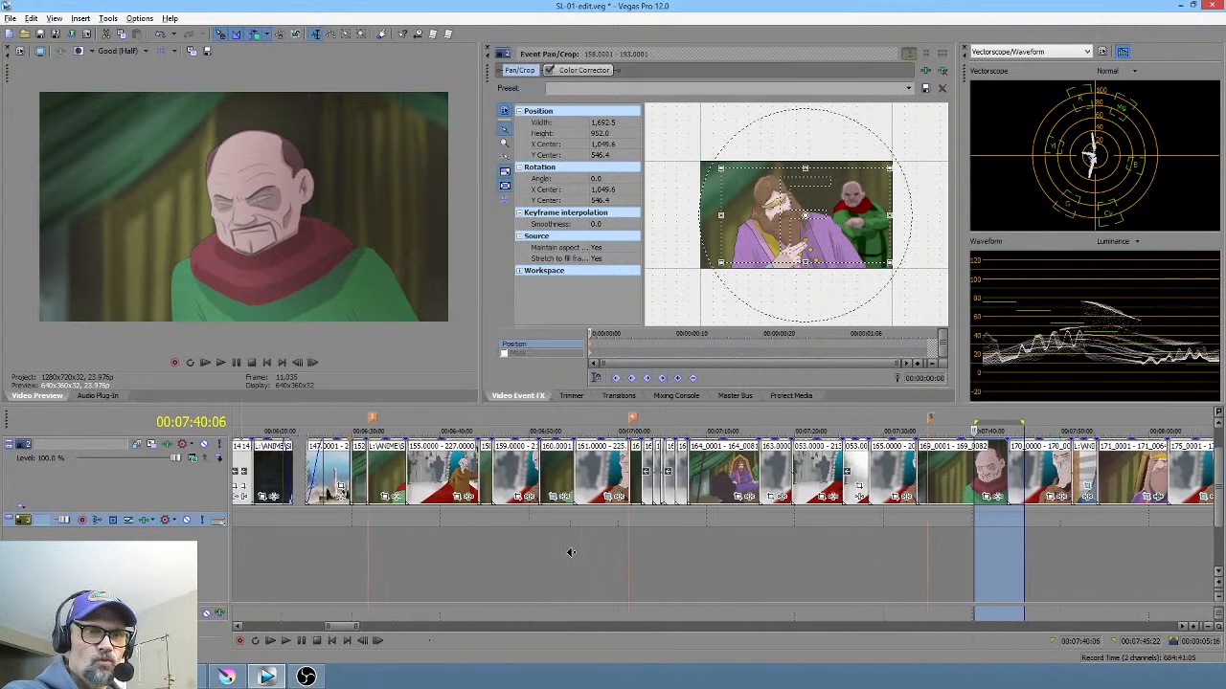
{"action": "left_click_drag", "start_coordinate": [395, 543], "coordinate": [462, 543]}
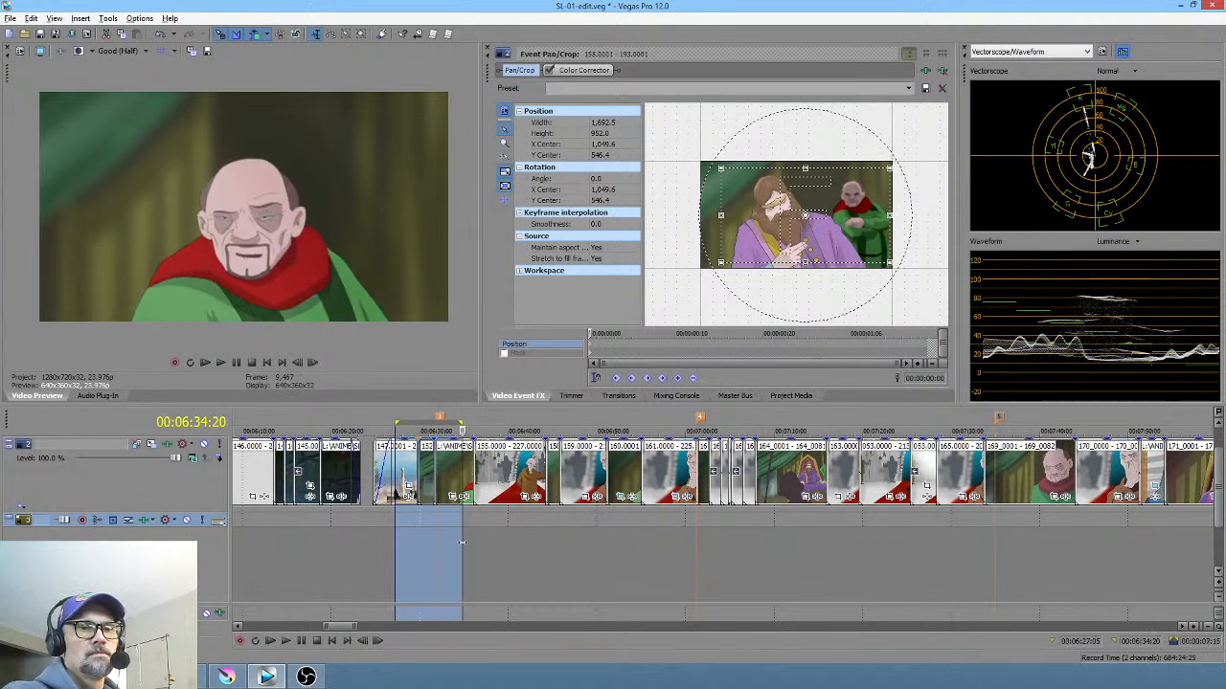
{"action": "left_click", "coordinate": [464, 540]}
{"action": "scroll", "coordinate": [471, 540], "scroll_direction": "up", "scroll_amount": 2}
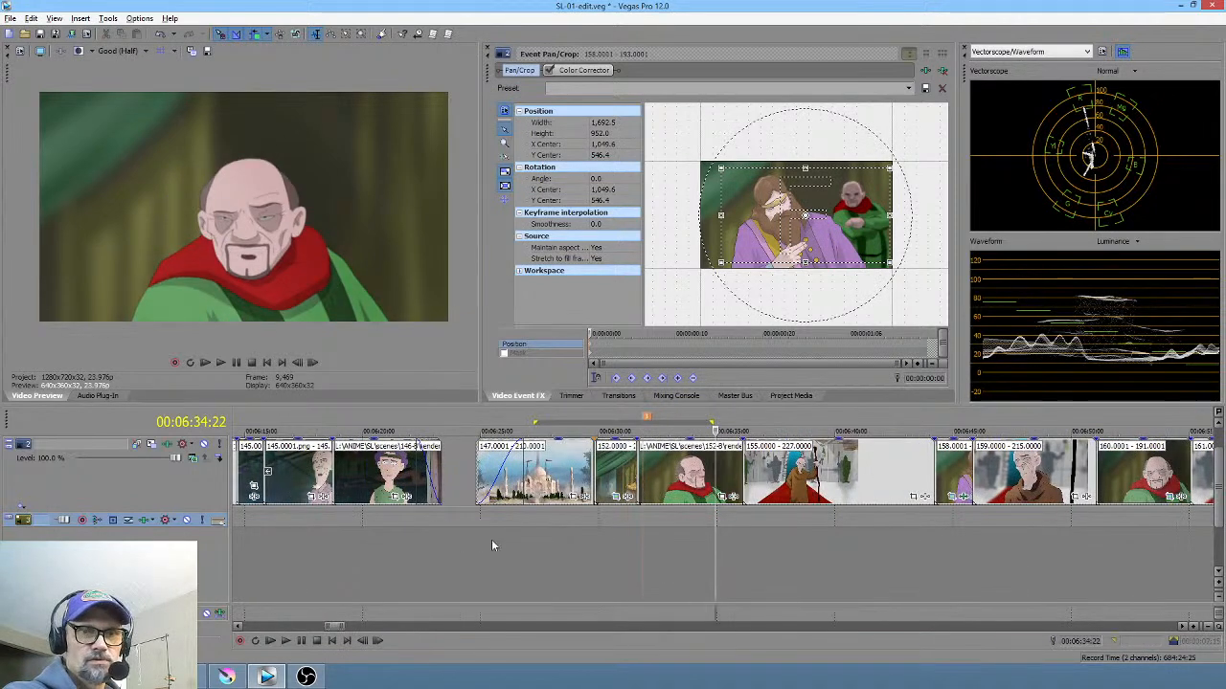
{"action": "left_click_drag", "start_coordinate": [736, 547], "coordinate": [712, 547]}
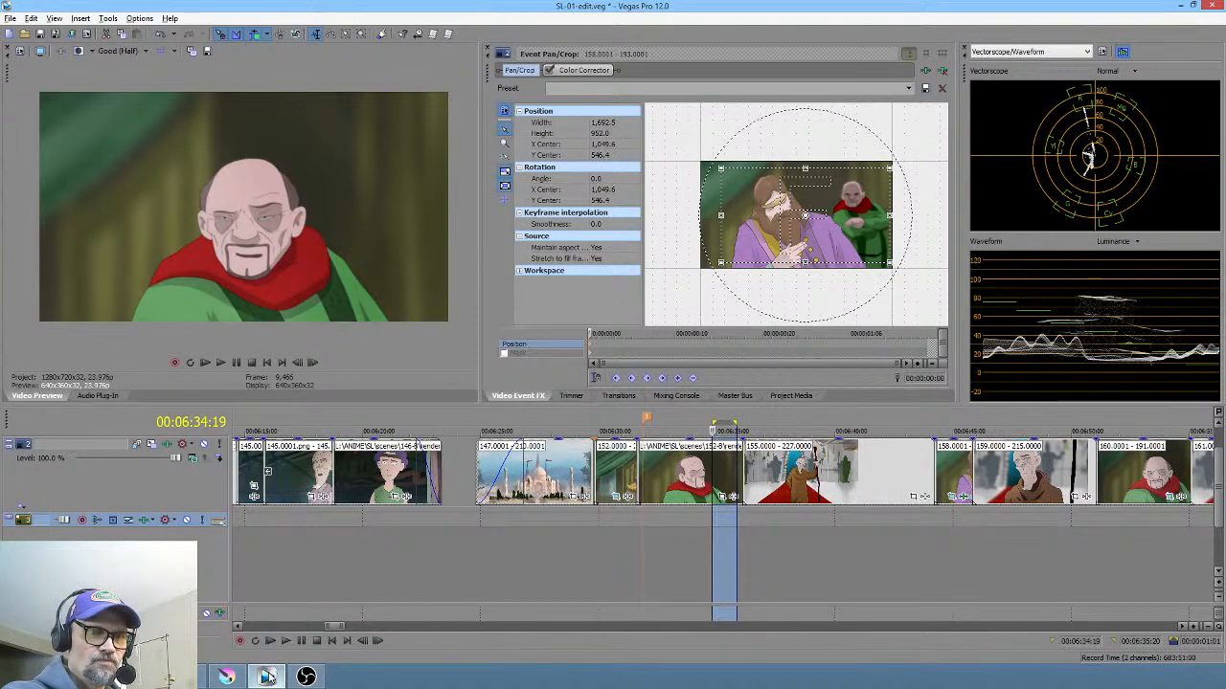
{"action": "left_click", "coordinate": [236, 677]}
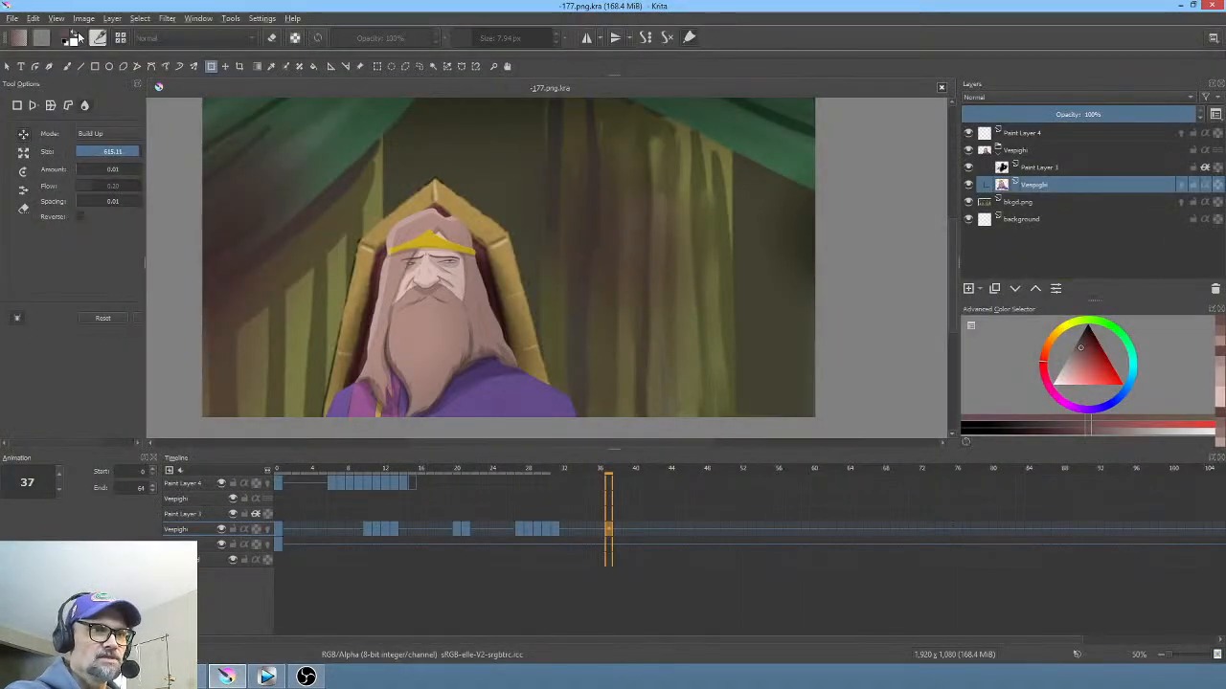
{"action": "left_click", "coordinate": [12, 19]}
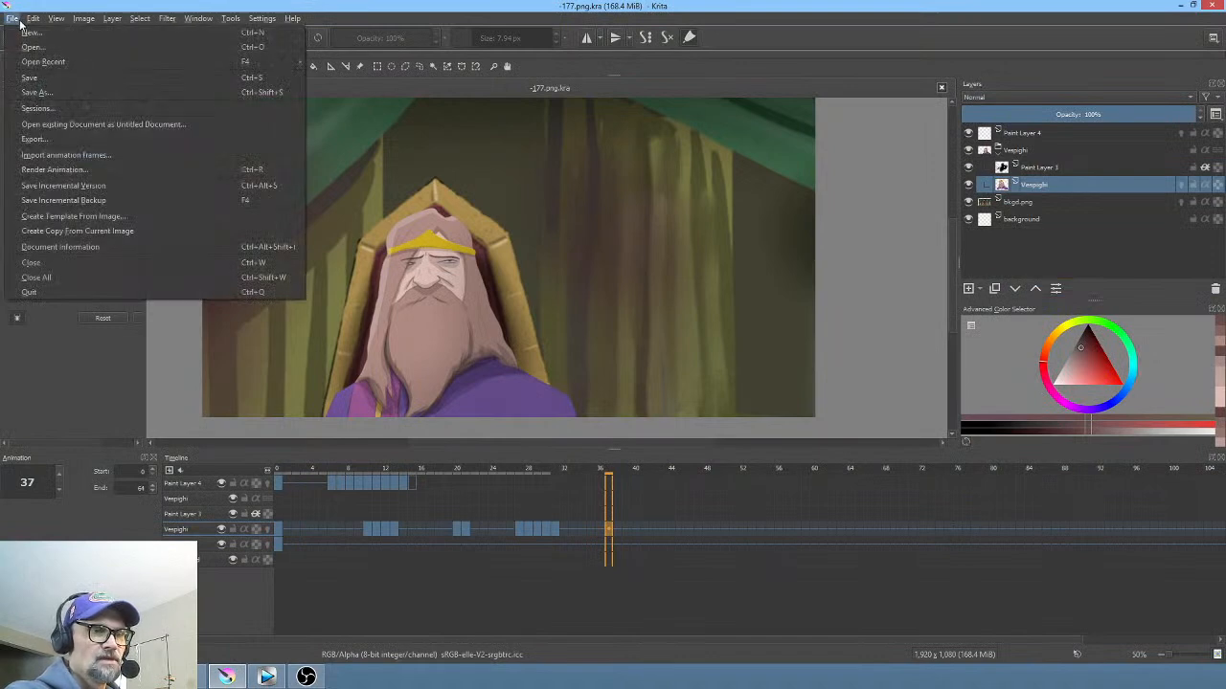
{"action": "left_click", "coordinate": [32, 47]}
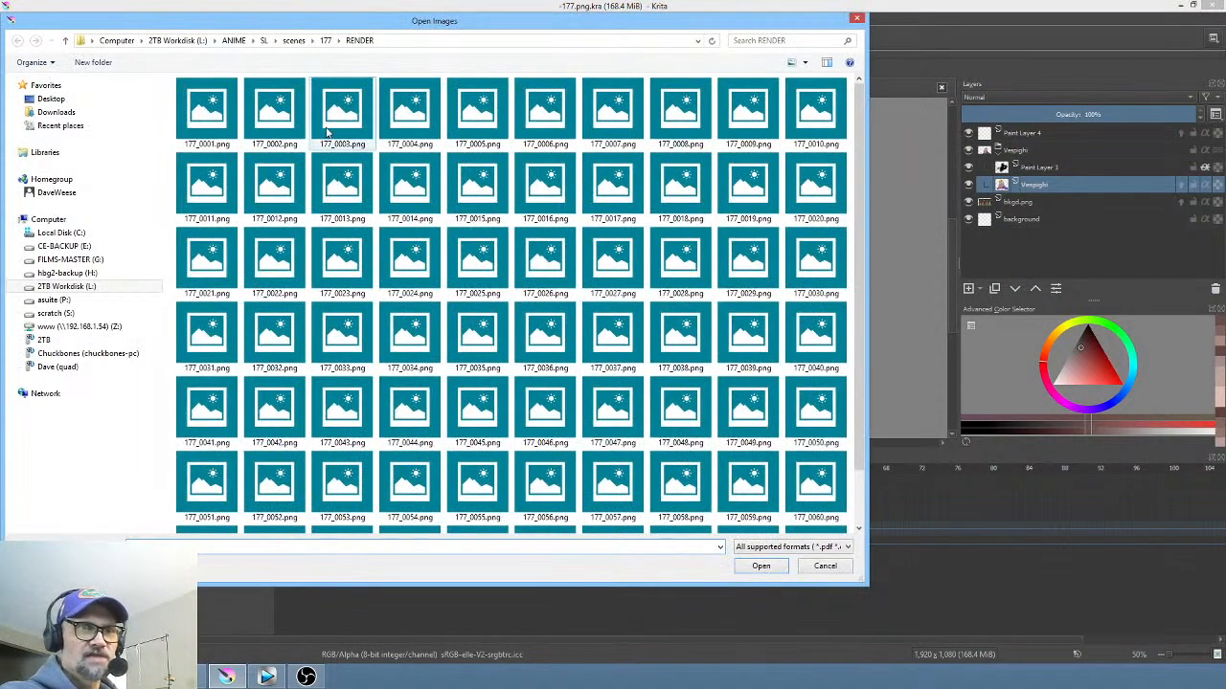
{"action": "left_click", "coordinate": [294, 40]}
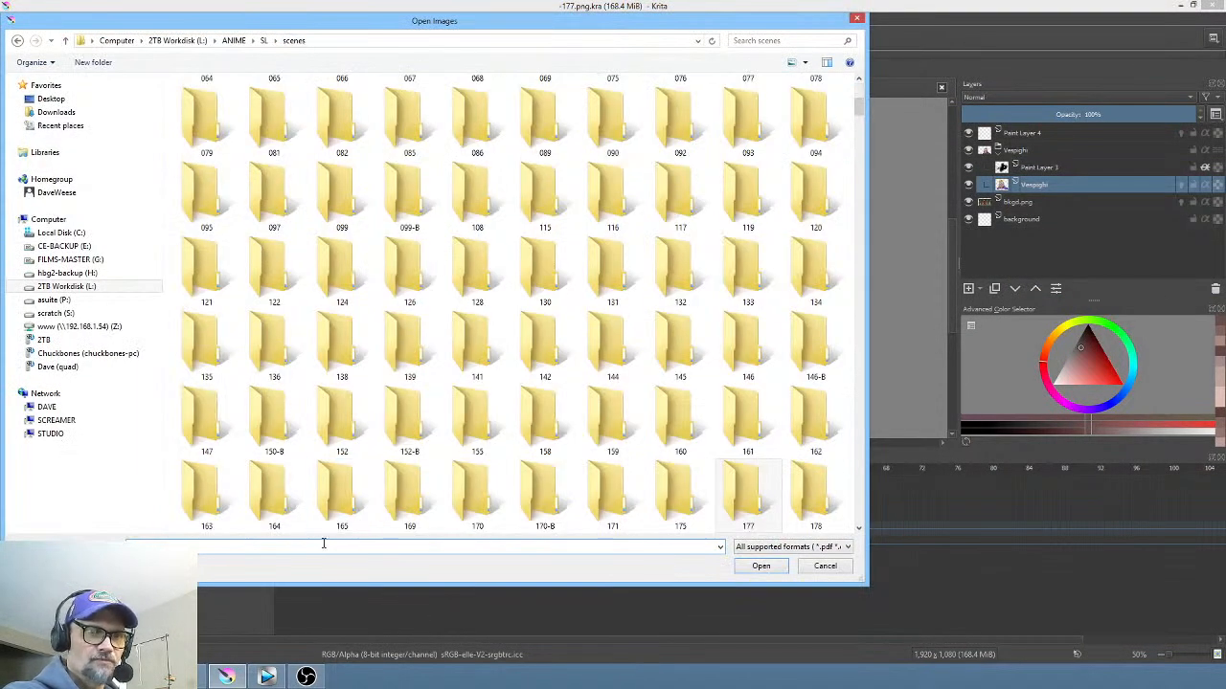
{"action": "type", "text": "-178"}
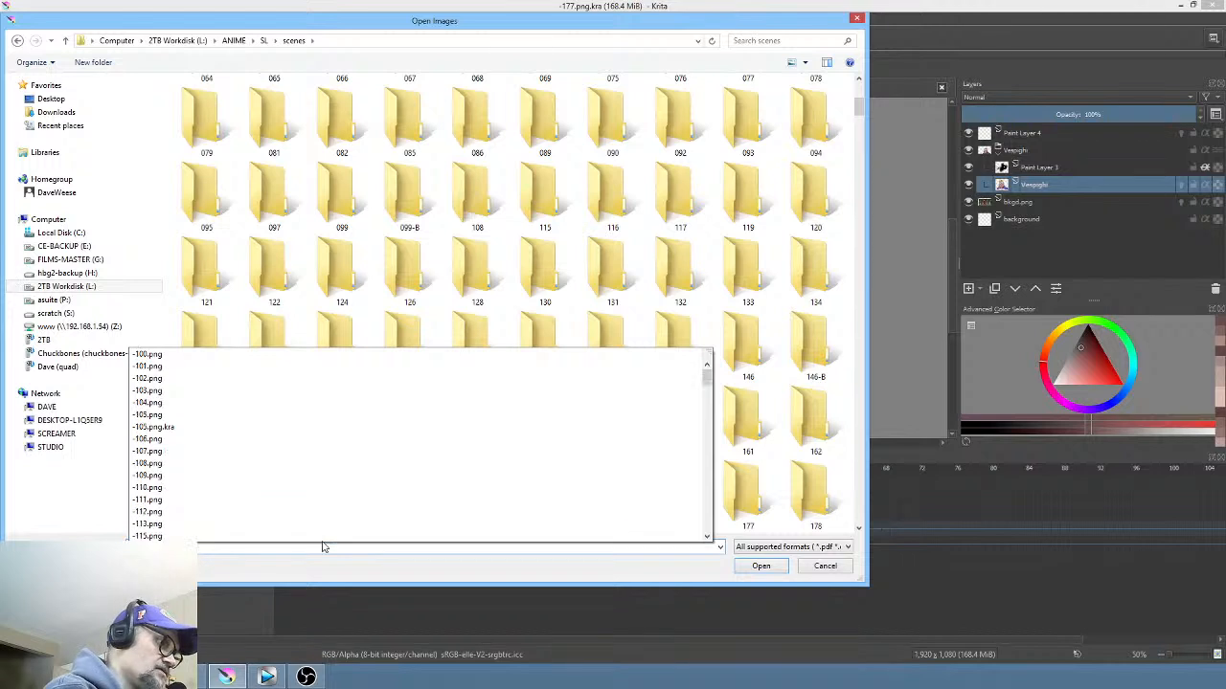
{"action": "key", "text": "Return"}
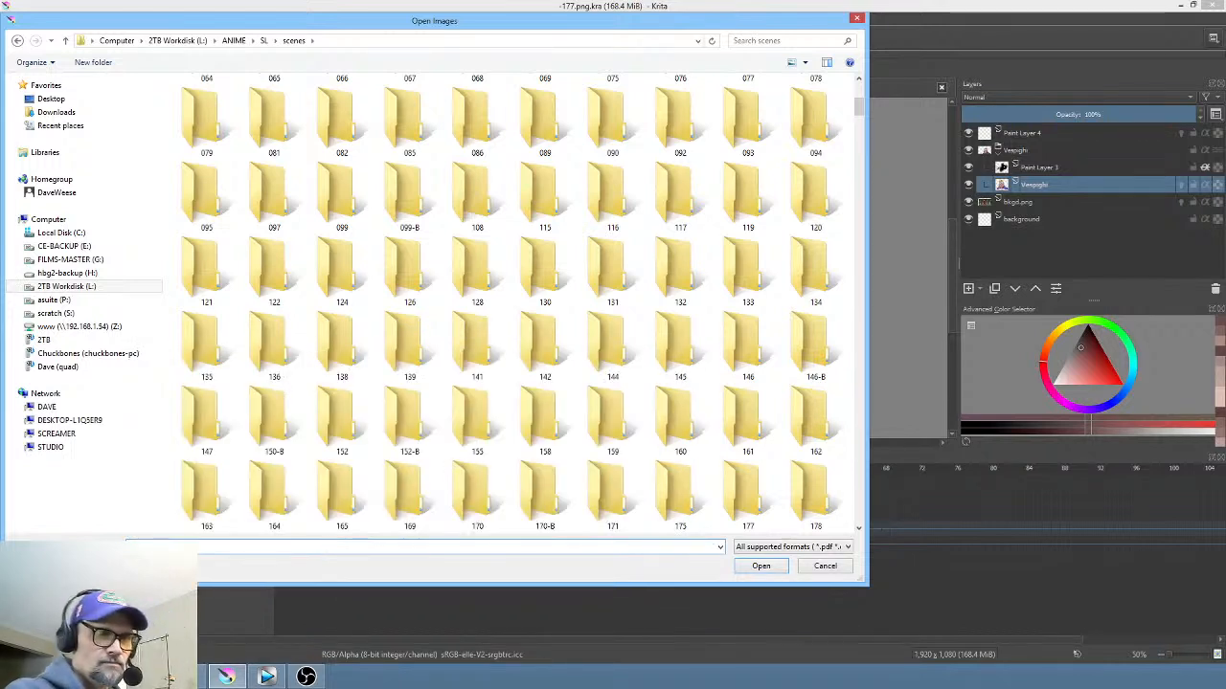
{"action": "key", "text": "alt+Tab"}
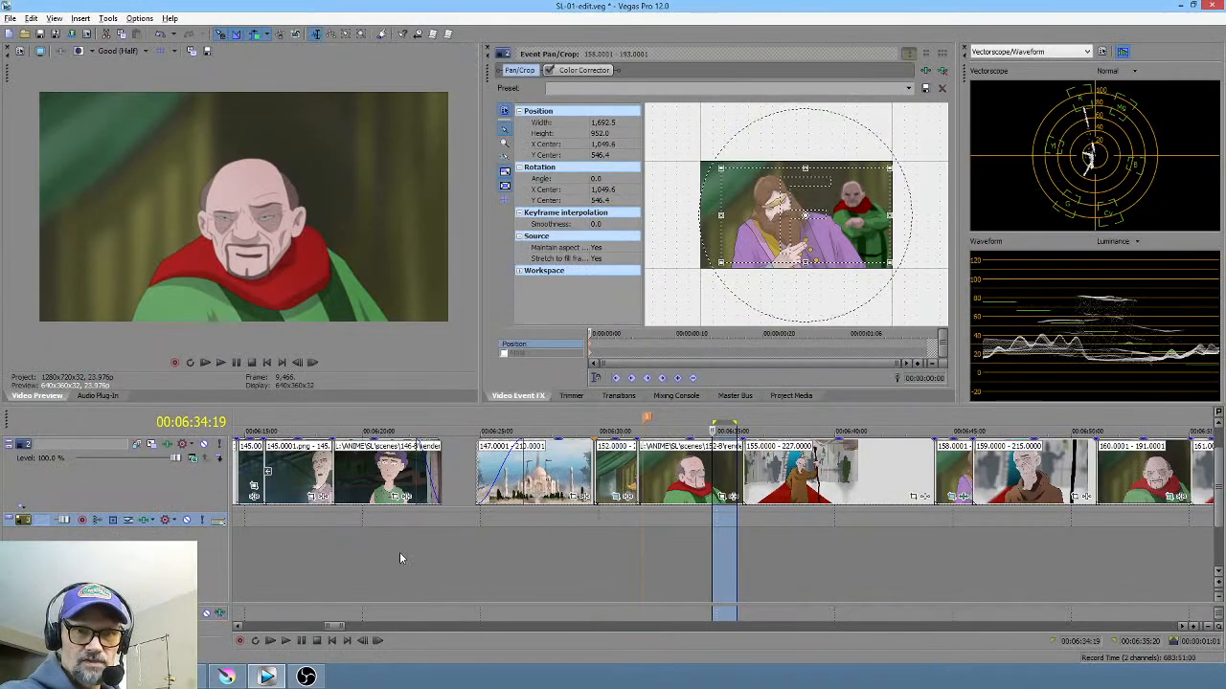
{"action": "scroll", "coordinate": [722, 528], "scroll_direction": "up", "scroll_amount": 3}
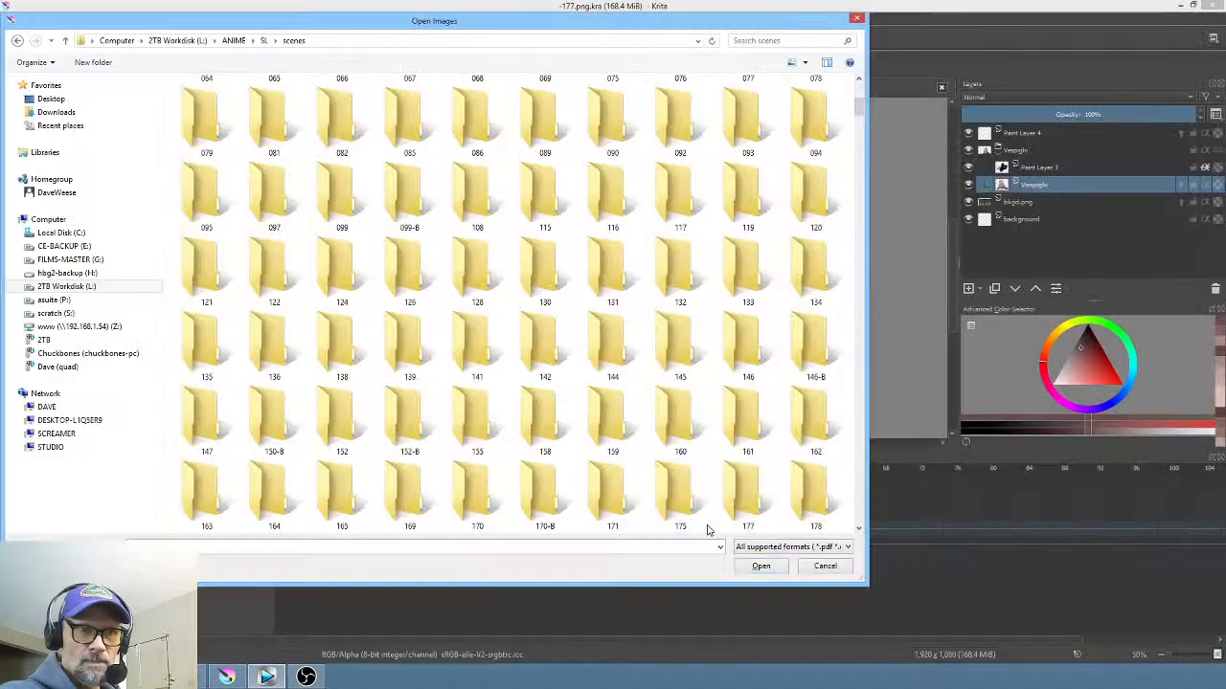
{"action": "left_click", "coordinate": [829, 565]}
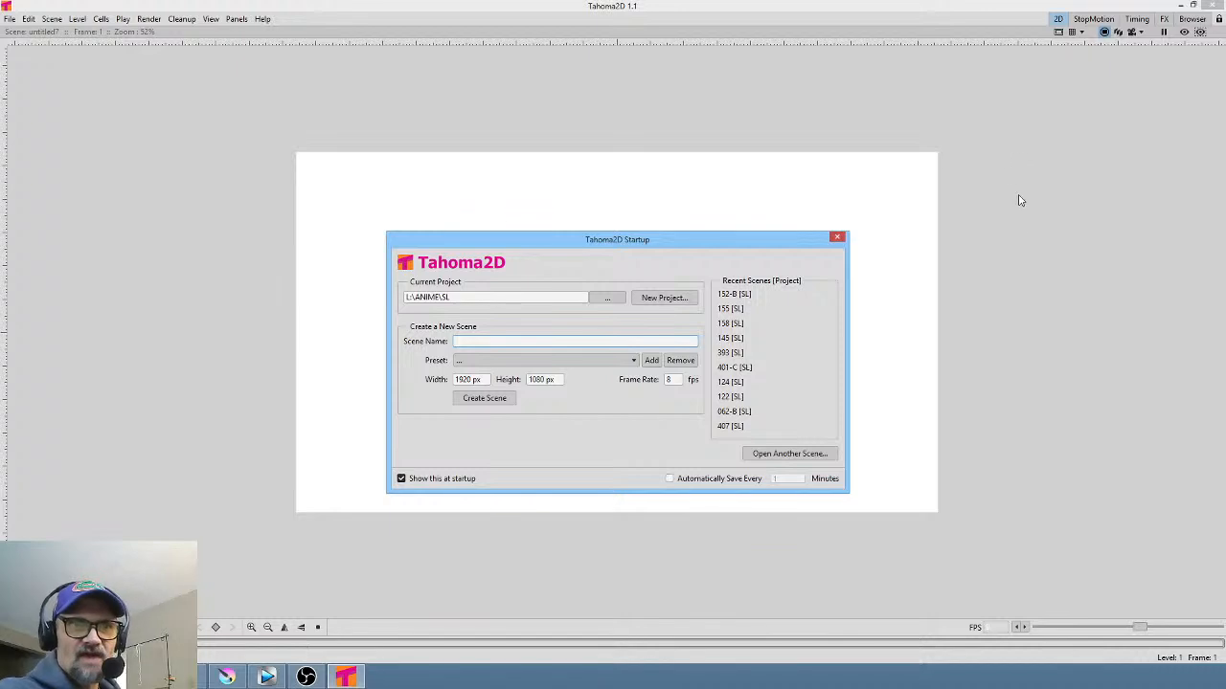
Step: Switch to Tahoma2D, open the recent scene 152-B and restore the full workspace around the viewer
{"action": "double_click", "coordinate": [734, 294]}
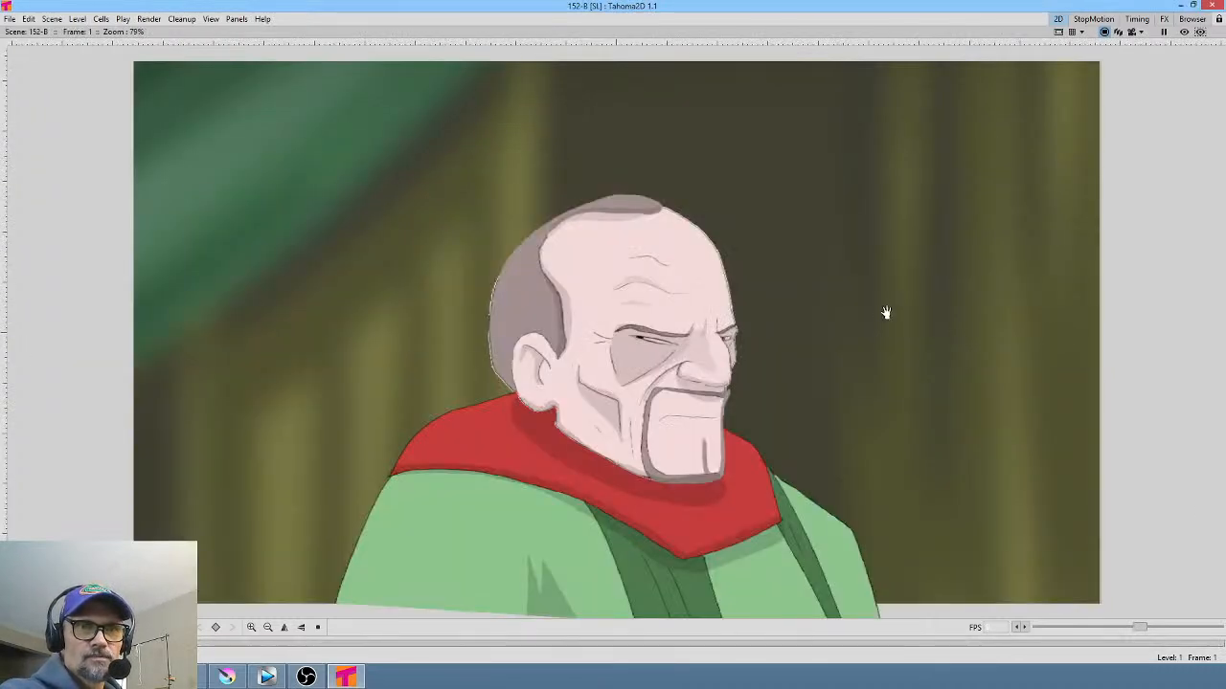
{"action": "scroll", "coordinate": [885, 313], "scroll_direction": "down", "scroll_amount": 3}
{"action": "left_click_drag", "start_coordinate": [936, 295], "coordinate": [801, 296]}
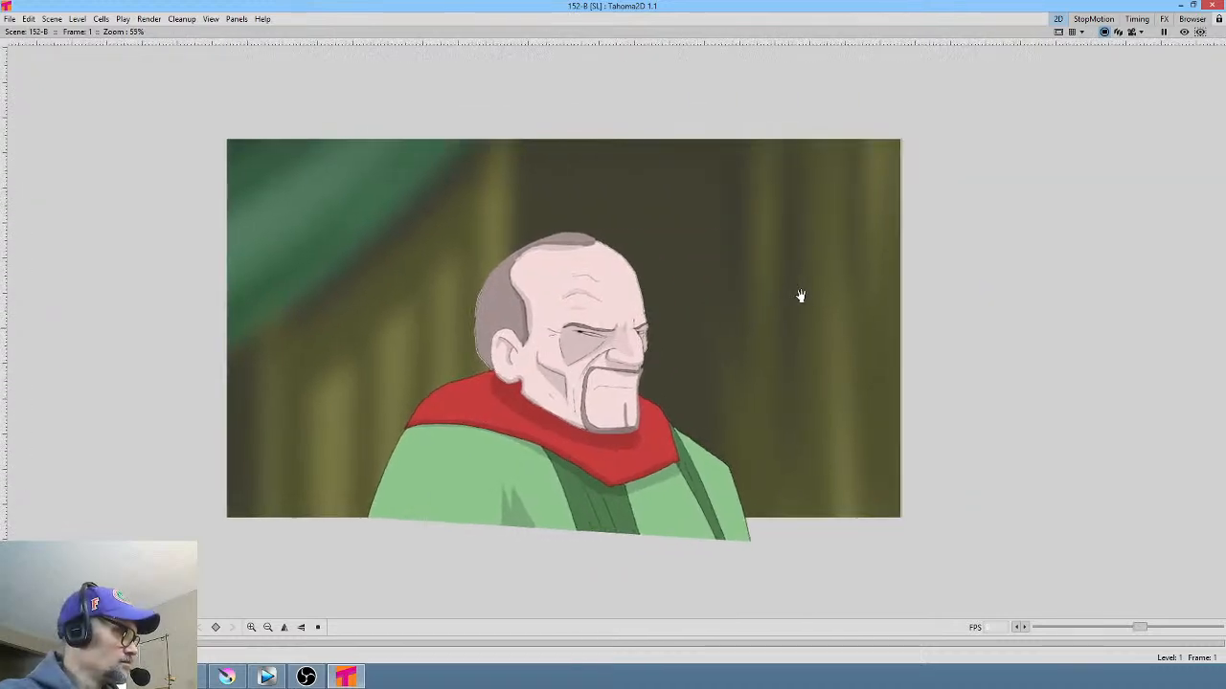
{"action": "key", "text": "grave"}
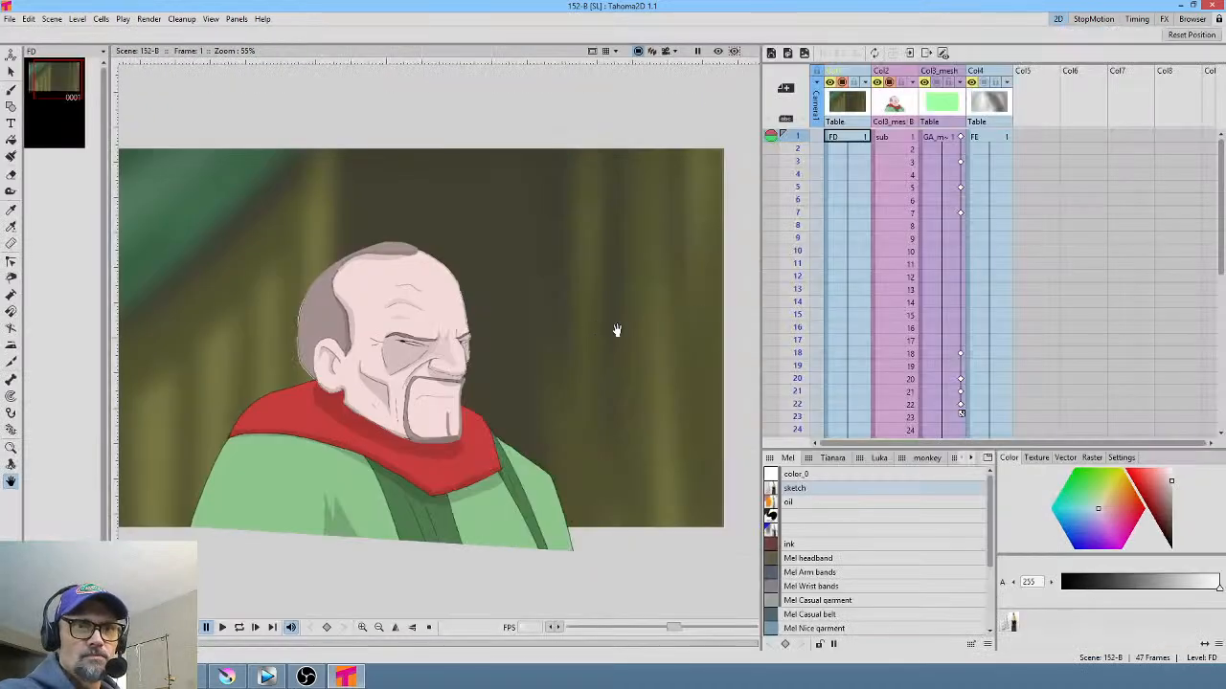
Step: Scrub through scene 152-B to examine the bald man's poses and column structure, and close Tahoma2D
{"action": "mouse_move", "coordinate": [798, 151]}
{"action": "left_mouse_down"}
{"action": "mouse_move", "coordinate": [791, 416]}
{"action": "mouse_move", "coordinate": [803, 233]}
{"action": "left_mouse_up"}
{"action": "scroll", "coordinate": [932, 263], "scroll_direction": "down", "scroll_amount": 4}
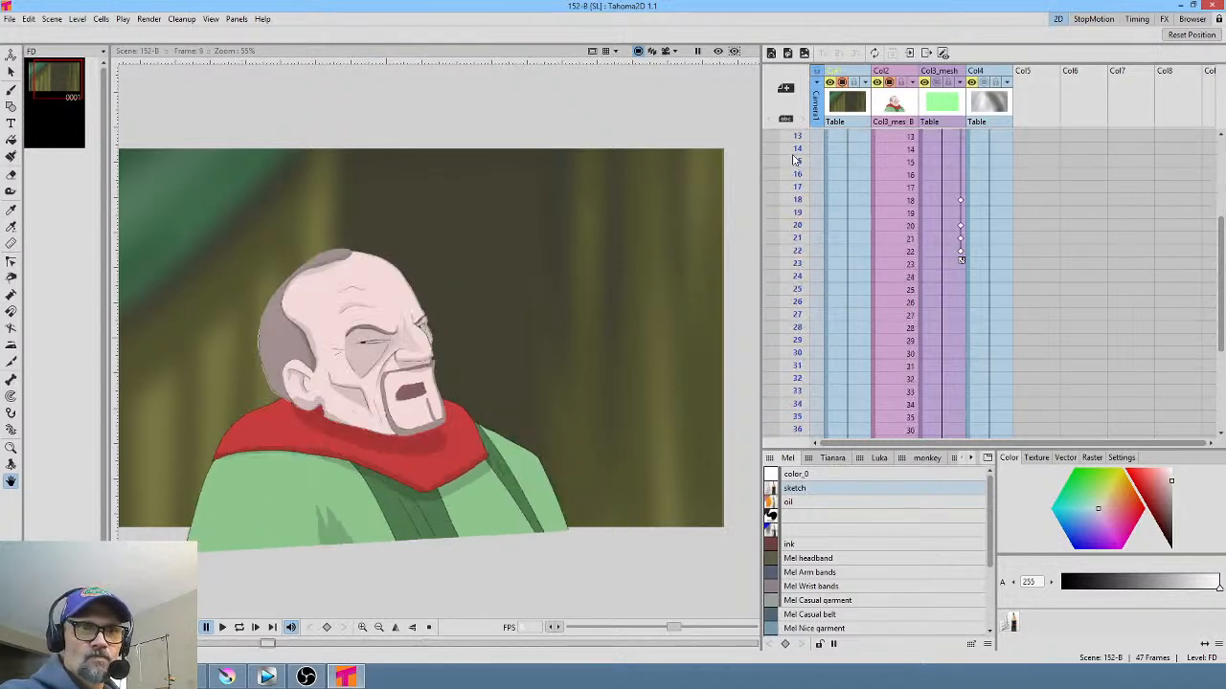
{"action": "mouse_move", "coordinate": [796, 151]}
{"action": "left_mouse_down"}
{"action": "mouse_move", "coordinate": [780, 317]}
{"action": "mouse_move", "coordinate": [786, 211]}
{"action": "mouse_move", "coordinate": [783, 278]}
{"action": "mouse_move", "coordinate": [782, 231]}
{"action": "mouse_move", "coordinate": [782, 259]}
{"action": "left_mouse_up"}
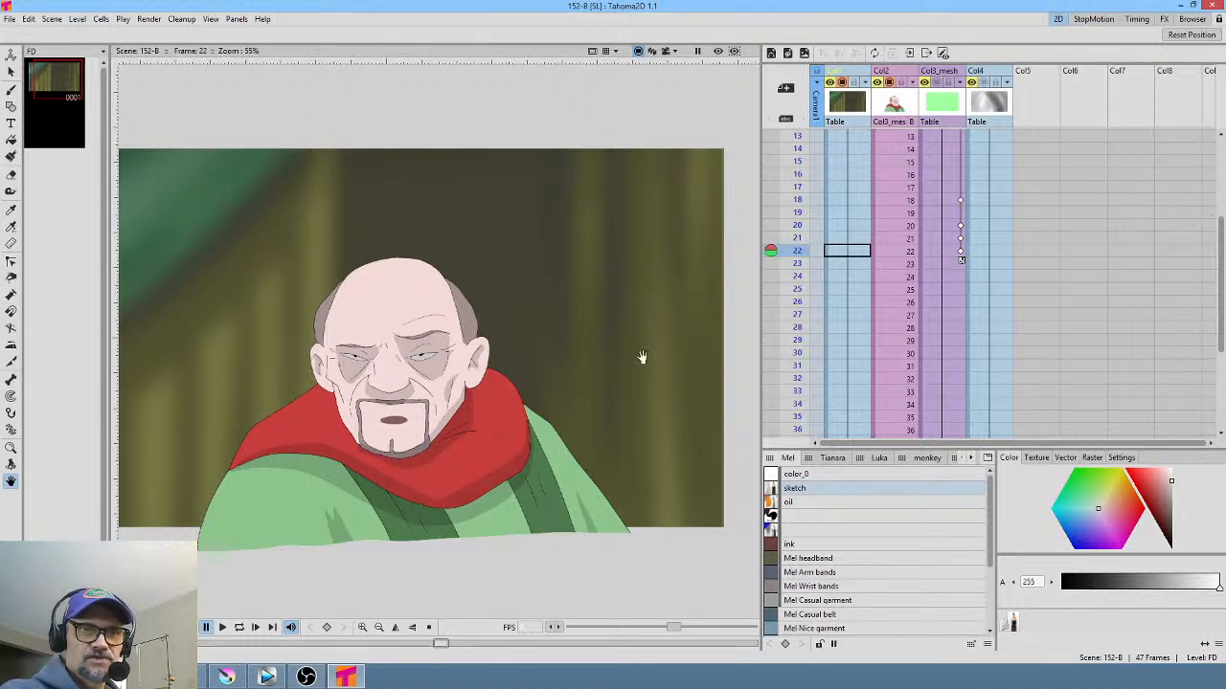
{"action": "left_click", "coordinate": [900, 211]}
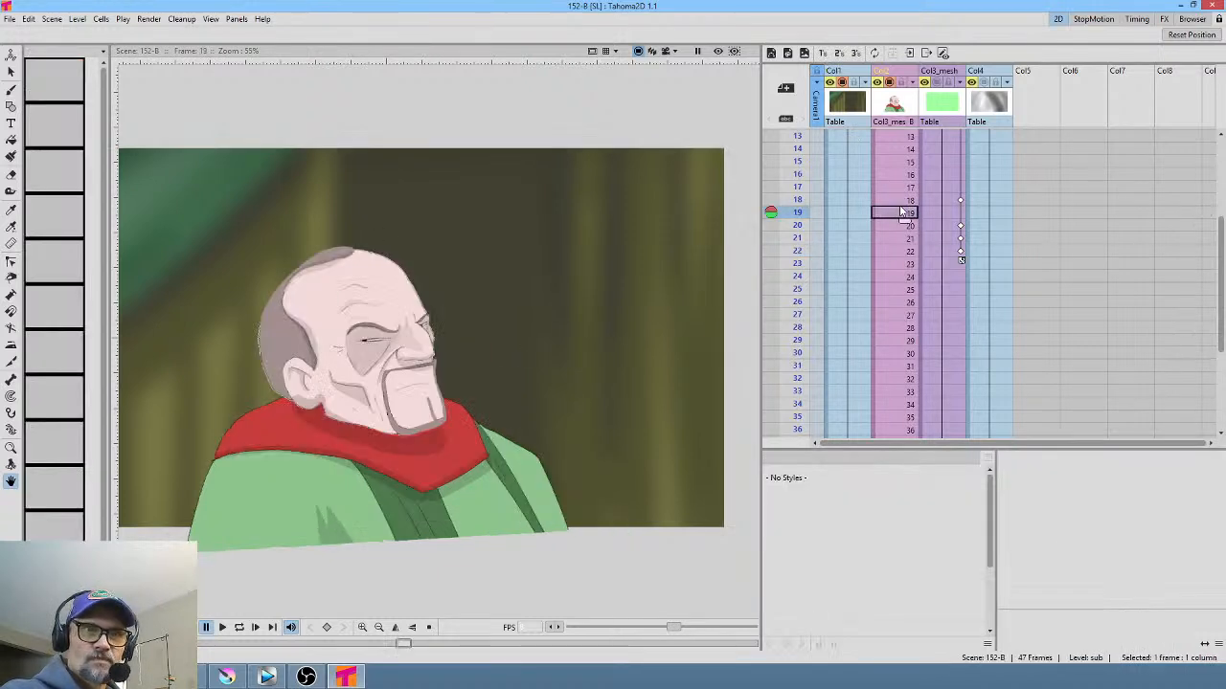
{"action": "left_click", "coordinate": [900, 188]}
{"action": "scroll", "coordinate": [885, 177], "scroll_direction": "up", "scroll_amount": 4}
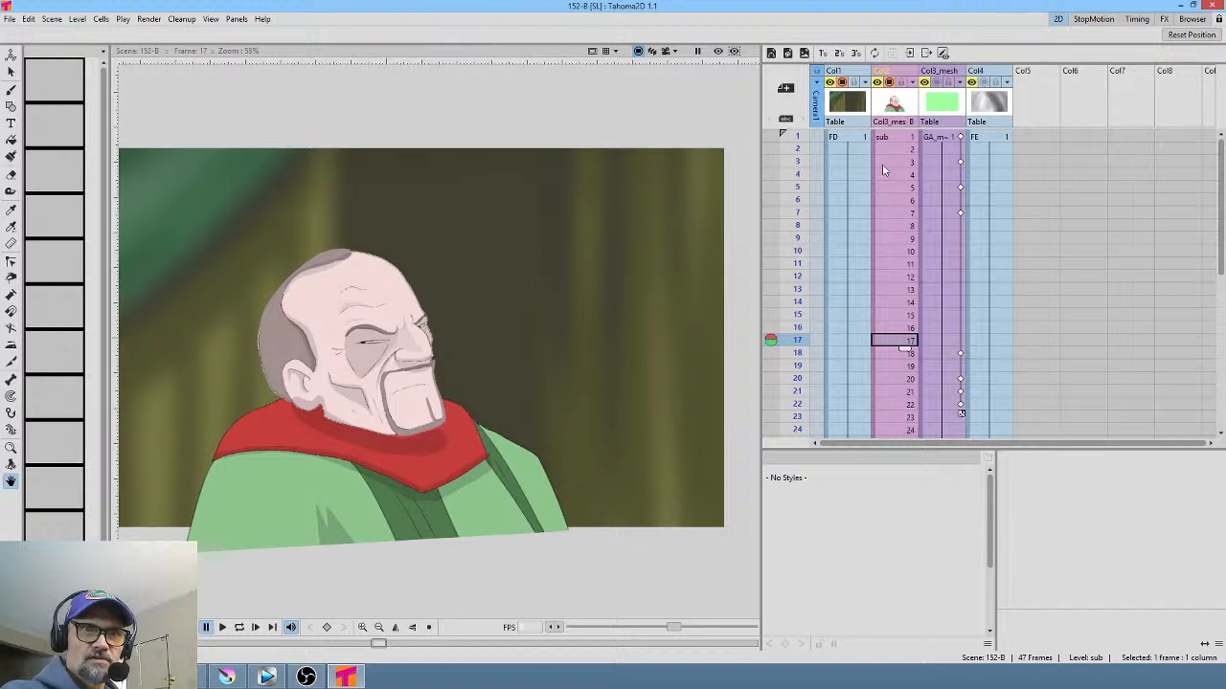
{"action": "left_click", "coordinate": [888, 136]}
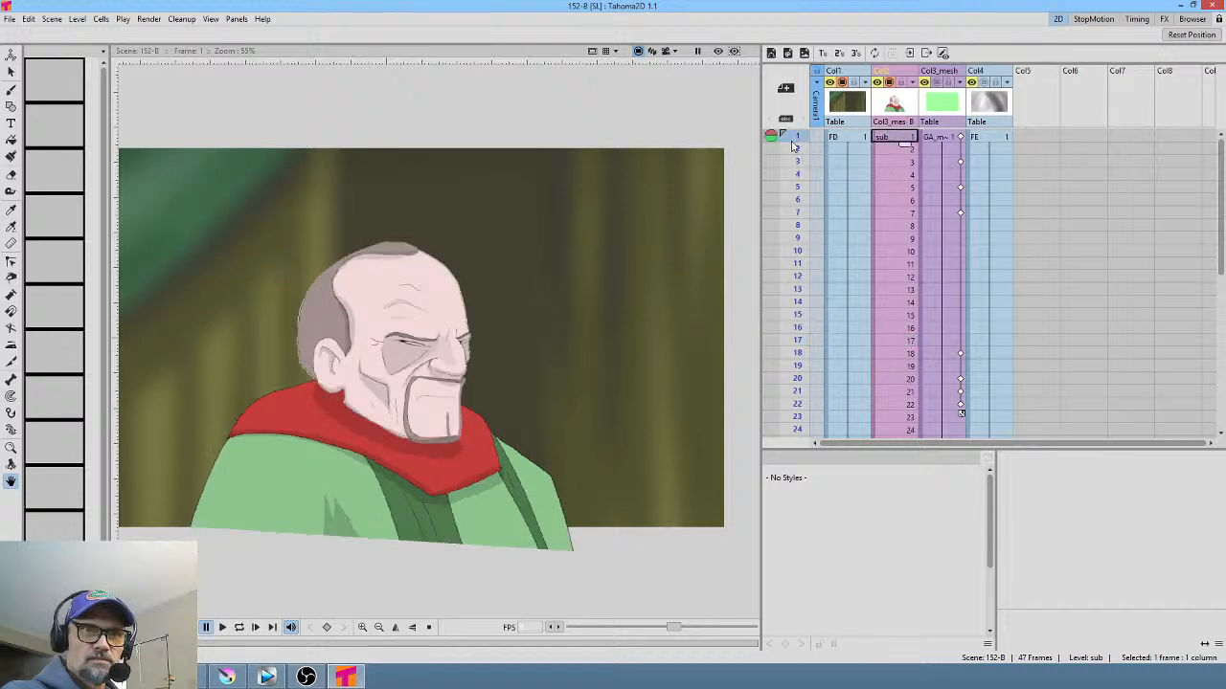
{"action": "mouse_move", "coordinate": [793, 145]}
{"action": "left_mouse_down"}
{"action": "mouse_move", "coordinate": [785, 352]}
{"action": "mouse_move", "coordinate": [791, 142]}
{"action": "mouse_move", "coordinate": [807, 122]}
{"action": "left_mouse_up"}
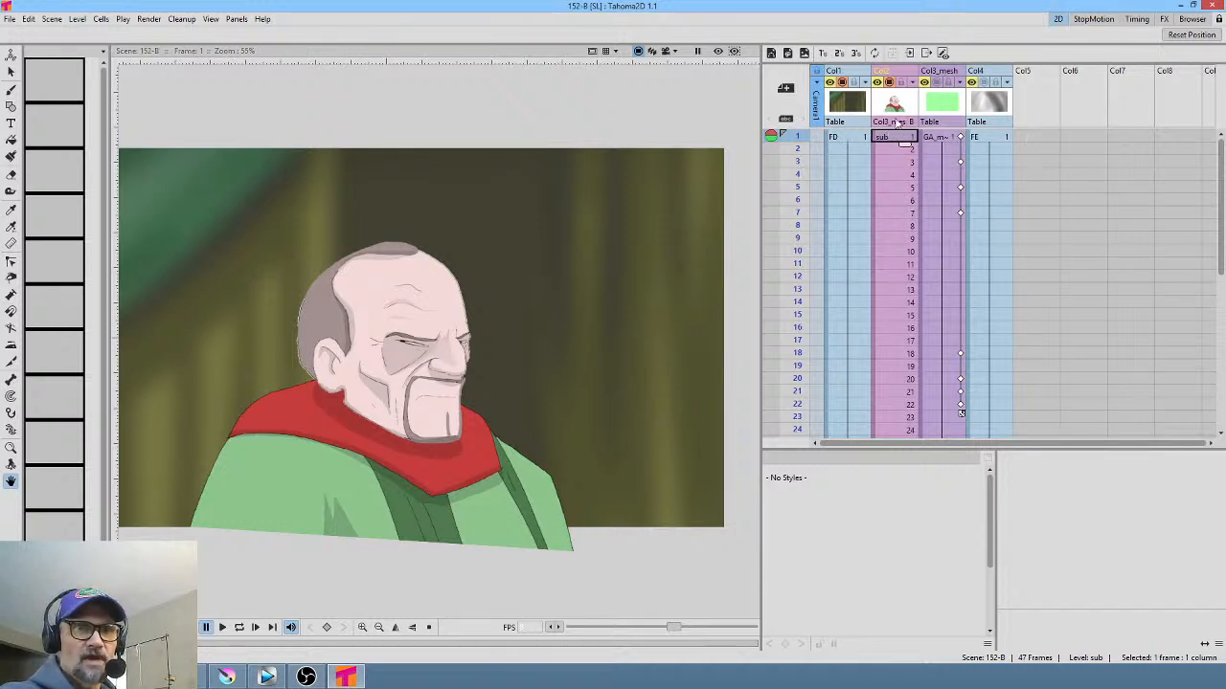
{"action": "left_click", "coordinate": [1213, 9]}
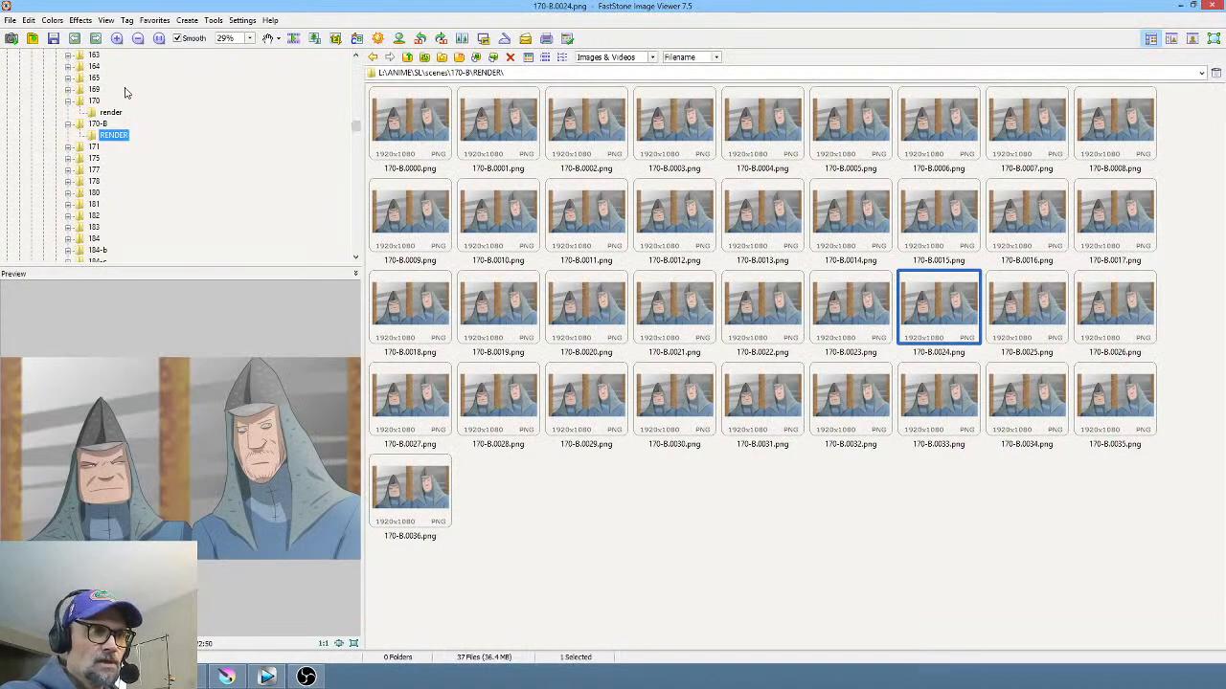
Step: In FastStone Image Viewer, open the render folder of scene 152-B and select 152-B.0040.png
{"action": "scroll", "coordinate": [129, 96], "scroll_direction": "up", "scroll_amount": 5}
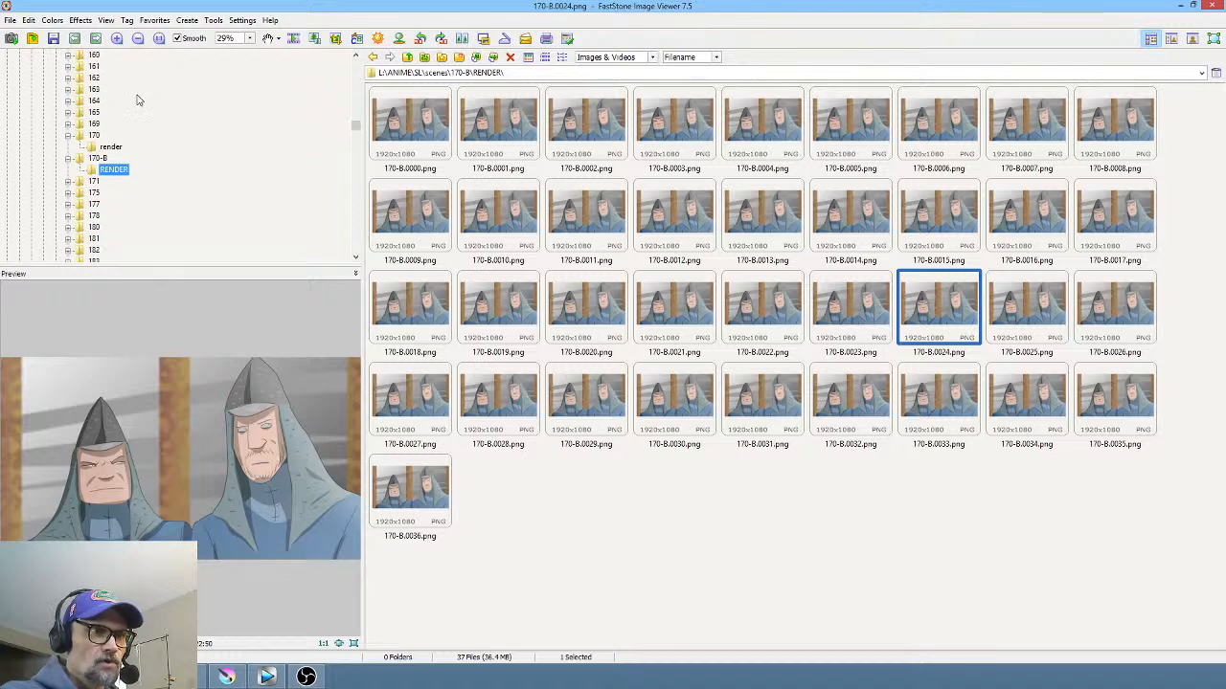
{"action": "left_click", "coordinate": [98, 147]}
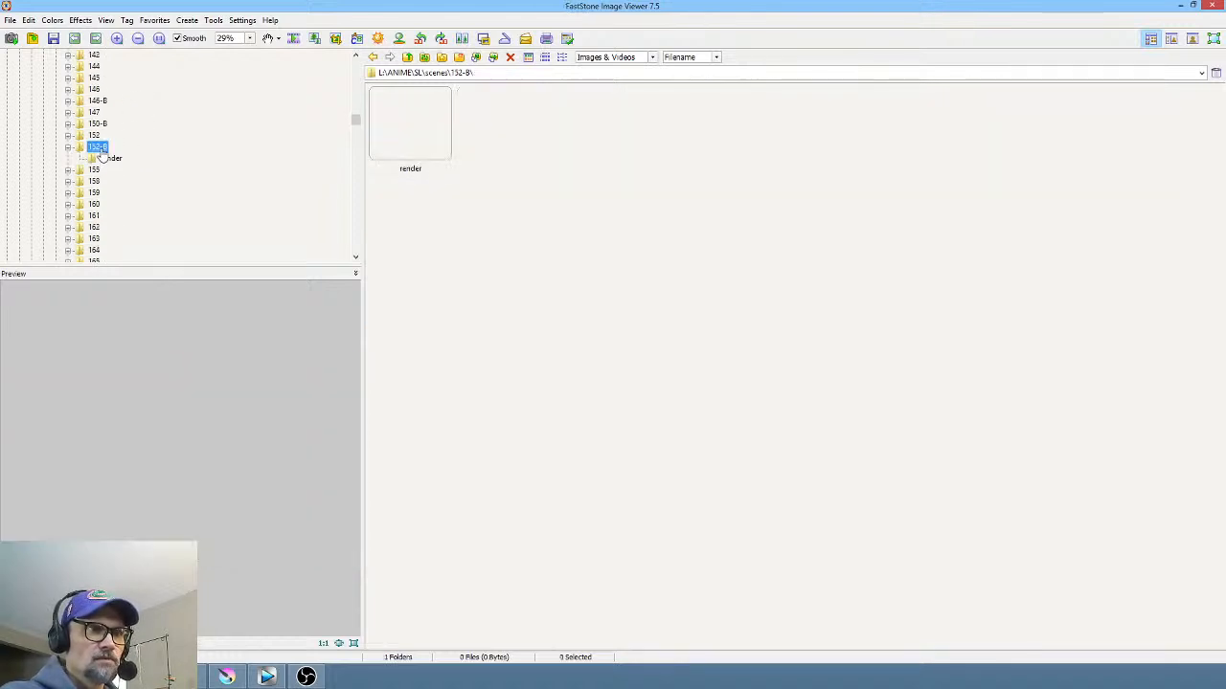
{"action": "double_click", "coordinate": [431, 122]}
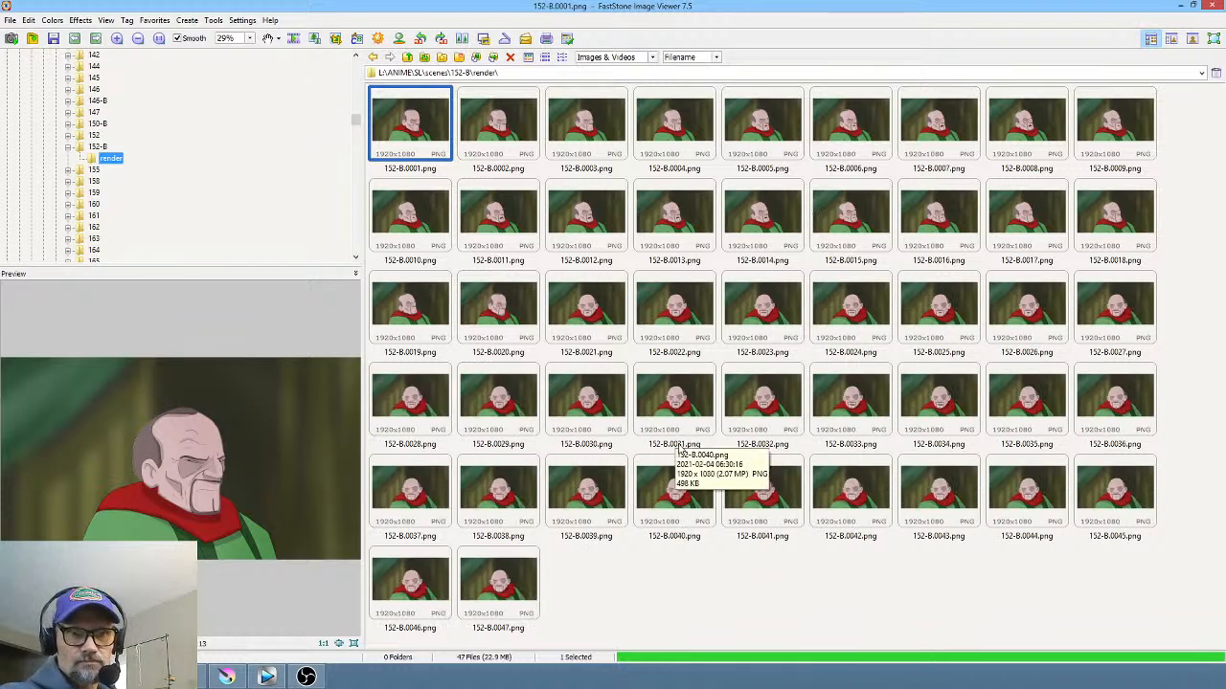
{"action": "left_click", "coordinate": [658, 473]}
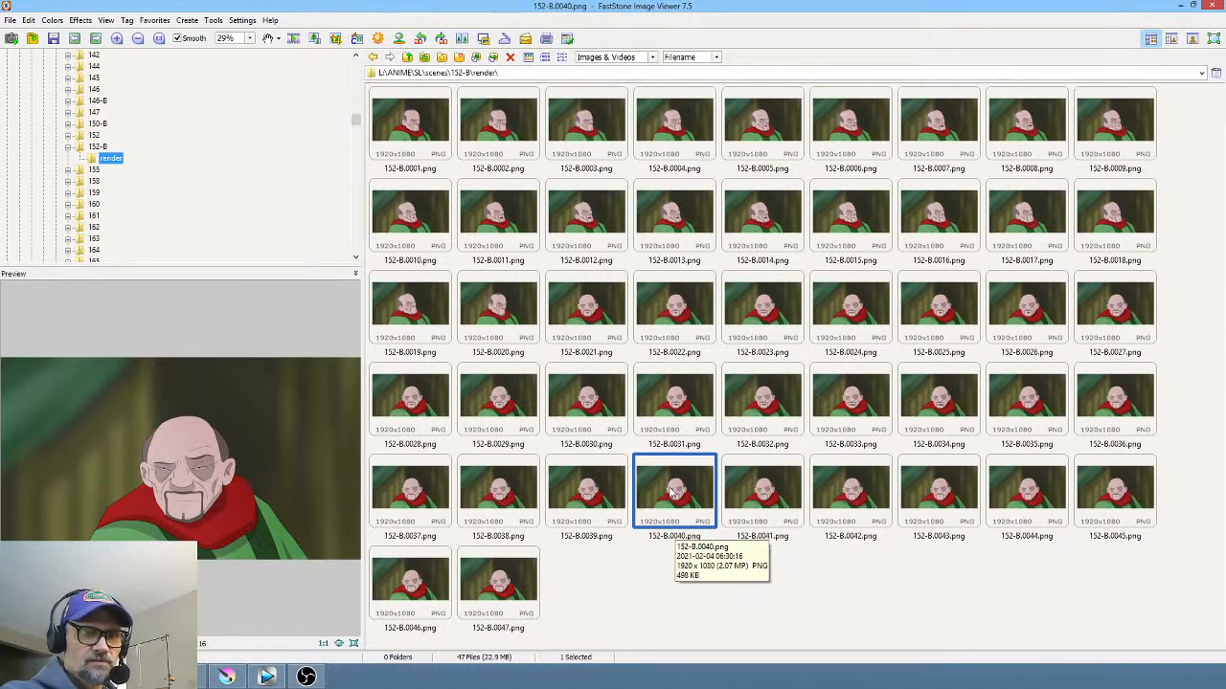
Step: Insert 152-B.0040.png into the shot 177 file in Krita as a new layer and raise it to the top of the layer stack
{"action": "left_click", "coordinate": [227, 675]}
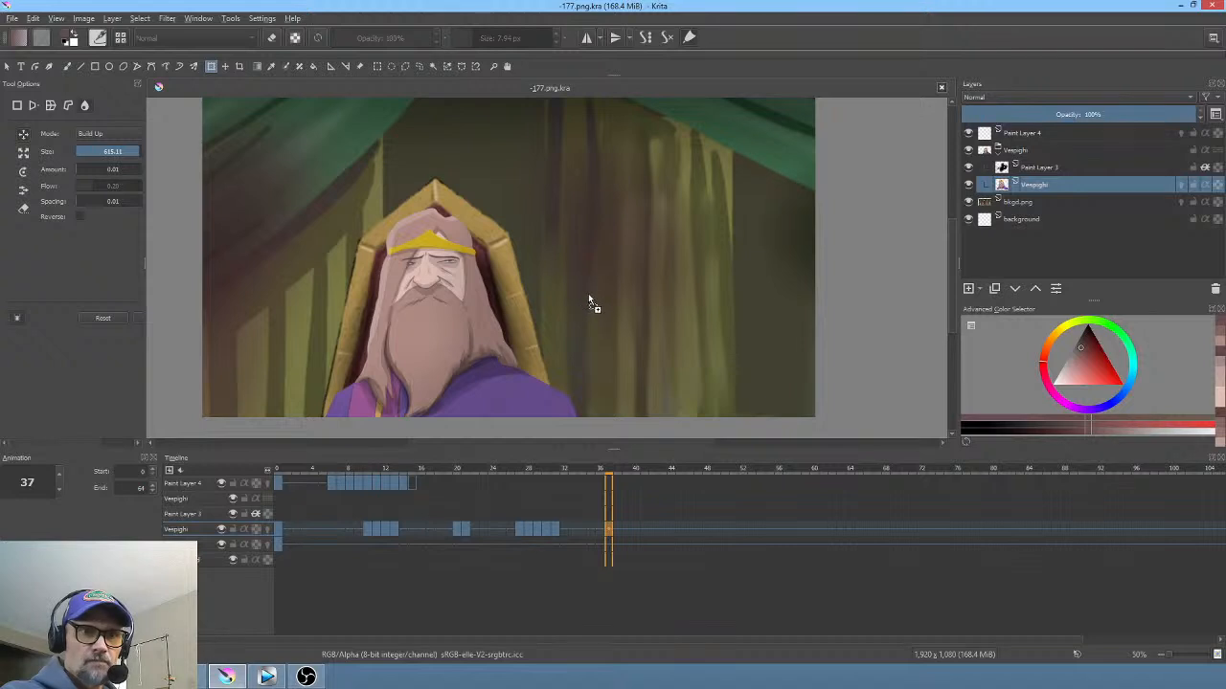
{"action": "left_click_drag", "start_coordinate": [589, 296], "coordinate": [383, 214]}
{"action": "left_click", "coordinate": [411, 222]}
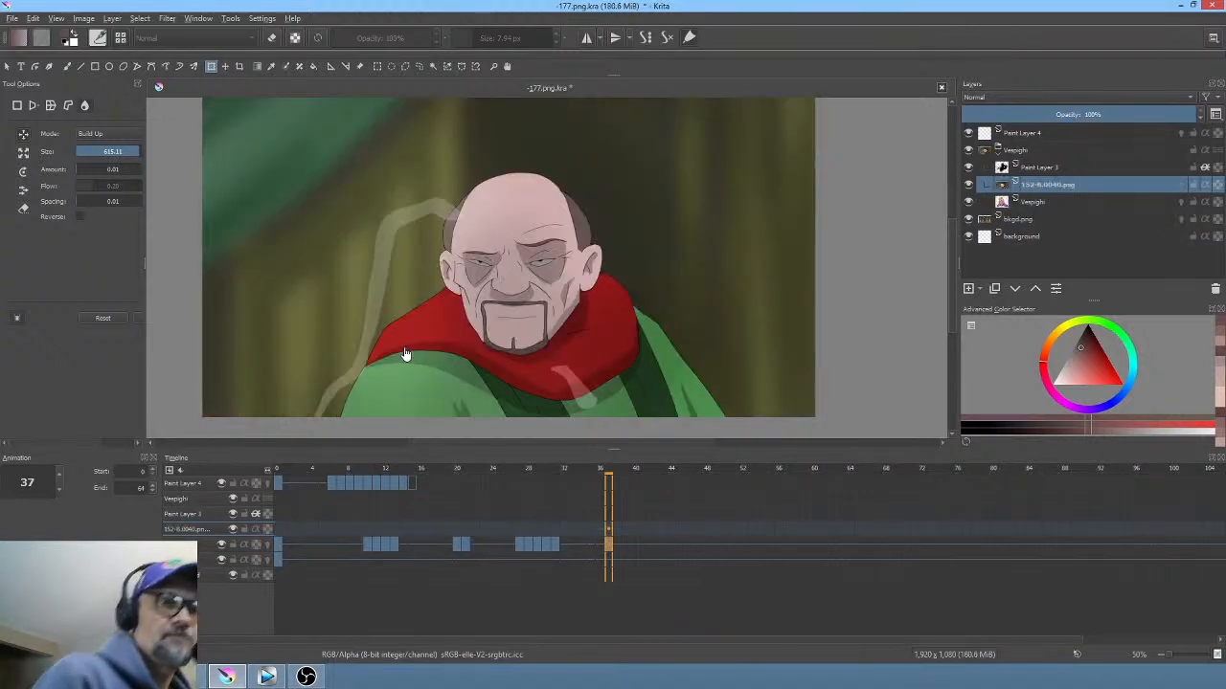
{"action": "left_click", "coordinate": [1035, 289]}
{"action": "left_click", "coordinate": [1035, 289]}
{"action": "left_click", "coordinate": [1035, 289]}
Step: Outline the bald man loosely on the 152-B.0040.png layer, delete everything outside the outline and clear the selection
{"action": "left_click_drag", "start_coordinate": [652, 271], "coordinate": [682, 243]}
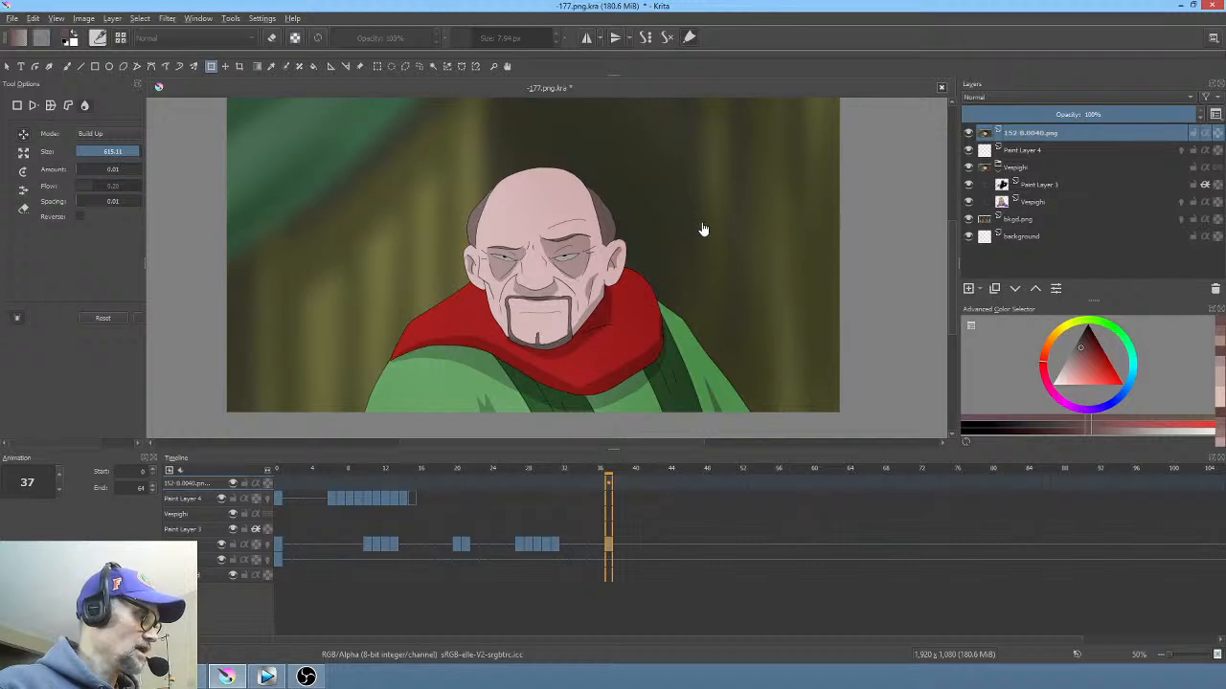
{"action": "key", "text": "l"}
{"action": "left_click_drag", "start_coordinate": [765, 419], "coordinate": [747, 388]}
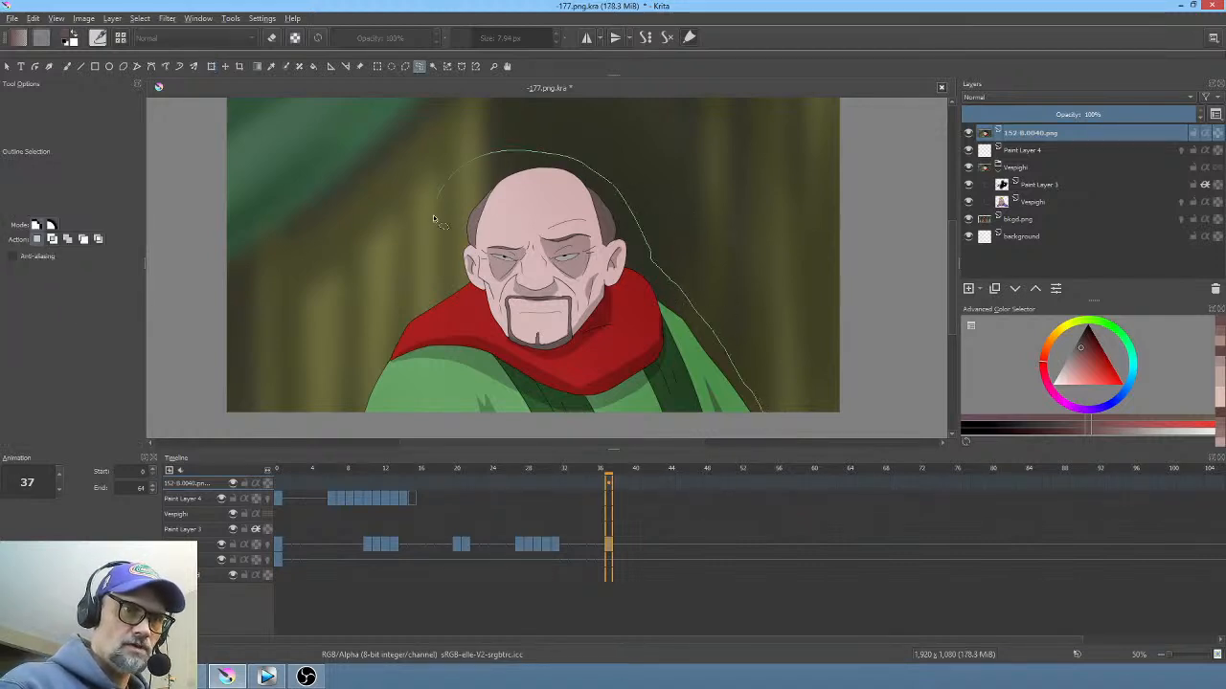
{"action": "mouse_move", "coordinate": [423, 270]}
{"action": "left_mouse_down"}
{"action": "mouse_move", "coordinate": [378, 326]}
{"action": "mouse_move", "coordinate": [343, 401]}
{"action": "left_mouse_up"}
{"action": "left_click_drag", "start_coordinate": [486, 436], "coordinate": [677, 422]}
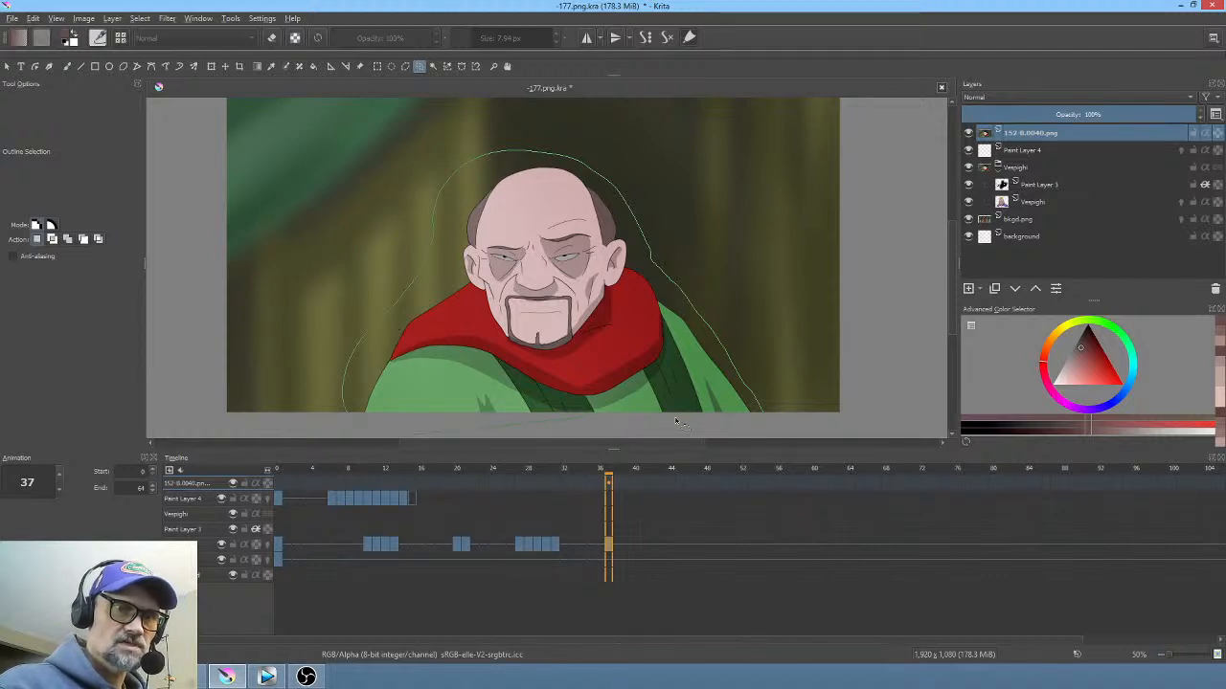
{"action": "left_click_drag", "start_coordinate": [755, 430], "coordinate": [767, 413]}
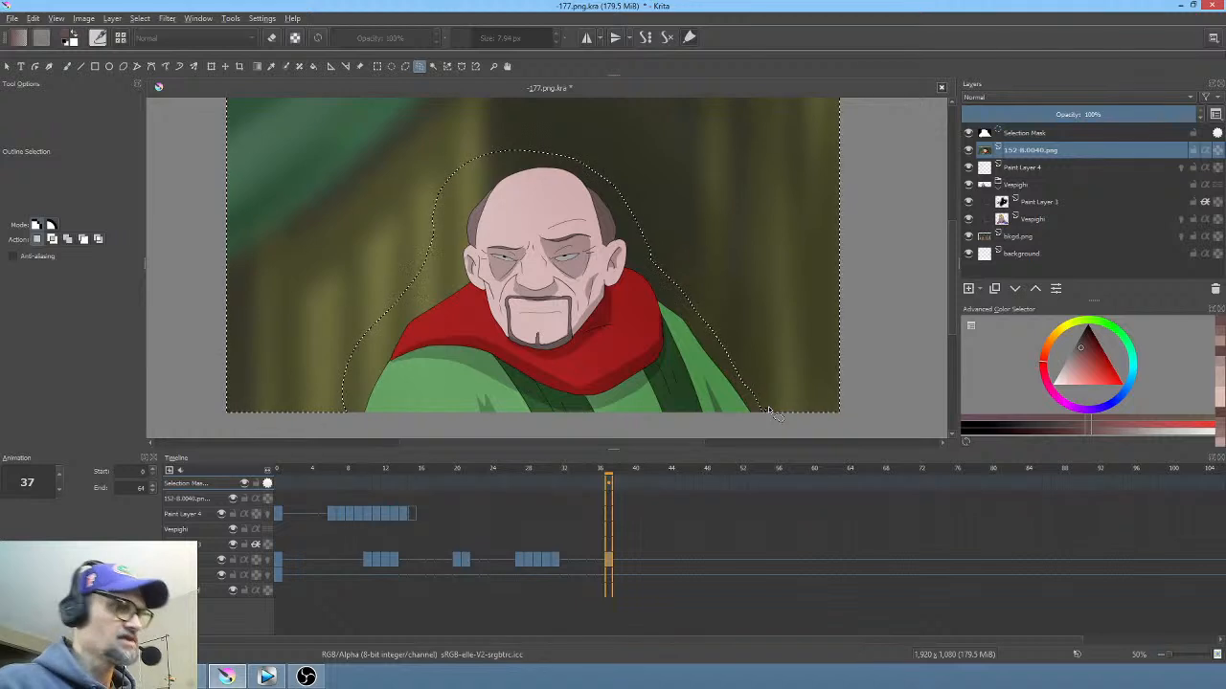
{"action": "key", "text": "ctrl+shift+i"}
{"action": "key", "text": "Delete"}
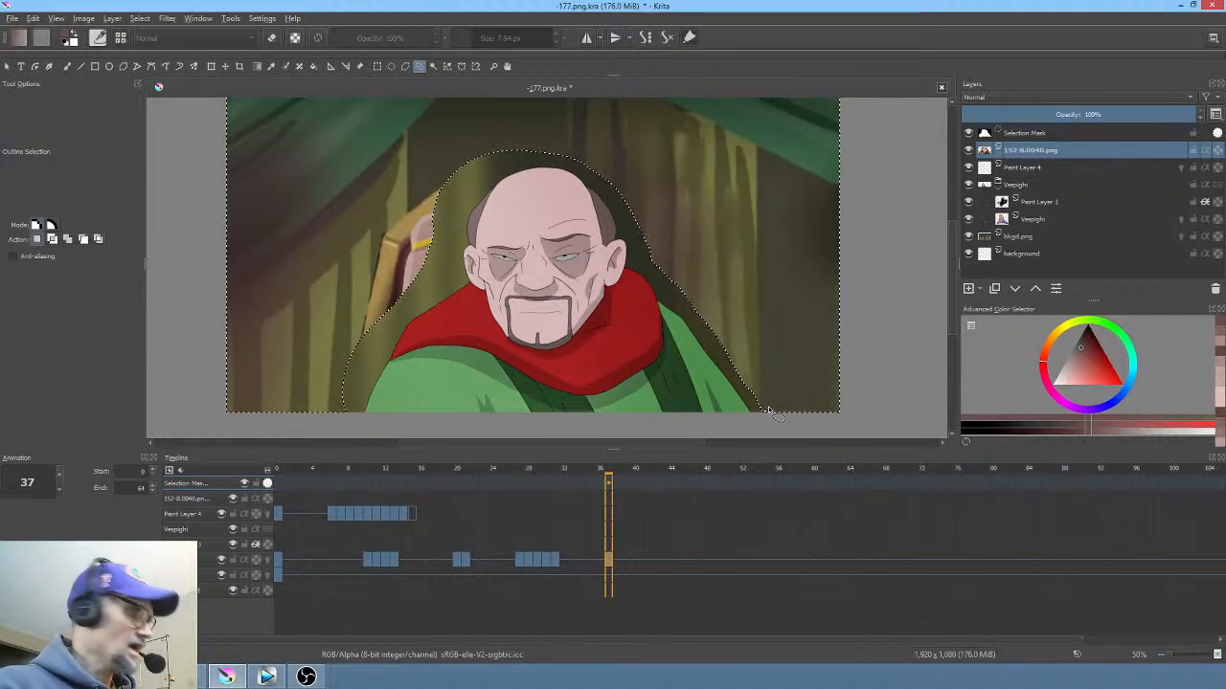
{"action": "key", "text": "ctrl+shift+a"}
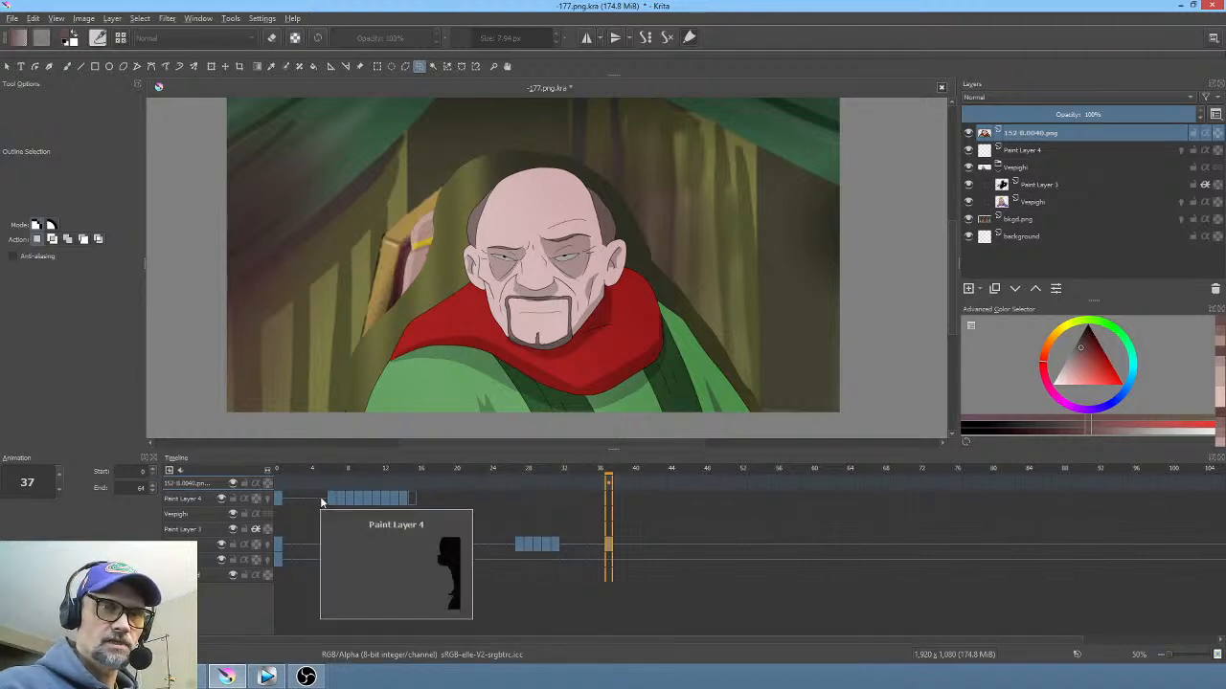
Step: Choose another brush preset in eraser mode at 47.15 px and erase the leftover background beside the man's green shoulder
{"action": "key", "text": "b"}
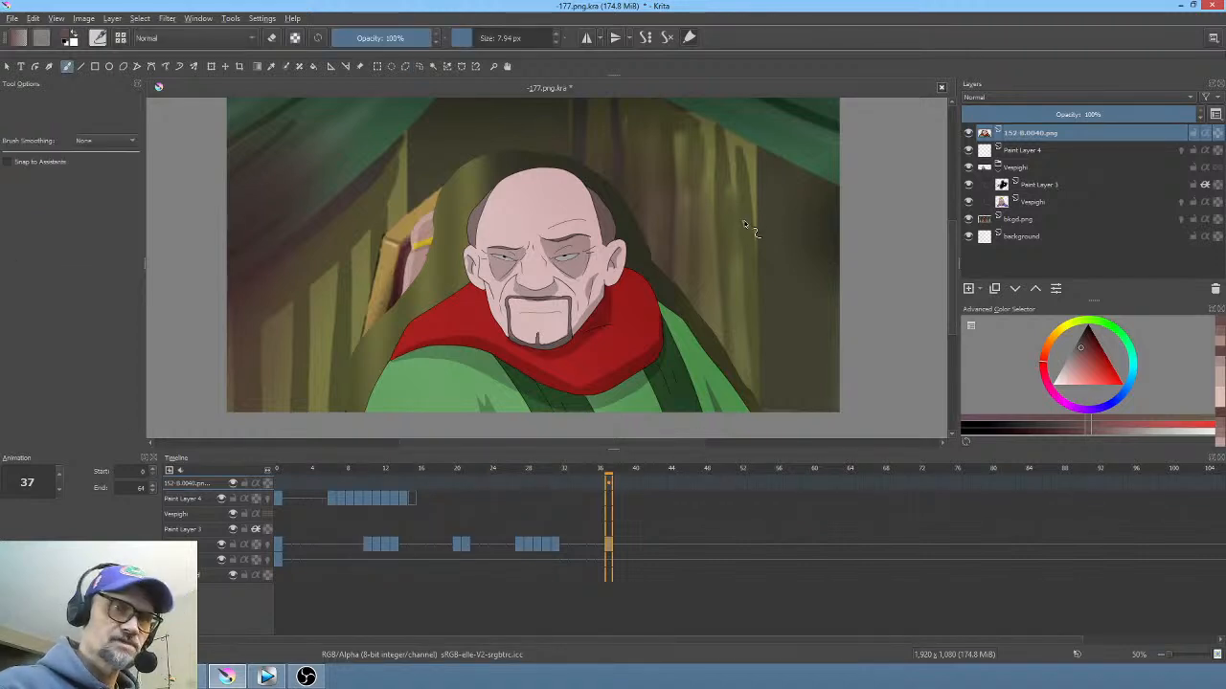
{"action": "right_click", "coordinate": [745, 230]}
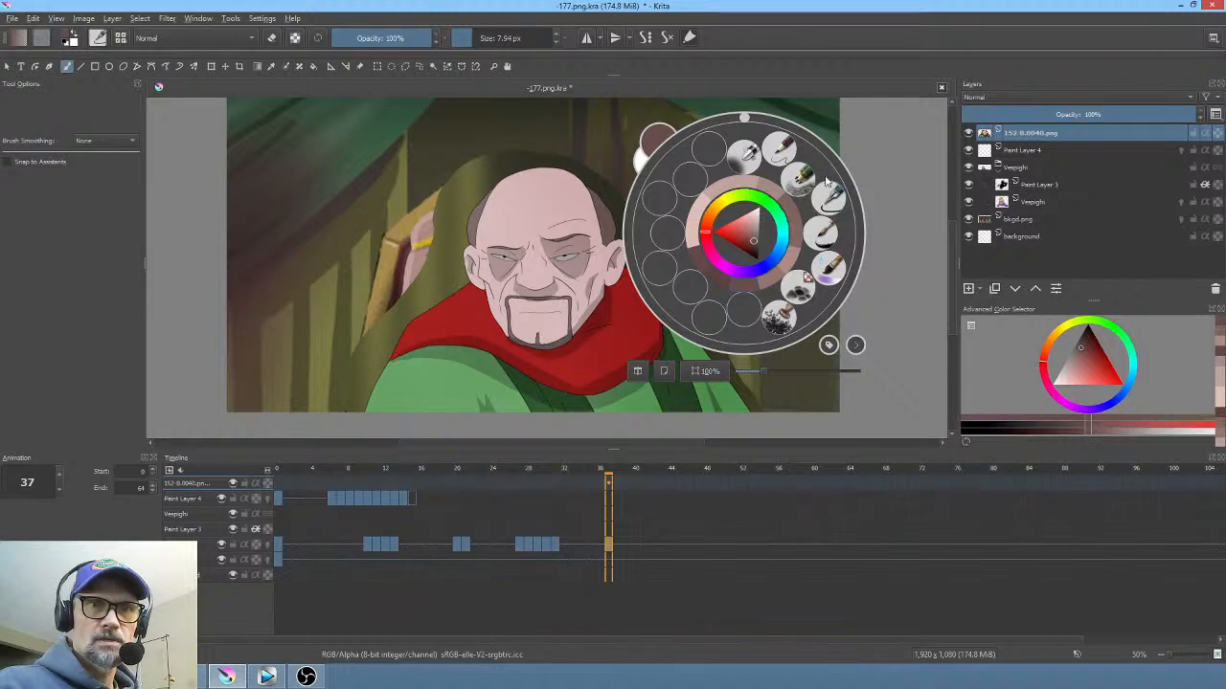
{"action": "left_click", "coordinate": [830, 203]}
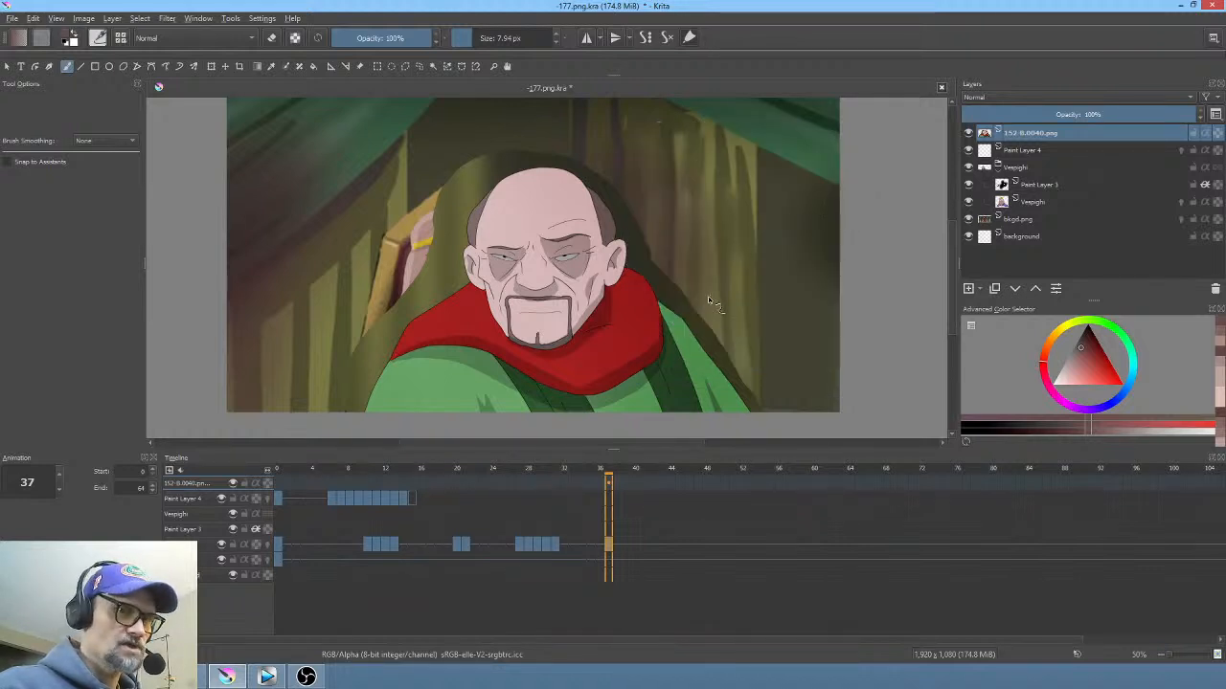
{"action": "left_click_drag", "start_coordinate": [707, 296], "coordinate": [738, 296]}
{"action": "key", "text": "e"}
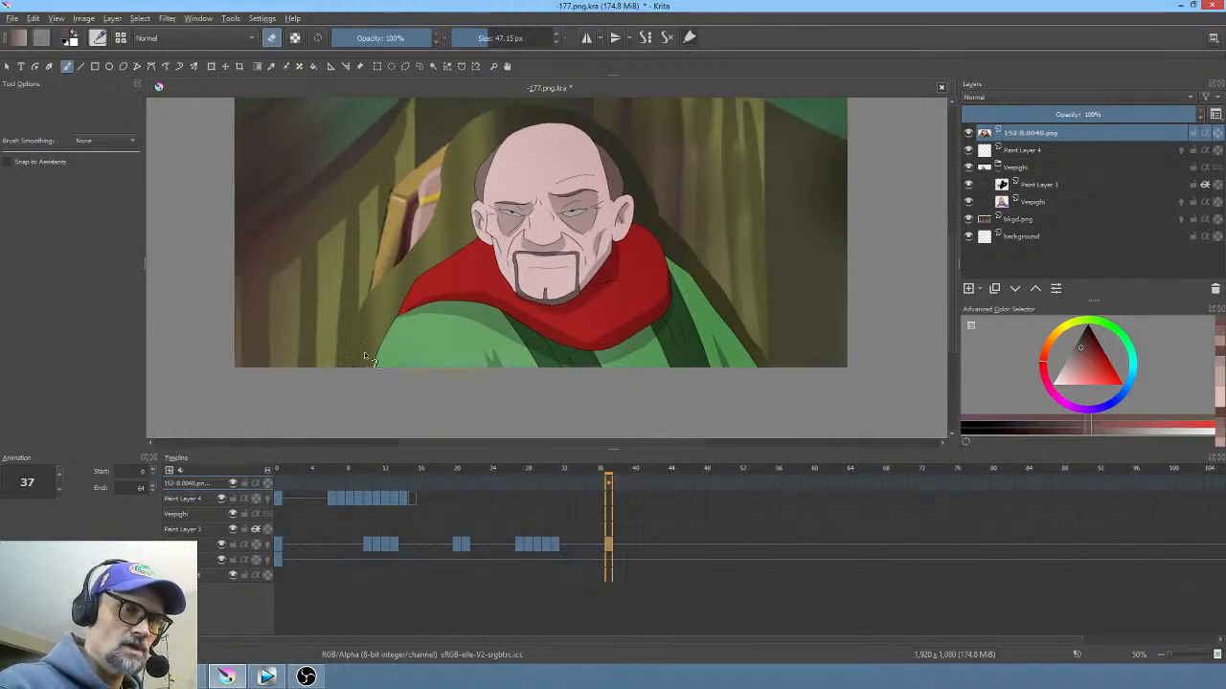
{"action": "mouse_move", "coordinate": [383, 410]}
{"action": "left_mouse_down"}
{"action": "mouse_move", "coordinate": [388, 329]}
{"action": "mouse_move", "coordinate": [429, 261]}
{"action": "mouse_move", "coordinate": [397, 287]}
{"action": "mouse_move", "coordinate": [427, 247]}
{"action": "mouse_move", "coordinate": [380, 352]}
{"action": "left_mouse_up"}
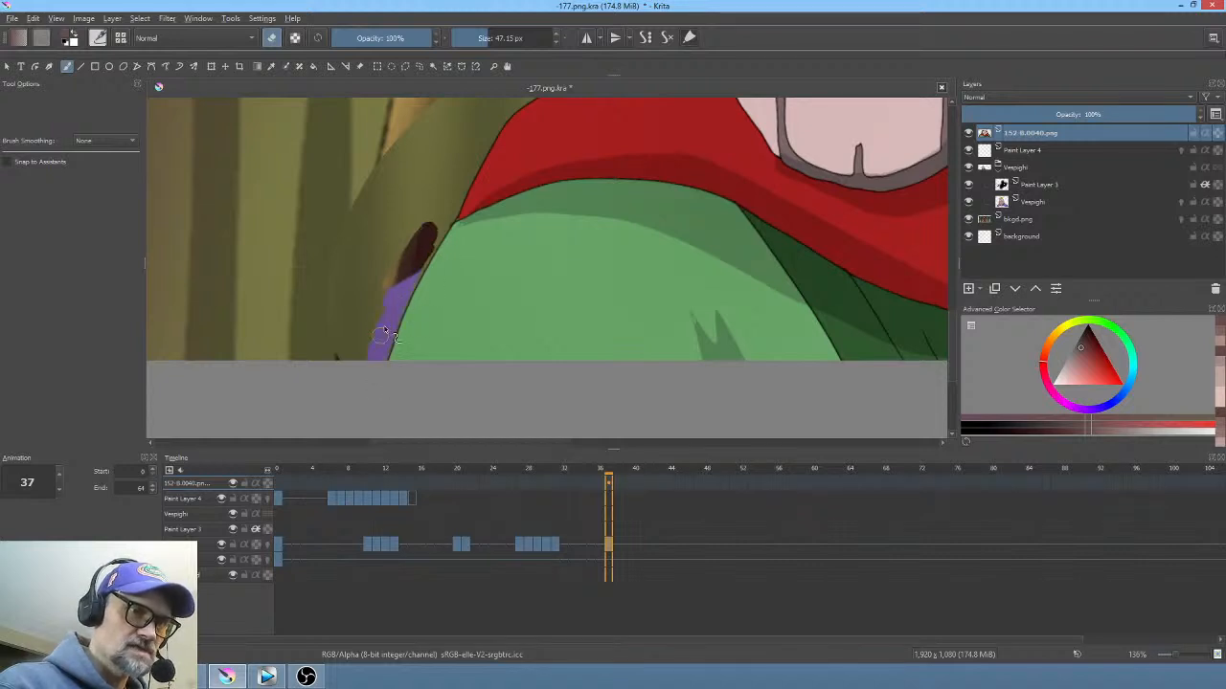
{"action": "mouse_move", "coordinate": [426, 242]}
{"action": "left_mouse_down"}
{"action": "mouse_move", "coordinate": [410, 279]}
{"action": "mouse_move", "coordinate": [456, 200]}
{"action": "mouse_move", "coordinate": [363, 342]}
{"action": "mouse_move", "coordinate": [399, 269]}
{"action": "mouse_move", "coordinate": [386, 246]}
{"action": "mouse_move", "coordinate": [328, 351]}
{"action": "mouse_move", "coordinate": [336, 257]}
{"action": "left_mouse_up"}
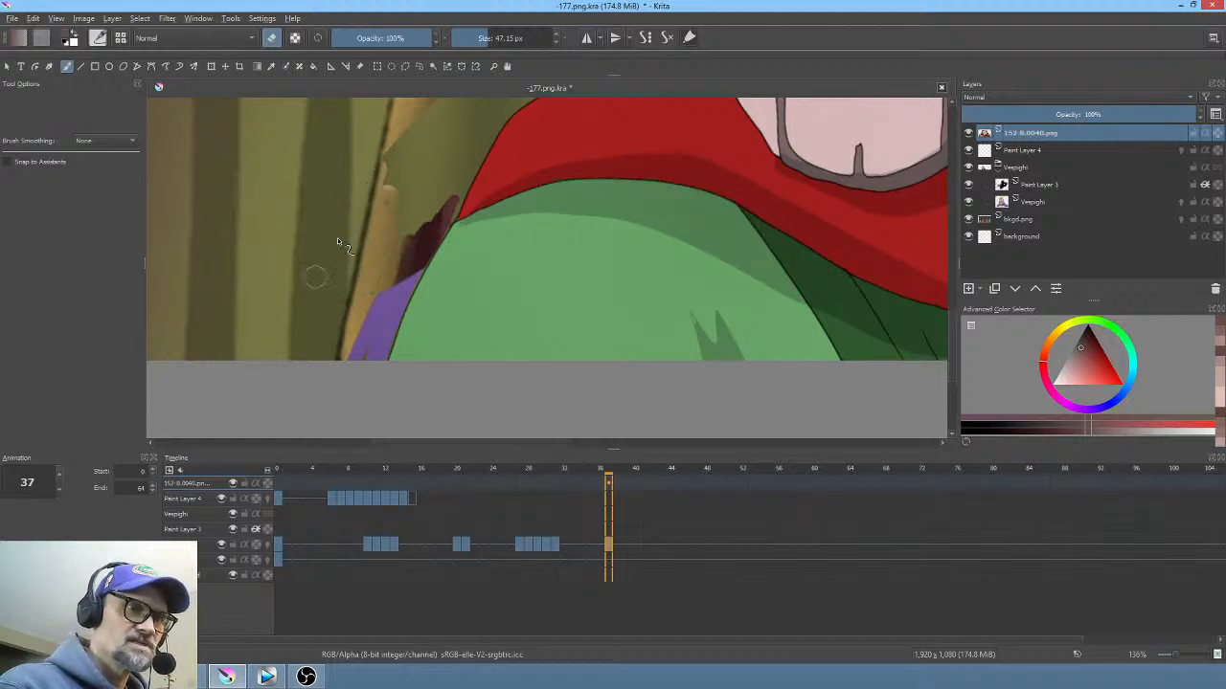
Step: Erase the leftover background along the outer edge of the red scarf, from the shoulder up toward the ear
{"action": "scroll", "coordinate": [383, 316], "scroll_direction": "up", "scroll_amount": 4}
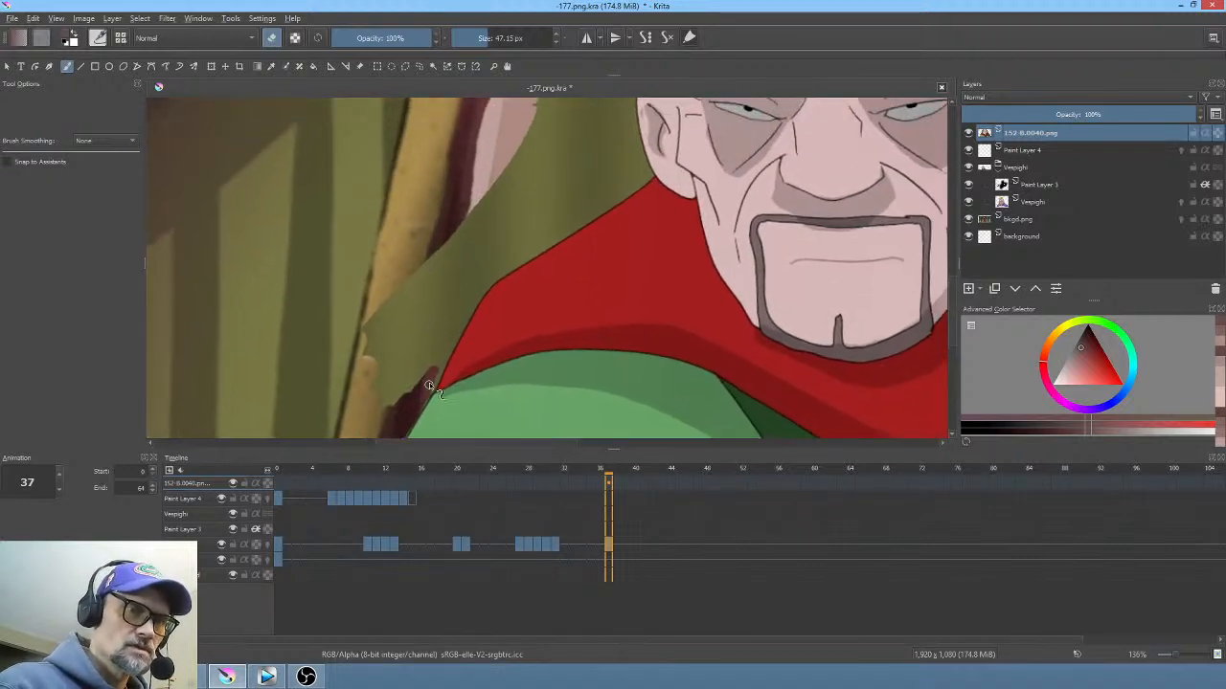
{"action": "mouse_move", "coordinate": [429, 400]}
{"action": "left_mouse_down"}
{"action": "mouse_move", "coordinate": [467, 313]}
{"action": "mouse_move", "coordinate": [454, 336]}
{"action": "mouse_move", "coordinate": [453, 311]}
{"action": "mouse_move", "coordinate": [394, 422]}
{"action": "mouse_move", "coordinate": [453, 297]}
{"action": "mouse_move", "coordinate": [416, 311]}
{"action": "mouse_move", "coordinate": [358, 396]}
{"action": "mouse_move", "coordinate": [333, 385]}
{"action": "mouse_move", "coordinate": [359, 314]}
{"action": "mouse_move", "coordinate": [422, 304]}
{"action": "mouse_move", "coordinate": [465, 268]}
{"action": "mouse_move", "coordinate": [437, 264]}
{"action": "mouse_move", "coordinate": [495, 275]}
{"action": "mouse_move", "coordinate": [467, 310]}
{"action": "mouse_move", "coordinate": [550, 241]}
{"action": "mouse_move", "coordinate": [481, 278]}
{"action": "mouse_move", "coordinate": [557, 225]}
{"action": "mouse_move", "coordinate": [492, 260]}
{"action": "left_mouse_up"}
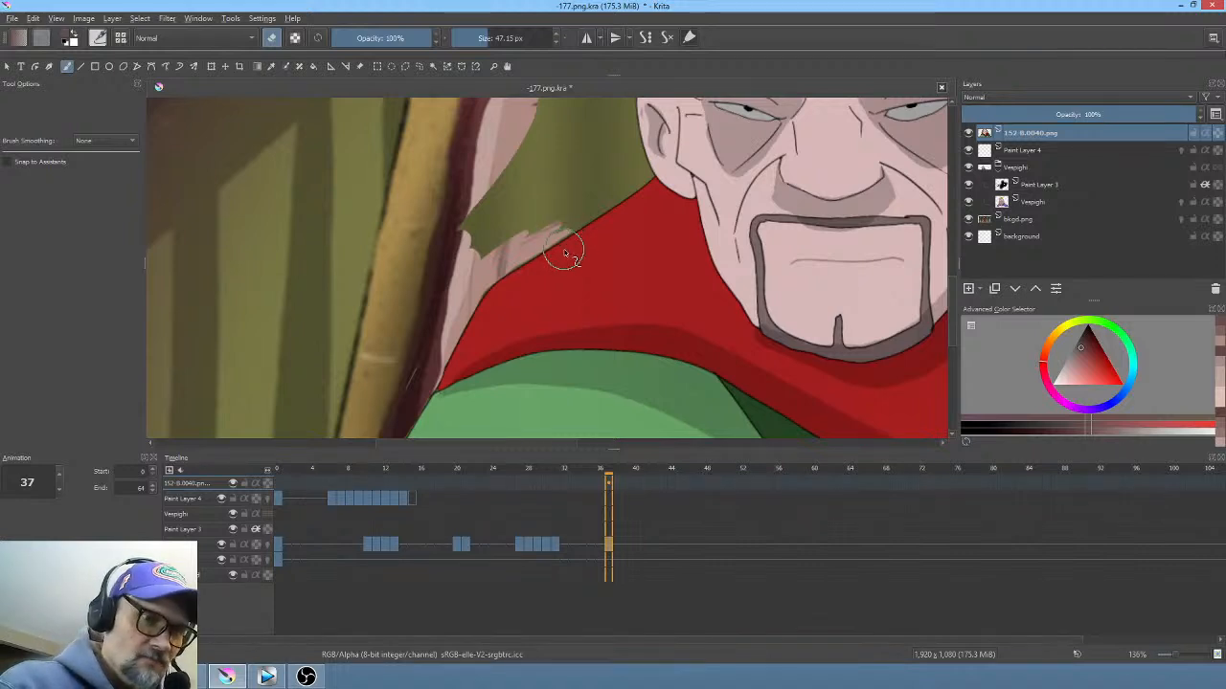
{"action": "left_click_drag", "start_coordinate": [625, 231], "coordinate": [728, 184]}
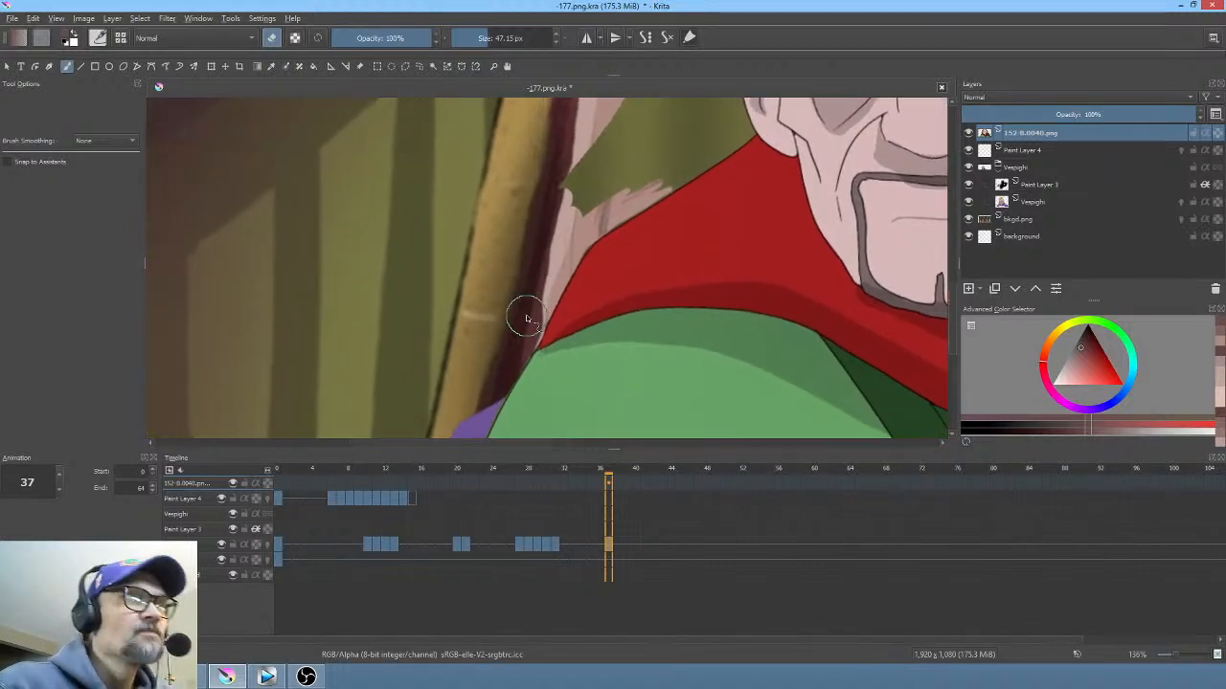
{"action": "left_click_drag", "start_coordinate": [554, 289], "coordinate": [446, 425]}
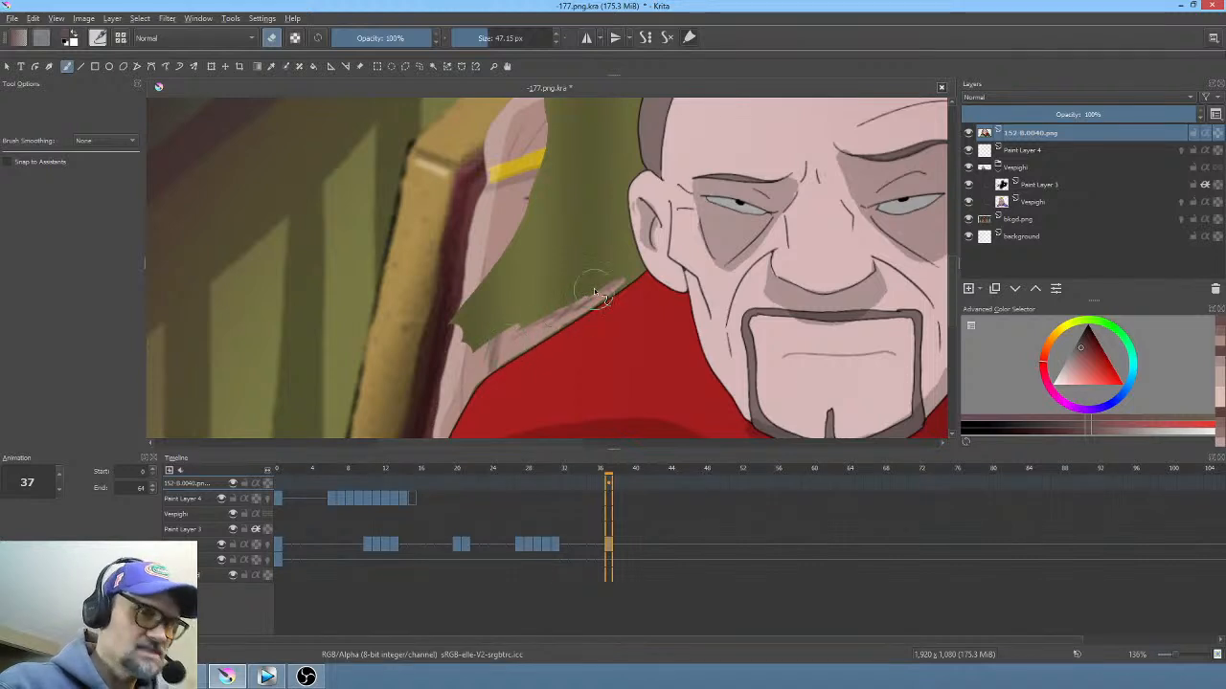
{"action": "mouse_move", "coordinate": [471, 346]}
{"action": "left_mouse_down"}
{"action": "mouse_move", "coordinate": [520, 293]}
{"action": "mouse_move", "coordinate": [476, 304]}
{"action": "mouse_move", "coordinate": [493, 275]}
{"action": "left_mouse_up"}
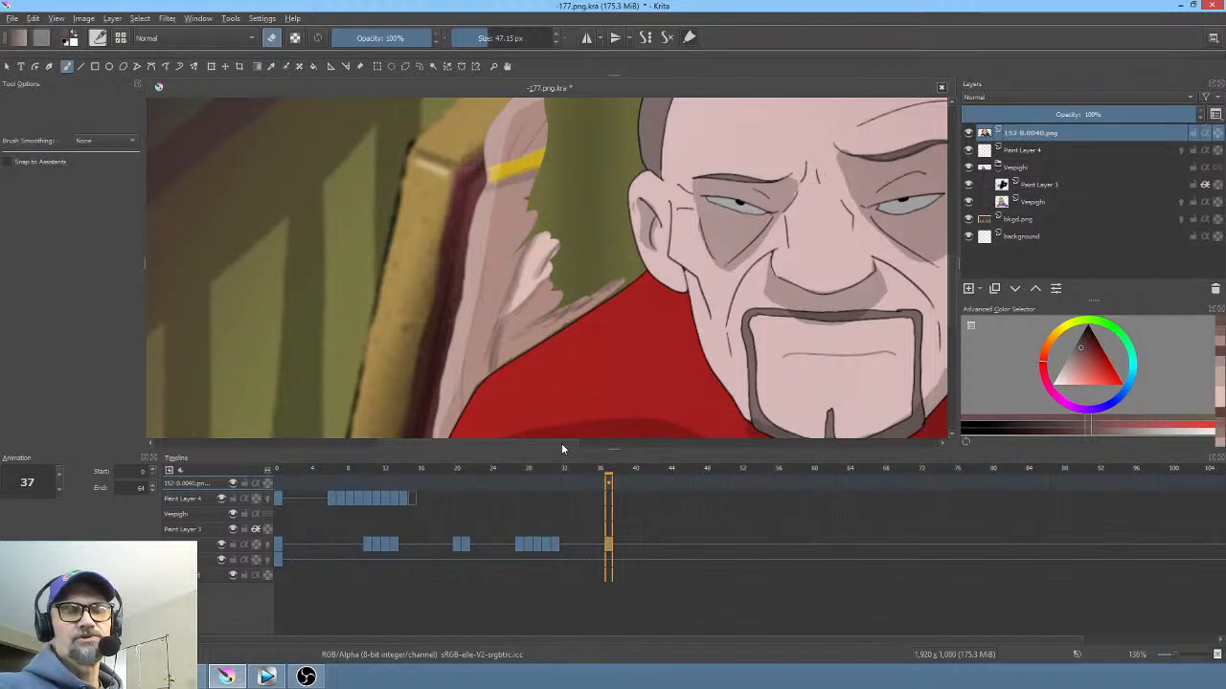
Step: Erase the background between the scarf and the ear, continuing around the ear to the side hair to uncover the king's face
{"action": "left_click_drag", "start_coordinate": [660, 196], "coordinate": [590, 306]}
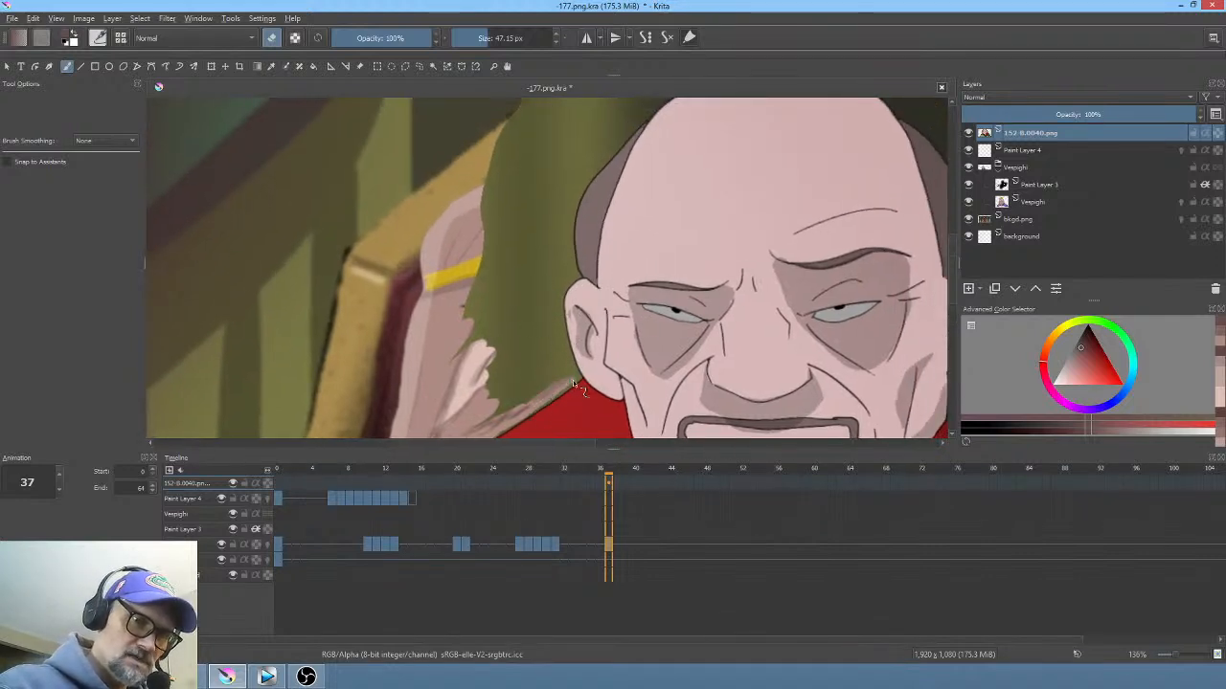
{"action": "mouse_move", "coordinate": [578, 365]}
{"action": "left_mouse_down"}
{"action": "mouse_move", "coordinate": [563, 320]}
{"action": "mouse_move", "coordinate": [572, 372]}
{"action": "mouse_move", "coordinate": [560, 328]}
{"action": "mouse_move", "coordinate": [565, 377]}
{"action": "mouse_move", "coordinate": [554, 384]}
{"action": "mouse_move", "coordinate": [559, 322]}
{"action": "mouse_move", "coordinate": [552, 388]}
{"action": "left_mouse_up"}
{"action": "left_click_drag", "start_coordinate": [620, 313], "coordinate": [660, 243]}
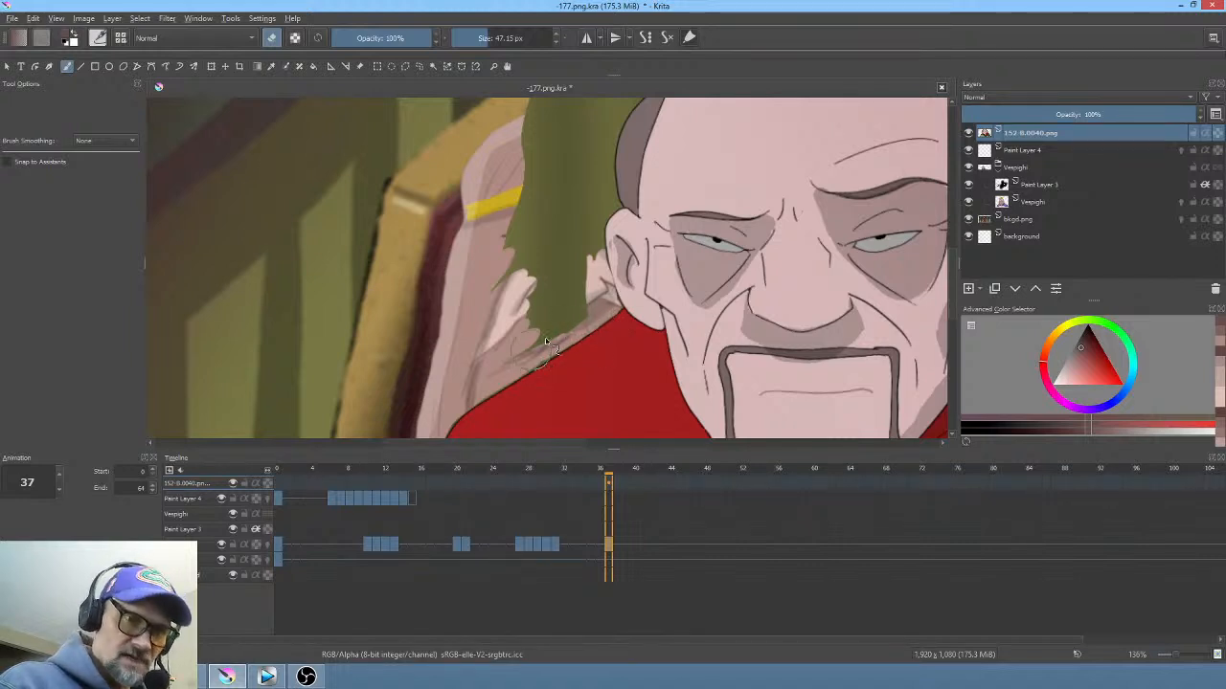
{"action": "mouse_move", "coordinate": [575, 232]}
{"action": "left_mouse_down"}
{"action": "mouse_move", "coordinate": [587, 264]}
{"action": "mouse_move", "coordinate": [582, 253]}
{"action": "mouse_move", "coordinate": [535, 340]}
{"action": "mouse_move", "coordinate": [527, 278]}
{"action": "mouse_move", "coordinate": [557, 247]}
{"action": "left_mouse_up"}
{"action": "left_click_drag", "start_coordinate": [618, 294], "coordinate": [548, 357]}
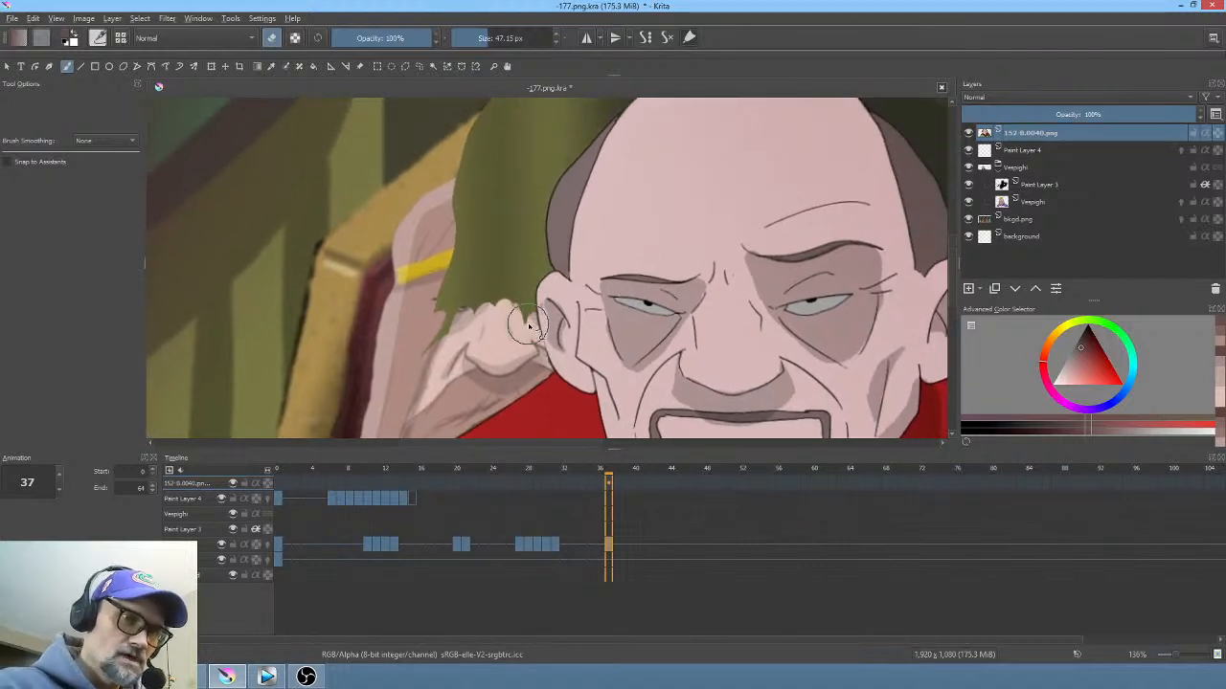
{"action": "mouse_move", "coordinate": [526, 302]}
{"action": "left_mouse_down"}
{"action": "mouse_move", "coordinate": [530, 324]}
{"action": "mouse_move", "coordinate": [564, 199]}
{"action": "left_mouse_up"}
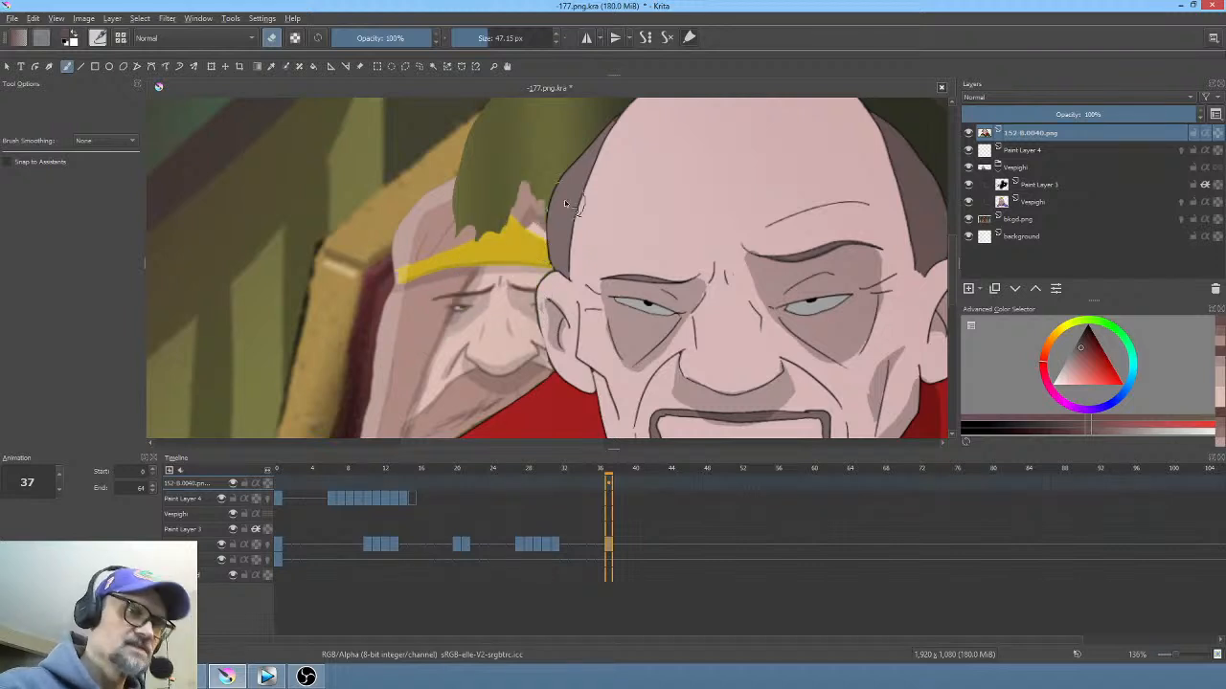
Step: Erase the leftover background beside the side hair and above the bald head on the king's side
{"action": "left_click_drag", "start_coordinate": [534, 270], "coordinate": [509, 408]}
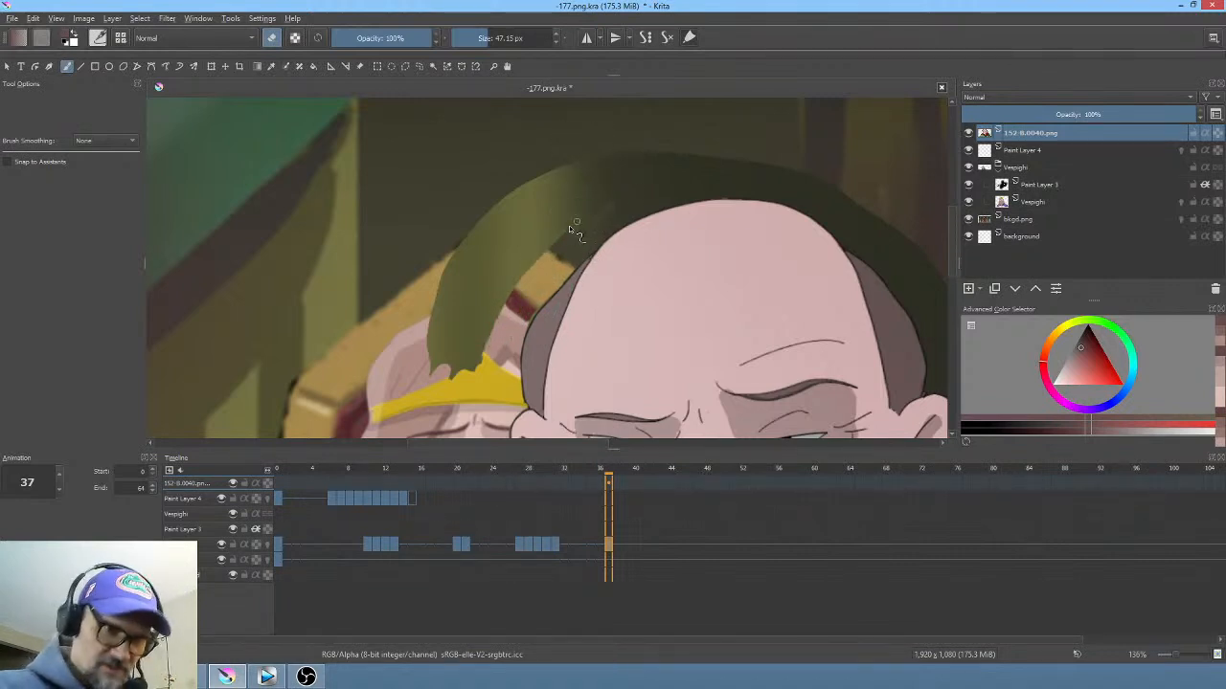
{"action": "mouse_move", "coordinate": [514, 280]}
{"action": "left_mouse_down"}
{"action": "mouse_move", "coordinate": [558, 243]}
{"action": "mouse_move", "coordinate": [435, 393]}
{"action": "mouse_move", "coordinate": [506, 244]}
{"action": "mouse_move", "coordinate": [504, 205]}
{"action": "left_mouse_up"}
{"action": "left_click_drag", "start_coordinate": [426, 327], "coordinate": [335, 412]}
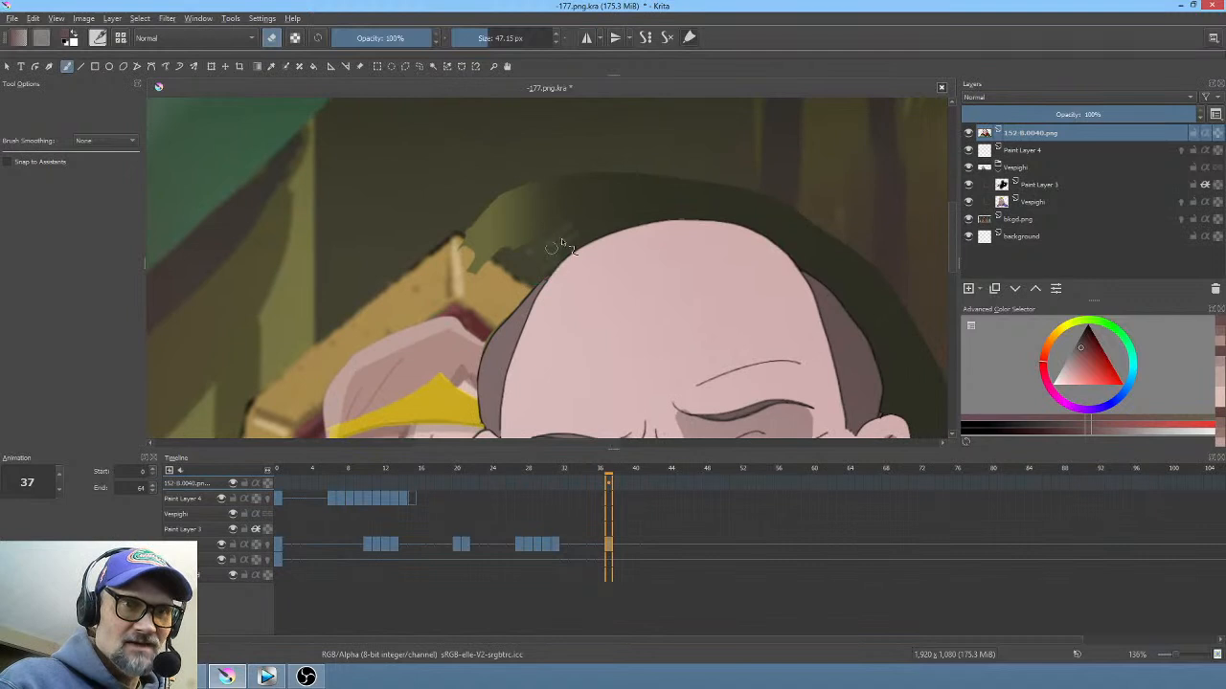
{"action": "mouse_move", "coordinate": [446, 313]}
{"action": "left_mouse_down"}
{"action": "mouse_move", "coordinate": [653, 146]}
{"action": "mouse_move", "coordinate": [447, 268]}
{"action": "mouse_move", "coordinate": [460, 232]}
{"action": "left_mouse_up"}
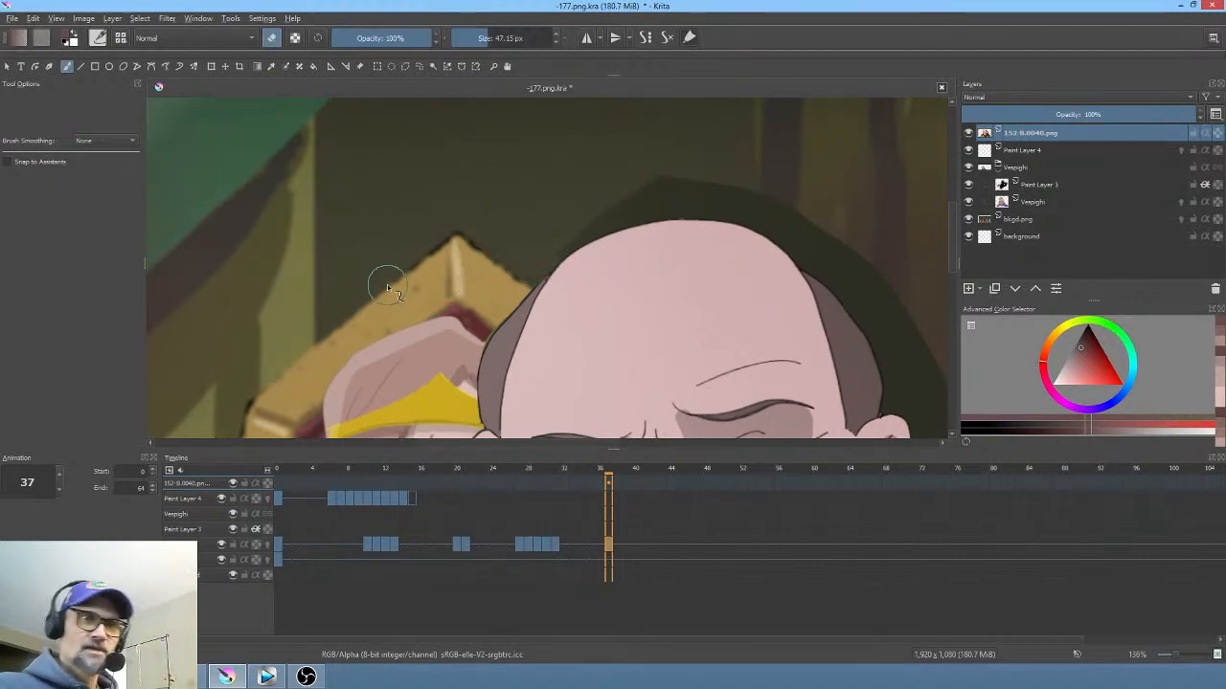
Step: Isolate the 152-B.0040.png layer and erase the remaining background fringe around the side hair and the start of the crown
{"action": "key", "text": "alt+i"}
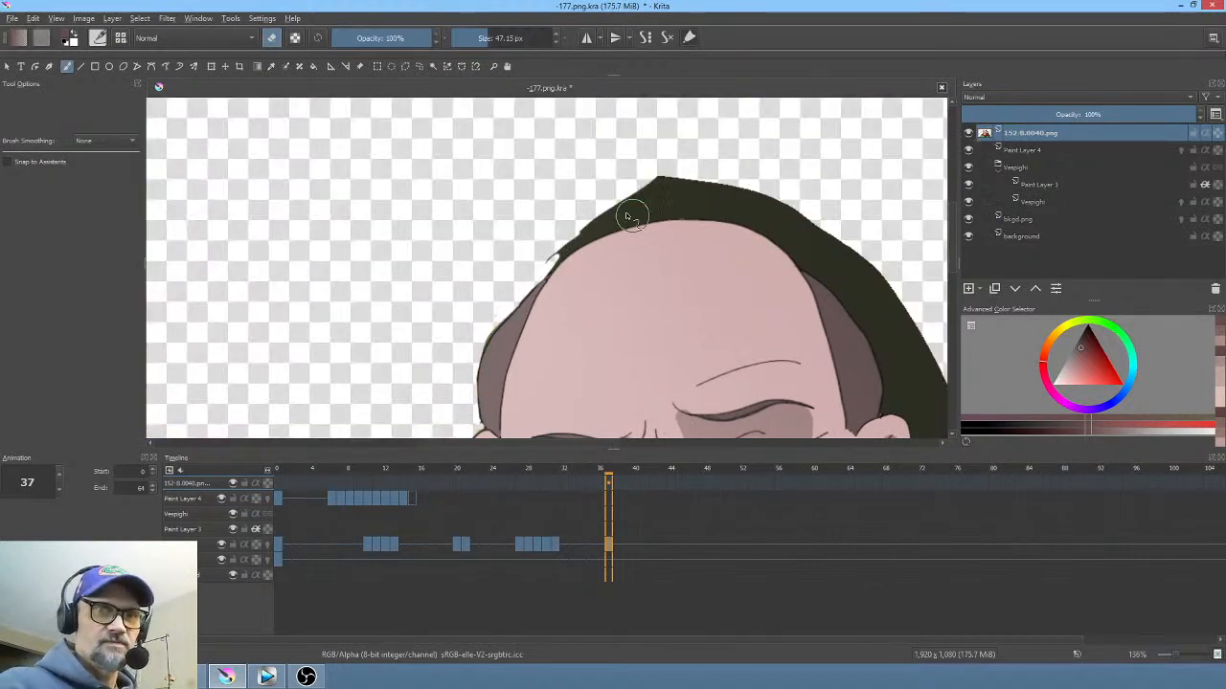
{"action": "mouse_move", "coordinate": [667, 239]}
{"action": "left_mouse_down"}
{"action": "mouse_move", "coordinate": [514, 235]}
{"action": "mouse_move", "coordinate": [539, 255]}
{"action": "left_mouse_up"}
{"action": "mouse_move", "coordinate": [459, 251]}
{"action": "left_mouse_down"}
{"action": "mouse_move", "coordinate": [514, 219]}
{"action": "mouse_move", "coordinate": [454, 296]}
{"action": "mouse_move", "coordinate": [547, 197]}
{"action": "mouse_move", "coordinate": [461, 293]}
{"action": "left_mouse_up"}
{"action": "mouse_move", "coordinate": [515, 229]}
{"action": "left_mouse_down"}
{"action": "mouse_move", "coordinate": [460, 293]}
{"action": "mouse_move", "coordinate": [449, 353]}
{"action": "left_mouse_up"}
{"action": "mouse_move", "coordinate": [466, 296]}
{"action": "left_mouse_down"}
{"action": "mouse_move", "coordinate": [451, 344]}
{"action": "mouse_move", "coordinate": [456, 326]}
{"action": "left_mouse_up"}
{"action": "mouse_move", "coordinate": [495, 254]}
{"action": "left_mouse_down"}
{"action": "mouse_move", "coordinate": [457, 330]}
{"action": "mouse_move", "coordinate": [516, 241]}
{"action": "left_mouse_up"}
{"action": "left_click_drag", "start_coordinate": [461, 312], "coordinate": [546, 219]}
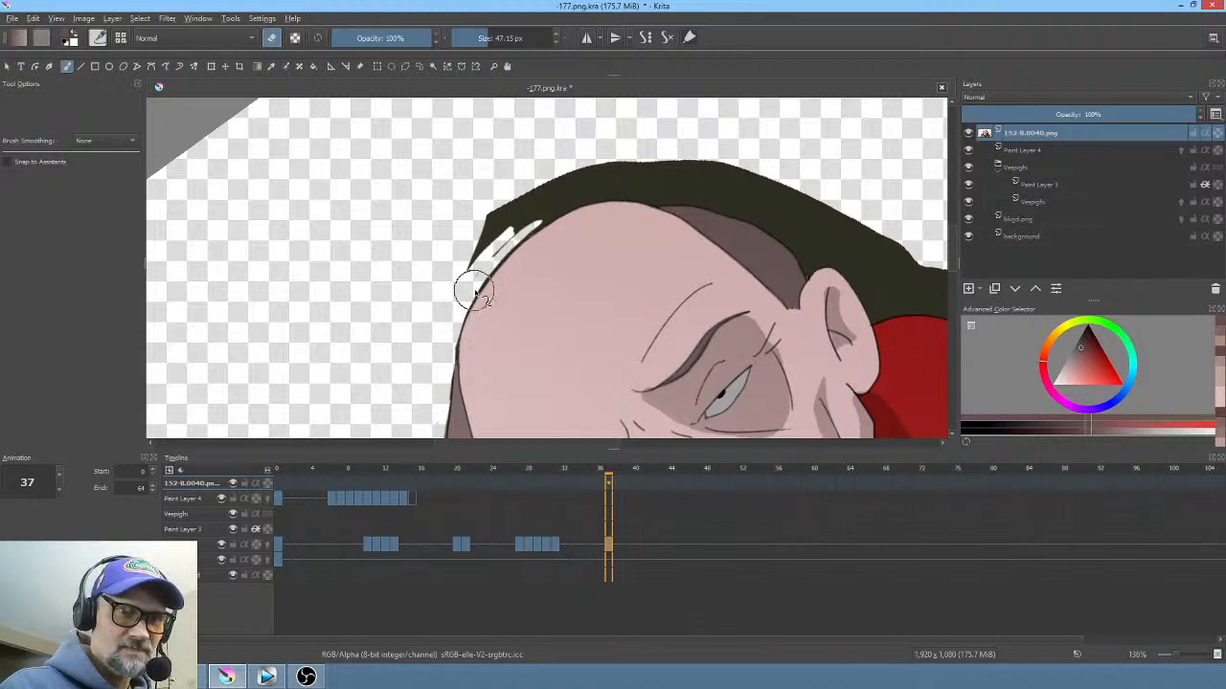
Step: Erase the dark background strip along the outline of the bald crown toward the top of the head
{"action": "left_click_drag", "start_coordinate": [474, 291], "coordinate": [542, 222]}
{"action": "left_click_drag", "start_coordinate": [490, 267], "coordinate": [565, 201]}
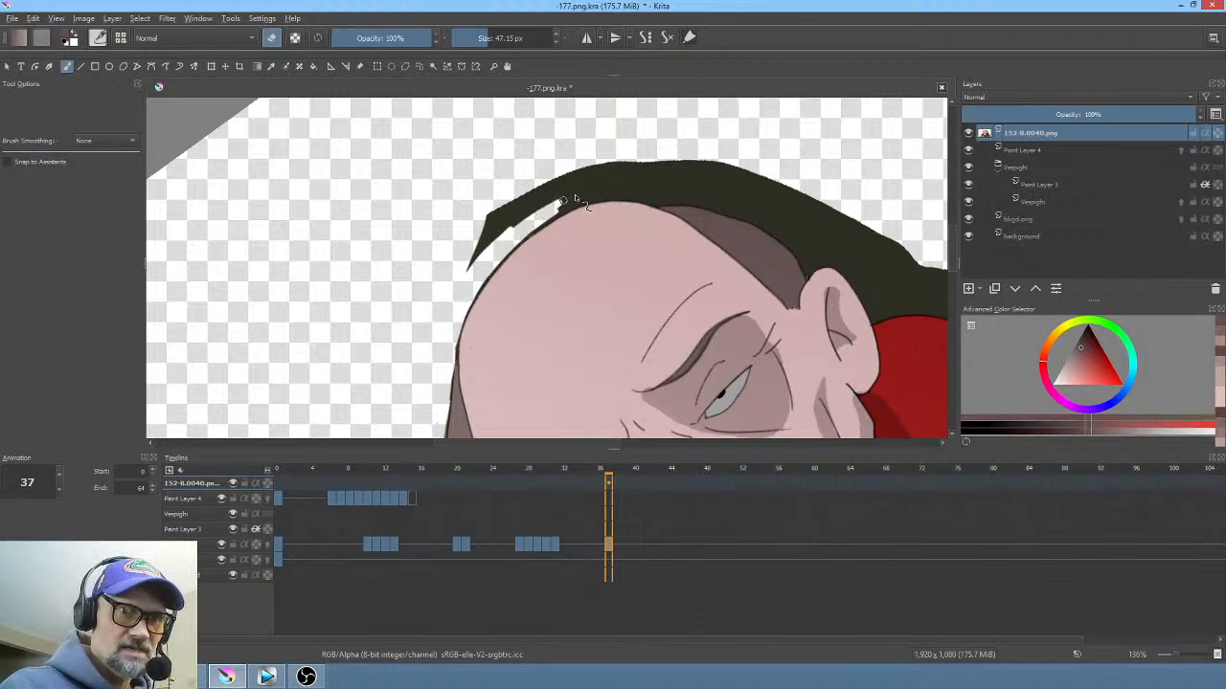
{"action": "left_click_drag", "start_coordinate": [469, 285], "coordinate": [572, 197]}
{"action": "left_click_drag", "start_coordinate": [471, 257], "coordinate": [573, 187]}
{"action": "mouse_move", "coordinate": [469, 255]}
{"action": "left_mouse_down"}
{"action": "mouse_move", "coordinate": [507, 206]}
{"action": "mouse_move", "coordinate": [585, 159]}
{"action": "left_mouse_up"}
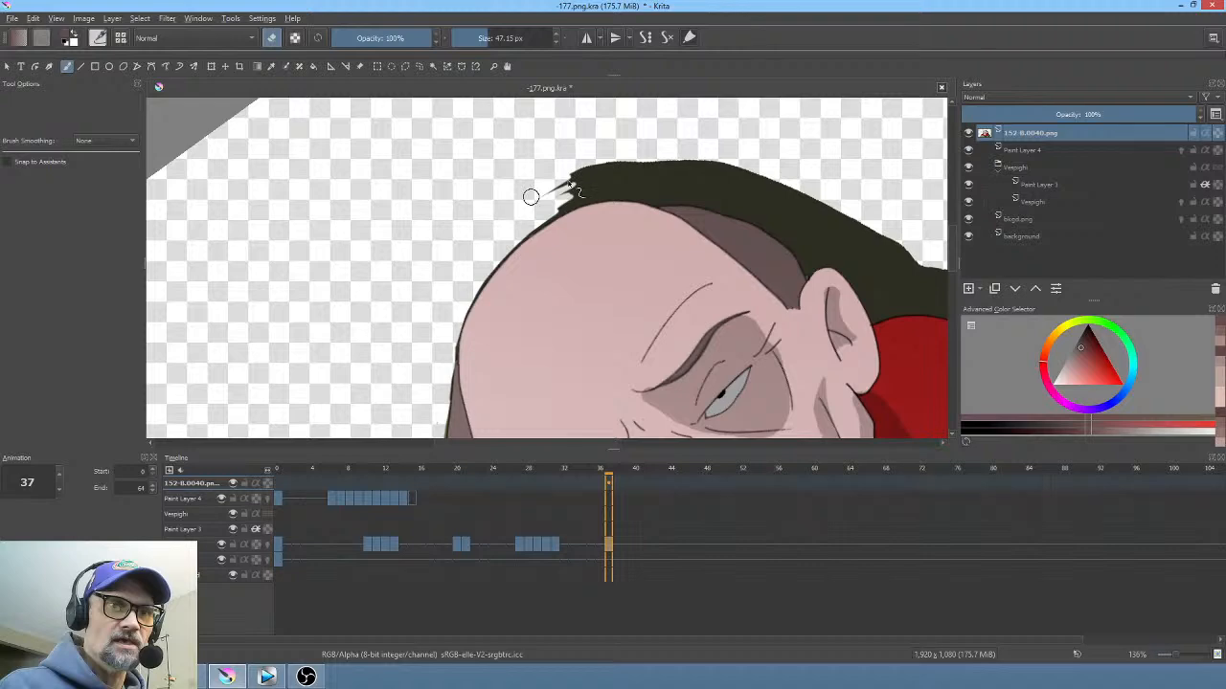
{"action": "left_click_drag", "start_coordinate": [530, 198], "coordinate": [657, 159]}
Step: Rotate the canvas and continue erasing the dark strip over the forehead toward the opposite side hair
{"action": "left_click_drag", "start_coordinate": [757, 239], "coordinate": [552, 194]}
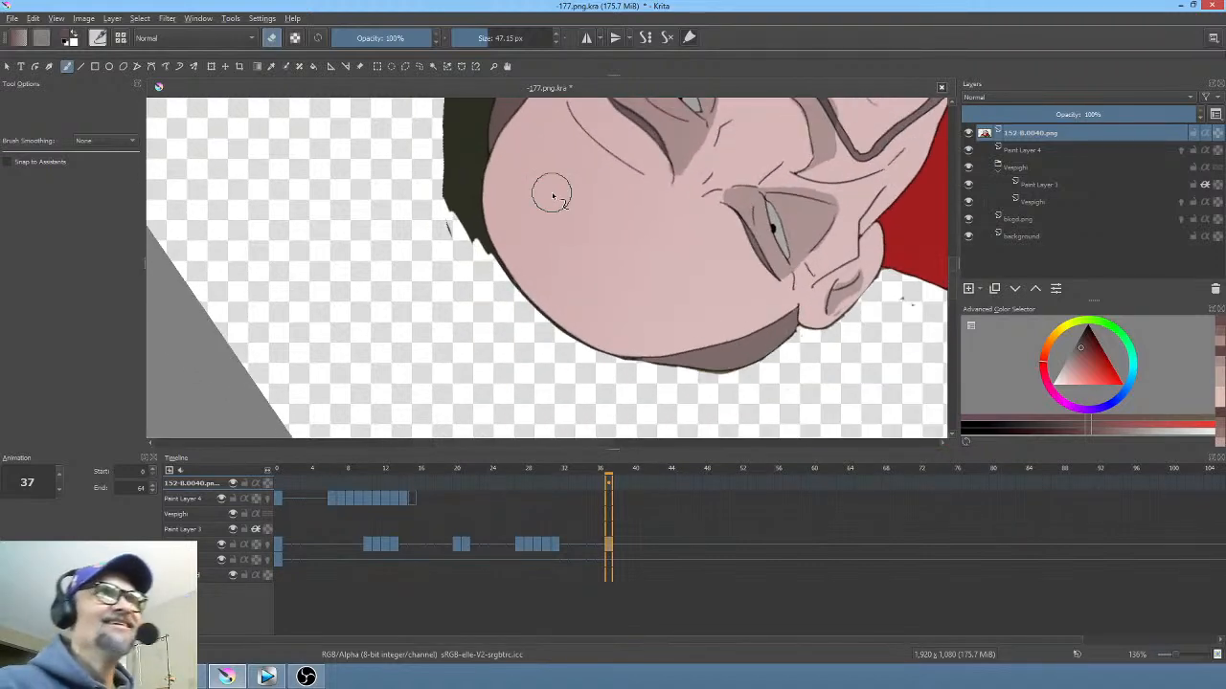
{"action": "left_click_drag", "start_coordinate": [670, 198], "coordinate": [651, 346]}
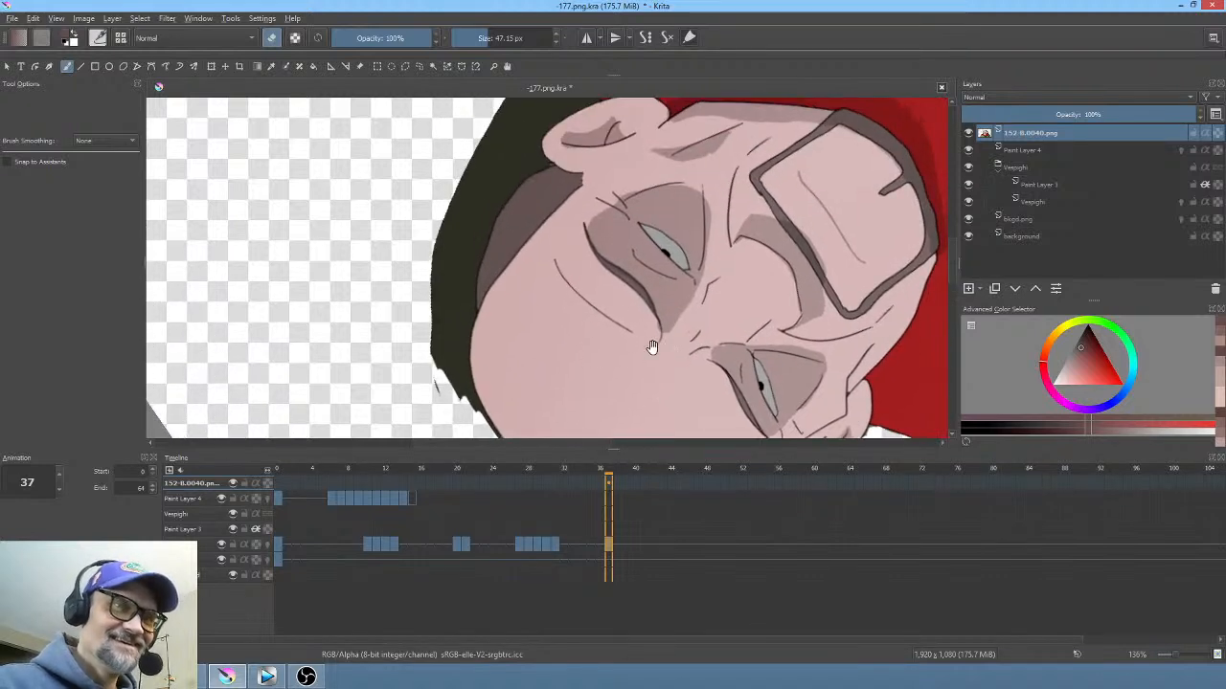
{"action": "mouse_move", "coordinate": [457, 326]}
{"action": "left_mouse_down"}
{"action": "mouse_move", "coordinate": [457, 362]}
{"action": "mouse_move", "coordinate": [458, 341]}
{"action": "mouse_move", "coordinate": [480, 416]}
{"action": "left_mouse_up"}
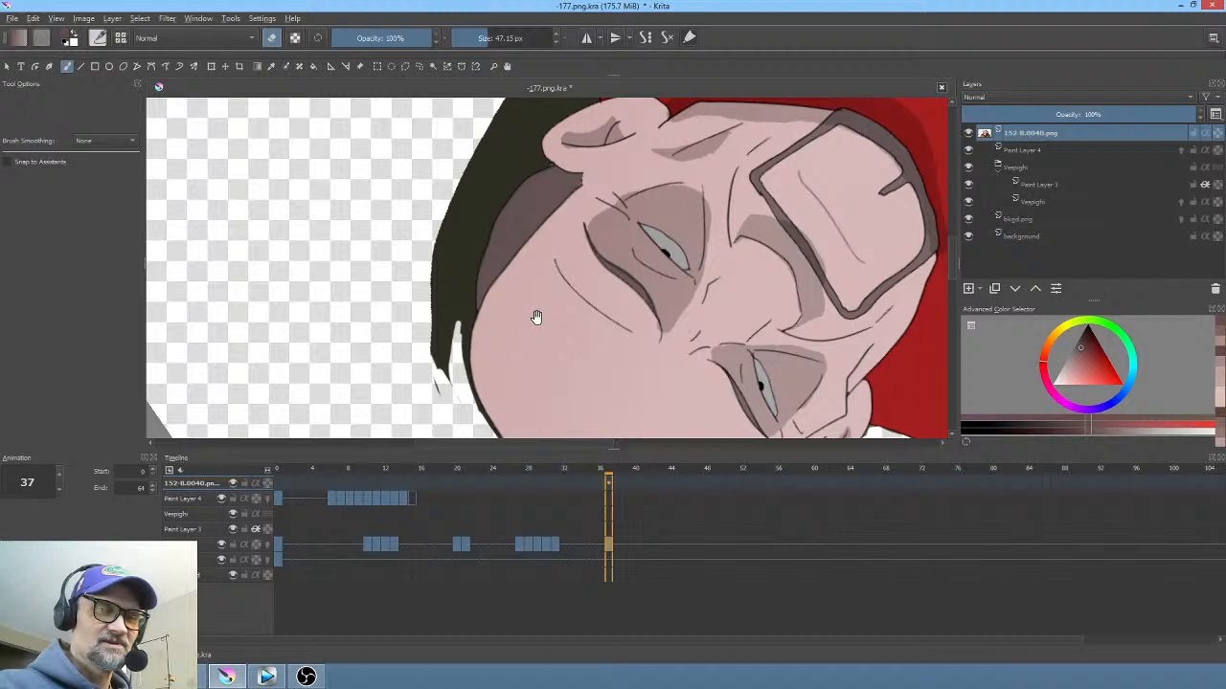
{"action": "left_click_drag", "start_coordinate": [532, 316], "coordinate": [572, 287]}
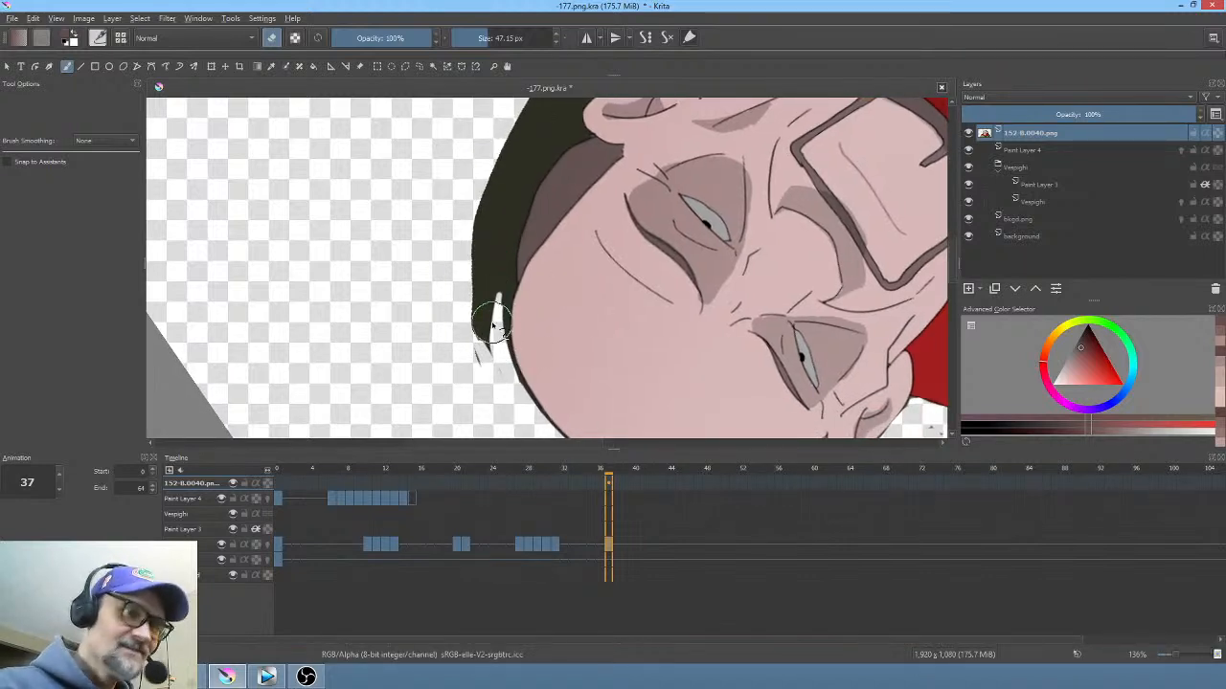
{"action": "left_click_drag", "start_coordinate": [480, 329], "coordinate": [492, 373]}
{"action": "mouse_move", "coordinate": [488, 287]}
{"action": "left_mouse_down"}
{"action": "mouse_move", "coordinate": [487, 323]}
{"action": "mouse_move", "coordinate": [468, 342]}
{"action": "left_mouse_up"}
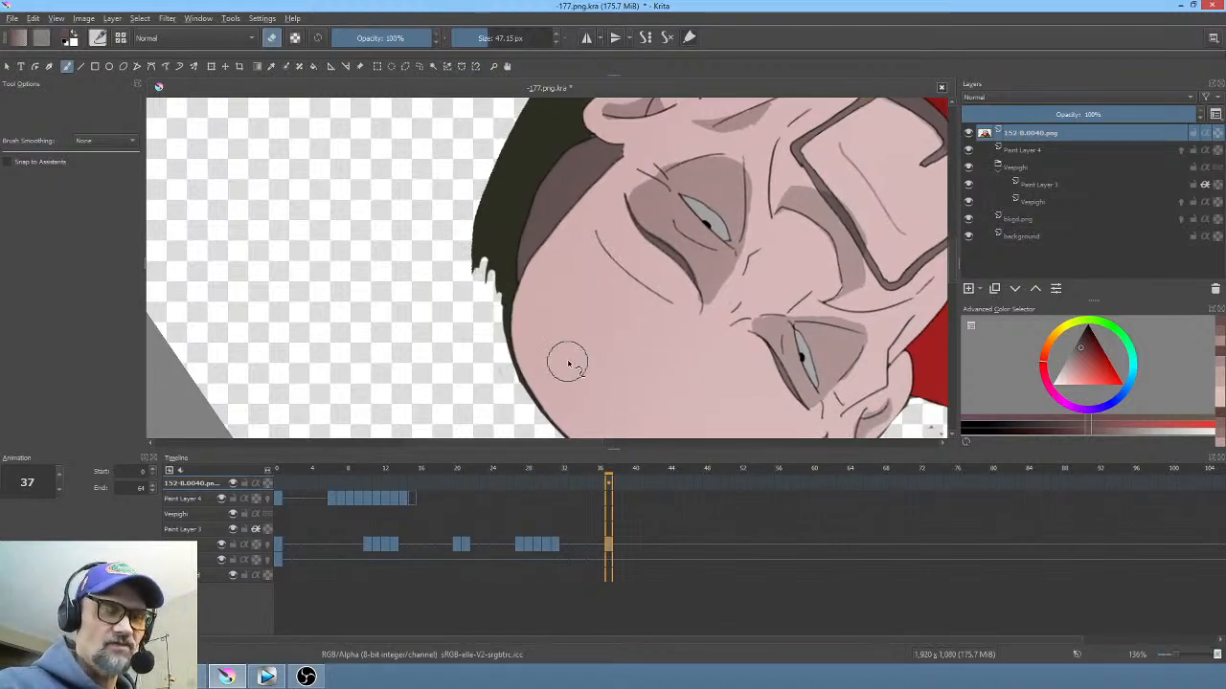
{"action": "left_click_drag", "start_coordinate": [556, 335], "coordinate": [552, 304]}
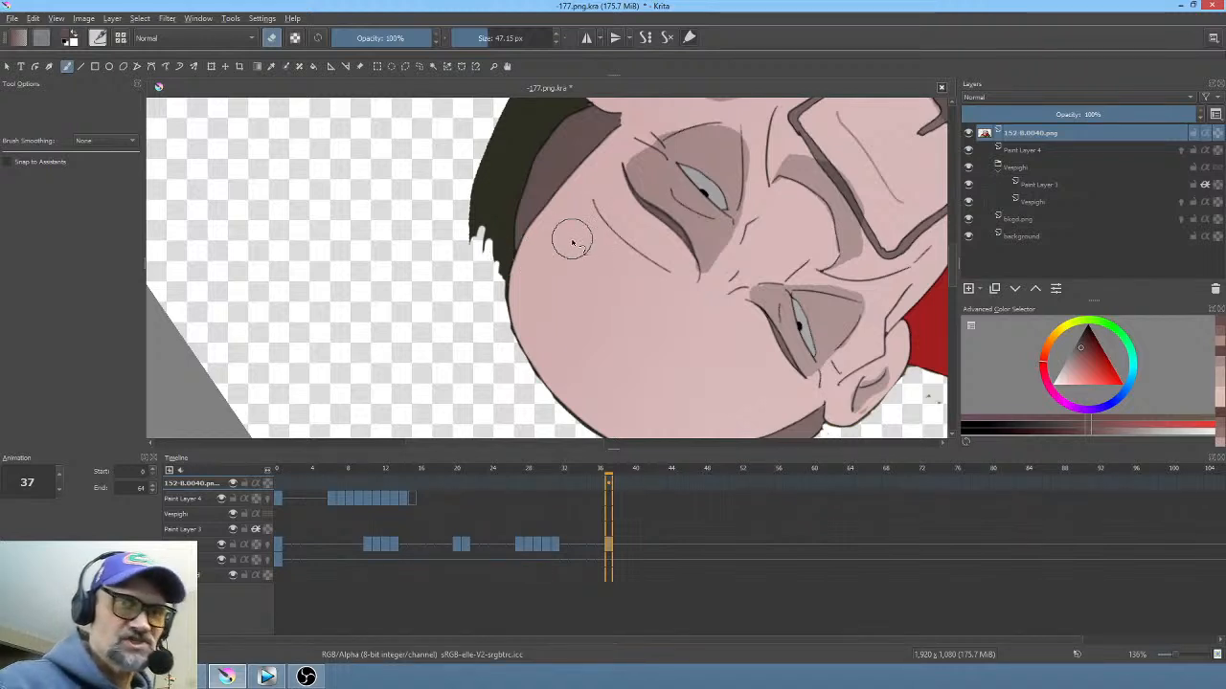
Step: Erase the leftover dark background along the side of the bald head, from the forehead up toward the ear
{"action": "left_click_drag", "start_coordinate": [560, 259], "coordinate": [585, 331]}
{"action": "mouse_move", "coordinate": [520, 362]}
{"action": "left_mouse_down"}
{"action": "mouse_move", "coordinate": [525, 375]}
{"action": "mouse_move", "coordinate": [535, 328]}
{"action": "mouse_move", "coordinate": [526, 381]}
{"action": "left_mouse_up"}
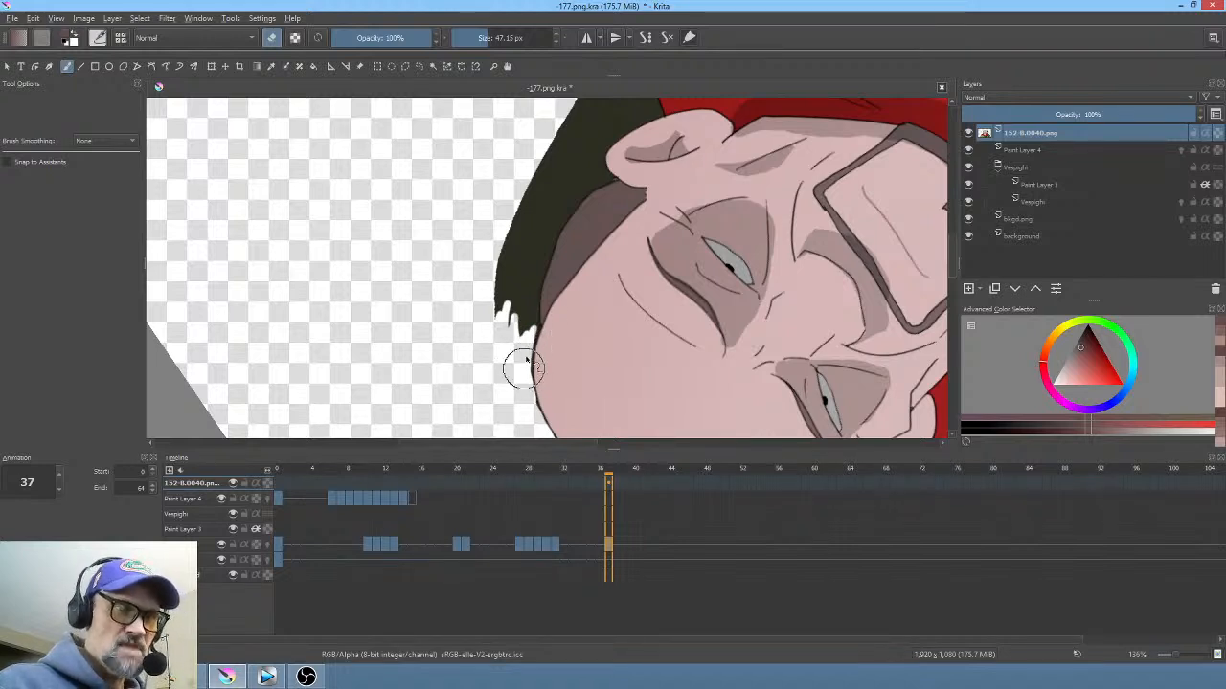
{"action": "left_click_drag", "start_coordinate": [534, 318], "coordinate": [531, 335]}
{"action": "left_click_drag", "start_coordinate": [538, 284], "coordinate": [531, 322]}
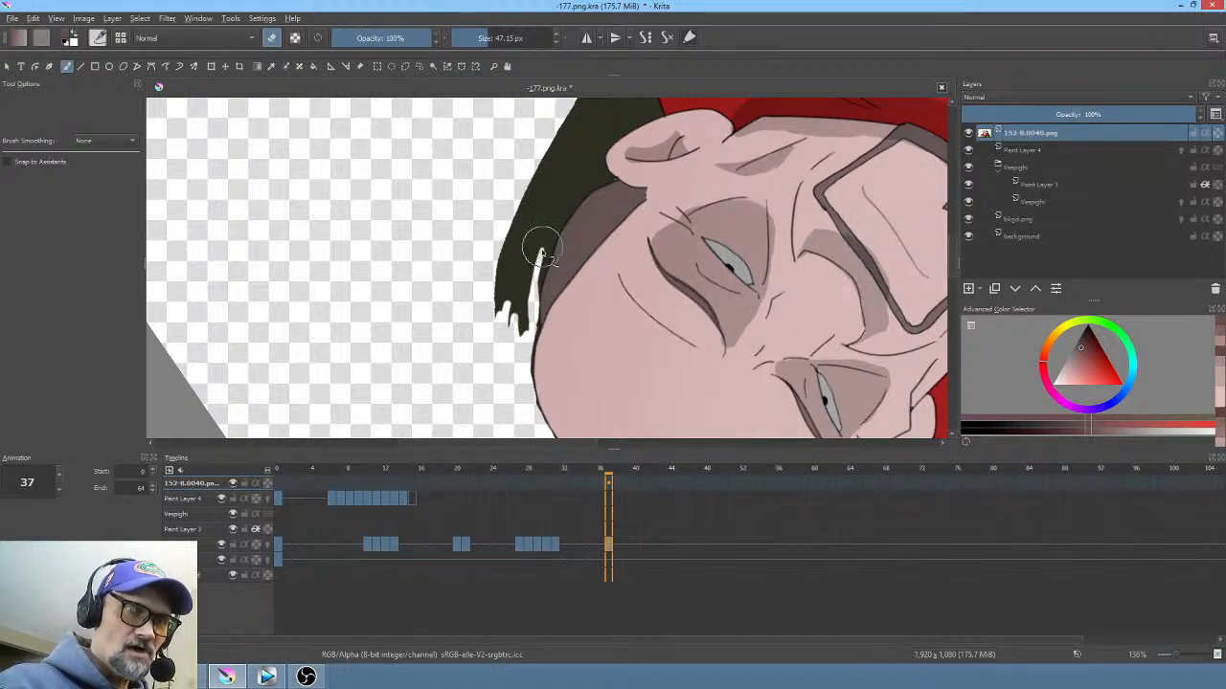
{"action": "mouse_move", "coordinate": [549, 238]}
{"action": "left_mouse_down"}
{"action": "mouse_move", "coordinate": [522, 331]}
{"action": "mouse_move", "coordinate": [500, 308]}
{"action": "left_mouse_up"}
{"action": "left_click_drag", "start_coordinate": [512, 233], "coordinate": [525, 222]}
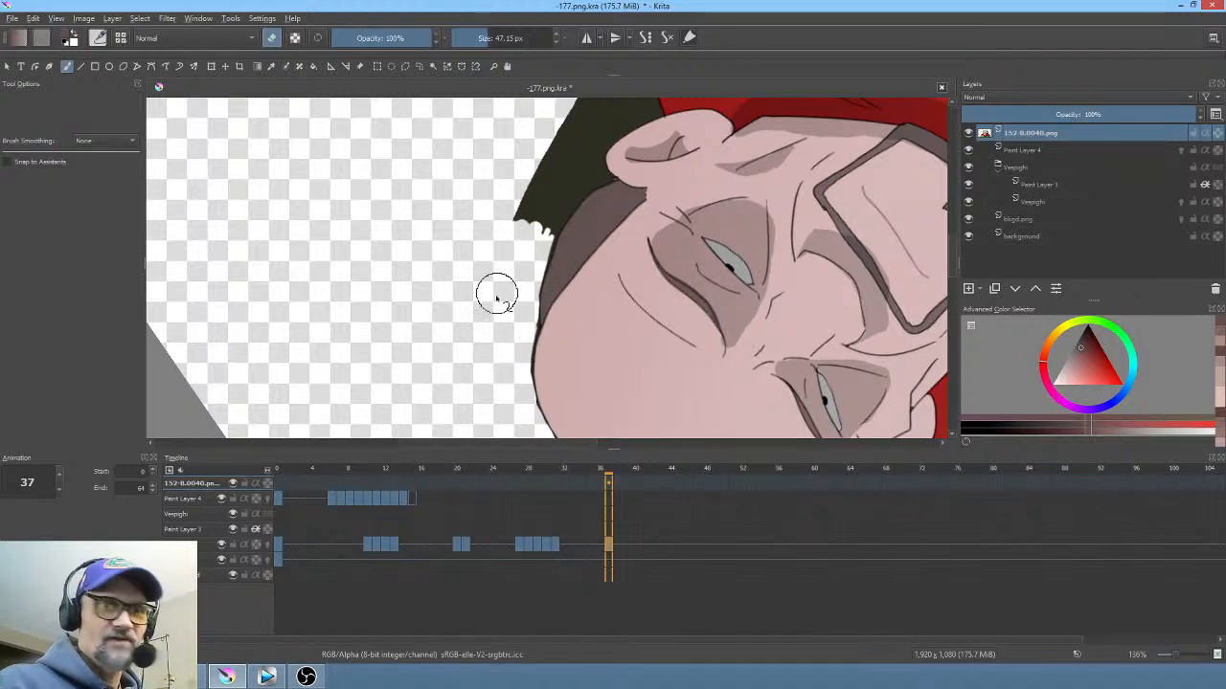
{"action": "left_click_drag", "start_coordinate": [509, 280], "coordinate": [437, 391]}
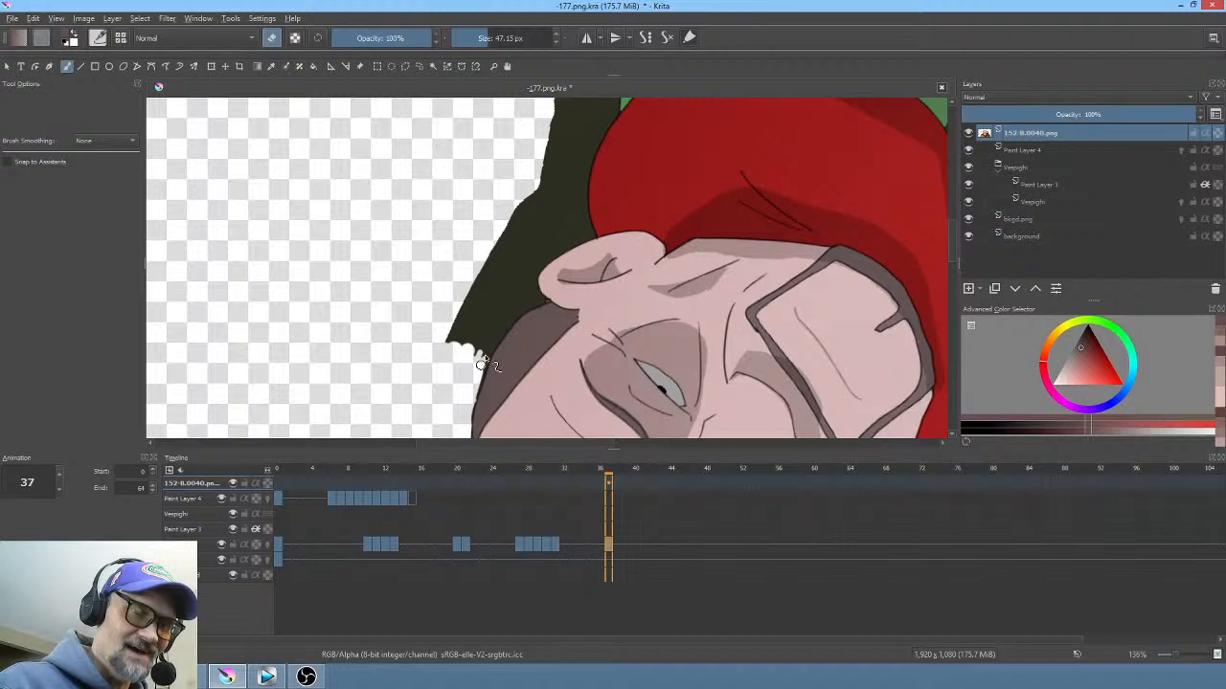
Step: Erase the leftover dark background around the ear and along the outer edge of the red scarf
{"action": "mouse_move", "coordinate": [499, 333]}
{"action": "left_mouse_down"}
{"action": "mouse_move", "coordinate": [486, 349]}
{"action": "mouse_move", "coordinate": [480, 291]}
{"action": "mouse_move", "coordinate": [501, 295]}
{"action": "mouse_move", "coordinate": [513, 327]}
{"action": "mouse_move", "coordinate": [541, 305]}
{"action": "left_mouse_up"}
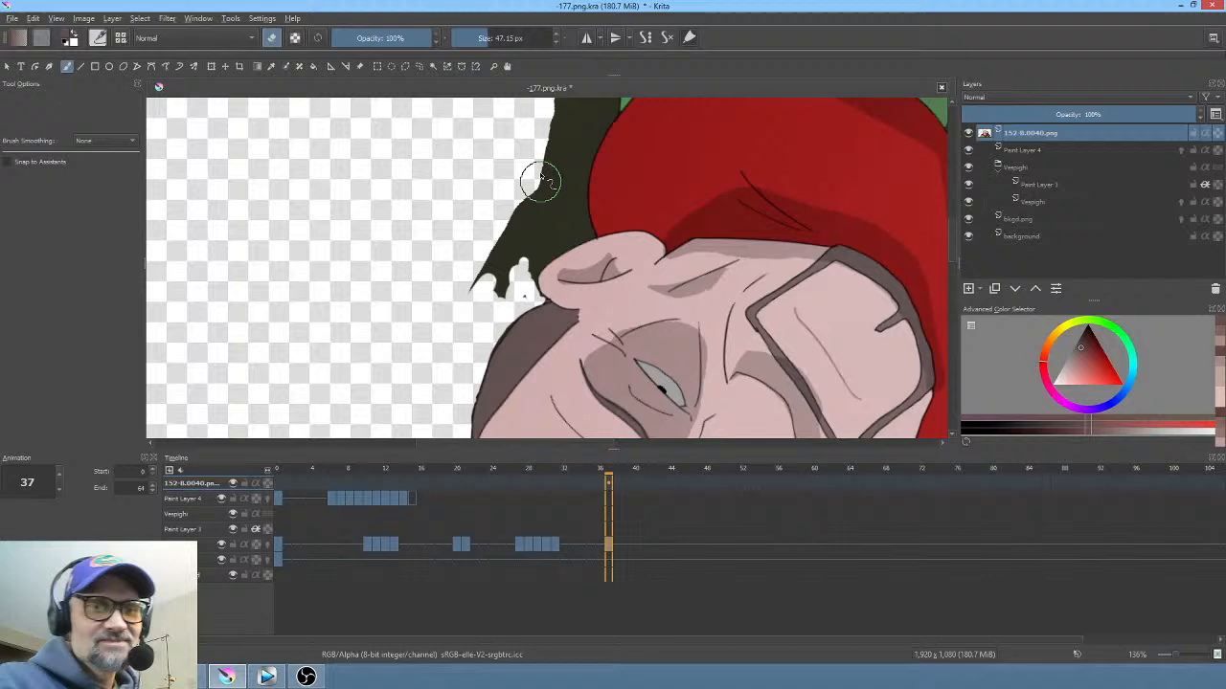
{"action": "mouse_move", "coordinate": [518, 286]}
{"action": "left_mouse_down"}
{"action": "mouse_move", "coordinate": [510, 294]}
{"action": "mouse_move", "coordinate": [518, 281]}
{"action": "mouse_move", "coordinate": [520, 297]}
{"action": "mouse_move", "coordinate": [517, 244]}
{"action": "mouse_move", "coordinate": [477, 264]}
{"action": "mouse_move", "coordinate": [549, 181]}
{"action": "mouse_move", "coordinate": [517, 204]}
{"action": "mouse_move", "coordinate": [537, 196]}
{"action": "mouse_move", "coordinate": [518, 259]}
{"action": "mouse_move", "coordinate": [573, 246]}
{"action": "mouse_move", "coordinate": [587, 222]}
{"action": "mouse_move", "coordinate": [591, 235]}
{"action": "mouse_move", "coordinate": [576, 217]}
{"action": "mouse_move", "coordinate": [582, 231]}
{"action": "mouse_move", "coordinate": [547, 248]}
{"action": "mouse_move", "coordinate": [571, 232]}
{"action": "mouse_move", "coordinate": [578, 162]}
{"action": "mouse_move", "coordinate": [581, 201]}
{"action": "mouse_move", "coordinate": [579, 172]}
{"action": "mouse_move", "coordinate": [553, 228]}
{"action": "mouse_move", "coordinate": [555, 190]}
{"action": "left_mouse_up"}
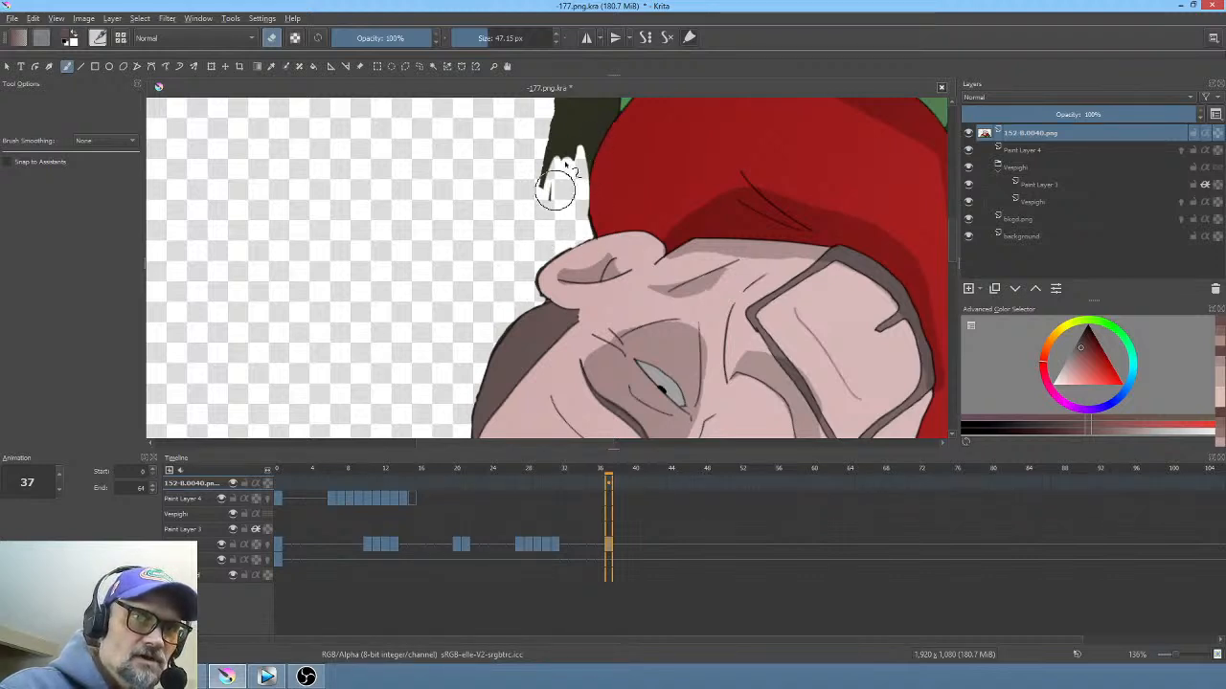
{"action": "left_click_drag", "start_coordinate": [645, 169], "coordinate": [605, 312]}
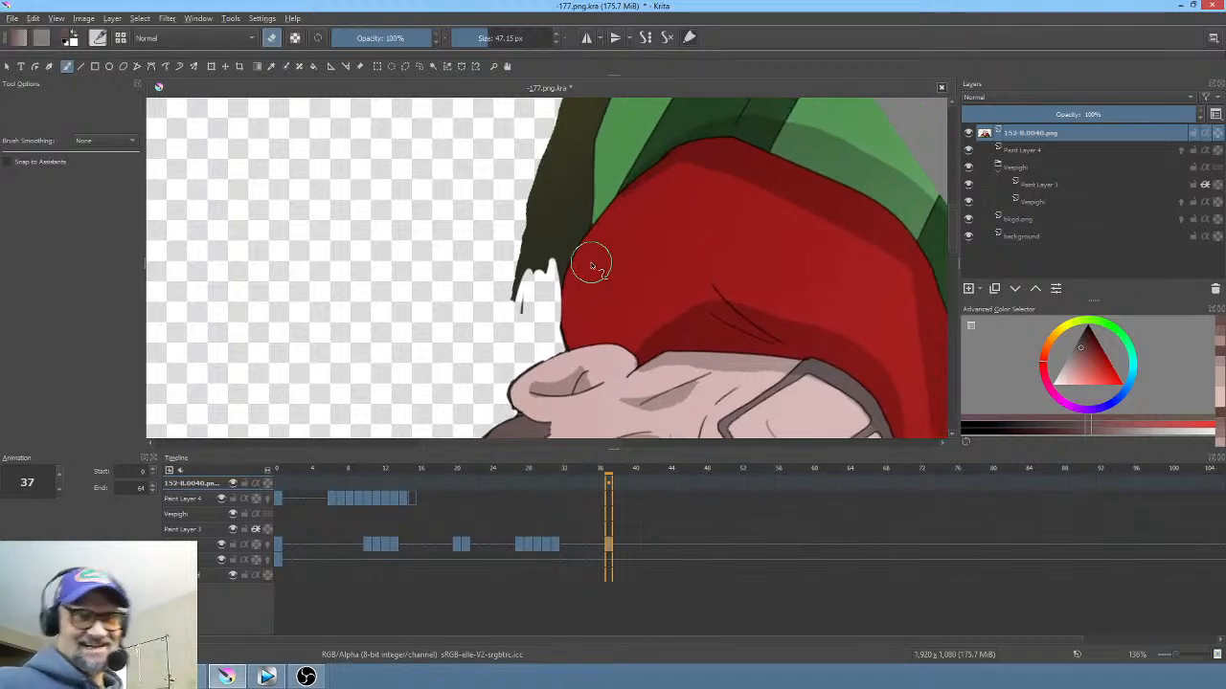
{"action": "mouse_move", "coordinate": [613, 199]}
{"action": "left_mouse_down"}
{"action": "mouse_move", "coordinate": [588, 252]}
{"action": "mouse_move", "coordinate": [514, 323]}
{"action": "mouse_move", "coordinate": [556, 254]}
{"action": "mouse_move", "coordinate": [542, 310]}
{"action": "mouse_move", "coordinate": [559, 274]}
{"action": "left_mouse_up"}
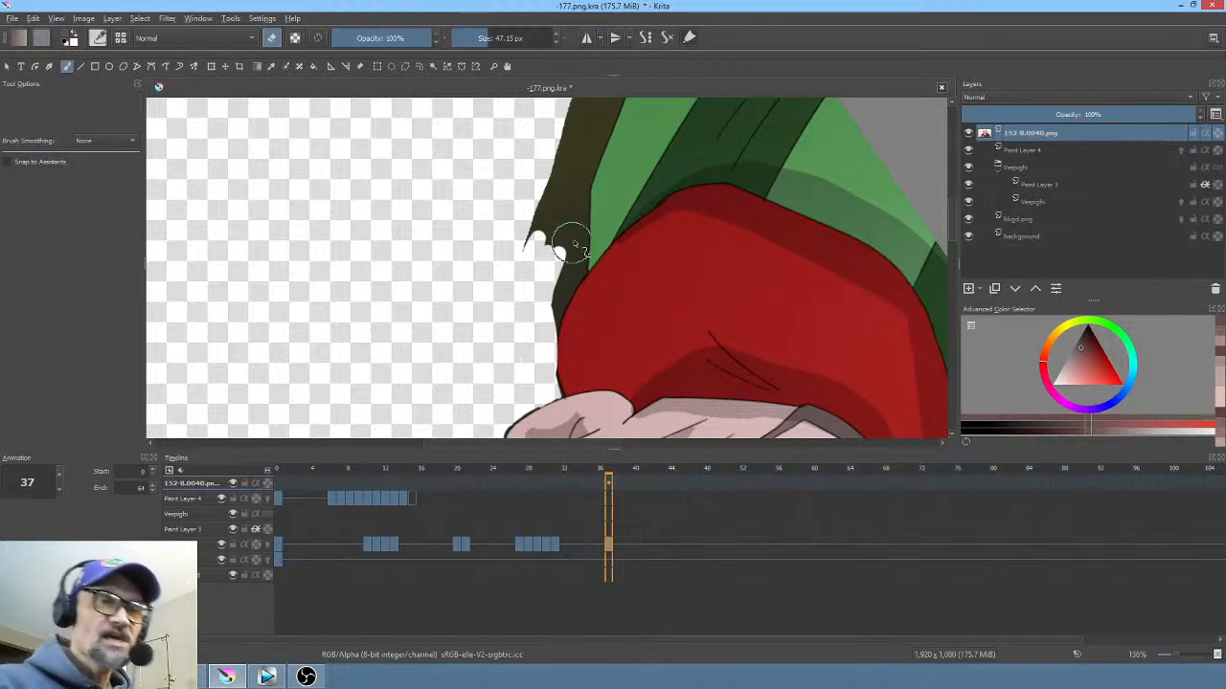
{"action": "left_click_drag", "start_coordinate": [567, 268], "coordinate": [559, 295]}
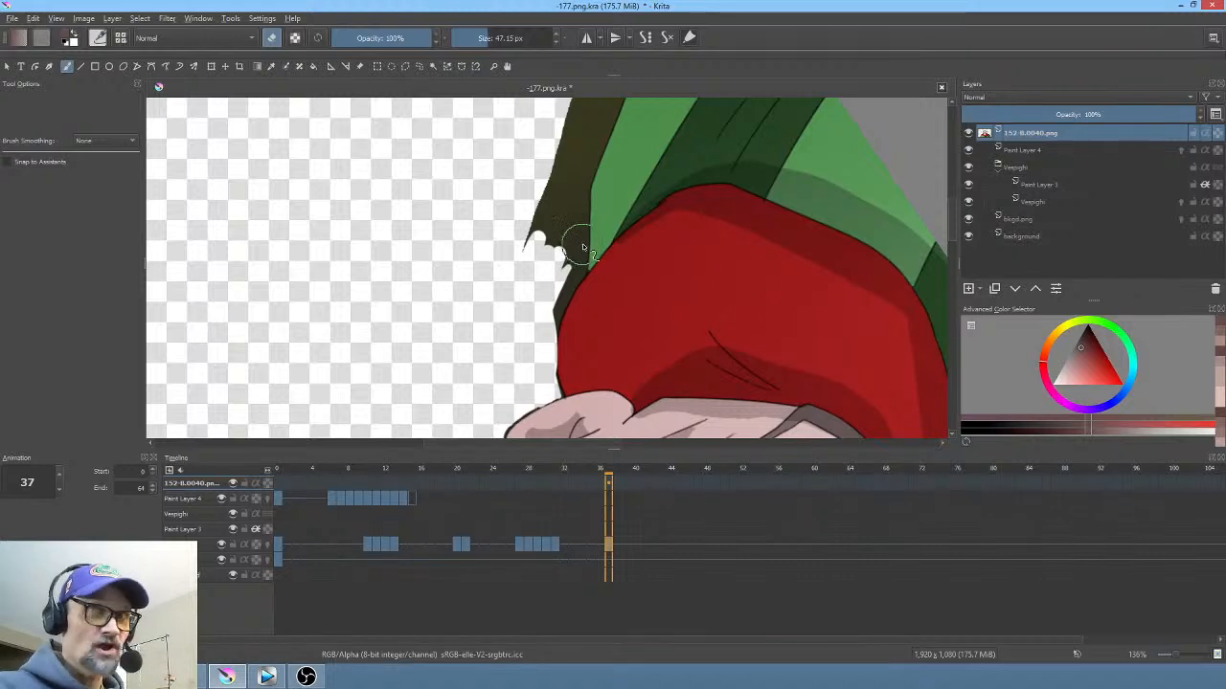
{"action": "left_click_drag", "start_coordinate": [605, 257], "coordinate": [595, 278]}
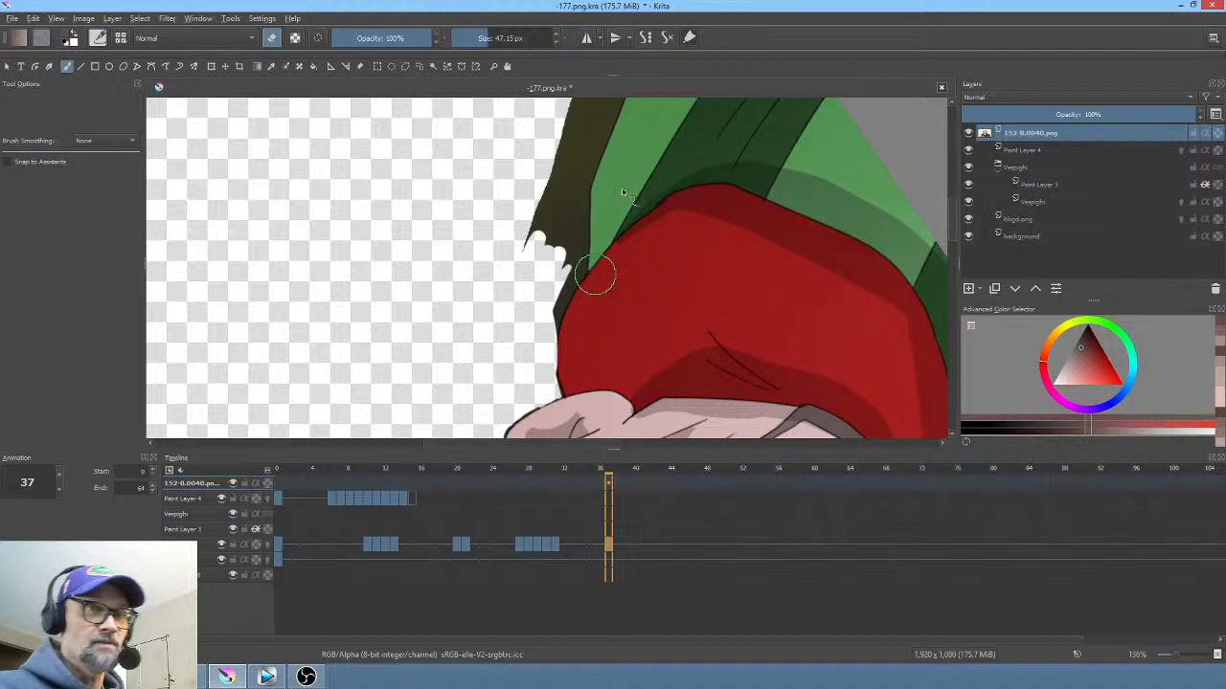
Step: Erase the brown background strip along the outer edge of the green coat's shoulder
{"action": "left_click_drag", "start_coordinate": [650, 261], "coordinate": [646, 356]}
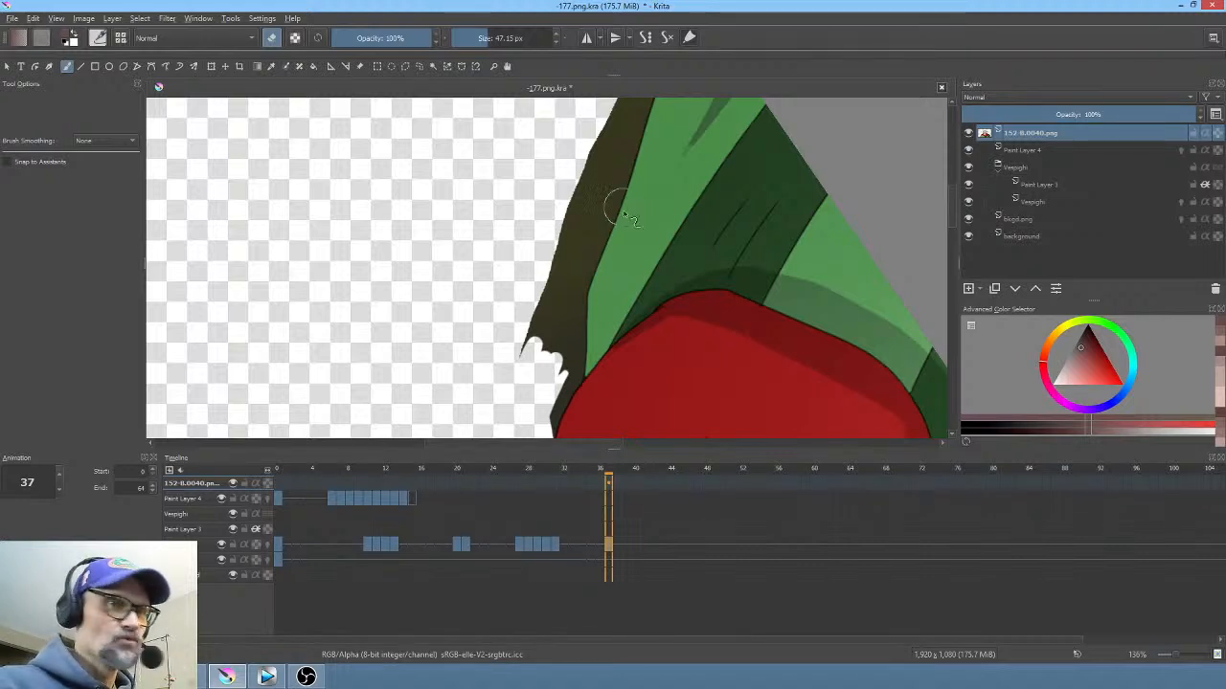
{"action": "mouse_move", "coordinate": [610, 247]}
{"action": "left_mouse_down"}
{"action": "mouse_move", "coordinate": [592, 306]}
{"action": "mouse_move", "coordinate": [616, 350]}
{"action": "left_mouse_up"}
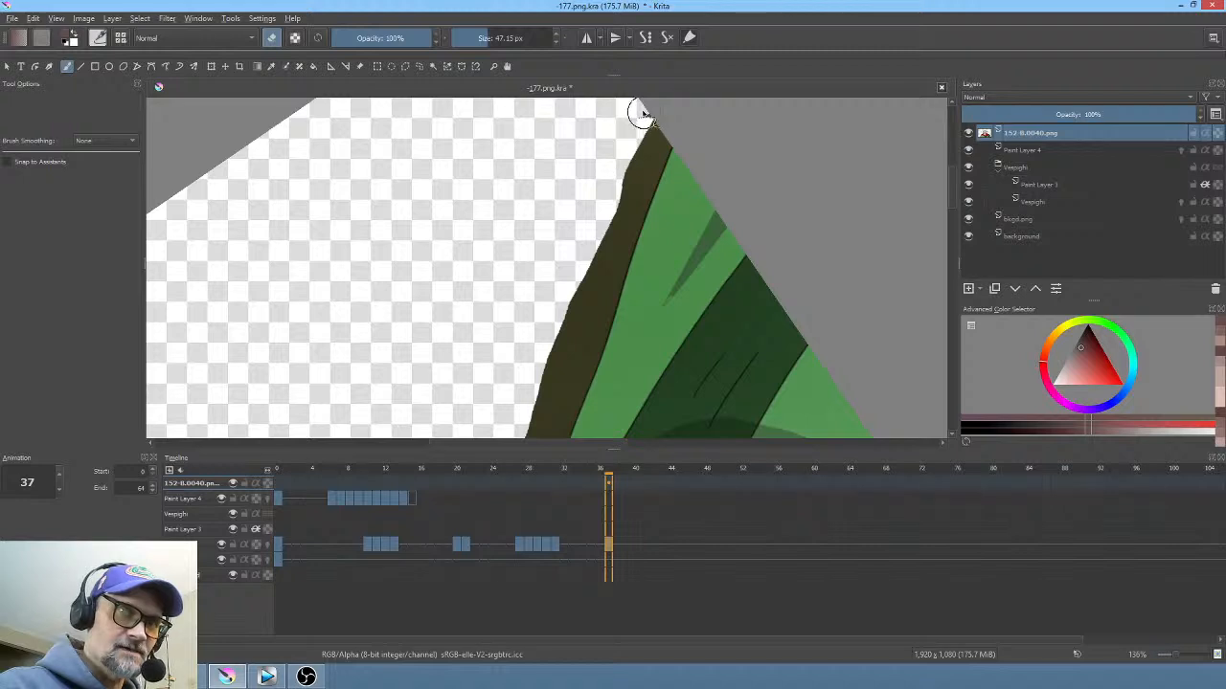
{"action": "mouse_move", "coordinate": [647, 115]}
{"action": "left_mouse_down"}
{"action": "mouse_move", "coordinate": [624, 197]}
{"action": "mouse_move", "coordinate": [666, 136]}
{"action": "mouse_move", "coordinate": [629, 215]}
{"action": "mouse_move", "coordinate": [672, 139]}
{"action": "mouse_move", "coordinate": [631, 218]}
{"action": "mouse_move", "coordinate": [672, 140]}
{"action": "mouse_move", "coordinate": [627, 235]}
{"action": "mouse_move", "coordinate": [655, 112]}
{"action": "mouse_move", "coordinate": [616, 199]}
{"action": "left_mouse_up"}
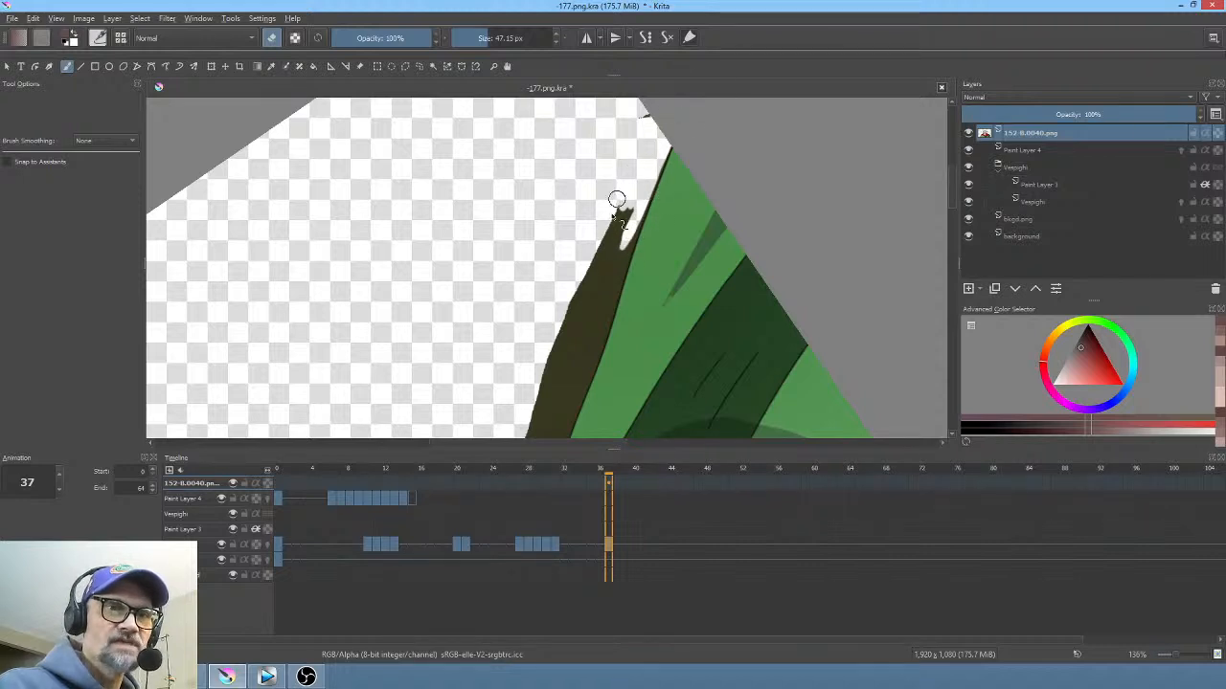
{"action": "left_click_drag", "start_coordinate": [722, 266], "coordinate": [766, 227]}
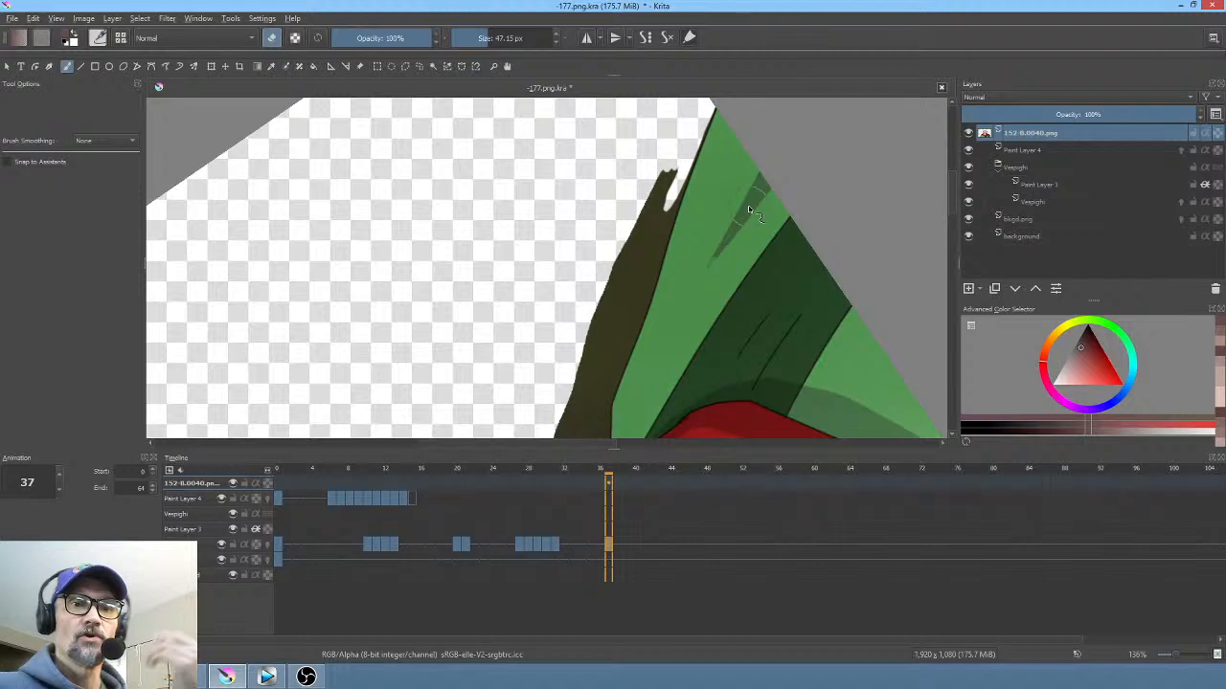
{"action": "mouse_move", "coordinate": [684, 150]}
{"action": "left_mouse_down"}
{"action": "mouse_move", "coordinate": [664, 159]}
{"action": "mouse_move", "coordinate": [652, 241]}
{"action": "left_mouse_up"}
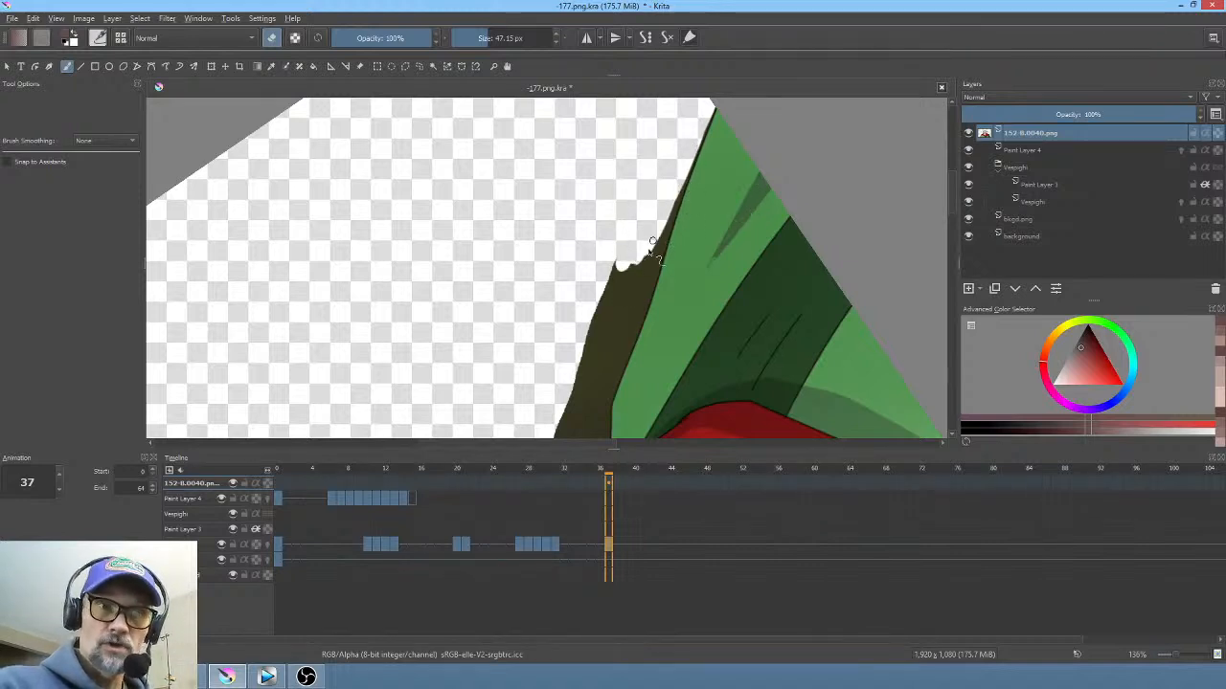
{"action": "left_click_drag", "start_coordinate": [677, 186], "coordinate": [652, 249]}
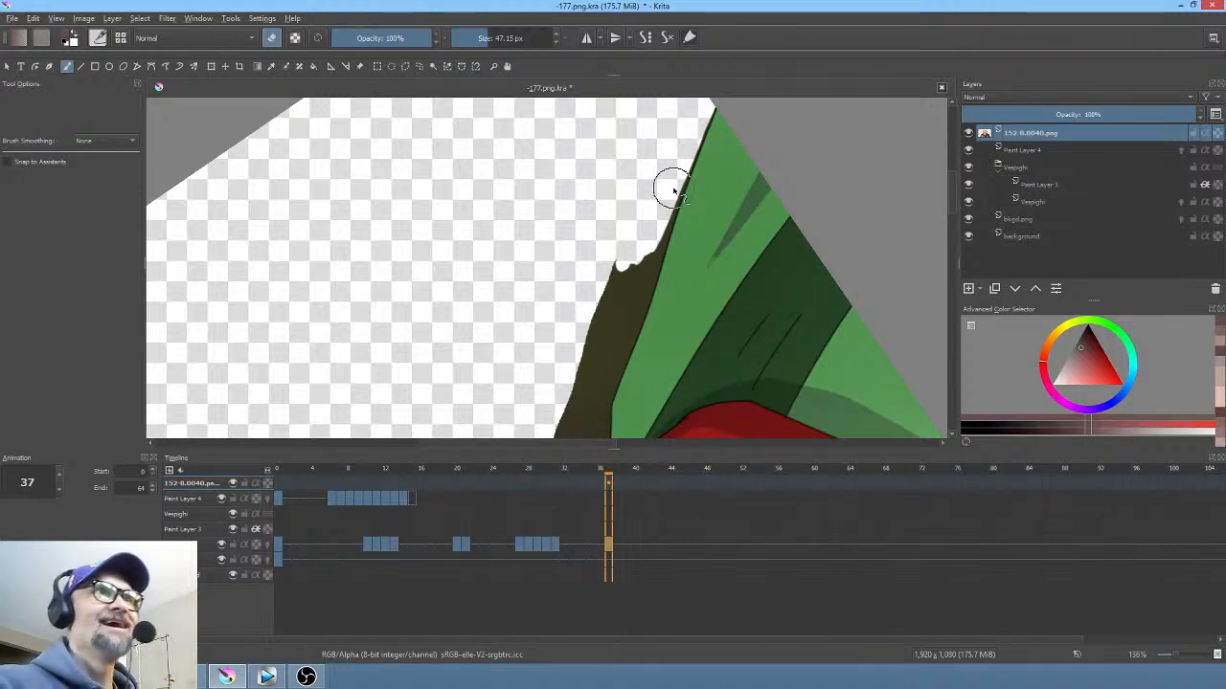
{"action": "left_click_drag", "start_coordinate": [711, 219], "coordinate": [714, 200]}
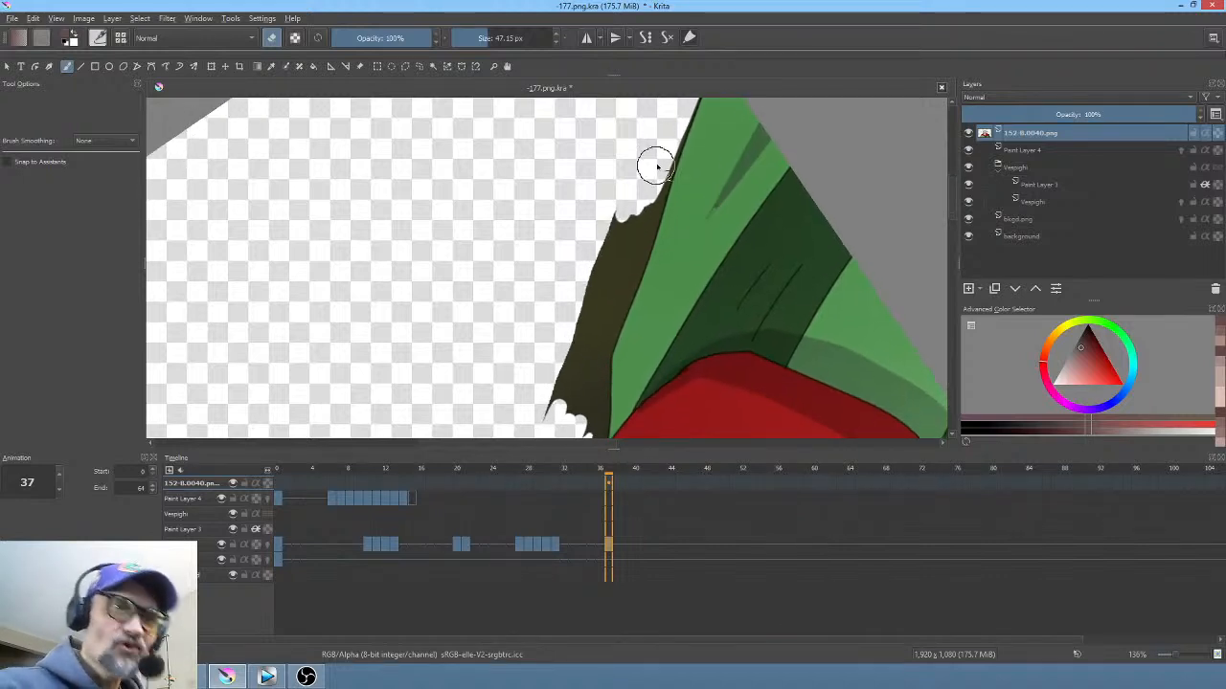
{"action": "mouse_move", "coordinate": [656, 166]}
{"action": "left_mouse_down"}
{"action": "mouse_move", "coordinate": [646, 189]}
{"action": "mouse_move", "coordinate": [670, 154]}
{"action": "mouse_move", "coordinate": [653, 201]}
{"action": "mouse_move", "coordinate": [670, 143]}
{"action": "mouse_move", "coordinate": [603, 287]}
{"action": "mouse_move", "coordinate": [637, 237]}
{"action": "mouse_move", "coordinate": [641, 253]}
{"action": "mouse_move", "coordinate": [646, 244]}
{"action": "mouse_move", "coordinate": [603, 362]}
{"action": "mouse_move", "coordinate": [591, 374]}
{"action": "mouse_move", "coordinate": [601, 324]}
{"action": "mouse_move", "coordinate": [549, 405]}
{"action": "mouse_move", "coordinate": [582, 316]}
{"action": "mouse_move", "coordinate": [573, 357]}
{"action": "left_mouse_up"}
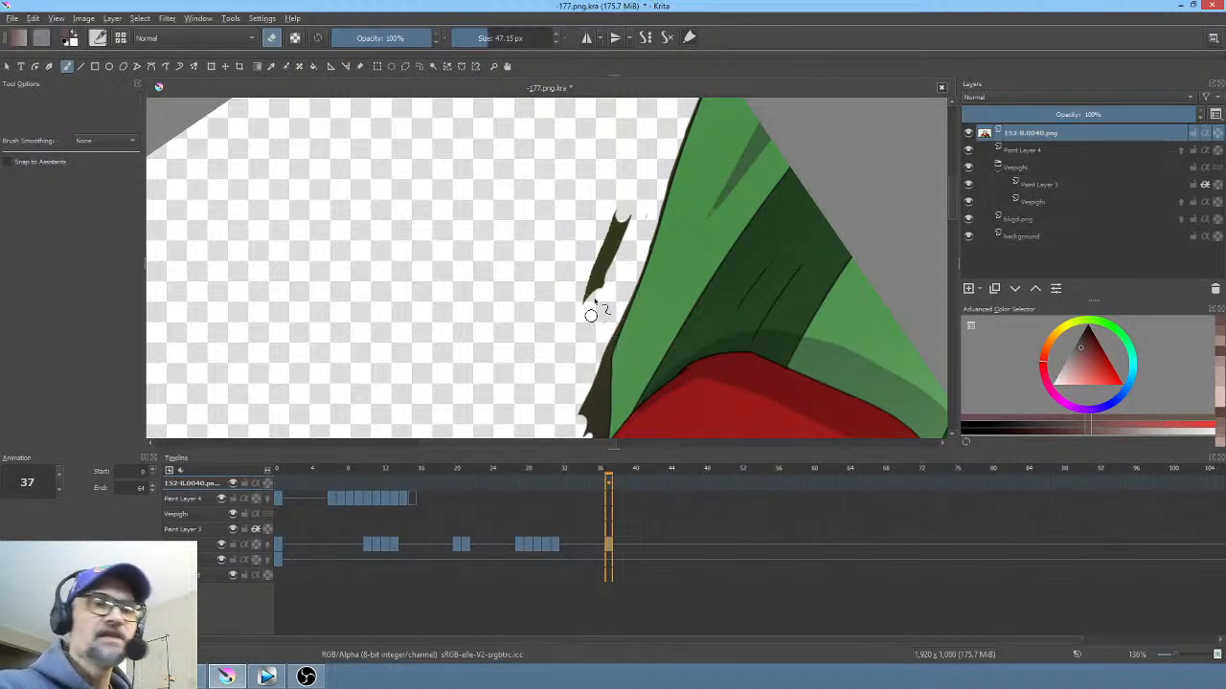
{"action": "mouse_move", "coordinate": [591, 315]}
{"action": "left_mouse_down"}
{"action": "mouse_move", "coordinate": [613, 207]}
{"action": "mouse_move", "coordinate": [632, 208]}
{"action": "left_mouse_up"}
Step: Erase the remaining dark patch where the green coat meets the red scarf
{"action": "scroll", "coordinate": [661, 219], "scroll_direction": "down", "scroll_amount": 2}
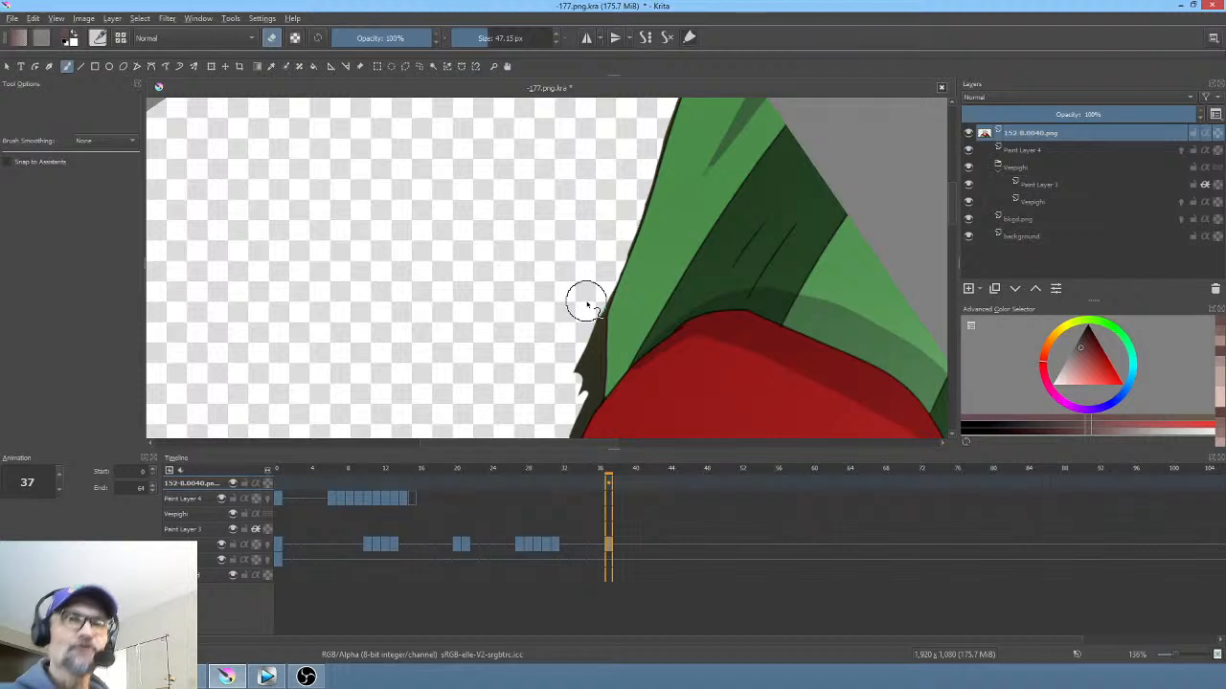
{"action": "mouse_move", "coordinate": [665, 267]}
{"action": "left_mouse_down"}
{"action": "mouse_move", "coordinate": [688, 177]}
{"action": "mouse_move", "coordinate": [618, 238]}
{"action": "mouse_move", "coordinate": [617, 264]}
{"action": "left_mouse_up"}
{"action": "mouse_move", "coordinate": [624, 209]}
{"action": "left_mouse_down"}
{"action": "mouse_move", "coordinate": [617, 291]}
{"action": "mouse_move", "coordinate": [620, 281]}
{"action": "mouse_move", "coordinate": [601, 301]}
{"action": "mouse_move", "coordinate": [597, 240]}
{"action": "mouse_move", "coordinate": [604, 288]}
{"action": "mouse_move", "coordinate": [617, 290]}
{"action": "mouse_move", "coordinate": [602, 316]}
{"action": "mouse_move", "coordinate": [607, 339]}
{"action": "mouse_move", "coordinate": [580, 375]}
{"action": "mouse_move", "coordinate": [610, 281]}
{"action": "left_mouse_up"}
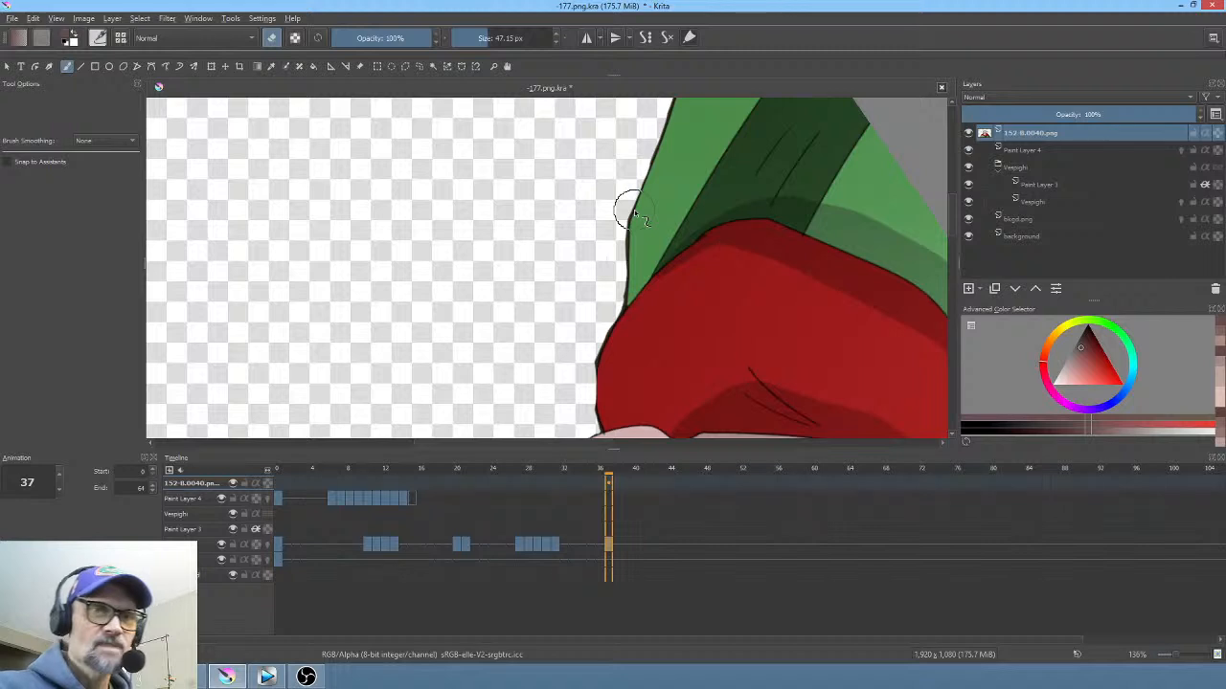
{"action": "left_click_drag", "start_coordinate": [656, 304], "coordinate": [672, 274]}
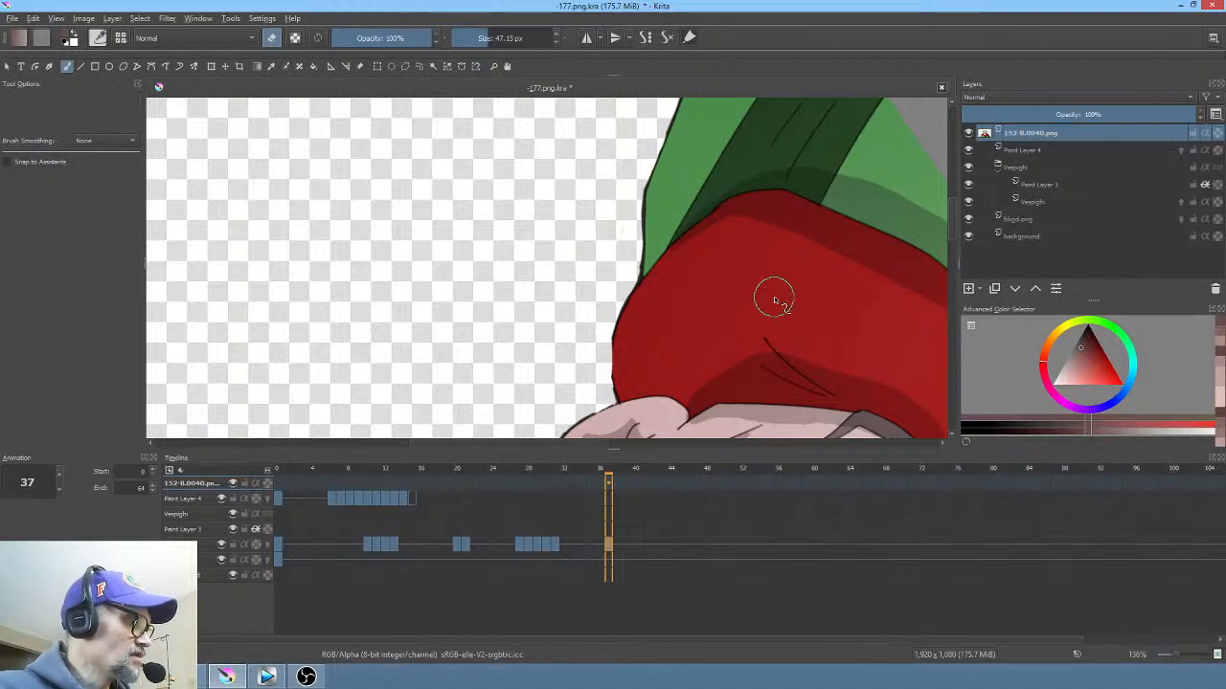
Step: Clean up the outer outline of the green shoulder just below the red scarf with the eraser
{"action": "key", "text": "m"}
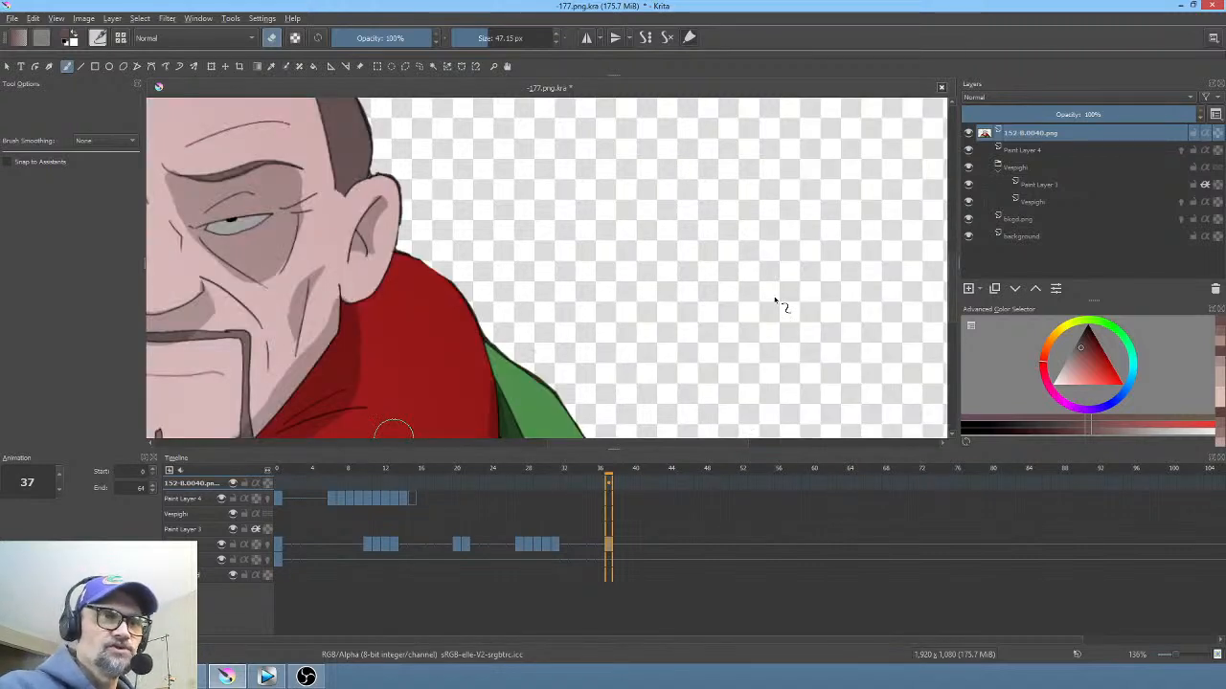
{"action": "left_click_drag", "start_coordinate": [633, 249], "coordinate": [709, 147]}
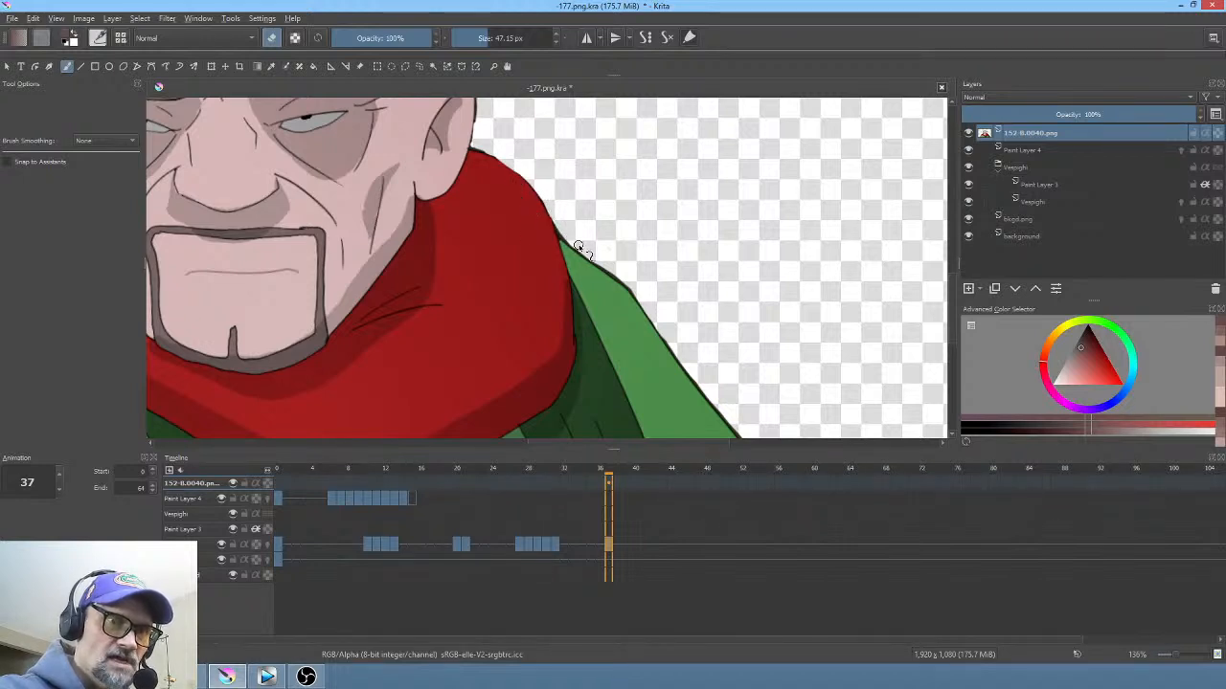
{"action": "left_click_drag", "start_coordinate": [569, 234], "coordinate": [615, 271]}
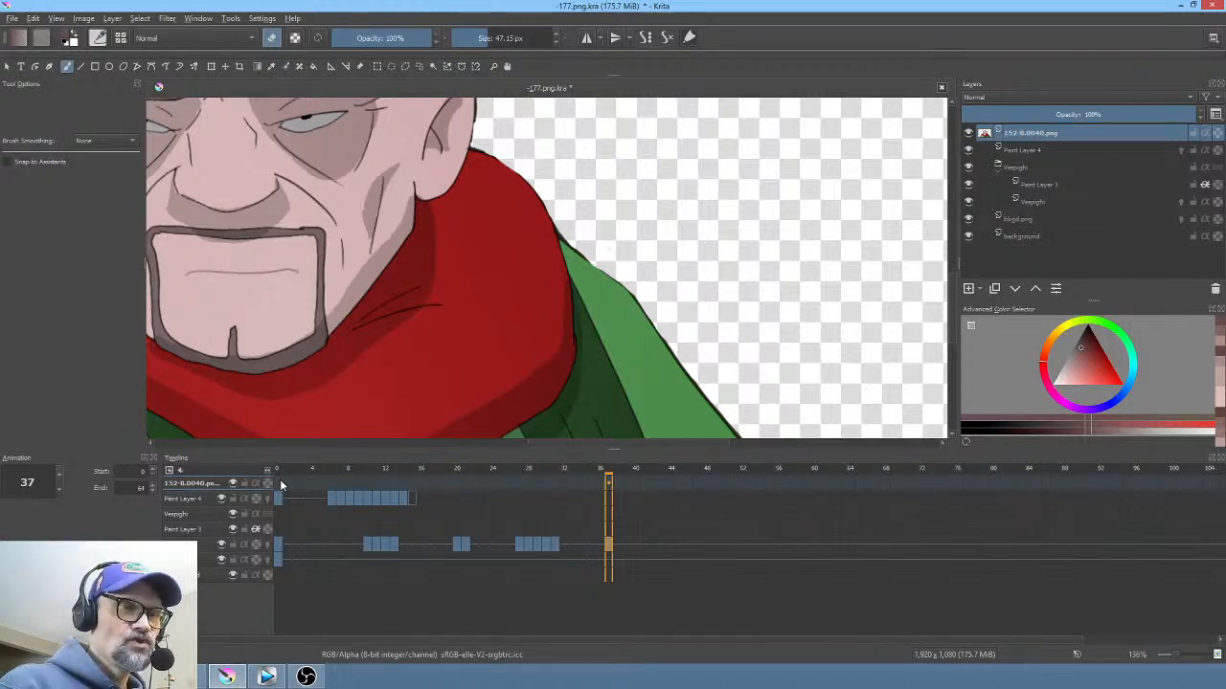
Step: Go to frame 0 and check the cut-out character against the full scene
{"action": "left_click", "coordinate": [280, 479]}
{"action": "scroll", "coordinate": [479, 184], "scroll_direction": "down", "scroll_amount": 5}
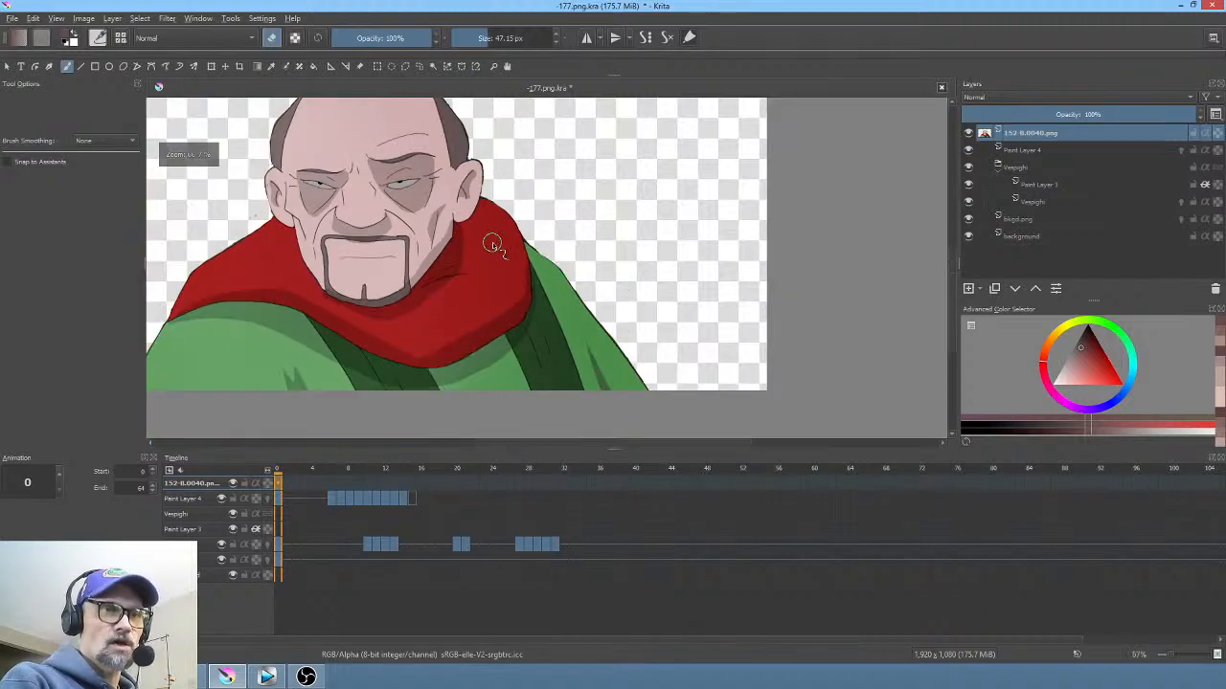
{"action": "left_click_drag", "start_coordinate": [627, 304], "coordinate": [635, 288]}
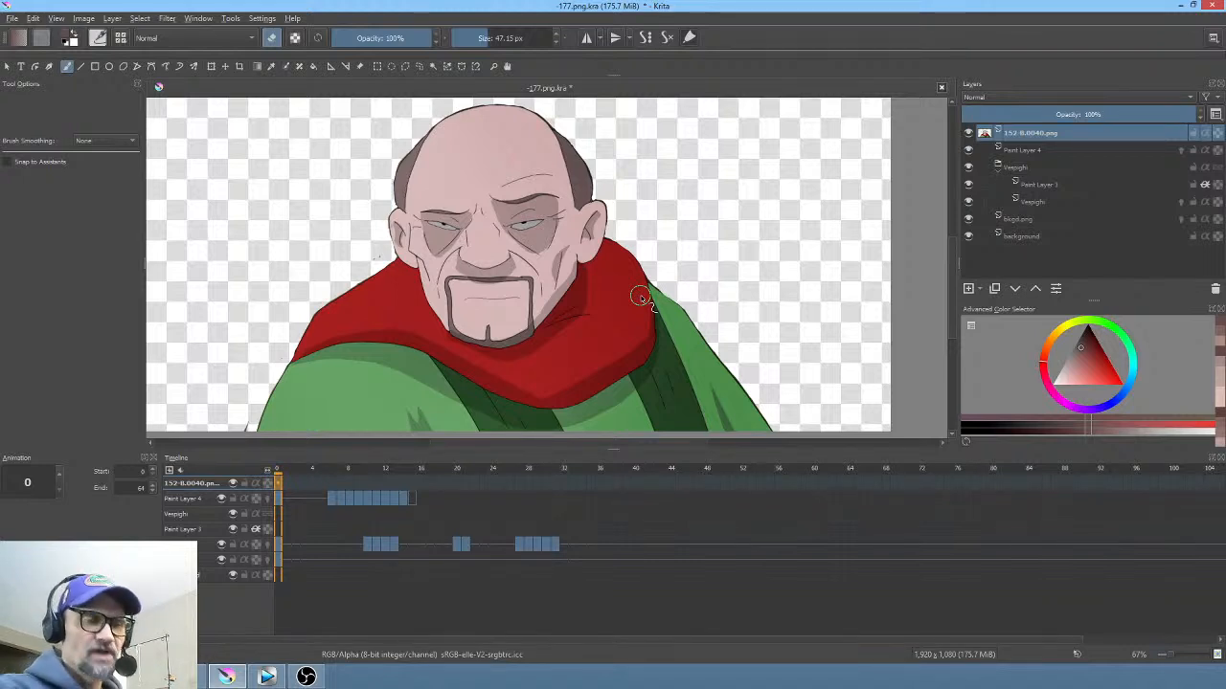
{"action": "key", "text": "space"}
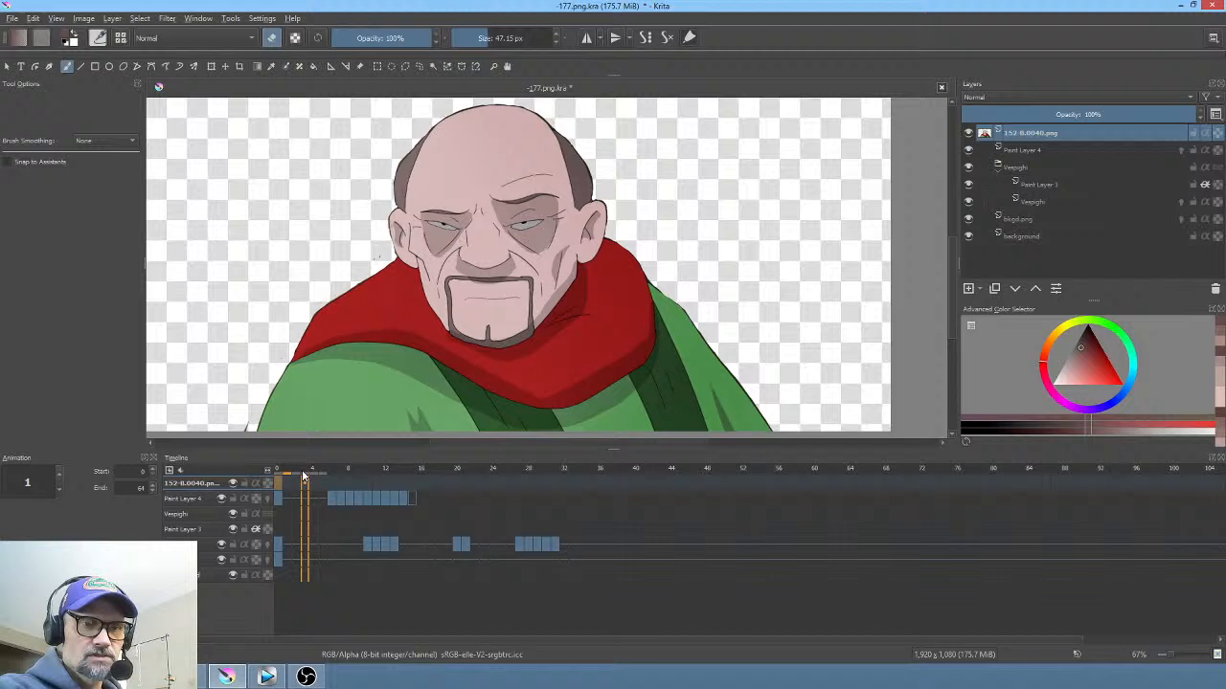
{"action": "key", "text": "space"}
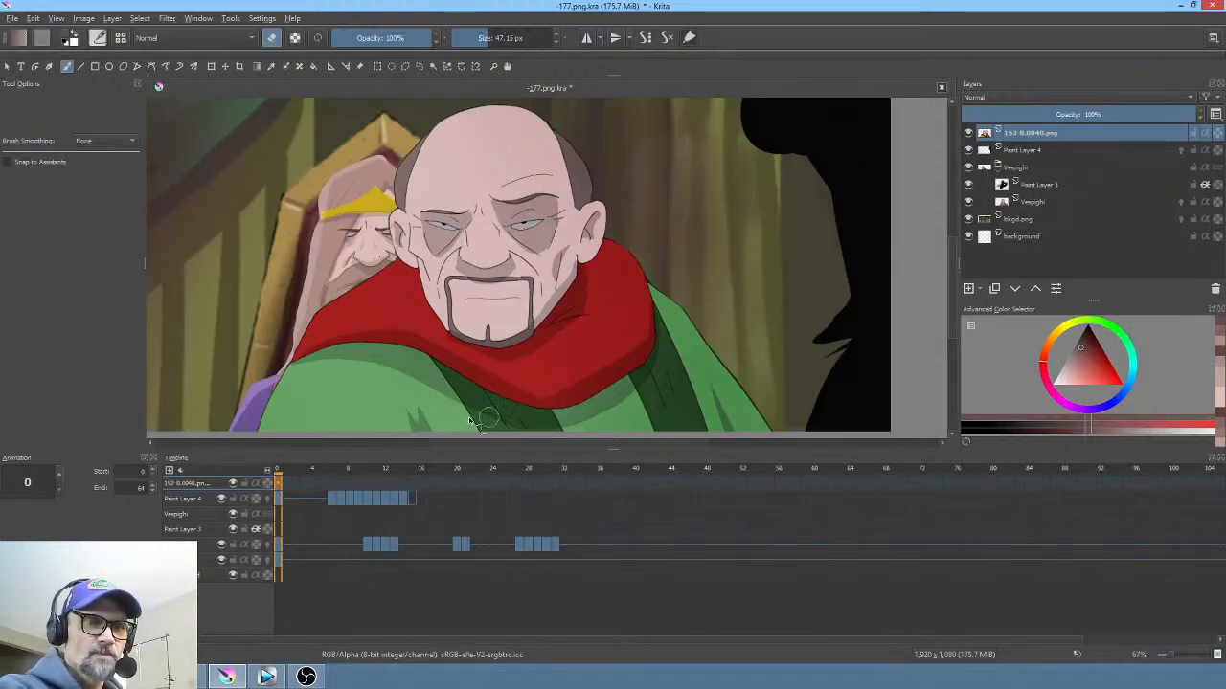
{"action": "left_click_drag", "start_coordinate": [286, 469], "coordinate": [248, 475]}
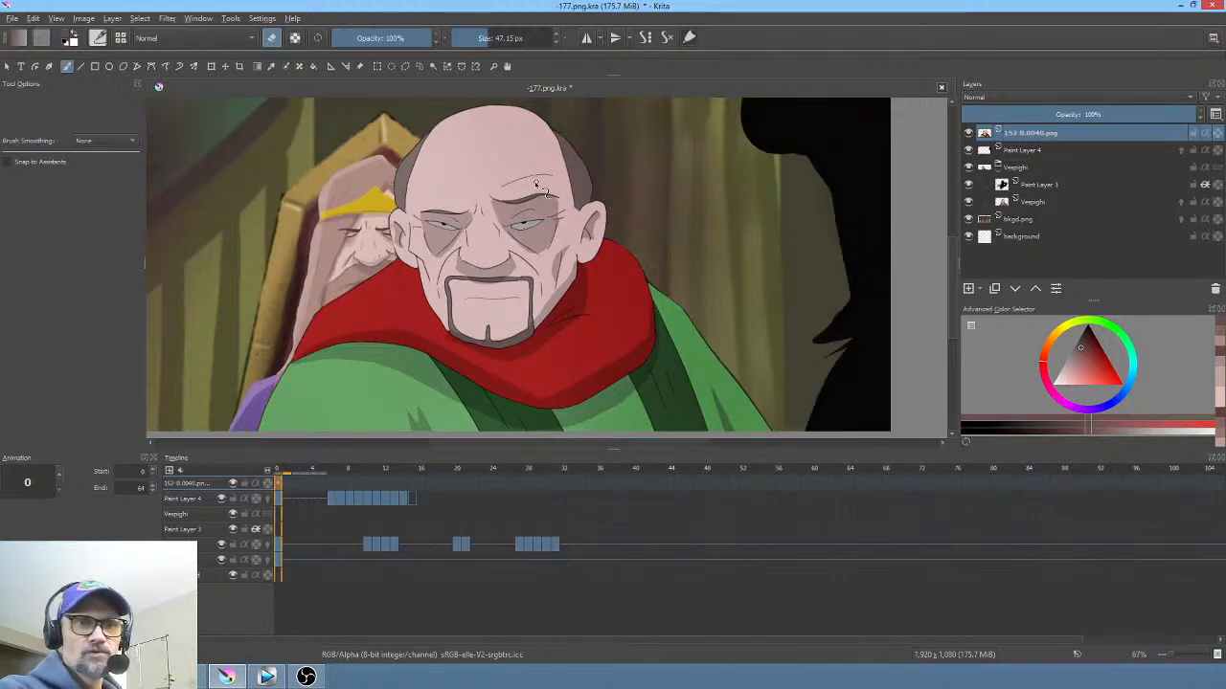
Step: Move the 152-8.0040.png layer behind the bearded king's group, directly above bkgd.png, and place it in a new group
{"action": "key", "text": "ctrl+t"}
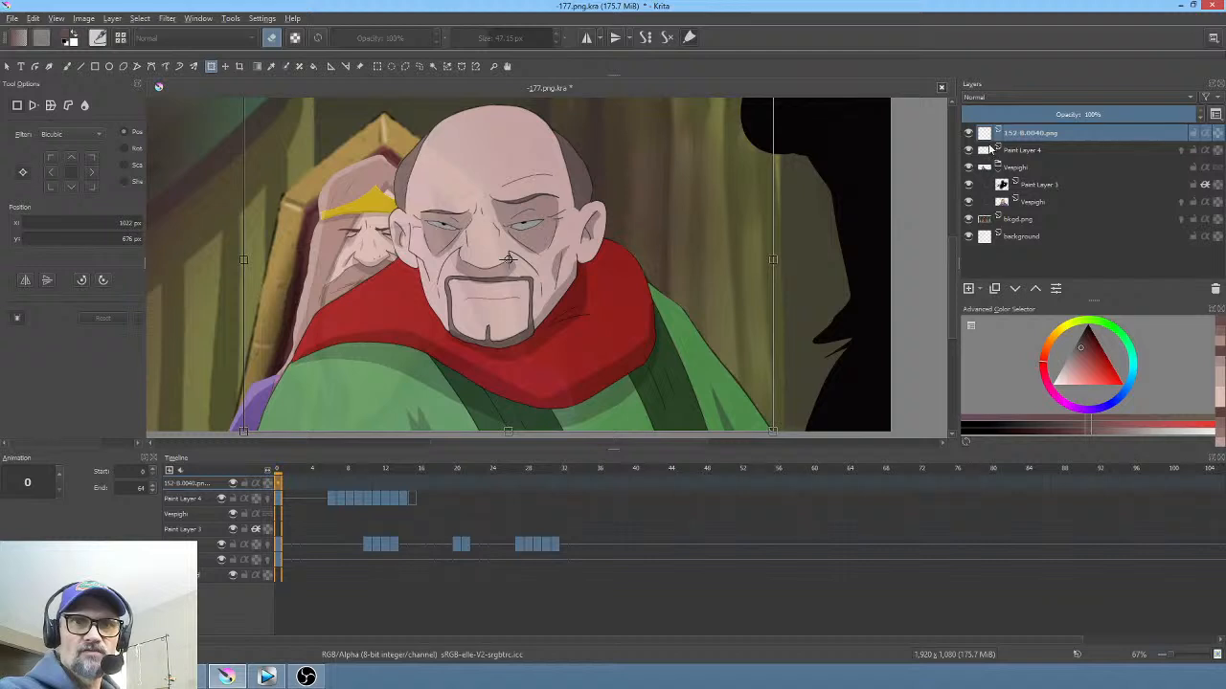
{"action": "left_click", "coordinate": [1016, 290]}
{"action": "left_click", "coordinate": [1016, 289]}
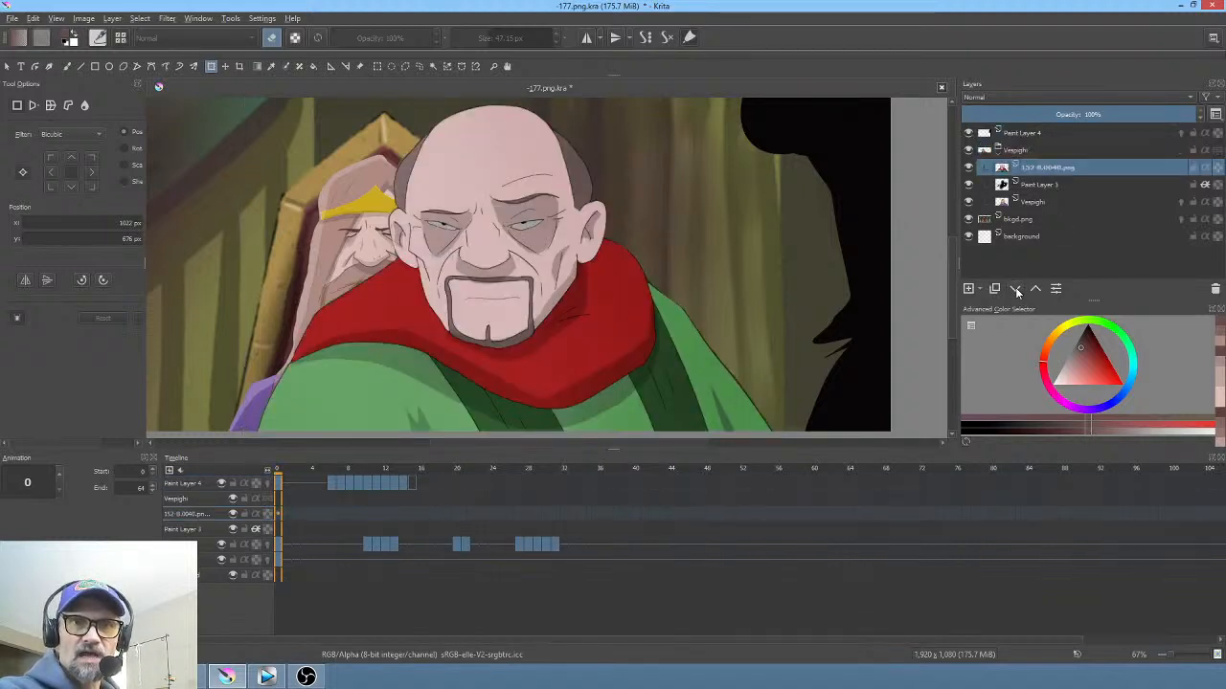
{"action": "left_click", "coordinate": [1016, 289]}
{"action": "left_click", "coordinate": [1016, 289]}
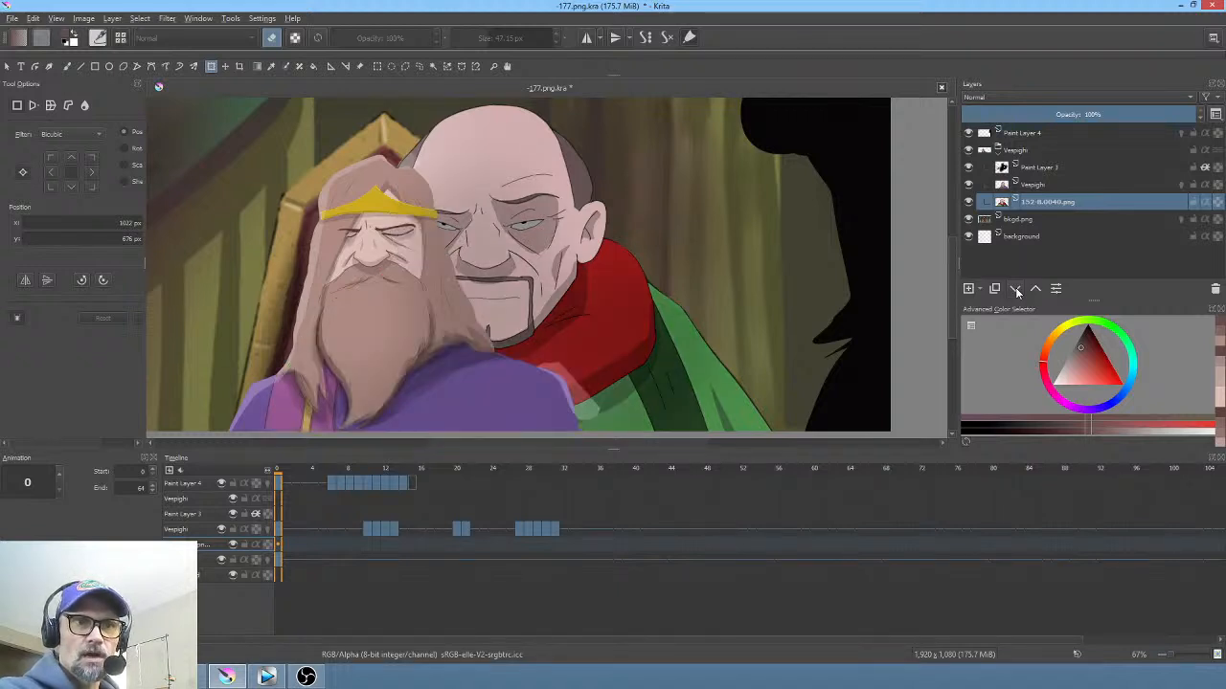
{"action": "left_click", "coordinate": [1016, 289]}
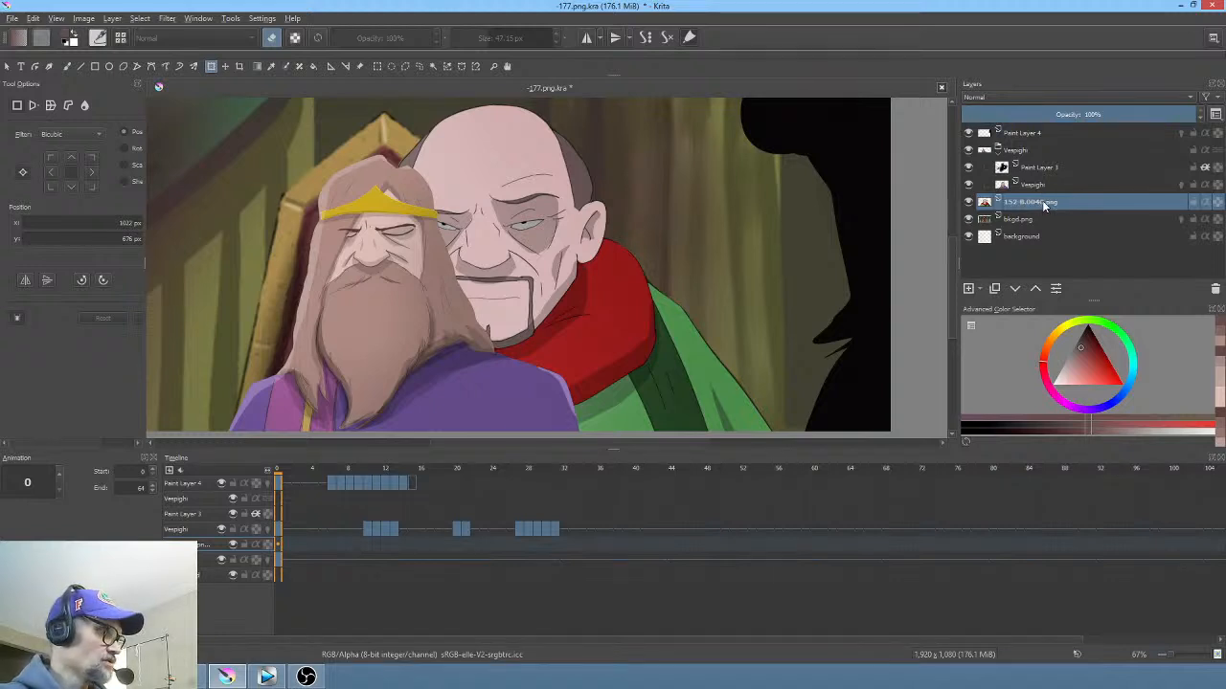
{"action": "key", "text": "ctrl+g"}
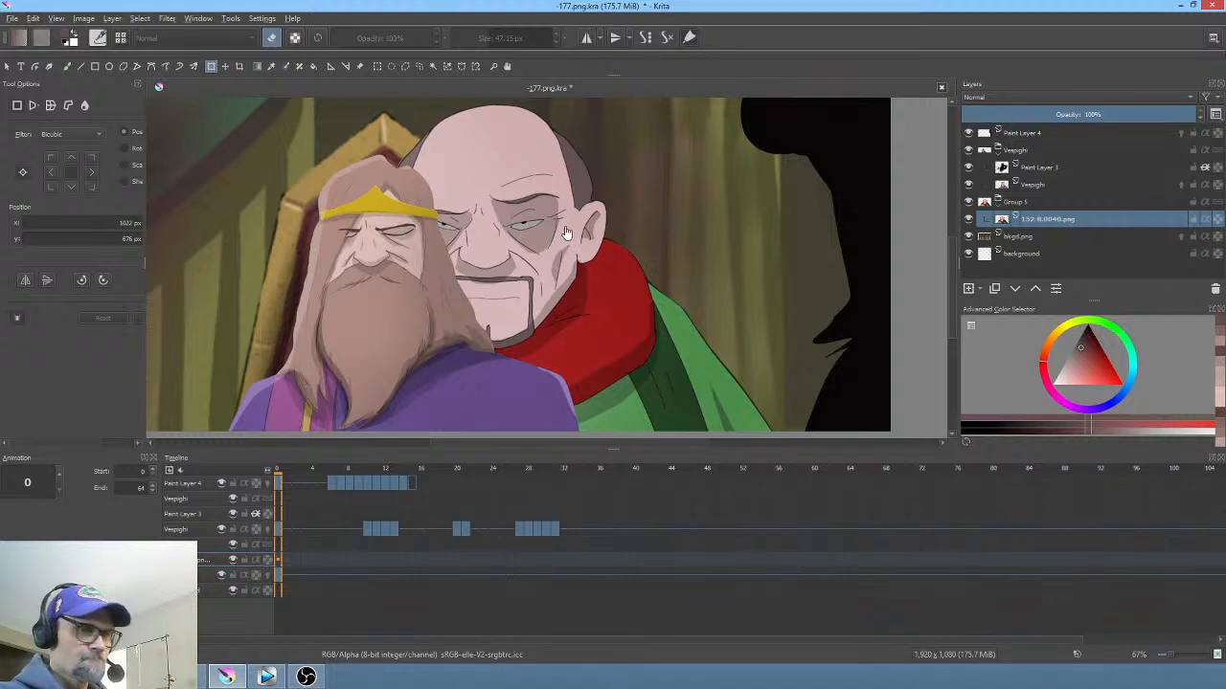
Step: Transform the bald character on 152-8.0040.png: scale it down and move it clear of the king's face, beside the throne
{"action": "left_click", "coordinate": [539, 175]}
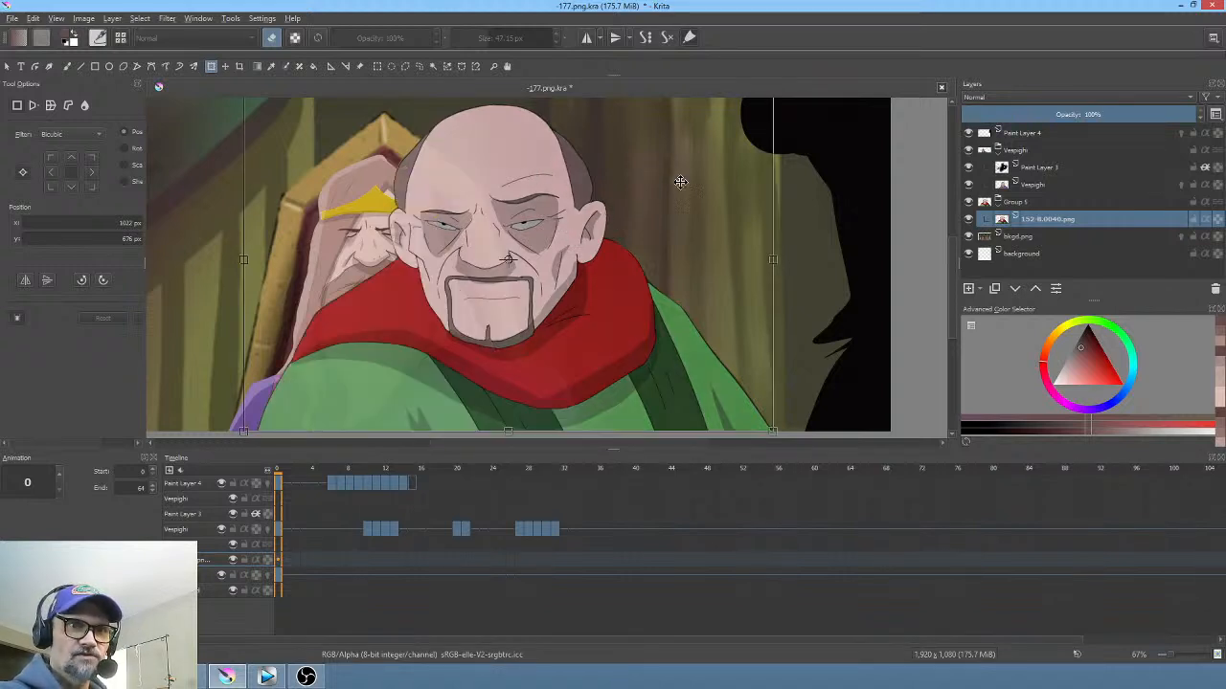
{"action": "scroll", "coordinate": [657, 216], "scroll_direction": "down", "scroll_amount": 2}
{"action": "left_click_drag", "start_coordinate": [716, 151], "coordinate": [673, 193]}
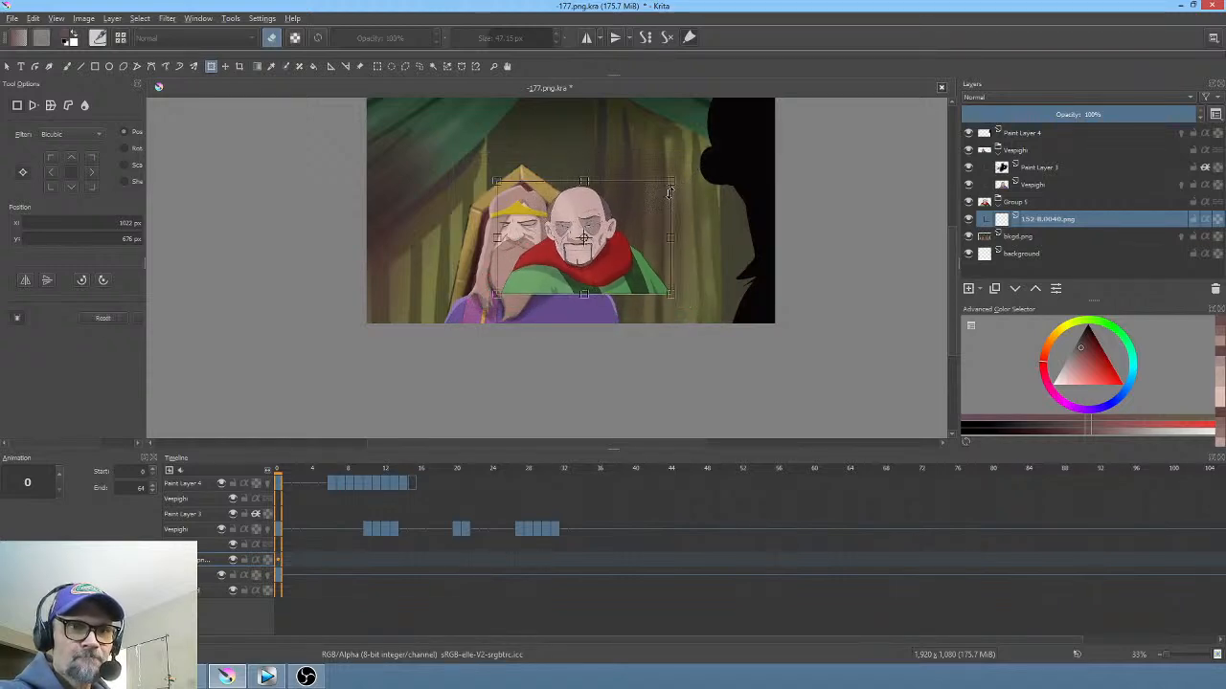
{"action": "scroll", "coordinate": [674, 191], "scroll_direction": "up", "scroll_amount": 3}
{"action": "scroll", "coordinate": [747, 163], "scroll_direction": "down", "scroll_amount": 1}
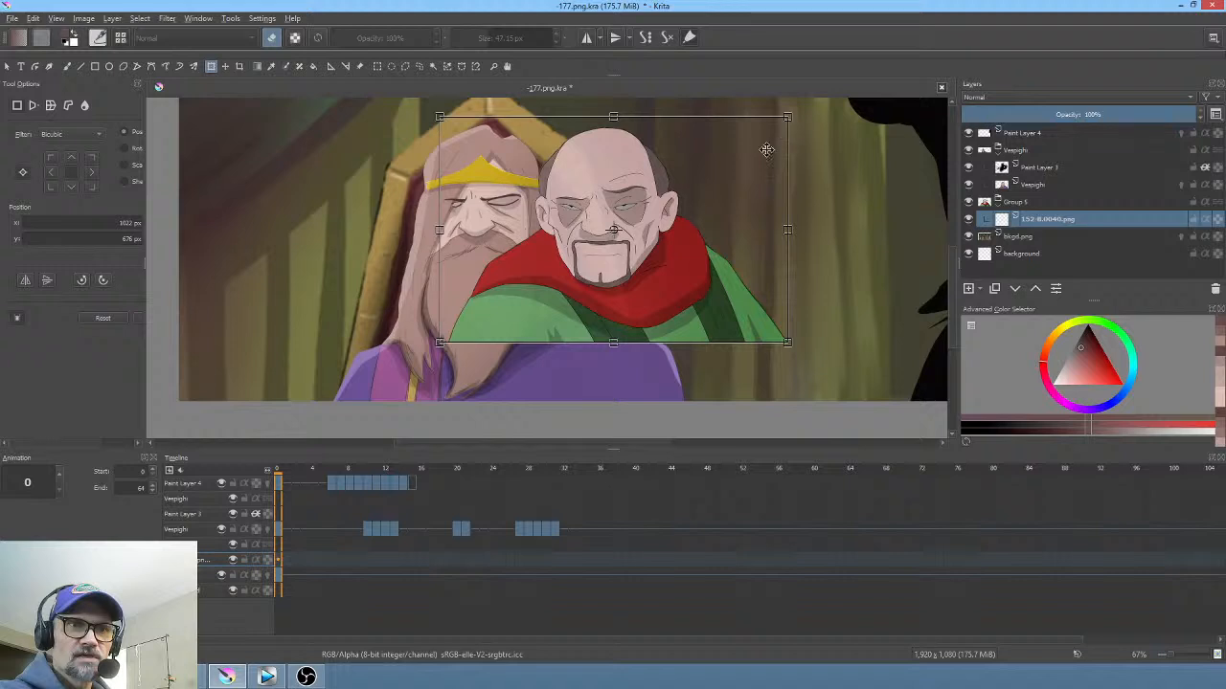
{"action": "left_click_drag", "start_coordinate": [651, 218], "coordinate": [726, 237]}
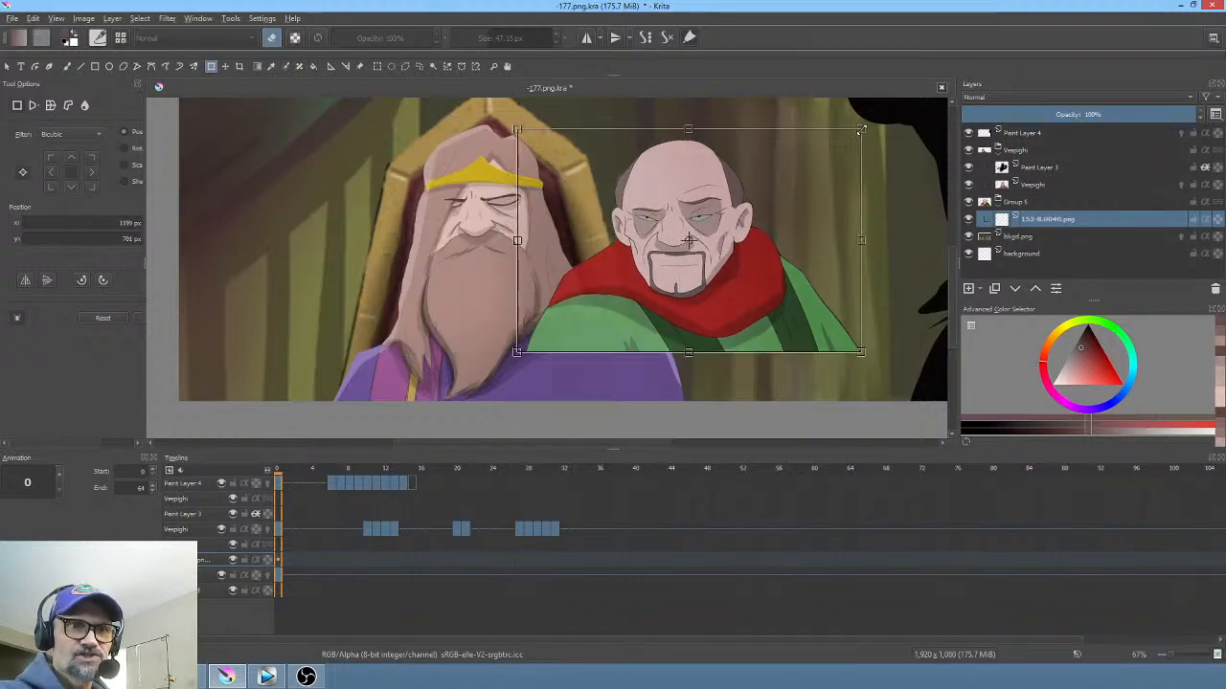
Step: Shrink the bald character further, place it between the throne and the black silhouette at x 1433, y 589 px, and apply the transform
{"action": "scroll", "coordinate": [796, 269], "scroll_direction": "down", "scroll_amount": 2}
{"action": "scroll", "coordinate": [773, 287], "scroll_direction": "down", "scroll_amount": 3}
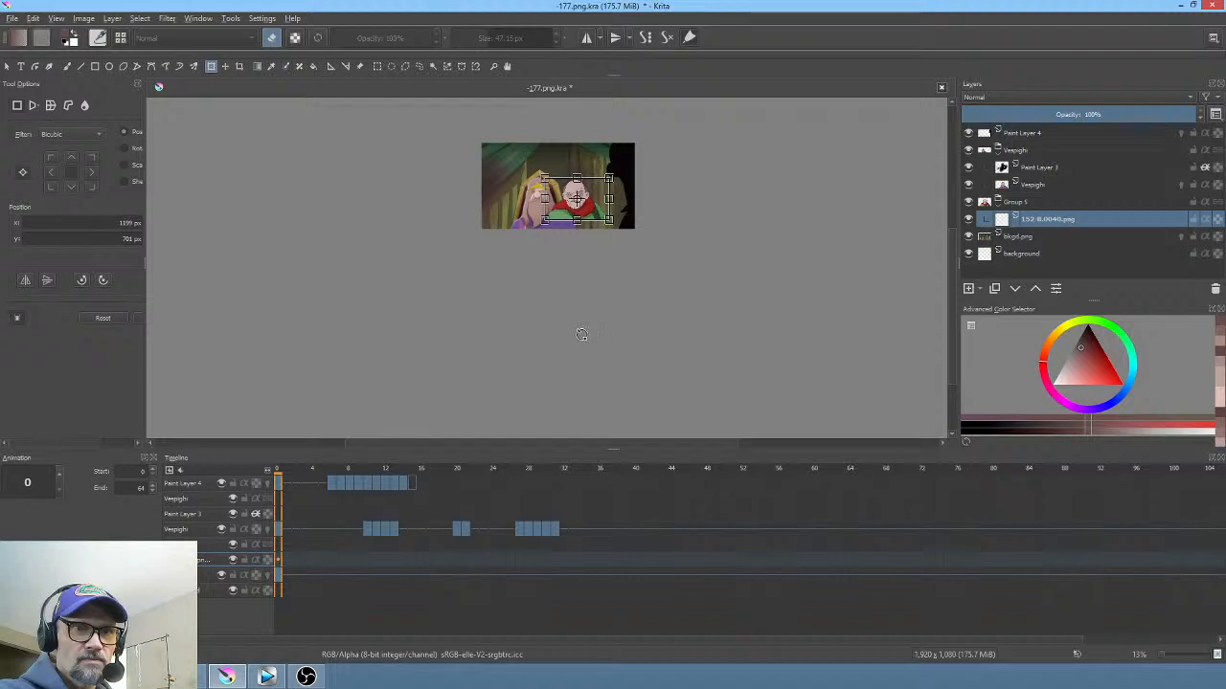
{"action": "mouse_move", "coordinate": [577, 198]}
{"action": "left_mouse_down"}
{"action": "mouse_move", "coordinate": [625, 171]}
{"action": "mouse_move", "coordinate": [598, 194]}
{"action": "left_mouse_up"}
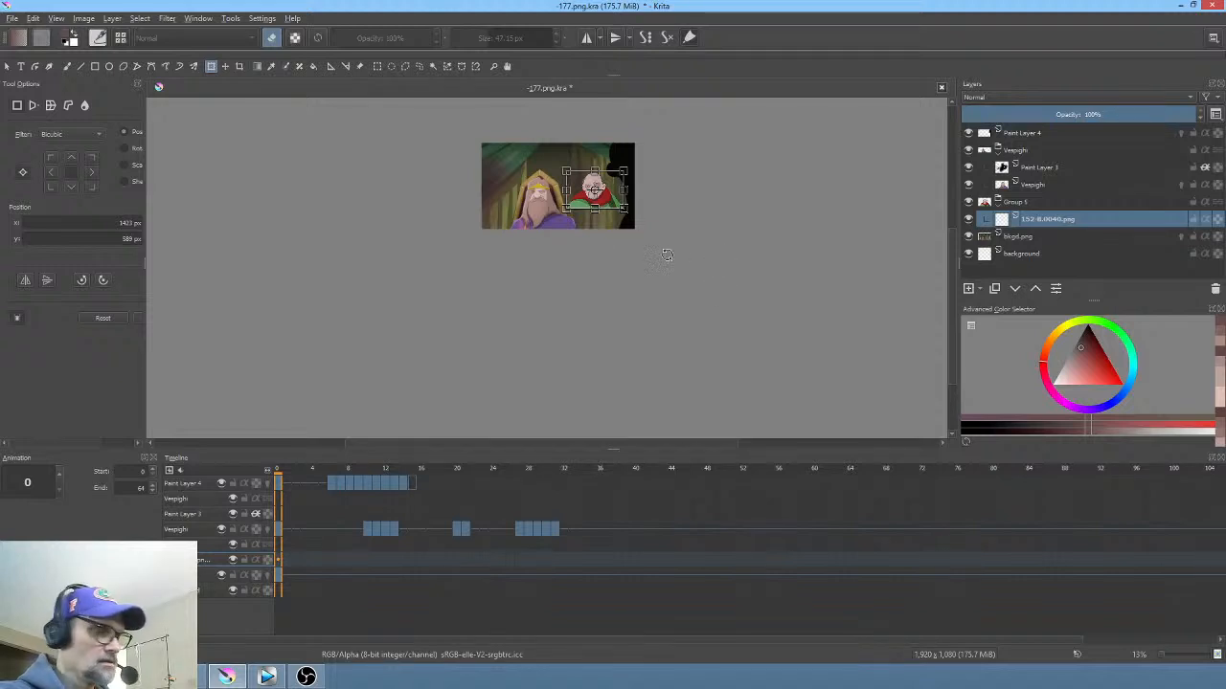
{"action": "key", "text": "Return"}
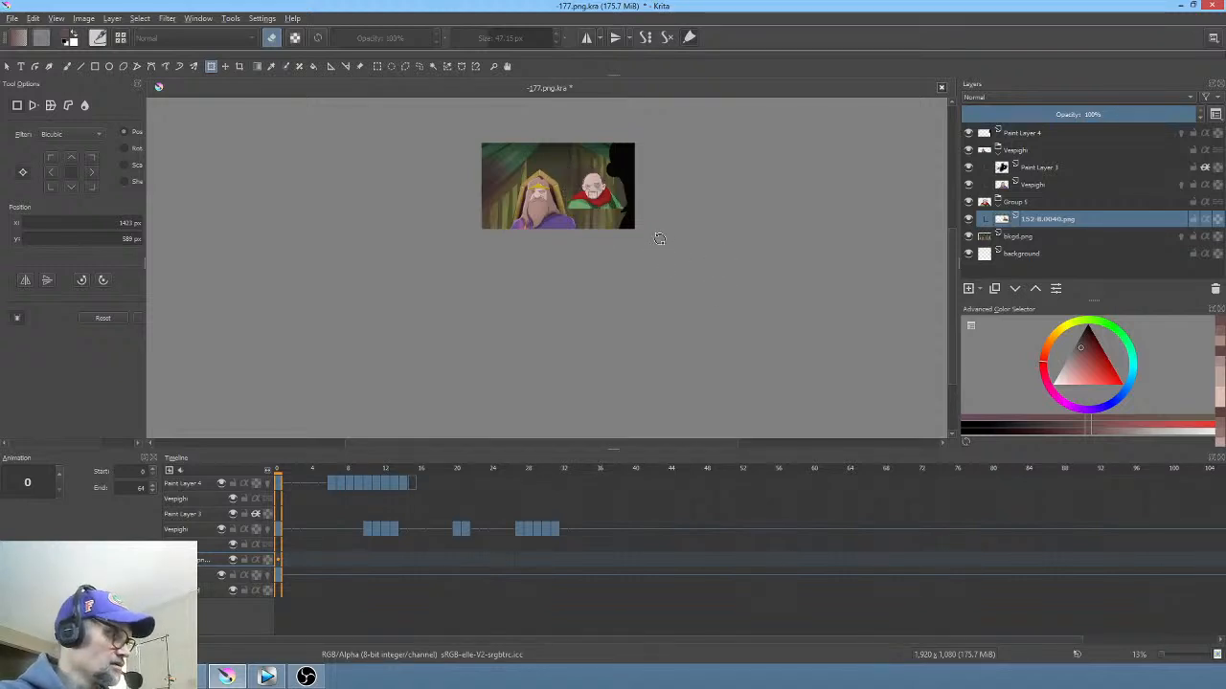
Step: Add a paint layer above 152-8.0040.png in its group, isolate it and fill it entirely with black
{"action": "key", "text": "1"}
{"action": "left_click_drag", "start_coordinate": [605, 175], "coordinate": [569, 378]}
{"action": "scroll", "coordinate": [642, 292], "scroll_direction": "down", "scroll_amount": 2}
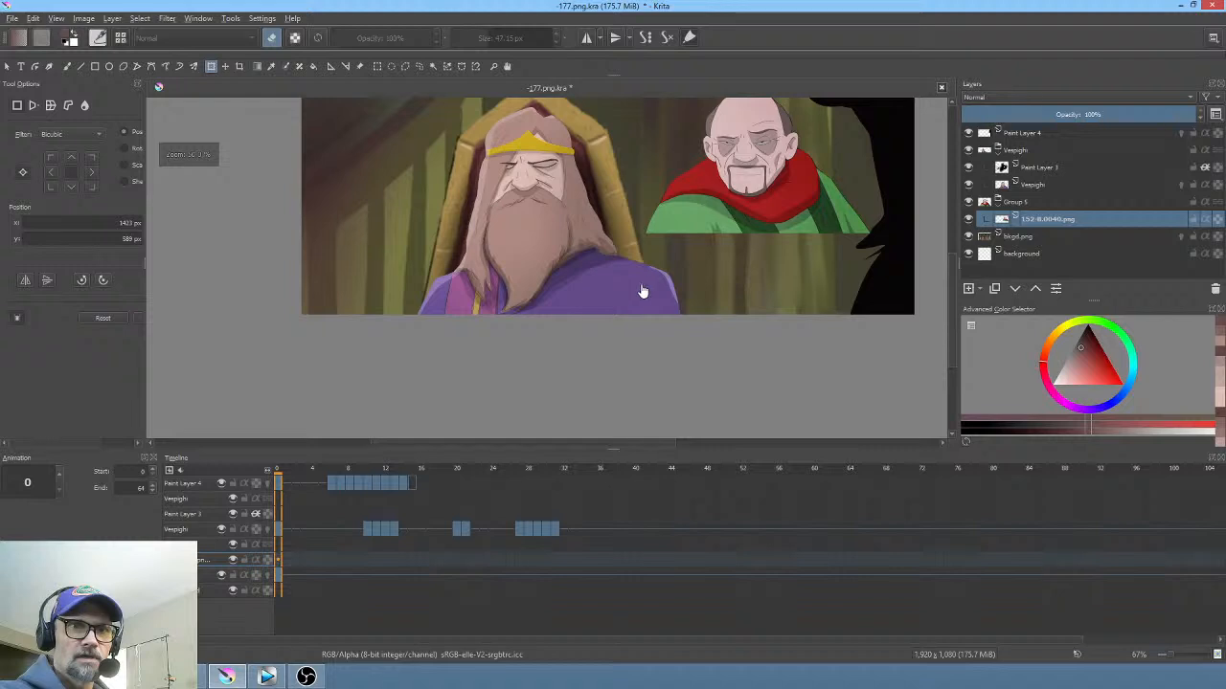
{"action": "left_click_drag", "start_coordinate": [670, 249], "coordinate": [661, 306]}
{"action": "scroll", "coordinate": [665, 316], "scroll_direction": "down", "scroll_amount": 1}
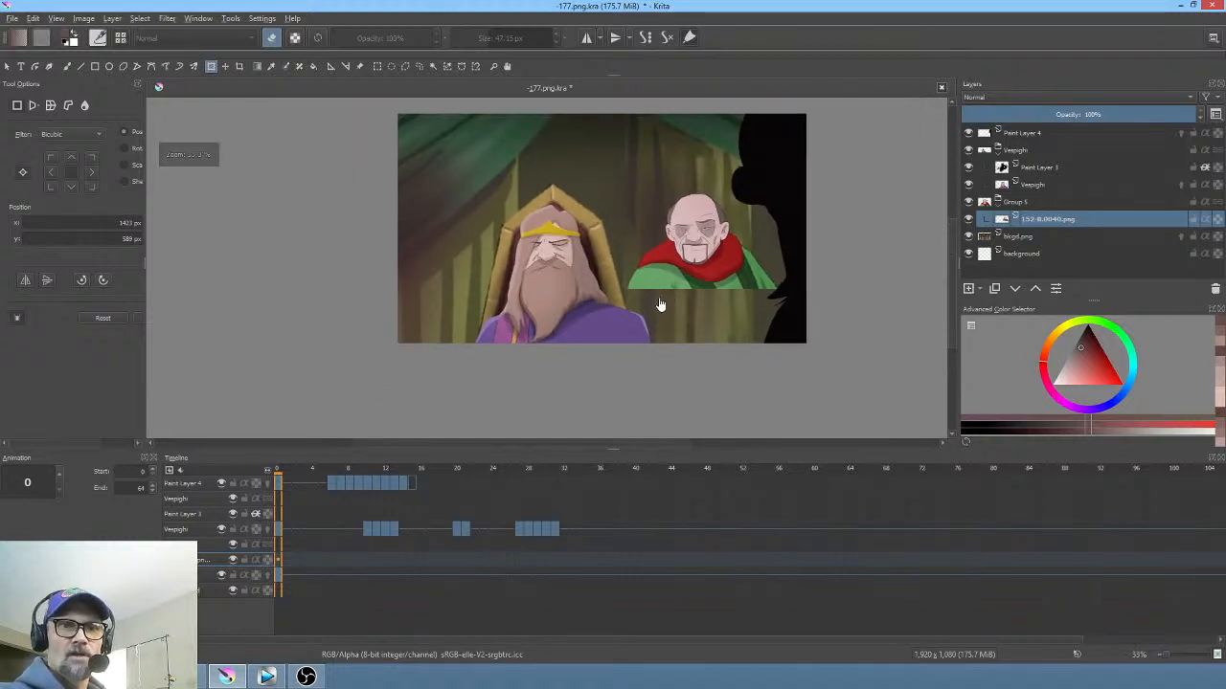
{"action": "left_click", "coordinate": [969, 288]}
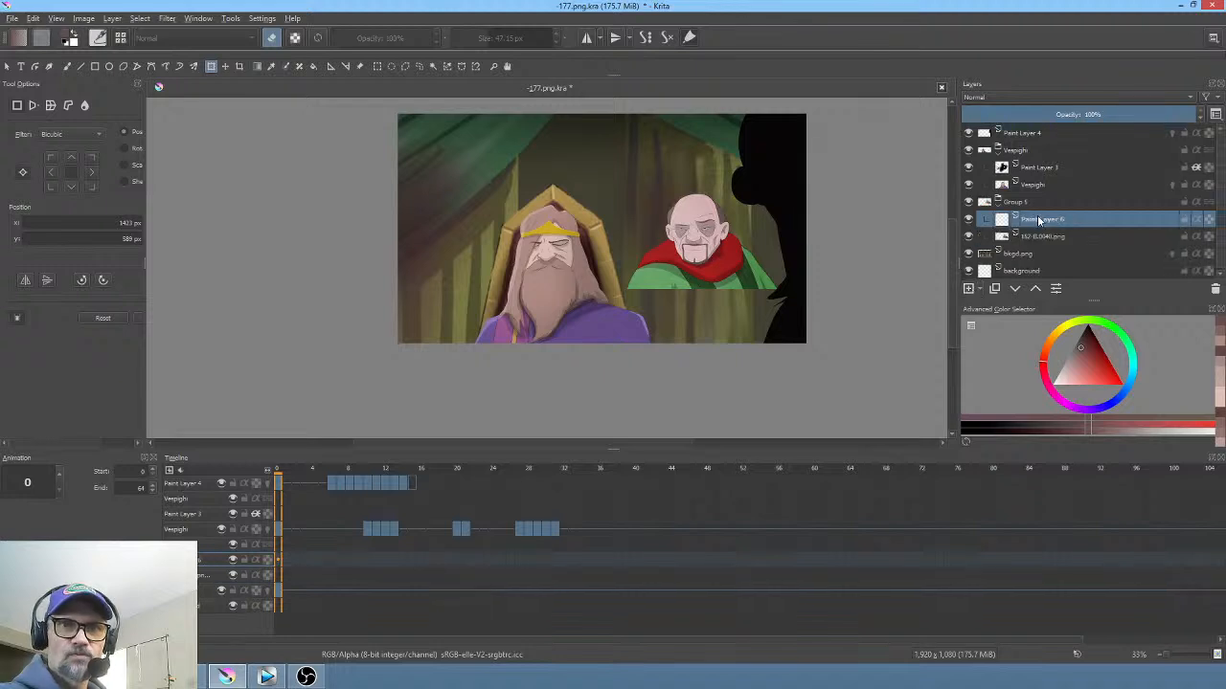
{"action": "key", "text": "i"}
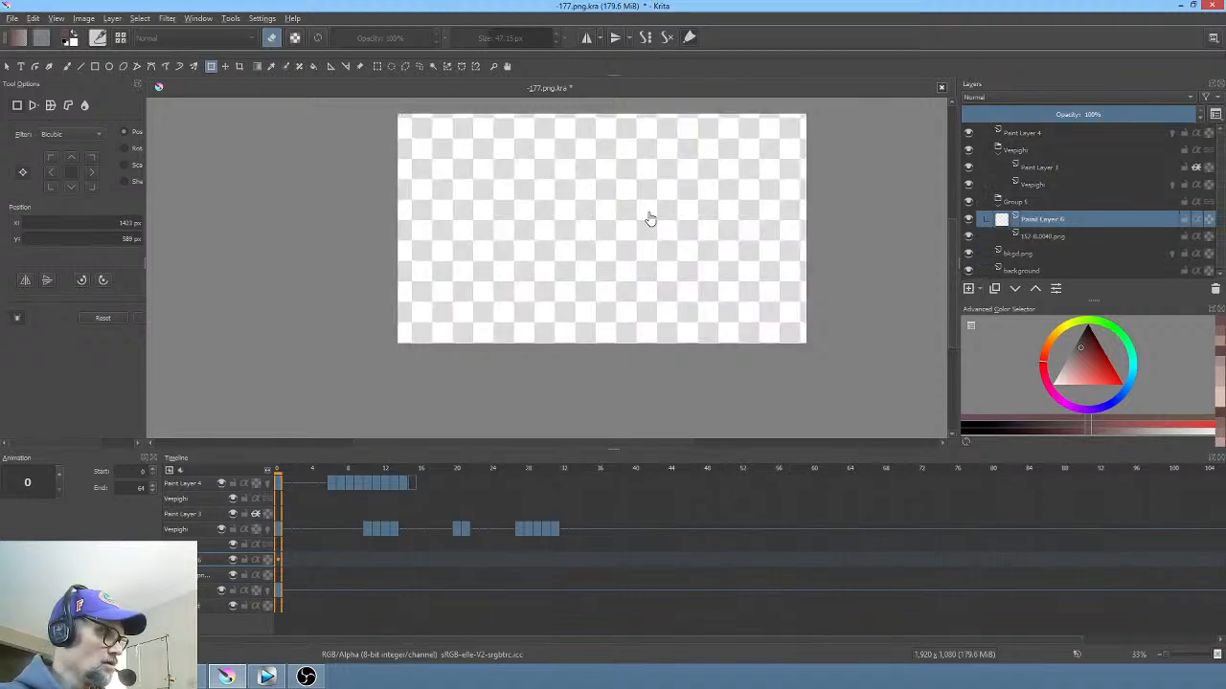
{"action": "key", "text": "f"}
{"action": "left_click", "coordinate": [1099, 375]}
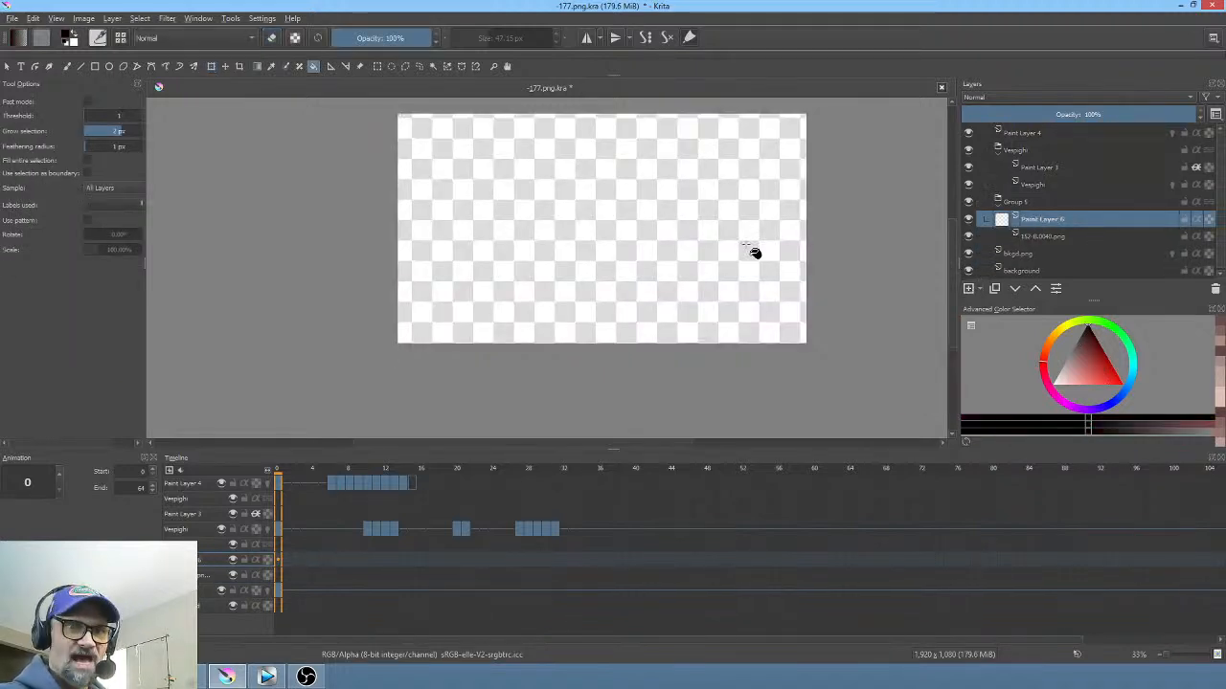
{"action": "left_click", "coordinate": [698, 230]}
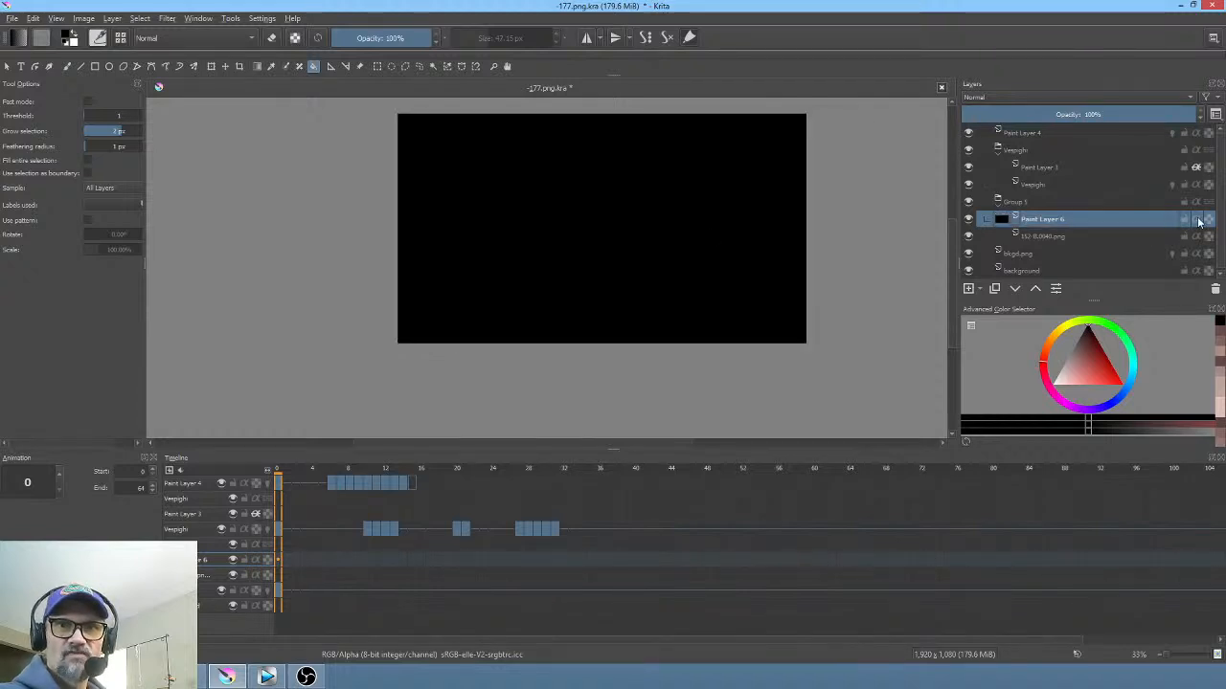
Step: Clip the black layer to the bald character with alpha inheritance and set its opacity to 16%
{"action": "left_click", "coordinate": [1197, 220]}
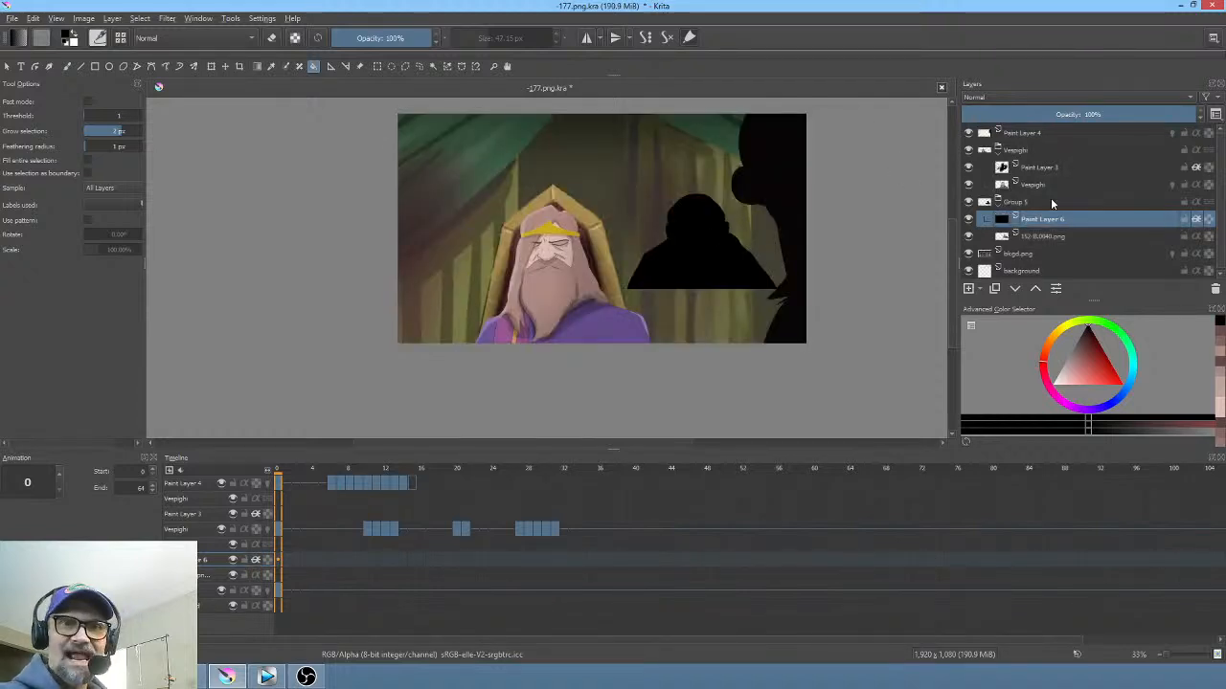
{"action": "mouse_move", "coordinate": [1145, 114]}
{"action": "left_mouse_down"}
{"action": "mouse_move", "coordinate": [967, 111]}
{"action": "mouse_move", "coordinate": [1021, 111]}
{"action": "mouse_move", "coordinate": [971, 113]}
{"action": "mouse_move", "coordinate": [994, 109]}
{"action": "left_mouse_up"}
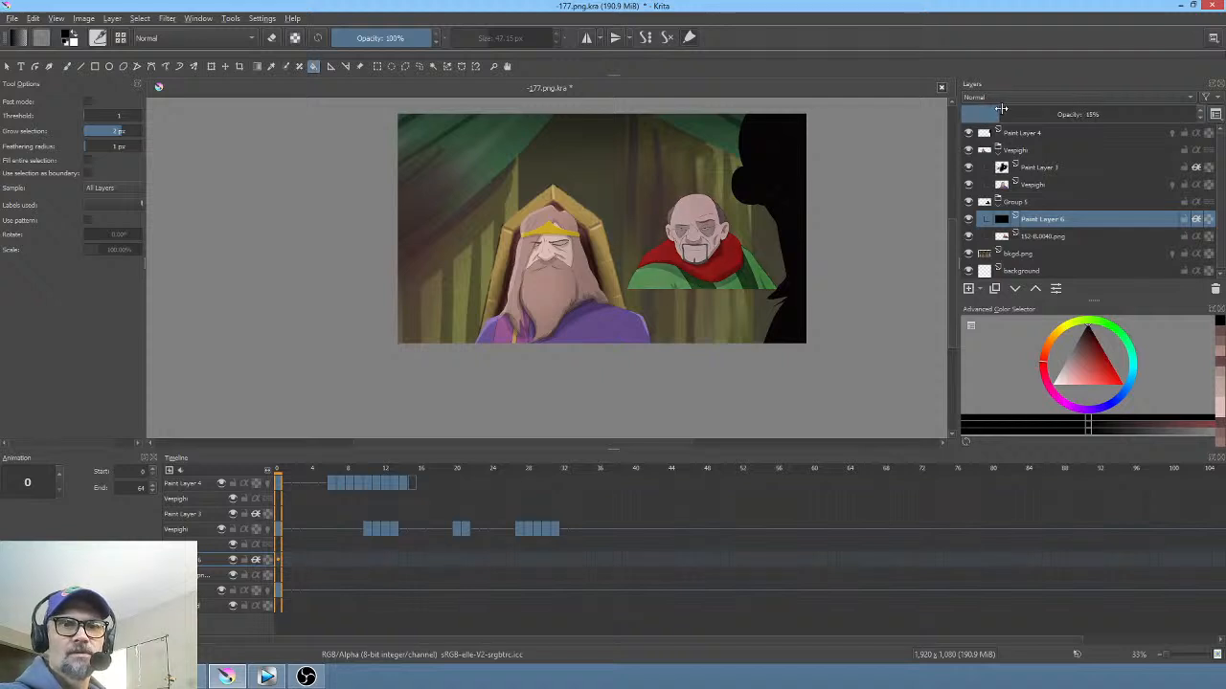
{"action": "mouse_move", "coordinate": [995, 110]}
{"action": "left_mouse_down"}
{"action": "mouse_move", "coordinate": [1008, 111]}
{"action": "mouse_move", "coordinate": [970, 111]}
{"action": "mouse_move", "coordinate": [993, 110]}
{"action": "left_mouse_up"}
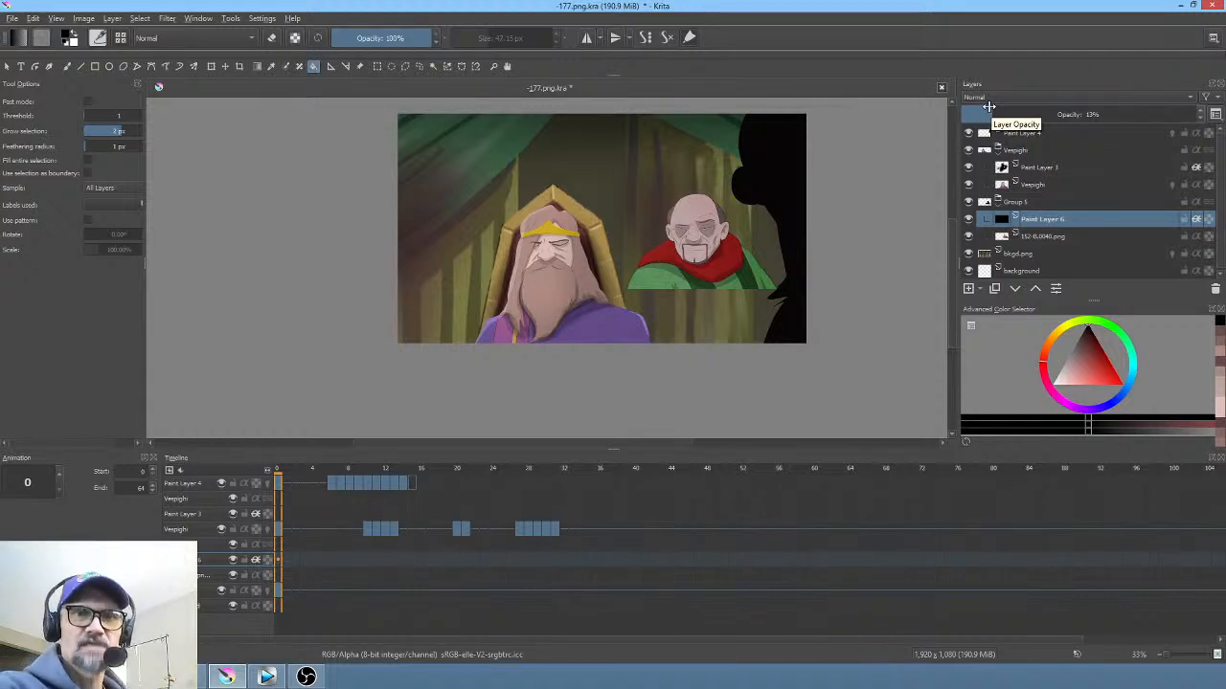
{"action": "left_click_drag", "start_coordinate": [985, 104], "coordinate": [1000, 111]}
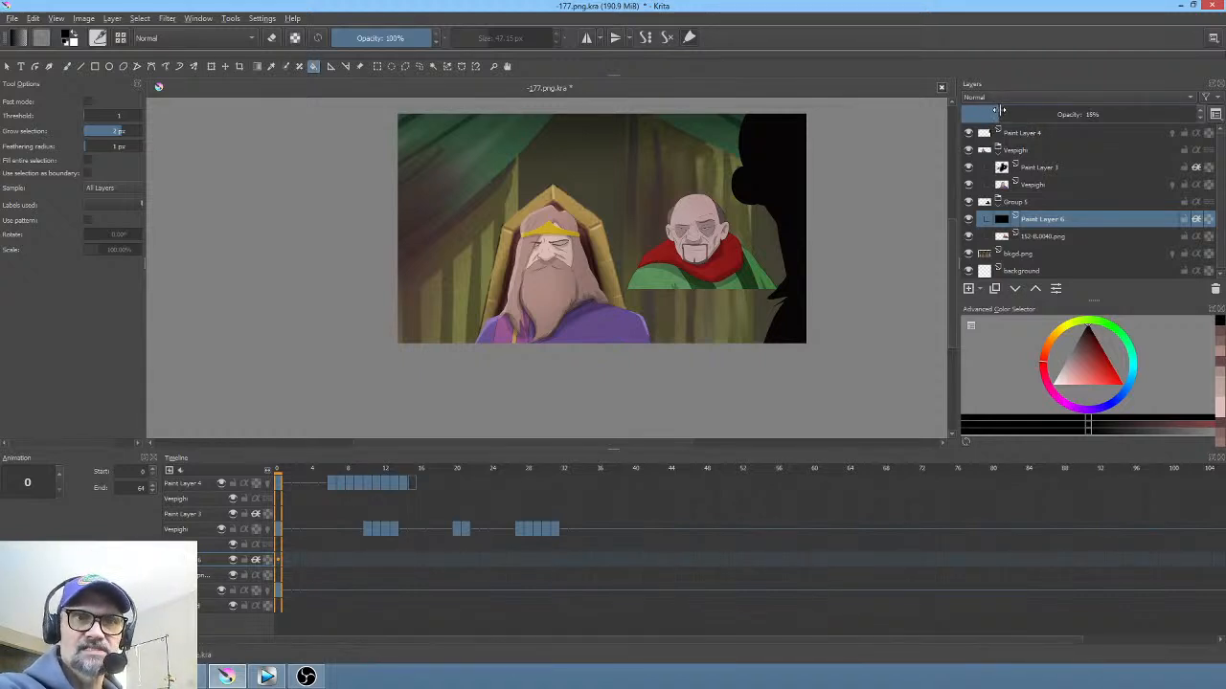
Step: Make the 152-8.0040.png layer active and choose the foreground-filled freehand path tool for retouching the bald character's face
{"action": "scroll", "coordinate": [806, 263], "scroll_direction": "up", "scroll_amount": 2}
{"action": "mouse_move", "coordinate": [805, 264]}
{"action": "left_mouse_down"}
{"action": "mouse_move", "coordinate": [848, 240]}
{"action": "mouse_move", "coordinate": [853, 252]}
{"action": "mouse_move", "coordinate": [826, 274]}
{"action": "left_mouse_up"}
{"action": "scroll", "coordinate": [700, 240], "scroll_direction": "up", "scroll_amount": 2}
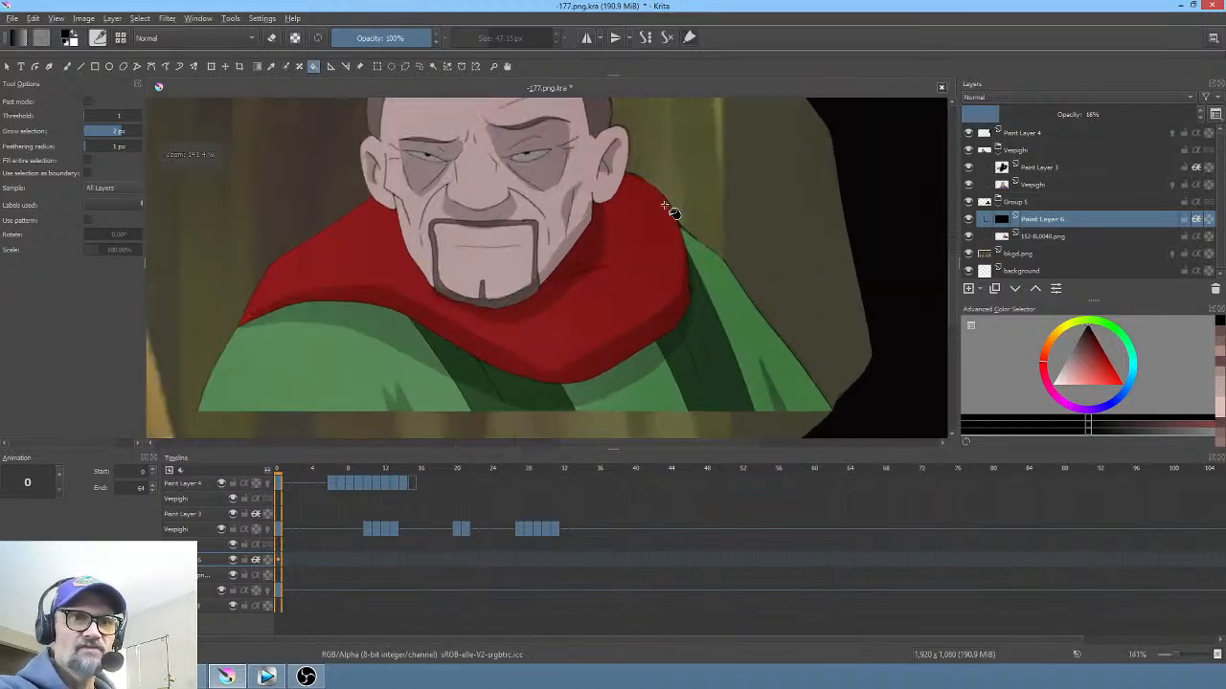
{"action": "left_click_drag", "start_coordinate": [671, 211], "coordinate": [754, 291]}
{"action": "left_click", "coordinate": [1077, 239]}
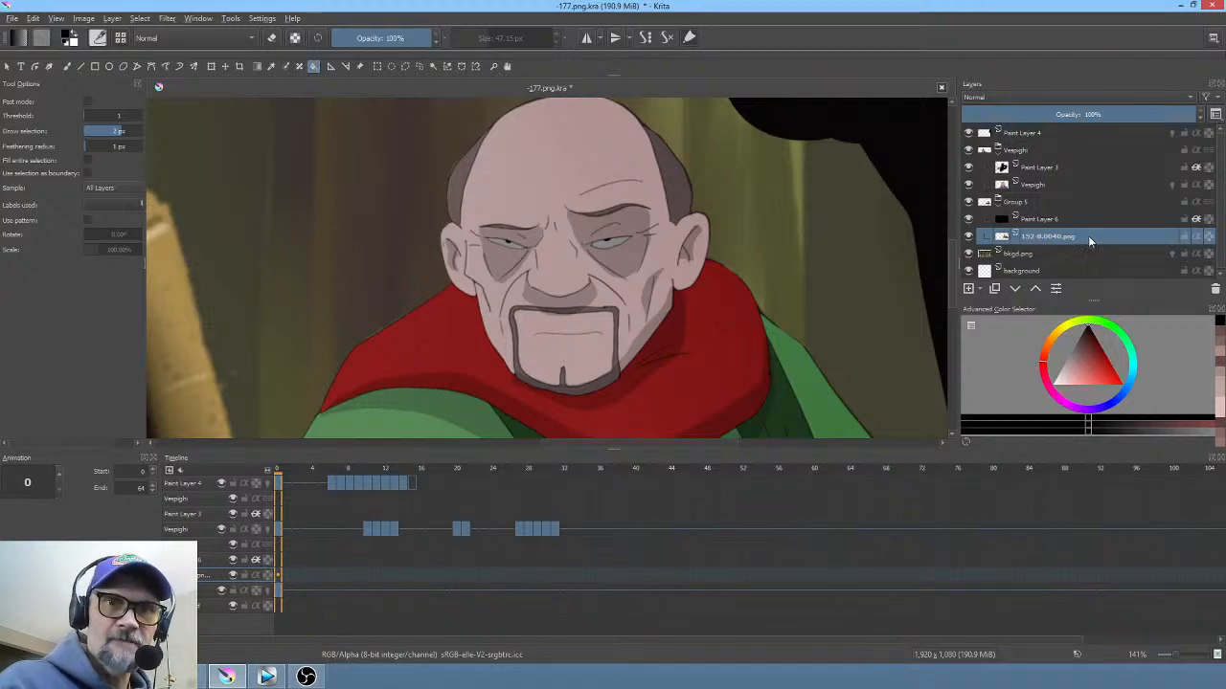
{"action": "key", "text": "p"}
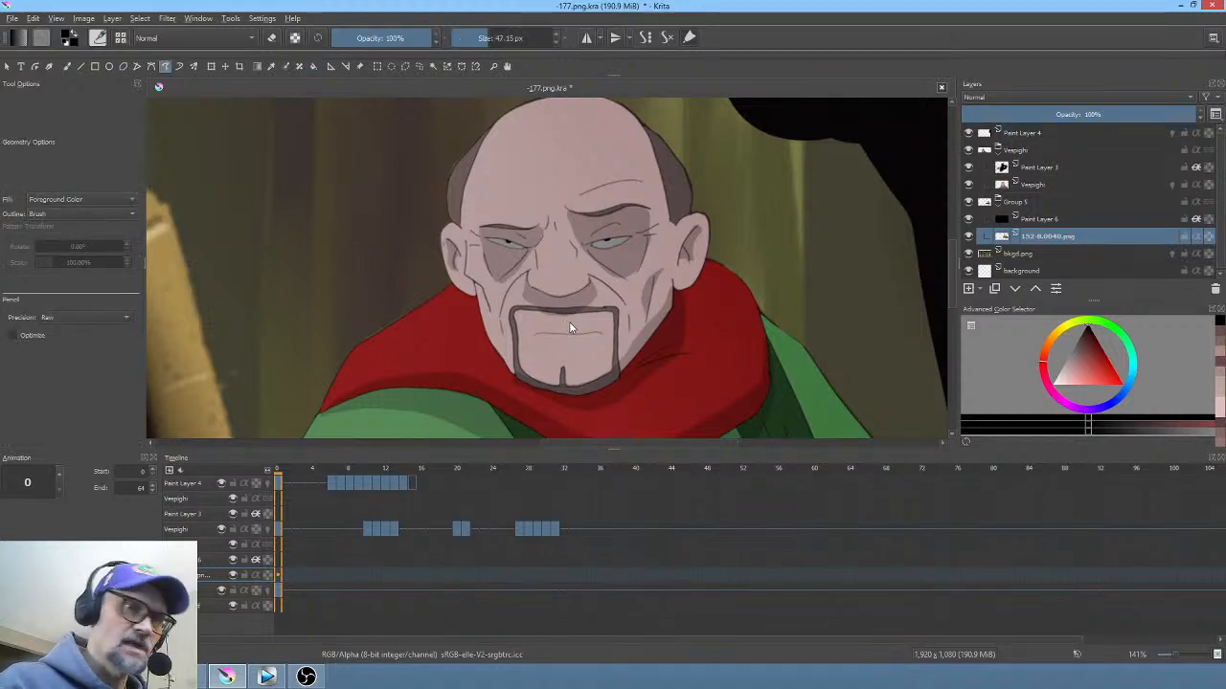
{"action": "left_click", "coordinate": [584, 316], "text": "ctrl"}
{"action": "mouse_move", "coordinate": [575, 323]}
{"action": "left_mouse_down"}
{"action": "mouse_move", "coordinate": [531, 338]}
{"action": "mouse_move", "coordinate": [582, 330]}
{"action": "left_mouse_up"}
{"action": "key", "text": "ctrl+z"}
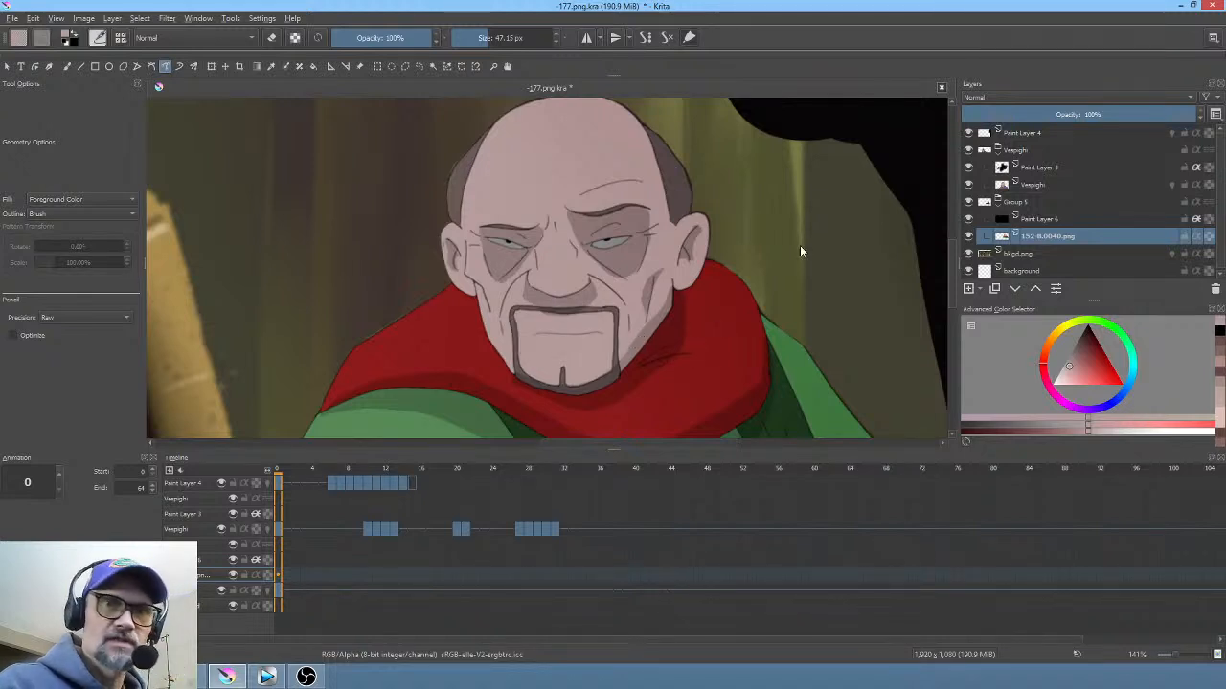
Step: Hide the black shading layer and paint out the bald character's mouth line with sampled skin colour and a 6 px brush
{"action": "left_click", "coordinate": [968, 219]}
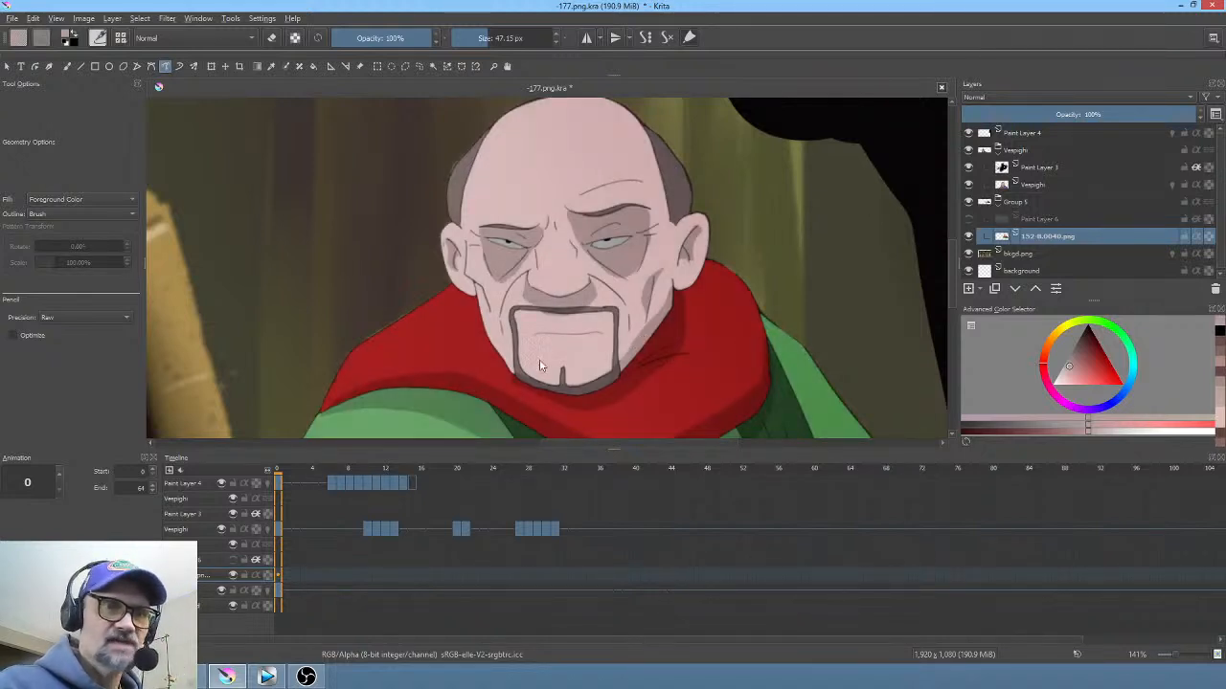
{"action": "right_click", "coordinate": [601, 355]}
{"action": "left_click", "coordinate": [645, 190]}
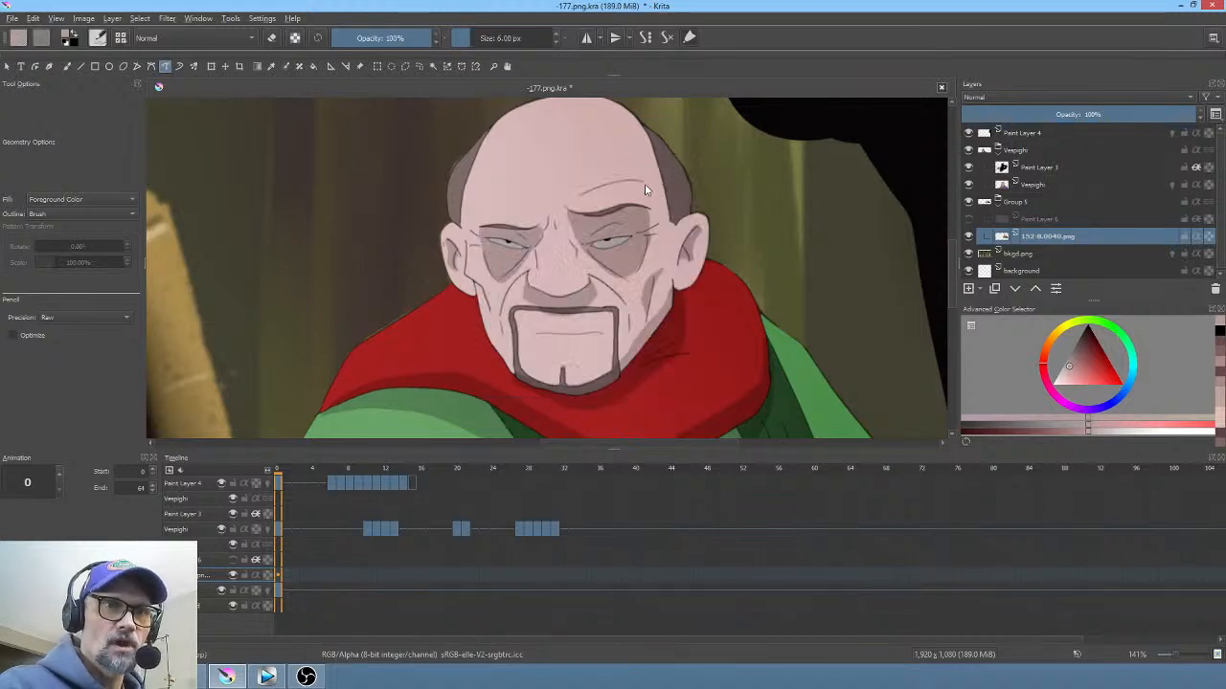
{"action": "left_click", "coordinate": [568, 341], "text": "ctrl"}
{"action": "mouse_move", "coordinate": [594, 324]}
{"action": "left_mouse_down"}
{"action": "mouse_move", "coordinate": [549, 328]}
{"action": "mouse_move", "coordinate": [571, 343]}
{"action": "mouse_move", "coordinate": [604, 334]}
{"action": "mouse_move", "coordinate": [599, 318]}
{"action": "left_mouse_up"}
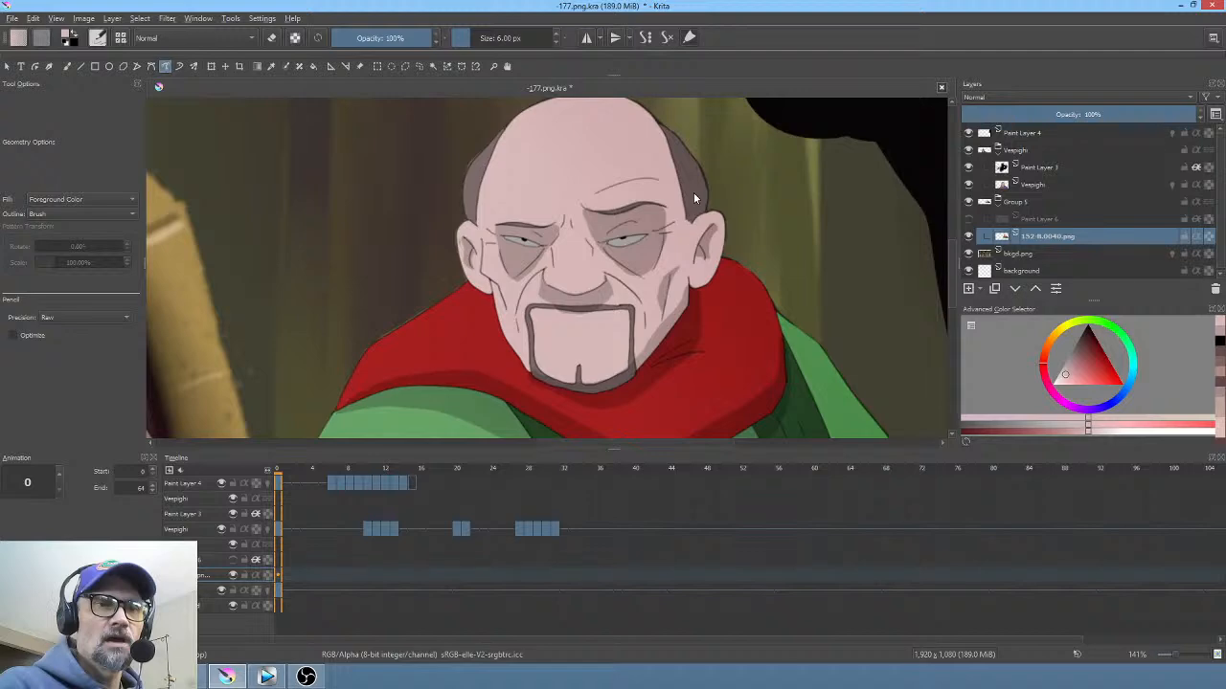
Step: Cover both of the bald character's pupils with colour sampled from the white of the eye
{"action": "scroll", "coordinate": [665, 285], "scroll_direction": "up", "scroll_amount": 5}
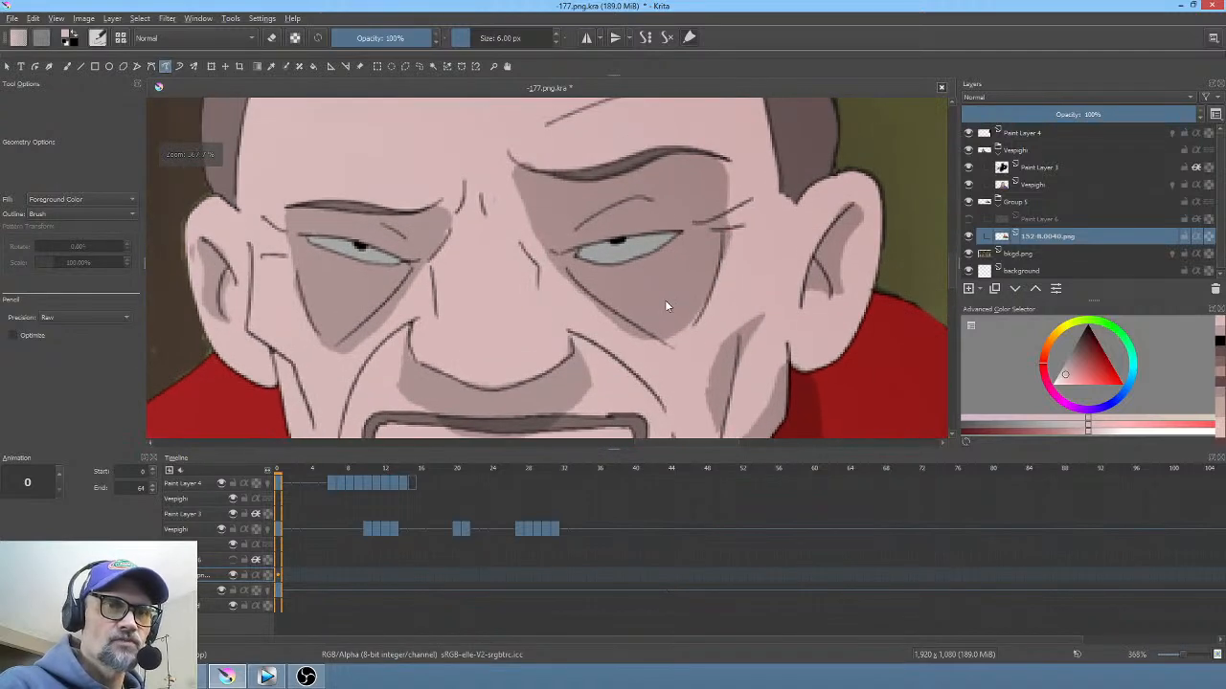
{"action": "left_click", "coordinate": [632, 242], "text": "ctrl"}
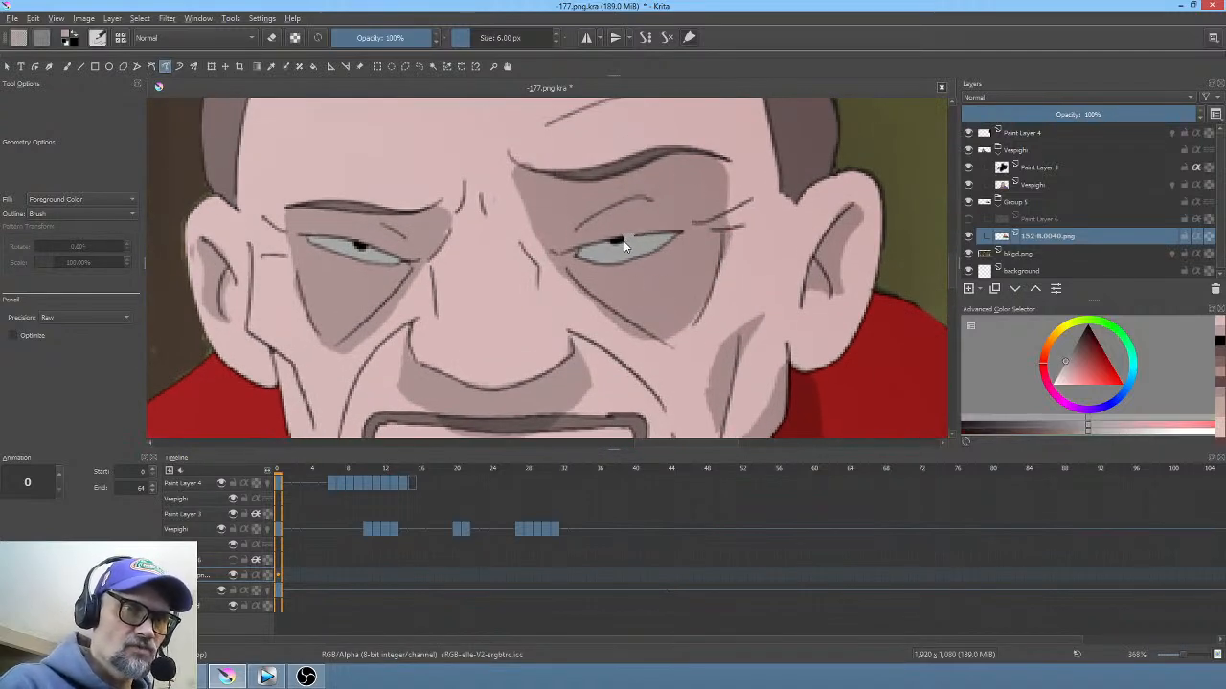
{"action": "mouse_move", "coordinate": [352, 244]}
{"action": "left_mouse_down"}
{"action": "mouse_move", "coordinate": [363, 249]}
{"action": "mouse_move", "coordinate": [352, 246]}
{"action": "left_mouse_up"}
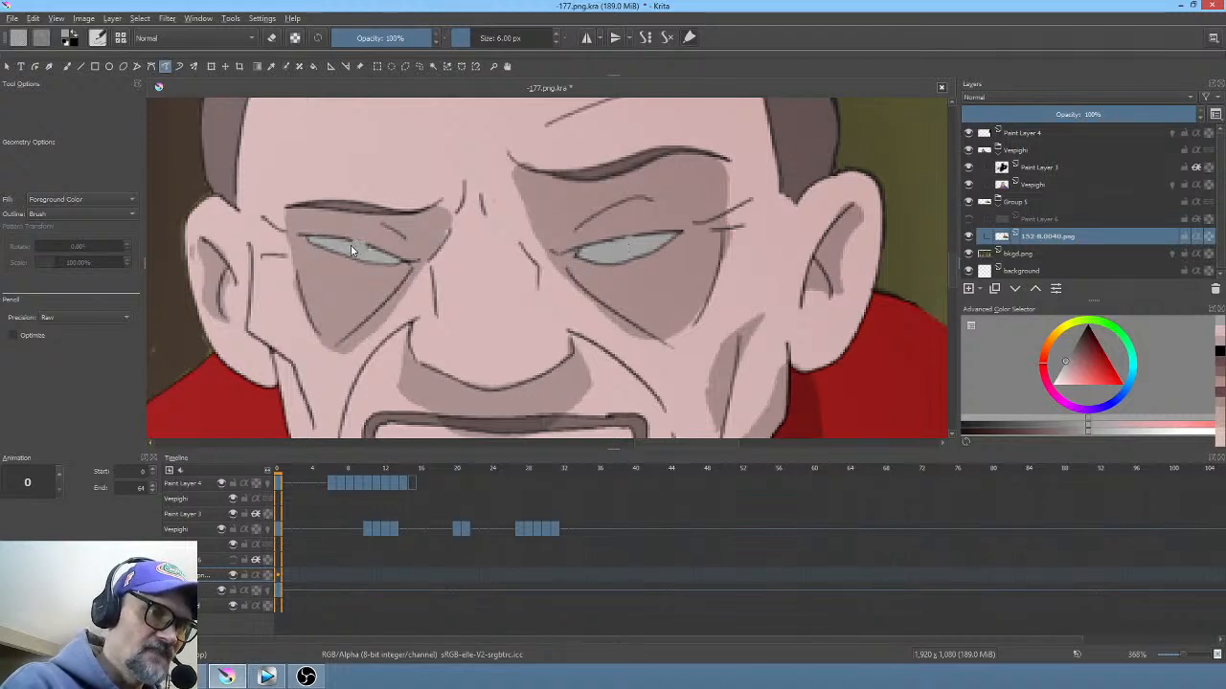
Step: Paint a new near-black pupil under the upper lid of the eye below the raised eyebrow, using the 6 px freehand brush
{"action": "left_click", "coordinate": [1088, 341]}
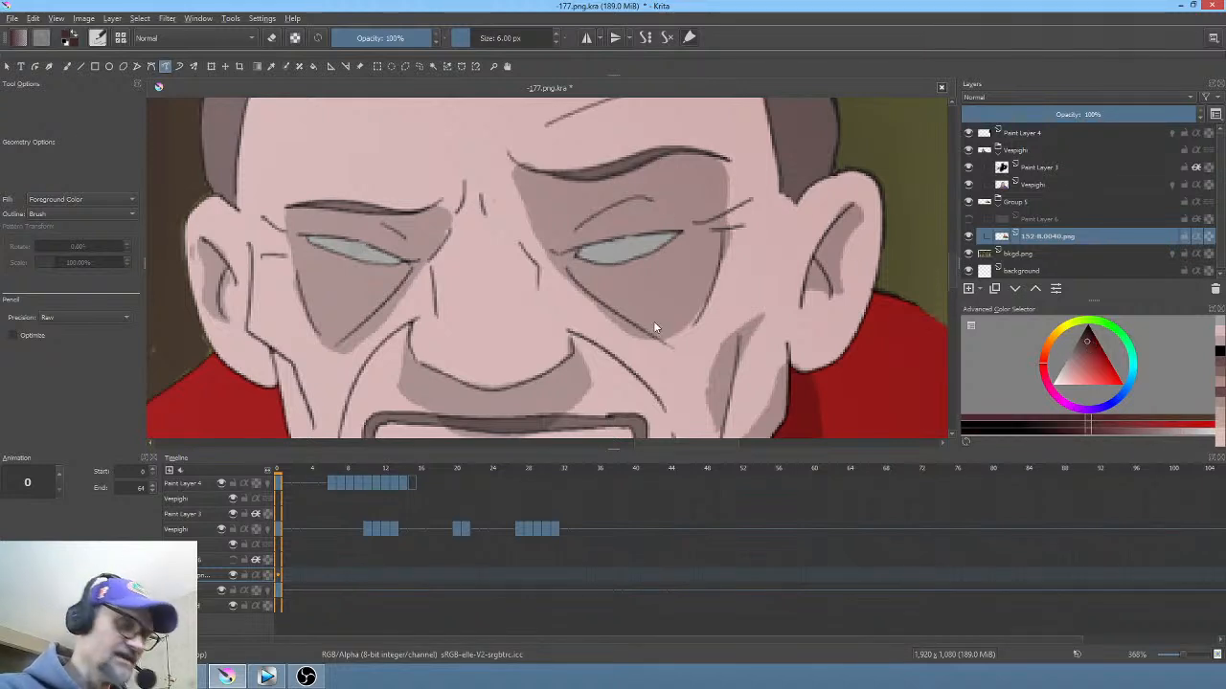
{"action": "key", "text": "b"}
{"action": "right_click", "coordinate": [689, 265]}
{"action": "right_click", "coordinate": [728, 234]}
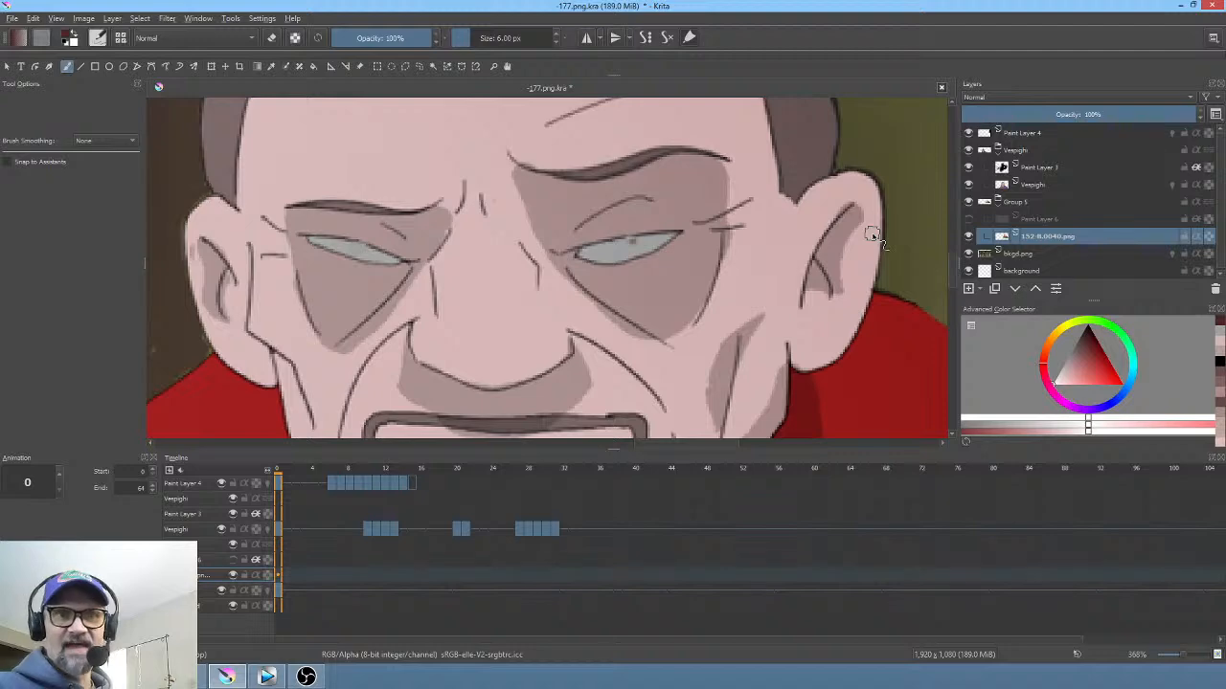
{"action": "scroll", "coordinate": [655, 268], "scroll_direction": "up", "scroll_amount": 2}
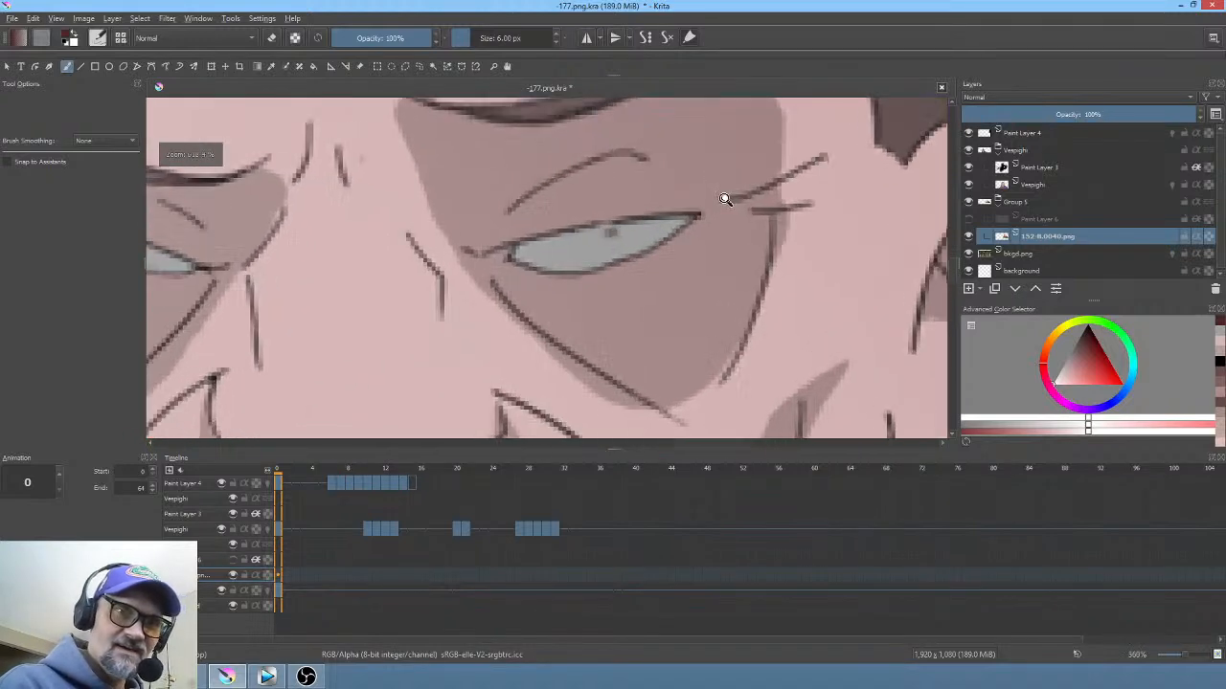
{"action": "left_click_drag", "start_coordinate": [1083, 337], "coordinate": [1086, 328]}
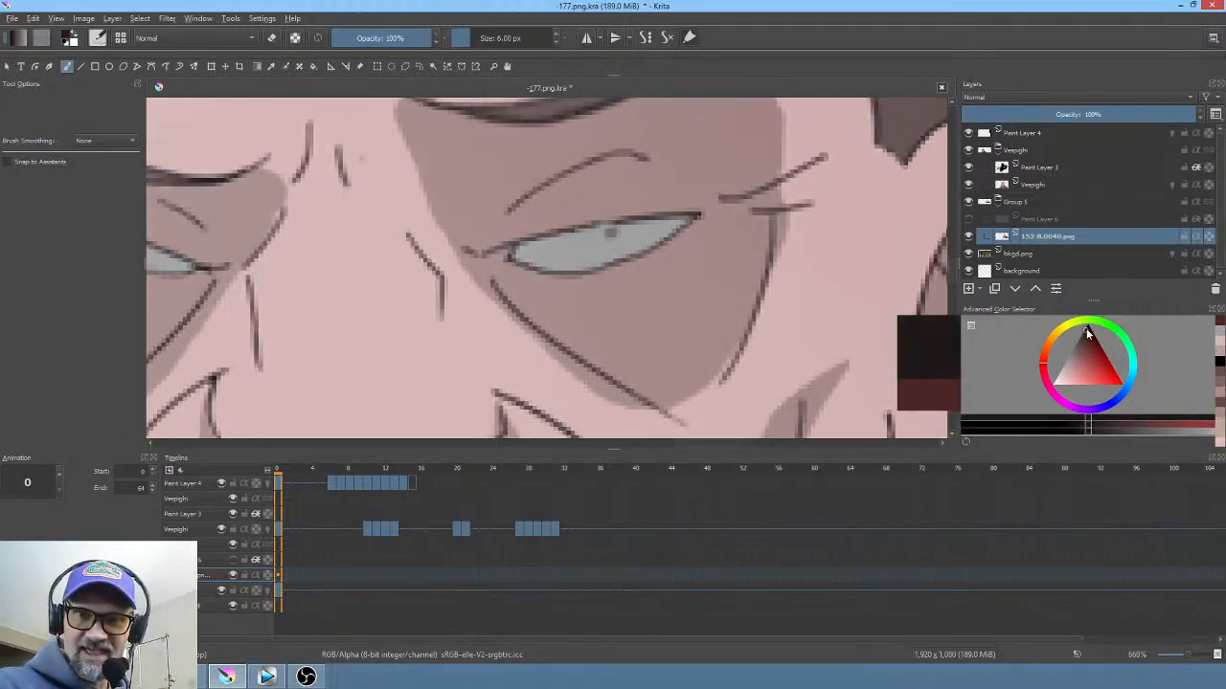
{"action": "mouse_move", "coordinate": [621, 233]}
{"action": "left_mouse_down"}
{"action": "mouse_move", "coordinate": [611, 233]}
{"action": "mouse_move", "coordinate": [627, 230]}
{"action": "left_mouse_up"}
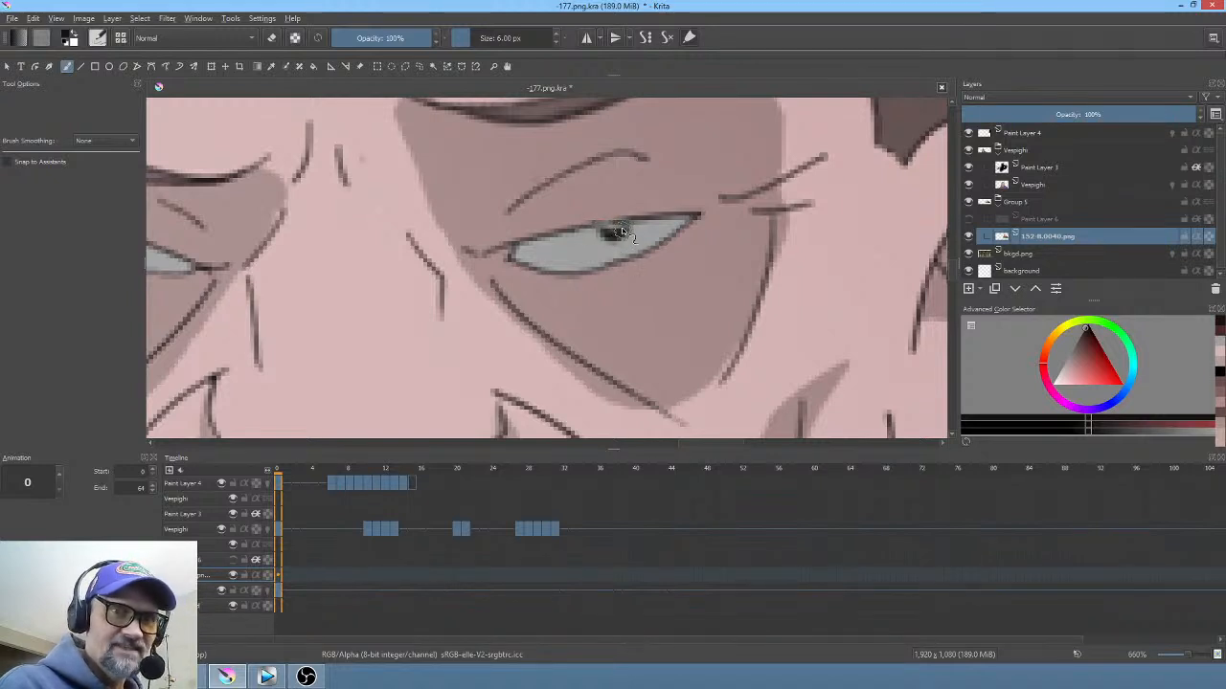
Step: Paint a matching near-black pupil in the eye under the lowered brow and darken both pupils with the 6 px brush
{"action": "left_click_drag", "start_coordinate": [585, 286], "coordinate": [825, 293]}
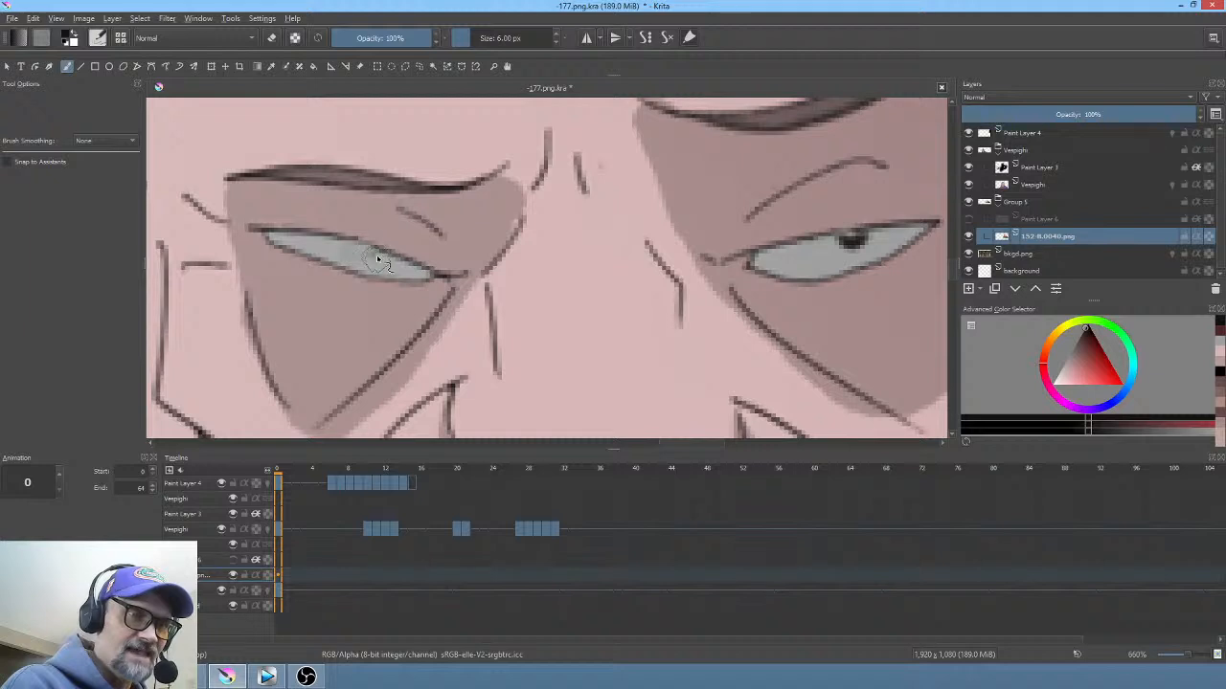
{"action": "left_click_drag", "start_coordinate": [376, 256], "coordinate": [379, 258]}
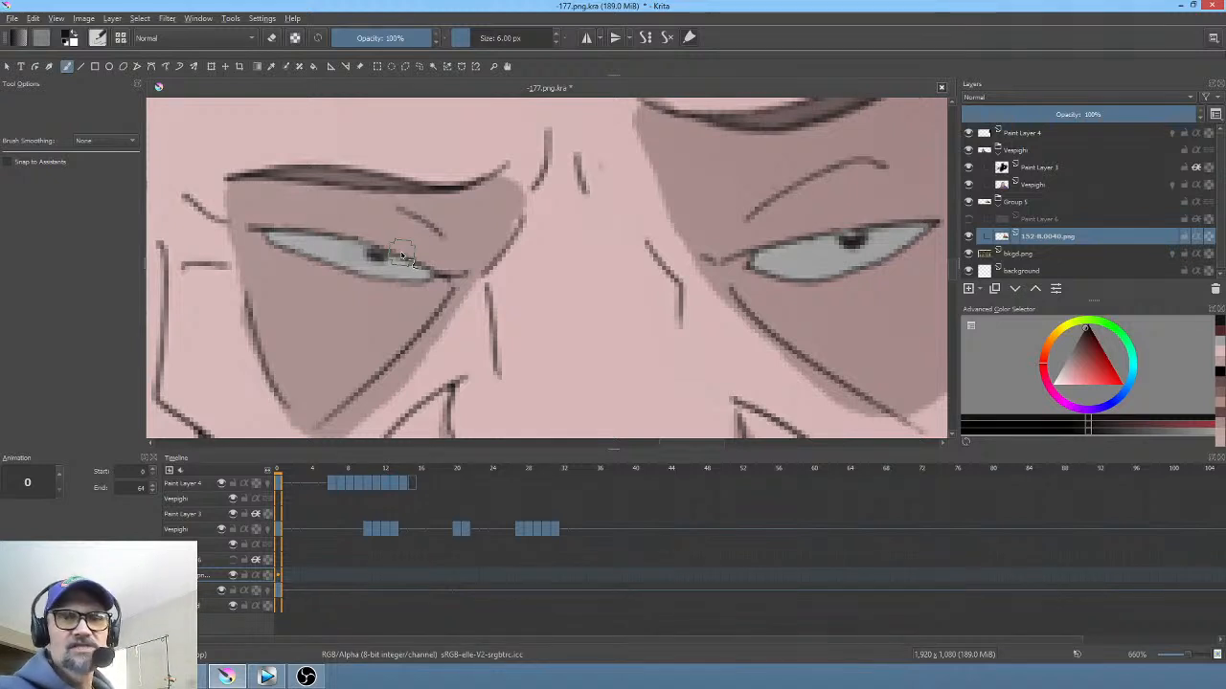
{"action": "right_click", "coordinate": [709, 256]}
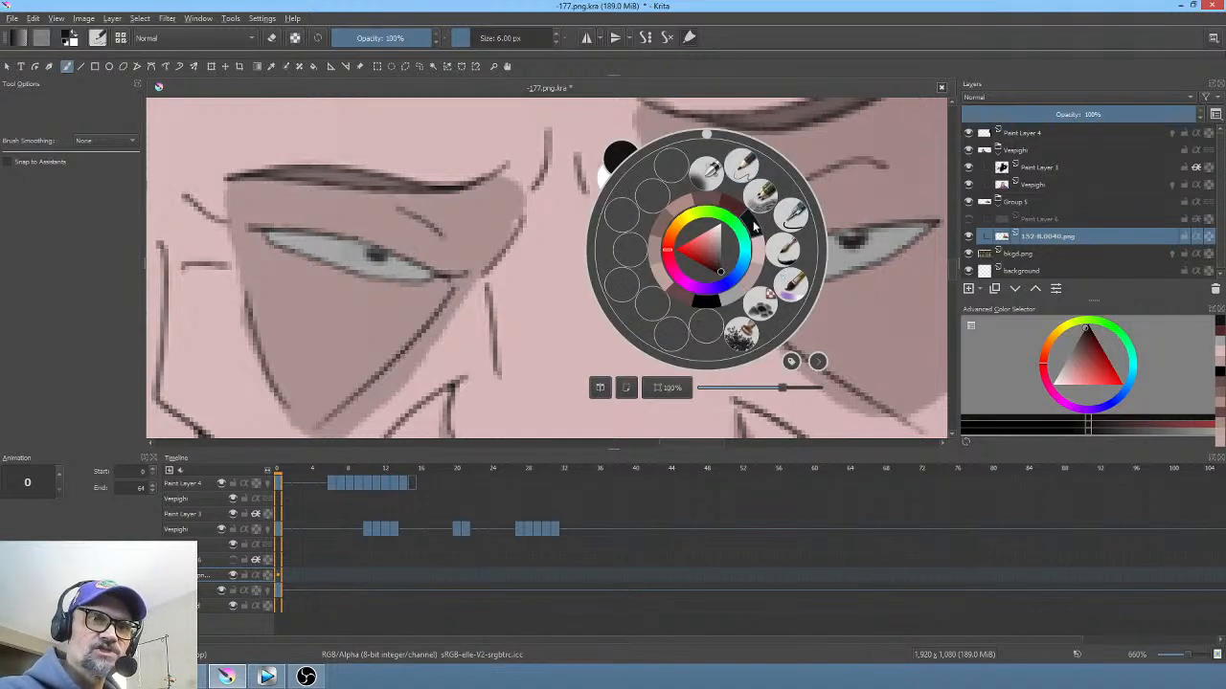
{"action": "left_click", "coordinate": [749, 168]}
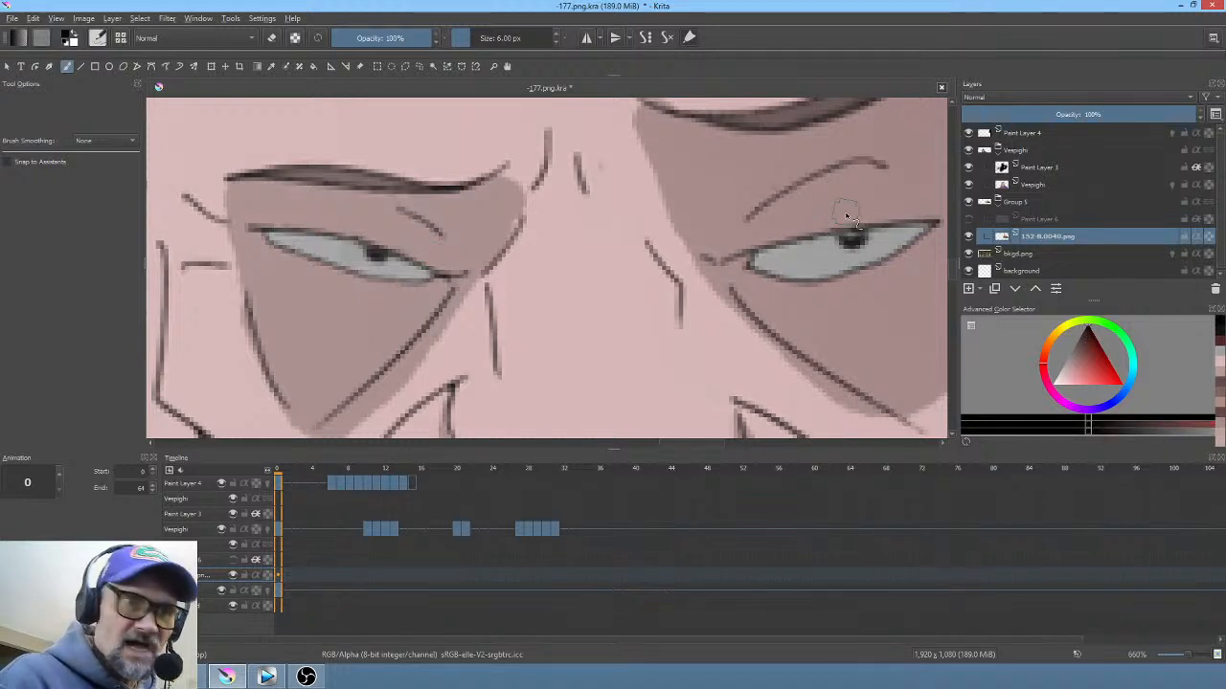
{"action": "left_click_drag", "start_coordinate": [373, 254], "coordinate": [384, 257]}
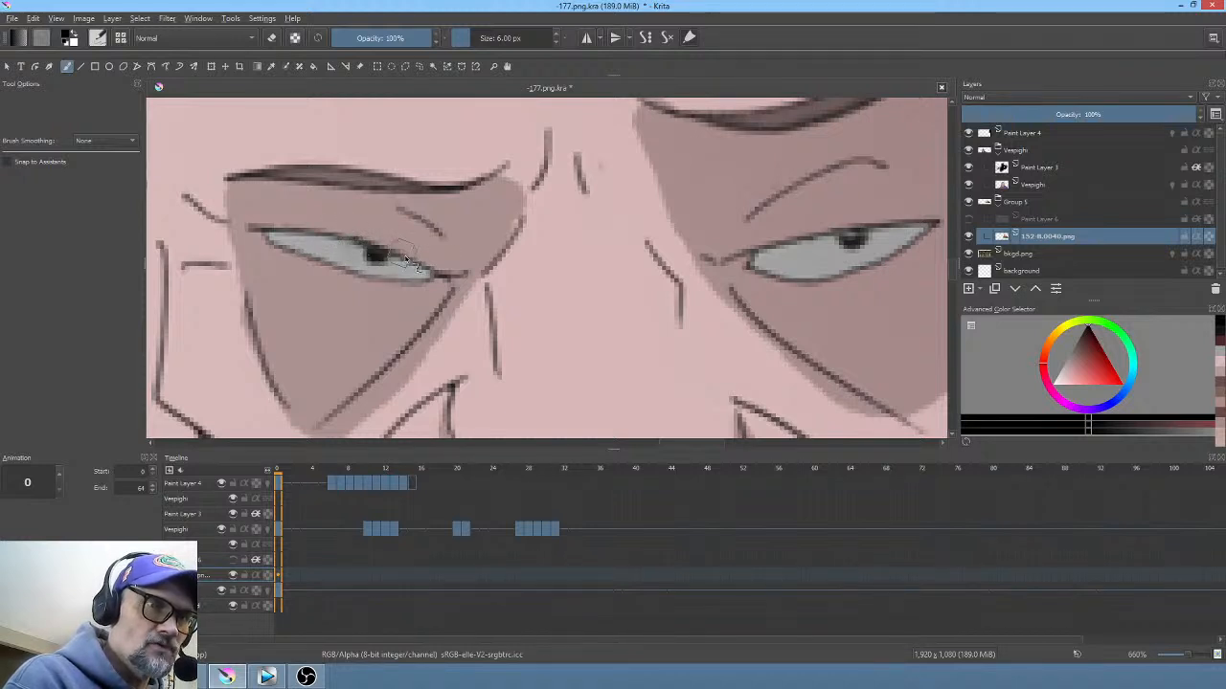
{"action": "left_click_drag", "start_coordinate": [770, 247], "coordinate": [860, 239]}
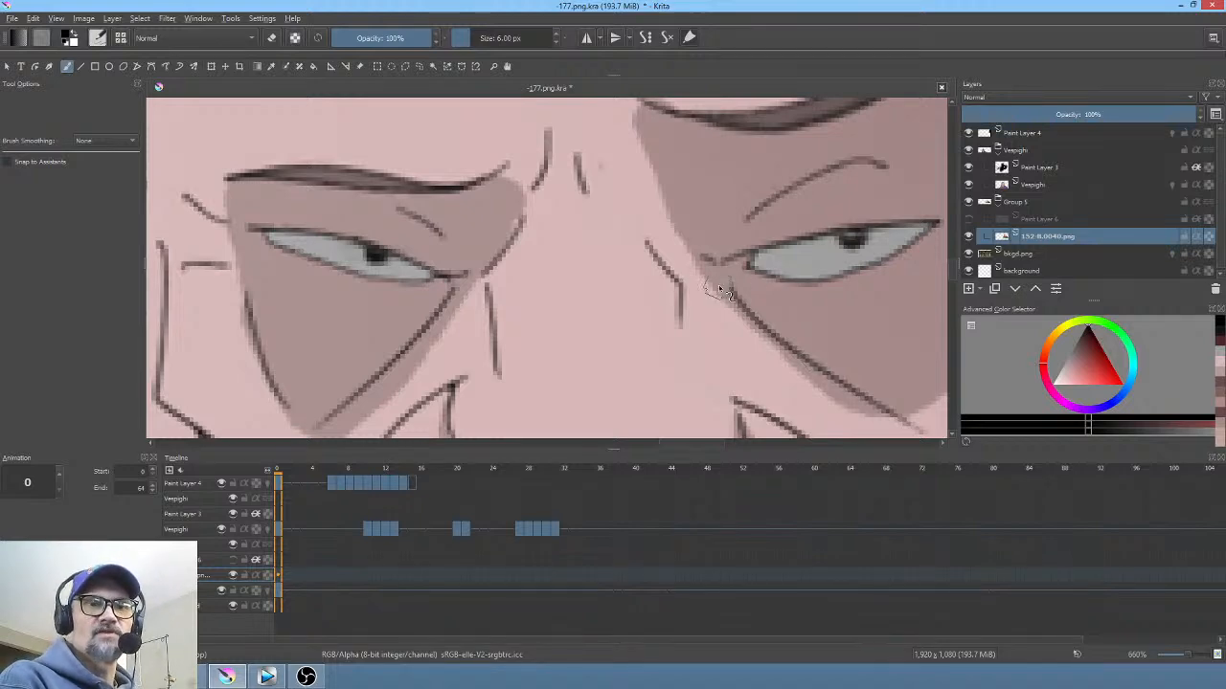
Step: Extend the bald character's near upper arm below the canvas edge in sampled light green and fill a dark green fold beside it
{"action": "scroll", "coordinate": [738, 288], "scroll_direction": "down", "scroll_amount": 6}
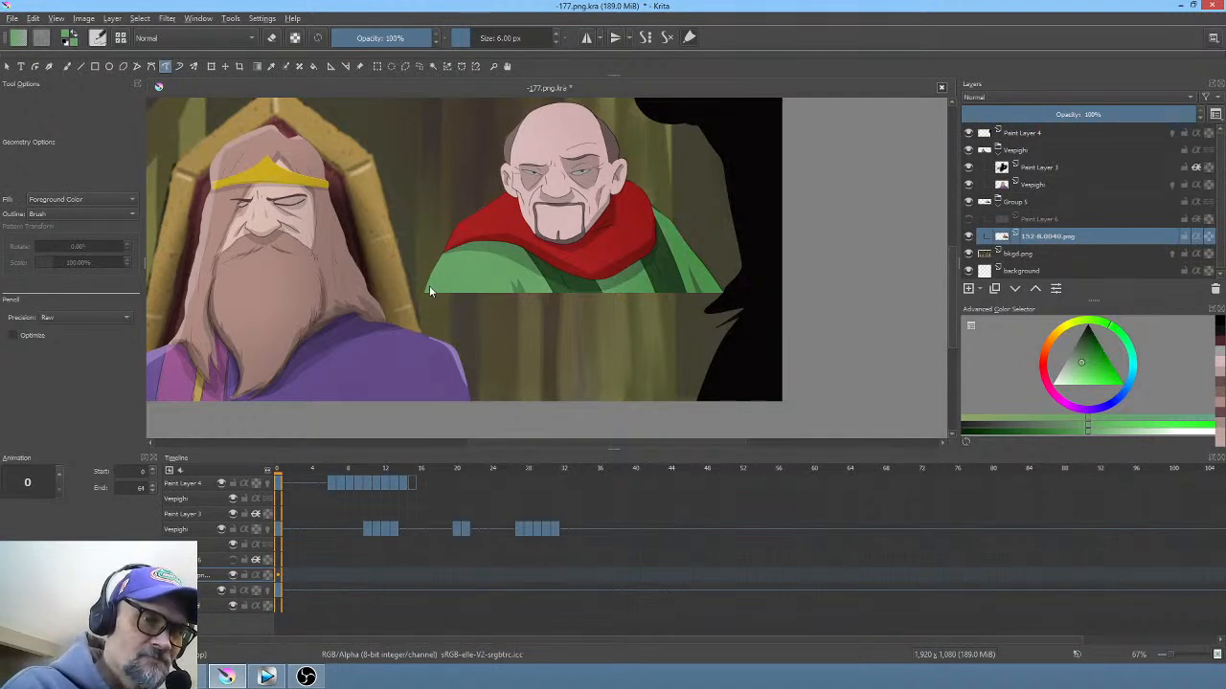
{"action": "left_click_drag", "start_coordinate": [424, 354], "coordinate": [423, 429]}
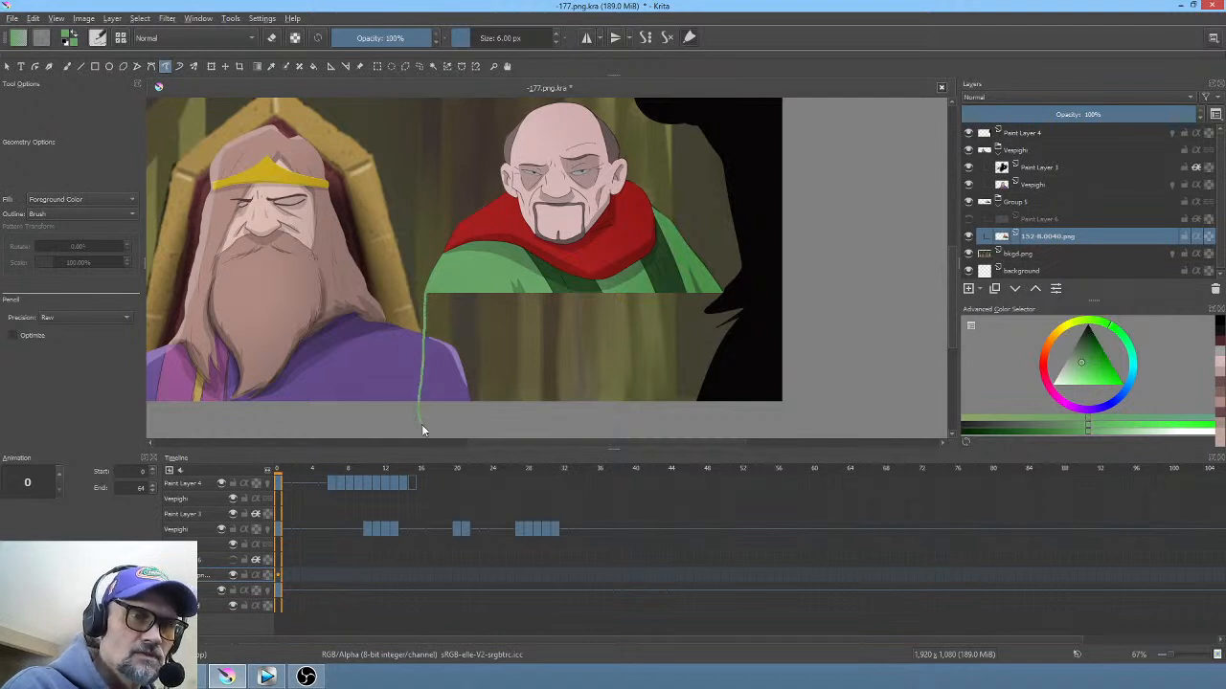
{"action": "left_click_drag", "start_coordinate": [602, 424], "coordinate": [562, 408]}
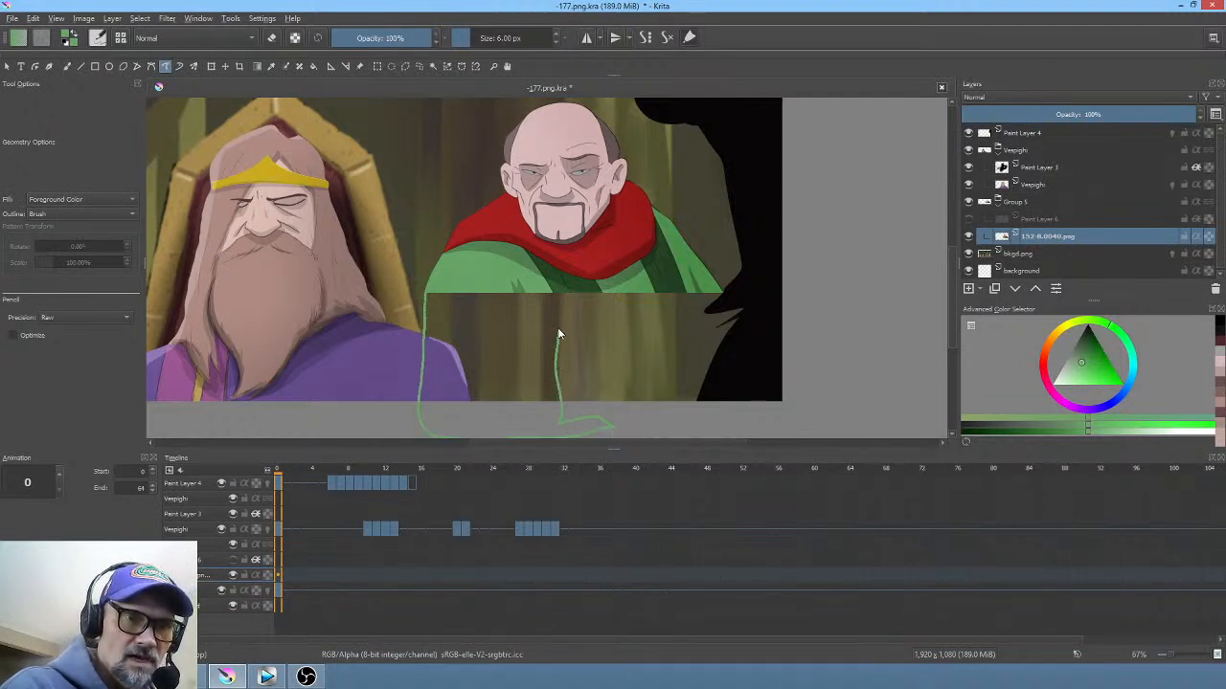
{"action": "left_click_drag", "start_coordinate": [560, 335], "coordinate": [552, 287]}
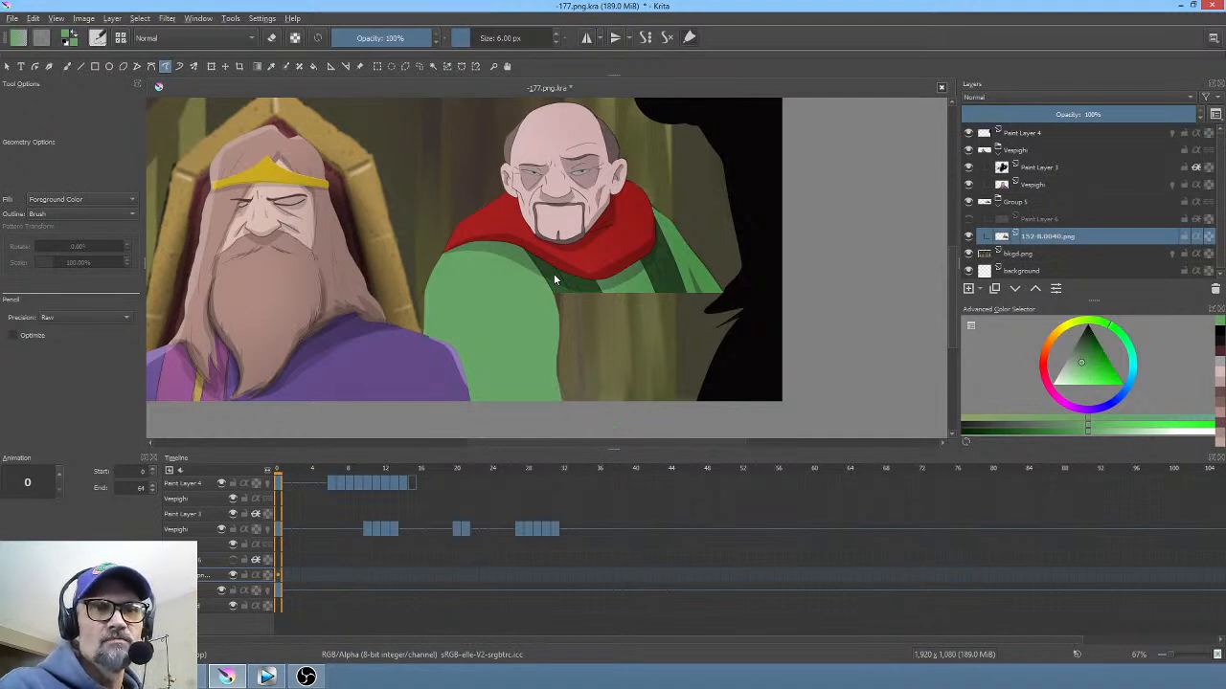
{"action": "left_click", "coordinate": [558, 290], "text": "ctrl"}
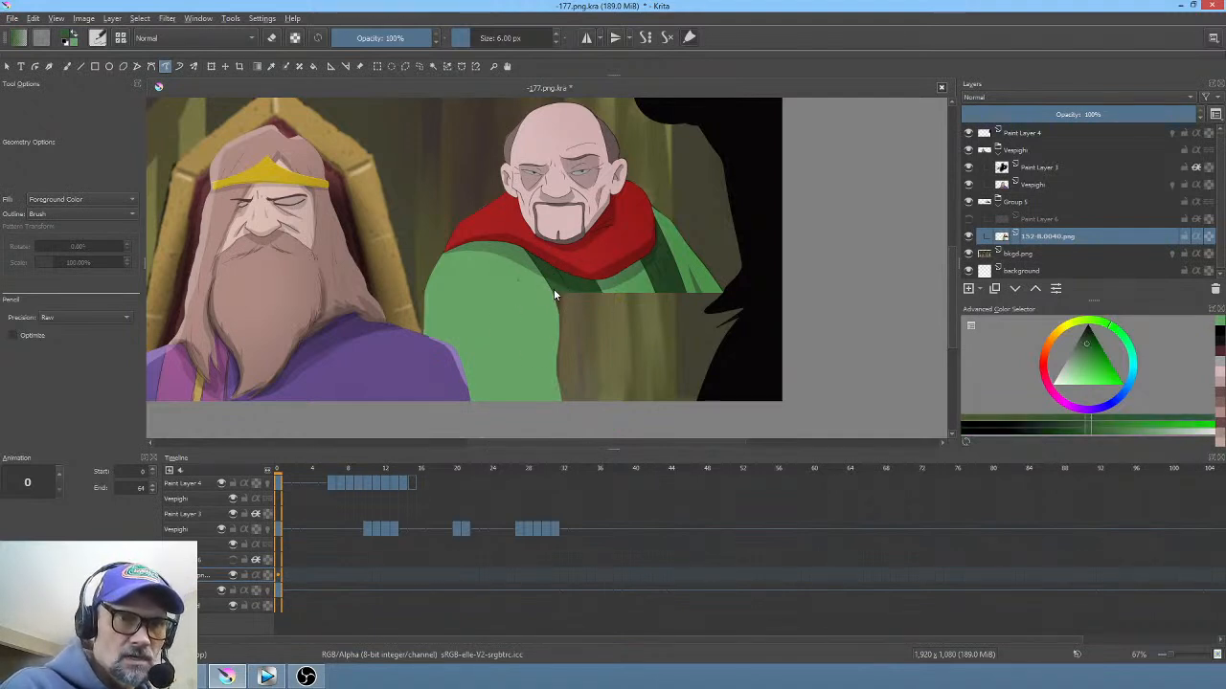
{"action": "mouse_move", "coordinate": [553, 368]}
{"action": "left_mouse_down"}
{"action": "mouse_move", "coordinate": [563, 403]}
{"action": "mouse_move", "coordinate": [599, 409]}
{"action": "left_mouse_up"}
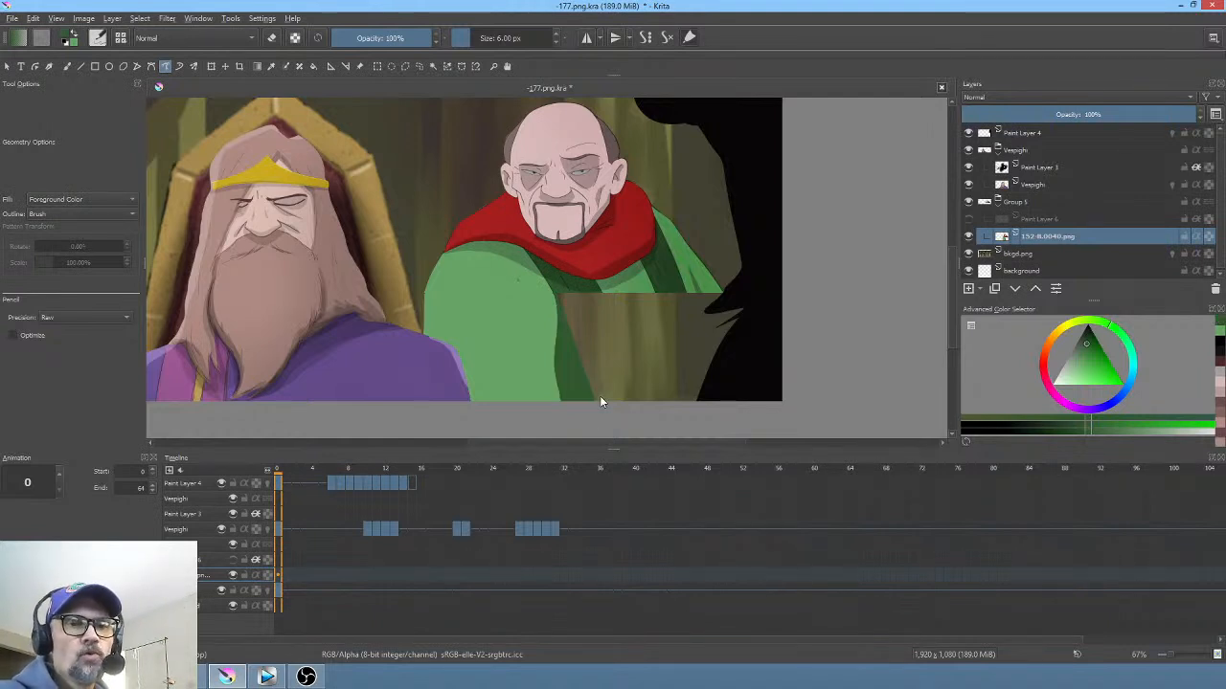
Step: Fill the far sleeve below the cut-off edge in sampled mid green and add a light green strip extending from the near arm
{"action": "left_click", "coordinate": [710, 275], "text": "ctrl"}
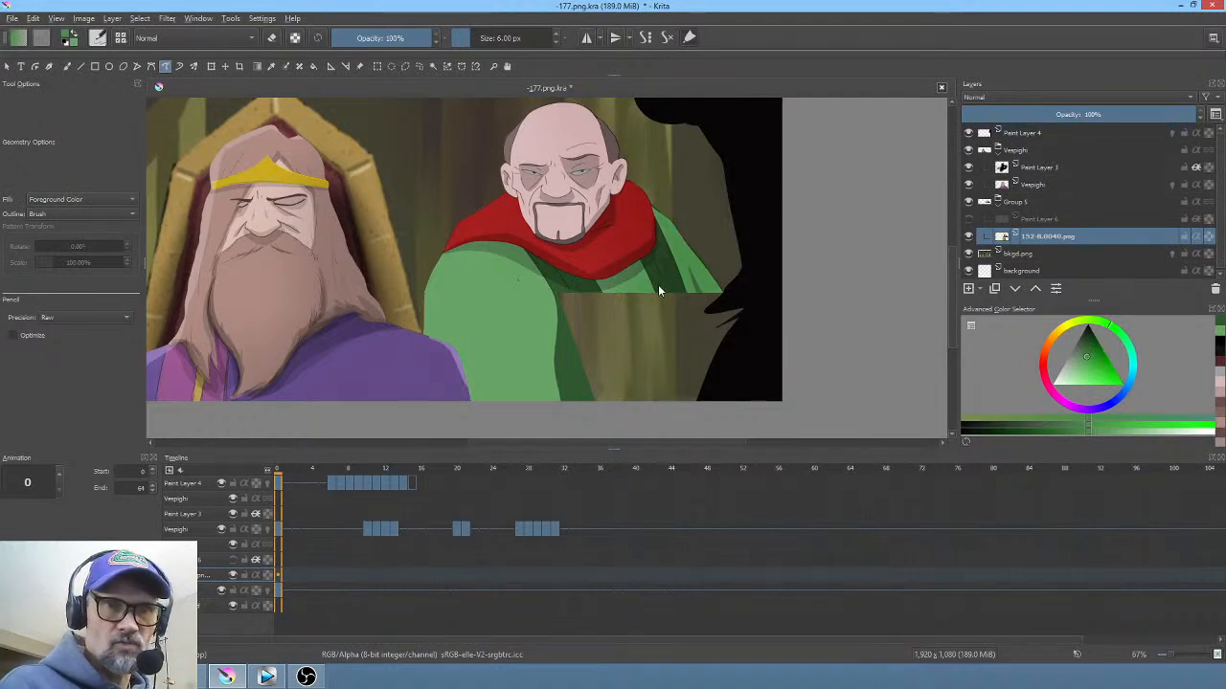
{"action": "left_click_drag", "start_coordinate": [711, 292], "coordinate": [710, 290]}
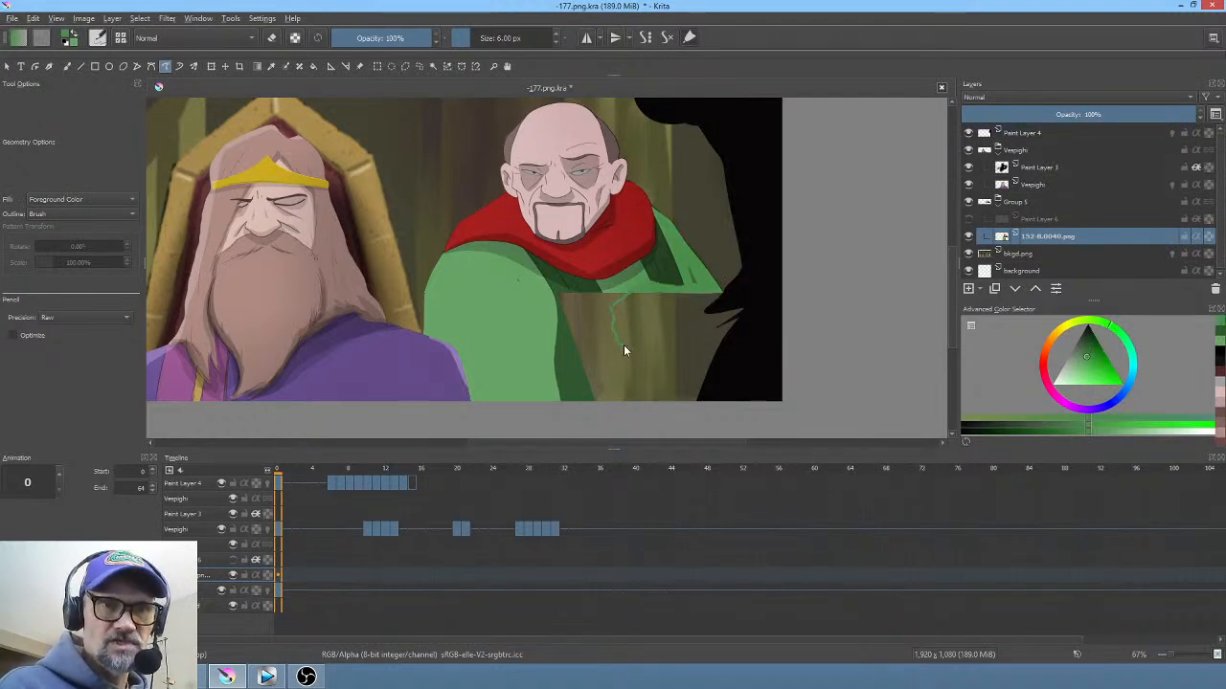
{"action": "mouse_move", "coordinate": [624, 351]}
{"action": "left_mouse_down"}
{"action": "mouse_move", "coordinate": [732, 354]}
{"action": "mouse_move", "coordinate": [750, 327]}
{"action": "mouse_move", "coordinate": [722, 291]}
{"action": "left_mouse_up"}
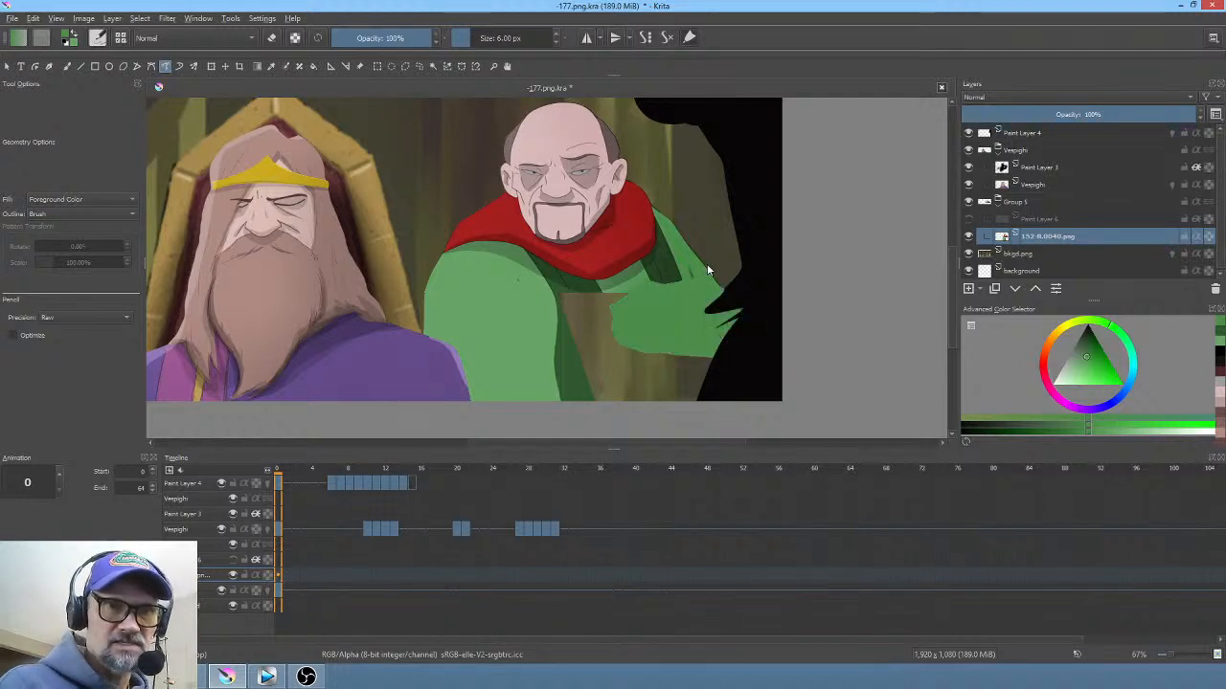
{"action": "left_click", "coordinate": [534, 335], "text": "ctrl"}
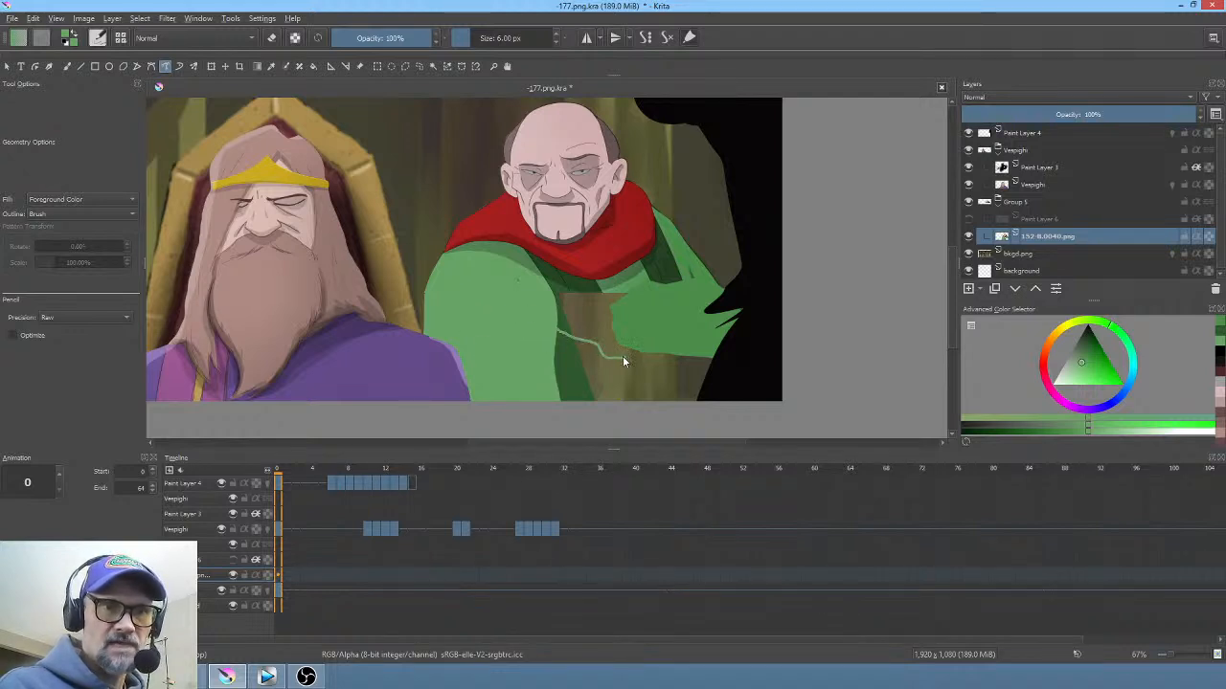
{"action": "left_click_drag", "start_coordinate": [624, 357], "coordinate": [563, 346]}
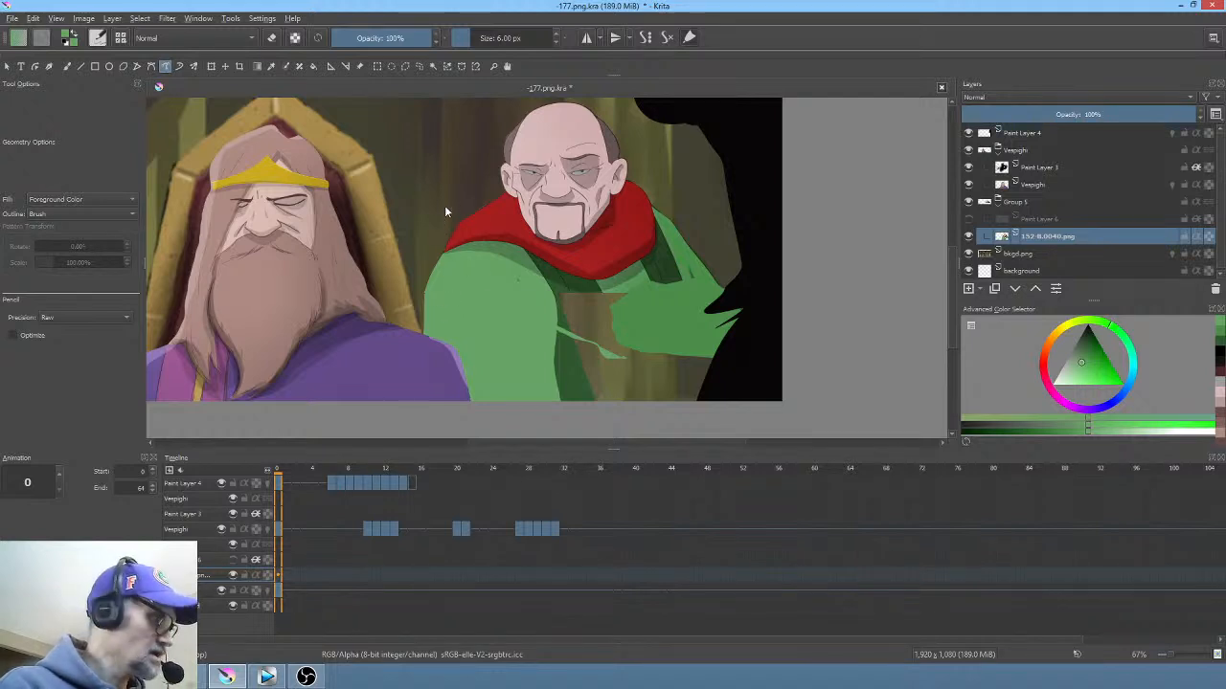
Step: Erase the outer edge of the near upper arm to slim it beside the king's shoulder
{"action": "key", "text": "e"}
{"action": "left_click_drag", "start_coordinate": [438, 251], "coordinate": [465, 404]}
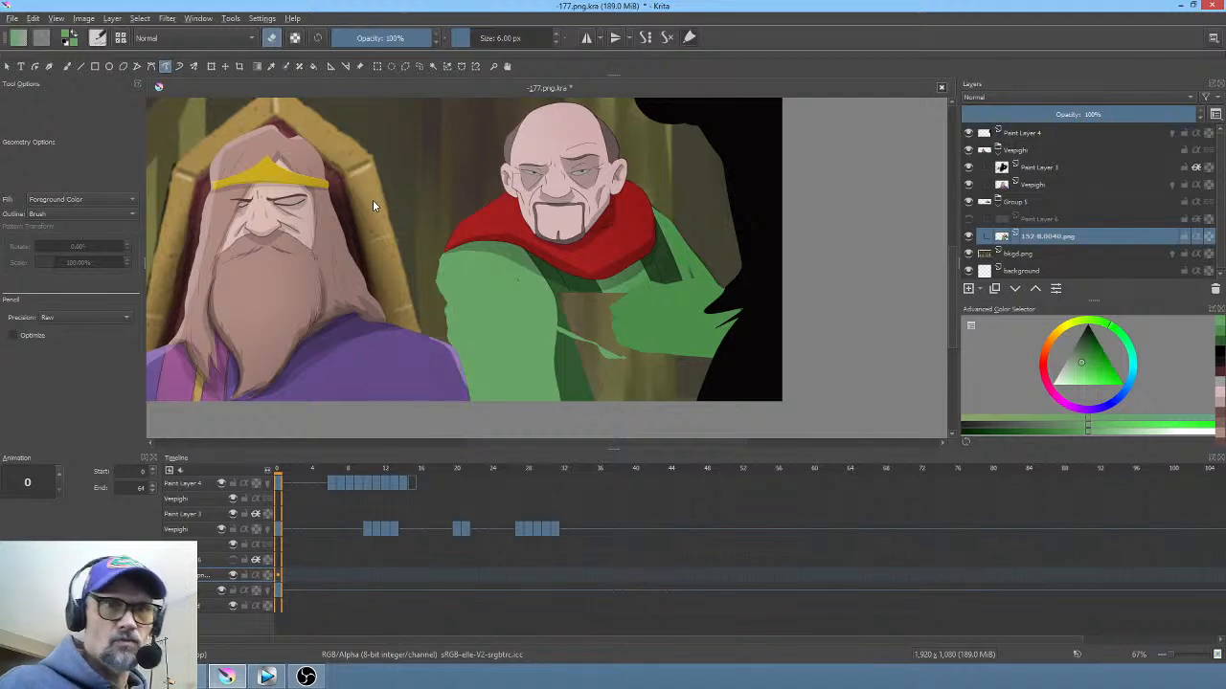
{"action": "key", "text": "e"}
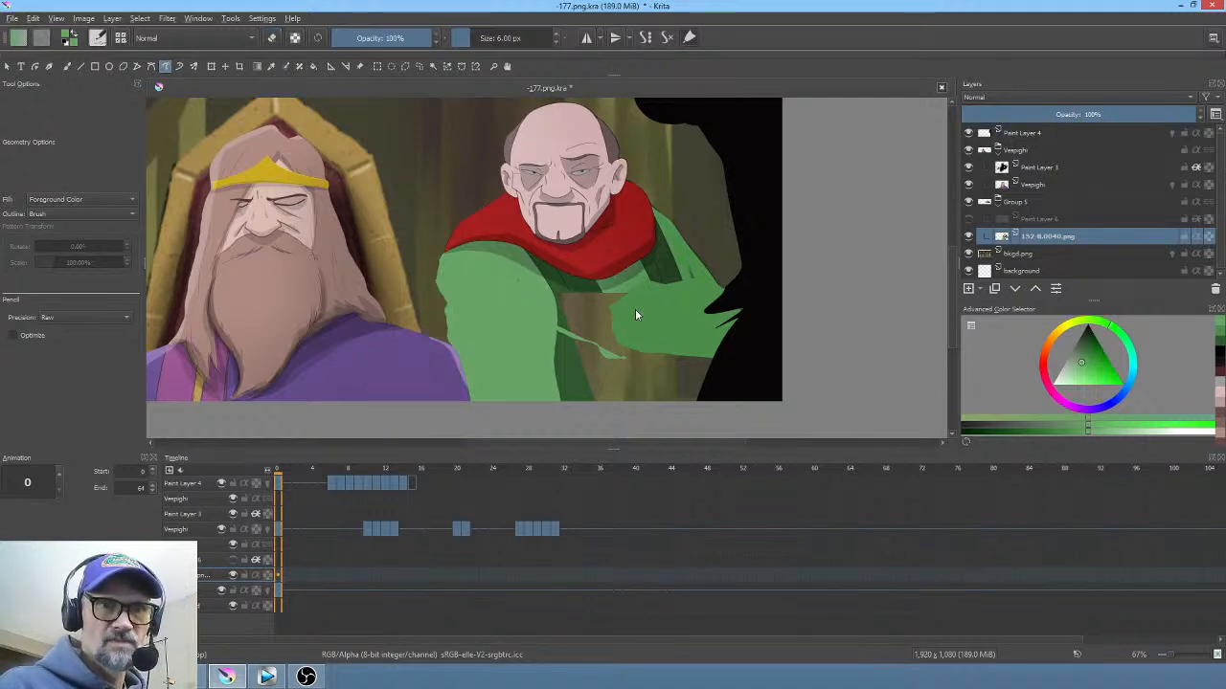
Step: Paint a hand in sampled skin colour between the arms and fill the near forearm below it in light green
{"action": "left_click", "coordinate": [591, 217], "text": "ctrl"}
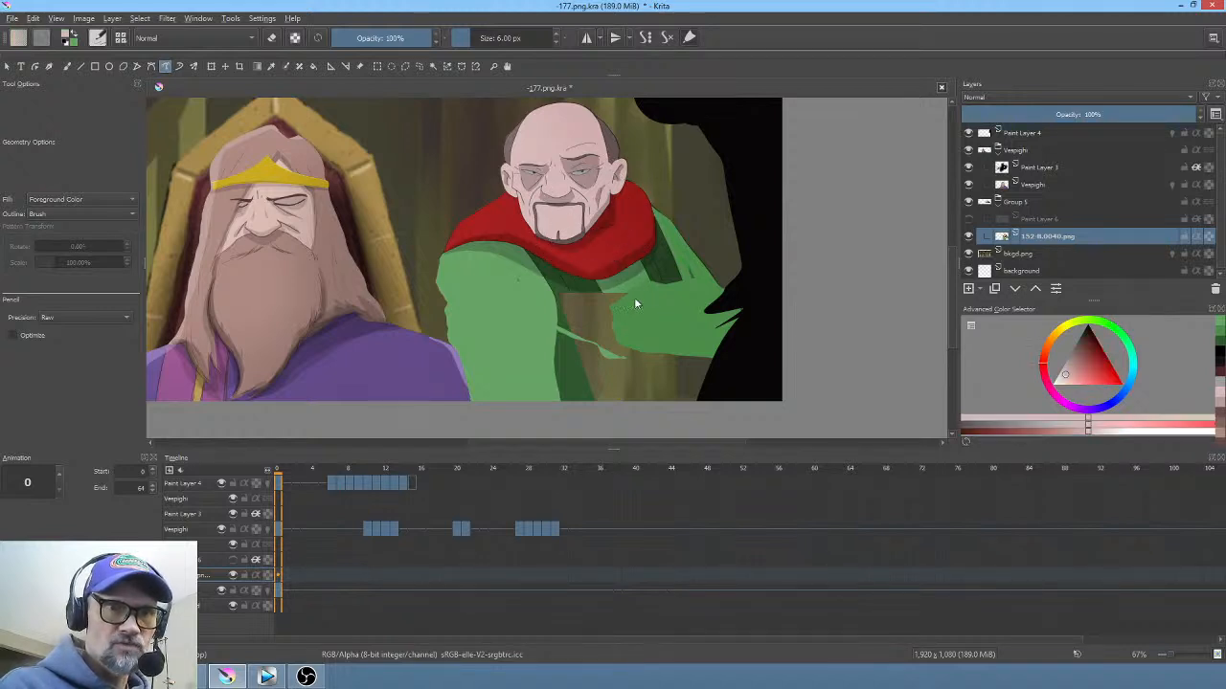
{"action": "mouse_move", "coordinate": [635, 301]}
{"action": "left_mouse_down"}
{"action": "mouse_move", "coordinate": [604, 278]}
{"action": "mouse_move", "coordinate": [564, 303]}
{"action": "mouse_move", "coordinate": [566, 314]}
{"action": "mouse_move", "coordinate": [639, 321]}
{"action": "left_mouse_up"}
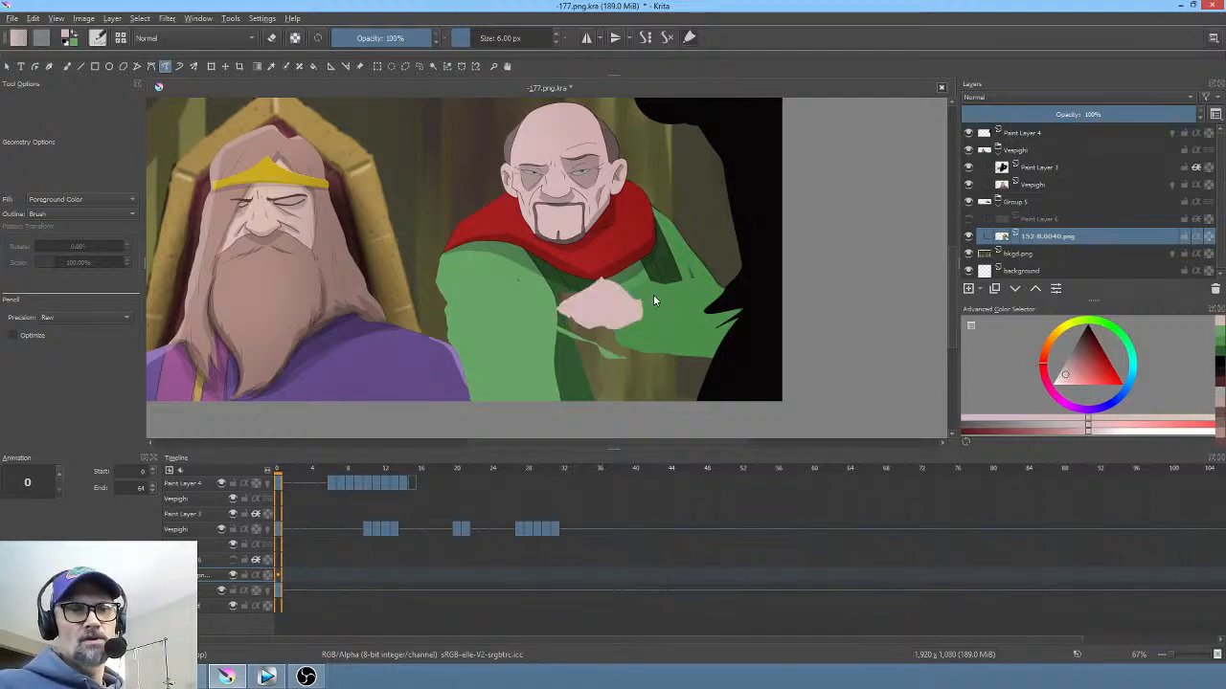
{"action": "left_click", "coordinate": [563, 352], "text": "ctrl"}
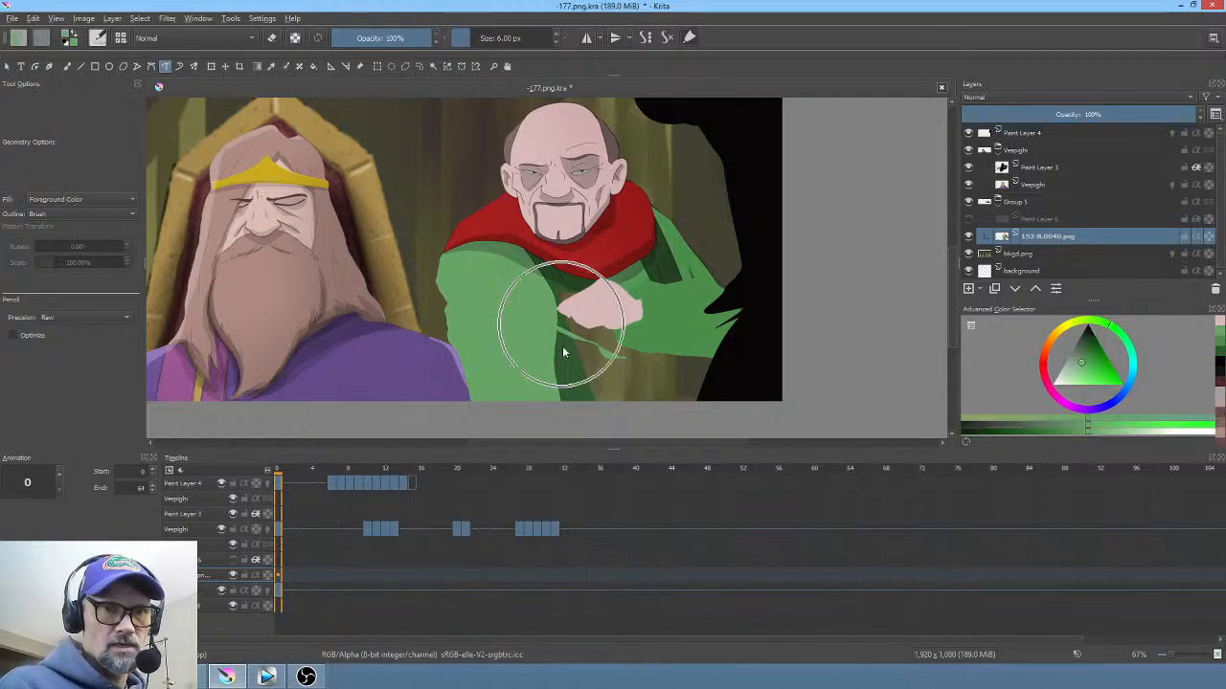
{"action": "left_click_drag", "start_coordinate": [556, 305], "coordinate": [601, 326]}
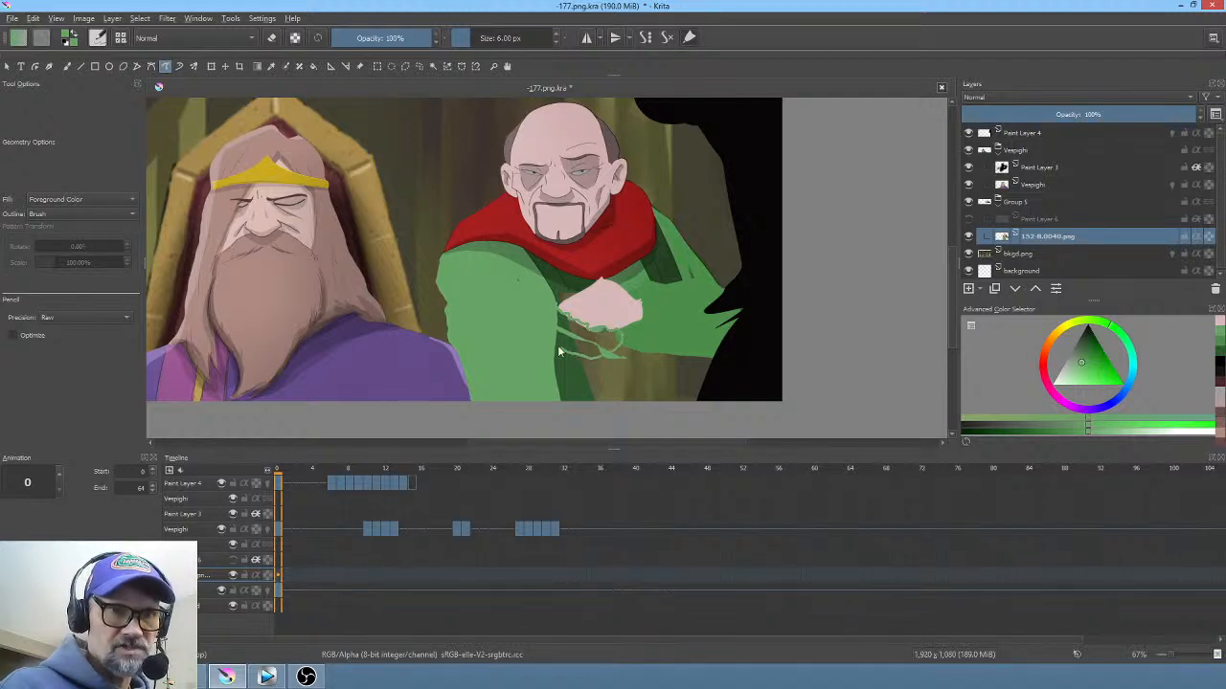
{"action": "left_click_drag", "start_coordinate": [560, 352], "coordinate": [534, 331]}
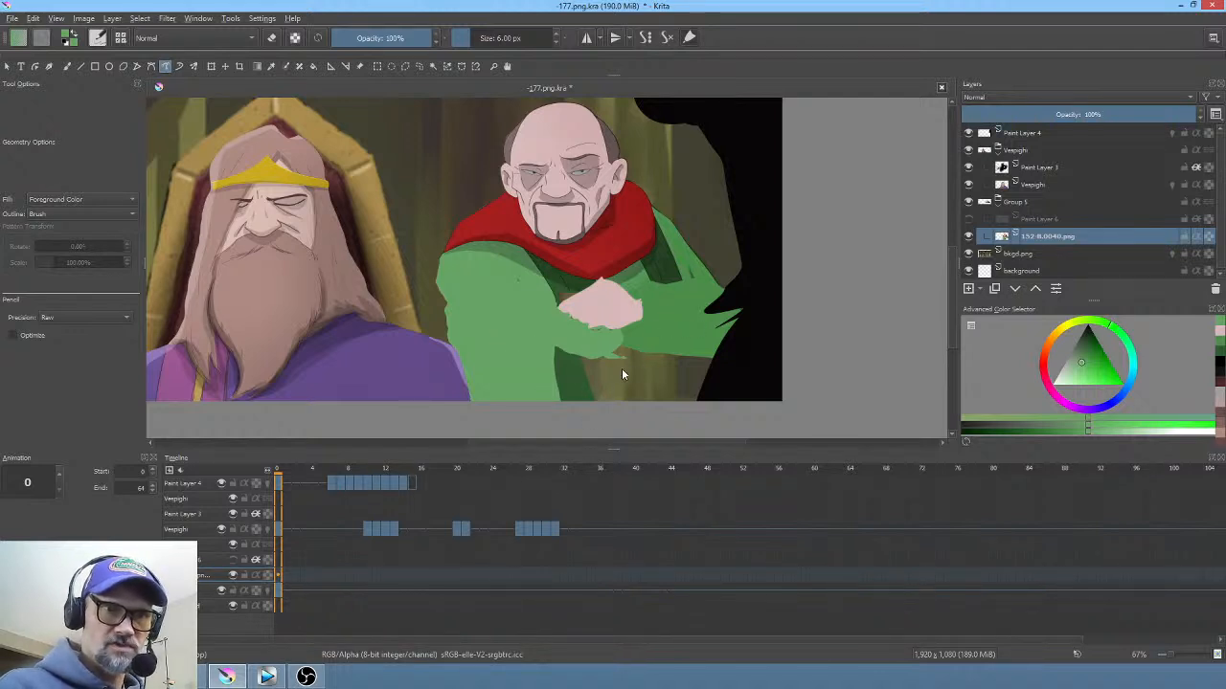
{"action": "mouse_move", "coordinate": [596, 380]}
{"action": "left_mouse_down"}
{"action": "mouse_move", "coordinate": [565, 393]}
{"action": "mouse_move", "coordinate": [580, 378]}
{"action": "left_mouse_up"}
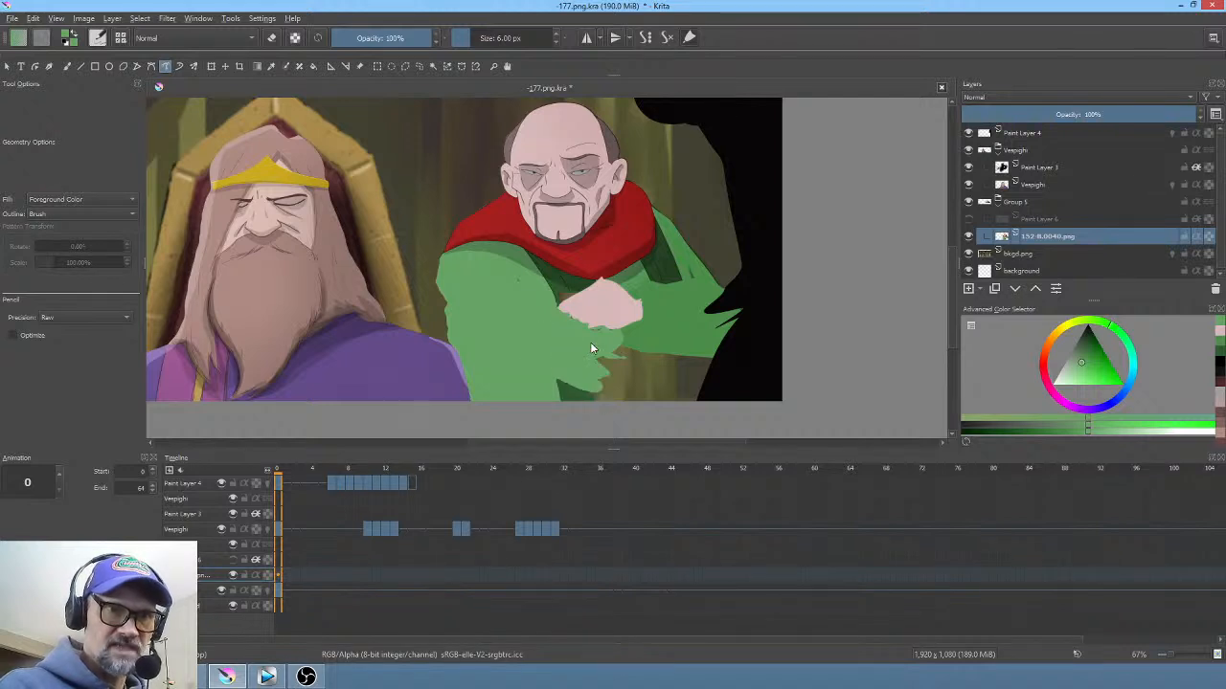
Step: Extend the light green near sleeve over the lower edge of the hand and across the far sleeve
{"action": "left_click", "coordinate": [661, 328], "text": "ctrl"}
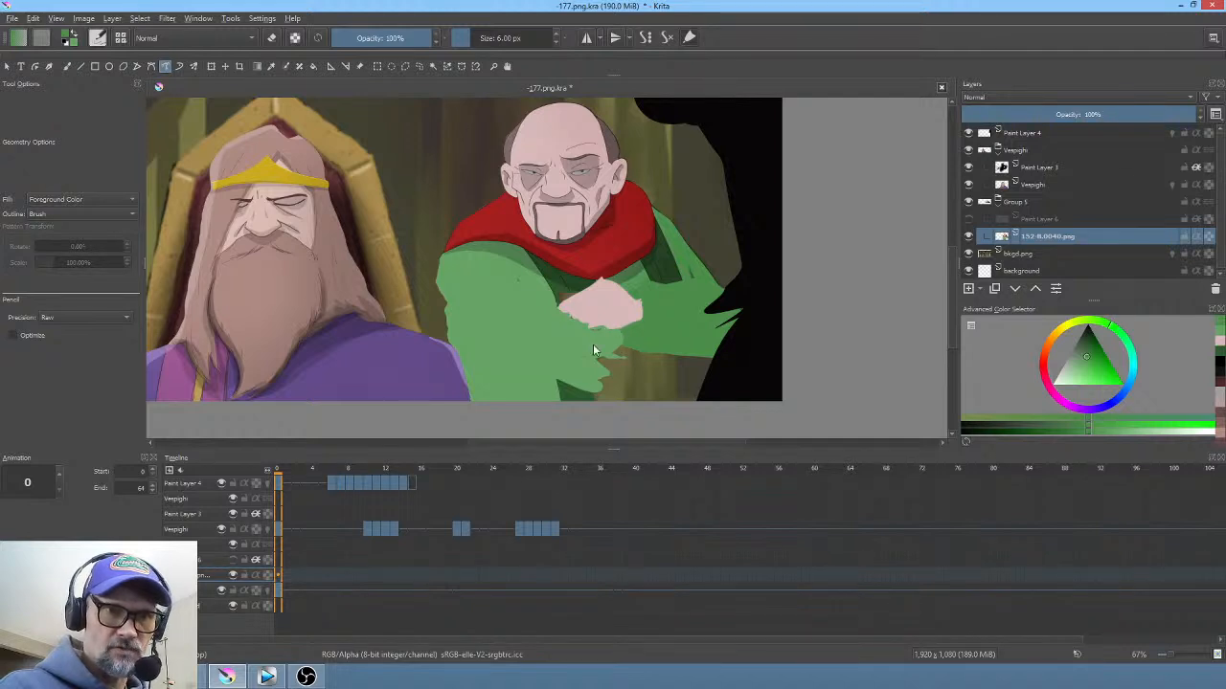
{"action": "left_click", "coordinate": [594, 347], "text": "ctrl"}
{"action": "mouse_move", "coordinate": [609, 326]}
{"action": "left_mouse_down"}
{"action": "mouse_move", "coordinate": [668, 287]}
{"action": "mouse_move", "coordinate": [621, 353]}
{"action": "left_mouse_up"}
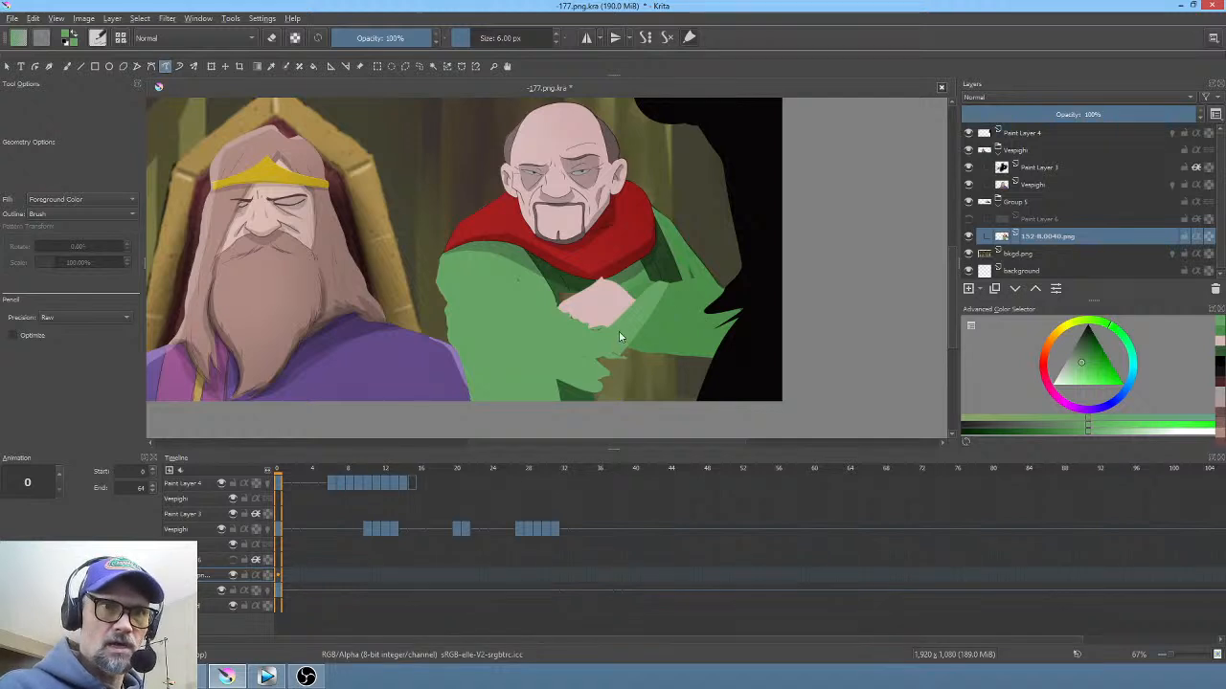
{"action": "left_click_drag", "start_coordinate": [616, 313], "coordinate": [661, 278]}
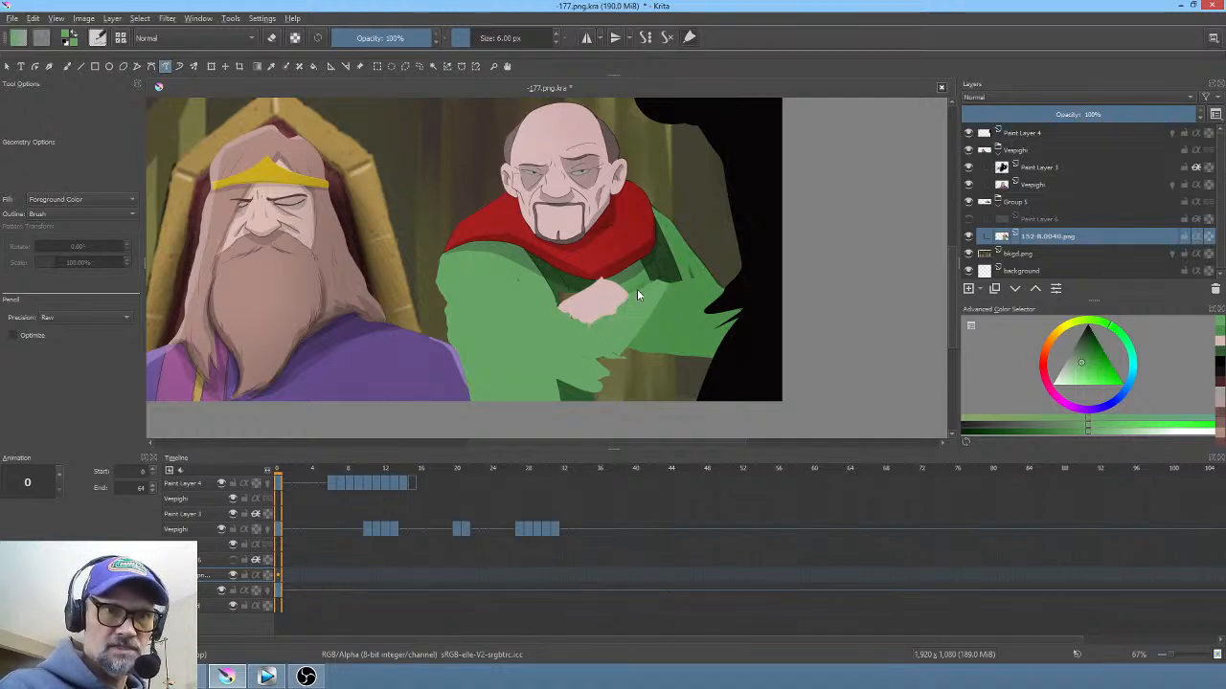
Step: Add a small skin-coloured hand tip atop the far sleeve and shade the near forearm's underside in sampled mid green
{"action": "left_click", "coordinate": [624, 292], "text": "ctrl"}
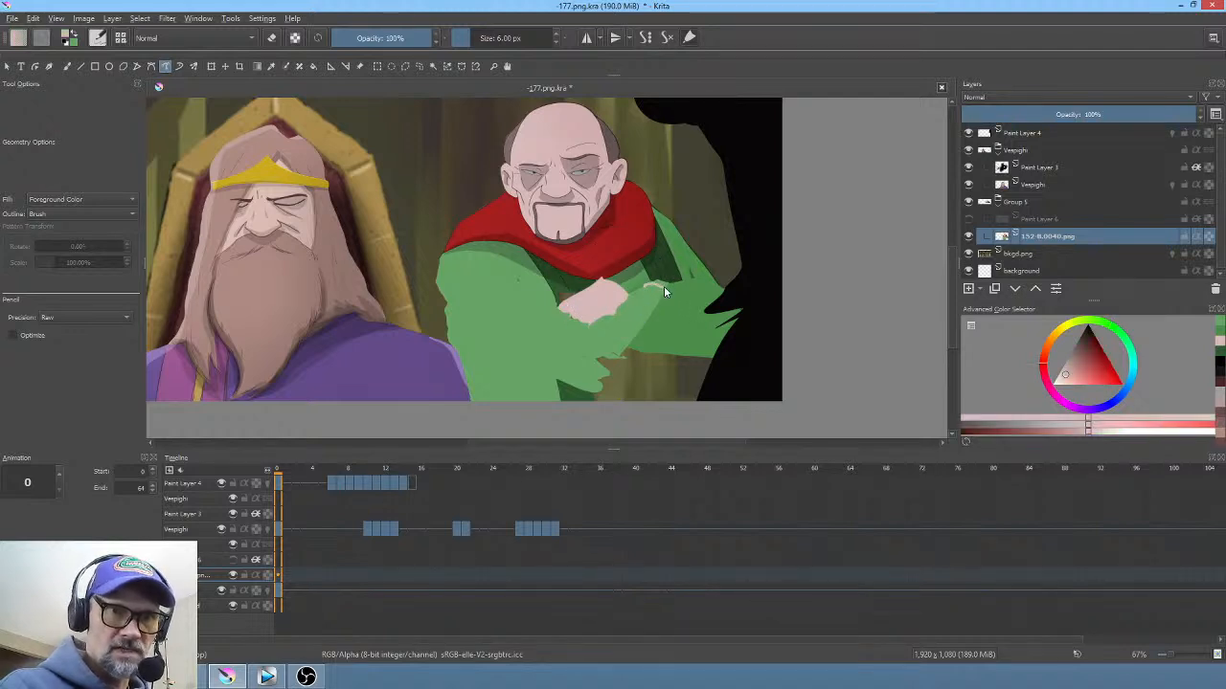
{"action": "left_click_drag", "start_coordinate": [672, 284], "coordinate": [652, 274]}
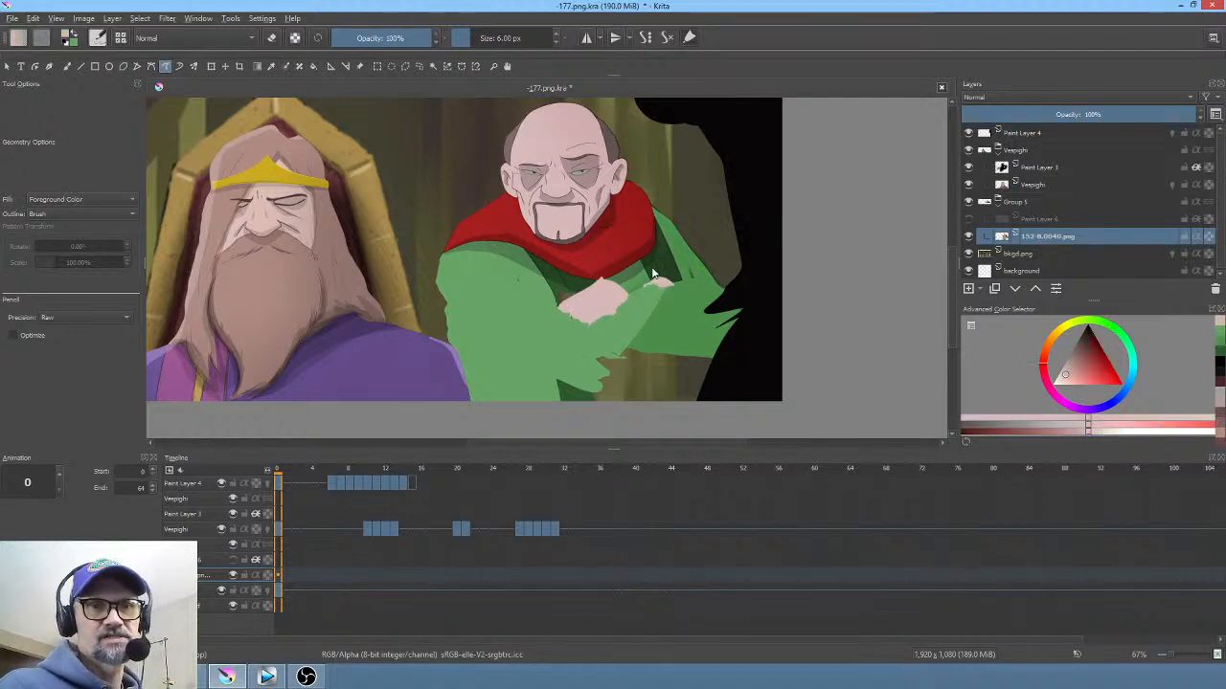
{"action": "left_click", "coordinate": [660, 317], "text": "ctrl"}
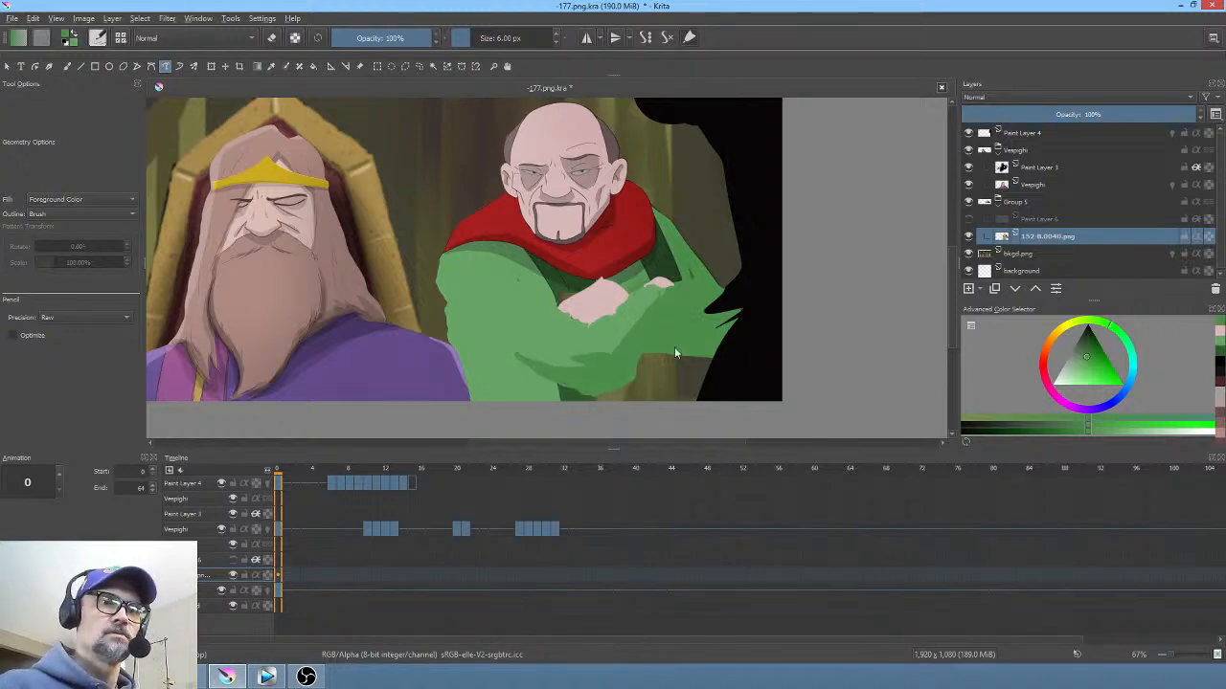
Step: Fill the torso gap below the crossed arms with a darker green, using the Behind blending mode
{"action": "left_click_drag", "start_coordinate": [675, 346], "coordinate": [624, 264]}
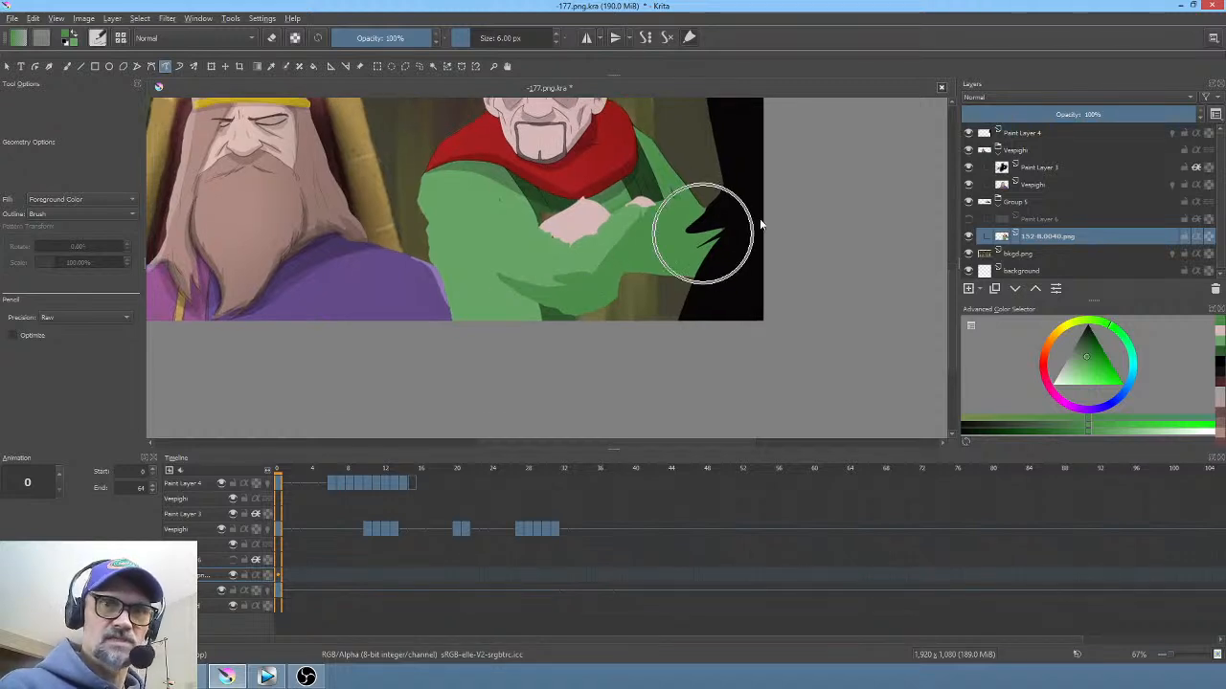
{"action": "left_click", "coordinate": [1083, 348]}
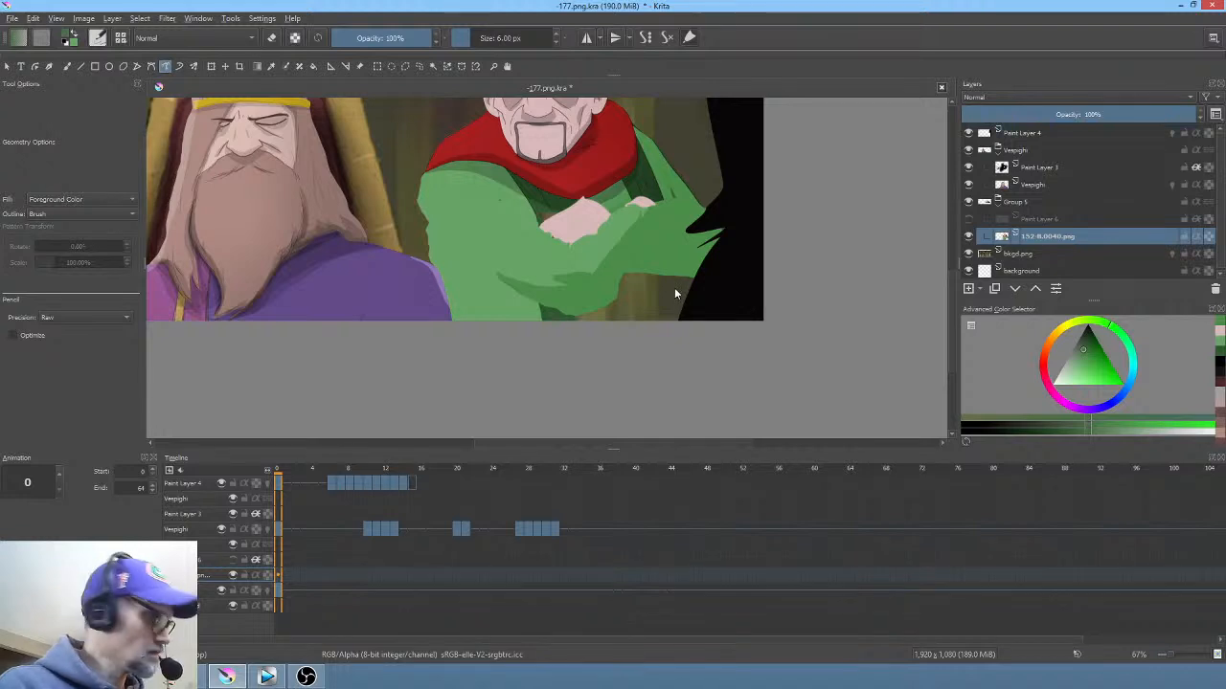
{"action": "key", "text": "alt+shift+q"}
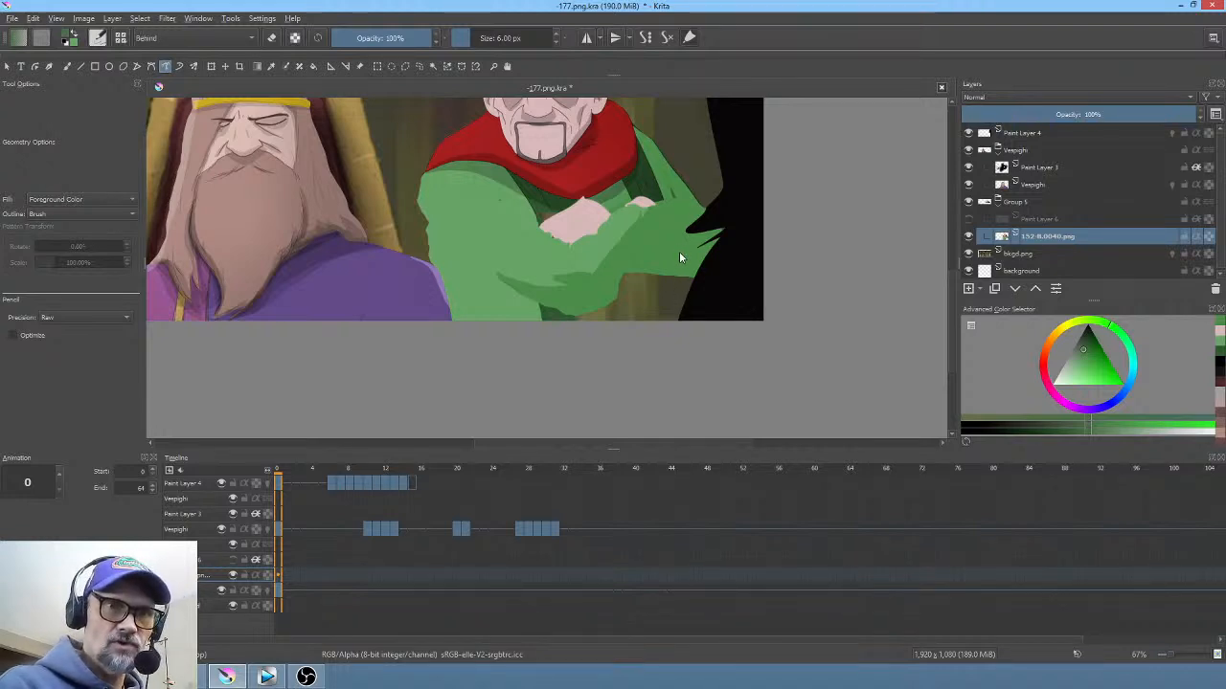
{"action": "mouse_move", "coordinate": [679, 253]}
{"action": "left_mouse_down"}
{"action": "mouse_move", "coordinate": [678, 274]}
{"action": "mouse_move", "coordinate": [571, 370]}
{"action": "mouse_move", "coordinate": [537, 264]}
{"action": "left_mouse_up"}
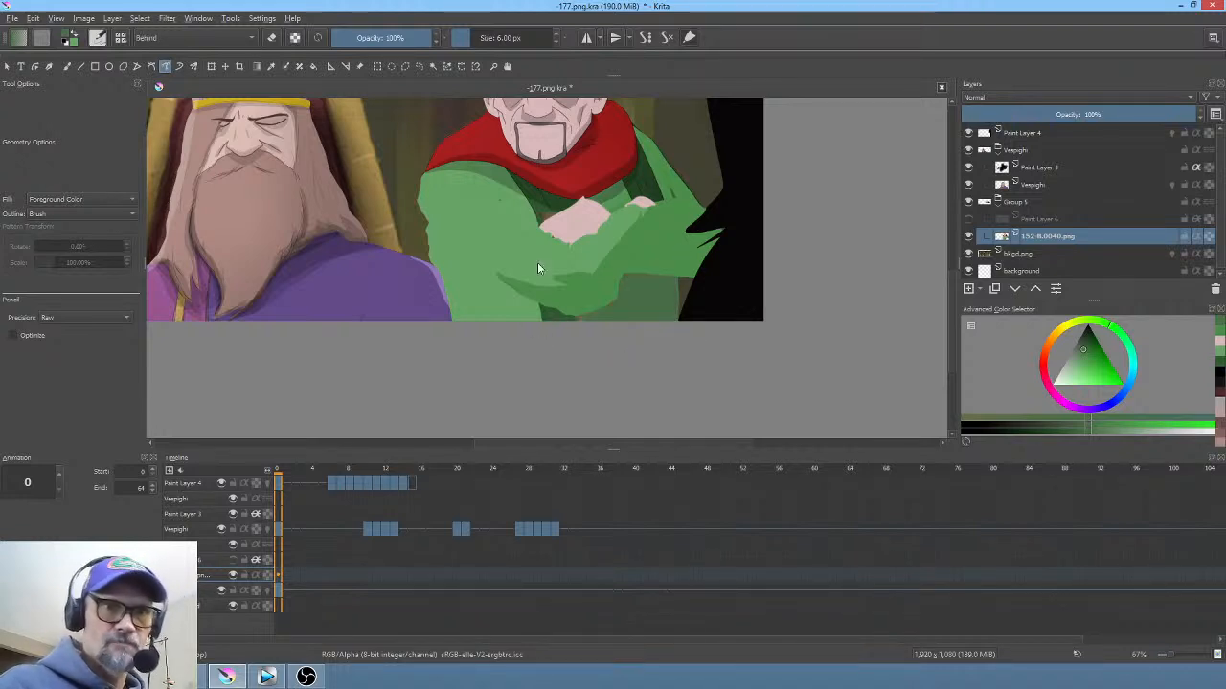
Step: Paint dark green side panels on the torso below the crossed arms, using the chest's sampled dark green and the Normal blending mode
{"action": "mouse_move", "coordinate": [683, 257]}
{"action": "left_mouse_down"}
{"action": "mouse_move", "coordinate": [703, 447]}
{"action": "mouse_move", "coordinate": [681, 252]}
{"action": "mouse_move", "coordinate": [639, 373]}
{"action": "left_mouse_up"}
{"action": "left_click", "coordinate": [636, 176], "text": "ctrl"}
{"action": "left_click_drag", "start_coordinate": [637, 176], "coordinate": [593, 229]}
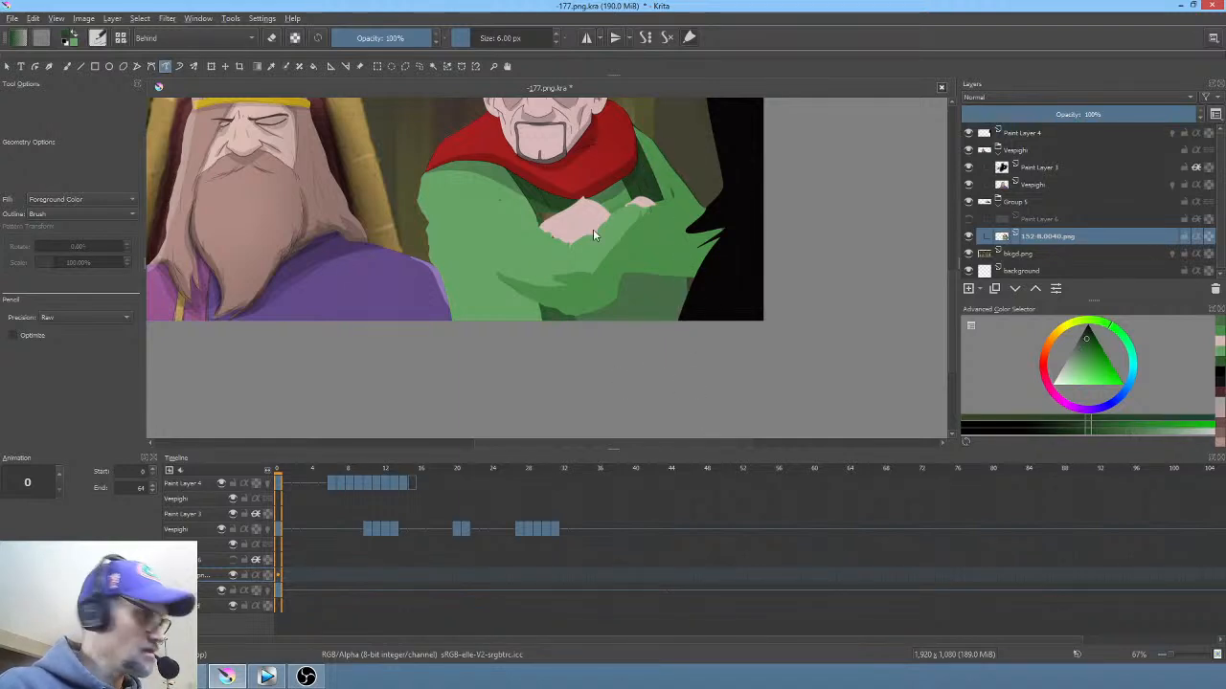
{"action": "key", "text": "alt+shift+n"}
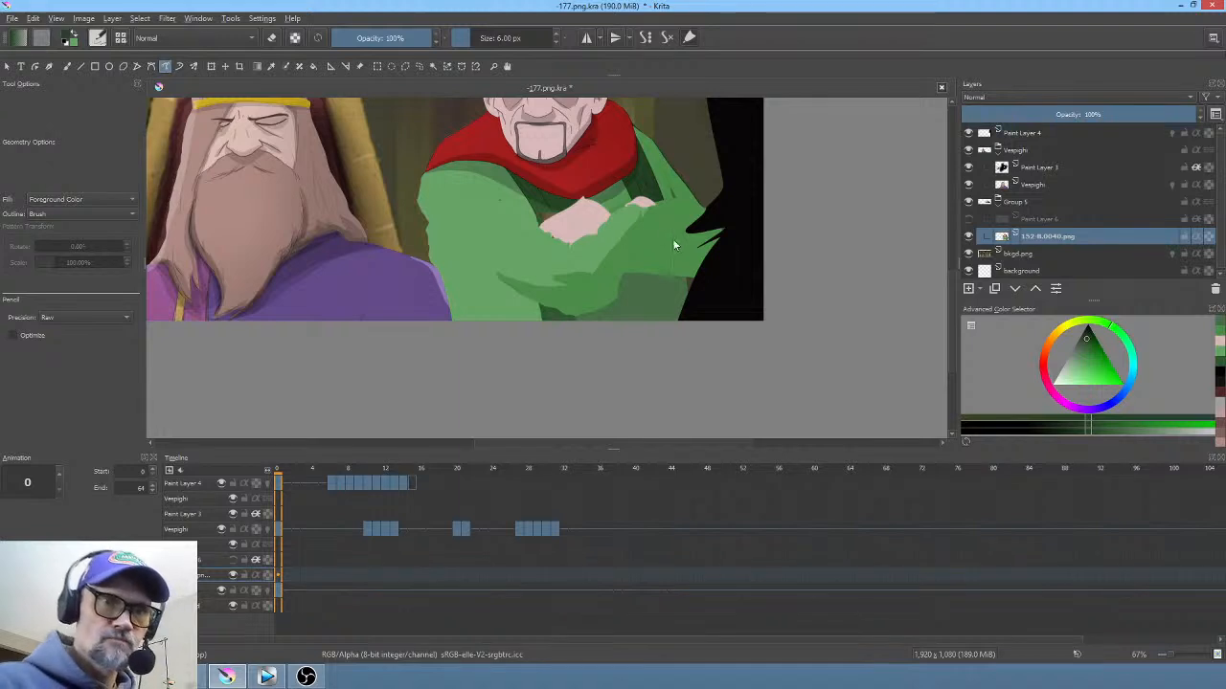
{"action": "left_click_drag", "start_coordinate": [654, 276], "coordinate": [664, 331]}
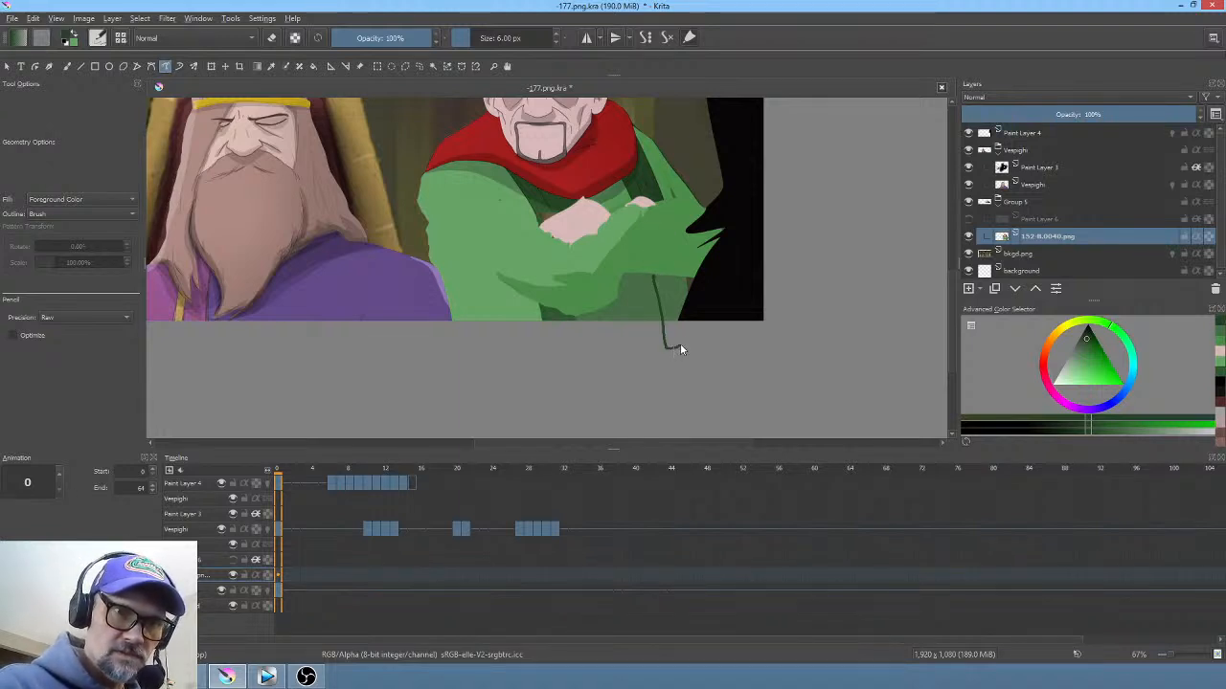
{"action": "left_click_drag", "start_coordinate": [679, 274], "coordinate": [658, 270]}
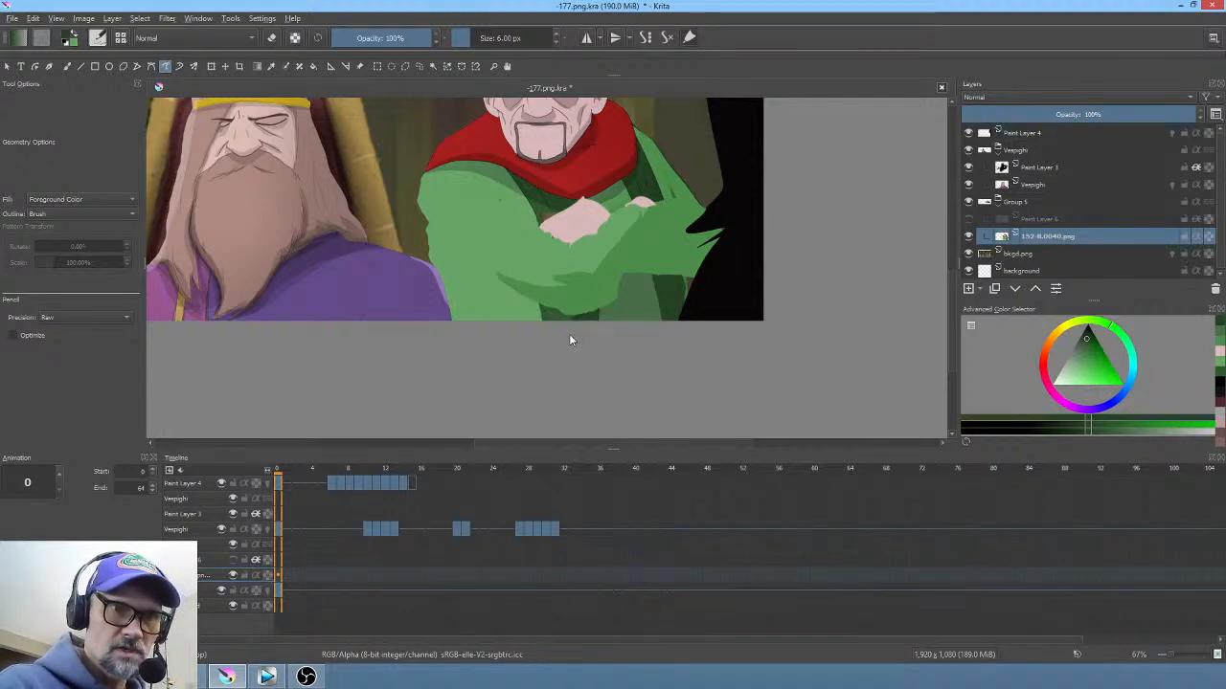
{"action": "left_click_drag", "start_coordinate": [644, 332], "coordinate": [642, 336]}
Step: Choose a dark outline colour and line the near forearm's cuff, underside and elbow folds with the freehand brush
{"action": "left_click", "coordinate": [630, 282], "text": "ctrl"}
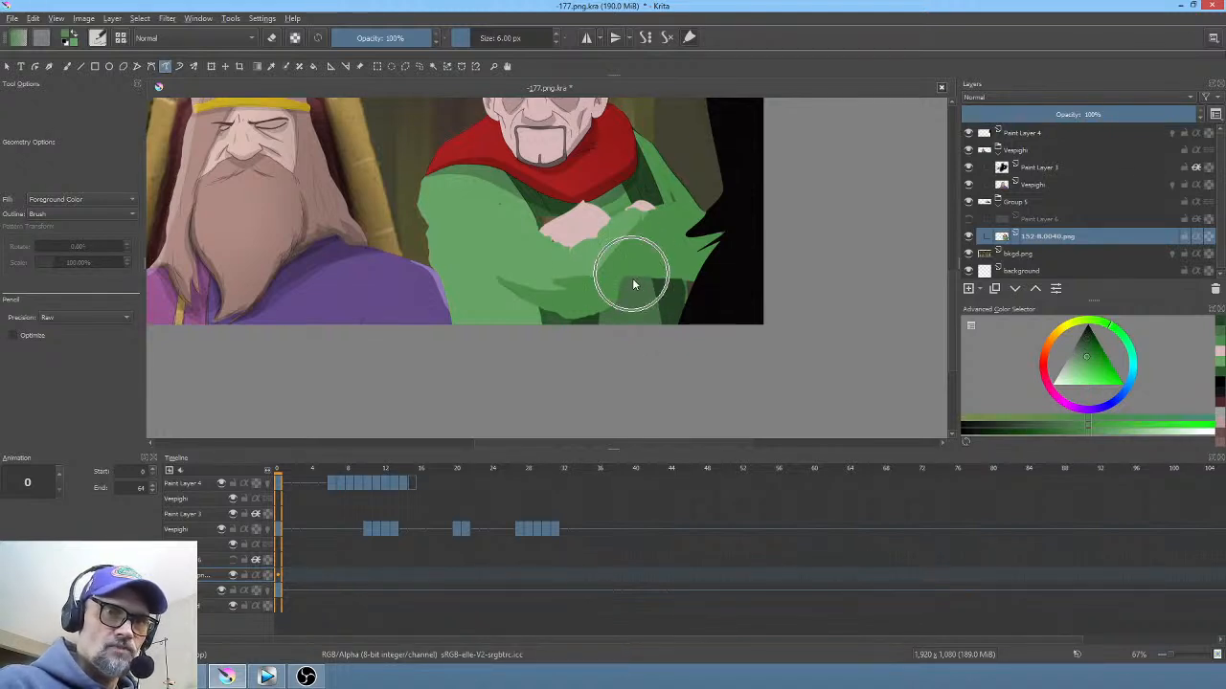
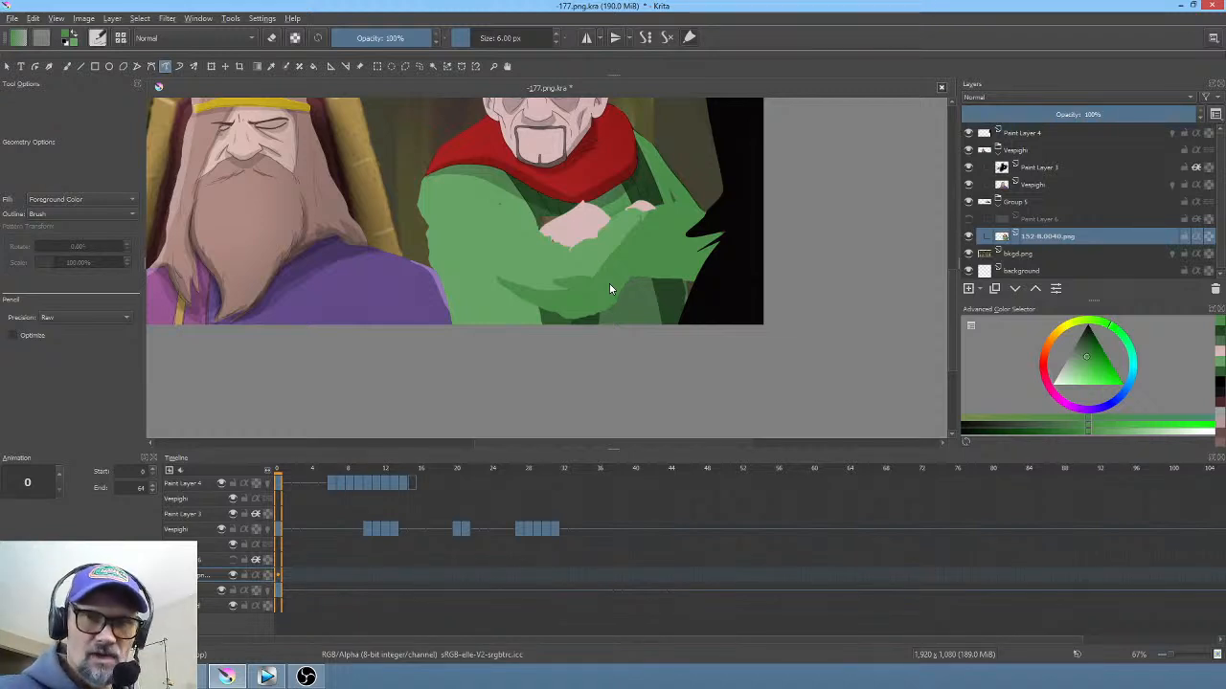
{"action": "left_click_drag", "start_coordinate": [1090, 348], "coordinate": [1081, 337]}
{"action": "key", "text": "b"}
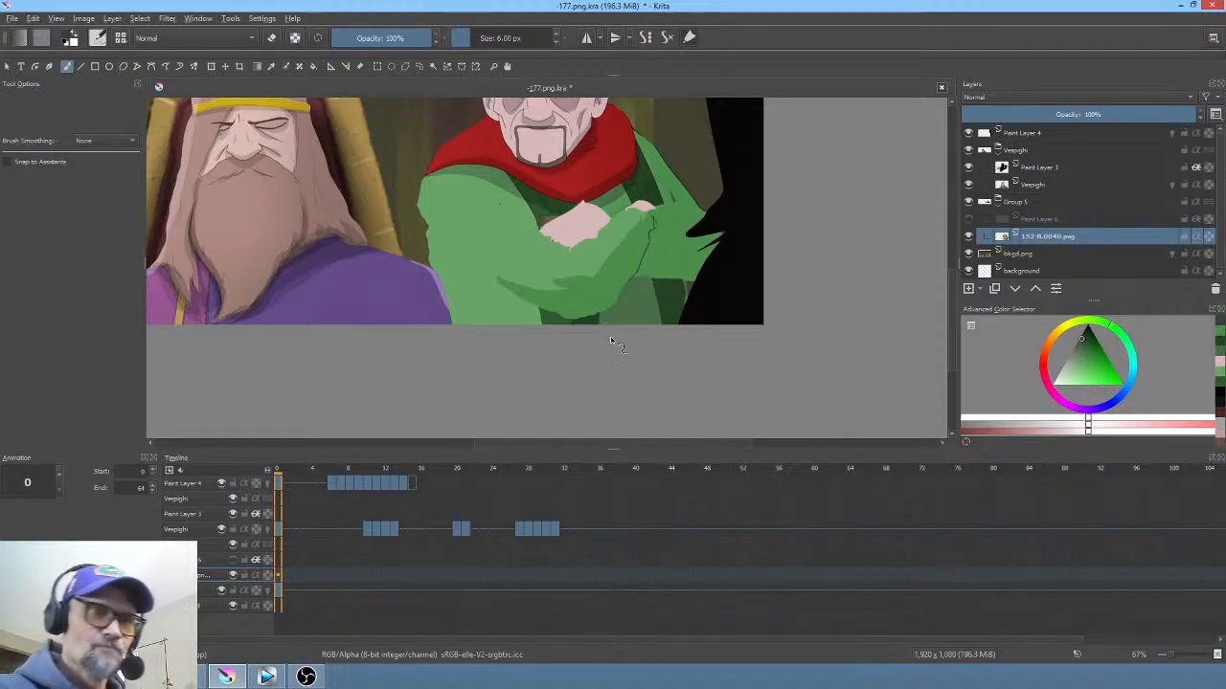
{"action": "mouse_move", "coordinate": [454, 247]}
{"action": "left_mouse_down"}
{"action": "mouse_move", "coordinate": [522, 292]}
{"action": "mouse_move", "coordinate": [513, 294]}
{"action": "left_mouse_up"}
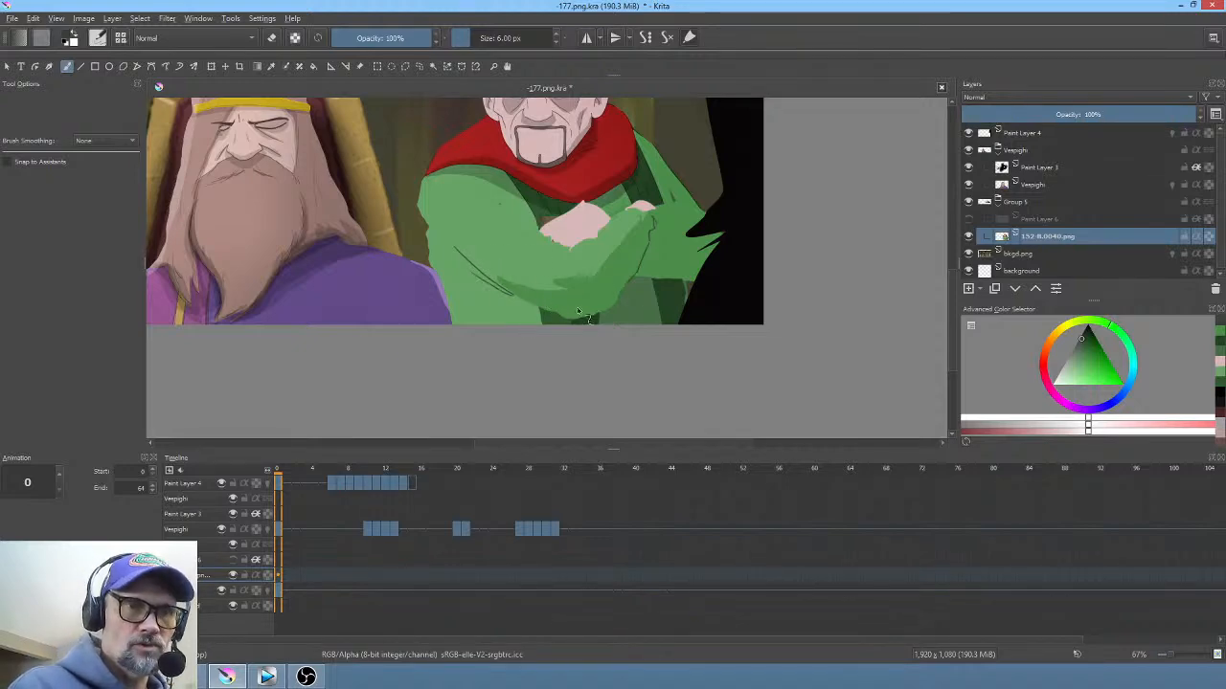
{"action": "left_click_drag", "start_coordinate": [541, 304], "coordinate": [451, 279]}
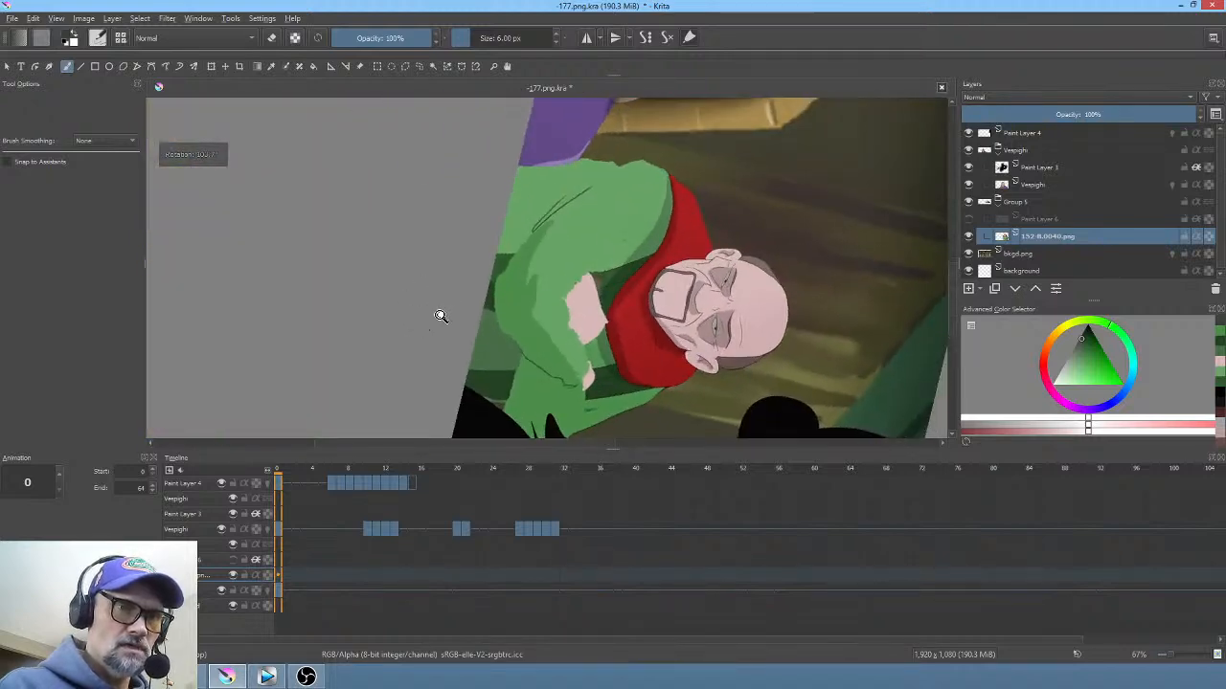
{"action": "scroll", "coordinate": [438, 315], "scroll_direction": "up", "scroll_amount": 2}
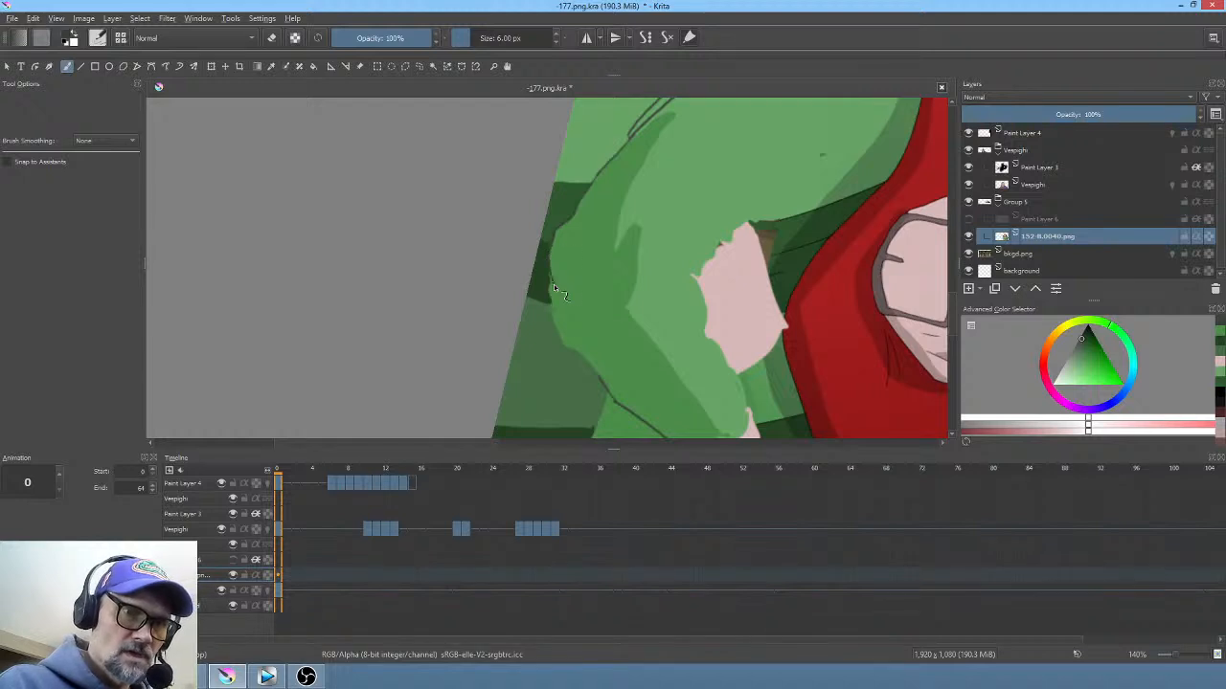
{"action": "mouse_move", "coordinate": [549, 290]}
{"action": "left_mouse_down"}
{"action": "mouse_move", "coordinate": [548, 251]}
{"action": "mouse_move", "coordinate": [560, 321]}
{"action": "mouse_move", "coordinate": [580, 316]}
{"action": "left_mouse_up"}
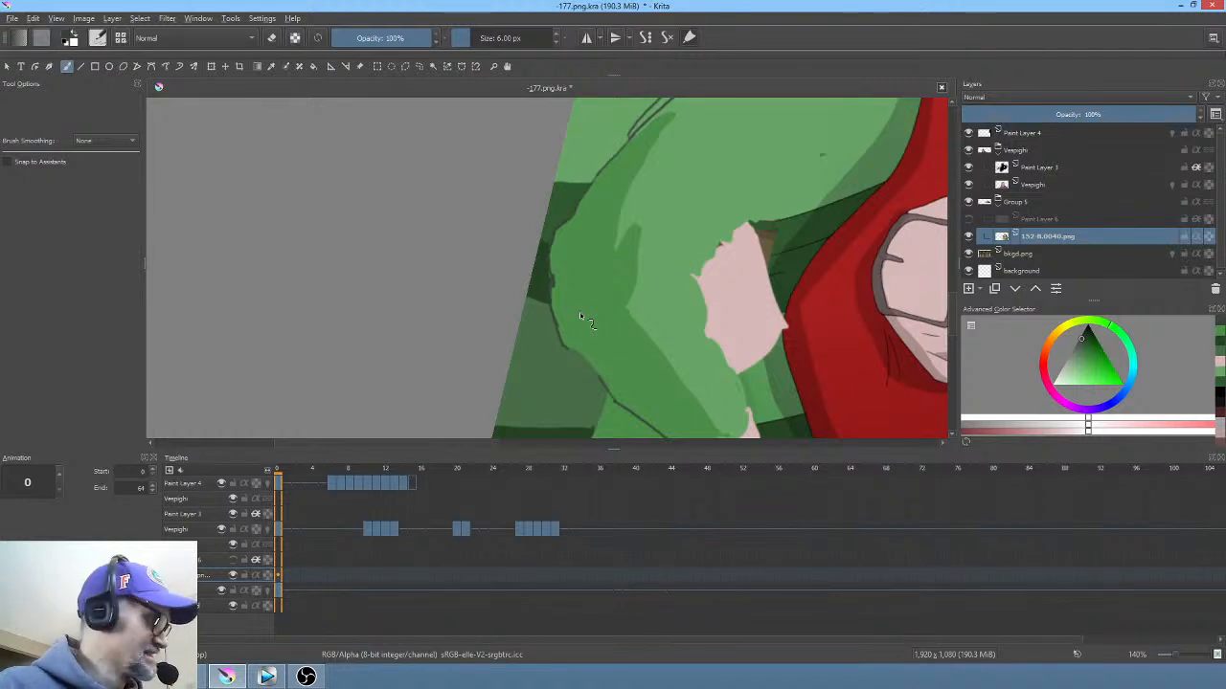
Step: Reset the canvas rotation and outline the near forearm's upper edge from the elbow crease over the hand to the cuff
{"action": "key", "text": "5"}
{"action": "left_click_drag", "start_coordinate": [570, 247], "coordinate": [686, 379]}
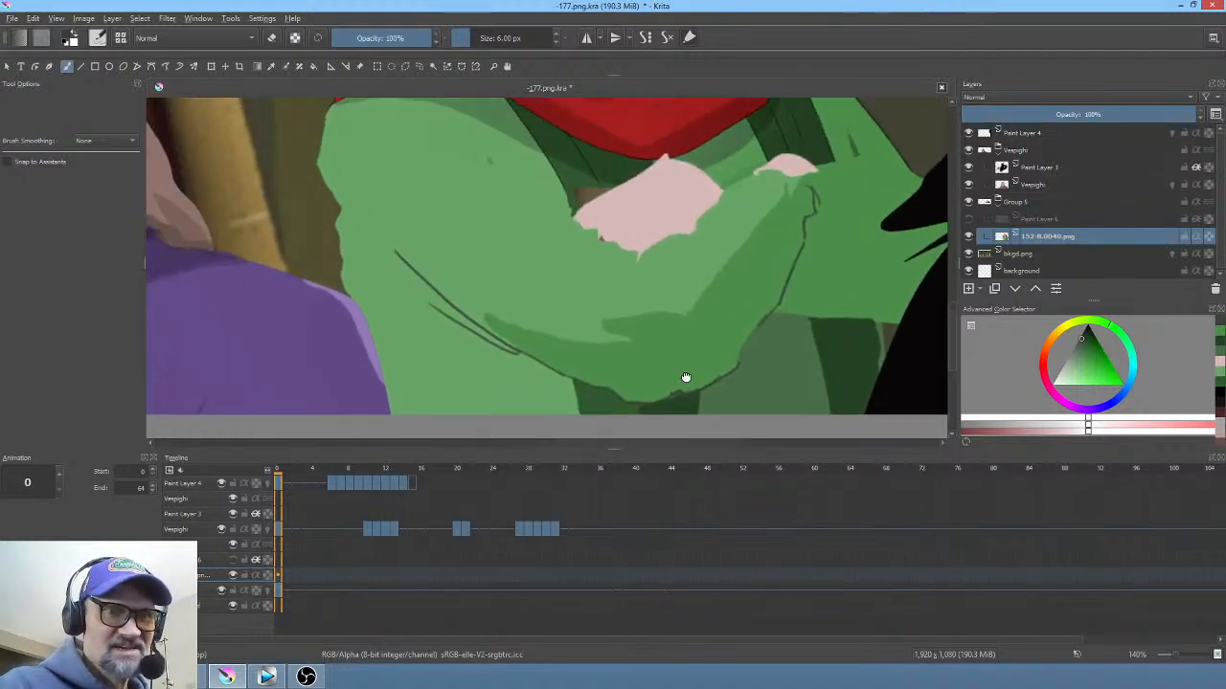
{"action": "left_click_drag", "start_coordinate": [635, 259], "coordinate": [611, 272]}
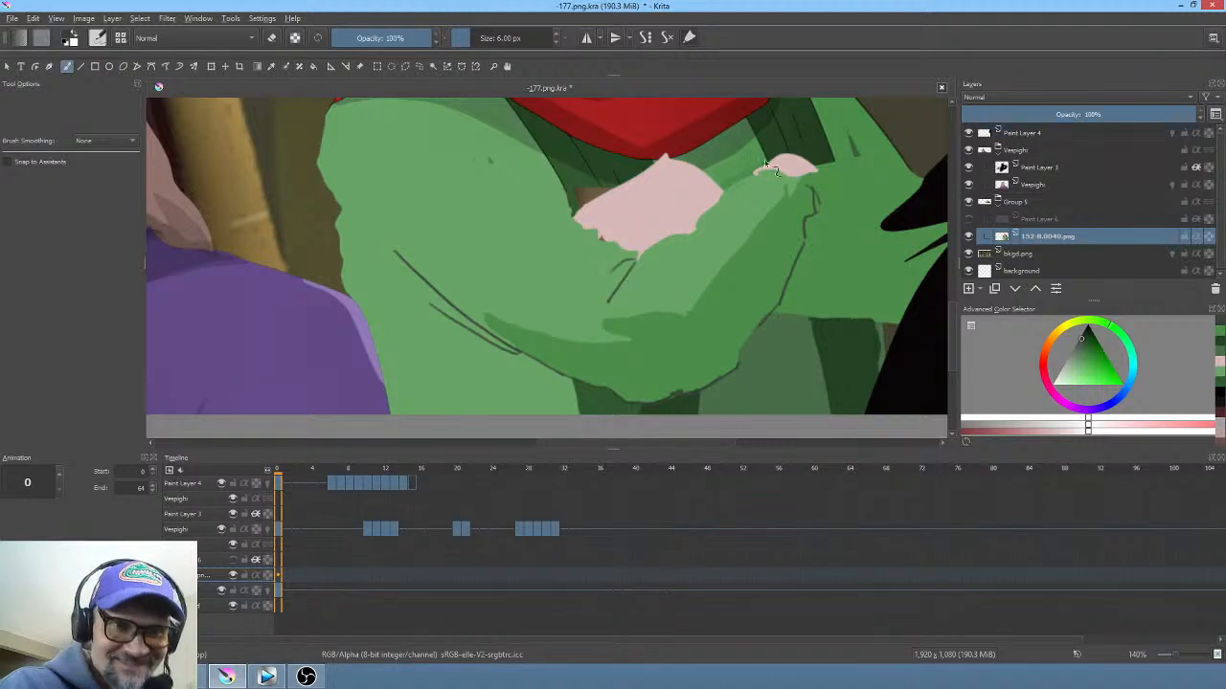
{"action": "mouse_move", "coordinate": [664, 241]}
{"action": "left_mouse_down"}
{"action": "mouse_move", "coordinate": [690, 233]}
{"action": "mouse_move", "coordinate": [723, 196]}
{"action": "left_mouse_up"}
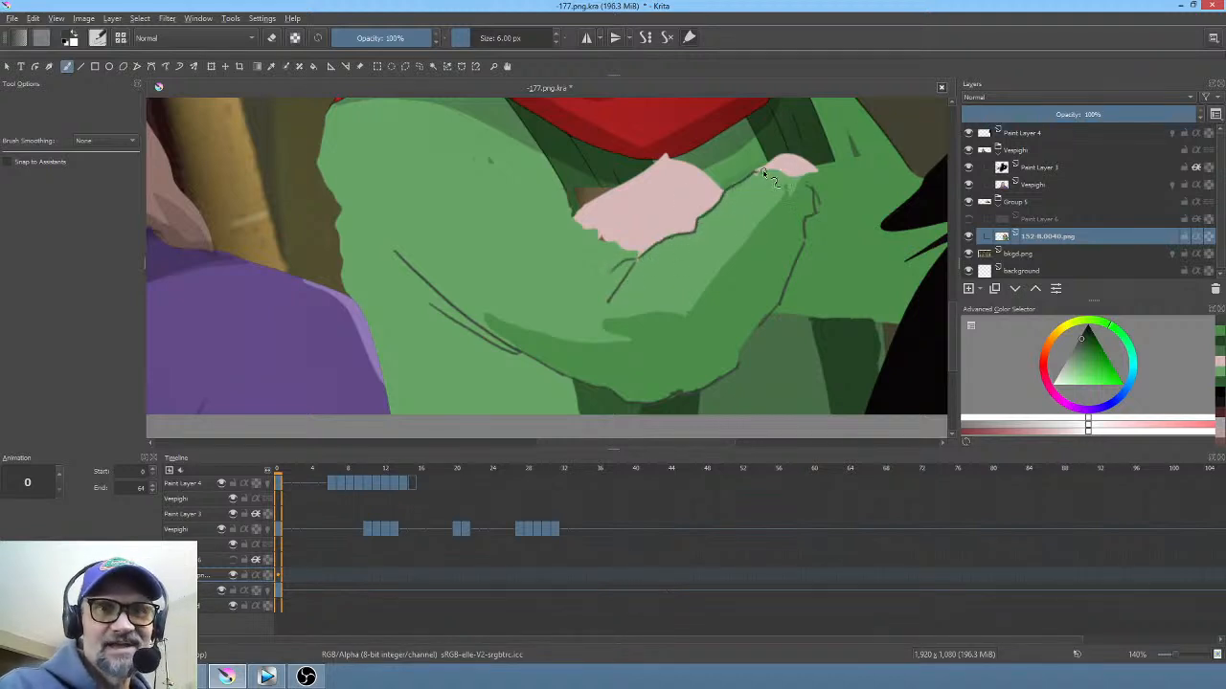
{"action": "left_click_drag", "start_coordinate": [757, 175], "coordinate": [812, 197]}
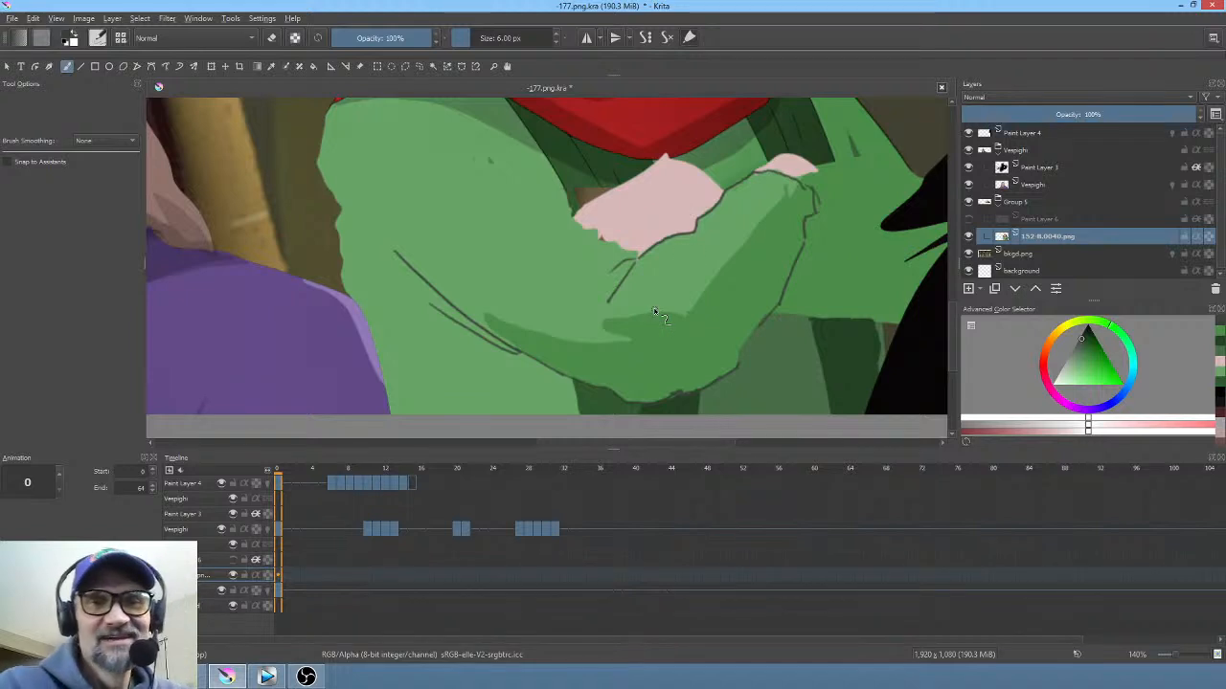
Step: Isolate the character layer and outline the far sleeve's elbow, lower edge and upper fold in the dark line colour
{"action": "left_click_drag", "start_coordinate": [836, 278], "coordinate": [659, 309]}
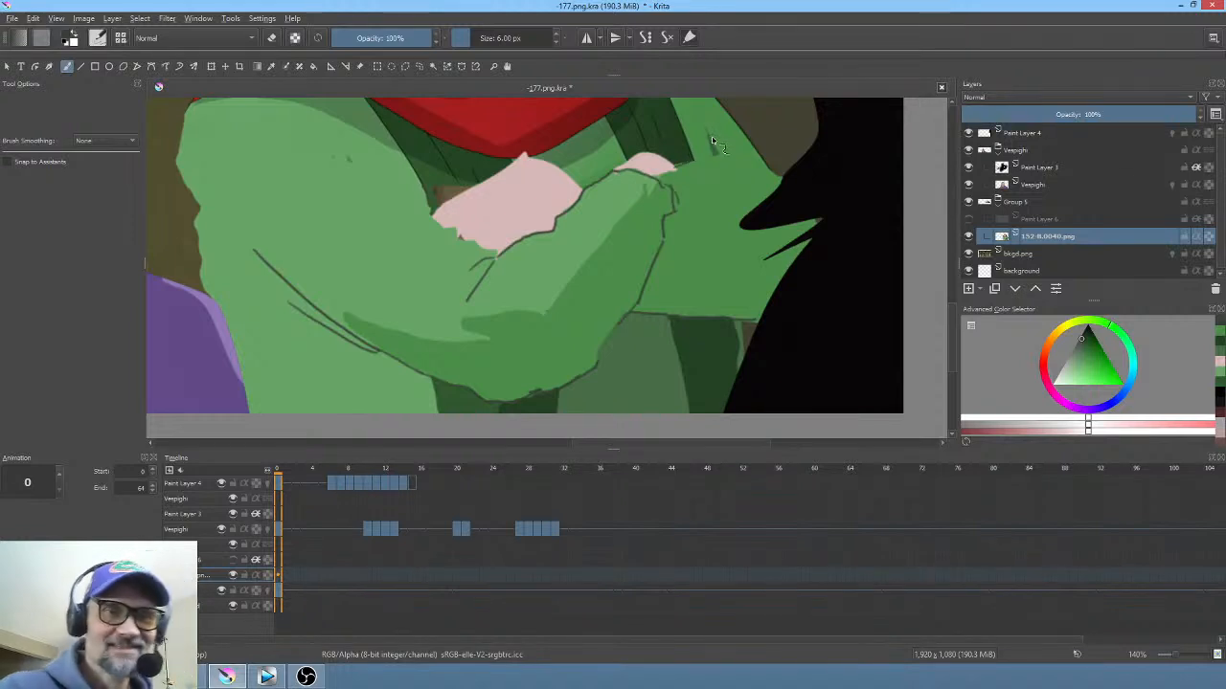
{"action": "key", "text": "i"}
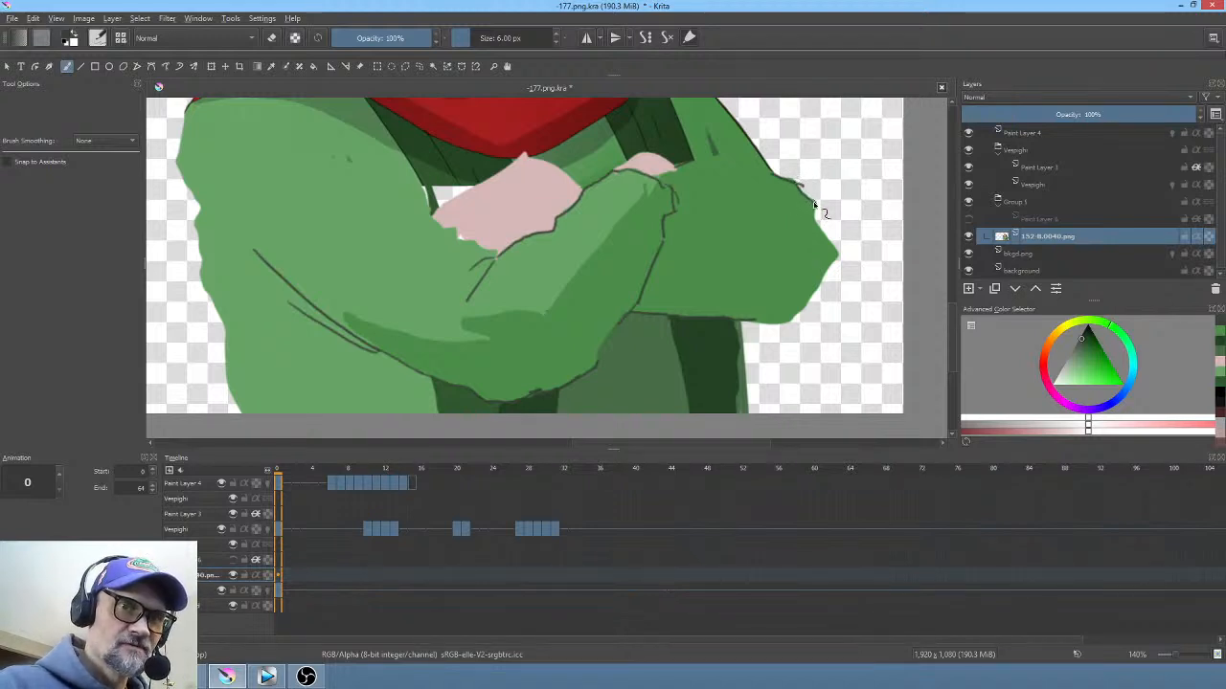
{"action": "mouse_move", "coordinate": [814, 204]}
{"action": "left_mouse_down"}
{"action": "mouse_move", "coordinate": [836, 255]}
{"action": "mouse_move", "coordinate": [805, 314]}
{"action": "mouse_move", "coordinate": [766, 326]}
{"action": "left_mouse_up"}
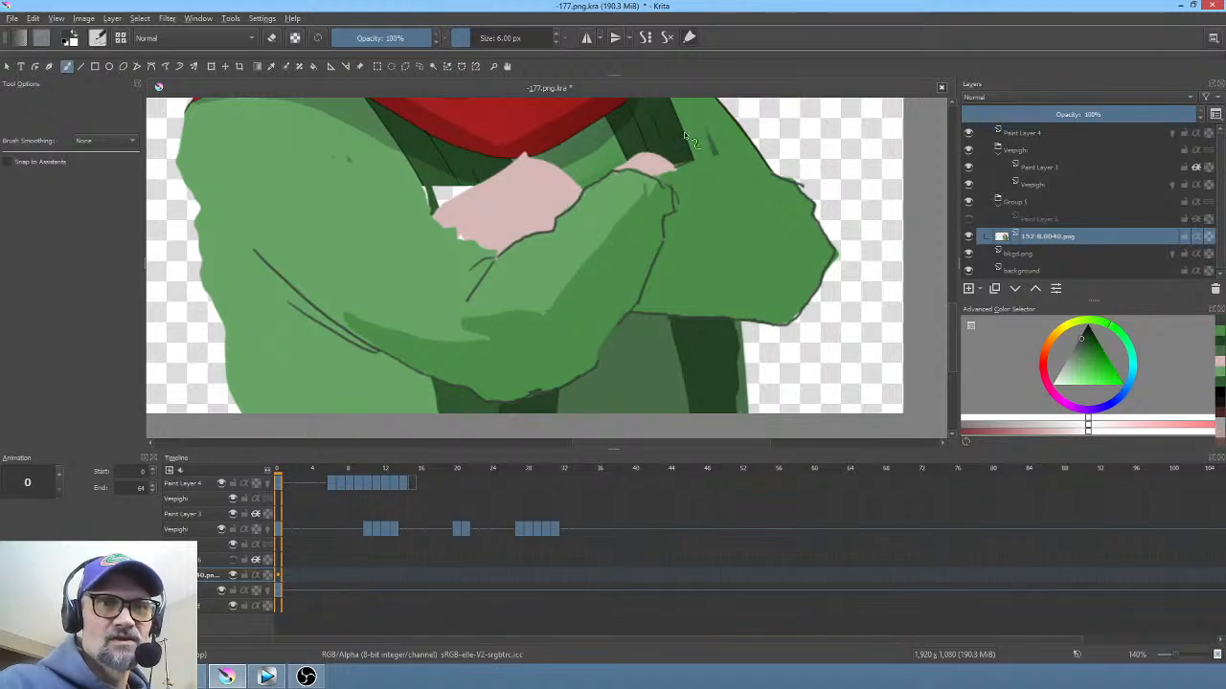
{"action": "left_click_drag", "start_coordinate": [660, 178], "coordinate": [697, 162]}
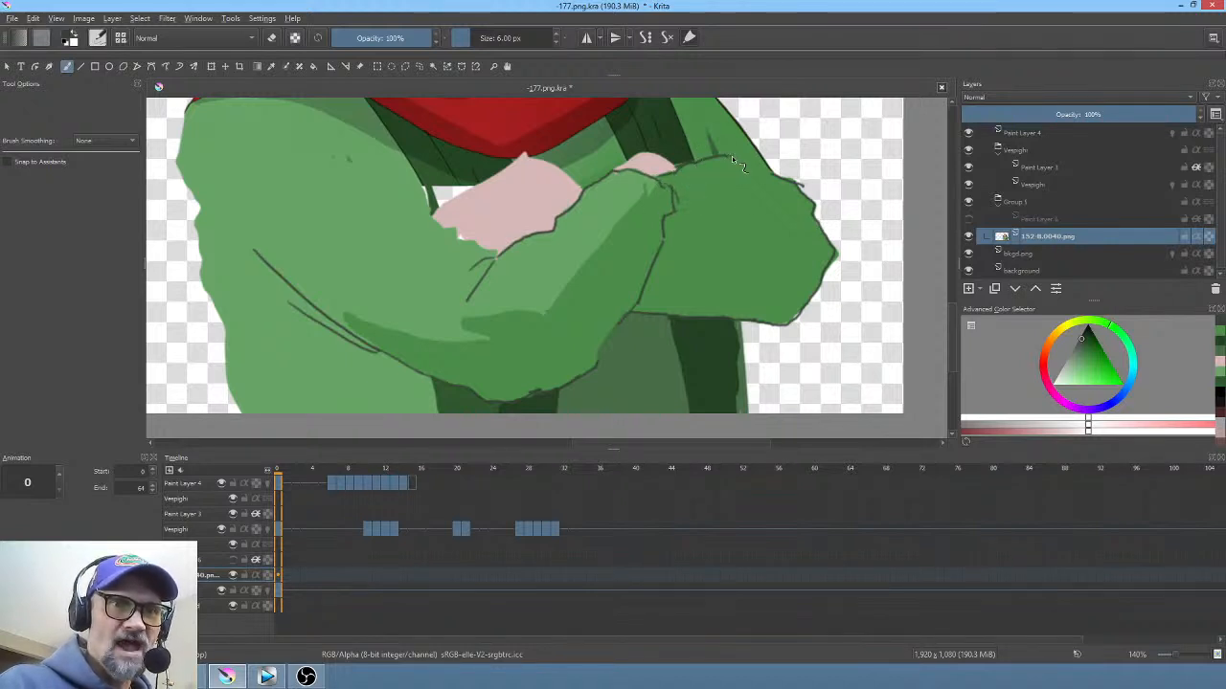
{"action": "left_click_drag", "start_coordinate": [761, 196], "coordinate": [799, 273]}
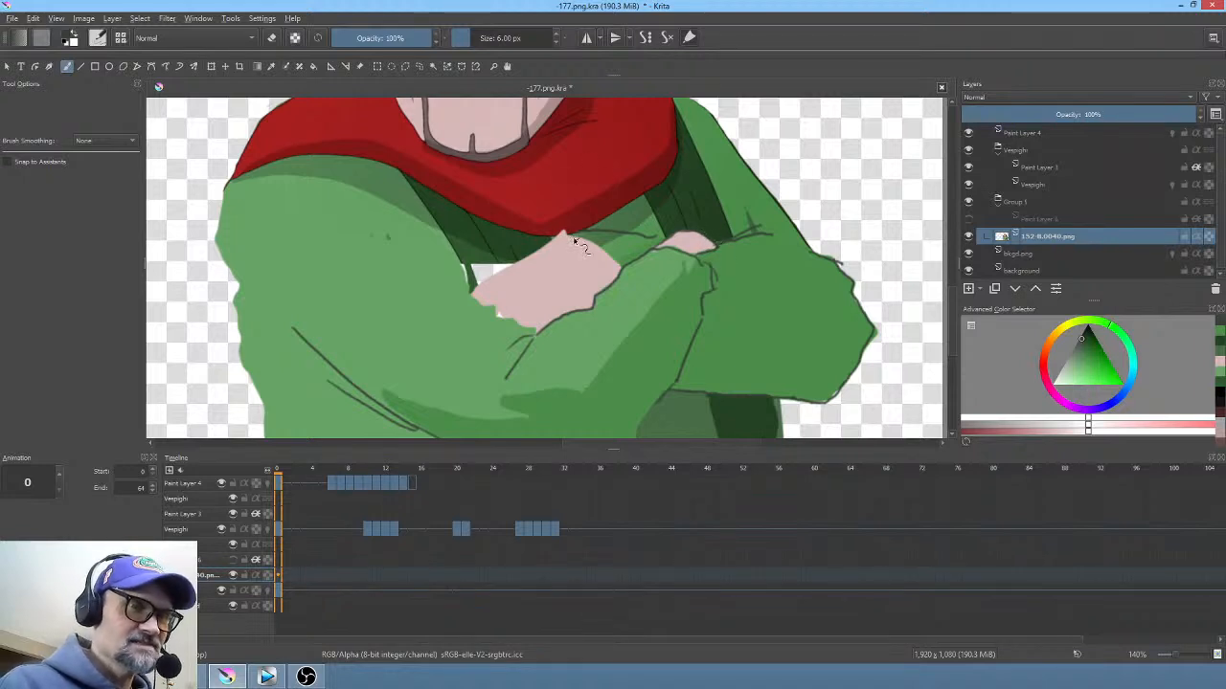
Step: Fill the transparent gap between the chest and the hand with sampled dark green, enlarging the brush to 7.54 px
{"action": "left_click", "coordinate": [473, 252], "text": "ctrl"}
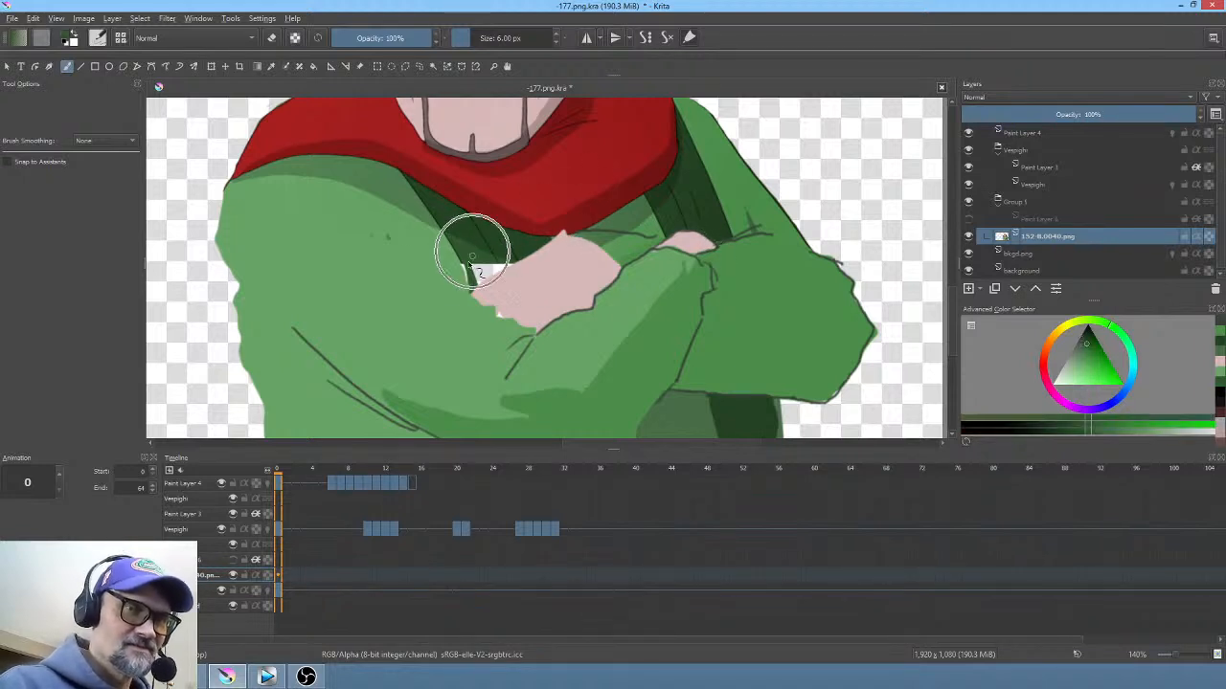
{"action": "mouse_move", "coordinate": [469, 287]}
{"action": "left_mouse_down"}
{"action": "mouse_move", "coordinate": [479, 247]}
{"action": "mouse_move", "coordinate": [494, 268]}
{"action": "mouse_move", "coordinate": [477, 287]}
{"action": "mouse_move", "coordinate": [508, 270]}
{"action": "mouse_move", "coordinate": [474, 286]}
{"action": "mouse_move", "coordinate": [509, 269]}
{"action": "mouse_move", "coordinate": [474, 271]}
{"action": "left_mouse_up"}
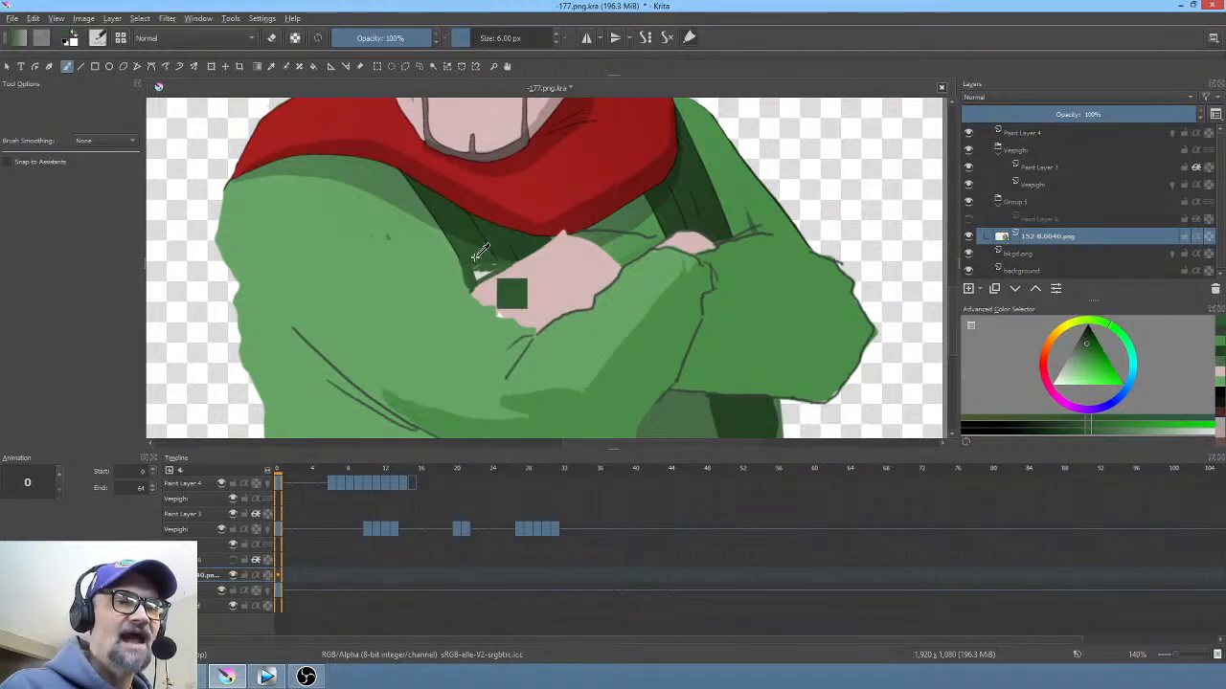
{"action": "left_click", "coordinate": [482, 273], "text": "ctrl"}
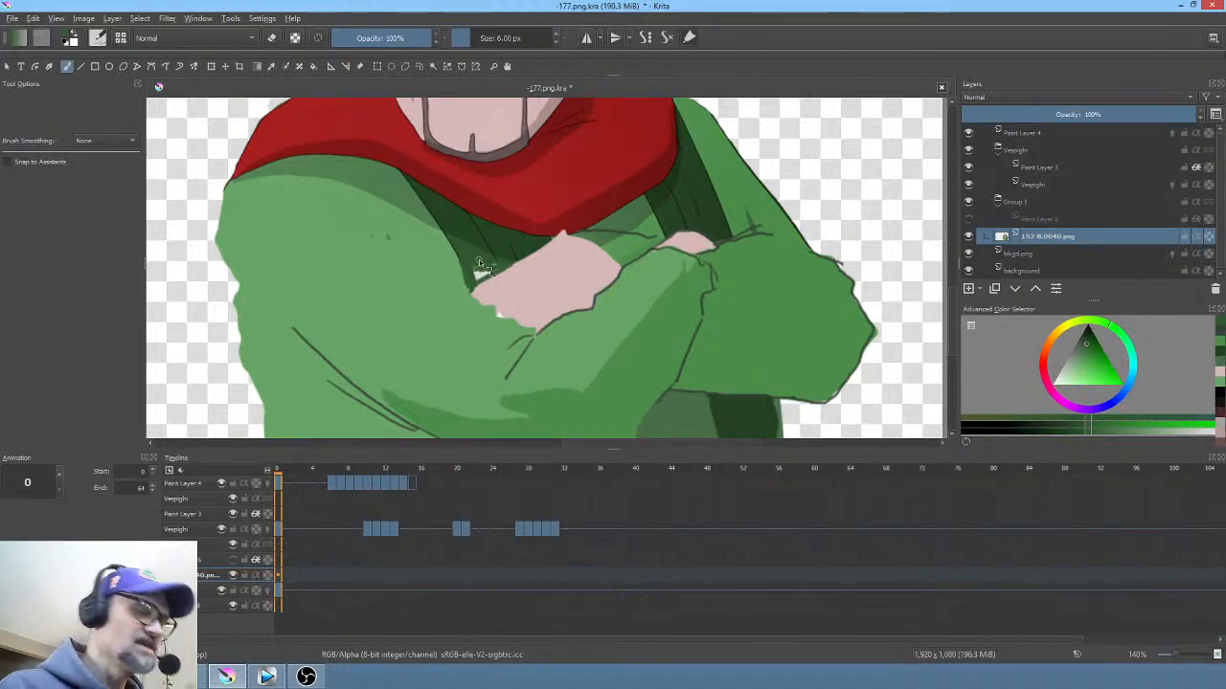
{"action": "right_click", "coordinate": [479, 259]}
{"action": "left_click", "coordinate": [558, 216]}
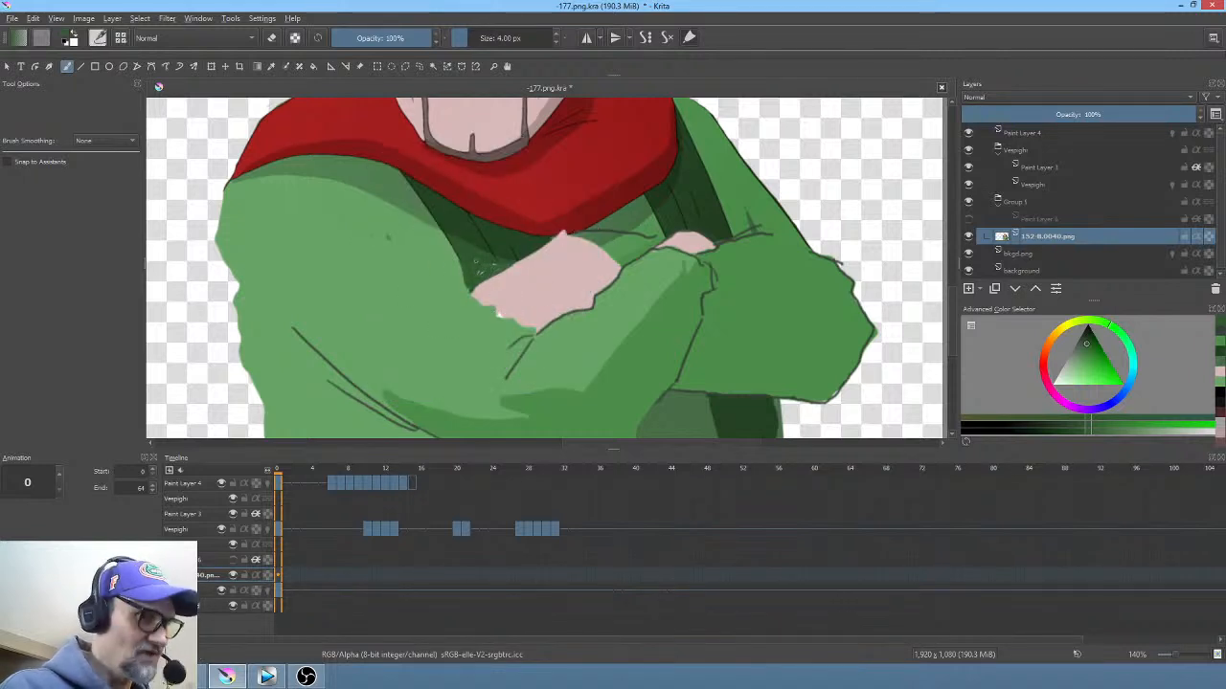
{"action": "left_click_drag", "start_coordinate": [479, 268], "coordinate": [484, 268], "text": "shift"}
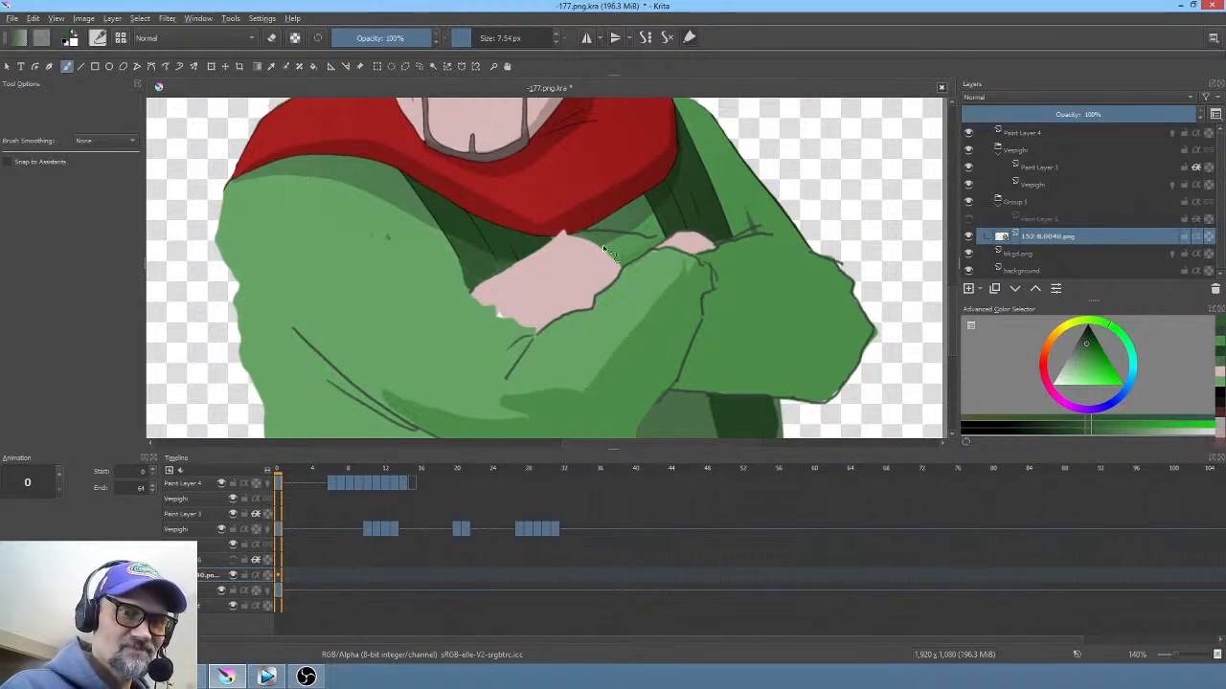
Step: Choose a dark brown line colour and outline the near upper arm's inner edge beside the chest
{"action": "left_click", "coordinate": [1085, 345]}
{"action": "left_click", "coordinate": [1085, 335]}
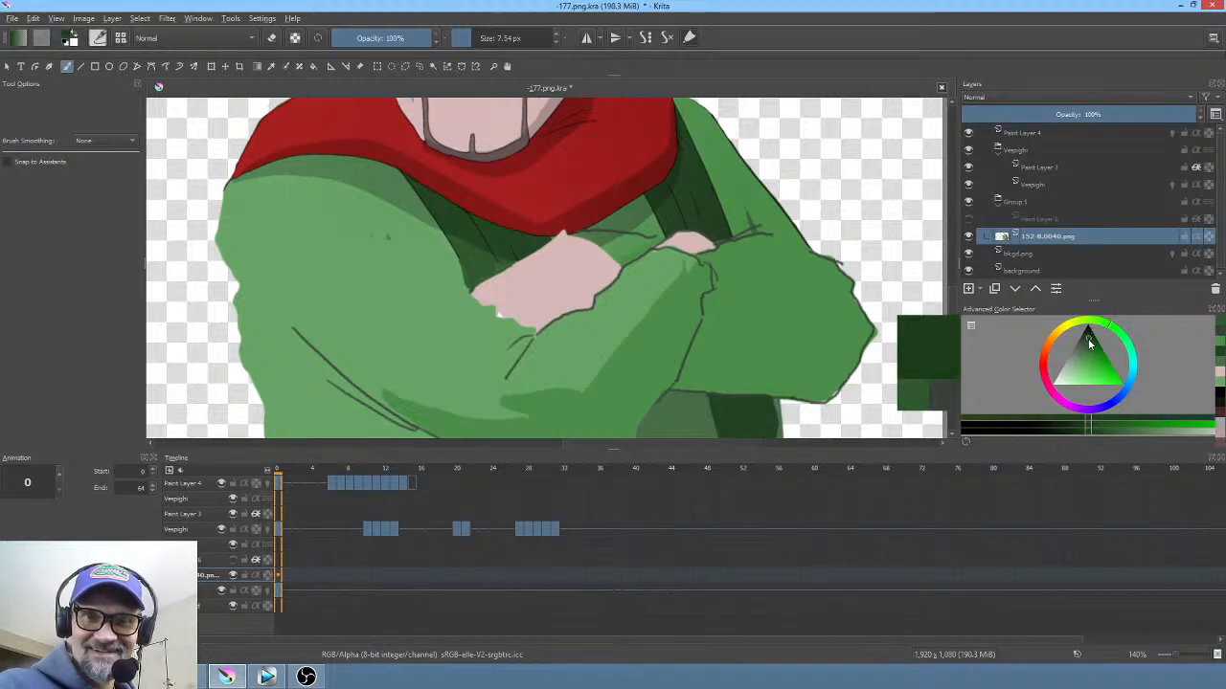
{"action": "left_click", "coordinate": [1086, 340]}
{"action": "left_click", "coordinate": [1047, 351]}
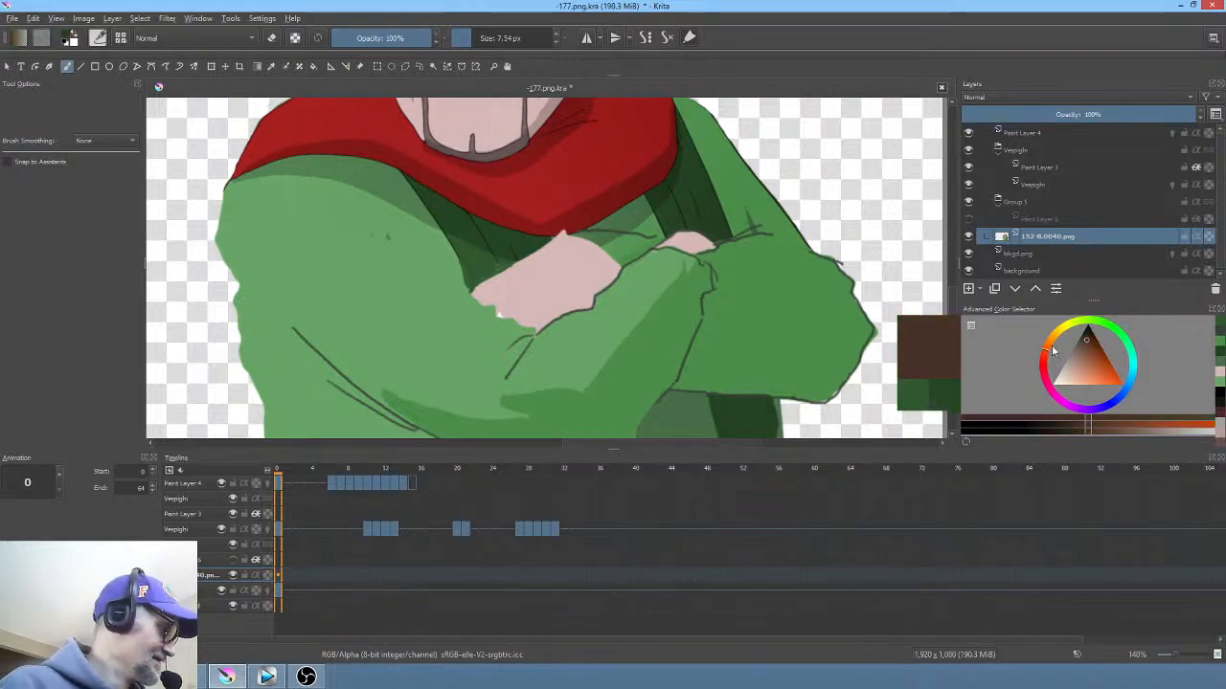
{"action": "left_click_drag", "start_coordinate": [437, 220], "coordinate": [465, 276]}
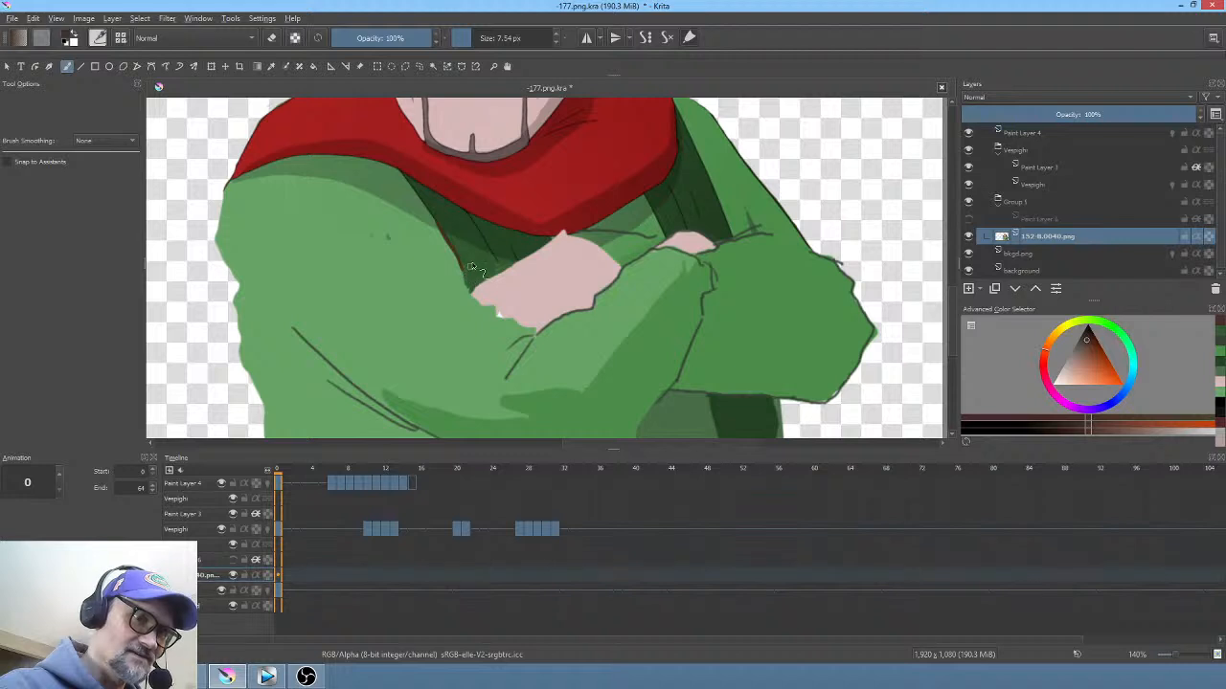
Step: Set the brush size to 6 px and outline the near arm's outer edge from the shoulder down to the image's lower border
{"action": "right_click", "coordinate": [577, 270]}
{"action": "left_click", "coordinate": [614, 182]}
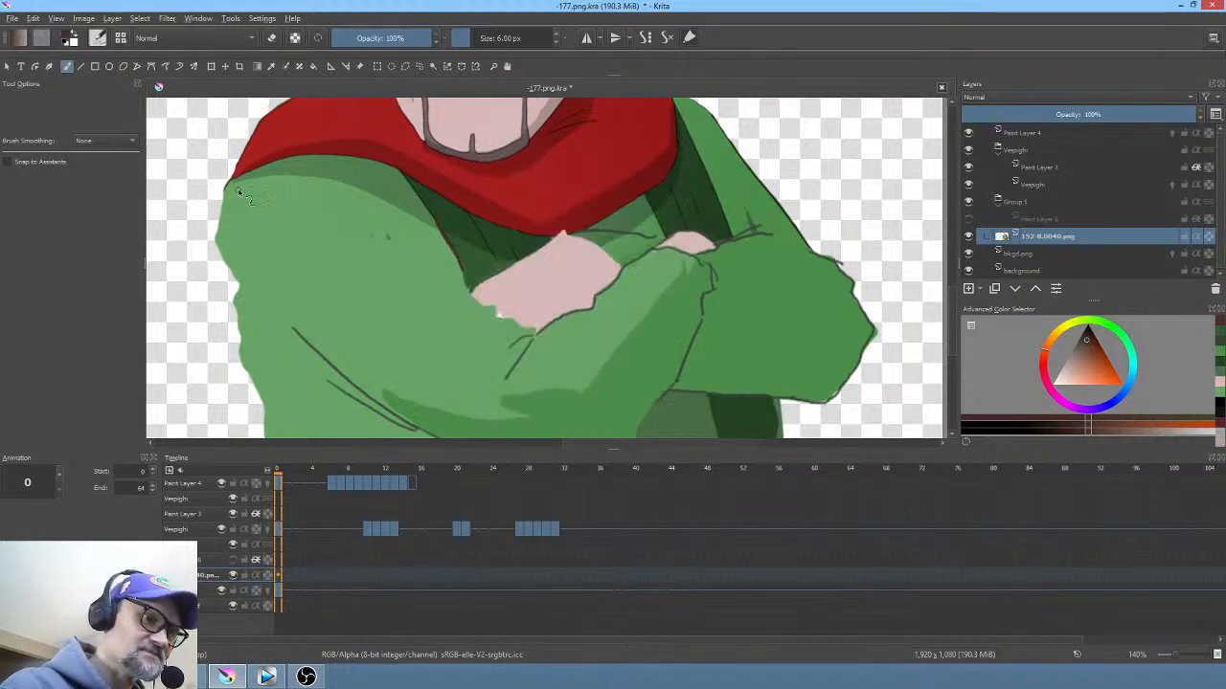
{"action": "mouse_move", "coordinate": [228, 184]}
{"action": "left_mouse_down"}
{"action": "mouse_move", "coordinate": [218, 248]}
{"action": "mouse_move", "coordinate": [238, 287]}
{"action": "left_mouse_up"}
{"action": "mouse_move", "coordinate": [355, 299]}
{"action": "left_mouse_down"}
{"action": "mouse_move", "coordinate": [370, 258]}
{"action": "mouse_move", "coordinate": [459, 241]}
{"action": "mouse_move", "coordinate": [463, 288]}
{"action": "left_mouse_up"}
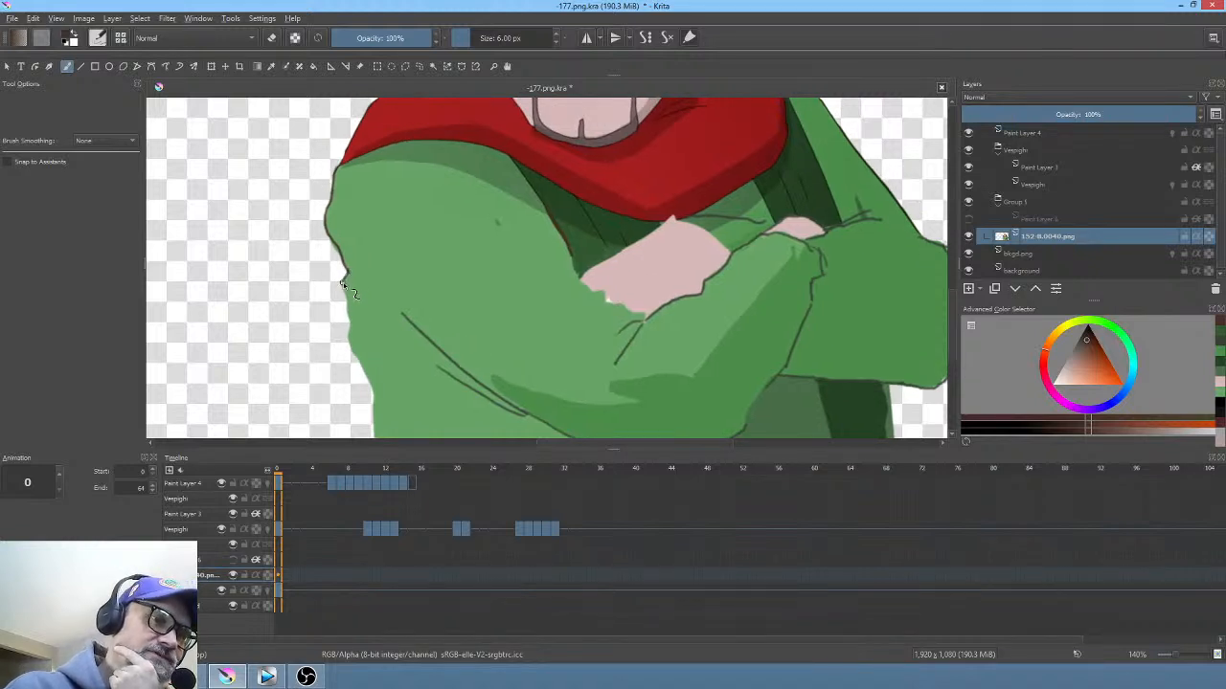
{"action": "left_click_drag", "start_coordinate": [341, 283], "coordinate": [371, 387]}
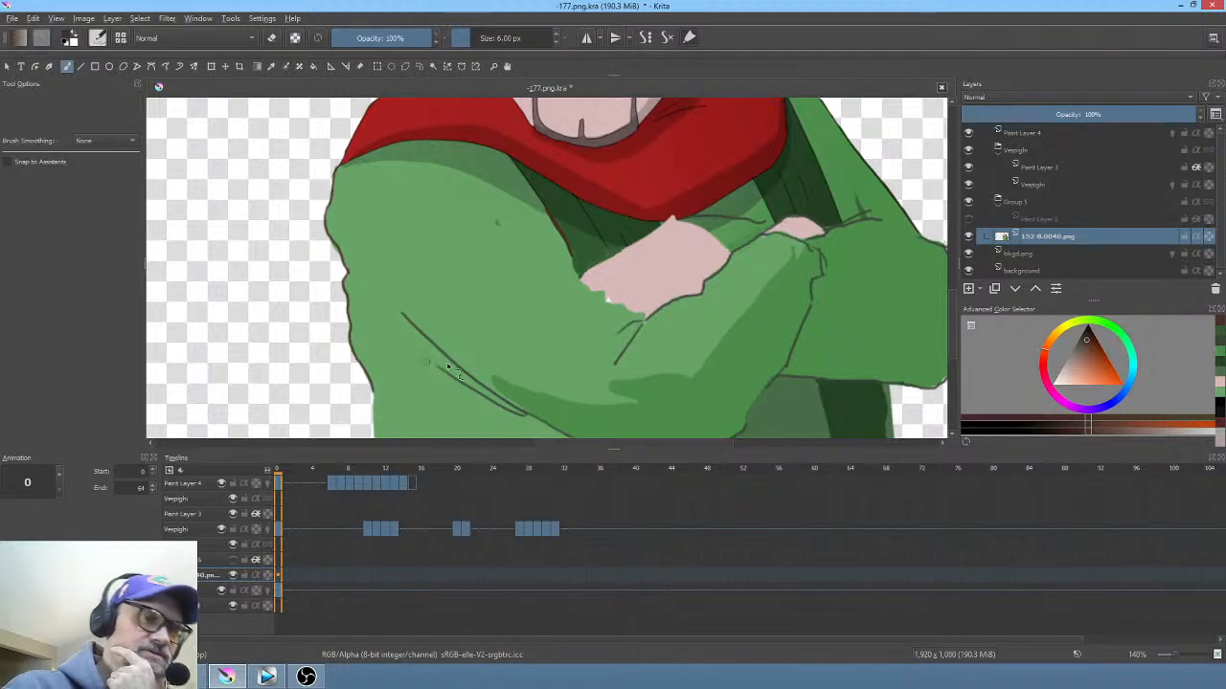
{"action": "mouse_move", "coordinate": [514, 356]}
{"action": "left_mouse_down"}
{"action": "mouse_move", "coordinate": [528, 316]}
{"action": "mouse_move", "coordinate": [485, 284]}
{"action": "mouse_move", "coordinate": [487, 236]}
{"action": "left_mouse_up"}
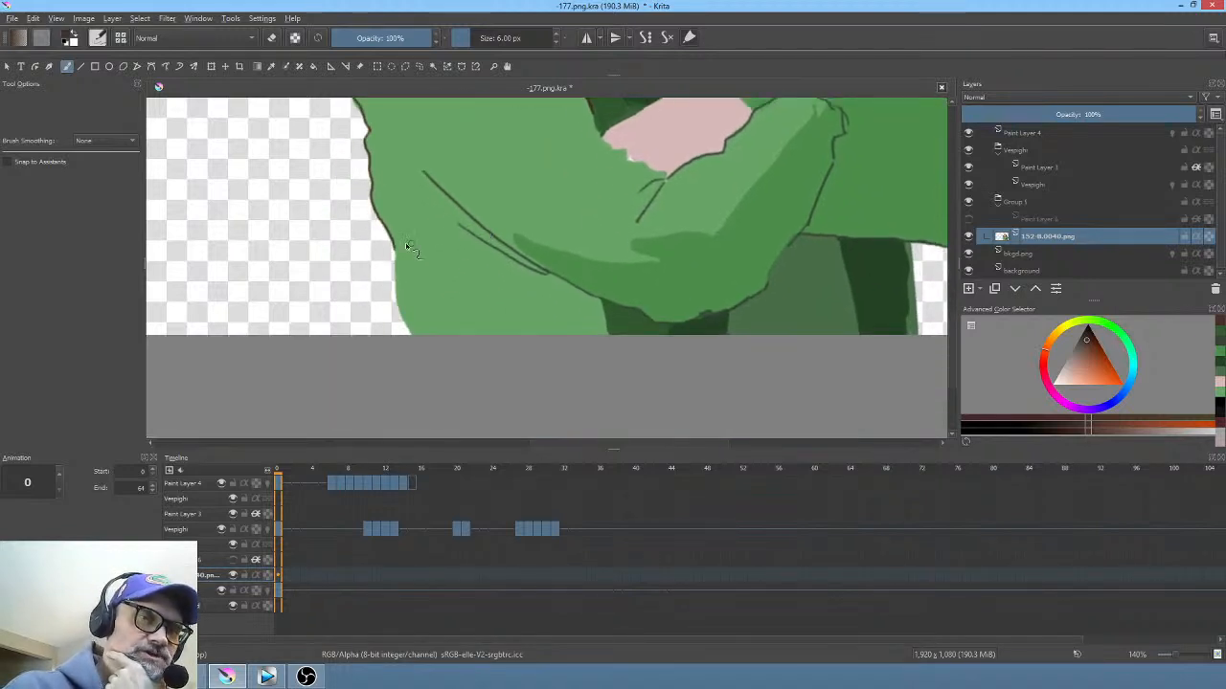
{"action": "mouse_move", "coordinate": [392, 244]}
{"action": "left_mouse_down"}
{"action": "mouse_move", "coordinate": [407, 326]}
{"action": "mouse_move", "coordinate": [423, 338]}
{"action": "left_mouse_up"}
Step: Outline the lower edge of the larger hand in dark brown and add short fold strokes on the near sleeve
{"action": "left_click_drag", "start_coordinate": [720, 314], "coordinate": [580, 390]}
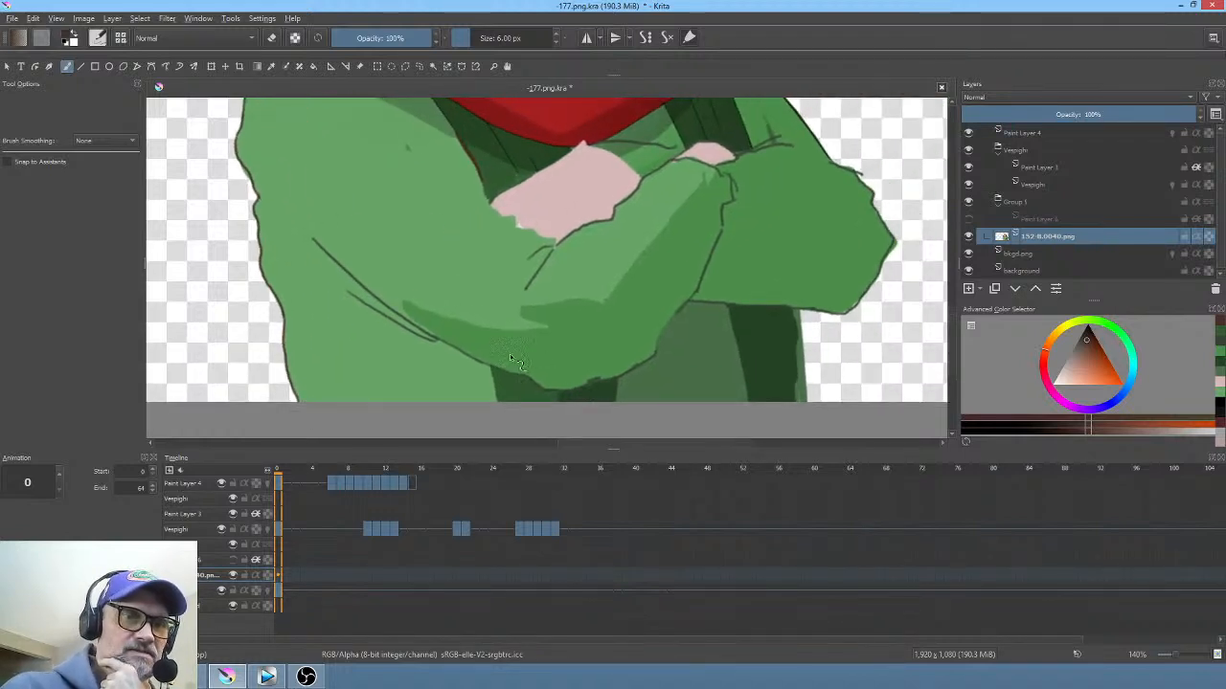
{"action": "left_click_drag", "start_coordinate": [747, 396], "coordinate": [741, 446]}
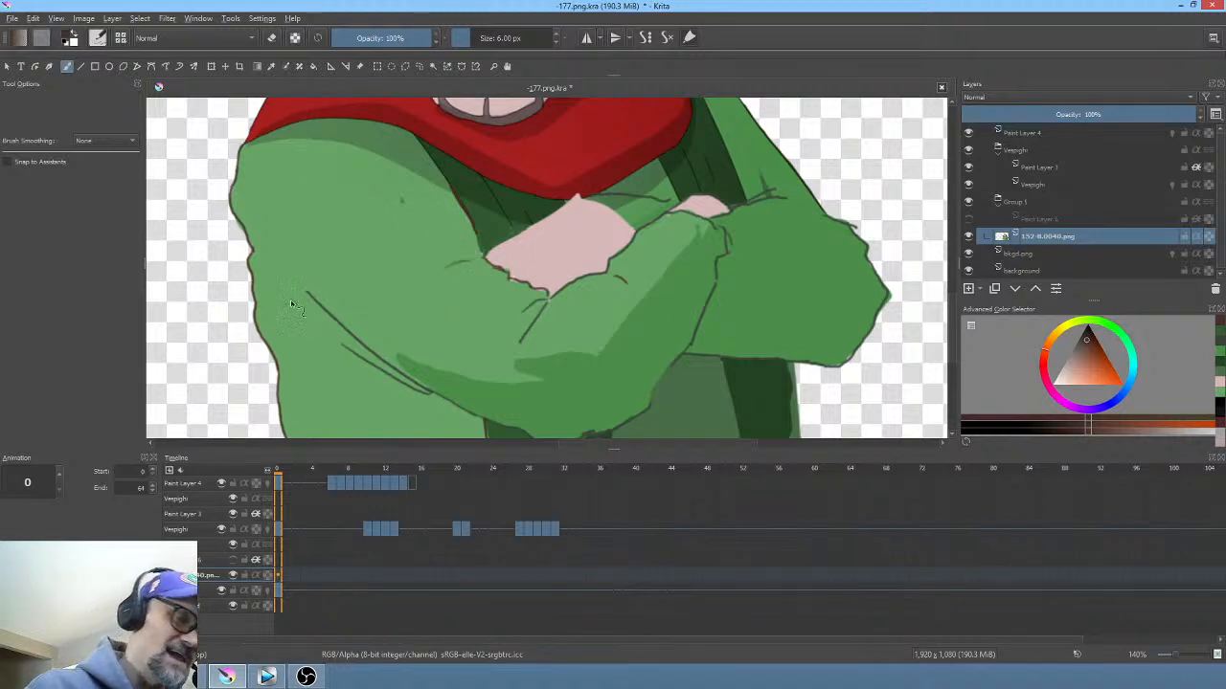
{"action": "left_click_drag", "start_coordinate": [843, 329], "coordinate": [761, 392]}
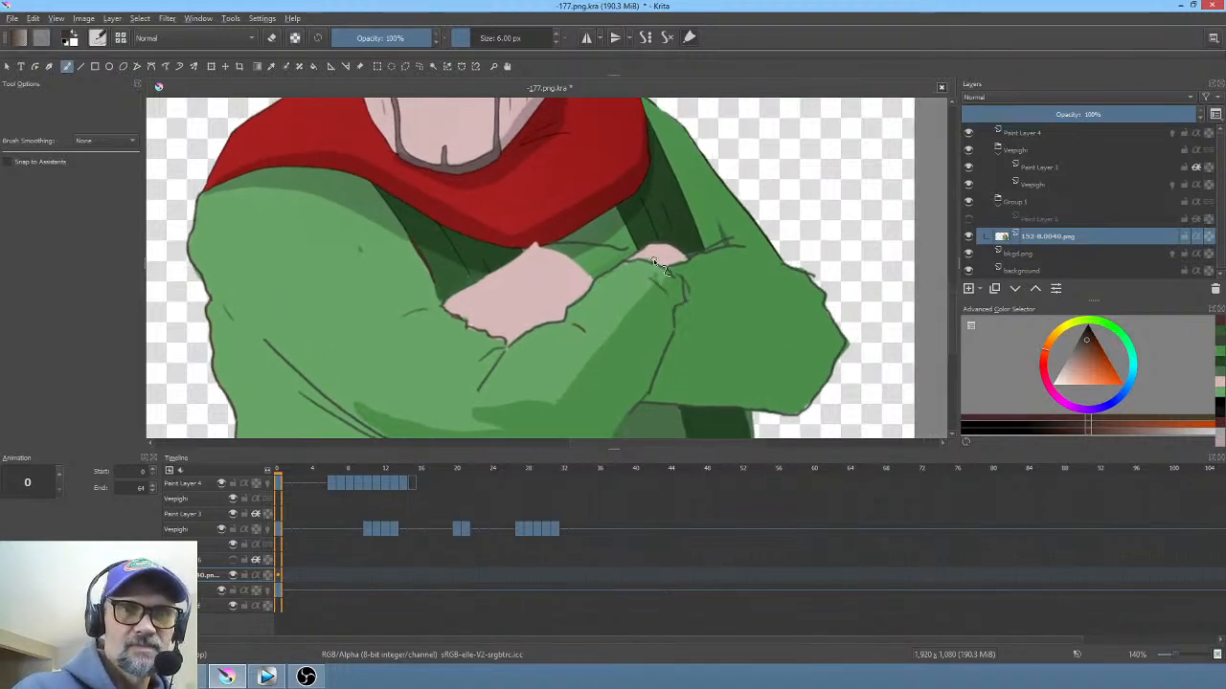
Step: Sample black and shade the far sleeve beside the near cuff with freehand-path shadows at 12% opacity
{"action": "left_click_drag", "start_coordinate": [726, 333], "coordinate": [739, 356]}
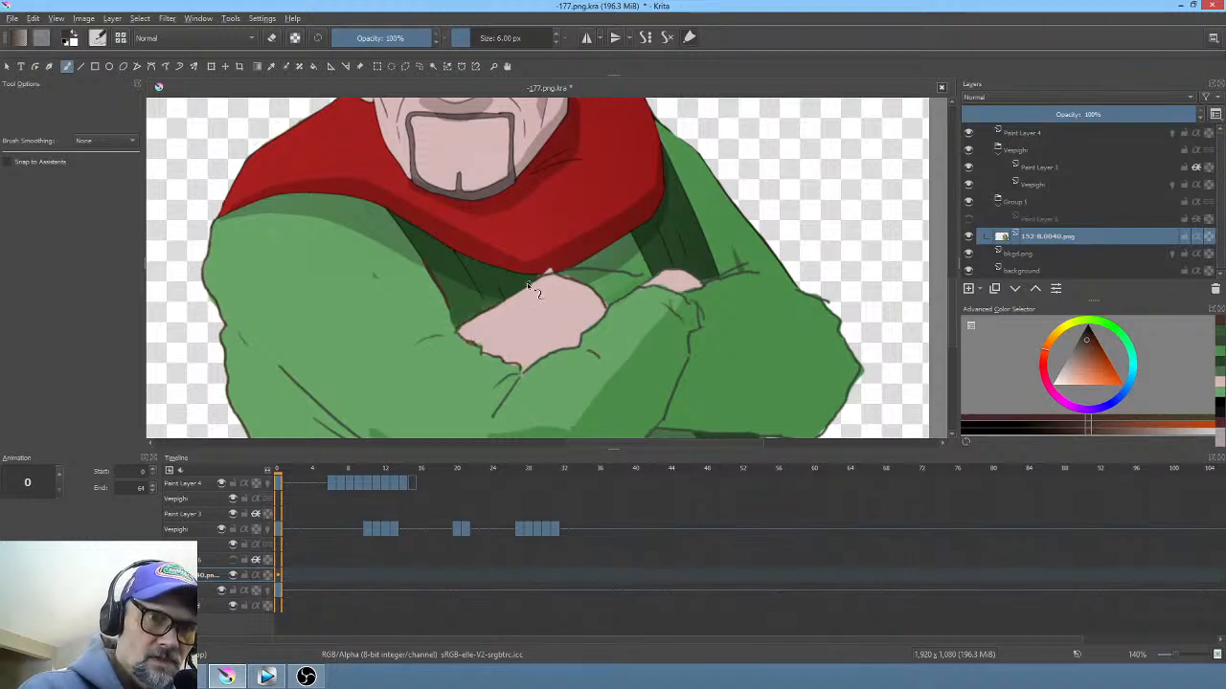
{"action": "left_click", "coordinate": [562, 260], "text": "ctrl"}
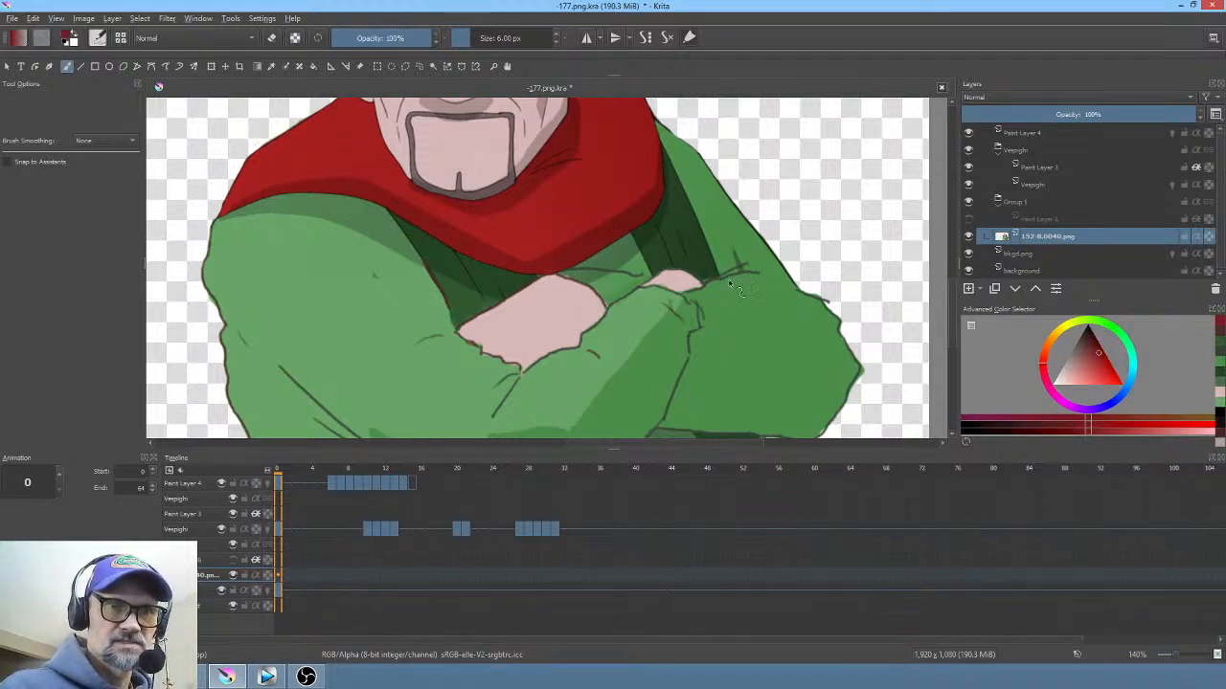
{"action": "scroll", "coordinate": [737, 288], "scroll_direction": "down", "scroll_amount": 2}
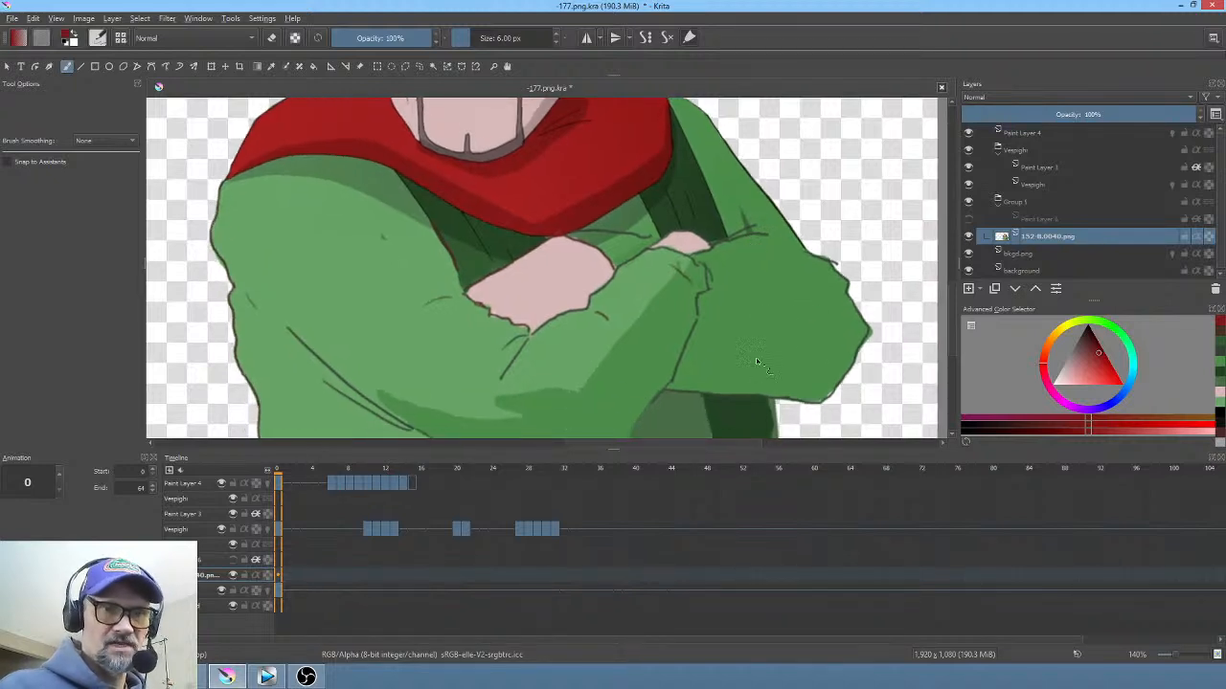
{"action": "left_click", "coordinate": [685, 414], "text": "ctrl"}
{"action": "left_click", "coordinate": [166, 66]}
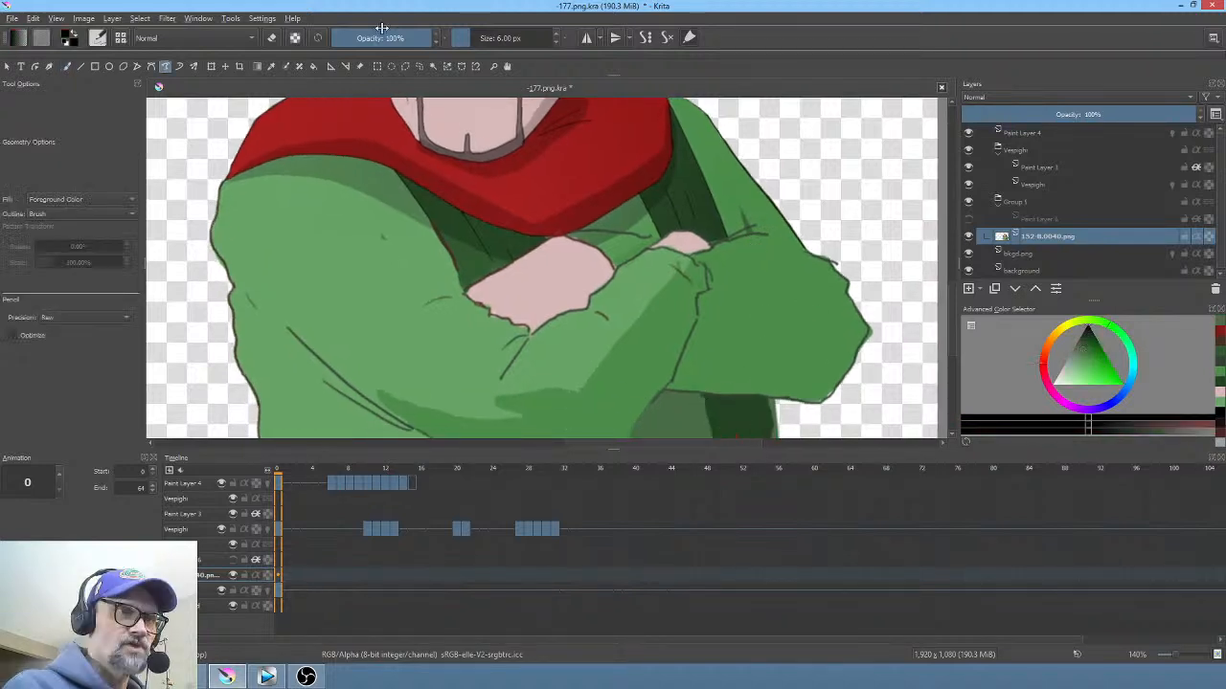
{"action": "left_click_drag", "start_coordinate": [391, 42], "coordinate": [348, 48]}
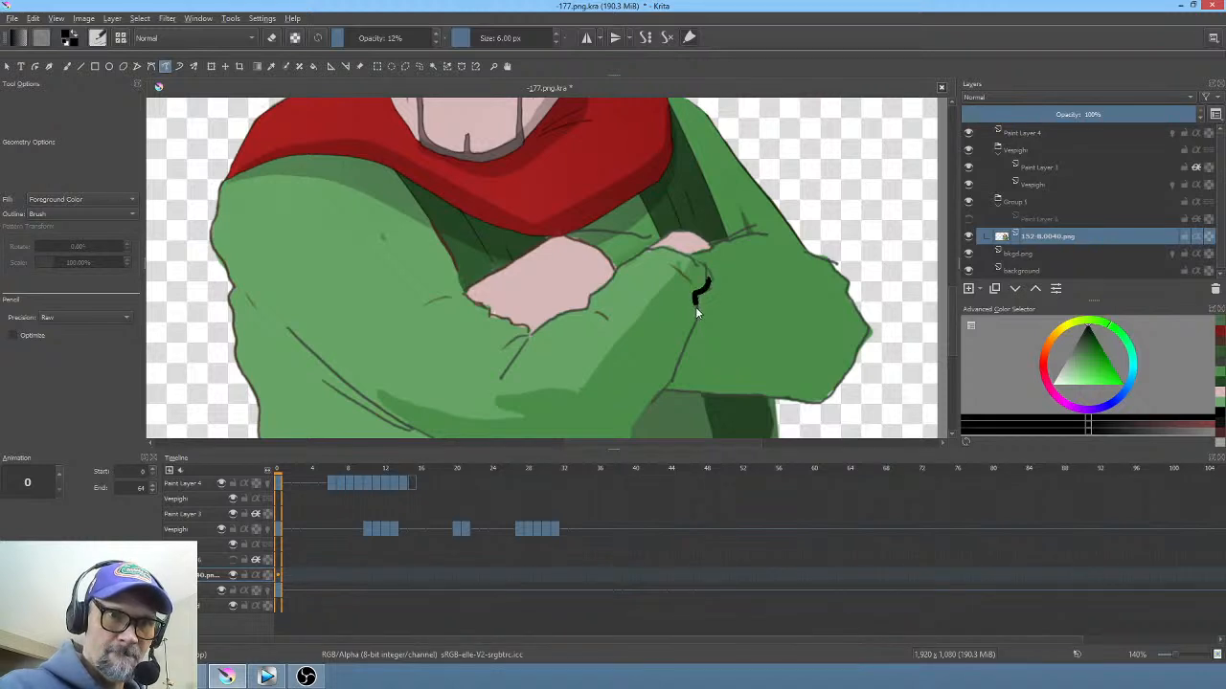
{"action": "mouse_move", "coordinate": [654, 390]}
{"action": "left_mouse_down"}
{"action": "mouse_move", "coordinate": [623, 430]}
{"action": "mouse_move", "coordinate": [688, 433]}
{"action": "mouse_move", "coordinate": [709, 399]}
{"action": "mouse_move", "coordinate": [827, 399]}
{"action": "mouse_move", "coordinate": [853, 348]}
{"action": "mouse_move", "coordinate": [800, 345]}
{"action": "mouse_move", "coordinate": [806, 316]}
{"action": "mouse_move", "coordinate": [721, 332]}
{"action": "mouse_move", "coordinate": [718, 277]}
{"action": "left_mouse_up"}
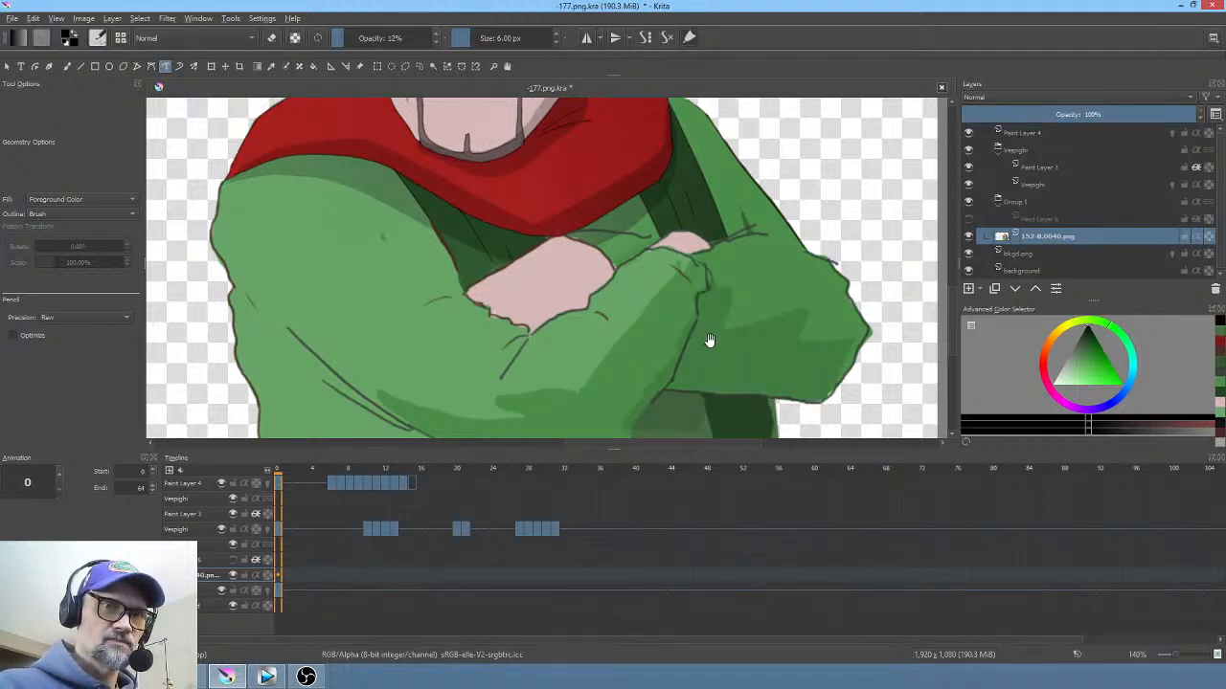
Step: Paint translucent black shadow shapes at 12% opacity on the shirt front just beneath the crossed arms
{"action": "left_click_drag", "start_coordinate": [709, 340], "coordinate": [731, 215]}
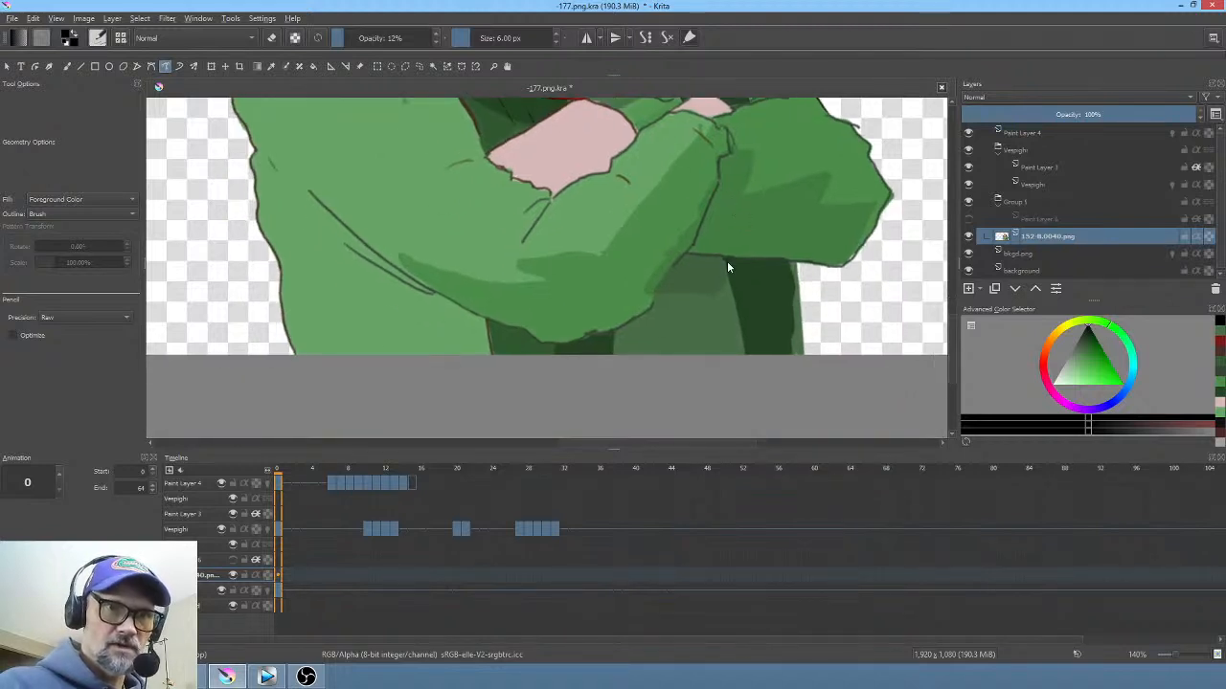
{"action": "left_click_drag", "start_coordinate": [727, 261], "coordinate": [687, 255]}
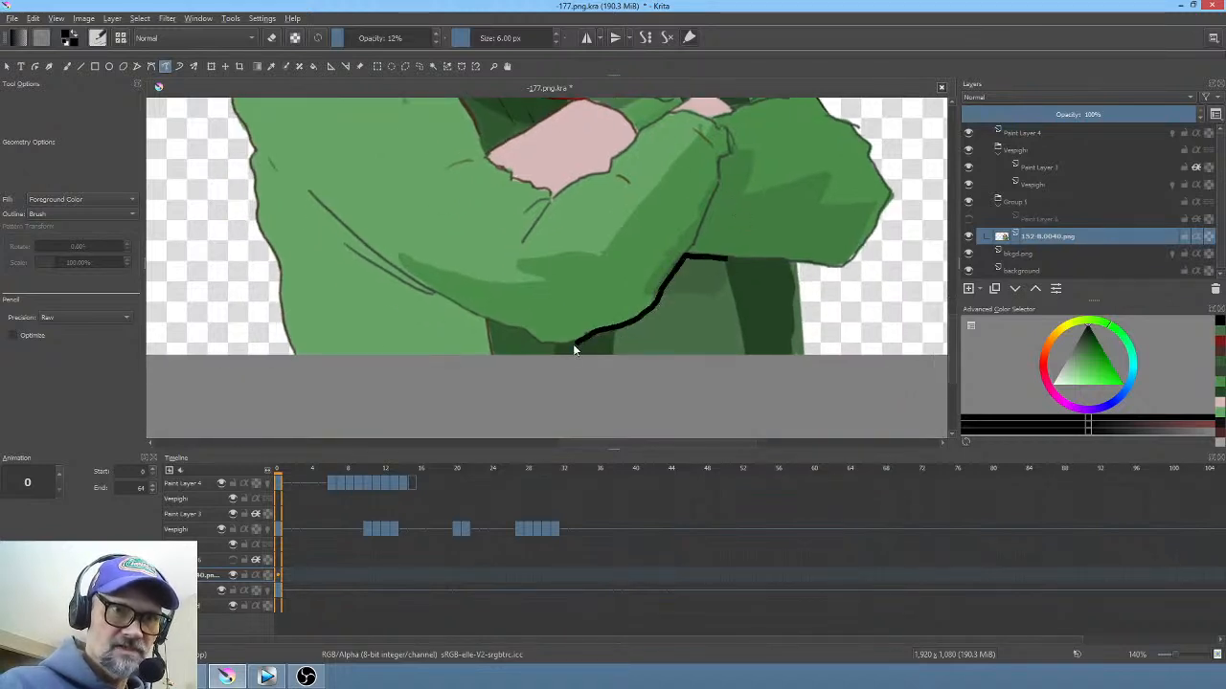
{"action": "left_click_drag", "start_coordinate": [574, 348], "coordinate": [683, 328]}
{"action": "left_click_drag", "start_coordinate": [740, 256], "coordinate": [747, 261]}
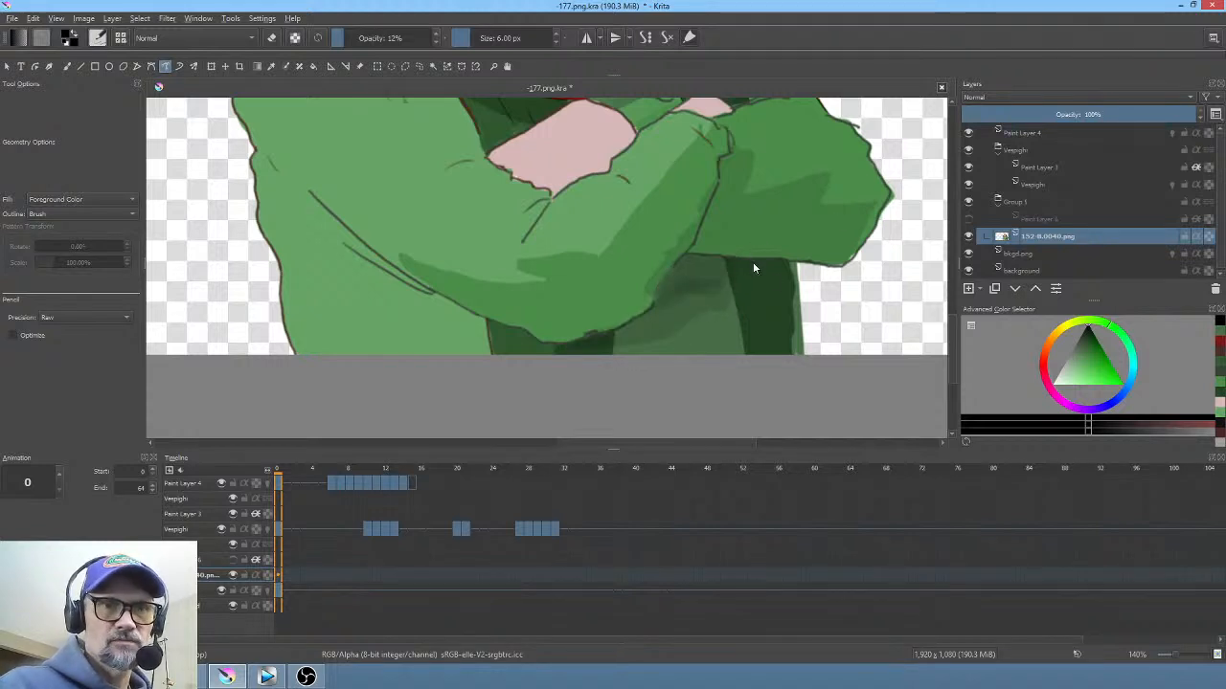
Step: Switch to a 60 px brush preset and sample the muted green of the shirt below the crossed arms
{"action": "right_click", "coordinate": [714, 295]}
{"action": "left_click", "coordinate": [793, 306]}
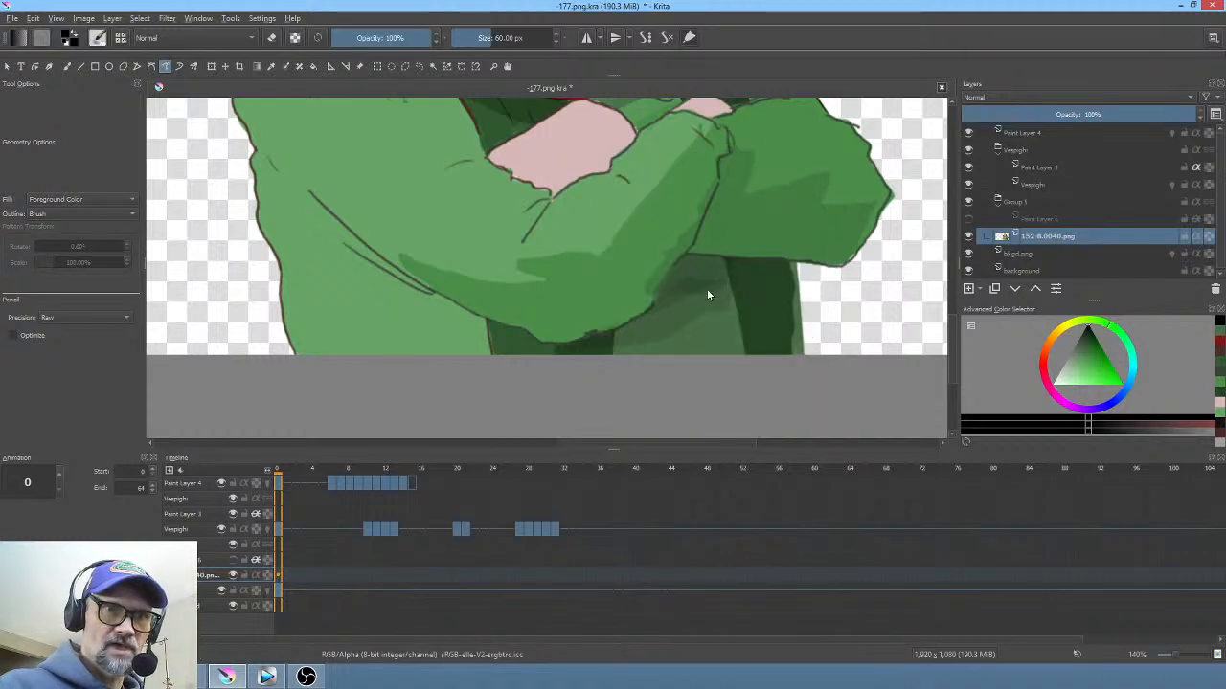
{"action": "key", "text": "b"}
{"action": "key", "text": "d"}
{"action": "mouse_move", "coordinate": [704, 288]}
{"action": "left_mouse_down"}
{"action": "mouse_move", "coordinate": [659, 288]}
{"action": "mouse_move", "coordinate": [746, 288]}
{"action": "mouse_move", "coordinate": [689, 276]}
{"action": "mouse_move", "coordinate": [673, 301]}
{"action": "mouse_move", "coordinate": [710, 273]}
{"action": "mouse_move", "coordinate": [689, 274]}
{"action": "mouse_move", "coordinate": [696, 320]}
{"action": "mouse_move", "coordinate": [698, 282]}
{"action": "mouse_move", "coordinate": [648, 337]}
{"action": "mouse_move", "coordinate": [659, 313]}
{"action": "mouse_move", "coordinate": [709, 289]}
{"action": "mouse_move", "coordinate": [792, 280]}
{"action": "mouse_move", "coordinate": [711, 294]}
{"action": "mouse_move", "coordinate": [699, 306]}
{"action": "mouse_move", "coordinate": [714, 342]}
{"action": "mouse_move", "coordinate": [700, 323]}
{"action": "mouse_move", "coordinate": [659, 323]}
{"action": "mouse_move", "coordinate": [729, 300]}
{"action": "mouse_move", "coordinate": [687, 342]}
{"action": "mouse_move", "coordinate": [670, 386]}
{"action": "left_mouse_up"}
{"action": "left_click", "coordinate": [713, 332], "text": "ctrl"}
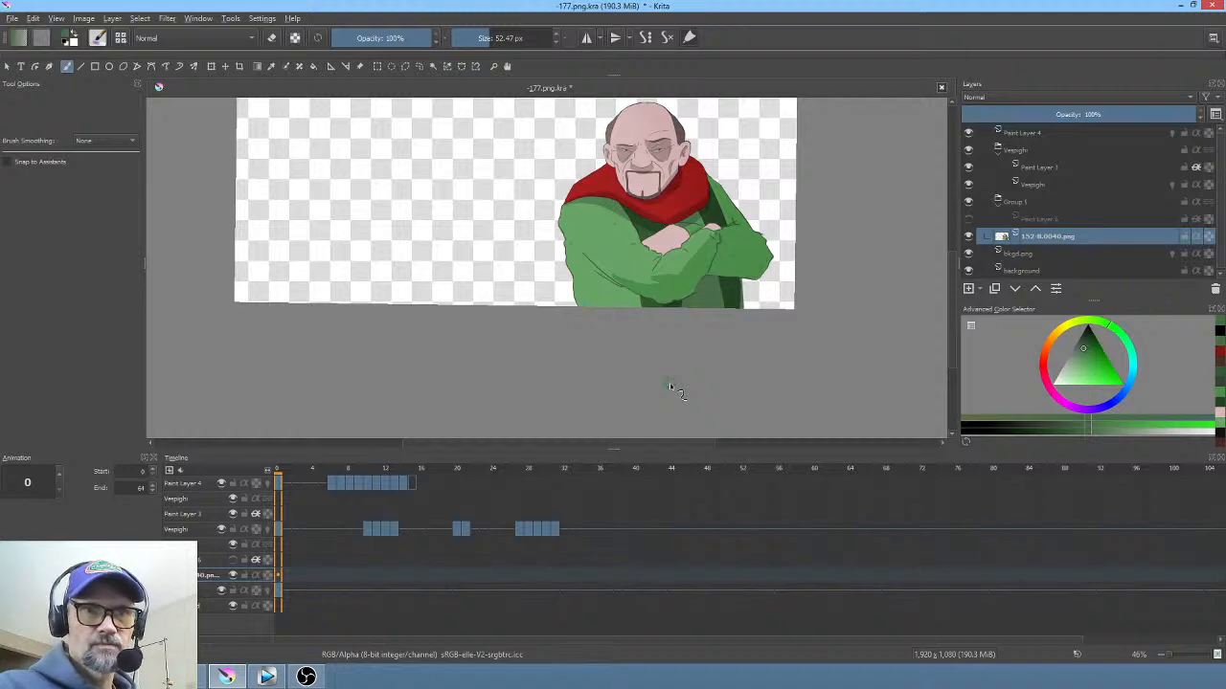
Step: Shade the far elbow with a near-black freehand path at 12% opacity, keeping alpha preserved, and save the file
{"action": "left_click_drag", "start_coordinate": [698, 269], "coordinate": [652, 320]}
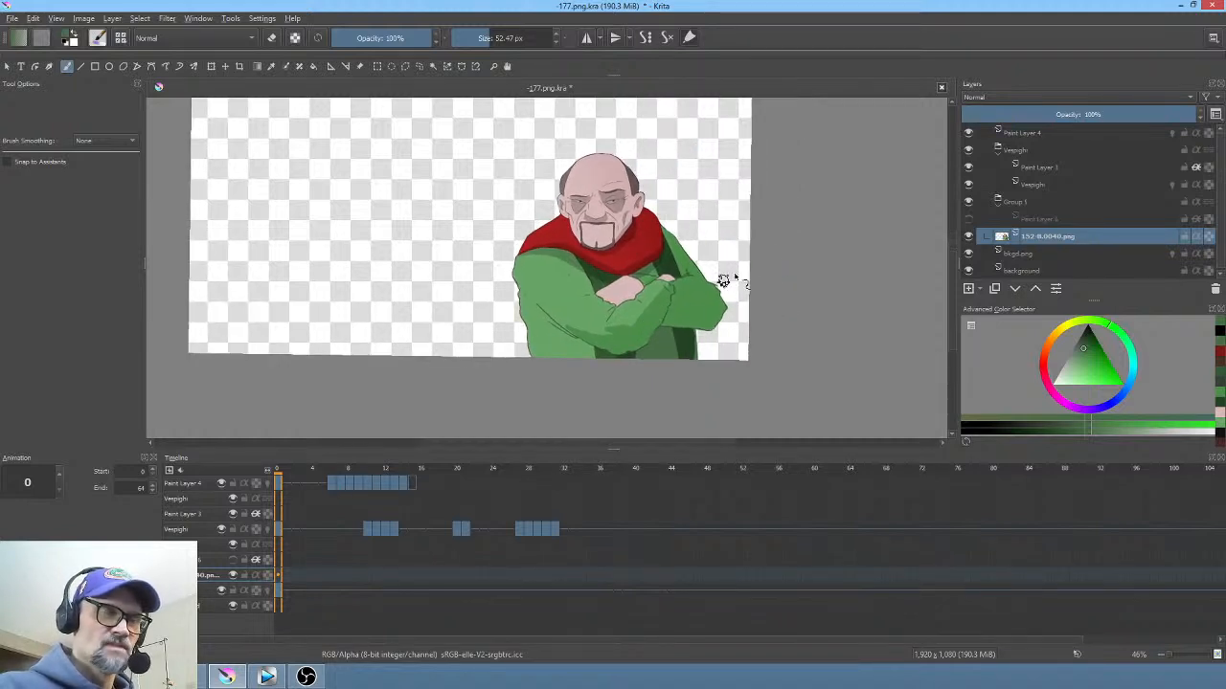
{"action": "right_click", "coordinate": [777, 245]}
{"action": "left_click", "coordinate": [821, 175]}
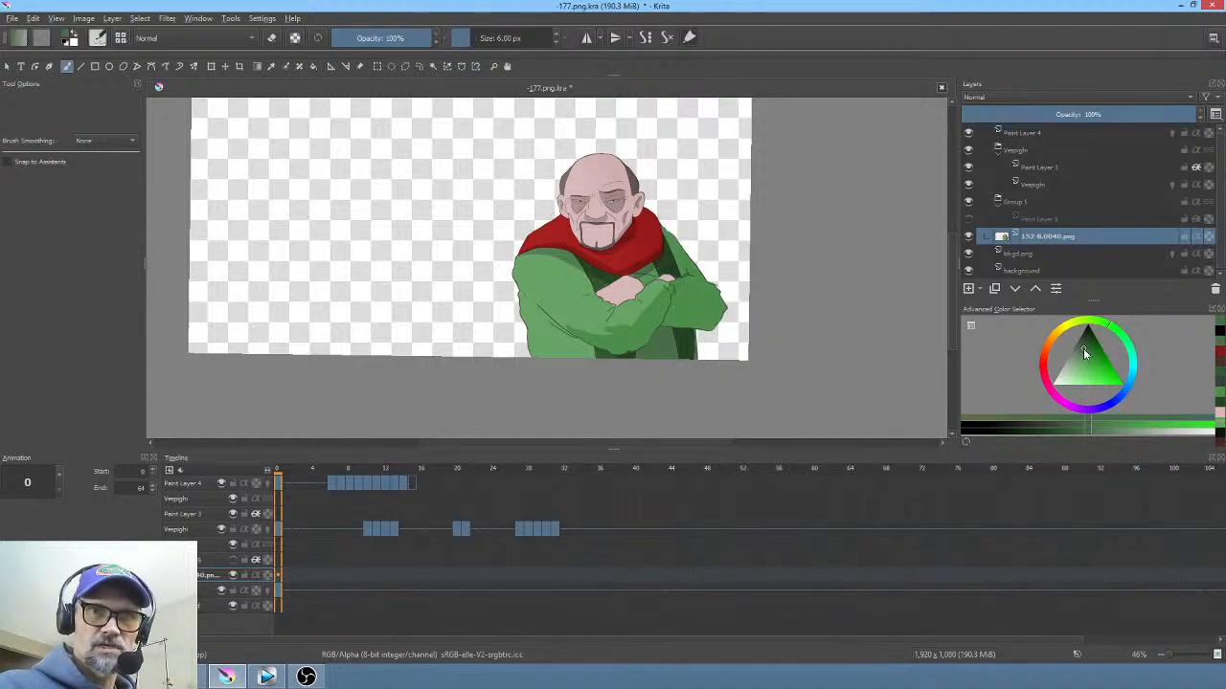
{"action": "left_click_drag", "start_coordinate": [1083, 348], "coordinate": [1087, 326]}
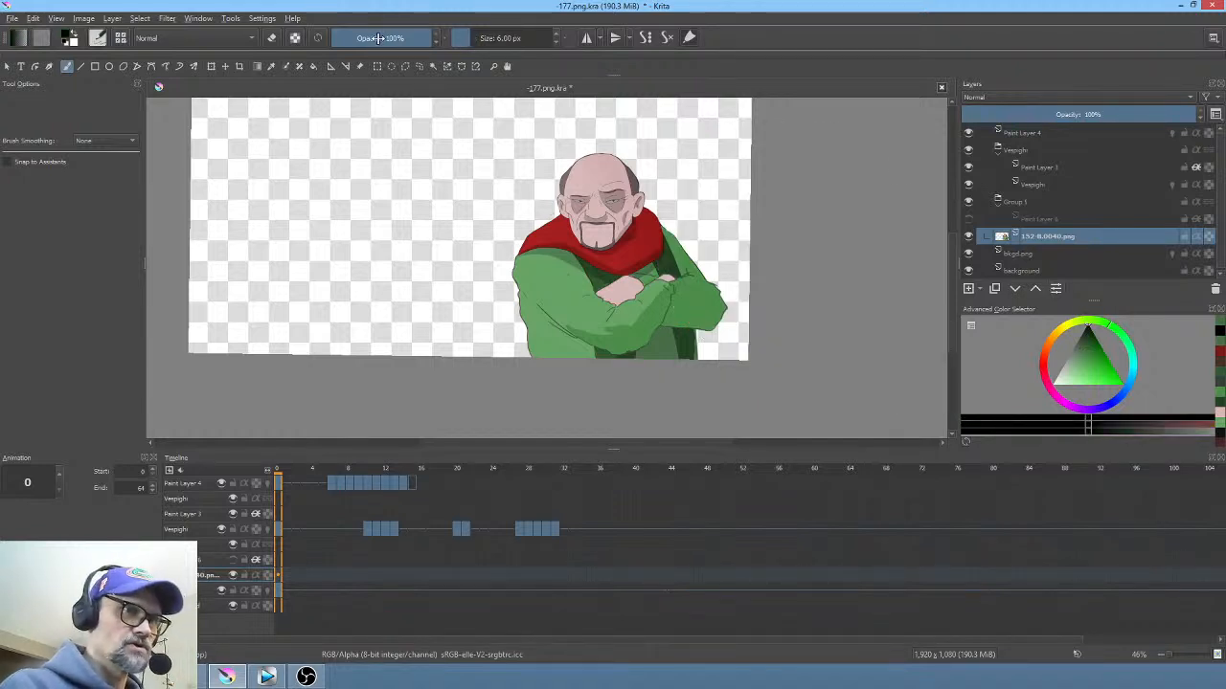
{"action": "key", "text": "p"}
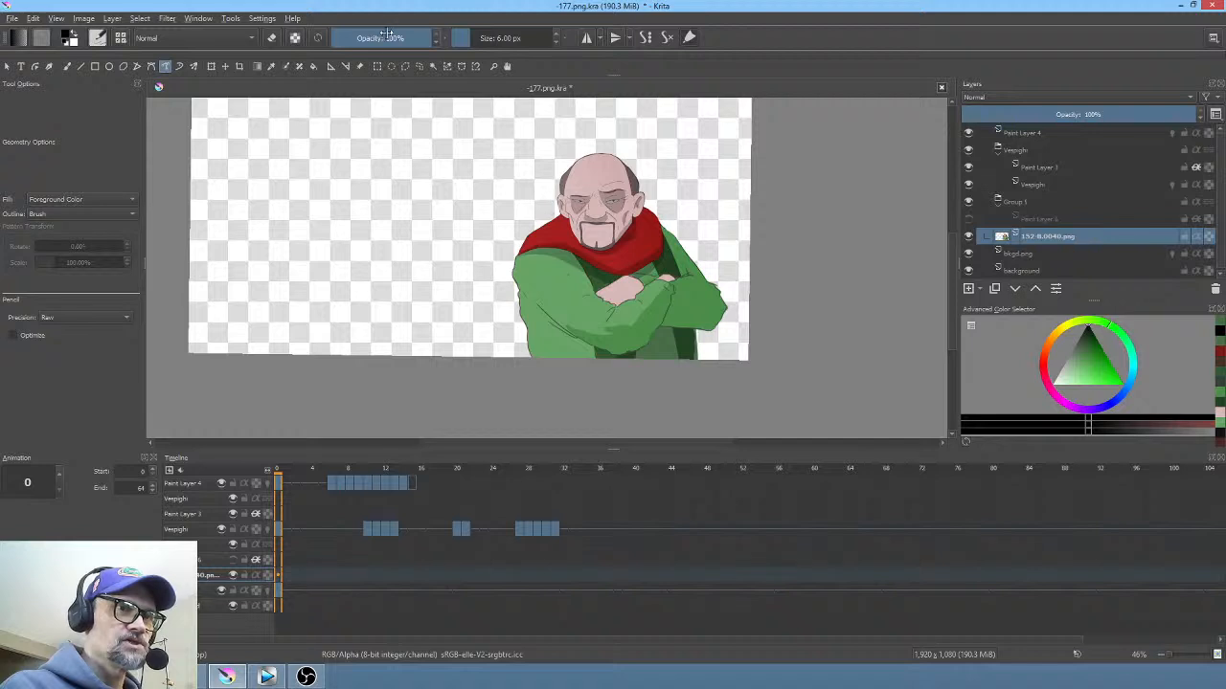
{"action": "left_click", "coordinate": [385, 39]}
{"action": "left_click", "coordinate": [343, 38]}
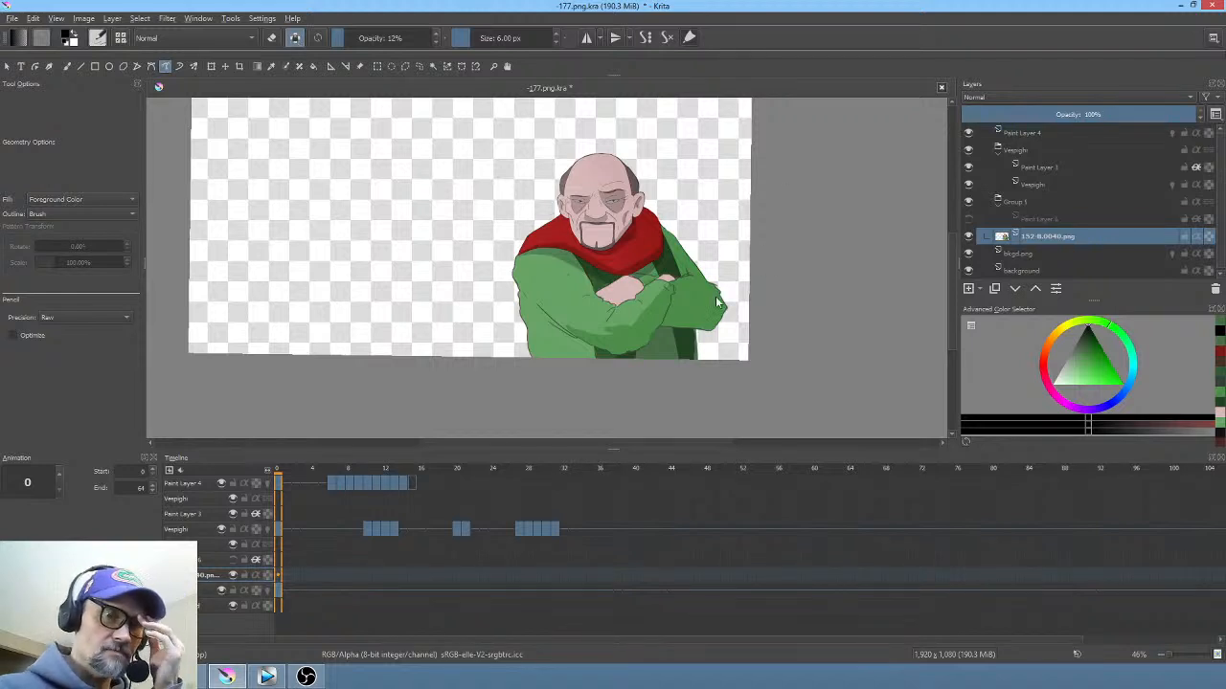
{"action": "mouse_move", "coordinate": [733, 308]}
{"action": "left_mouse_down"}
{"action": "mouse_move", "coordinate": [678, 315]}
{"action": "mouse_move", "coordinate": [674, 293]}
{"action": "mouse_move", "coordinate": [636, 347]}
{"action": "mouse_move", "coordinate": [613, 354]}
{"action": "mouse_move", "coordinate": [625, 375]}
{"action": "mouse_move", "coordinate": [689, 376]}
{"action": "mouse_move", "coordinate": [689, 341]}
{"action": "mouse_move", "coordinate": [725, 338]}
{"action": "mouse_move", "coordinate": [750, 301]}
{"action": "left_mouse_up"}
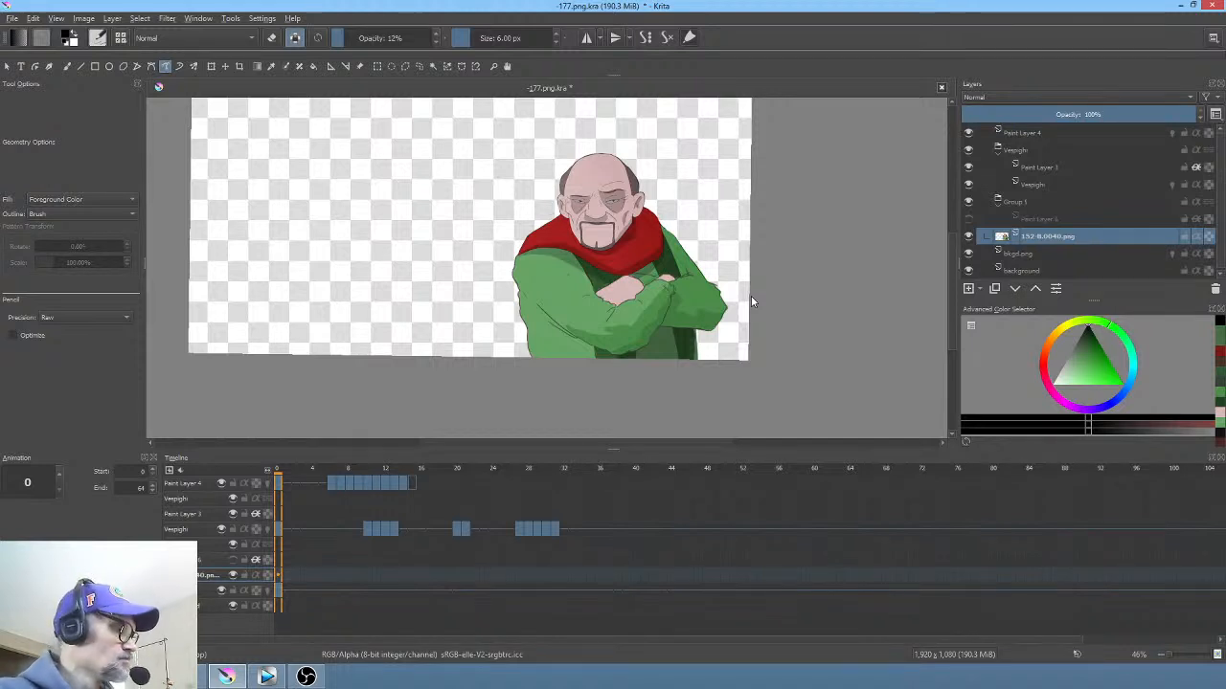
{"action": "key", "text": "ctrl+s"}
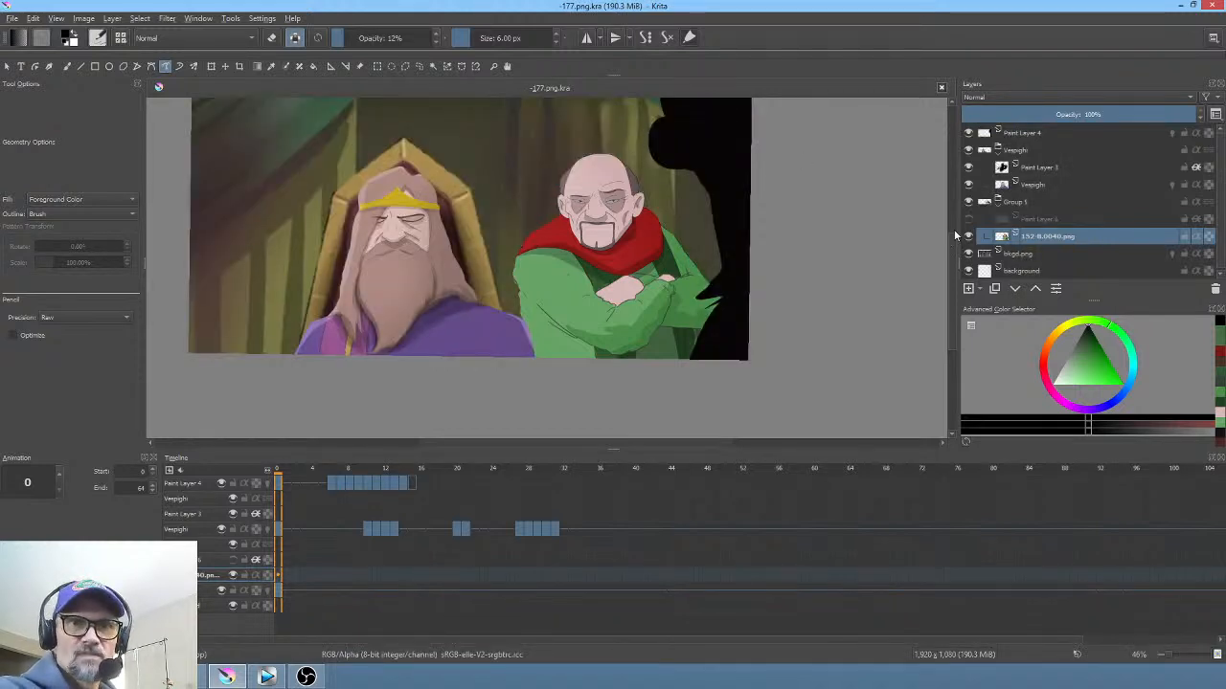
Step: Reshape the narrower eye under the flatter brow with Liquify at size 33.18 and apply the transform
{"action": "scroll", "coordinate": [600, 230], "scroll_direction": "up", "scroll_amount": 4}
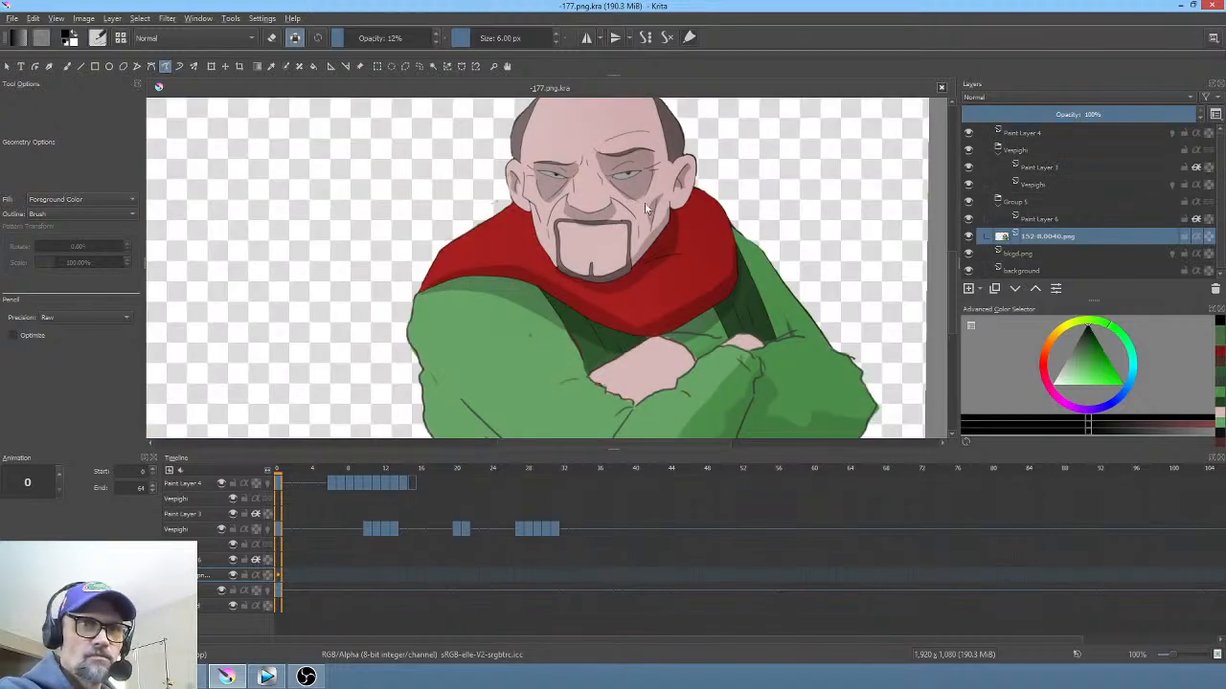
{"action": "scroll", "coordinate": [645, 202], "scroll_direction": "up", "scroll_amount": 4}
{"action": "left_click_drag", "start_coordinate": [689, 248], "coordinate": [659, 238]}
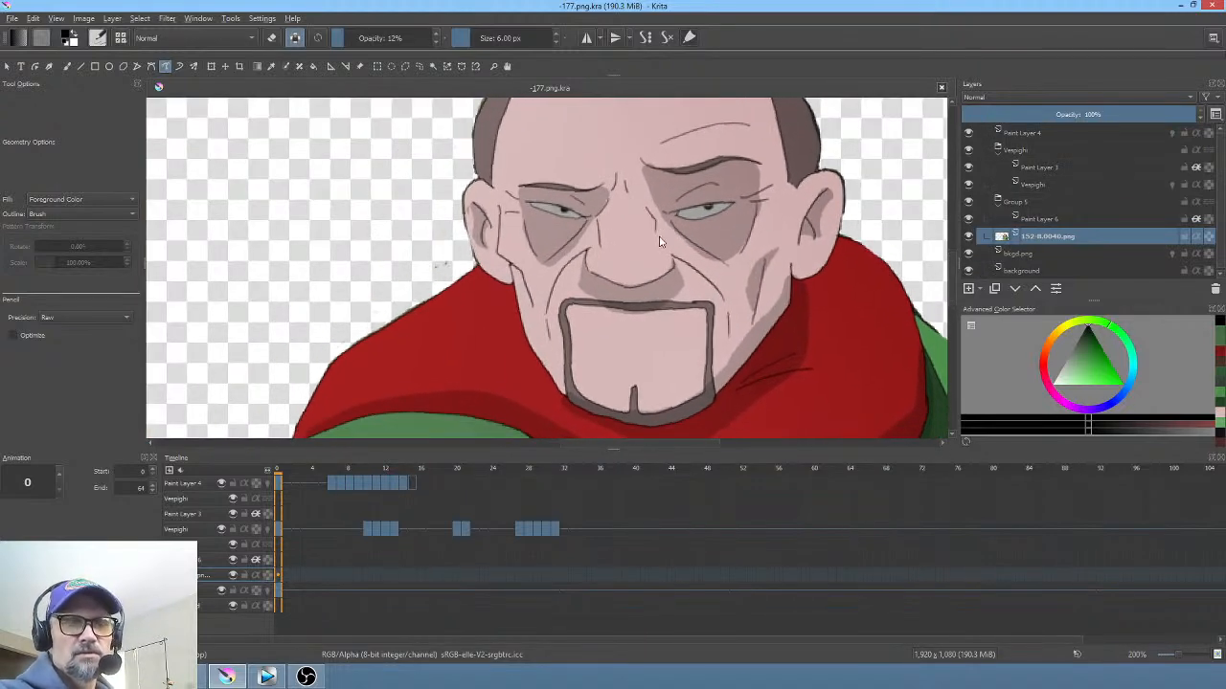
{"action": "scroll", "coordinate": [659, 241], "scroll_direction": "left", "scroll_amount": 3}
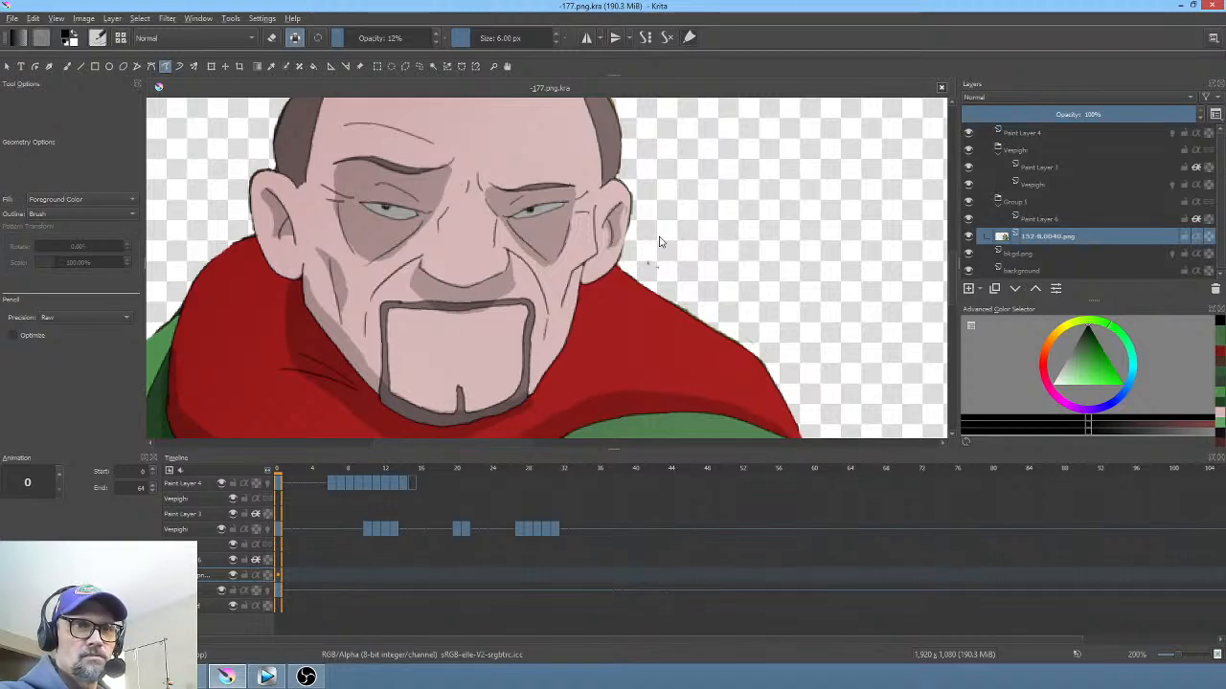
{"action": "scroll", "coordinate": [547, 255], "scroll_direction": "up", "scroll_amount": 3}
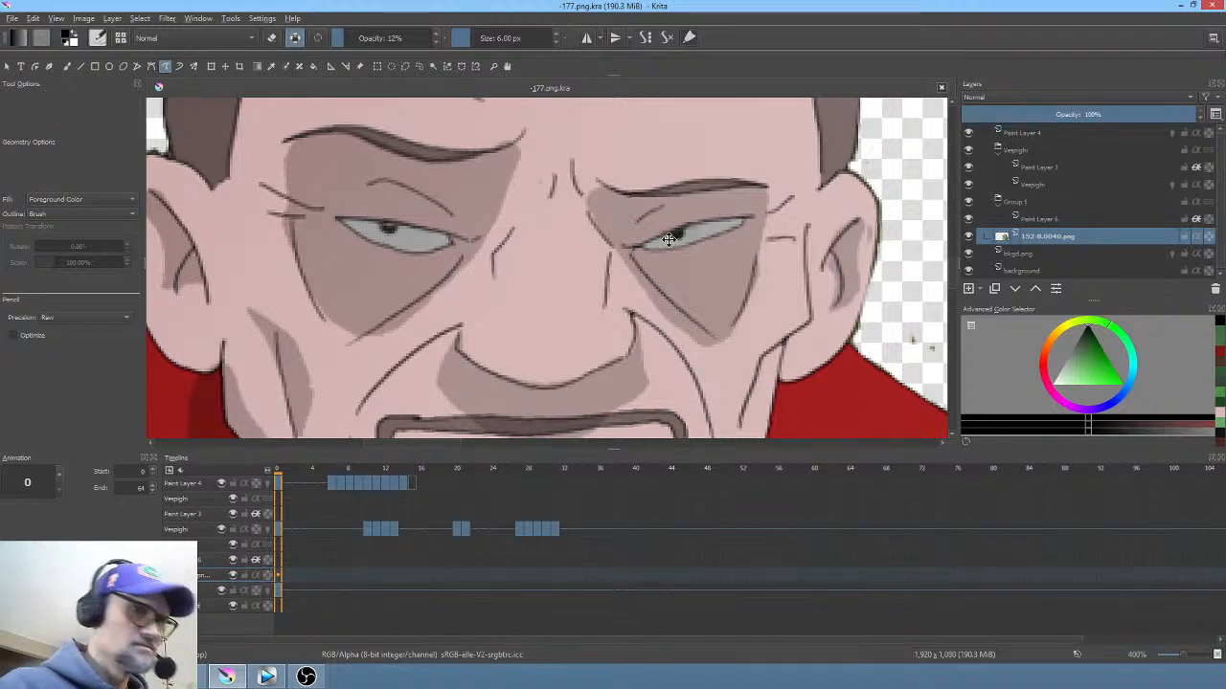
{"action": "key", "text": "ctrl+t"}
{"action": "right_click", "coordinate": [676, 249]}
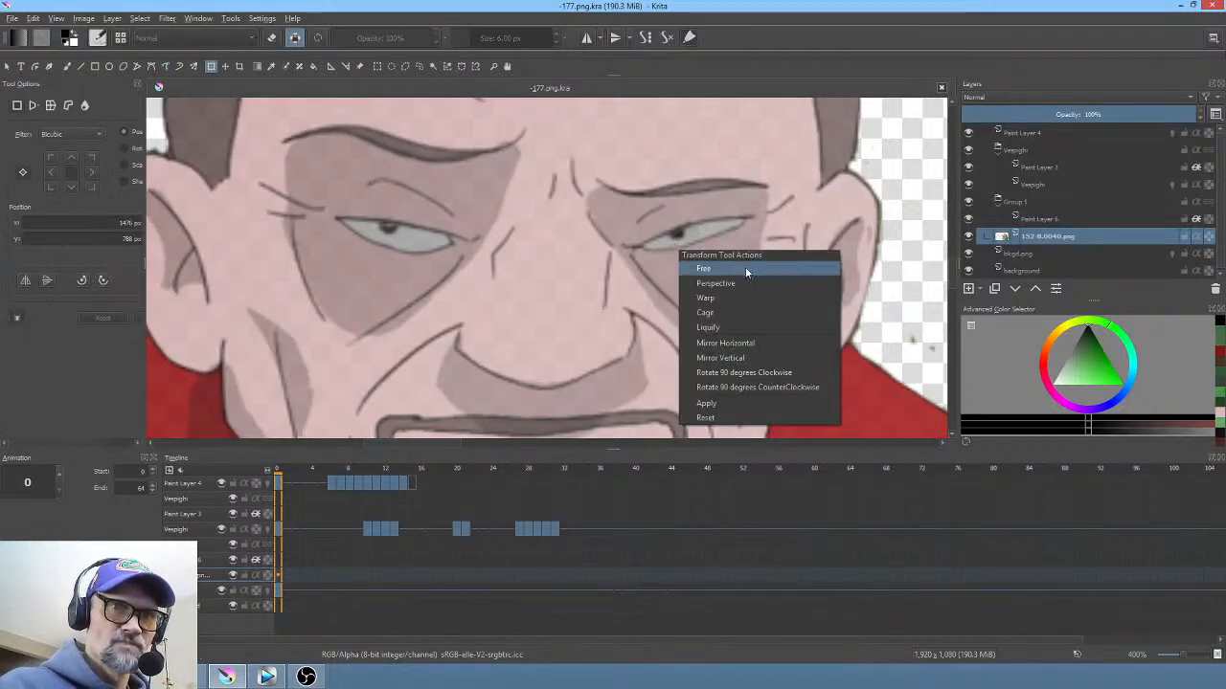
{"action": "left_click", "coordinate": [720, 327]}
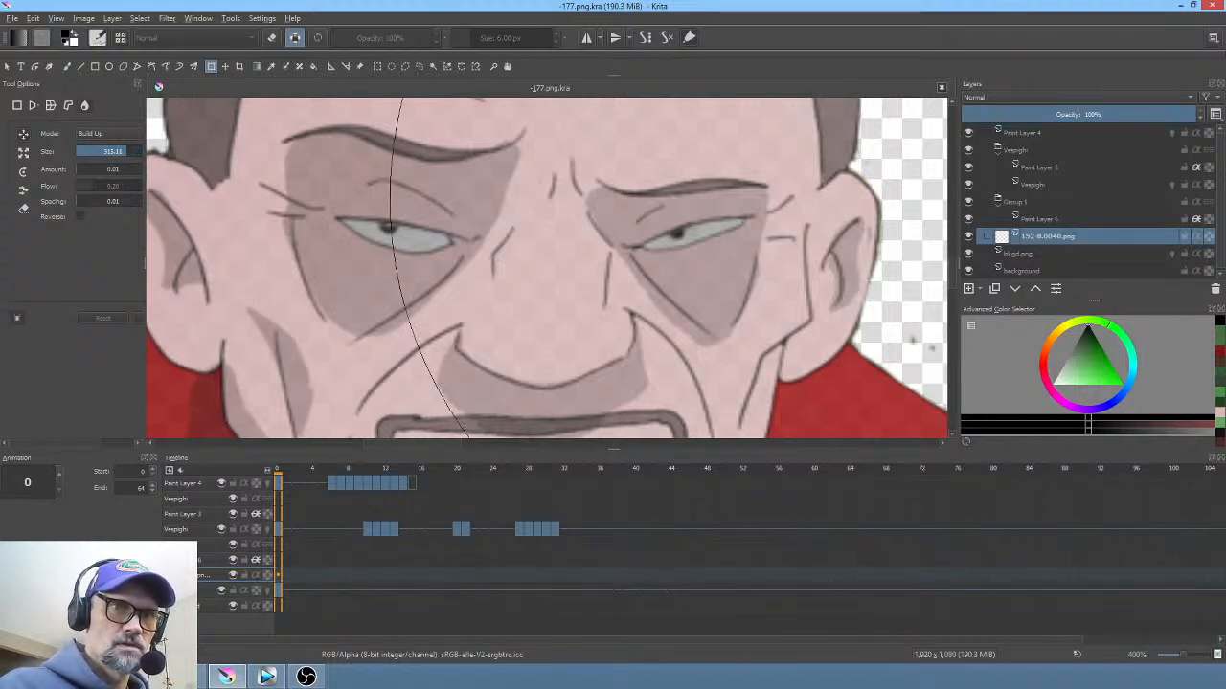
{"action": "key", "text": "bracketleft"}
{"action": "key", "text": "bracketleft"}
{"action": "key", "text": "bracketleft"}
{"action": "key", "text": "bracketleft"}
{"action": "key", "text": "bracketleft"}
{"action": "key", "text": "bracketleft"}
{"action": "key", "text": "bracketleft"}
{"action": "key", "text": "bracketleft"}
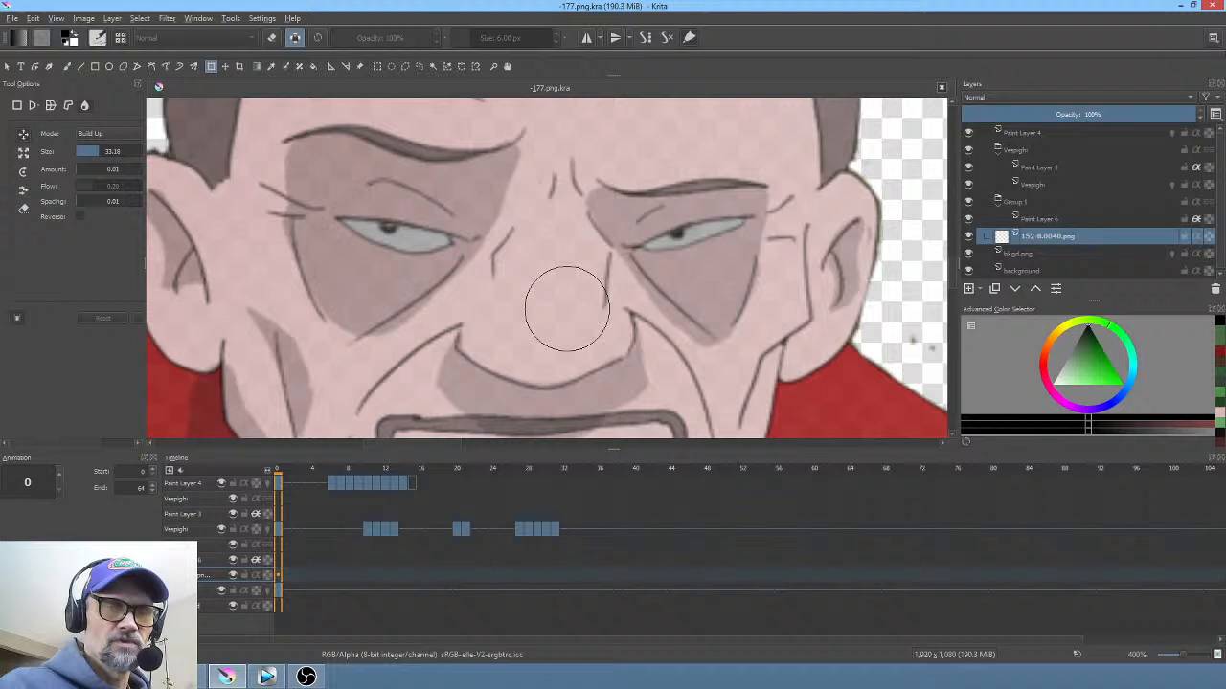
{"action": "mouse_move", "coordinate": [638, 256]}
{"action": "left_mouse_down"}
{"action": "mouse_move", "coordinate": [641, 216]}
{"action": "mouse_move", "coordinate": [638, 249]}
{"action": "mouse_move", "coordinate": [619, 228]}
{"action": "mouse_move", "coordinate": [645, 202]}
{"action": "left_mouse_up"}
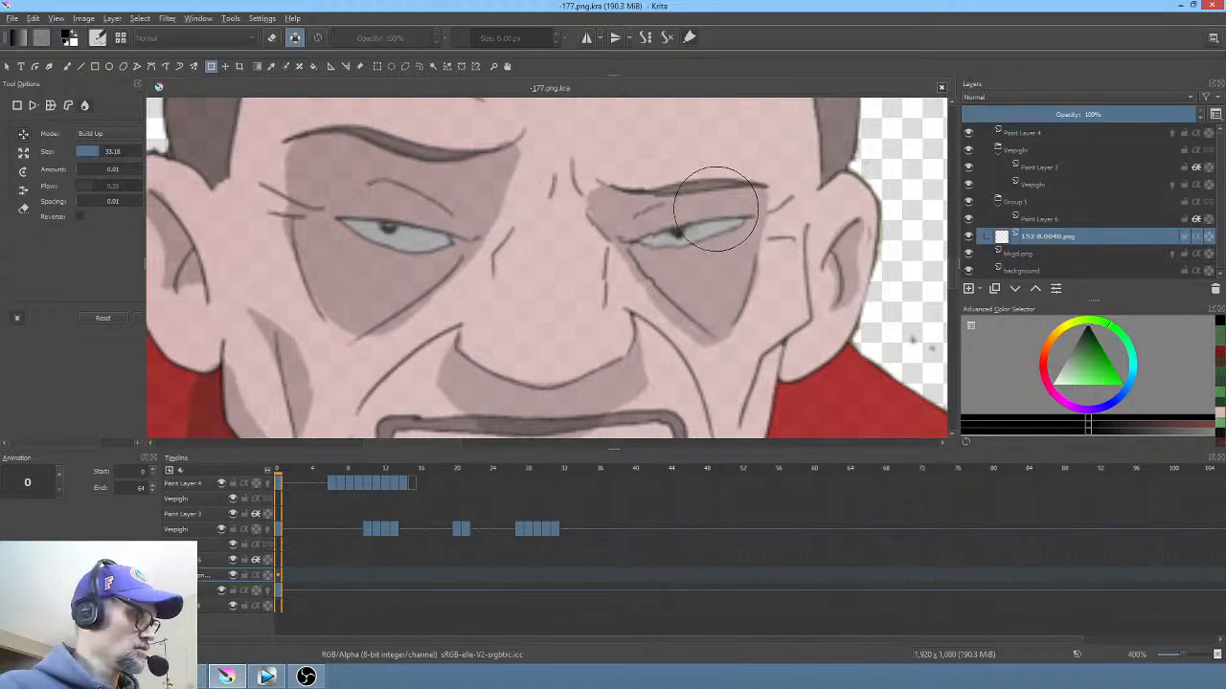
{"action": "key", "text": "m"}
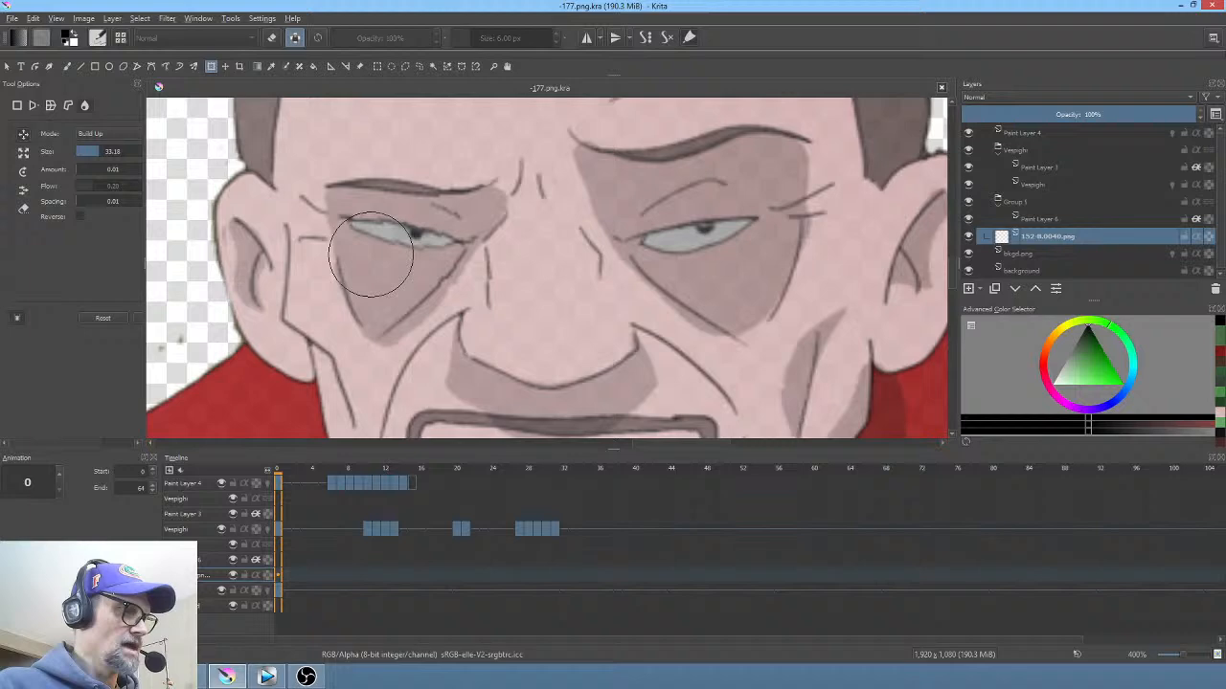
{"action": "key", "text": "Return"}
Step: Sample the light grey of the eye and extend its white below the lower lid with a freehand path at 100% opacity
{"action": "key", "text": "b"}
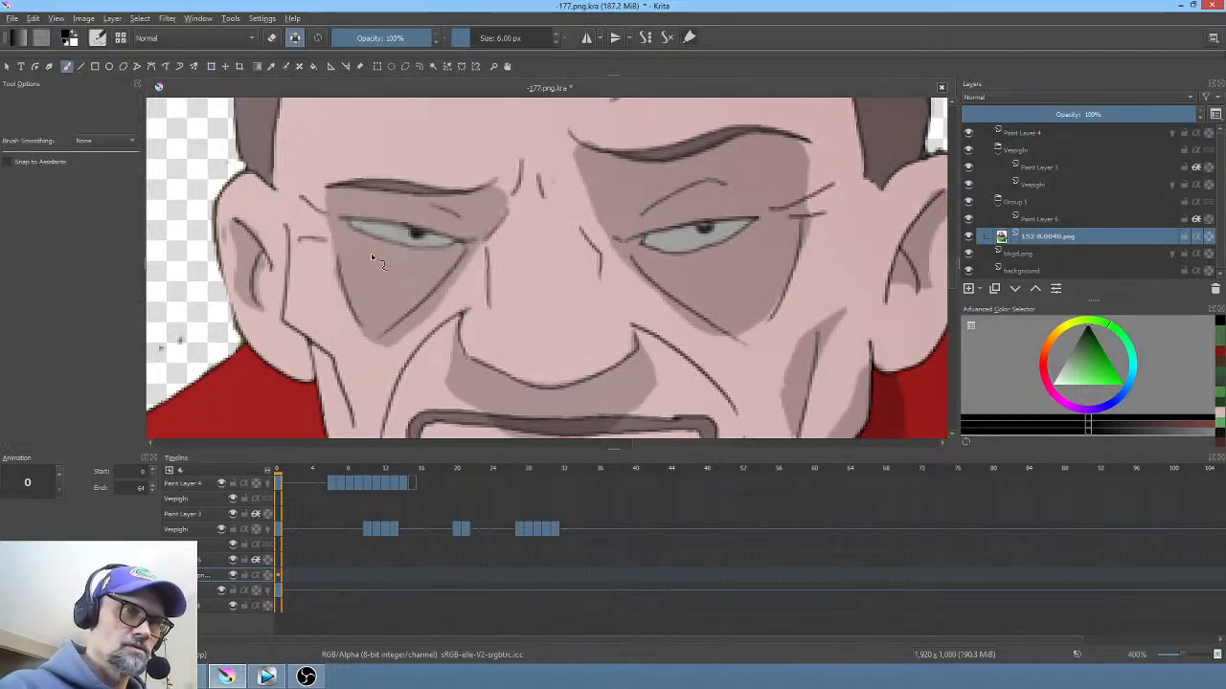
{"action": "left_click", "coordinate": [430, 263], "text": "ctrl"}
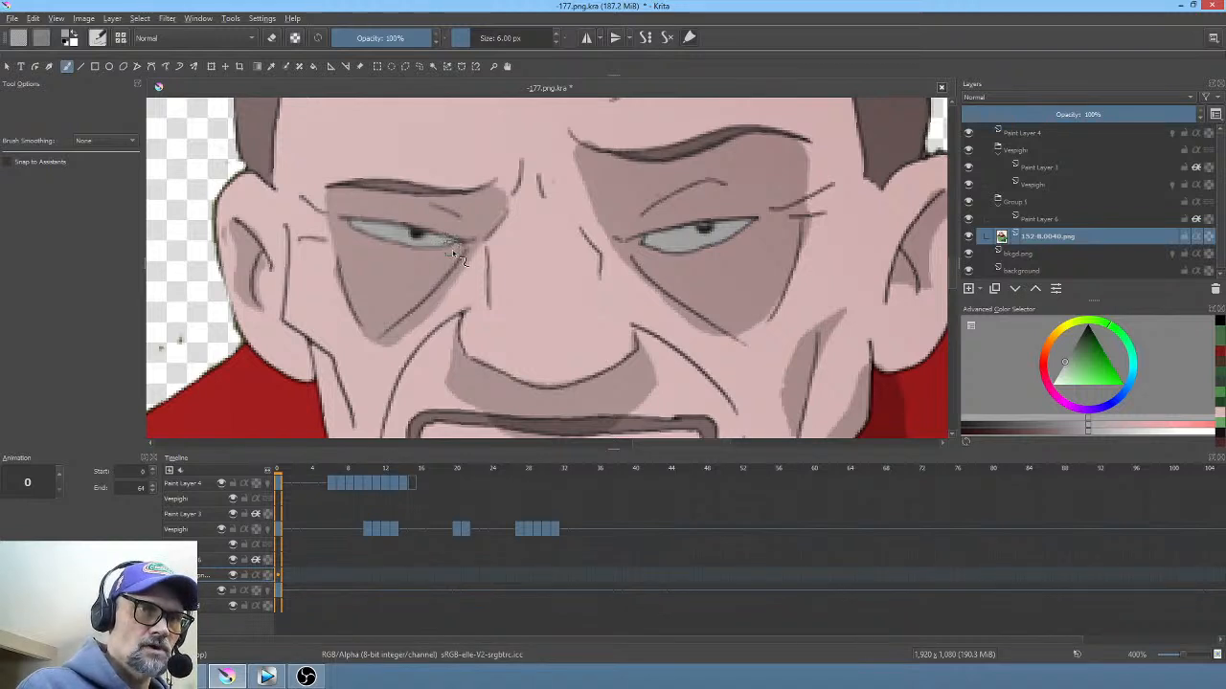
{"action": "key", "text": "p"}
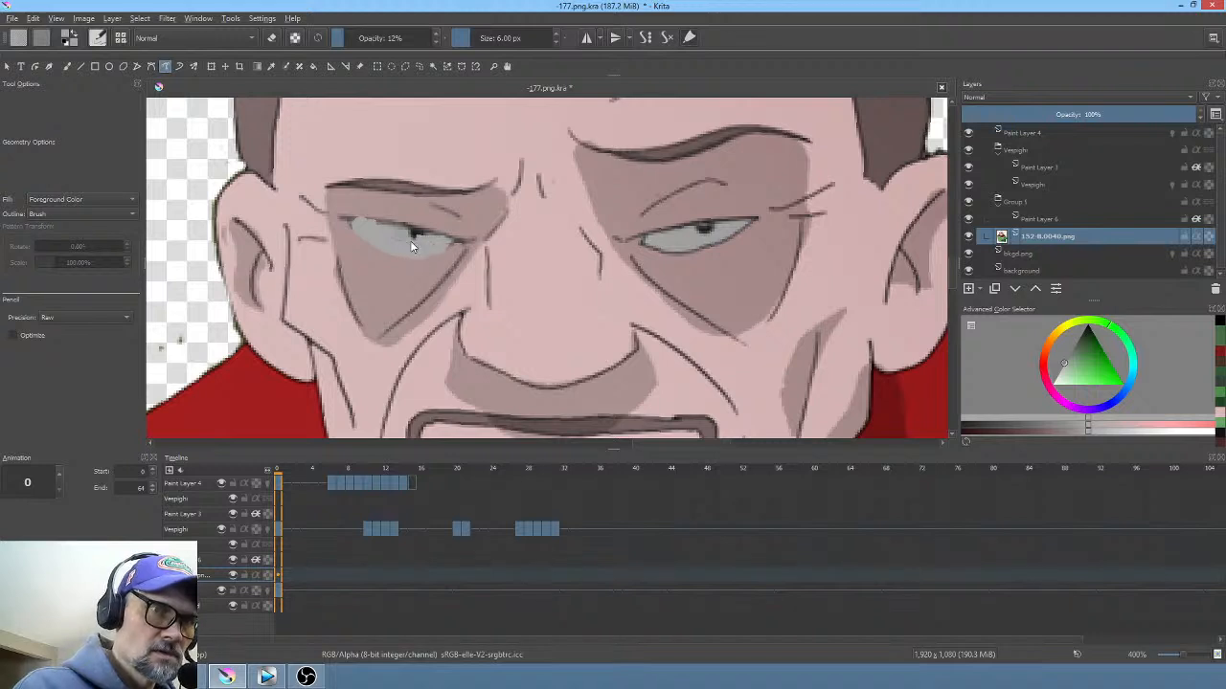
{"action": "key", "text": "ctrl+z"}
{"action": "left_click_drag", "start_coordinate": [352, 37], "coordinate": [503, 39]}
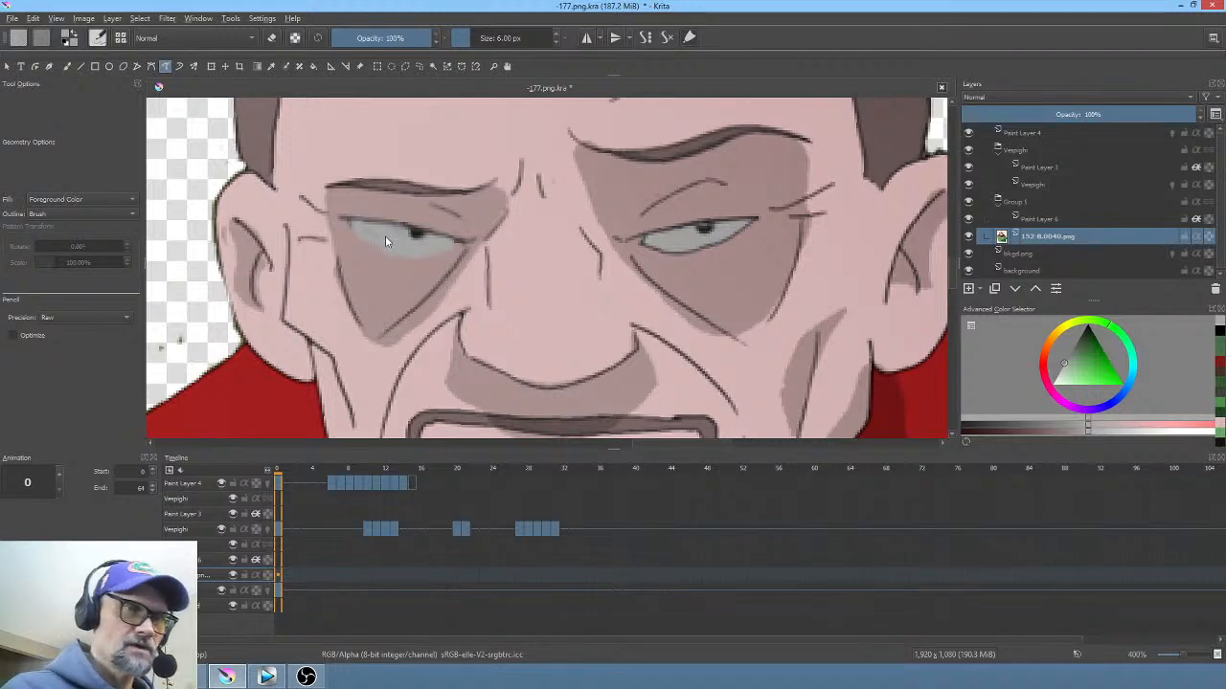
Step: Outline the narrower eye's lower lid with a 6 px brush in the black sampled from the pupil, and check the face mirrored
{"action": "left_click", "coordinate": [432, 227], "text": "ctrl"}
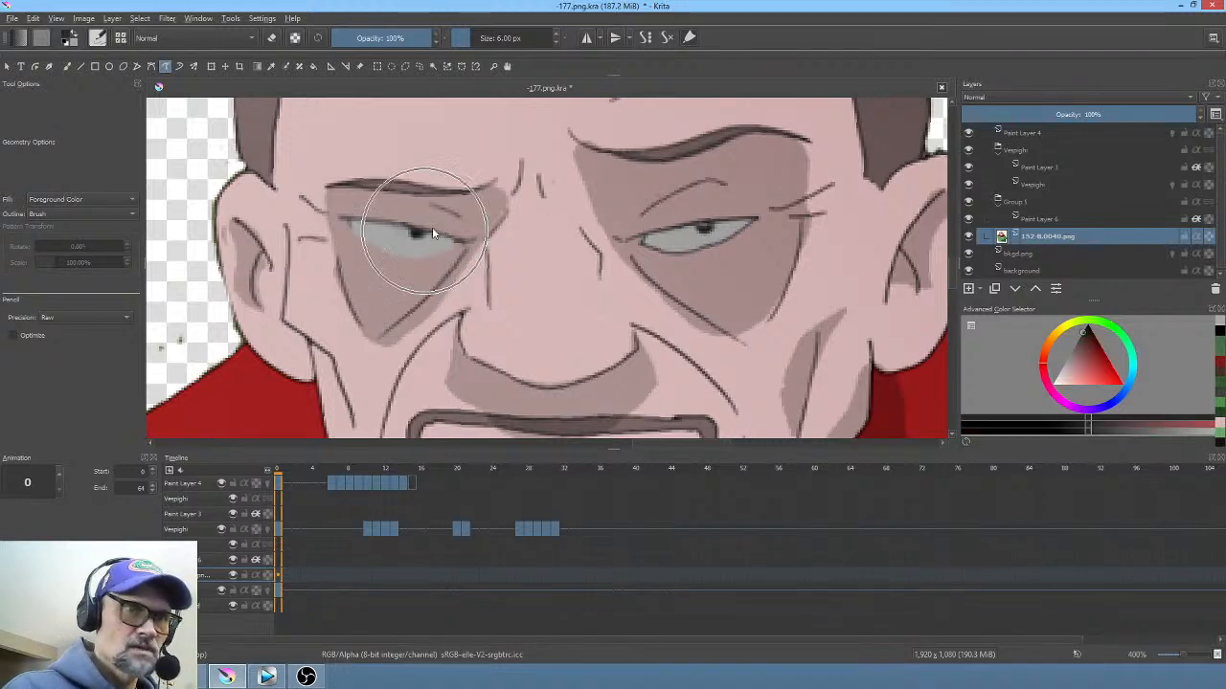
{"action": "right_click", "coordinate": [509, 277]}
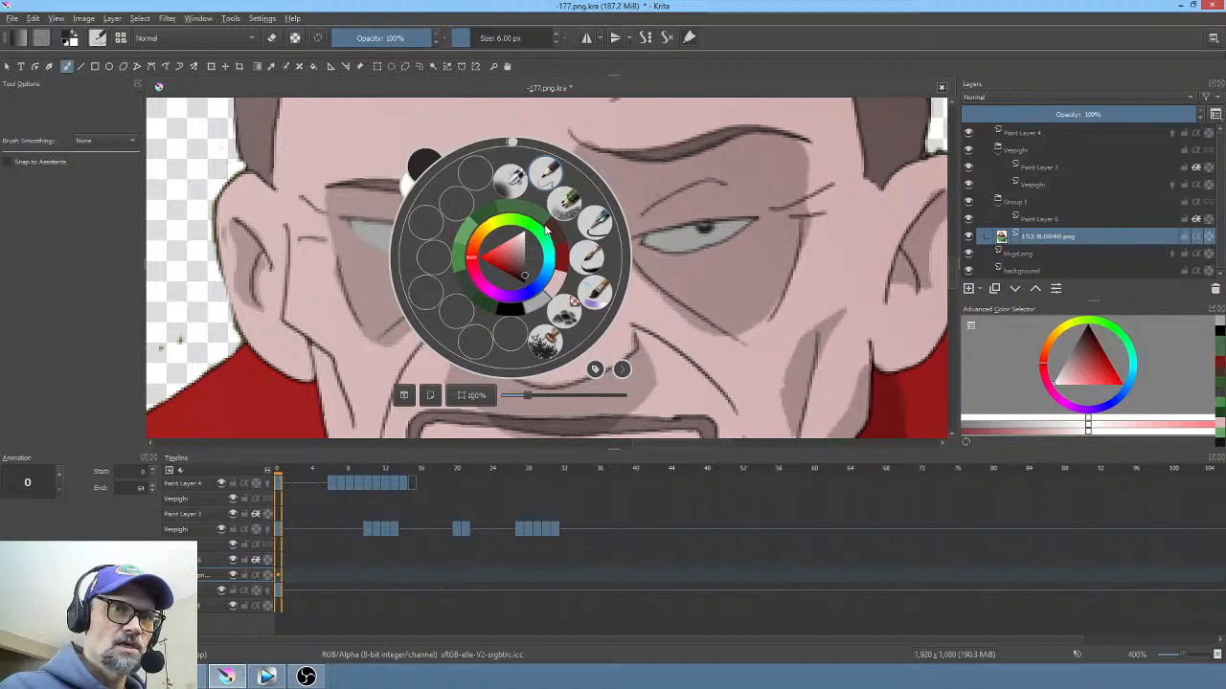
{"action": "left_click", "coordinate": [555, 173]}
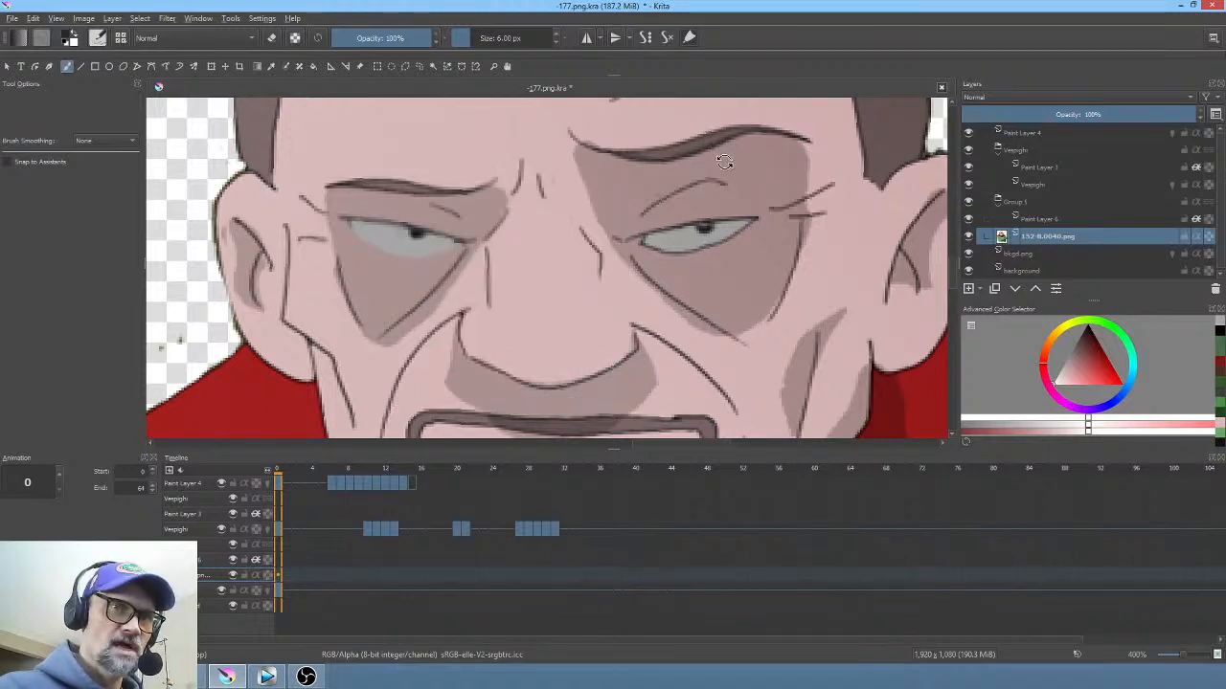
{"action": "mouse_move", "coordinate": [728, 161]}
{"action": "left_mouse_down"}
{"action": "mouse_move", "coordinate": [693, 320]}
{"action": "mouse_move", "coordinate": [488, 395]}
{"action": "left_mouse_up"}
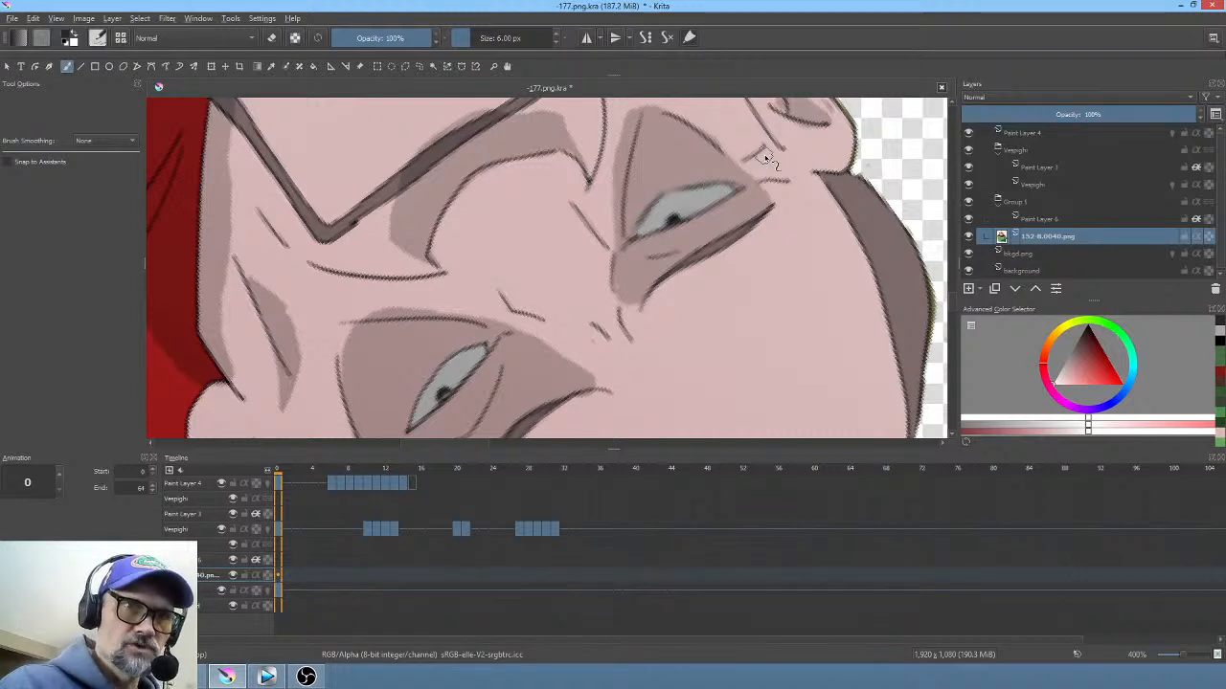
{"action": "key", "text": "5"}
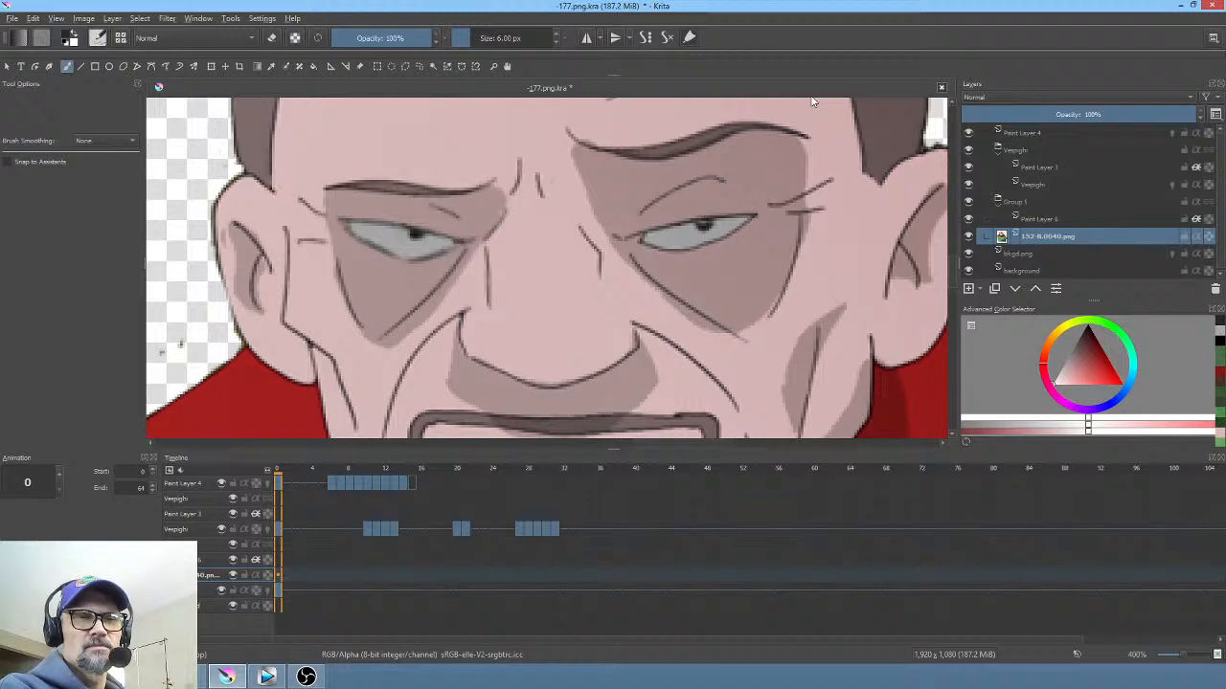
{"action": "scroll", "coordinate": [580, 346], "scroll_direction": "down", "scroll_amount": 5}
{"action": "scroll", "coordinate": [591, 353], "scroll_direction": "up", "scroll_amount": 3}
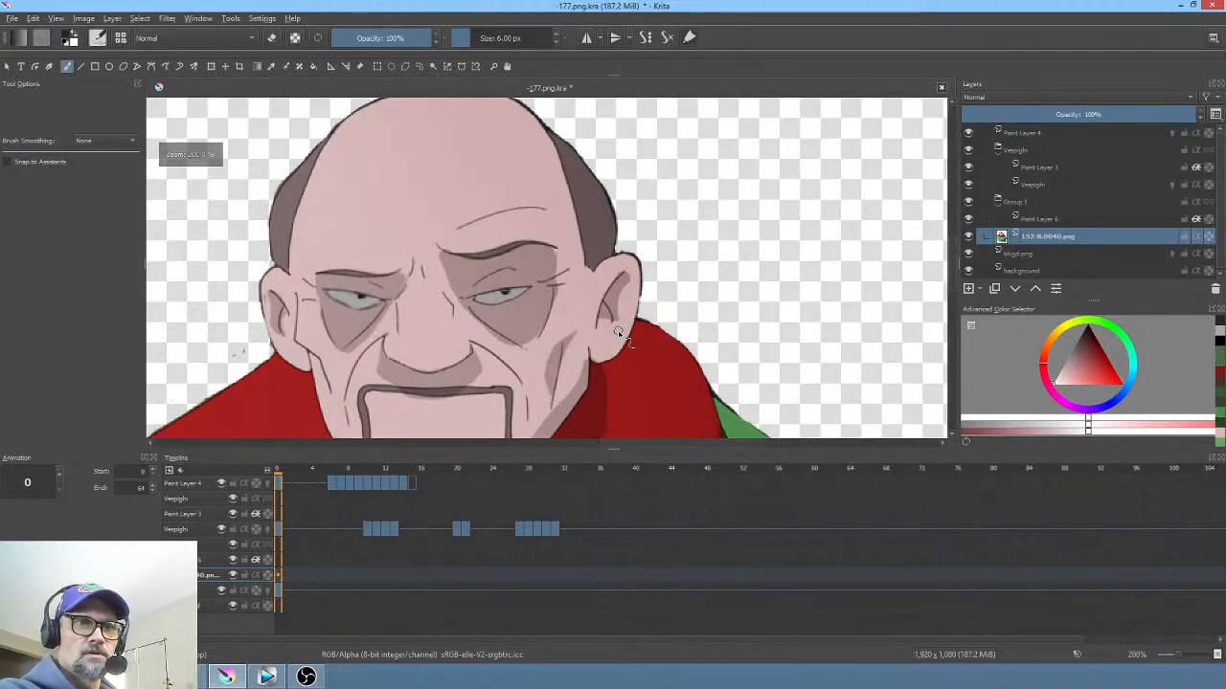
{"action": "key", "text": "m"}
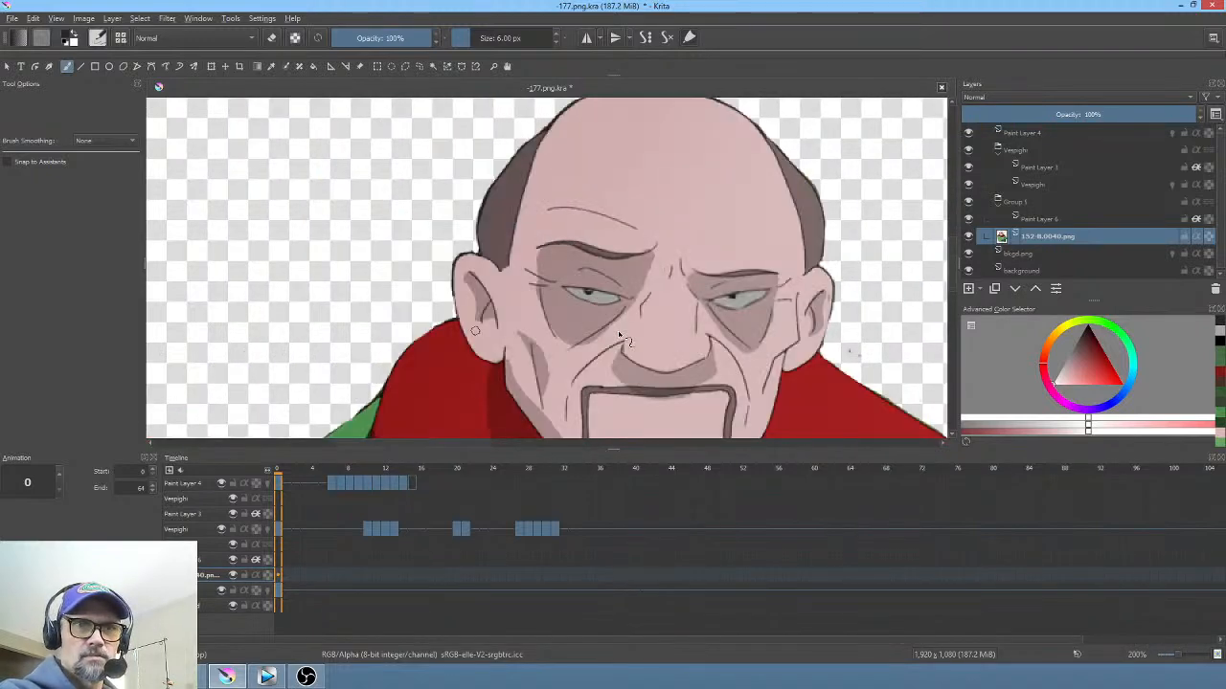
{"action": "key", "text": "m"}
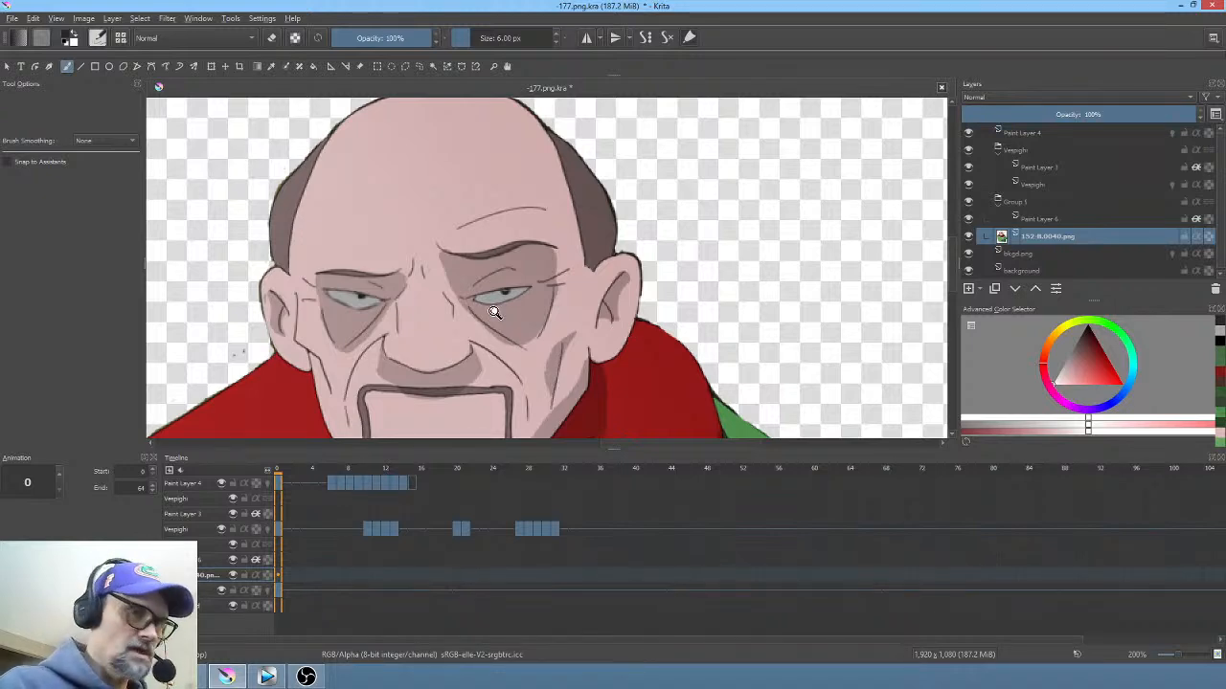
Step: Extend the wider eye's white toward its outer corner in sampled light grey, redraw its lower lid in black, and save the file
{"action": "left_click_drag", "start_coordinate": [473, 326], "coordinate": [640, 211]}
{"action": "mouse_move", "coordinate": [467, 243]}
{"action": "left_mouse_down"}
{"action": "mouse_move", "coordinate": [566, 255]}
{"action": "mouse_move", "coordinate": [648, 202]}
{"action": "left_mouse_up"}
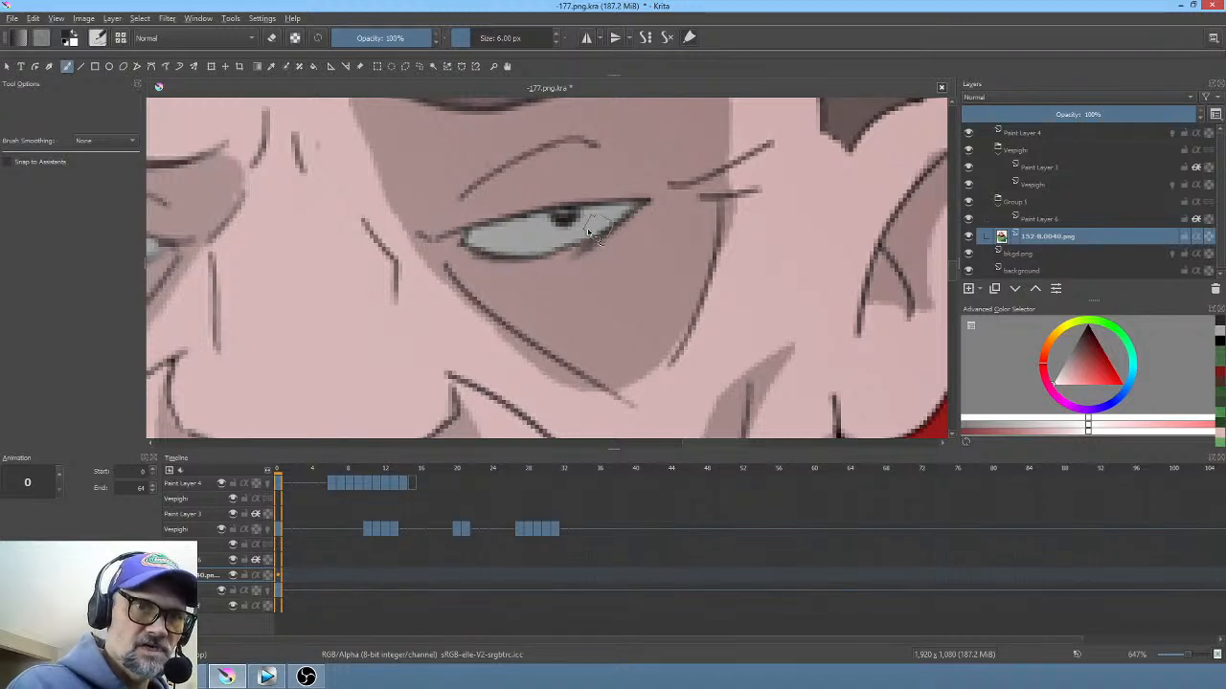
{"action": "left_click", "coordinate": [533, 240], "text": "ctrl"}
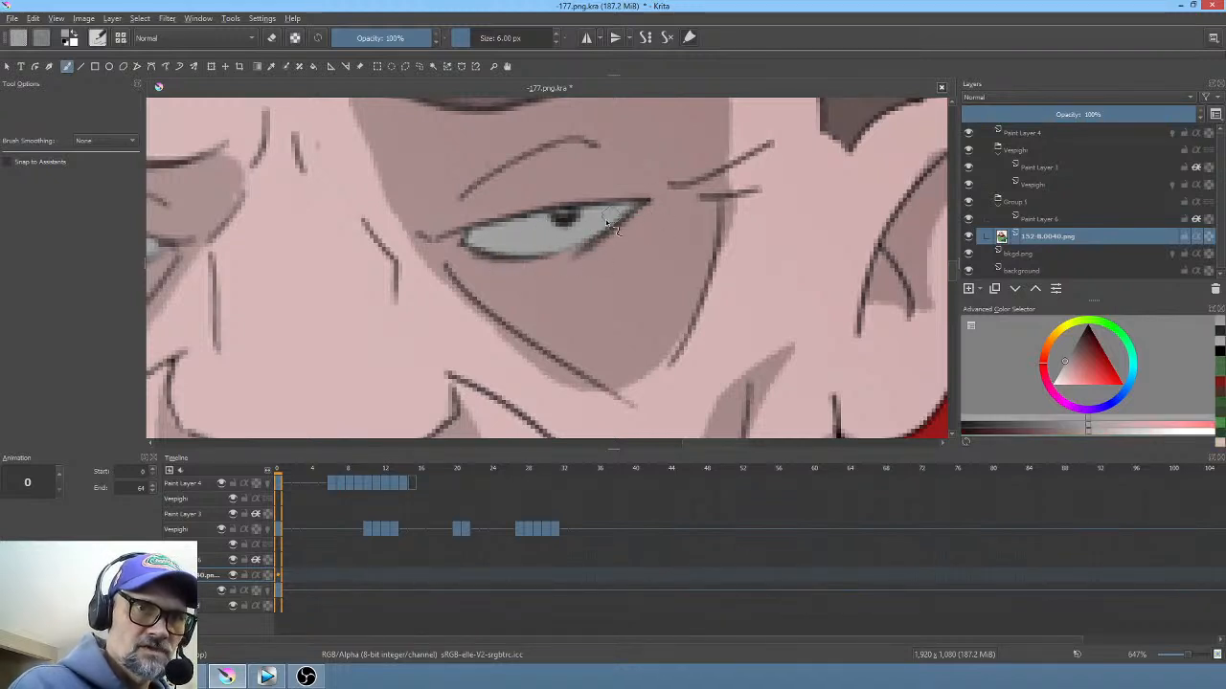
{"action": "mouse_move", "coordinate": [517, 240]}
{"action": "left_mouse_down"}
{"action": "mouse_move", "coordinate": [593, 235]}
{"action": "mouse_move", "coordinate": [550, 259]}
{"action": "left_mouse_up"}
{"action": "left_click", "coordinate": [570, 216], "text": "ctrl"}
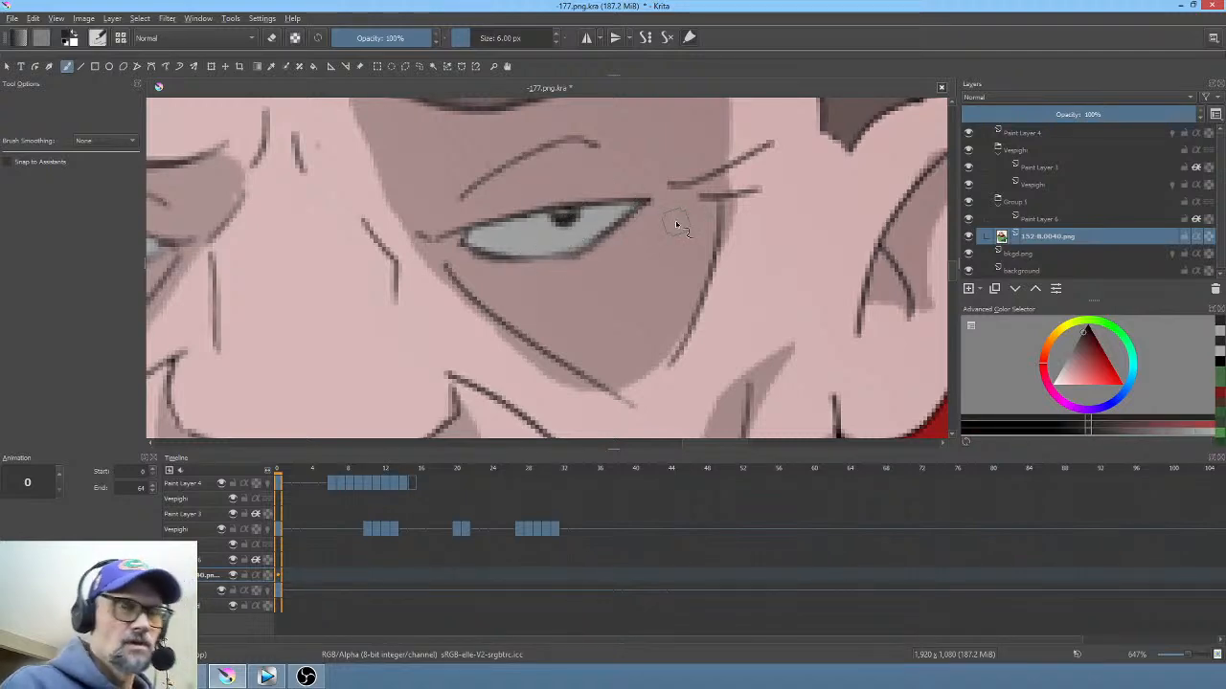
{"action": "scroll", "coordinate": [675, 220], "scroll_direction": "down", "scroll_amount": 5}
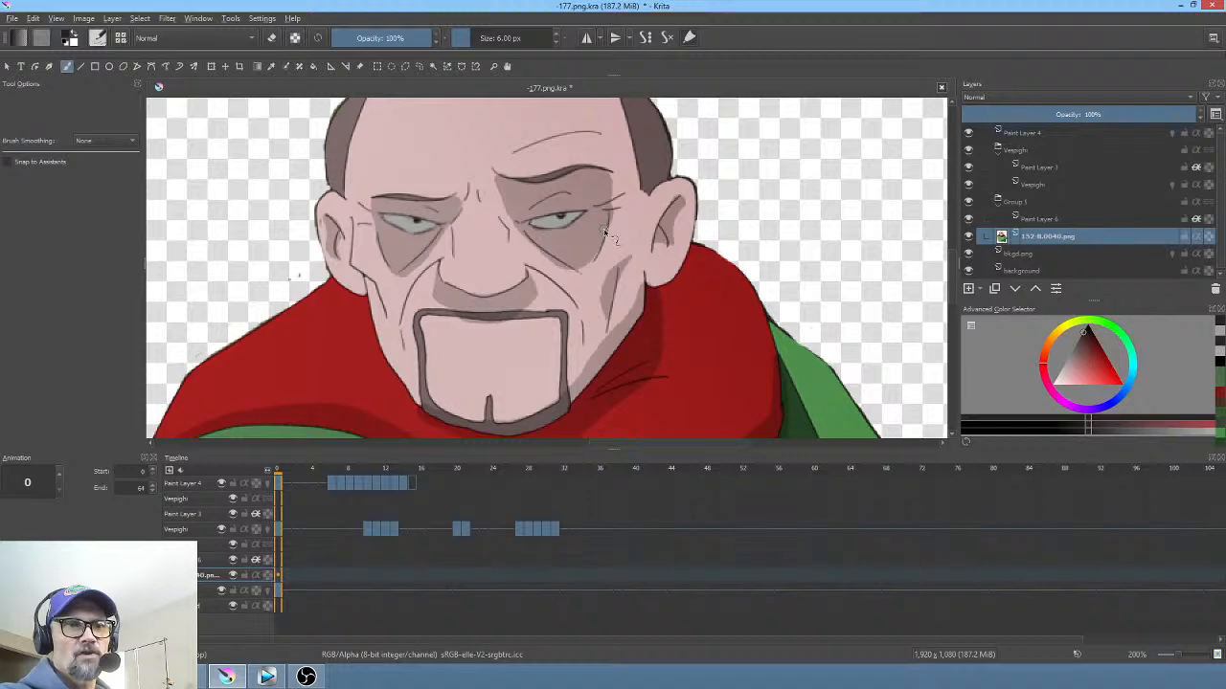
{"action": "scroll", "coordinate": [605, 234], "scroll_direction": "up", "scroll_amount": 6}
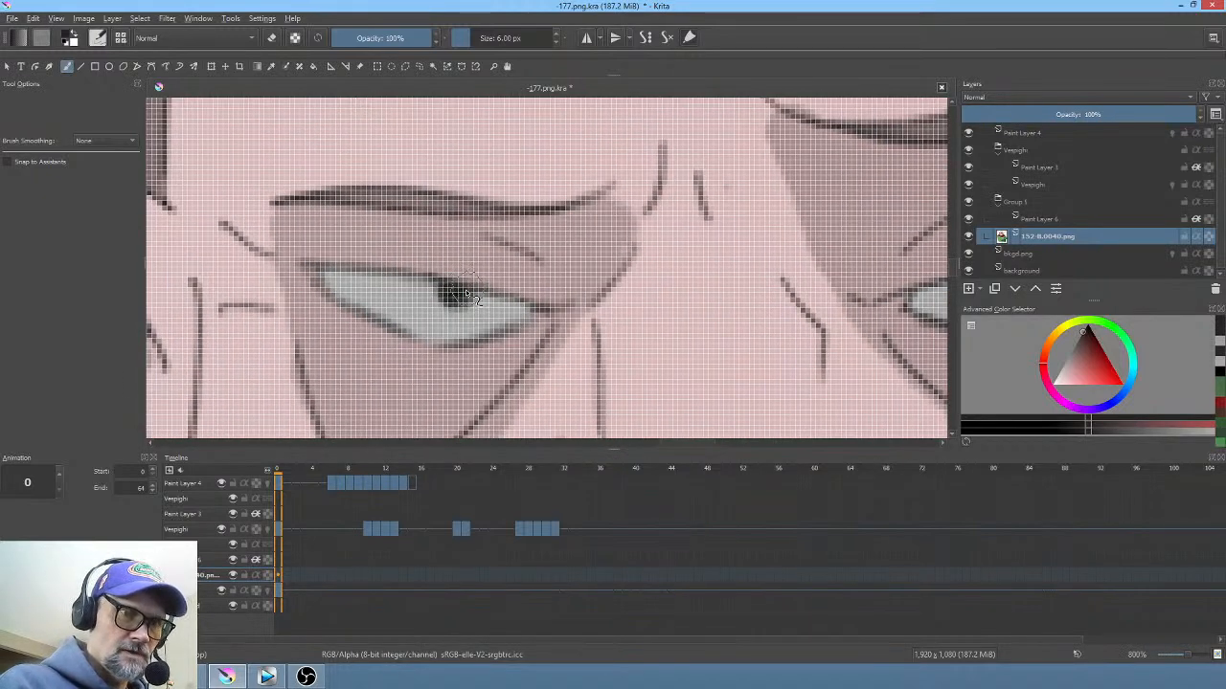
{"action": "scroll", "coordinate": [481, 281], "scroll_direction": "down", "scroll_amount": 7}
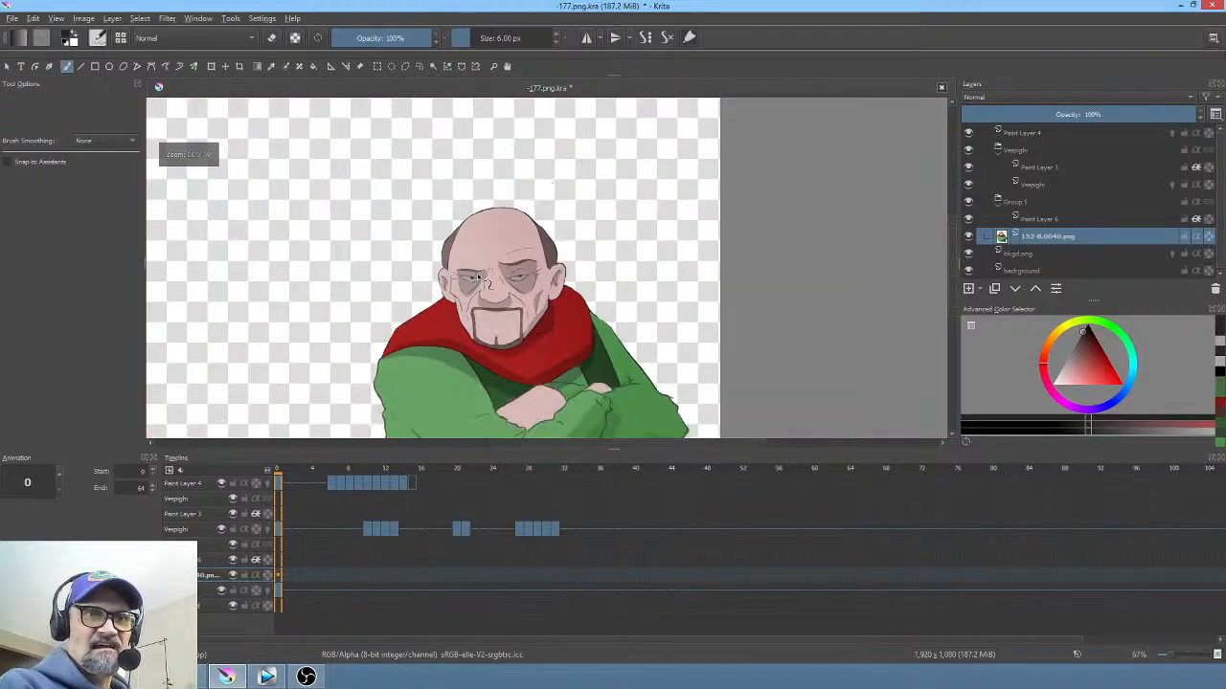
{"action": "scroll", "coordinate": [522, 286], "scroll_direction": "up", "scroll_amount": 3}
{"action": "left_click_drag", "start_coordinate": [553, 279], "coordinate": [540, 223]}
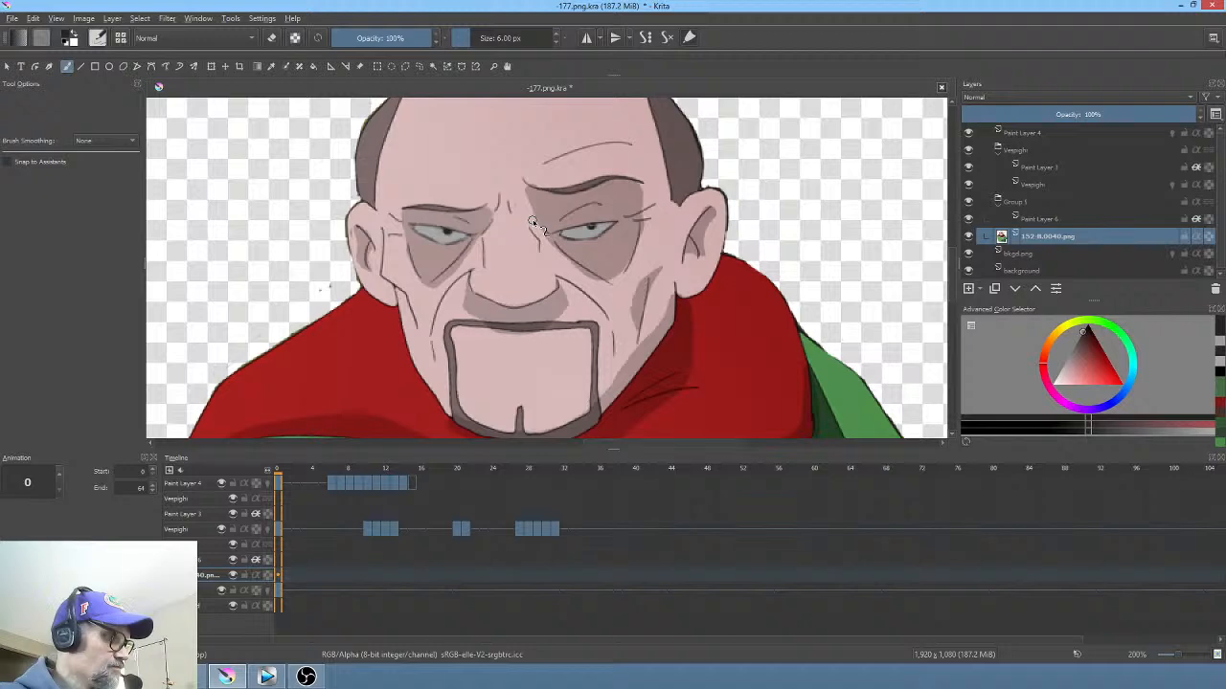
{"action": "key", "text": "ctrl+s"}
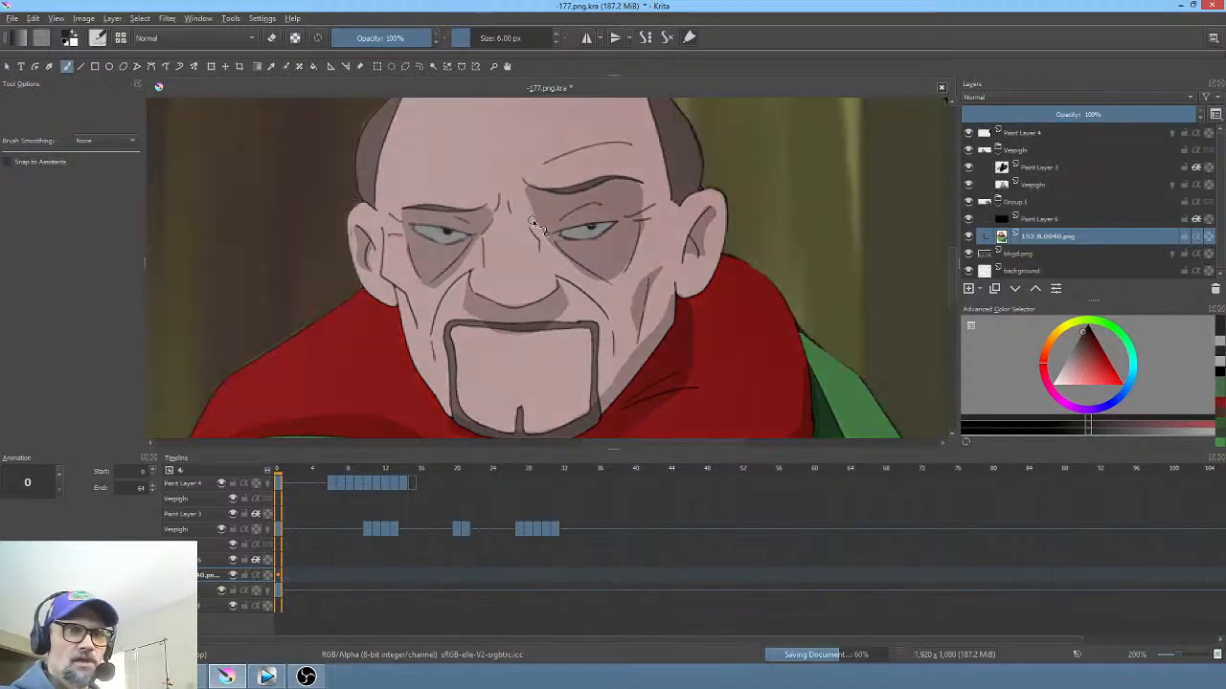
Step: Rename the bald character's image layer in place of its file name and duplicate its drawing into frame 3
{"action": "scroll", "coordinate": [575, 235], "scroll_direction": "down", "scroll_amount": 3}
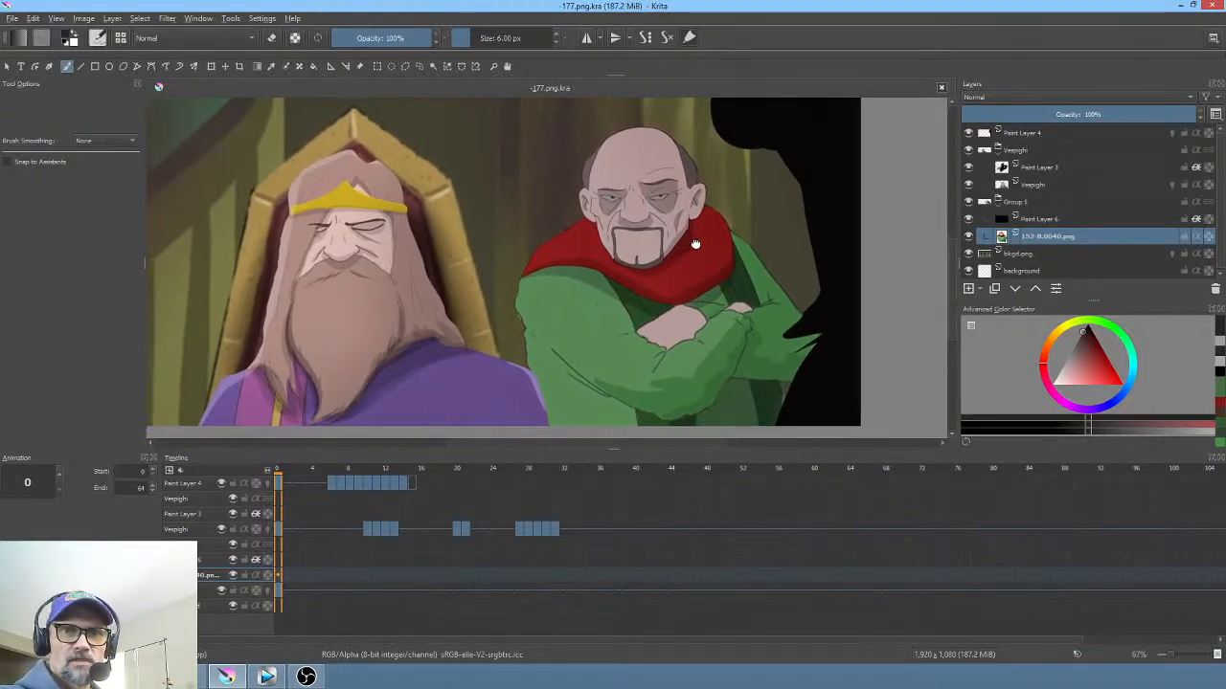
{"action": "scroll", "coordinate": [582, 228], "scroll_direction": "down", "scroll_amount": 2}
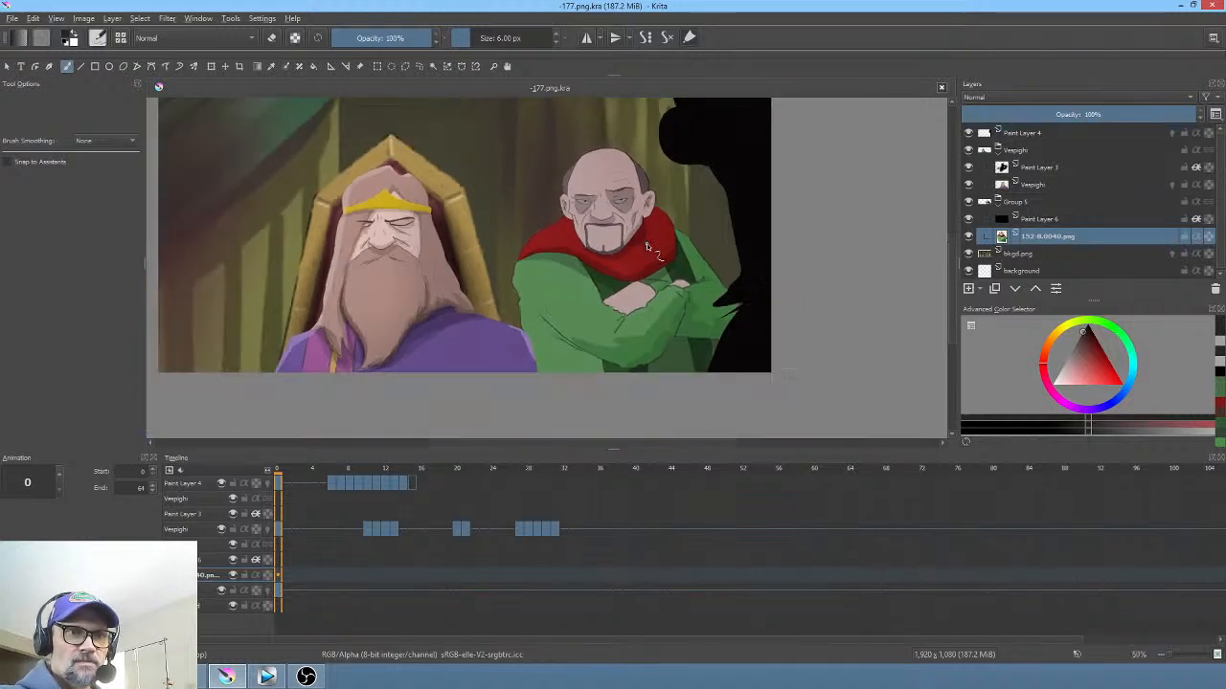
{"action": "key", "text": "space"}
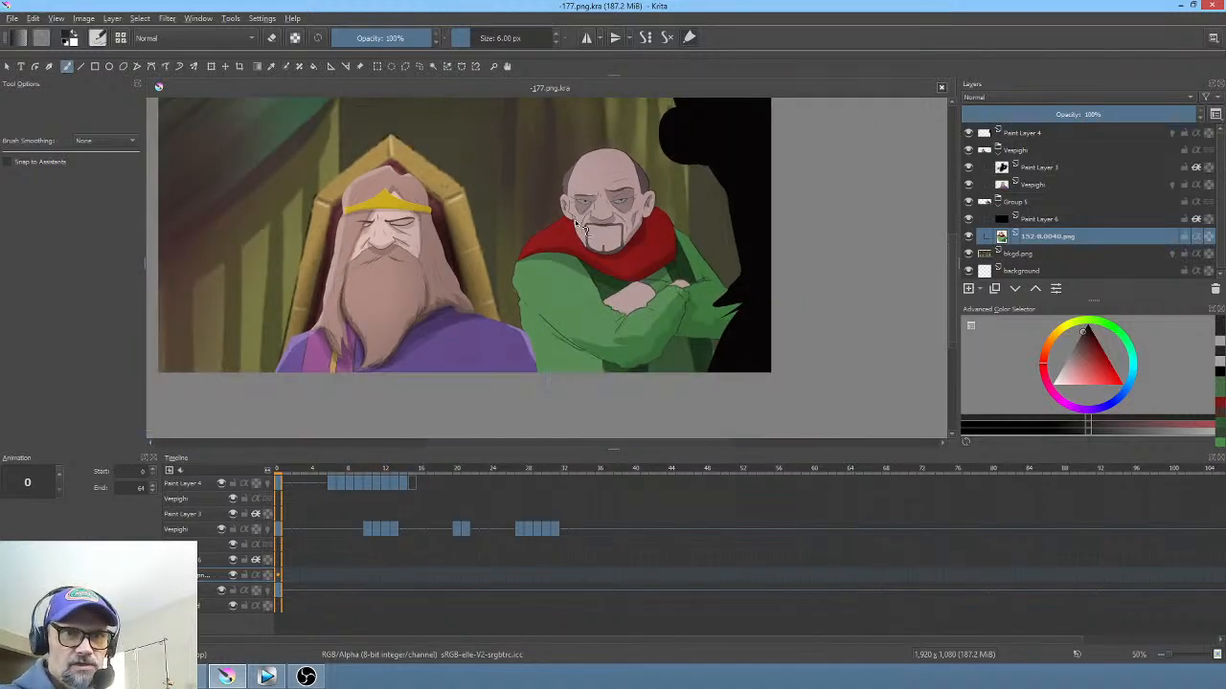
{"action": "key", "text": "space"}
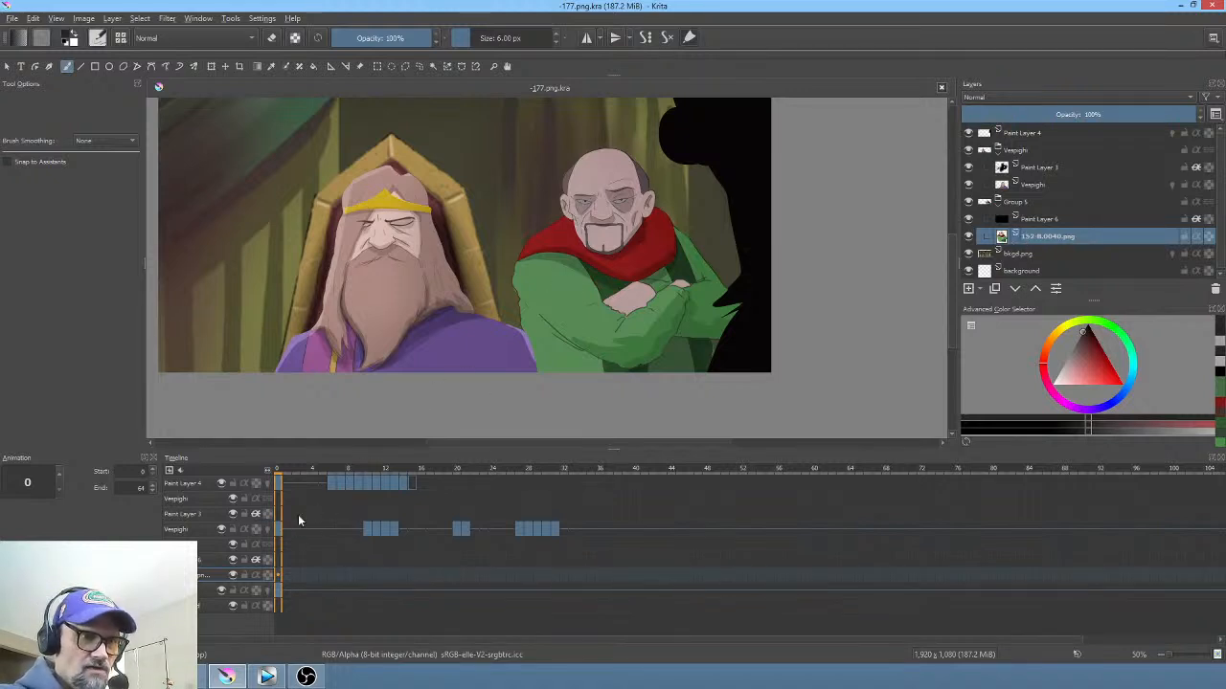
{"action": "double_click", "coordinate": [1086, 238]}
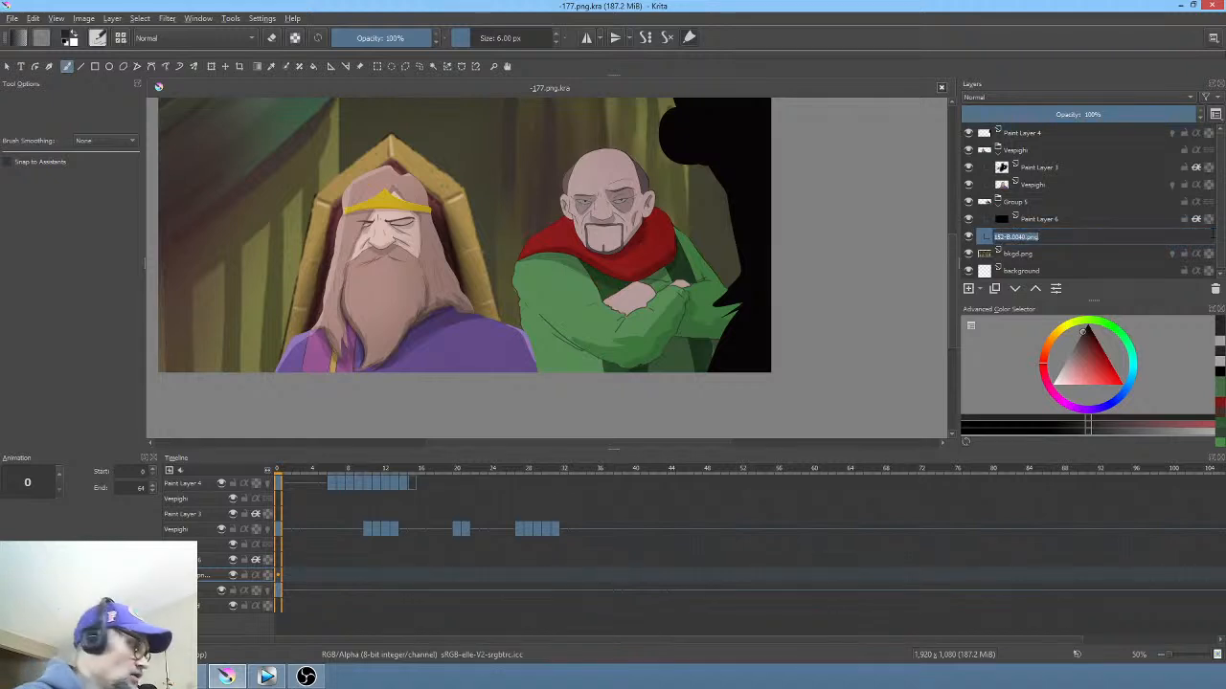
{"action": "type", "text": "select"}
{"action": "key", "text": "Return"}
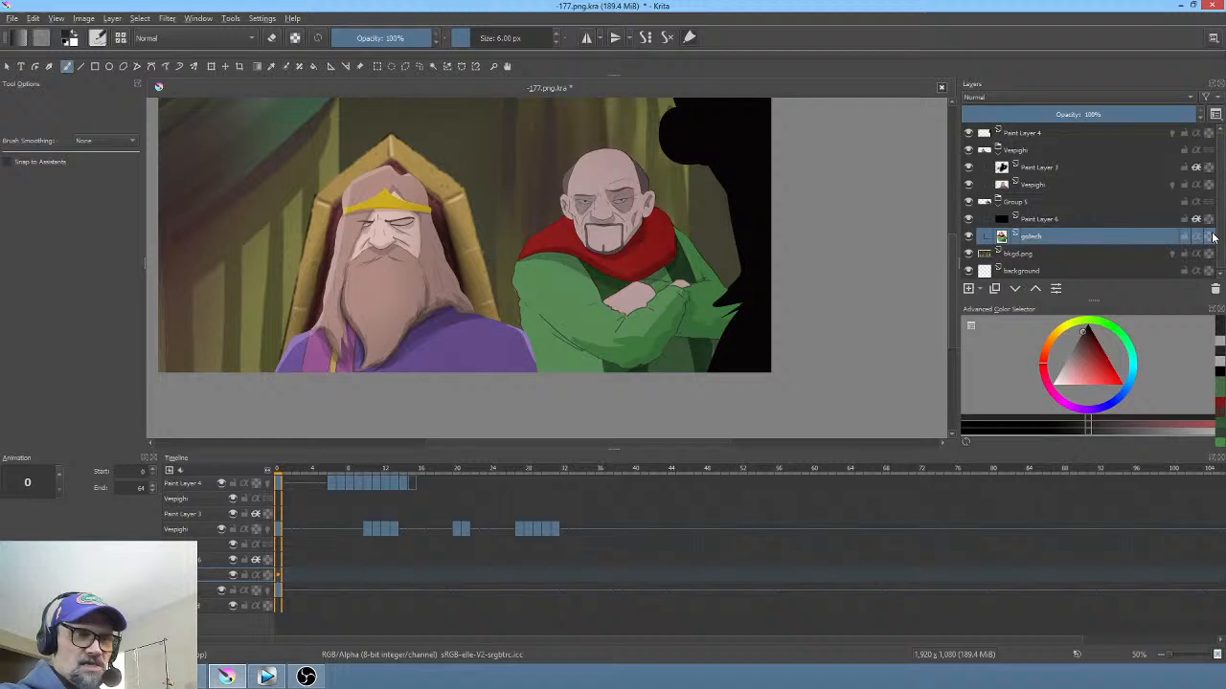
{"action": "left_click", "coordinate": [307, 578]}
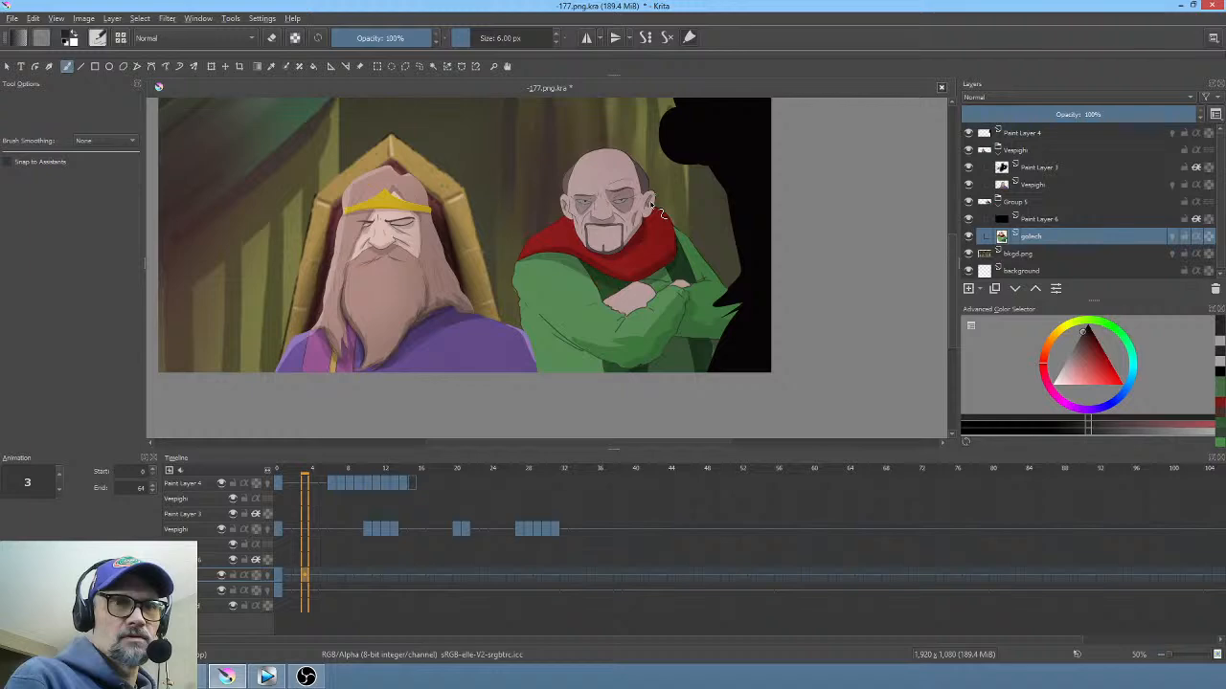
Step: Isolate the layer, sample the eye-shadow skin tone and cover both eyes on frame 3 with filled freehand paths down to the lower lids
{"action": "scroll", "coordinate": [651, 203], "scroll_direction": "up", "scroll_amount": 6}
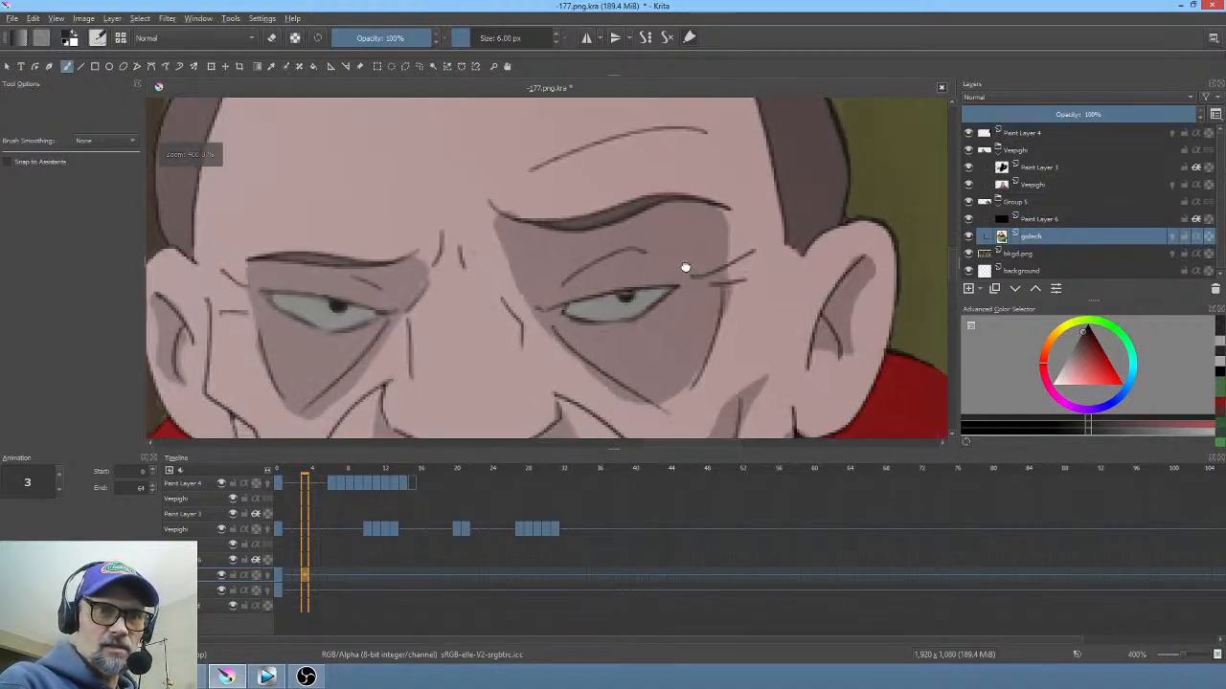
{"action": "left_click_drag", "start_coordinate": [685, 268], "coordinate": [699, 236]}
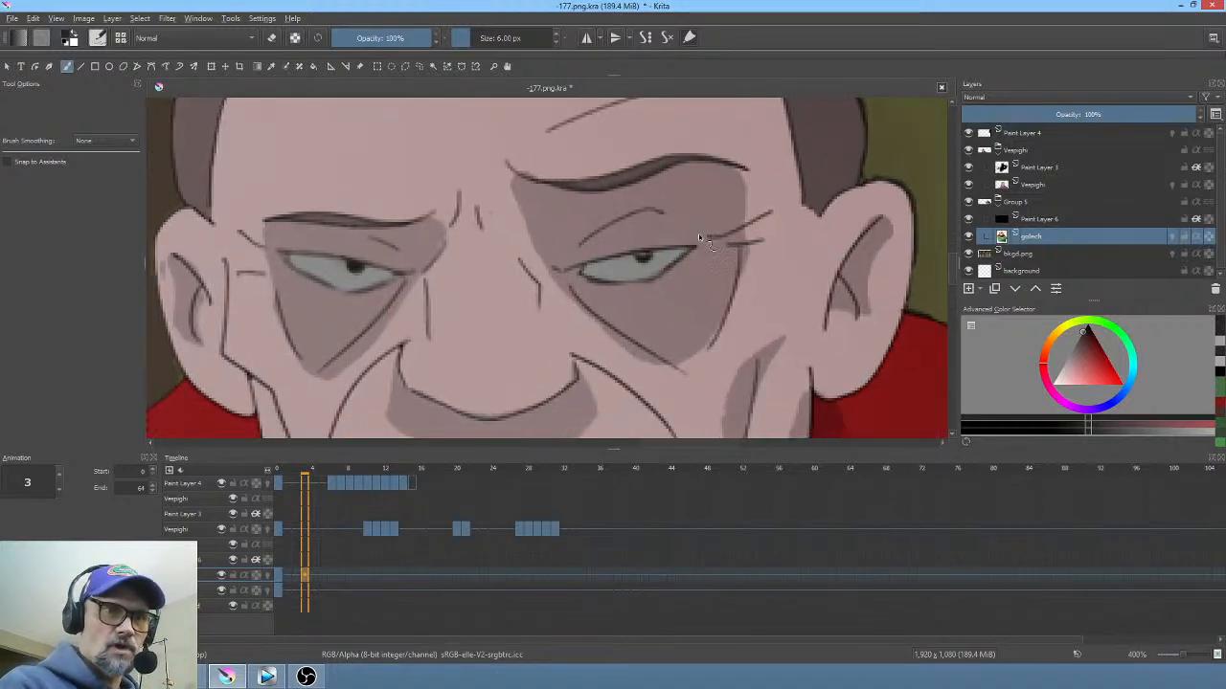
{"action": "key", "text": "p"}
{"action": "left_click", "coordinate": [644, 225], "text": "ctrl"}
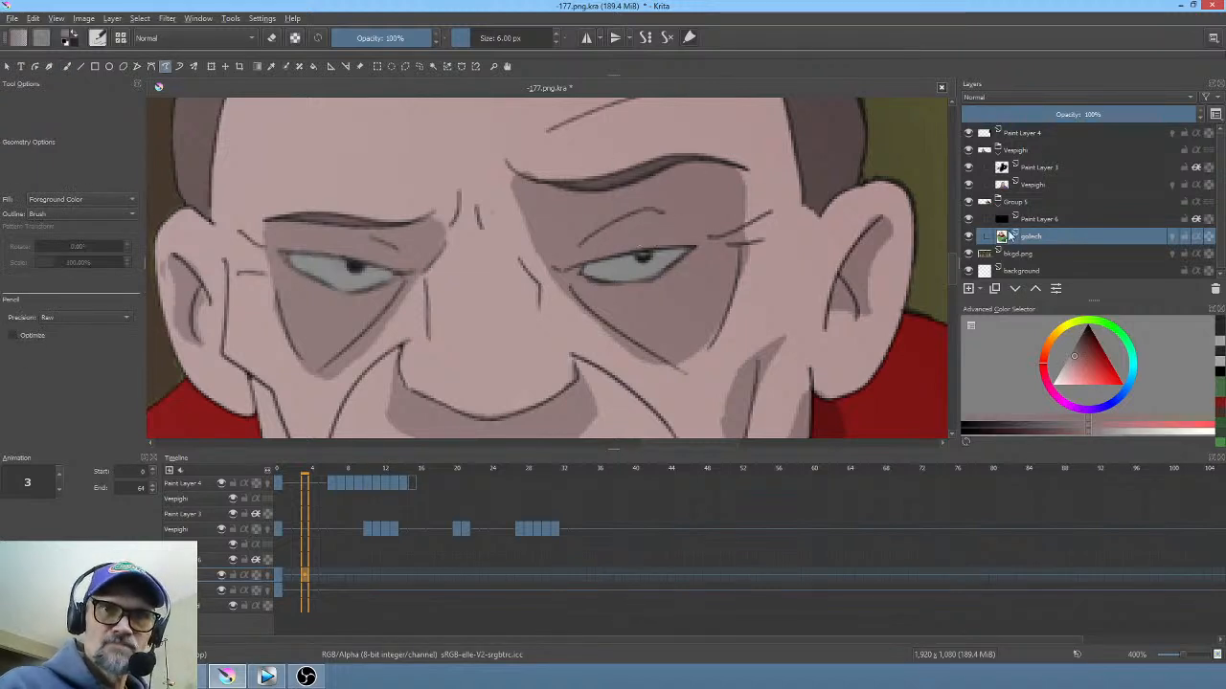
{"action": "key", "text": "i"}
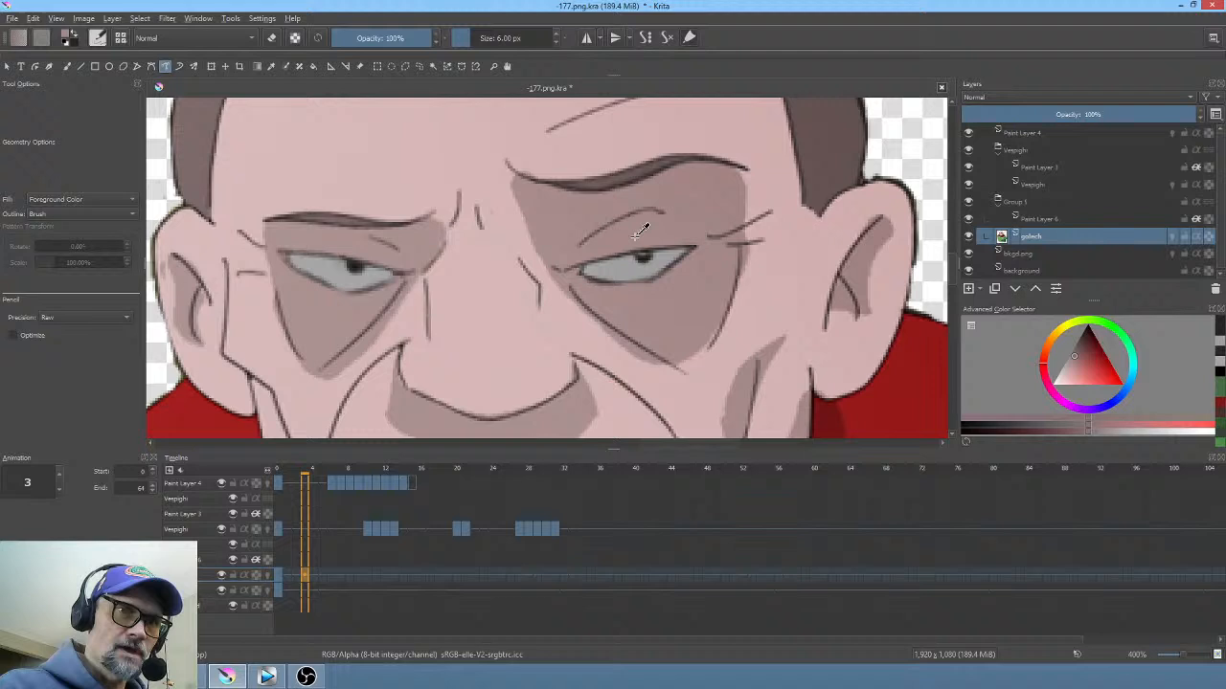
{"action": "left_click", "coordinate": [635, 237], "text": "ctrl"}
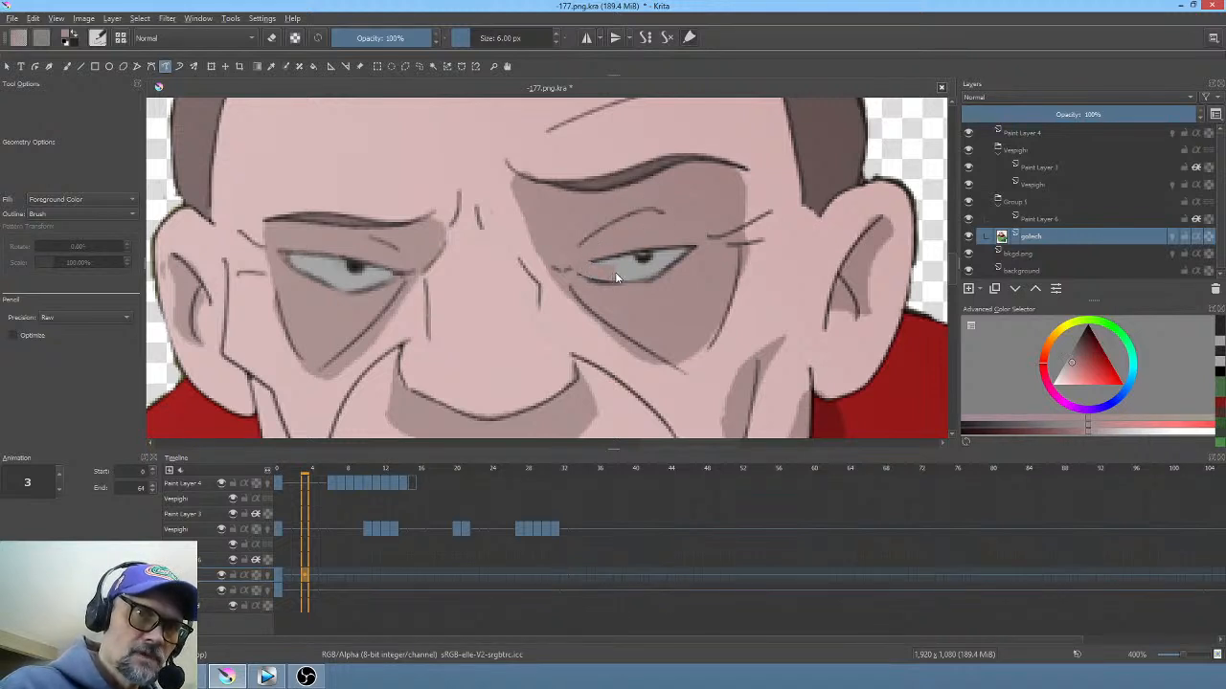
{"action": "left_click_drag", "start_coordinate": [681, 238], "coordinate": [608, 249]}
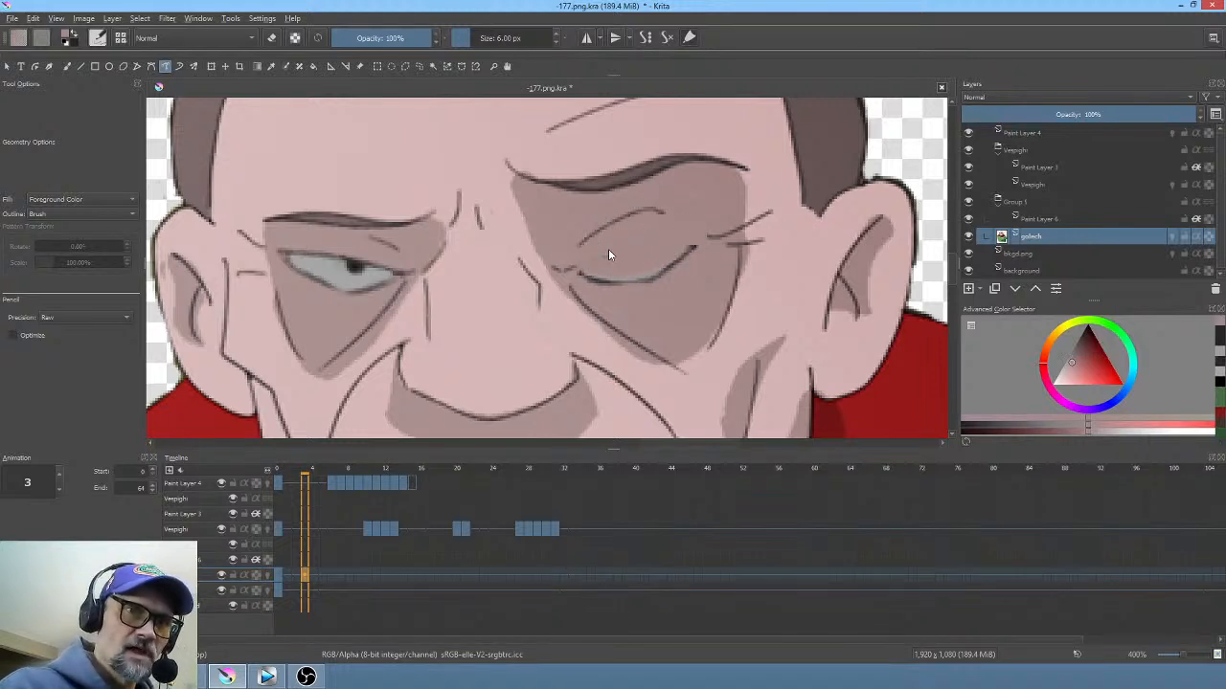
{"action": "left_click_drag", "start_coordinate": [692, 247], "coordinate": [640, 275]}
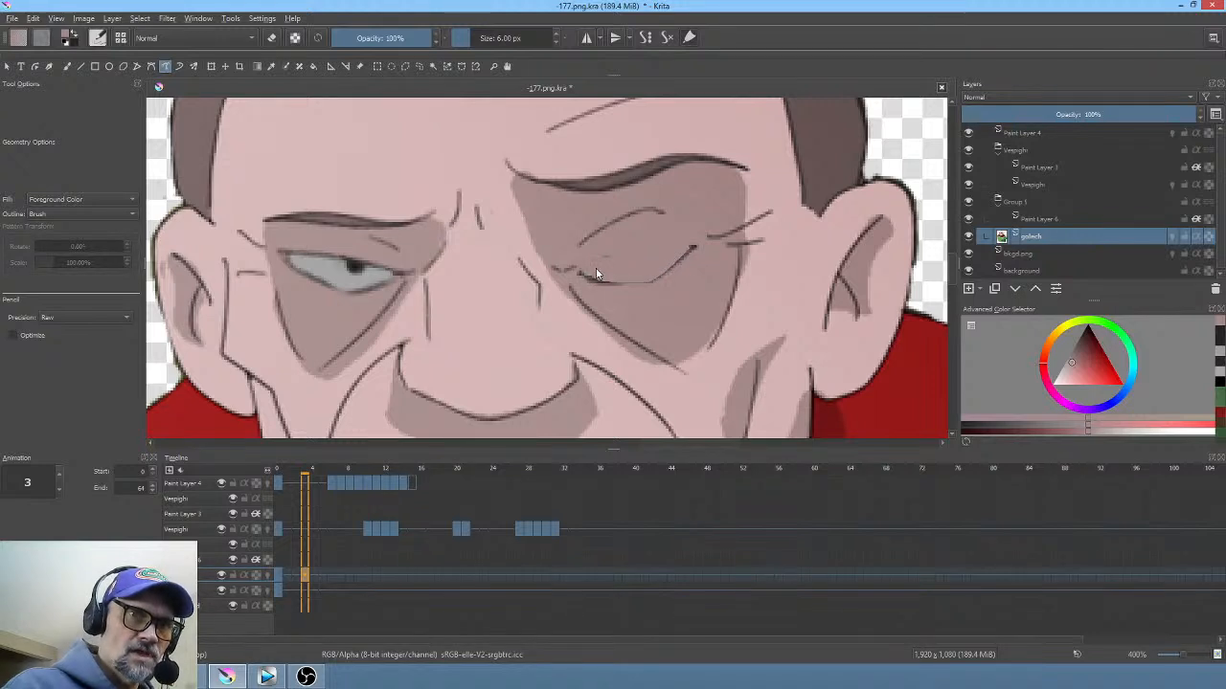
{"action": "key", "text": "ctrl+z"}
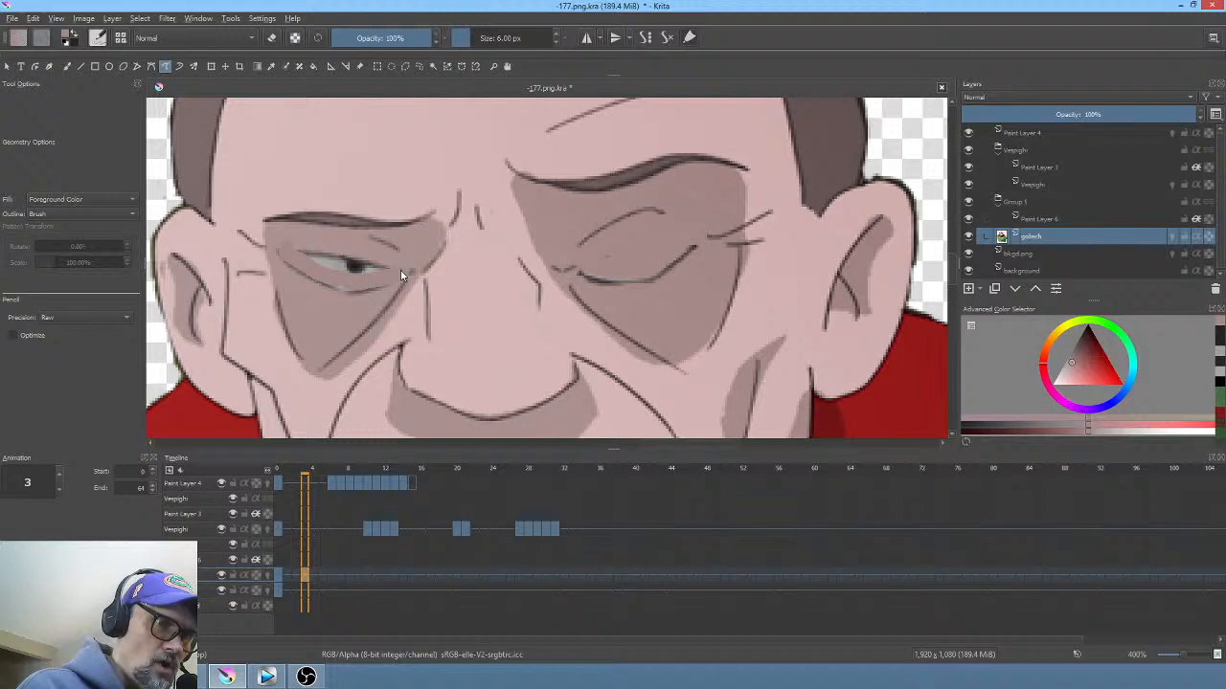
{"action": "left_click_drag", "start_coordinate": [400, 270], "coordinate": [326, 245]}
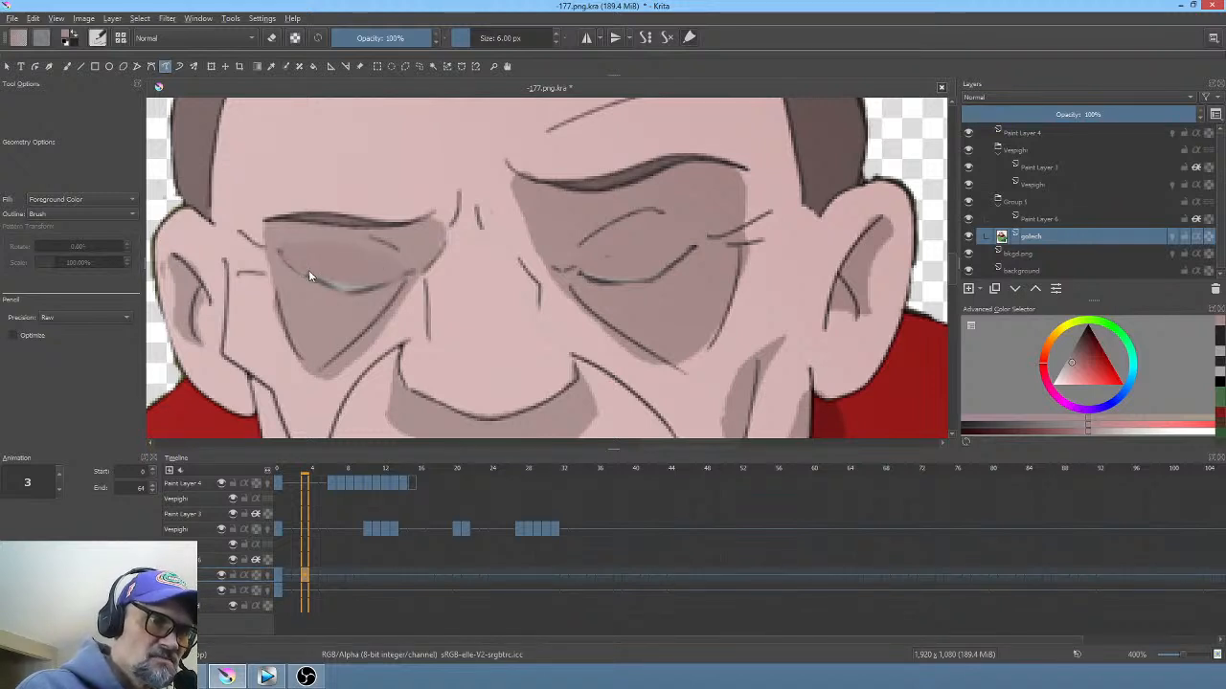
{"action": "key", "text": "ctrl+z"}
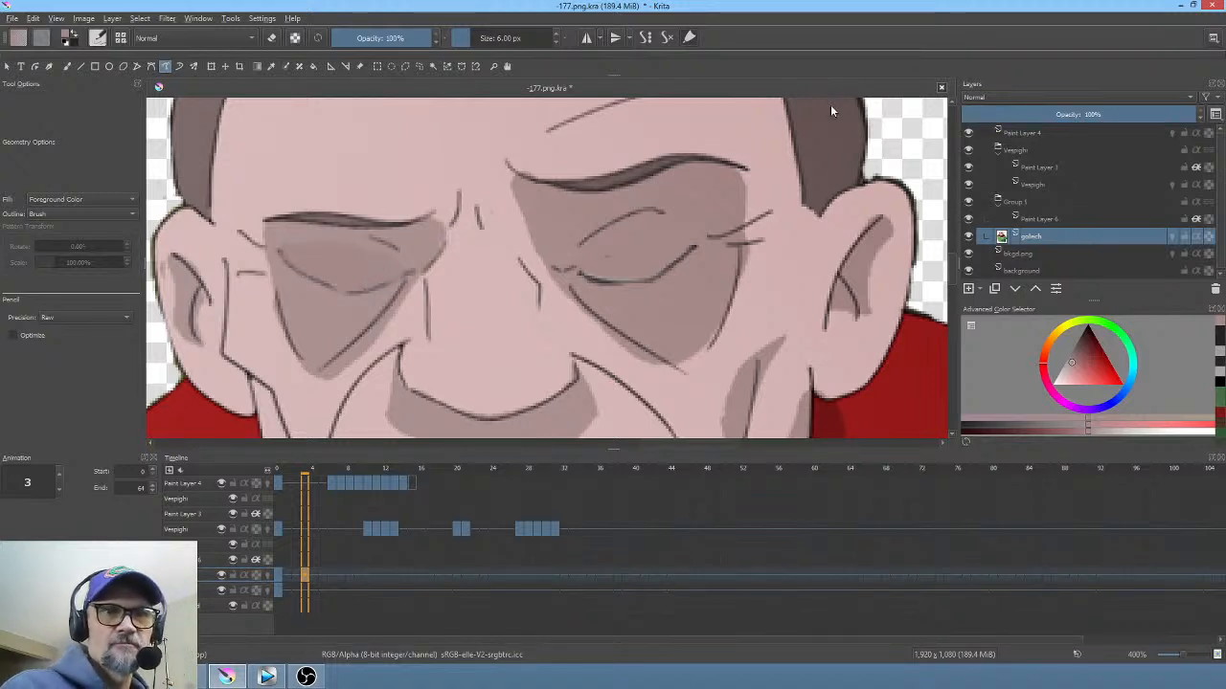
Step: Redraw both closed-lid lines on frame 3 with the 6 px brush in the sampled dark outline colour, and retouch the wider eye's inner corner in sampled shadow tone
{"action": "left_click", "coordinate": [863, 182], "text": "ctrl"}
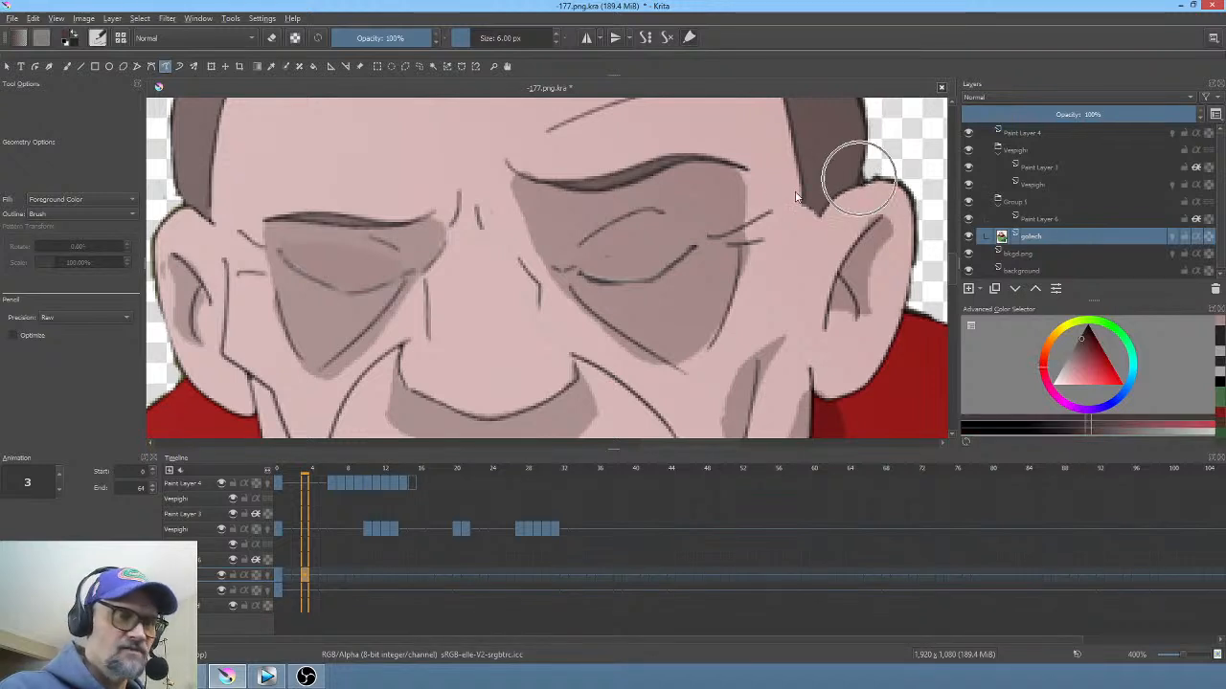
{"action": "key", "text": "b"}
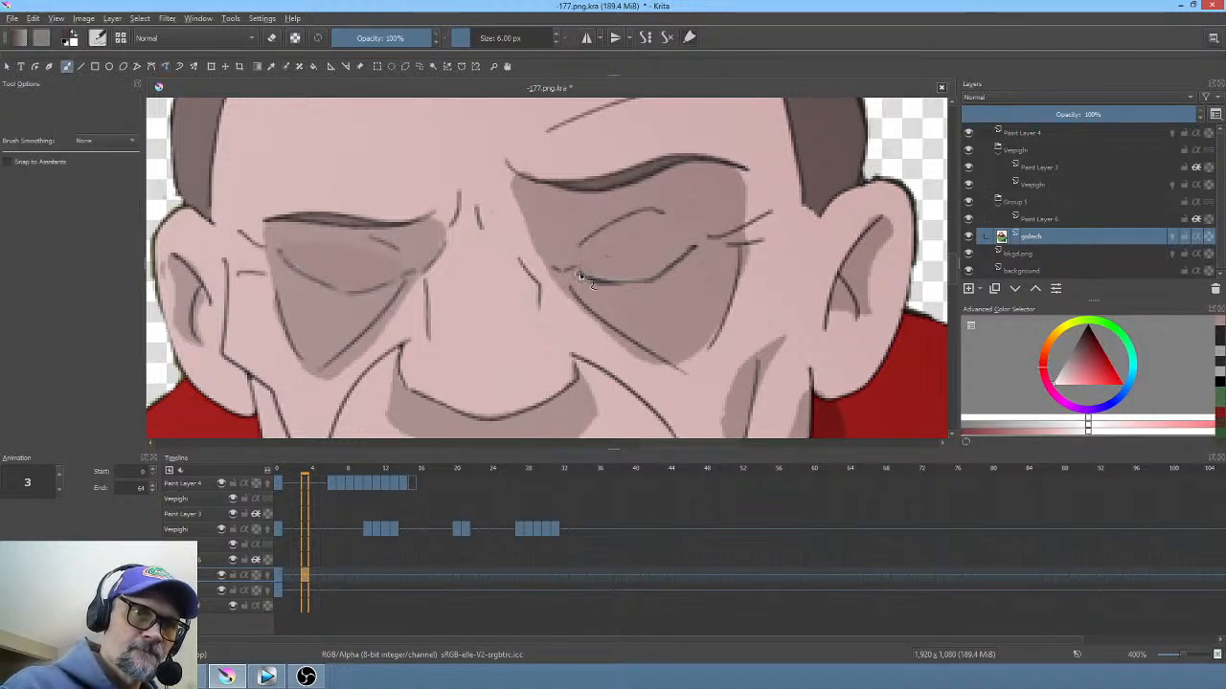
{"action": "left_click_drag", "start_coordinate": [642, 281], "coordinate": [696, 247]}
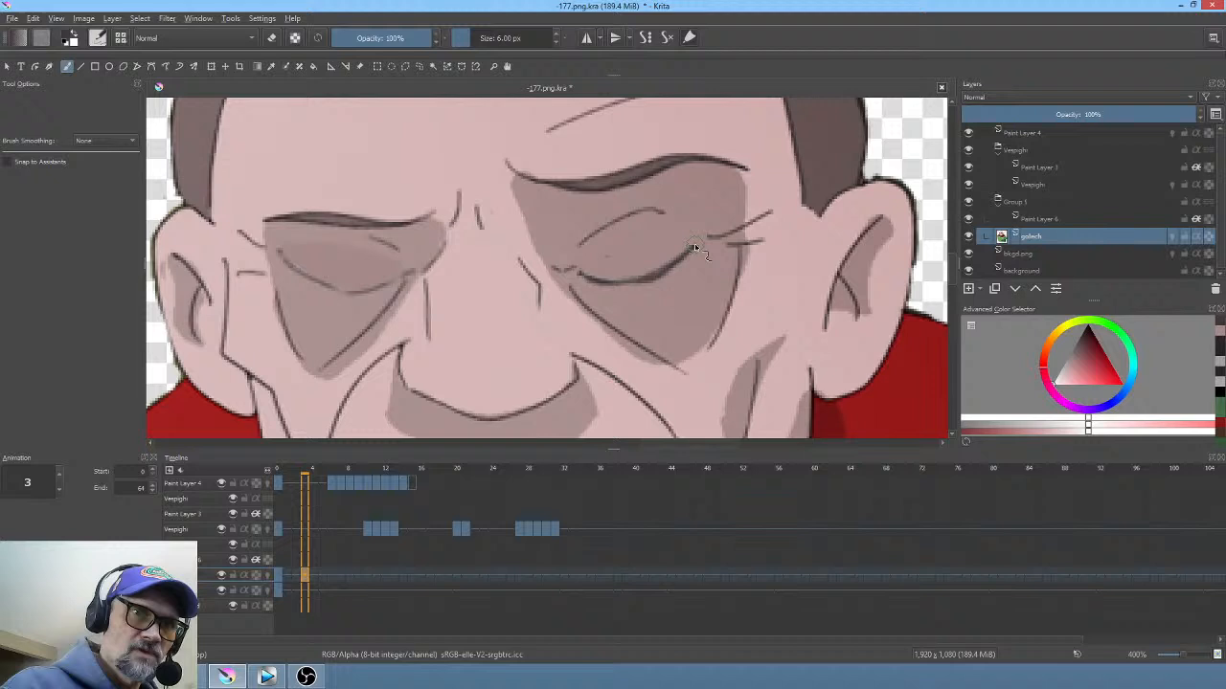
{"action": "mouse_move", "coordinate": [295, 269]}
{"action": "left_mouse_down"}
{"action": "mouse_move", "coordinate": [358, 290]}
{"action": "mouse_move", "coordinate": [339, 290]}
{"action": "mouse_move", "coordinate": [422, 266]}
{"action": "left_mouse_up"}
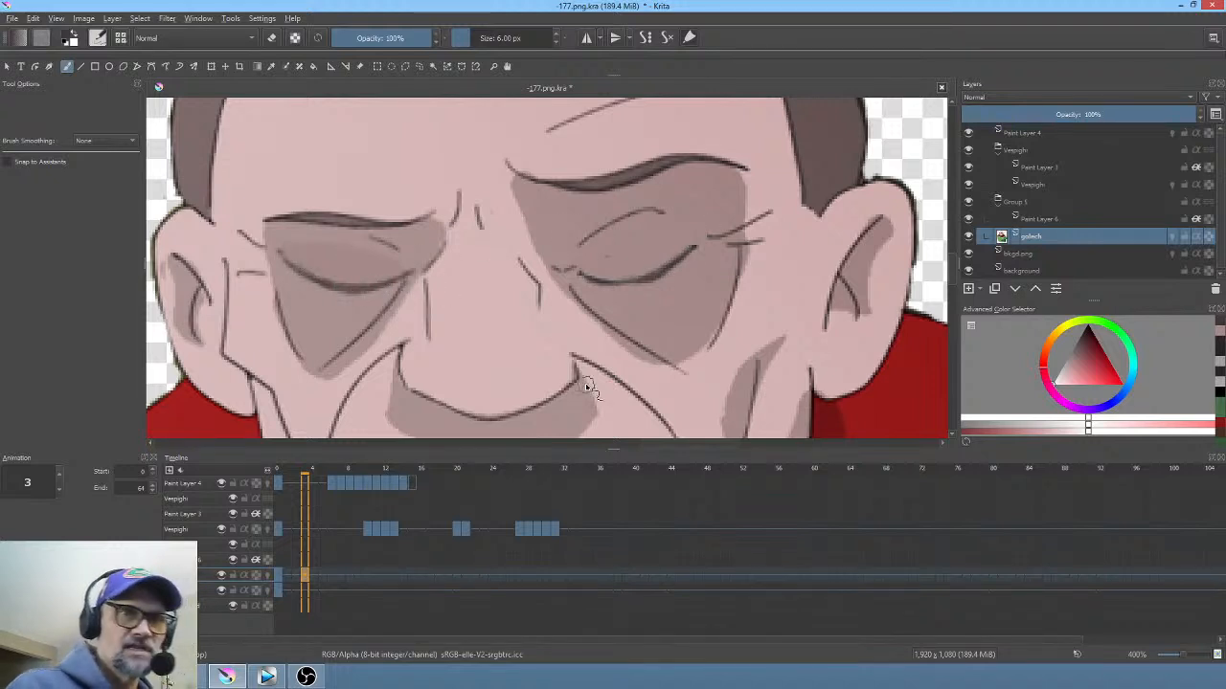
{"action": "left_click_drag", "start_coordinate": [588, 274], "coordinate": [653, 275]}
{"action": "left_click", "coordinate": [558, 249], "text": "ctrl"}
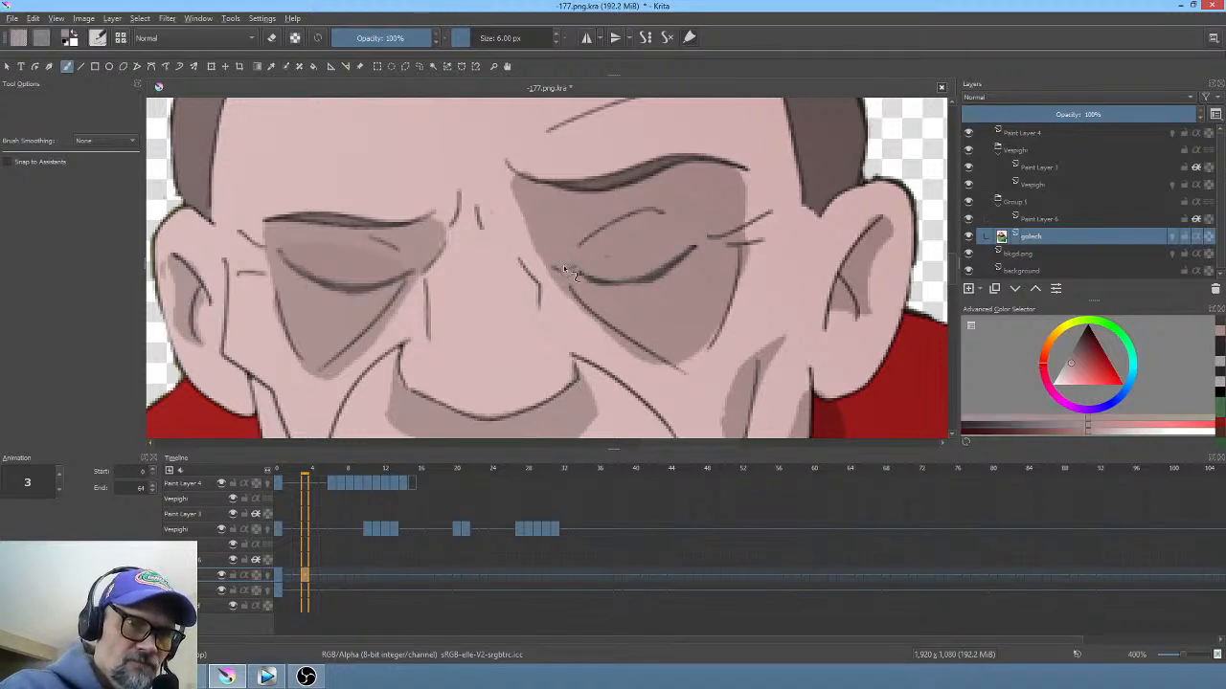
{"action": "left_click_drag", "start_coordinate": [570, 270], "coordinate": [556, 267]}
Step: Copy the bald character's open-eye drawing from frame 0 to frame 5, then check the blink by comparing keyframes and playing the animation
{"action": "scroll", "coordinate": [565, 268], "scroll_direction": "down", "scroll_amount": 5}
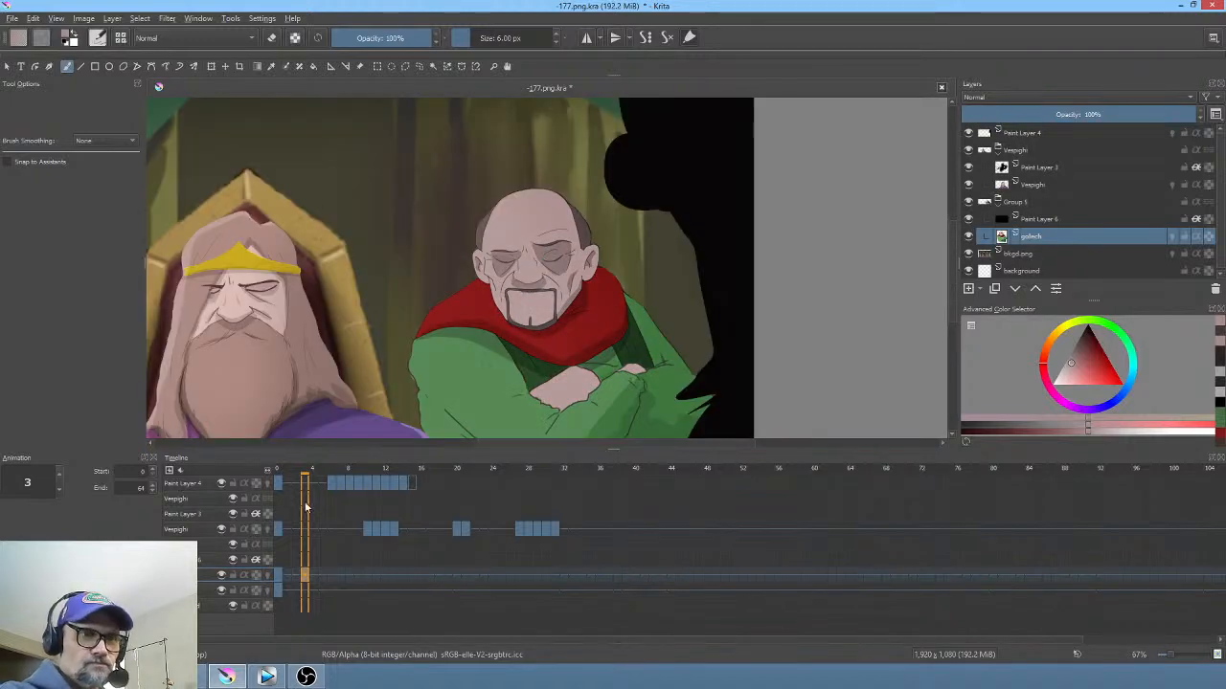
{"action": "left_click", "coordinate": [279, 576]}
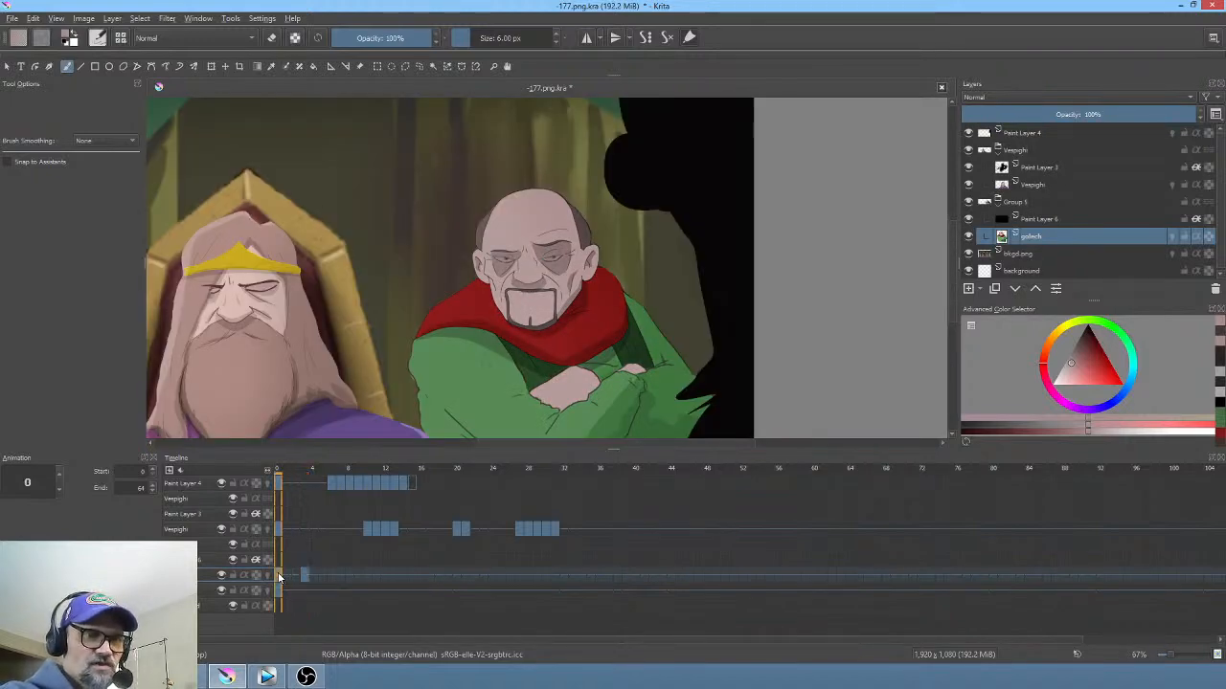
{"action": "left_click_drag", "start_coordinate": [280, 577], "coordinate": [323, 576]}
{"action": "left_click", "coordinate": [305, 577]}
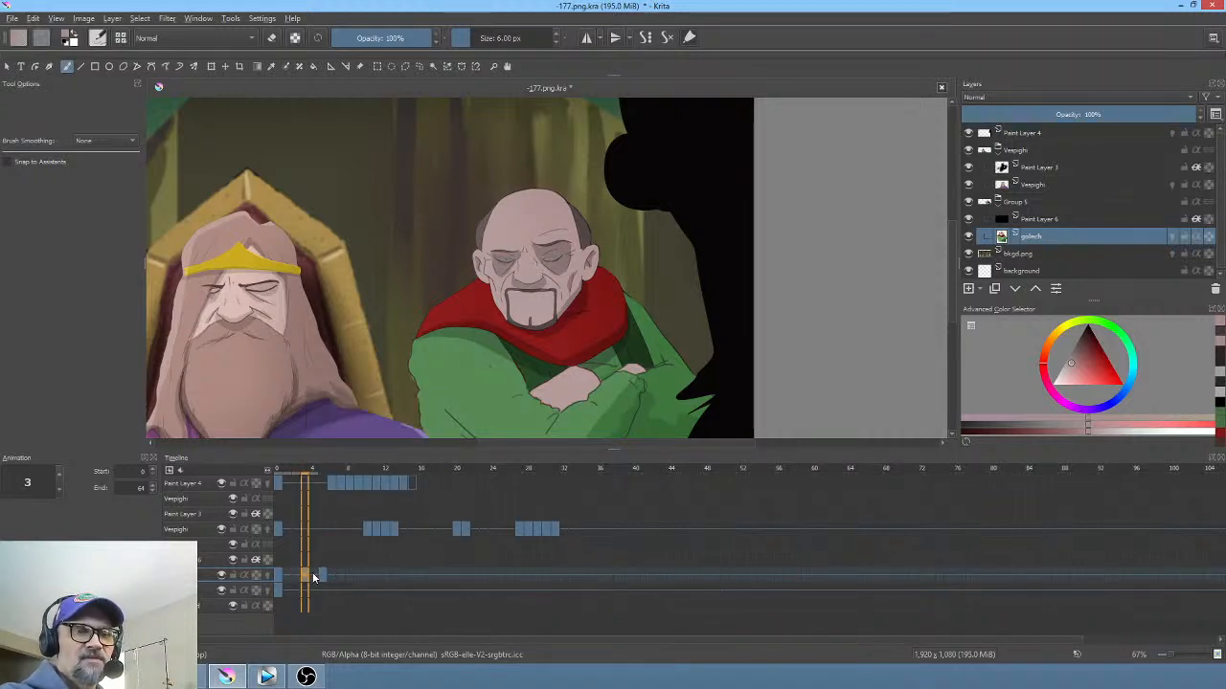
{"action": "left_click", "coordinate": [314, 576]}
{"action": "left_click", "coordinate": [322, 577]}
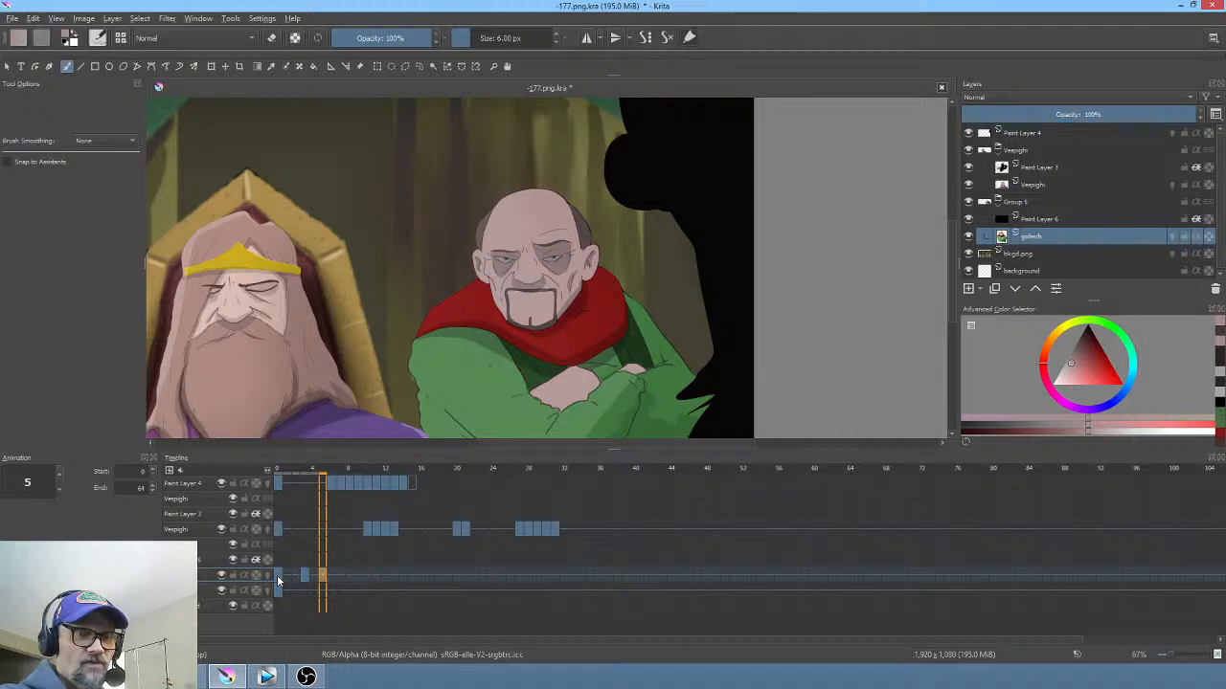
{"action": "left_click", "coordinate": [278, 577]}
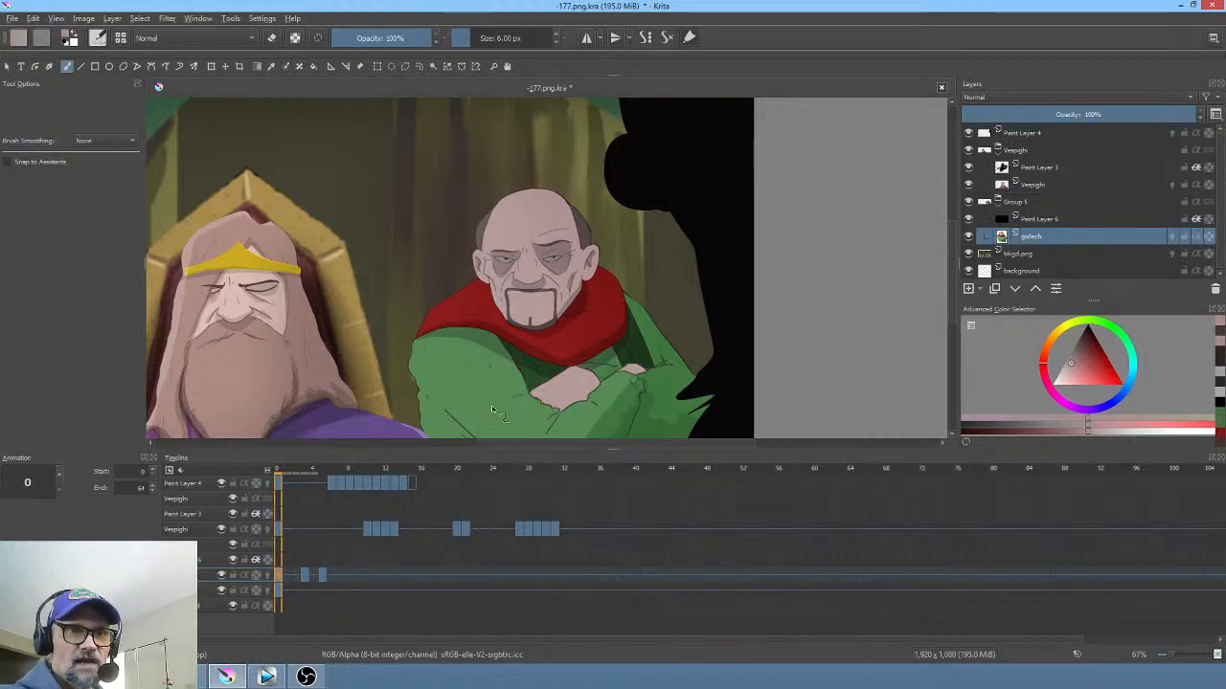
{"action": "scroll", "coordinate": [605, 365], "scroll_direction": "down", "scroll_amount": 1}
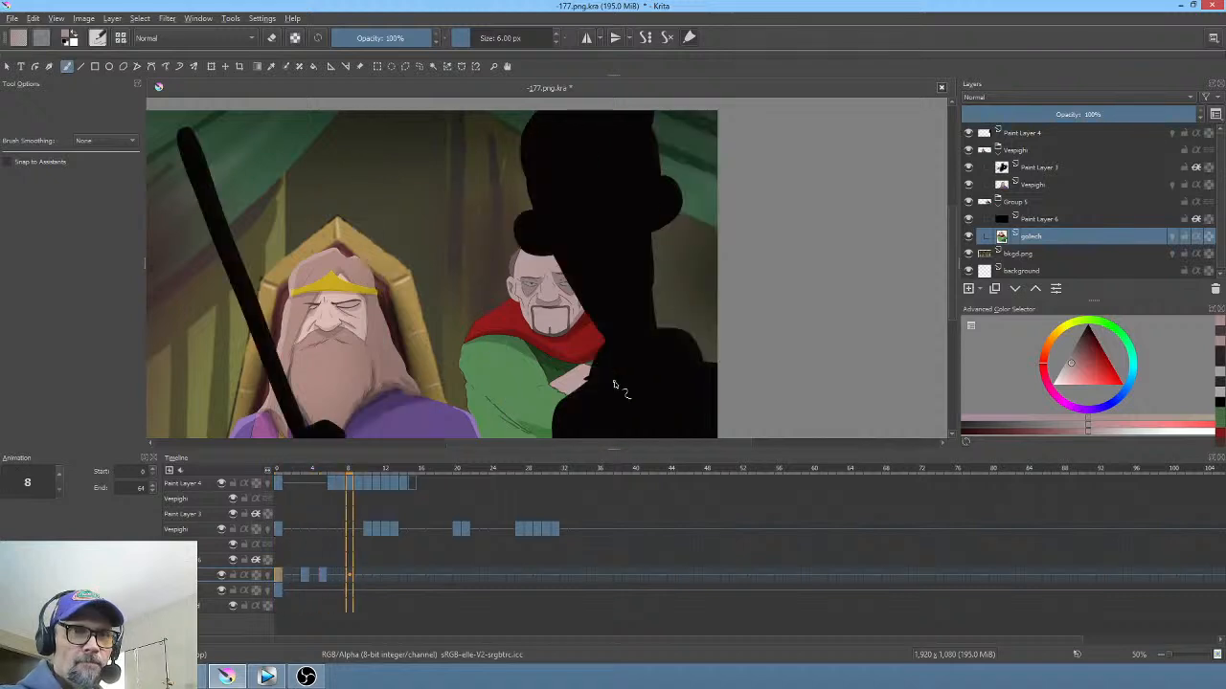
{"action": "key", "text": "space"}
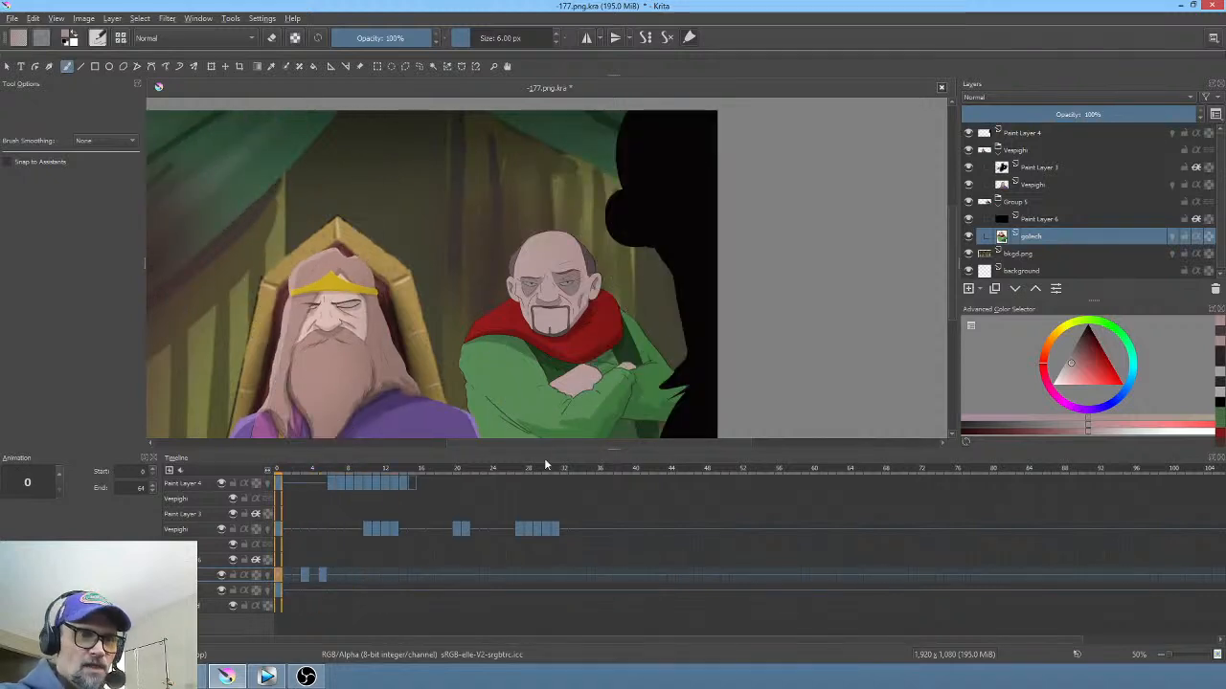
Step: Shift the closed-eye keyframe to frame 10 and the reopened-eye keyframe to frame 12, then play the animation from frame 0
{"action": "left_click", "coordinate": [307, 578]}
{"action": "left_click_drag", "start_coordinate": [307, 577], "coordinate": [368, 576]}
{"action": "left_click", "coordinate": [277, 579]}
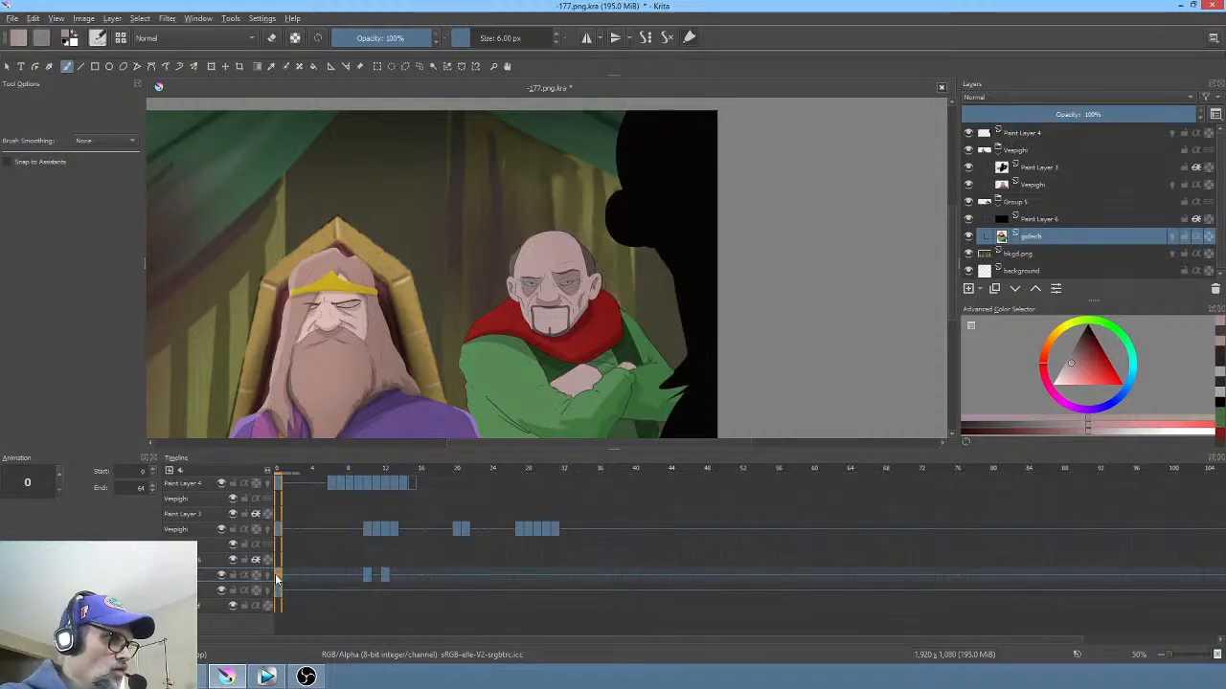
{"action": "key", "text": "space"}
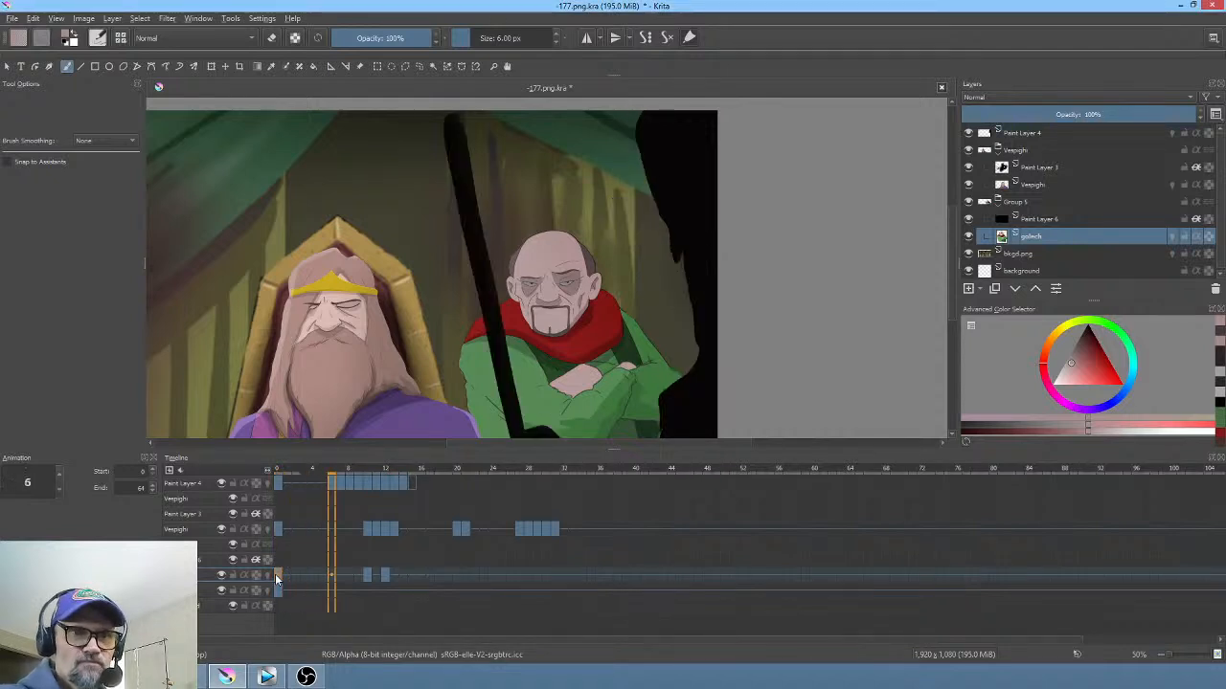
{"action": "key", "text": "space"}
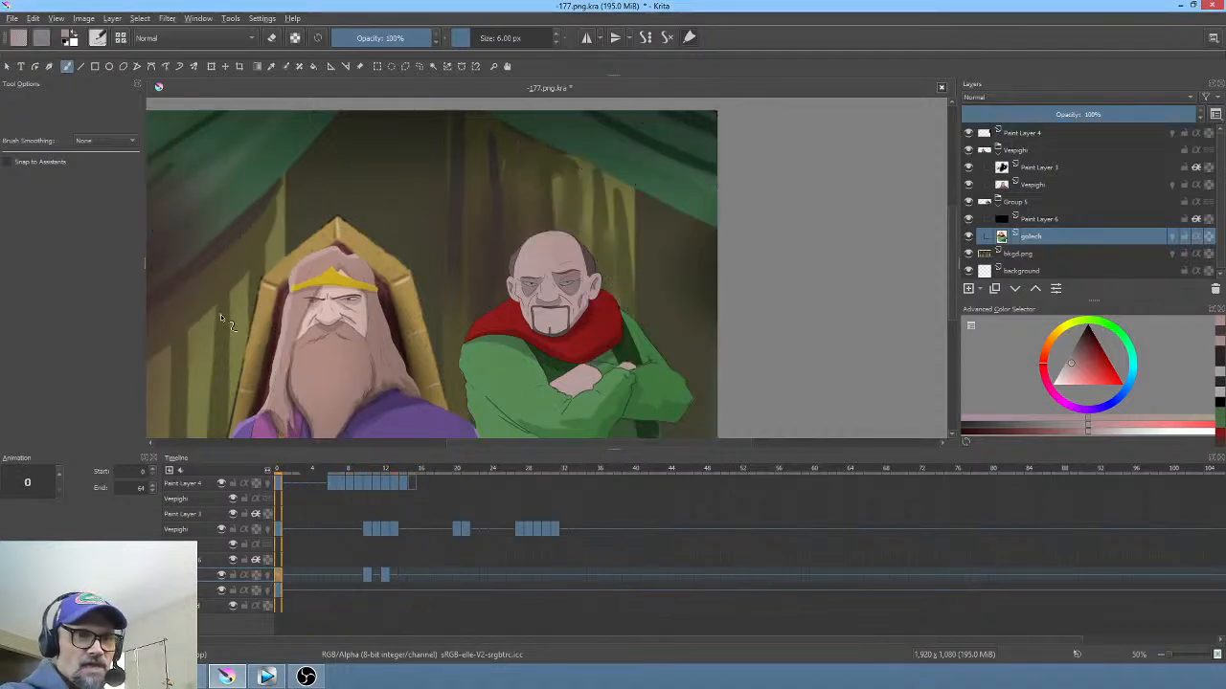
Step: Move the closed-eye keyframe one frame earlier to frame 9 and return to frame 0
{"action": "left_click", "coordinate": [370, 576]}
{"action": "left_click", "coordinate": [358, 576]}
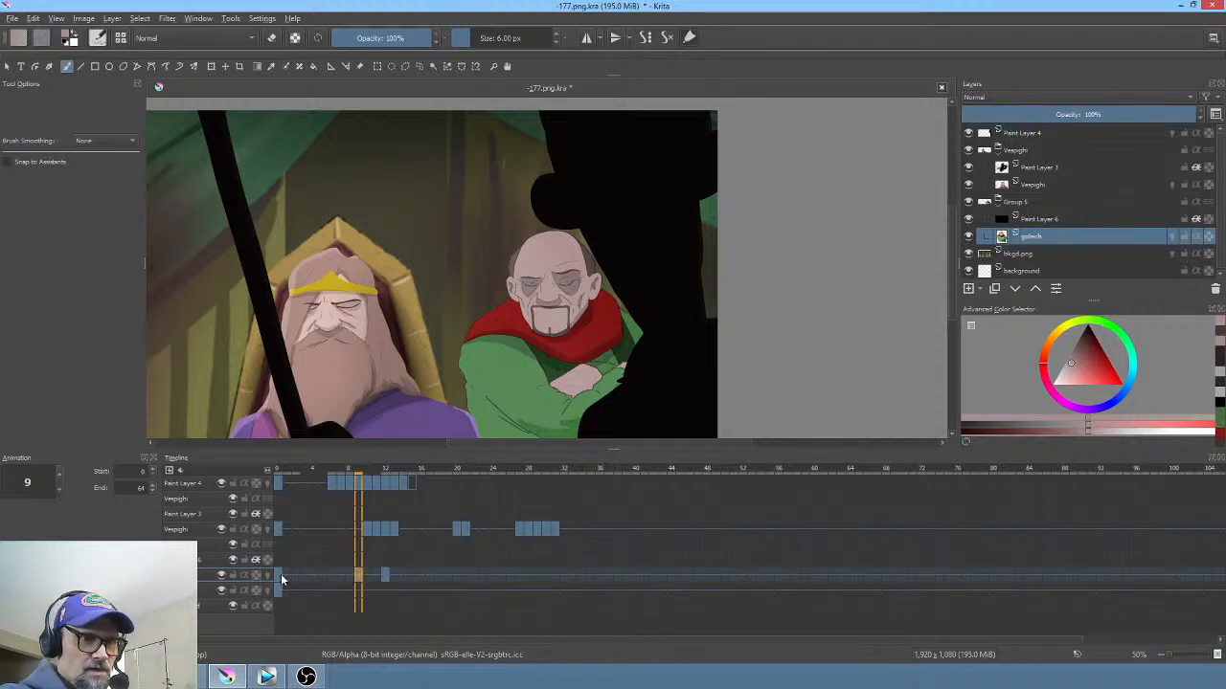
{"action": "left_click", "coordinate": [278, 577]}
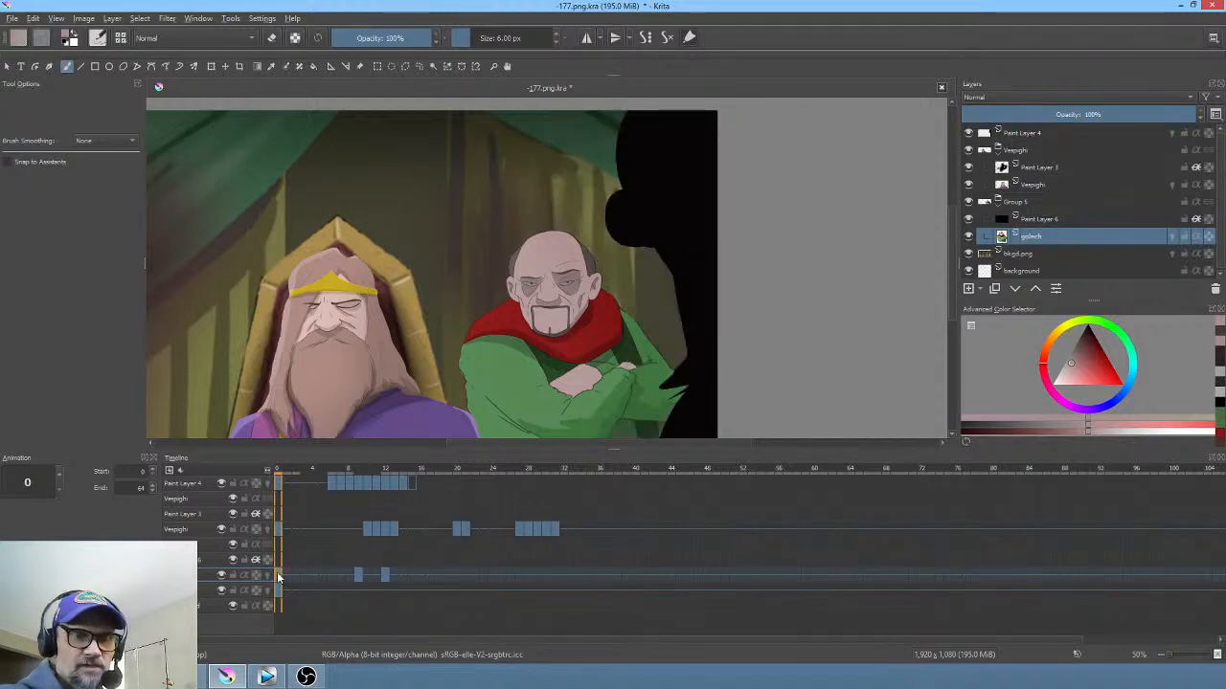
Step: Play the animation several times and scrub through frames 0 to 9 to examine the timing of the bald character's blink
{"action": "key", "text": "space"}
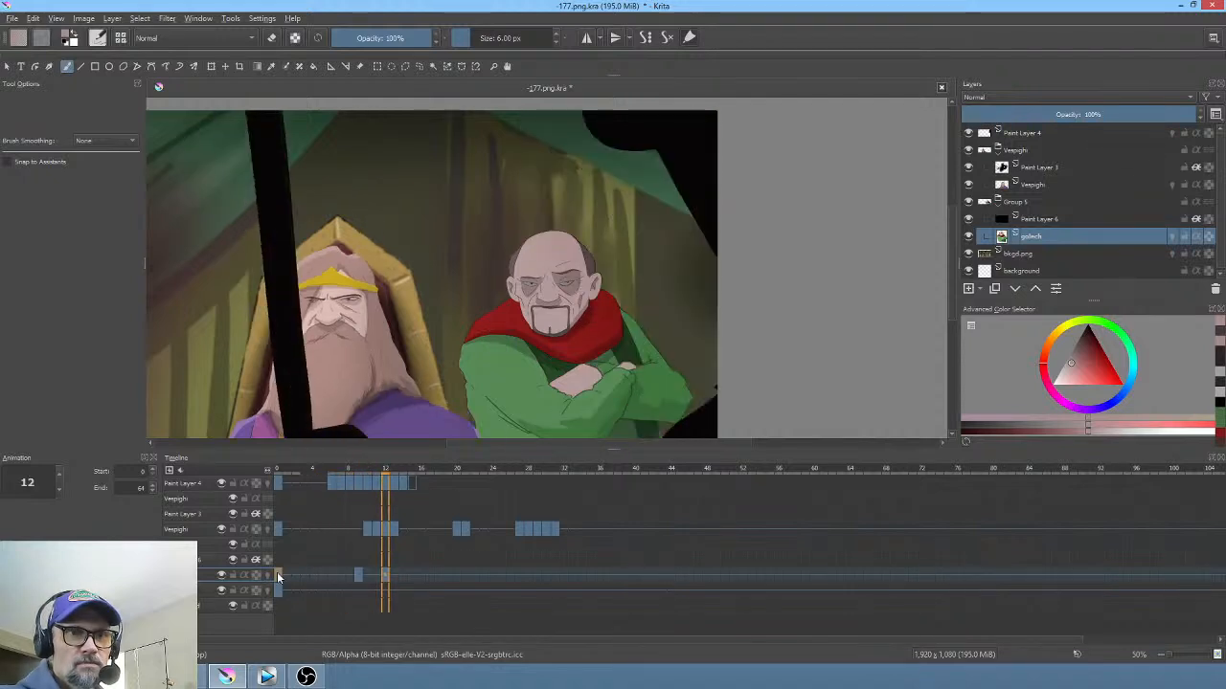
{"action": "key", "text": "space"}
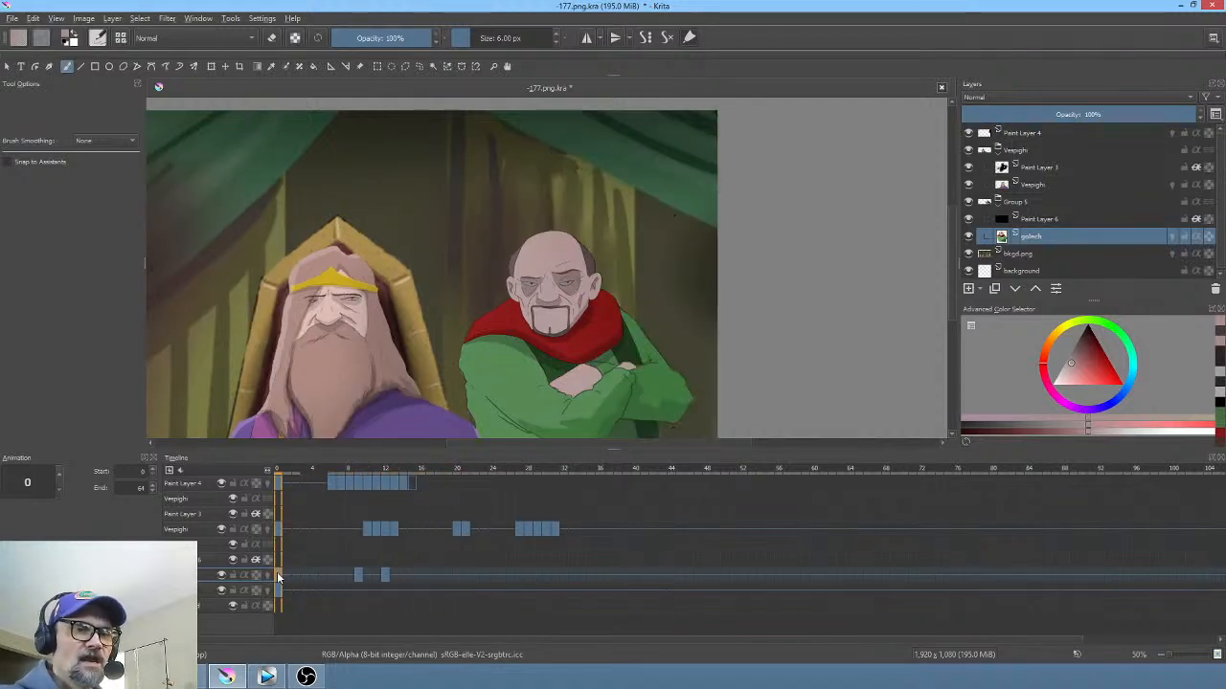
{"action": "key", "text": "space"}
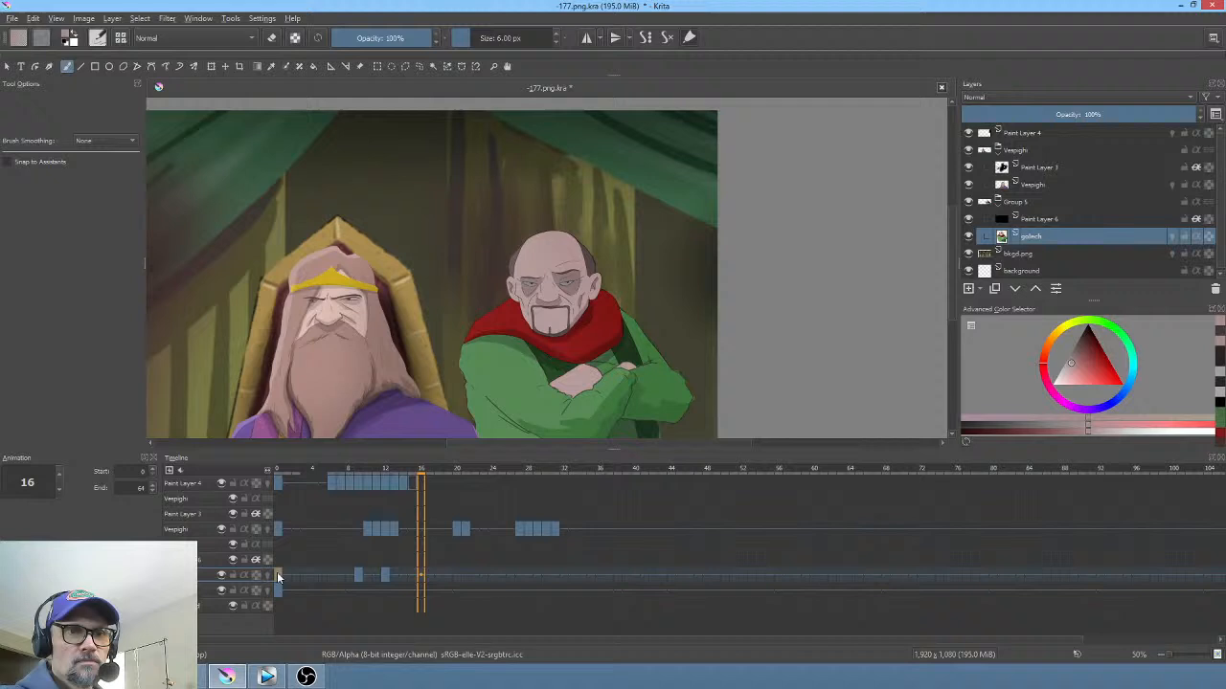
{"action": "key", "text": "space"}
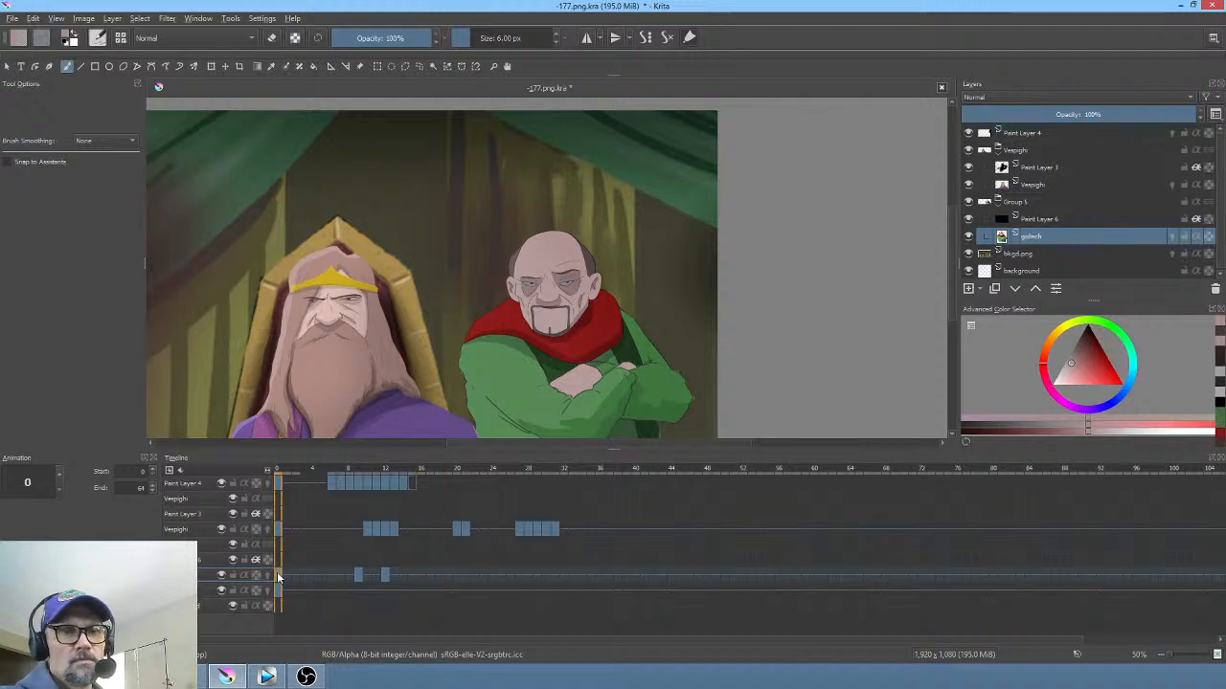
{"action": "key", "text": "space"}
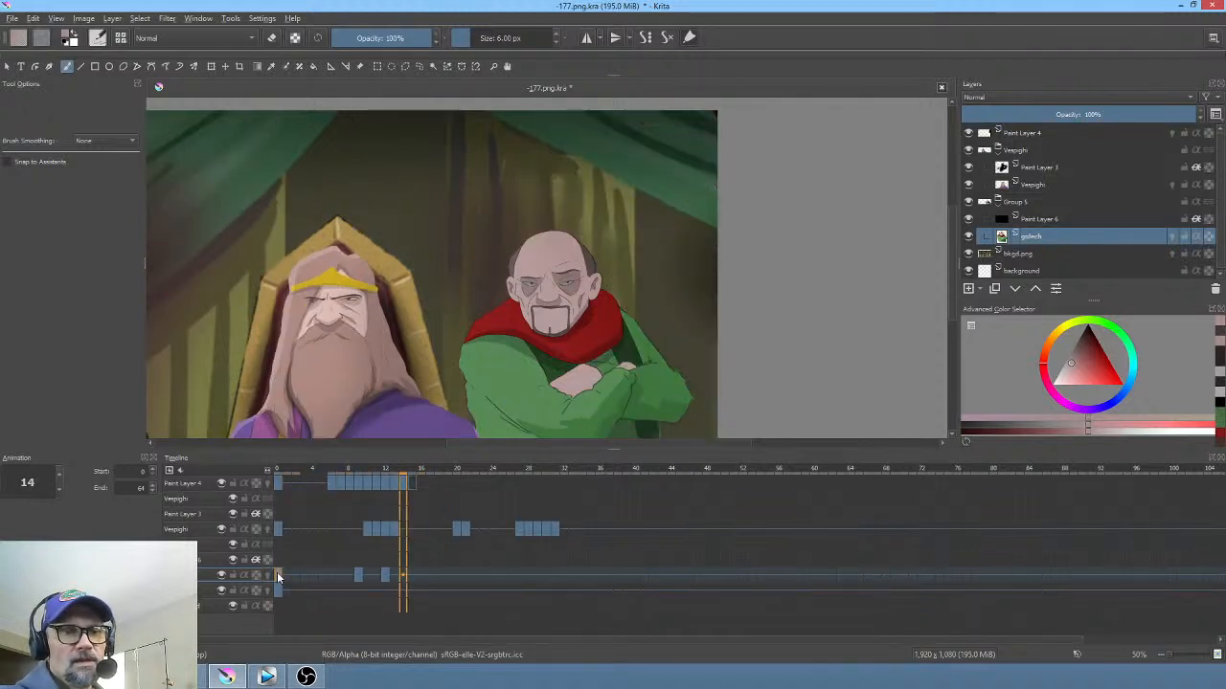
{"action": "key", "text": "space"}
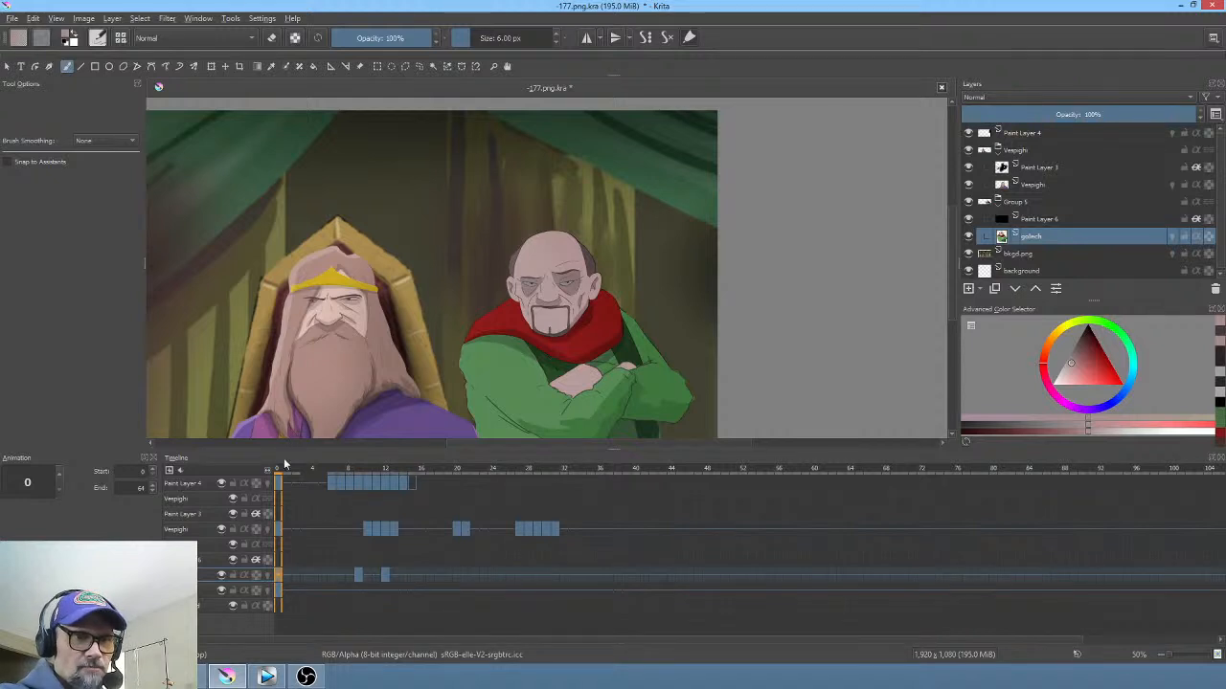
{"action": "left_click_drag", "start_coordinate": [285, 474], "coordinate": [358, 489]}
{"action": "scroll", "coordinate": [612, 311], "scroll_direction": "down", "scroll_amount": 1}
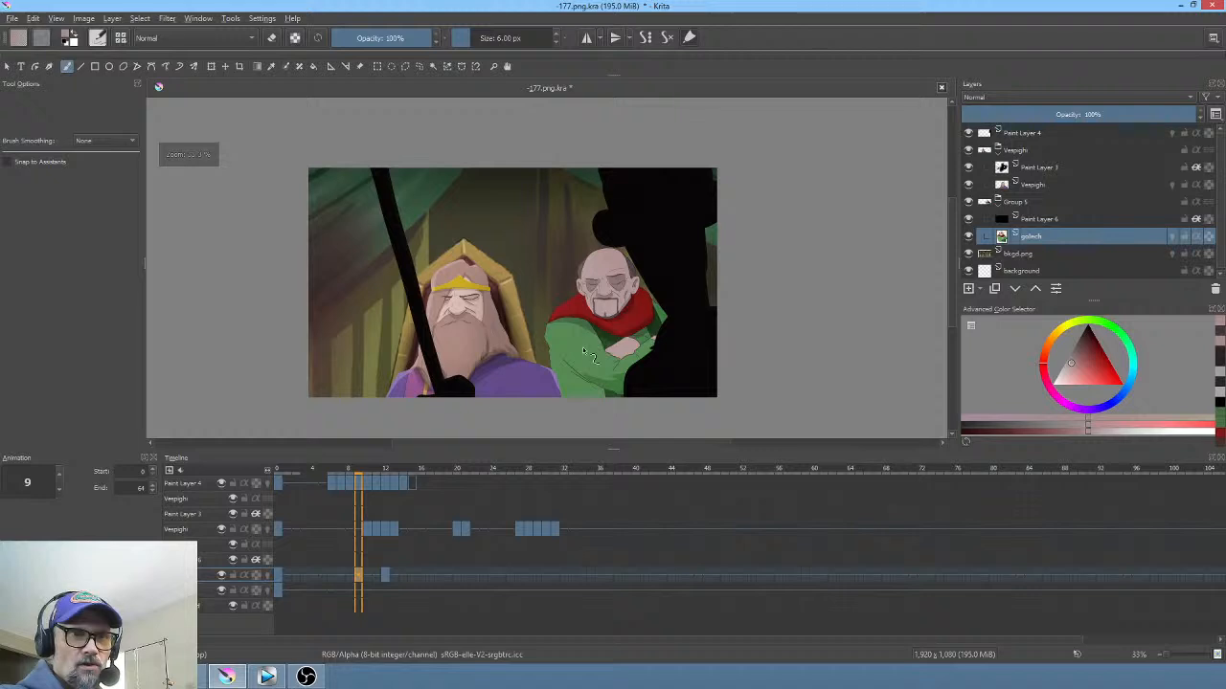
{"action": "left_click_drag", "start_coordinate": [276, 477], "coordinate": [311, 475]}
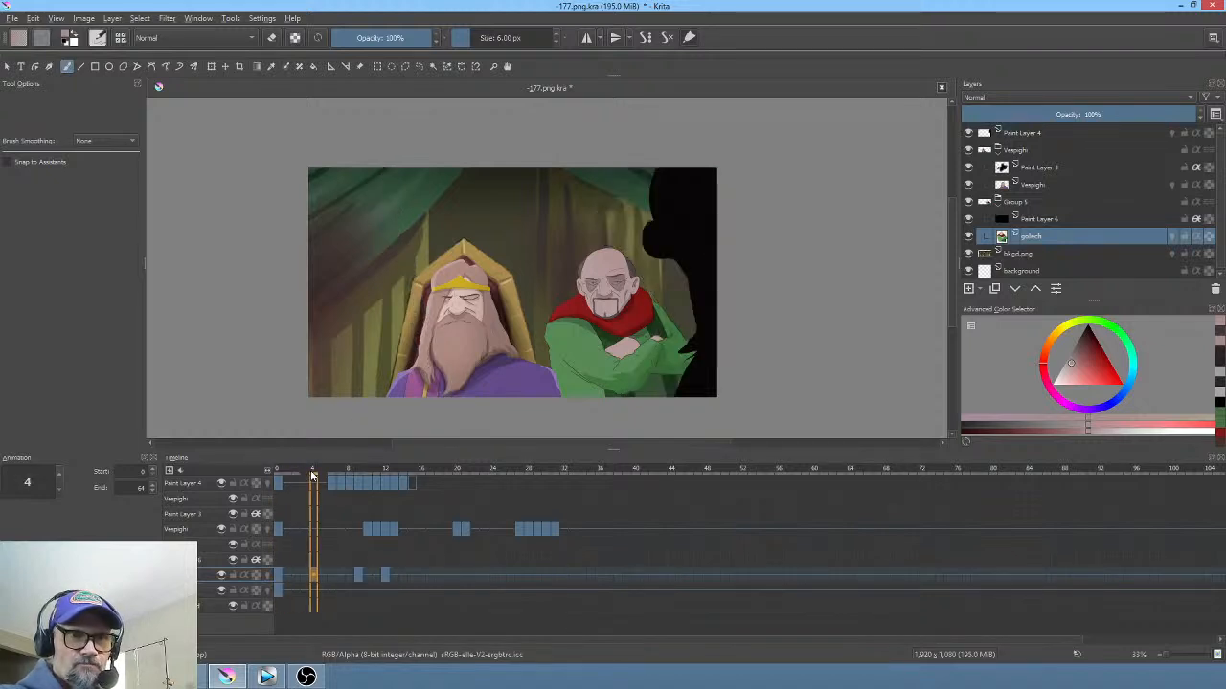
Step: Review the king and the bald character enlarged in canvas-only view, stepping through the animation to judge the scene
{"action": "left_click_drag", "start_coordinate": [282, 579], "coordinate": [315, 575]}
{"action": "scroll", "coordinate": [578, 294], "scroll_direction": "up", "scroll_amount": 2}
{"action": "scroll", "coordinate": [578, 294], "scroll_direction": "down", "scroll_amount": 1}
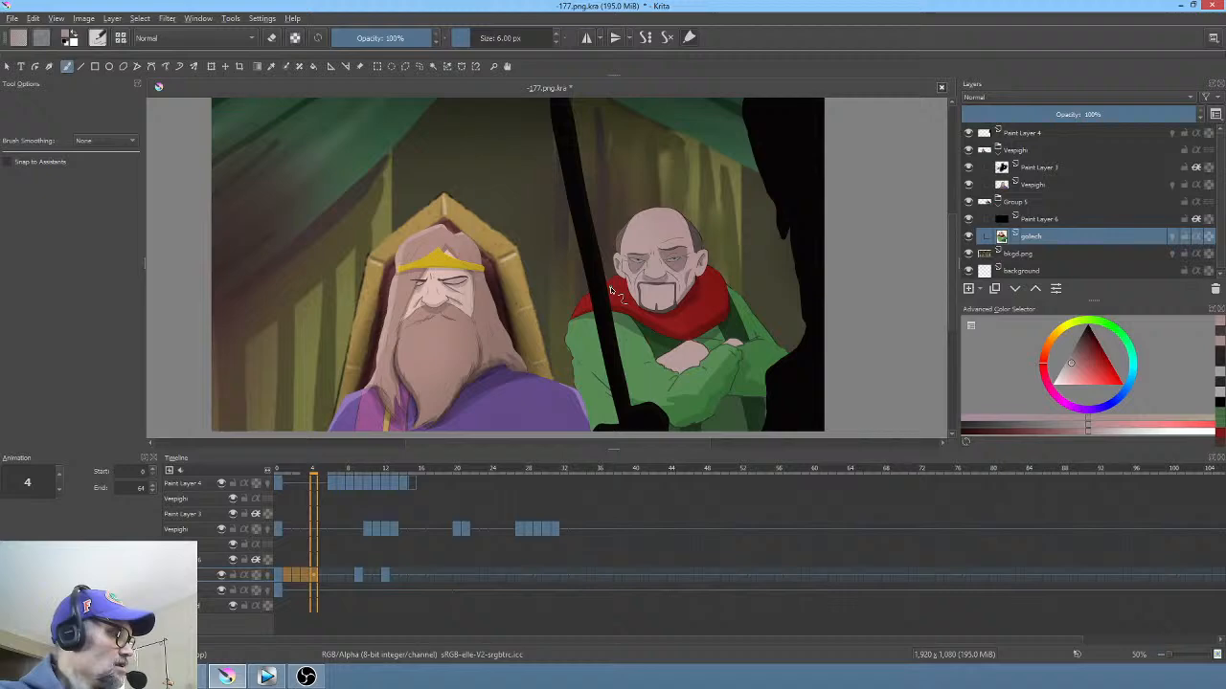
{"action": "key", "text": "Tab"}
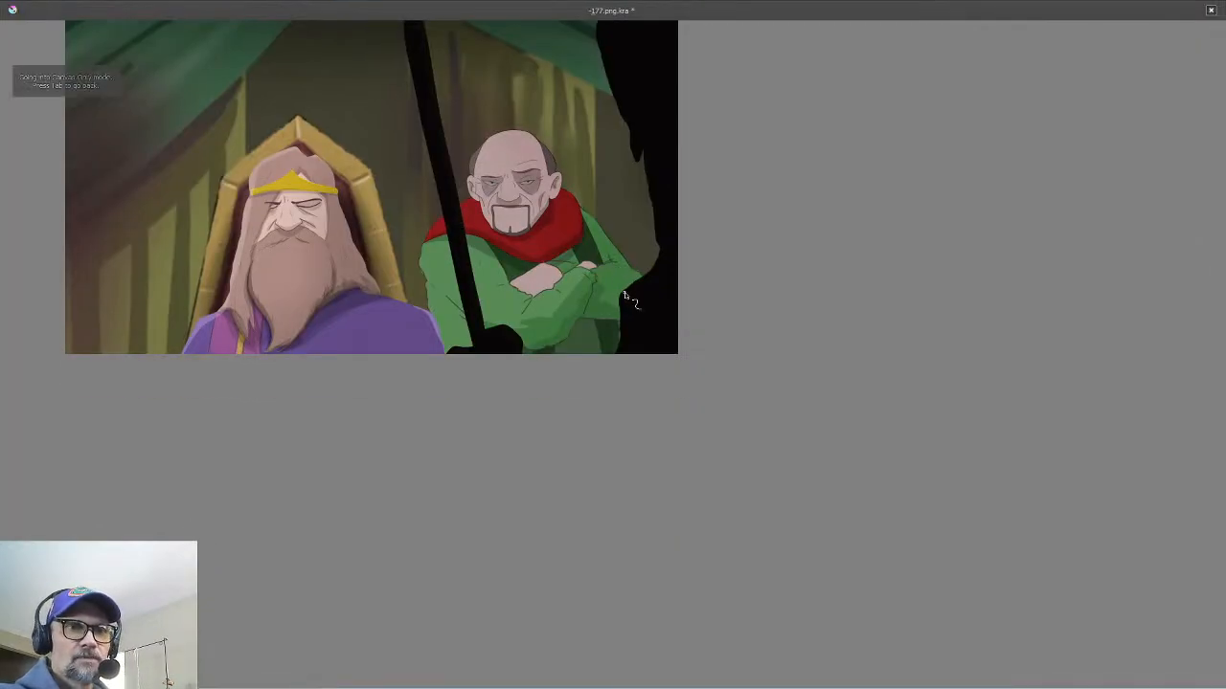
{"action": "scroll", "coordinate": [630, 300], "scroll_direction": "up", "scroll_amount": 3}
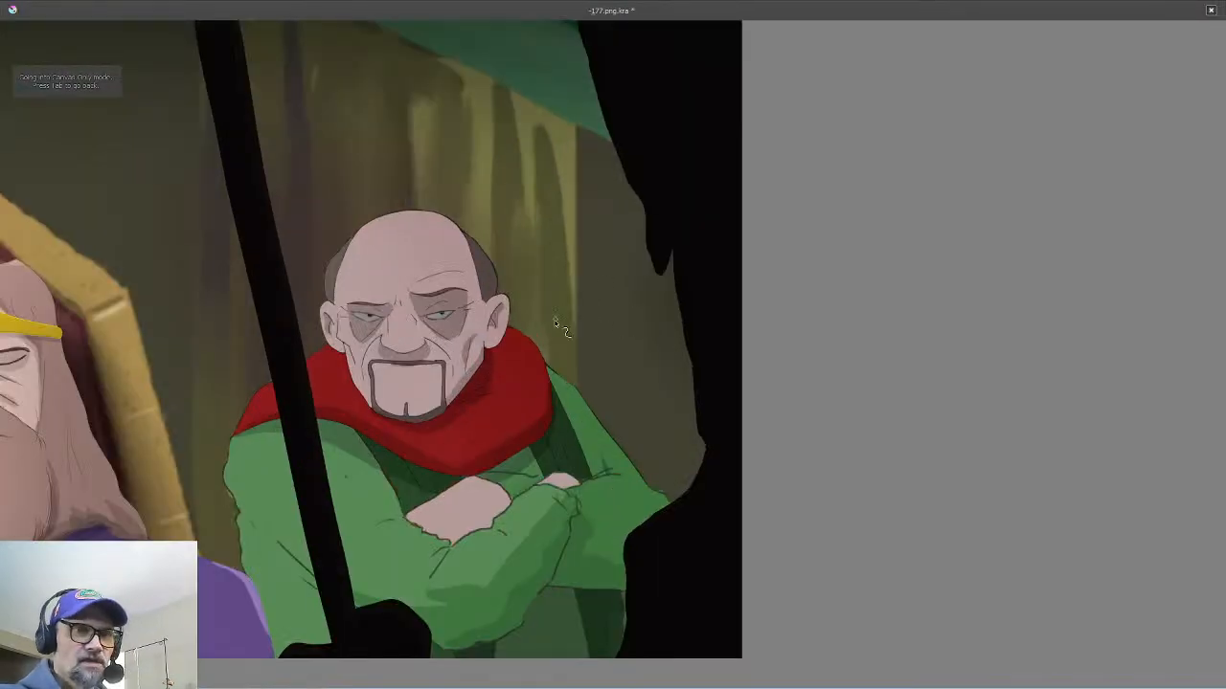
{"action": "left_click_drag", "start_coordinate": [556, 326], "coordinate": [1009, 355]}
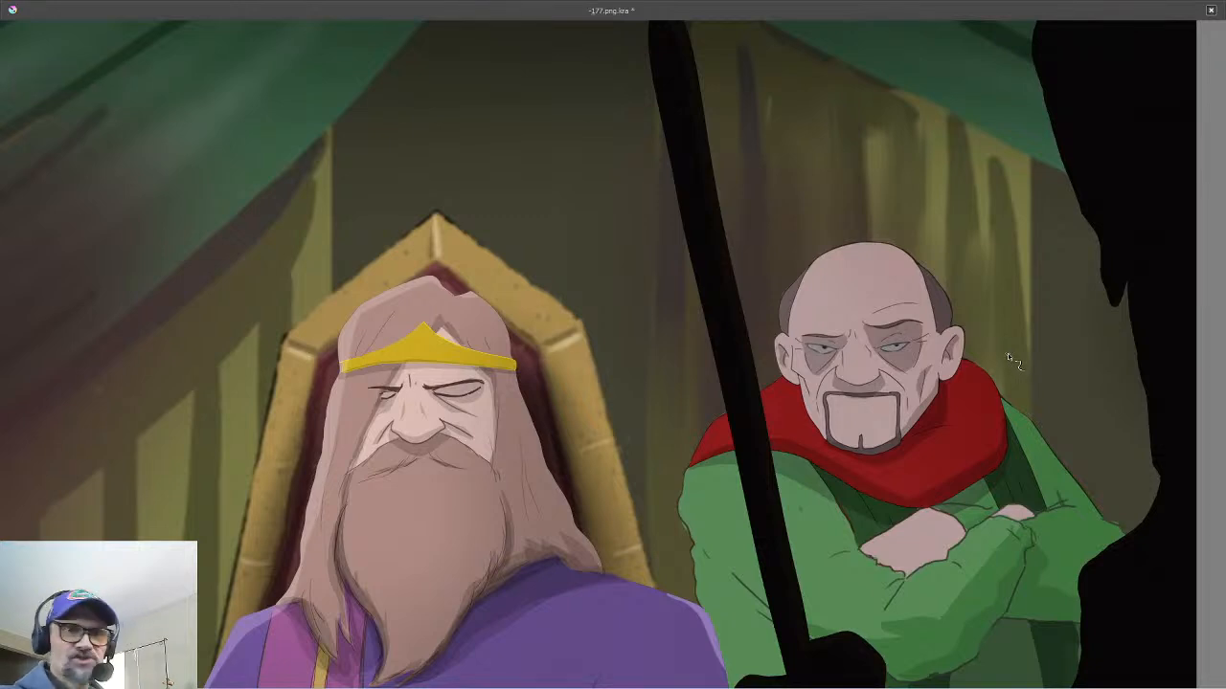
{"action": "left_click_drag", "start_coordinate": [932, 435], "coordinate": [917, 421]}
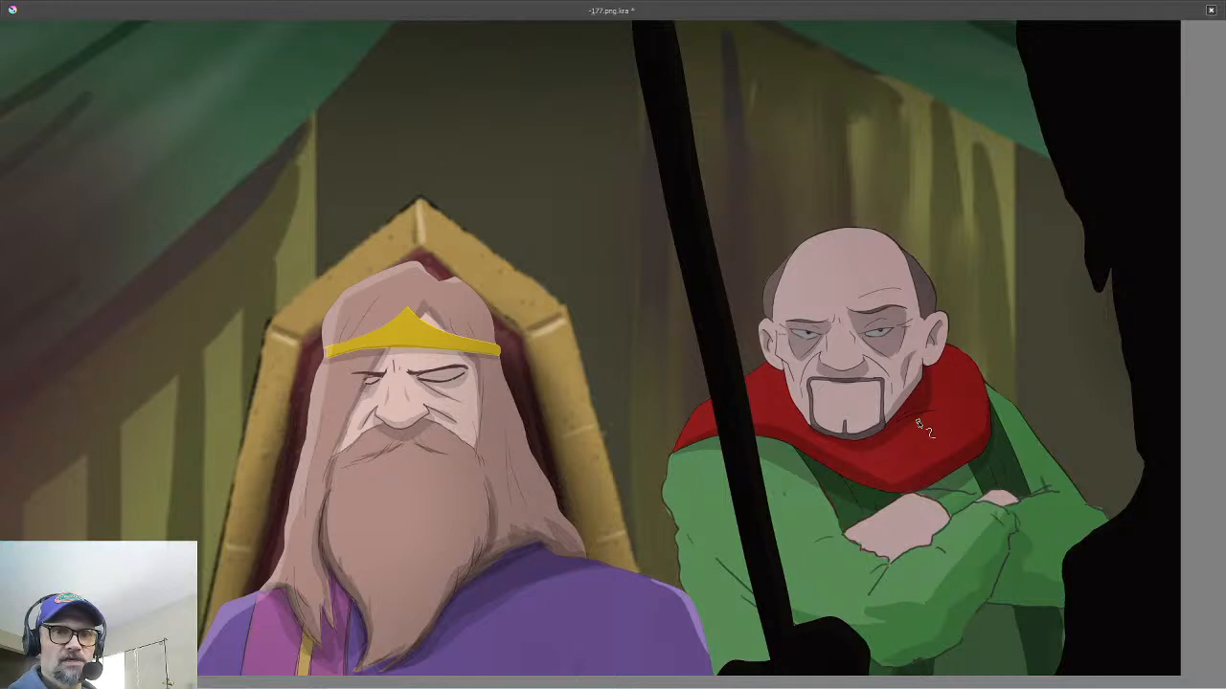
{"action": "key", "text": "Right"}
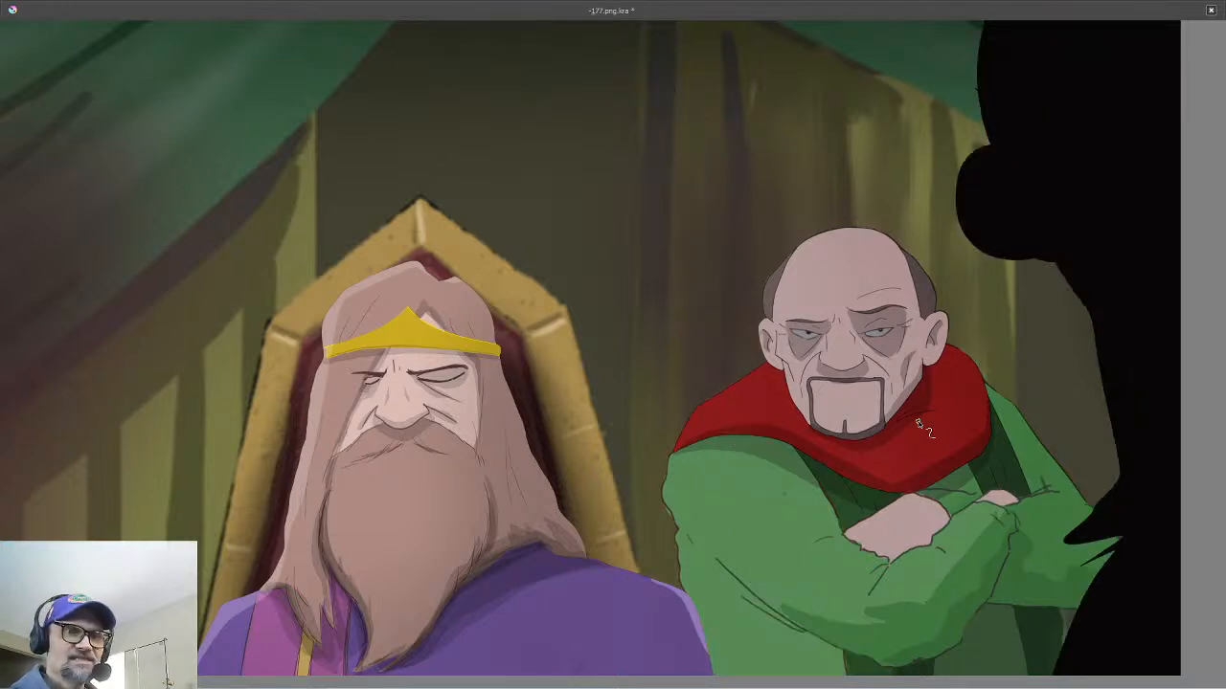
{"action": "key", "text": "Tab"}
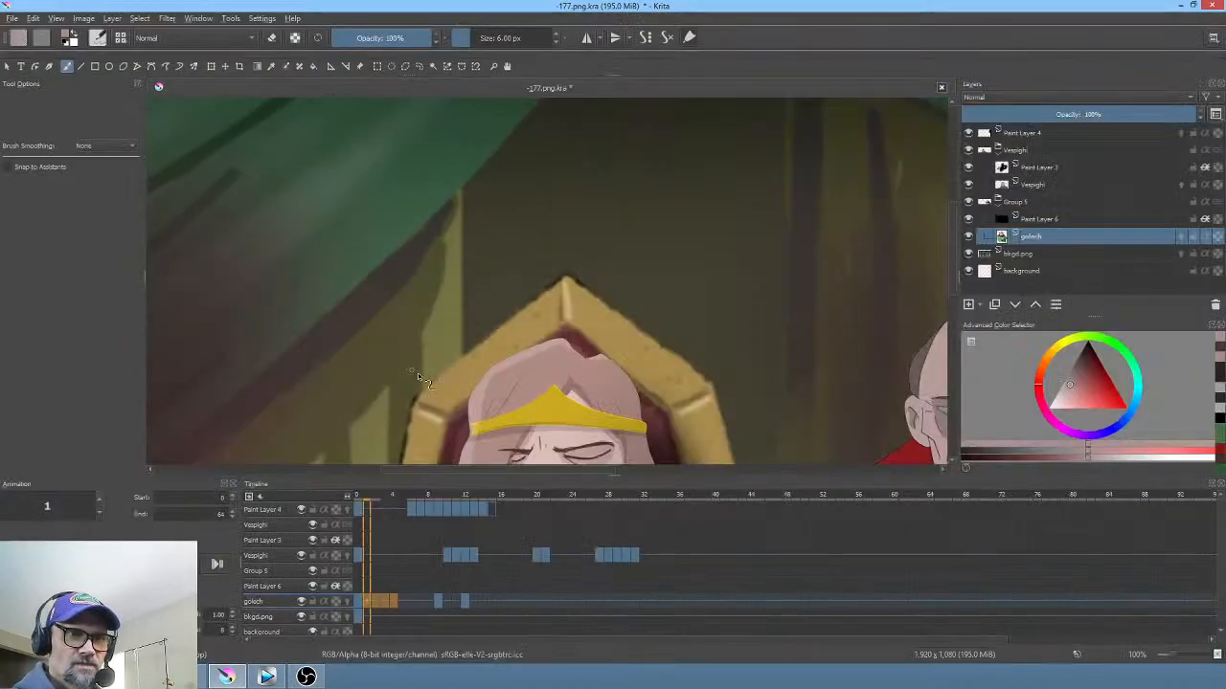
{"action": "key", "text": "Tab"}
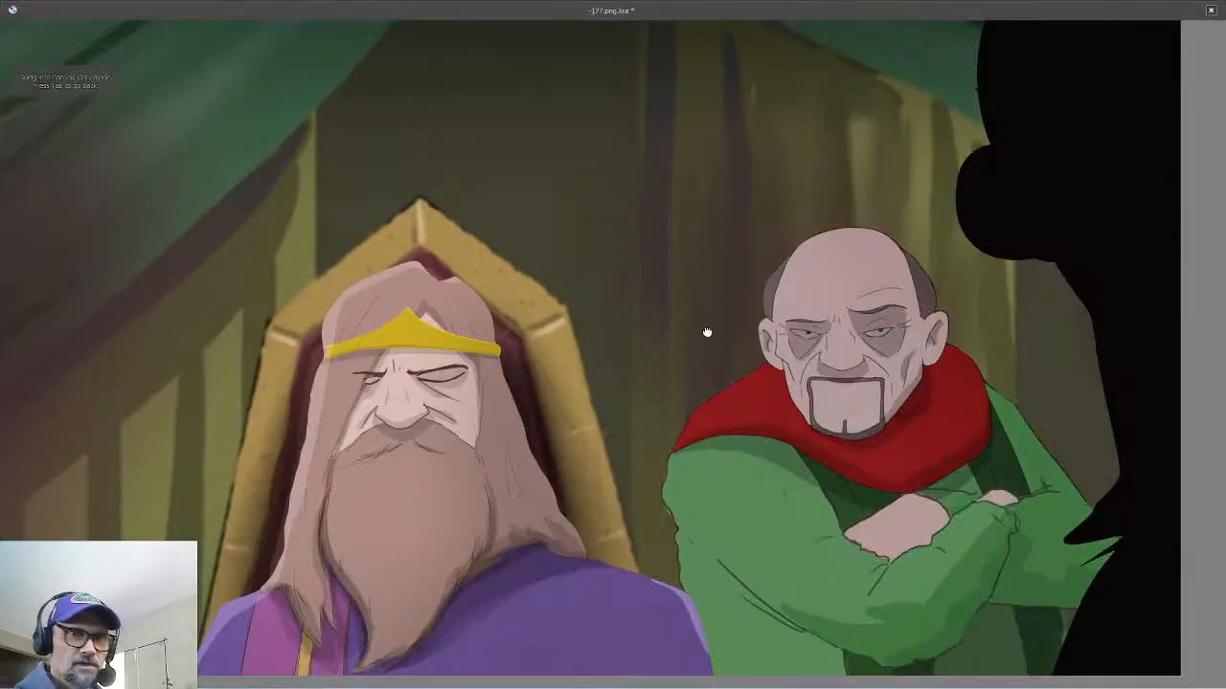
{"action": "scroll", "coordinate": [706, 334], "scroll_direction": "up", "scroll_amount": 3}
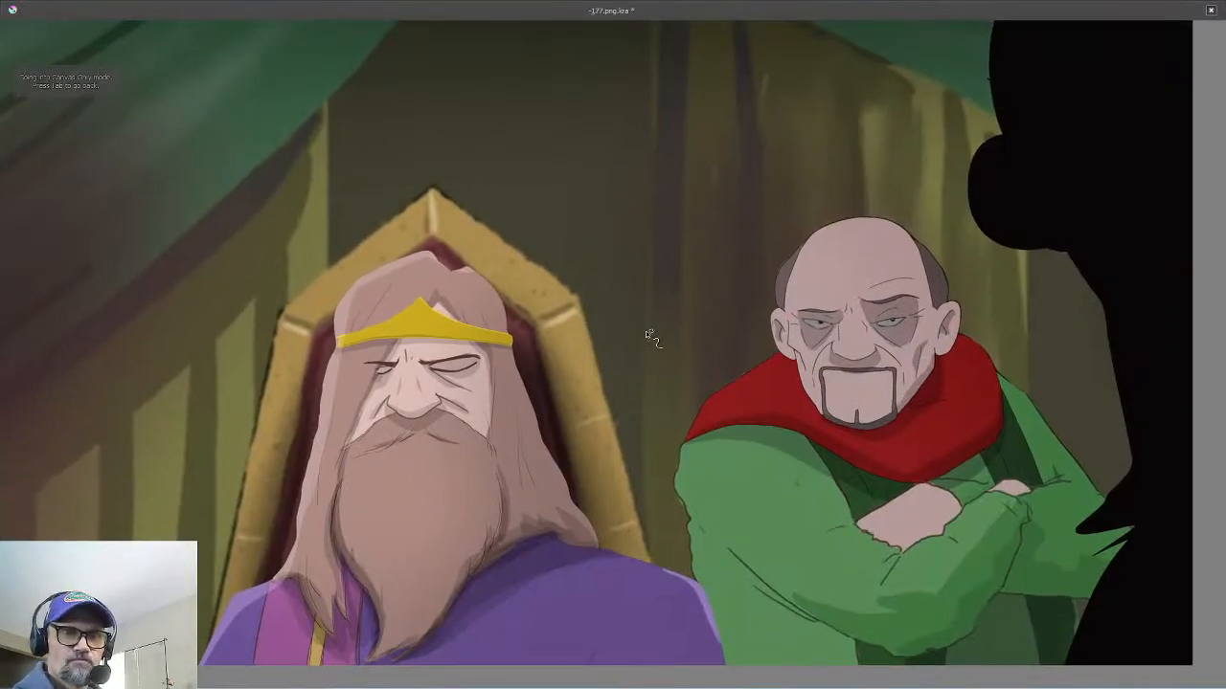
{"action": "left_click_drag", "start_coordinate": [638, 334], "coordinate": [687, 355]}
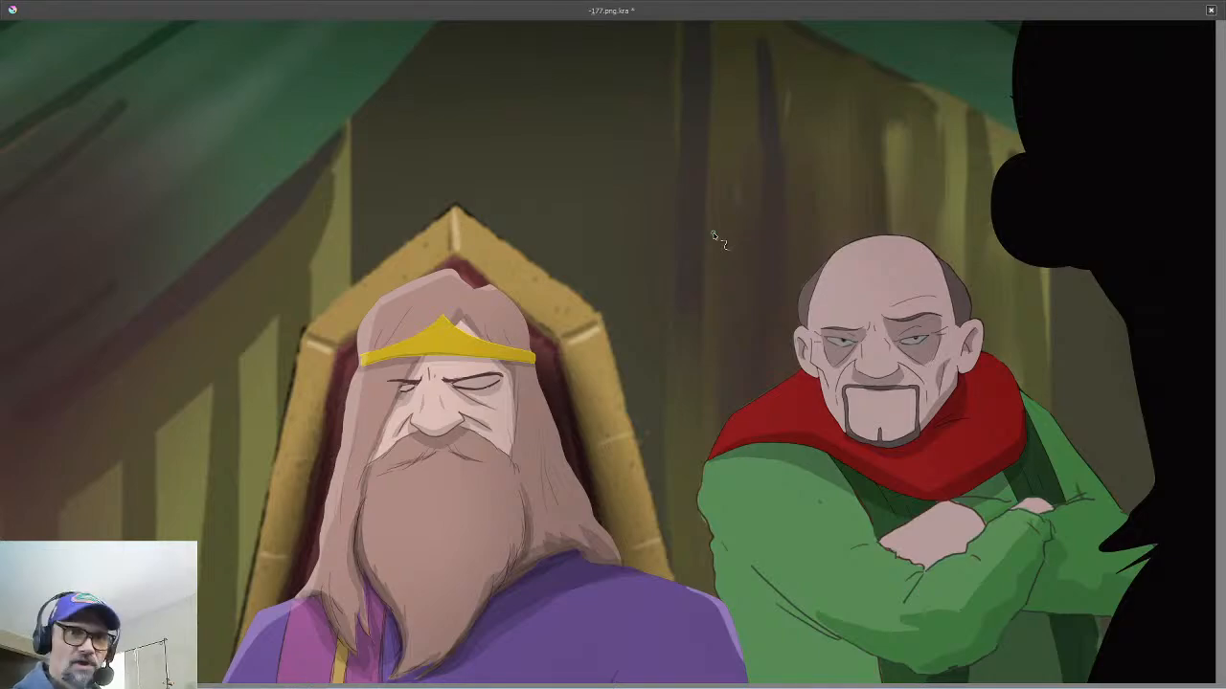
Step: Leave canvas-only view, fit the whole shot in view and make the timeline area slightly taller
{"action": "key", "text": "Tab"}
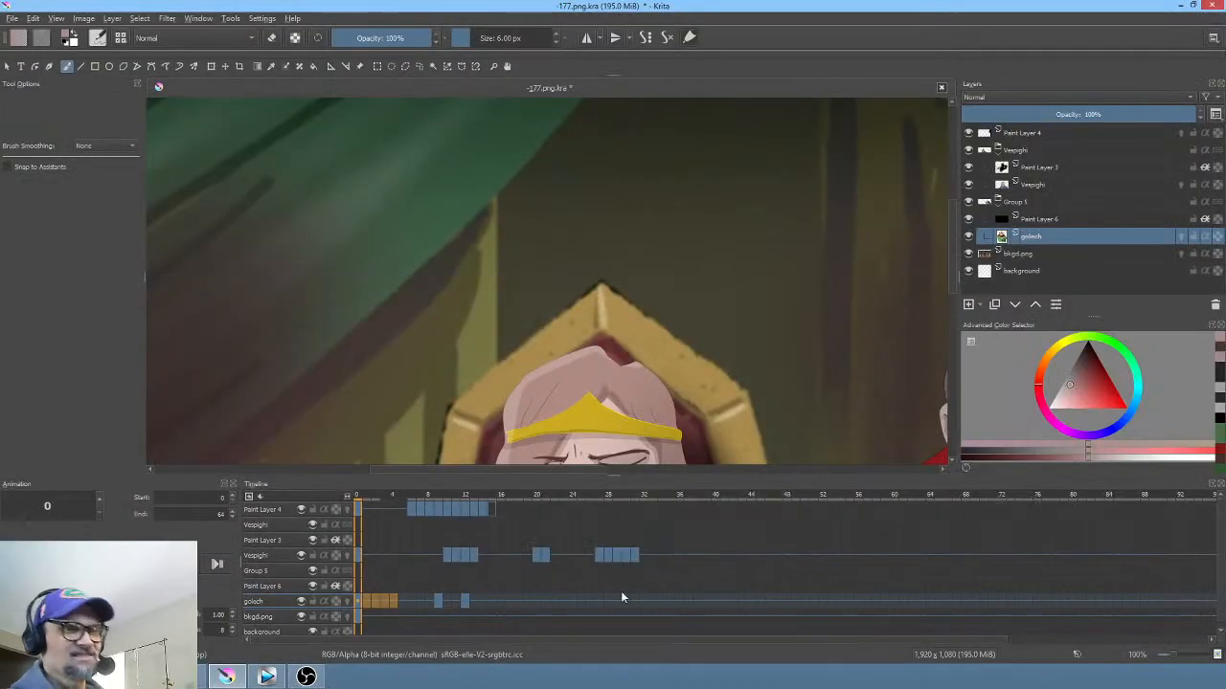
{"action": "scroll", "coordinate": [525, 341], "scroll_direction": "down", "scroll_amount": 2}
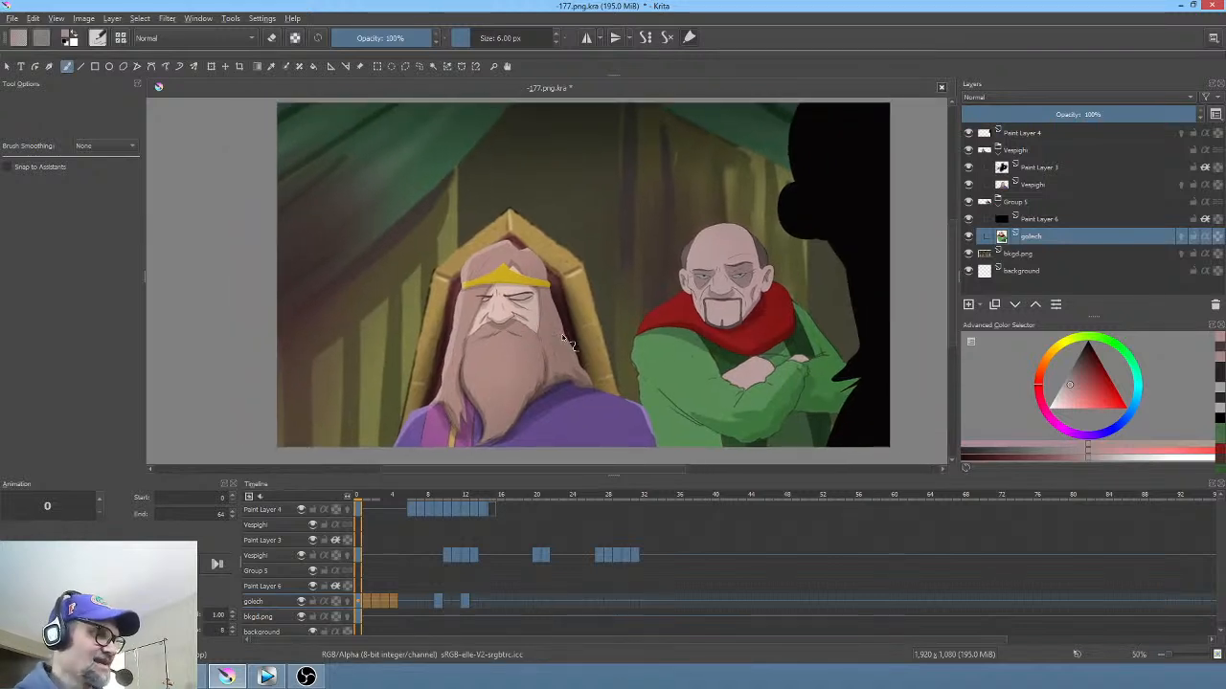
{"action": "left_click_drag", "start_coordinate": [365, 500], "coordinate": [384, 461]}
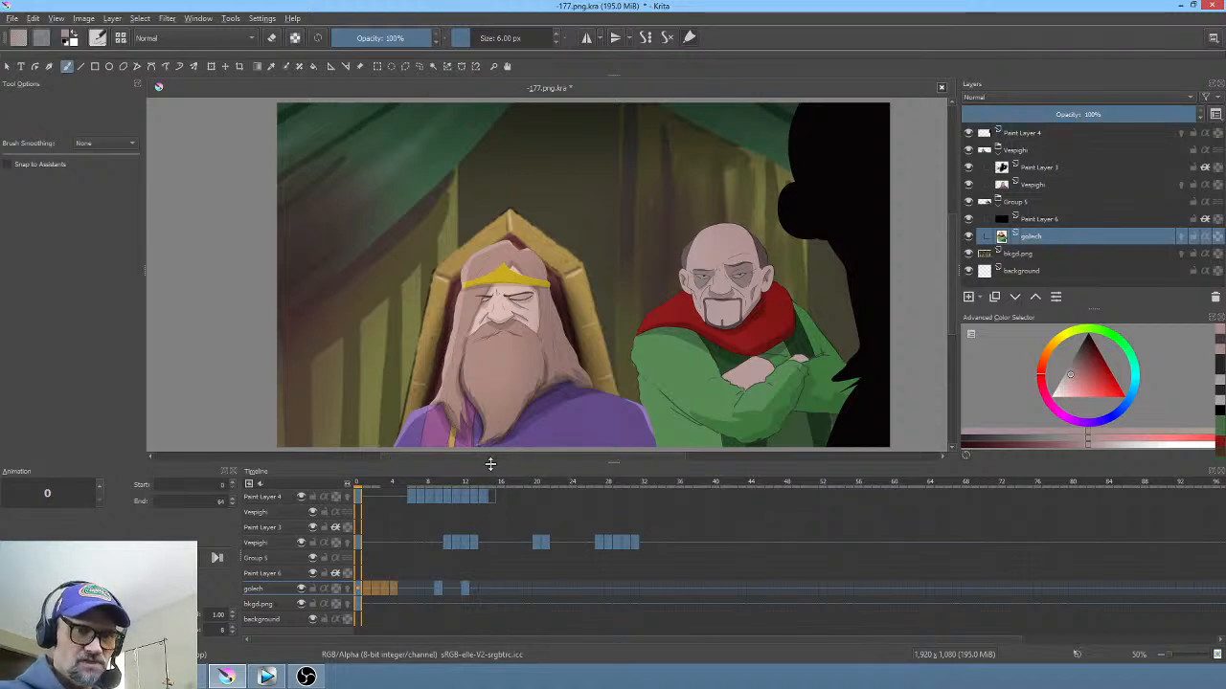
{"action": "left_click_drag", "start_coordinate": [489, 463], "coordinate": [488, 467]}
{"action": "left_click_drag", "start_coordinate": [488, 472], "coordinate": [487, 475]}
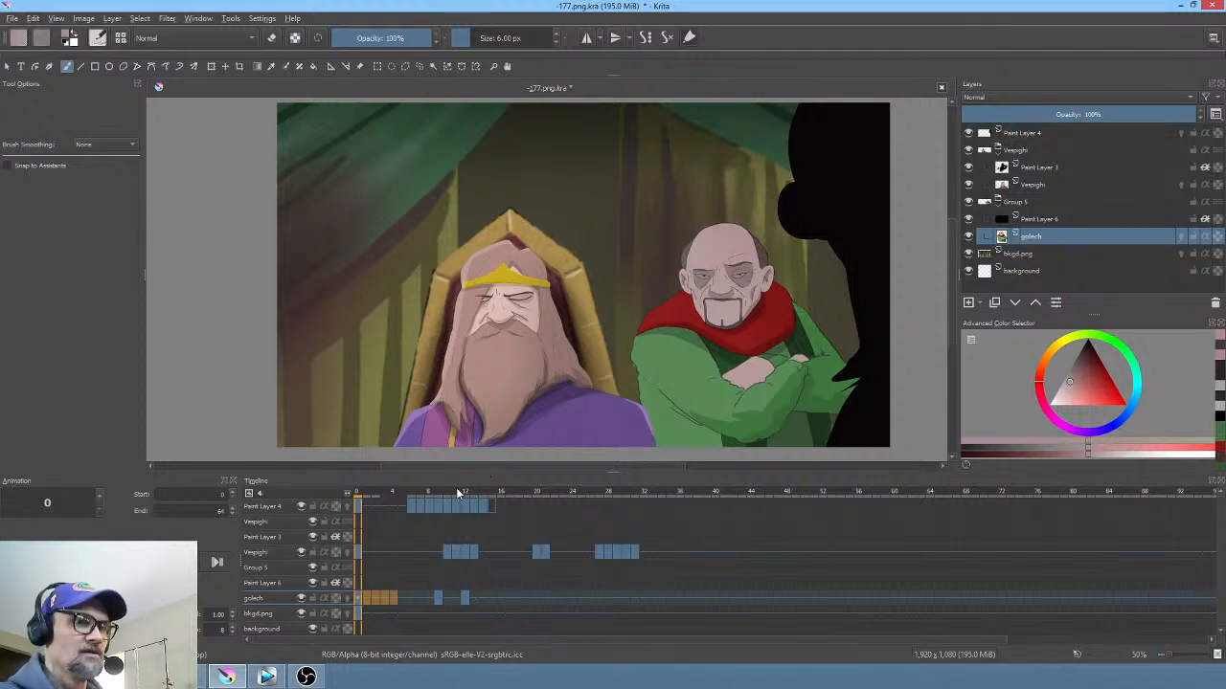
Step: Play the animation twice from frame 0 to judge when the bald character's blink occurs
{"action": "left_click", "coordinate": [364, 501]}
{"action": "left_click_drag", "start_coordinate": [453, 492], "coordinate": [339, 498]}
{"action": "left_click_drag", "start_coordinate": [514, 289], "coordinate": [484, 290]}
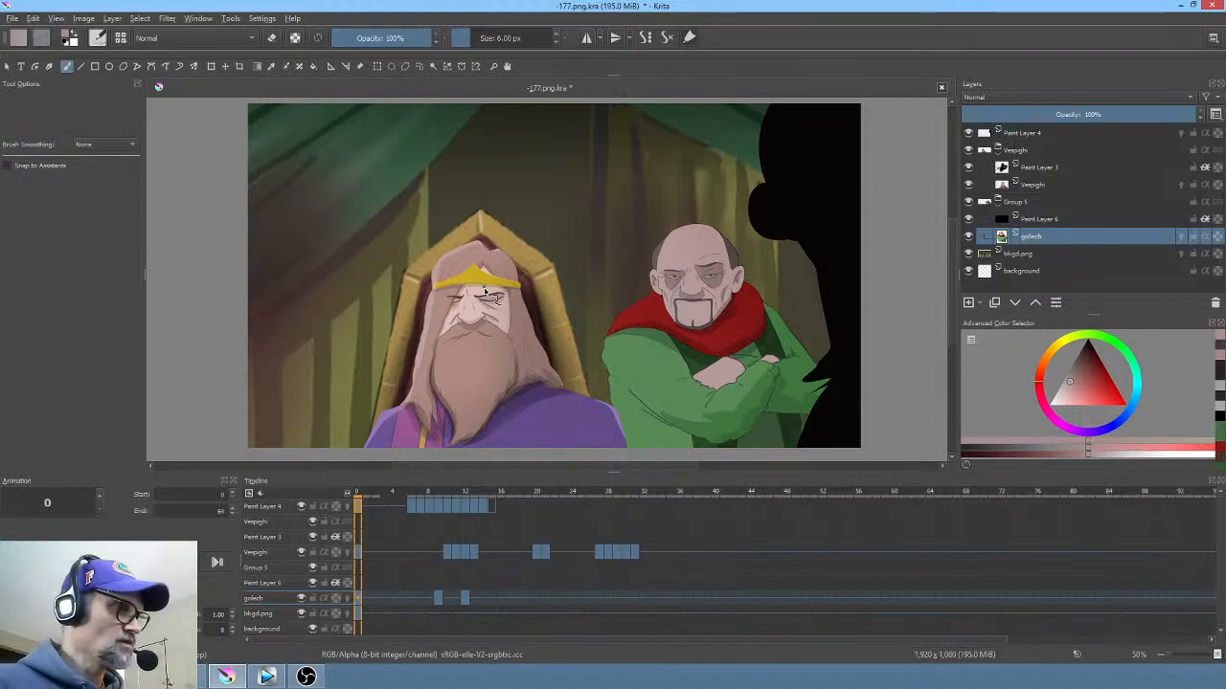
{"action": "key", "text": "space"}
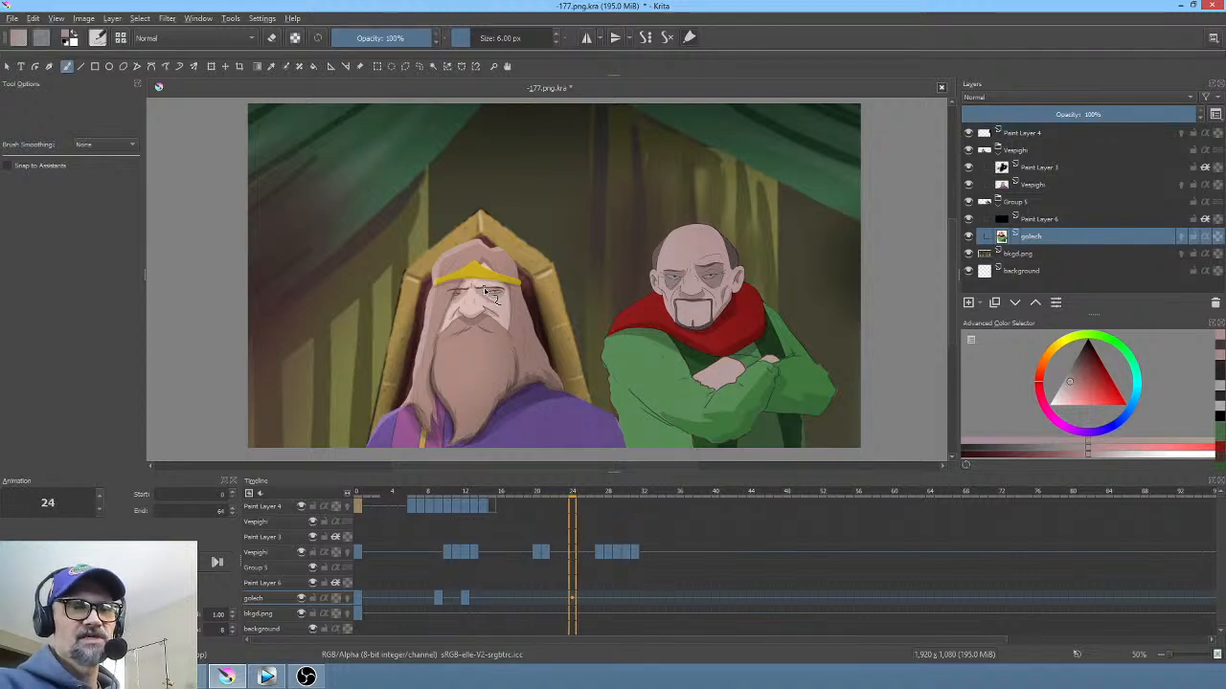
{"action": "key", "text": "space"}
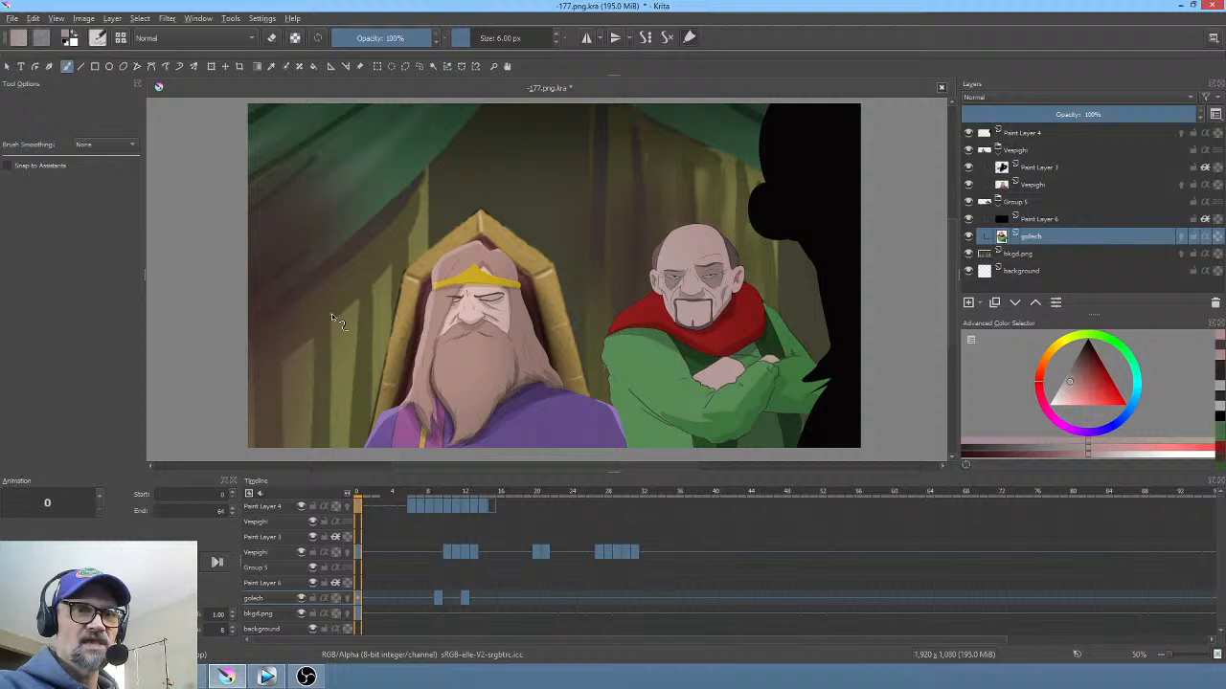
{"action": "left_click_drag", "start_coordinate": [558, 321], "coordinate": [535, 323]}
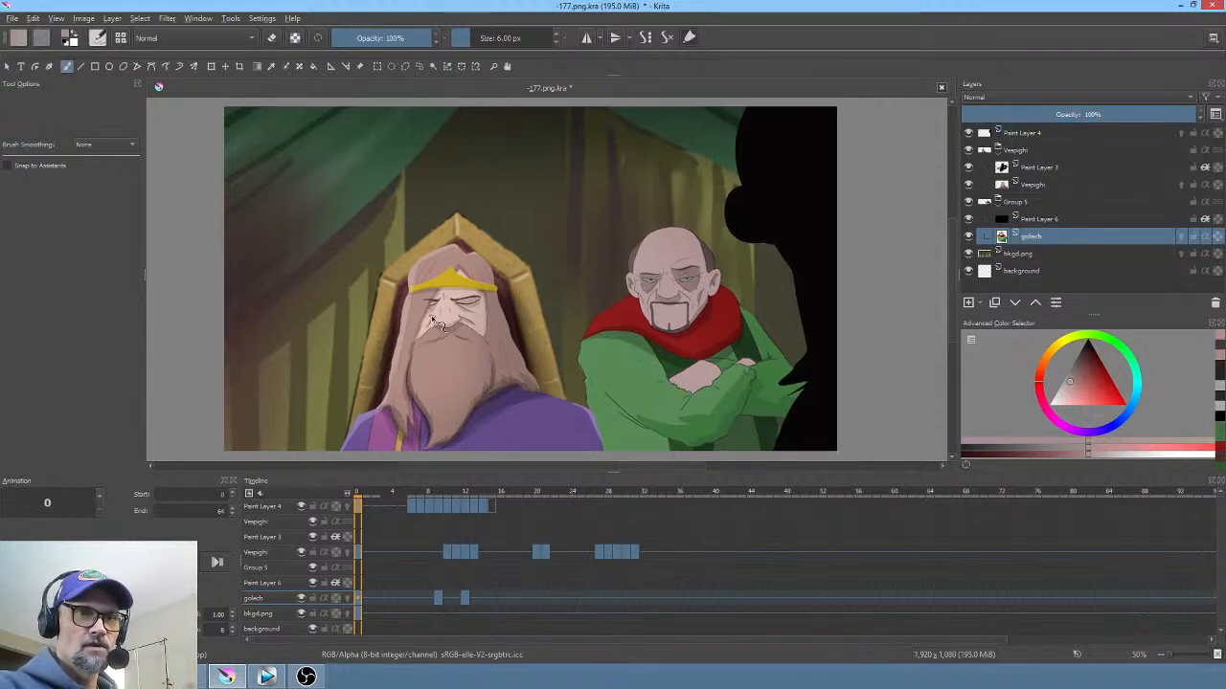
{"action": "key", "text": "space"}
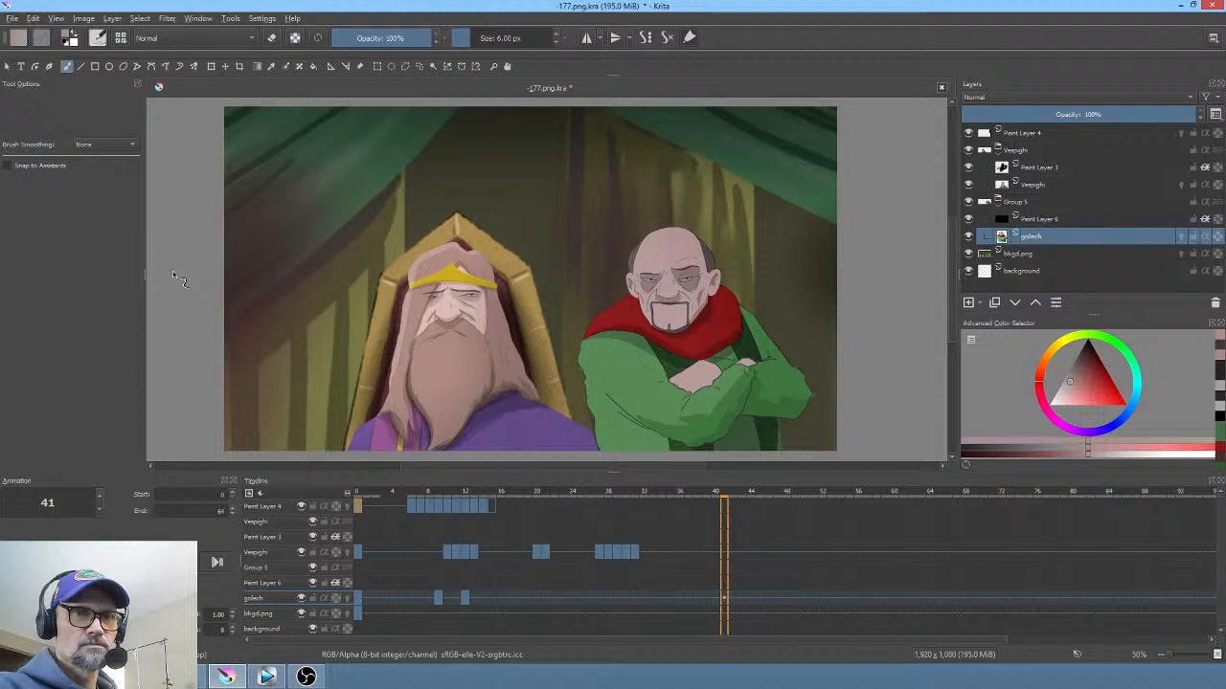
{"action": "key", "text": "space"}
Step: Move the golech layer's two blink keyframes from frames 9 and 12 to frames 35 and 38, and return to frame 0
{"action": "left_click", "coordinate": [438, 600]}
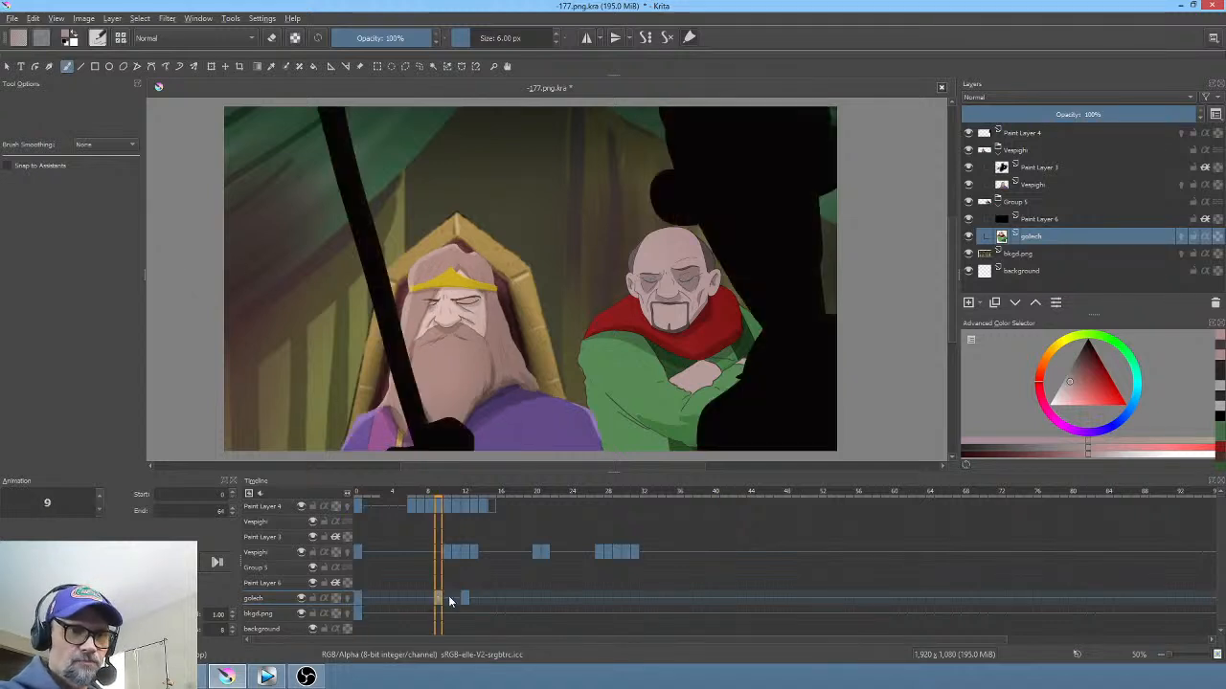
{"action": "left_click_drag", "start_coordinate": [464, 601], "coordinate": [674, 601]}
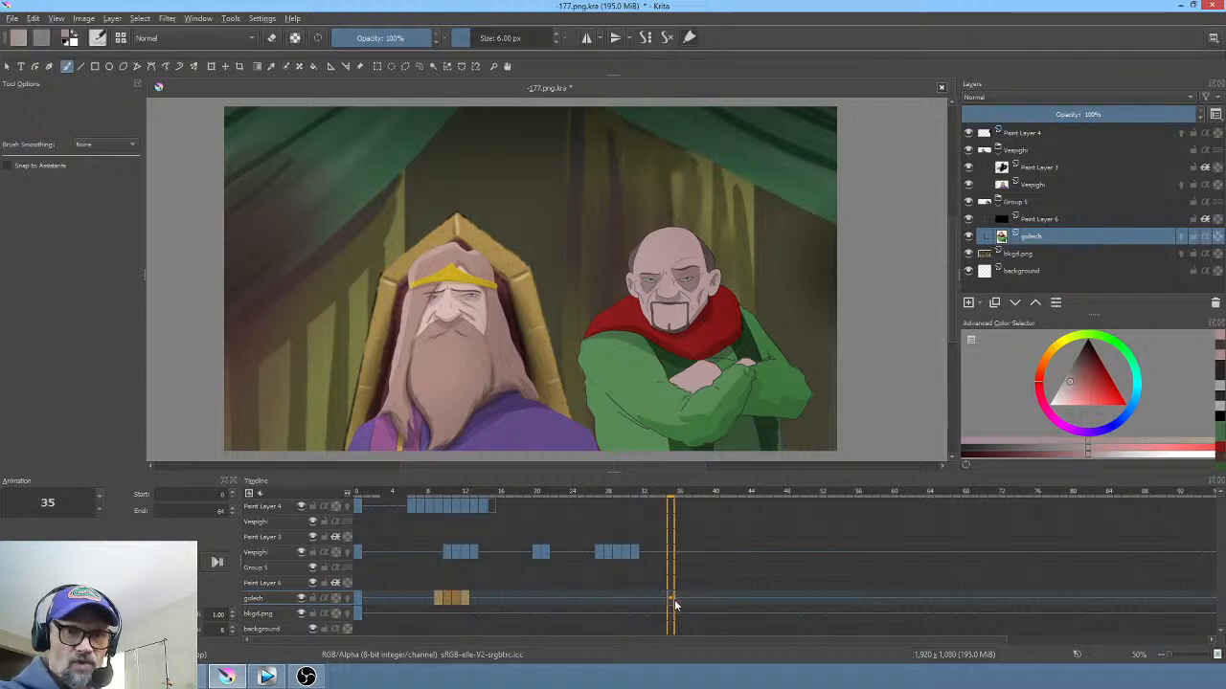
{"action": "left_click", "coordinate": [356, 597]}
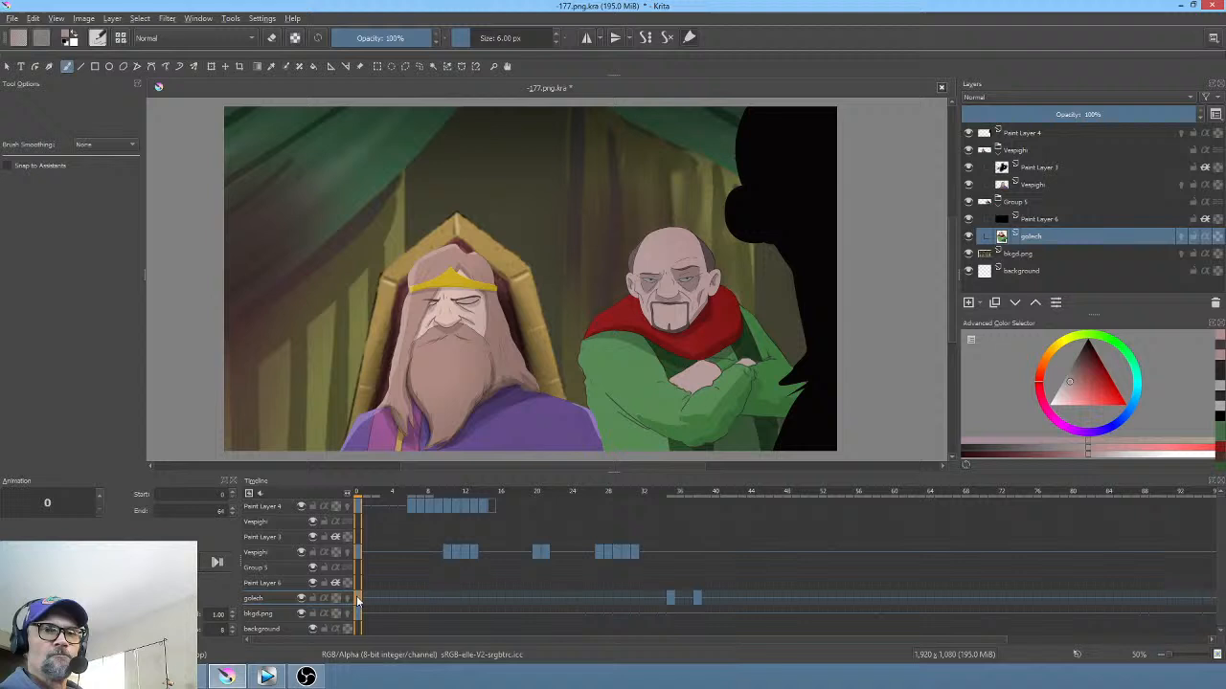
Step: Scrub from frame 0 to frame 33 to examine the king and the bald character as the dark silhouette passes
{"action": "scroll", "coordinate": [632, 296], "scroll_direction": "down", "scroll_amount": 1}
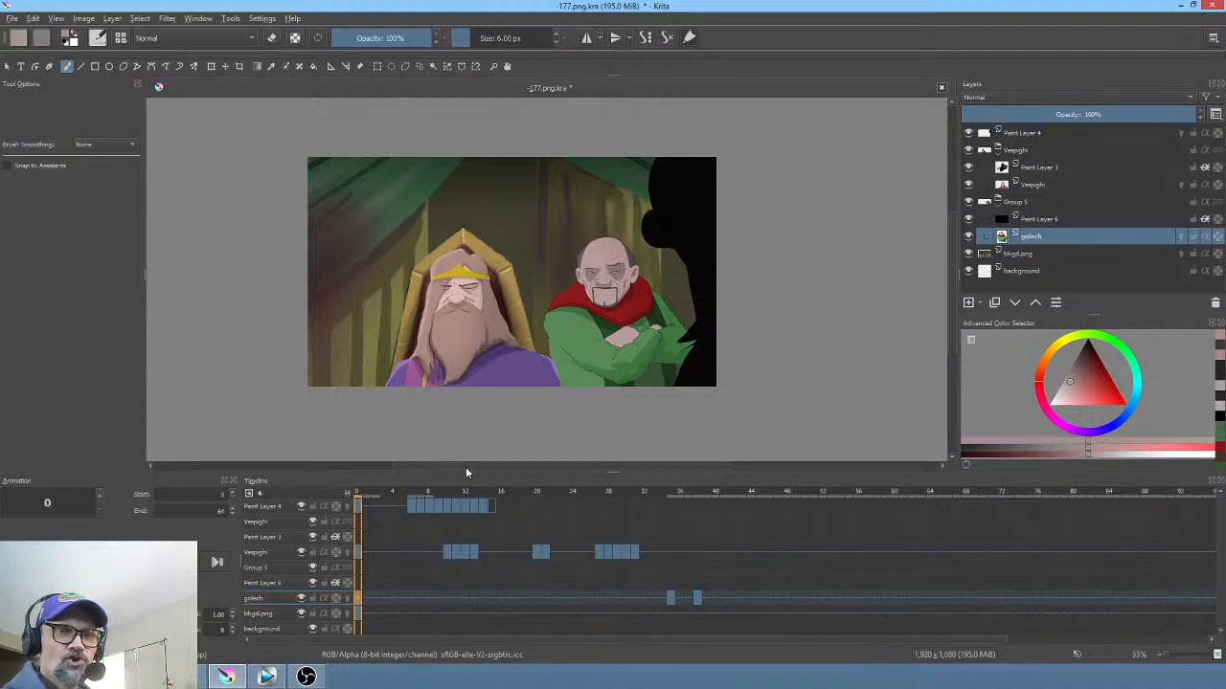
{"action": "scroll", "coordinate": [747, 347], "scroll_direction": "up", "scroll_amount": 3}
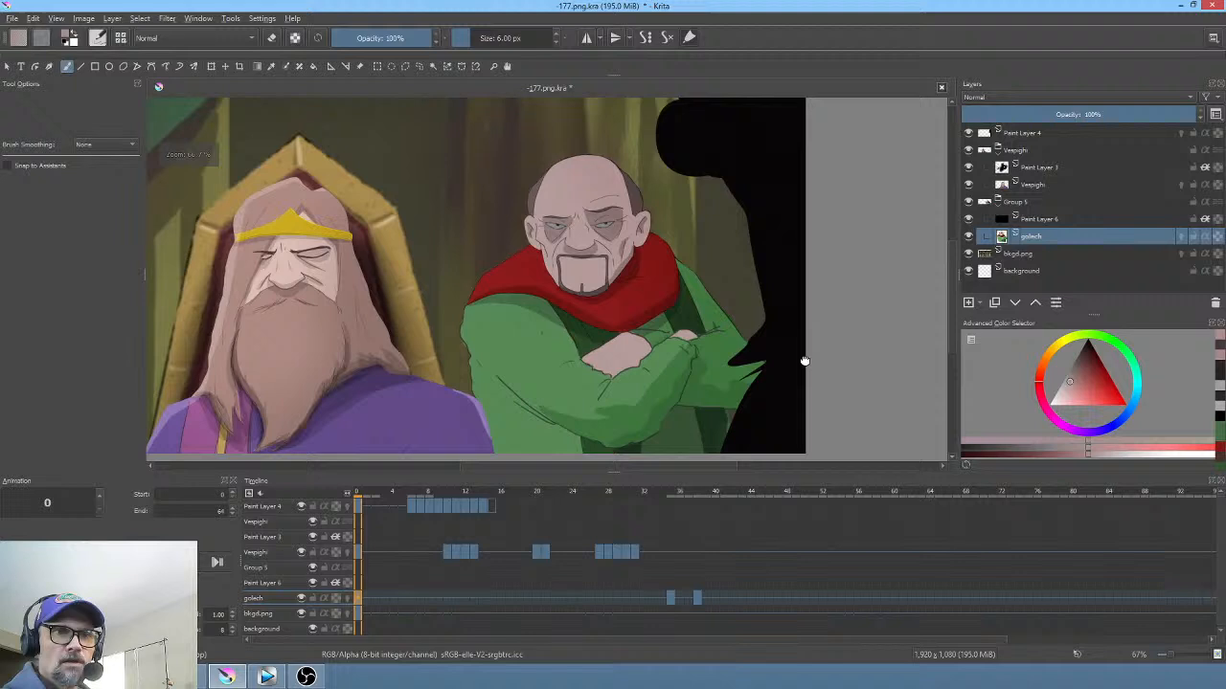
{"action": "left_click_drag", "start_coordinate": [745, 353], "coordinate": [760, 384]}
{"action": "left_click_drag", "start_coordinate": [366, 498], "coordinate": [500, 511]}
{"action": "left_click_drag", "start_coordinate": [453, 366], "coordinate": [478, 352]}
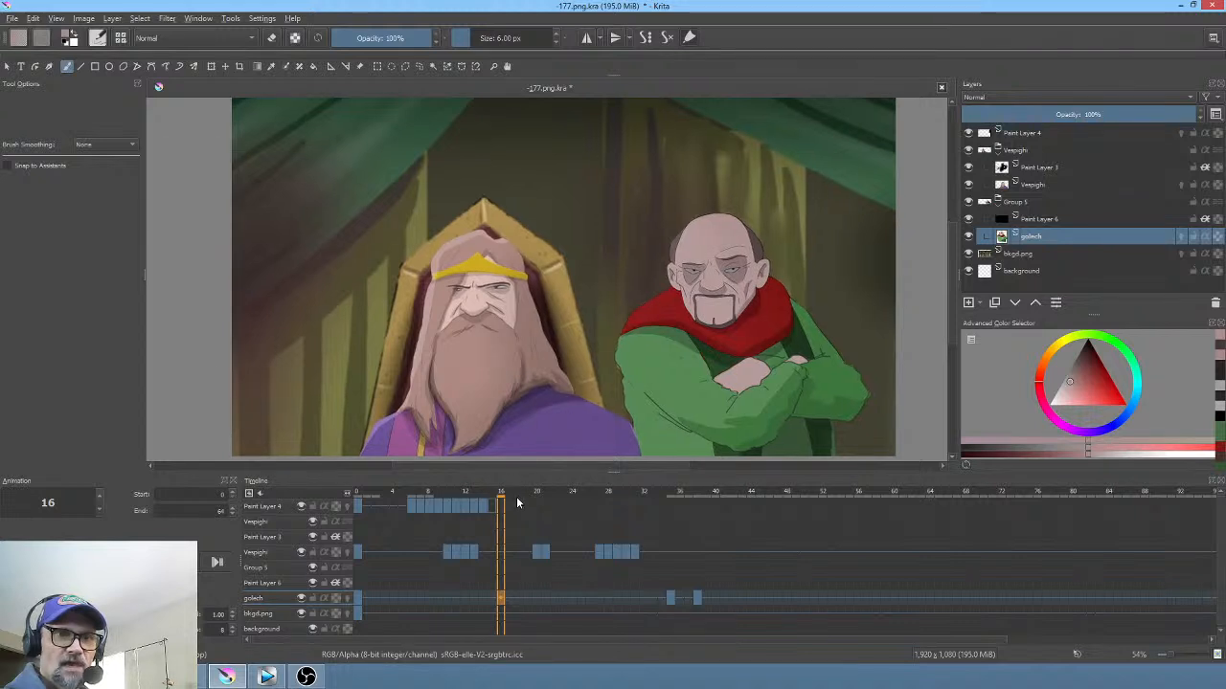
{"action": "left_click_drag", "start_coordinate": [516, 496], "coordinate": [652, 497]}
{"action": "left_click_drag", "start_coordinate": [676, 373], "coordinate": [639, 348]}
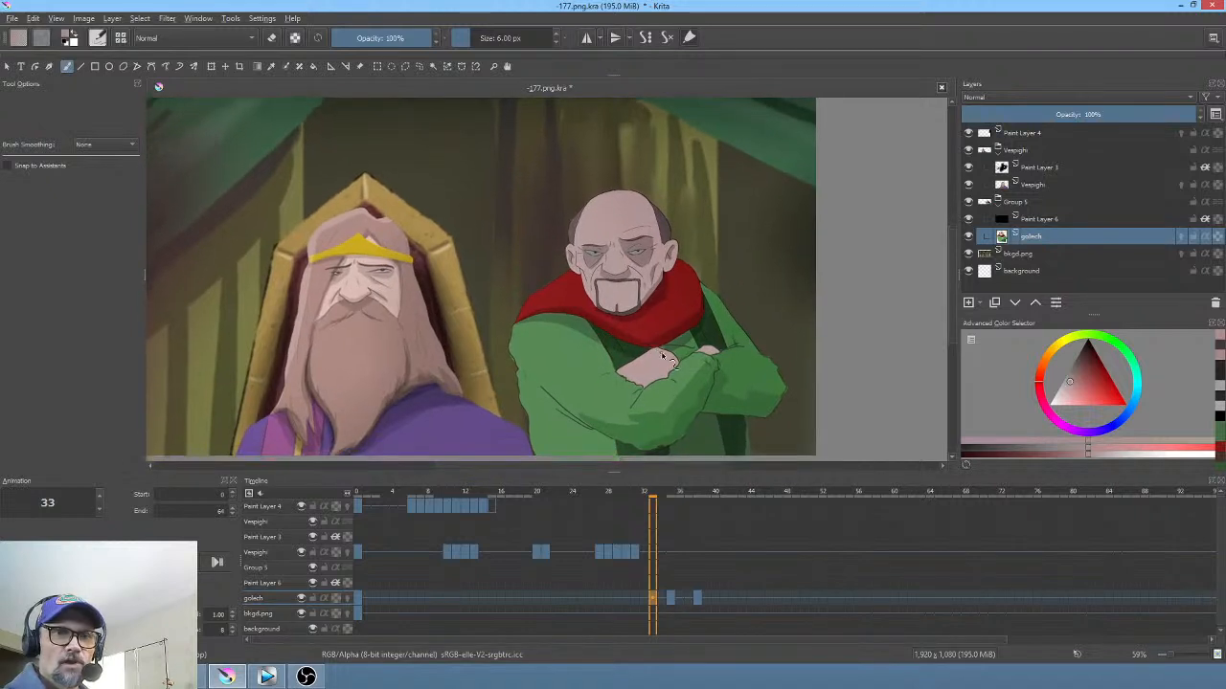
Step: Return the animation to frame 0 and save the file
{"action": "left_click_drag", "start_coordinate": [667, 499], "coordinate": [330, 501]}
{"action": "left_click_drag", "start_coordinate": [524, 195], "coordinate": [609, 213]}
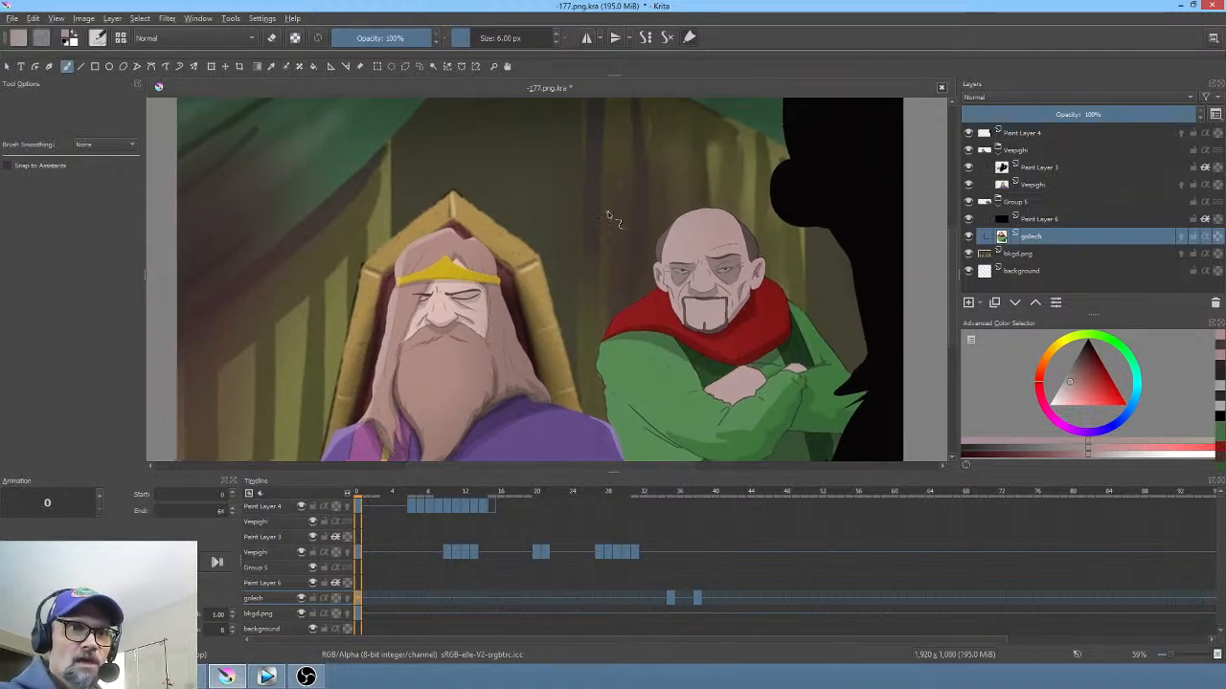
{"action": "key", "text": "ctrl+s"}
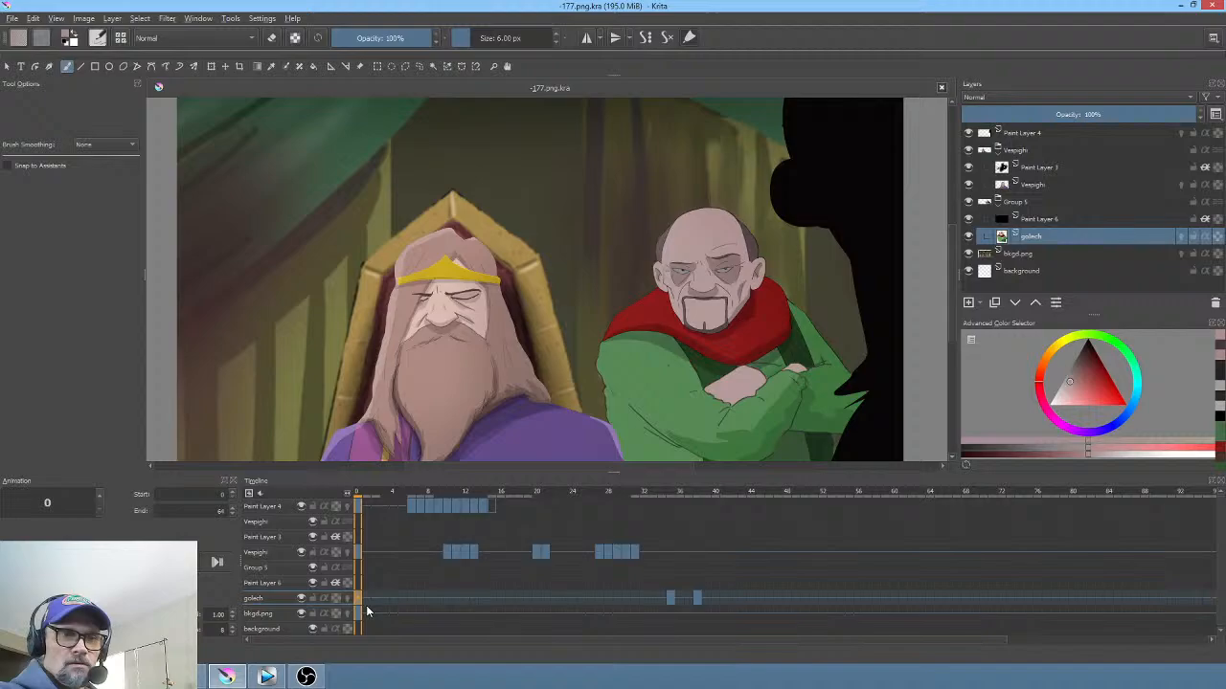
Step: Switch to Vegas Pro and locate the scene 177 clip on the edit timeline to check its place among the neighbouring shots
{"action": "left_click", "coordinate": [266, 677]}
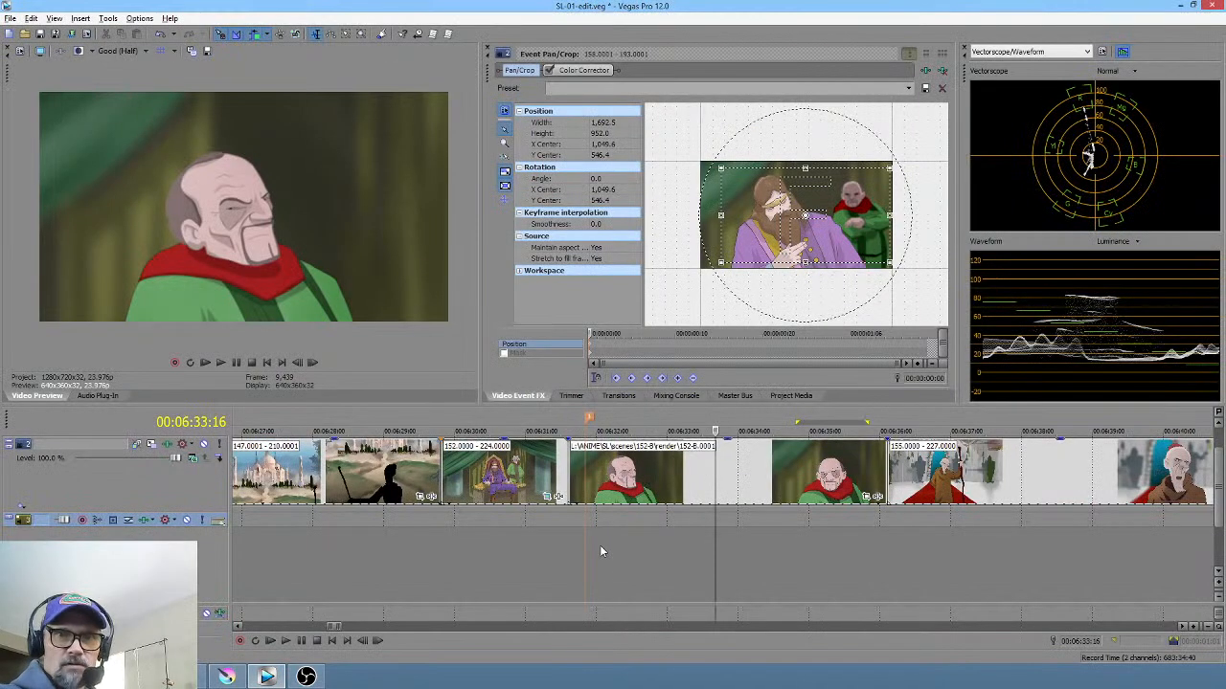
{"action": "left_click_drag", "start_coordinate": [459, 547], "coordinate": [795, 539]}
{"action": "left_click", "coordinate": [795, 539]}
{"action": "scroll", "coordinate": [796, 539], "scroll_direction": "down", "scroll_amount": 1}
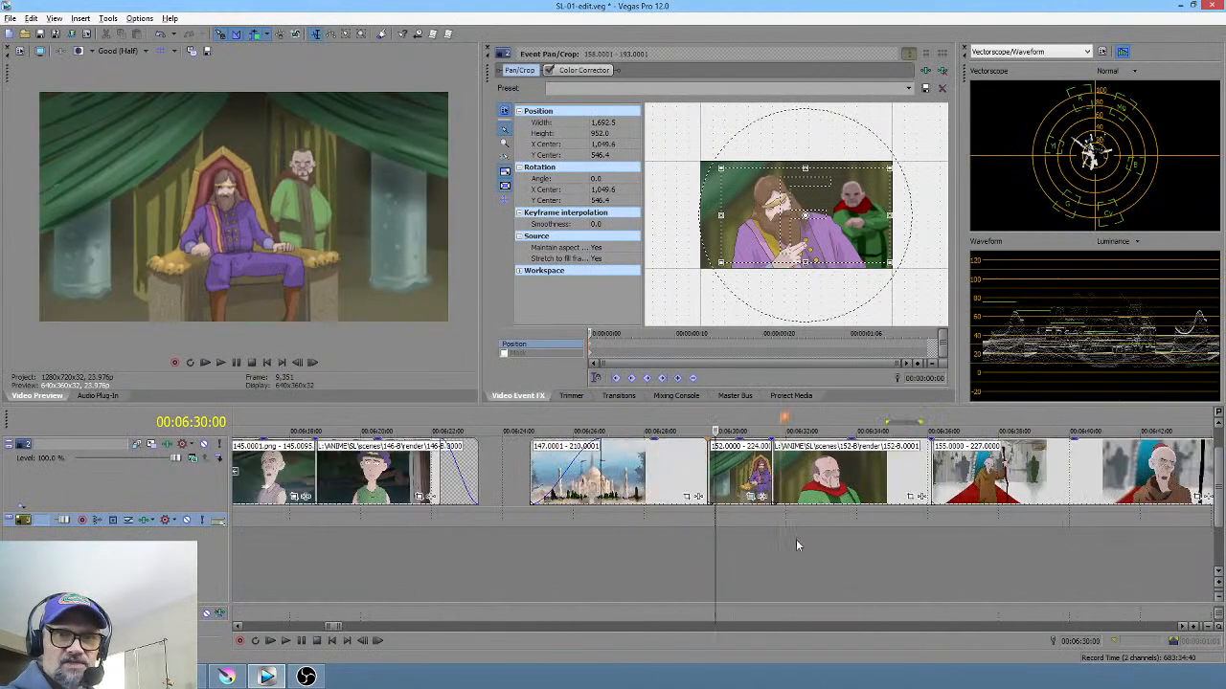
{"action": "scroll", "coordinate": [798, 539], "scroll_direction": "down", "scroll_amount": 3}
{"action": "scroll", "coordinate": [895, 535], "scroll_direction": "down", "scroll_amount": 3}
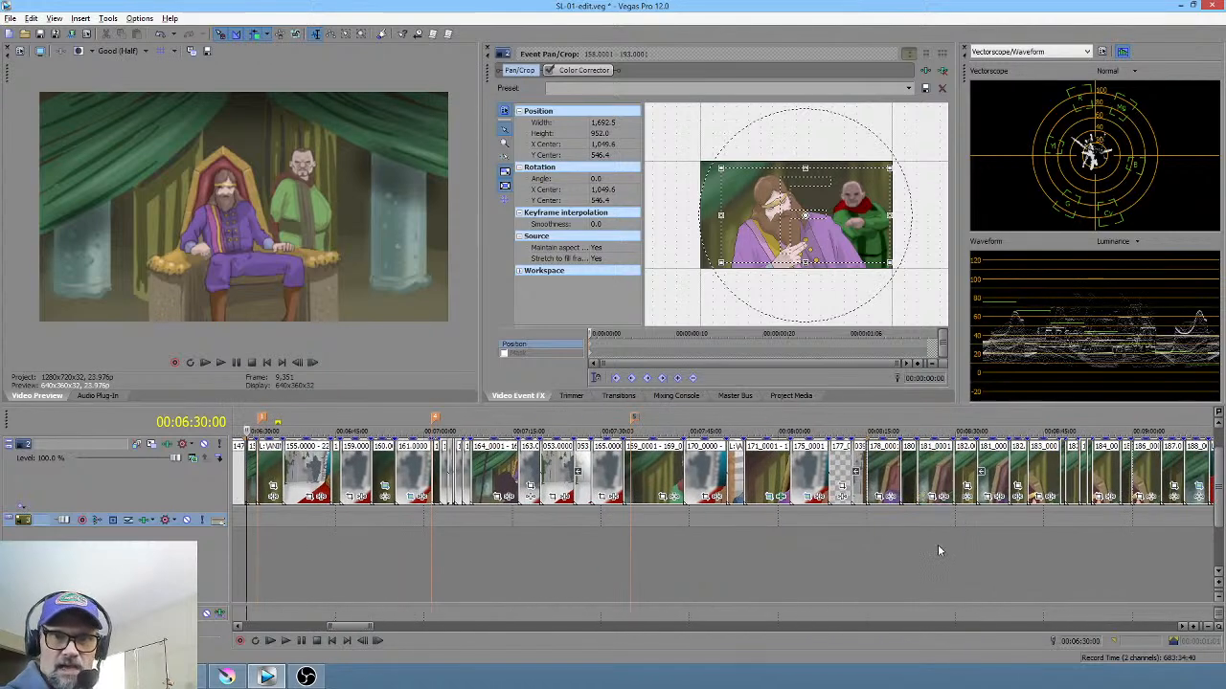
{"action": "left_click_drag", "start_coordinate": [776, 544], "coordinate": [807, 542]}
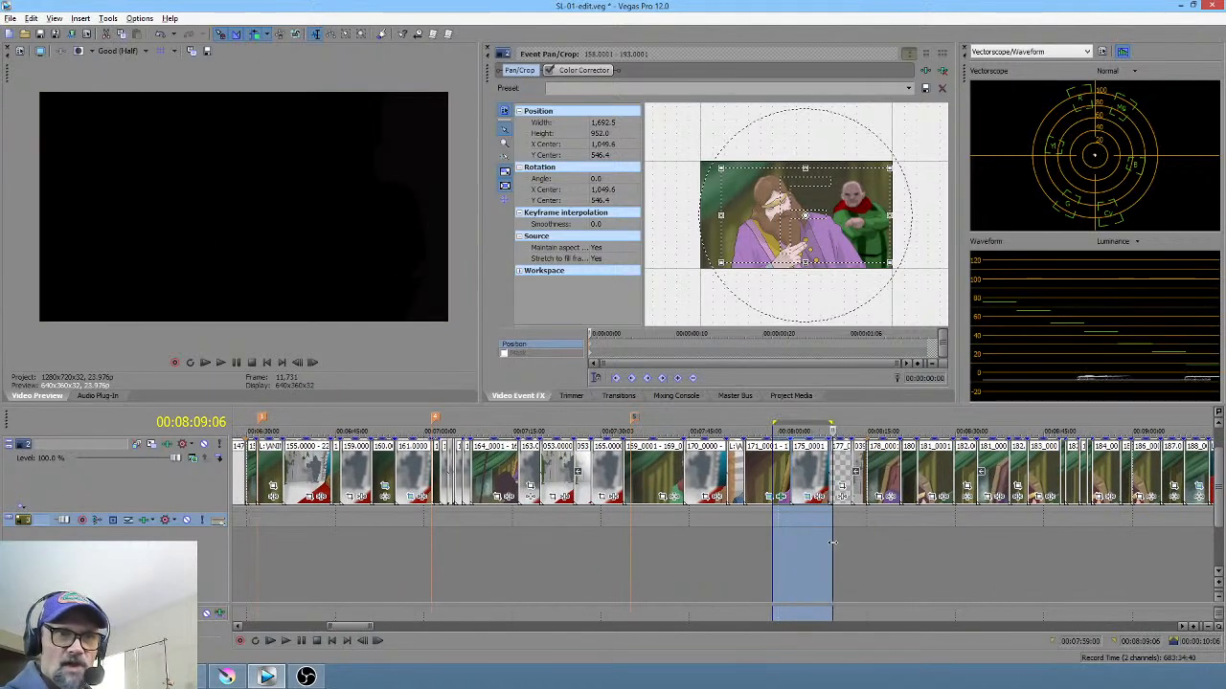
{"action": "scroll", "coordinate": [756, 541], "scroll_direction": "up", "scroll_amount": 5}
{"action": "left_click", "coordinate": [737, 533]}
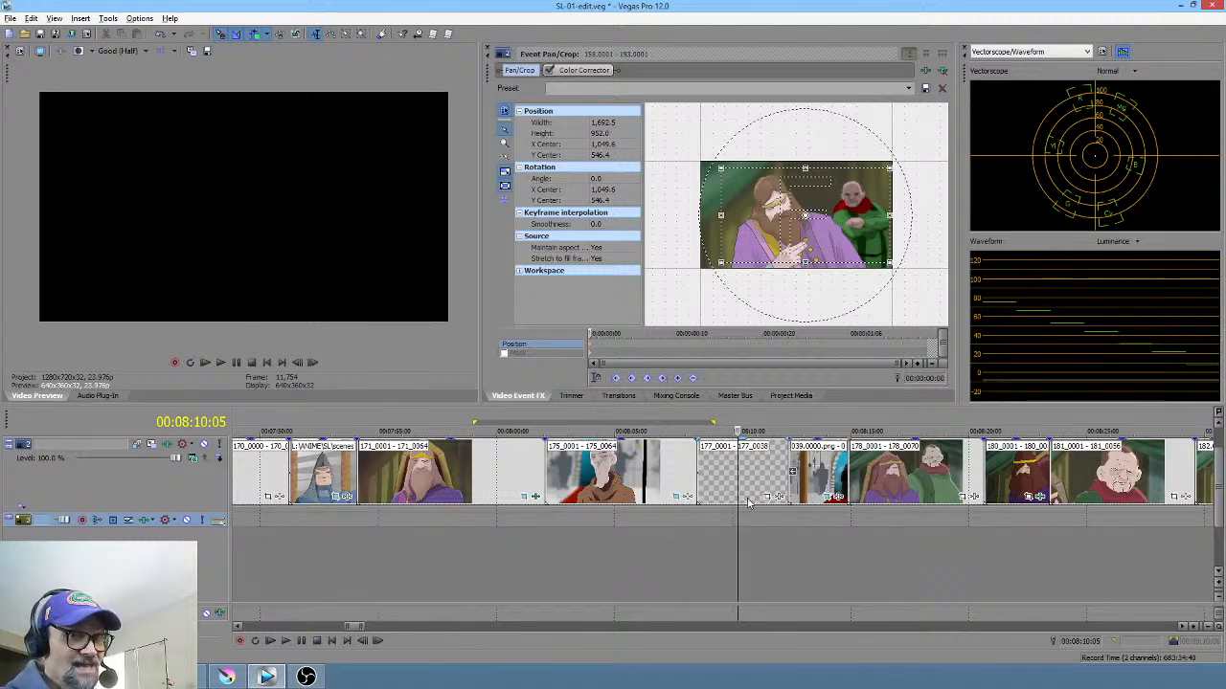
Step: Switch back to Krita and set the animation's end frame to 72
{"action": "left_click", "coordinate": [227, 677]}
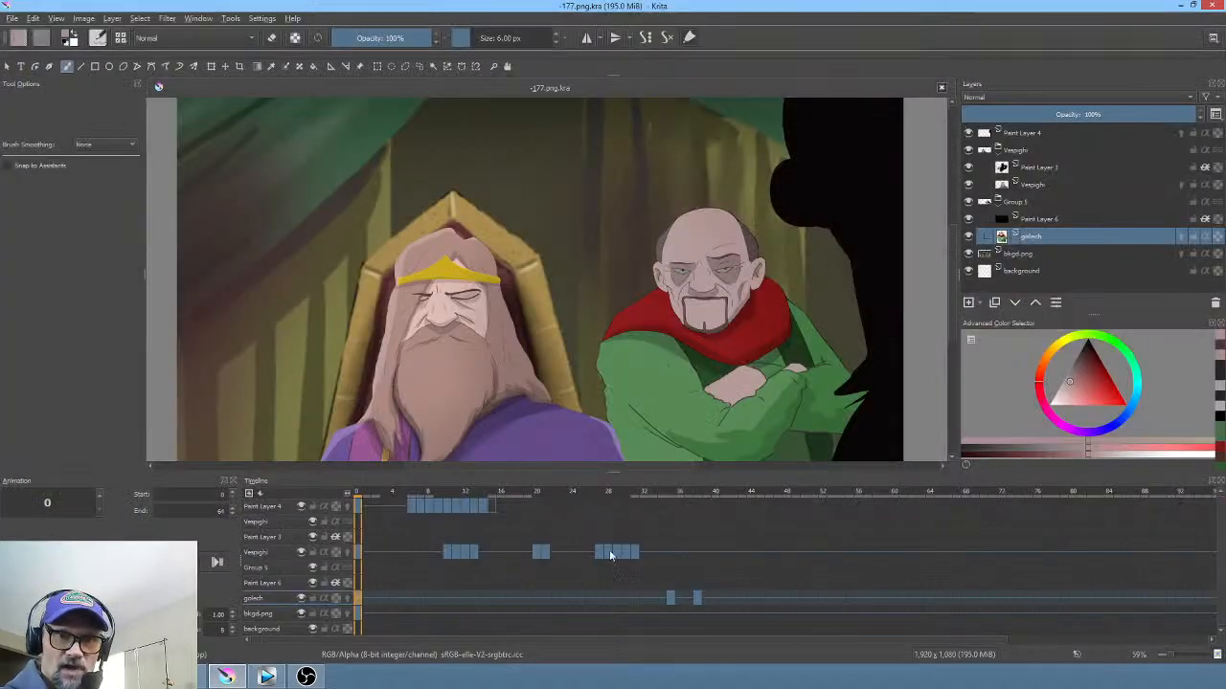
{"action": "left_click_drag", "start_coordinate": [376, 494], "coordinate": [1000, 507]}
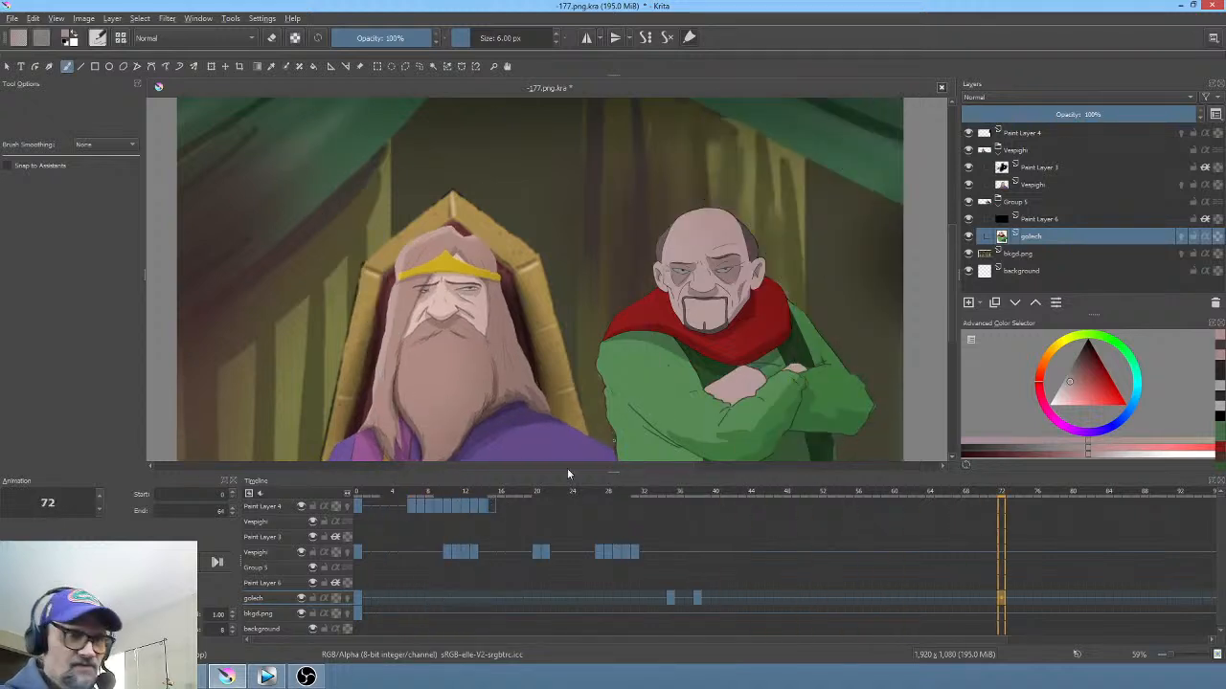
{"action": "left_click", "coordinate": [210, 510]}
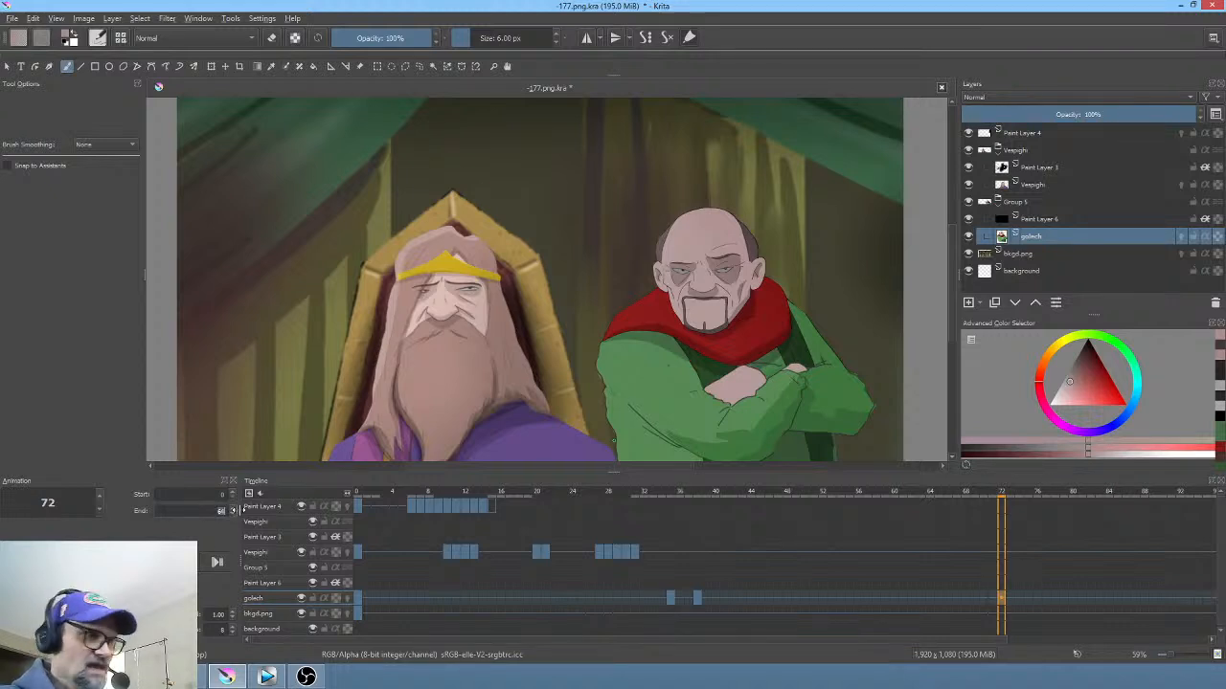
{"action": "type", "text": "7"}
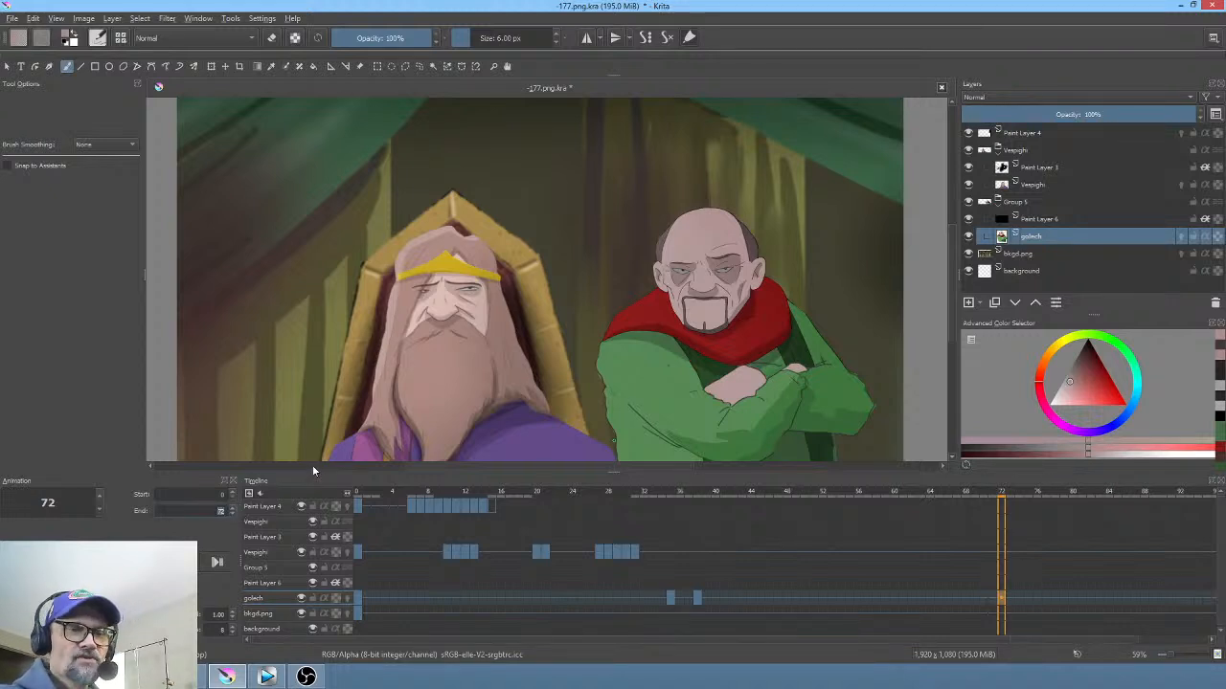
{"action": "type", "text": "2"}
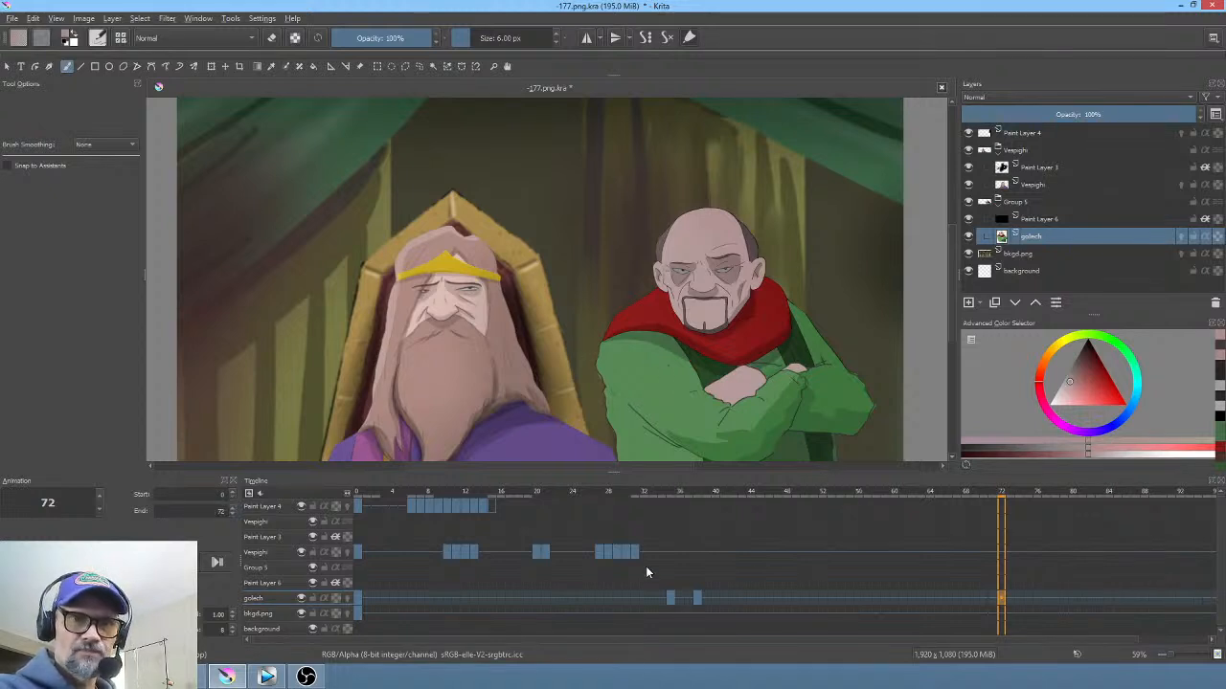
Step: Scrub through the shot from frame 0 to frame 51 to review the silhouette's passing and both characters' expressions
{"action": "left_click", "coordinate": [361, 497]}
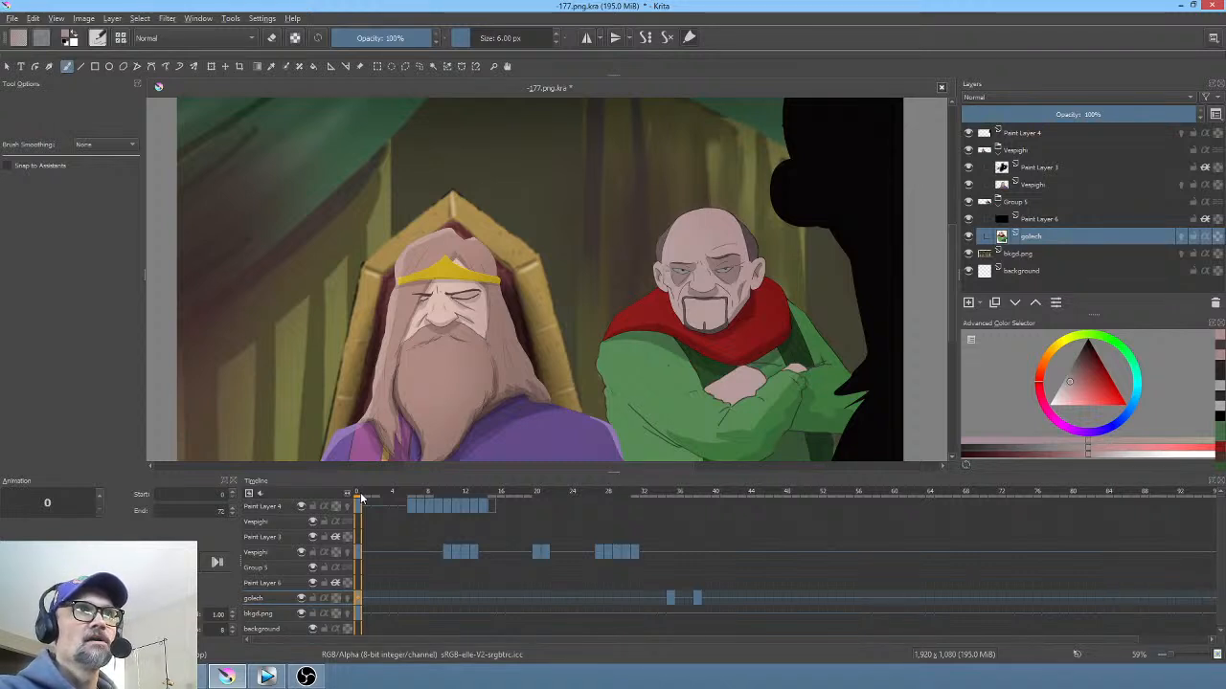
{"action": "left_click_drag", "start_coordinate": [366, 494], "coordinate": [436, 499]}
{"action": "scroll", "coordinate": [620, 339], "scroll_direction": "down", "scroll_amount": 1}
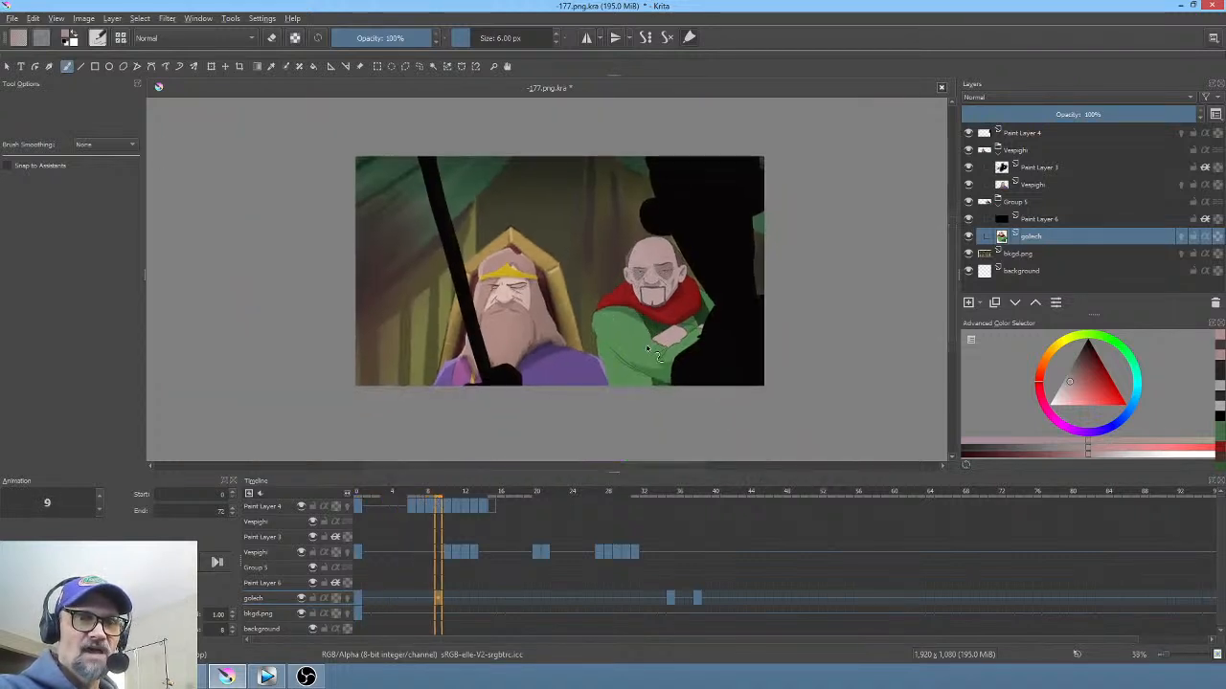
{"action": "left_click_drag", "start_coordinate": [356, 496], "coordinate": [468, 501]}
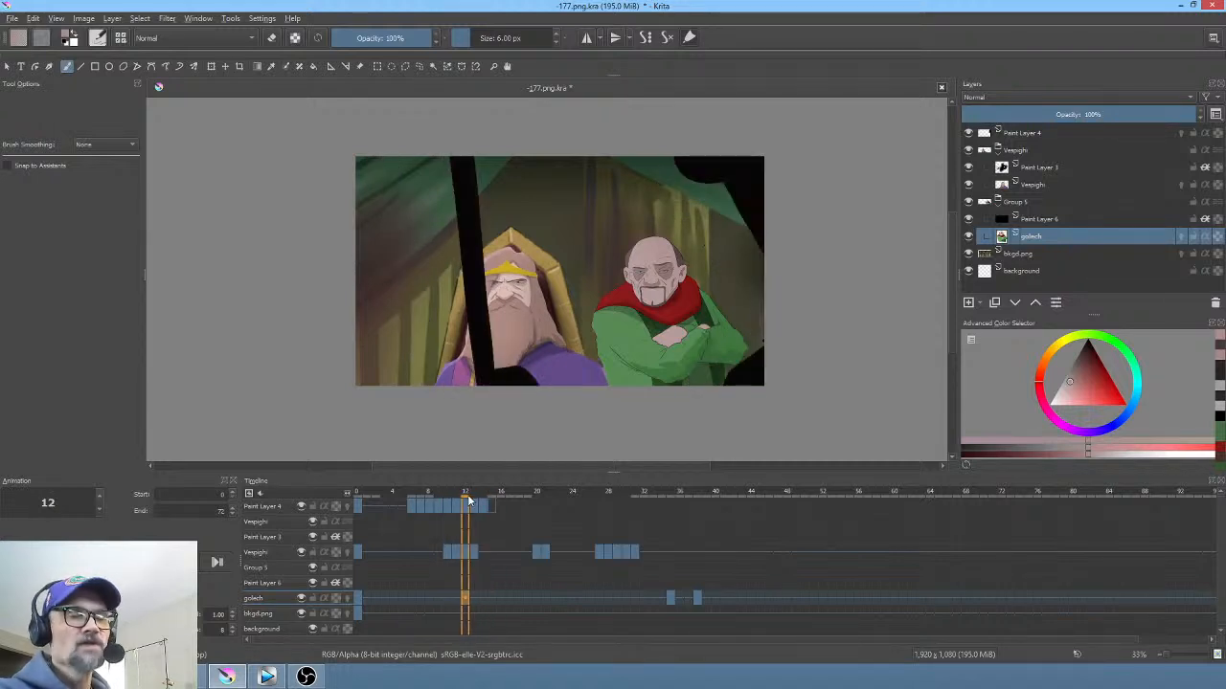
{"action": "left_click_drag", "start_coordinate": [468, 501], "coordinate": [492, 504]}
{"action": "left_click_drag", "start_coordinate": [522, 357], "coordinate": [564, 355]}
{"action": "left_click_drag", "start_coordinate": [494, 496], "coordinate": [644, 497]}
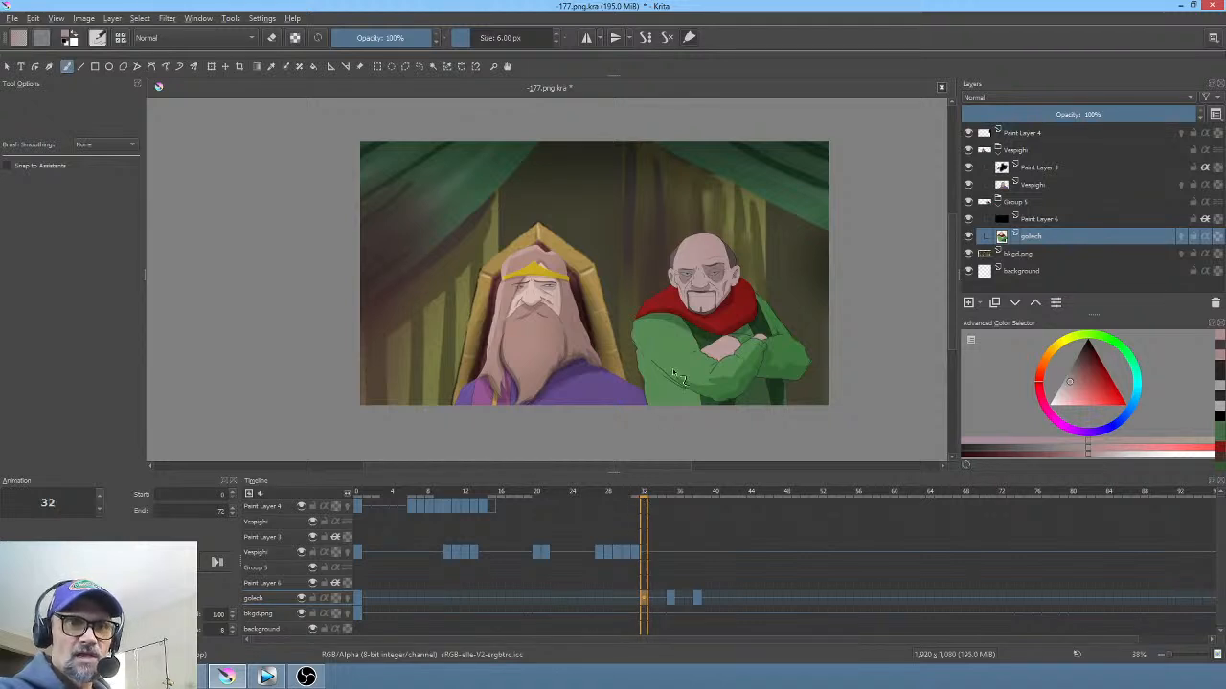
{"action": "mouse_move", "coordinate": [663, 373]}
{"action": "left_mouse_down"}
{"action": "mouse_move", "coordinate": [577, 388]}
{"action": "mouse_move", "coordinate": [644, 366]}
{"action": "left_mouse_up"}
{"action": "left_click_drag", "start_coordinate": [655, 494], "coordinate": [813, 491]}
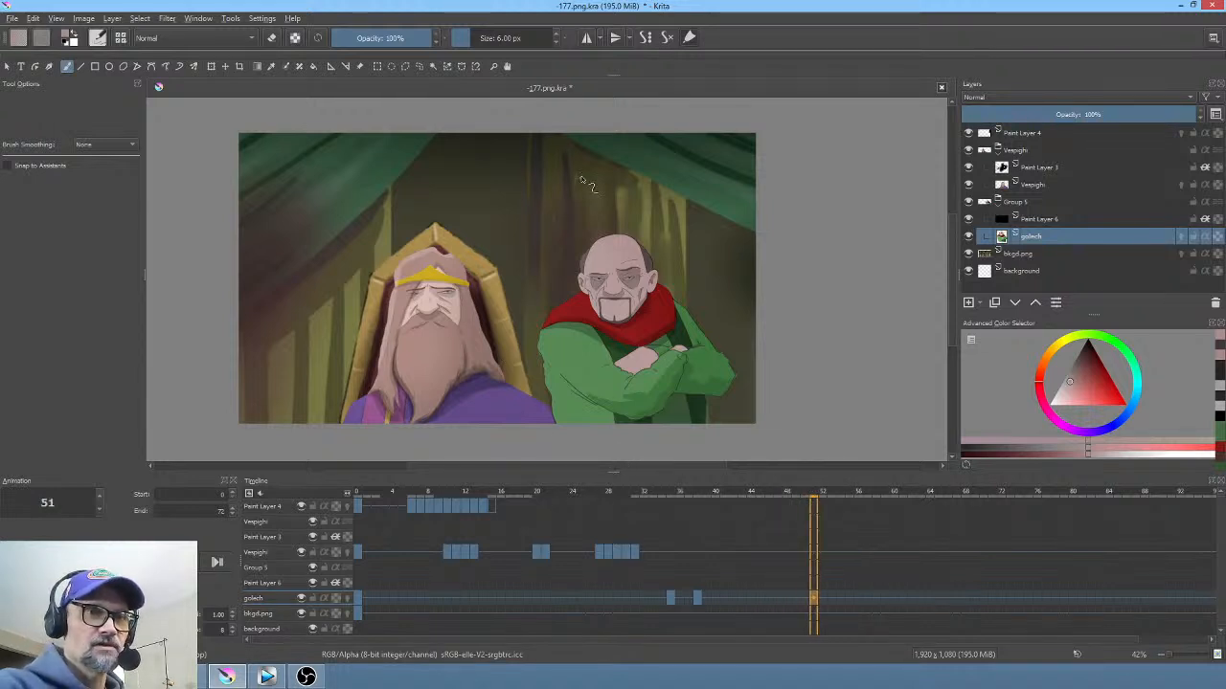
Step: Save the file and set the image sequence render location to L:/ANIME/SL/scenes/177/RENDER
{"action": "key", "text": "ctrl+s"}
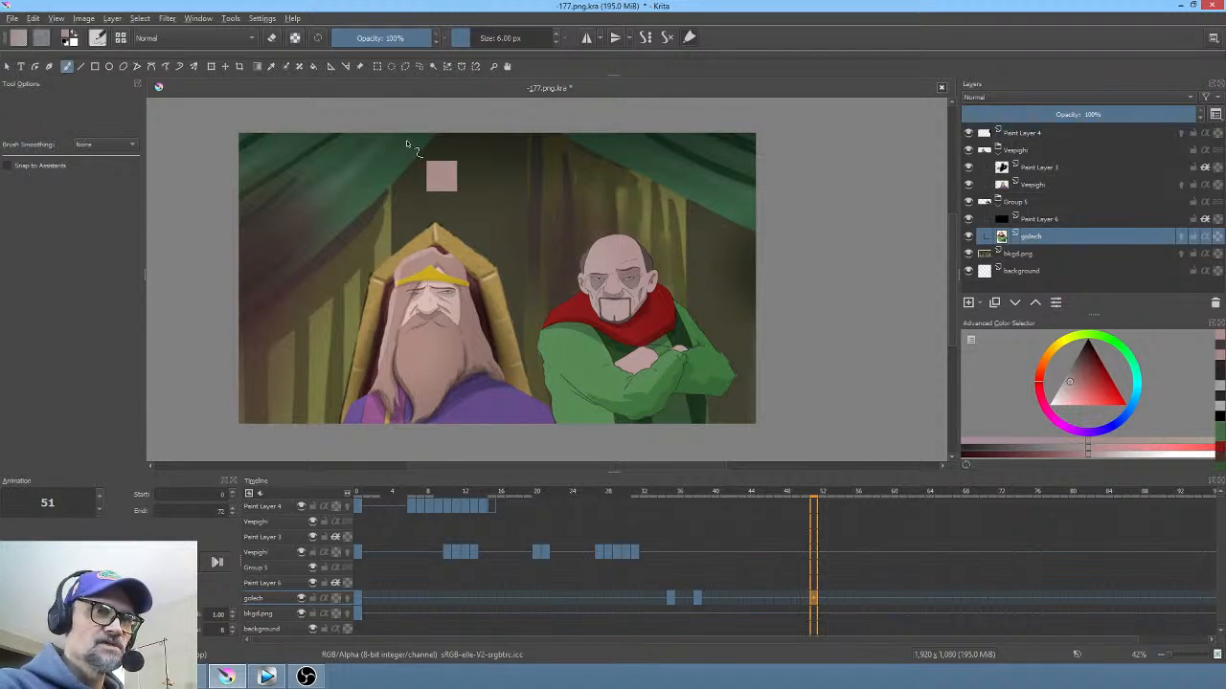
{"action": "key", "text": "ctrl+s"}
{"action": "key", "text": "ctrl+r"}
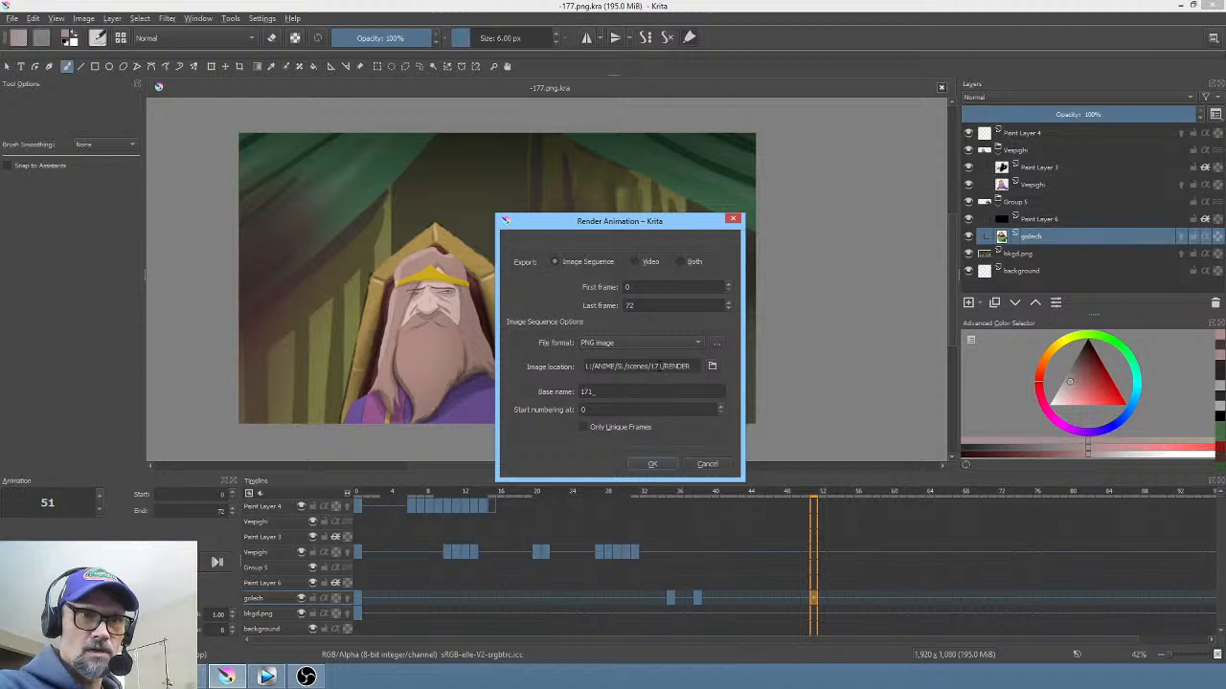
{"action": "left_click", "coordinate": [658, 365]}
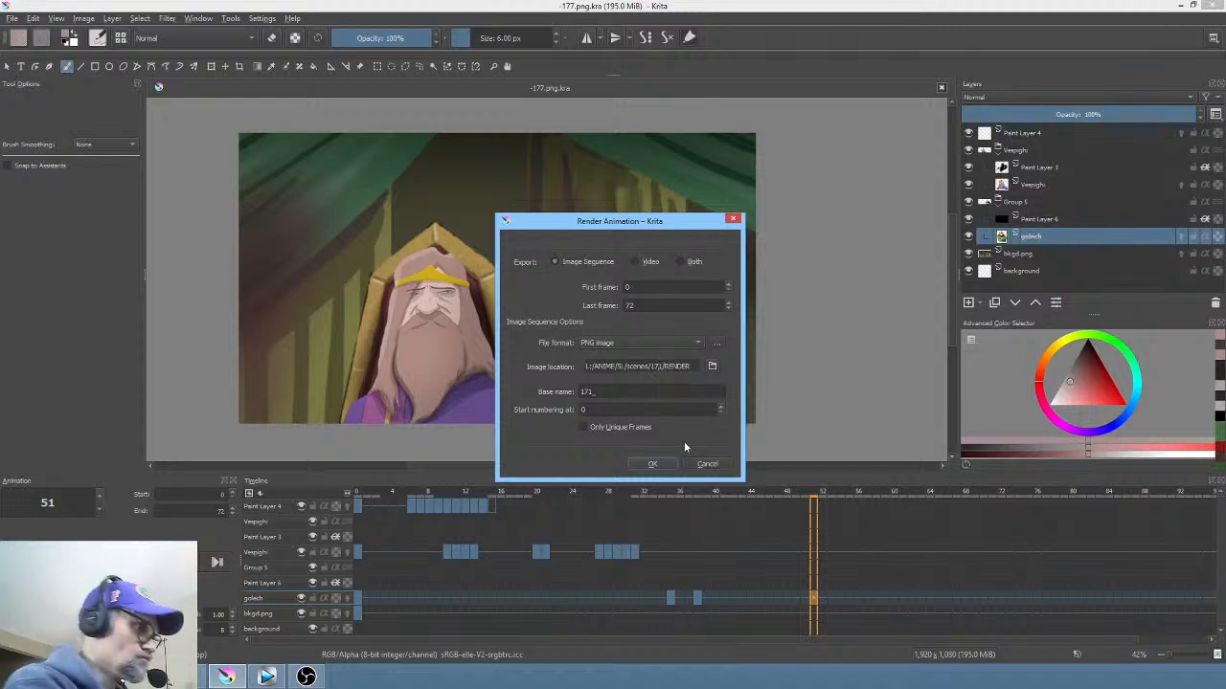
{"action": "key", "text": "BackSpace"}
{"action": "type", "text": "7"}
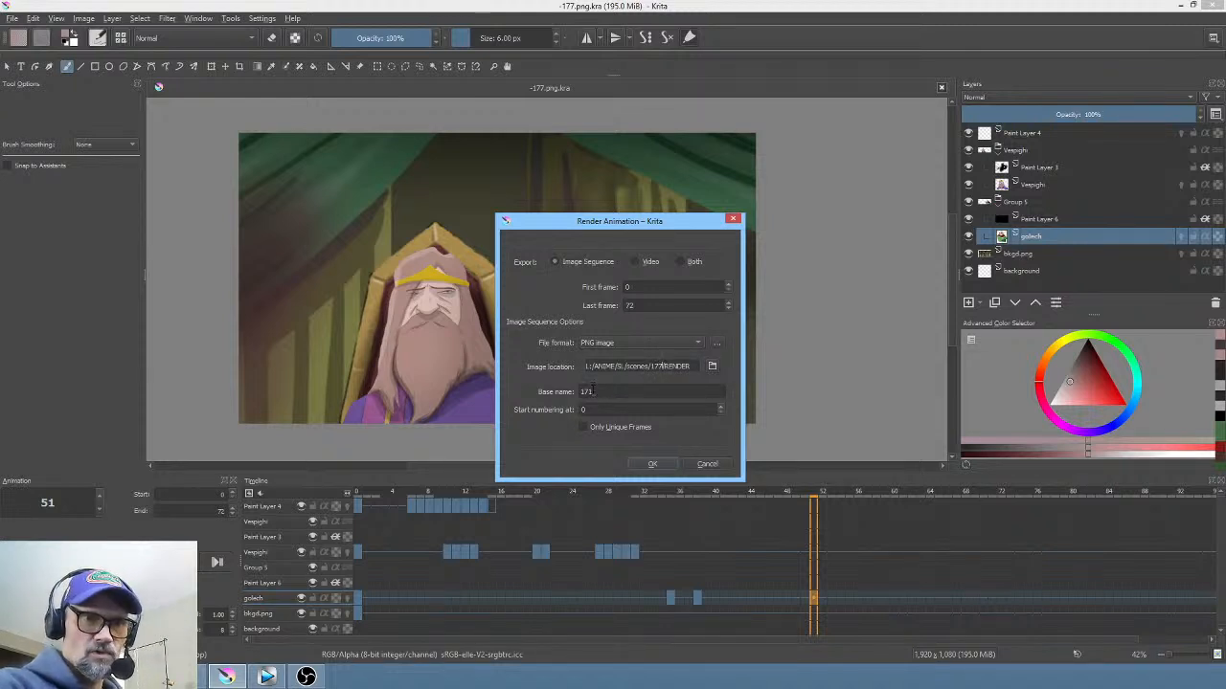
Step: Set the render's base name to 177_ and render frames 0 to 72 as a PNG image sequence
{"action": "left_click", "coordinate": [592, 391]}
{"action": "key", "text": "BackSpace"}
{"action": "type", "text": "7"}
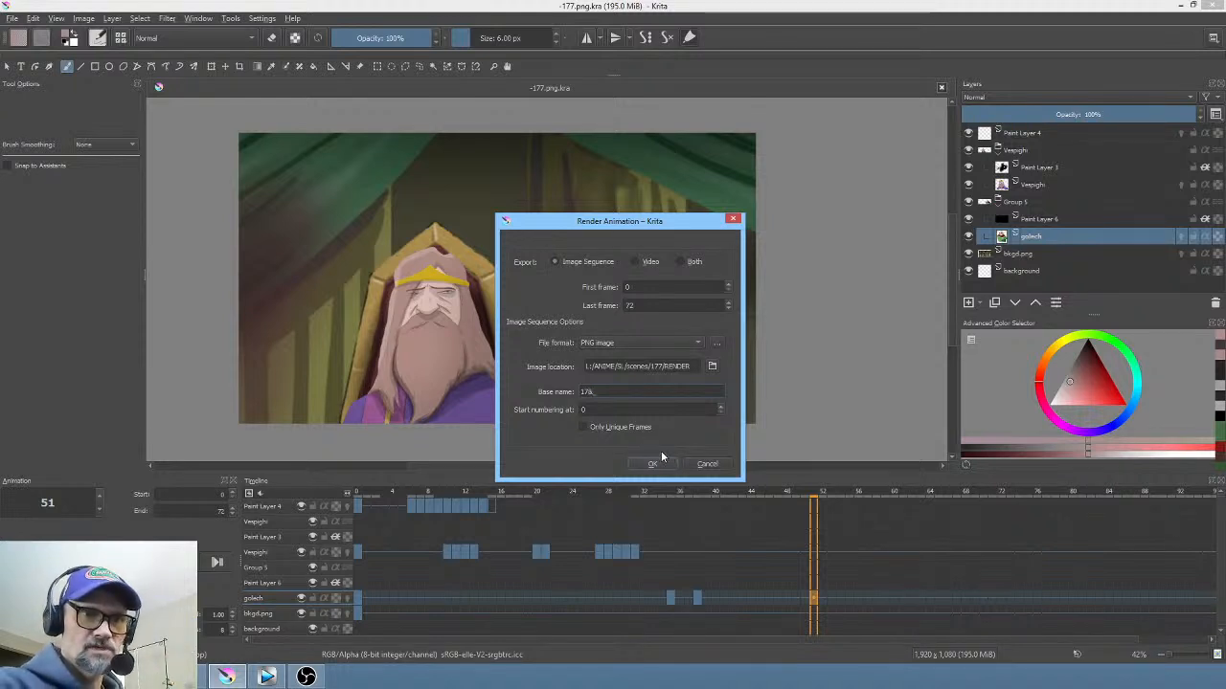
{"action": "key", "text": "BackSpace"}
{"action": "type", "text": "7"}
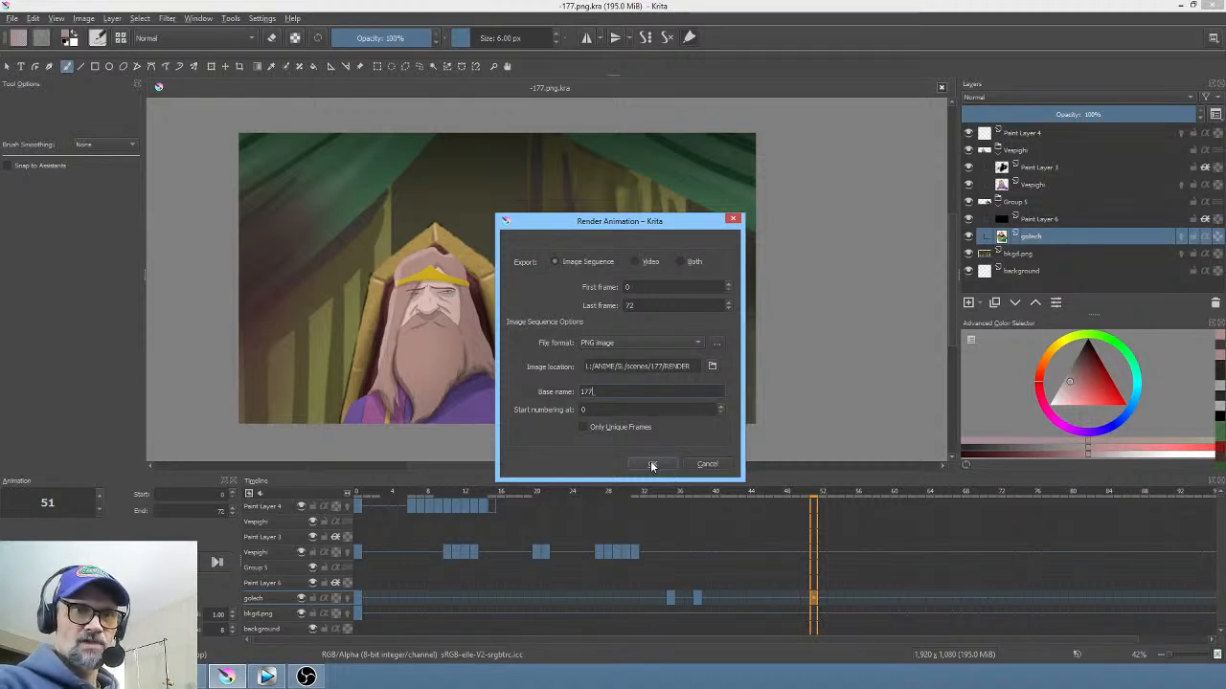
{"action": "left_click", "coordinate": [653, 464]}
{"action": "left_click", "coordinate": [688, 355]}
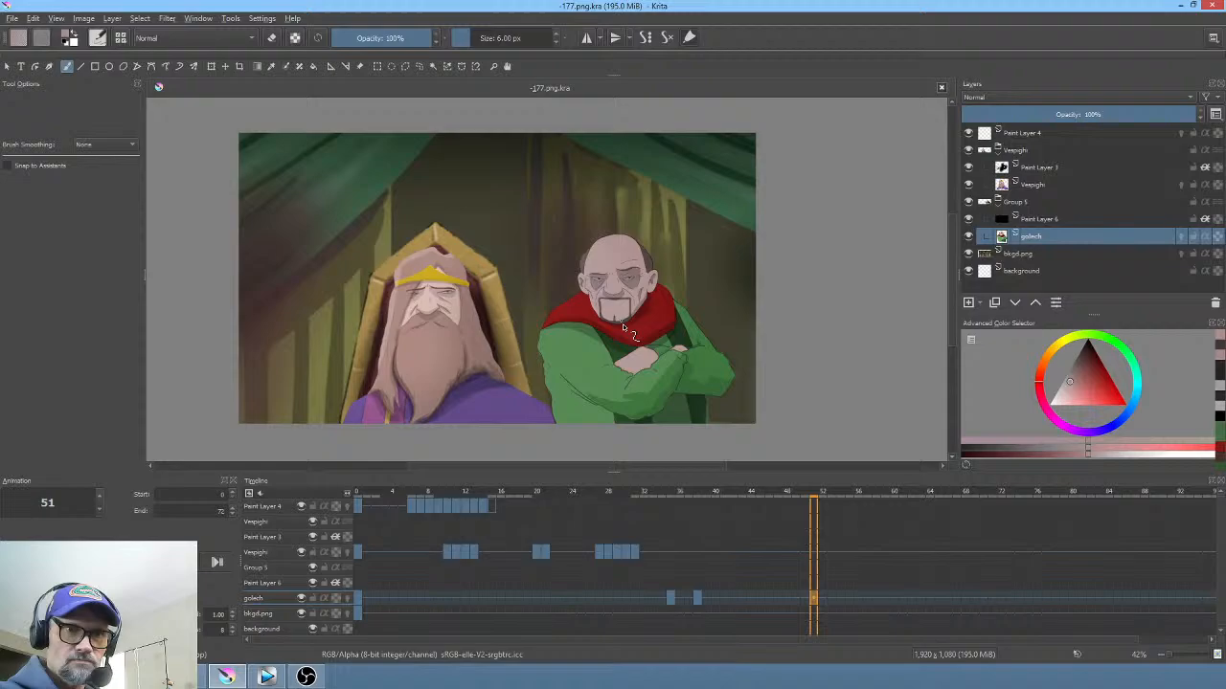
Step: Switch to Vegas Pro, shift the clips following scene 177 further along the timeline and delete the old 177_0001 - 177_0038 clip
{"action": "left_click", "coordinate": [267, 676]}
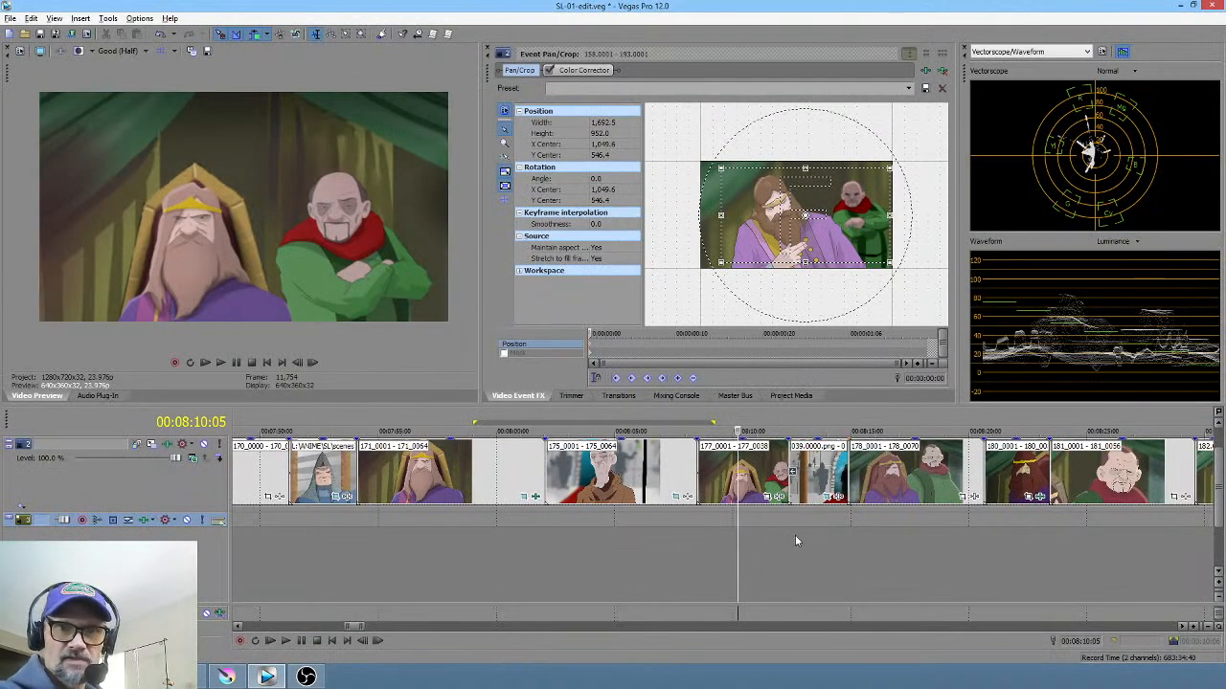
{"action": "scroll", "coordinate": [795, 541], "scroll_direction": "right", "scroll_amount": 3}
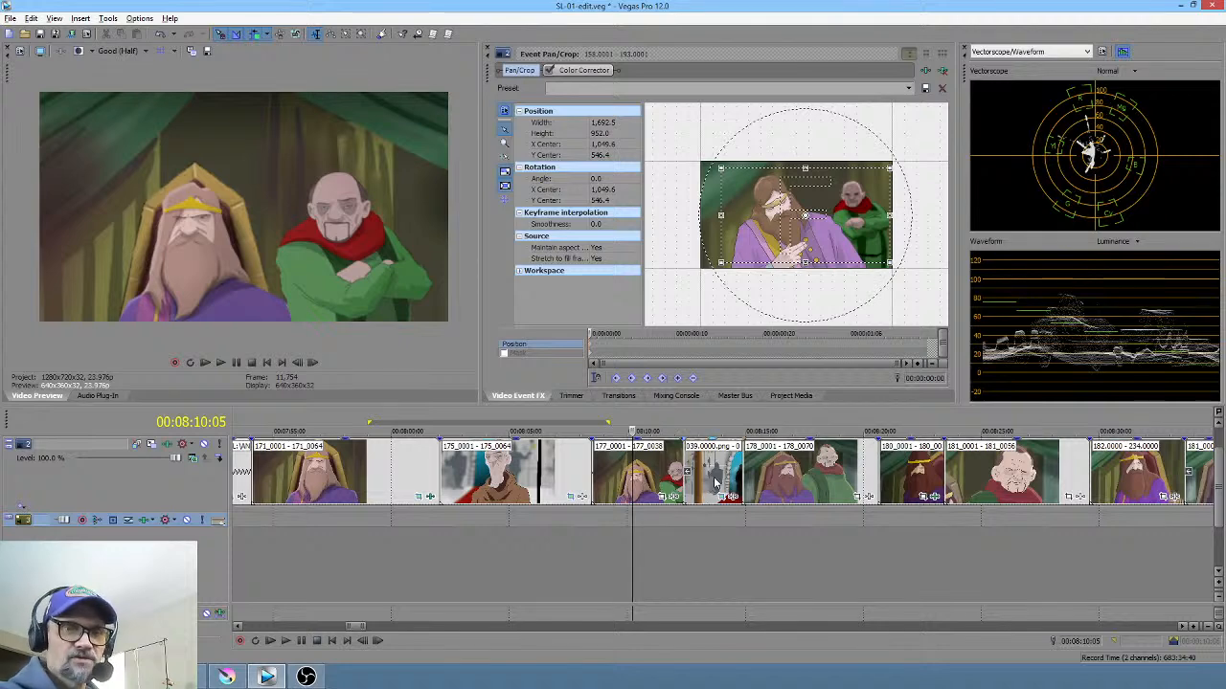
{"action": "left_click_drag", "start_coordinate": [714, 483], "coordinate": [812, 493]}
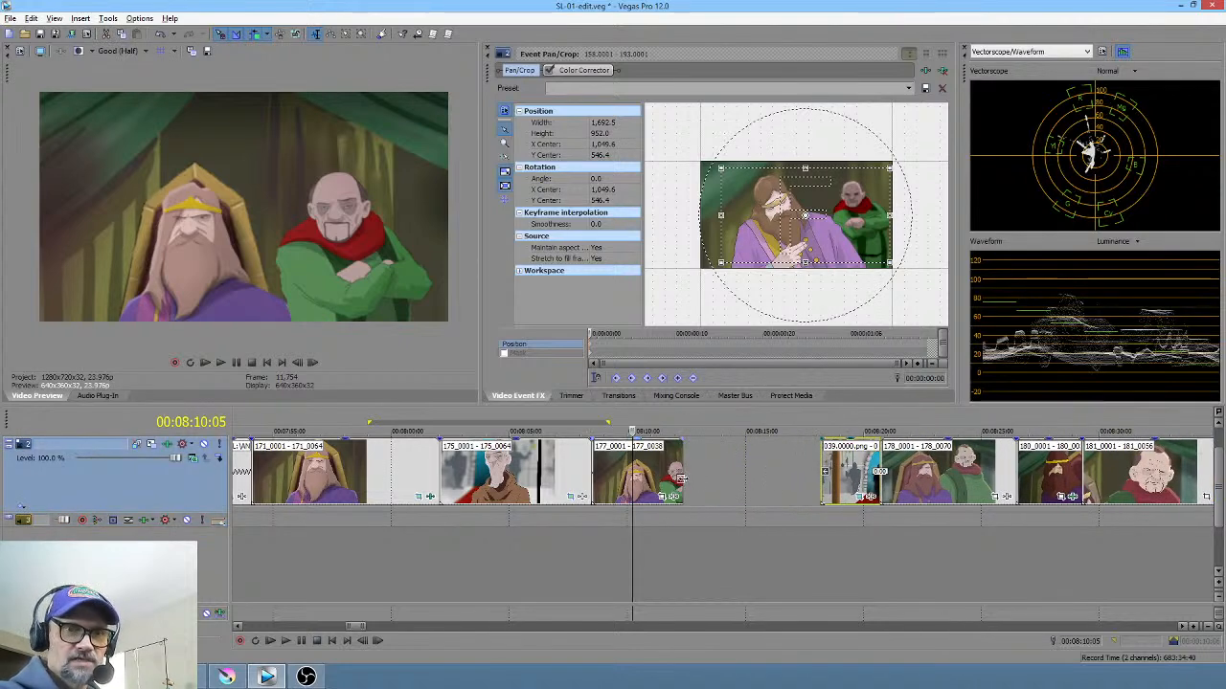
{"action": "left_click_drag", "start_coordinate": [678, 479], "coordinate": [865, 480]}
{"action": "left_click", "coordinate": [824, 482]}
{"action": "key", "text": "Delete"}
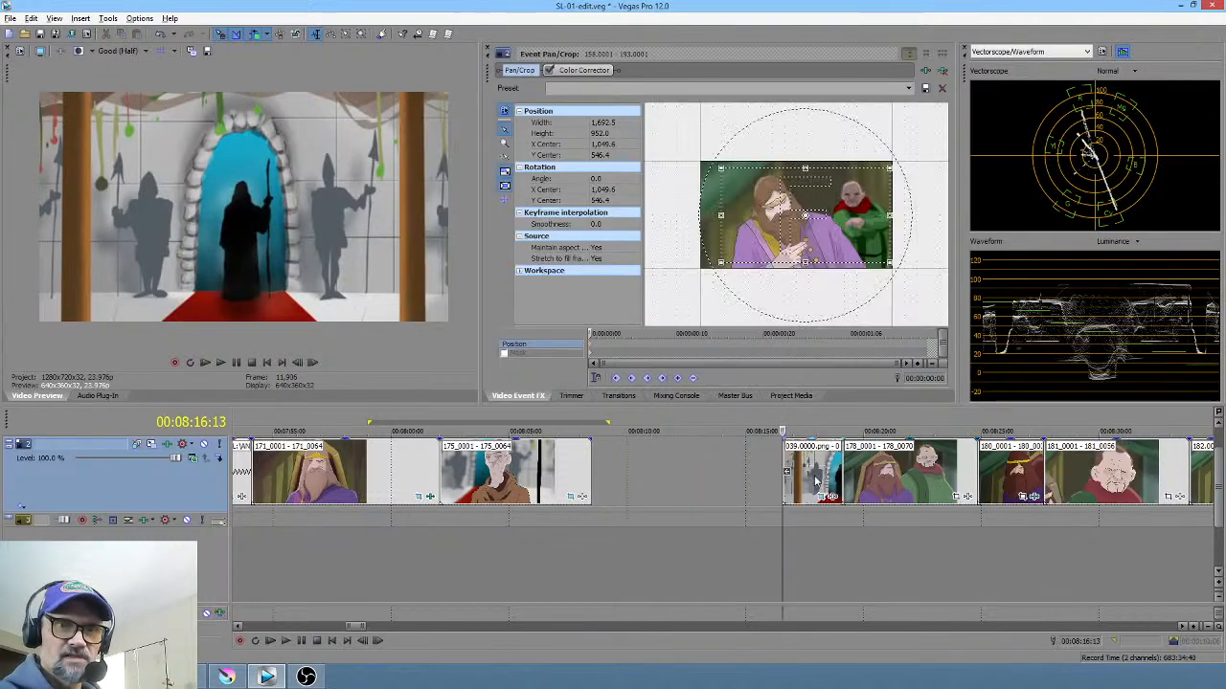
Step: Clean the unused project media and select the scene 175 clip's source in the project media list
{"action": "left_click", "coordinate": [107, 19]}
{"action": "left_click", "coordinate": [112, 233]}
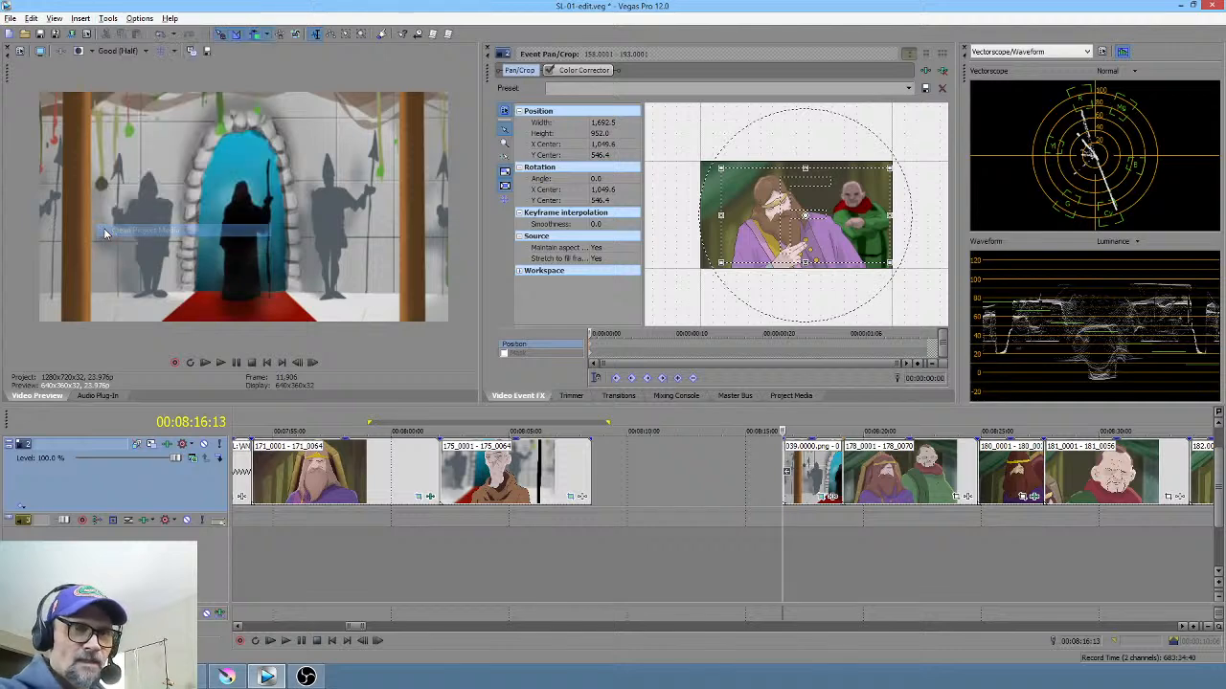
{"action": "right_click", "coordinate": [522, 472]}
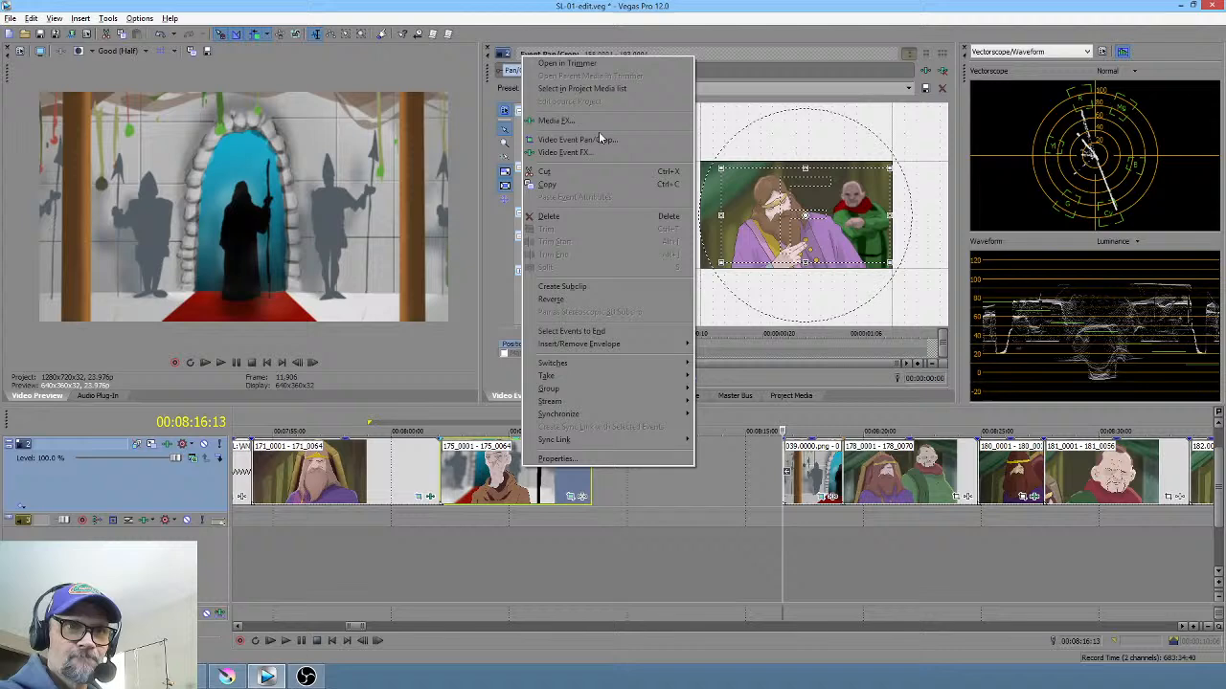
{"action": "left_click", "coordinate": [604, 88]}
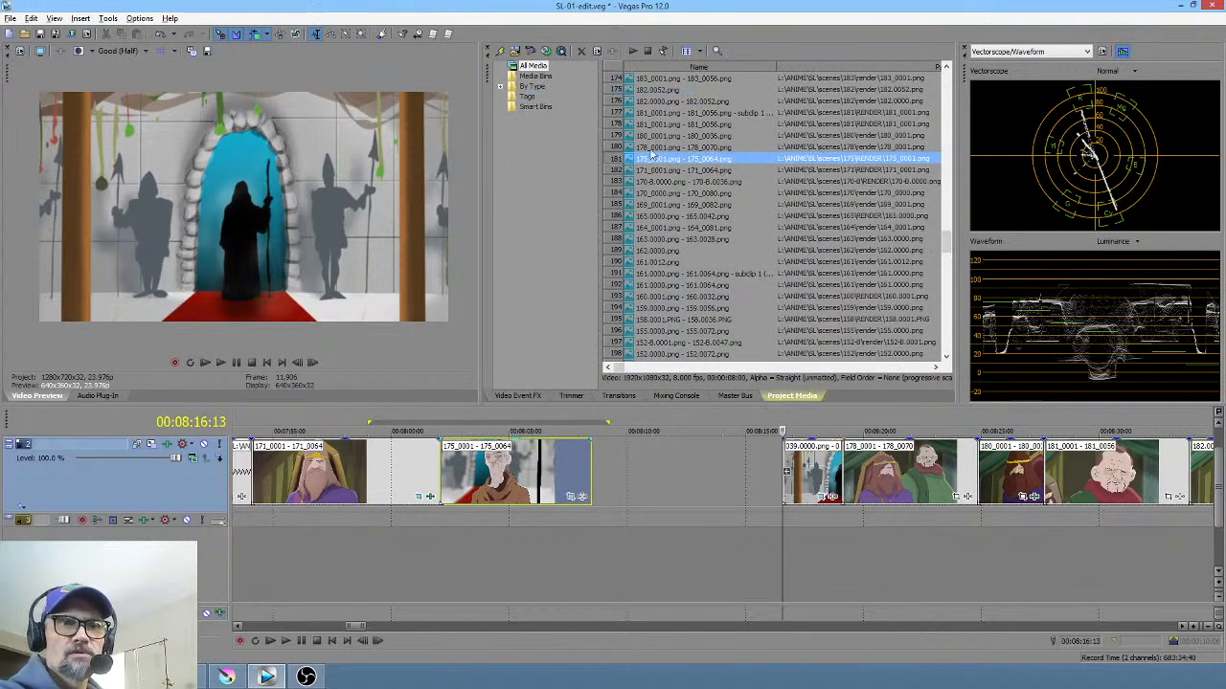
Step: Import the 177_0000 to 177_0072 PNG files from scenes/177/RENDER as an image sequence with a frame rate of 8
{"action": "left_click", "coordinate": [515, 51]}
{"action": "left_click", "coordinate": [293, 52]}
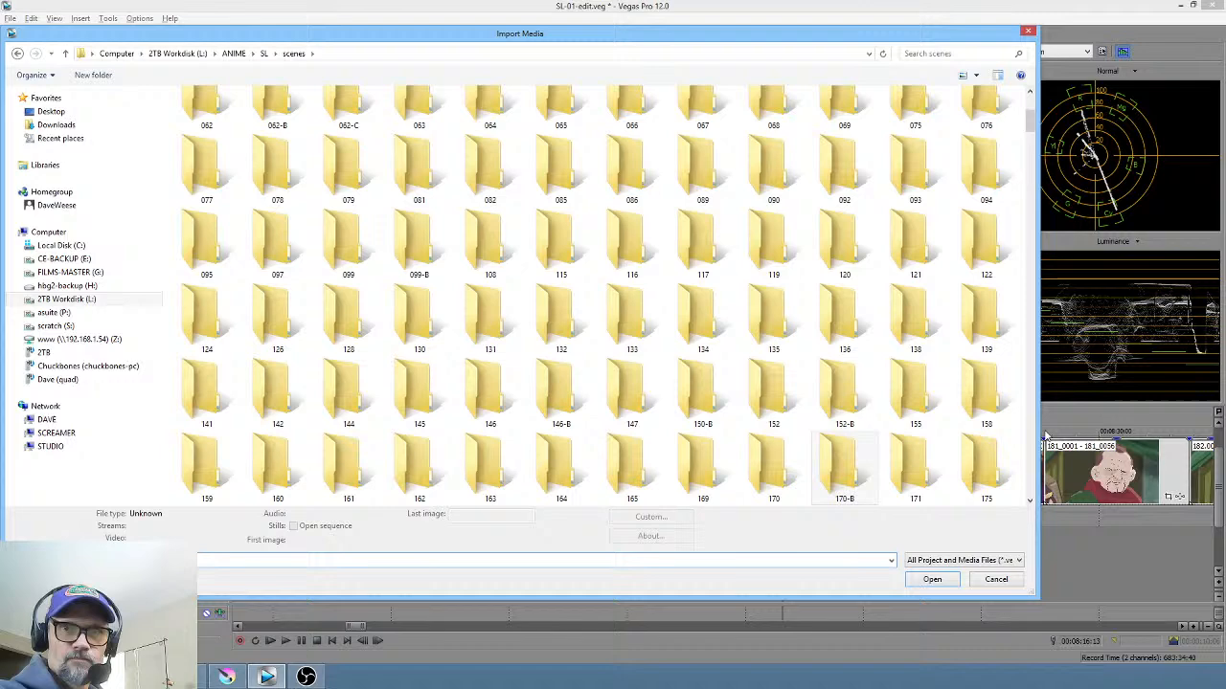
{"action": "scroll", "coordinate": [843, 172], "scroll_direction": "down", "scroll_amount": 5}
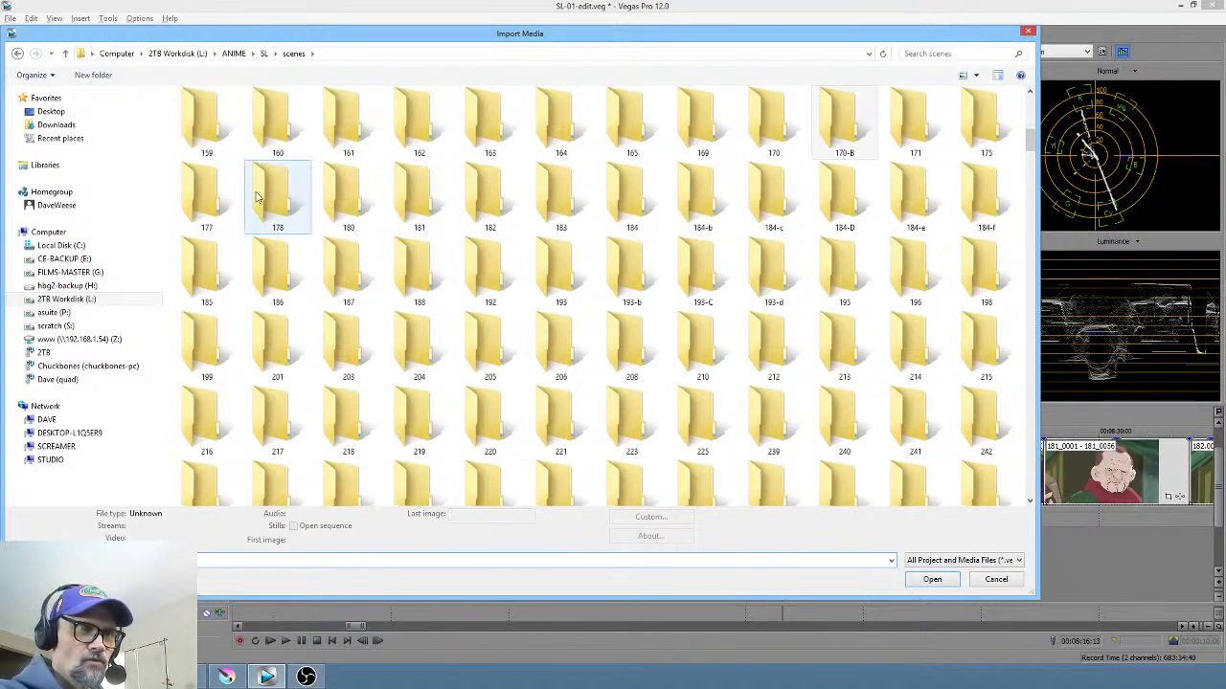
{"action": "double_click", "coordinate": [202, 196]}
{"action": "double_click", "coordinate": [197, 122]}
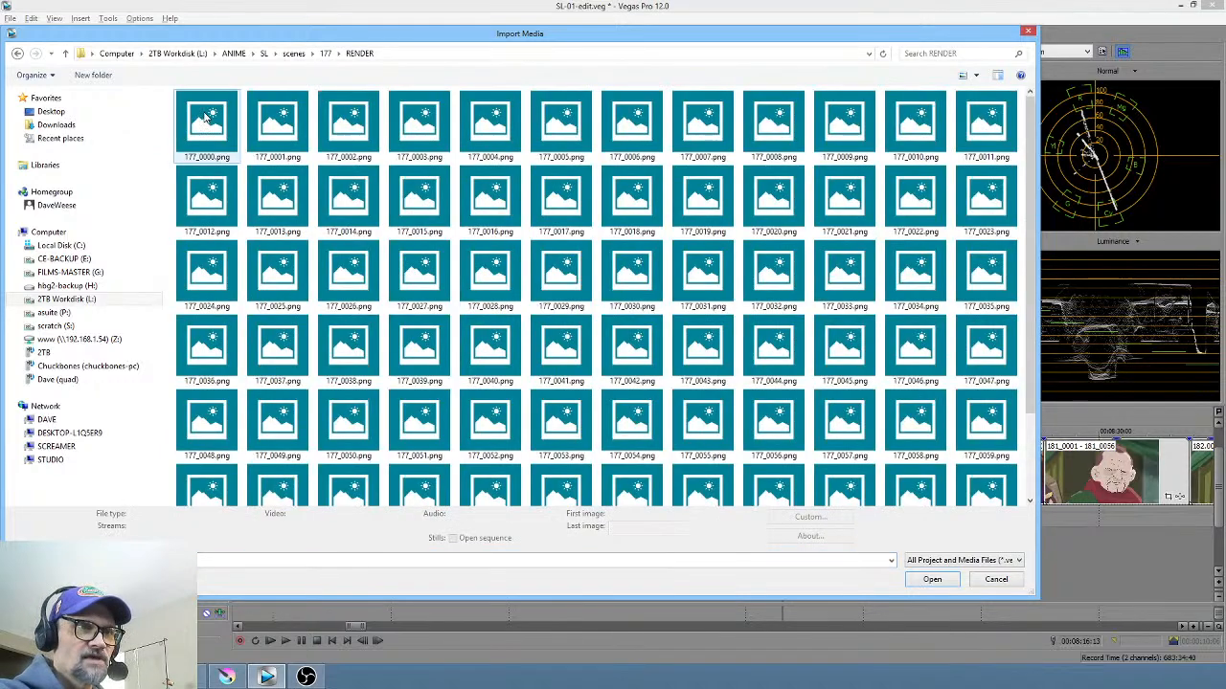
{"action": "left_click", "coordinate": [453, 538]}
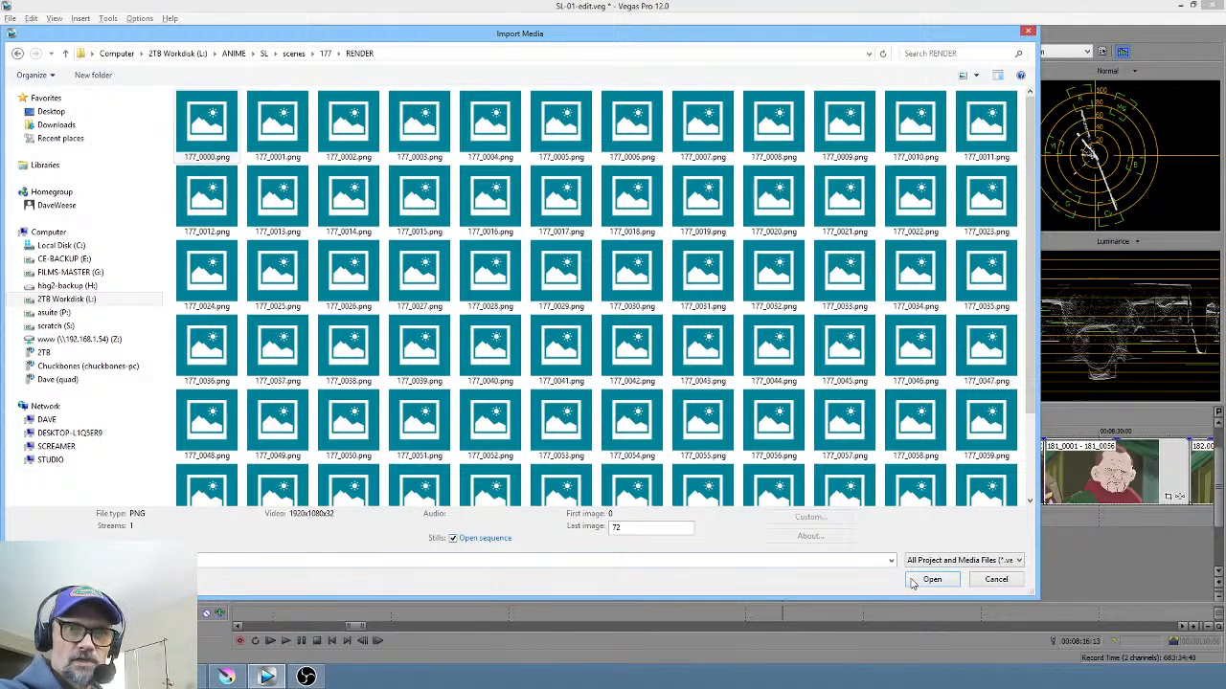
{"action": "left_click", "coordinate": [930, 579]}
{"action": "left_click", "coordinate": [658, 297]}
{"action": "type", "text": "8"}
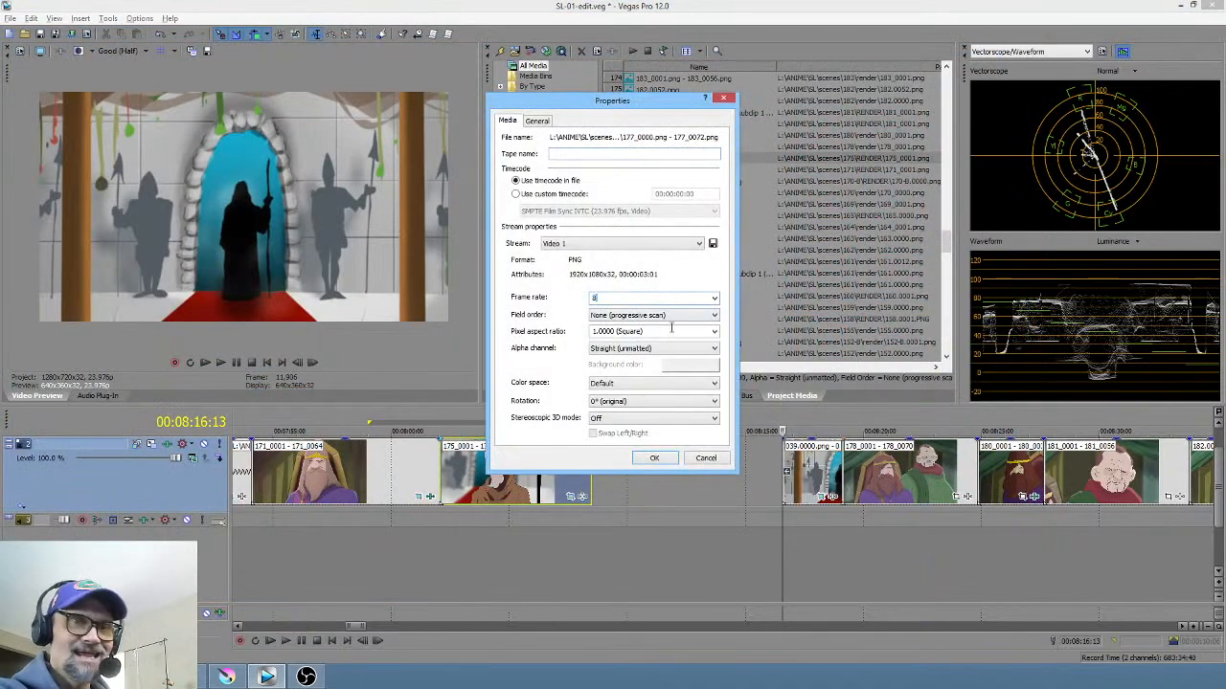
{"action": "left_click", "coordinate": [654, 459]}
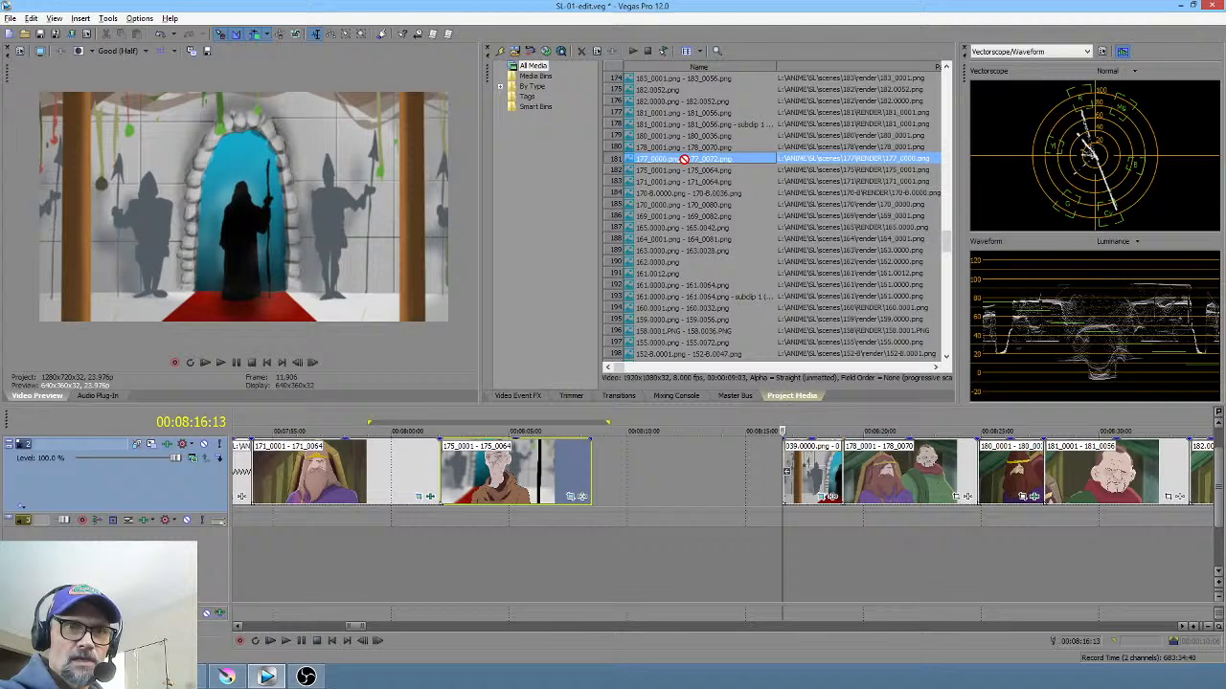
Step: Place the new 177 sequence directly after the scene 175 clip and disable its resampling
{"action": "left_click_drag", "start_coordinate": [601, 488], "coordinate": [603, 491]}
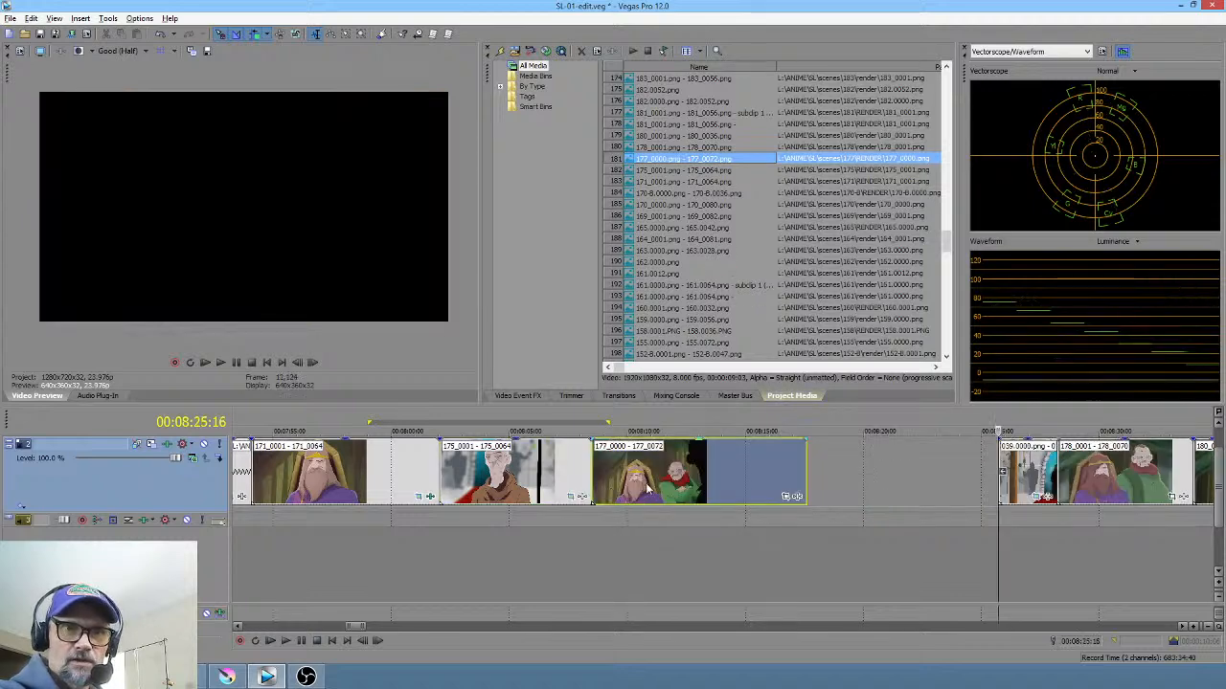
{"action": "right_click", "coordinate": [649, 488]}
{"action": "left_click", "coordinate": [663, 475]}
{"action": "left_click", "coordinate": [544, 267]}
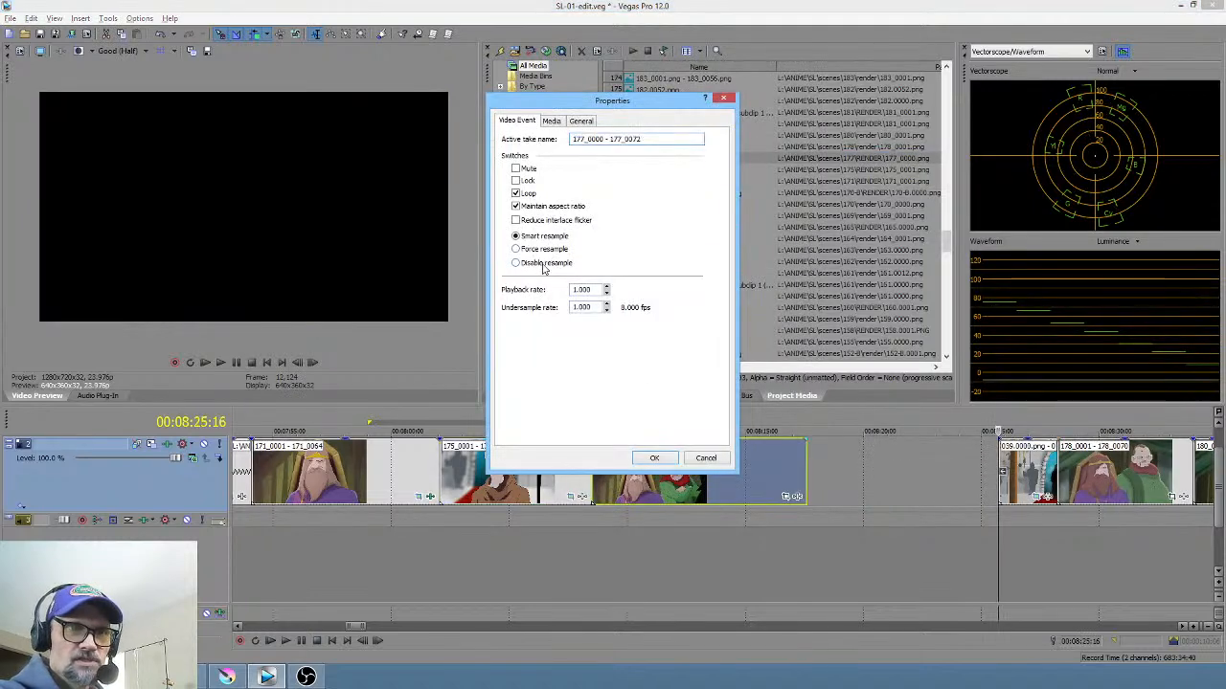
{"action": "left_click", "coordinate": [654, 458]}
Step: Move the following clips back against the end of the new 177 clip and play the cut from scene 175 into it
{"action": "left_click_drag", "start_coordinate": [1042, 484], "coordinate": [849, 488]}
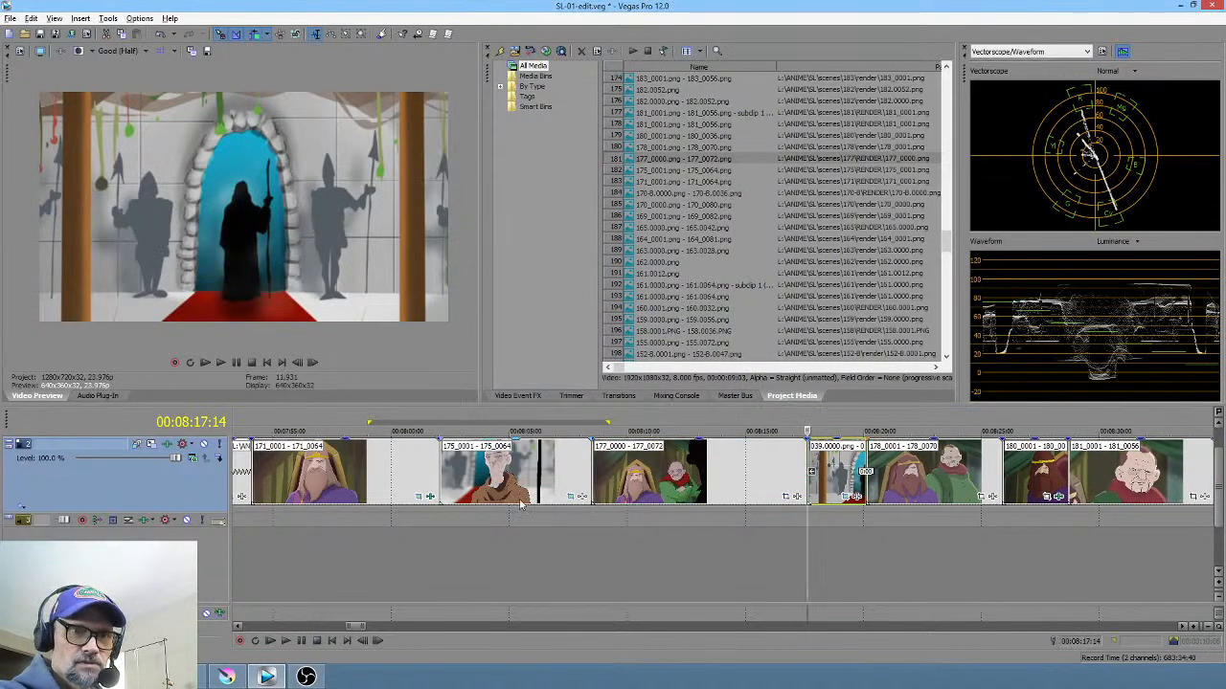
{"action": "left_click_drag", "start_coordinate": [473, 543], "coordinate": [591, 547]}
{"action": "left_click", "coordinate": [577, 546]}
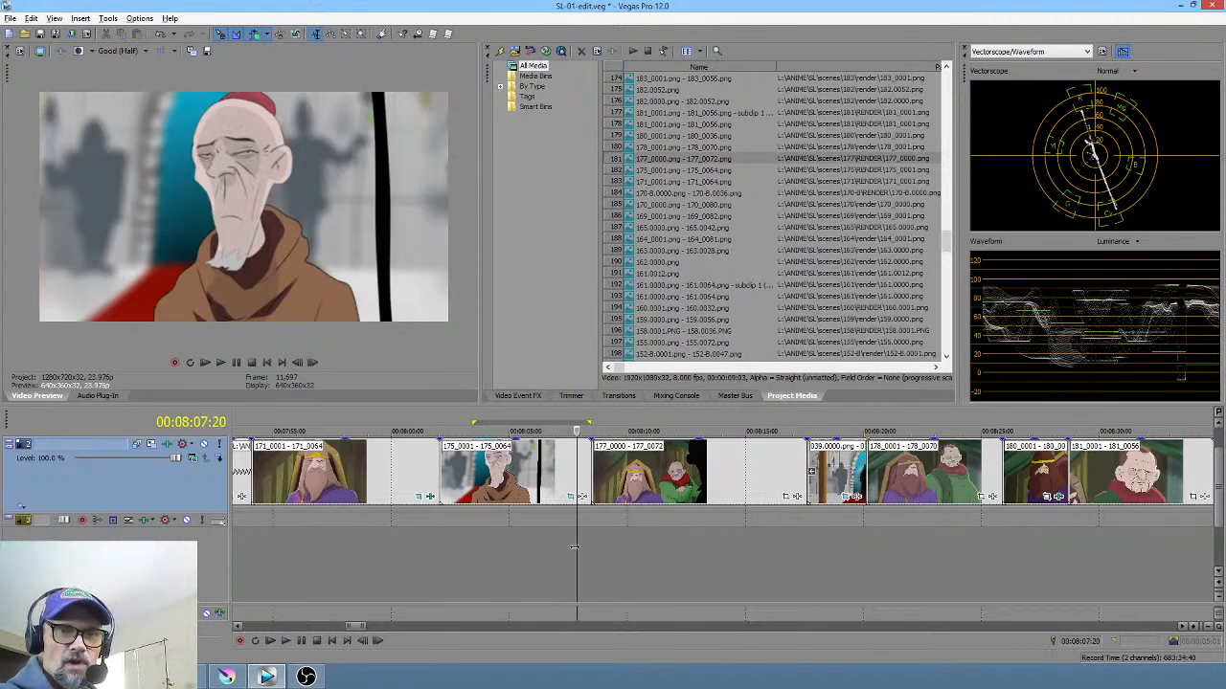
{"action": "left_click", "coordinate": [588, 549]}
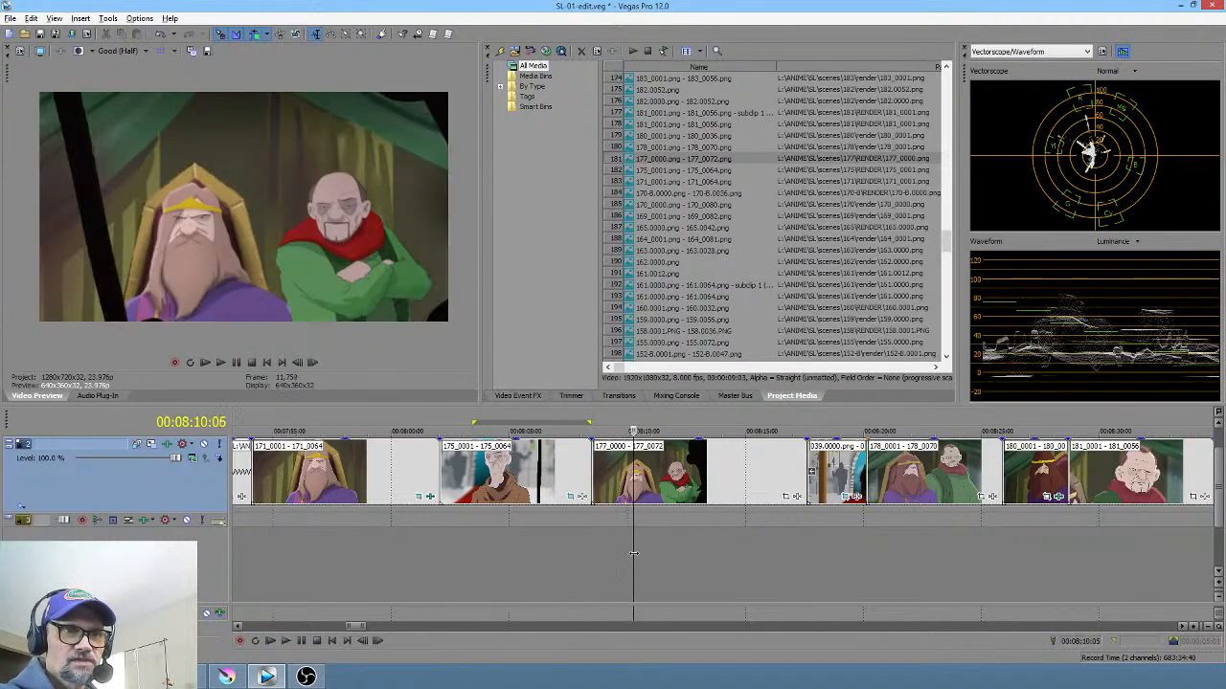
Step: Open Pan/Crop for the new 177 clip, sync its cursor to the timeline and add a full-frame position keyframe at about 00:00:01:19
{"action": "left_click", "coordinate": [787, 496]}
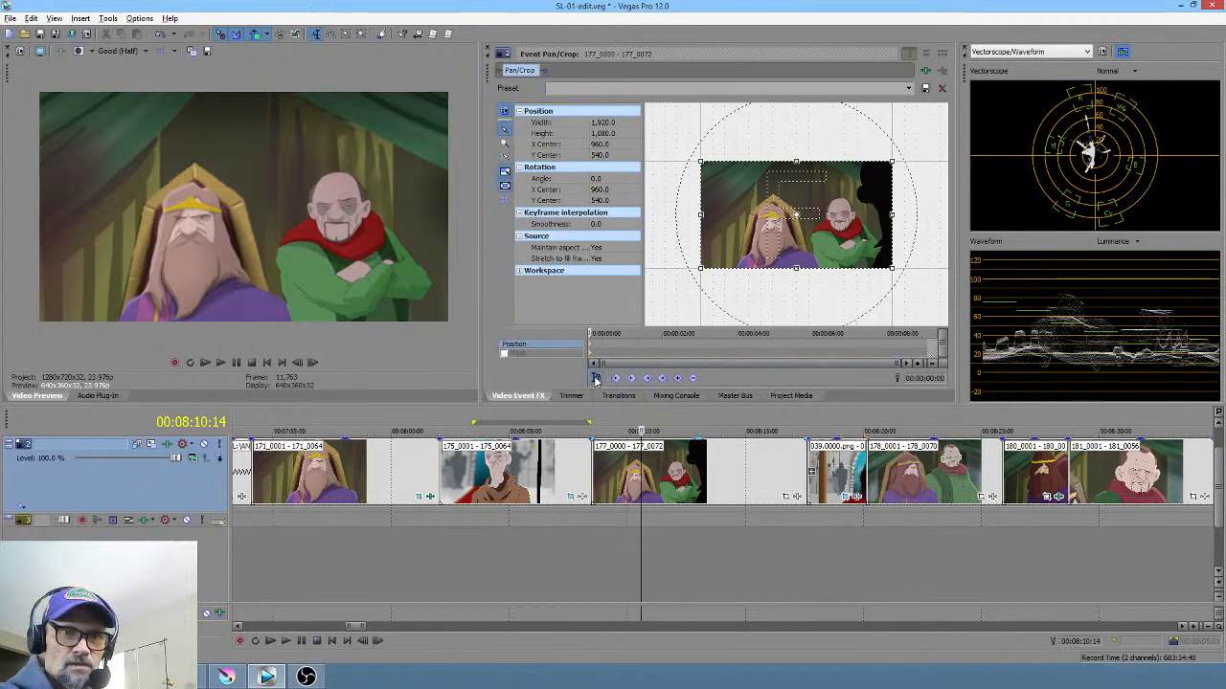
{"action": "left_click", "coordinate": [596, 378]}
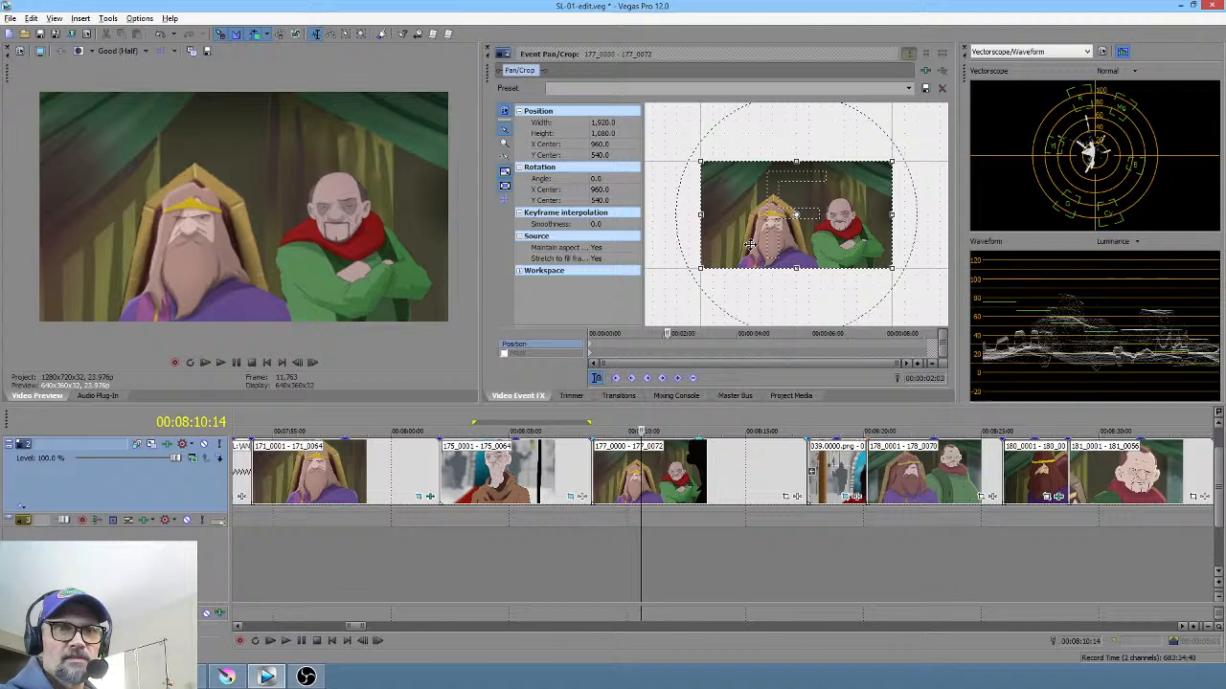
{"action": "scroll", "coordinate": [740, 230], "scroll_direction": "up", "scroll_amount": 1}
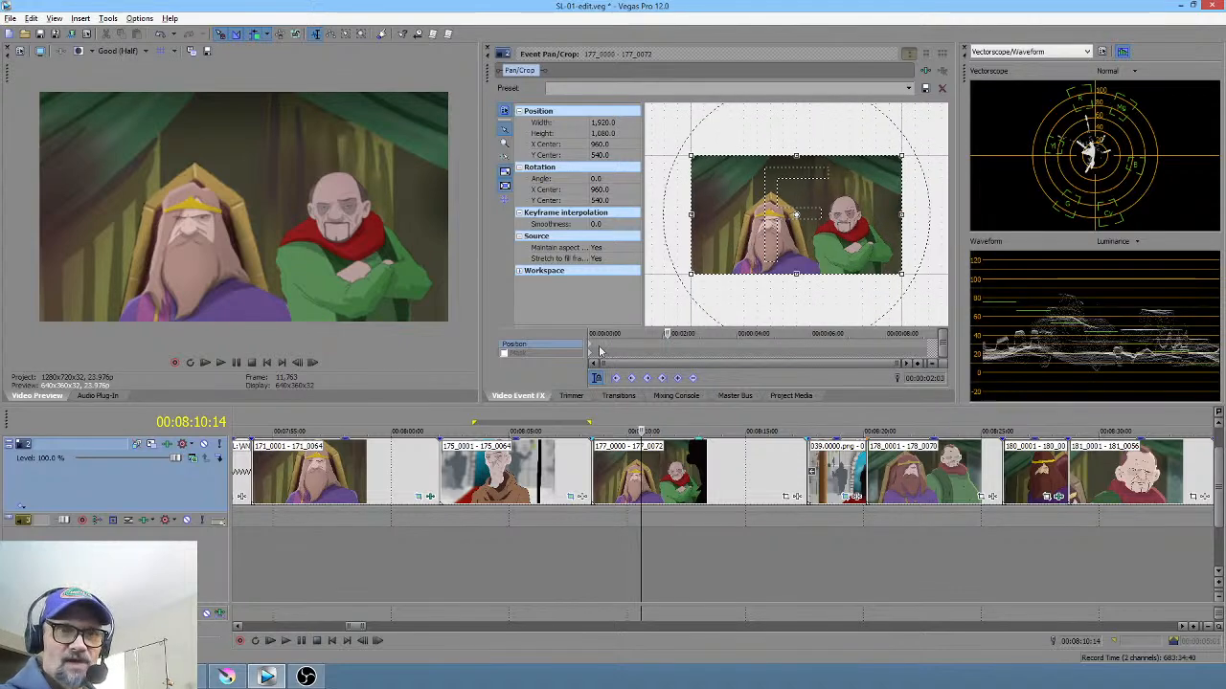
{"action": "mouse_move", "coordinate": [667, 333]}
{"action": "left_mouse_down"}
{"action": "mouse_move", "coordinate": [595, 334]}
{"action": "mouse_move", "coordinate": [655, 334]}
{"action": "left_mouse_up"}
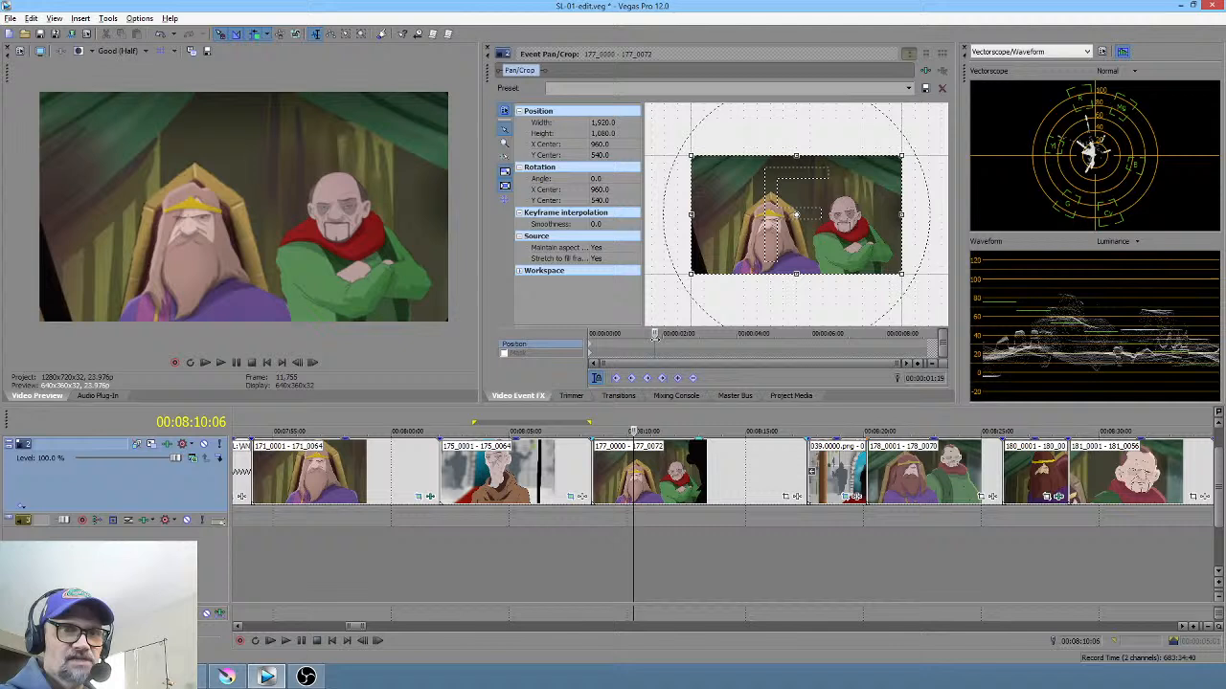
{"action": "left_click", "coordinate": [592, 349]}
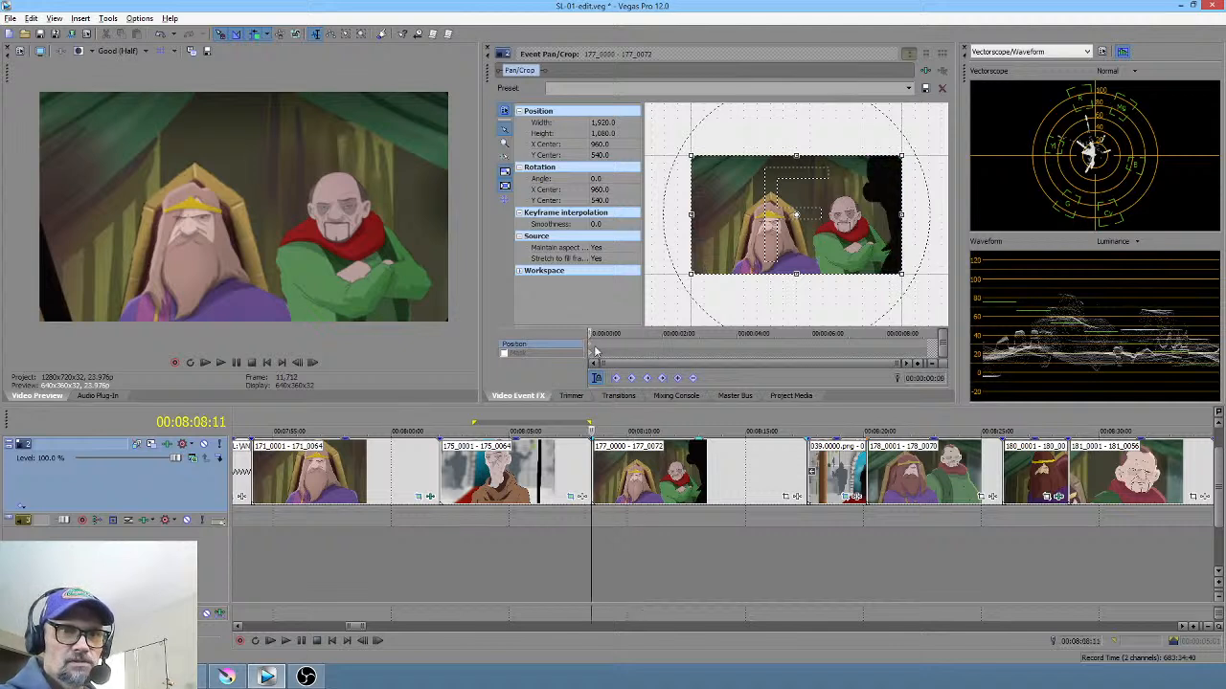
{"action": "left_click", "coordinate": [651, 354]}
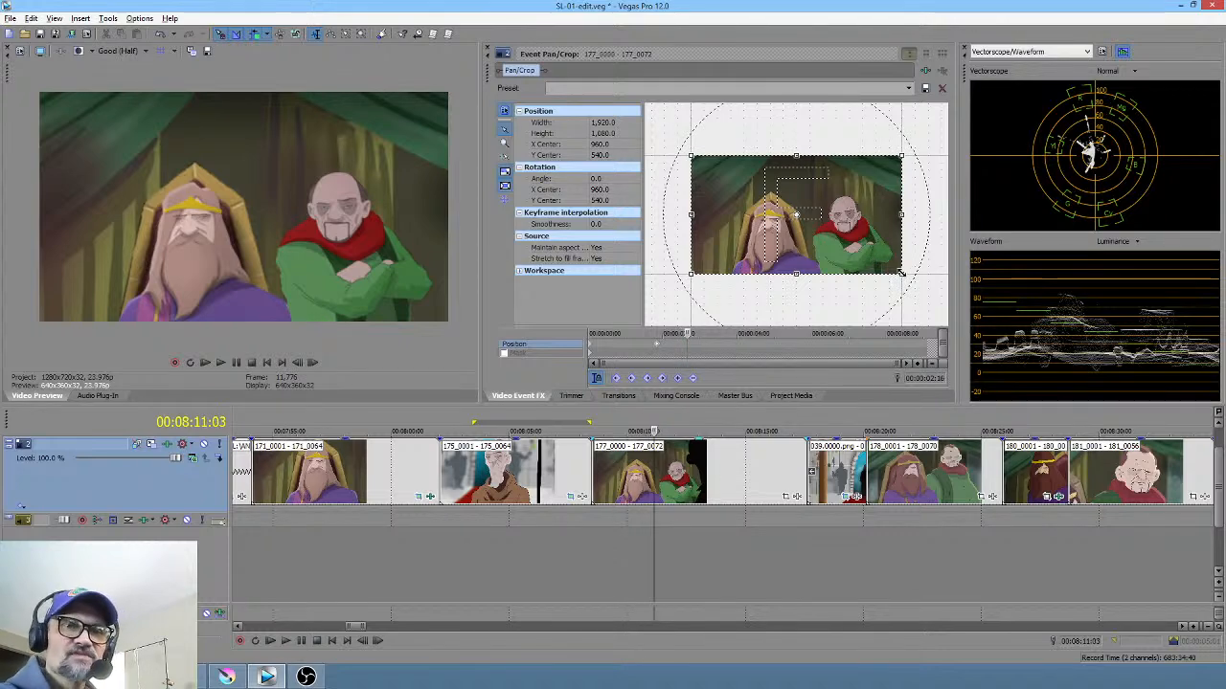
Step: Crop the framing at 00:00:02:16 to 1,693.0 by 952.3 centred on 861.3, 580.6, and play back the start of the clip
{"action": "left_click_drag", "start_coordinate": [900, 273], "coordinate": [851, 236]}
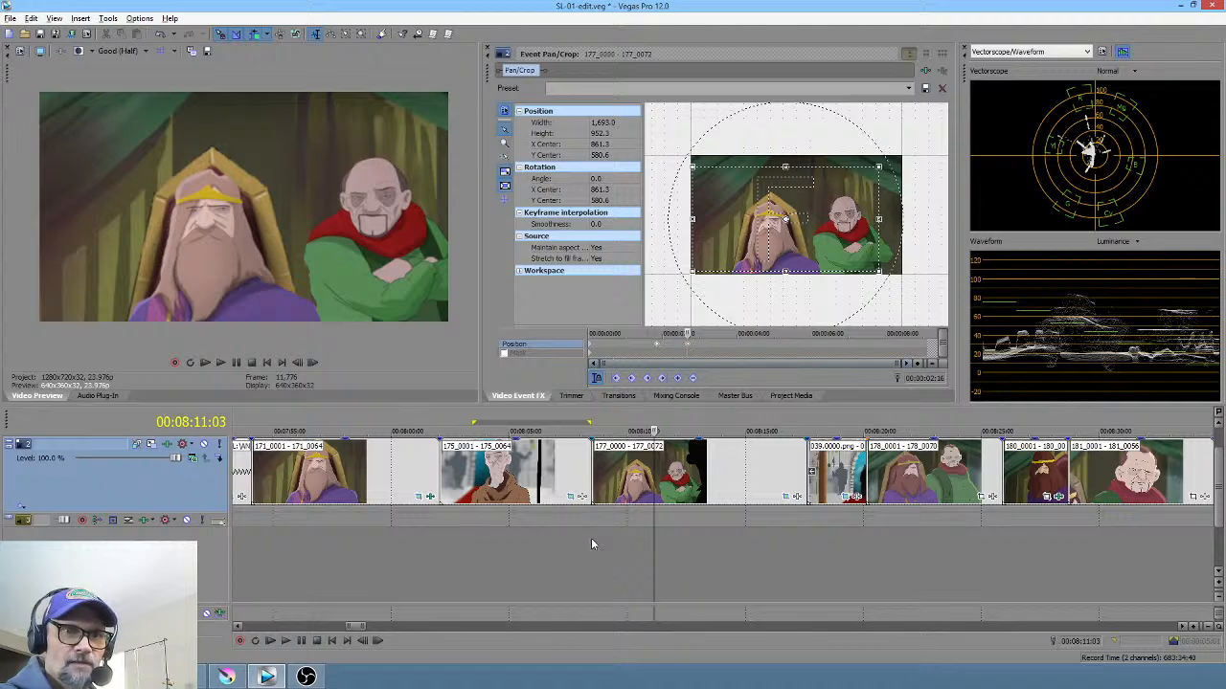
{"action": "left_click_drag", "start_coordinate": [590, 544], "coordinate": [718, 563]}
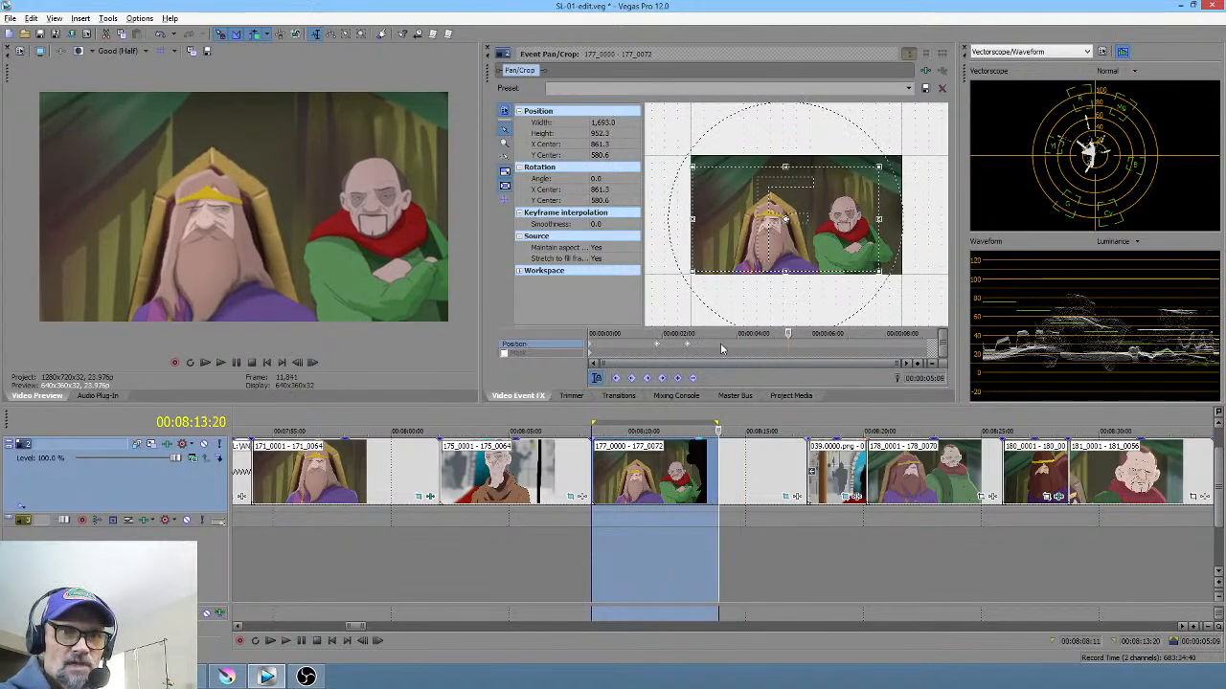
Step: Repeat the 00:00:02:16 framing at about 00:00:05:05 and crop the 00:00:05:21 framing to 1,484.1 by 834.8, centred on 1,093.5, 609.6
{"action": "left_click", "coordinate": [687, 351]}
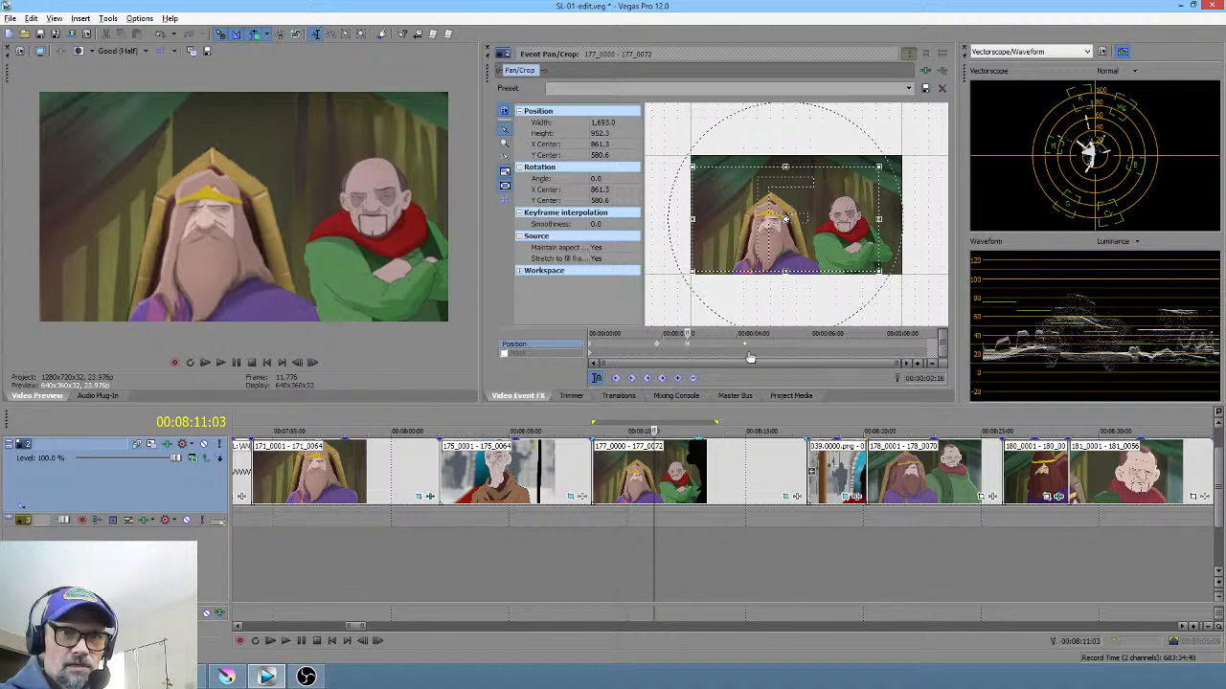
{"action": "left_click", "coordinate": [782, 352]}
{"action": "left_click", "coordinate": [807, 346]}
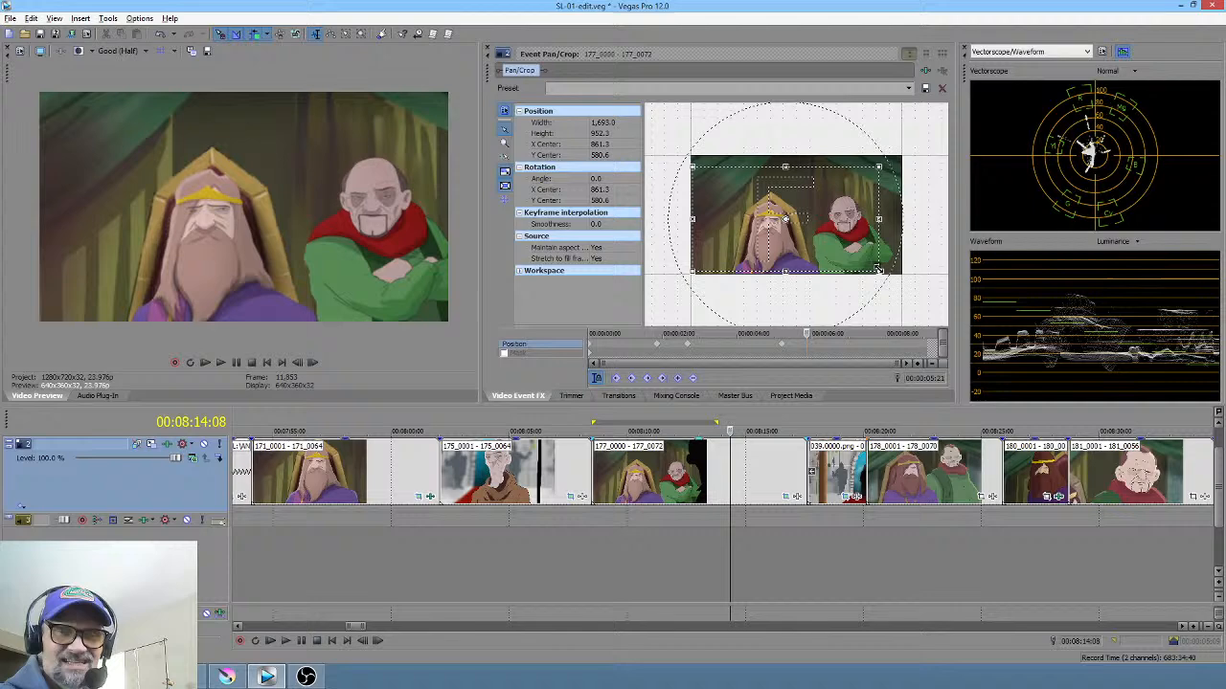
{"action": "left_click_drag", "start_coordinate": [879, 269], "coordinate": [851, 253]}
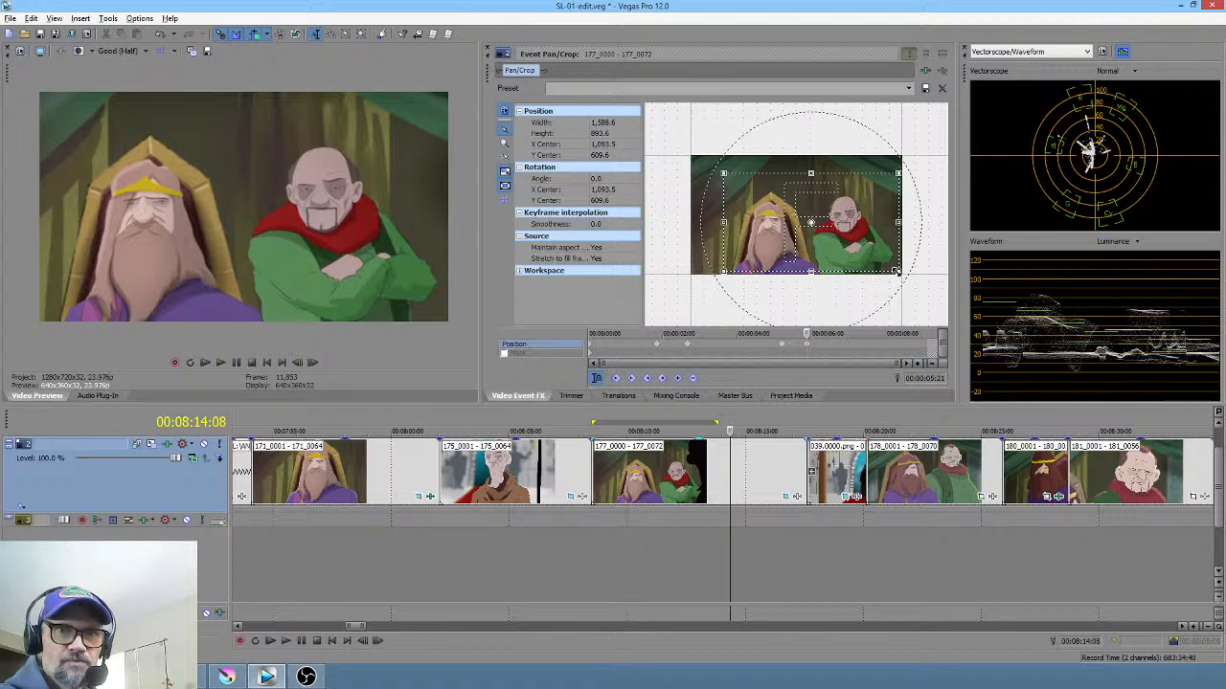
{"action": "left_click_drag", "start_coordinate": [895, 271], "coordinate": [891, 272]}
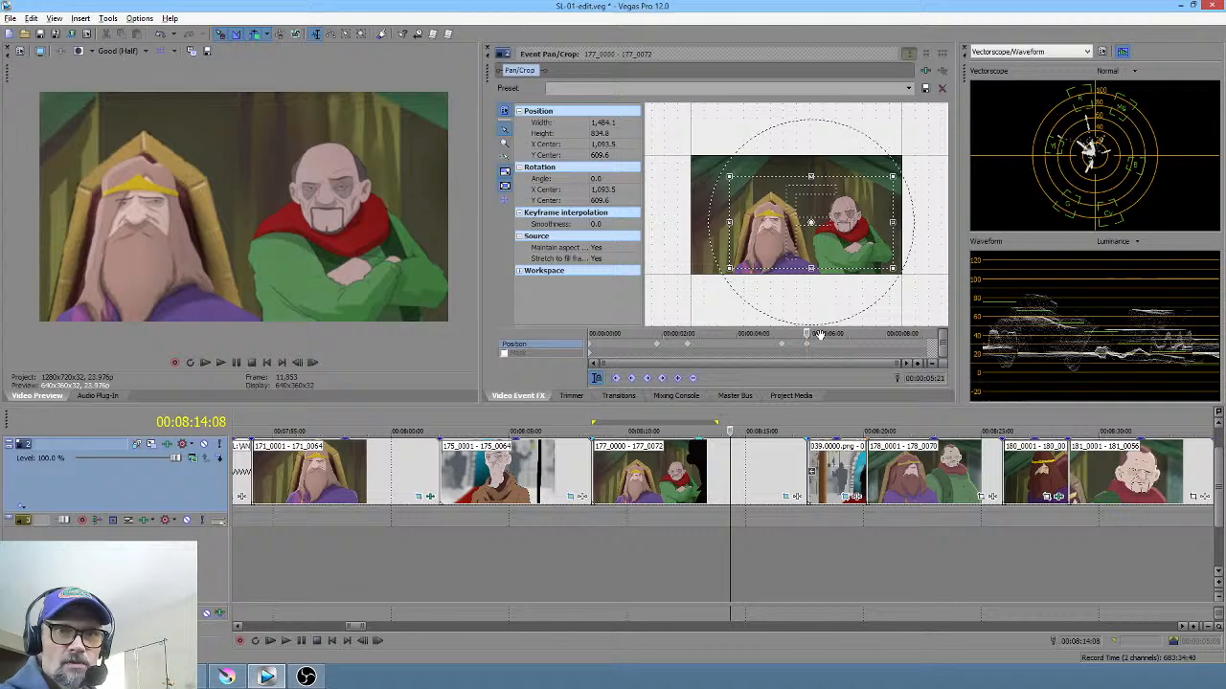
{"action": "mouse_move", "coordinate": [807, 347]}
{"action": "left_mouse_down"}
{"action": "mouse_move", "coordinate": [831, 357]}
{"action": "mouse_move", "coordinate": [809, 359]}
{"action": "left_mouse_up"}
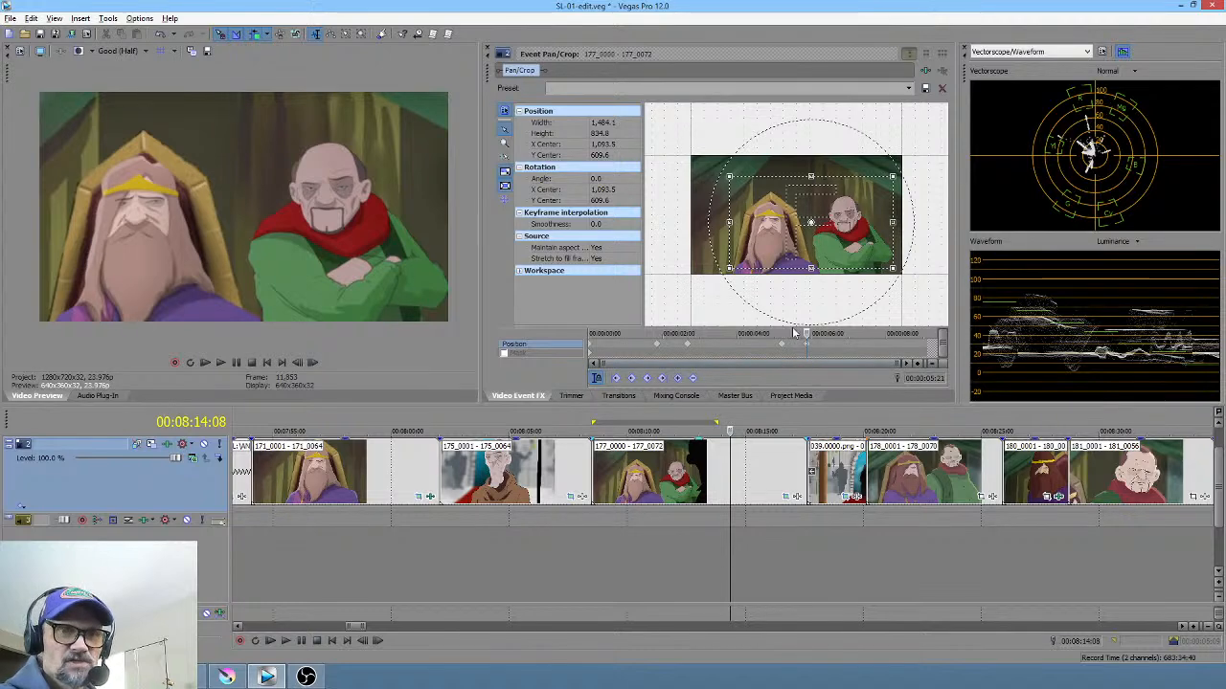
Step: Play back the second camera move, delay its last keyframe to just after 00:00:06:02, and replay from the end of the scene 175 clip
{"action": "left_click_drag", "start_coordinate": [704, 540], "coordinate": [793, 545]}
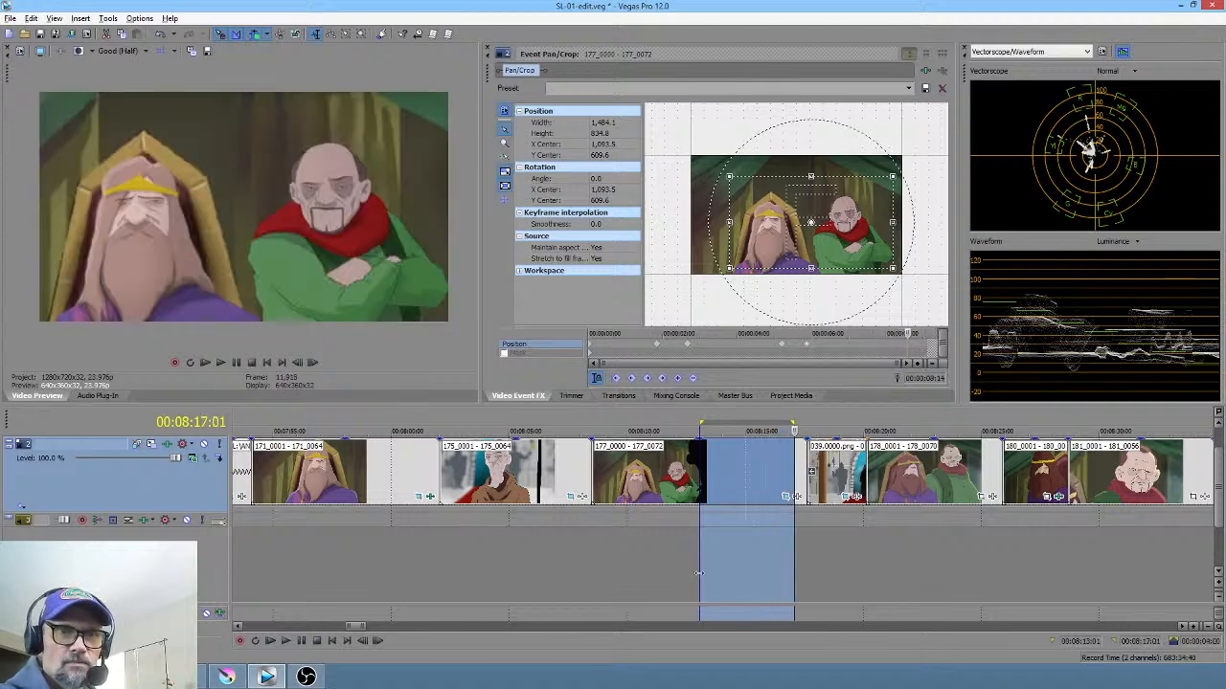
{"action": "left_click_drag", "start_coordinate": [662, 561], "coordinate": [736, 560]}
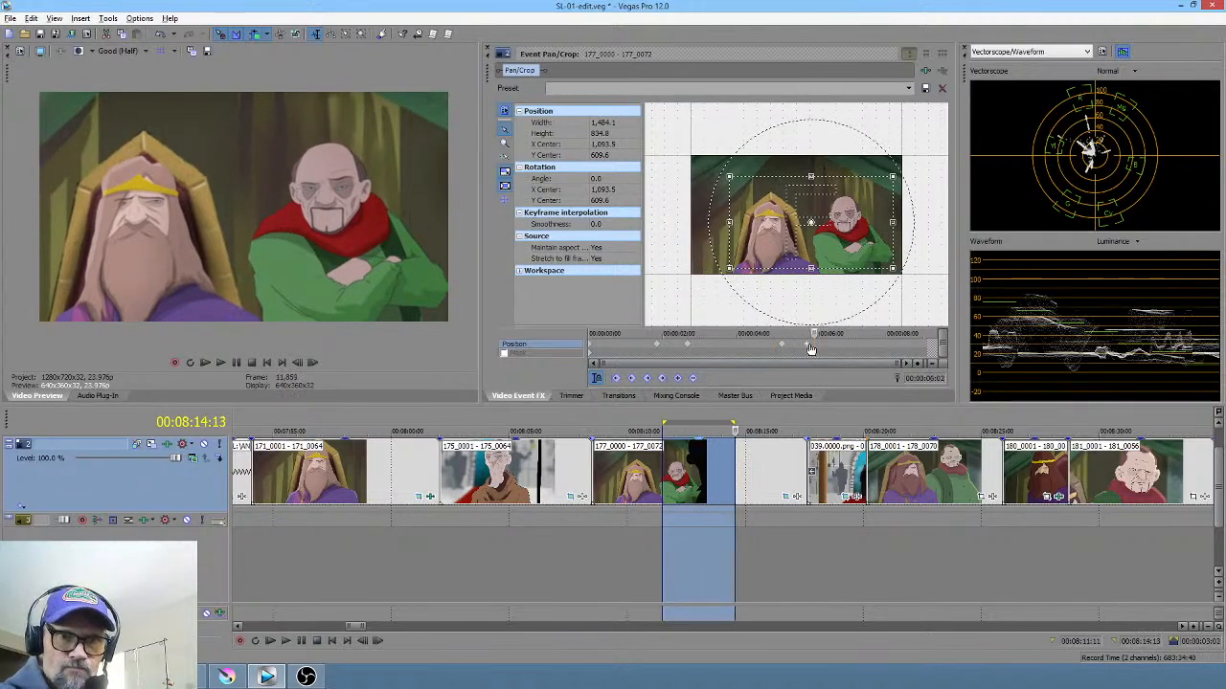
{"action": "left_click_drag", "start_coordinate": [808, 345], "coordinate": [824, 351]}
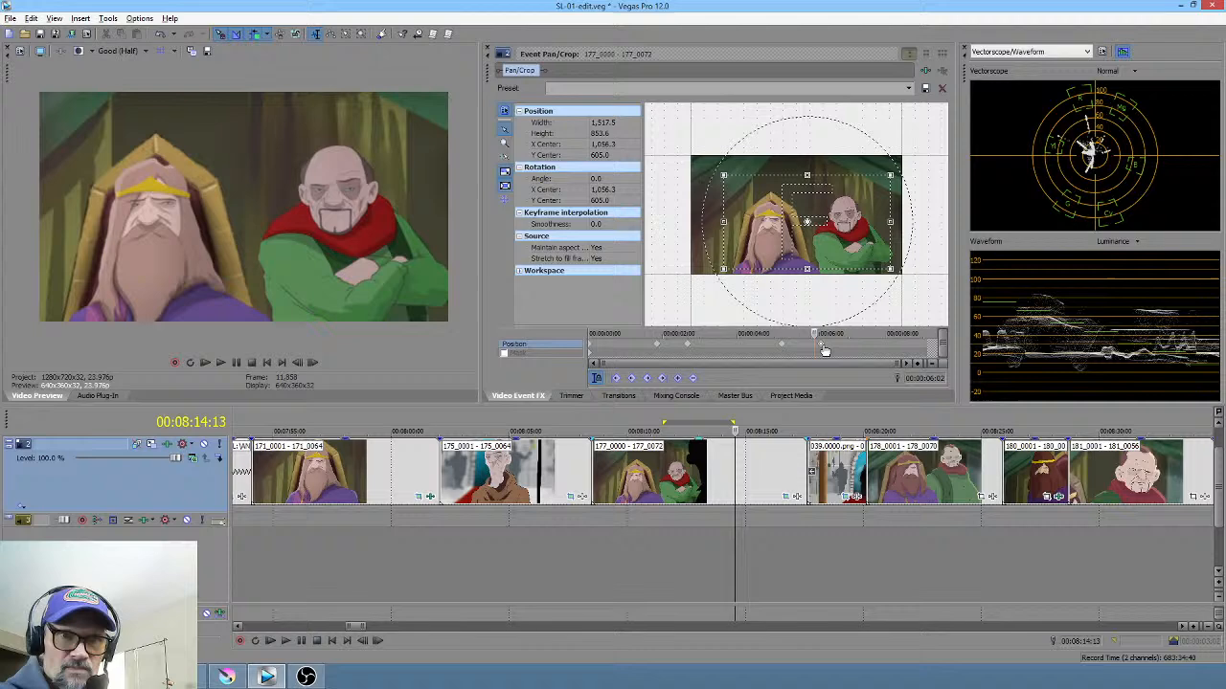
{"action": "left_click", "coordinate": [578, 565]}
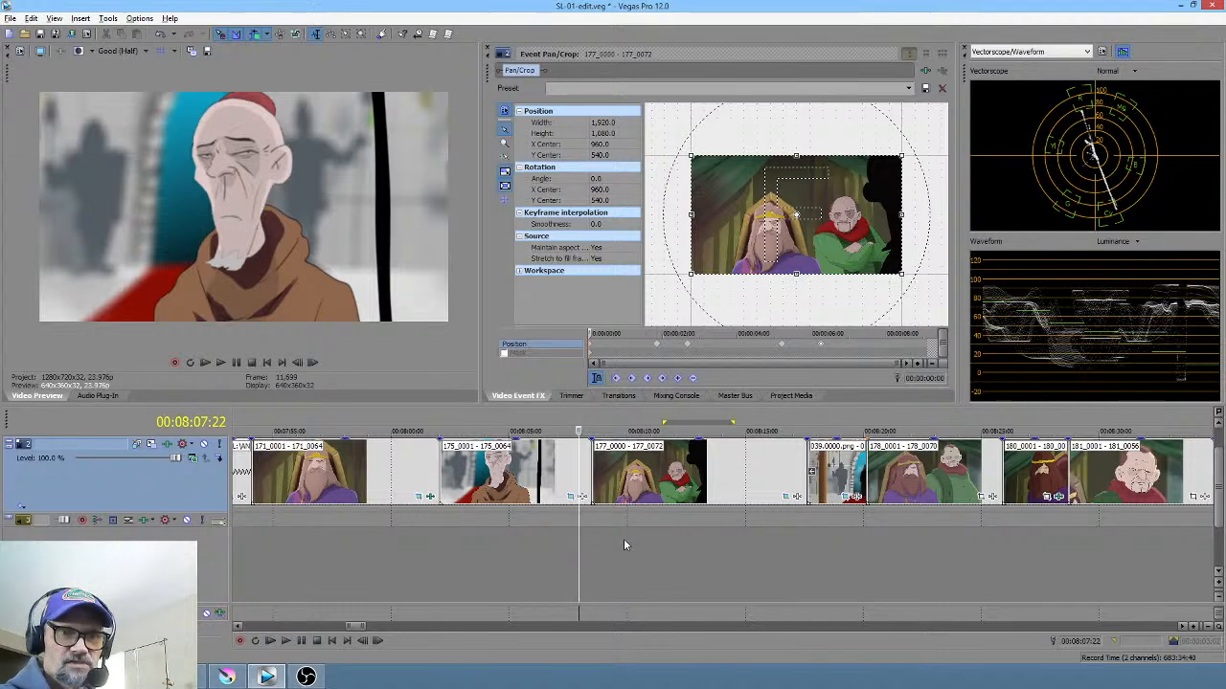
{"action": "key", "text": "space"}
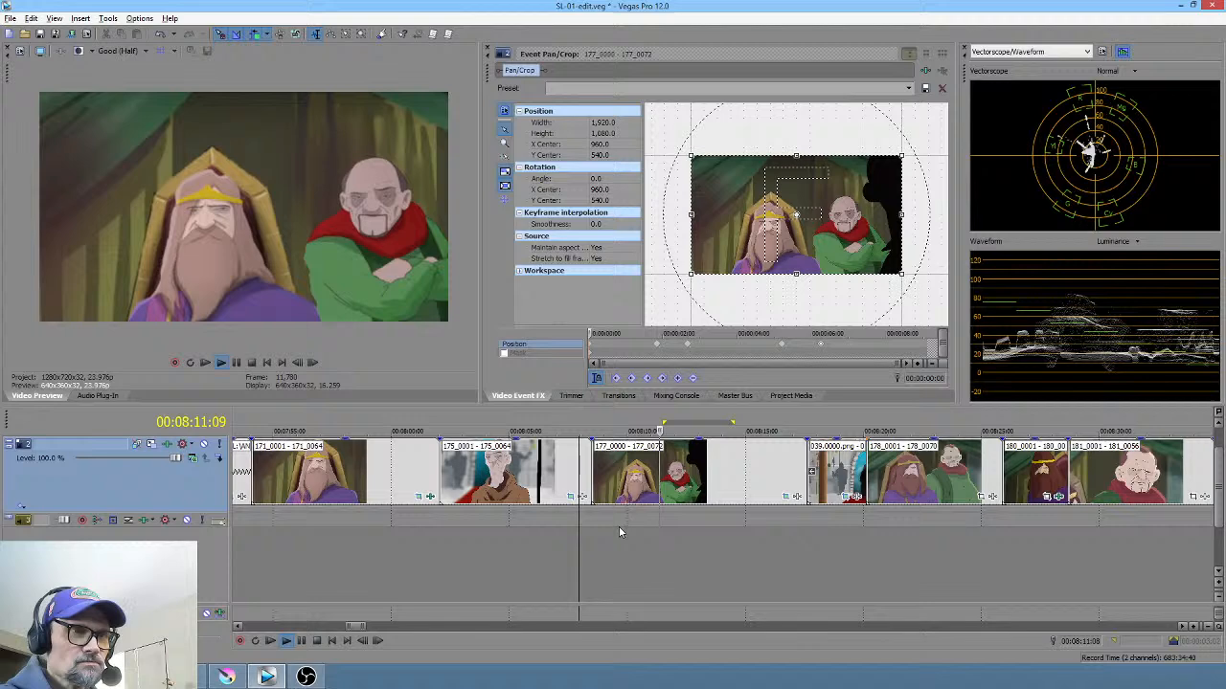
{"action": "key", "text": "space"}
Step: Spread out the framing keyframes, crop the framing at 00:00:09:03 to 1,442.8 by 811.6 centred on 1,174.7, 592.2, and play the cut
{"action": "left_click", "coordinate": [654, 347]}
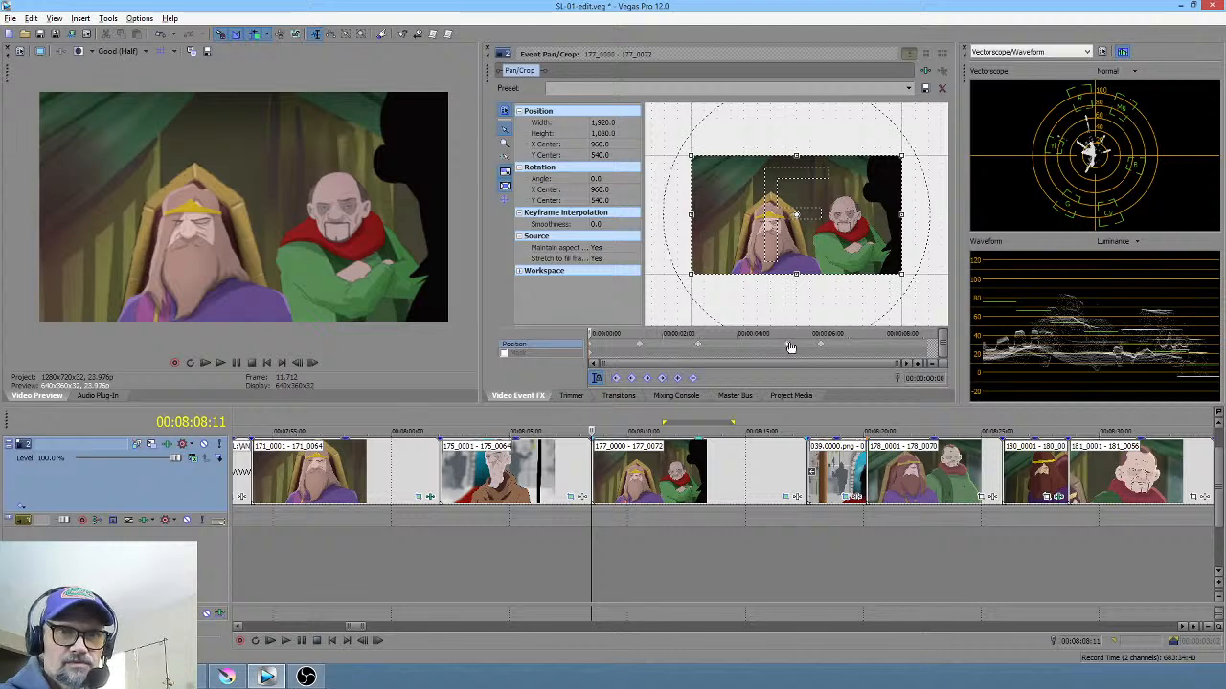
{"action": "left_click", "coordinate": [934, 349]}
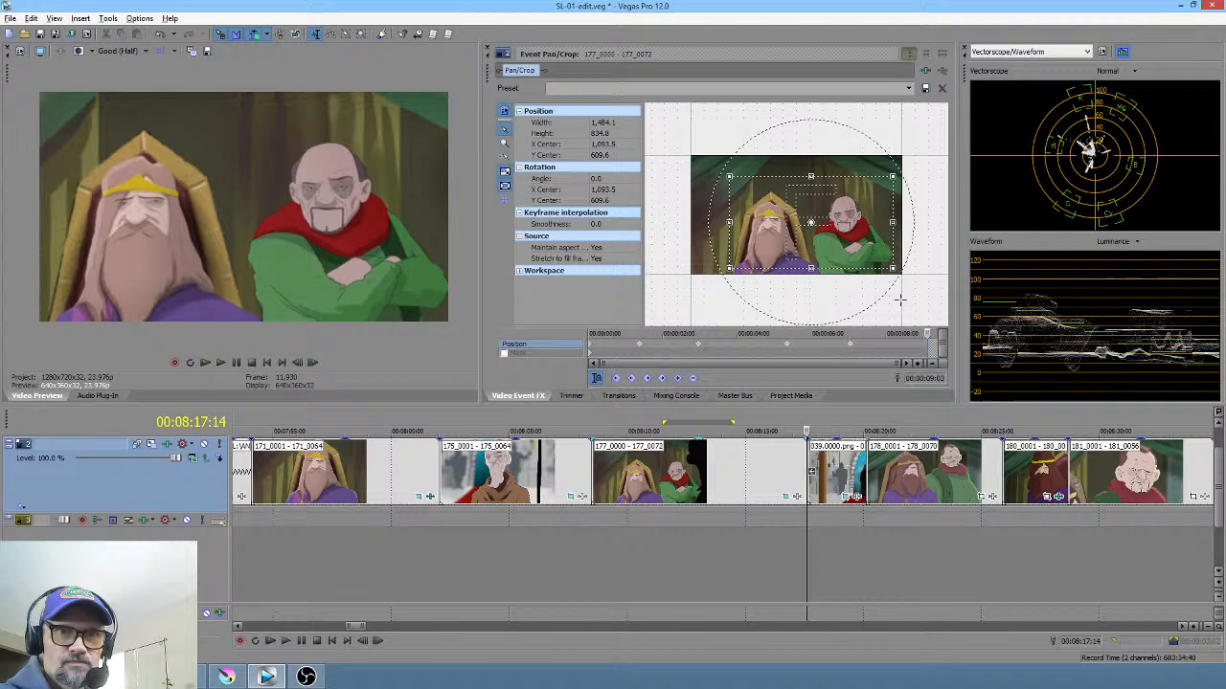
{"action": "left_click_drag", "start_coordinate": [891, 269], "coordinate": [871, 248]}
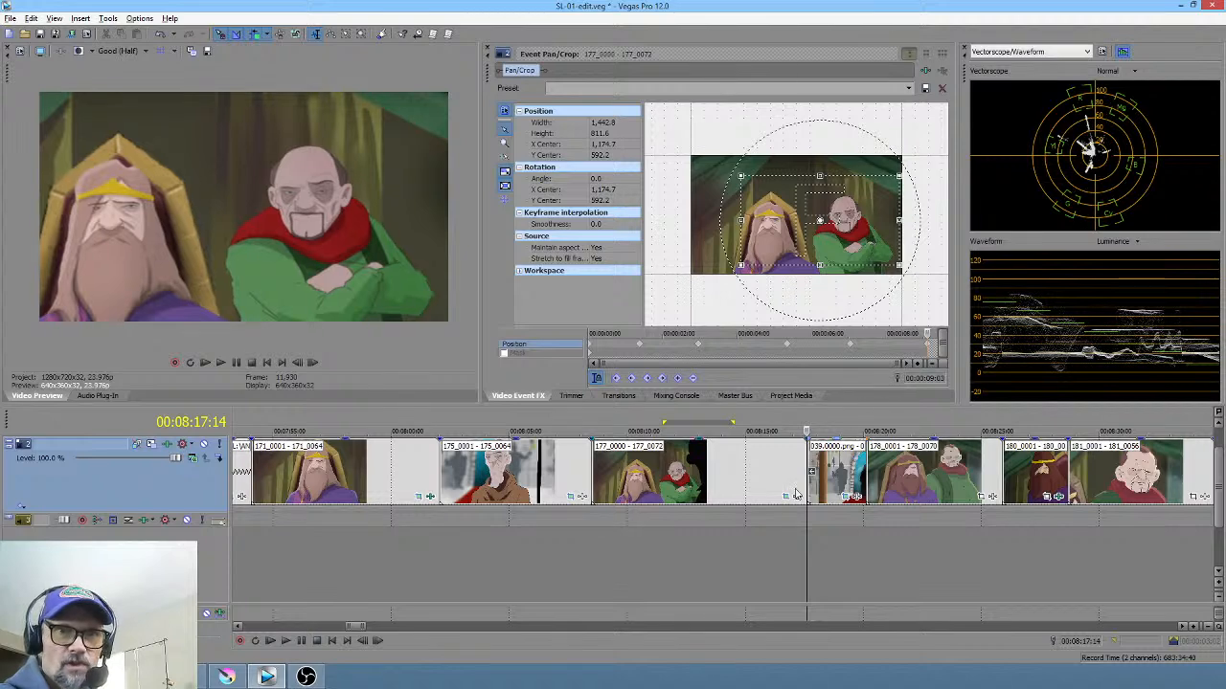
{"action": "left_click", "coordinate": [539, 548]}
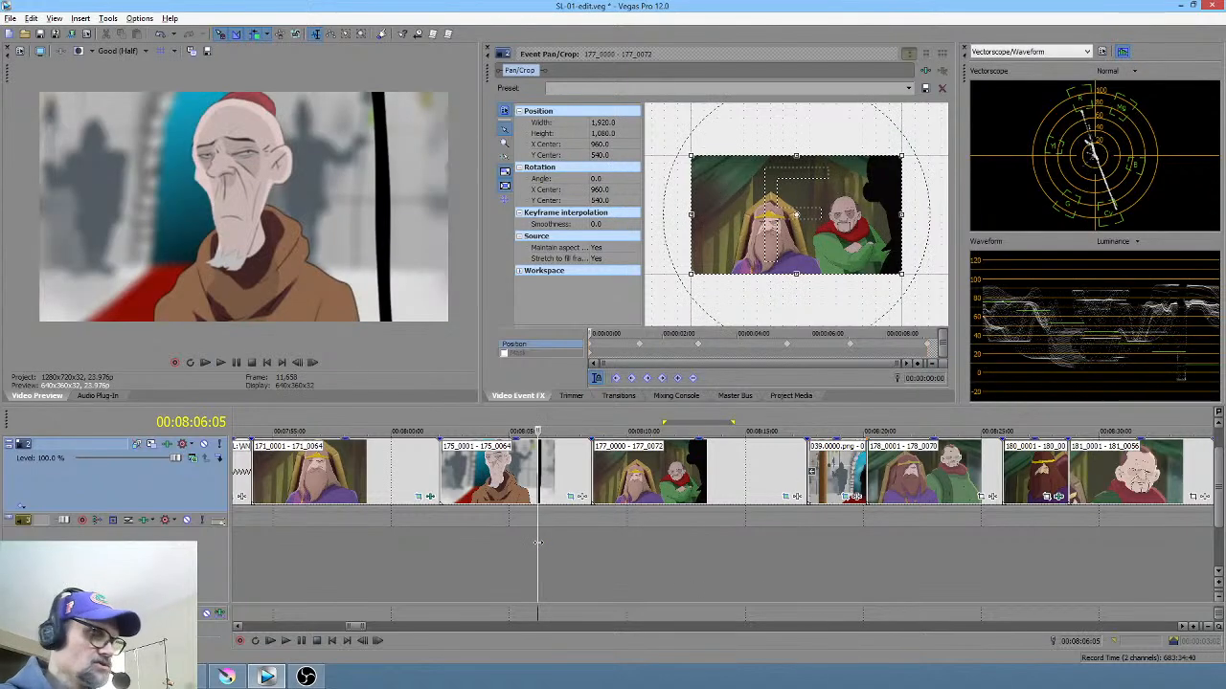
{"action": "key", "text": "space"}
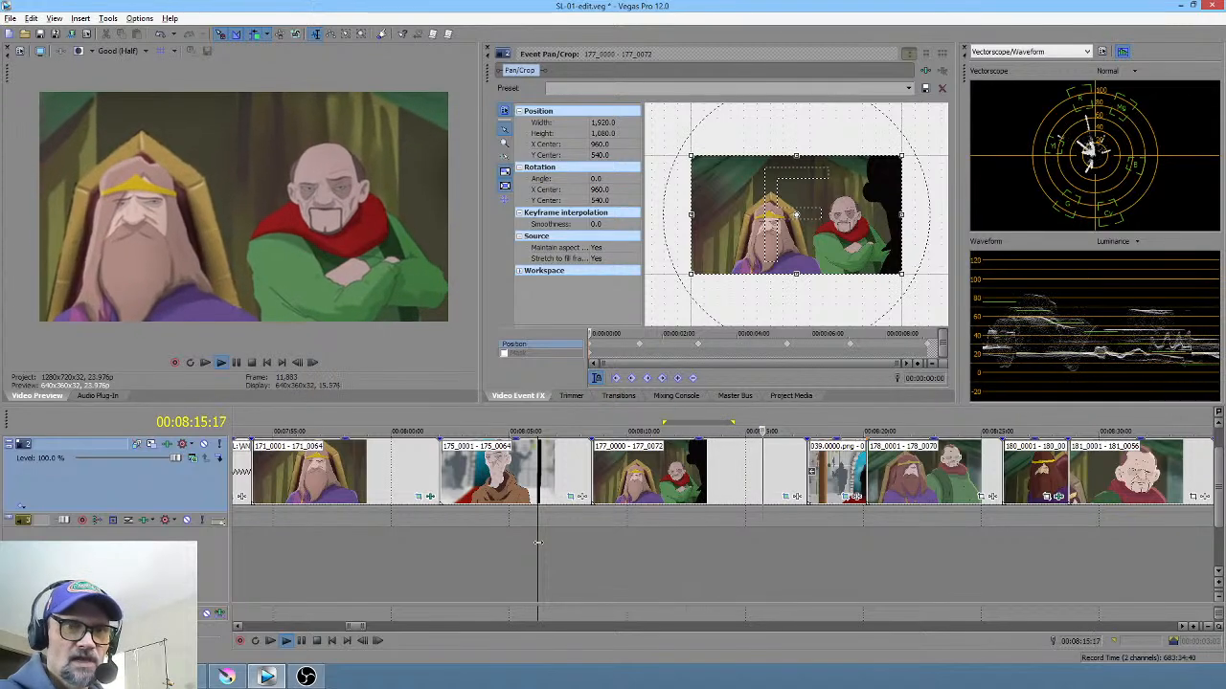
{"action": "key", "text": "space"}
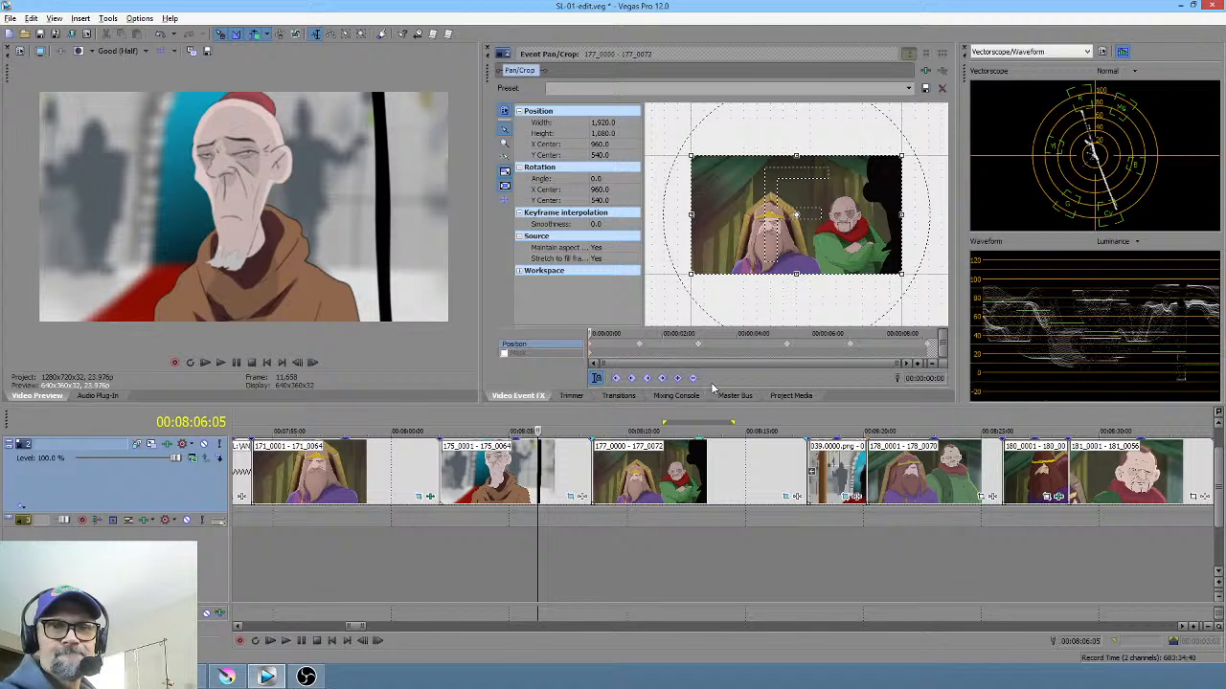
Step: Delete the last three position keyframes of the 177 clip, keeping only the first zoom-in
{"action": "left_click", "coordinate": [931, 346]}
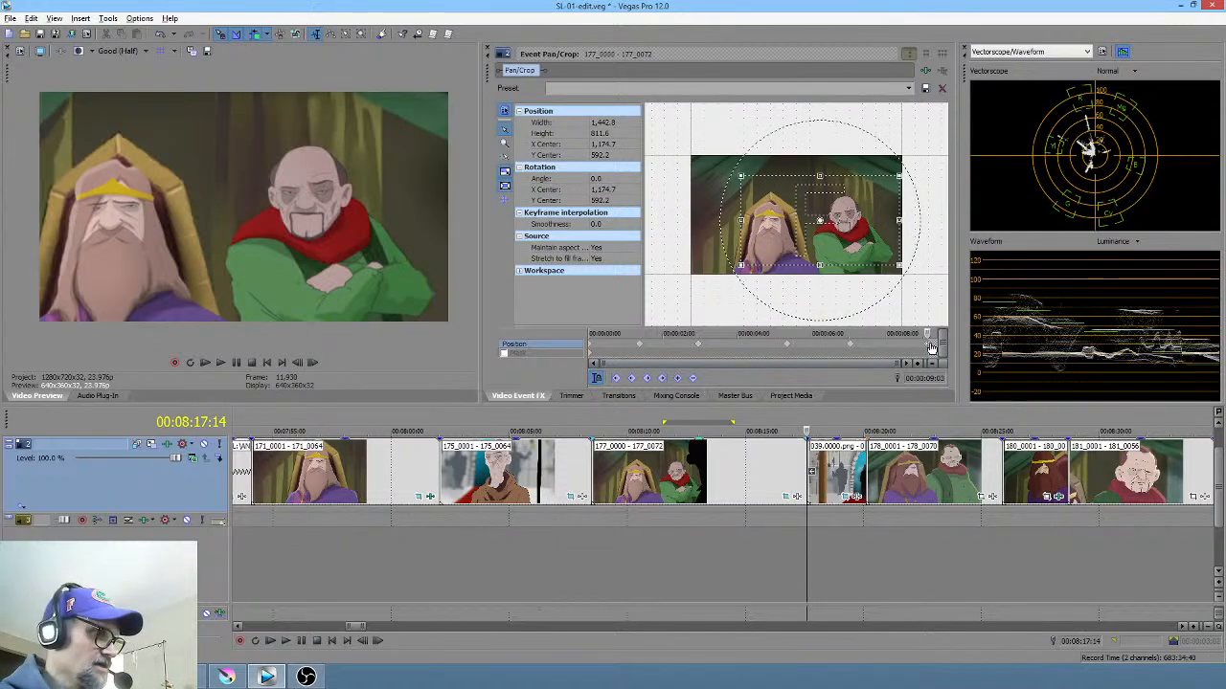
{"action": "key", "text": "Delete"}
{"action": "left_click", "coordinate": [852, 348]}
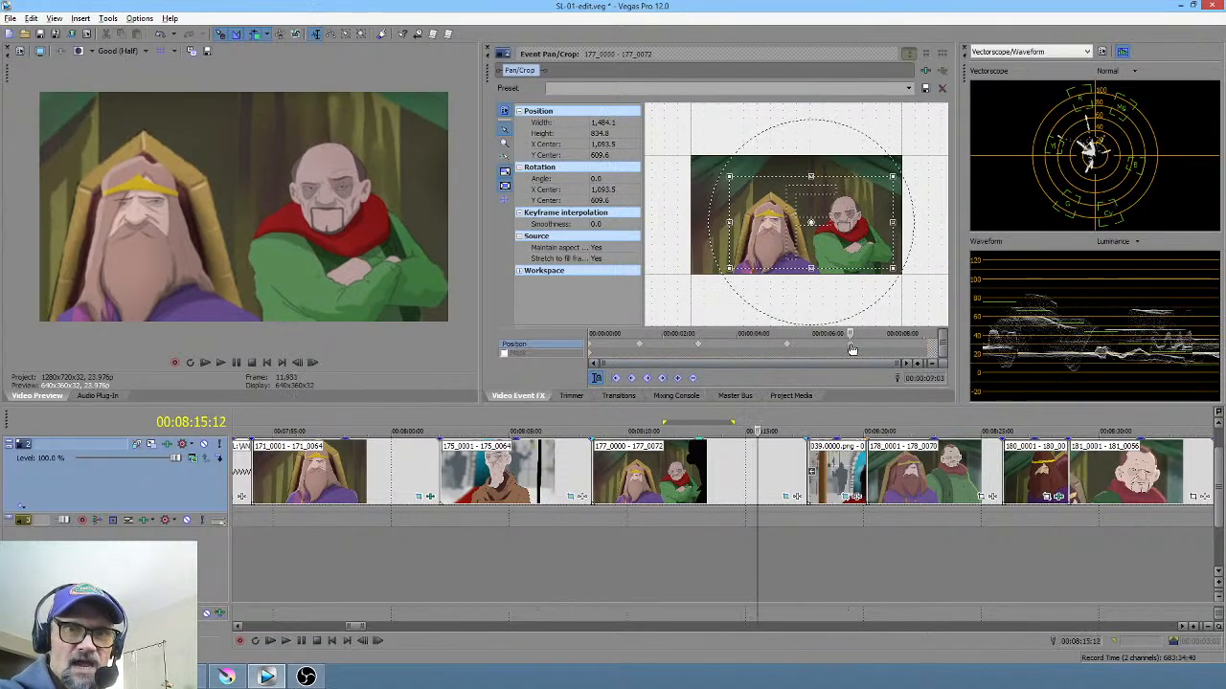
{"action": "left_click", "coordinate": [788, 347]}
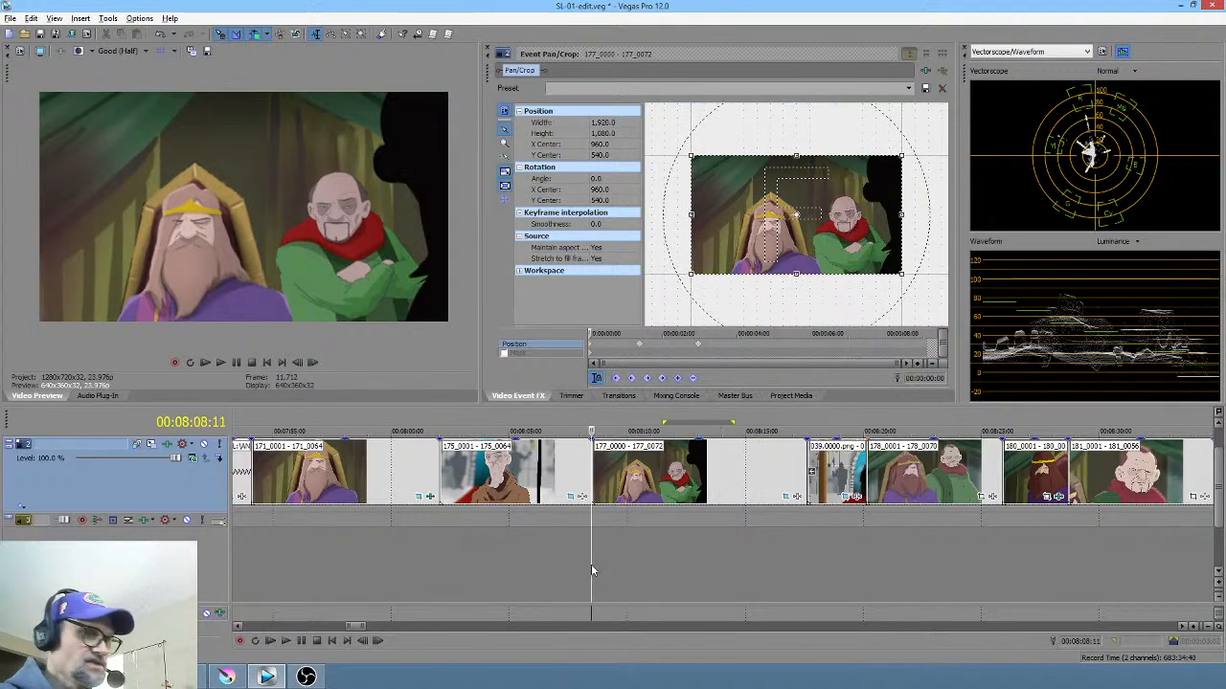
Step: Retime the remaining zoom-in to run from about 00:00:01:05 to about 00:00:03:15, playing back the 177 clip to judge the move
{"action": "key", "text": "space"}
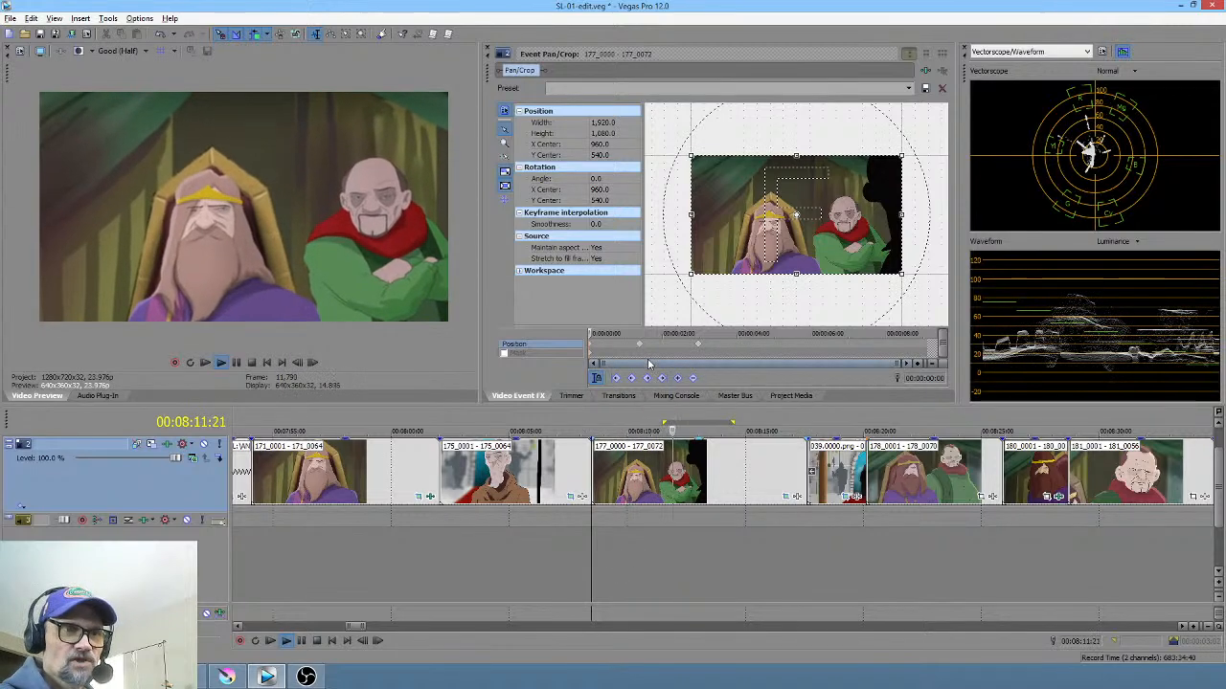
{"action": "key", "text": "space"}
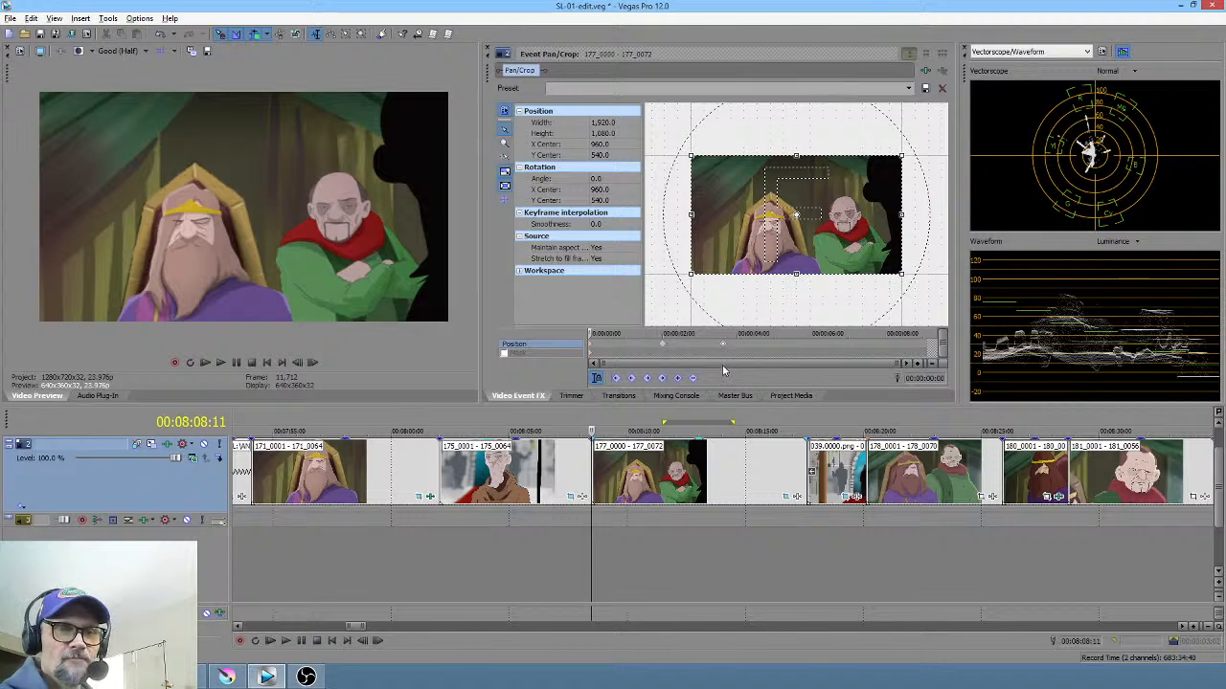
{"action": "key", "text": "space"}
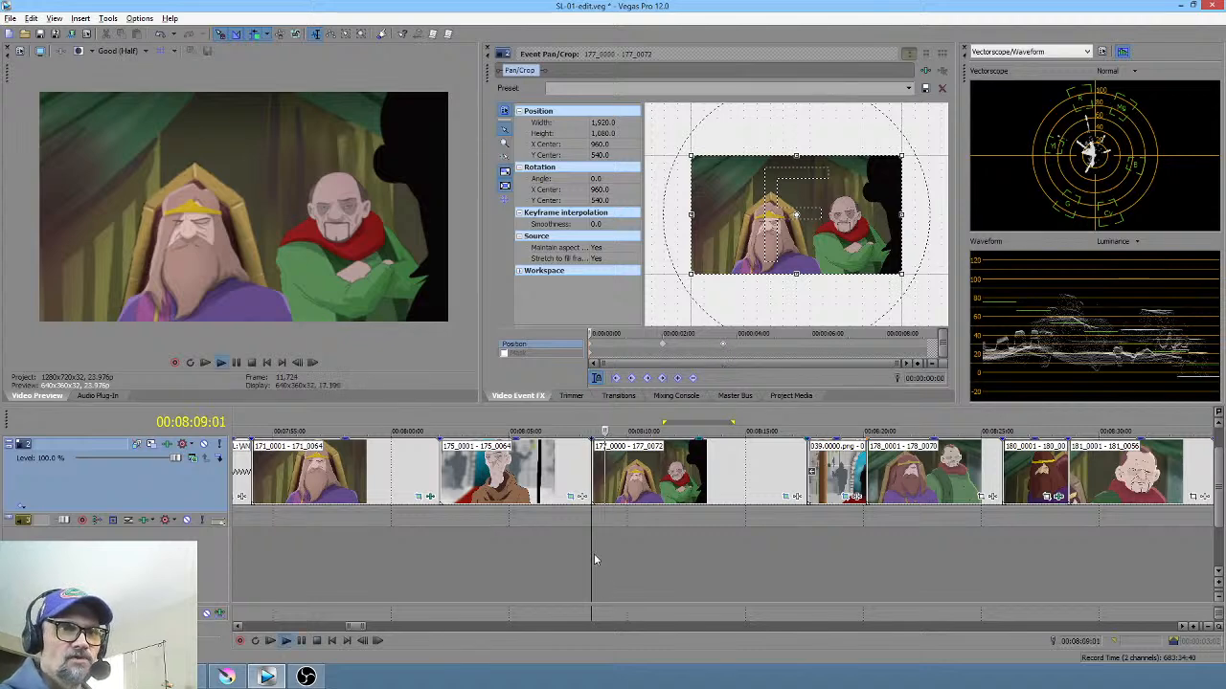
{"action": "left_click_drag", "start_coordinate": [598, 558], "coordinate": [729, 549]}
Step: Split the 177 clip at 00:08:14:09 and crop its second part onto the man in green, 800.6 by 450.3 centred on 1,348.8, 580.6
{"action": "left_click", "coordinate": [734, 480]}
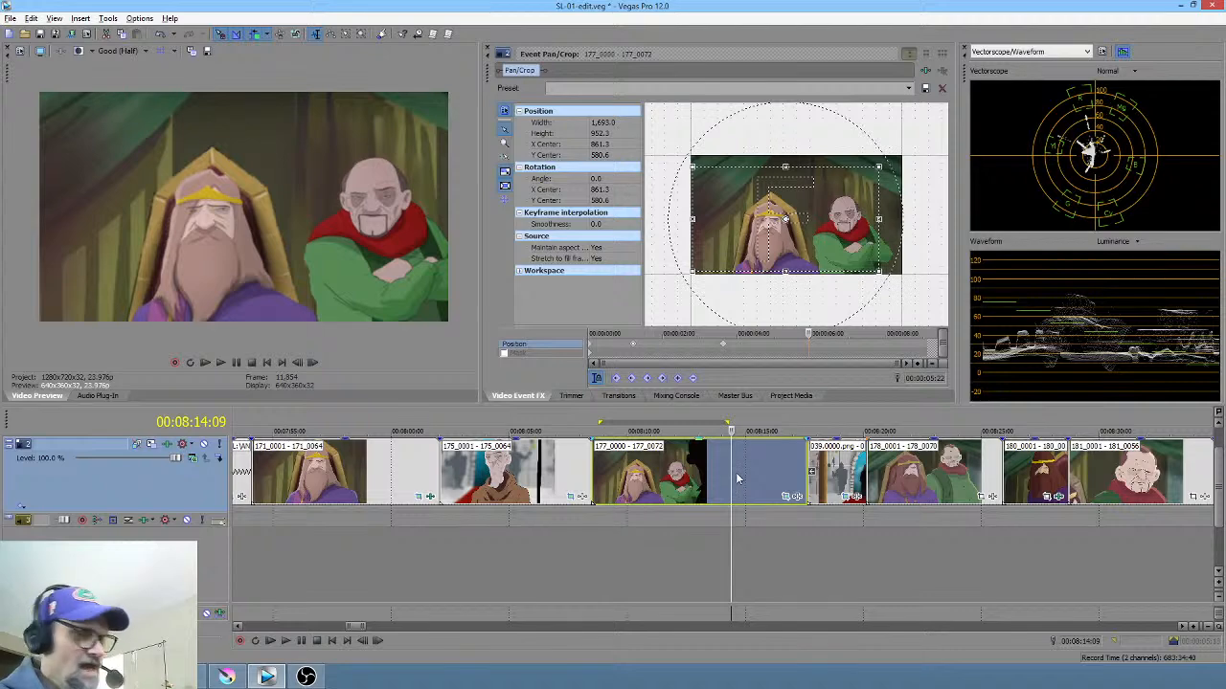
{"action": "key", "text": "s"}
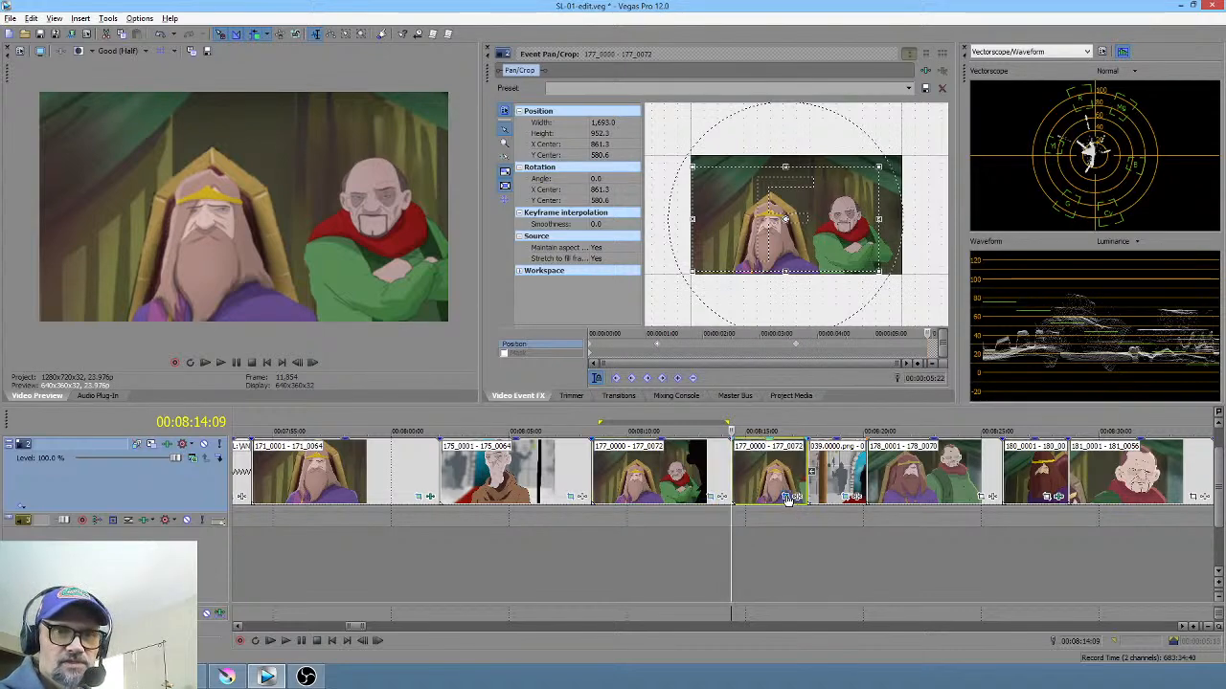
{"action": "left_click", "coordinate": [788, 497]}
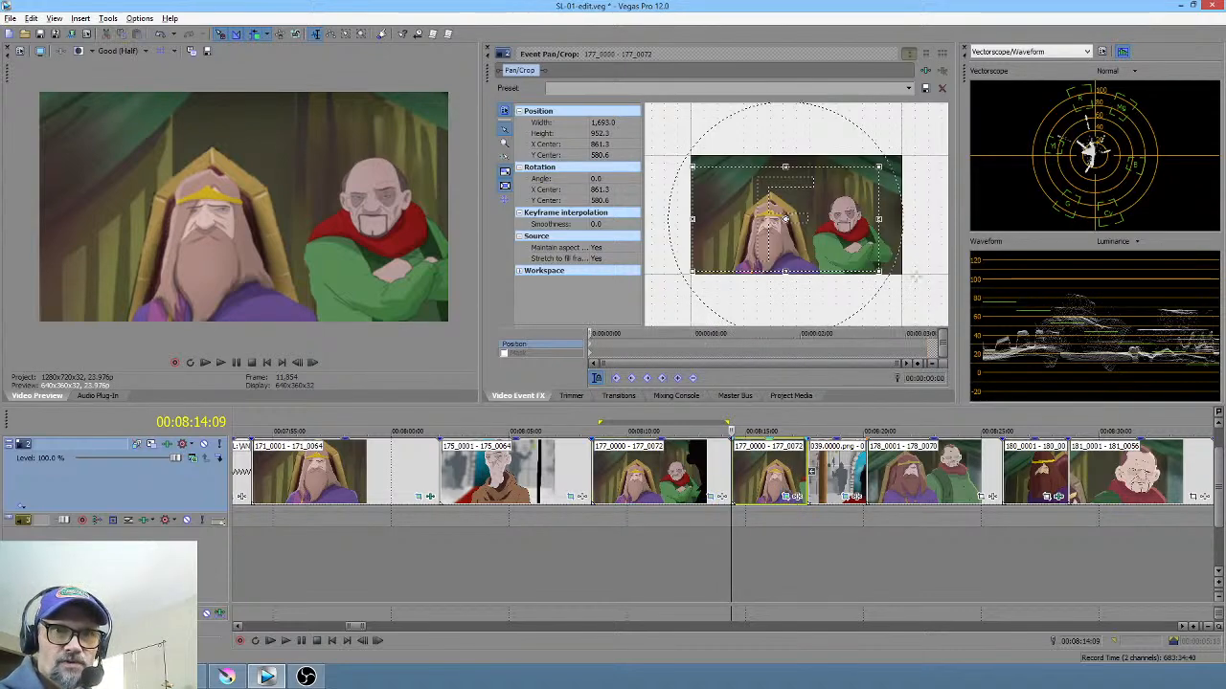
{"action": "left_click_drag", "start_coordinate": [878, 271], "coordinate": [861, 230]}
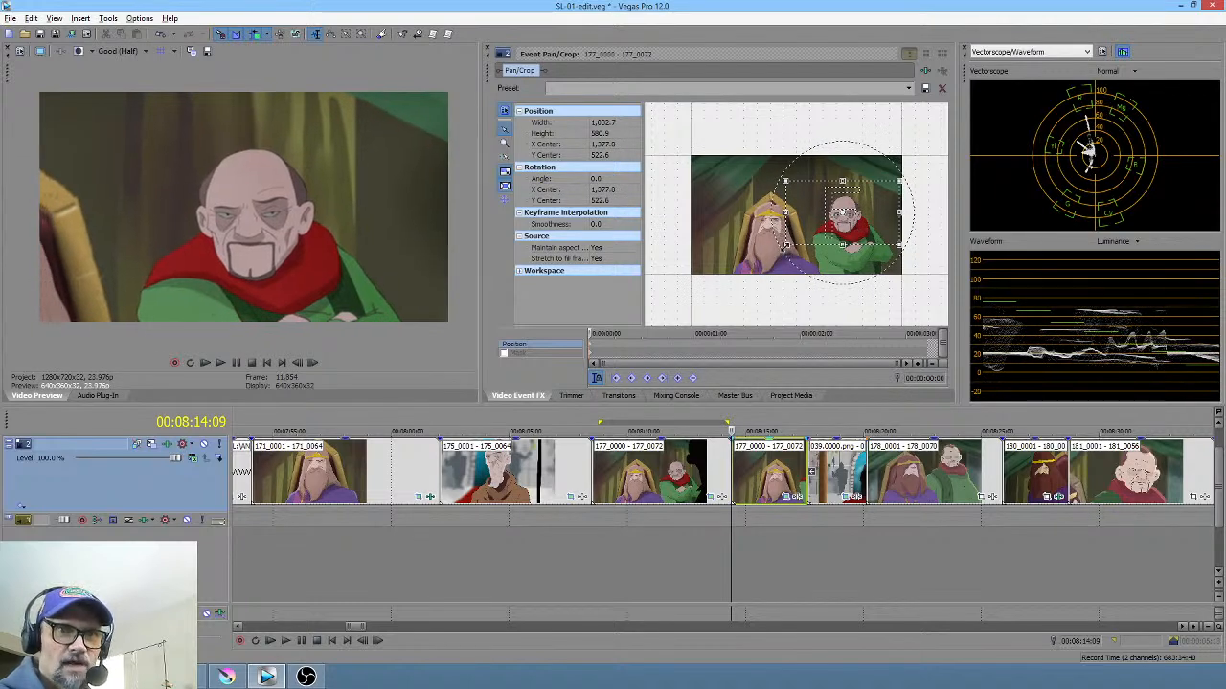
{"action": "left_click_drag", "start_coordinate": [785, 245], "coordinate": [840, 239]}
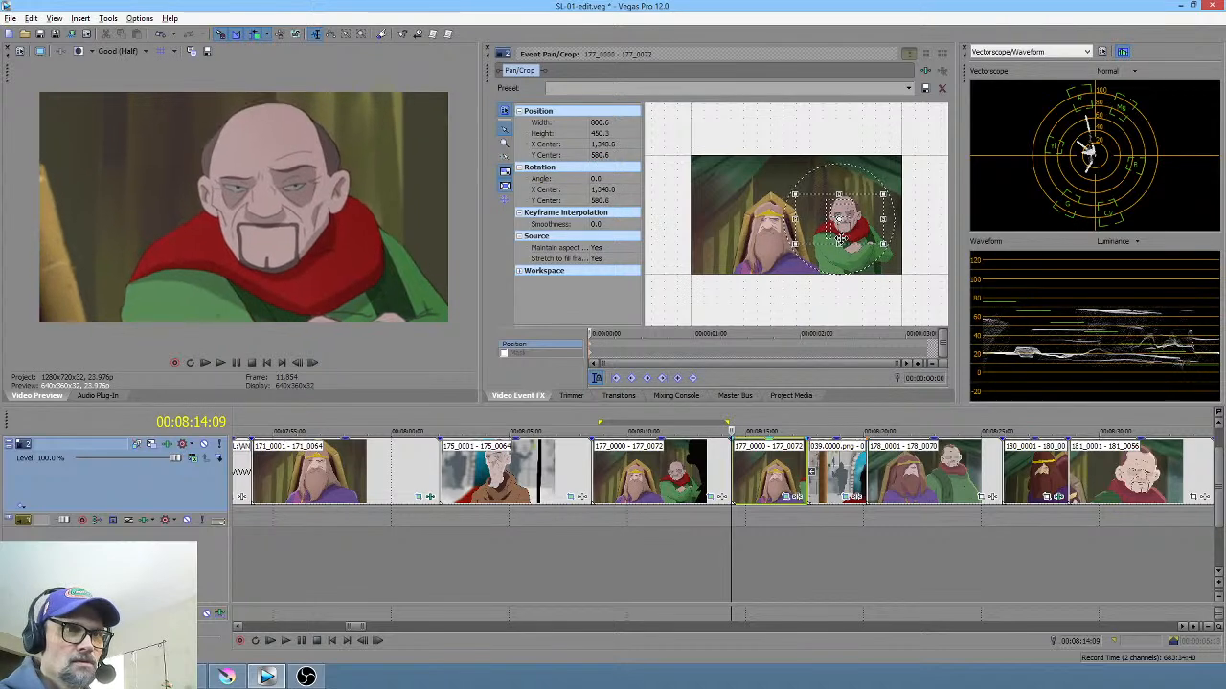
Step: Play the edit from the end of the scene 175 clip through the new close-up in scene 177
{"action": "left_click", "coordinate": [579, 557]}
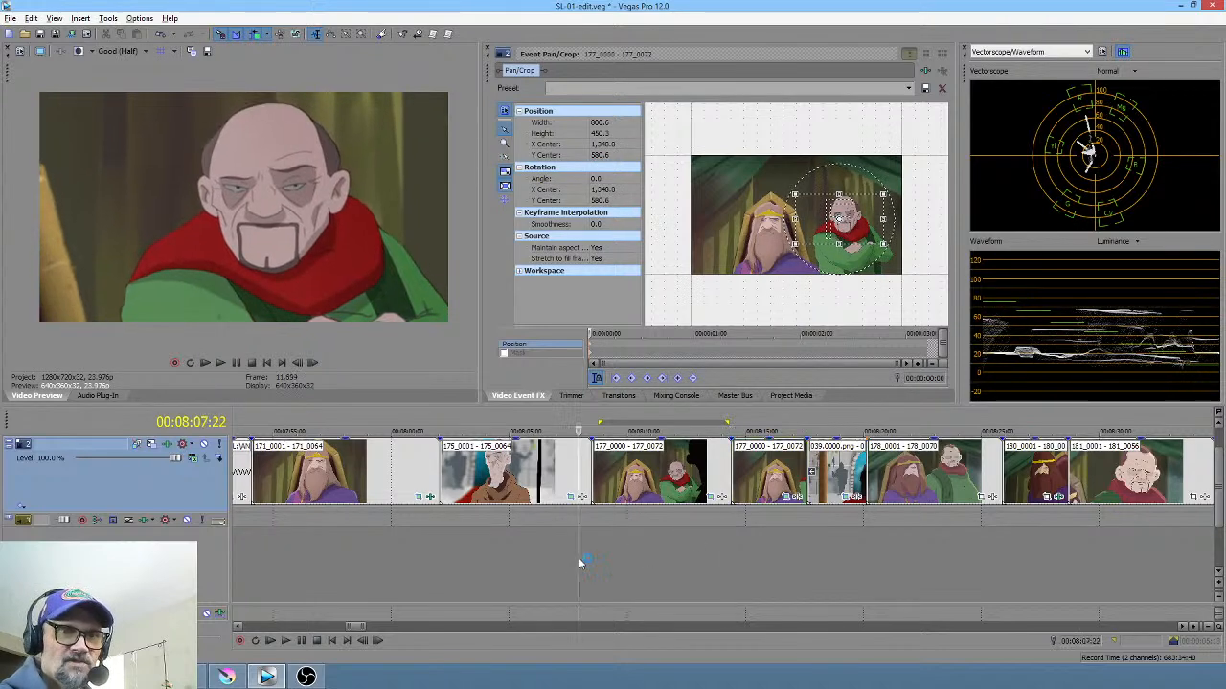
{"action": "key", "text": "space"}
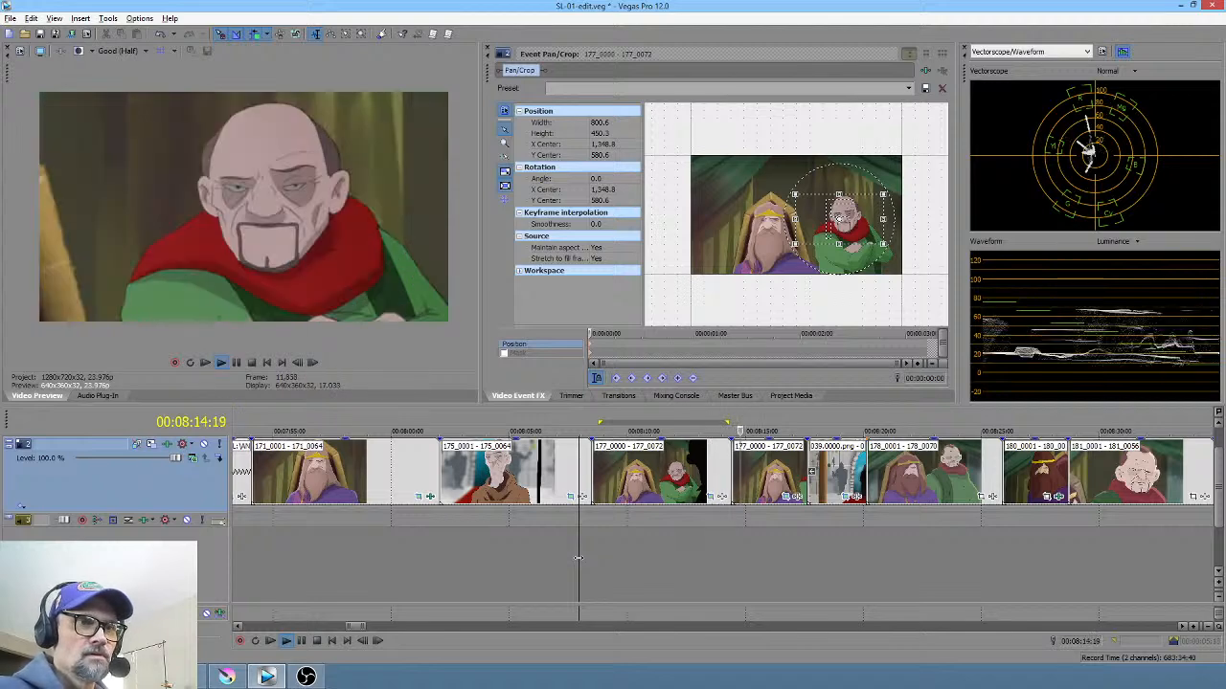
{"action": "key", "text": "space"}
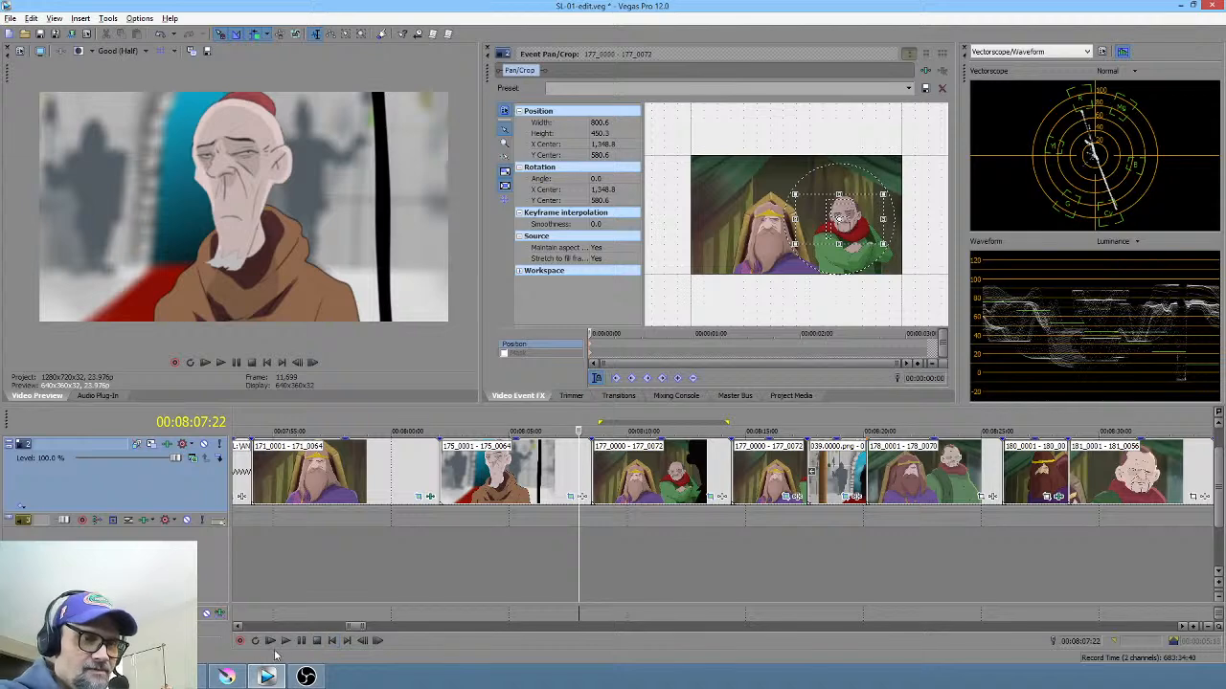
Step: Switch to Krita's scene 177 artwork and return the animation to frame 0
{"action": "left_click", "coordinate": [227, 677]}
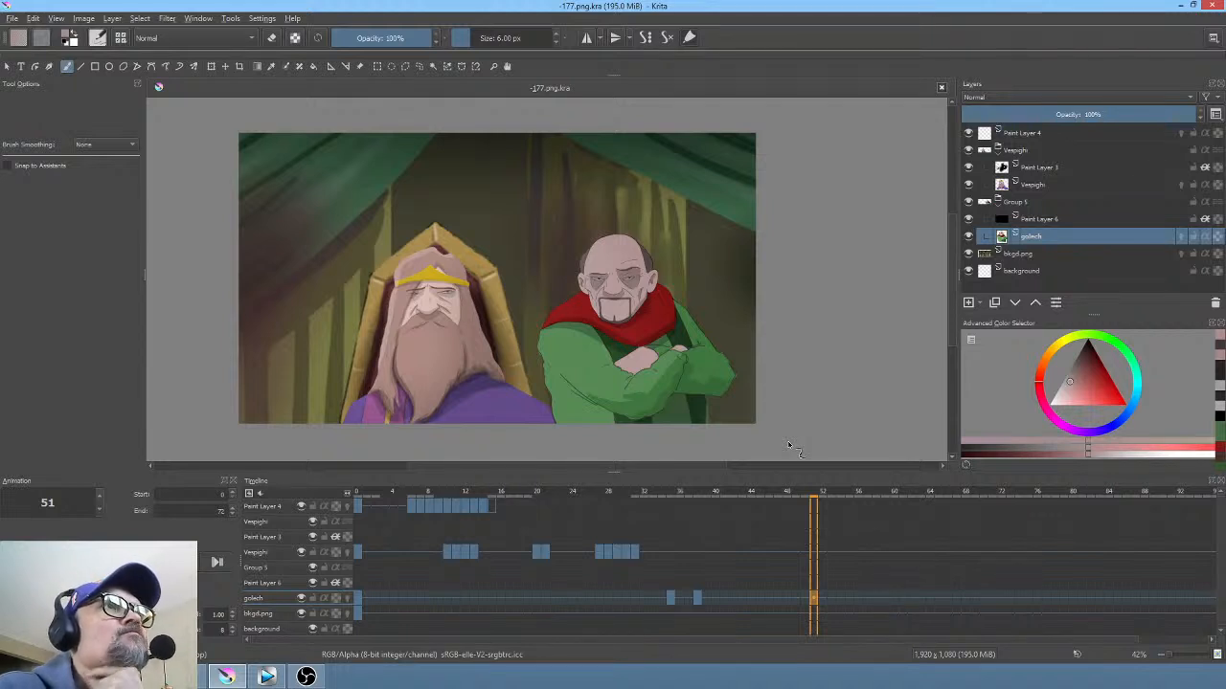
{"action": "left_click", "coordinate": [357, 495]}
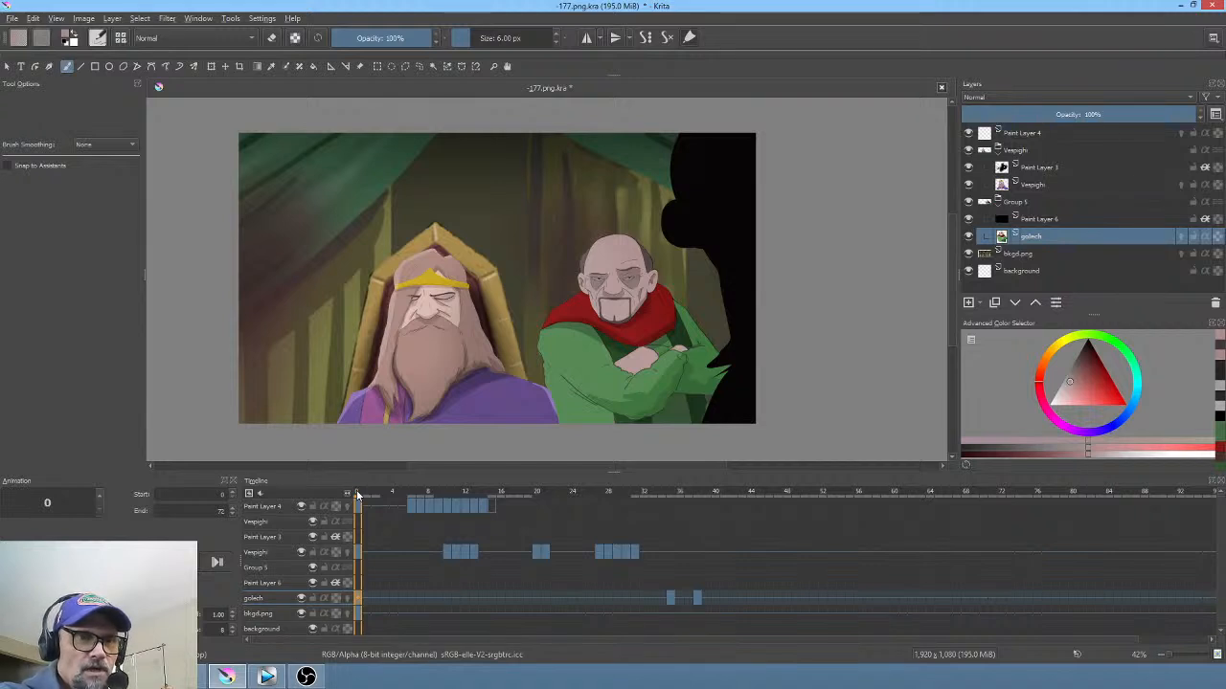
{"action": "left_click_drag", "start_coordinate": [492, 384], "coordinate": [510, 363]}
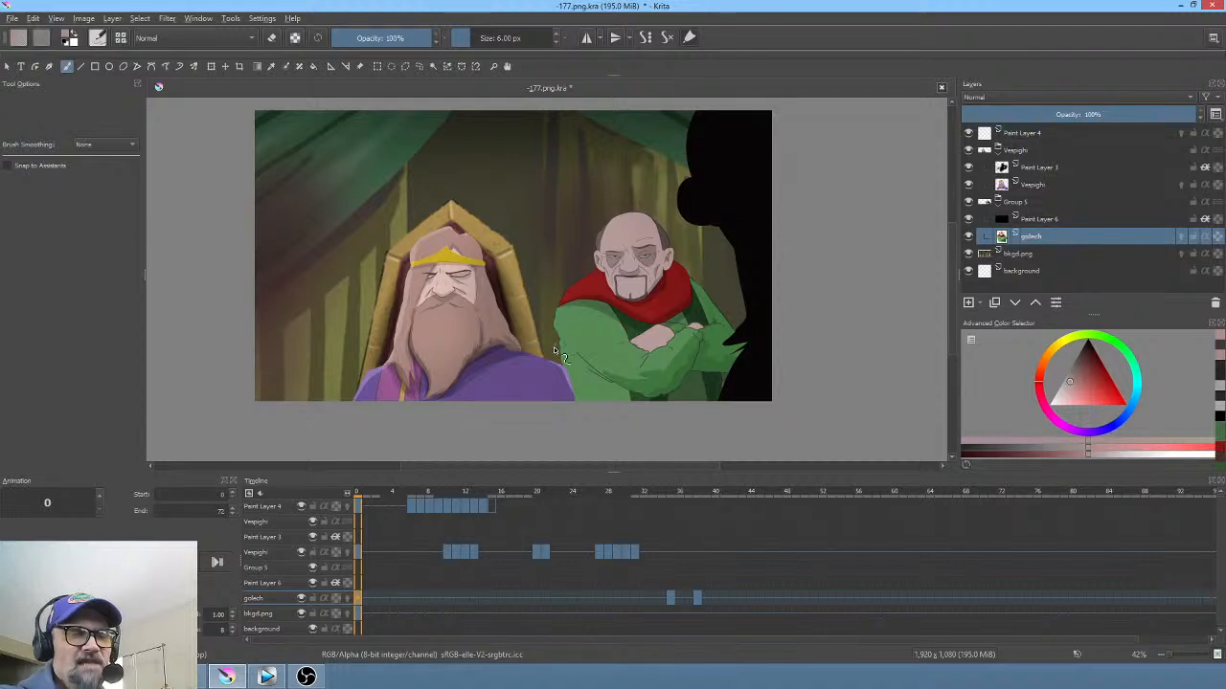
{"action": "left_click_drag", "start_coordinate": [368, 497], "coordinate": [333, 481]}
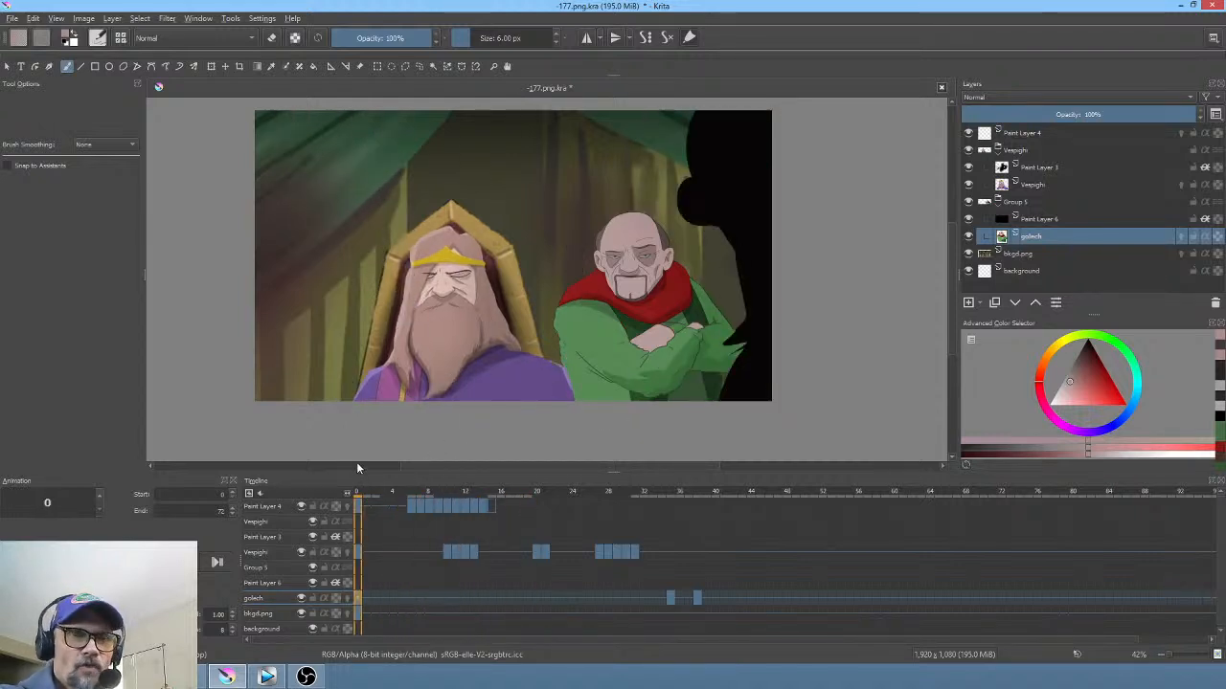
Step: Put the bkgd.png layer in its own group, add a paint layer above it and reset the colours to default black and white
{"action": "left_click", "coordinate": [1030, 254]}
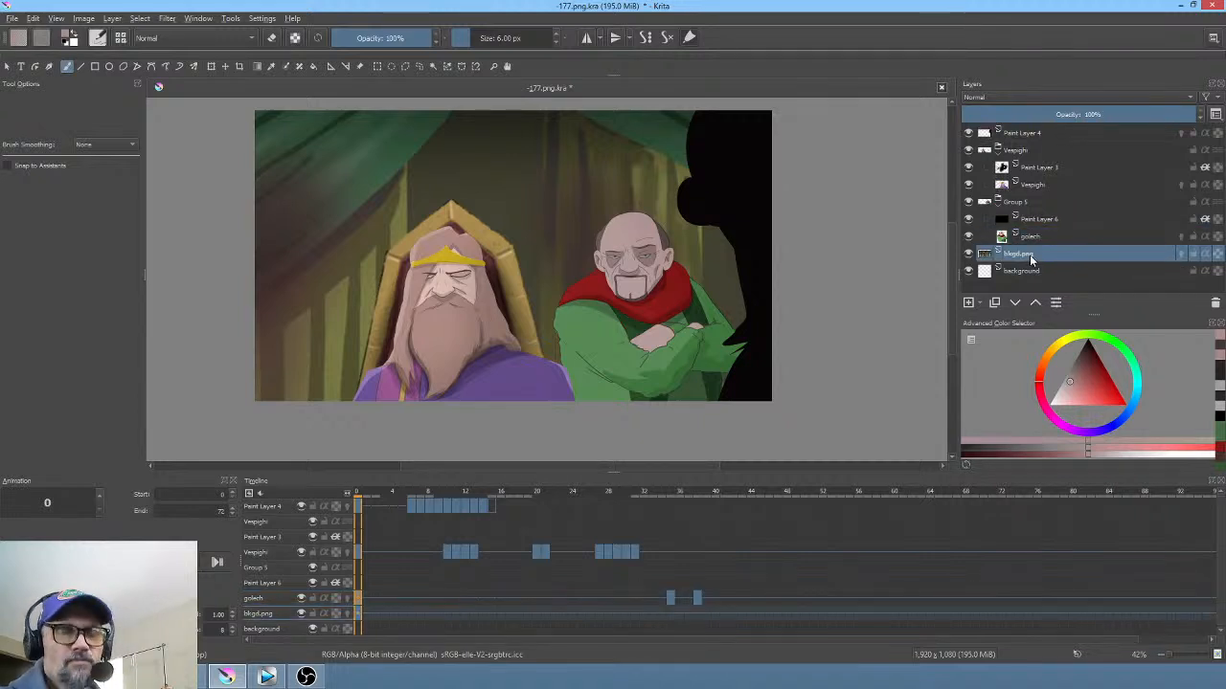
{"action": "left_click", "coordinate": [968, 254]}
{"action": "left_click", "coordinate": [969, 254]}
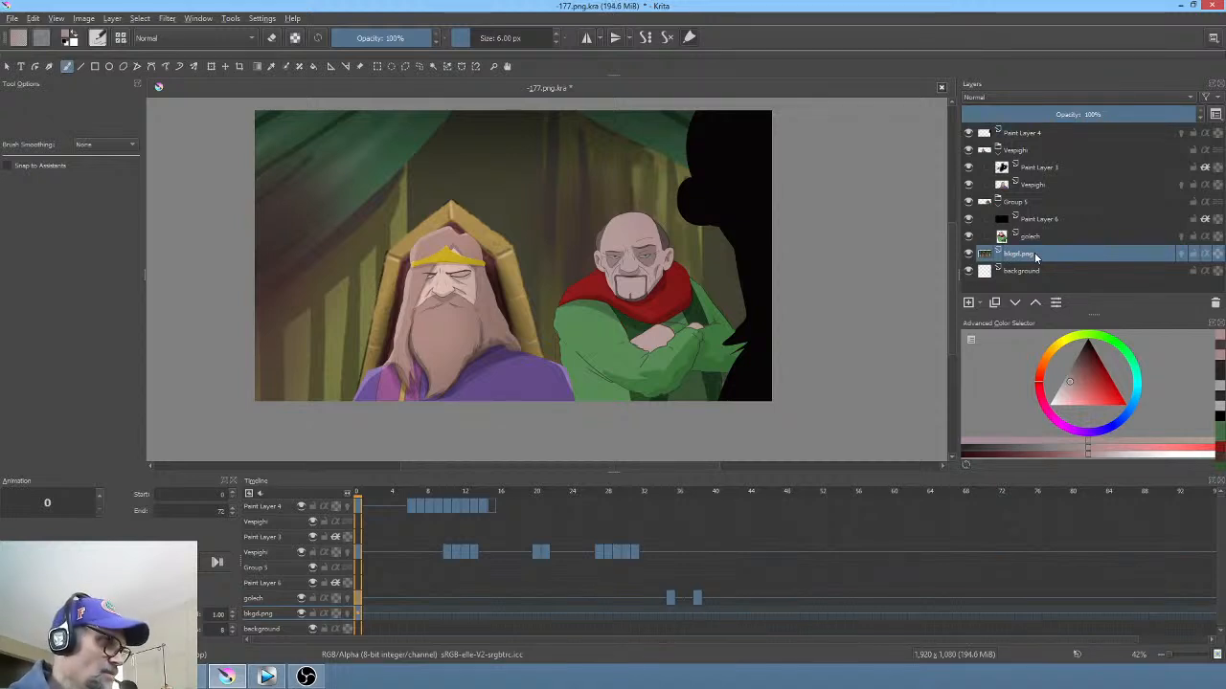
{"action": "key", "text": "ctrl+g"}
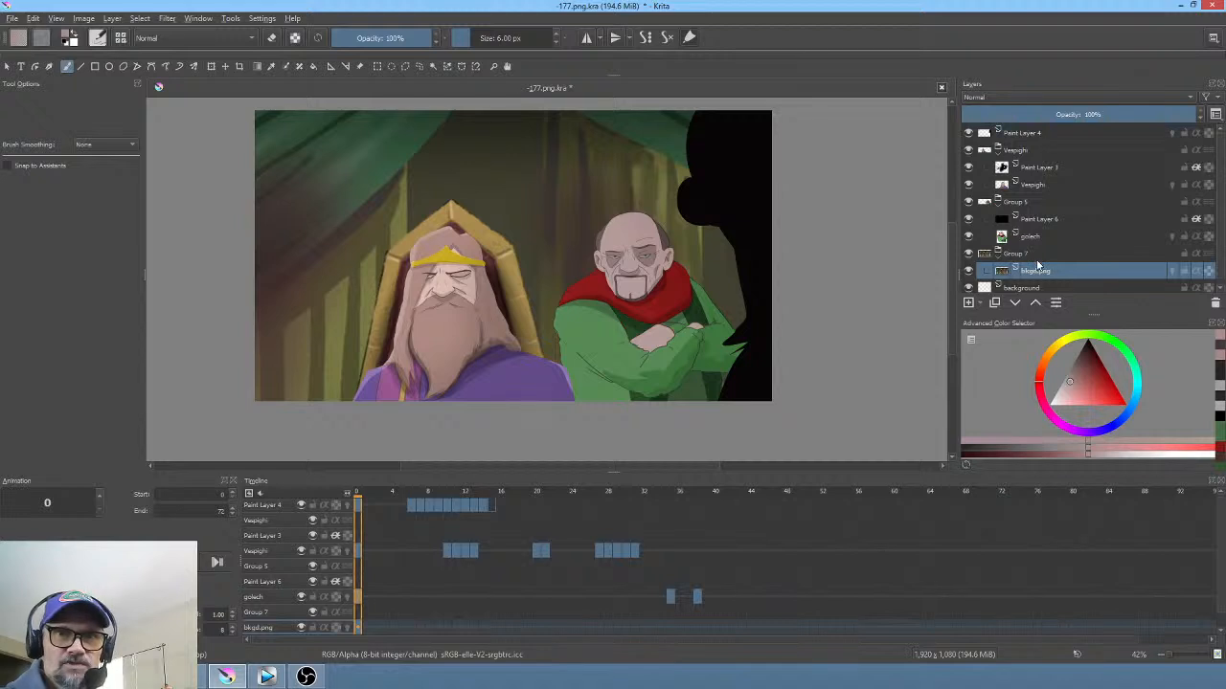
{"action": "left_click", "coordinate": [969, 304]}
{"action": "key", "text": "d"}
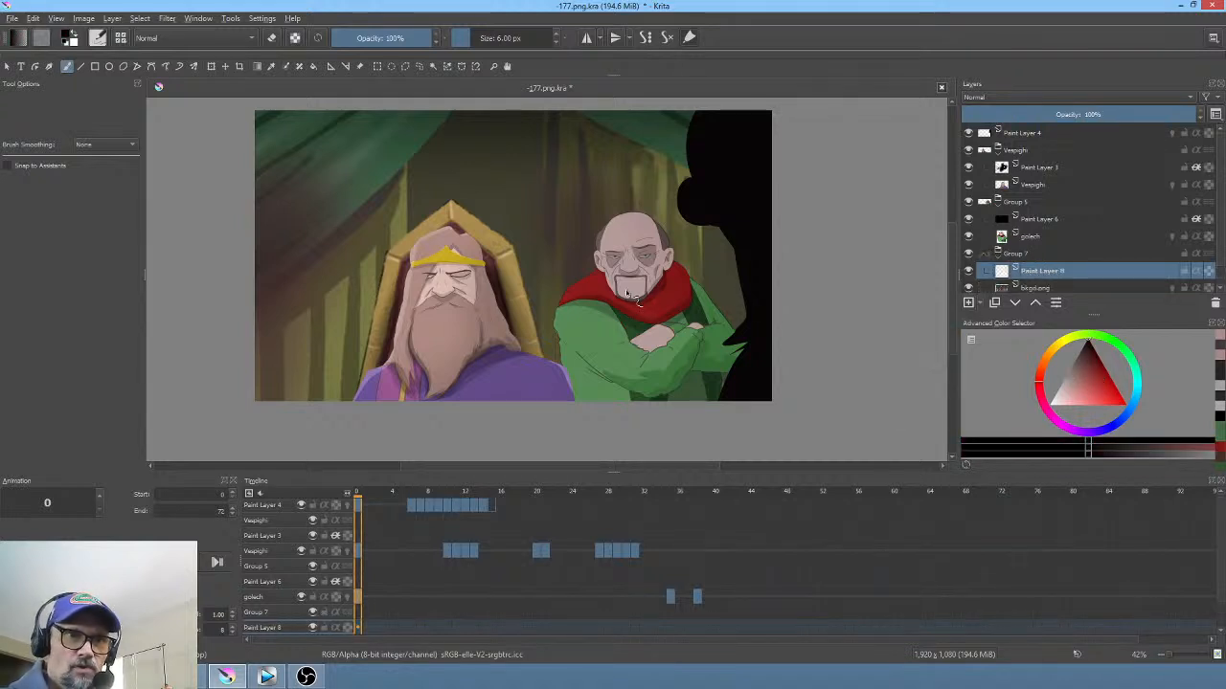
Step: Darken the tent background around both men on the new layer with a soft black brush at 1,000 px
{"action": "right_click", "coordinate": [552, 244]}
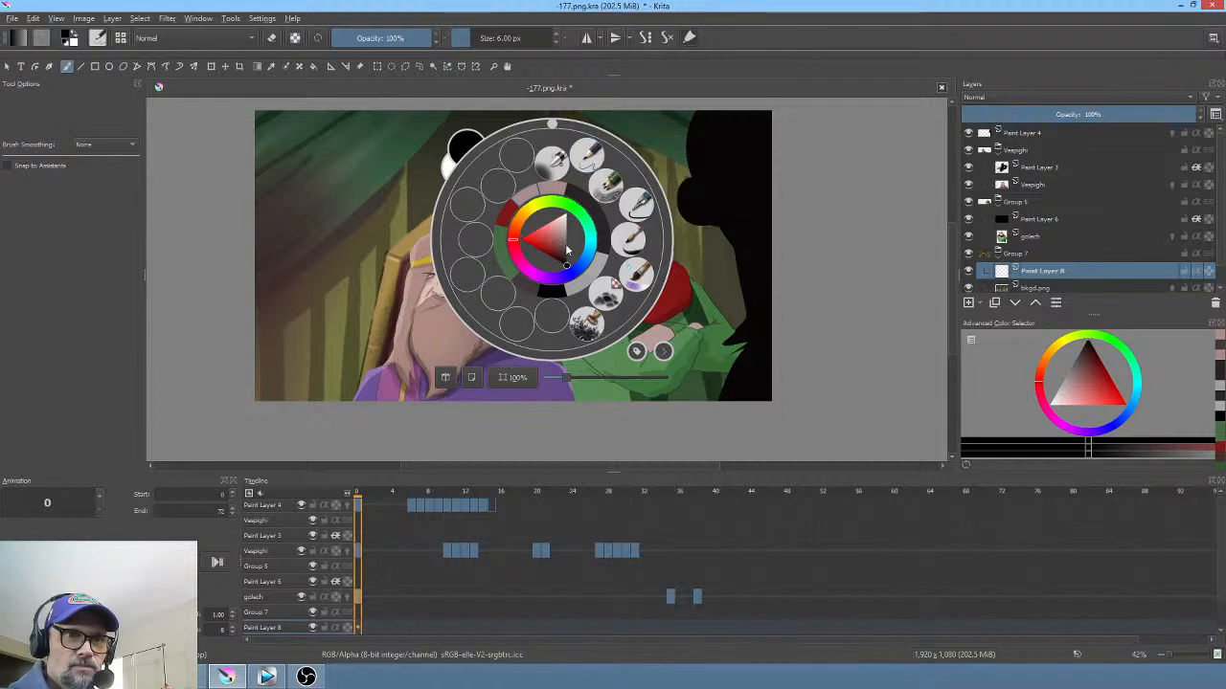
{"action": "left_click", "coordinate": [522, 172]}
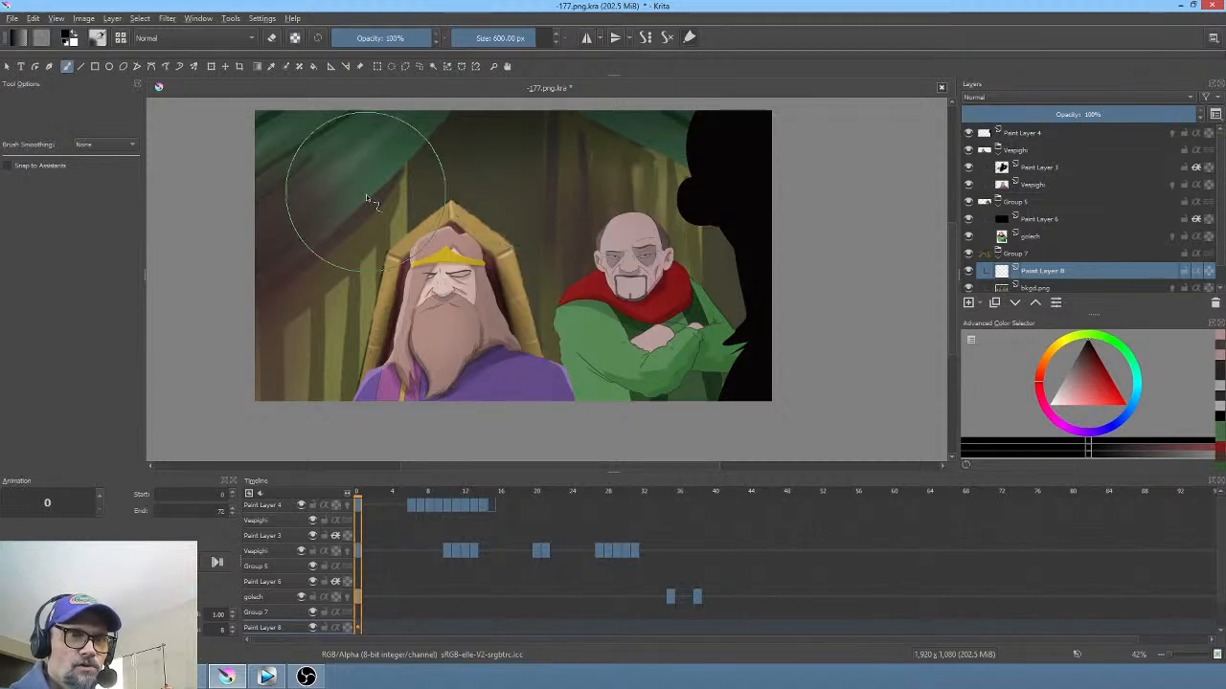
{"action": "scroll", "coordinate": [356, 205], "scroll_direction": "down", "scroll_amount": 1}
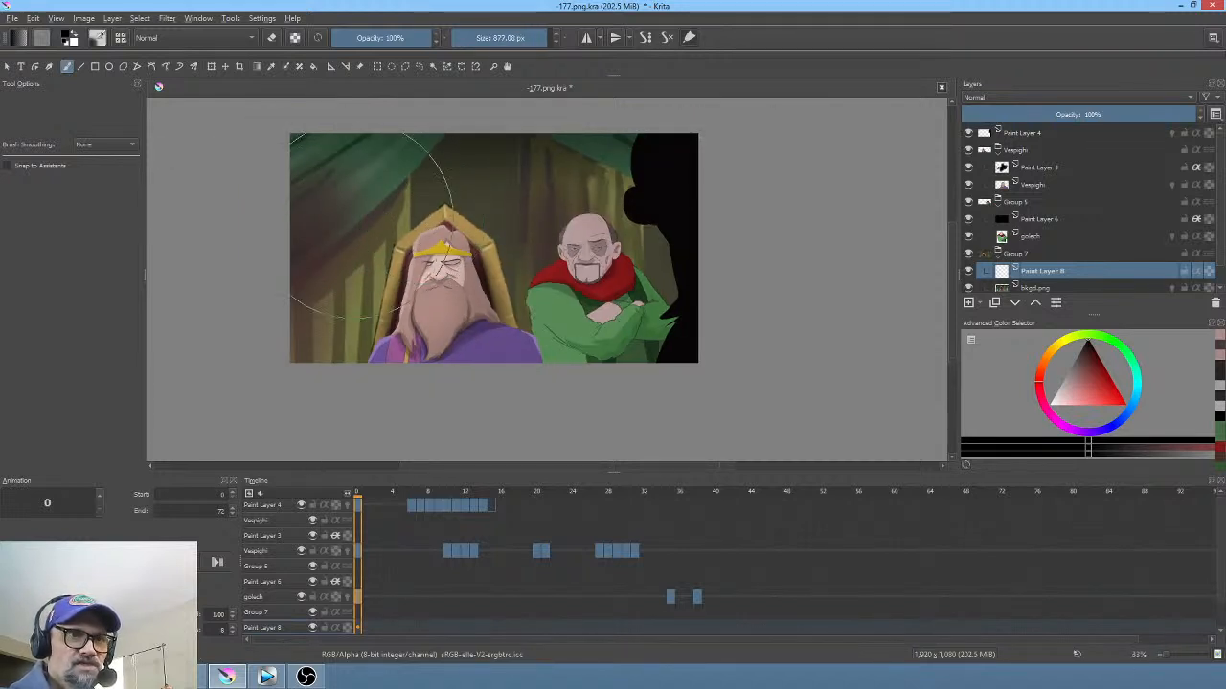
{"action": "key", "text": "]"}
{"action": "key", "text": "]"}
{"action": "key", "text": "]"}
{"action": "key", "text": "]"}
{"action": "key", "text": "]"}
{"action": "key", "text": "]"}
{"action": "key", "text": "]"}
{"action": "key", "text": "]"}
{"action": "left_click_drag", "start_coordinate": [395, 238], "coordinate": [383, 288]}
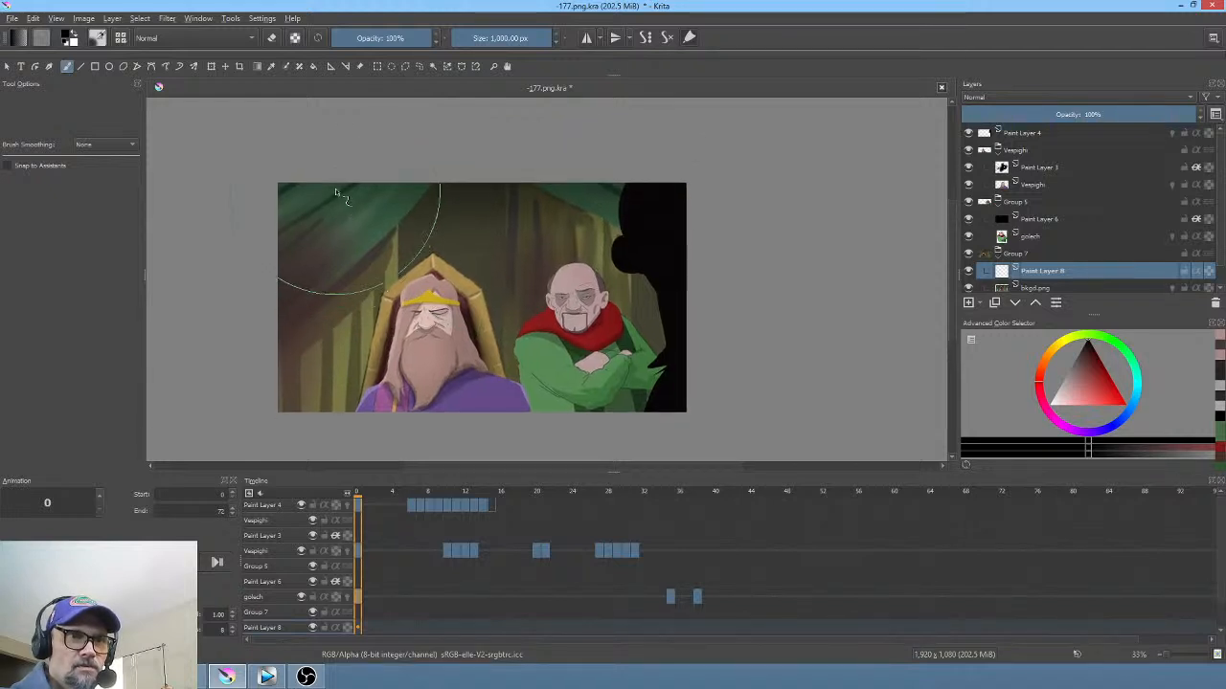
{"action": "mouse_move", "coordinate": [335, 192]}
{"action": "left_mouse_down"}
{"action": "mouse_move", "coordinate": [297, 249]}
{"action": "mouse_move", "coordinate": [287, 307]}
{"action": "mouse_move", "coordinate": [415, 221]}
{"action": "mouse_move", "coordinate": [345, 344]}
{"action": "mouse_move", "coordinate": [645, 205]}
{"action": "mouse_move", "coordinate": [551, 182]}
{"action": "mouse_move", "coordinate": [637, 407]}
{"action": "mouse_move", "coordinate": [561, 288]}
{"action": "mouse_move", "coordinate": [465, 301]}
{"action": "mouse_move", "coordinate": [513, 282]}
{"action": "mouse_move", "coordinate": [451, 268]}
{"action": "mouse_move", "coordinate": [561, 254]}
{"action": "left_mouse_up"}
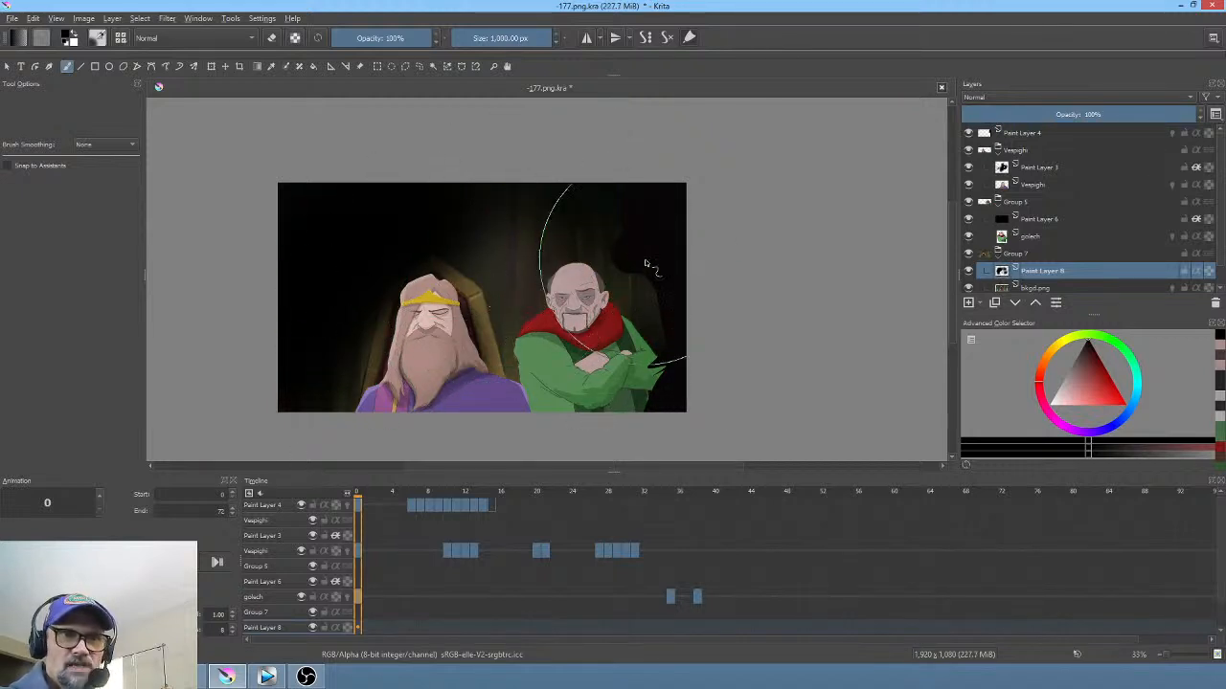
Step: Blend the black shading layer as Overlay at about 35% opacity, toggling its visibility to compare the background
{"action": "left_click", "coordinate": [1042, 98]}
{"action": "left_click", "coordinate": [1035, 123]}
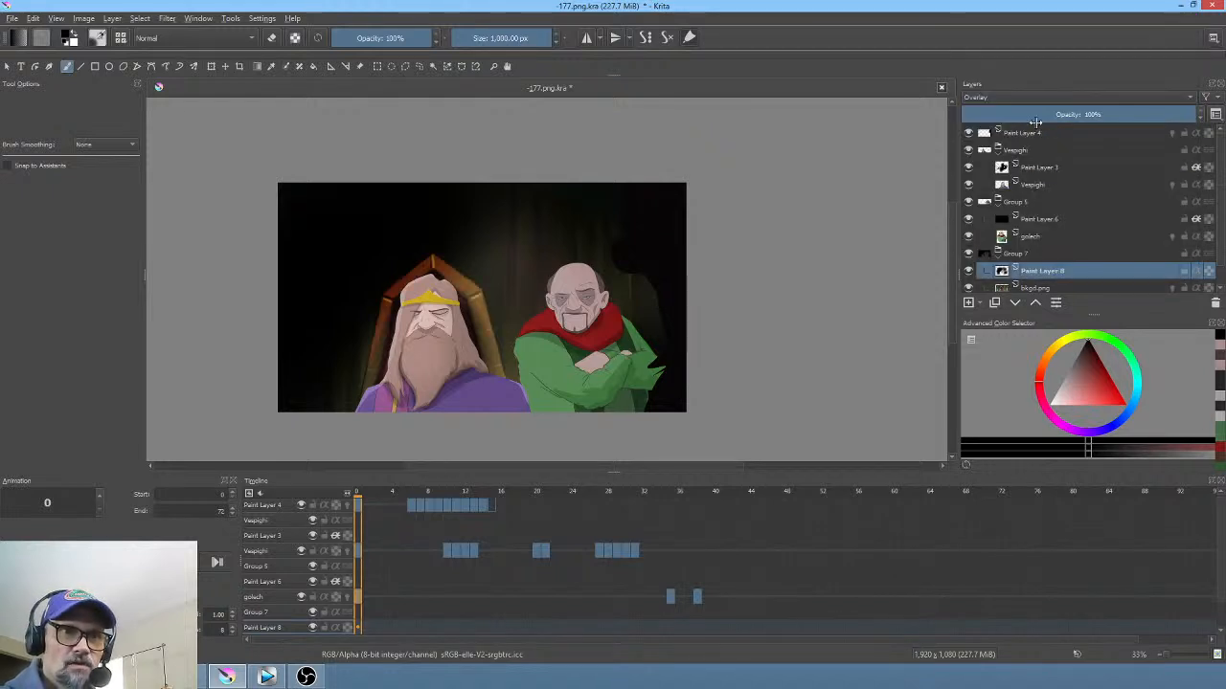
{"action": "left_click_drag", "start_coordinate": [1158, 117], "coordinate": [1040, 119]}
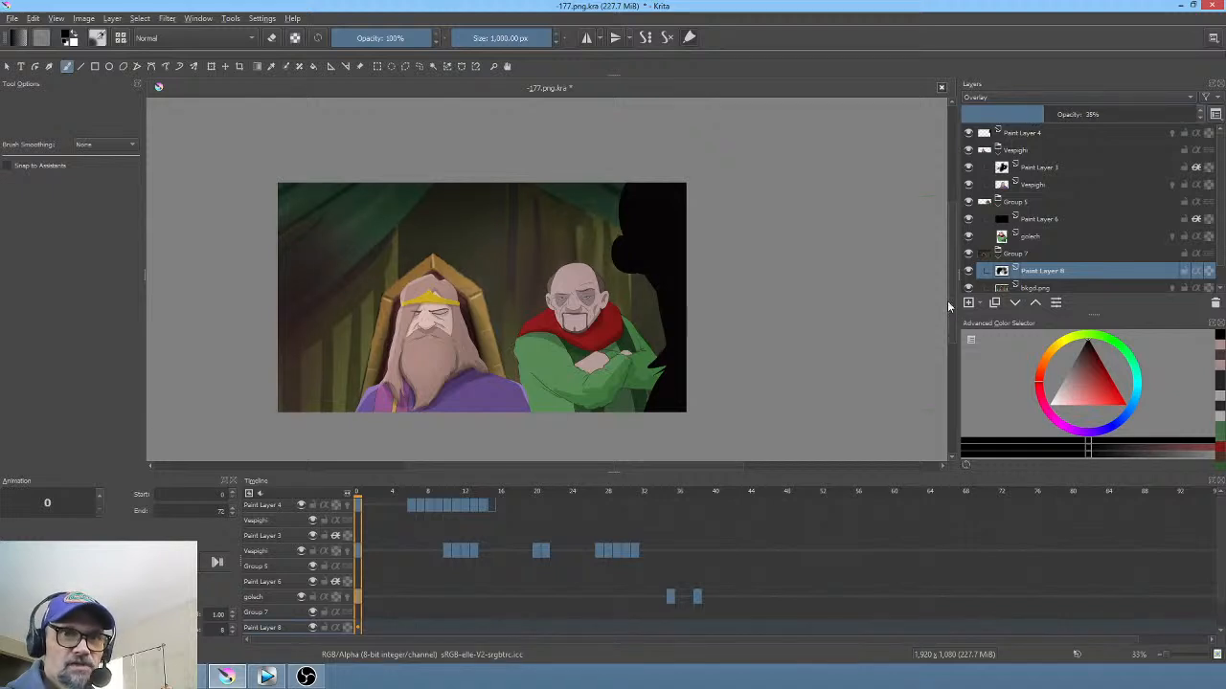
{"action": "left_click", "coordinate": [969, 272]}
{"action": "left_click", "coordinate": [969, 272]}
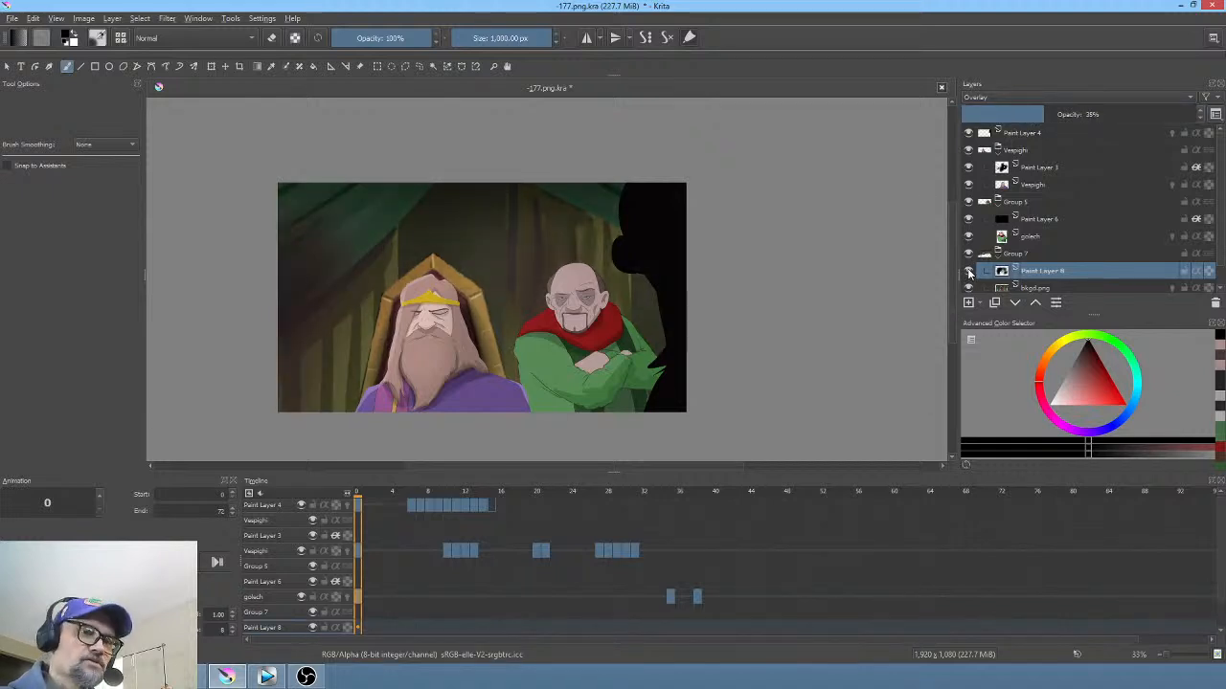
{"action": "left_click", "coordinate": [969, 272]}
{"action": "left_click", "coordinate": [969, 271]}
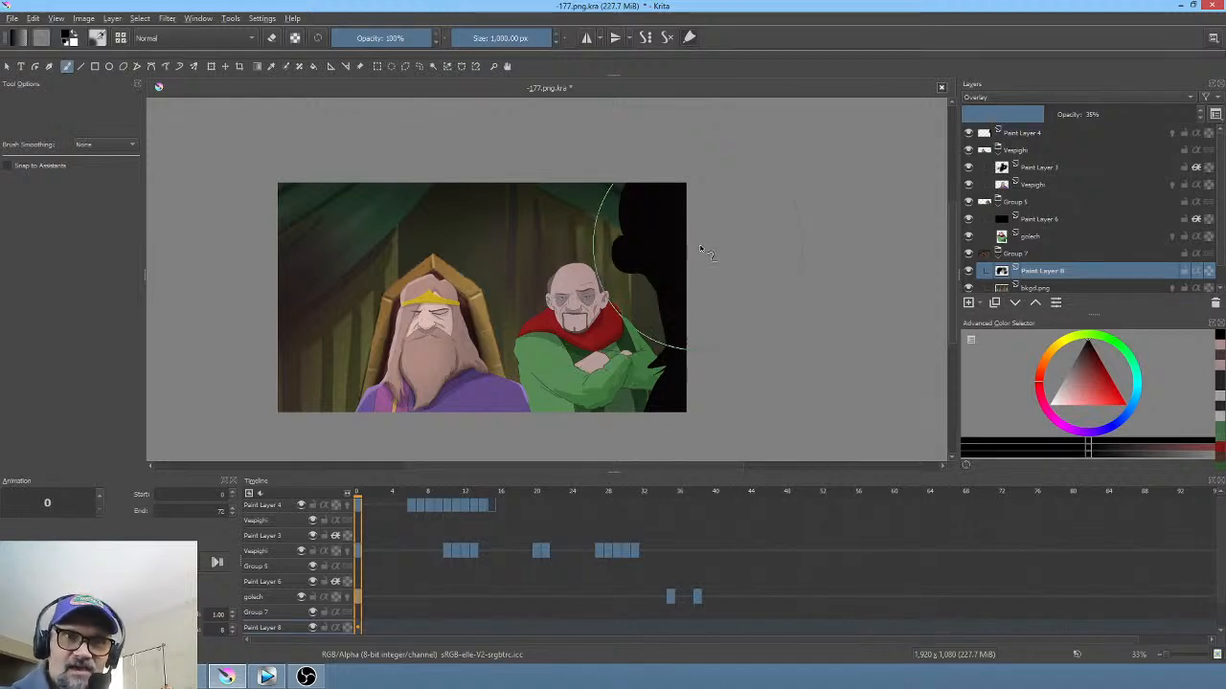
Step: Scrub the animation from frame 0 to frame 26 and inspect both men against the darkened background
{"action": "left_click_drag", "start_coordinate": [374, 494], "coordinate": [428, 498]}
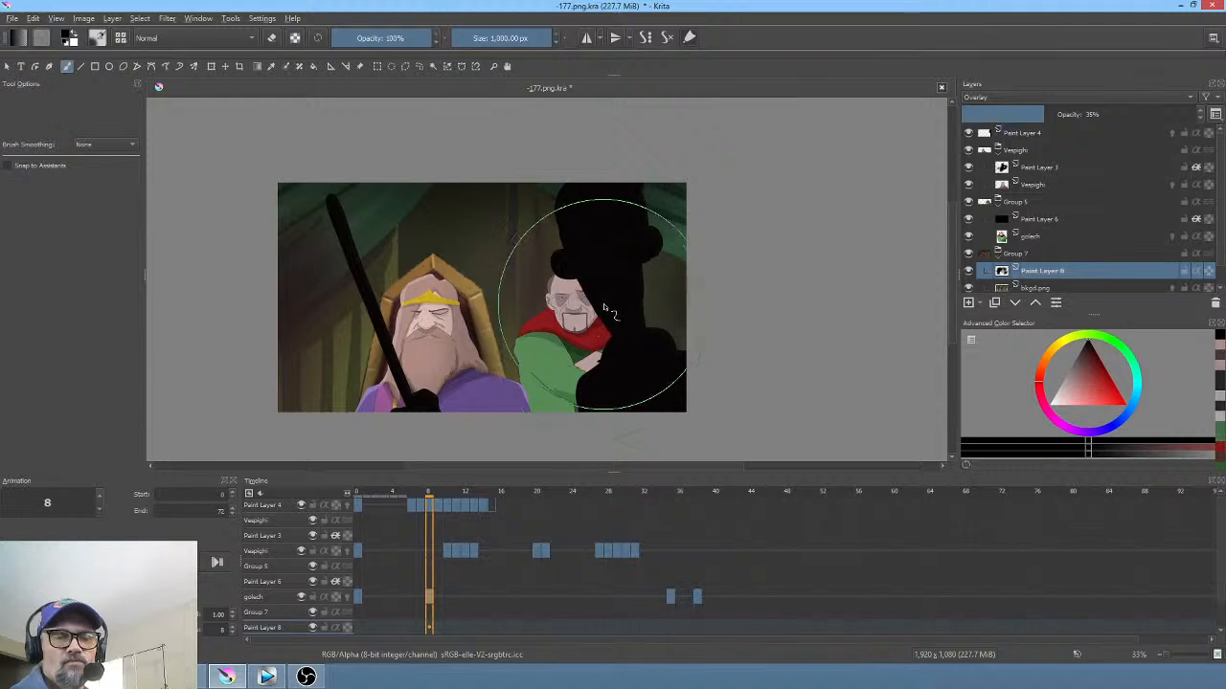
{"action": "left_click_drag", "start_coordinate": [433, 494], "coordinate": [487, 484]}
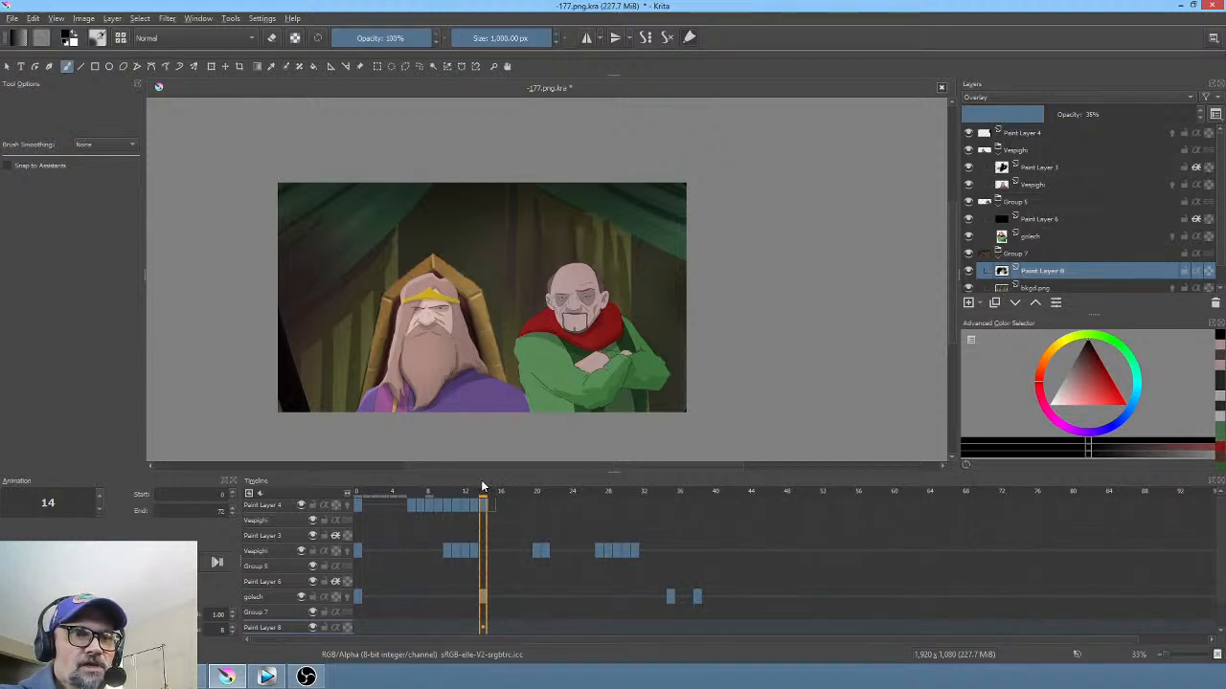
{"action": "left_click_drag", "start_coordinate": [487, 484], "coordinate": [589, 490]}
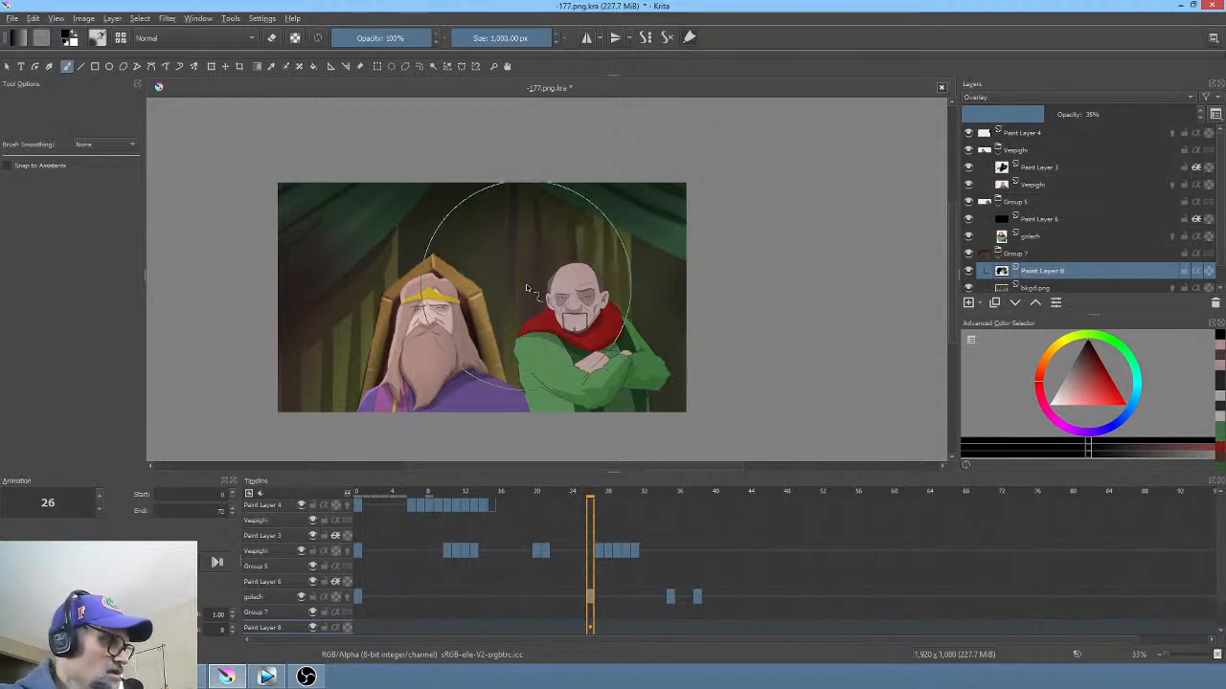
{"action": "key", "text": "1"}
{"action": "left_click_drag", "start_coordinate": [517, 298], "coordinate": [613, 213]}
{"action": "scroll", "coordinate": [614, 214], "scroll_direction": "down", "scroll_amount": 3}
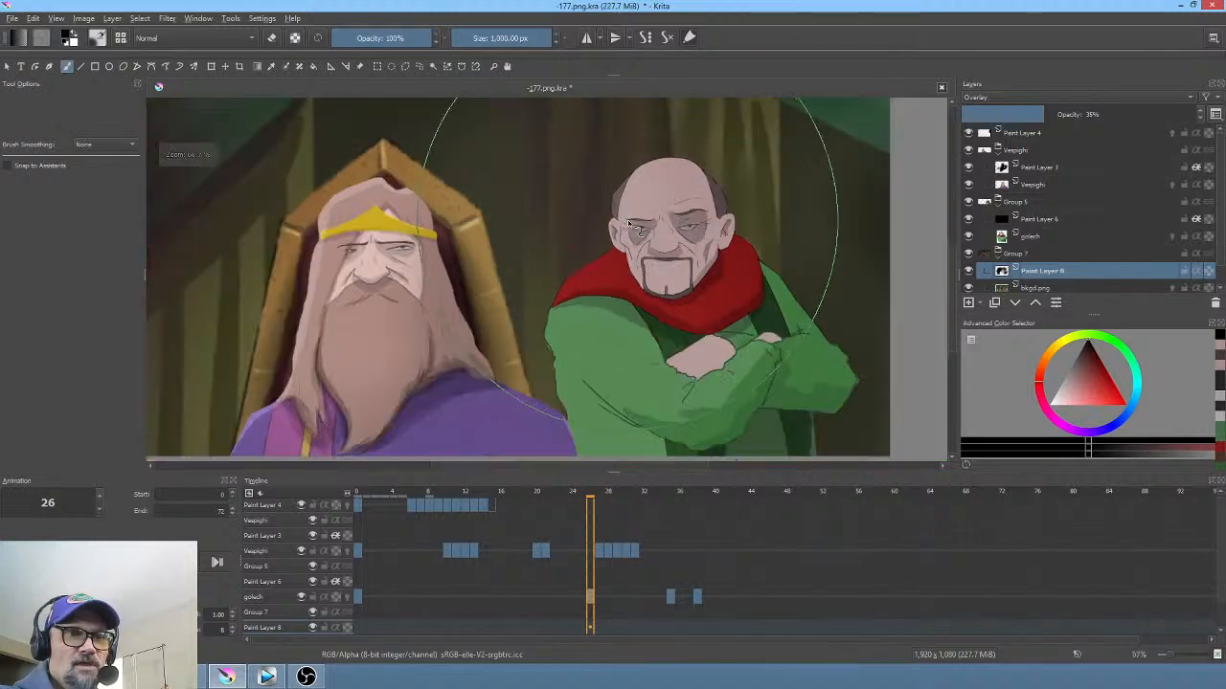
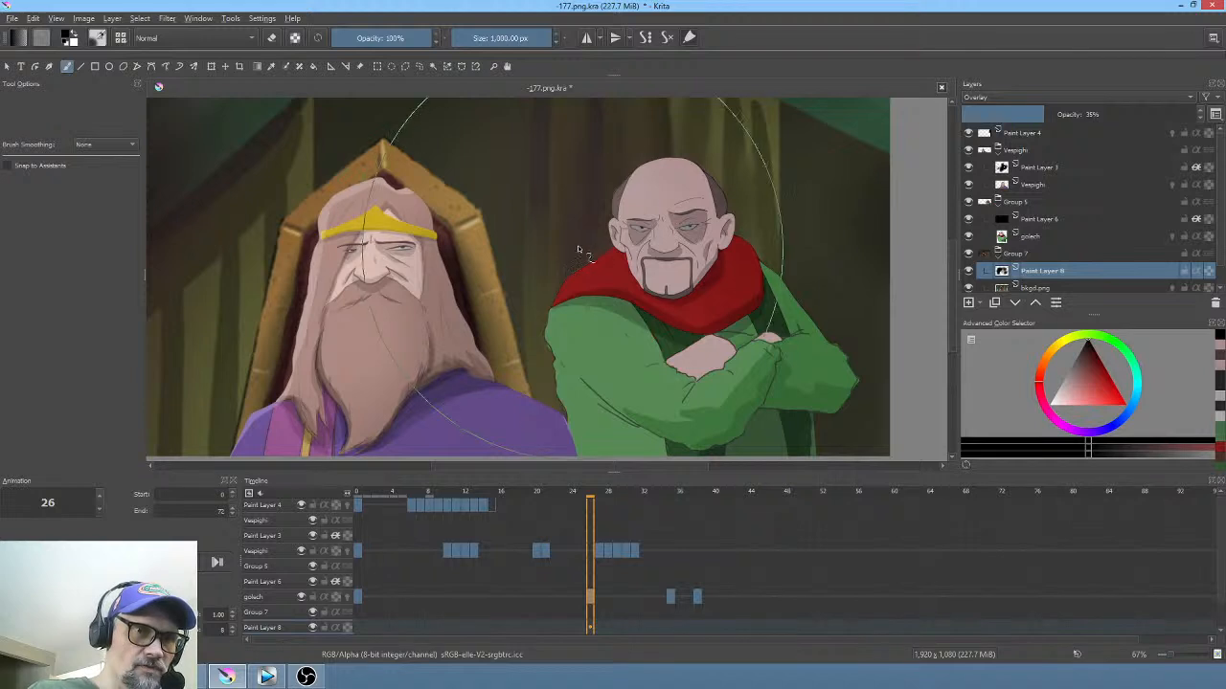
Step: Switch back to the 6 px brush and scrub through the animation, ending on frame 45
{"action": "right_click", "coordinate": [634, 254]}
{"action": "left_click", "coordinate": [668, 171]}
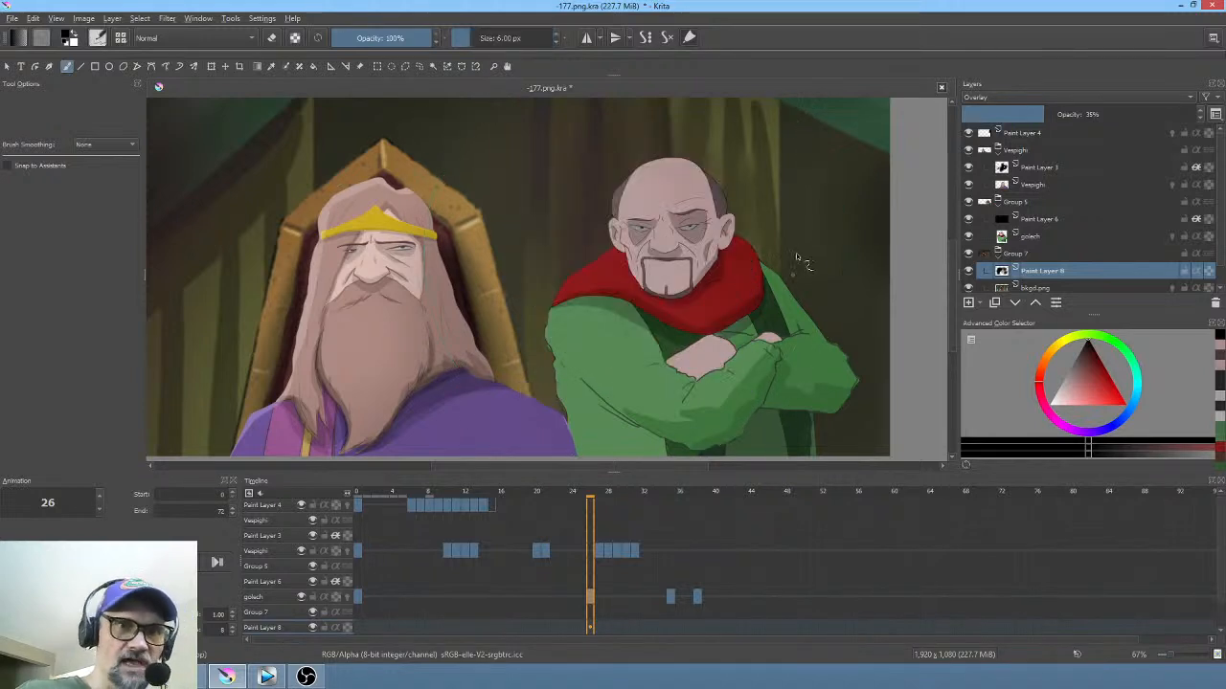
{"action": "mouse_move", "coordinate": [733, 277]}
{"action": "left_mouse_down"}
{"action": "mouse_move", "coordinate": [734, 252]}
{"action": "mouse_move", "coordinate": [723, 300]}
{"action": "mouse_move", "coordinate": [735, 313]}
{"action": "left_mouse_up"}
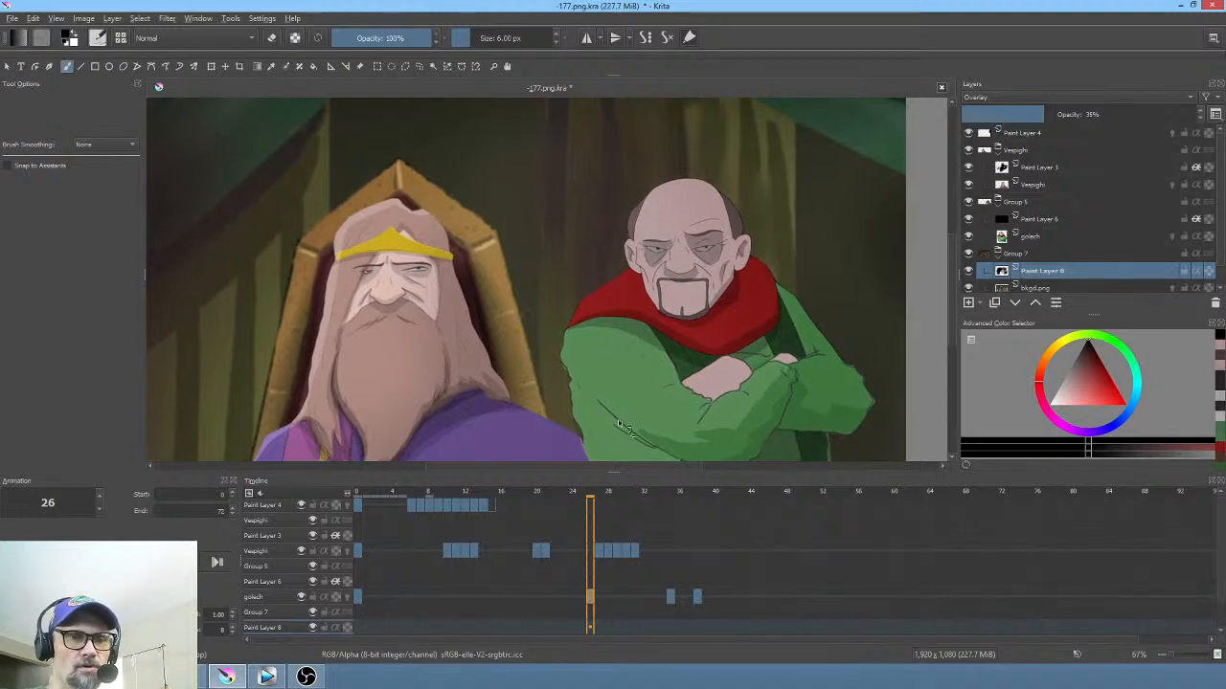
{"action": "left_click_drag", "start_coordinate": [501, 493], "coordinate": [367, 499]}
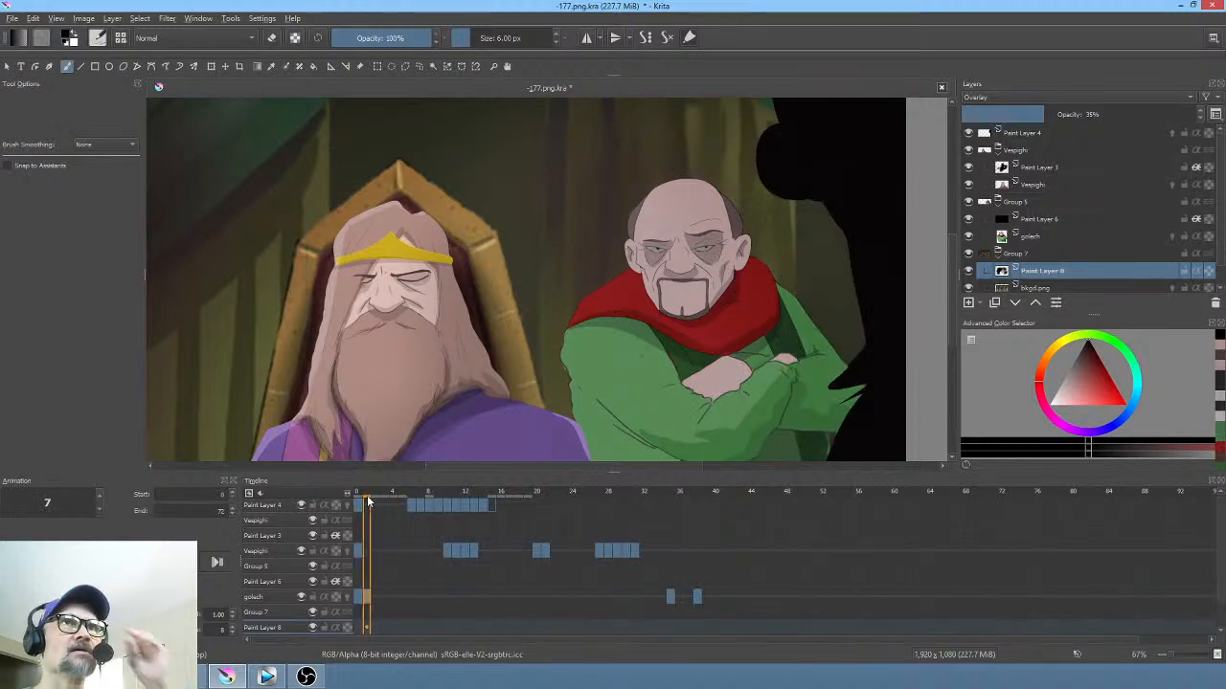
{"action": "left_click_drag", "start_coordinate": [369, 499], "coordinate": [625, 496]}
{"action": "left_click_drag", "start_coordinate": [589, 420], "coordinate": [599, 368]}
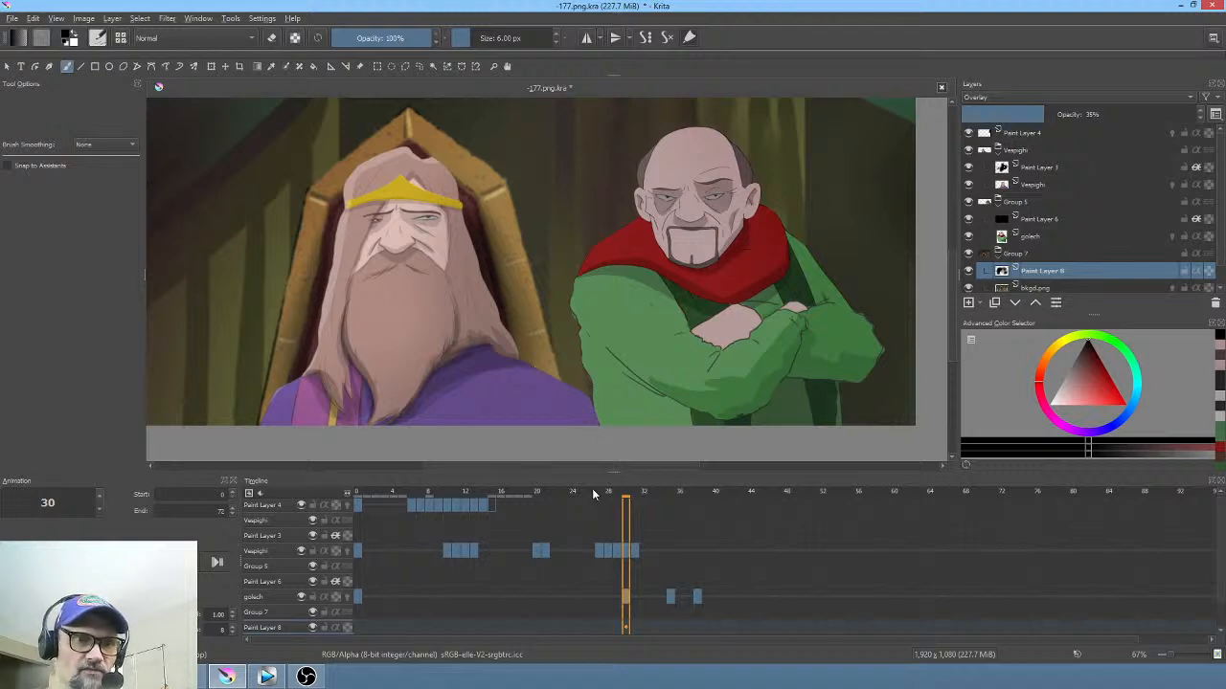
{"action": "left_click_drag", "start_coordinate": [594, 494], "coordinate": [759, 523]}
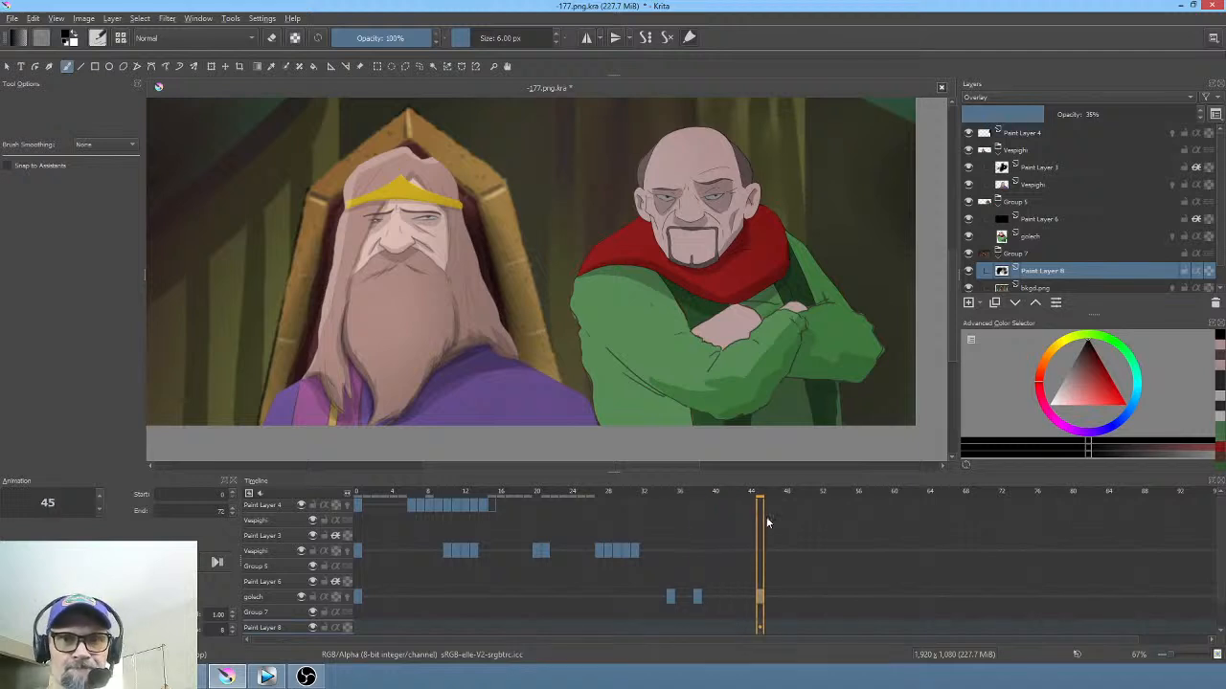
Step: Add a paint layer directly above the golech layer and name it mouth
{"action": "left_click", "coordinate": [1052, 236]}
{"action": "left_click", "coordinate": [968, 303]}
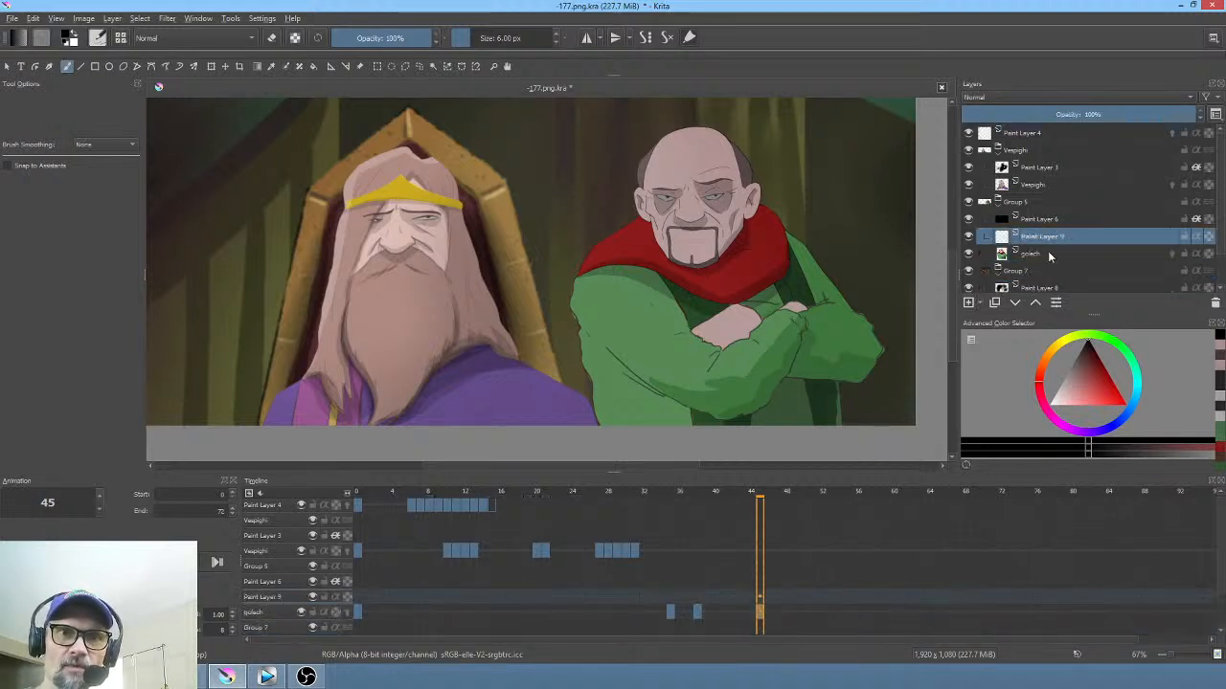
{"action": "double_click", "coordinate": [1053, 238]}
{"action": "key", "text": "BackSpace"}
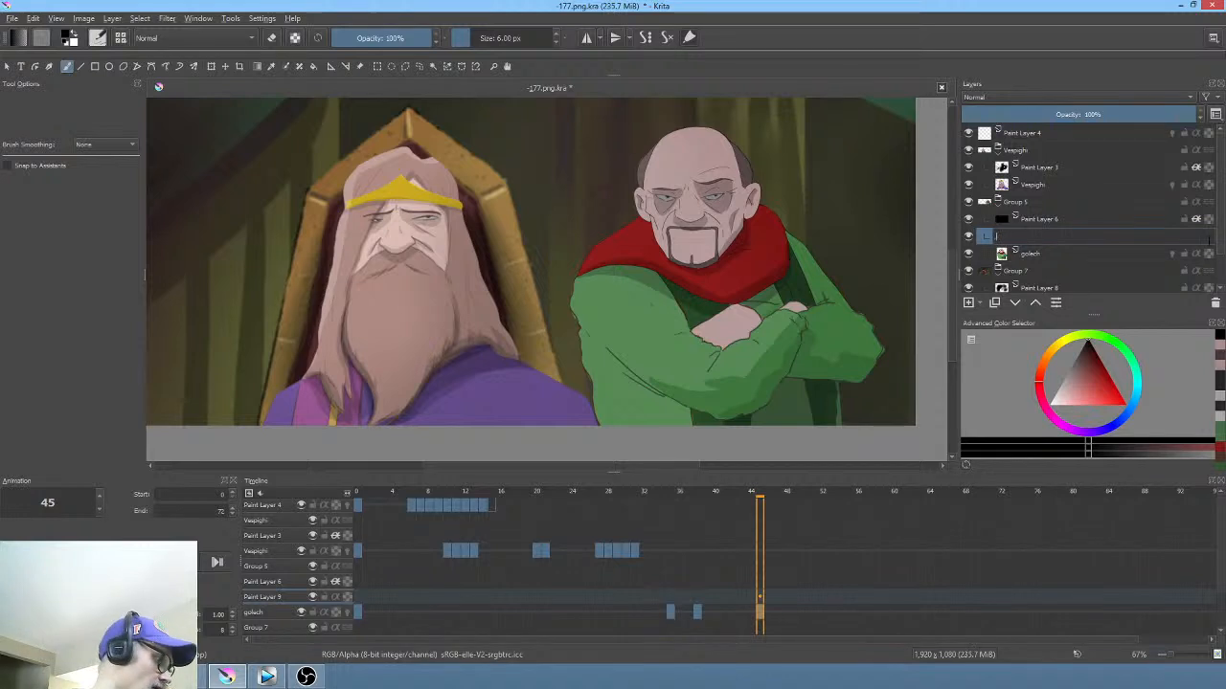
{"action": "type", "text": "mouth"}
{"action": "key", "text": "Return"}
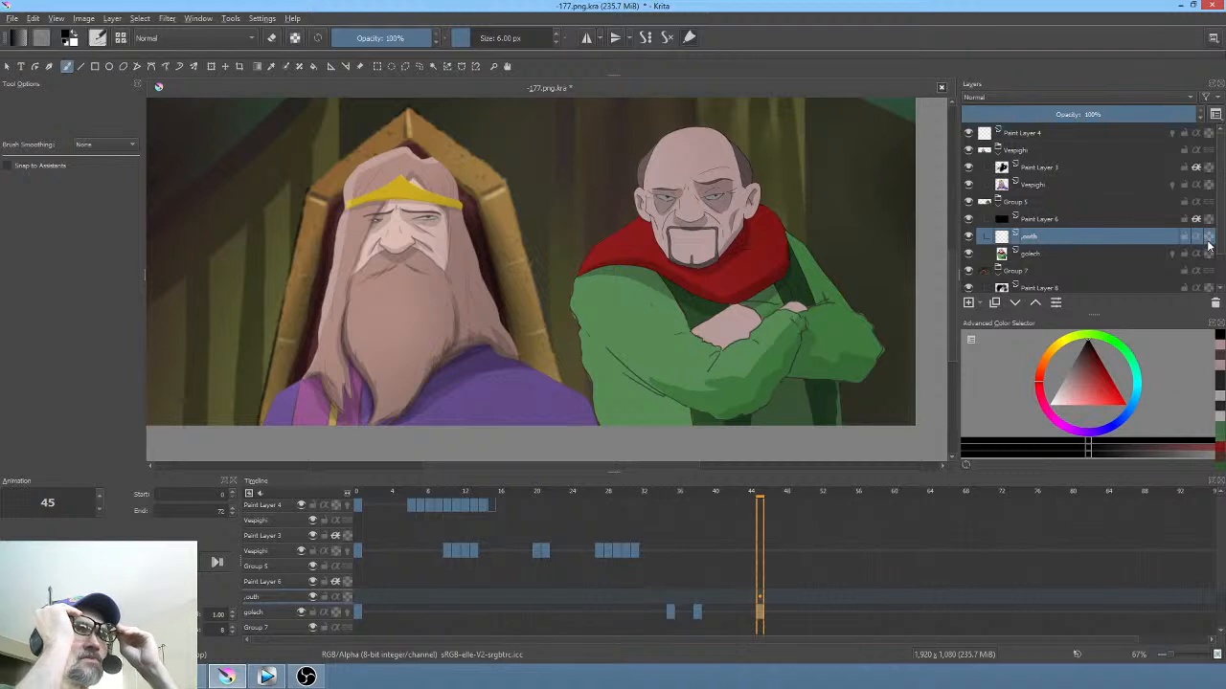
Step: Set the opacity of Paint Layer 6, the man in green's dark overlay, to 22% and check it through frame 45
{"action": "left_click", "coordinate": [1073, 220]}
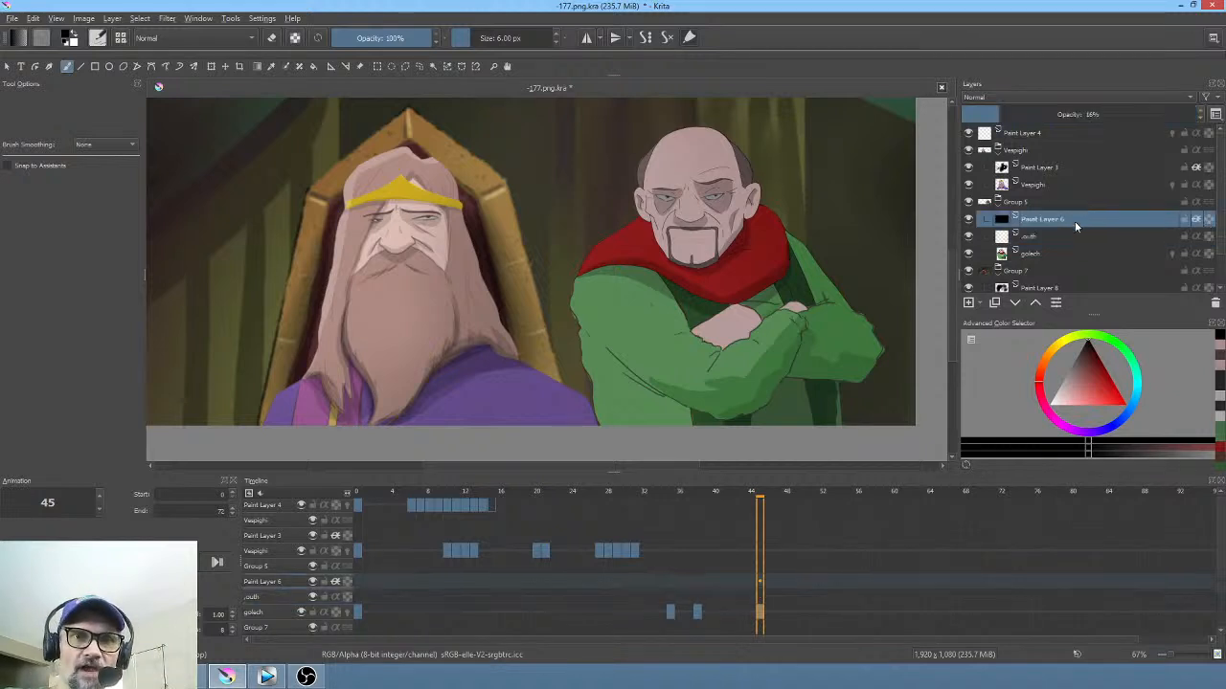
{"action": "left_click", "coordinate": [1089, 114]}
{"action": "mouse_move", "coordinate": [1089, 114]}
{"action": "left_mouse_down"}
{"action": "mouse_move", "coordinate": [1020, 115]}
{"action": "mouse_move", "coordinate": [1060, 115]}
{"action": "left_mouse_up"}
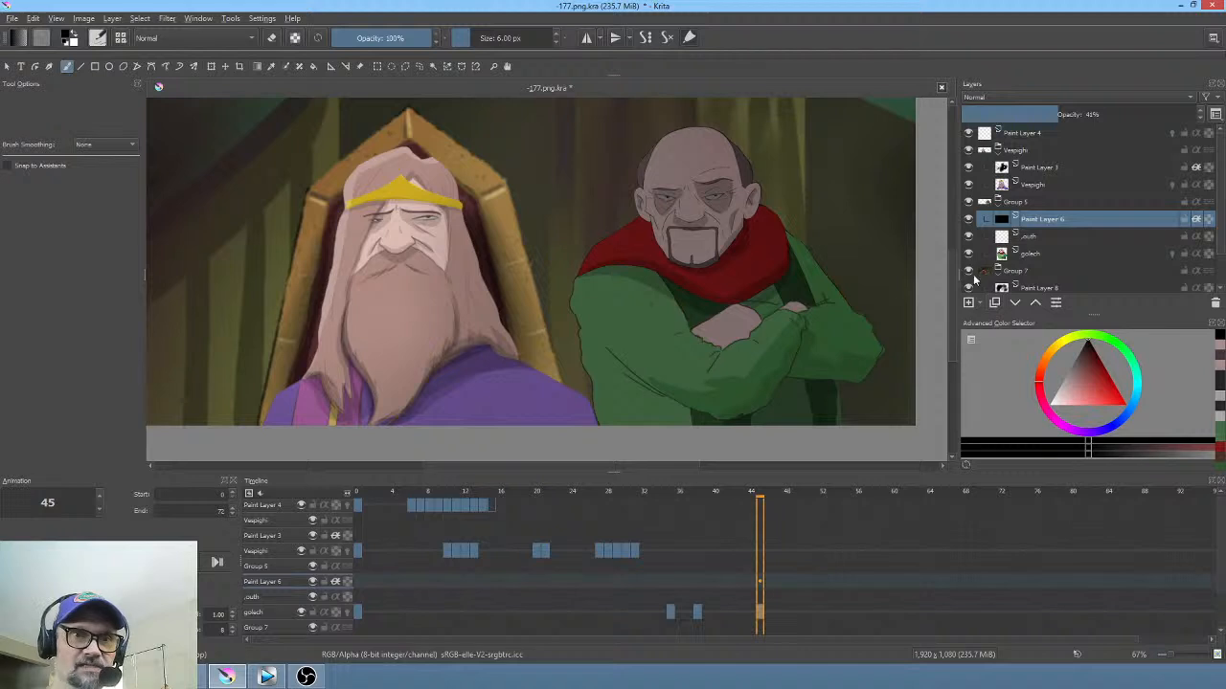
{"action": "scroll", "coordinate": [742, 261], "scroll_direction": "down", "scroll_amount": 3}
{"action": "scroll", "coordinate": [749, 262], "scroll_direction": "up", "scroll_amount": 1}
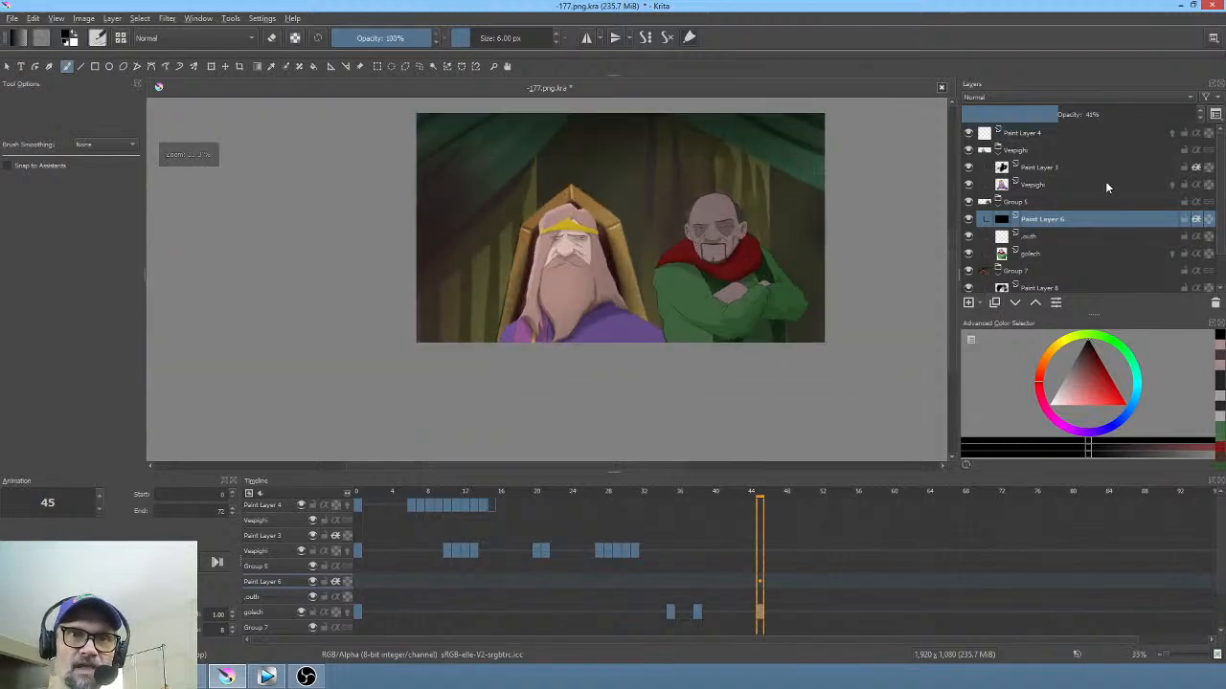
{"action": "left_click_drag", "start_coordinate": [1066, 114], "coordinate": [1017, 114]}
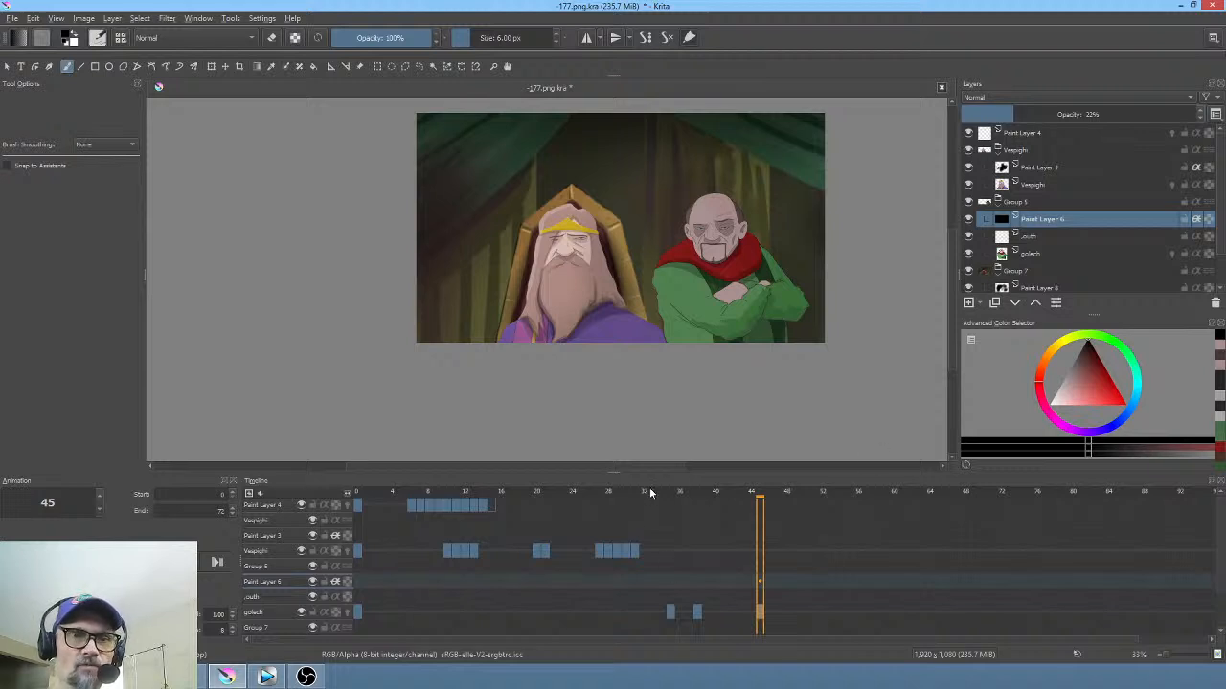
{"action": "left_click_drag", "start_coordinate": [649, 492], "coordinate": [760, 491]}
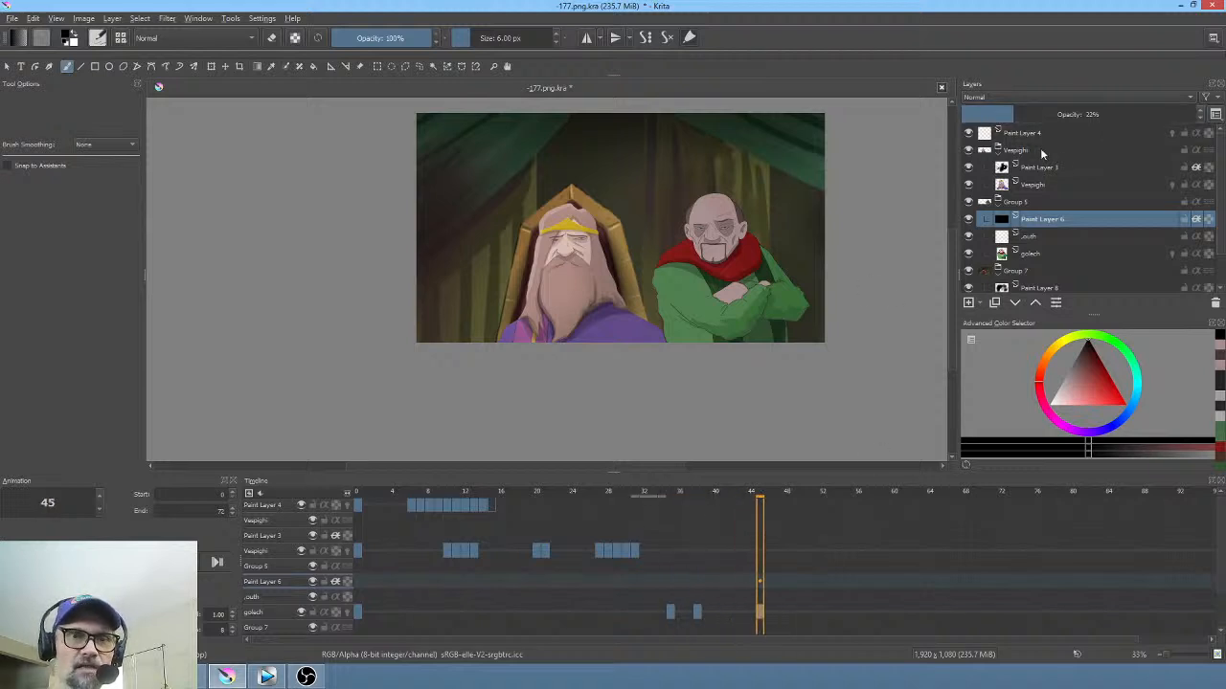
Step: Set the opacity of Paint Layer 6 to 17% and correct the name of the layer directly below it to mouth
{"action": "left_click_drag", "start_coordinate": [1015, 115], "coordinate": [1003, 113]}
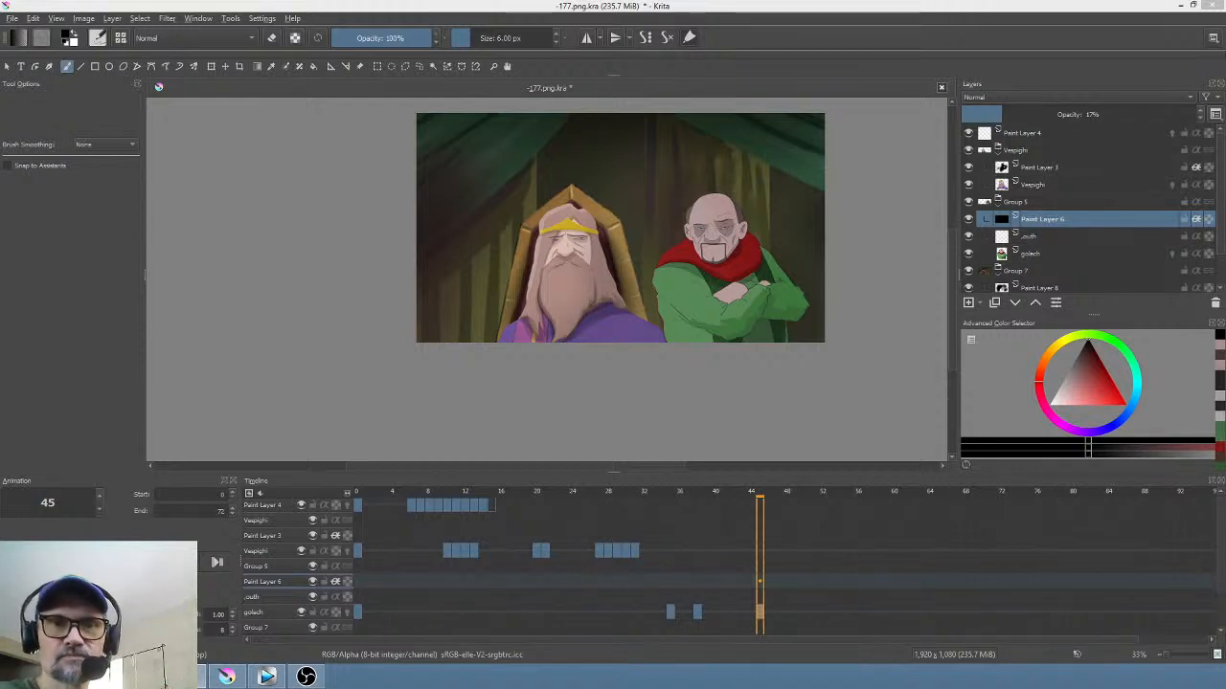
{"action": "left_click", "coordinate": [1047, 235]}
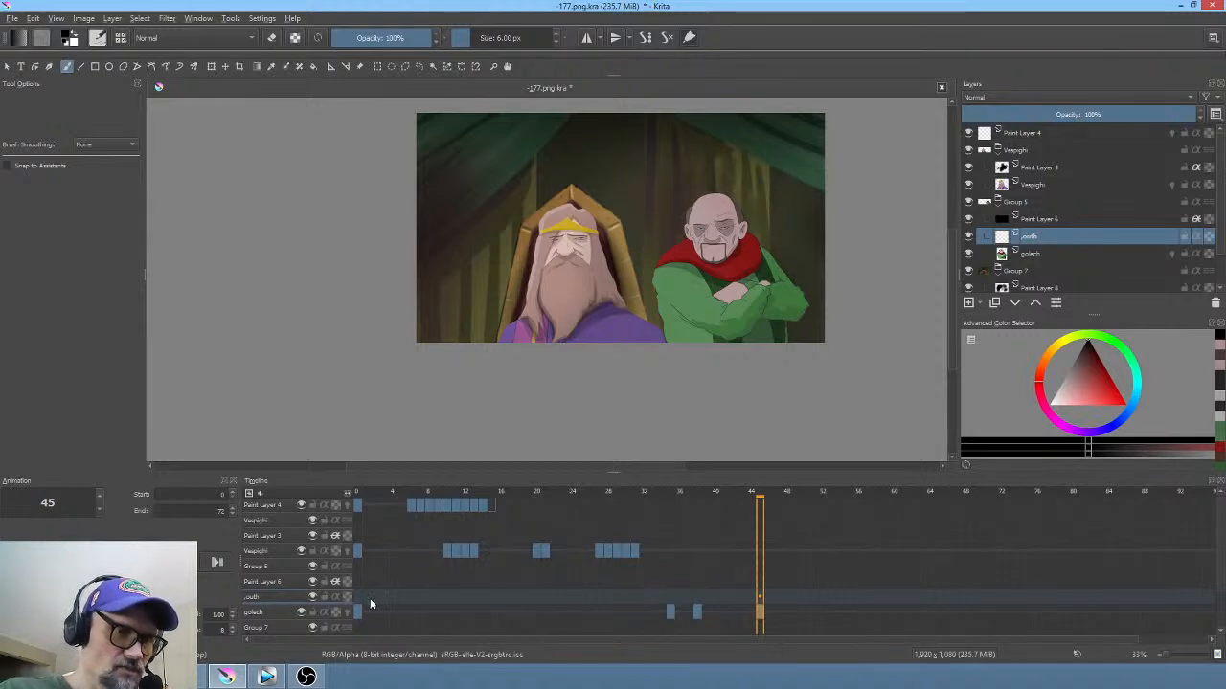
{"action": "double_click", "coordinate": [1046, 236]}
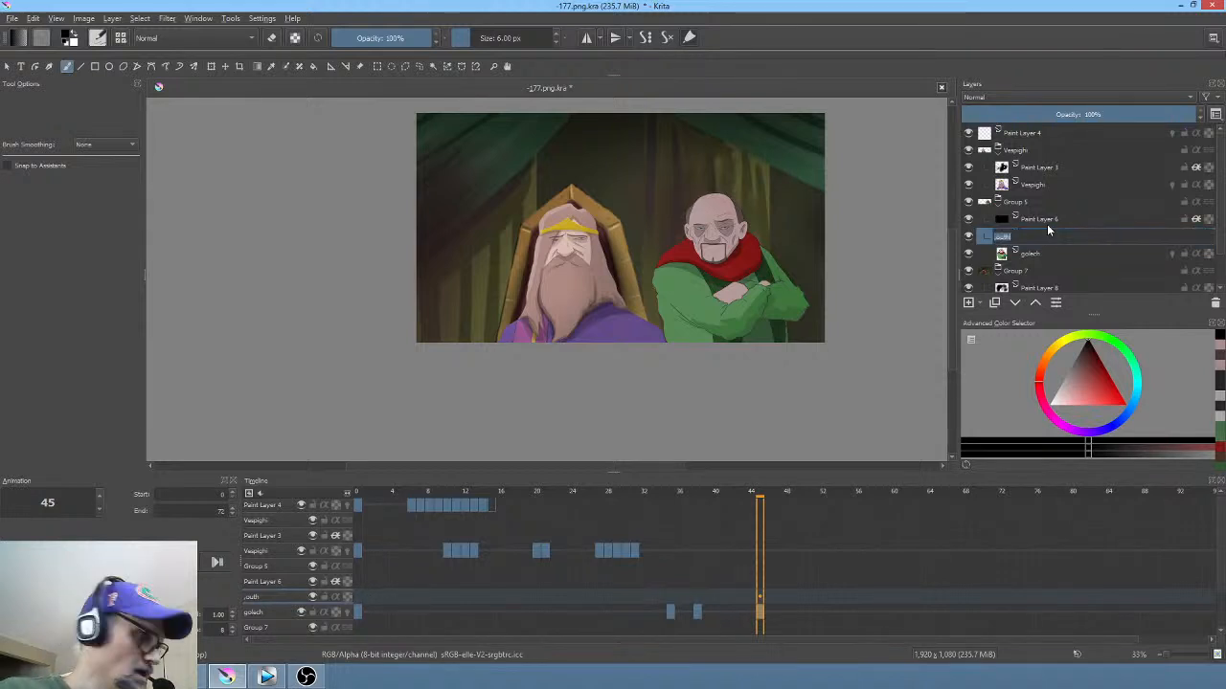
{"action": "type", "text": "H"}
{"action": "type", "text": "outh"}
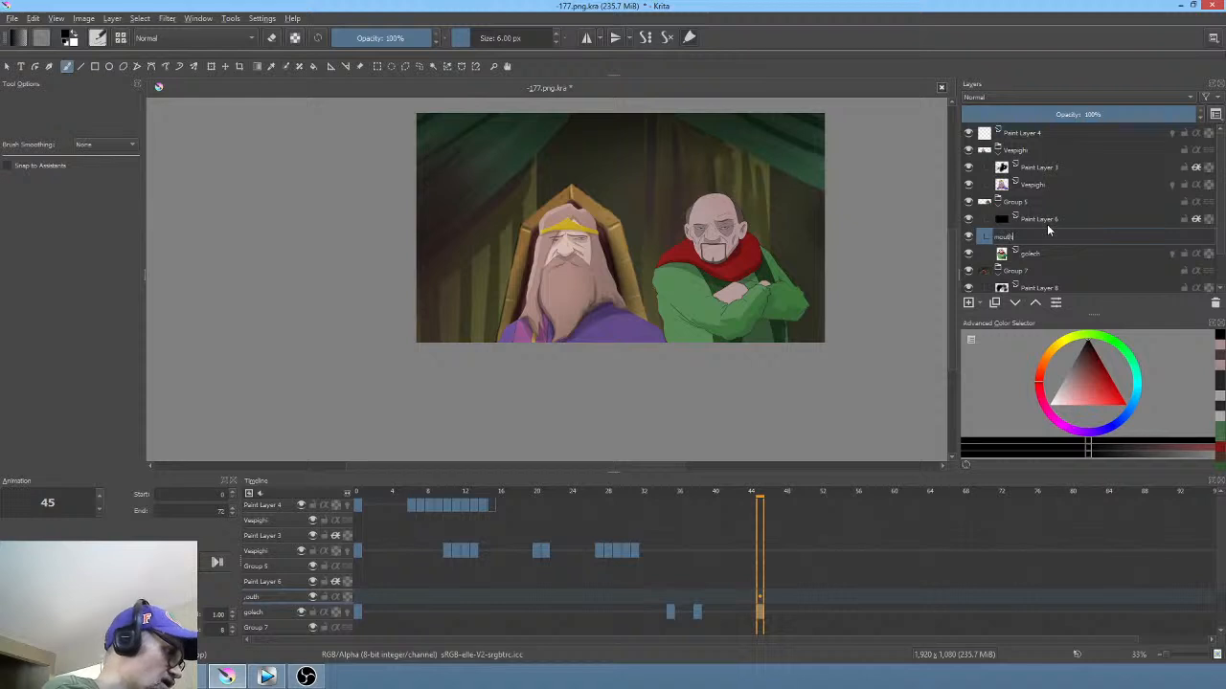
{"action": "key", "text": "Return"}
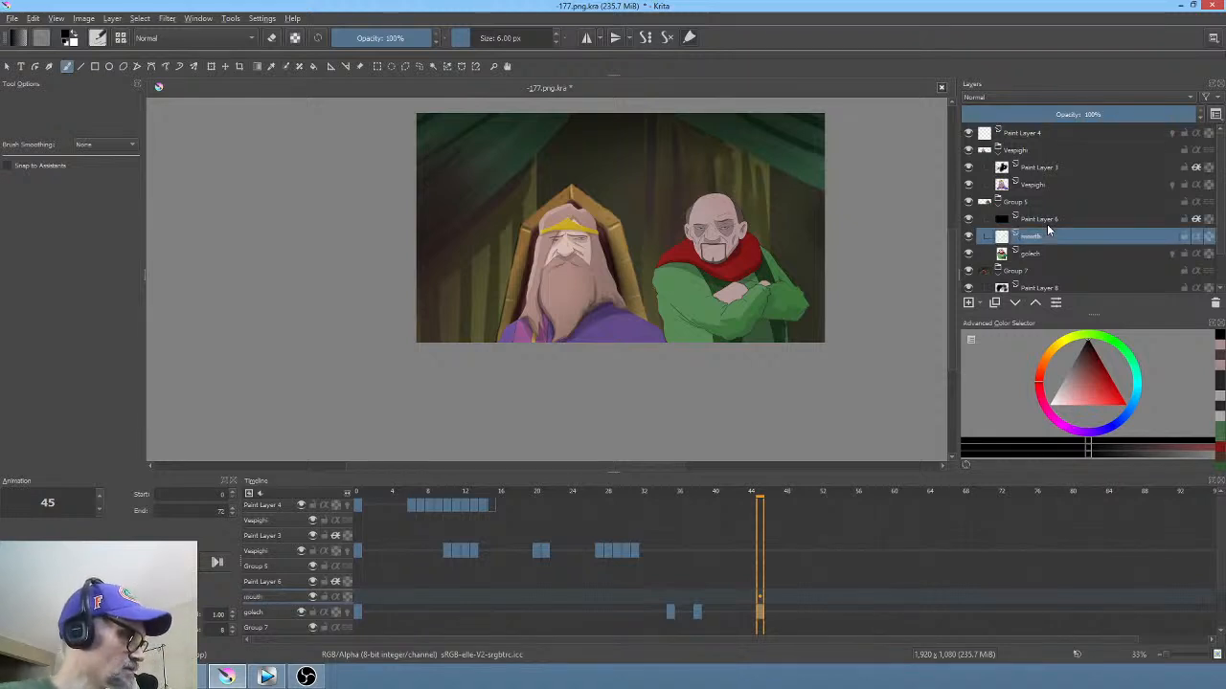
Step: Draw a slightly downturned mouth line inside the man in green's goatee at frame 0 and set the mouth layer's opacity to 41%
{"action": "key", "text": "ctrl+z"}
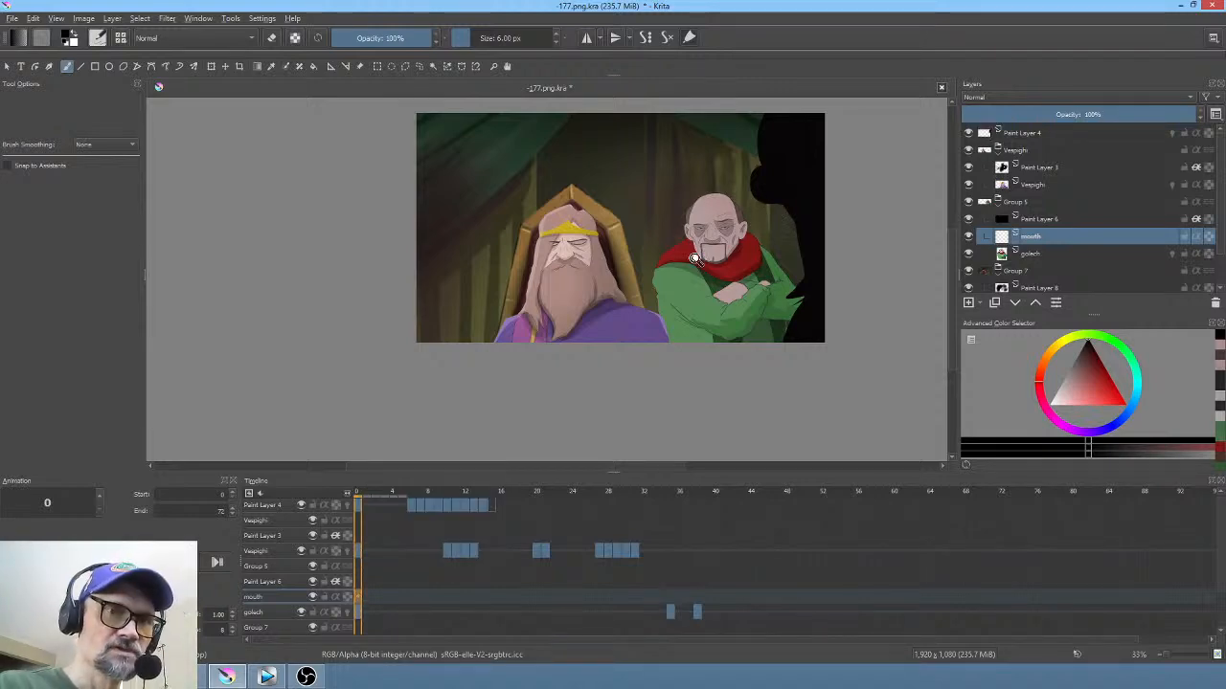
{"action": "left_click_drag", "start_coordinate": [694, 258], "coordinate": [643, 302]}
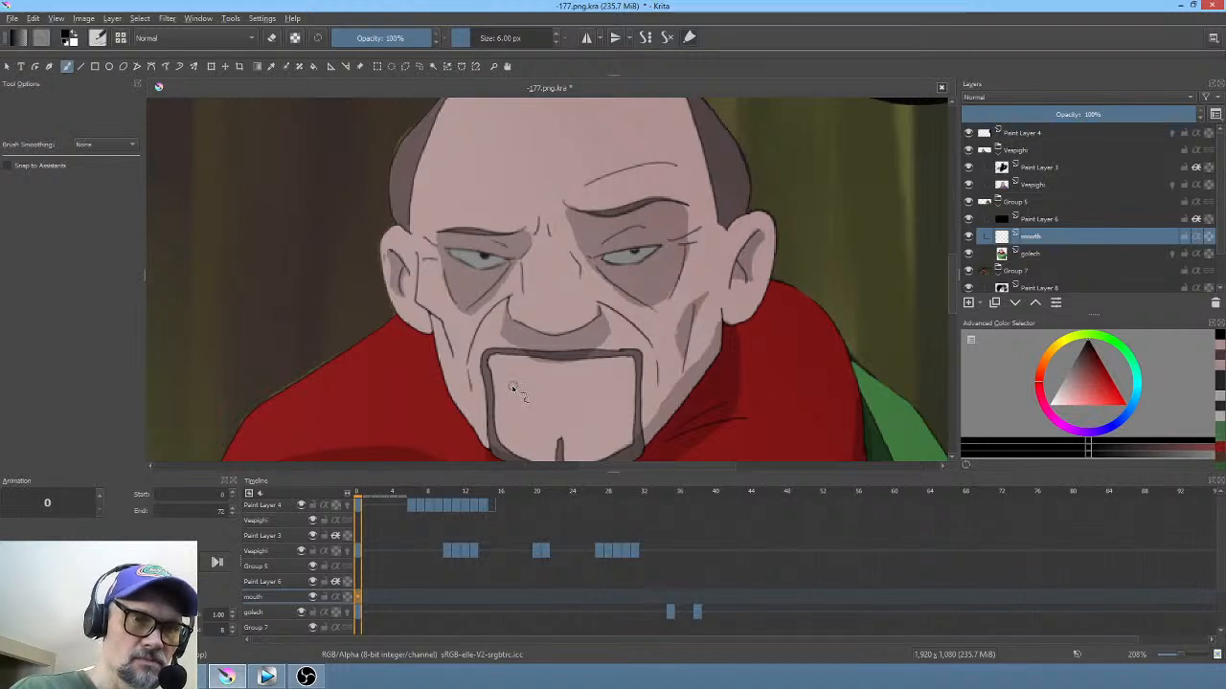
{"action": "left_click_drag", "start_coordinate": [515, 388], "coordinate": [617, 387]}
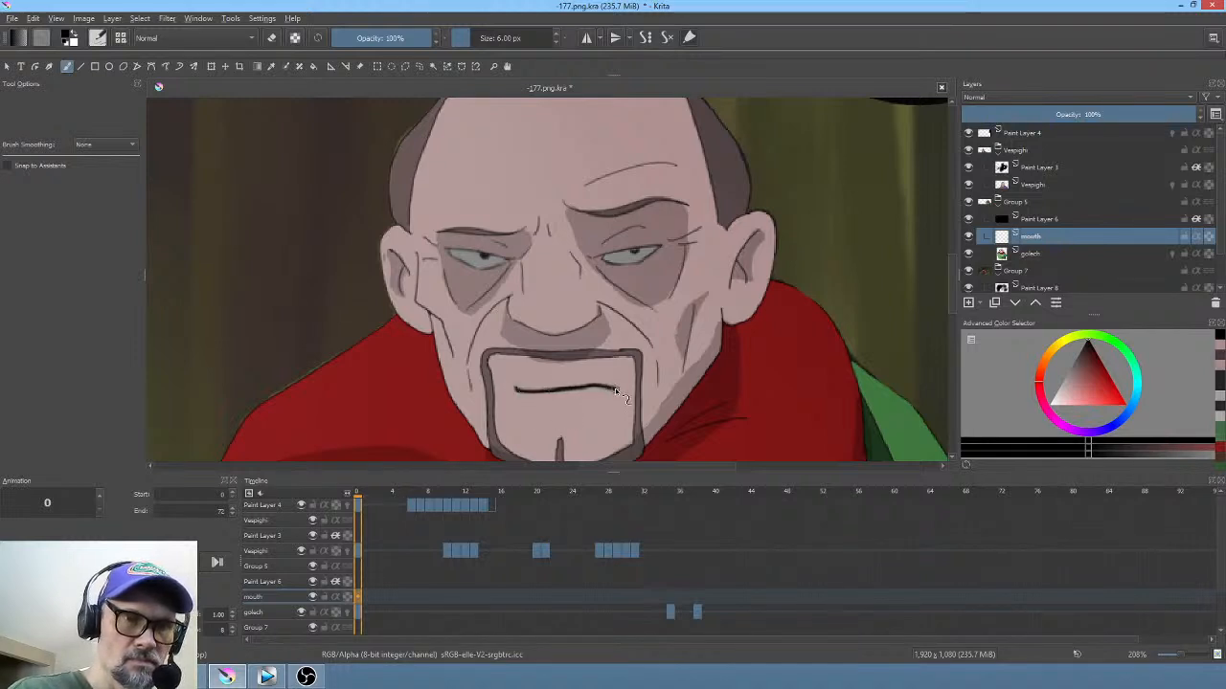
{"action": "key", "text": "ctrl+z"}
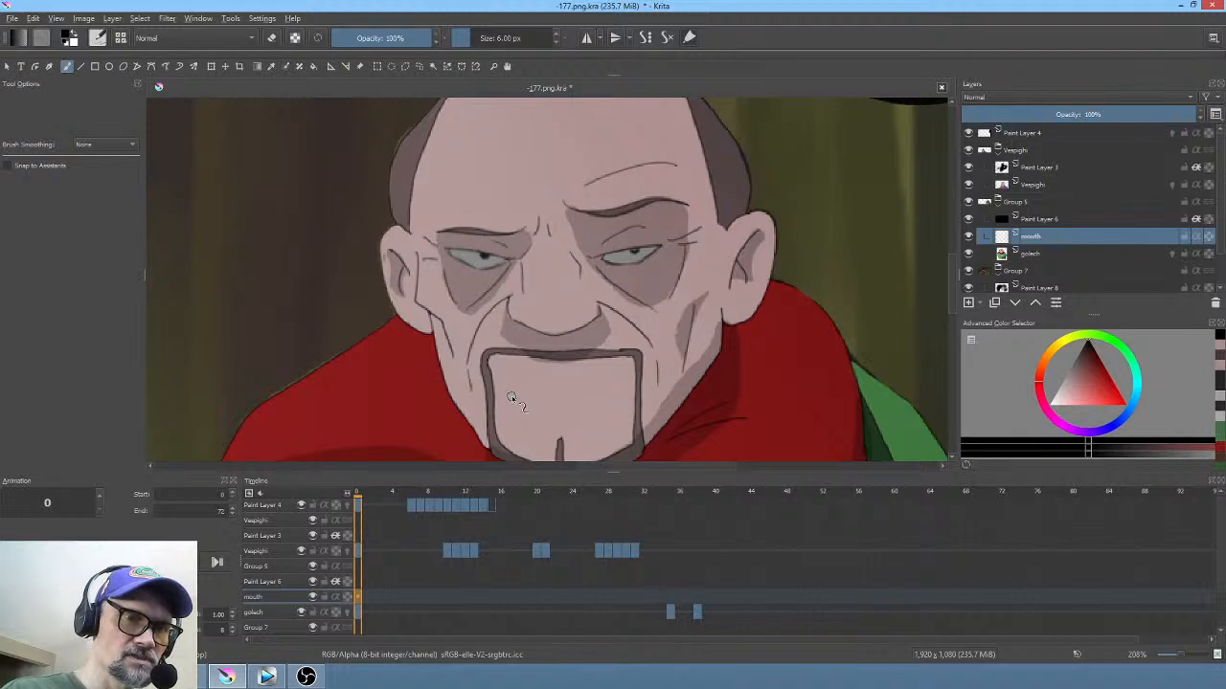
{"action": "left_click_drag", "start_coordinate": [514, 394], "coordinate": [623, 385]}
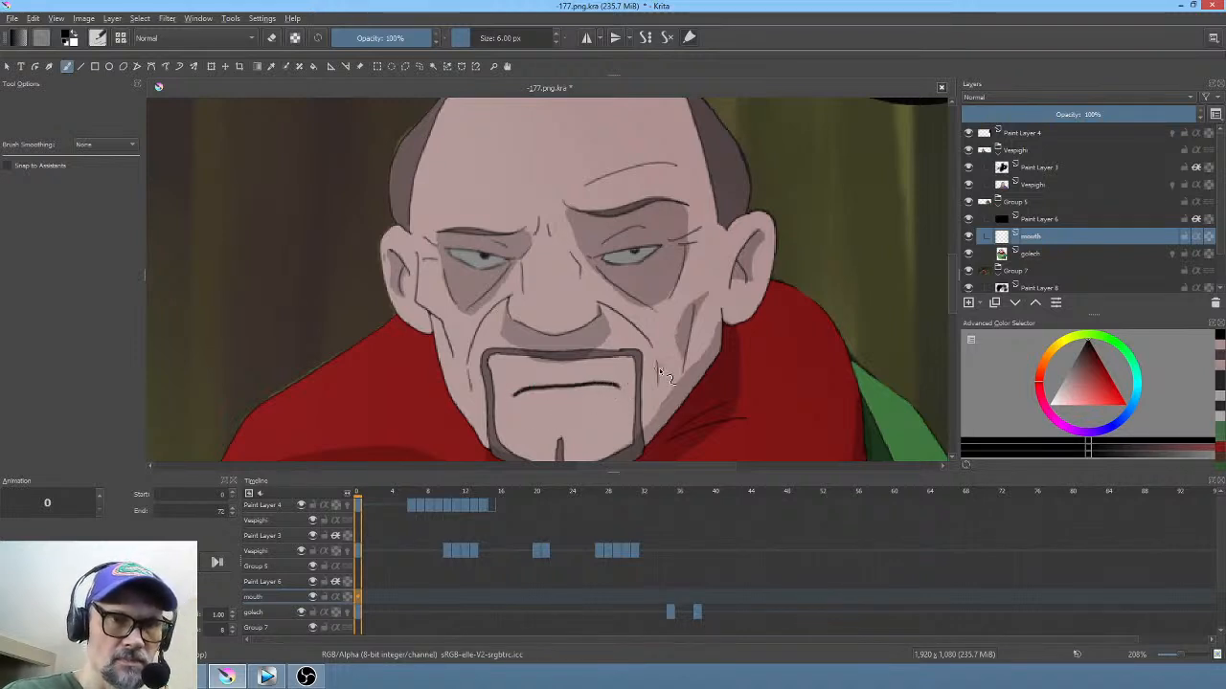
{"action": "mouse_move", "coordinate": [1140, 113]}
{"action": "left_mouse_down"}
{"action": "mouse_move", "coordinate": [1024, 117]}
{"action": "mouse_move", "coordinate": [1071, 115]}
{"action": "mouse_move", "coordinate": [1060, 115]}
{"action": "left_mouse_up"}
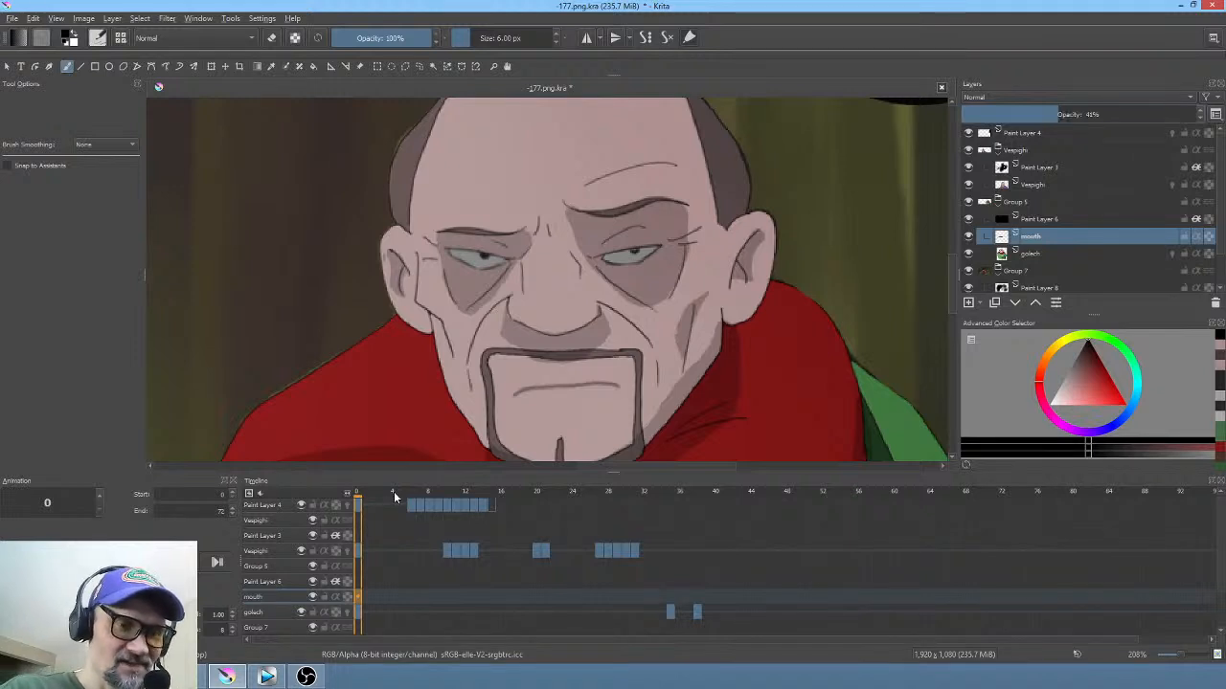
{"action": "left_click_drag", "start_coordinate": [394, 491], "coordinate": [741, 504]}
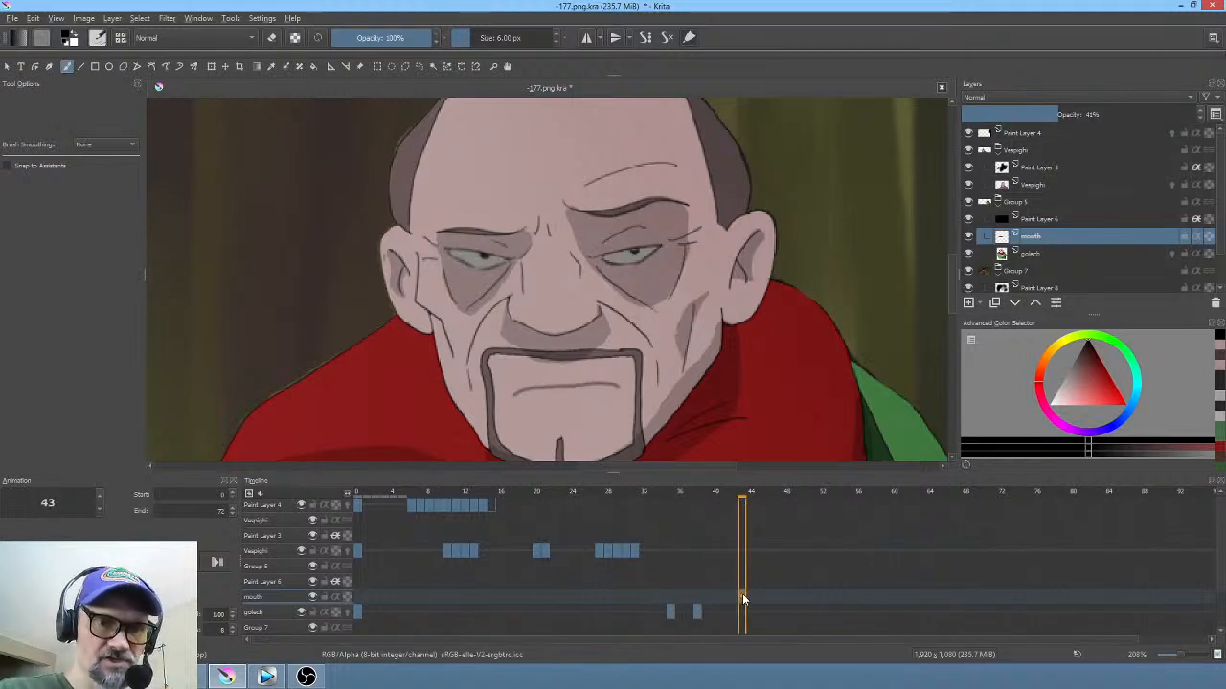
{"action": "left_click", "coordinate": [752, 497]}
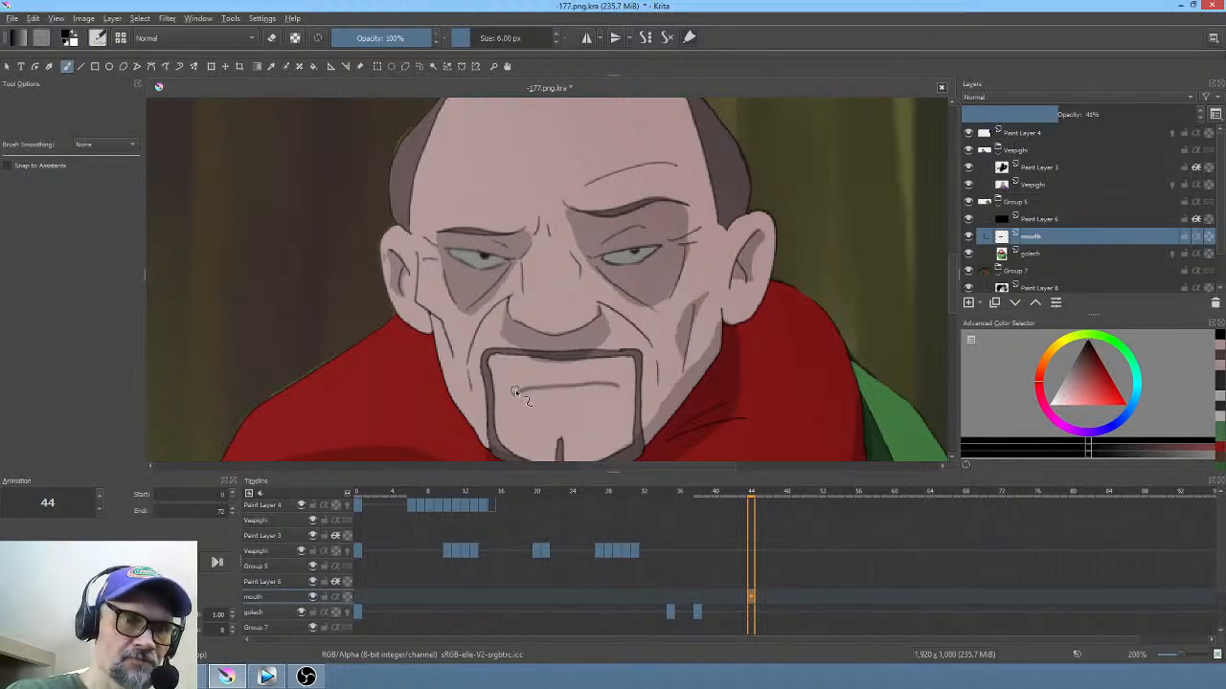
{"action": "mouse_move", "coordinate": [514, 393]}
{"action": "left_mouse_down"}
{"action": "mouse_move", "coordinate": [597, 390]}
{"action": "mouse_move", "coordinate": [517, 388]}
{"action": "left_mouse_up"}
{"action": "key", "text": "ctrl+z"}
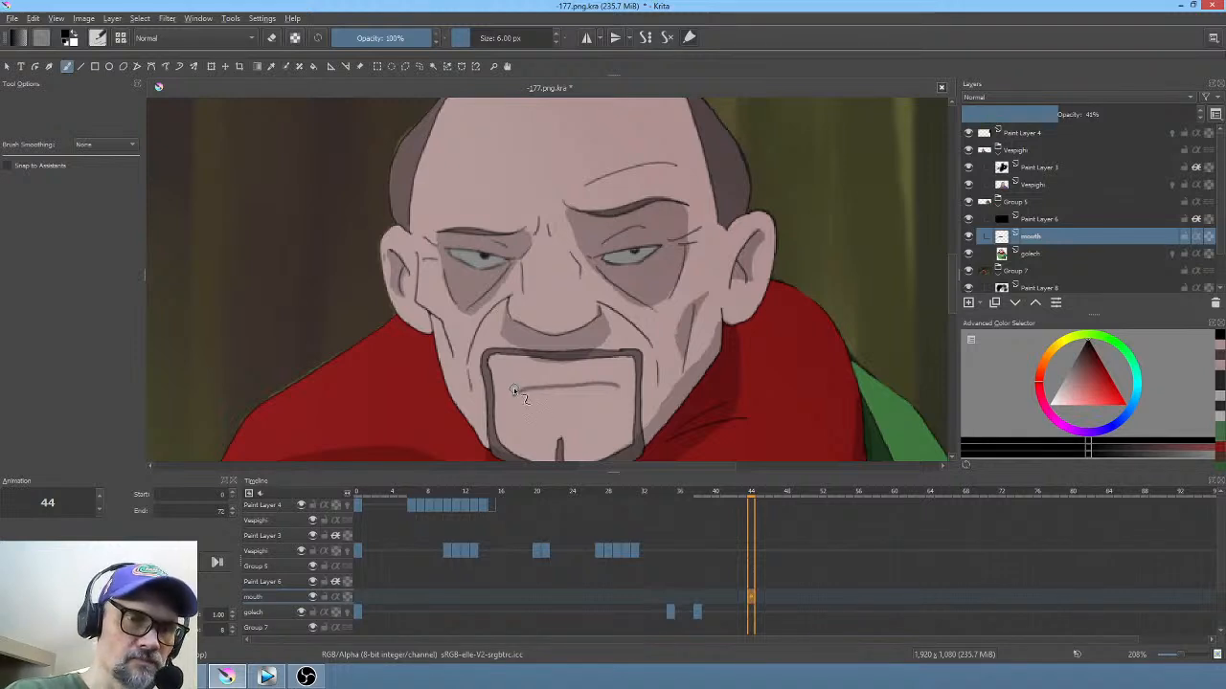
{"action": "key", "text": "ctrl+z"}
{"action": "left_click_drag", "start_coordinate": [533, 390], "coordinate": [622, 385]}
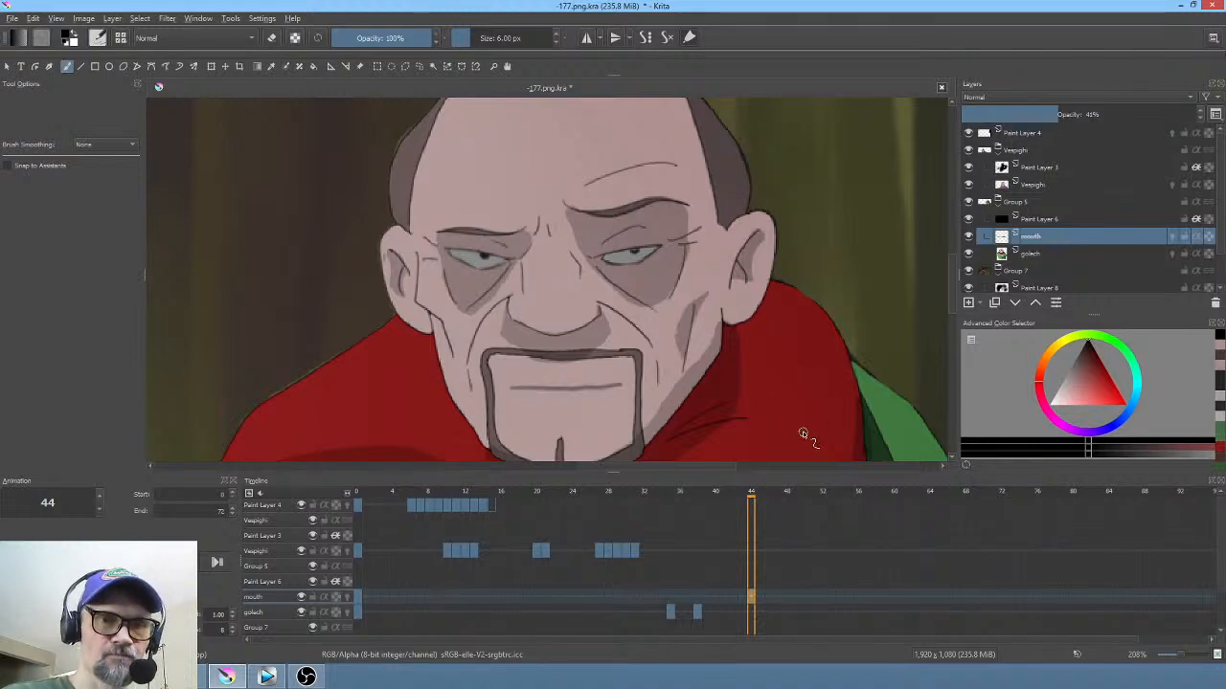
{"action": "key", "text": "ctrl+z"}
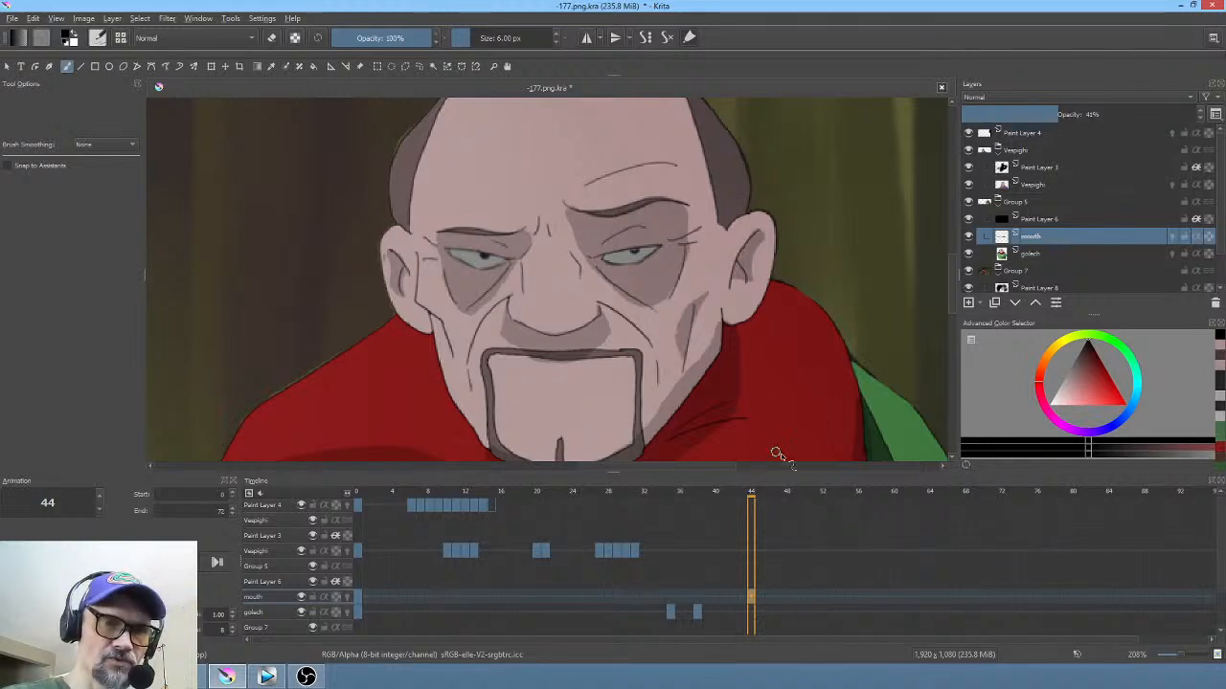
Step: Draw a flatter mouth line on the mouth layer at frame 44 and compare it with the preceding frame
{"action": "left_click", "coordinate": [750, 599]}
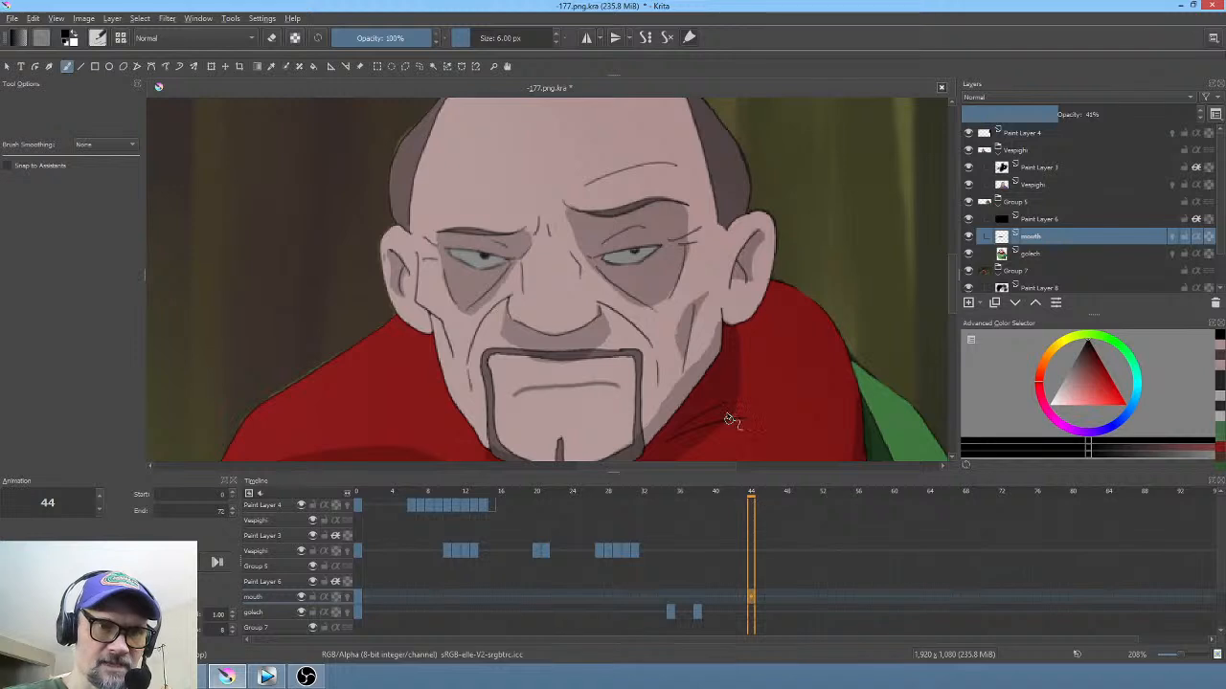
{"action": "left_click", "coordinate": [736, 596]}
{"action": "left_click", "coordinate": [751, 599]}
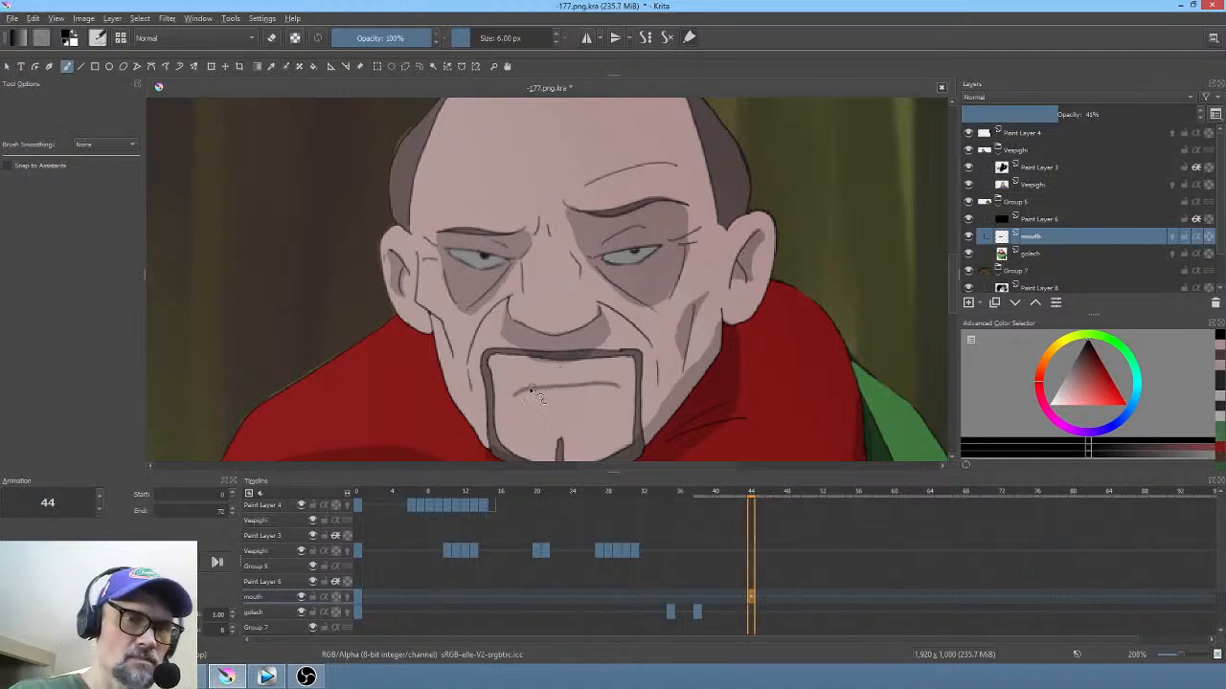
{"action": "left_click_drag", "start_coordinate": [514, 389], "coordinate": [600, 386]}
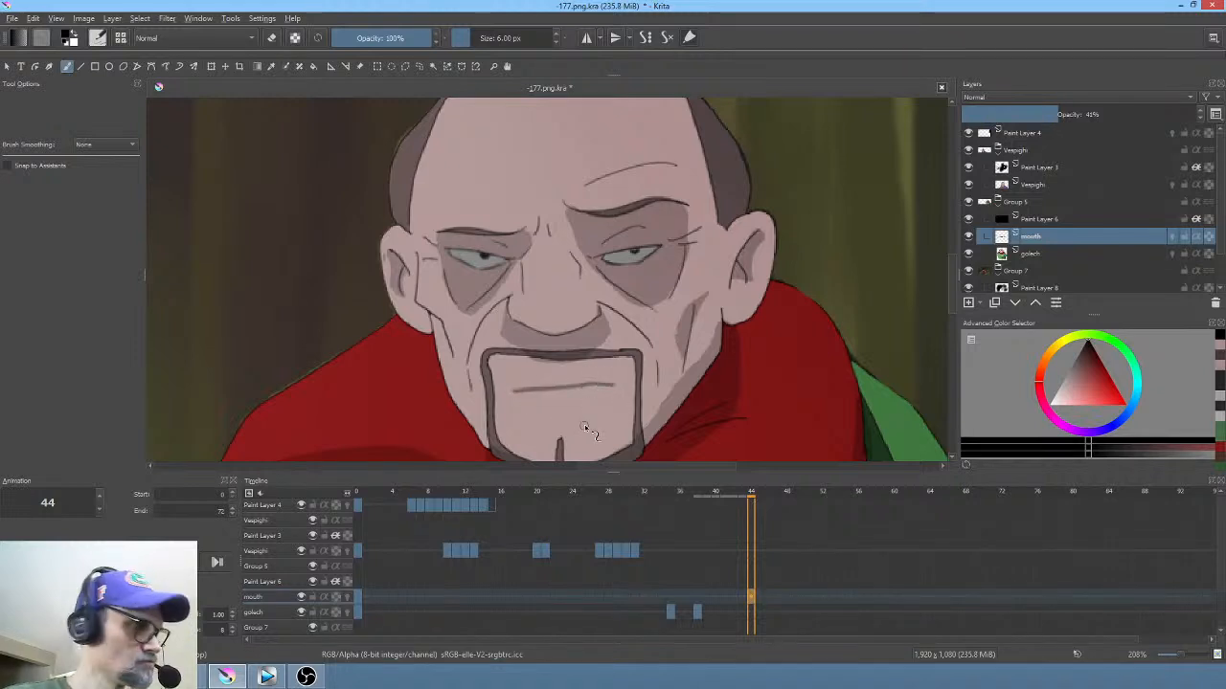
{"action": "key", "text": "Left"}
{"action": "key", "text": "Right"}
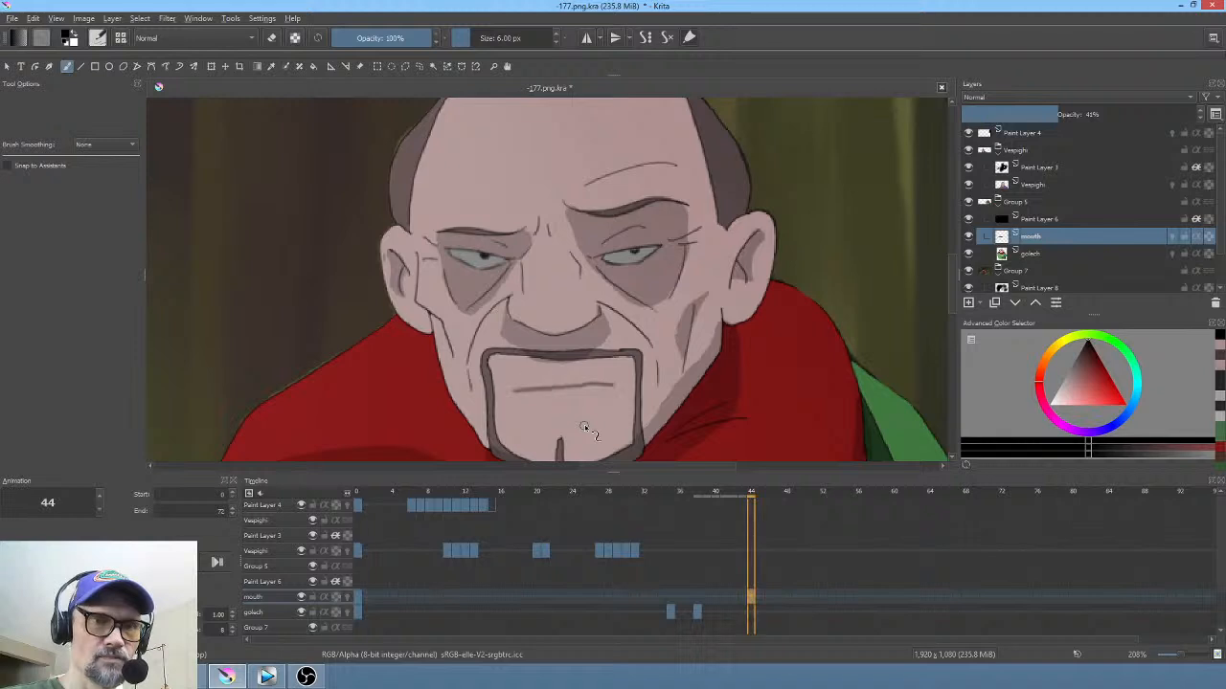
Step: Draw a nearly level mouth line at frame 45 and a gently upturned one at frame 46 on the mouth layer
{"action": "left_click", "coordinate": [760, 597]}
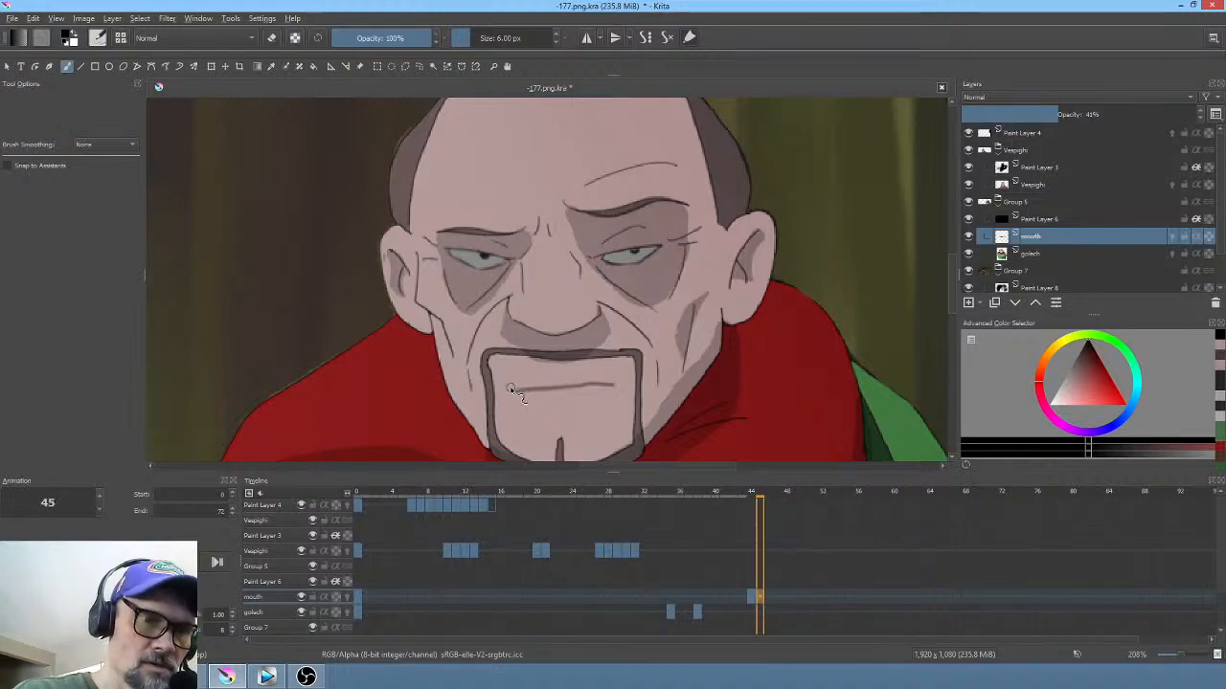
{"action": "left_click_drag", "start_coordinate": [509, 387], "coordinate": [622, 386]}
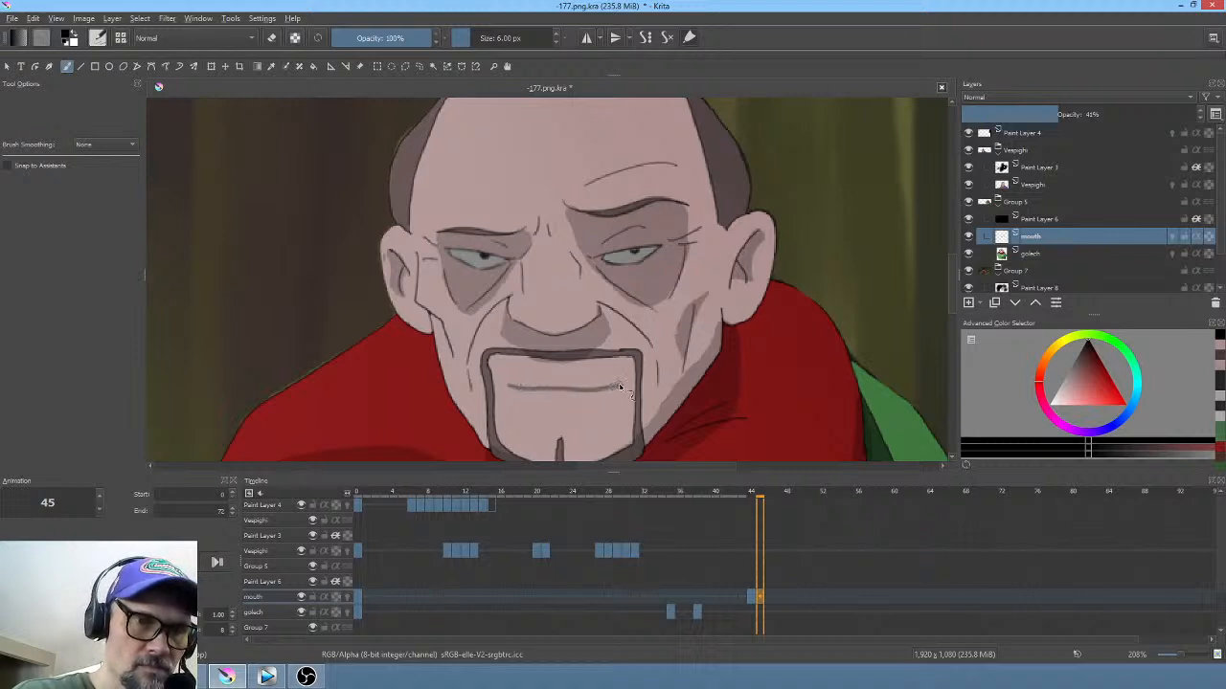
{"action": "left_click", "coordinate": [769, 597]}
{"action": "left_click_drag", "start_coordinate": [509, 381], "coordinate": [601, 389]}
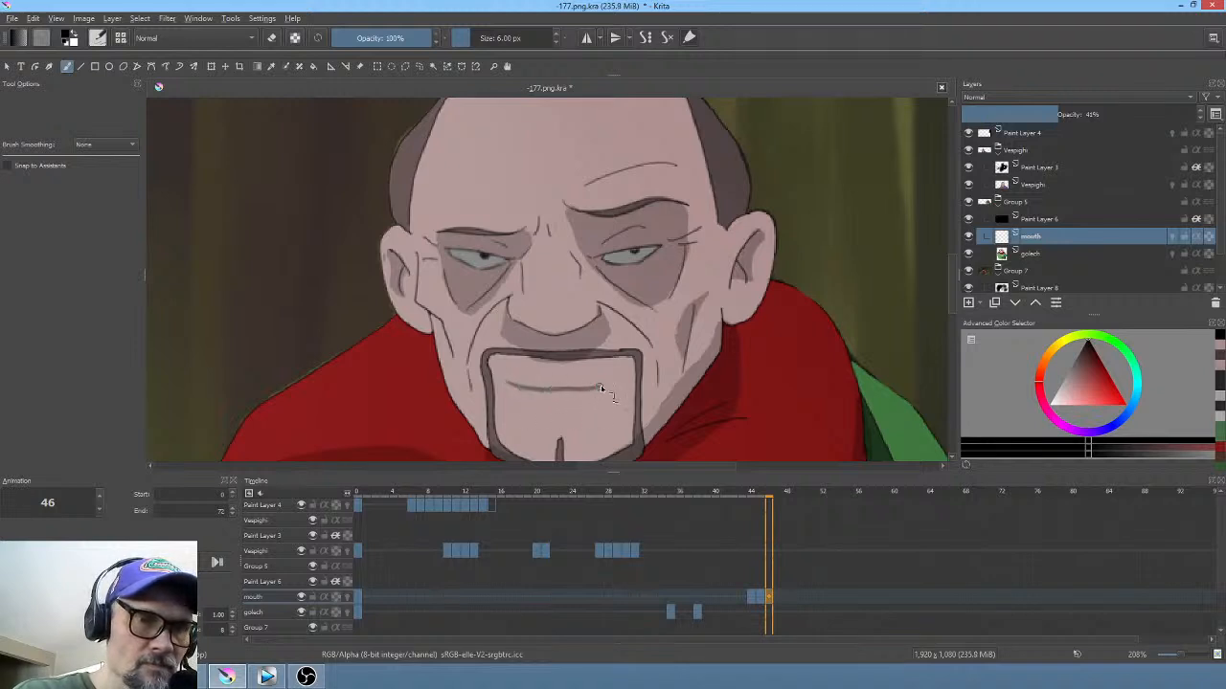
Step: Draw a wider smile on the mouth layer at frame 47 and check it against the whole scene
{"action": "left_click", "coordinate": [778, 595]}
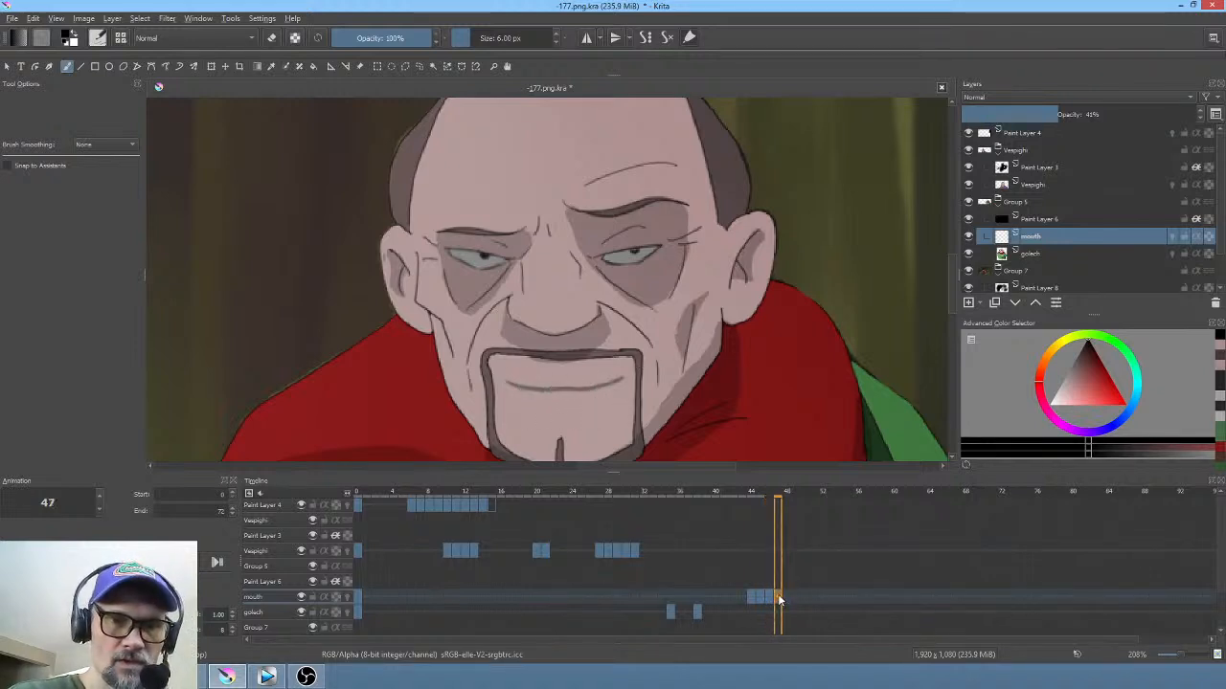
{"action": "key", "text": "Delete"}
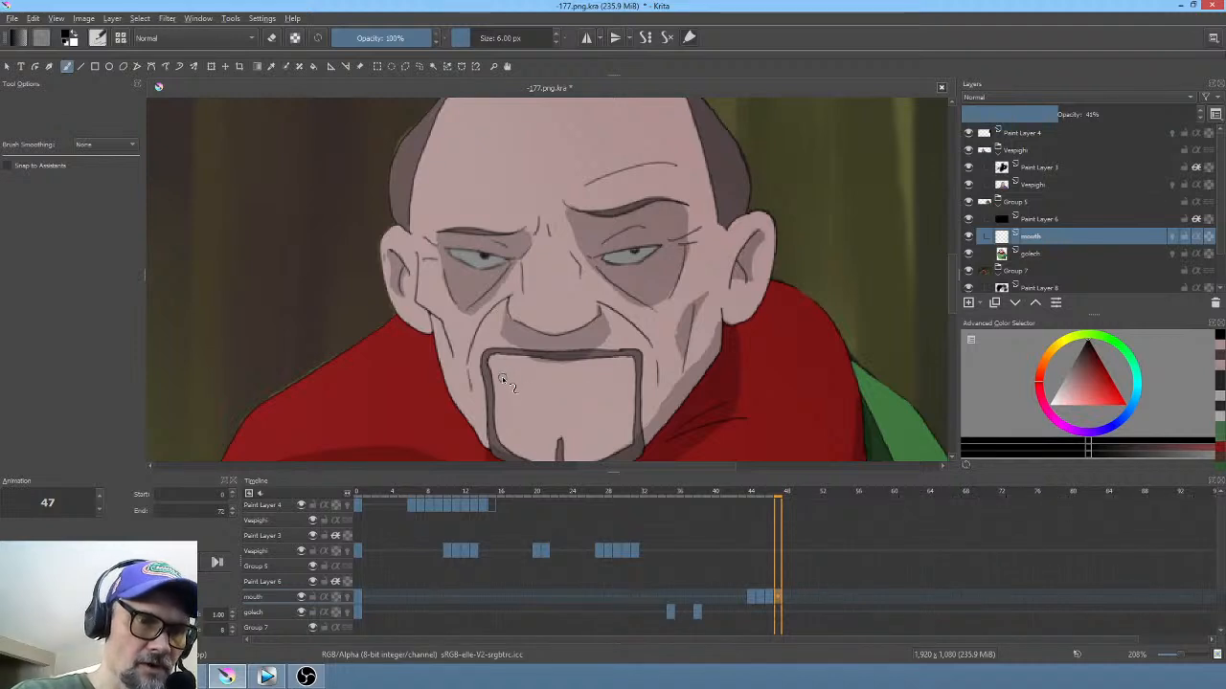
{"action": "left_click_drag", "start_coordinate": [522, 386], "coordinate": [626, 371]}
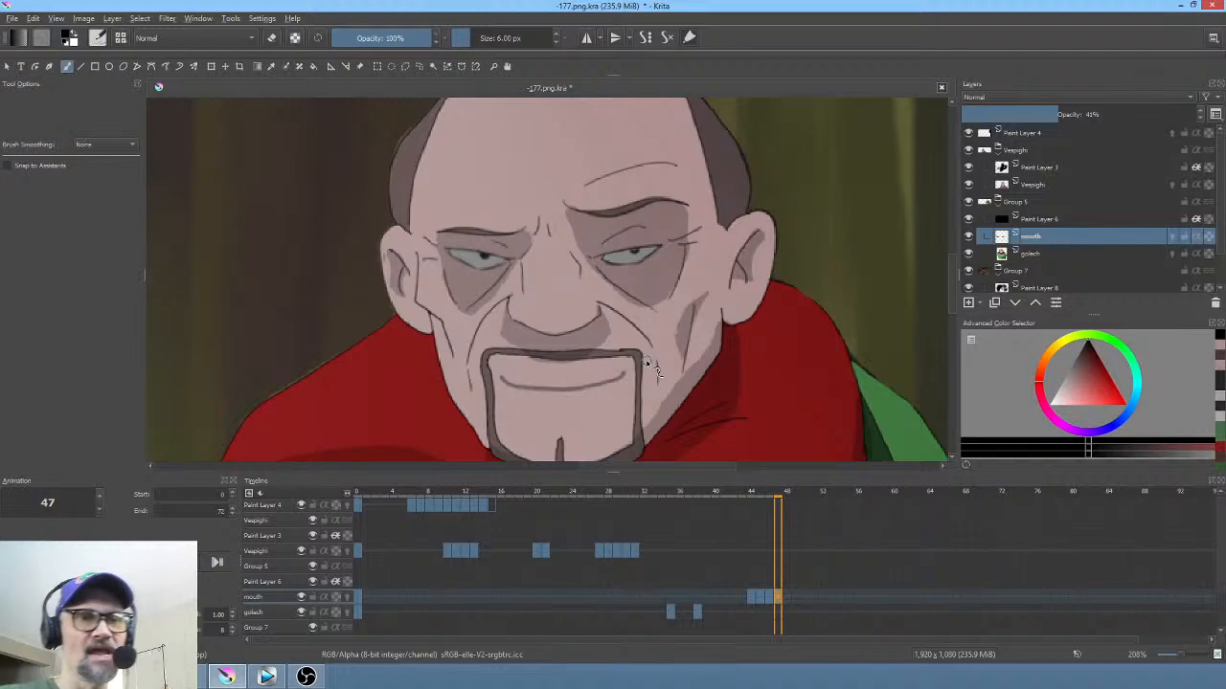
{"action": "scroll", "coordinate": [690, 369], "scroll_direction": "down", "scroll_amount": 4}
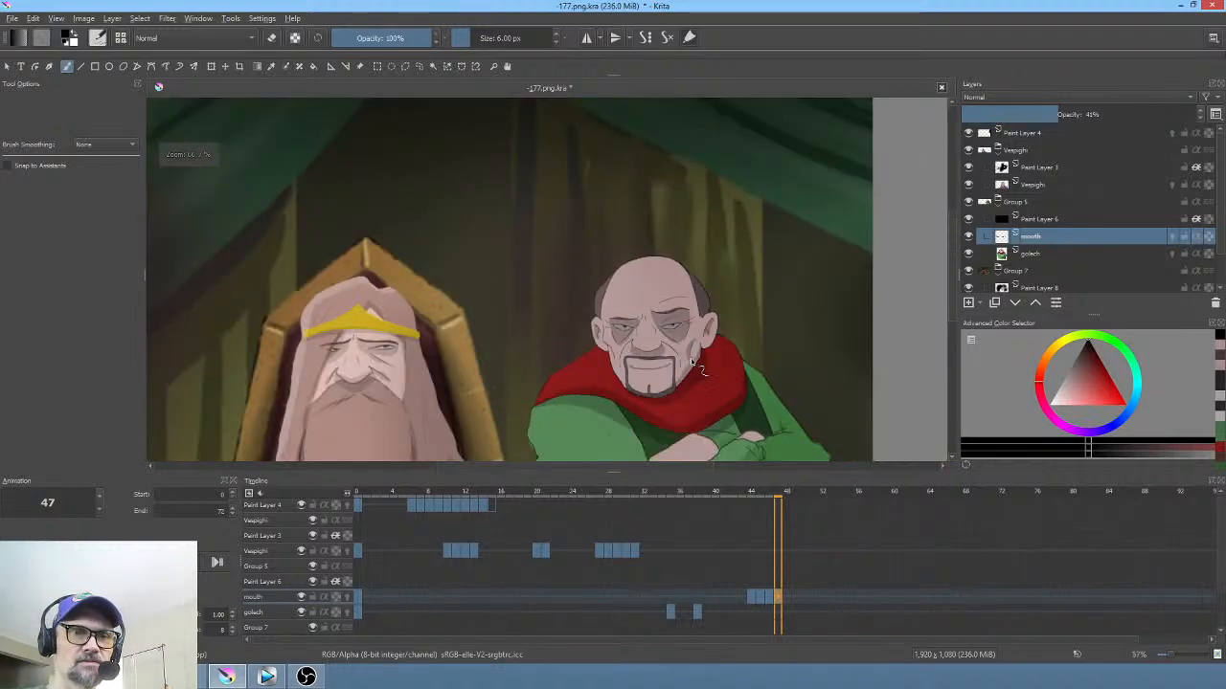
{"action": "scroll", "coordinate": [704, 365], "scroll_direction": "up", "scroll_amount": 3}
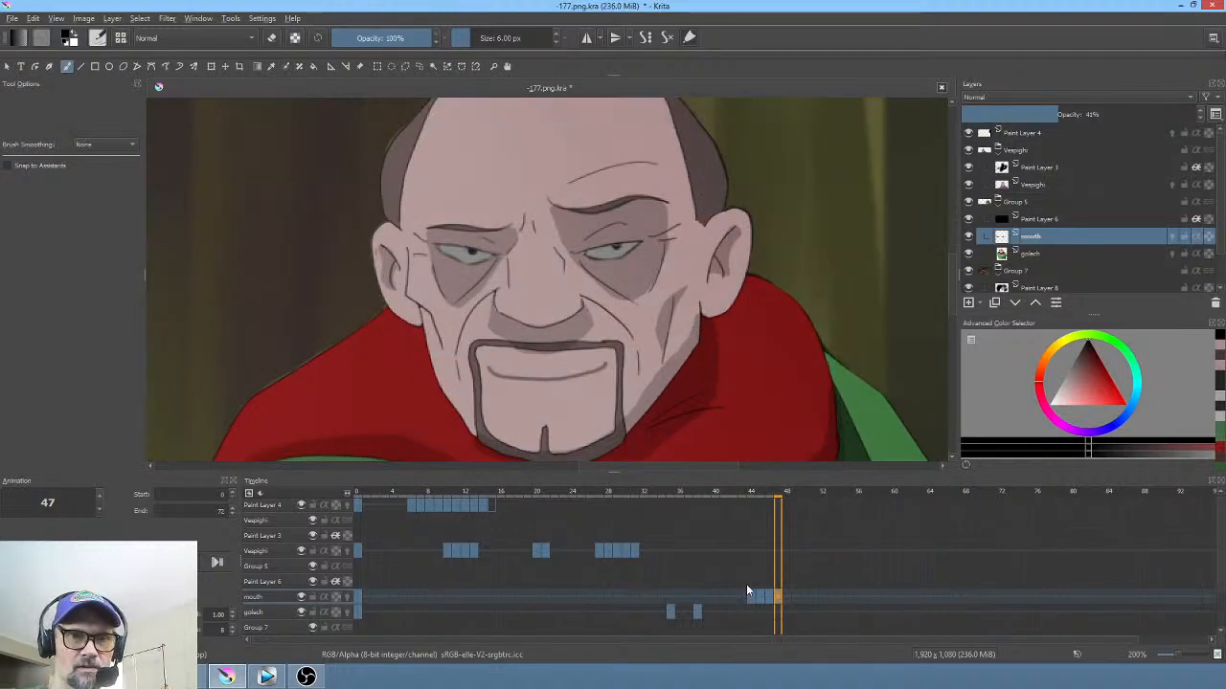
Step: Review the mouth keyframes from frame 46 back to 44 and start transforming the mouth line at frame 45
{"action": "left_click", "coordinate": [768, 597]}
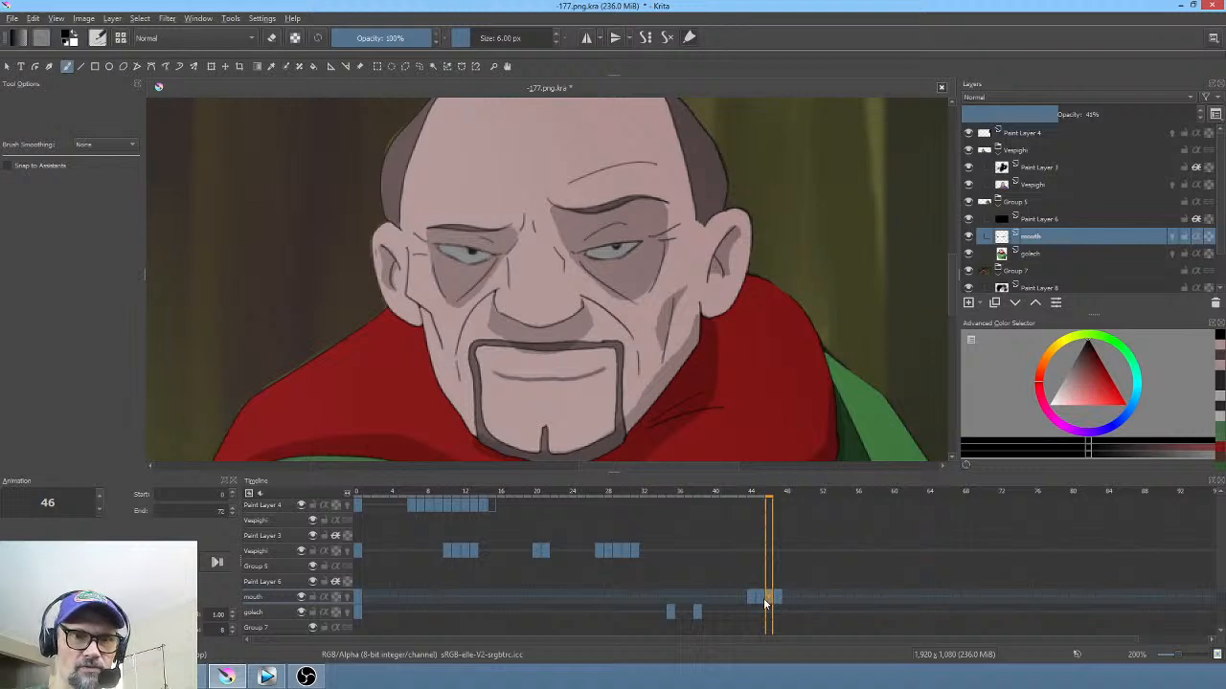
{"action": "left_click", "coordinate": [756, 599]}
{"action": "left_click", "coordinate": [749, 597]}
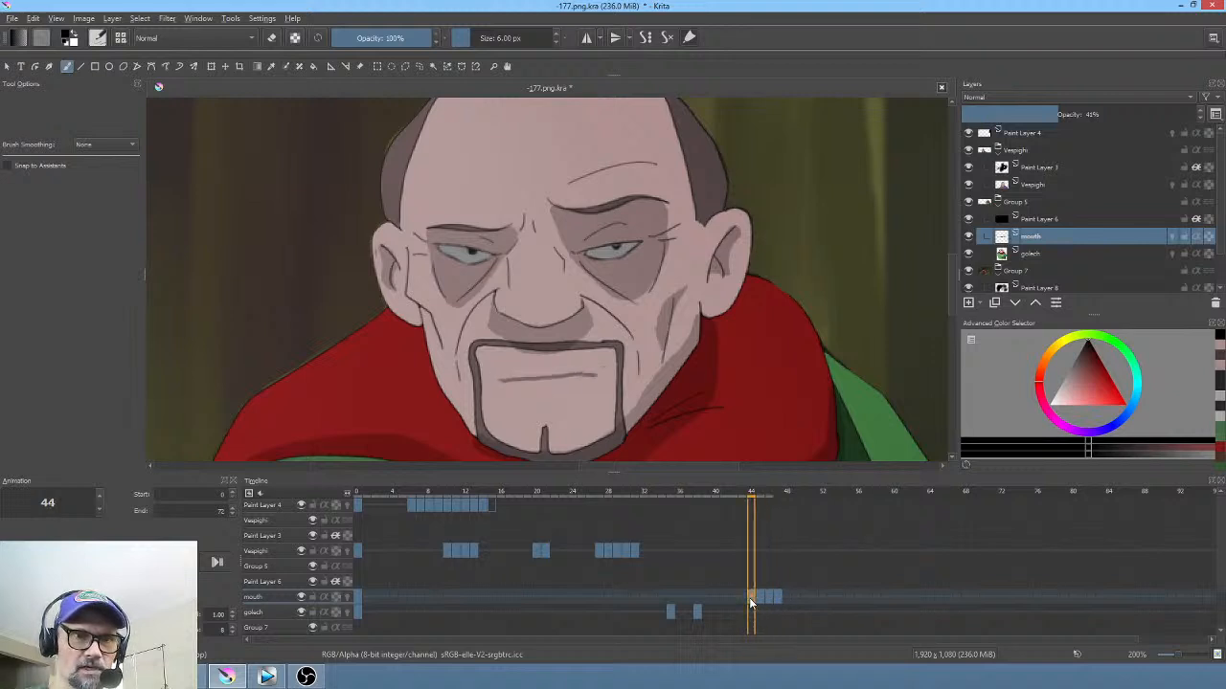
{"action": "left_click", "coordinate": [755, 598]}
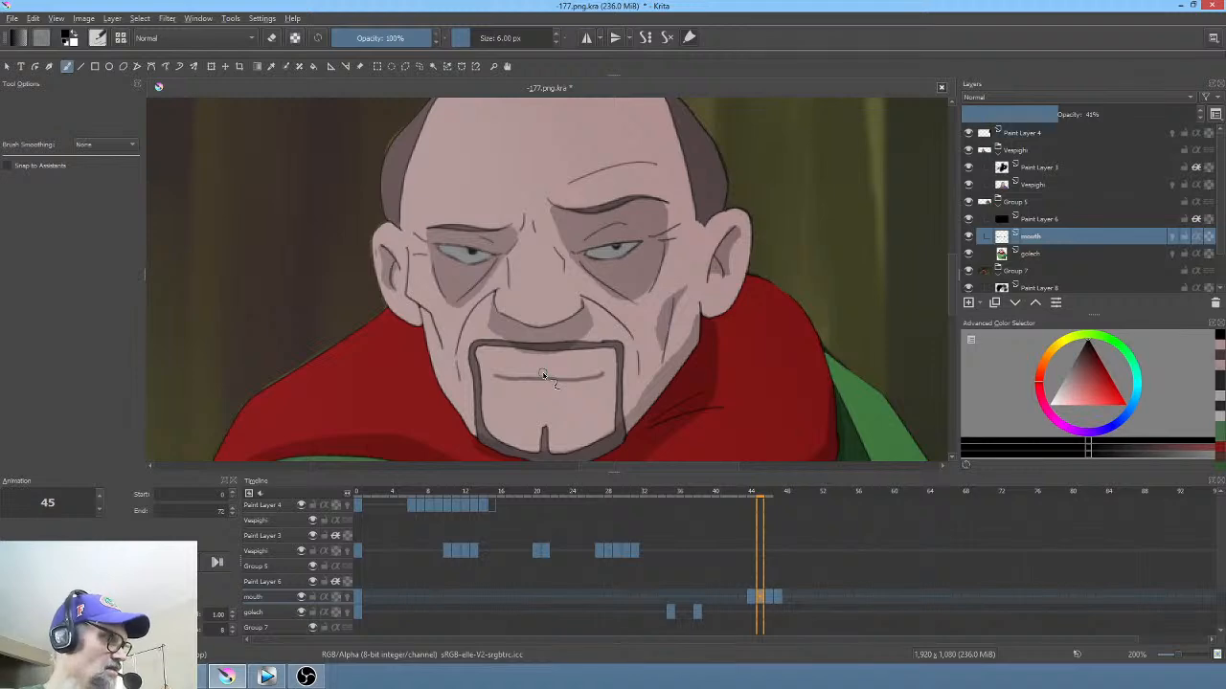
{"action": "key", "text": "ctrl+t"}
{"action": "scroll", "coordinate": [565, 376], "scroll_direction": "up", "scroll_amount": 4}
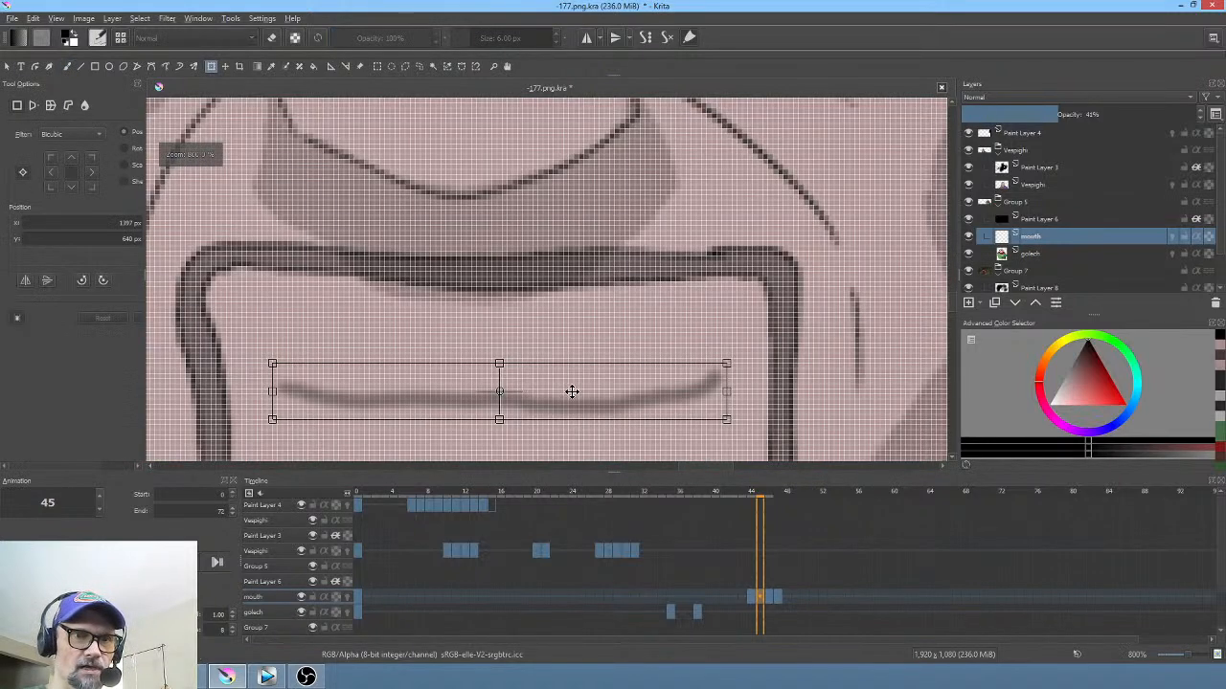
Step: Move the mouth line slightly upward on frames 45 and 47 of the mouth layer
{"action": "left_click_drag", "start_coordinate": [571, 392], "coordinate": [574, 383]}
{"action": "key", "text": "Right"}
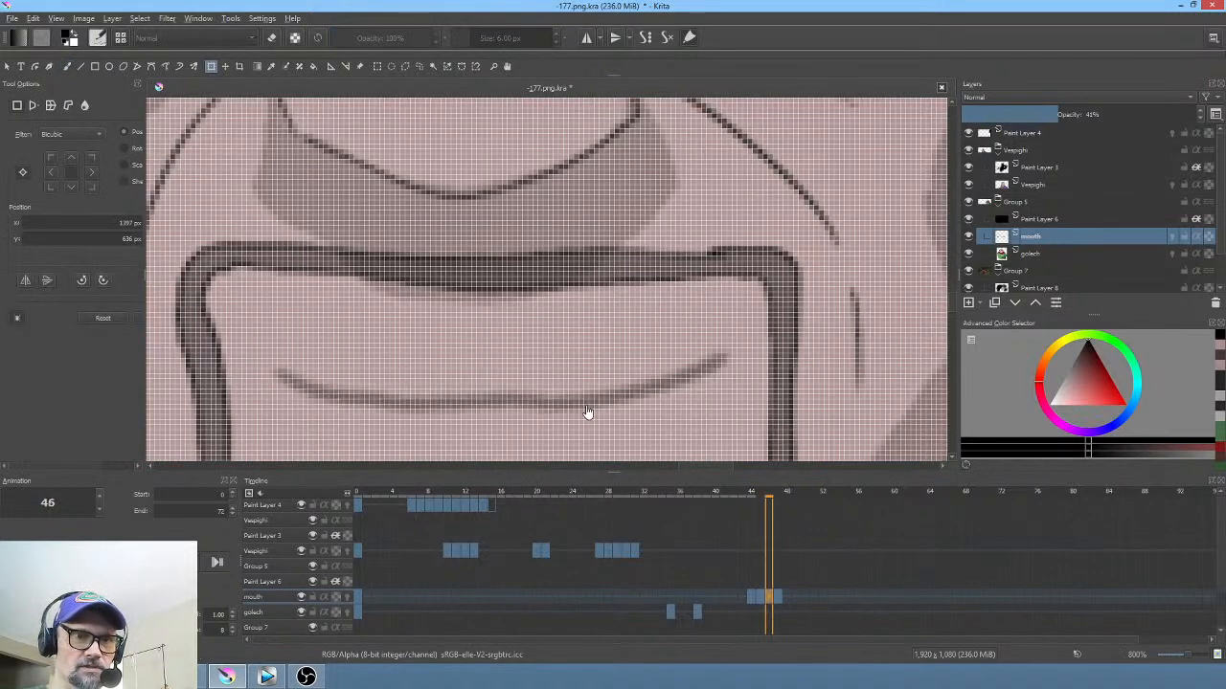
{"action": "left_click", "coordinate": [779, 597]}
{"action": "left_click_drag", "start_coordinate": [580, 403], "coordinate": [586, 373]}
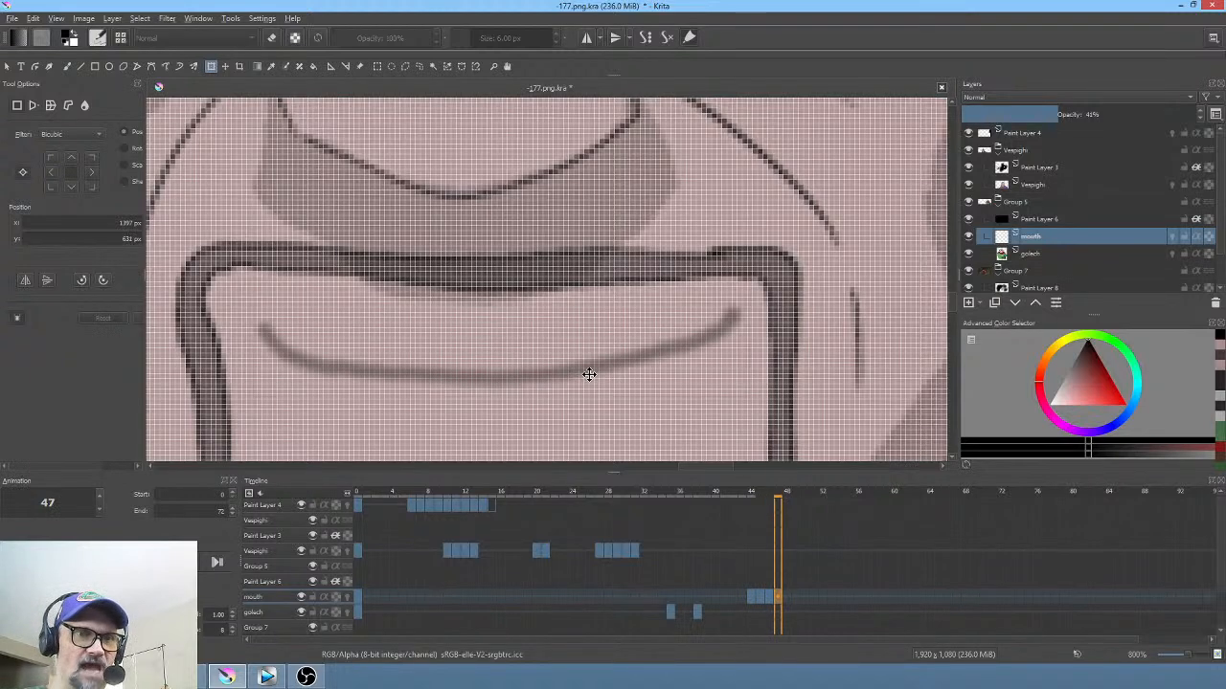
Step: On frame 45 of the golech layer, use the Liquify transform to nudge both sides of the goatee outward
{"action": "scroll", "coordinate": [593, 373], "scroll_direction": "down", "scroll_amount": 4}
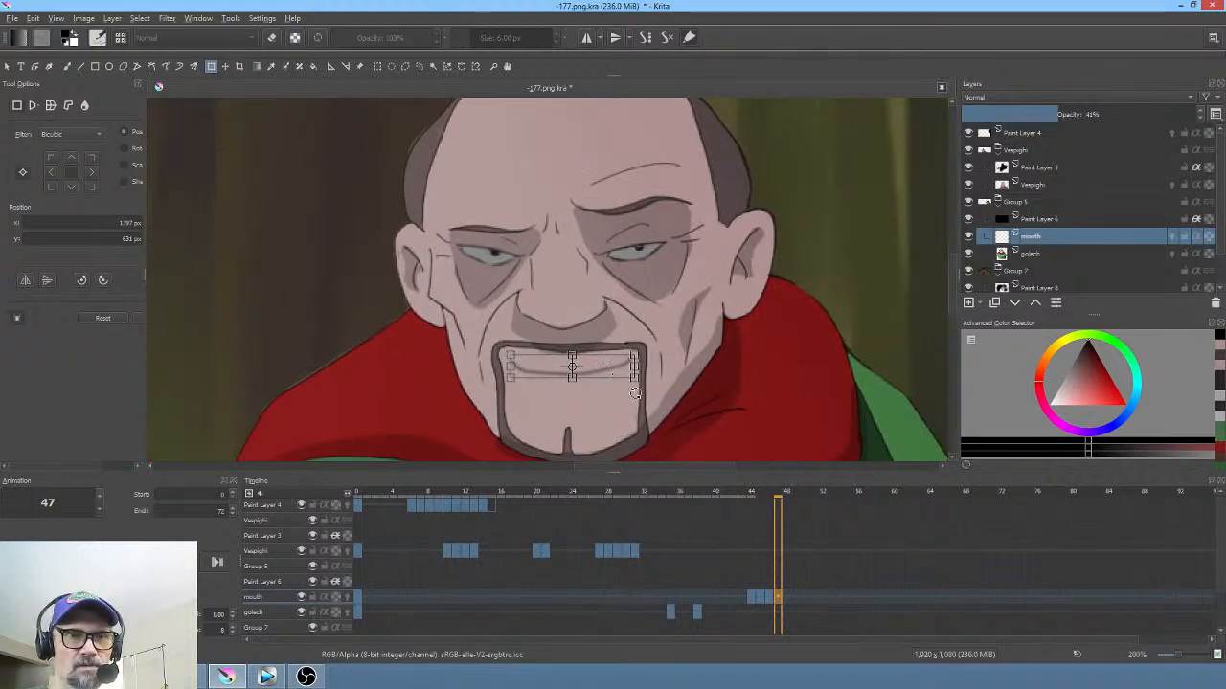
{"action": "left_click", "coordinate": [760, 613]}
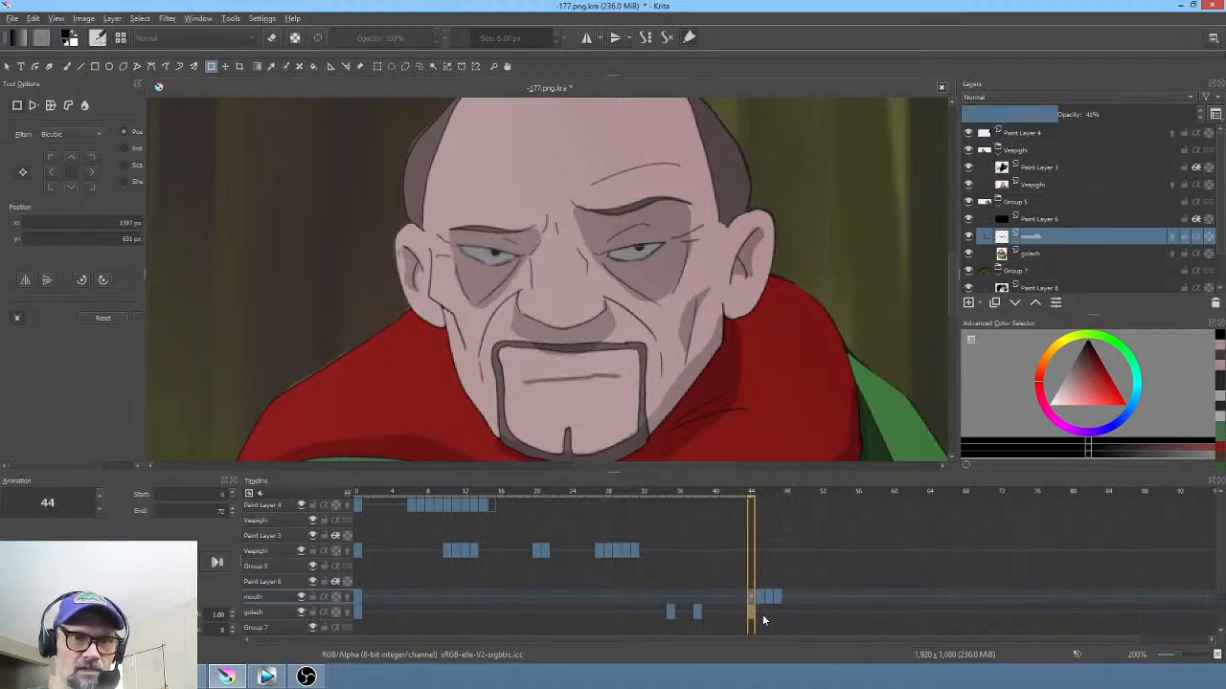
{"action": "left_click", "coordinate": [281, 616]}
{"action": "right_click", "coordinate": [635, 373]}
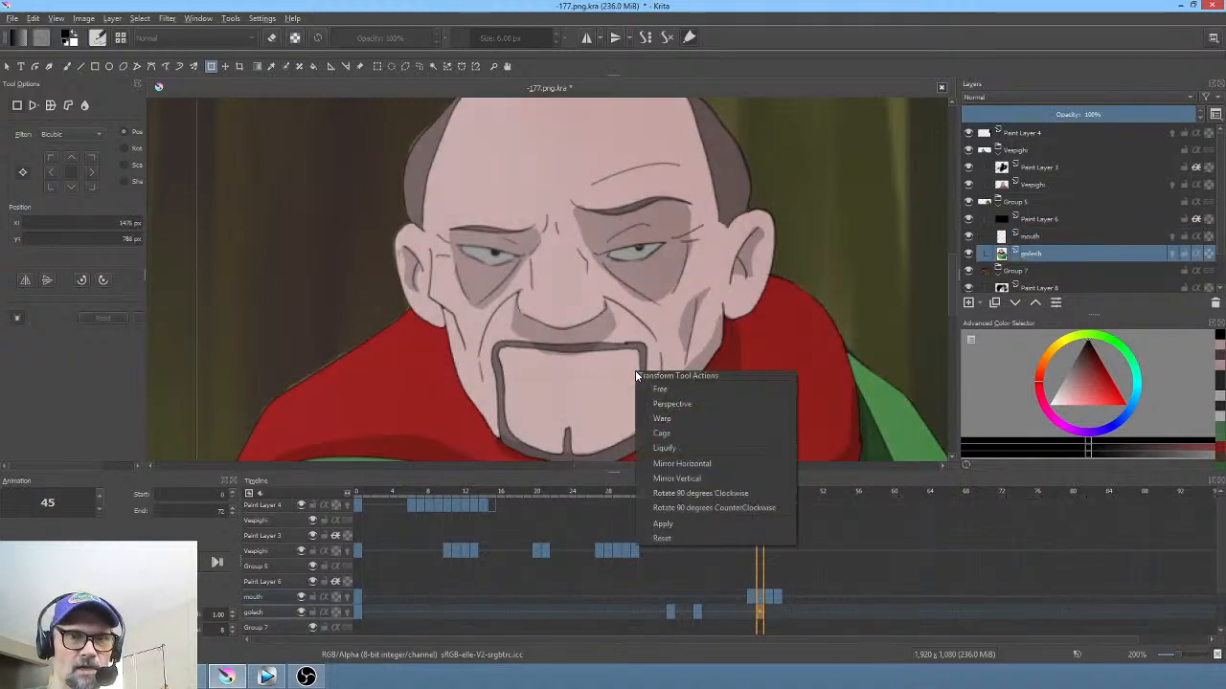
{"action": "left_click", "coordinate": [671, 447]}
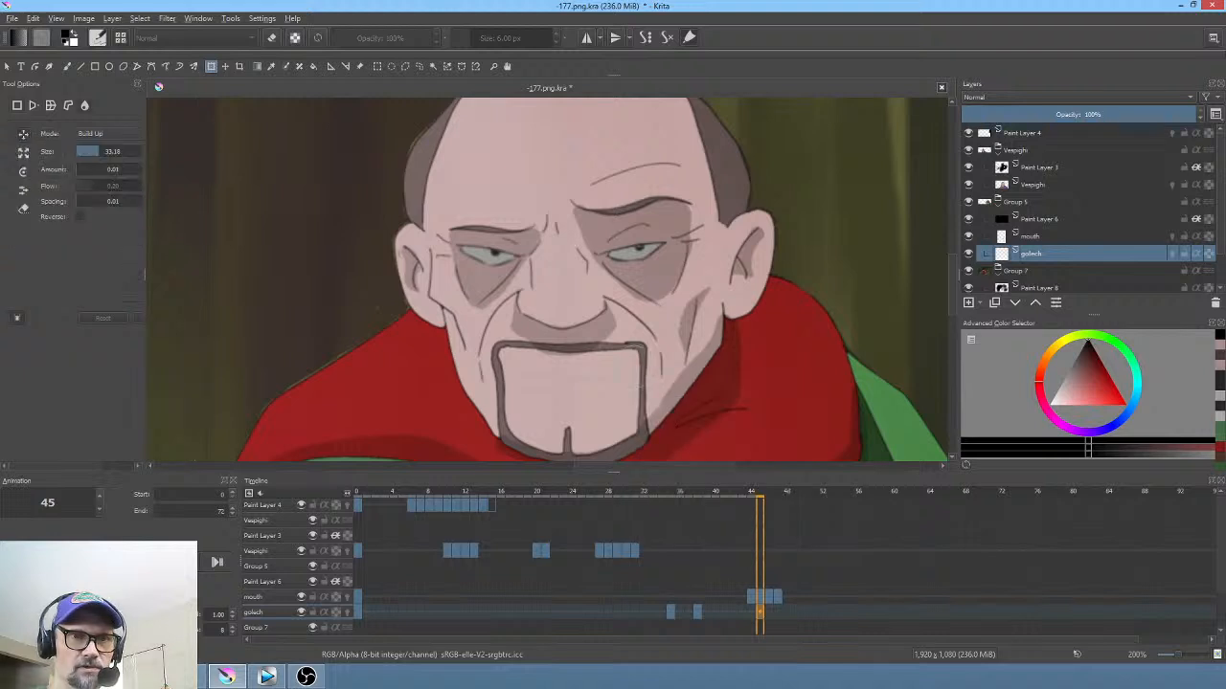
{"action": "left_click_drag", "start_coordinate": [637, 368], "coordinate": [639, 368]}
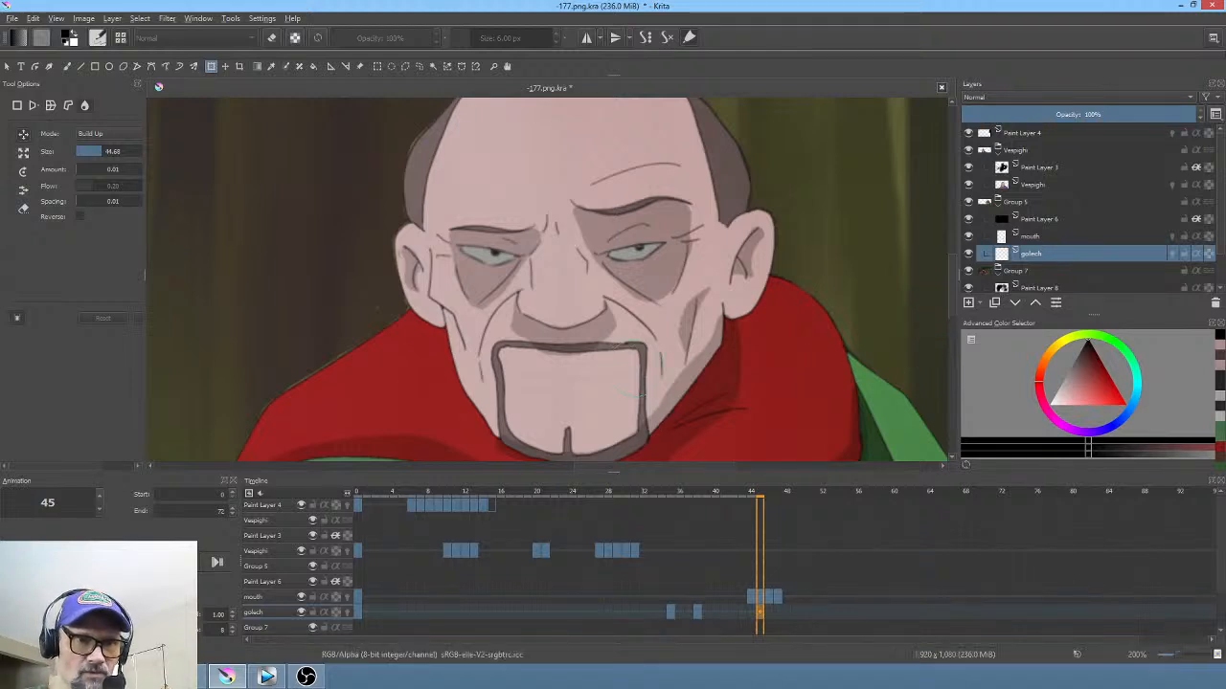
{"action": "left_click_drag", "start_coordinate": [629, 369], "coordinate": [645, 366]}
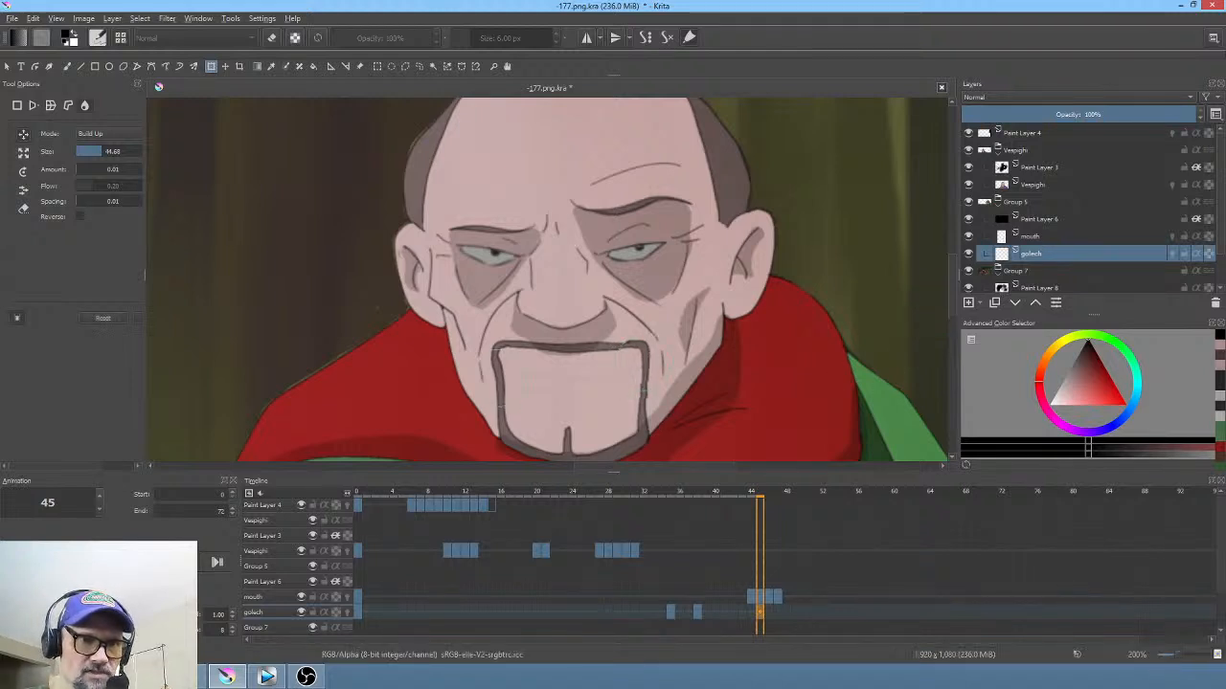
{"action": "left_click_drag", "start_coordinate": [502, 381], "coordinate": [493, 375]}
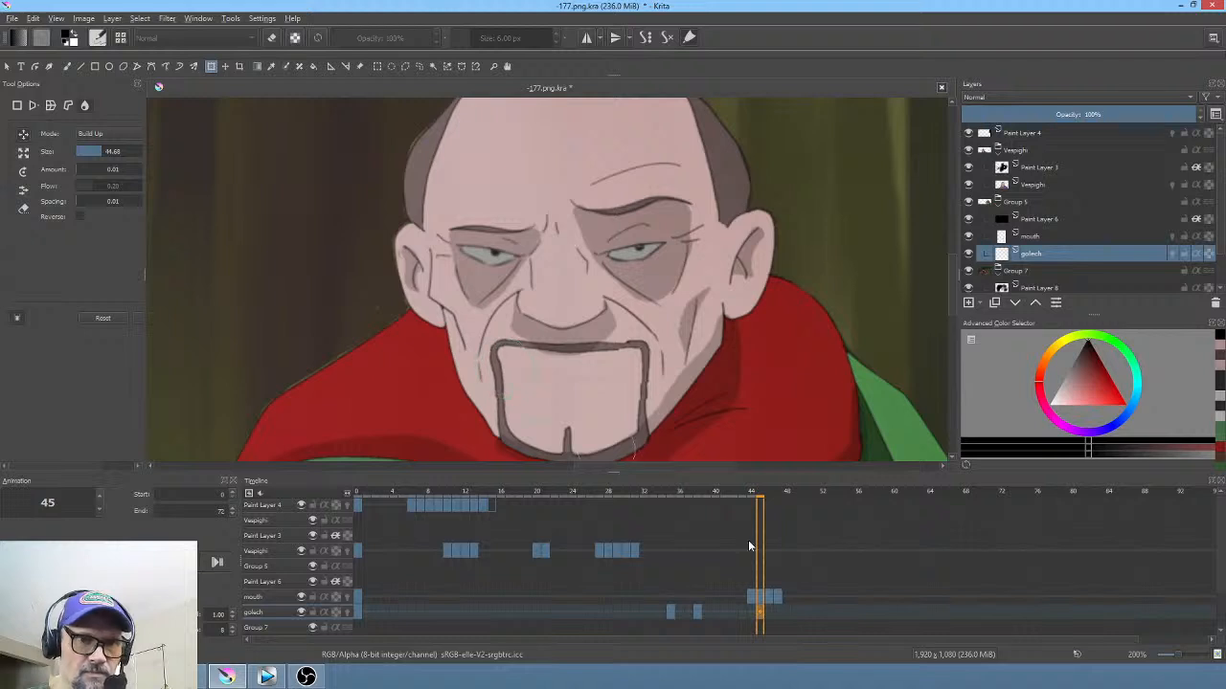
Step: On frame 46 of the golech layer, liquify the goatee's upper corners and sides further outward
{"action": "left_click", "coordinate": [769, 611]}
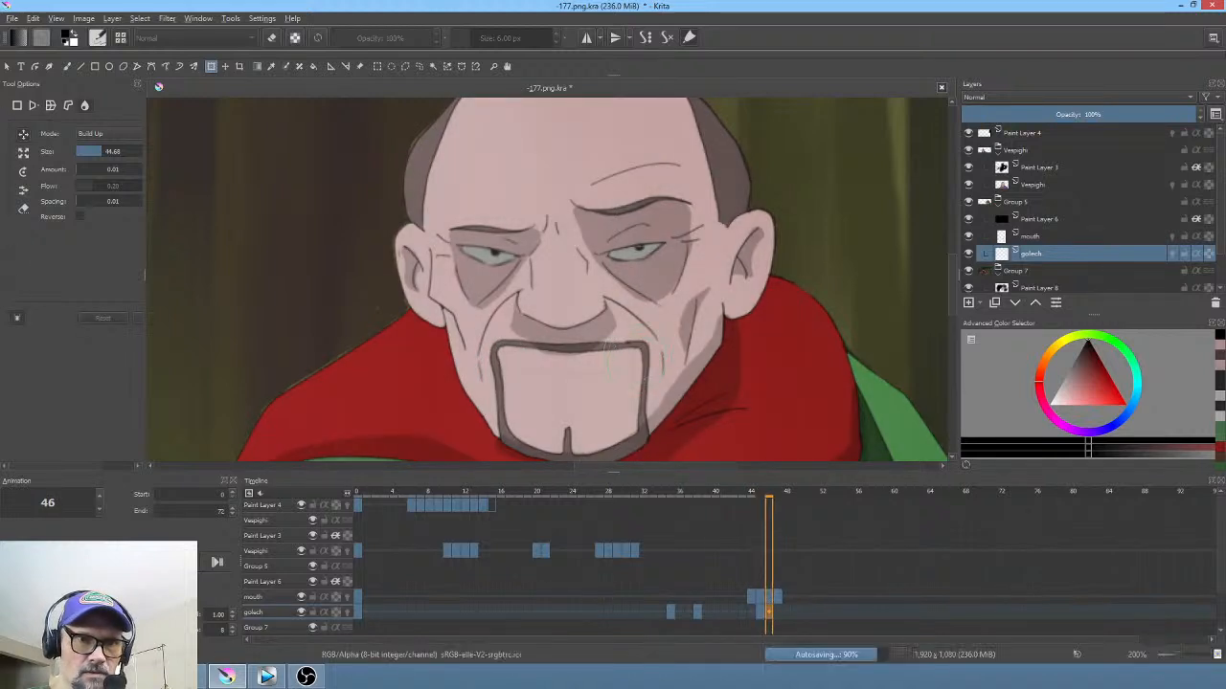
{"action": "mouse_move", "coordinate": [635, 352]}
{"action": "left_mouse_down", "text": "shift"}
{"action": "mouse_move", "coordinate": [675, 353]}
{"action": "mouse_move", "coordinate": [655, 340]}
{"action": "left_mouse_up", "text": "shift"}
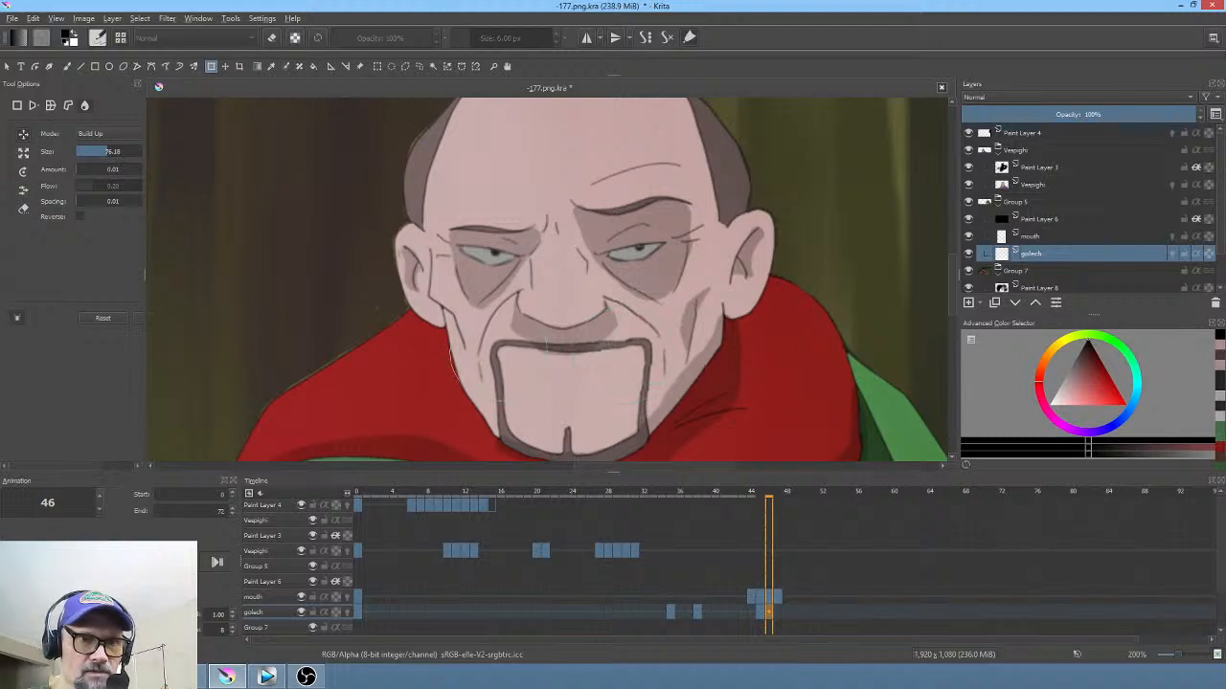
{"action": "mouse_move", "coordinate": [496, 356]}
{"action": "left_mouse_down"}
{"action": "mouse_move", "coordinate": [467, 387]}
{"action": "mouse_move", "coordinate": [493, 387]}
{"action": "left_mouse_up"}
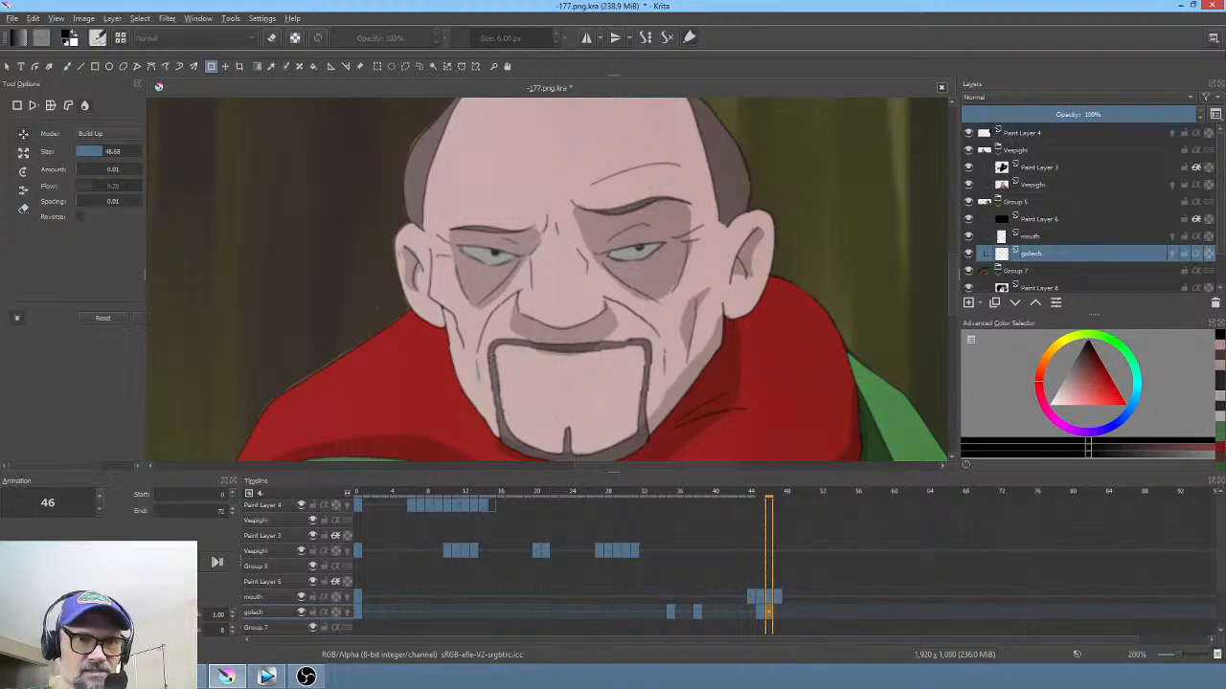
{"action": "left_click_drag", "start_coordinate": [643, 399], "coordinate": [650, 397]}
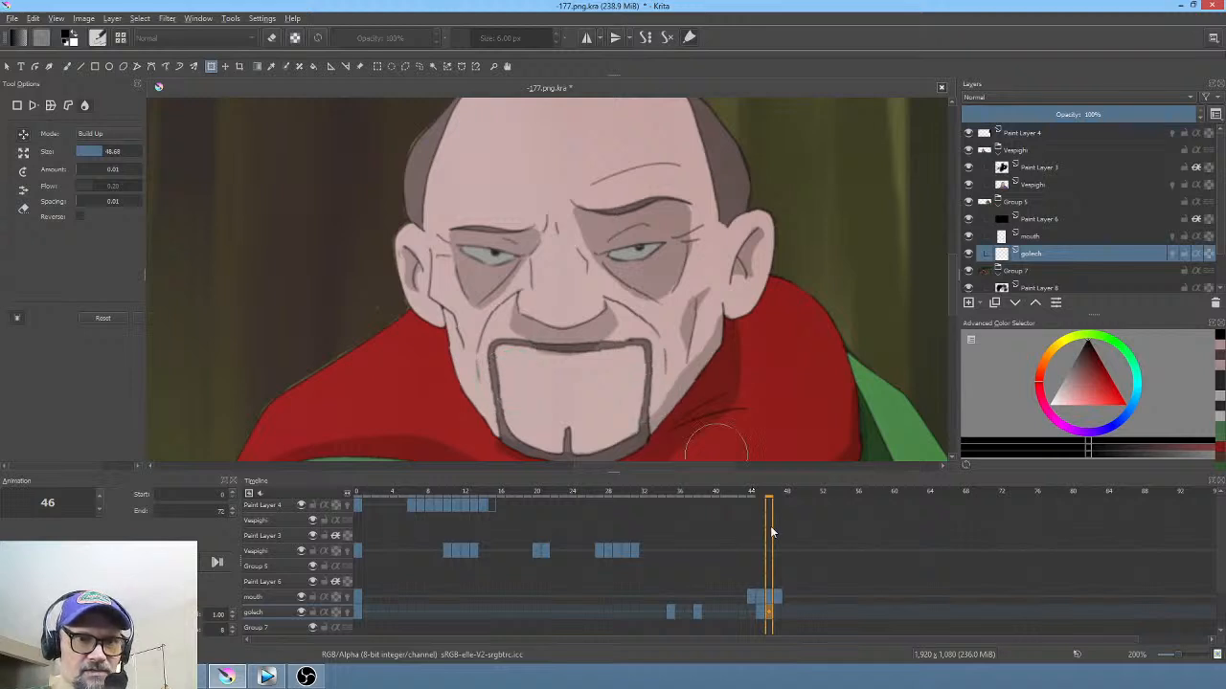
Step: On frame 47 of the golech layer, liquify the goatee's upper corners upward and outward to fit the smile, and apply the transform
{"action": "left_click", "coordinate": [779, 610]}
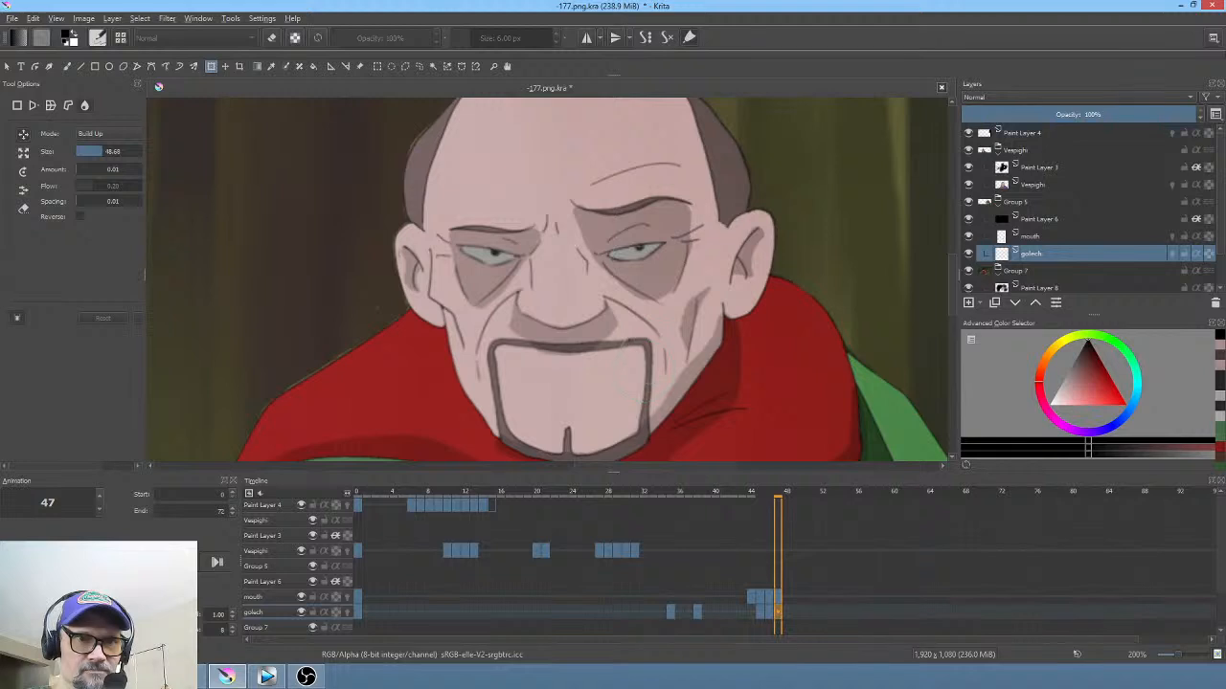
{"action": "left_click_drag", "start_coordinate": [632, 346], "coordinate": [637, 333]}
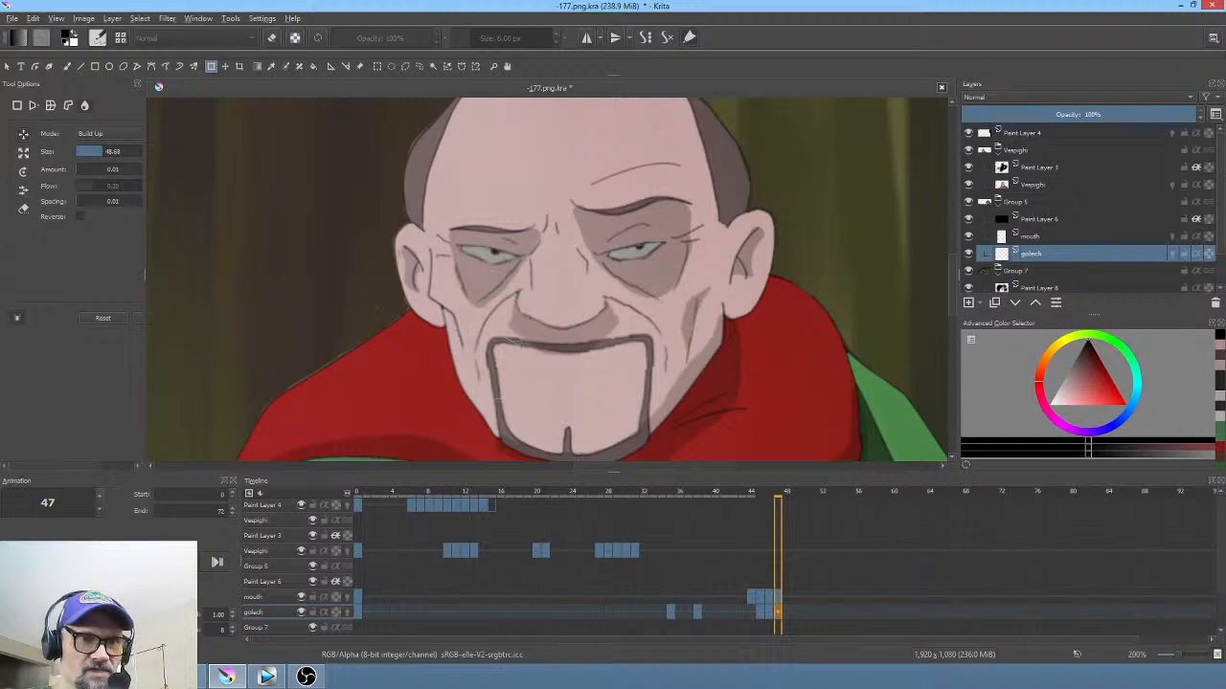
{"action": "left_click_drag", "start_coordinate": [498, 369], "coordinate": [501, 350]}
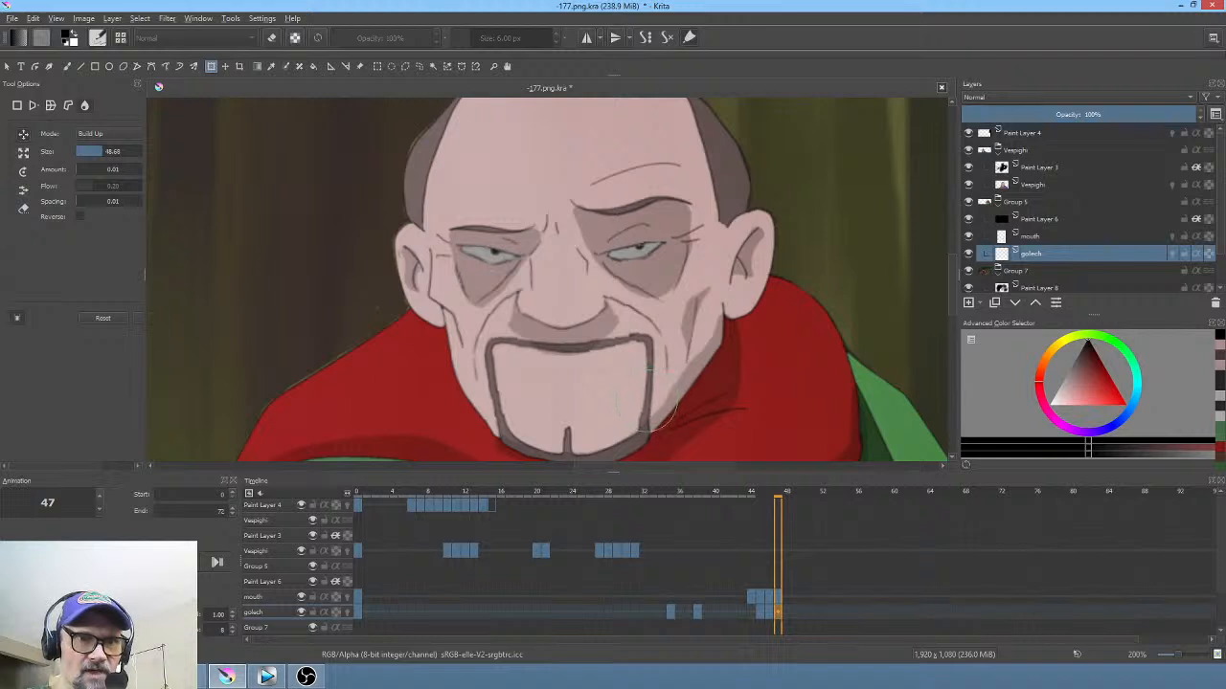
{"action": "key", "text": "Return"}
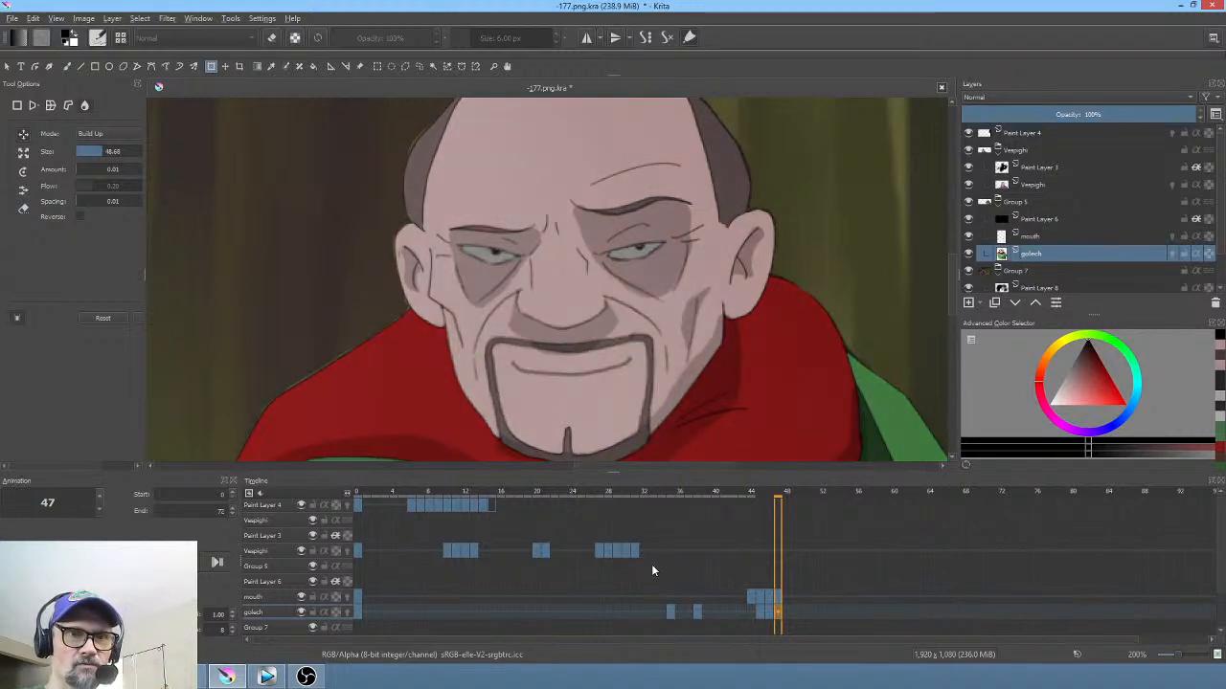
Step: Compare the face on frames 38 through 47 and save the document
{"action": "left_click", "coordinate": [695, 495]}
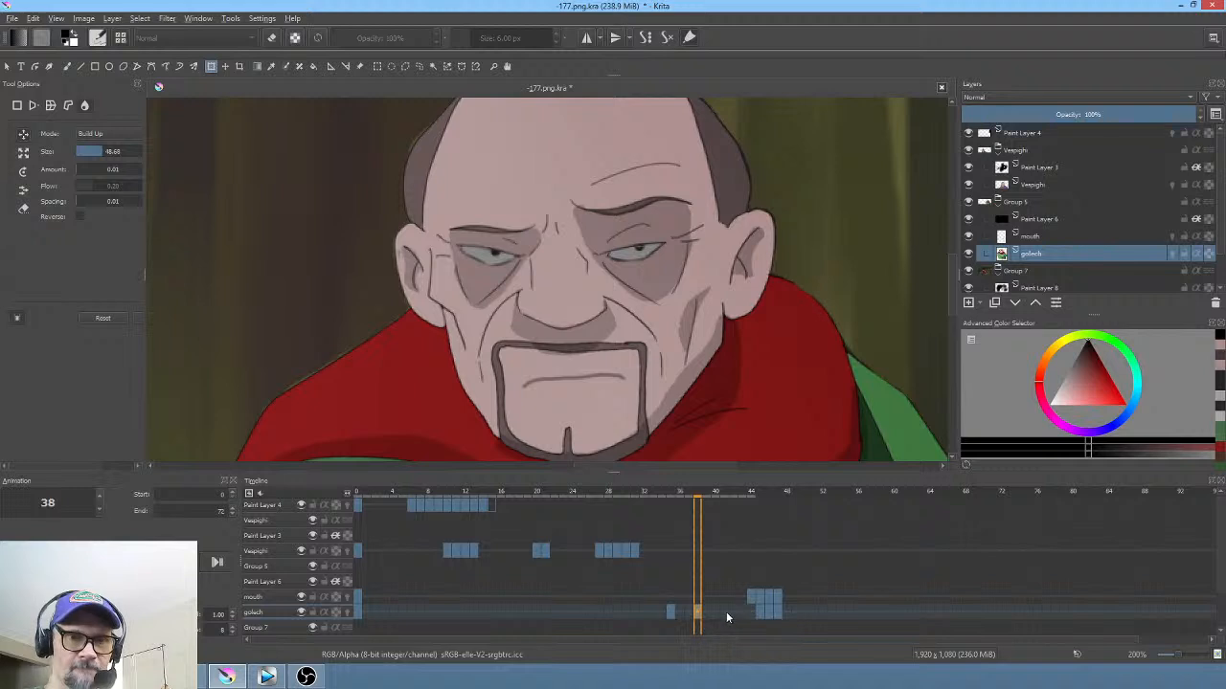
{"action": "left_click_drag", "start_coordinate": [726, 612], "coordinate": [778, 616]}
{"action": "left_click", "coordinate": [12, 18]}
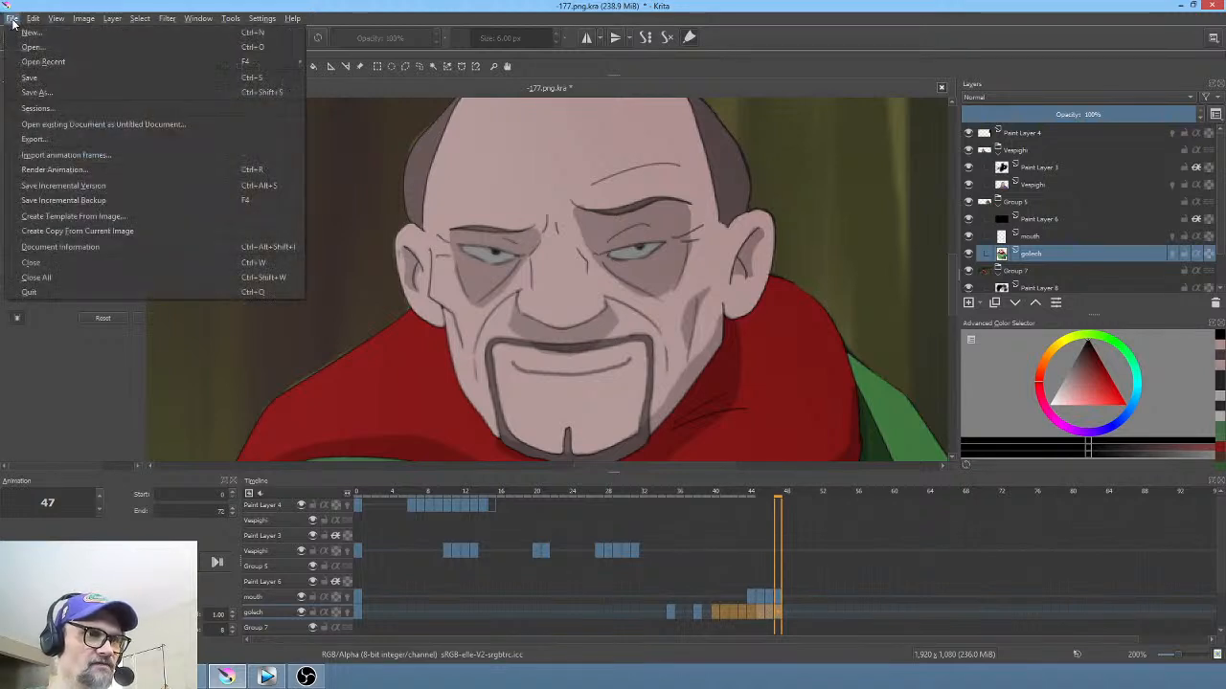
{"action": "left_click", "coordinate": [29, 77]}
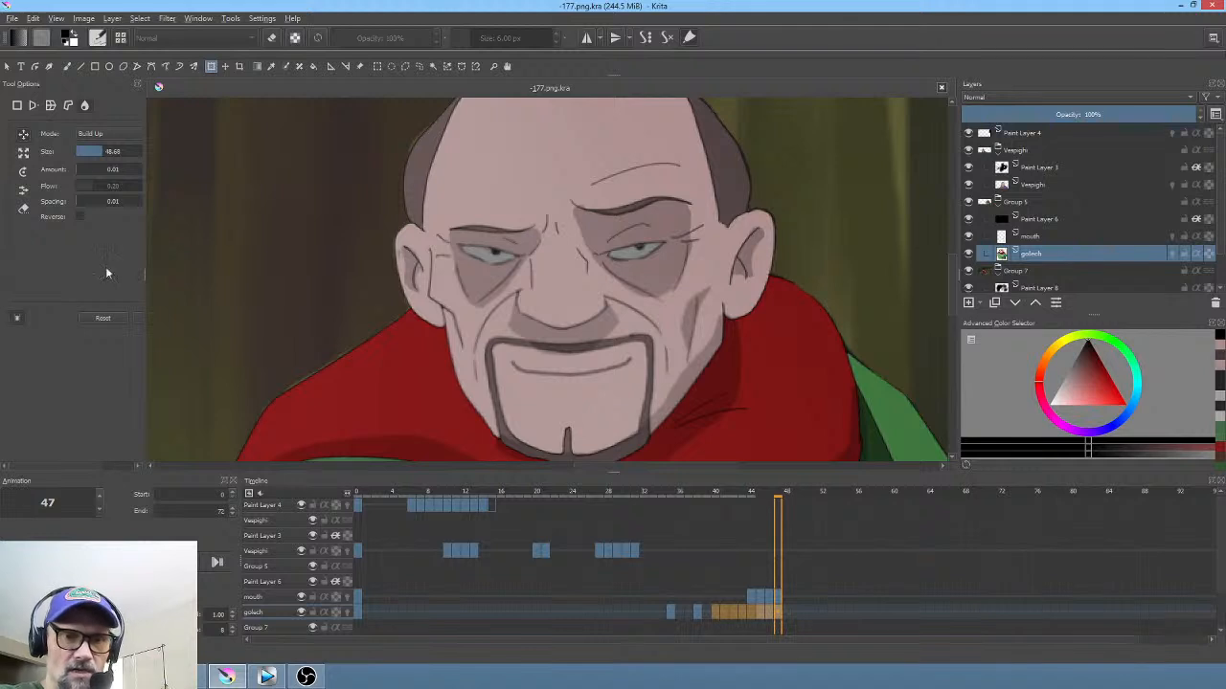
Step: Review the animation backward from frame 47, return to frame 0 and examine the whole scene with both characters
{"action": "key", "text": "Left"}
{"action": "key", "text": "Left"}
{"action": "key", "text": "Left"}
{"action": "key", "text": "Left"}
{"action": "key", "text": "Left"}
{"action": "key", "text": "Left"}
{"action": "key", "text": "Left"}
{"action": "key", "text": "Left"}
{"action": "key", "text": "Left"}
{"action": "key", "text": "Left"}
{"action": "key", "text": "Left"}
{"action": "key", "text": "Left"}
{"action": "key", "text": "Left"}
{"action": "key", "text": "Left"}
{"action": "key", "text": "Left"}
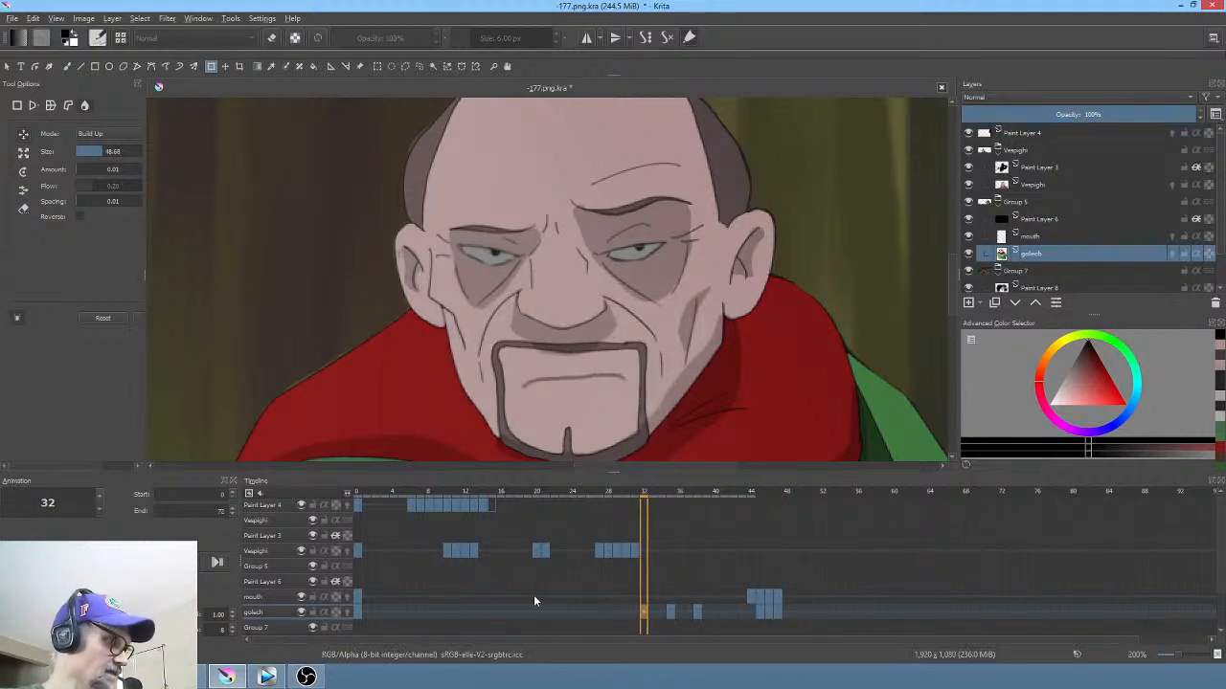
{"action": "key", "text": "Home"}
{"action": "scroll", "coordinate": [583, 386], "scroll_direction": "down", "scroll_amount": 5}
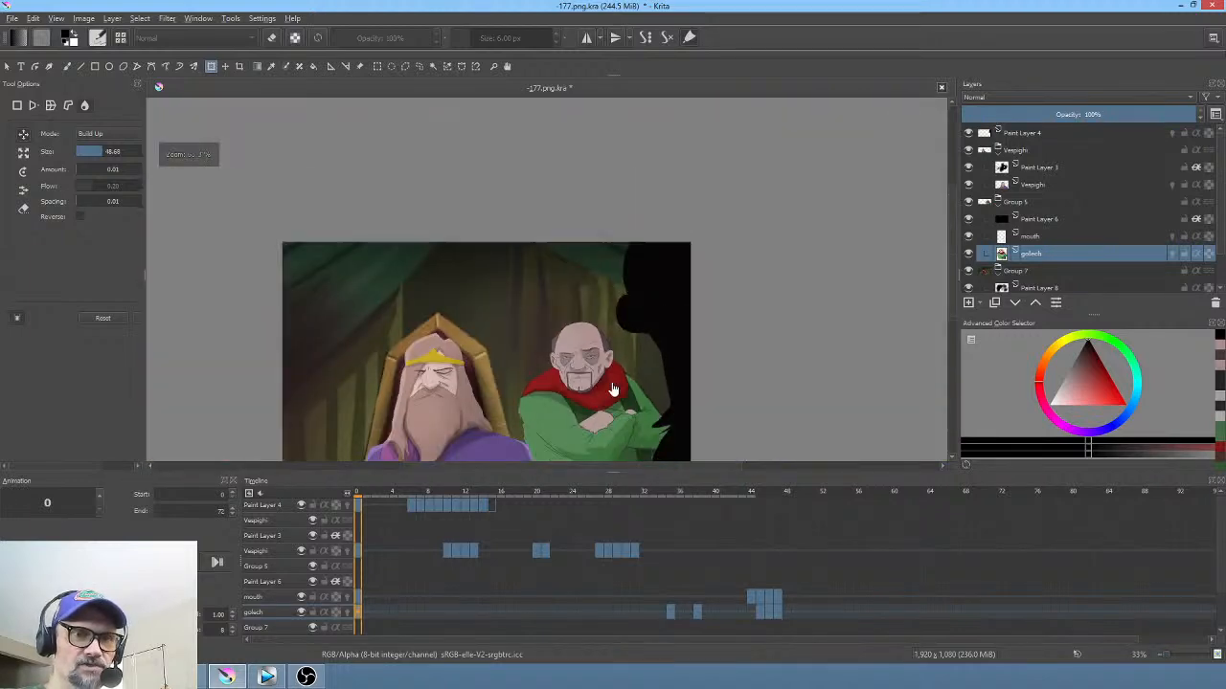
{"action": "scroll", "coordinate": [614, 390], "scroll_direction": "up", "scroll_amount": 2}
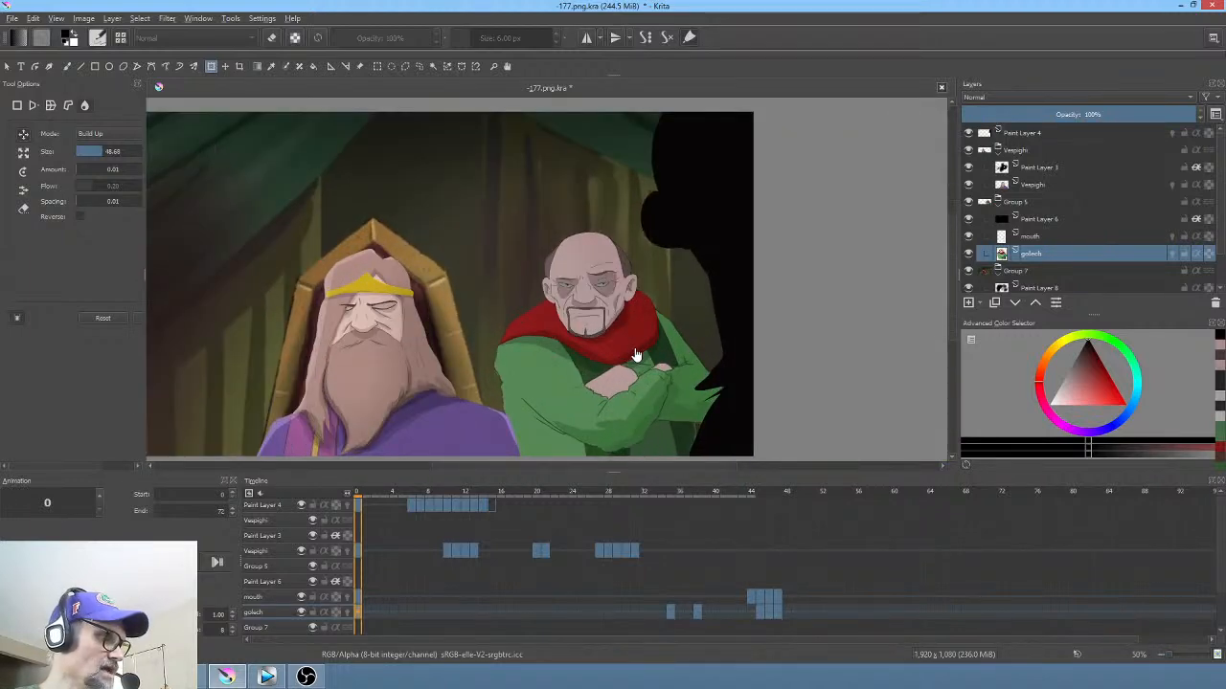
{"action": "key", "text": "space"}
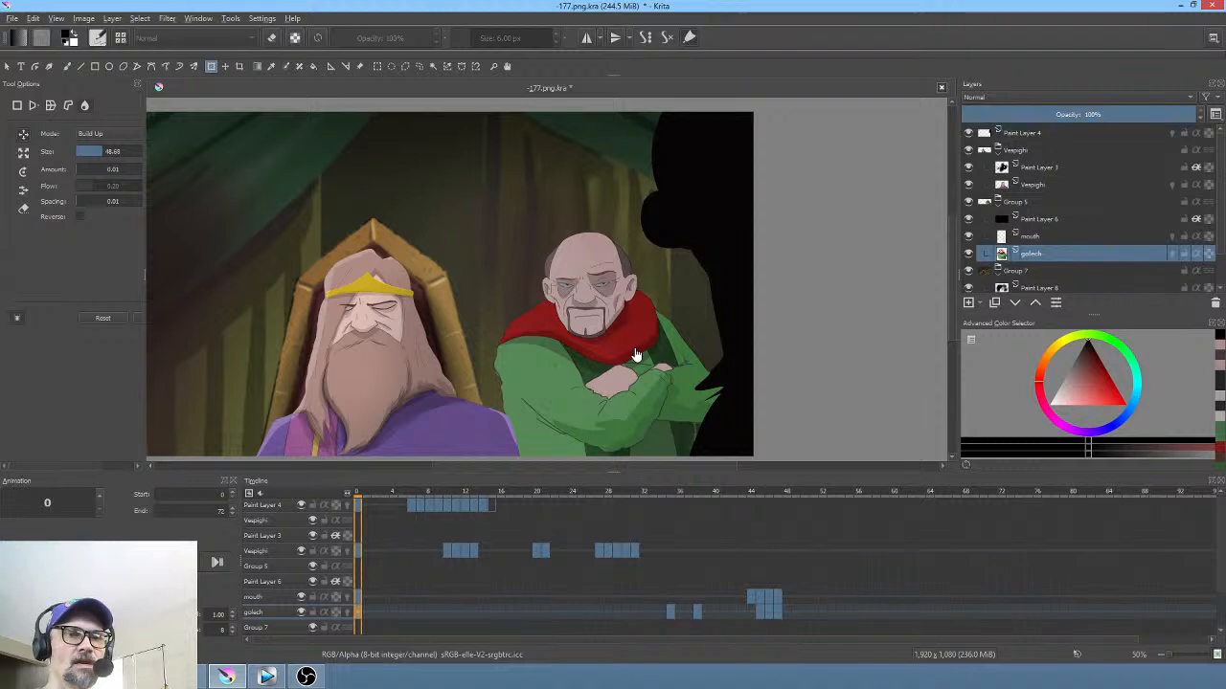
Step: Add a new paint layer directly above the golech layer and name it "hilite"
{"action": "scroll", "coordinate": [635, 356], "scroll_direction": "down", "scroll_amount": 1}
{"action": "scroll", "coordinate": [663, 332], "scroll_direction": "up", "scroll_amount": 2}
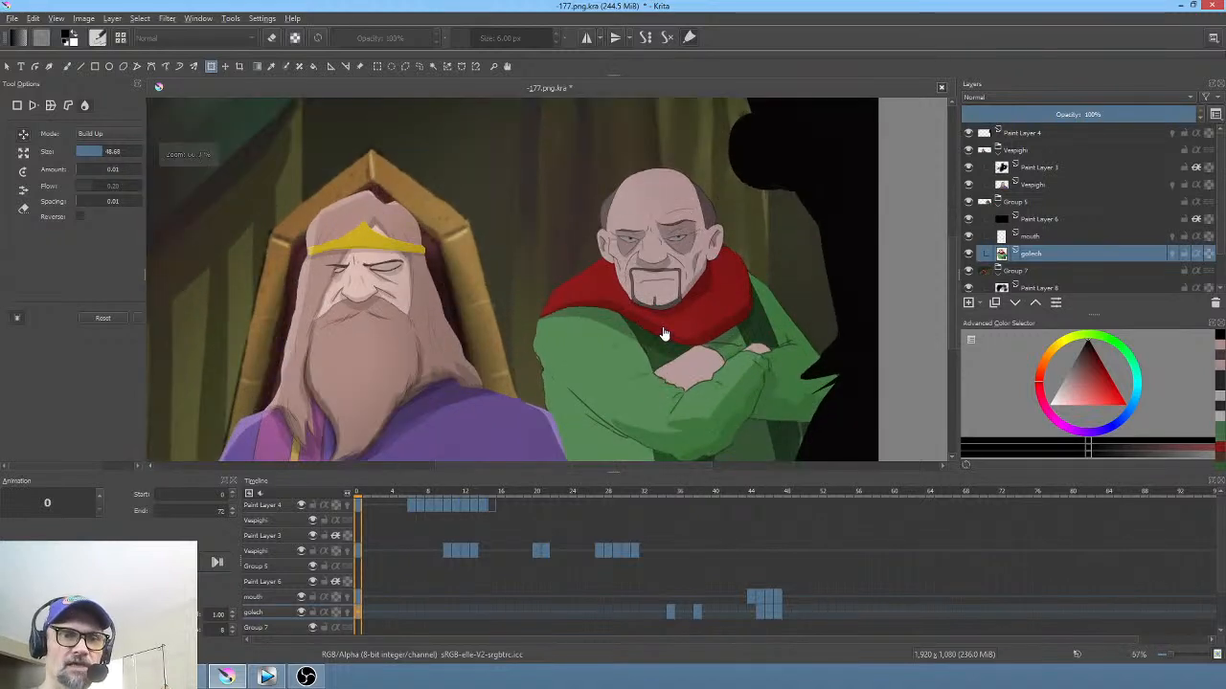
{"action": "left_click", "coordinate": [1034, 226]}
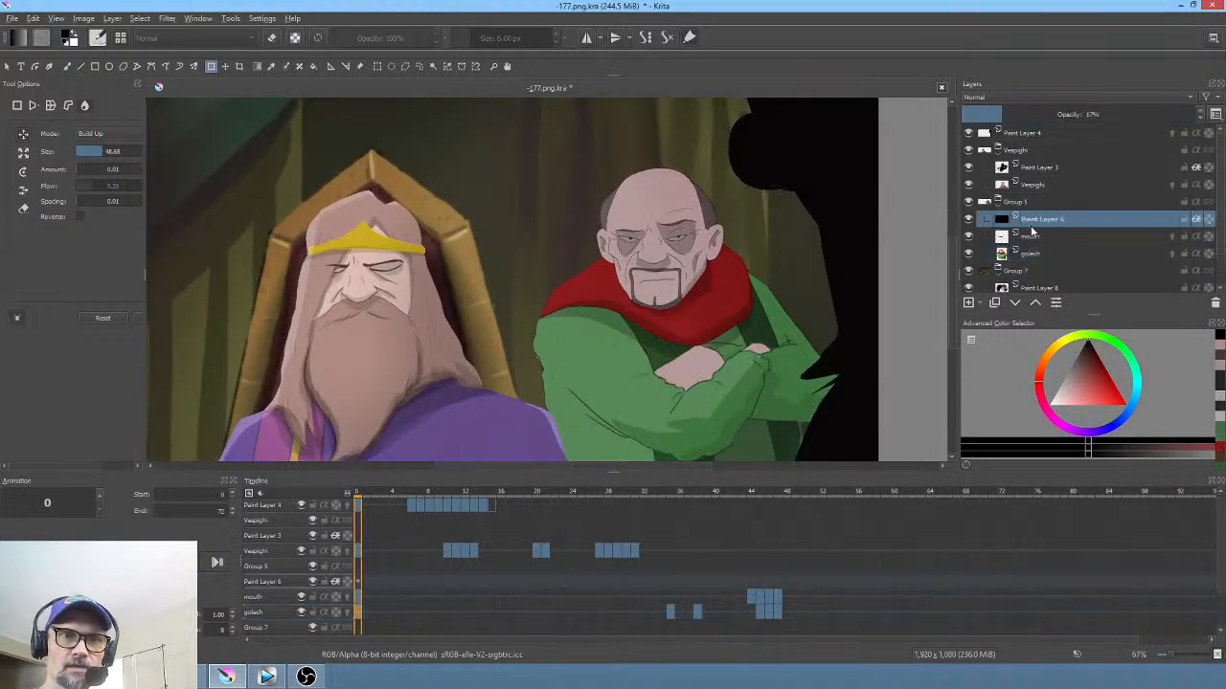
{"action": "mouse_move", "coordinate": [1034, 230]}
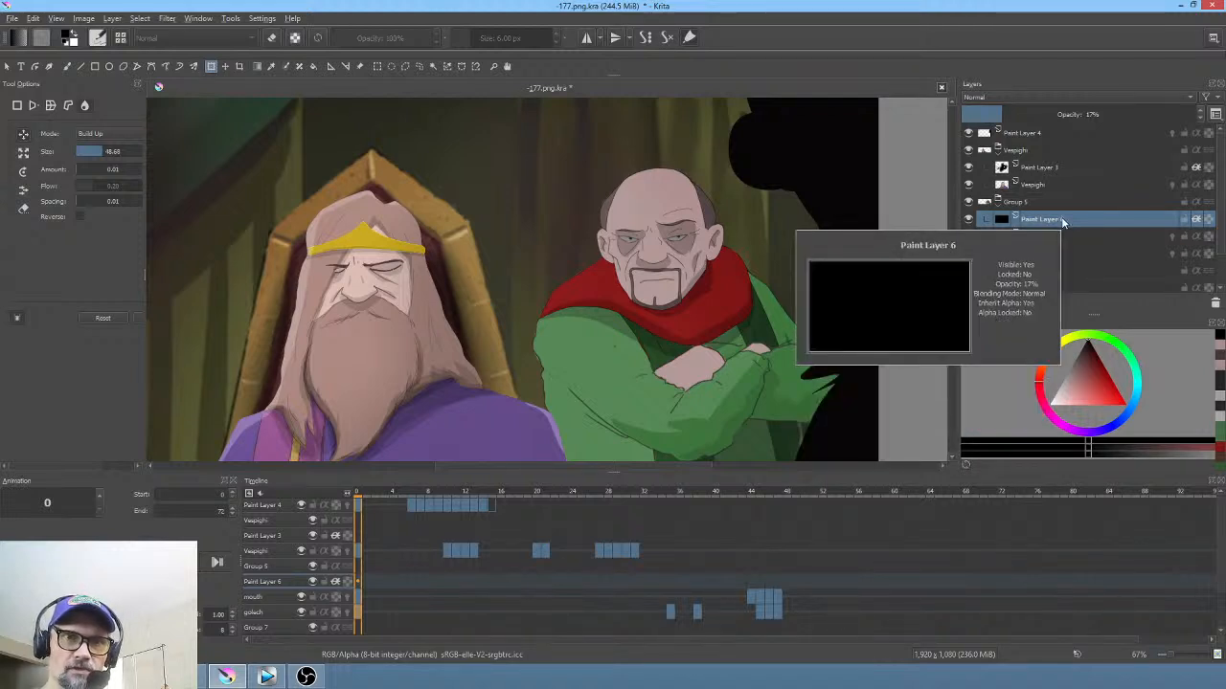
{"action": "left_click", "coordinate": [1042, 257]}
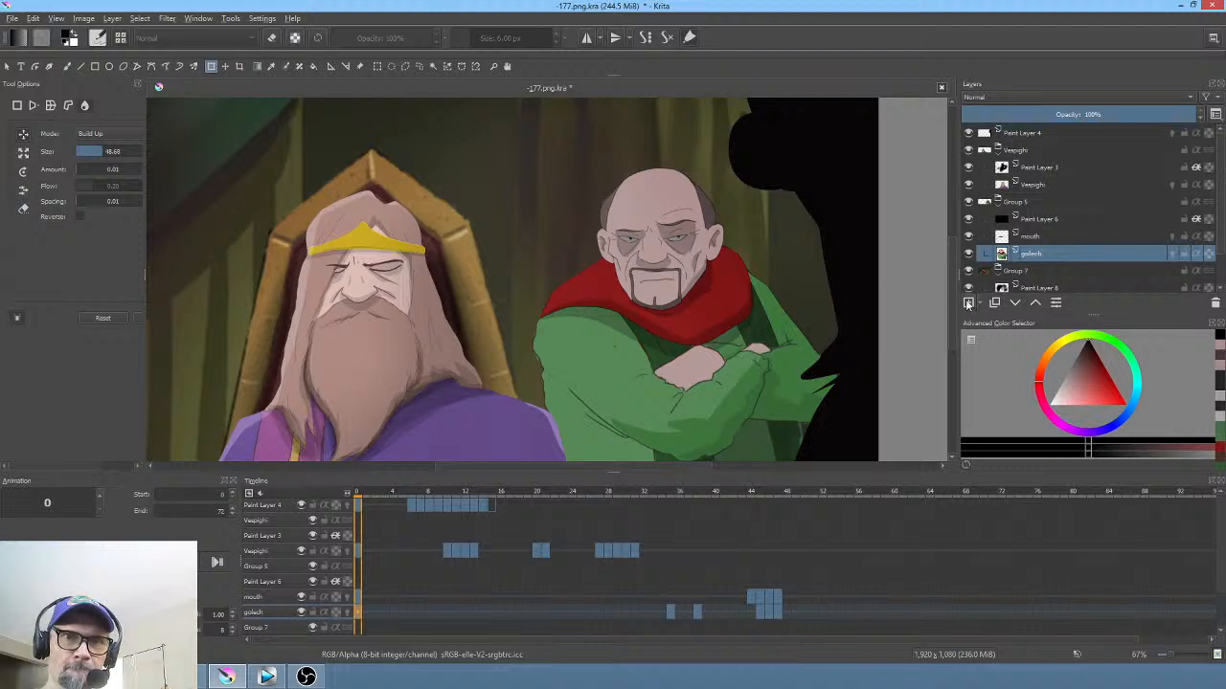
{"action": "left_click", "coordinate": [968, 302]}
{"action": "double_click", "coordinate": [1051, 255]}
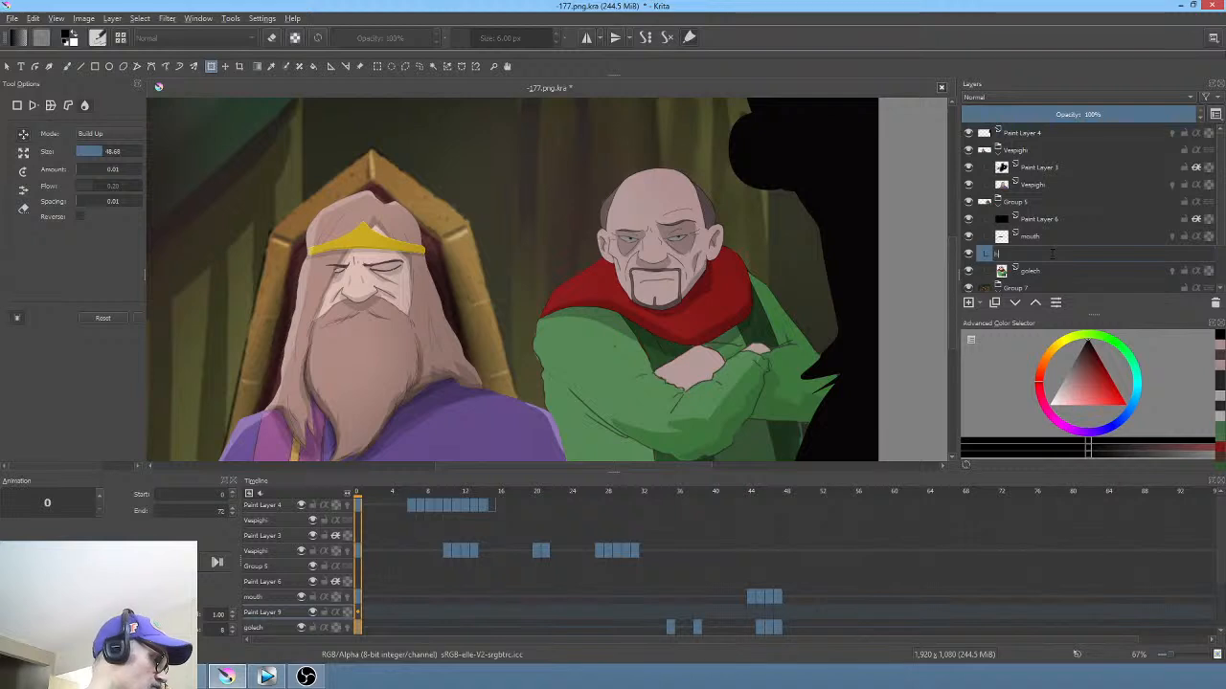
{"action": "type", "text": "lehke"}
{"action": "key", "text": "Return"}
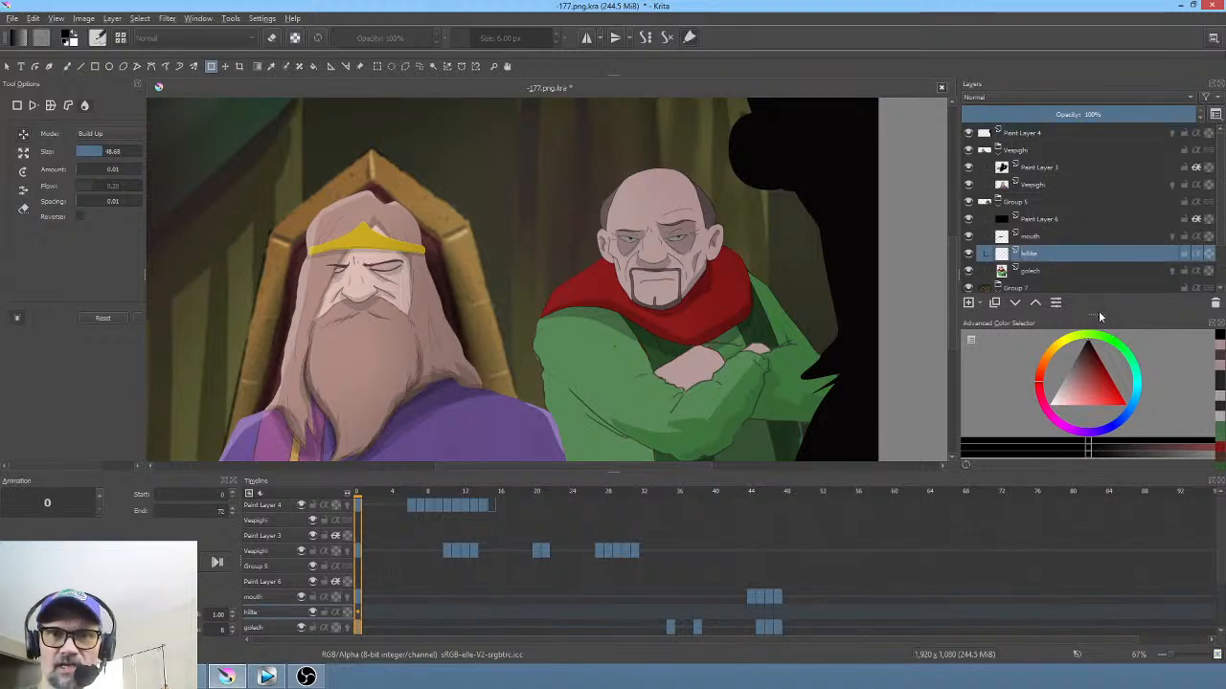
Step: Set the foreground color to white, hide Paint Layer 6 and turn on Inherit Alpha for the hilite layer
{"action": "left_click_drag", "start_coordinate": [1078, 383], "coordinate": [1053, 406]}
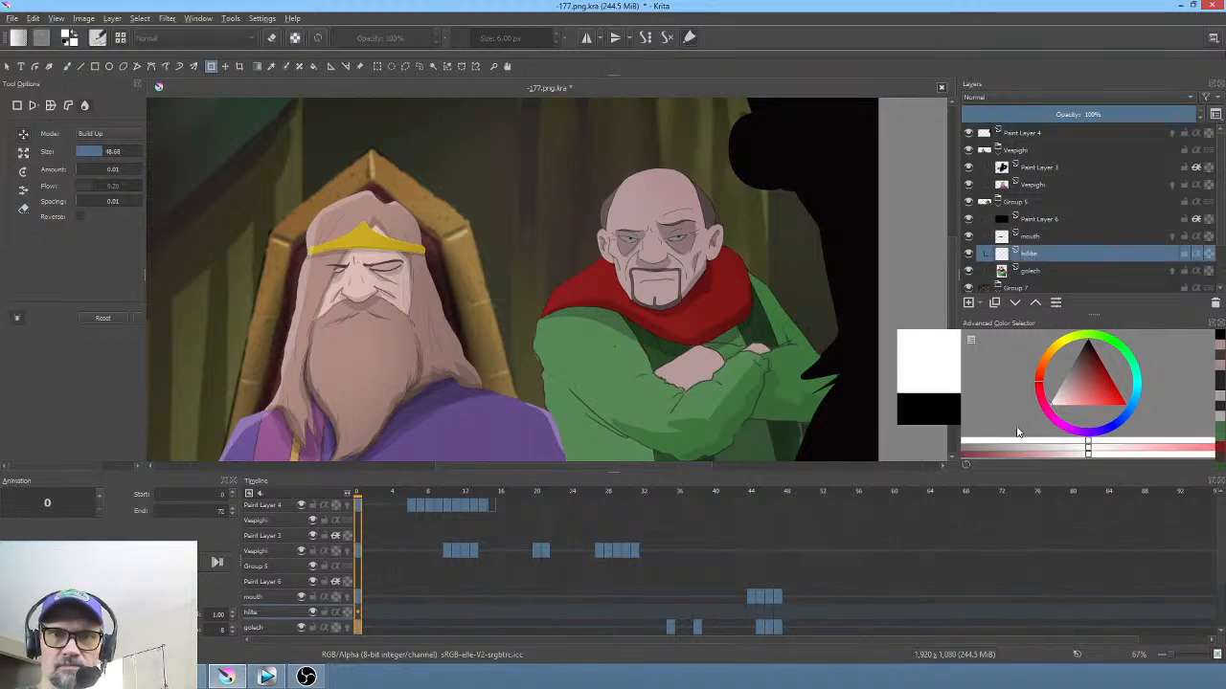
{"action": "left_click", "coordinate": [968, 219]}
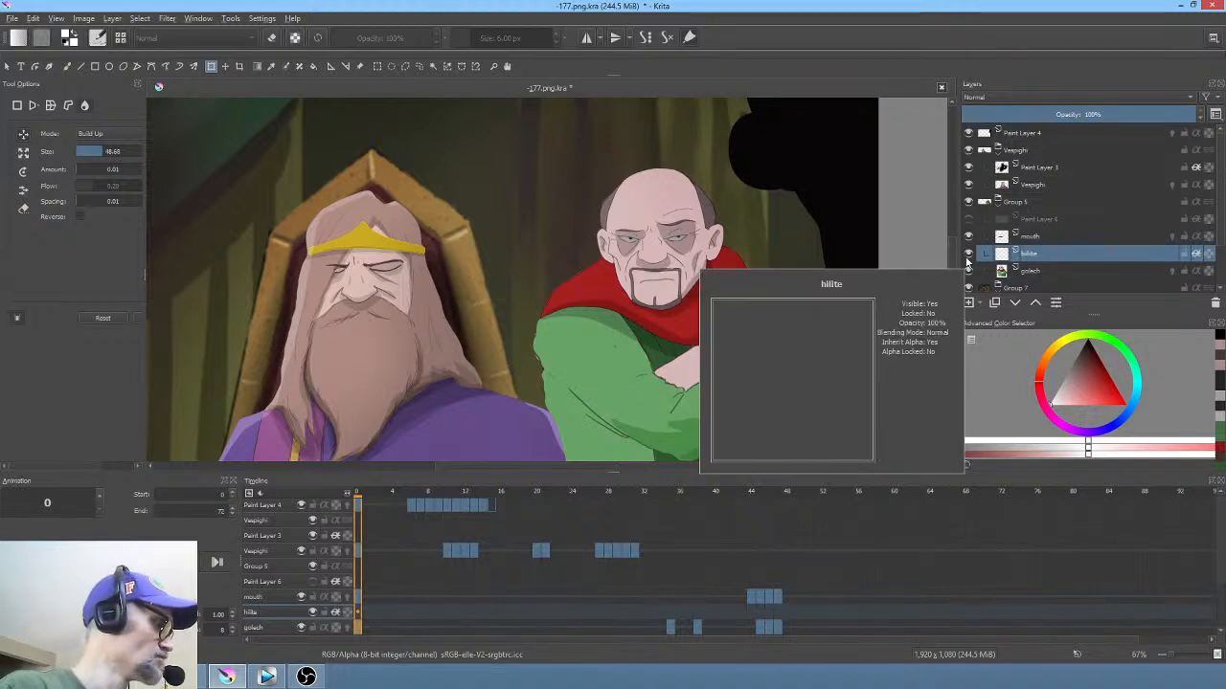
Step: Fill freehand white rim-highlight shapes along one side of the bald character's head, scarf and sleeve, and on his opposite shoulder, using the Freehand Path tool
{"action": "key", "text": "p"}
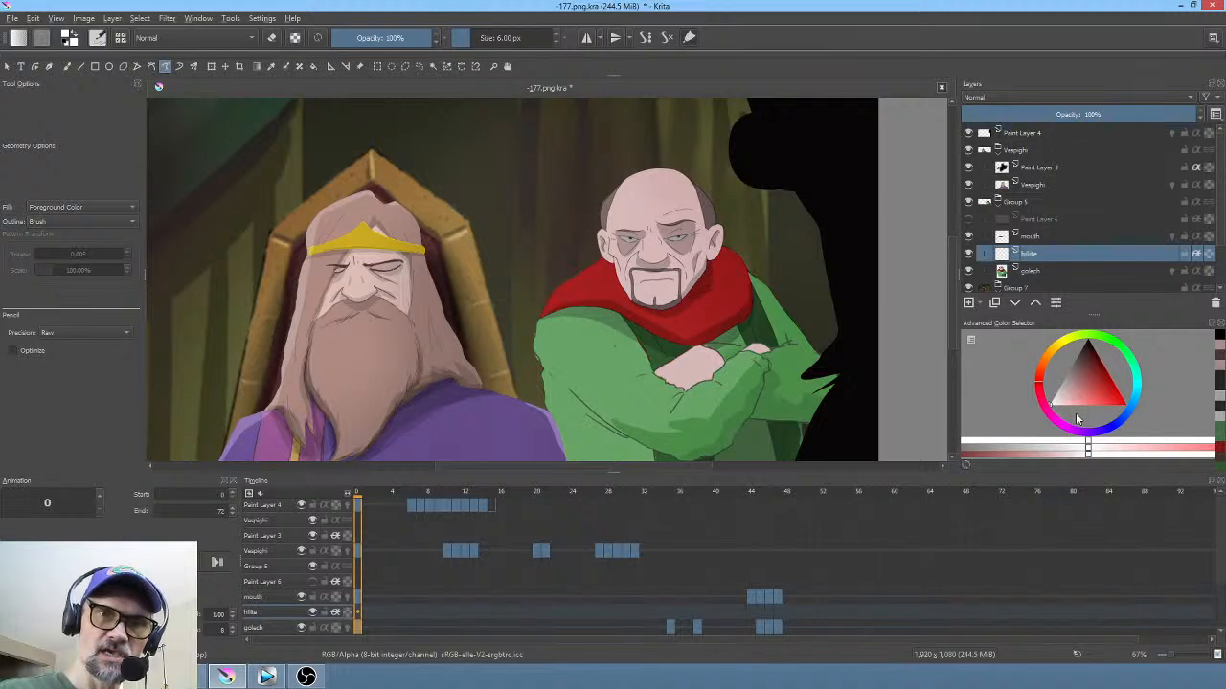
{"action": "left_click_drag", "start_coordinate": [670, 155], "coordinate": [614, 185]}
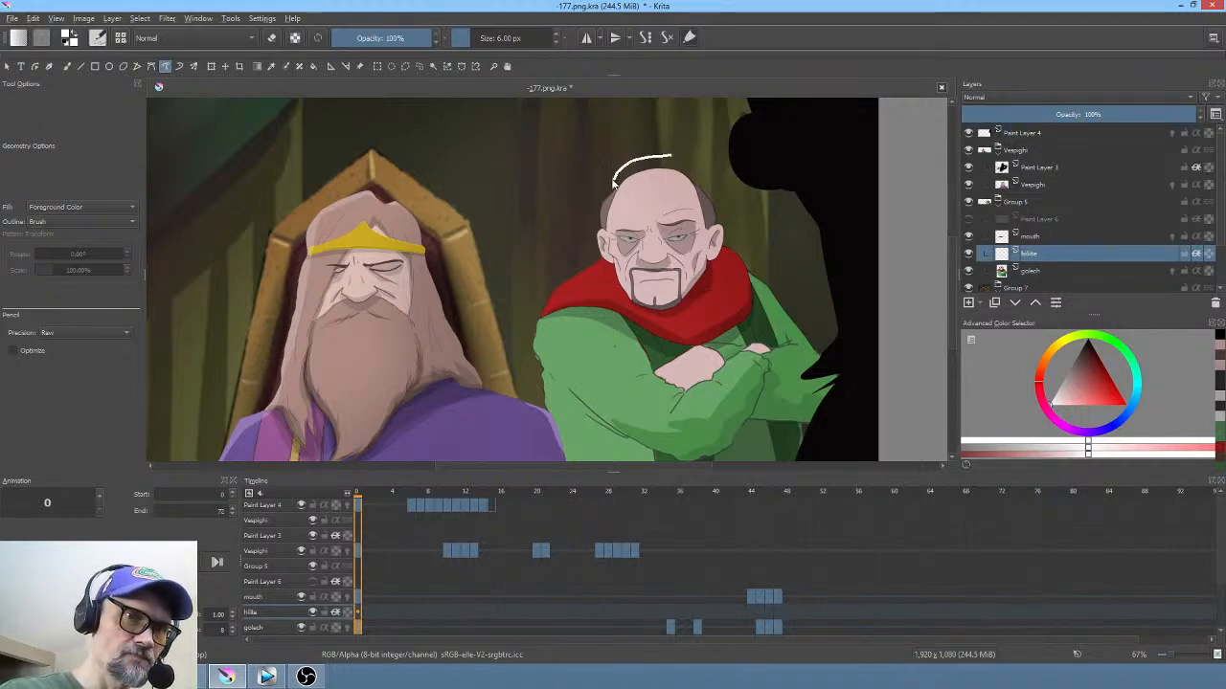
{"action": "mouse_move", "coordinate": [584, 226]}
{"action": "left_mouse_down"}
{"action": "mouse_move", "coordinate": [531, 307]}
{"action": "mouse_move", "coordinate": [532, 386]}
{"action": "mouse_move", "coordinate": [545, 418]}
{"action": "left_mouse_up"}
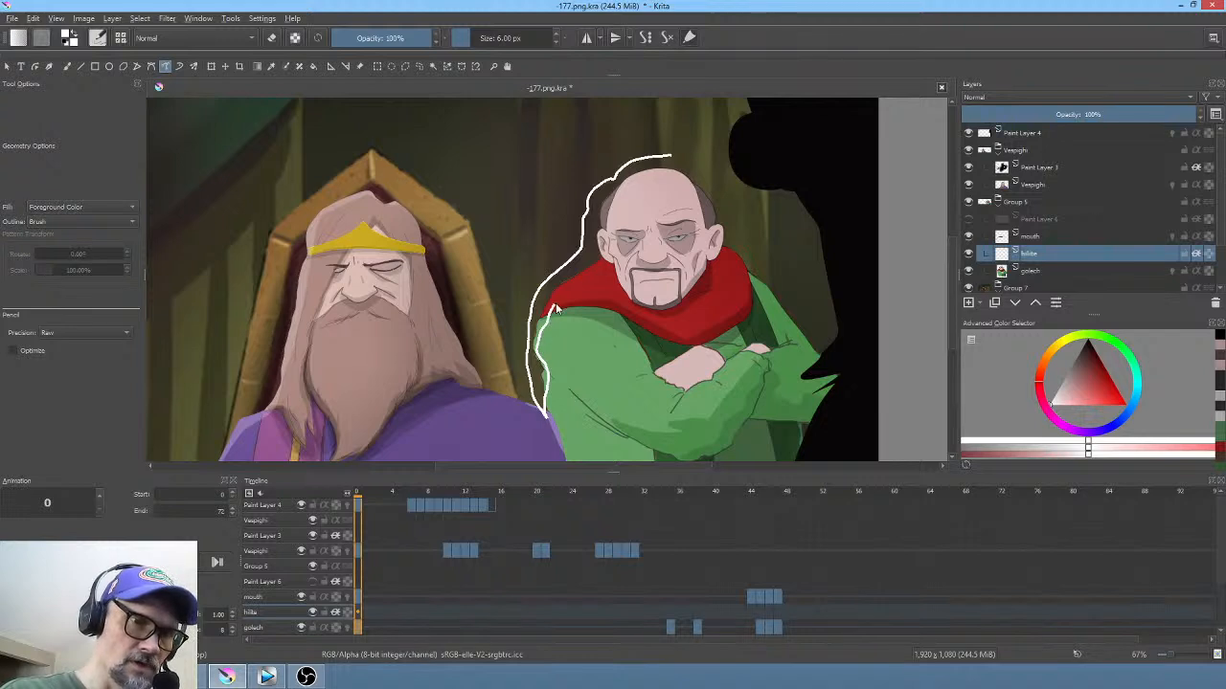
{"action": "mouse_move", "coordinate": [555, 308]}
{"action": "left_mouse_down"}
{"action": "mouse_move", "coordinate": [609, 258]}
{"action": "mouse_move", "coordinate": [617, 206]}
{"action": "mouse_move", "coordinate": [653, 175]}
{"action": "mouse_move", "coordinate": [699, 176]}
{"action": "left_mouse_up"}
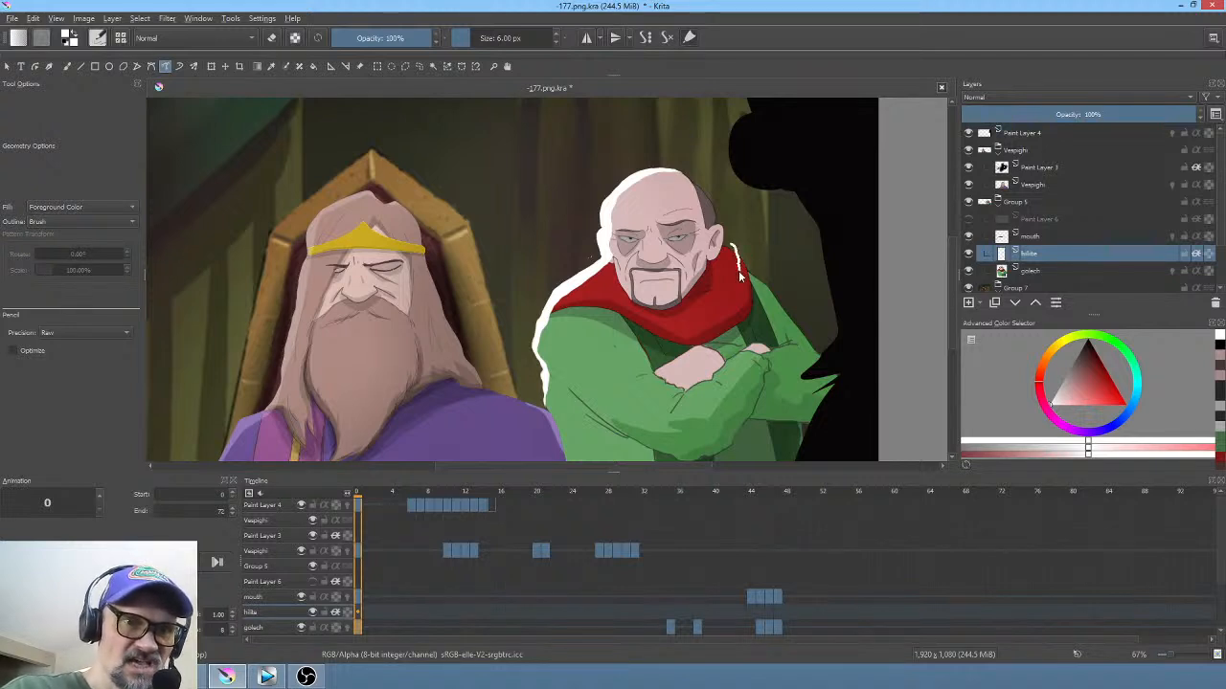
{"action": "mouse_move", "coordinate": [755, 284]}
{"action": "left_mouse_down"}
{"action": "mouse_move", "coordinate": [779, 304]}
{"action": "mouse_move", "coordinate": [759, 241]}
{"action": "left_mouse_up"}
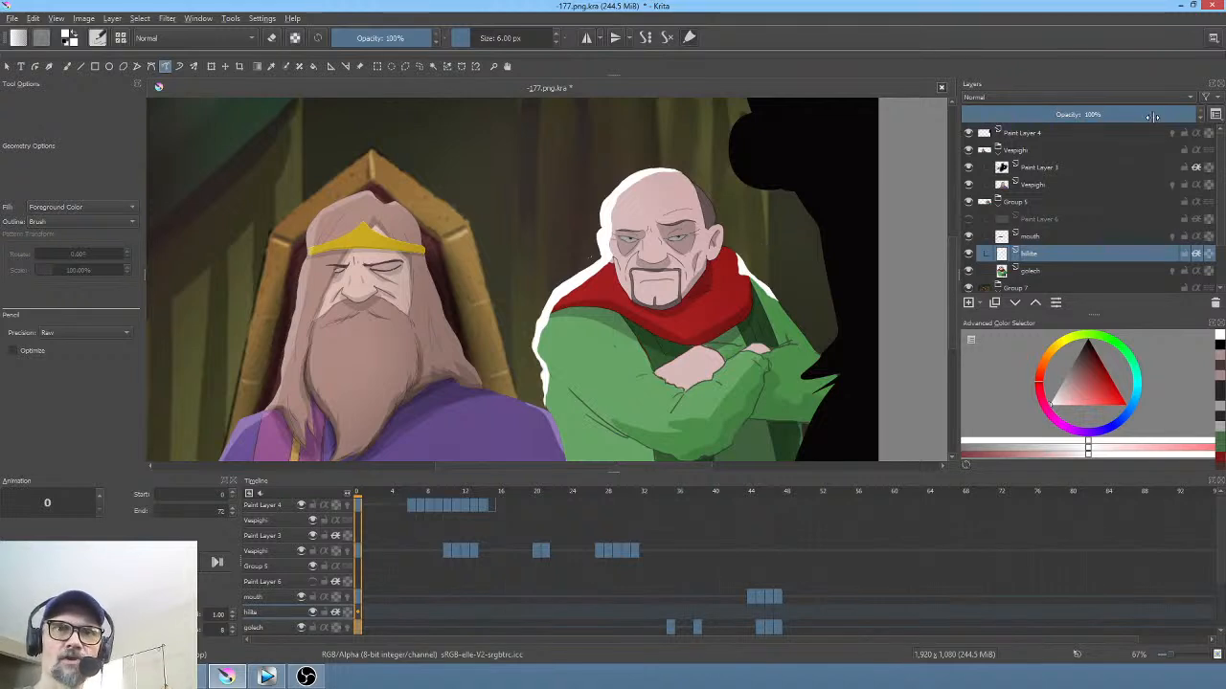
Step: Lower the hilite layer's opacity to 25% and show Paint Layer 6 again
{"action": "left_click_drag", "start_coordinate": [1149, 115], "coordinate": [1020, 116]}
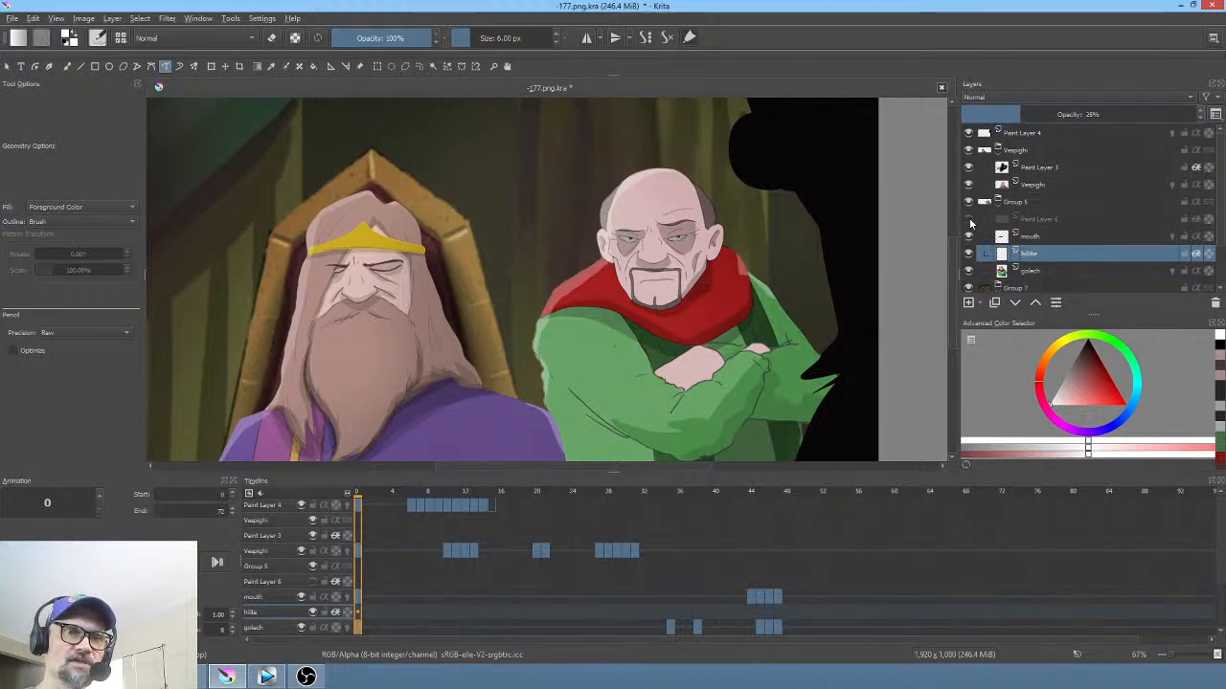
{"action": "left_click", "coordinate": [969, 221]}
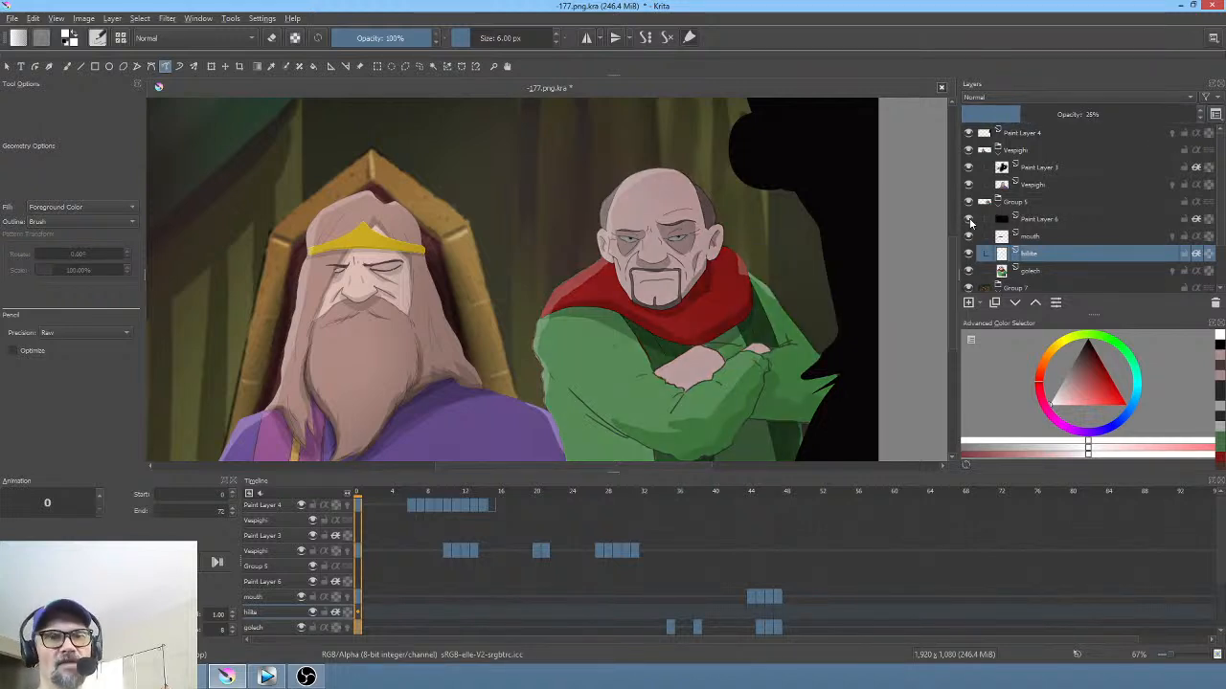
{"action": "double_click", "coordinate": [1031, 254]}
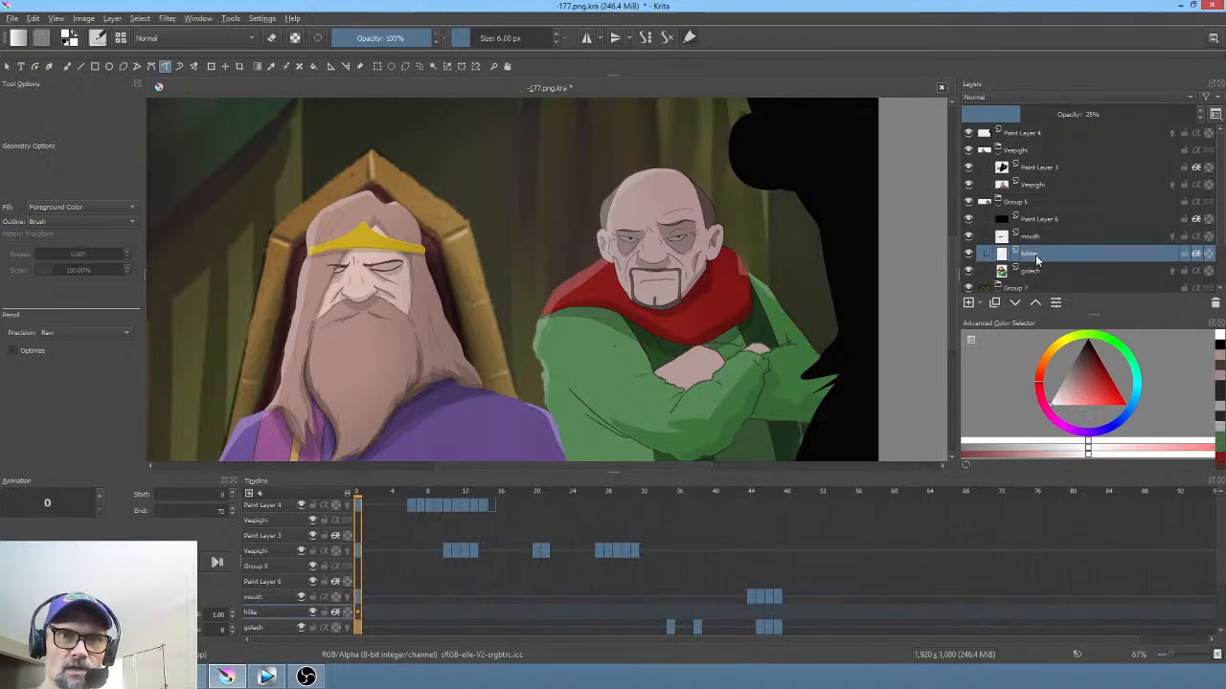
{"action": "mouse_move", "coordinate": [1036, 259]}
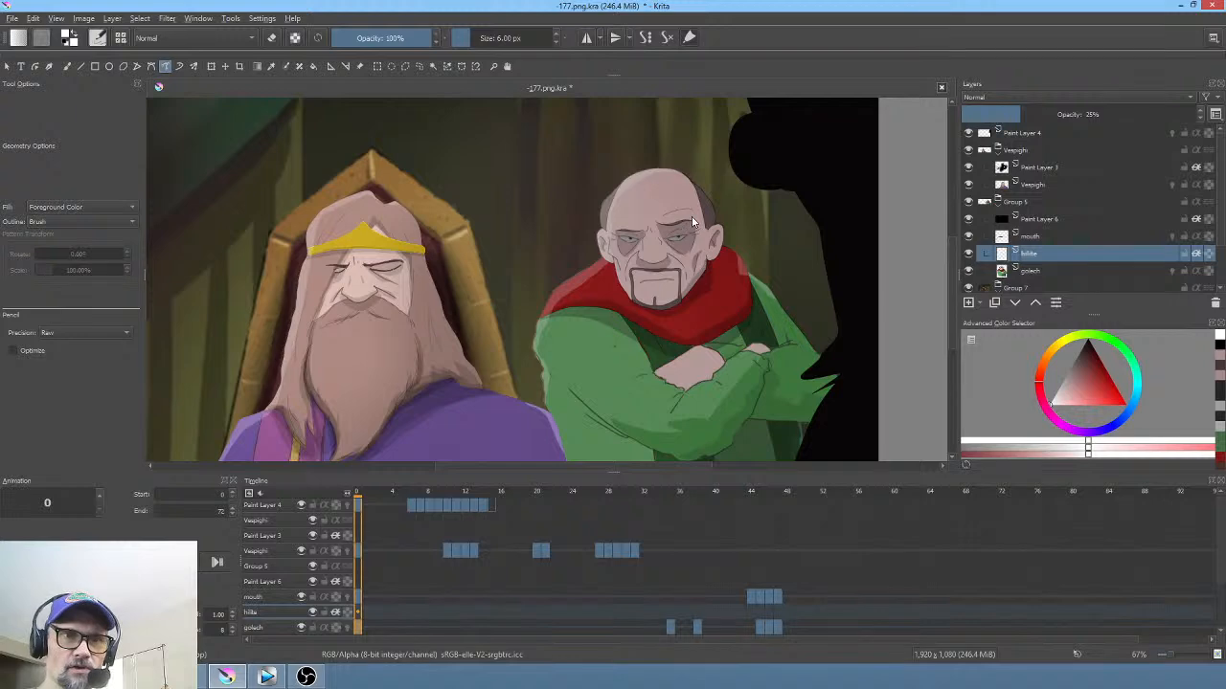
{"action": "scroll", "coordinate": [691, 221], "scroll_direction": "up", "scroll_amount": 4}
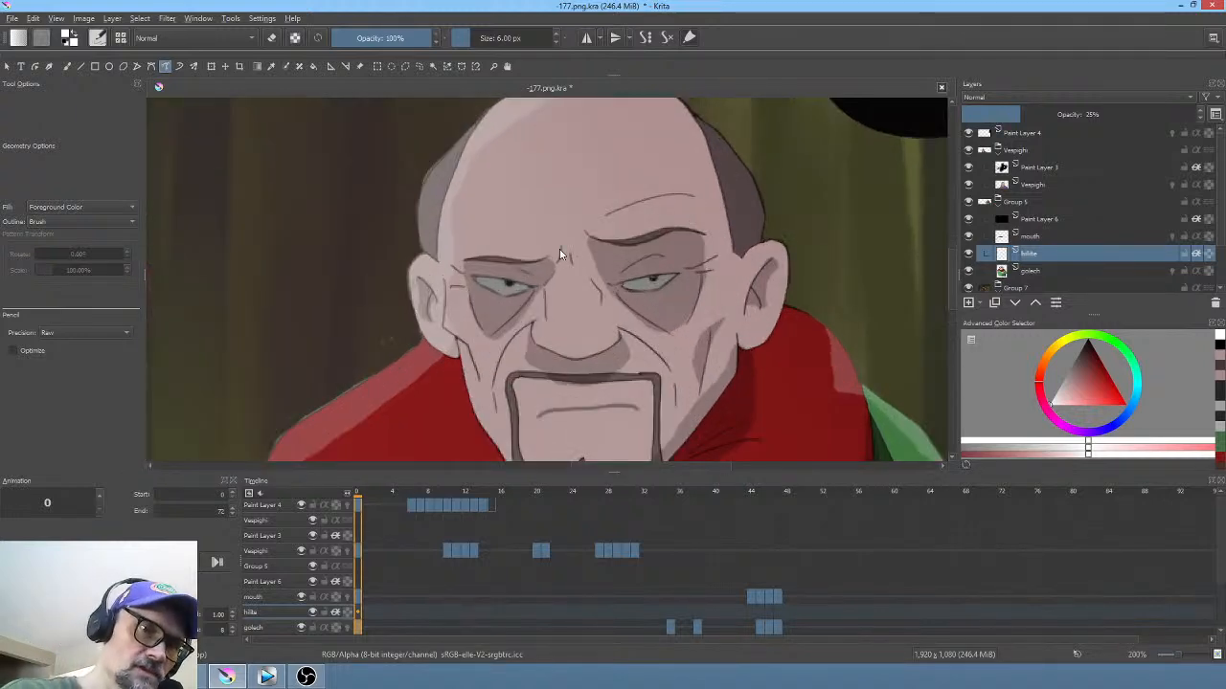
{"action": "left_click_drag", "start_coordinate": [562, 268], "coordinate": [549, 319]}
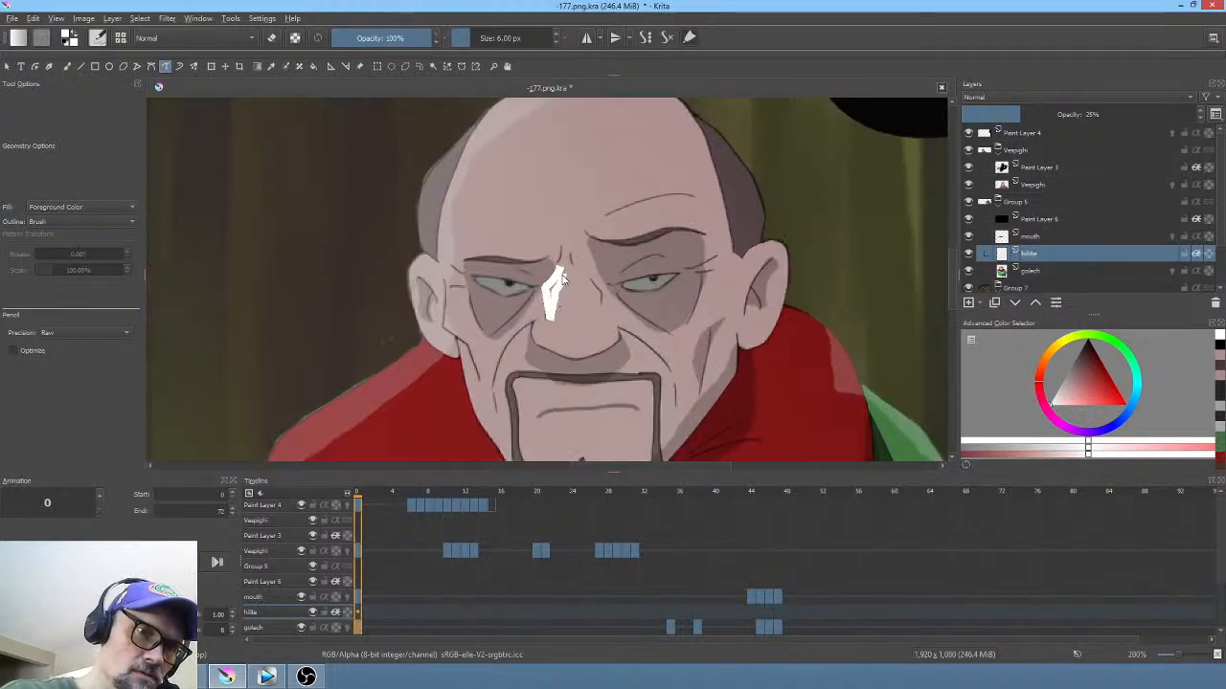
{"action": "key", "text": "ctrl+z"}
{"action": "scroll", "coordinate": [567, 272], "scroll_direction": "down", "scroll_amount": 3}
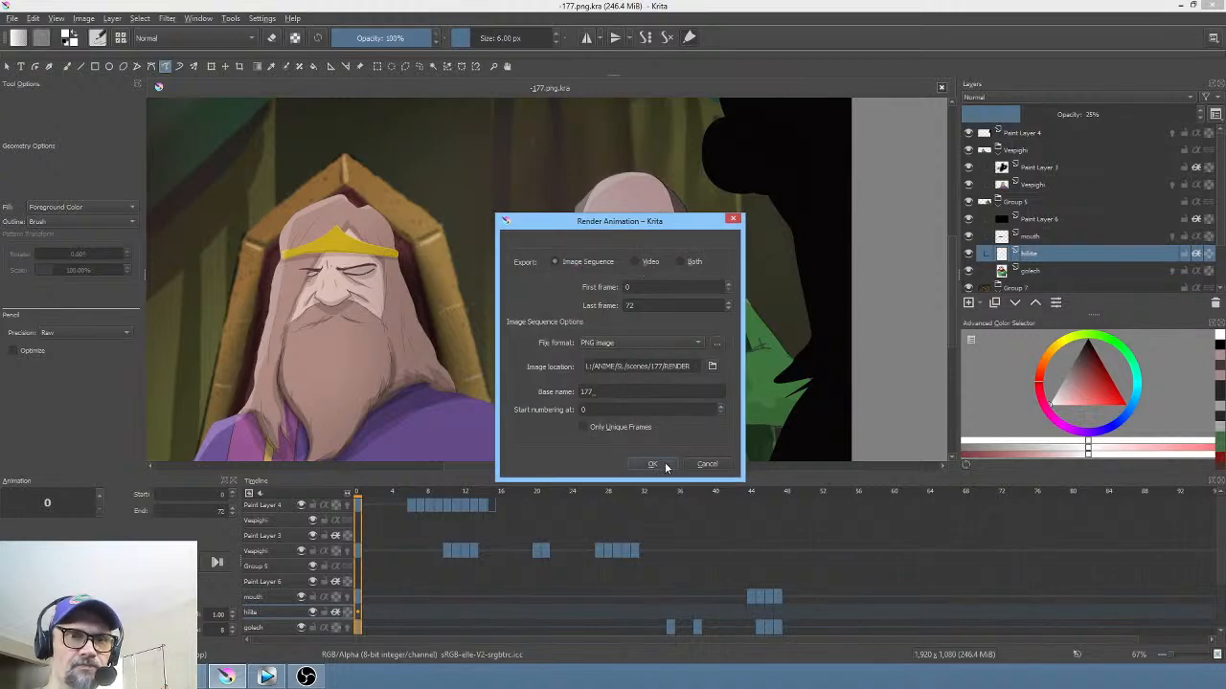
Step: Render frames 0 to 72 as a PNG image sequence with base name 177_ in the RENDER folder, replacing the old frames
{"action": "left_click", "coordinate": [657, 465]}
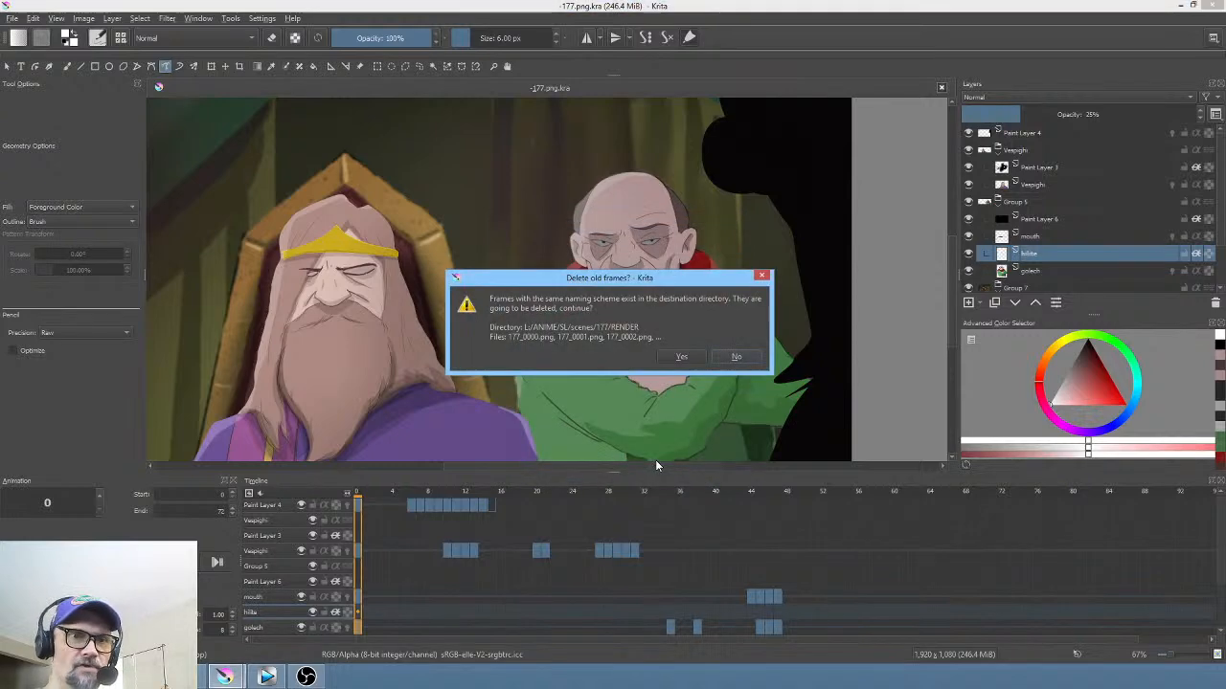
{"action": "left_click", "coordinate": [682, 358]}
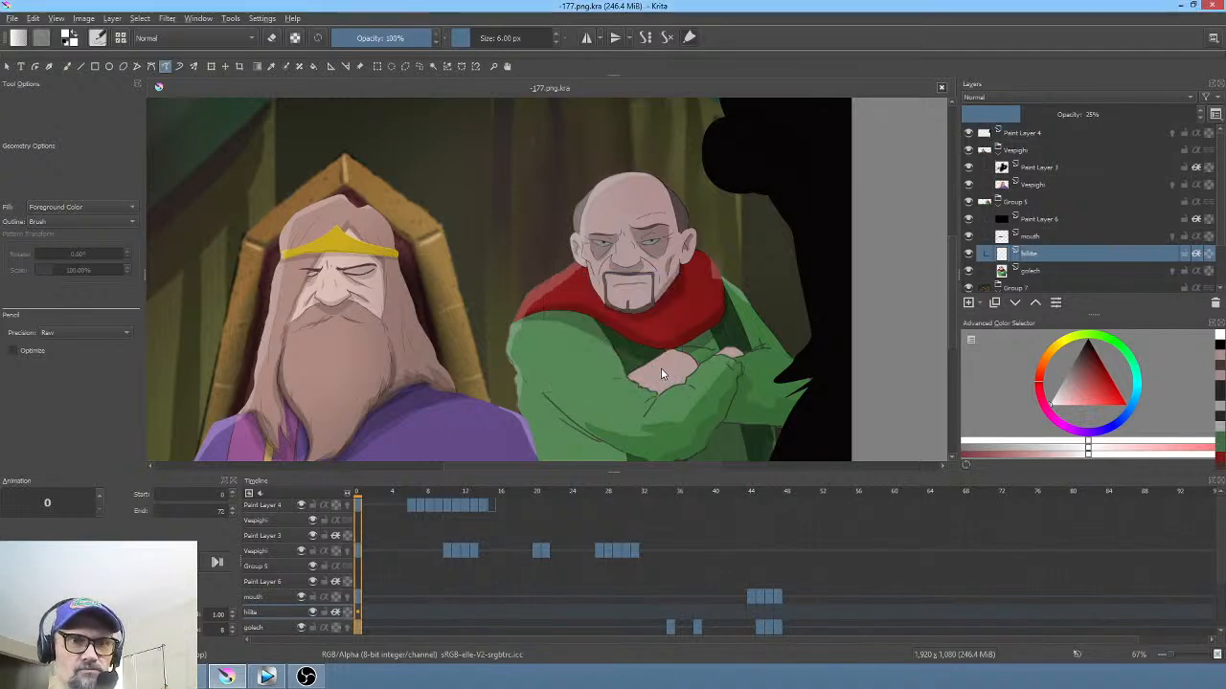
Step: Switch to Vegas Pro and play the edit from the end of the 175 clip into the first 177 clip
{"action": "left_click", "coordinate": [266, 678]}
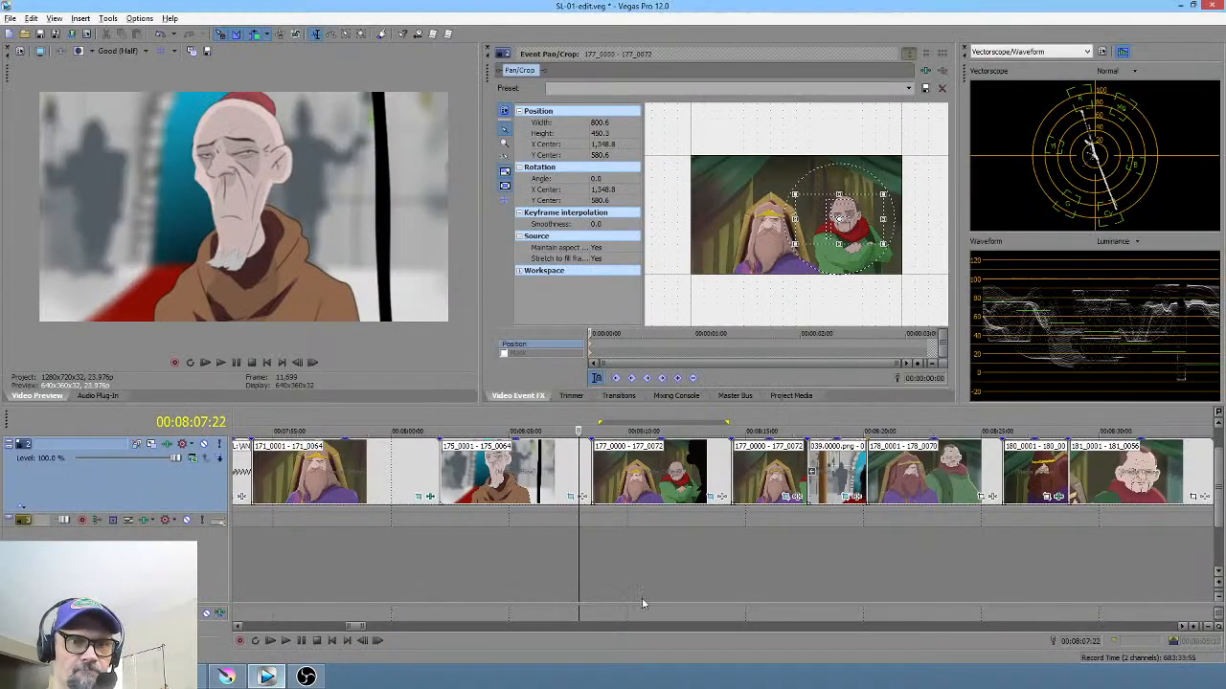
{"action": "left_click", "coordinate": [542, 551]}
{"action": "key", "text": "space"}
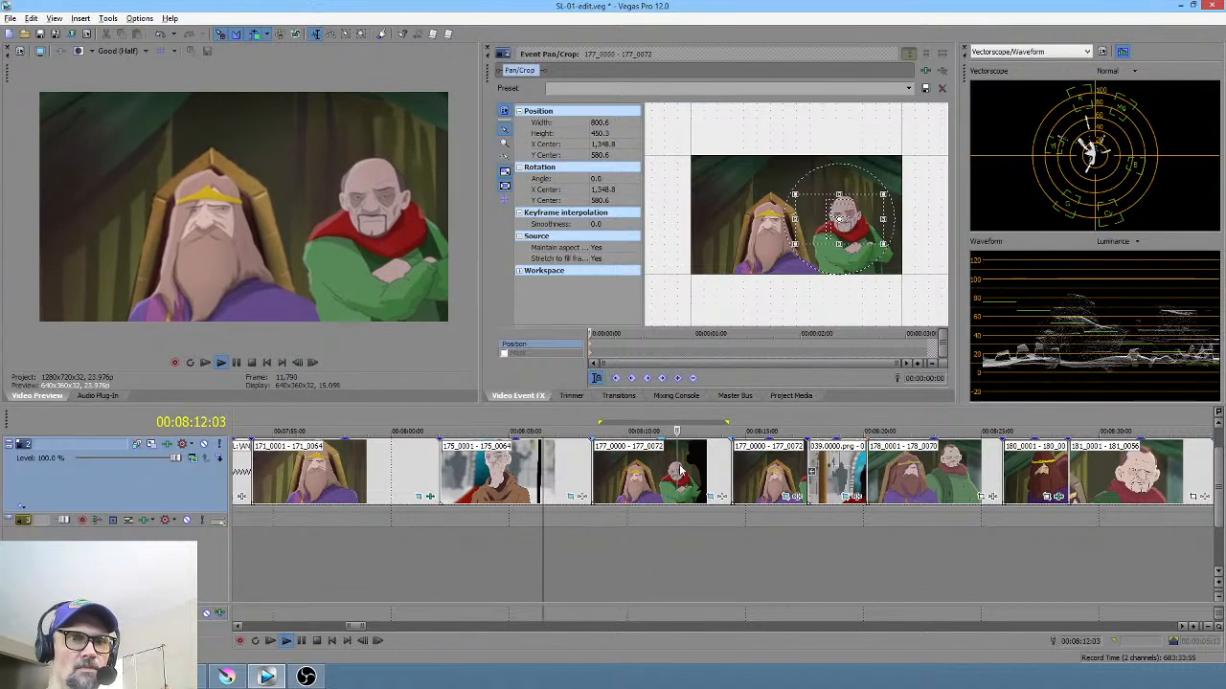
{"action": "key", "text": "space"}
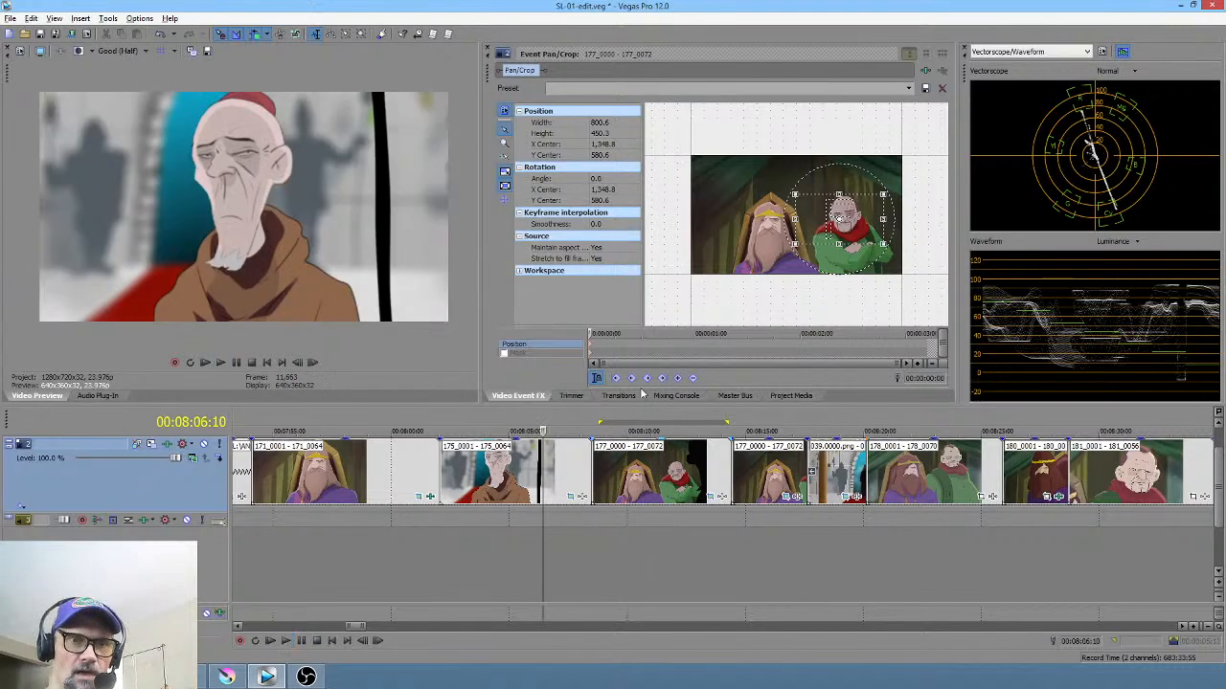
Step: Open the first 177 clip's pan/crop settings, check the framing along the clip and remove the middle position keyframe just after one second
{"action": "left_click", "coordinate": [647, 500]}
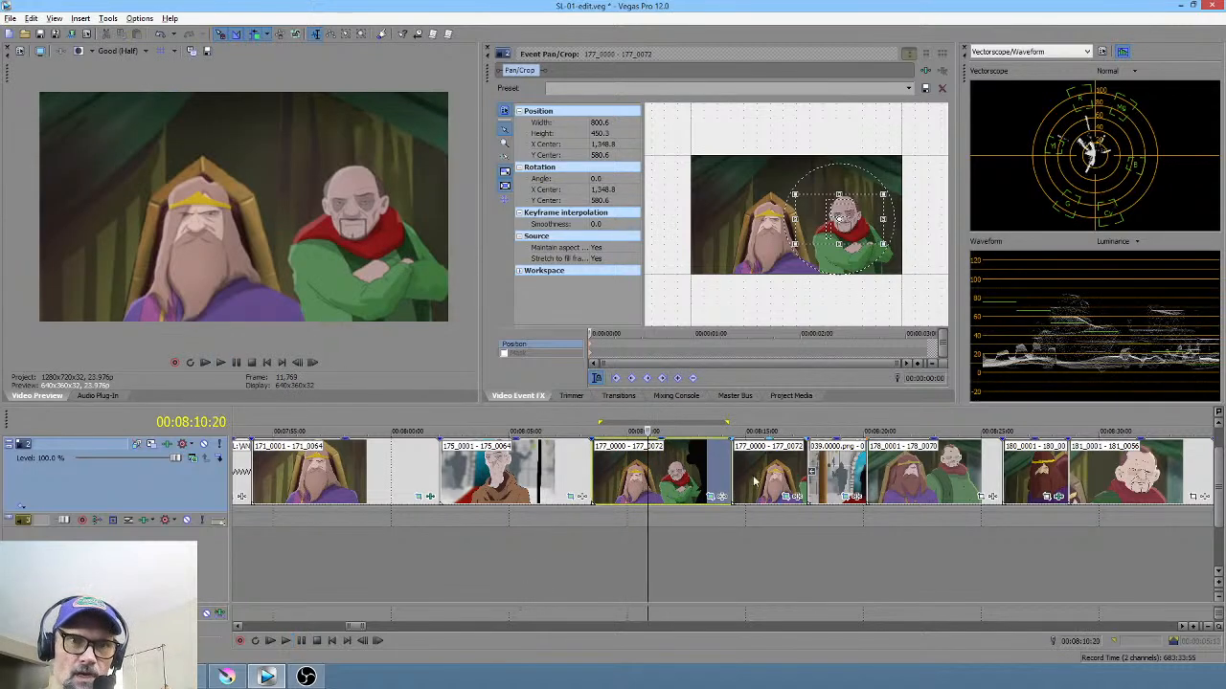
{"action": "left_click", "coordinate": [711, 496]}
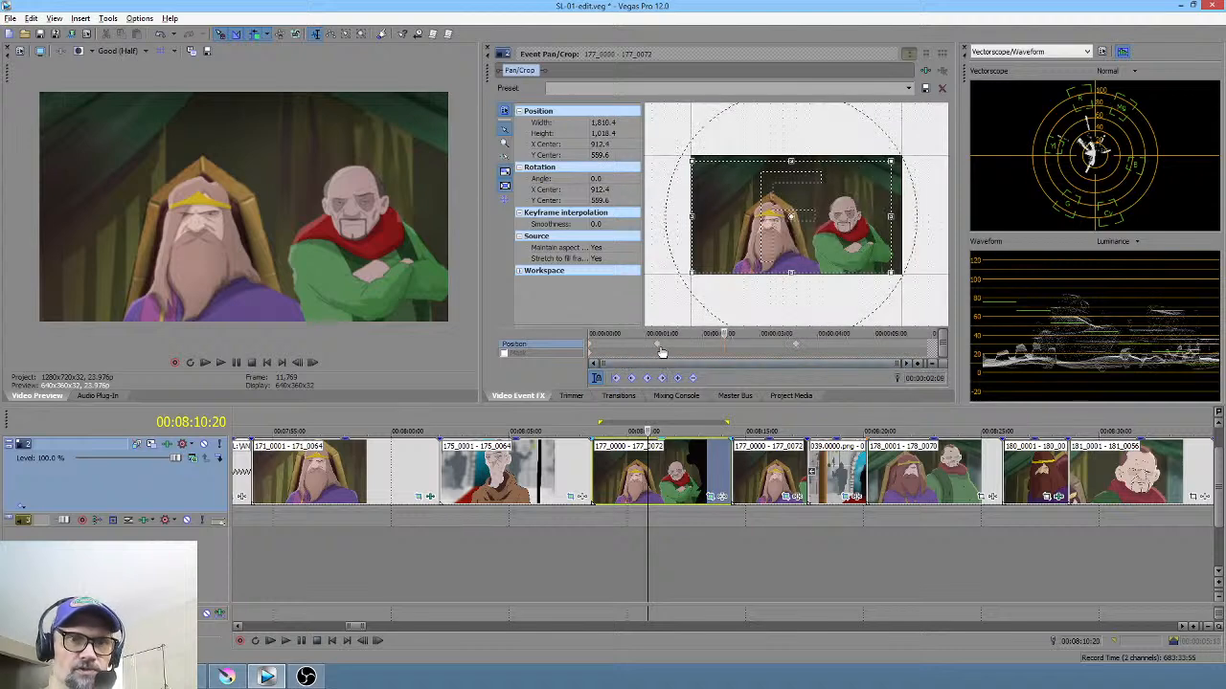
{"action": "left_click_drag", "start_coordinate": [601, 533], "coordinate": [632, 532]}
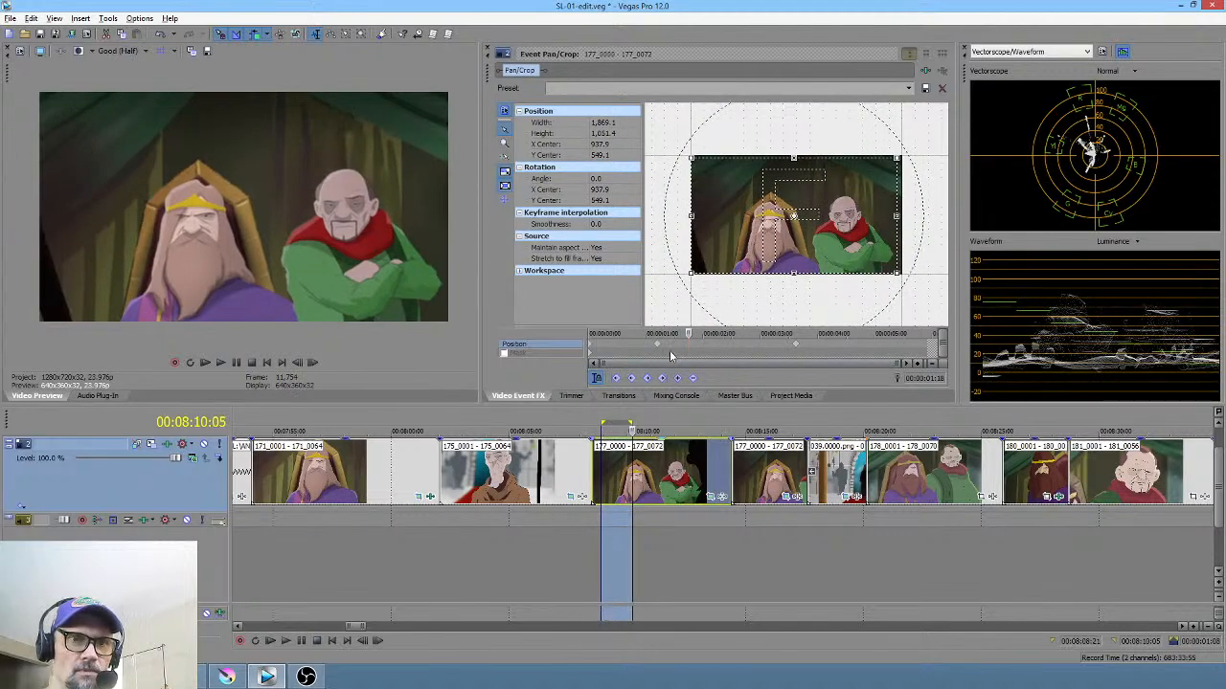
{"action": "left_click_drag", "start_coordinate": [648, 586], "coordinate": [682, 586]}
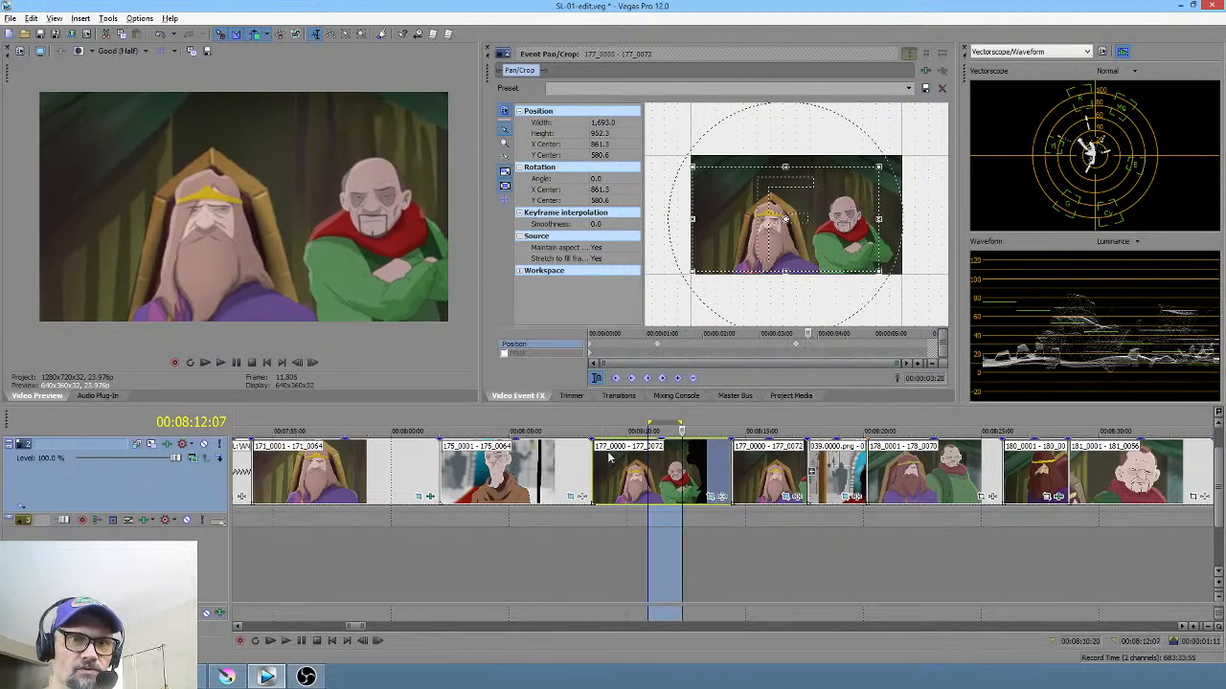
{"action": "left_click", "coordinate": [660, 346]}
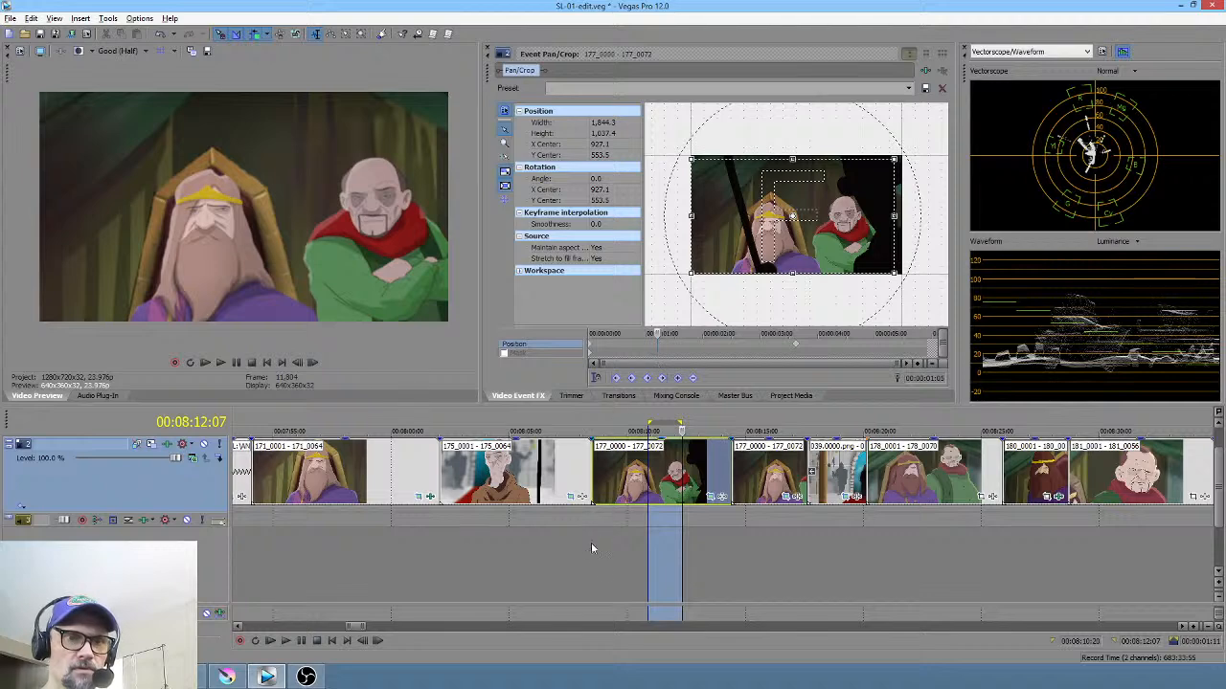
Step: Play the edit across the cut into the first 177 clip to review its camera move
{"action": "mouse_move", "coordinate": [592, 549]}
{"action": "left_mouse_down"}
{"action": "mouse_move", "coordinate": [725, 563]}
{"action": "mouse_move", "coordinate": [588, 558]}
{"action": "left_mouse_up"}
{"action": "key", "text": "space"}
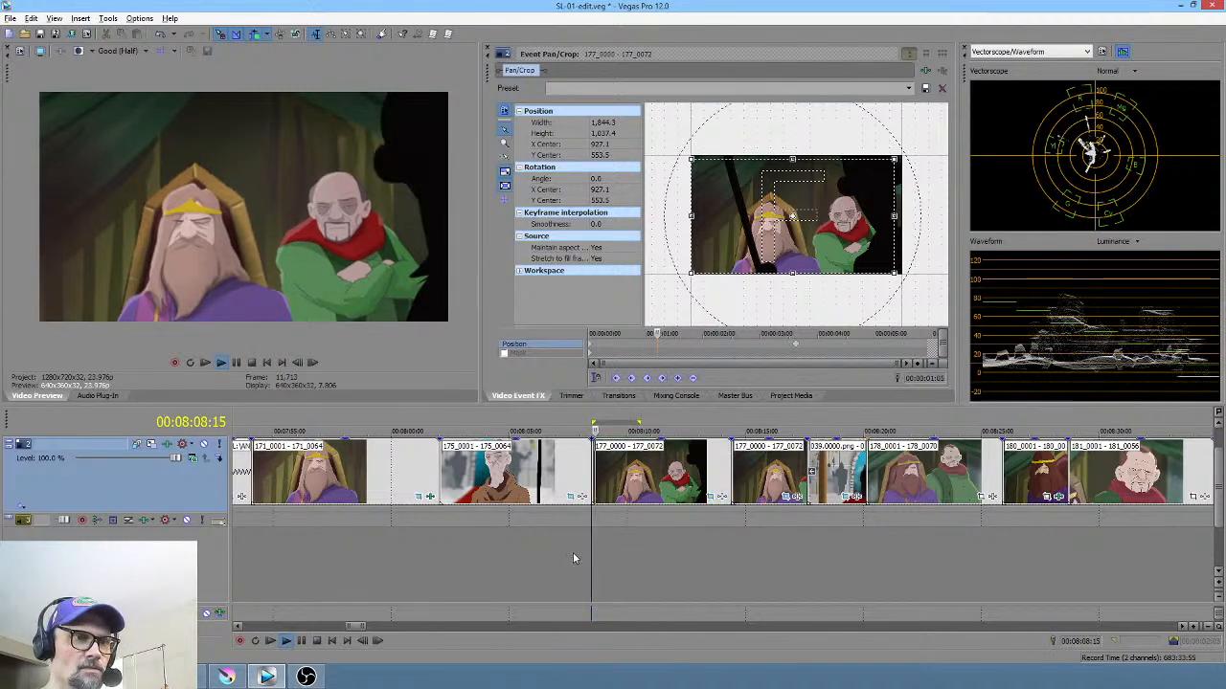
{"action": "left_click", "coordinate": [561, 571]}
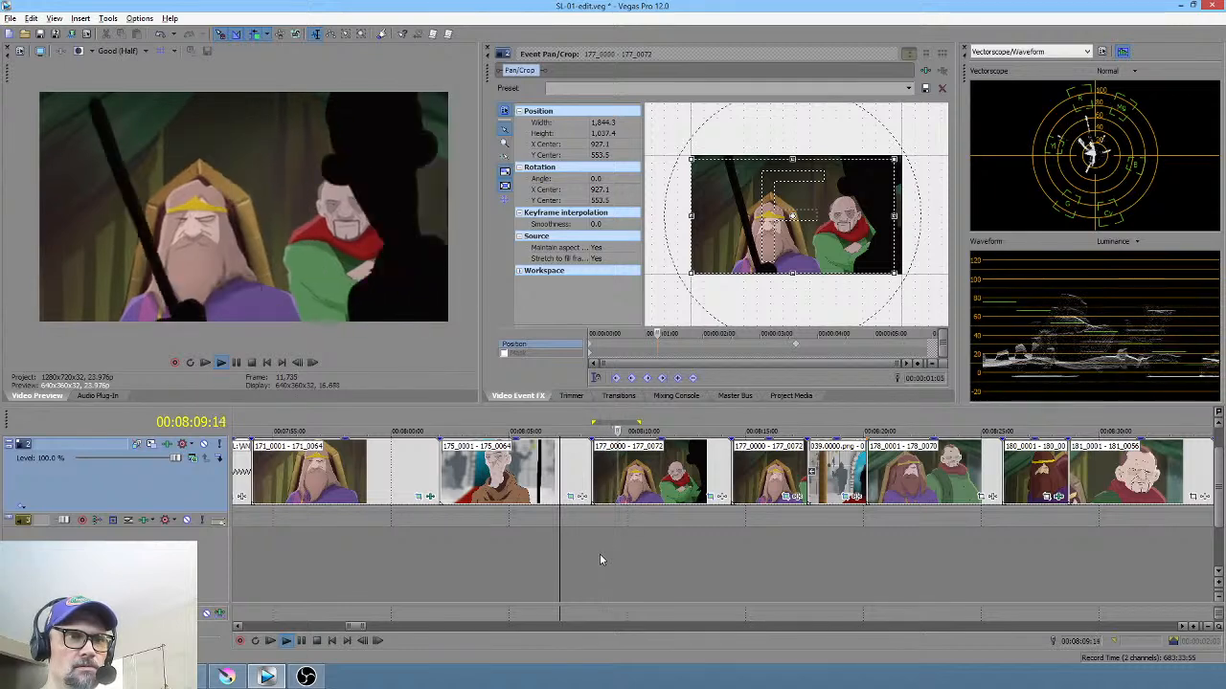
{"action": "key", "text": "space"}
Step: Enlarge the crop at the first 177 clip's last position keyframe to about 1,796 by 1,010 and play the result through the second clip
{"action": "left_click", "coordinate": [797, 347]}
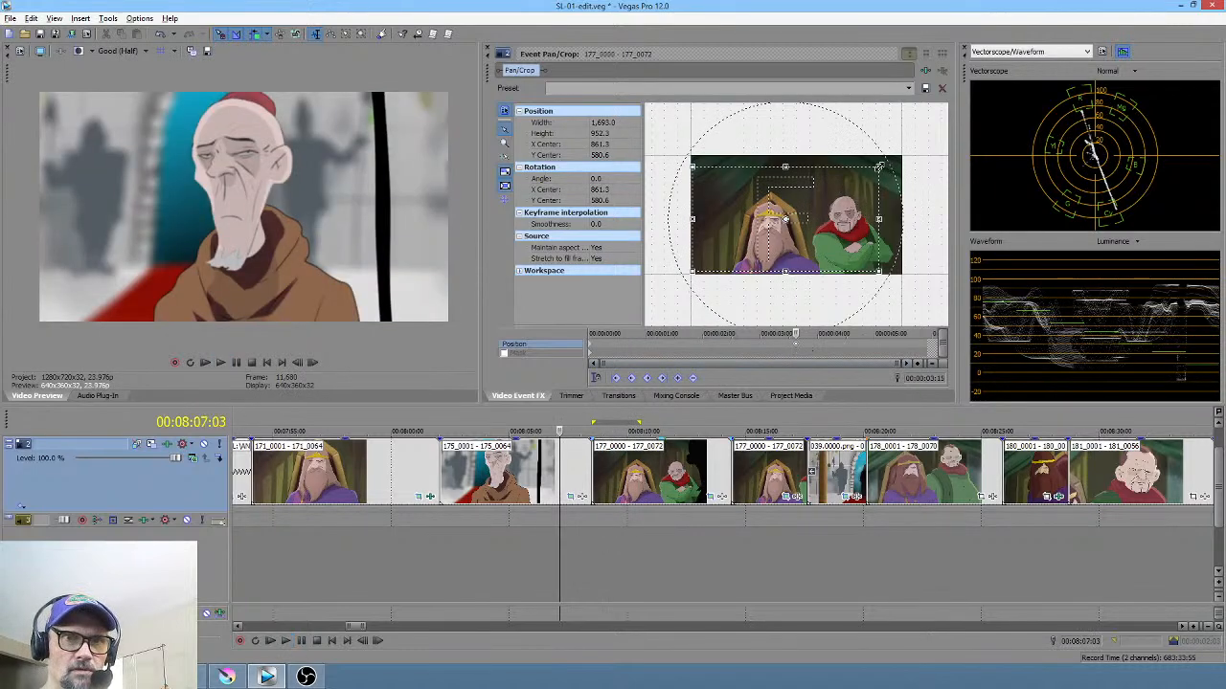
{"action": "left_click_drag", "start_coordinate": [879, 167], "coordinate": [866, 202]}
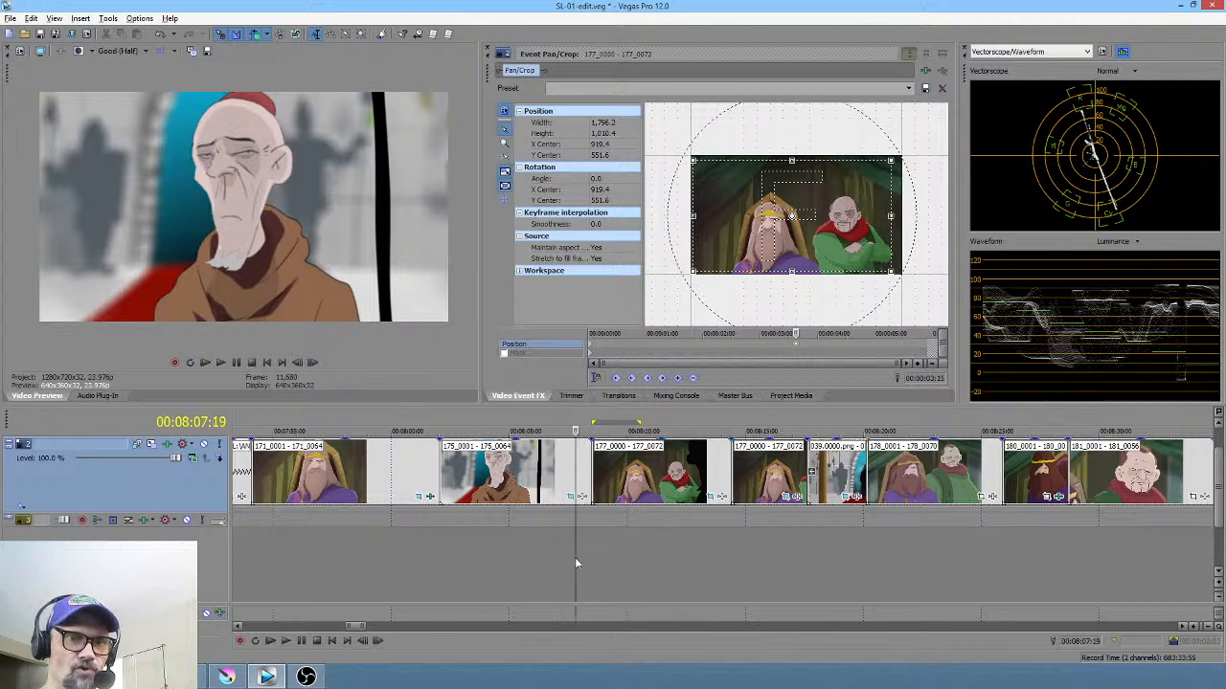
{"action": "key", "text": "space"}
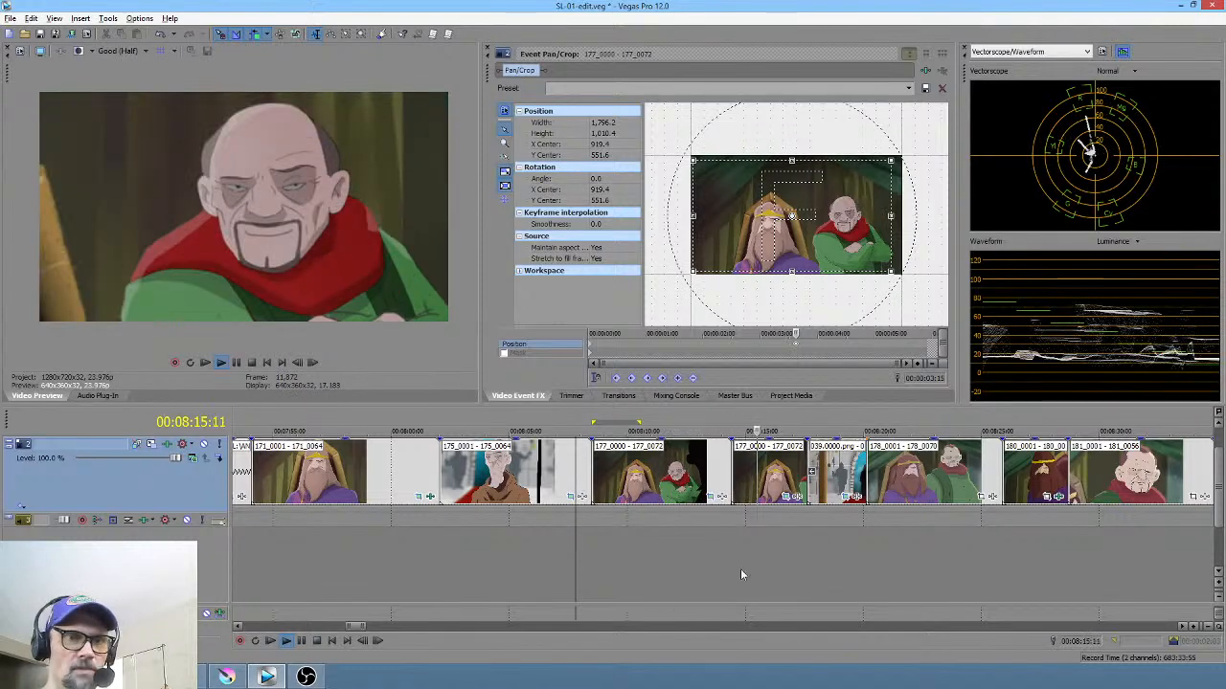
{"action": "key", "text": "space"}
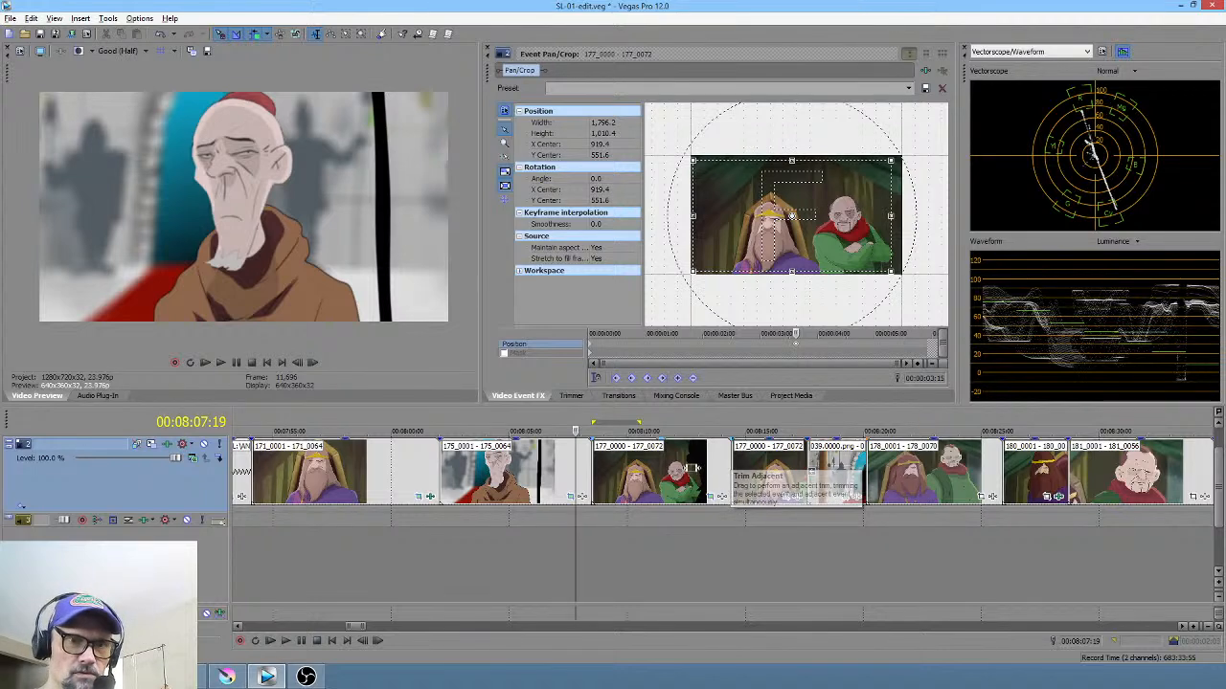
Step: Move the cut between the two 177 clips earlier to about 00:08:12 and play the sequence across it
{"action": "left_click_drag", "start_coordinate": [731, 468], "coordinate": [685, 466]}
{"action": "left_click", "coordinate": [575, 560]}
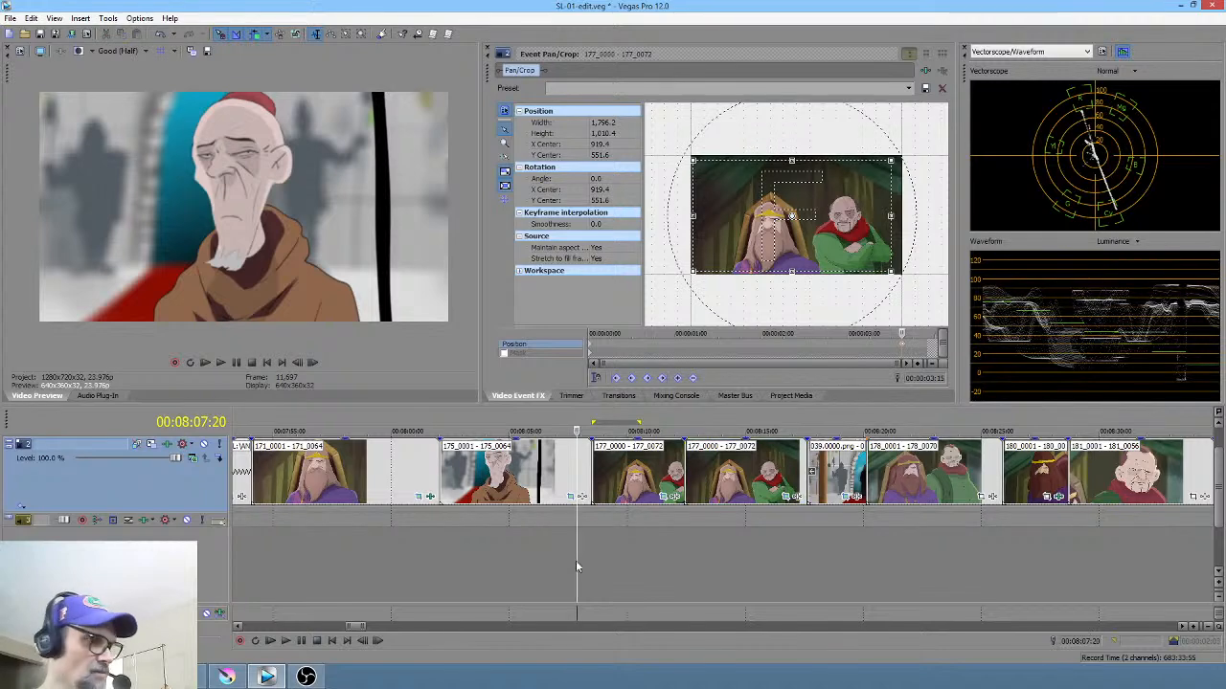
{"action": "key", "text": "space"}
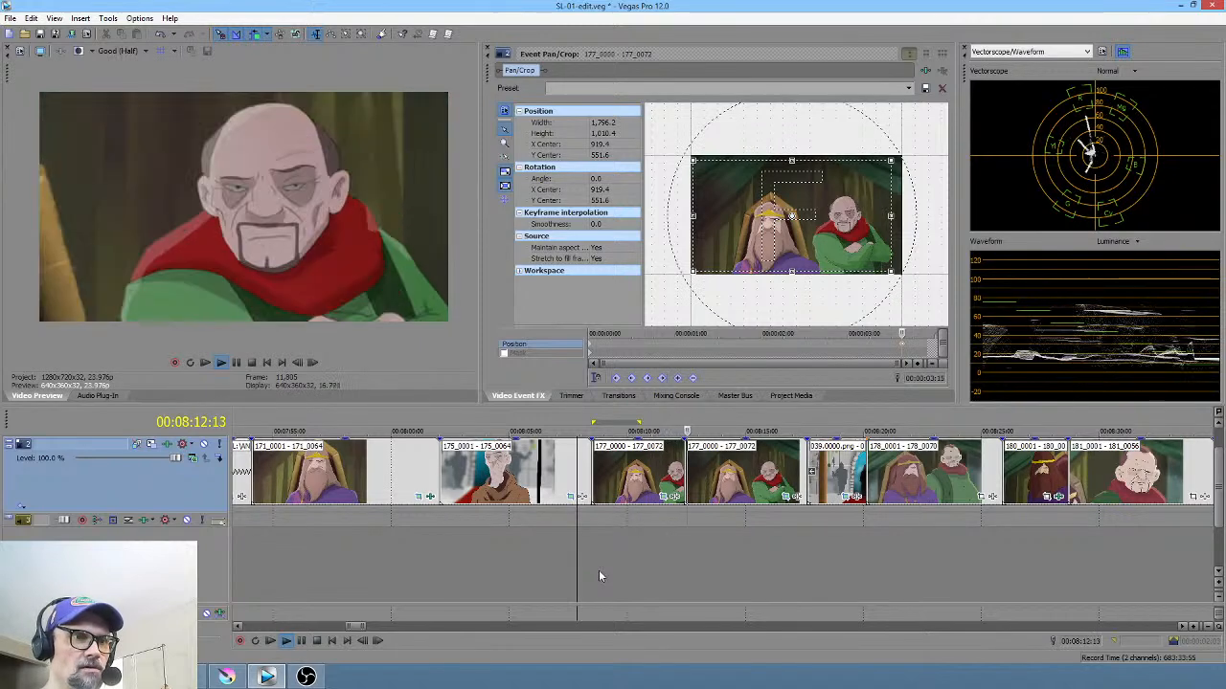
{"action": "key", "text": "space"}
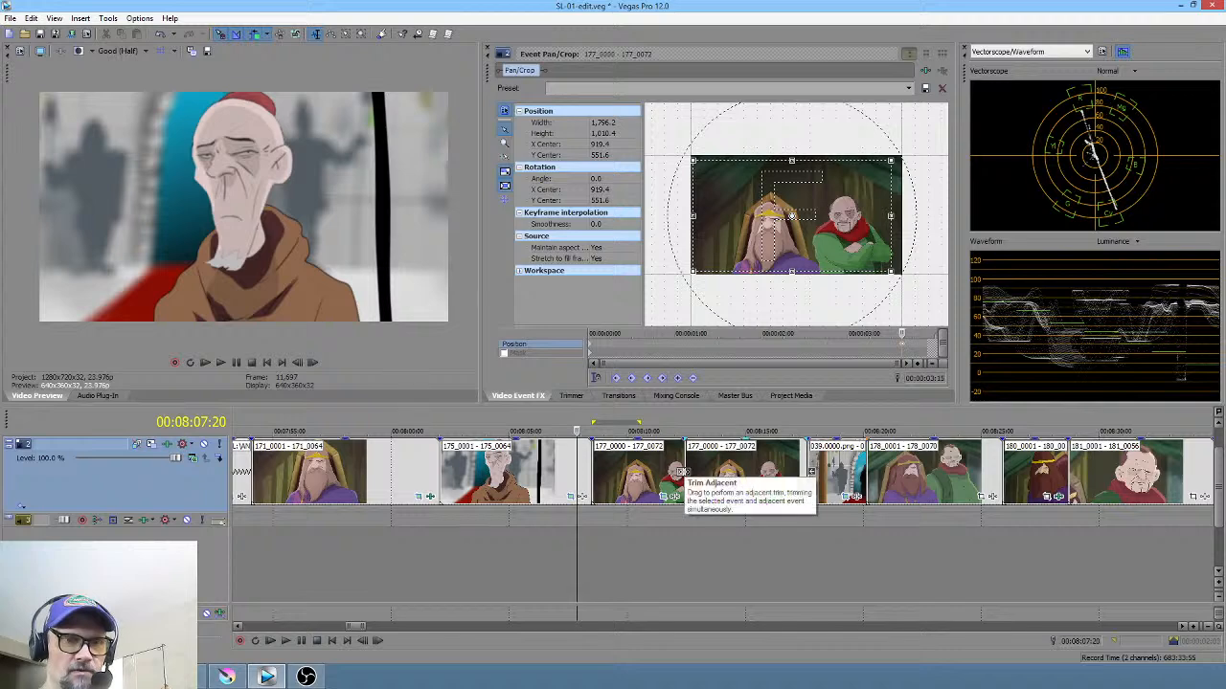
Step: Shift the cut between the two 177 clips slightly later and play from just before it to check the timing
{"action": "left_click_drag", "start_coordinate": [679, 471], "coordinate": [692, 470]}
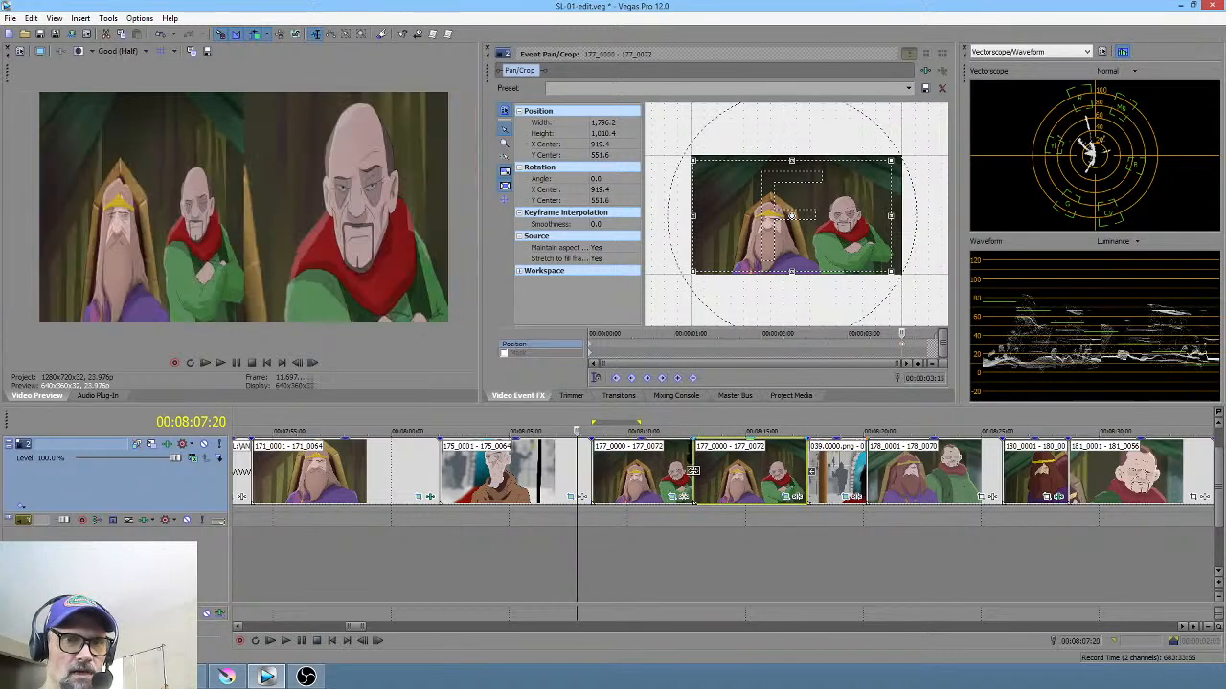
{"action": "left_click", "coordinate": [665, 524]}
{"action": "key", "text": "space"}
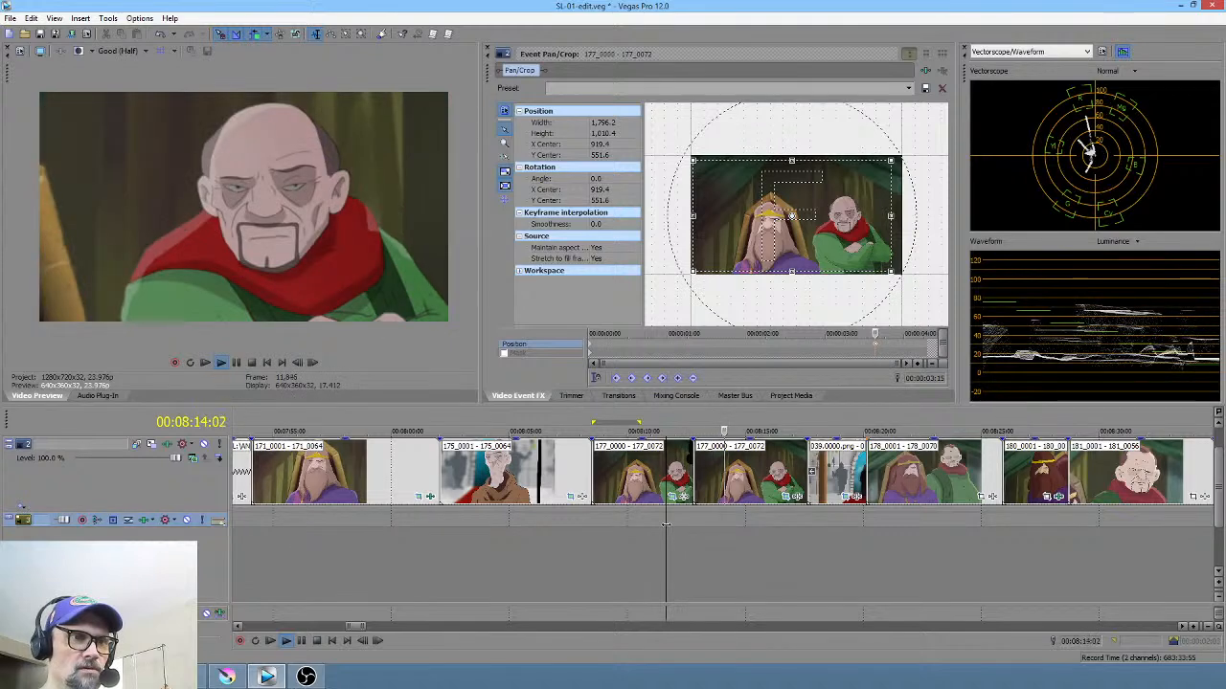
{"action": "key", "text": "space"}
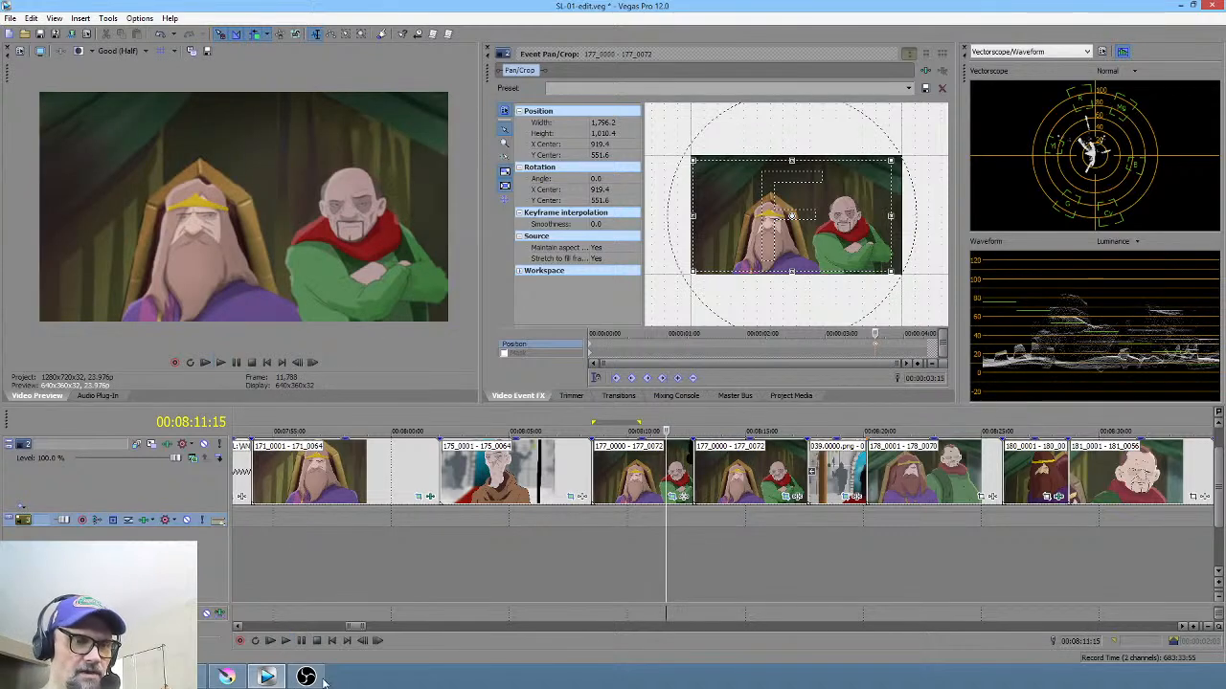
Step: Switch back to the scene 177 document in Krita
{"action": "left_click", "coordinate": [228, 676]}
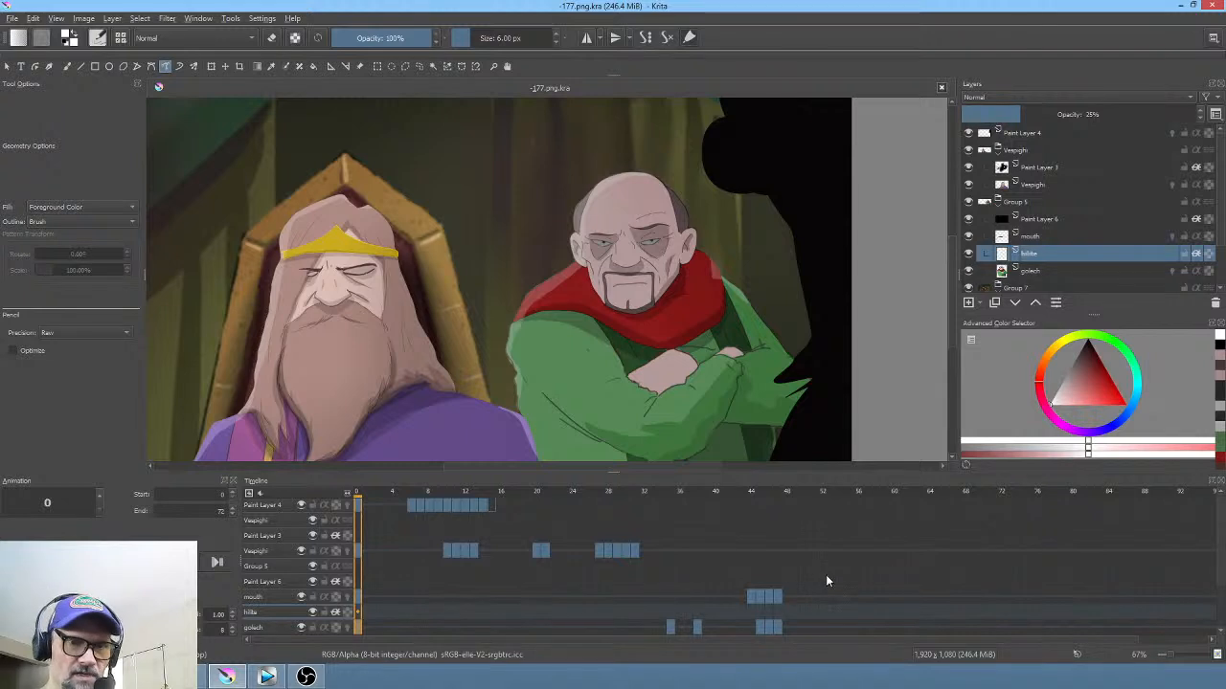
Step: Shift the golech and mouth layers' keyframes from frame 35 onward five frames later, preview the retimed blink and smile, and return to frame 0
{"action": "left_click_drag", "start_coordinate": [827, 582], "coordinate": [824, 529]}
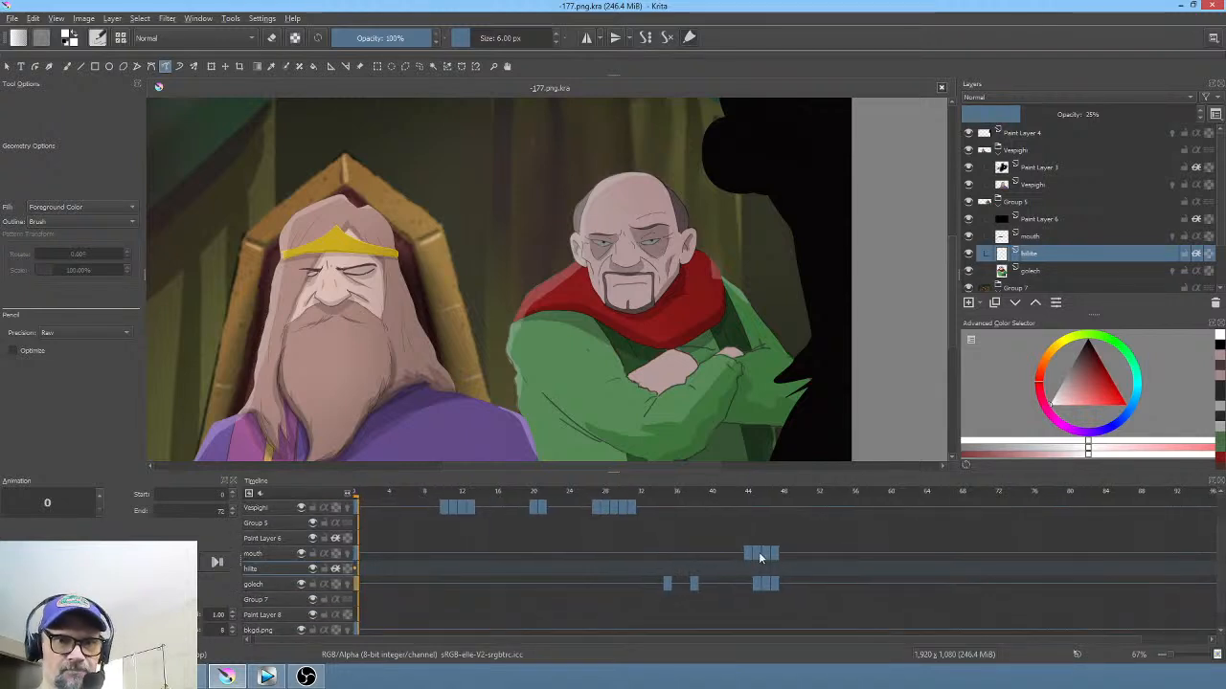
{"action": "left_click_drag", "start_coordinate": [735, 548], "coordinate": [791, 594]}
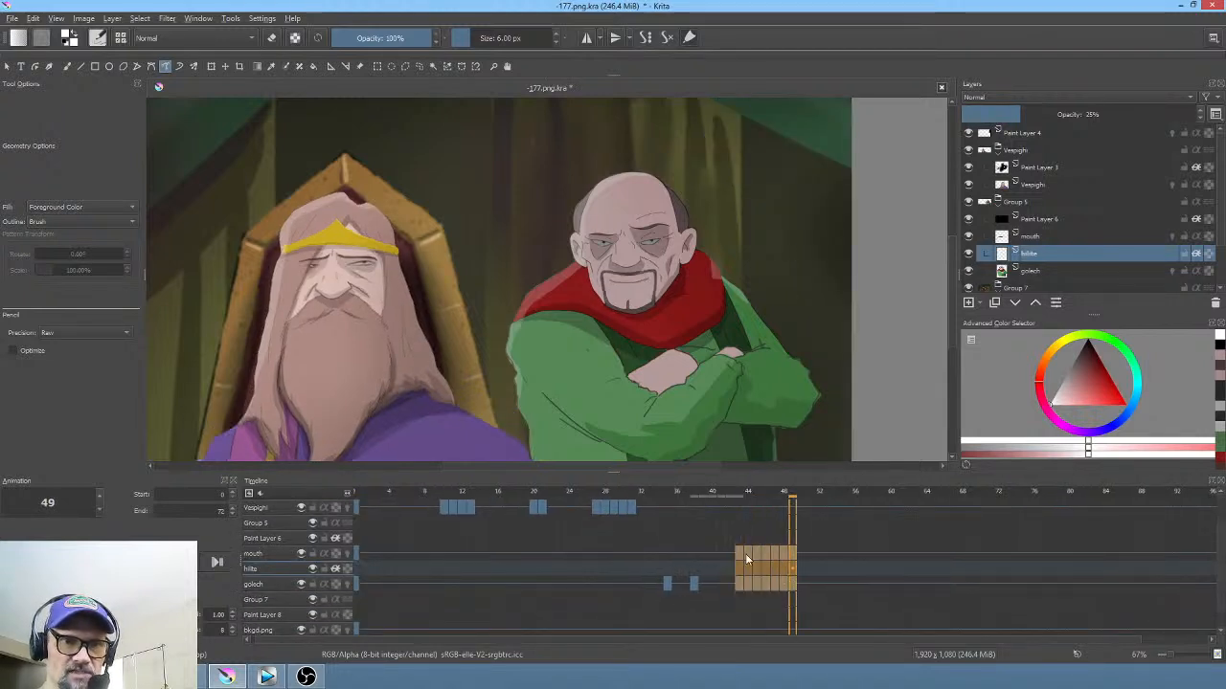
{"action": "left_click", "coordinate": [664, 552]}
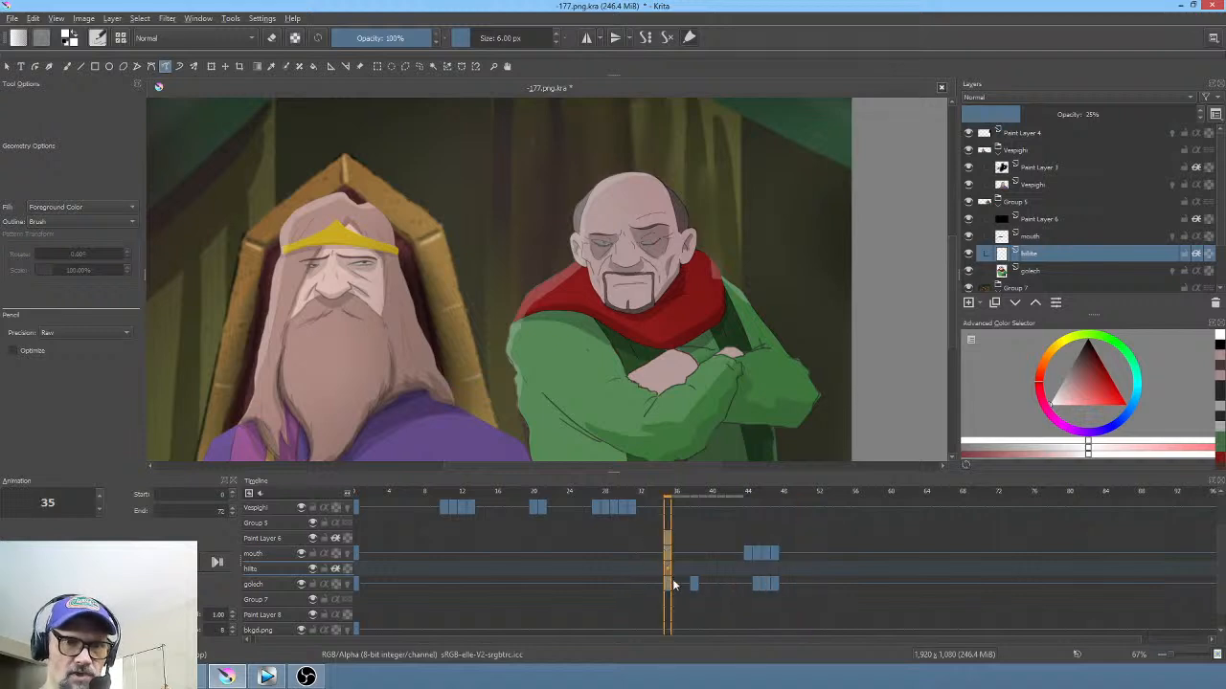
{"action": "left_click_drag", "start_coordinate": [673, 585], "coordinate": [800, 592]}
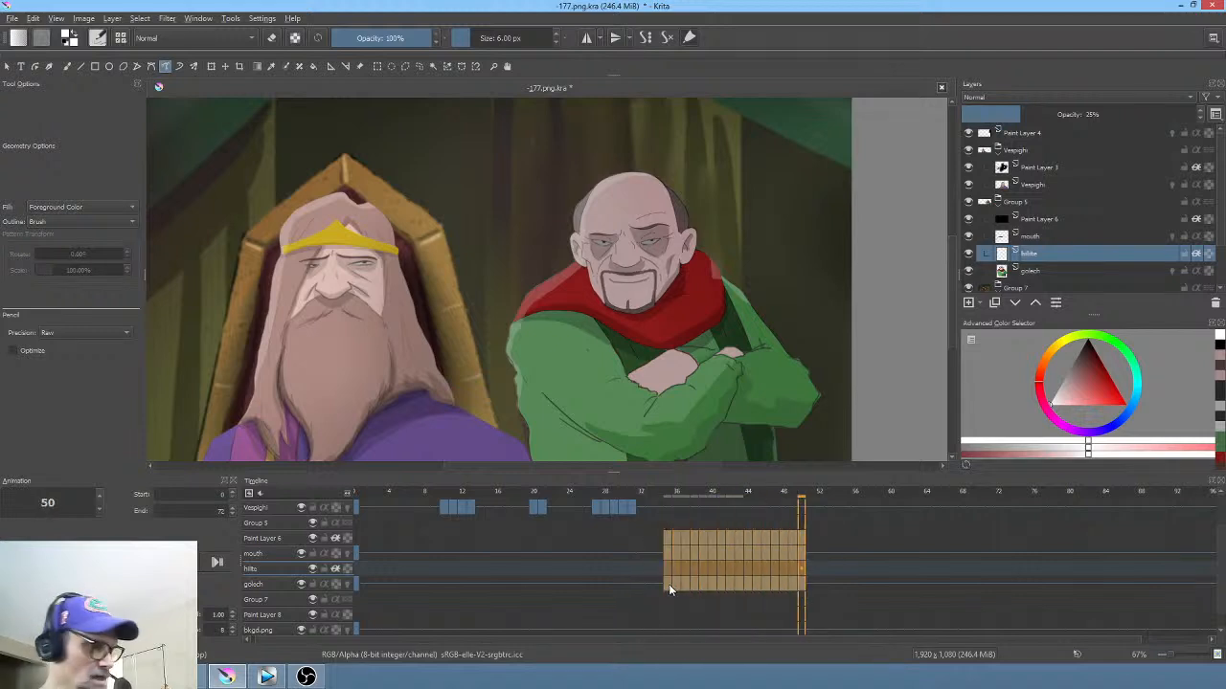
{"action": "left_click_drag", "start_coordinate": [669, 585], "coordinate": [711, 588]}
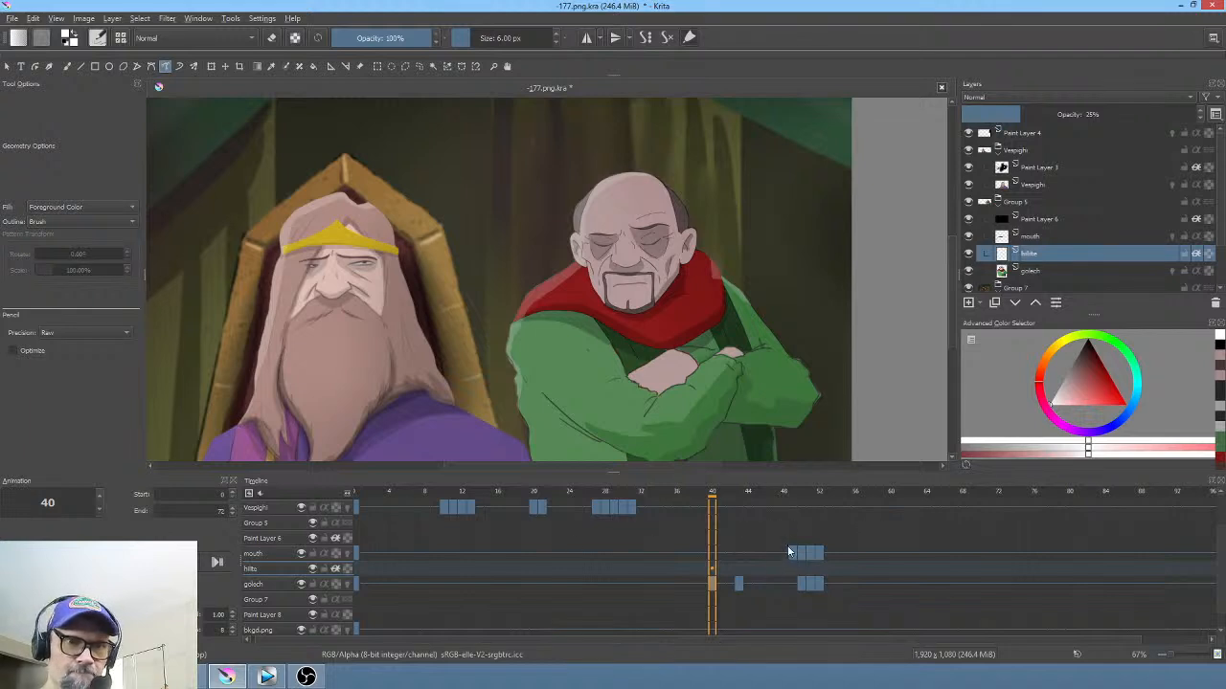
{"action": "left_click", "coordinate": [673, 495]}
{"action": "key", "text": "space"}
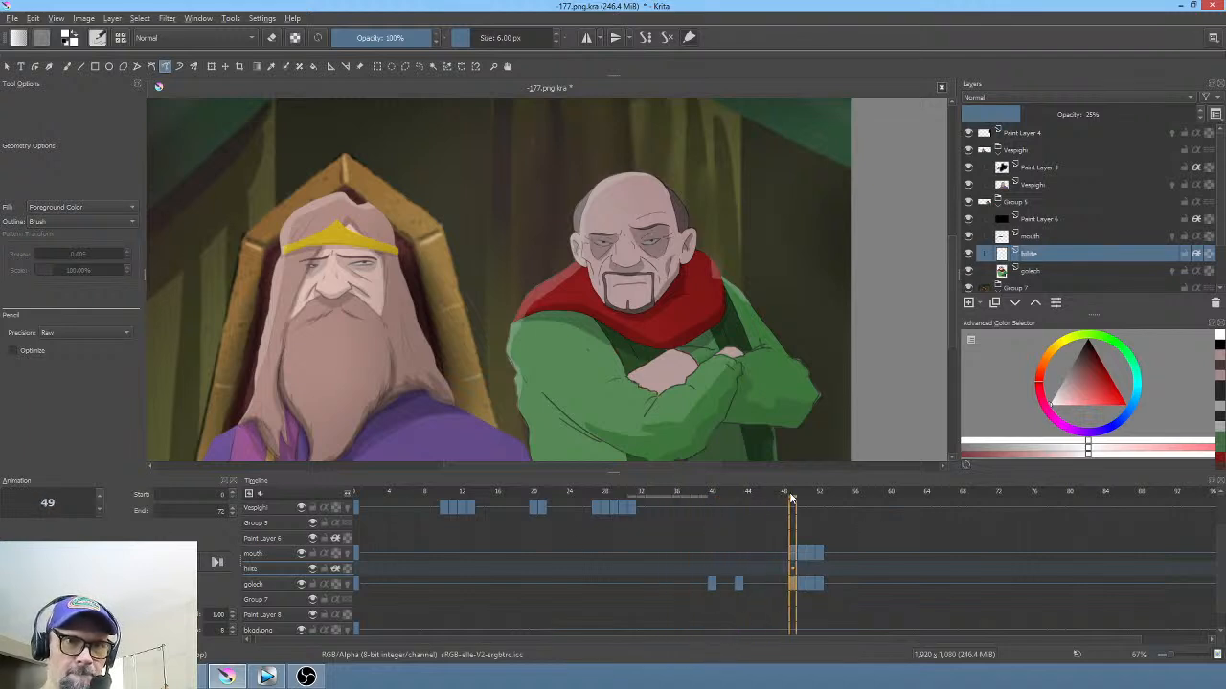
{"action": "key", "text": "space"}
{"action": "left_click_drag", "start_coordinate": [663, 503], "coordinate": [352, 508]}
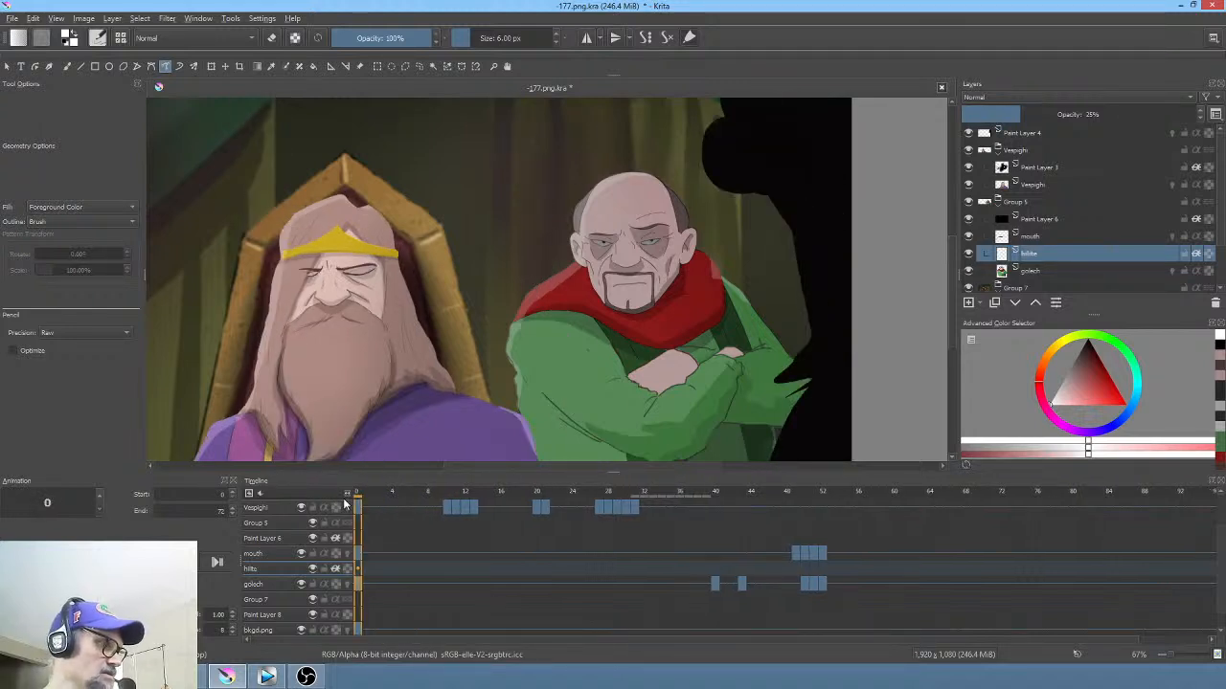
Step: Save the document and render frames 0 to 72 as a PNG image sequence with base name 177_, replacing the old frames
{"action": "key", "text": "ctrl+s"}
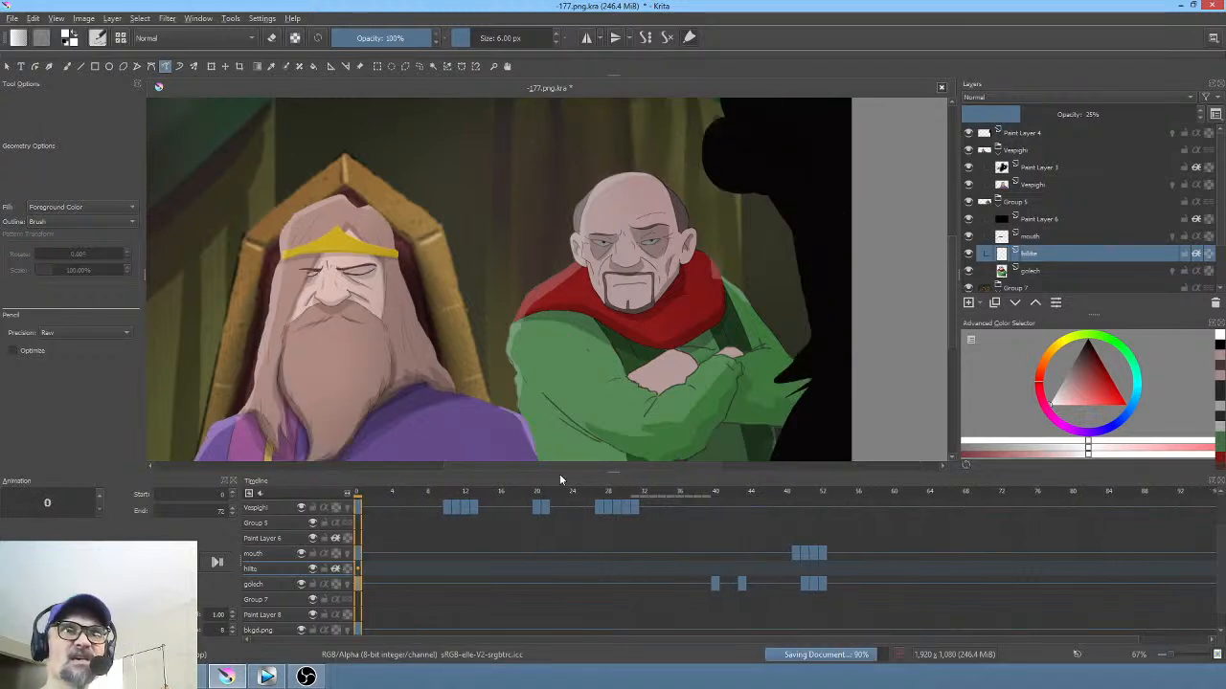
{"action": "key", "text": "ctrl+r"}
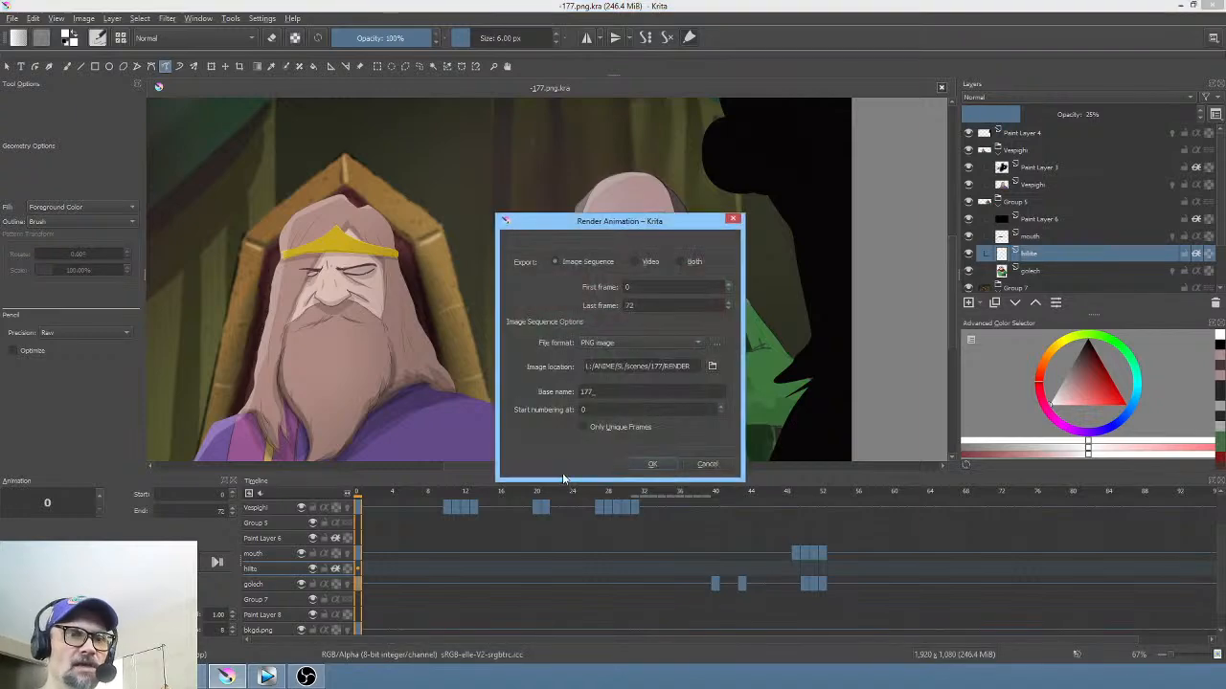
{"action": "left_click", "coordinate": [651, 466]}
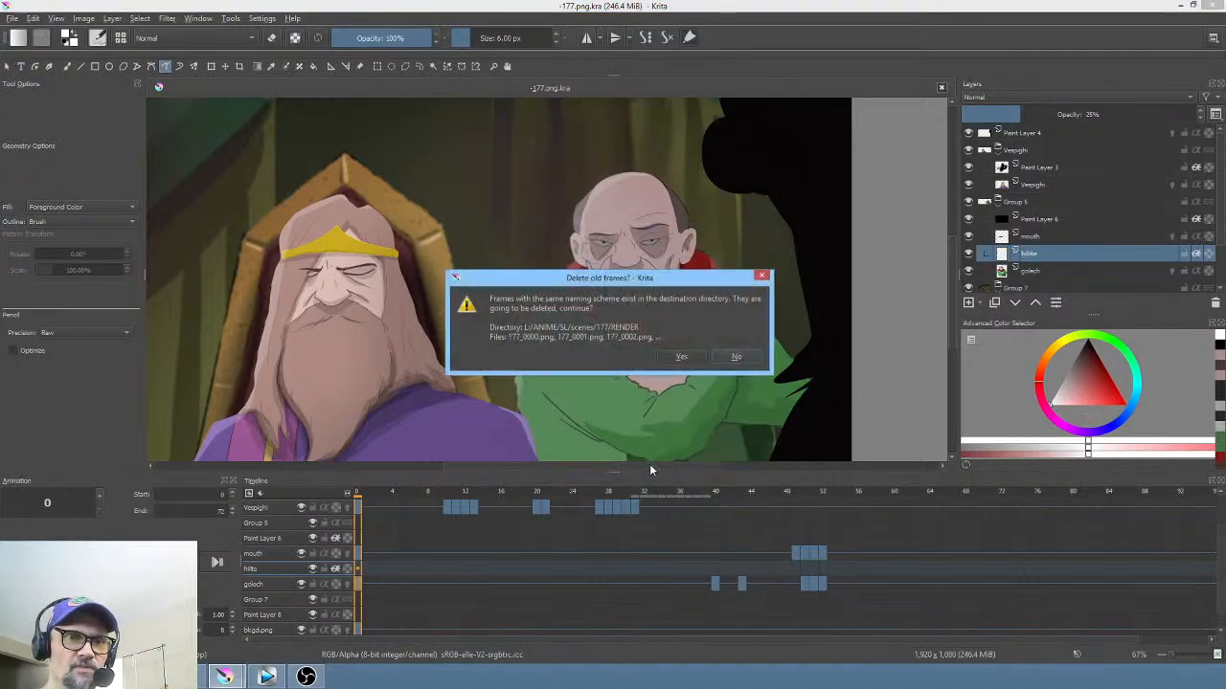
{"action": "left_click", "coordinate": [681, 356]}
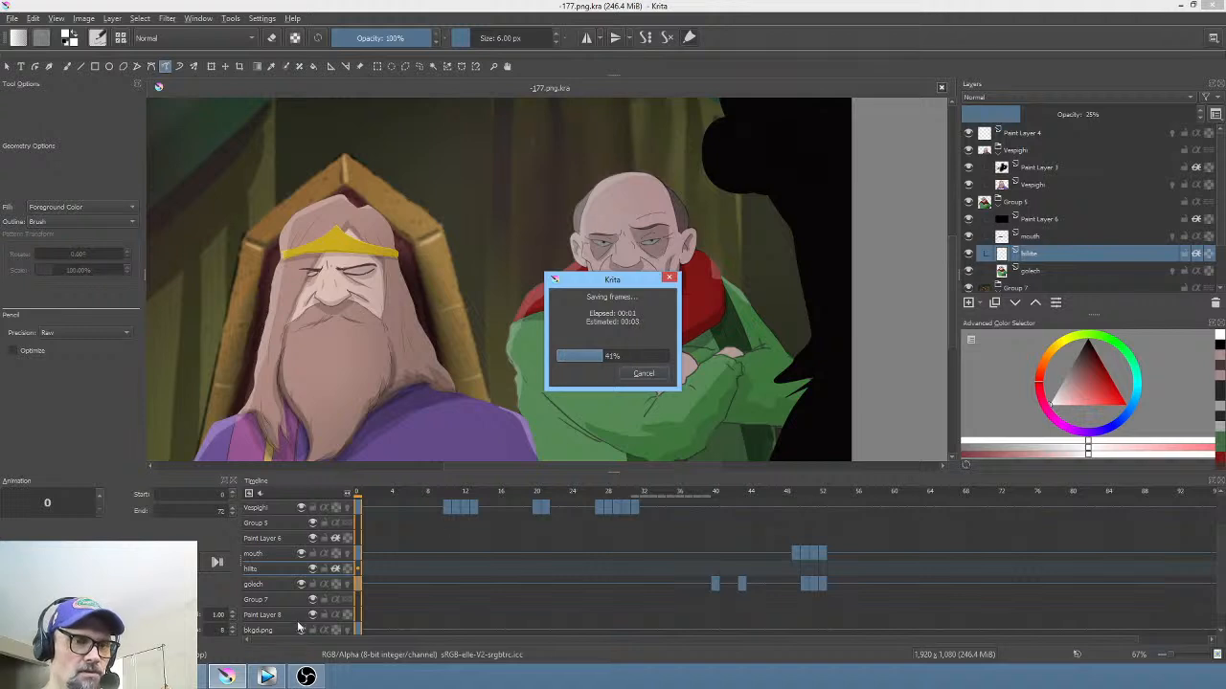
Step: Switch to Vegas Pro and play through both 177 clips to check the retimed blink and smile
{"action": "left_click", "coordinate": [268, 678]}
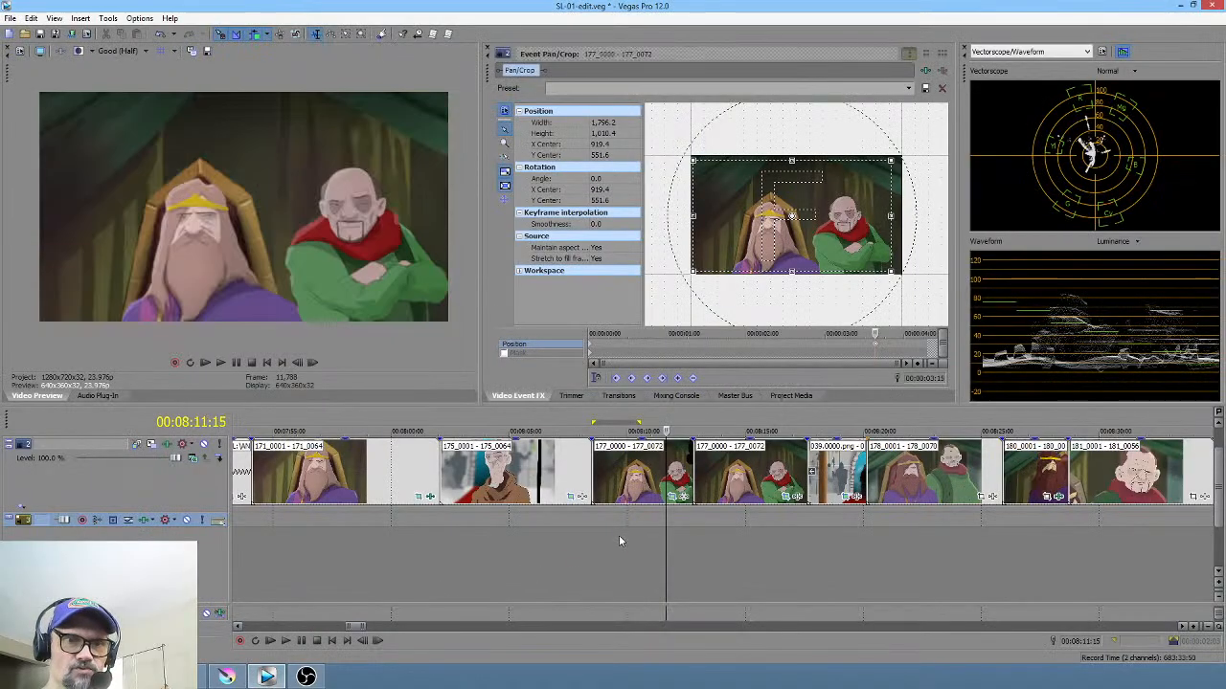
{"action": "left_click_drag", "start_coordinate": [598, 543], "coordinate": [809, 564]}
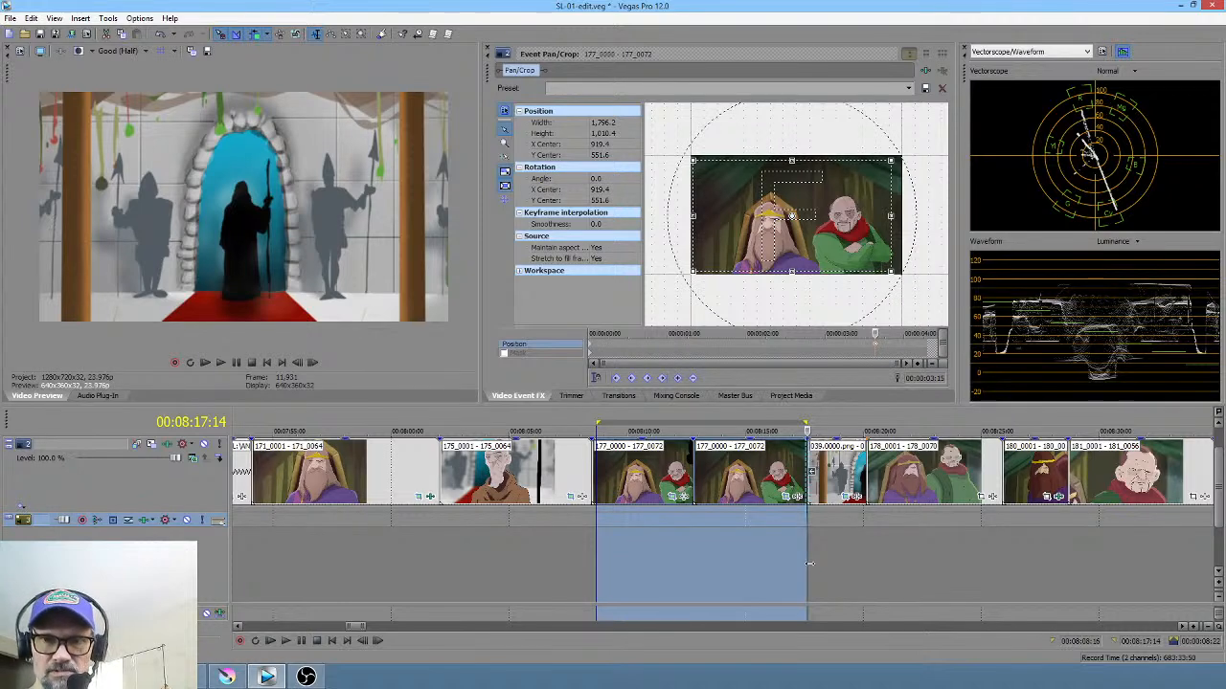
{"action": "left_click", "coordinate": [582, 548]}
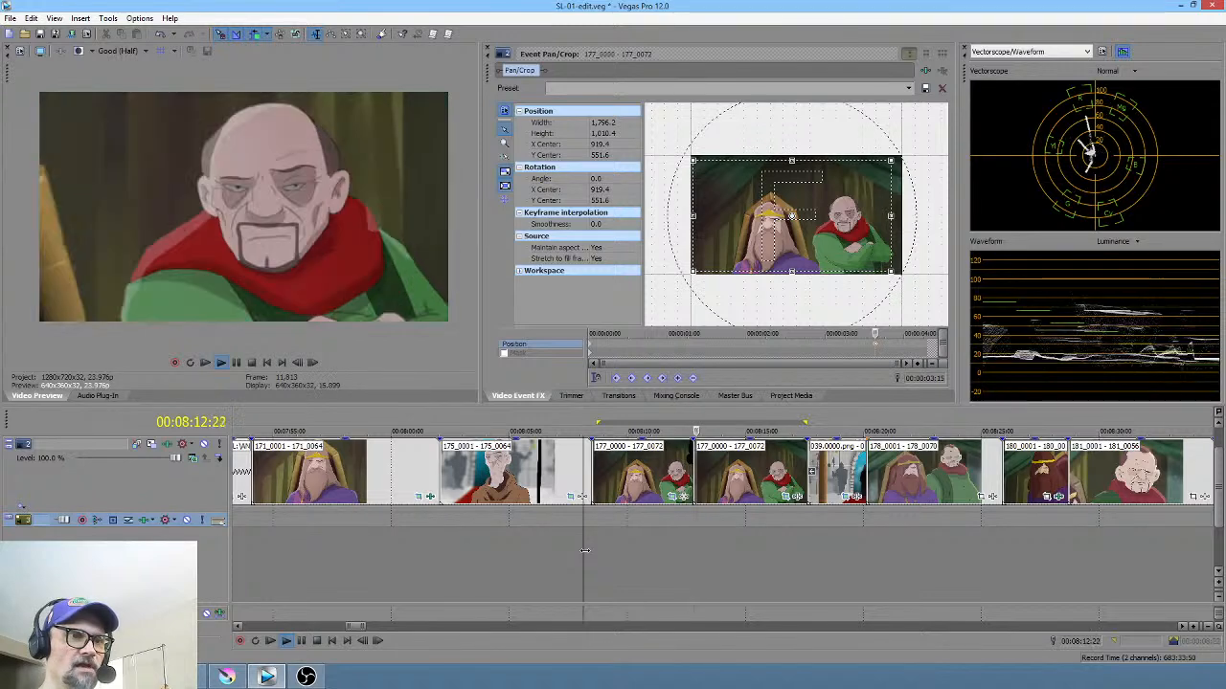
{"action": "key", "text": "space"}
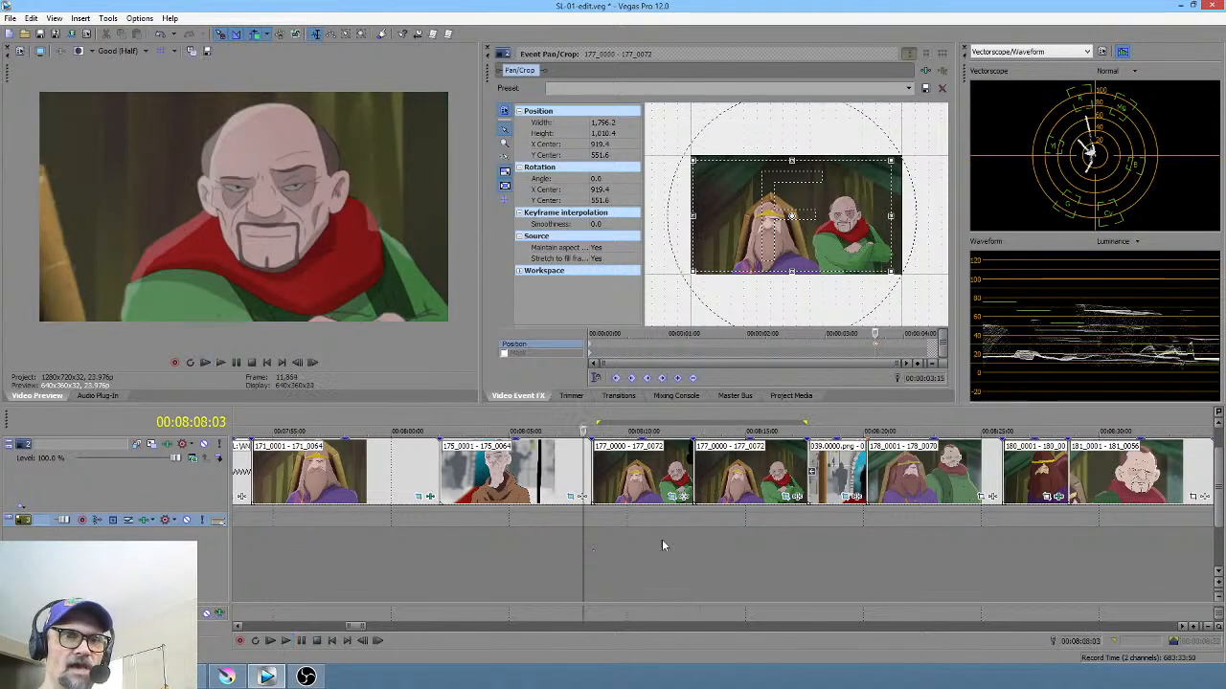
Step: Move the cut between the two 177 clips later to about 00:08:13 and play across it from within the first clip
{"action": "key", "text": "space"}
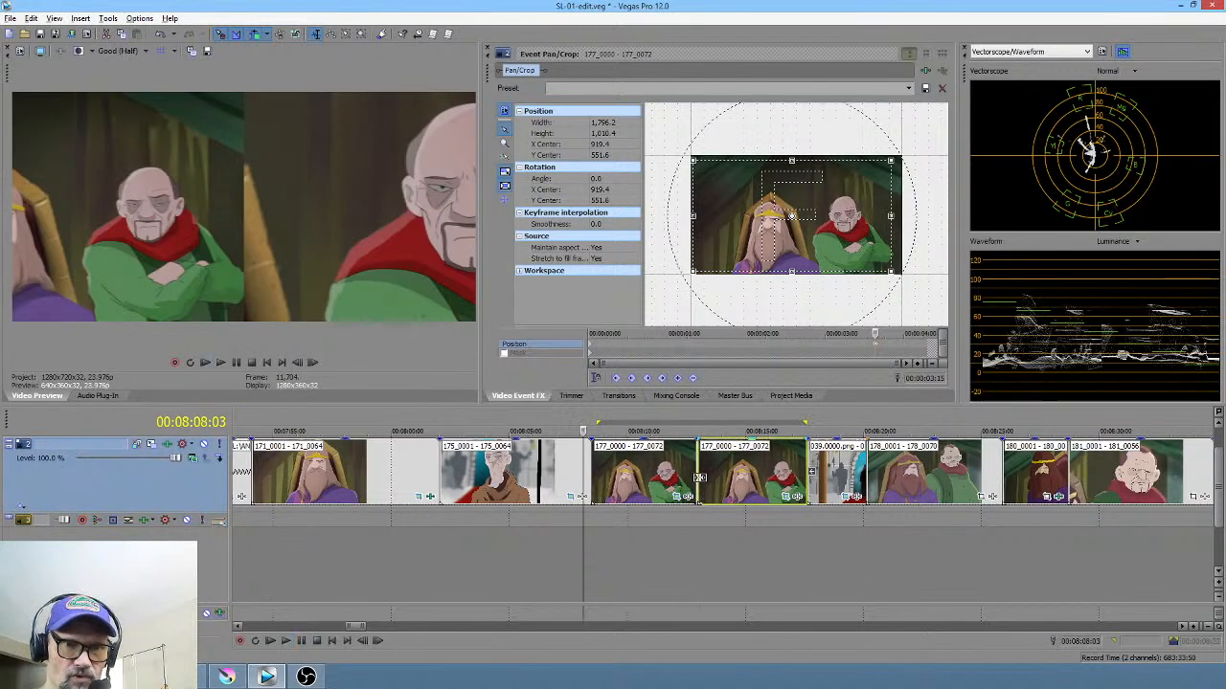
{"action": "left_click", "coordinate": [657, 546]}
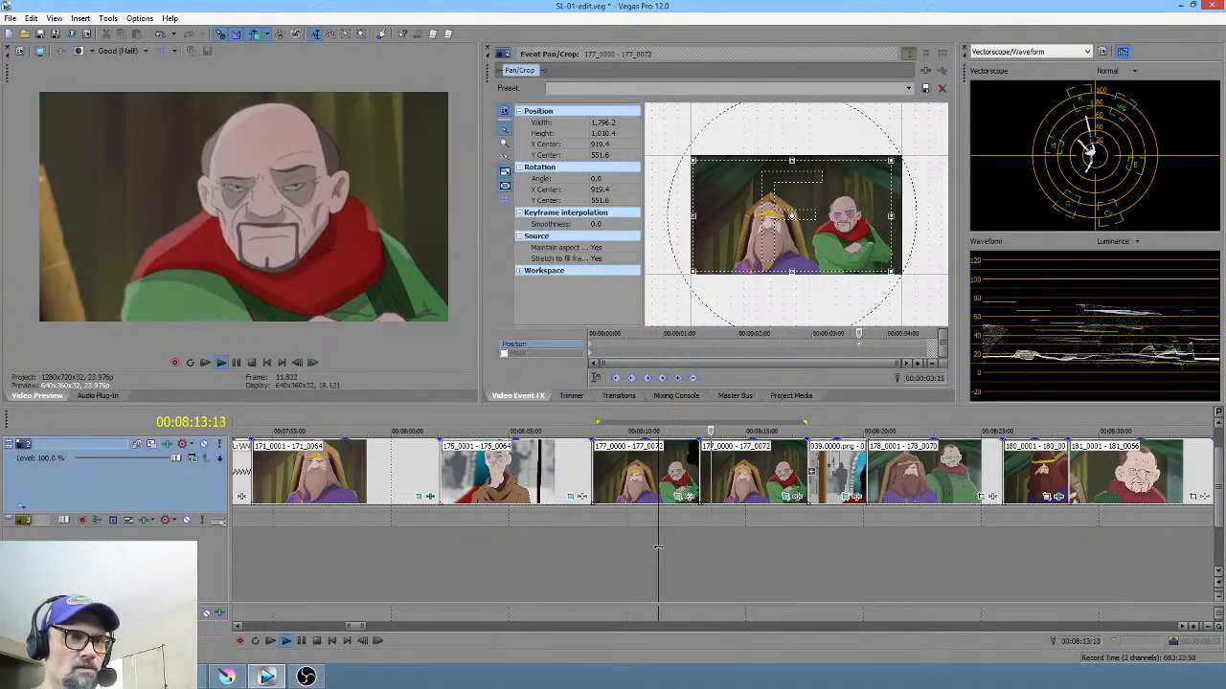
{"action": "key", "text": "space"}
{"action": "left_click", "coordinate": [639, 532]}
{"action": "key", "text": "space"}
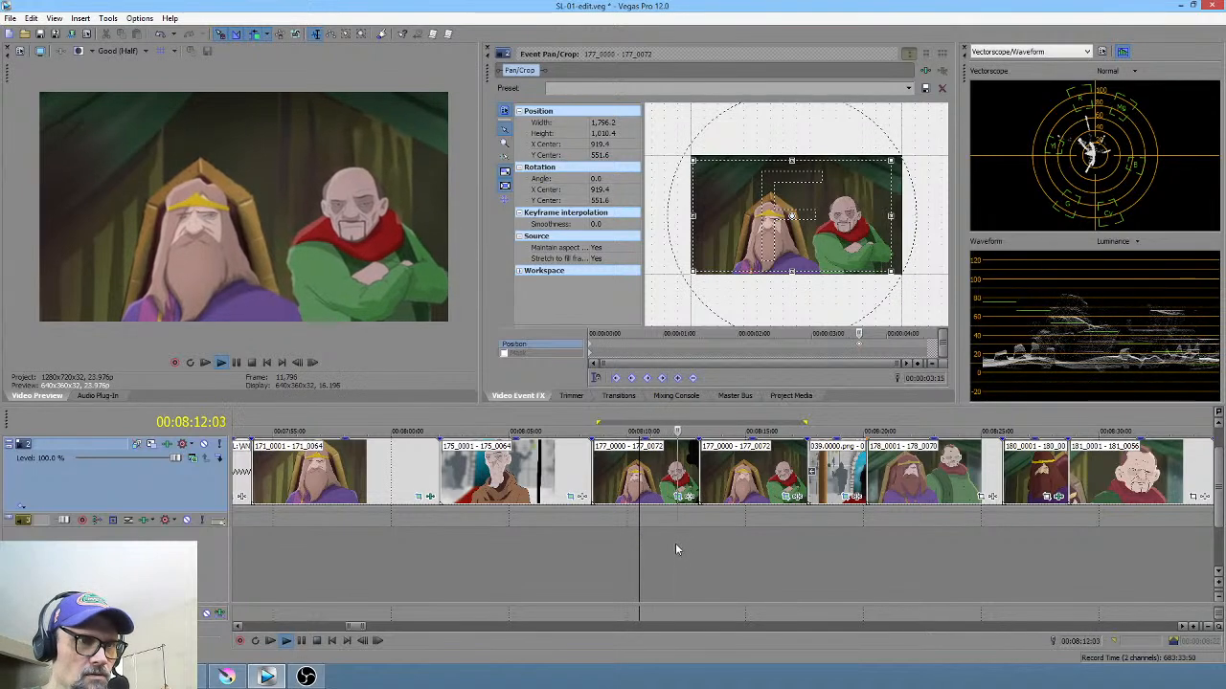
{"action": "key", "text": "space"}
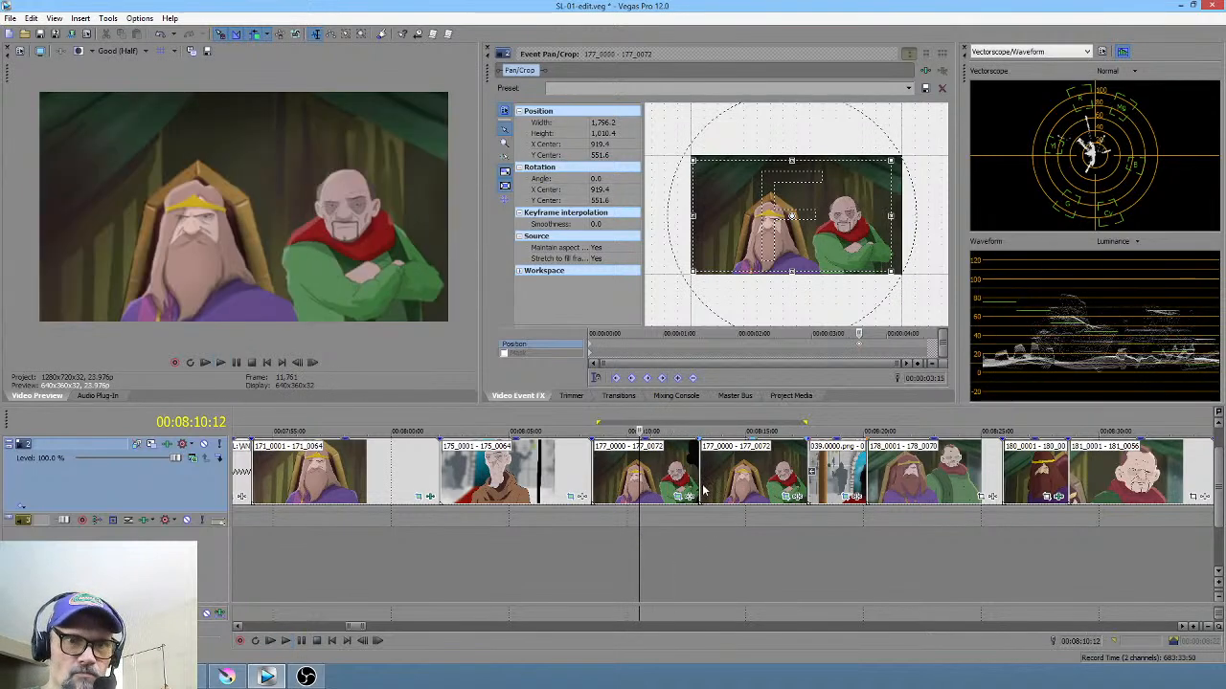
Step: Nudge the cut between the 177 clips slightly later again and play from early in the first clip to the second clip's end
{"action": "left_click_drag", "start_coordinate": [700, 477], "coordinate": [705, 477]}
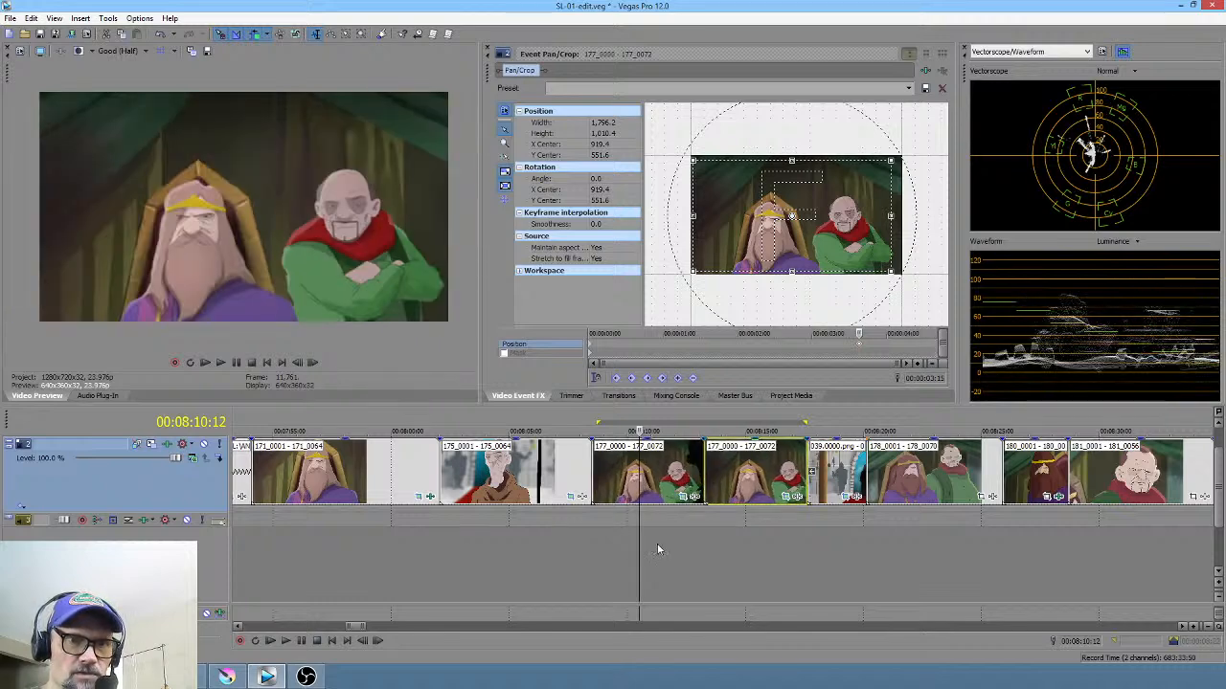
{"action": "left_click", "coordinate": [616, 549]}
{"action": "key", "text": "space"}
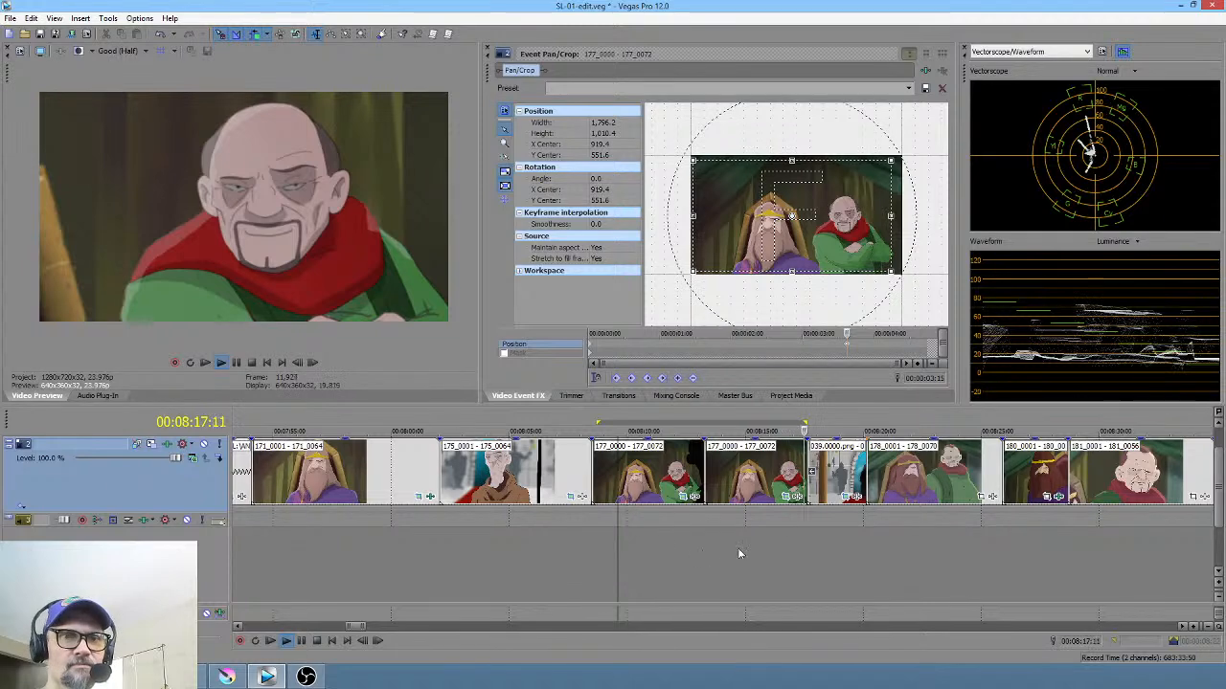
{"action": "key", "text": "space"}
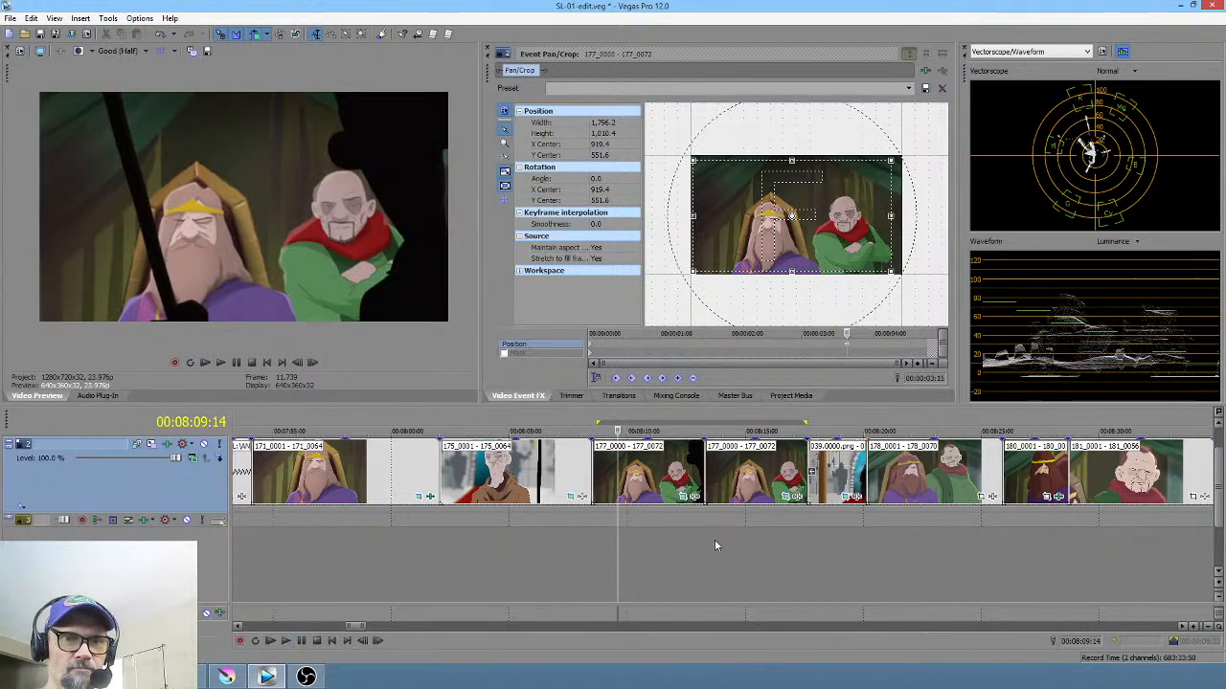
Step: Place the playhead at 00:08:14:18 in the second 177 clip to check the smile's timing, and switch back to the scene 177 document in Krita
{"action": "left_click_drag", "start_coordinate": [714, 546], "coordinate": [762, 542]}
{"action": "left_click", "coordinate": [742, 543]}
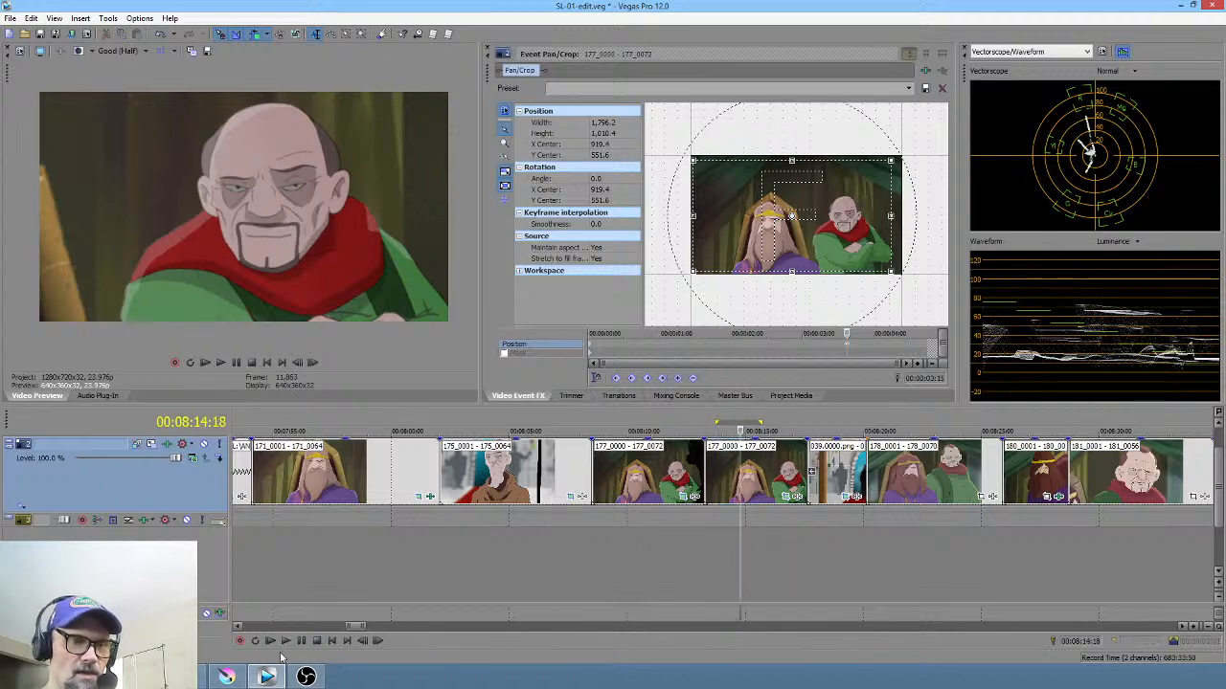
{"action": "mouse_move", "coordinate": [227, 678]}
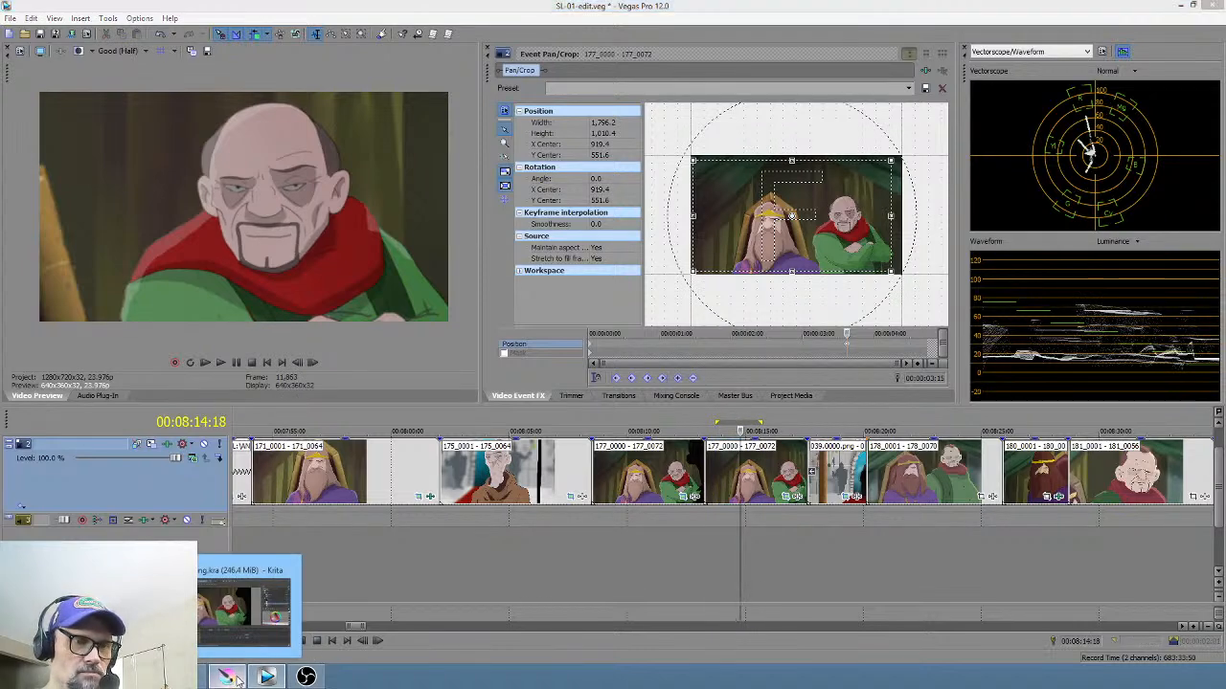
{"action": "left_click", "coordinate": [244, 611]}
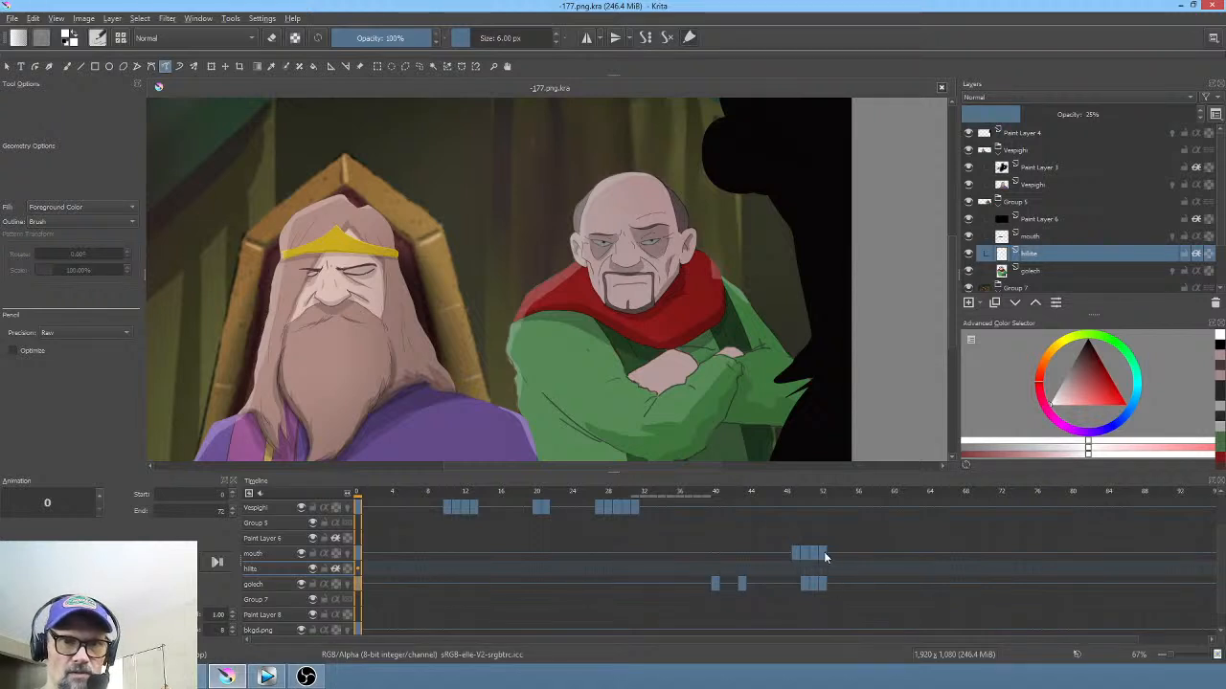
Step: Shift the smile keyframes on the mouth and golech layers eight frames later so that the mouth change starts at frame 57
{"action": "left_click_drag", "start_coordinate": [778, 496], "coordinate": [862, 494]}
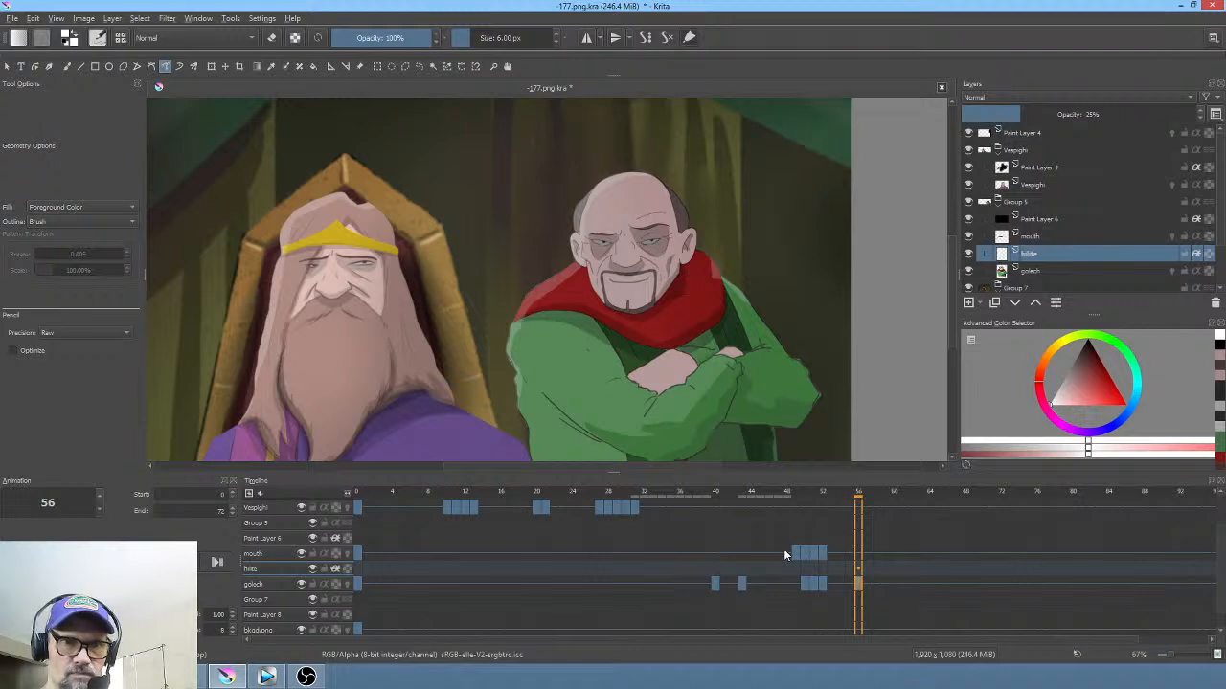
{"action": "left_click_drag", "start_coordinate": [779, 553], "coordinate": [858, 599]}
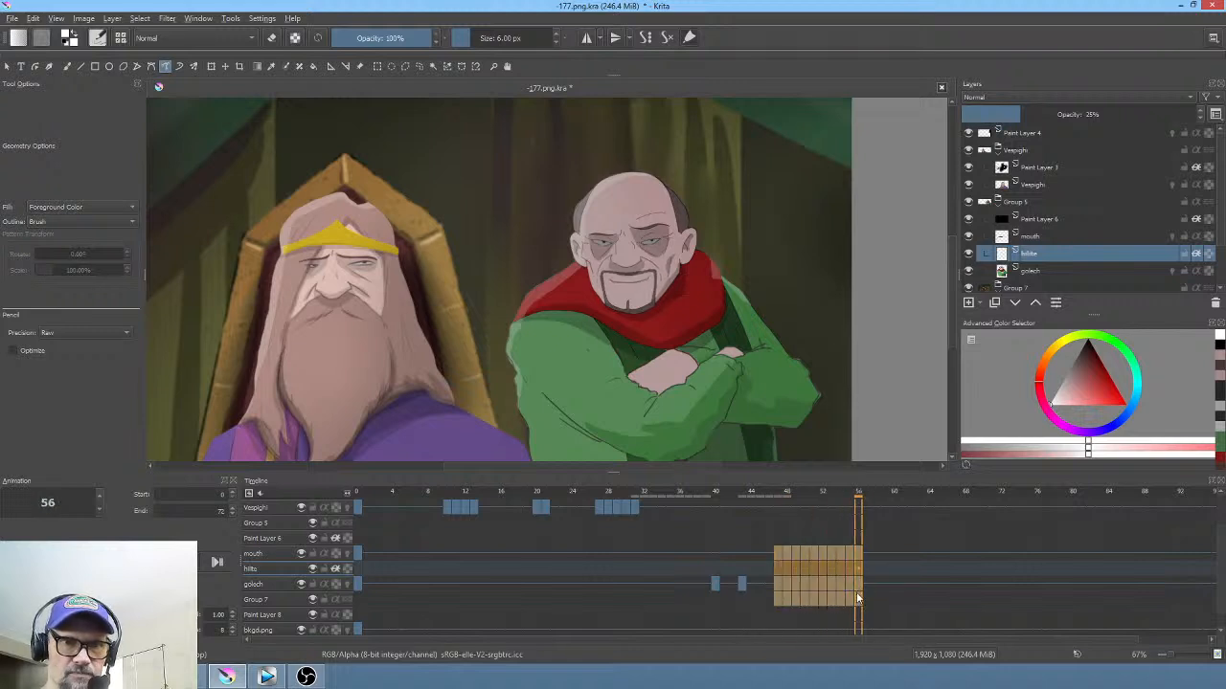
{"action": "left_click_drag", "start_coordinate": [777, 551], "coordinate": [848, 553]}
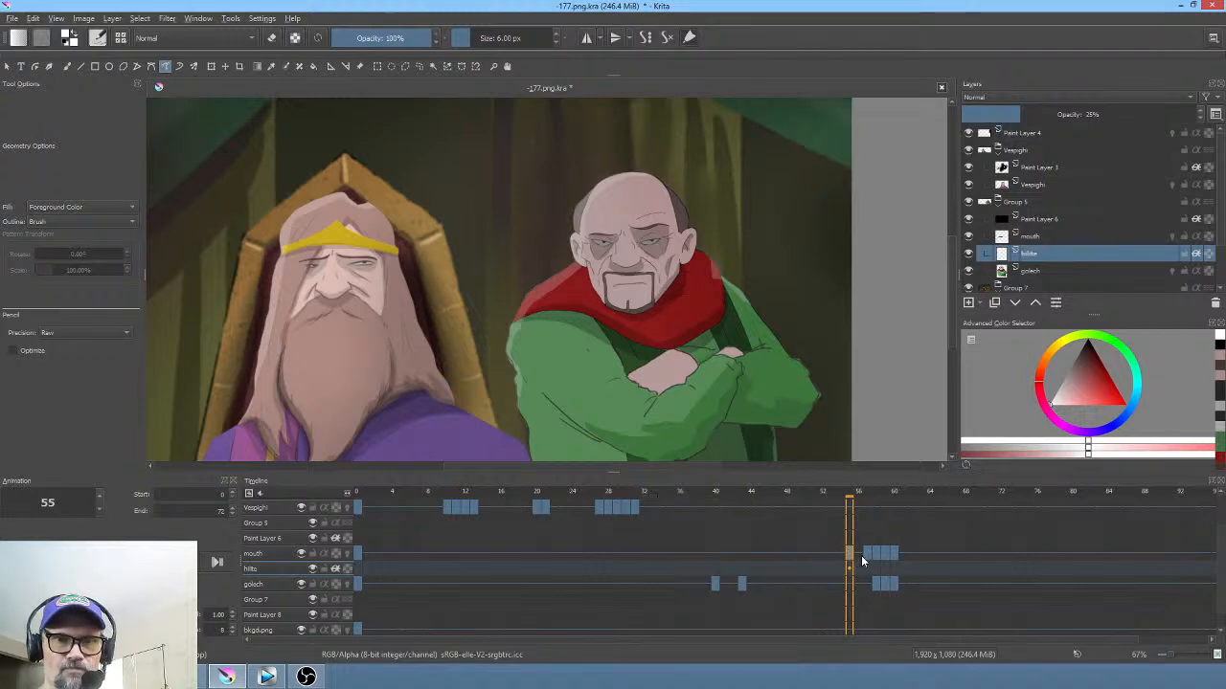
Step: Step back and forth through frames 55 to 60 to examine how the smile forms frame by frame
{"action": "key", "text": "Right"}
{"action": "key", "text": "Right"}
{"action": "key", "text": "Right"}
{"action": "key", "text": "Right"}
{"action": "key", "text": "Right"}
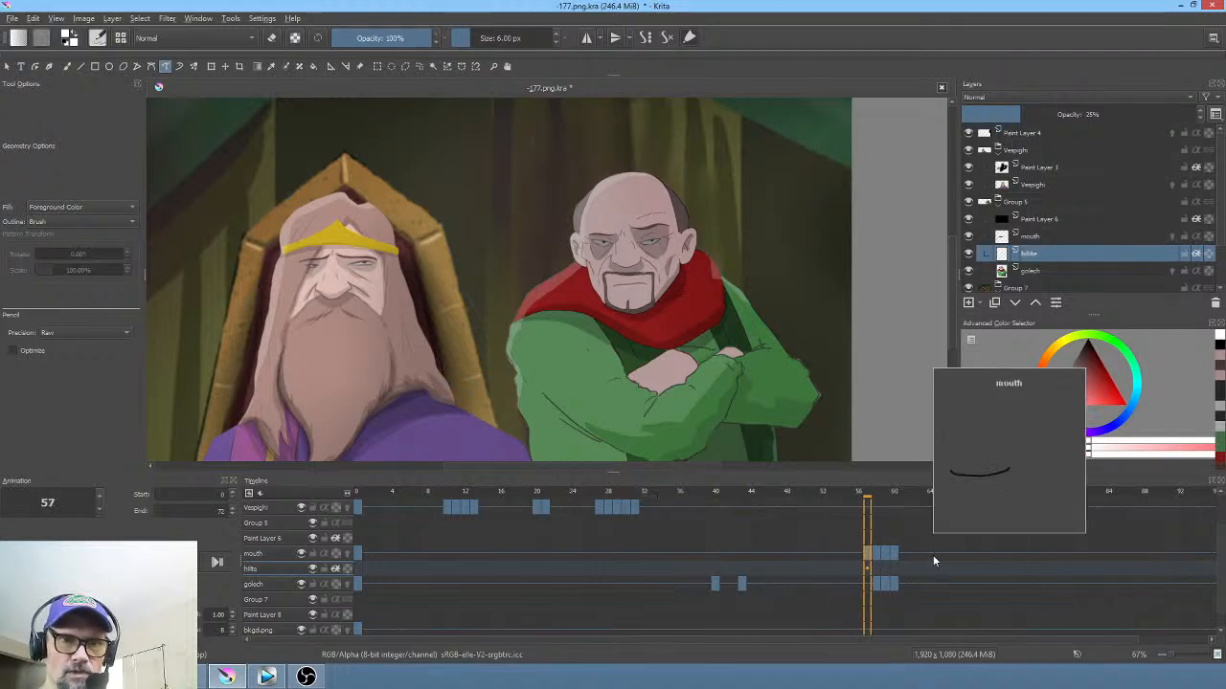
{"action": "key", "text": "Right"}
{"action": "key", "text": "Left"}
{"action": "key", "text": "Left"}
{"action": "key", "text": "Left"}
{"action": "key", "text": "Left"}
{"action": "key", "text": "Left"}
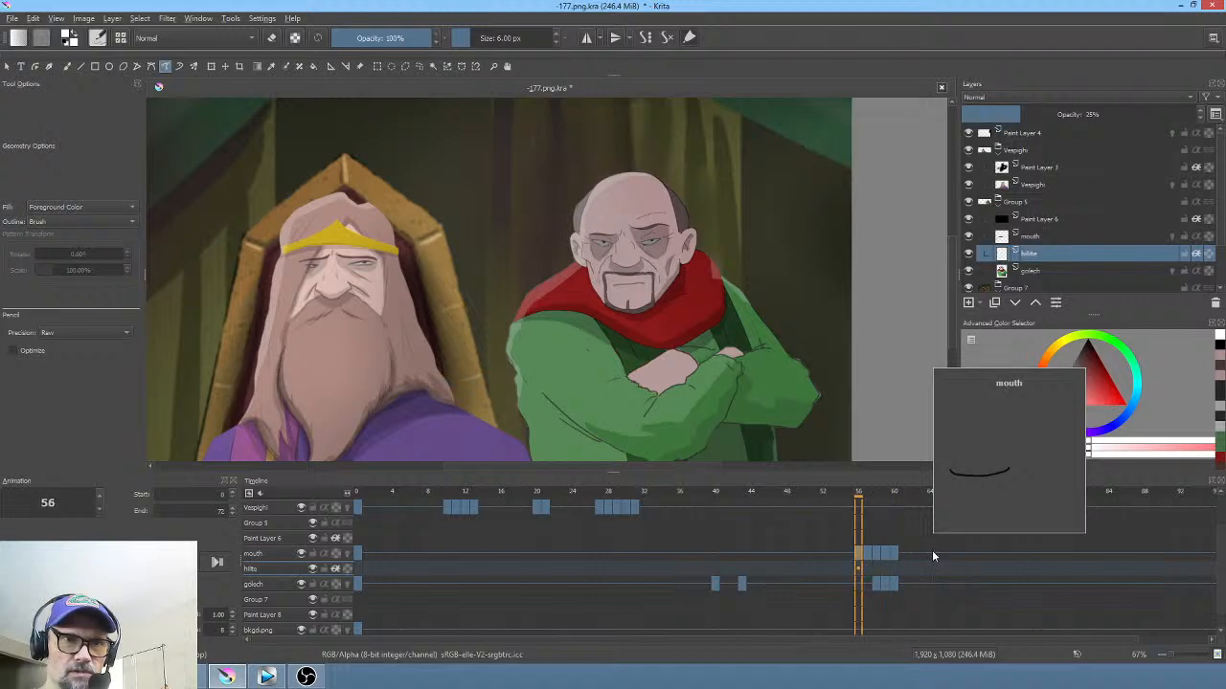
{"action": "key", "text": "Right"}
{"action": "key", "text": "Right"}
{"action": "key", "text": "Right"}
{"action": "key", "text": "Right"}
{"action": "key", "text": "Left"}
{"action": "key", "text": "Left"}
{"action": "key", "text": "Left"}
{"action": "key", "text": "Left"}
{"action": "key", "text": "Right"}
{"action": "key", "text": "Right"}
{"action": "key", "text": "Right"}
{"action": "key", "text": "Right"}
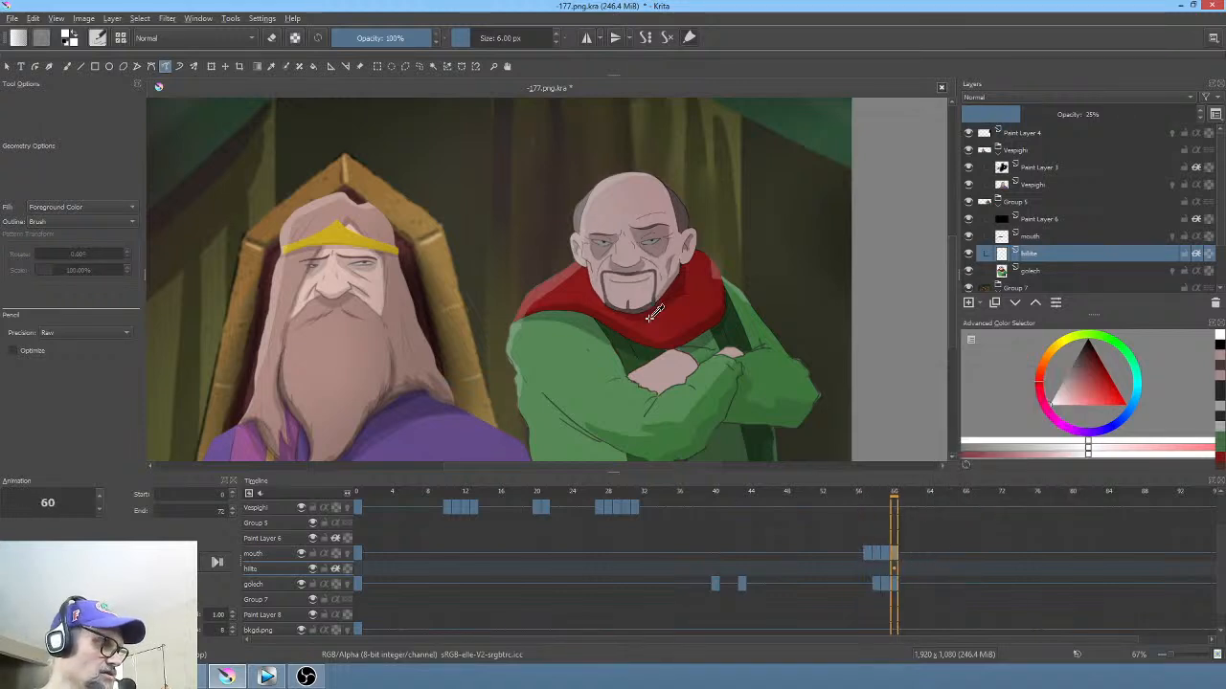
Step: Save the document and re-render frames 0 to 72 as the 177_ PNG sequence with the delayed smile, replacing the existing frames
{"action": "key", "text": "ctrl+shift+r"}
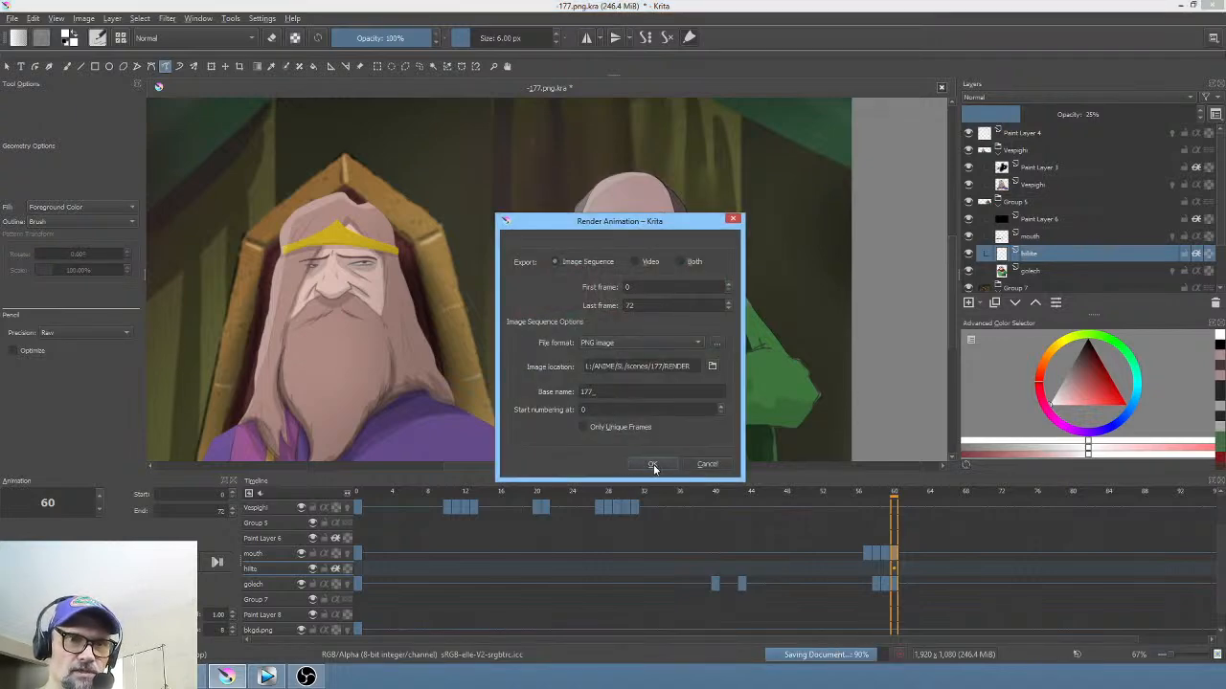
{"action": "left_click", "coordinate": [654, 467]}
{"action": "left_click", "coordinate": [682, 358]}
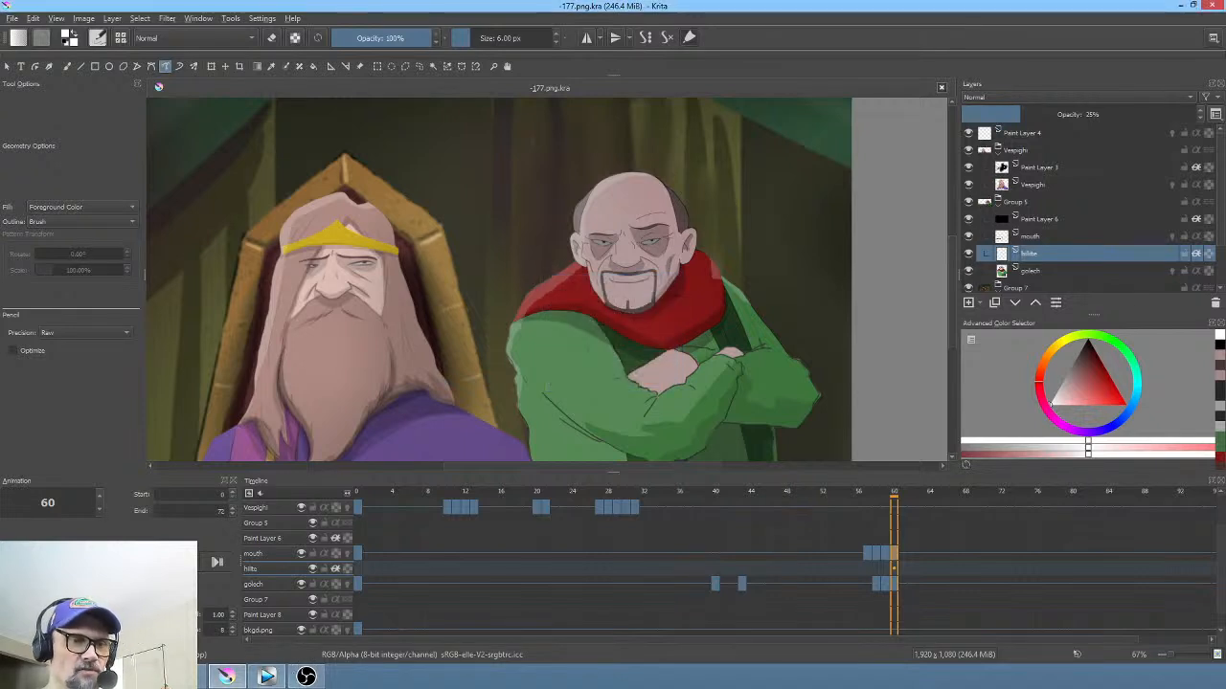
Step: Switch to Vegas Pro and play from just before the first 177 clip through the following shot to review the delayed smile
{"action": "left_click", "coordinate": [266, 677]}
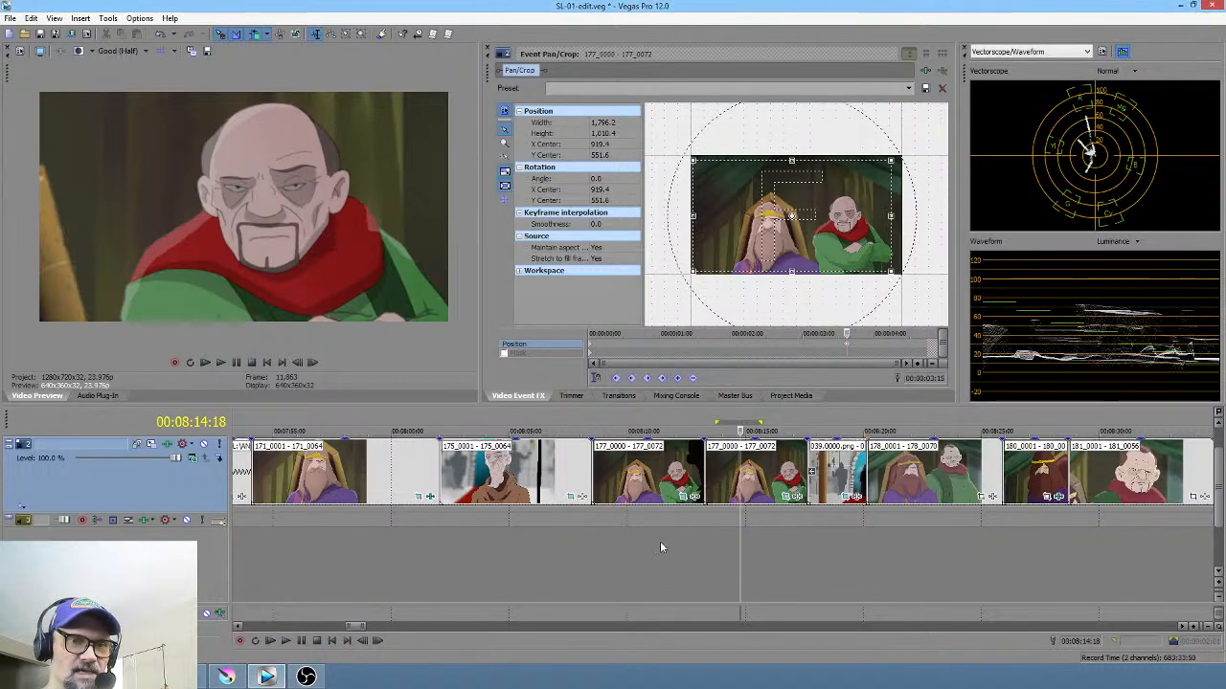
{"action": "left_click", "coordinate": [577, 547]}
{"action": "key", "text": "space"}
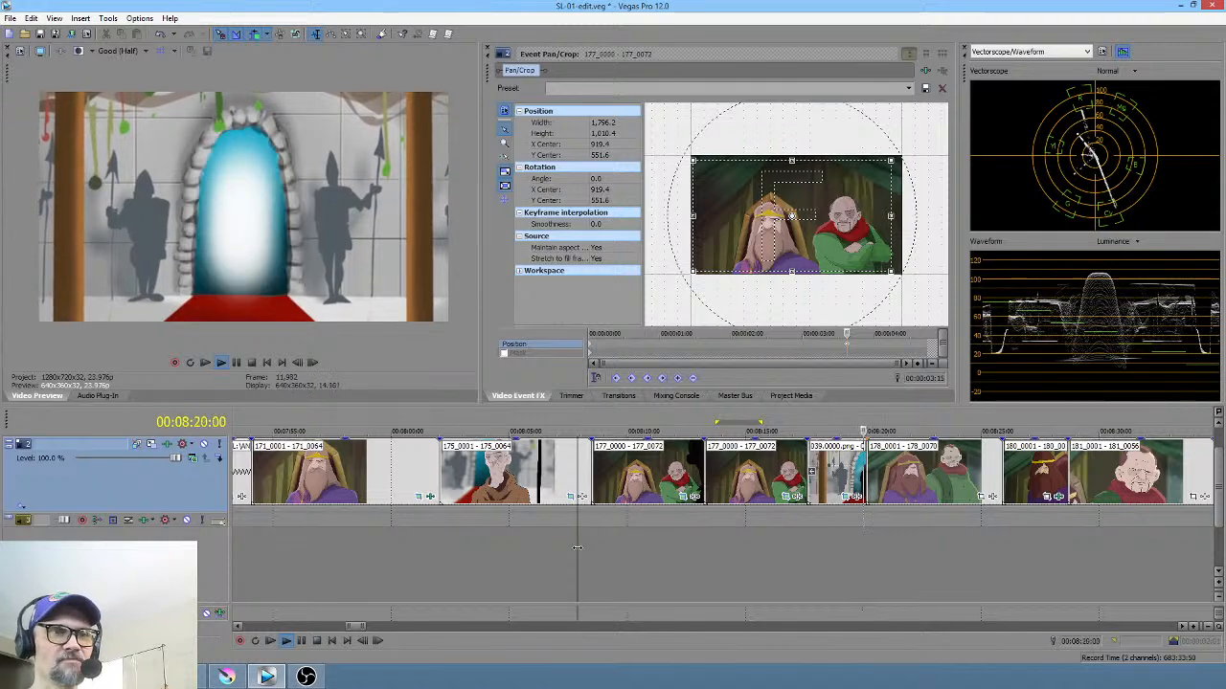
Step: Stop the playback, switch to Krita and scrub scene 177's full frame between frames 60 and 1 to review the blink and smile timing
{"action": "key", "text": "space"}
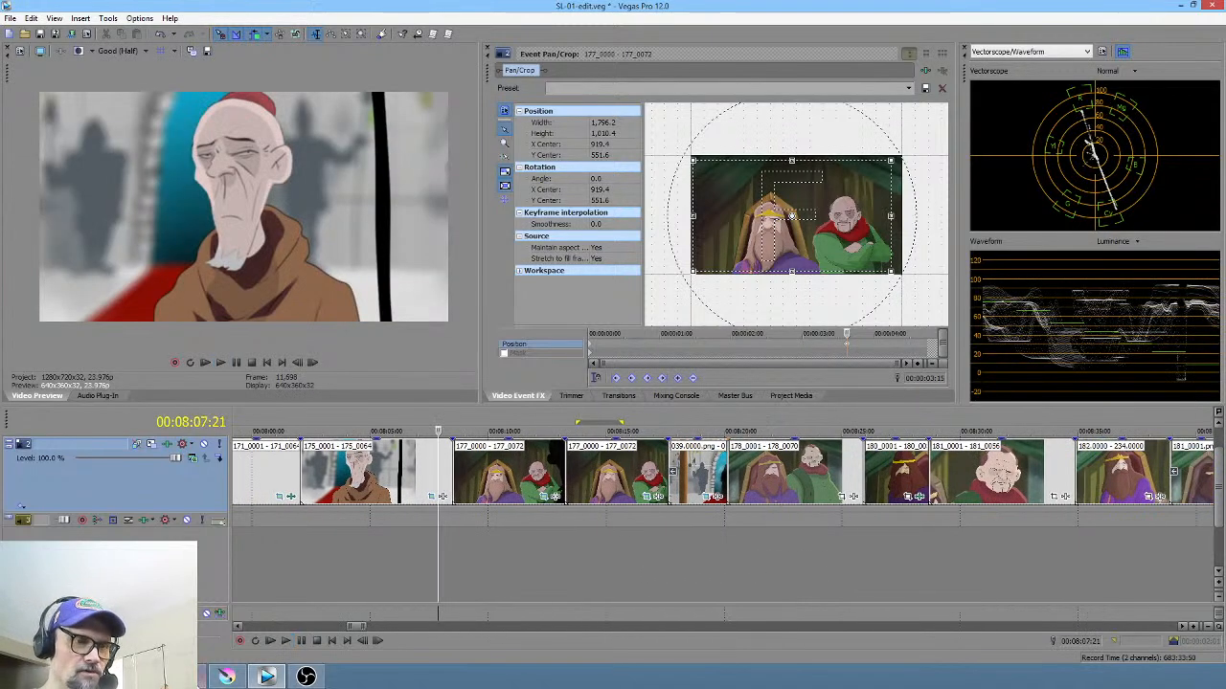
{"action": "left_click", "coordinate": [227, 677]}
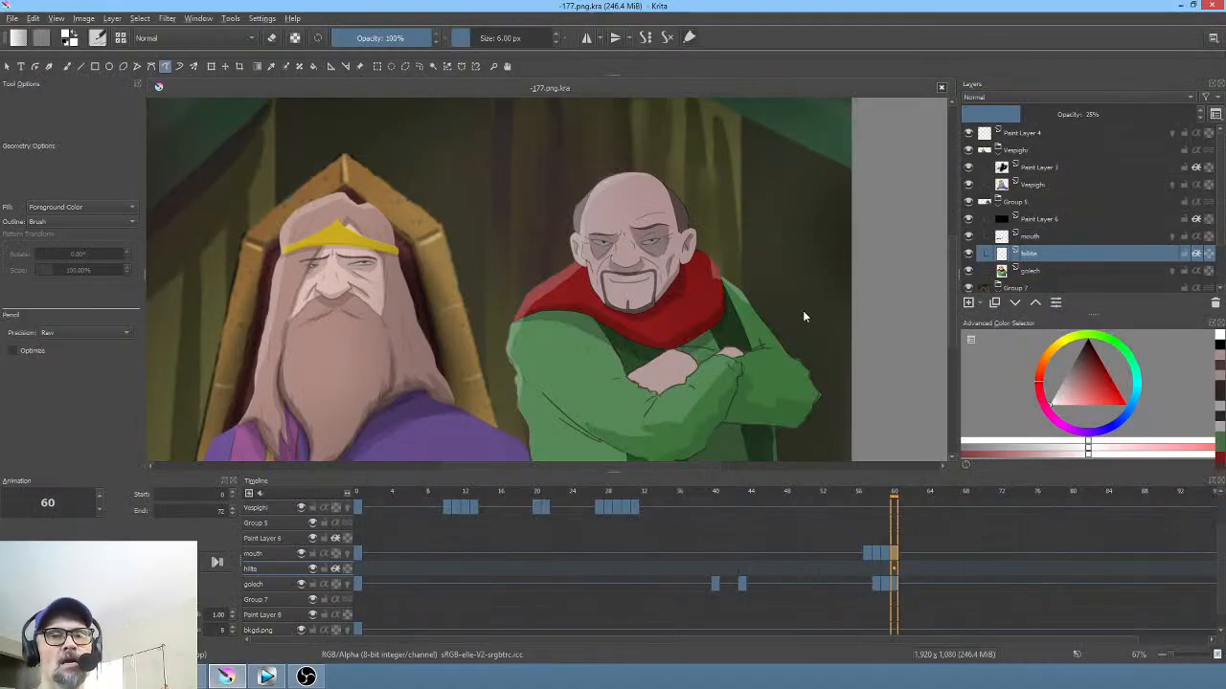
{"action": "left_click_drag", "start_coordinate": [900, 492], "coordinate": [787, 486]}
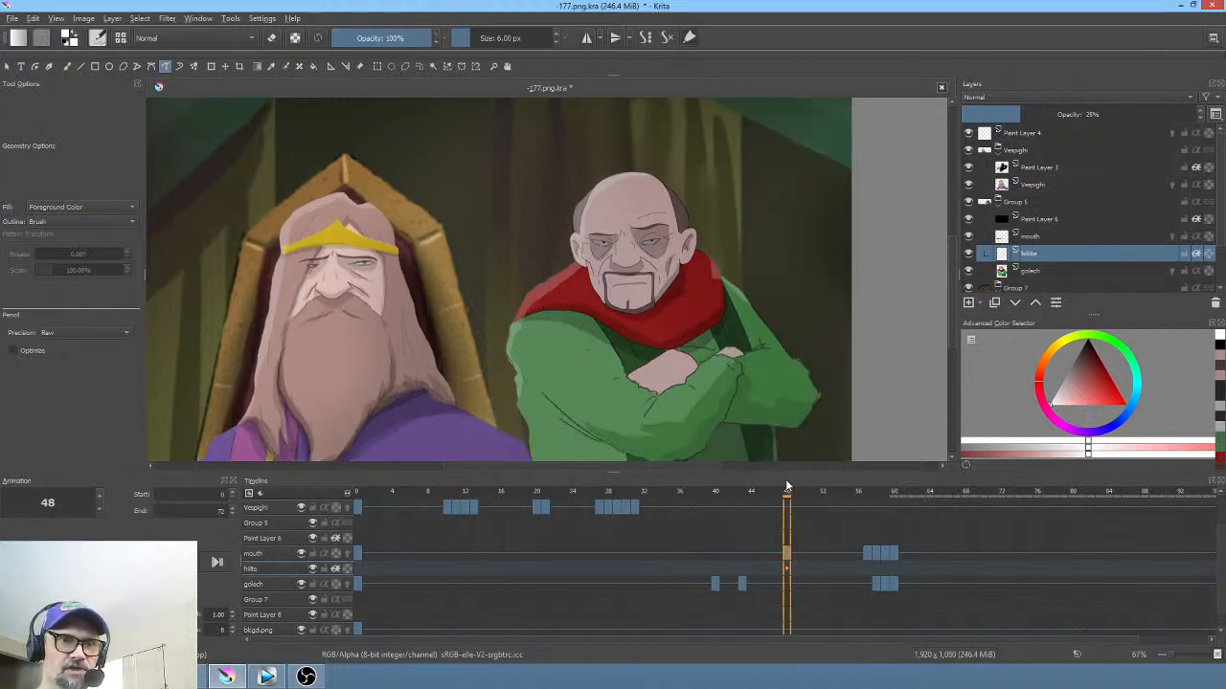
{"action": "scroll", "coordinate": [680, 340], "scroll_direction": "down", "scroll_amount": 1}
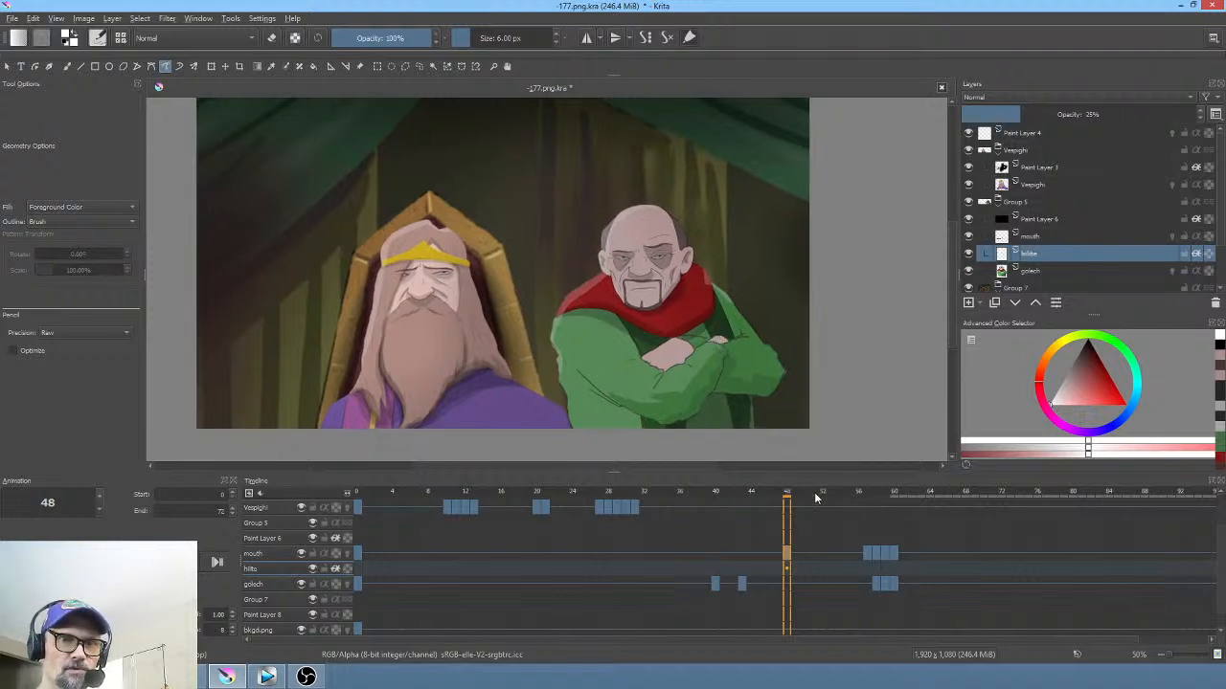
{"action": "left_click_drag", "start_coordinate": [815, 498], "coordinate": [364, 496]}
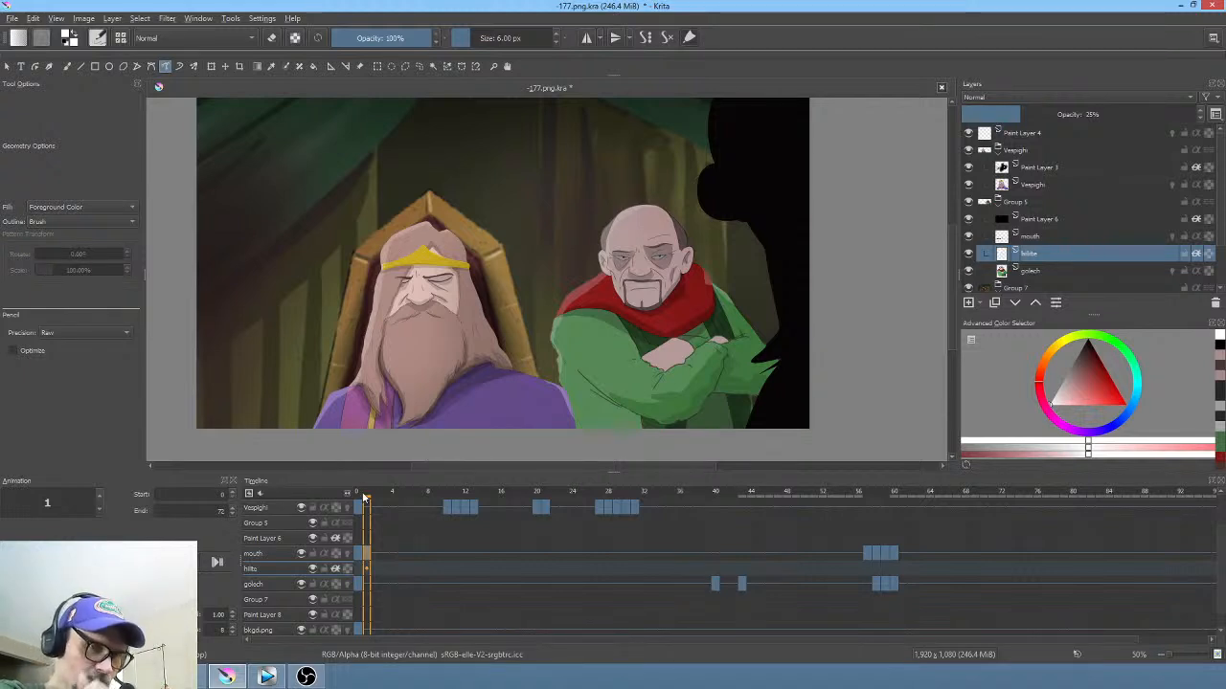
{"action": "left_click_drag", "start_coordinate": [364, 497], "coordinate": [870, 538]}
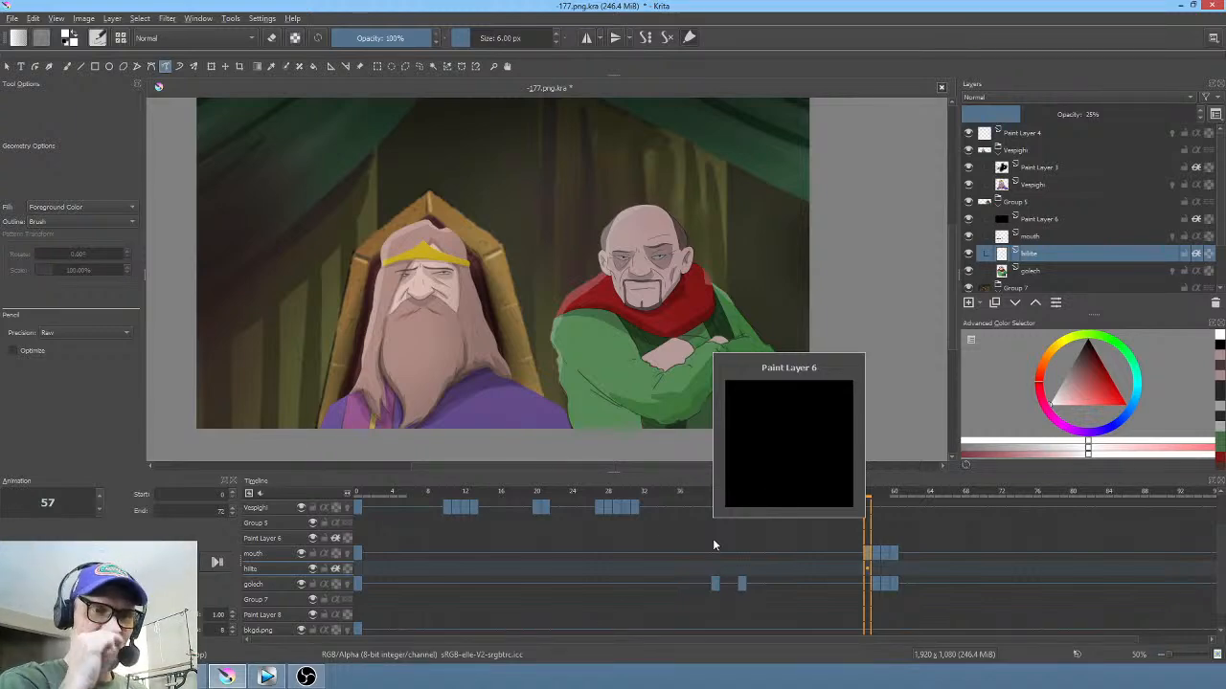
Step: Check the mouth layer's frames around the smile keyframes, return to frame 0 and save the document
{"action": "left_click_drag", "start_coordinate": [793, 554], "coordinate": [912, 554]}
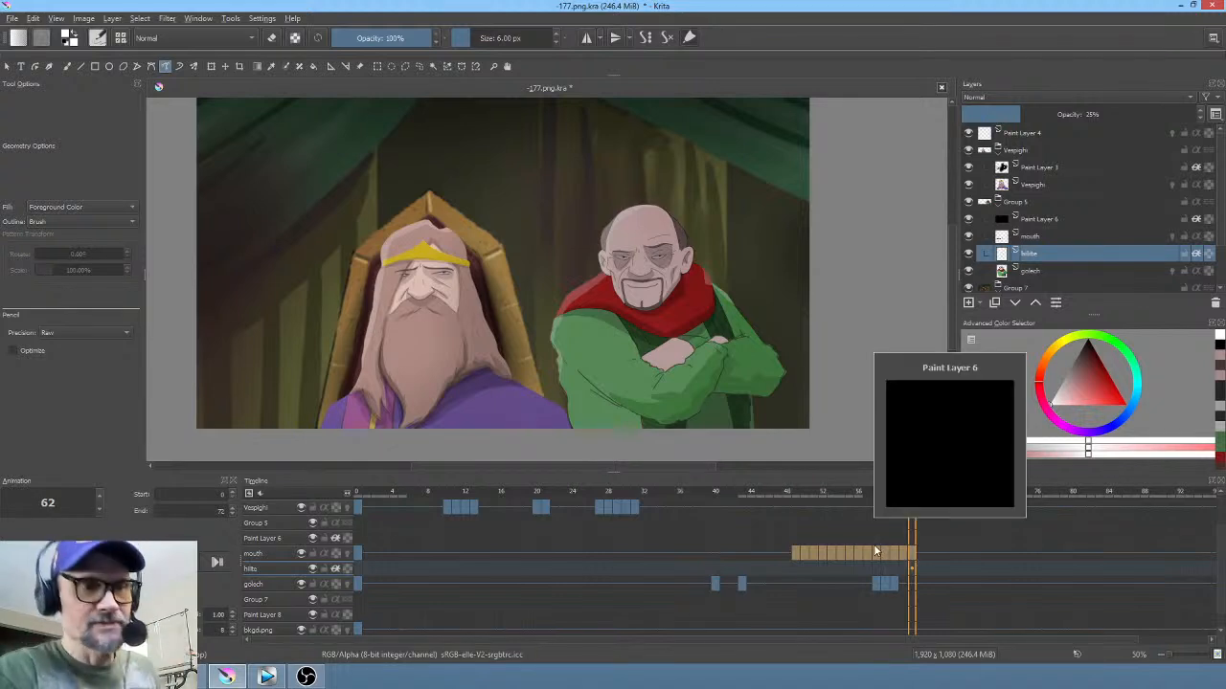
{"action": "left_click", "coordinate": [806, 552]}
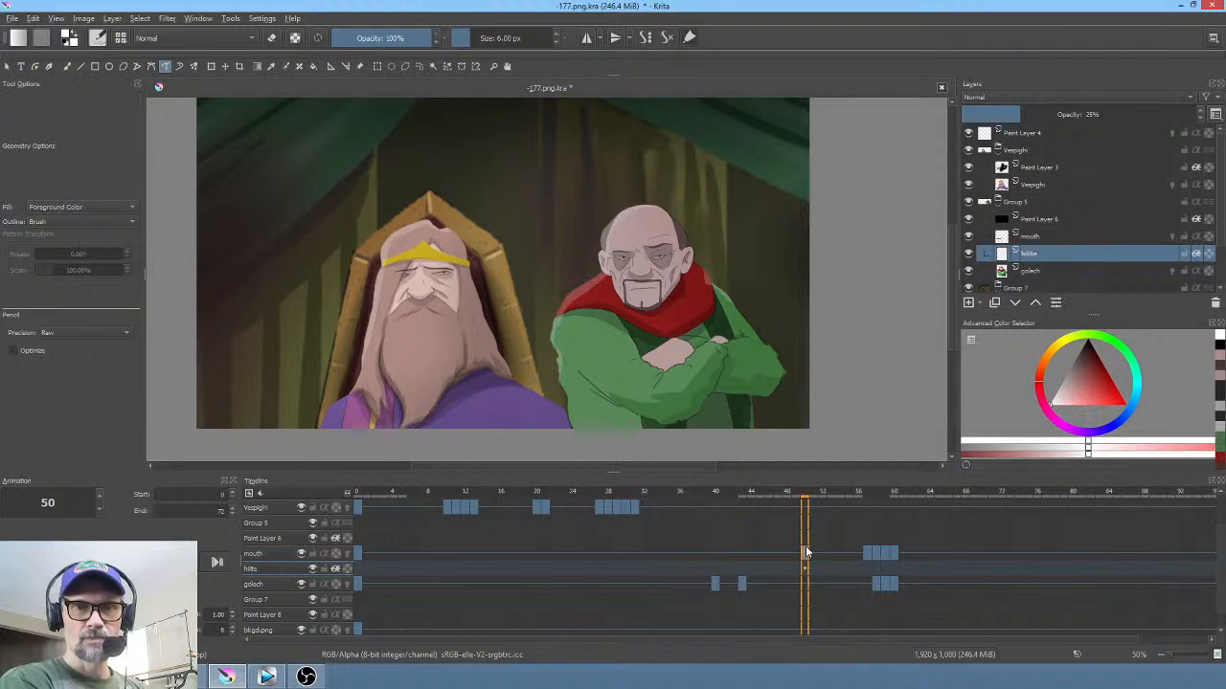
{"action": "left_click_drag", "start_coordinate": [829, 553], "coordinate": [906, 550]}
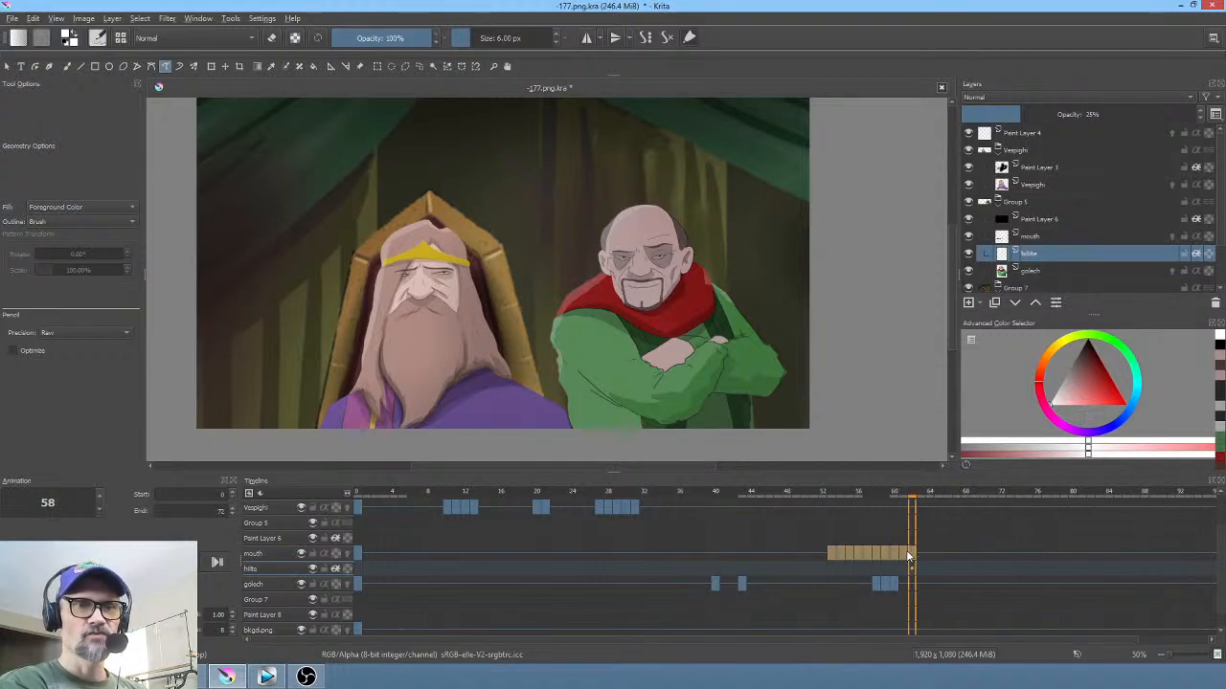
{"action": "left_click", "coordinate": [357, 553]}
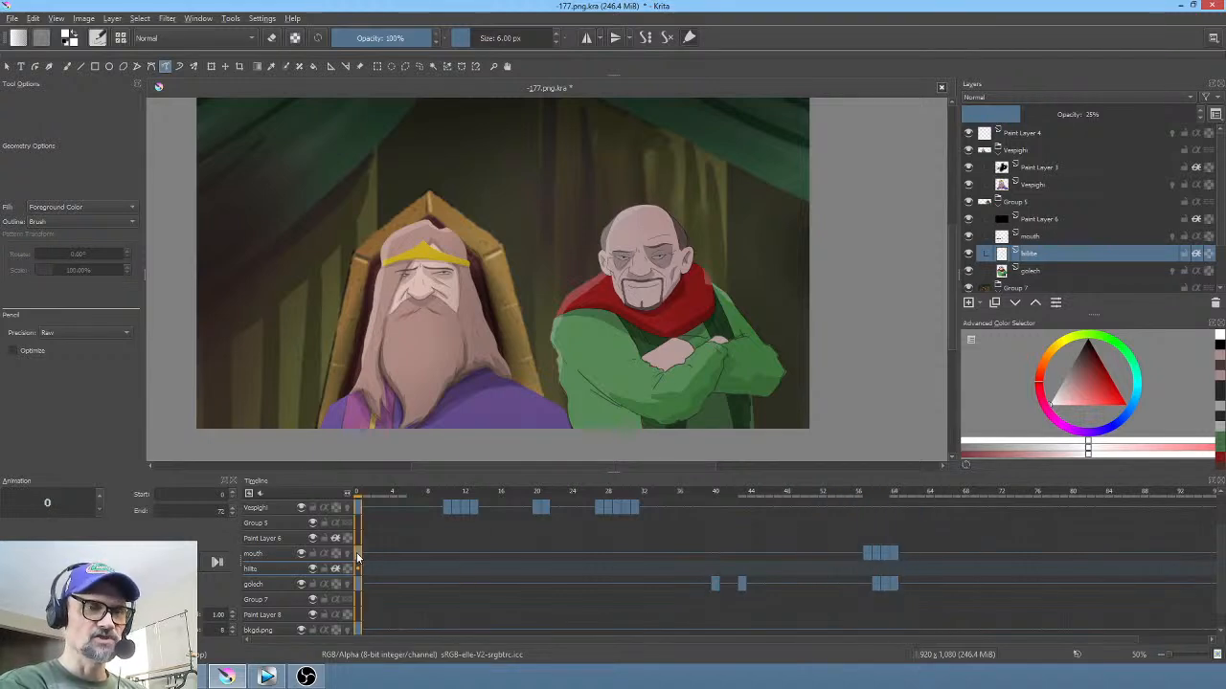
{"action": "left_click", "coordinate": [12, 21]}
{"action": "left_click", "coordinate": [23, 79]}
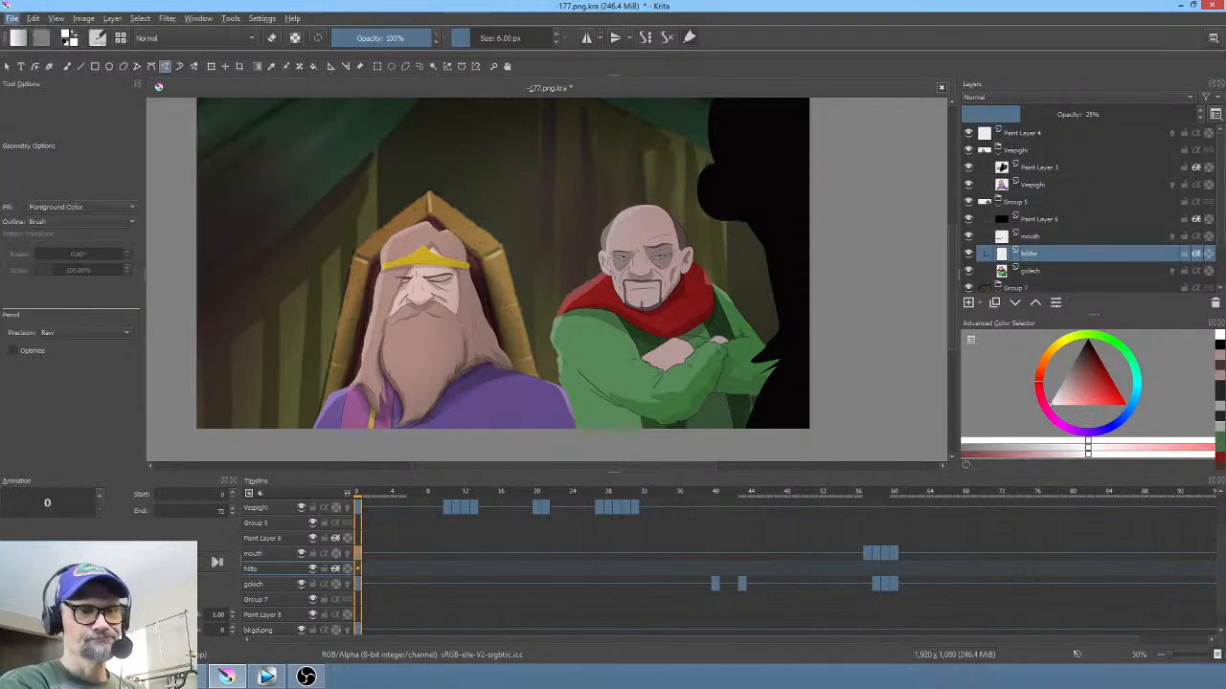
Step: Switch to Vegas Pro and scrub through the shots before and after scene 177 to examine the surrounding sequence
{"action": "left_click", "coordinate": [266, 677]}
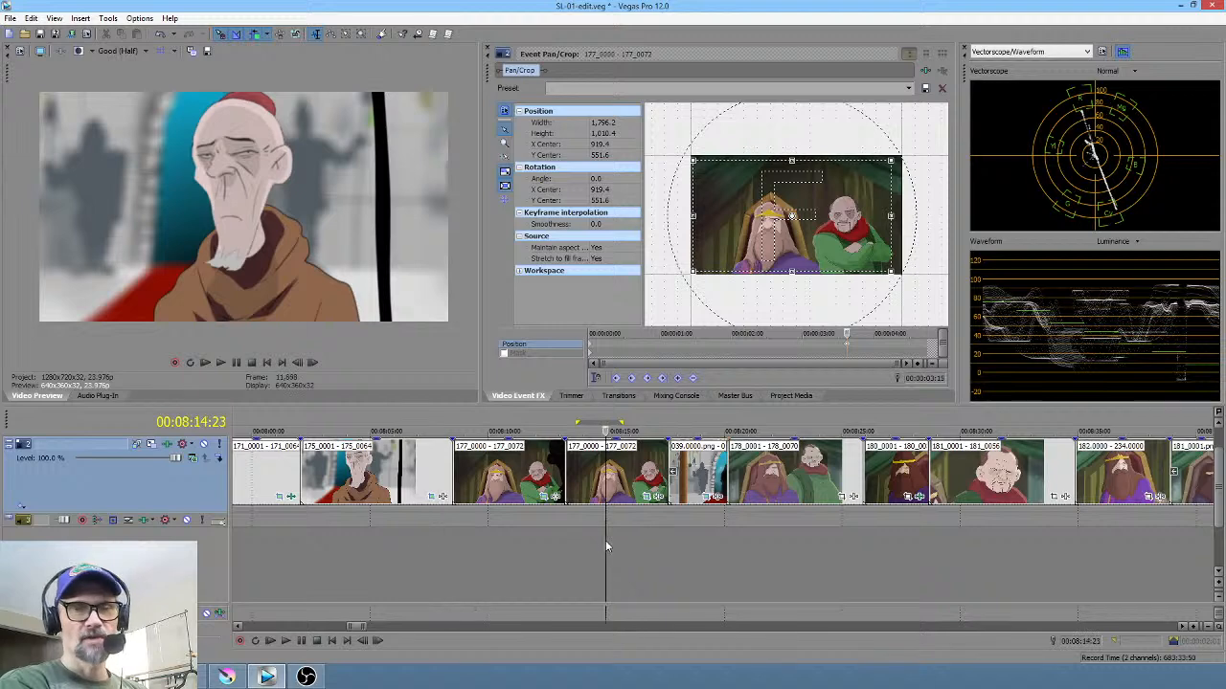
{"action": "scroll", "coordinate": [605, 545], "scroll_direction": "down", "scroll_amount": 10}
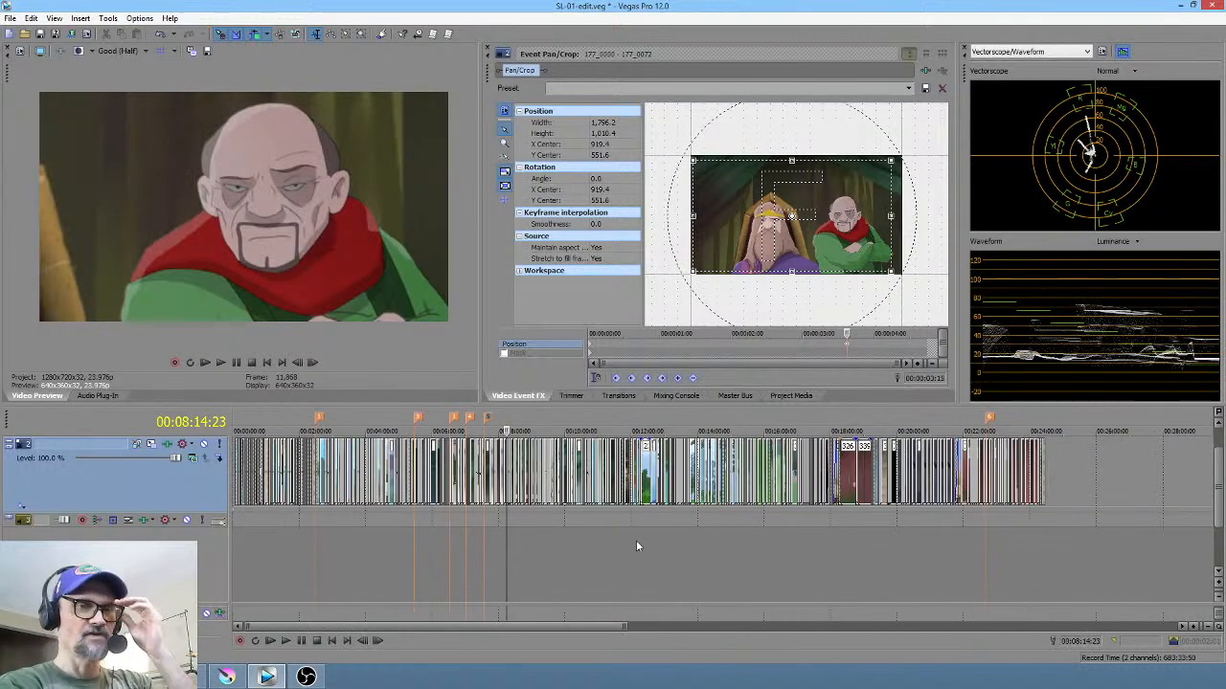
{"action": "scroll", "coordinate": [532, 549], "scroll_direction": "up", "scroll_amount": 8}
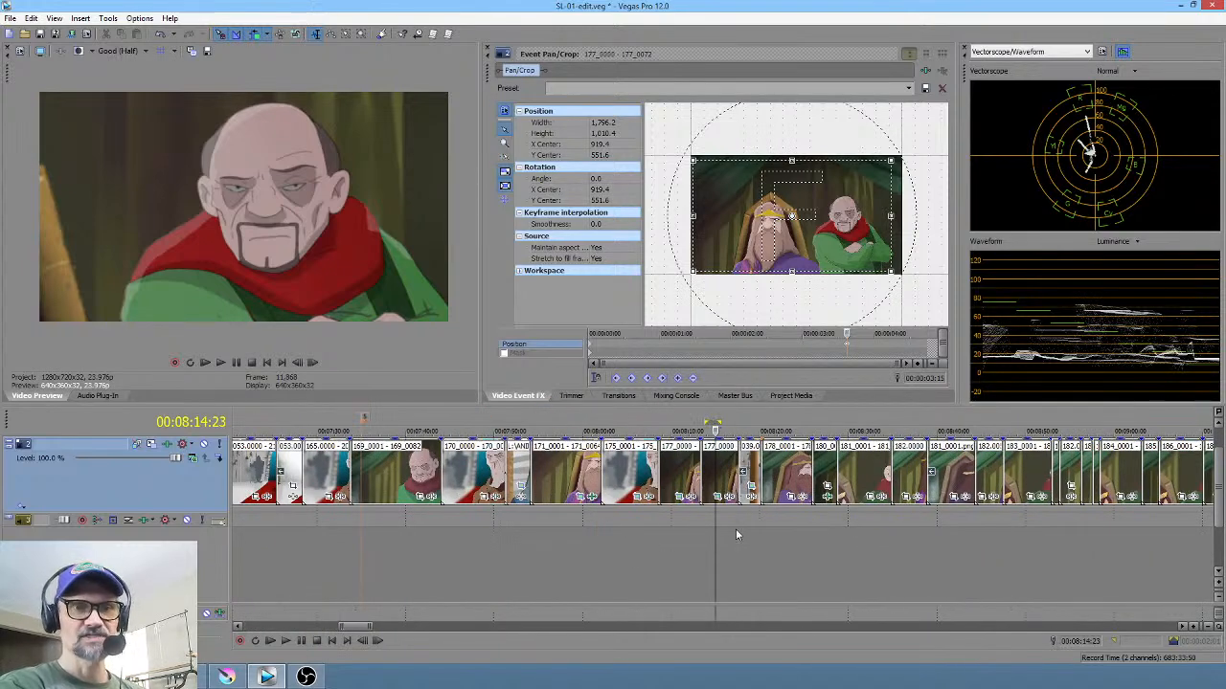
{"action": "left_click_drag", "start_coordinate": [723, 533], "coordinate": [754, 536]}
{"action": "scroll", "coordinate": [710, 551], "scroll_direction": "up", "scroll_amount": 2}
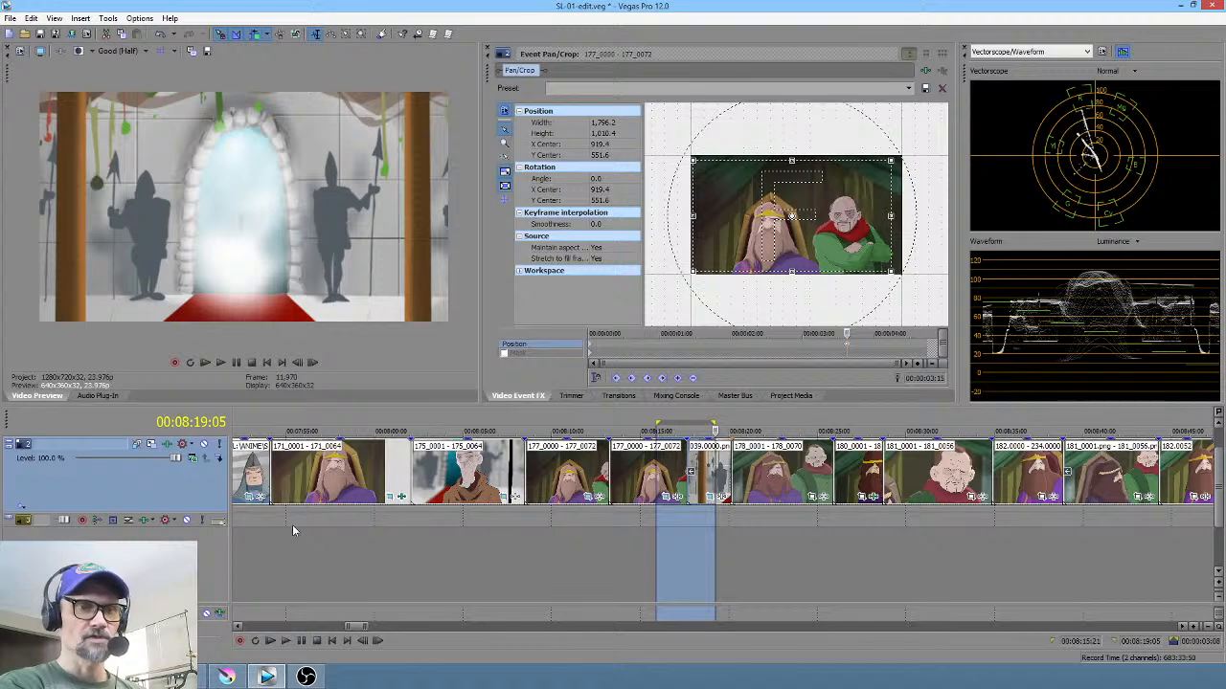
{"action": "left_click_drag", "start_coordinate": [316, 533], "coordinate": [504, 553]}
{"action": "scroll", "coordinate": [589, 554], "scroll_direction": "down", "scroll_amount": 3}
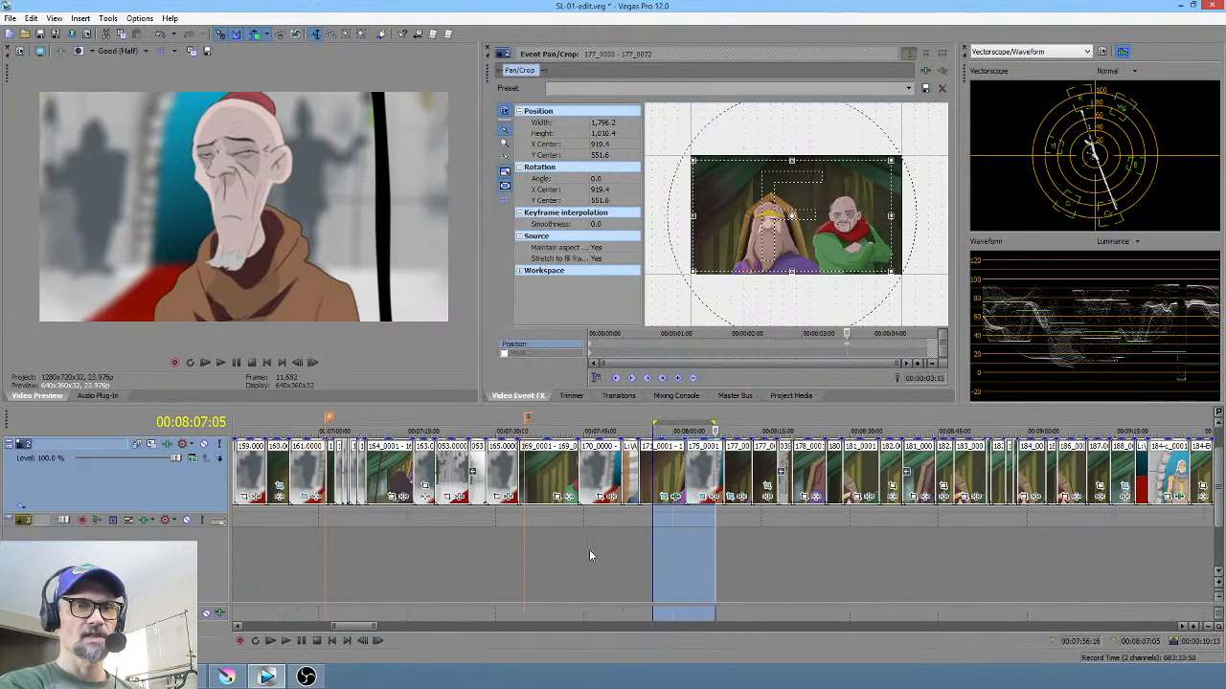
{"action": "left_click_drag", "start_coordinate": [375, 546], "coordinate": [881, 540]}
{"action": "scroll", "coordinate": [782, 536], "scroll_direction": "up", "scroll_amount": 5}
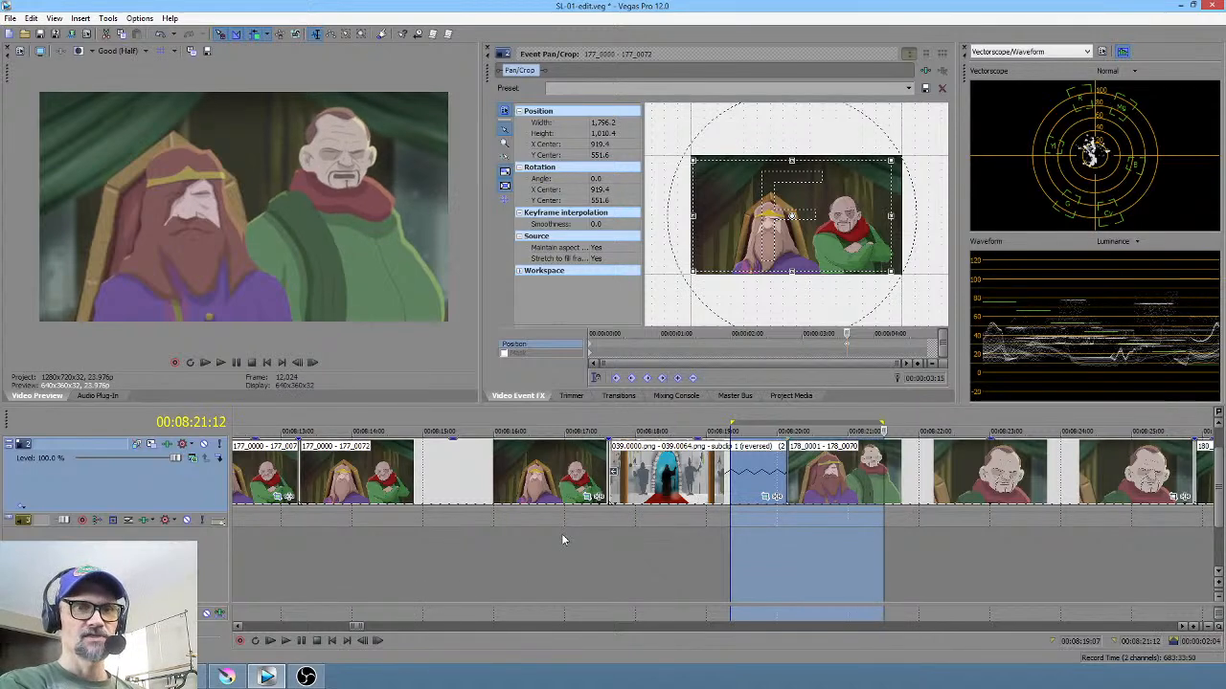
Step: Scrub across the first 177 clip and shot 178 to compare how the two characters look in each shot
{"action": "left_click_drag", "start_coordinate": [518, 540], "coordinate": [364, 552]}
{"action": "scroll", "coordinate": [369, 556], "scroll_direction": "left", "scroll_amount": 6}
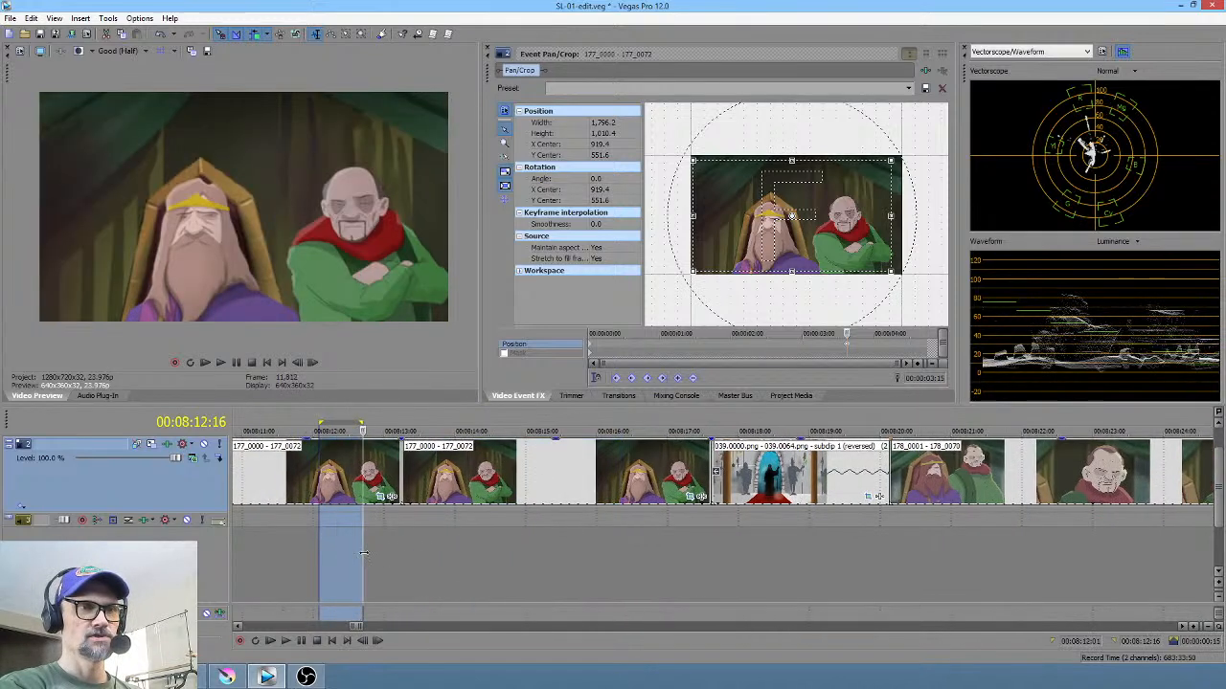
{"action": "left_click", "coordinate": [930, 553]}
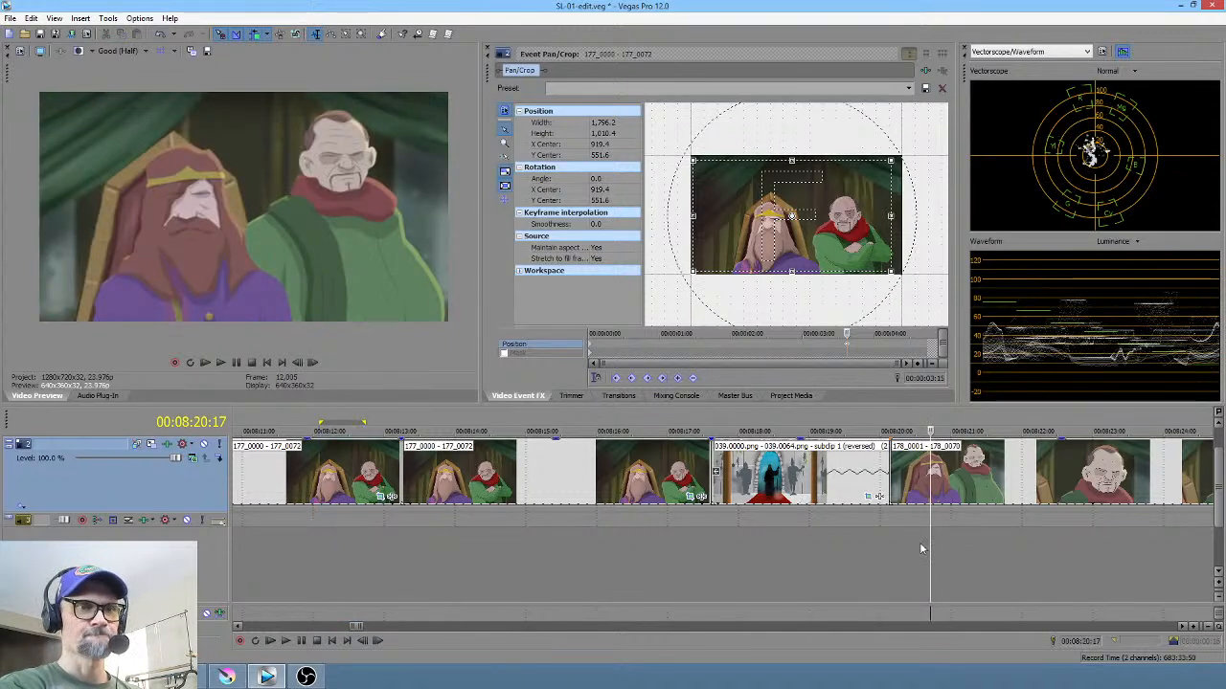
{"action": "left_click", "coordinate": [351, 549]}
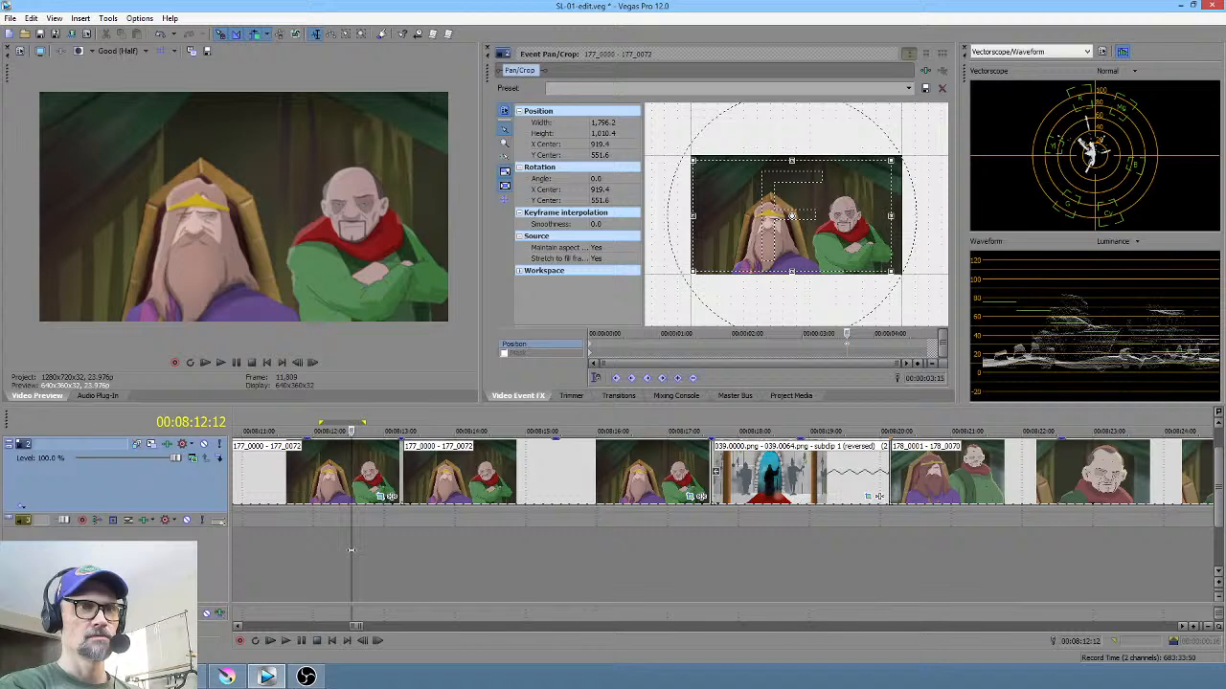
{"action": "left_click_drag", "start_coordinate": [312, 549], "coordinate": [629, 566]}
{"action": "scroll", "coordinate": [486, 566], "scroll_direction": "down", "scroll_amount": 1}
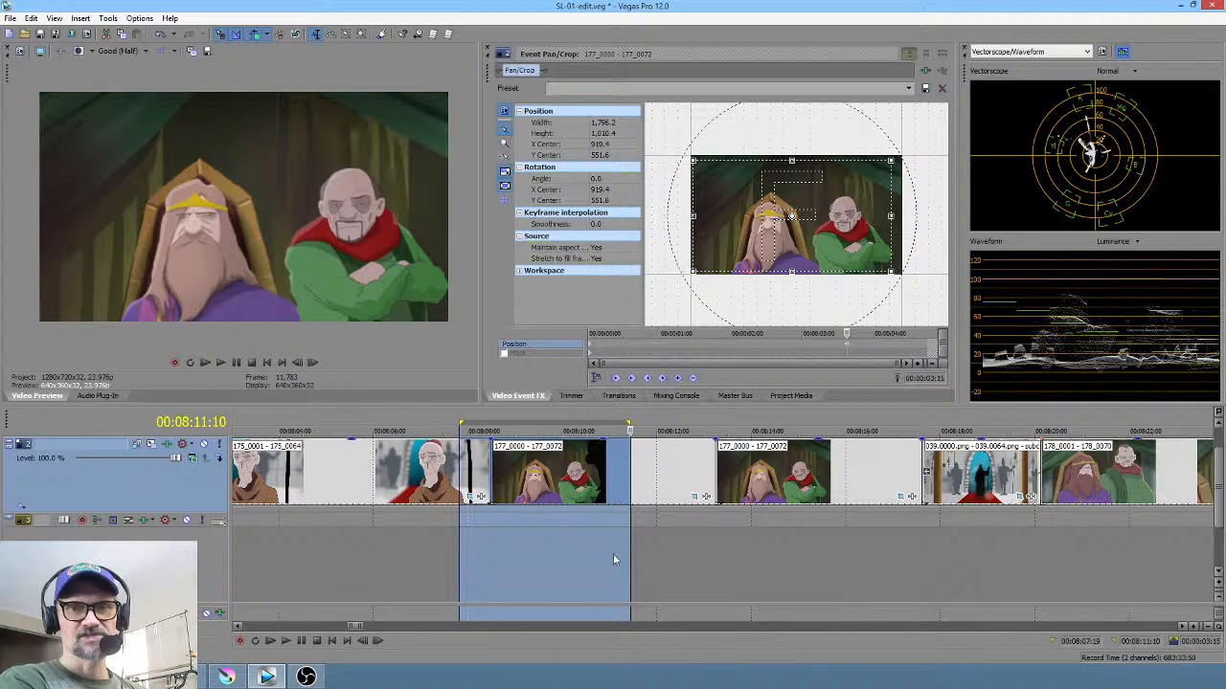
{"action": "scroll", "coordinate": [588, 547], "scroll_direction": "right", "scroll_amount": 5}
{"action": "left_click_drag", "start_coordinate": [710, 548], "coordinate": [911, 557]}
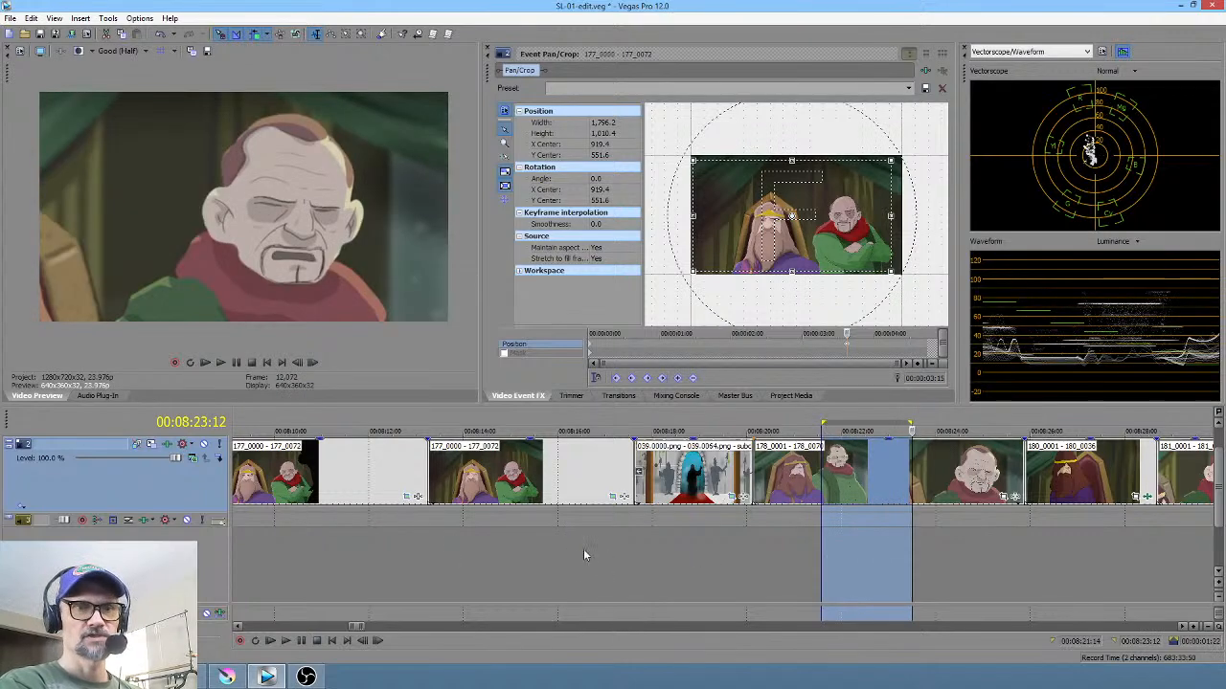
Step: Jump back and forth between the close-up in the second 177 clip and the close-up in shot 178 to compare the faces
{"action": "left_click", "coordinate": [551, 550]}
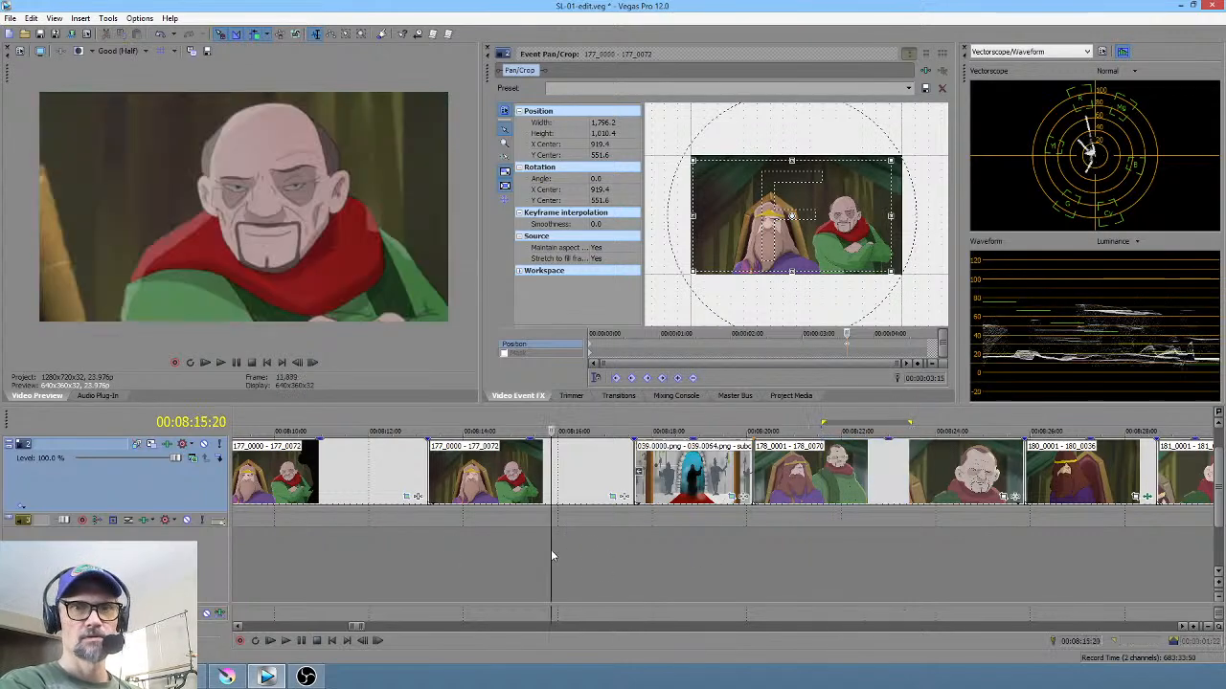
{"action": "left_click", "coordinate": [962, 542]}
{"action": "left_click", "coordinate": [992, 541]}
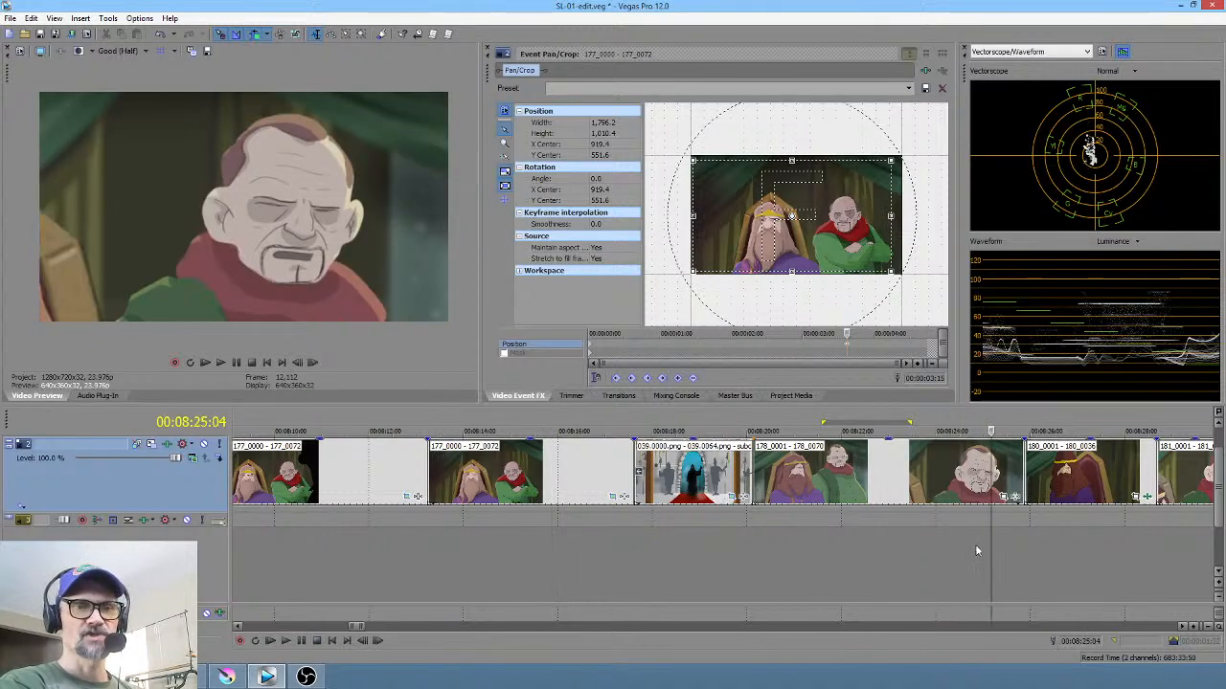
{"action": "left_click", "coordinate": [977, 547]}
{"action": "left_click", "coordinate": [537, 554]}
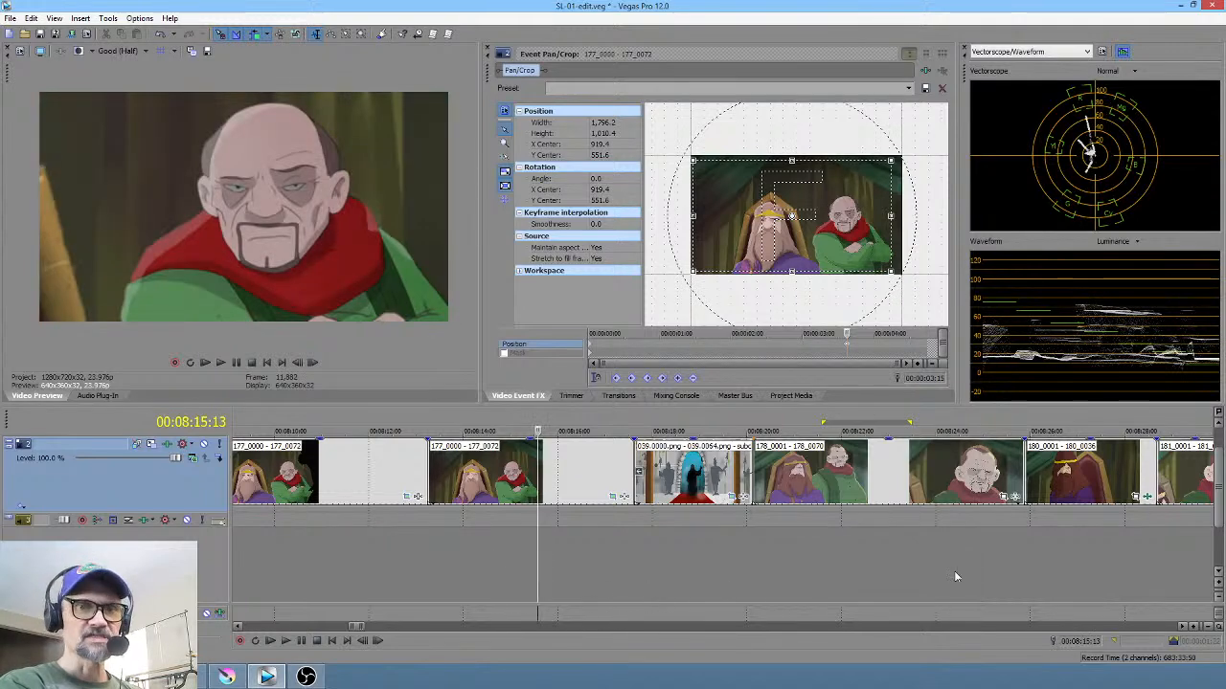
{"action": "left_click", "coordinate": [959, 570]}
{"action": "left_click", "coordinate": [546, 566]}
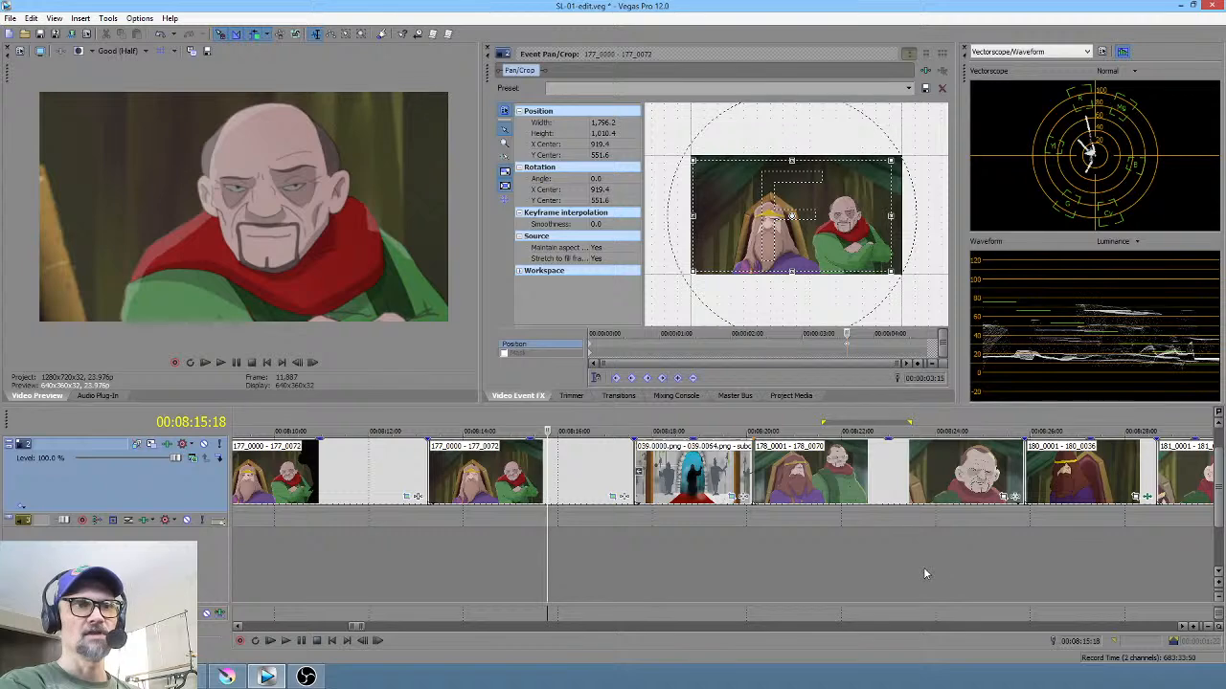
{"action": "left_click", "coordinate": [958, 553]}
{"action": "left_click", "coordinate": [466, 553]}
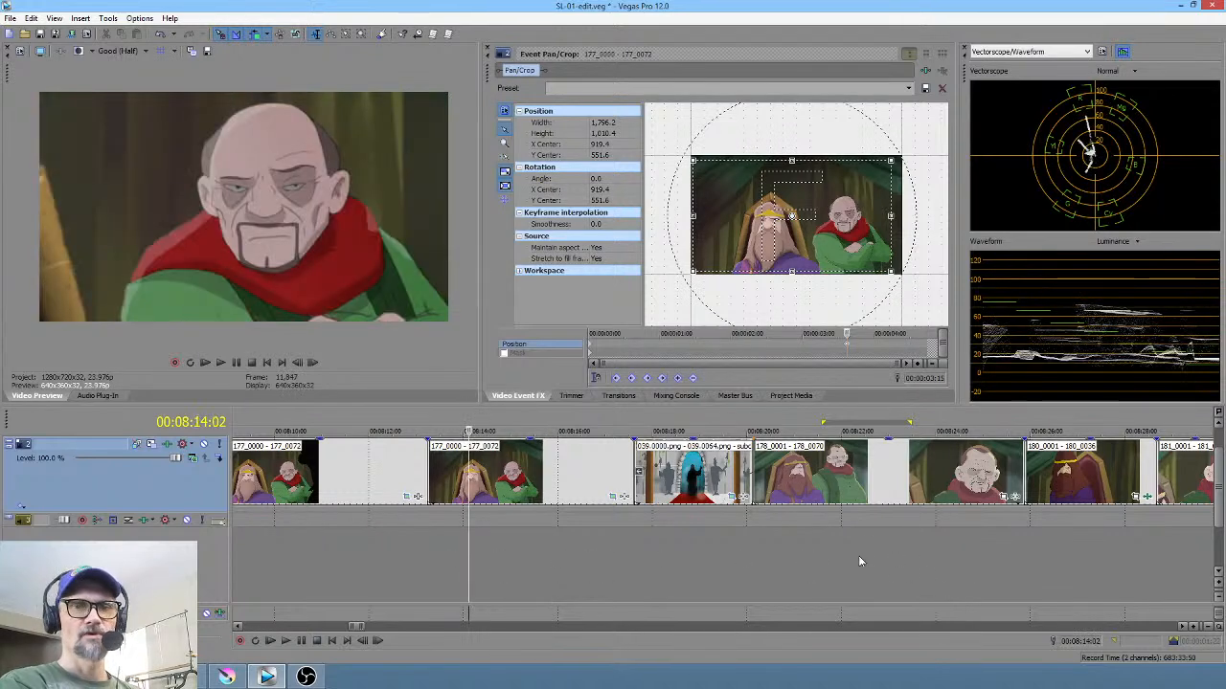
{"action": "left_click", "coordinate": [951, 530]}
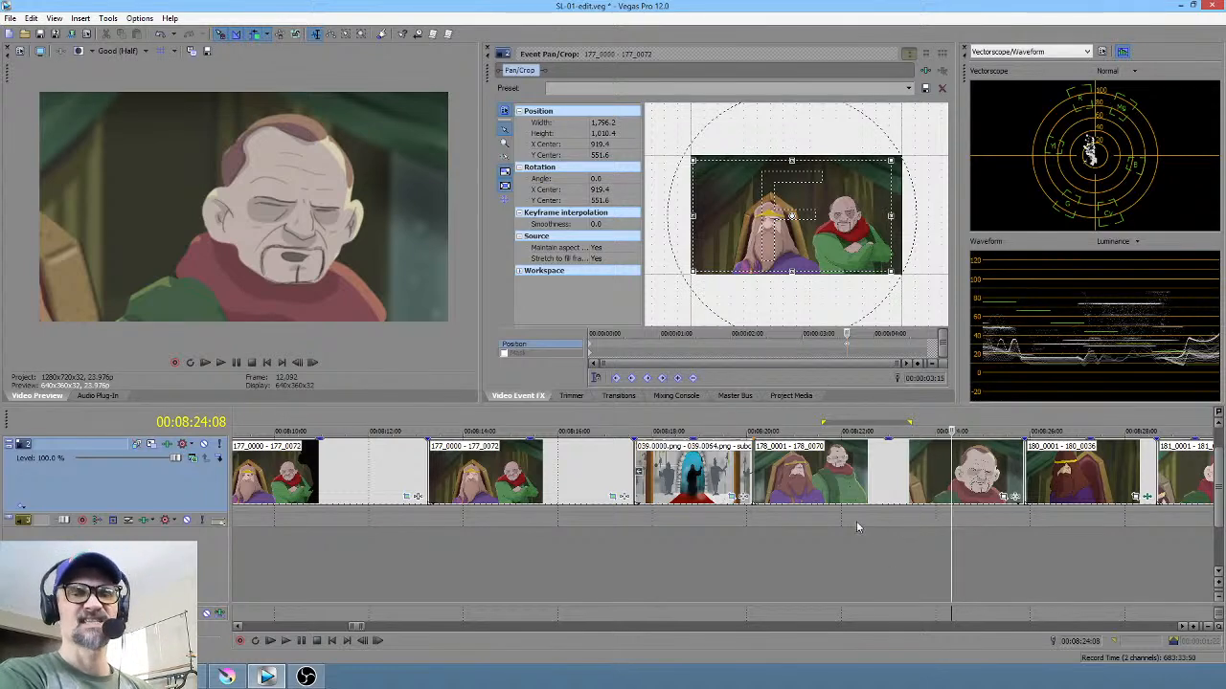
{"action": "left_click", "coordinate": [525, 542]}
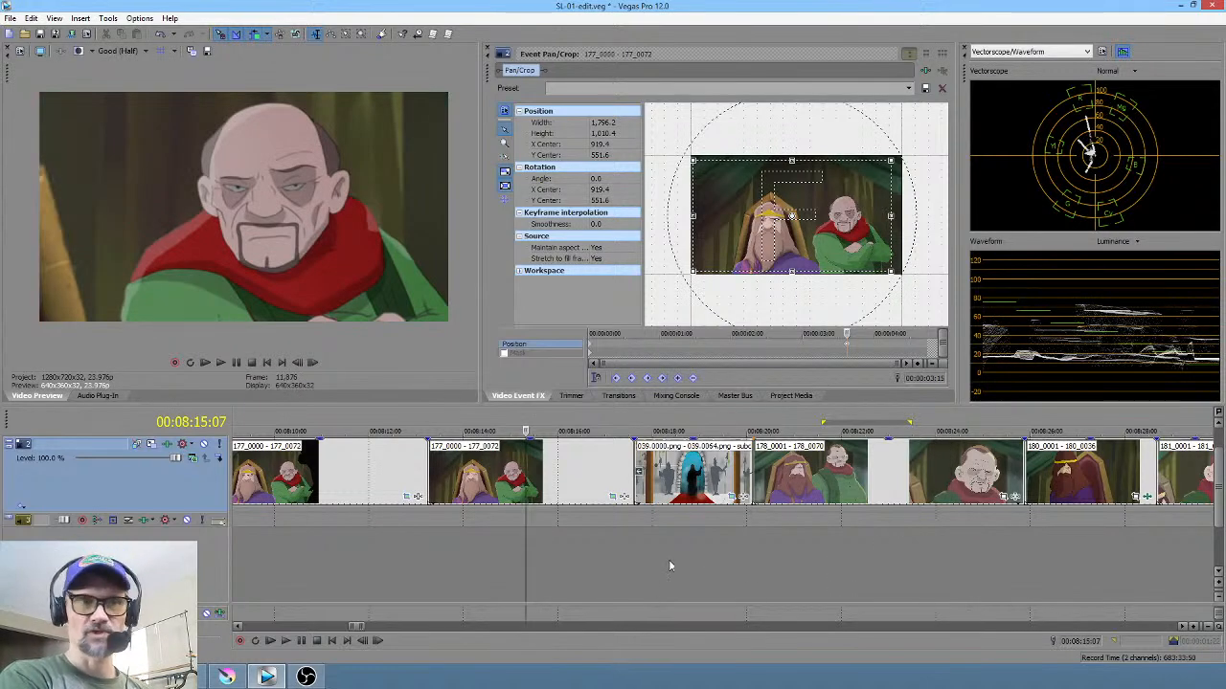
Step: Scrub repeatedly through shot 178 and return to the second 177 clip's close-up to examine the difference in drawing style
{"action": "left_click_drag", "start_coordinate": [792, 574], "coordinate": [962, 583]}
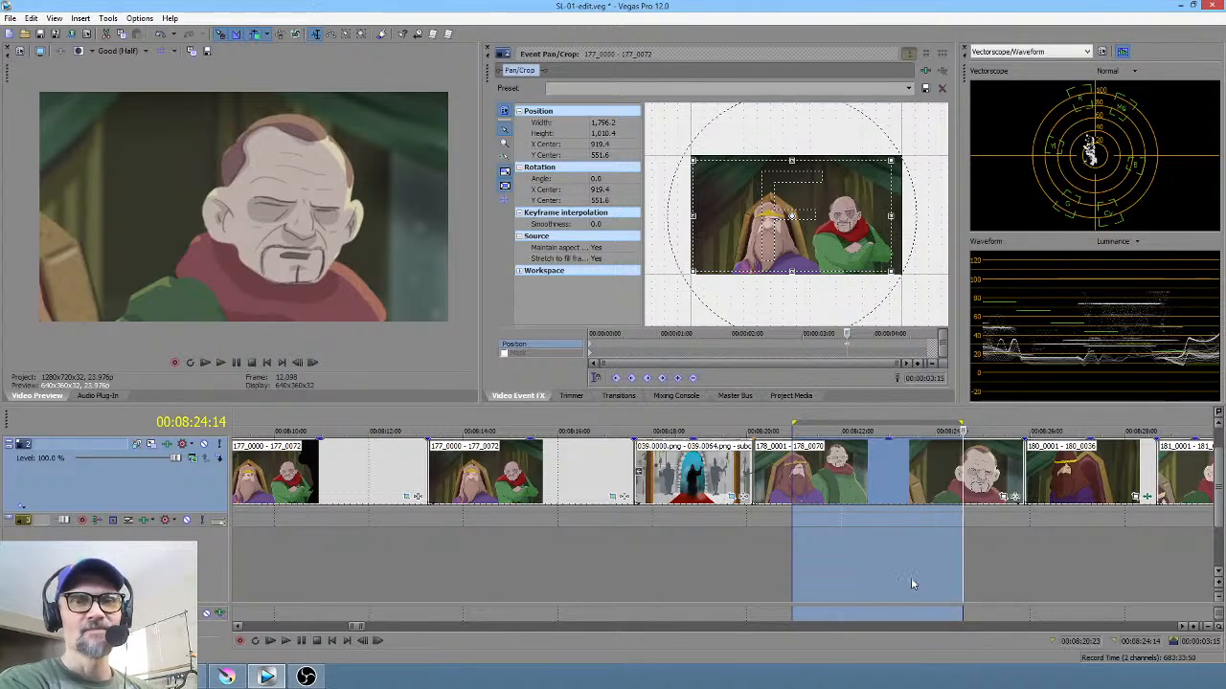
{"action": "left_click", "coordinate": [924, 555]}
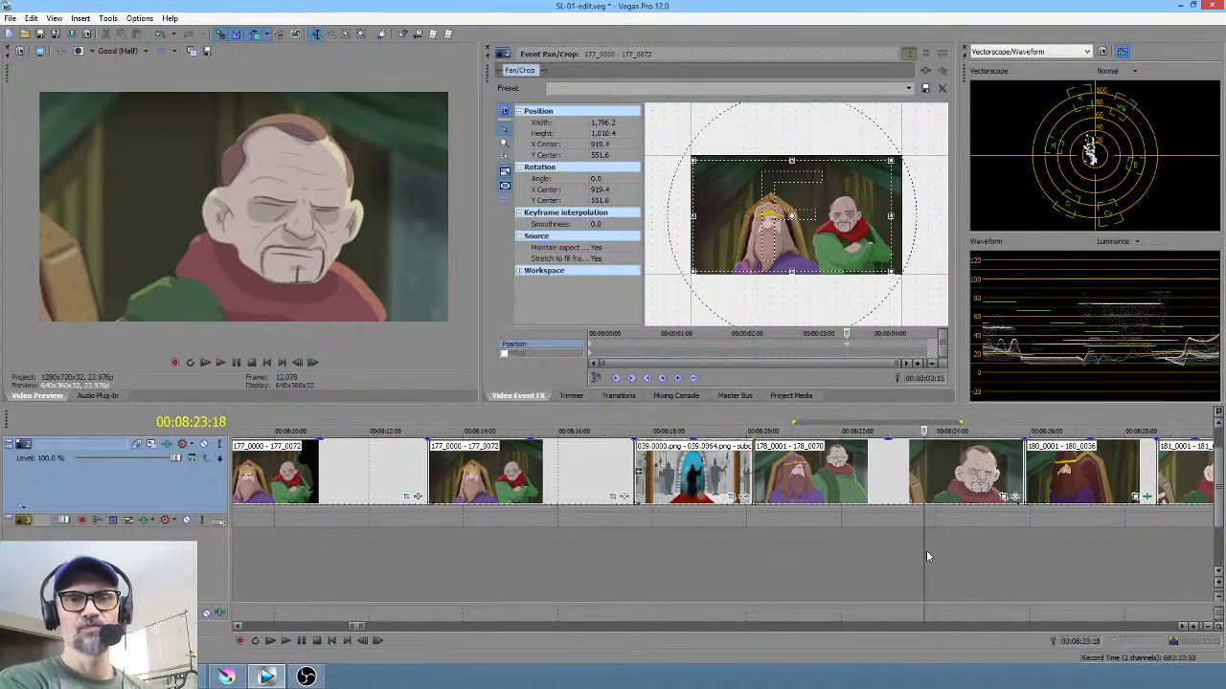
{"action": "scroll", "coordinate": [925, 550], "scroll_direction": "down", "scroll_amount": 2}
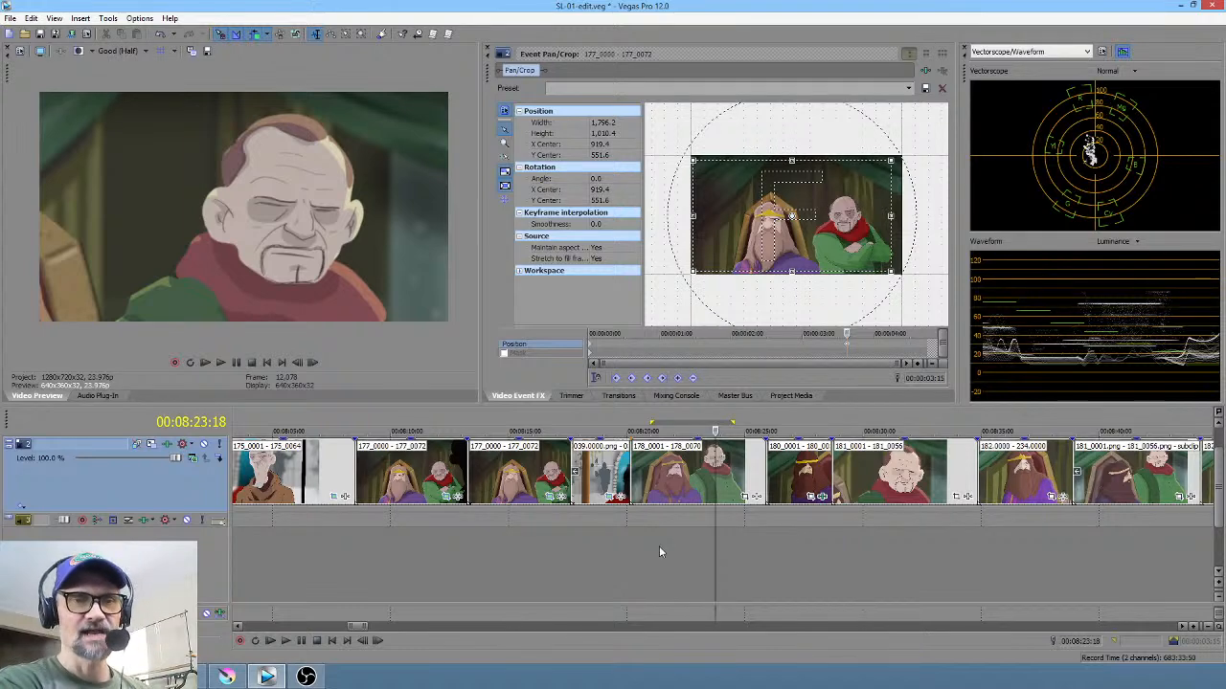
{"action": "left_click_drag", "start_coordinate": [646, 554], "coordinate": [759, 562]}
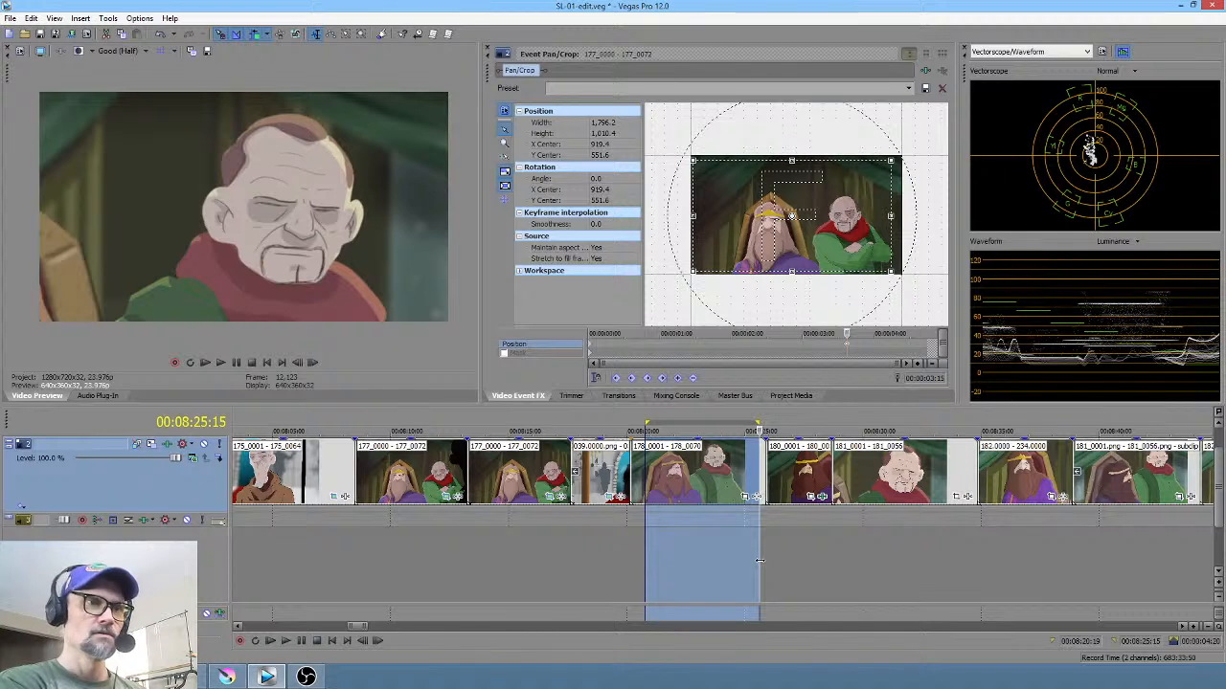
{"action": "left_click", "coordinate": [691, 547]}
{"action": "left_click_drag", "start_coordinate": [629, 548], "coordinate": [704, 548]}
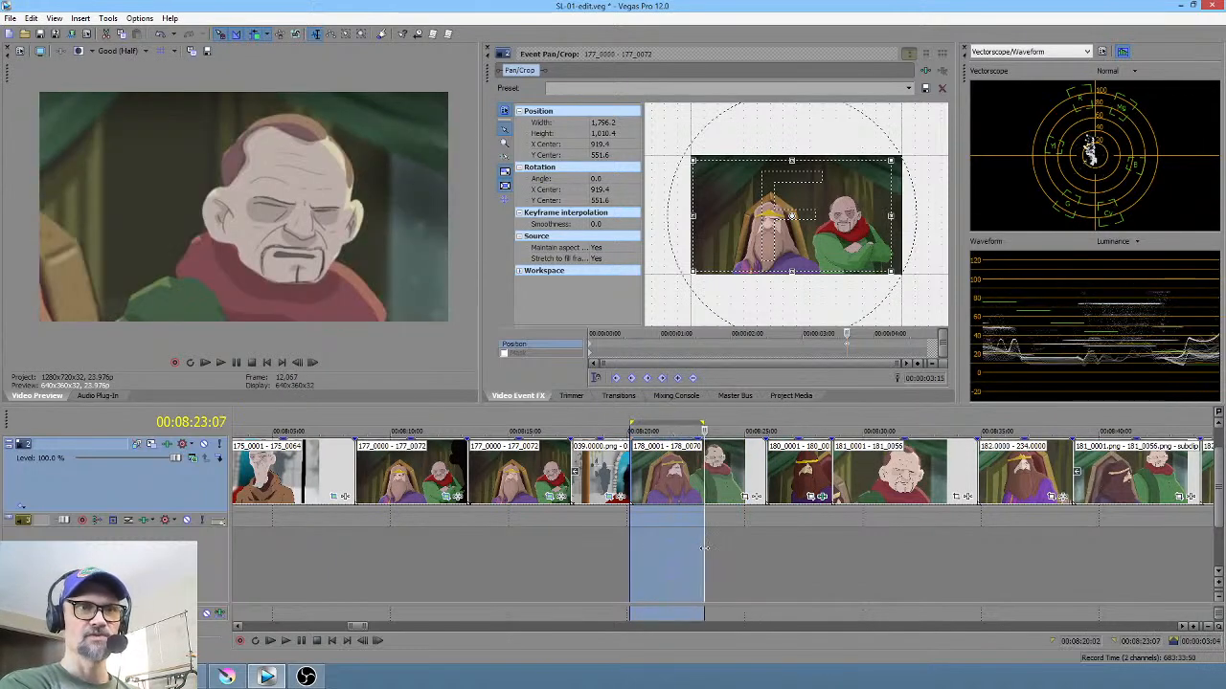
{"action": "left_click", "coordinate": [523, 553]}
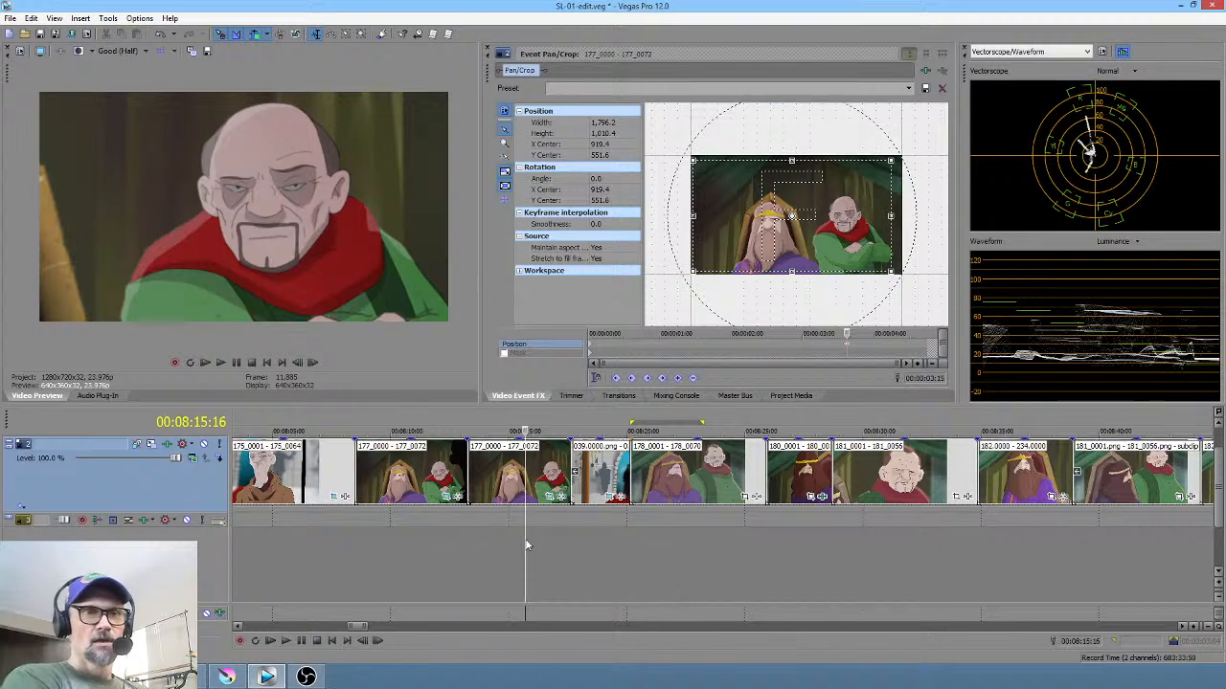
Step: Compare the bald man's close-up late in shot 178 with the opening two-character framing of the same shot
{"action": "left_click", "coordinate": [700, 541]}
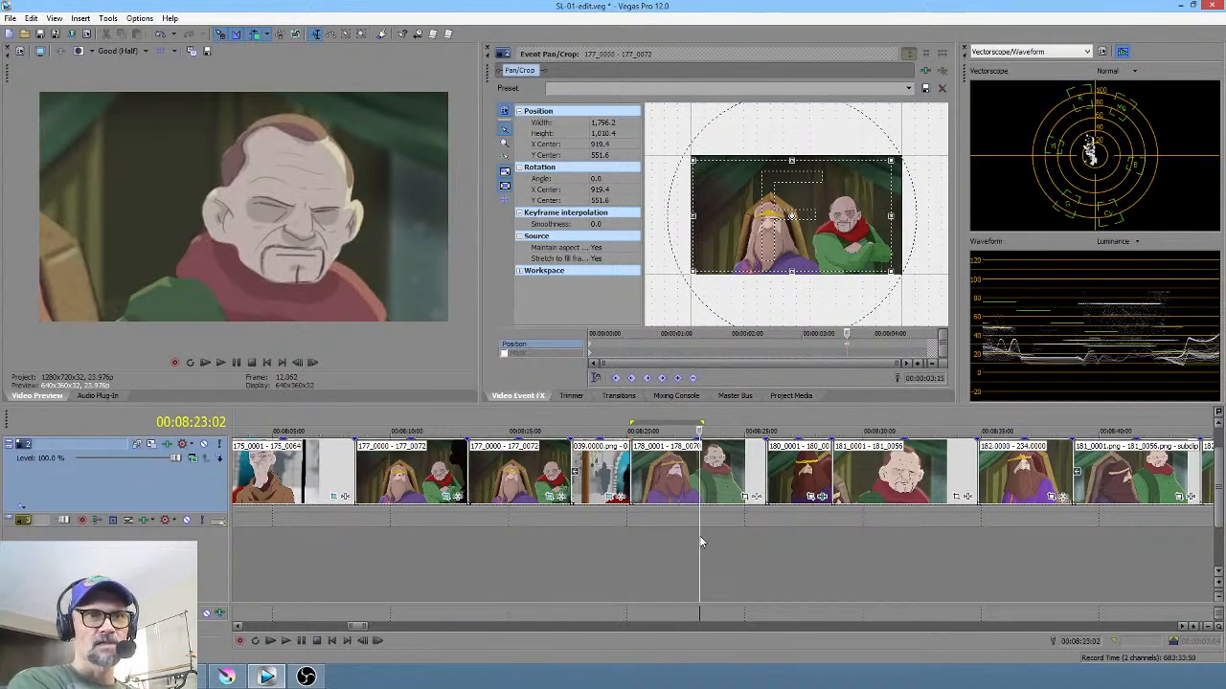
{"action": "left_click", "coordinate": [615, 544]}
{"action": "left_click", "coordinate": [646, 552]}
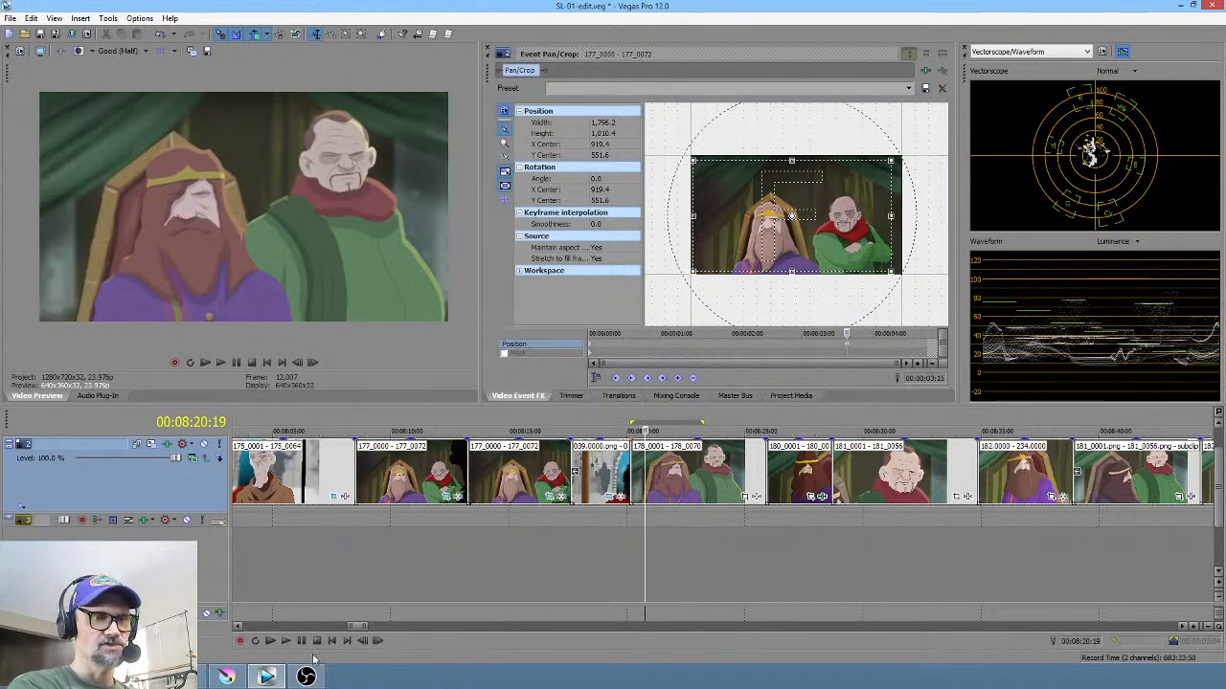
Step: Switch to Krita, duplicate the golech layer at frame 0 and move the copy below the original
{"action": "left_click", "coordinate": [227, 677]}
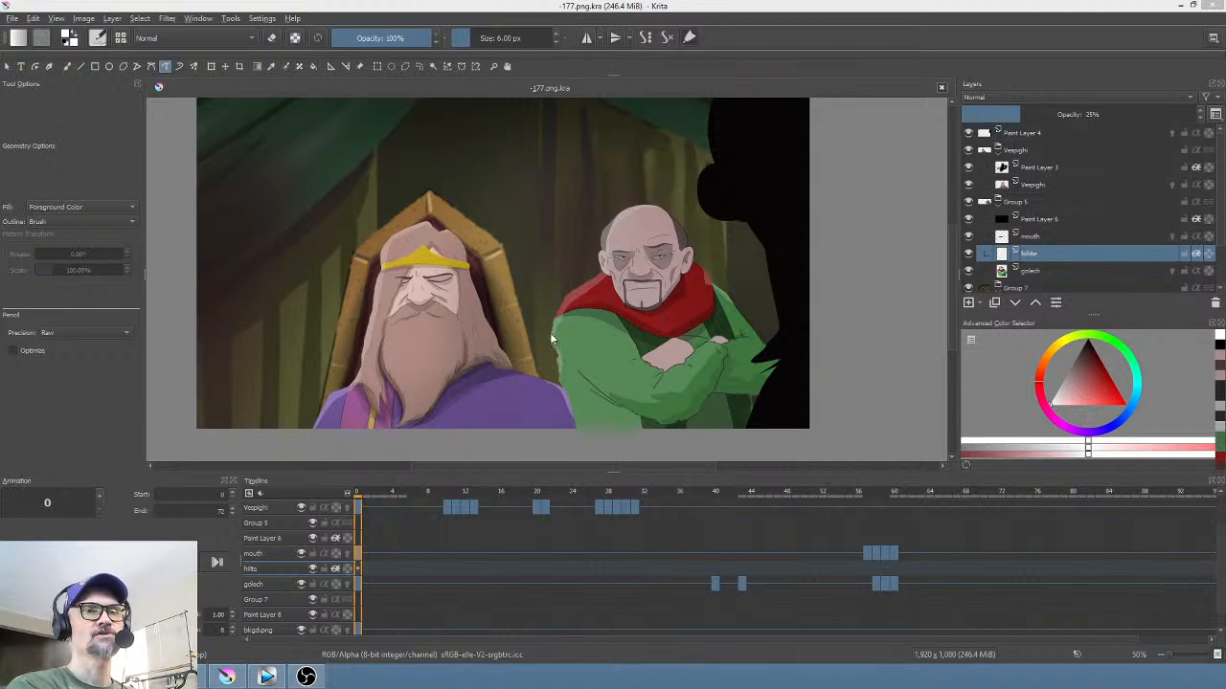
{"action": "left_click_drag", "start_coordinate": [376, 496], "coordinate": [652, 507]}
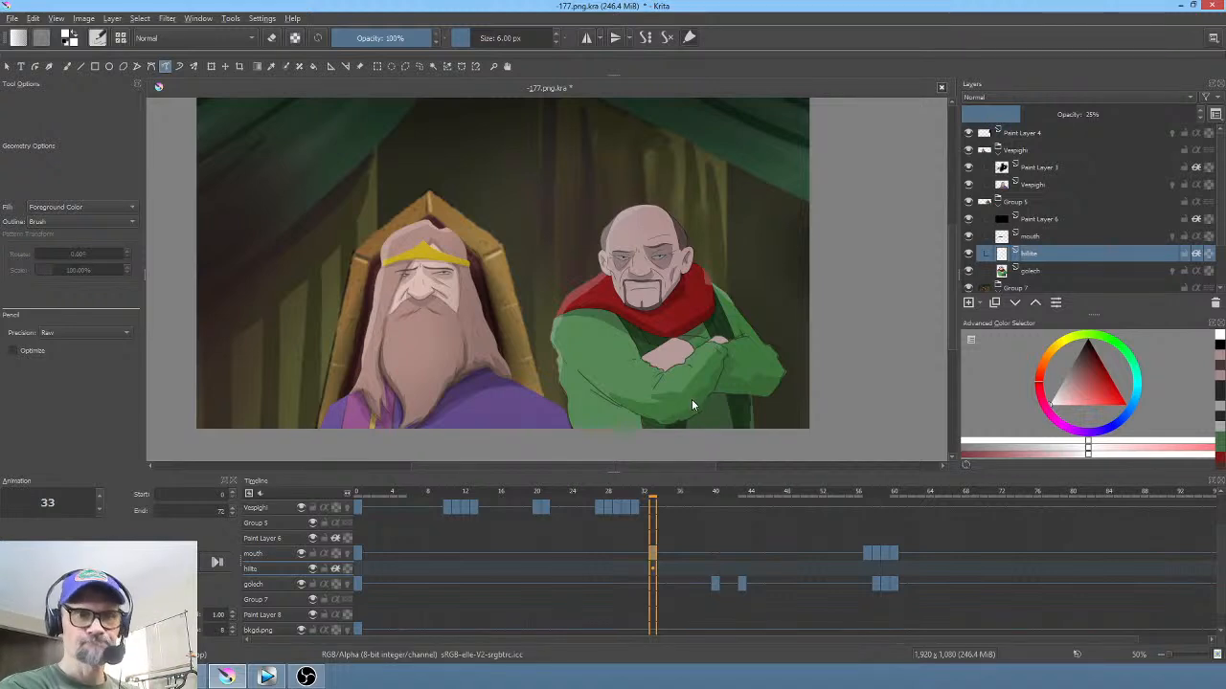
{"action": "left_click", "coordinate": [1047, 270]}
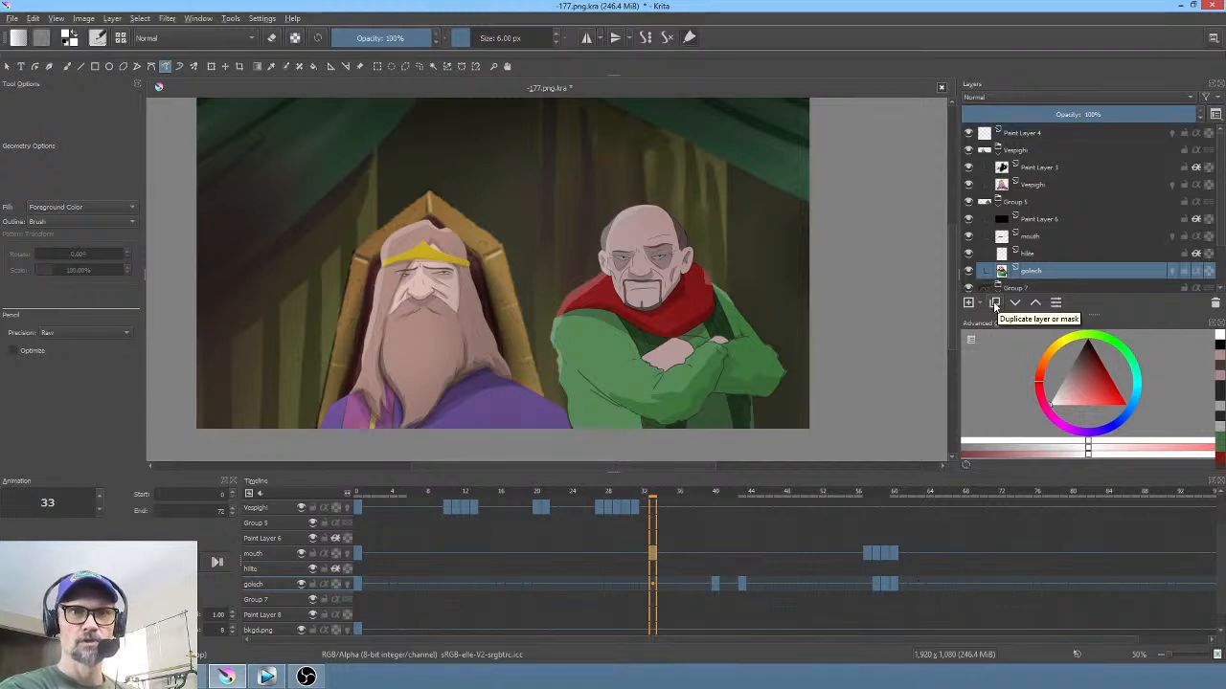
{"action": "left_click_drag", "start_coordinate": [655, 494], "coordinate": [393, 527]}
{"action": "left_click", "coordinate": [356, 548]}
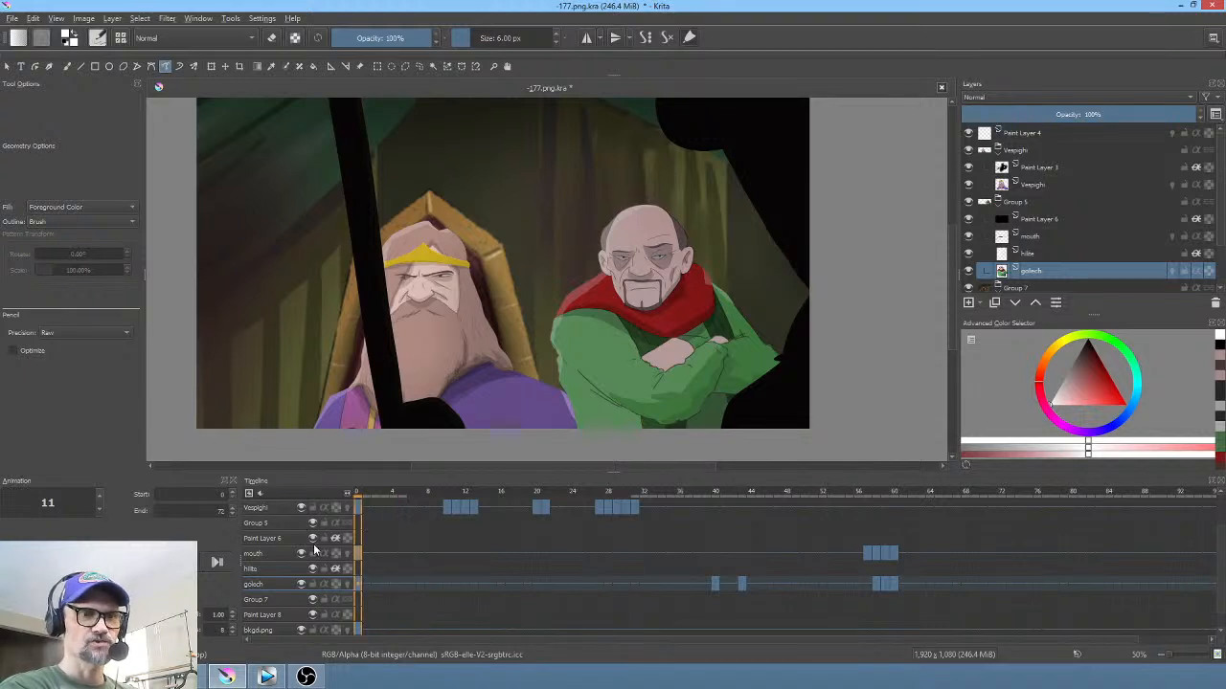
{"action": "left_click", "coordinate": [994, 303]}
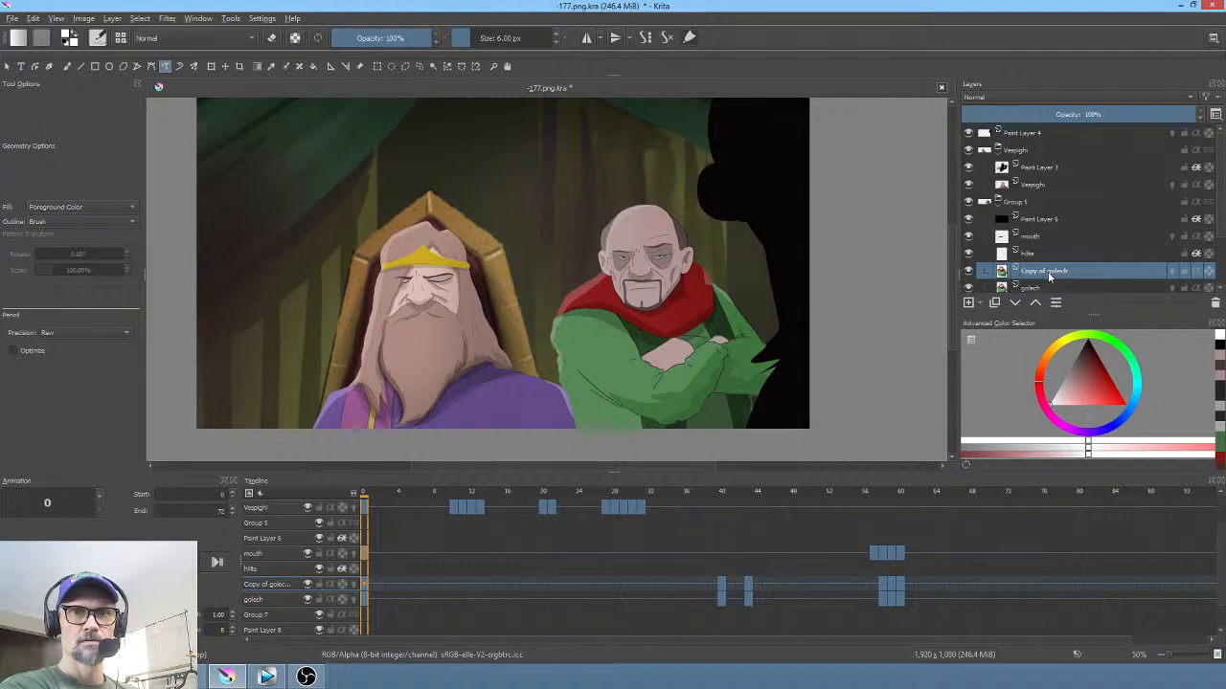
{"action": "left_click", "coordinate": [1016, 303]}
{"action": "left_click", "coordinate": [1041, 268]}
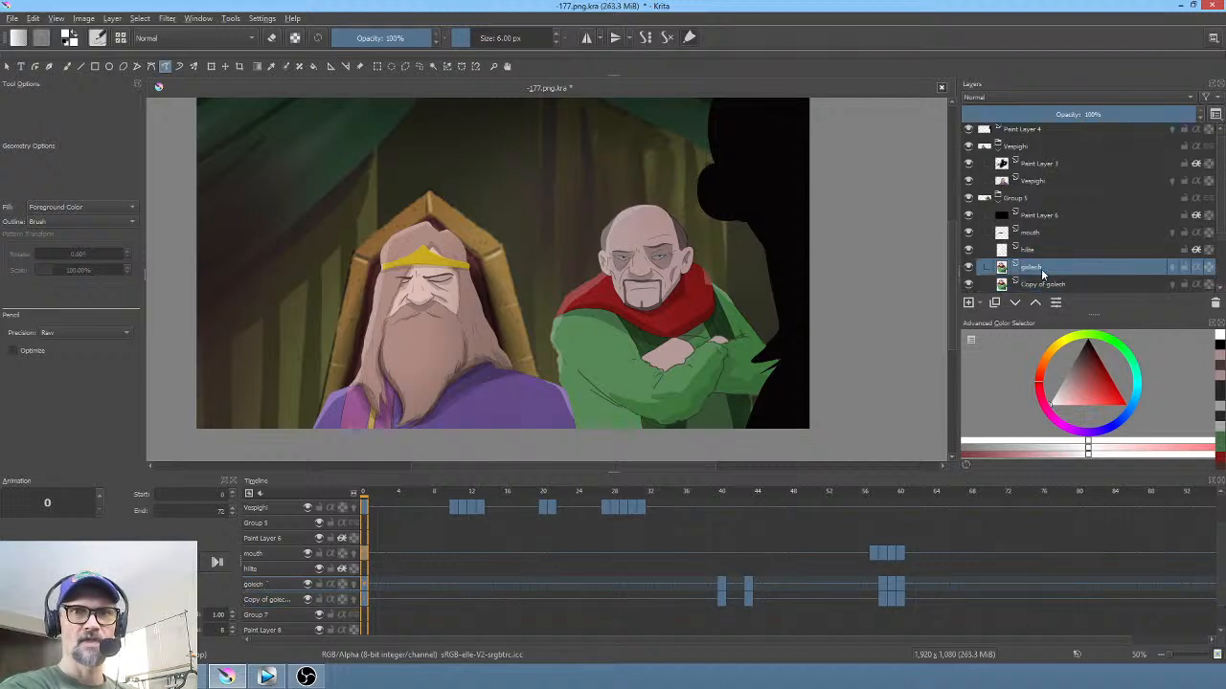
Step: Isolate the golech layer, outline-select the scarf and body below the jaw, and erase them from its keyframes so only the head is kept
{"action": "left_click", "coordinate": [1000, 267], "text": "alt"}
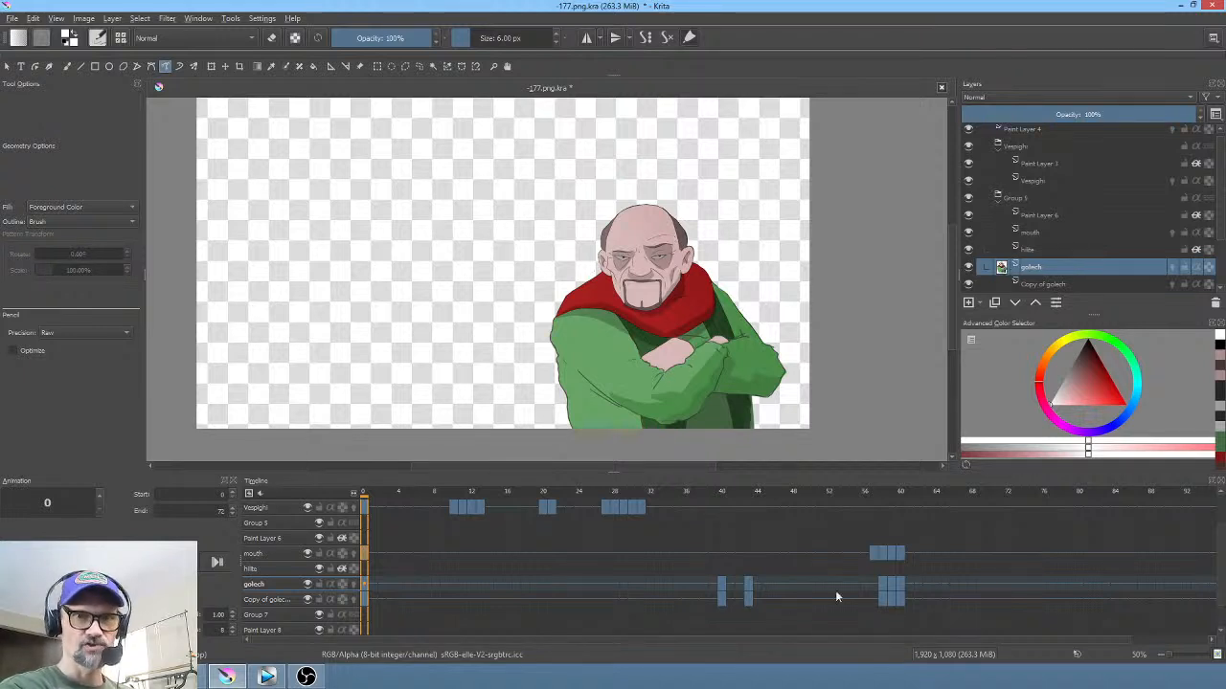
{"action": "mouse_move", "coordinate": [818, 575]}
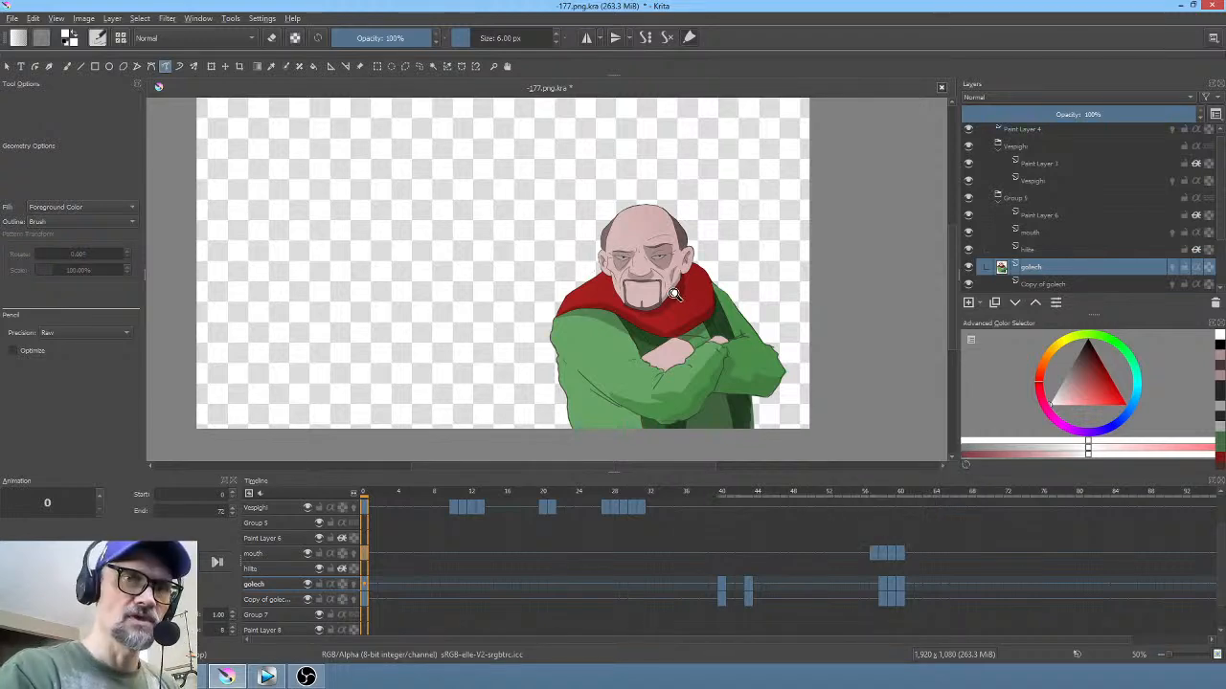
{"action": "left_click_drag", "start_coordinate": [676, 297], "coordinate": [785, 141]}
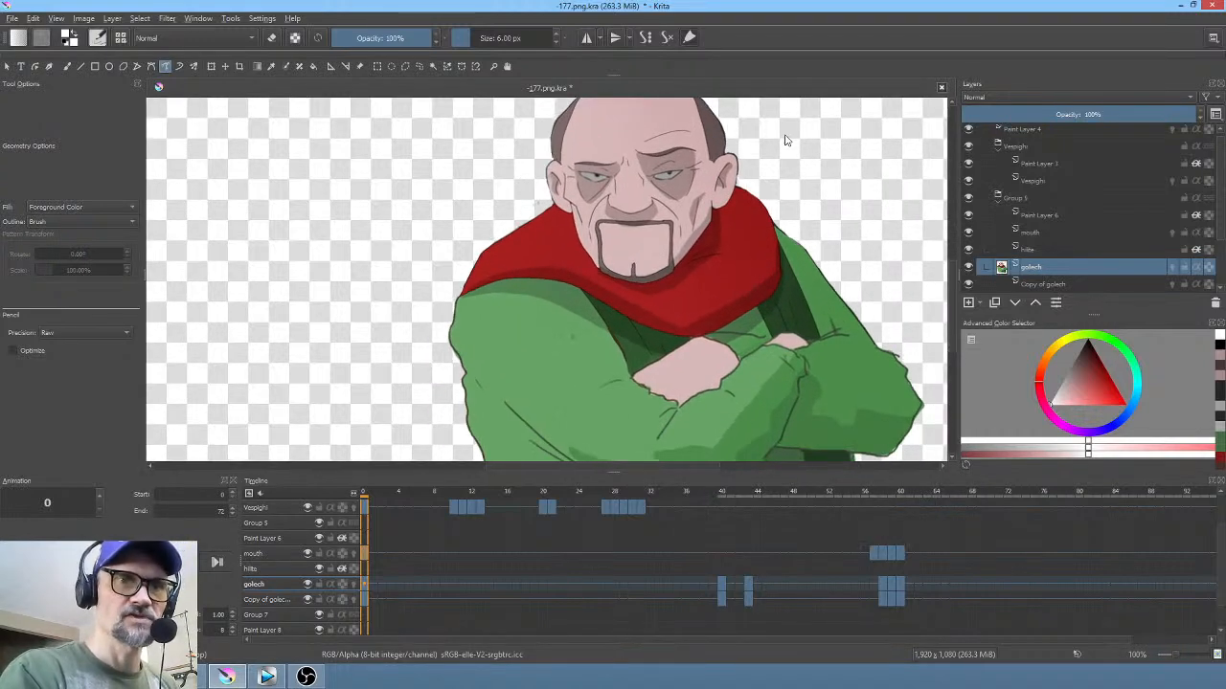
{"action": "key", "text": "l"}
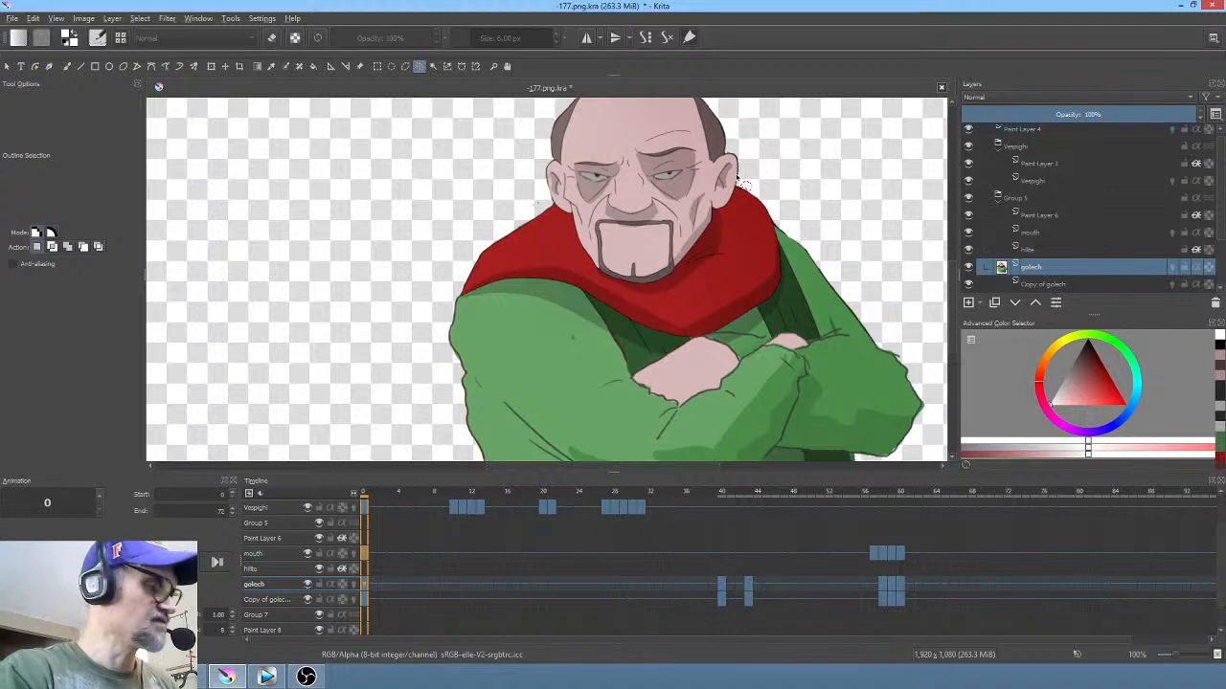
{"action": "scroll", "coordinate": [745, 206], "scroll_direction": "up", "scroll_amount": 3}
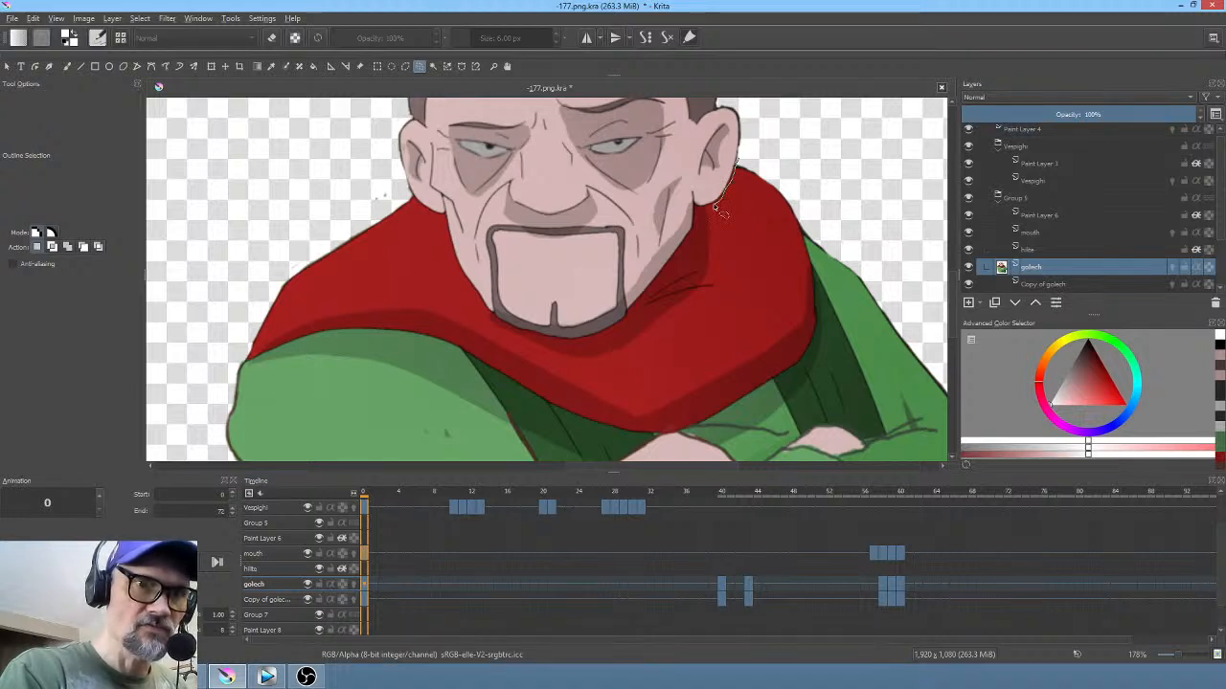
{"action": "mouse_move", "coordinate": [704, 214]}
{"action": "left_mouse_down"}
{"action": "mouse_move", "coordinate": [697, 256]}
{"action": "mouse_move", "coordinate": [639, 319]}
{"action": "mouse_move", "coordinate": [567, 350]}
{"action": "mouse_move", "coordinate": [487, 329]}
{"action": "mouse_move", "coordinate": [456, 268]}
{"action": "mouse_move", "coordinate": [451, 220]}
{"action": "mouse_move", "coordinate": [419, 201]}
{"action": "mouse_move", "coordinate": [206, 241]}
{"action": "mouse_move", "coordinate": [170, 392]}
{"action": "mouse_move", "coordinate": [337, 505]}
{"action": "mouse_move", "coordinate": [860, 377]}
{"action": "mouse_move", "coordinate": [812, 125]}
{"action": "left_mouse_up"}
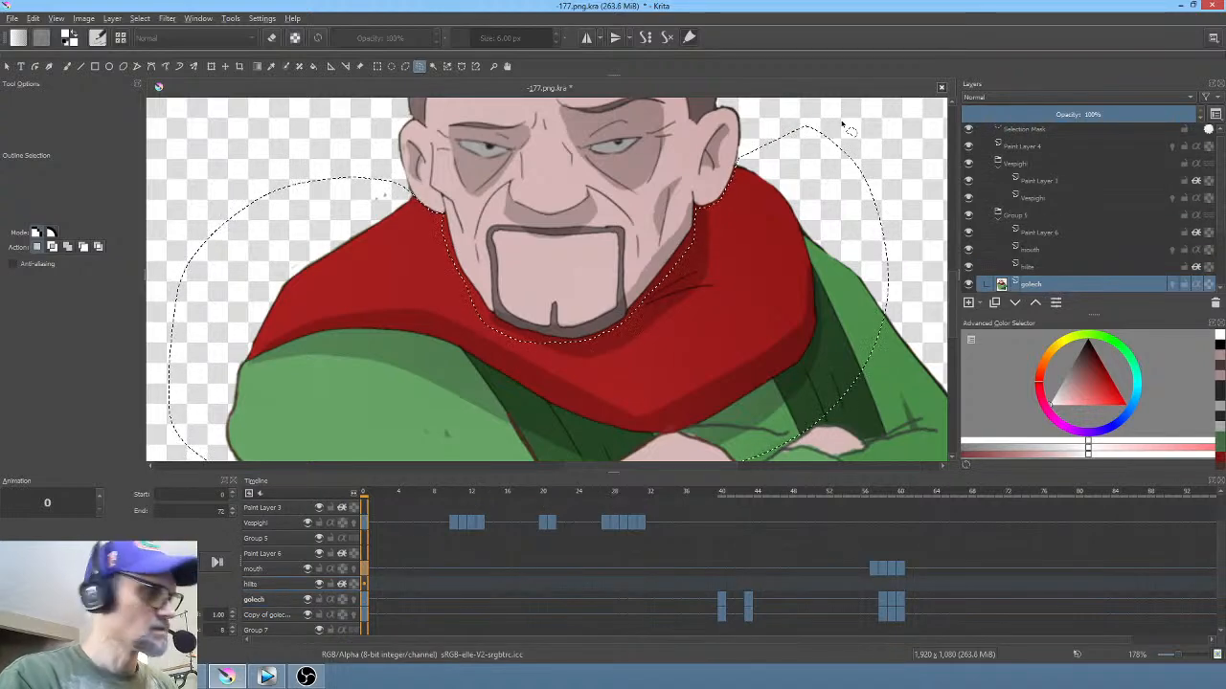
{"action": "left_click_drag", "start_coordinate": [734, 362], "coordinate": [719, 284]}
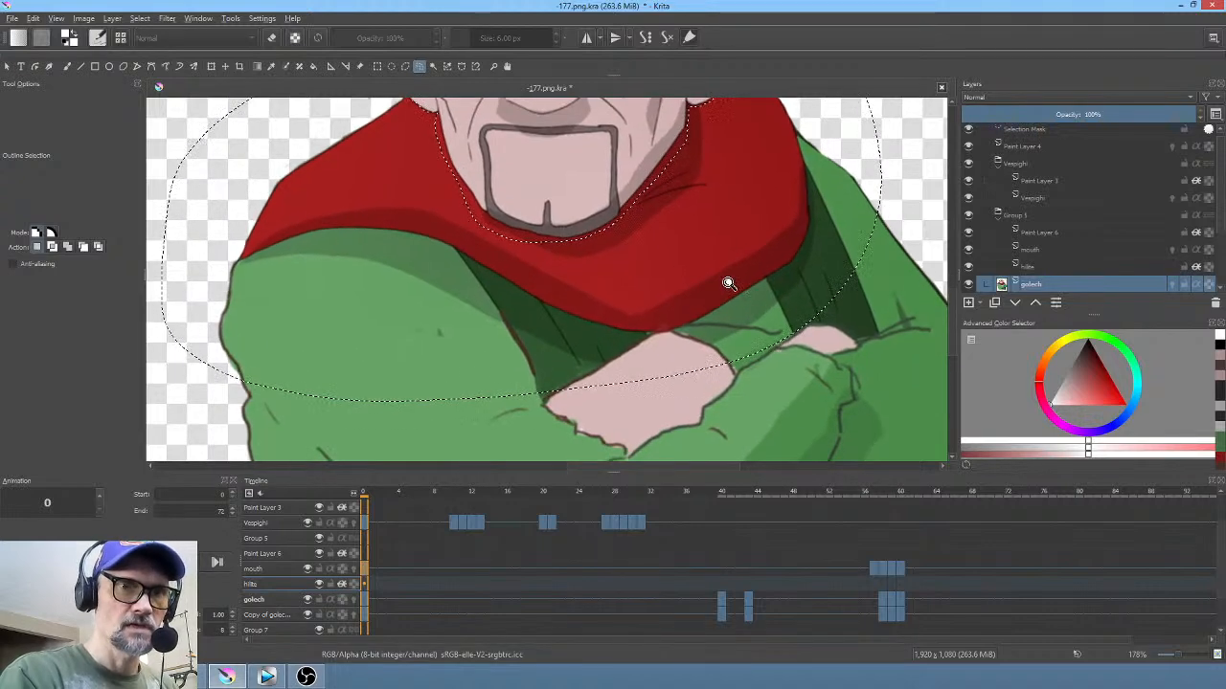
{"action": "scroll", "coordinate": [728, 292], "scroll_direction": "down", "scroll_amount": 5}
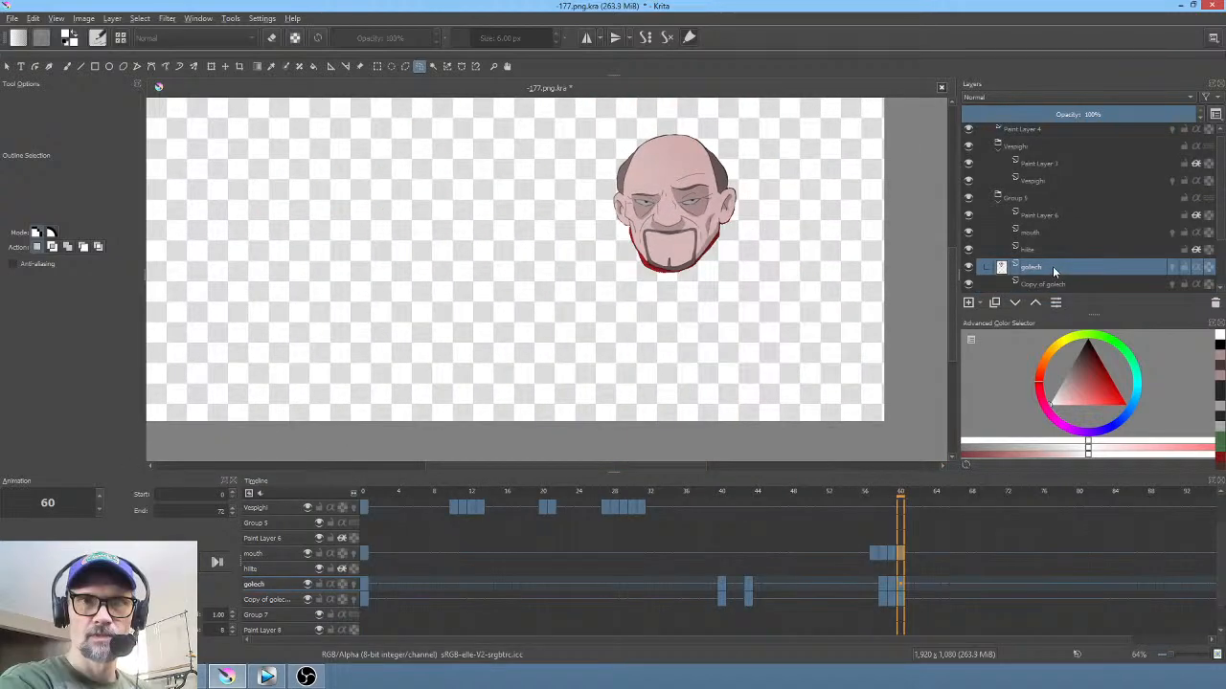
Step: Rename the head-only golech layer to head and its parent Group 5 to golech
{"action": "double_click", "coordinate": [1052, 266]}
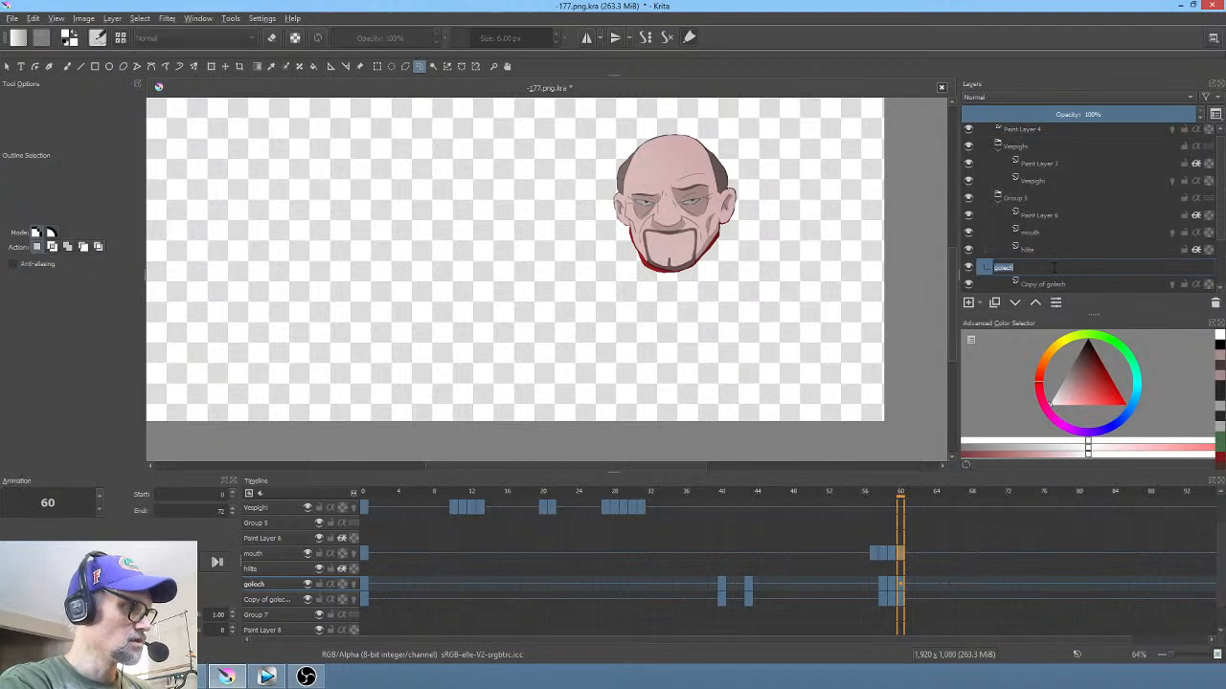
{"action": "key", "text": "BackSpace"}
{"action": "type", "text": "he"}
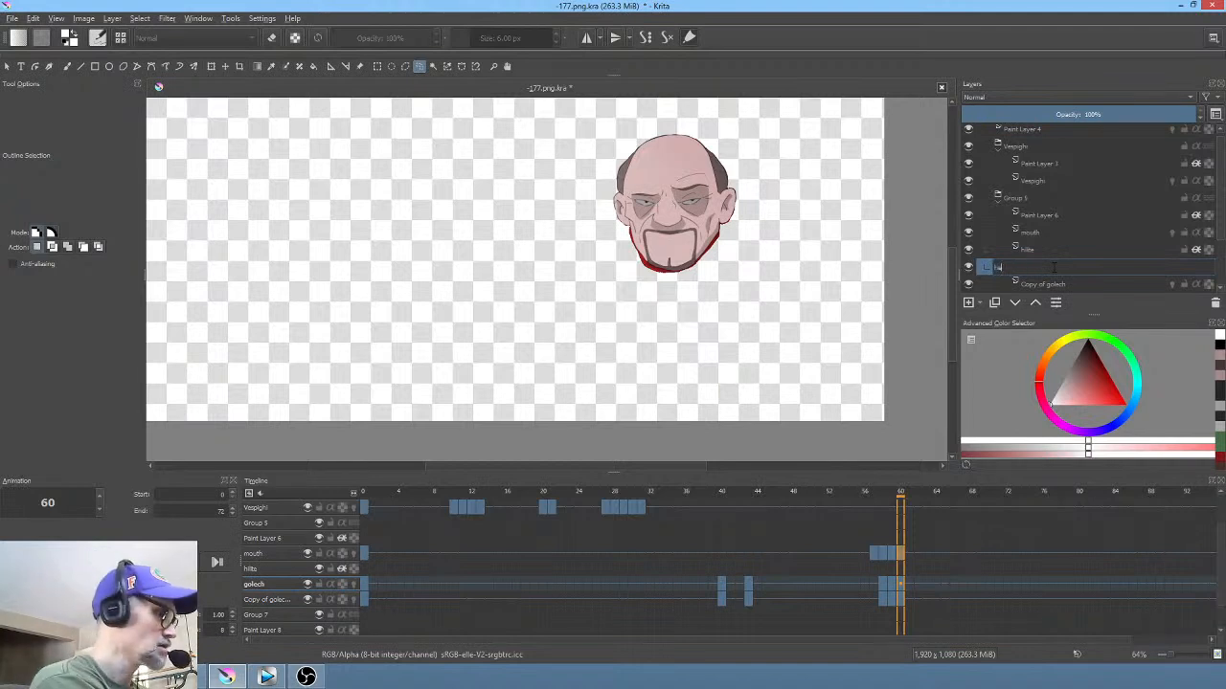
{"action": "type", "text": "ad"}
{"action": "double_click", "coordinate": [1032, 200]}
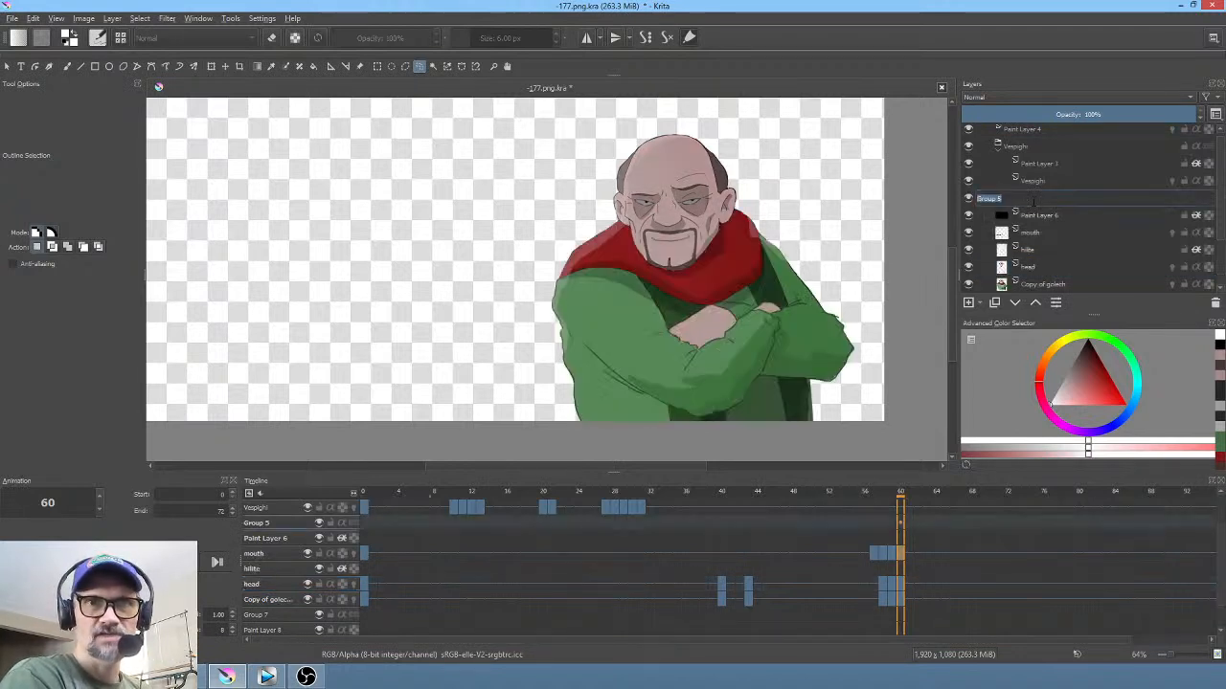
{"action": "type", "text": "golech"}
{"action": "key", "text": "Return"}
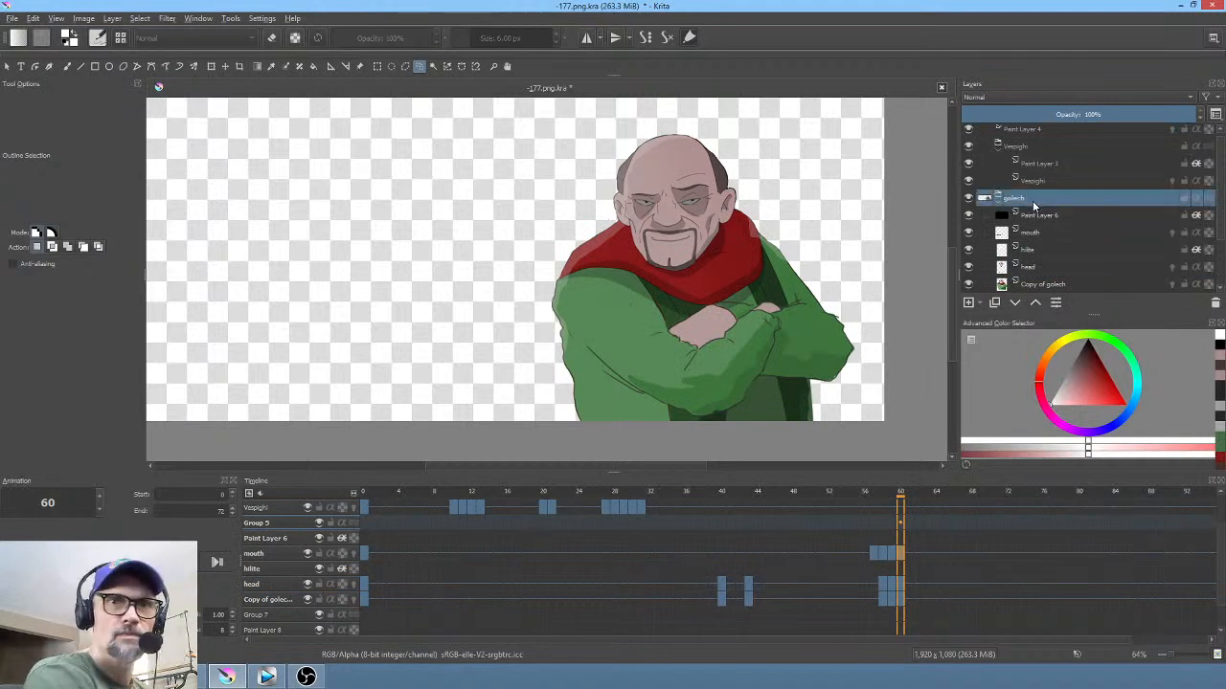
Step: Examine the layer stack, comparing the contents of the head layer with Copy of golech
{"action": "scroll", "coordinate": [1066, 283], "scroll_direction": "down", "scroll_amount": 2}
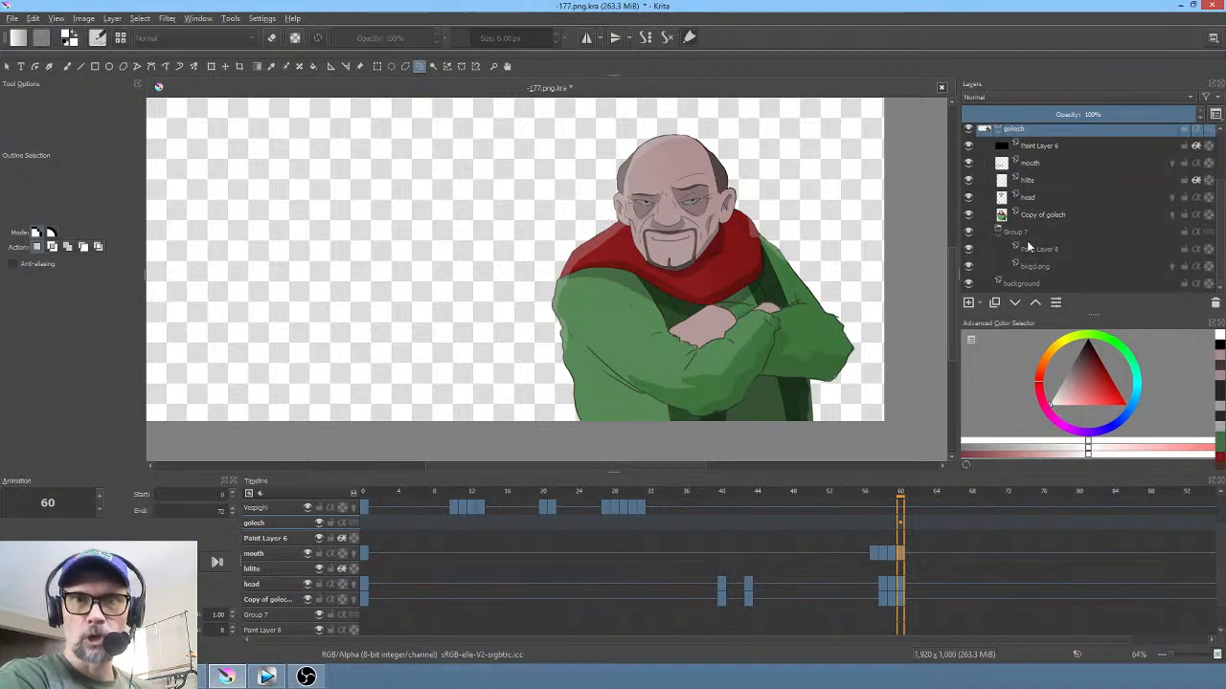
{"action": "left_click", "coordinate": [1046, 215]}
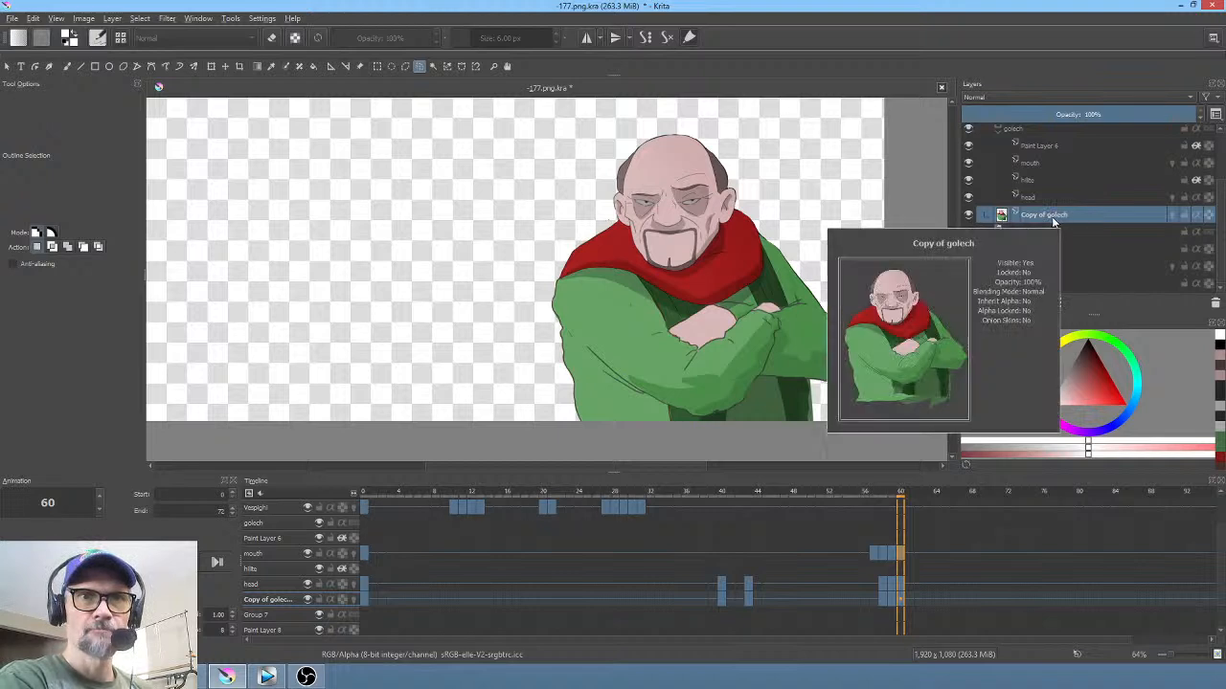
{"action": "left_click", "coordinate": [1037, 197]}
{"action": "scroll", "coordinate": [1072, 211], "scroll_direction": "up", "scroll_amount": 3}
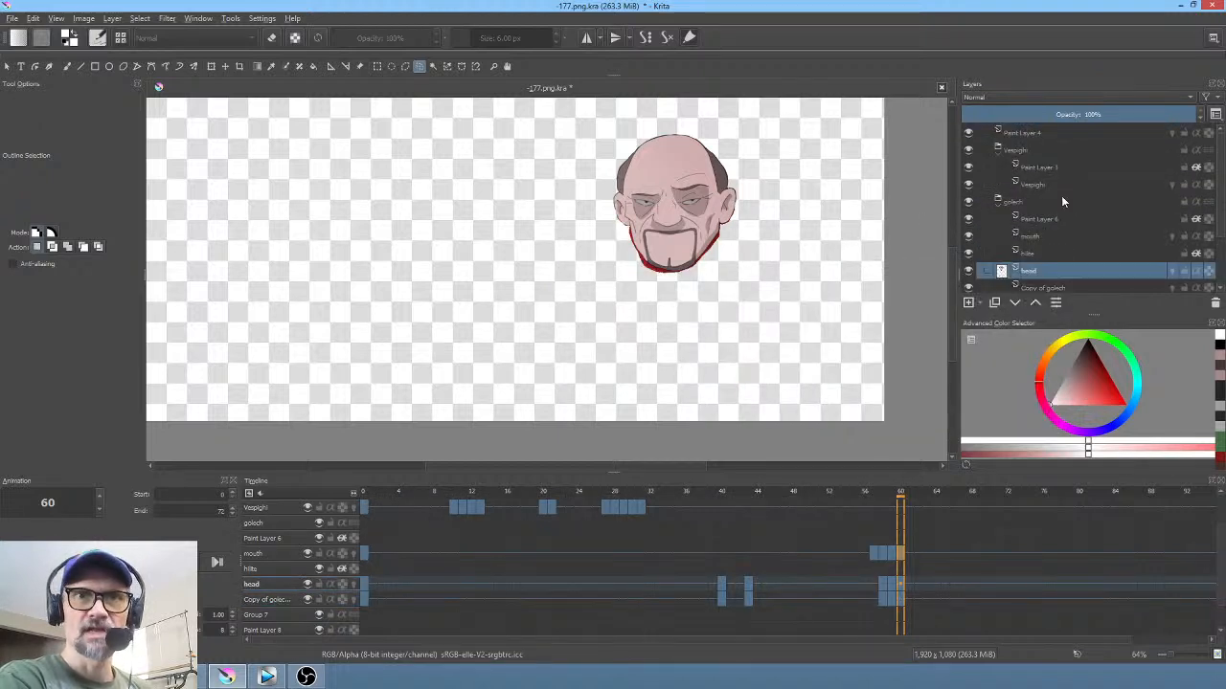
{"action": "left_click", "coordinate": [1049, 132]}
{"action": "left_click", "coordinate": [1042, 270]}
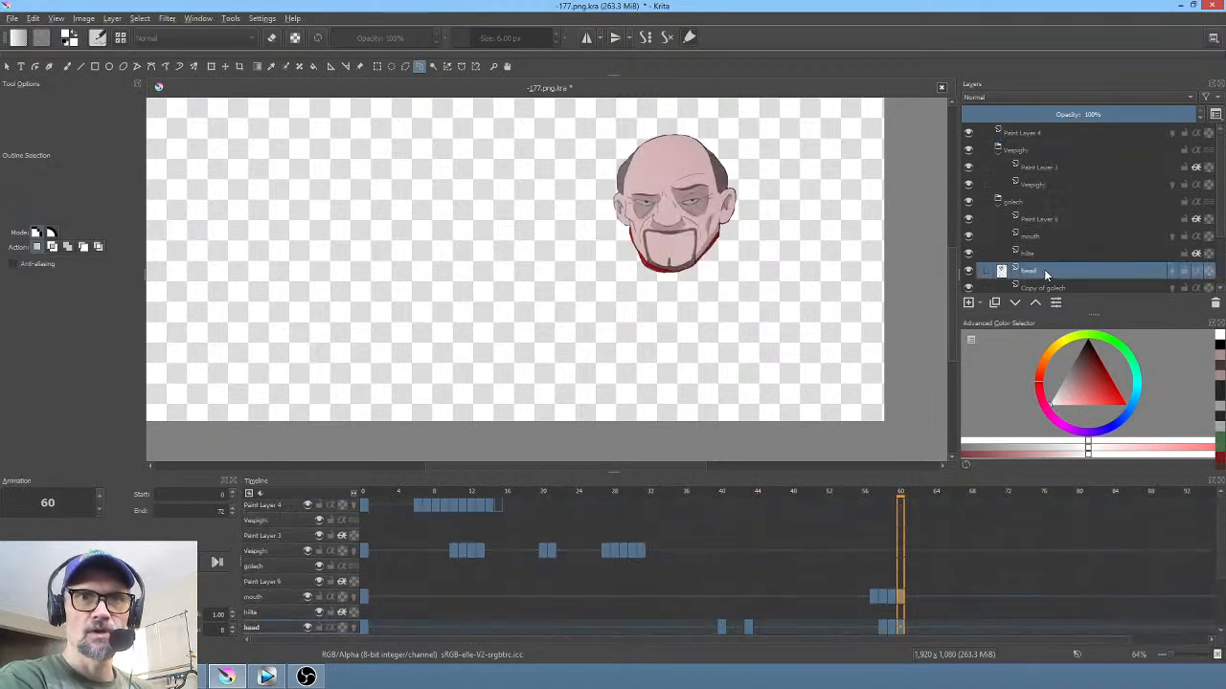
{"action": "scroll", "coordinate": [1053, 260], "scroll_direction": "down", "scroll_amount": 1}
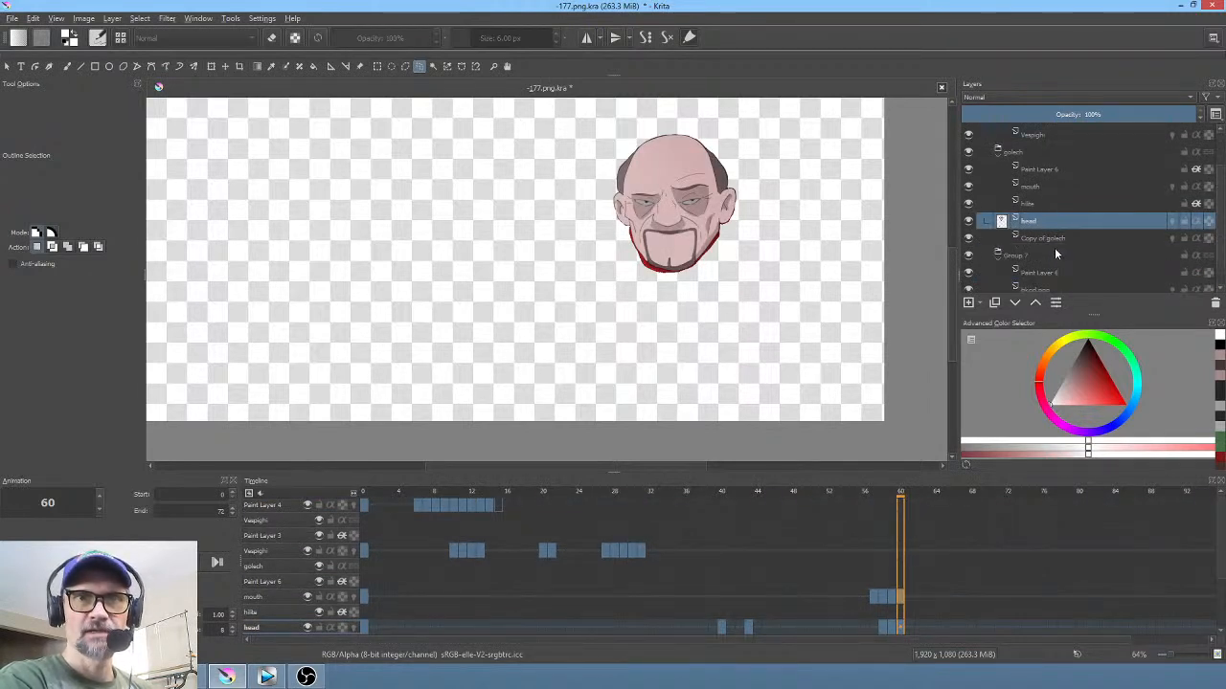
Step: Isolate Copy of golech at frame 0 and outline-select the whole head, following the jaw along the scarf edge
{"action": "left_click", "coordinate": [1054, 239]}
{"action": "left_click_drag", "start_coordinate": [749, 257], "coordinate": [710, 259]}
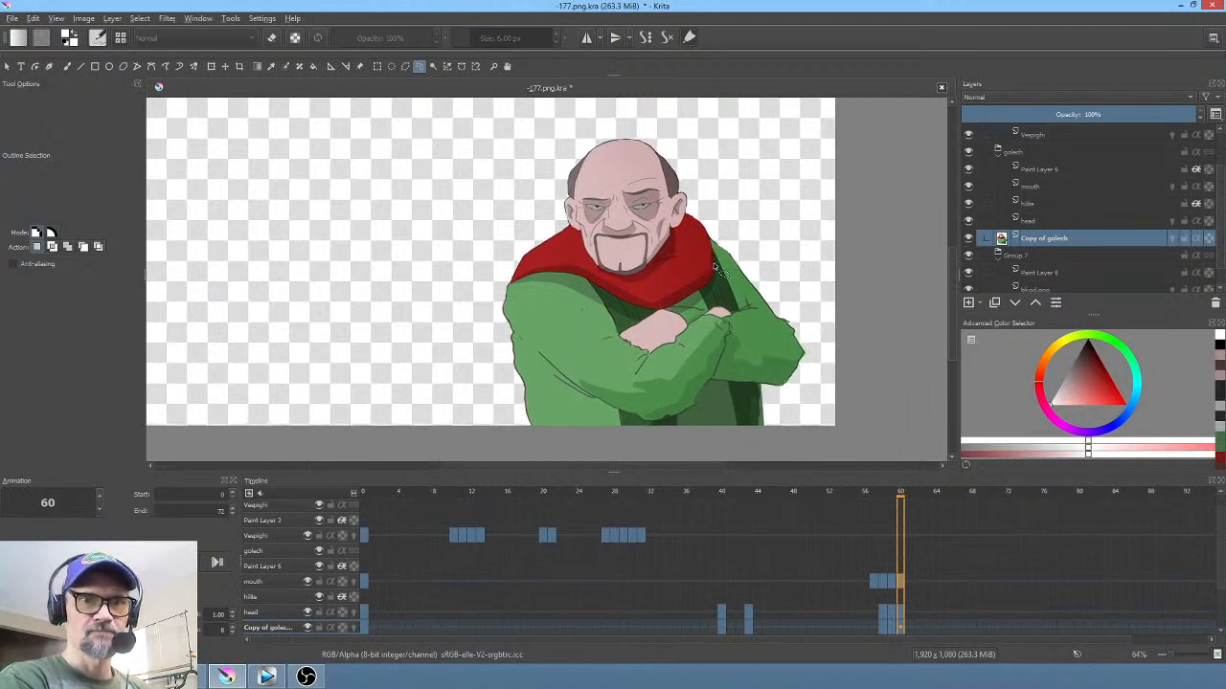
{"action": "left_click", "coordinate": [363, 583]}
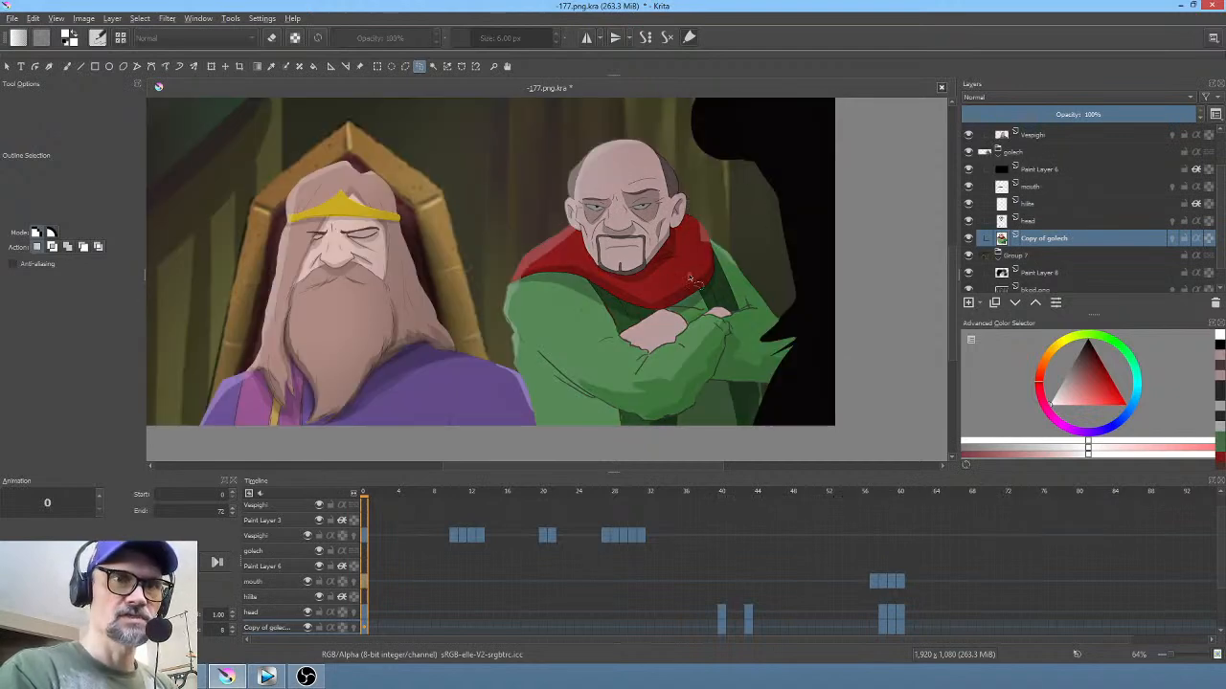
{"action": "key", "text": "i"}
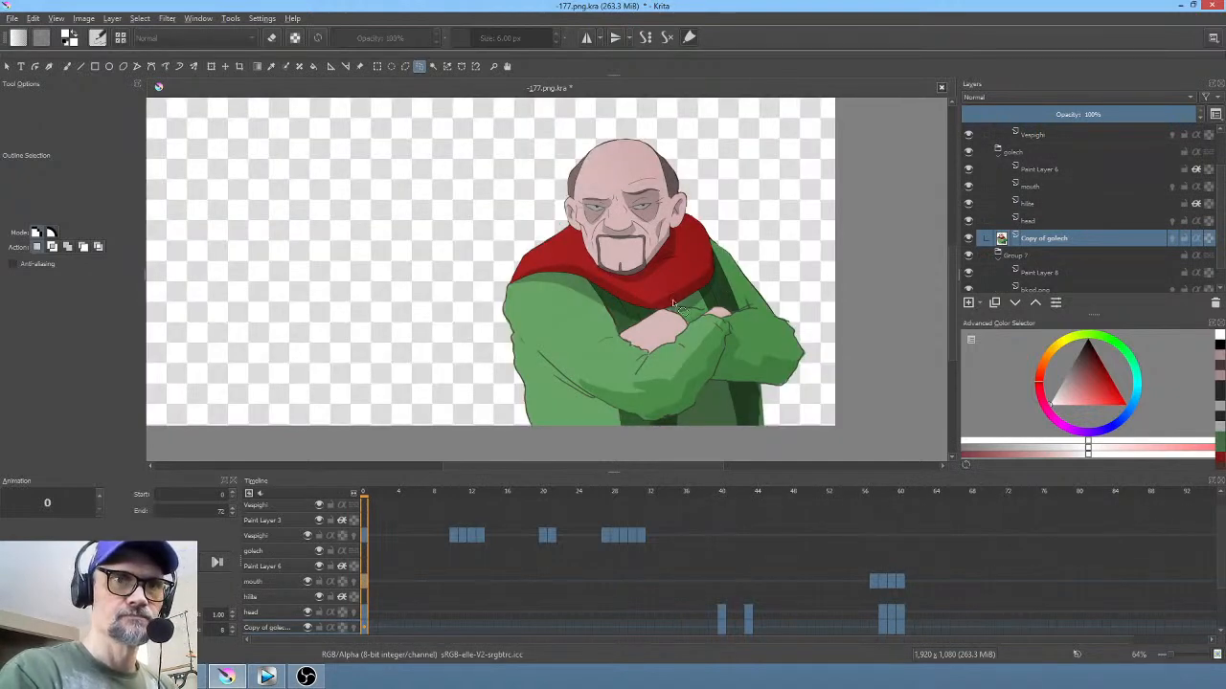
{"action": "scroll", "coordinate": [728, 229], "scroll_direction": "up", "scroll_amount": 4}
{"action": "left_click_drag", "start_coordinate": [651, 215], "coordinate": [704, 358]}
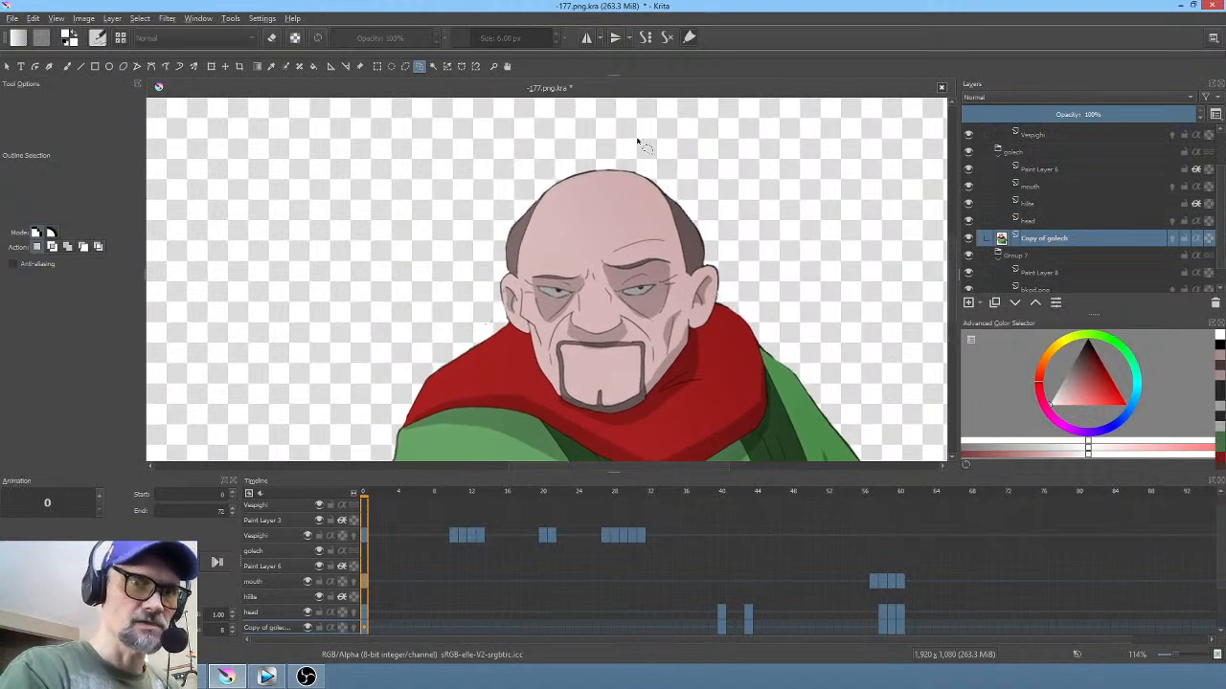
{"action": "left_click_drag", "start_coordinate": [488, 304], "coordinate": [505, 318]}
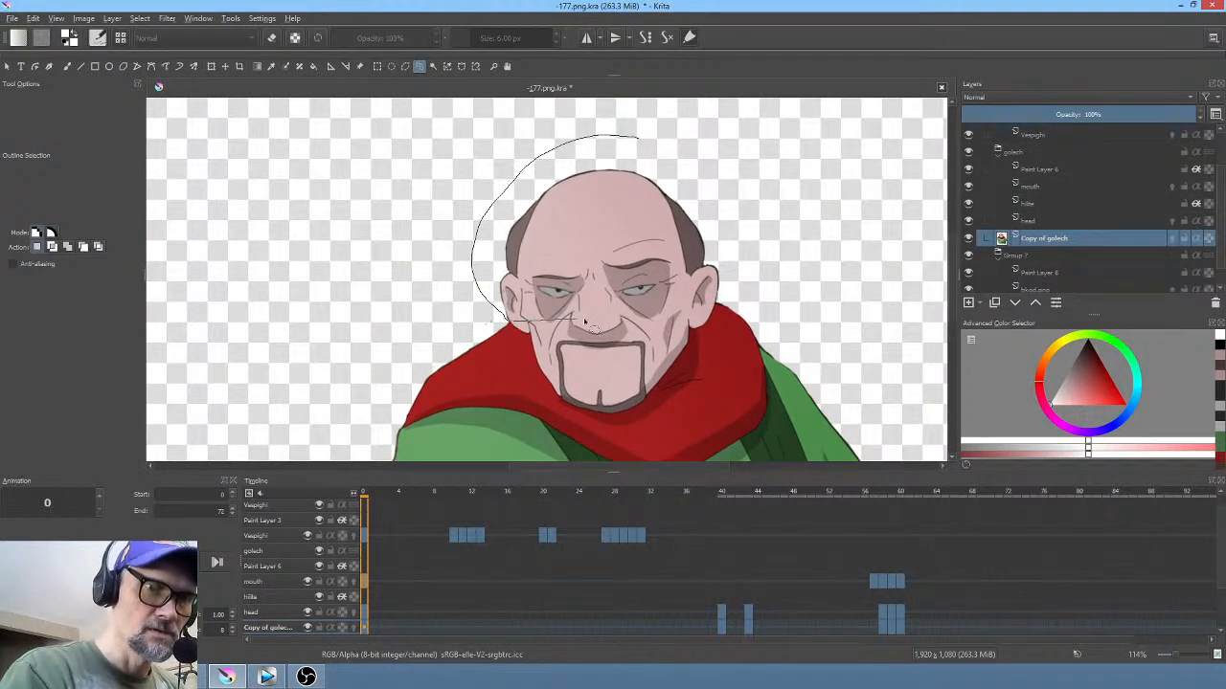
{"action": "left_click_drag", "start_coordinate": [586, 322], "coordinate": [773, 124]}
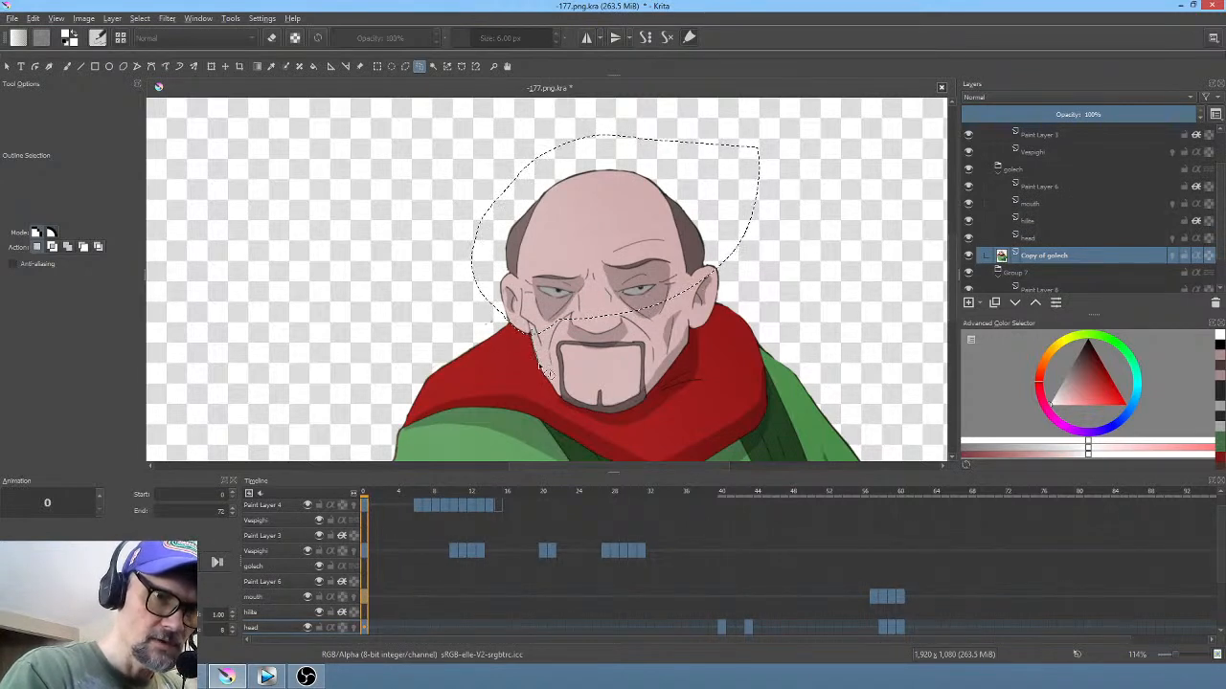
{"action": "mouse_move", "coordinate": [553, 386]}
{"action": "left_mouse_down"}
{"action": "mouse_move", "coordinate": [656, 230]}
{"action": "mouse_move", "coordinate": [655, 325]}
{"action": "mouse_move", "coordinate": [600, 395]}
{"action": "mouse_move", "coordinate": [569, 405]}
{"action": "mouse_move", "coordinate": [626, 415]}
{"action": "mouse_move", "coordinate": [686, 356]}
{"action": "mouse_move", "coordinate": [693, 244]}
{"action": "mouse_move", "coordinate": [693, 334]}
{"action": "mouse_move", "coordinate": [726, 288]}
{"action": "left_mouse_up"}
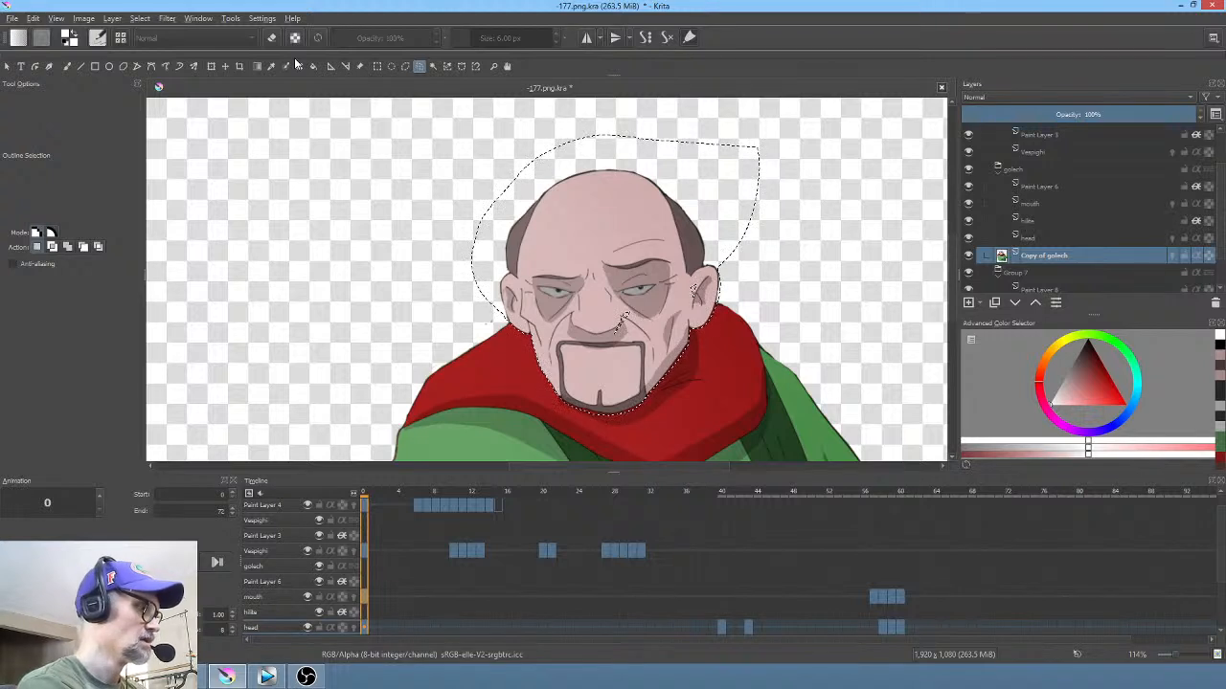
Step: Erase the outlined head from all keyframes of Copy of golech so only the body is kept, and clear the selection
{"action": "key", "text": "BackSpace"}
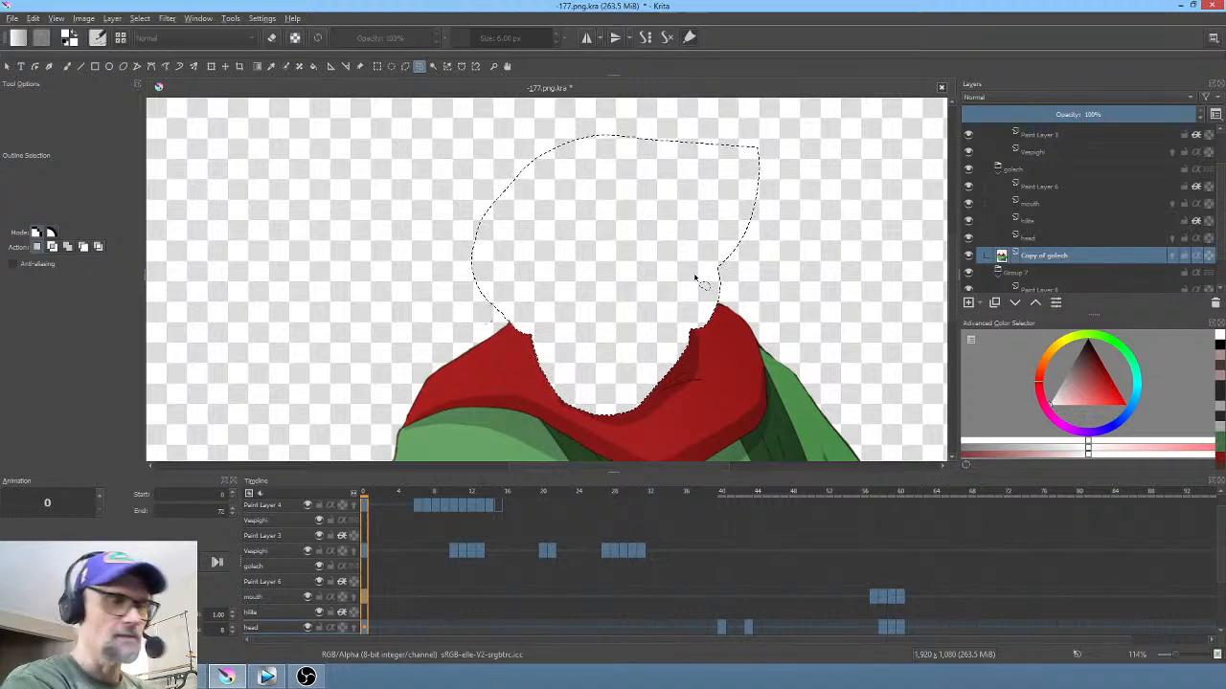
{"action": "key", "text": "Right"}
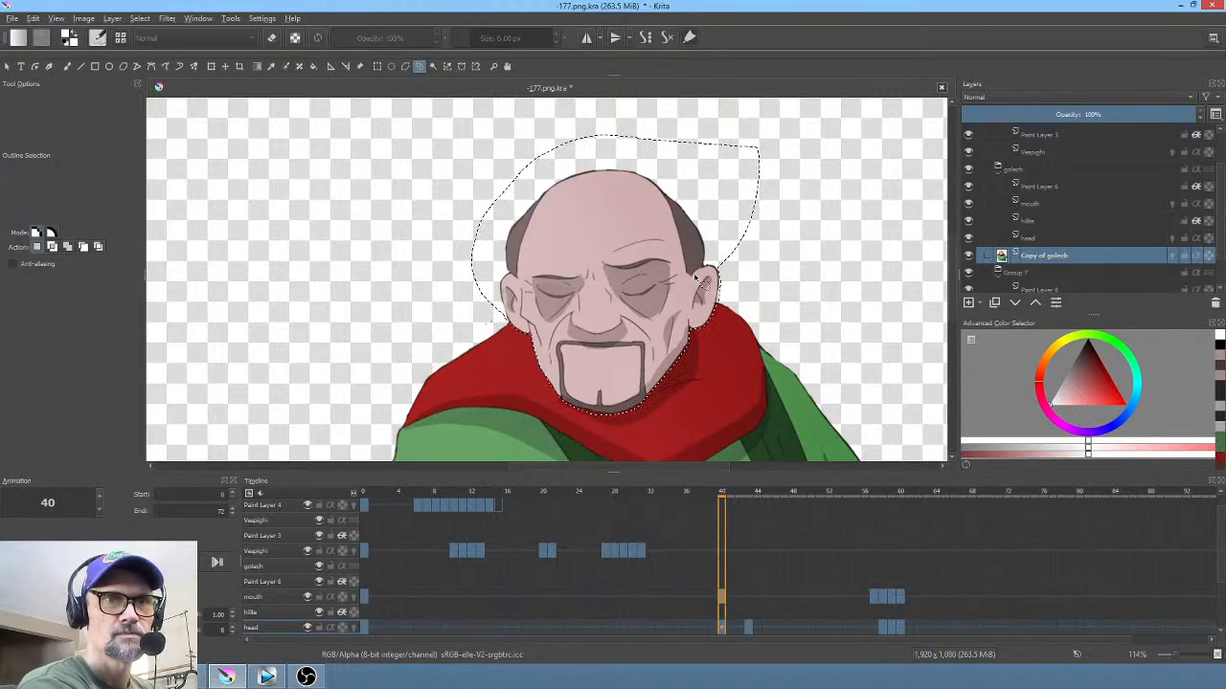
{"action": "key", "text": "Delete"}
{"action": "key", "text": "Right"}
{"action": "key", "text": "Delete"}
{"action": "key", "text": "Right"}
{"action": "key", "text": "Delete"}
{"action": "key", "text": "Right"}
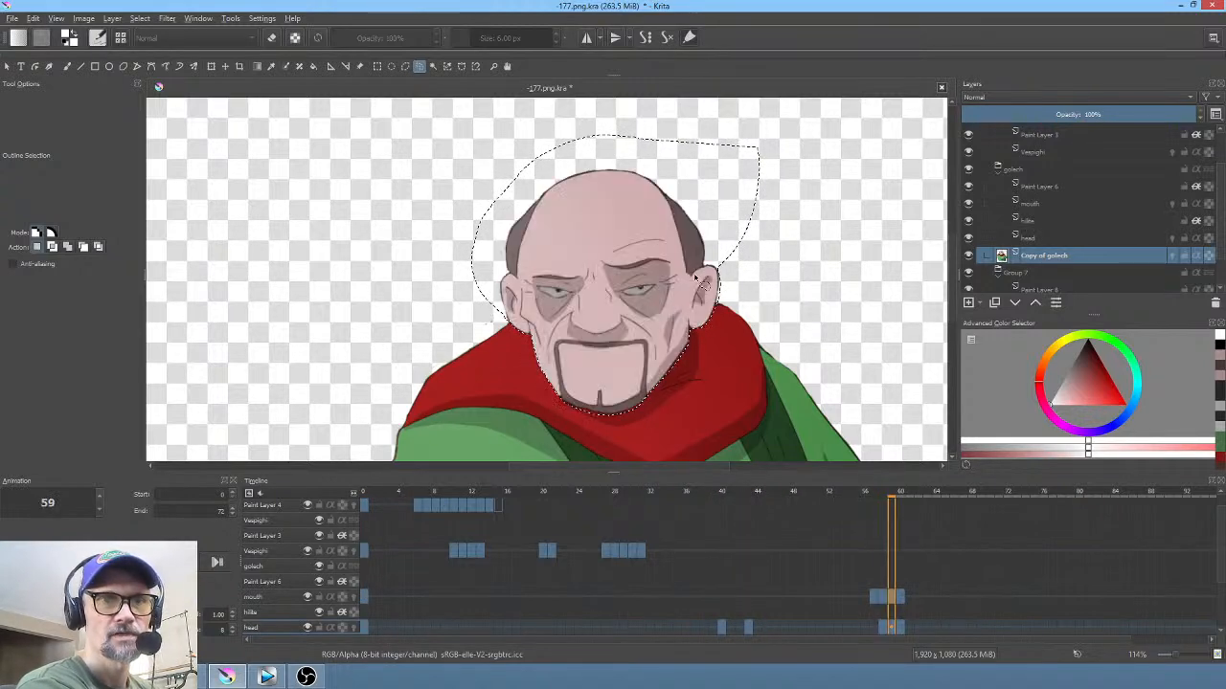
{"action": "key", "text": "Delete"}
{"action": "key", "text": "Right"}
{"action": "key", "text": "Delete"}
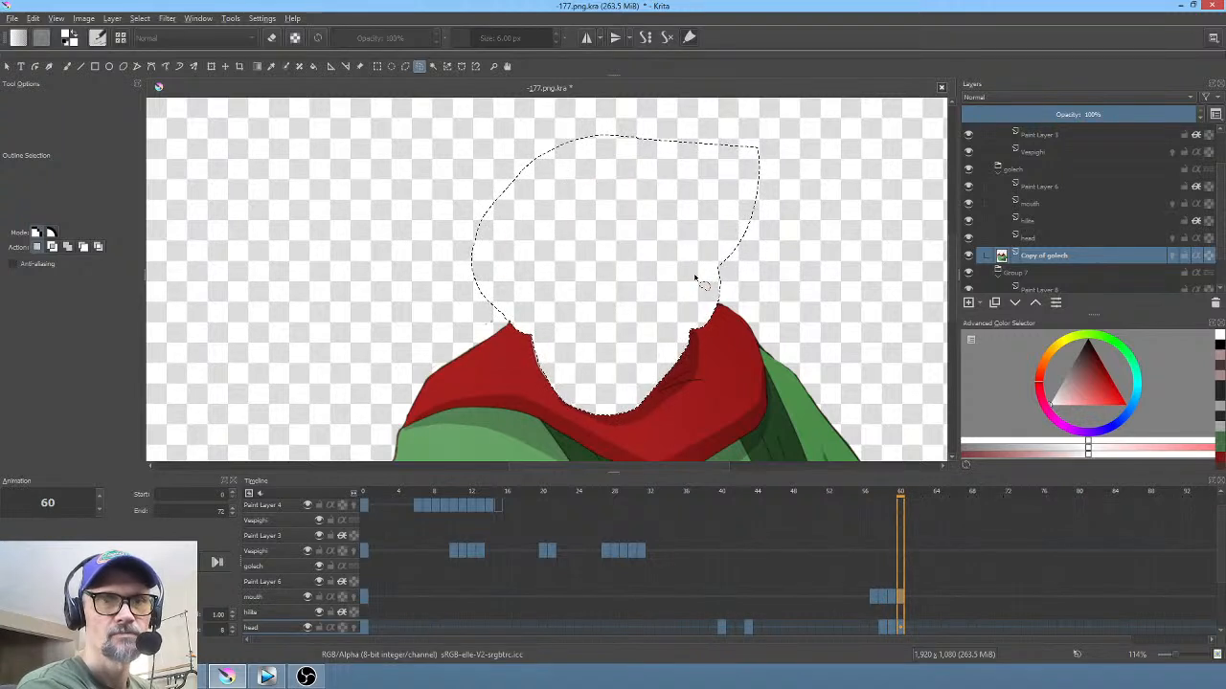
{"action": "key", "text": "Left"}
{"action": "key", "text": "ctrl+shift+a"}
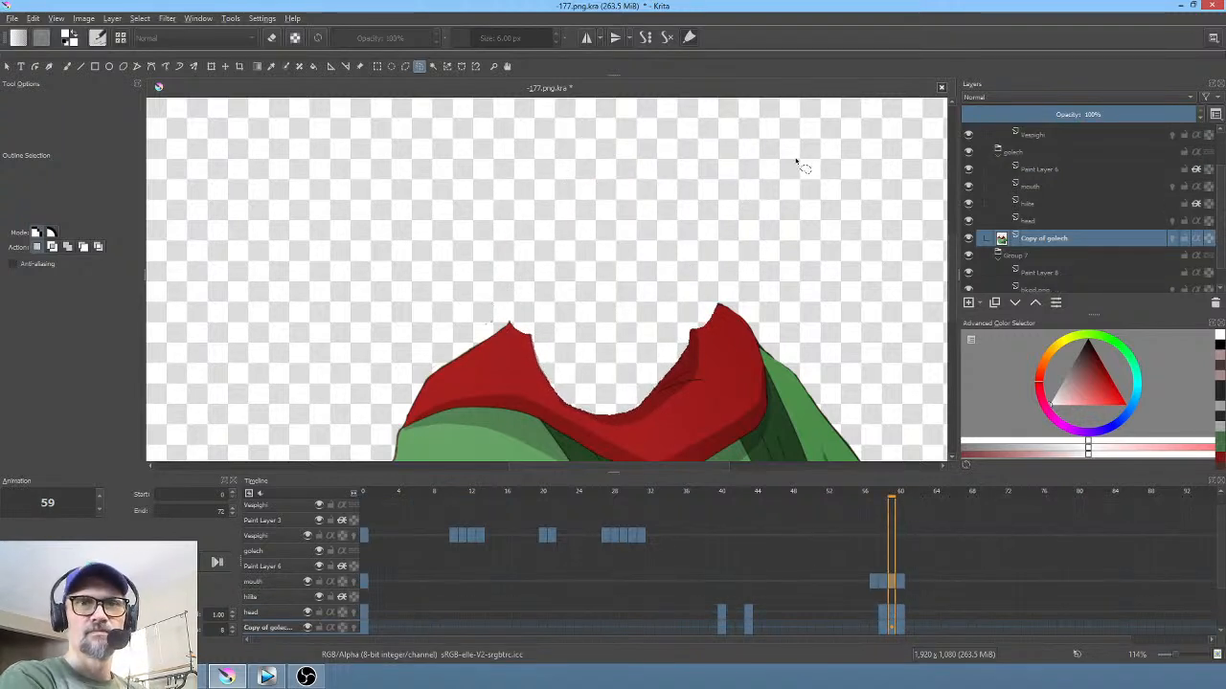
Step: Leave the isolated view and rename the Copy of golech layer to body
{"action": "left_click", "coordinate": [1046, 237], "text": "alt"}
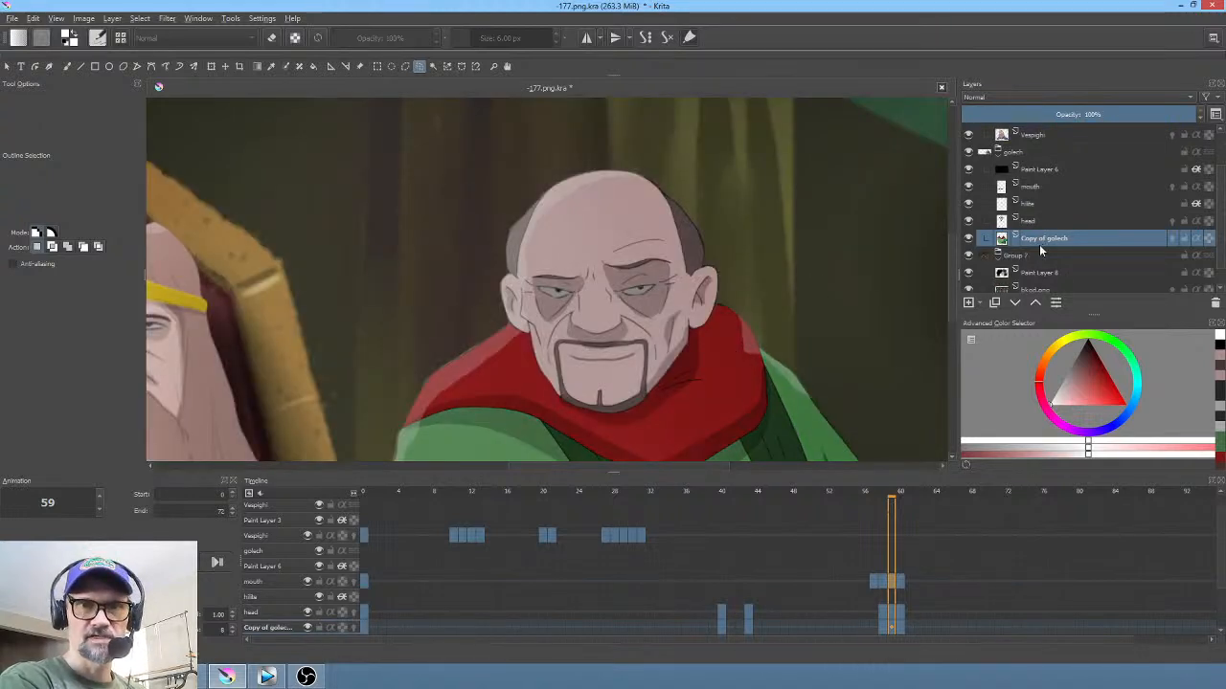
{"action": "double_click", "coordinate": [1094, 236]}
{"action": "type", "text": "bod"}
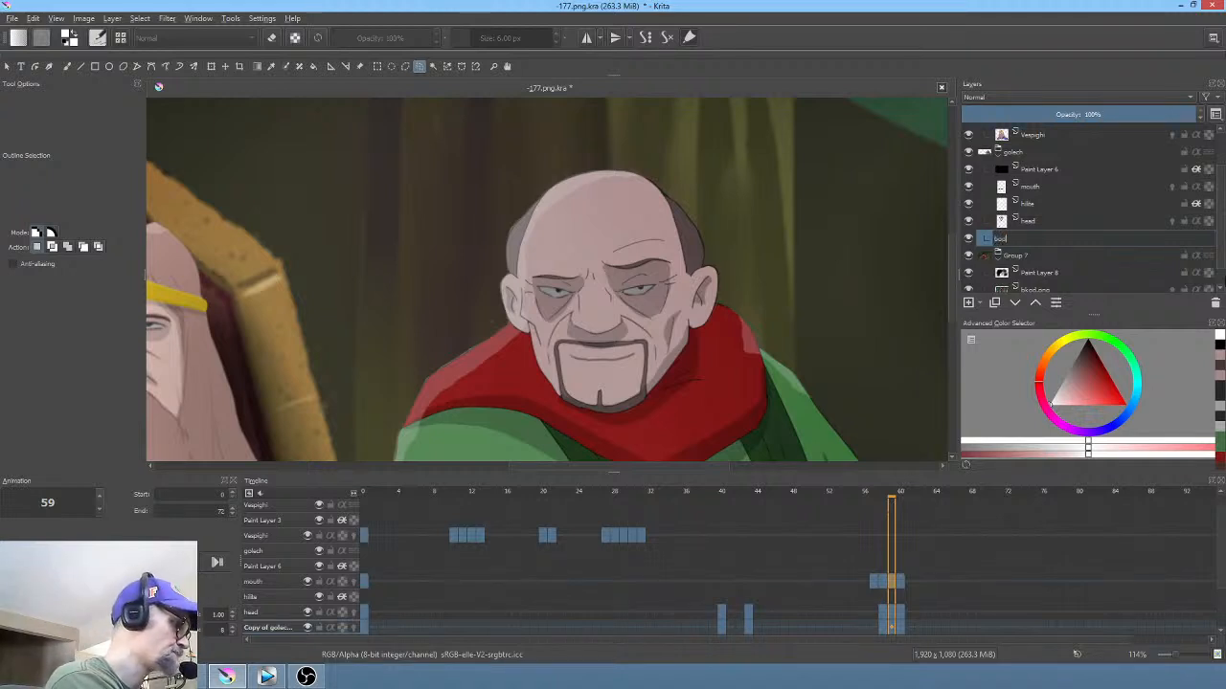
{"action": "type", "text": "y"}
{"action": "key", "text": "Return"}
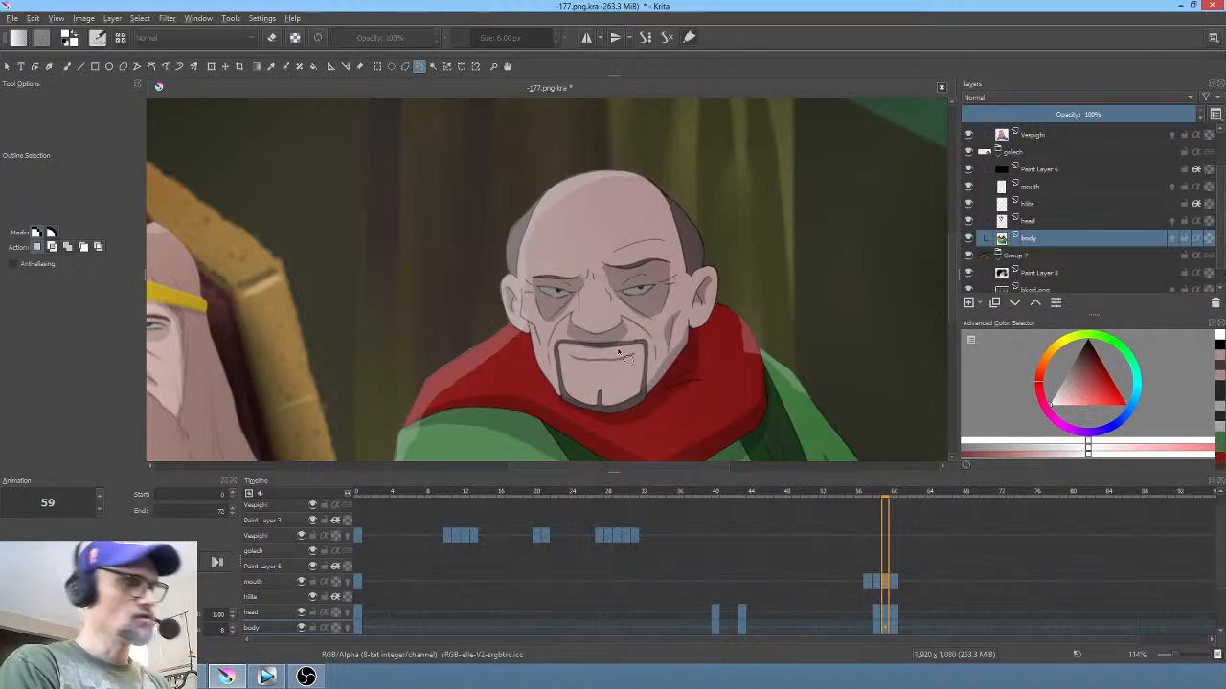
Step: Inspect the scarf's cut edge on the isolated body layer, add a new paint layer above body, and group the two layers
{"action": "key", "text": "i"}
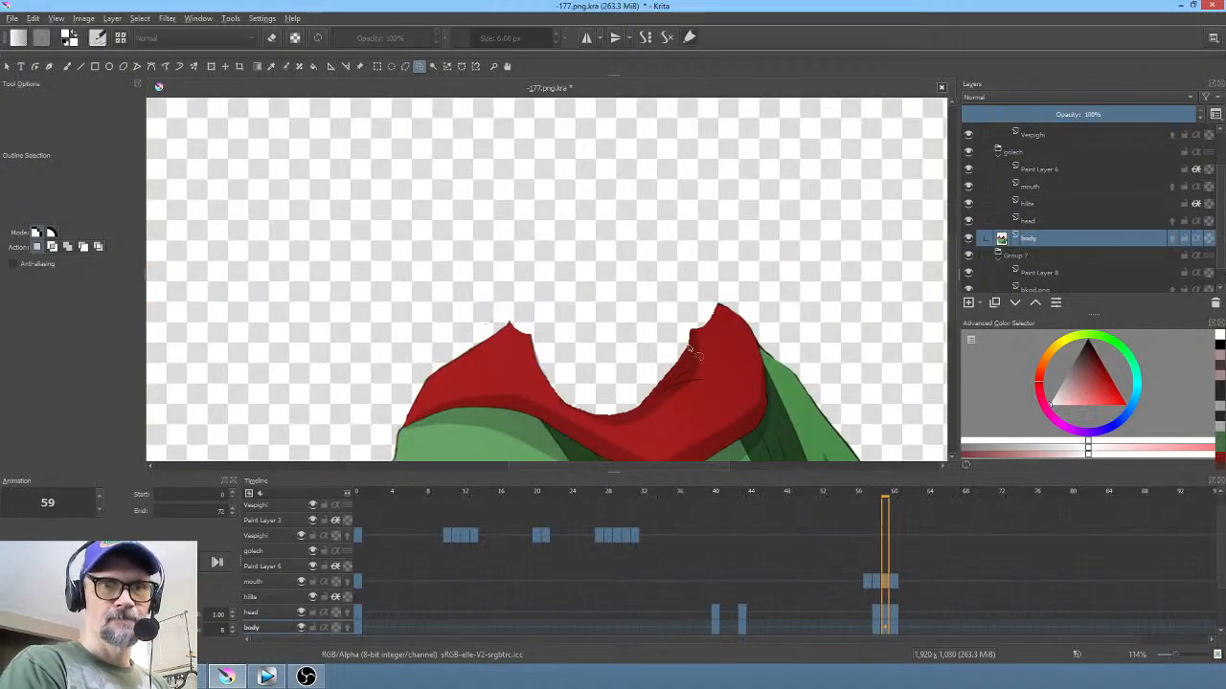
{"action": "scroll", "coordinate": [694, 347], "scroll_direction": "up", "scroll_amount": 2}
{"action": "left_click_drag", "start_coordinate": [699, 333], "coordinate": [741, 265]}
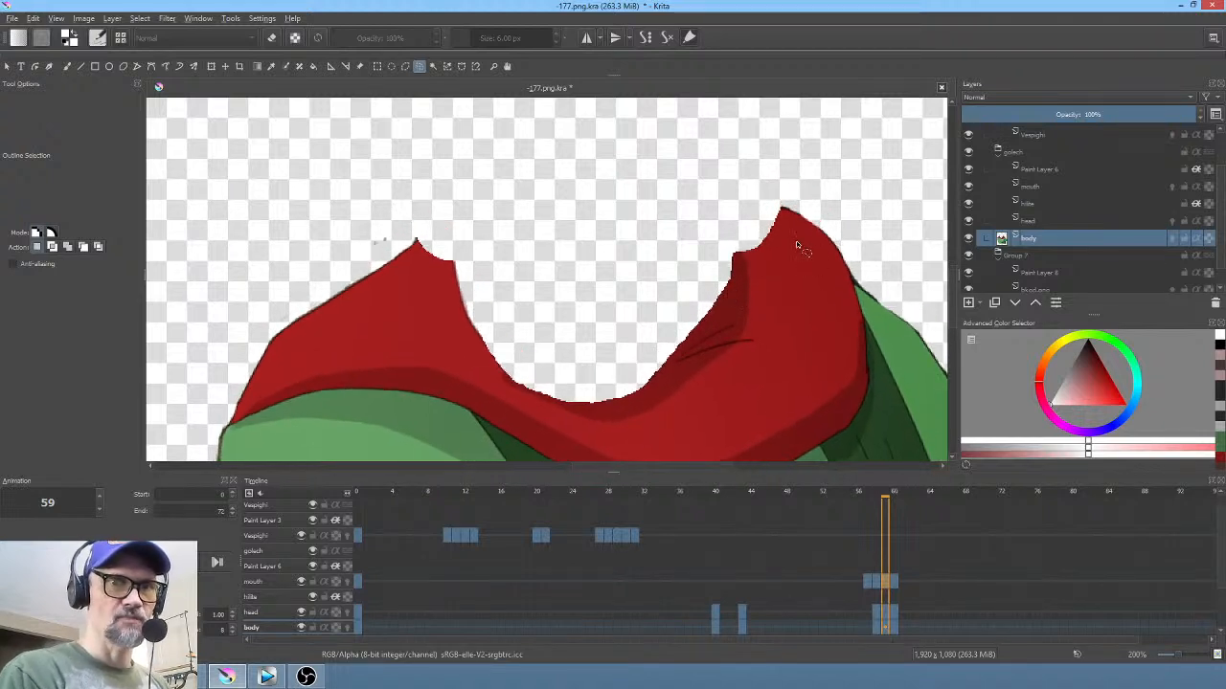
{"action": "key", "text": "b"}
{"action": "key", "text": "p"}
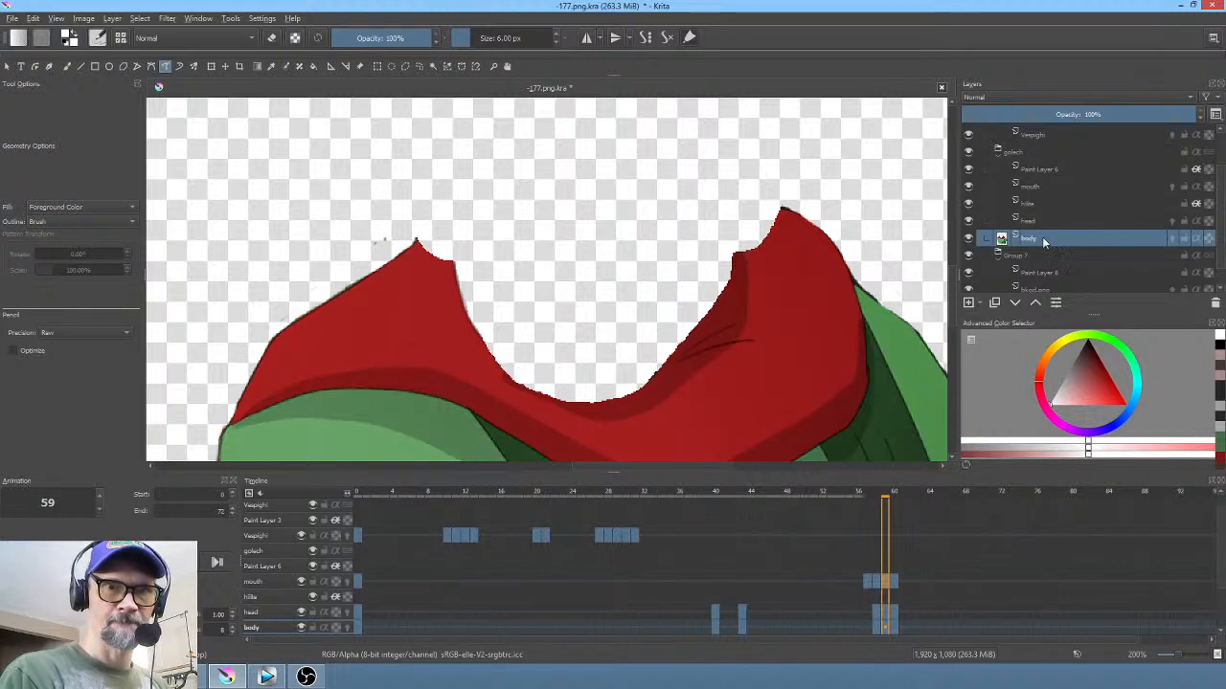
{"action": "left_click", "coordinate": [968, 302]}
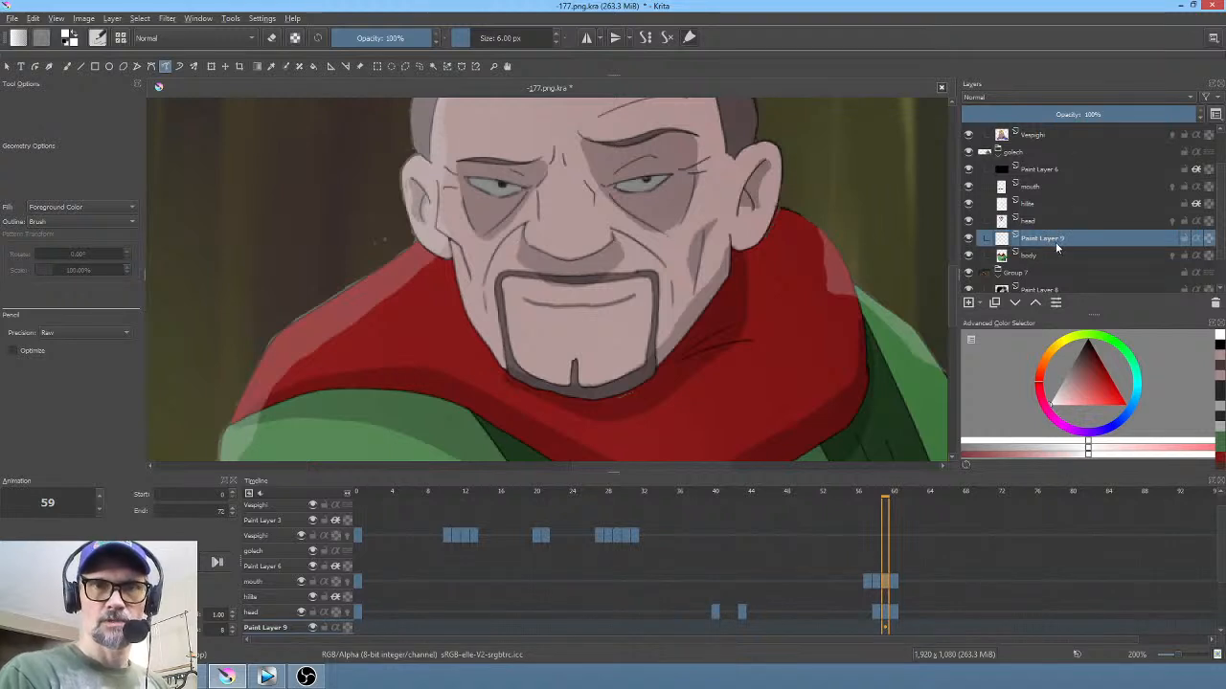
{"action": "left_click", "coordinate": [1060, 256], "text": "shift"}
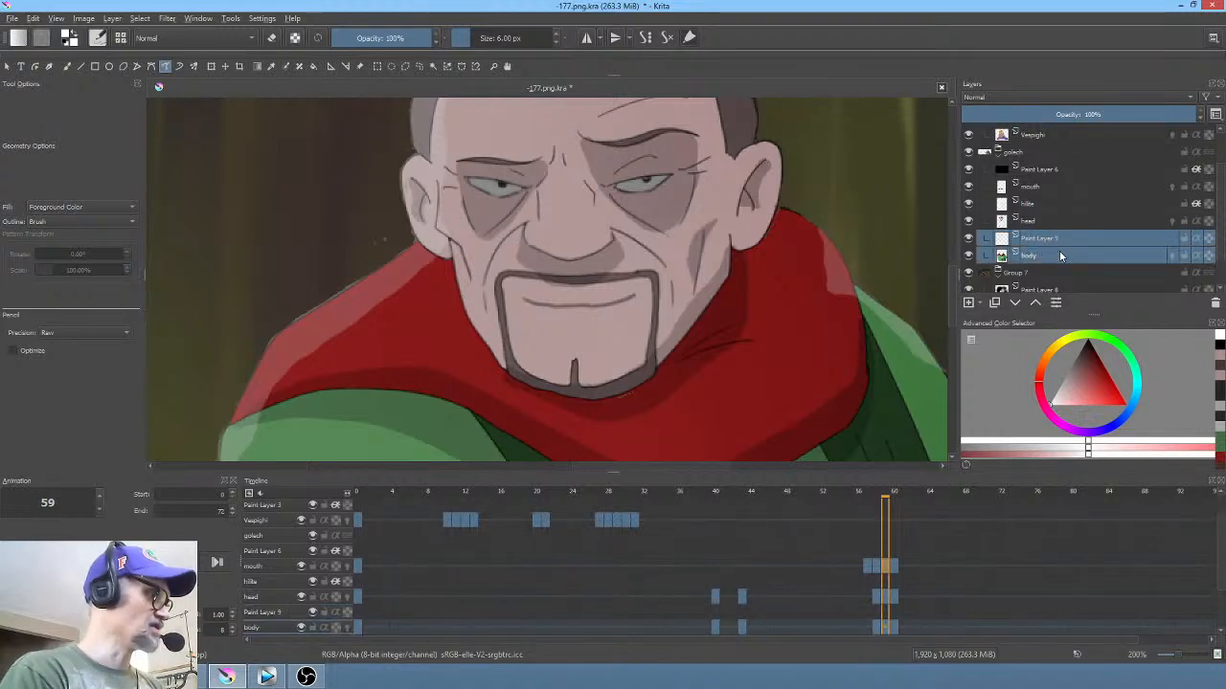
{"action": "key", "text": "ctrl+g"}
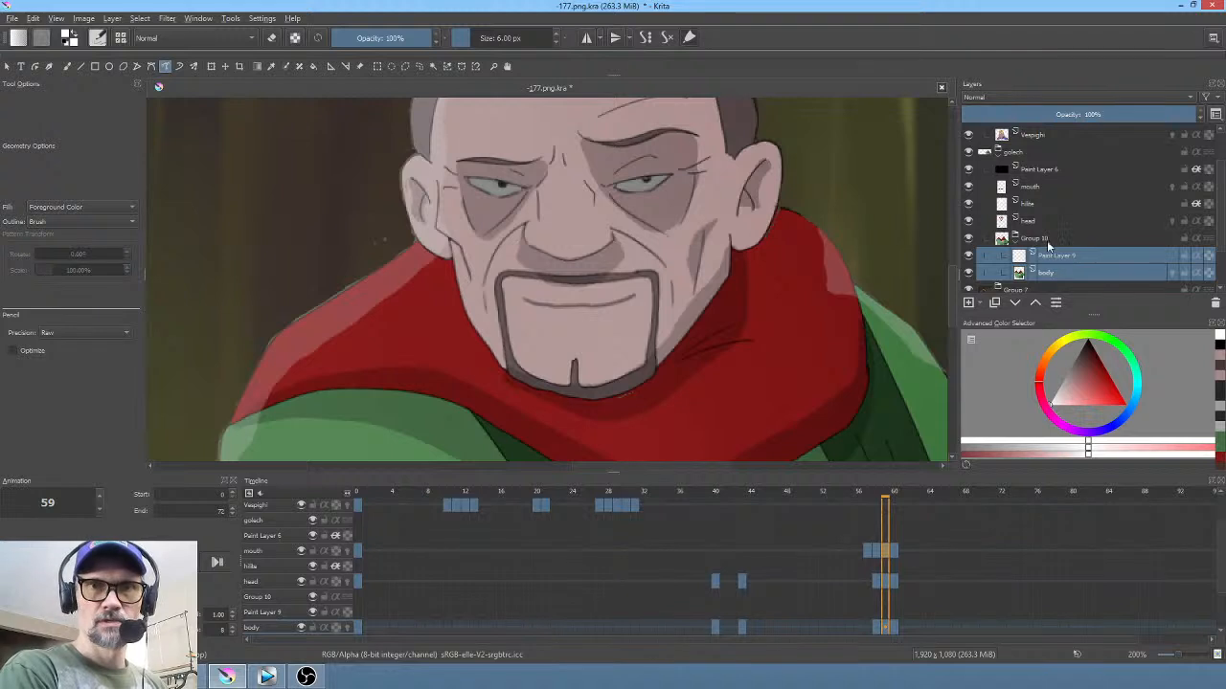
Step: Sample the scarf's dark shadow red and pencil a filled shape behind the lower face on Paint Layer 9
{"action": "left_click", "coordinate": [1056, 257]}
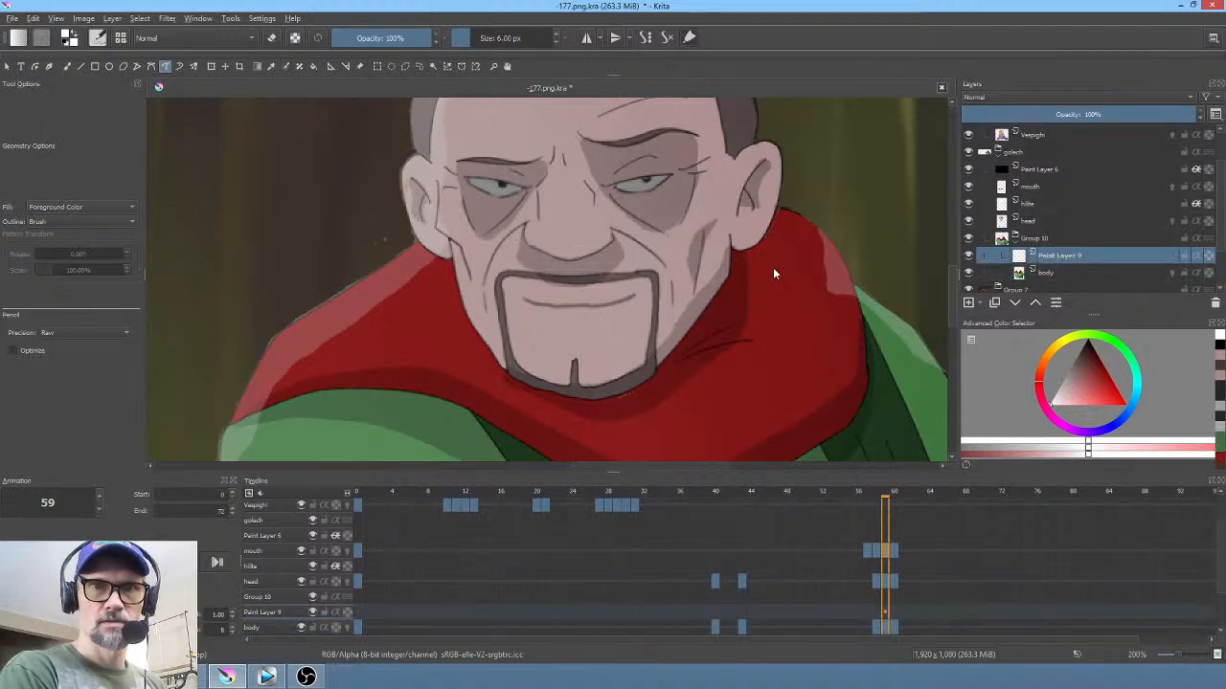
{"action": "left_click", "coordinate": [1052, 238]}
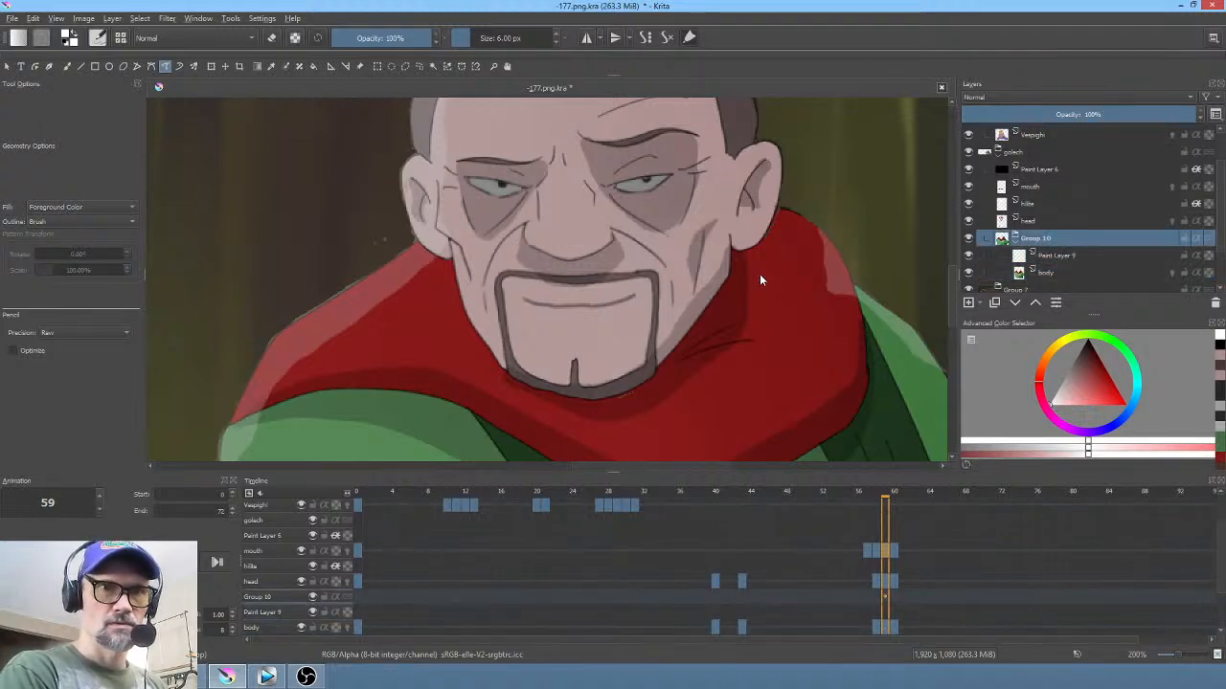
{"action": "key", "text": "i"}
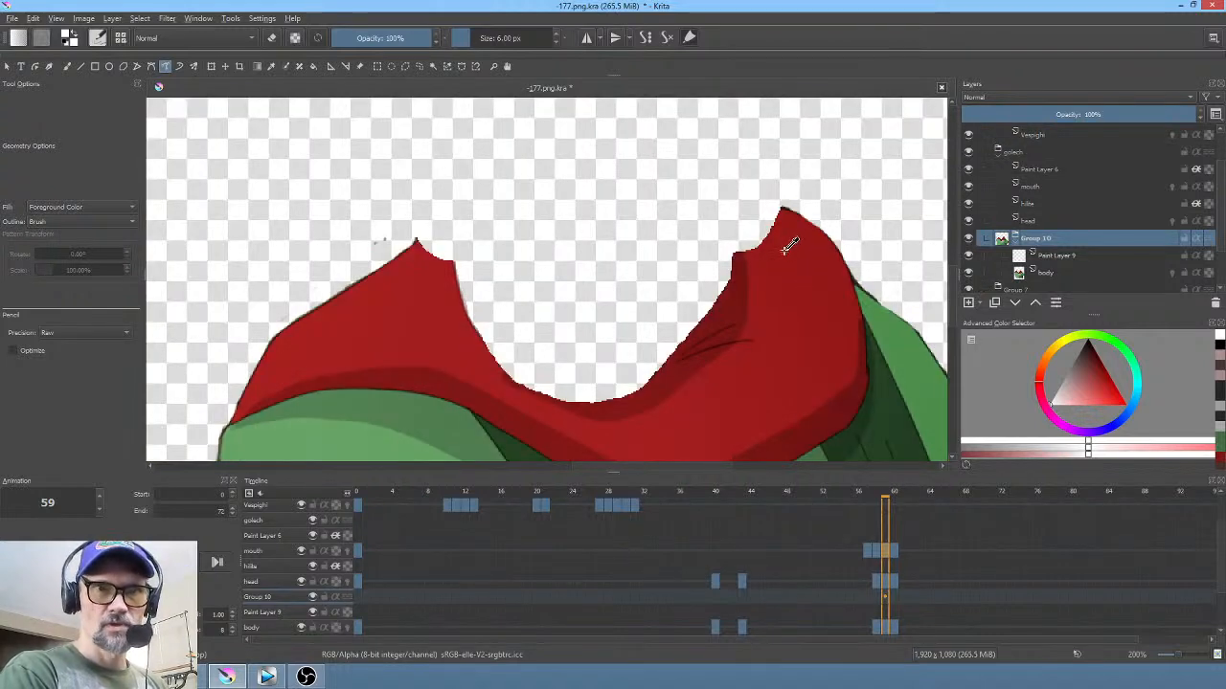
{"action": "left_click", "coordinate": [766, 276], "text": "ctrl"}
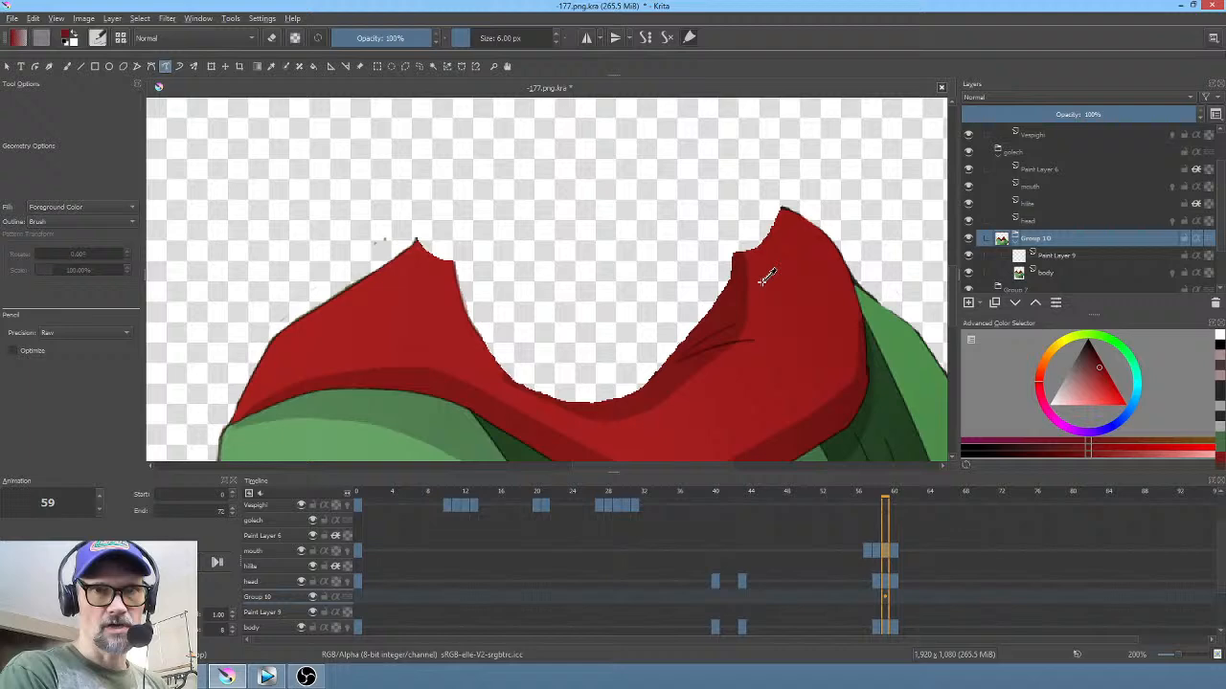
{"action": "left_click", "coordinate": [1064, 255]}
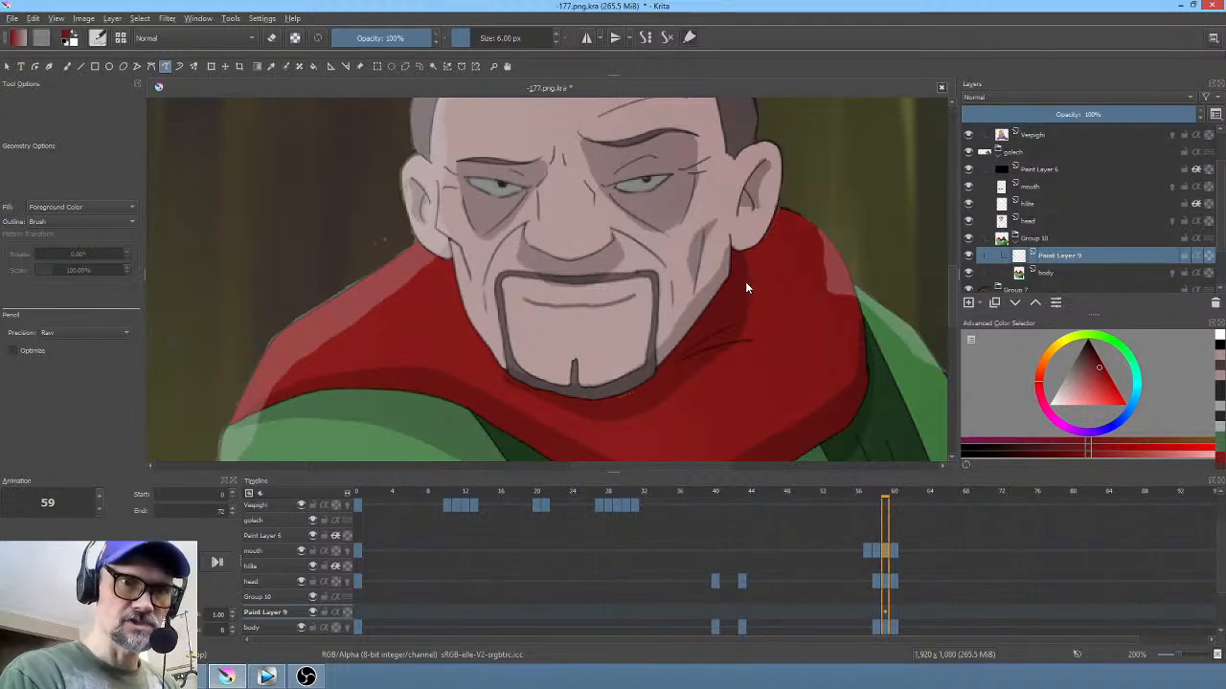
{"action": "mouse_move", "coordinate": [738, 247]}
{"action": "left_mouse_down"}
{"action": "mouse_move", "coordinate": [633, 218]}
{"action": "mouse_move", "coordinate": [564, 219]}
{"action": "mouse_move", "coordinate": [479, 243]}
{"action": "left_mouse_up"}
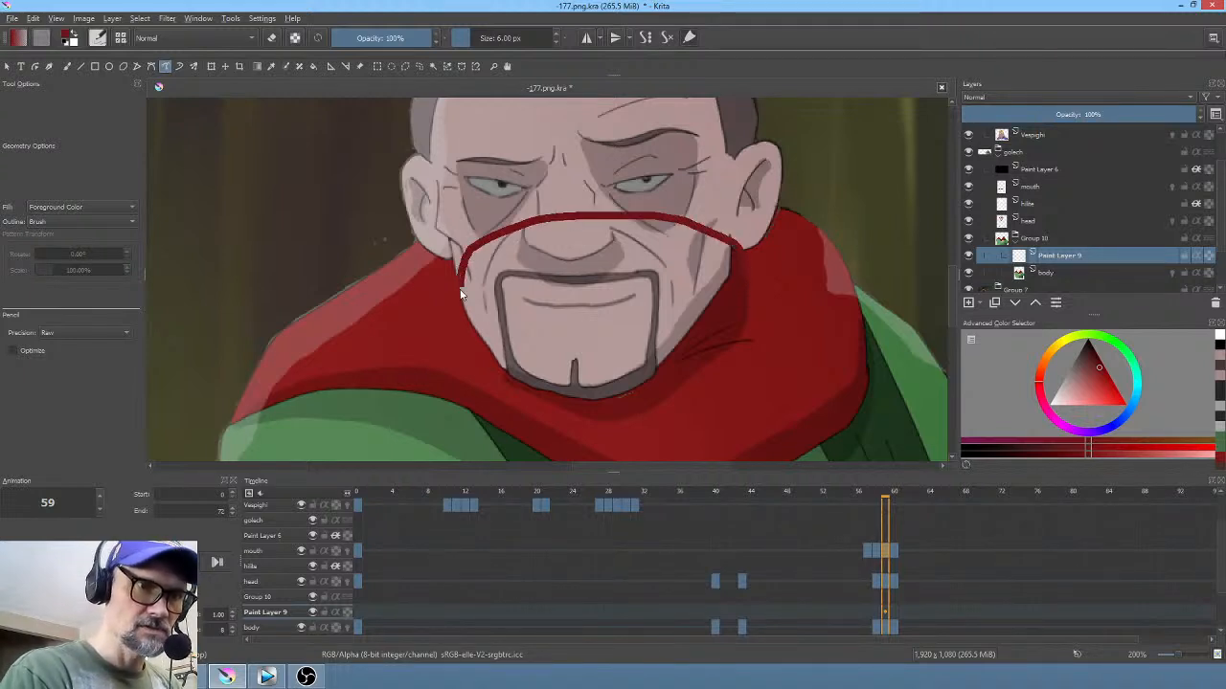
{"action": "key", "text": "ctrl+z"}
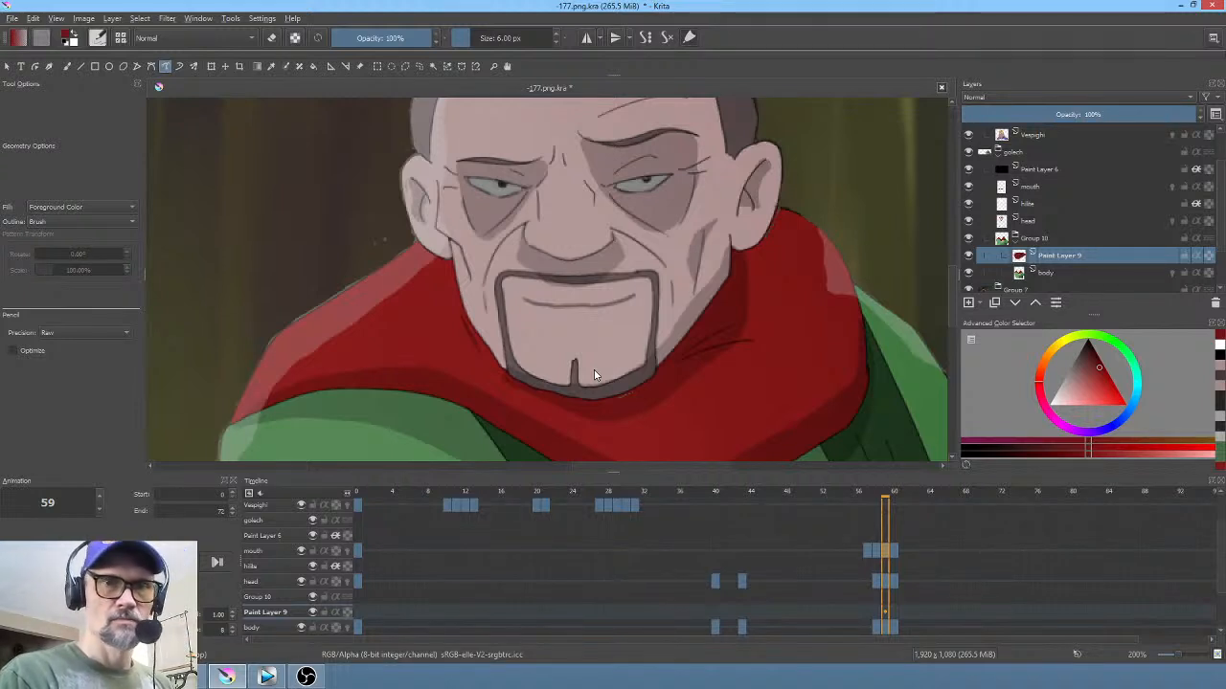
Step: Sample the scarf's brighter red and, in Behind blending mode, pencil a larger filled scarf shape around the dark red one on Paint Layer 9
{"action": "left_click", "coordinate": [1036, 241]}
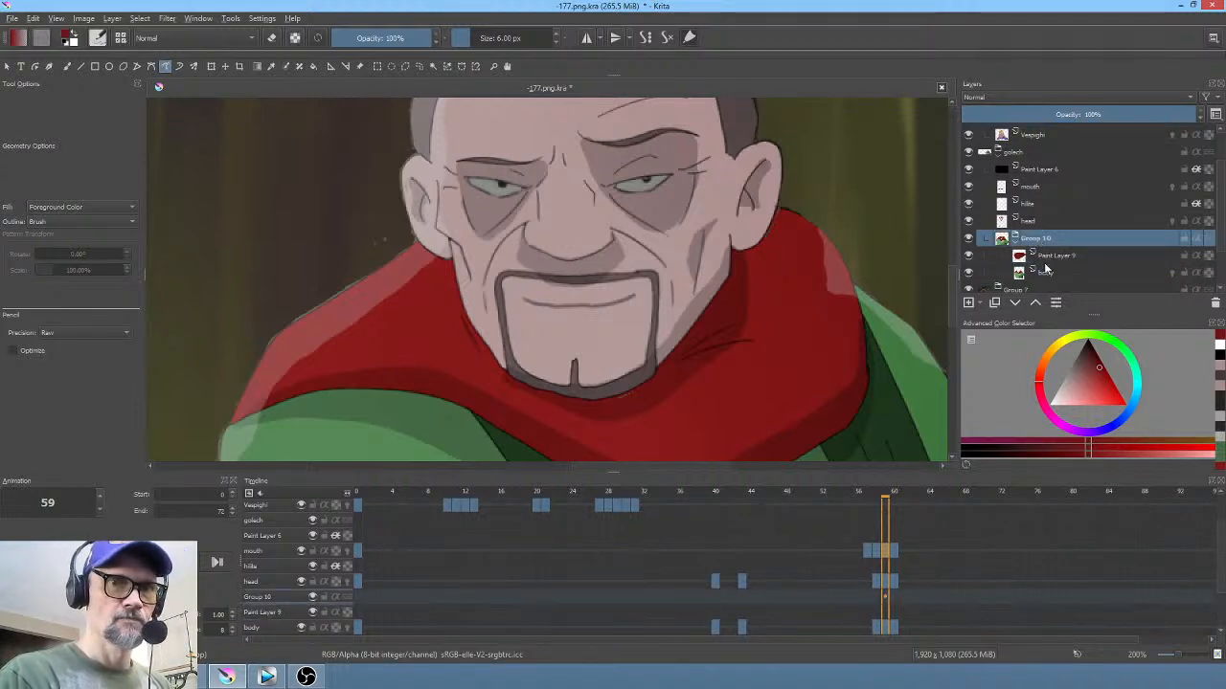
{"action": "left_click", "coordinate": [1044, 273]}
{"action": "key", "text": "i"}
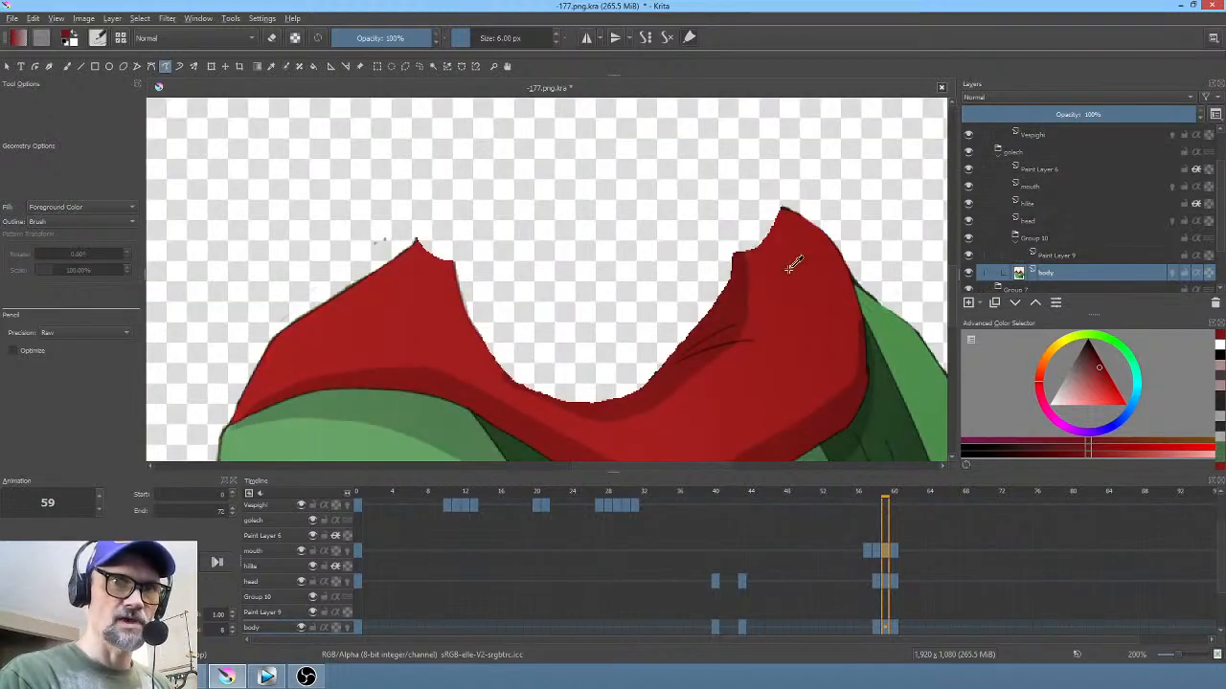
{"action": "left_click", "coordinate": [1055, 255]}
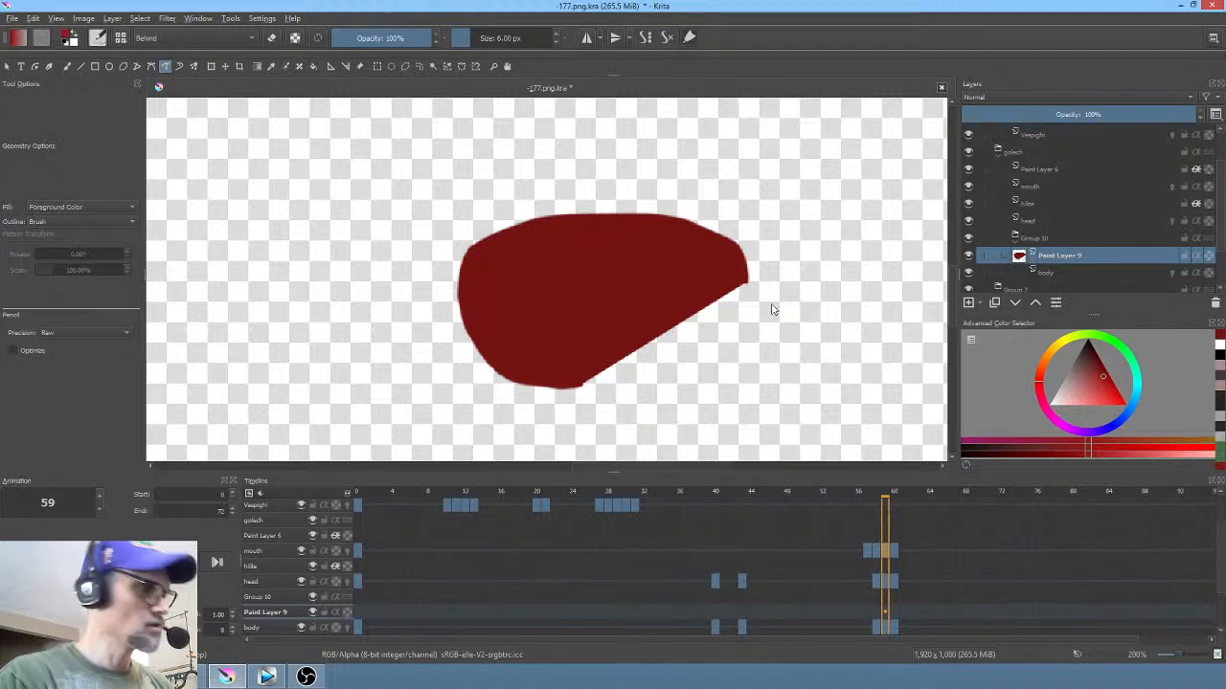
{"action": "key", "text": "i"}
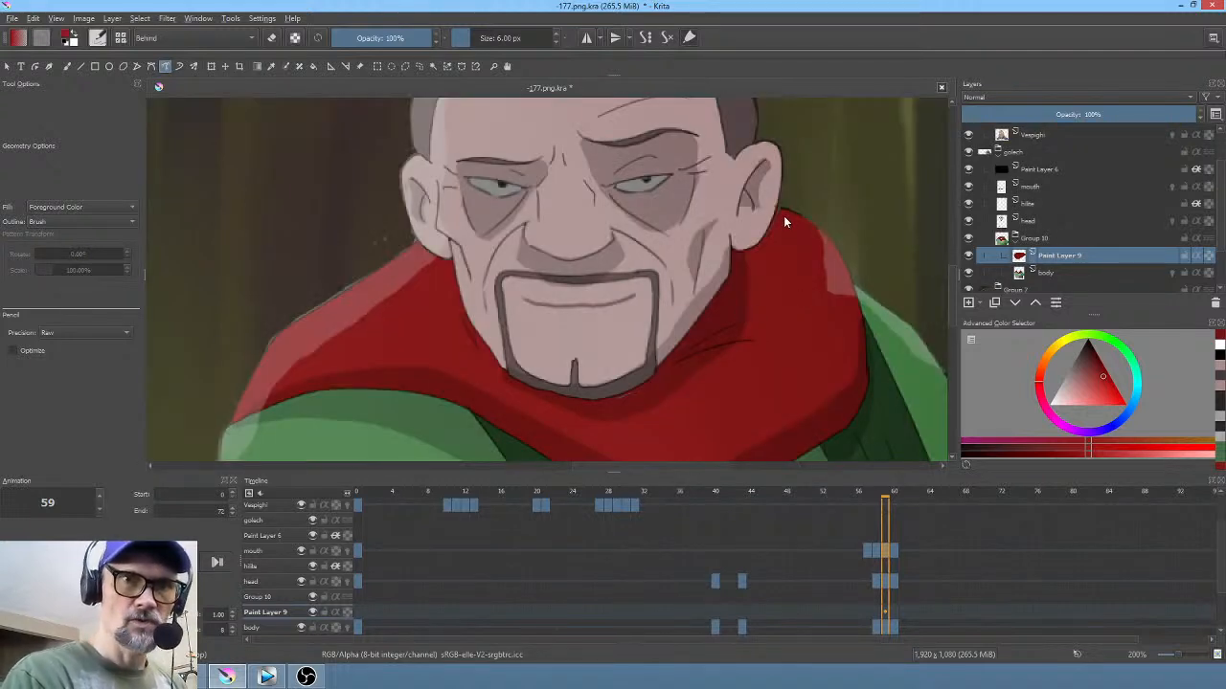
{"action": "mouse_move", "coordinate": [749, 203]}
{"action": "left_mouse_down"}
{"action": "mouse_move", "coordinate": [565, 203]}
{"action": "mouse_move", "coordinate": [425, 245]}
{"action": "left_mouse_up"}
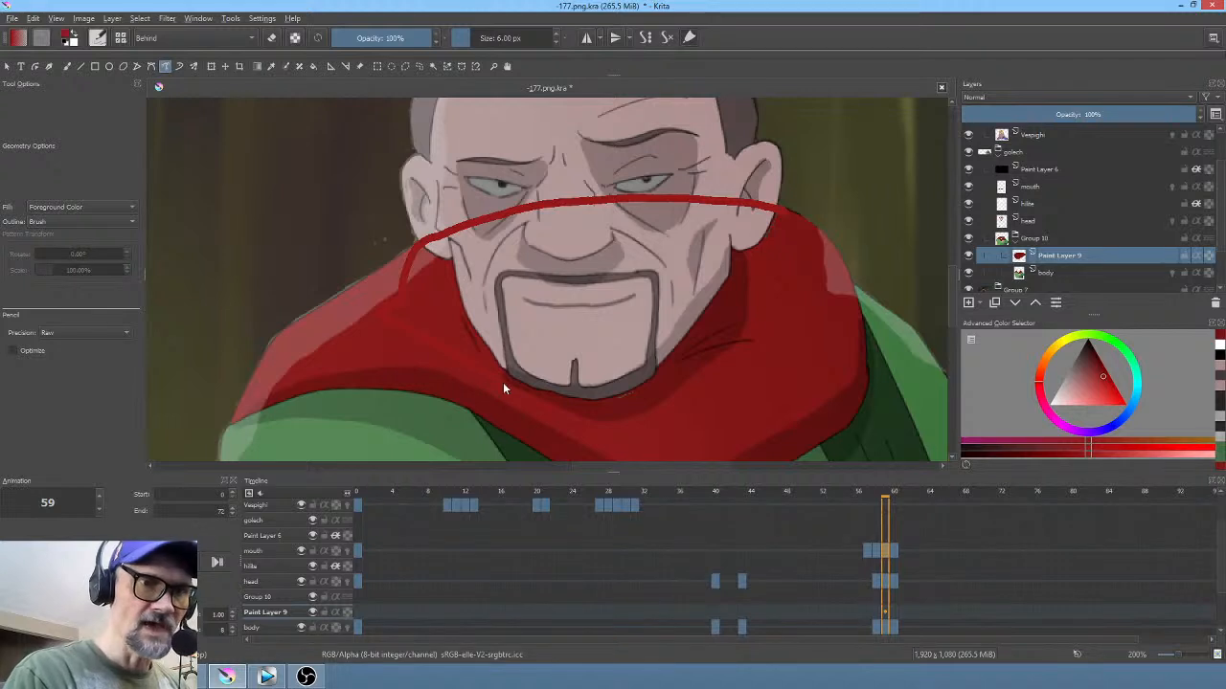
{"action": "mouse_move", "coordinate": [649, 421]}
{"action": "left_mouse_down"}
{"action": "mouse_move", "coordinate": [769, 340]}
{"action": "mouse_move", "coordinate": [793, 273]}
{"action": "left_mouse_up"}
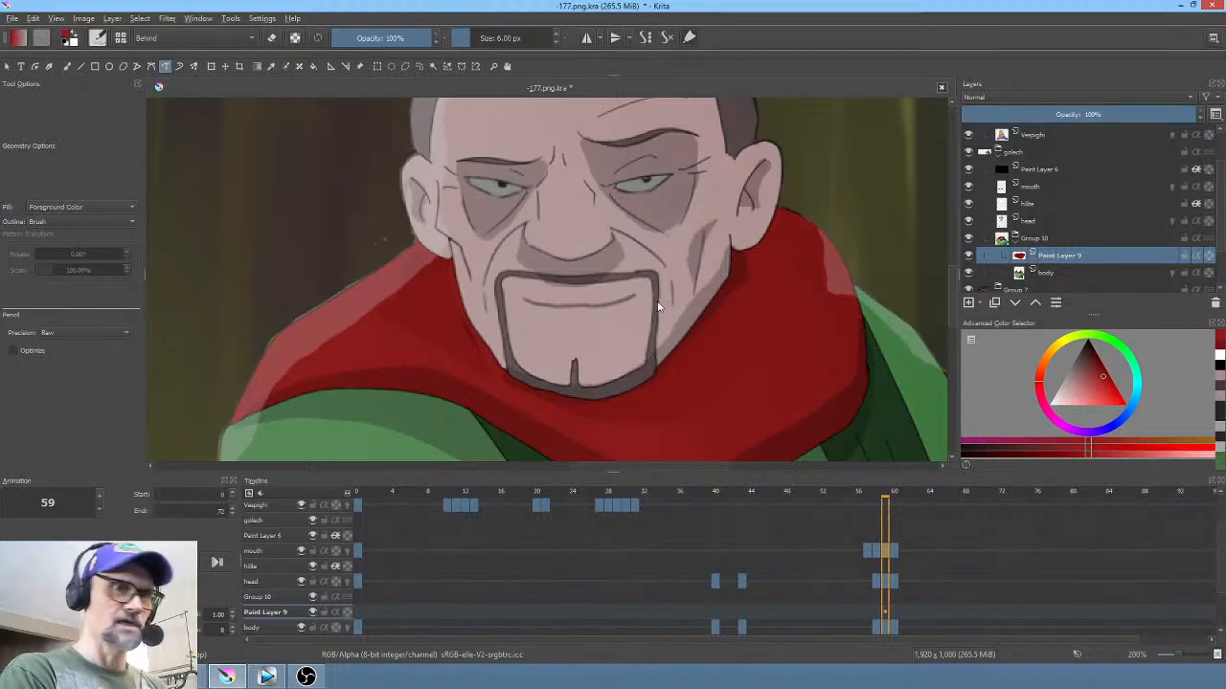
{"action": "key", "text": "i"}
{"action": "key", "text": "i"}
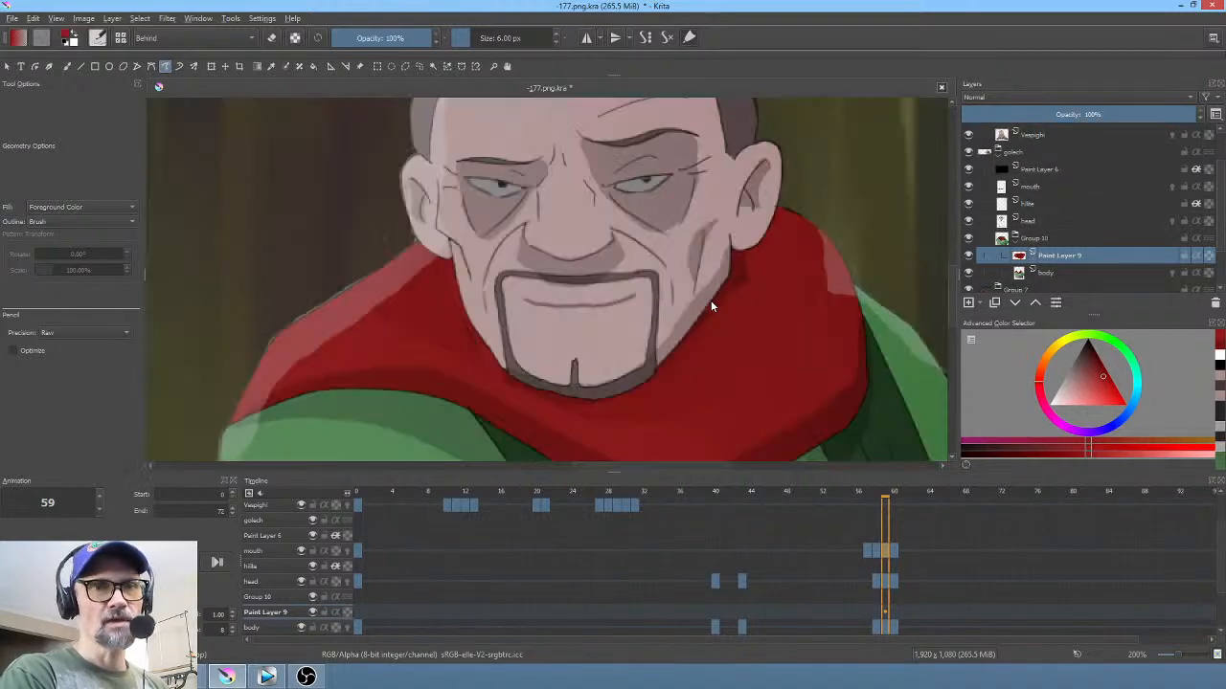
{"action": "key", "text": "i"}
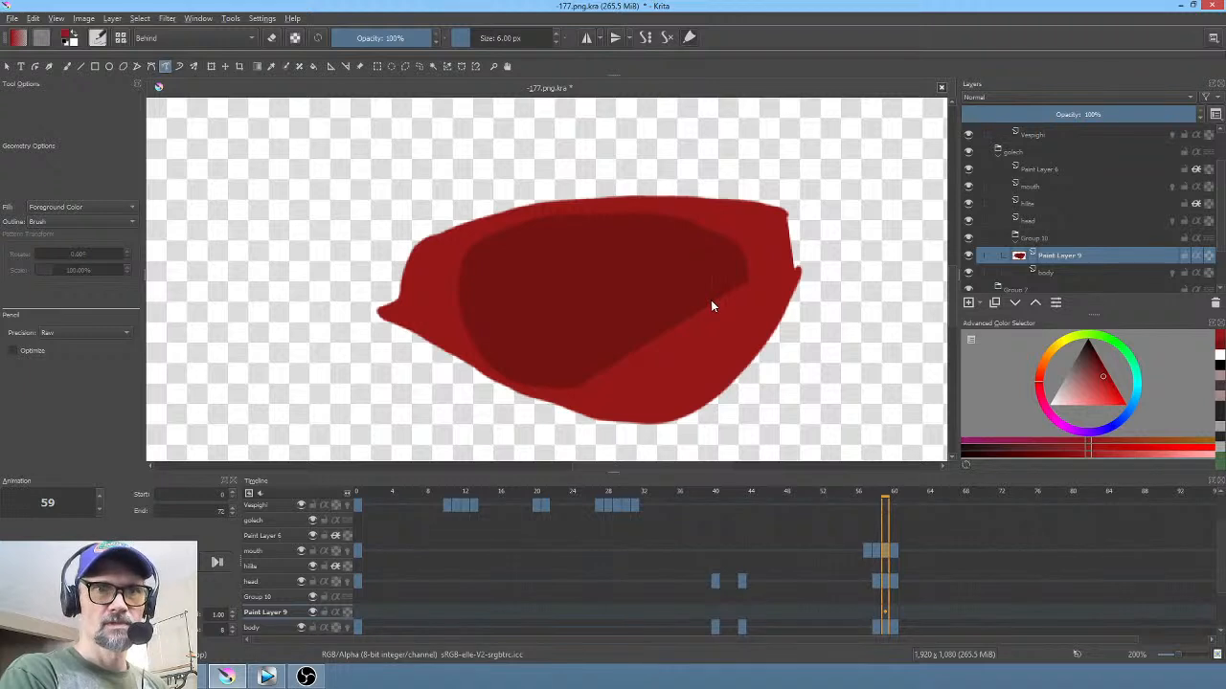
{"action": "key", "text": "i"}
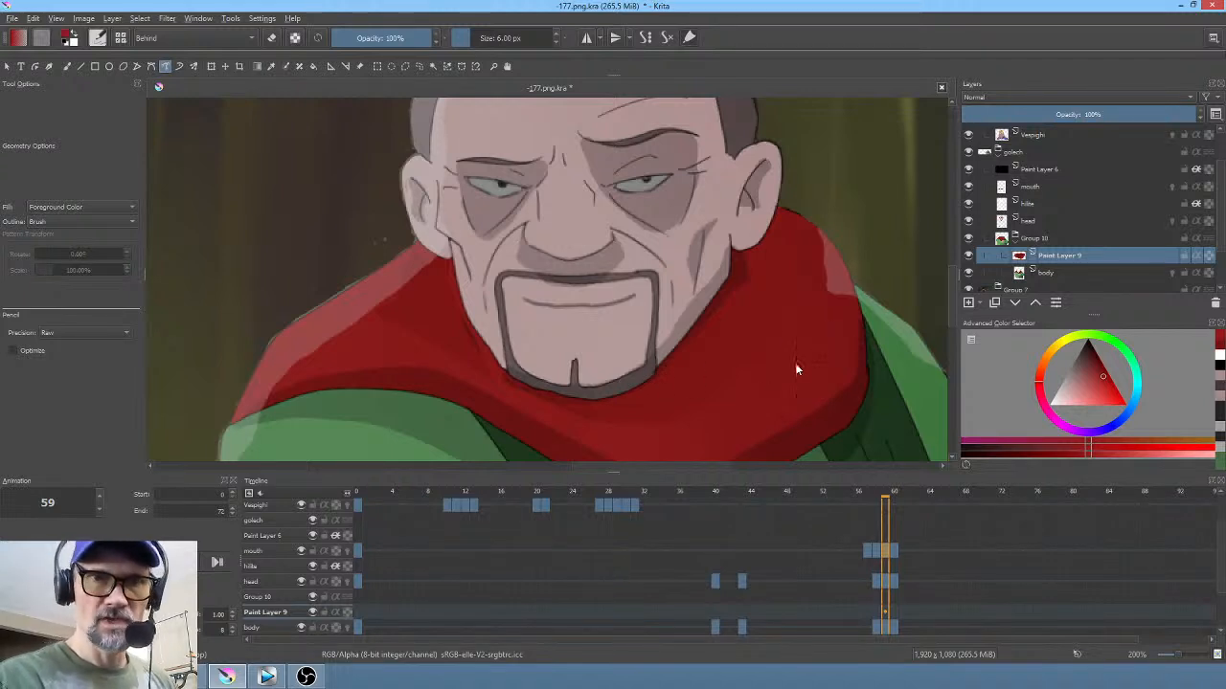
Step: Select Group 10 and hide Paint Layer 6, mouth, hilite and head to expose the filled scarf area
{"action": "left_click", "coordinate": [1040, 240]}
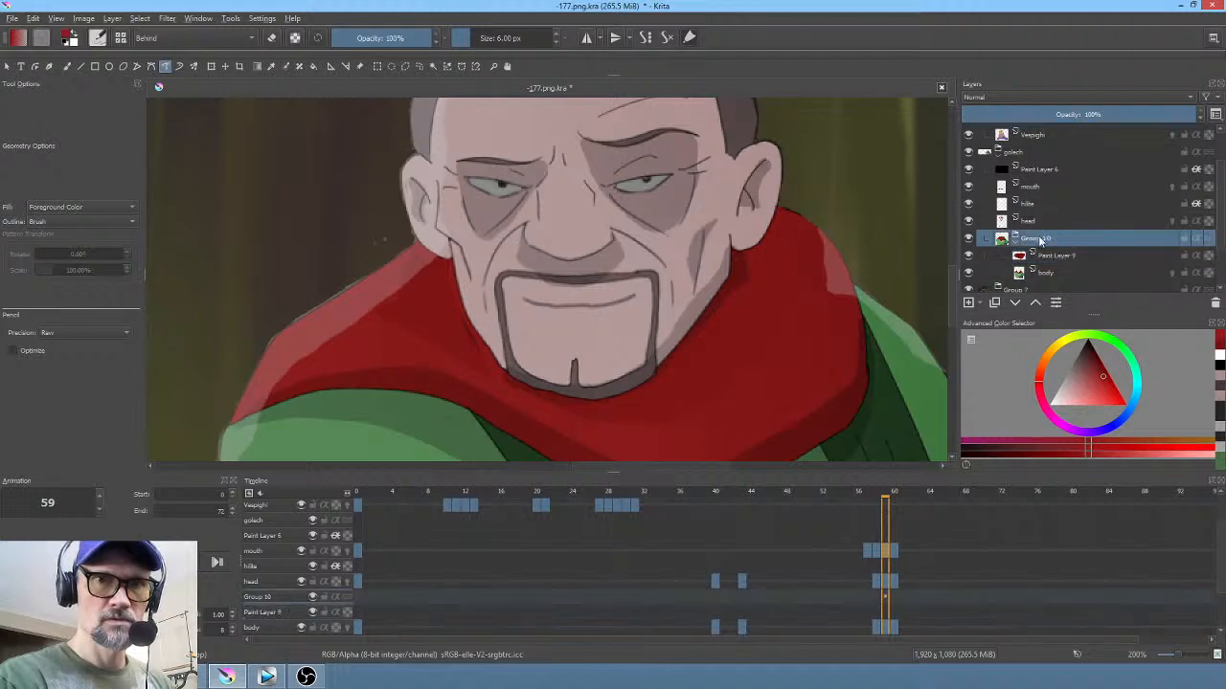
{"action": "left_click", "coordinate": [968, 168]}
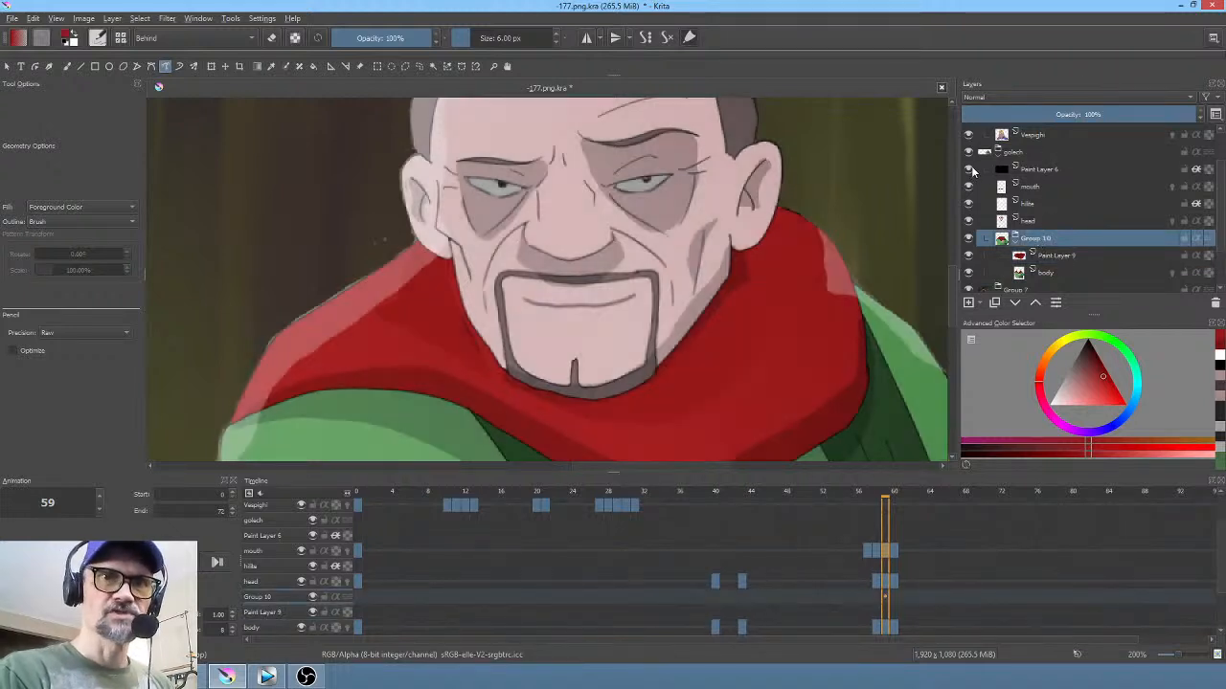
{"action": "left_click", "coordinate": [968, 186]}
{"action": "left_click", "coordinate": [968, 203]}
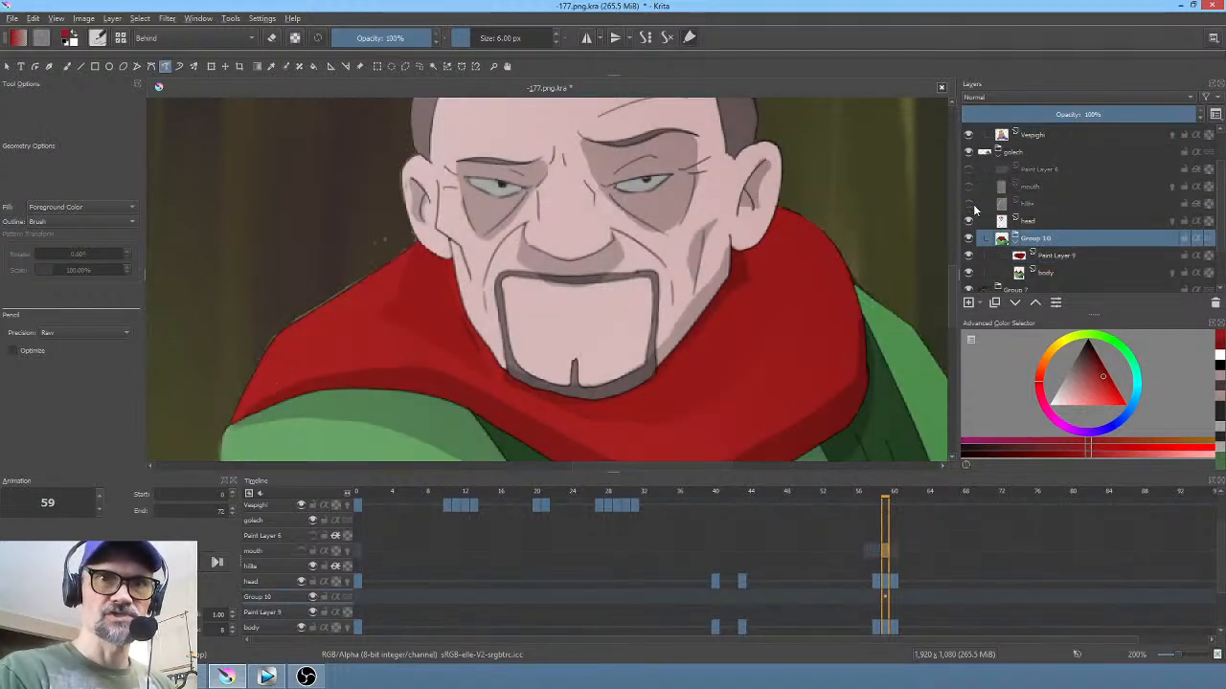
{"action": "left_click", "coordinate": [968, 220]}
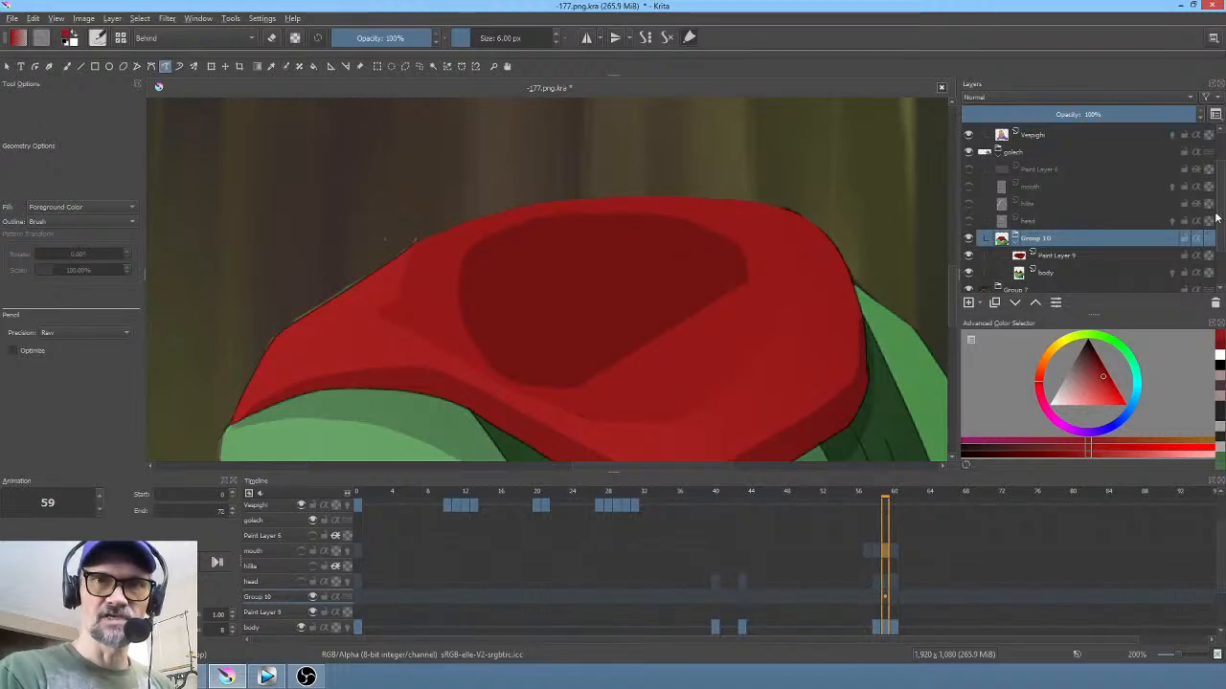
{"action": "left_click_drag", "start_coordinate": [1218, 226], "coordinate": [1218, 289]}
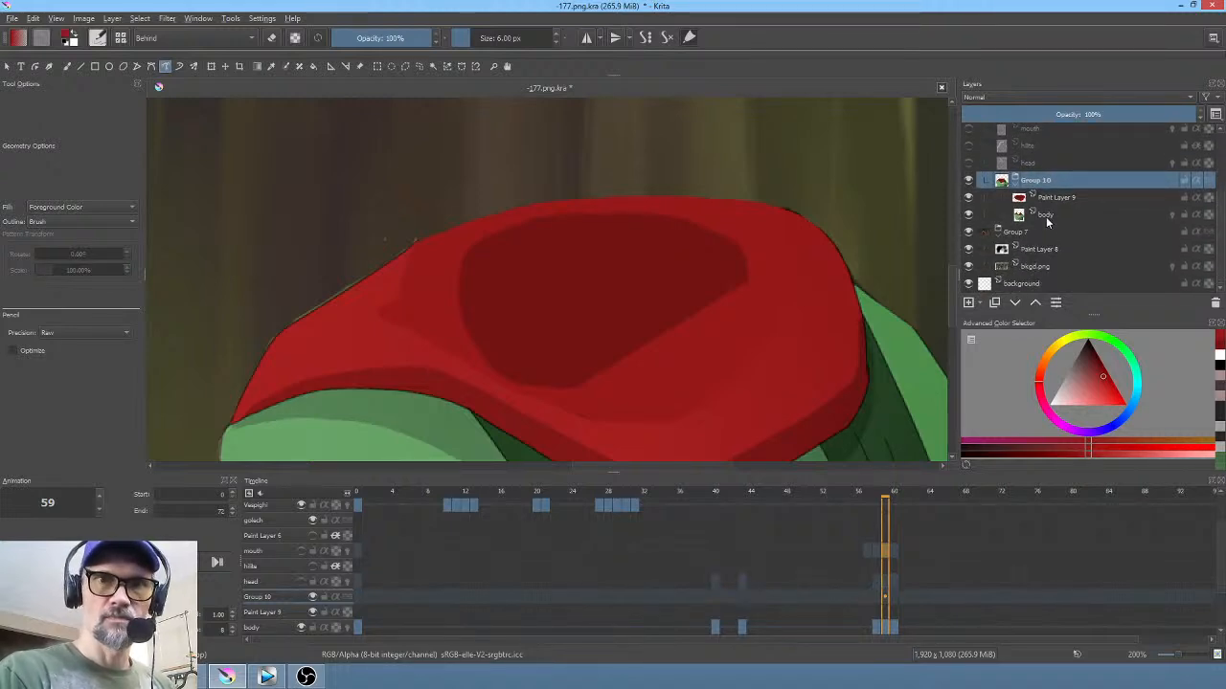
Step: Hide Group 7, the background, the Veepight group with its layers, and Paint Layer 4 to isolate the golech body
{"action": "left_click", "coordinate": [968, 232]}
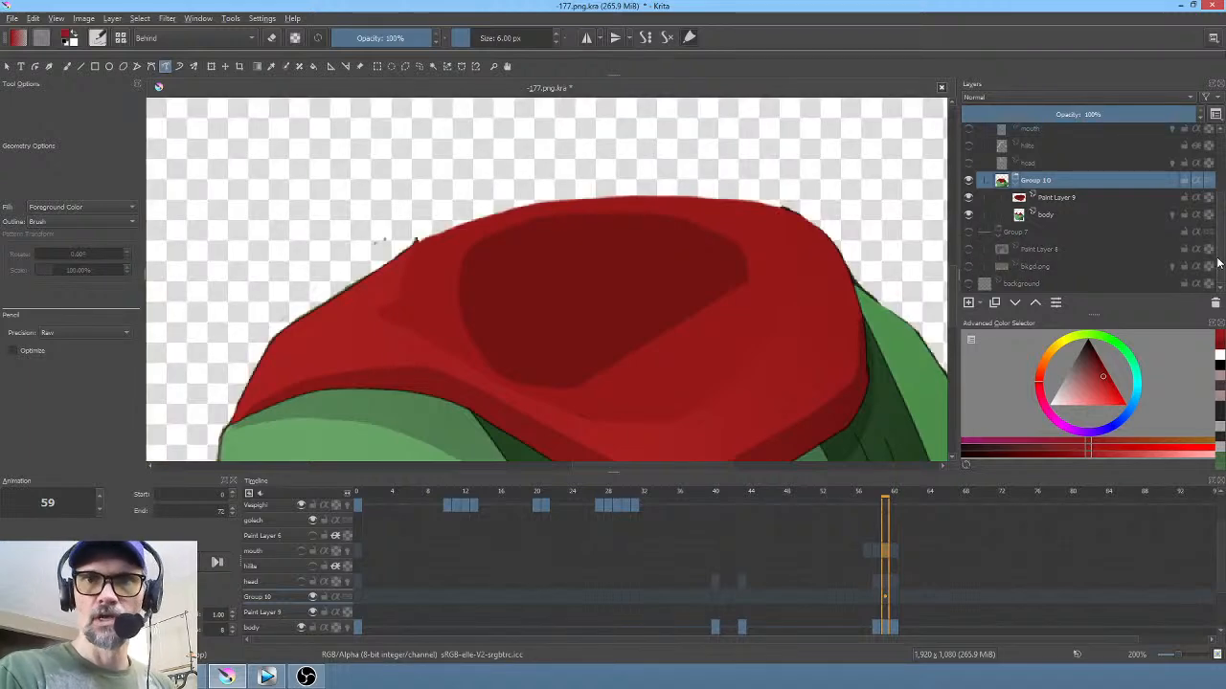
{"action": "left_click_drag", "start_coordinate": [1218, 263], "coordinate": [1218, 197]}
{"action": "left_click", "coordinate": [968, 167]}
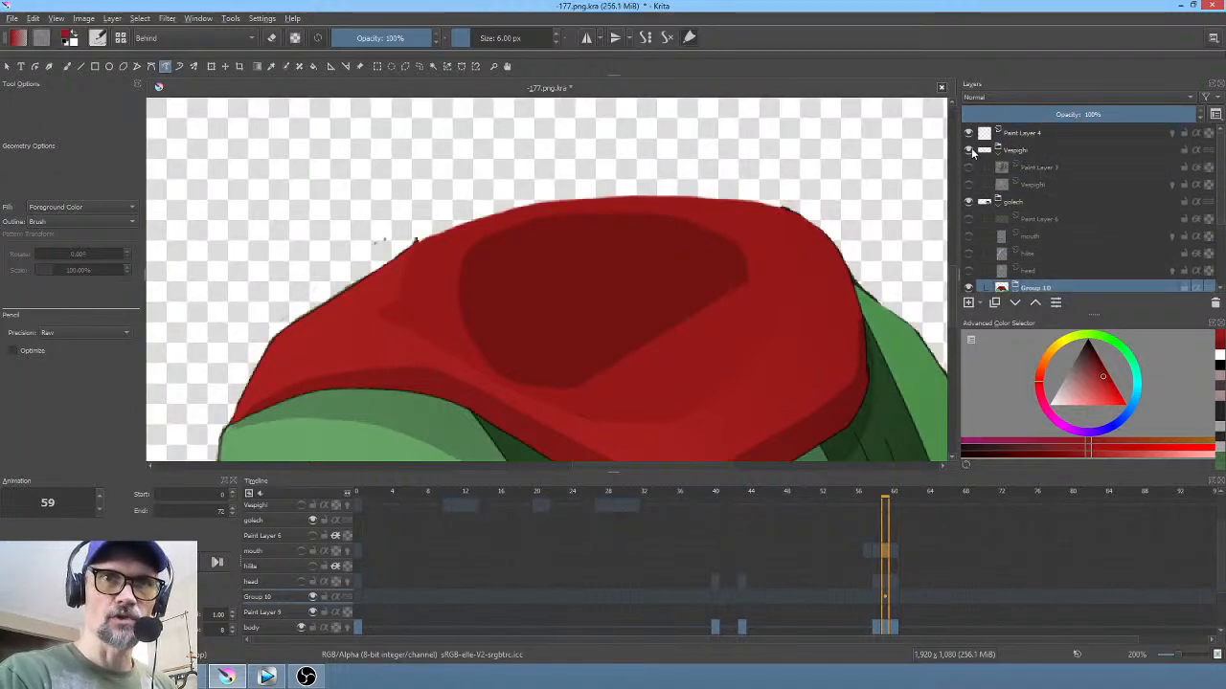
{"action": "left_click", "coordinate": [968, 151]}
{"action": "left_click", "coordinate": [968, 134]}
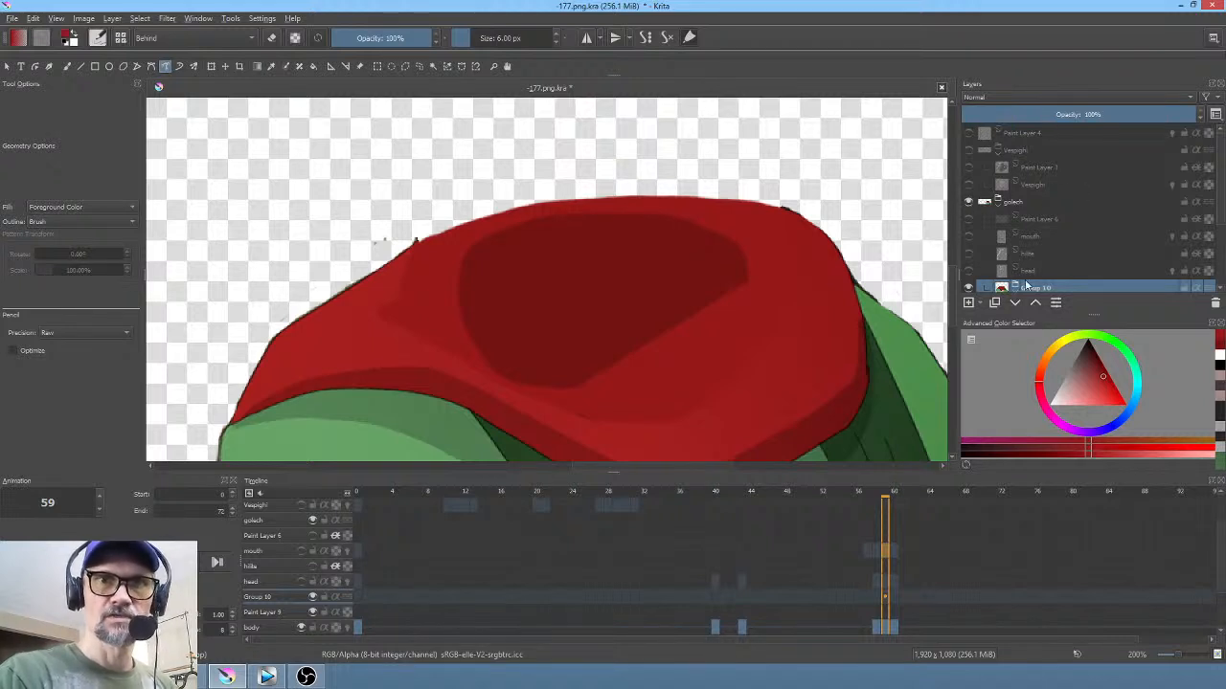
{"action": "left_click_drag", "start_coordinate": [1219, 205], "coordinate": [1195, 230]}
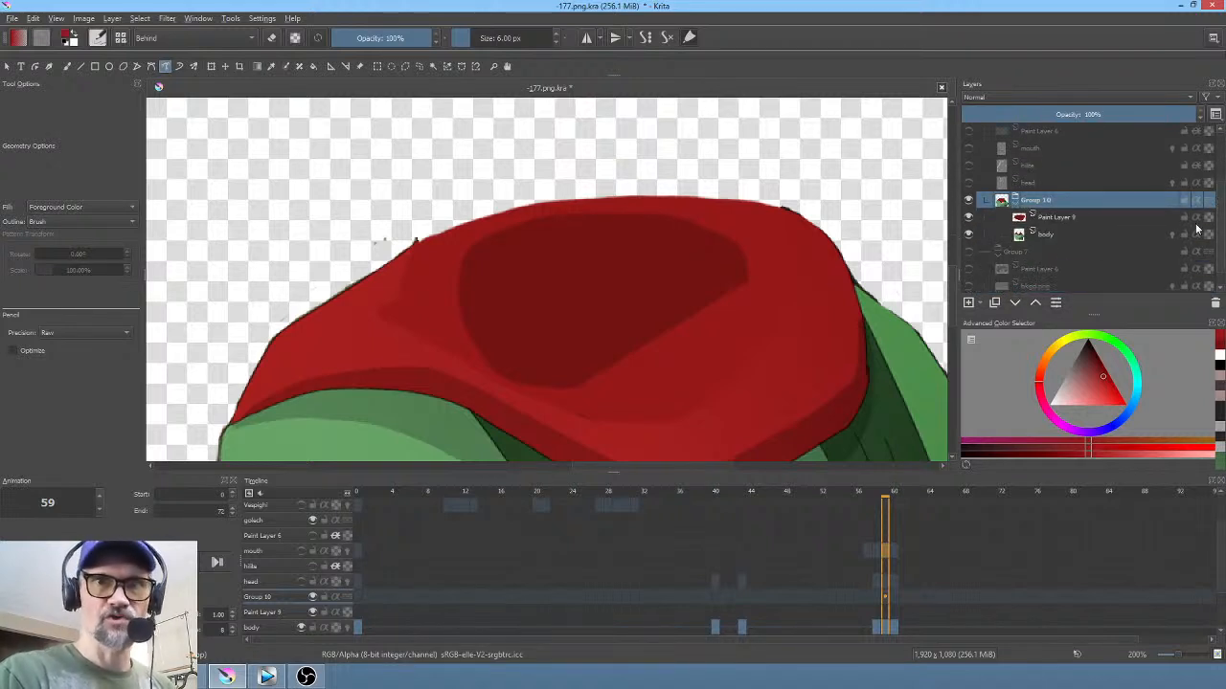
Step: On Paint Layer 9, sample the dark red and, in Normal blending mode, pencil an extension onto the lower right of the dark scarf shape
{"action": "left_click", "coordinate": [1084, 218]}
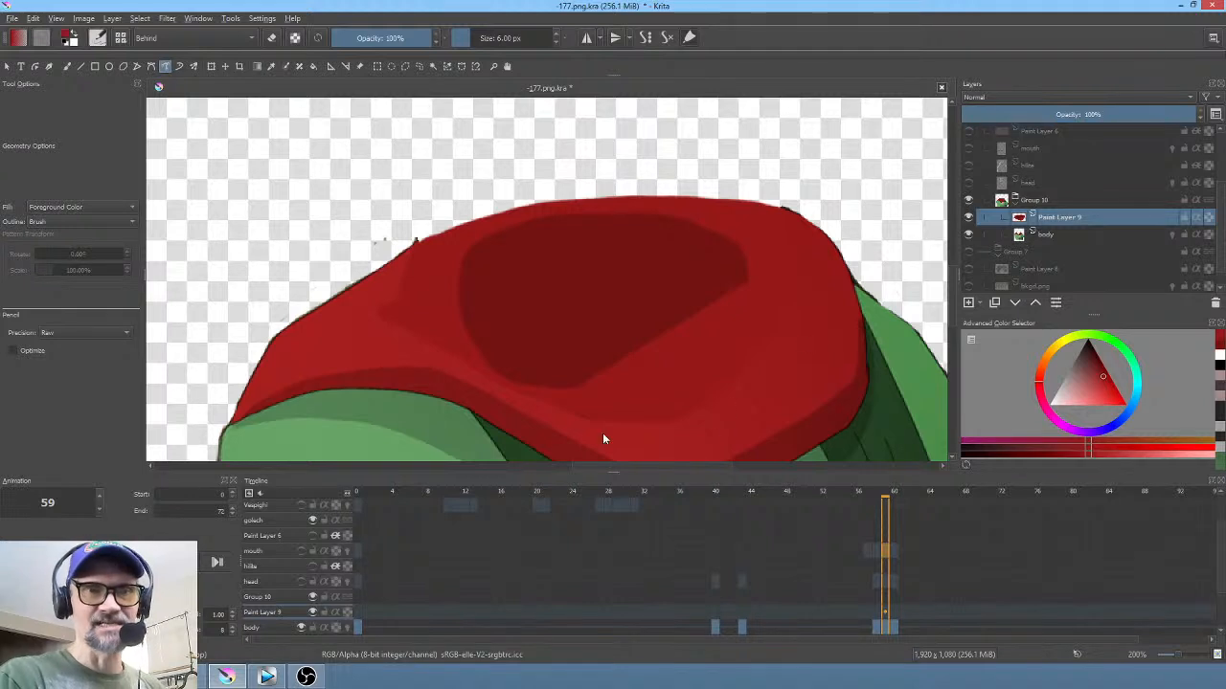
{"action": "left_click", "coordinate": [637, 258], "text": "ctrl"}
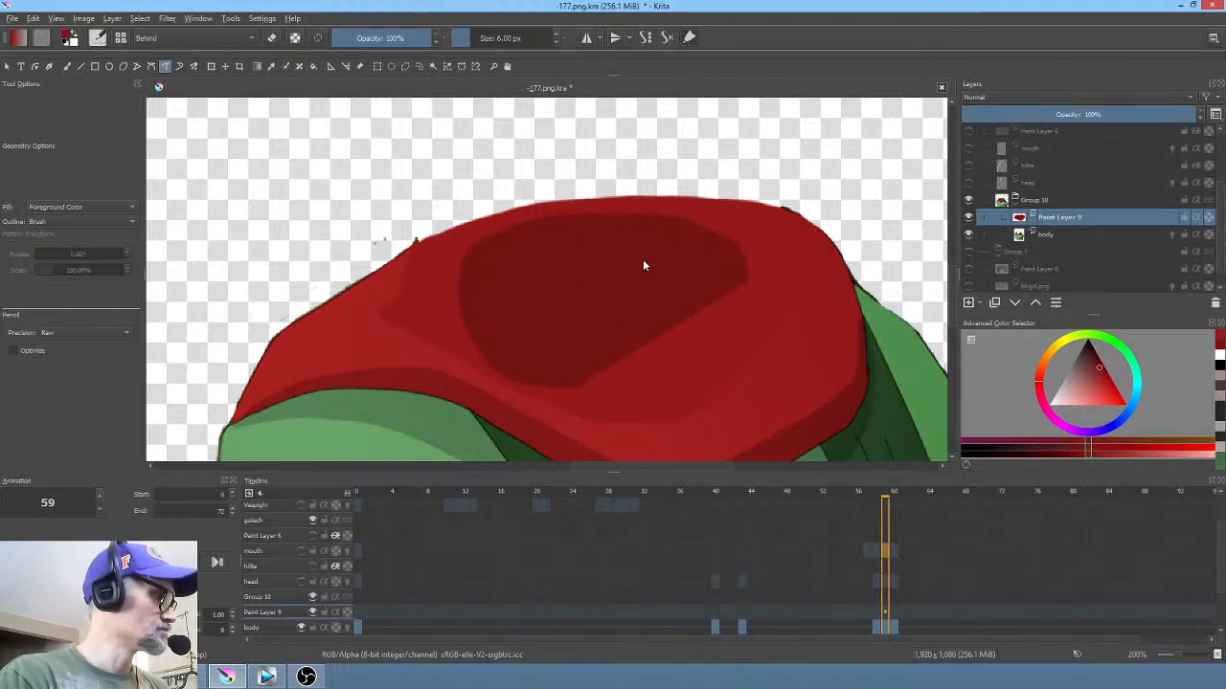
{"action": "key", "text": "alt+shift+n"}
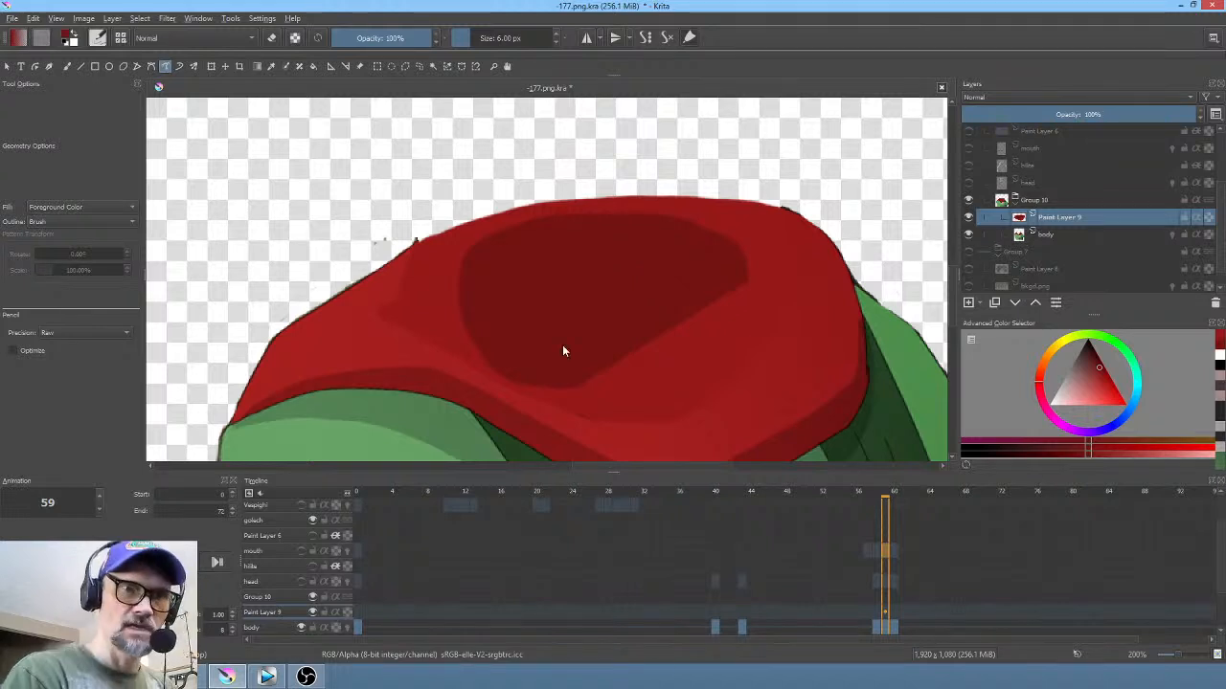
{"action": "left_click_drag", "start_coordinate": [735, 349], "coordinate": [731, 256]}
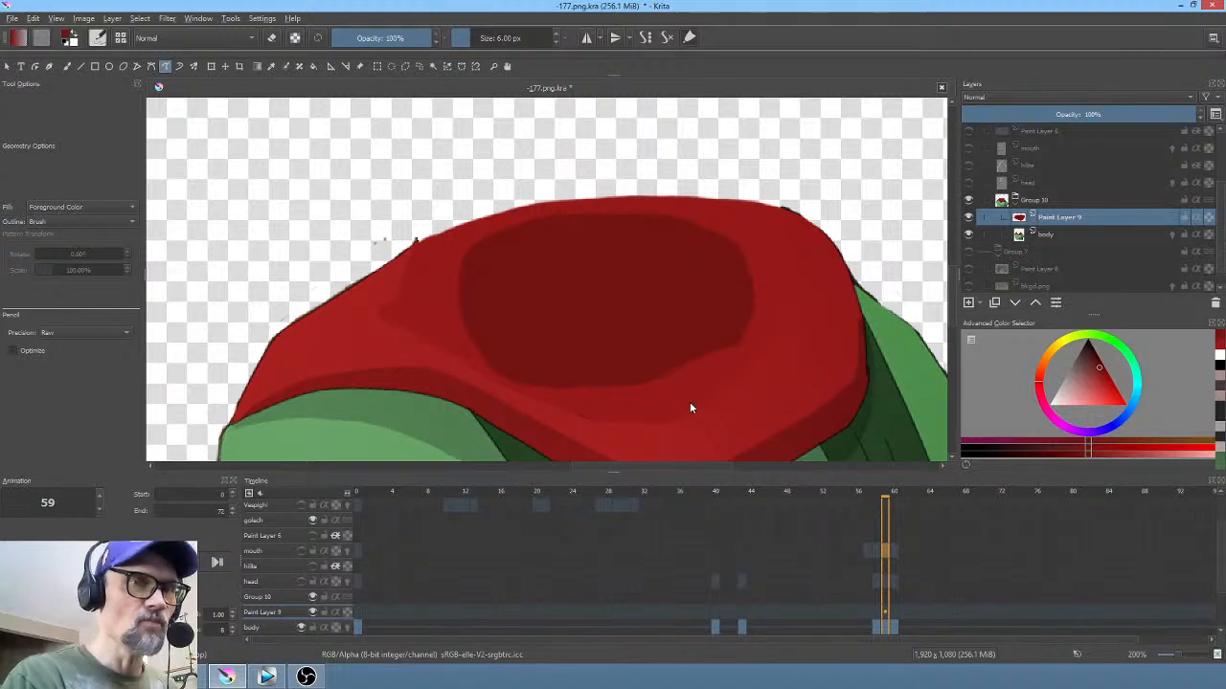
Step: Sample the brighter scarf red and blend the seams beside and below the dark shape with a textured brush of about 20 px
{"action": "left_click", "coordinate": [678, 431], "text": "ctrl"}
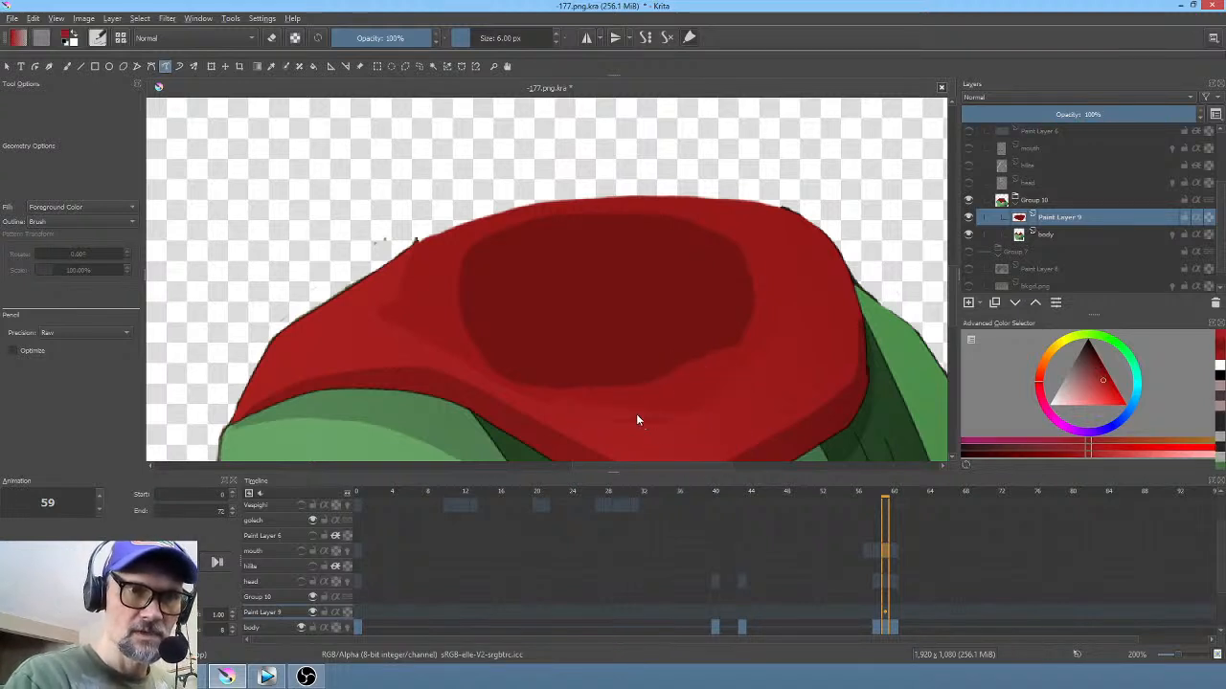
{"action": "right_click", "coordinate": [418, 303]}
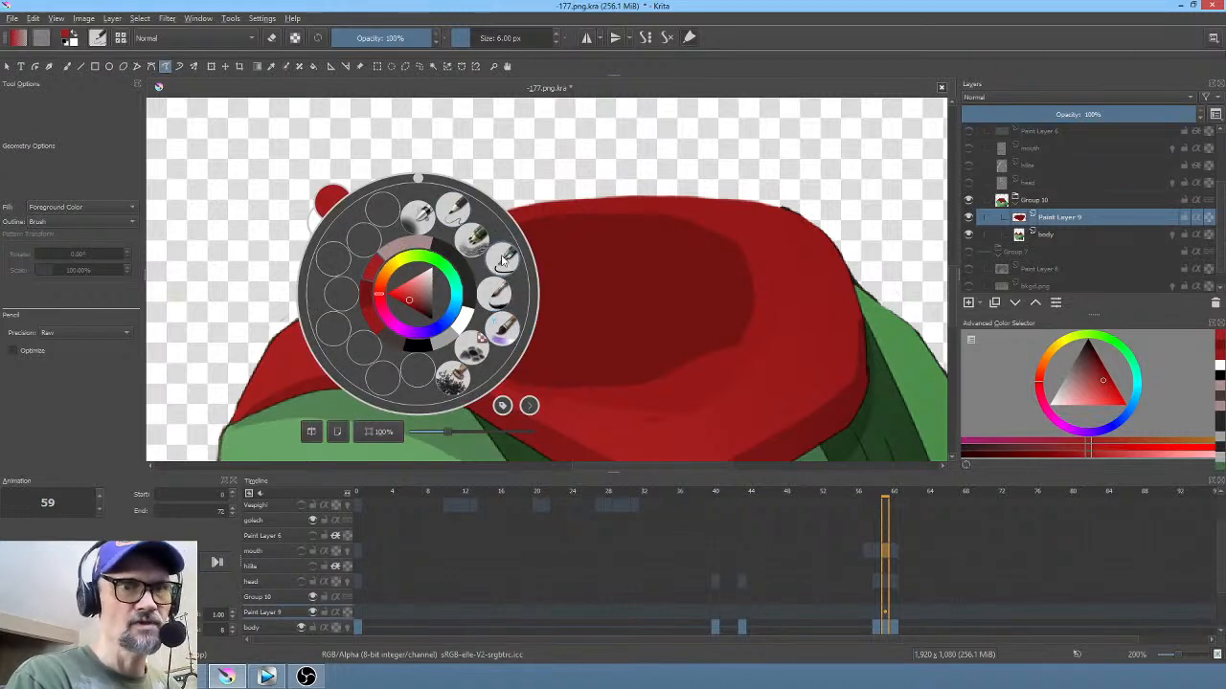
{"action": "left_click", "coordinate": [499, 333]}
{"action": "key", "text": "b"}
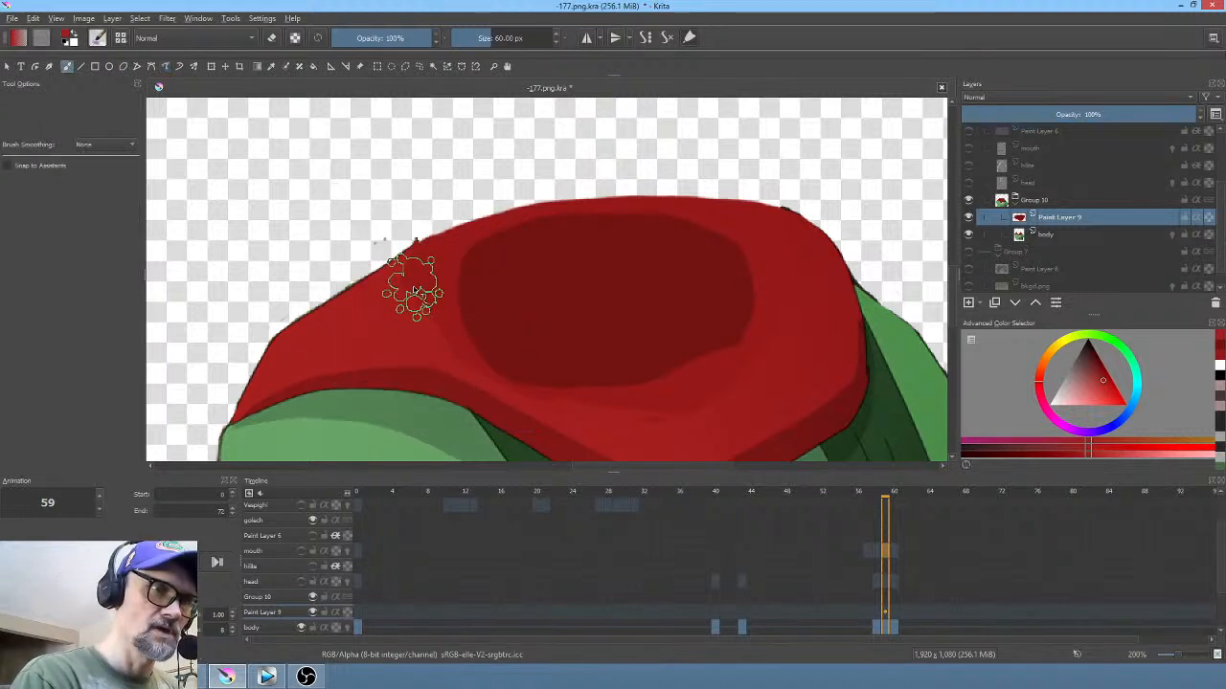
{"action": "left_click_drag", "start_coordinate": [413, 297], "coordinate": [372, 331]}
{"action": "left_click", "coordinate": [416, 281], "text": "ctrl"}
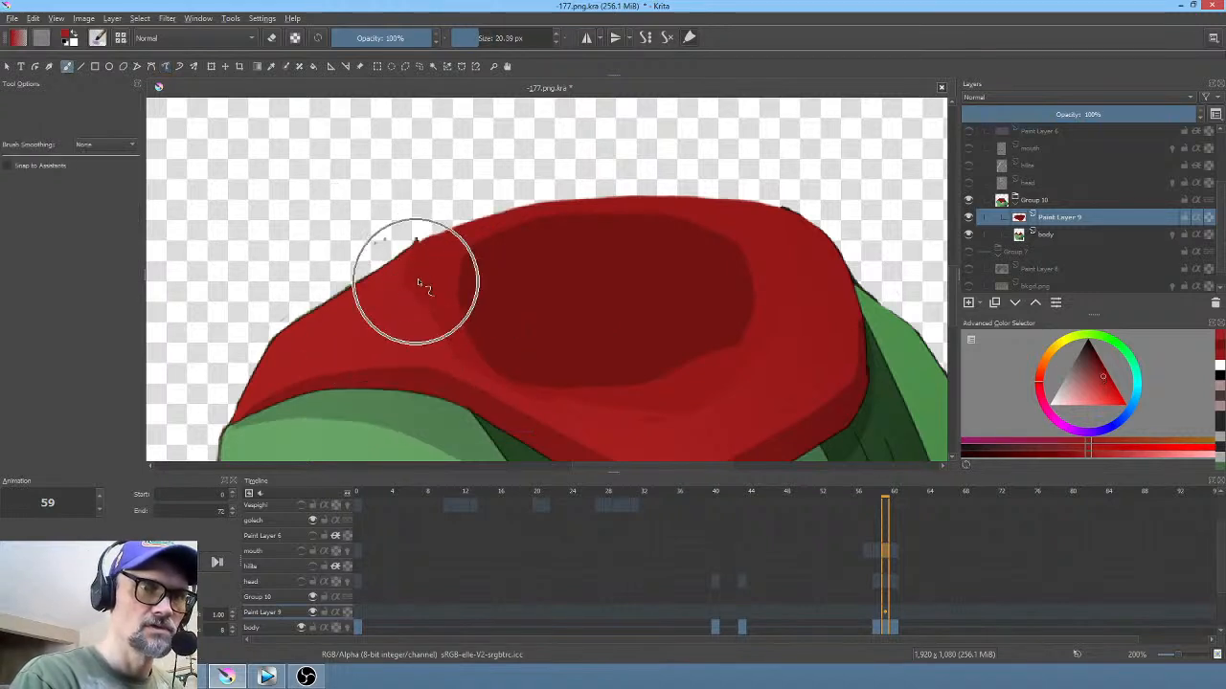
{"action": "left_click_drag", "start_coordinate": [404, 277], "coordinate": [404, 286]}
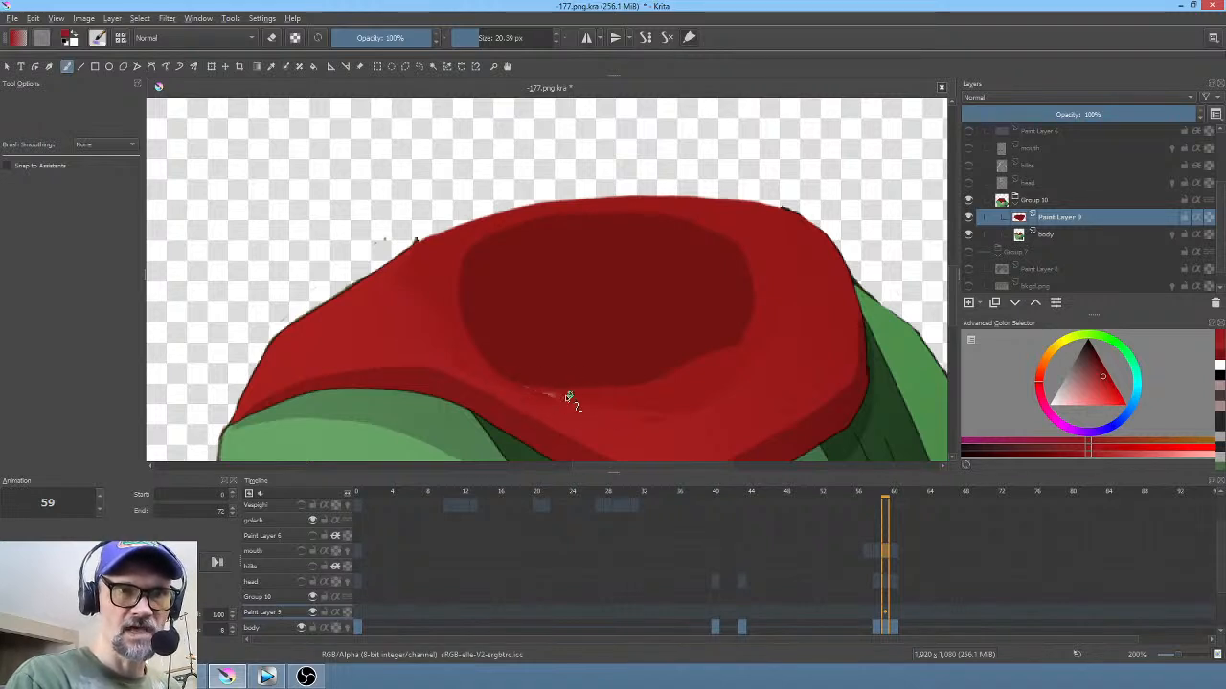
{"action": "left_click_drag", "start_coordinate": [528, 389], "coordinate": [557, 395]}
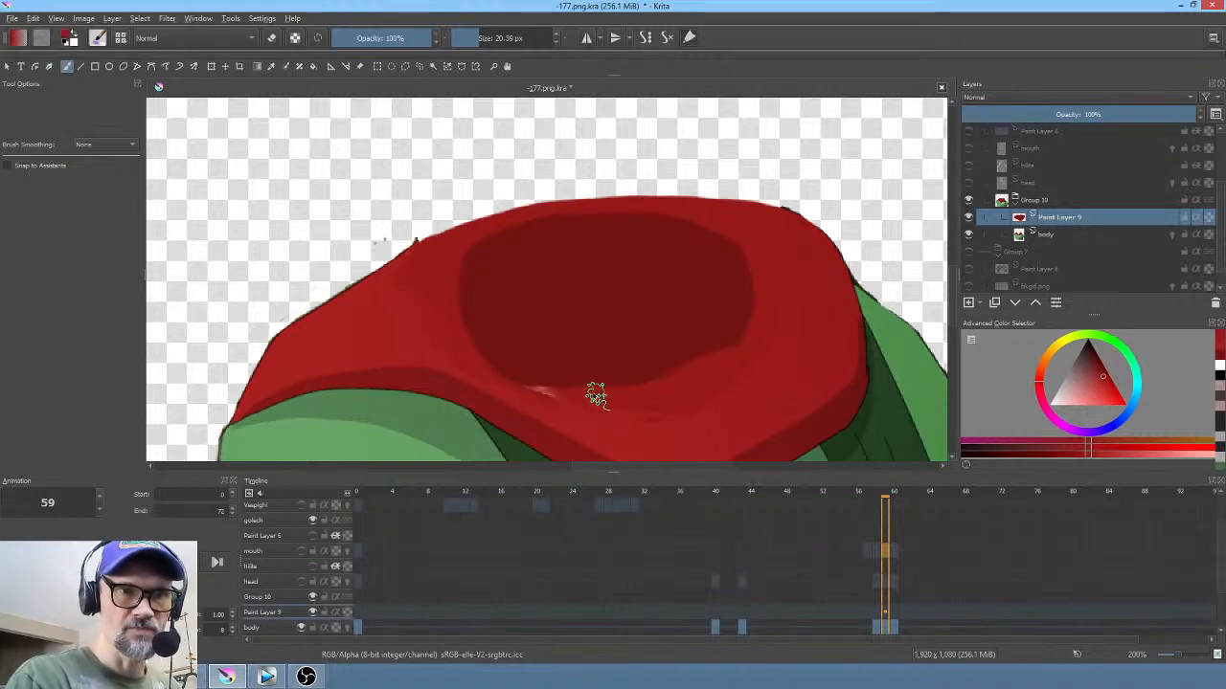
Step: Go to frame 2 and merge Group 10, containing Paint Layer 9 and body, into a single layer
{"action": "left_click", "coordinate": [1058, 234]}
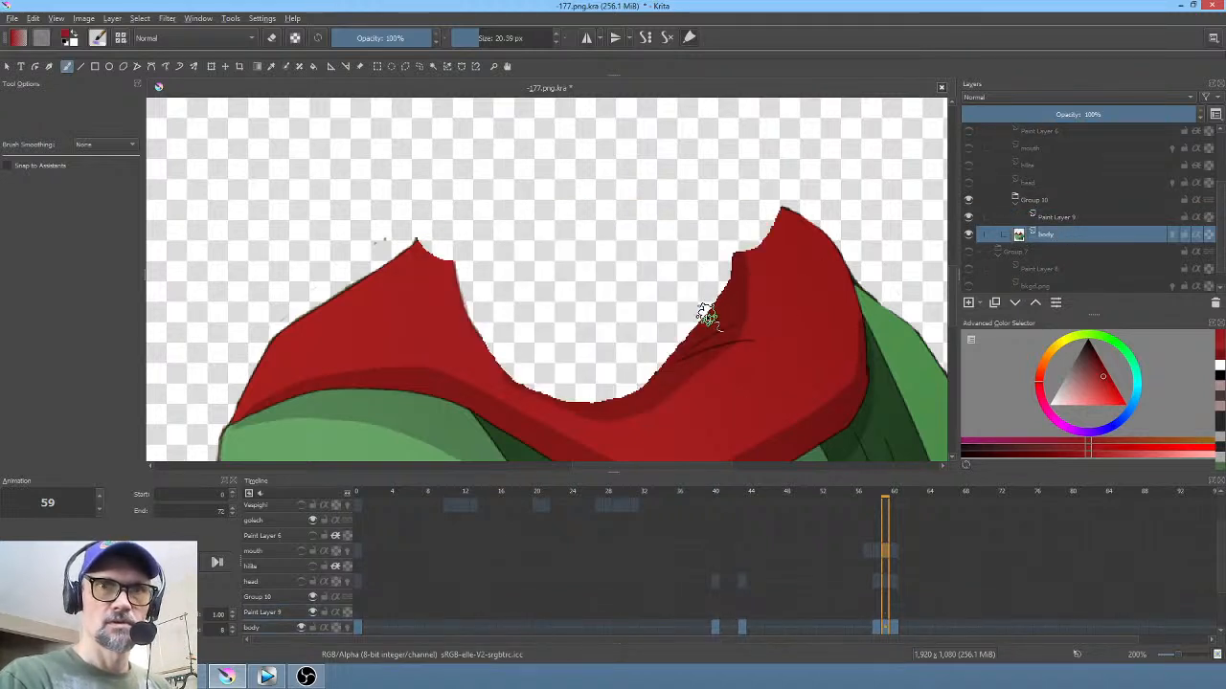
{"action": "left_click", "coordinate": [1061, 218]}
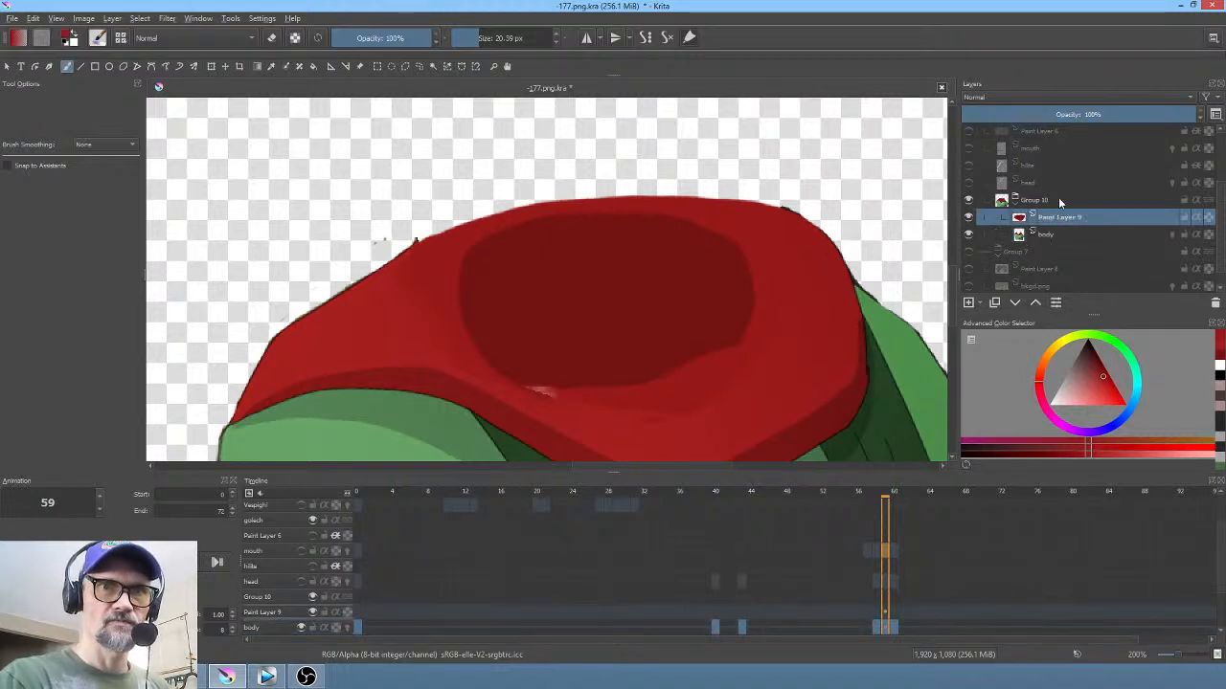
{"action": "left_click", "coordinate": [1060, 200]}
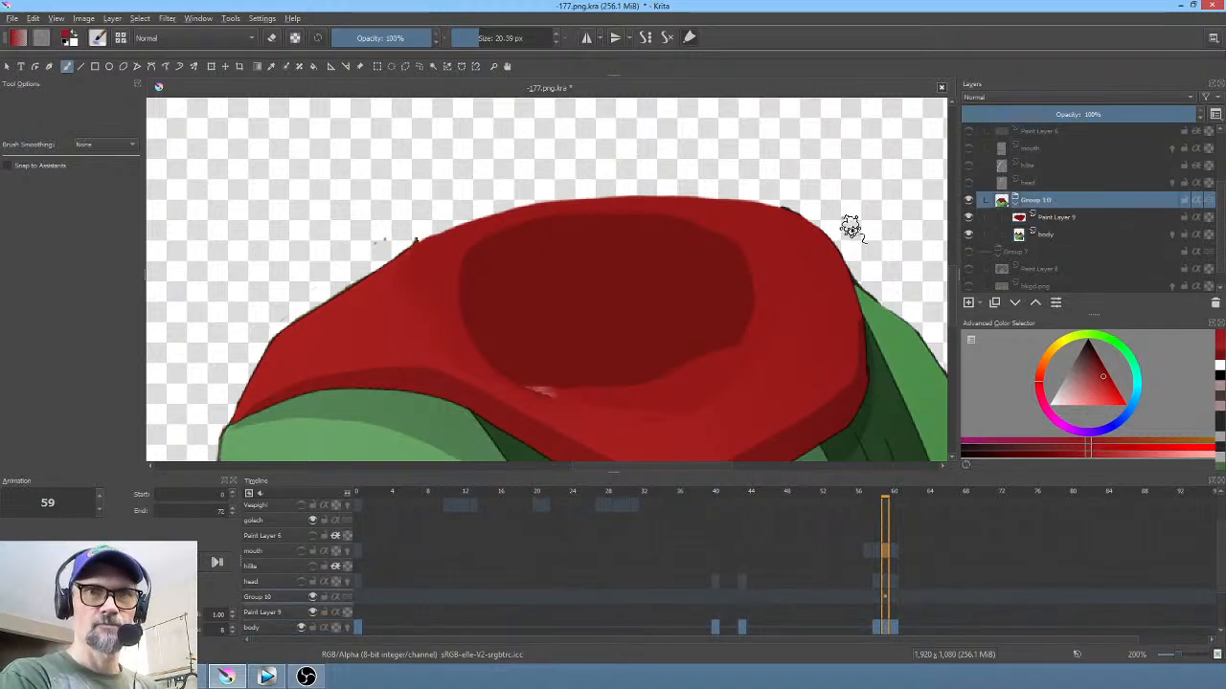
{"action": "scroll", "coordinate": [849, 227], "scroll_direction": "down", "scroll_amount": 2}
{"action": "left_click_drag", "start_coordinate": [813, 265], "coordinate": [695, 232]}
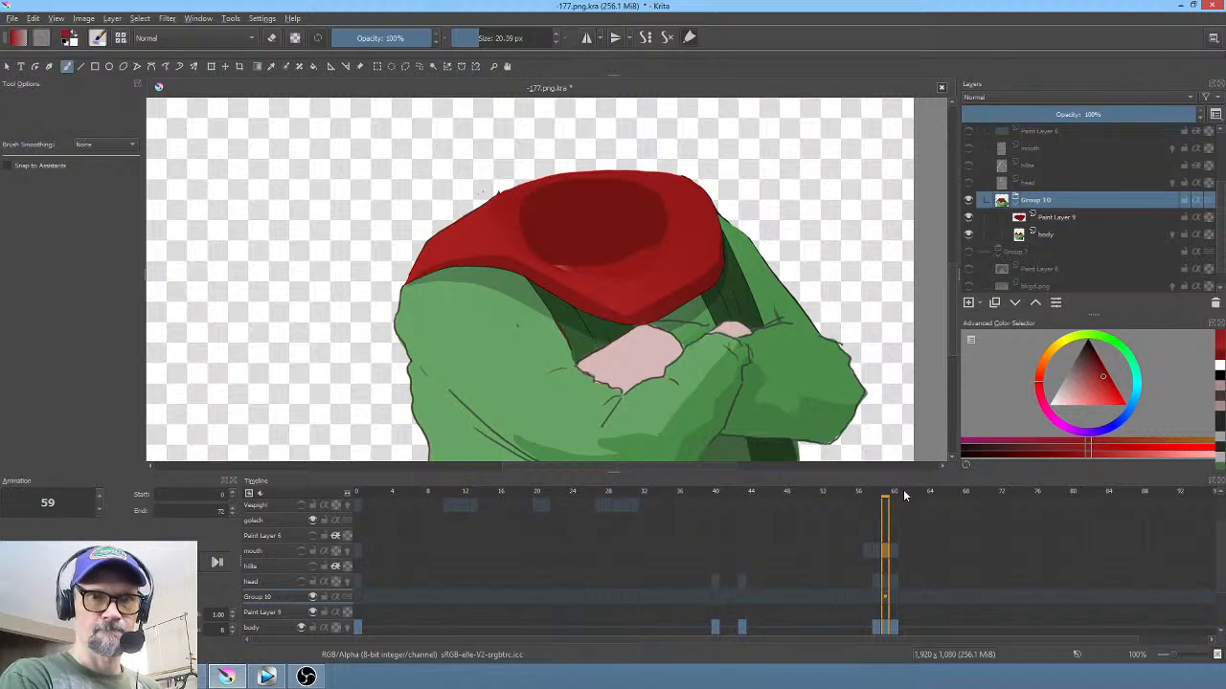
{"action": "left_click_drag", "start_coordinate": [903, 495], "coordinate": [377, 512]}
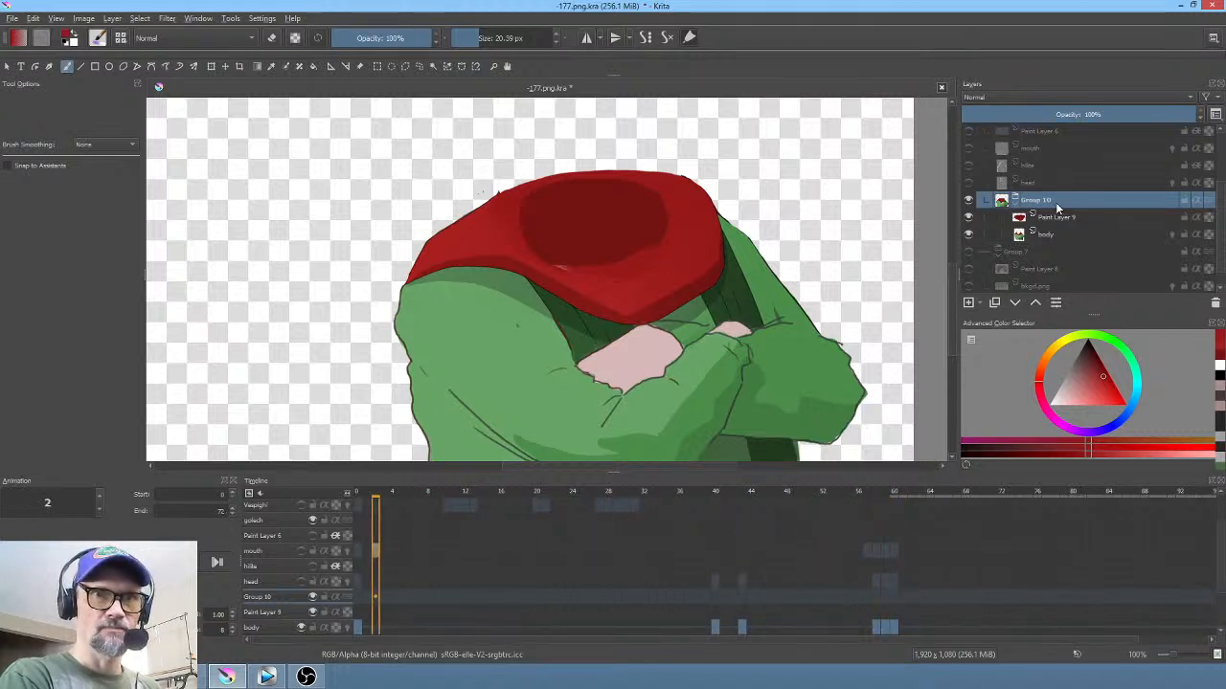
{"action": "left_click", "coordinate": [457, 304]}
{"action": "key", "text": "ctrl+e"}
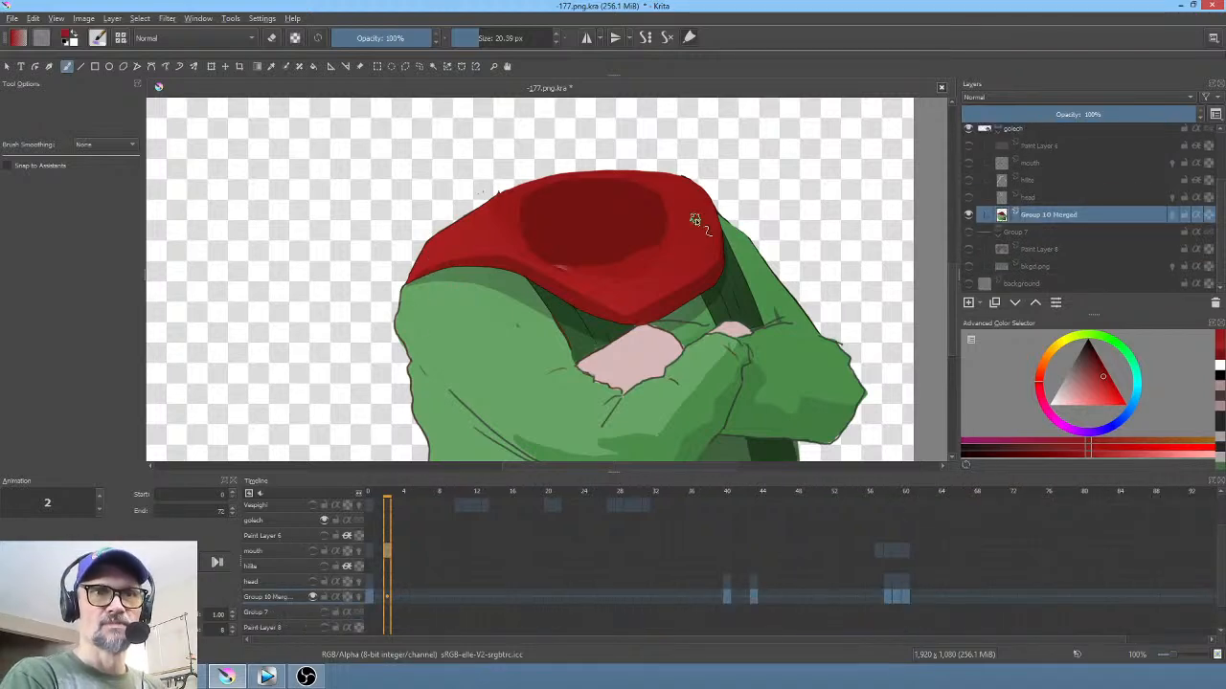
Step: Paint over the pale mark below the dark red shape and erase the stray specks outside the scarf's upper-left edge
{"action": "scroll", "coordinate": [676, 228], "scroll_direction": "up", "scroll_amount": 6}
{"action": "left_click_drag", "start_coordinate": [696, 232], "coordinate": [747, 211]}
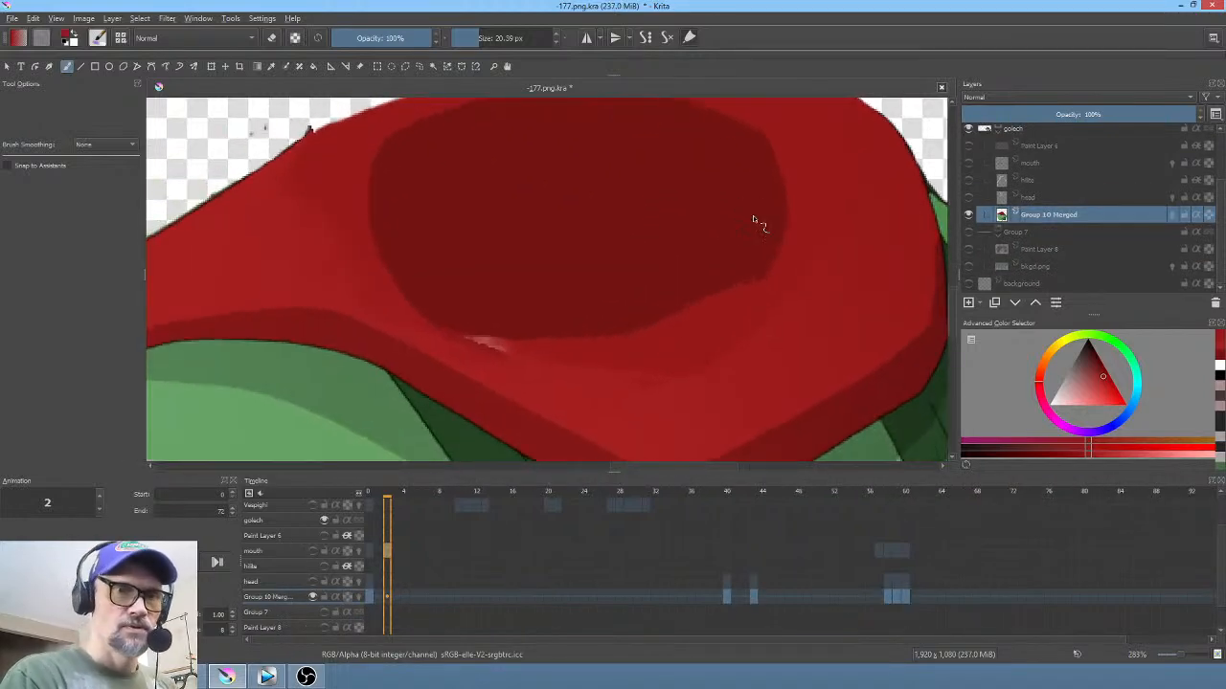
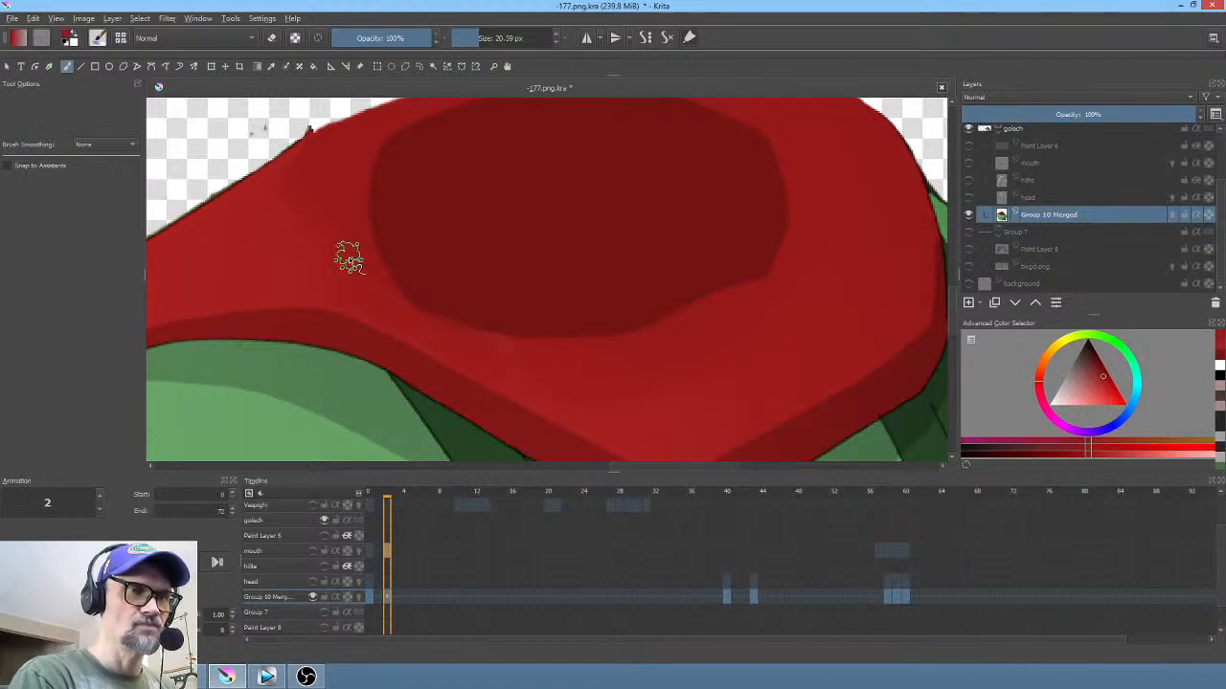
{"action": "scroll", "coordinate": [754, 259], "scroll_direction": "down", "scroll_amount": 2}
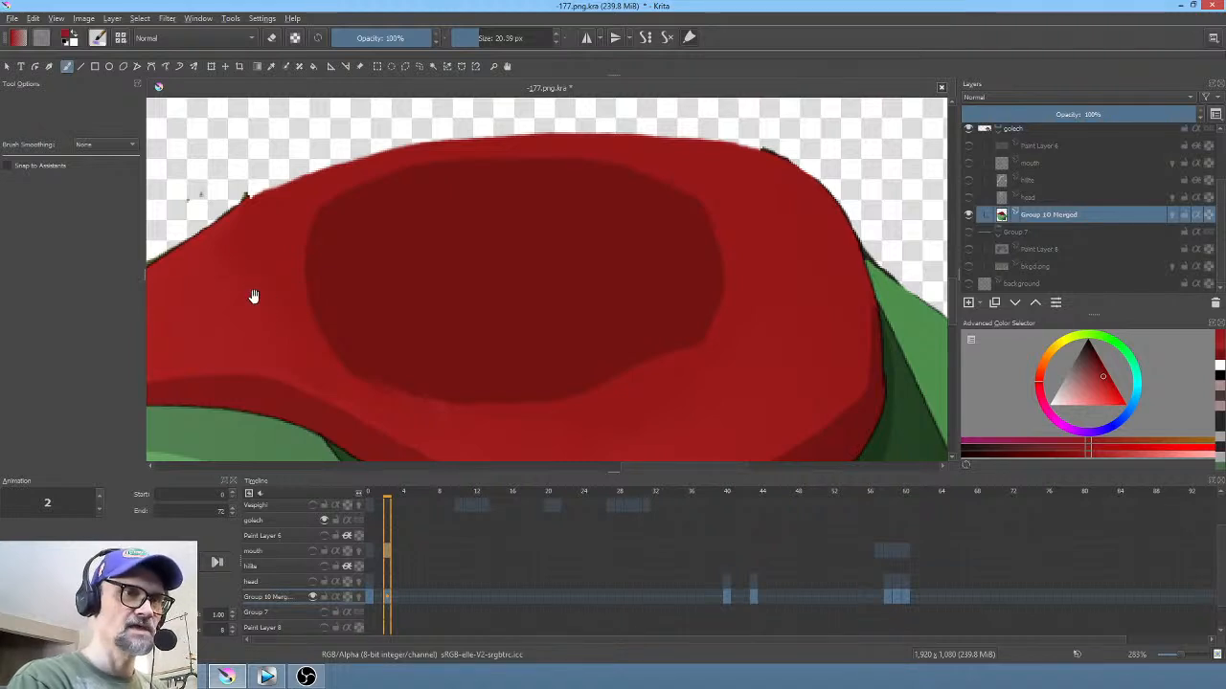
{"action": "left_click_drag", "start_coordinate": [254, 295], "coordinate": [373, 270]}
{"action": "key", "text": "e"}
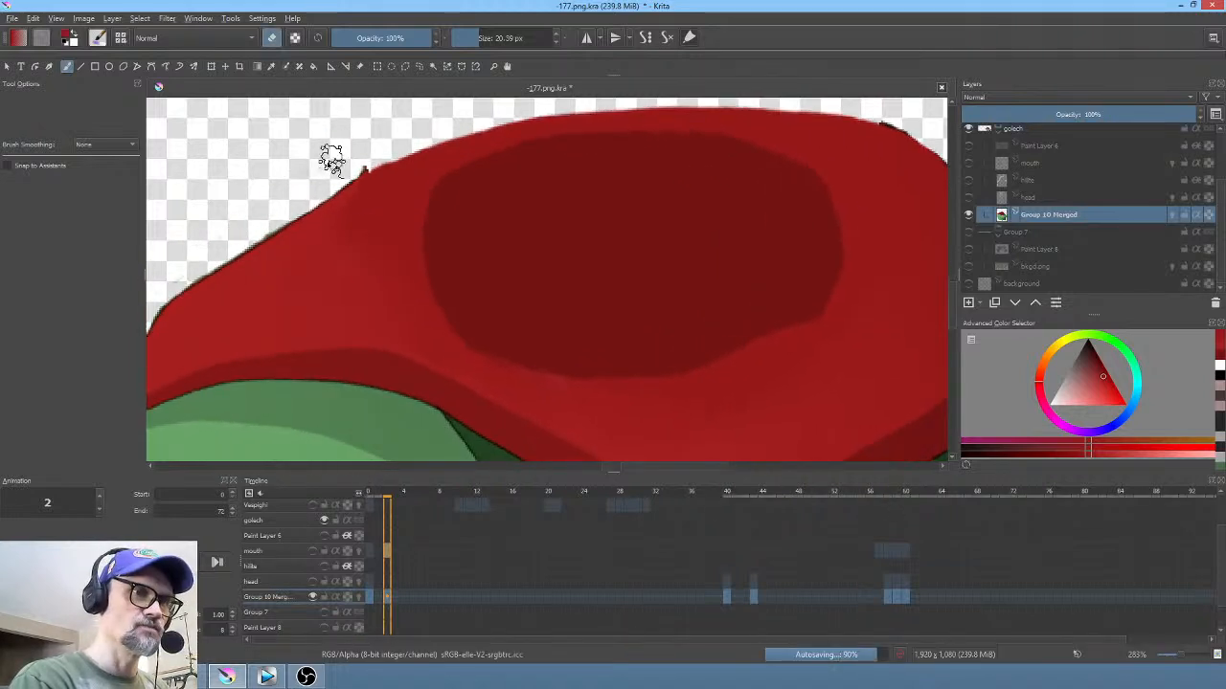
Step: Choose the 6 px brush with a near-black color and draw the missing outline along the scarf's top edge
{"action": "right_click", "coordinate": [821, 246]}
{"action": "left_click", "coordinate": [865, 158]}
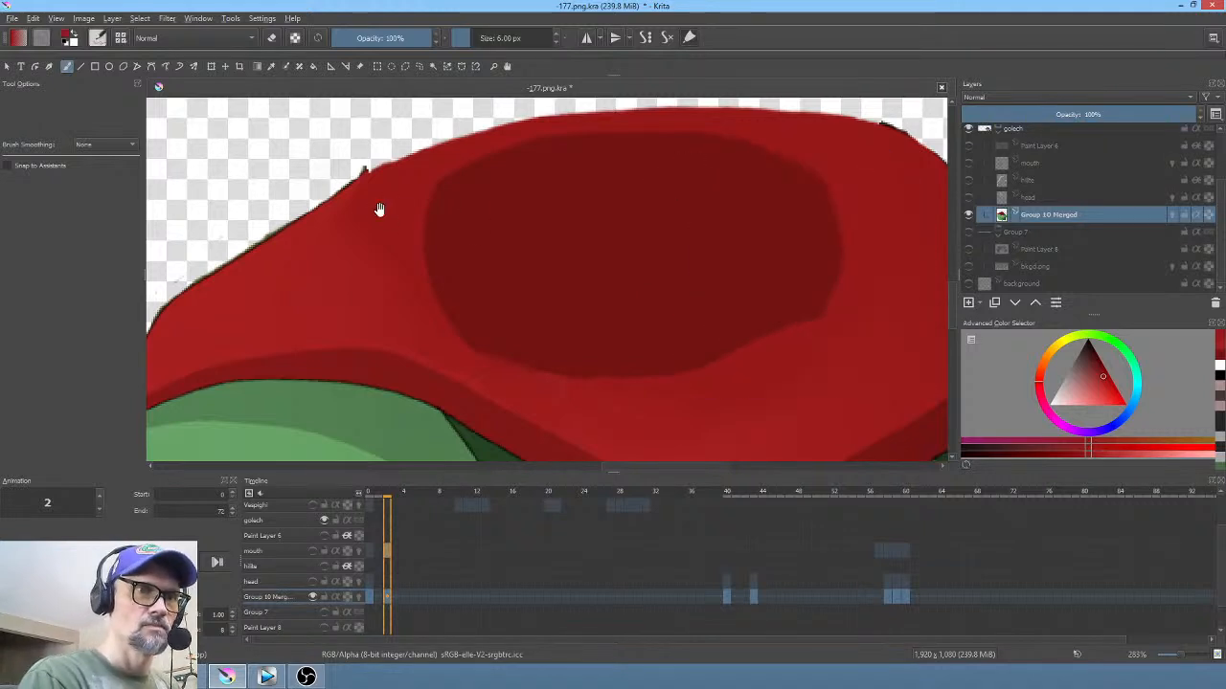
{"action": "left_click_drag", "start_coordinate": [378, 202], "coordinate": [355, 296]}
{"action": "left_click", "coordinate": [1086, 345]}
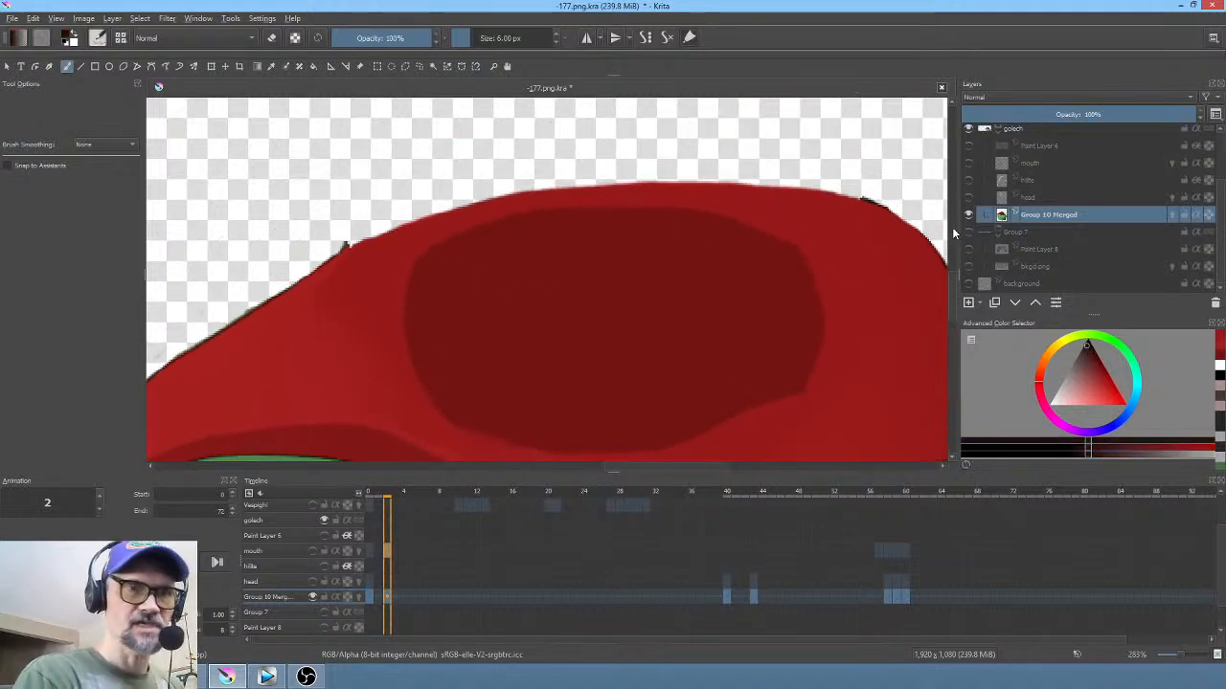
{"action": "mouse_move", "coordinate": [328, 259]}
{"action": "left_mouse_down"}
{"action": "mouse_move", "coordinate": [445, 210]}
{"action": "mouse_move", "coordinate": [437, 216]}
{"action": "mouse_move", "coordinate": [594, 186]}
{"action": "mouse_move", "coordinate": [890, 202]}
{"action": "left_mouse_up"}
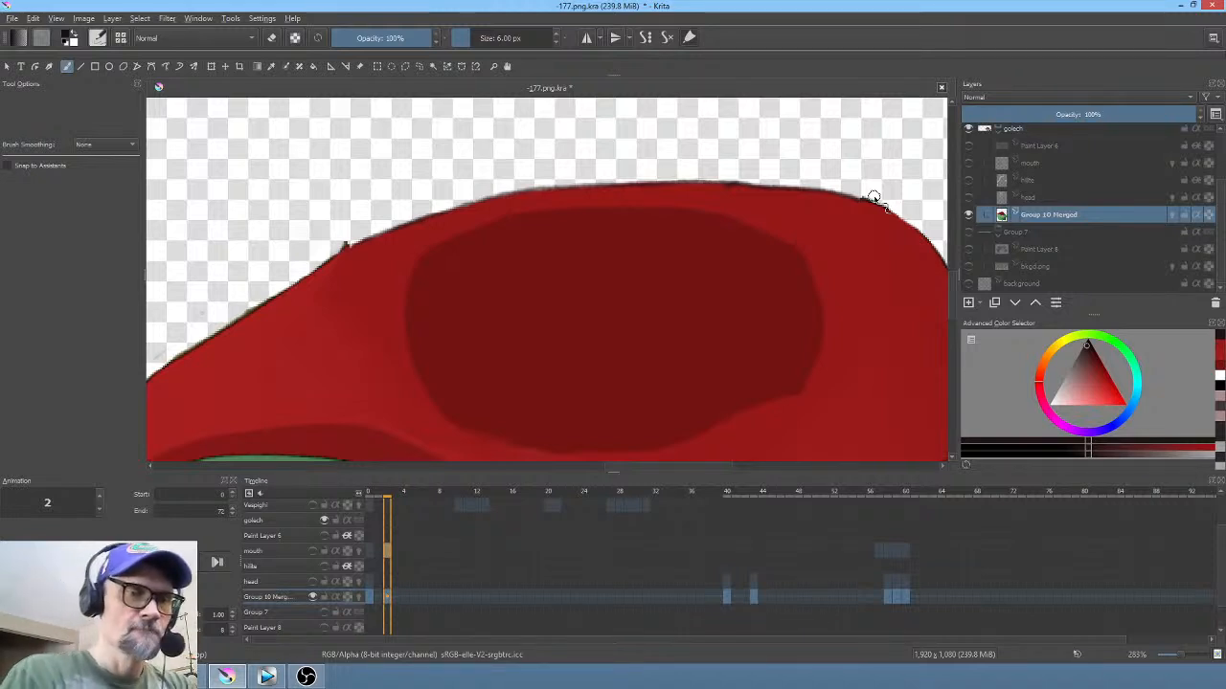
Step: Compare the merged body artwork at frames 0, 2 and 59 of the timeline
{"action": "left_click", "coordinate": [370, 494]}
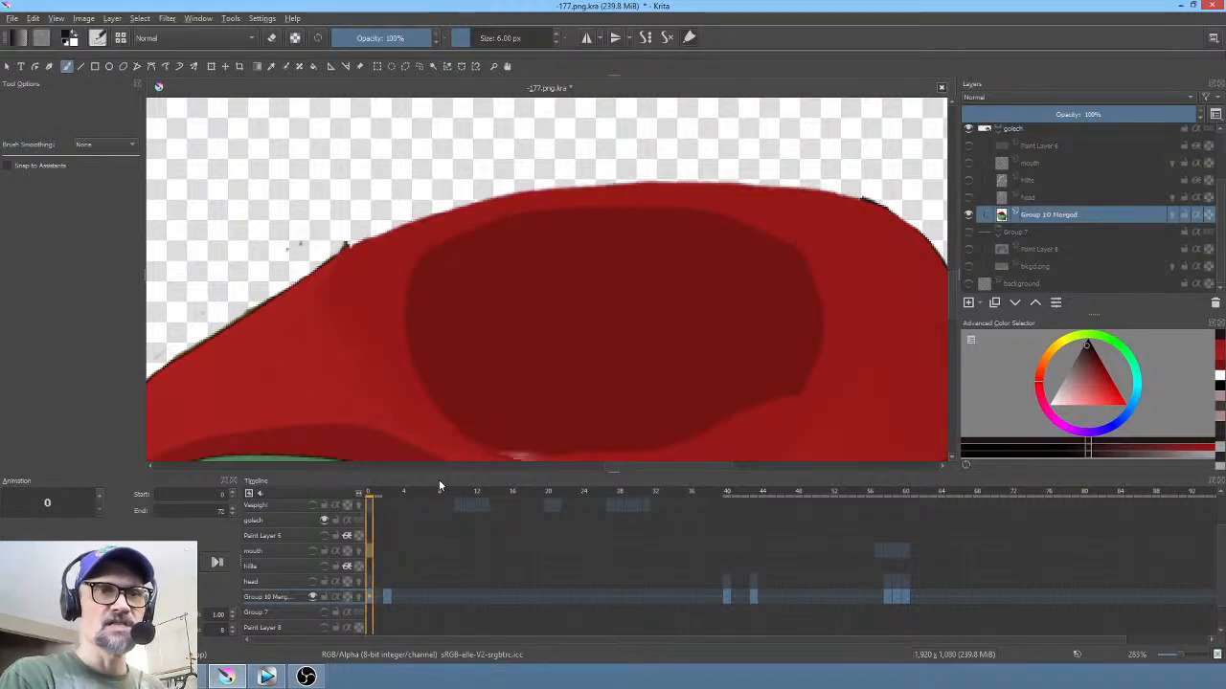
{"action": "left_click", "coordinate": [383, 597]}
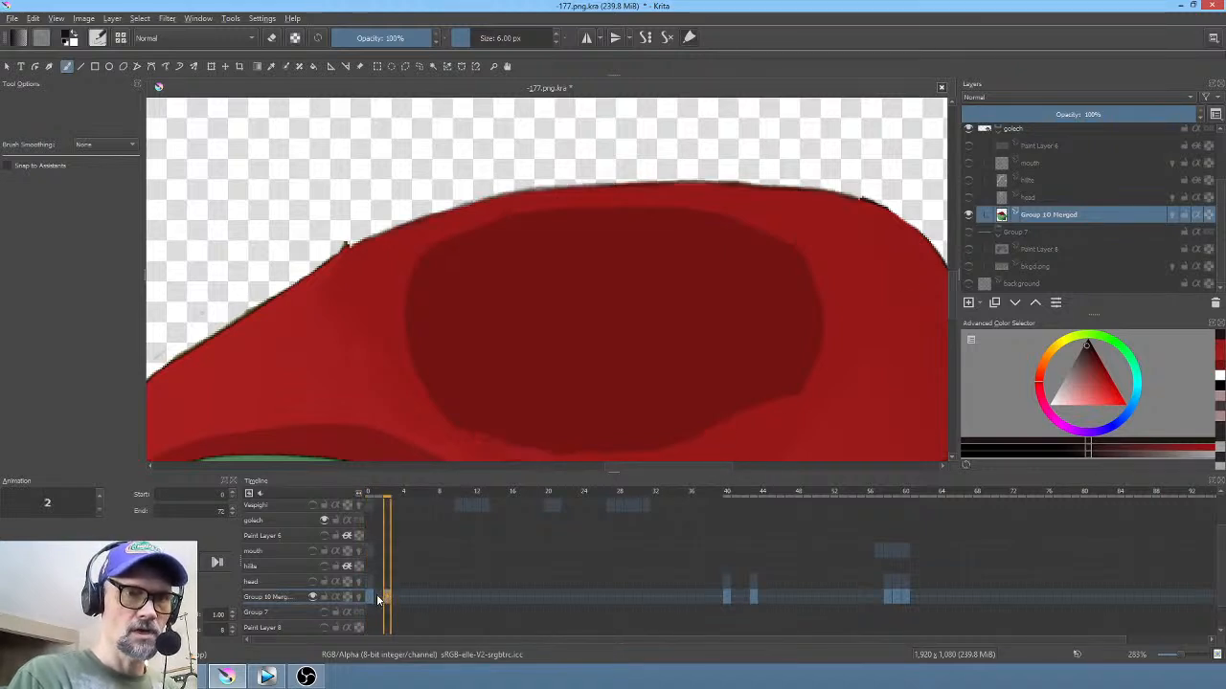
{"action": "left_click", "coordinate": [371, 598]}
{"action": "left_click", "coordinate": [388, 597]}
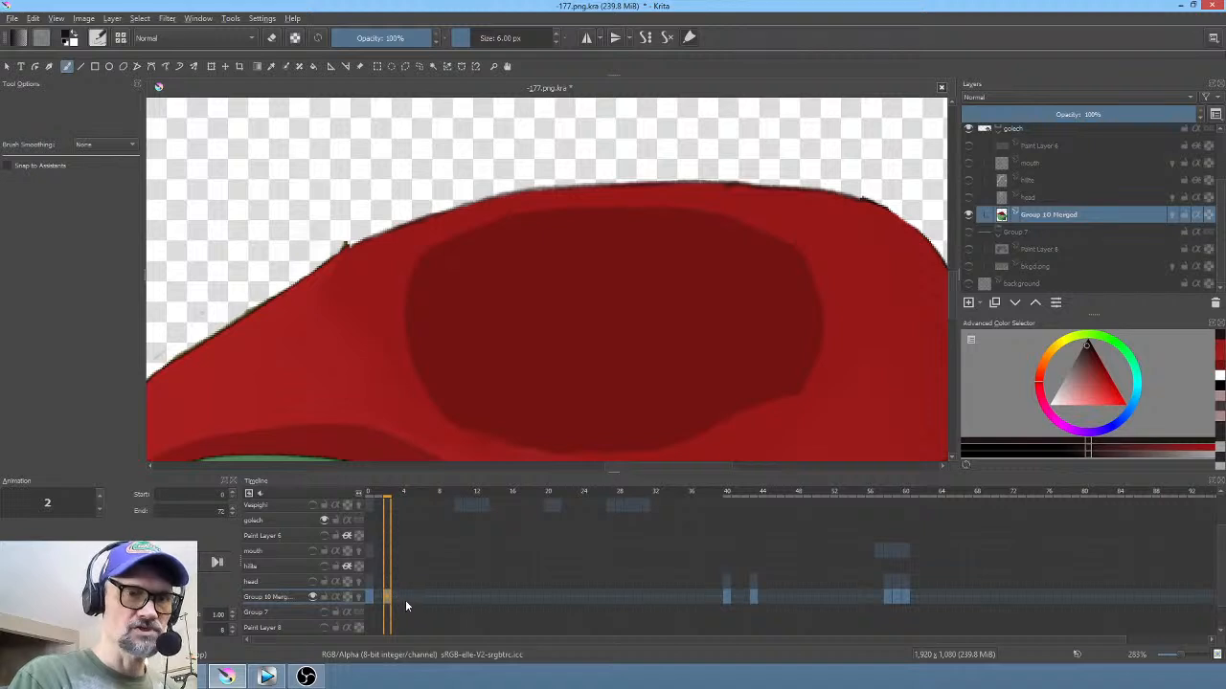
{"action": "left_click_drag", "start_coordinate": [644, 493], "coordinate": [897, 509]}
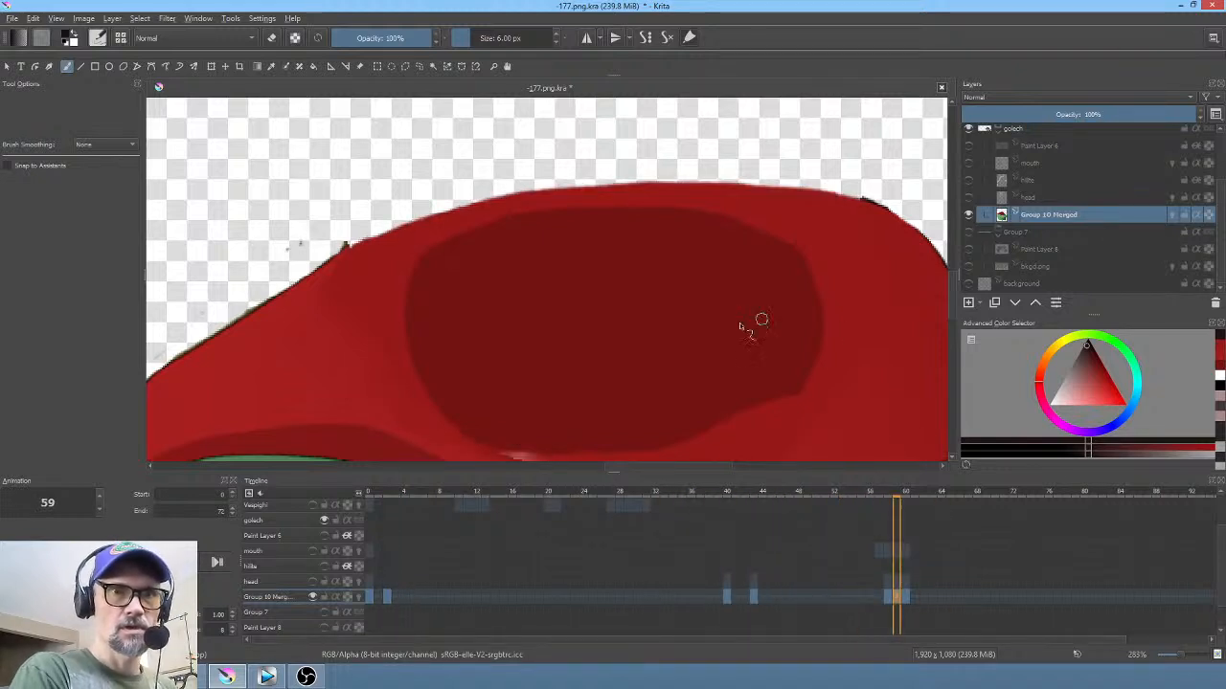
{"action": "key", "text": "1"}
{"action": "left_click_drag", "start_coordinate": [744, 334], "coordinate": [671, 212]}
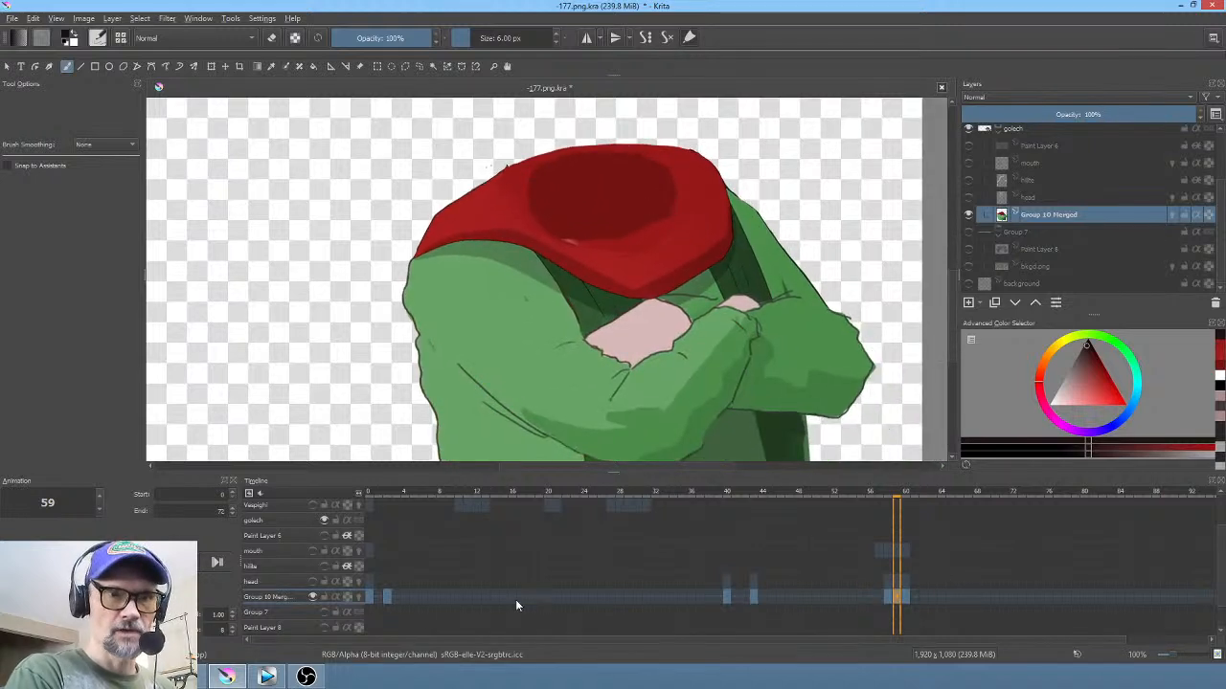
Step: Move the corrected keyframe from frame 2 to frame 0 on Group 10 Merged and delete that layer's keyframes between frames 40 and 60
{"action": "left_click", "coordinate": [369, 598]}
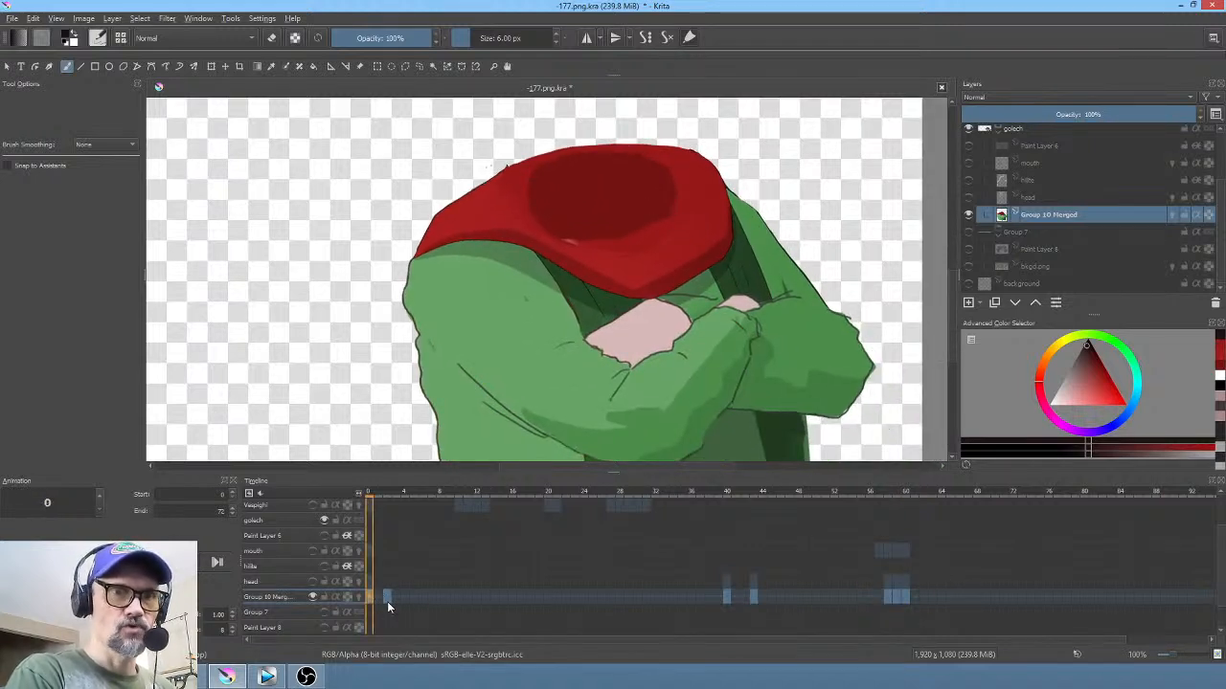
{"action": "left_click", "coordinate": [387, 601]}
{"action": "left_click", "coordinate": [371, 601]}
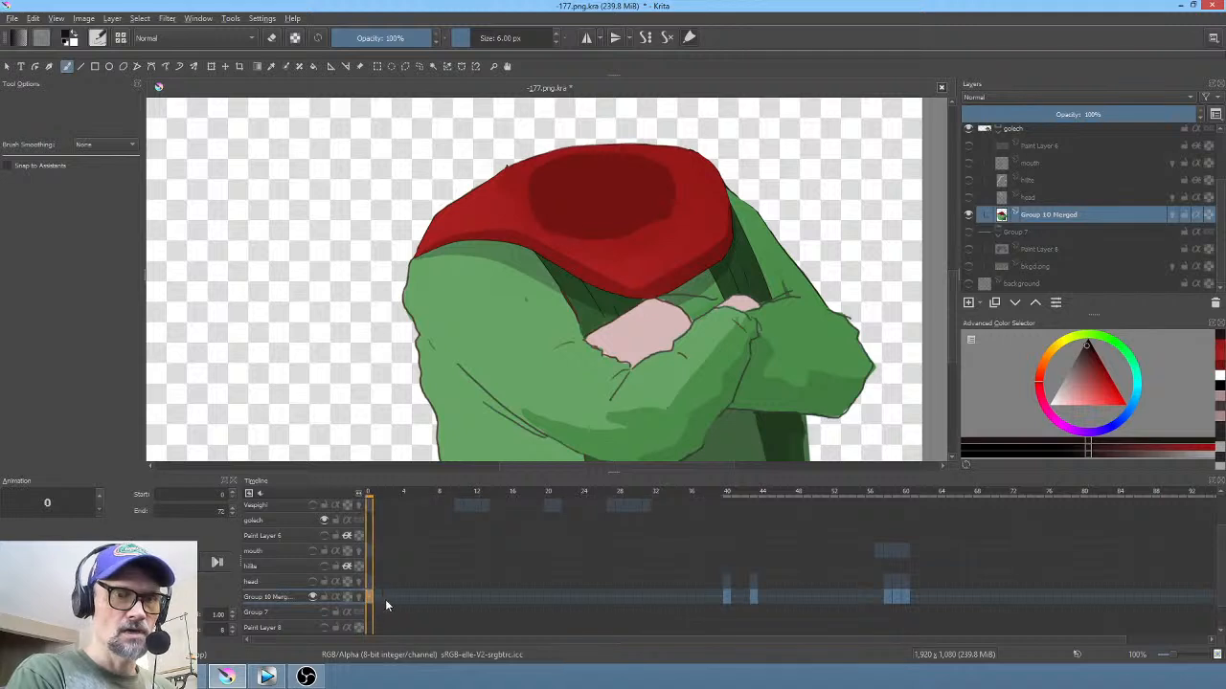
{"action": "left_click_drag", "start_coordinate": [671, 600], "coordinate": [936, 600]}
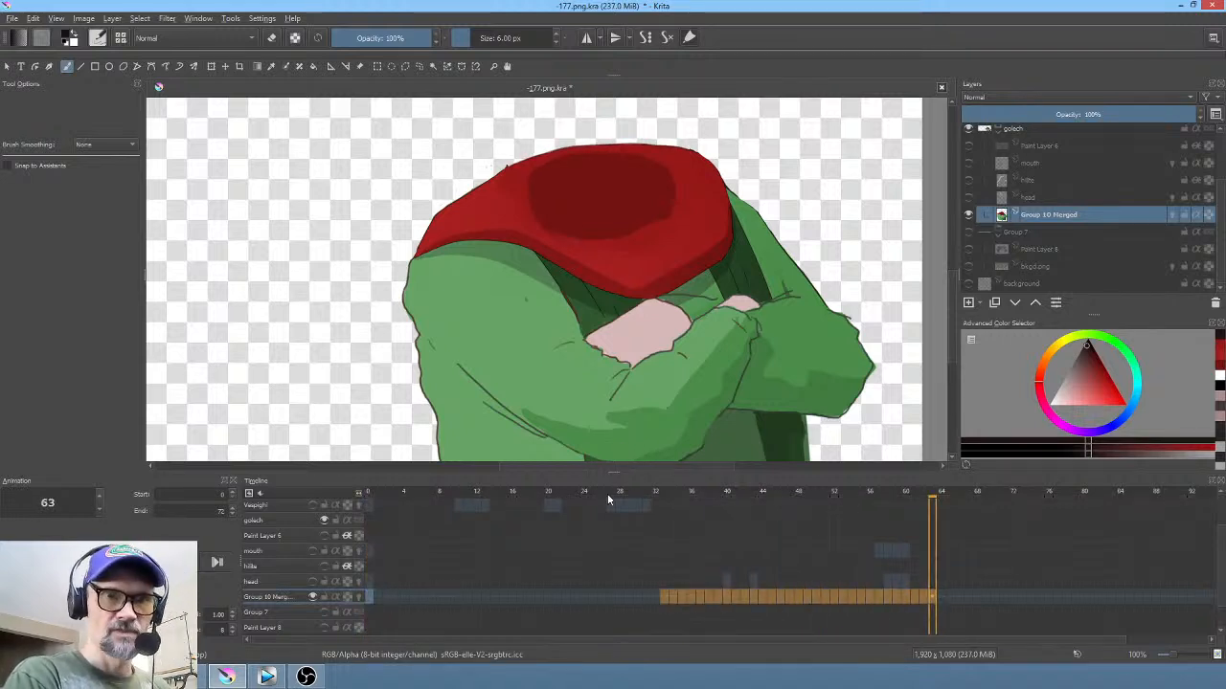
Step: Go to frame 0 and make all hidden layers visible, from the golech parts and the background up to Paint Layer 4
{"action": "left_click_drag", "start_coordinate": [471, 598], "coordinate": [382, 599]}
{"action": "left_click", "coordinate": [369, 597]}
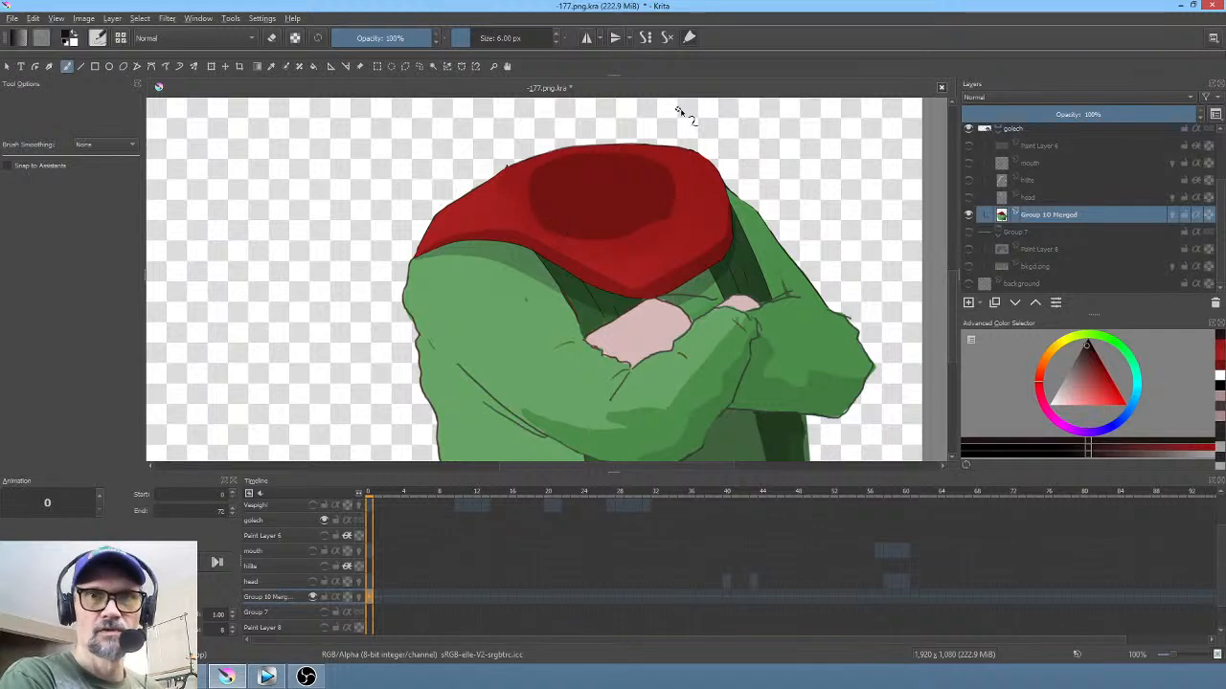
{"action": "left_click_drag", "start_coordinate": [970, 146], "coordinate": [969, 284]}
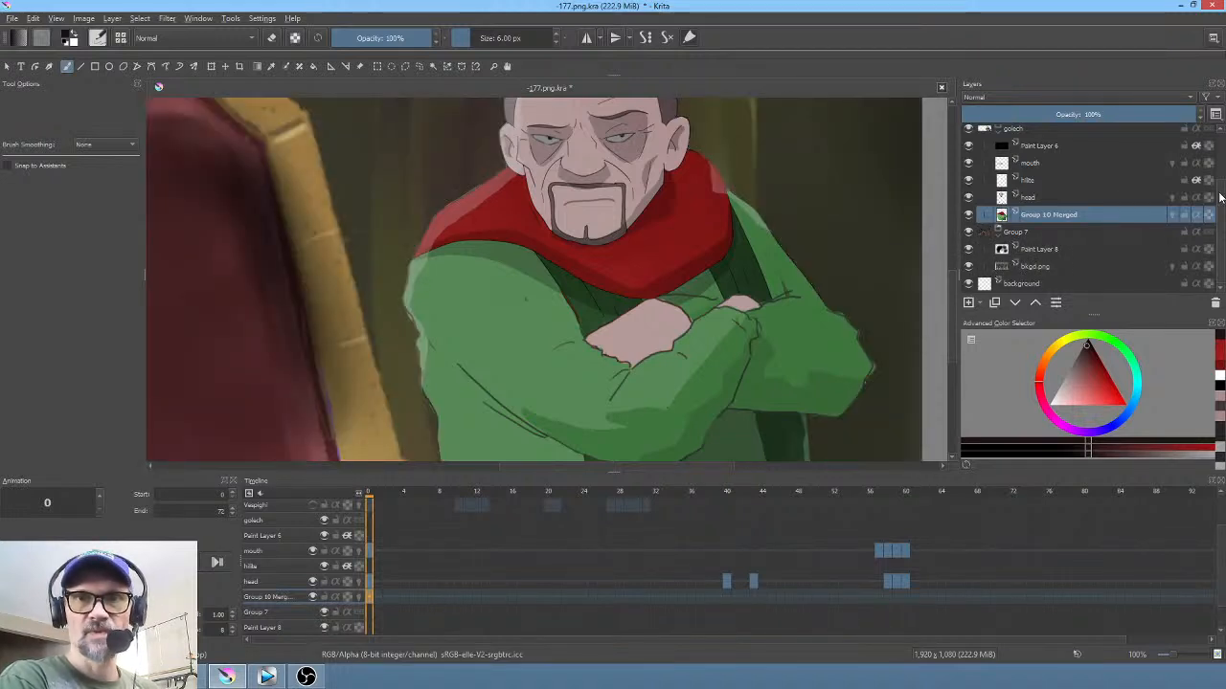
{"action": "left_click_drag", "start_coordinate": [1221, 197], "coordinate": [1220, 142]}
{"action": "left_click_drag", "start_coordinate": [969, 185], "coordinate": [969, 150]}
{"action": "left_click", "coordinate": [970, 132]}
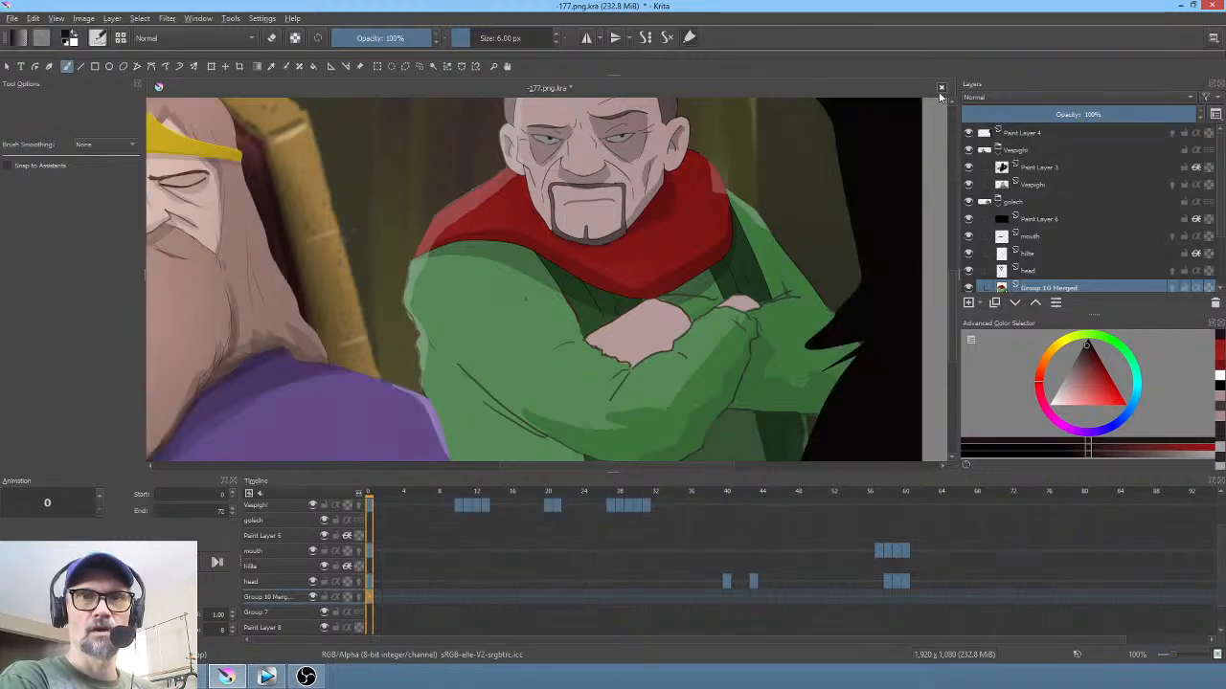
{"action": "right_click", "coordinate": [625, 324]}
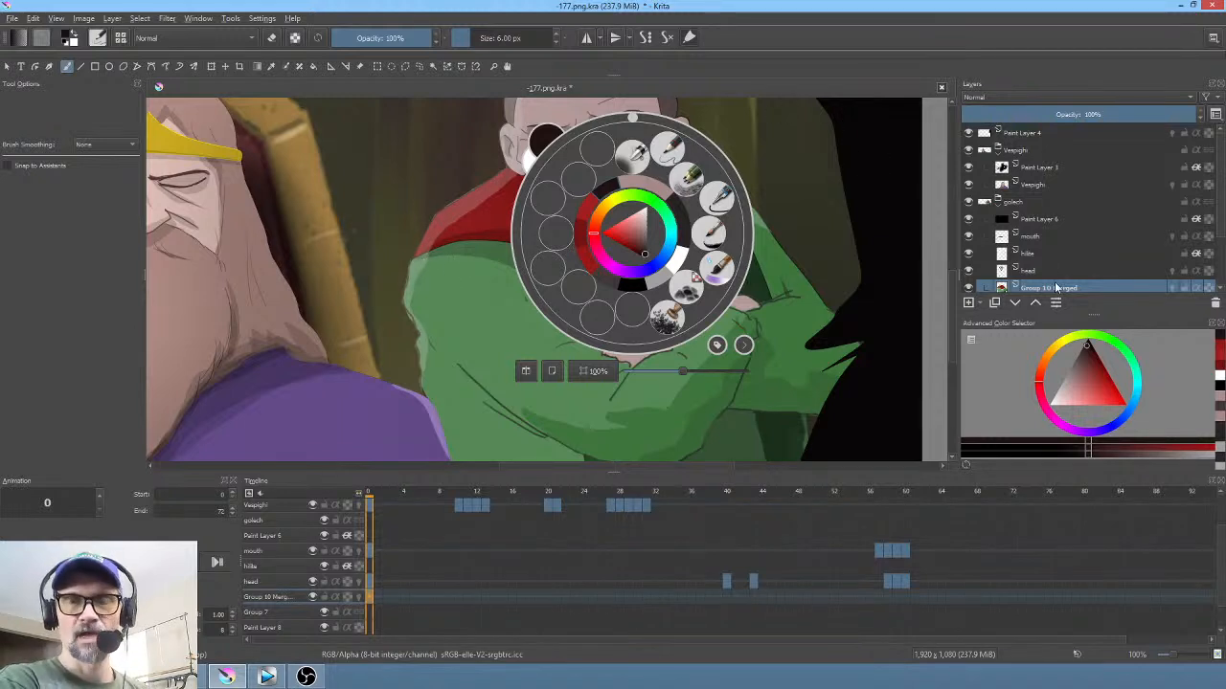
{"action": "scroll", "coordinate": [1068, 268], "scroll_direction": "down", "scroll_amount": 3}
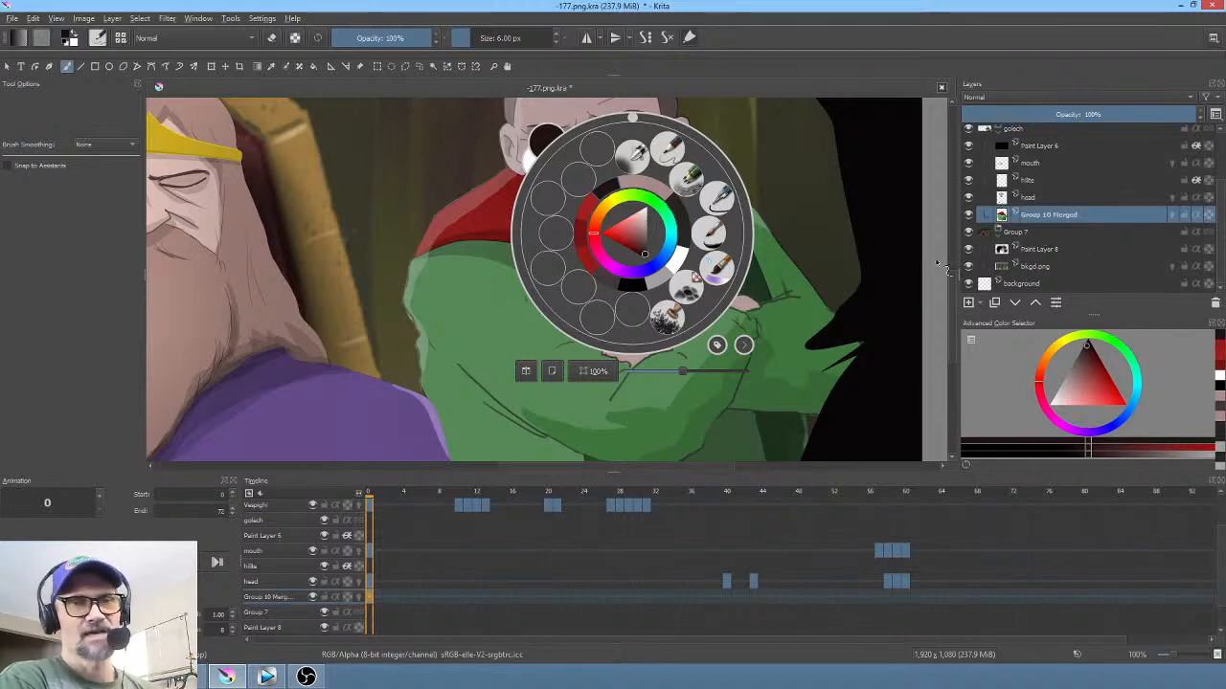
{"action": "left_click", "coordinate": [790, 183]}
Step: Review the whole scene with all layers visible by scrubbing the timeline from frame 0 to frame 53
{"action": "left_click_drag", "start_coordinate": [698, 240], "coordinate": [682, 203]}
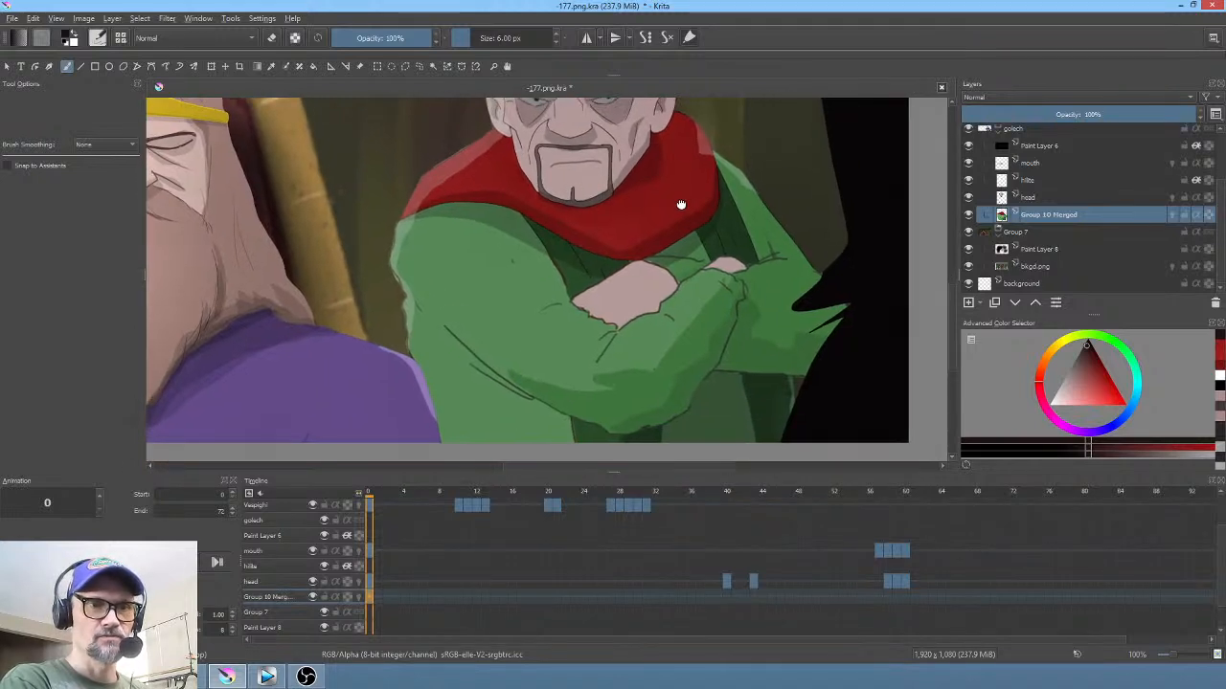
{"action": "left_click_drag", "start_coordinate": [376, 493], "coordinate": [334, 523]}
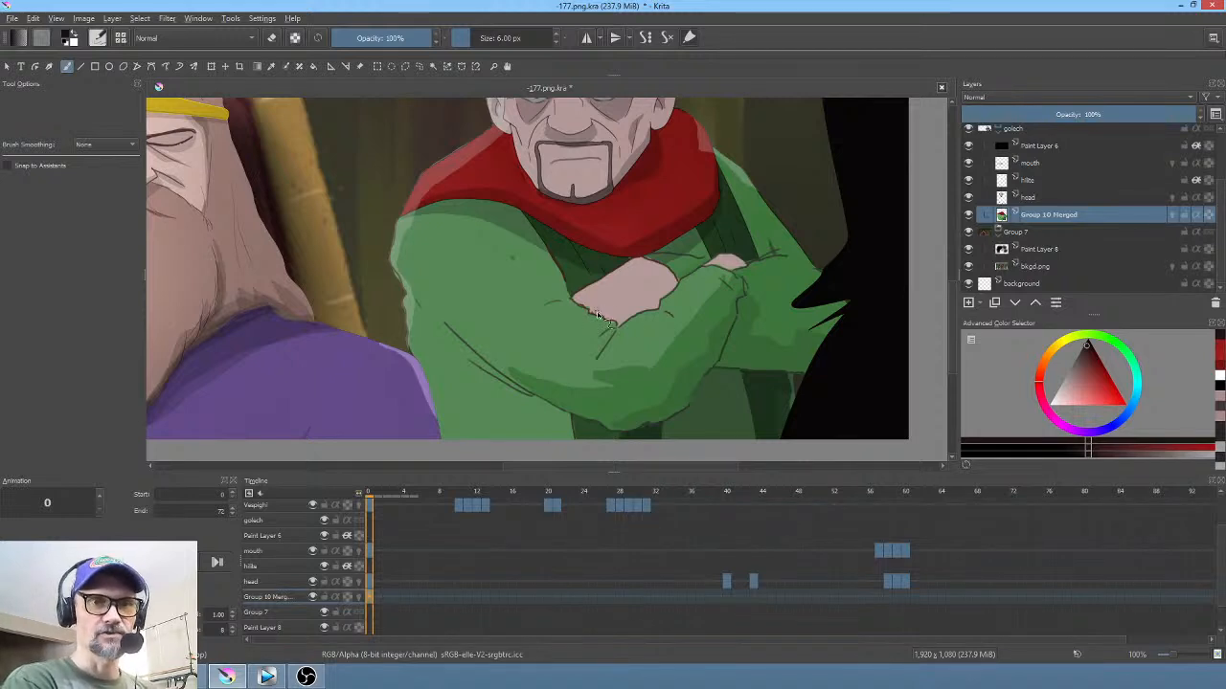
{"action": "scroll", "coordinate": [598, 316], "scroll_direction": "down", "scroll_amount": 2}
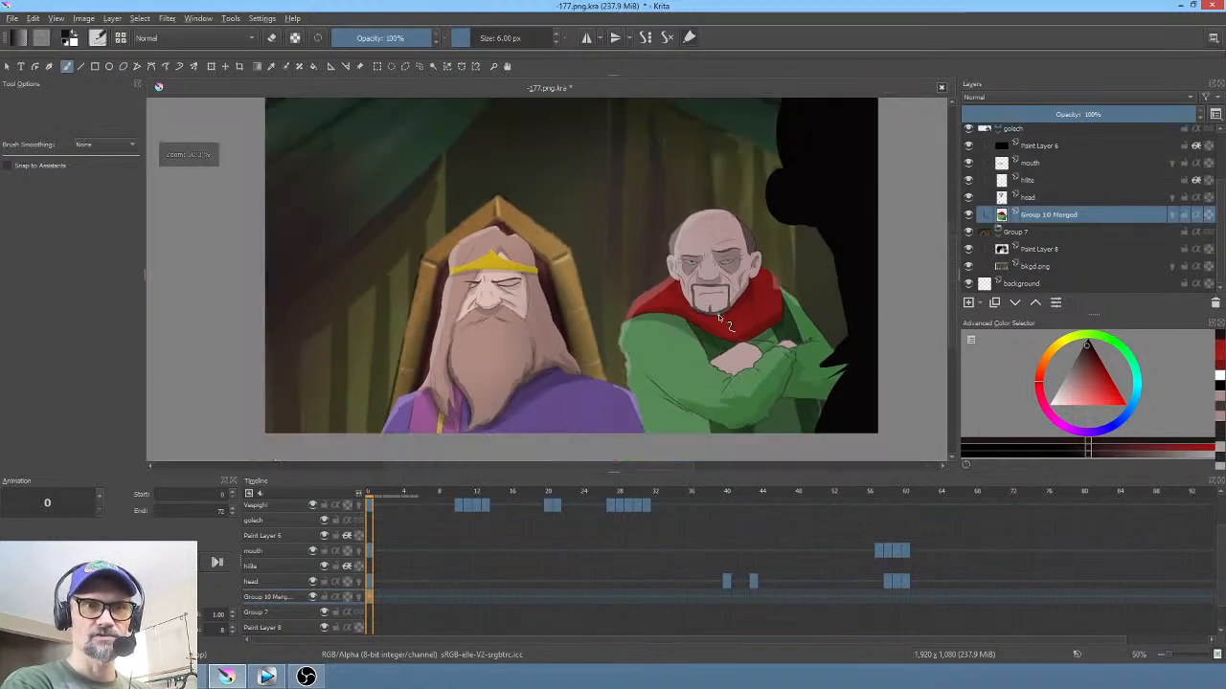
{"action": "left_click_drag", "start_coordinate": [746, 326], "coordinate": [681, 331]}
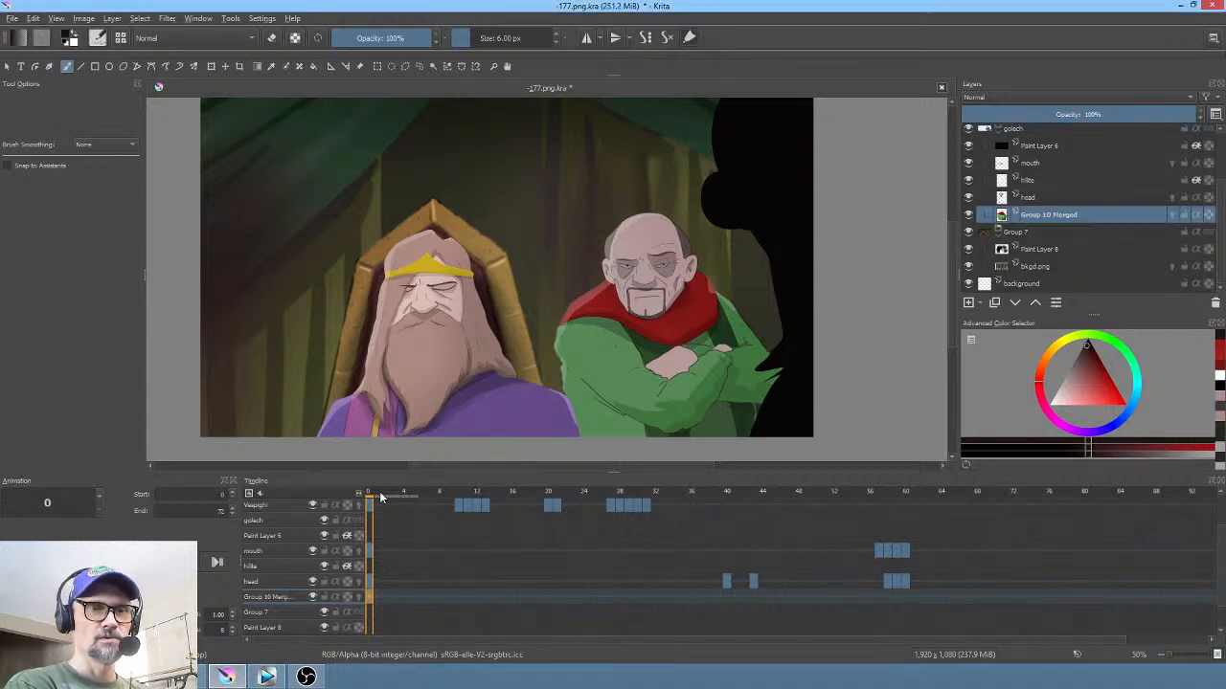
{"action": "mouse_move", "coordinate": [380, 497]}
{"action": "left_mouse_down"}
{"action": "mouse_move", "coordinate": [779, 517]}
{"action": "mouse_move", "coordinate": [947, 503]}
{"action": "mouse_move", "coordinate": [299, 488]}
{"action": "mouse_move", "coordinate": [607, 514]}
{"action": "mouse_move", "coordinate": [868, 506]}
{"action": "mouse_move", "coordinate": [394, 494]}
{"action": "left_mouse_up"}
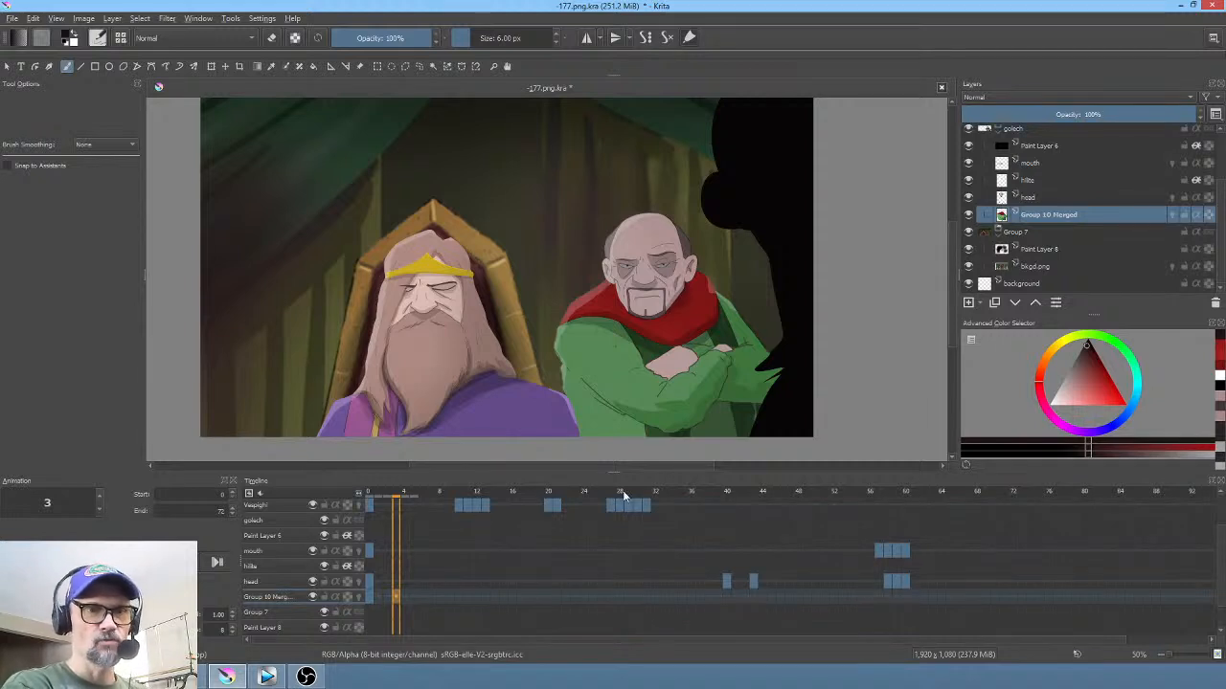
{"action": "left_click_drag", "start_coordinate": [925, 491], "coordinate": [841, 492]}
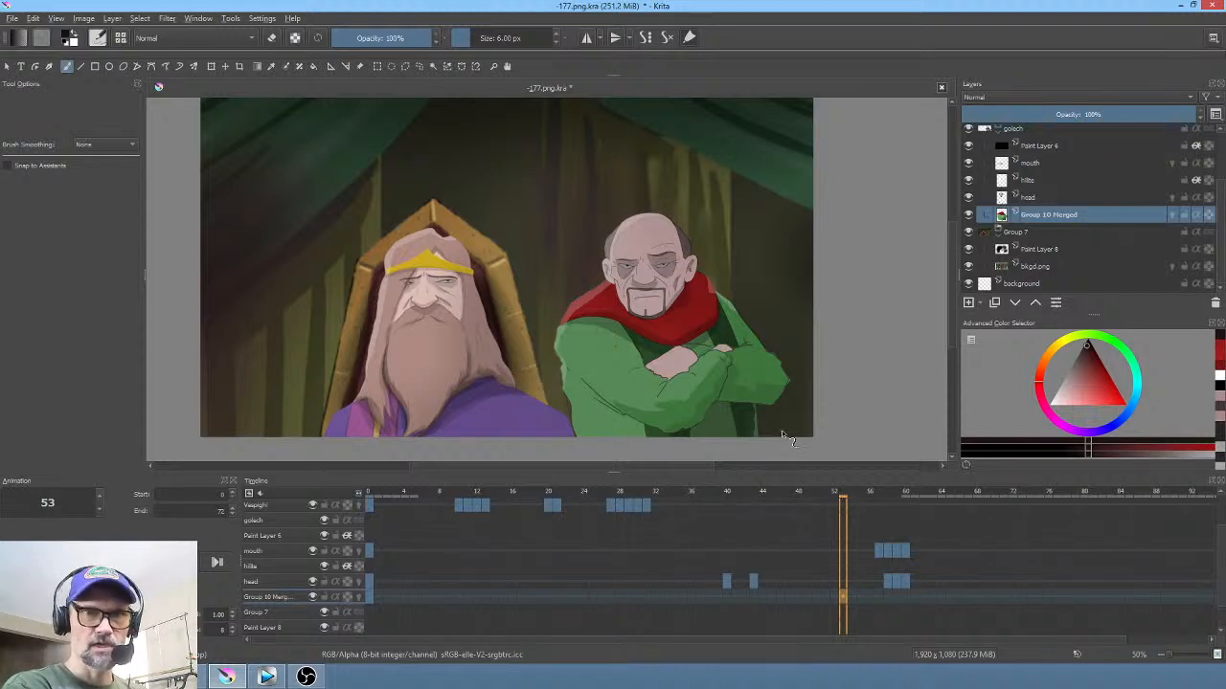
Step: Rename the Group 10 Merged layer as body
{"action": "double_click", "coordinate": [1082, 214]}
{"action": "type", "text": "boo"}
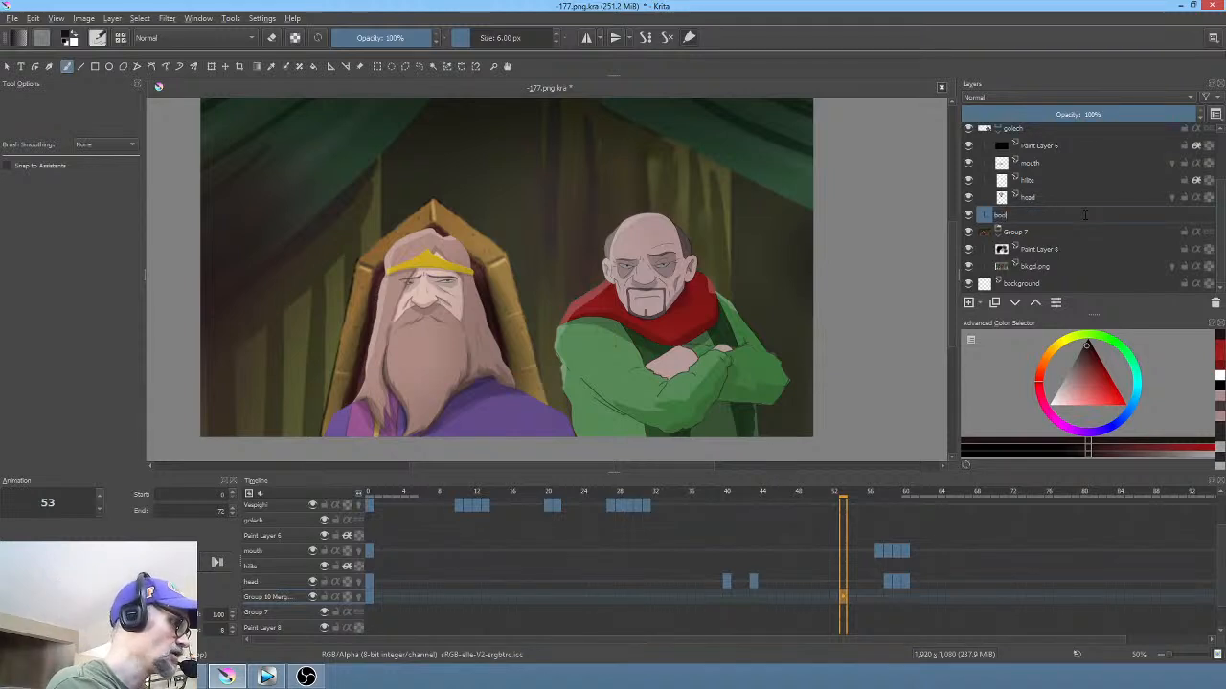
{"action": "type", "text": "y"}
{"action": "key", "text": "Return"}
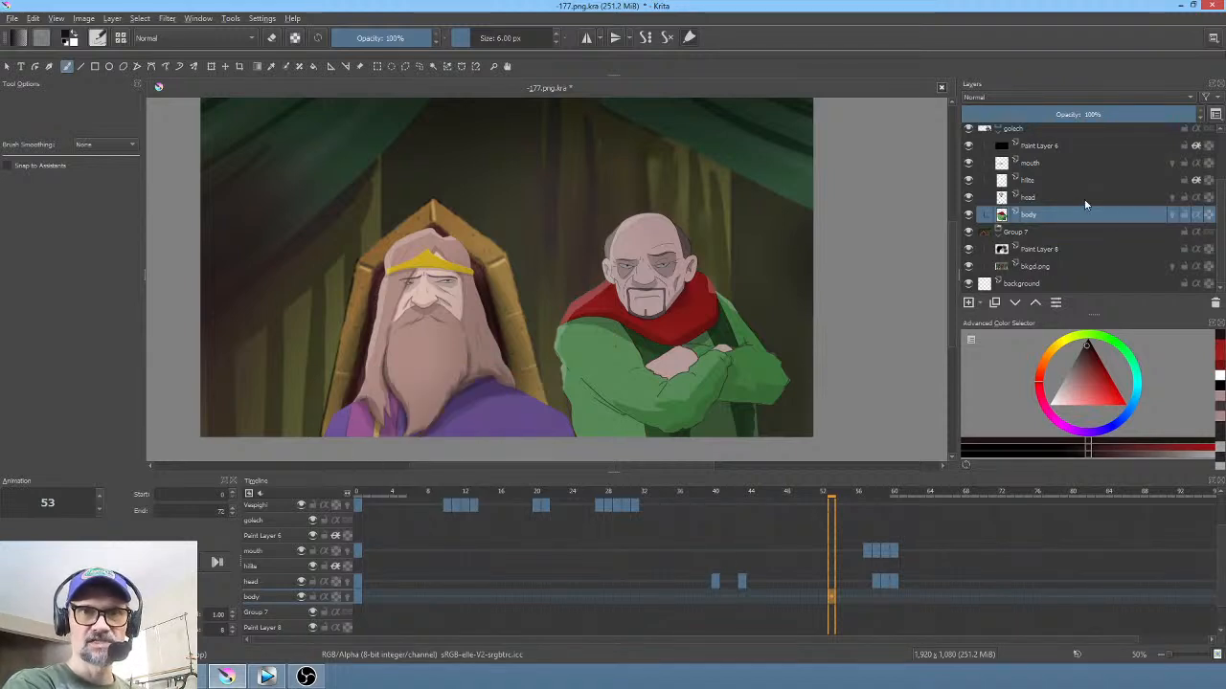
Step: Rename Group 7, which holds the background artwork, as bkgd and save the document
{"action": "left_click", "coordinate": [1042, 146]}
{"action": "scroll", "coordinate": [1081, 194], "scroll_direction": "up", "scroll_amount": 2}
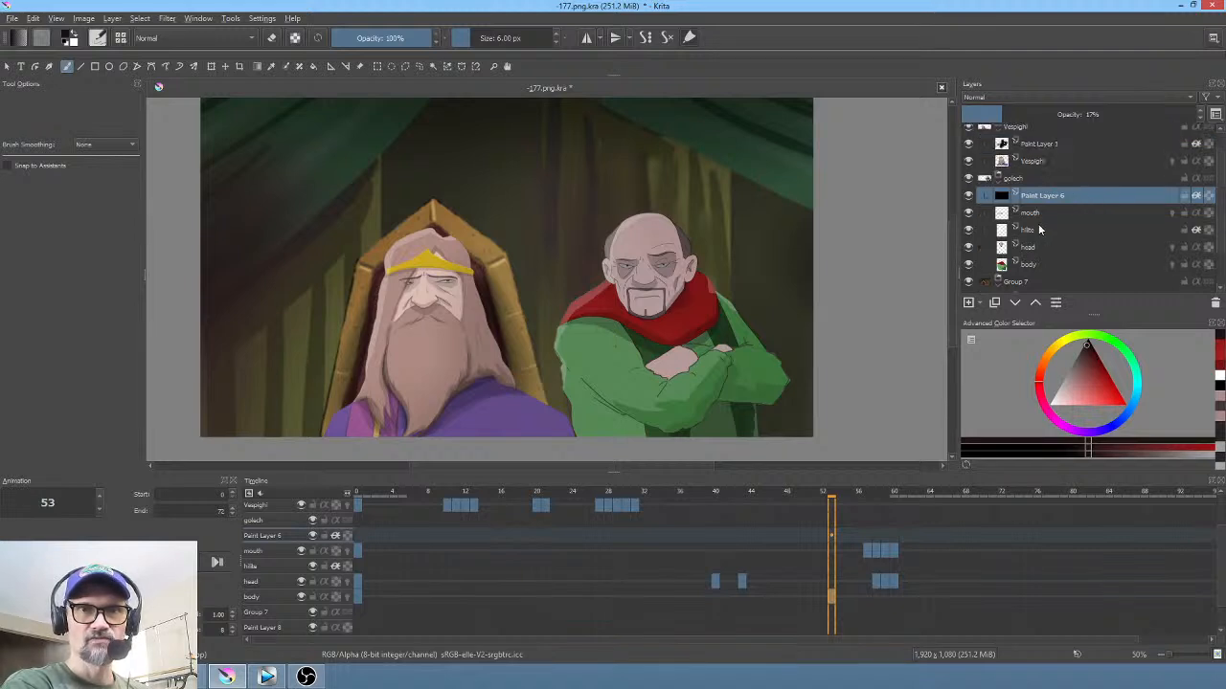
{"action": "scroll", "coordinate": [1038, 223], "scroll_direction": "down", "scroll_amount": 2}
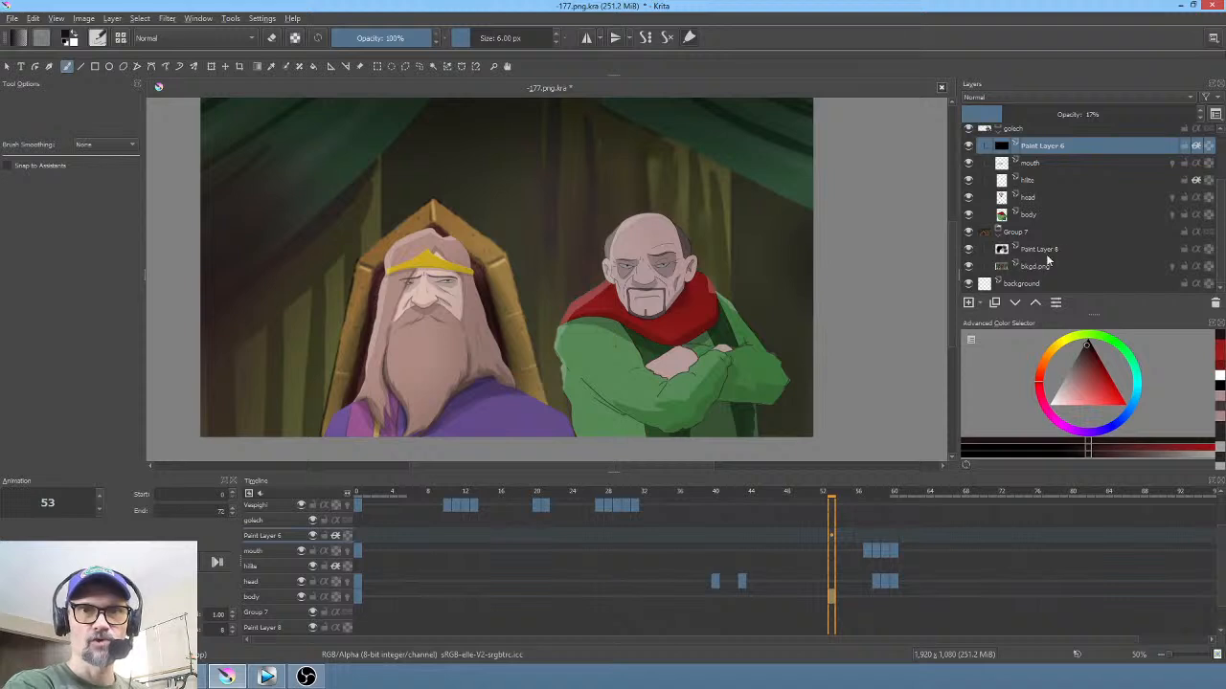
{"action": "left_click", "coordinate": [969, 233]}
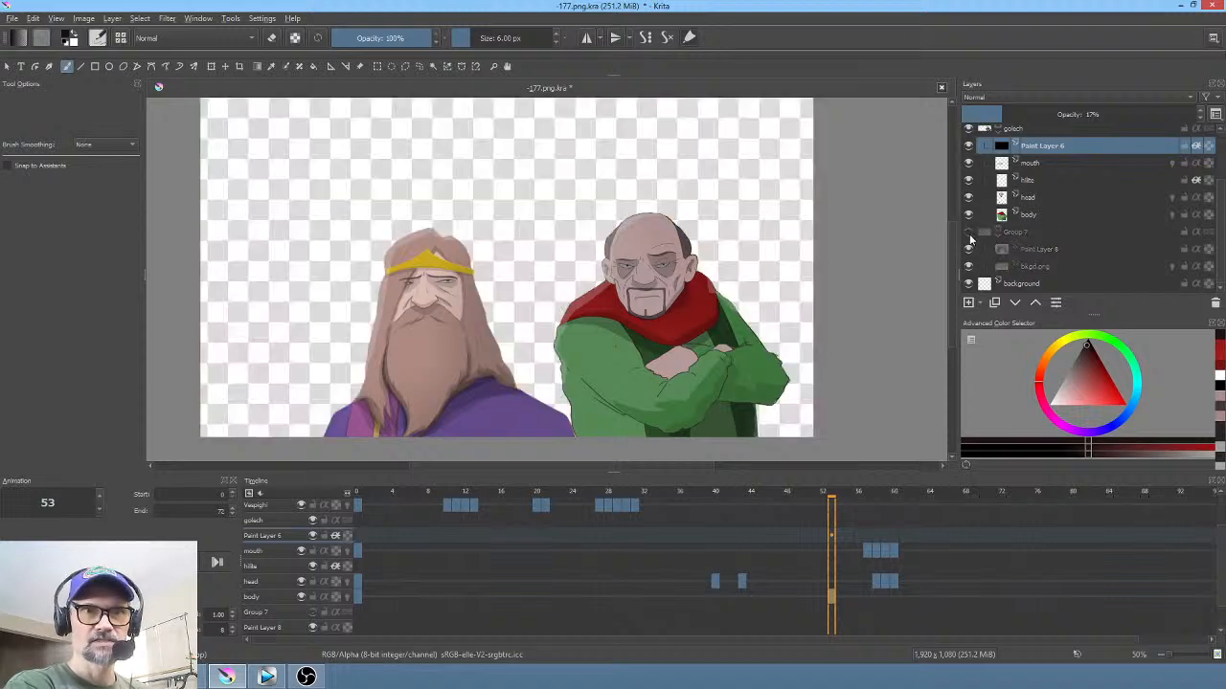
{"action": "left_click", "coordinate": [969, 234]}
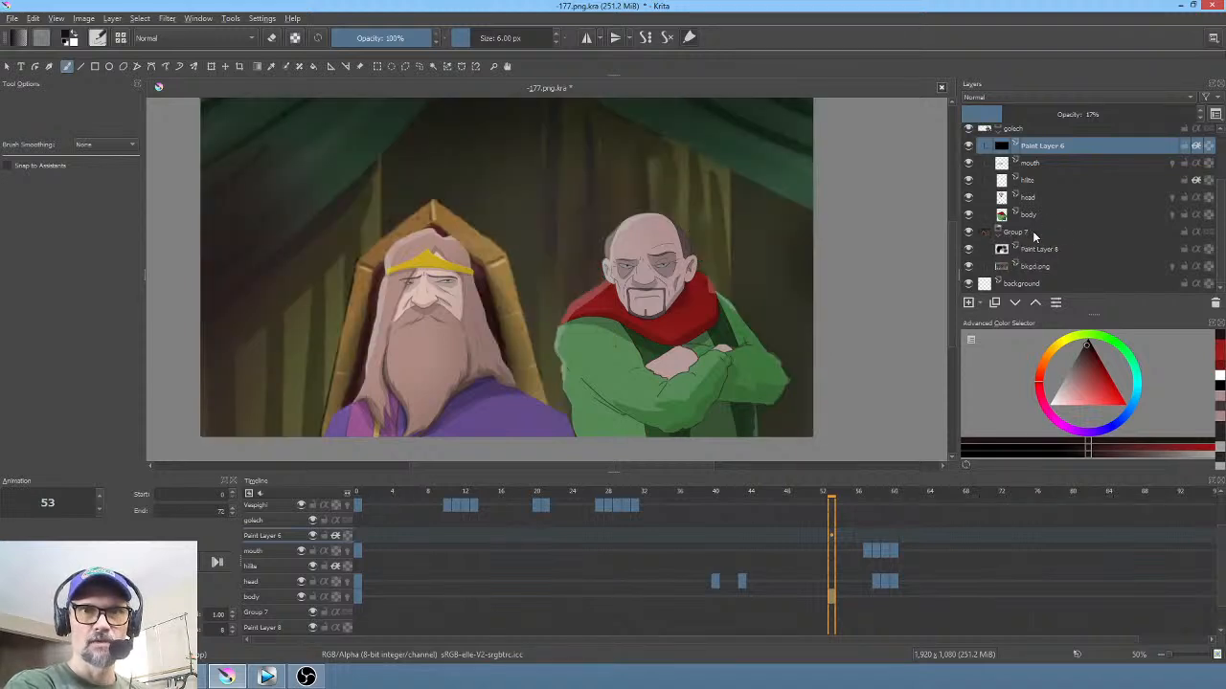
{"action": "double_click", "coordinate": [1032, 231]}
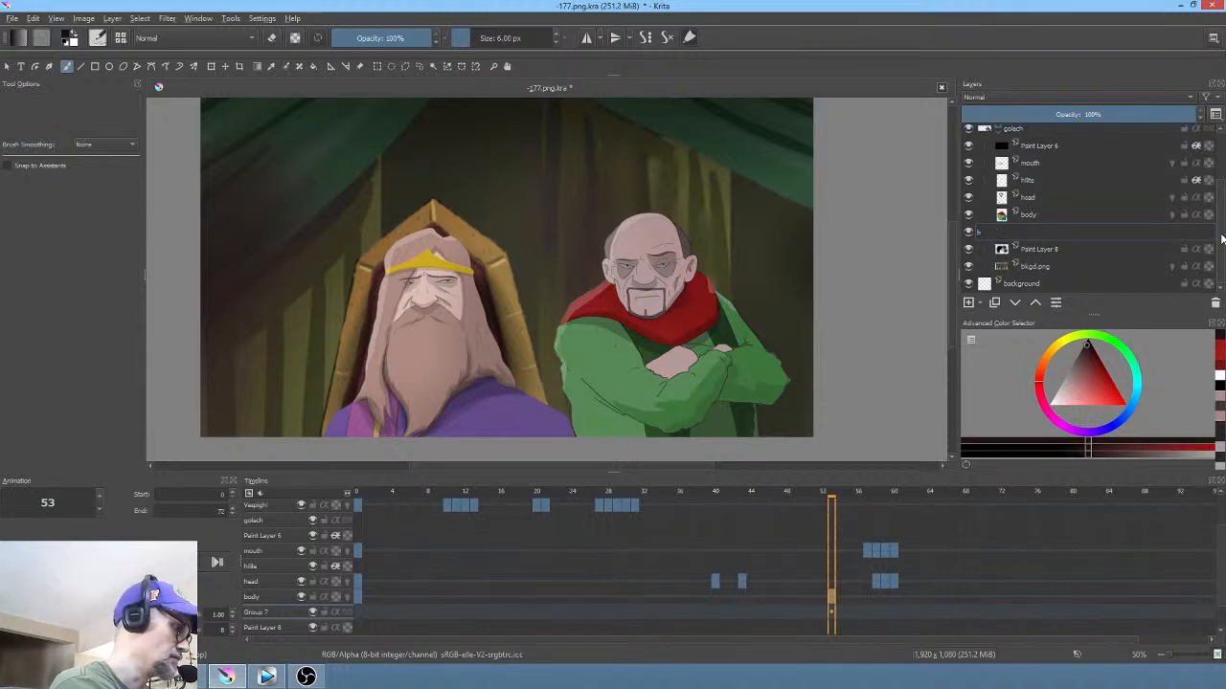
{"action": "type", "text": "bkgd"}
{"action": "key", "text": "Return"}
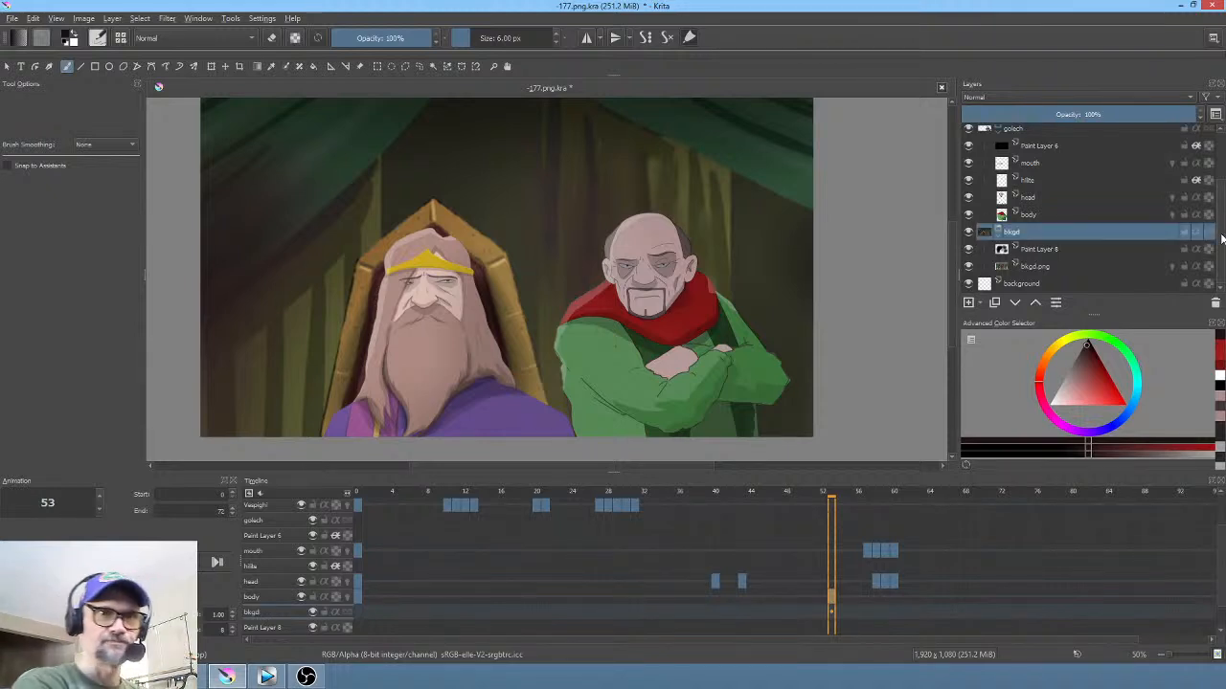
{"action": "key", "text": "ctrl+s"}
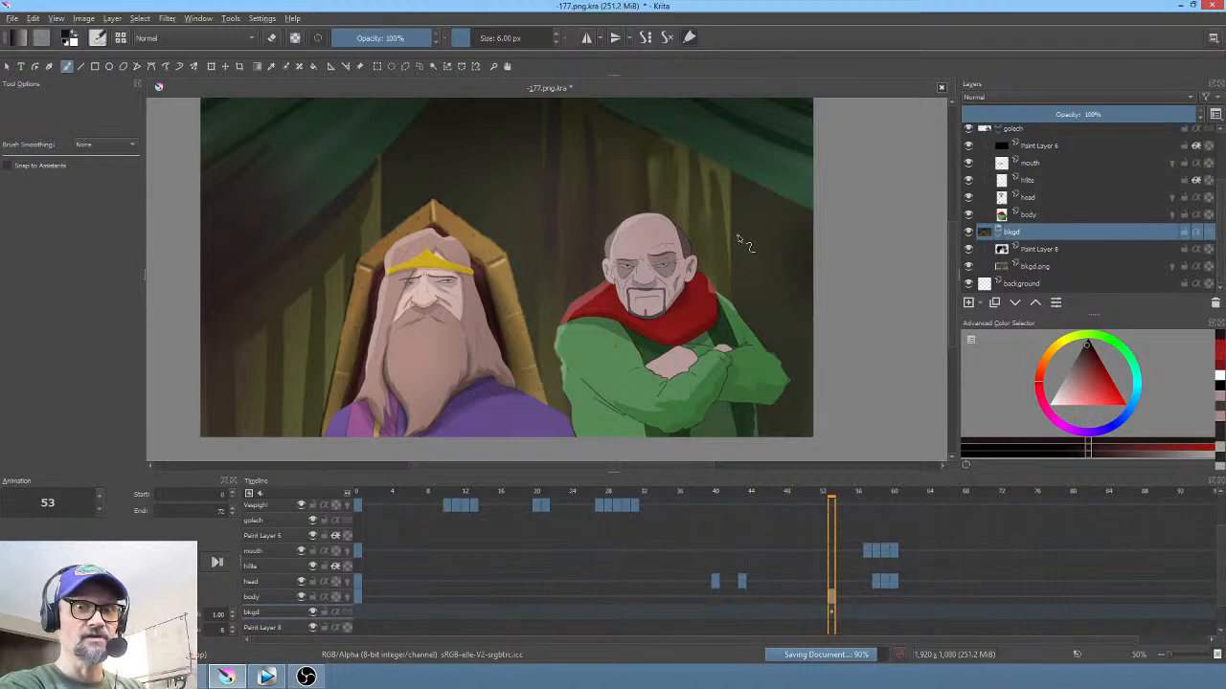
Step: Hide Paint Layer 6 and the hilite layer in the golech group
{"action": "left_click", "coordinate": [1045, 145]}
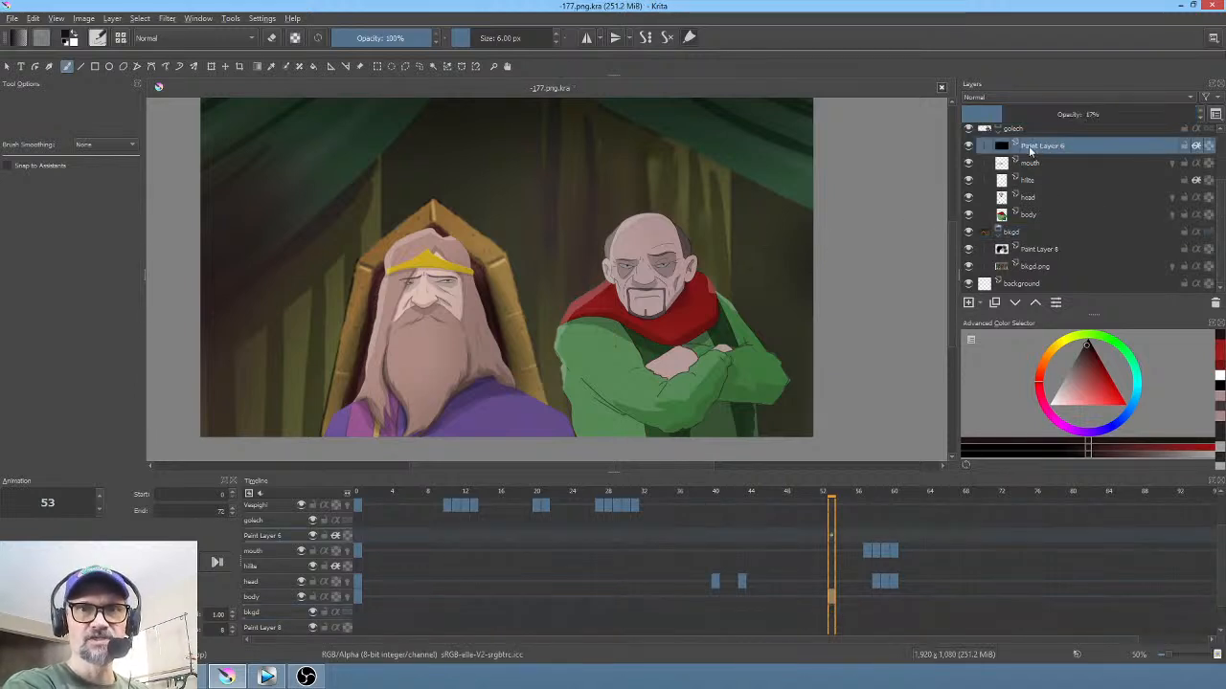
{"action": "left_click", "coordinate": [970, 145]}
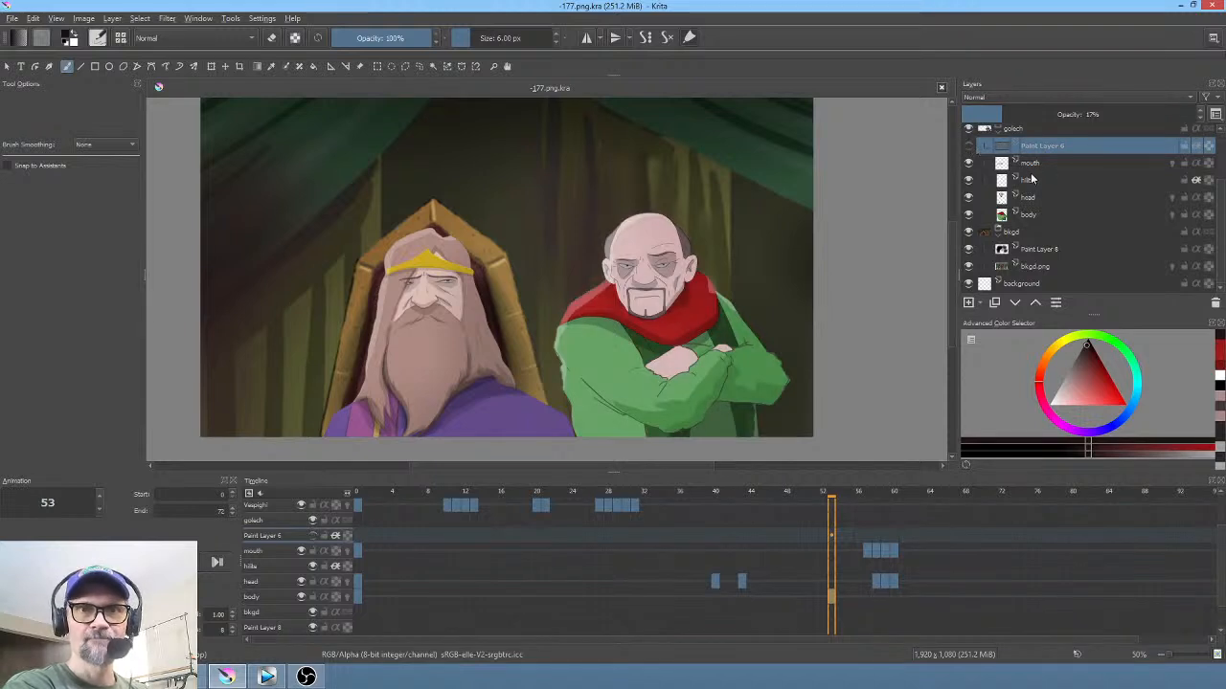
{"action": "left_click", "coordinate": [969, 180]}
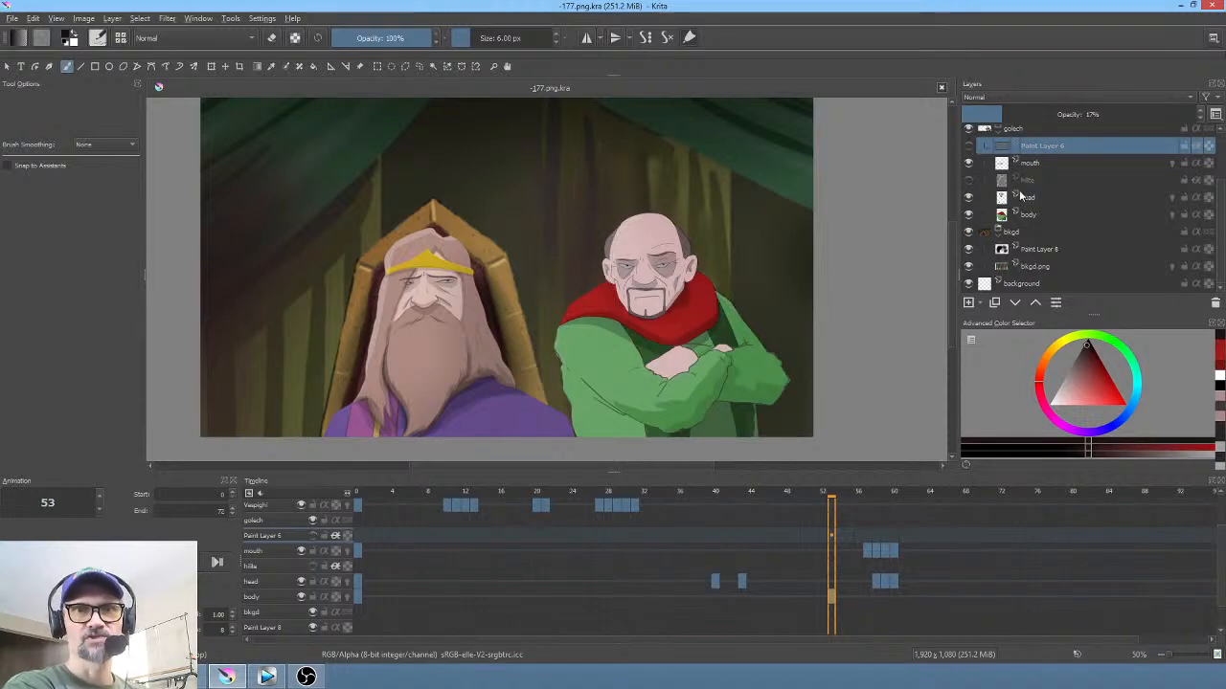
Step: Move the mouth layer's keyframe from frame 0 to frame 7 and its keyframes at frames 57 to 60 to frames 0 to 3
{"action": "left_click", "coordinate": [1033, 164]}
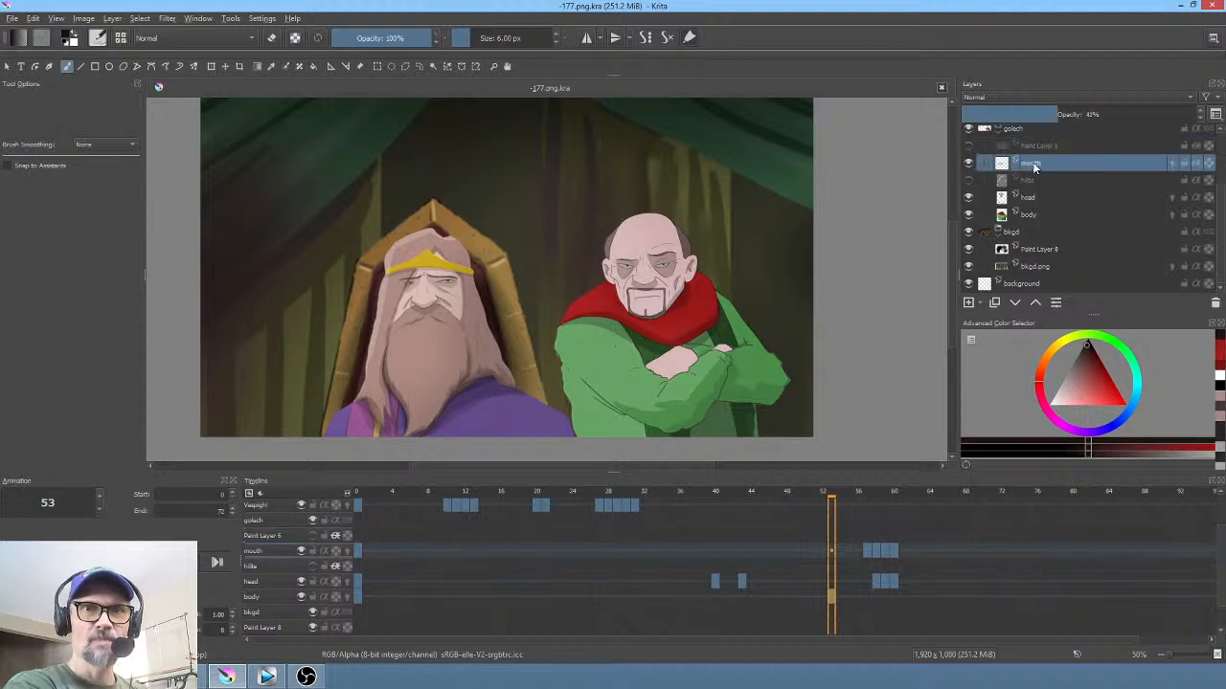
{"action": "left_click", "coordinate": [360, 549]}
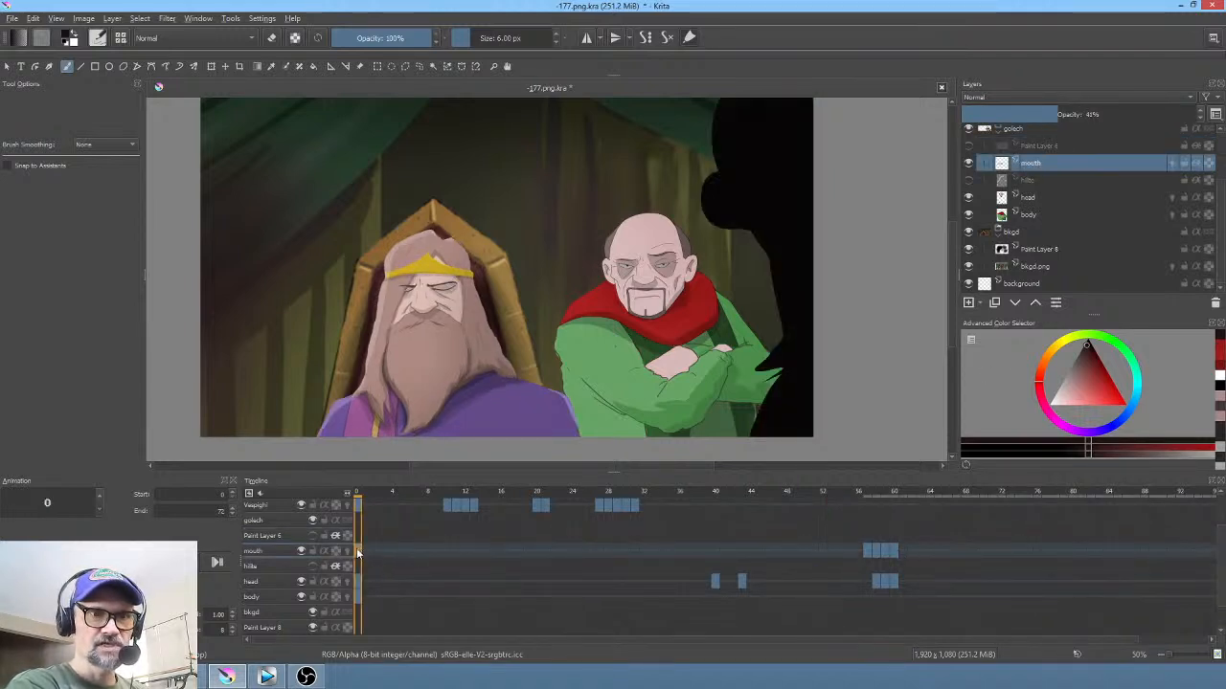
{"action": "left_click", "coordinate": [895, 549]}
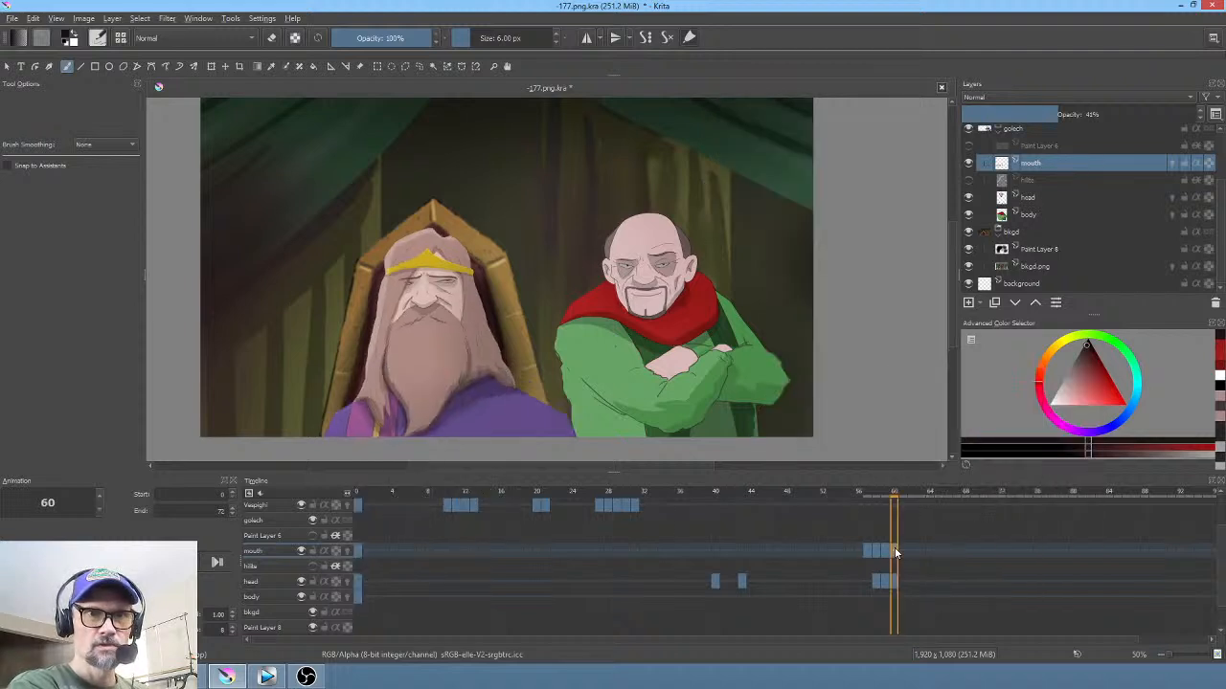
{"action": "left_click", "coordinate": [860, 550]}
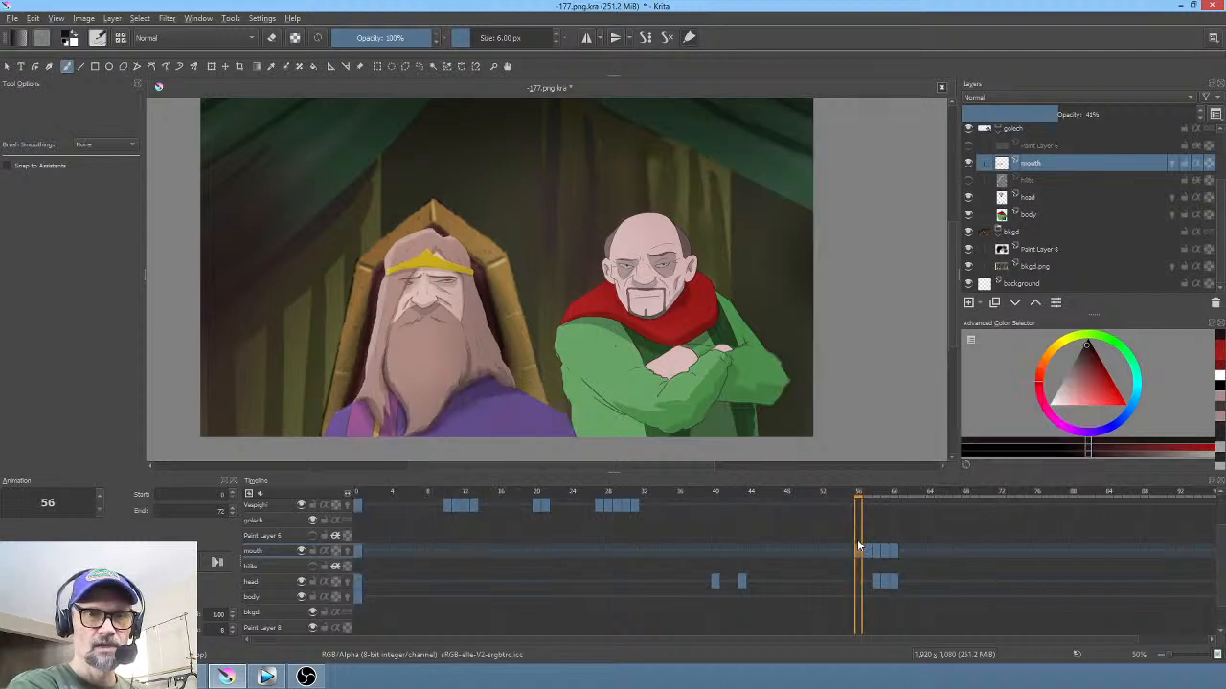
{"action": "left_click", "coordinate": [356, 552]}
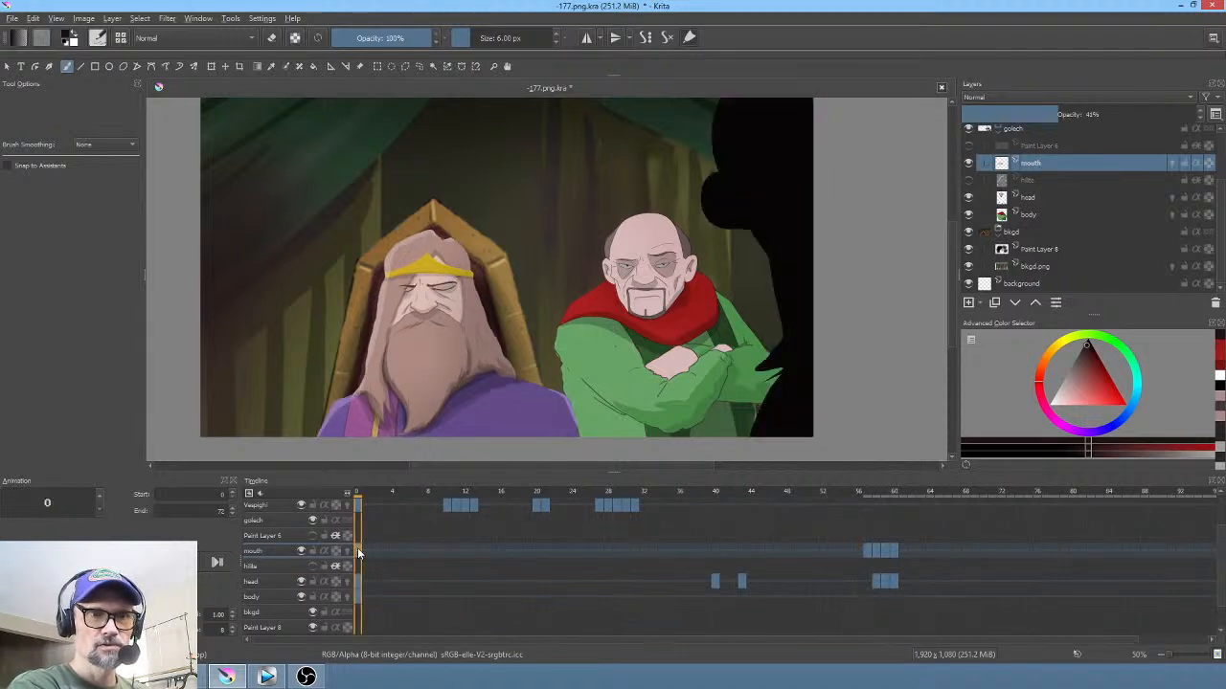
{"action": "left_click_drag", "start_coordinate": [357, 547], "coordinate": [418, 548]}
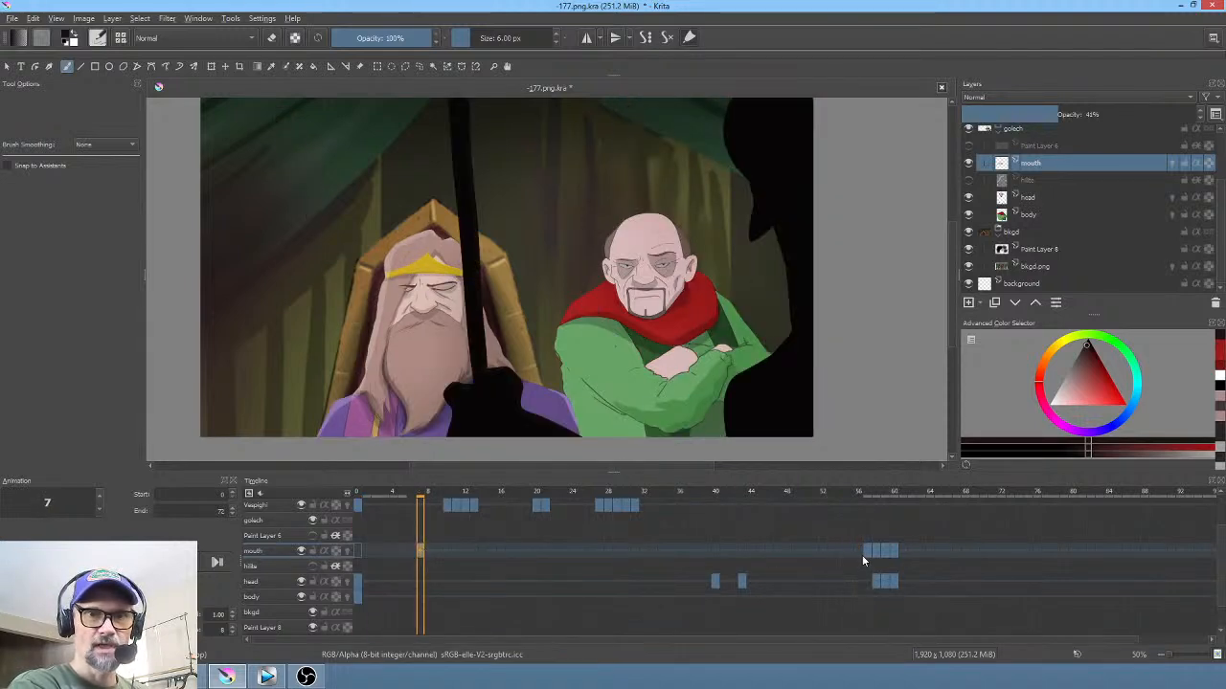
{"action": "left_click_drag", "start_coordinate": [865, 549], "coordinate": [358, 549]}
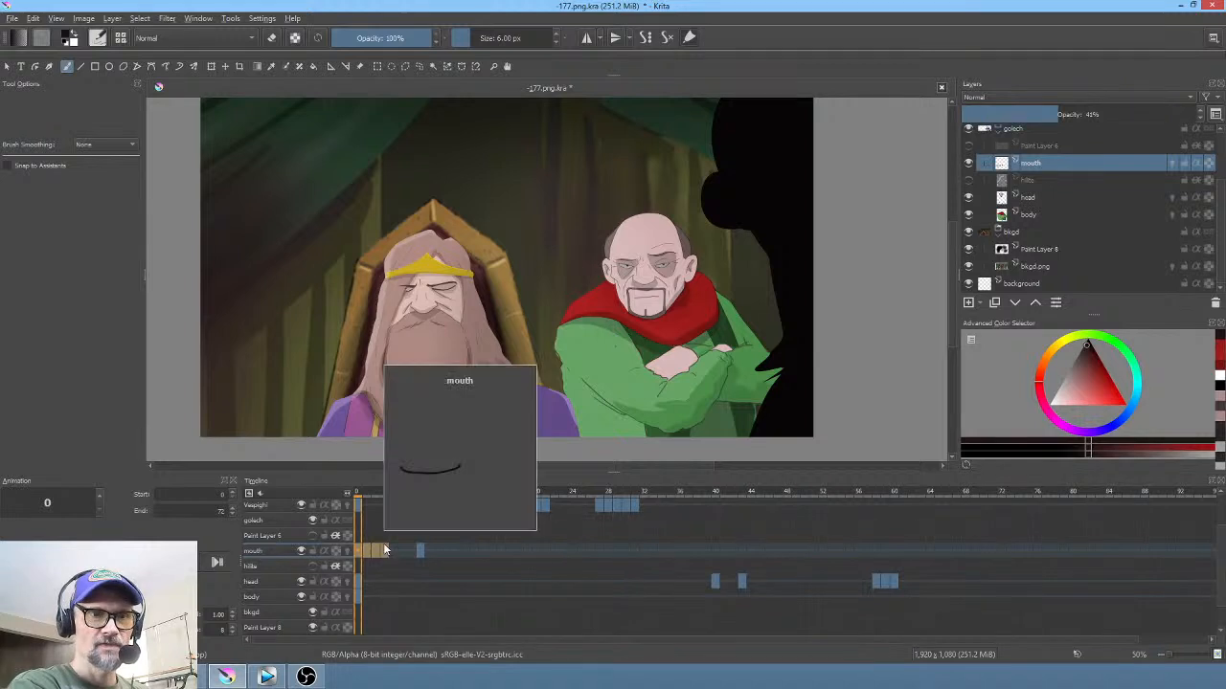
Step: Mirror the order of the mouth keyframes at frames 0 to 3 and scrub through frames 0 to 6 to check them
{"action": "right_click", "coordinate": [378, 549]}
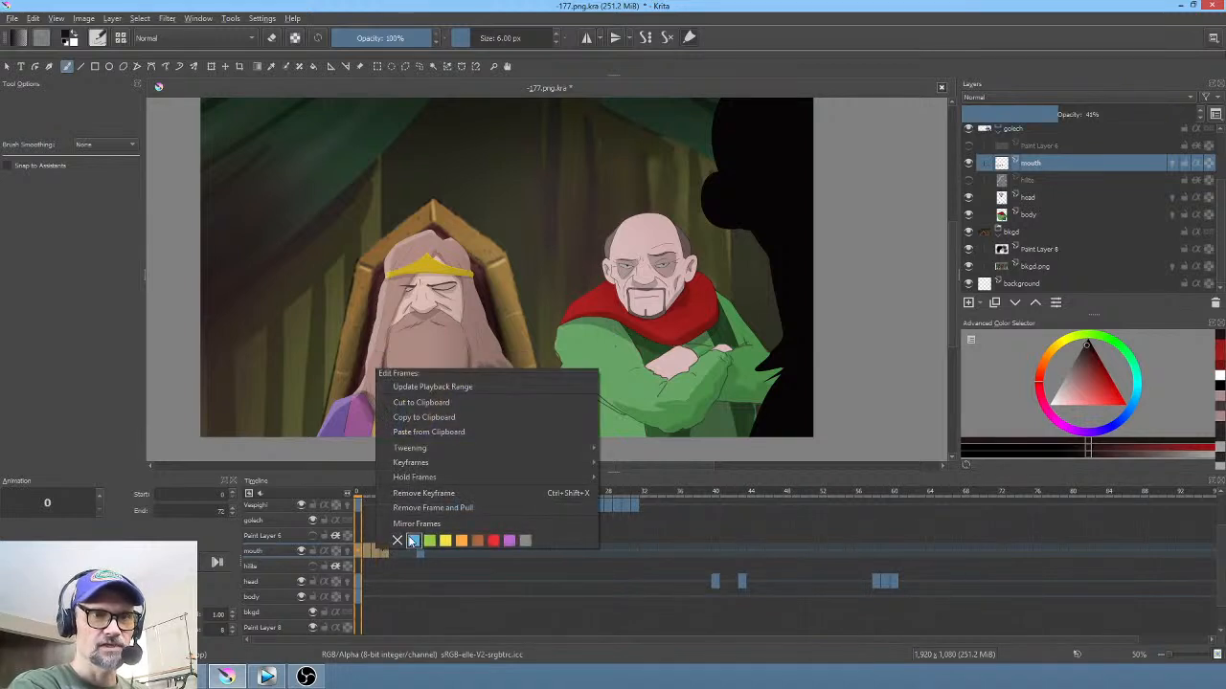
{"action": "left_click", "coordinate": [407, 523]}
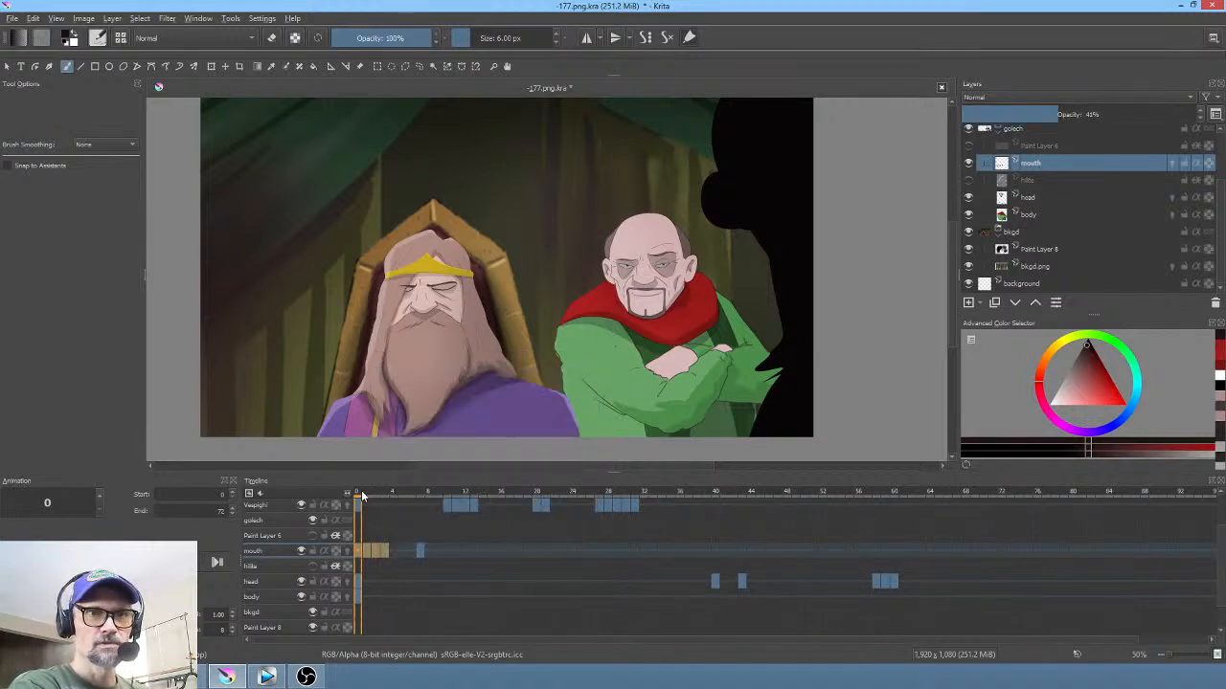
{"action": "left_click_drag", "start_coordinate": [362, 494], "coordinate": [412, 499]}
Step: Delete the mouth keyframe at frame 7 and move the keyframes at frames 1 to 3 to frames 5 to 7
{"action": "left_click", "coordinate": [425, 552]}
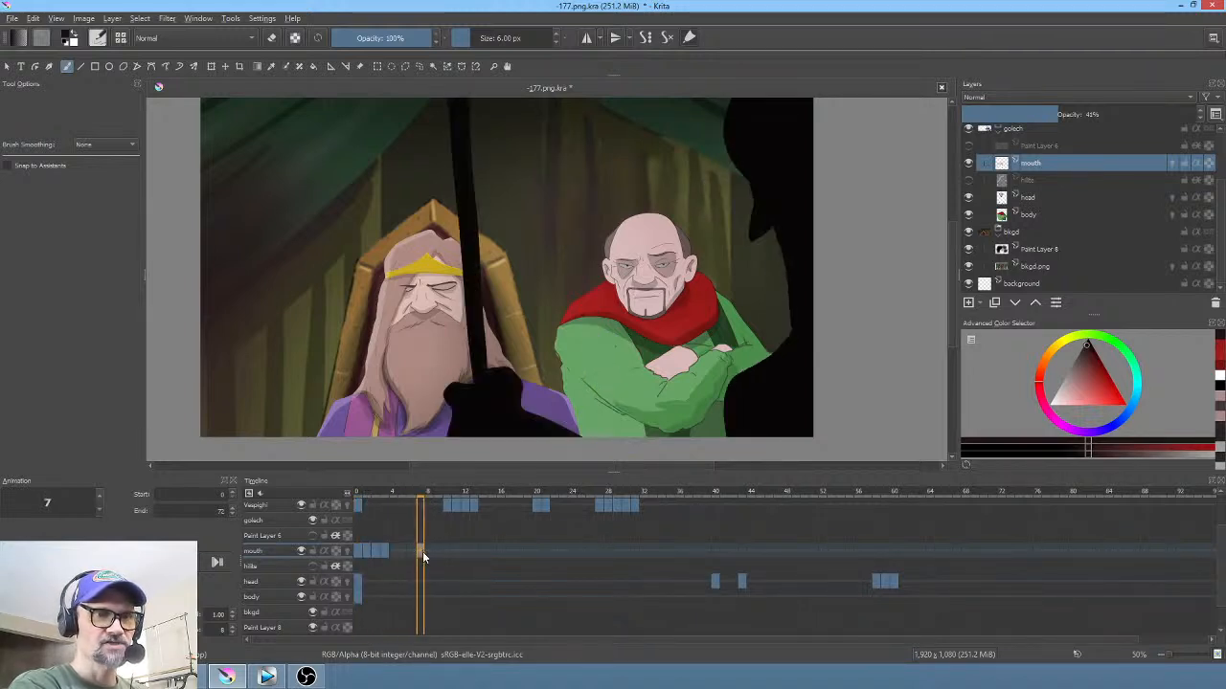
{"action": "left_click", "coordinate": [369, 551]}
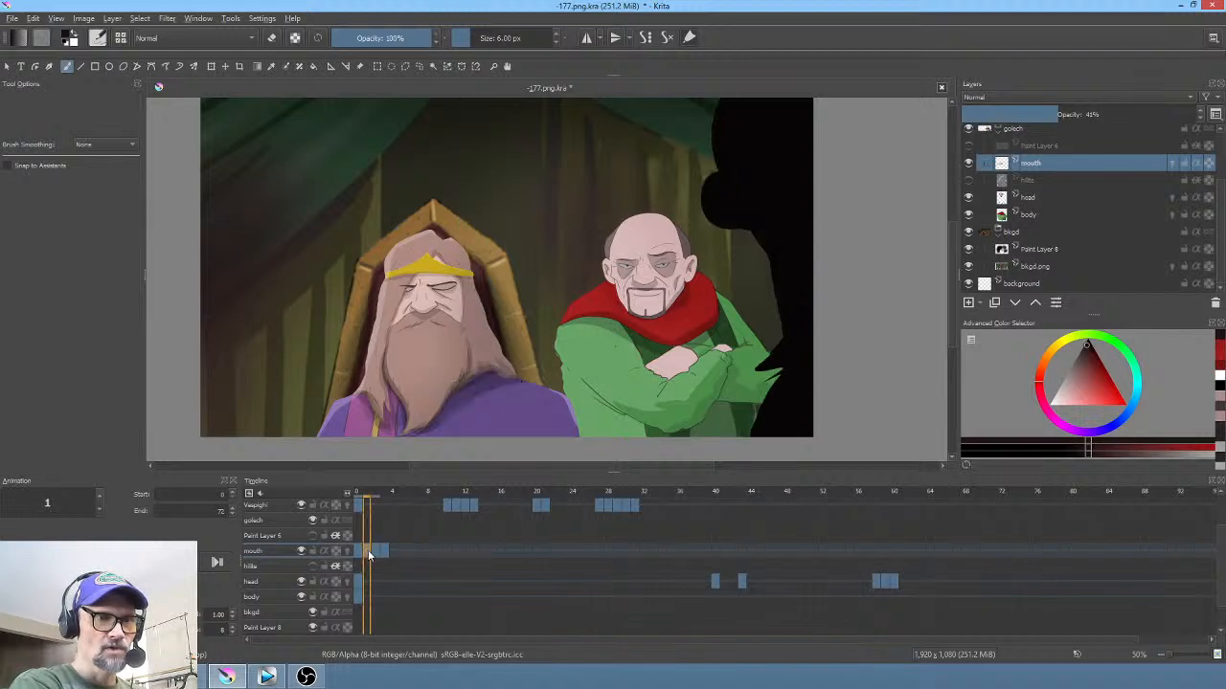
{"action": "left_click_drag", "start_coordinate": [373, 552], "coordinate": [405, 550]}
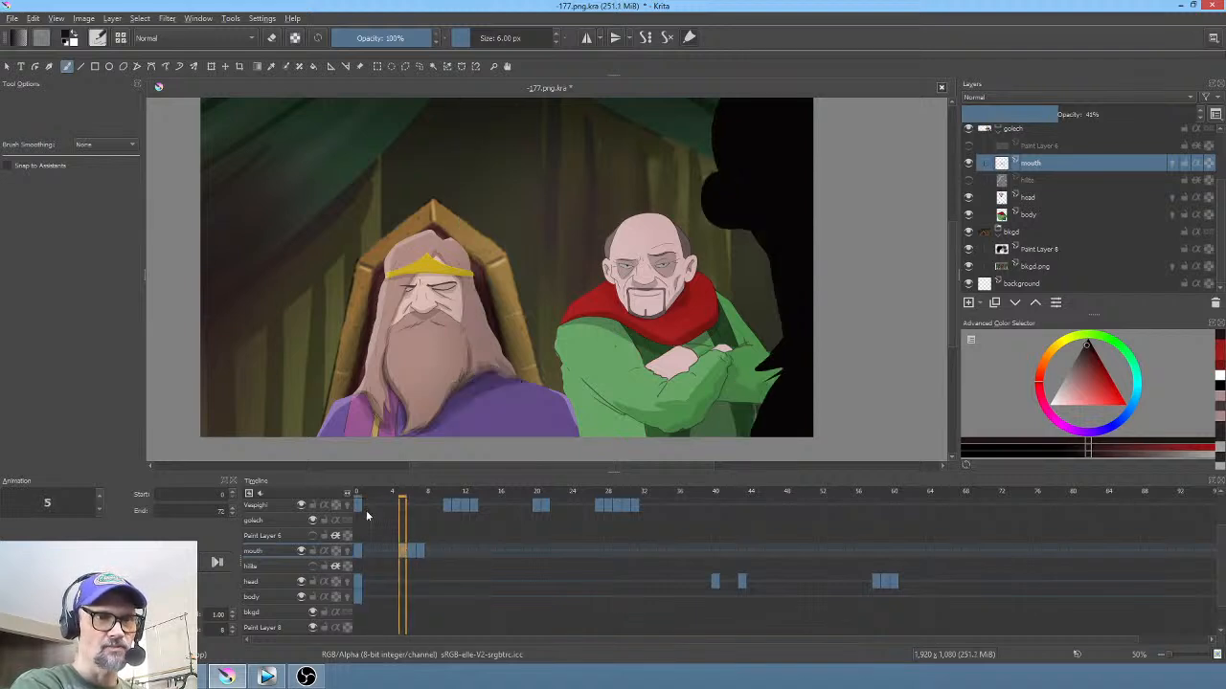
Step: Check the frames with the black foreground silhouette and delete Paint Layer 4, which holds it
{"action": "left_click_drag", "start_coordinate": [356, 493], "coordinate": [510, 505]}
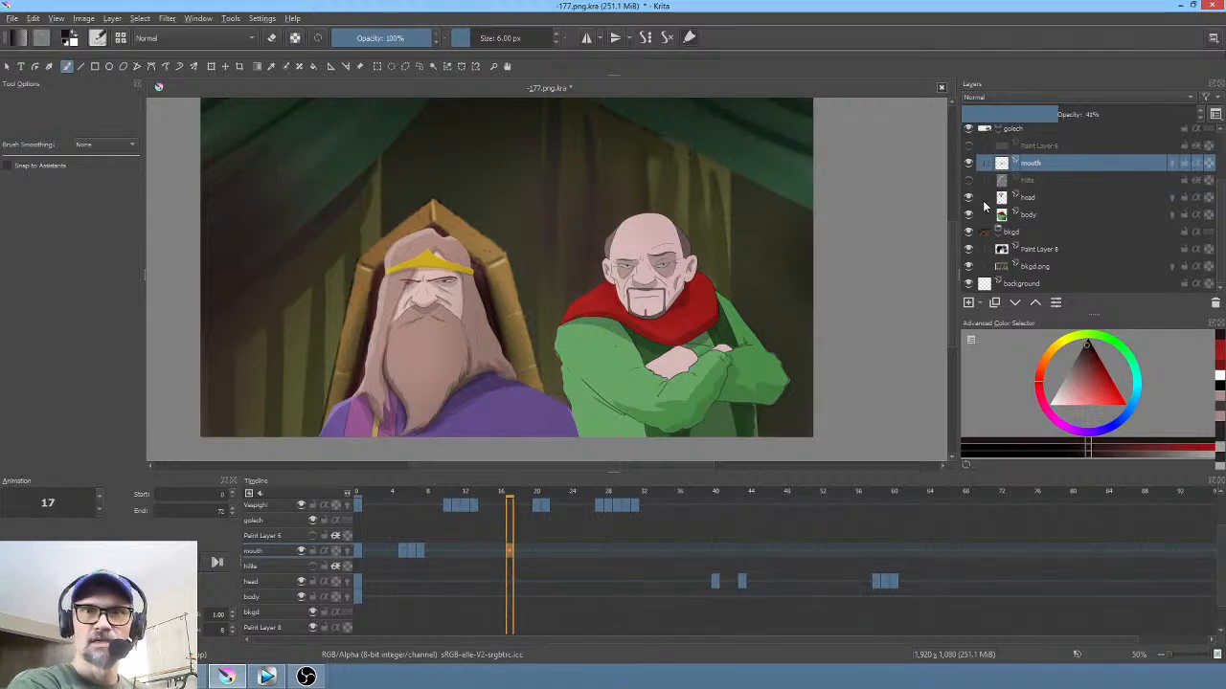
{"action": "scroll", "coordinate": [1094, 168], "scroll_direction": "up", "scroll_amount": 2}
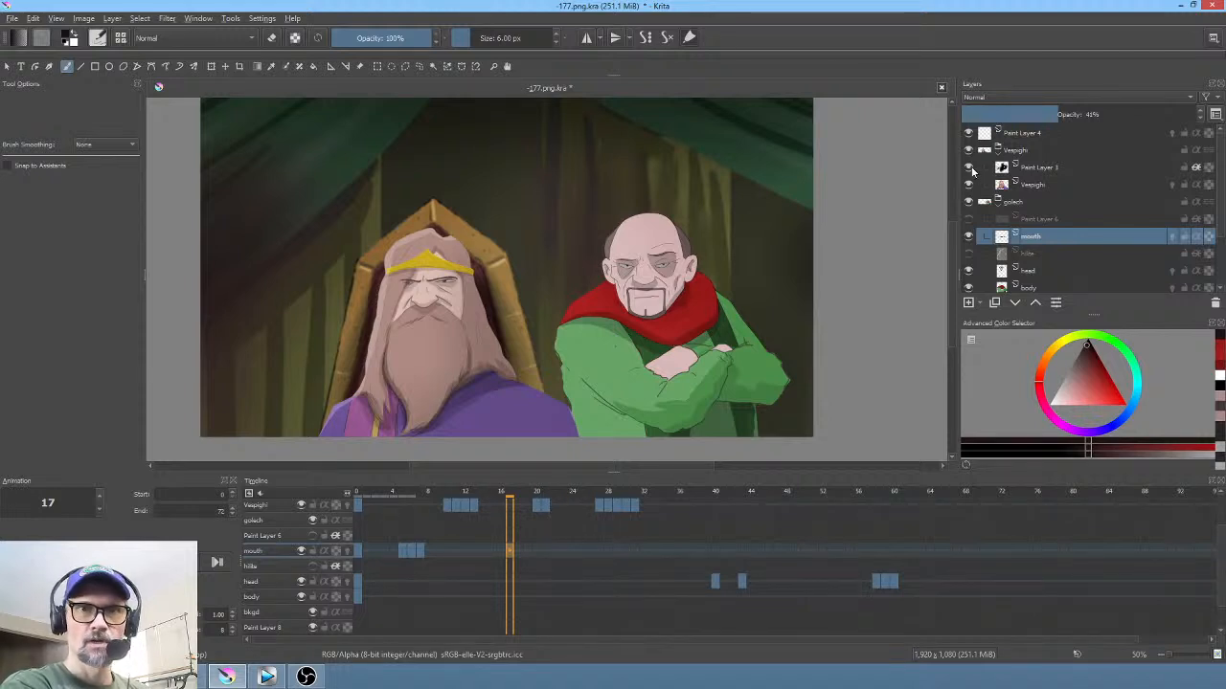
{"action": "left_click", "coordinate": [1053, 134]}
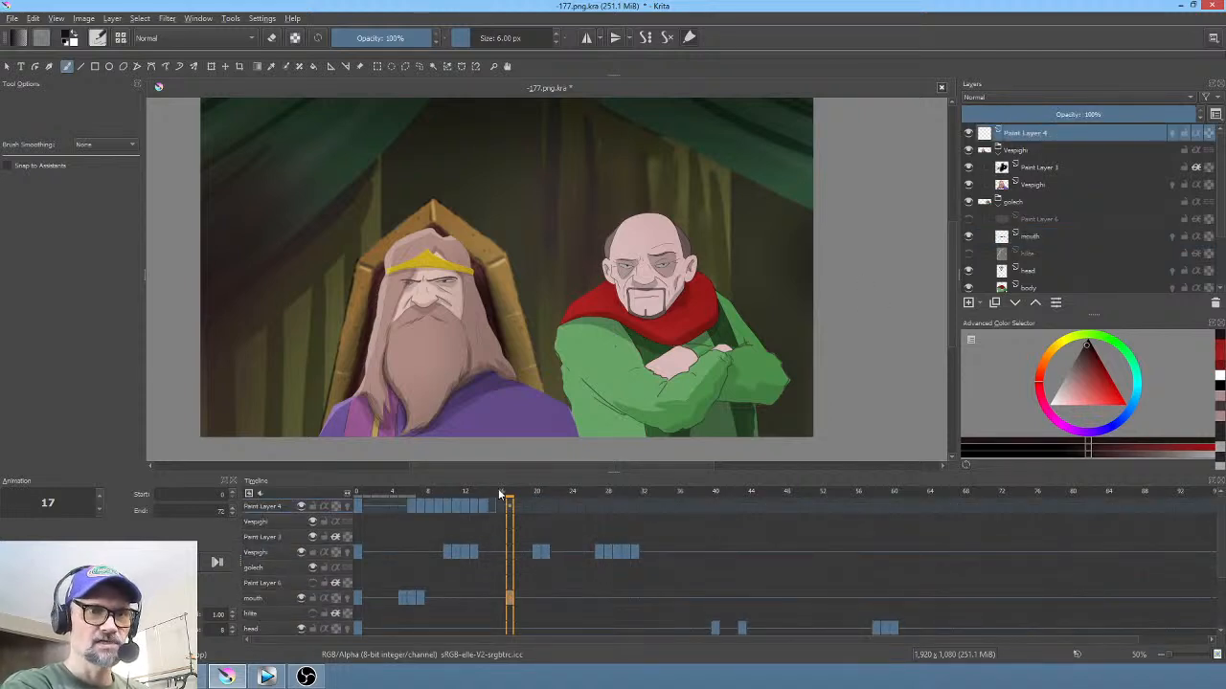
{"action": "left_click_drag", "start_coordinate": [494, 493], "coordinate": [440, 500]}
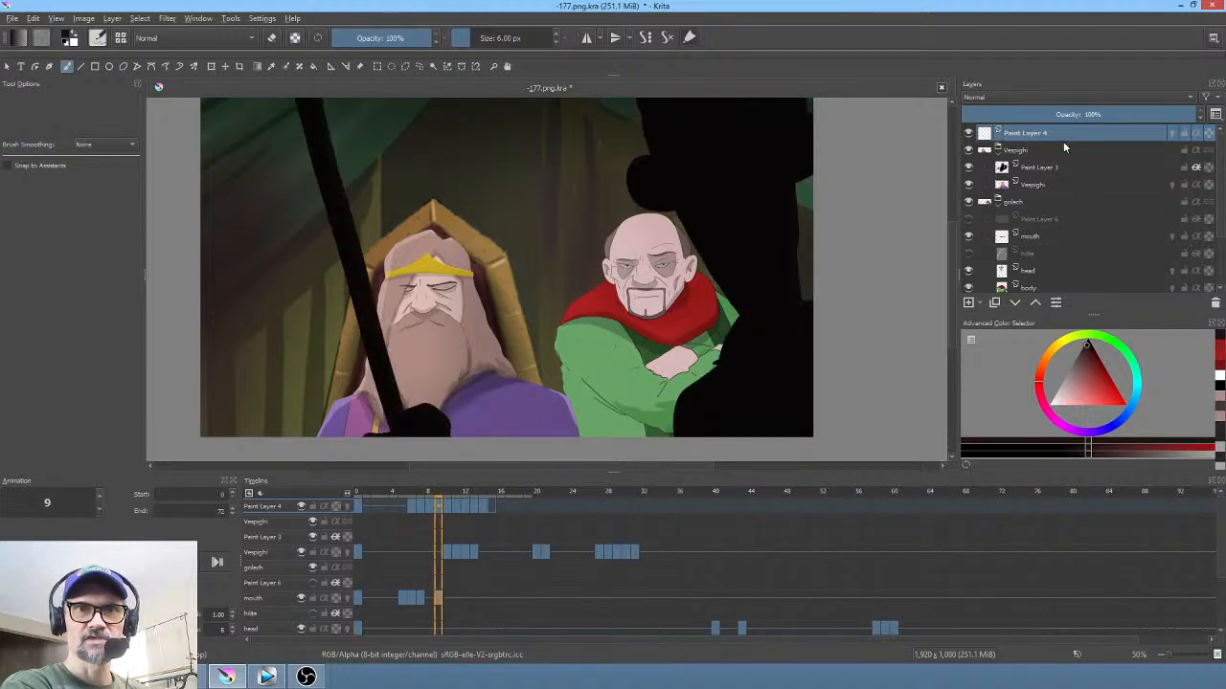
{"action": "left_click", "coordinate": [1214, 303]}
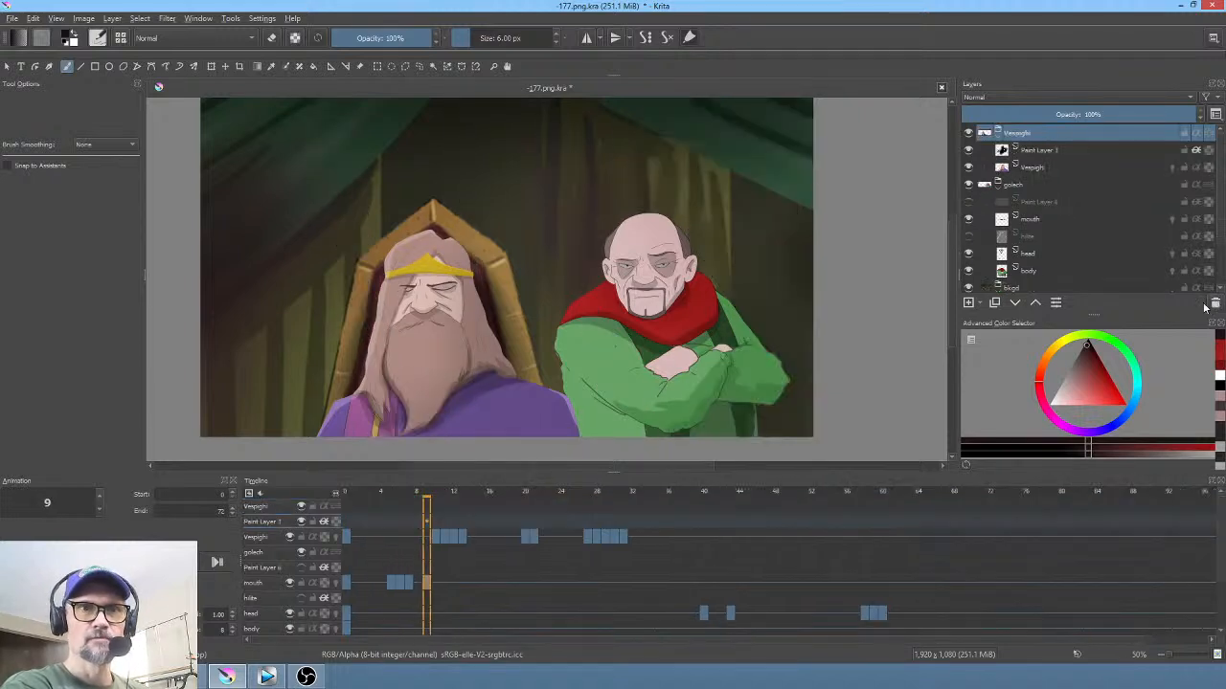
Step: Switch to Vegas Pro and mark a short loop region in the 178_0001 - 178_0070 clip
{"action": "left_click", "coordinate": [267, 677]}
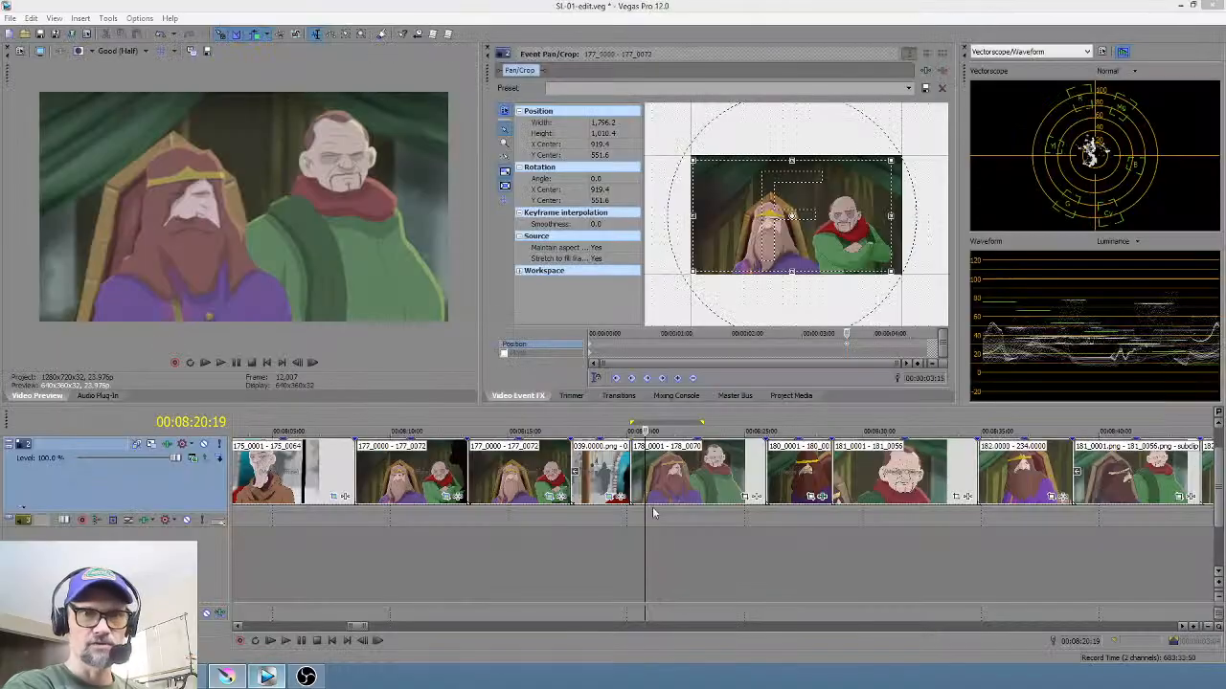
{"action": "mouse_move", "coordinate": [647, 515]}
{"action": "left_mouse_down"}
{"action": "mouse_move", "coordinate": [760, 515]}
{"action": "mouse_move", "coordinate": [668, 517]}
{"action": "left_mouse_up"}
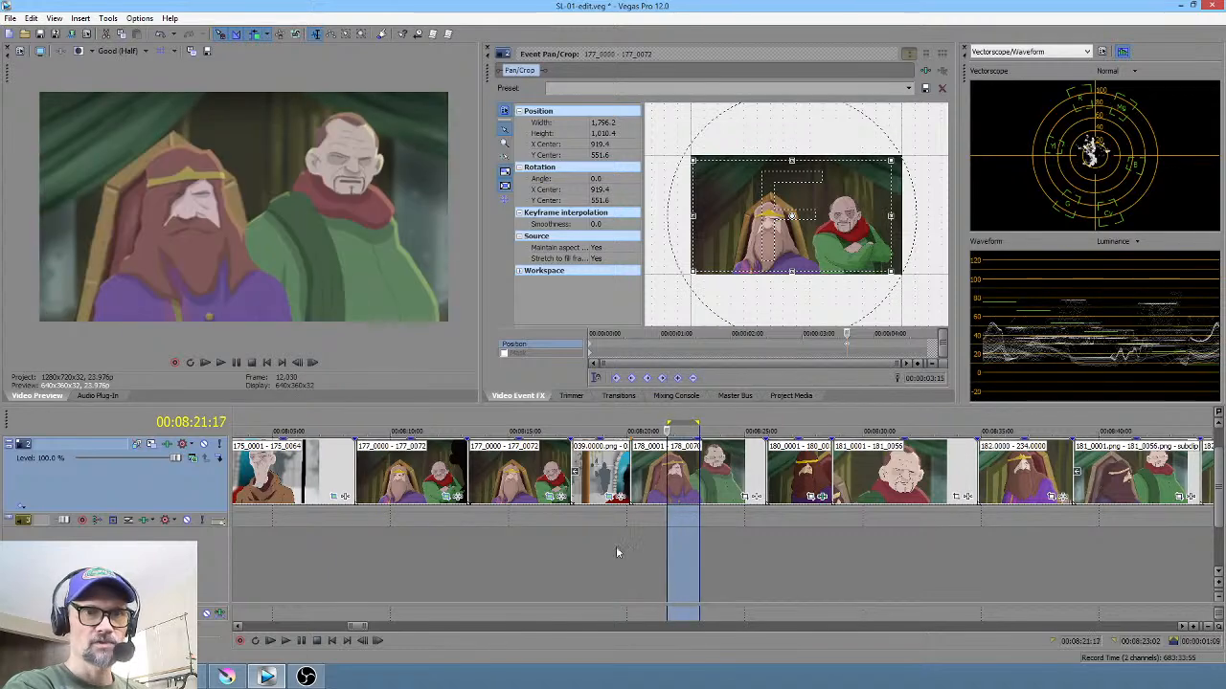
Step: Return to Krita and save the scene as a new file named -178.png.kra in the scenes folder
{"action": "left_click", "coordinate": [227, 677]}
{"action": "left_click", "coordinate": [9, 20]}
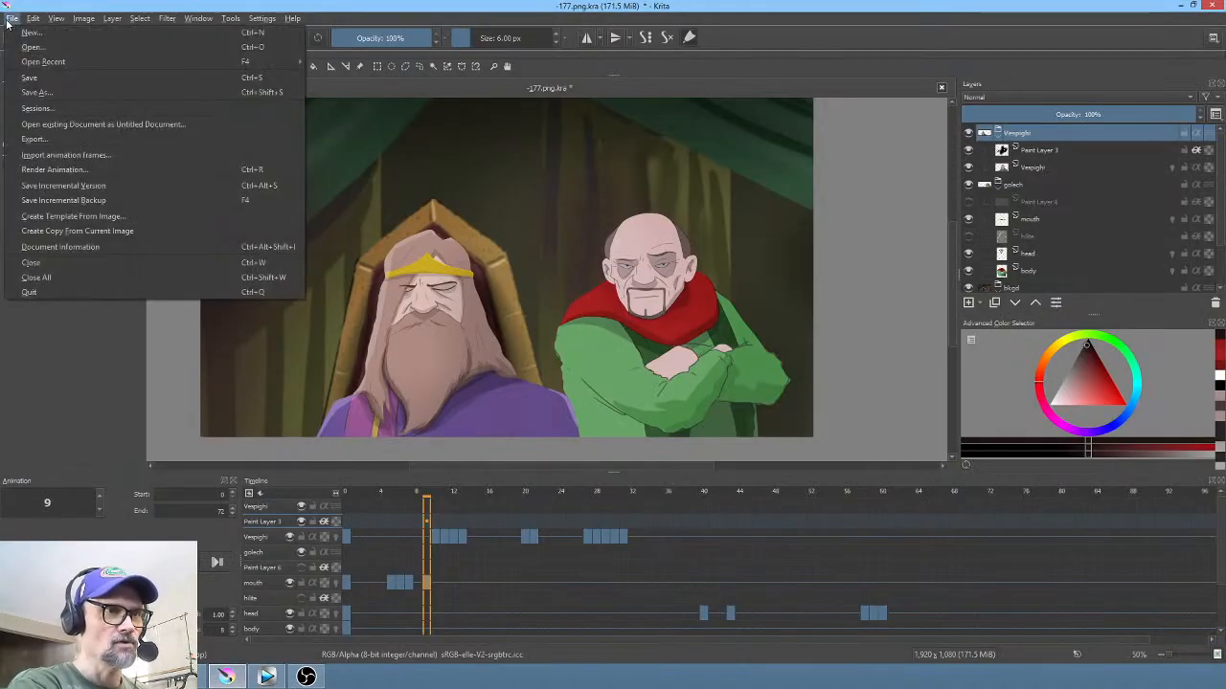
{"action": "left_click", "coordinate": [39, 91]}
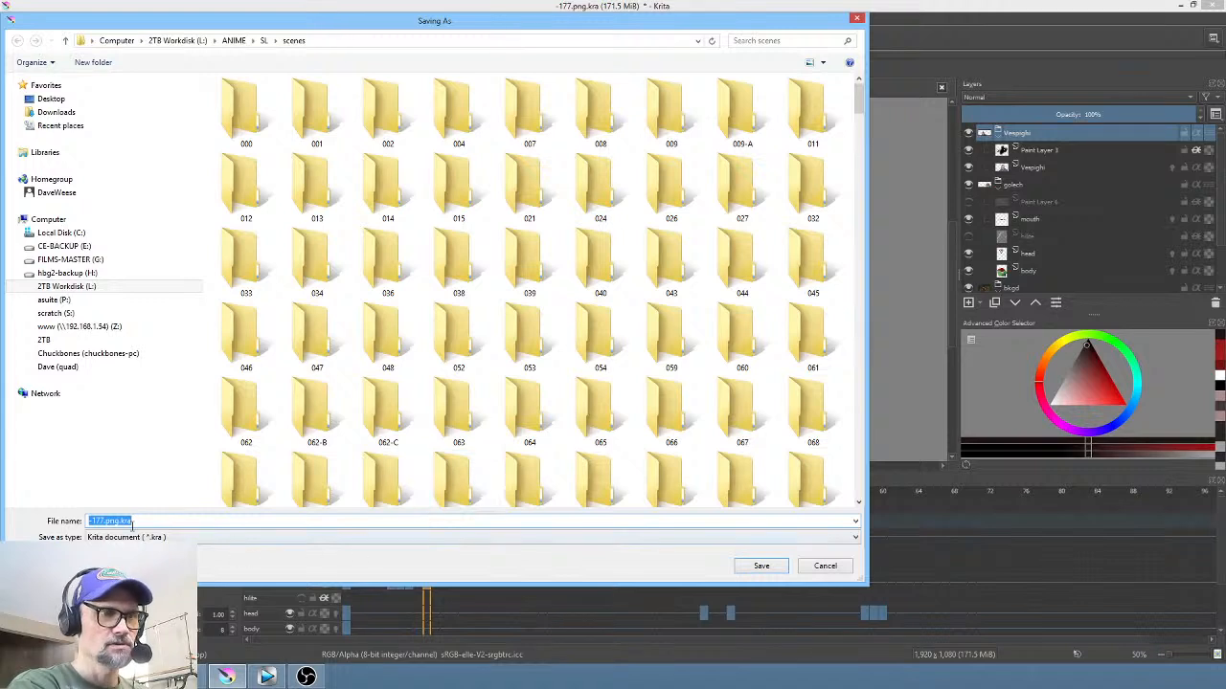
{"action": "left_click", "coordinate": [103, 521]}
{"action": "key", "text": "BackSpace"}
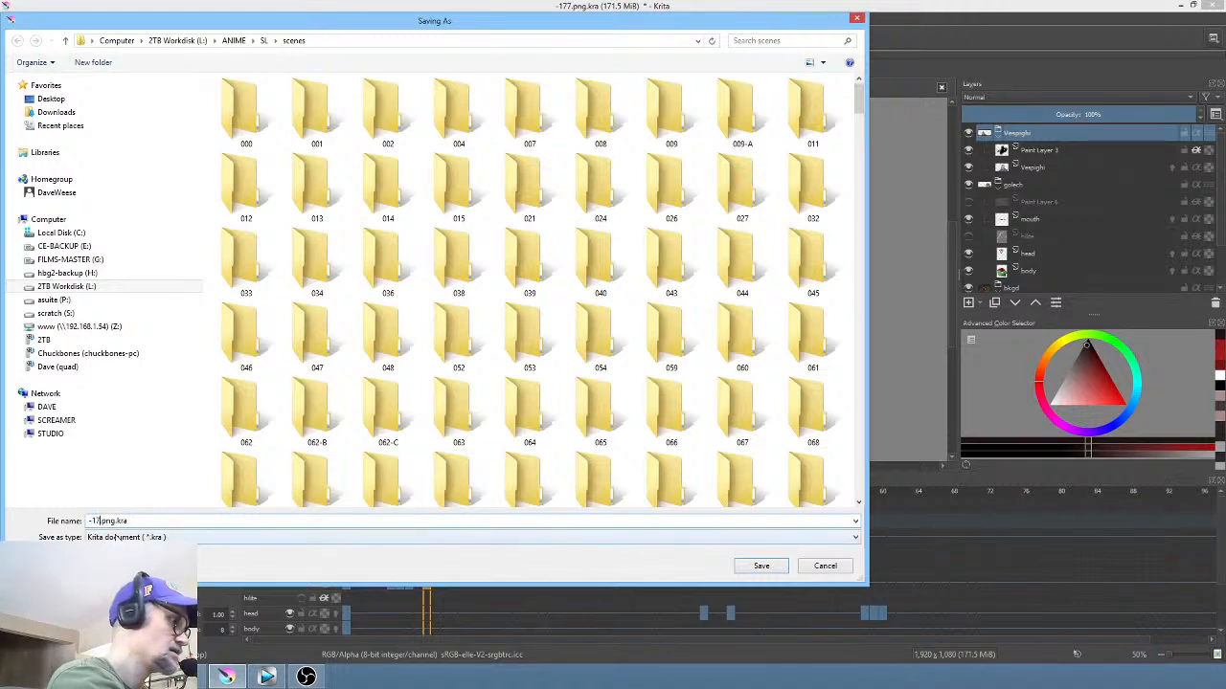
{"action": "type", "text": "8"}
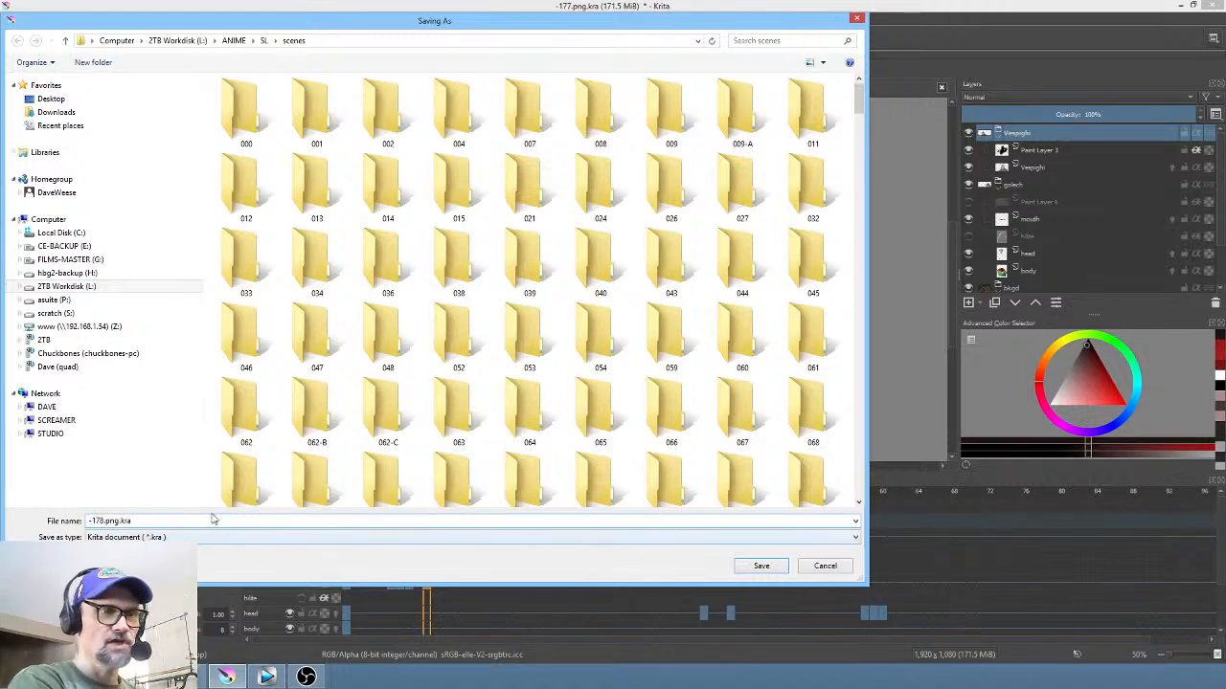
{"action": "left_click", "coordinate": [756, 567]}
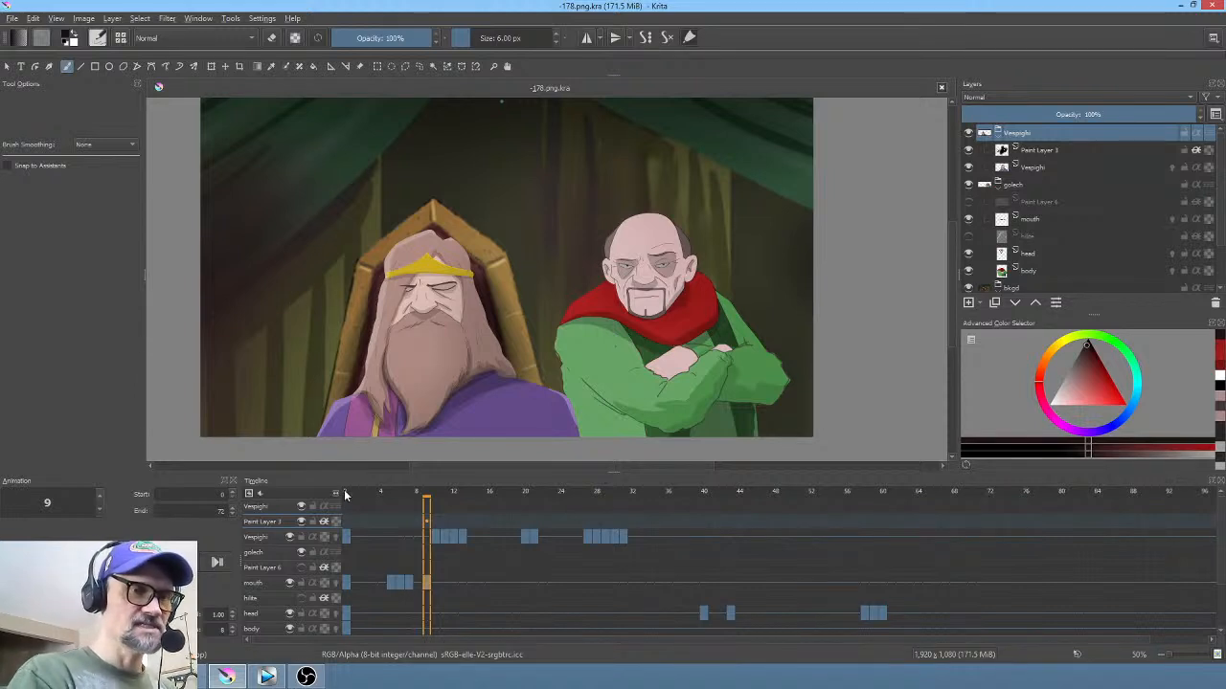
Step: At frame 1 of the body layer, use Liquify with a brush of about 374 to push the golech's king-side shoulder and scarf inward
{"action": "left_click_drag", "start_coordinate": [346, 495], "coordinate": [324, 544]}
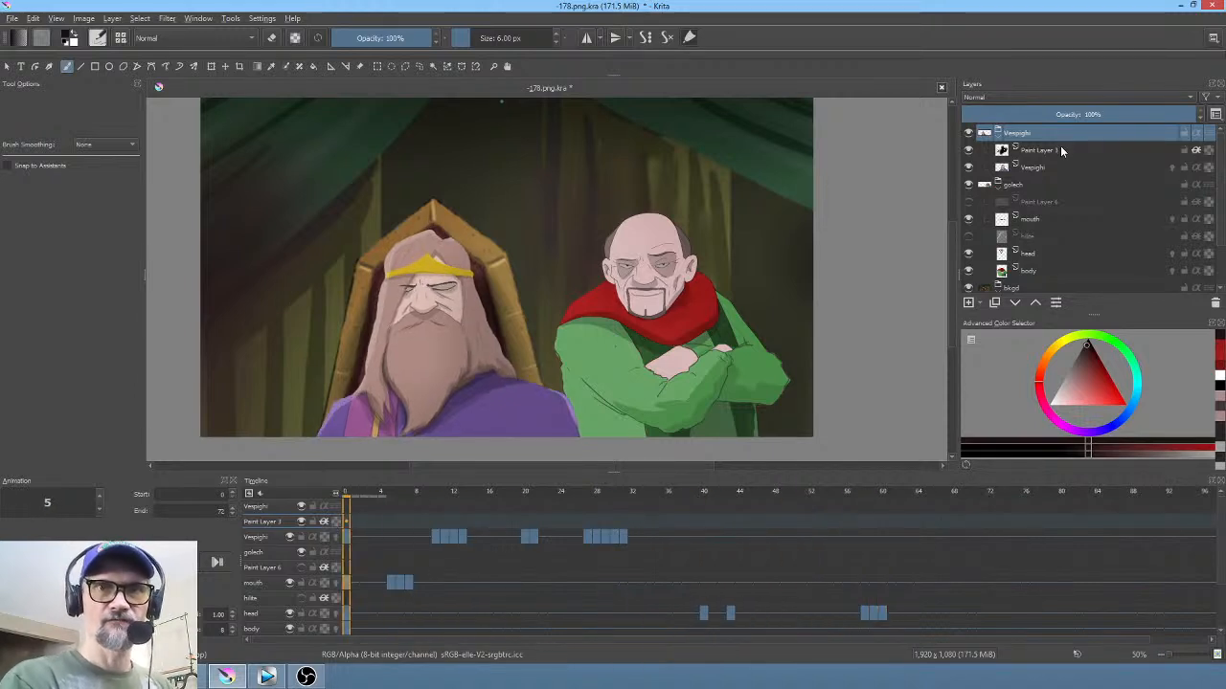
{"action": "left_click", "coordinate": [1045, 269]}
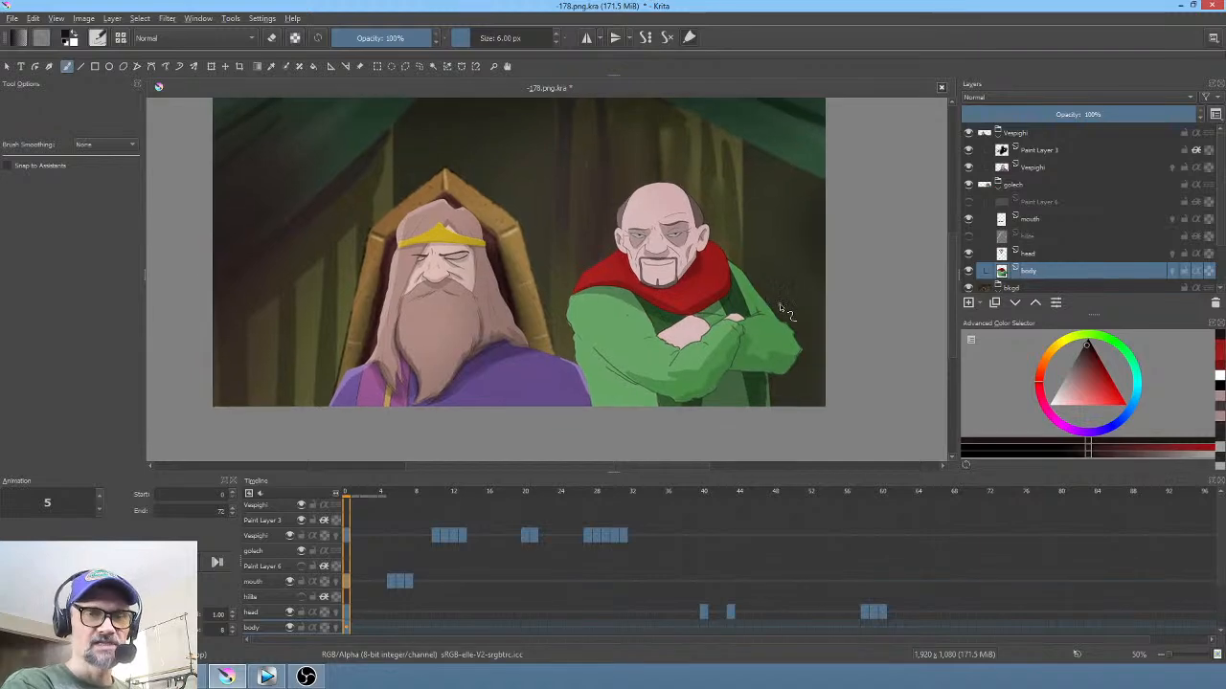
{"action": "scroll", "coordinate": [786, 312], "scroll_direction": "up", "scroll_amount": 2}
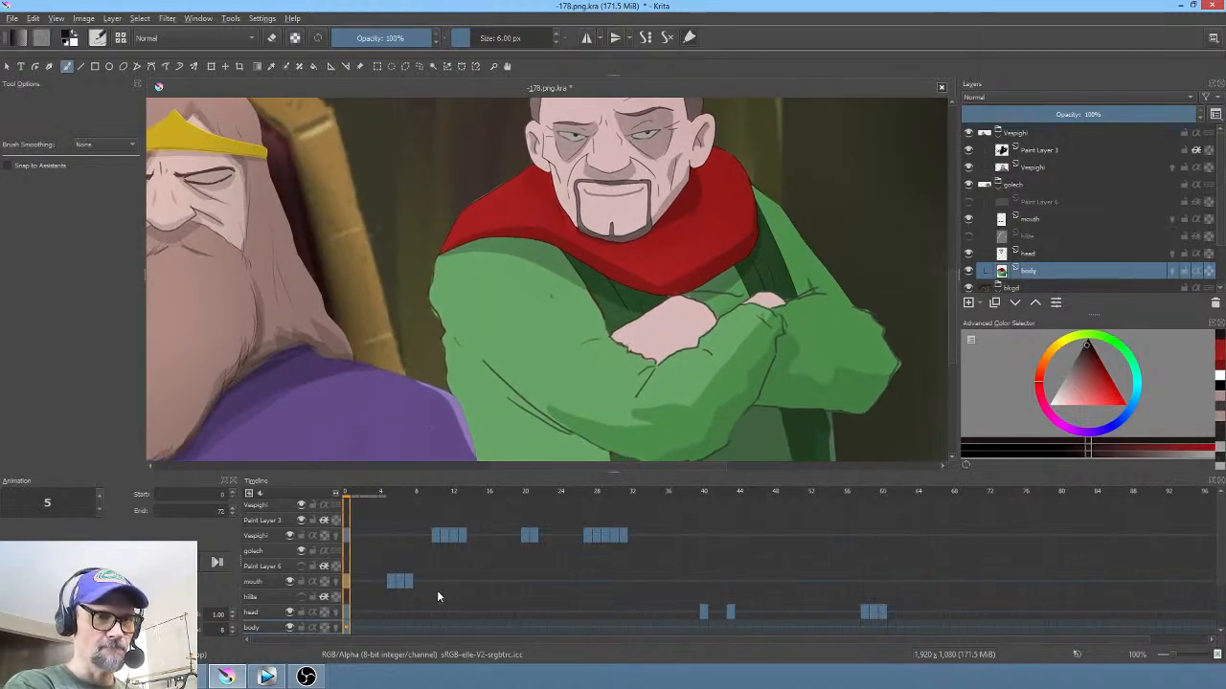
{"action": "left_click", "coordinate": [356, 629]}
{"action": "scroll", "coordinate": [661, 316], "scroll_direction": "down", "scroll_amount": 2}
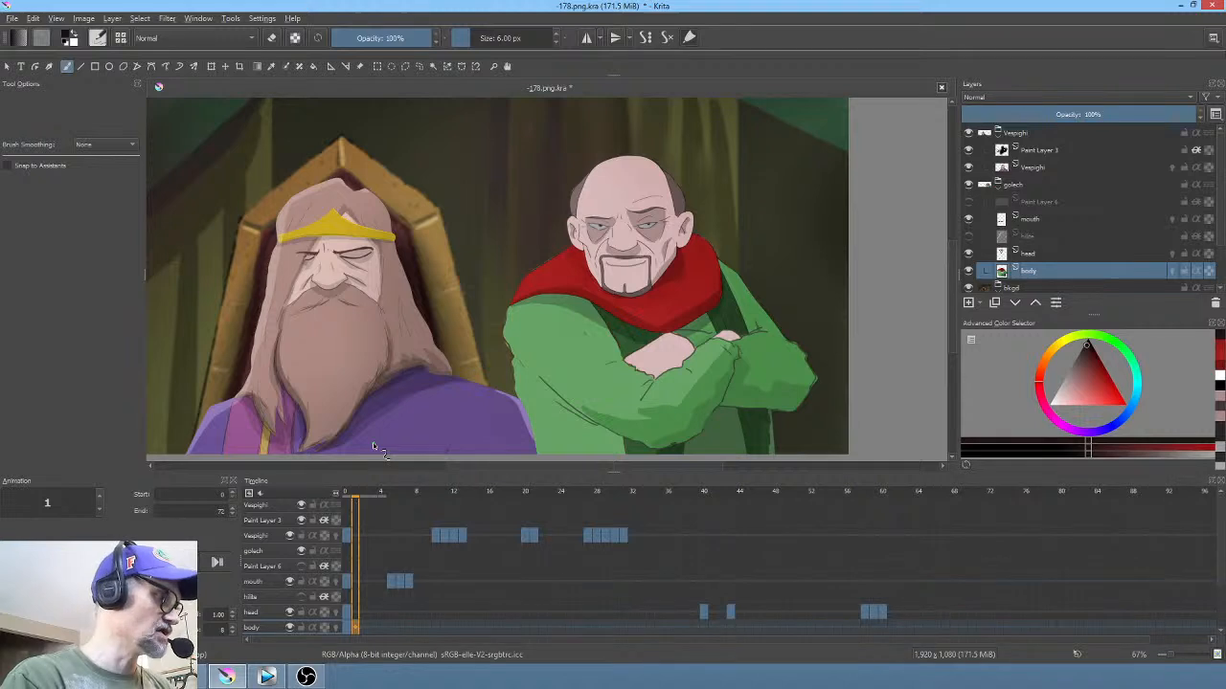
{"action": "key", "text": "ctrl+t"}
{"action": "right_click", "coordinate": [650, 327]}
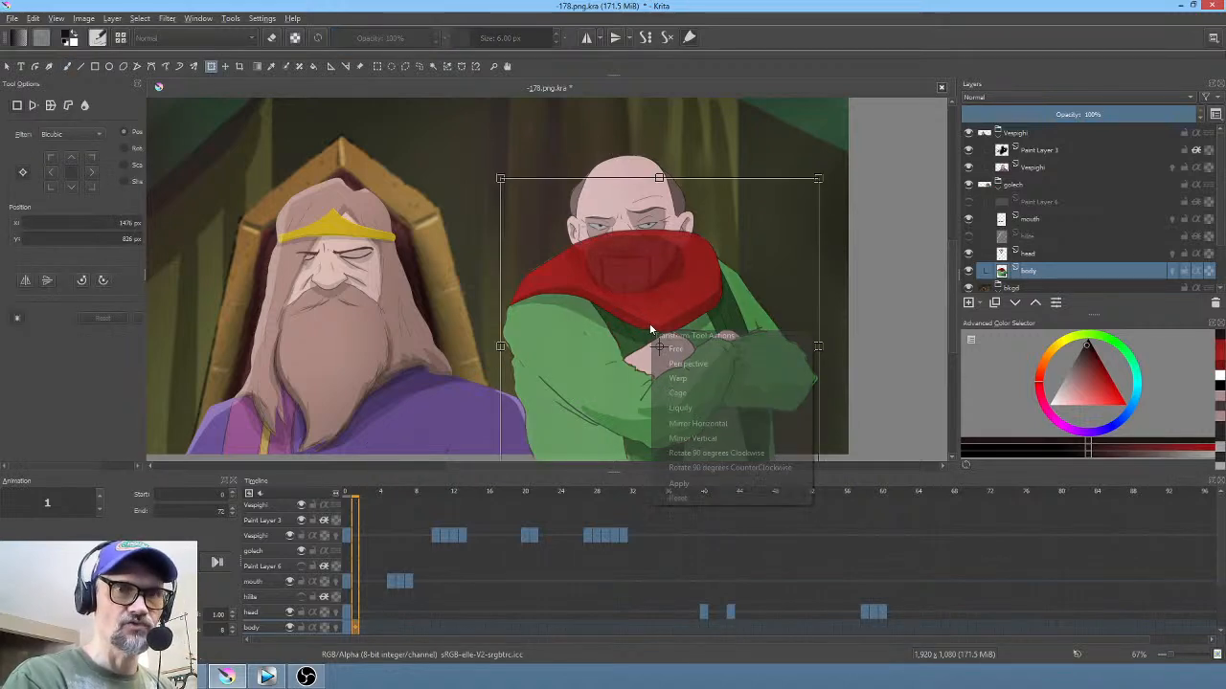
{"action": "left_click", "coordinate": [713, 405]}
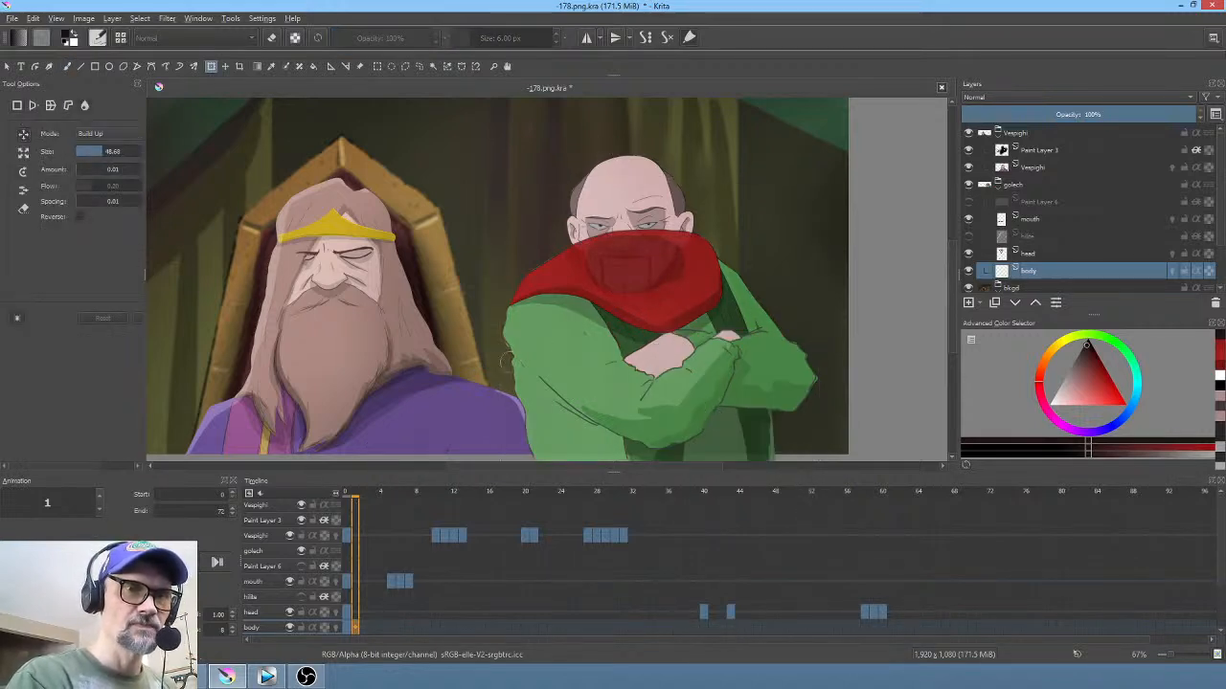
{"action": "left_click_drag", "start_coordinate": [509, 362], "coordinate": [798, 350]}
{"action": "mouse_move", "coordinate": [451, 312]}
{"action": "left_mouse_down"}
{"action": "mouse_move", "coordinate": [501, 297]}
{"action": "mouse_move", "coordinate": [503, 362]}
{"action": "left_mouse_up"}
{"action": "left_click_drag", "start_coordinate": [802, 346], "coordinate": [653, 346]}
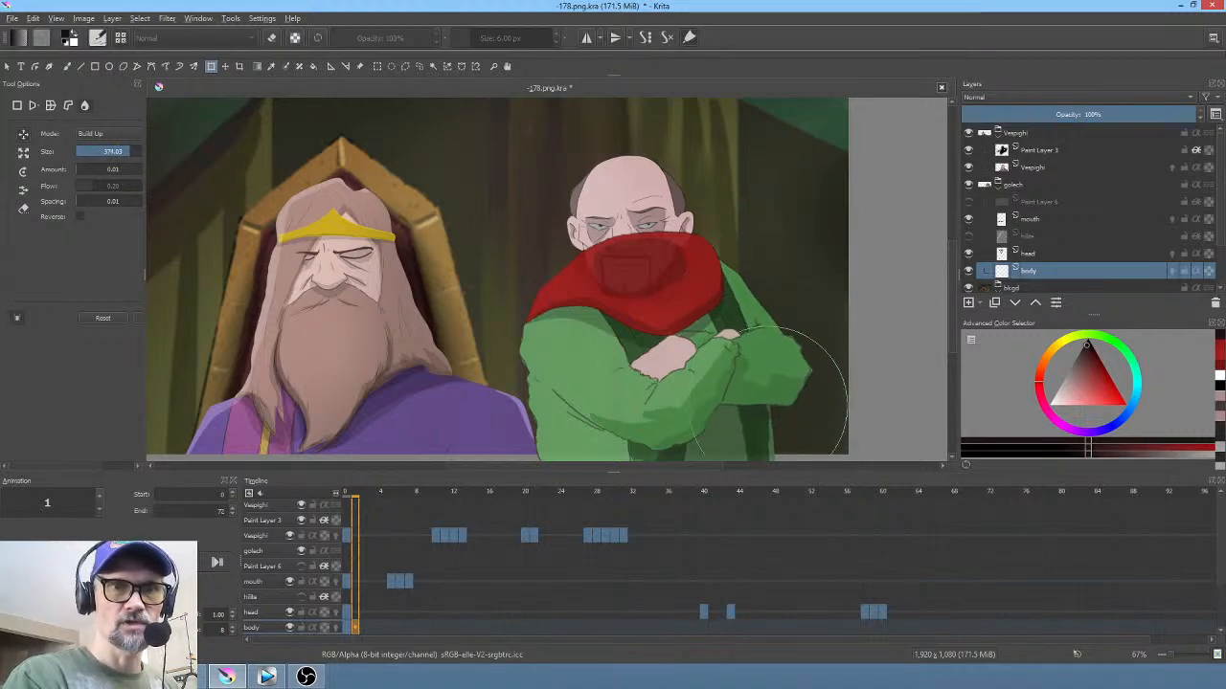
Step: Liquify the golech's outer elbow upward and nudge his folded arms at frame 1, comparing the result with frame 0
{"action": "mouse_move", "coordinate": [768, 406]}
{"action": "left_mouse_down"}
{"action": "mouse_move", "coordinate": [757, 398]}
{"action": "mouse_move", "coordinate": [771, 353]}
{"action": "left_mouse_up"}
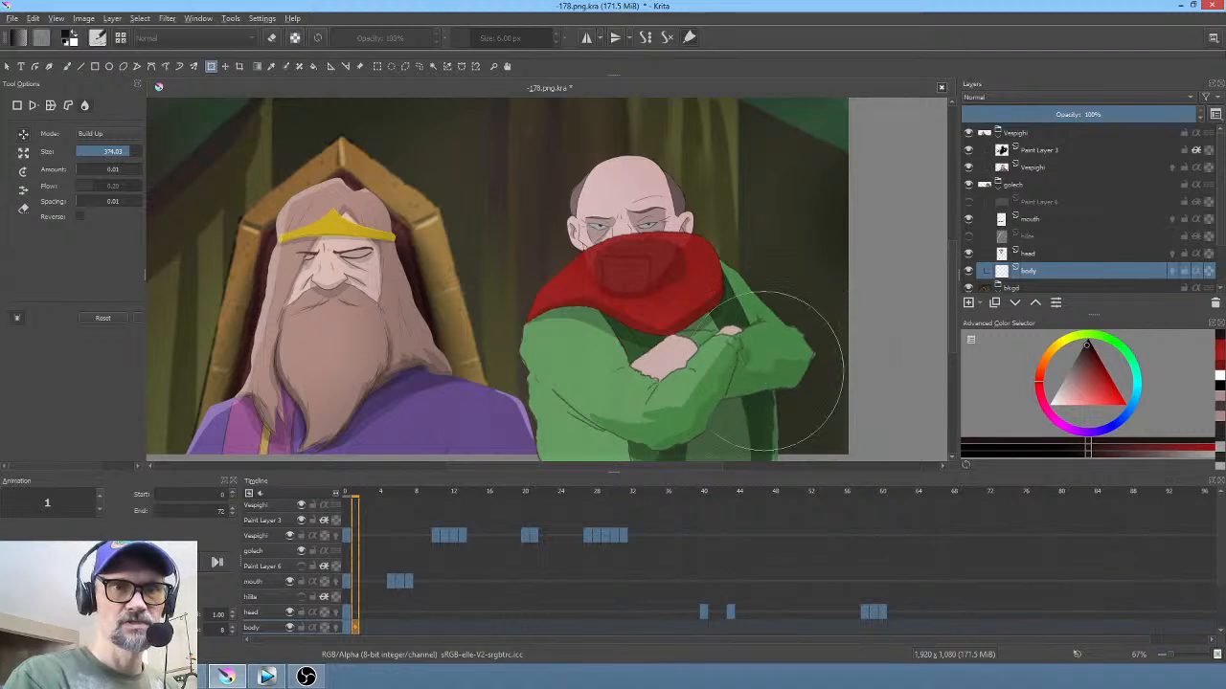
{"action": "left_click_drag", "start_coordinate": [121, 151], "coordinate": [113, 151]}
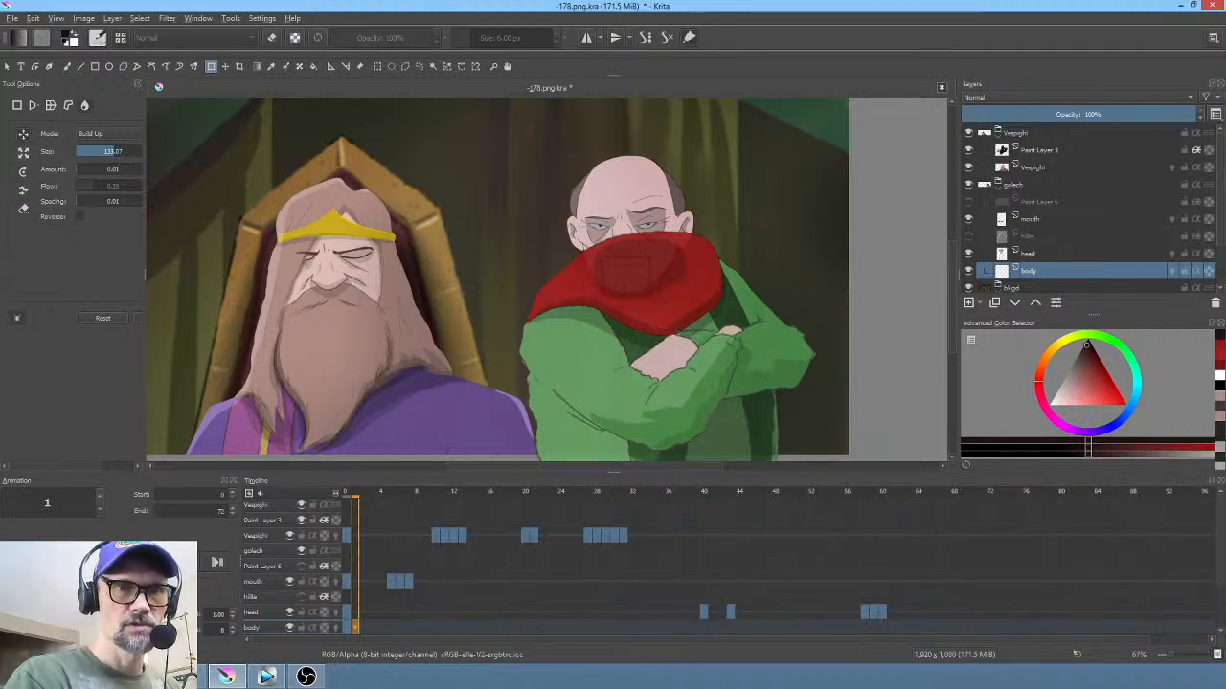
{"action": "left_click_drag", "start_coordinate": [640, 377], "coordinate": [644, 371]}
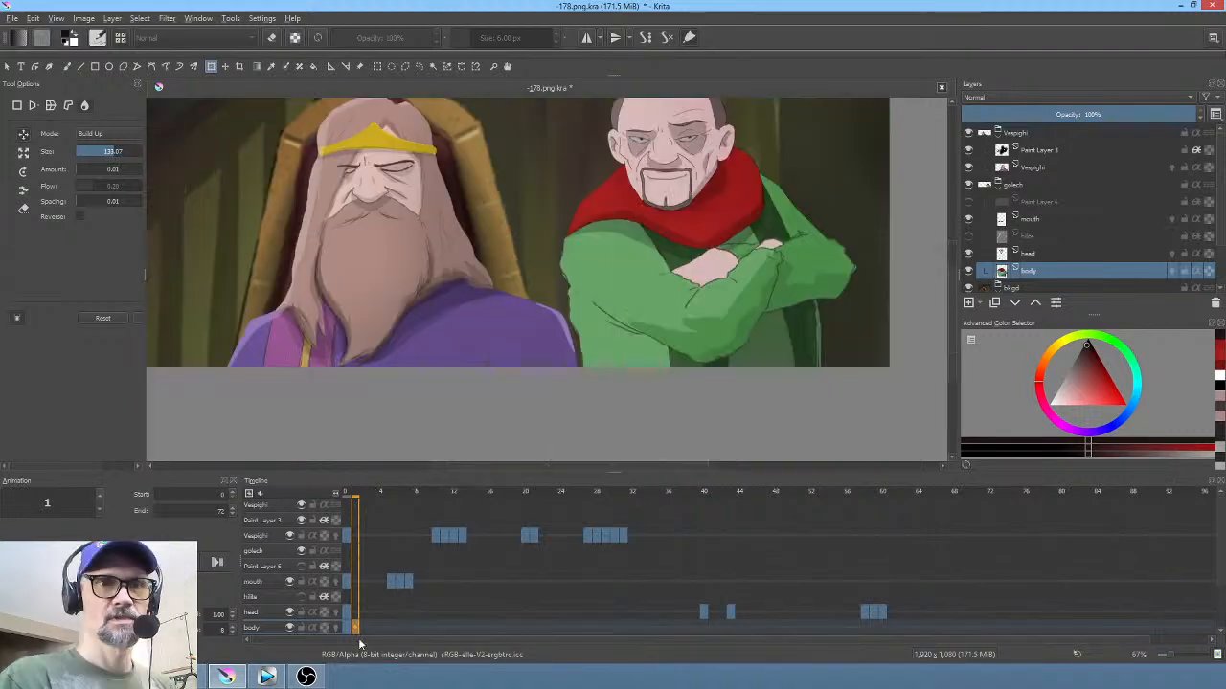
{"action": "key", "text": "Left"}
{"action": "key", "text": "Right"}
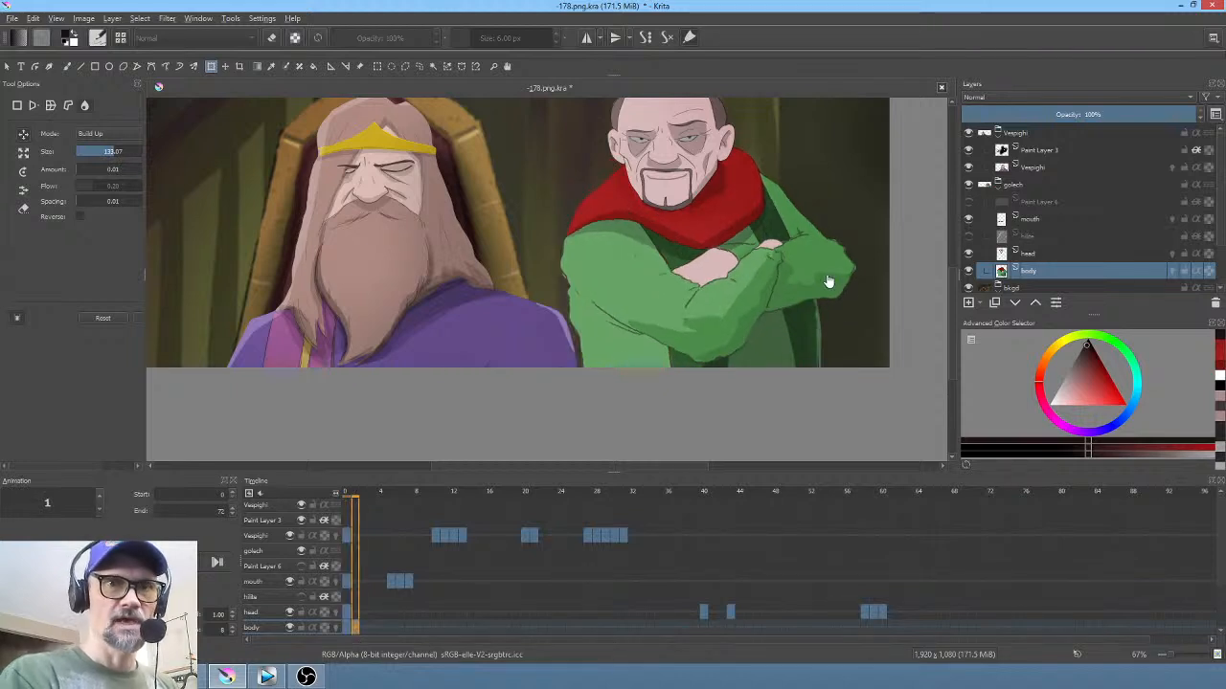
Step: Flip between frames 0 and 1 to compare the golech's two body poses
{"action": "left_click", "coordinate": [828, 282]}
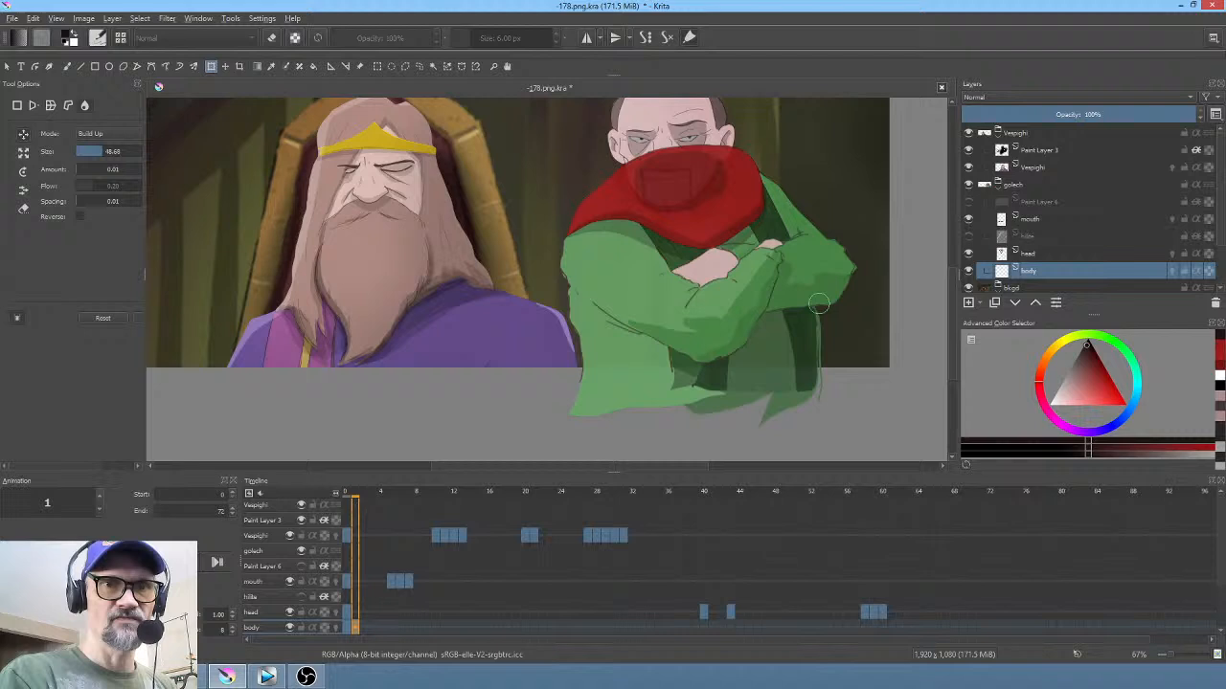
{"action": "key", "text": "Return"}
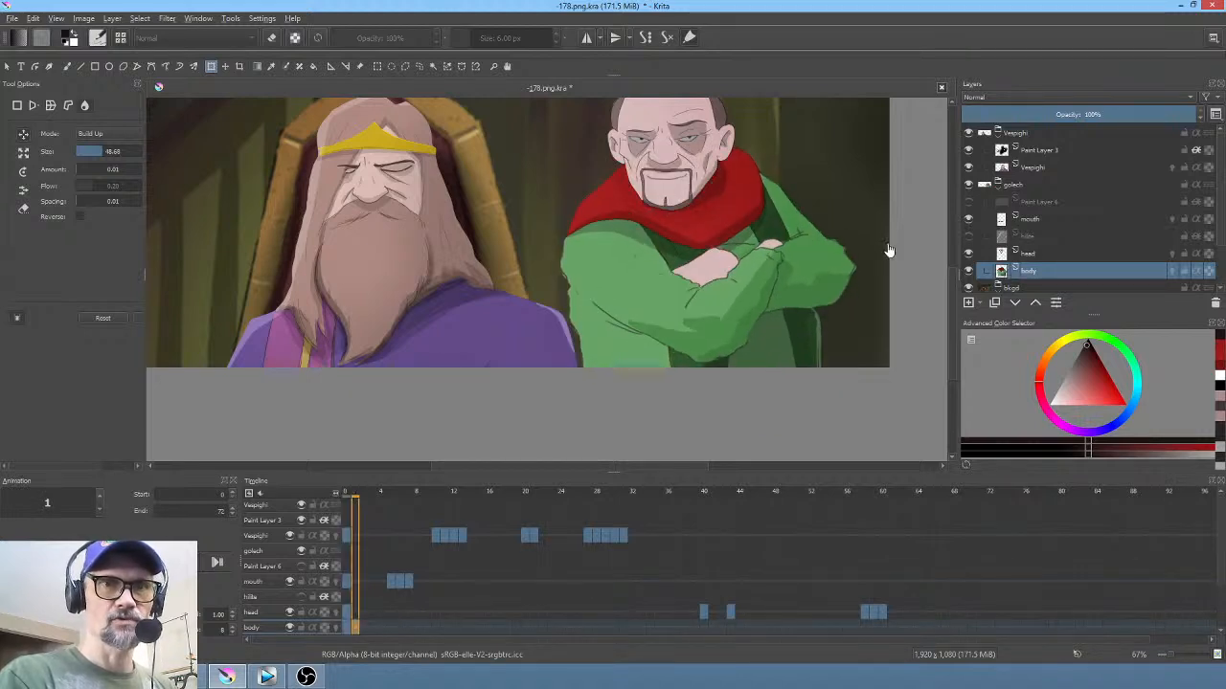
{"action": "key", "text": "Left"}
{"action": "left_click", "coordinate": [833, 331]}
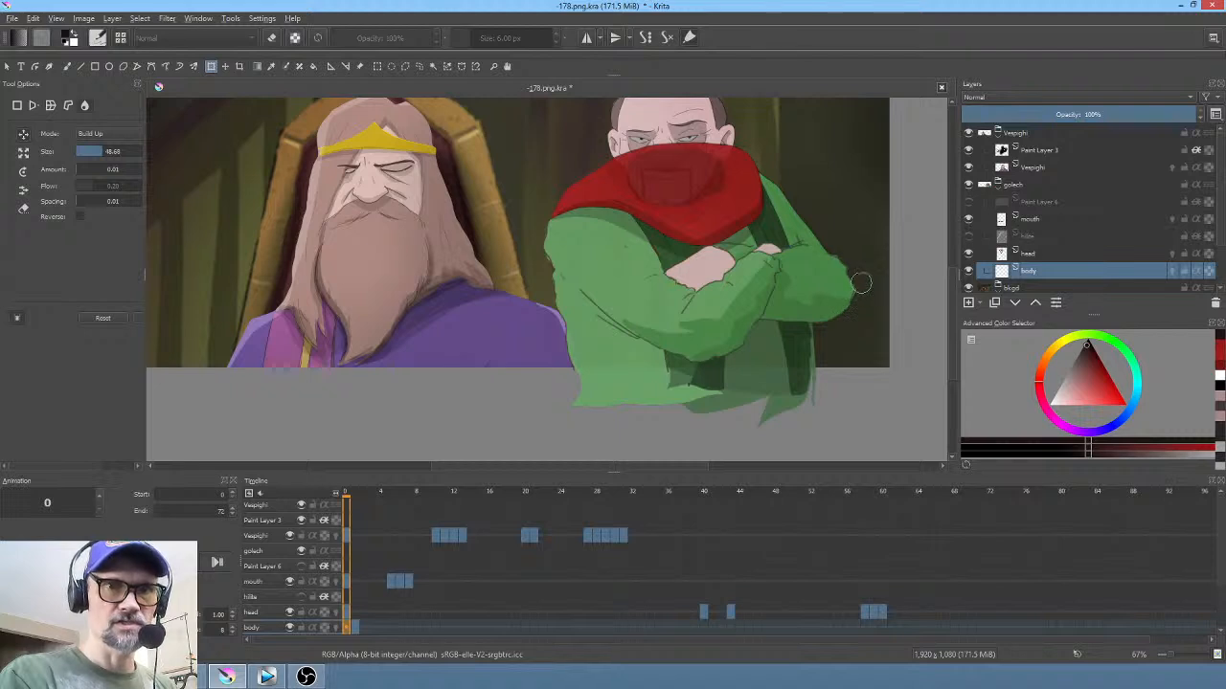
{"action": "key", "text": "Right"}
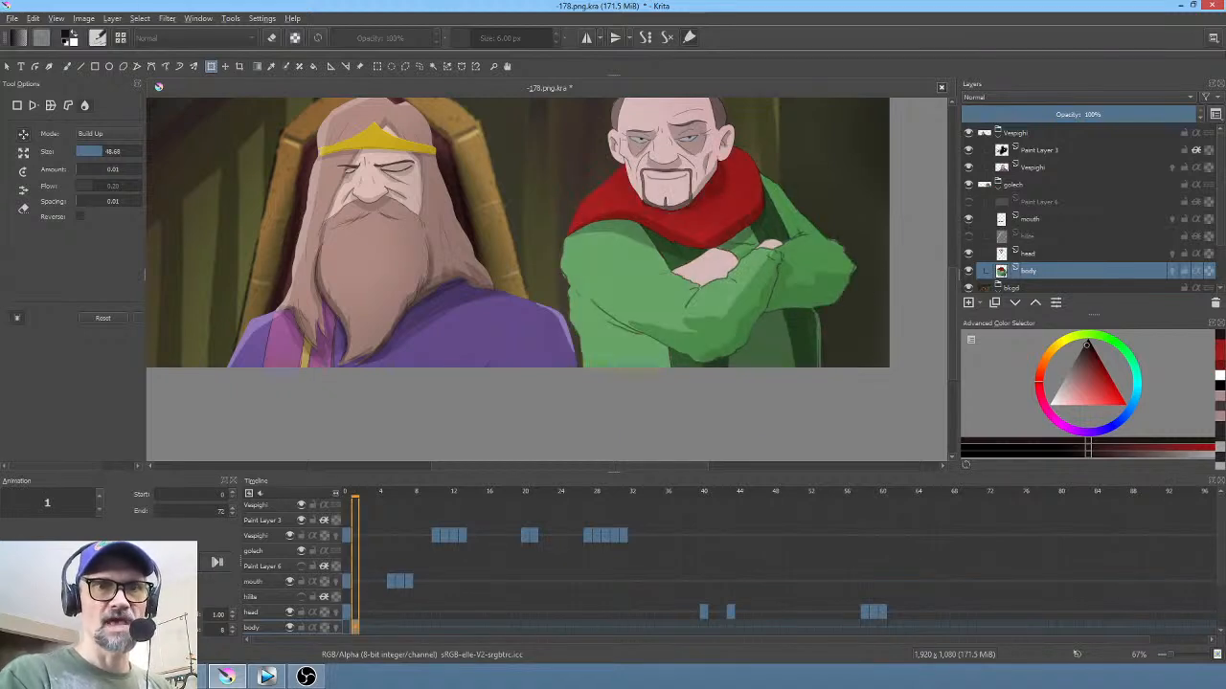
{"action": "key", "text": "Left"}
{"action": "key", "text": "Right"}
{"action": "key", "text": "Left"}
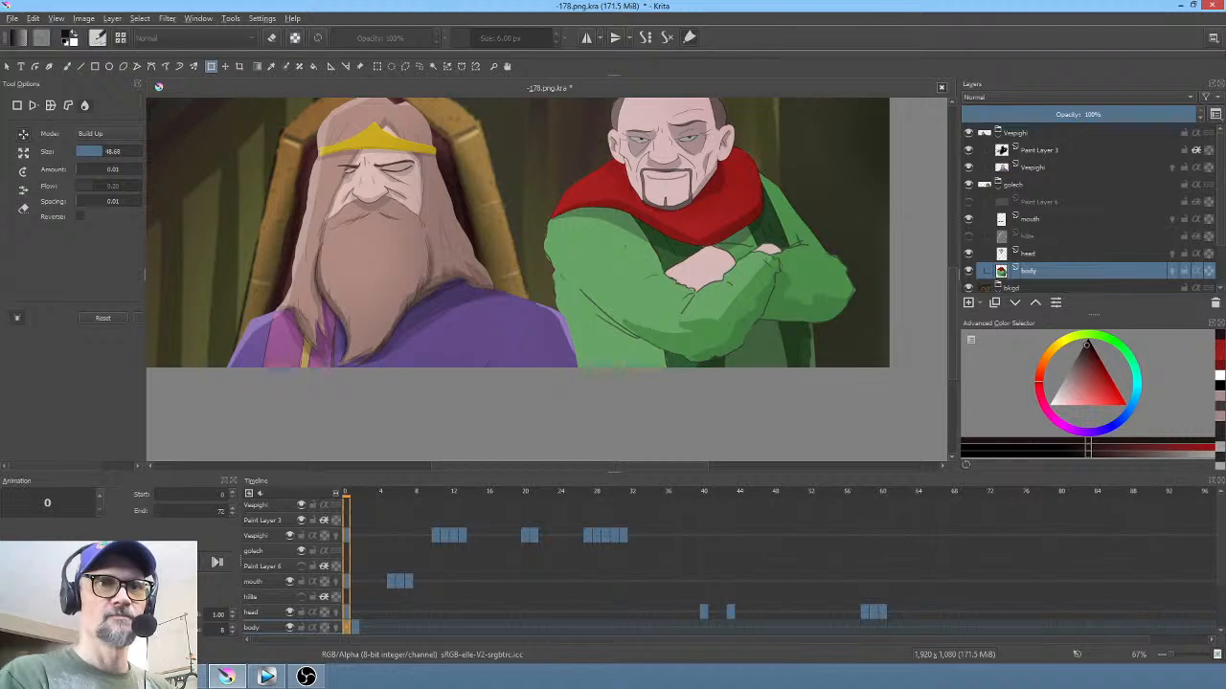
Step: Enlarge the Liquify brush to about 150 and nudge the golech's outer shoulder beside the scarf at frame 1
{"action": "key", "text": "Right"}
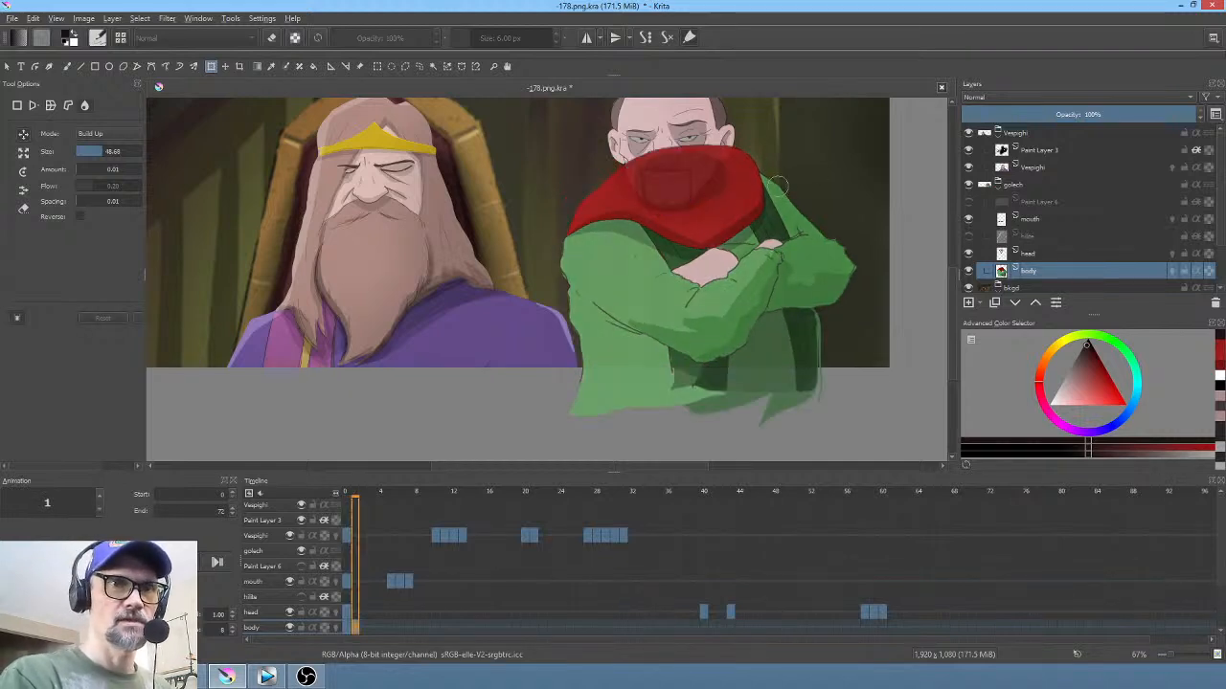
{"action": "key", "text": "bracketright"}
{"action": "key", "text": "bracketright"}
{"action": "key", "text": "bracketright"}
{"action": "left_click_drag", "start_coordinate": [795, 178], "coordinate": [800, 203]}
{"action": "key", "text": "Return"}
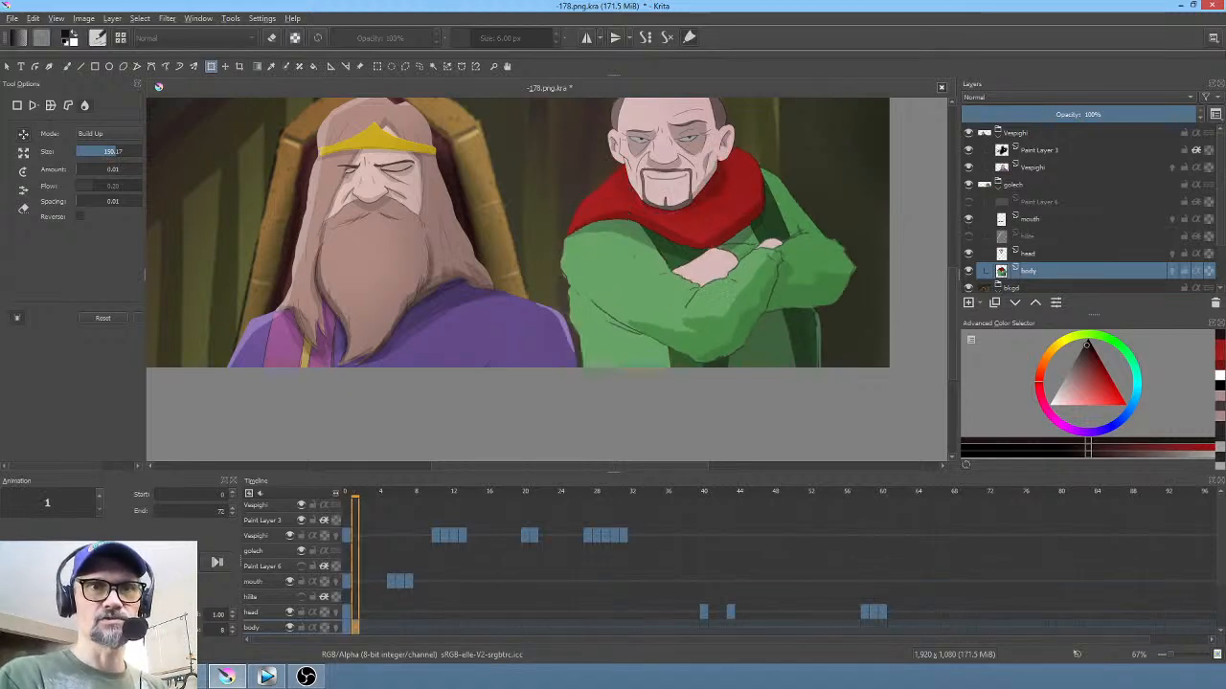
Step: Step back and forth between frames 0 and 1 to check the body movement with the adjusted outer shoulder
{"action": "key", "text": "Left"}
{"action": "key", "text": "Right"}
{"action": "key", "text": "Left"}
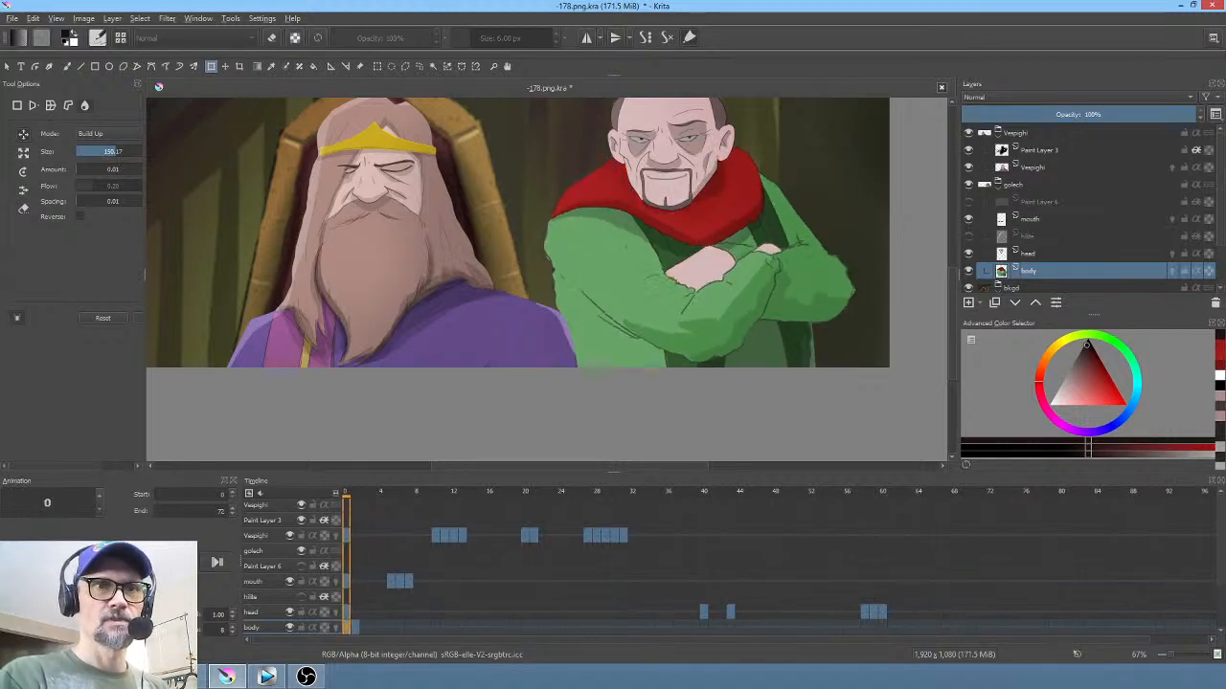
{"action": "key", "text": "Right"}
{"action": "key", "text": "Left"}
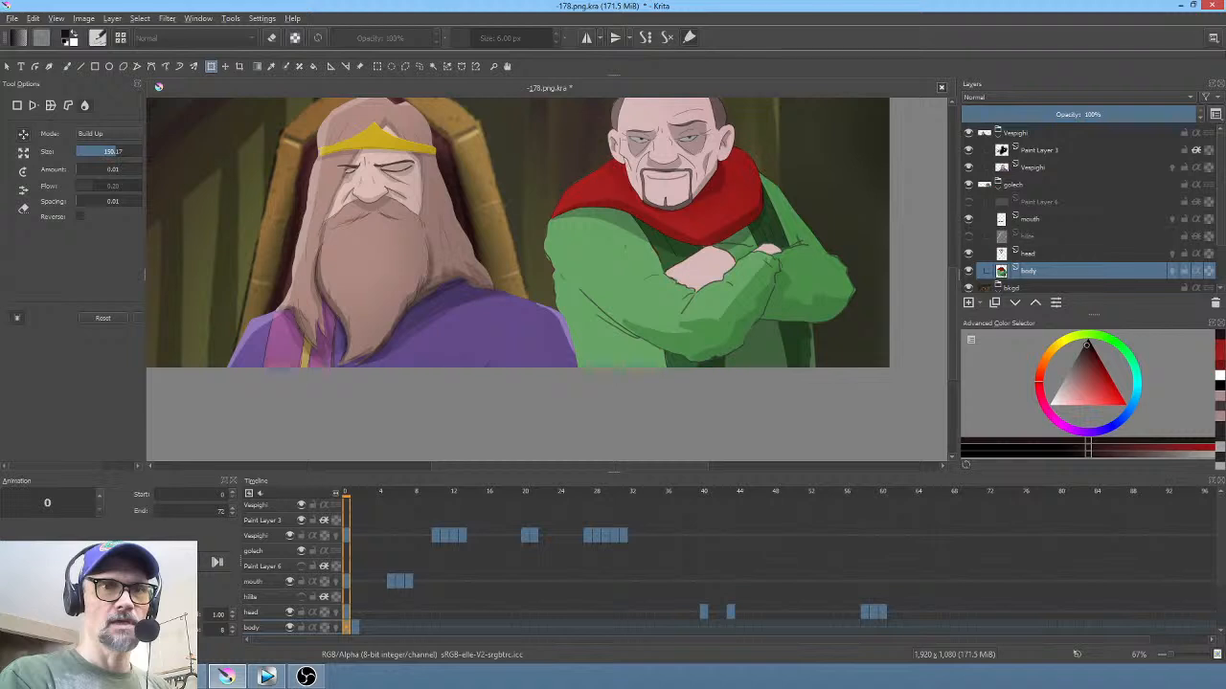
{"action": "key", "text": "Right"}
Step: Liquify the golech's outer shoulder and upper sleeve inward at frame 0 with a brush of about 225, comparing against frame 1
{"action": "key", "text": "Left"}
{"action": "left_click", "coordinate": [570, 254]}
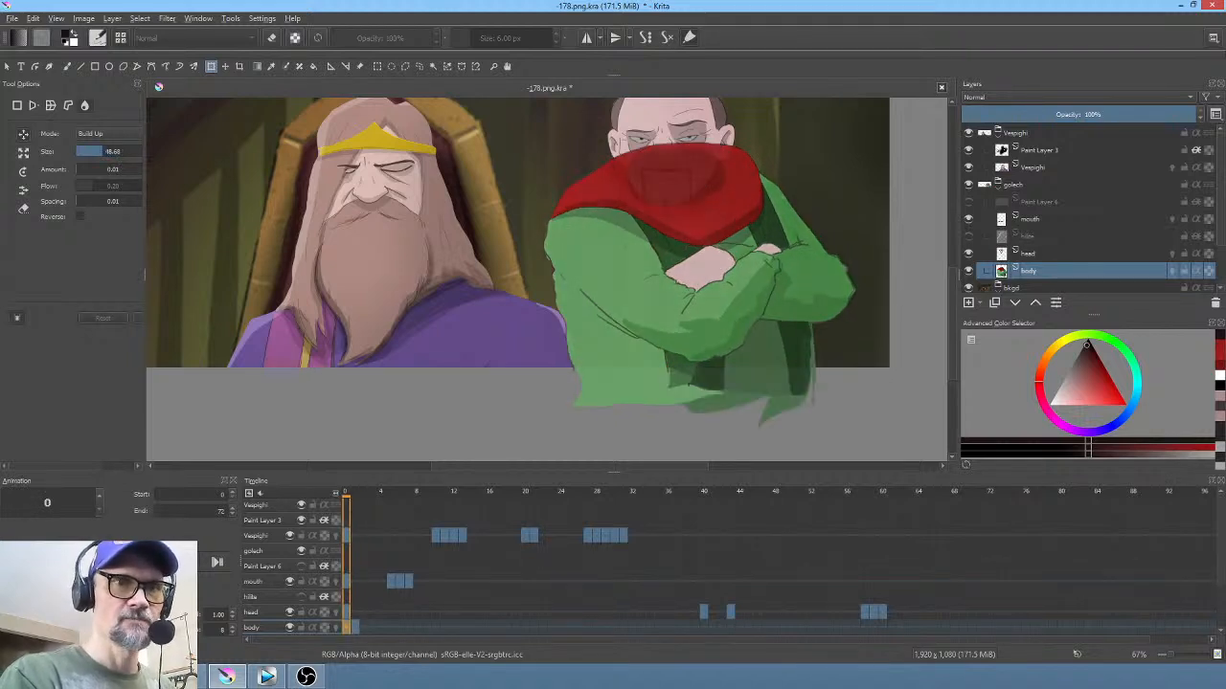
{"action": "left_click_drag", "start_coordinate": [583, 253], "coordinate": [654, 206]}
{"action": "mouse_move", "coordinate": [537, 211]}
{"action": "left_mouse_down"}
{"action": "mouse_move", "coordinate": [558, 212]}
{"action": "mouse_move", "coordinate": [555, 199]}
{"action": "left_mouse_up"}
{"action": "left_click_drag", "start_coordinate": [534, 259], "coordinate": [551, 261]}
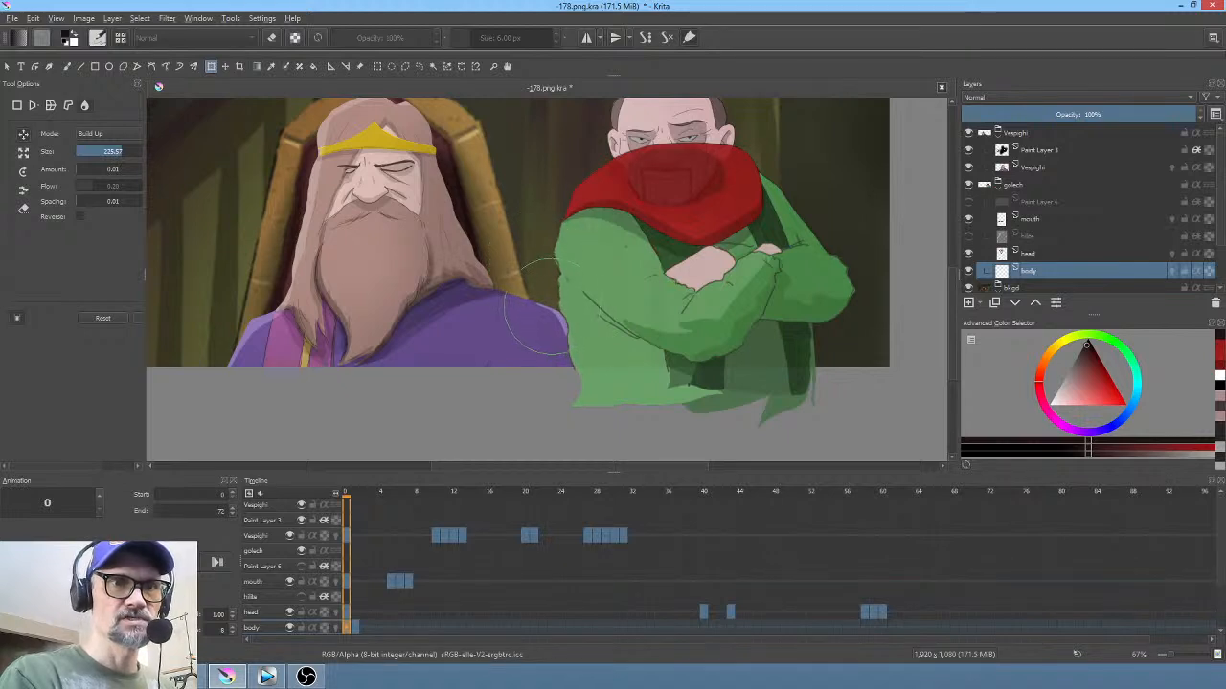
{"action": "left_click_drag", "start_coordinate": [549, 309], "coordinate": [555, 317]}
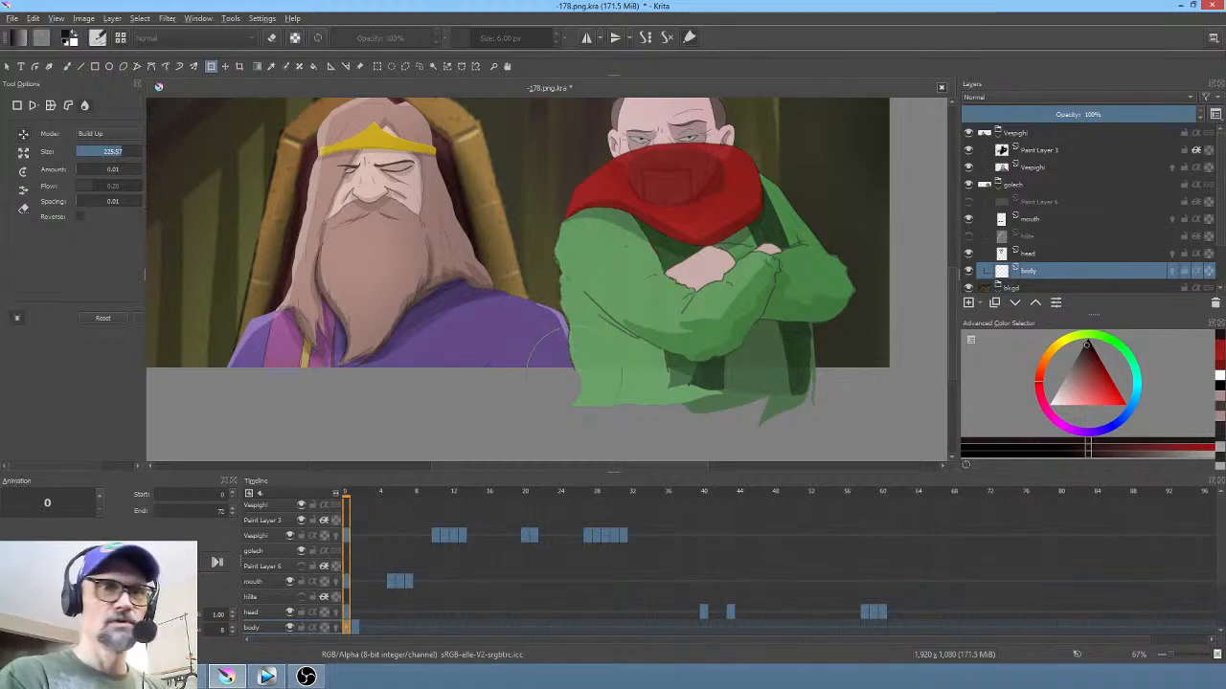
{"action": "key", "text": "Return"}
{"action": "key", "text": "Right"}
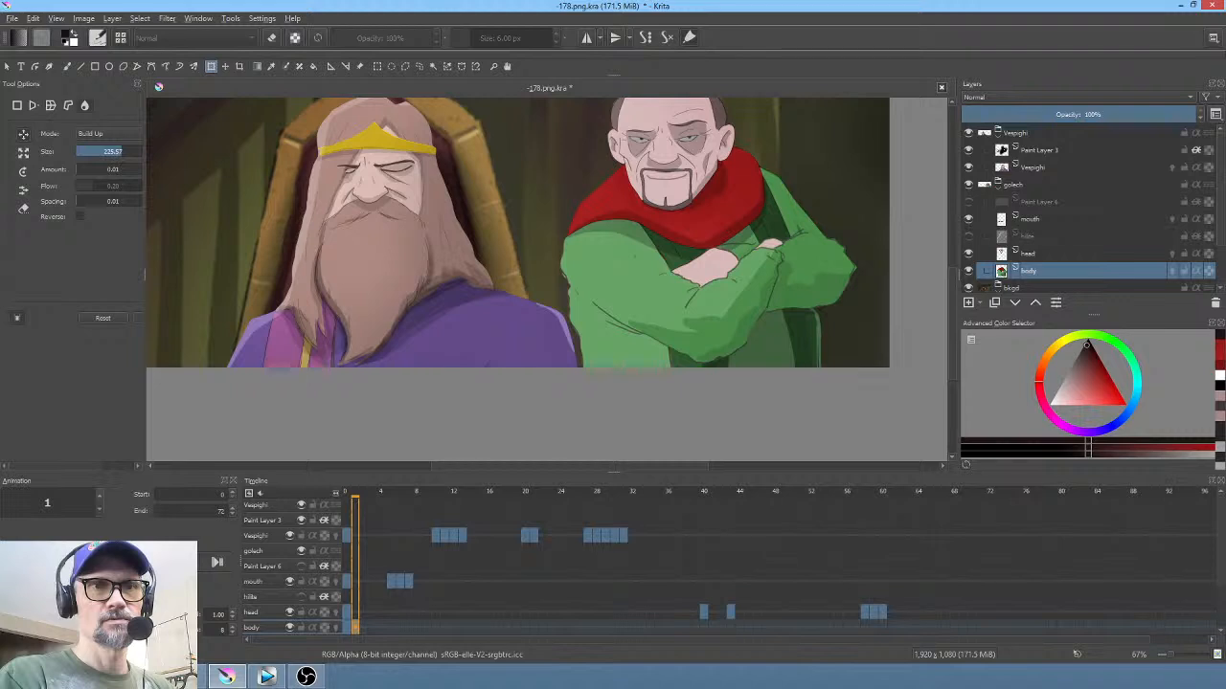
{"action": "key", "text": "Left"}
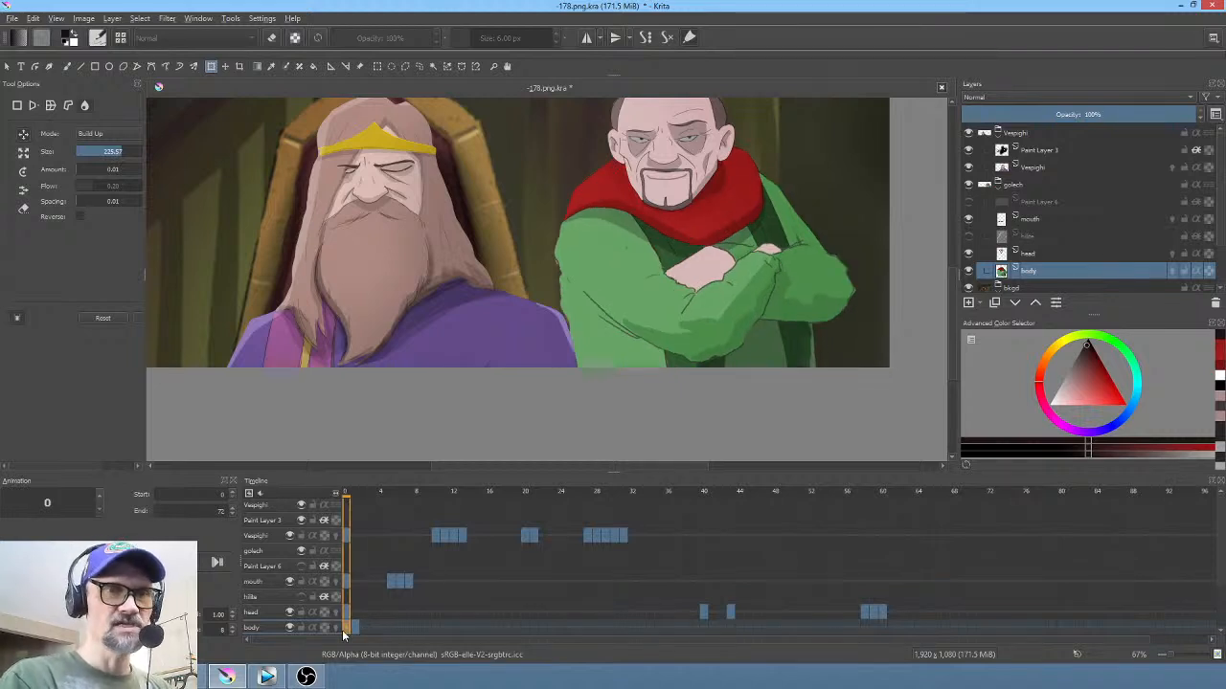
Step: Move the body's frame 1 keyframe to frame 4 and liquify an in-between body pose at frame 3 with a brush of about 512
{"action": "mouse_move", "coordinate": [354, 626]}
{"action": "left_mouse_down"}
{"action": "mouse_move", "coordinate": [386, 629]}
{"action": "mouse_move", "coordinate": [381, 605]}
{"action": "left_mouse_up"}
{"action": "key", "text": "Left"}
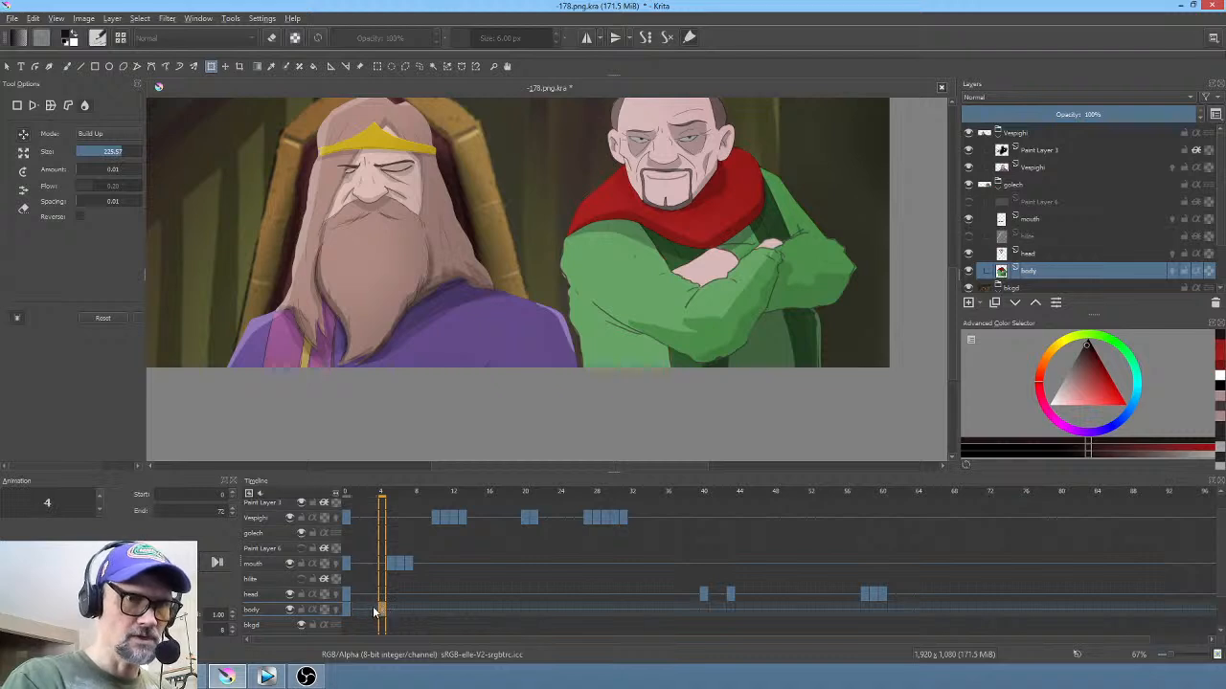
{"action": "key", "text": "bracketright"}
{"action": "key", "text": "bracketright"}
{"action": "key", "text": "bracketright"}
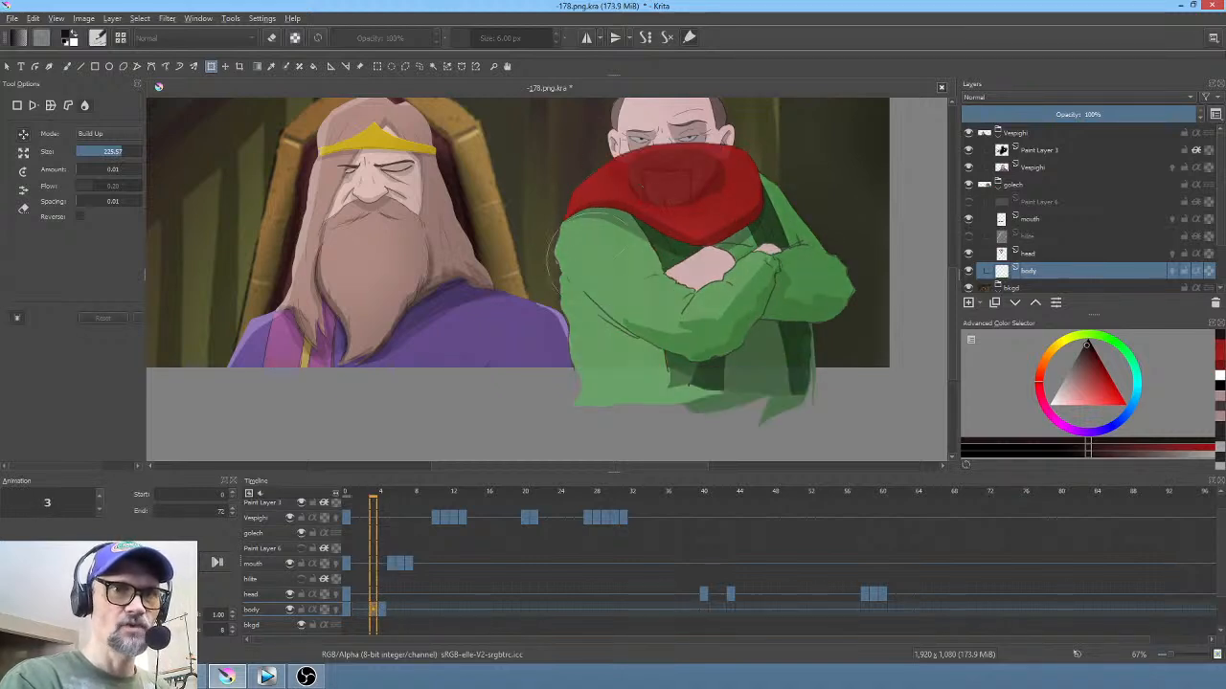
{"action": "key", "text": "bracketright"}
{"action": "key", "text": "bracketright"}
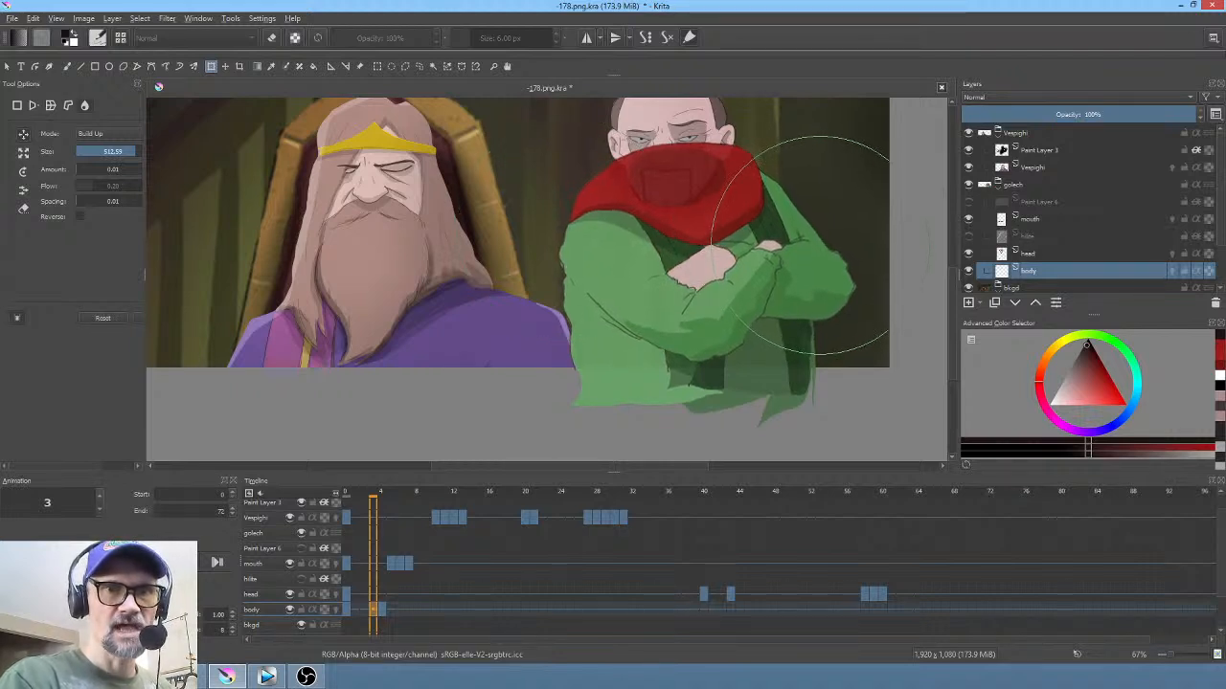
Step: Play the animation from frame 0 to check the golech's body movement
{"action": "left_click", "coordinate": [345, 609]}
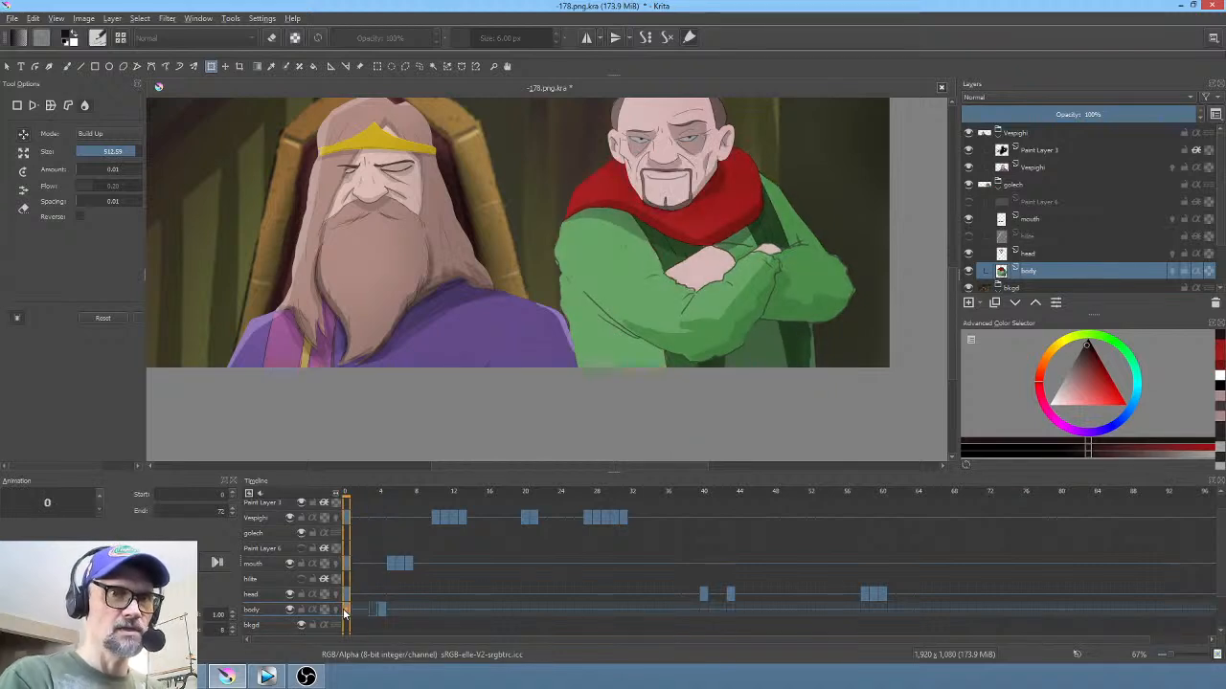
{"action": "key", "text": "space"}
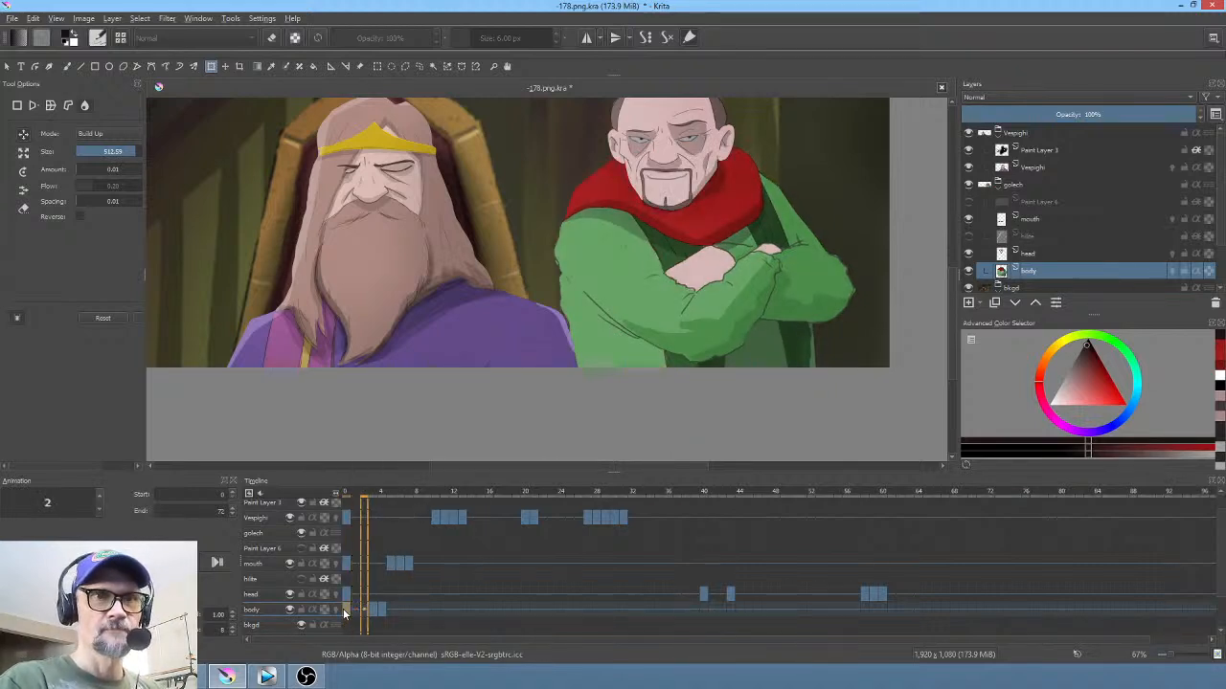
{"action": "key", "text": "space"}
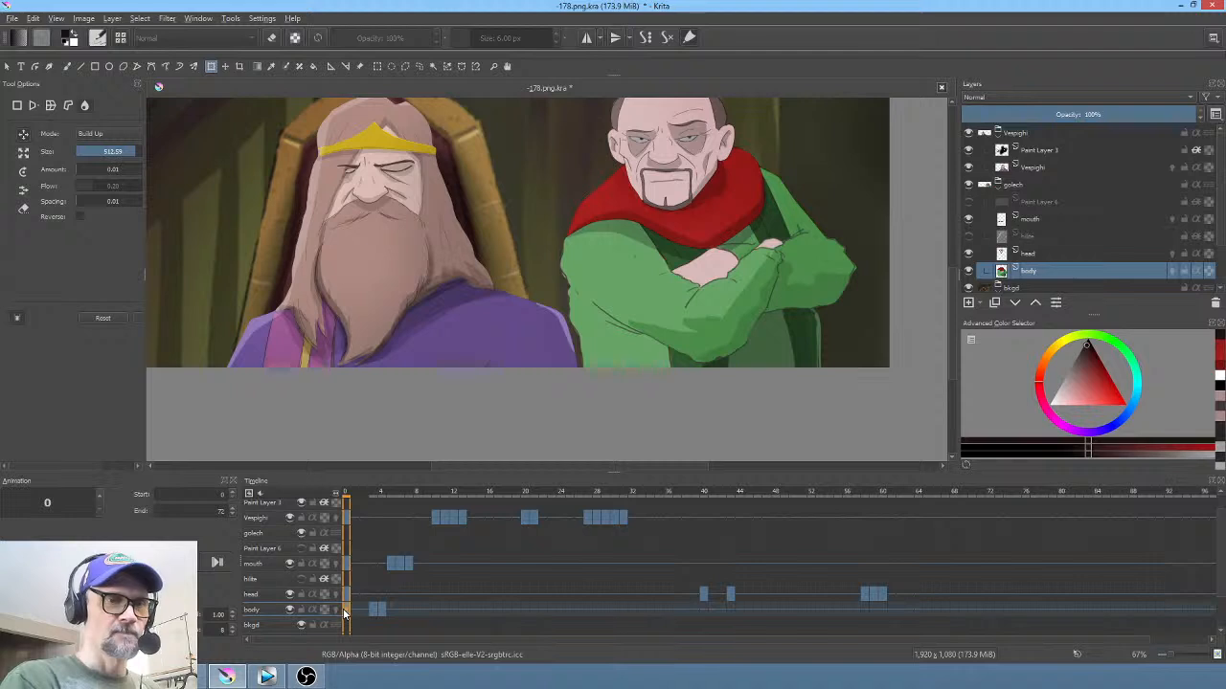
Step: Add a keyframe at frame 3 on the golech's head layer, matching the body's in-between
{"action": "left_click", "coordinate": [356, 491]}
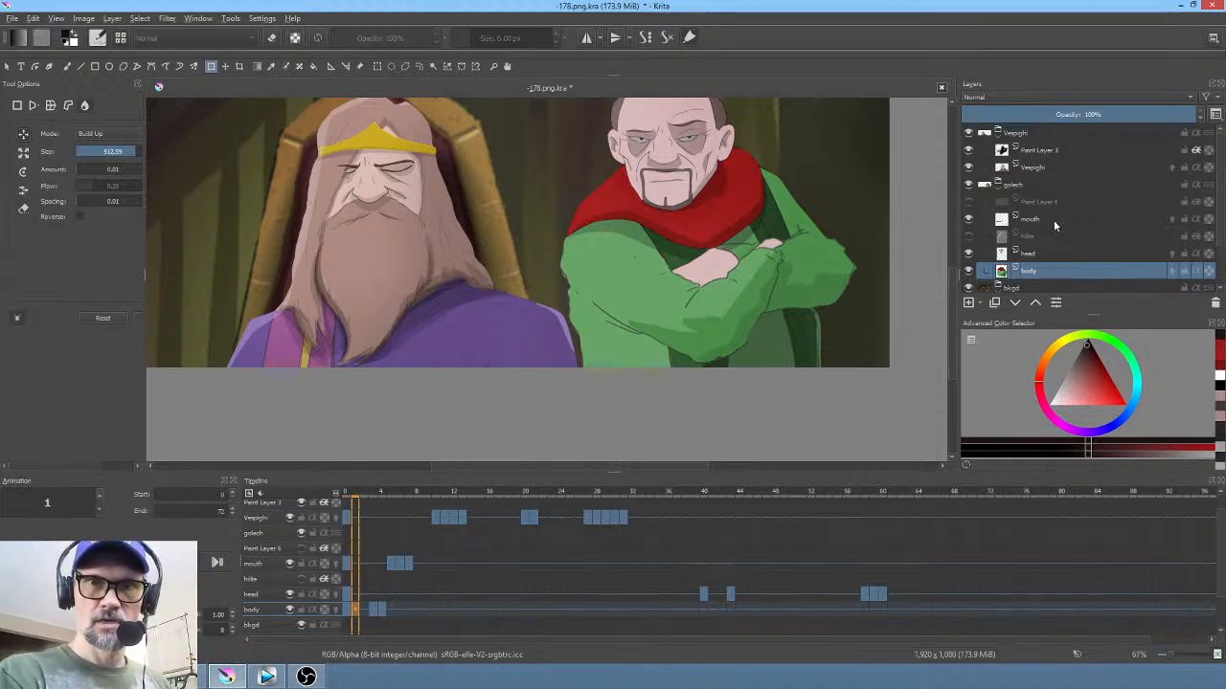
{"action": "left_click", "coordinate": [1050, 252]}
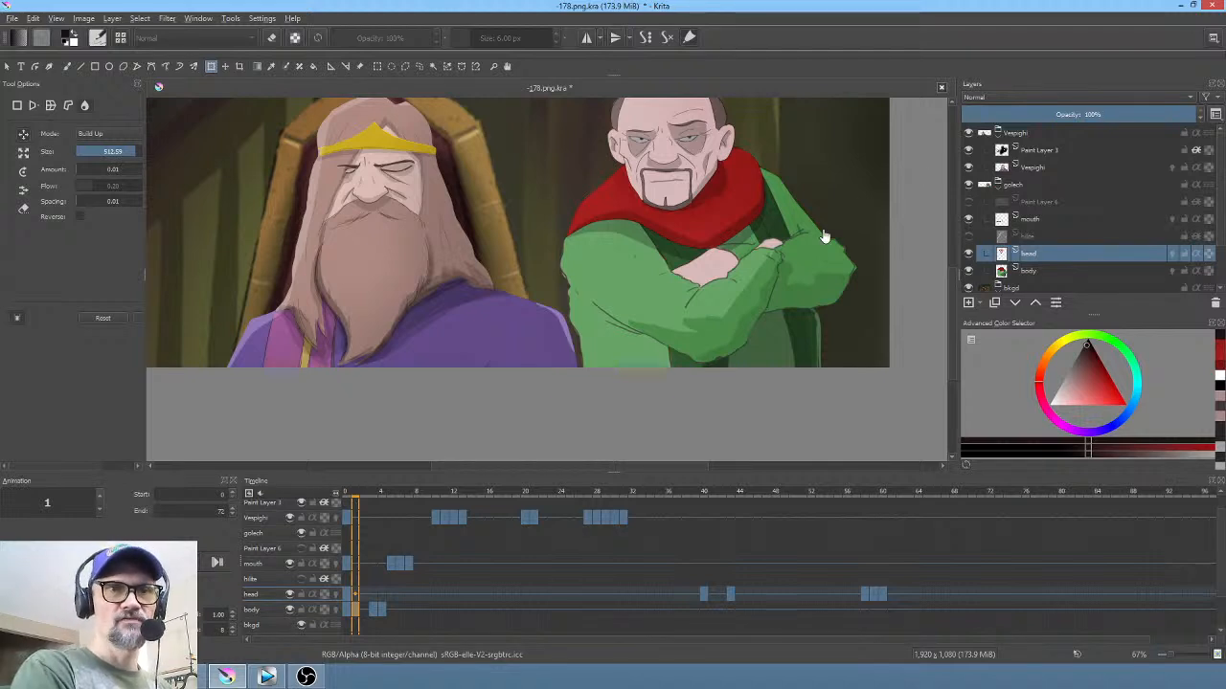
{"action": "scroll", "coordinate": [824, 235], "scroll_direction": "down", "scroll_amount": 2}
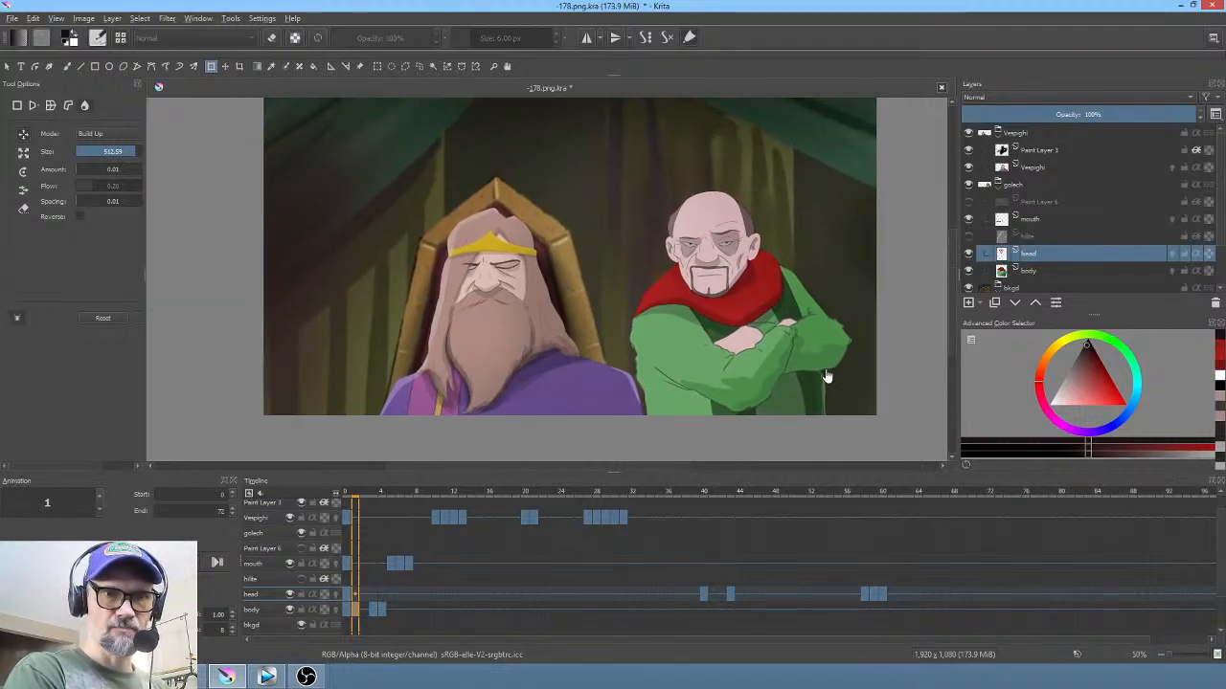
{"action": "left_click", "coordinate": [1044, 220]}
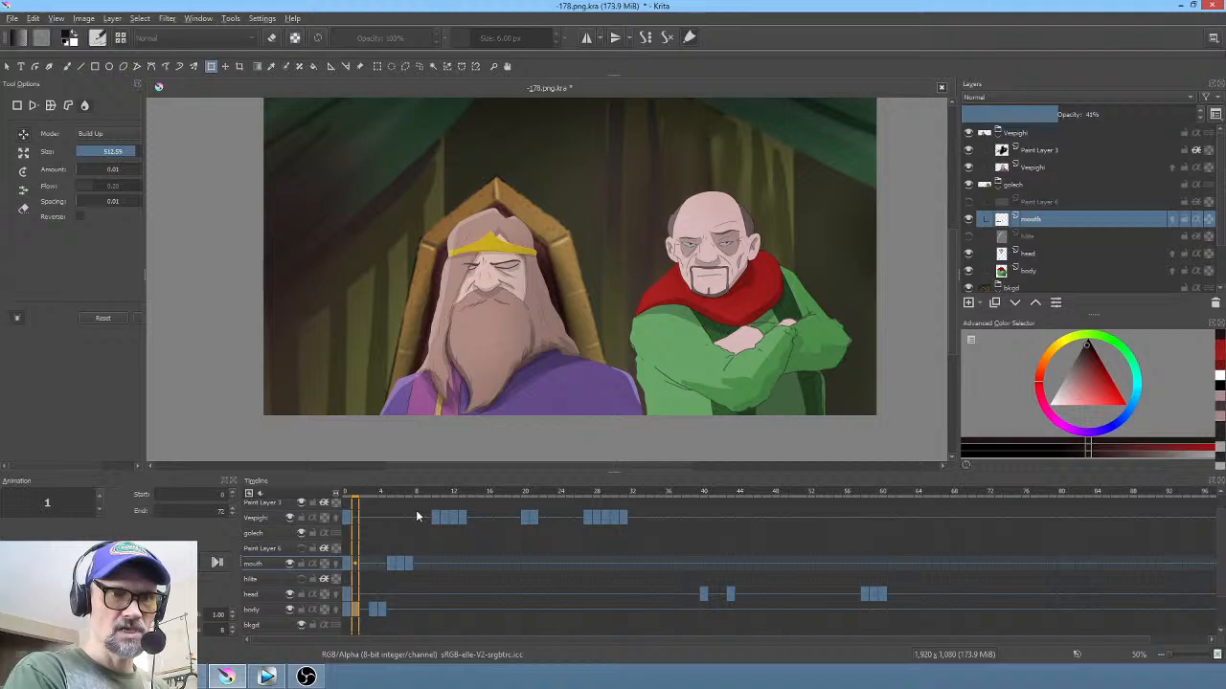
{"action": "mouse_move", "coordinate": [350, 490]}
{"action": "left_mouse_down"}
{"action": "mouse_move", "coordinate": [384, 493]}
{"action": "mouse_move", "coordinate": [340, 499]}
{"action": "left_mouse_up"}
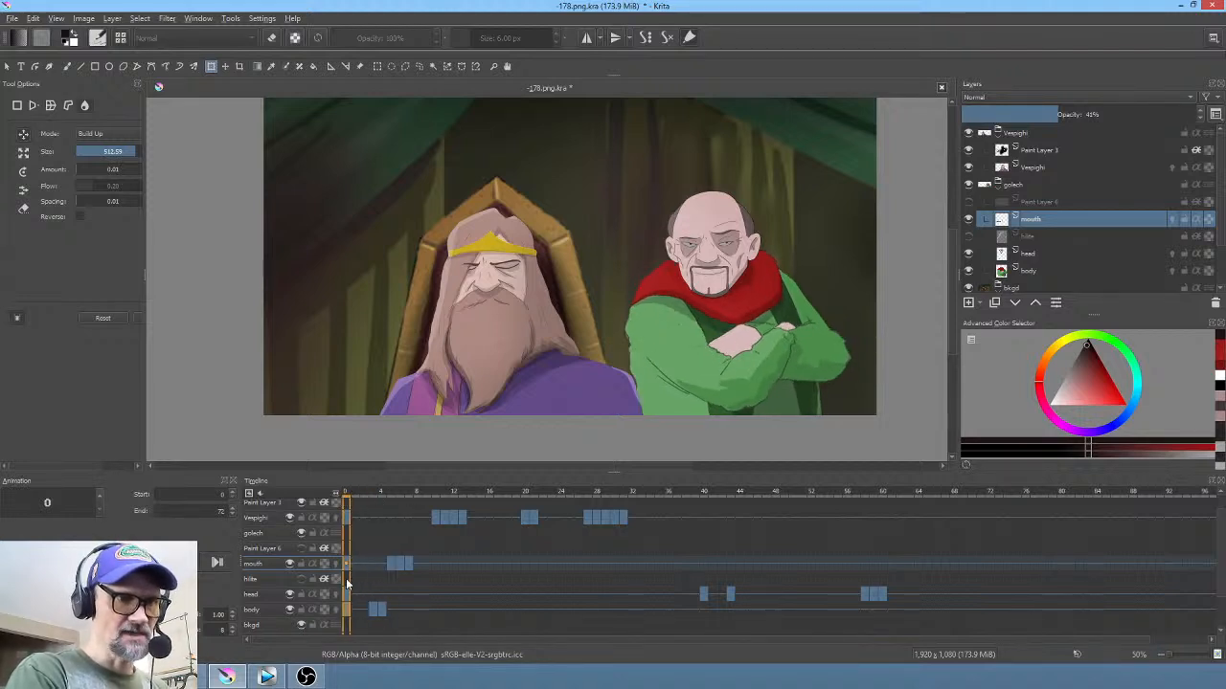
{"action": "left_click", "coordinate": [372, 594]}
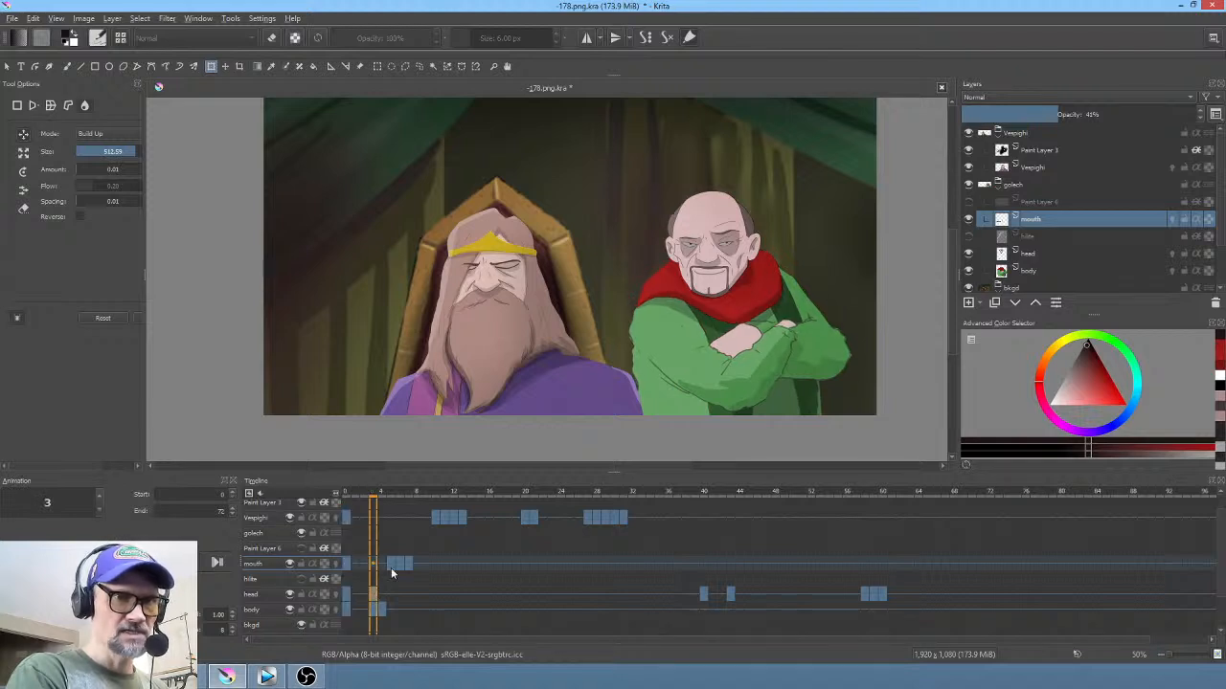
Step: Shift the golech's head slightly sideways at frame 3 with a Free transform, to X 1453 px
{"action": "left_click", "coordinate": [262, 596]}
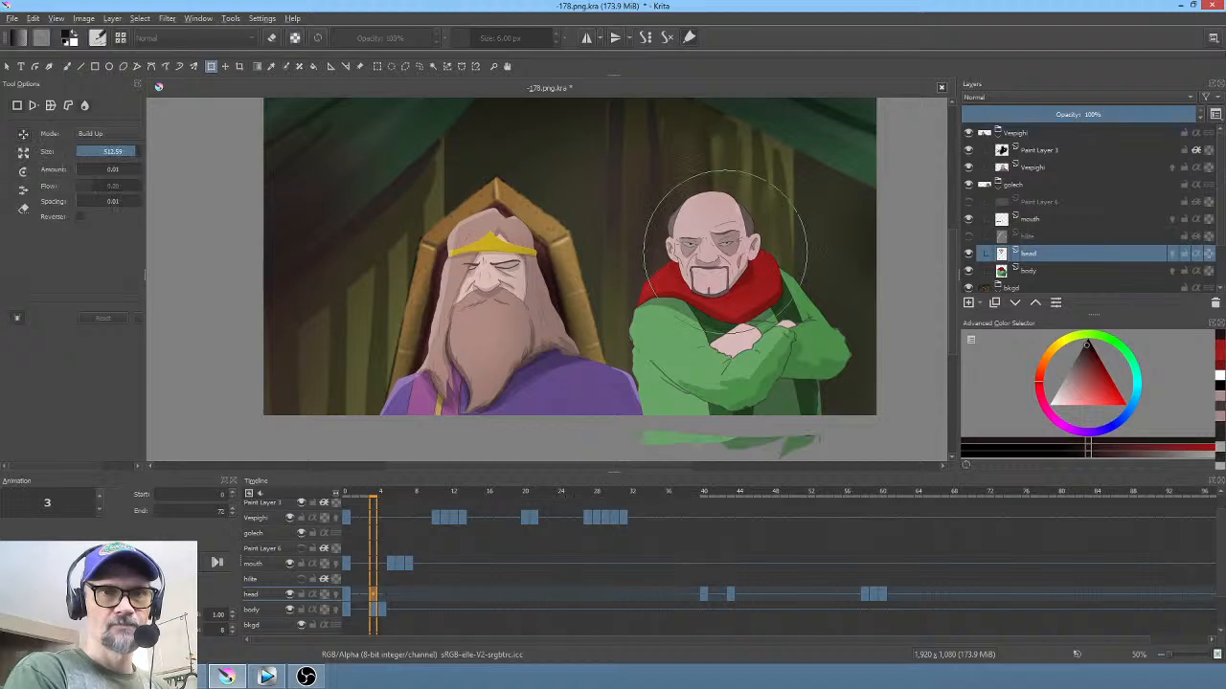
{"action": "scroll", "coordinate": [736, 250], "scroll_direction": "up", "scroll_amount": 3}
{"action": "right_click", "coordinate": [739, 247]}
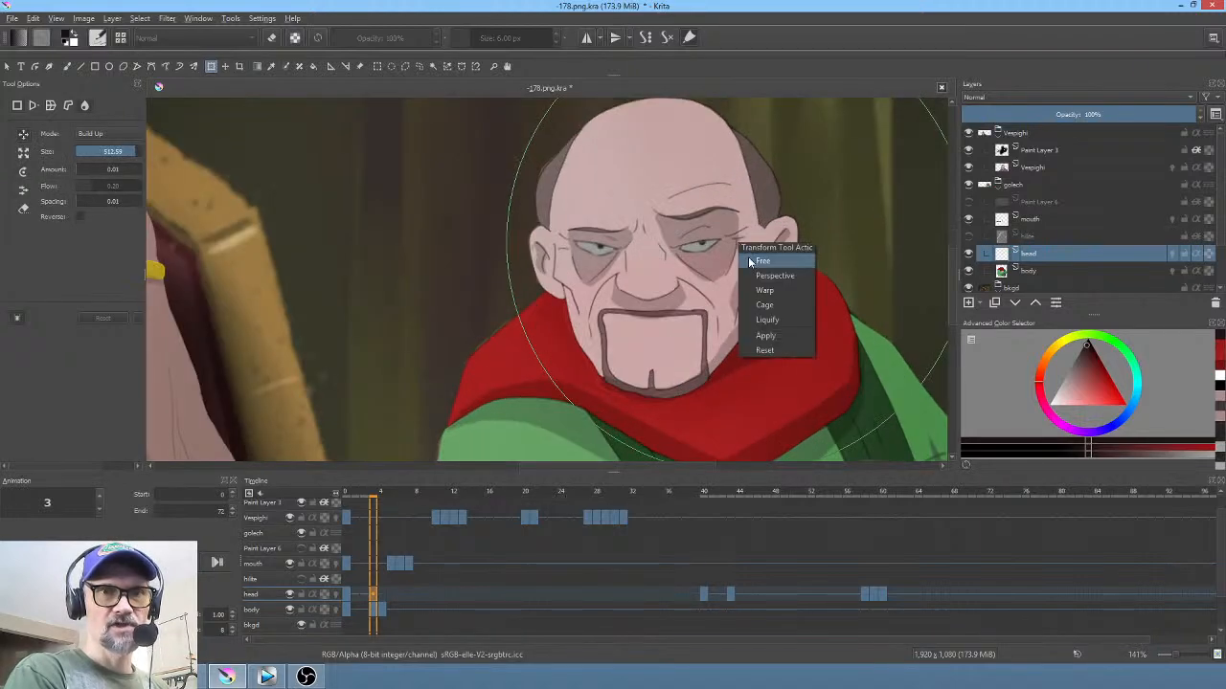
{"action": "left_click", "coordinate": [762, 261]}
{"action": "scroll", "coordinate": [699, 263], "scroll_direction": "down", "scroll_amount": 3}
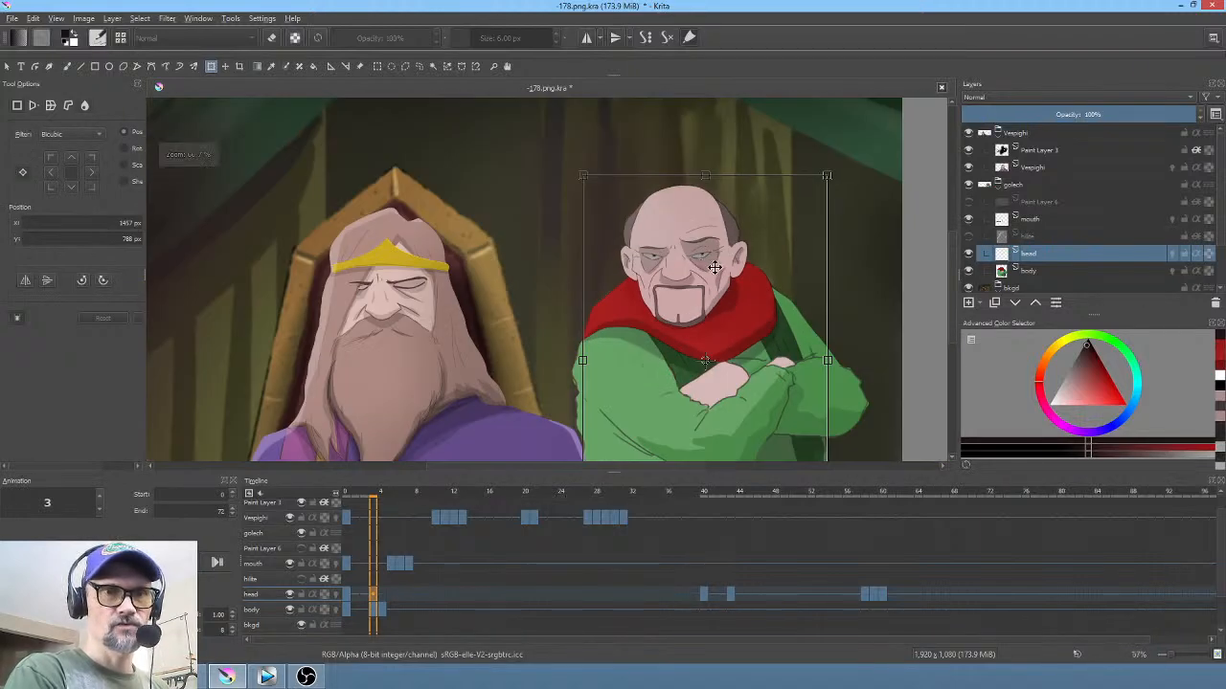
{"action": "left_click_drag", "start_coordinate": [715, 267], "coordinate": [713, 267]}
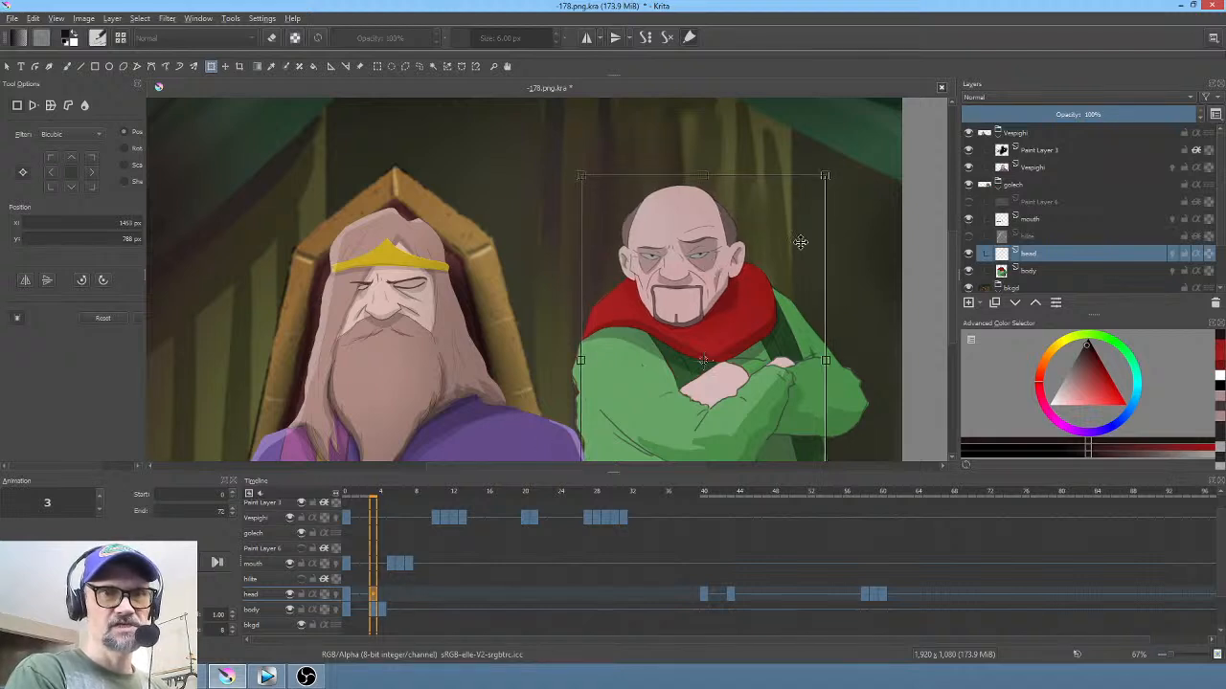
Step: Add a head keyframe at frame 4, then rotate the golech's head slightly and lower it to Y 791 px
{"action": "left_click", "coordinate": [383, 594]}
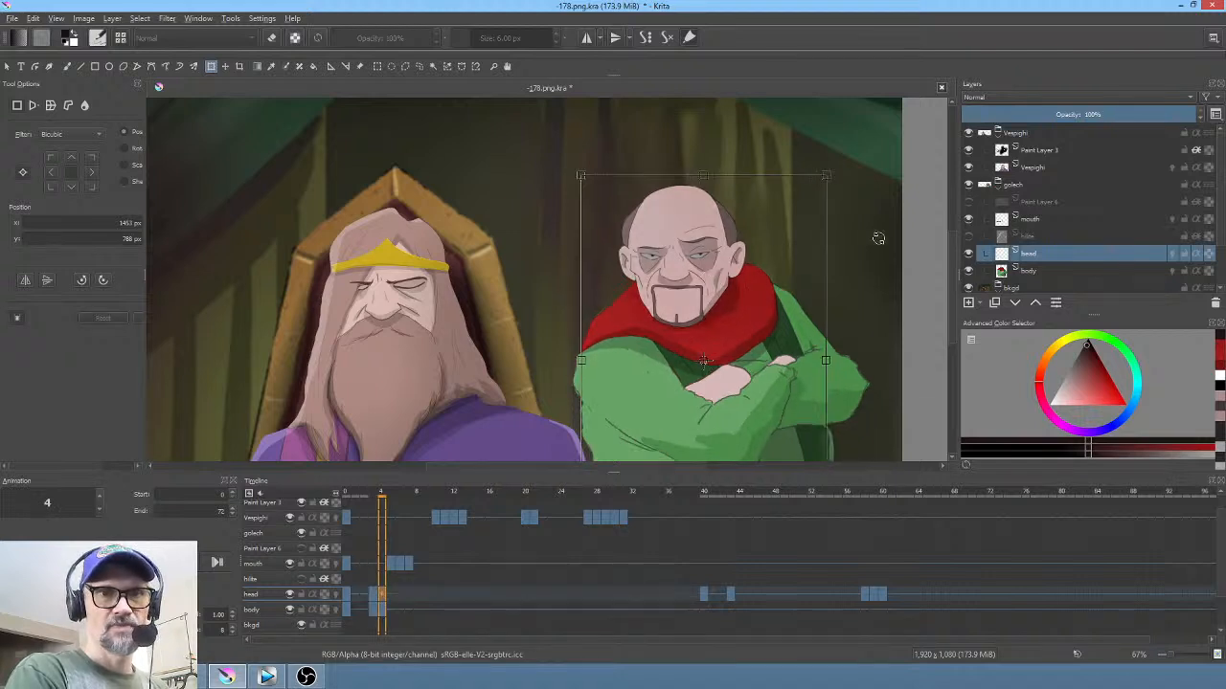
{"action": "left_click_drag", "start_coordinate": [878, 239], "coordinate": [879, 248]}
{"action": "left_click_drag", "start_coordinate": [706, 339], "coordinate": [706, 339]}
Step: Play back the opening frames to check the golech's head and body moving together
{"action": "left_click", "coordinate": [347, 598]}
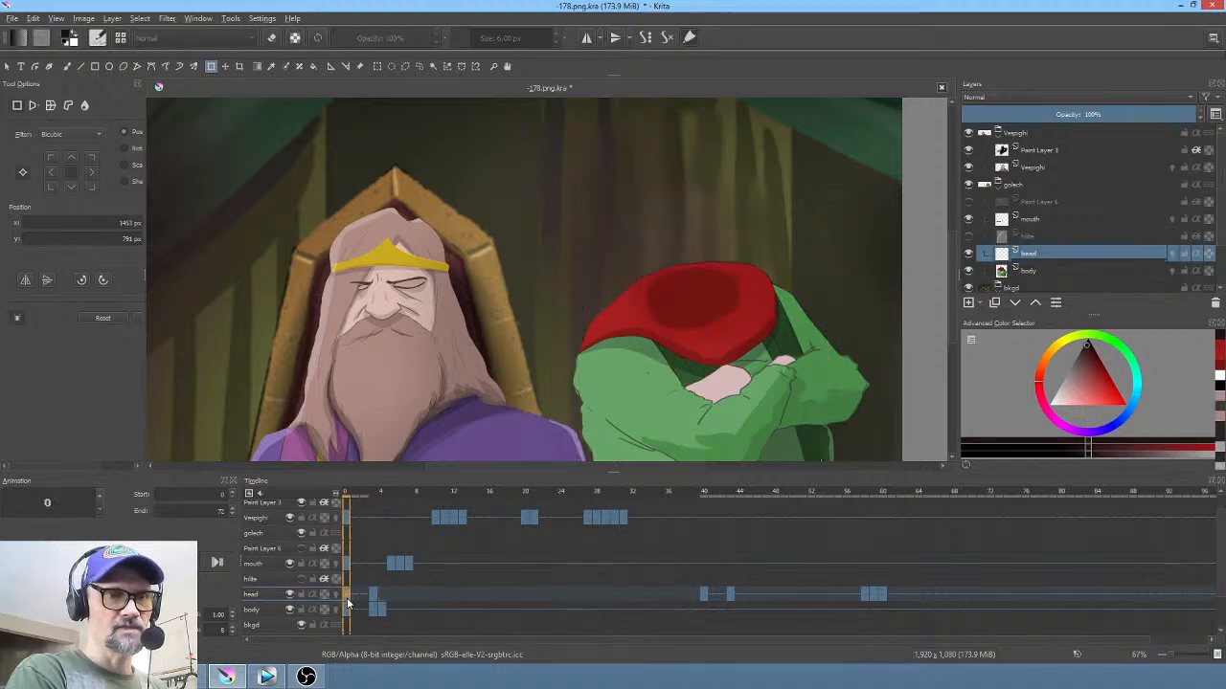
{"action": "key", "text": "minus"}
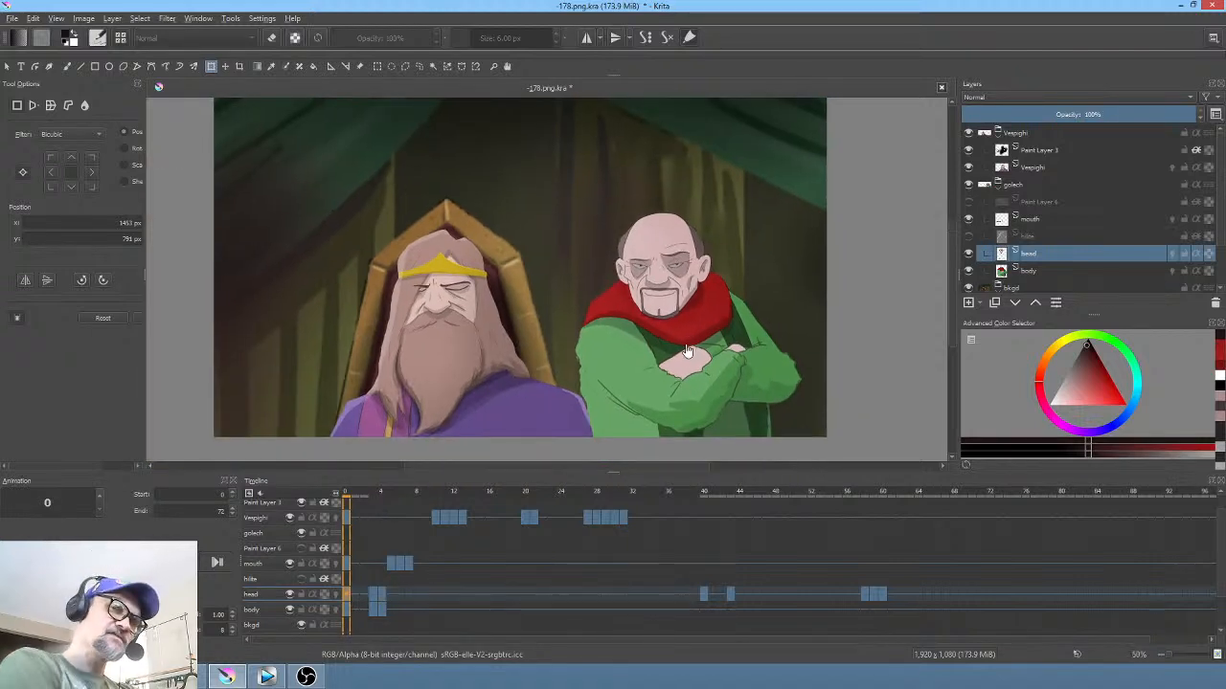
{"action": "key", "text": "space"}
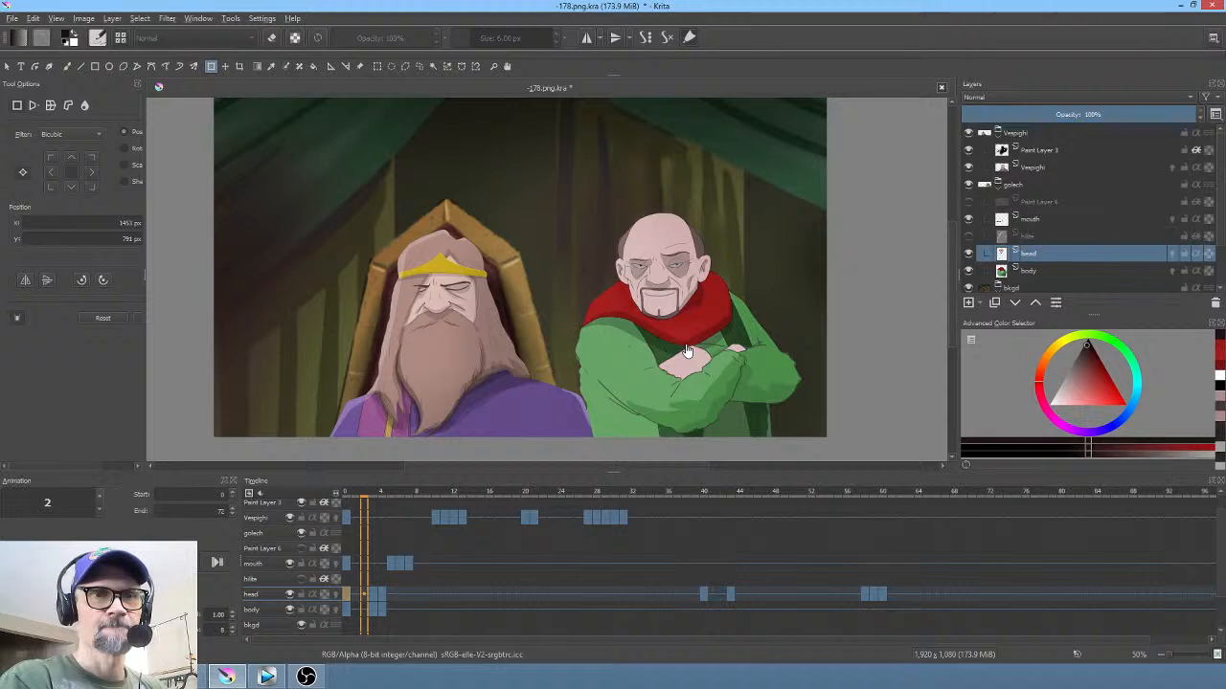
{"action": "key", "text": "space"}
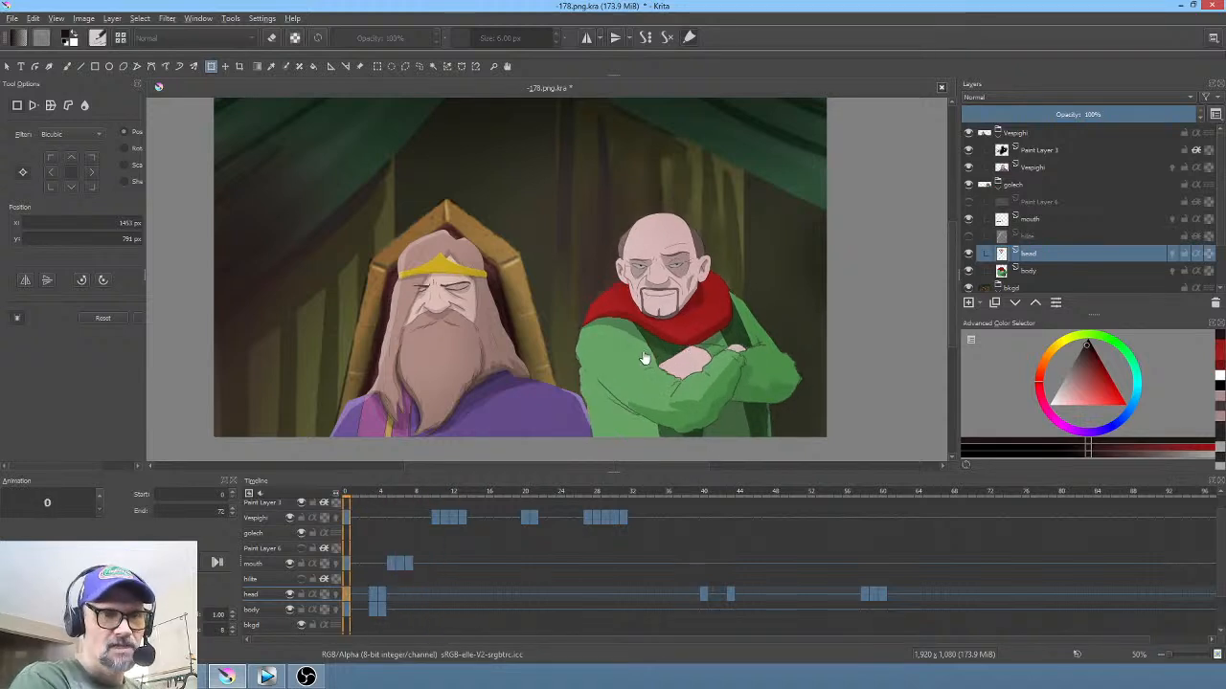
Step: Mirror the golech's head horizontally on a frame 5 keyframe, tilt it counterclockwise and move it to X 1424 px, Y 773 px
{"action": "left_click_drag", "start_coordinate": [351, 497], "coordinate": [388, 488]}
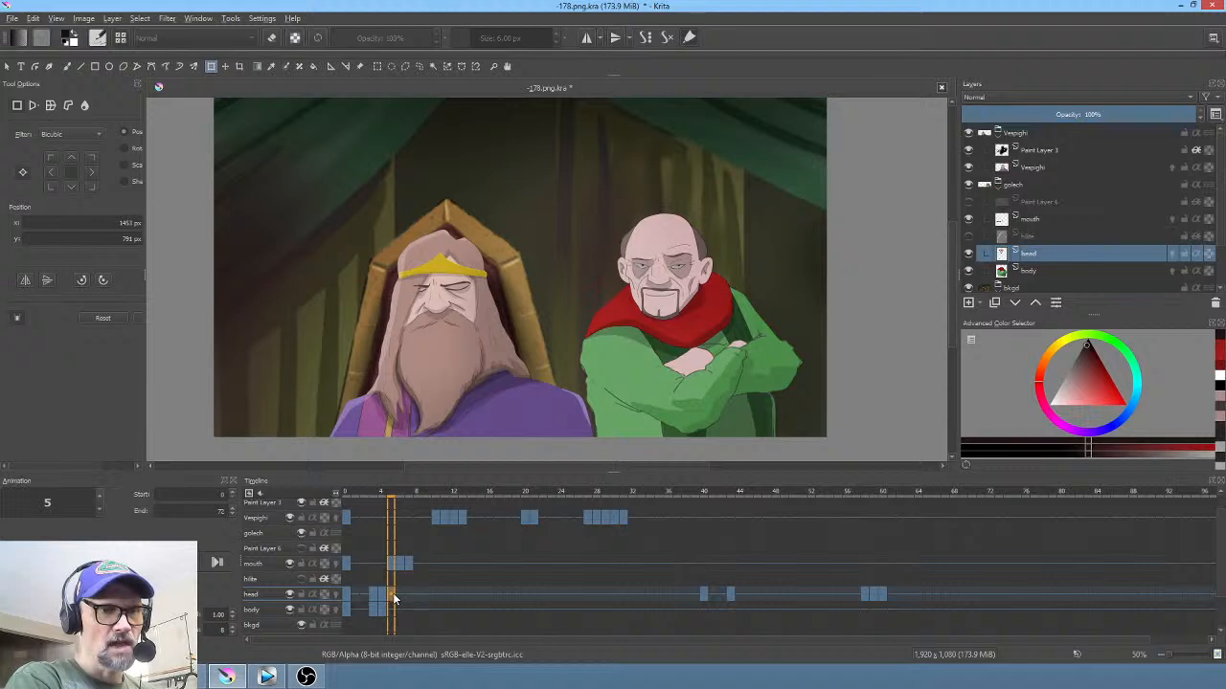
{"action": "left_click", "coordinate": [663, 278]}
{"action": "right_click", "coordinate": [662, 276]}
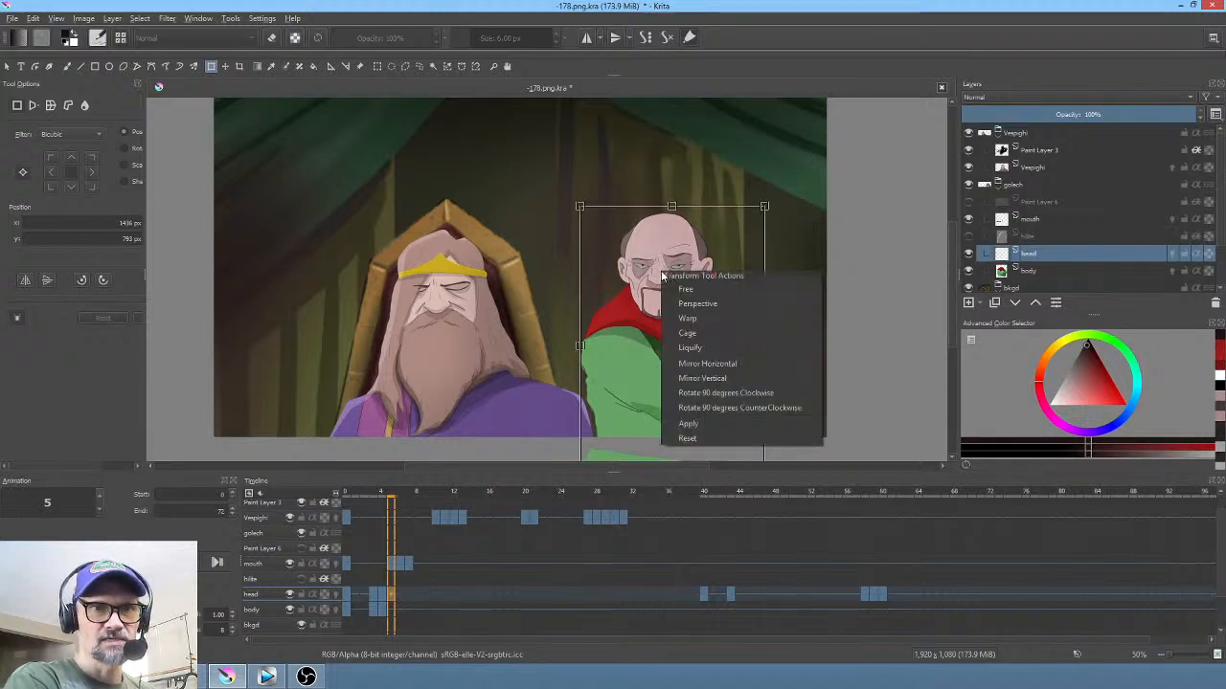
{"action": "left_click", "coordinate": [694, 362]}
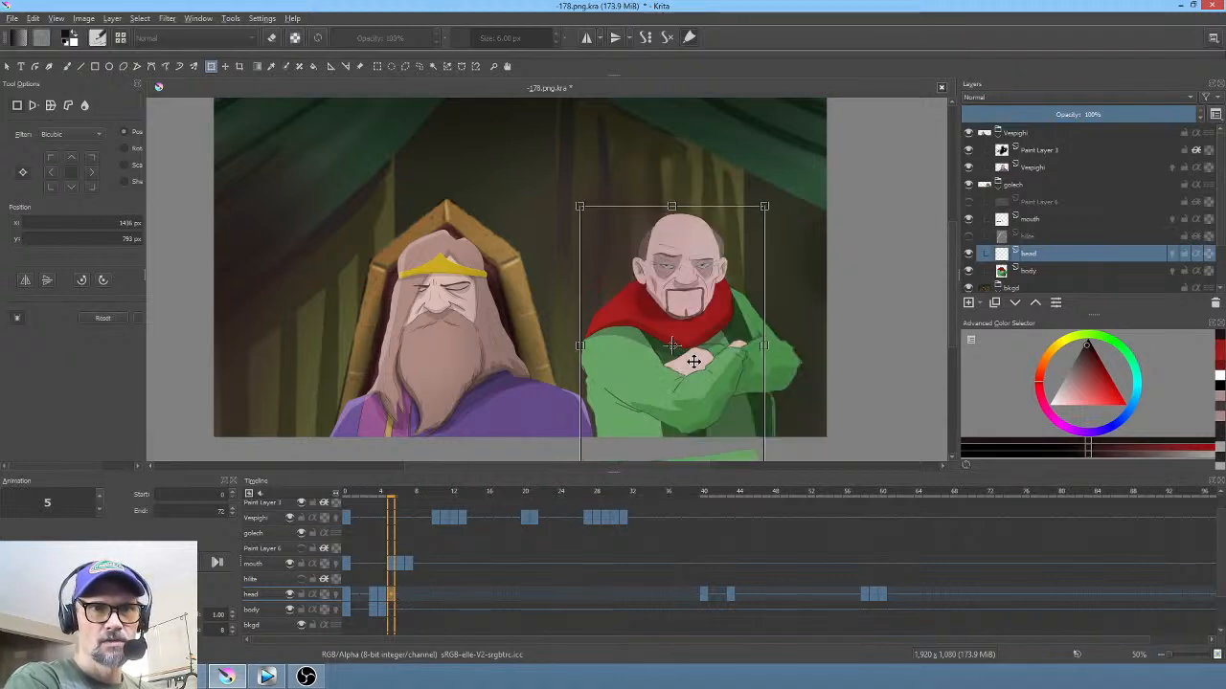
{"action": "left_click_drag", "start_coordinate": [795, 314], "coordinate": [797, 281]}
{"action": "left_click_drag", "start_coordinate": [689, 371], "coordinate": [685, 364]}
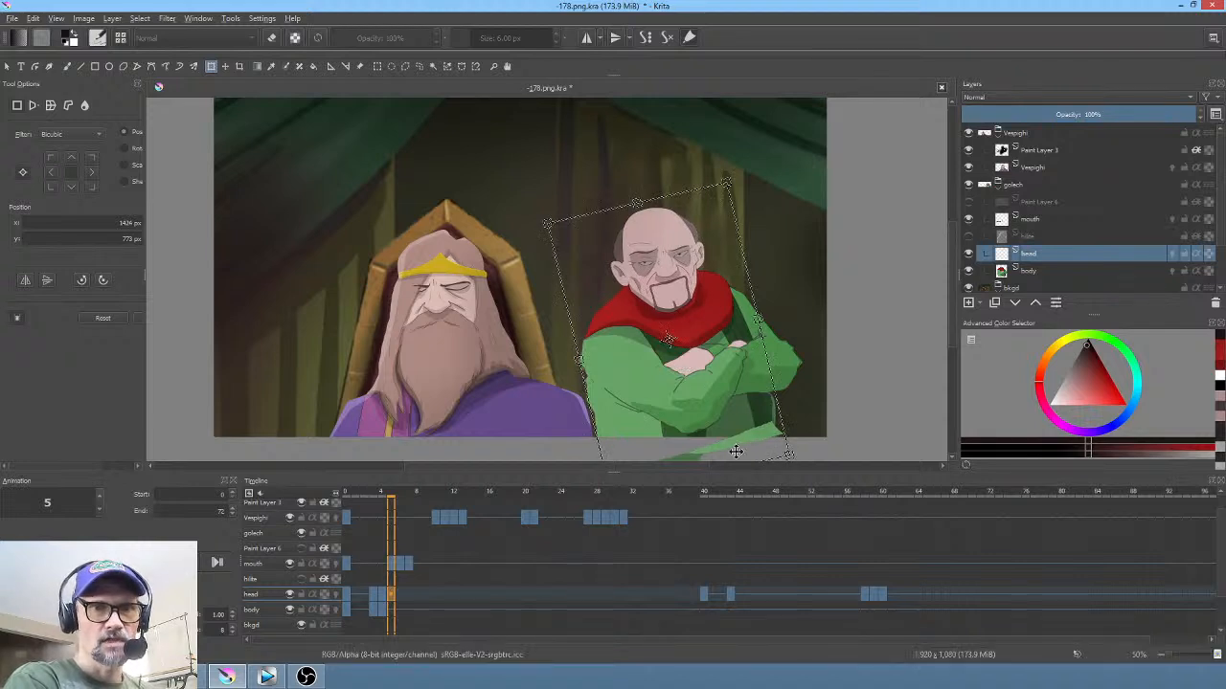
Step: Scrub through frames 0 to 6 to review the head turn, comparing the golech's head at frames 0 and 3 up close
{"action": "left_click", "coordinate": [345, 593]}
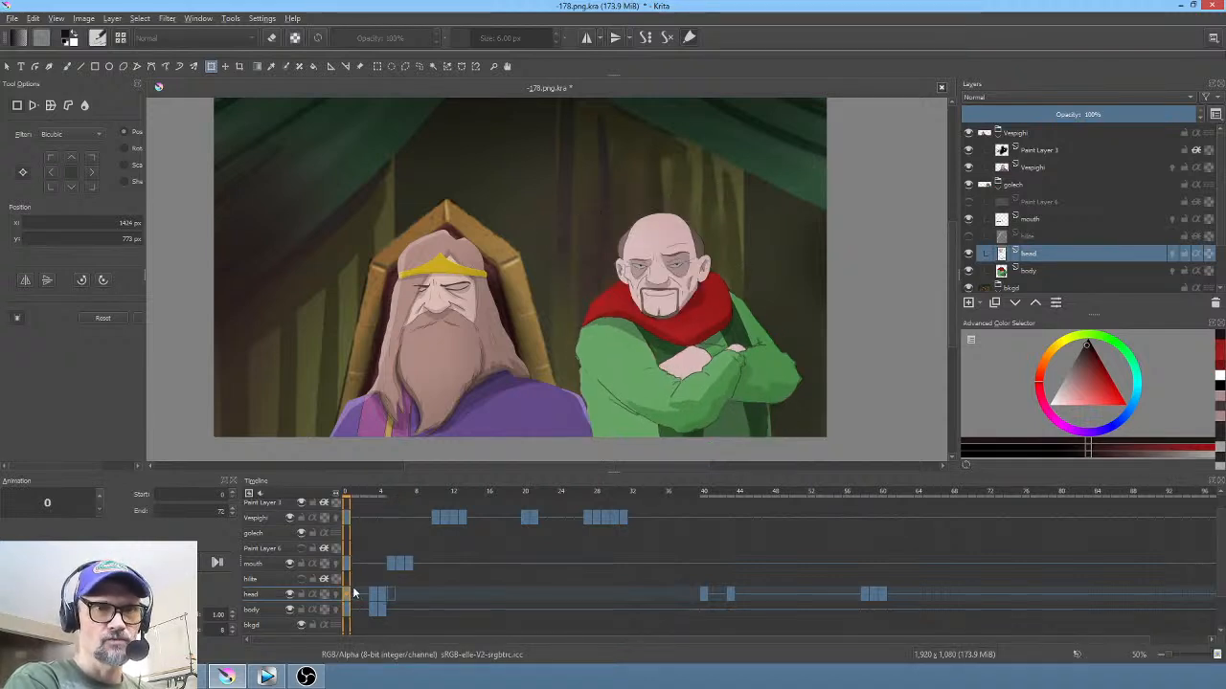
{"action": "left_click_drag", "start_coordinate": [360, 498], "coordinate": [401, 500]}
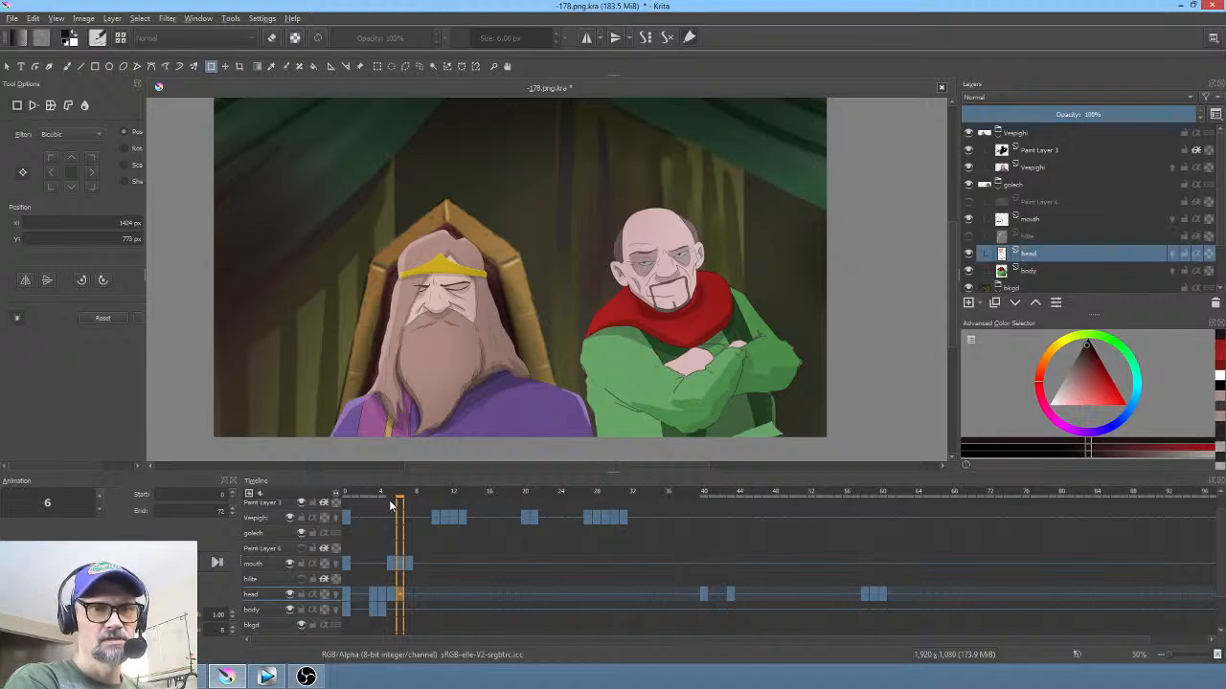
{"action": "left_click", "coordinate": [376, 596]}
{"action": "scroll", "coordinate": [609, 367], "scroll_direction": "up", "scroll_amount": 3}
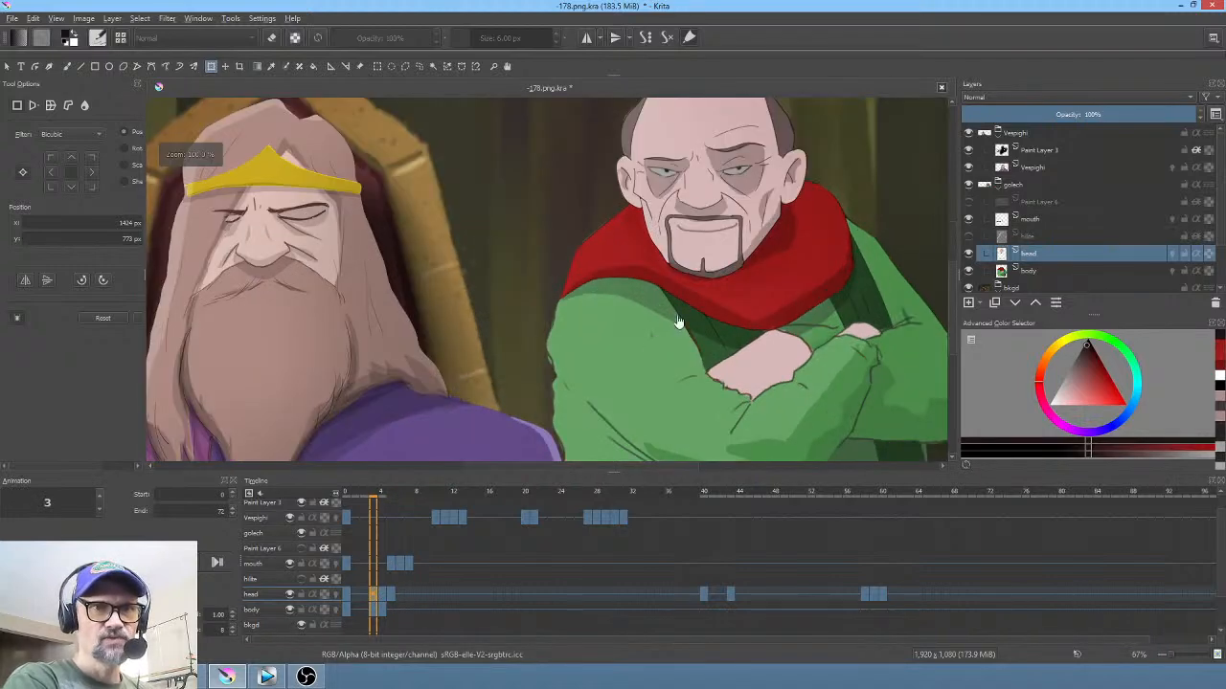
{"action": "left_click", "coordinate": [348, 593]}
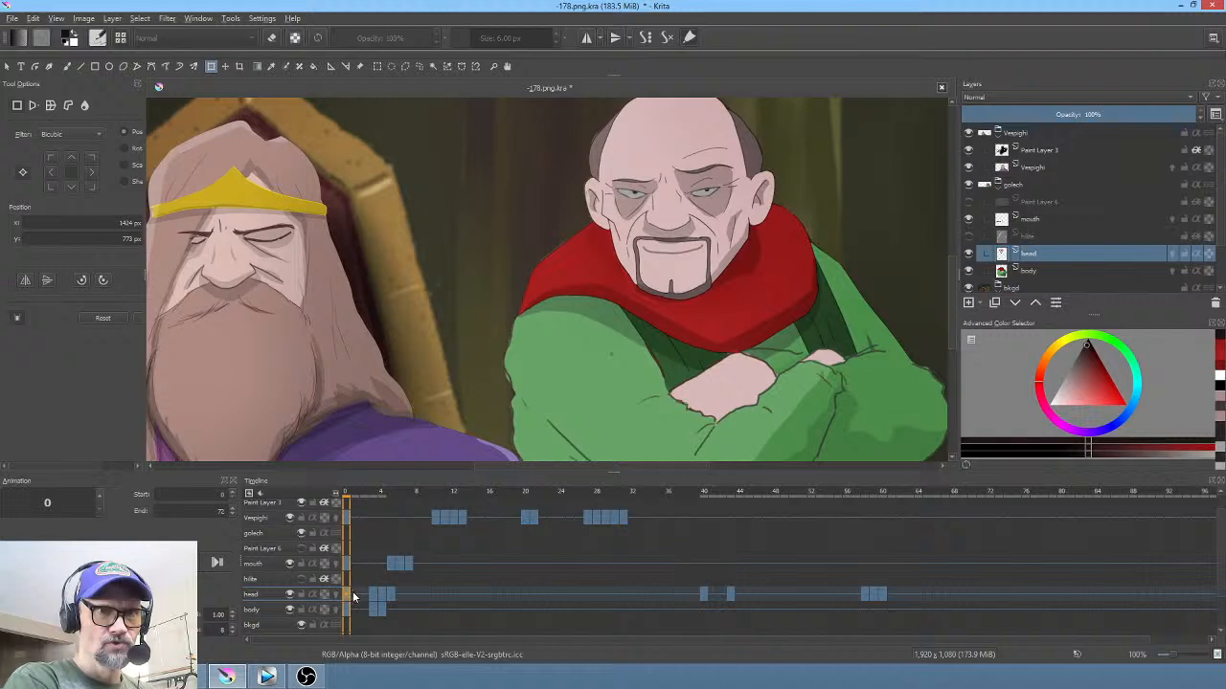
{"action": "left_click", "coordinate": [374, 596]}
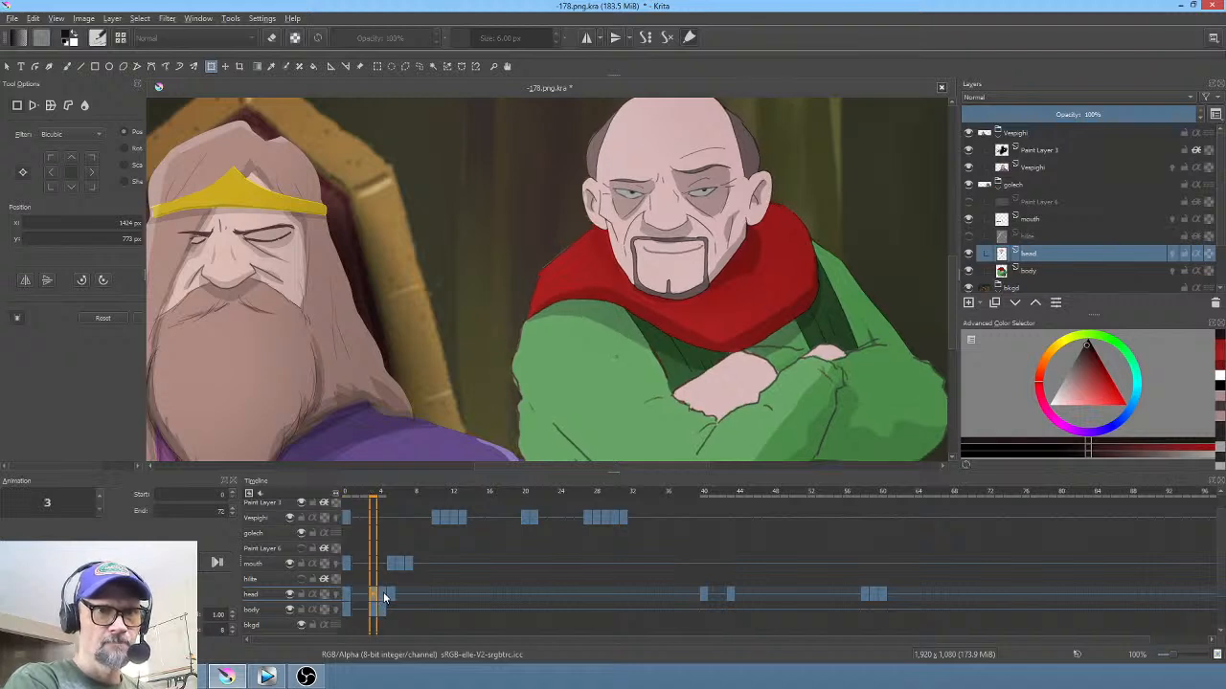
Step: Liquify the golech's eyebrow on the frame 3 head keyframe, reducing the brush size to 73.23
{"action": "left_click", "coordinate": [383, 593]}
{"action": "left_click", "coordinate": [375, 591]}
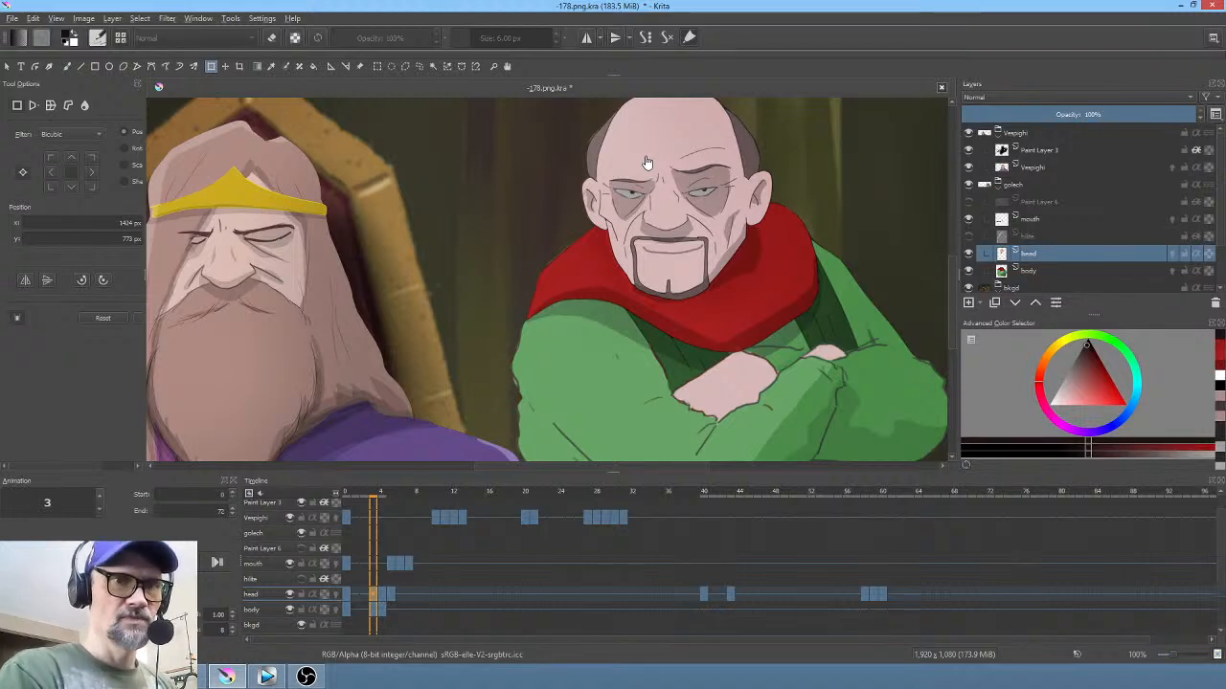
{"action": "left_click", "coordinate": [695, 159]}
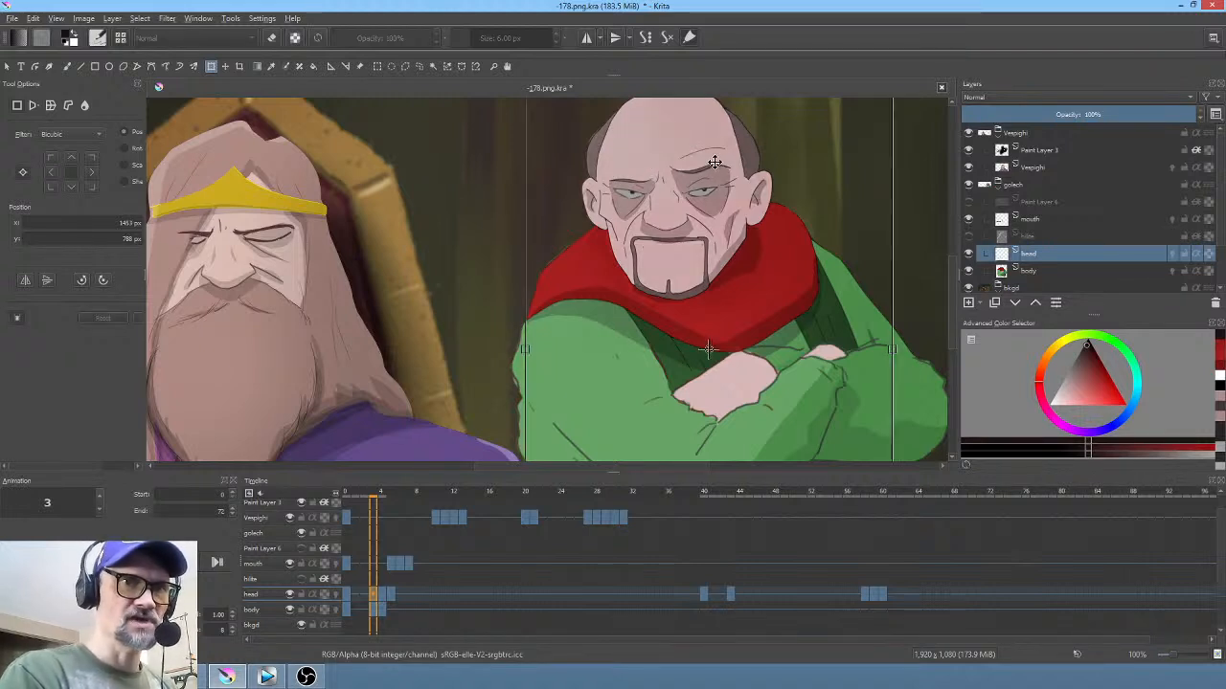
{"action": "right_click", "coordinate": [727, 210]}
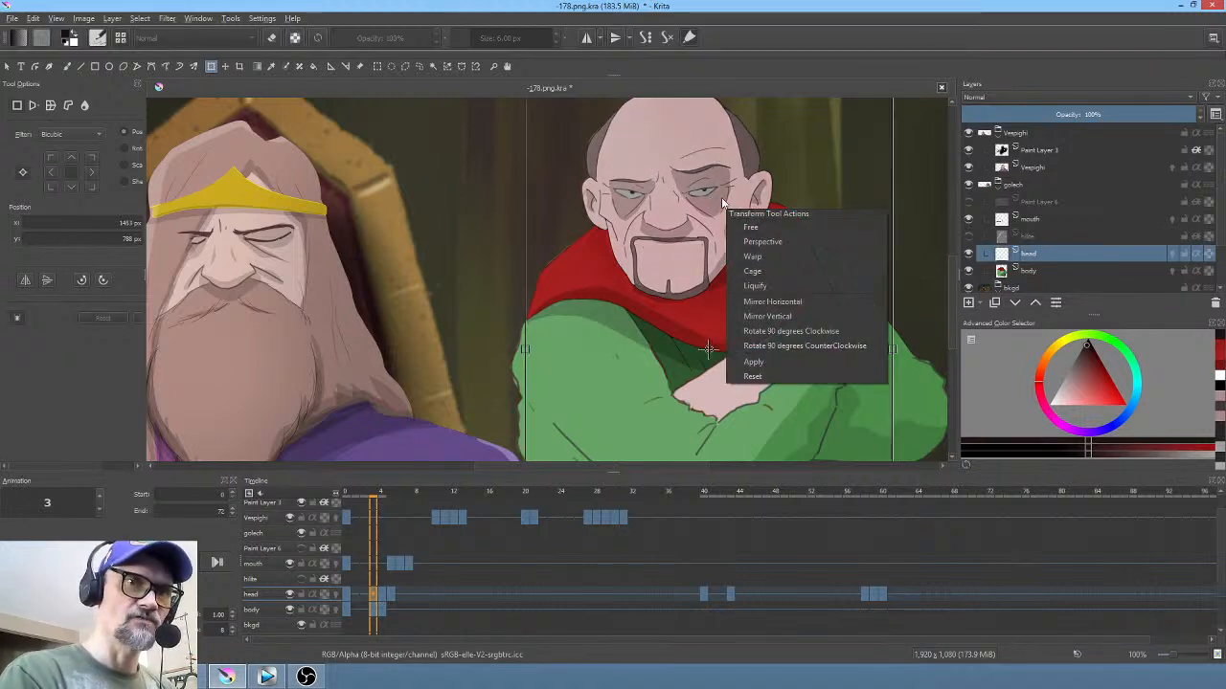
{"action": "left_click", "coordinate": [788, 286]}
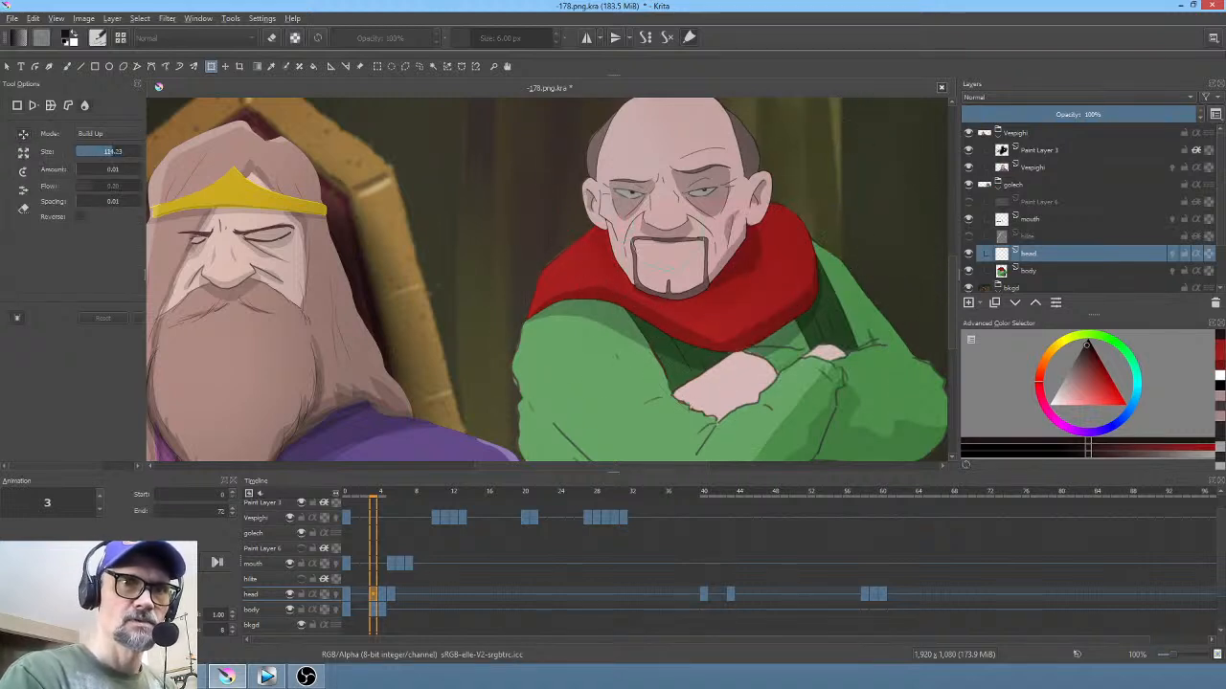
{"action": "left_click_drag", "start_coordinate": [674, 147], "coordinate": [599, 147]}
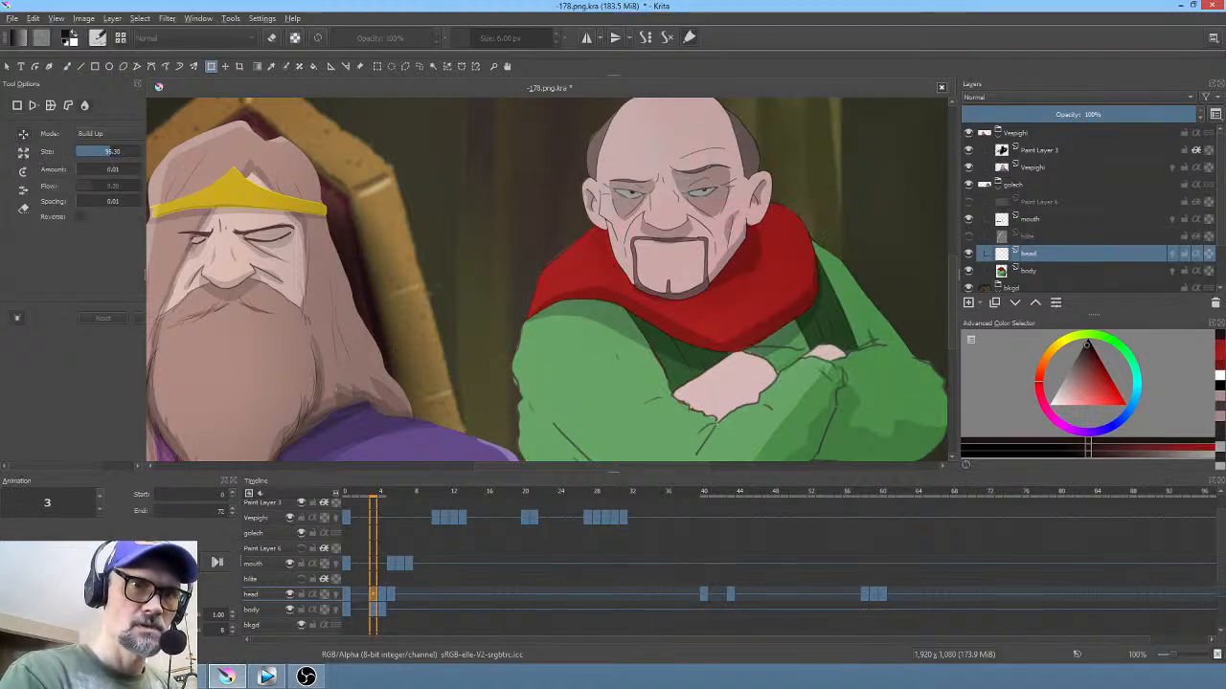
{"action": "mouse_move", "coordinate": [692, 170]}
{"action": "left_mouse_down"}
{"action": "mouse_move", "coordinate": [709, 173]}
{"action": "mouse_move", "coordinate": [721, 154]}
{"action": "left_mouse_up"}
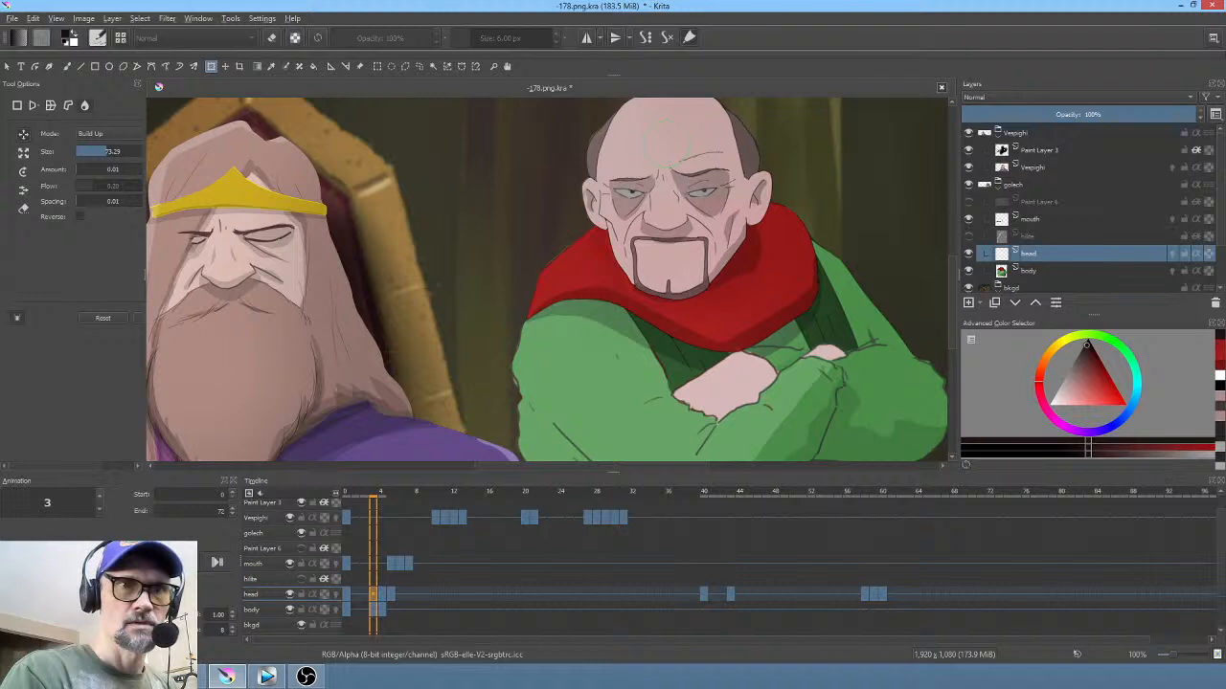
Step: Liquify the golech's eyebrows on the frame 4 head keyframe to soften their angry slant
{"action": "left_click", "coordinate": [384, 594]}
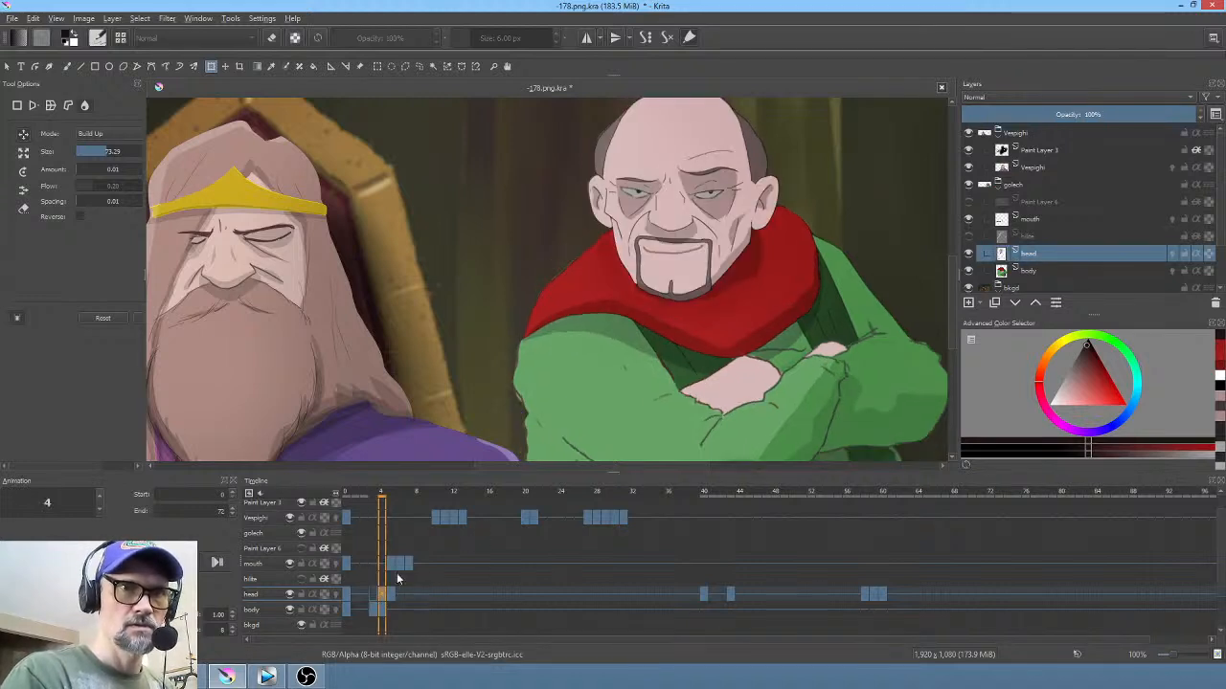
{"action": "left_click", "coordinate": [669, 164]}
{"action": "left_click_drag", "start_coordinate": [648, 183], "coordinate": [648, 168]}
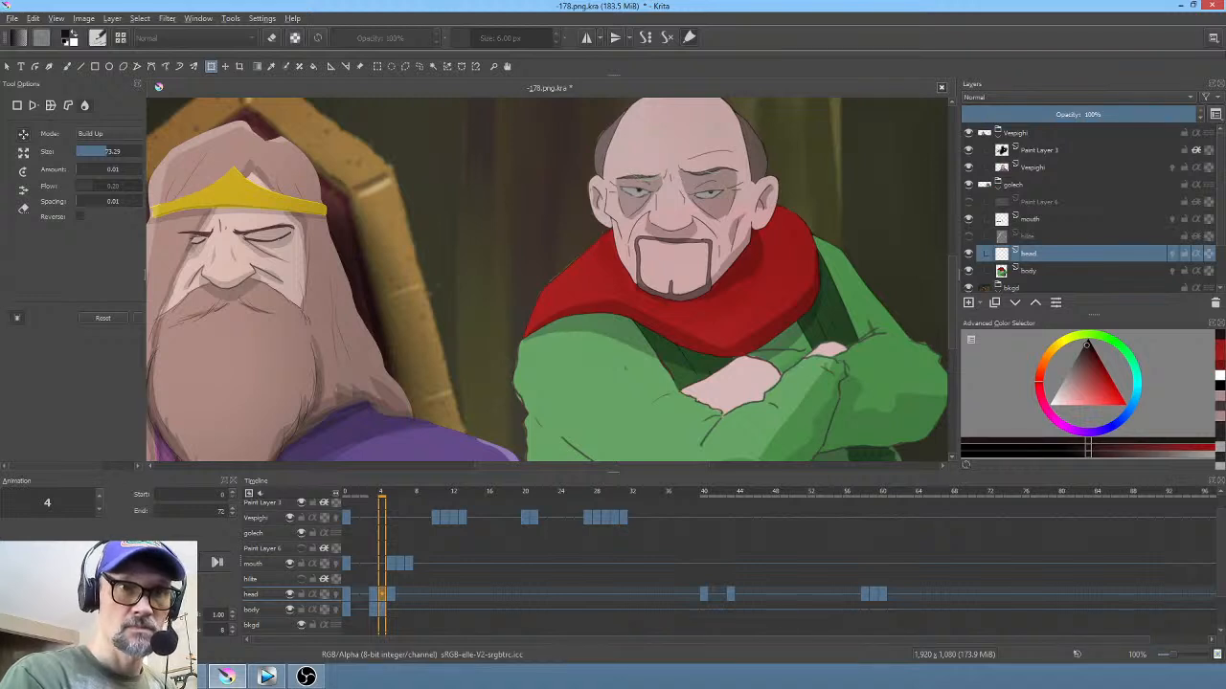
{"action": "mouse_move", "coordinate": [719, 150]}
{"action": "left_mouse_down"}
{"action": "mouse_move", "coordinate": [726, 157]}
{"action": "mouse_move", "coordinate": [701, 190]}
{"action": "left_mouse_up"}
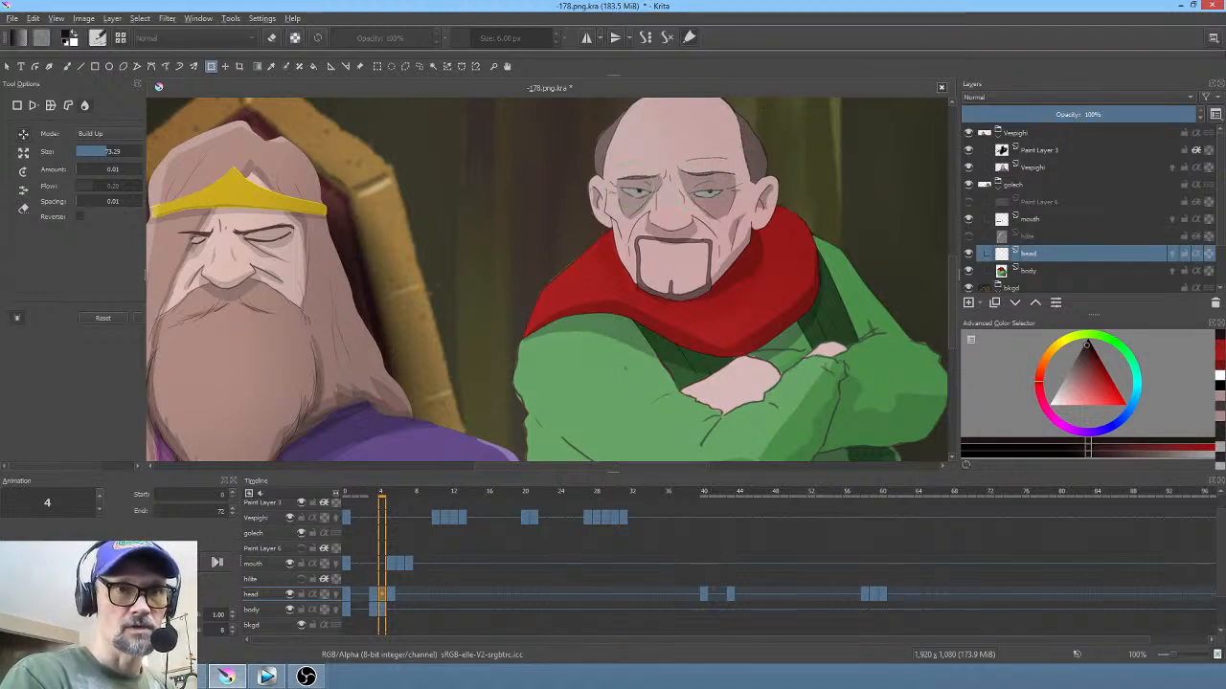
Step: Hide the mouth layer and liquify the golech's eyebrows on the frame 5 head keyframe, reducing the brush size to 38.26
{"action": "left_click", "coordinate": [392, 594]}
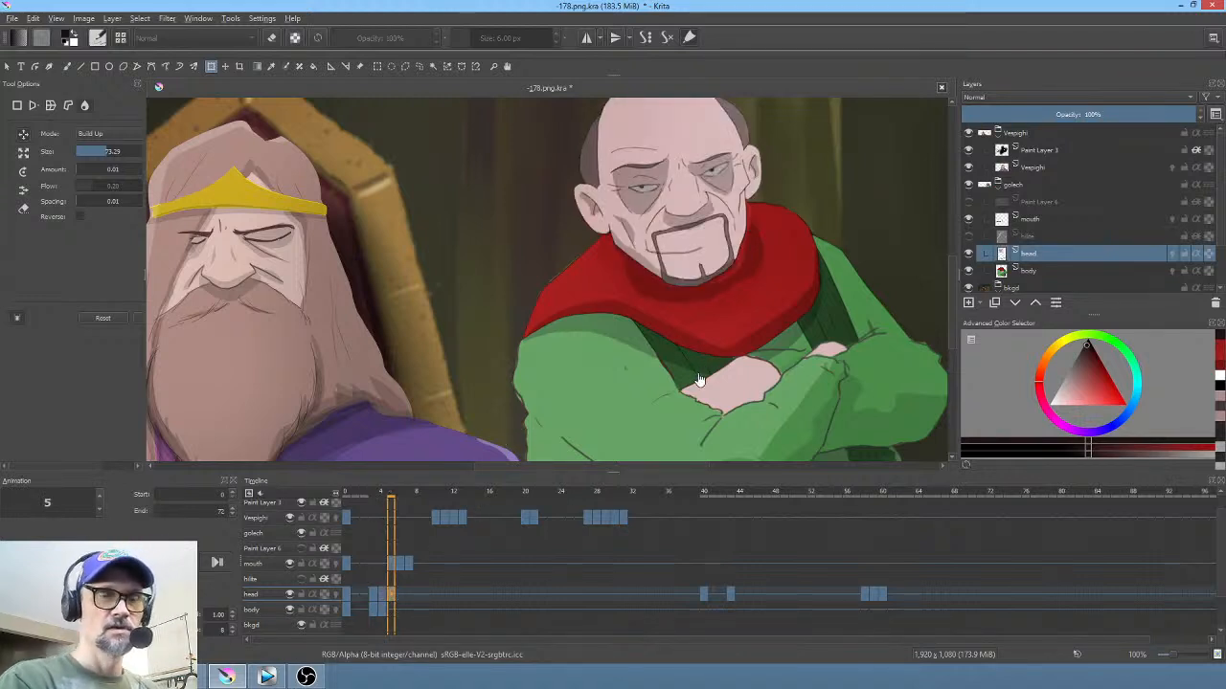
{"action": "left_click", "coordinate": [968, 219]}
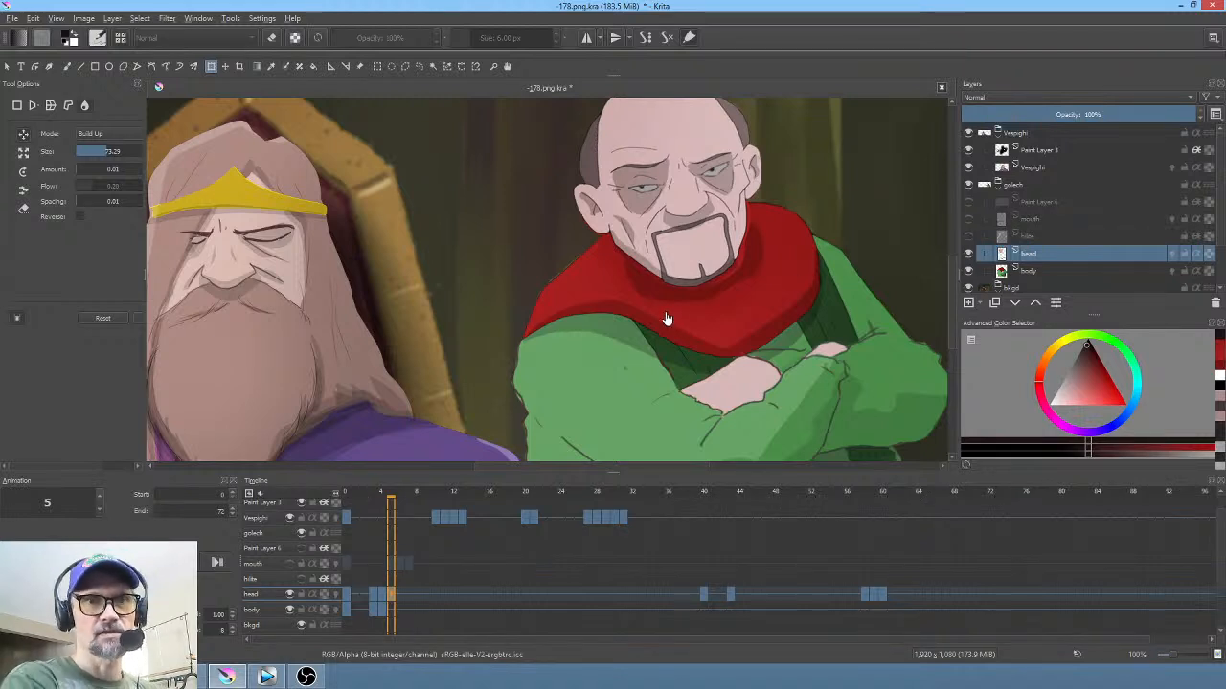
{"action": "left_click", "coordinate": [382, 594]}
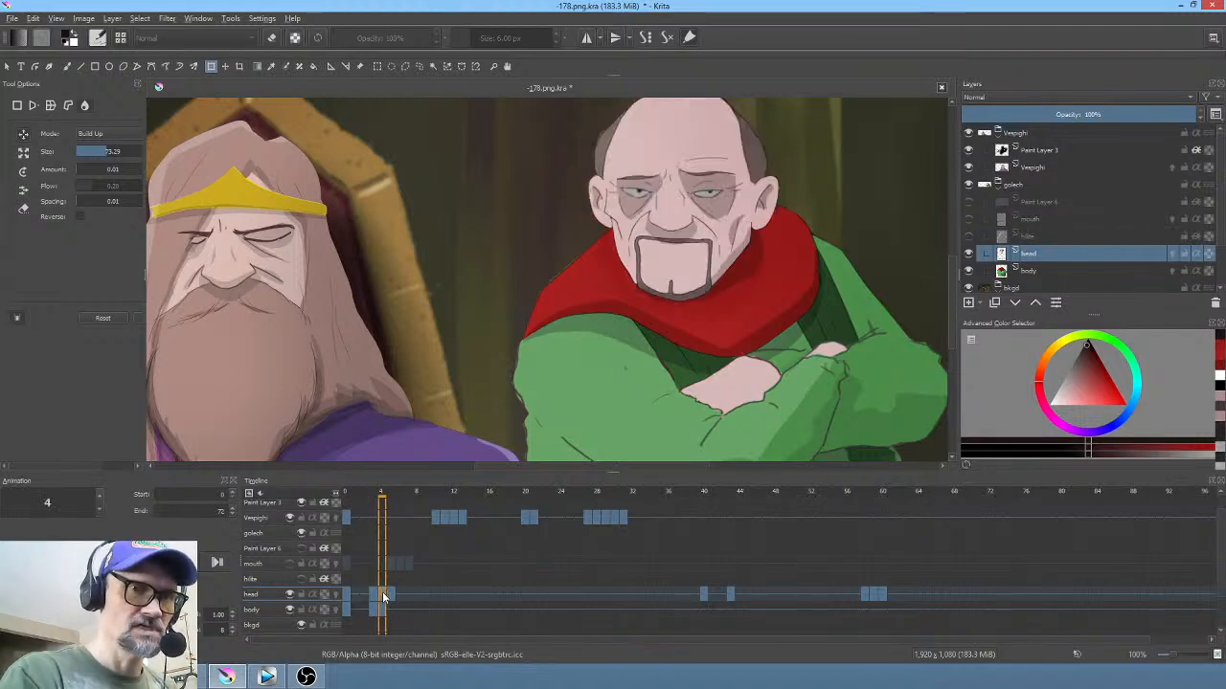
{"action": "left_click", "coordinate": [391, 594]}
{"action": "left_click", "coordinate": [596, 226]}
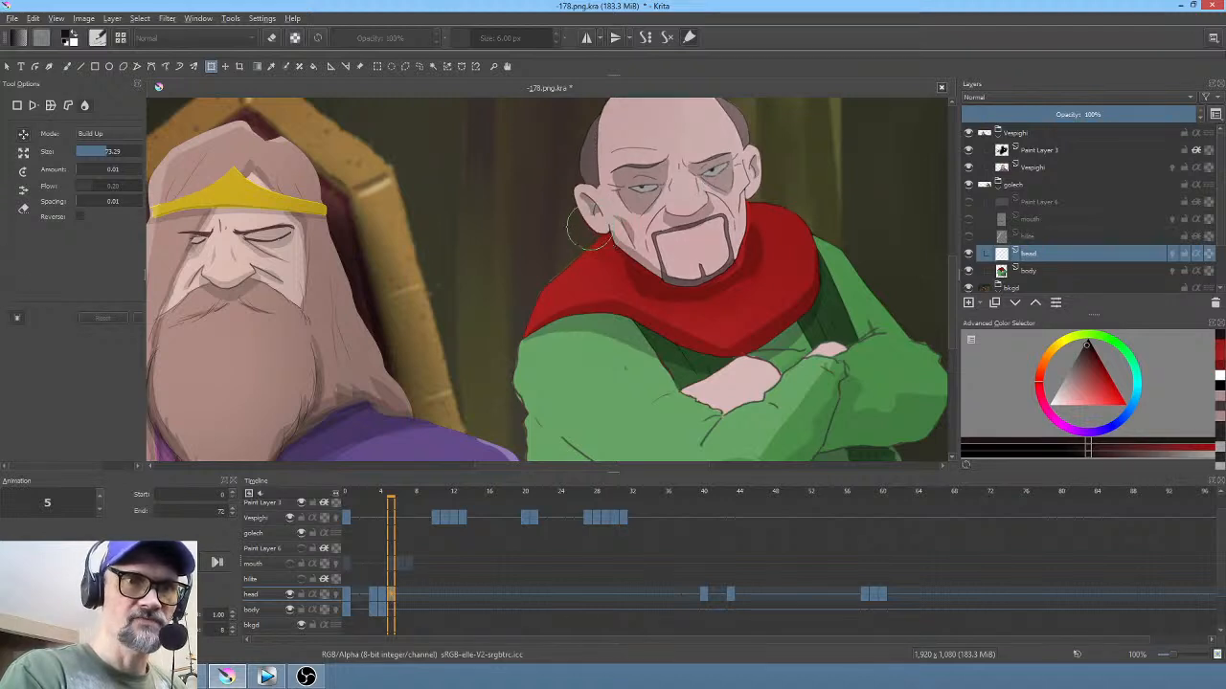
{"action": "mouse_move", "coordinate": [581, 222]}
{"action": "left_mouse_down"}
{"action": "mouse_move", "coordinate": [567, 188]}
{"action": "mouse_move", "coordinate": [580, 191]}
{"action": "left_mouse_up"}
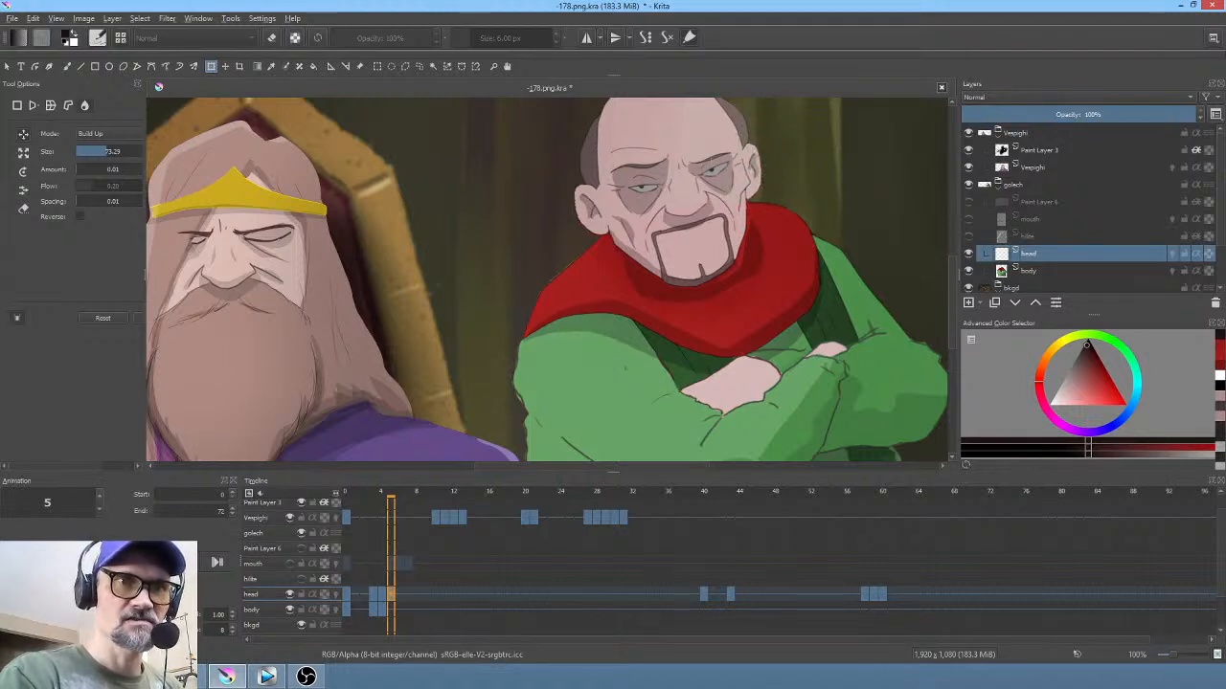
{"action": "key", "text": "["}
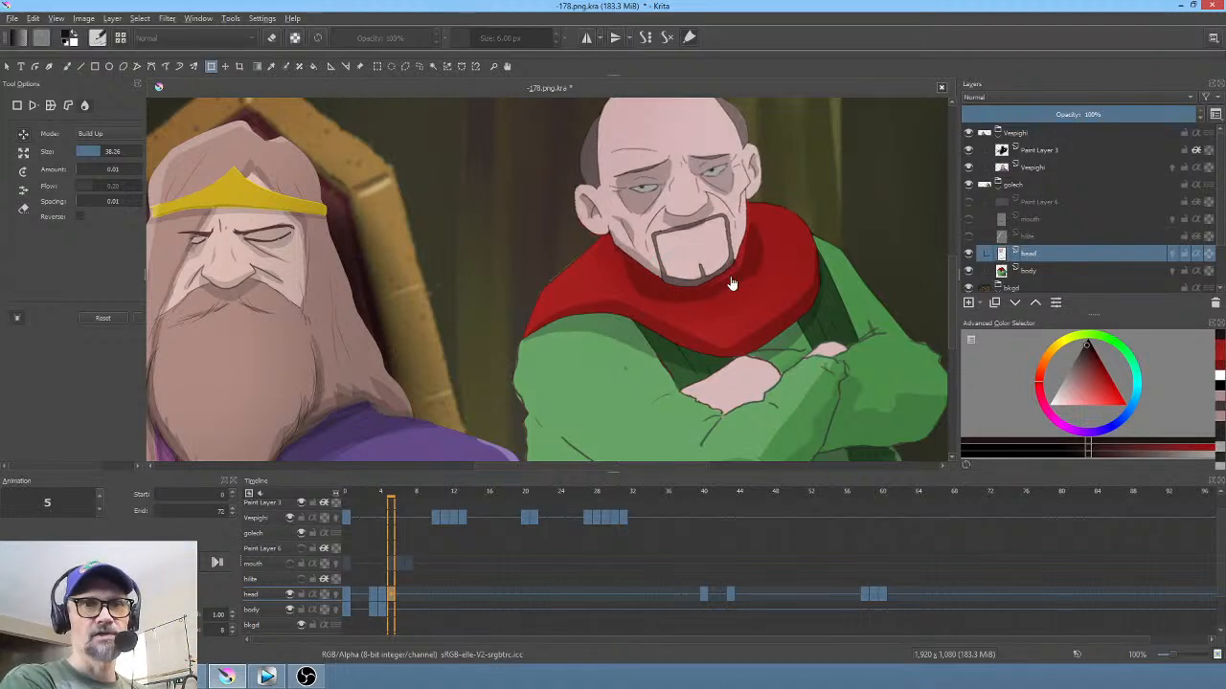
Step: Return to frame 0 of the head layer and save the scene 178 file
{"action": "scroll", "coordinate": [734, 283], "scroll_direction": "down", "scroll_amount": 2}
{"action": "scroll", "coordinate": [737, 293], "scroll_direction": "up", "scroll_amount": 1}
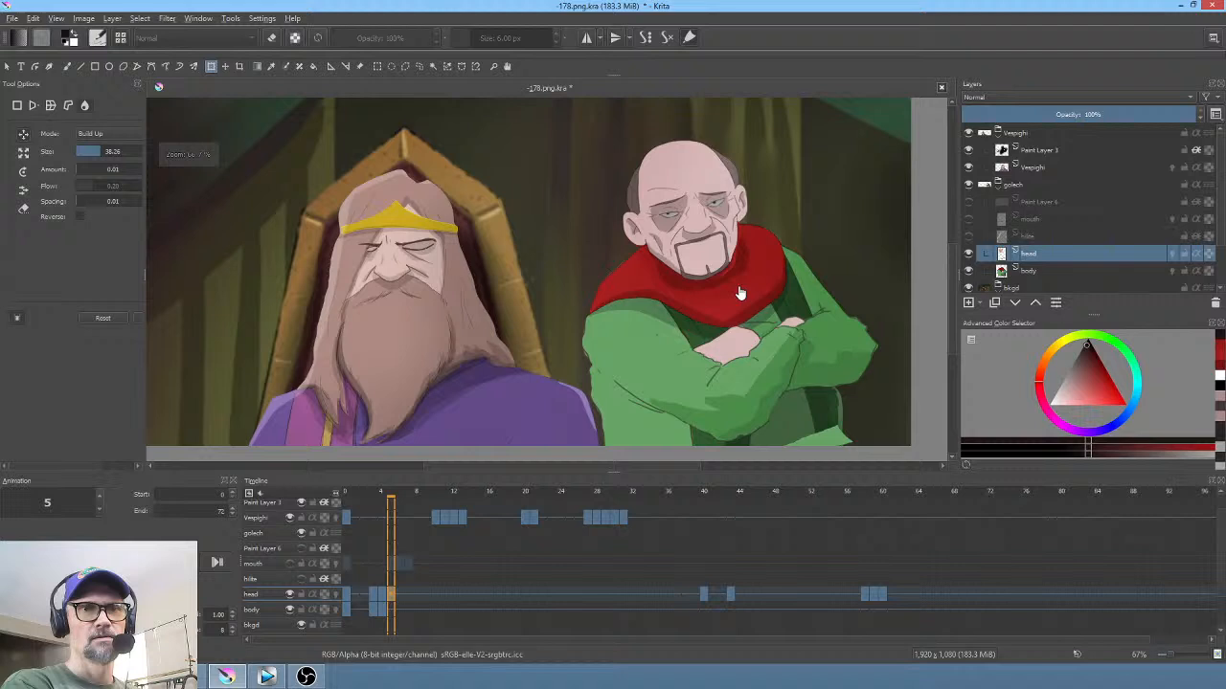
{"action": "scroll", "coordinate": [741, 295], "scroll_direction": "up", "scroll_amount": 1}
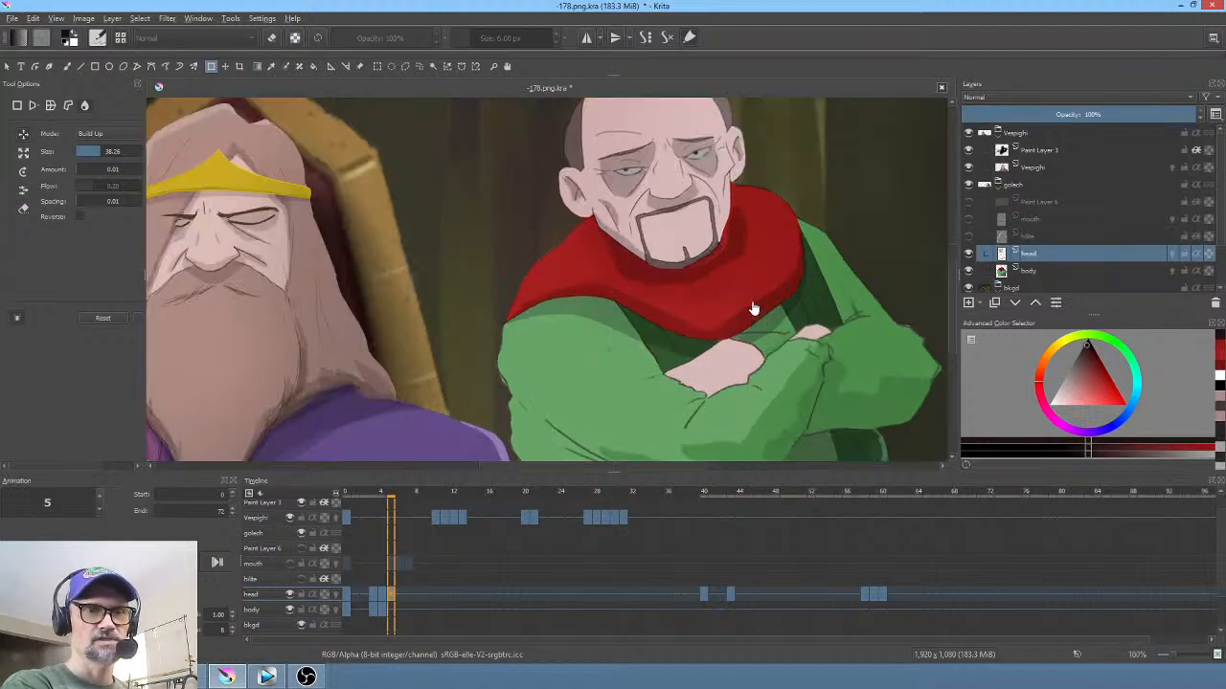
{"action": "left_click", "coordinate": [348, 602]}
{"action": "mouse_move", "coordinate": [347, 596]}
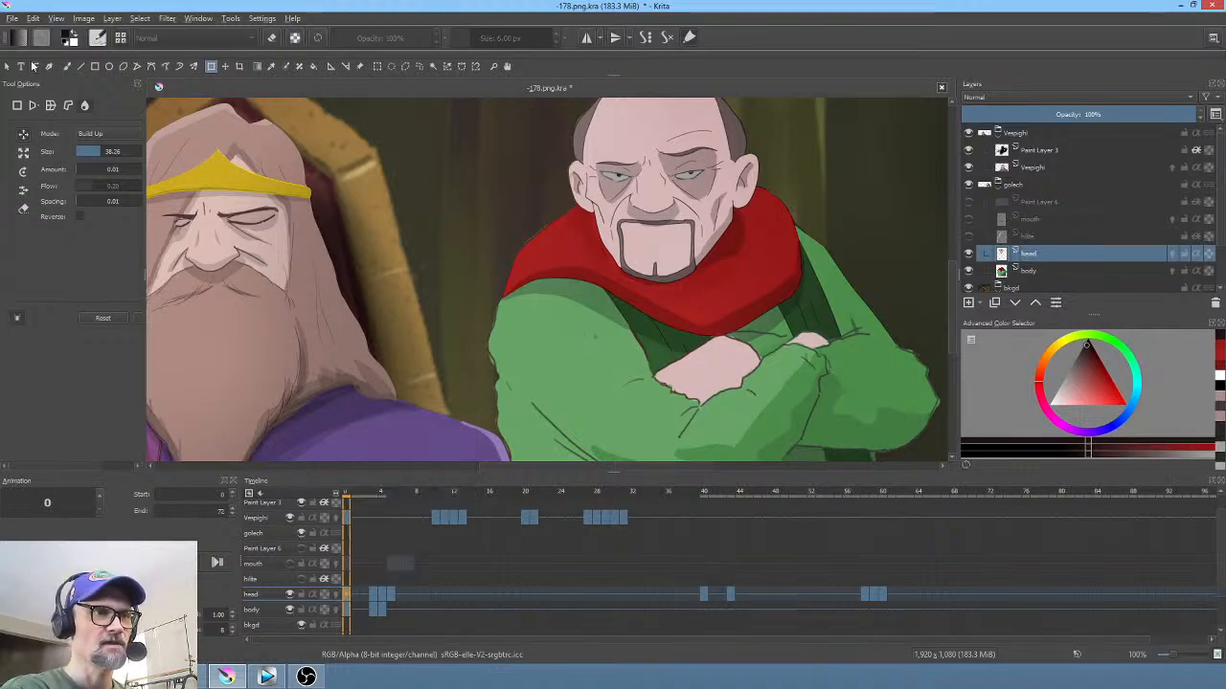
{"action": "left_click", "coordinate": [15, 18]}
{"action": "left_click", "coordinate": [43, 92]}
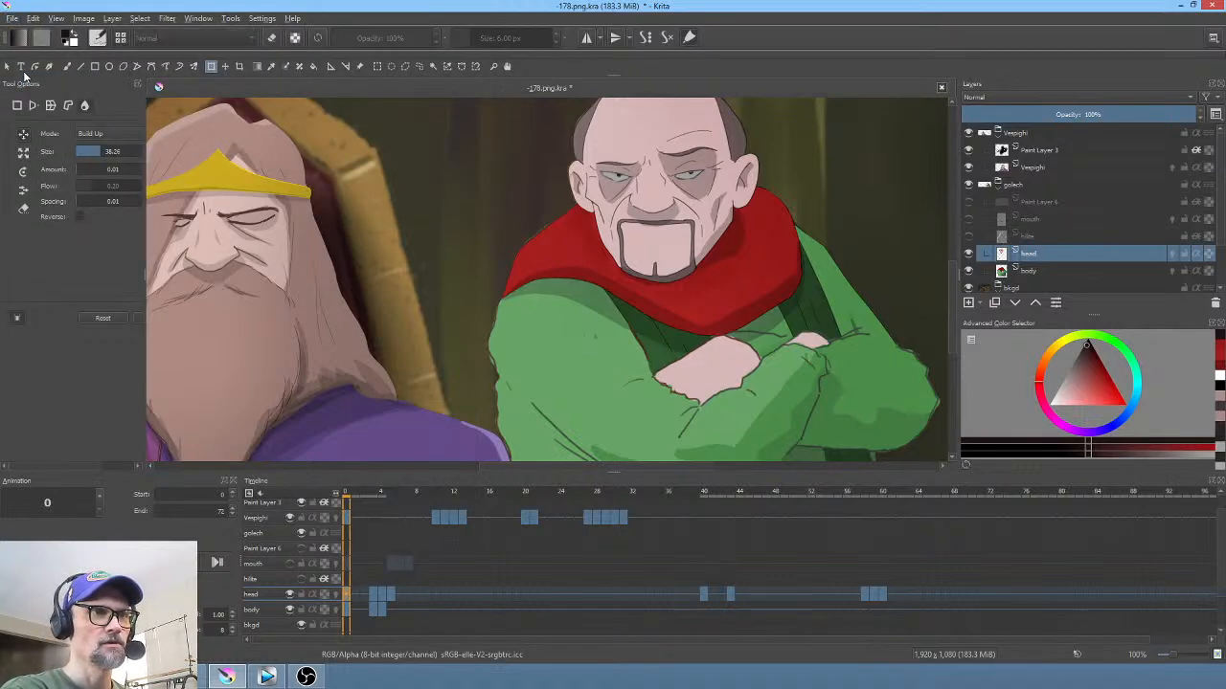
Step: Play back the animation at full-figure view to check the timing of both characters
{"action": "key", "text": "minus"}
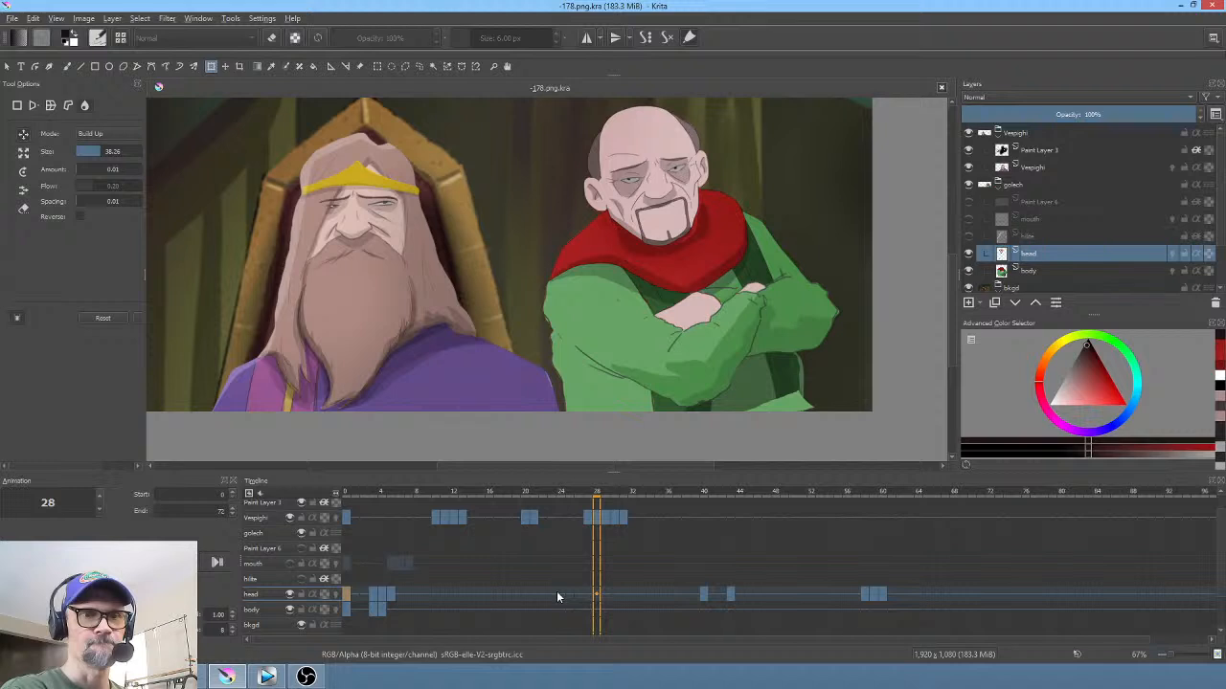
{"action": "key", "text": "space"}
{"action": "key", "text": "space"}
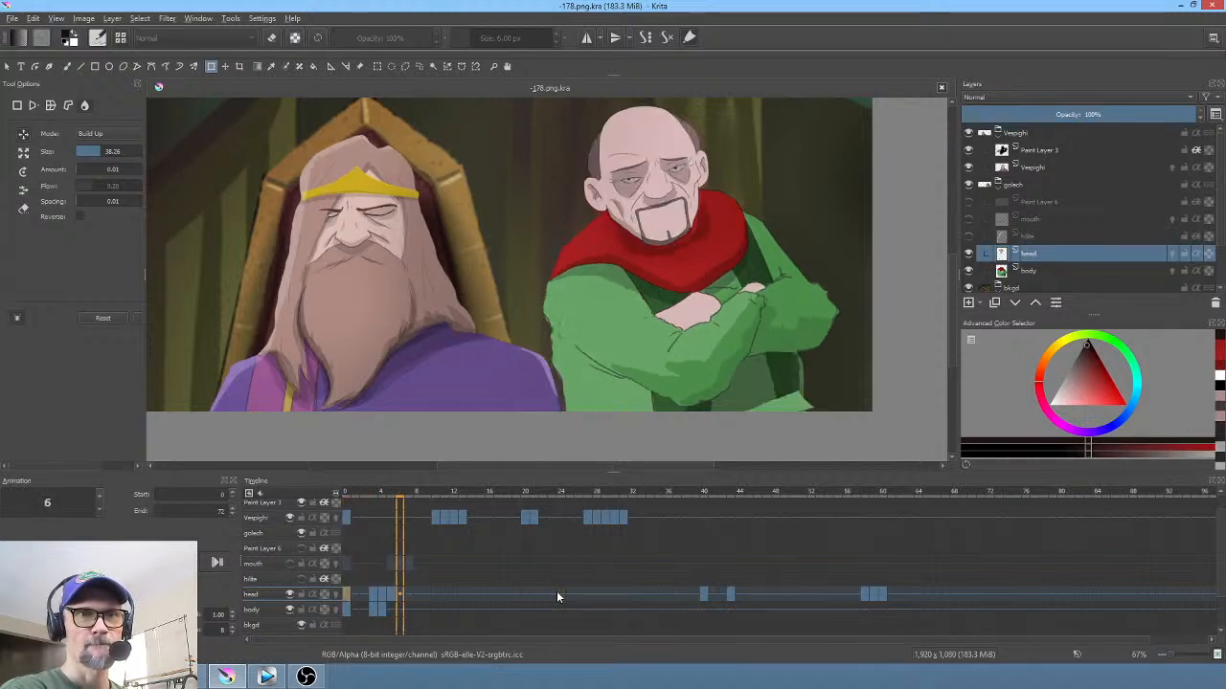
{"action": "key", "text": "space"}
{"action": "key", "text": "space"}
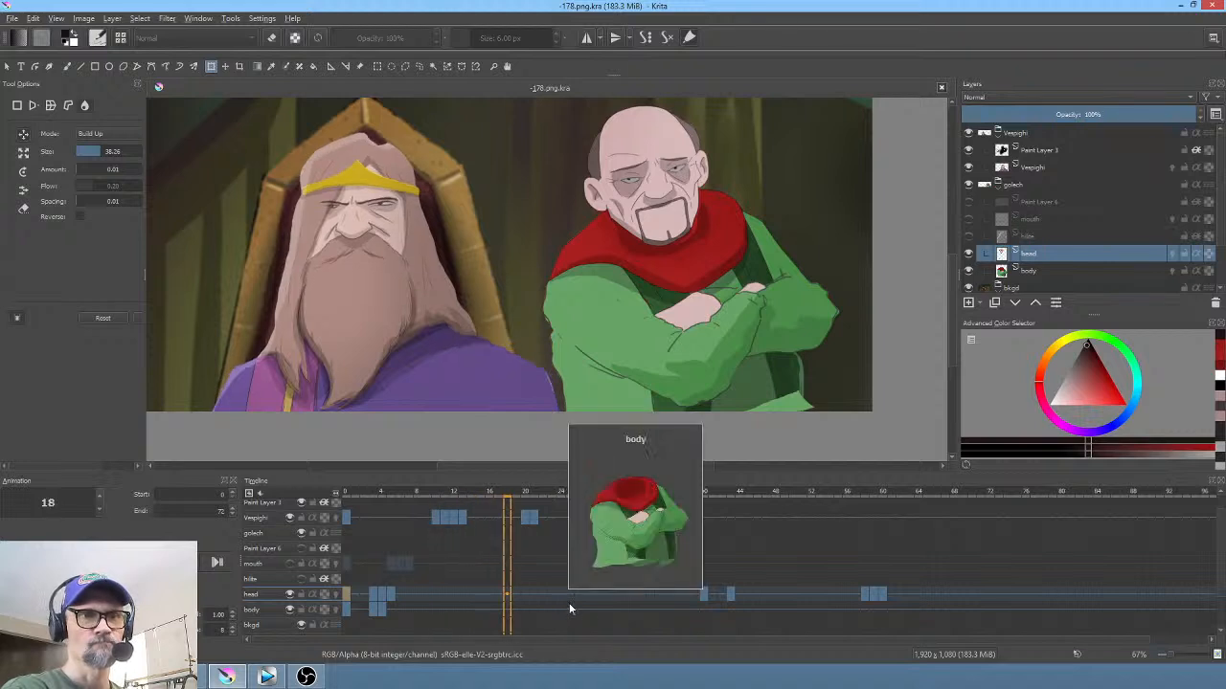
{"action": "key", "text": "space"}
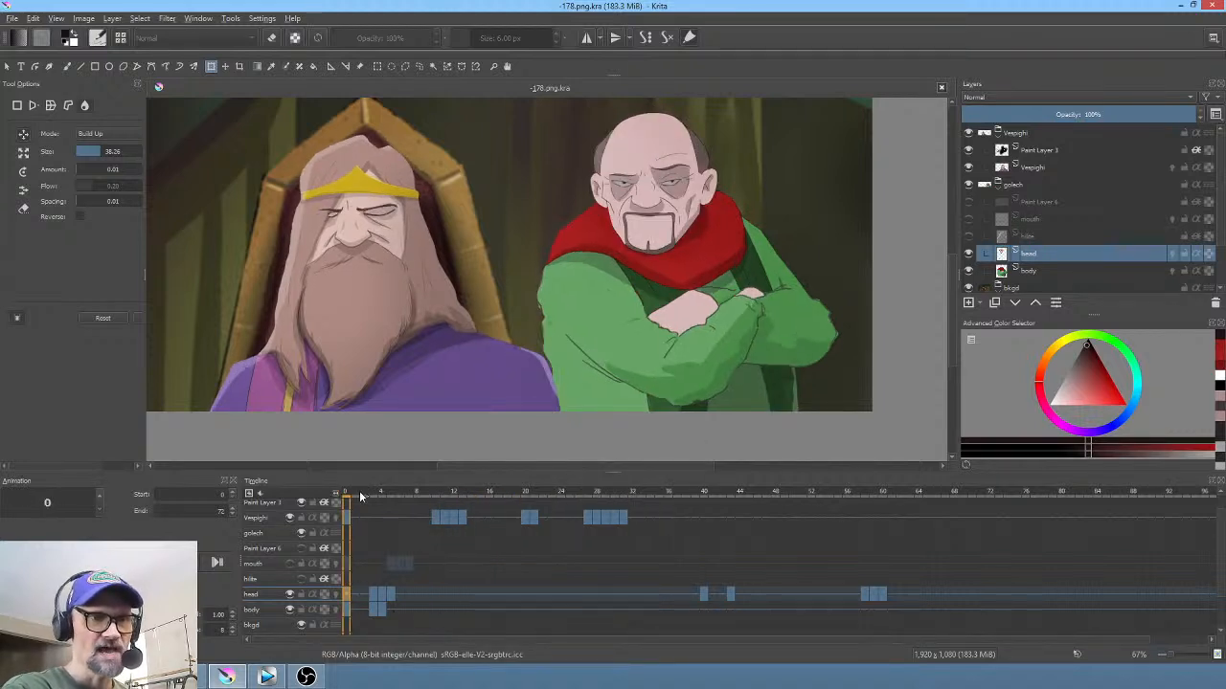
Step: Scrub from the opening frames to frame 18 and shift Vespighi's keyframes from frame 10 onward so they start at frame 21
{"action": "left_click_drag", "start_coordinate": [360, 496], "coordinate": [508, 515]}
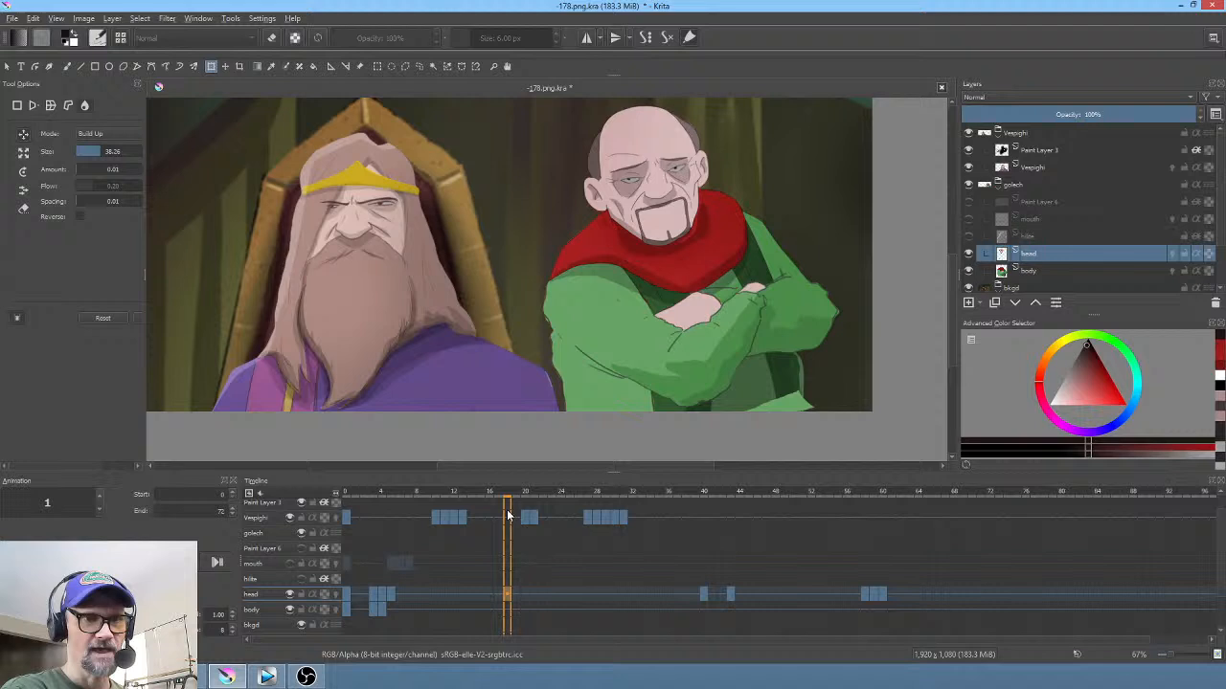
{"action": "left_click", "coordinate": [434, 518]}
{"action": "left_click_drag", "start_coordinate": [434, 518], "coordinate": [722, 504]}
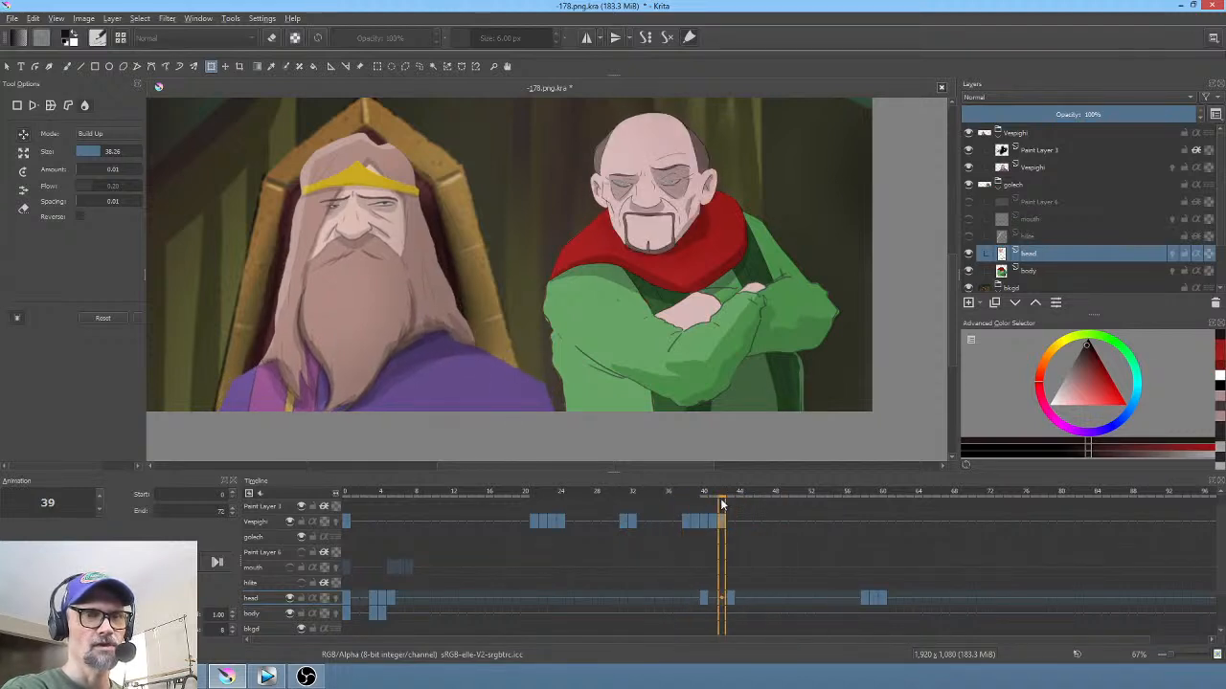
Step: Move Vespighi's keyframes at frames 38 to 42 to frames 0 to 4, and those at frames 31 and 32 to frames 80 and 81
{"action": "left_click", "coordinate": [685, 521]}
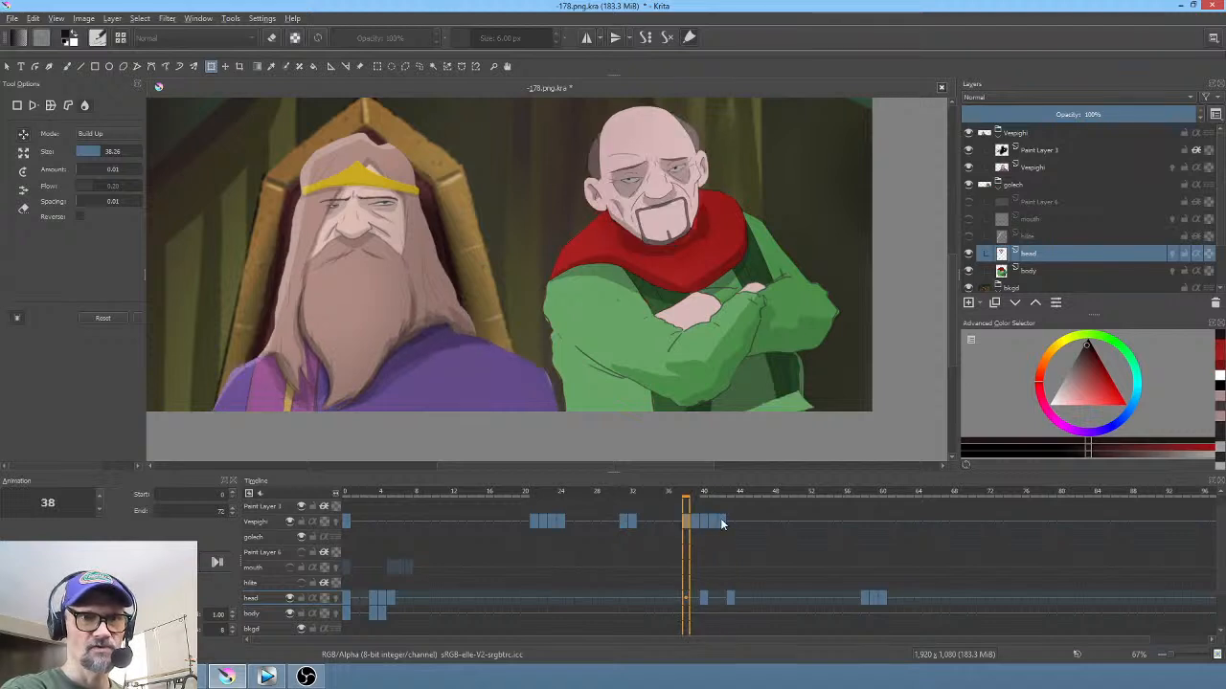
{"action": "left_click", "coordinate": [722, 521], "text": "shift"}
{"action": "right_click", "coordinate": [721, 519]}
{"action": "left_click", "coordinate": [725, 514]}
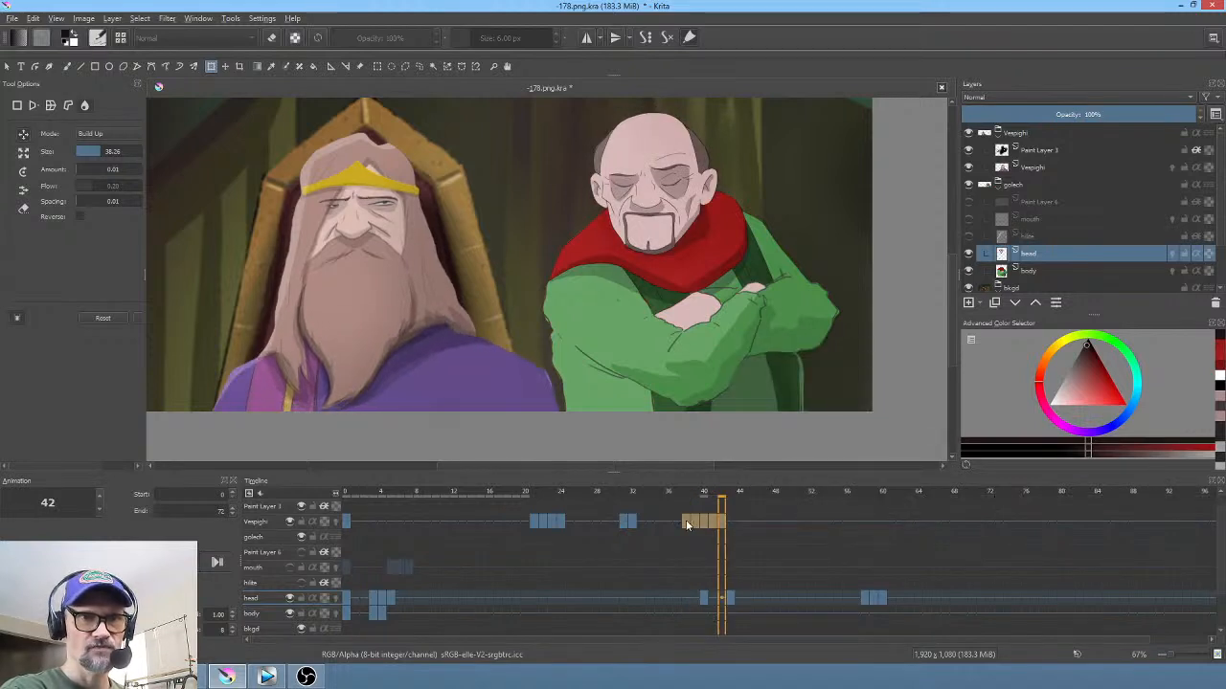
{"action": "left_click_drag", "start_coordinate": [686, 524], "coordinate": [605, 499]}
{"action": "left_click", "coordinate": [606, 525]}
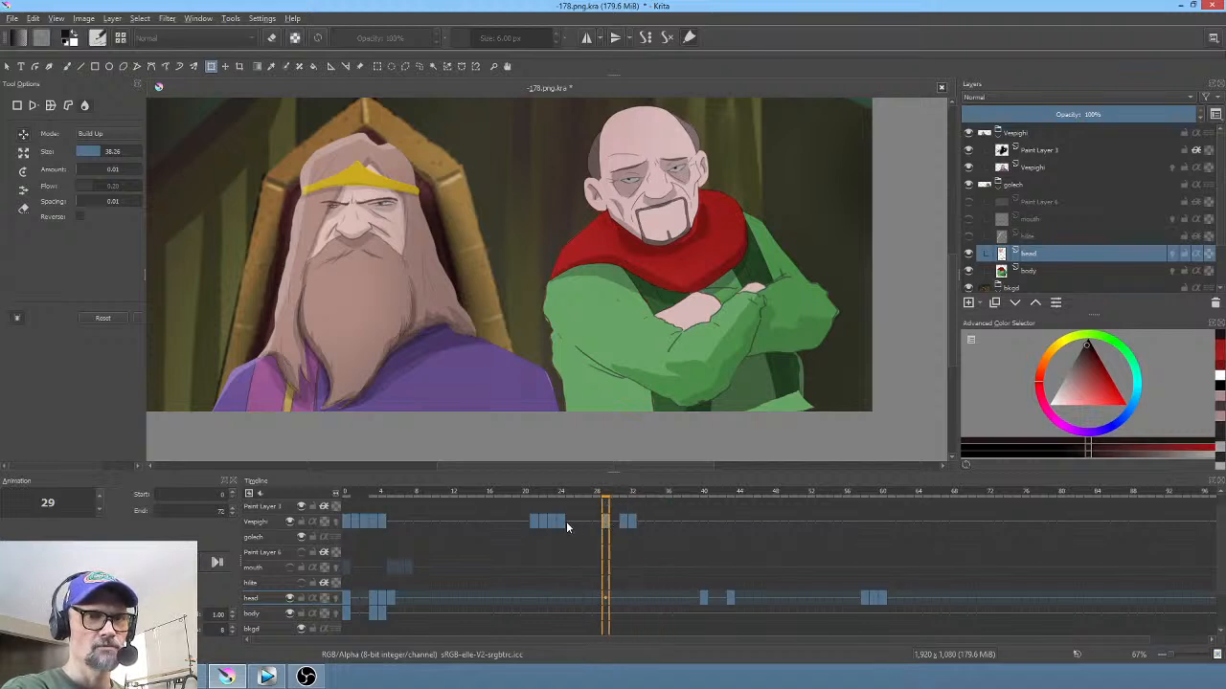
{"action": "left_click", "coordinate": [624, 522]}
{"action": "left_click_drag", "start_coordinate": [627, 517], "coordinate": [1061, 518]}
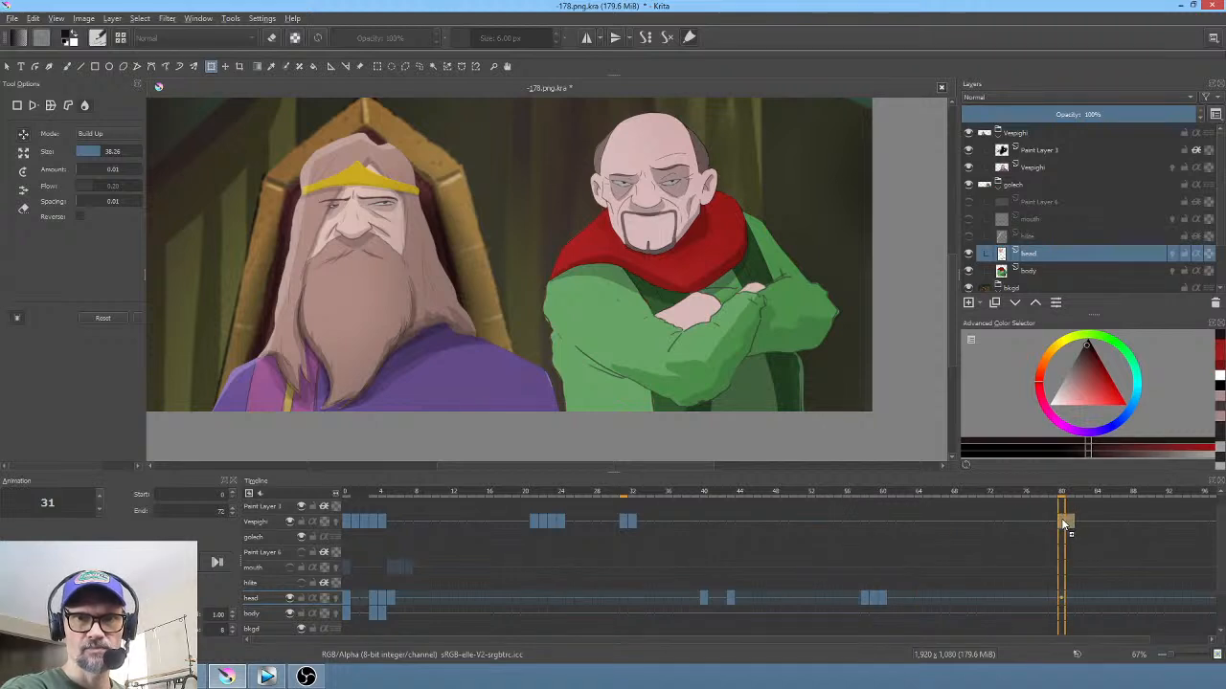
Step: Shift Vespighi's keyframes from frame 1 onward so they start at frame 22, and scrub up to frame 43 to check
{"action": "left_click", "coordinate": [353, 522]}
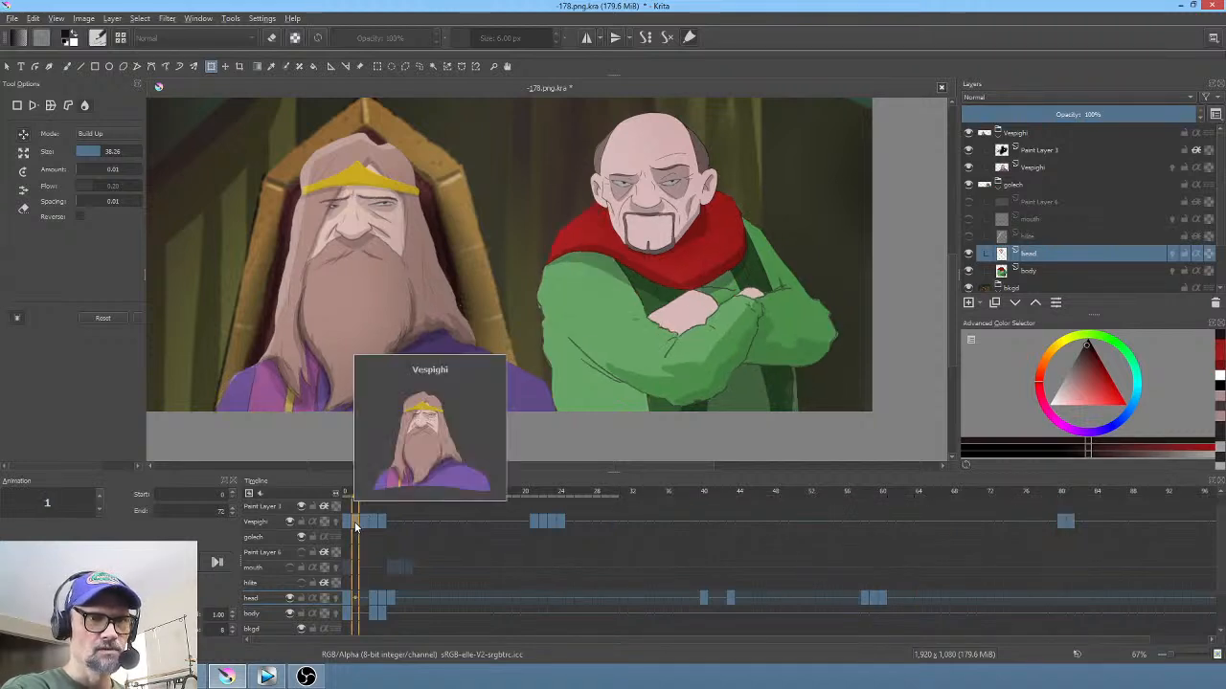
{"action": "left_click_drag", "start_coordinate": [357, 496], "coordinate": [544, 522]}
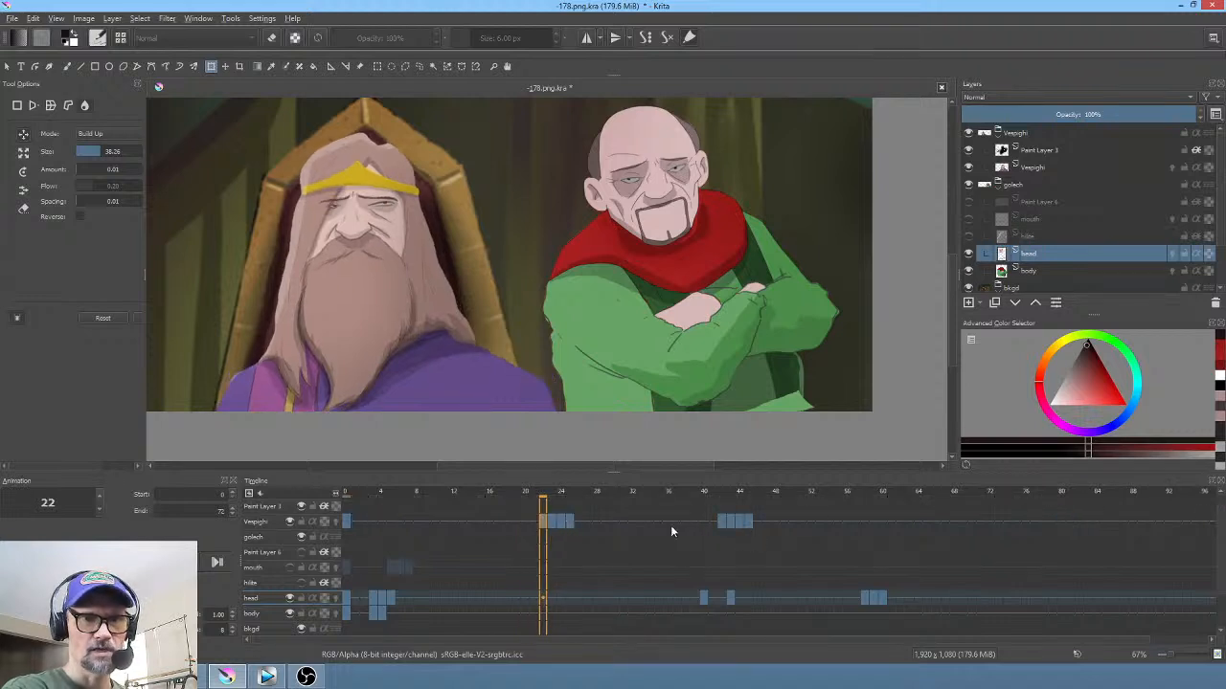
{"action": "left_click", "coordinate": [721, 522]}
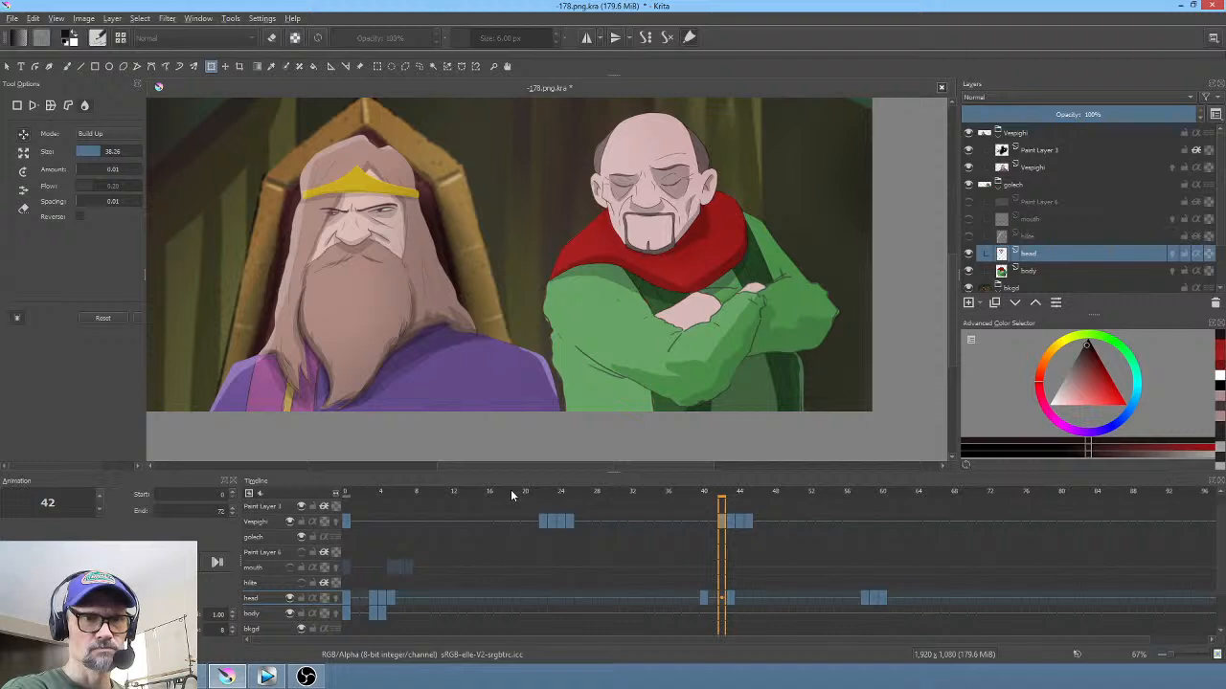
{"action": "left_click_drag", "start_coordinate": [510, 495], "coordinate": [730, 500]}
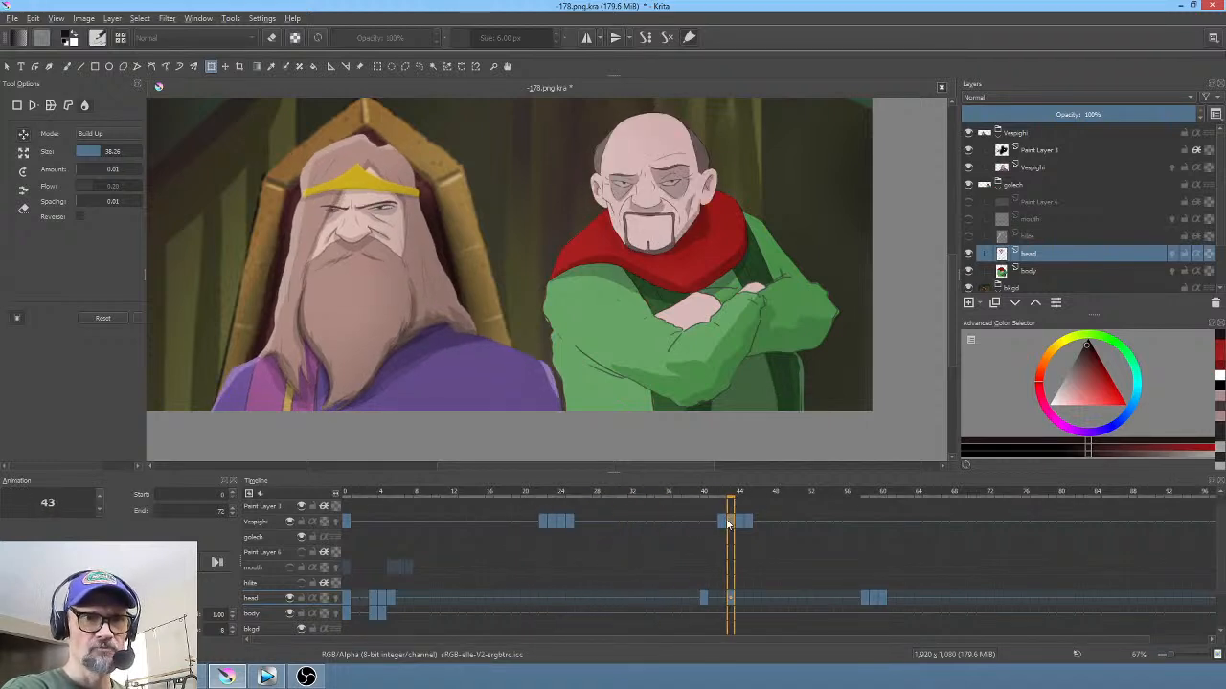
Step: Shift Vespighi's keyframes from frame 42 onward so they start at frame 33, and play back the animation
{"action": "left_click", "coordinate": [723, 524]}
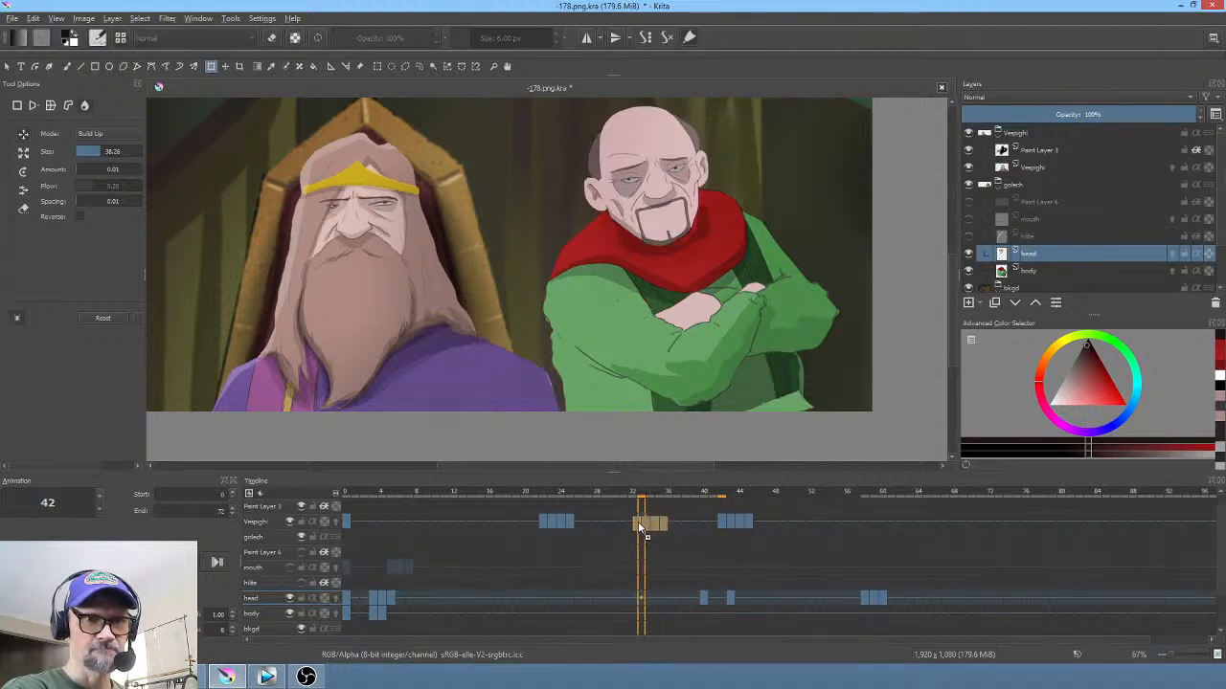
{"action": "left_click_drag", "start_coordinate": [646, 527], "coordinate": [505, 524]}
{"action": "key", "text": "space"}
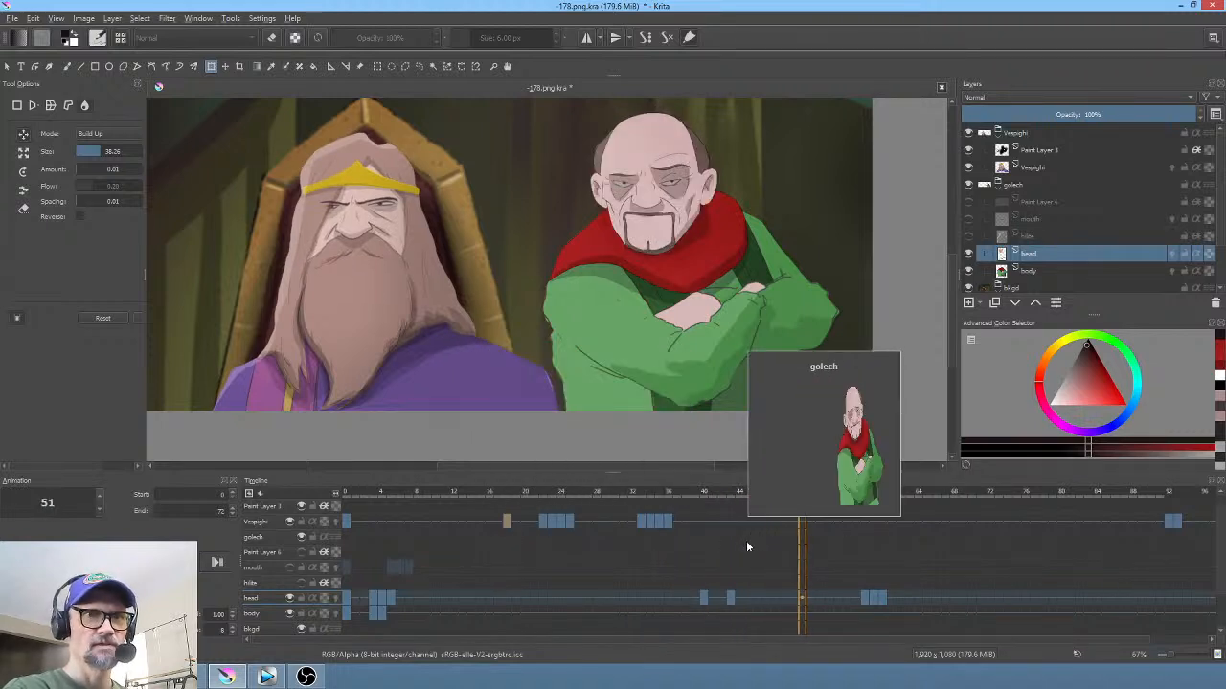
Step: Stop the playback, save the scene file, and scrub from frame 0 to about frame 9
{"action": "key", "text": "space"}
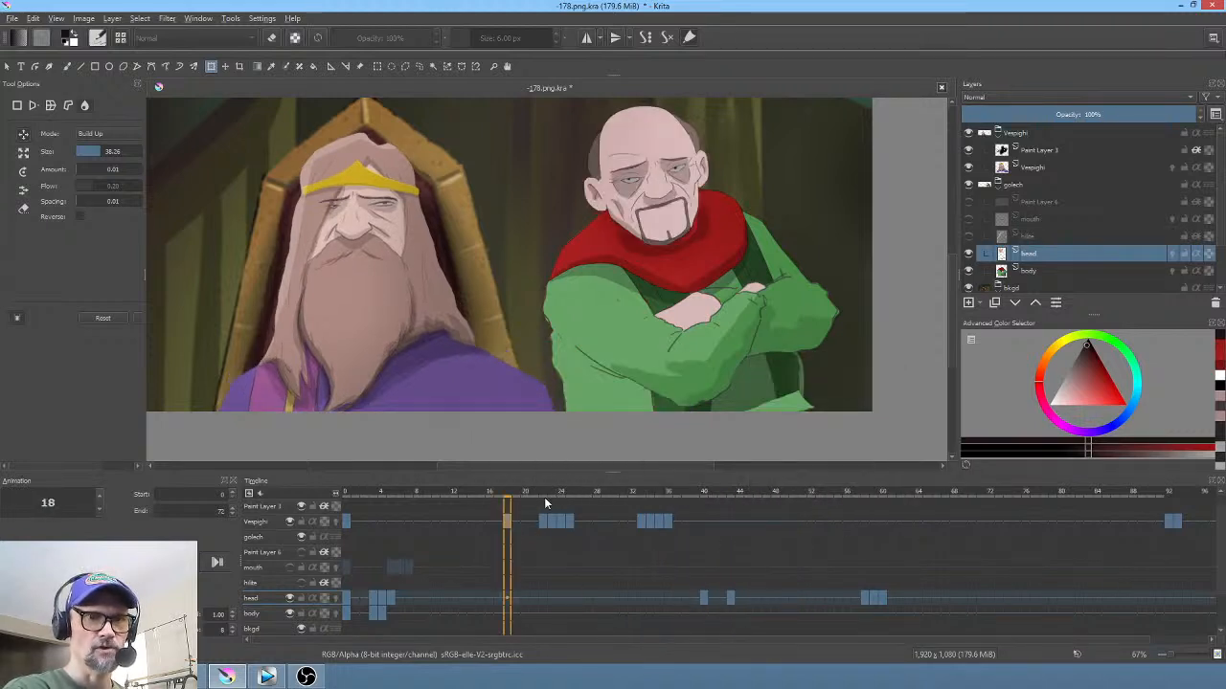
{"action": "left_click", "coordinate": [11, 18]}
{"action": "left_click", "coordinate": [29, 76]}
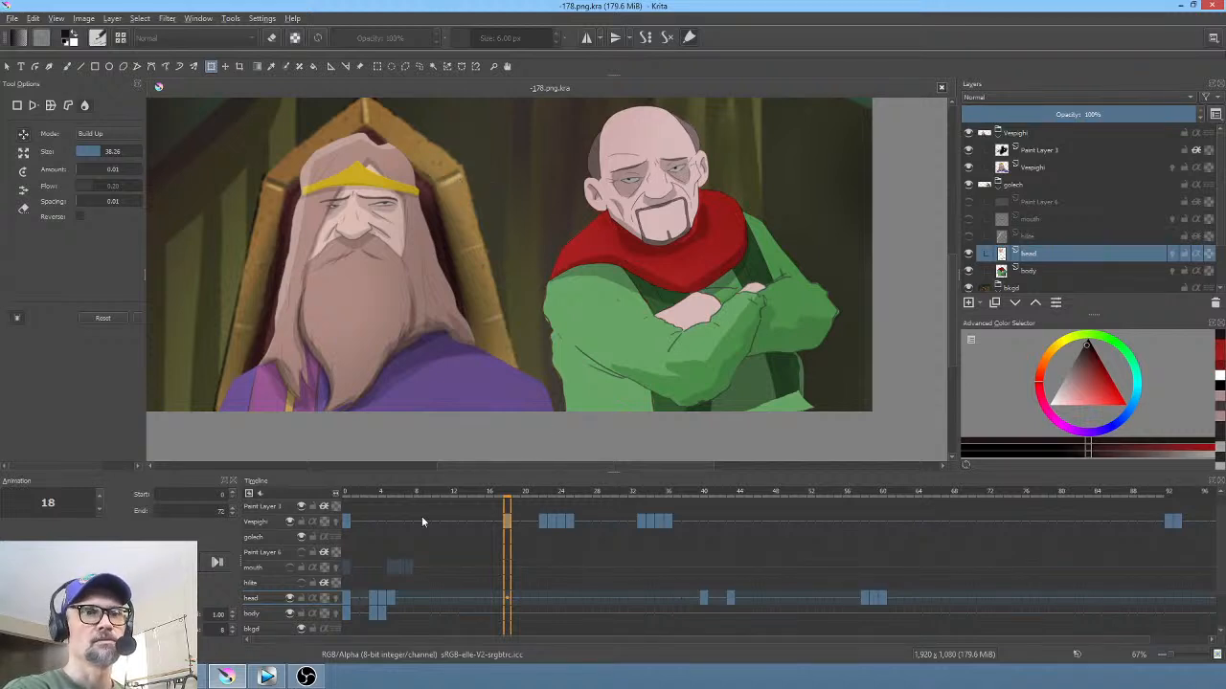
{"action": "left_click_drag", "start_coordinate": [347, 493], "coordinate": [419, 495]}
Step: Switch to Vegas Pro and review the scene 177 and 178 clips on the timeline as looped selections
{"action": "left_click", "coordinate": [274, 673]}
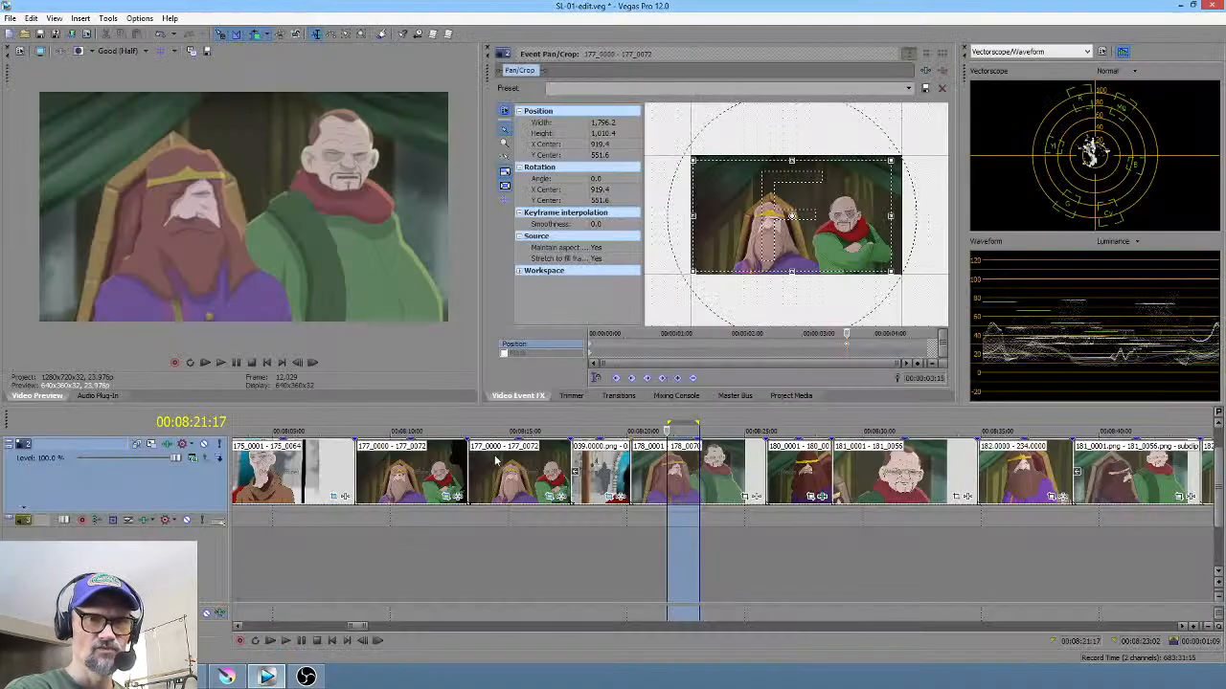
{"action": "left_click_drag", "start_coordinate": [563, 552], "coordinate": [510, 536]}
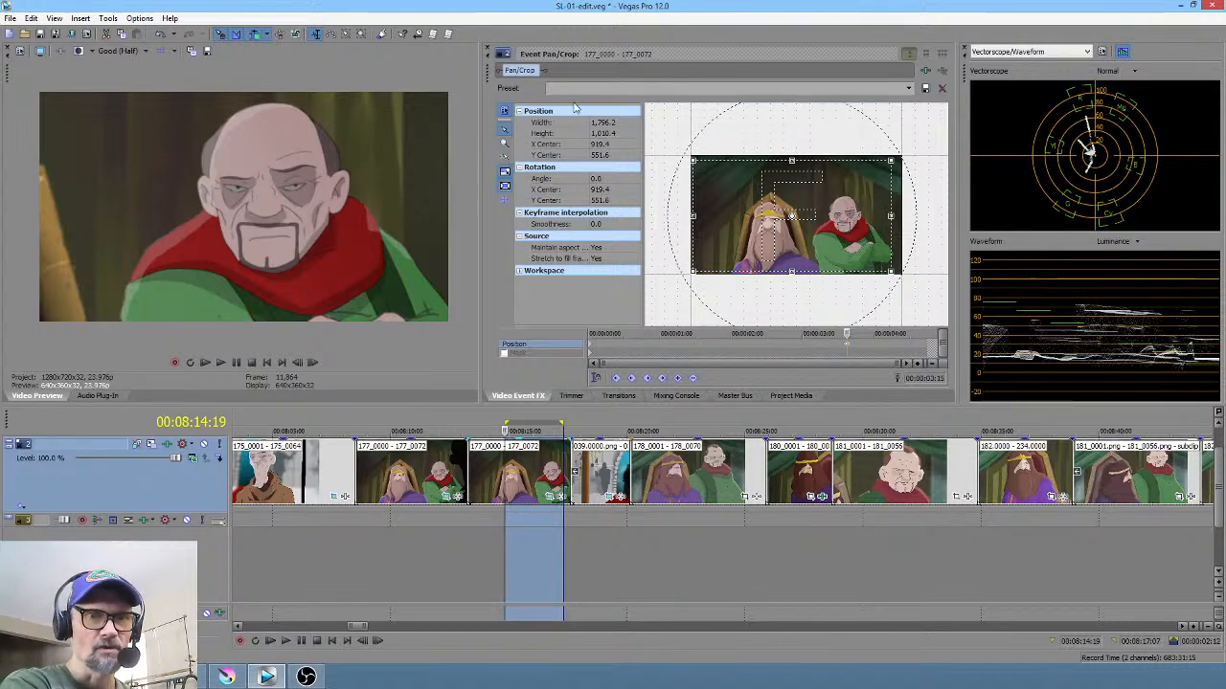
{"action": "left_click_drag", "start_coordinate": [642, 546], "coordinate": [728, 548]}
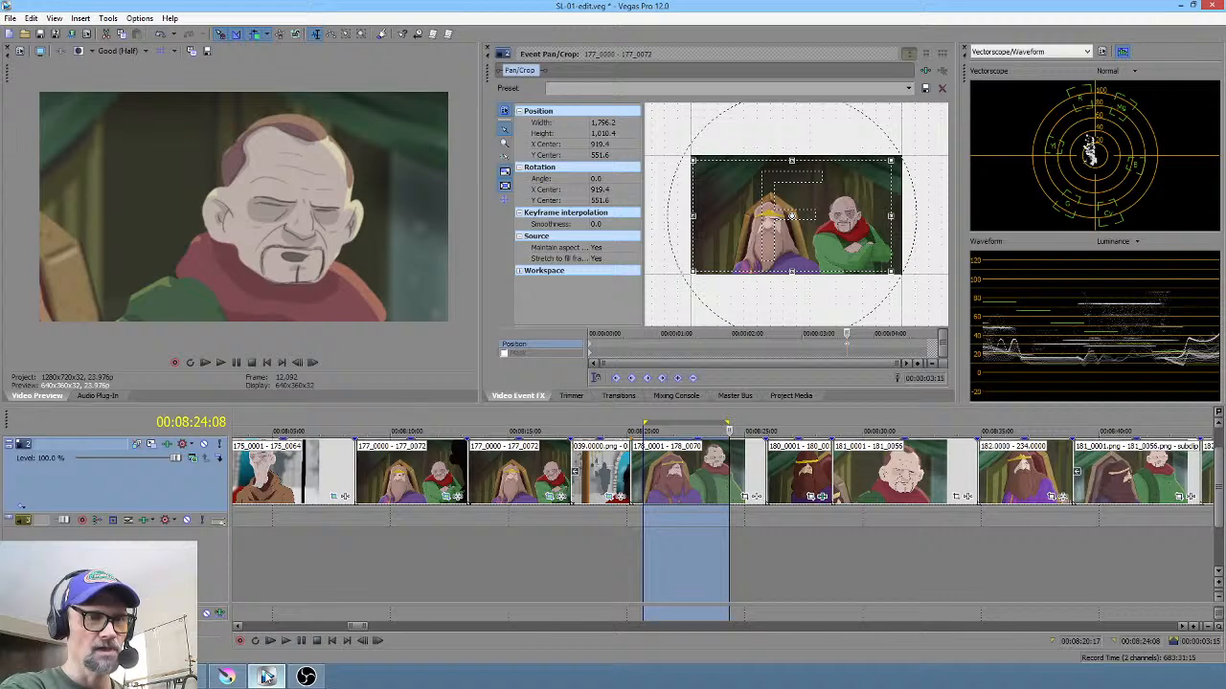
Step: Switch back to Krita and paint over the forehead wrinkle on golech's head at frame 5 with the sampled skin colour
{"action": "left_click", "coordinate": [237, 680]}
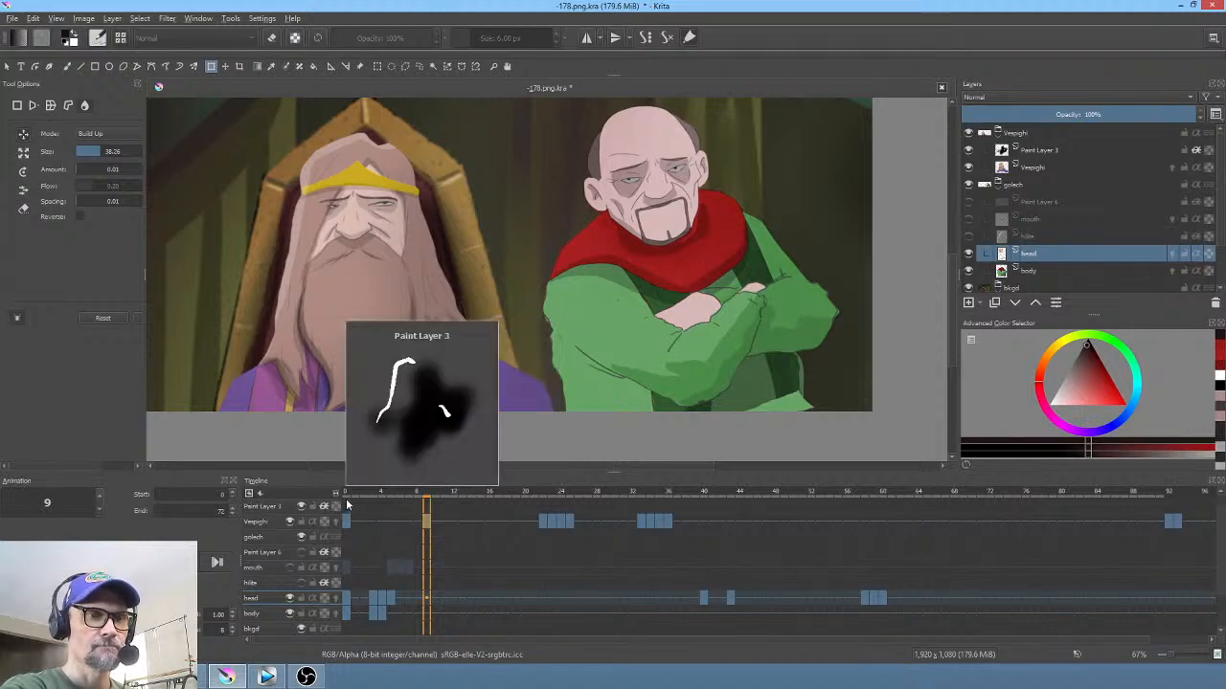
{"action": "left_click_drag", "start_coordinate": [346, 494], "coordinate": [318, 508]}
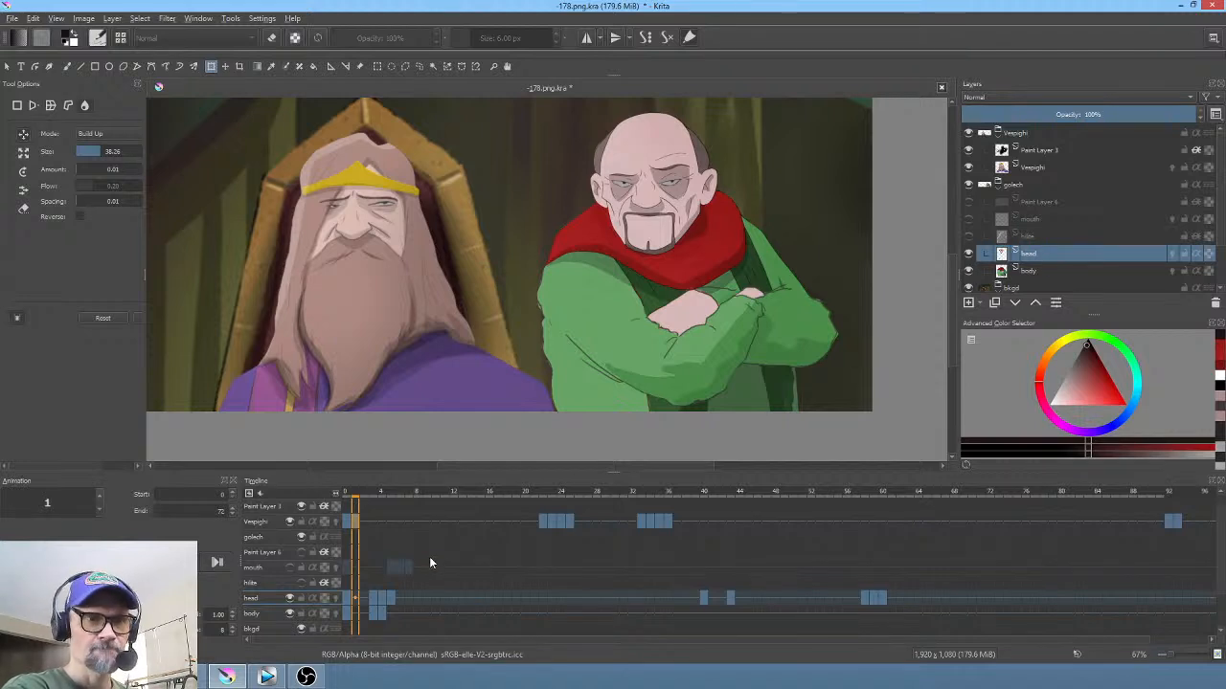
{"action": "left_click_drag", "start_coordinate": [378, 603], "coordinate": [391, 603]}
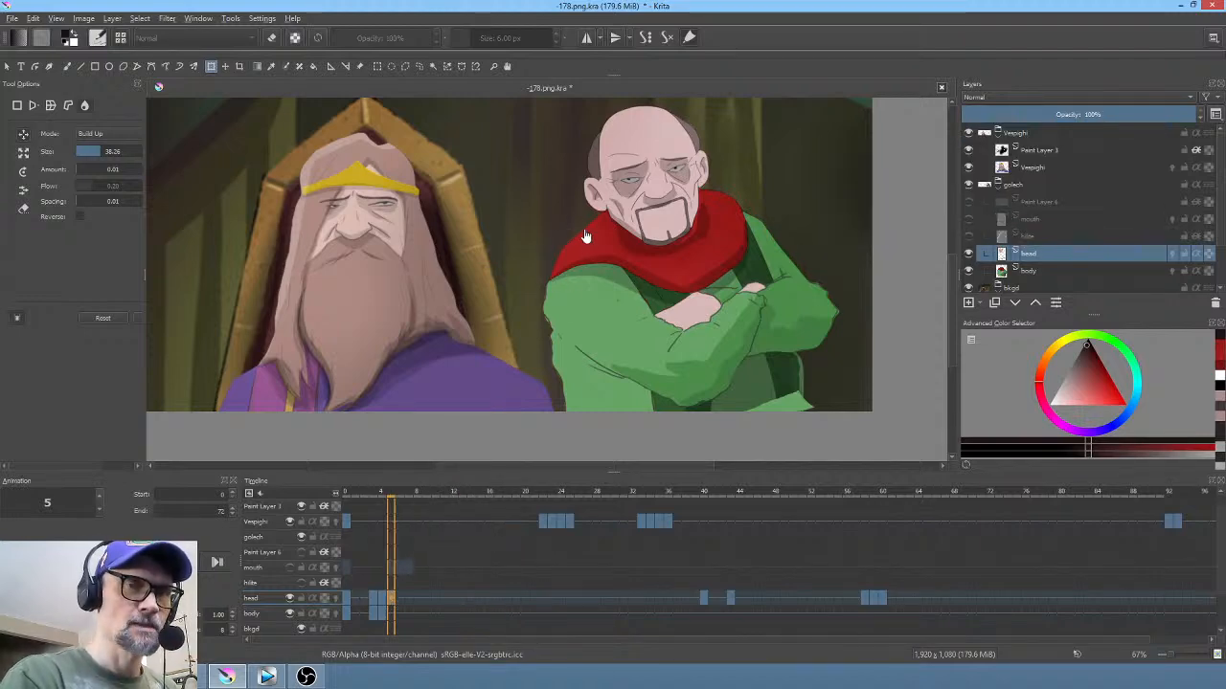
{"action": "mouse_move", "coordinate": [554, 252]}
{"action": "left_mouse_down"}
{"action": "mouse_move", "coordinate": [709, 151]}
{"action": "mouse_move", "coordinate": [587, 328]}
{"action": "mouse_move", "coordinate": [562, 342]}
{"action": "mouse_move", "coordinate": [638, 196]}
{"action": "left_mouse_up"}
{"action": "key", "text": "p"}
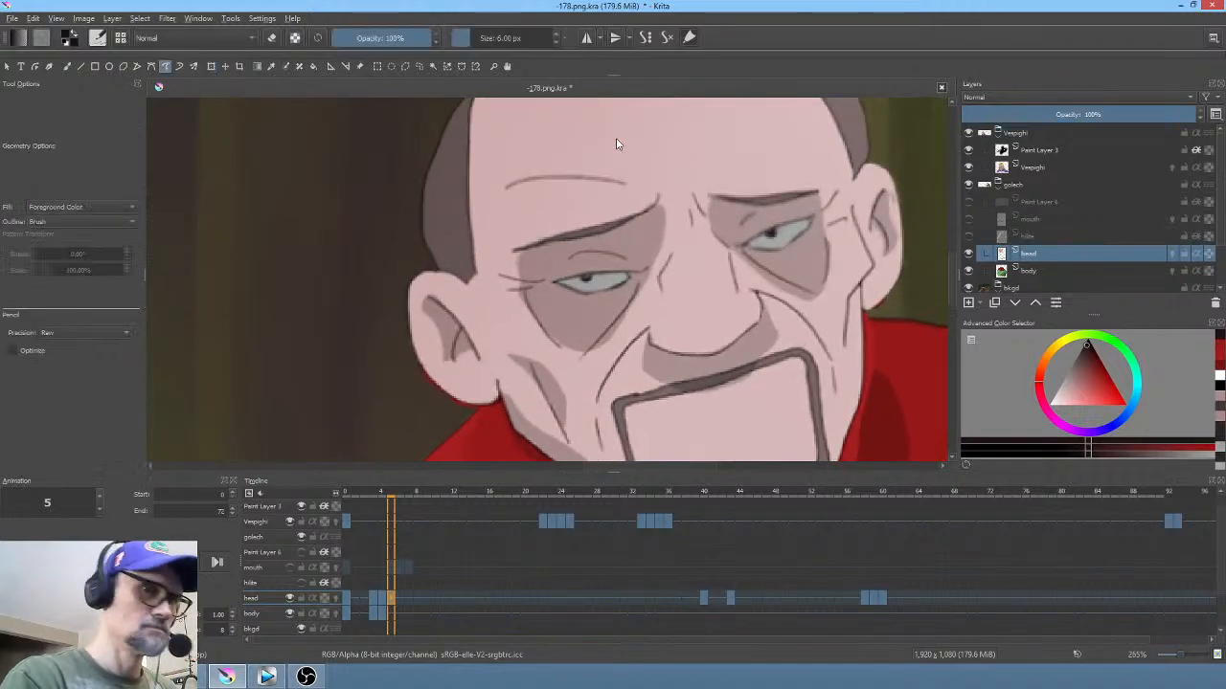
{"action": "left_click", "coordinate": [625, 153], "text": "ctrl"}
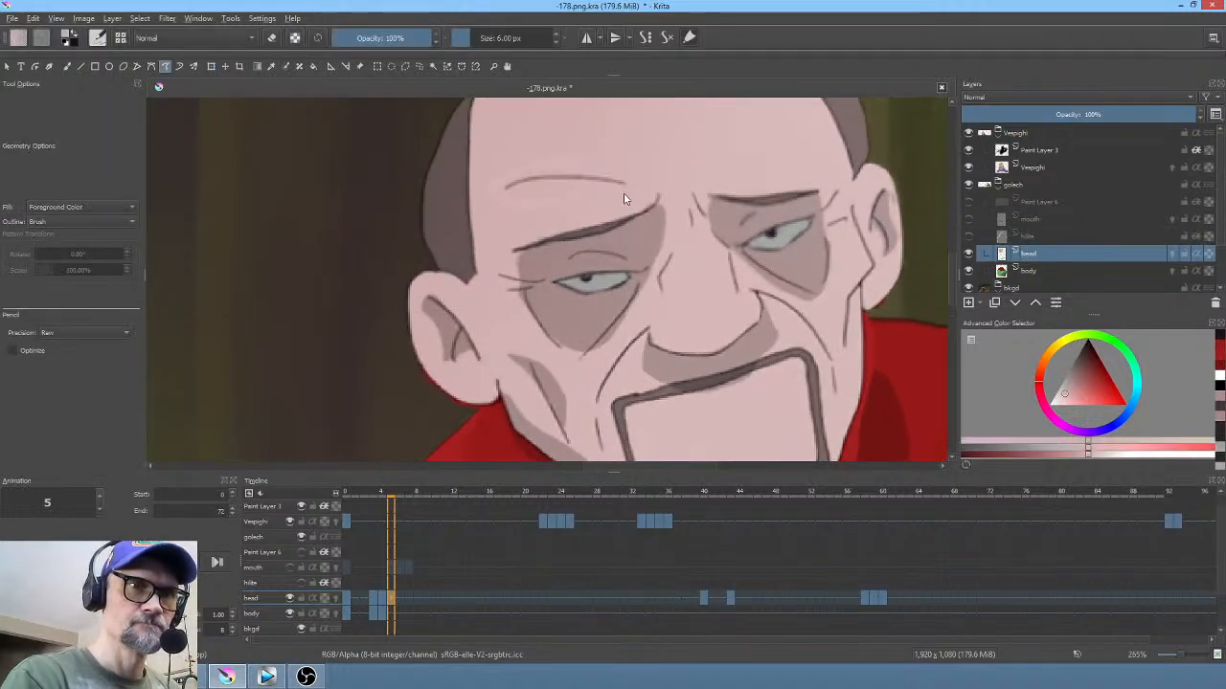
{"action": "left_click_drag", "start_coordinate": [624, 199], "coordinate": [640, 174]}
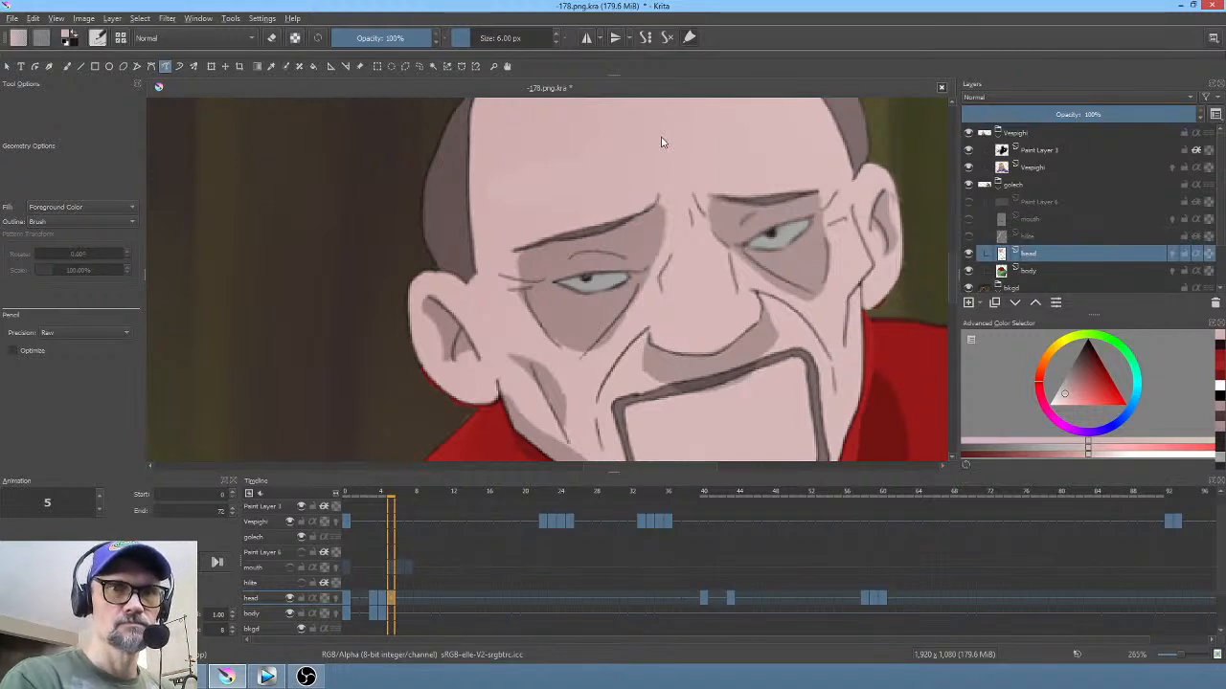
Step: Brush faint diagonal lines across golech's forehead on the frame 5 head drawing
{"action": "key", "text": "b"}
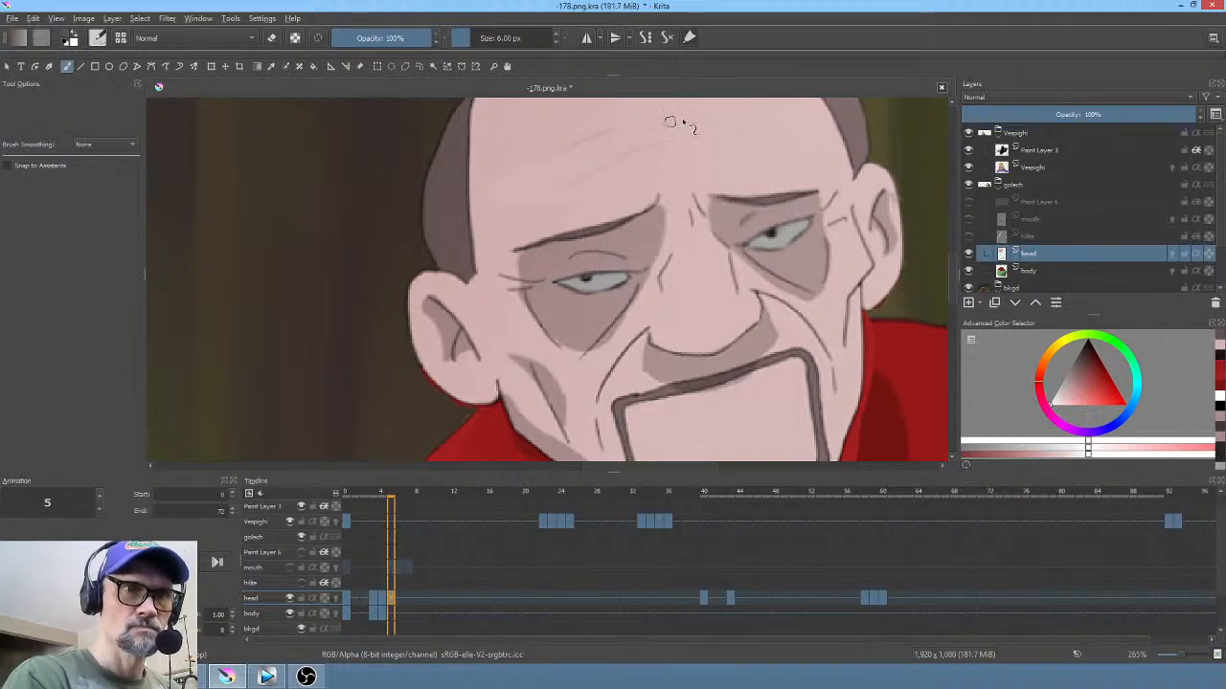
{"action": "left_click_drag", "start_coordinate": [699, 131], "coordinate": [676, 184]}
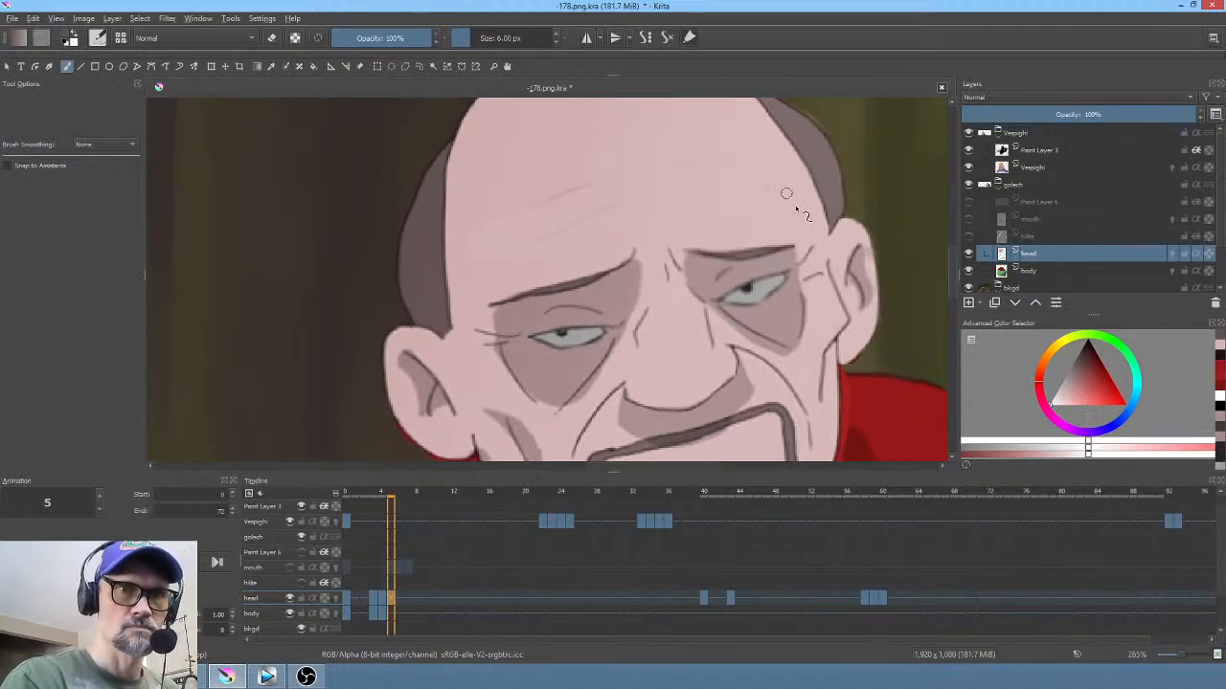
{"action": "scroll", "coordinate": [786, 193], "scroll_direction": "down", "scroll_amount": 6}
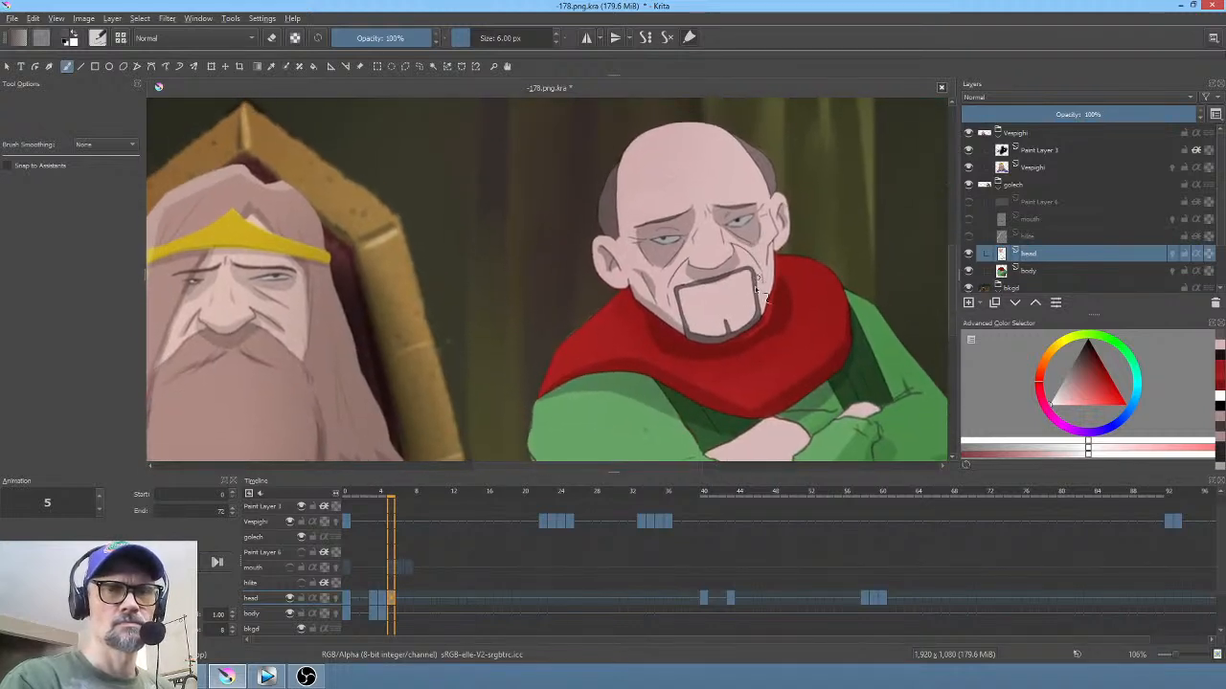
Step: Play the animation from frame 0 and compare golech's head keyframes at frames 3, 4 and 5
{"action": "left_click", "coordinate": [348, 598]}
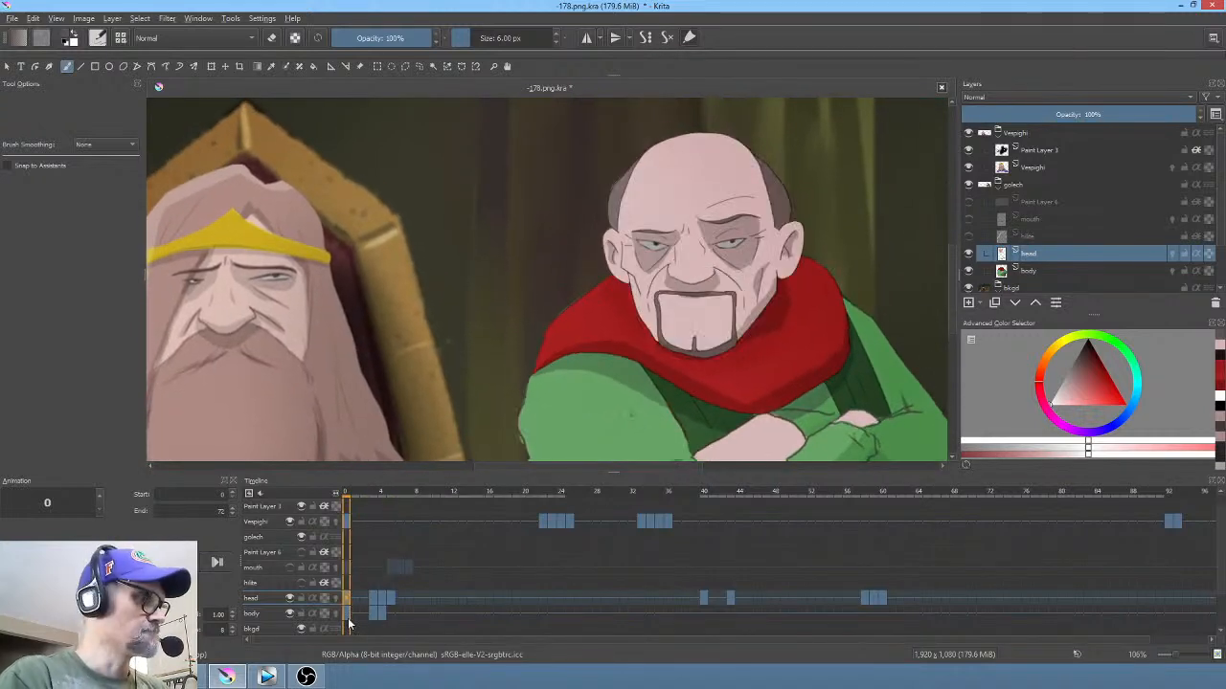
{"action": "key", "text": "space"}
{"action": "key", "text": "space"}
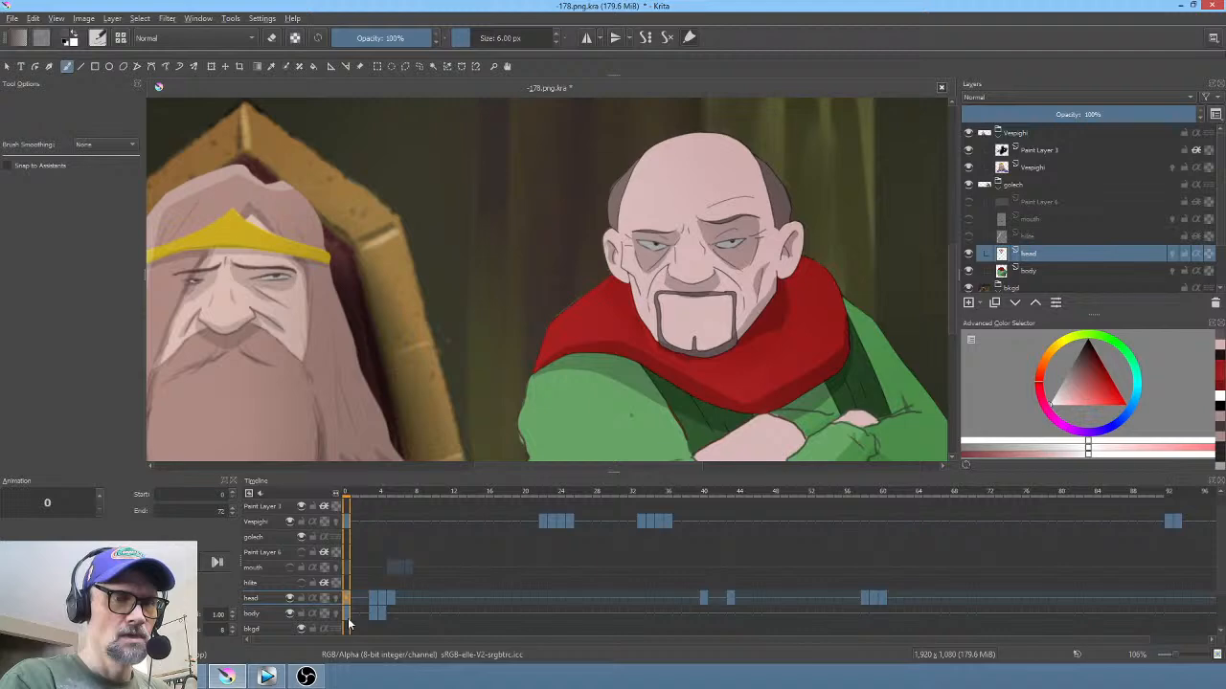
{"action": "left_click", "coordinate": [372, 597]}
{"action": "left_click", "coordinate": [380, 598]}
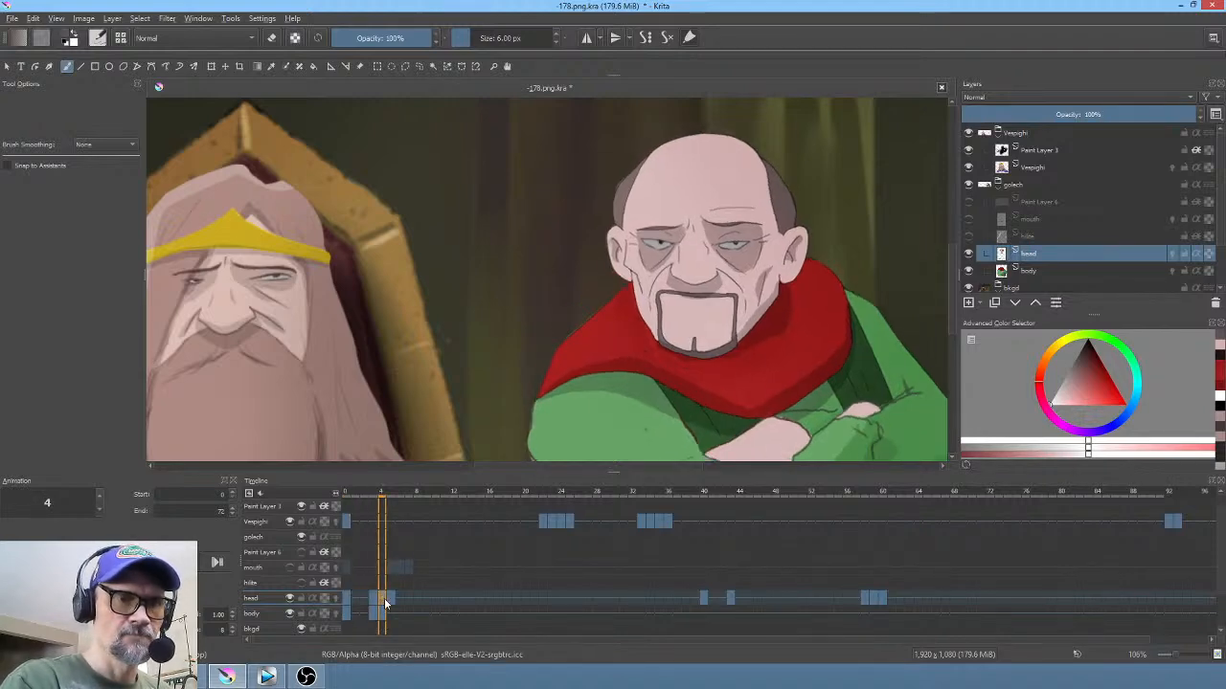
{"action": "left_click", "coordinate": [389, 595]}
{"action": "left_click", "coordinate": [381, 597]}
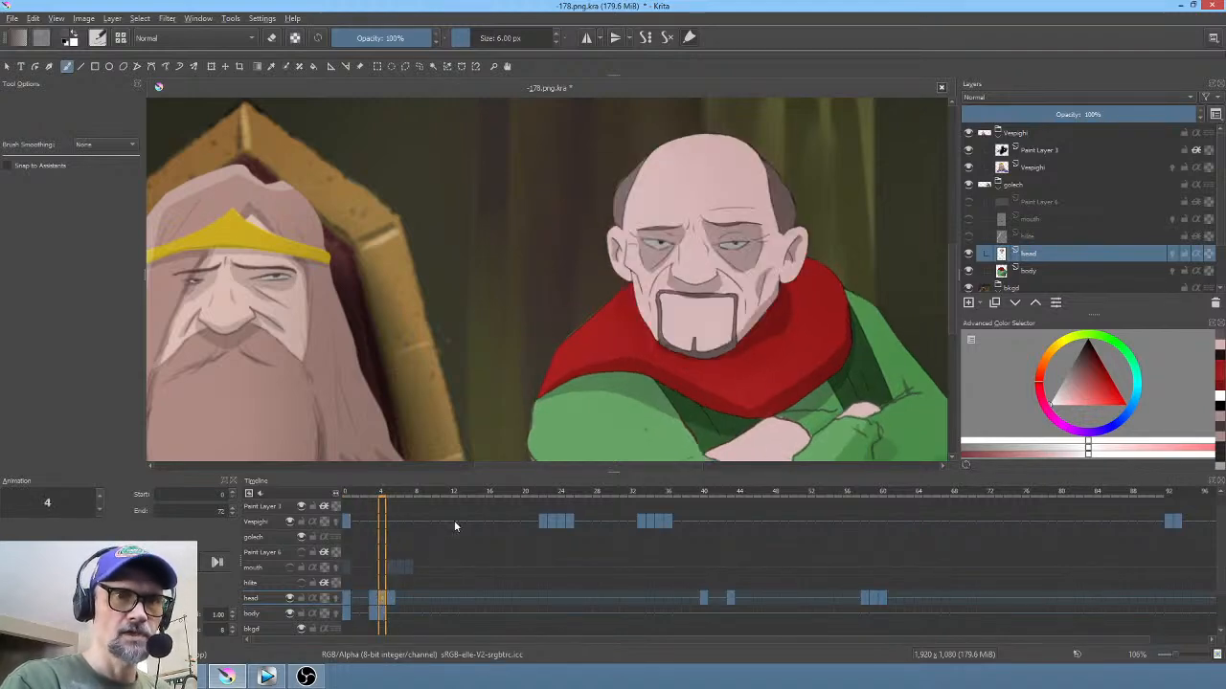
Step: At frame 4, lower the eyelid of golech's eye beneath the forehead wrinkle by filling over the iris with the sampled lid colour
{"action": "mouse_move", "coordinate": [692, 298]}
{"action": "left_mouse_down"}
{"action": "mouse_move", "coordinate": [812, 180]}
{"action": "mouse_move", "coordinate": [699, 306]}
{"action": "left_mouse_up"}
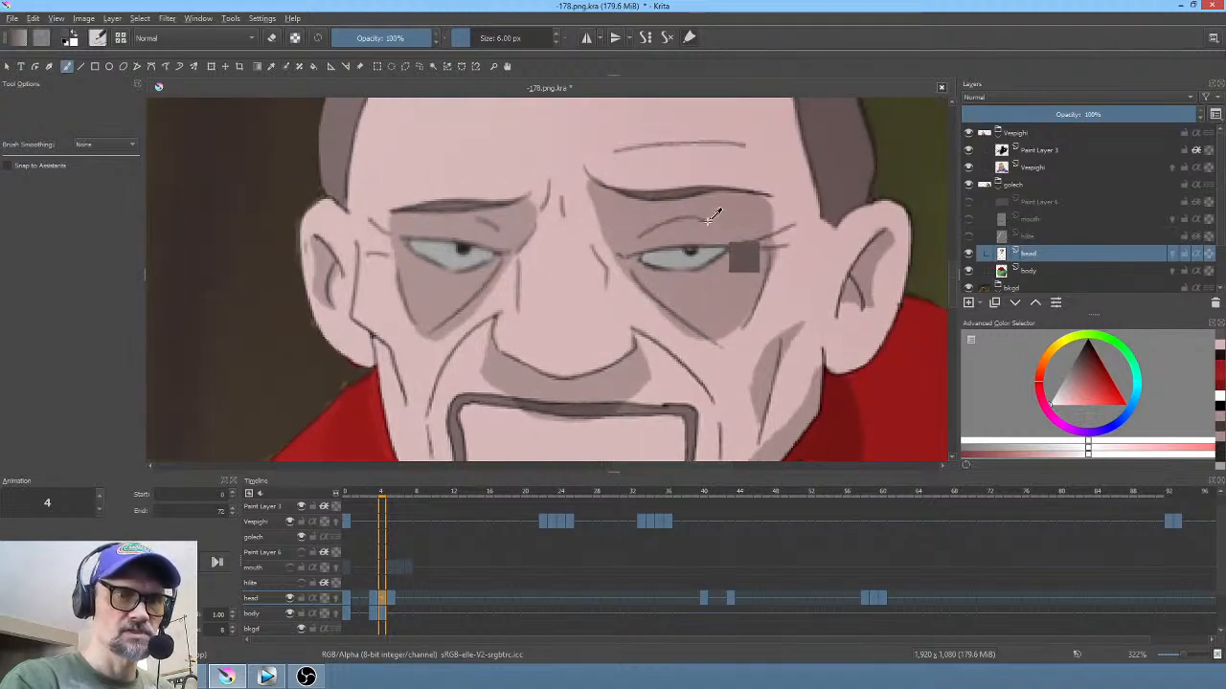
{"action": "left_click", "coordinate": [707, 216], "text": "ctrl"}
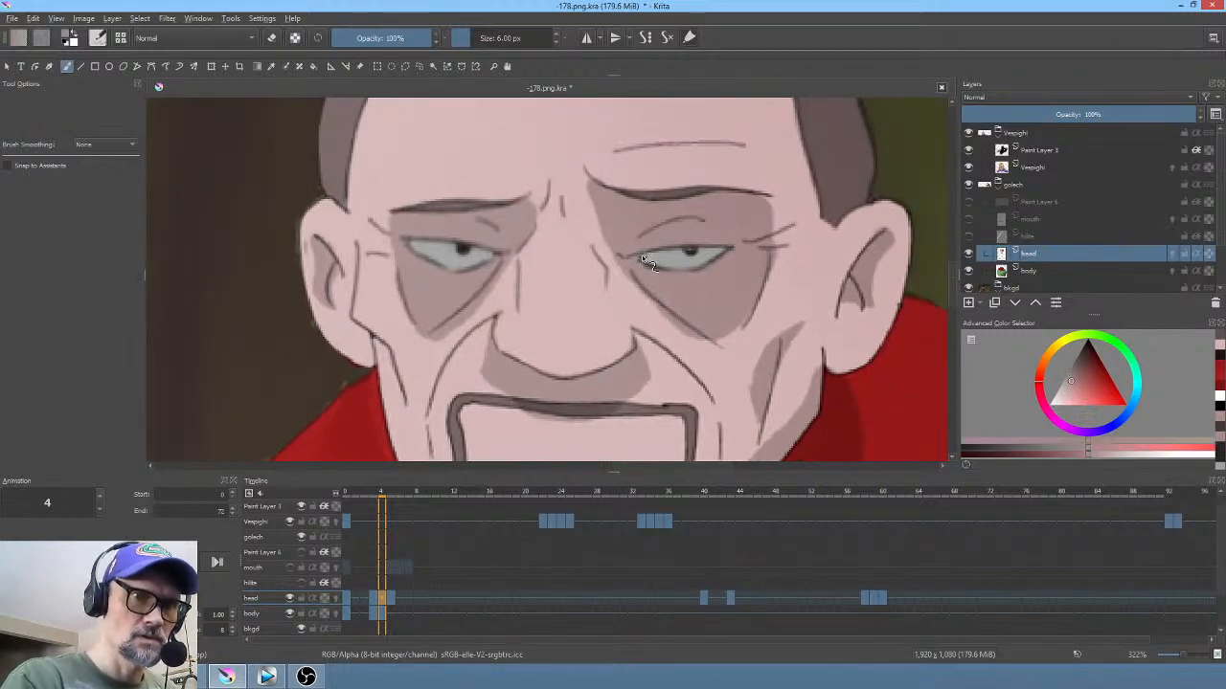
{"action": "key", "text": "p"}
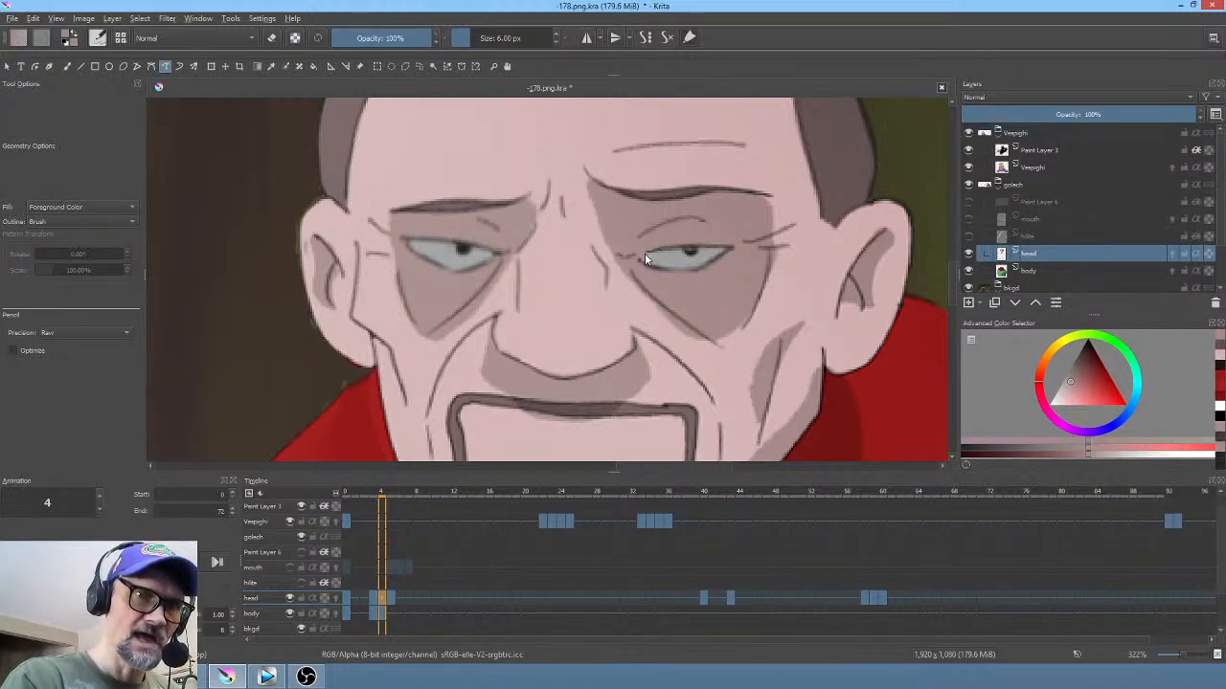
{"action": "left_click_drag", "start_coordinate": [729, 237], "coordinate": [730, 238]}
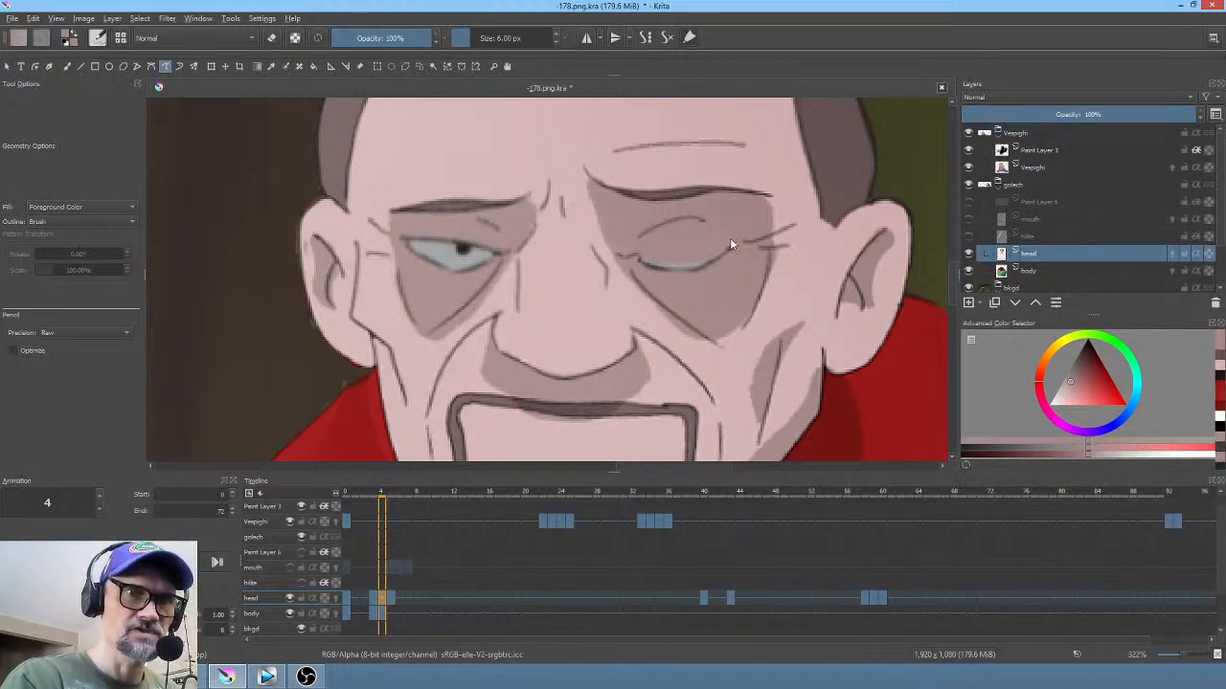
Step: Paint both of the bald man's eyes closed on the head layer at frame 4, using the surrounding eye-shadow colour
{"action": "left_click_drag", "start_coordinate": [634, 256], "coordinate": [695, 260]}
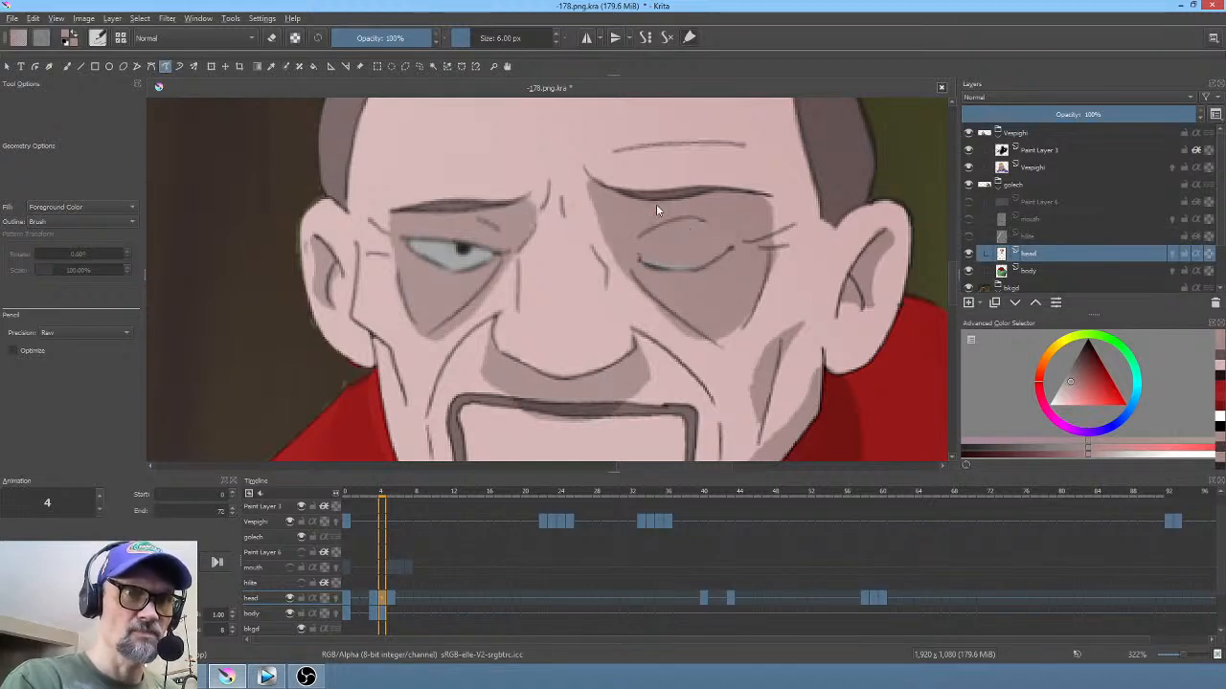
{"action": "left_click", "coordinate": [419, 225], "text": "ctrl"}
{"action": "mouse_move", "coordinate": [405, 235]}
{"action": "left_mouse_down"}
{"action": "mouse_move", "coordinate": [465, 263]}
{"action": "mouse_move", "coordinate": [504, 250]}
{"action": "mouse_move", "coordinate": [449, 212]}
{"action": "left_mouse_up"}
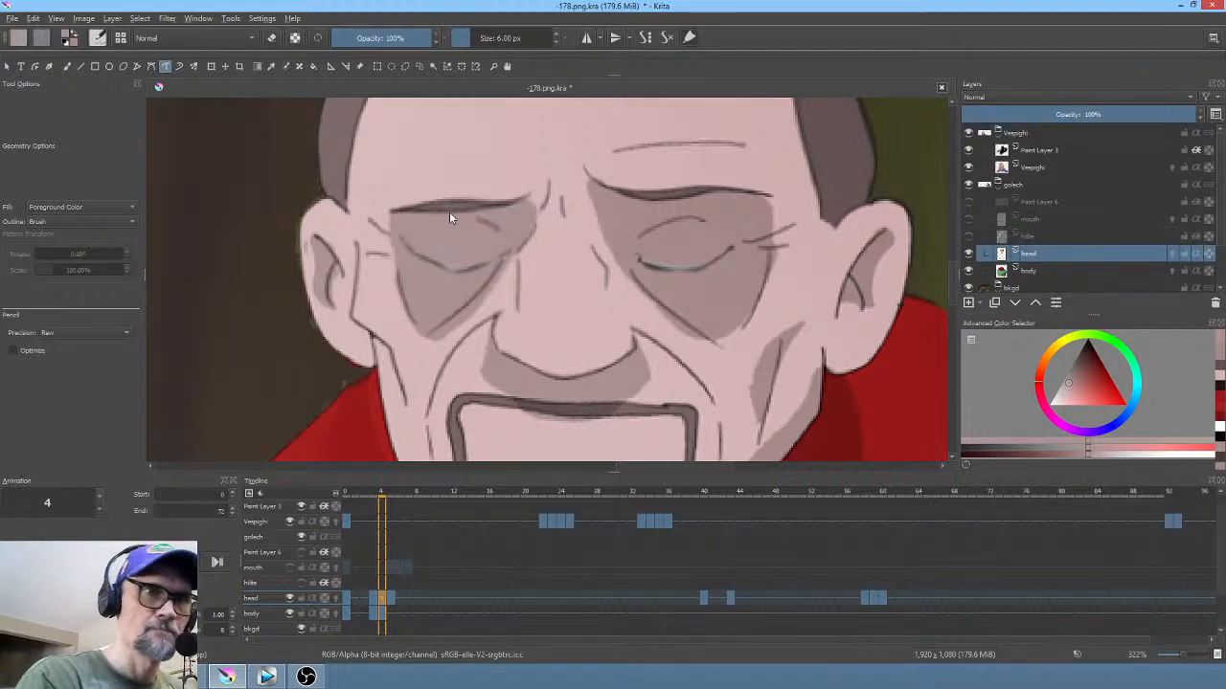
Step: Review the blink from frame 0 by stepping through the opening frames and playing the animation
{"action": "left_click", "coordinate": [347, 600]}
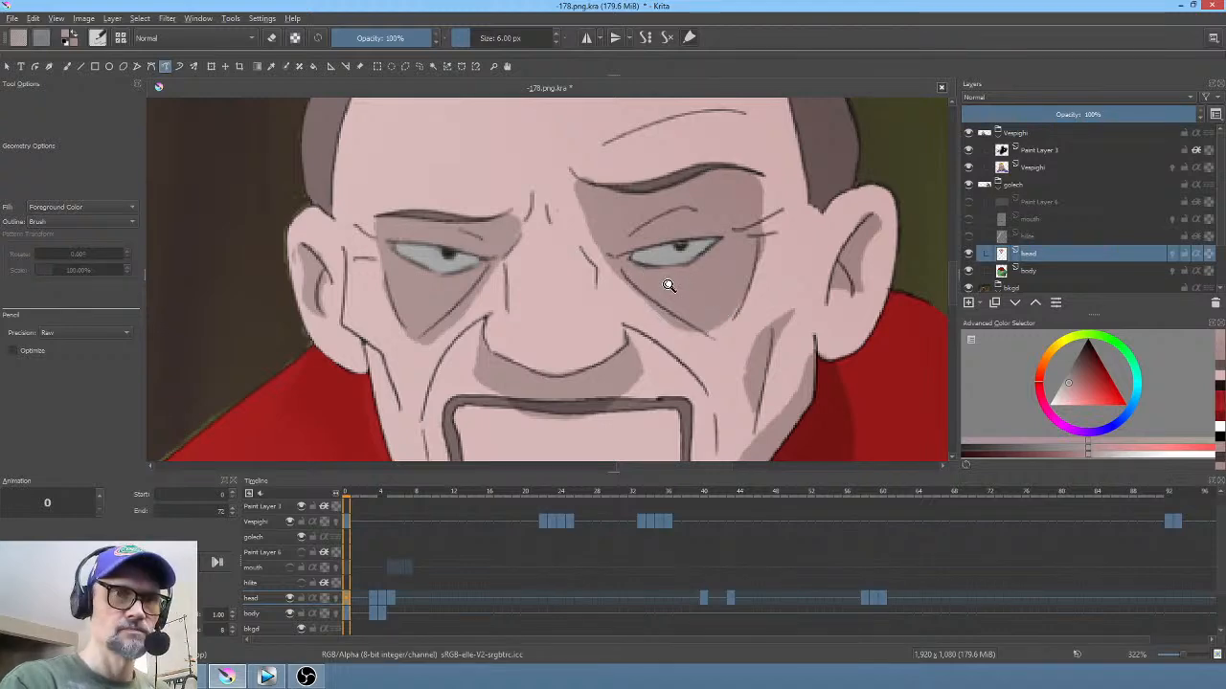
{"action": "left_click_drag", "start_coordinate": [668, 285], "coordinate": [637, 380]}
{"action": "key", "text": "Right"}
{"action": "key", "text": "Right"}
{"action": "key", "text": "Right"}
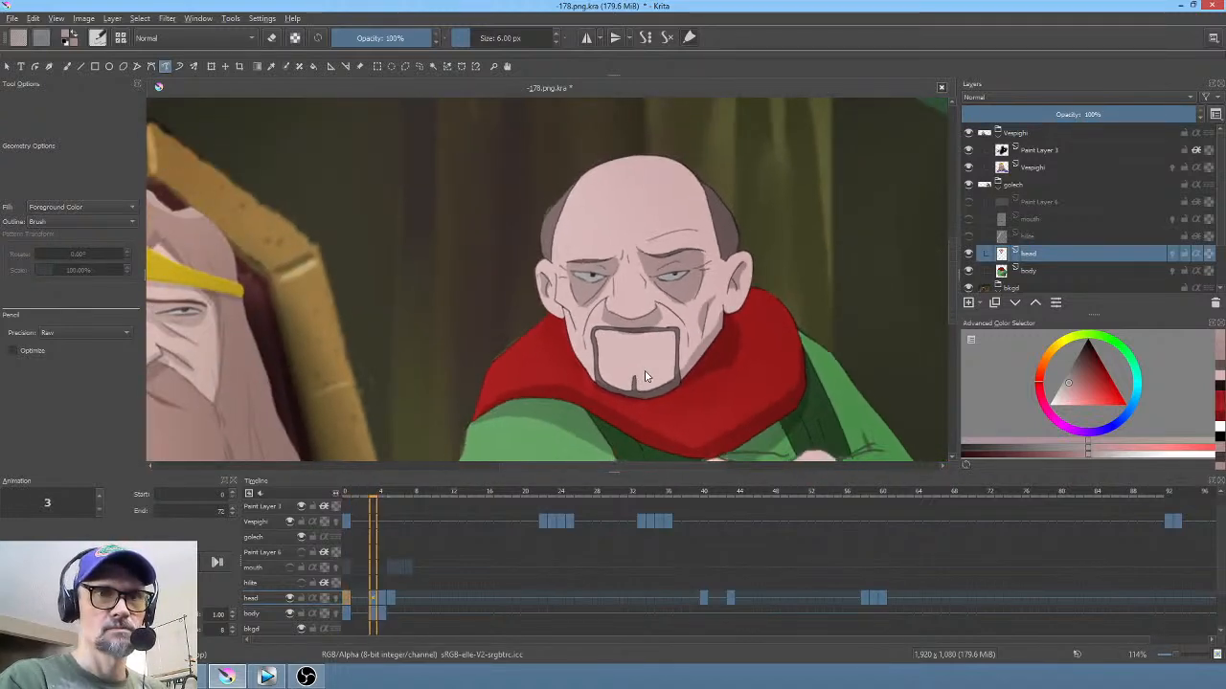
{"action": "key", "text": "space"}
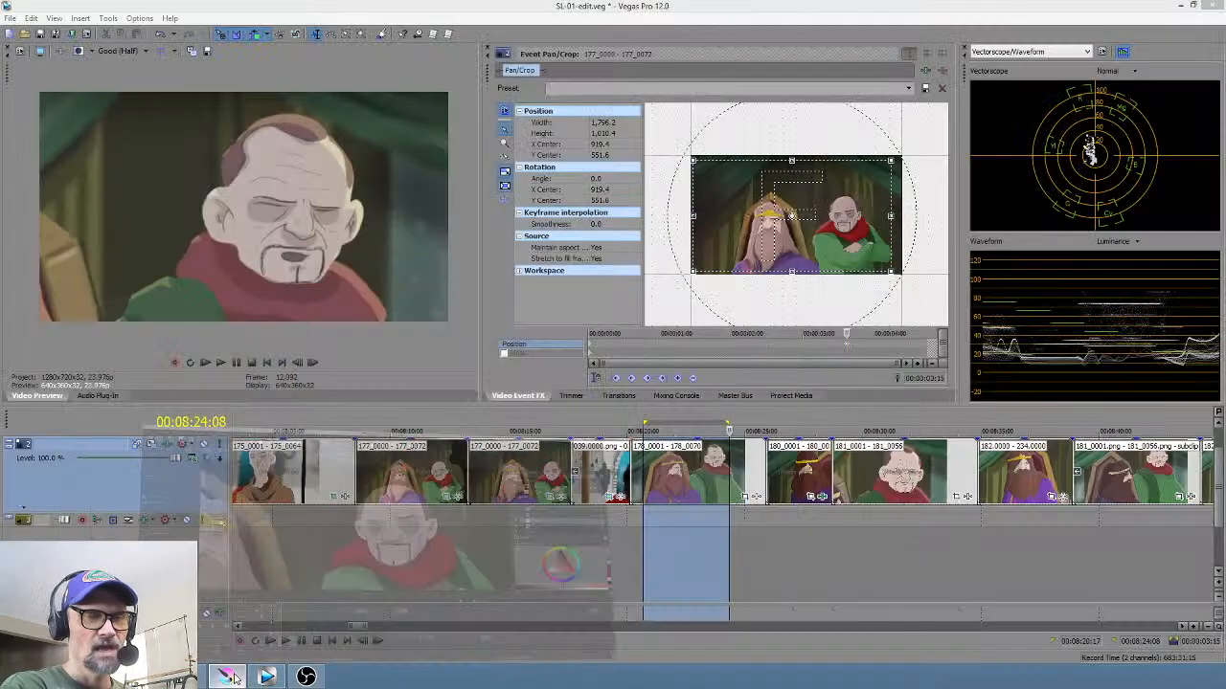
Step: Switch to Vegas Pro, preview the timeline range across the cut into the 178 clip, and return to Krita
{"action": "left_click", "coordinate": [266, 677]}
{"action": "left_click_drag", "start_coordinate": [575, 563], "coordinate": [675, 548]}
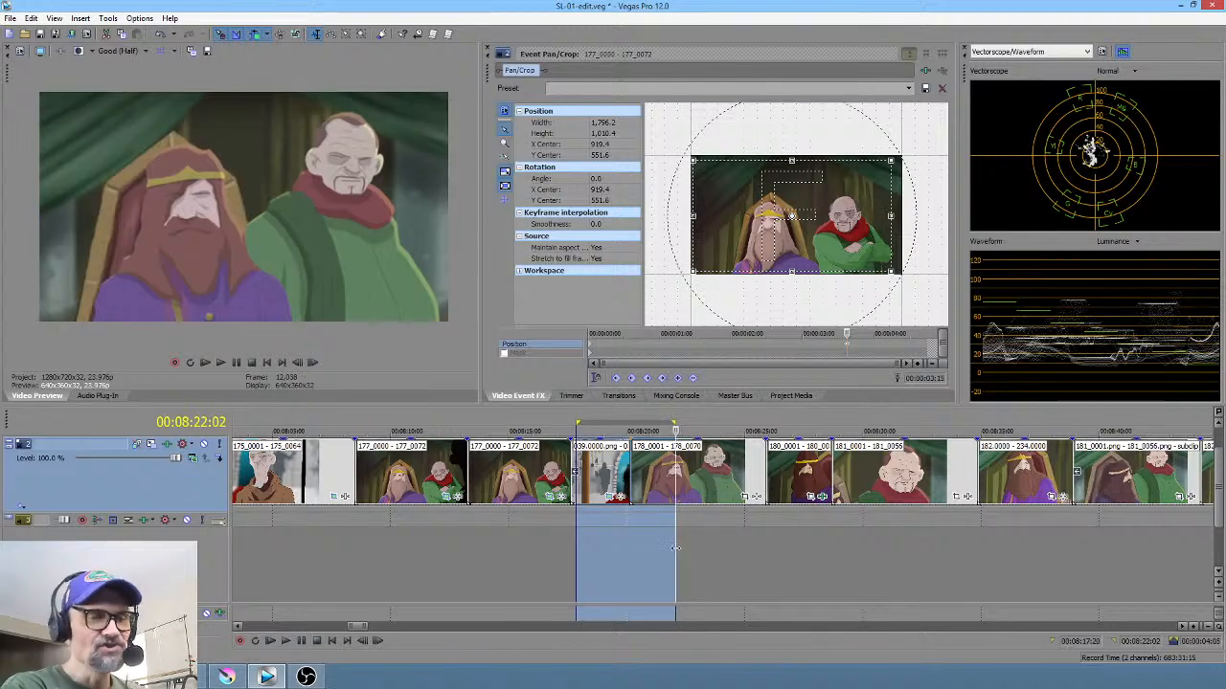
{"action": "left_click", "coordinate": [226, 676]}
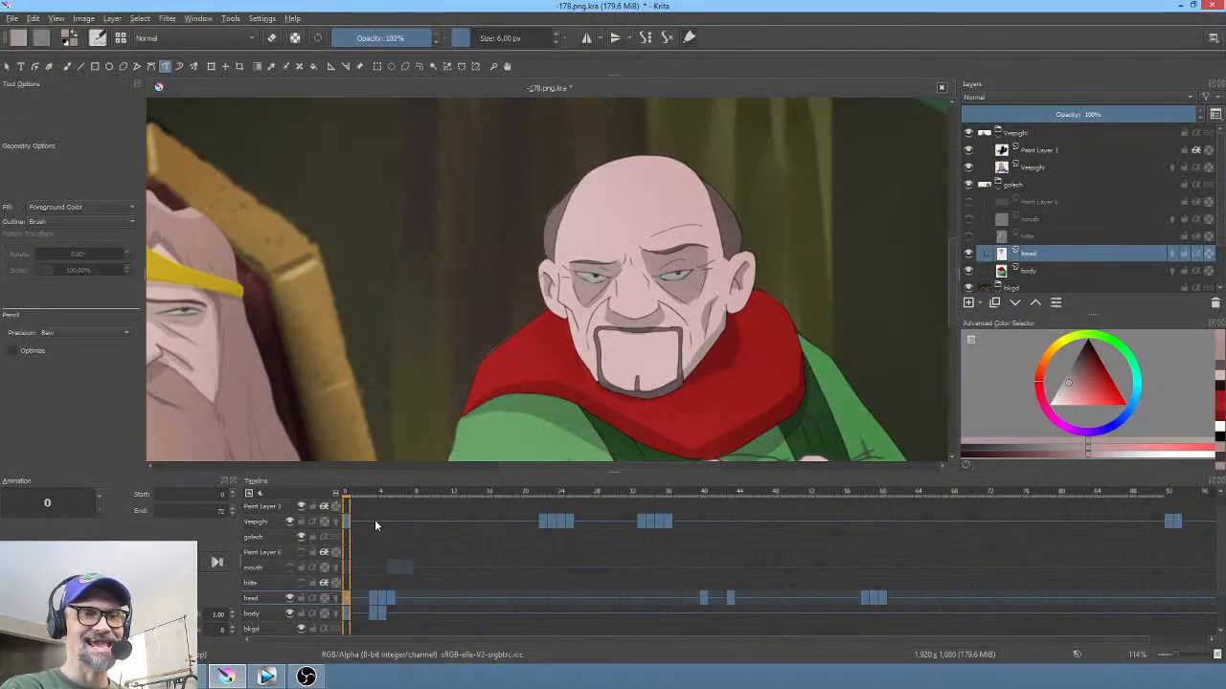
Step: Reshape the bald man's body at frame 3 with the Liquify transform and check the movement across the opening frames
{"action": "left_click_drag", "start_coordinate": [356, 494], "coordinate": [632, 505]}
{"action": "scroll", "coordinate": [408, 309], "scroll_direction": "down", "scroll_amount": 3}
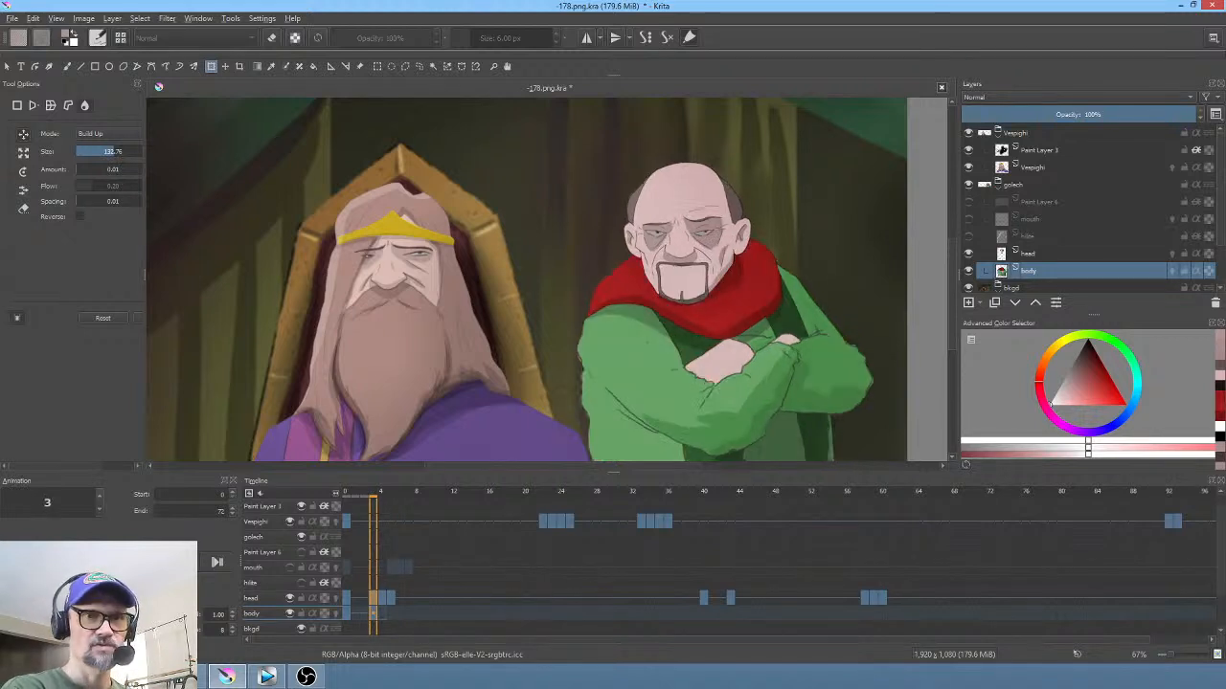
{"action": "left_click", "coordinate": [696, 387]}
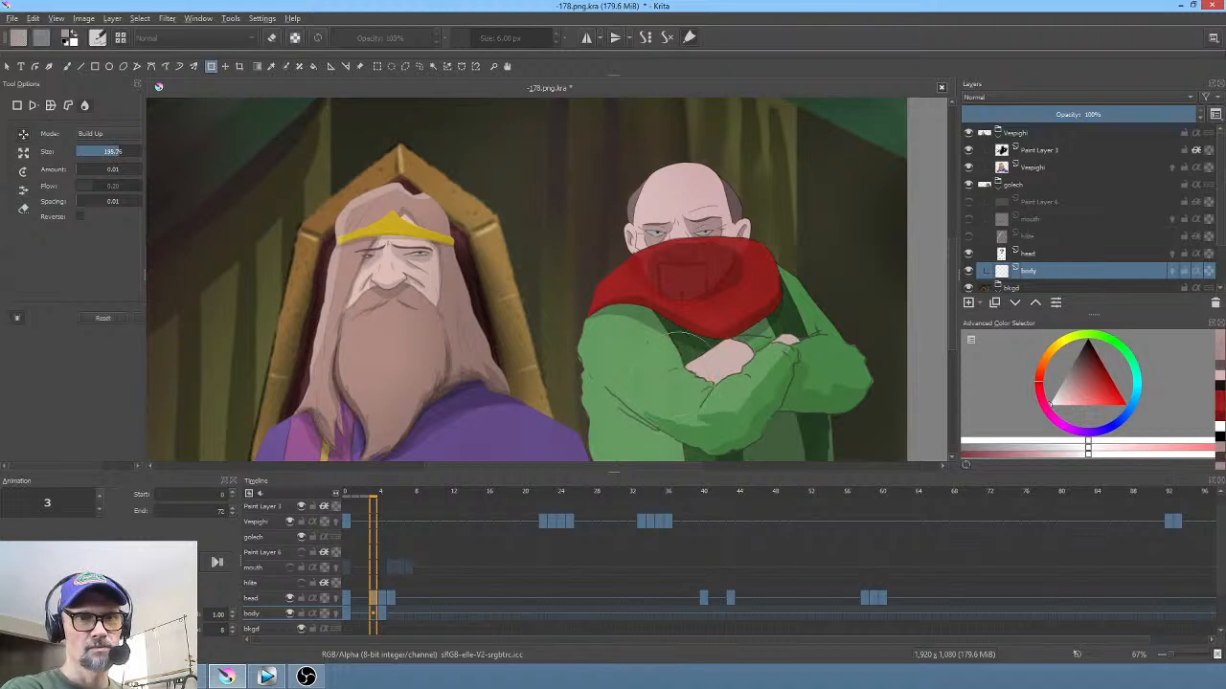
{"action": "left_click", "coordinate": [348, 605]}
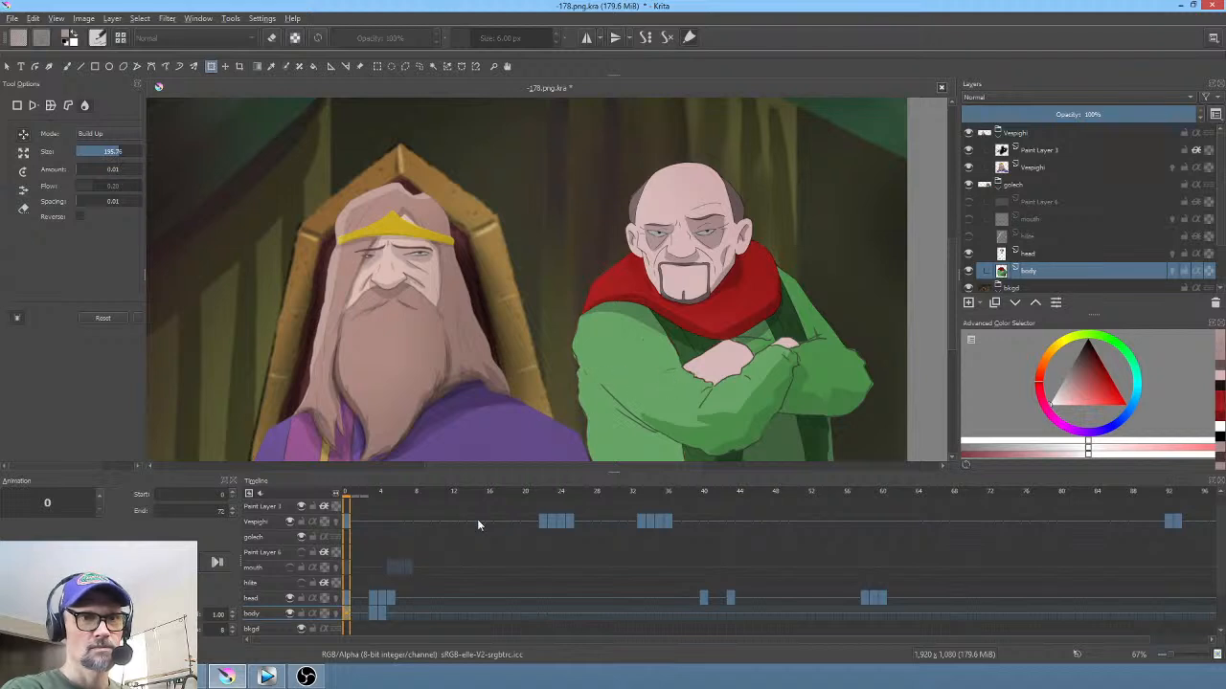
{"action": "left_click_drag", "start_coordinate": [354, 500], "coordinate": [426, 501]}
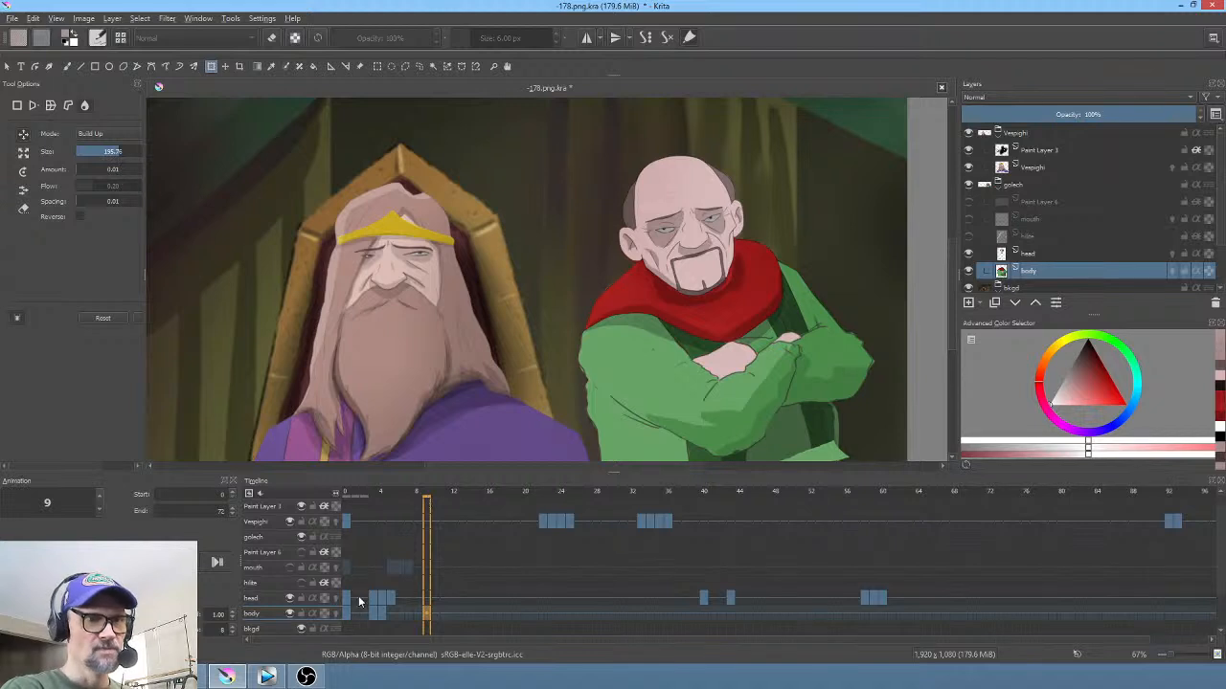
Step: Erase the stray green fragment below the crossed arms from the head layer at frame 9
{"action": "left_click", "coordinate": [272, 600]}
{"action": "left_click_drag", "start_coordinate": [808, 421], "coordinate": [739, 353]}
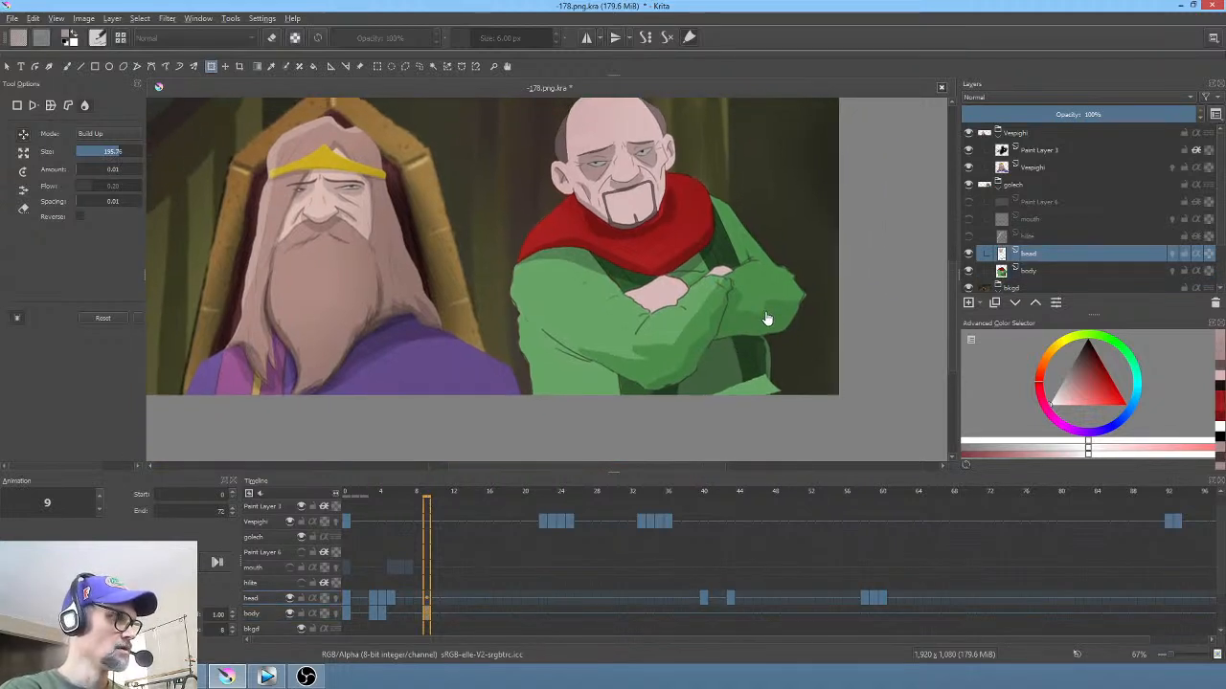
{"action": "key", "text": "p"}
{"action": "key", "text": "e"}
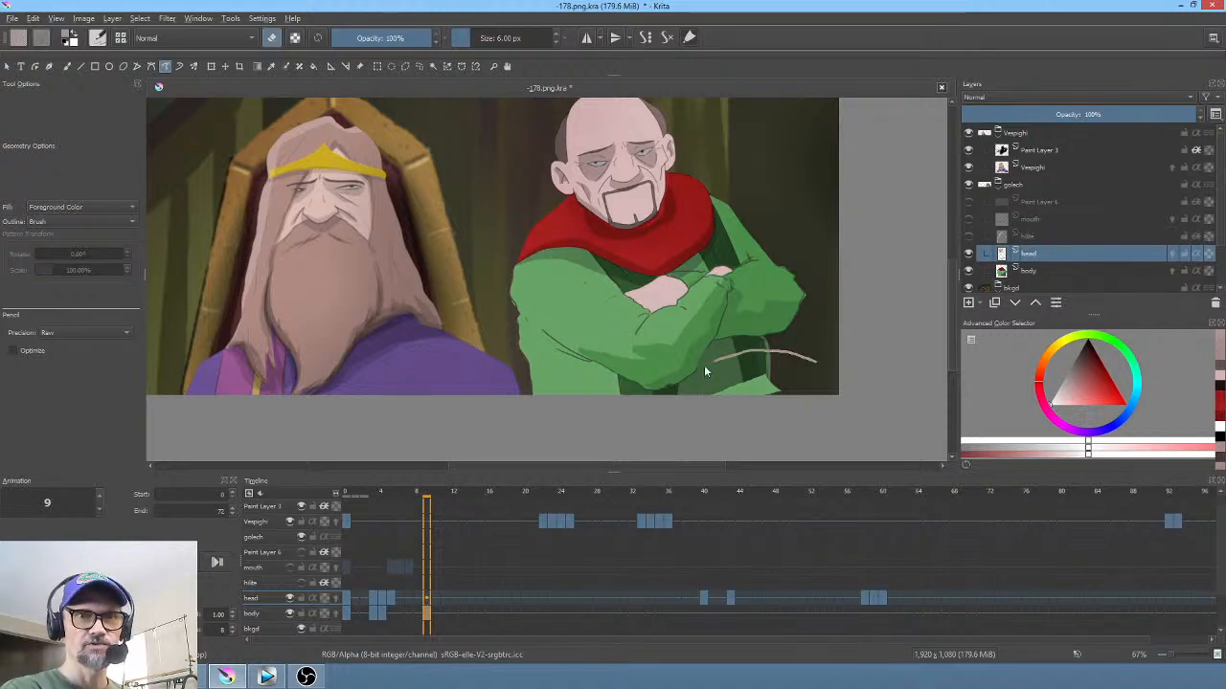
{"action": "left_click_drag", "start_coordinate": [703, 367], "coordinate": [797, 357]}
{"action": "left_click_drag", "start_coordinate": [605, 380], "coordinate": [659, 421]}
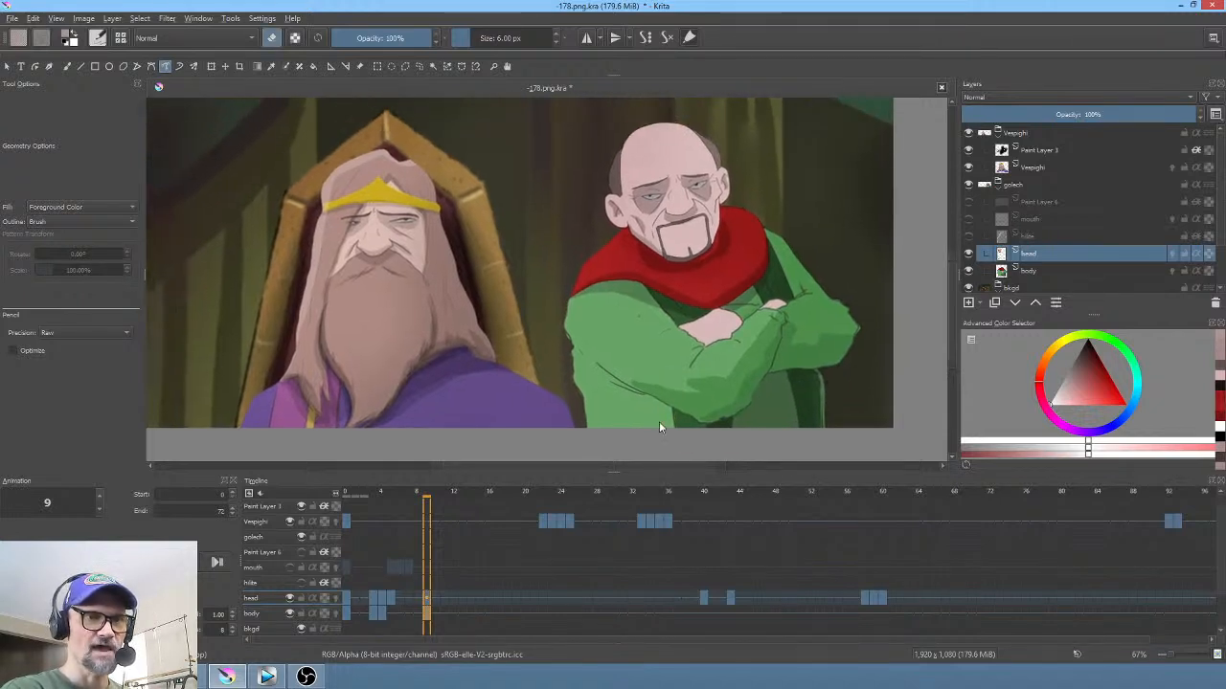
Step: Inspect the head layer's keyframes at frames 40, 43, 58, 59 and 60 for stray fragments
{"action": "left_click", "coordinate": [703, 599]}
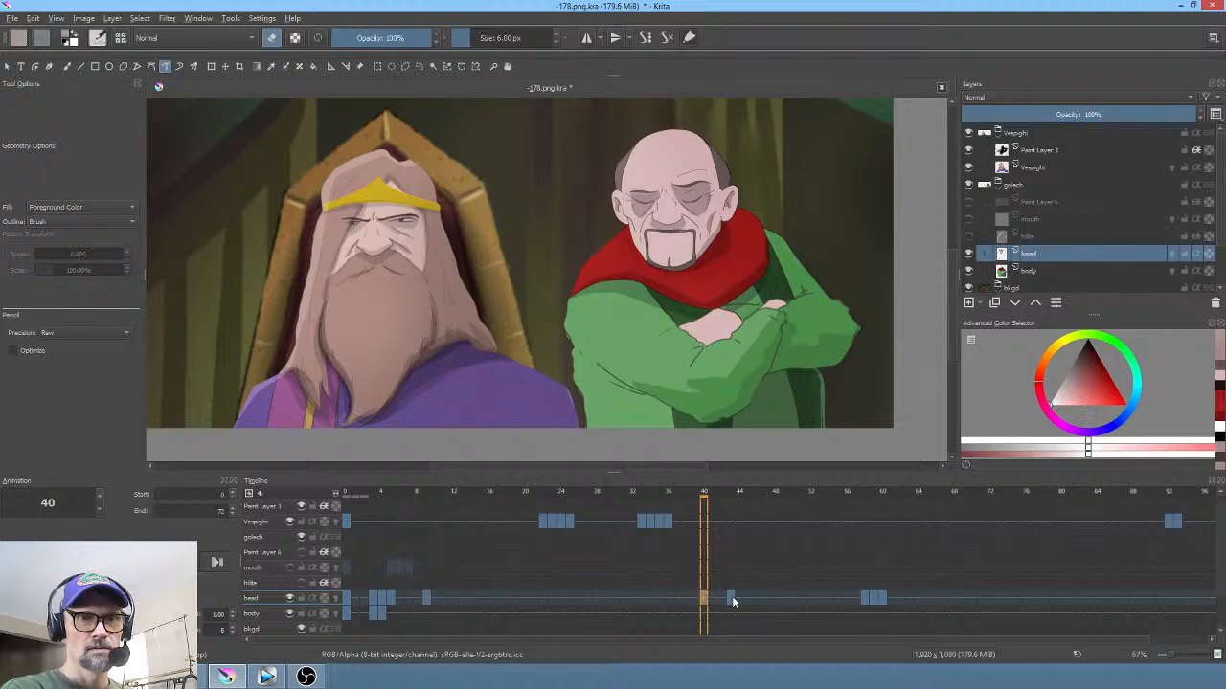
{"action": "left_click", "coordinate": [734, 597]}
{"action": "left_click", "coordinate": [702, 599]}
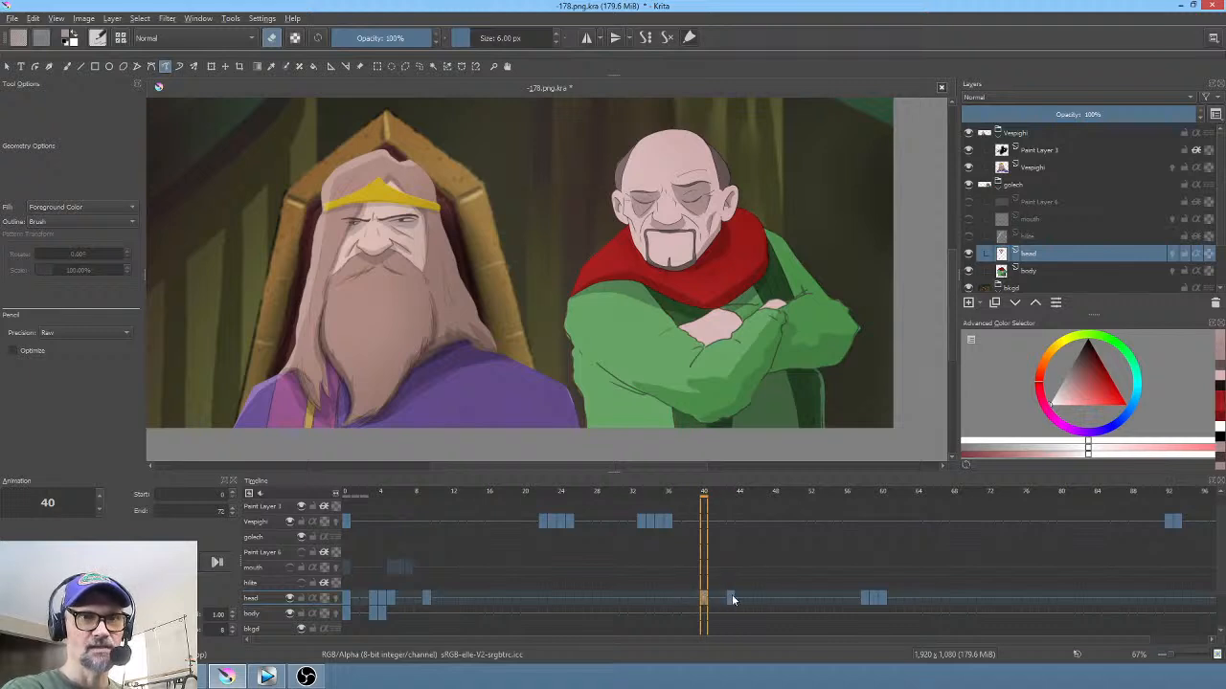
{"action": "left_click", "coordinate": [731, 597]}
{"action": "left_click", "coordinate": [864, 597]}
{"action": "left_click", "coordinate": [875, 598]}
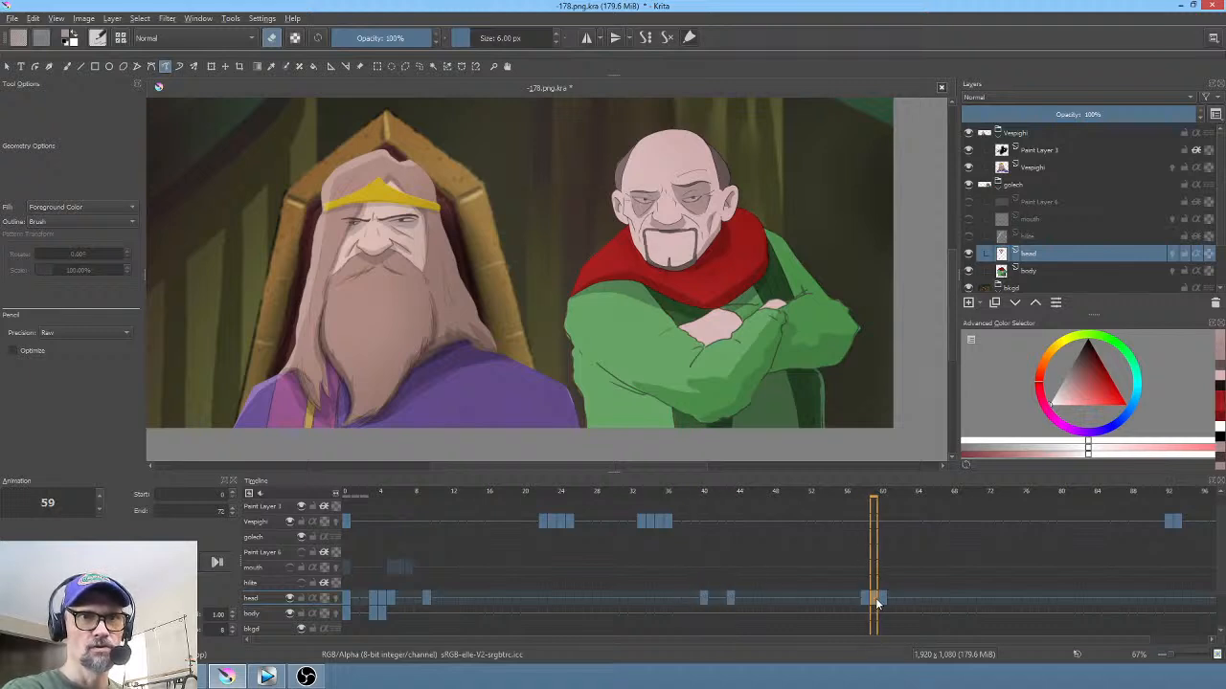
{"action": "left_click", "coordinate": [885, 598]}
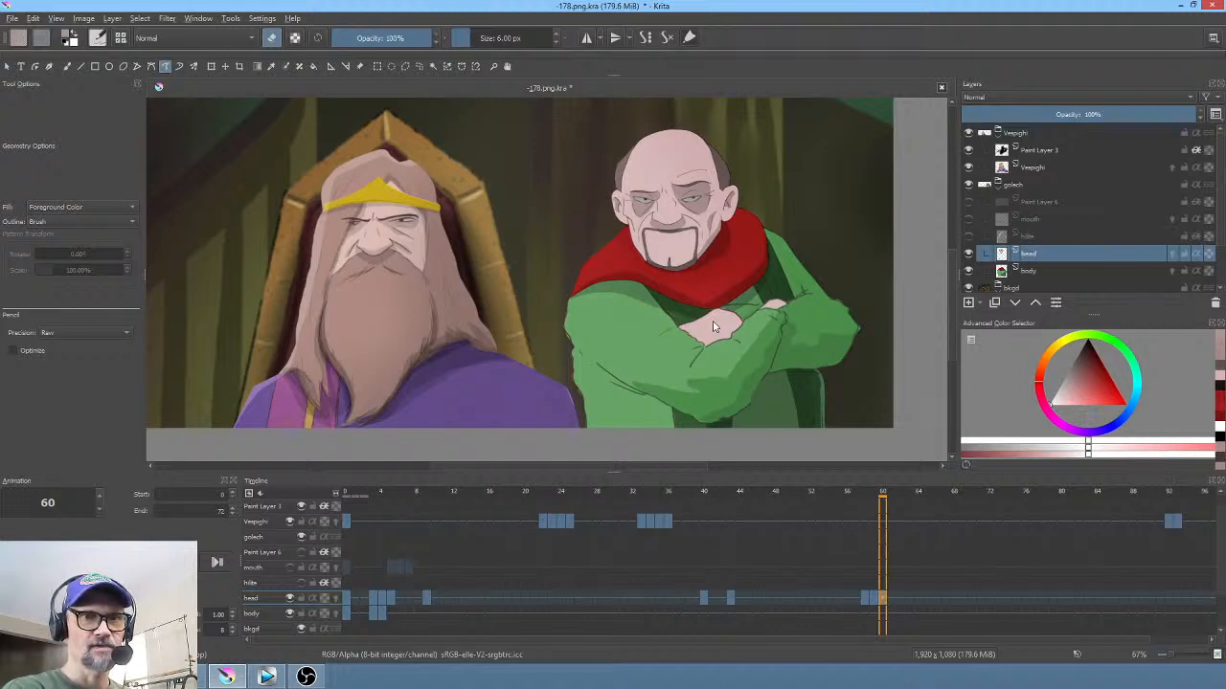
{"action": "left_click_drag", "start_coordinate": [676, 305], "coordinate": [704, 325]}
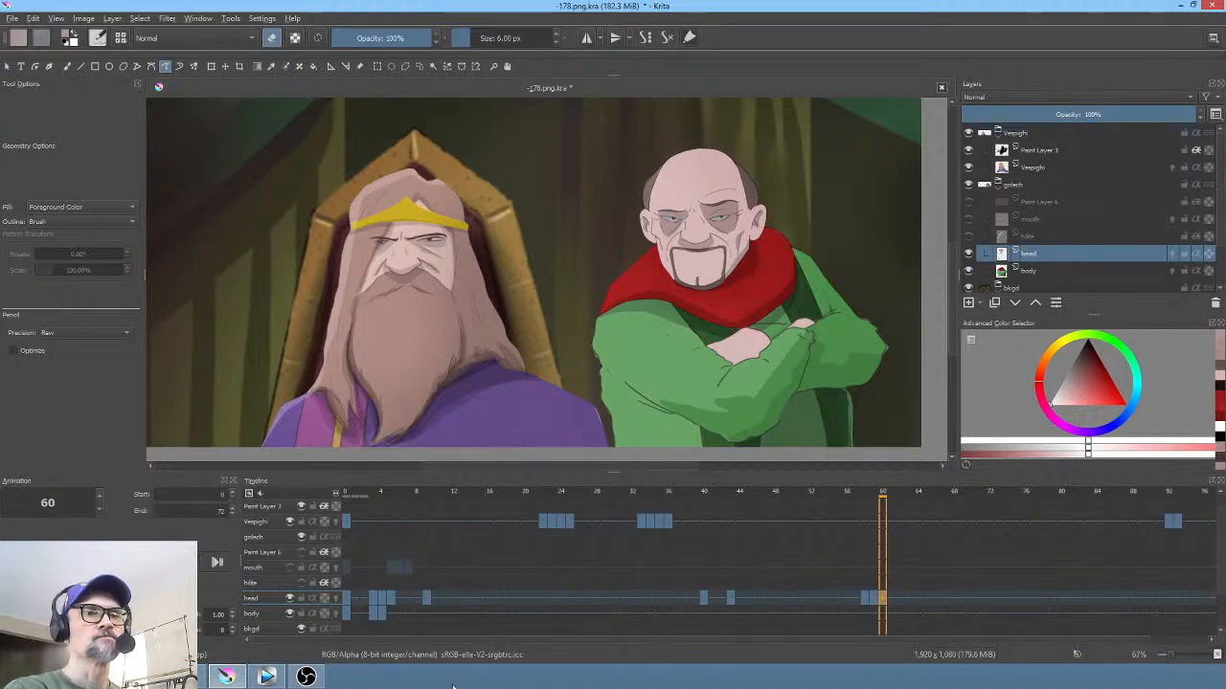
Step: Erase the stray green fragment below the crossed arms from the head layer at frame 5
{"action": "left_click_drag", "start_coordinate": [347, 495], "coordinate": [393, 502]}
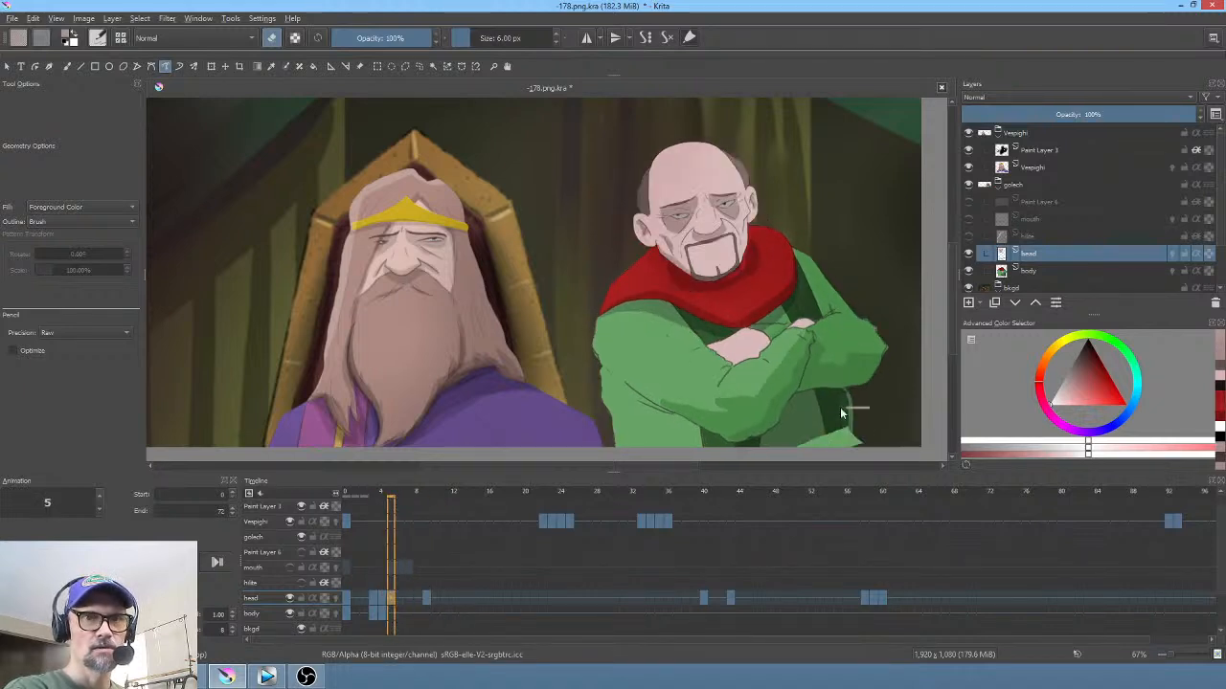
{"action": "scroll", "coordinate": [809, 450], "scroll_direction": "down", "scroll_amount": 1}
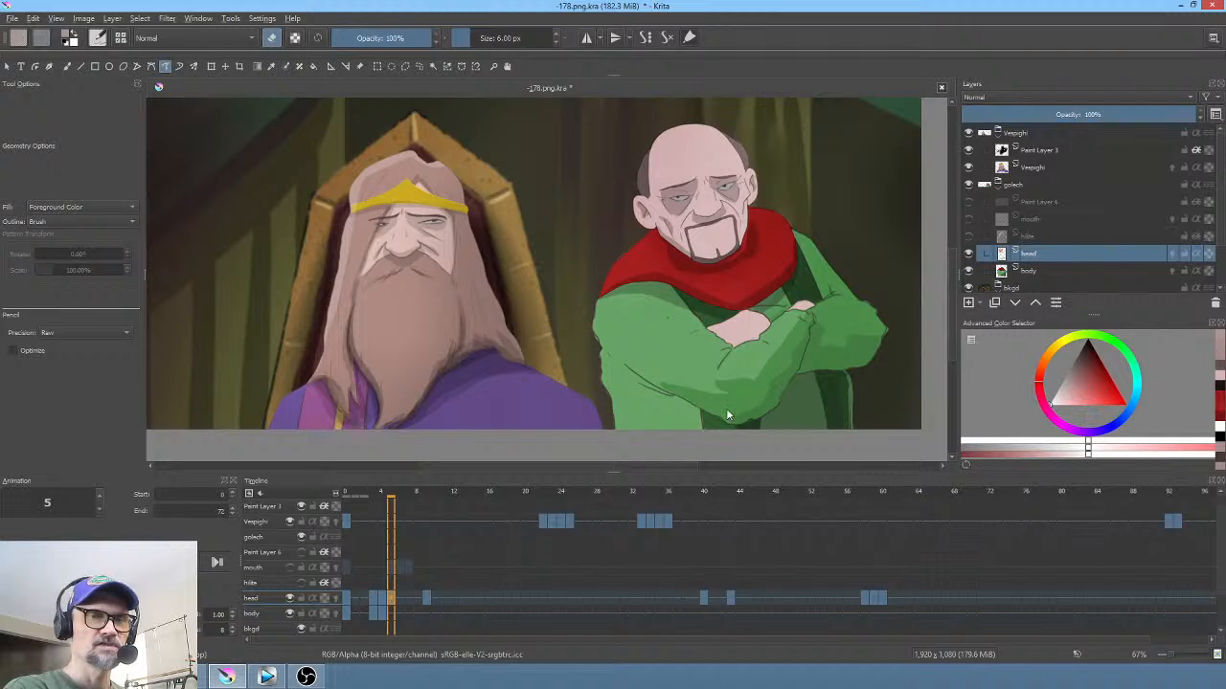
Step: Compare the head poses at frames 0, 3, 4, 6 and 9, and review the motion from the first frame
{"action": "left_click", "coordinate": [427, 599]}
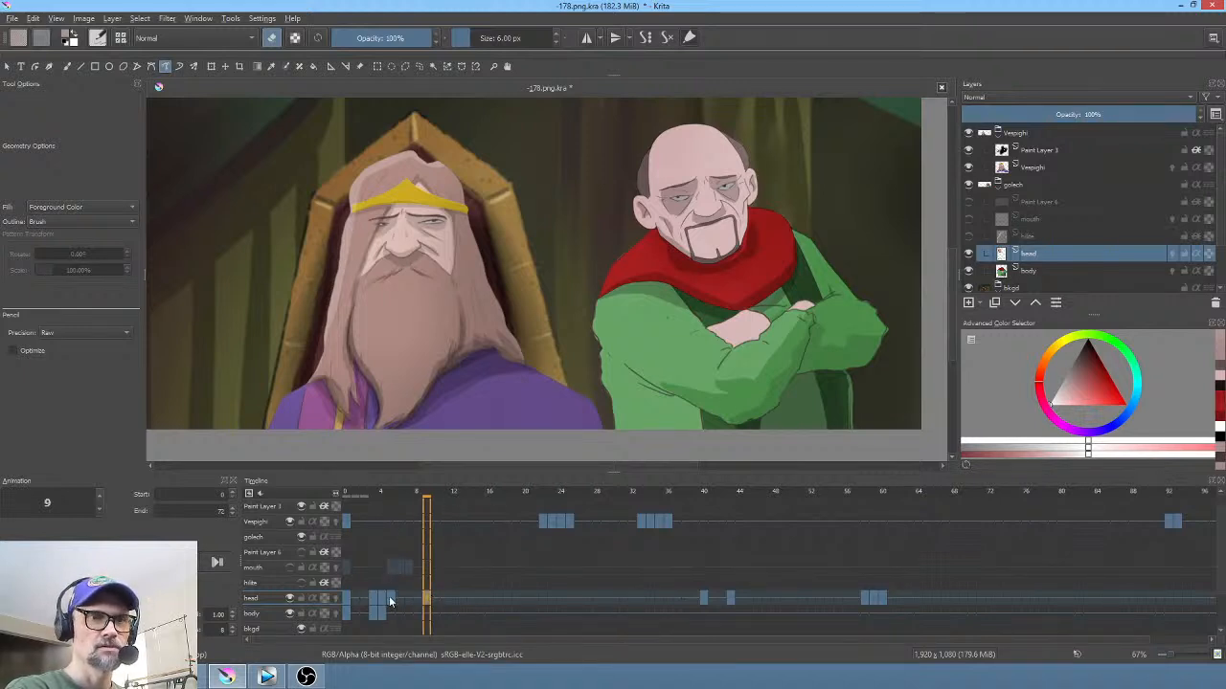
{"action": "left_click", "coordinate": [381, 598]}
{"action": "left_click", "coordinate": [375, 600]}
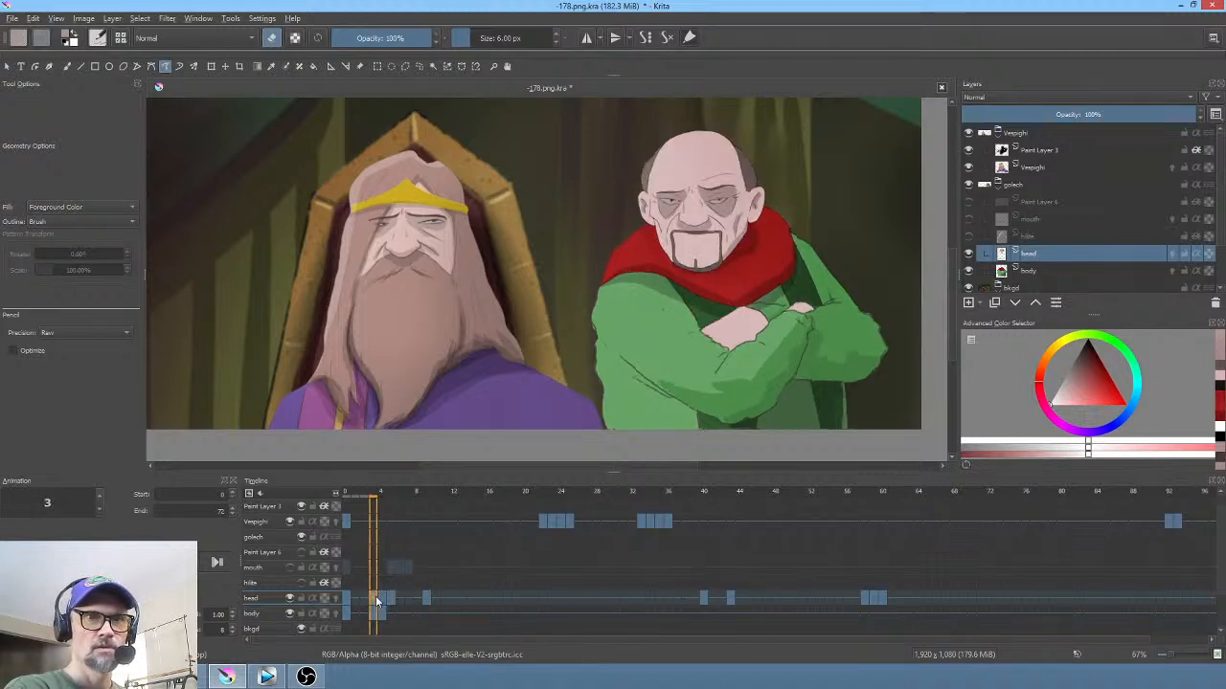
{"action": "left_click", "coordinate": [347, 600]}
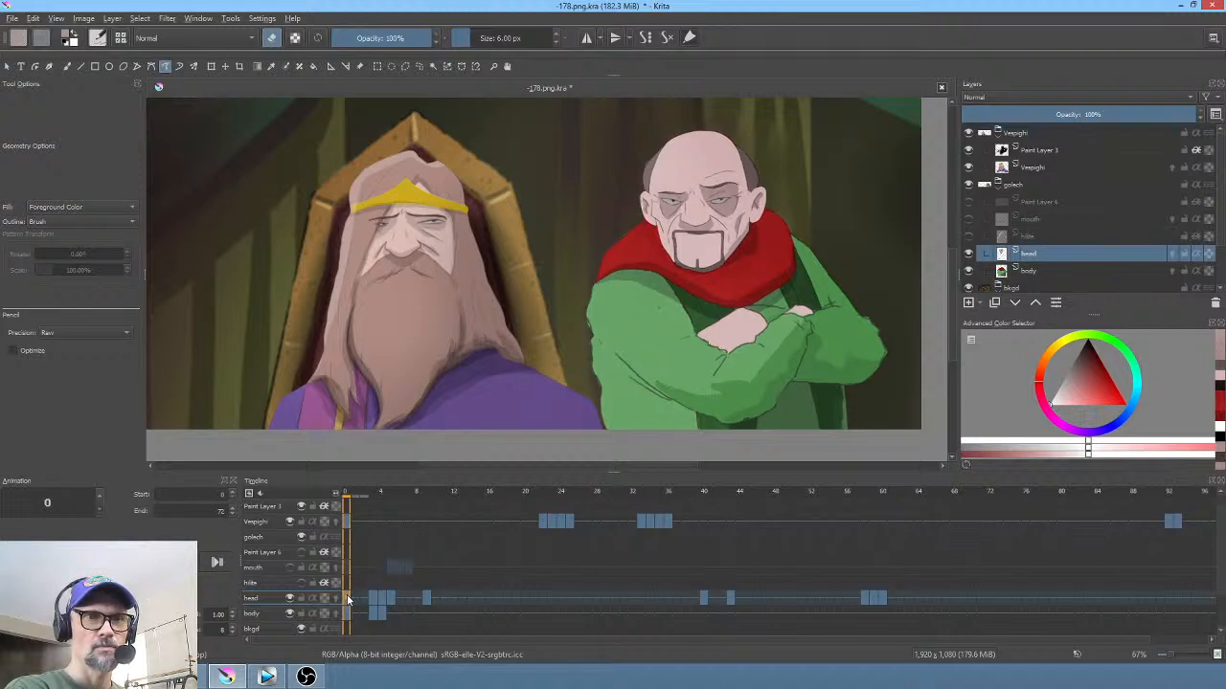
{"action": "left_click", "coordinate": [373, 598]}
{"action": "left_click", "coordinate": [383, 596]}
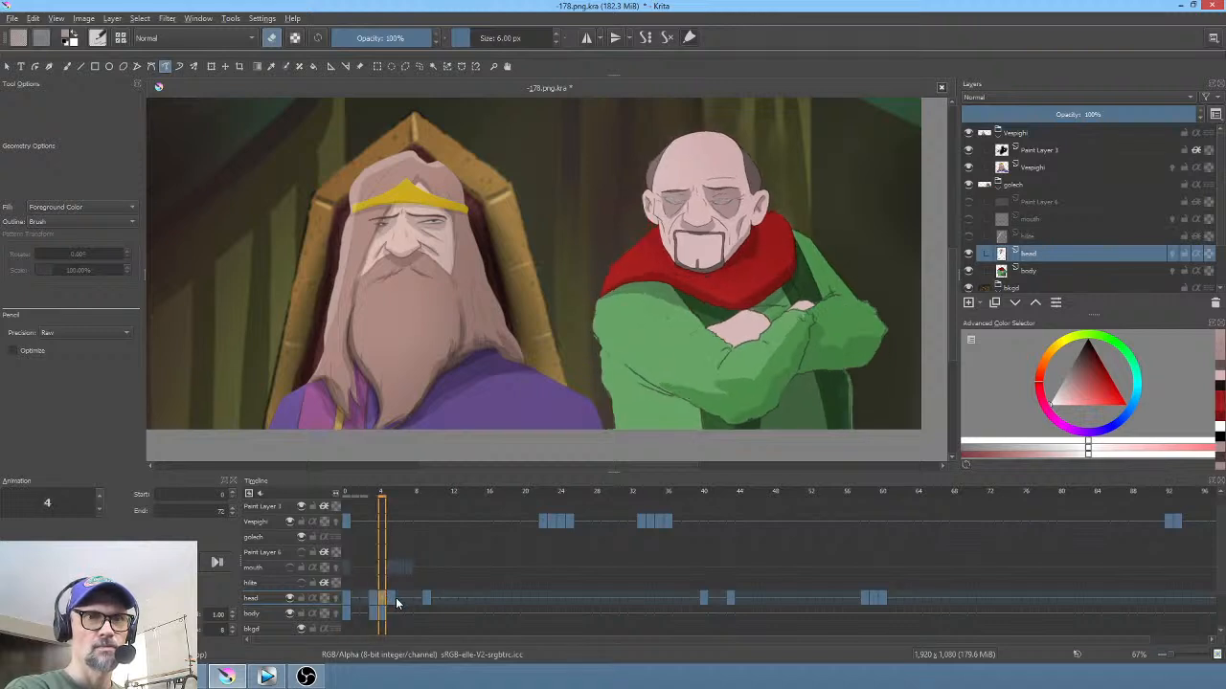
{"action": "left_click", "coordinate": [398, 598]}
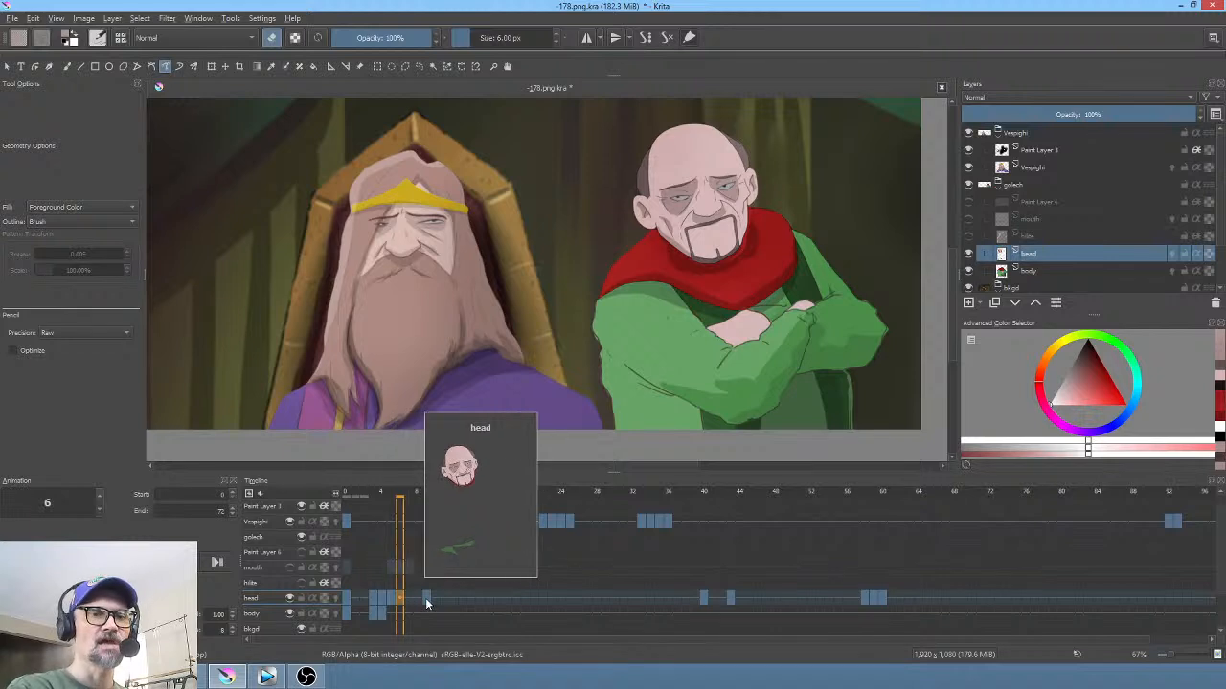
{"action": "left_click", "coordinate": [429, 599]}
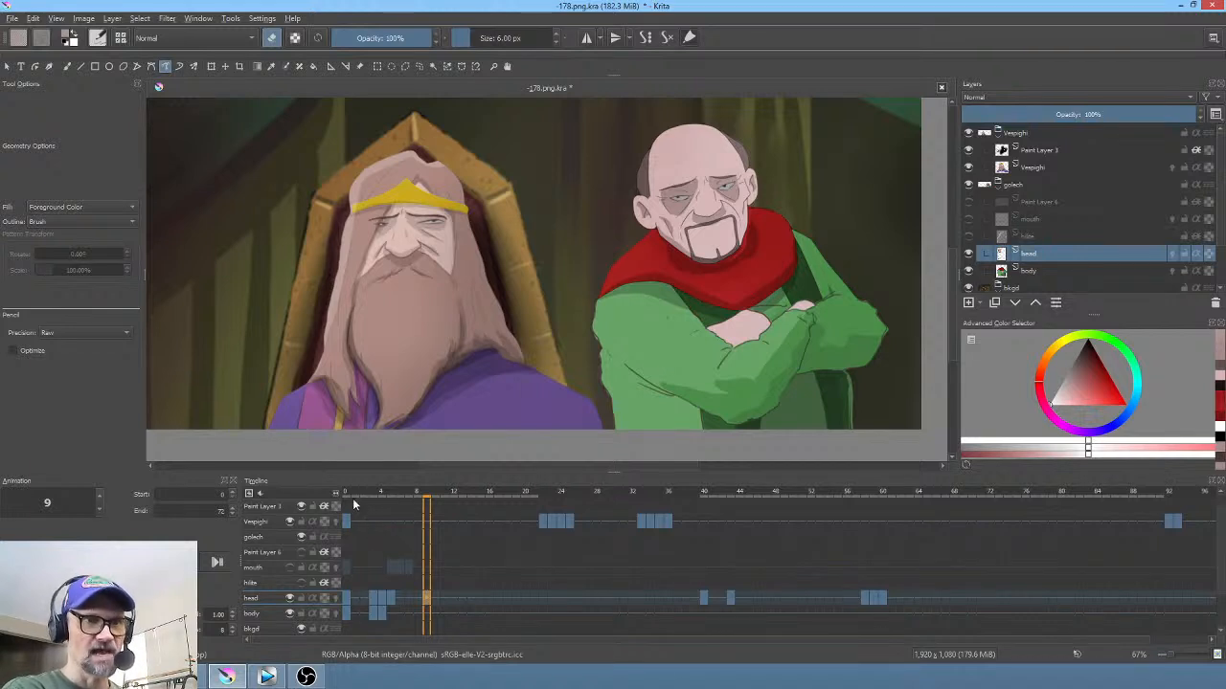
{"action": "mouse_move", "coordinate": [347, 492]}
{"action": "left_mouse_down"}
{"action": "mouse_move", "coordinate": [605, 498]}
{"action": "mouse_move", "coordinate": [343, 510]}
{"action": "left_mouse_up"}
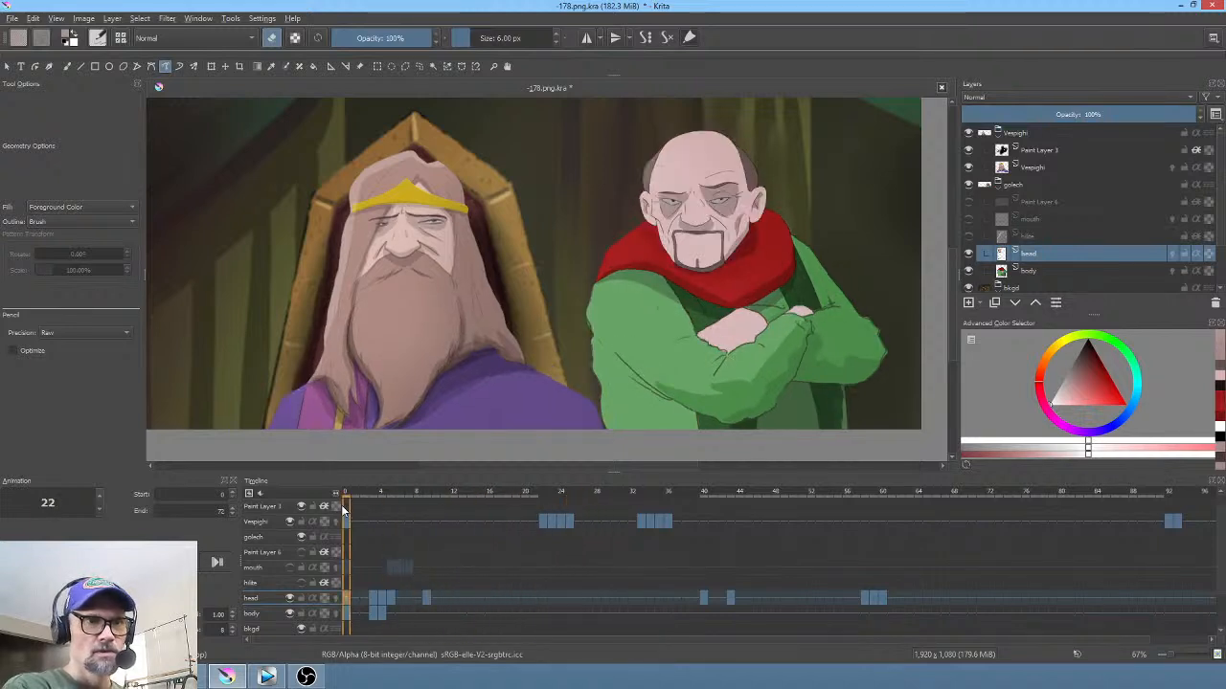
Step: Turn on the visibility of the hilte, mouth and Paint Layer 6 layers in the golech group
{"action": "left_click", "coordinate": [970, 236]}
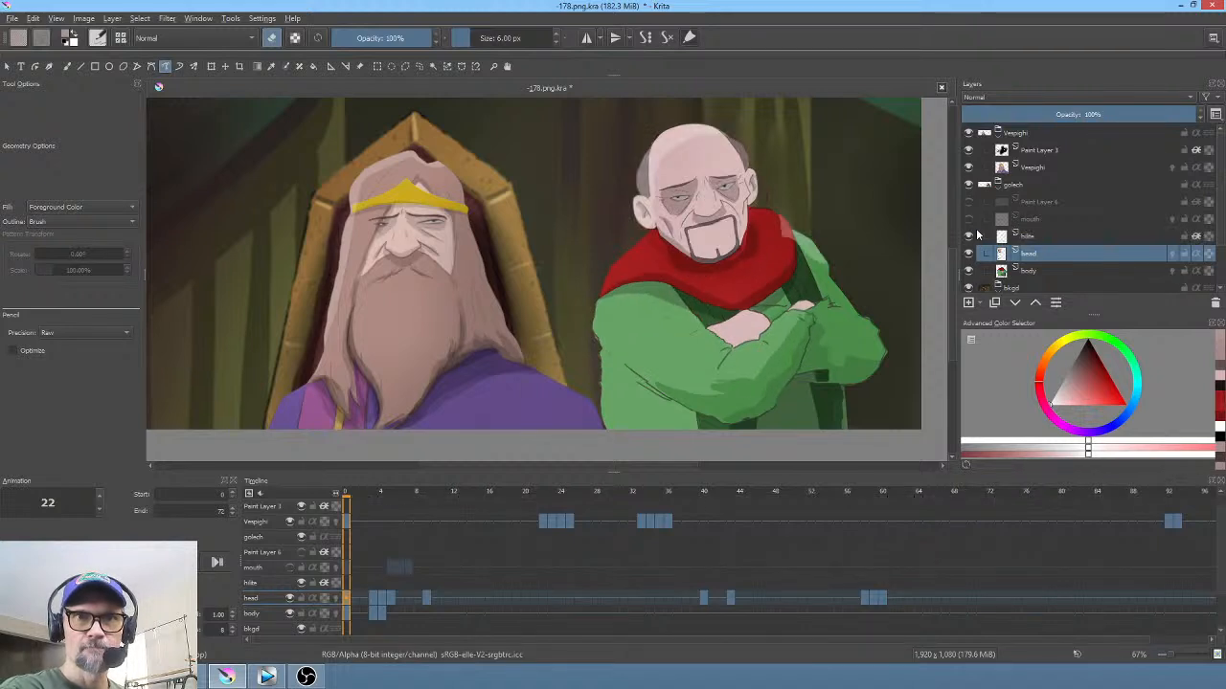
{"action": "left_click", "coordinate": [970, 220]}
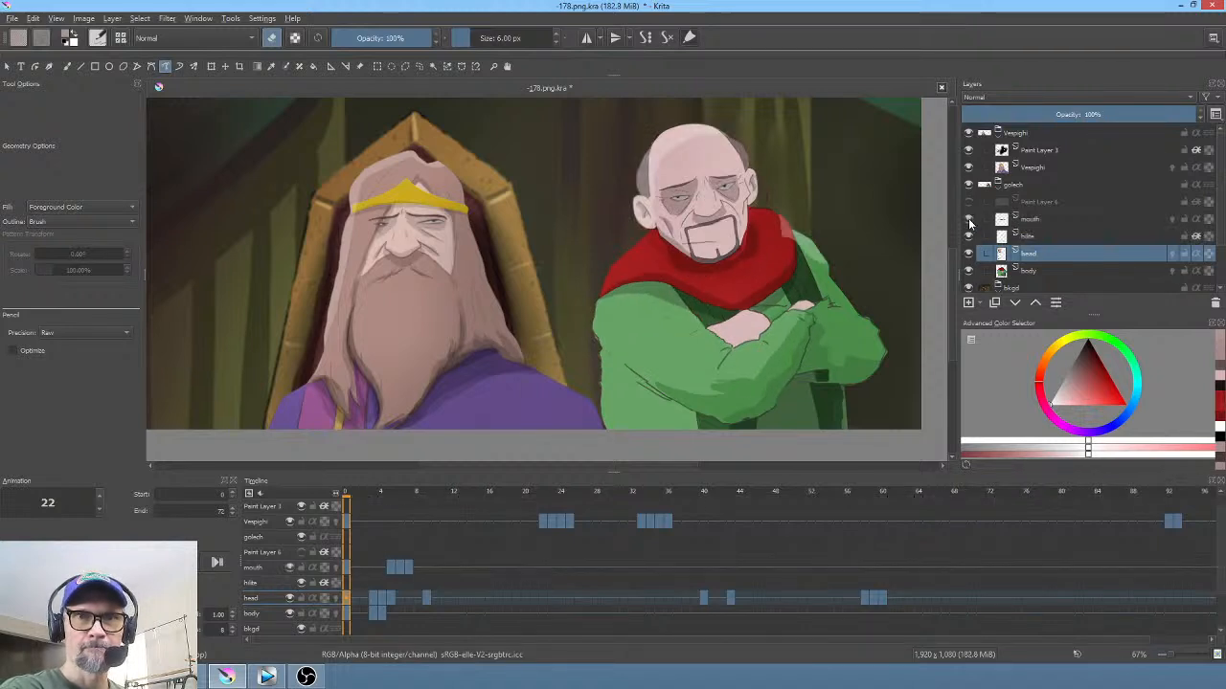
{"action": "left_click", "coordinate": [969, 202]}
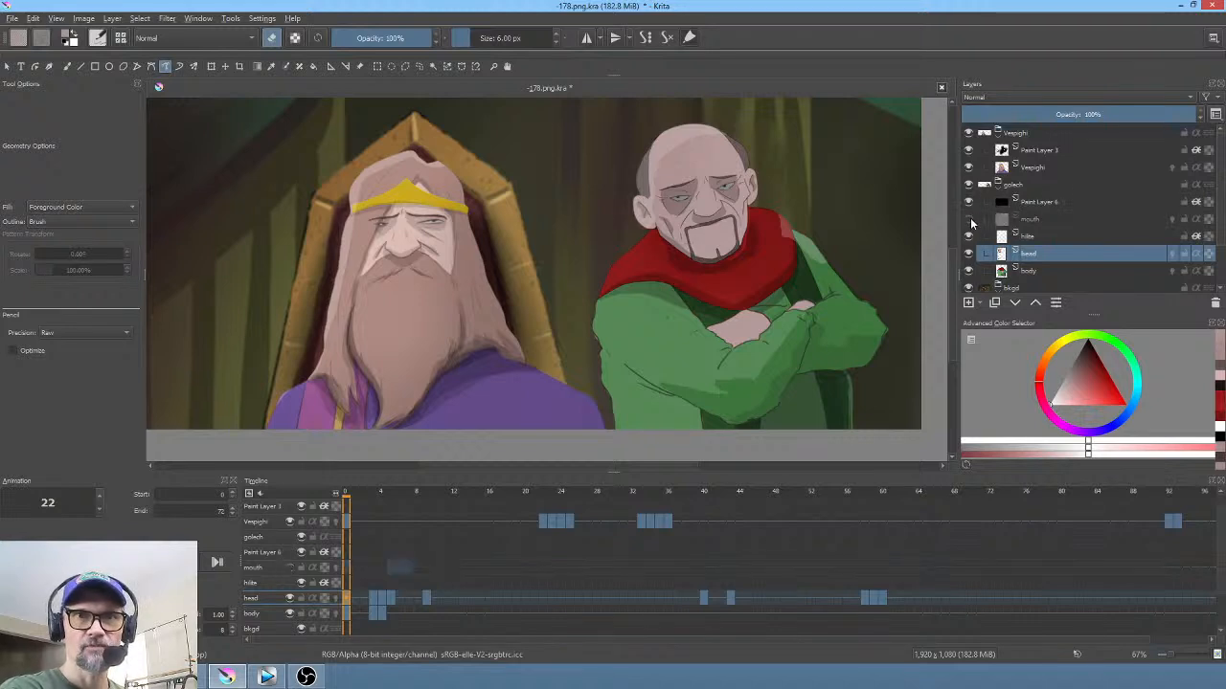
Step: Move and rotate the mouth line at frame 22 to fit inside the goatee and follow the head's tilt
{"action": "left_click", "coordinate": [1033, 220]}
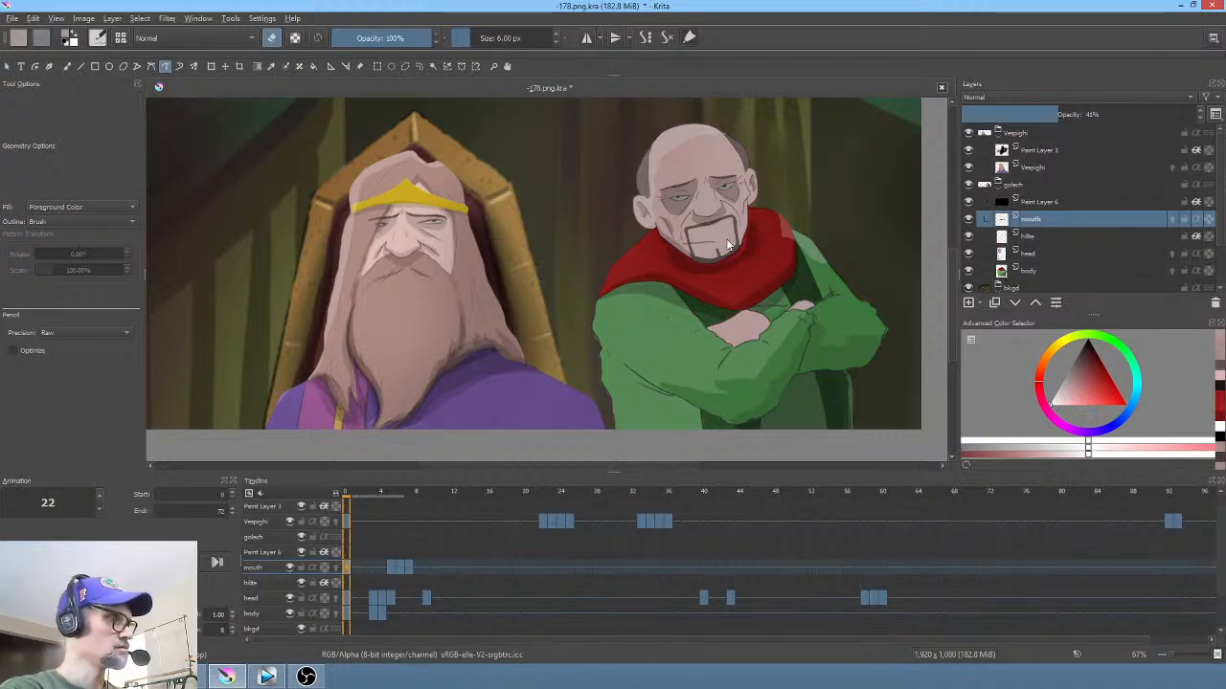
{"action": "key", "text": "ctrl+t"}
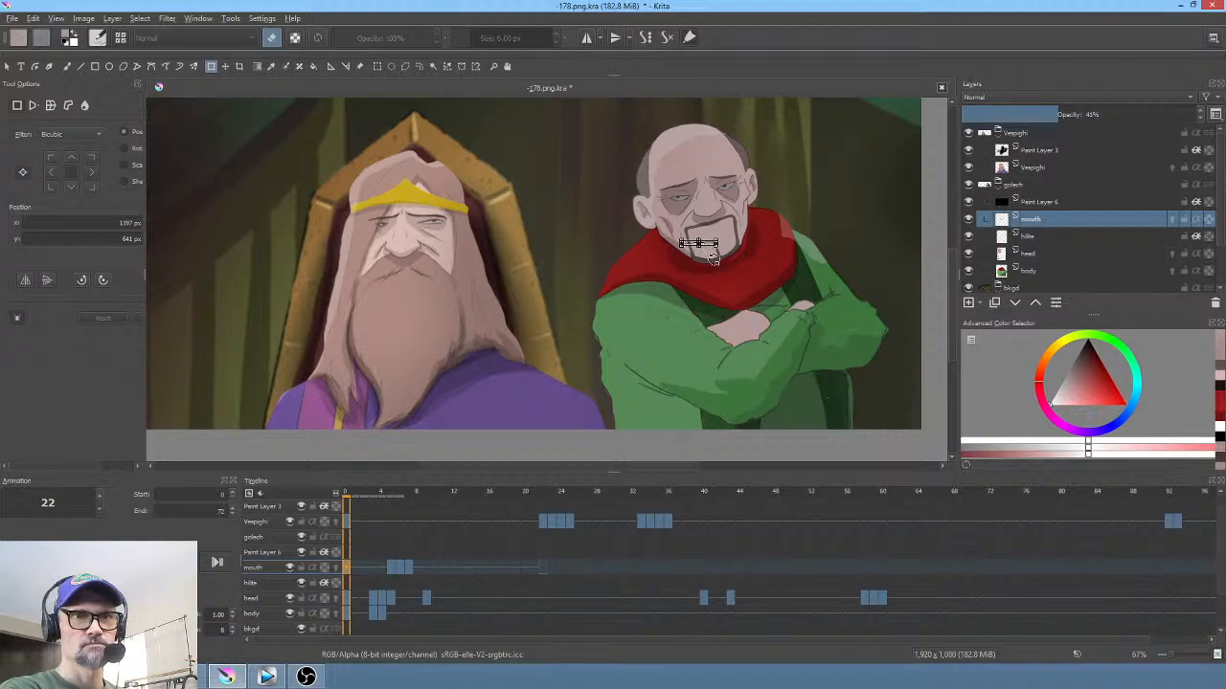
{"action": "scroll", "coordinate": [723, 247], "scroll_direction": "up", "scroll_amount": 4}
{"action": "left_click_drag", "start_coordinate": [723, 250], "coordinate": [656, 349]}
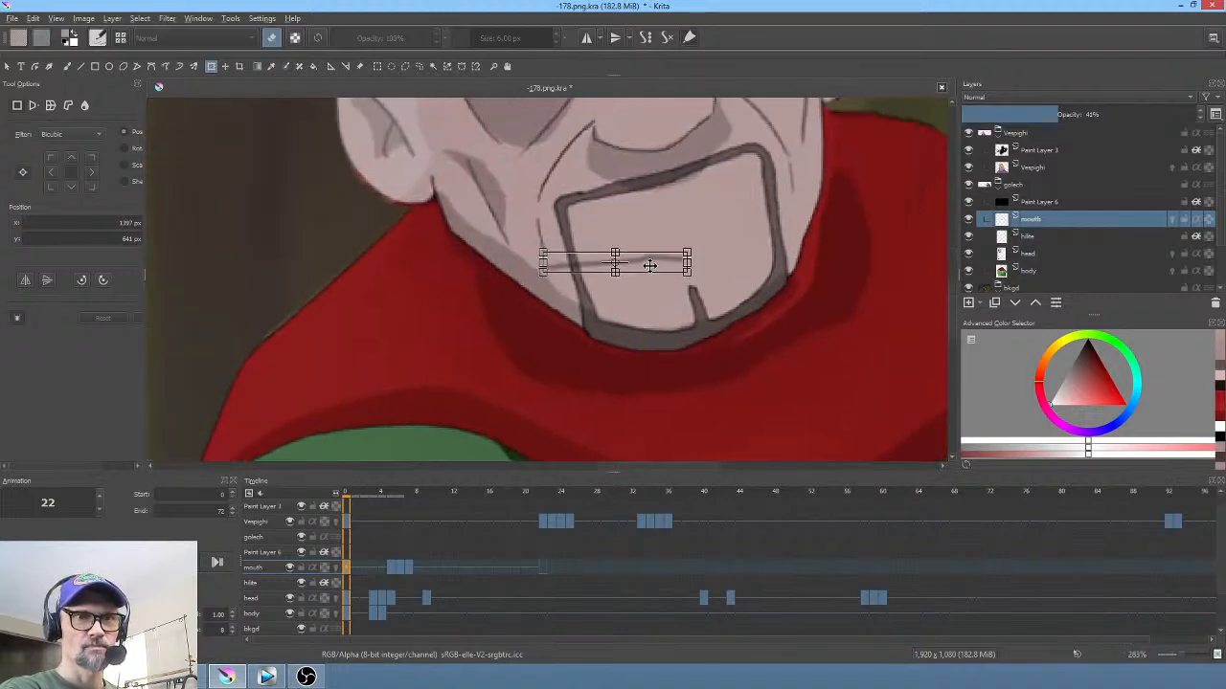
{"action": "left_click_drag", "start_coordinate": [650, 264], "coordinate": [763, 222]}
{"action": "left_click_drag", "start_coordinate": [694, 214], "coordinate": [704, 207]}
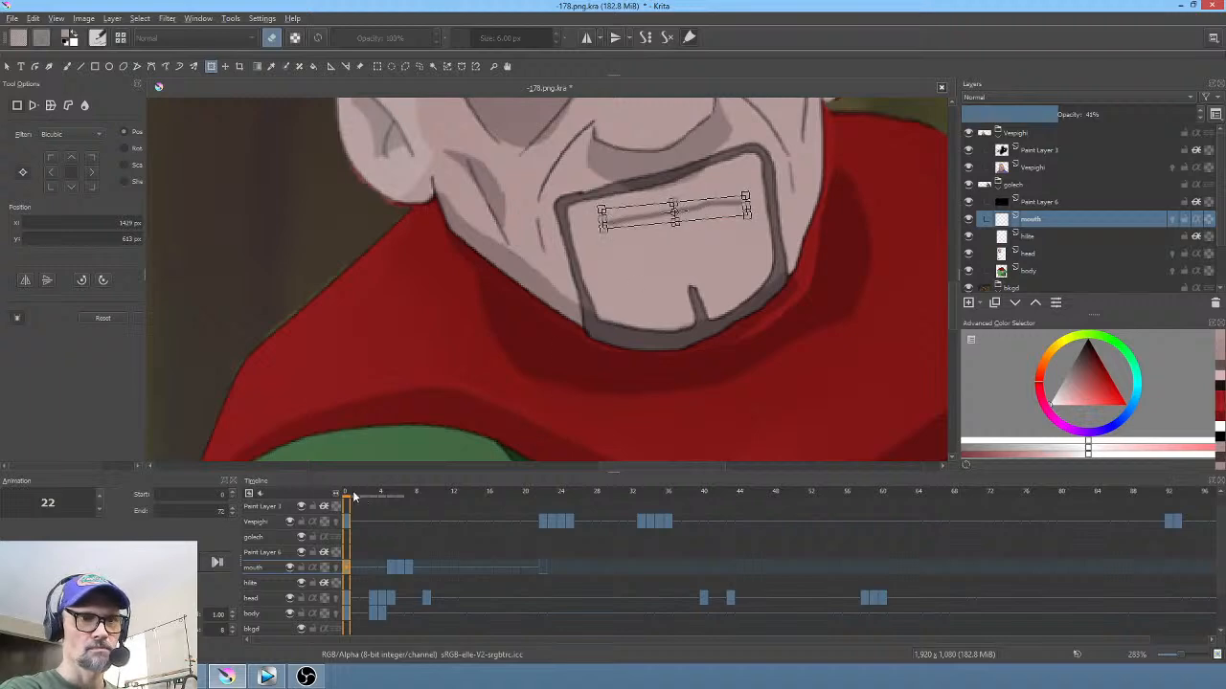
Step: Clear the mouth layer's existing drawings from the timeline, leaving only one blank keyframe at frame 0
{"action": "mouse_move", "coordinate": [354, 496]}
{"action": "left_mouse_down"}
{"action": "mouse_move", "coordinate": [382, 498]}
{"action": "mouse_move", "coordinate": [338, 499]}
{"action": "left_mouse_up"}
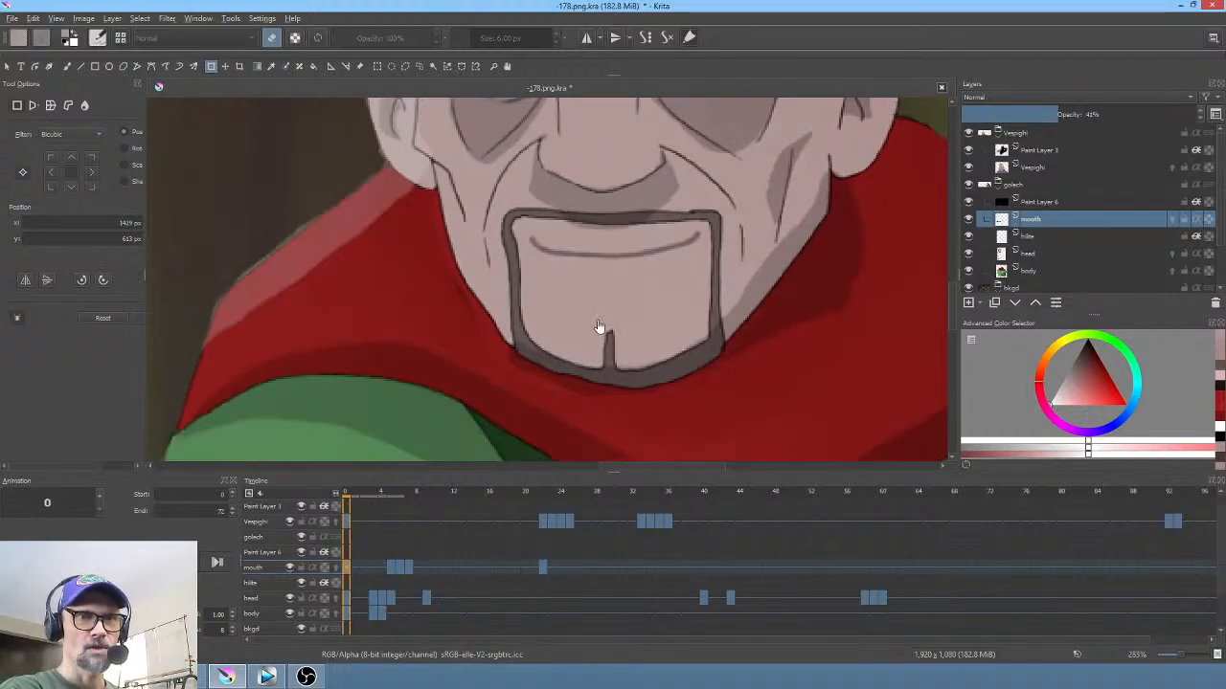
{"action": "scroll", "coordinate": [694, 252], "scroll_direction": "down", "scroll_amount": 3}
{"action": "left_click_drag", "start_coordinate": [708, 267], "coordinate": [713, 252]}
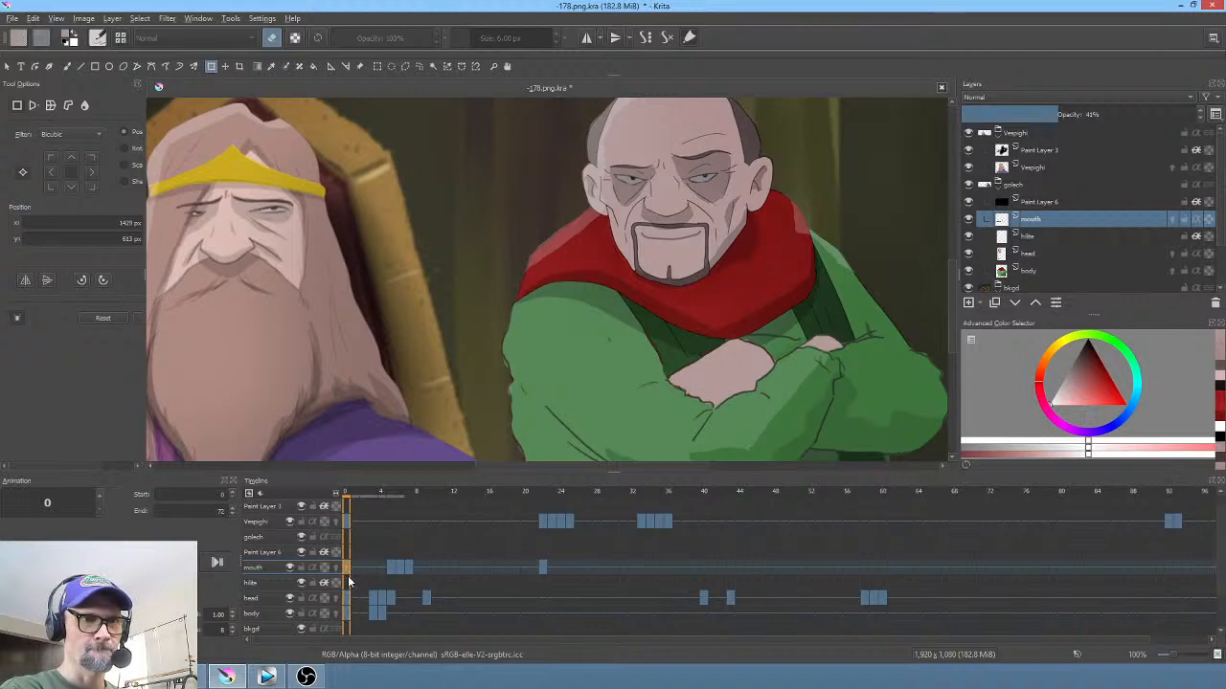
{"action": "mouse_move", "coordinate": [349, 569]}
{"action": "left_mouse_down"}
{"action": "mouse_move", "coordinate": [506, 578]}
{"action": "mouse_move", "coordinate": [333, 581]}
{"action": "left_mouse_up"}
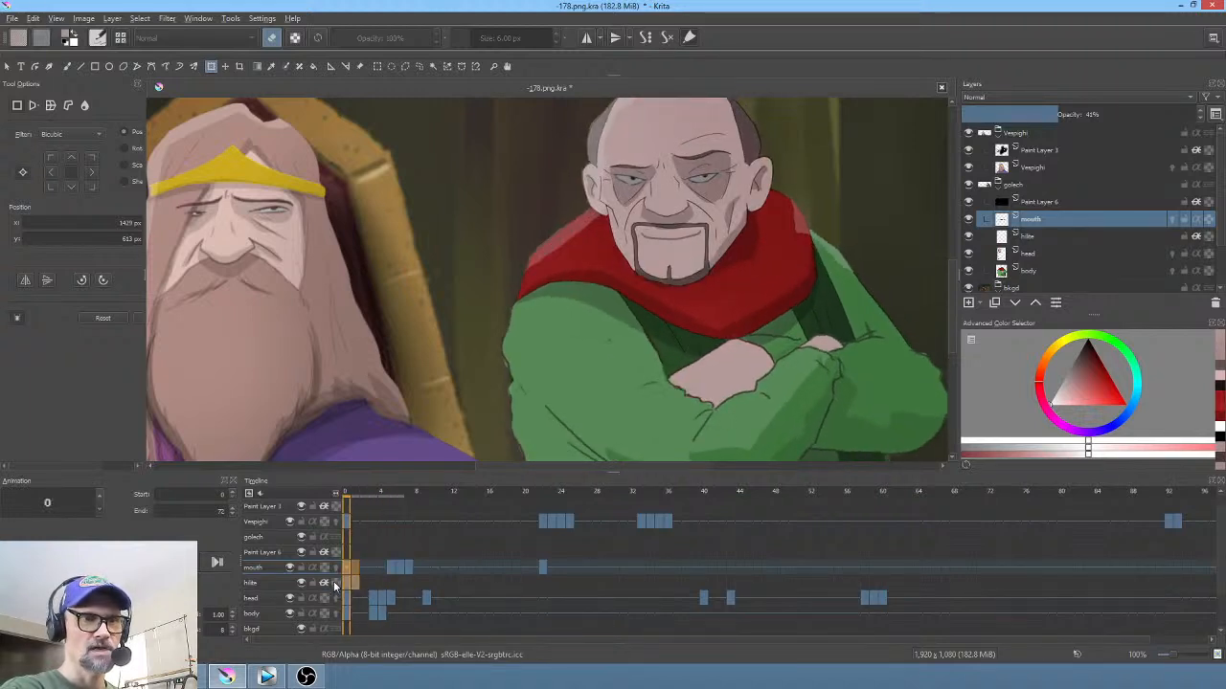
{"action": "left_click", "coordinate": [290, 567]}
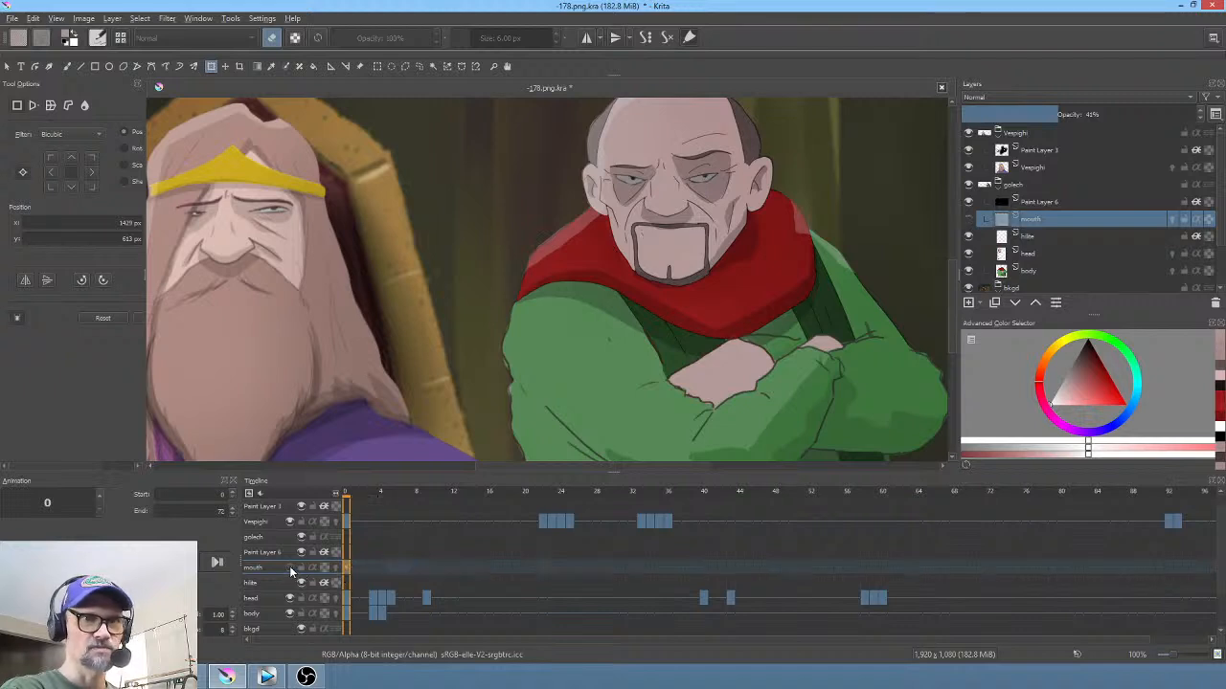
{"action": "left_click", "coordinate": [290, 568]}
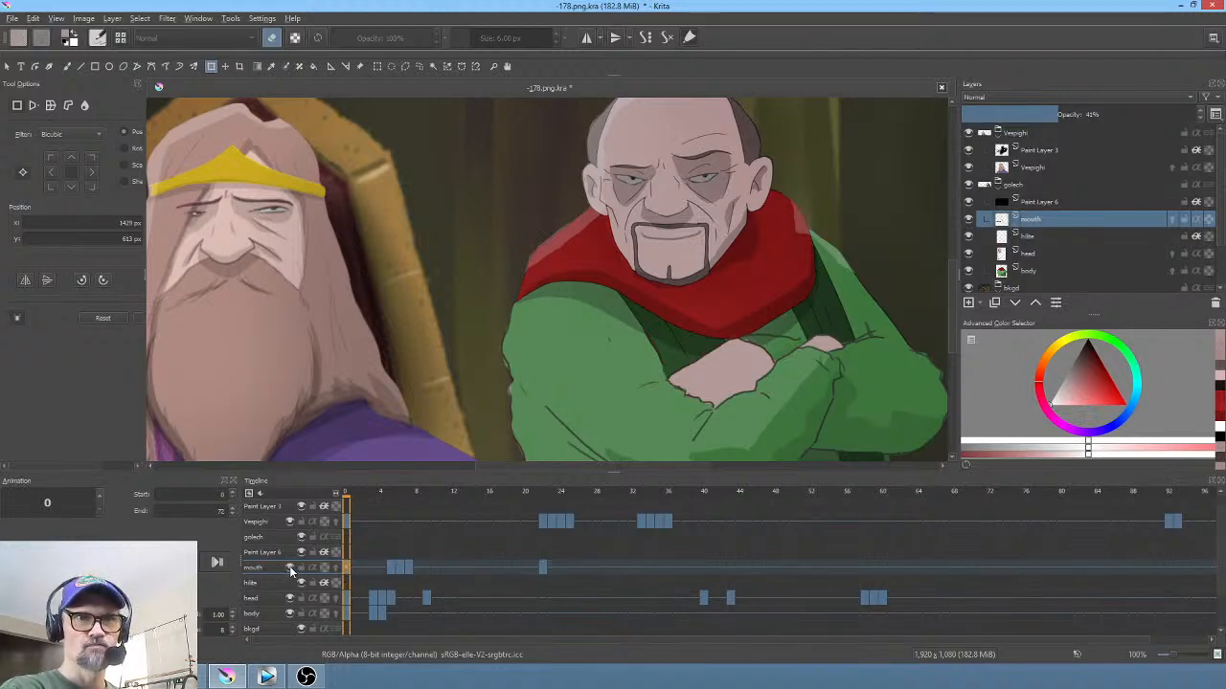
{"action": "left_click_drag", "start_coordinate": [415, 575], "coordinate": [510, 565]}
{"action": "left_click", "coordinate": [347, 571]}
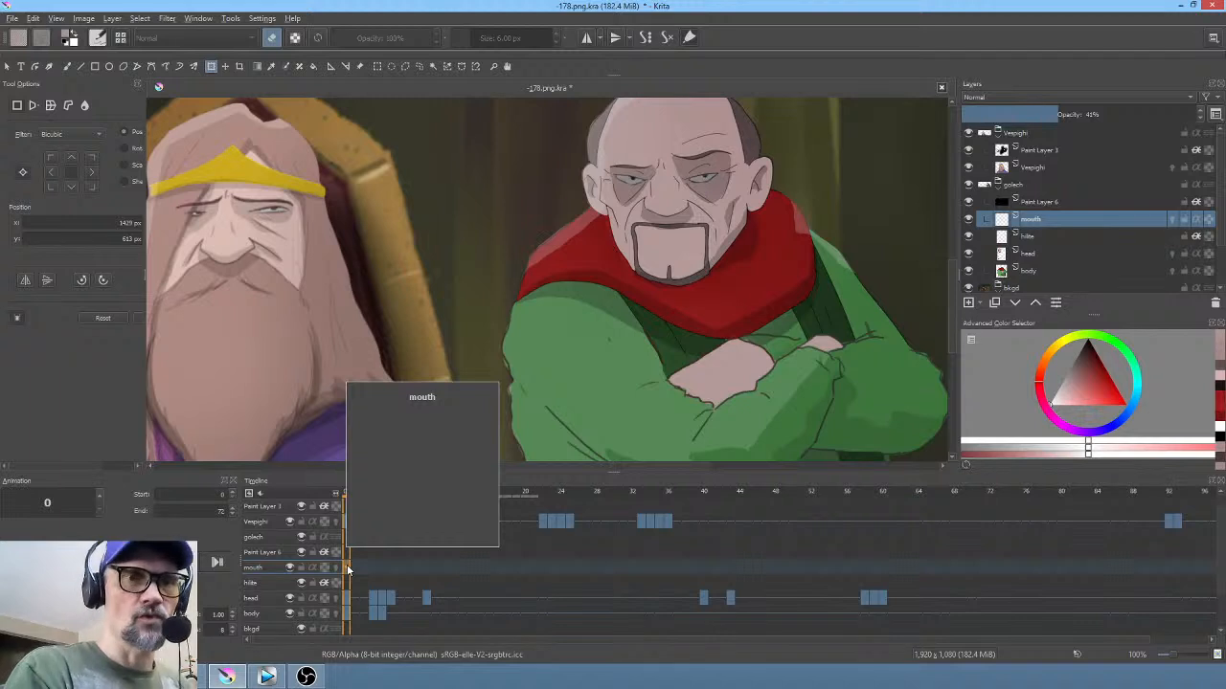
Step: Set up a black 6 px freehand brush for the mouth layer at frame 0
{"action": "scroll", "coordinate": [690, 232], "scroll_direction": "up", "scroll_amount": 2}
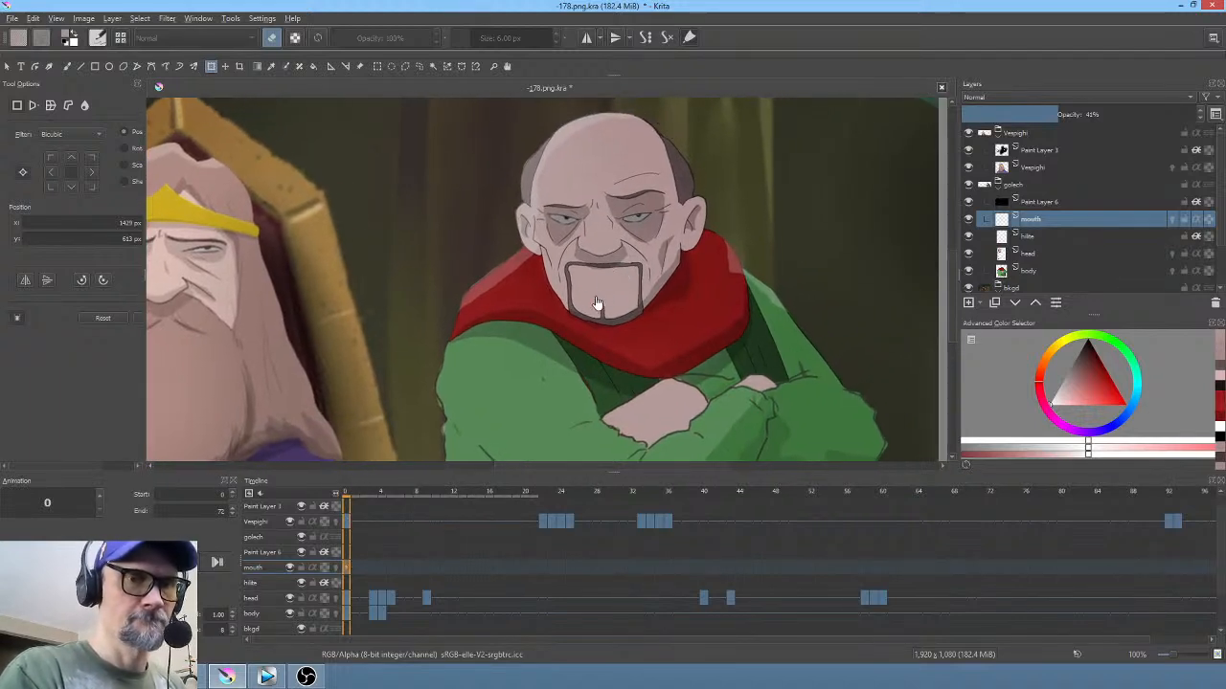
{"action": "scroll", "coordinate": [675, 235], "scroll_direction": "up", "scroll_amount": 1}
{"action": "left_click_drag", "start_coordinate": [1086, 350], "coordinate": [1088, 338]}
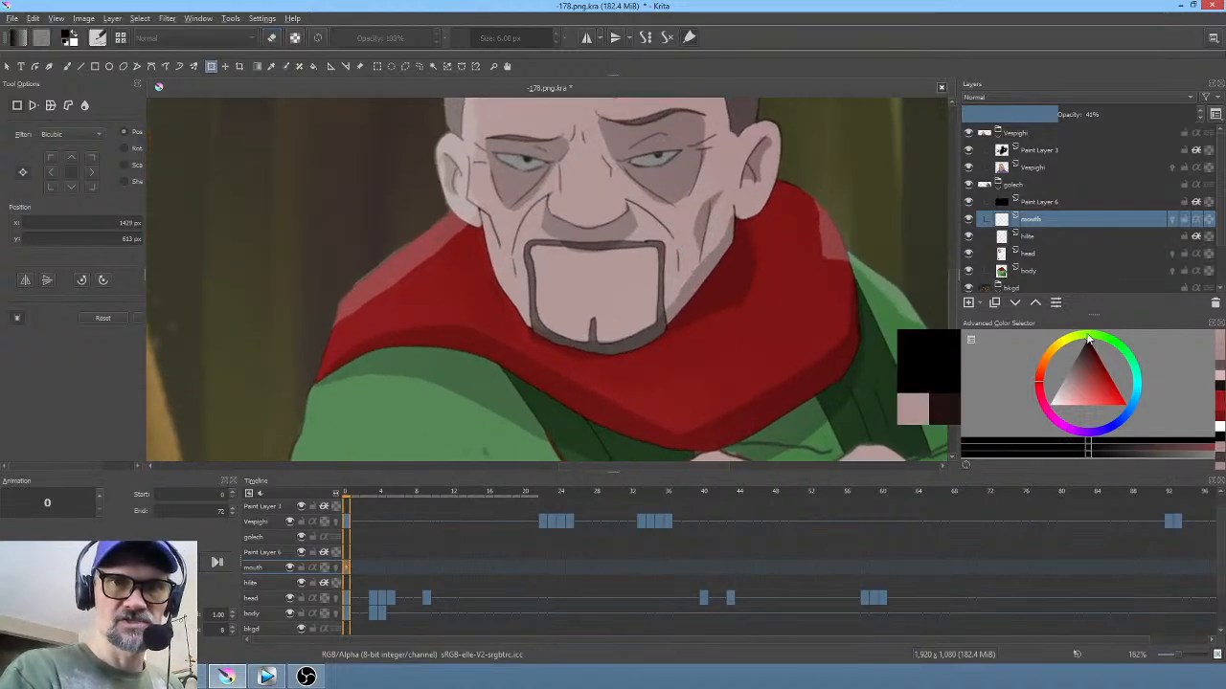
{"action": "key", "text": "b"}
{"action": "right_click", "coordinate": [580, 272]}
{"action": "right_click", "coordinate": [647, 237]}
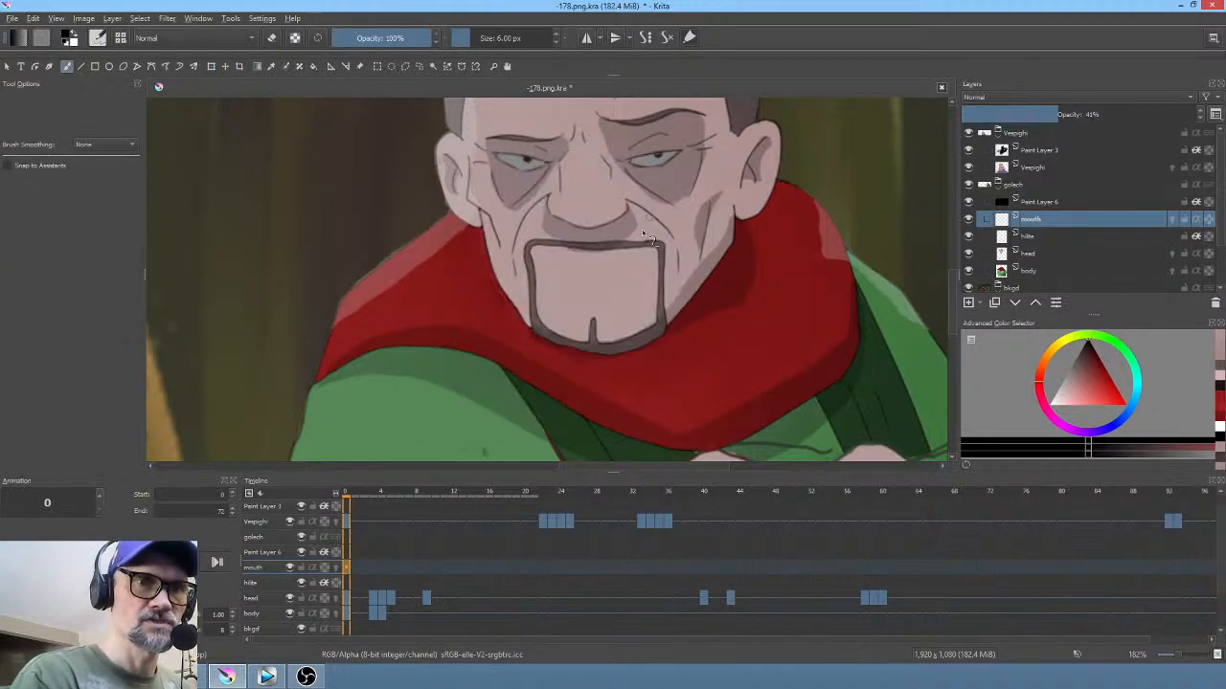
{"action": "mouse_move", "coordinate": [559, 271]}
{"action": "left_mouse_down"}
{"action": "mouse_move", "coordinate": [636, 271]}
{"action": "mouse_move", "coordinate": [662, 252]}
{"action": "mouse_move", "coordinate": [631, 362]}
{"action": "mouse_move", "coordinate": [707, 281]}
{"action": "left_mouse_up"}
{"action": "key", "text": "ctrl+z"}
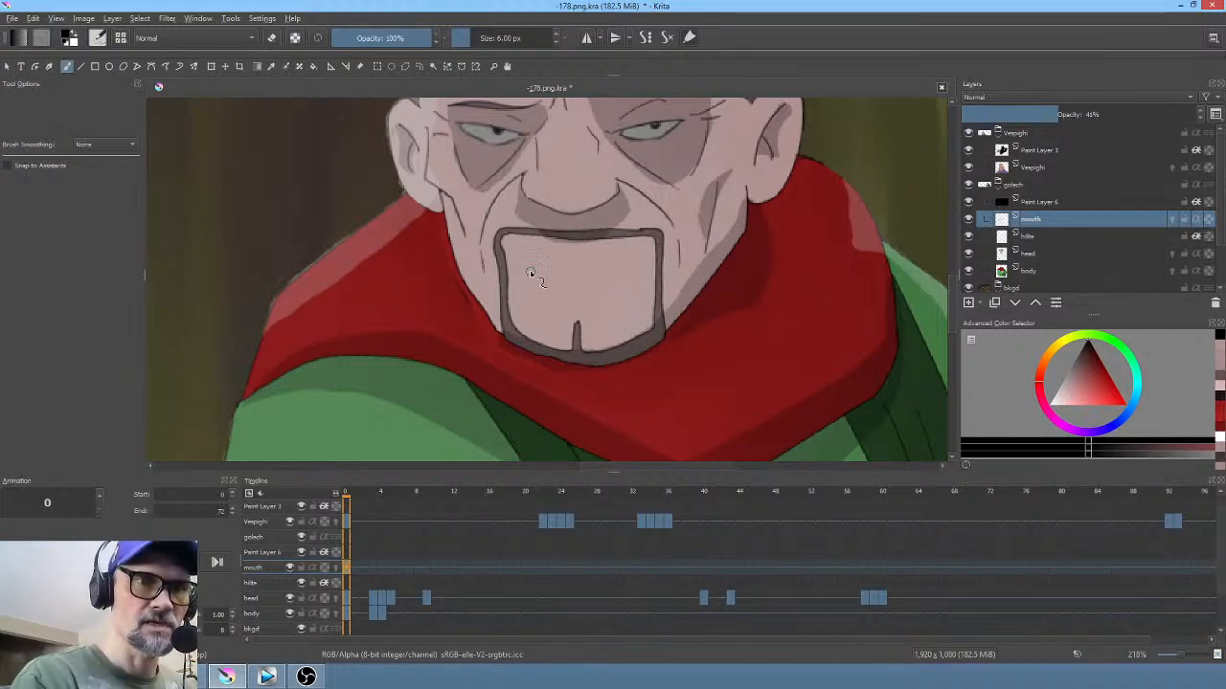
{"action": "left_click_drag", "start_coordinate": [533, 270], "coordinate": [635, 263]}
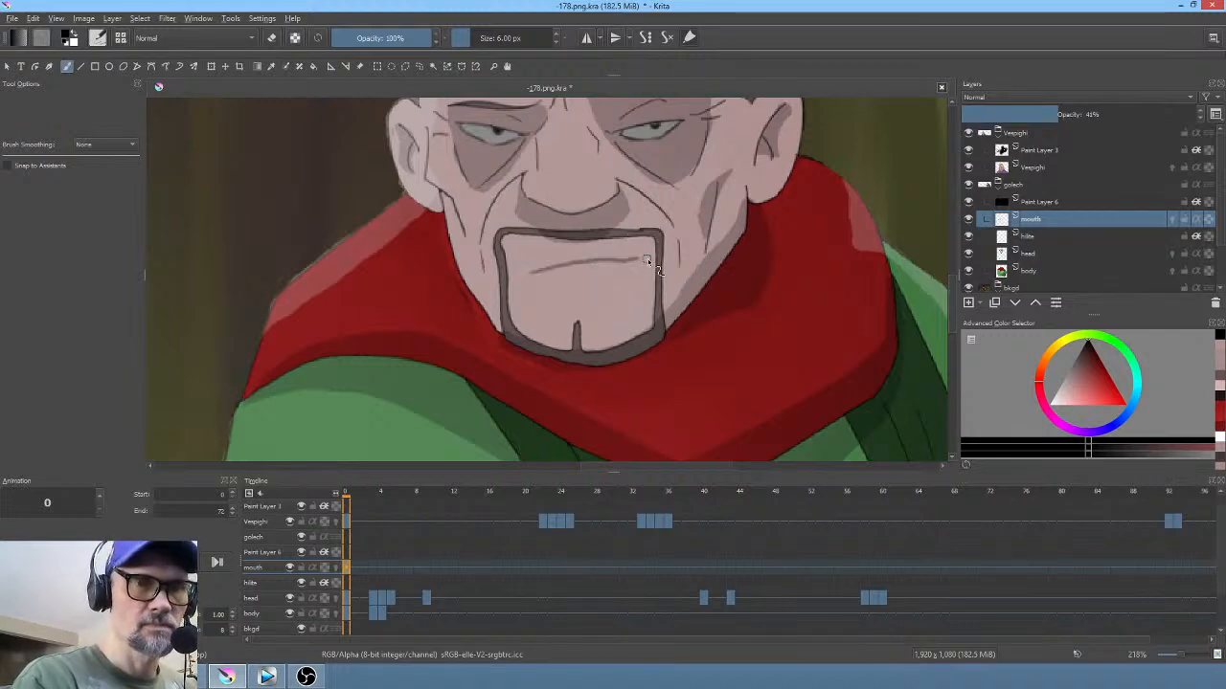
{"action": "key", "text": "ctrl+z"}
Step: Draw a thin, slightly arched mouth line inside the goatee at frame 0 and check the face in mirrored view
{"action": "left_click_drag", "start_coordinate": [528, 279], "coordinate": [630, 267]}
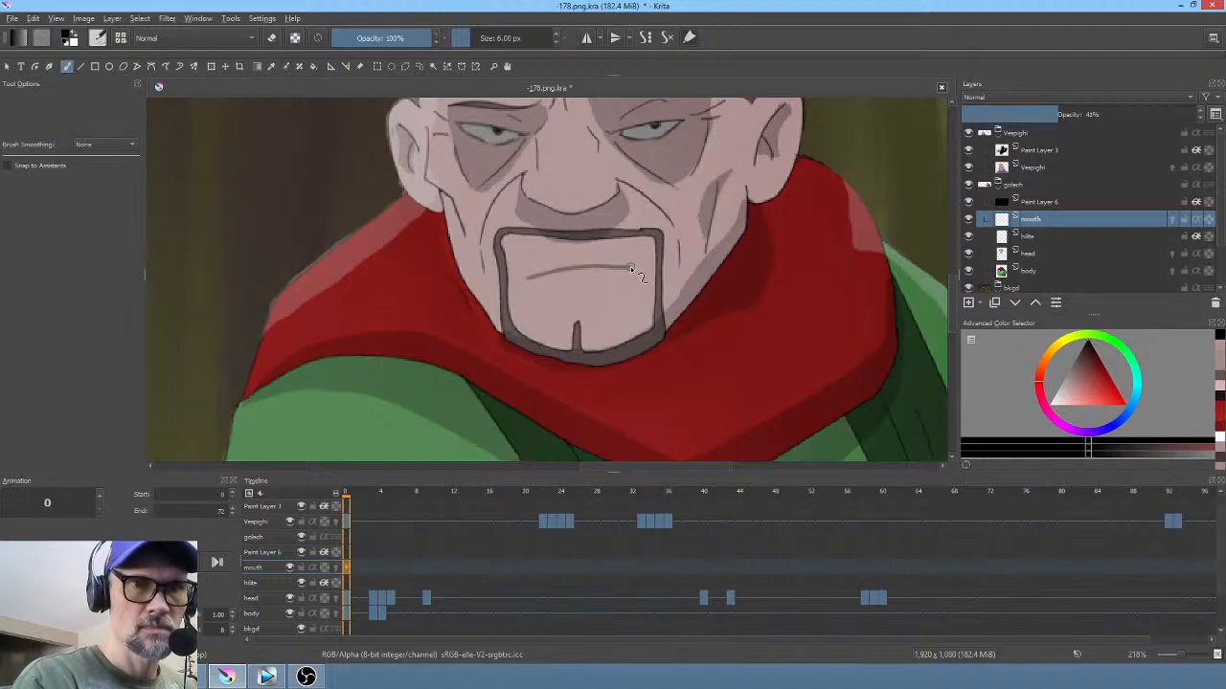
{"action": "scroll", "coordinate": [718, 299], "scroll_direction": "down", "scroll_amount": 3}
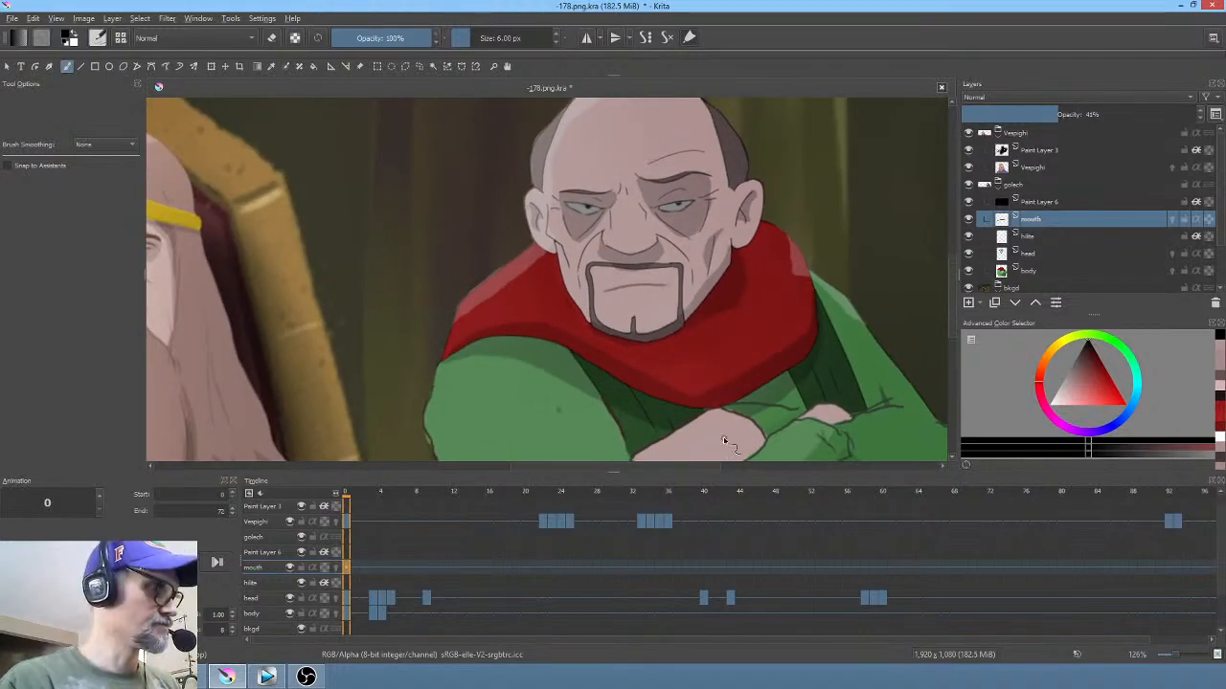
{"action": "key", "text": "m"}
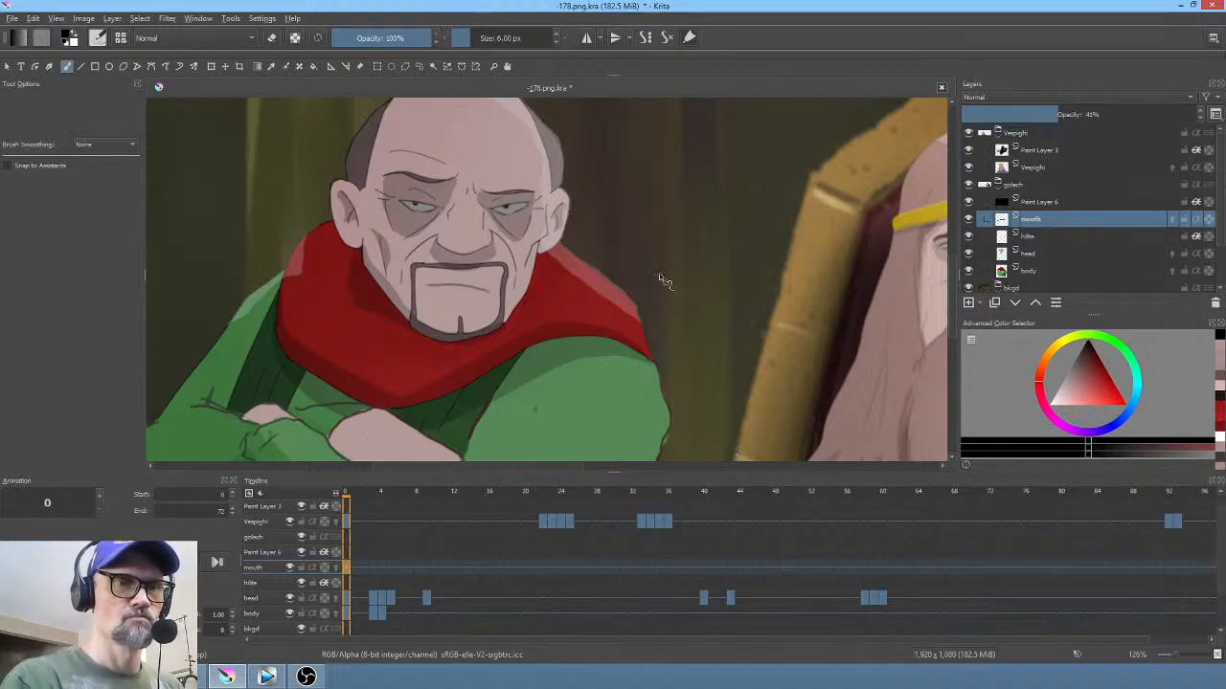
{"action": "scroll", "coordinate": [661, 287], "scroll_direction": "down", "scroll_amount": 2}
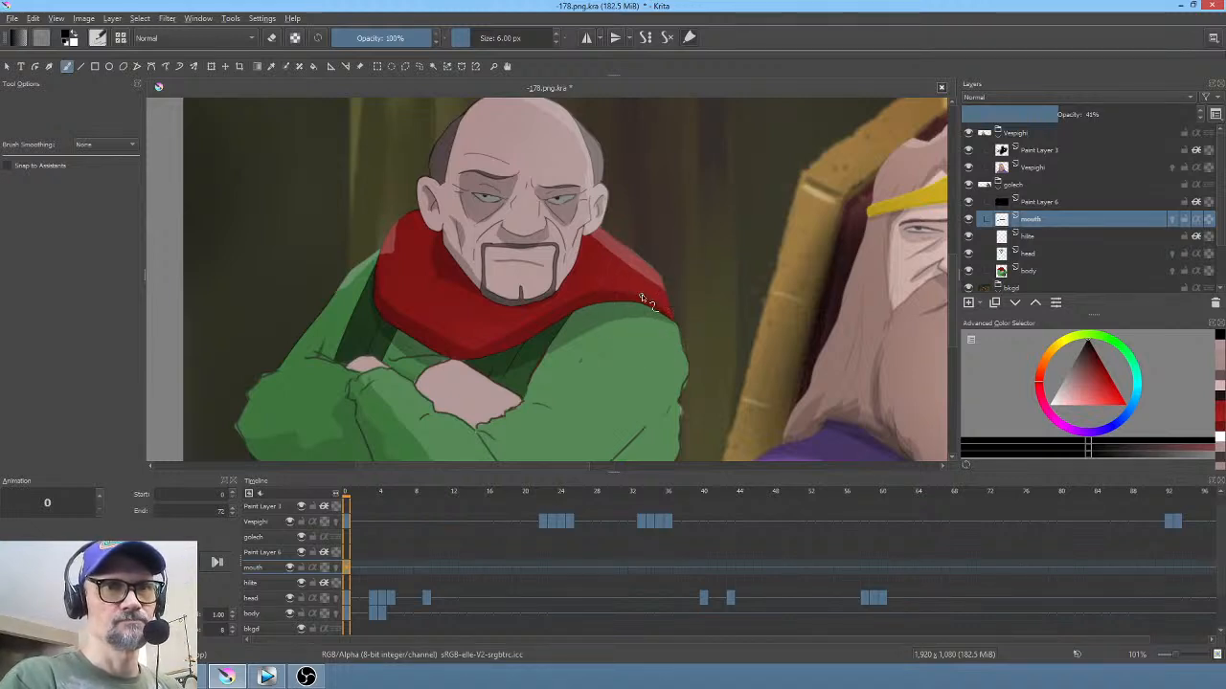
Step: Use the Liquify transform on the head layer at frame 0 to push the side of the skull nearest the king slightly inward
{"action": "left_click", "coordinate": [1039, 254]}
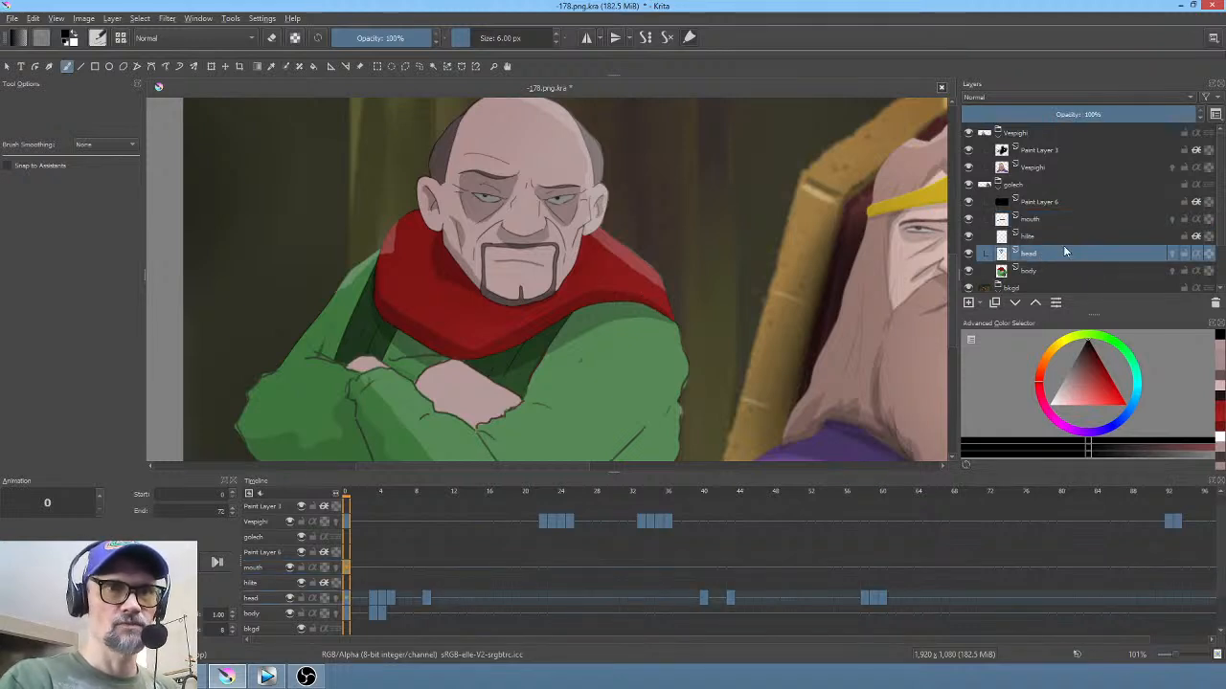
{"action": "left_click_drag", "start_coordinate": [631, 265], "coordinate": [657, 309]}
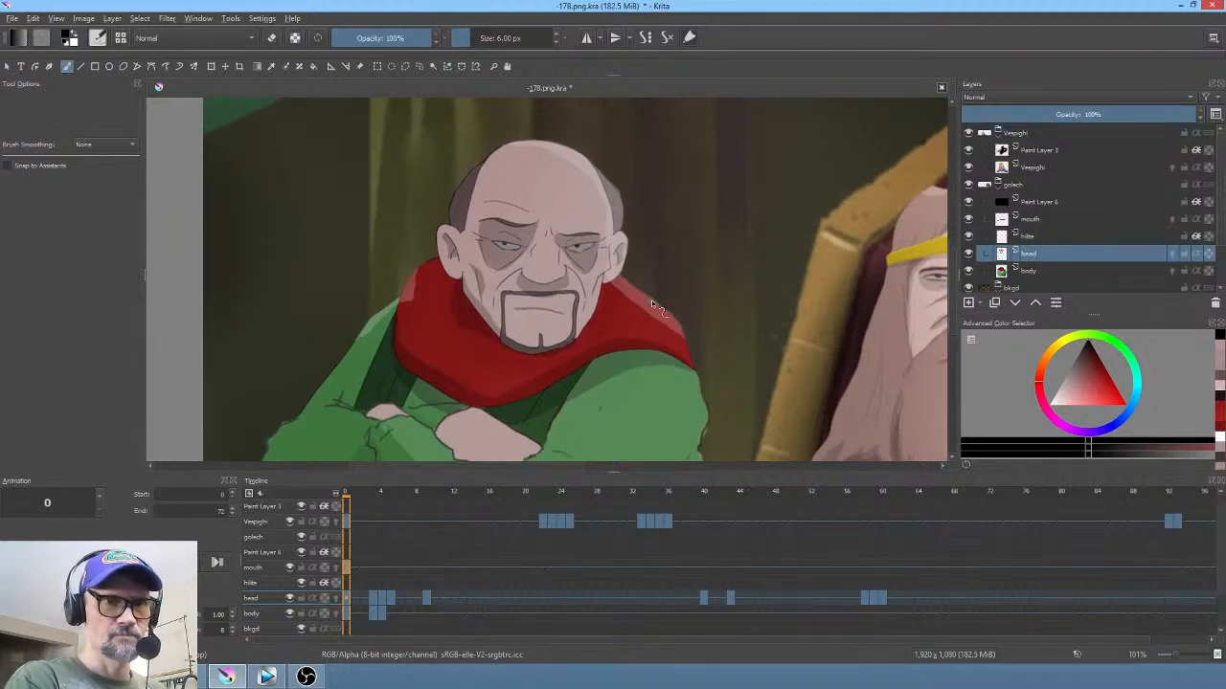
{"action": "key", "text": "ctrl+t"}
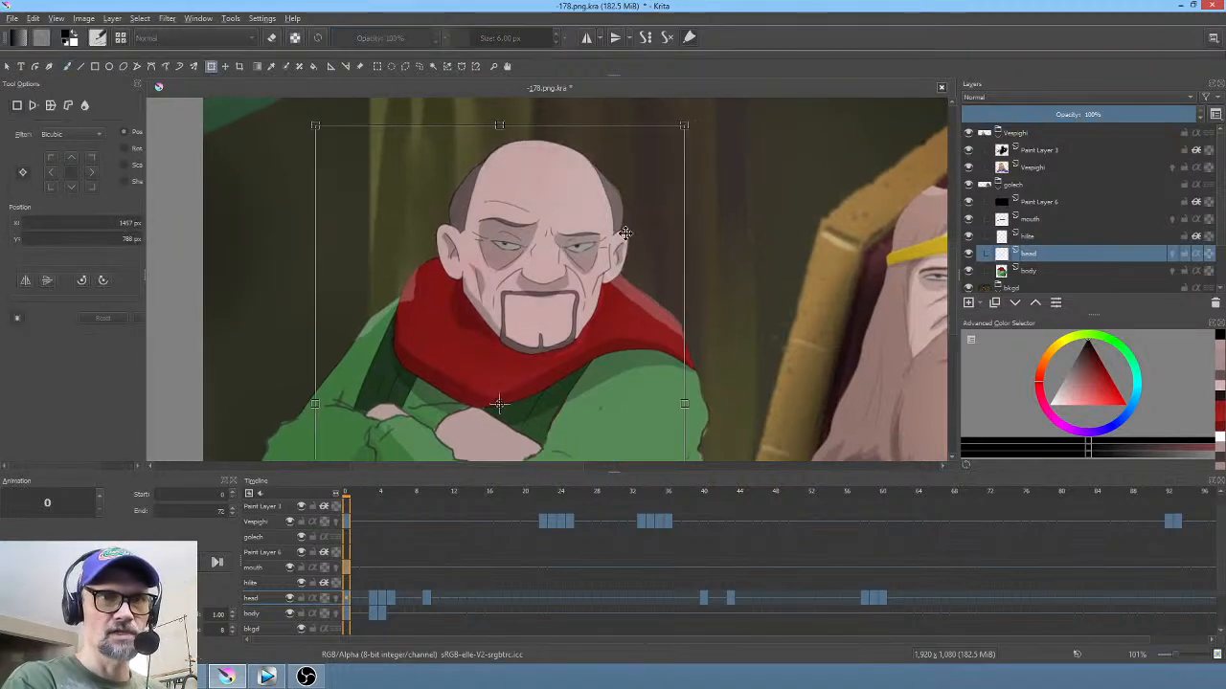
{"action": "right_click", "coordinate": [627, 222]}
{"action": "left_click", "coordinate": [680, 300]}
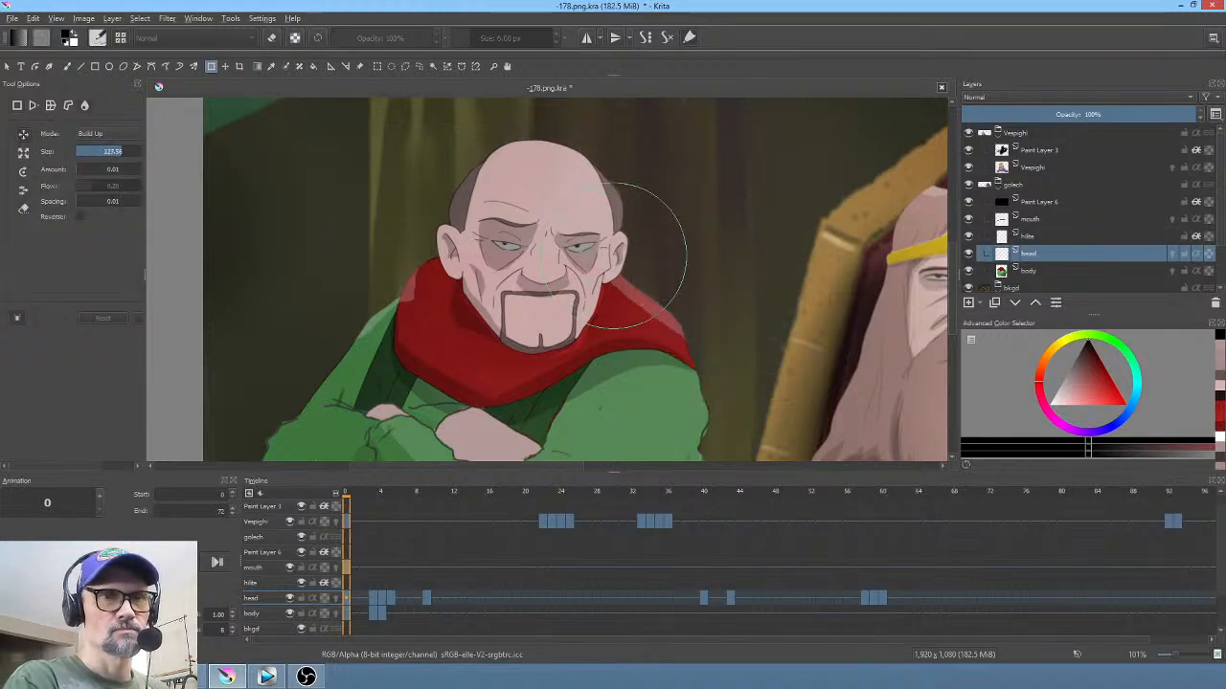
{"action": "left_click_drag", "start_coordinate": [614, 251], "coordinate": [710, 251]}
{"action": "left_click_drag", "start_coordinate": [689, 150], "coordinate": [500, 150]}
{"action": "left_click_drag", "start_coordinate": [632, 153], "coordinate": [605, 153]}
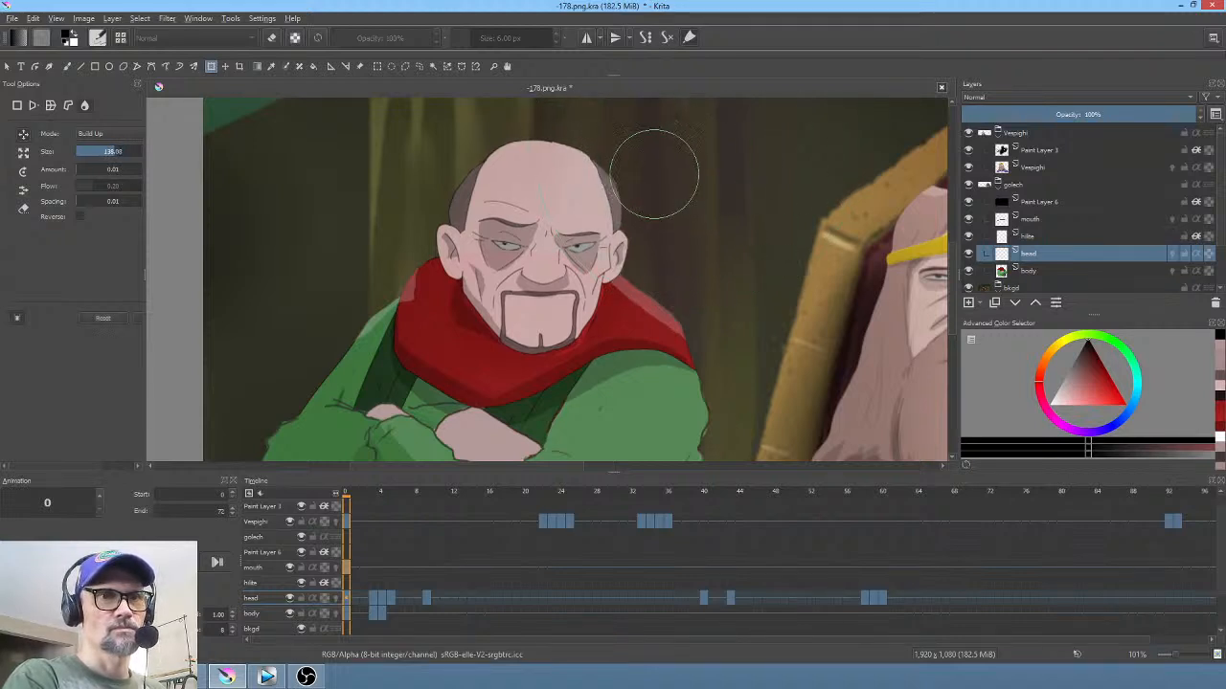
{"action": "left_click_drag", "start_coordinate": [607, 182], "coordinate": [603, 183]}
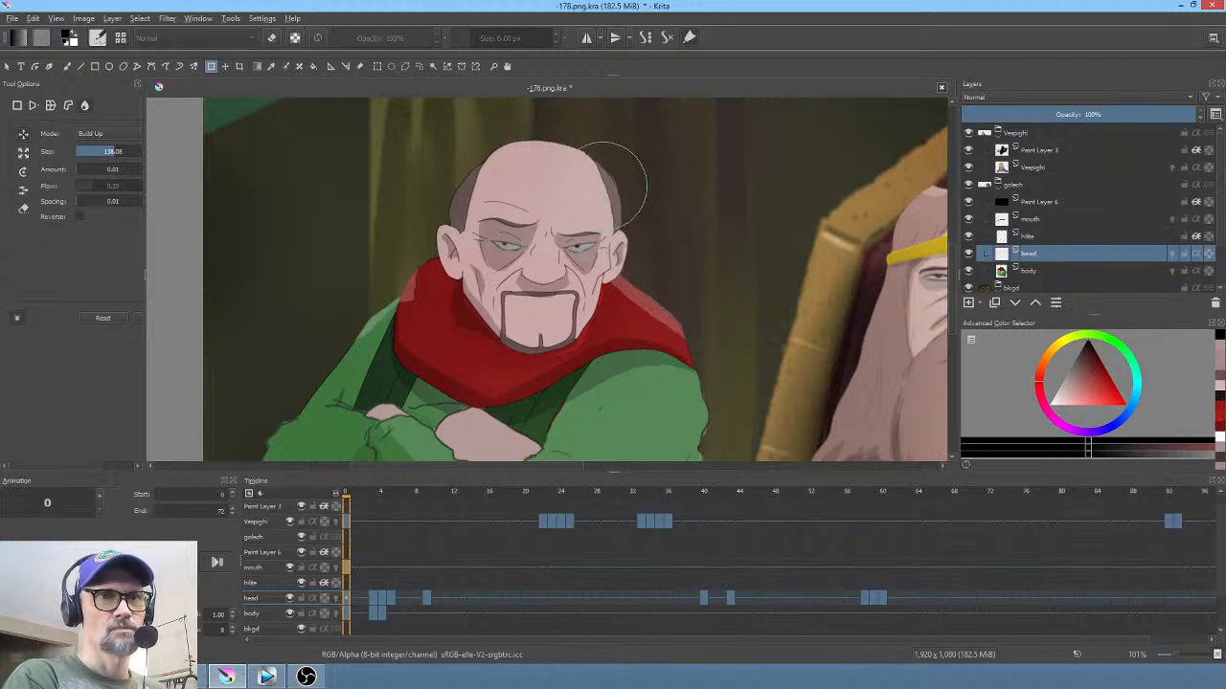
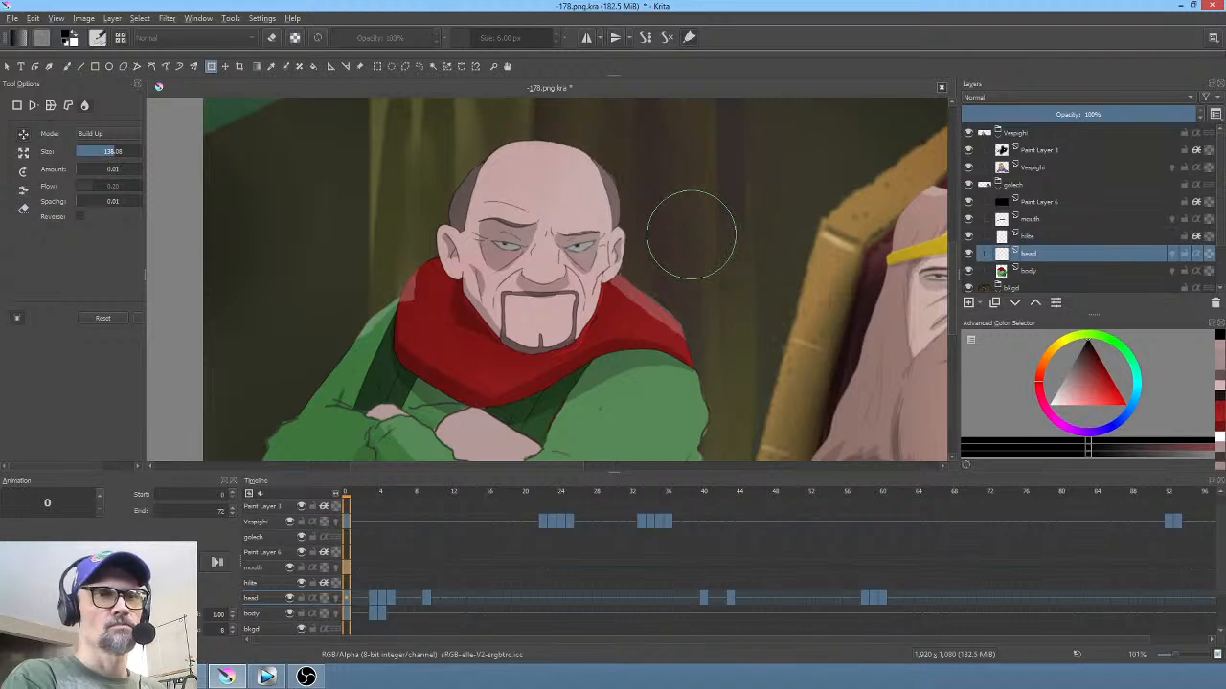
Step: Liquify the head at frame 3, nudging the skull and hair edge nearest the king inward, and enlarge the warp brush
{"action": "left_click", "coordinate": [374, 602]}
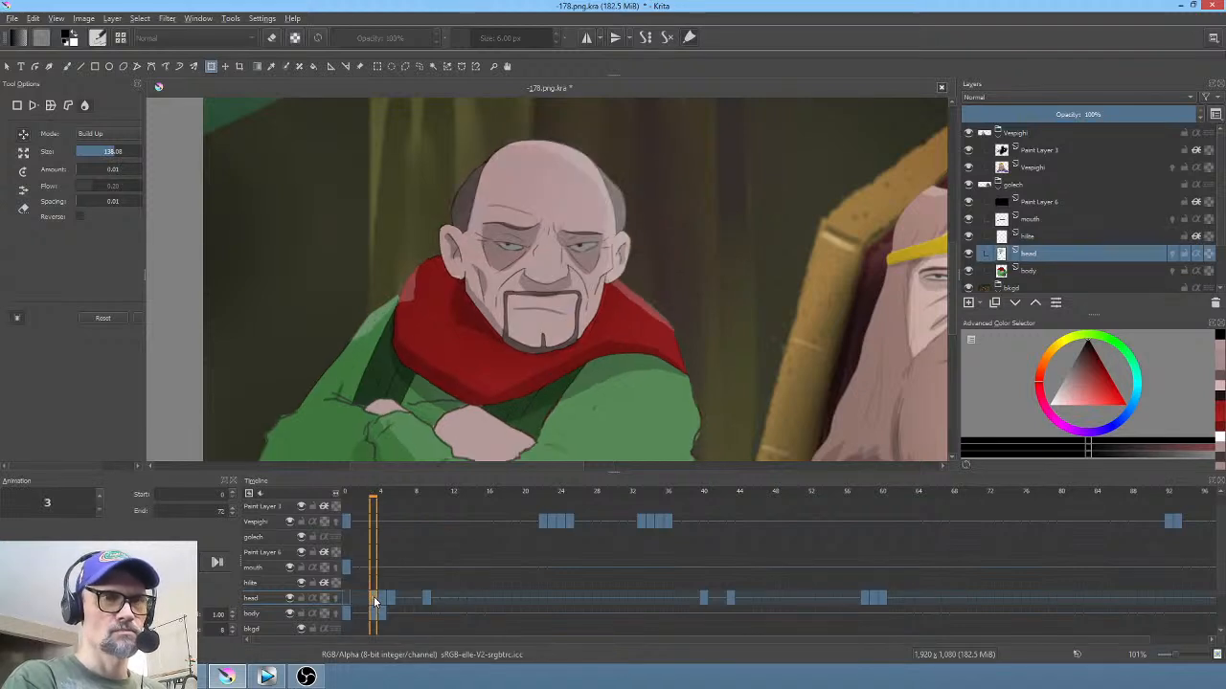
{"action": "left_click", "coordinate": [624, 175]}
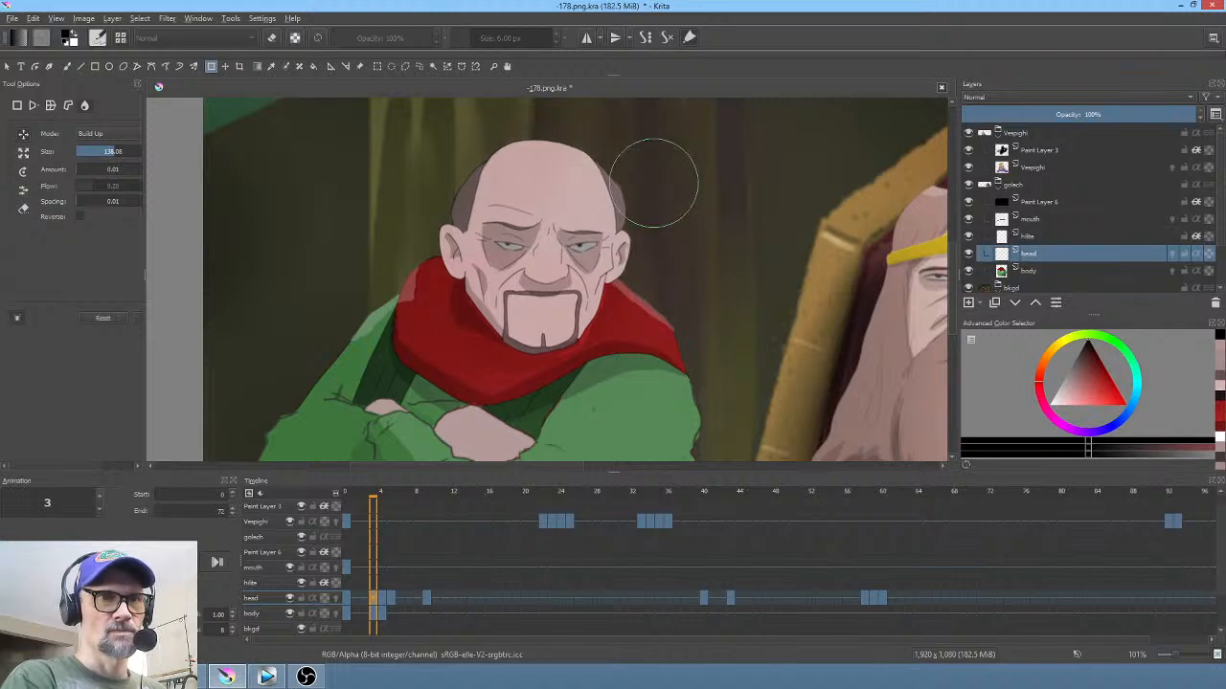
{"action": "mouse_move", "coordinate": [654, 183]}
{"action": "left_mouse_down"}
{"action": "mouse_move", "coordinate": [632, 164]}
{"action": "mouse_move", "coordinate": [656, 242]}
{"action": "left_mouse_up"}
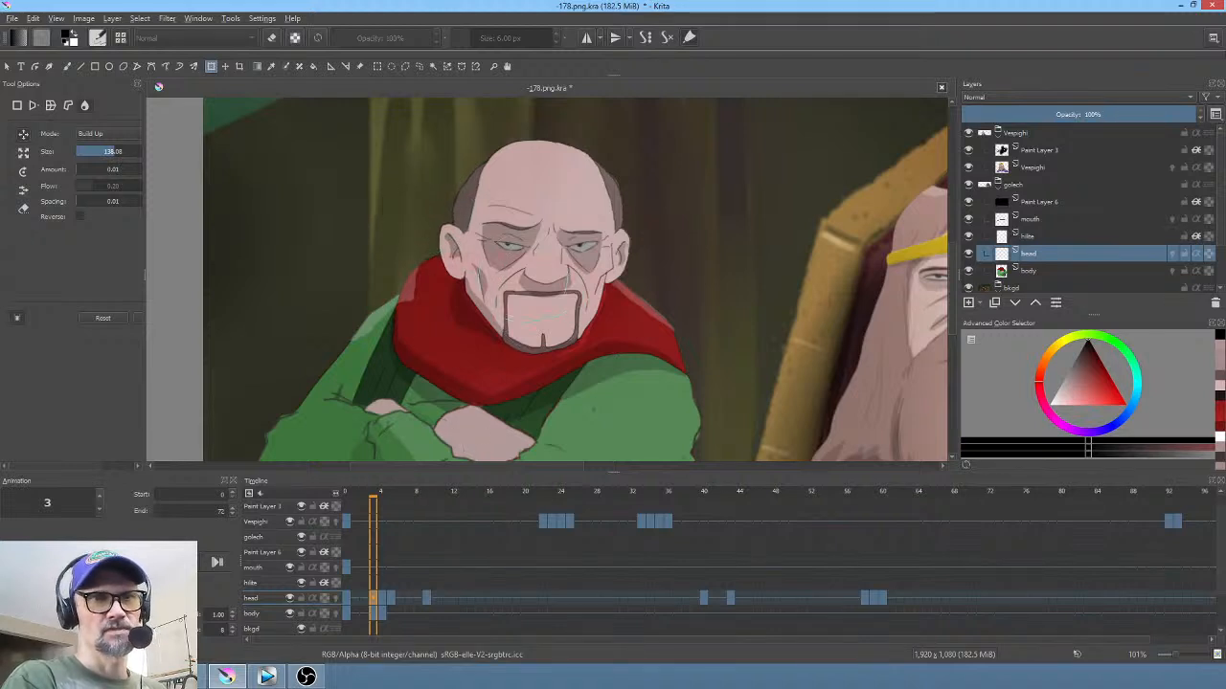
{"action": "key", "text": "bracketright"}
{"action": "key", "text": "bracketright"}
{"action": "key", "text": "bracketright"}
{"action": "key", "text": "bracketright"}
{"action": "key", "text": "bracketright"}
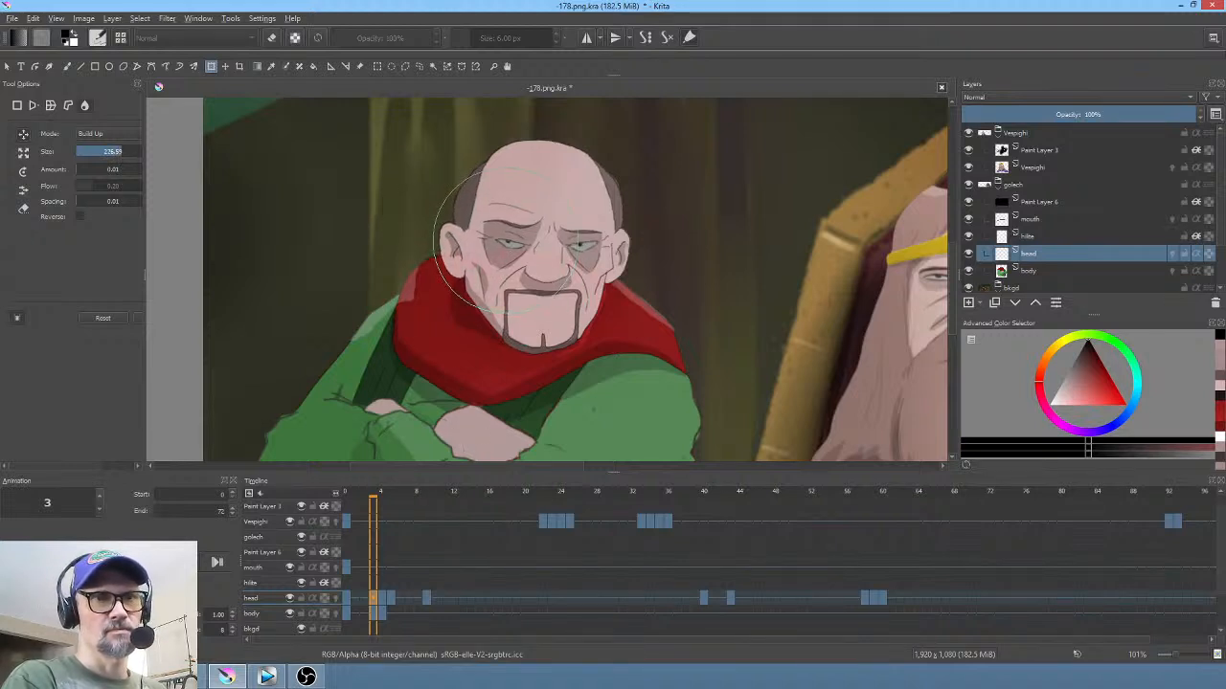
{"action": "key", "text": "bracketleft"}
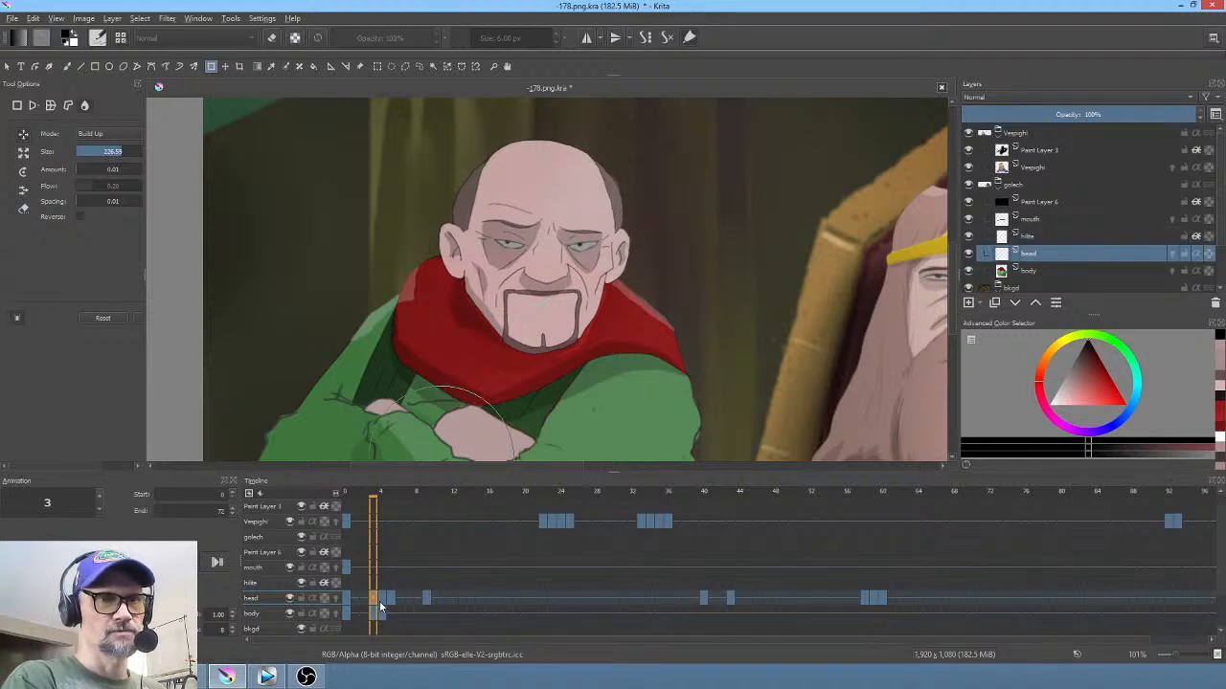
Step: Liquify the head at frame 5 in mirrored view, pushing the upper skull farthest from the king slightly inward
{"action": "left_click", "coordinate": [381, 601]}
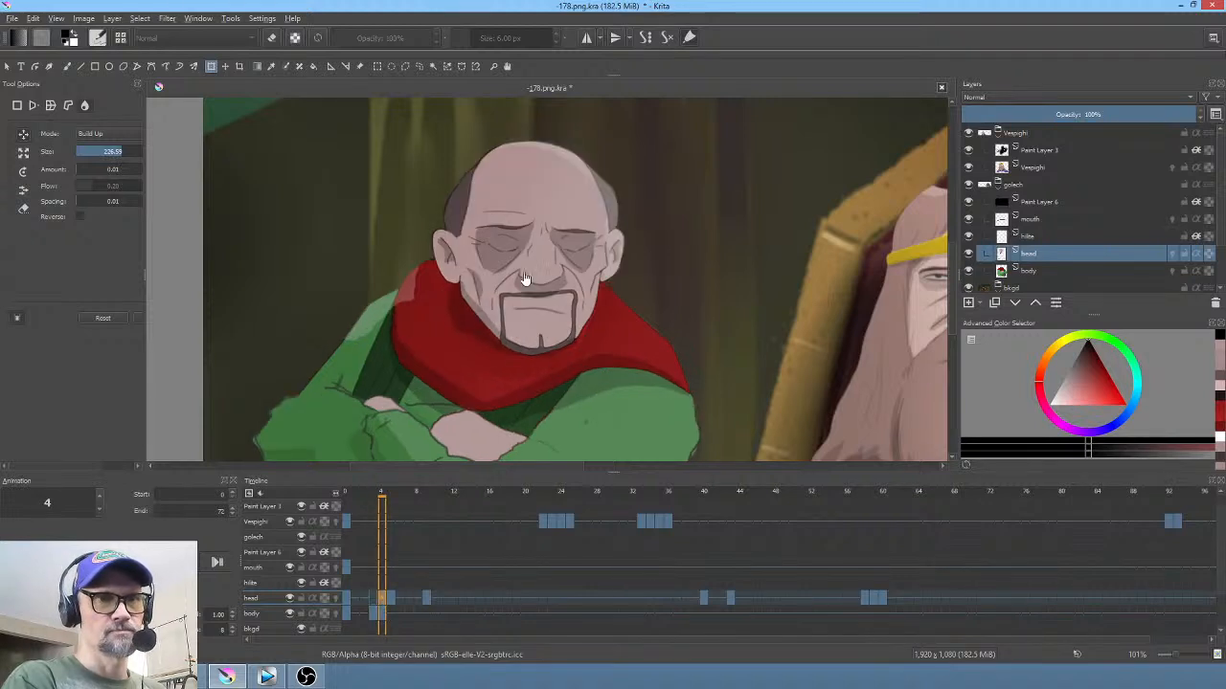
{"action": "left_click", "coordinate": [393, 601]}
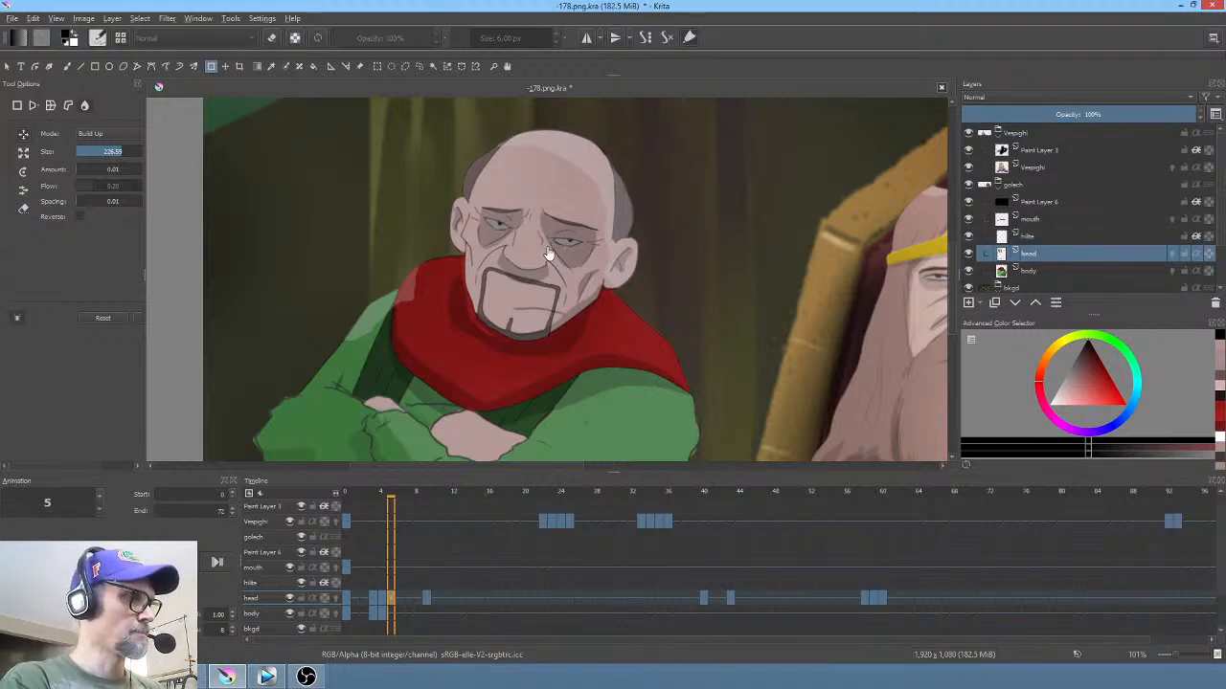
{"action": "key", "text": "m"}
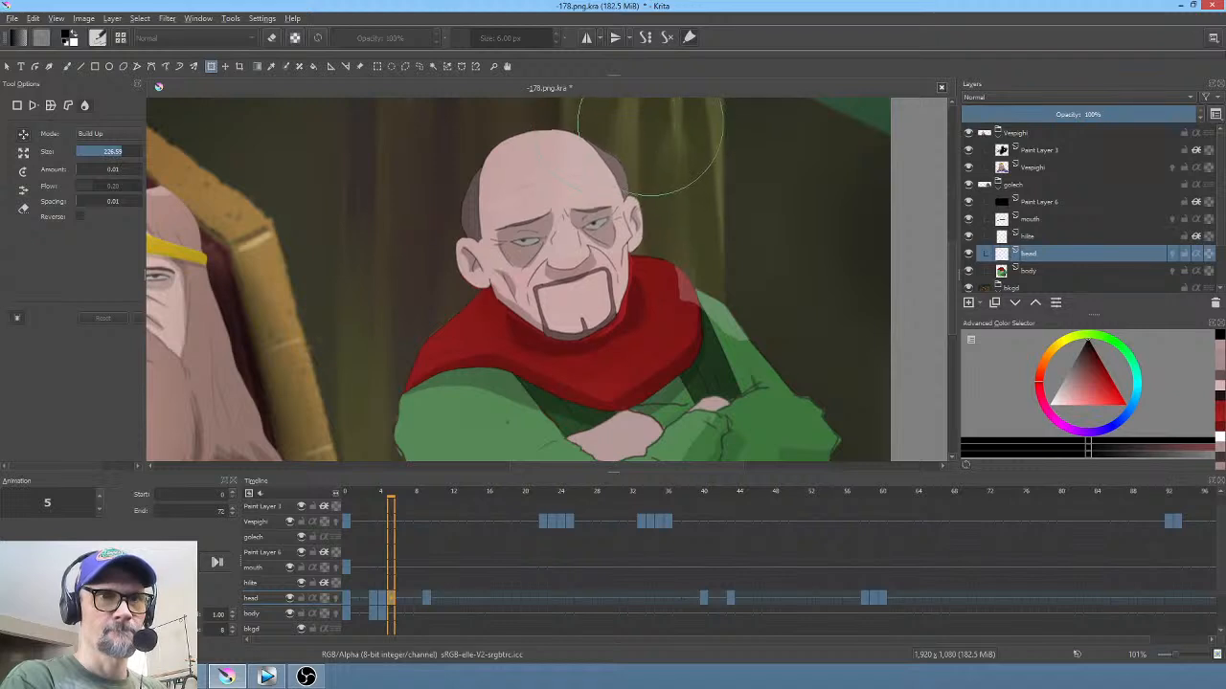
{"action": "left_click_drag", "start_coordinate": [652, 127], "coordinate": [630, 134]}
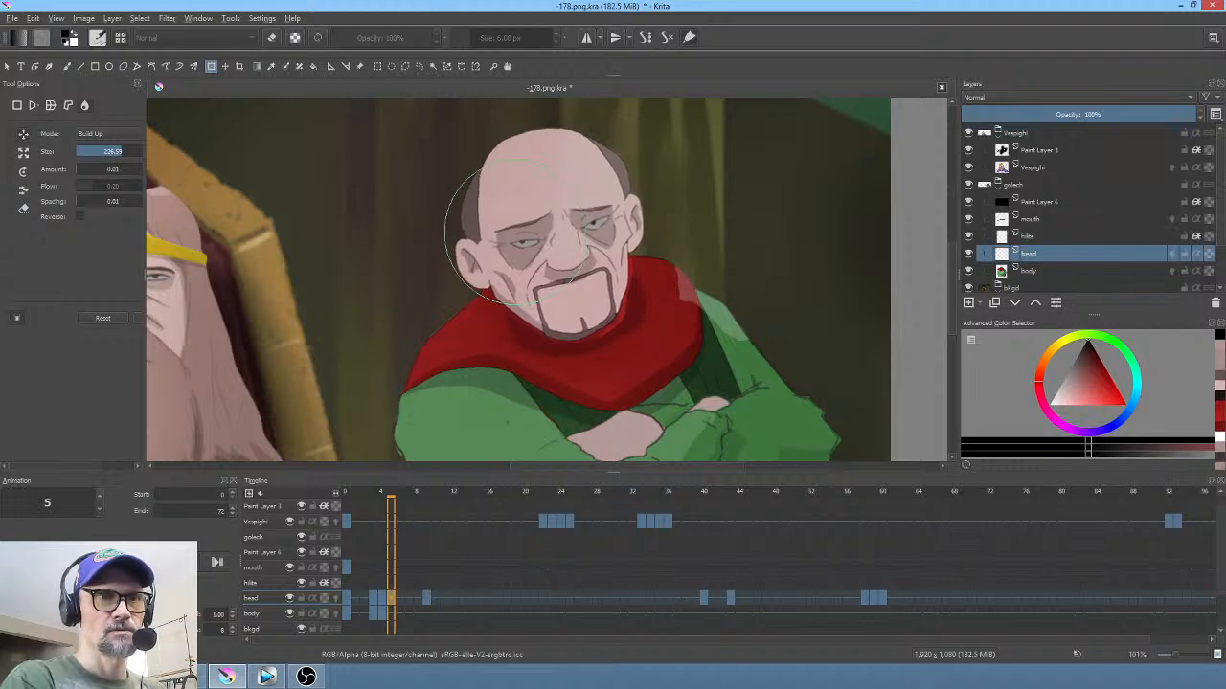
{"action": "key", "text": "m"}
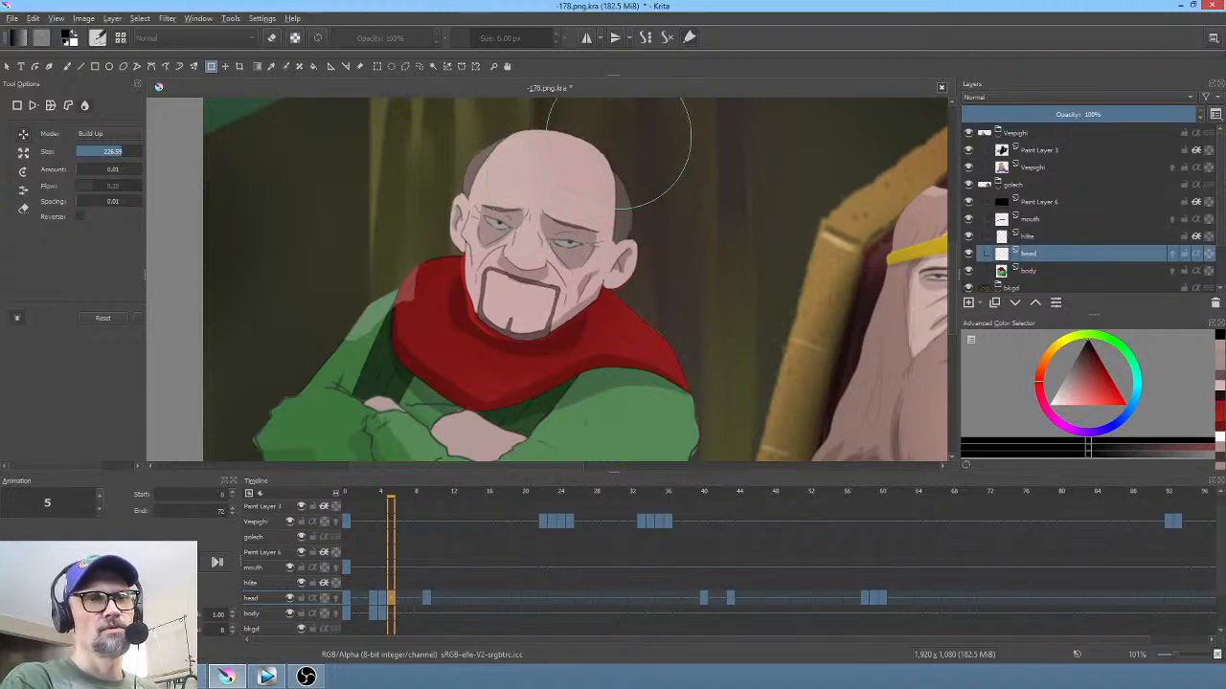
Step: Resize the warp brush to about 326 px and subtly adjust both sides of the head at frame 5
{"action": "left_click_drag", "start_coordinate": [619, 136], "coordinate": [551, 136], "text": "shift"}
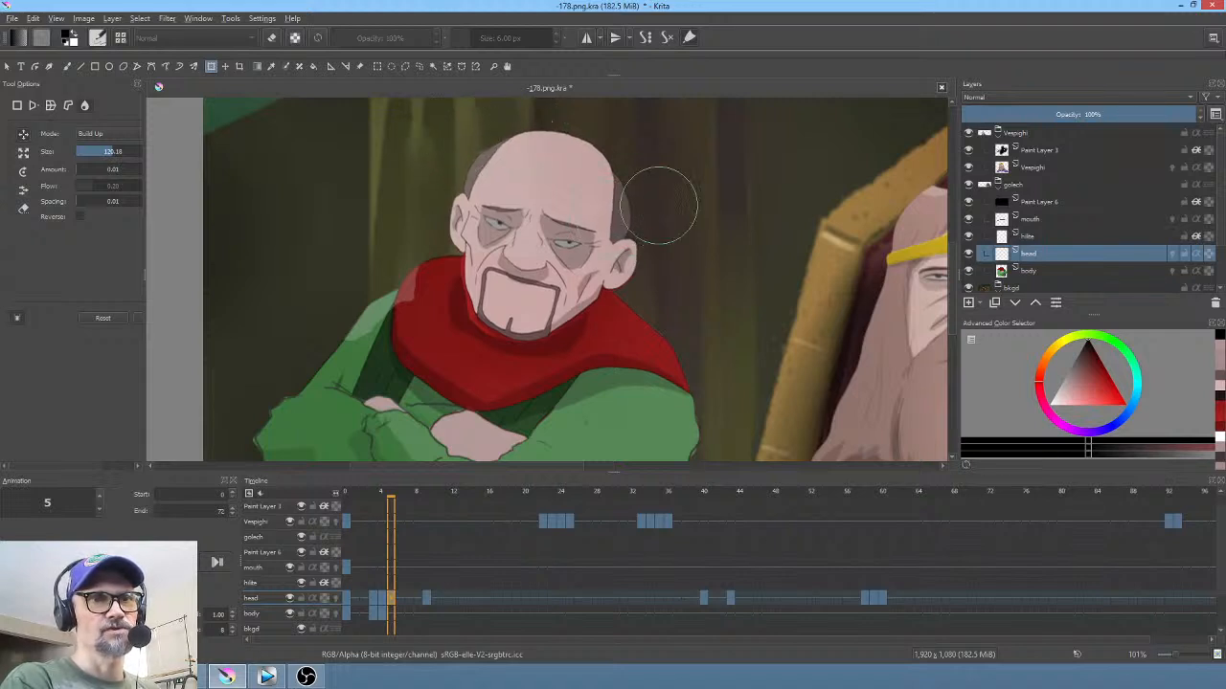
{"action": "left_click_drag", "start_coordinate": [618, 260], "coordinate": [705, 260], "text": "shift"}
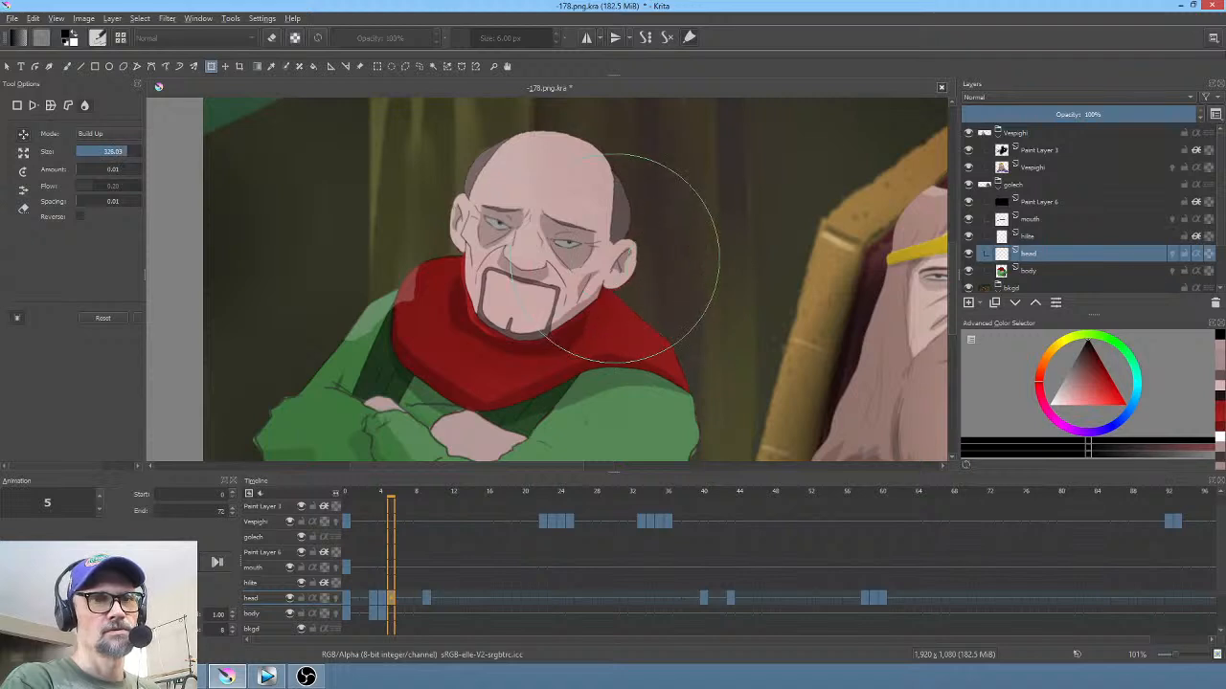
{"action": "left_click_drag", "start_coordinate": [614, 259], "coordinate": [610, 258]}
{"action": "mouse_move", "coordinate": [444, 195]}
{"action": "left_mouse_down"}
{"action": "mouse_move", "coordinate": [450, 186]}
{"action": "mouse_move", "coordinate": [441, 194]}
{"action": "left_mouse_up"}
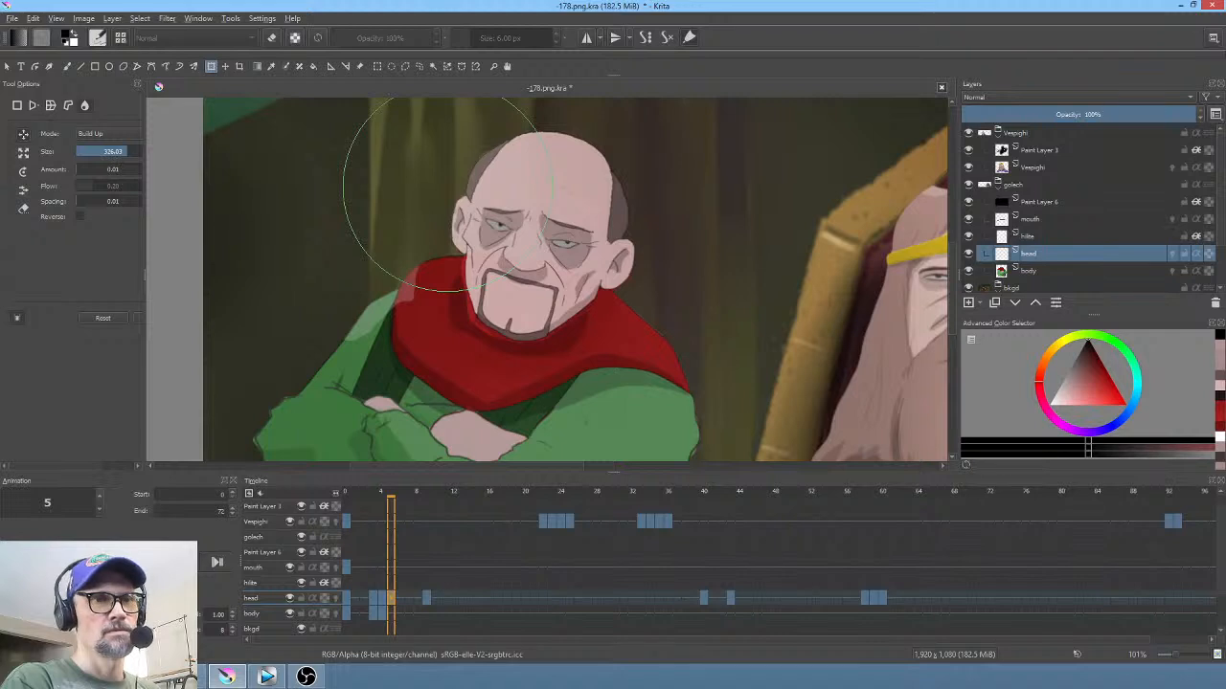
{"action": "key", "text": "m"}
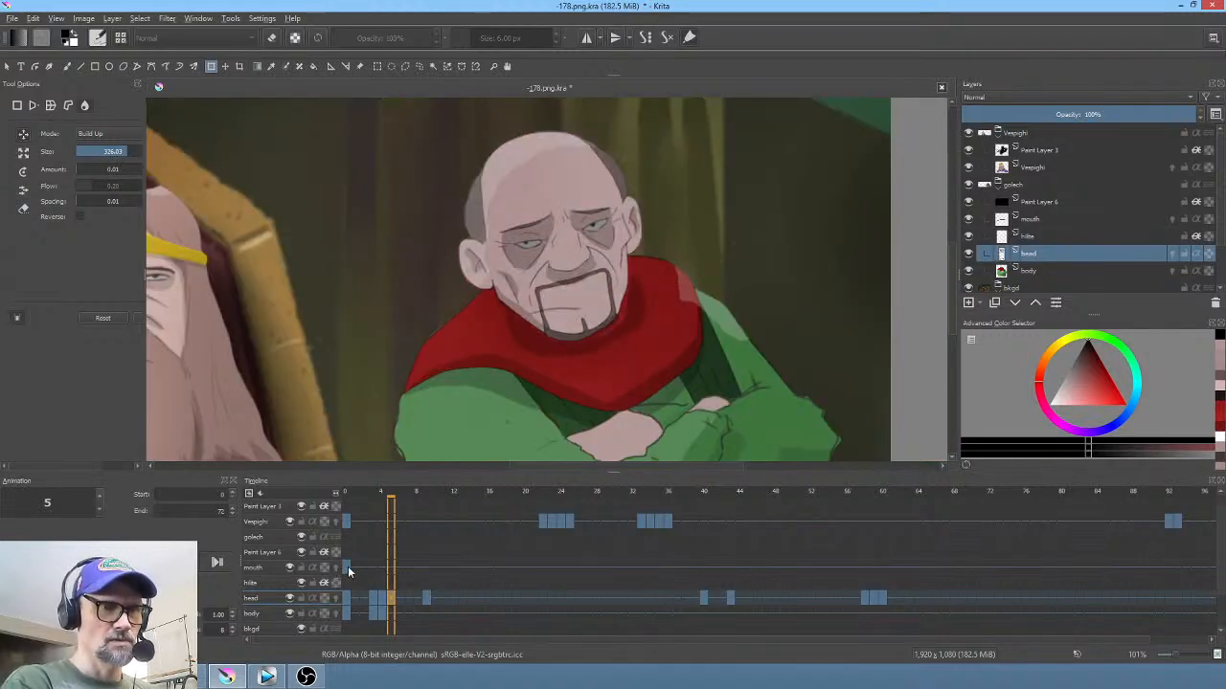
Step: Liquify the head at frame 0 with a smaller warp brush, nudging the eye nearest the king slightly inward, and apply it
{"action": "left_click", "coordinate": [349, 572]}
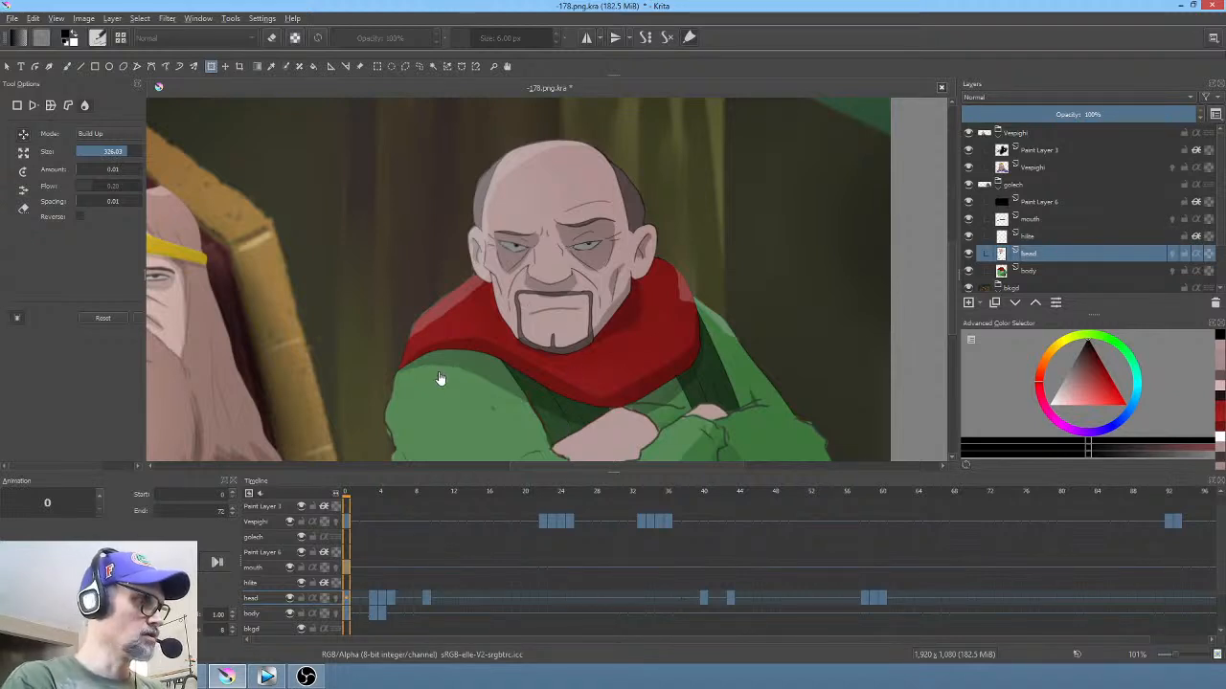
{"action": "key", "text": "m"}
{"action": "key", "text": "m"}
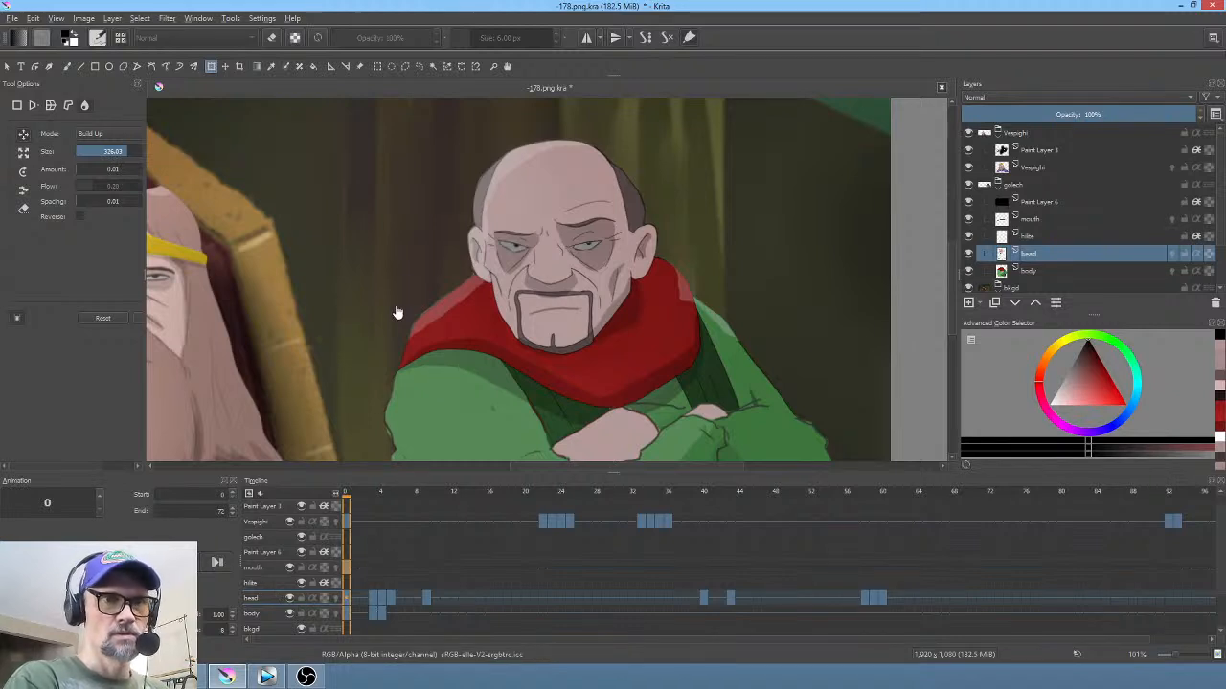
{"action": "left_click", "coordinate": [488, 230]}
{"action": "left_click_drag", "start_coordinate": [470, 225], "coordinate": [349, 225], "text": "shift"}
{"action": "mouse_move", "coordinate": [502, 241]}
{"action": "left_mouse_down"}
{"action": "mouse_move", "coordinate": [514, 241]}
{"action": "mouse_move", "coordinate": [501, 244]}
{"action": "left_mouse_up"}
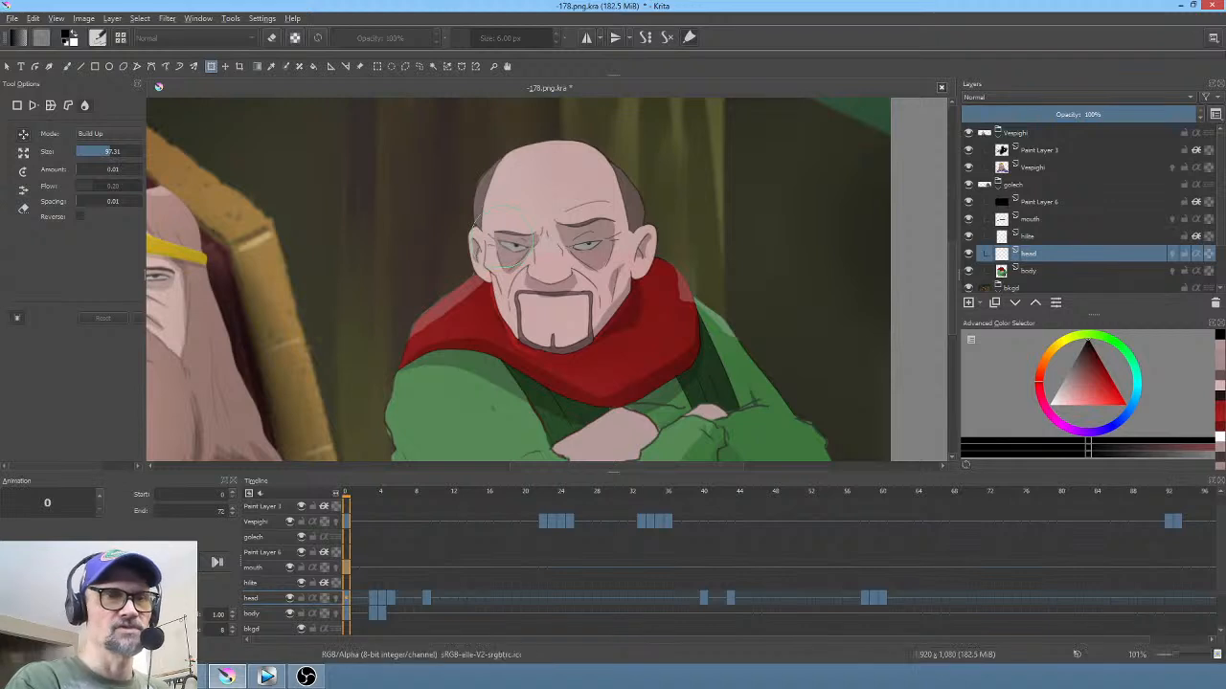
{"action": "scroll", "coordinate": [489, 273], "scroll_direction": "up", "scroll_amount": 4}
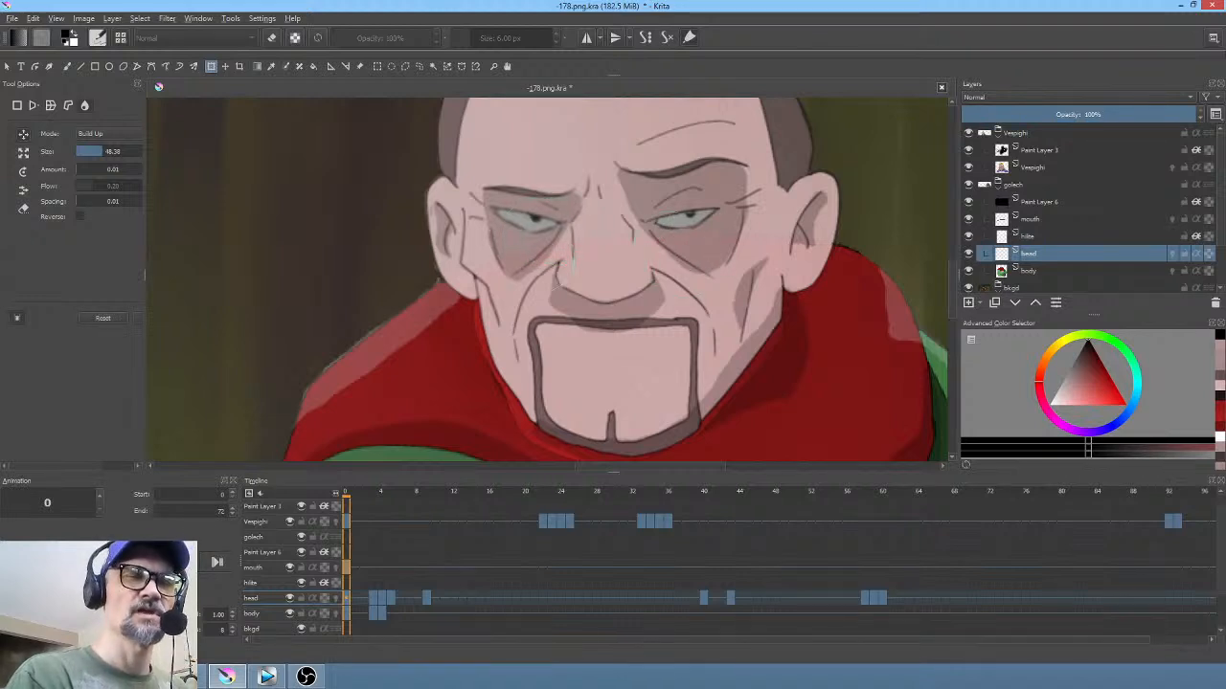
{"action": "left_click_drag", "start_coordinate": [487, 210], "coordinate": [498, 216]}
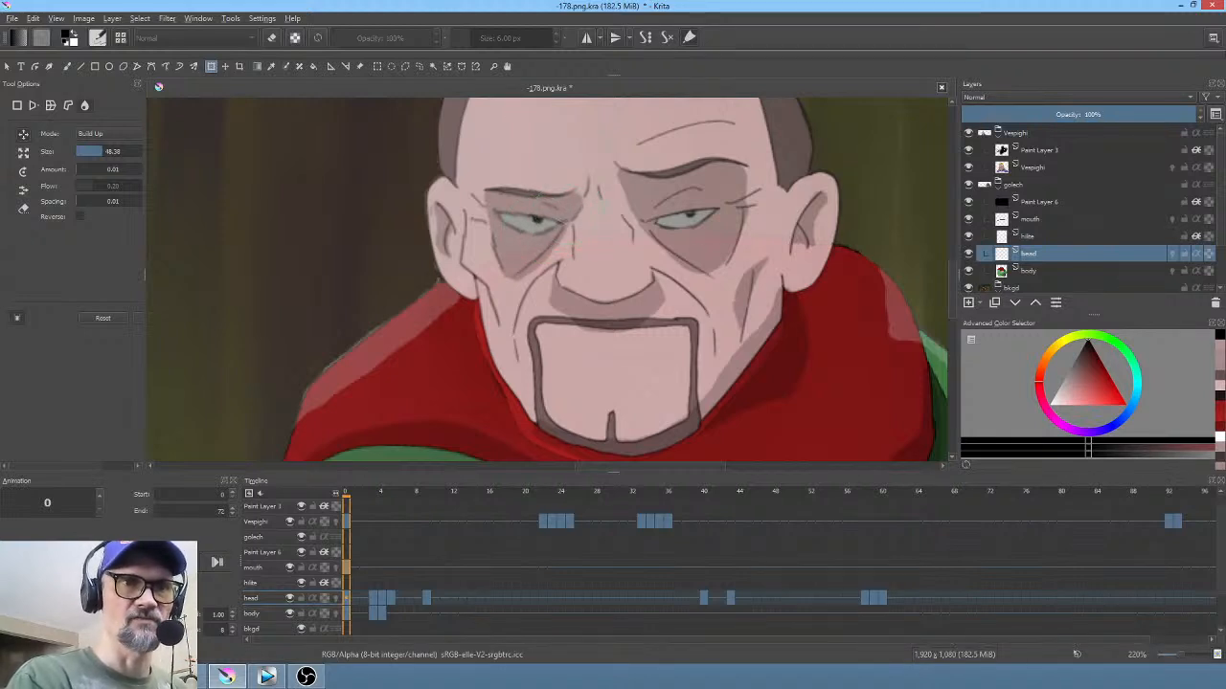
{"action": "key", "text": "Return"}
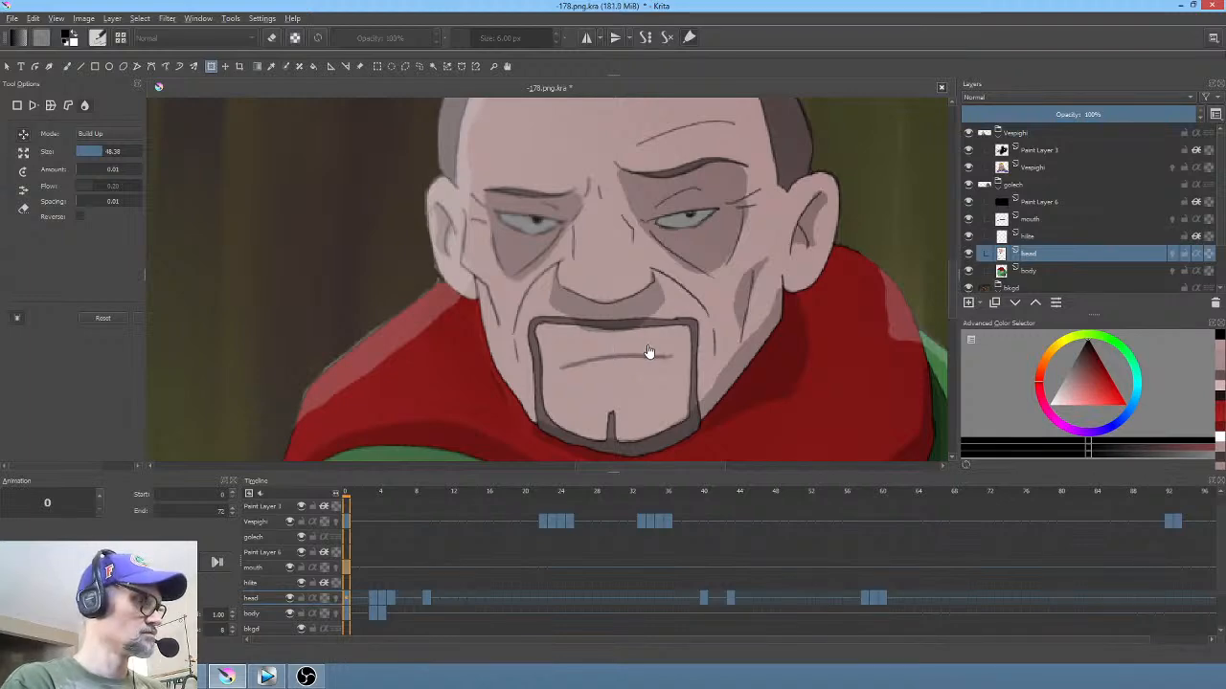
Step: Compare the head poses at frames 5 and 9, and remove the head layer's keyframe at frame 9
{"action": "scroll", "coordinate": [661, 347], "scroll_direction": "down", "scroll_amount": 5}
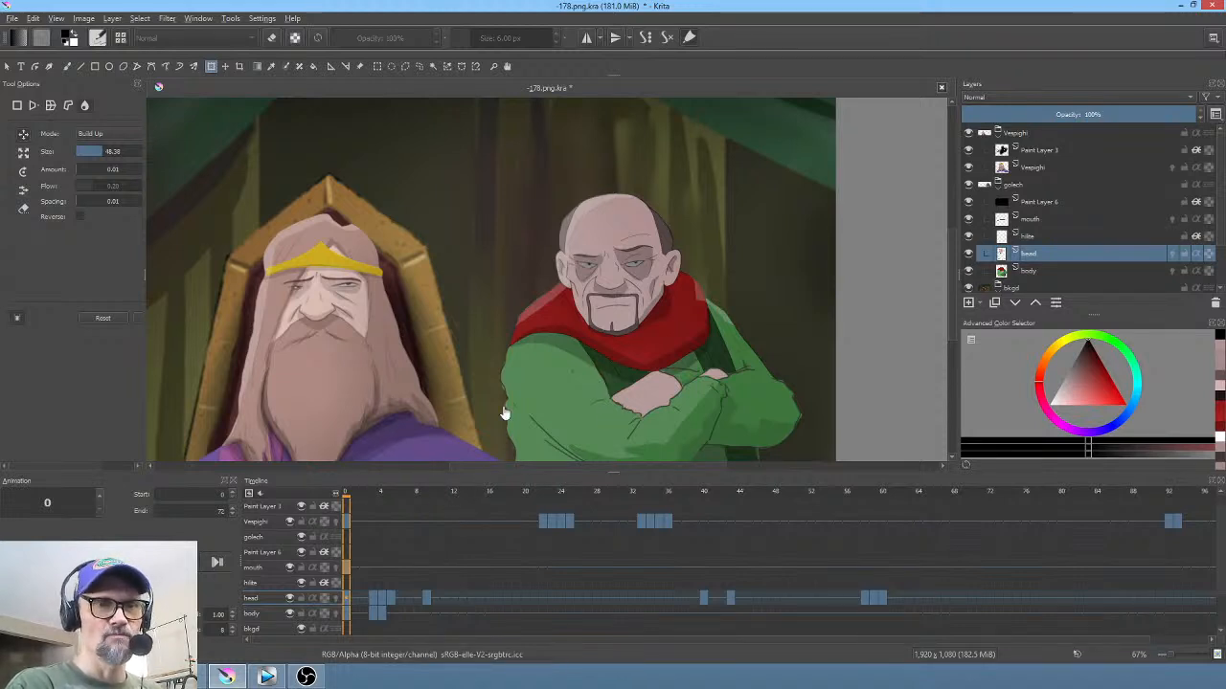
{"action": "left_click_drag", "start_coordinate": [353, 492], "coordinate": [406, 523]}
{"action": "left_click", "coordinate": [427, 600]}
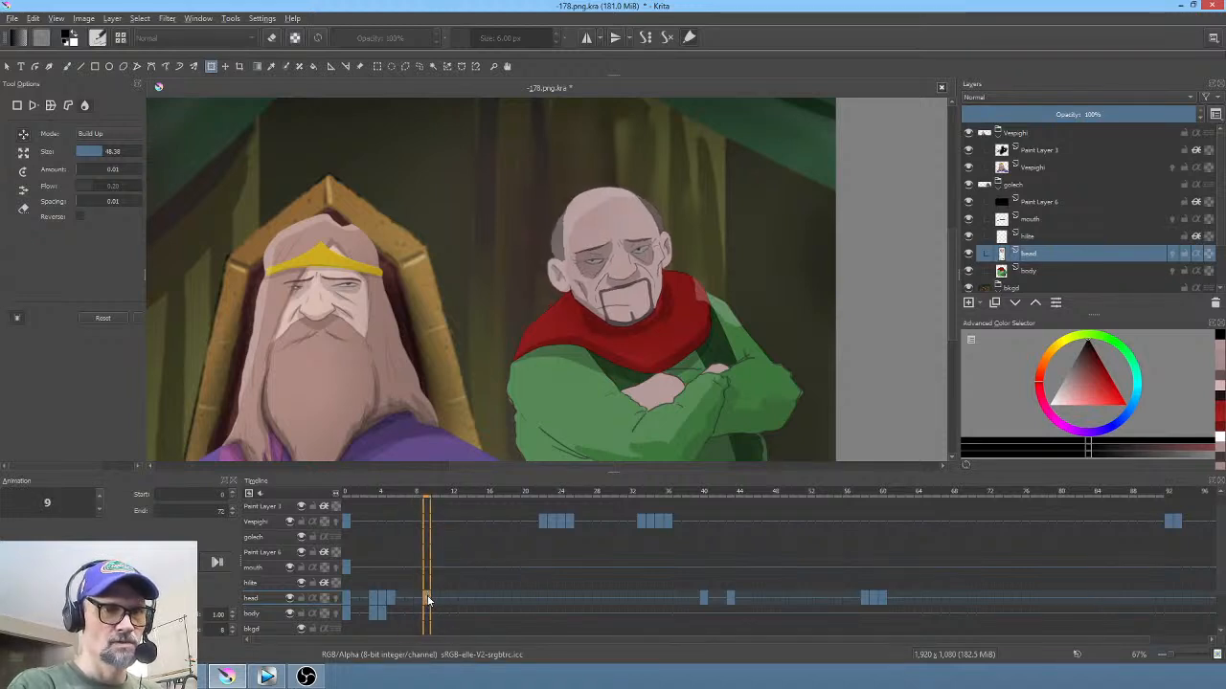
{"action": "left_click", "coordinate": [389, 597]}
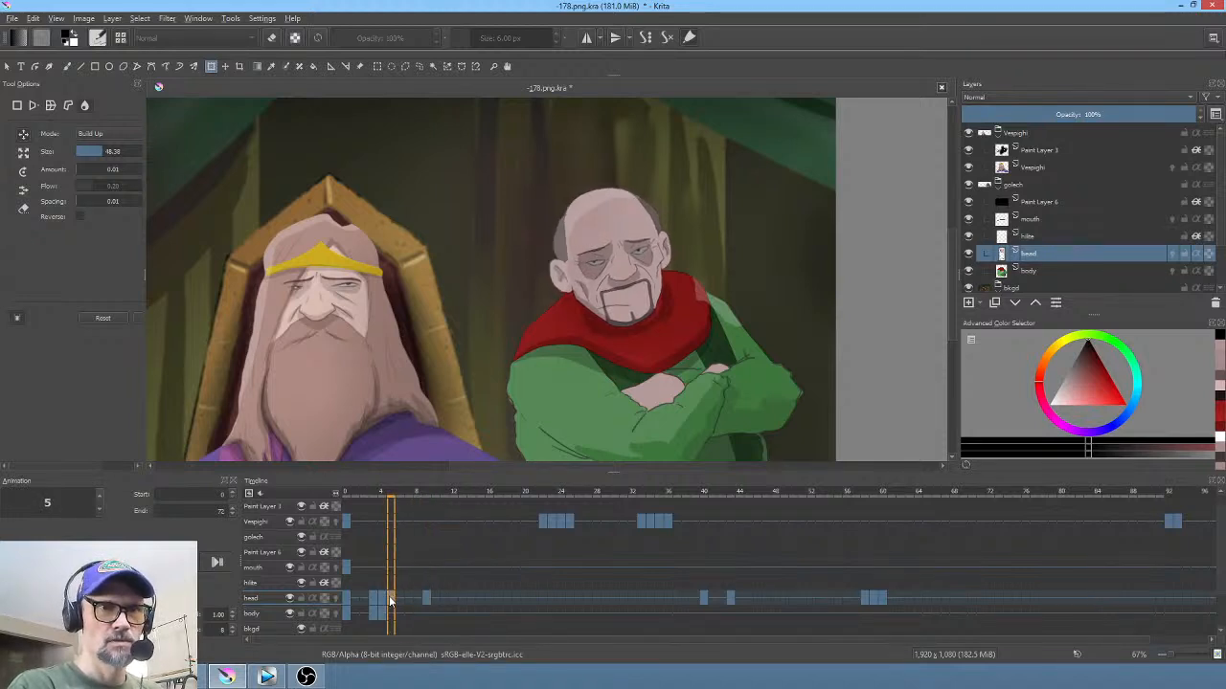
{"action": "left_click_drag", "start_coordinate": [418, 599], "coordinate": [437, 602]}
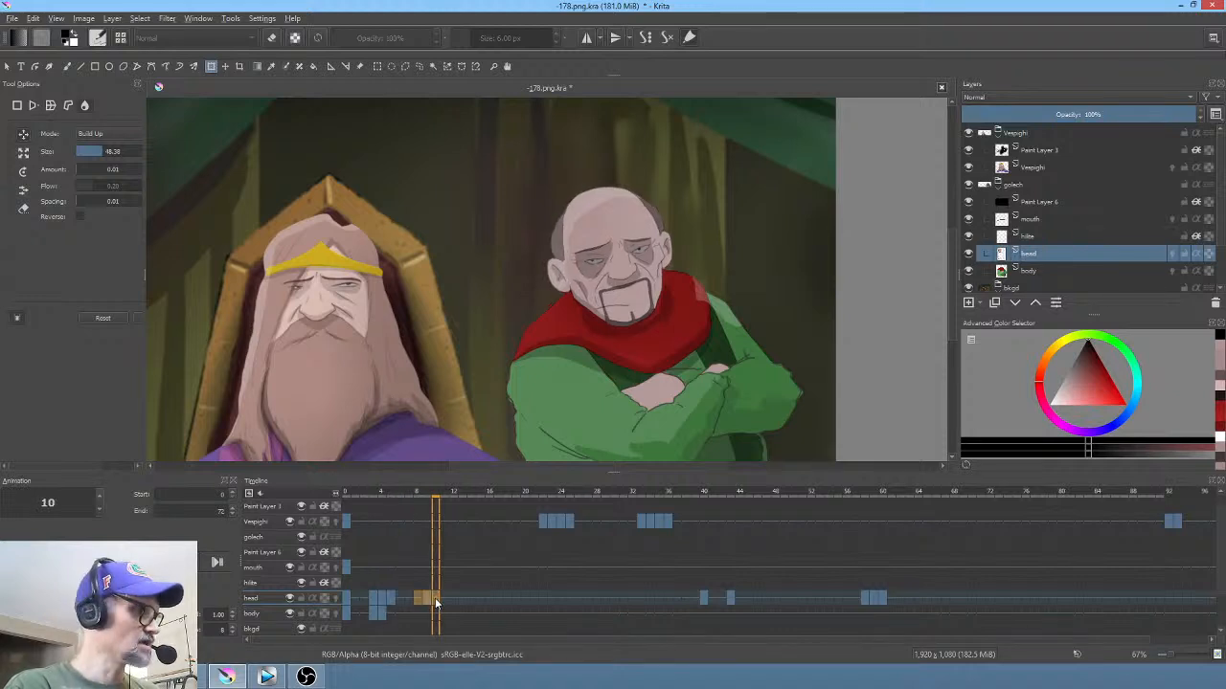
{"action": "left_click", "coordinate": [393, 596]}
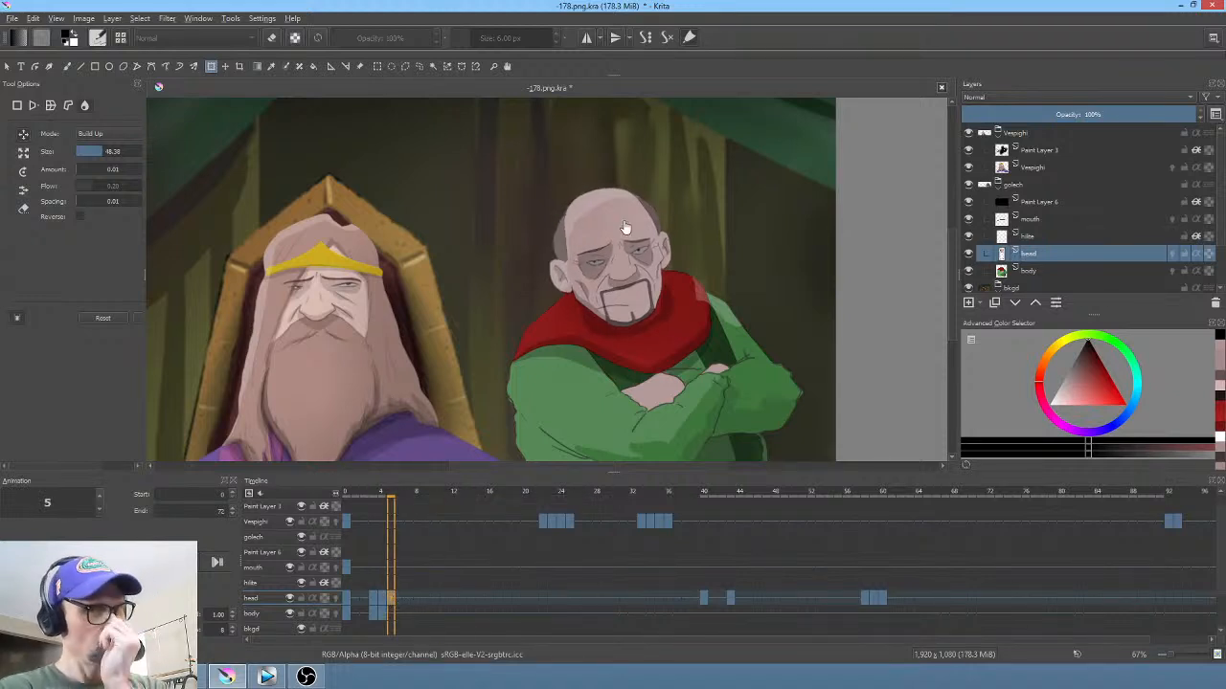
Step: Add a mouth layer keyframe at frame 3 and draw a thin closed mouth line inside the goatee with the brush
{"action": "left_click", "coordinate": [349, 596]}
{"action": "scroll", "coordinate": [659, 333], "scroll_direction": "up", "scroll_amount": 3}
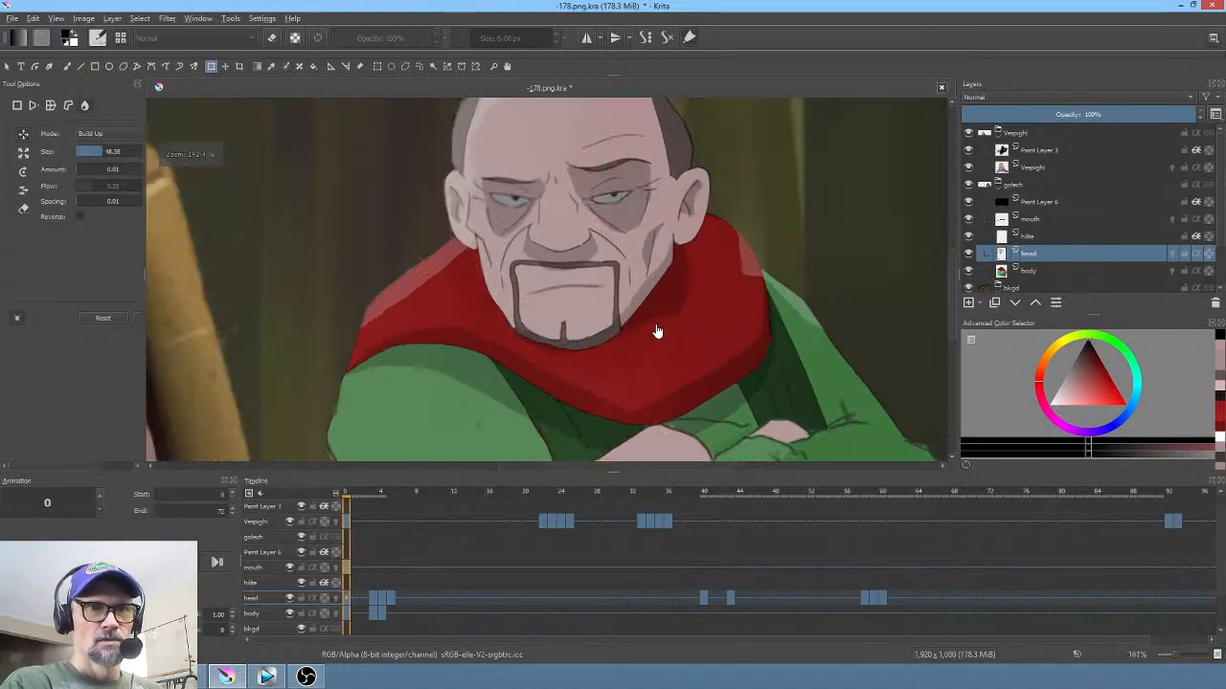
{"action": "left_click_drag", "start_coordinate": [657, 331], "coordinate": [685, 307]}
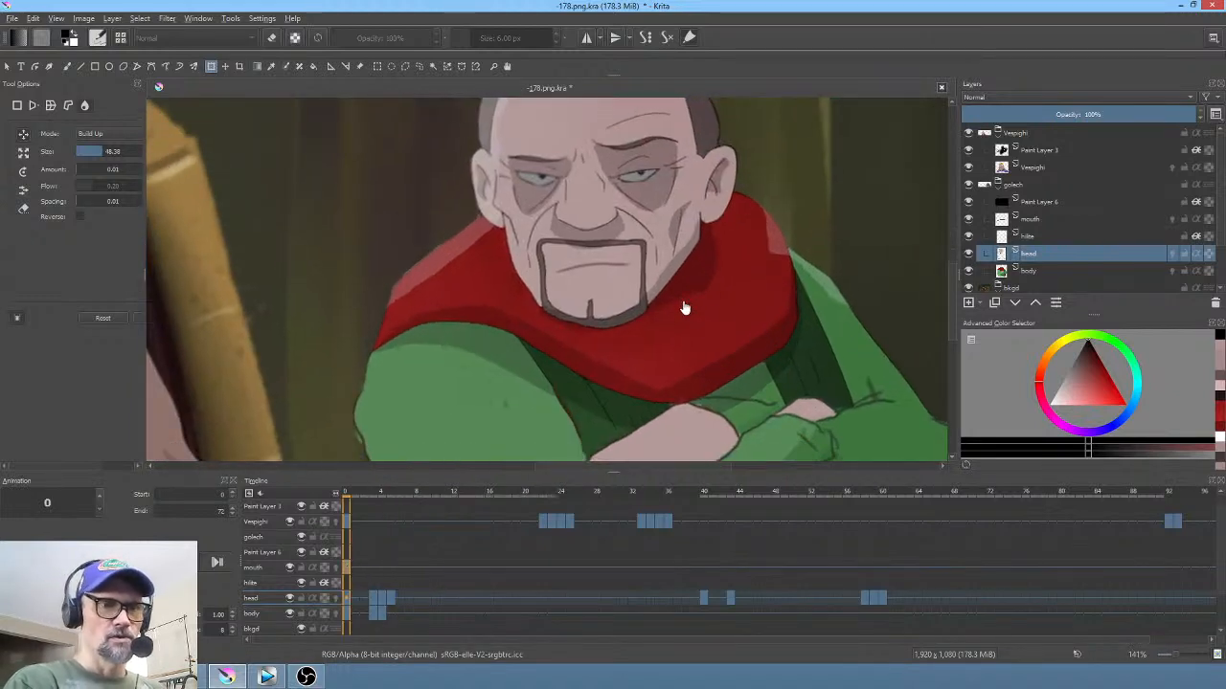
{"action": "left_click", "coordinate": [373, 568]}
{"action": "left_click", "coordinate": [258, 570]}
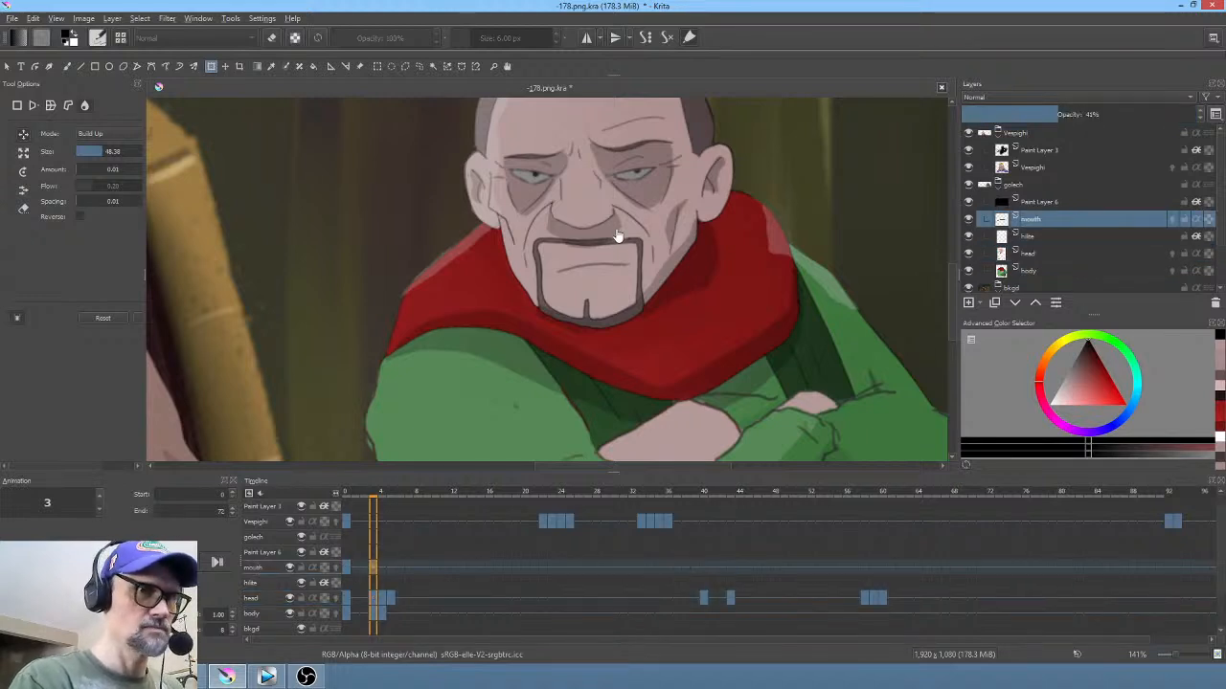
{"action": "key", "text": "b"}
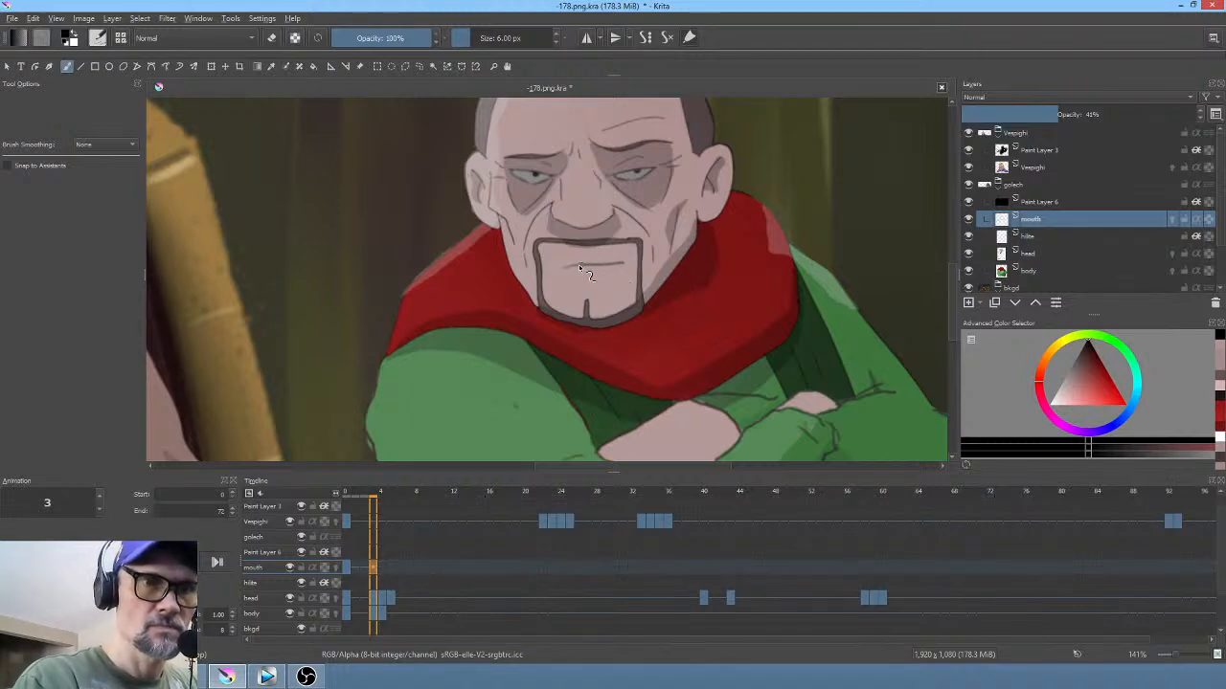
{"action": "left_click_drag", "start_coordinate": [565, 269], "coordinate": [624, 263]}
Step: Replace the mouth at frame 4 with a narrow, filled, slightly open shape using the Freehand Path tool, and check it mirrored
{"action": "left_click", "coordinate": [385, 562]}
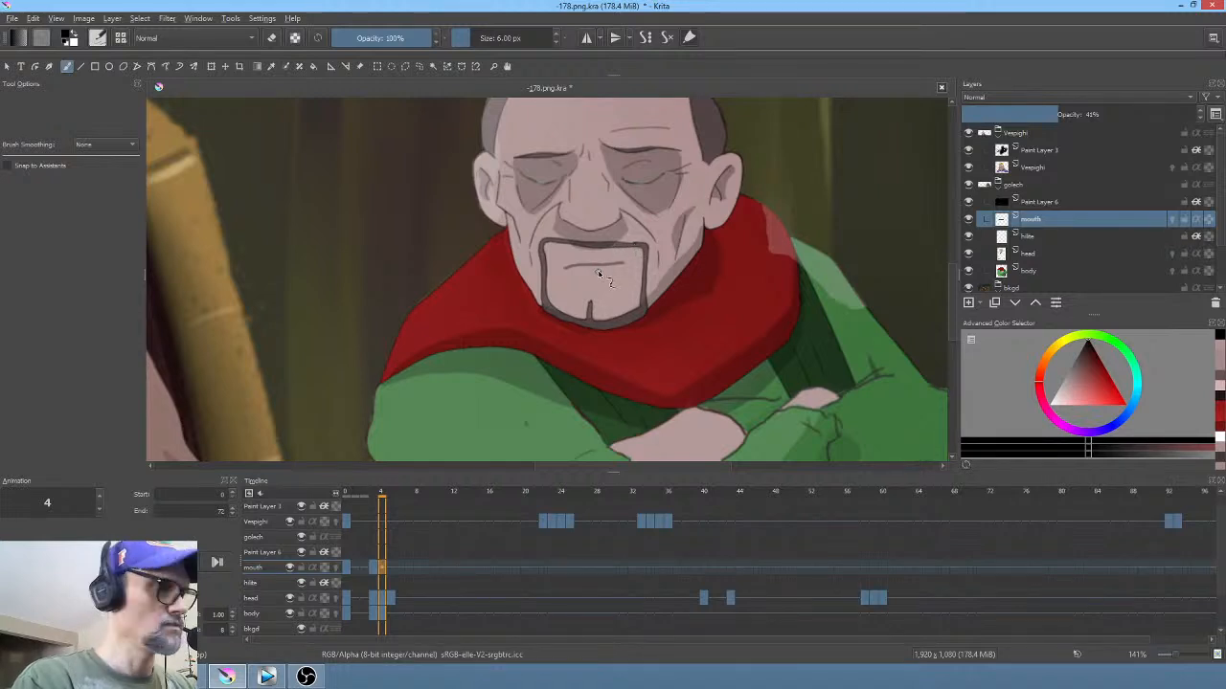
{"action": "key", "text": "p"}
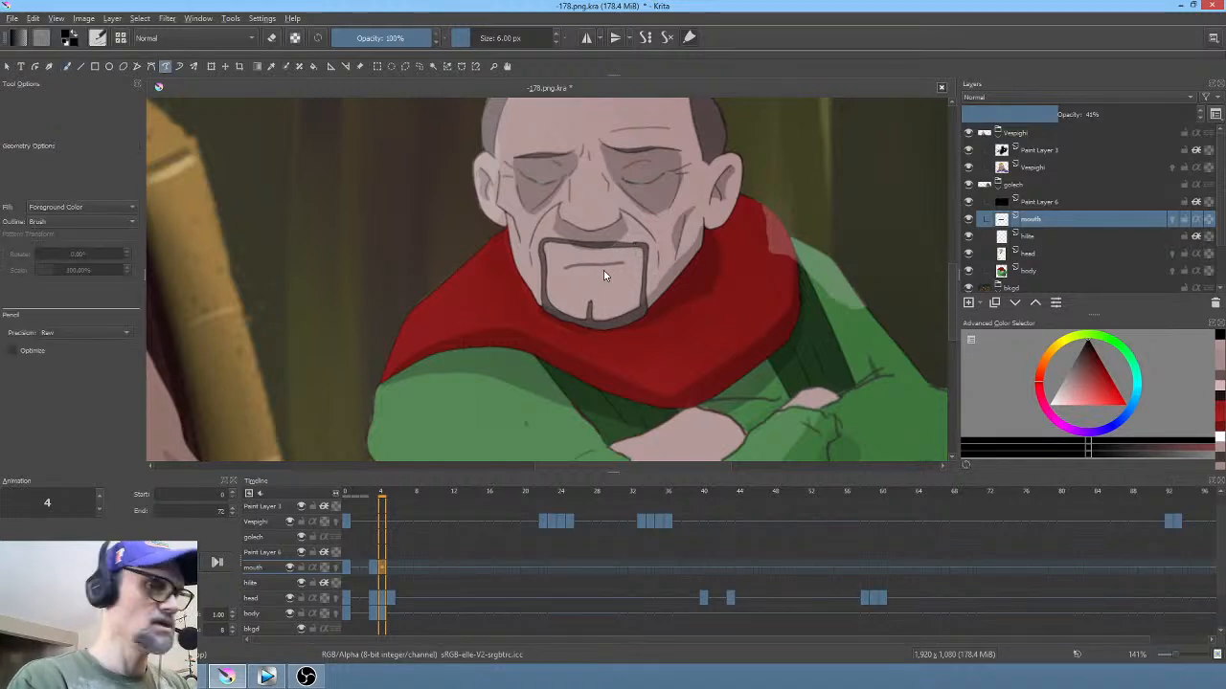
{"action": "key", "text": "Delete"}
{"action": "mouse_move", "coordinate": [573, 274]}
{"action": "left_mouse_down"}
{"action": "mouse_move", "coordinate": [625, 275]}
{"action": "mouse_move", "coordinate": [577, 271]}
{"action": "left_mouse_up"}
{"action": "left_click_drag", "start_coordinate": [704, 303], "coordinate": [721, 295]}
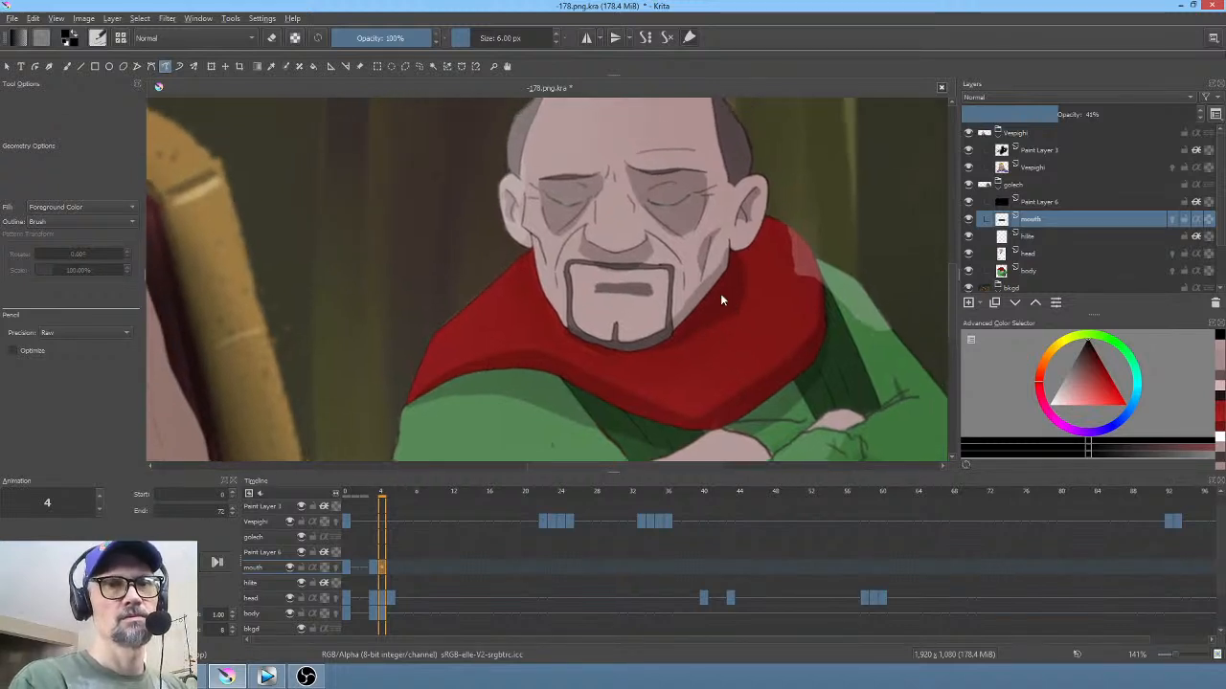
{"action": "left_click_drag", "start_coordinate": [607, 285], "coordinate": [598, 285]}
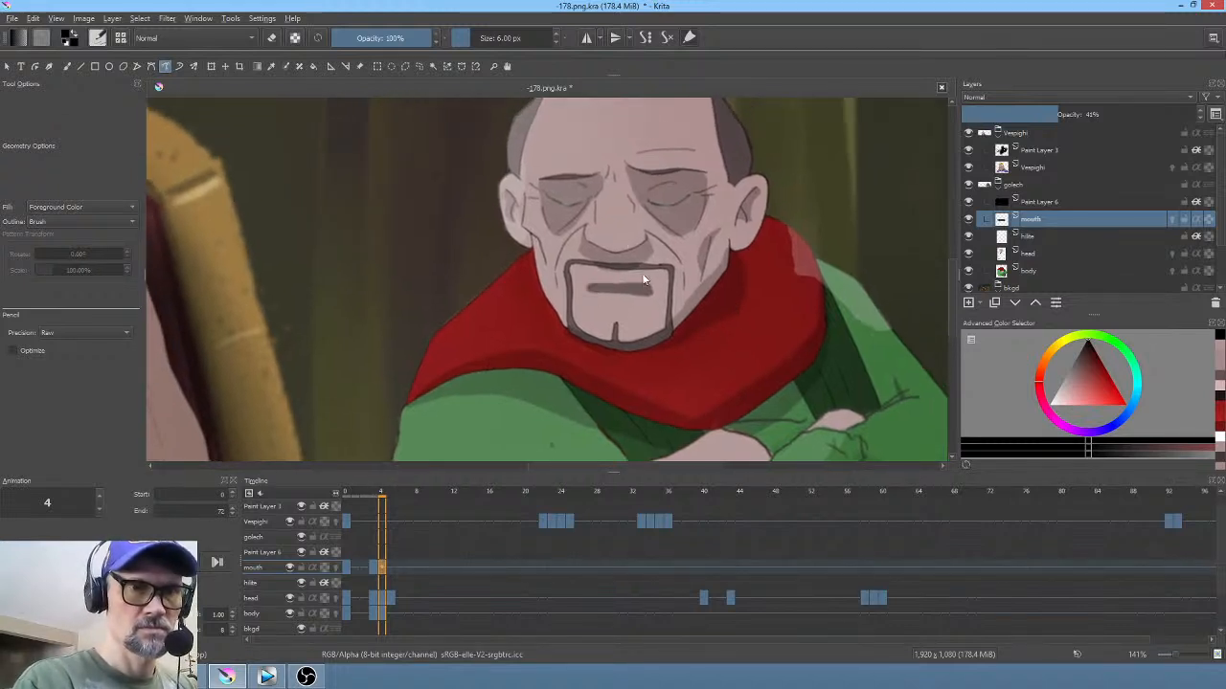
{"action": "key", "text": "m"}
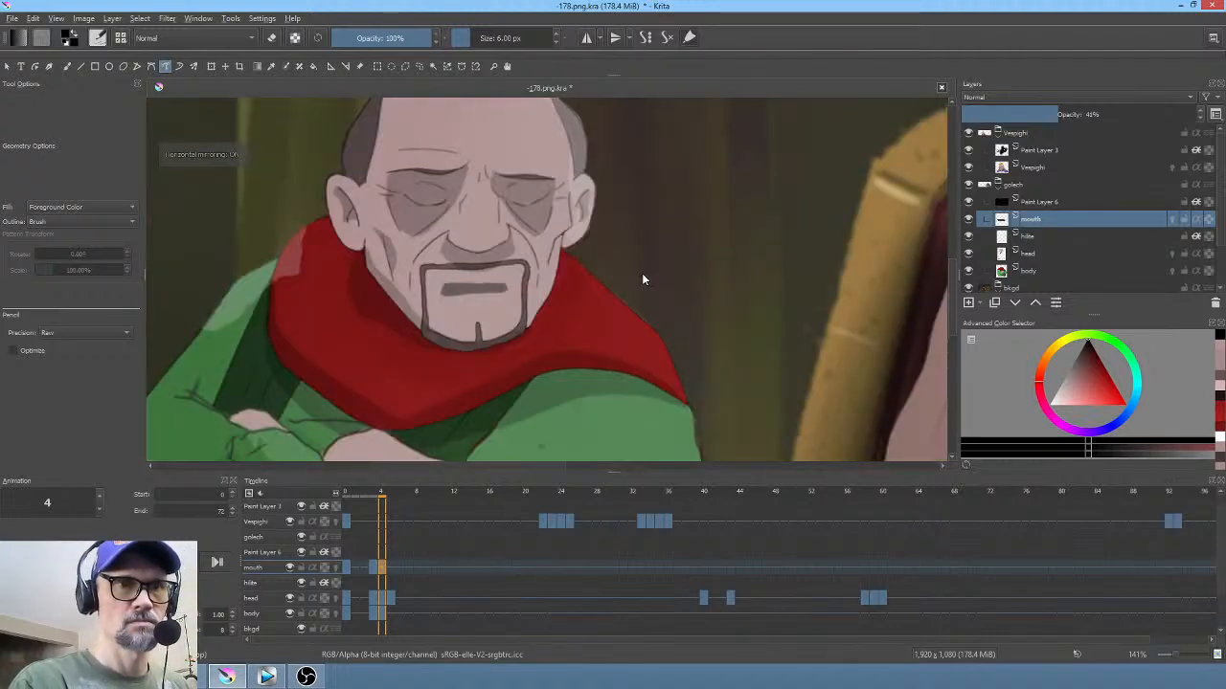
{"action": "key", "text": "m"}
{"action": "key", "text": "m"}
Step: Replace the mouth at frame 5 with a wider open, filled, tilted shape matching the turned head, and check it mirrored
{"action": "left_click", "coordinate": [391, 568]}
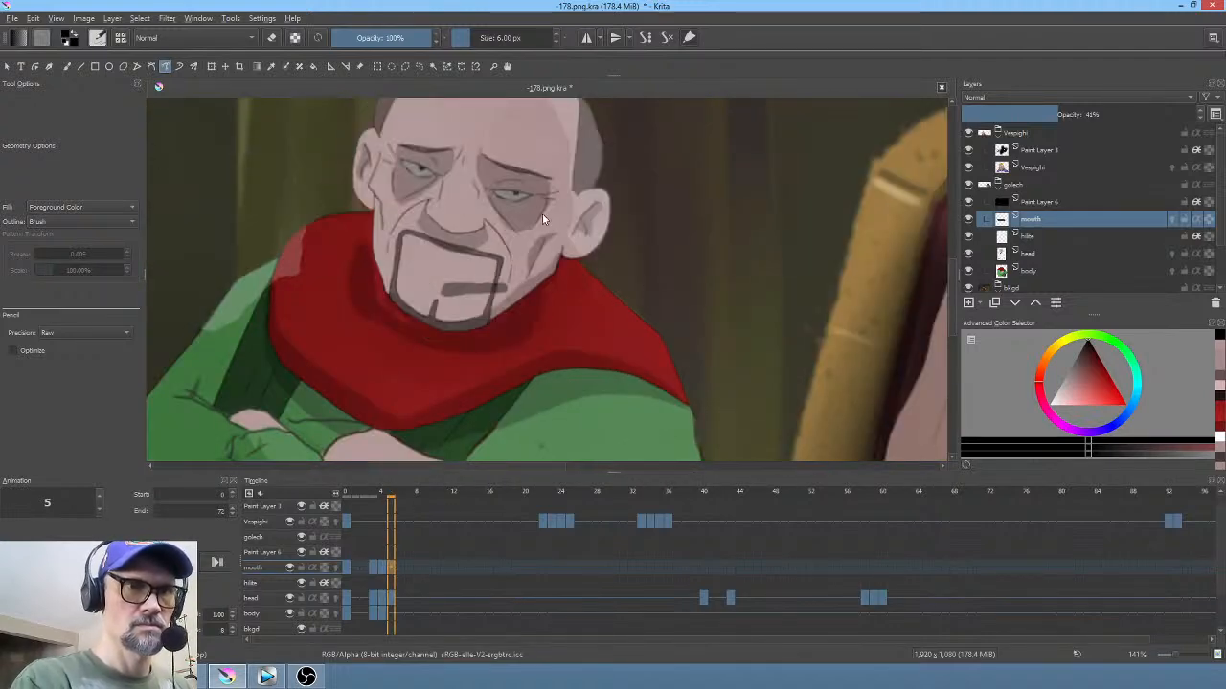
{"action": "key", "text": "Delete"}
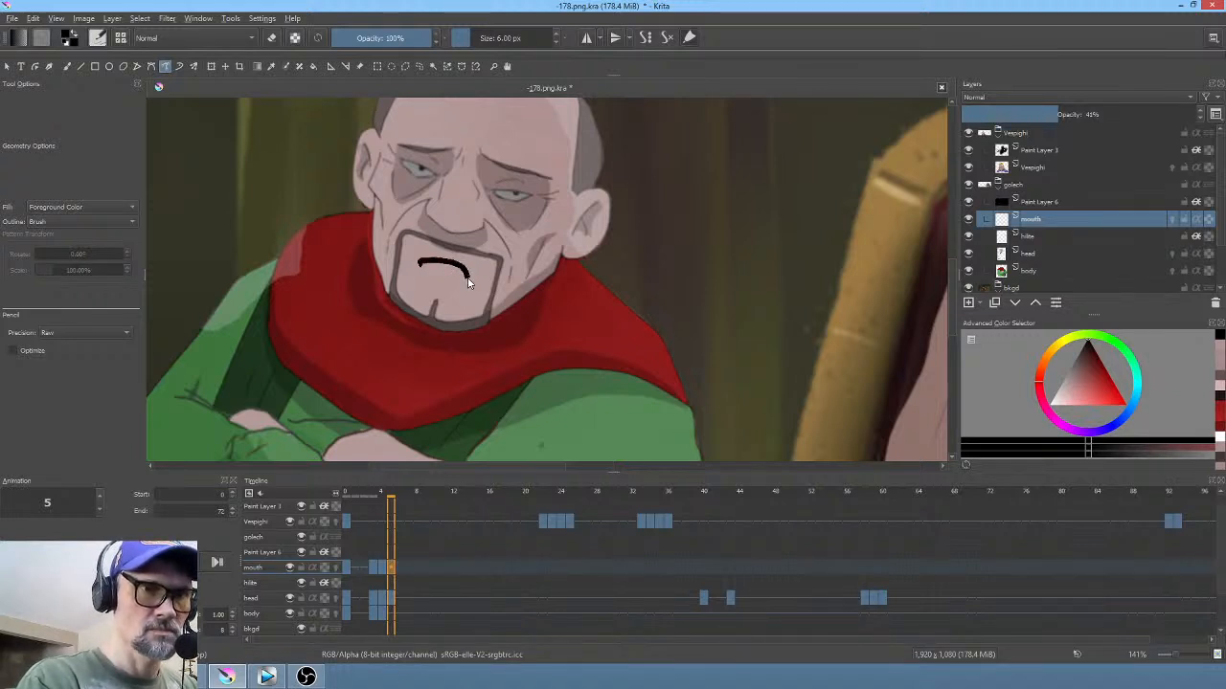
{"action": "mouse_move", "coordinate": [468, 280]}
{"action": "left_mouse_down"}
{"action": "mouse_move", "coordinate": [443, 289]}
{"action": "mouse_move", "coordinate": [442, 268]}
{"action": "left_mouse_up"}
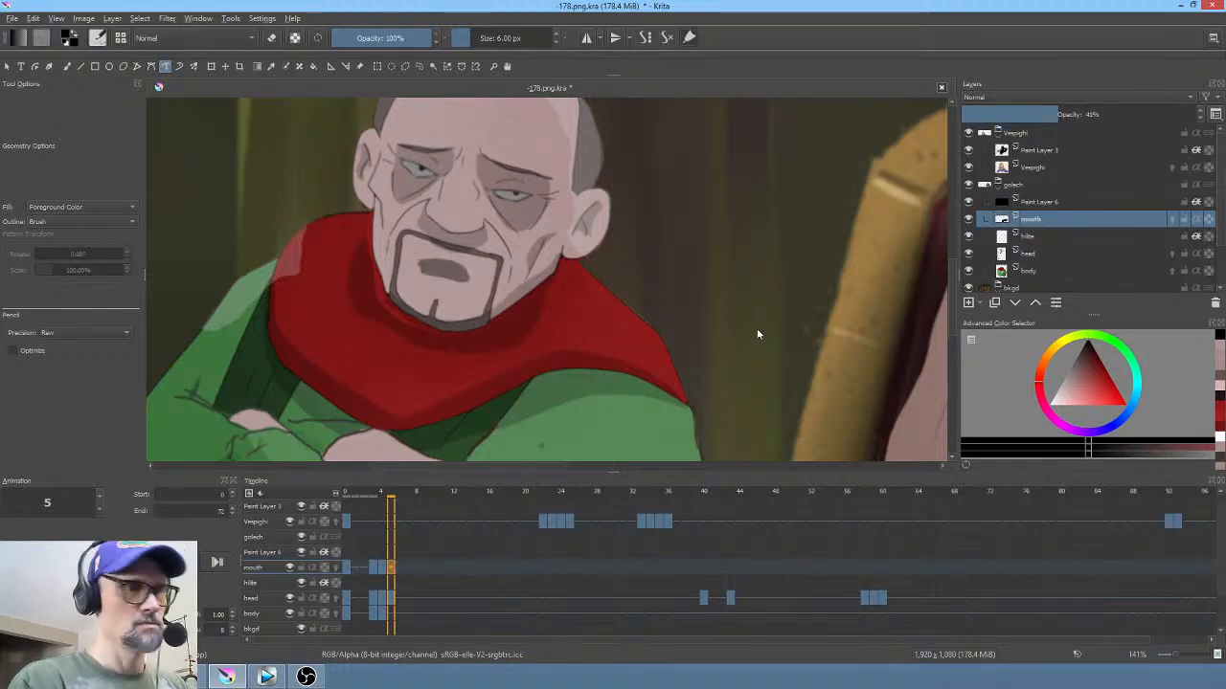
{"action": "key", "text": "m"}
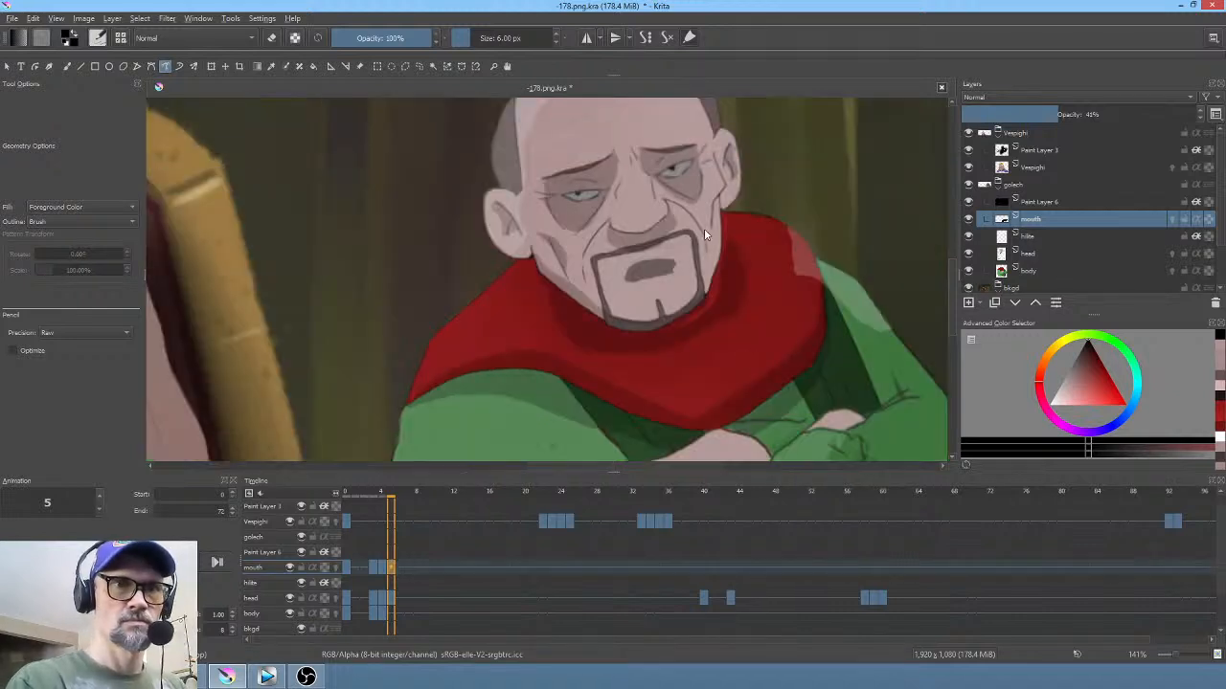
Step: Draw the mouth layer's keyframes as a thin closed line at frame 7 and a narrow, slightly open filled shape at frame 9
{"action": "left_click", "coordinate": [407, 567]}
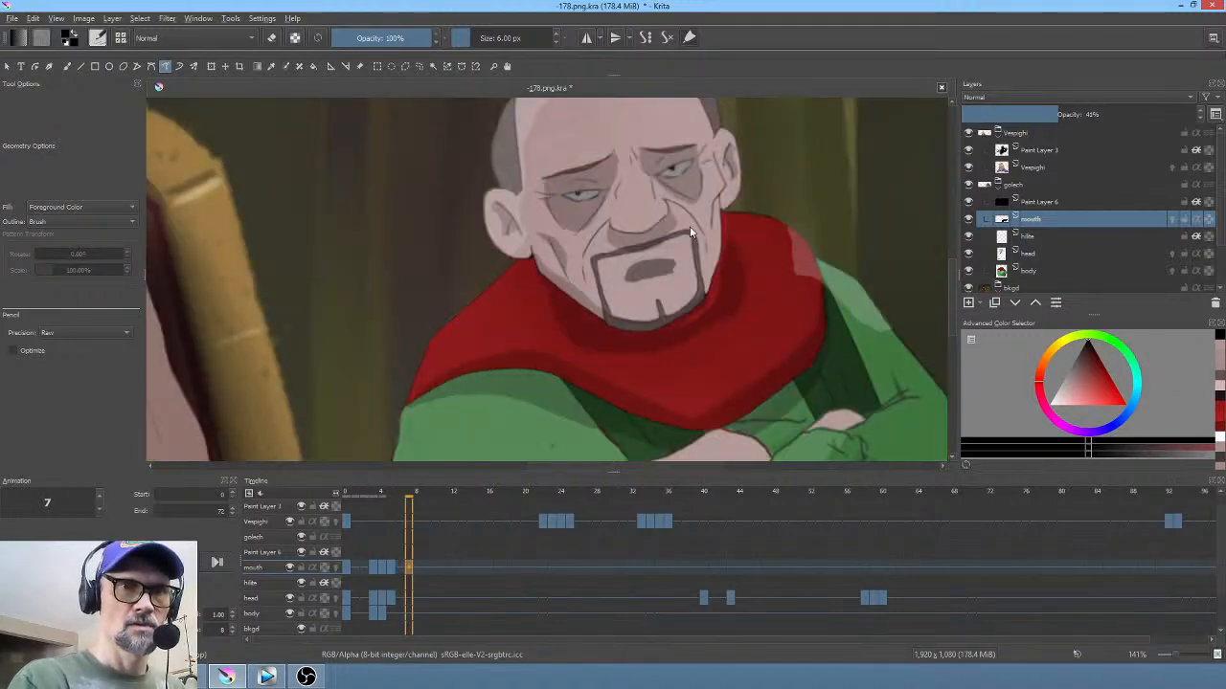
{"action": "key", "text": "Delete"}
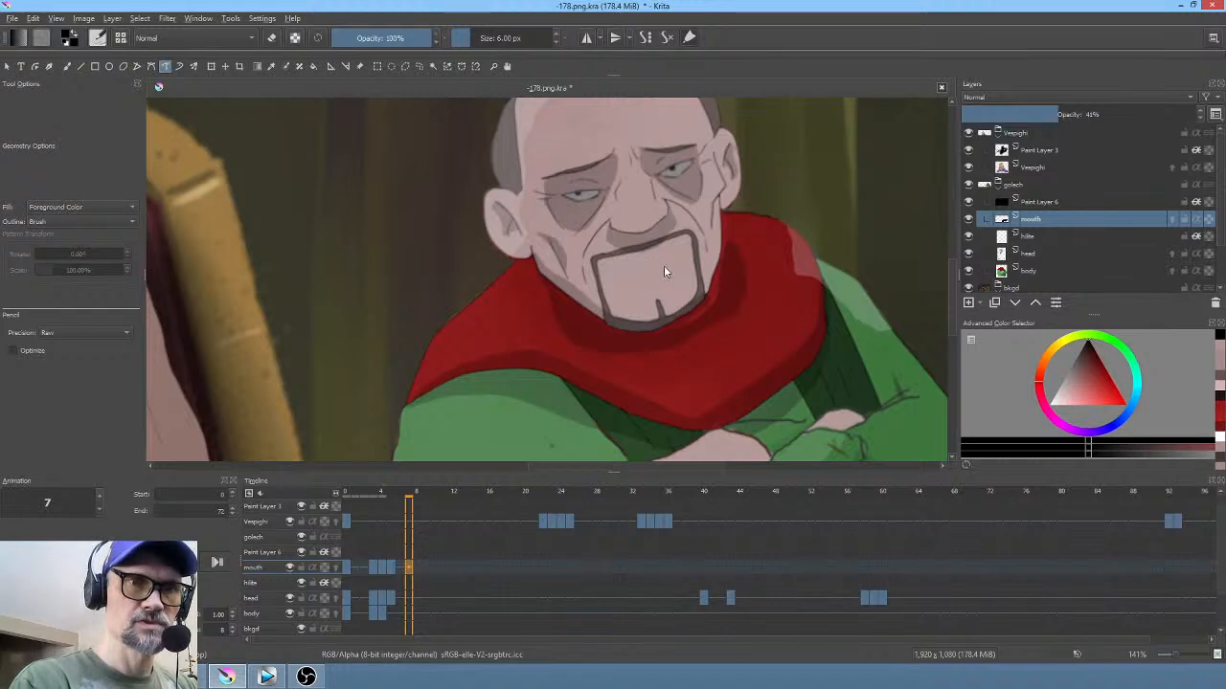
{"action": "key", "text": "ctrl+z"}
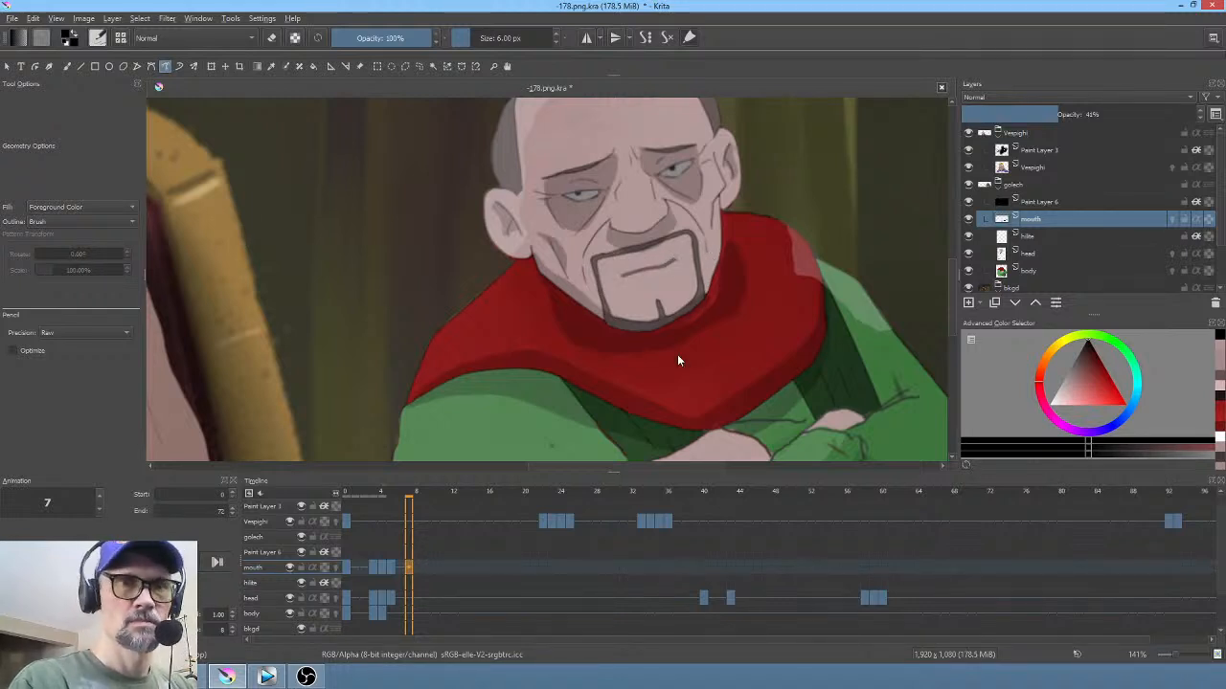
{"action": "left_click", "coordinate": [427, 567]}
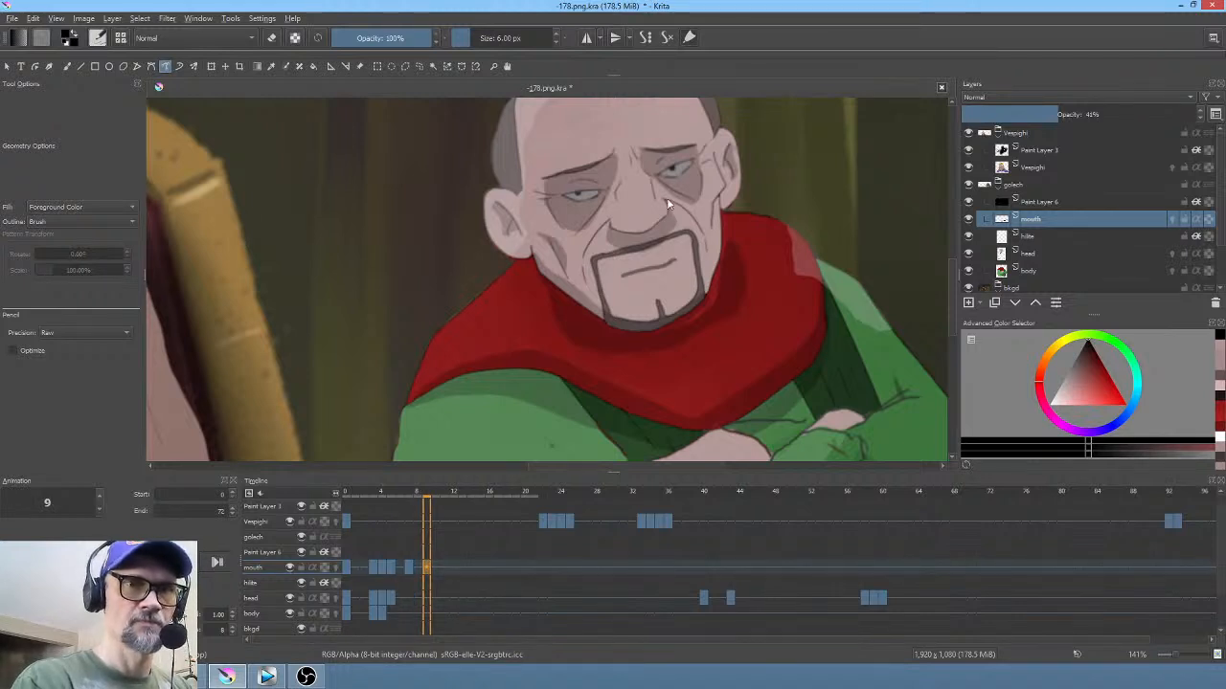
{"action": "left_click_drag", "start_coordinate": [620, 275], "coordinate": [668, 275]}
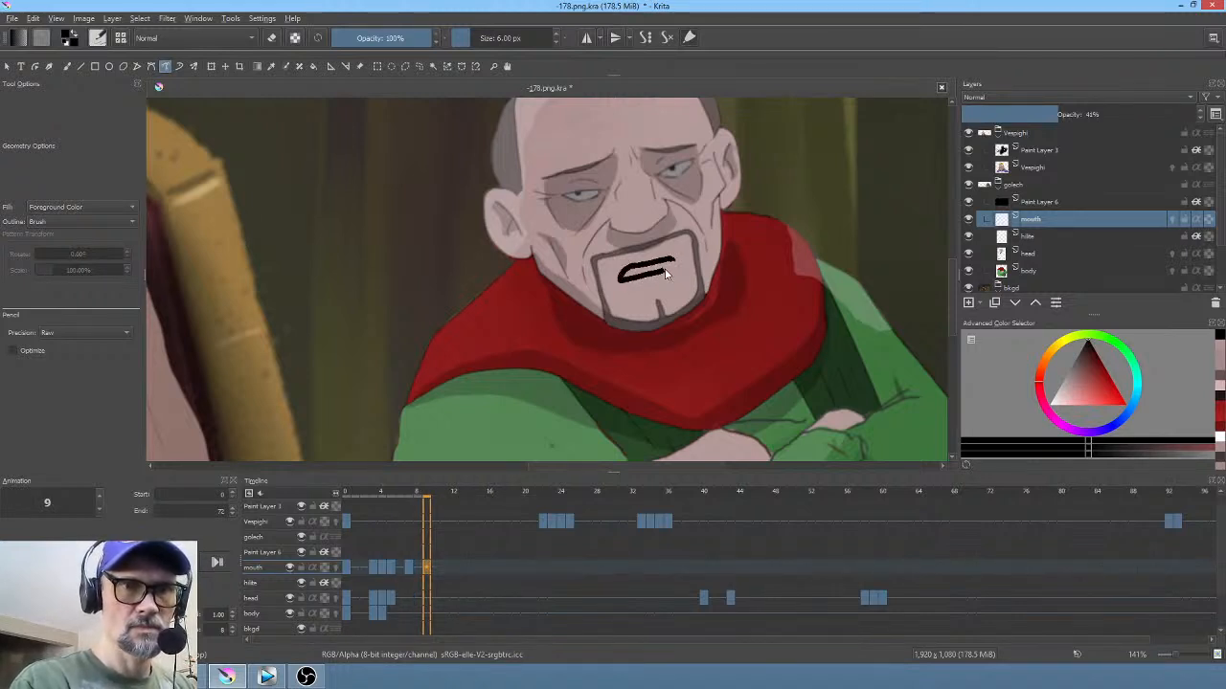
Step: Draw a wider open filled mouth at frame 11 and a narrower, tilted open mouth at frame 13 inside the goatee
{"action": "double_click", "coordinate": [442, 567]}
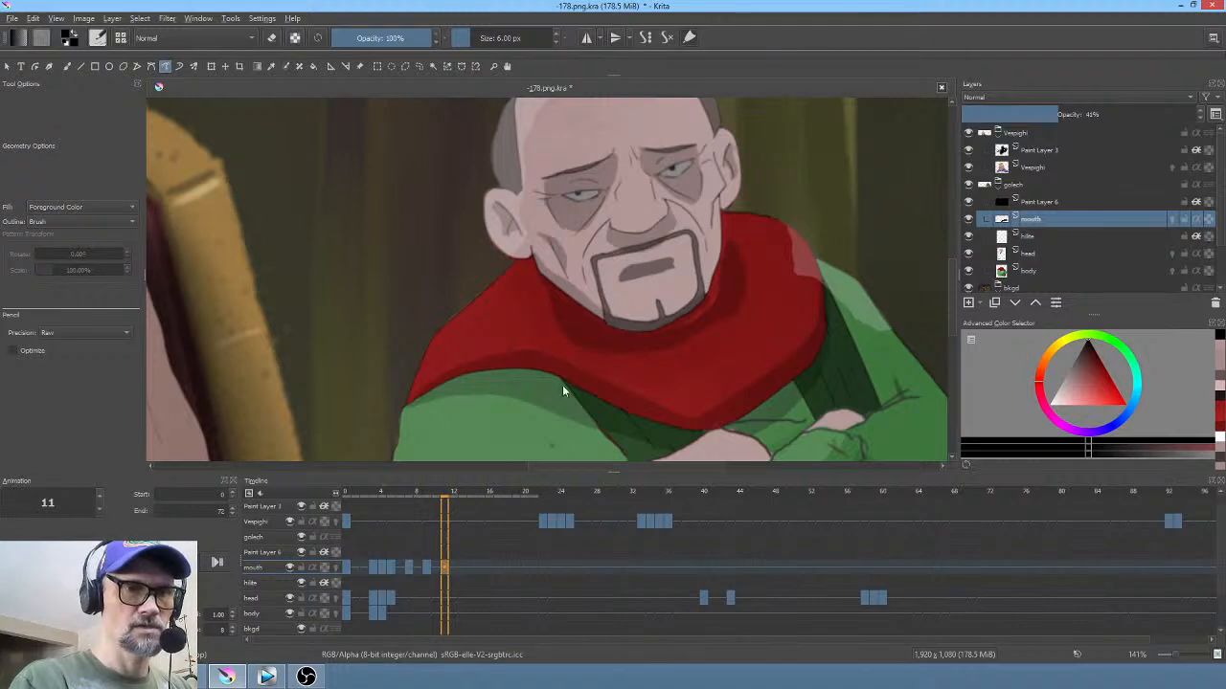
{"action": "left_click_drag", "start_coordinate": [673, 254], "coordinate": [621, 283]}
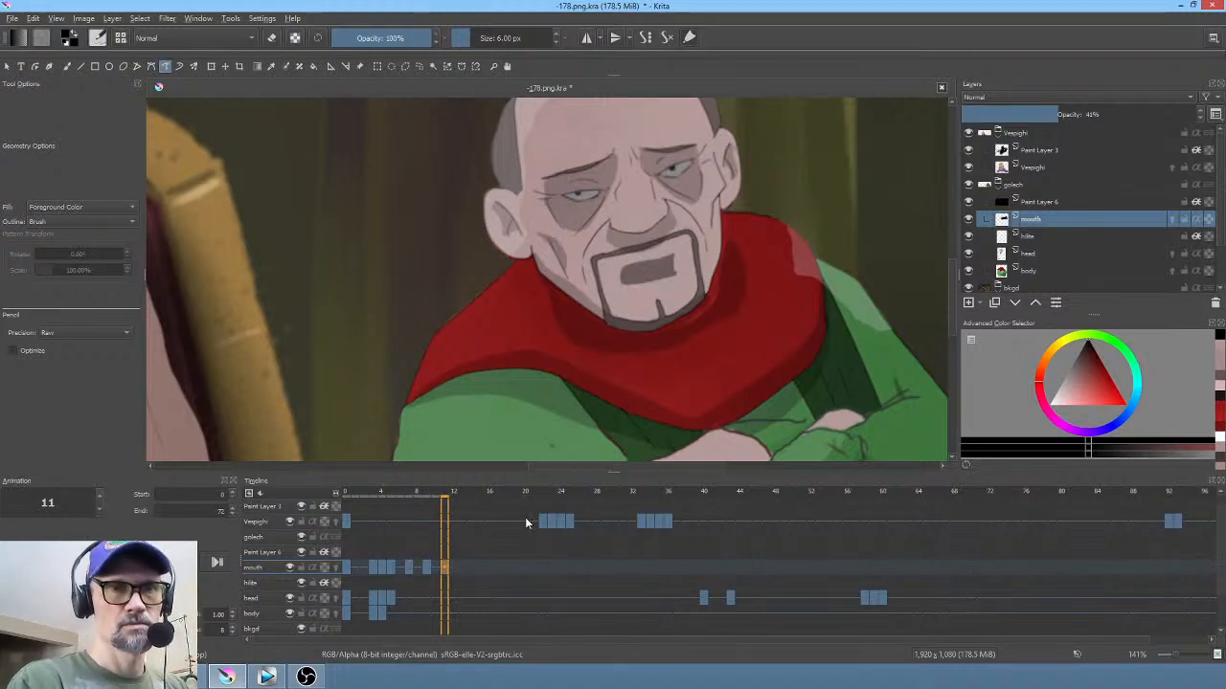
{"action": "double_click", "coordinate": [462, 568]}
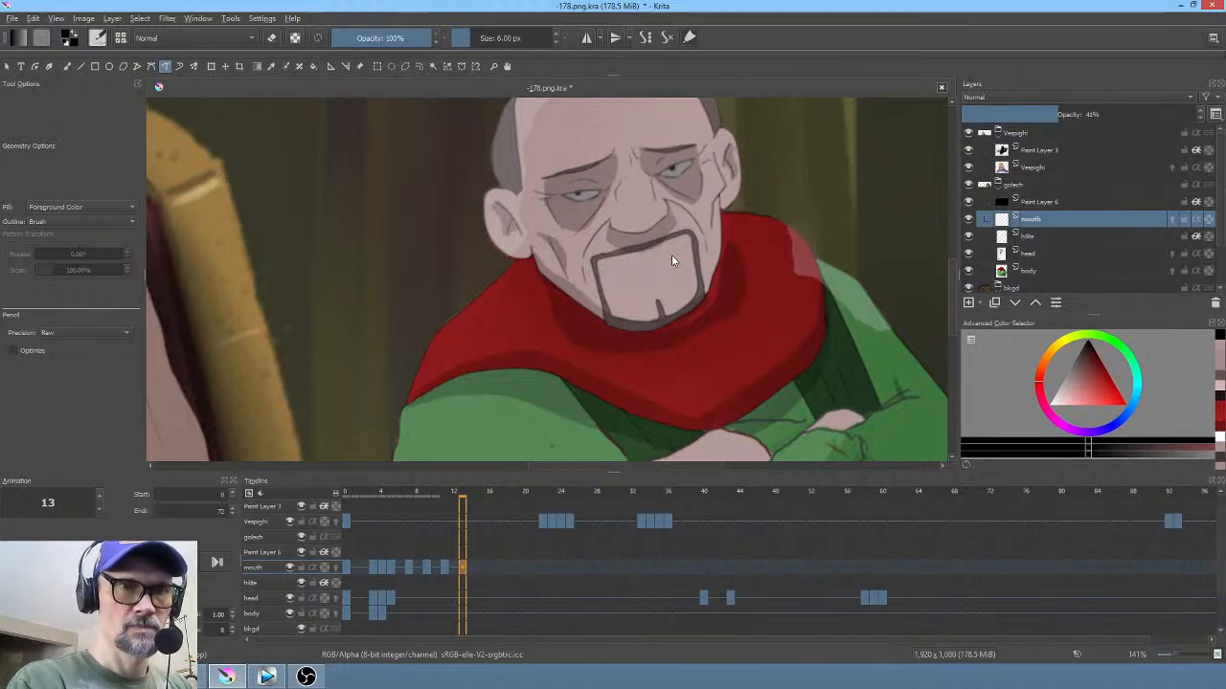
{"action": "mouse_move", "coordinate": [671, 255]}
{"action": "left_mouse_down"}
{"action": "mouse_move", "coordinate": [622, 275]}
{"action": "mouse_move", "coordinate": [673, 258]}
{"action": "left_mouse_up"}
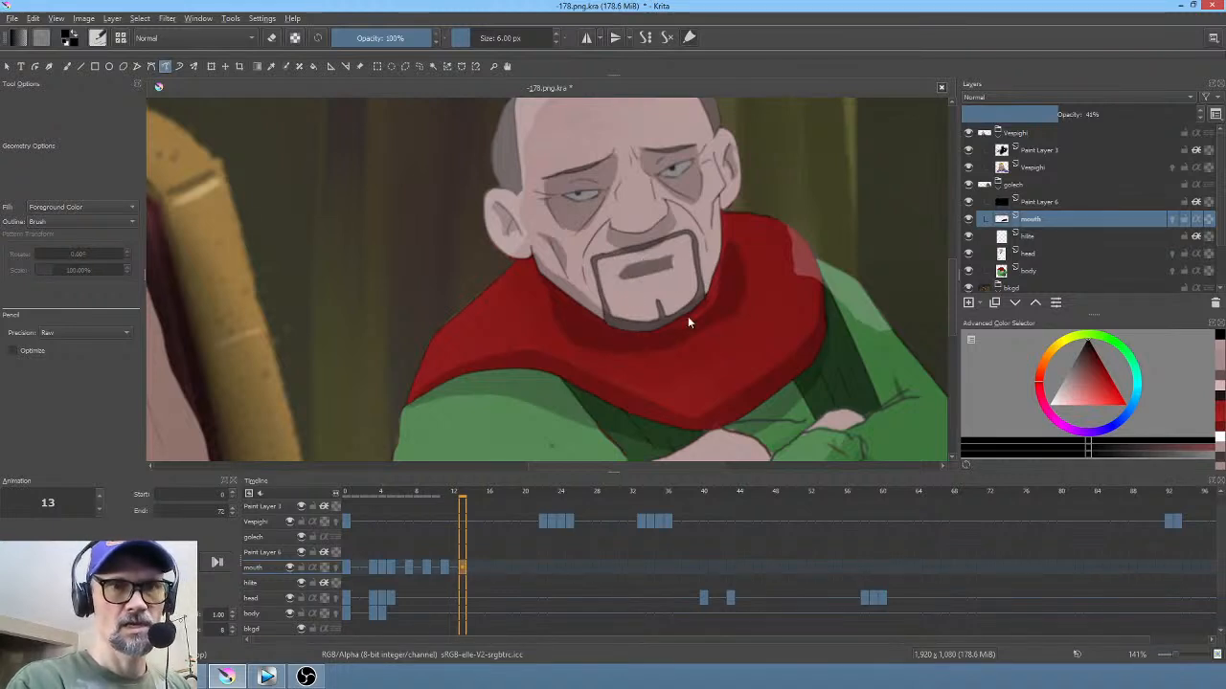
Step: Continue the mouth drawings at every second frame from 15 to 21, alternating open filled shapes with thin closed lines
{"action": "left_click", "coordinate": [480, 569]}
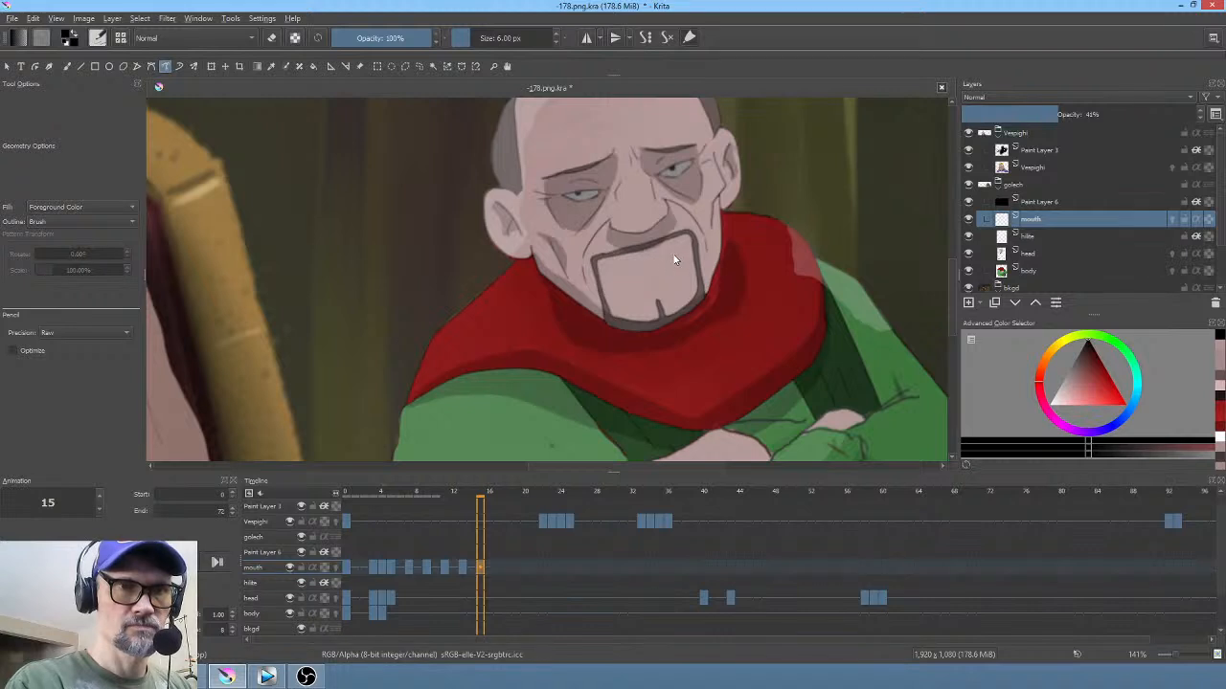
{"action": "mouse_move", "coordinate": [675, 257]}
{"action": "left_mouse_down"}
{"action": "mouse_move", "coordinate": [633, 272]}
{"action": "mouse_move", "coordinate": [682, 265]}
{"action": "mouse_move", "coordinate": [623, 278]}
{"action": "mouse_move", "coordinate": [689, 257]}
{"action": "left_mouse_up"}
{"action": "left_click", "coordinate": [497, 569]}
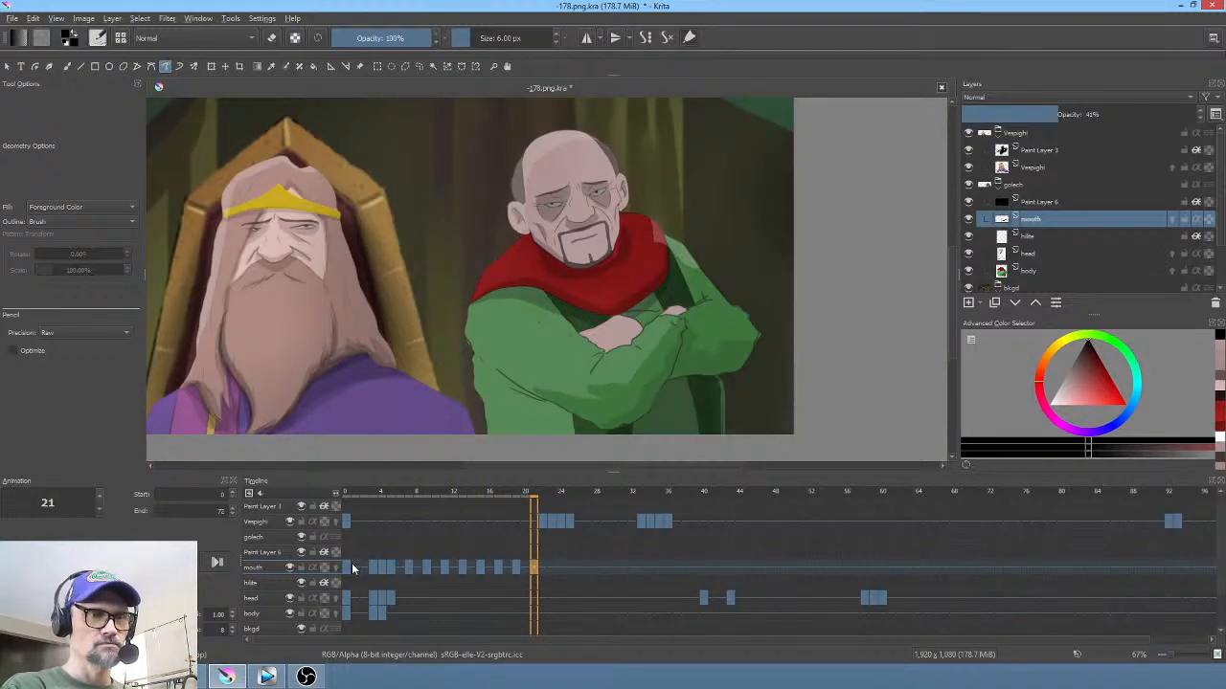
Step: Scrub the animation from frame 0 and inspect the mouth drawings between frames 17 and 20
{"action": "left_click", "coordinate": [352, 563]}
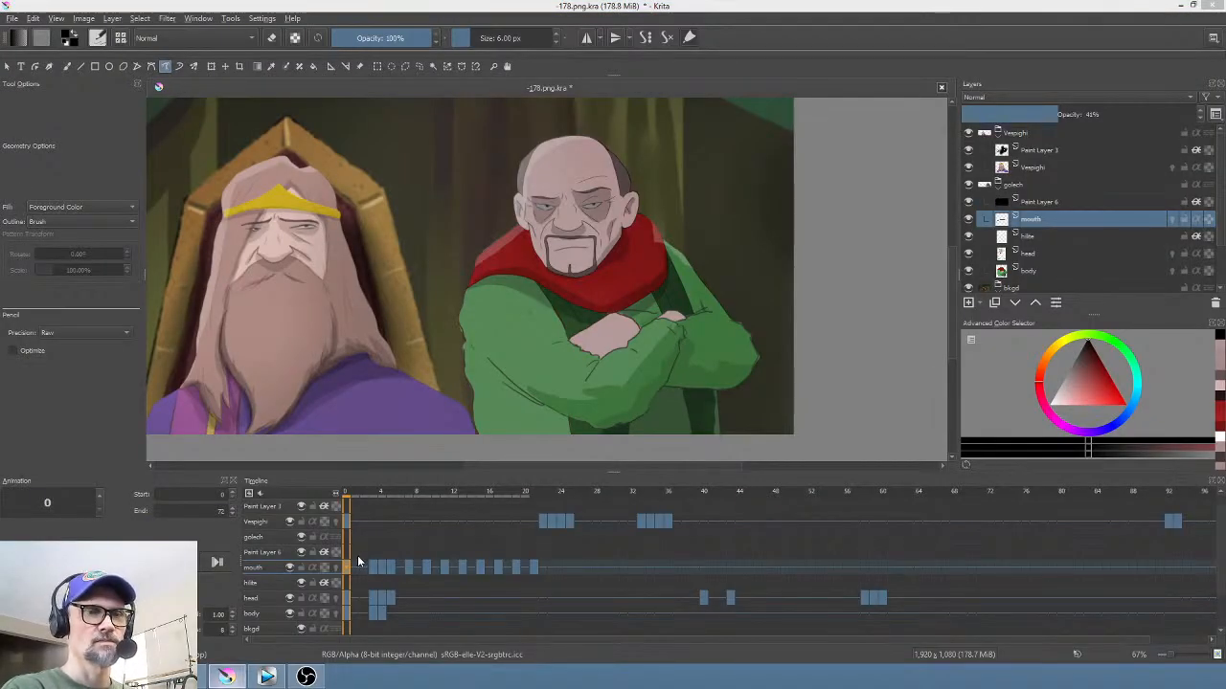
{"action": "left_click_drag", "start_coordinate": [349, 495], "coordinate": [509, 510]}
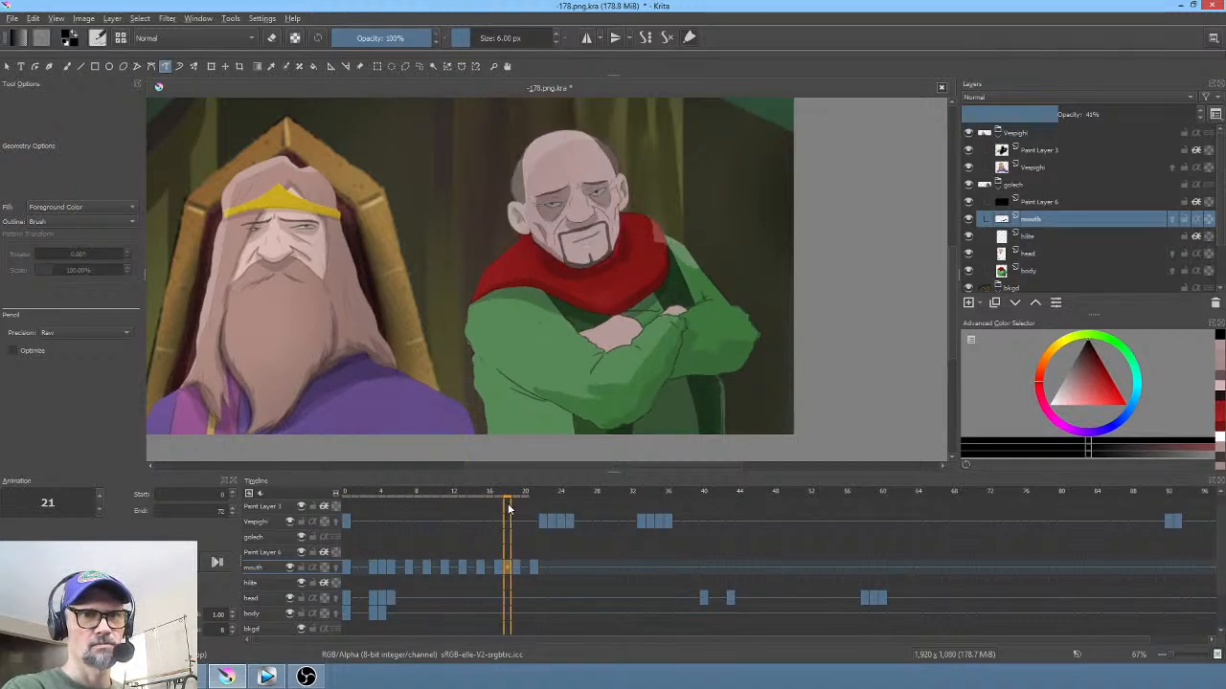
{"action": "left_click", "coordinate": [499, 573]}
{"action": "left_click", "coordinate": [525, 570]}
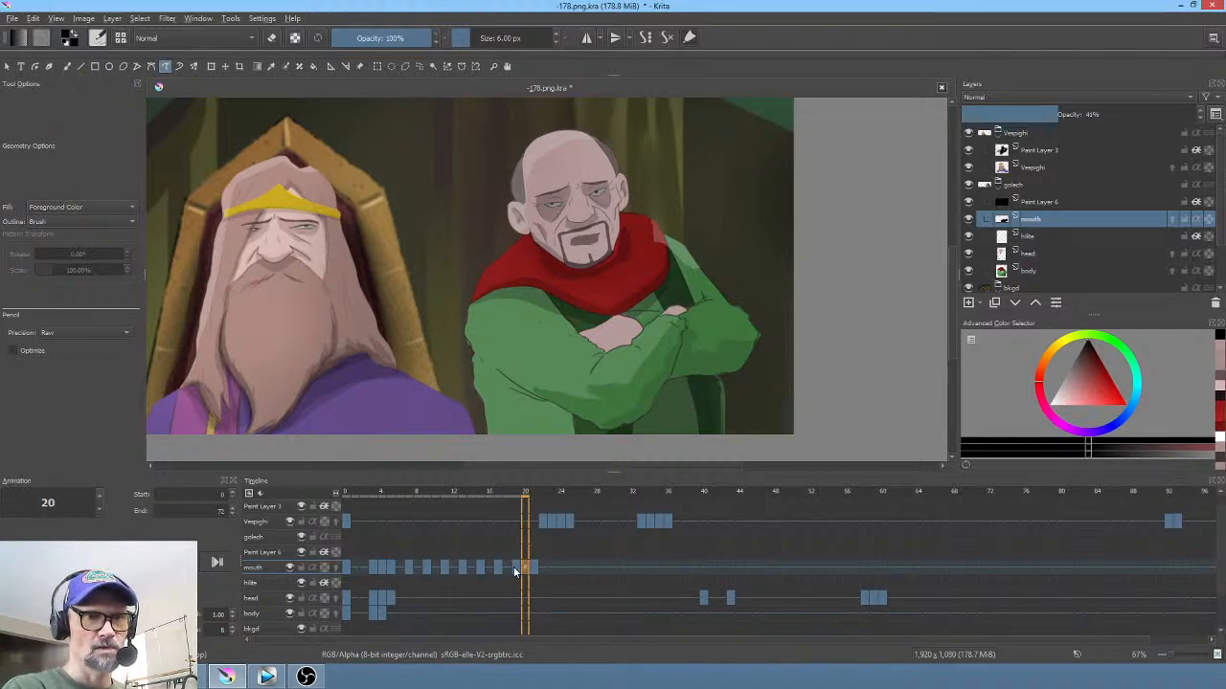
{"action": "left_click", "coordinate": [517, 569]}
Step: Adjust the thin closed mouth line at frame 17 with the Transform tool
{"action": "left_click", "coordinate": [498, 567]}
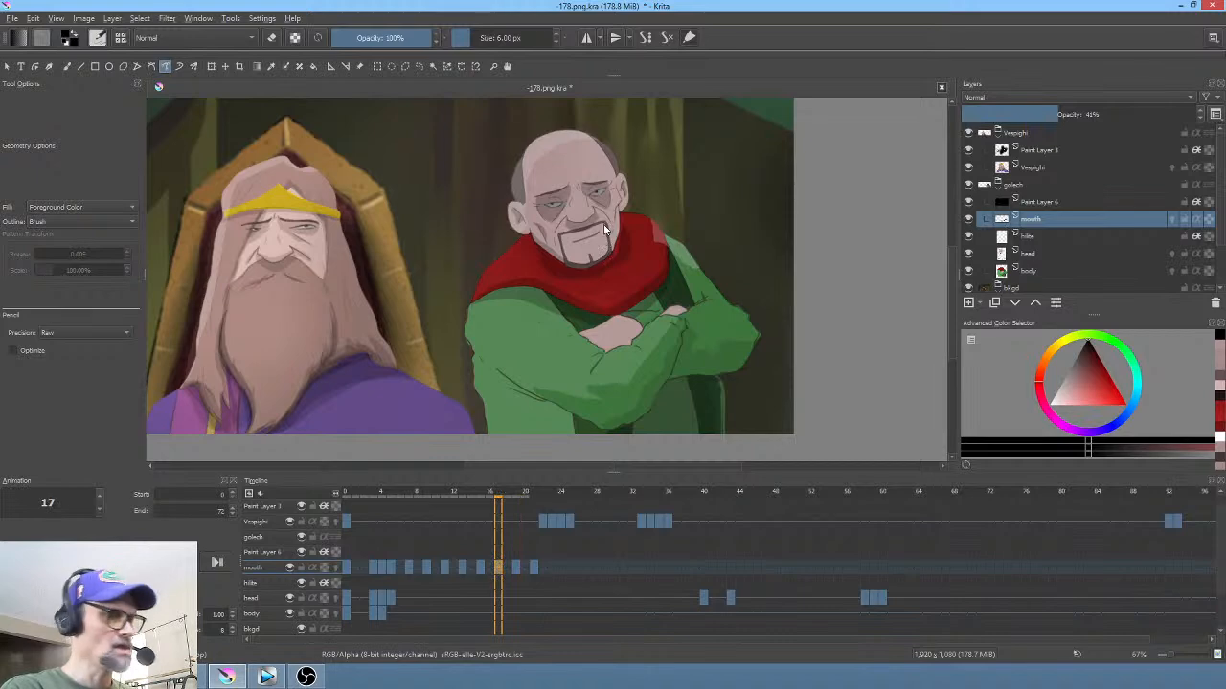
{"action": "key", "text": "ctrl+t"}
{"action": "scroll", "coordinate": [621, 221], "scroll_direction": "up", "scroll_amount": 4}
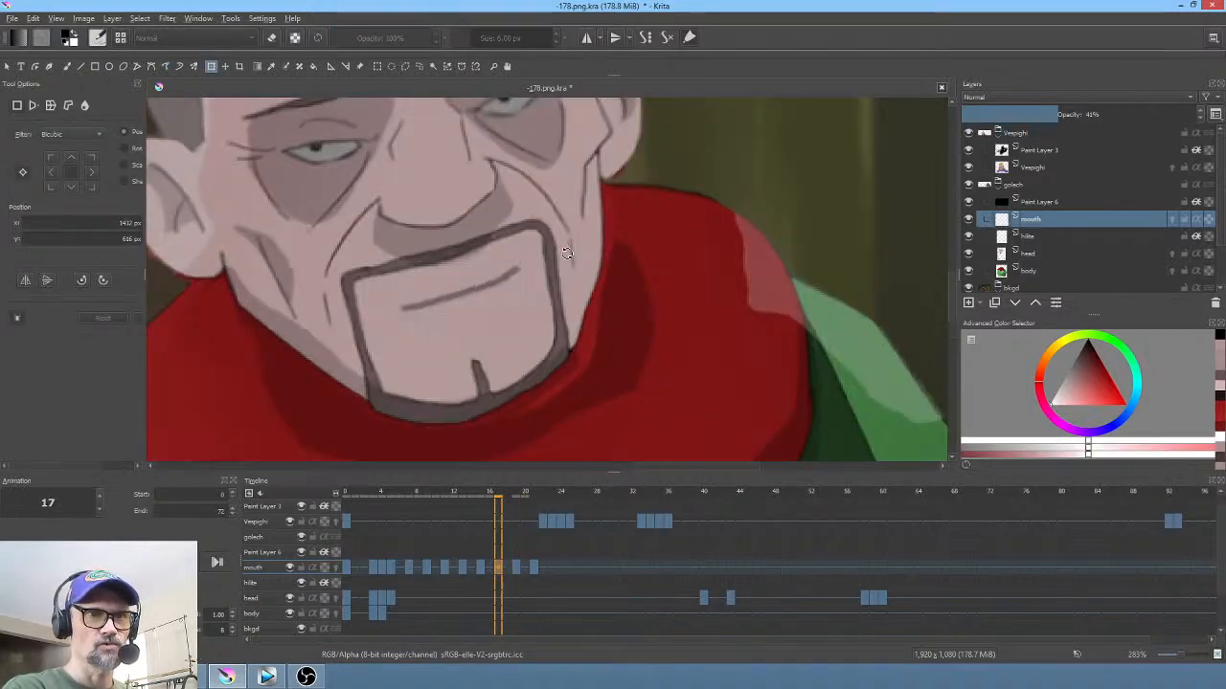
{"action": "scroll", "coordinate": [569, 264], "scroll_direction": "down", "scroll_amount": 3}
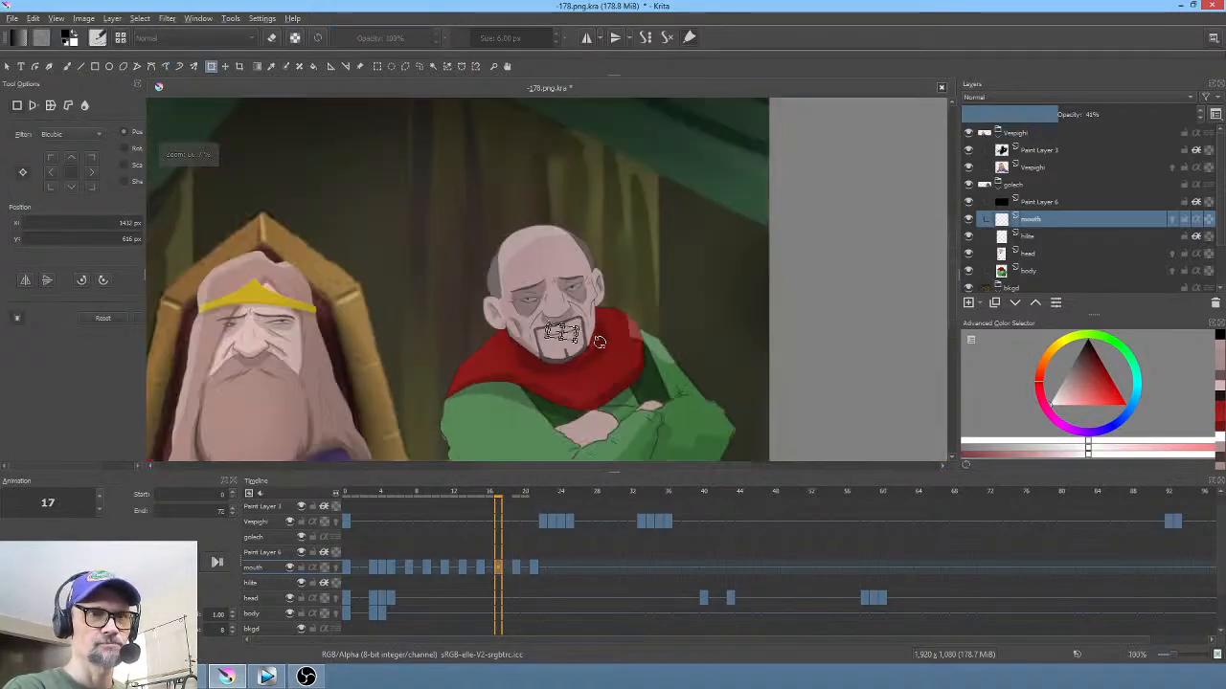
Step: Shift the mouth keyframes from frame 7 onward two frames later, and play the animation from frame 0 to check the timing
{"action": "left_click", "coordinate": [344, 565]}
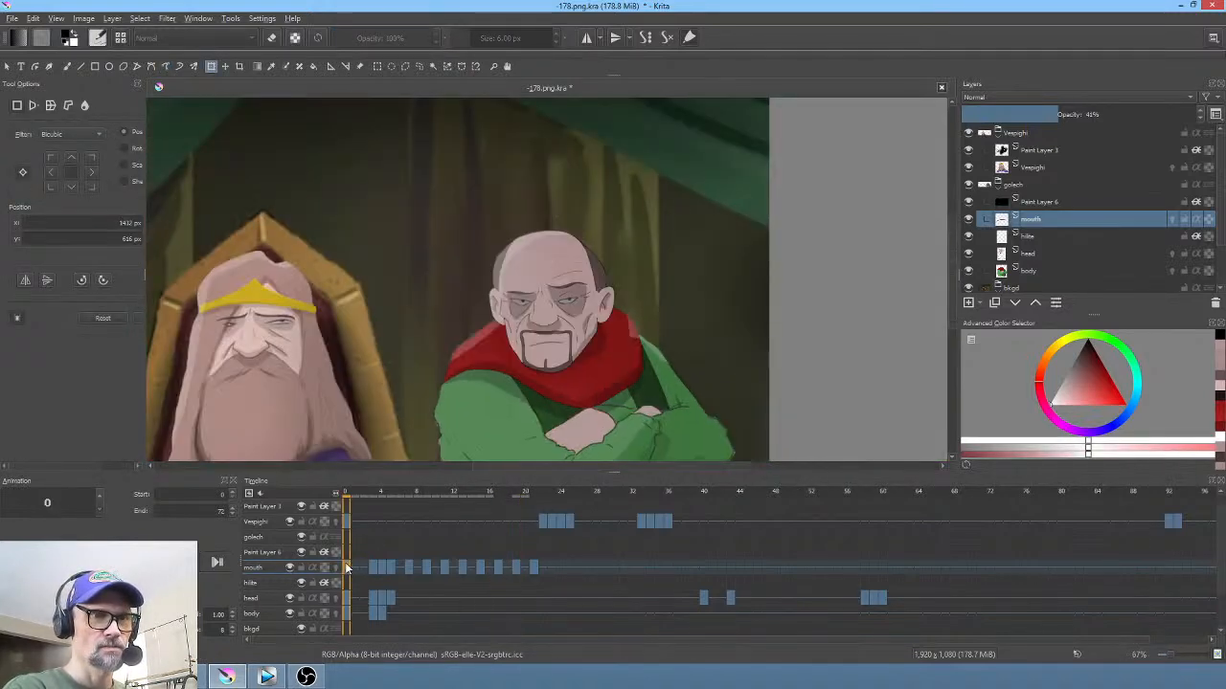
{"action": "left_click", "coordinate": [351, 492]}
{"action": "mouse_move", "coordinate": [351, 490]}
{"action": "left_mouse_down"}
{"action": "mouse_move", "coordinate": [562, 505]}
{"action": "mouse_move", "coordinate": [343, 507]}
{"action": "mouse_move", "coordinate": [433, 513]}
{"action": "mouse_move", "coordinate": [384, 516]}
{"action": "mouse_move", "coordinate": [406, 517]}
{"action": "left_mouse_up"}
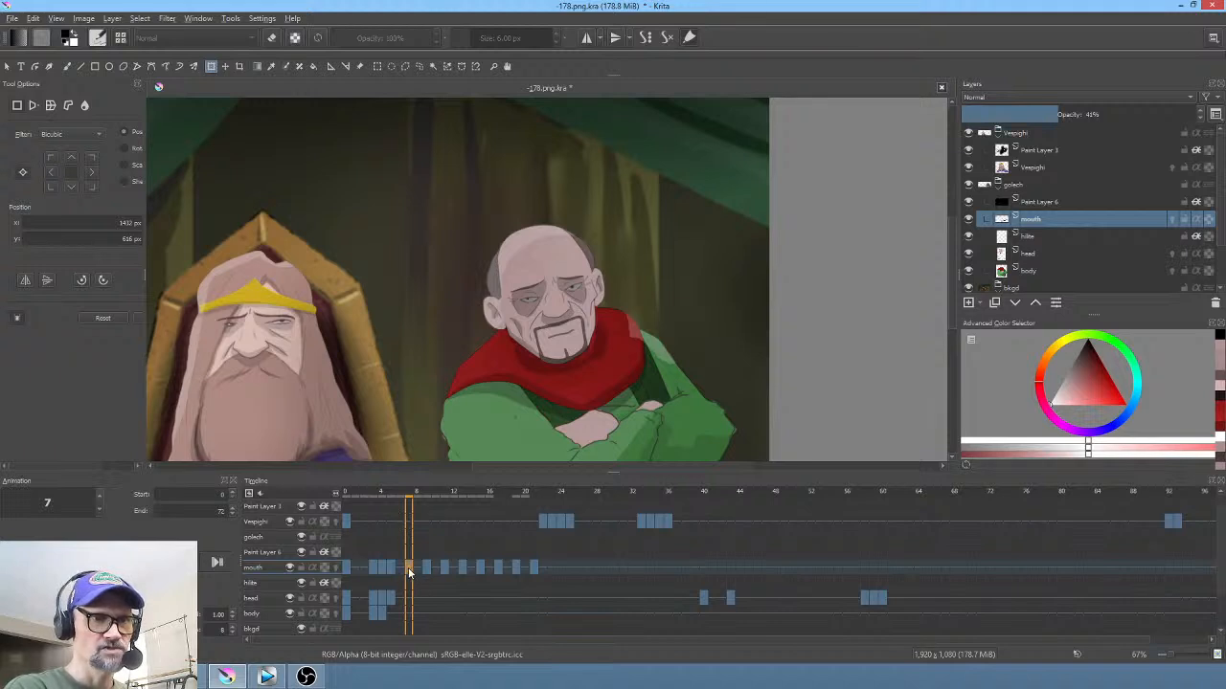
{"action": "left_click_drag", "start_coordinate": [408, 572], "coordinate": [426, 569]}
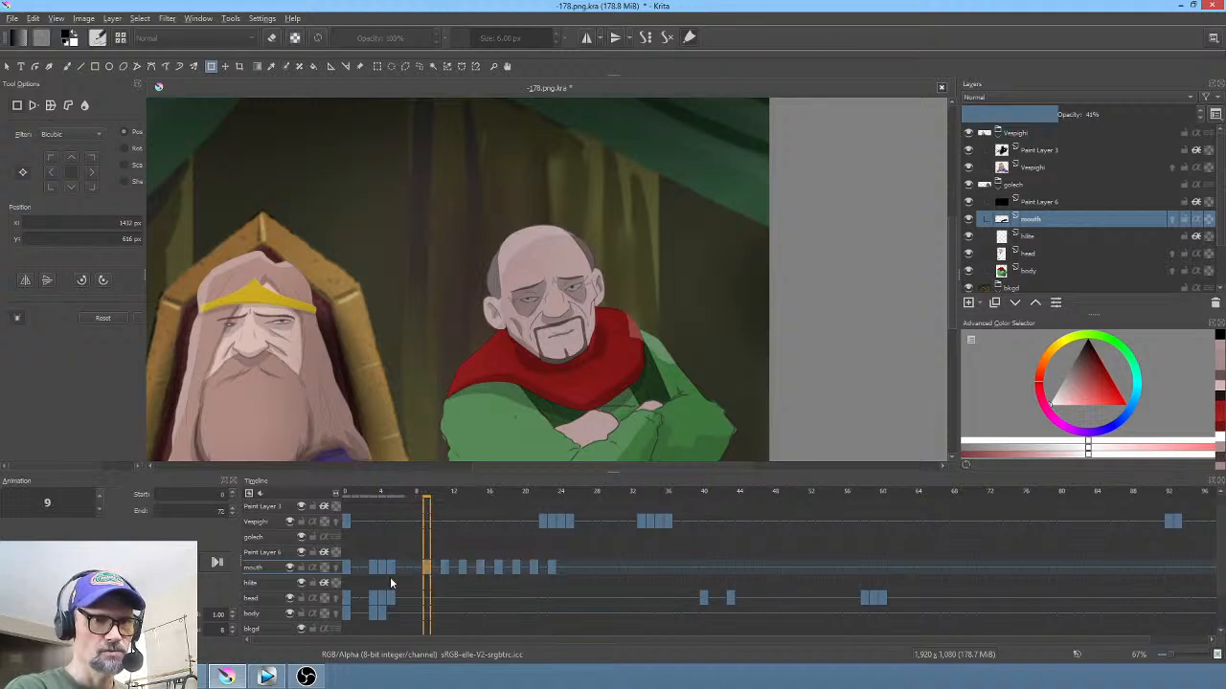
{"action": "left_click", "coordinate": [346, 572]}
{"action": "key", "text": "space"}
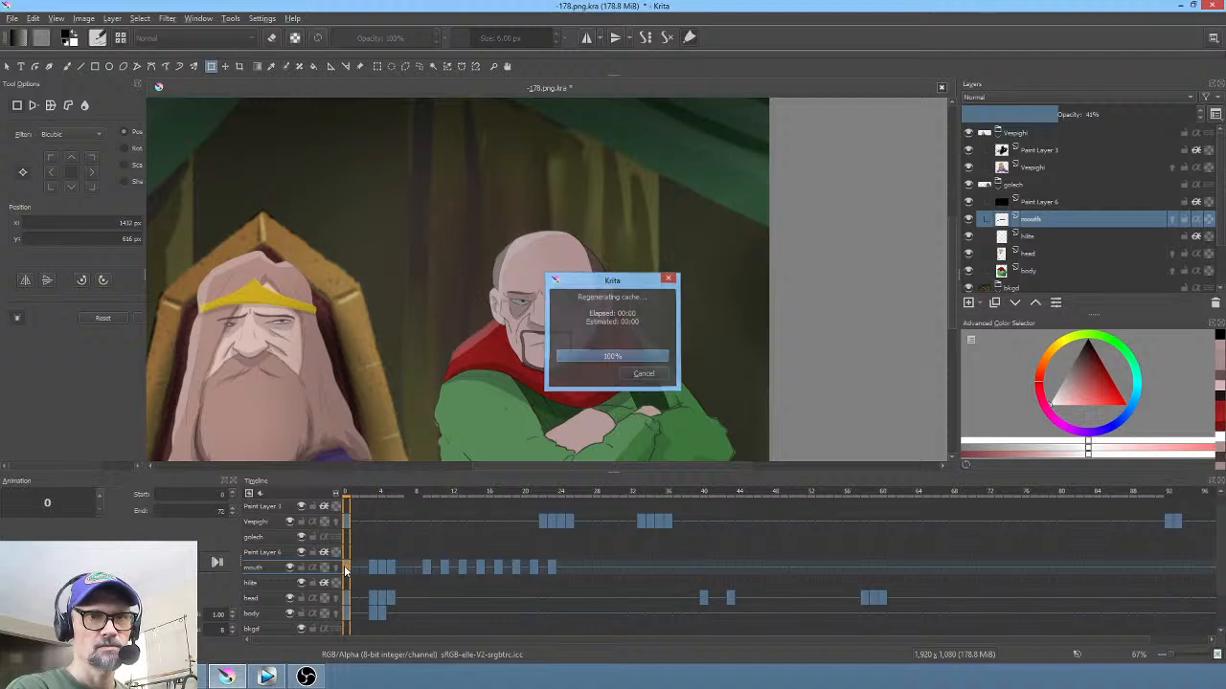
{"action": "key", "text": "space"}
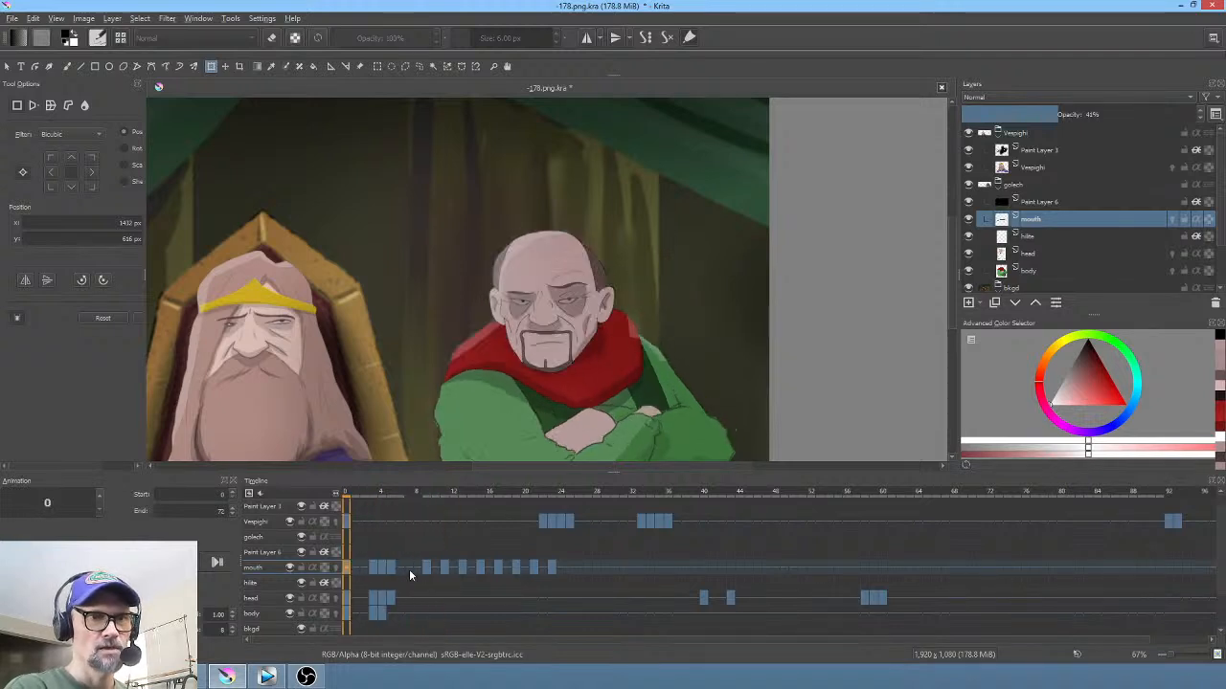
Step: Copy the open mouth from frame 5 to a new keyframe at frame 7, and widen and flatten it with the Transform tool
{"action": "left_click", "coordinate": [389, 568]}
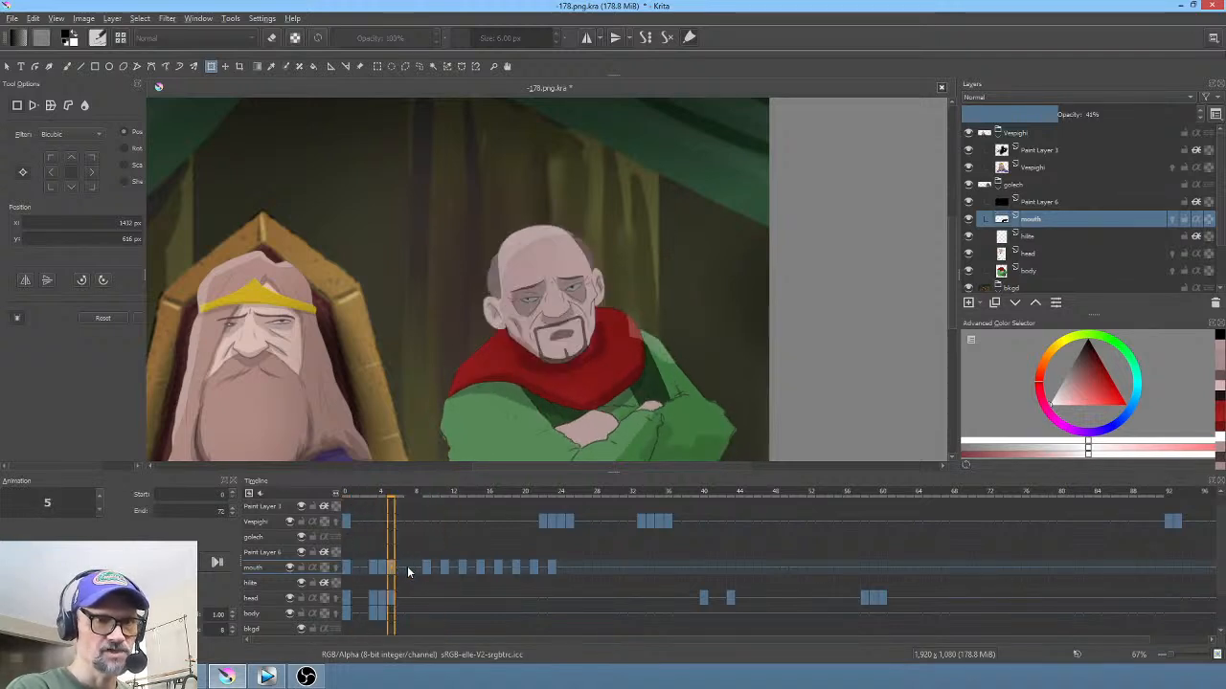
{"action": "left_click", "coordinate": [407, 567]}
{"action": "scroll", "coordinate": [572, 343], "scroll_direction": "up", "scroll_amount": 5}
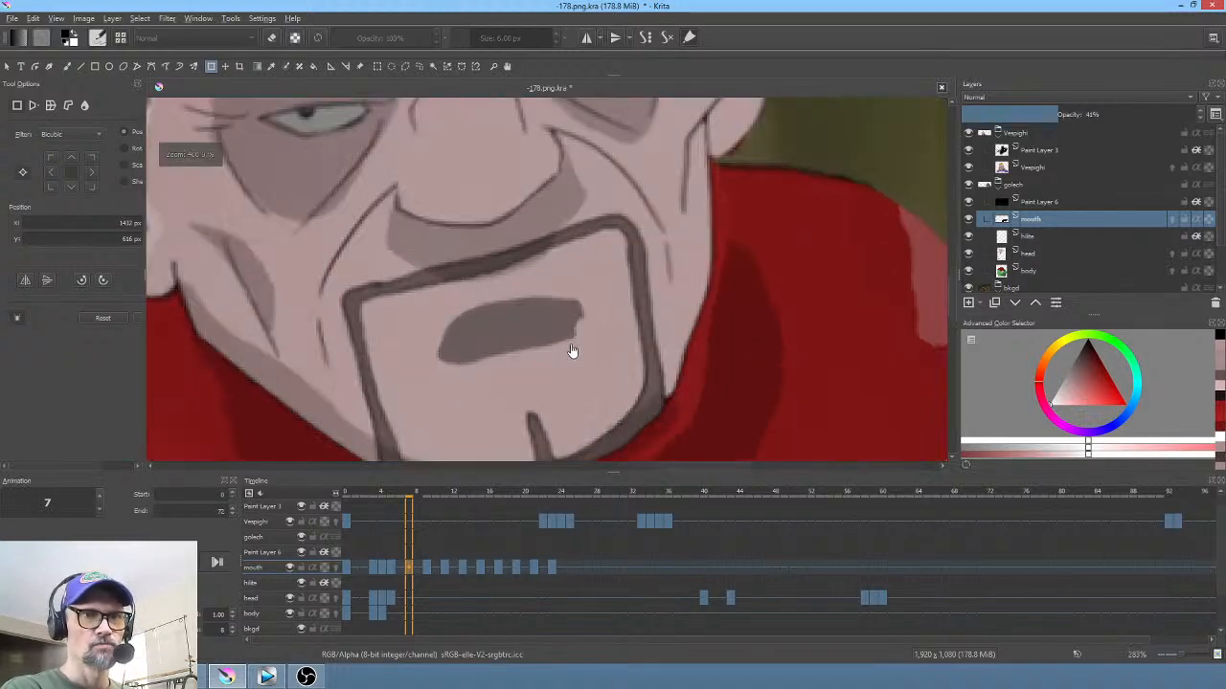
{"action": "left_click", "coordinate": [548, 326]}
{"action": "left_click_drag", "start_coordinate": [588, 331], "coordinate": [641, 327]}
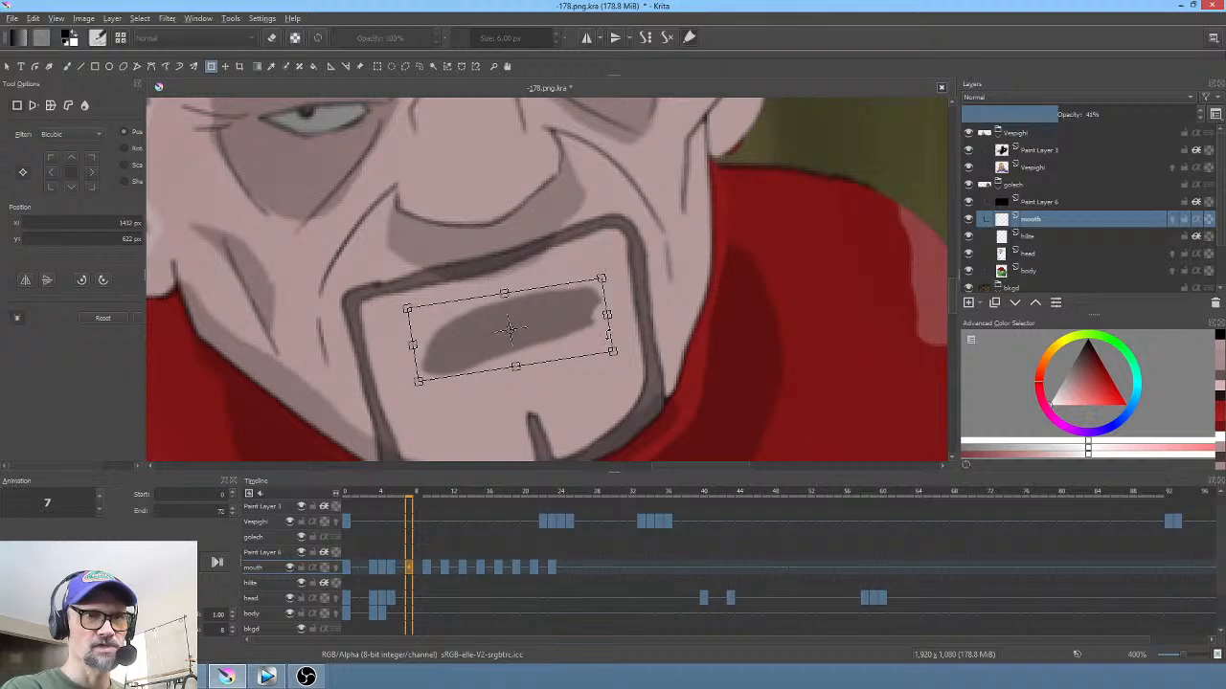
{"action": "left_click_drag", "start_coordinate": [513, 368], "coordinate": [541, 322]}
Step: Play the animation from frame 0 and examine the bald man's mouth movement up close
{"action": "left_click", "coordinate": [347, 566]}
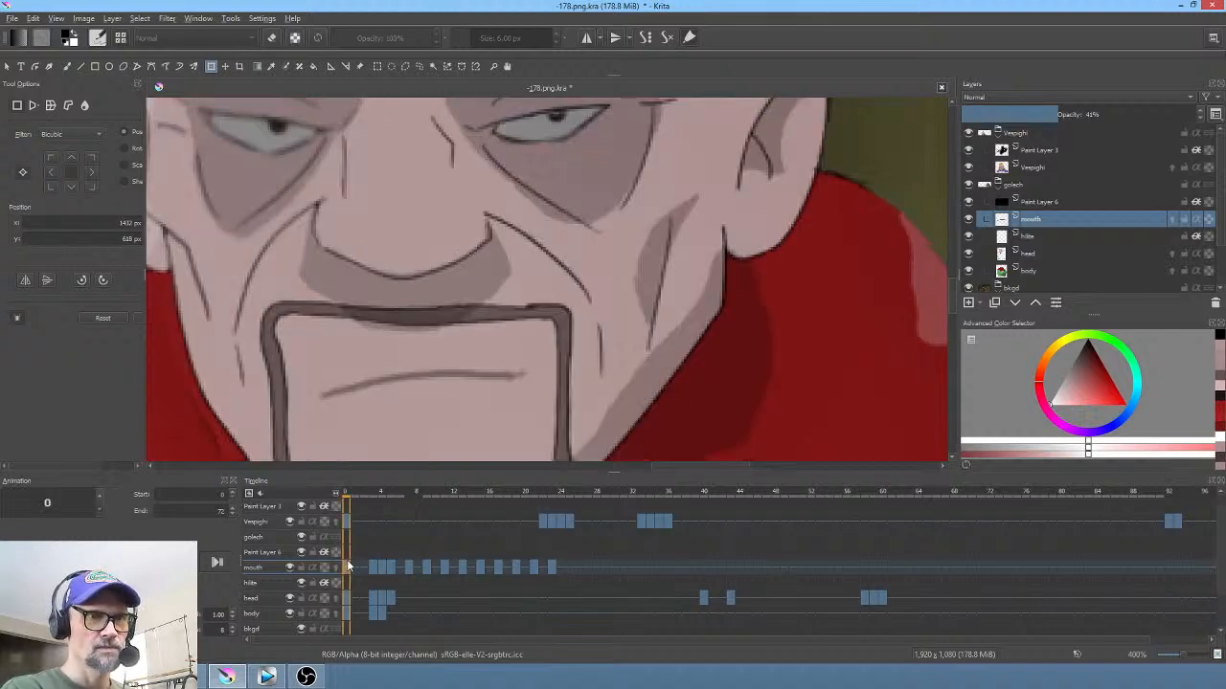
{"action": "scroll", "coordinate": [522, 452], "scroll_direction": "down", "scroll_amount": 2}
{"action": "scroll", "coordinate": [494, 383], "scroll_direction": "down", "scroll_amount": 1}
{"action": "left_click_drag", "start_coordinate": [557, 403], "coordinate": [620, 301]}
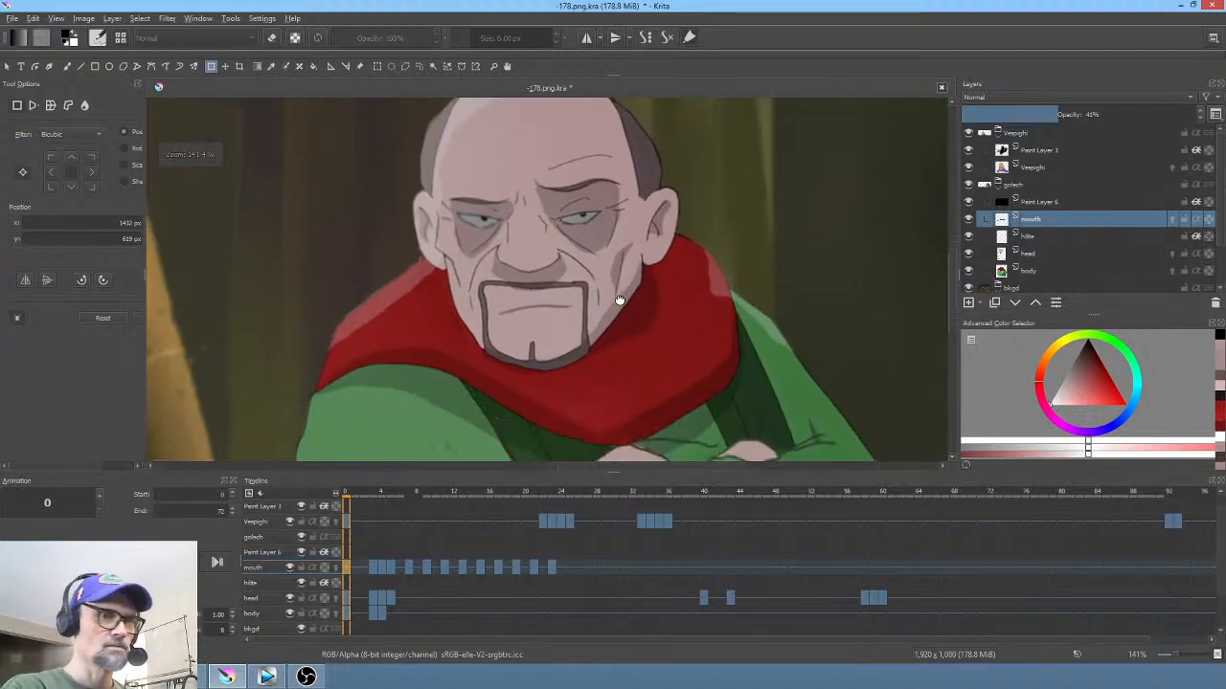
{"action": "key", "text": "space"}
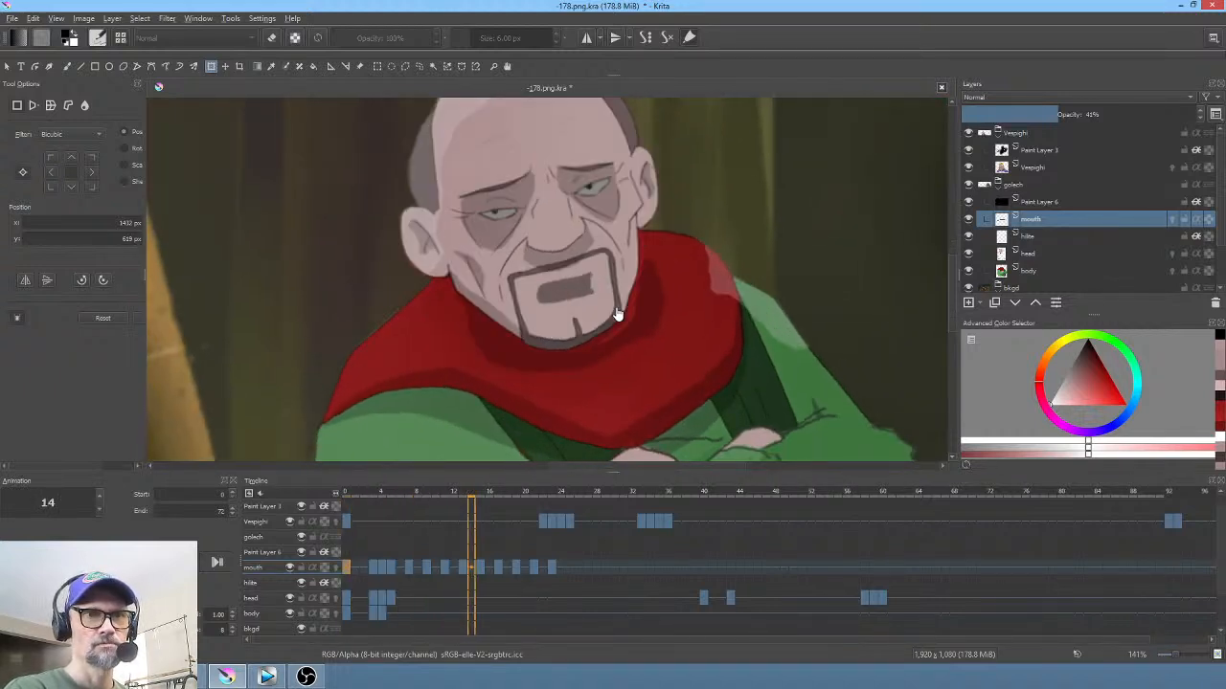
{"action": "key", "text": "space"}
Step: Shift the mouth keyframes from frame 11 onward five frames later to leave a pause after the closed mouth at frame 9
{"action": "left_click_drag", "start_coordinate": [363, 499], "coordinate": [425, 498]}
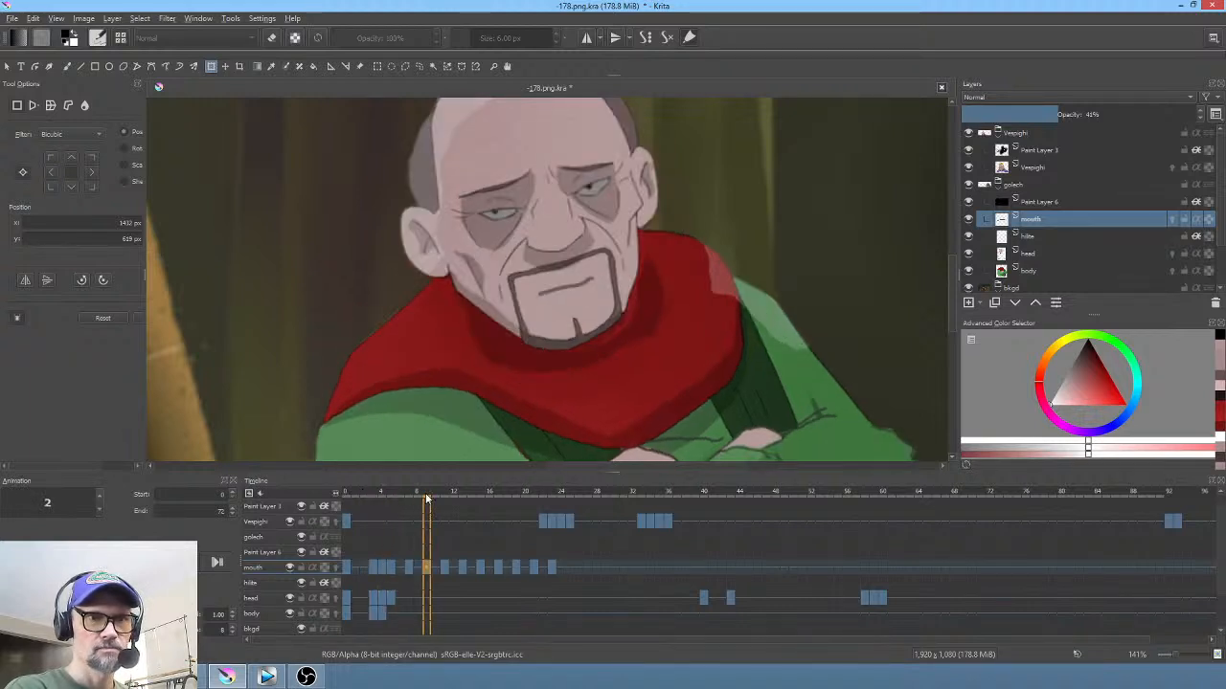
{"action": "left_click", "coordinate": [445, 568]}
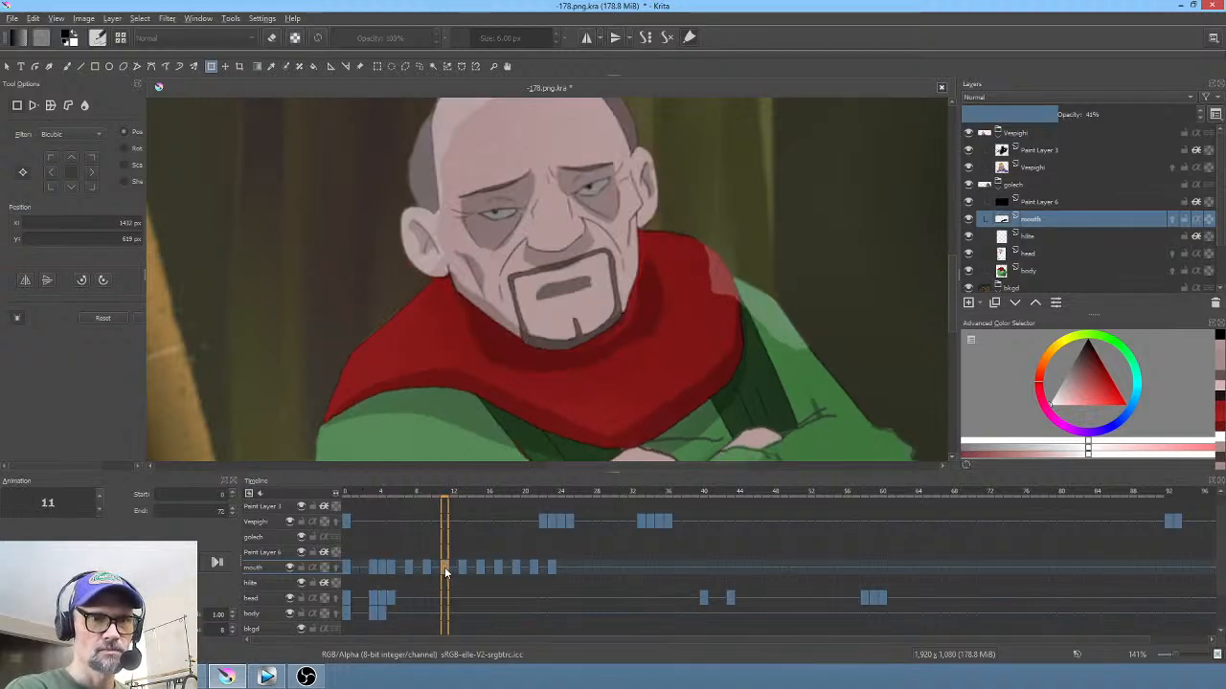
{"action": "mouse_move", "coordinate": [444, 567]}
{"action": "left_mouse_down"}
{"action": "mouse_move", "coordinate": [492, 559]}
{"action": "mouse_move", "coordinate": [341, 564]}
{"action": "mouse_move", "coordinate": [640, 573]}
{"action": "mouse_move", "coordinate": [374, 568]}
{"action": "mouse_move", "coordinate": [576, 567]}
{"action": "mouse_move", "coordinate": [462, 569]}
{"action": "left_mouse_up"}
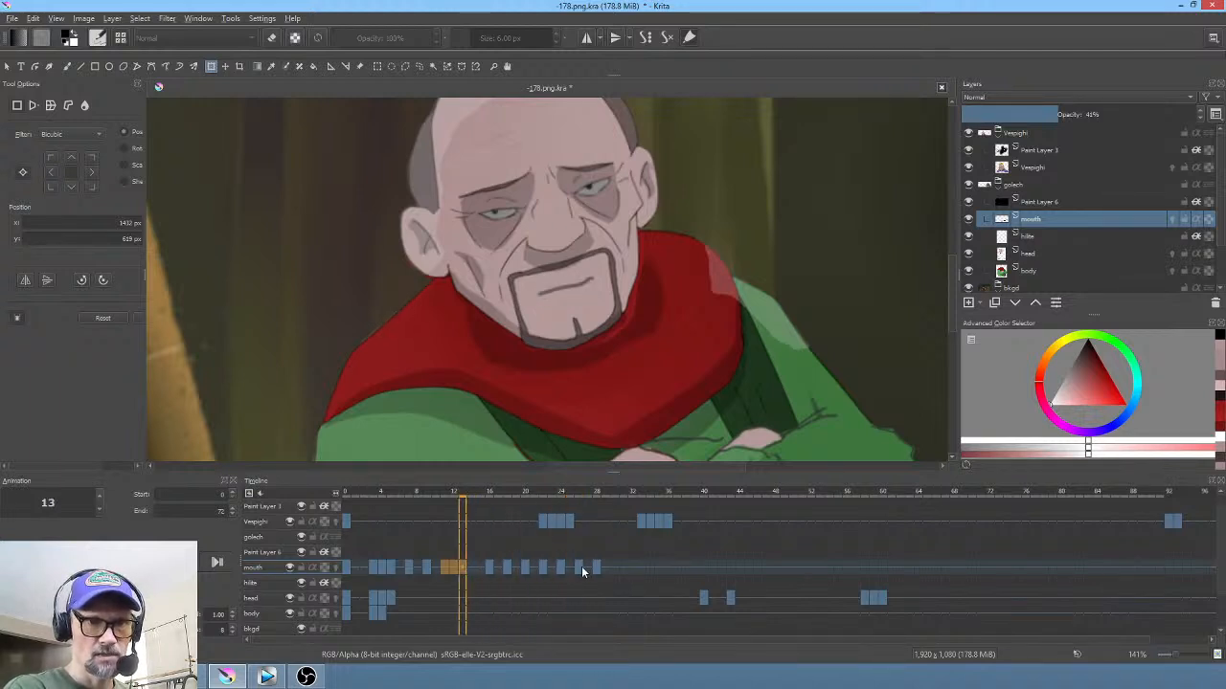
Step: Step through the mouth keyframes between frames 20 and 28 to compare the open and closed shapes
{"action": "left_click", "coordinate": [578, 568]}
{"action": "left_click", "coordinate": [596, 568]}
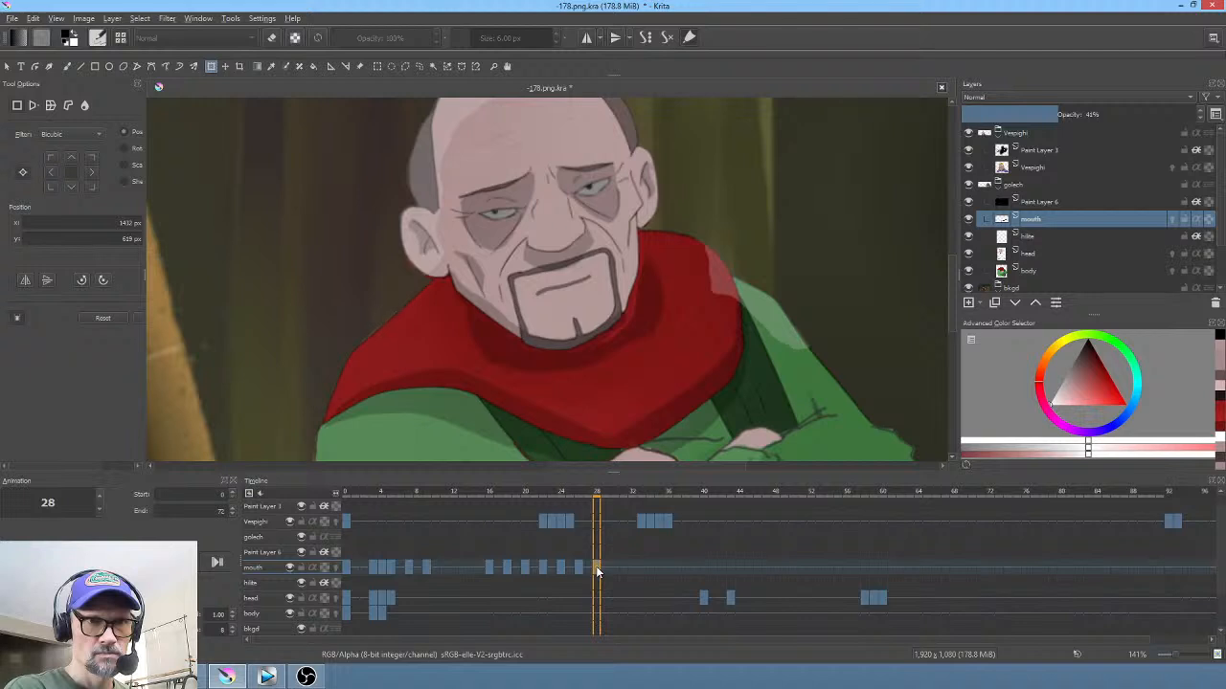
{"action": "left_click", "coordinate": [580, 566]}
{"action": "left_click", "coordinate": [561, 568]}
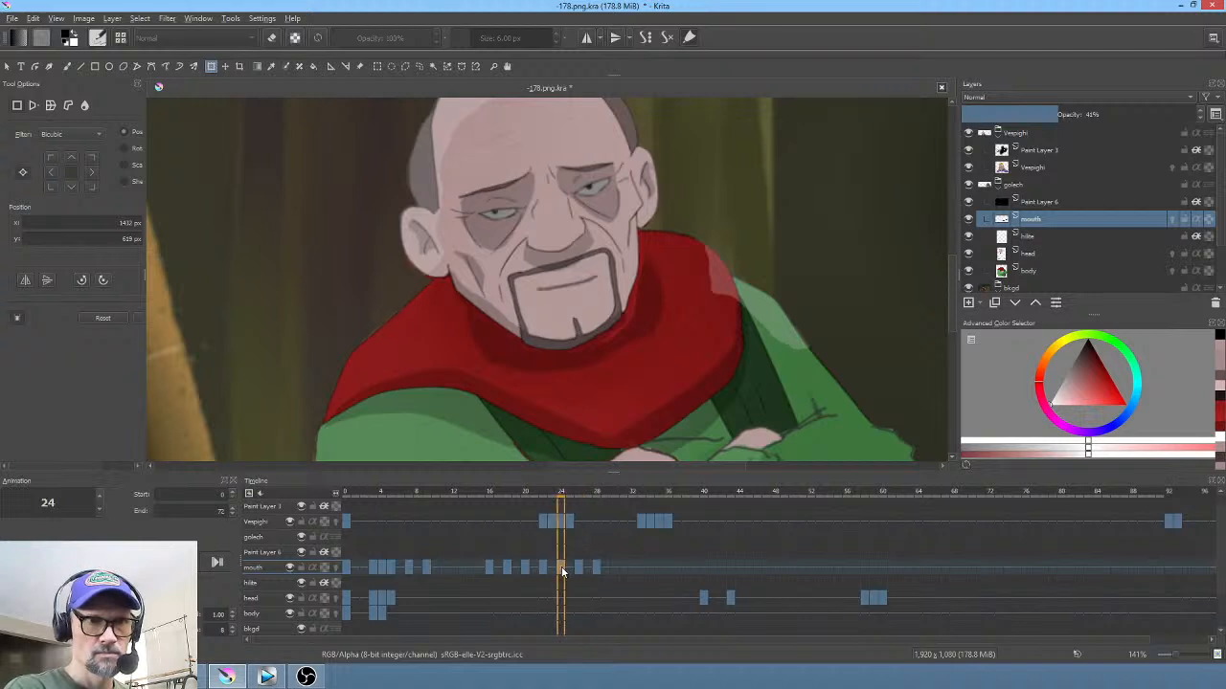
{"action": "left_click", "coordinate": [543, 568]}
{"action": "left_click", "coordinate": [525, 568]}
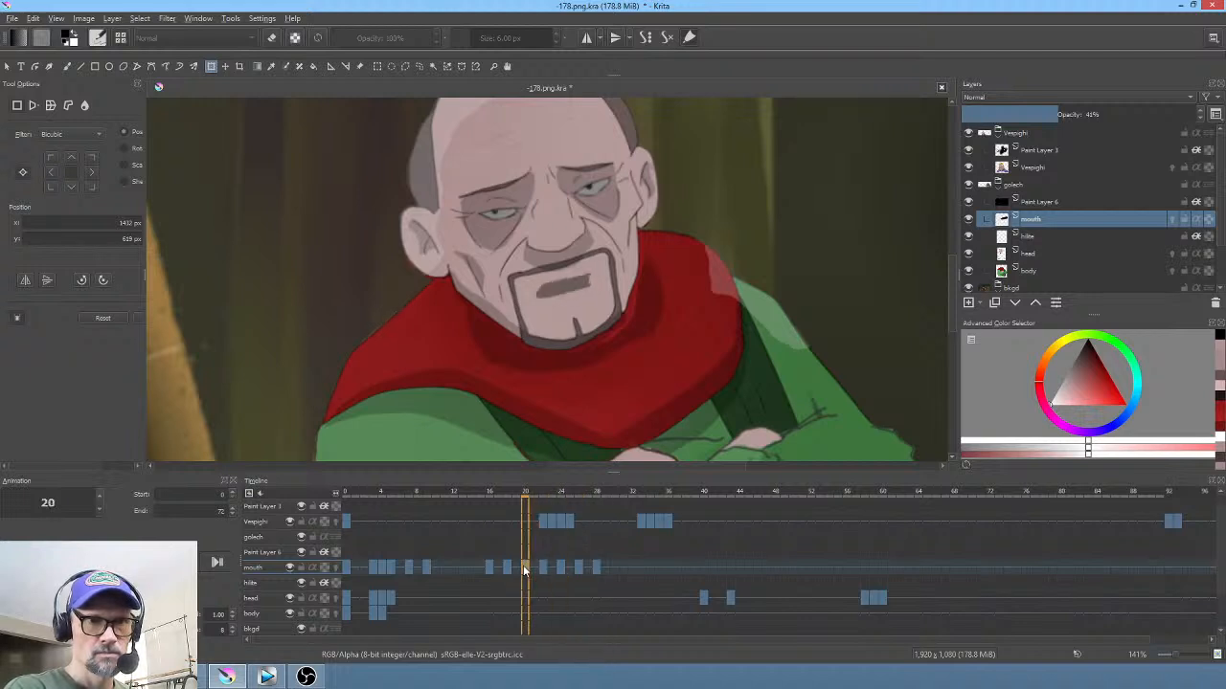
{"action": "left_click", "coordinate": [543, 567]}
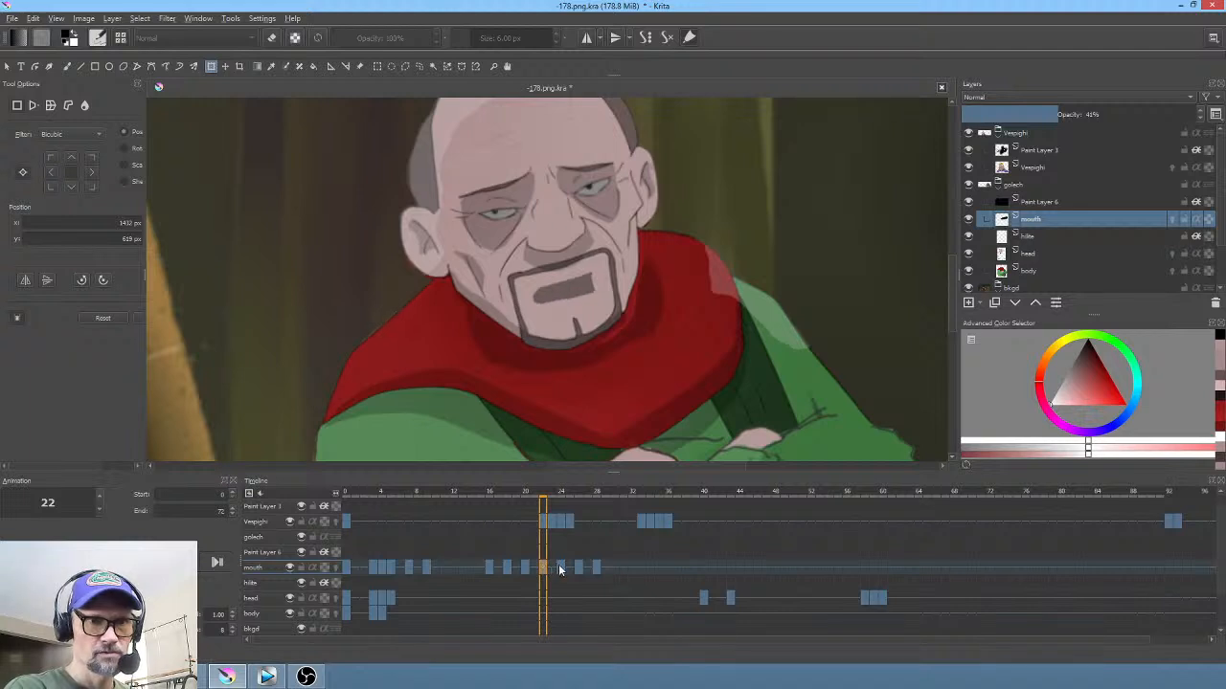
Step: Extend the mouth movement by copying existing open and closed mouth keyframes to frames 30 and 32
{"action": "left_click", "coordinate": [562, 569]}
{"action": "left_click_drag", "start_coordinate": [587, 556], "coordinate": [560, 567]}
{"action": "left_click", "coordinate": [526, 567]}
{"action": "left_click", "coordinate": [545, 566], "text": "shift"}
Step: Play the animation from frame 14 to check the extended mouth movement, and save the file
{"action": "left_click", "coordinate": [472, 568]}
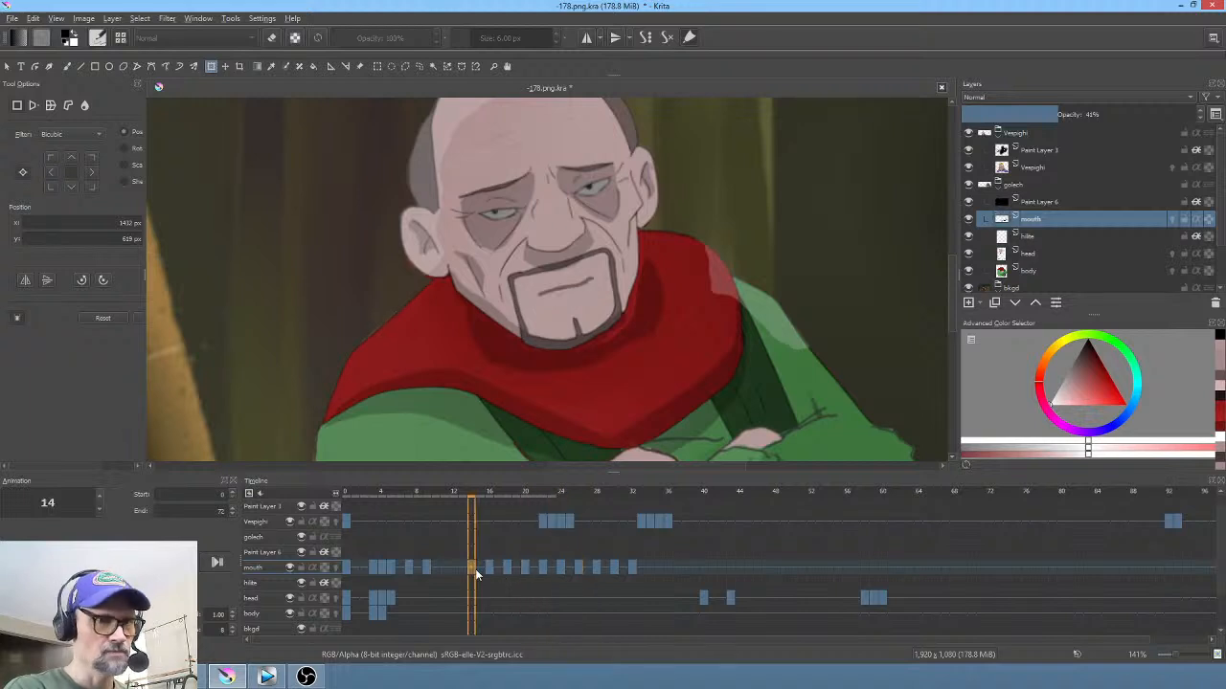
{"action": "key", "text": "space"}
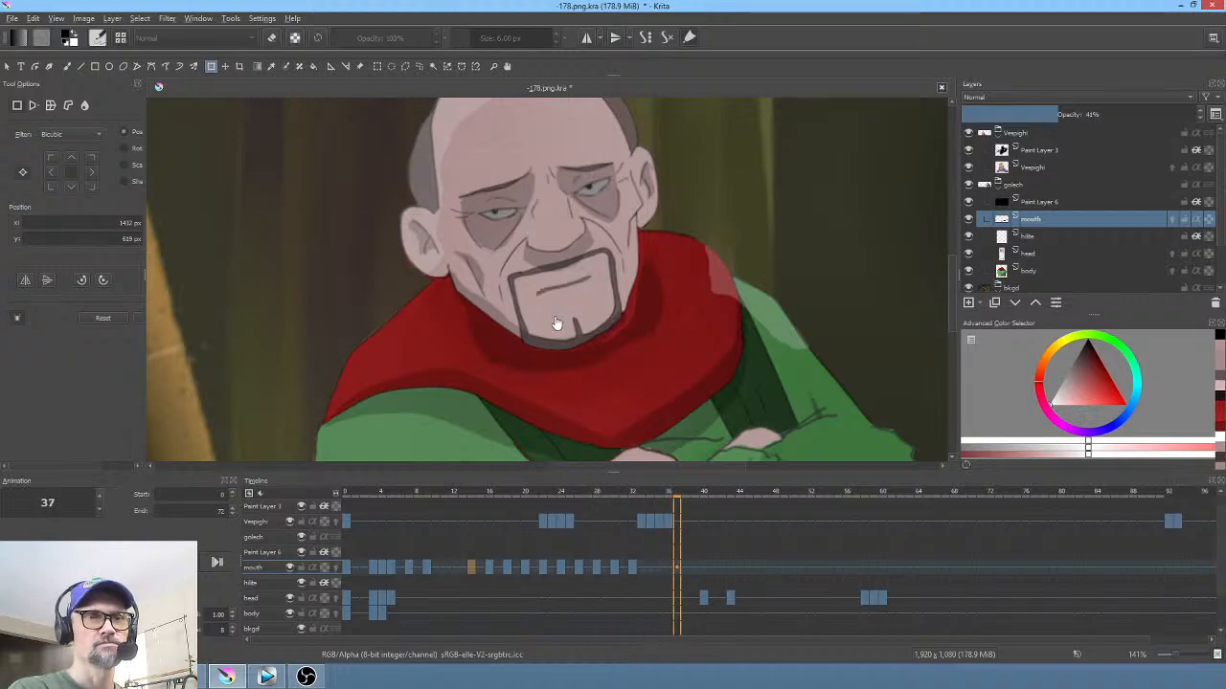
{"action": "key", "text": "space"}
{"action": "key", "text": "1"}
{"action": "left_click", "coordinate": [12, 18]}
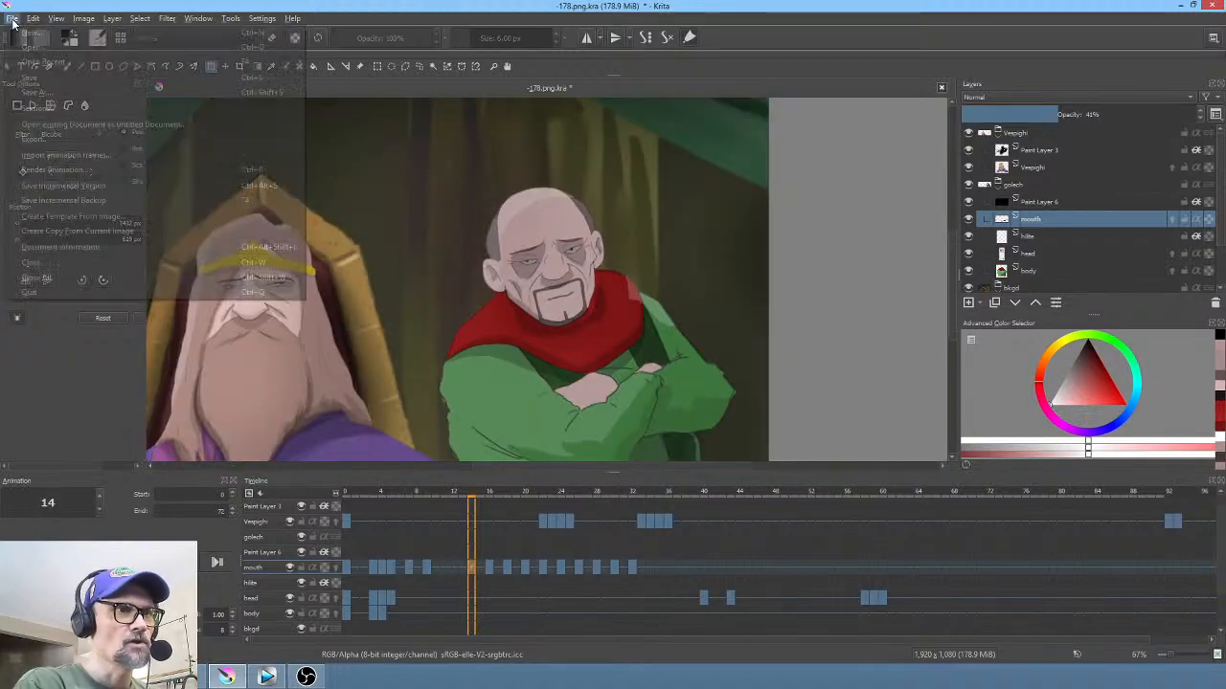
{"action": "key", "text": "Escape"}
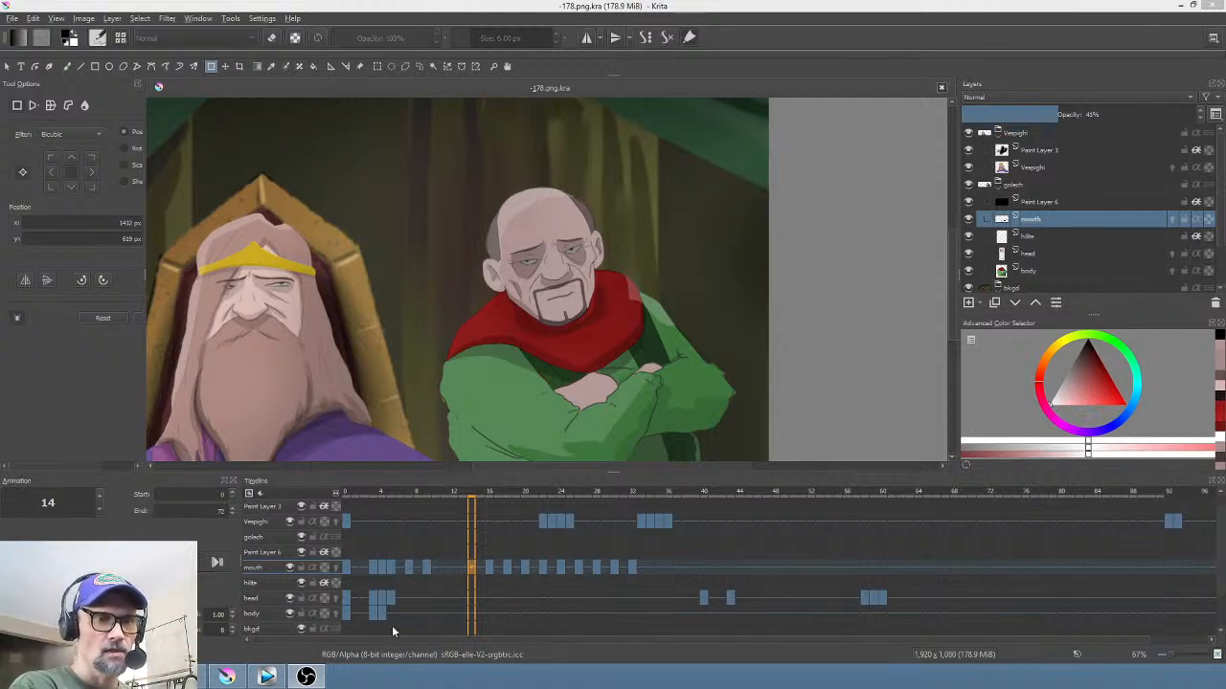
Step: Play the whole shot from frame 0 and examine the timing of both characters
{"action": "left_click", "coordinate": [348, 569]}
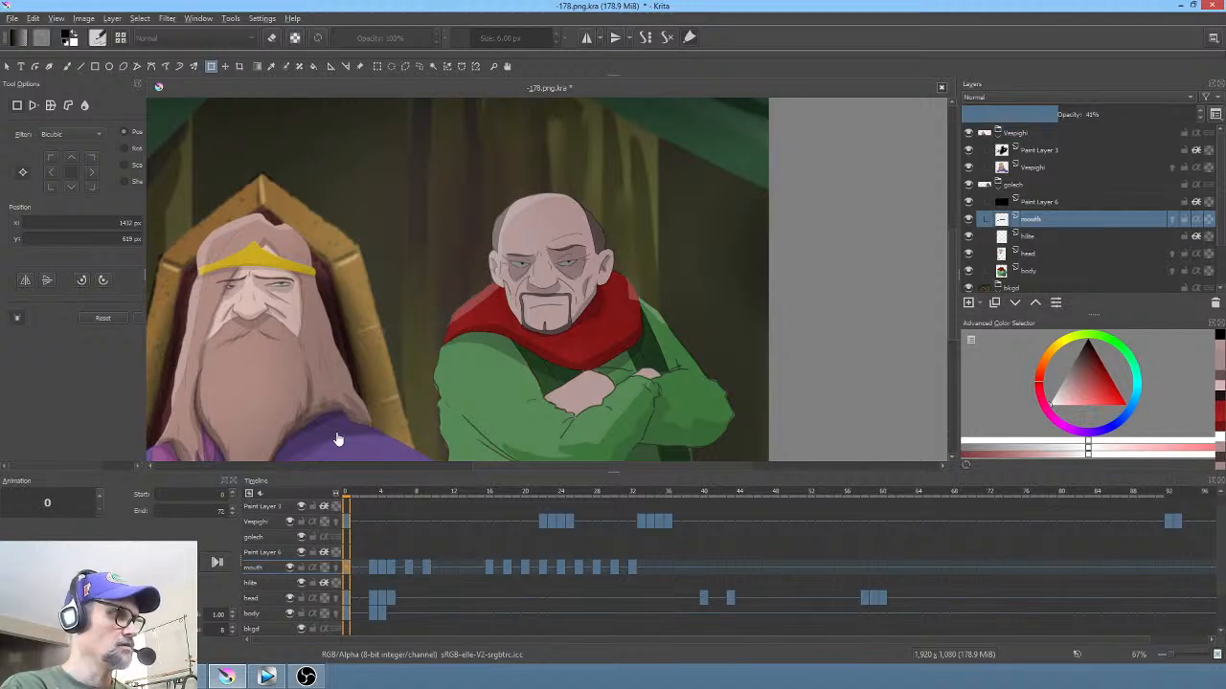
{"action": "key", "text": "space"}
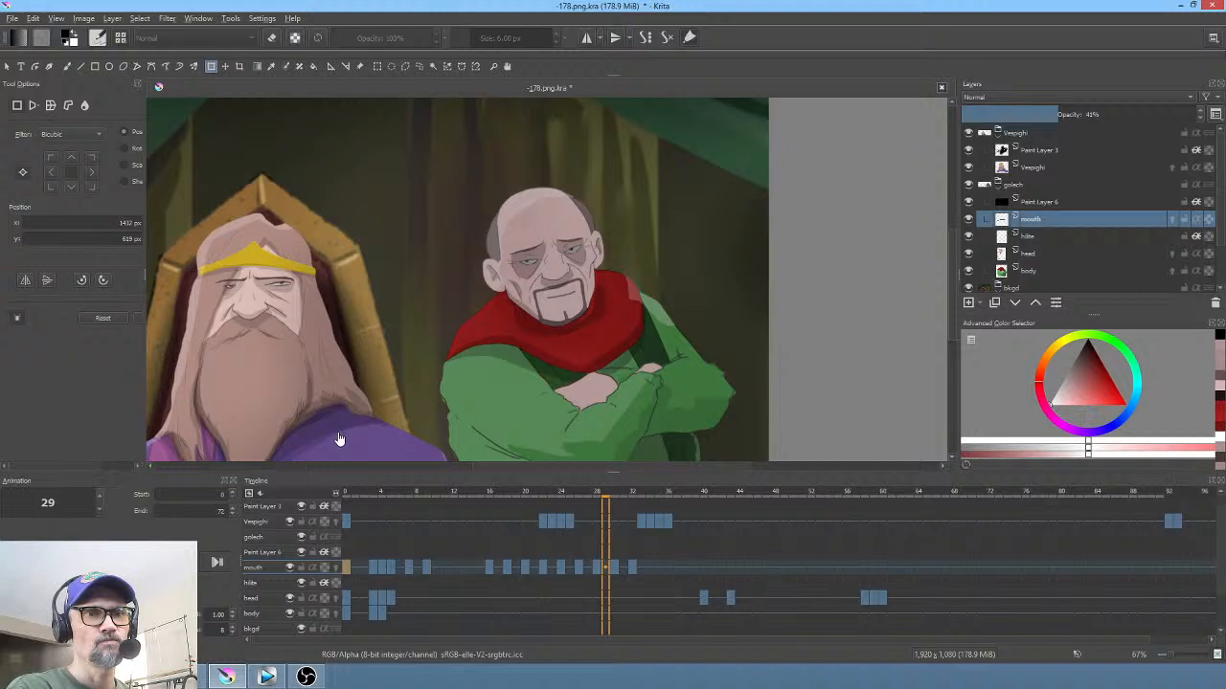
{"action": "key", "text": "space"}
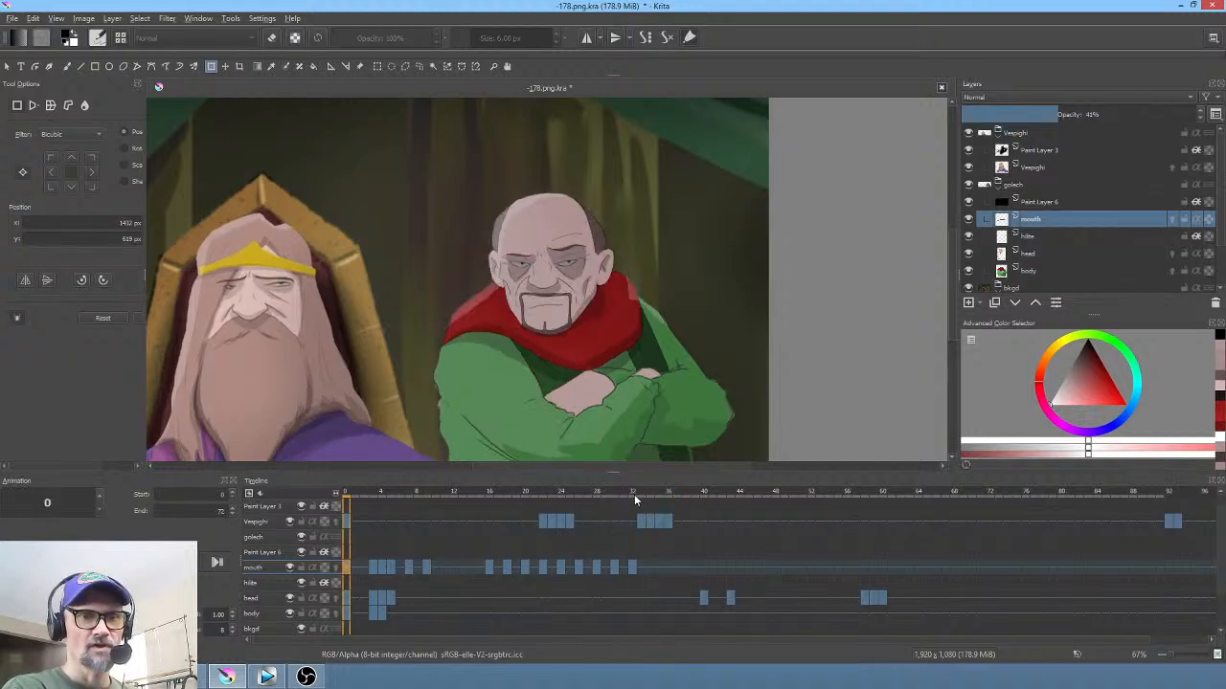
Step: Shift the Vespighi layer's keyframes from frame 22 onward 13 frames later, so they start at frame 35
{"action": "left_click_drag", "start_coordinate": [467, 496], "coordinate": [514, 542]}
{"action": "left_click", "coordinate": [345, 520]}
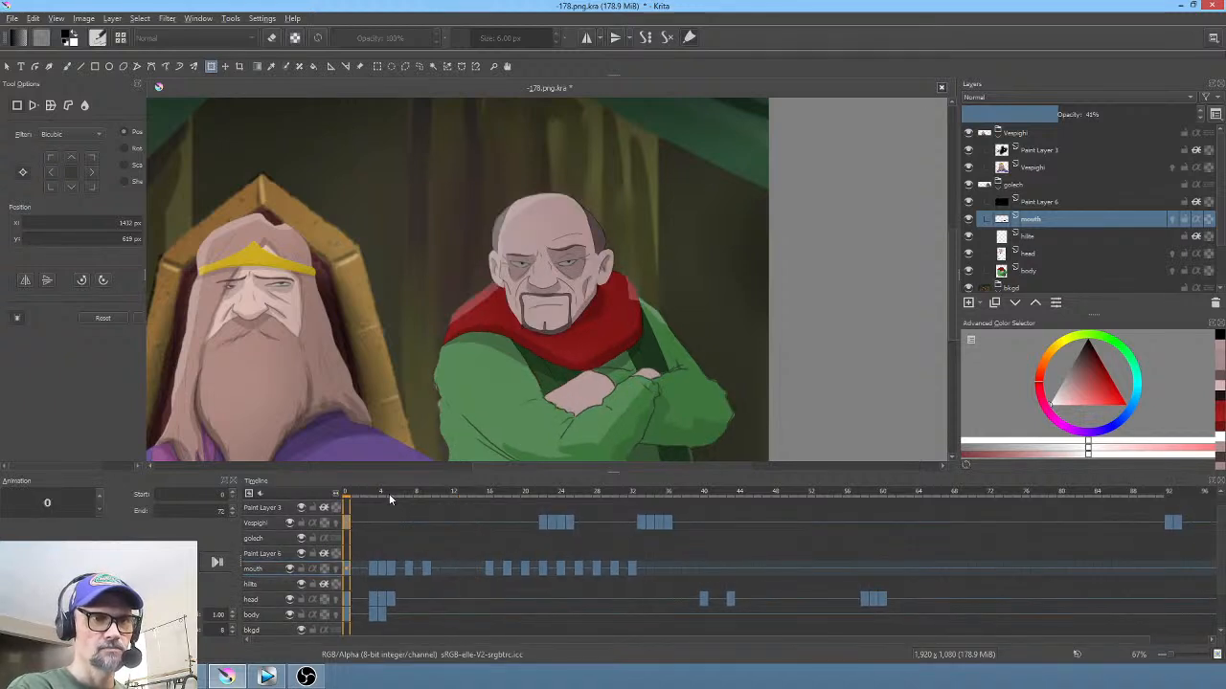
{"action": "left_click_drag", "start_coordinate": [406, 491], "coordinate": [664, 527]}
{"action": "left_click", "coordinate": [542, 523]}
{"action": "left_click", "coordinate": [345, 522]}
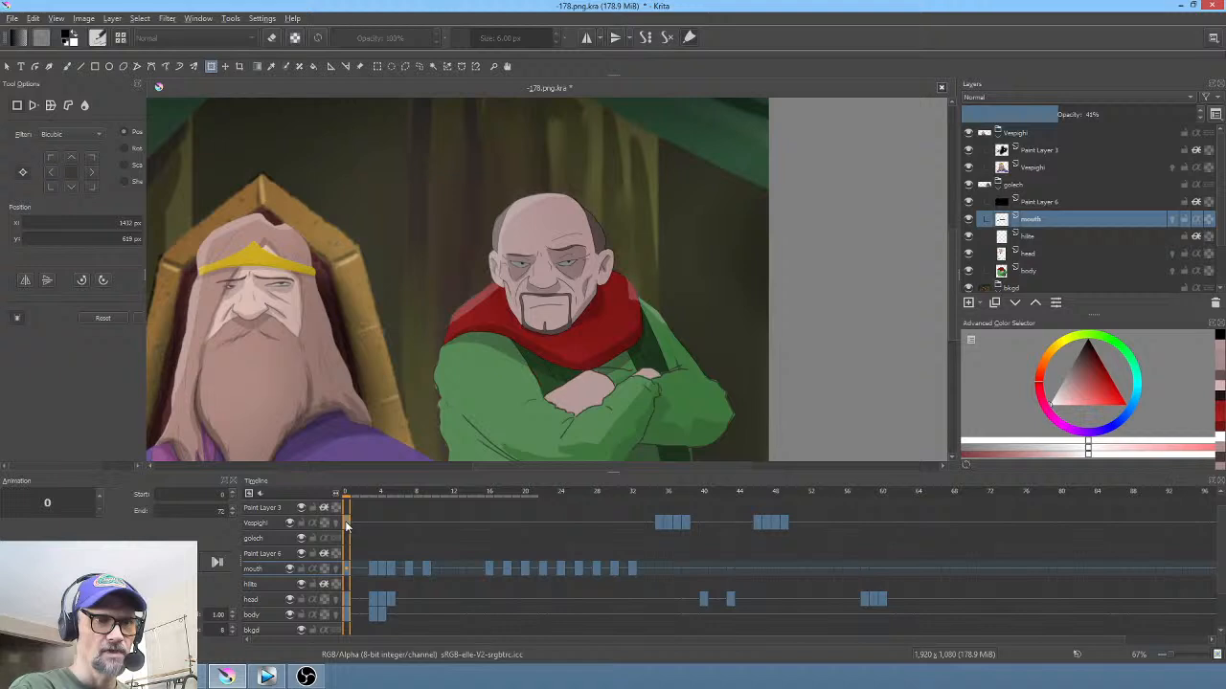
Step: Copy the Vespighi keyframe from frame 0 to frame 13
{"action": "left_click_drag", "start_coordinate": [358, 496], "coordinate": [446, 505]}
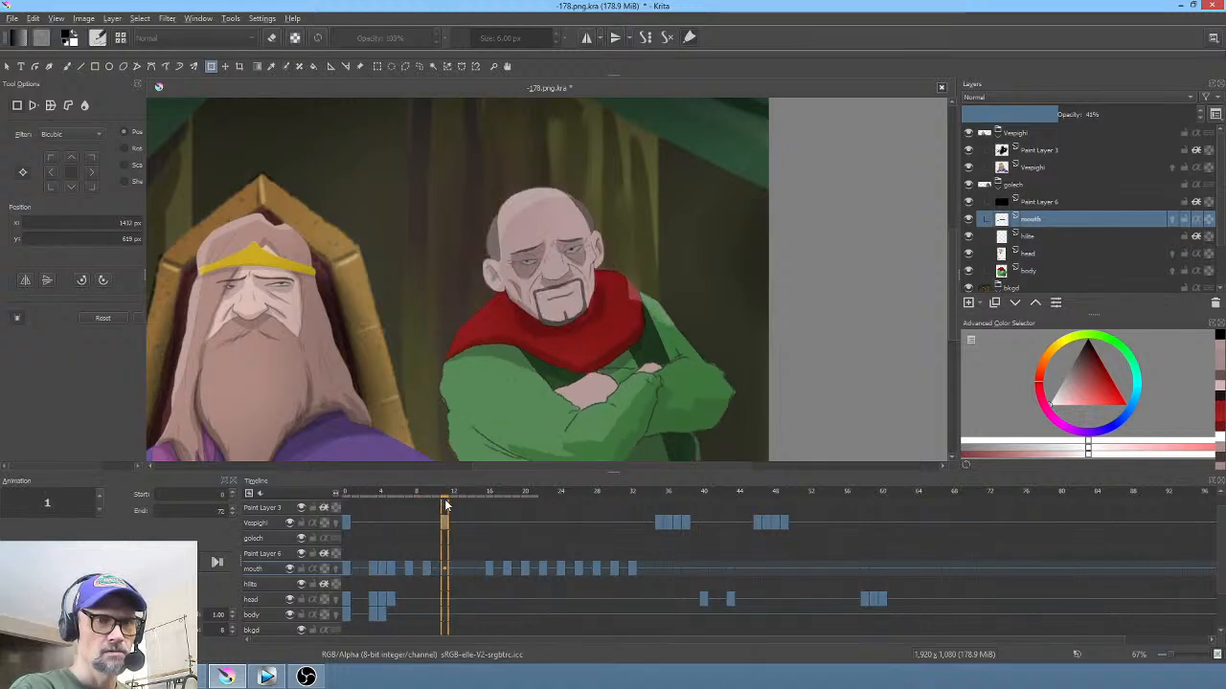
{"action": "left_click", "coordinate": [345, 523]}
{"action": "left_click_drag", "start_coordinate": [345, 523], "coordinate": [462, 522]}
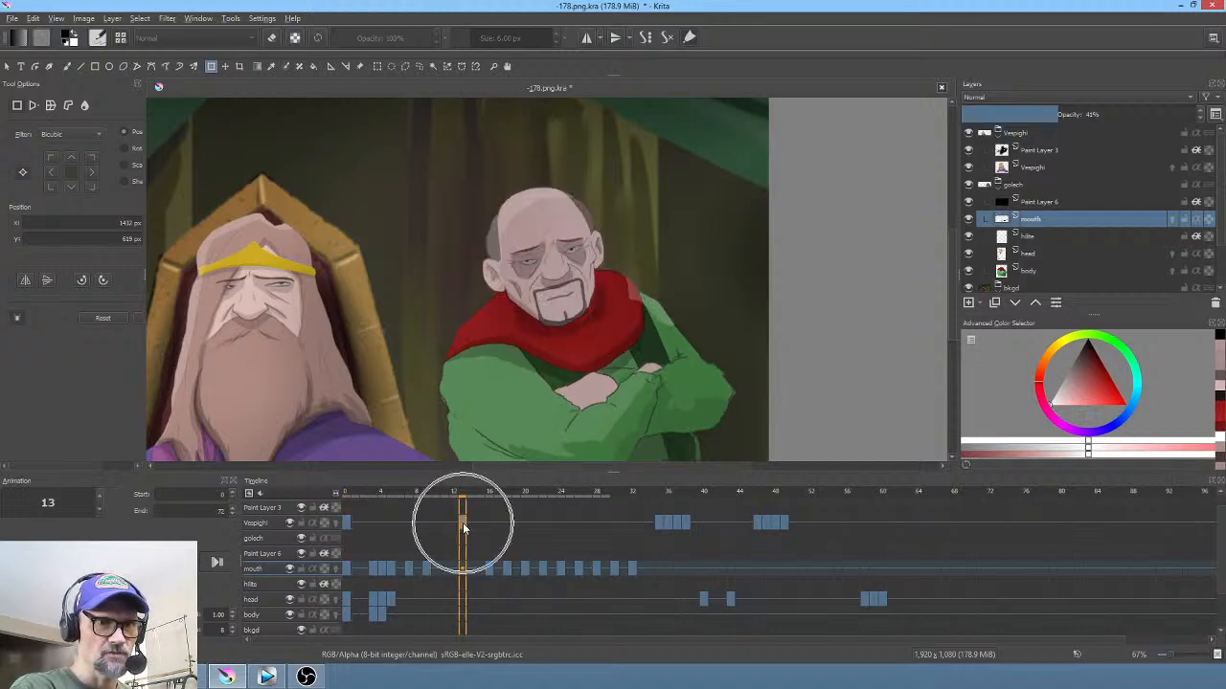
Step: On the Vespighi layer at frame 0, push the king's crown, brows and eyes downward using Liquify with a large brush
{"action": "left_click", "coordinate": [346, 525]}
{"action": "scroll", "coordinate": [239, 308], "scroll_direction": "up", "scroll_amount": 4}
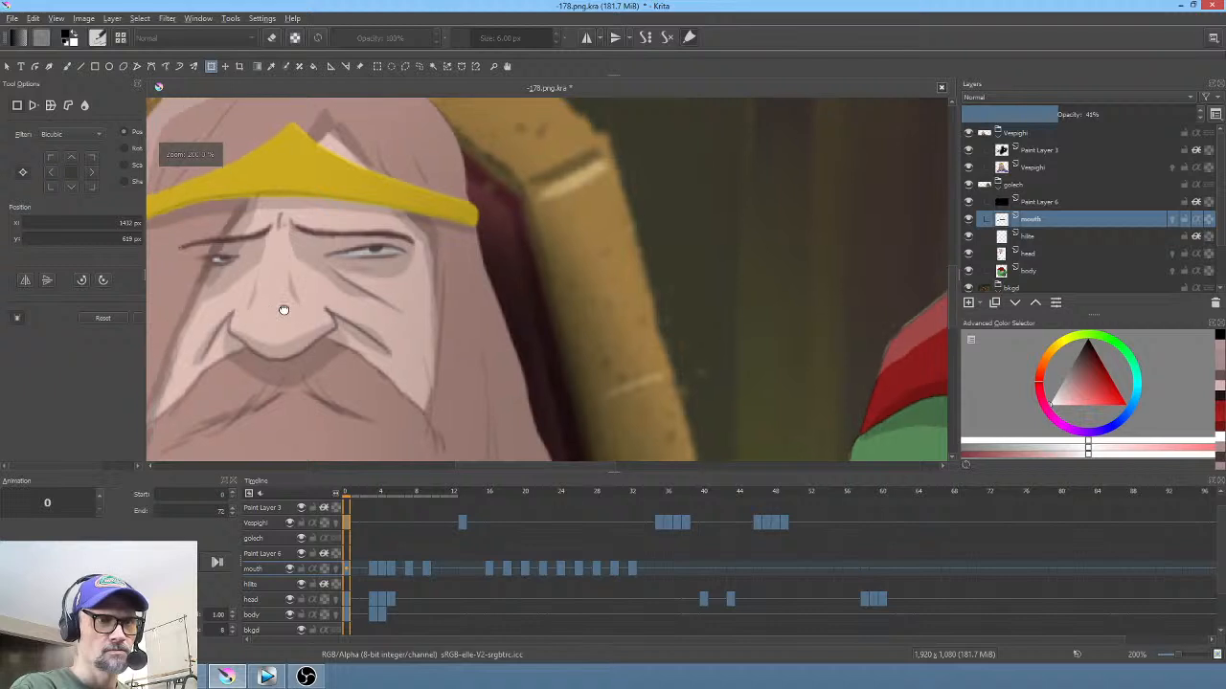
{"action": "left_click_drag", "start_coordinate": [374, 329], "coordinate": [374, 325]}
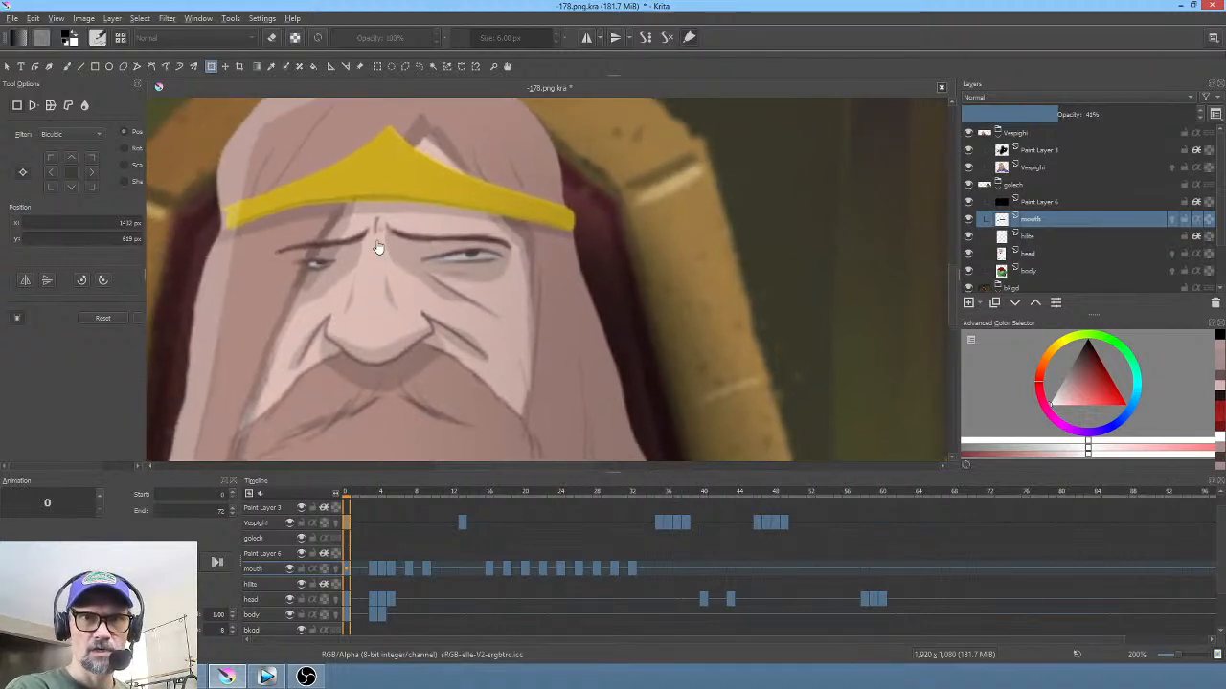
{"action": "left_click", "coordinate": [1038, 168]}
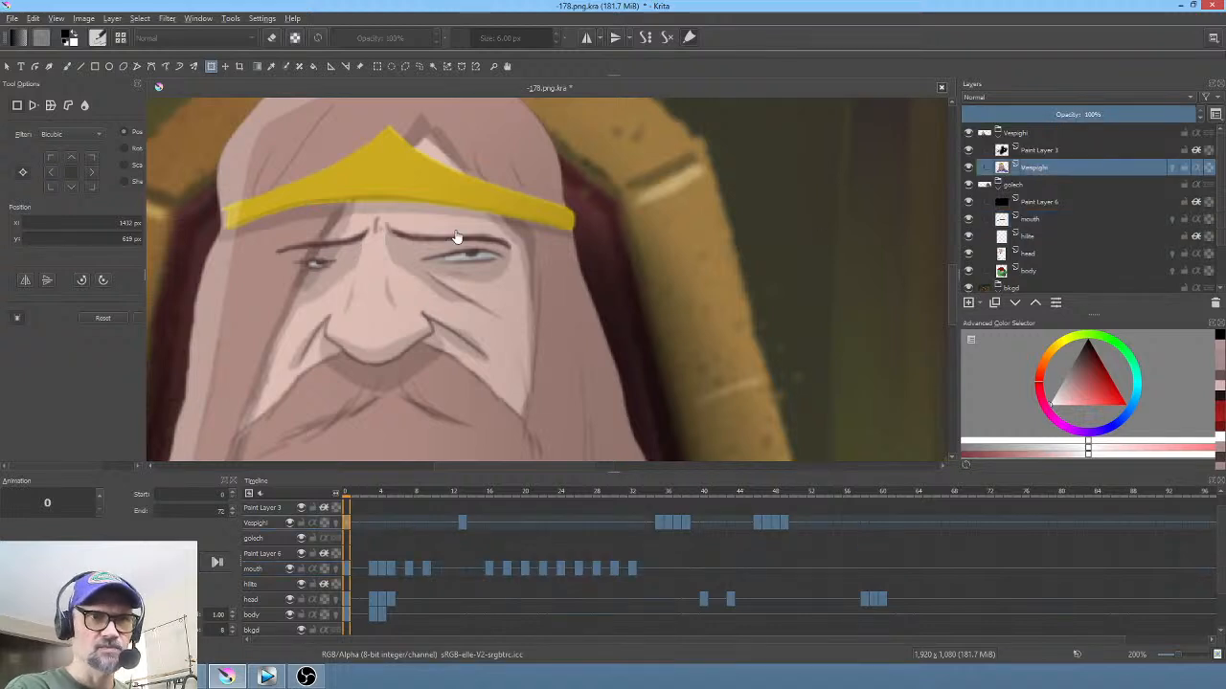
{"action": "left_click", "coordinate": [367, 230]}
{"action": "right_click", "coordinate": [368, 229]}
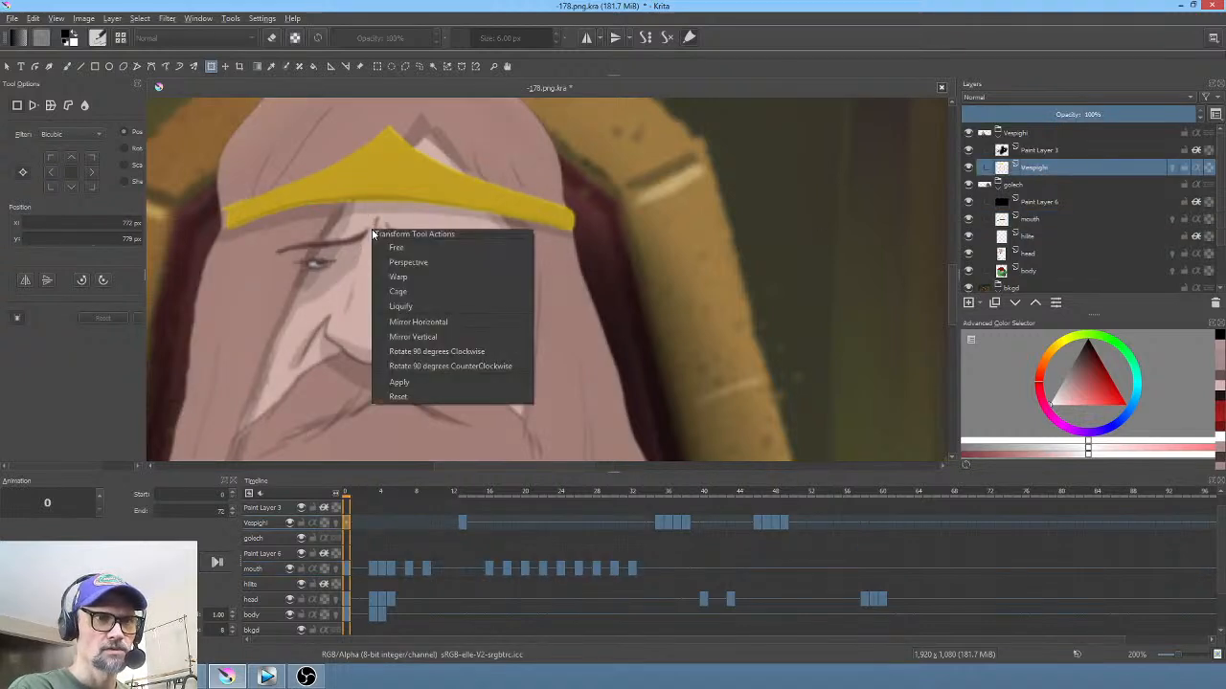
{"action": "left_click", "coordinate": [418, 299]}
{"action": "left_click_drag", "start_coordinate": [374, 269], "coordinate": [649, 268], "text": "shift"}
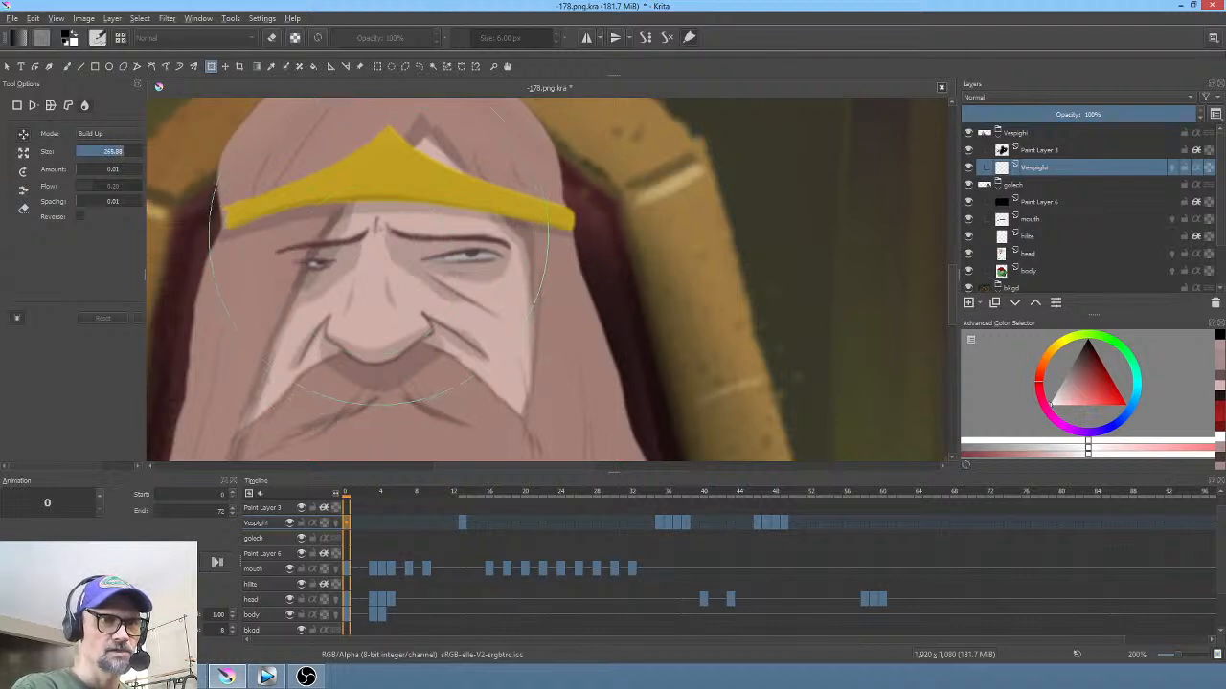
{"action": "left_click_drag", "start_coordinate": [375, 254], "coordinate": [380, 259]}
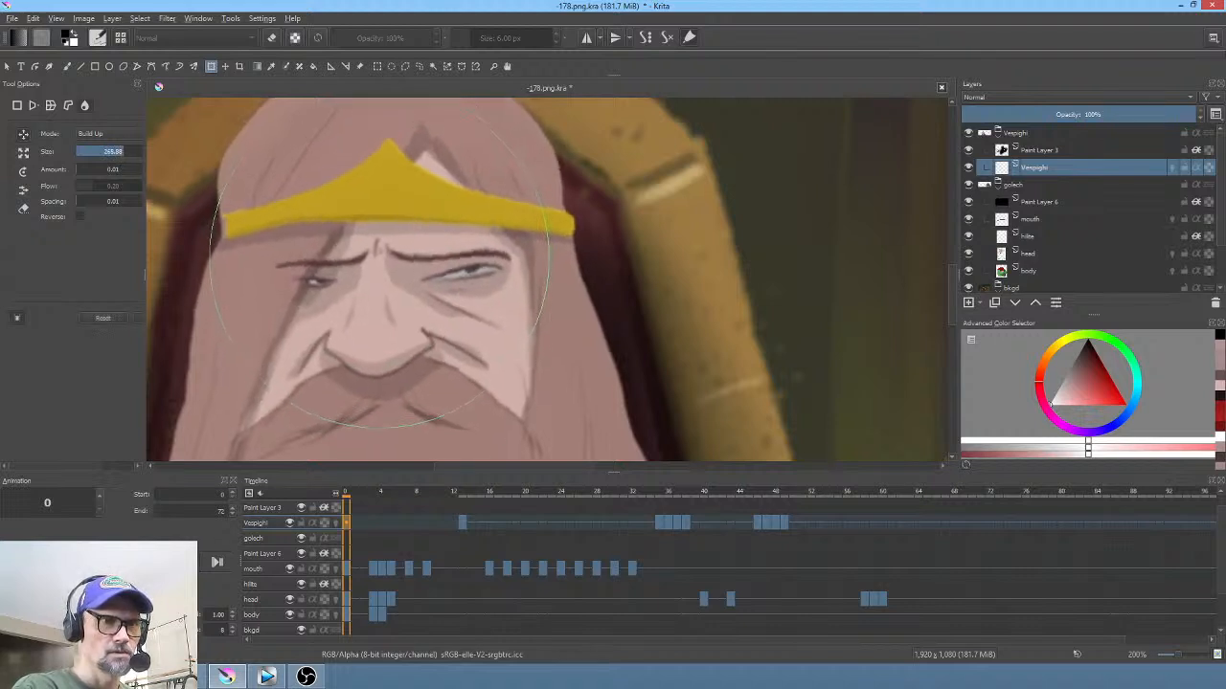
Step: Nudge the king's nose and moustache slightly sideways and push the beard downward with Liquify at frame 0
{"action": "scroll", "coordinate": [457, 340], "scroll_direction": "down", "scroll_amount": 1}
{"action": "left_click_drag", "start_coordinate": [476, 346], "coordinate": [492, 275]}
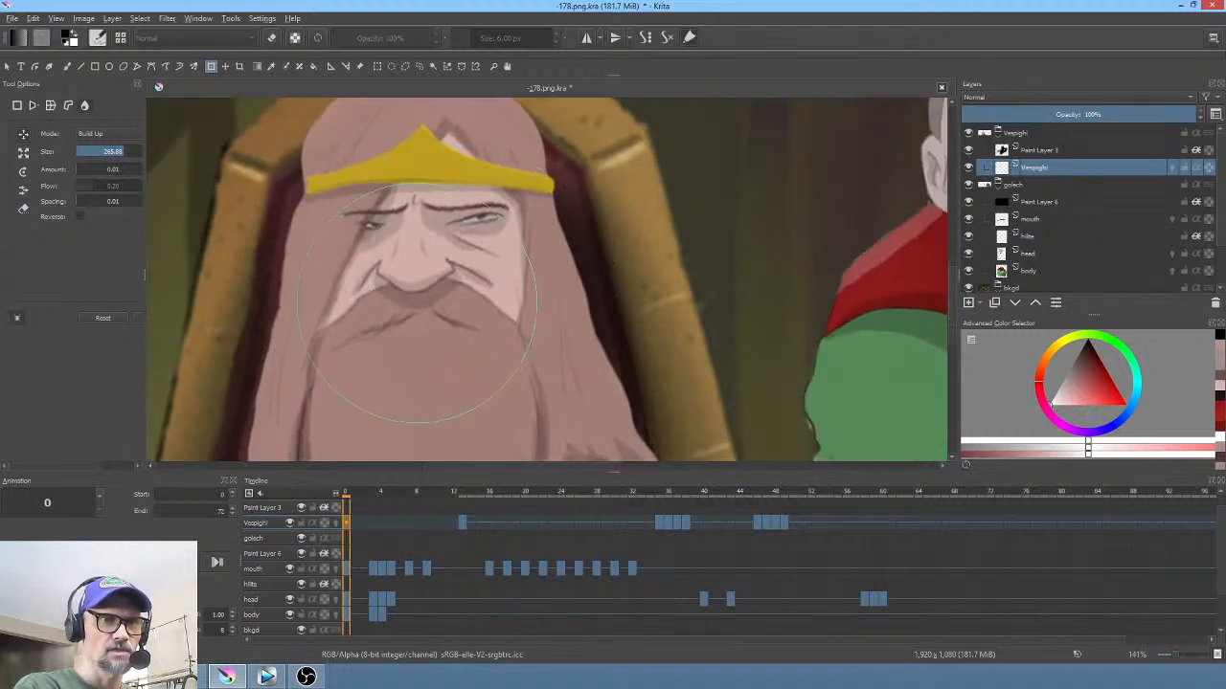
{"action": "left_click_drag", "start_coordinate": [427, 298], "coordinate": [431, 303]}
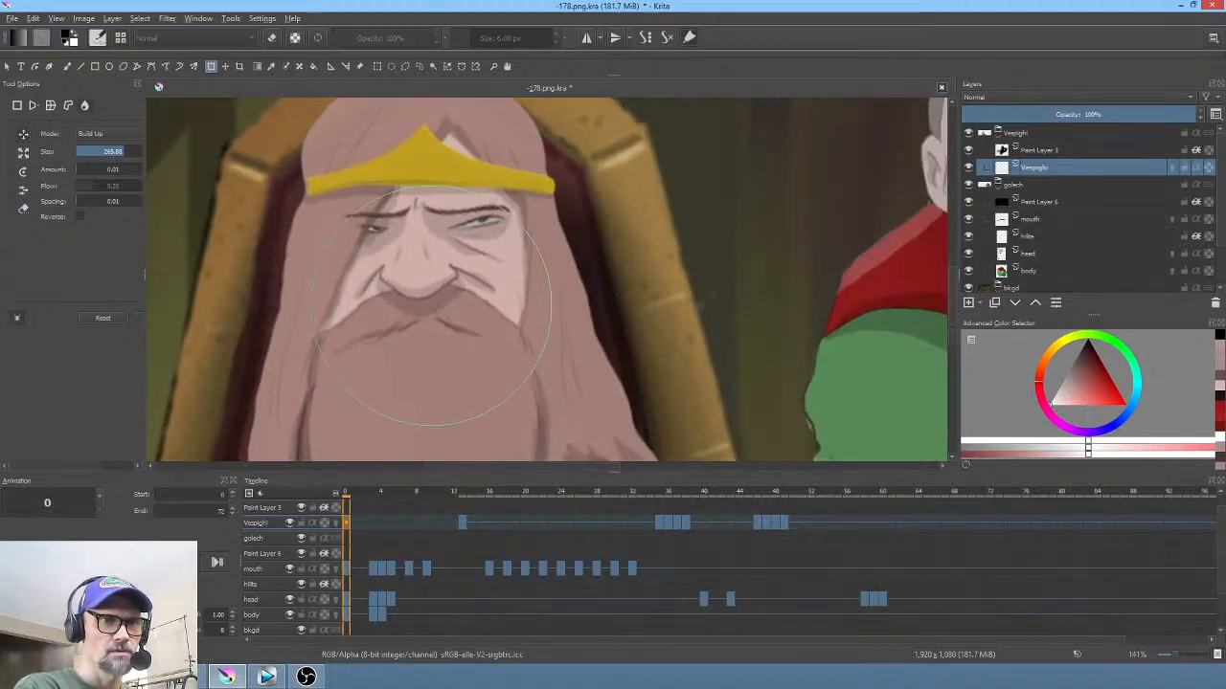
{"action": "scroll", "coordinate": [460, 326], "scroll_direction": "down", "scroll_amount": 3}
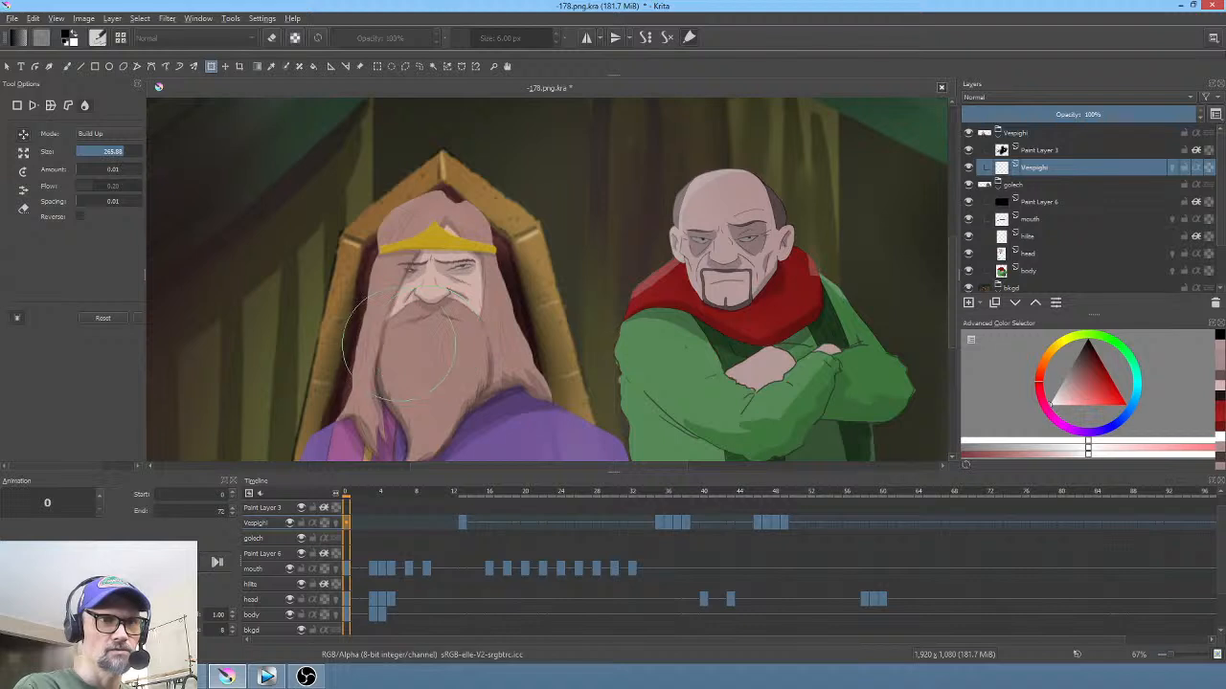
{"action": "left_click_drag", "start_coordinate": [398, 342], "coordinate": [410, 370]}
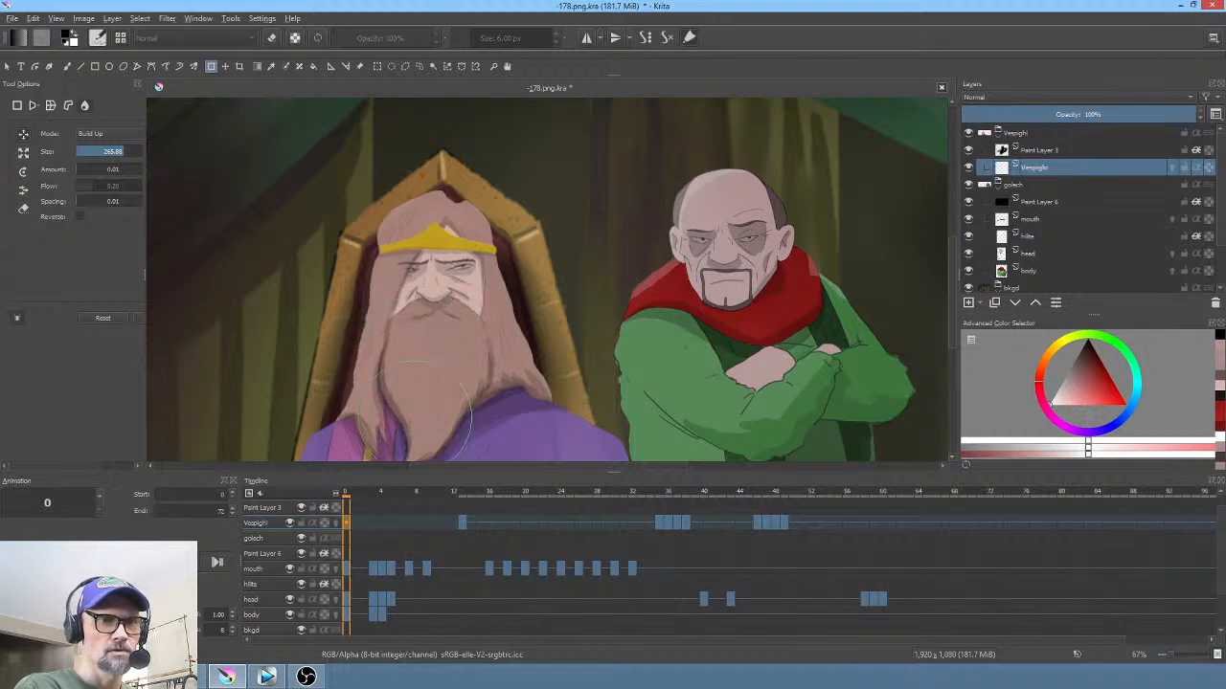
Step: Compare the king's lowered head at frame 0 with his raised head at frame 13
{"action": "left_click", "coordinate": [461, 523]}
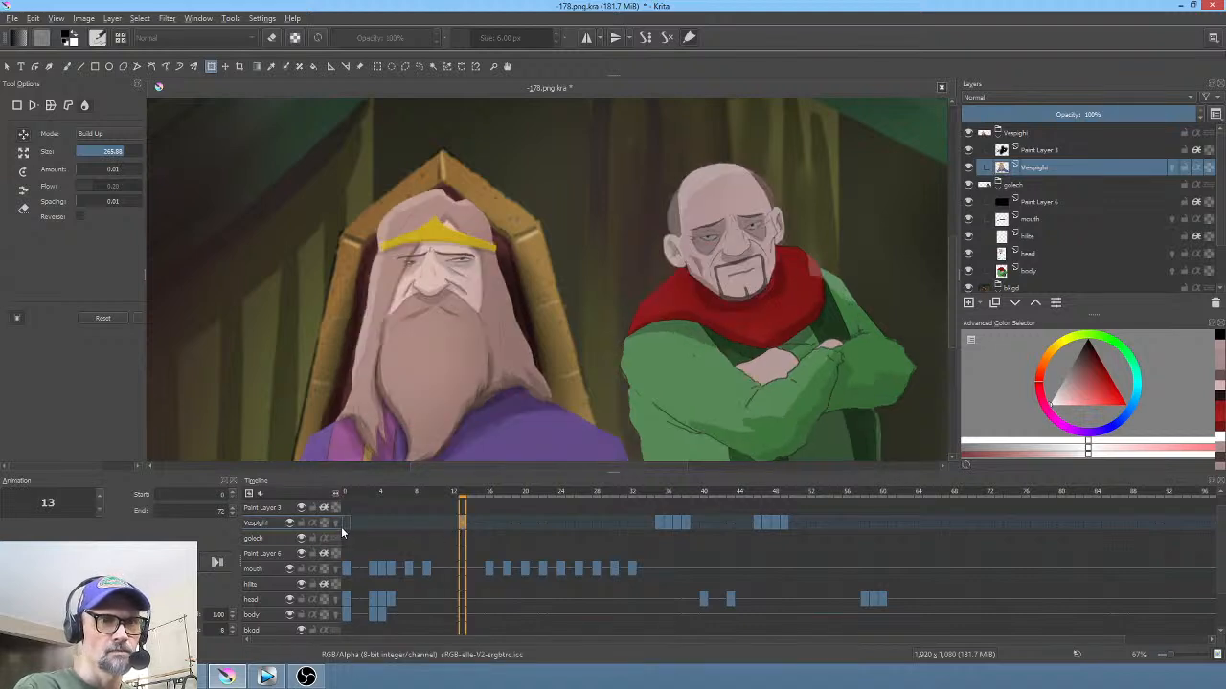
{"action": "key", "text": "space"}
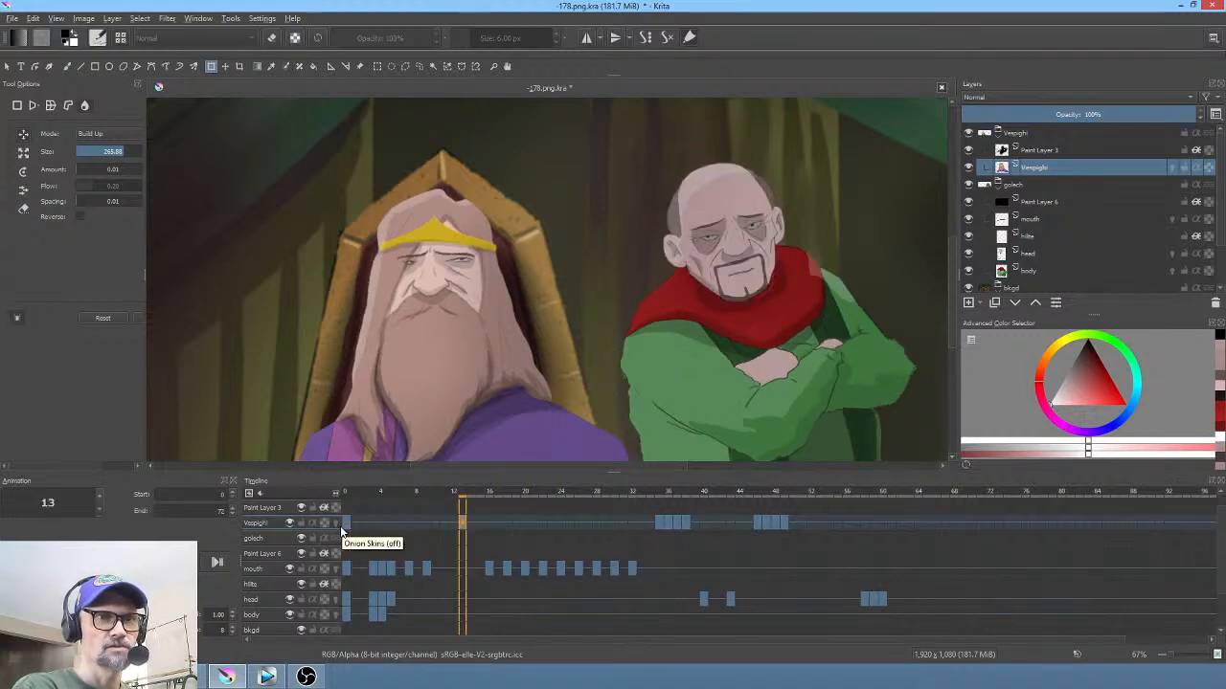
{"action": "key", "text": "space"}
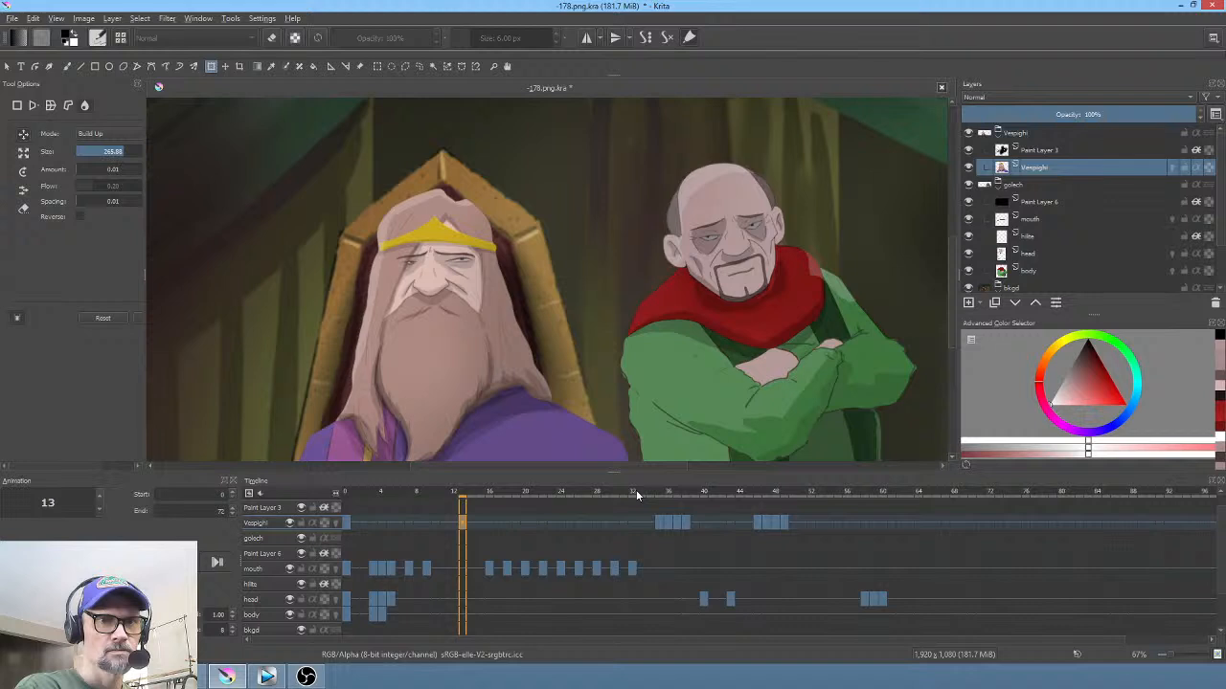
{"action": "left_click_drag", "start_coordinate": [636, 490], "coordinate": [464, 492]}
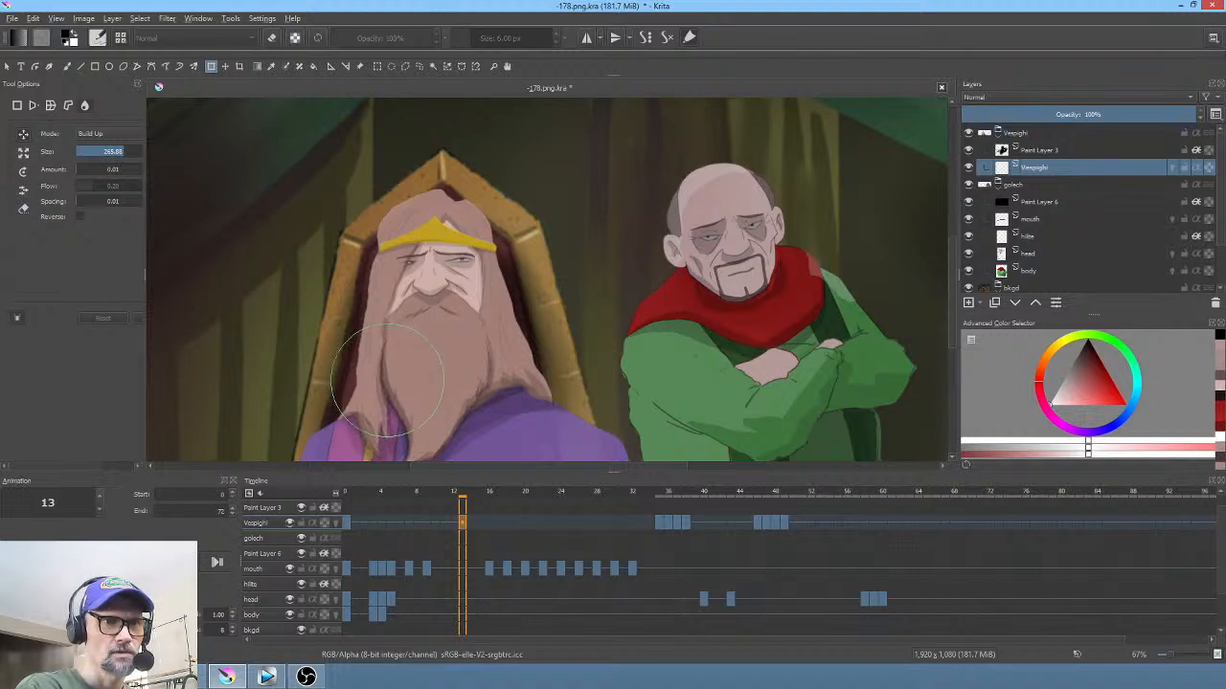
{"action": "left_click", "coordinate": [349, 521]}
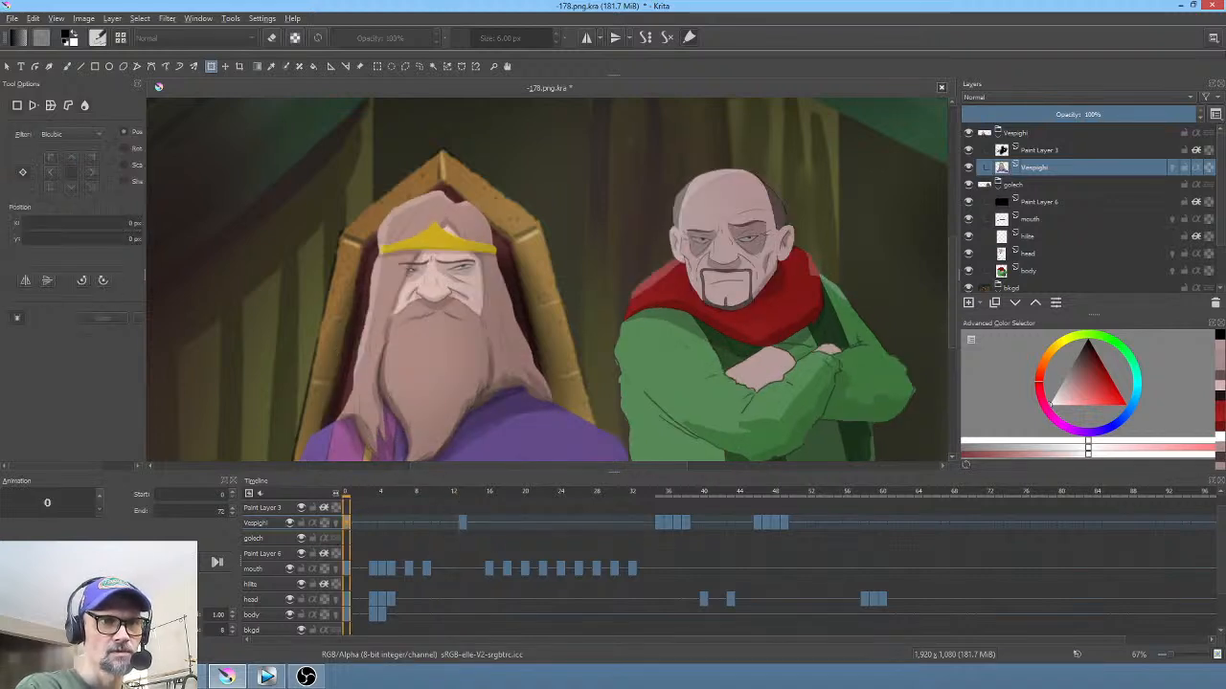
{"action": "key", "text": "space"}
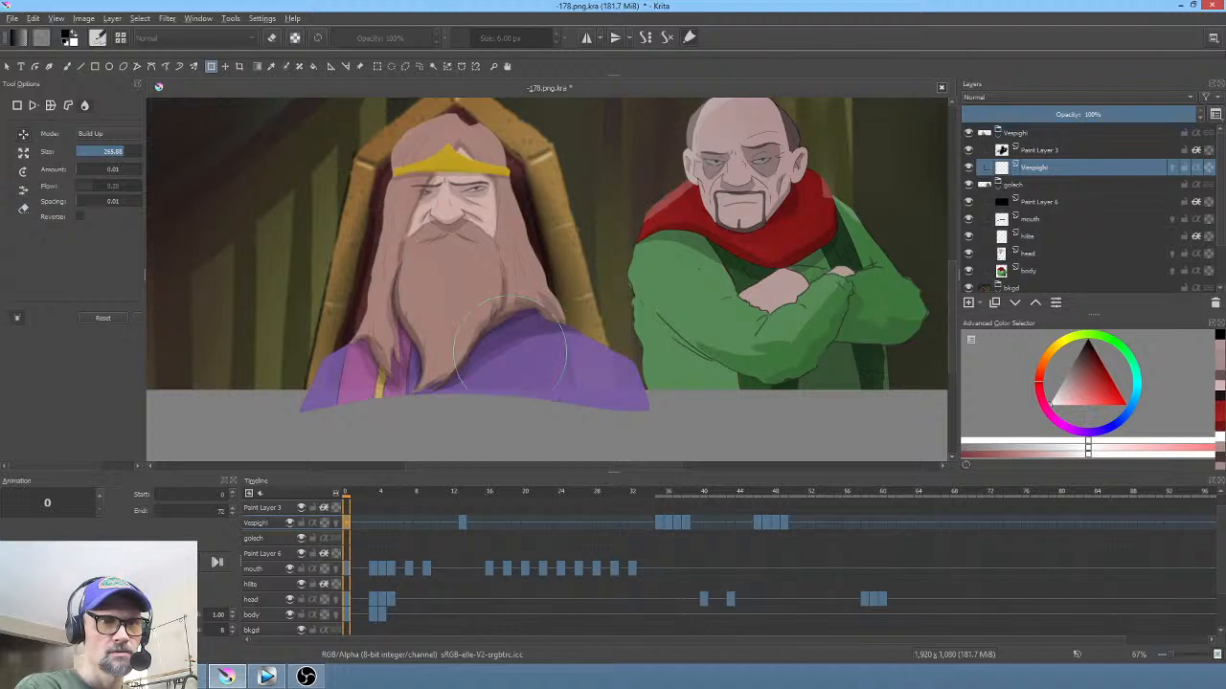
{"action": "key", "text": "space"}
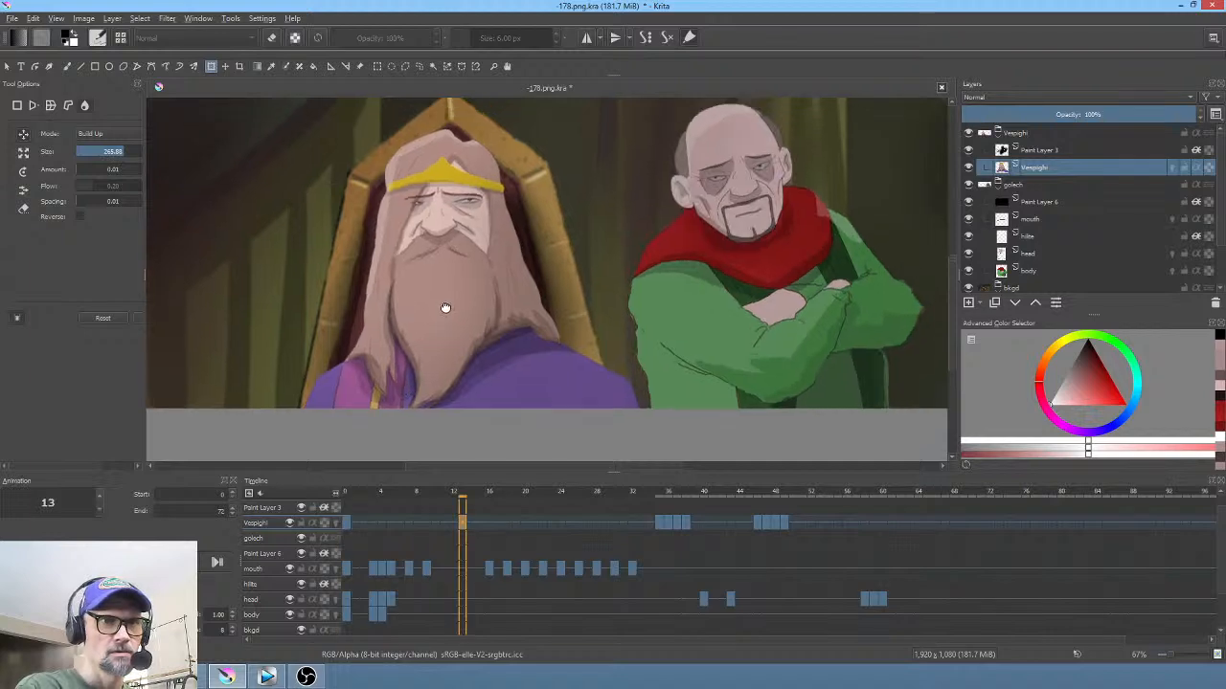
Step: Paint over the king's open eye at frame 0 with the sampled eyelid shadow colour, using a filled freehand path
{"action": "scroll", "coordinate": [436, 303], "scroll_direction": "up", "scroll_amount": 1}
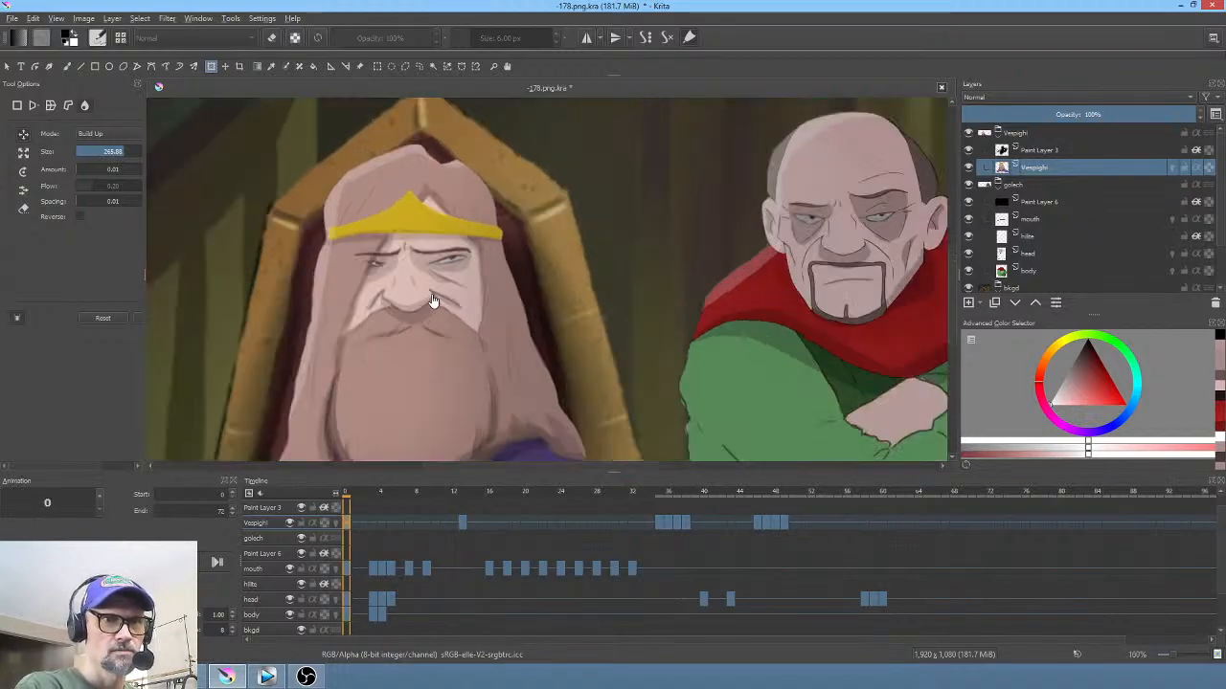
{"action": "scroll", "coordinate": [432, 301], "scroll_direction": "up", "scroll_amount": 2}
{"action": "left_click_drag", "start_coordinate": [432, 295], "coordinate": [506, 416]}
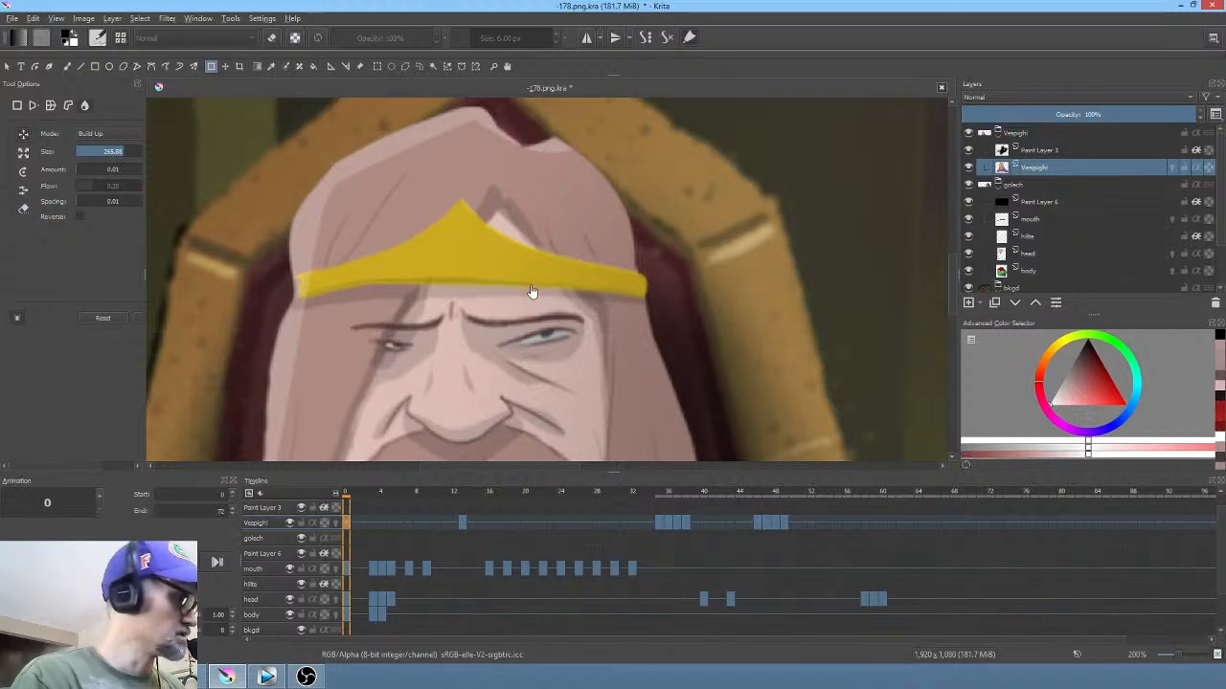
{"action": "key", "text": "p"}
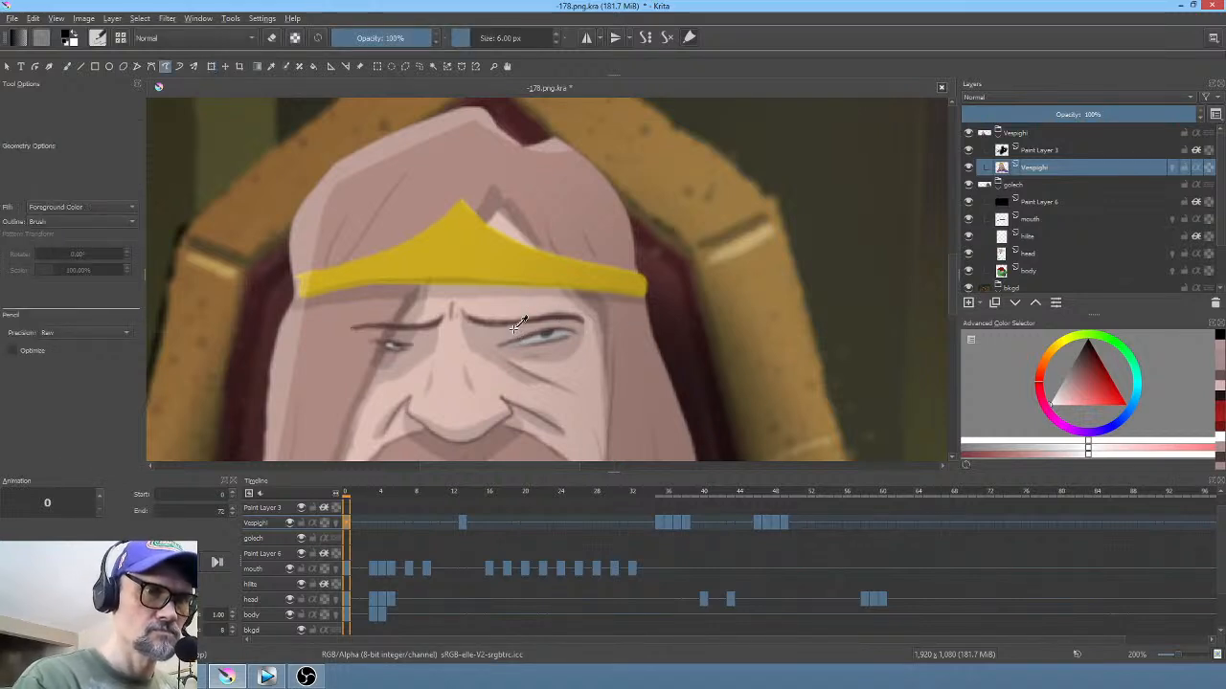
{"action": "left_click", "coordinate": [515, 326], "text": "ctrl"}
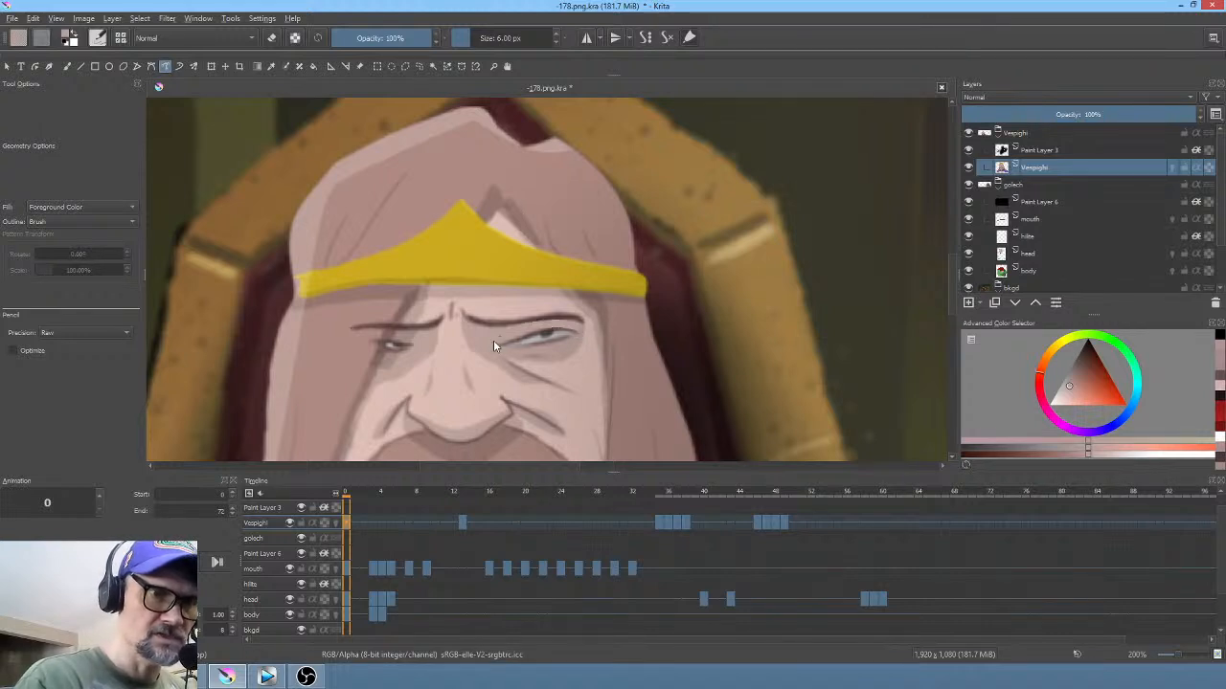
{"action": "left_click_drag", "start_coordinate": [566, 345], "coordinate": [578, 323]}
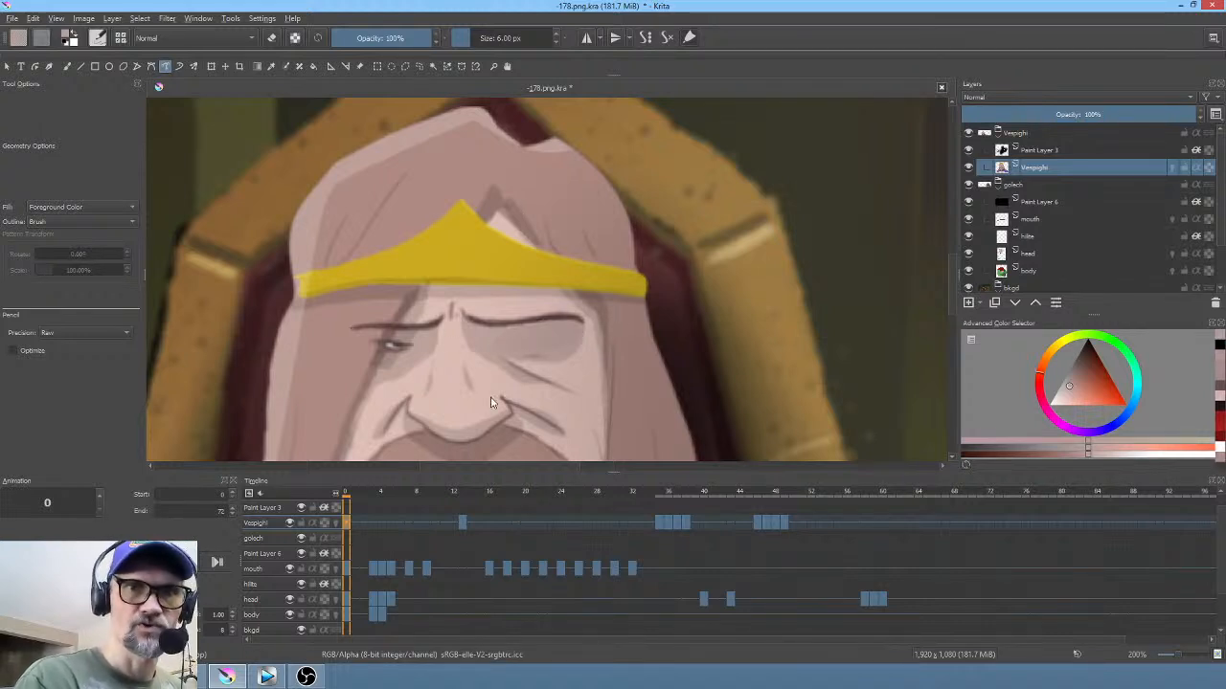
Step: Hide Paint Layer 3 and make the Vespighi layer active again
{"action": "left_click", "coordinate": [985, 153]}
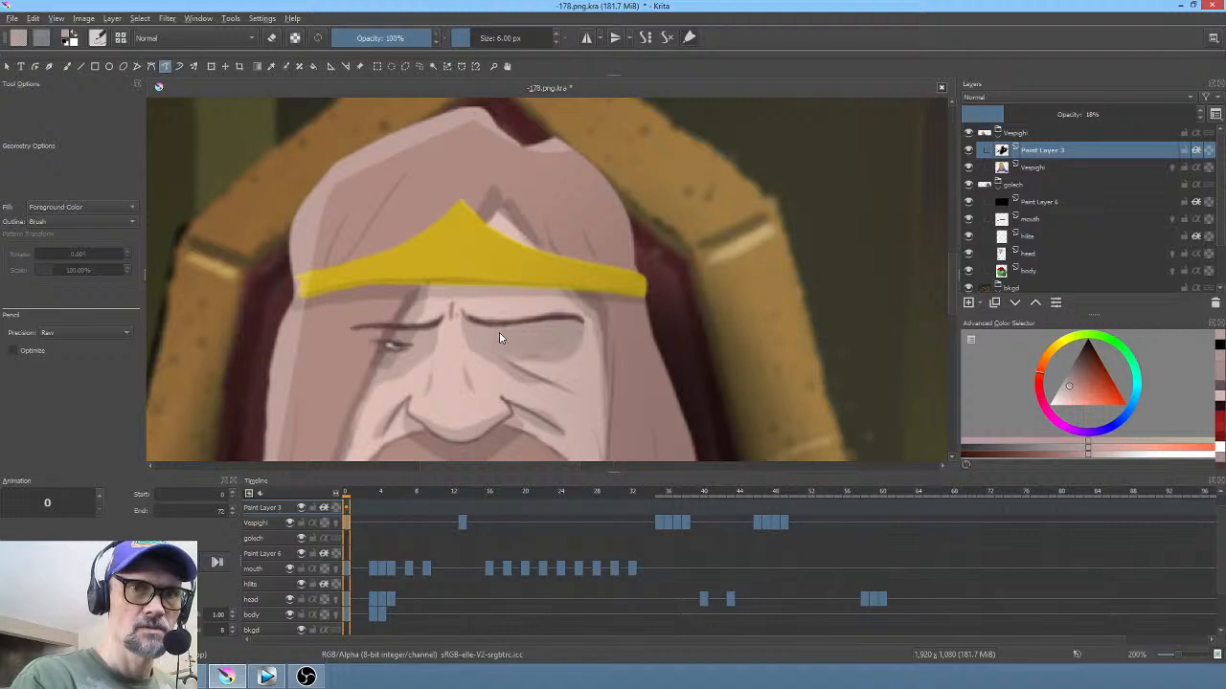
{"action": "left_click", "coordinate": [969, 151]}
{"action": "left_click", "coordinate": [986, 167]}
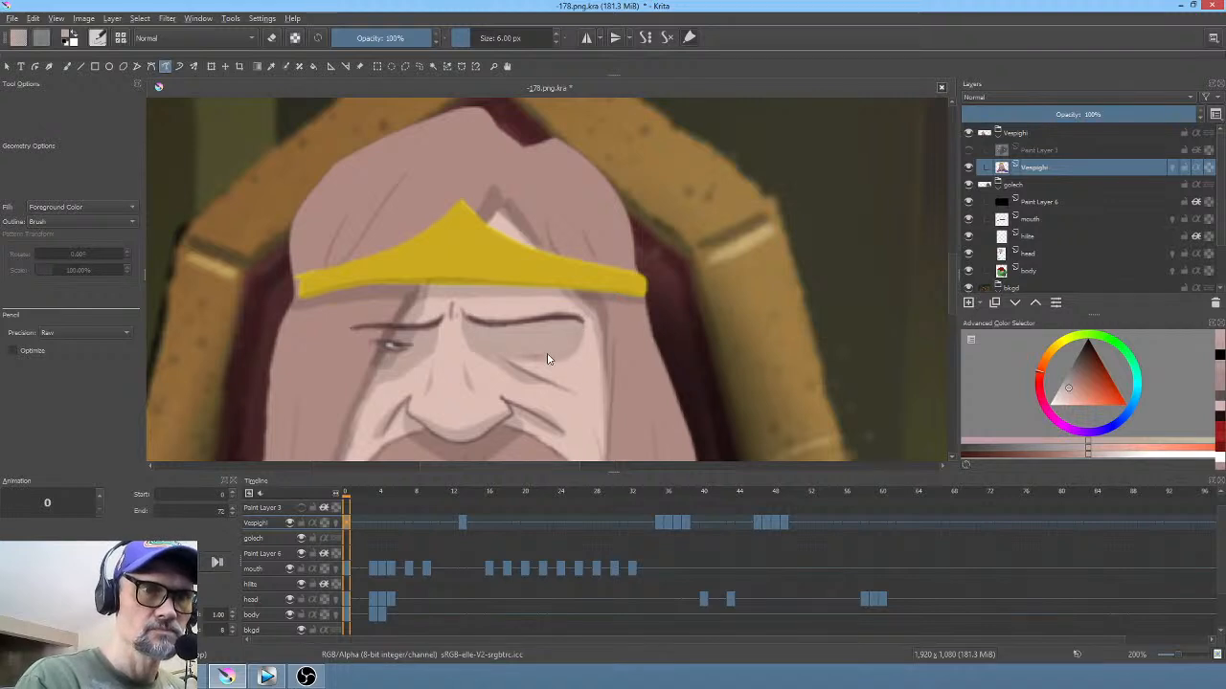
Step: Cover the king's partly hidden eye with sampled skin shadow at frame 0, then brush closed-eyelid lines using the sampled brow colour
{"action": "left_click", "coordinate": [407, 331], "text": "ctrl"}
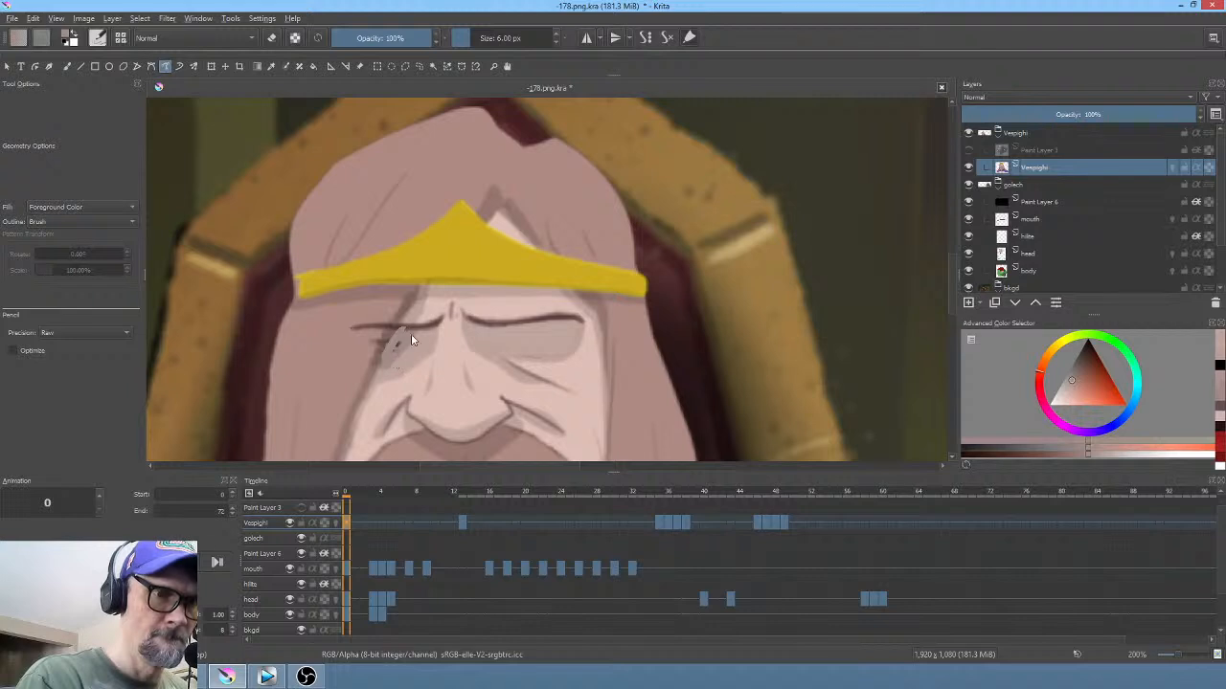
{"action": "key", "text": "ctrl+z"}
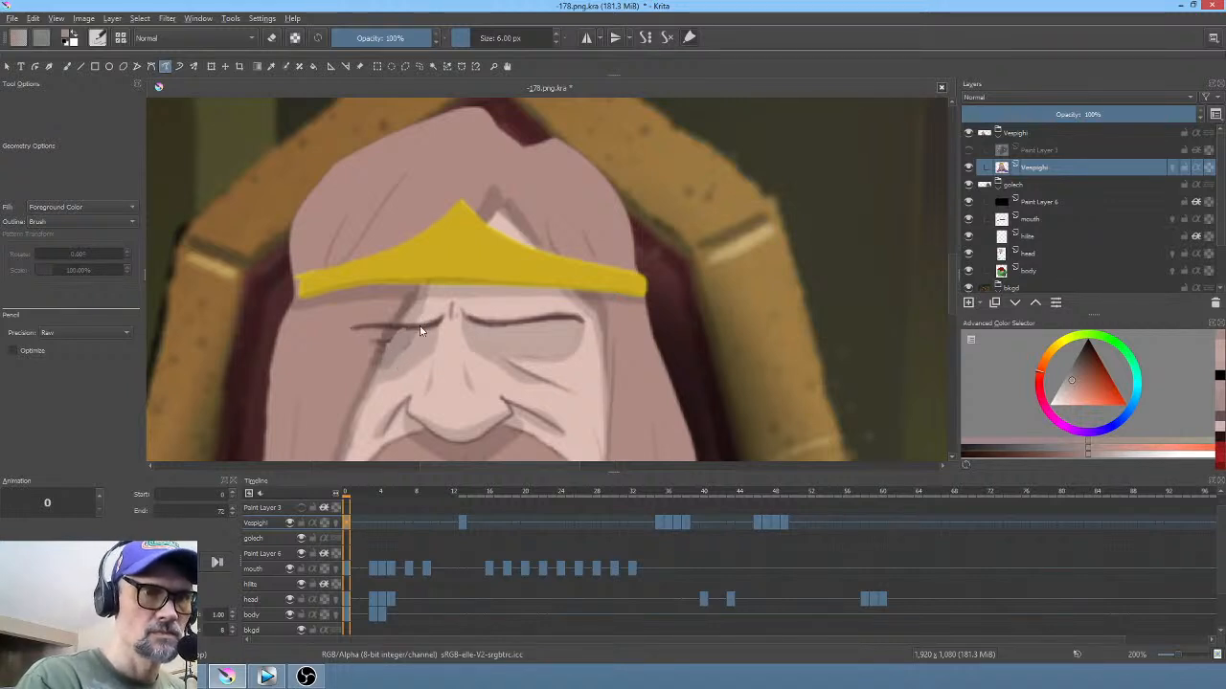
{"action": "left_click", "coordinate": [434, 323], "text": "ctrl"}
{"action": "key", "text": "b"}
{"action": "left_click_drag", "start_coordinate": [405, 353], "coordinate": [397, 345]}
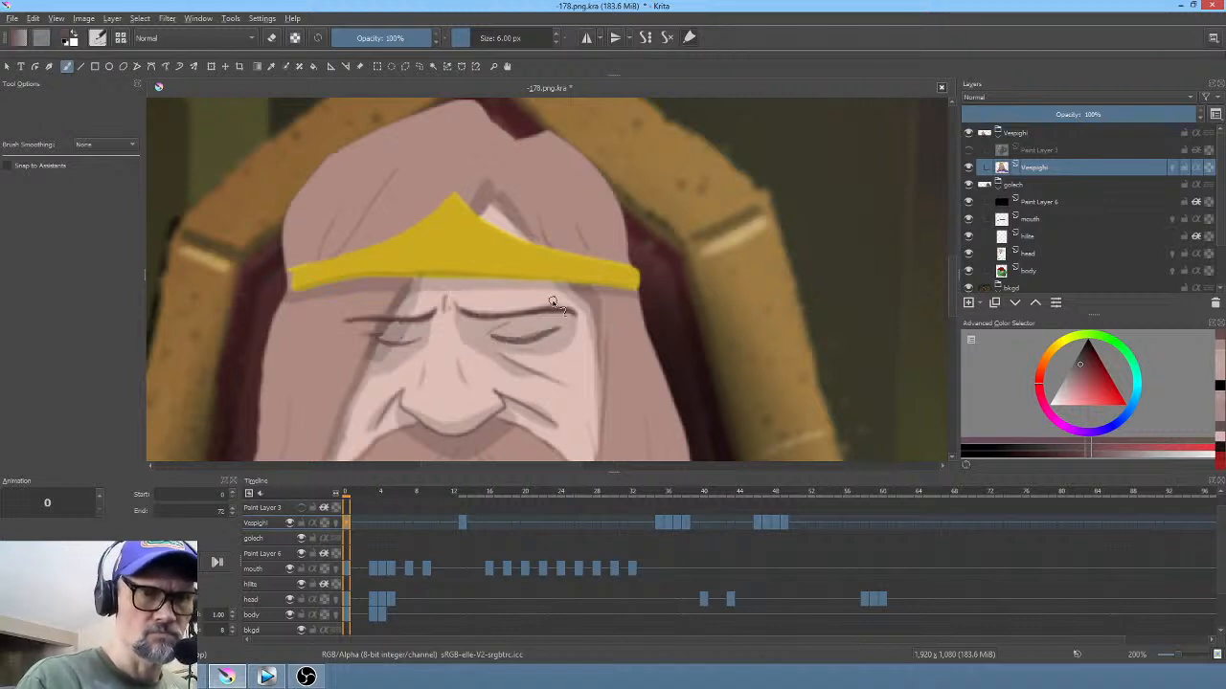
Step: Check shot 178 in the Vegas Pro edit, then return to Krita and save the file
{"action": "left_click_drag", "start_coordinate": [699, 280], "coordinate": [589, 315], "text": "ctrl"}
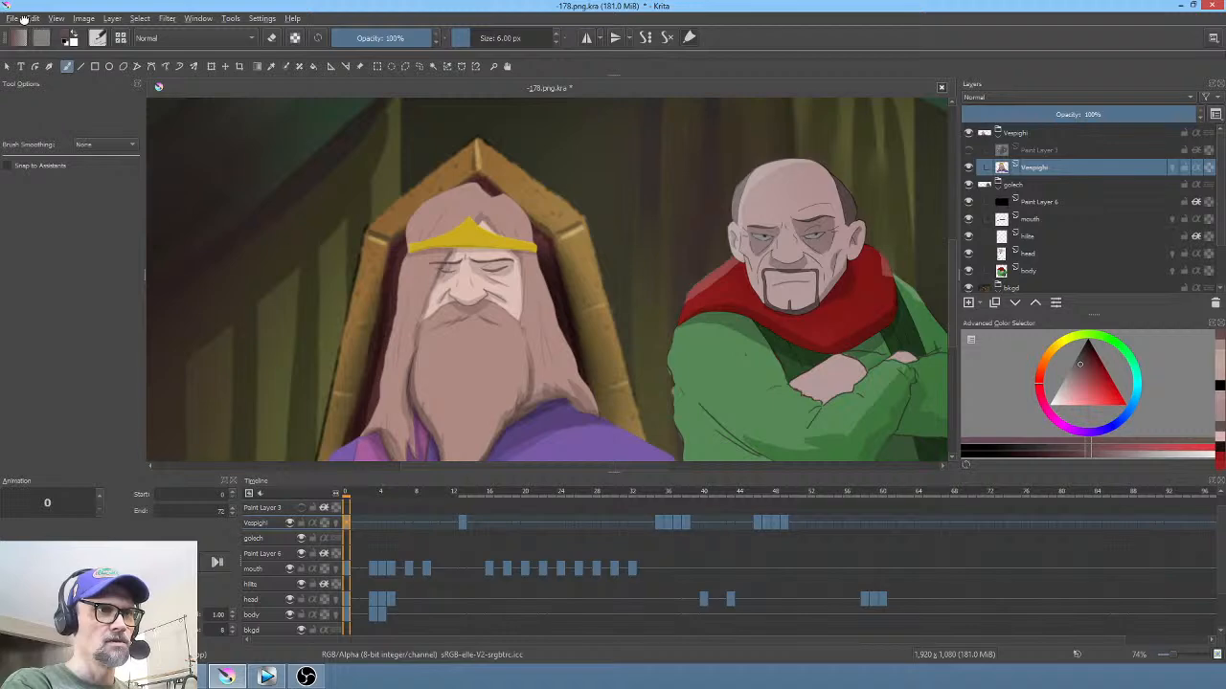
{"action": "left_click", "coordinate": [268, 677]}
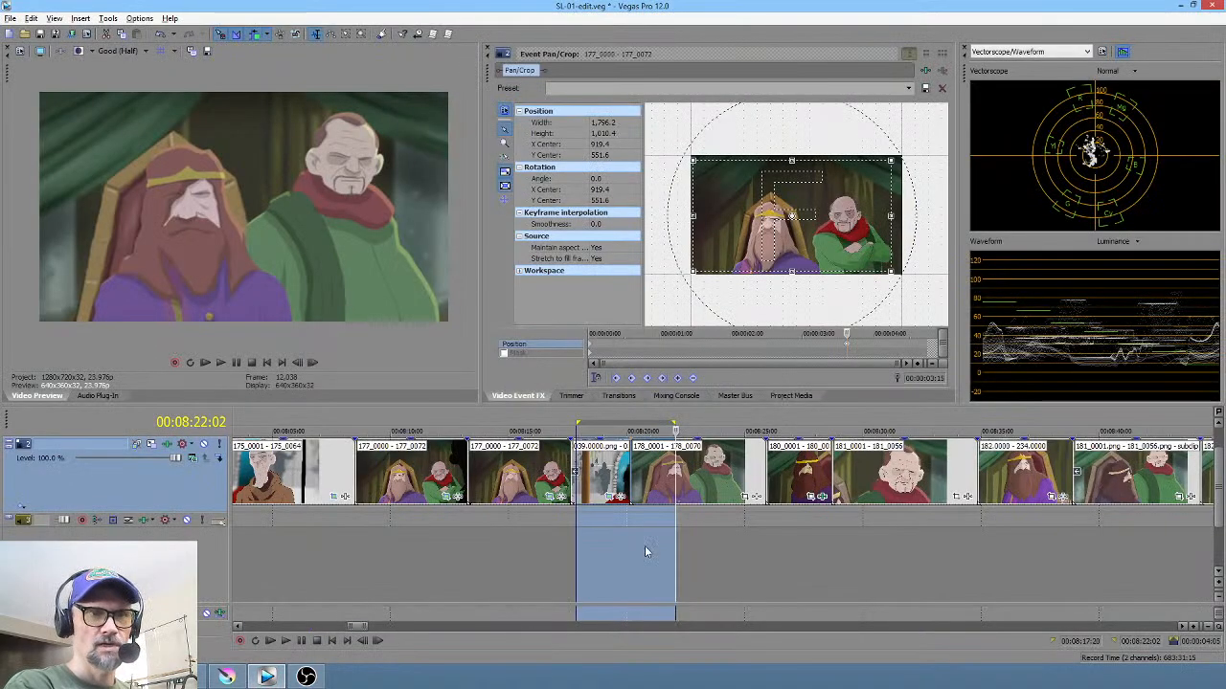
{"action": "left_click", "coordinate": [227, 677]}
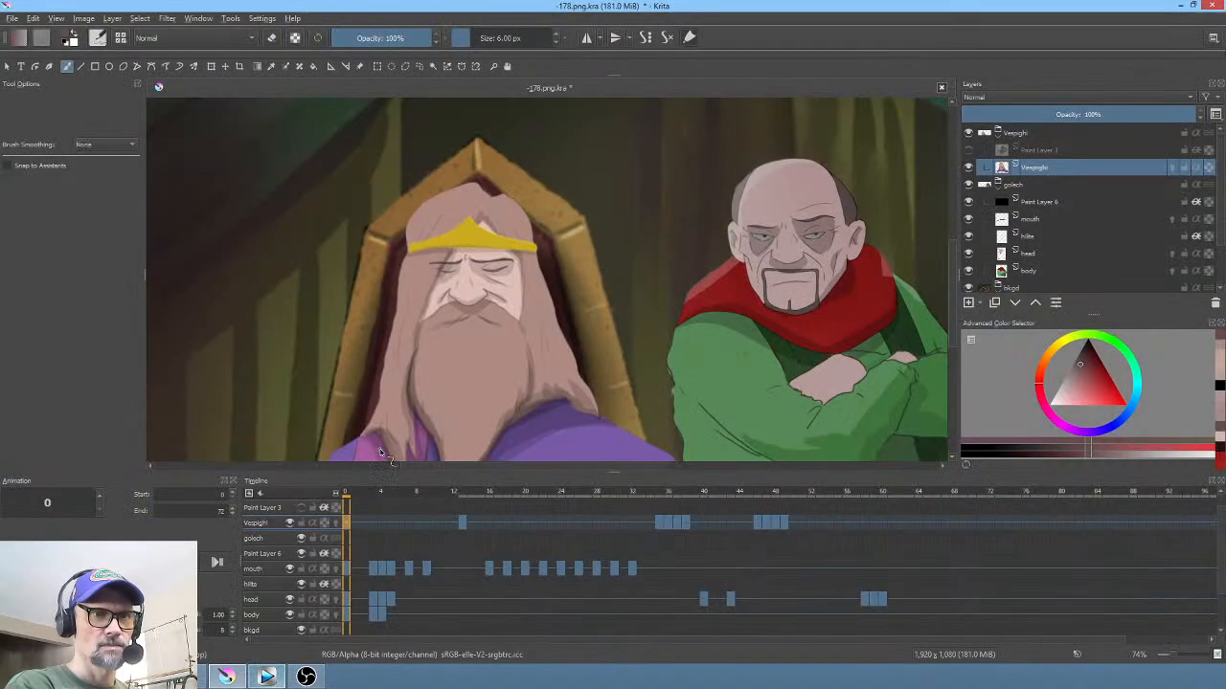
{"action": "left_click", "coordinate": [15, 19]}
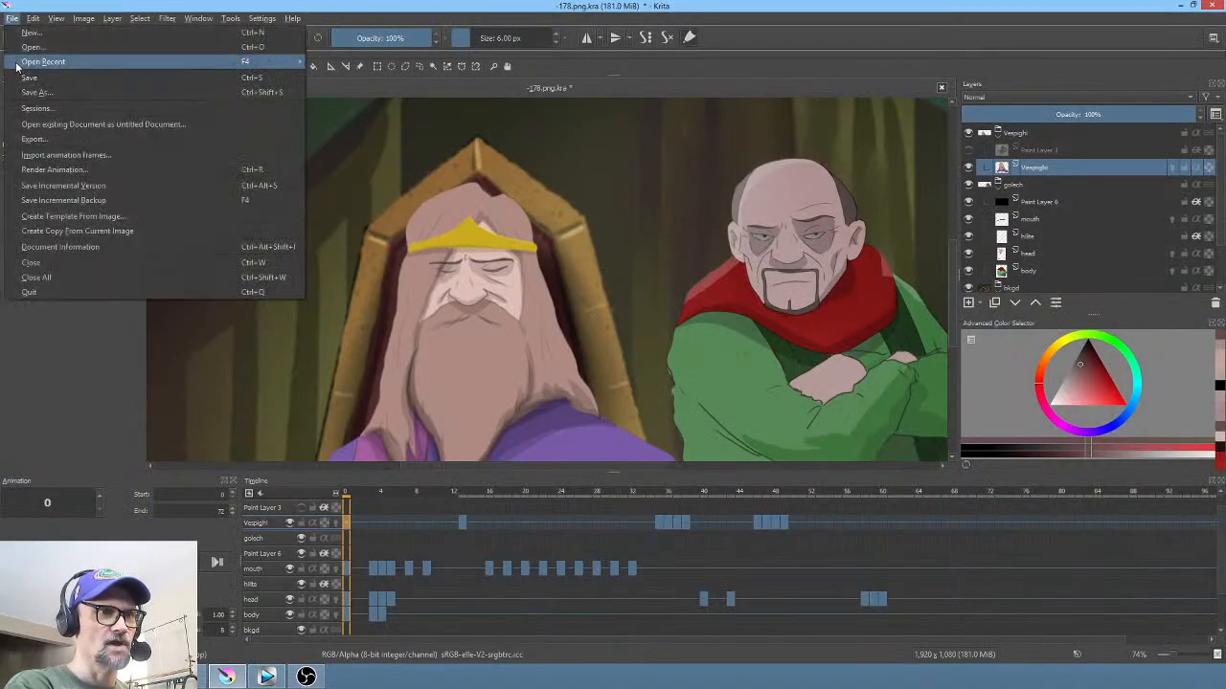
{"action": "left_click", "coordinate": [19, 76]}
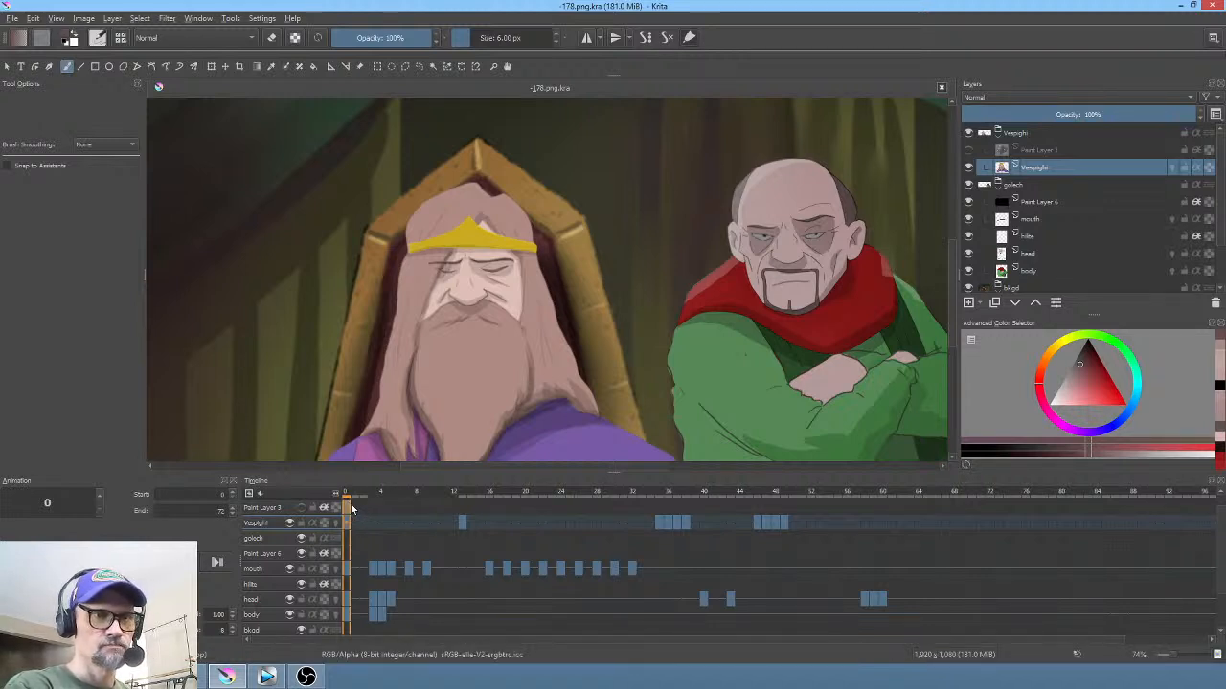
Step: Play the animation from frame 0 to check the timing of the king's head raise
{"action": "mouse_move", "coordinate": [351, 507]}
{"action": "left_mouse_down"}
{"action": "mouse_move", "coordinate": [482, 509]}
{"action": "mouse_move", "coordinate": [351, 509]}
{"action": "mouse_move", "coordinate": [345, 526]}
{"action": "left_mouse_up"}
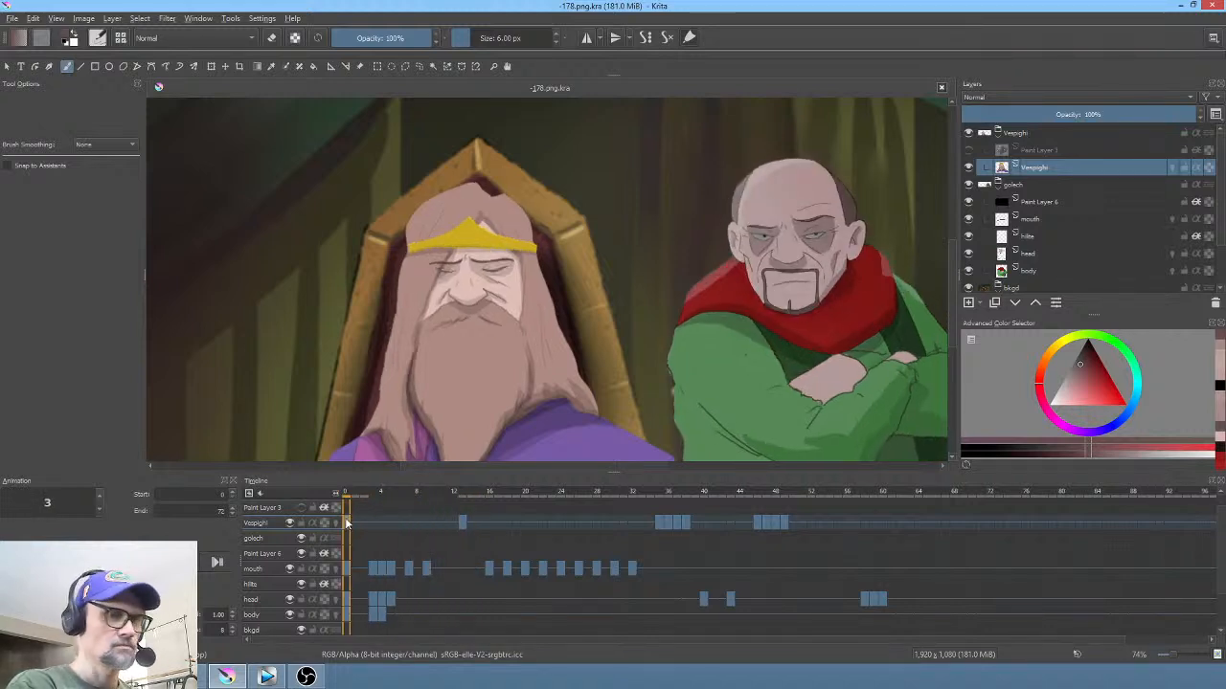
{"action": "key", "text": "space"}
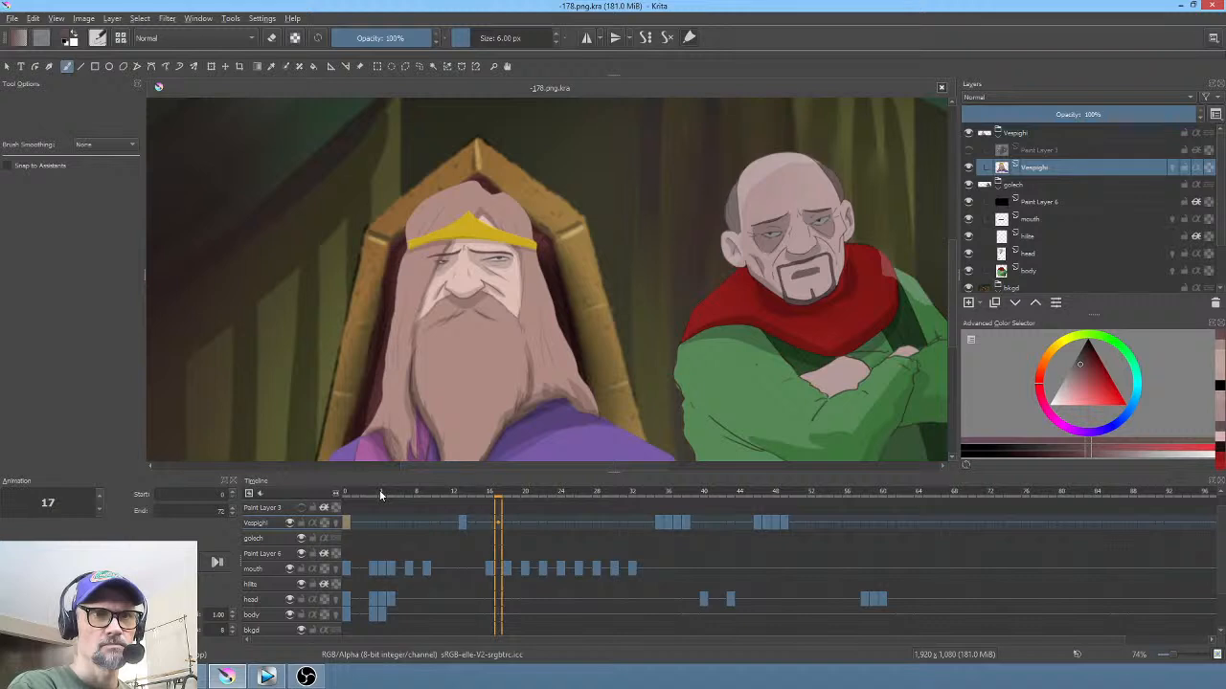
{"action": "key", "text": "space"}
{"action": "left_click", "coordinate": [346, 518]}
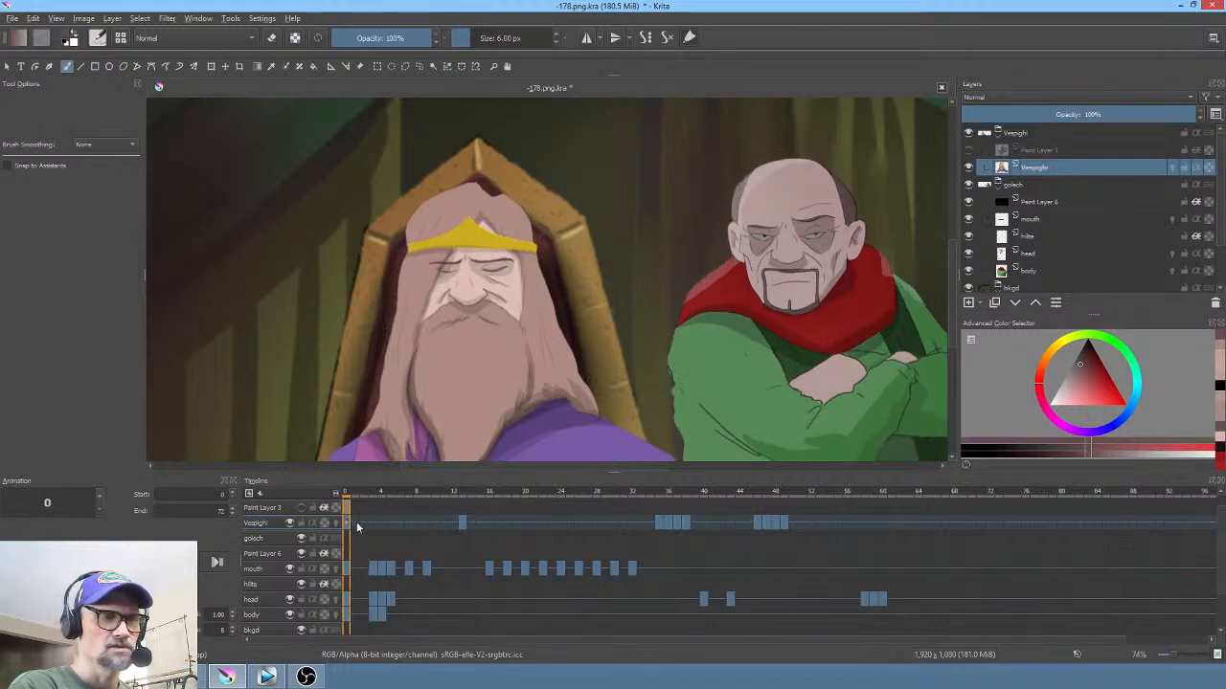
{"action": "key", "text": "space"}
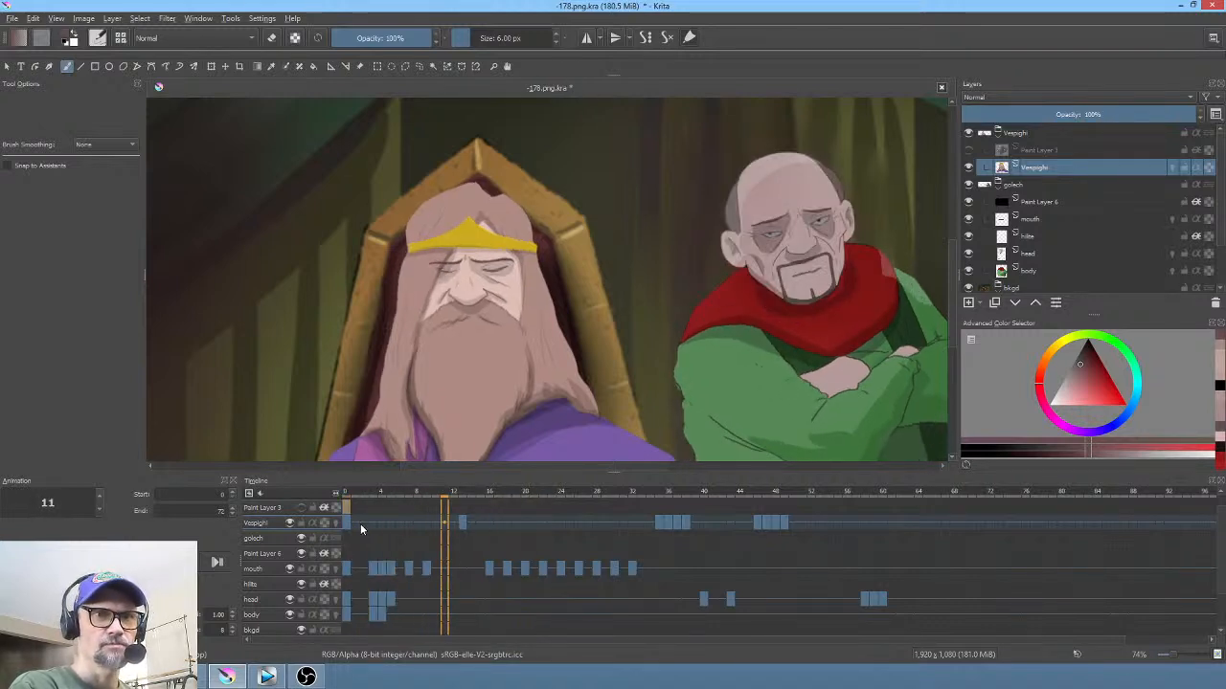
{"action": "key", "text": "space"}
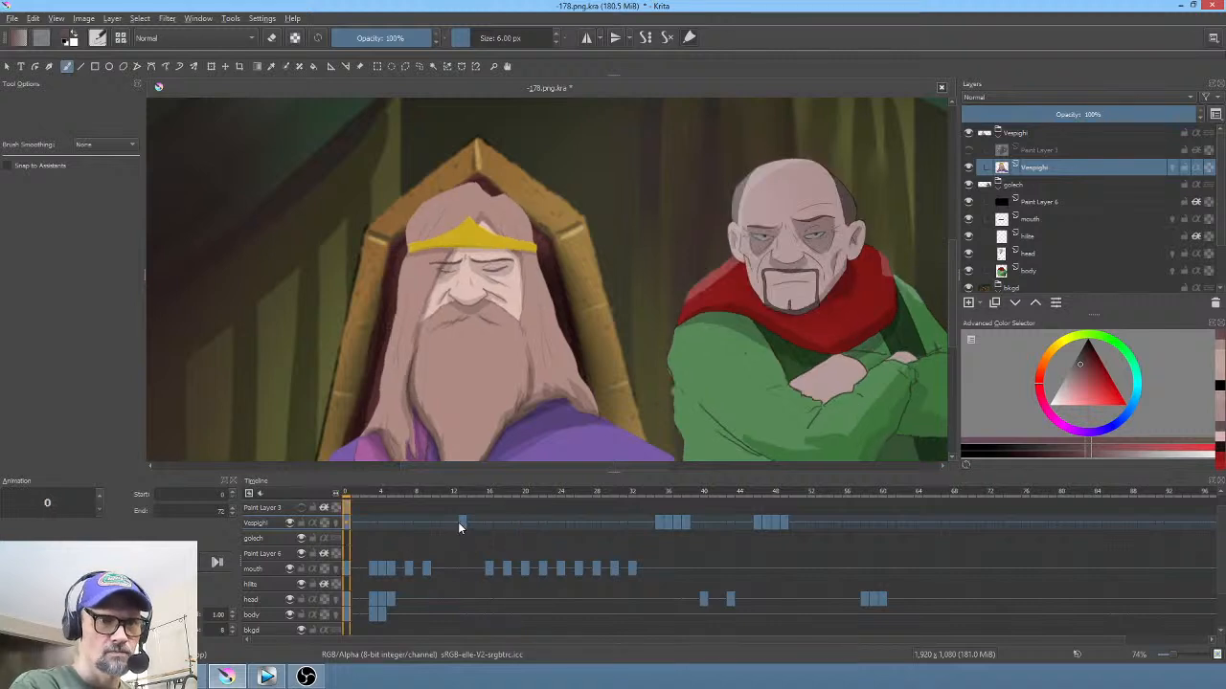
Step: Move the king's raised-head keyframe on the Vespighi layer from frame 13 to frame 11
{"action": "mouse_move", "coordinate": [460, 525]}
{"action": "left_mouse_down"}
{"action": "mouse_move", "coordinate": [434, 524]}
{"action": "mouse_move", "coordinate": [445, 524]}
{"action": "left_mouse_up"}
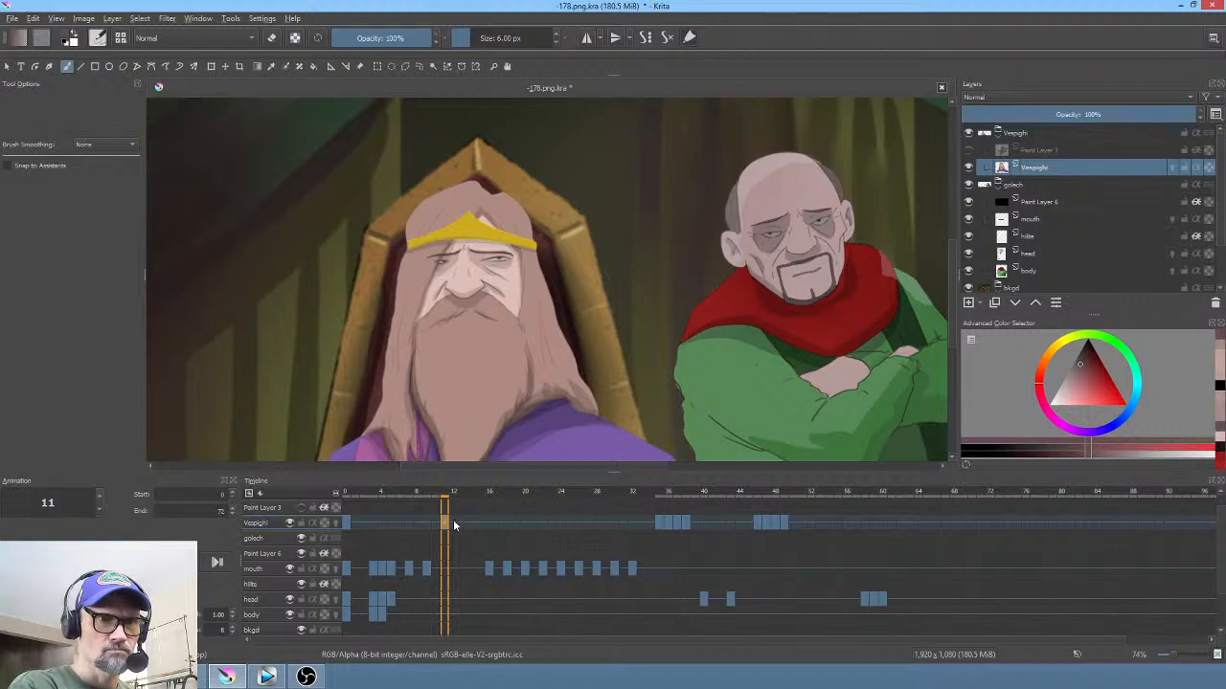
{"action": "left_click", "coordinate": [453, 522]}
Step: Move the four Vespighi keyframes at frames 35–38 to frames 10–13 and save the file
{"action": "left_click_drag", "start_coordinate": [632, 494], "coordinate": [677, 497]}
{"action": "key", "text": "minus"}
{"action": "key", "text": "minus"}
{"action": "left_click_drag", "start_coordinate": [618, 492], "coordinate": [552, 492]}
{"action": "left_click_drag", "start_coordinate": [721, 492], "coordinate": [686, 522]}
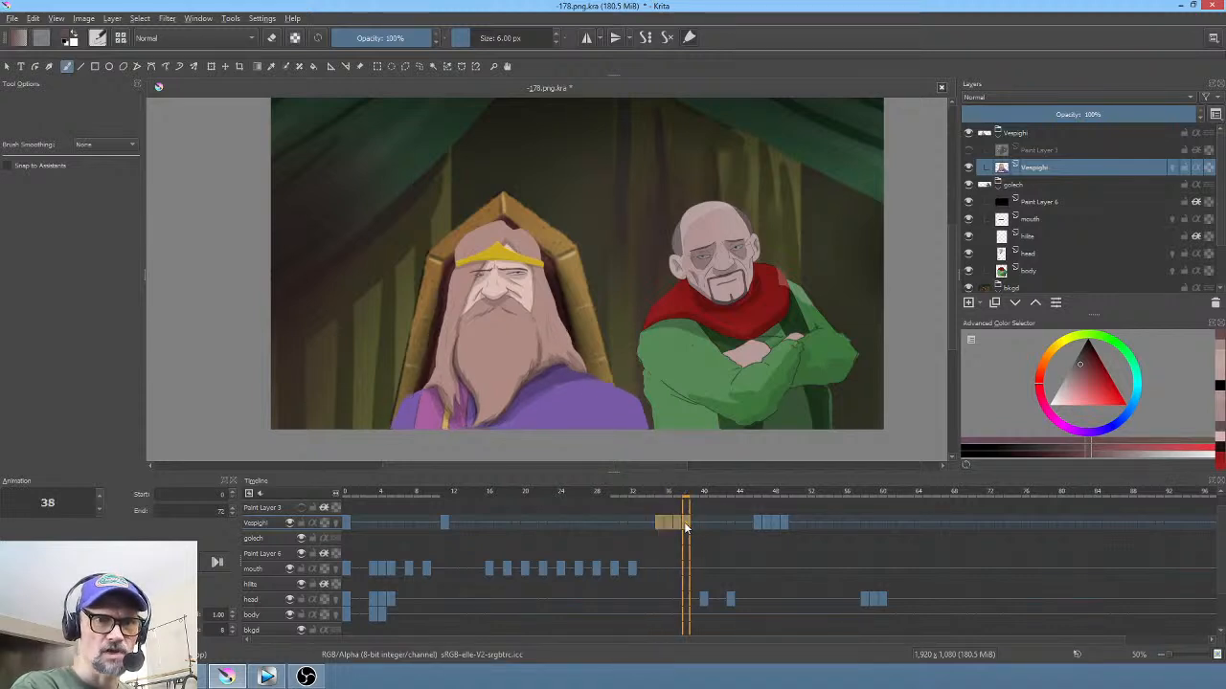
{"action": "left_click", "coordinate": [444, 523]}
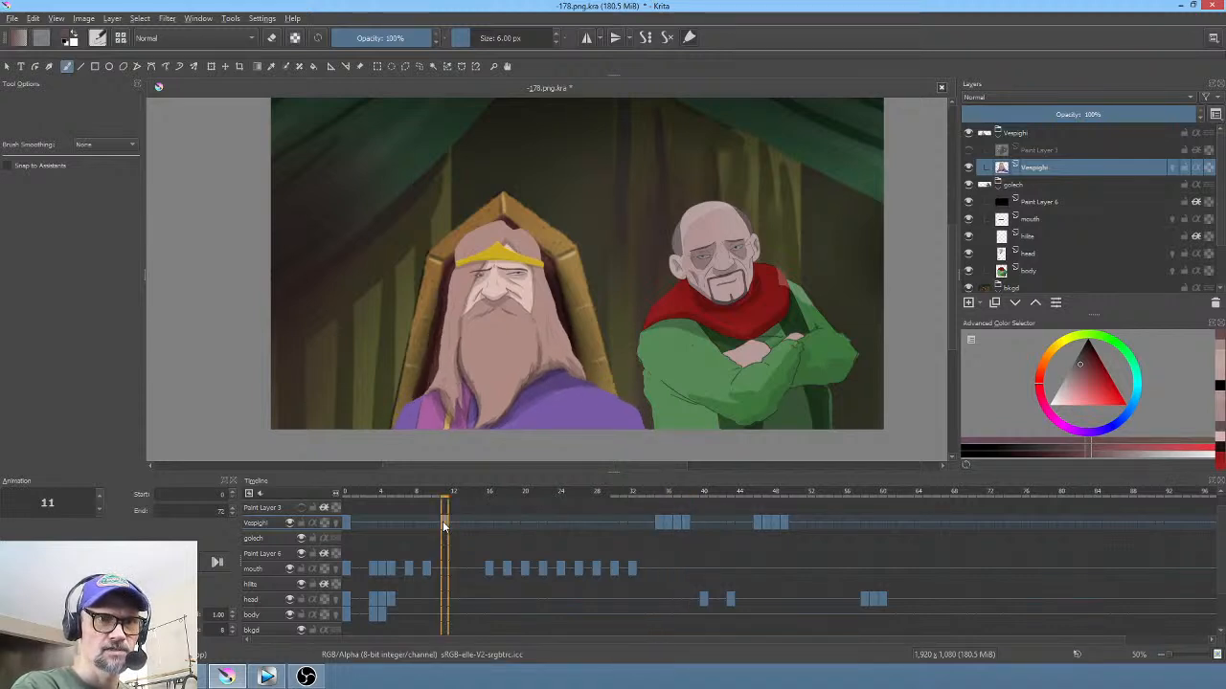
{"action": "left_click_drag", "start_coordinate": [663, 522], "coordinate": [434, 522]}
{"action": "left_click", "coordinate": [658, 521]}
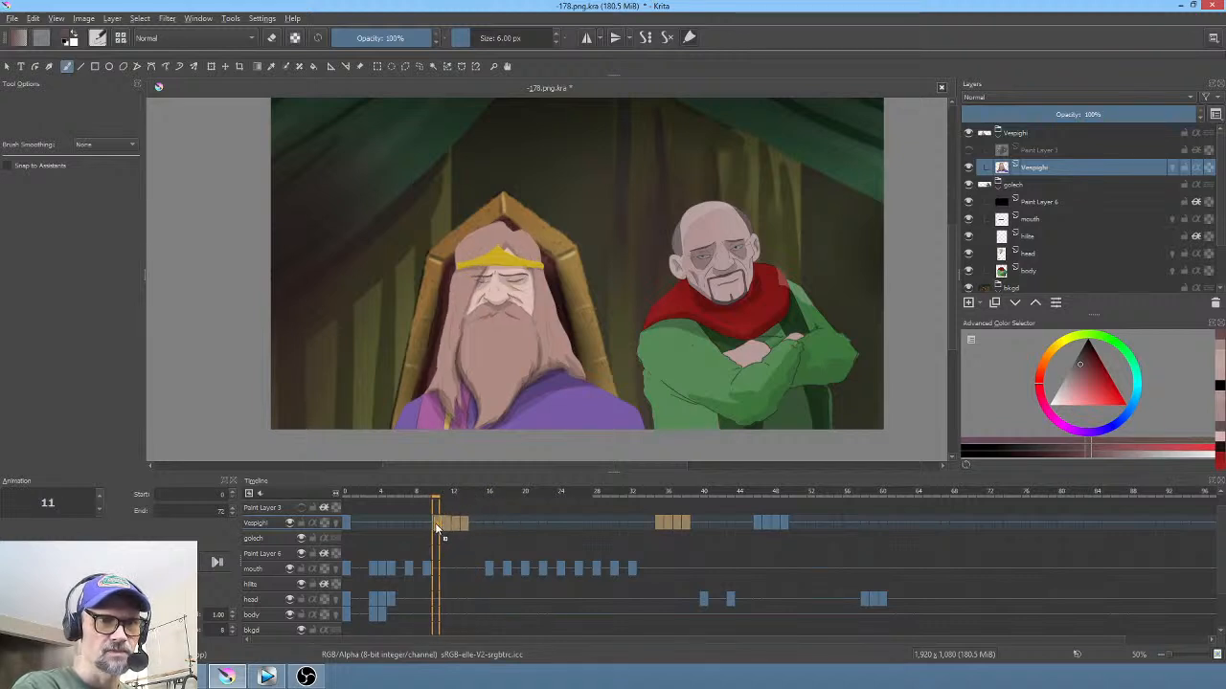
{"action": "left_click", "coordinate": [345, 522]}
{"action": "key", "text": "ctrl+s"}
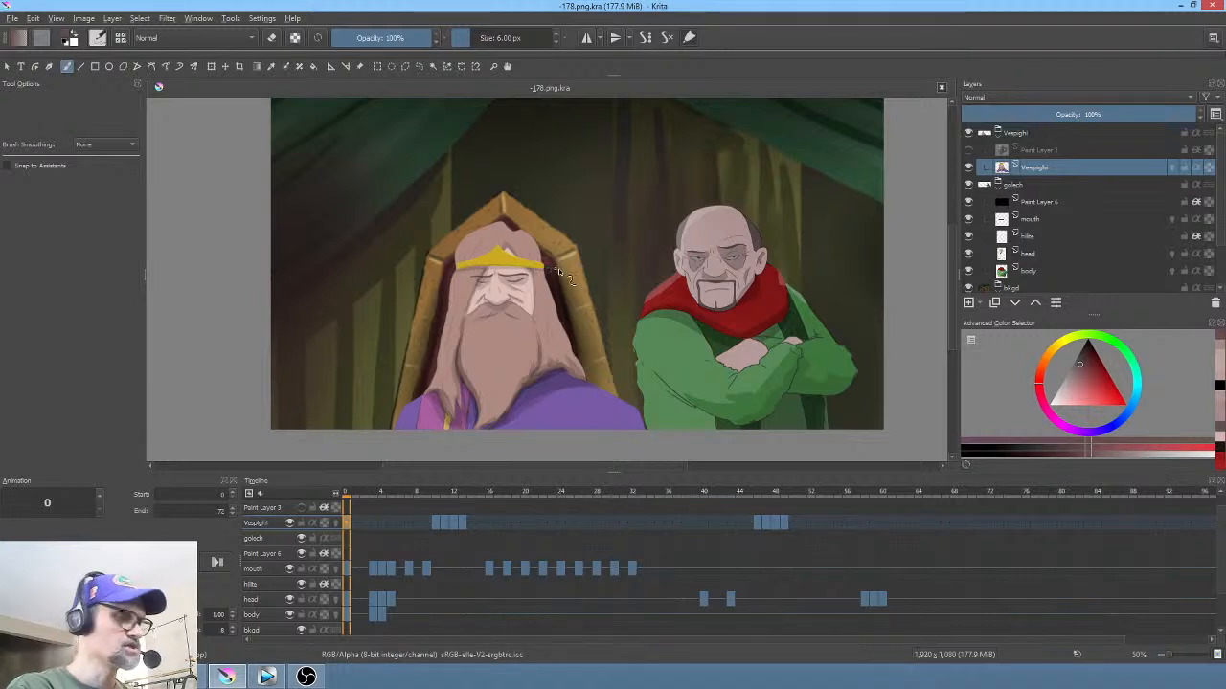
{"action": "key", "text": "ctrl+t"}
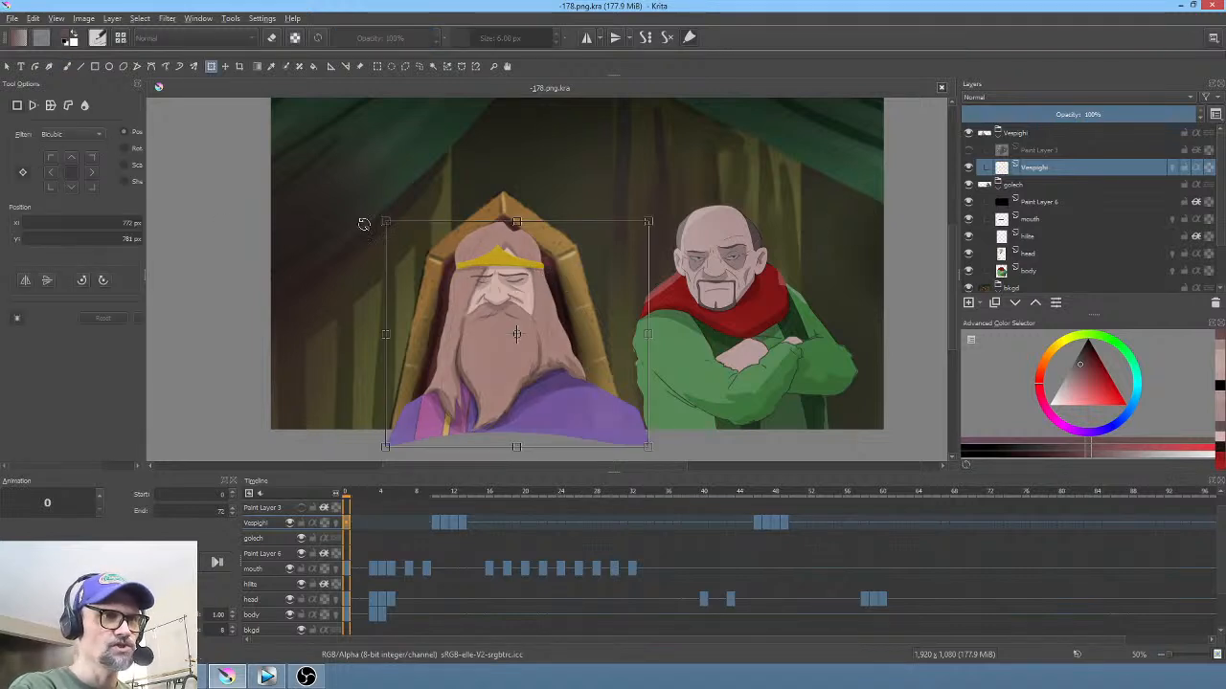
{"action": "right_click", "coordinate": [537, 319]}
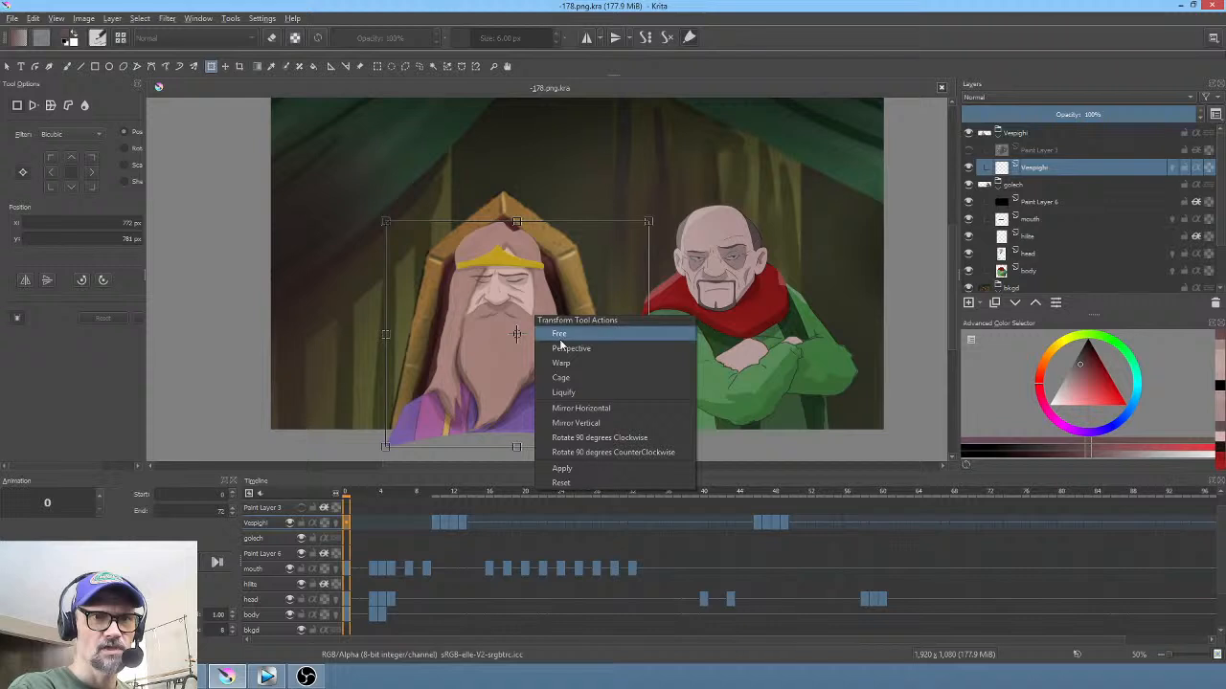
{"action": "left_click", "coordinate": [525, 408]}
{"action": "key", "text": "Return"}
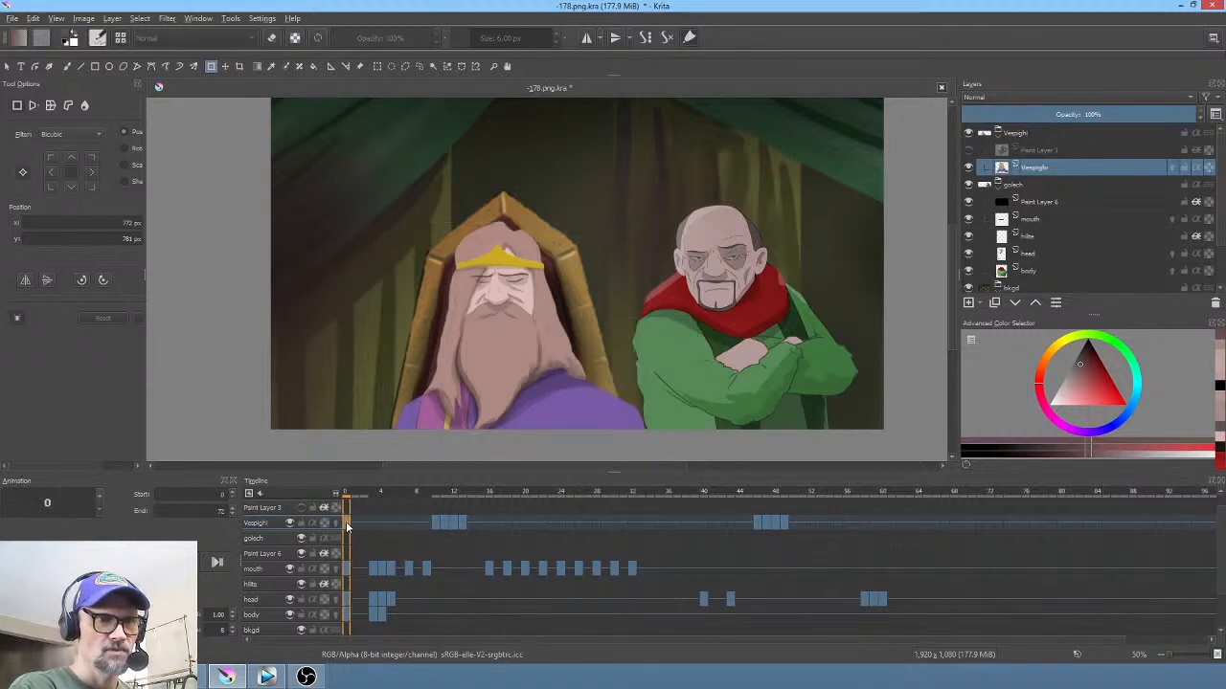
Step: Copy the king's lowered-head keyframe from frame 0 to frames 1 and 2 on the Vespighi layer
{"action": "left_click", "coordinate": [363, 521]}
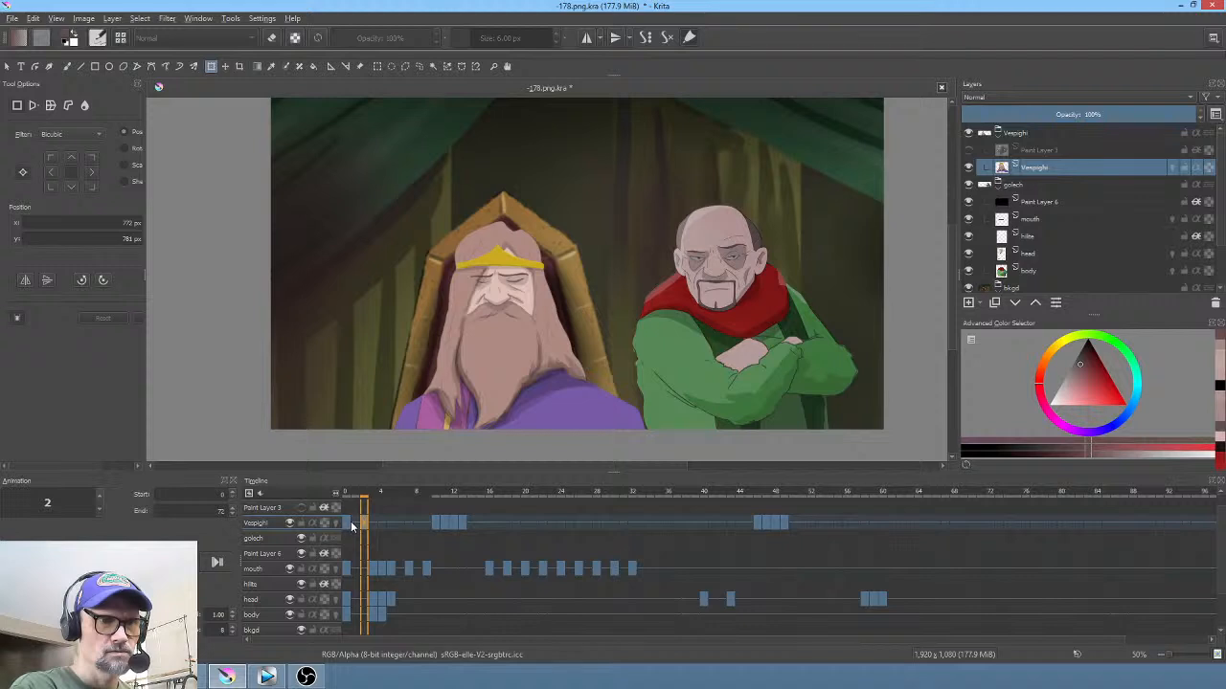
{"action": "left_click", "coordinate": [346, 522]}
{"action": "left_click_drag", "start_coordinate": [346, 522], "coordinate": [364, 522]}
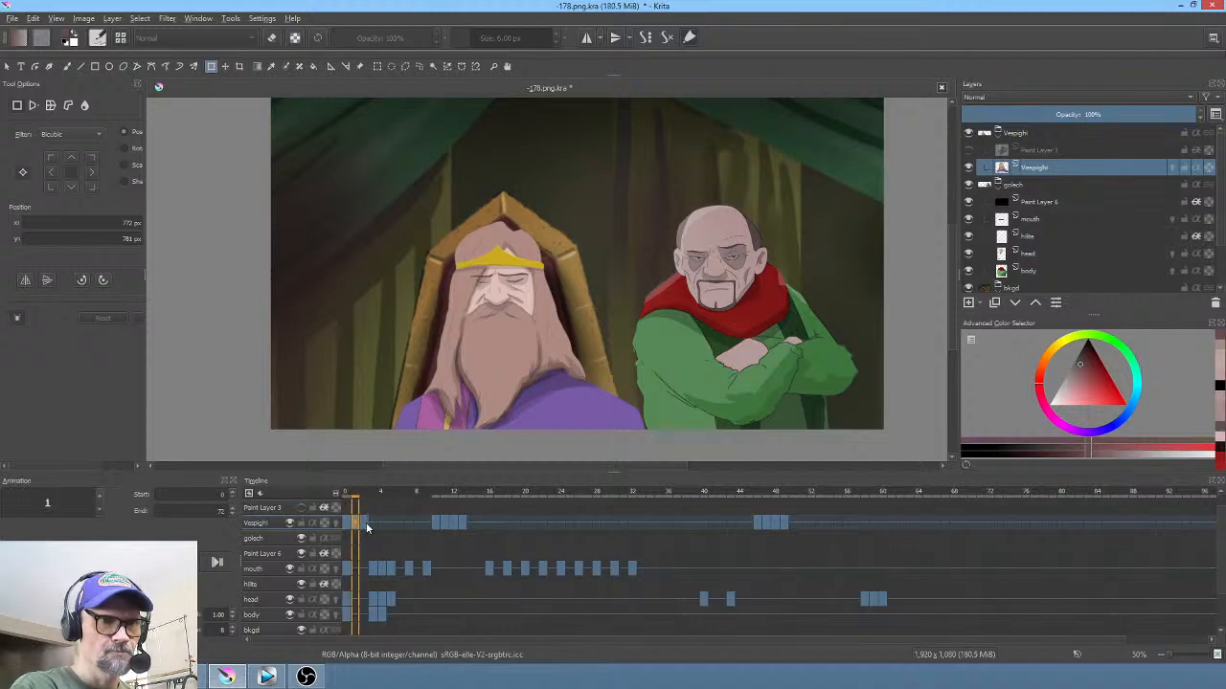
Step: Tilt the king's head slightly at frame 1 with a large Liquify rotate brush
{"action": "left_click", "coordinate": [497, 318]}
{"action": "right_click", "coordinate": [500, 327]}
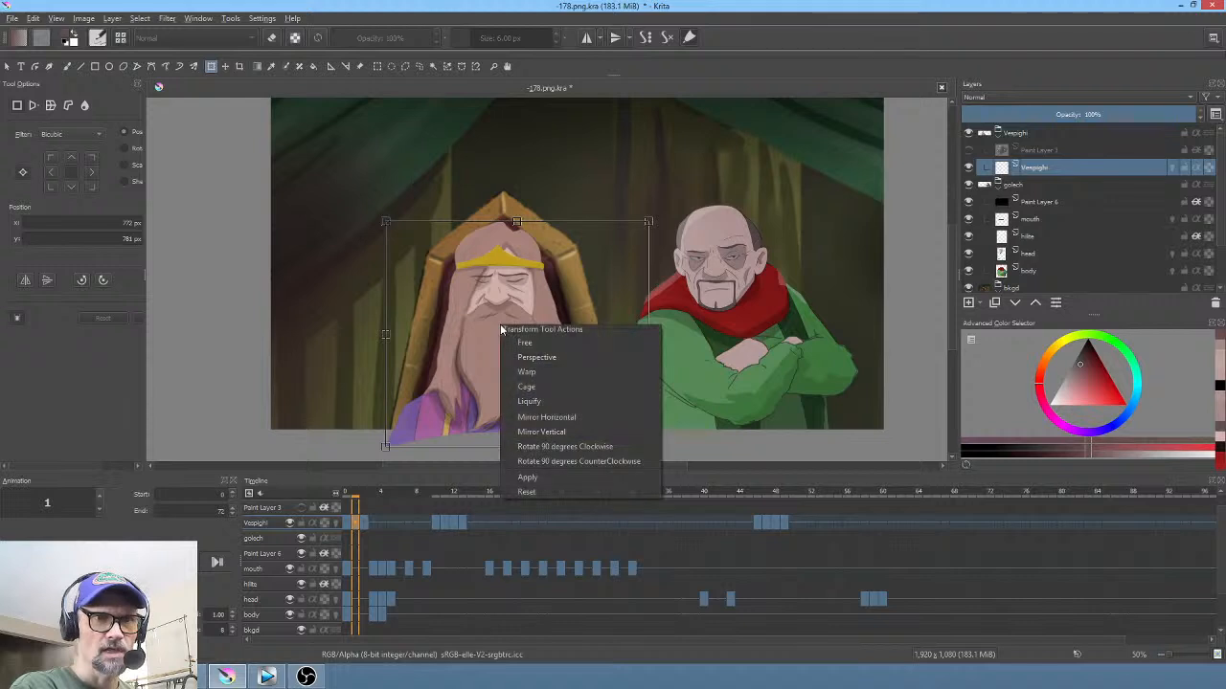
{"action": "left_click", "coordinate": [532, 401]}
{"action": "left_click", "coordinate": [24, 173]}
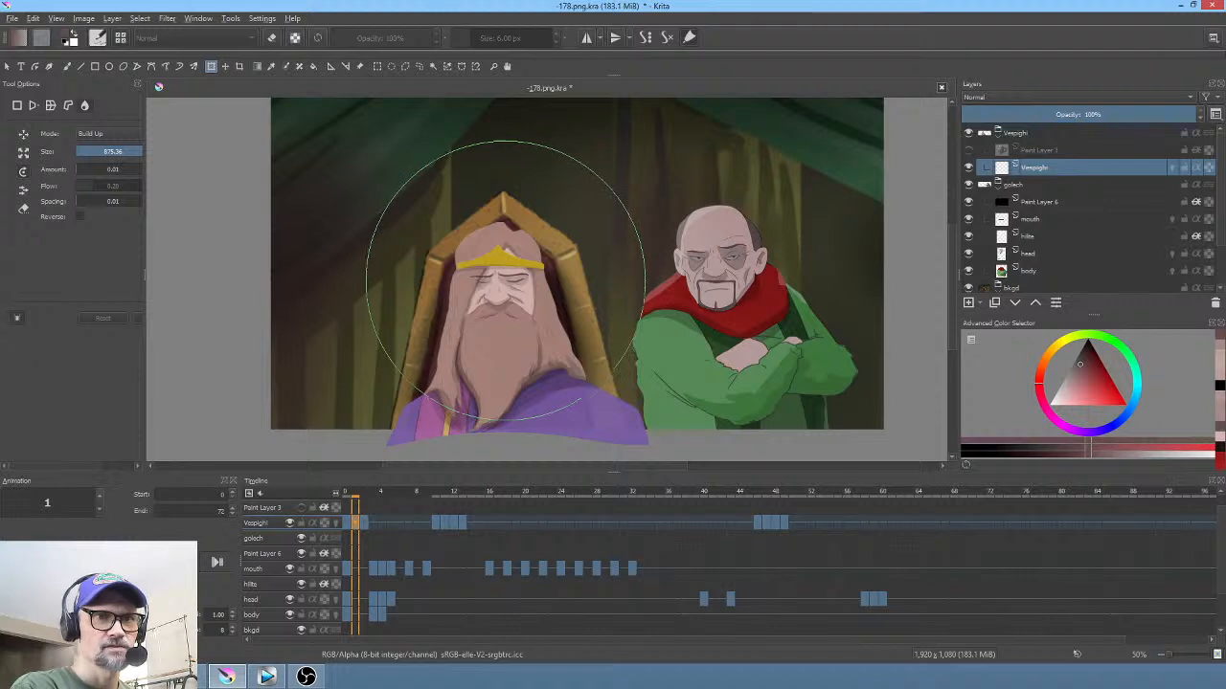
{"action": "left_click", "coordinate": [501, 279]}
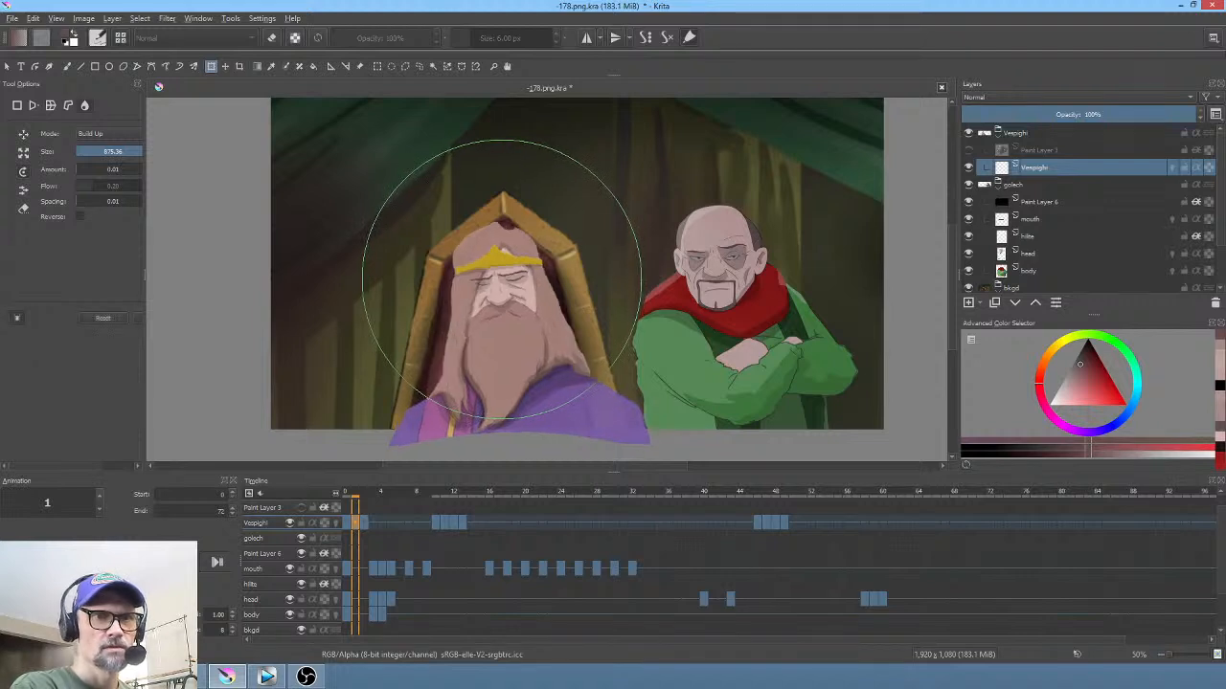
{"action": "key", "text": "ctrl+z"}
{"action": "left_click", "coordinate": [496, 278]}
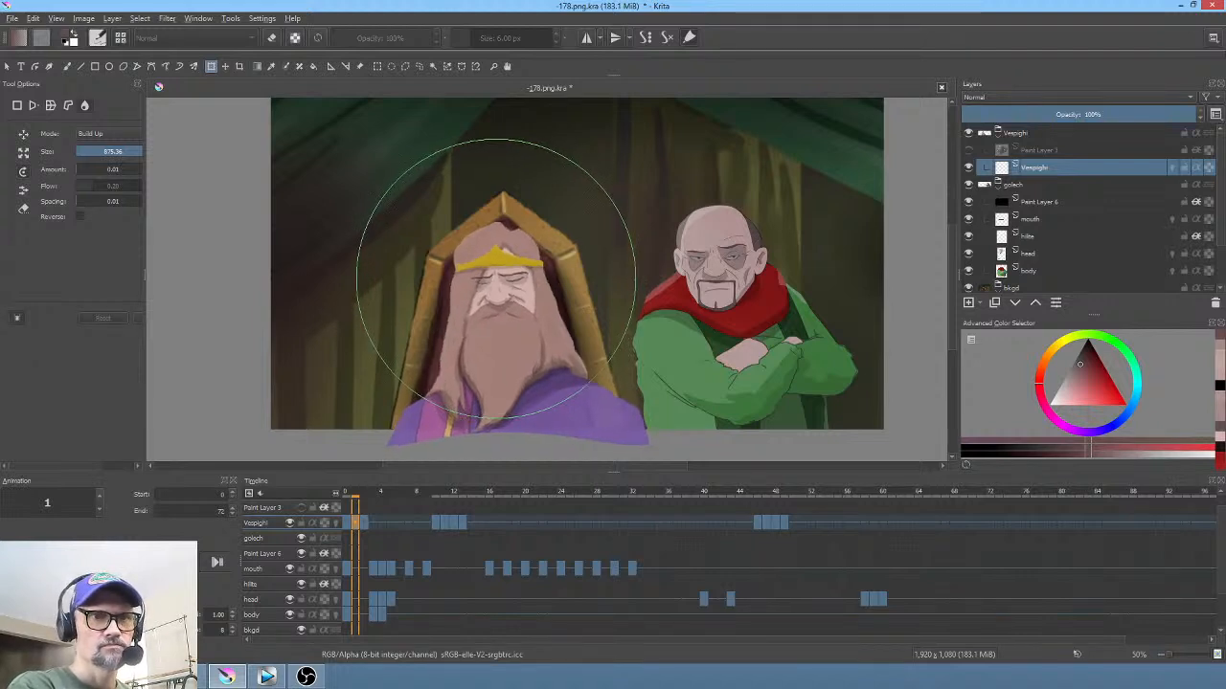
Step: Copy the king's tilted pose from frame 1 to frame 0 and rotate the head further there with Liquify
{"action": "left_click", "coordinate": [363, 527]}
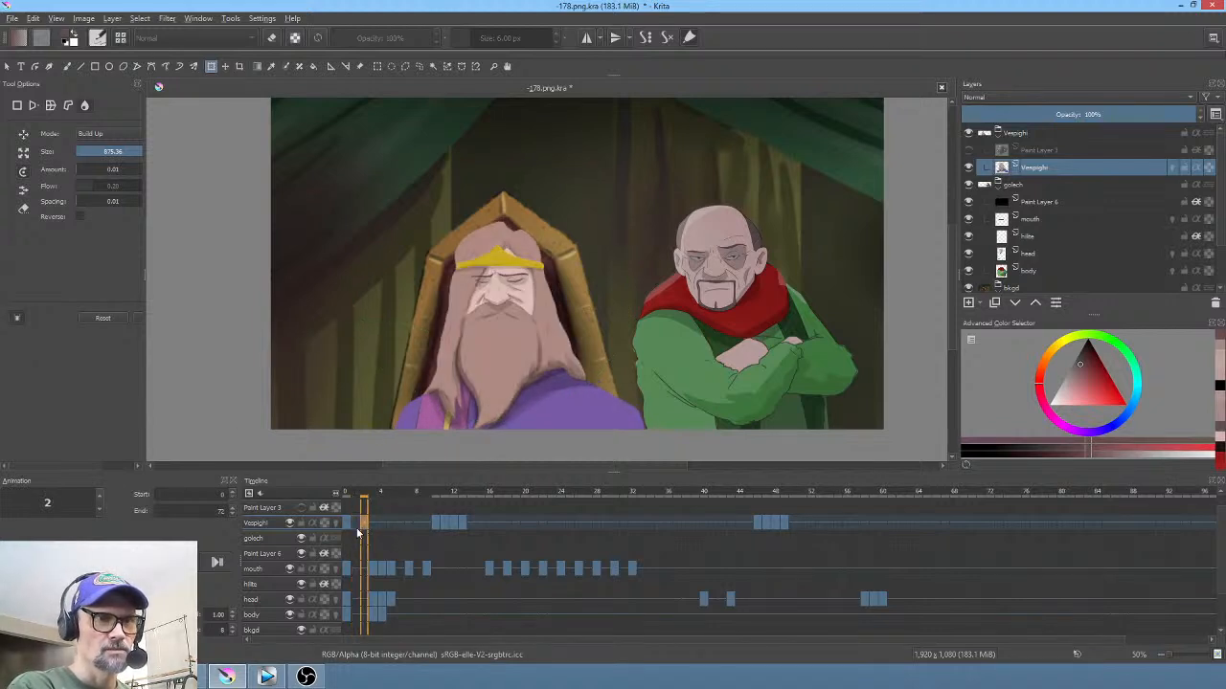
{"action": "left_click", "coordinate": [358, 527]}
{"action": "left_click", "coordinate": [349, 524]}
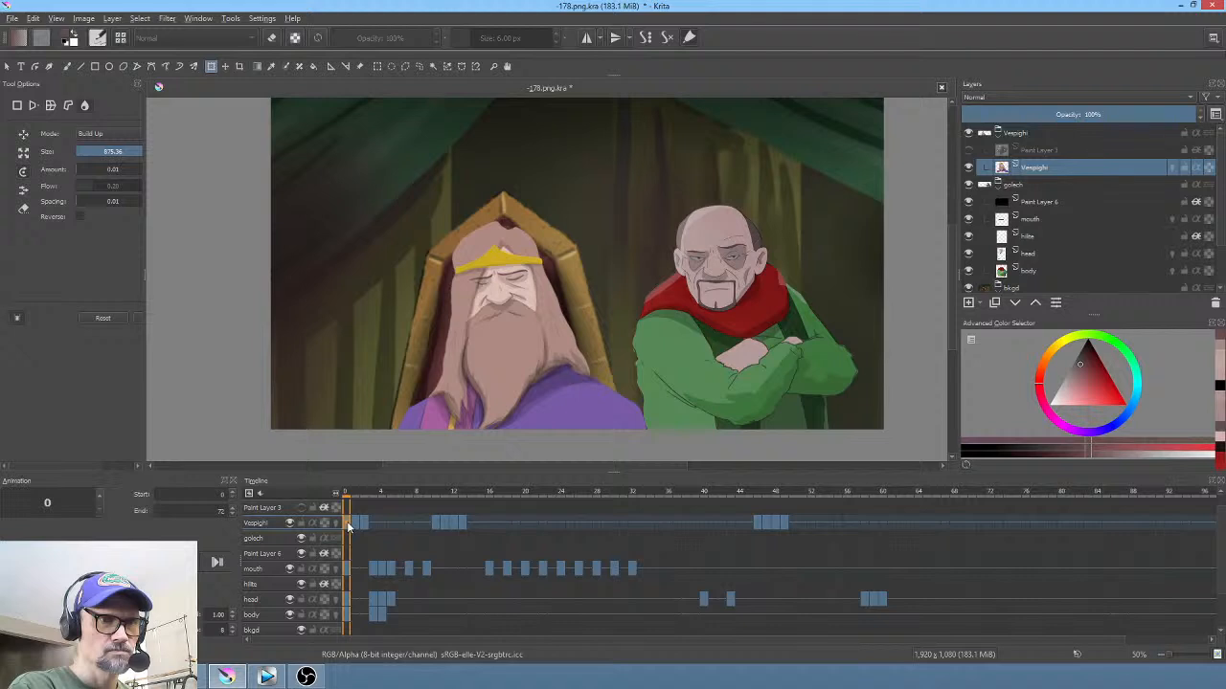
{"action": "mouse_move", "coordinate": [491, 312]}
{"action": "left_mouse_down"}
{"action": "mouse_move", "coordinate": [479, 329]}
{"action": "mouse_move", "coordinate": [475, 470]}
{"action": "left_mouse_up"}
{"action": "key", "text": "Return"}
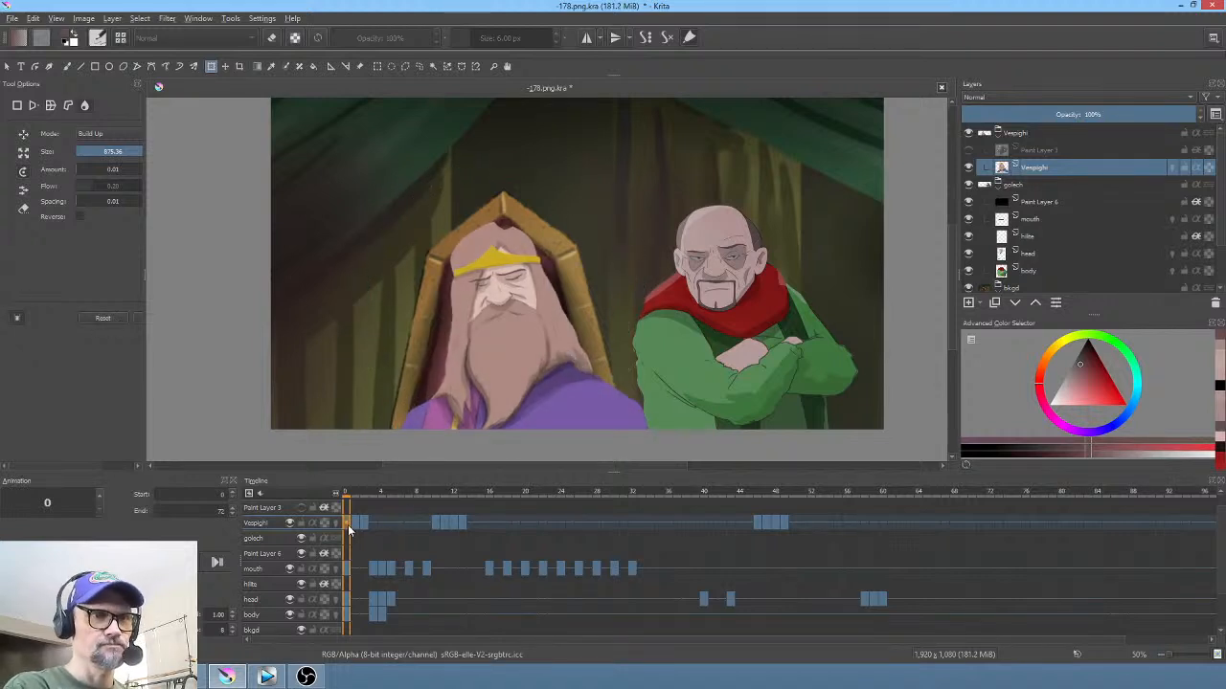
Step: Compare the king's head tilt at frames 0 and 1, and play the opening of the animation
{"action": "left_click", "coordinate": [356, 522]}
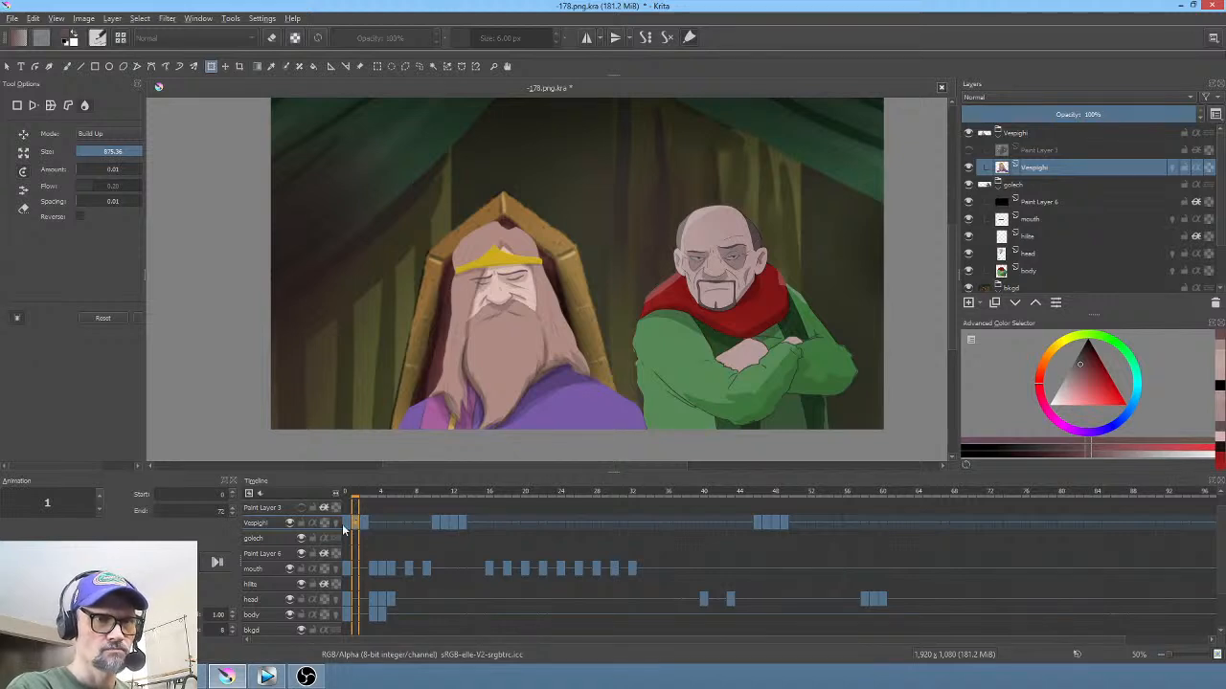
{"action": "left_click", "coordinate": [343, 524]}
{"action": "key", "text": "space"}
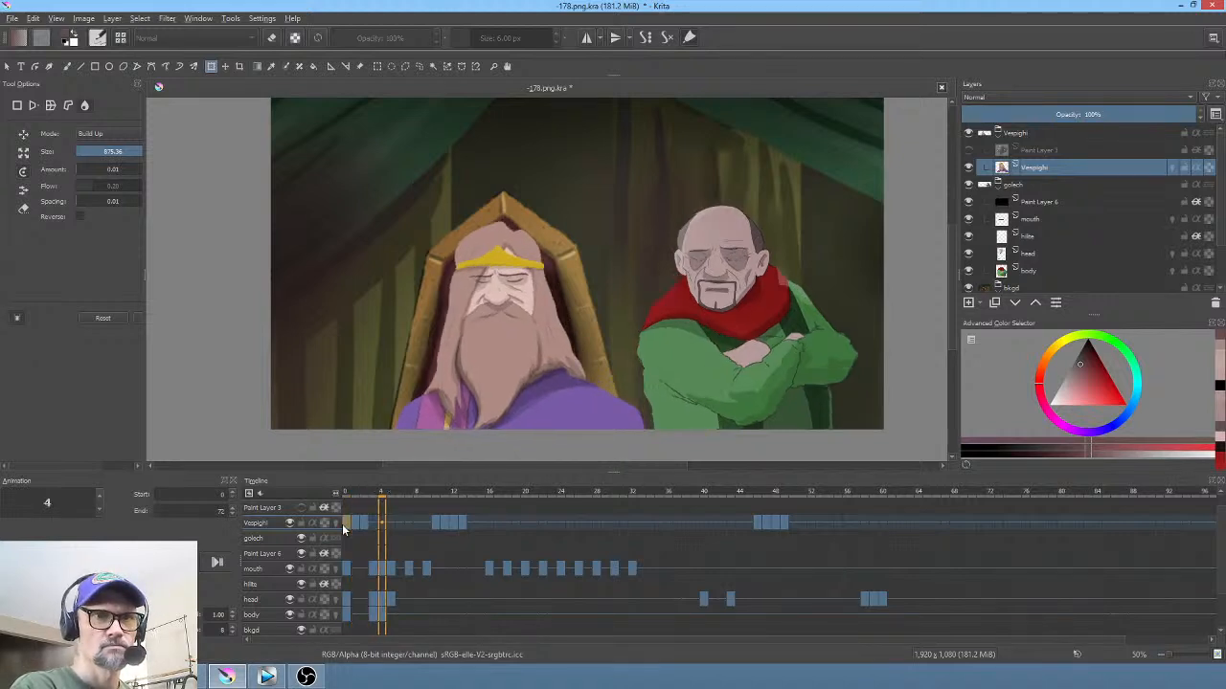
{"action": "key", "text": "space"}
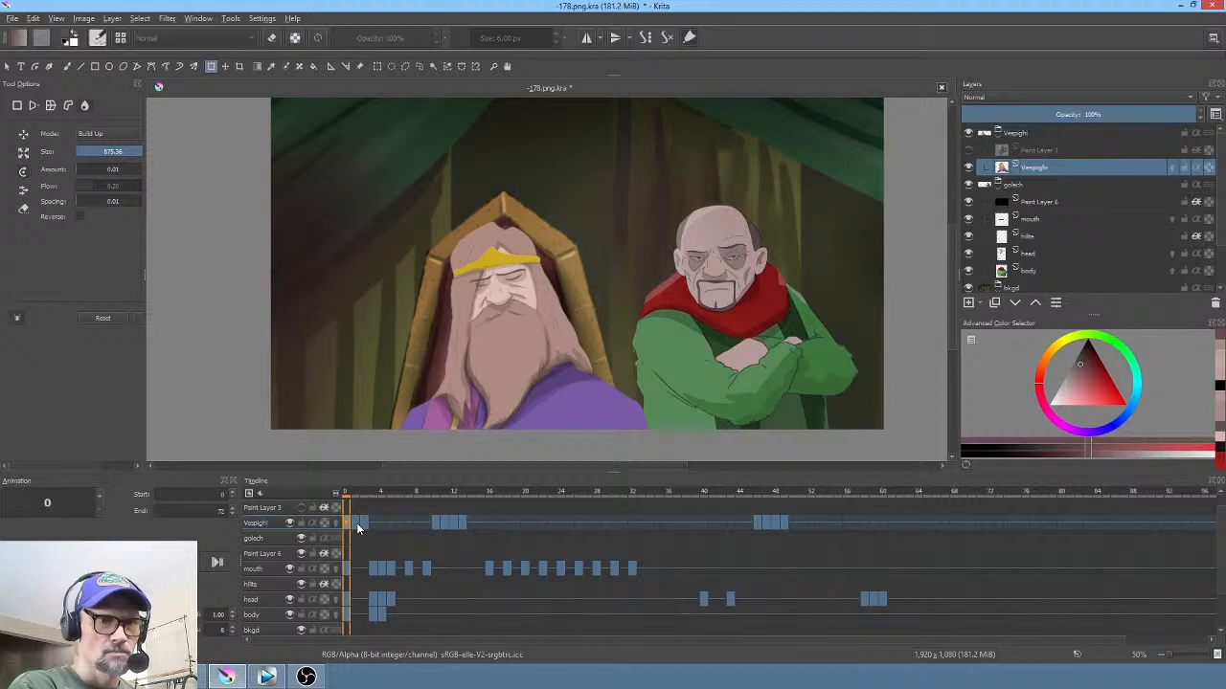
Step: Move the Vespighi keyframes at frames 1–2 to frames 8–9, and those at frames 12–13 to frames 36–37
{"action": "left_click", "coordinate": [357, 523]}
{"action": "left_click", "coordinate": [367, 526]}
{"action": "left_click", "coordinate": [359, 526]}
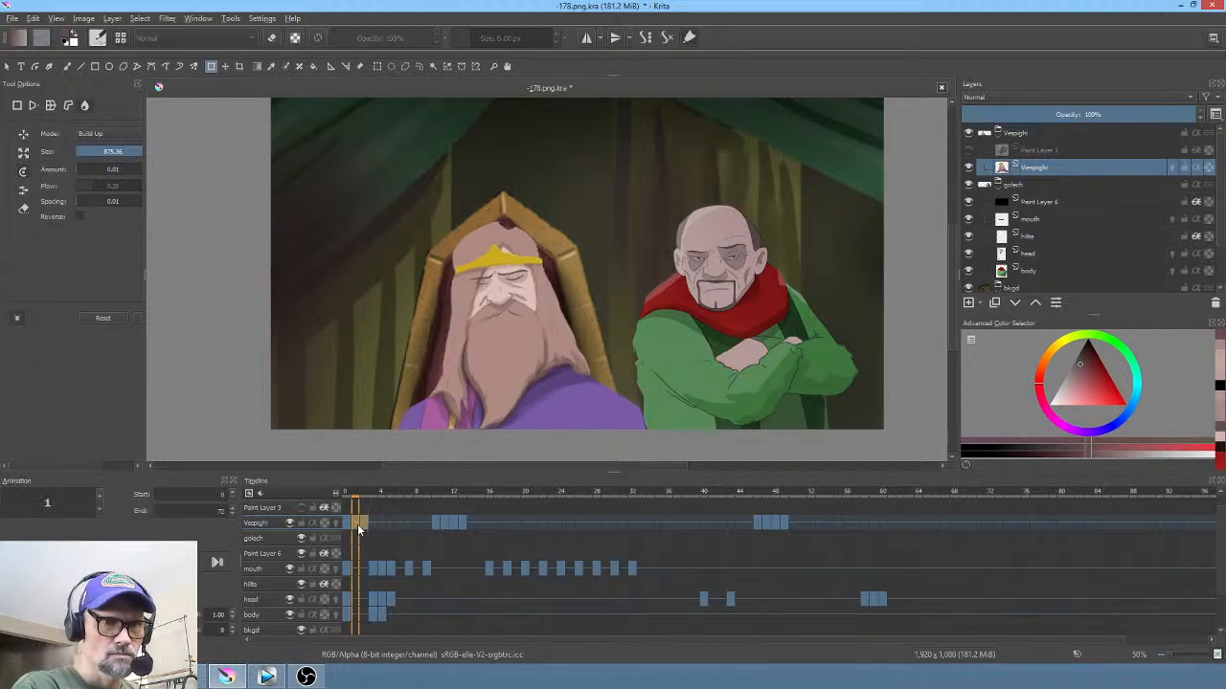
{"action": "left_click", "coordinate": [364, 525], "text": "shift"}
{"action": "left_click_drag", "start_coordinate": [358, 526], "coordinate": [686, 486]}
{"action": "left_click", "coordinate": [454, 524]}
{"action": "left_click", "coordinate": [462, 524], "text": "shift"}
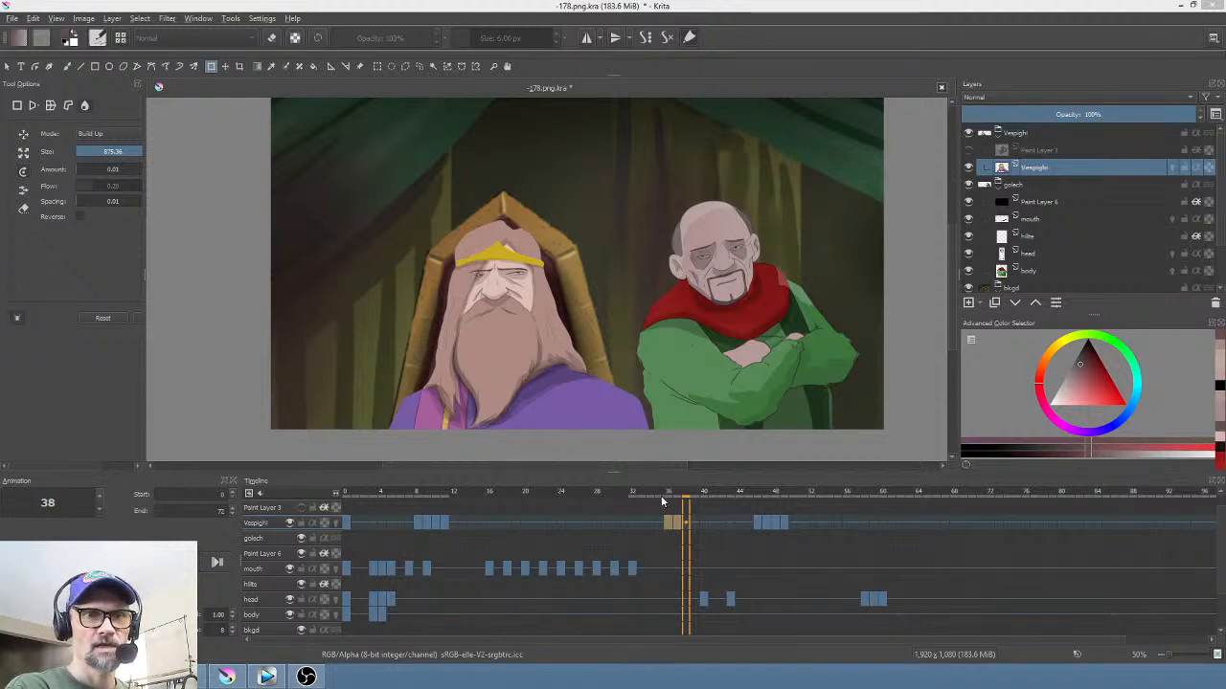
Step: Move the bald man's head keyframes from frames 40–60 to frames 63–83 and play the opening from frame 0
{"action": "left_click_drag", "start_coordinate": [612, 493], "coordinate": [797, 493]}
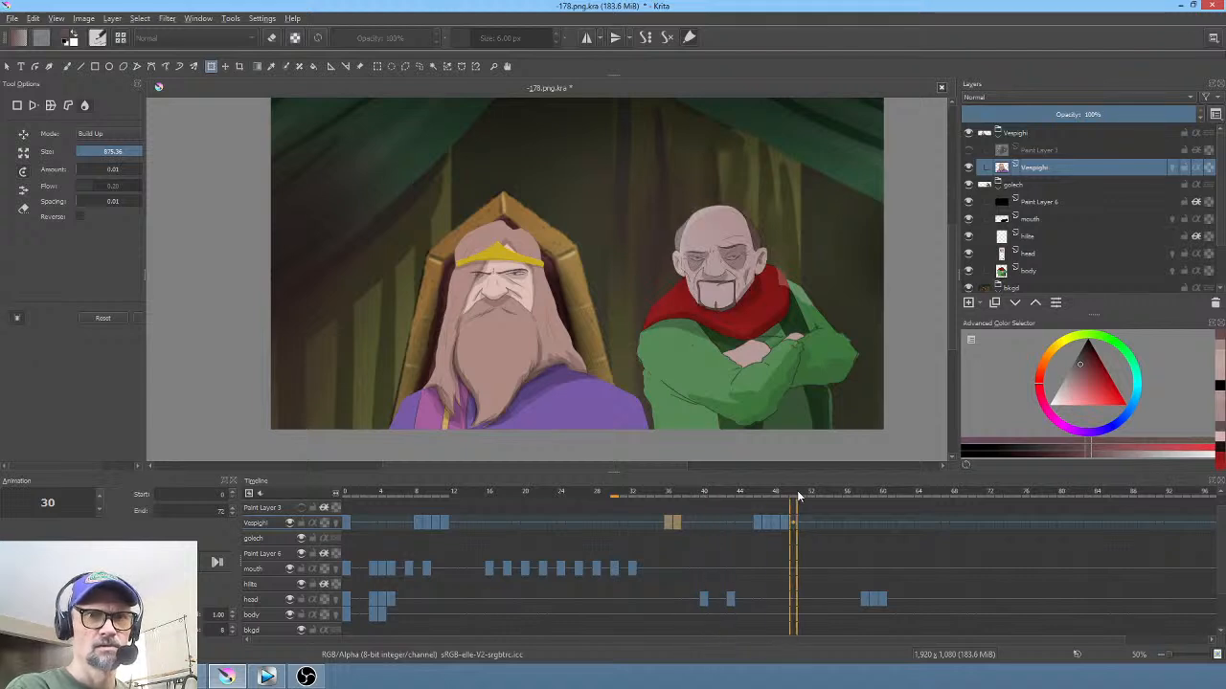
{"action": "left_click", "coordinate": [759, 524]}
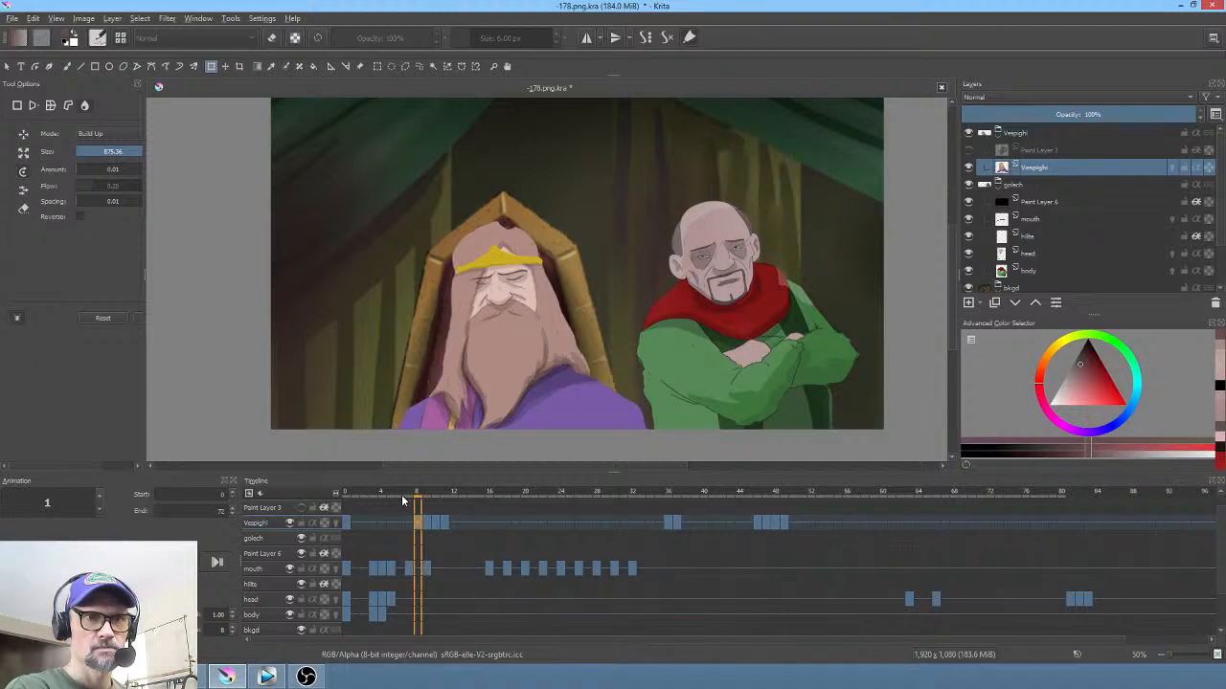
{"action": "left_click_drag", "start_coordinate": [403, 497], "coordinate": [311, 505]}
{"action": "key", "text": "space"}
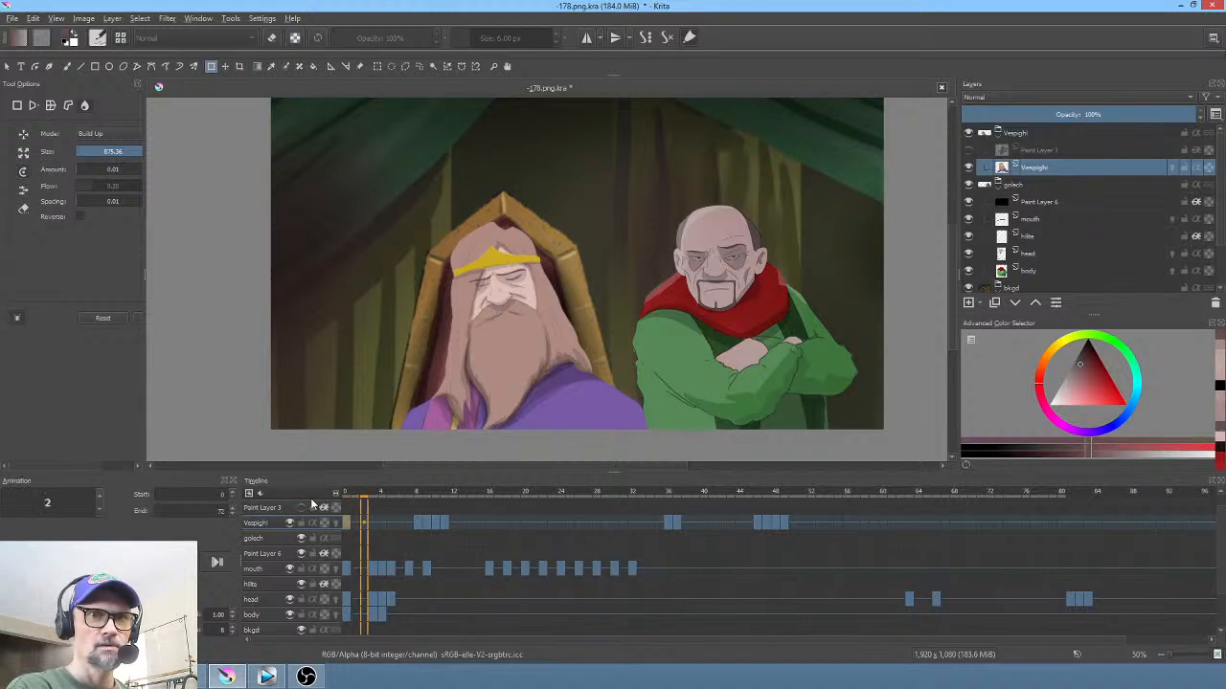
{"action": "key", "text": "space"}
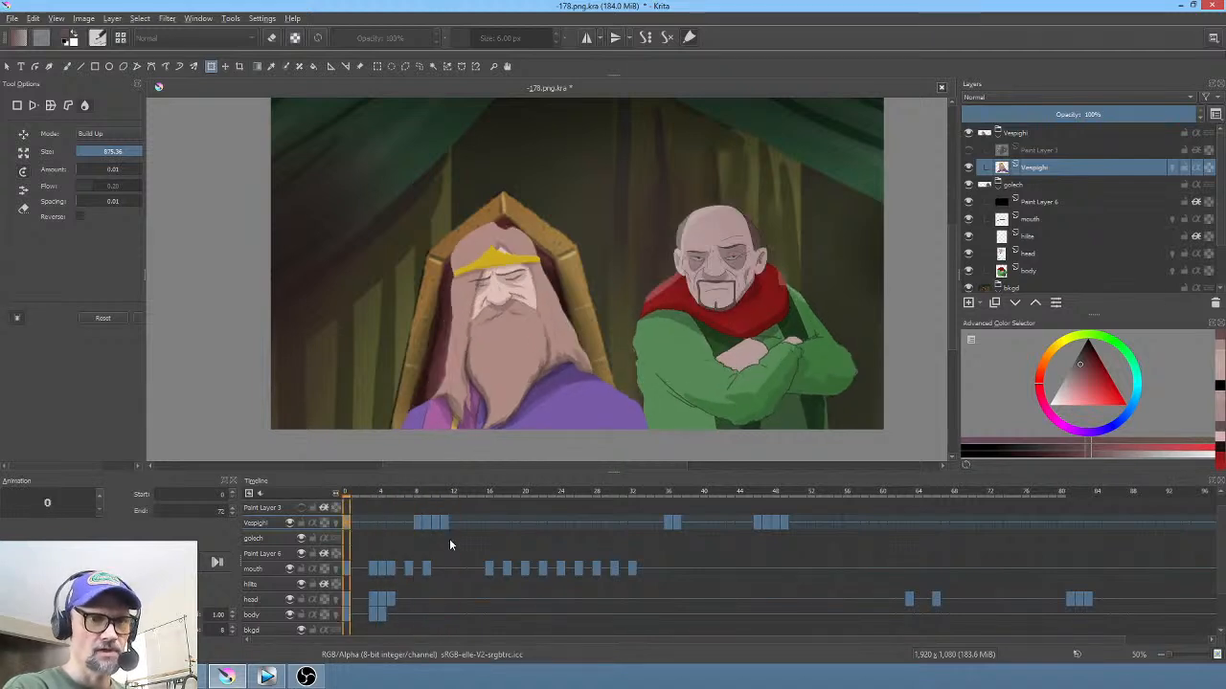
Step: Shift the Vespighi keyframes from frame 8 onward five frames later to start at frame 13, and play the animation from the start
{"action": "left_click", "coordinate": [418, 522]}
{"action": "left_click_drag", "start_coordinate": [418, 521], "coordinate": [461, 521]}
{"action": "left_click", "coordinate": [344, 518]}
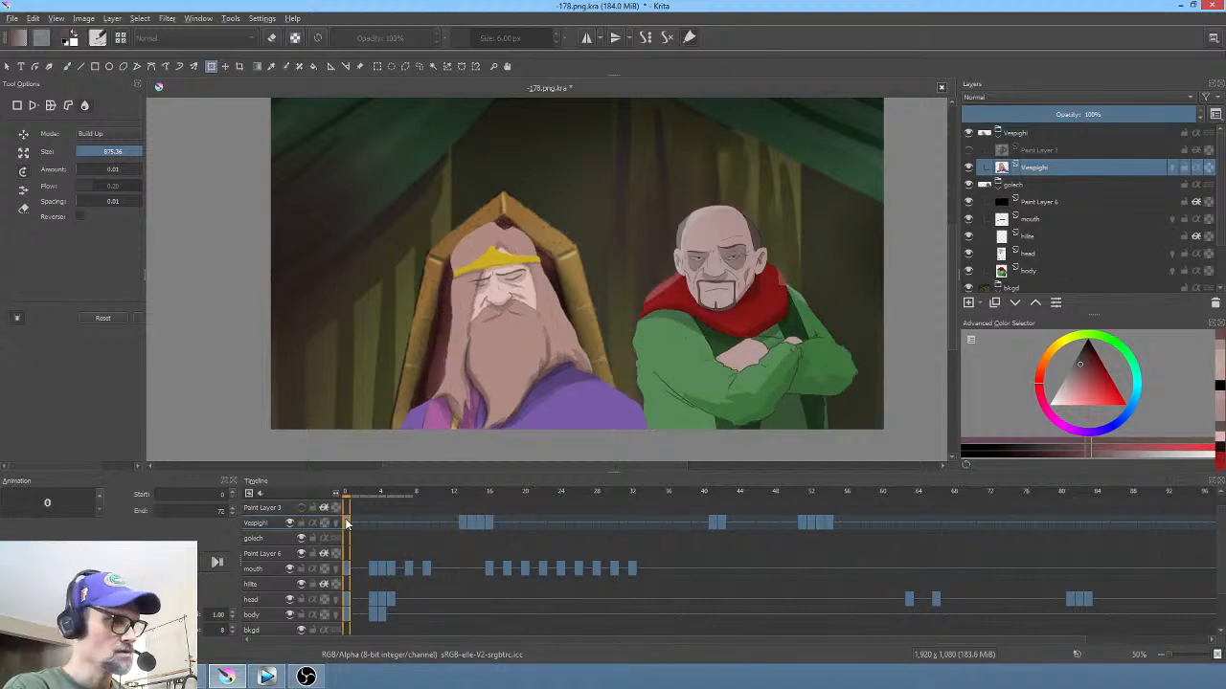
{"action": "key", "text": "space"}
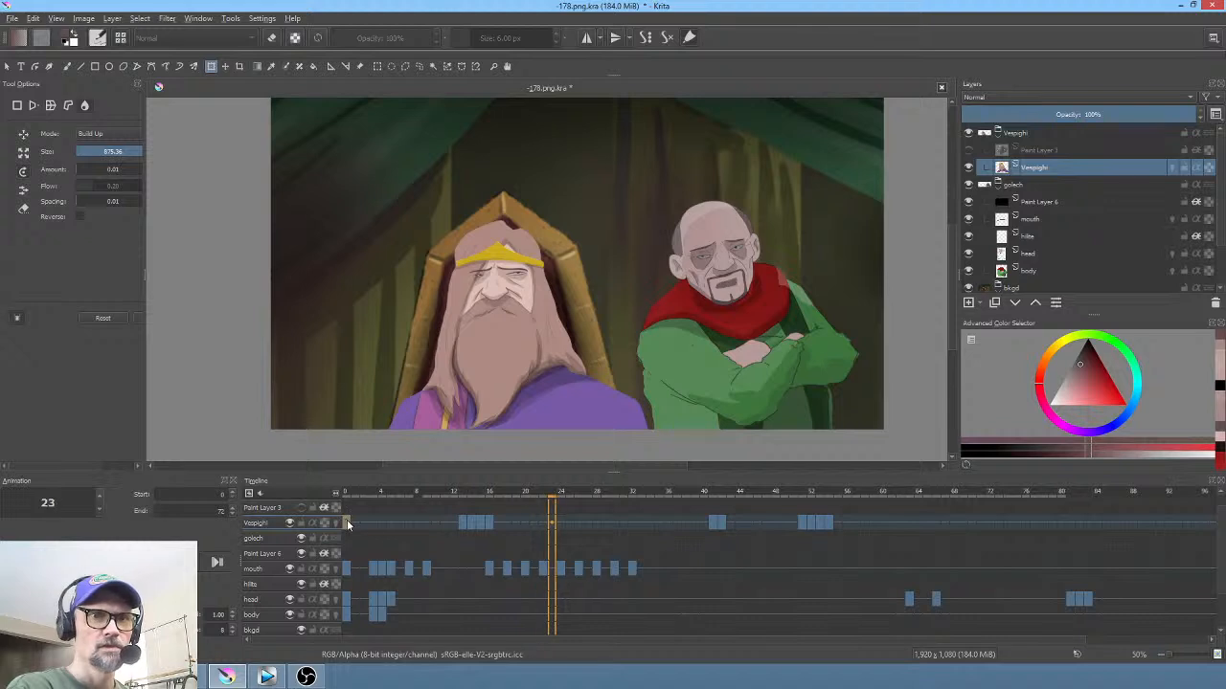
{"action": "key", "text": "space"}
Step: Delay the mouth keyframes from frame 16 onward to start at frame 21, replay the opening, and delay them further to start at frame 24
{"action": "left_click_drag", "start_coordinate": [489, 574], "coordinate": [538, 575]}
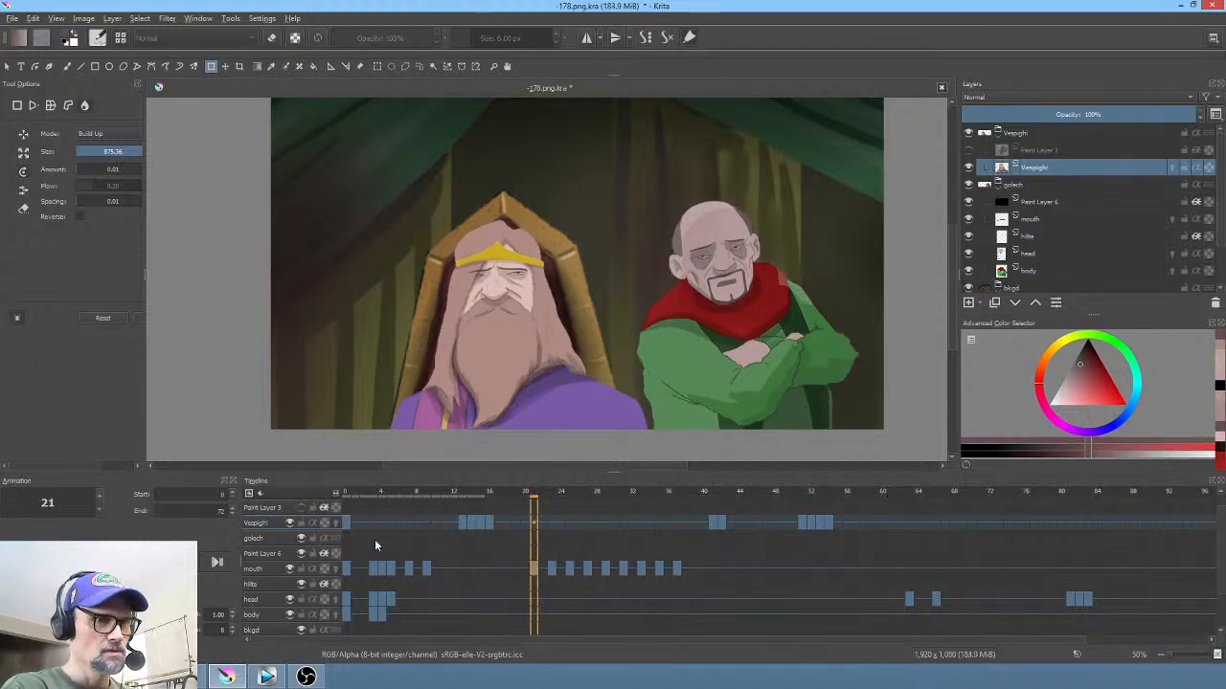
{"action": "left_click", "coordinate": [351, 566]}
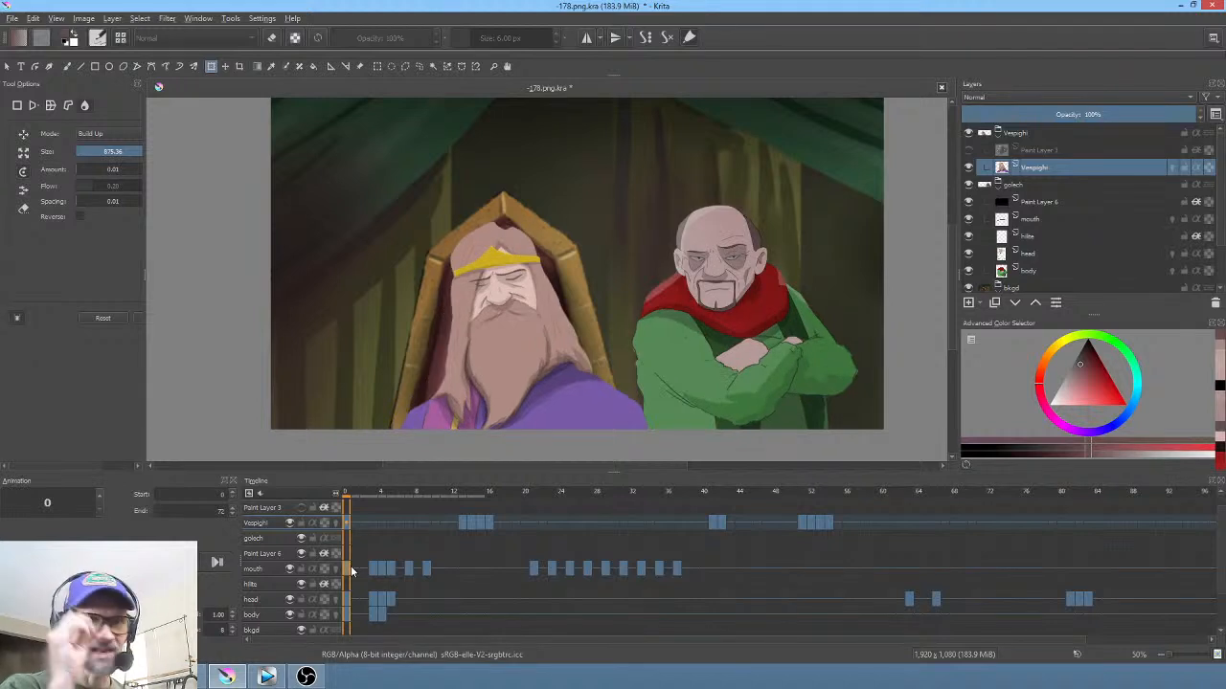
{"action": "key", "text": "space"}
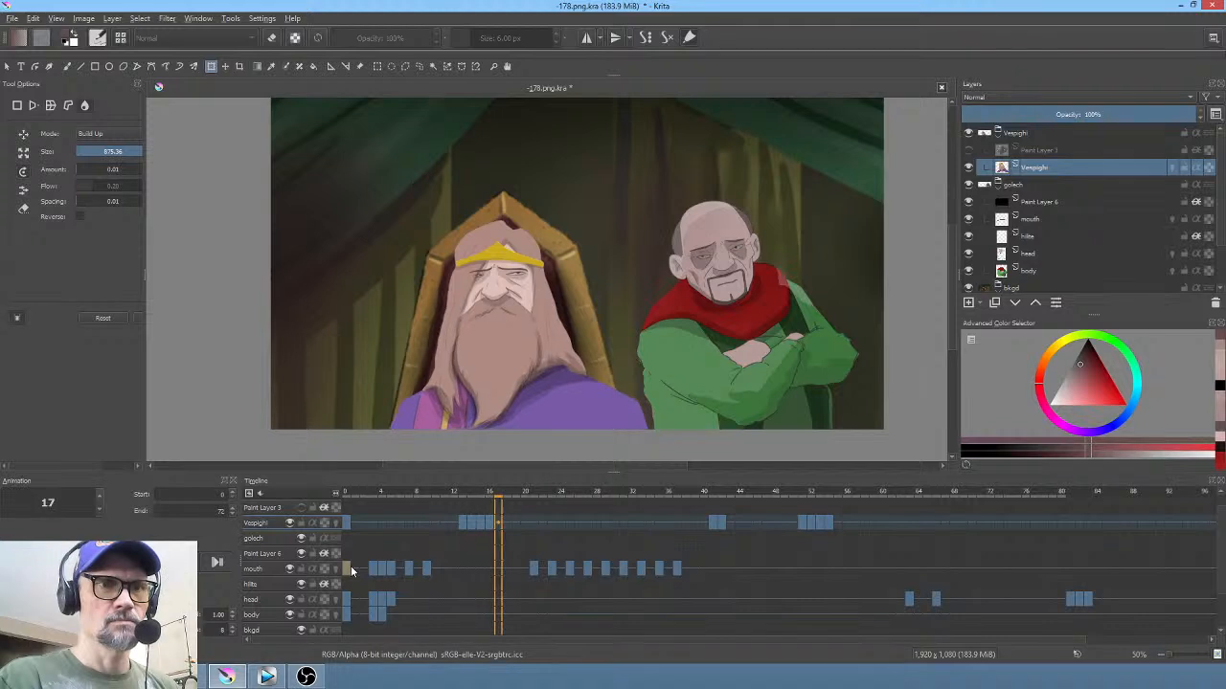
{"action": "key", "text": "space"}
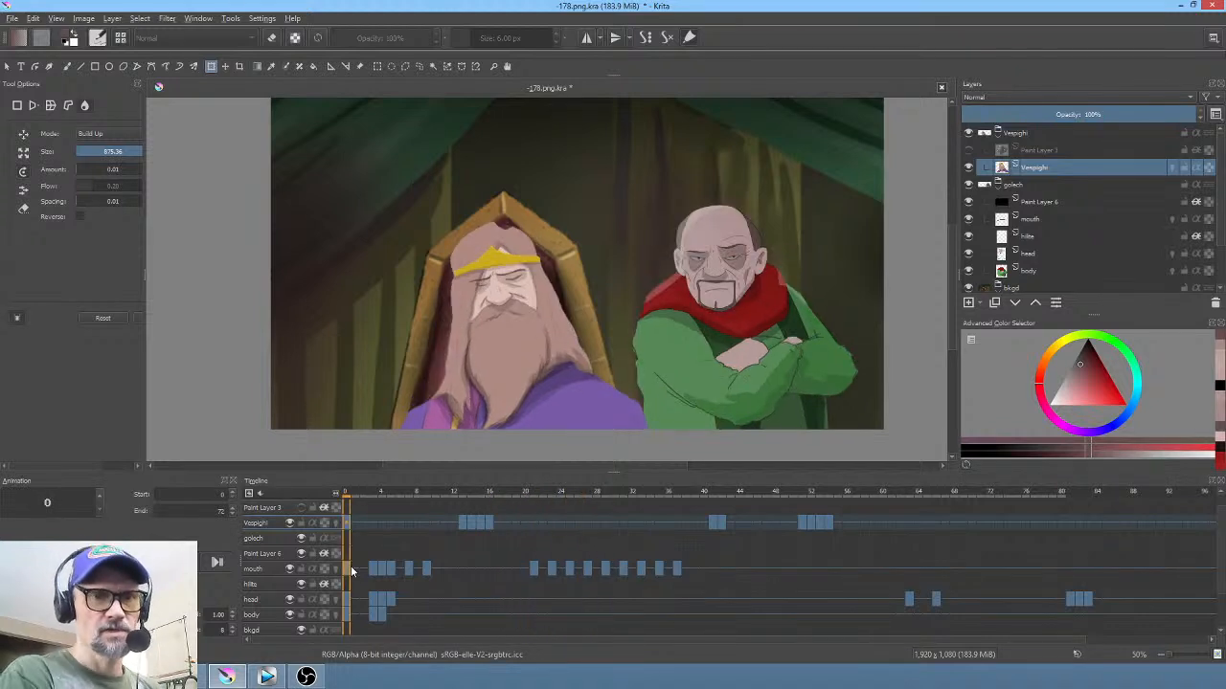
{"action": "left_click", "coordinate": [535, 572]}
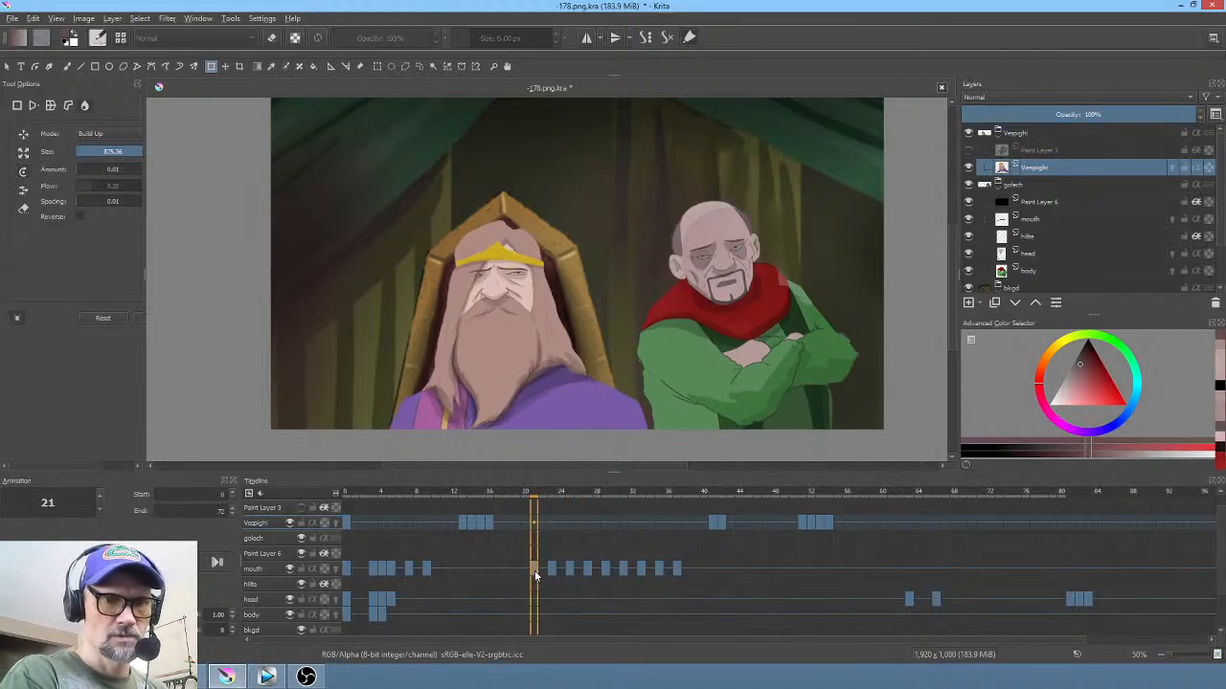
{"action": "left_click_drag", "start_coordinate": [536, 573], "coordinate": [562, 569]}
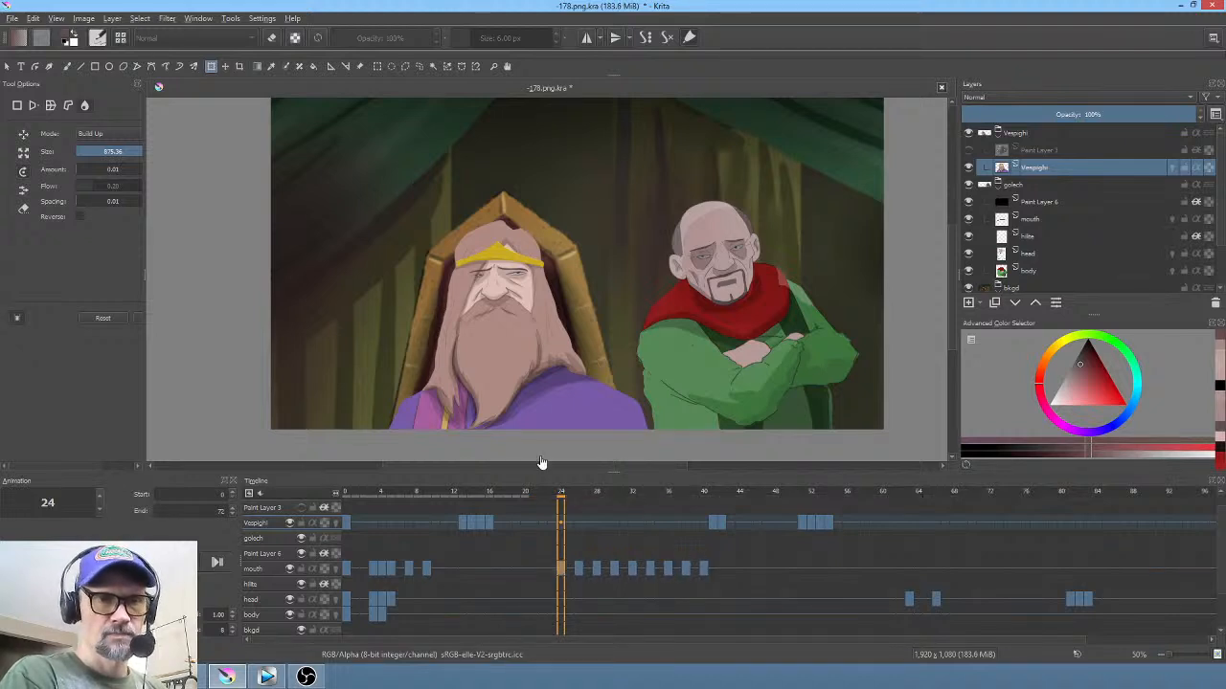
Step: Shift the Vespighi keyframes from frame 41 onward two frames later to start at frame 43, and play the middle of the shot
{"action": "left_click_drag", "start_coordinate": [562, 496], "coordinate": [730, 518]}
{"action": "left_click", "coordinate": [712, 525]}
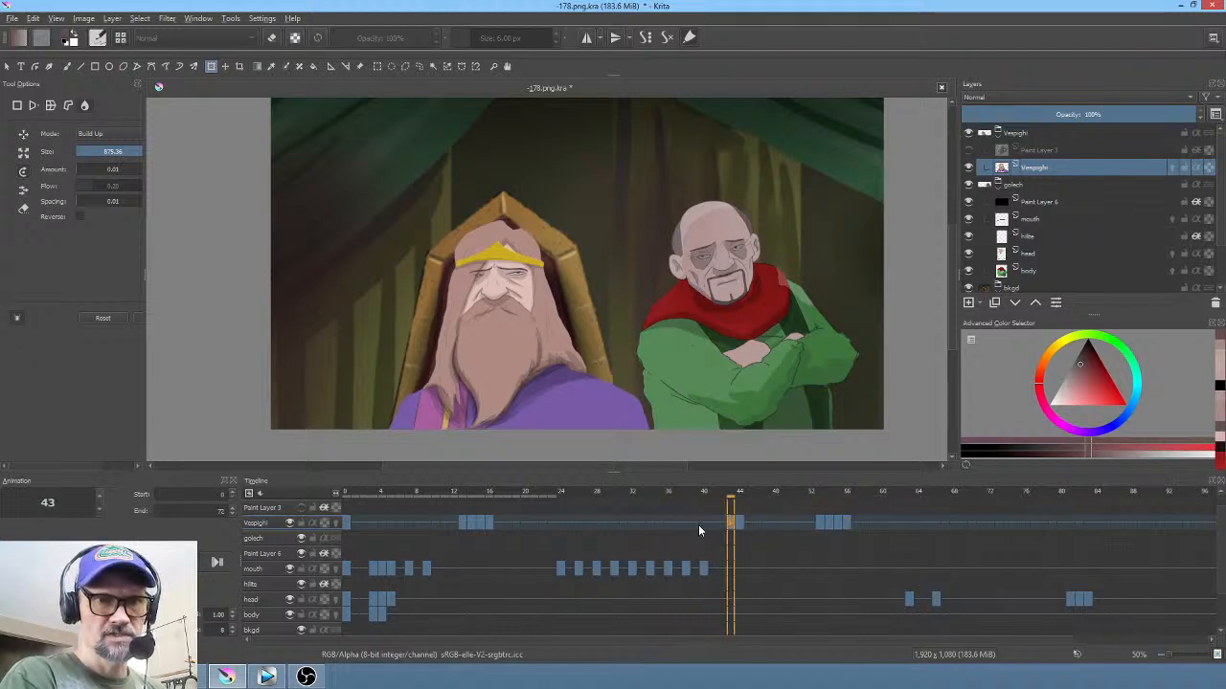
{"action": "left_click", "coordinate": [626, 524]}
{"action": "key", "text": "space"}
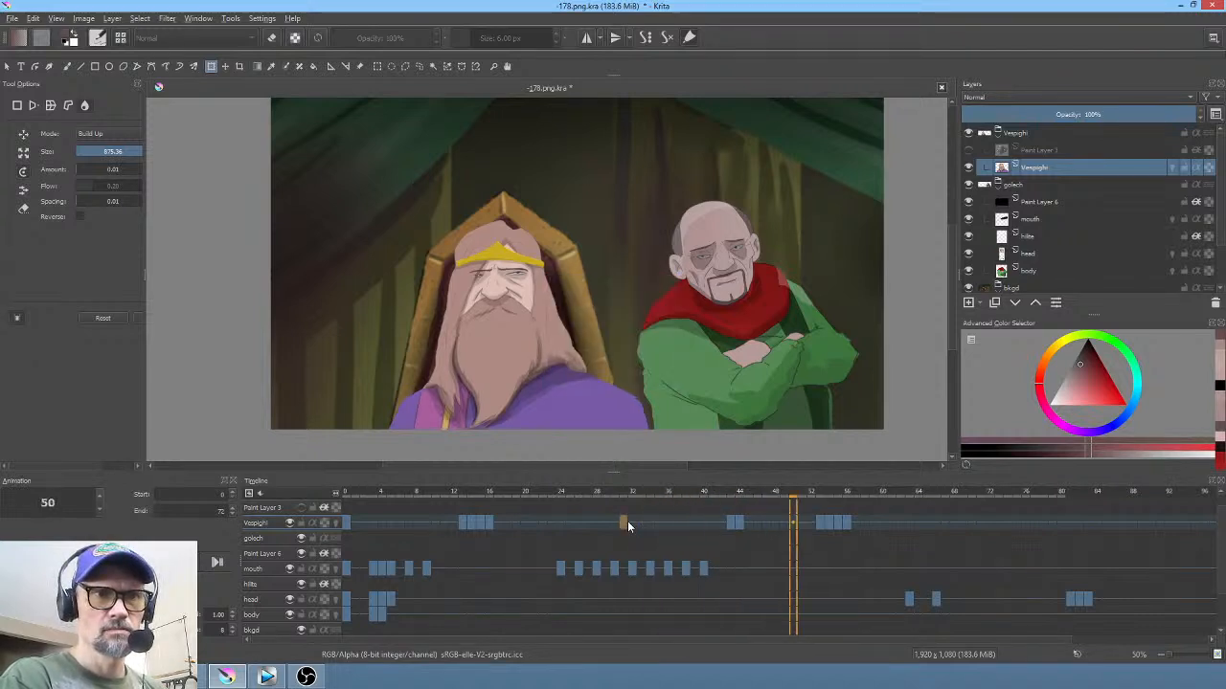
{"action": "key", "text": "space"}
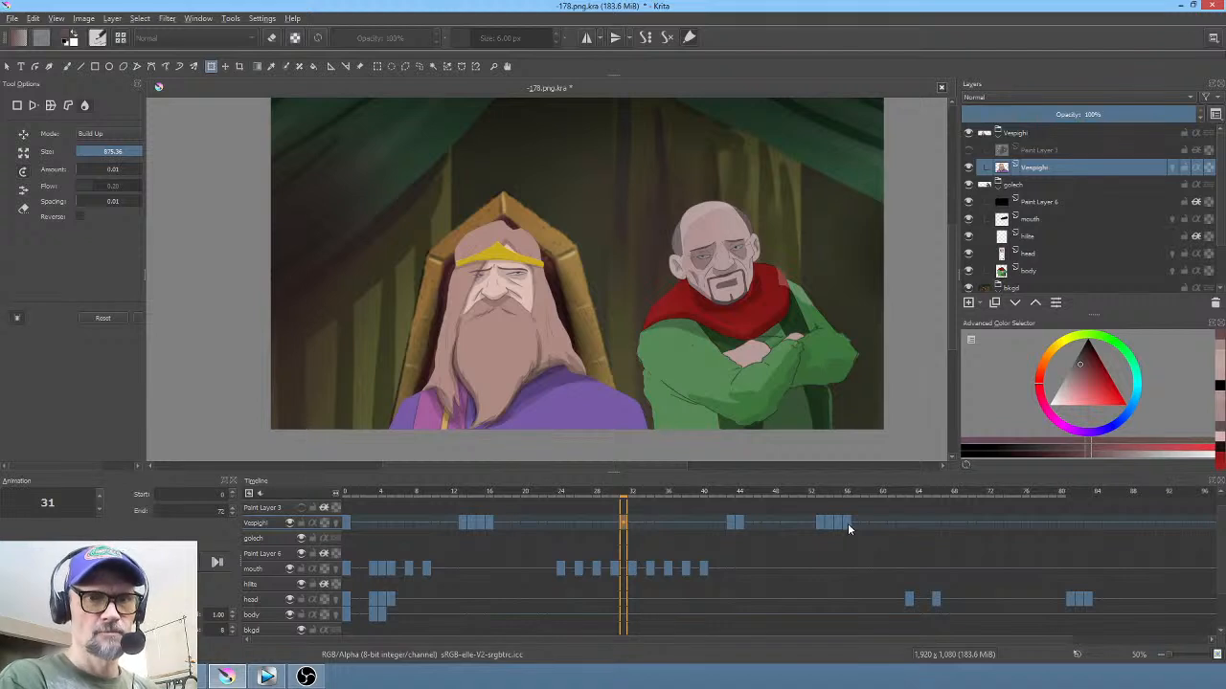
{"action": "mouse_move", "coordinate": [847, 523]}
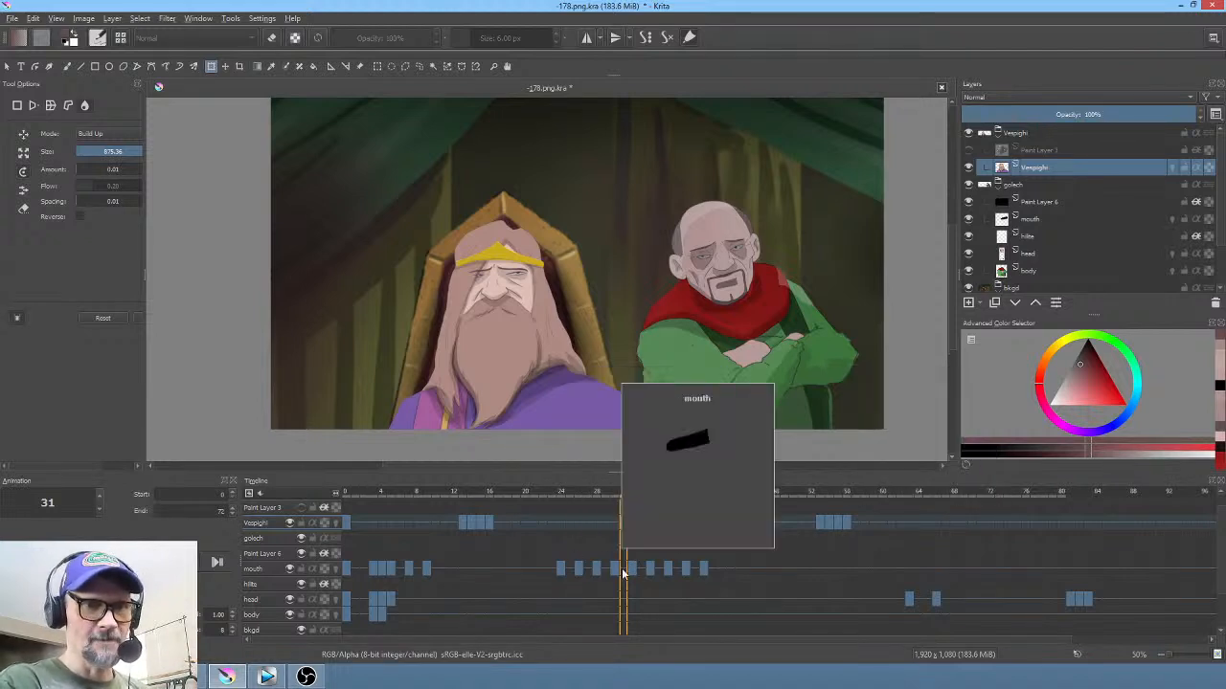
Step: Review the mouth movement from frame 24 to 38 and add a duplicate head keyframe at frame 38, ready for transforming
{"action": "left_click", "coordinate": [563, 569]}
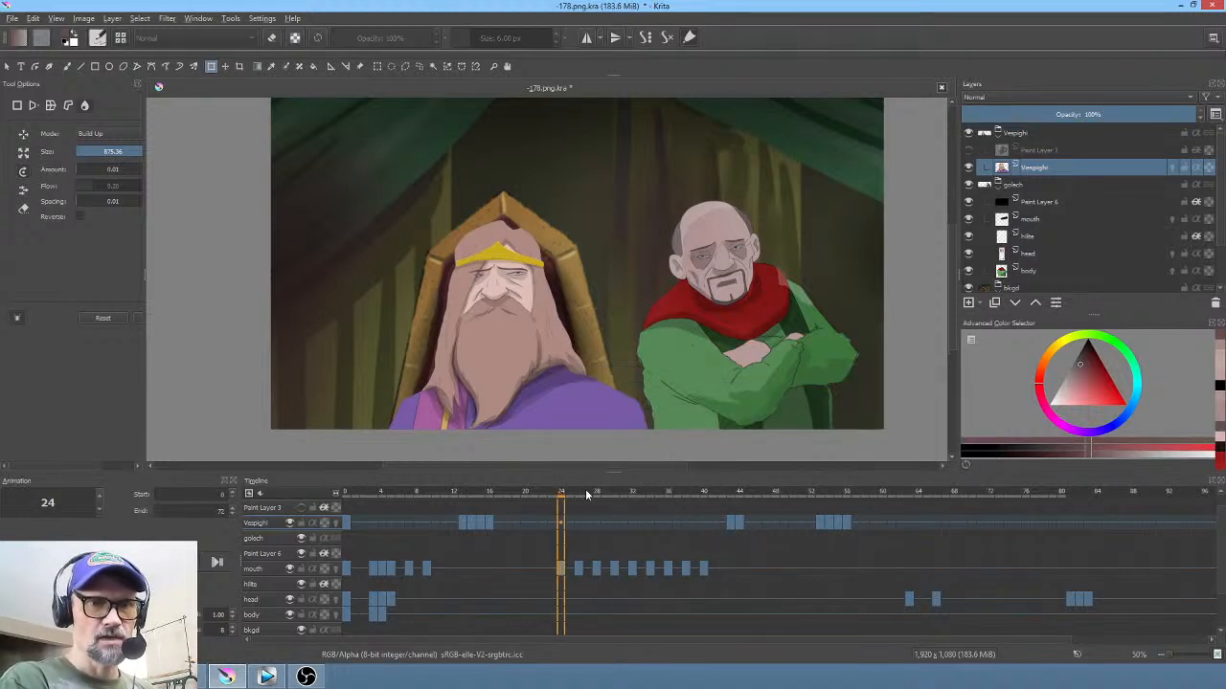
{"action": "left_click_drag", "start_coordinate": [587, 495], "coordinate": [684, 491]}
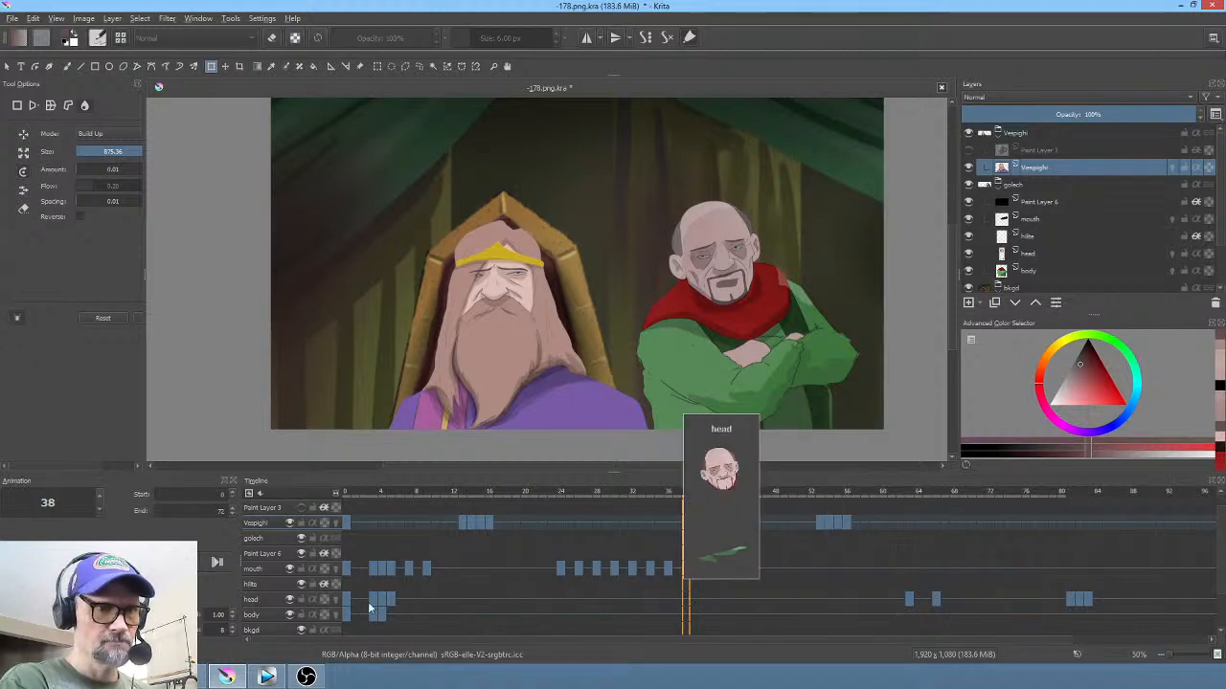
{"action": "left_click", "coordinate": [272, 601]}
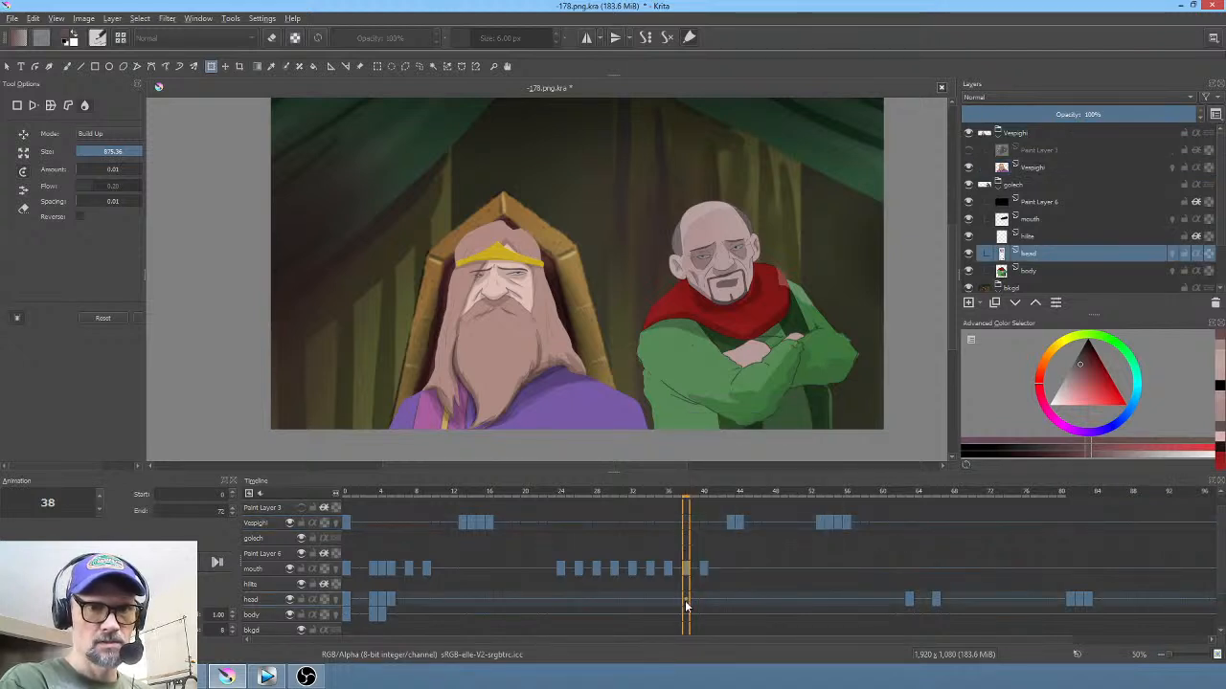
{"action": "right_click", "coordinate": [733, 245]}
{"action": "left_click", "coordinate": [801, 258]}
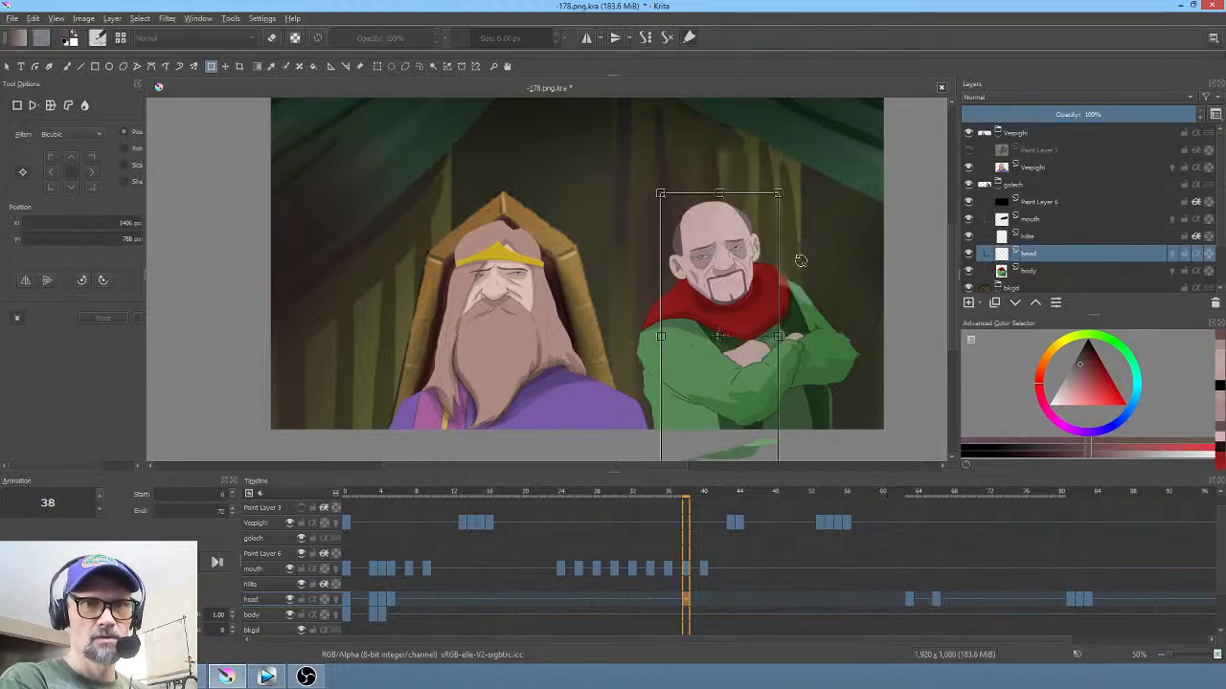
{"action": "left_click_drag", "start_coordinate": [743, 311], "coordinate": [734, 265]}
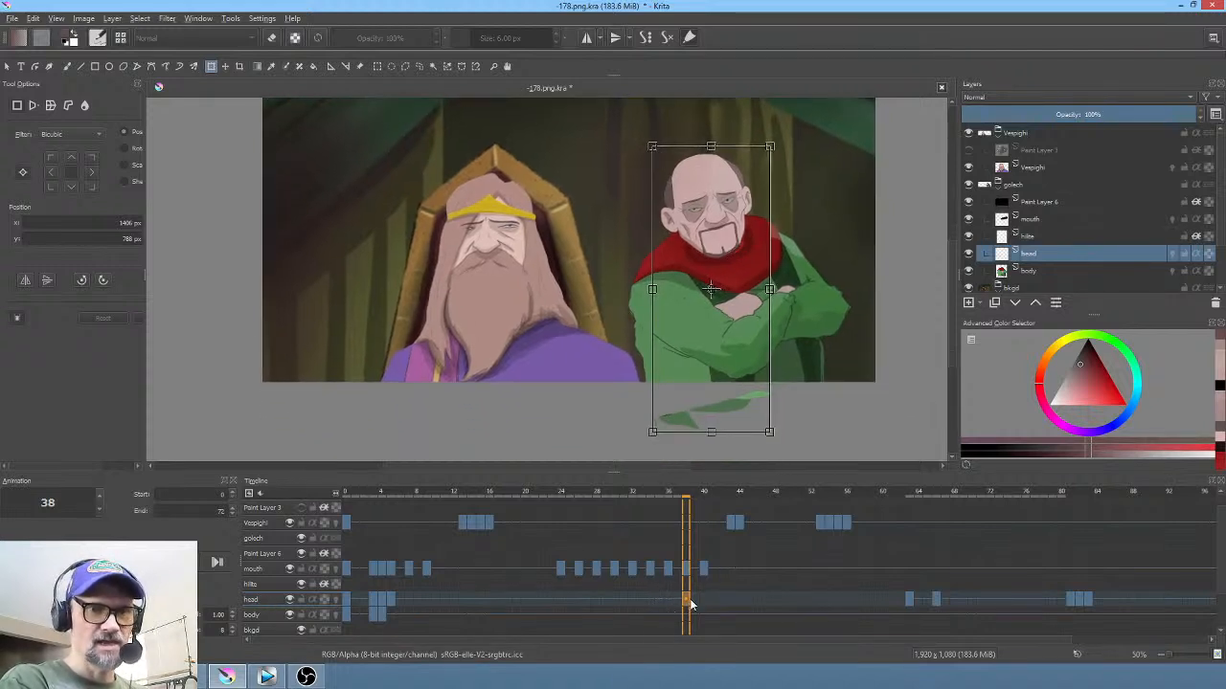
Step: Trim the layers to the image size and rotate the bald man's head slightly clockwise at frame 38
{"action": "left_click", "coordinate": [85, 19]}
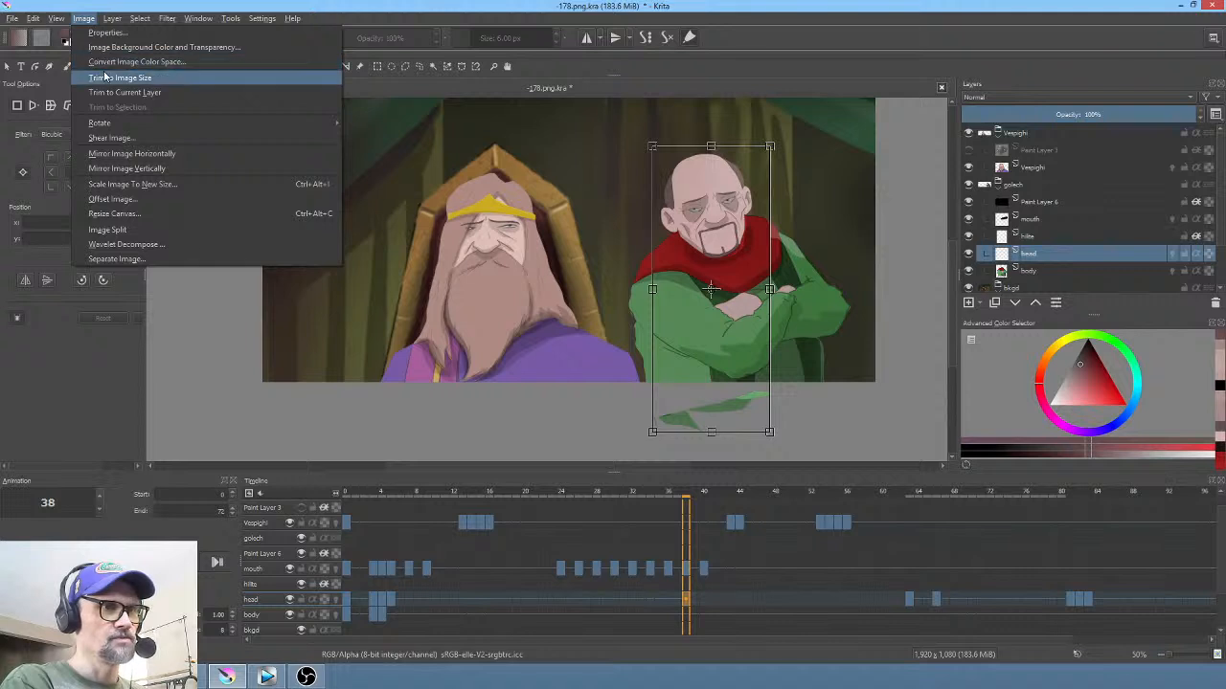
{"action": "left_click", "coordinate": [117, 78]}
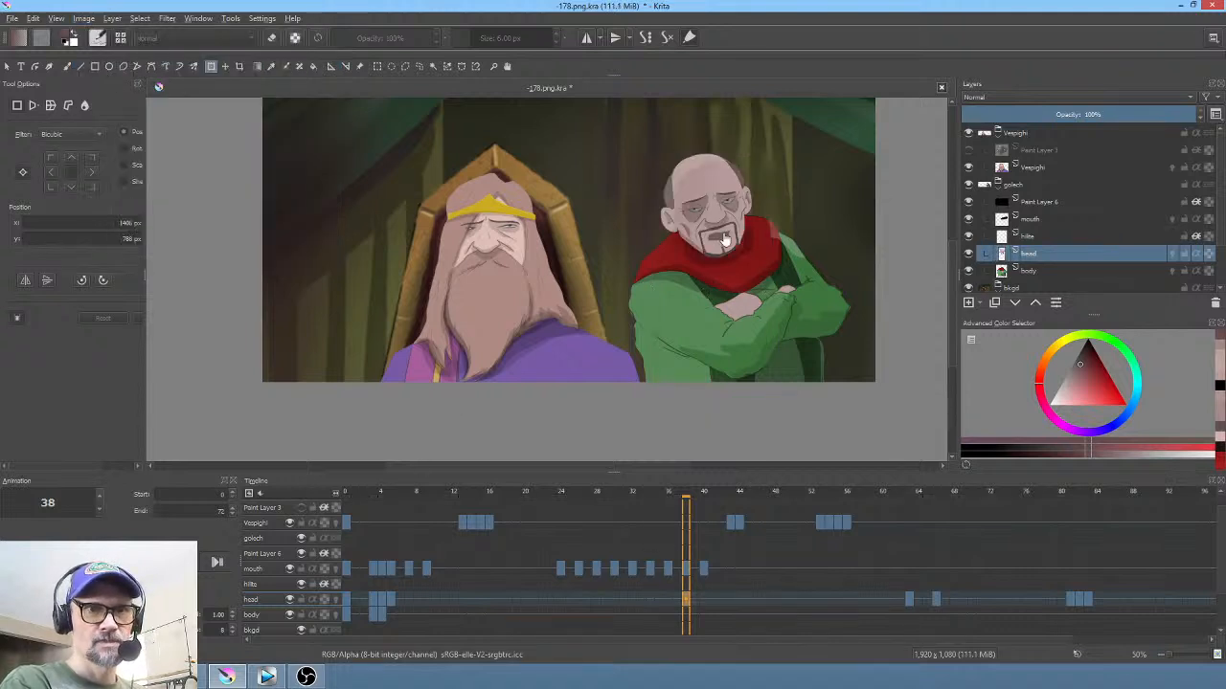
{"action": "left_click", "coordinate": [720, 239]}
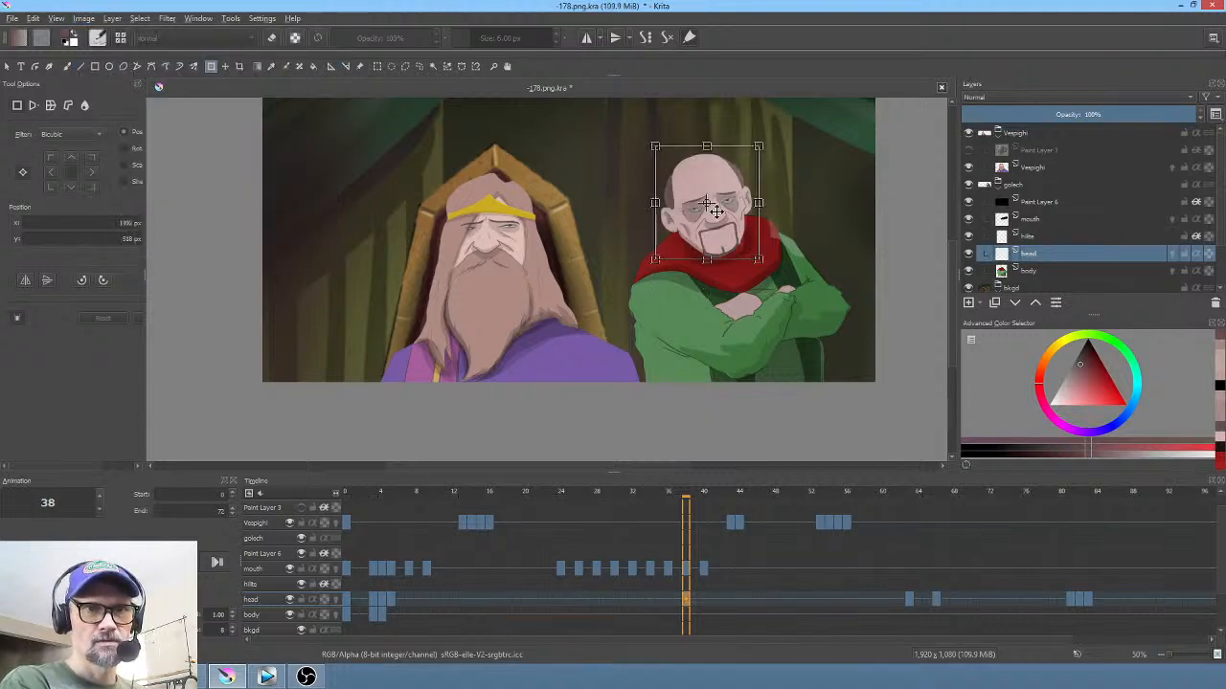
{"action": "left_click_drag", "start_coordinate": [707, 209], "coordinate": [791, 235]}
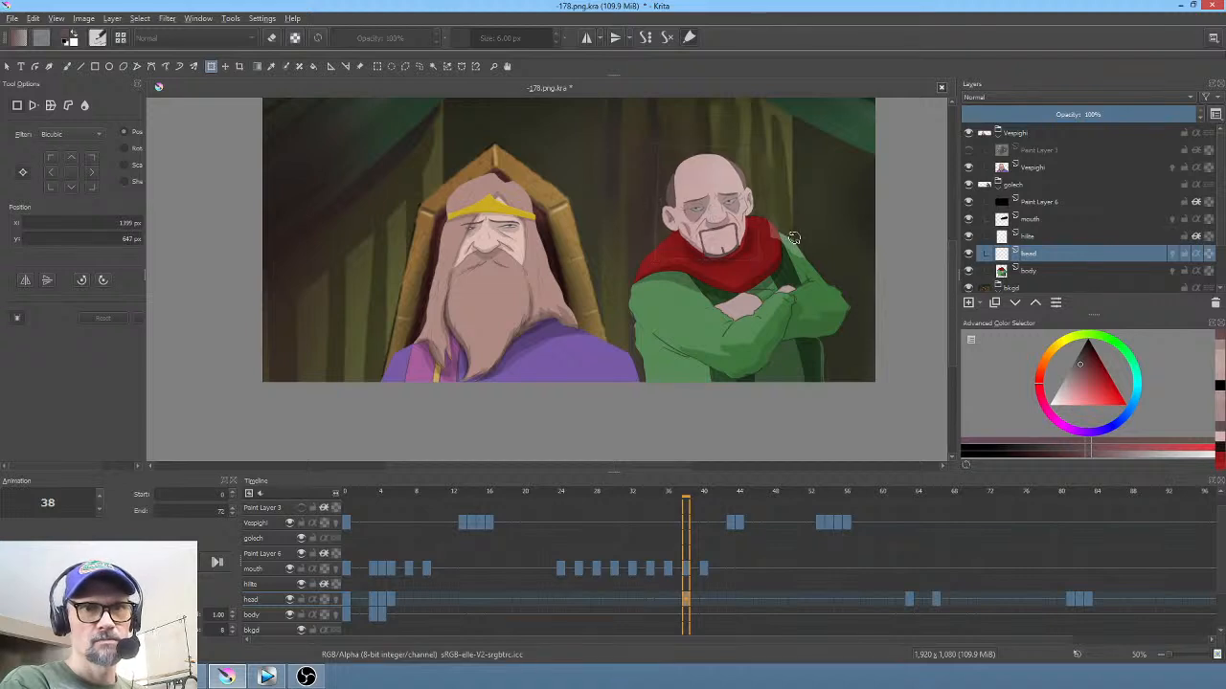
Step: Add head keyframes at frames 39 and 40, rotating the bald man's head progressively more upright on each
{"action": "left_click", "coordinate": [721, 246]}
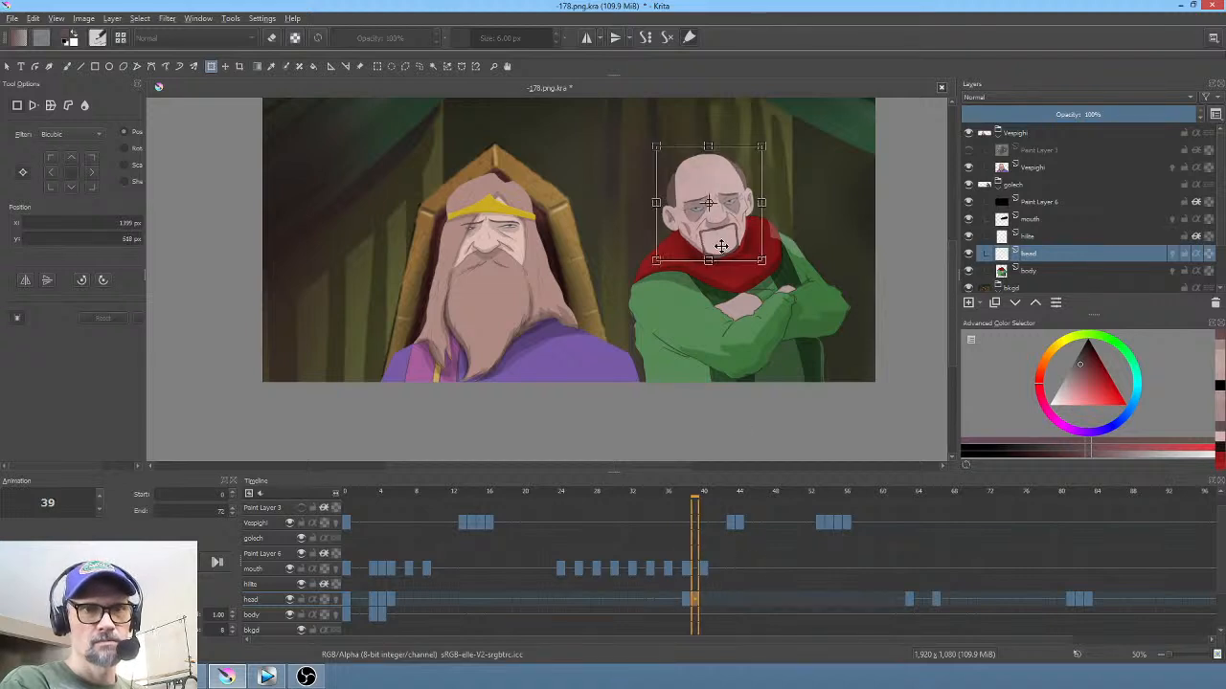
{"action": "left_click_drag", "start_coordinate": [798, 233], "coordinate": [731, 234]}
{"action": "left_click", "coordinate": [703, 601]}
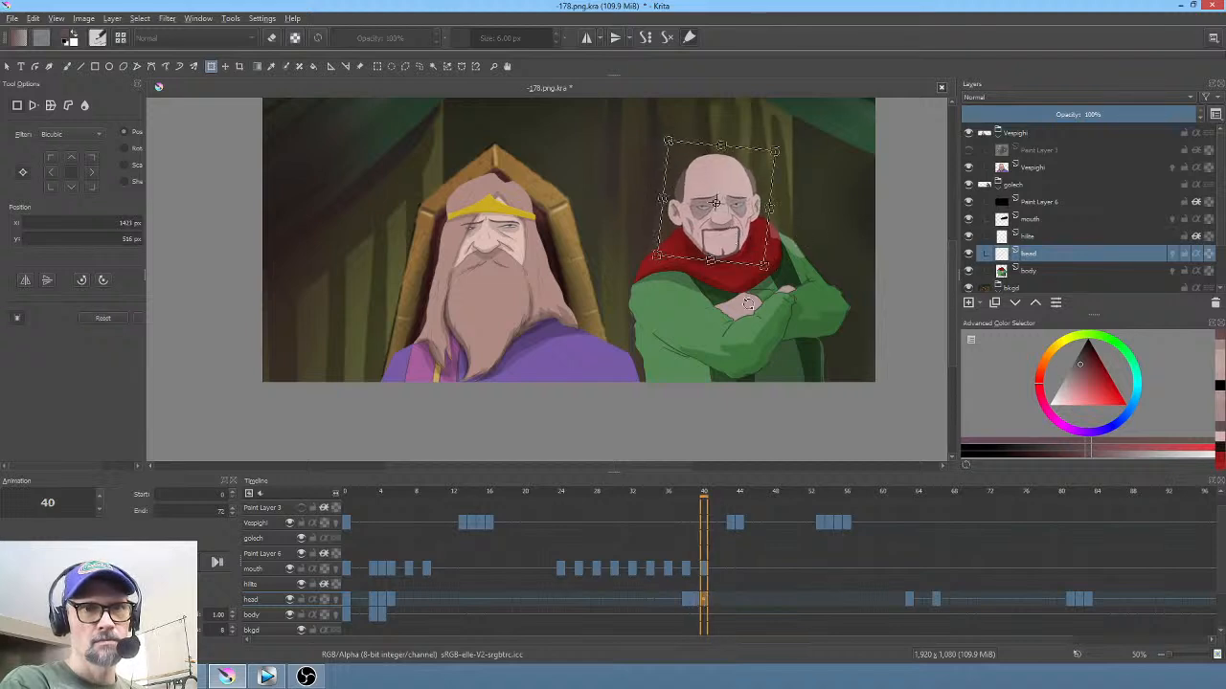
Step: Add a mouth keyframe at frame 39 and reposition the open mouth to follow the bald man's turning head
{"action": "left_click", "coordinate": [685, 570]}
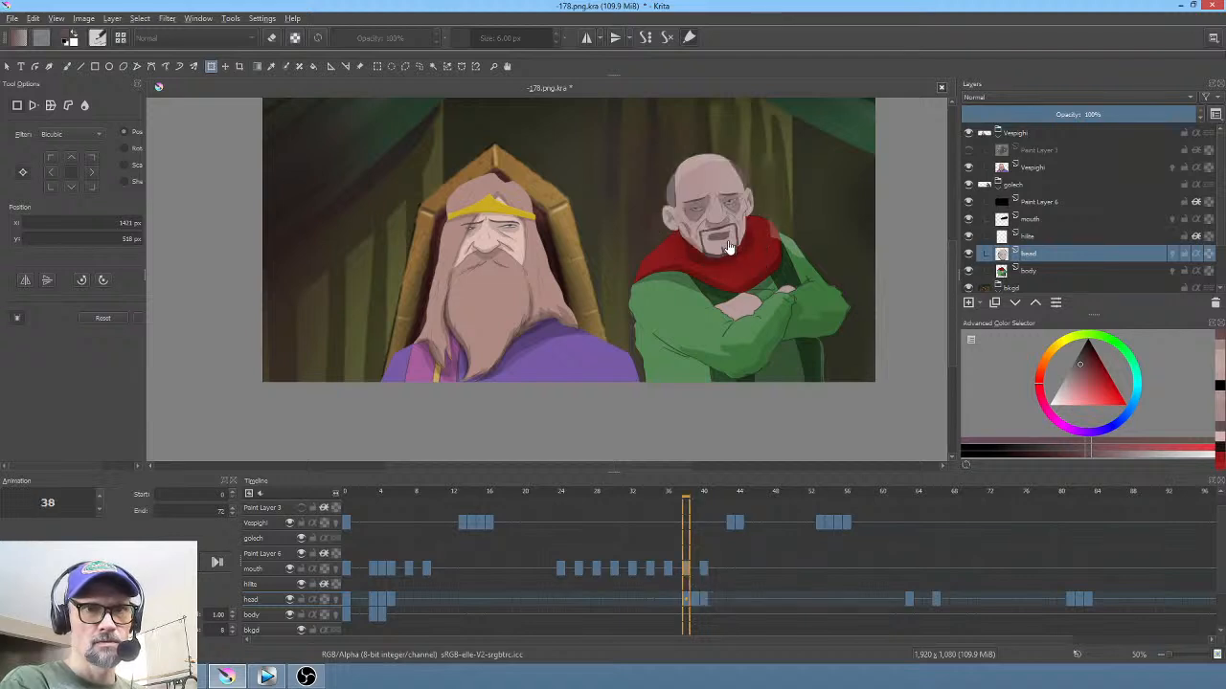
{"action": "scroll", "coordinate": [720, 358], "scroll_direction": "up", "scroll_amount": 2}
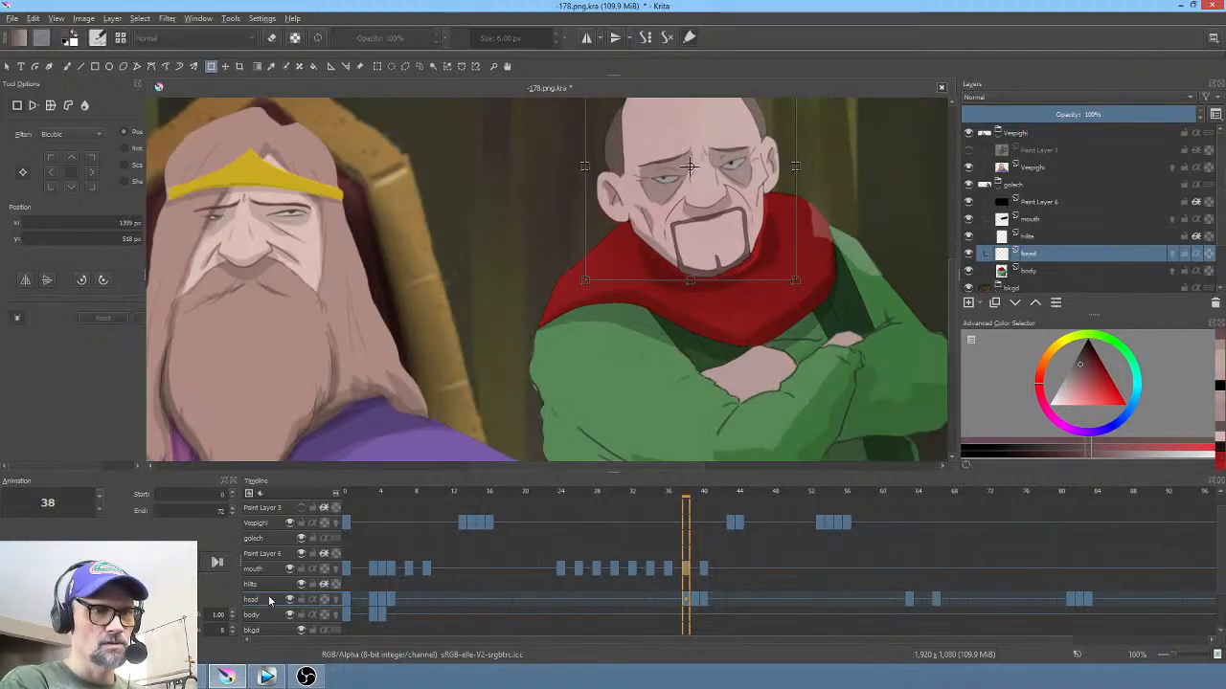
{"action": "left_click", "coordinate": [264, 570]}
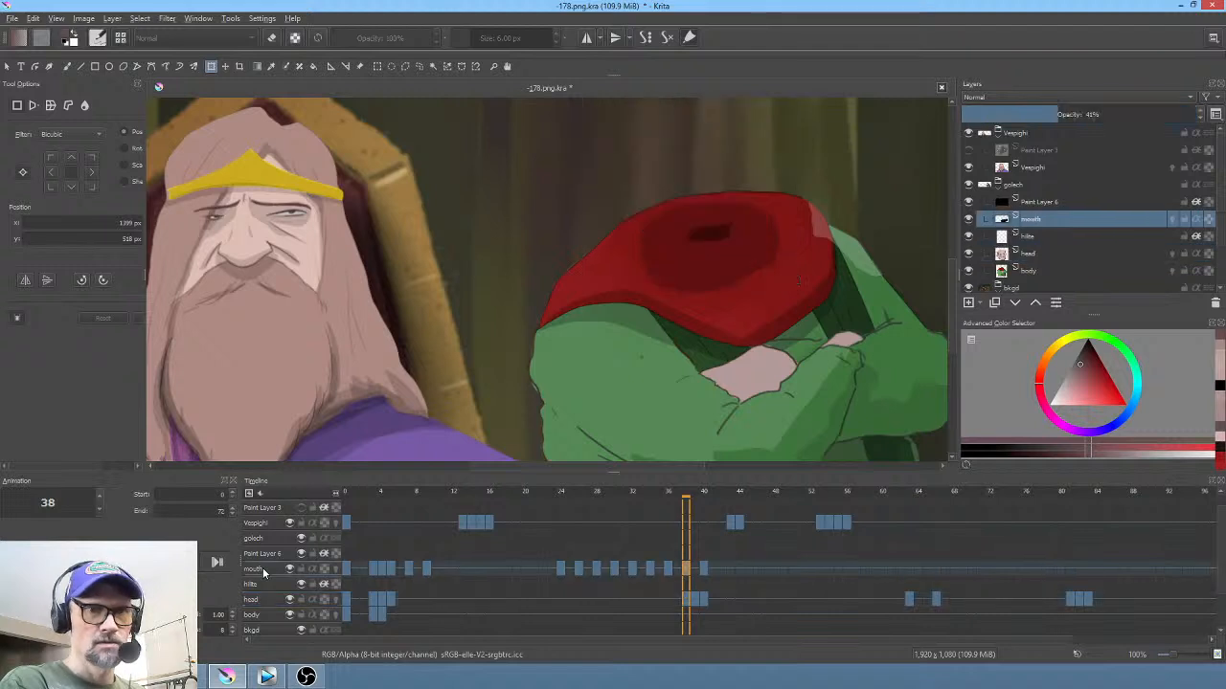
{"action": "left_click", "coordinate": [670, 571]}
{"action": "left_click", "coordinate": [686, 570]}
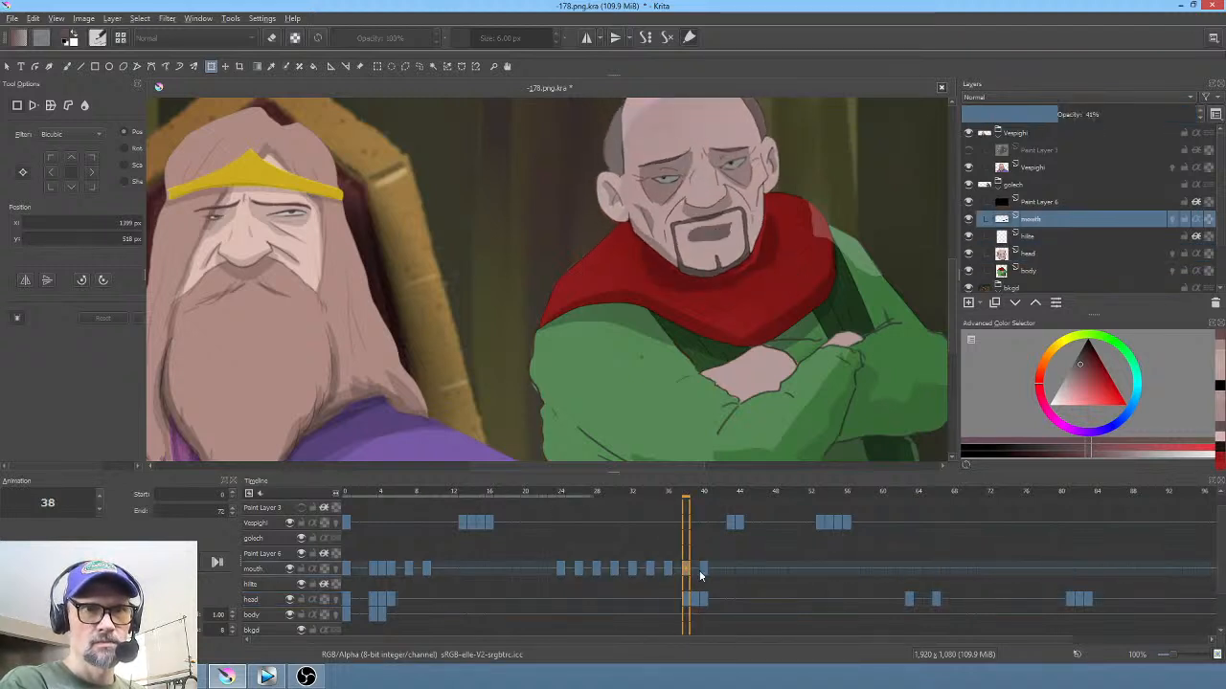
{"action": "left_click", "coordinate": [697, 571]}
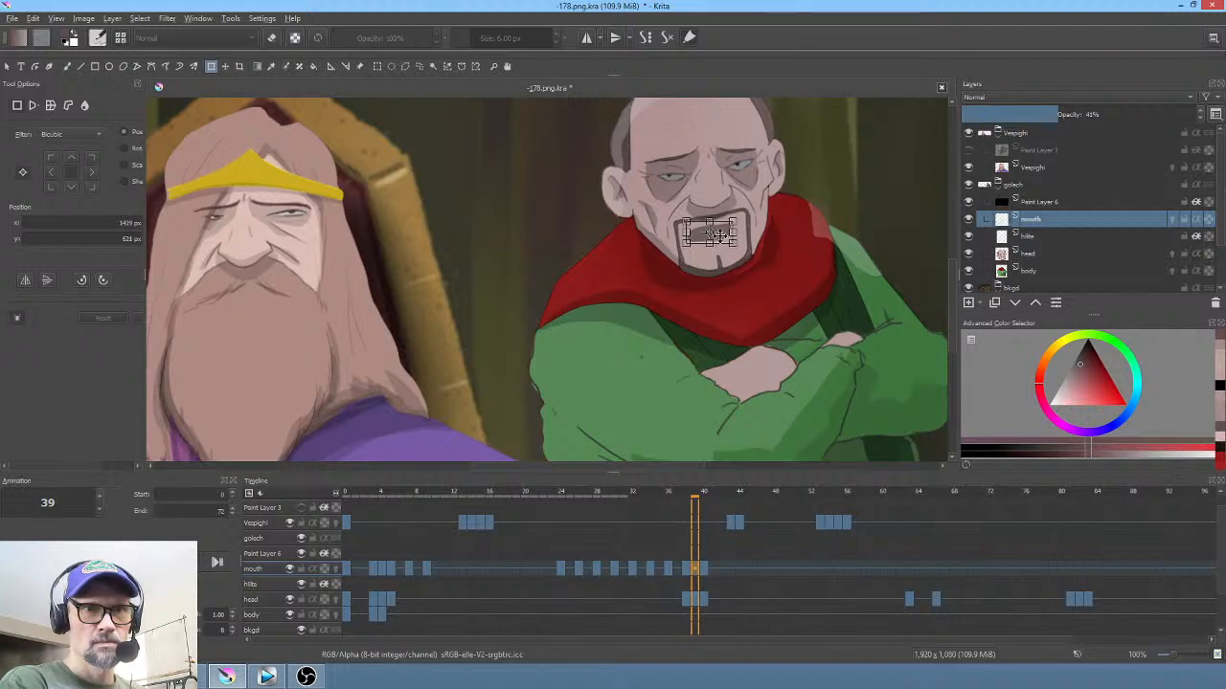
{"action": "scroll", "coordinate": [718, 235], "scroll_direction": "up", "scroll_amount": 2}
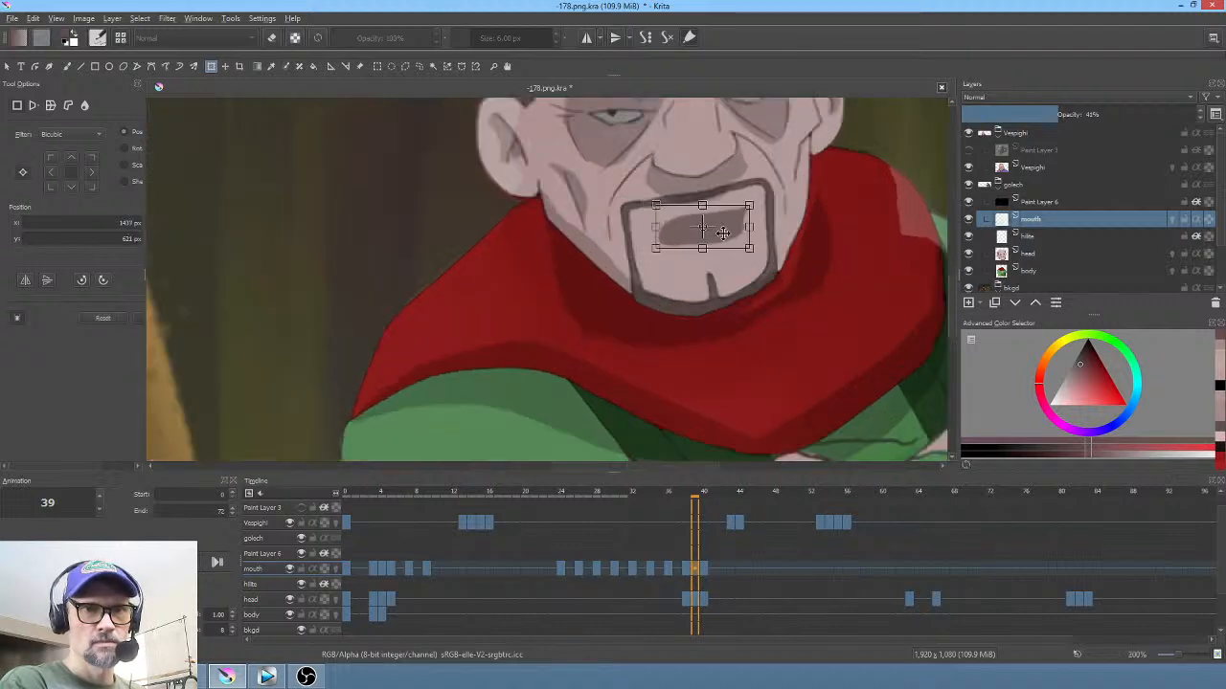
Step: Rotate the closed mouth clockwise at frame 40 and move it slightly to fit inside the goatee
{"action": "left_click", "coordinate": [705, 570]}
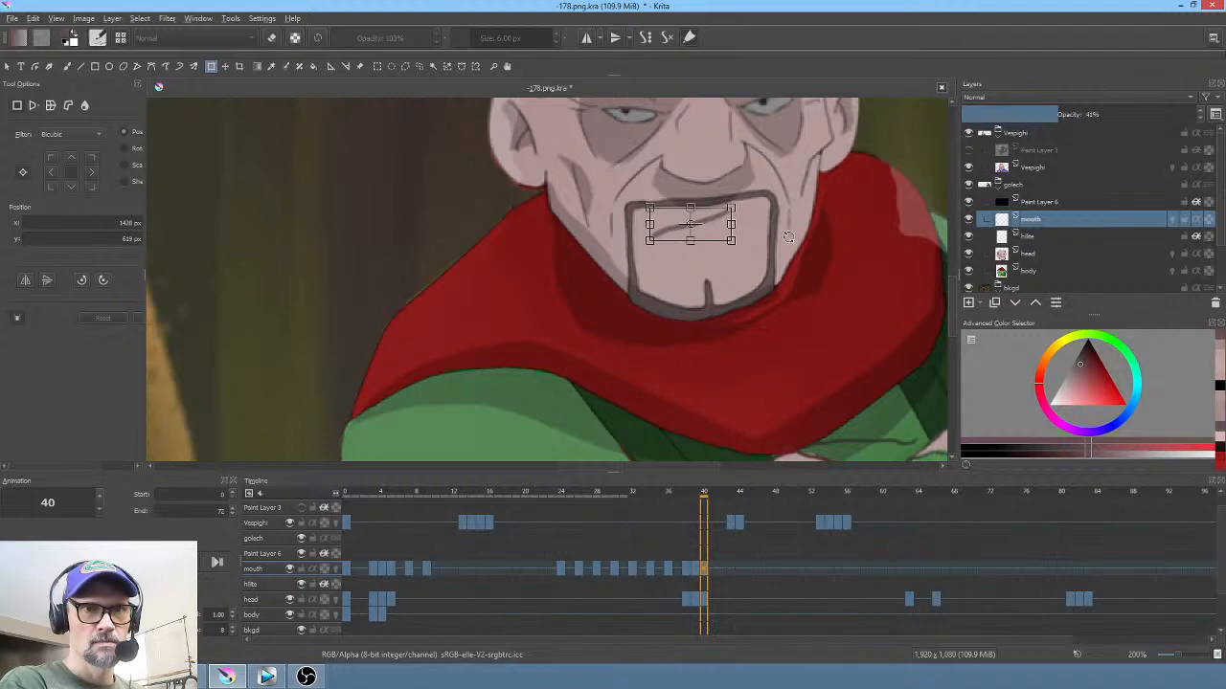
{"action": "left_click_drag", "start_coordinate": [806, 238], "coordinate": [801, 260]}
{"action": "left_click_drag", "start_coordinate": [711, 233], "coordinate": [724, 241]}
{"action": "scroll", "coordinate": [724, 241], "scroll_direction": "down", "scroll_amount": 2}
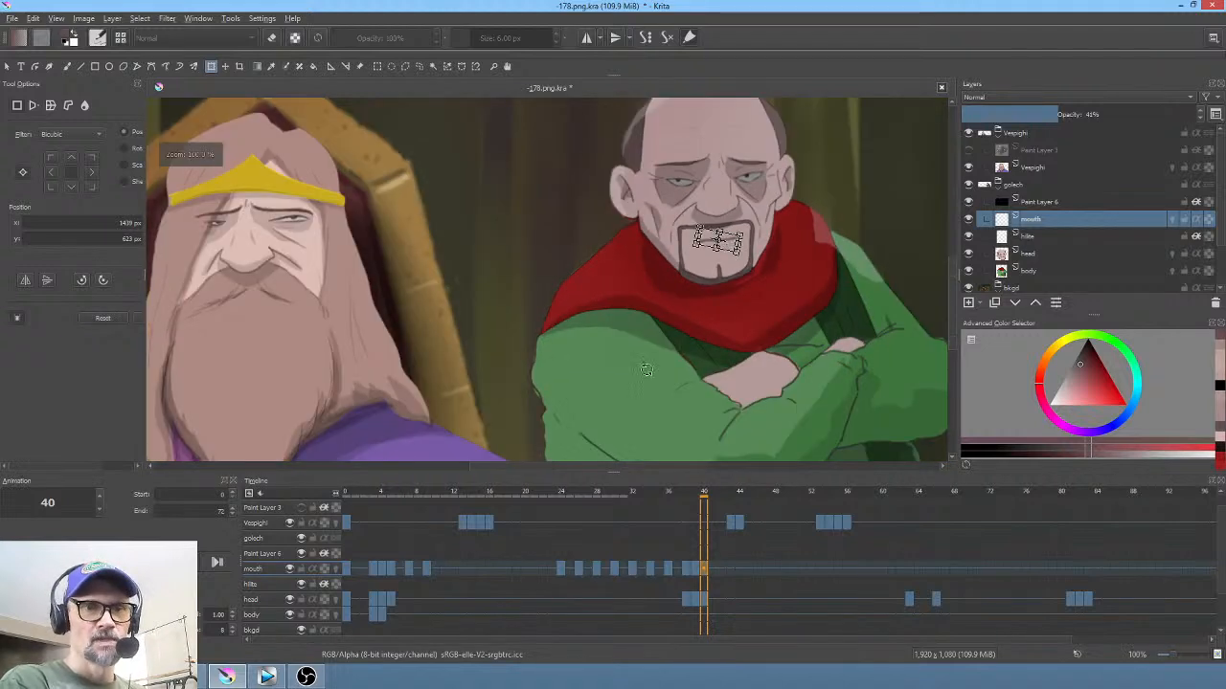
Step: Play back from frame 24 and move the king's later keyframes four frames later, so the first pair starts at frame 47
{"action": "left_click", "coordinate": [565, 573]}
{"action": "scroll", "coordinate": [718, 326], "scroll_direction": "down", "scroll_amount": 2}
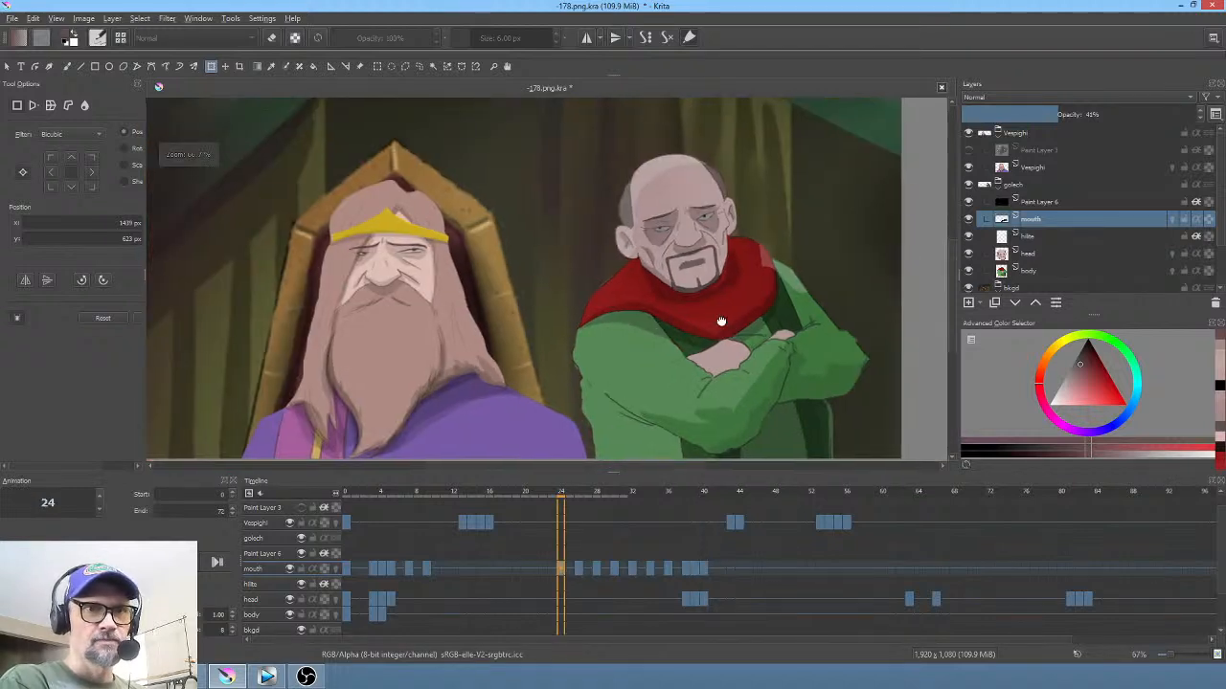
{"action": "key", "text": "space"}
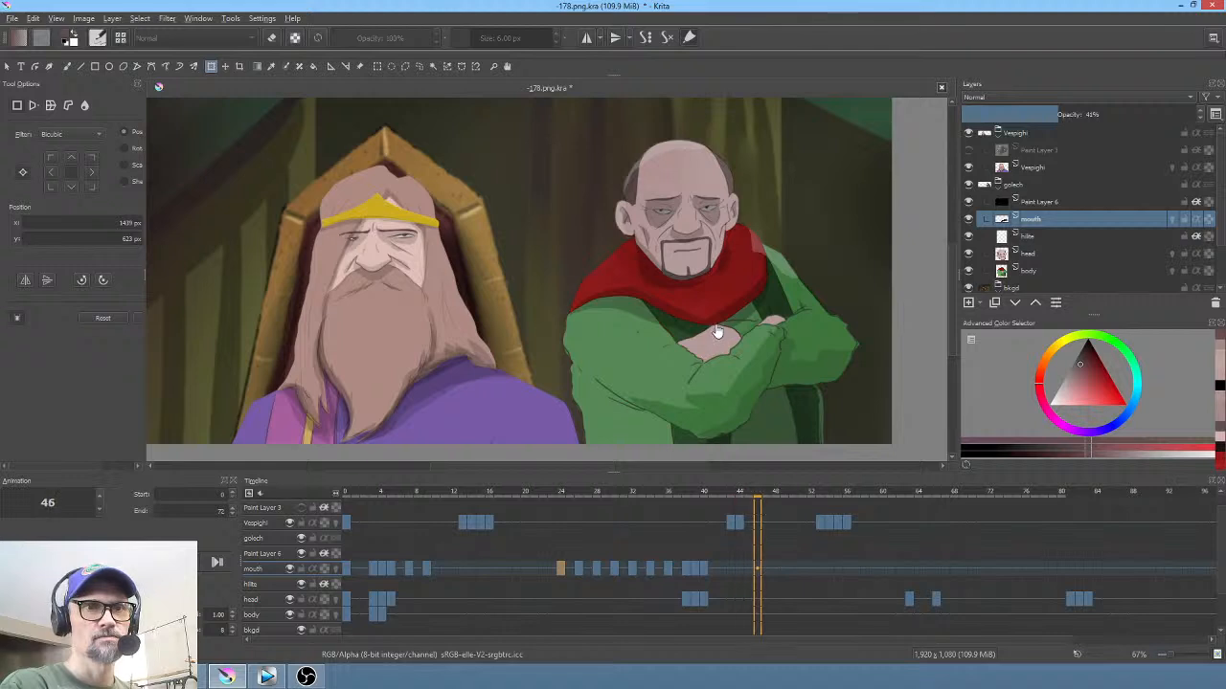
{"action": "key", "text": "space"}
{"action": "left_click_drag", "start_coordinate": [728, 526], "coordinate": [766, 532]}
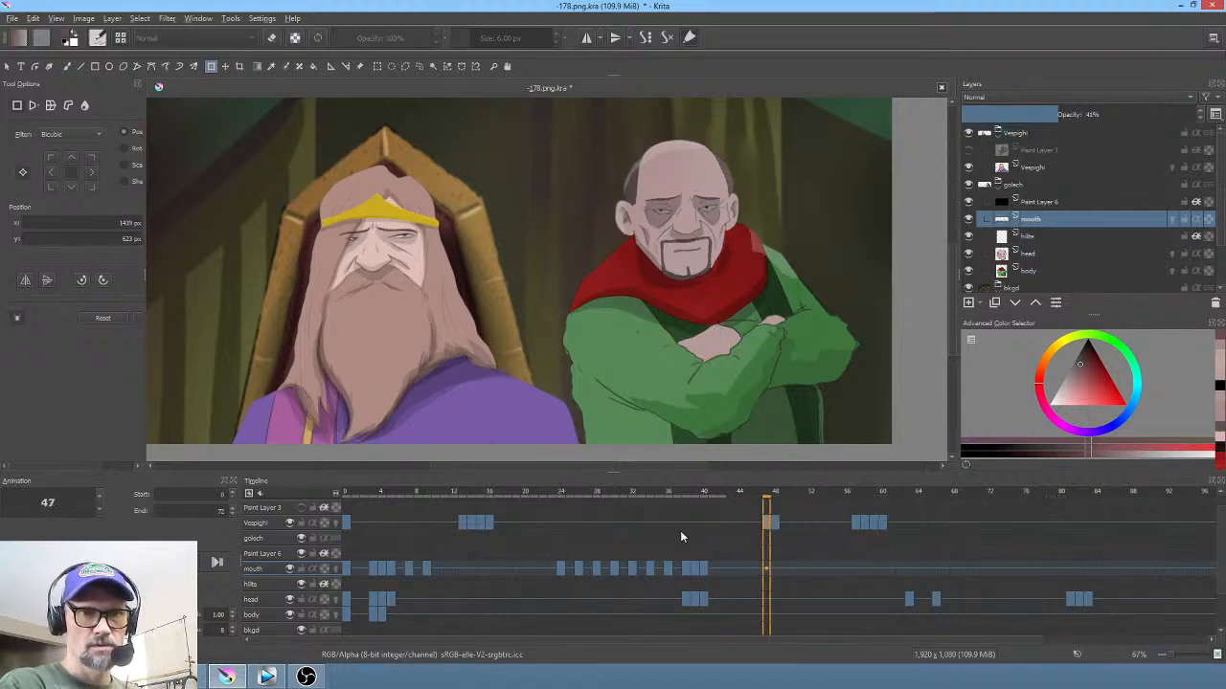
Step: Play back from frame 37 and move the king's last four keyframes earlier, starting at frame 53
{"action": "left_click", "coordinate": [675, 529]}
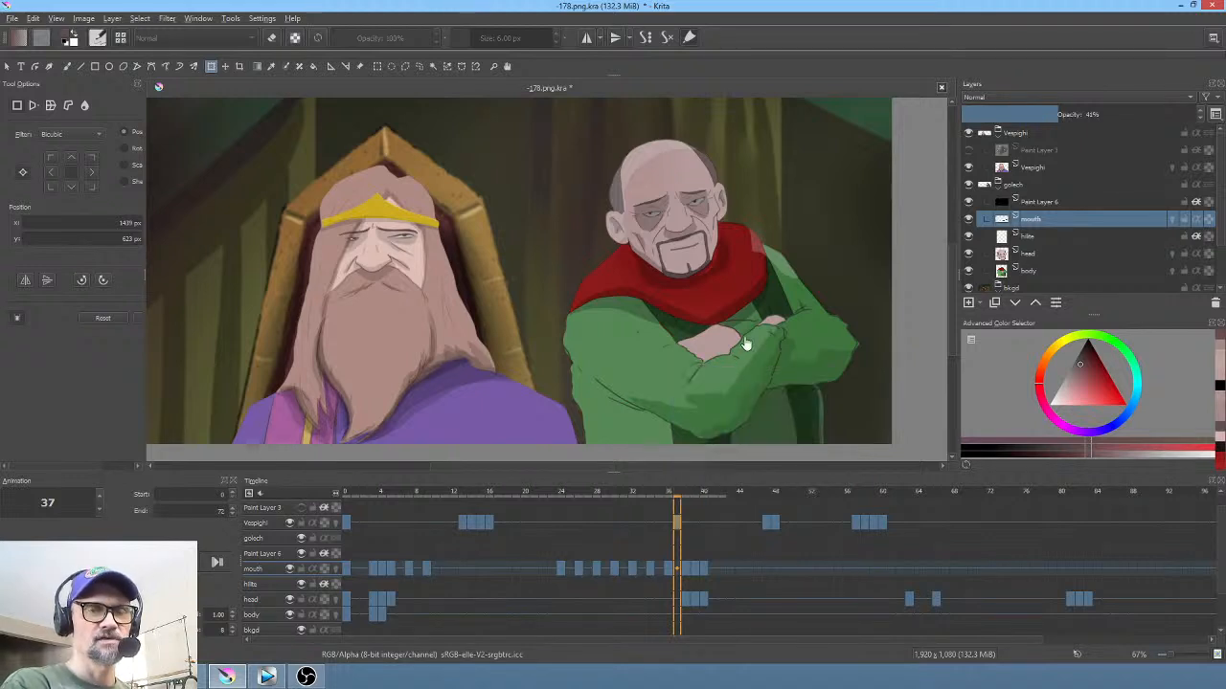
{"action": "scroll", "coordinate": [676, 299], "scroll_direction": "down", "scroll_amount": 1}
{"action": "left_click_drag", "start_coordinate": [681, 297], "coordinate": [713, 345]}
{"action": "key", "text": "space"}
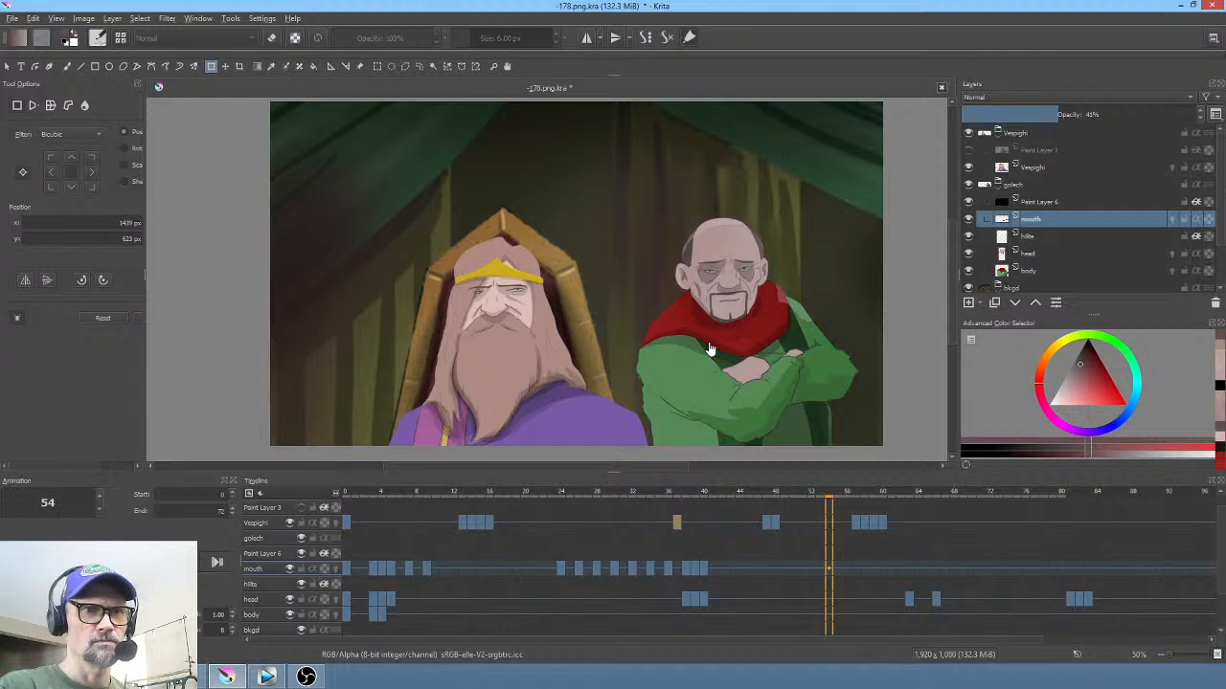
{"action": "key", "text": "space"}
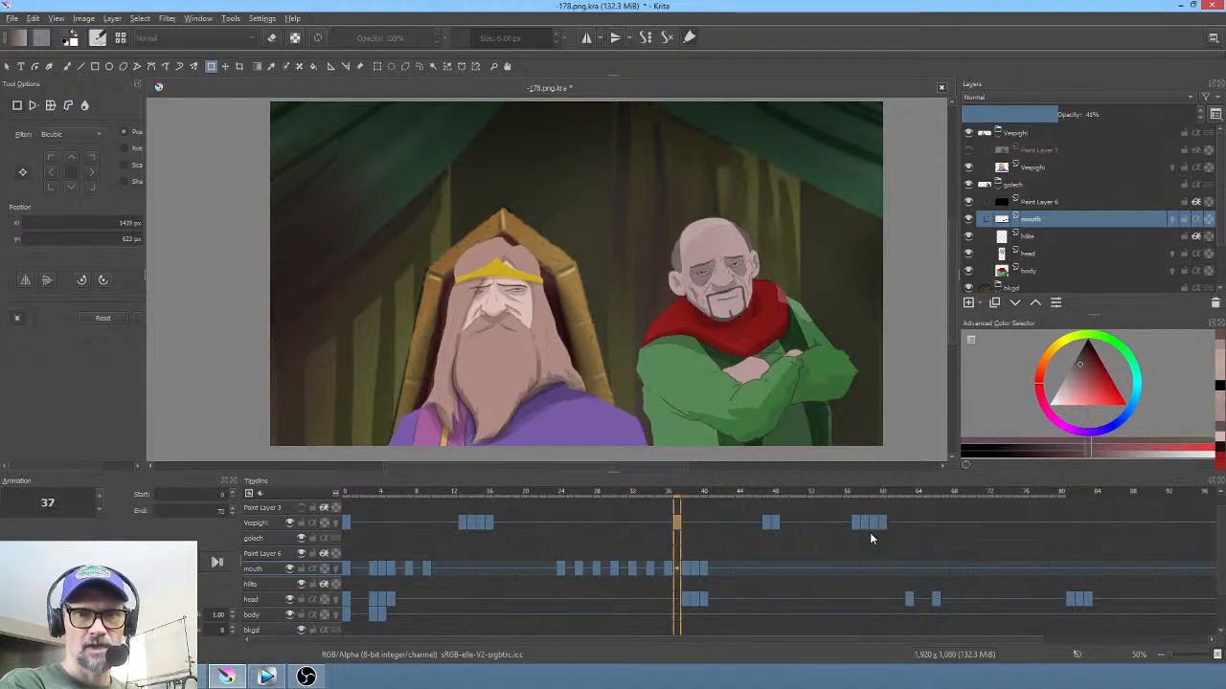
{"action": "left_click_drag", "start_coordinate": [858, 526], "coordinate": [817, 523]}
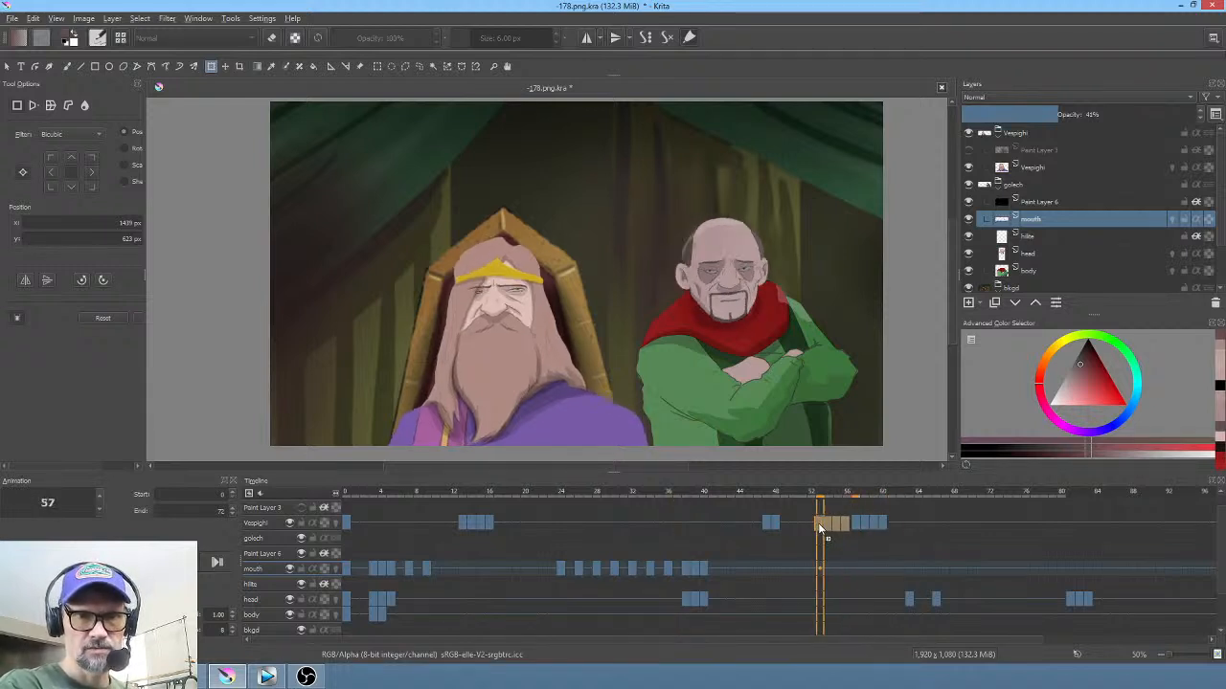
Step: Play back from frame 40 and move the king's last four keyframes to start at frame 55
{"action": "left_click", "coordinate": [704, 526]}
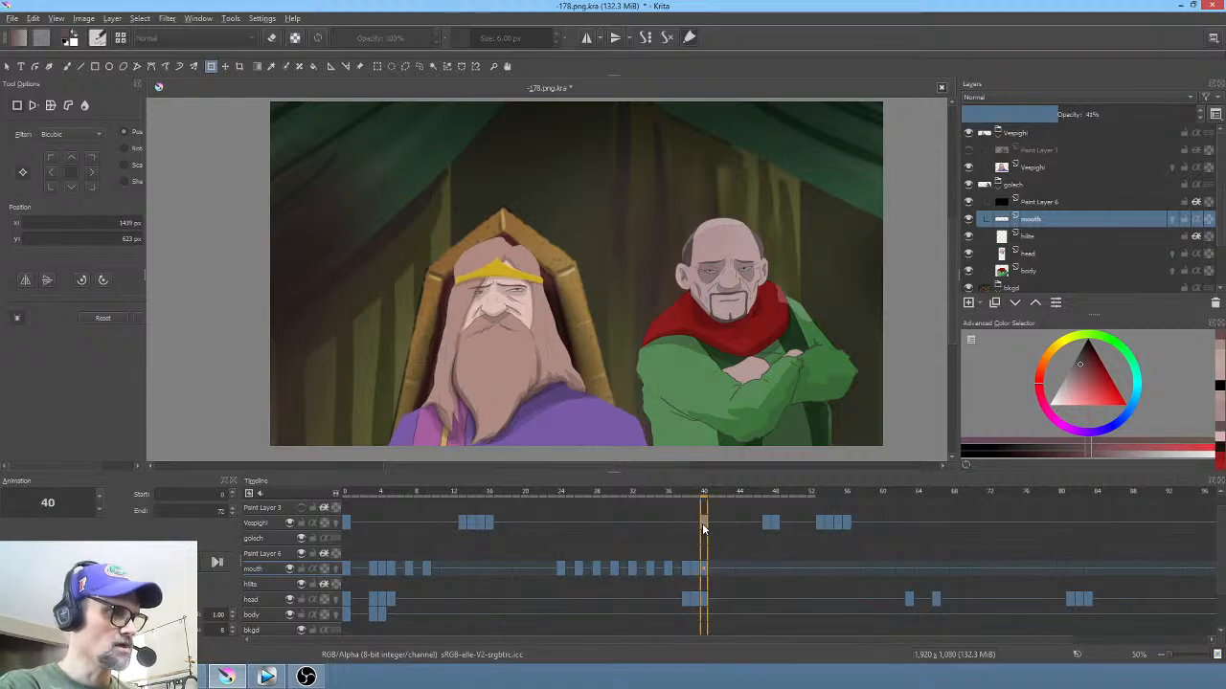
{"action": "key", "text": "space"}
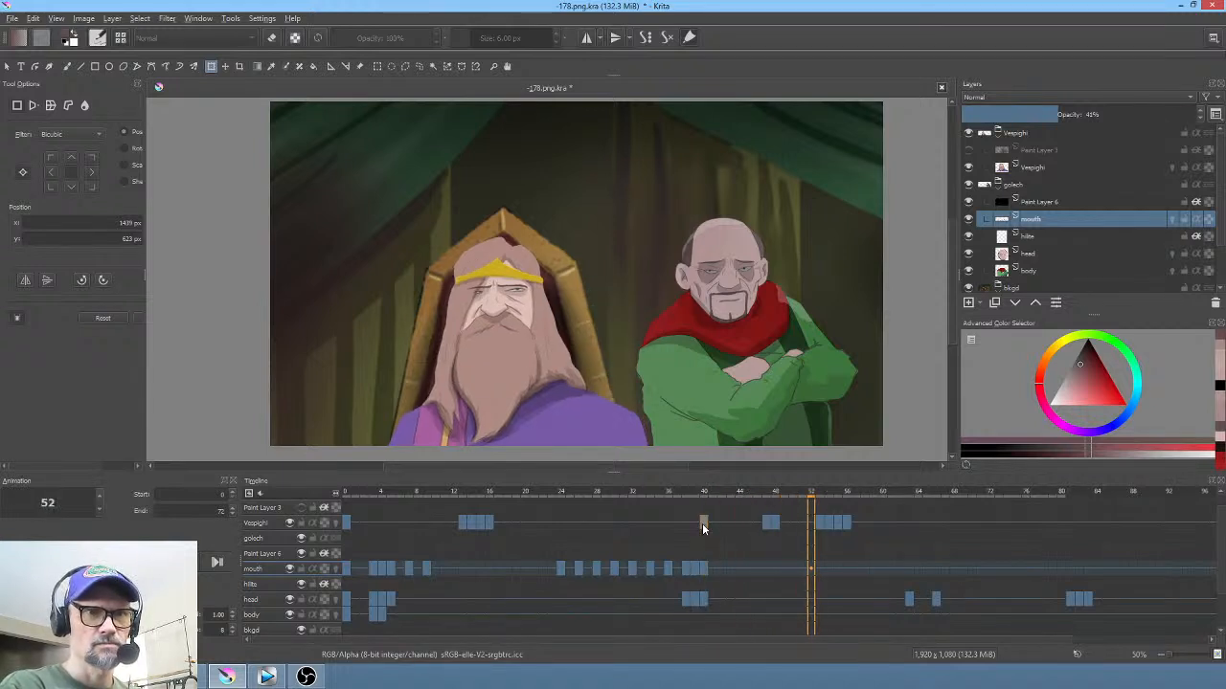
{"action": "key", "text": "space"}
{"action": "left_click", "coordinate": [821, 521]}
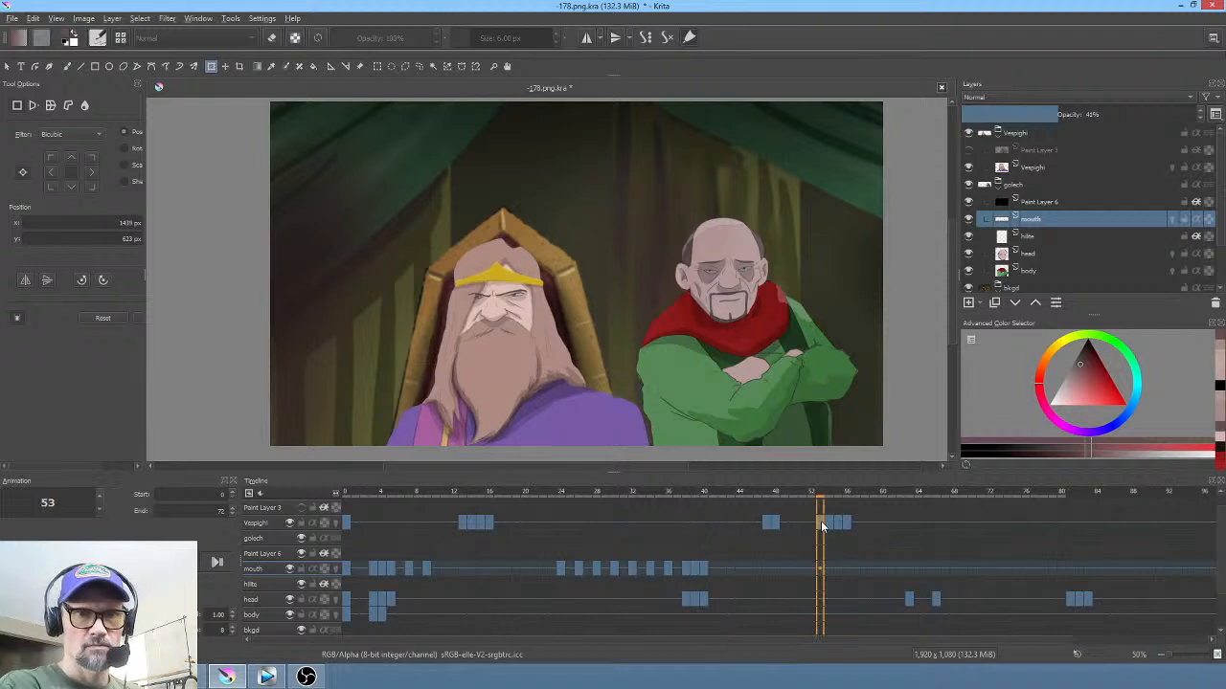
{"action": "mouse_move", "coordinate": [821, 521]}
{"action": "left_mouse_down"}
{"action": "mouse_move", "coordinate": [826, 540]}
{"action": "mouse_move", "coordinate": [839, 529]}
{"action": "left_mouse_up"}
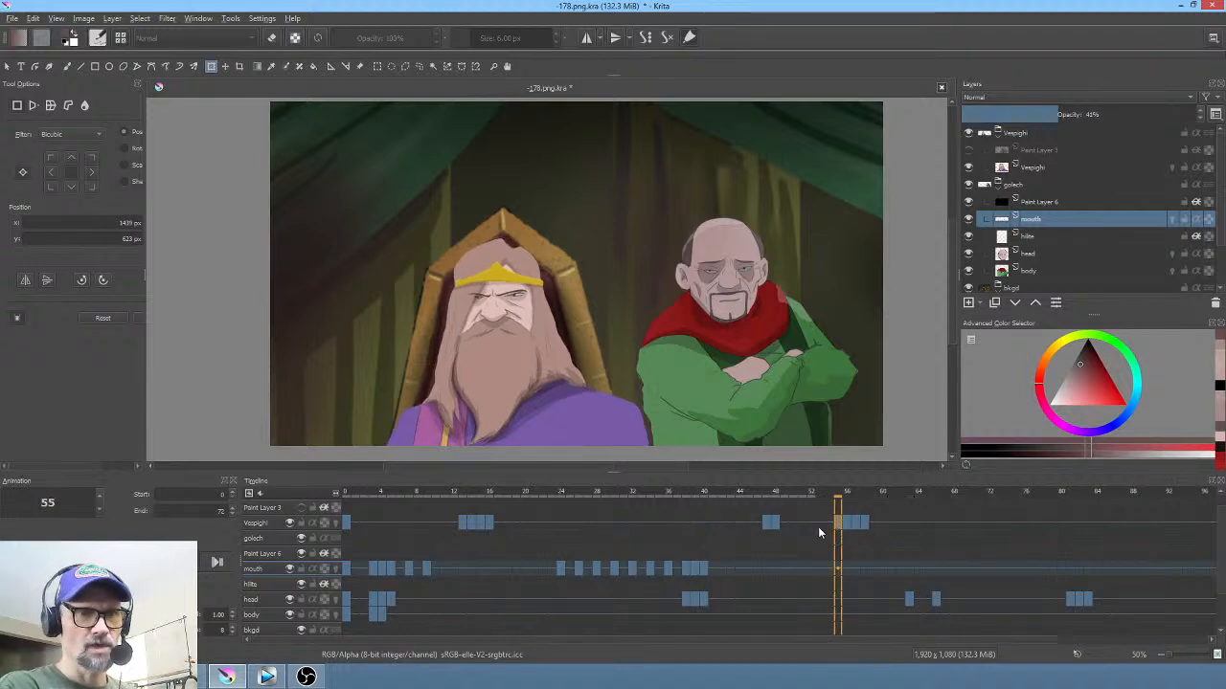
Step: Show Paint Layer 3 and add a layer named mouth directly above the king's Vespighi layer
{"action": "left_click", "coordinate": [1039, 169]}
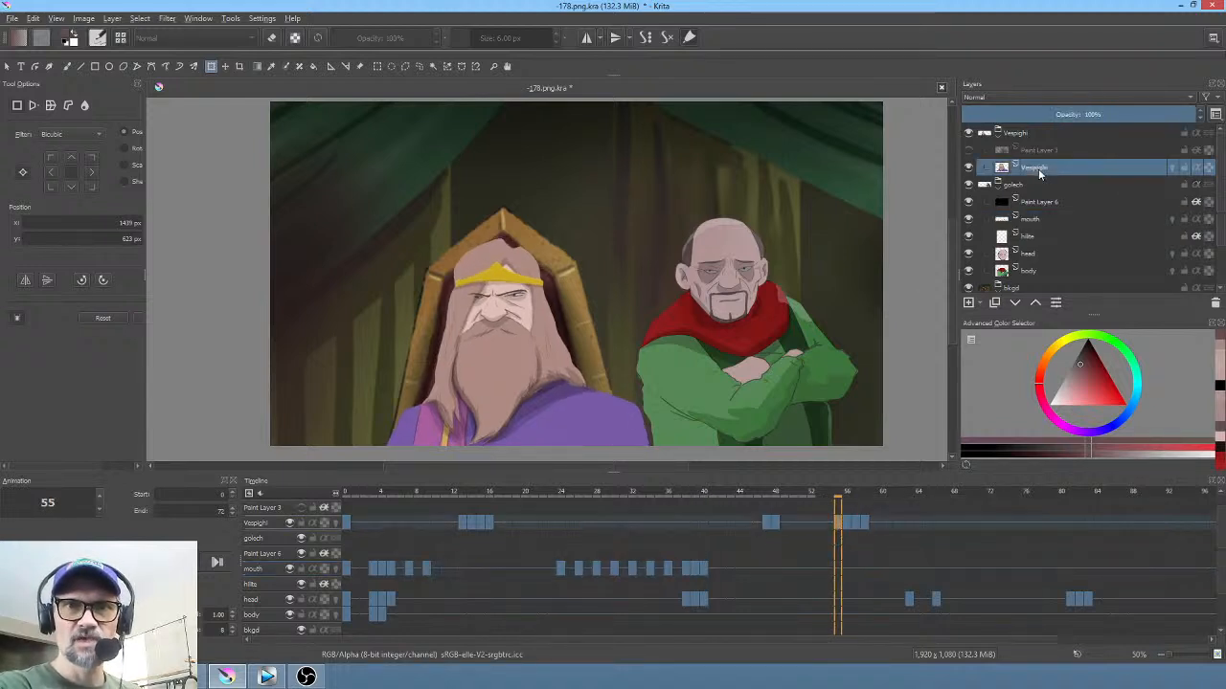
{"action": "left_click", "coordinate": [970, 151]}
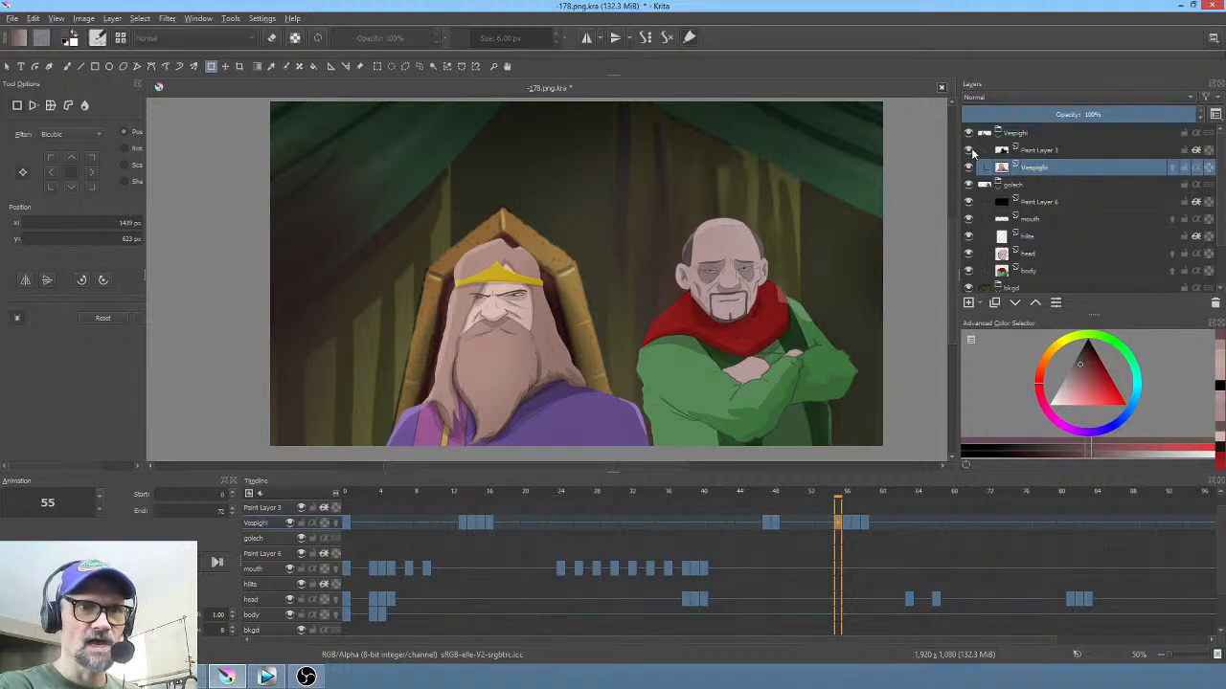
{"action": "left_click", "coordinate": [968, 303]}
{"action": "double_click", "coordinate": [1048, 169]}
{"action": "type", "text": "mouth"}
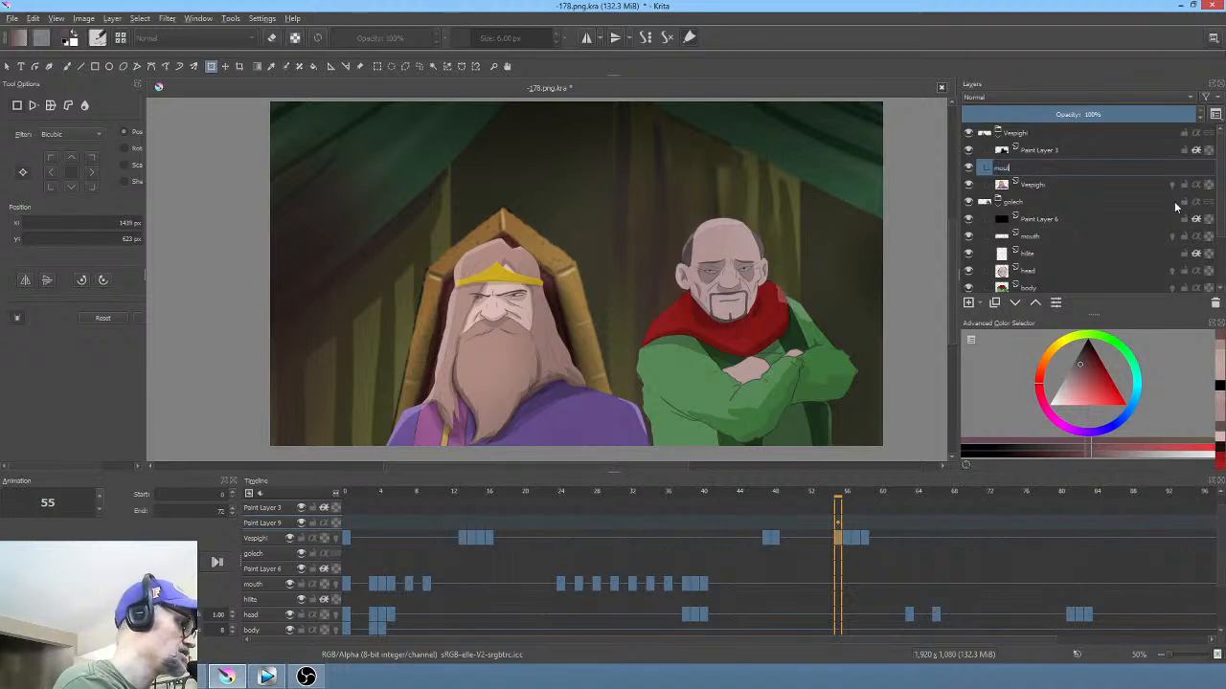
{"action": "key", "text": "Return"}
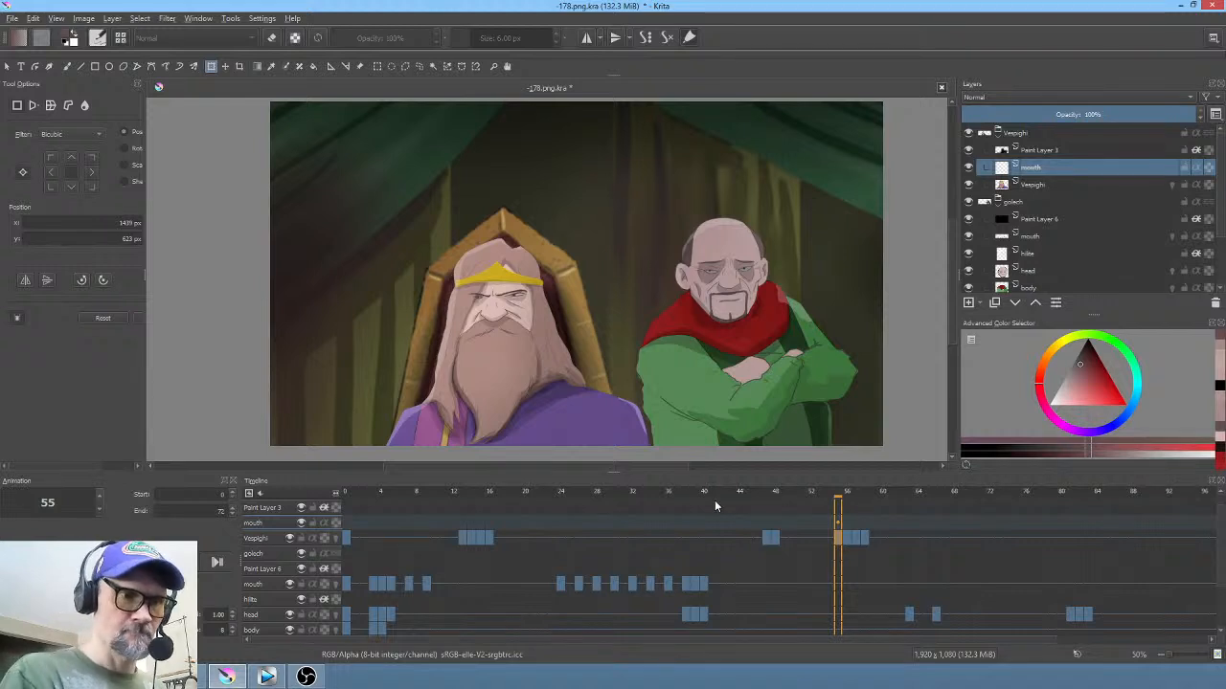
Step: Add keyframes at frames 0 and 56 on the king's mouth layer and draw a black open mouth below his moustache at frame 56
{"action": "left_click", "coordinate": [346, 525]}
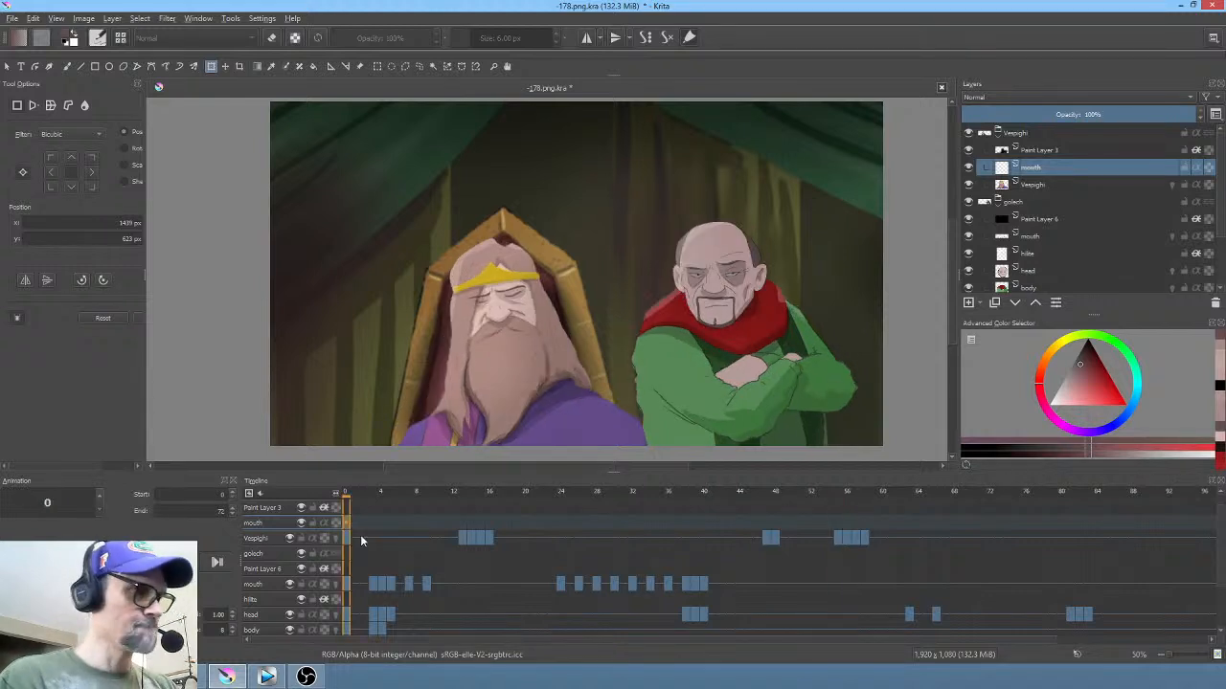
{"action": "left_click", "coordinate": [844, 517]}
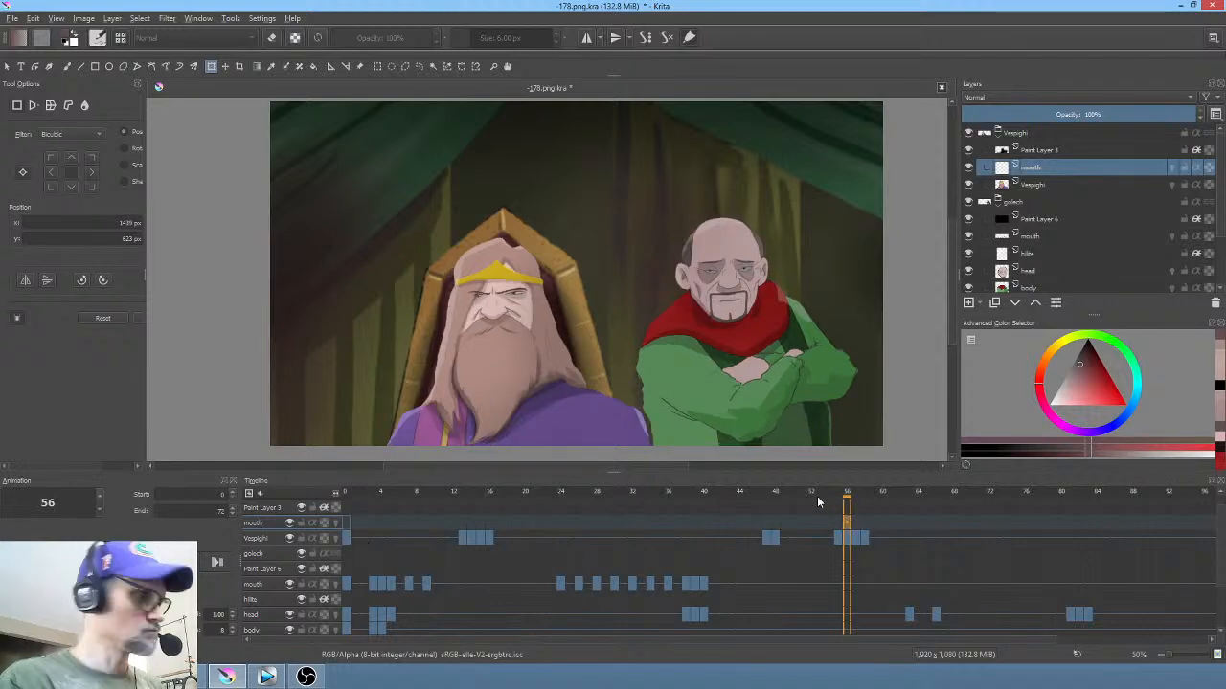
{"action": "left_click_drag", "start_coordinate": [481, 347], "coordinate": [587, 270]}
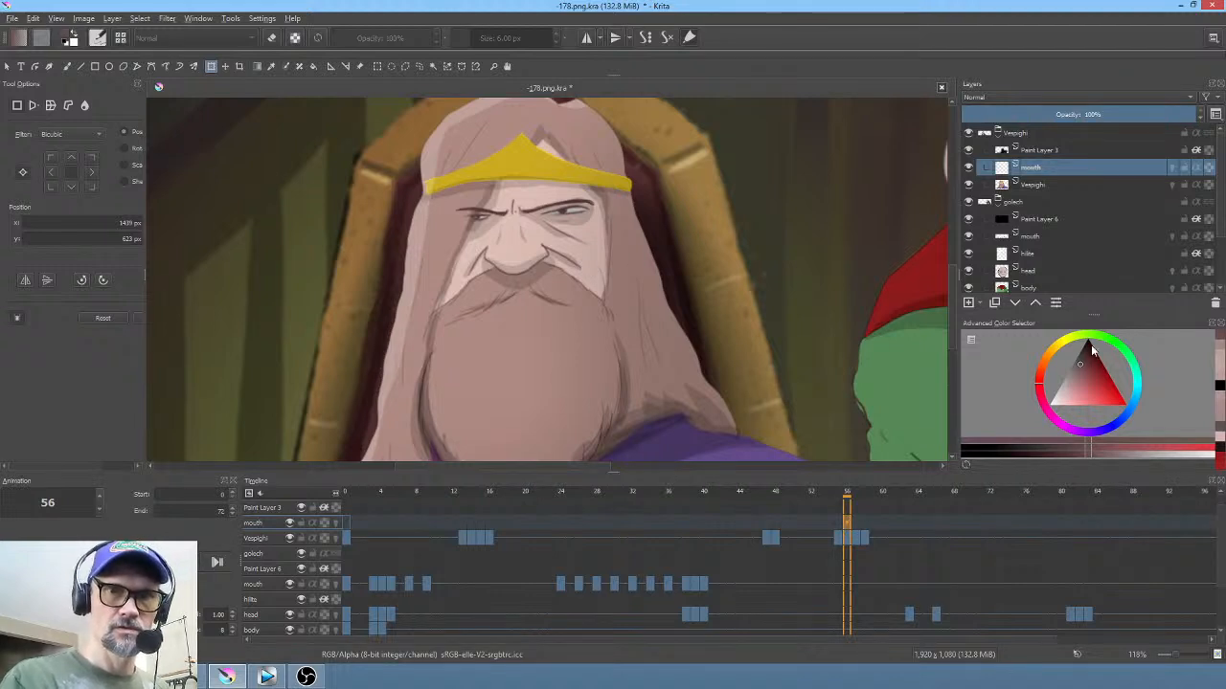
{"action": "key", "text": "d"}
{"action": "key", "text": "p"}
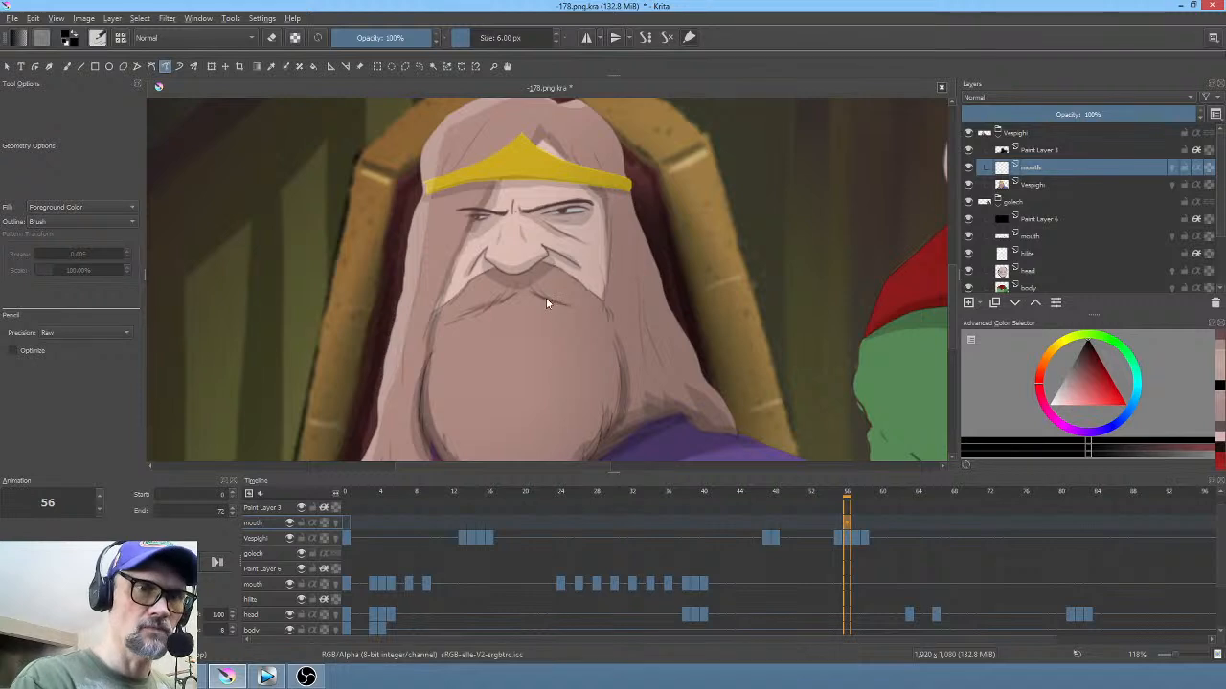
{"action": "mouse_move", "coordinate": [541, 298]}
{"action": "left_mouse_down"}
{"action": "mouse_move", "coordinate": [500, 311]}
{"action": "mouse_move", "coordinate": [543, 302]}
{"action": "mouse_move", "coordinate": [523, 290]}
{"action": "mouse_move", "coordinate": [495, 304]}
{"action": "mouse_move", "coordinate": [556, 301]}
{"action": "left_mouse_up"}
Step: Add king's mouth keyframes at frames 57, 58 and 60, drawing a wide, thin mouth at 58 and a small one at 60
{"action": "left_click", "coordinate": [858, 521]}
{"action": "left_click", "coordinate": [867, 522]}
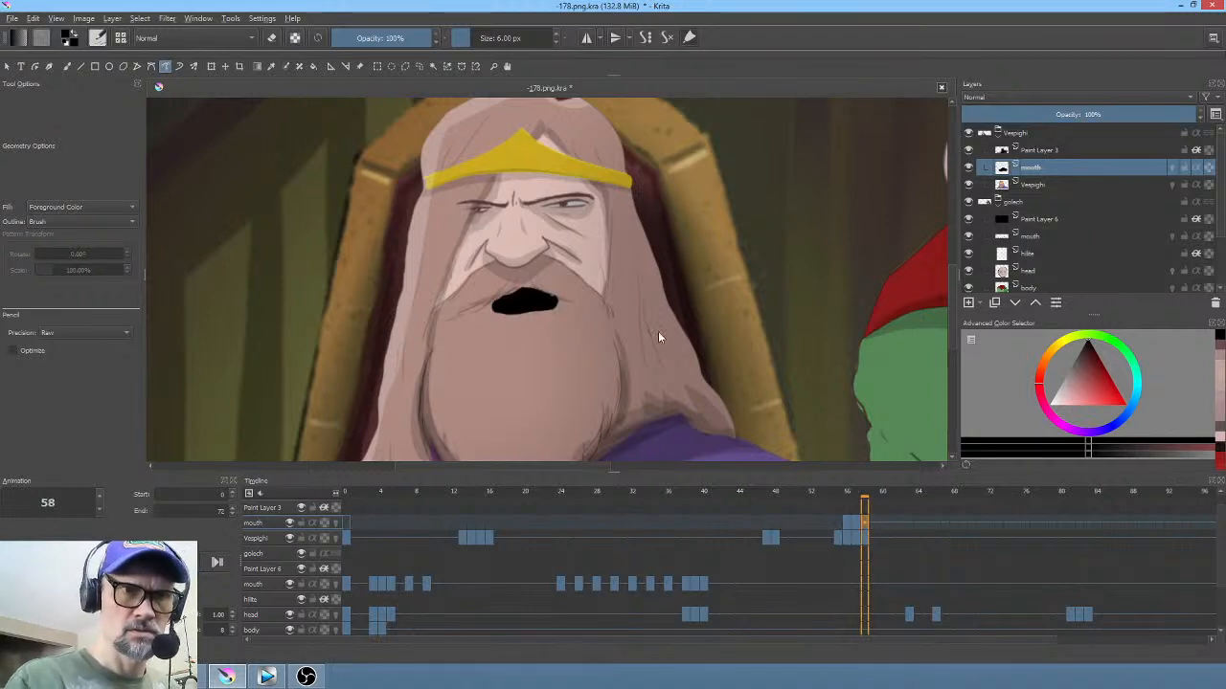
{"action": "key", "text": "Delete"}
{"action": "mouse_move", "coordinate": [562, 302]}
{"action": "left_mouse_down"}
{"action": "mouse_move", "coordinate": [529, 290]}
{"action": "mouse_move", "coordinate": [483, 306]}
{"action": "mouse_move", "coordinate": [563, 302]}
{"action": "left_mouse_up"}
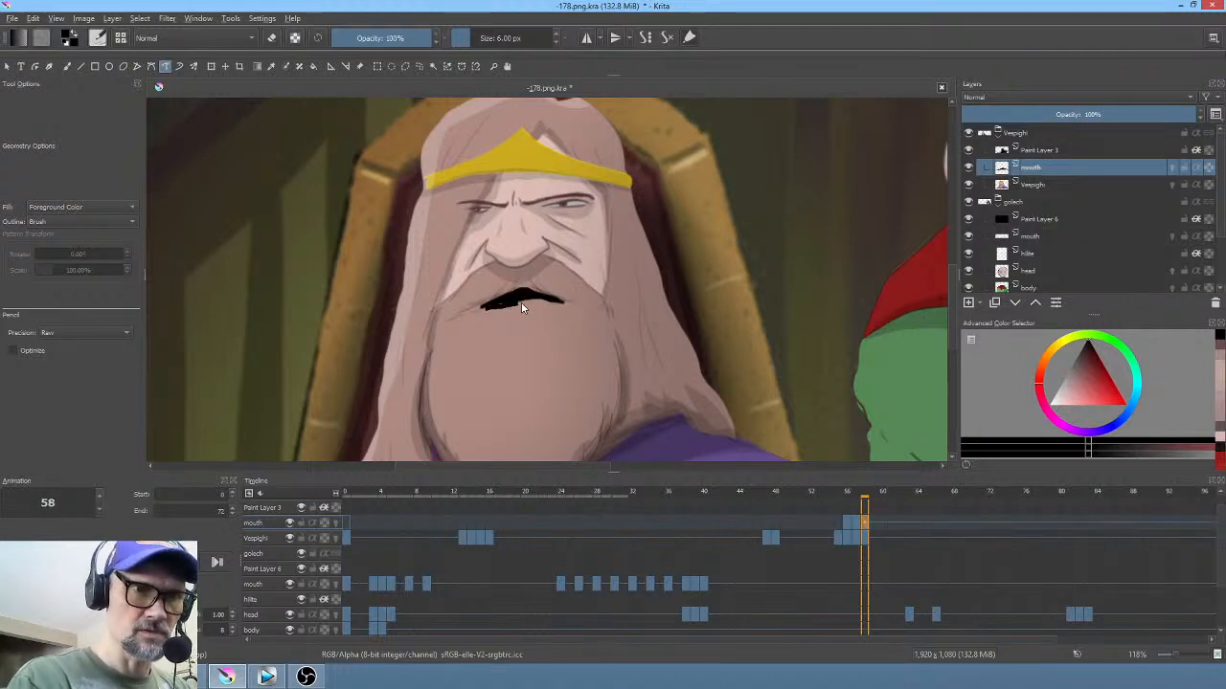
{"action": "left_click", "coordinate": [882, 523]}
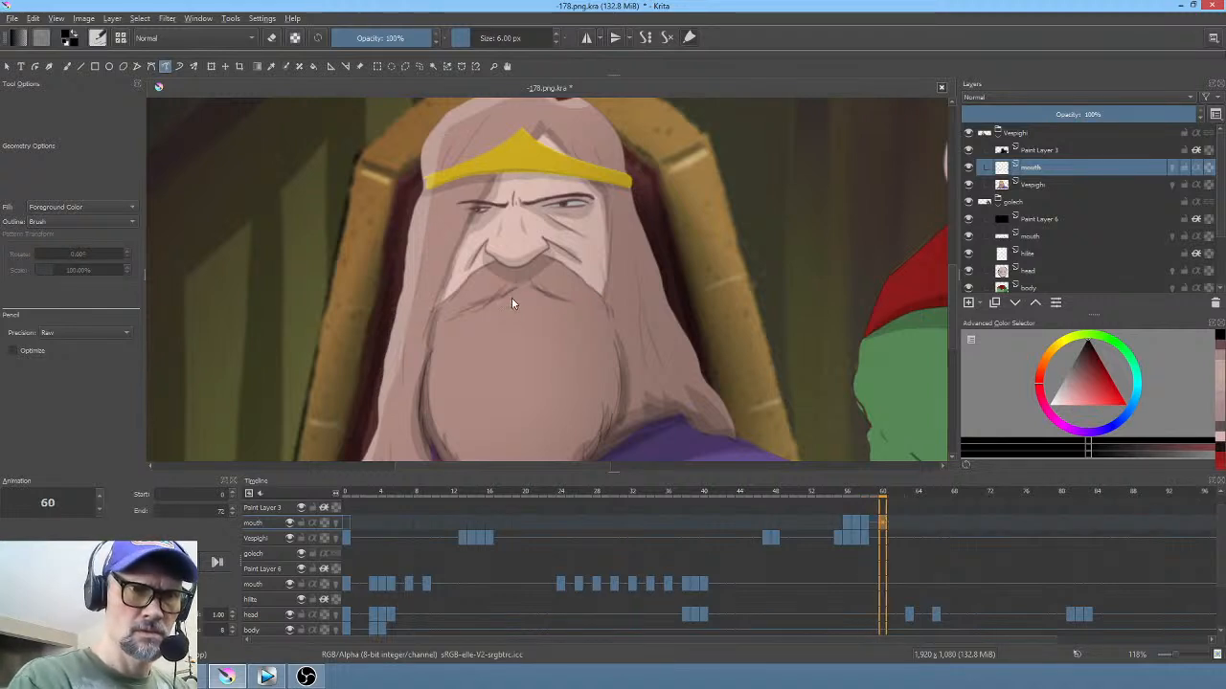
{"action": "left_click_drag", "start_coordinate": [507, 296], "coordinate": [537, 298]}
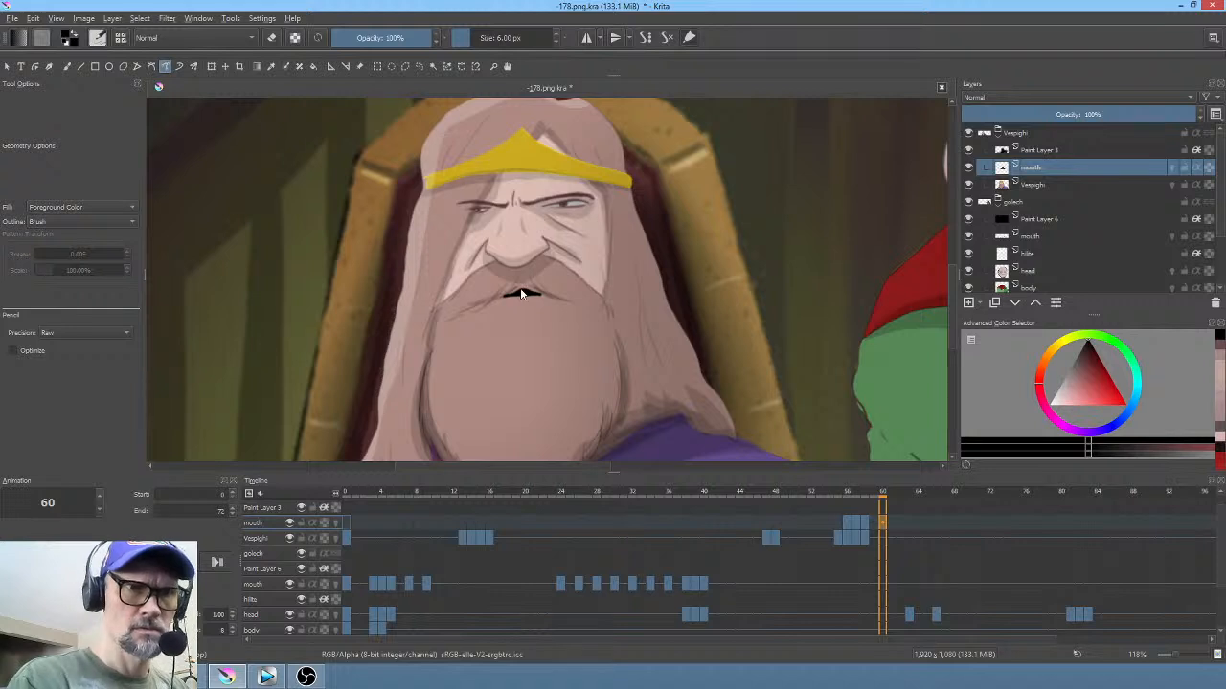
Step: Lower the king's mouth layer opacity to 40% and save the file
{"action": "left_click_drag", "start_coordinate": [1128, 112], "coordinate": [1054, 117]}
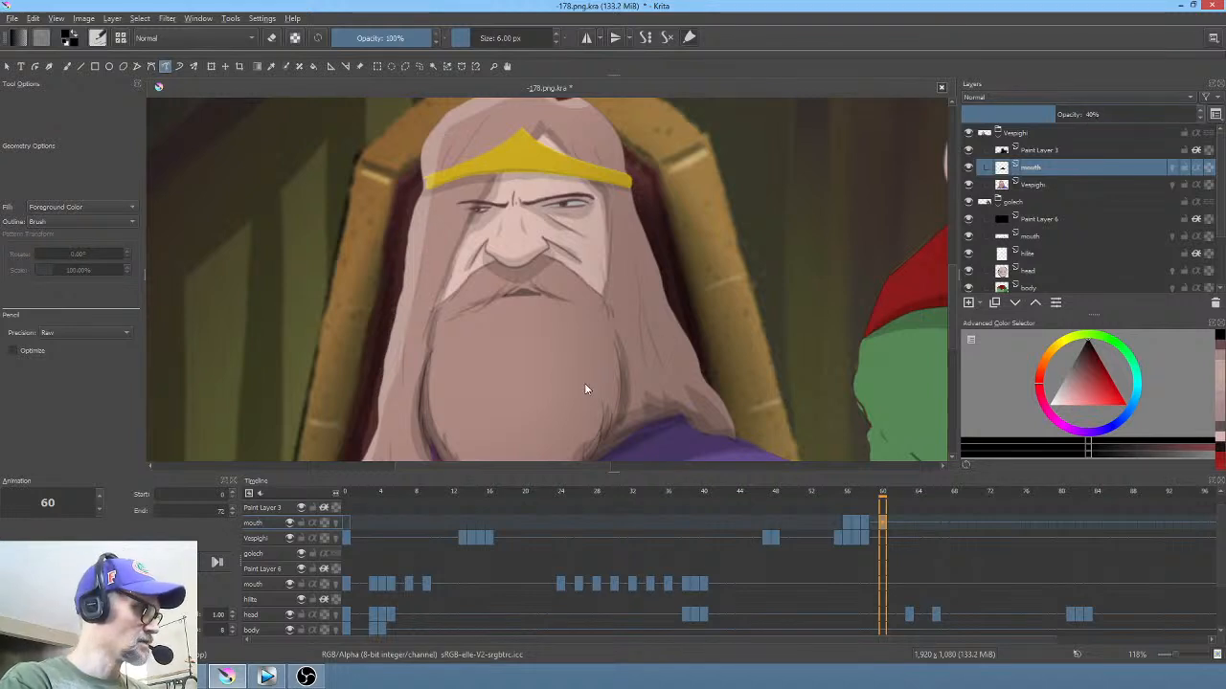
{"action": "key", "text": "ctrl+s"}
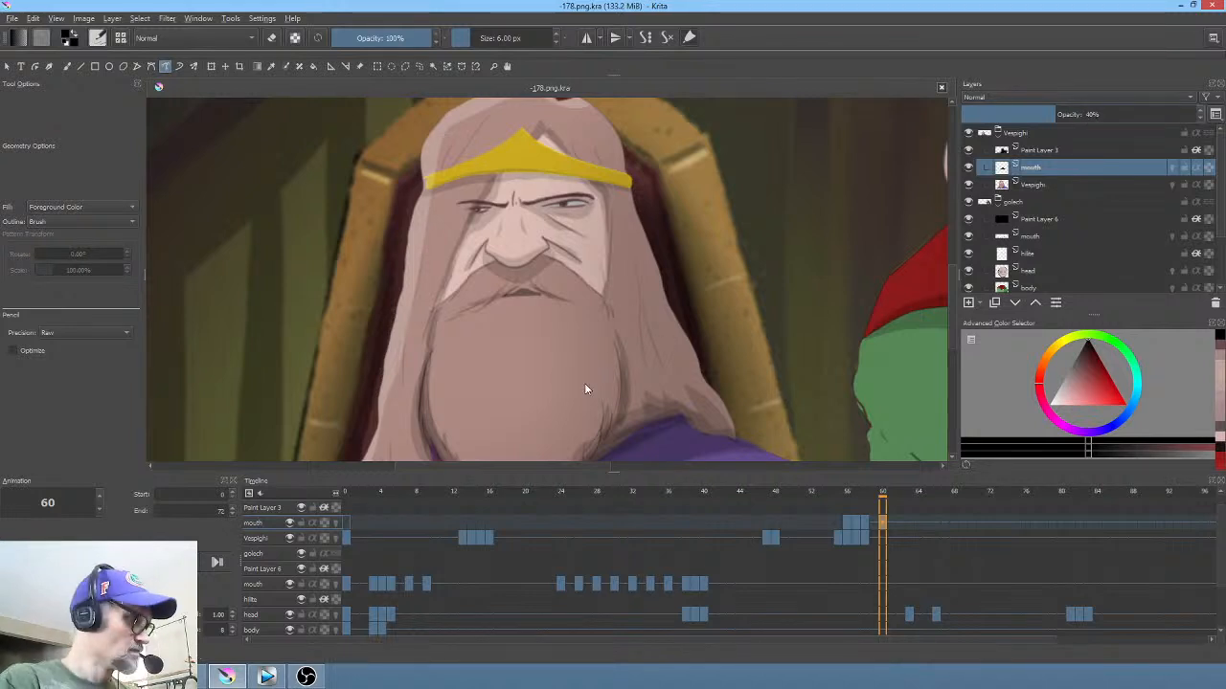
Step: Play the animation from the start and again from frame 33 to check the king's mouth and head timing
{"action": "key", "text": "Home"}
{"action": "scroll", "coordinate": [602, 233], "scroll_direction": "down", "scroll_amount": 3}
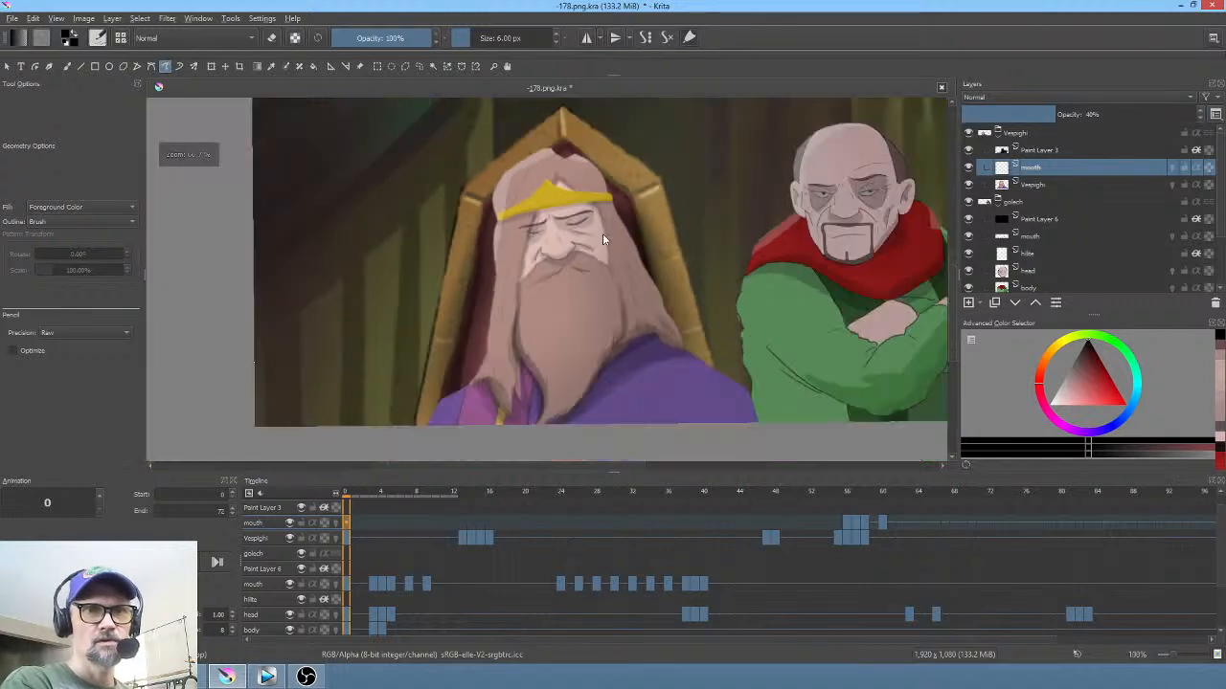
{"action": "key", "text": "space"}
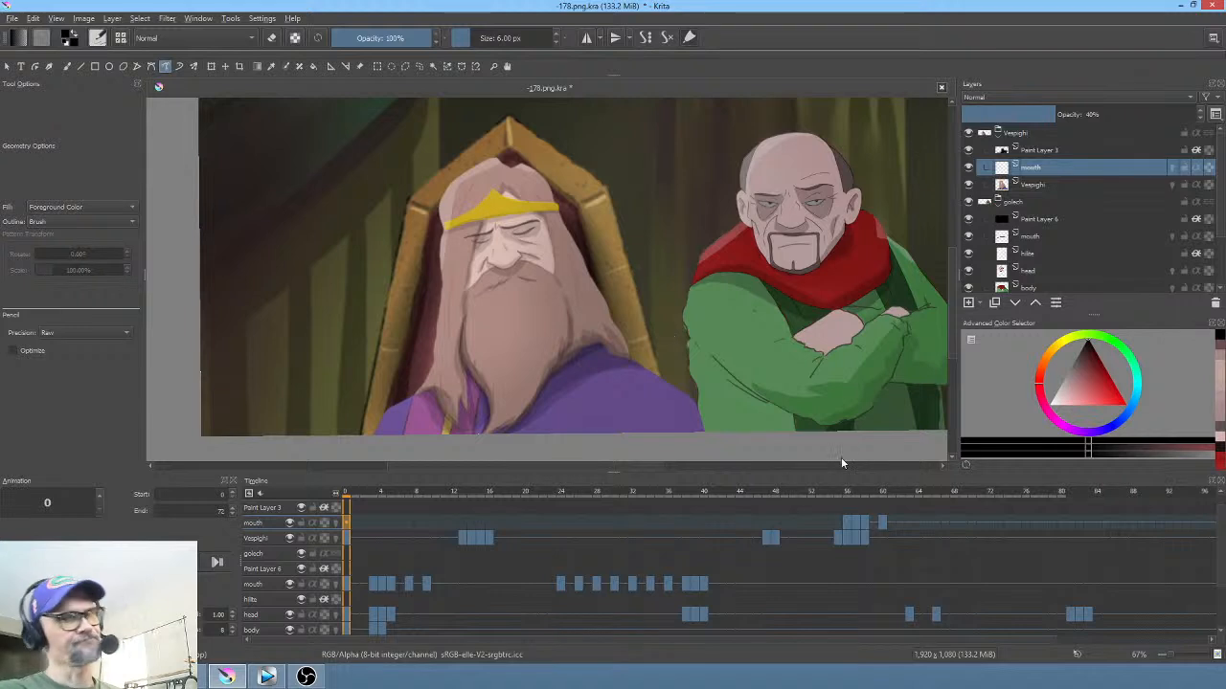
{"action": "left_click", "coordinate": [765, 524]}
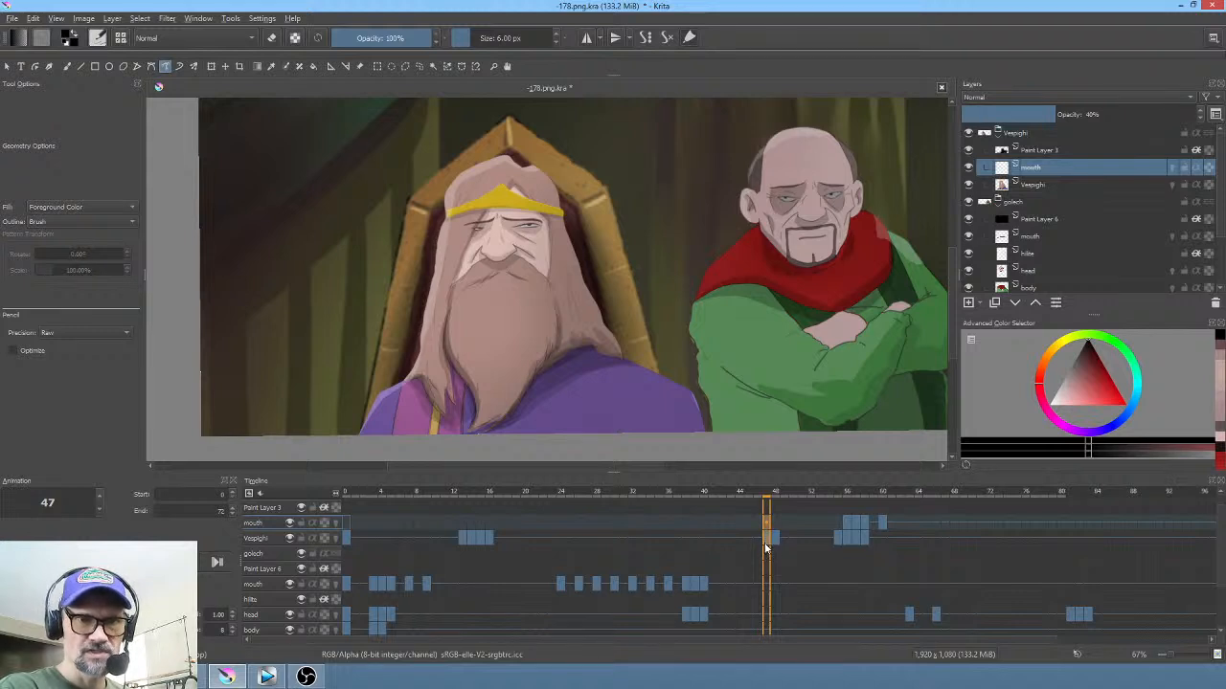
{"action": "left_click", "coordinate": [743, 537]}
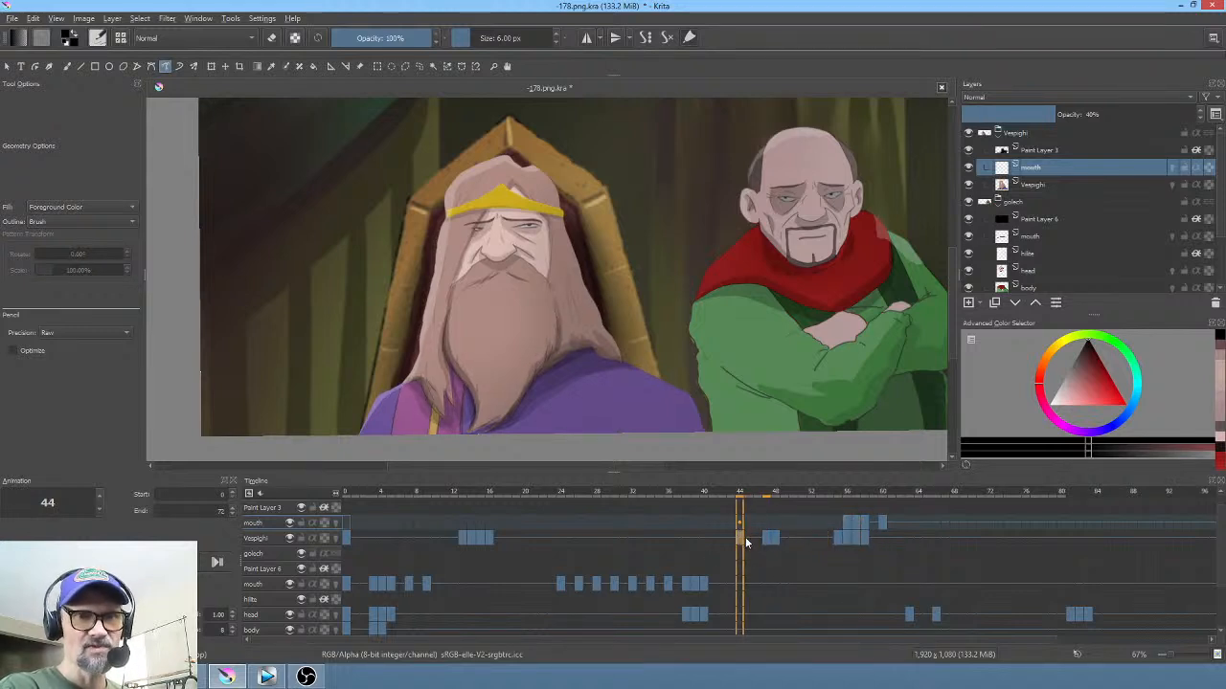
{"action": "left_click", "coordinate": [643, 524]}
{"action": "key", "text": "space"}
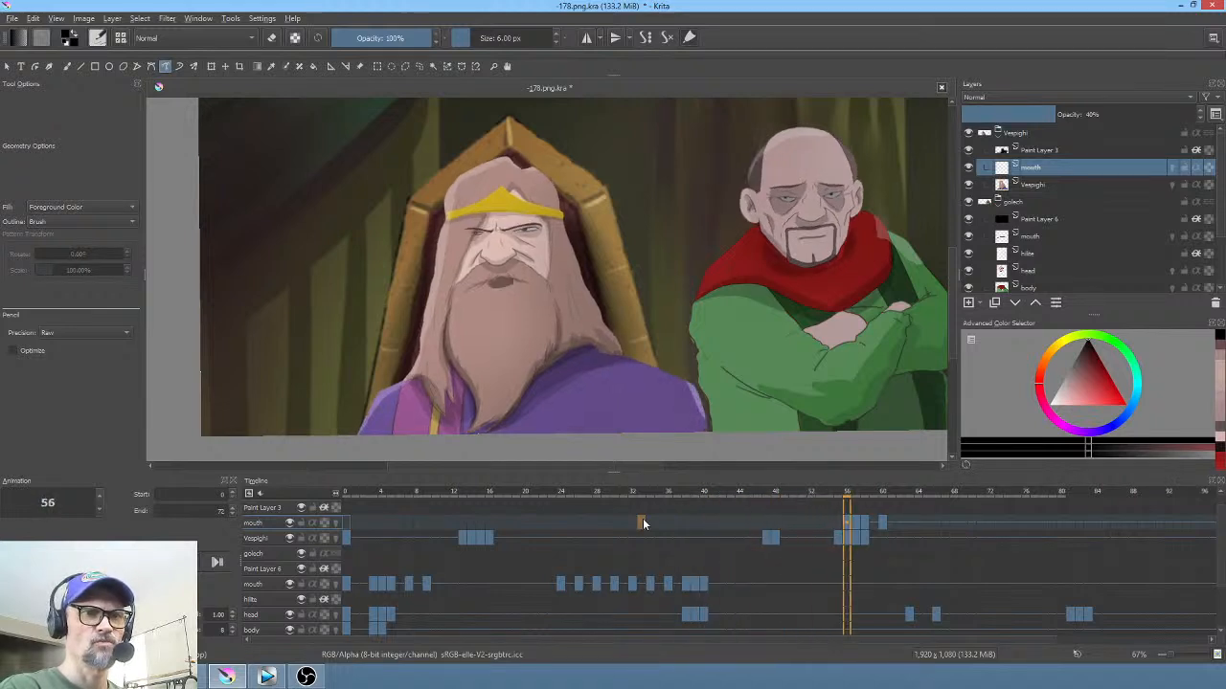
{"action": "key", "text": "space"}
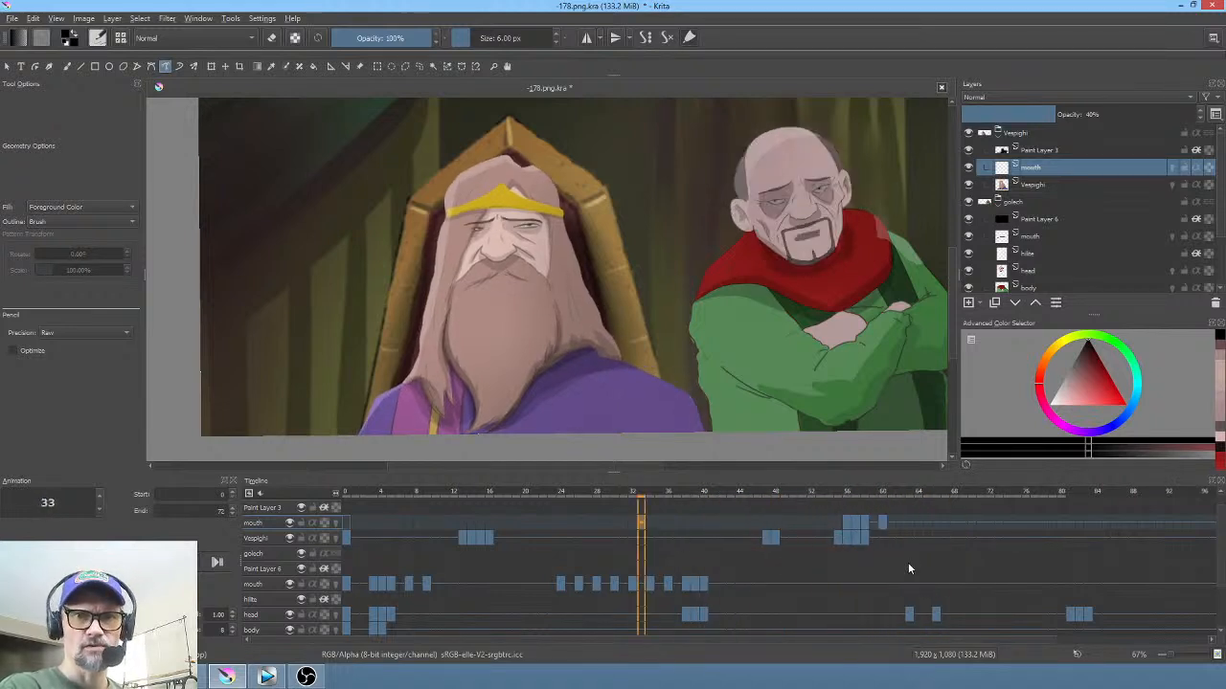
Step: Move the bald man's head keyframes from frame 63 onward seven frames later, starting at frame 70, and play back from frame 59
{"action": "left_click_drag", "start_coordinate": [911, 618], "coordinate": [971, 616]}
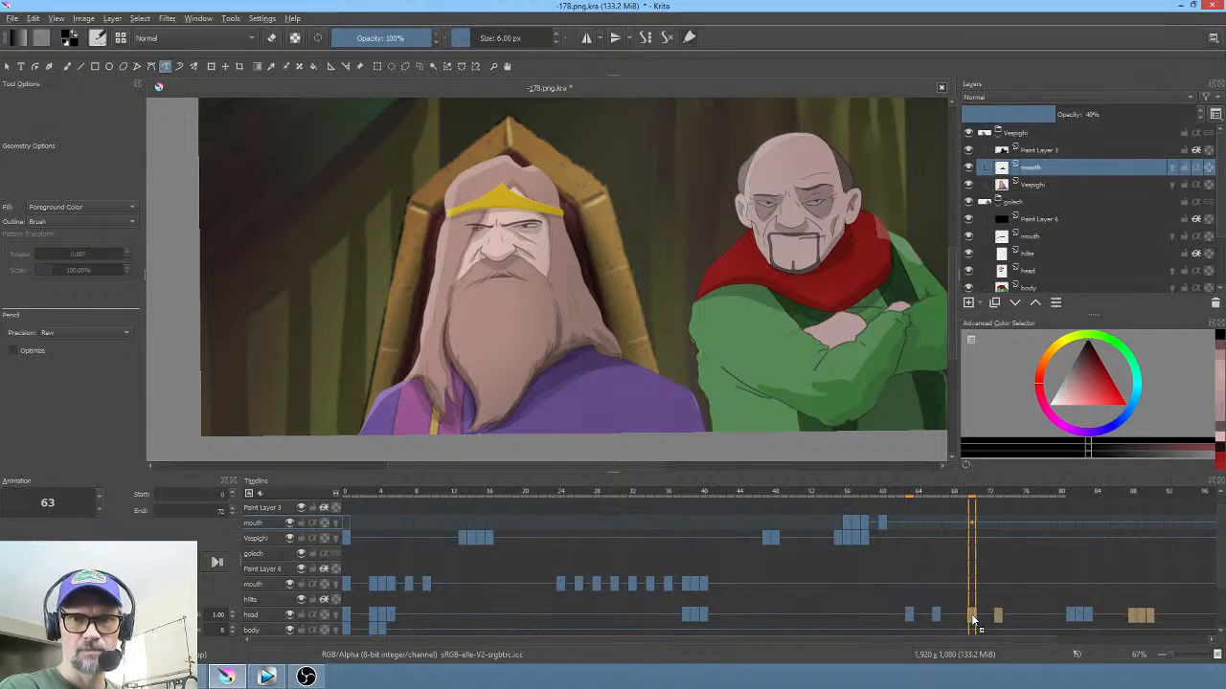
{"action": "left_click", "coordinate": [872, 496]}
{"action": "key", "text": "space"}
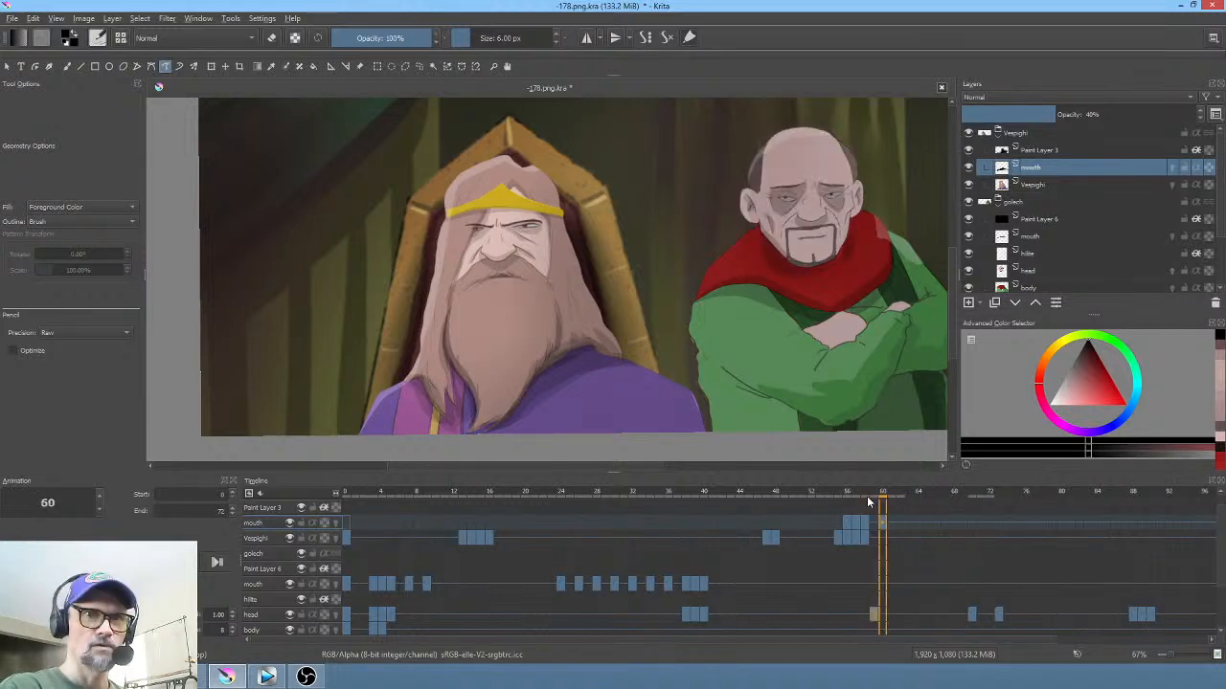
{"action": "key", "text": "space"}
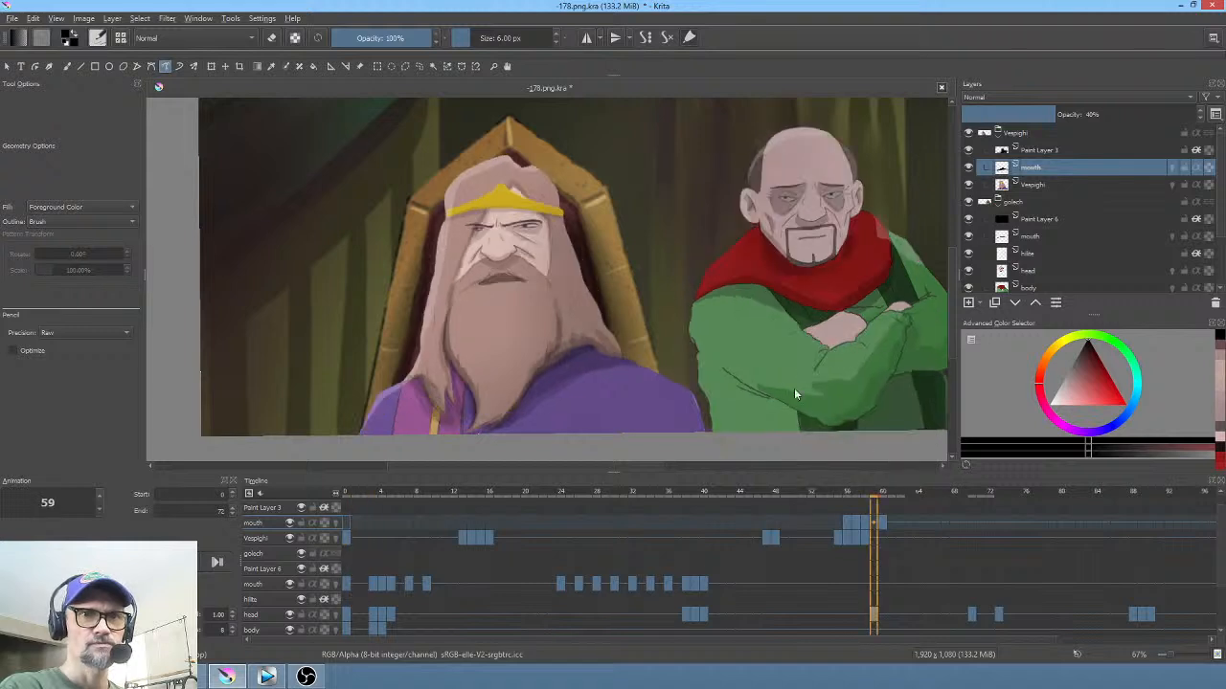
{"action": "left_click_drag", "start_coordinate": [836, 378], "coordinate": [736, 345]}
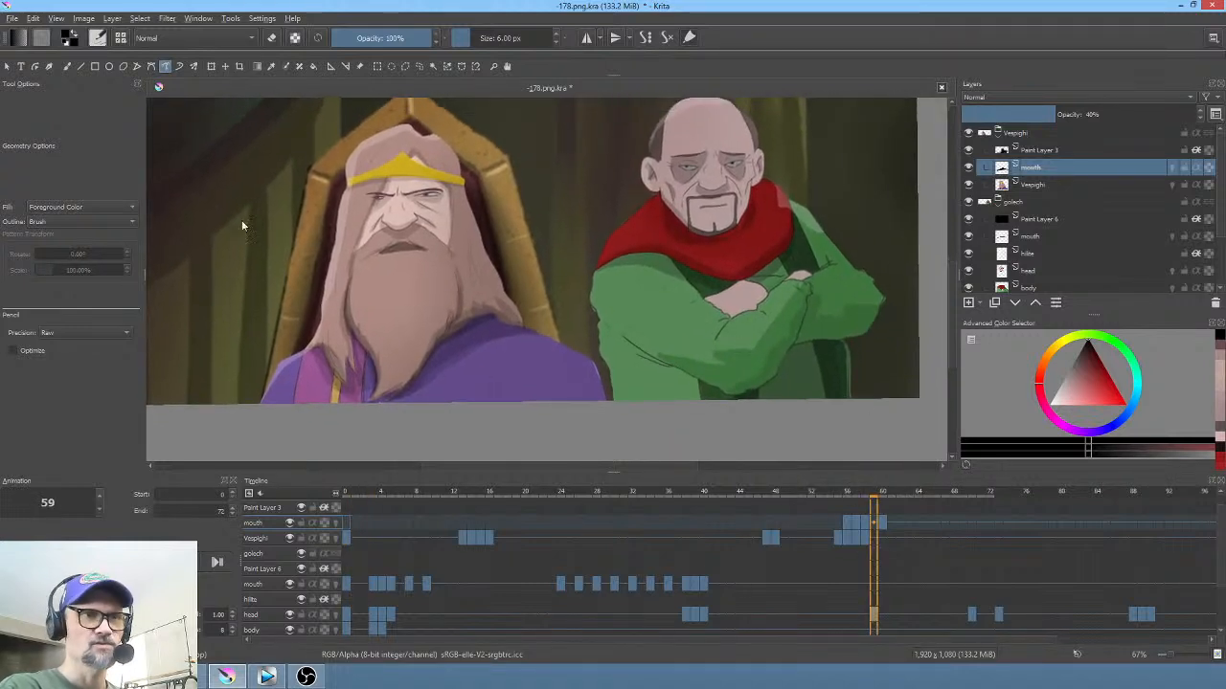
Step: Save the shot 178 animation file
{"action": "left_click", "coordinate": [13, 18]}
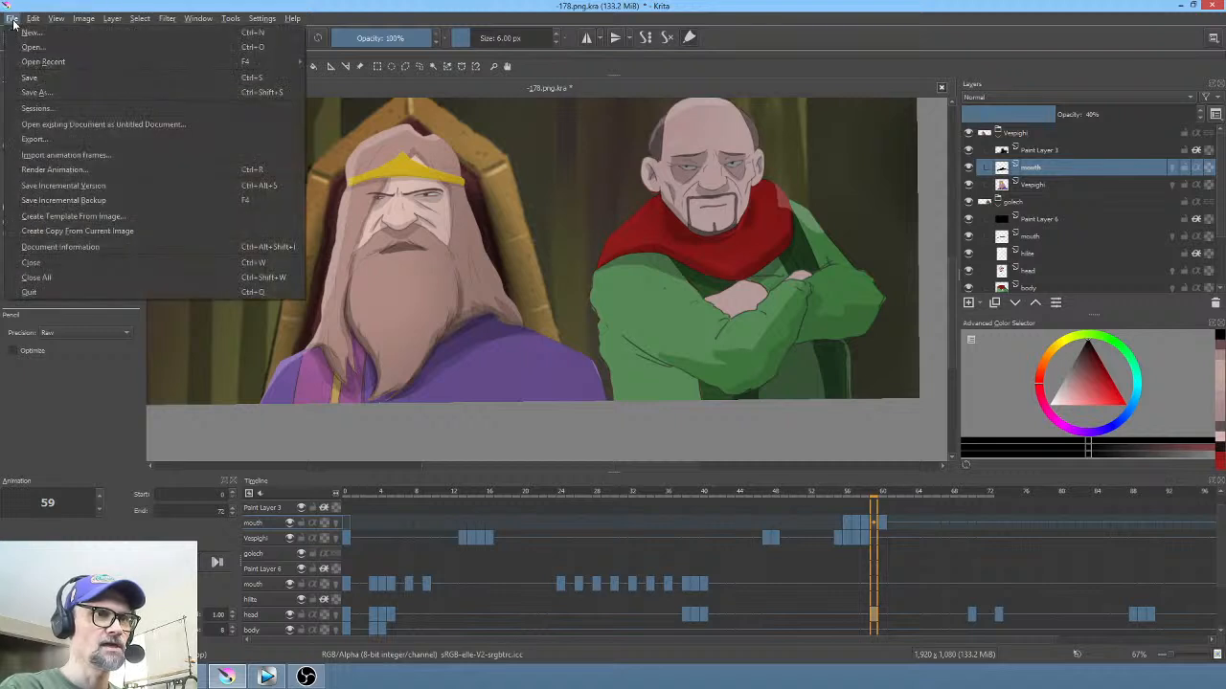
{"action": "left_click", "coordinate": [20, 81]}
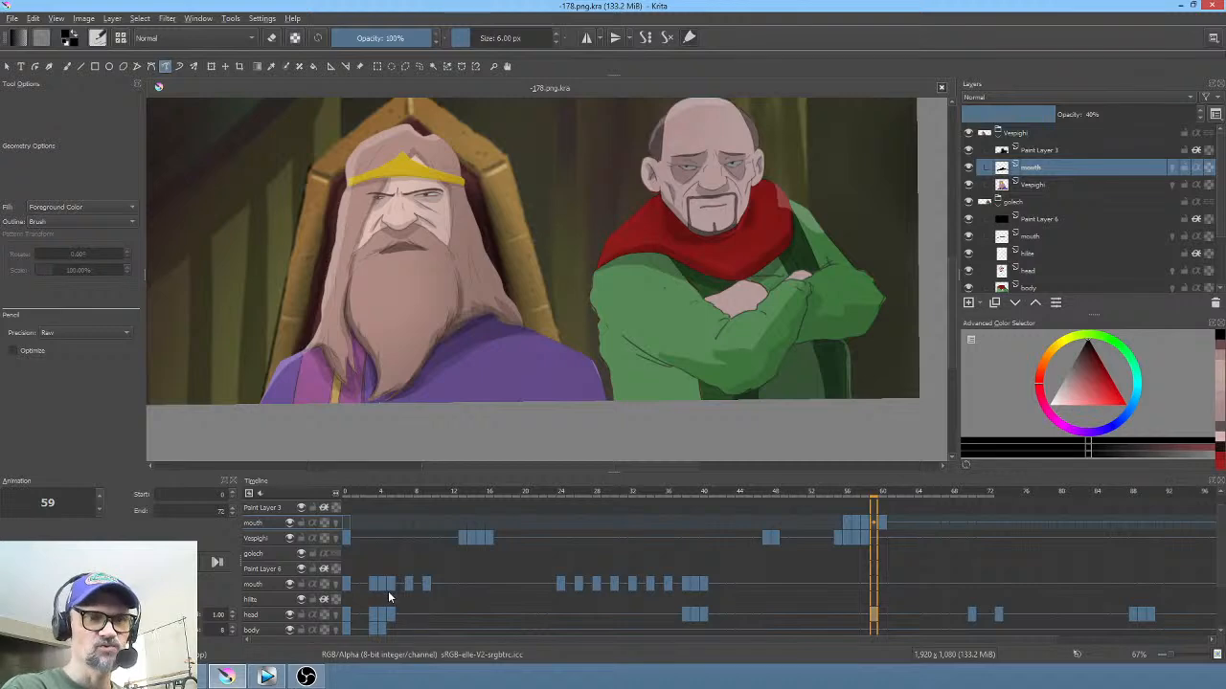
Step: Switch to Vegas Pro and review the timing of clip 178 and the end of the shot before it
{"action": "left_click", "coordinate": [268, 677]}
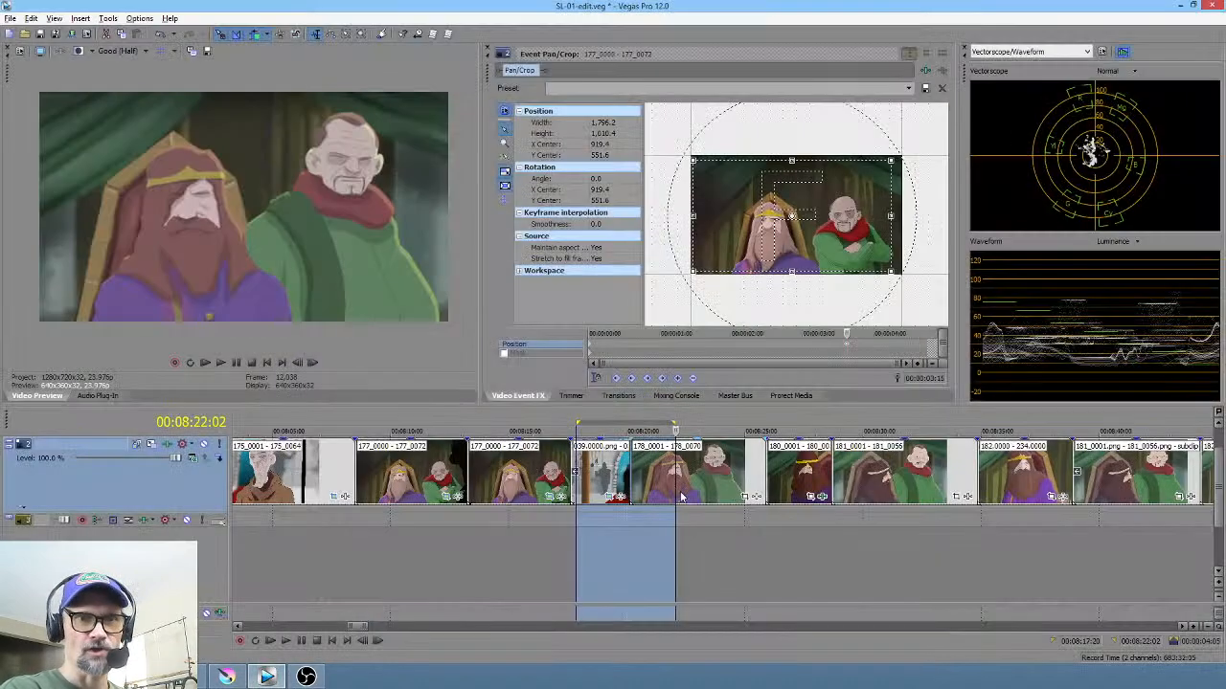
{"action": "left_click_drag", "start_coordinate": [601, 560], "coordinate": [664, 556]}
{"action": "left_click", "coordinate": [663, 556]}
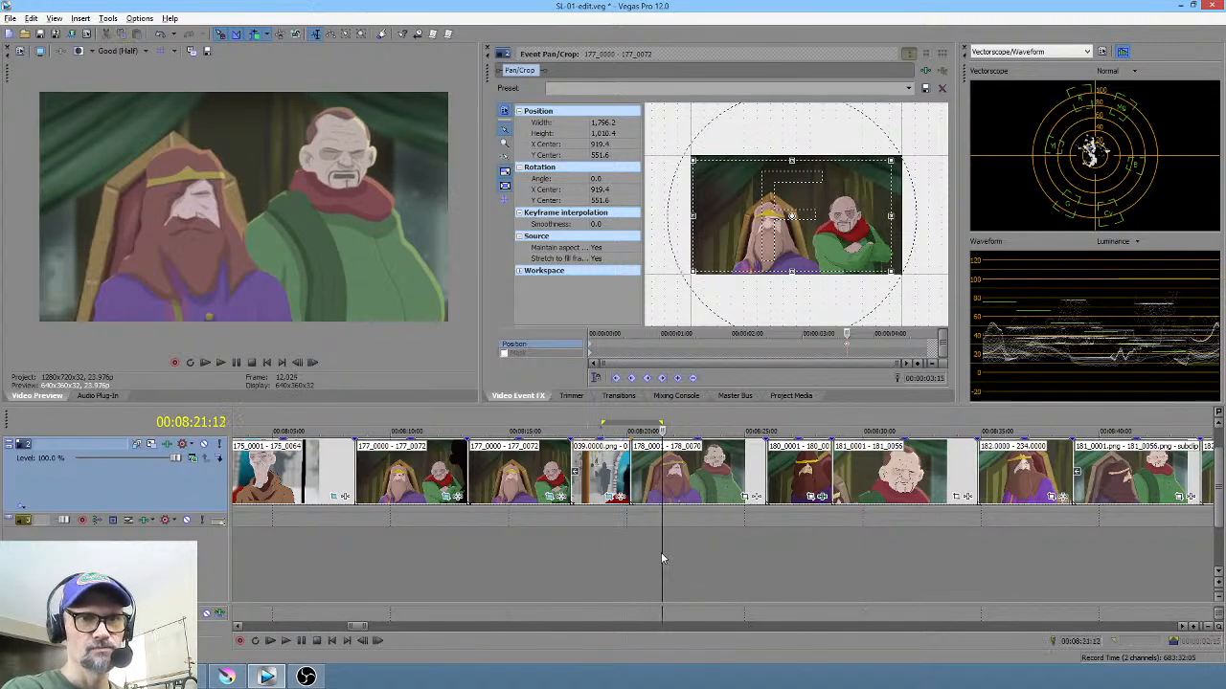
{"action": "left_click_drag", "start_coordinate": [640, 514], "coordinate": [676, 517]}
{"action": "left_click_drag", "start_coordinate": [591, 534], "coordinate": [684, 531]}
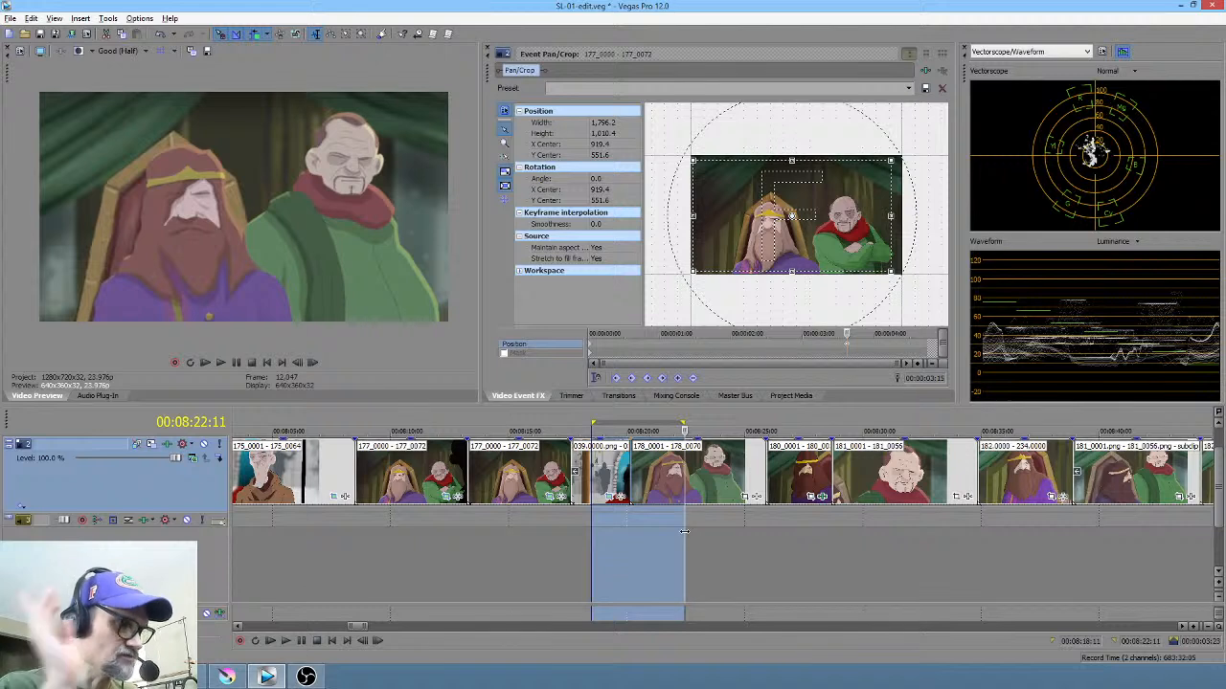
{"action": "left_click", "coordinate": [605, 561]}
{"action": "left_click_drag", "start_coordinate": [607, 562], "coordinate": [765, 575]}
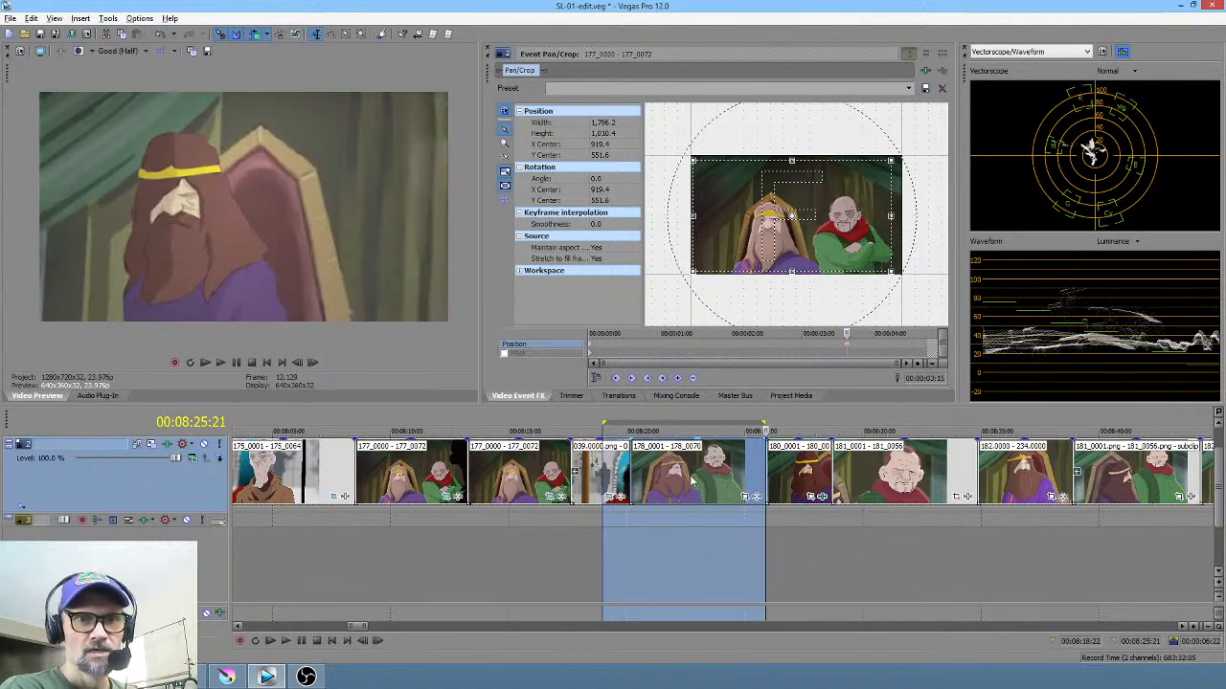
Step: Delete clips 178 and 180 from the edit timeline and clean the unused project media
{"action": "left_click_drag", "start_coordinate": [695, 481], "coordinate": [950, 473]}
{"action": "left_click", "coordinate": [810, 475]}
{"action": "key", "text": "Delete"}
{"action": "left_click", "coordinate": [883, 473]}
{"action": "left_click", "coordinate": [109, 18]}
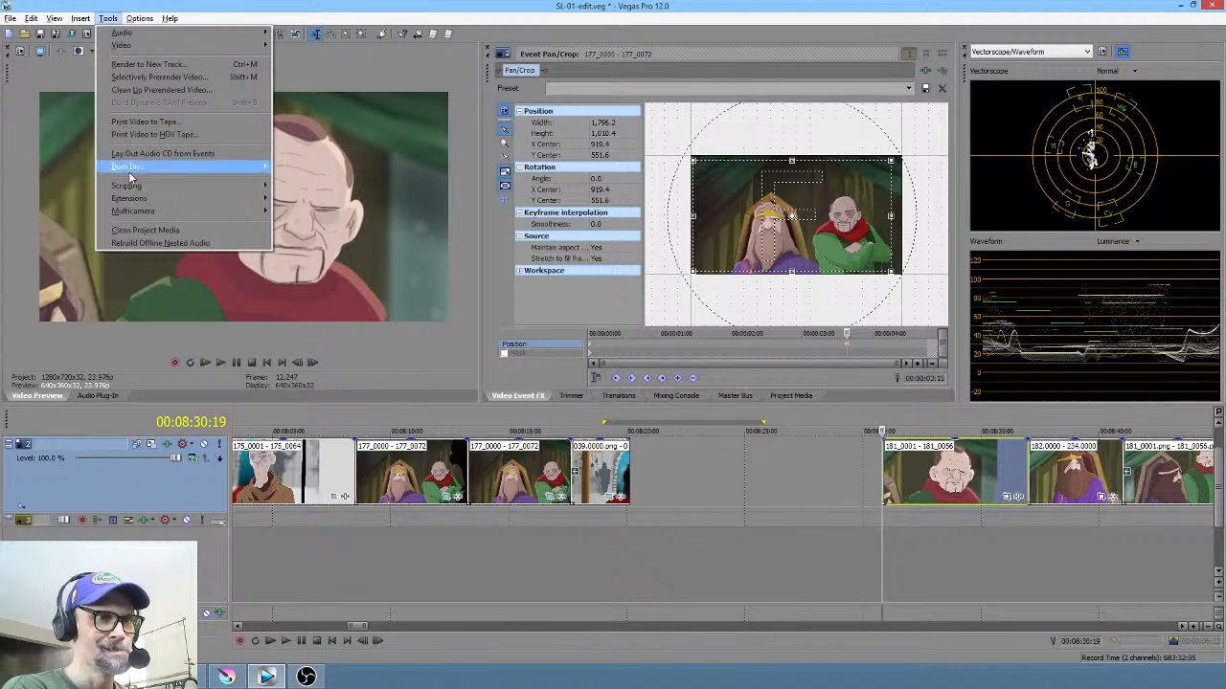
{"action": "left_click", "coordinate": [150, 232]}
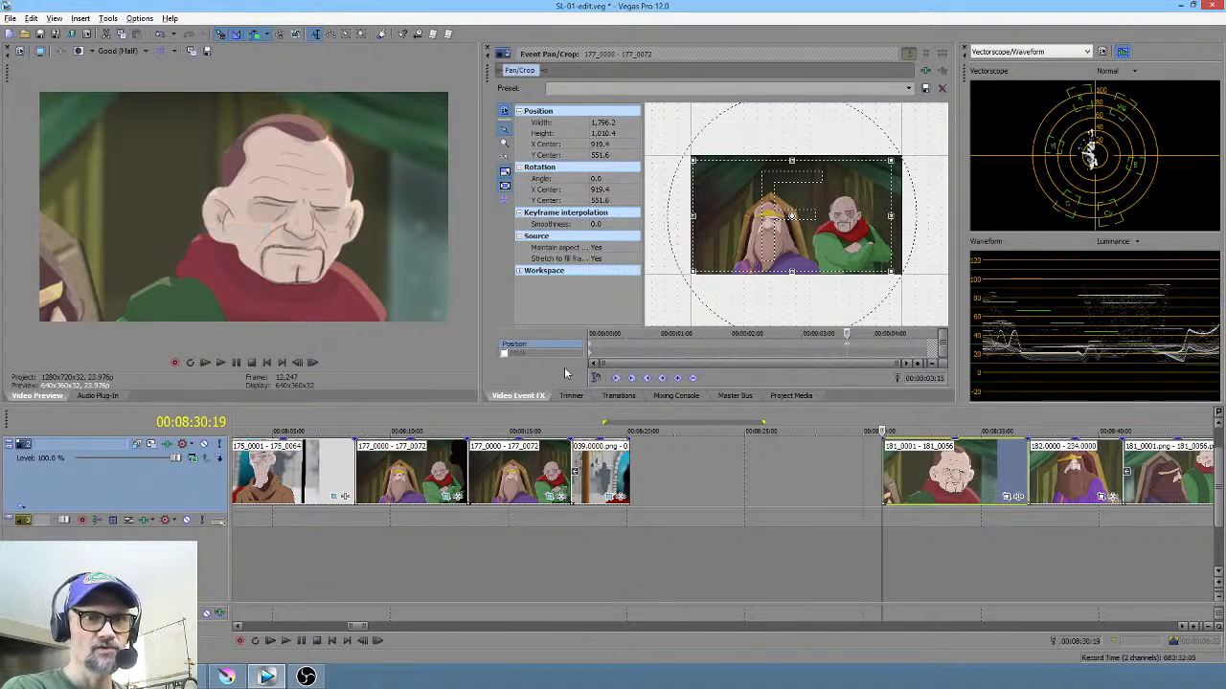
{"action": "left_click", "coordinate": [639, 485]}
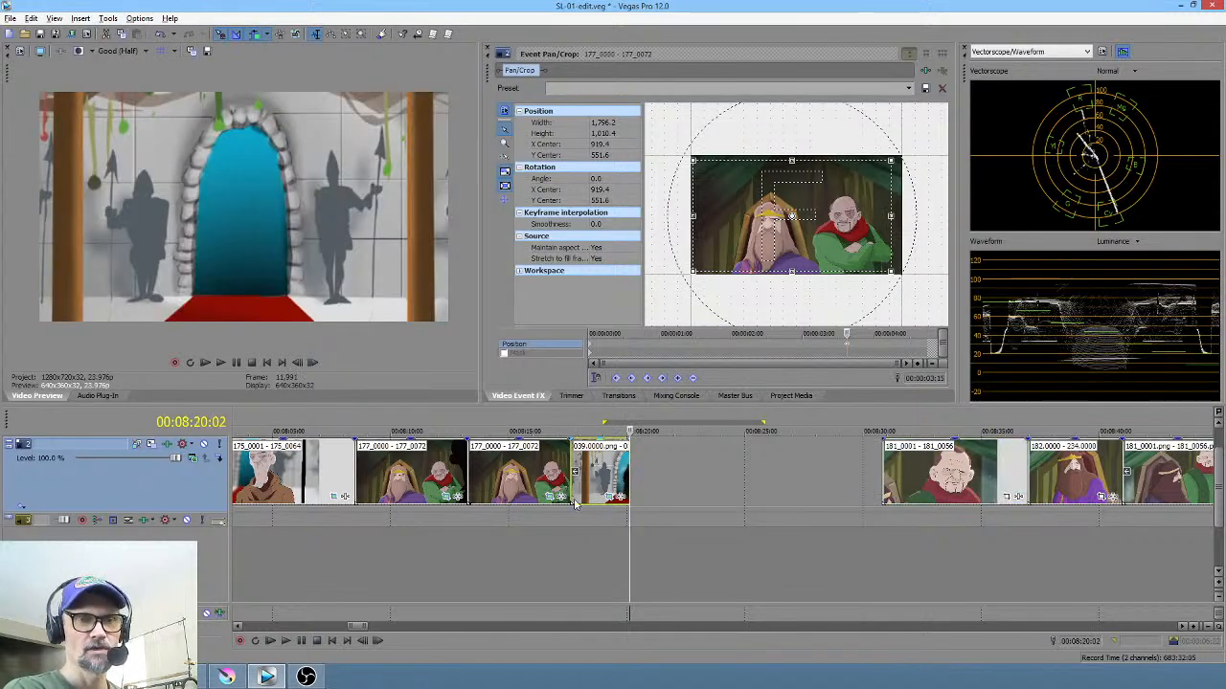
Step: Switch back to Krita, save the file and examine the king's head and mouth keyframes between frames 48 and 71
{"action": "left_click", "coordinate": [226, 676]}
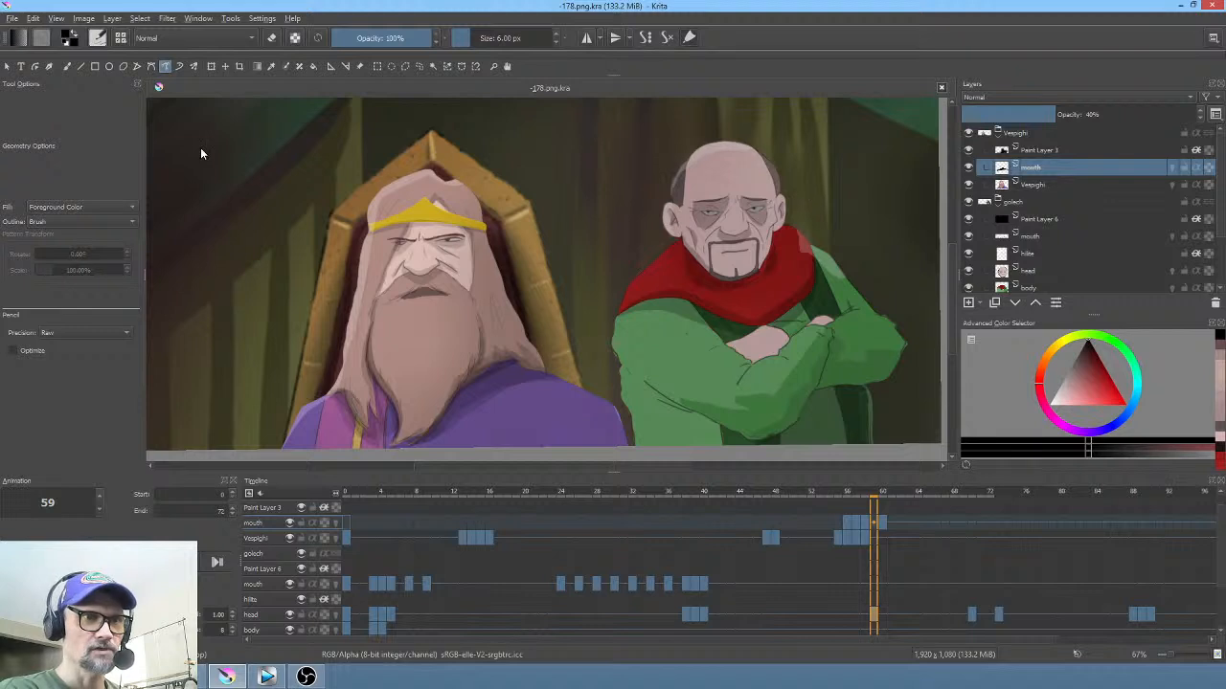
{"action": "left_click", "coordinate": [7, 20]}
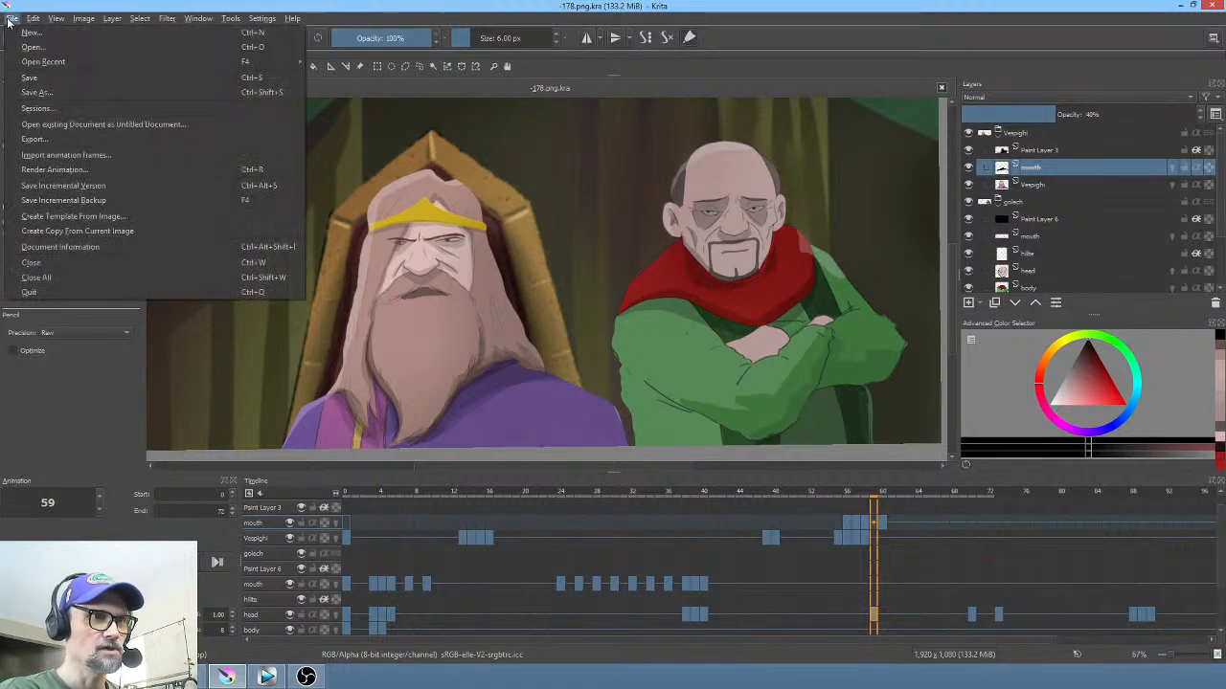
{"action": "left_click", "coordinate": [18, 76]}
{"action": "scroll", "coordinate": [611, 227], "scroll_direction": "down", "scroll_amount": 1}
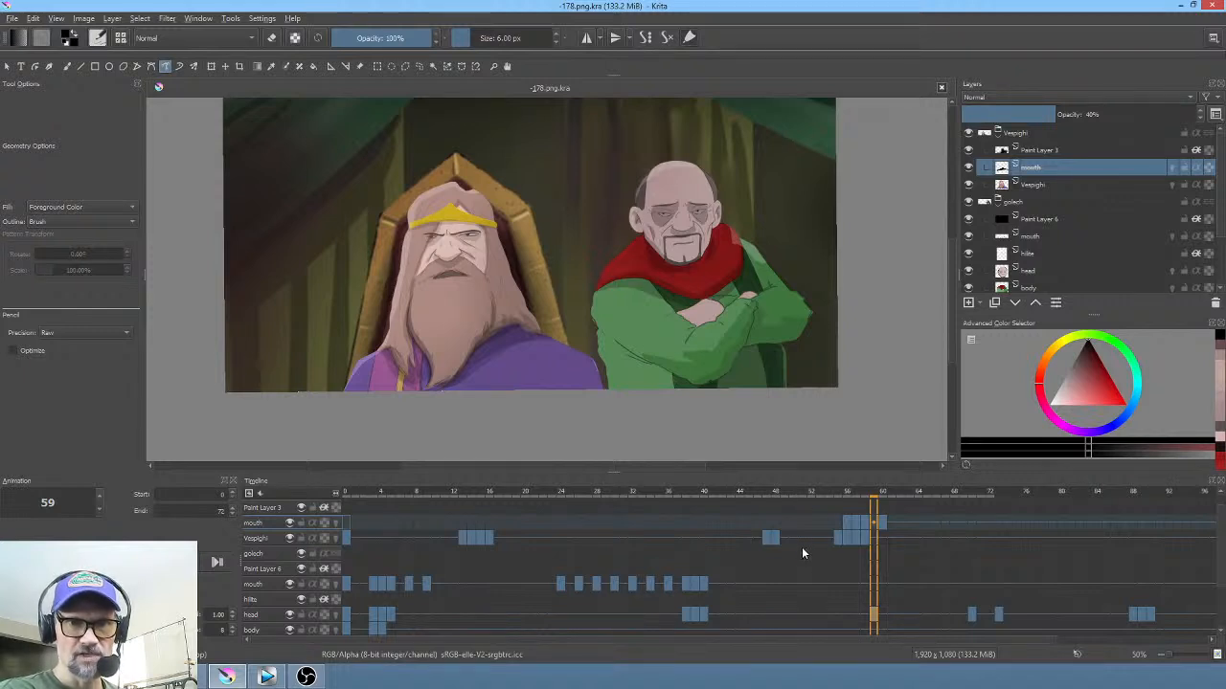
{"action": "left_click_drag", "start_coordinate": [801, 538], "coordinate": [882, 554]}
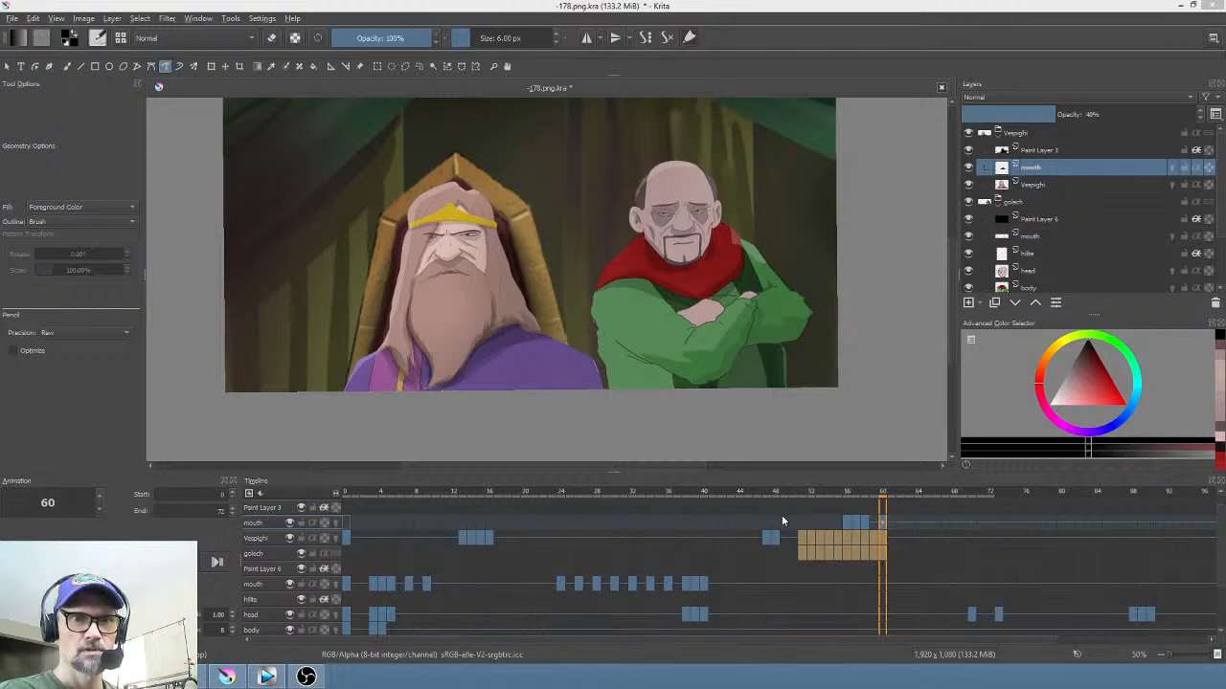
{"action": "mouse_move", "coordinate": [776, 522]}
{"action": "left_mouse_down"}
{"action": "mouse_move", "coordinate": [1010, 531]}
{"action": "mouse_move", "coordinate": [932, 533]}
{"action": "mouse_move", "coordinate": [979, 526]}
{"action": "left_mouse_up"}
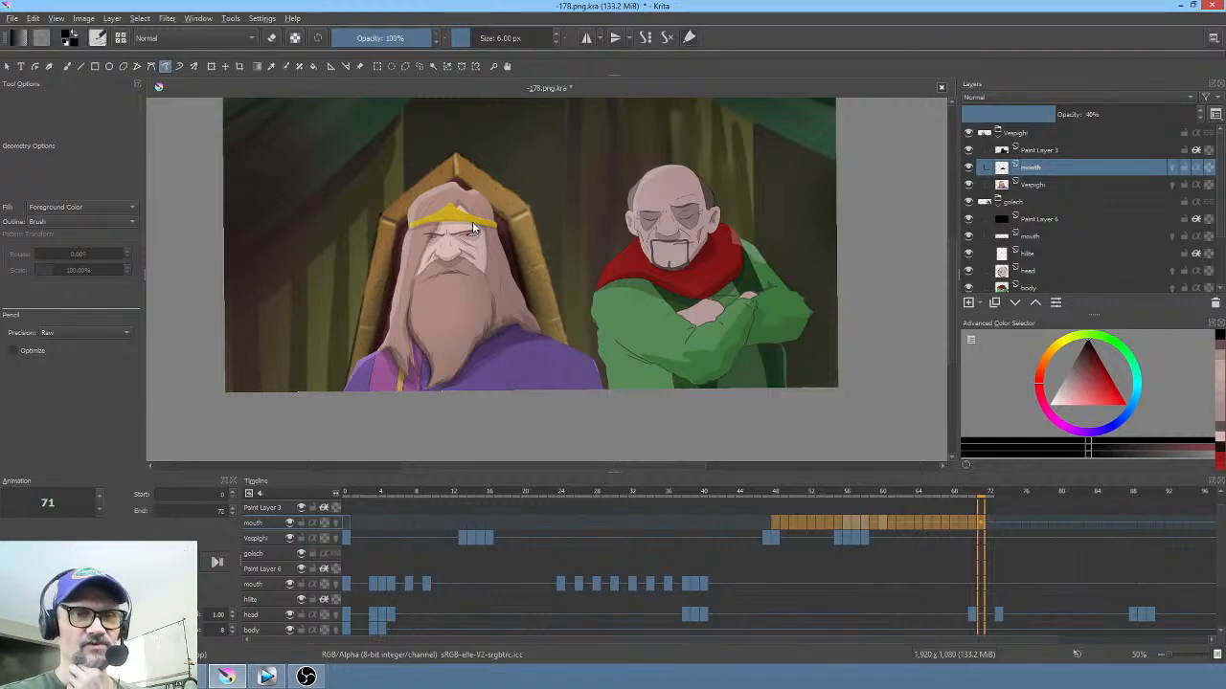
{"action": "left_click_drag", "start_coordinate": [578, 299], "coordinate": [556, 346]}
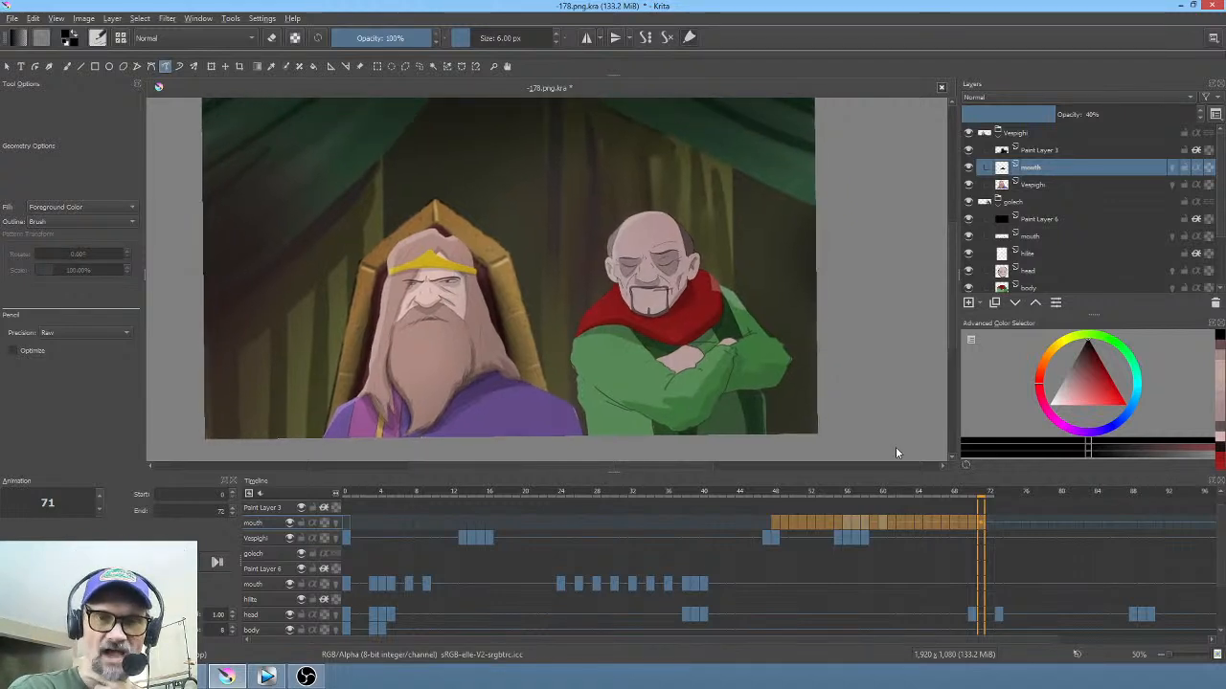
Step: Delete the bald man's leftover head keyframes within frames 85 to 94
{"action": "left_click_drag", "start_coordinate": [761, 496], "coordinate": [1113, 487]}
{"action": "left_click_drag", "start_coordinate": [1129, 582], "coordinate": [994, 563]}
{"action": "left_click_drag", "start_coordinate": [1051, 621], "coordinate": [966, 620]}
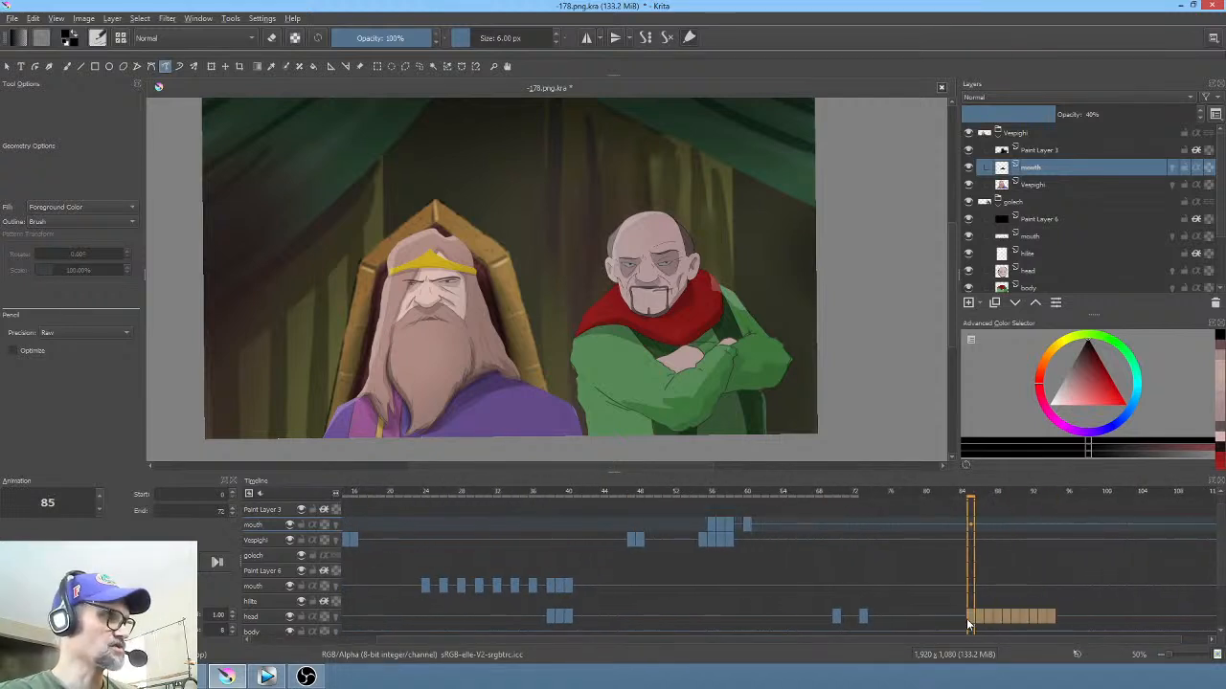
Step: Add a keyframe at frame 70 on the king's mouth layer and save the file
{"action": "left_click", "coordinate": [836, 618]}
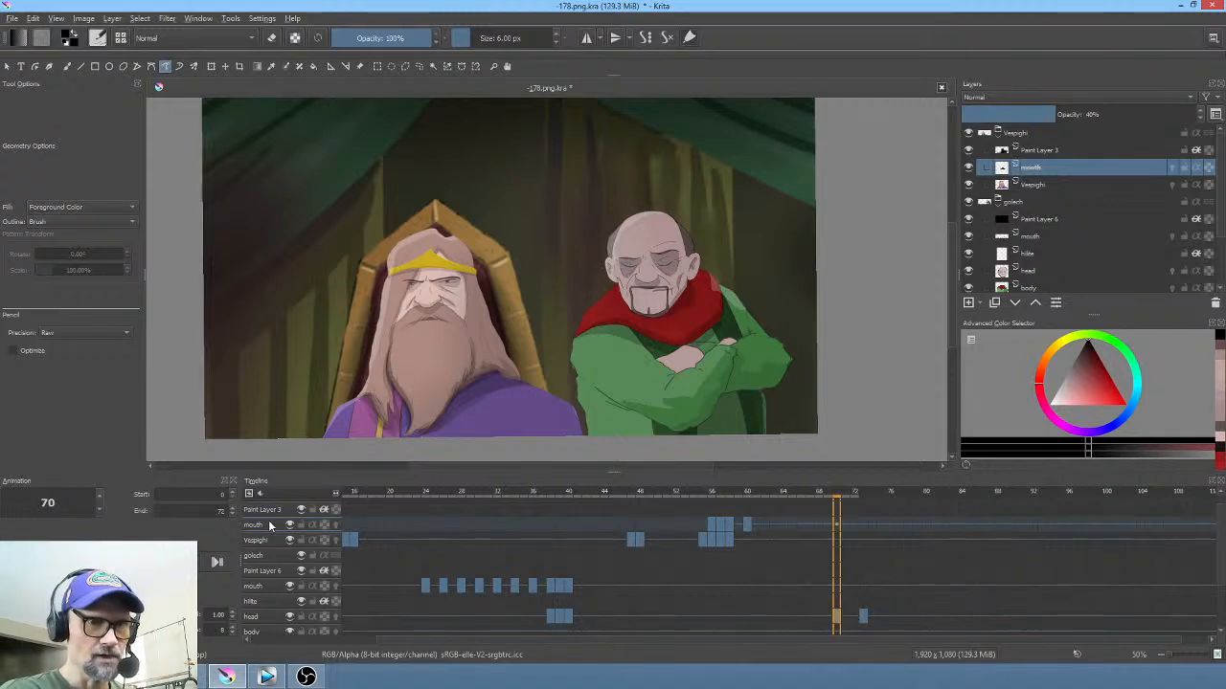
{"action": "left_click", "coordinate": [837, 525]}
{"action": "scroll", "coordinate": [642, 296], "scroll_direction": "up", "scroll_amount": 3}
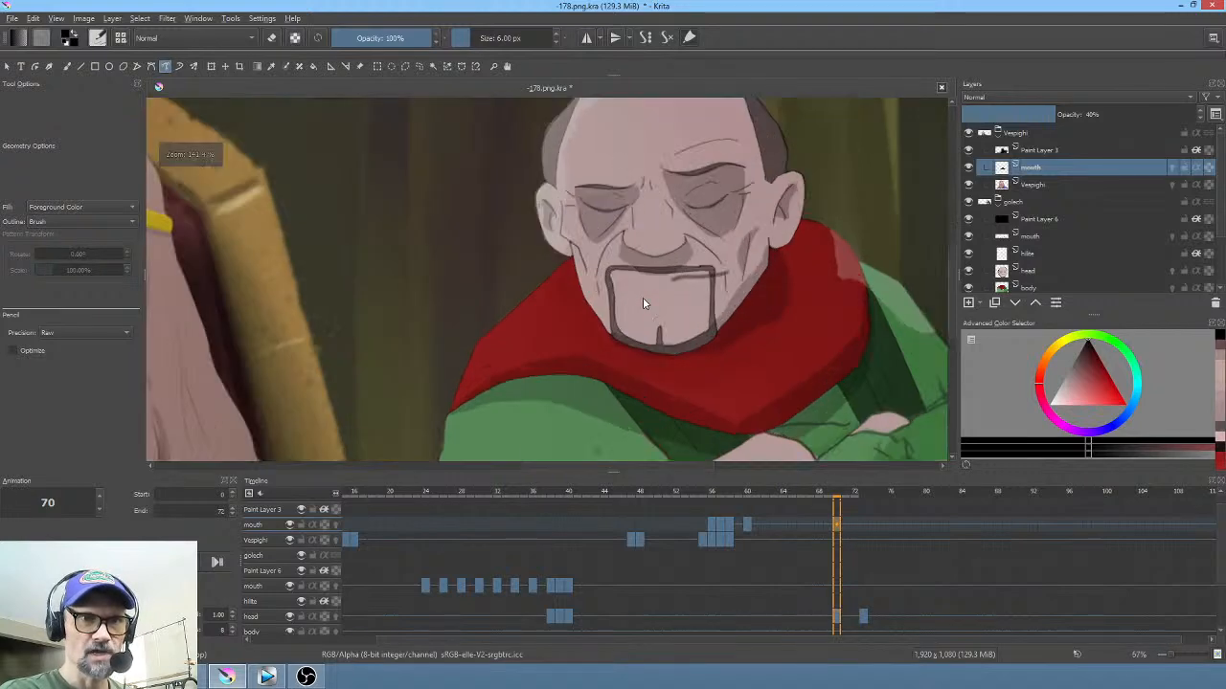
{"action": "key", "text": "ctrl+t"}
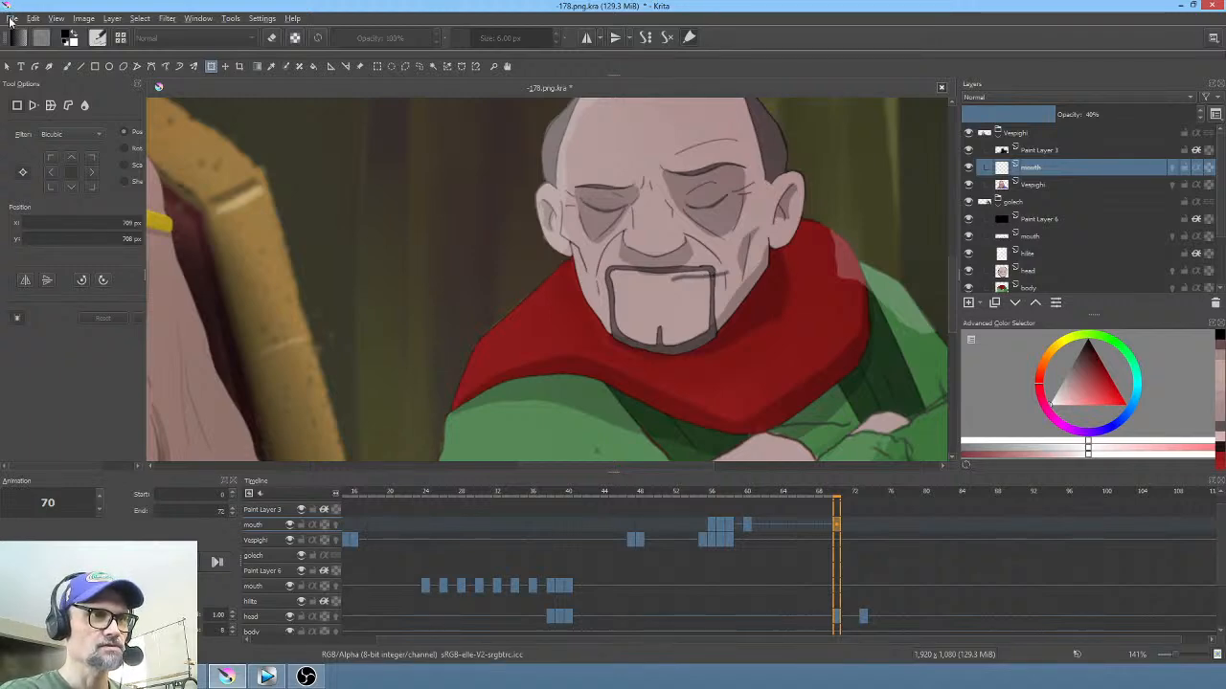
{"action": "left_click", "coordinate": [12, 18]}
{"action": "left_click", "coordinate": [29, 82]}
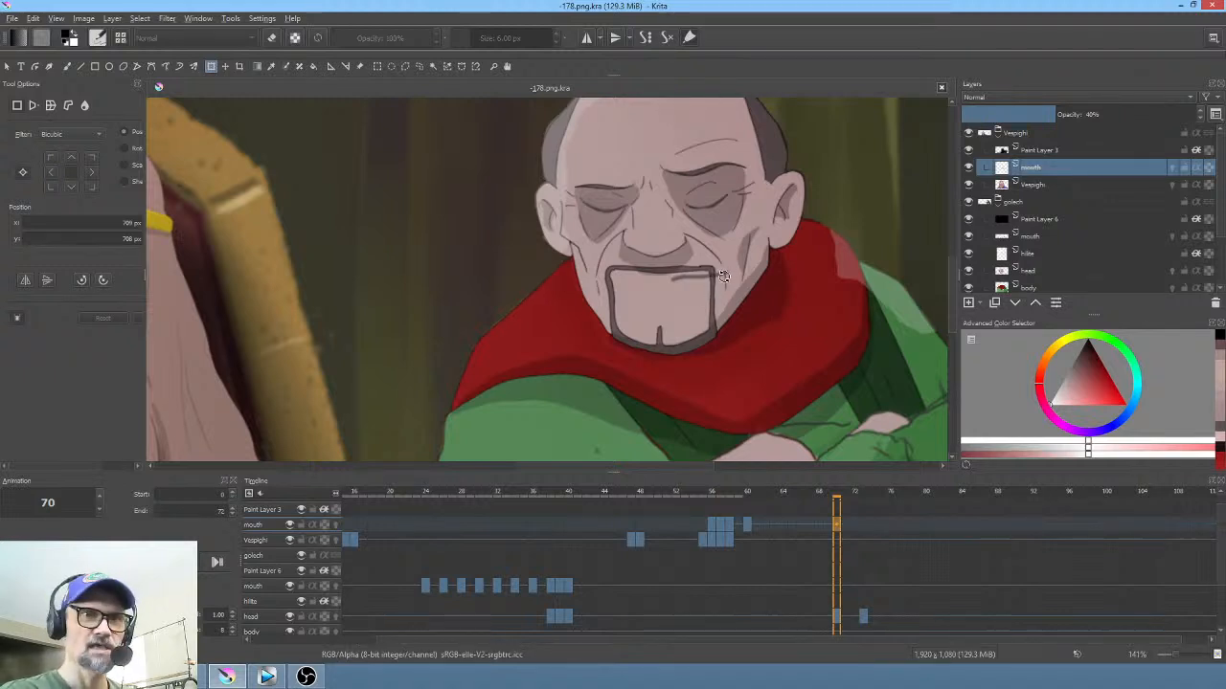
Step: Try to transform the bald man's mouth at frame 70
{"action": "key", "text": "l"}
{"action": "key", "text": "ctrl+t"}
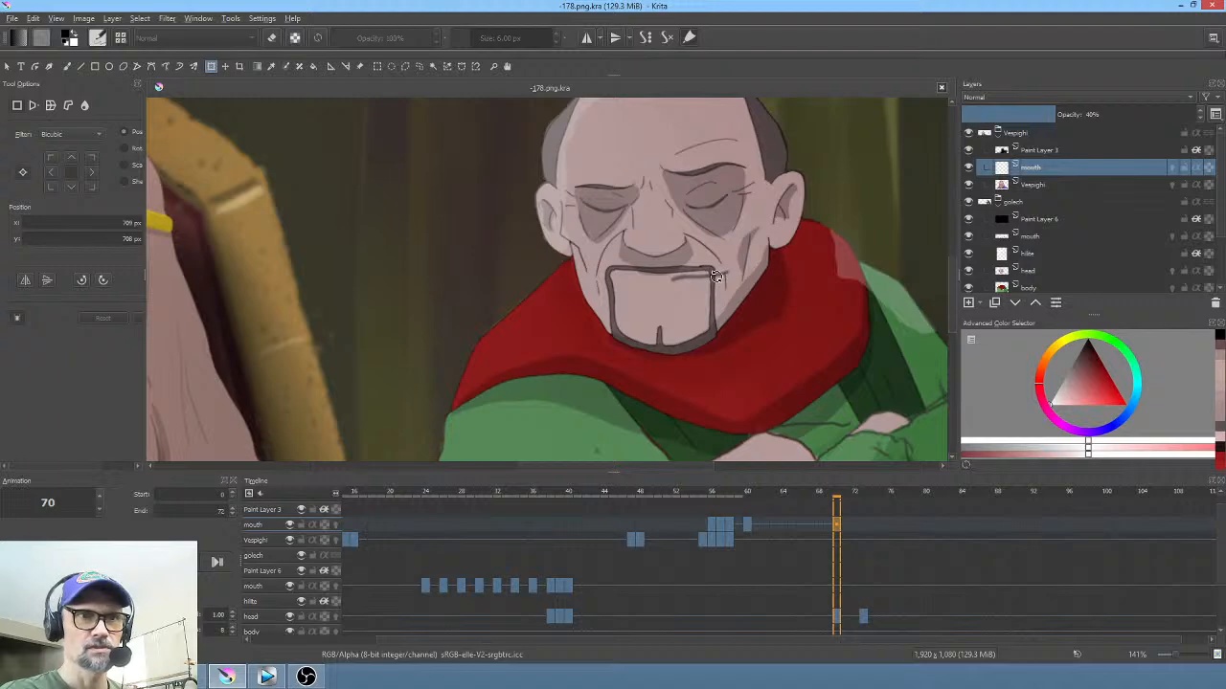
{"action": "scroll", "coordinate": [707, 276], "scroll_direction": "down", "scroll_amount": 5}
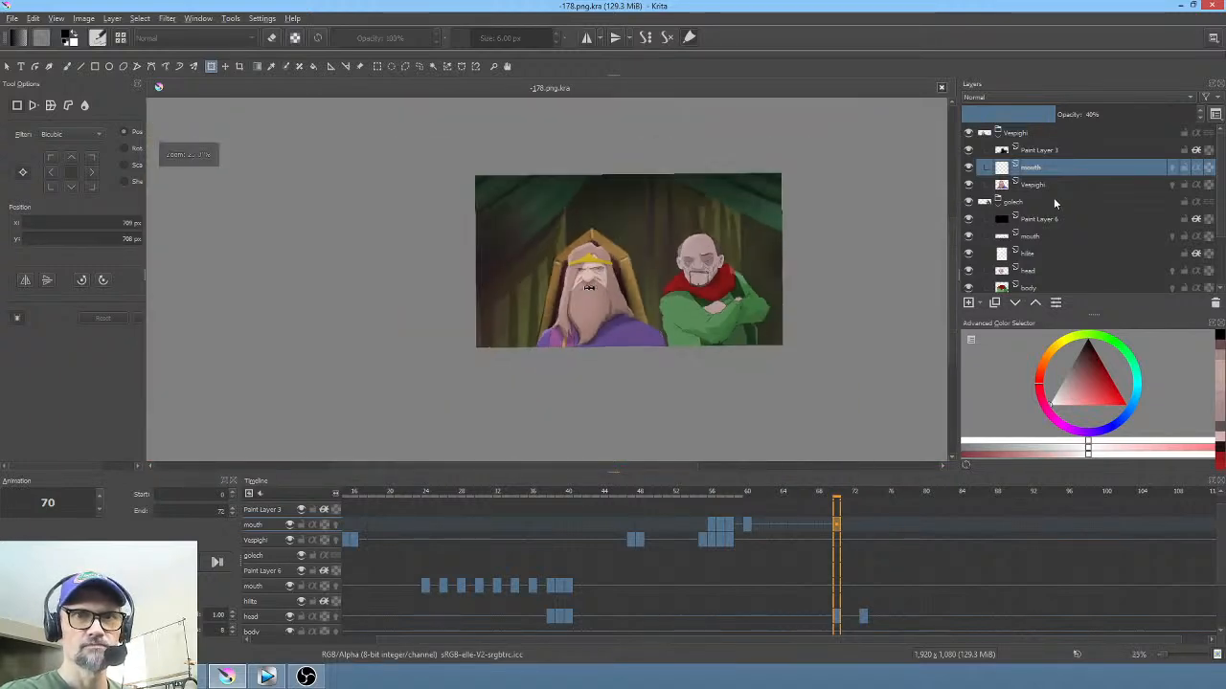
{"action": "scroll", "coordinate": [707, 271], "scroll_direction": "up", "scroll_amount": 4}
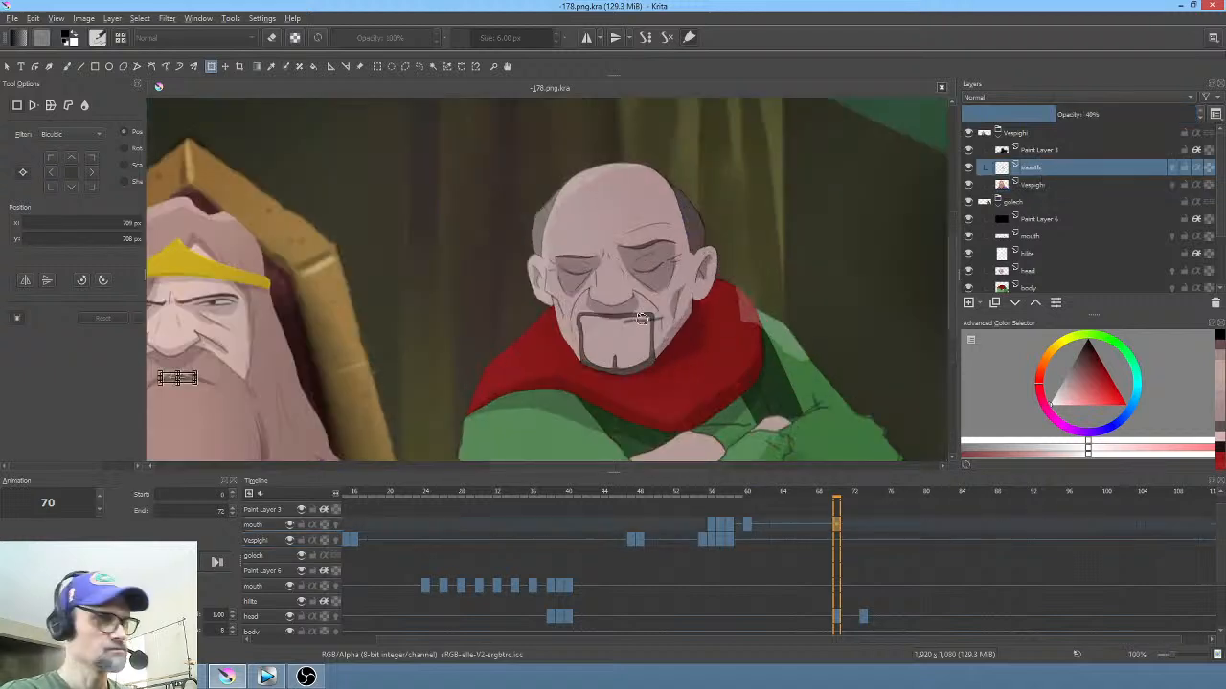
{"action": "right_click", "coordinate": [641, 319]}
{"action": "left_click", "coordinate": [653, 334]}
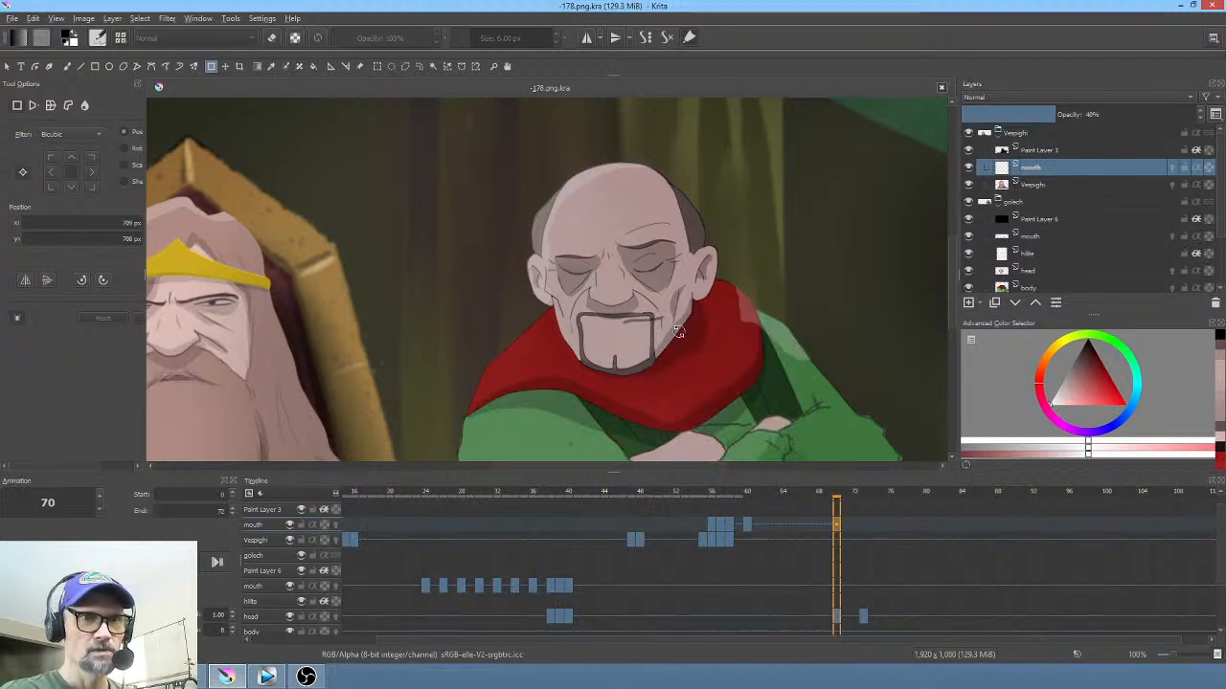
{"action": "scroll", "coordinate": [734, 273], "scroll_direction": "down", "scroll_amount": 3}
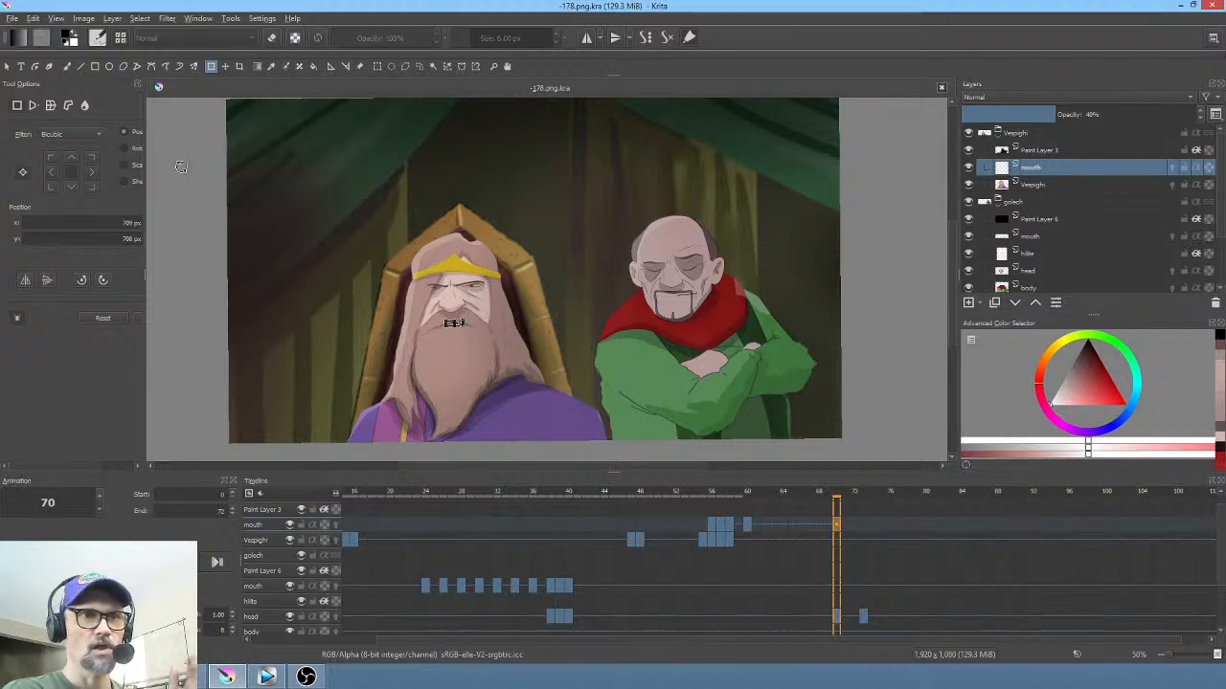
Step: Save the file, then restart Krita with -178.png.kra reopened and its whole timeline in view
{"action": "left_click", "coordinate": [13, 18]}
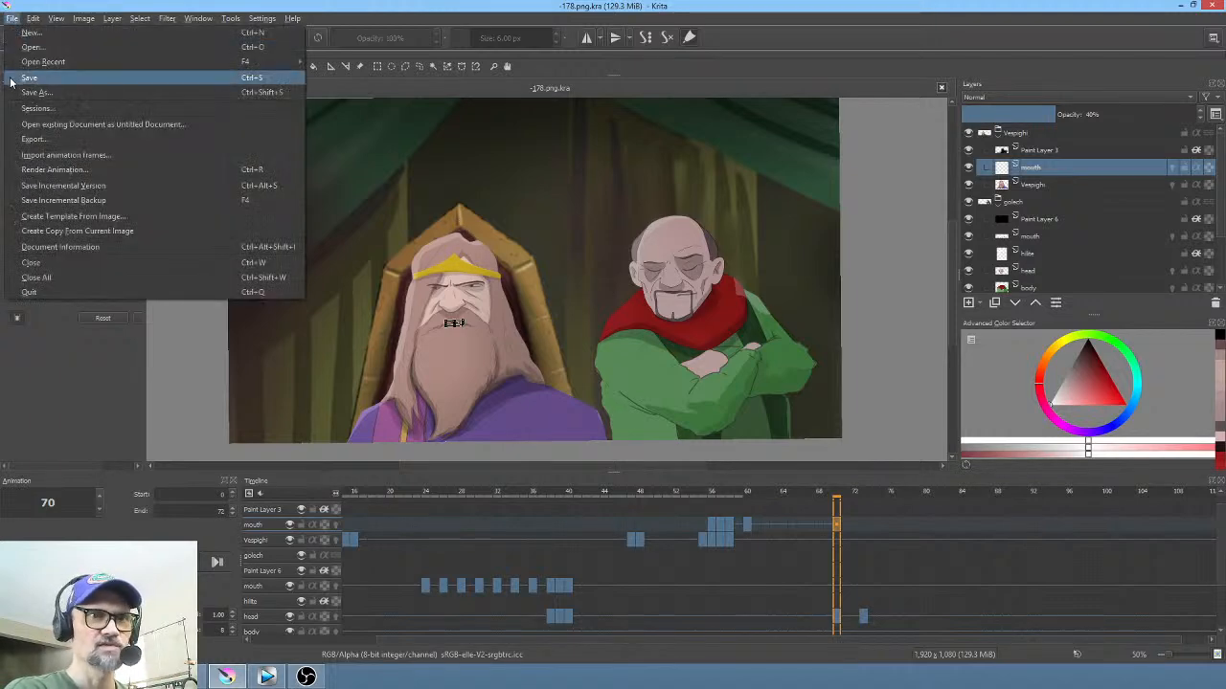
{"action": "left_click", "coordinate": [57, 76]}
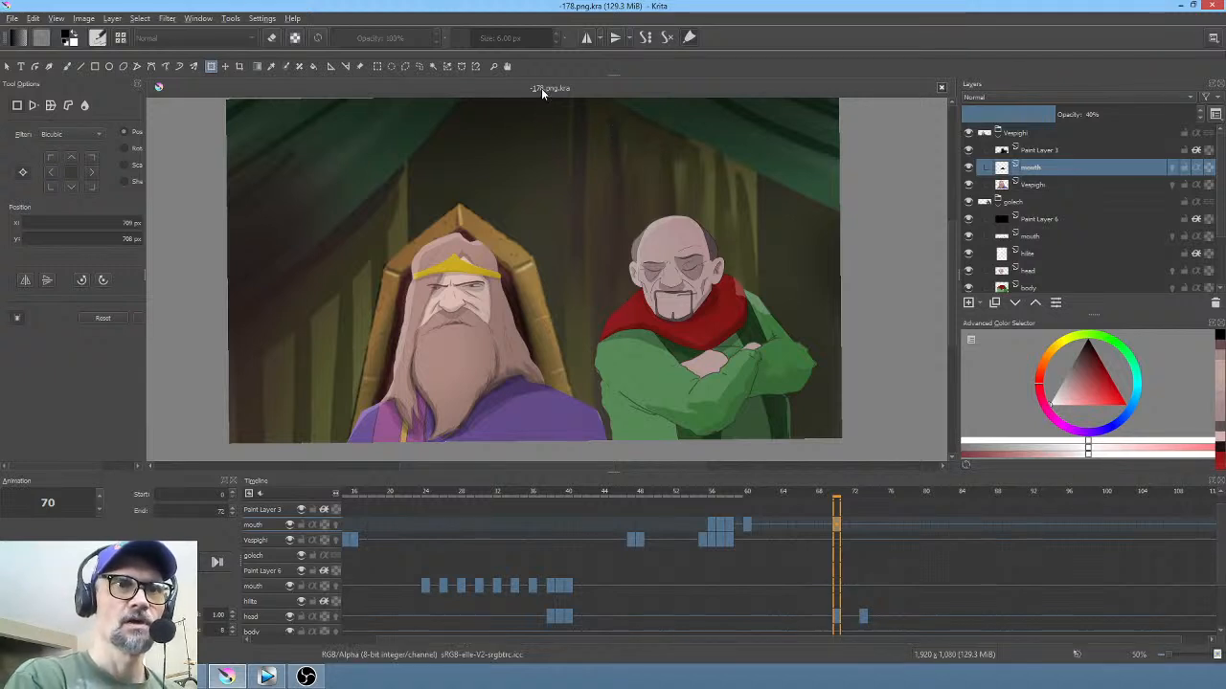
{"action": "left_click", "coordinate": [1208, 8]}
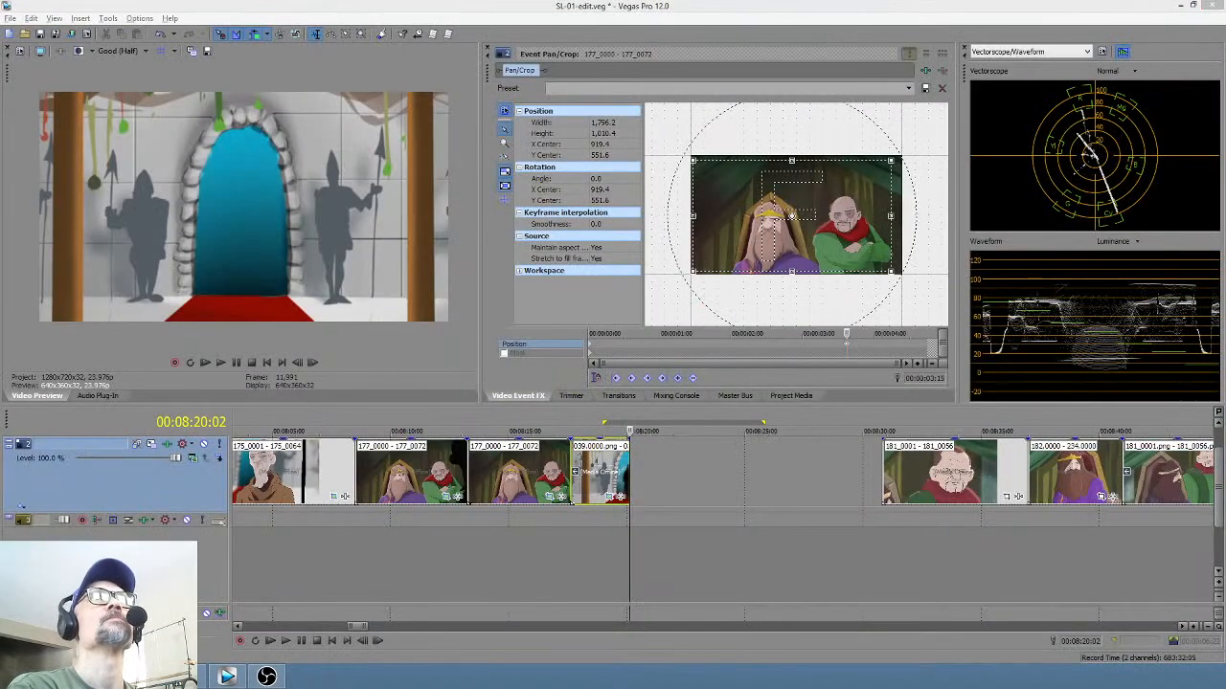
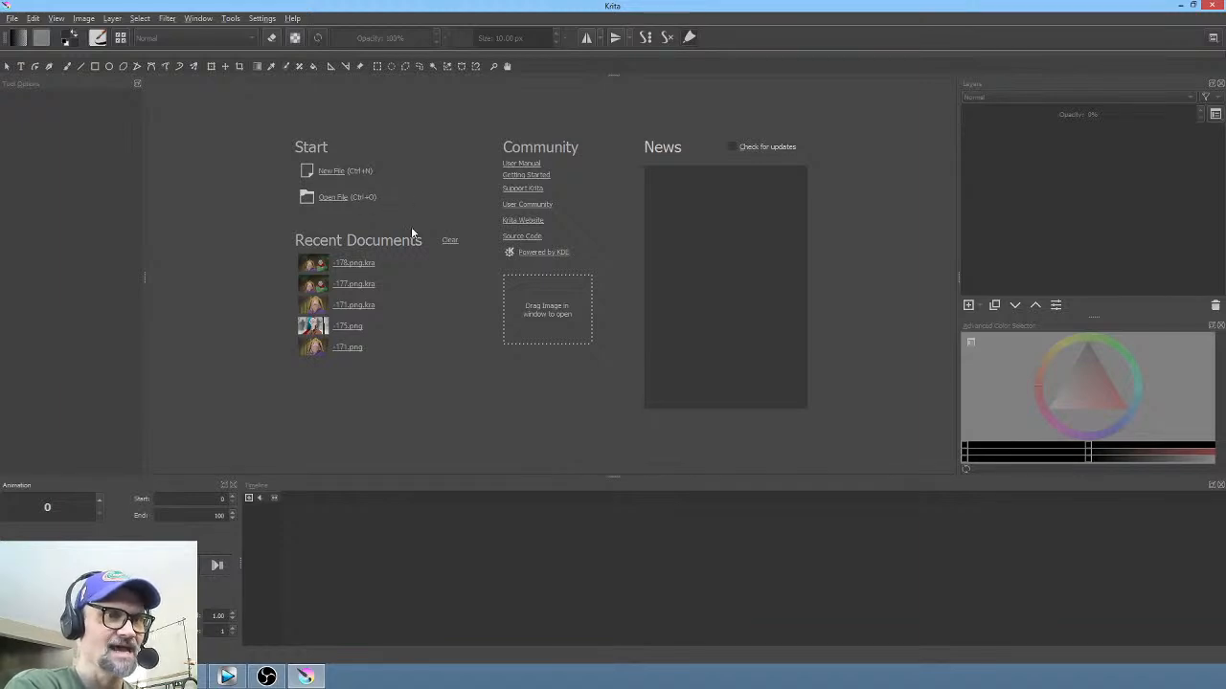
{"action": "left_click", "coordinate": [355, 265]}
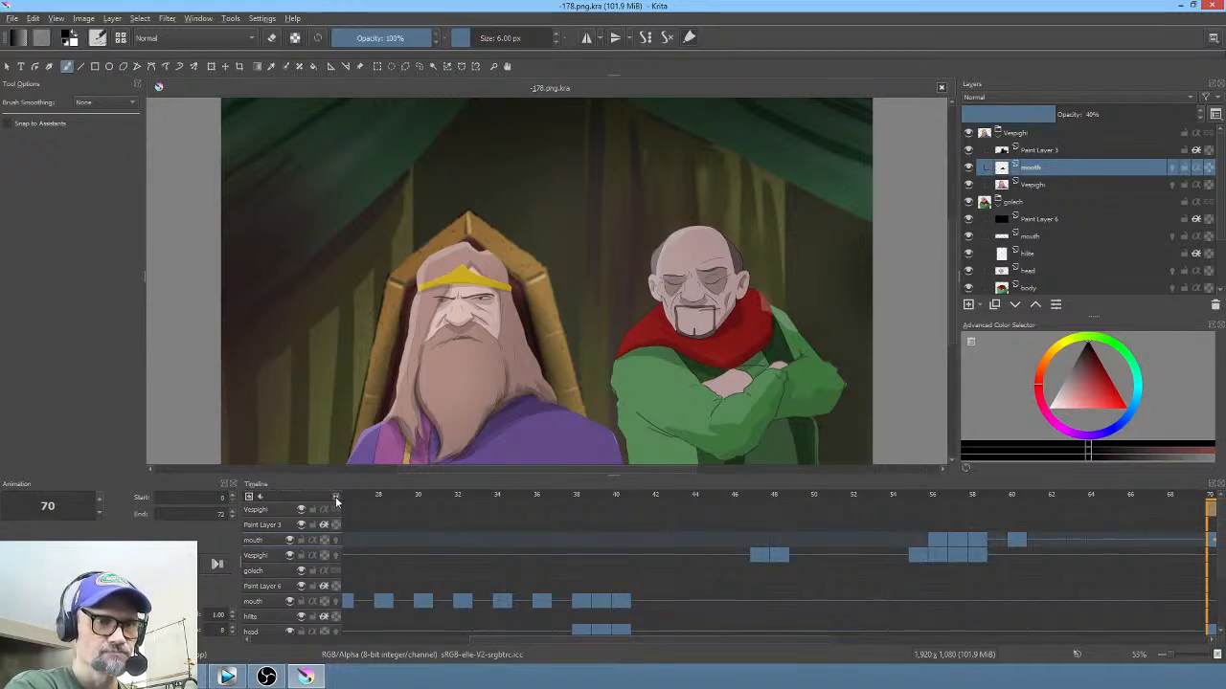
{"action": "left_click_drag", "start_coordinate": [337, 498], "coordinate": [269, 506]}
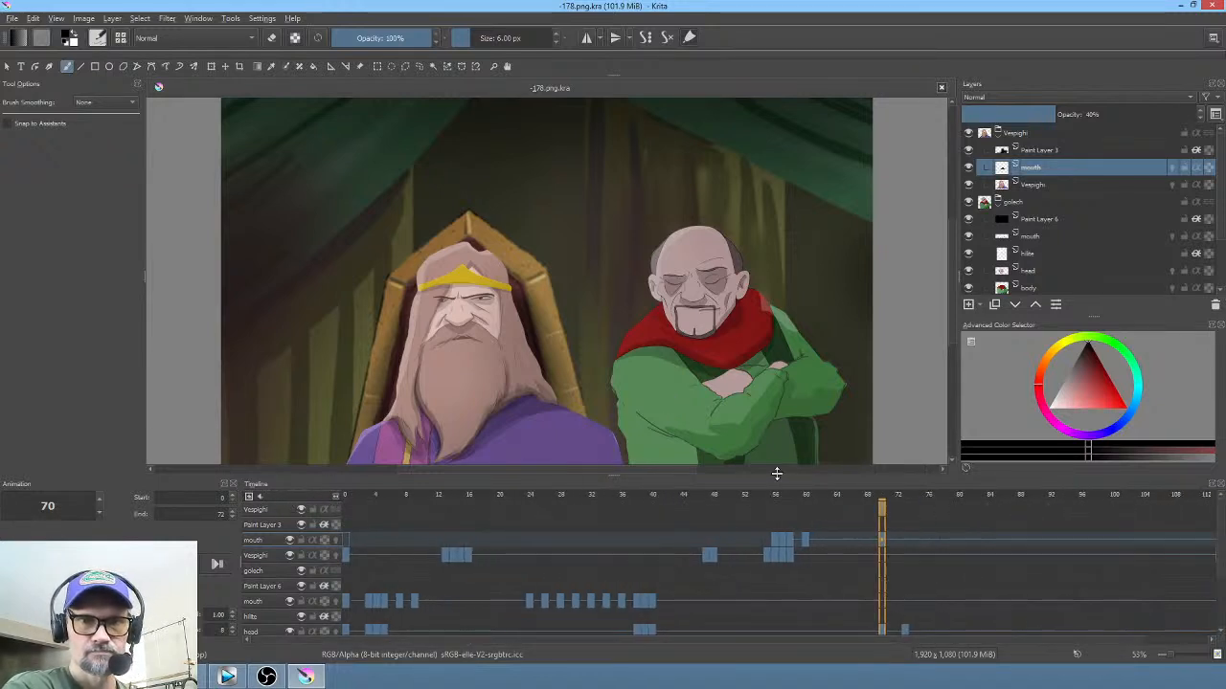
{"action": "left_click_drag", "start_coordinate": [757, 393], "coordinate": [718, 314]}
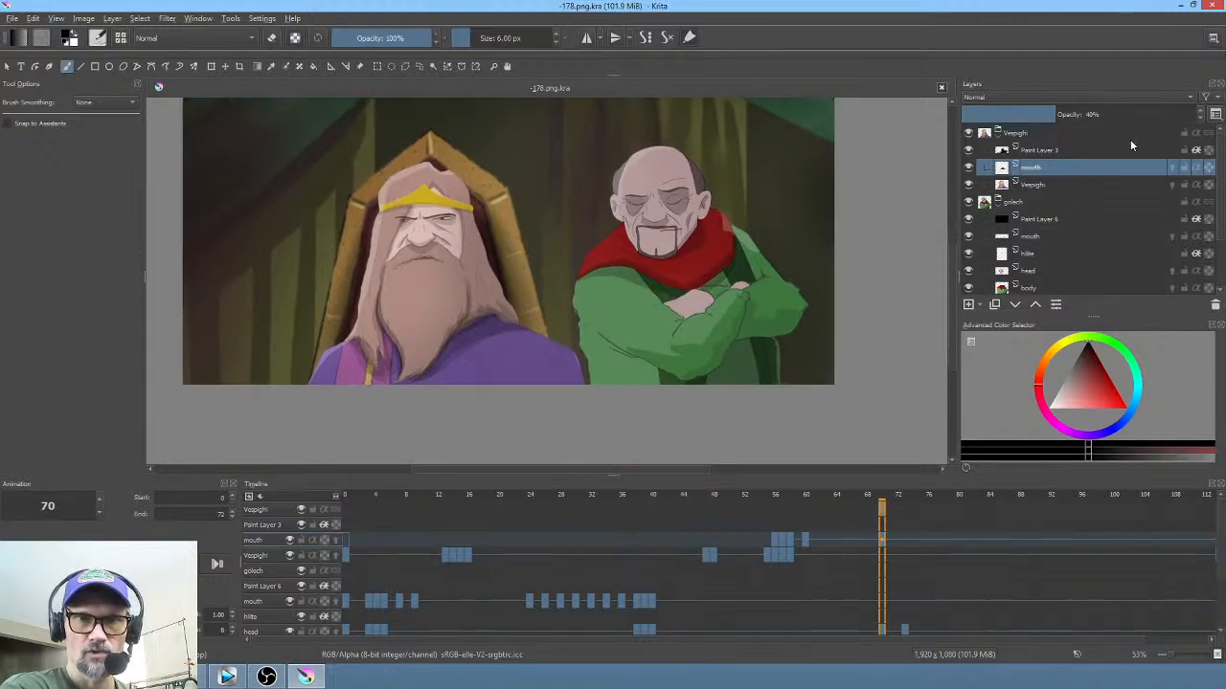
{"action": "left_click", "coordinate": [1061, 151]}
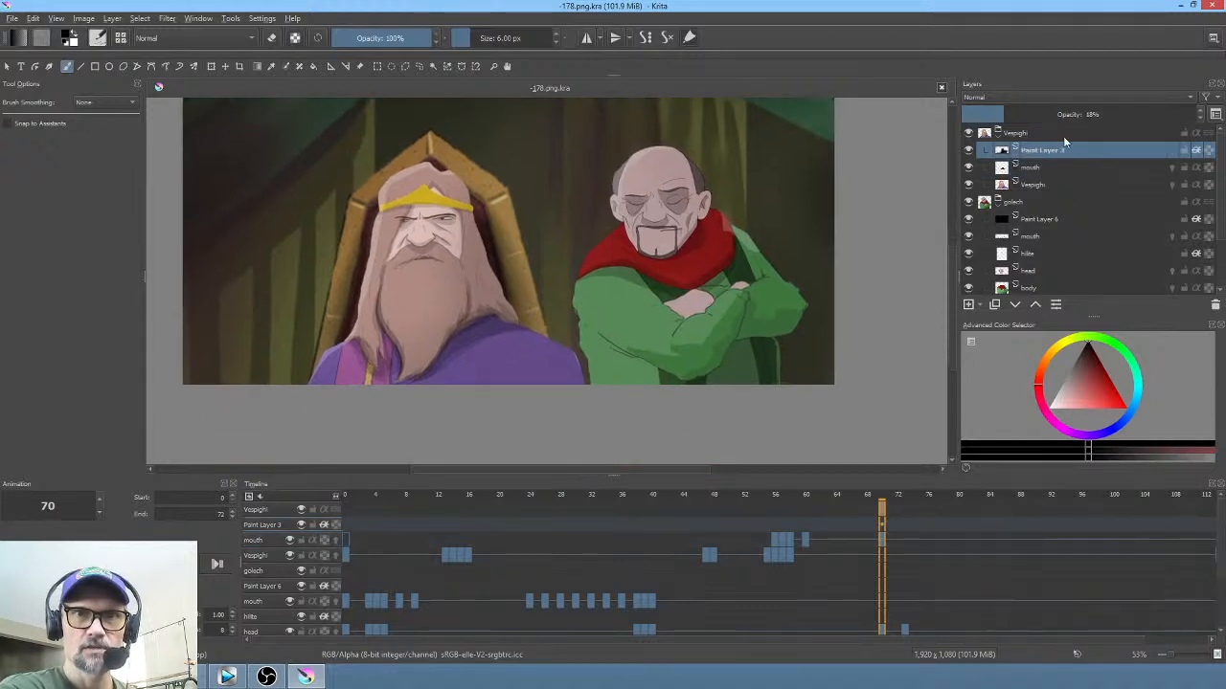
{"action": "left_click", "coordinate": [1063, 133]}
{"action": "left_click", "coordinate": [1064, 150]}
{"action": "left_click", "coordinate": [1051, 169]}
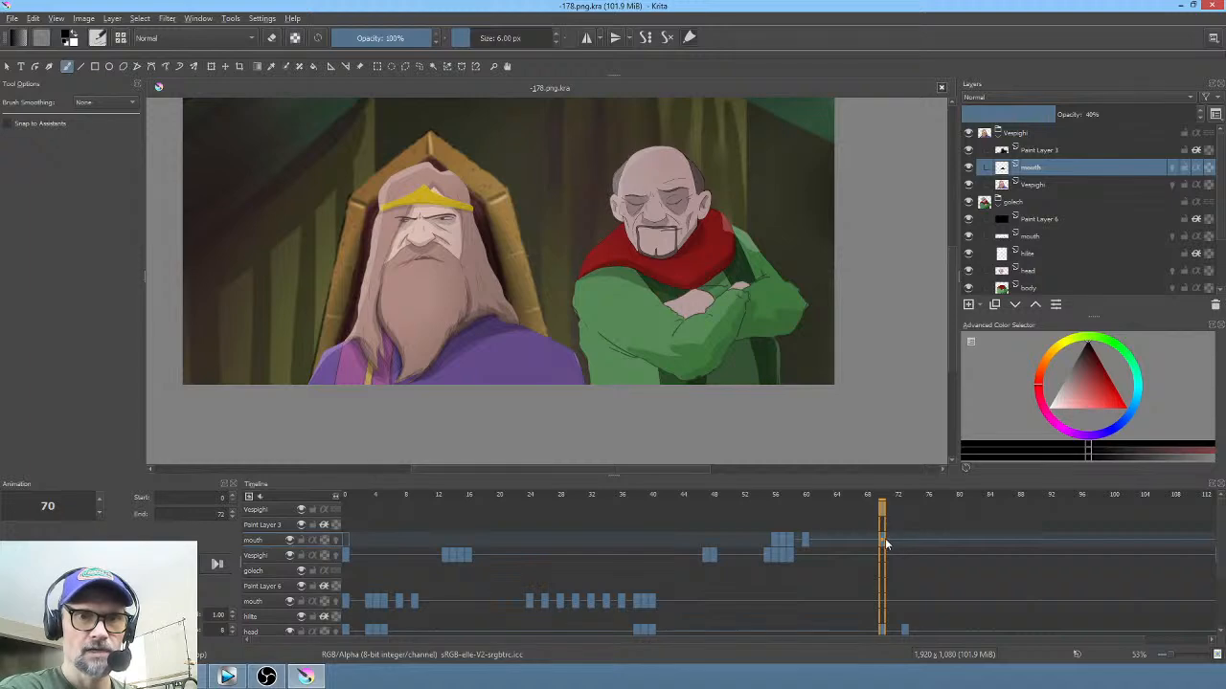
{"action": "scroll", "coordinate": [747, 277], "scroll_direction": "up", "scroll_amount": 4}
{"action": "scroll", "coordinate": [811, 288], "scroll_direction": "down", "scroll_amount": 2}
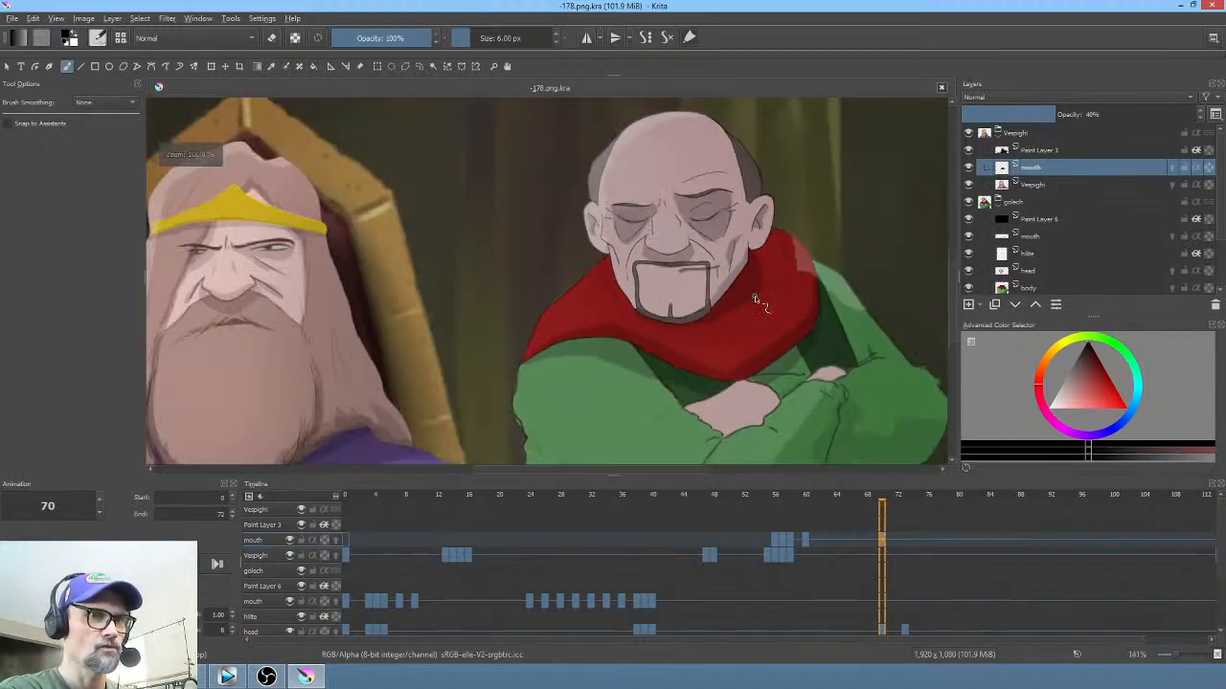
{"action": "key", "text": "ctrl+t"}
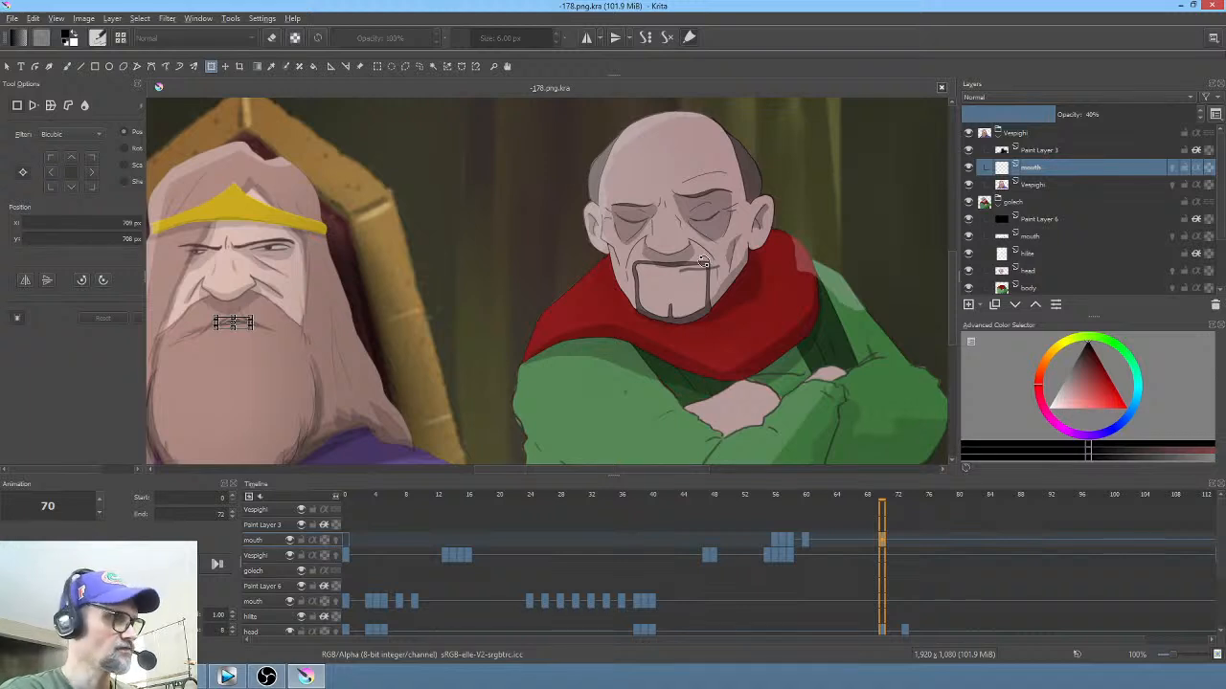
{"action": "right_click", "coordinate": [707, 262]}
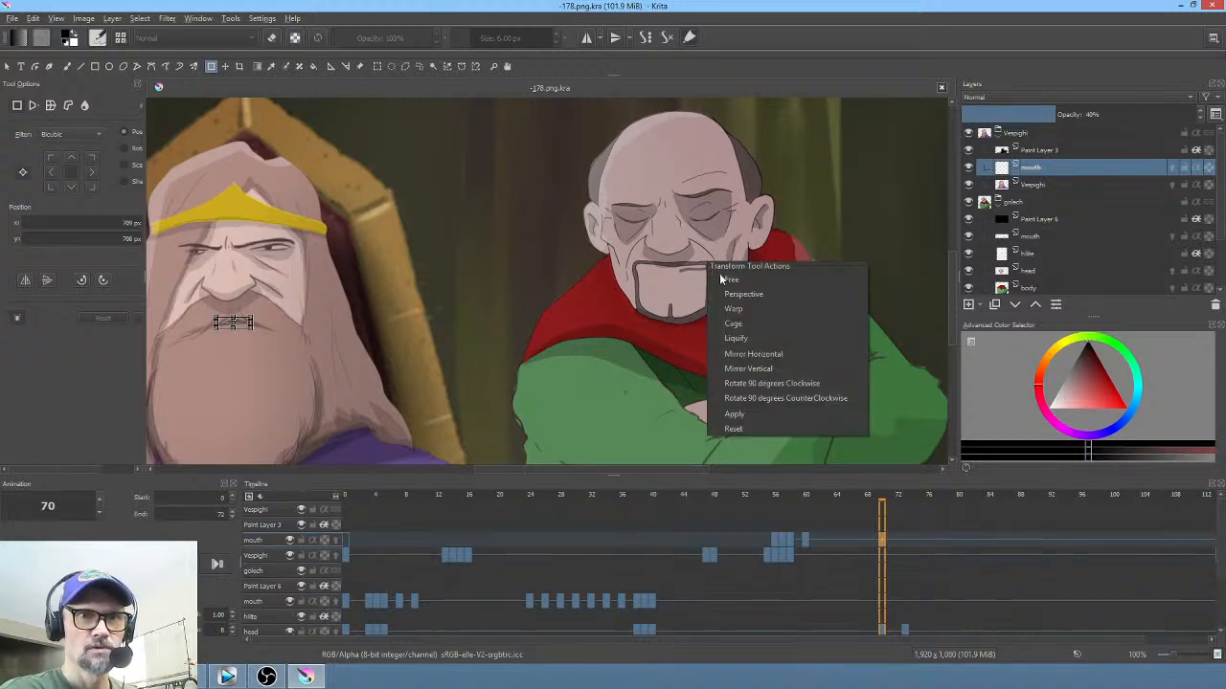
{"action": "left_click", "coordinate": [735, 339]}
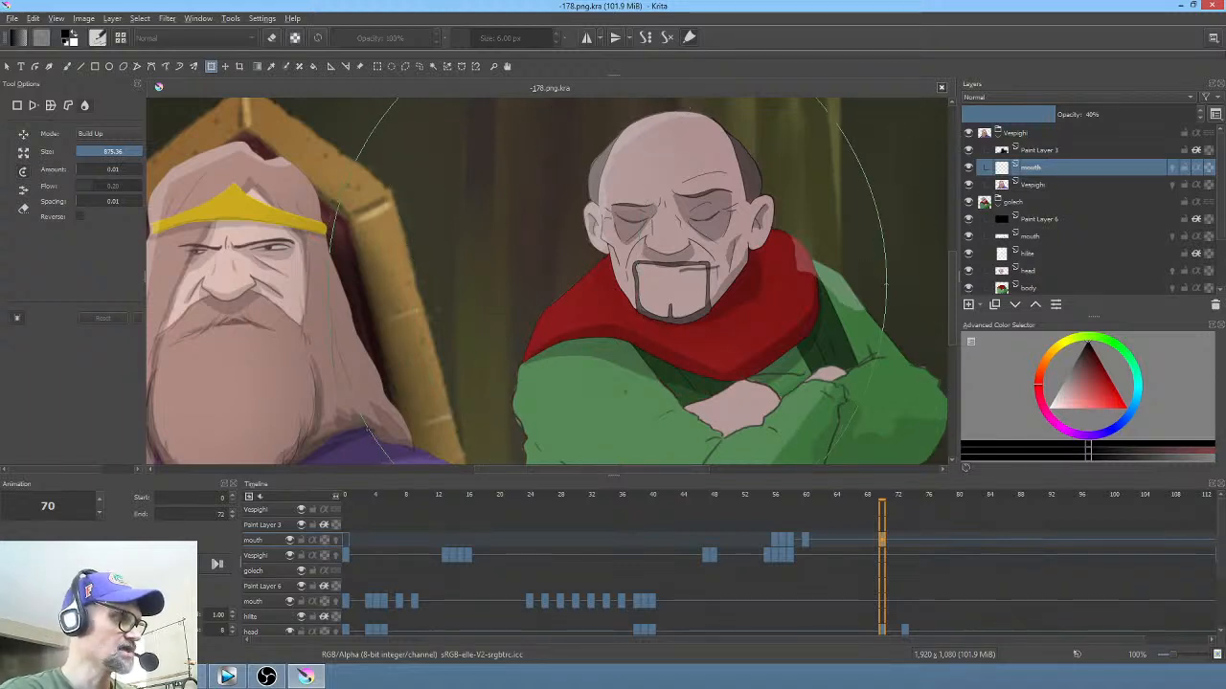
{"action": "right_click", "coordinate": [672, 271]}
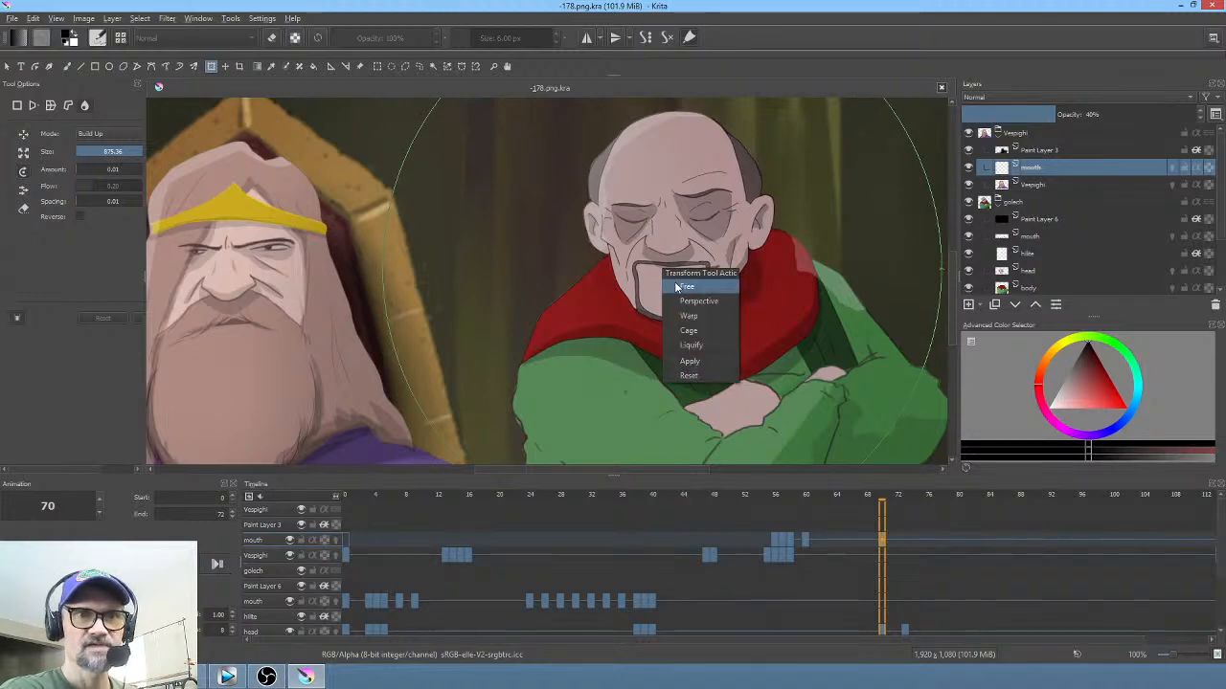
{"action": "left_click", "coordinate": [683, 281]}
Step: On the bald man's mouth layer at frame 70, move, widen and tilt the mouth line to fit inside his goatee
{"action": "left_click", "coordinate": [1056, 238]}
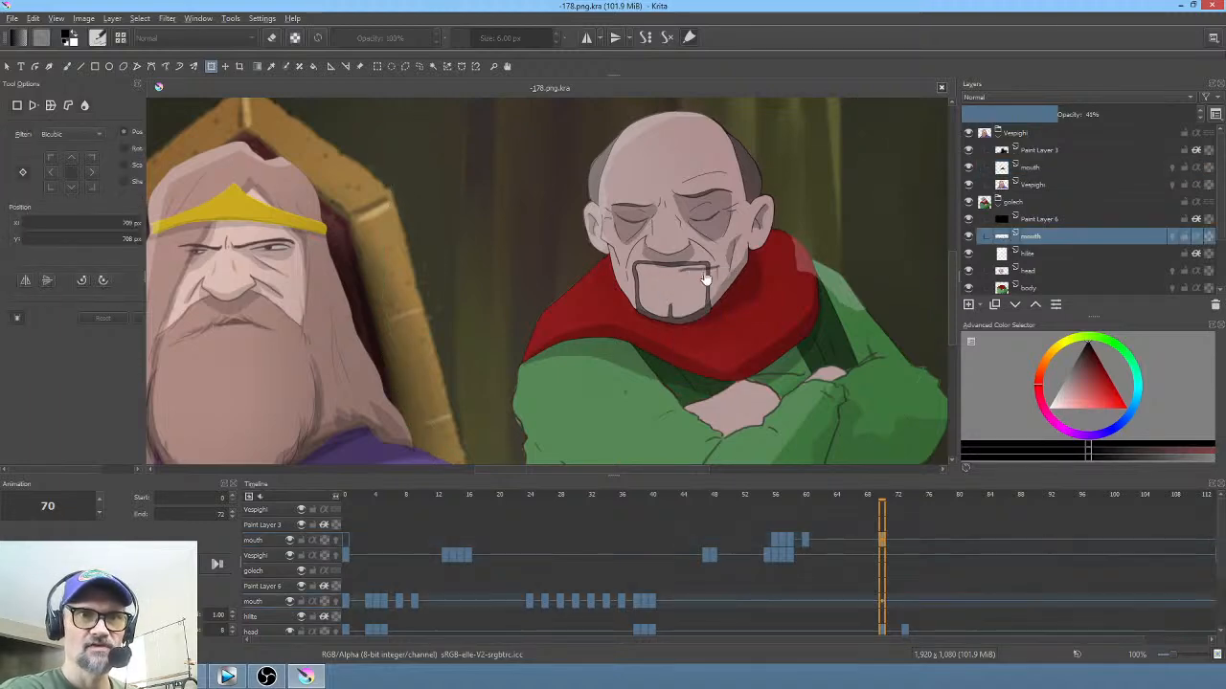
{"action": "scroll", "coordinate": [702, 281], "scroll_direction": "up", "scroll_amount": 1}
{"action": "scroll", "coordinate": [702, 280], "scroll_direction": "up", "scroll_amount": 2}
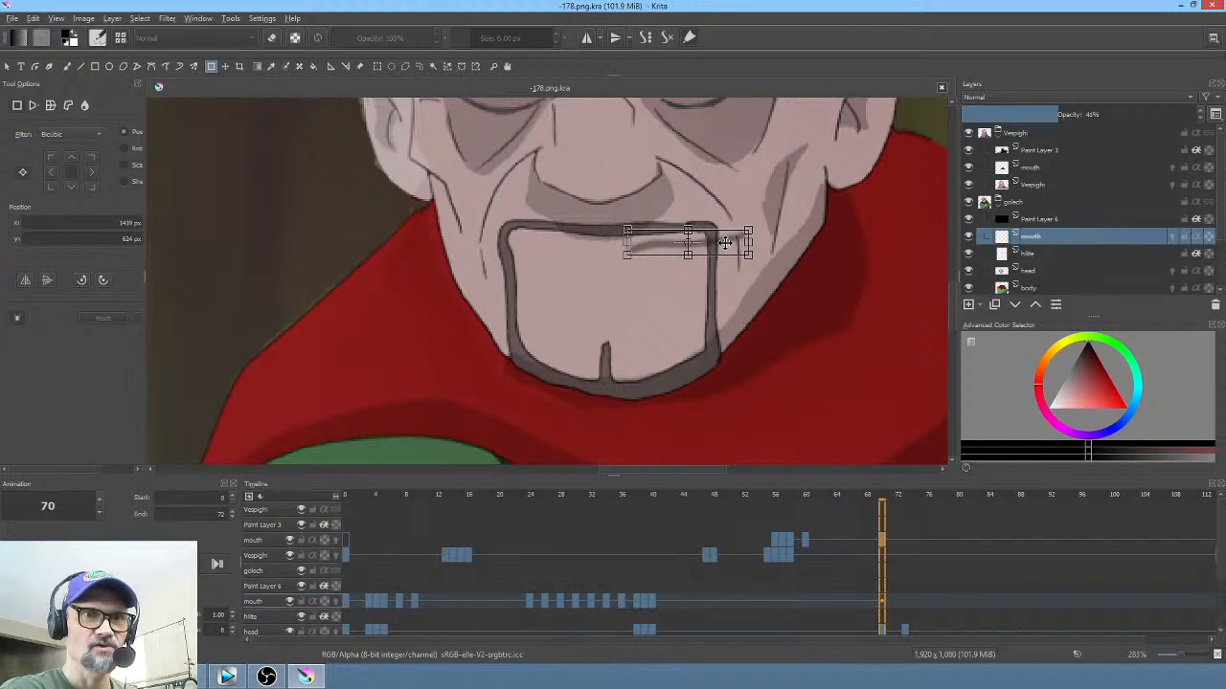
{"action": "left_click_drag", "start_coordinate": [710, 241], "coordinate": [713, 268]}
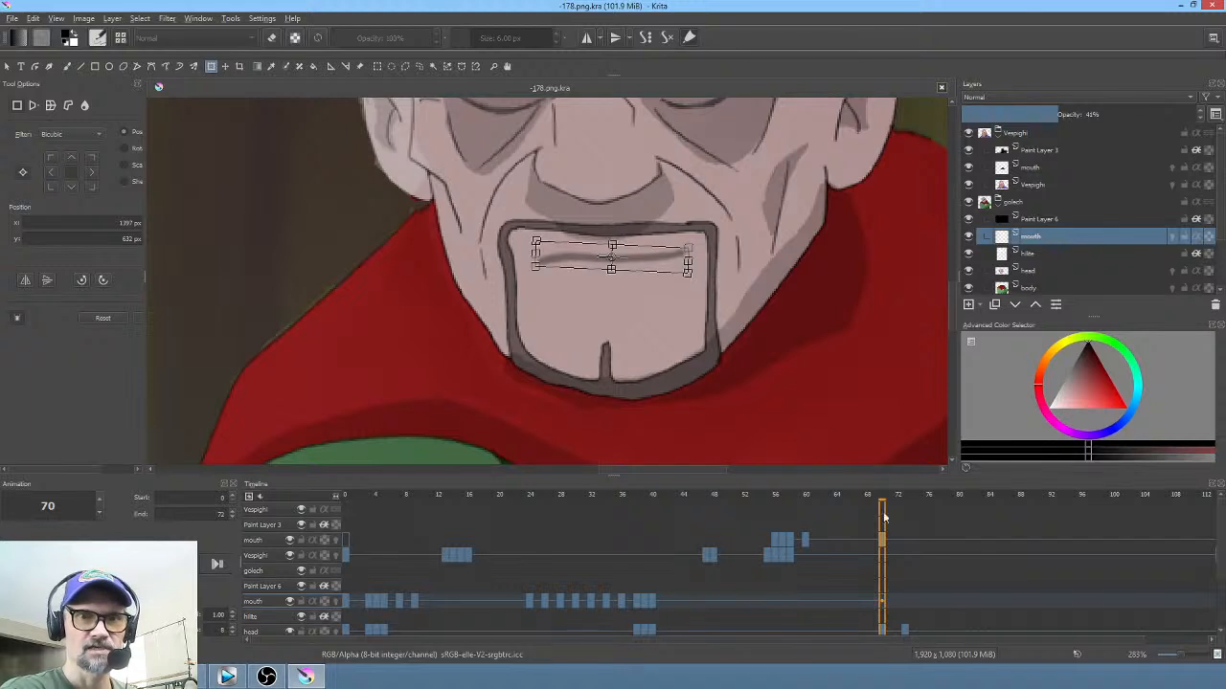
{"action": "left_click", "coordinate": [906, 626]}
{"action": "scroll", "coordinate": [668, 300], "scroll_direction": "down", "scroll_amount": 2}
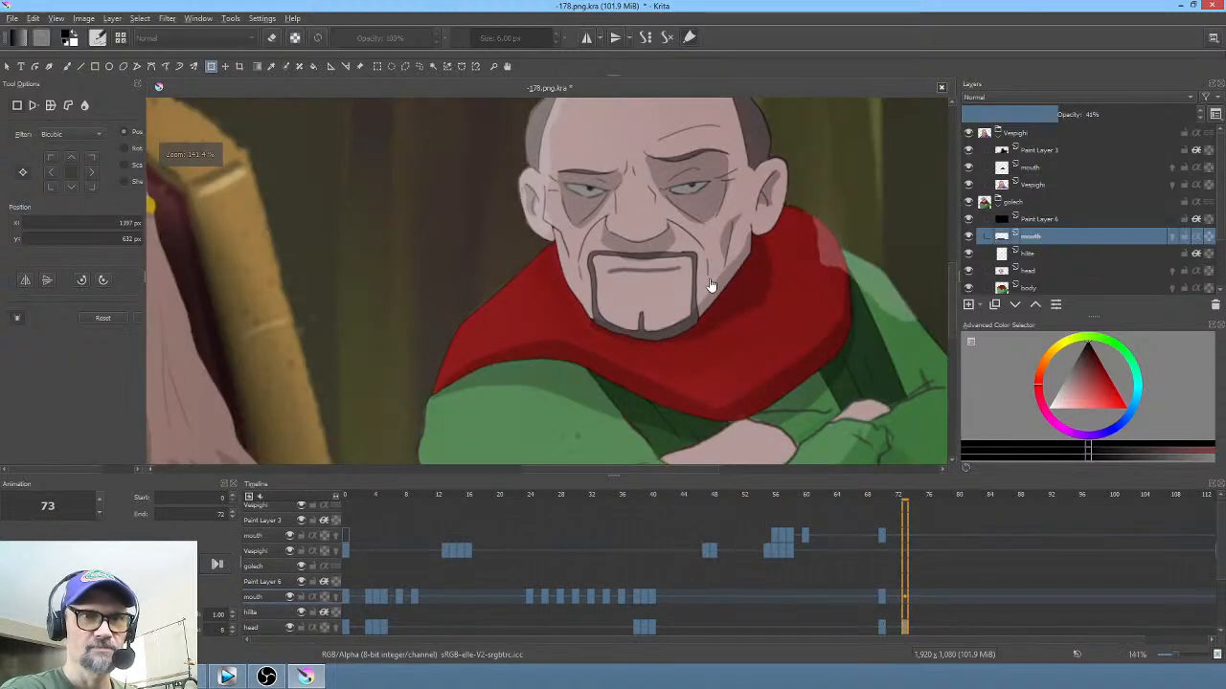
Step: Draw a filled black open mouth for the bald man at frame 73 using the freehand path tool with Raw precision
{"action": "left_click", "coordinate": [880, 496]}
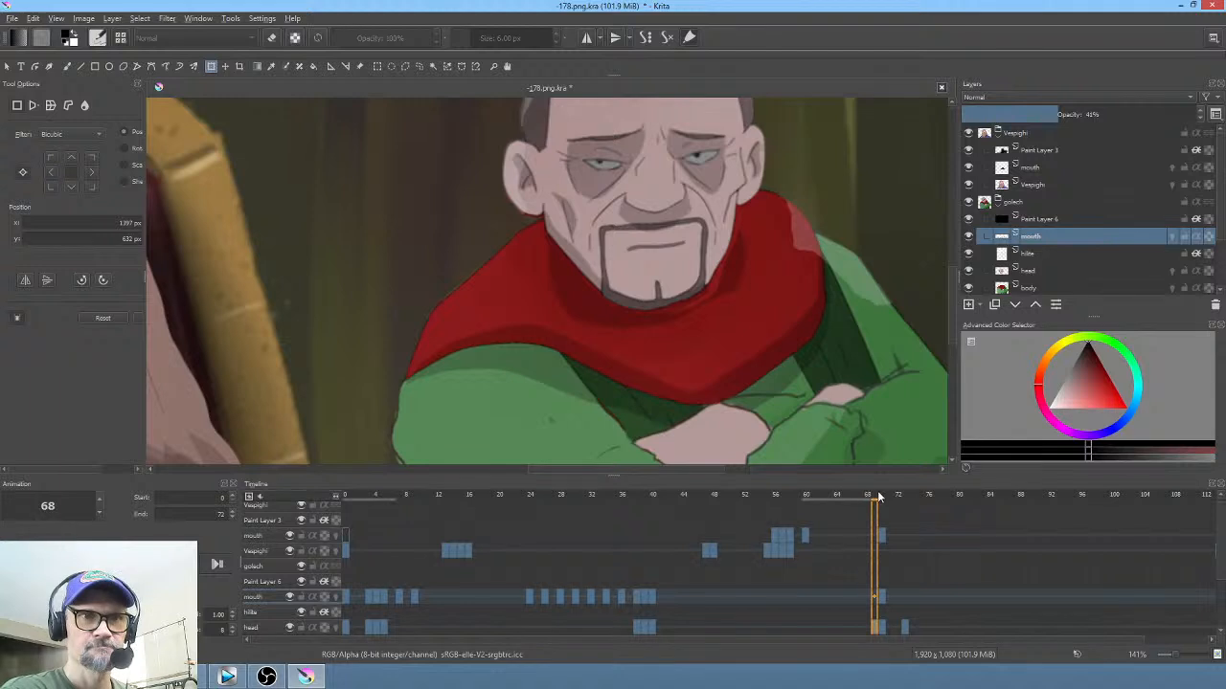
{"action": "left_click_drag", "start_coordinate": [880, 496], "coordinate": [905, 532]}
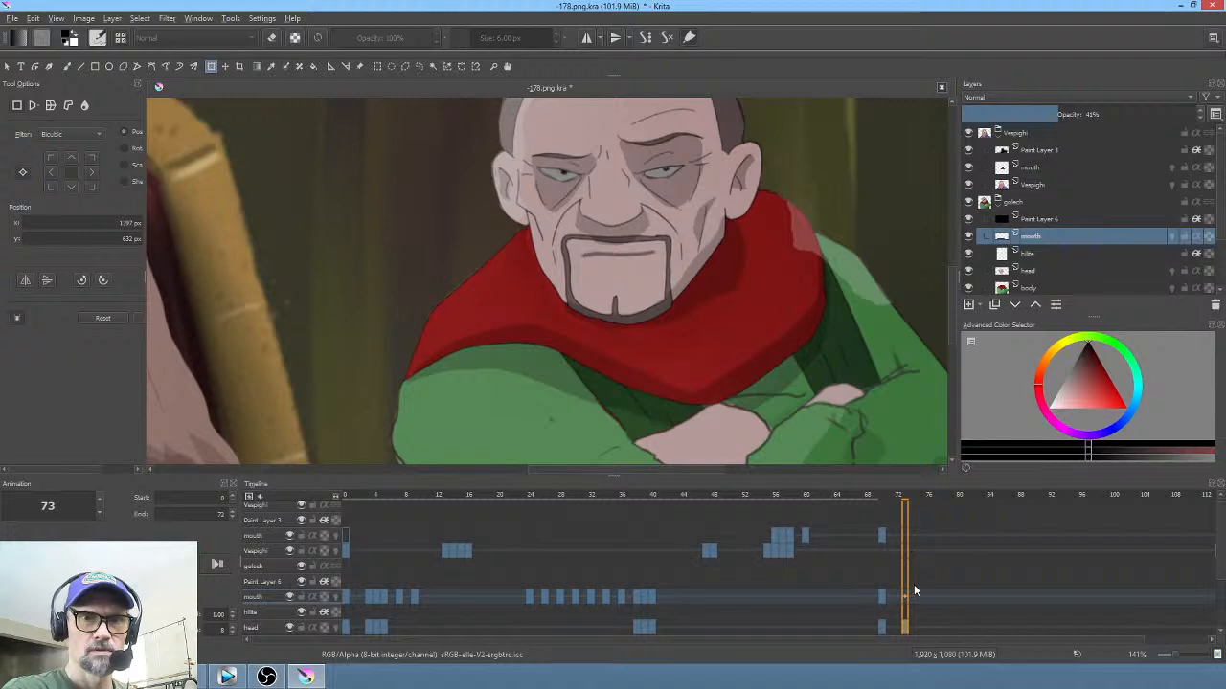
{"action": "key", "text": "p"}
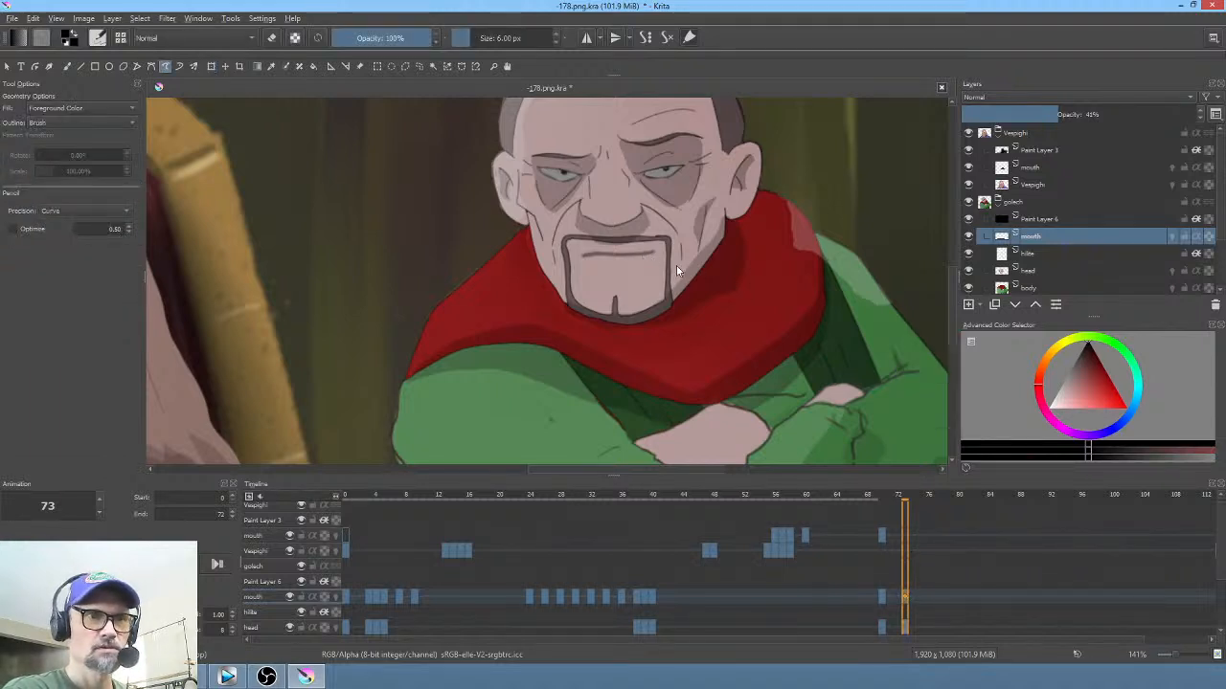
{"action": "left_click", "coordinate": [70, 211]}
{"action": "left_click", "coordinate": [71, 201]}
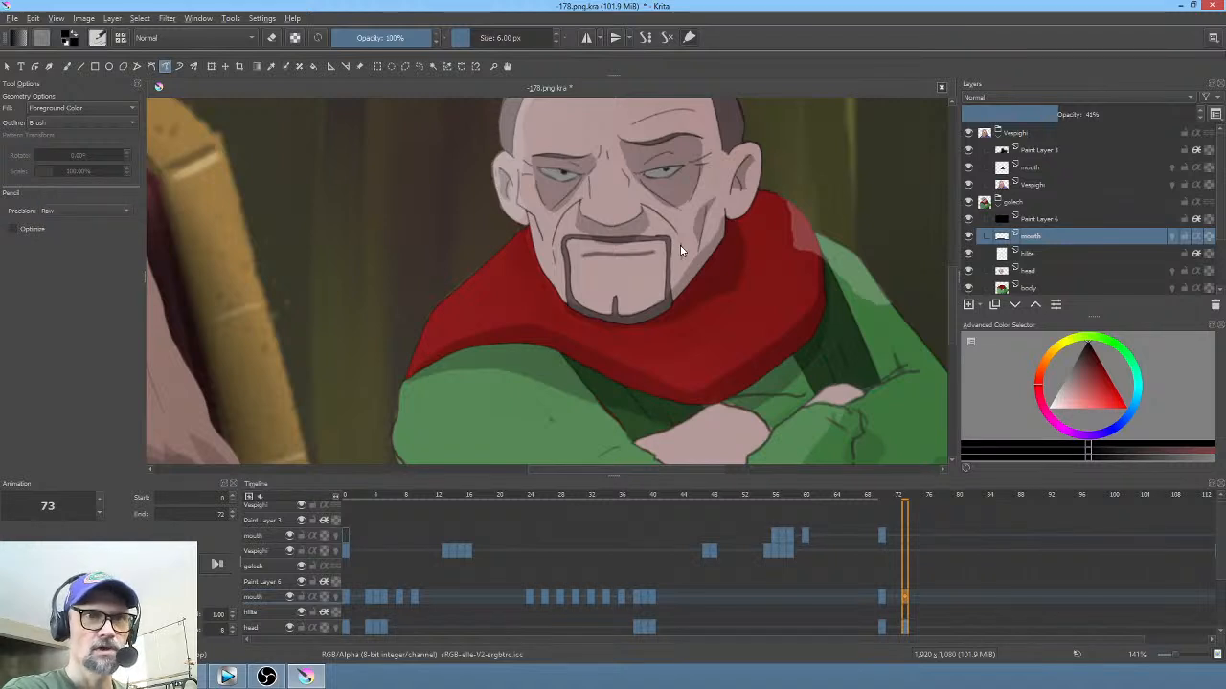
{"action": "left_click_drag", "start_coordinate": [647, 253], "coordinate": [605, 255]}
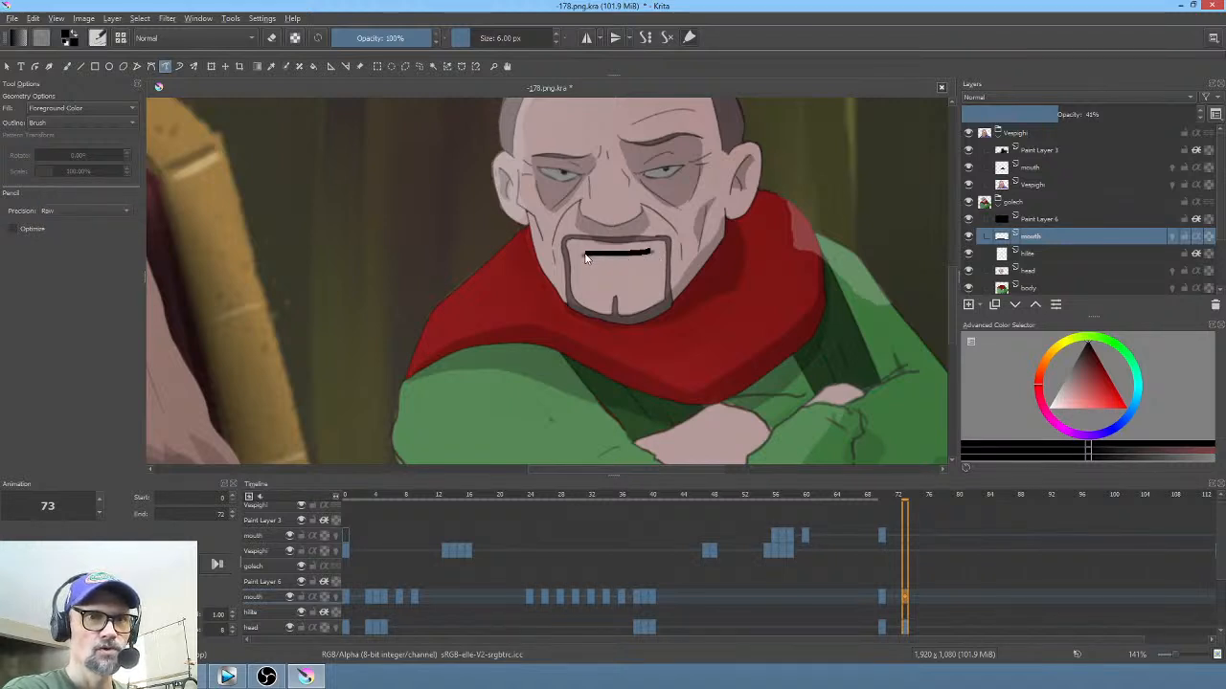
{"action": "left_click_drag", "start_coordinate": [590, 259], "coordinate": [603, 263]}
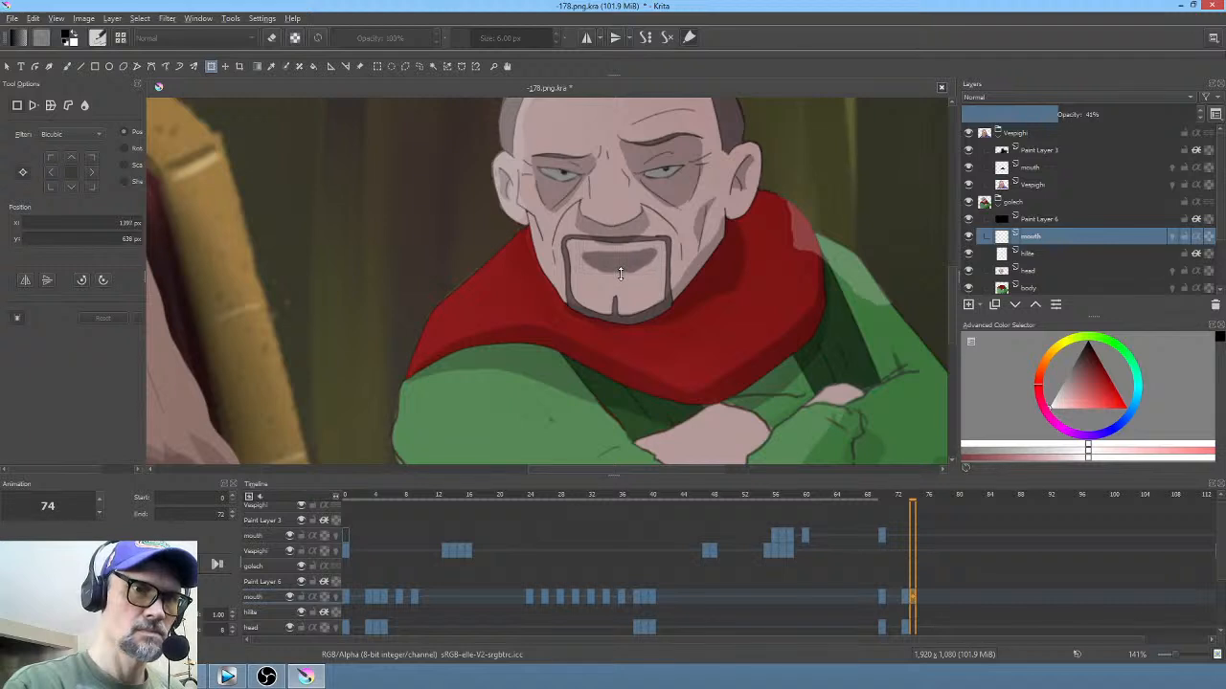
Step: Transform the bald man's open mouth at frame 74 and copy his closed-mouth keyframe from frame 70 to frame 76
{"action": "left_click", "coordinate": [644, 261]}
{"action": "left_click", "coordinate": [922, 595]}
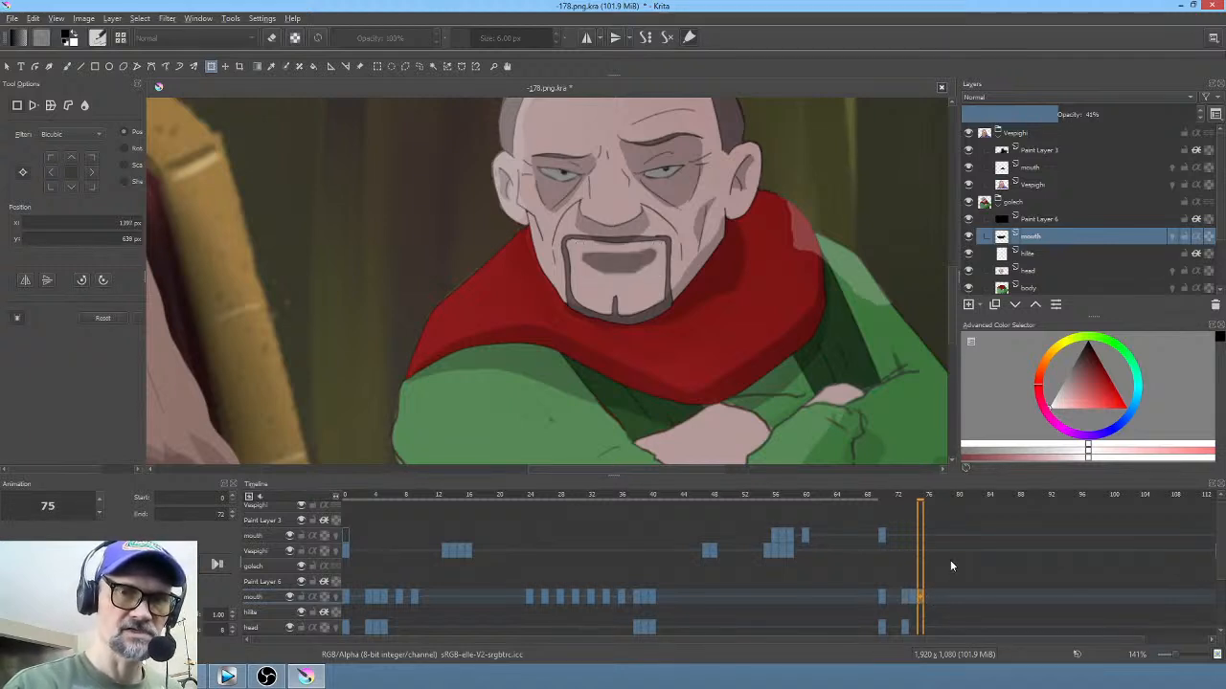
{"action": "left_click", "coordinate": [883, 598]}
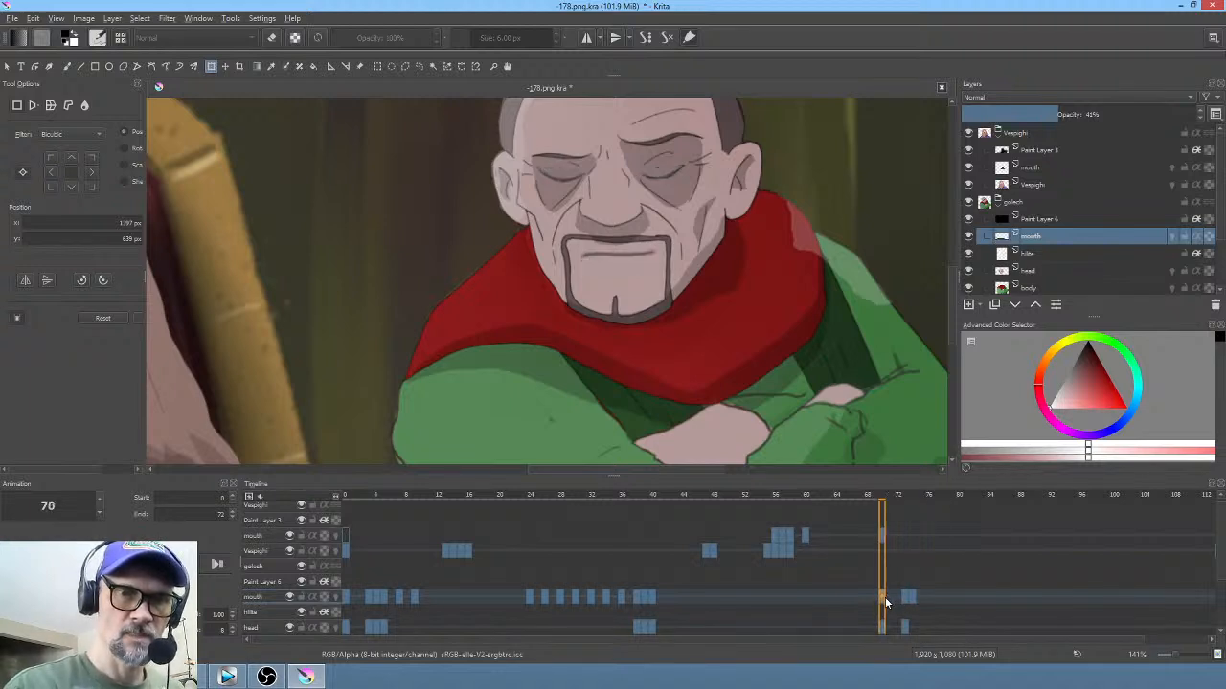
{"action": "mouse_move", "coordinate": [882, 594]}
{"action": "left_mouse_down"}
{"action": "mouse_move", "coordinate": [927, 588]}
{"action": "mouse_move", "coordinate": [933, 598]}
{"action": "mouse_move", "coordinate": [871, 596]}
{"action": "mouse_move", "coordinate": [957, 596]}
{"action": "mouse_move", "coordinate": [850, 598]}
{"action": "mouse_move", "coordinate": [915, 599]}
{"action": "mouse_move", "coordinate": [903, 600]}
{"action": "left_mouse_up"}
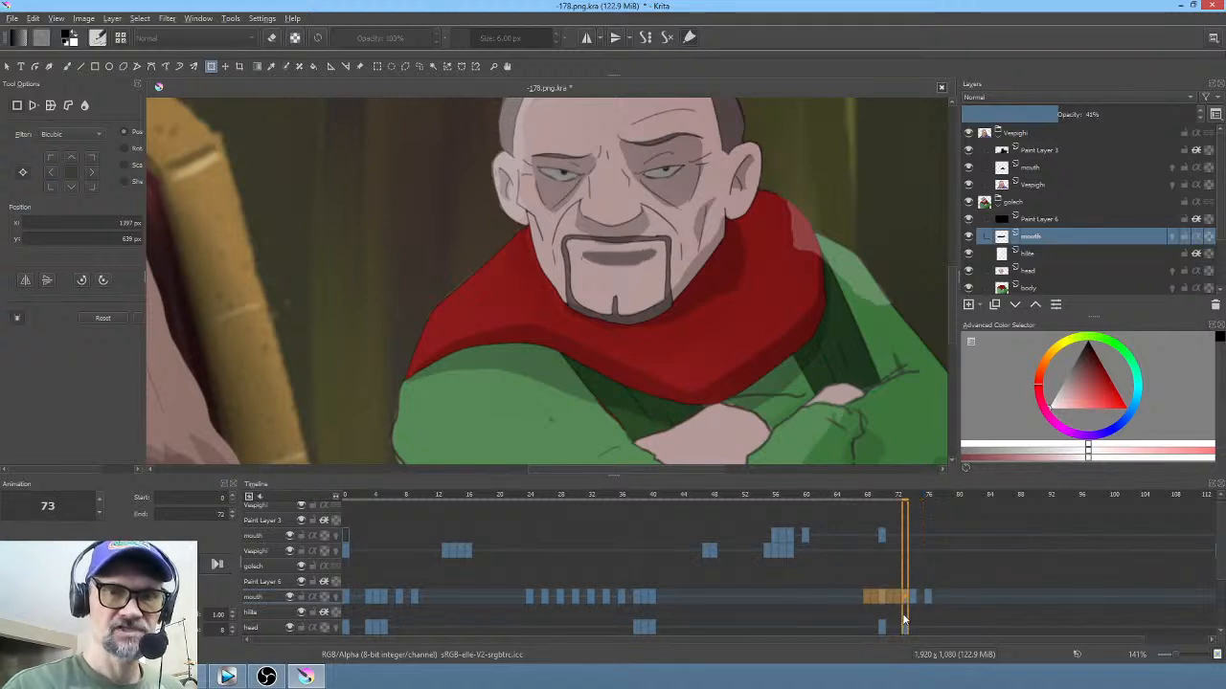
Step: Start a Liquify transform on the bald man's head layer at frame 73 with a reduced brush size
{"action": "left_click", "coordinate": [881, 630]}
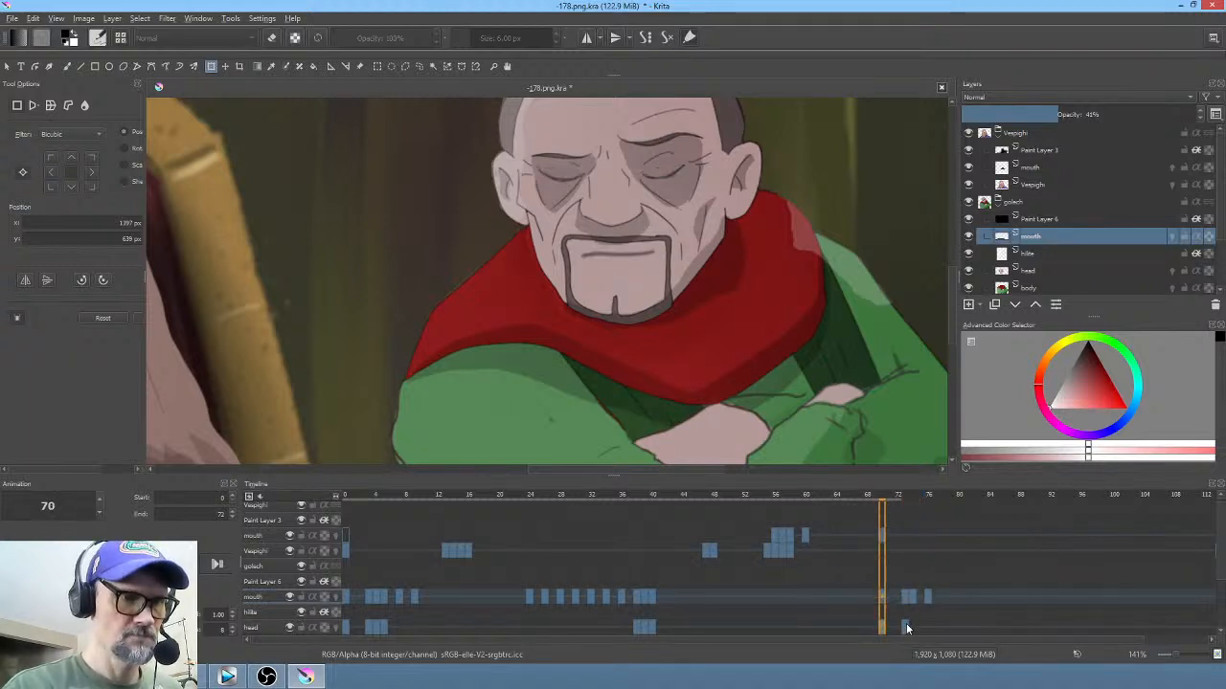
{"action": "left_click", "coordinate": [906, 624]}
{"action": "left_click", "coordinate": [671, 134]}
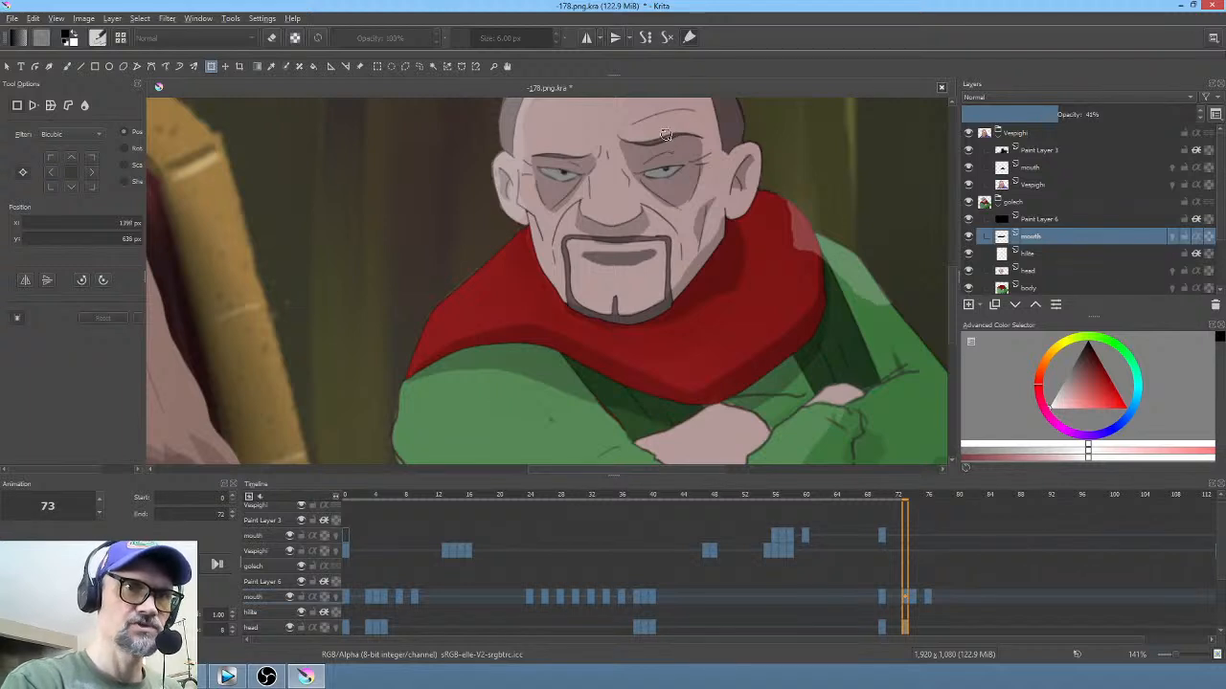
{"action": "left_click", "coordinate": [1048, 271]}
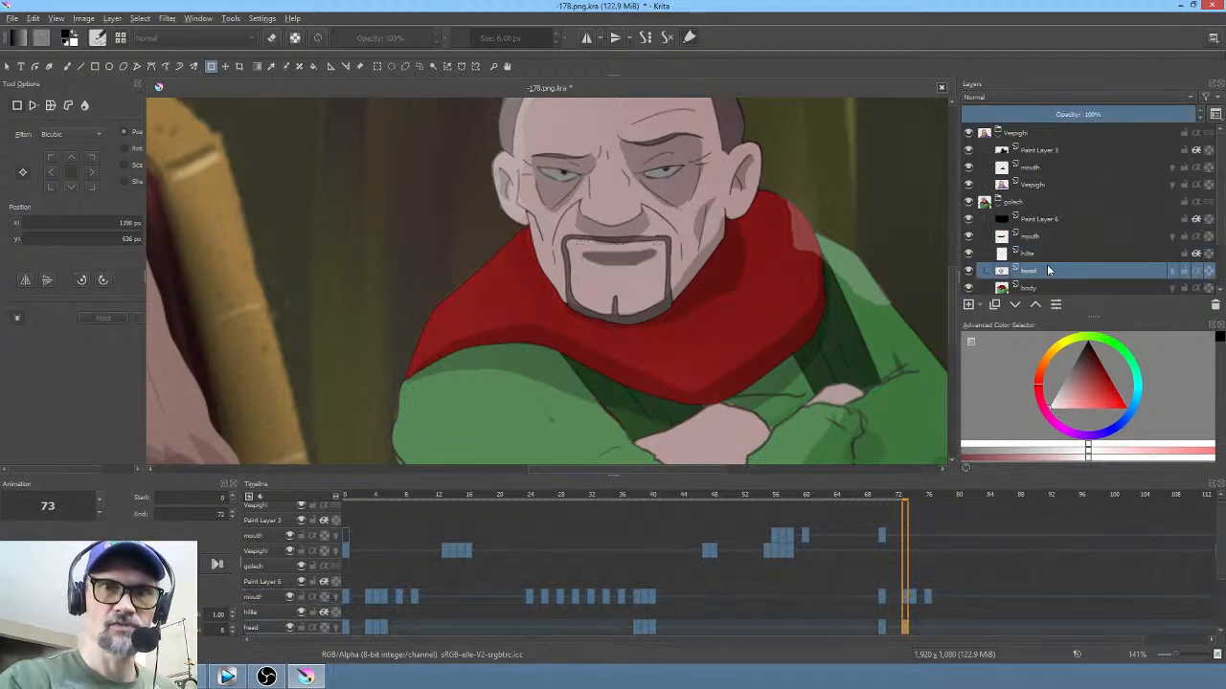
{"action": "left_click", "coordinate": [676, 140]}
{"action": "right_click", "coordinate": [679, 135]}
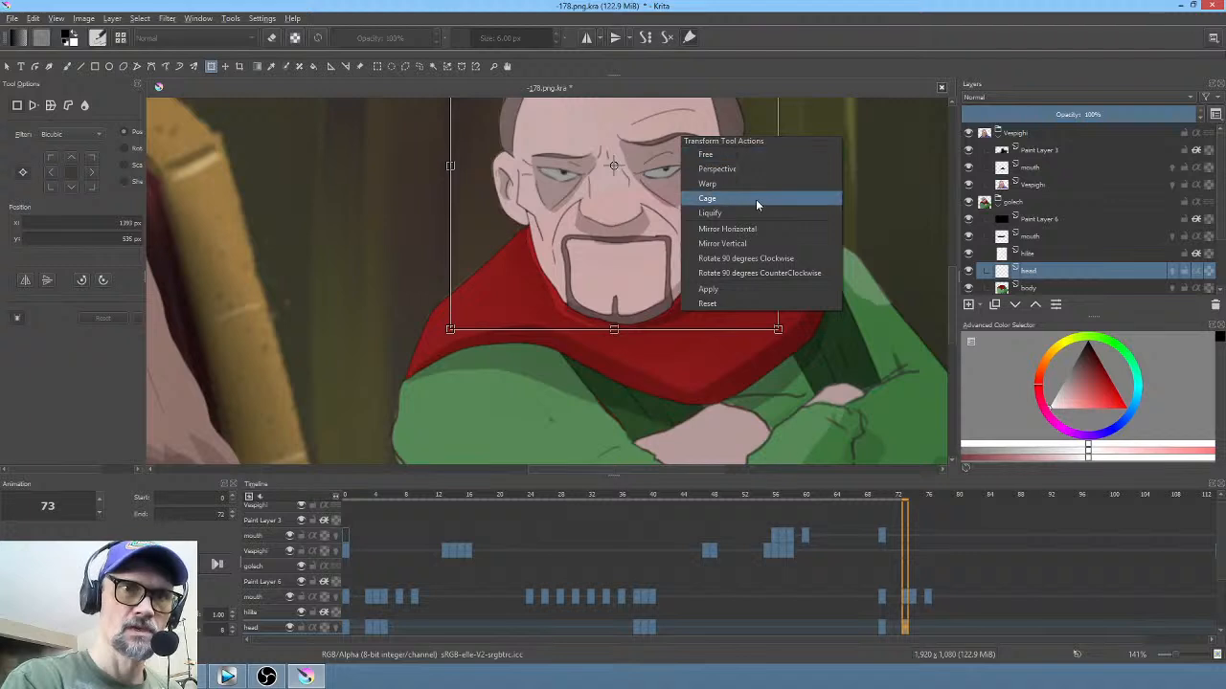
{"action": "left_click", "coordinate": [749, 214]}
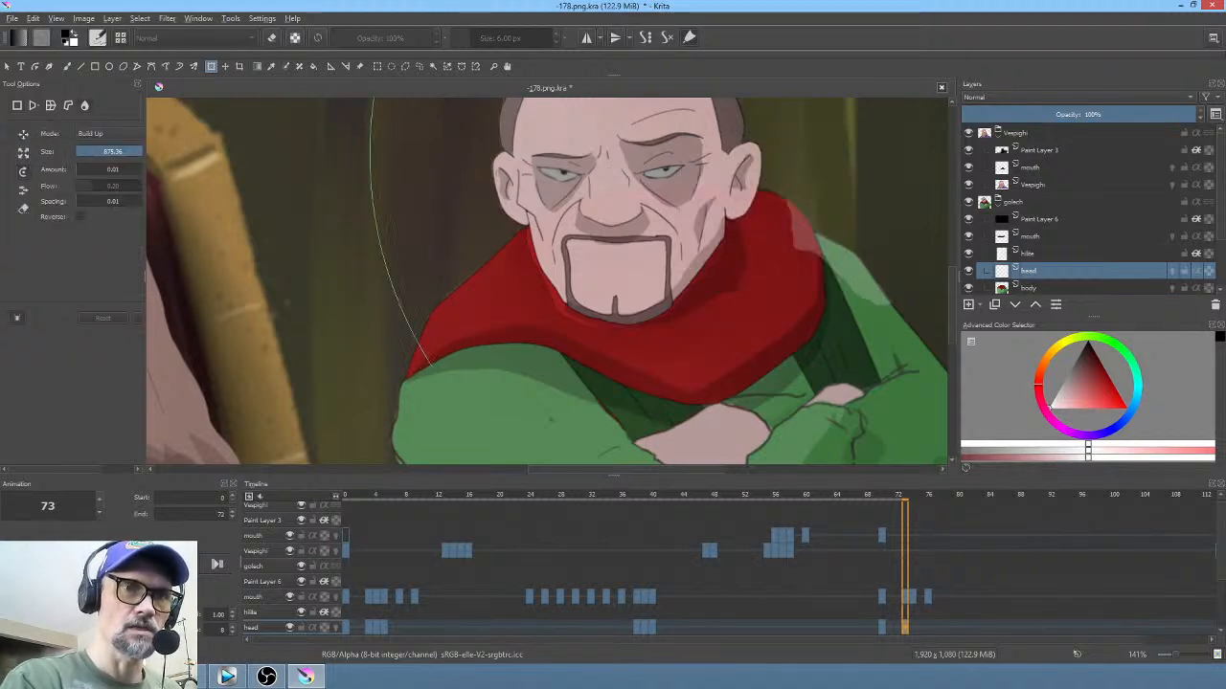
{"action": "mouse_move", "coordinate": [726, 207]}
{"action": "left_mouse_down"}
{"action": "mouse_move", "coordinate": [562, 307]}
{"action": "mouse_move", "coordinate": [714, 242]}
{"action": "mouse_move", "coordinate": [674, 278]}
{"action": "left_mouse_up"}
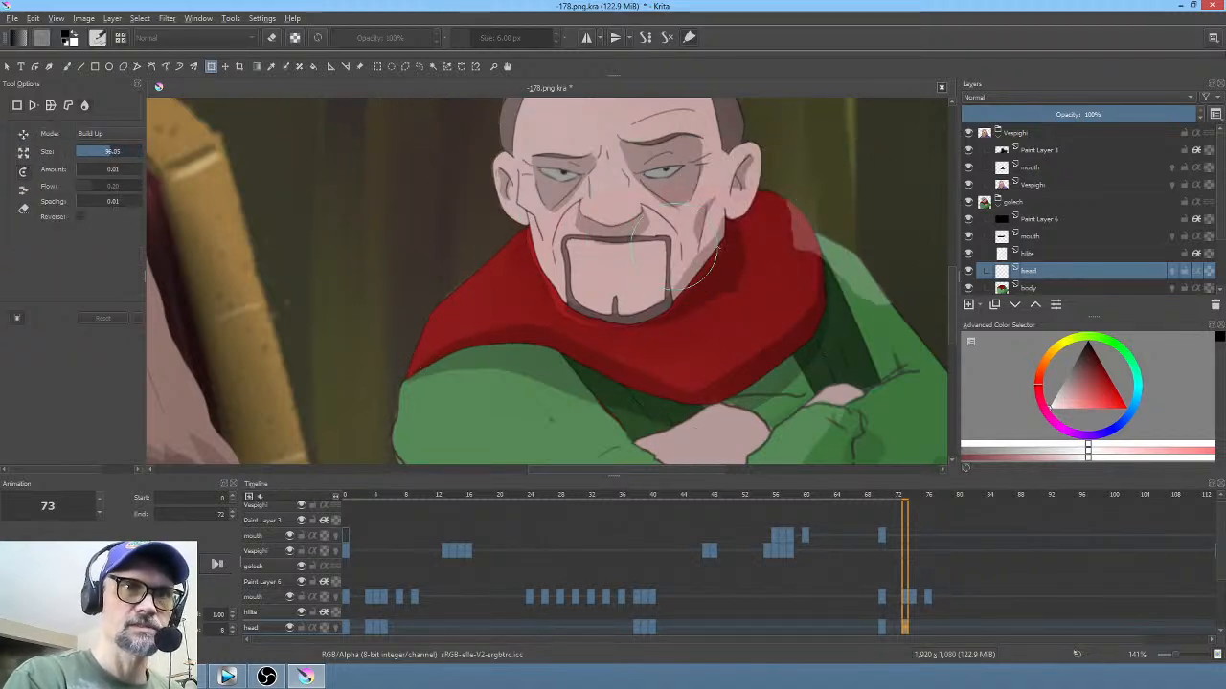
{"action": "left_click_drag", "start_coordinate": [681, 236], "coordinate": [652, 326]}
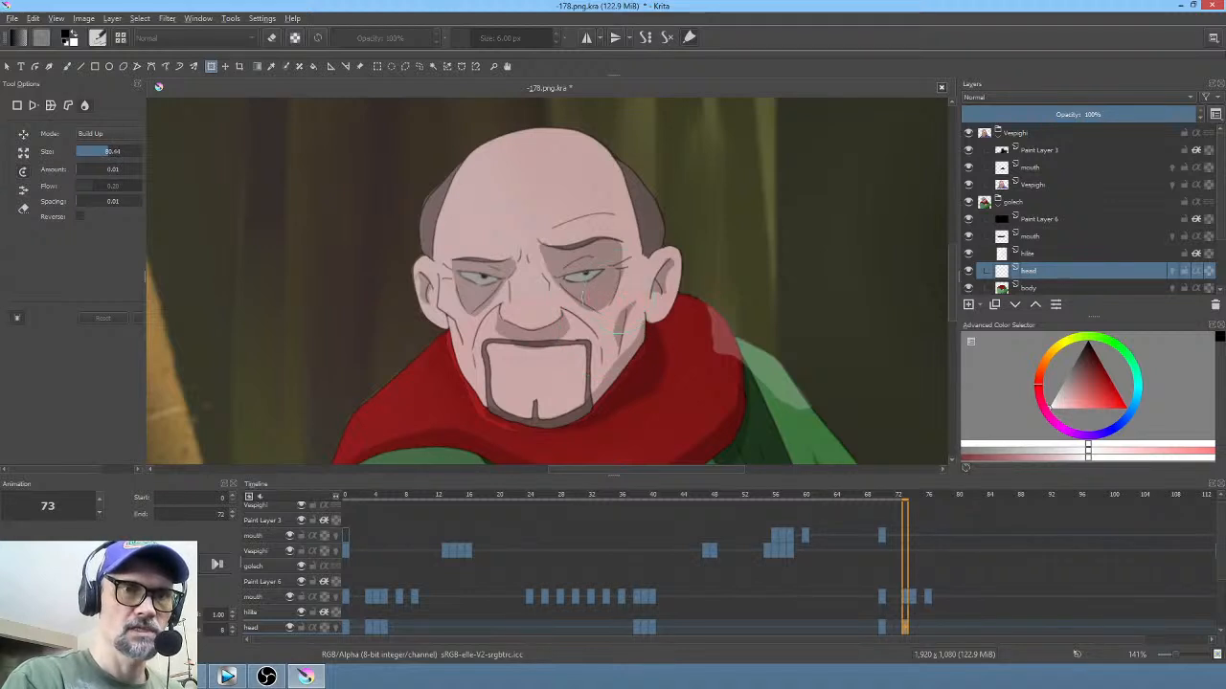
{"action": "scroll", "coordinate": [594, 302], "scroll_direction": "up", "scroll_amount": 4}
{"action": "key", "text": "bracketleft"}
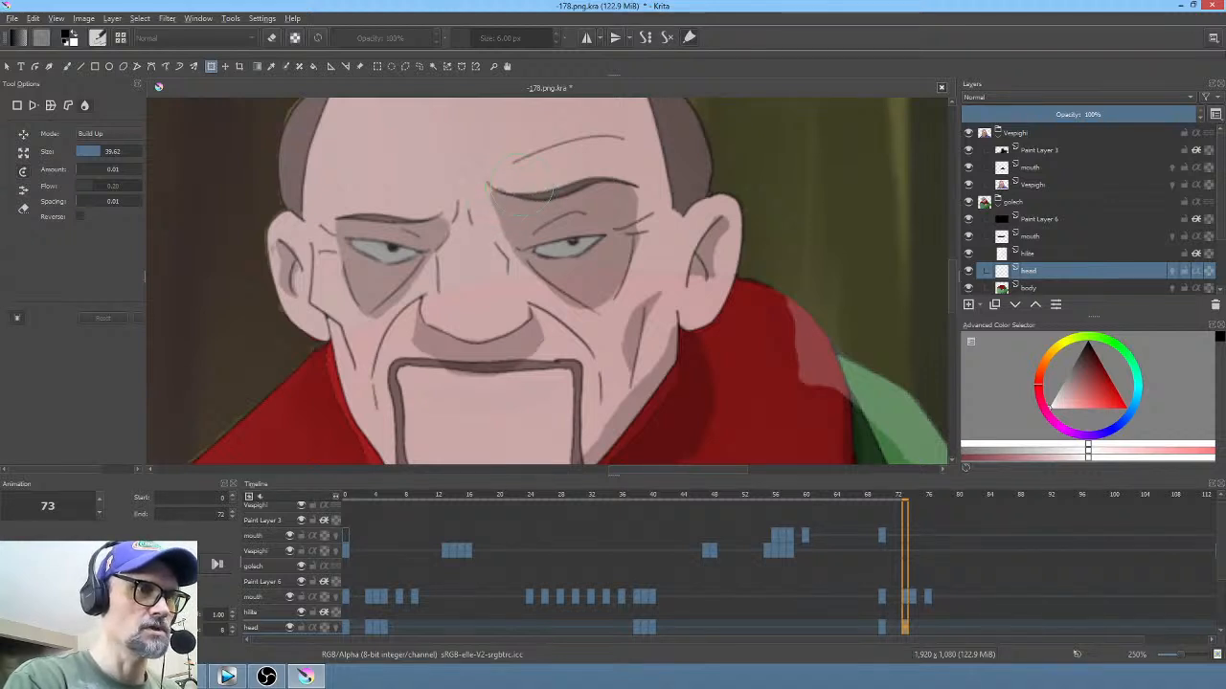
Step: Reshape the bald man's raised eyebrow and the wrinkle above it at frame 73 with Liquify in move mode, arching the brow more sharply
{"action": "left_click", "coordinate": [28, 136]}
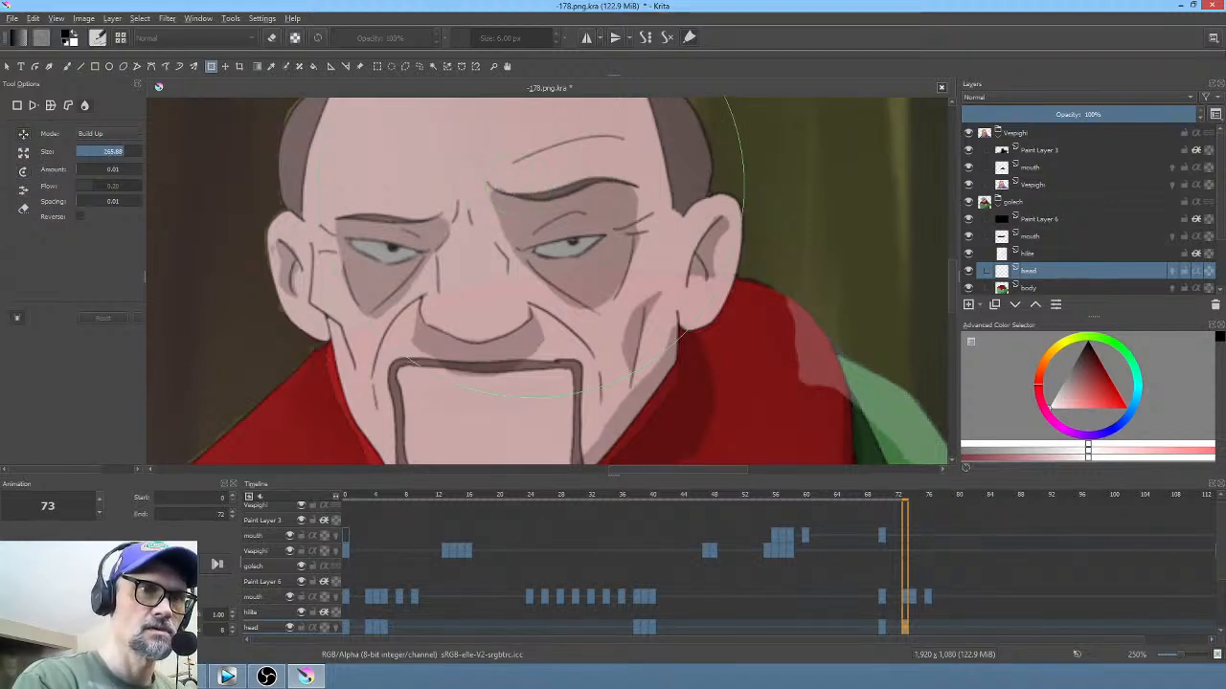
{"action": "left_click_drag", "start_coordinate": [548, 178], "coordinate": [352, 178]}
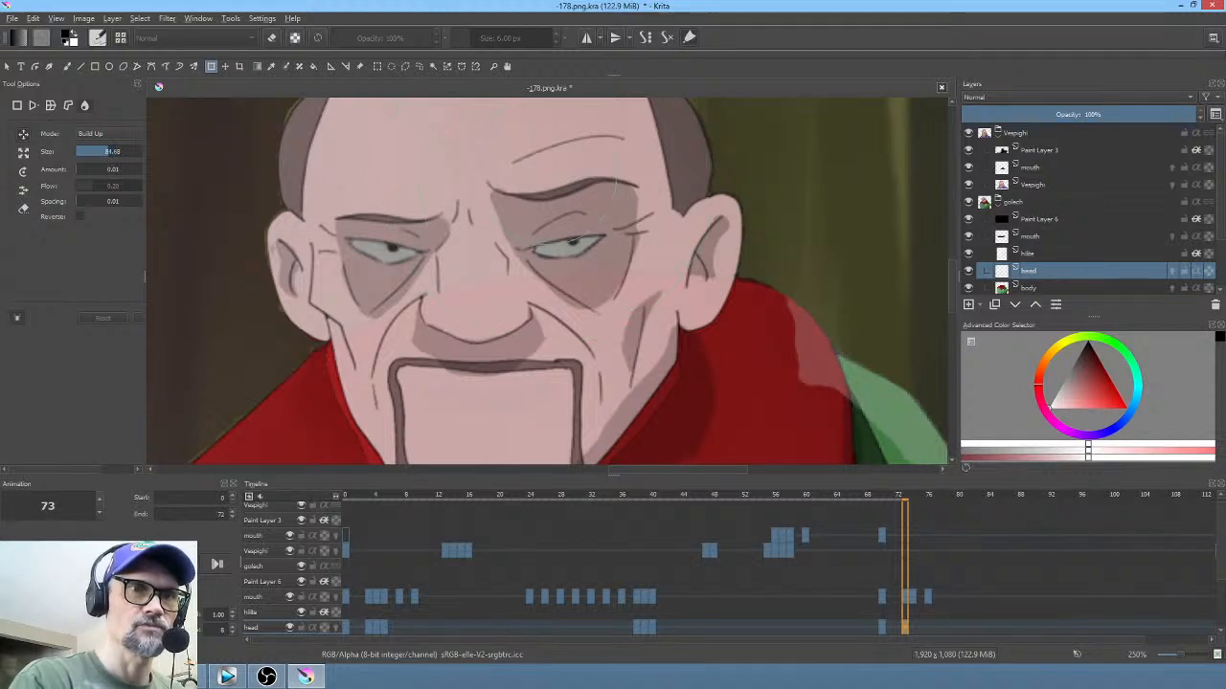
{"action": "left_click_drag", "start_coordinate": [512, 193], "coordinate": [512, 200]}
{"action": "left_click_drag", "start_coordinate": [529, 158], "coordinate": [522, 150]}
{"action": "left_click_drag", "start_coordinate": [525, 199], "coordinate": [523, 202]}
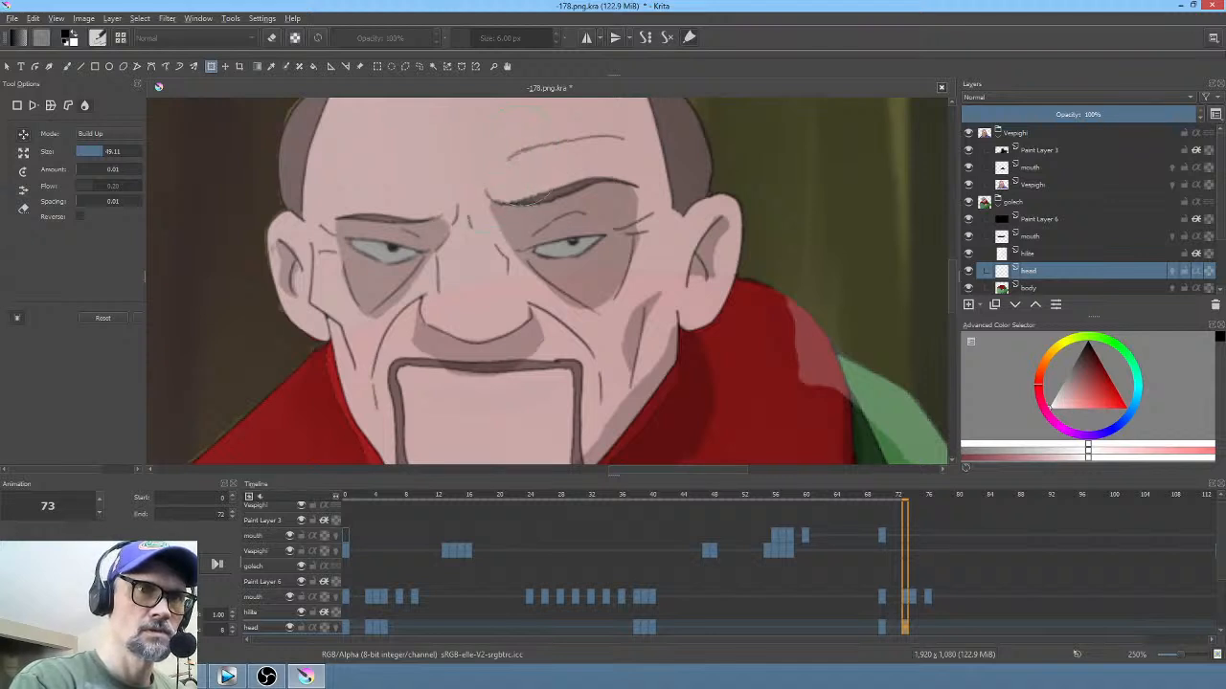
{"action": "mouse_move", "coordinate": [599, 180]}
{"action": "left_mouse_down"}
{"action": "mouse_move", "coordinate": [580, 182]}
{"action": "mouse_move", "coordinate": [601, 178]}
{"action": "left_mouse_up"}
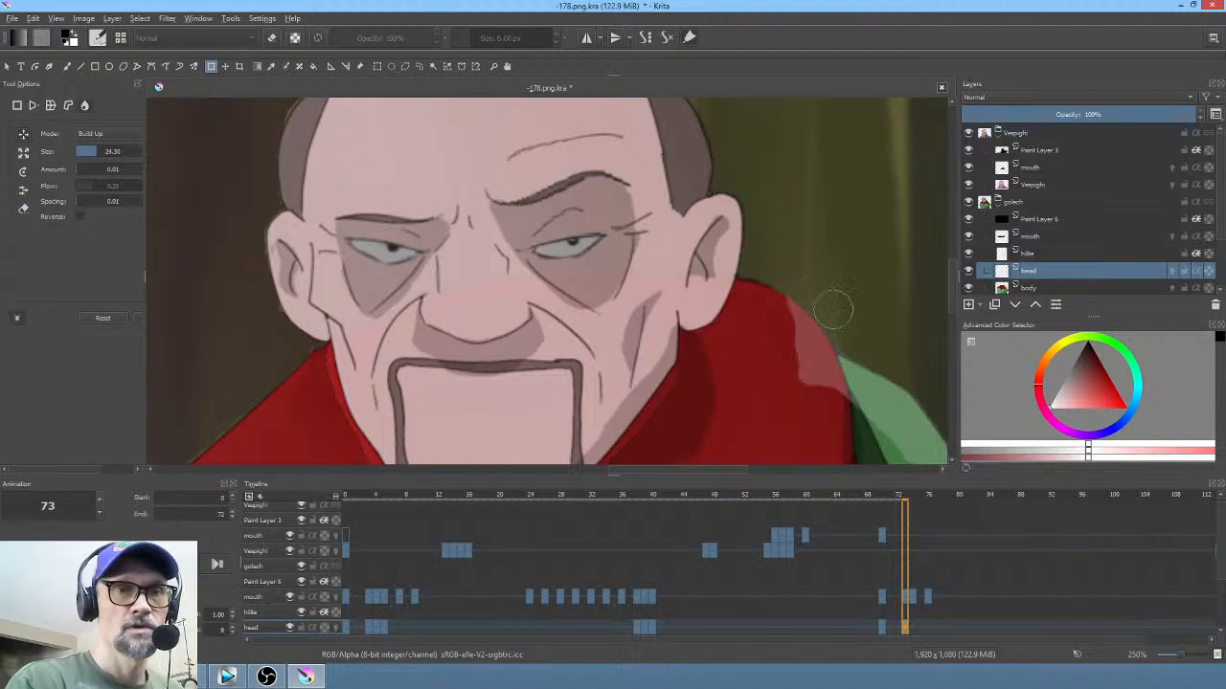
Step: Paint out the bald man's pupils on the isolated head layer at frame 76 with the sampled eye-white colour and a 4 px brush
{"action": "left_click", "coordinate": [913, 627]}
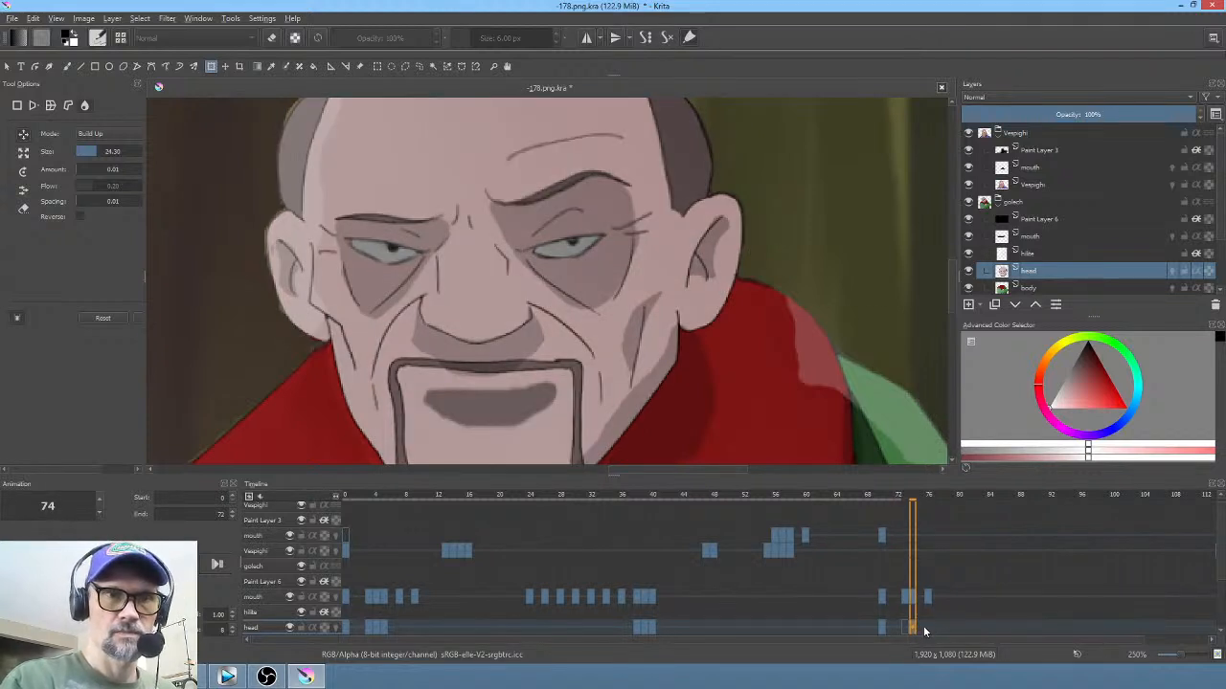
{"action": "left_click", "coordinate": [927, 627]}
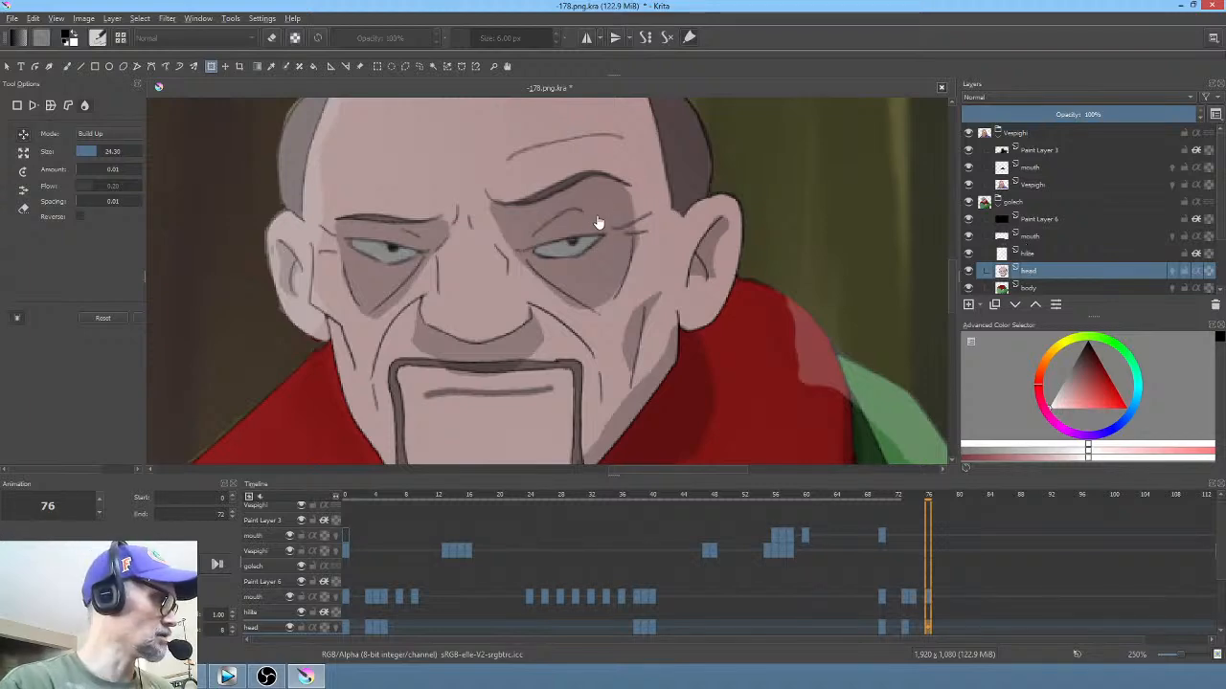
{"action": "key", "text": "i"}
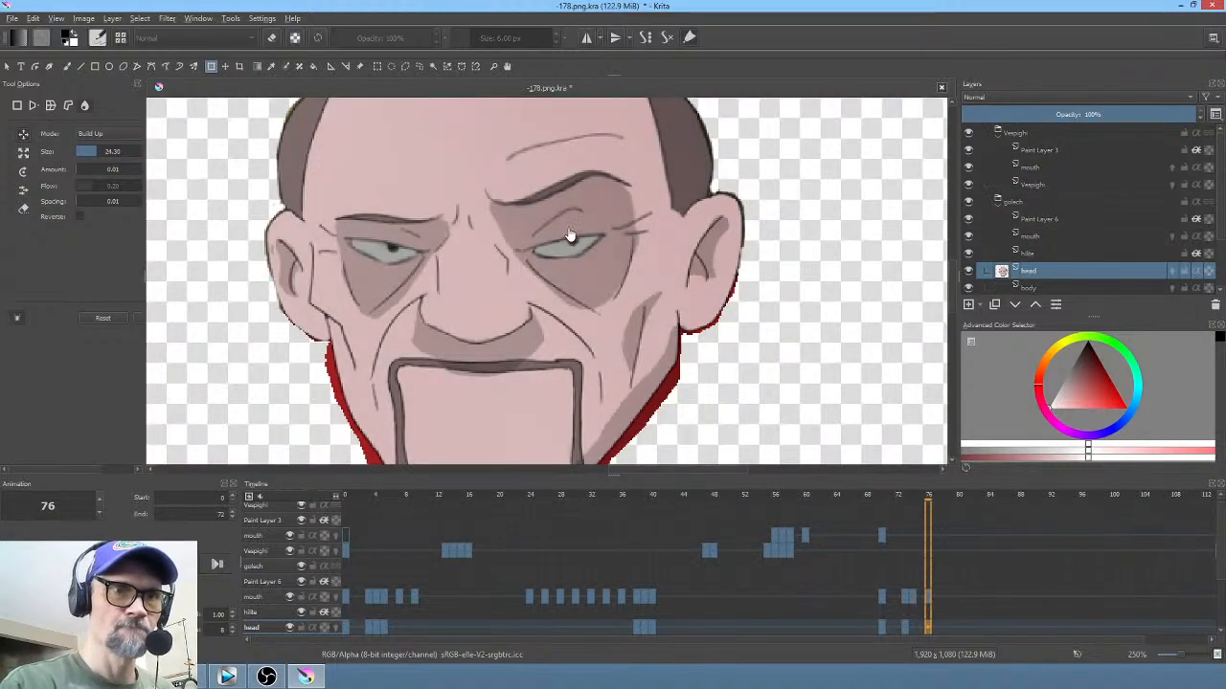
{"action": "scroll", "coordinate": [553, 297], "scroll_direction": "up", "scroll_amount": 4}
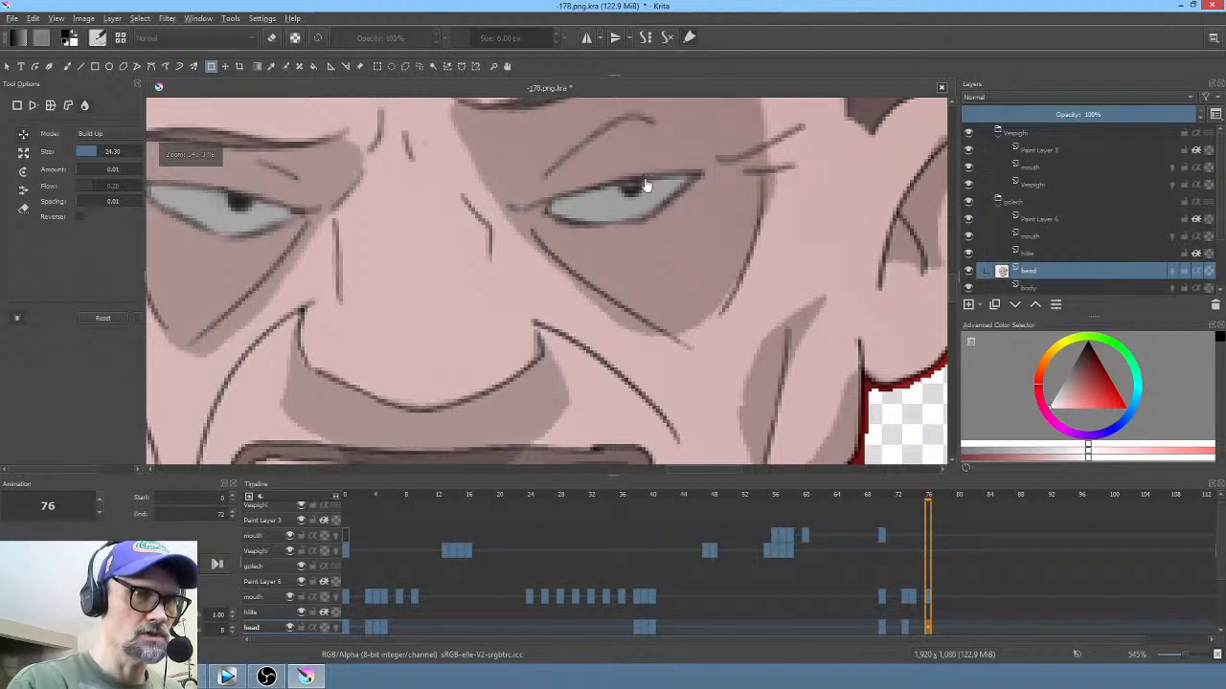
{"action": "right_click", "coordinate": [639, 228]}
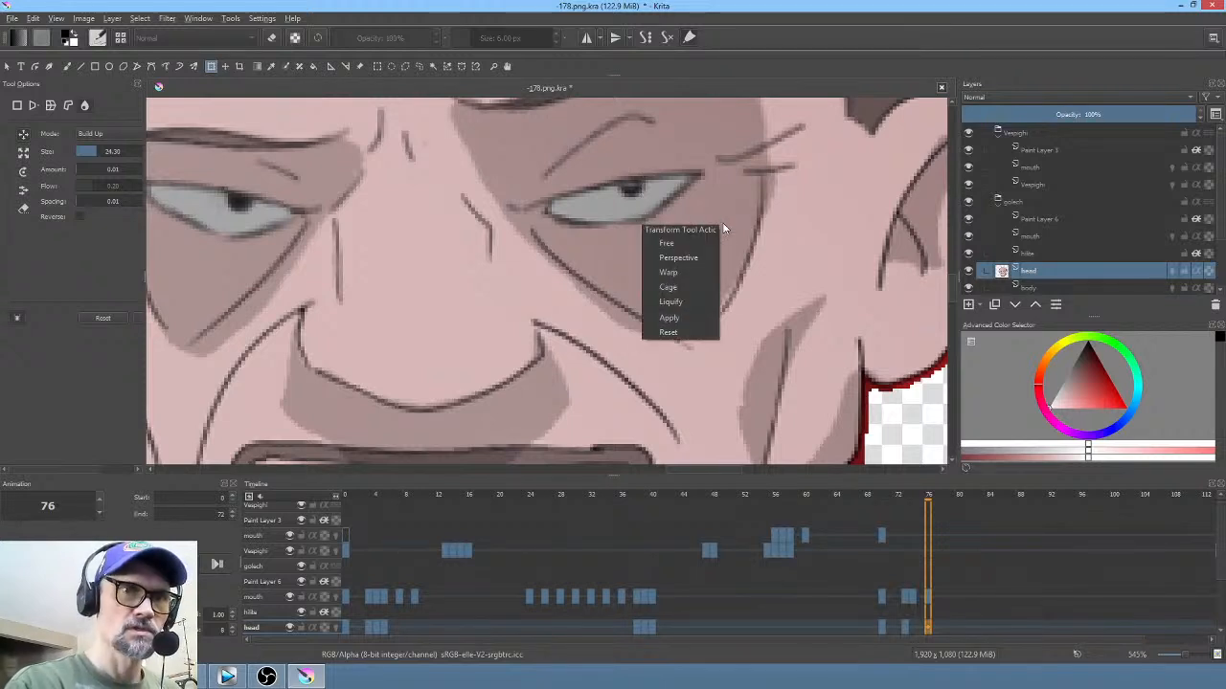
{"action": "key", "text": "Escape"}
{"action": "key", "text": "b"}
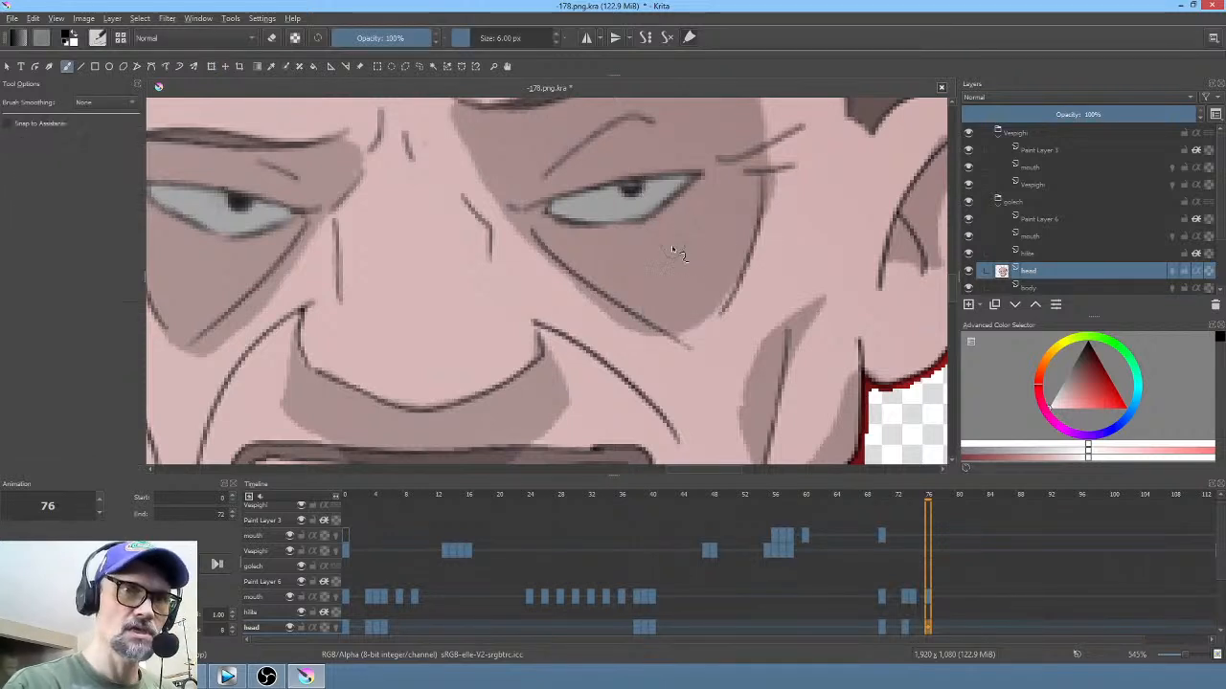
{"action": "right_click", "coordinate": [735, 226]}
{"action": "left_click", "coordinate": [779, 230]}
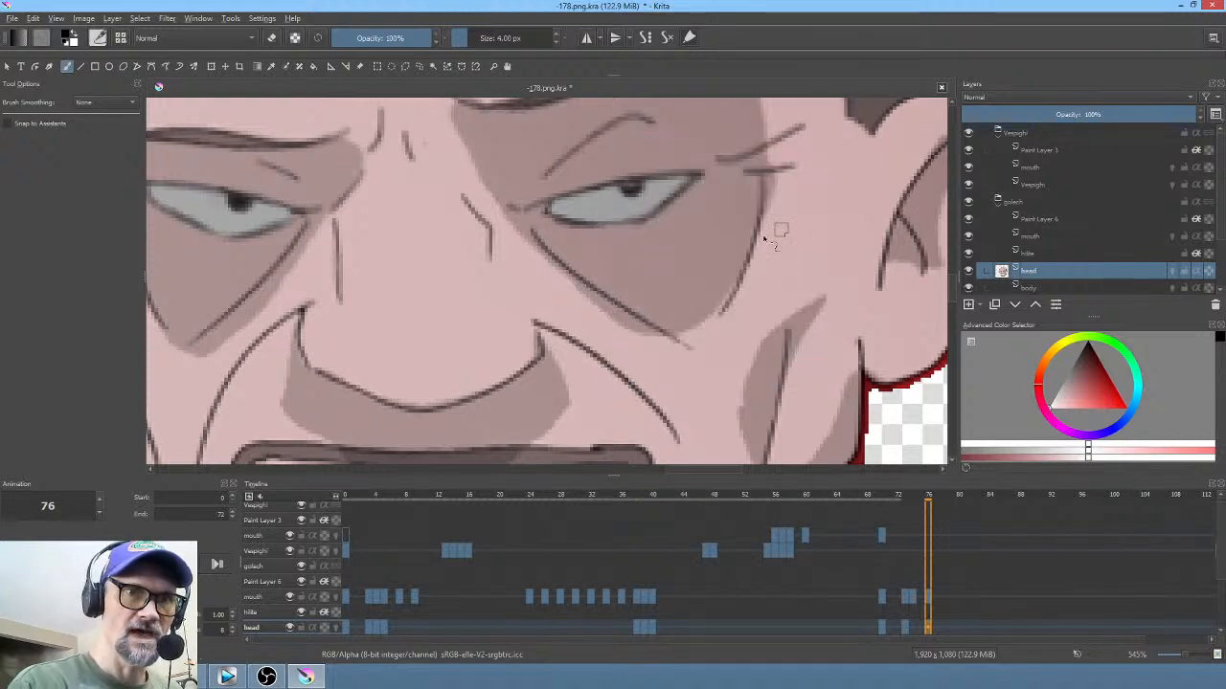
{"action": "left_click", "coordinate": [639, 190], "text": "ctrl"}
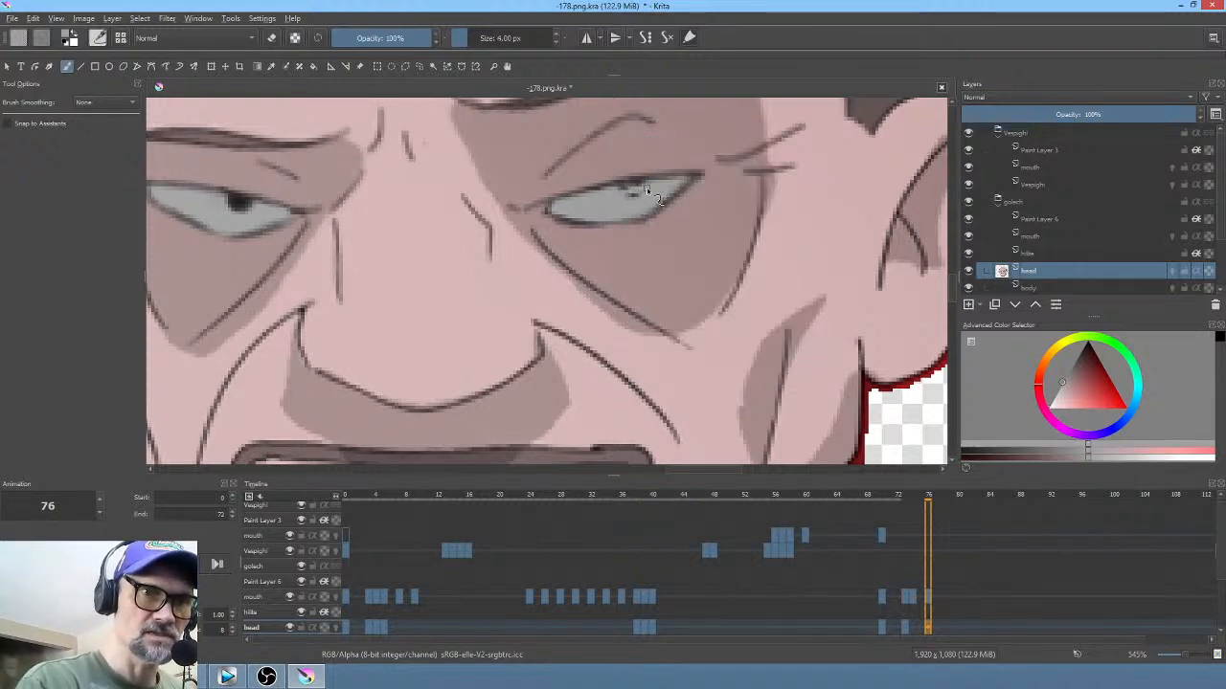
{"action": "left_click_drag", "start_coordinate": [640, 194], "coordinate": [629, 195]}
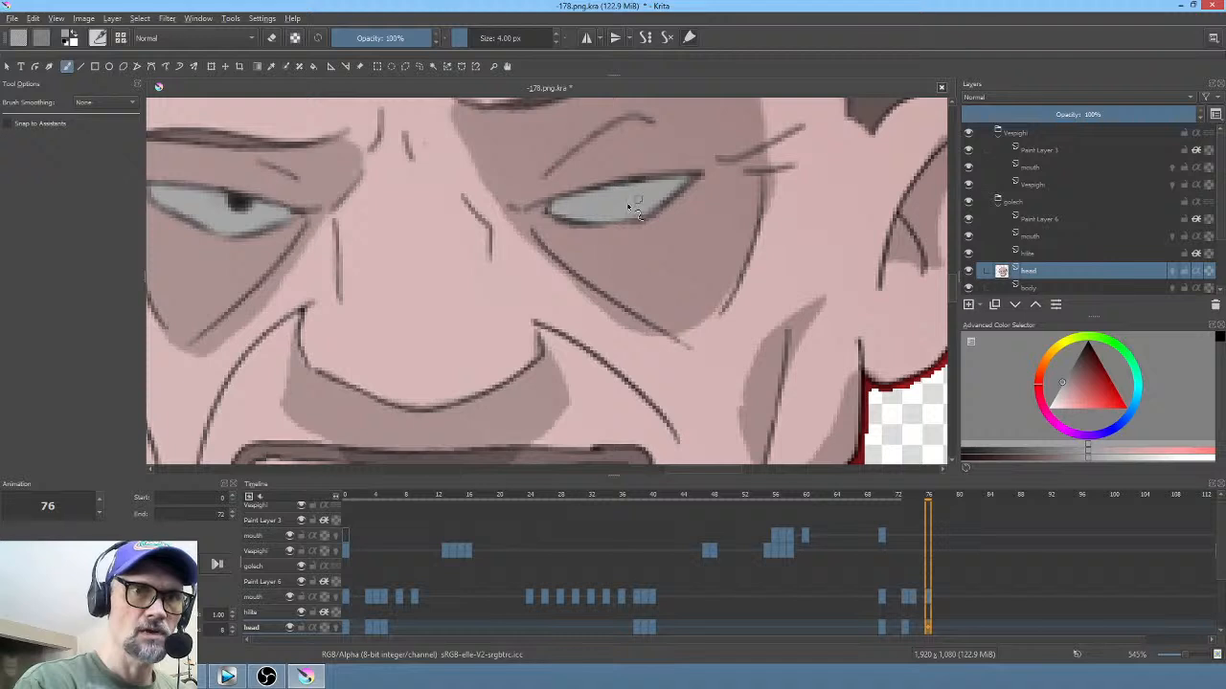
{"action": "left_click_drag", "start_coordinate": [564, 269], "coordinate": [684, 292]}
{"action": "mouse_move", "coordinate": [340, 226]}
{"action": "left_mouse_down"}
{"action": "mouse_move", "coordinate": [364, 225]}
{"action": "mouse_move", "coordinate": [342, 227]}
{"action": "left_mouse_up"}
Step: Paint new near-black pupils in both of the bald man's eyes, shifted toward the king
{"action": "left_click", "coordinate": [358, 233], "text": "ctrl"}
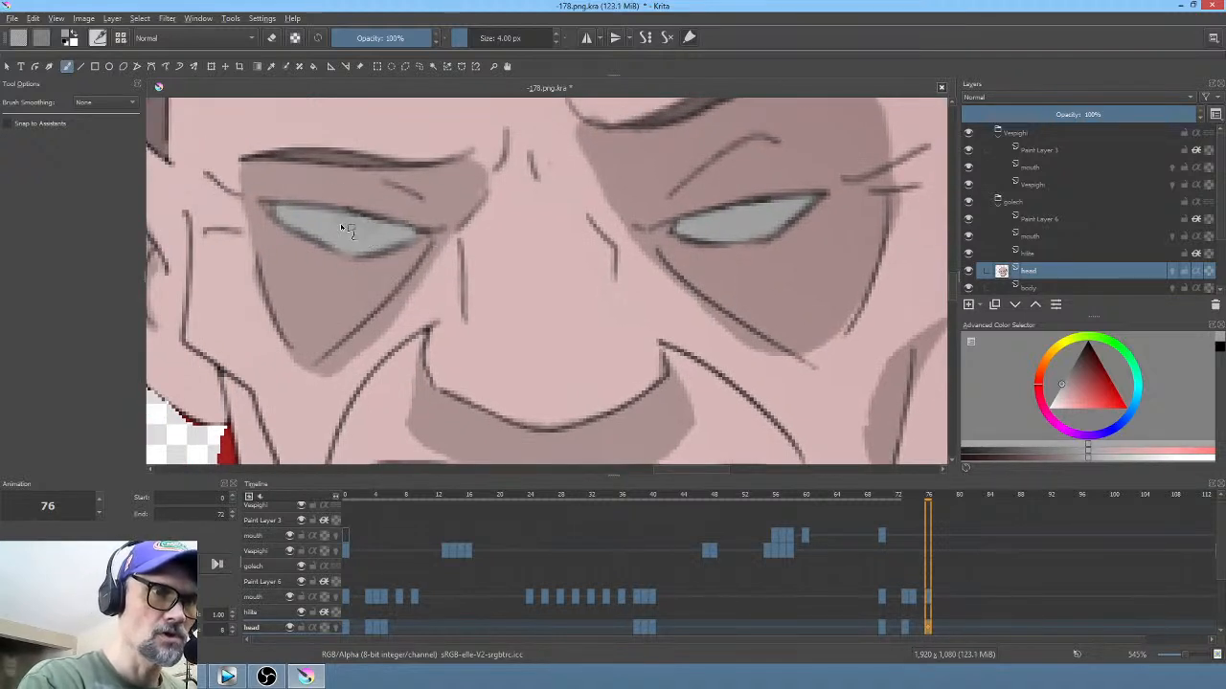
{"action": "left_click", "coordinate": [1088, 353]}
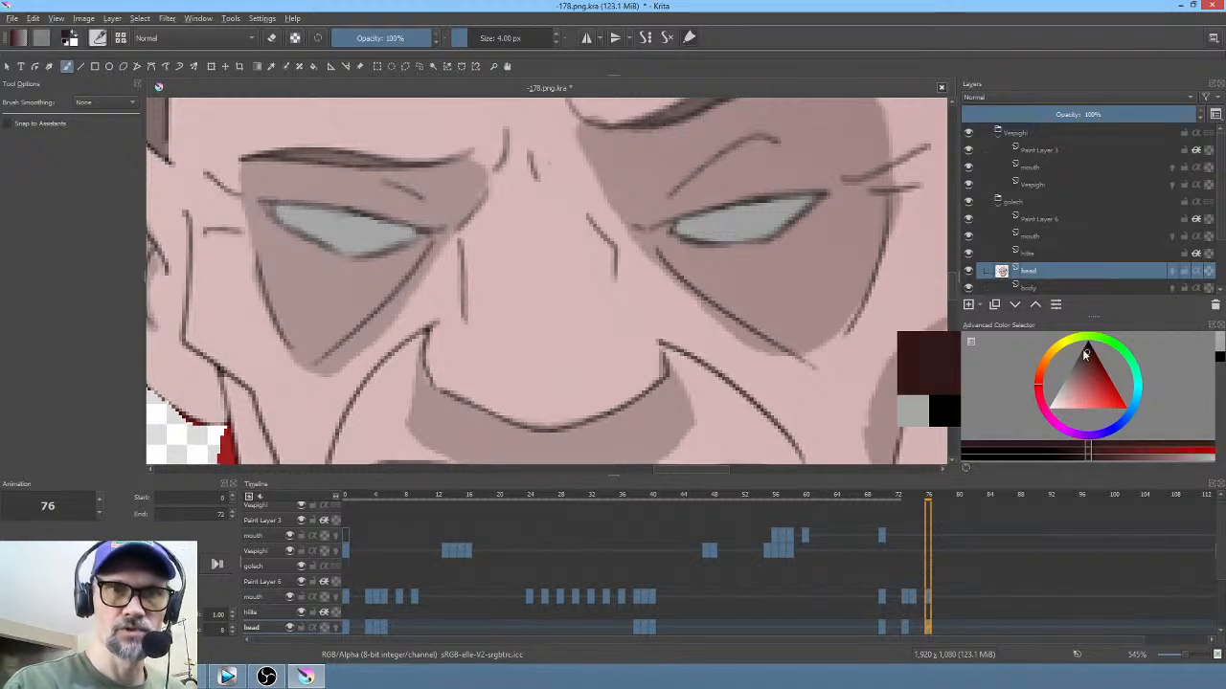
{"action": "left_click_drag", "start_coordinate": [713, 216], "coordinate": [734, 212]}
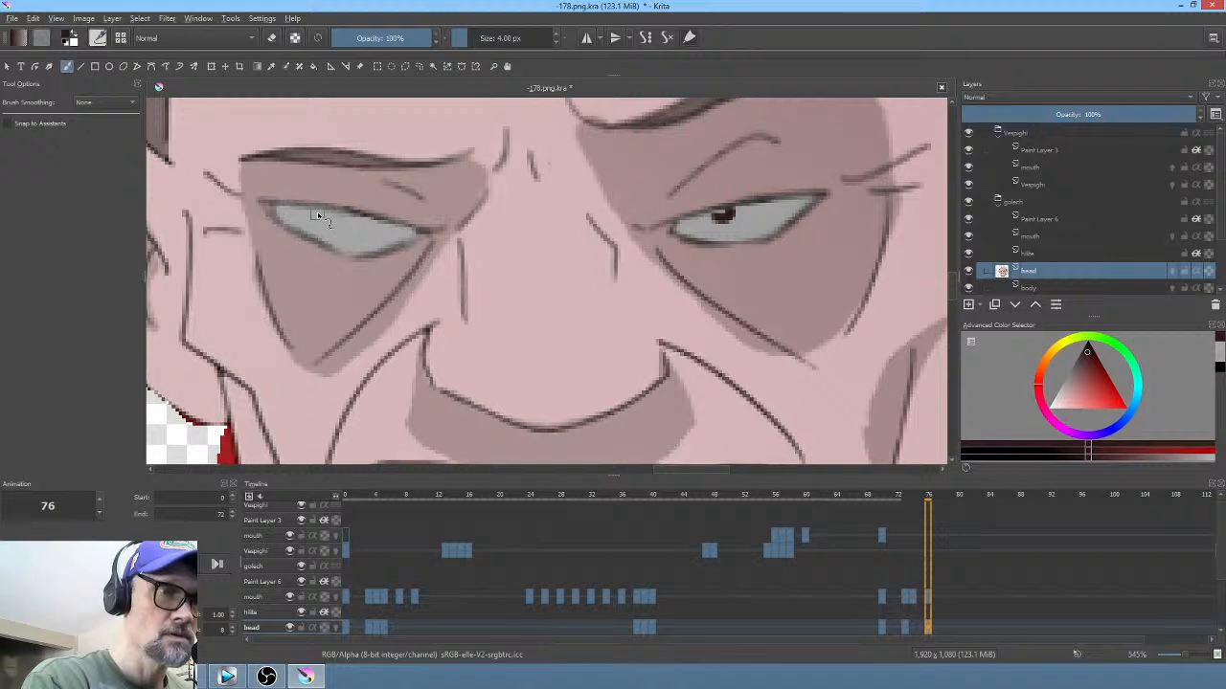
{"action": "left_click_drag", "start_coordinate": [319, 218], "coordinate": [333, 212]}
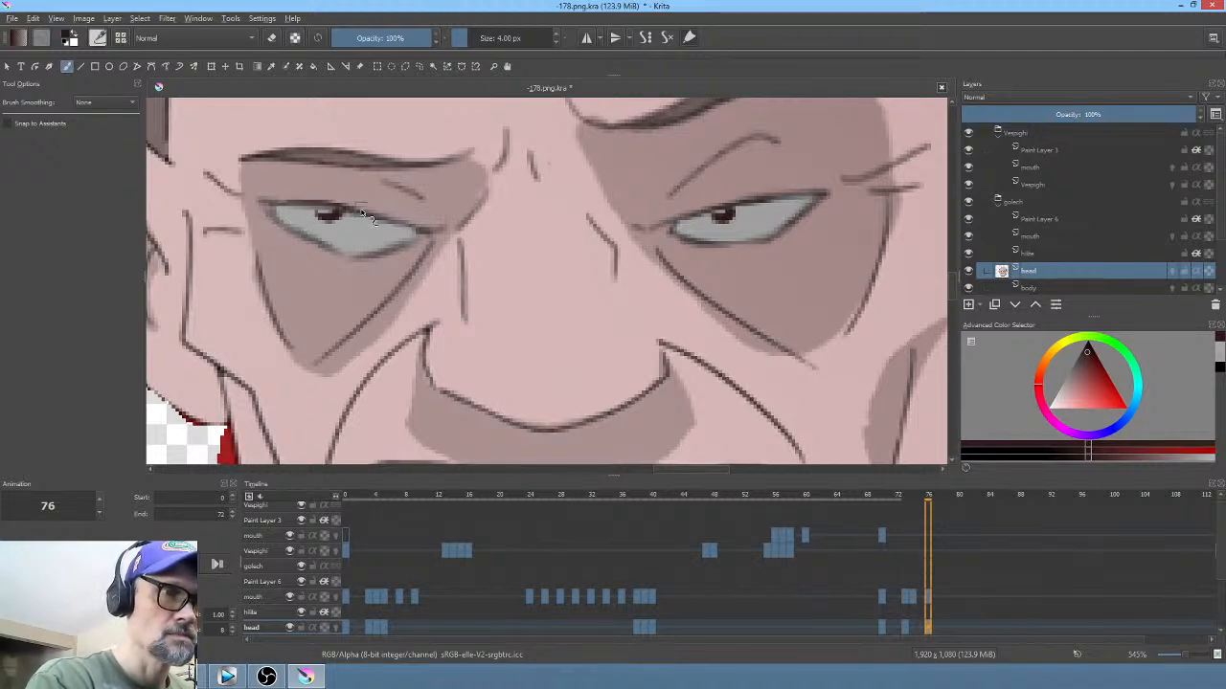
{"action": "scroll", "coordinate": [796, 283], "scroll_direction": "down", "scroll_amount": 3}
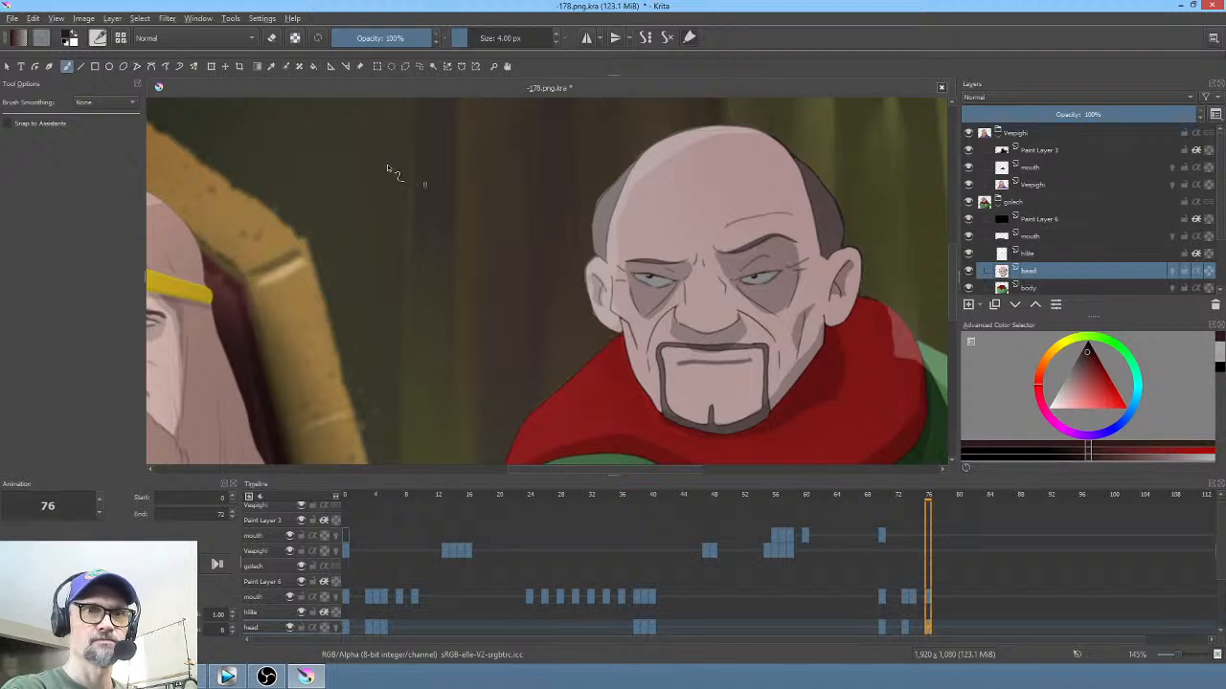
Step: Save the shot 178 animation file
{"action": "left_click", "coordinate": [12, 18]}
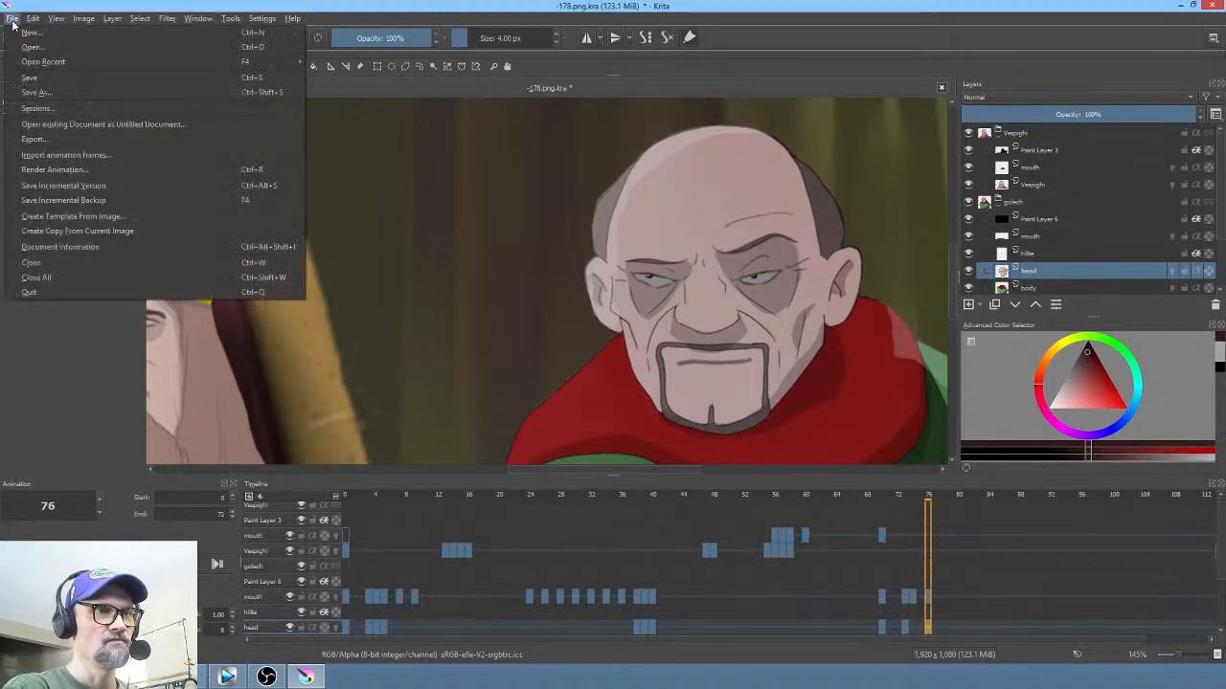
{"action": "left_click", "coordinate": [19, 79]}
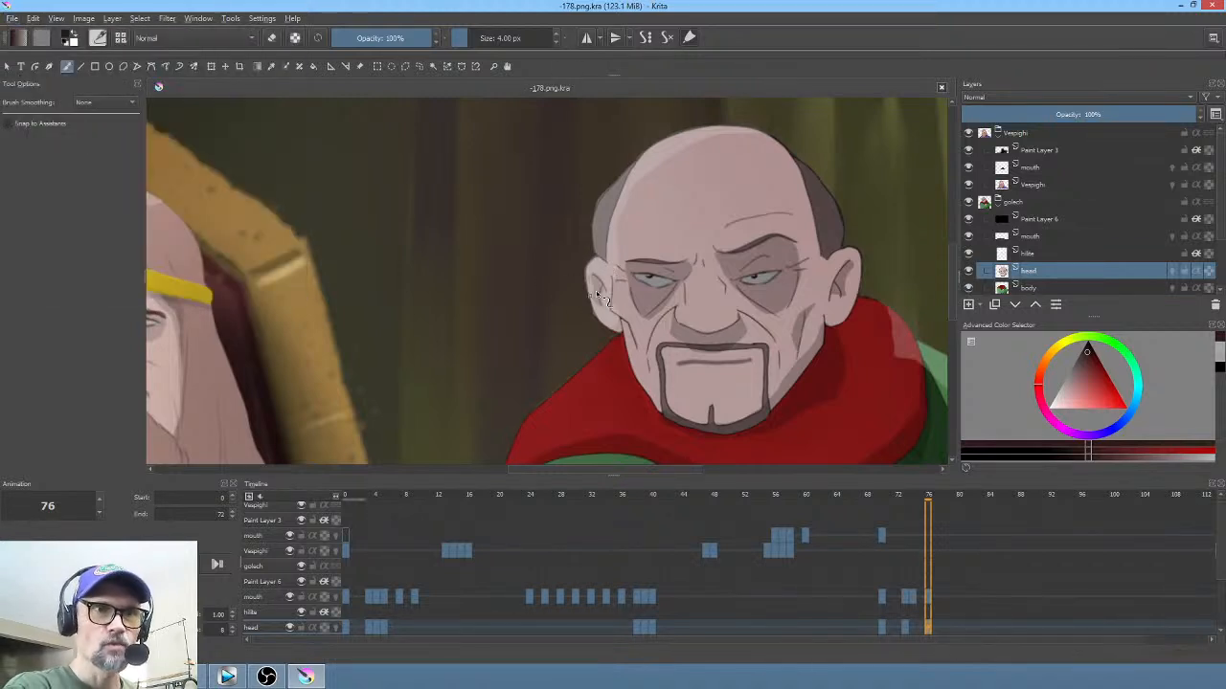
{"action": "scroll", "coordinate": [601, 278], "scroll_direction": "down", "scroll_amount": 4}
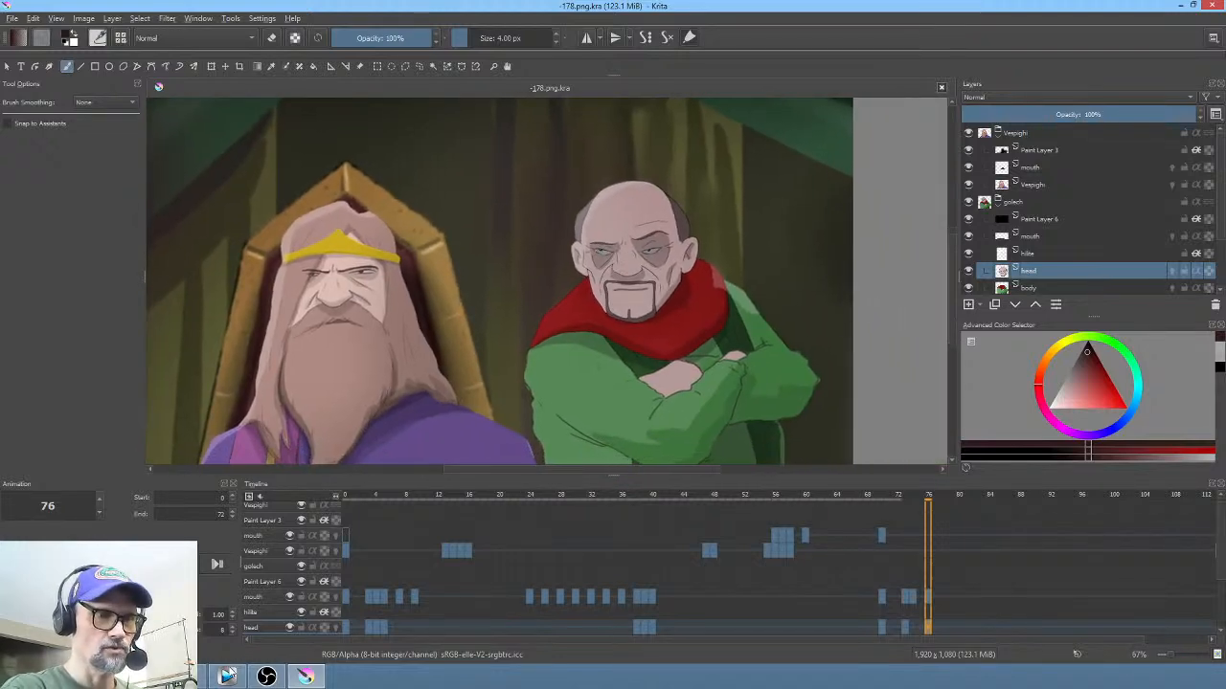
Step: Switch to Vegas Pro and clean the project media
{"action": "left_click", "coordinate": [227, 677]}
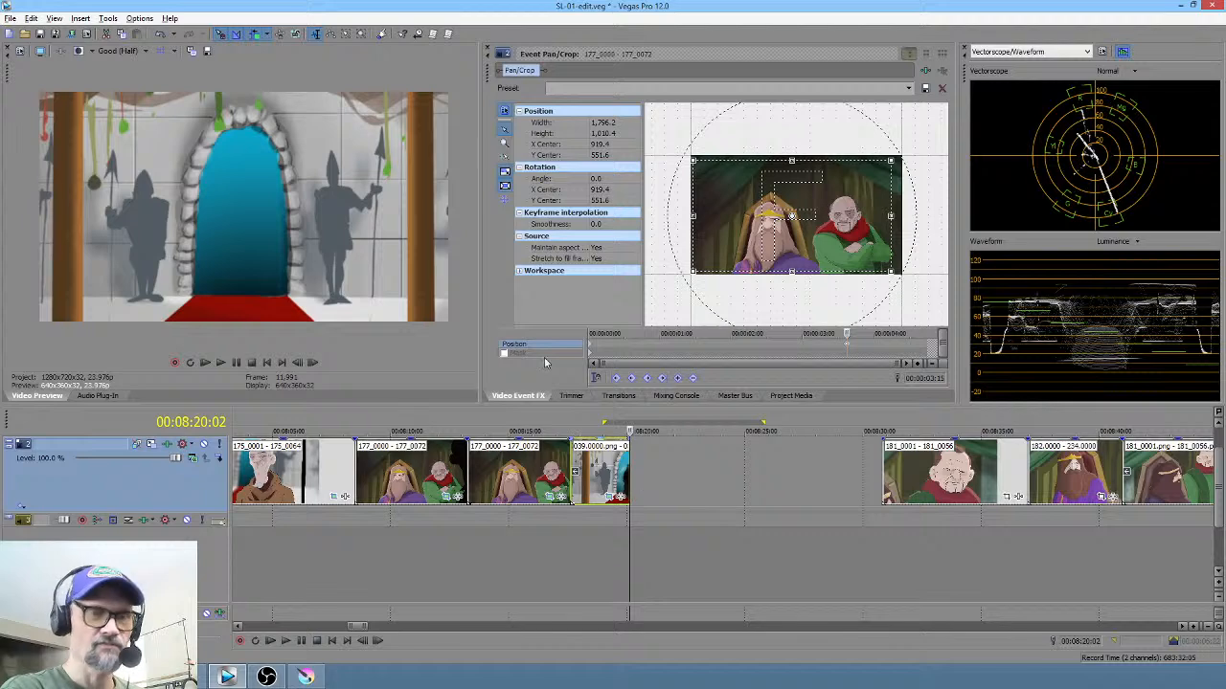
{"action": "left_click", "coordinate": [107, 18]}
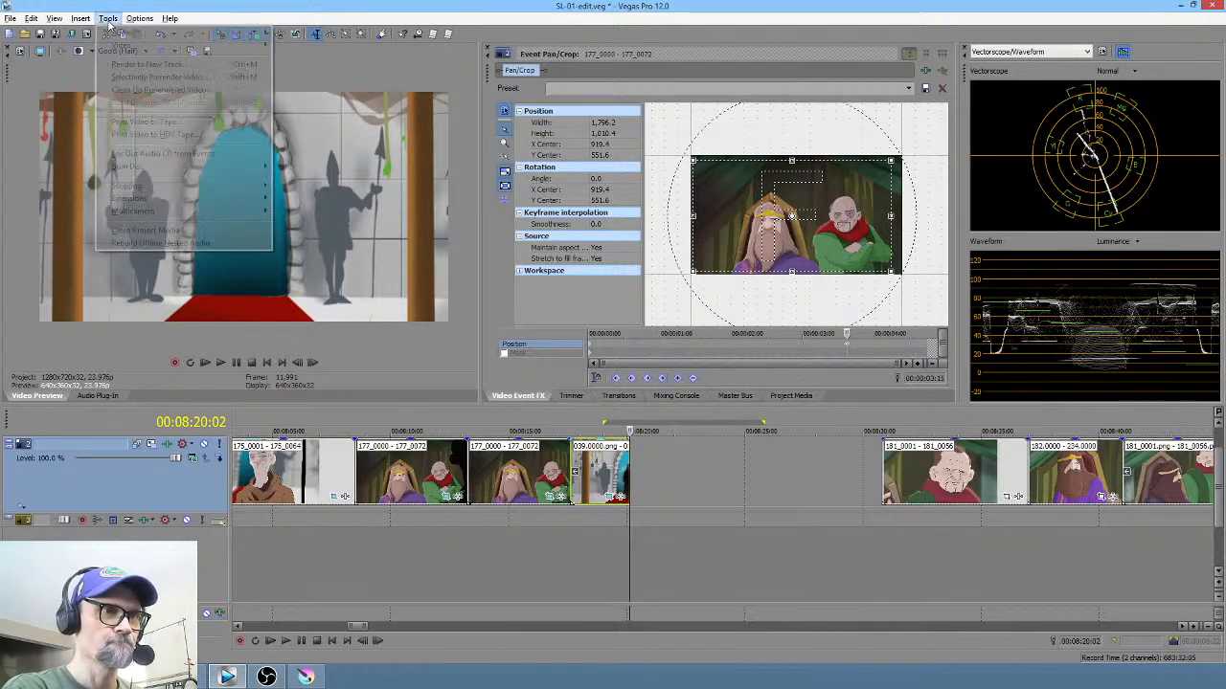
{"action": "left_click", "coordinate": [158, 233]}
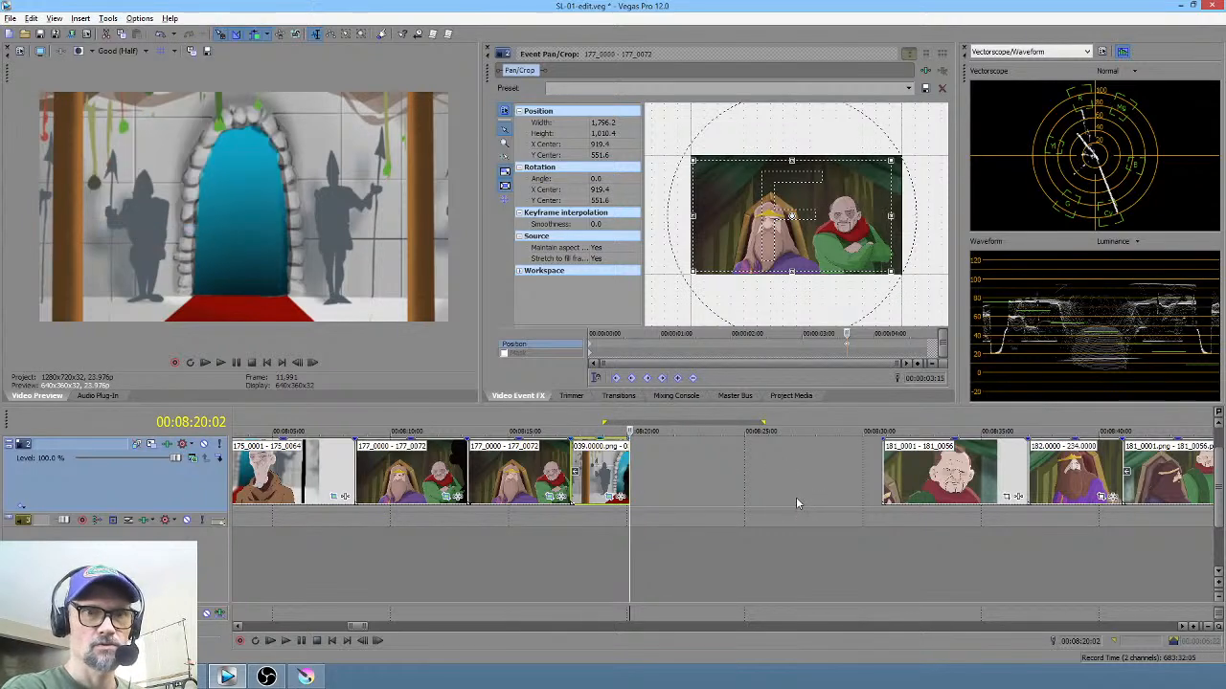
Step: Return to Krita, dismiss the Render Animation dialog and set the animation's end frame to 92
{"action": "left_click", "coordinate": [304, 677]}
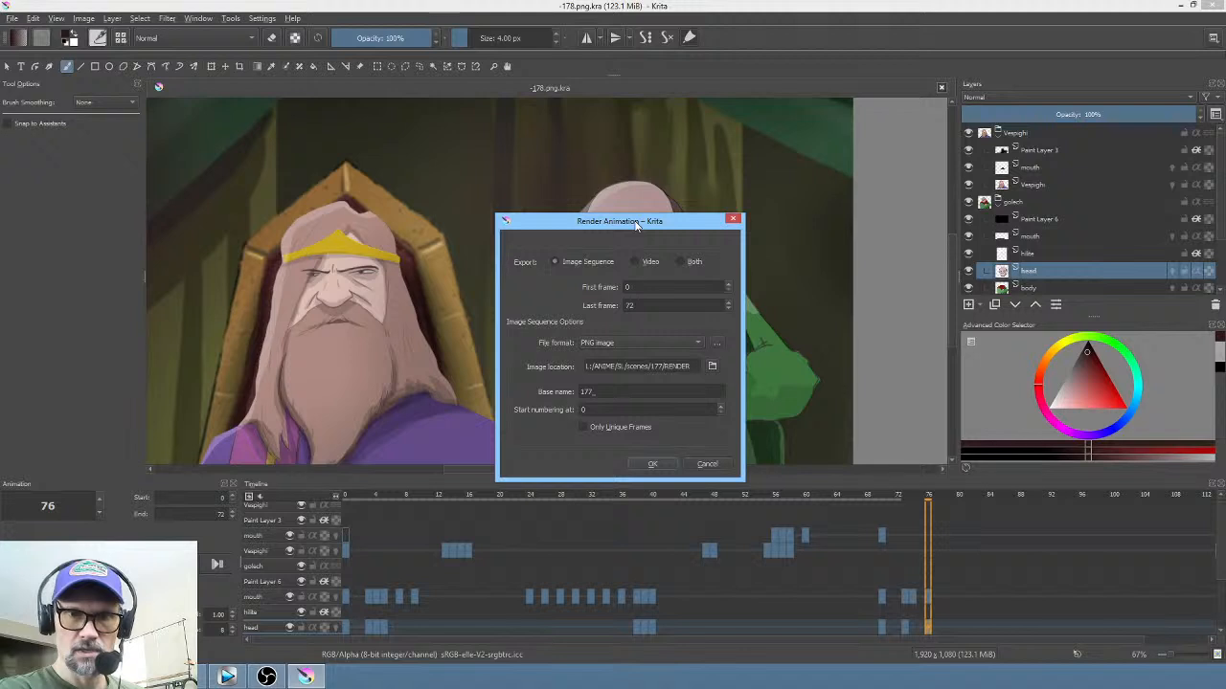
{"action": "left_click", "coordinate": [732, 220]}
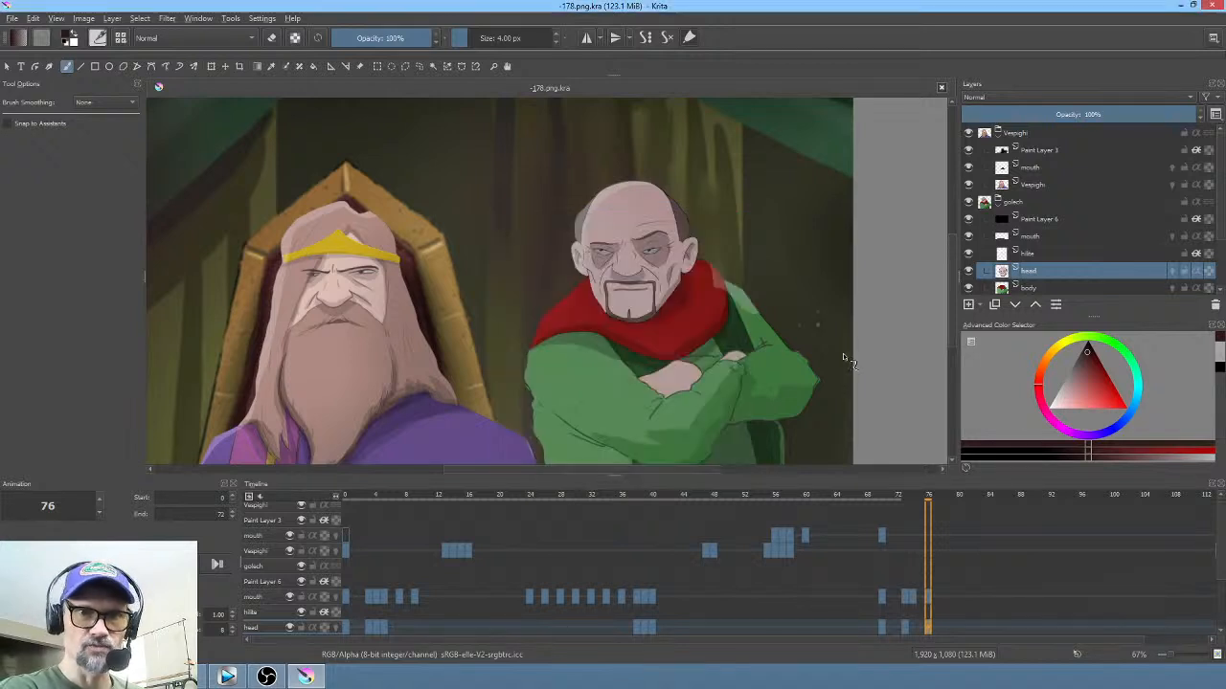
{"action": "left_click_drag", "start_coordinate": [920, 498], "coordinate": [1052, 507]}
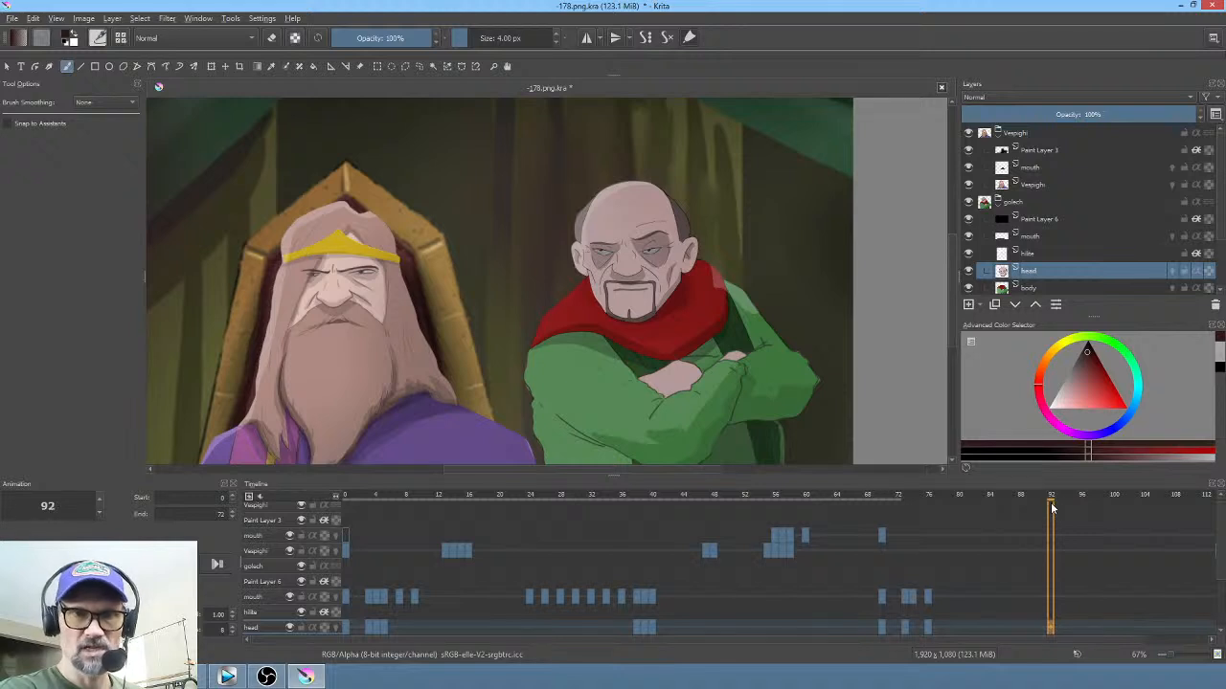
{"action": "left_click_drag", "start_coordinate": [214, 515], "coordinate": [246, 518]}
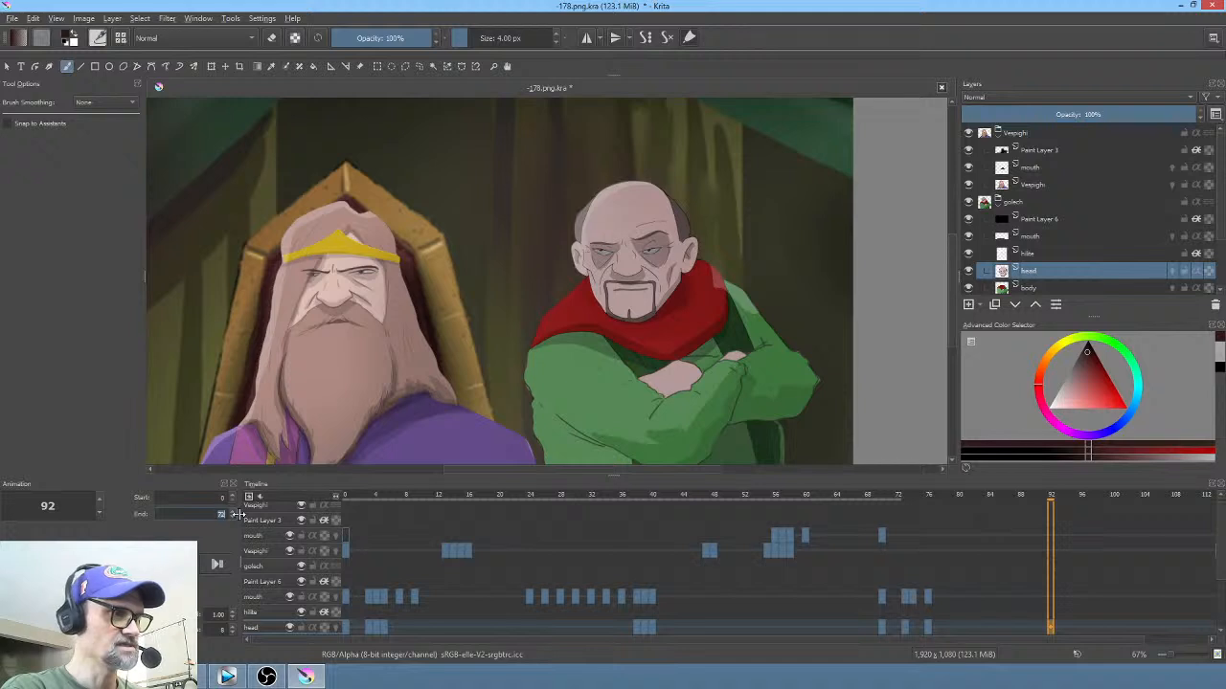
{"action": "type", "text": "92"}
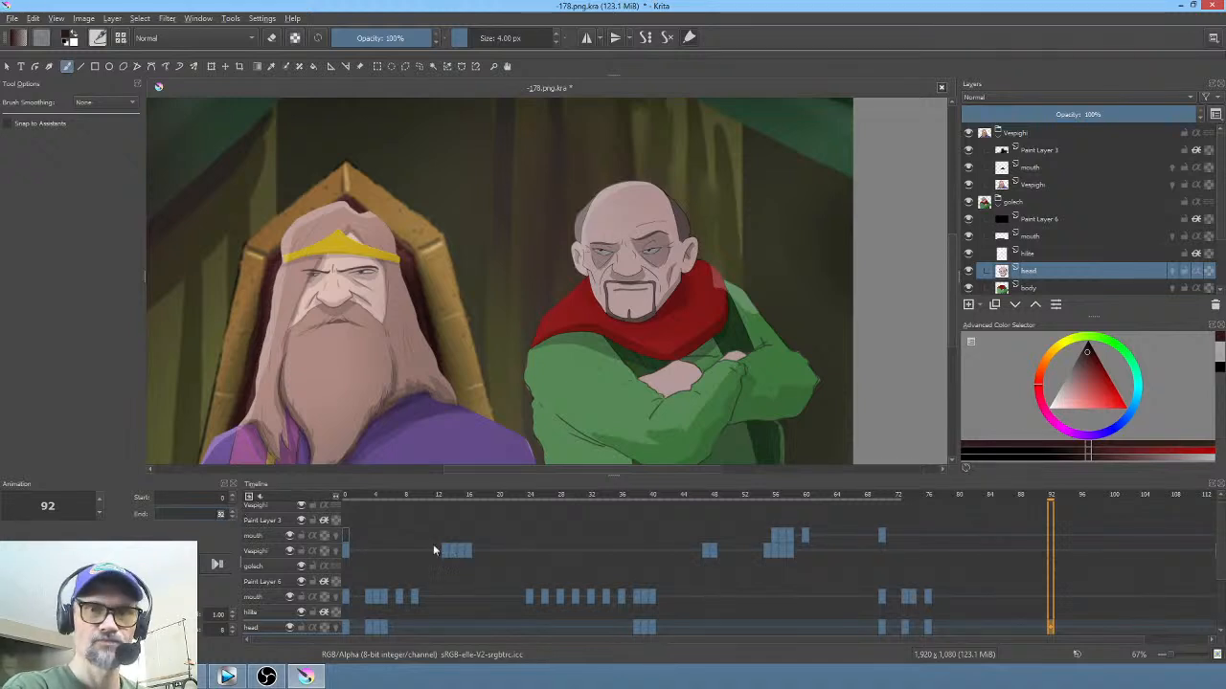
Step: Nudge the pupil of the bald man's unraised-brow eye toward the nose at frame 76 with Liquify, checking the face mirrored
{"action": "left_click", "coordinate": [928, 628]}
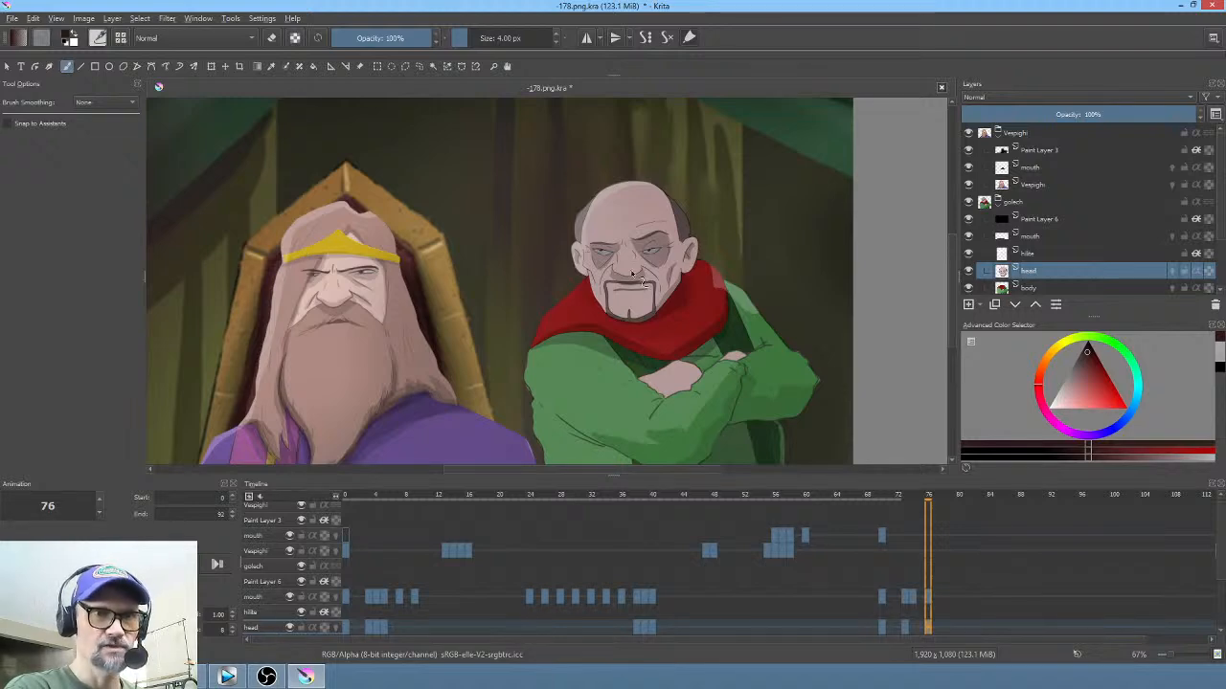
{"action": "left_click_drag", "start_coordinate": [605, 279], "coordinate": [641, 290]}
{"action": "scroll", "coordinate": [651, 300], "scroll_direction": "up", "scroll_amount": 4}
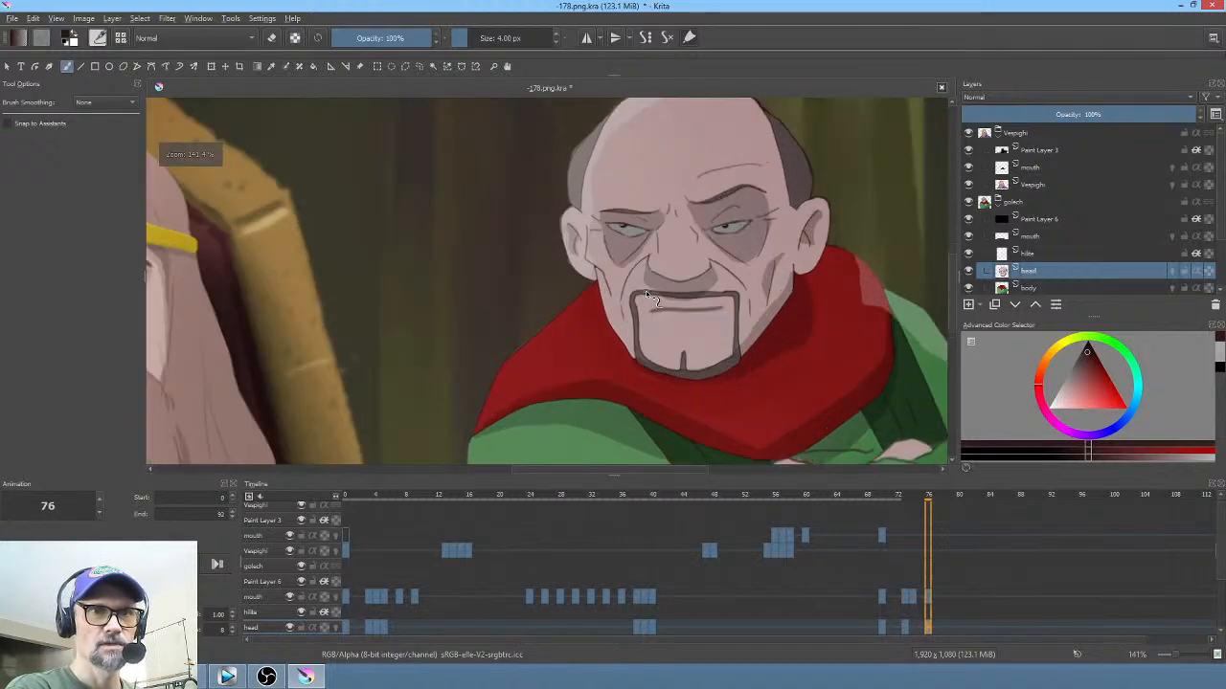
{"action": "left_click_drag", "start_coordinate": [634, 343], "coordinate": [667, 375]}
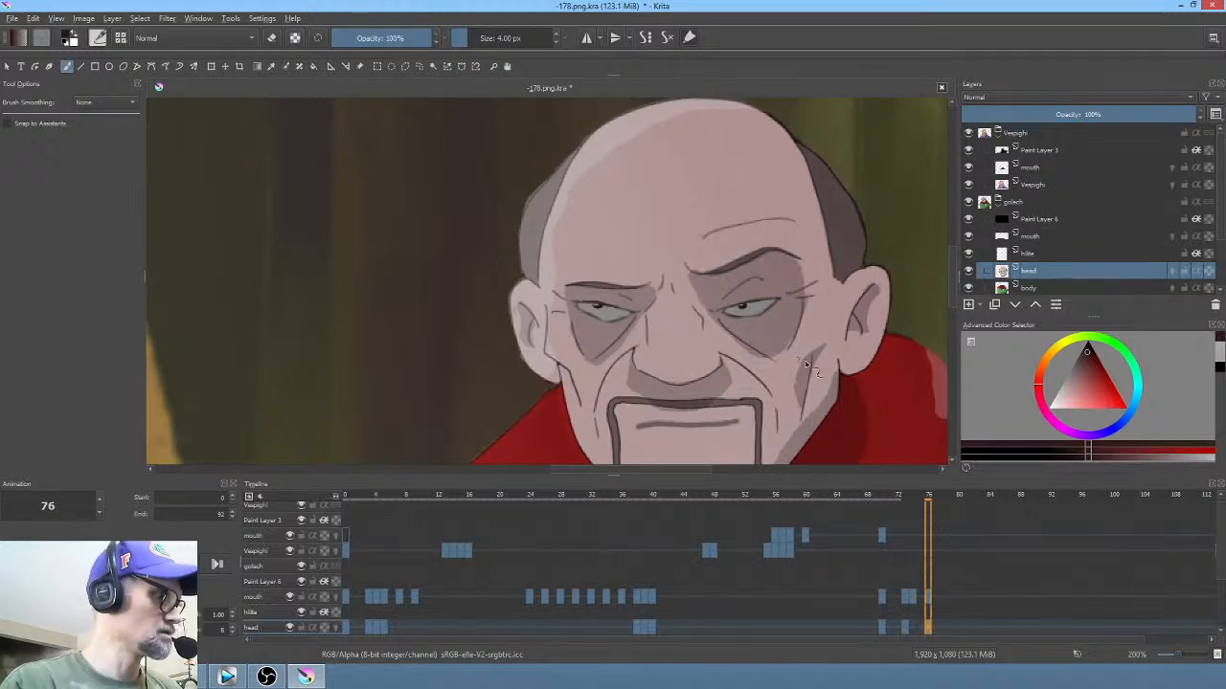
{"action": "key", "text": "m"}
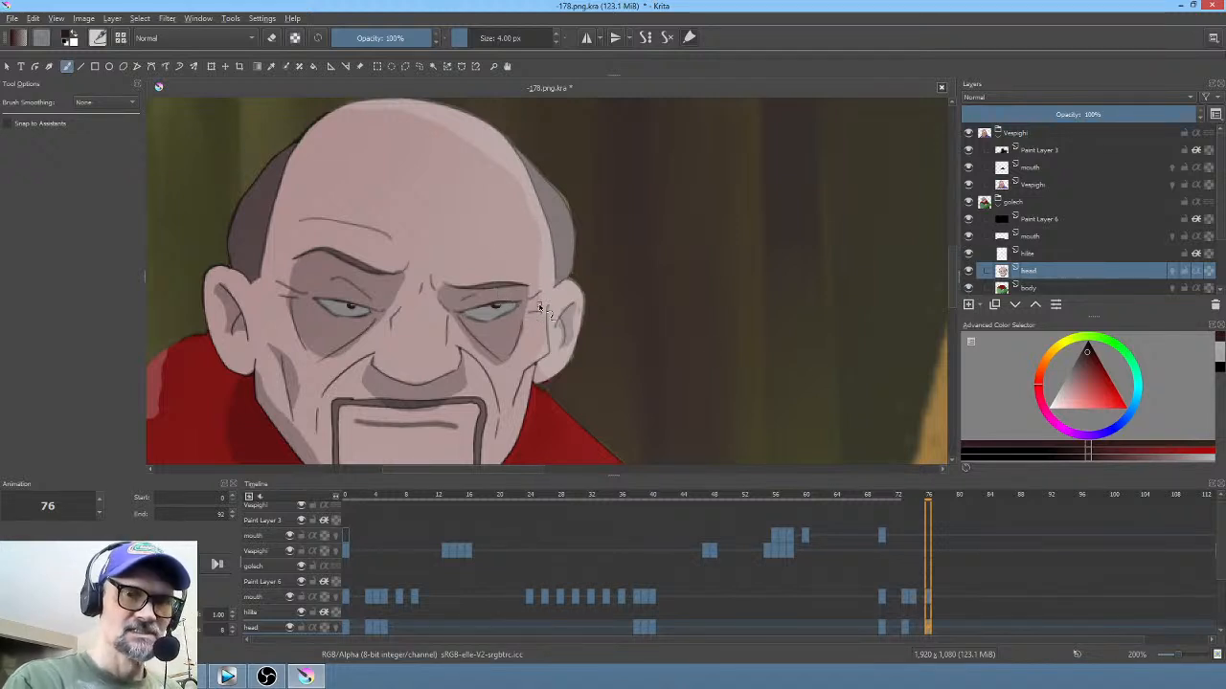
{"action": "key", "text": "ctrl+t"}
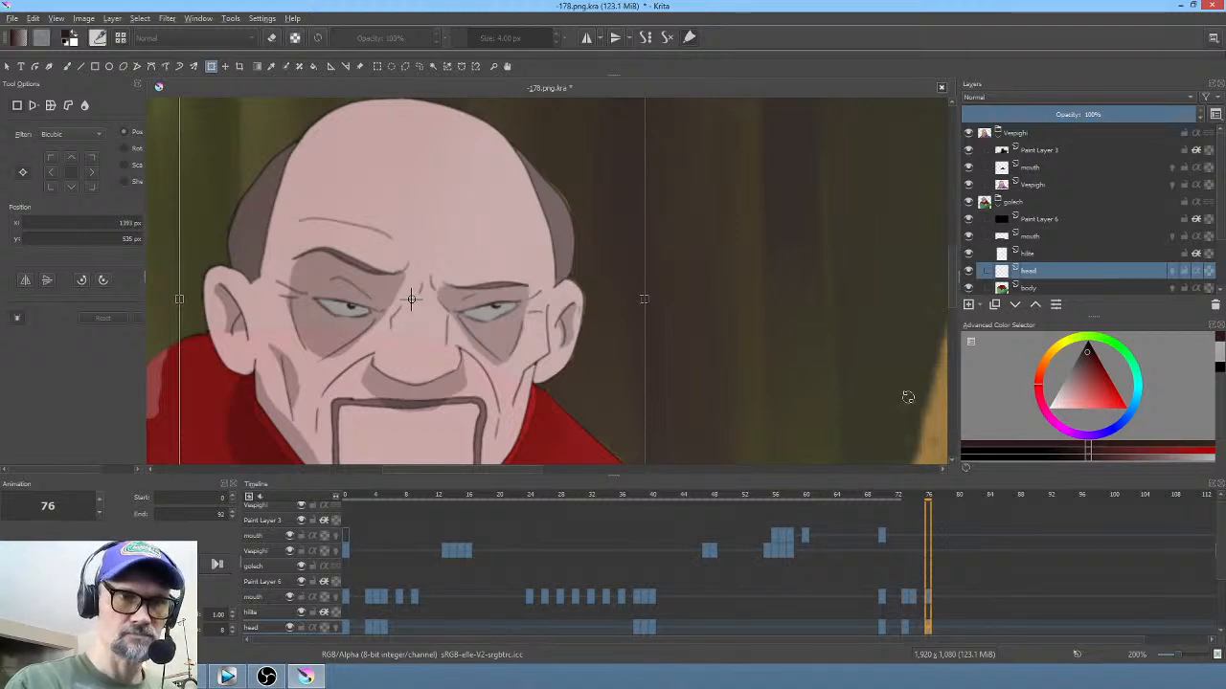
{"action": "right_click", "coordinate": [508, 327]}
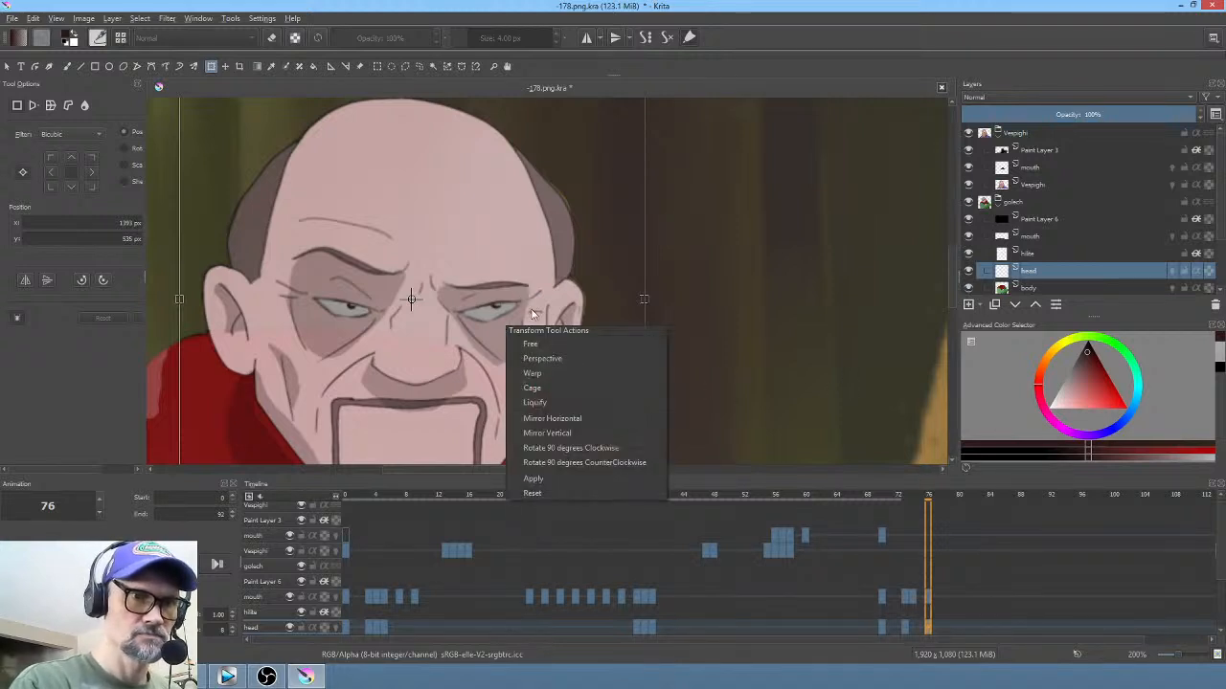
{"action": "left_click", "coordinate": [549, 403]}
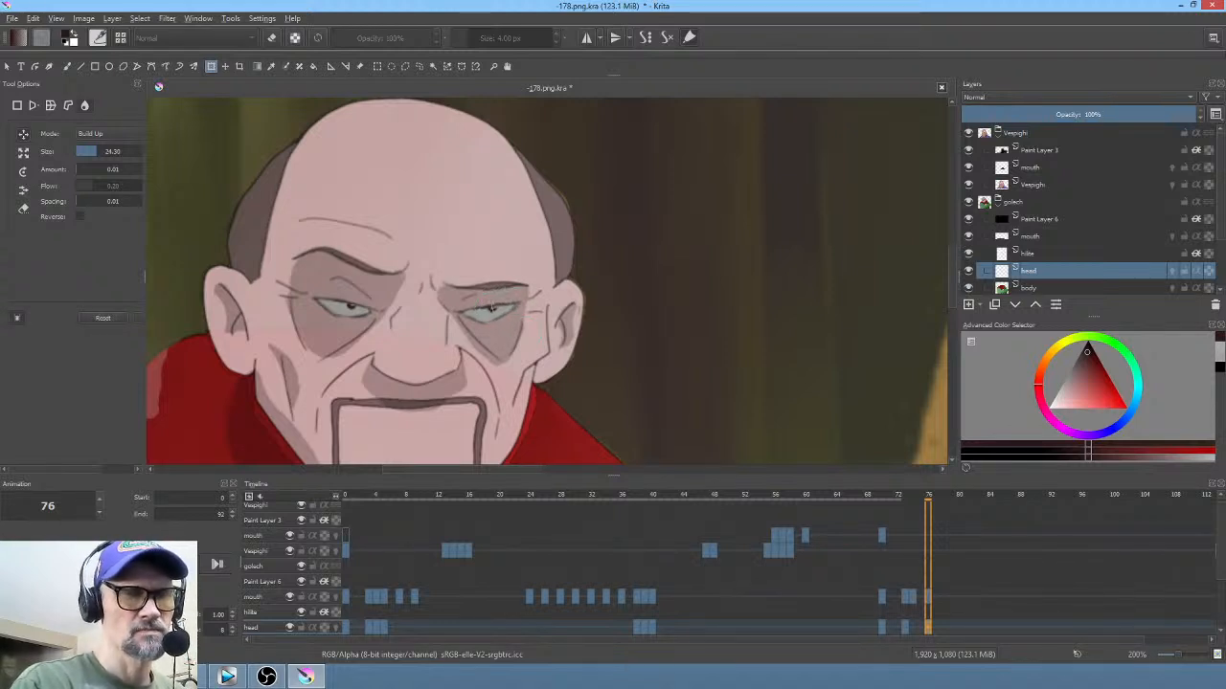
{"action": "left_click_drag", "start_coordinate": [506, 307], "coordinate": [488, 311]}
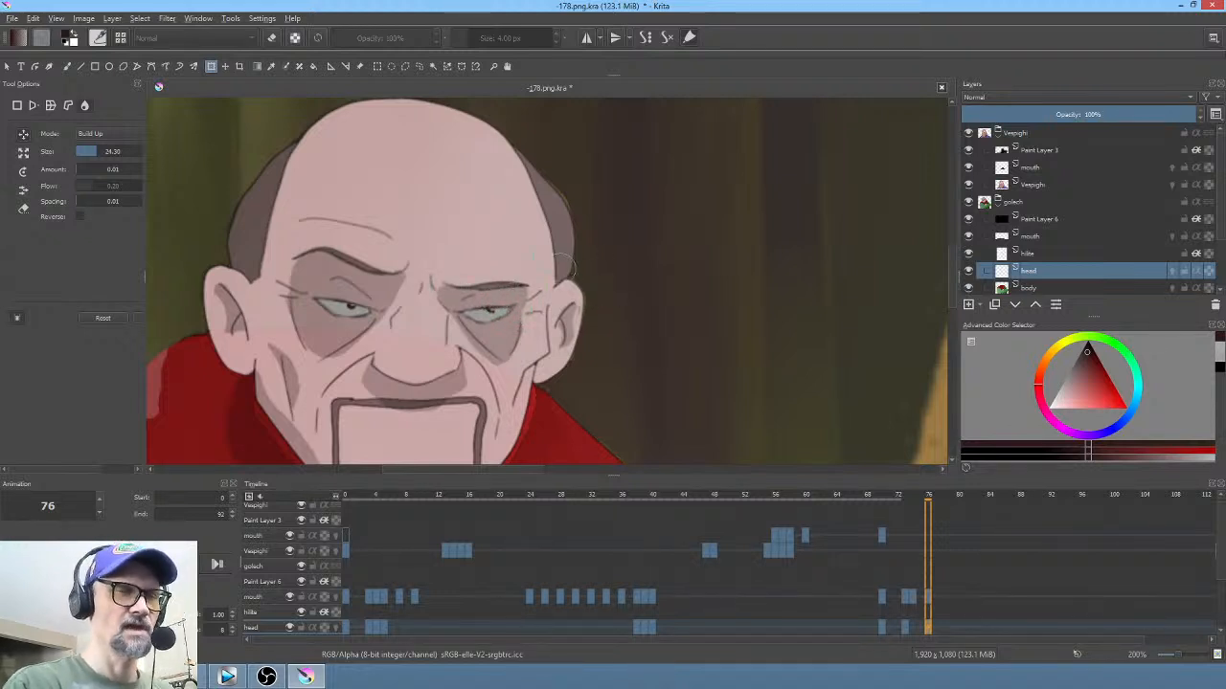
{"action": "left_click_drag", "start_coordinate": [364, 328], "coordinate": [507, 328]}
{"action": "scroll", "coordinate": [502, 345], "scroll_direction": "up", "scroll_amount": 4}
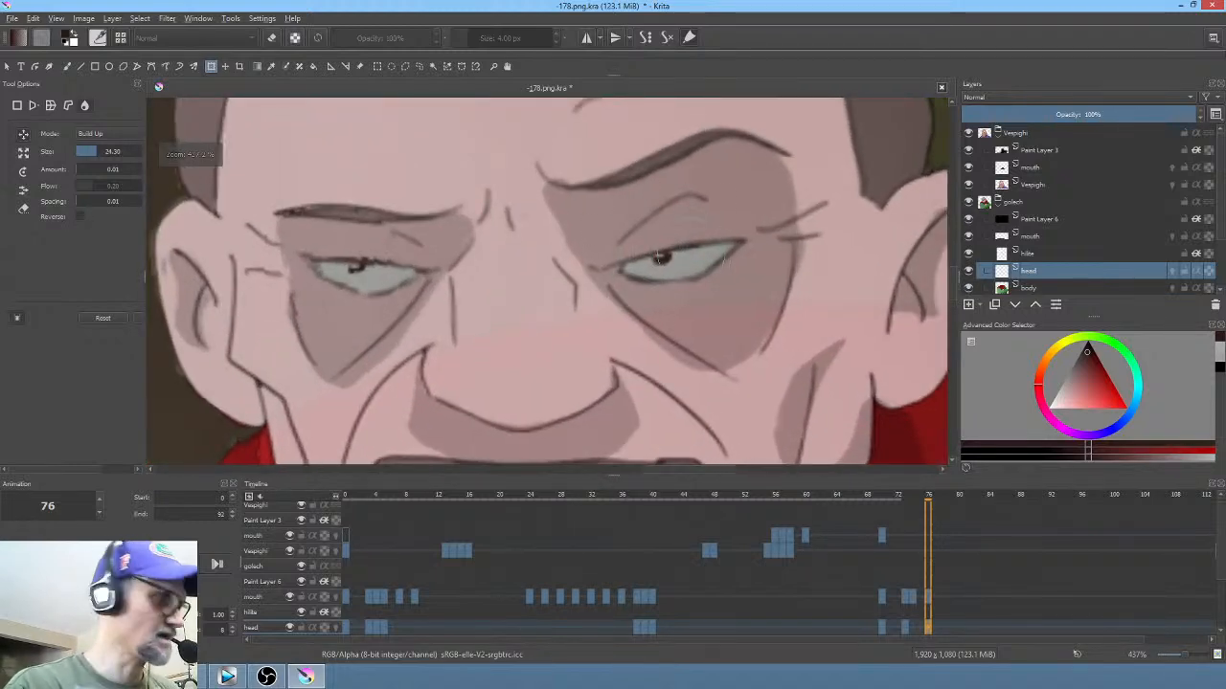
{"action": "key", "text": "Return"}
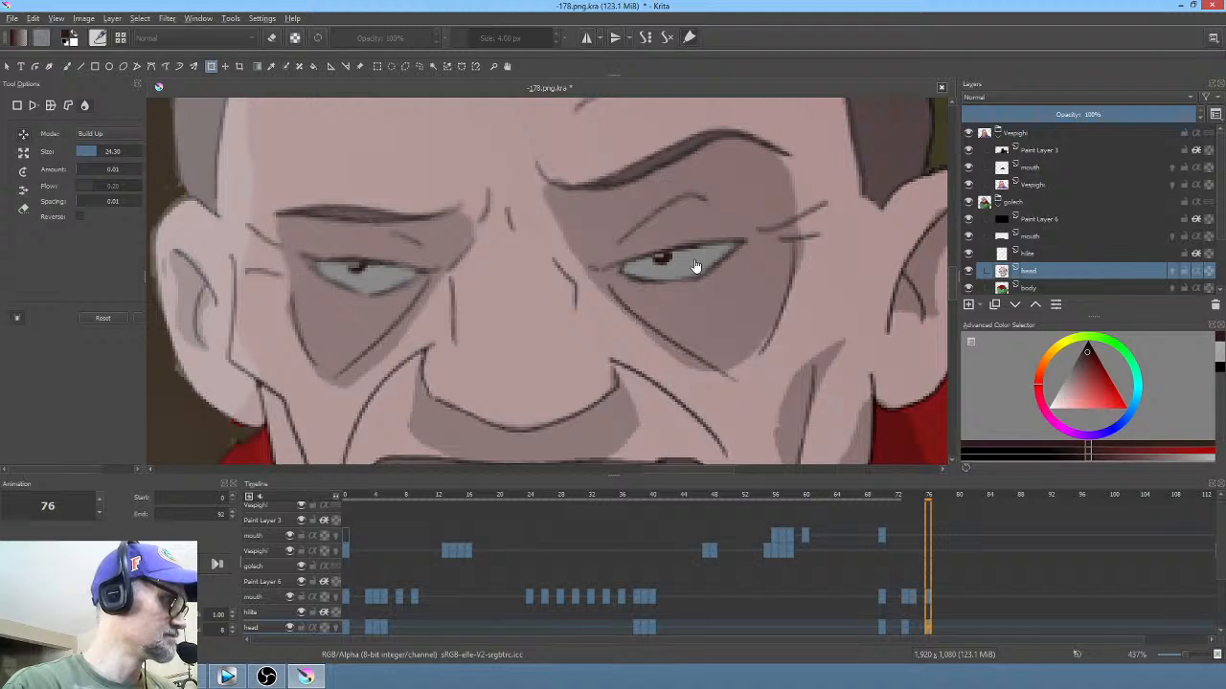
Step: Paint over both of the bald man's pupils at frame 76 with colour sampled from the whites of his eyes
{"action": "key", "text": "b"}
{"action": "left_click", "coordinate": [682, 259], "text": "ctrl"}
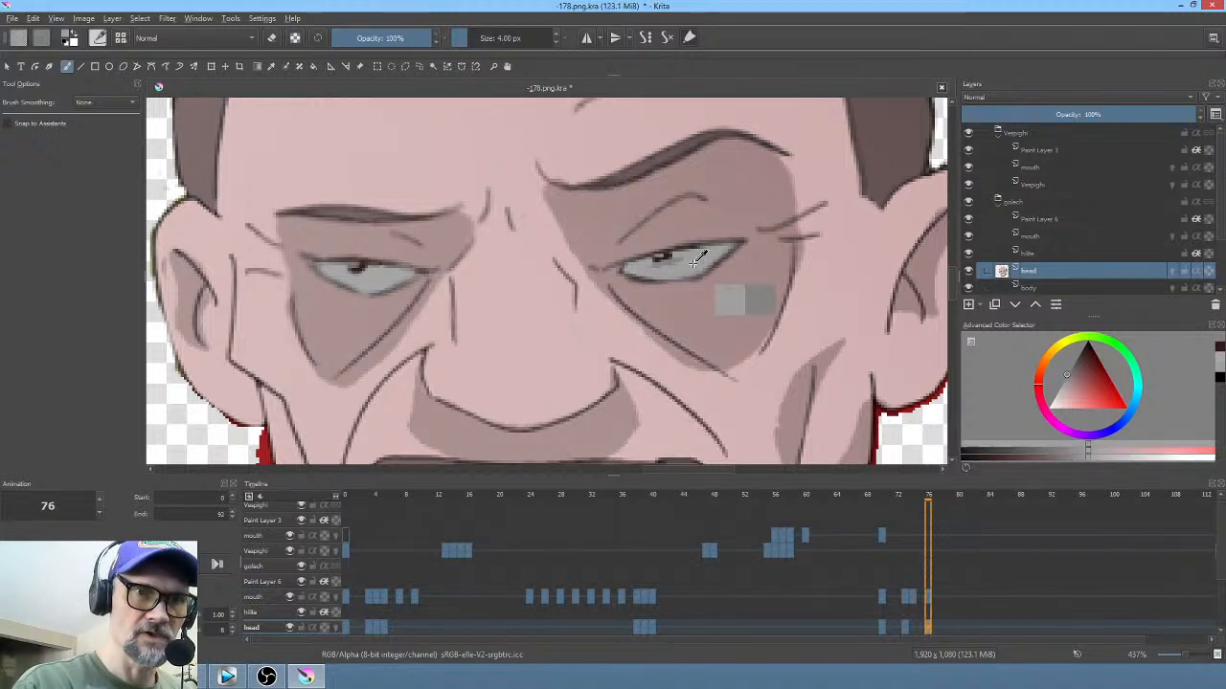
{"action": "left_click", "coordinate": [686, 264], "text": "ctrl"}
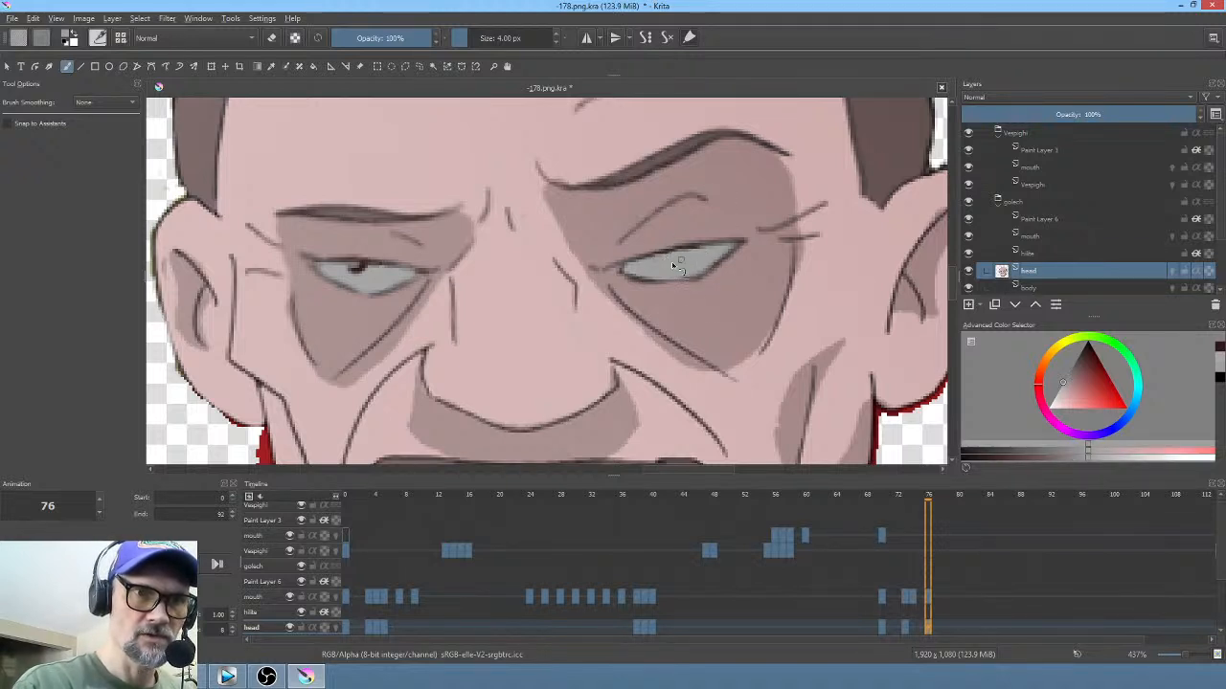
{"action": "left_click", "coordinate": [686, 263], "text": "ctrl"}
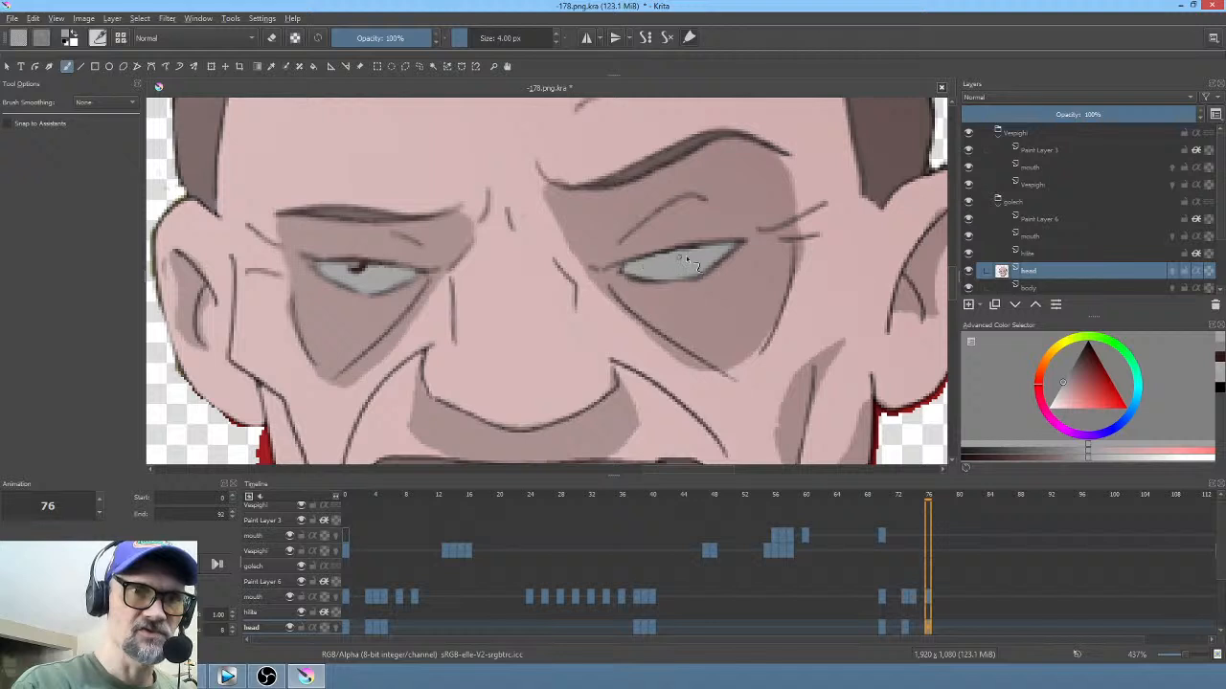
{"action": "left_click", "coordinate": [354, 274], "text": "ctrl"}
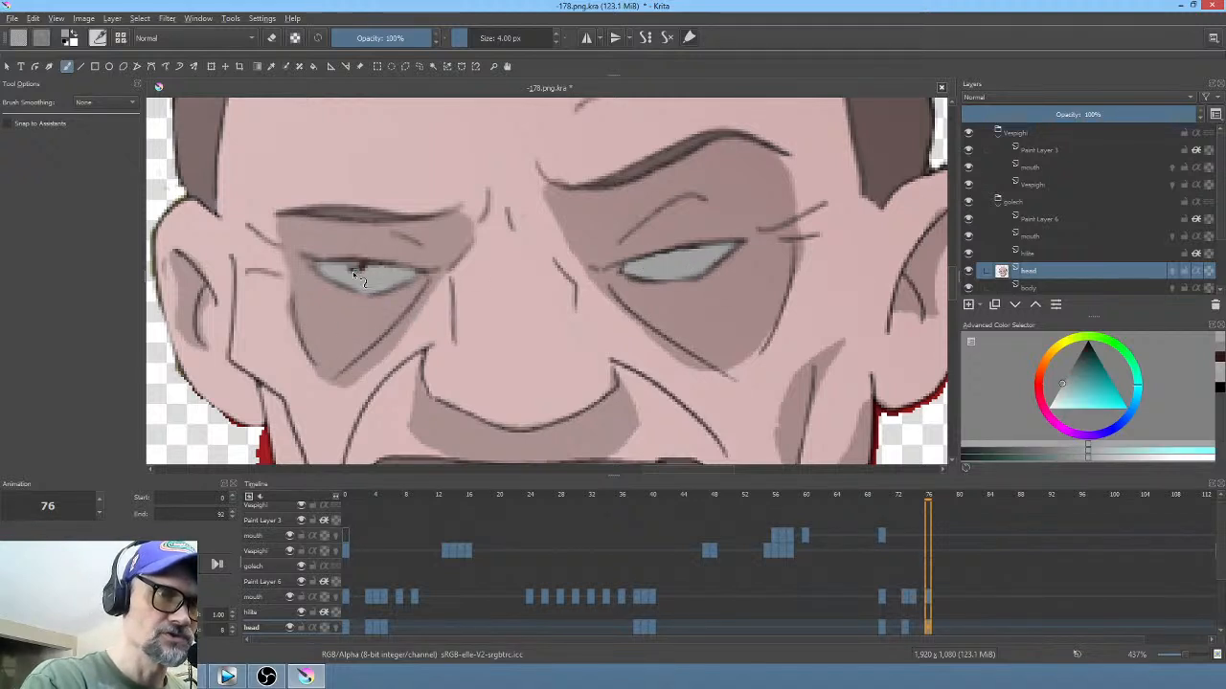
{"action": "left_click_drag", "start_coordinate": [355, 274], "coordinate": [372, 273]}
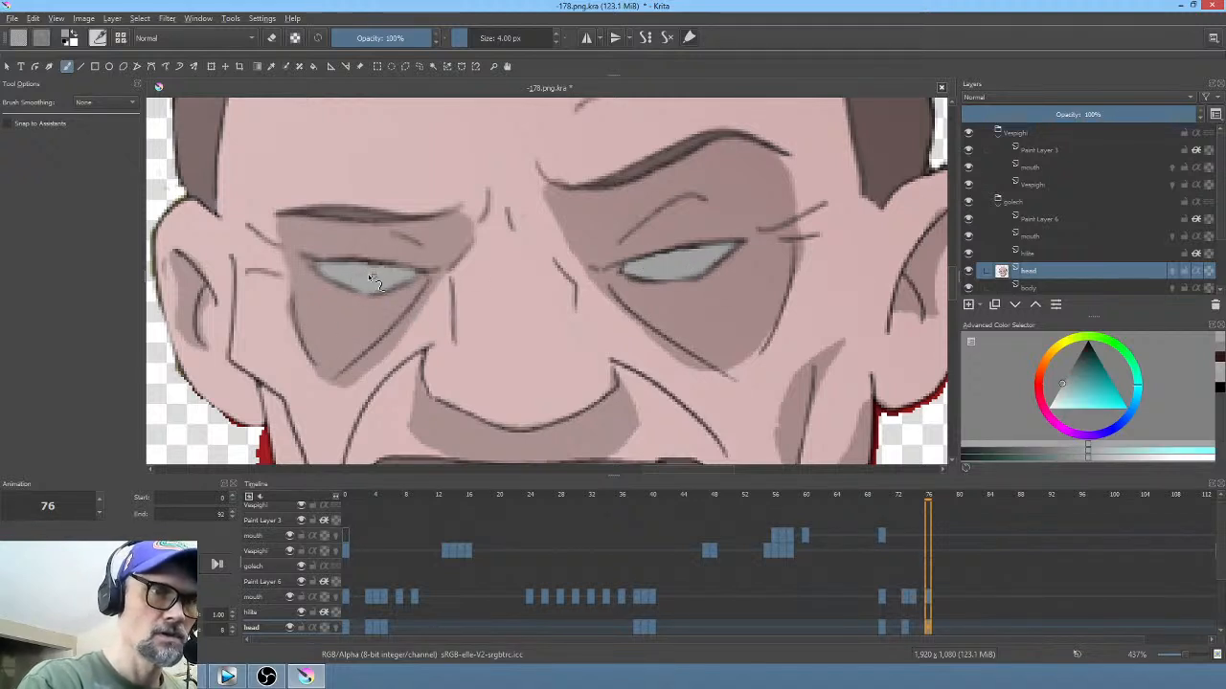
Step: Paint new near-black pupils in both of the bald man's eyes at frame 76, shifted toward the king
{"action": "mouse_move", "coordinate": [725, 330]}
{"action": "left_mouse_down"}
{"action": "mouse_move", "coordinate": [769, 287]}
{"action": "mouse_move", "coordinate": [715, 337]}
{"action": "mouse_move", "coordinate": [736, 329]}
{"action": "left_mouse_up"}
{"action": "left_click_drag", "start_coordinate": [1087, 361], "coordinate": [1089, 344]}
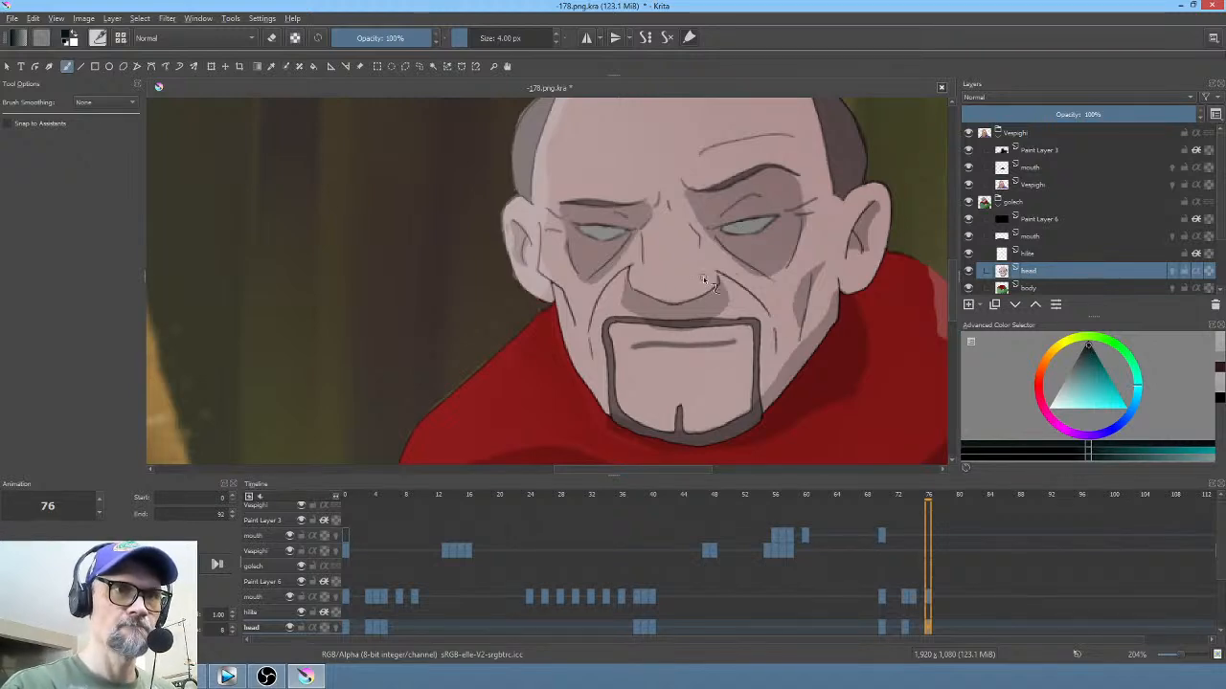
{"action": "left_click_drag", "start_coordinate": [704, 279], "coordinate": [619, 377]}
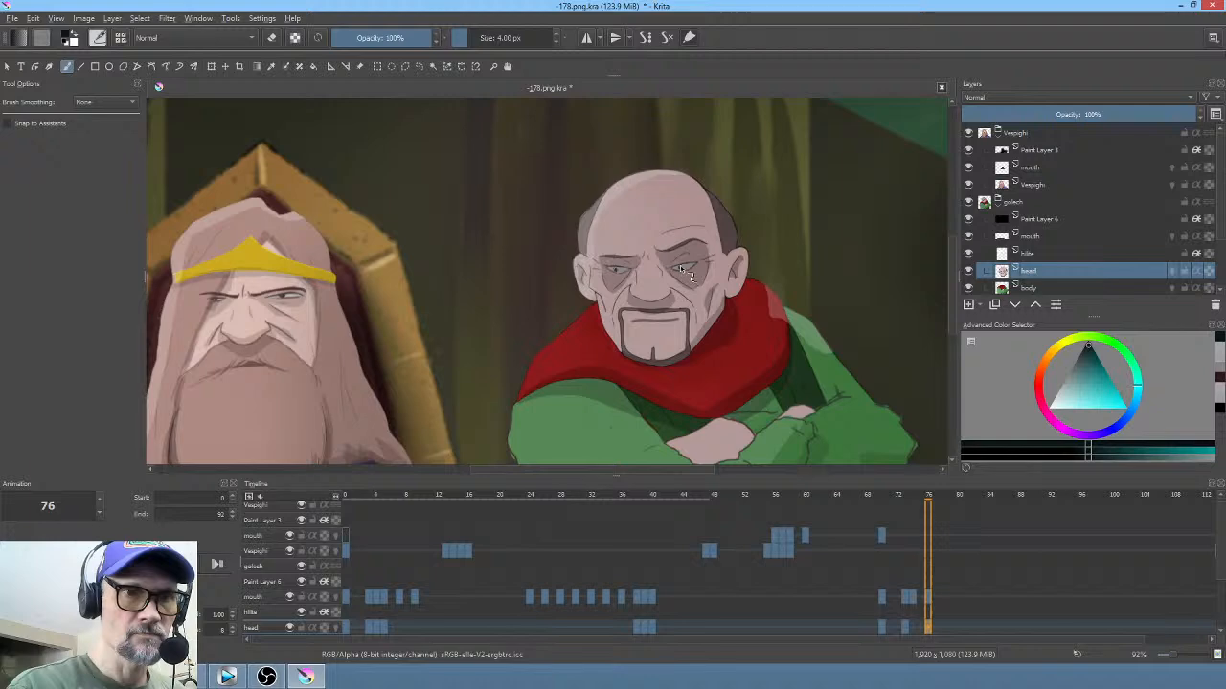
{"action": "scroll", "coordinate": [688, 295], "scroll_direction": "up", "scroll_amount": 6}
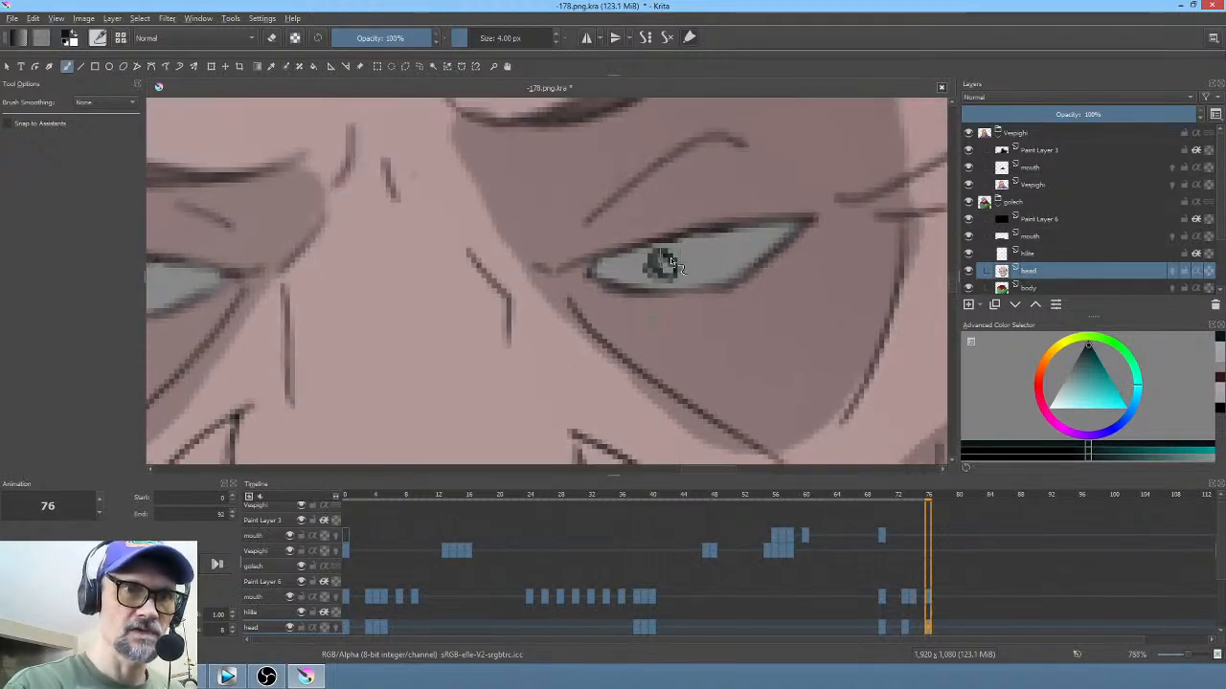
{"action": "left_click_drag", "start_coordinate": [652, 273], "coordinate": [663, 254]}
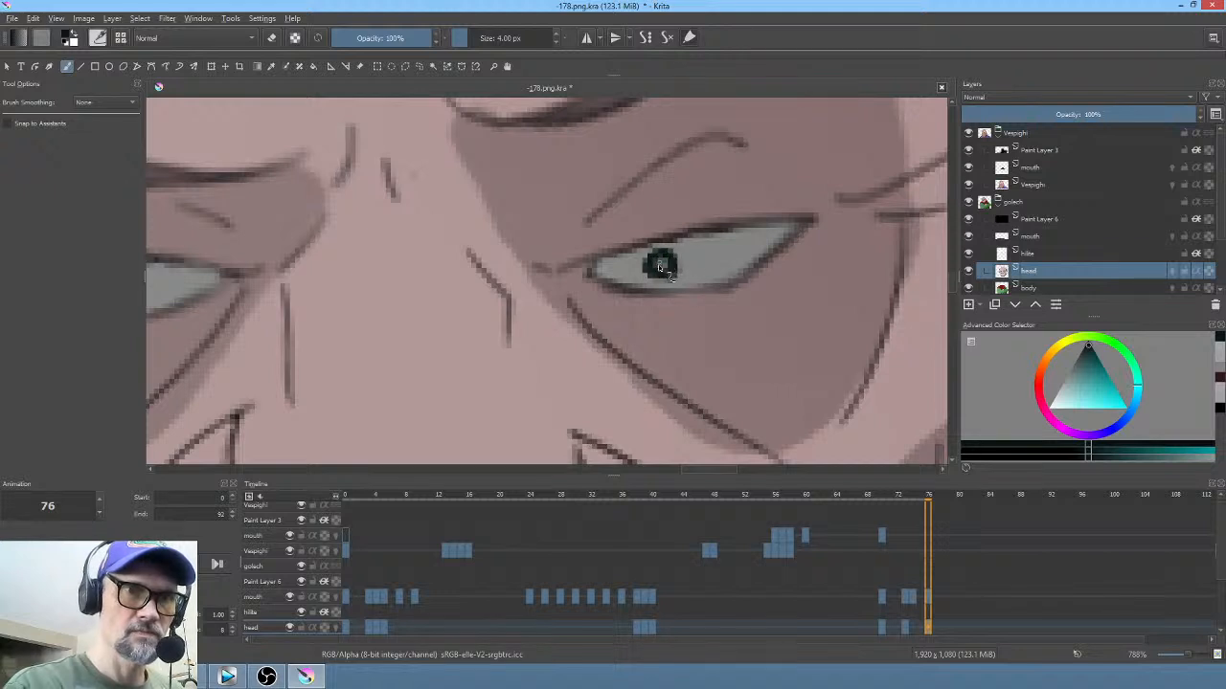
{"action": "left_click_drag", "start_coordinate": [578, 362], "coordinate": [819, 311]}
{"action": "mouse_move", "coordinate": [357, 231]}
{"action": "left_mouse_down"}
{"action": "mouse_move", "coordinate": [352, 243]}
{"action": "mouse_move", "coordinate": [332, 227]}
{"action": "left_mouse_up"}
Step: Hide Paint Layer 6 and clean up the white and upper lid line around the unraised-brow eye's pupil with sampled colours
{"action": "left_click", "coordinate": [336, 230], "text": "ctrl"}
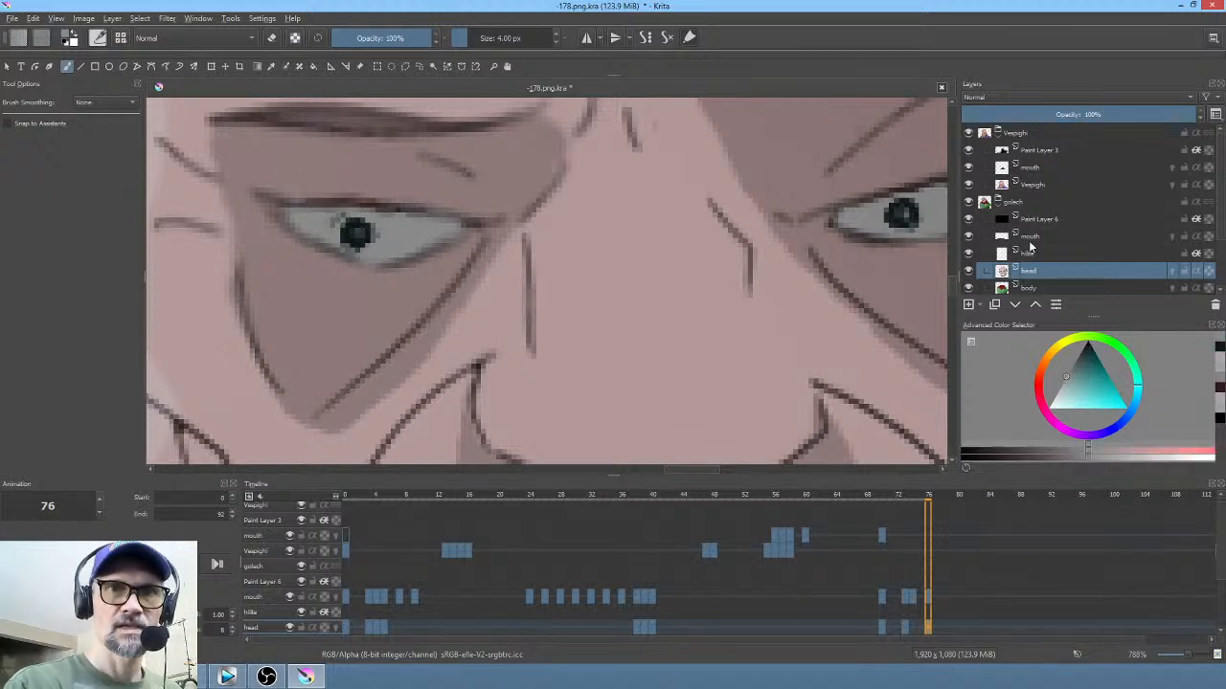
{"action": "left_click", "coordinate": [969, 220]}
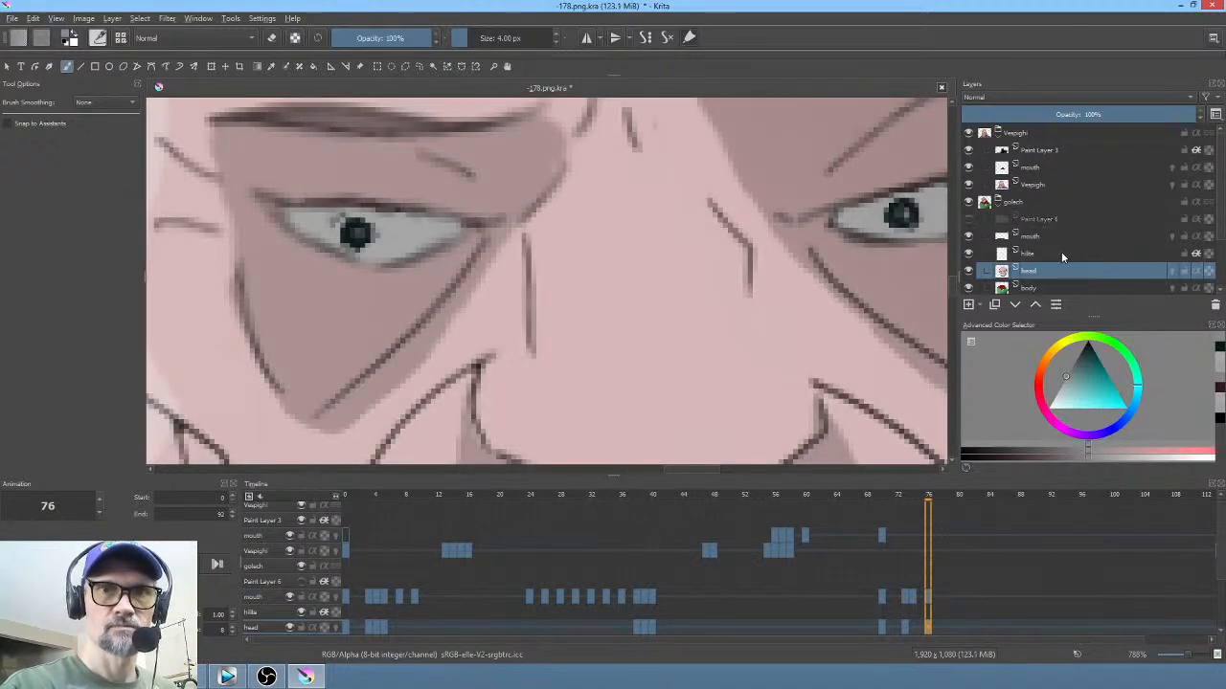
{"action": "left_click", "coordinate": [329, 228], "text": "ctrl"}
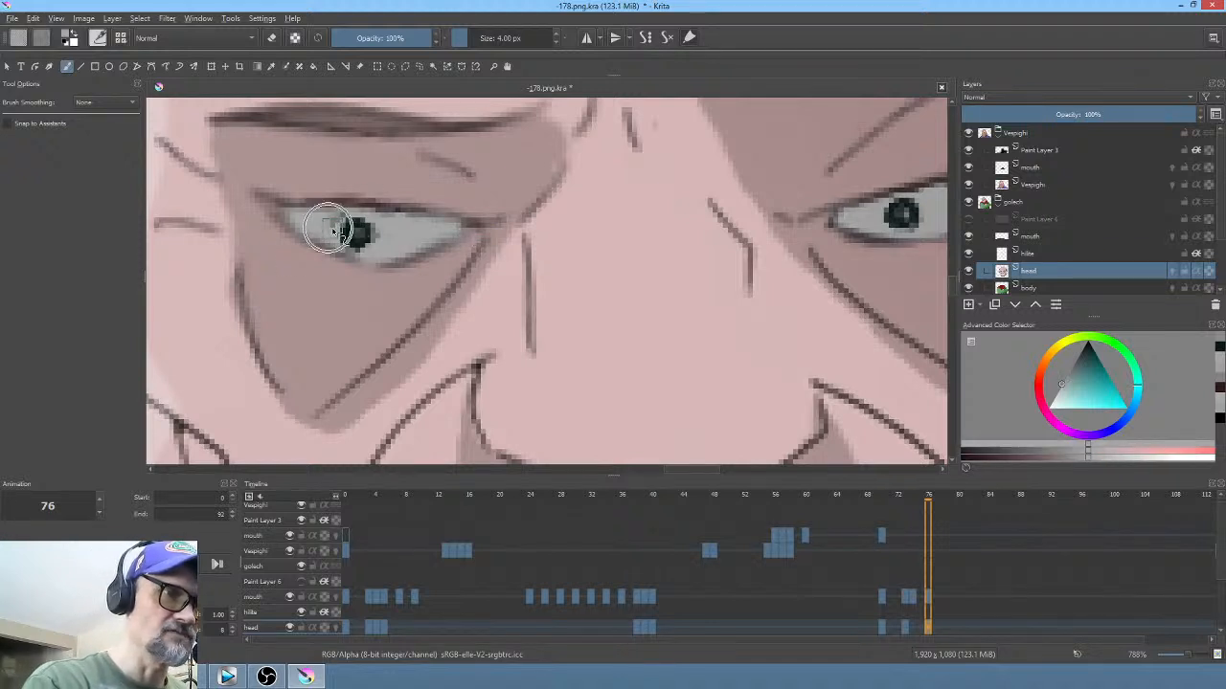
{"action": "left_click_drag", "start_coordinate": [332, 228], "coordinate": [340, 220]}
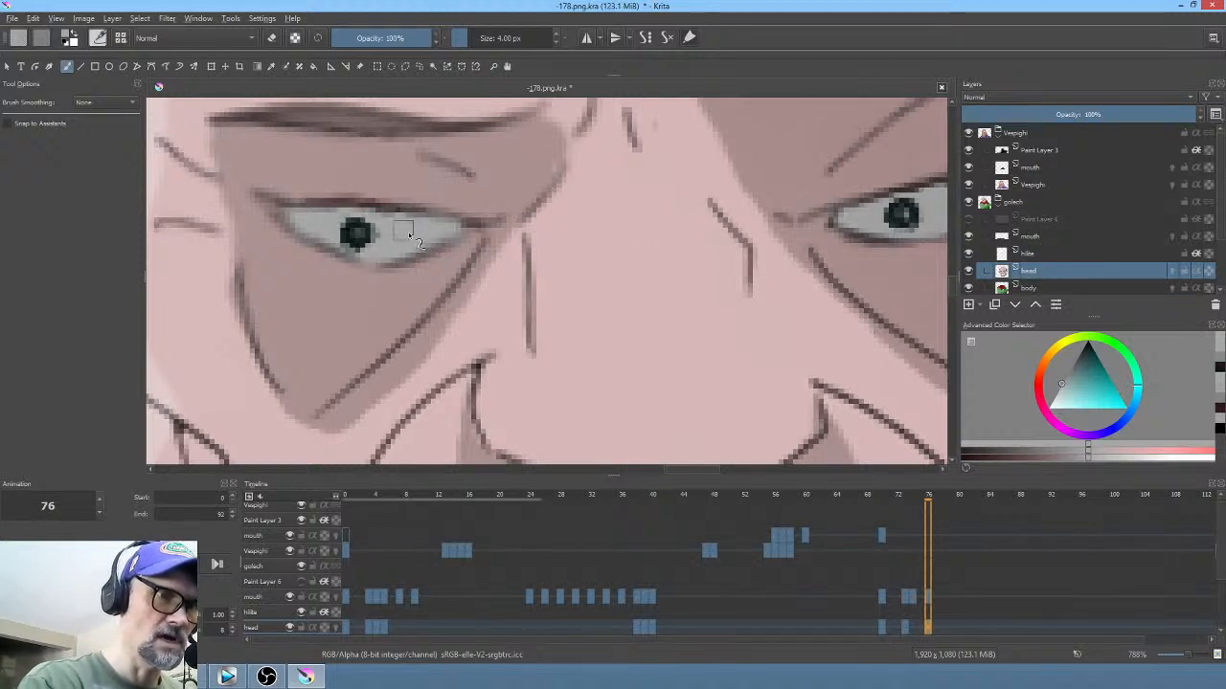
{"action": "left_click", "coordinate": [320, 202], "text": "ctrl"}
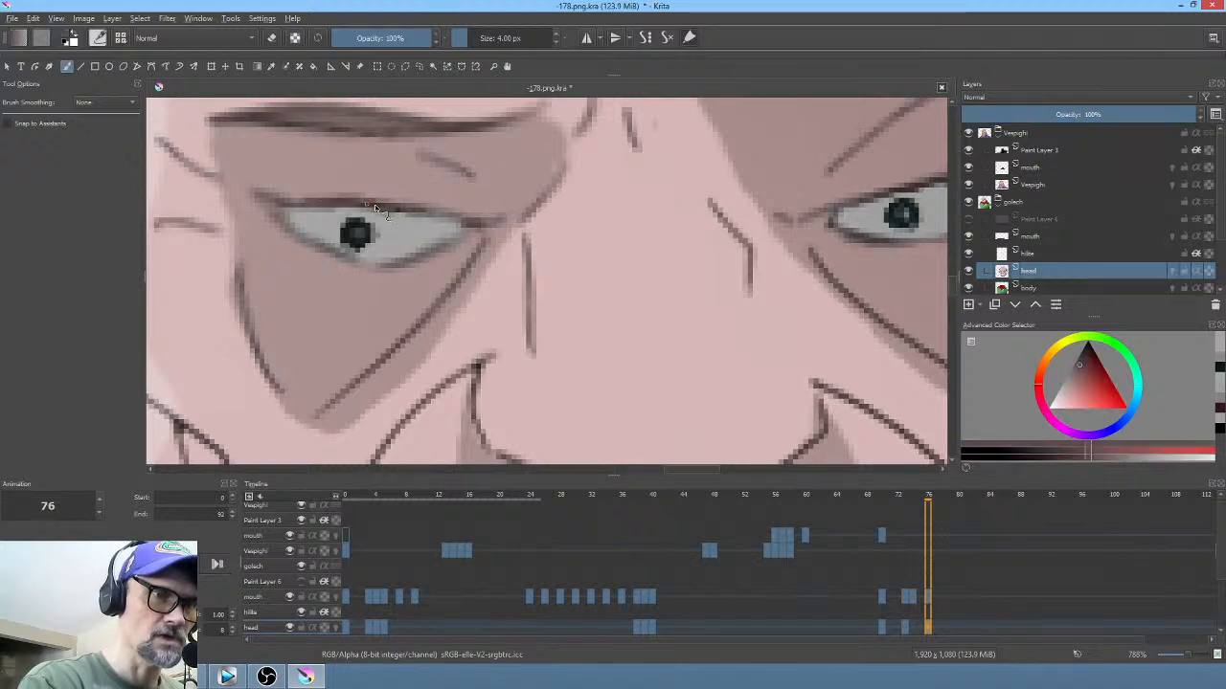
{"action": "left_click_drag", "start_coordinate": [377, 208], "coordinate": [408, 212]}
{"action": "left_click", "coordinate": [413, 237], "text": "ctrl"}
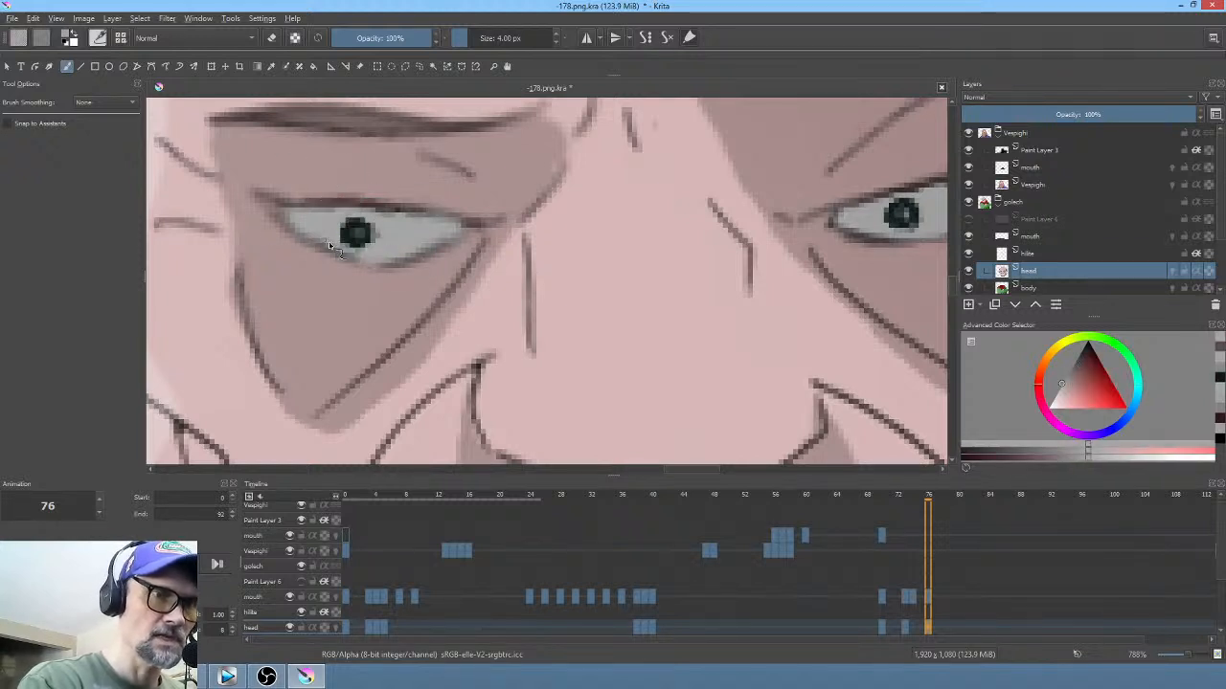
Step: Touch up the white beside the raised-brow eye's pupil with sampled eye-white colour and check the whole face
{"action": "left_click_drag", "start_coordinate": [806, 297], "coordinate": [660, 342]}
{"action": "left_click", "coordinate": [794, 253], "text": "ctrl"}
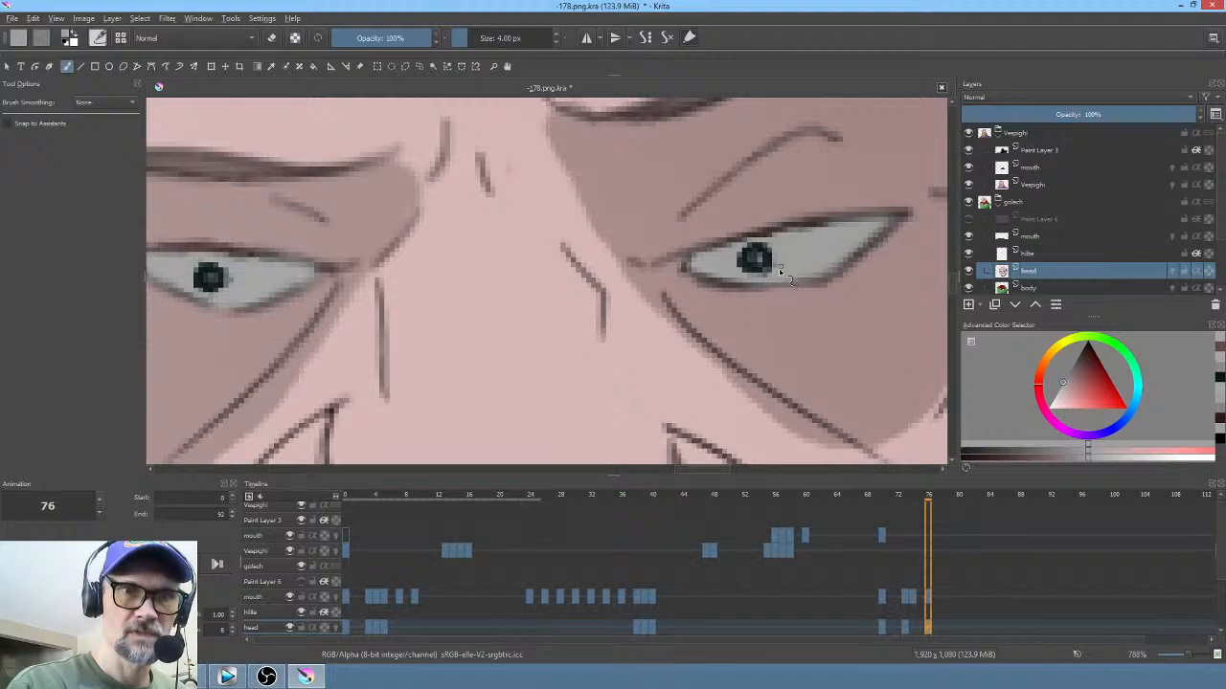
{"action": "left_click_drag", "start_coordinate": [780, 269], "coordinate": [783, 258]}
{"action": "scroll", "coordinate": [757, 285], "scroll_direction": "down", "scroll_amount": 5}
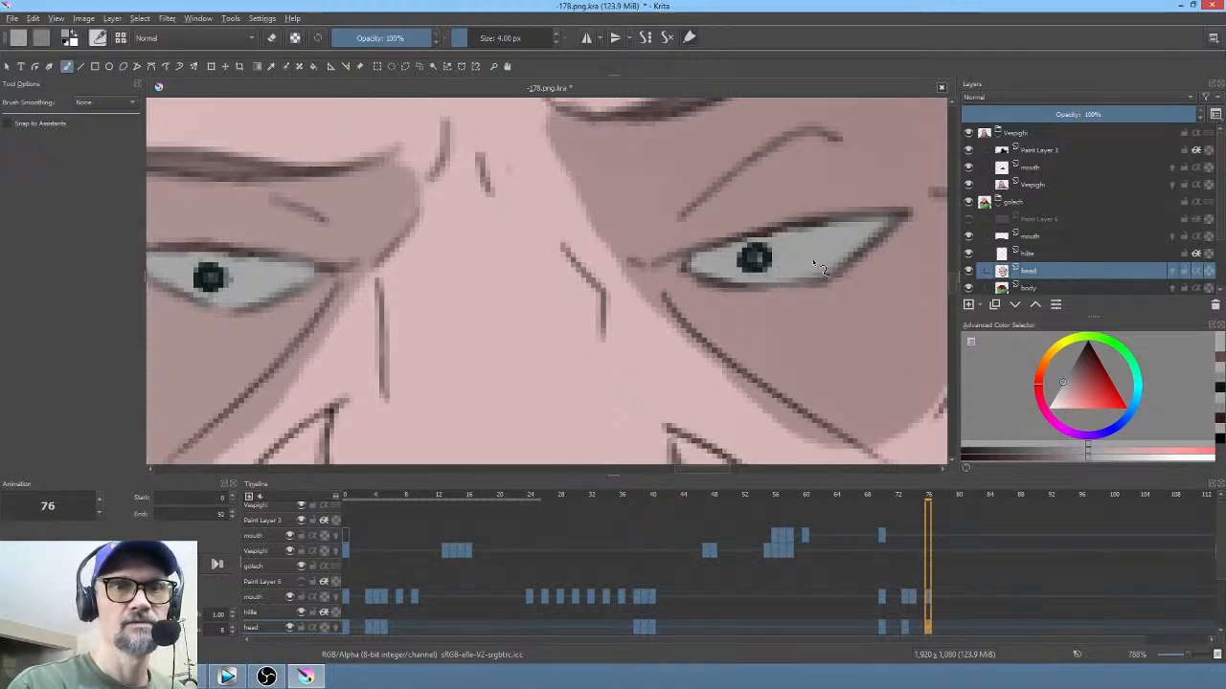
{"action": "scroll", "coordinate": [766, 381], "scroll_direction": "down", "scroll_amount": 2}
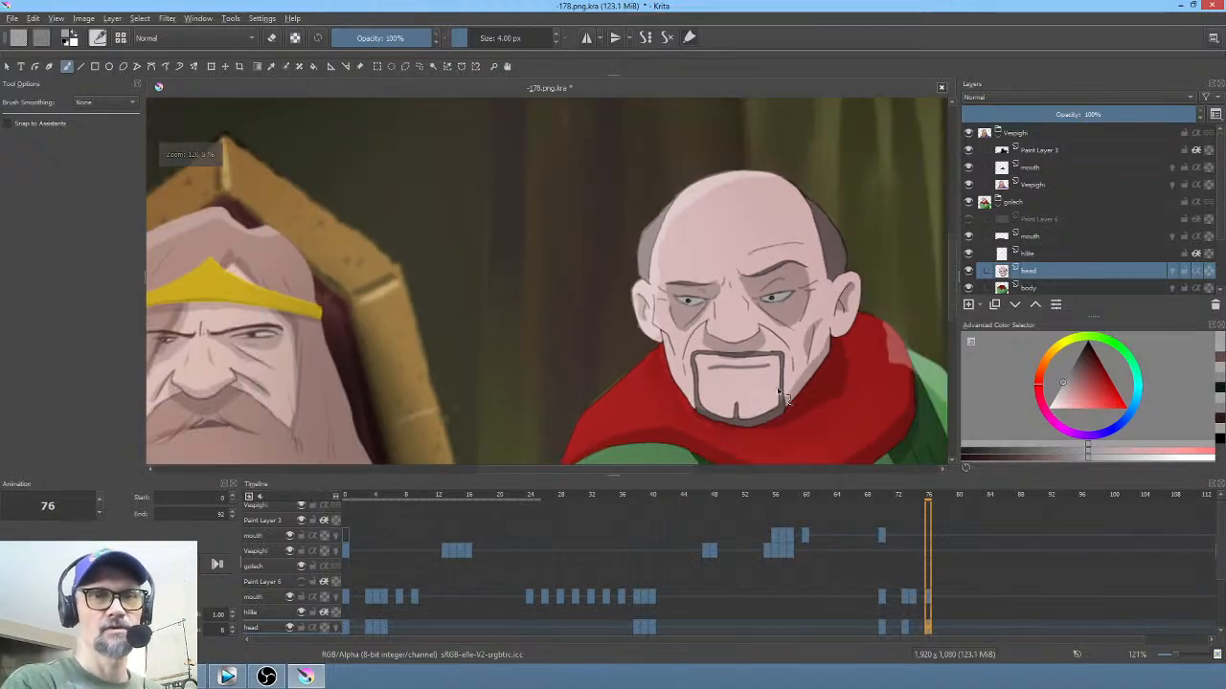
Step: Save the shot 178 animation file and make Paint Layer 6 visible again
{"action": "left_click", "coordinate": [11, 18]}
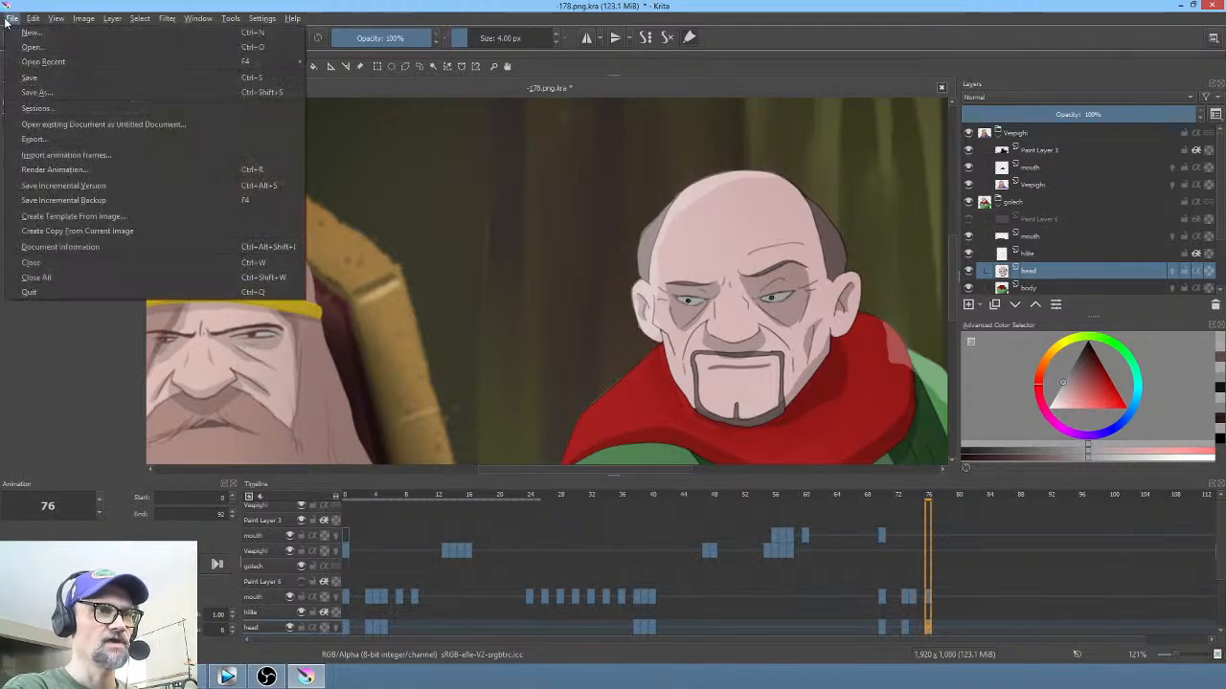
{"action": "left_click", "coordinate": [38, 76]}
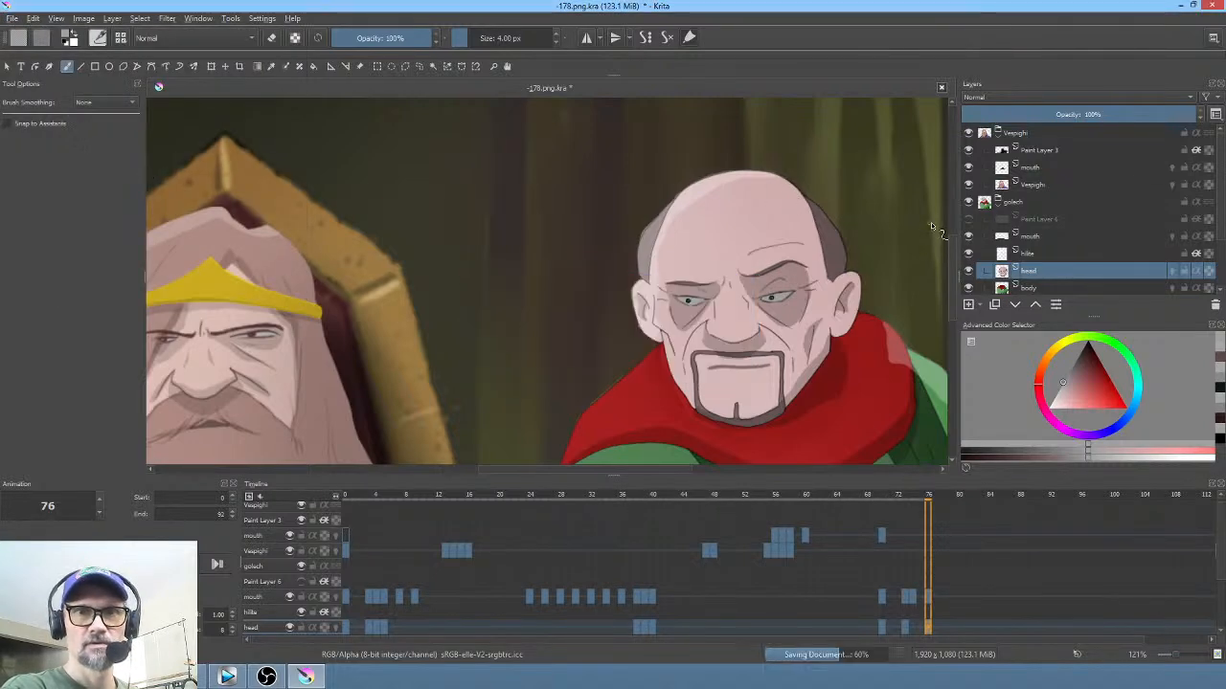
{"action": "scroll", "coordinate": [796, 310], "scroll_direction": "down", "scroll_amount": 3}
{"action": "left_click_drag", "start_coordinate": [797, 309], "coordinate": [663, 329]}
Step: Open the animation render settings, then switch to FastStone Image Viewer to check file naming in scene 178's render folder
{"action": "key", "text": "ctrl+shift+r"}
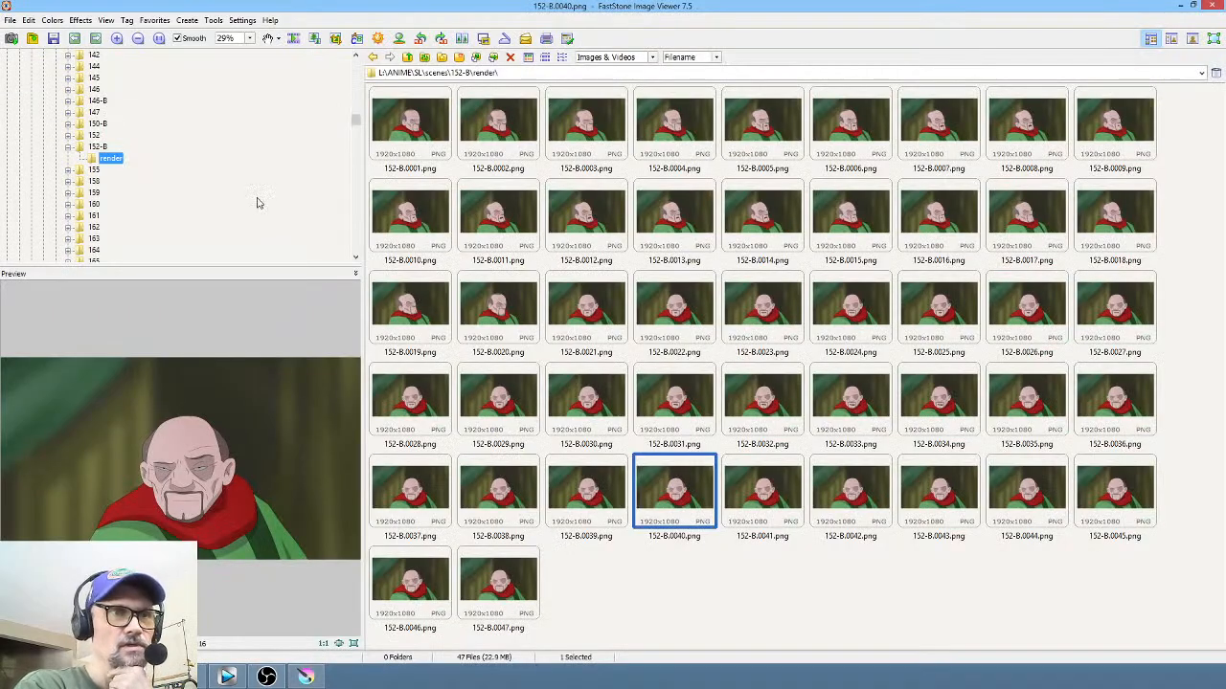
{"action": "scroll", "coordinate": [140, 227], "scroll_direction": "down", "scroll_amount": 7}
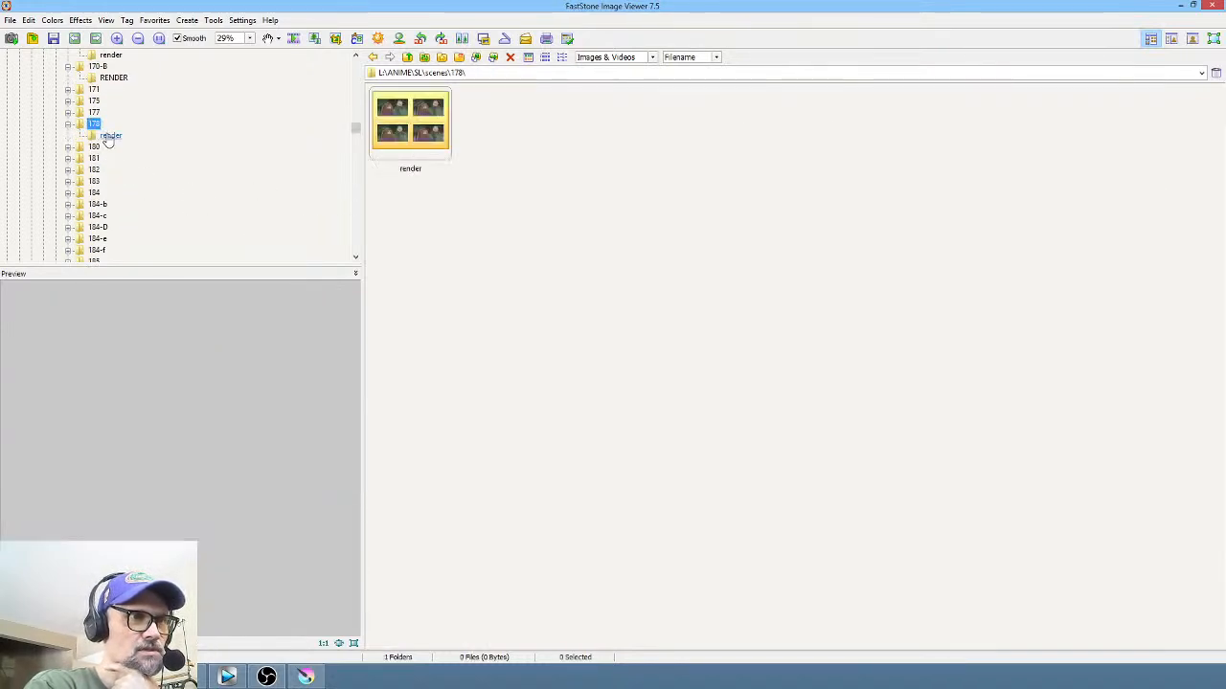
{"action": "left_click", "coordinate": [111, 135]}
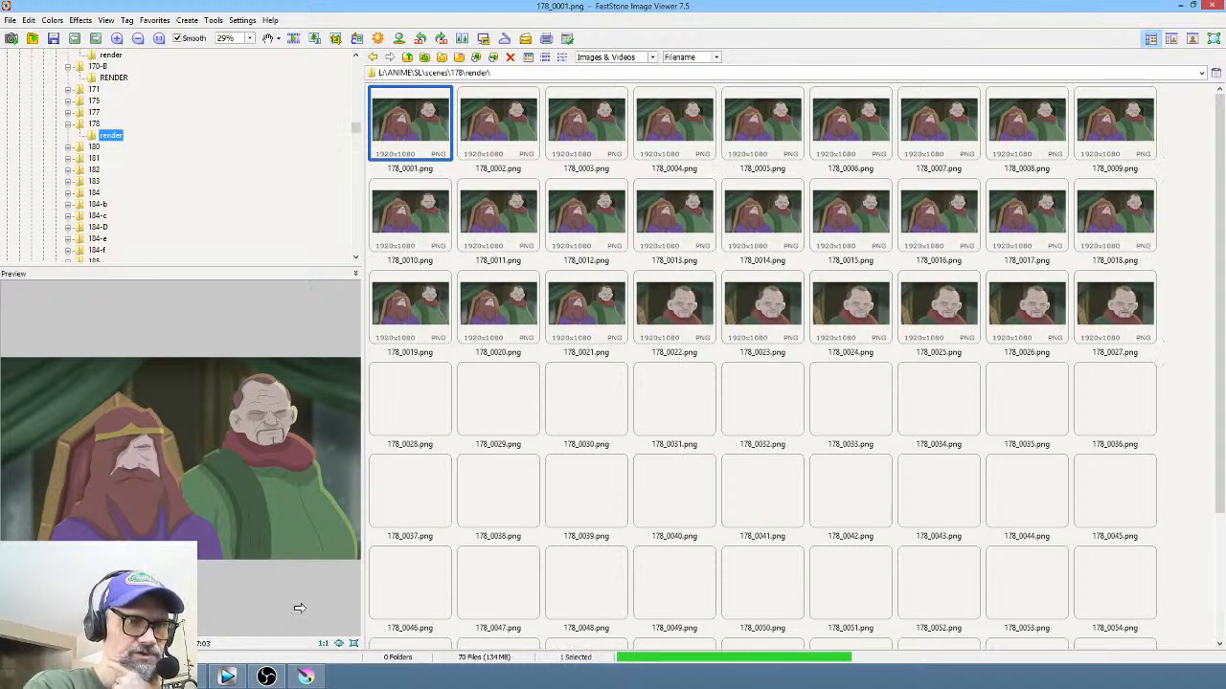
Step: Return to Krita and render frames 0 to 92 as a PNG image sequence with base name 178 into L:/ANIME/SL/scenes/178/RENDER
{"action": "left_click", "coordinate": [305, 676]}
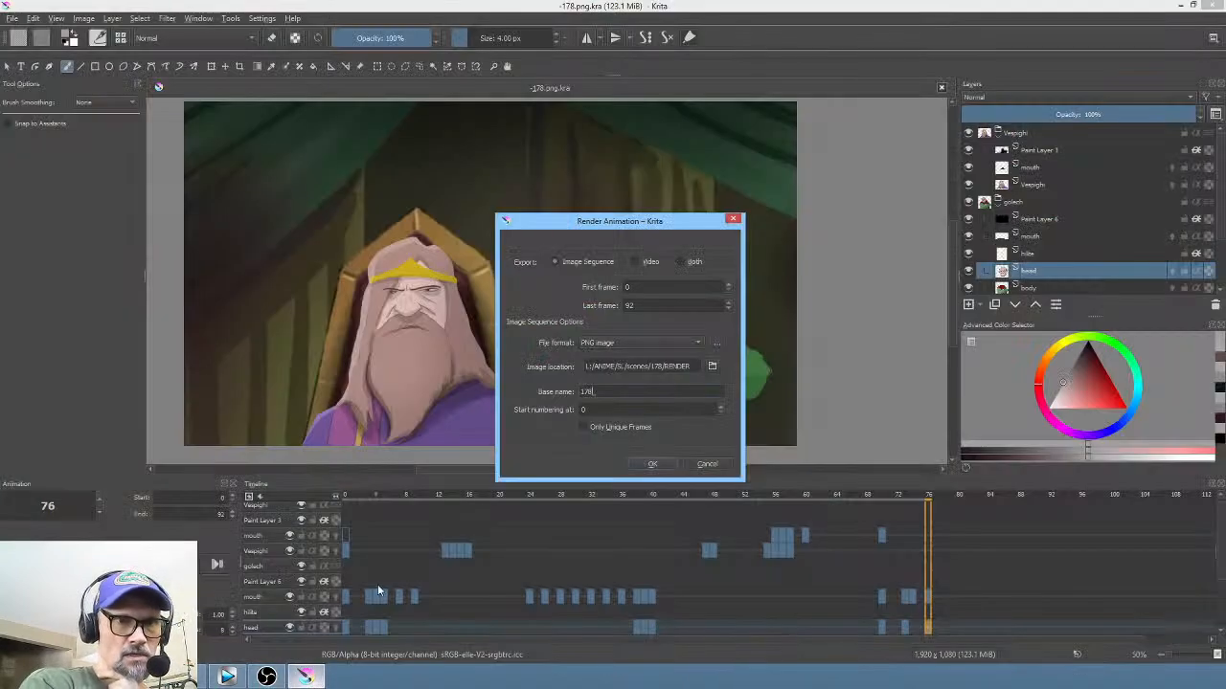
{"action": "left_click", "coordinate": [649, 465]}
{"action": "left_click", "coordinate": [686, 362]}
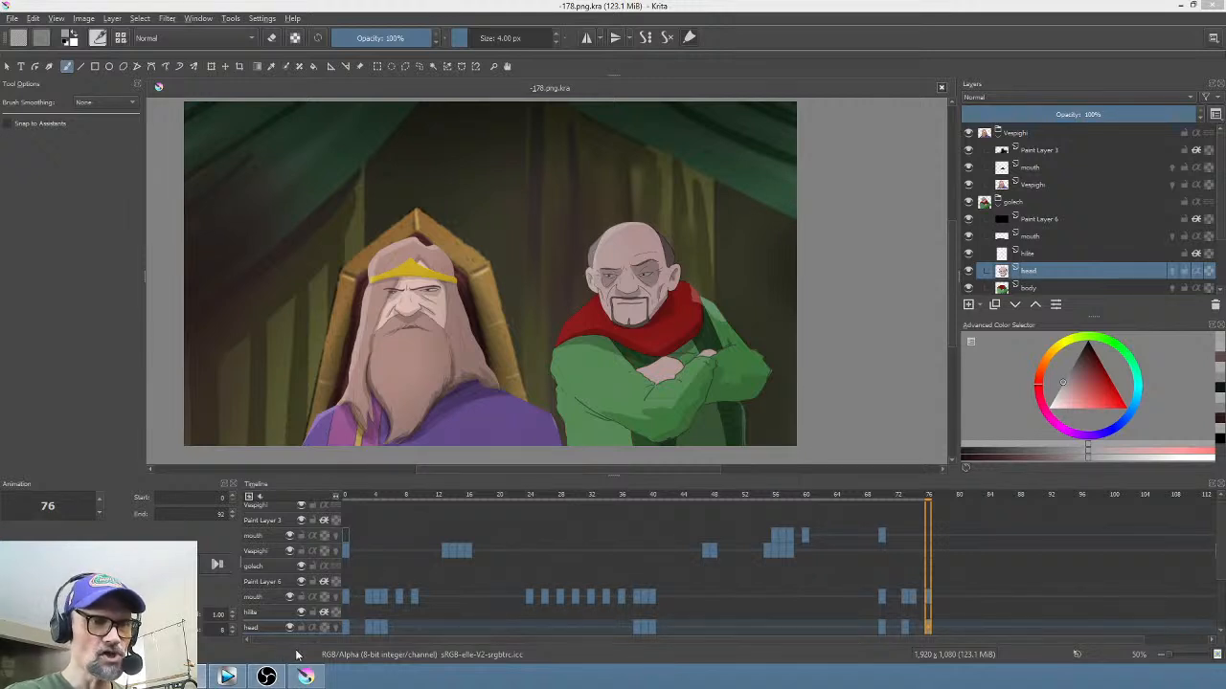
Step: Switch to Vegas Pro, locate the 039 event's clip in the project media and start importing media from the SL scenes folder
{"action": "left_click", "coordinate": [242, 677]}
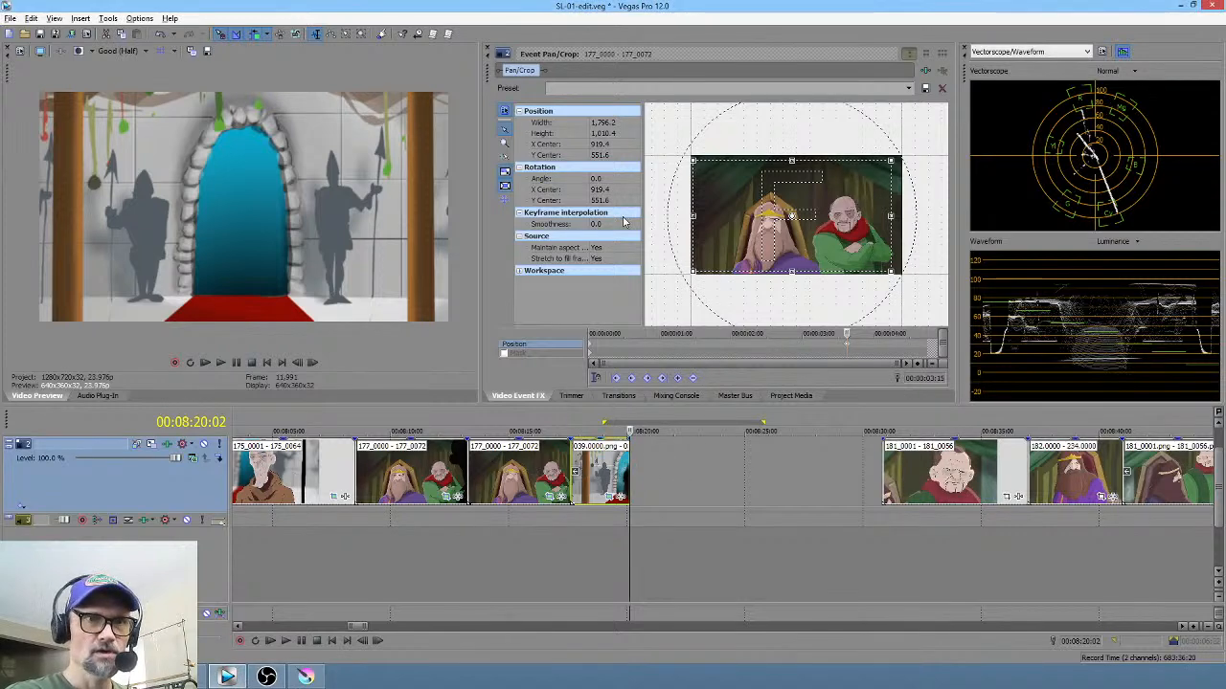
{"action": "right_click", "coordinate": [600, 468]}
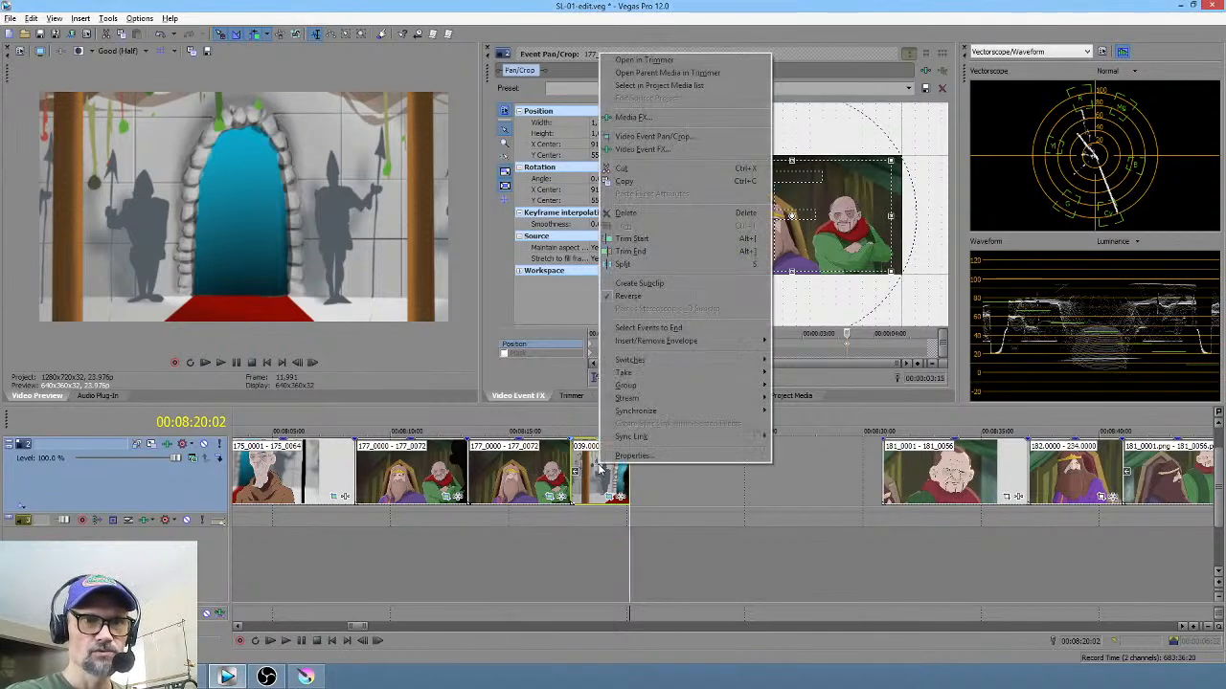
{"action": "left_click", "coordinate": [659, 85]}
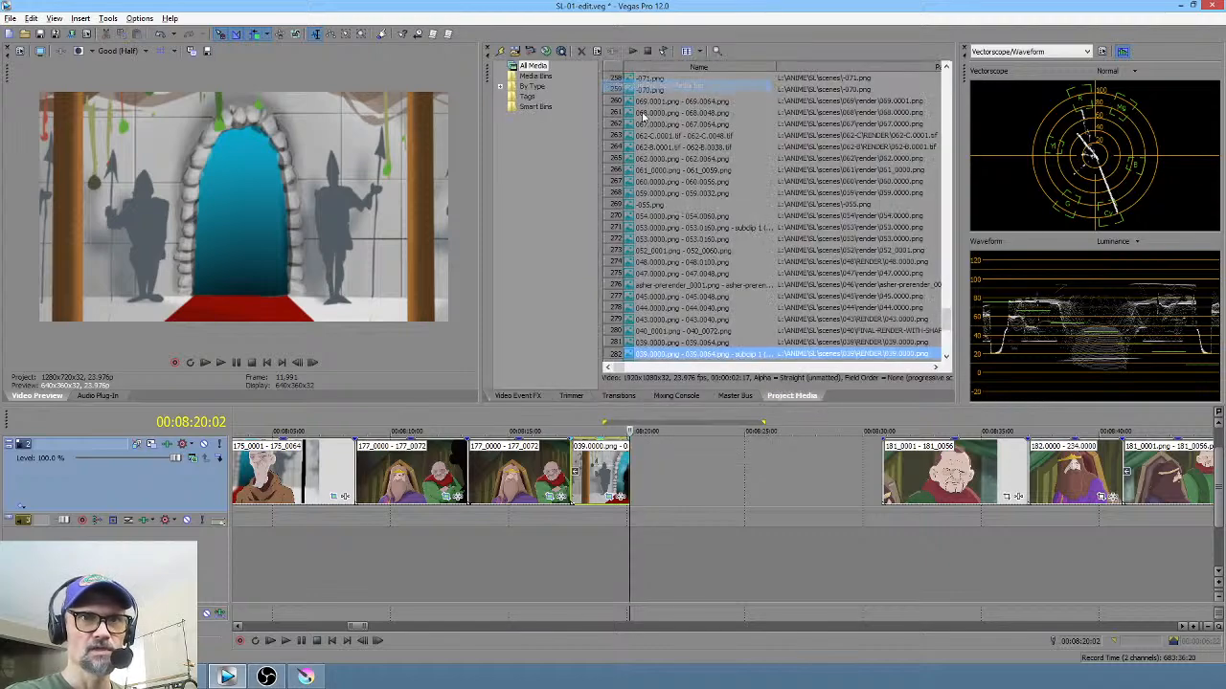
{"action": "left_click", "coordinate": [515, 51]}
{"action": "left_click", "coordinate": [293, 54]}
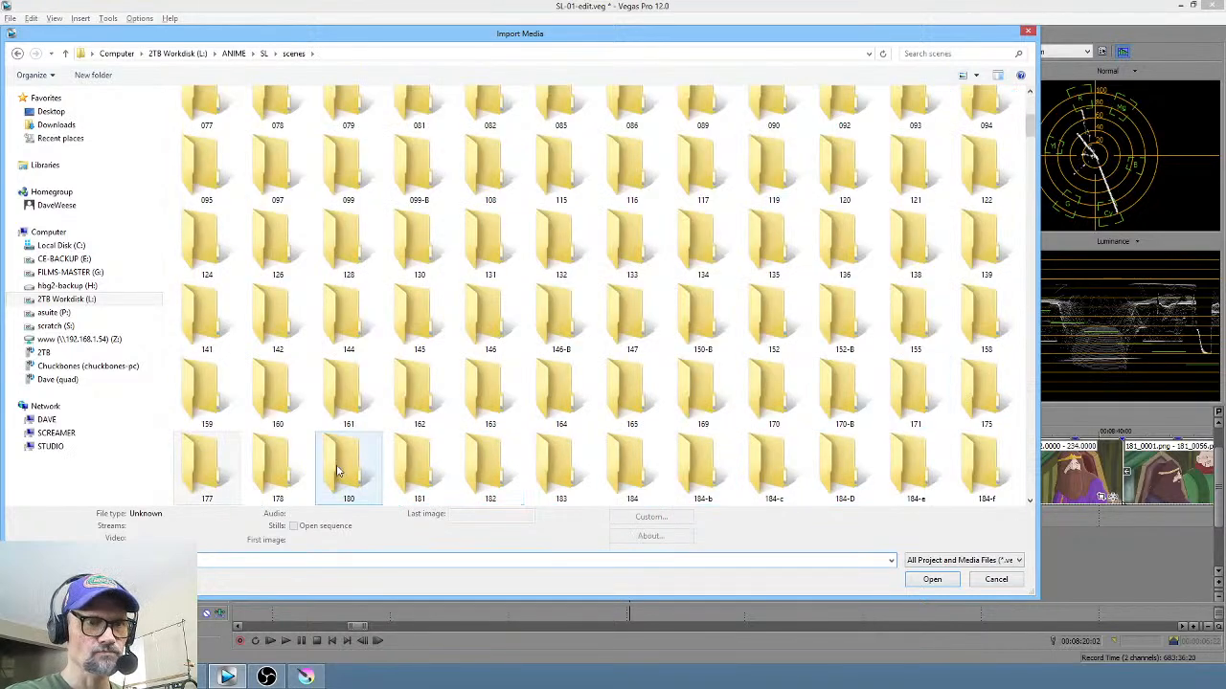
Step: Open the PNG frames from the scenes/178/render folder as one image sequence, 178_0000.png to 178_0092.png
{"action": "double_click", "coordinate": [272, 464]}
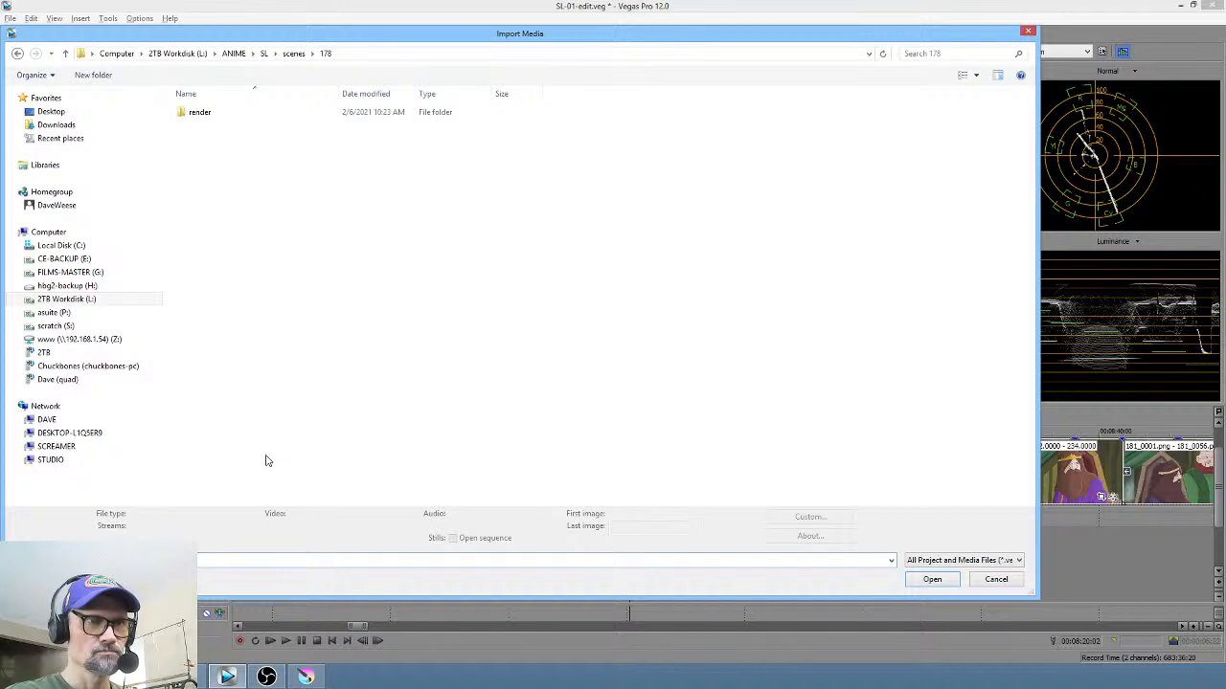
{"action": "double_click", "coordinate": [196, 120]}
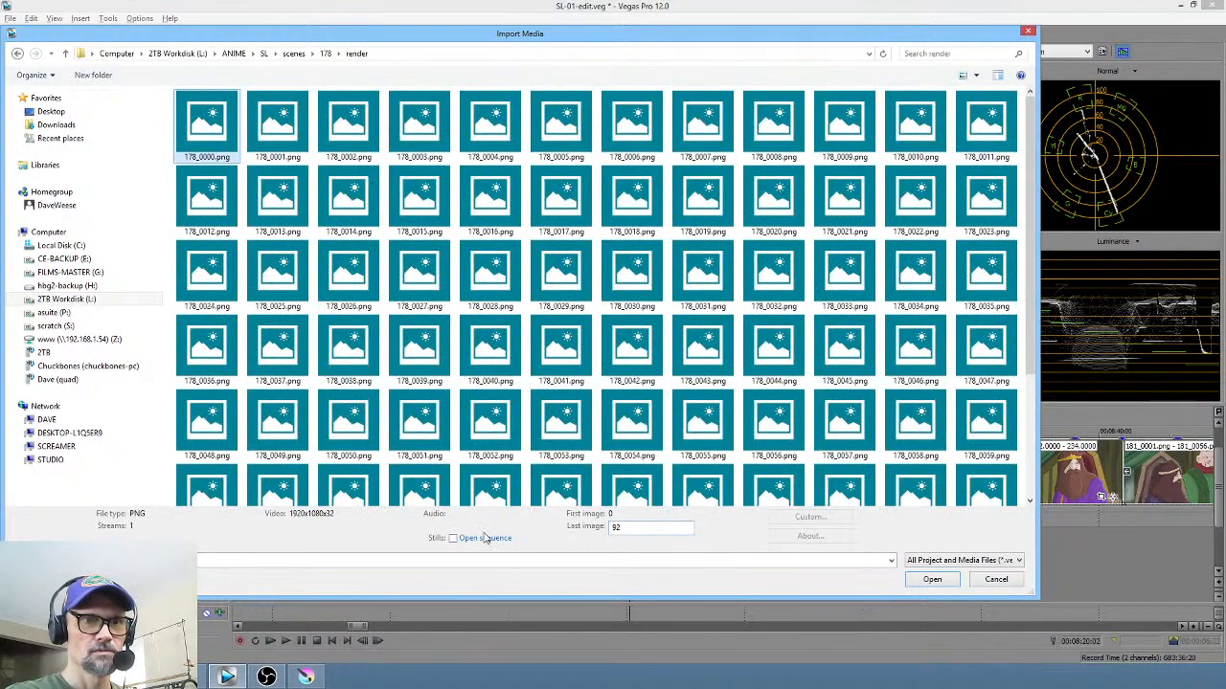
{"action": "left_click", "coordinate": [453, 538]}
{"action": "left_click", "coordinate": [929, 580]}
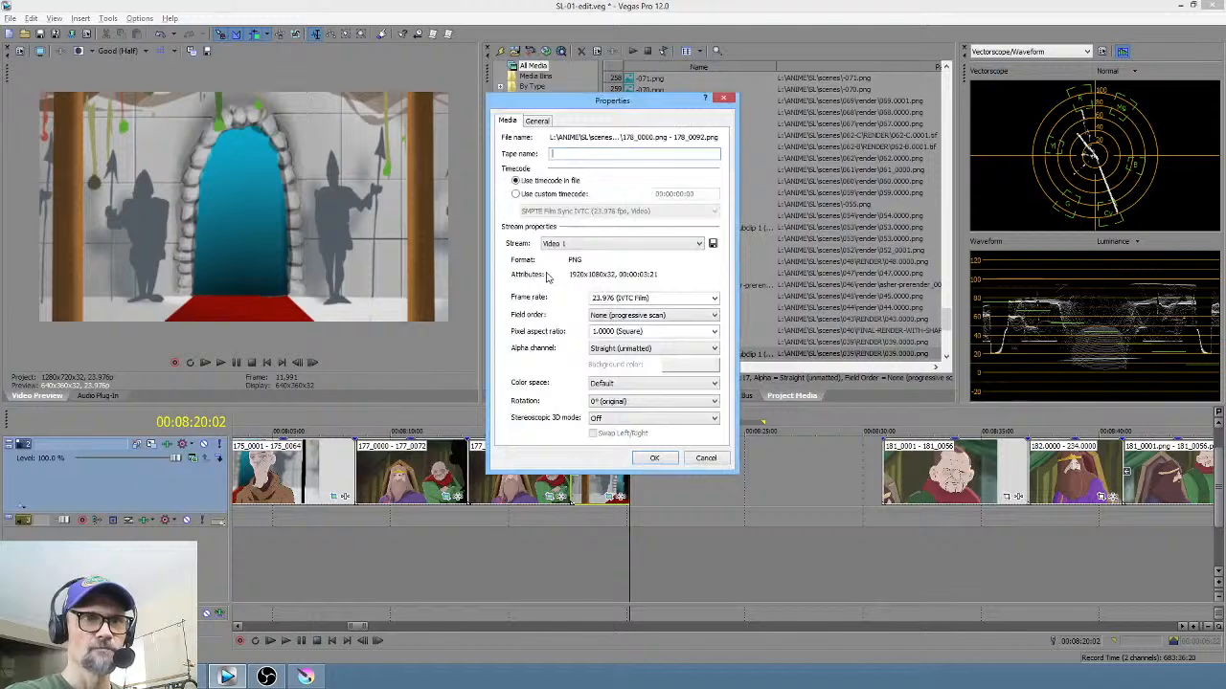
Step: Set the imported 178 sequence's frame rate to 8 fps and accept its media properties
{"action": "left_click", "coordinate": [661, 298]}
{"action": "type", "text": "8"}
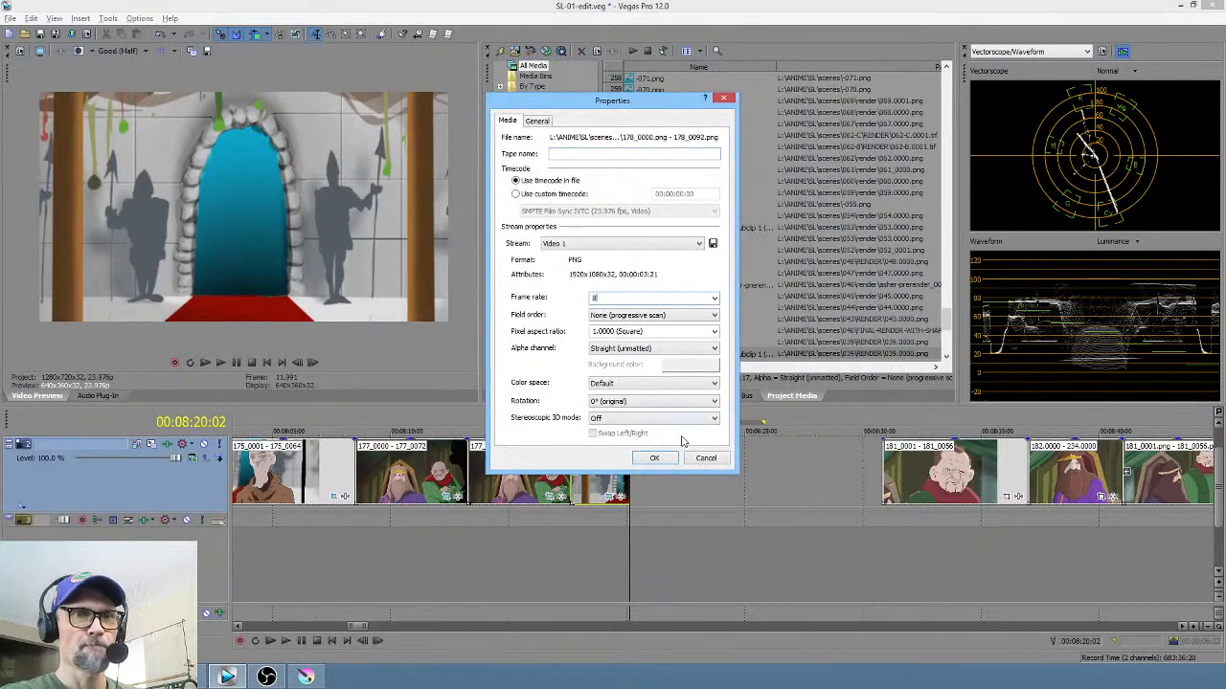
{"action": "left_click", "coordinate": [657, 459]}
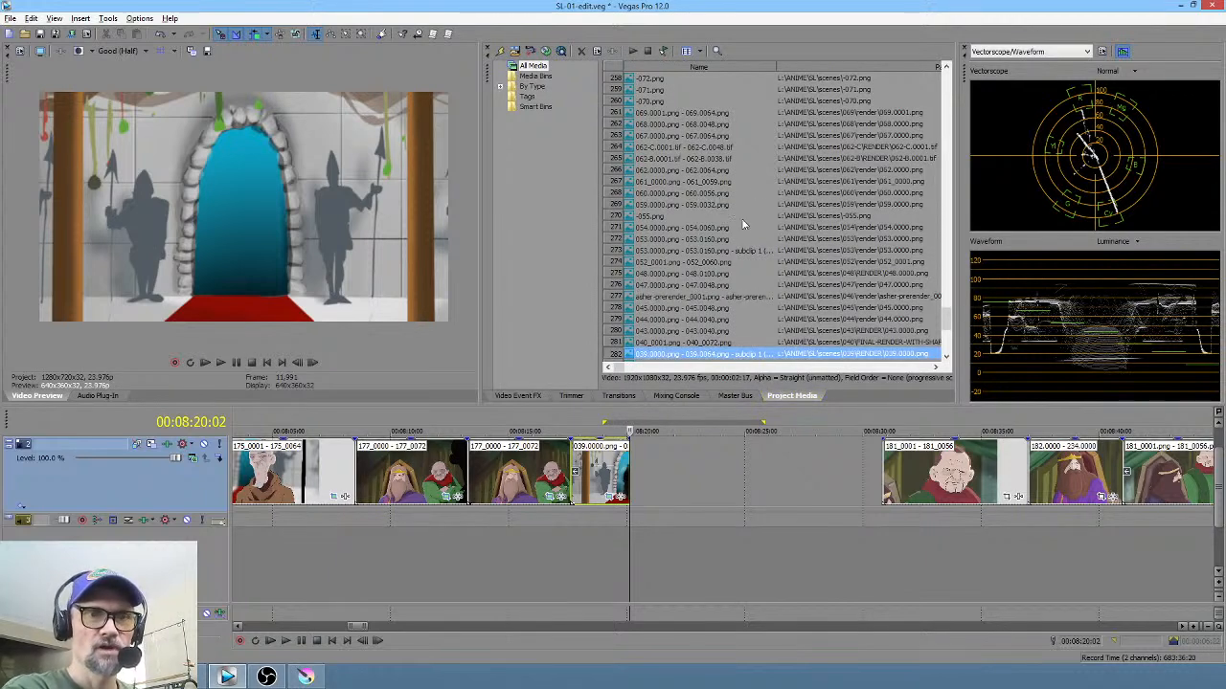
Step: Find the 178_0000 - 178_0092 sequence in the project media and place it on the video track directly after the 039 clip
{"action": "scroll", "coordinate": [733, 242], "scroll_direction": "down", "scroll_amount": 1}
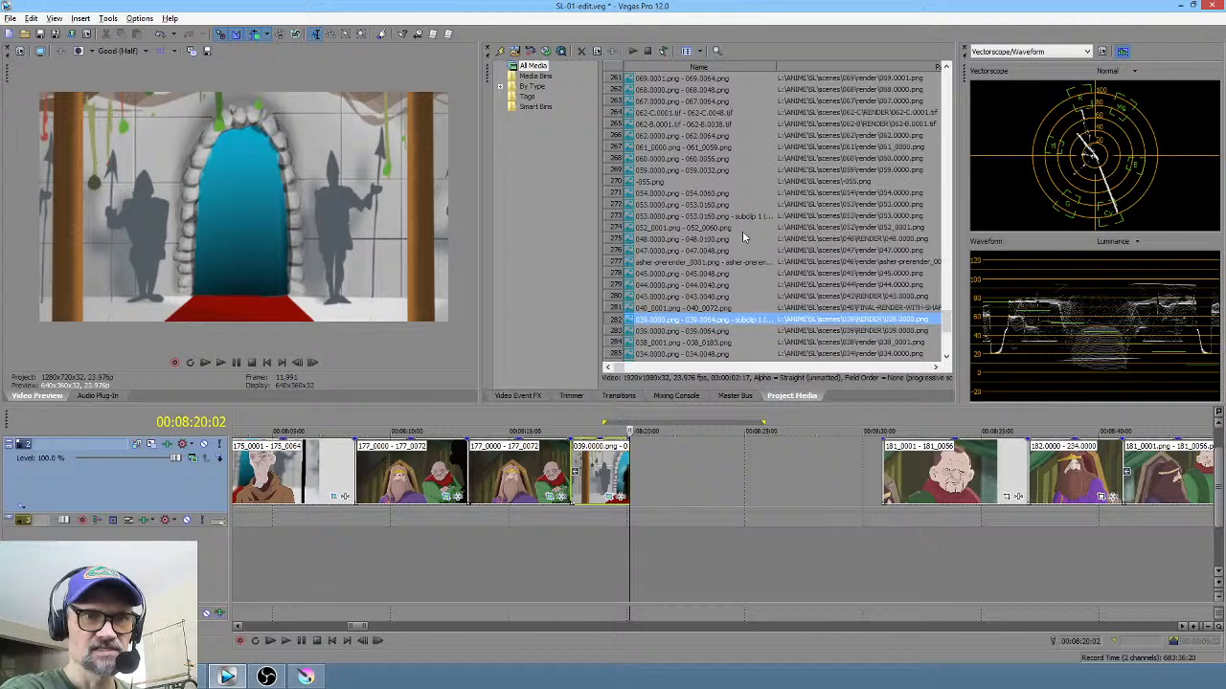
{"action": "scroll", "coordinate": [743, 237], "scroll_direction": "down", "scroll_amount": 7}
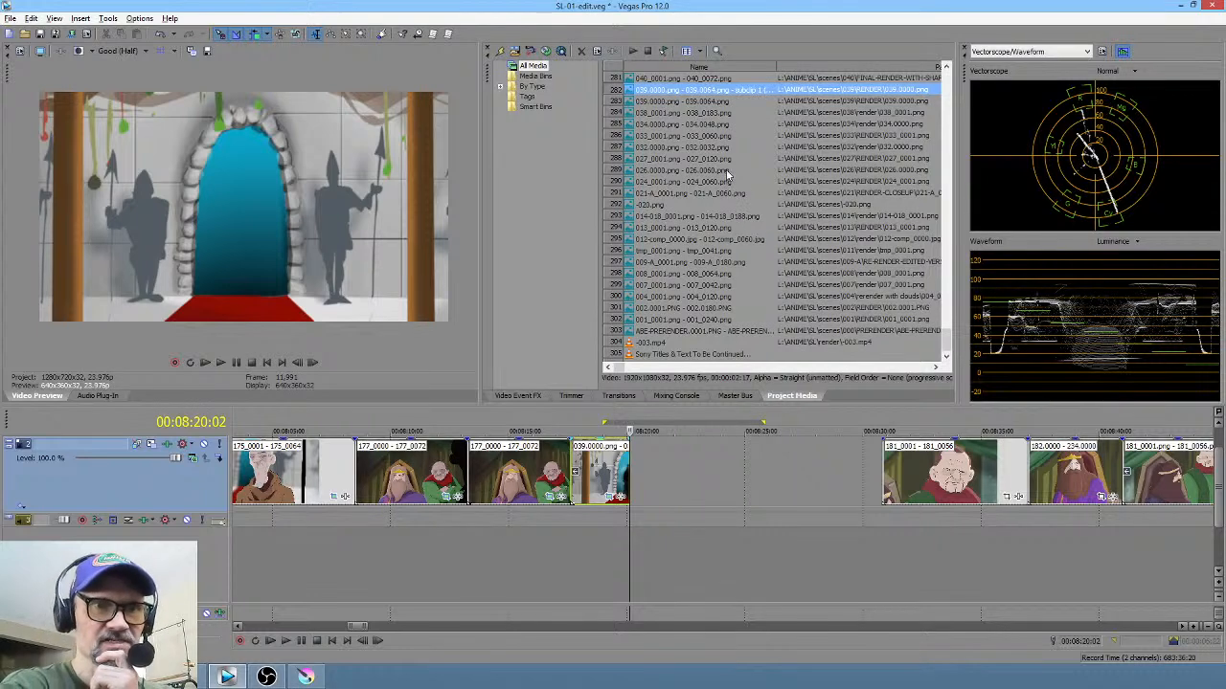
{"action": "scroll", "coordinate": [726, 179], "scroll_direction": "up", "scroll_amount": 15}
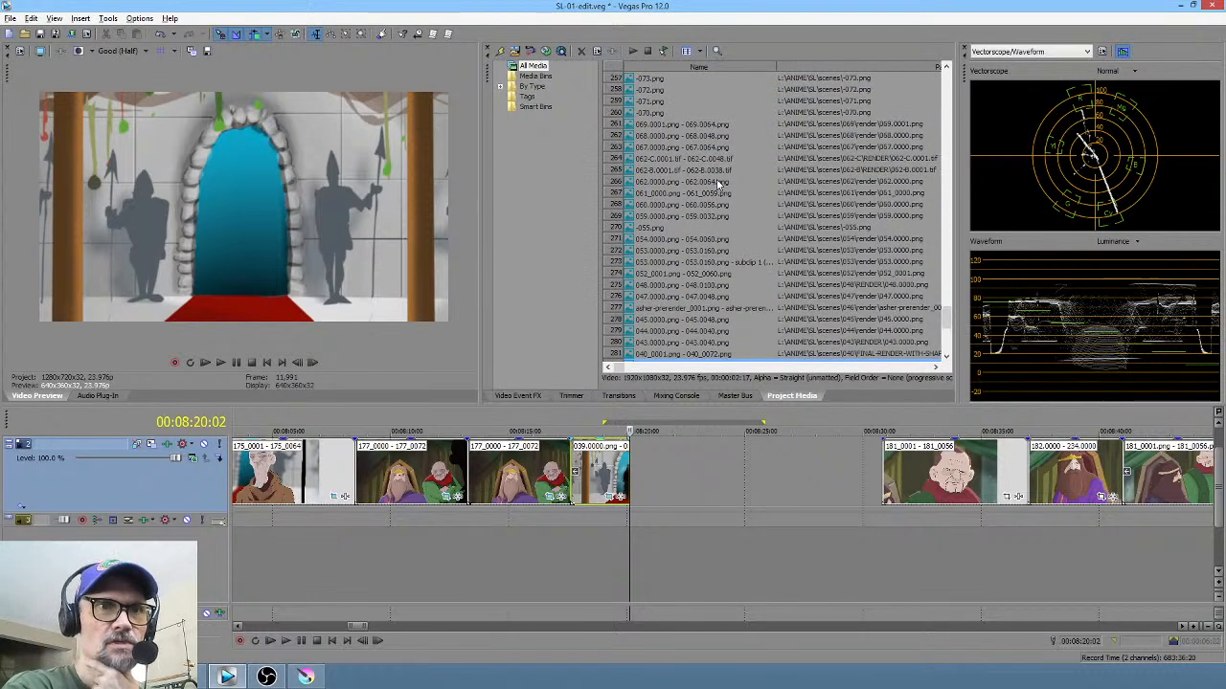
{"action": "scroll", "coordinate": [718, 182], "scroll_direction": "up", "scroll_amount": 7}
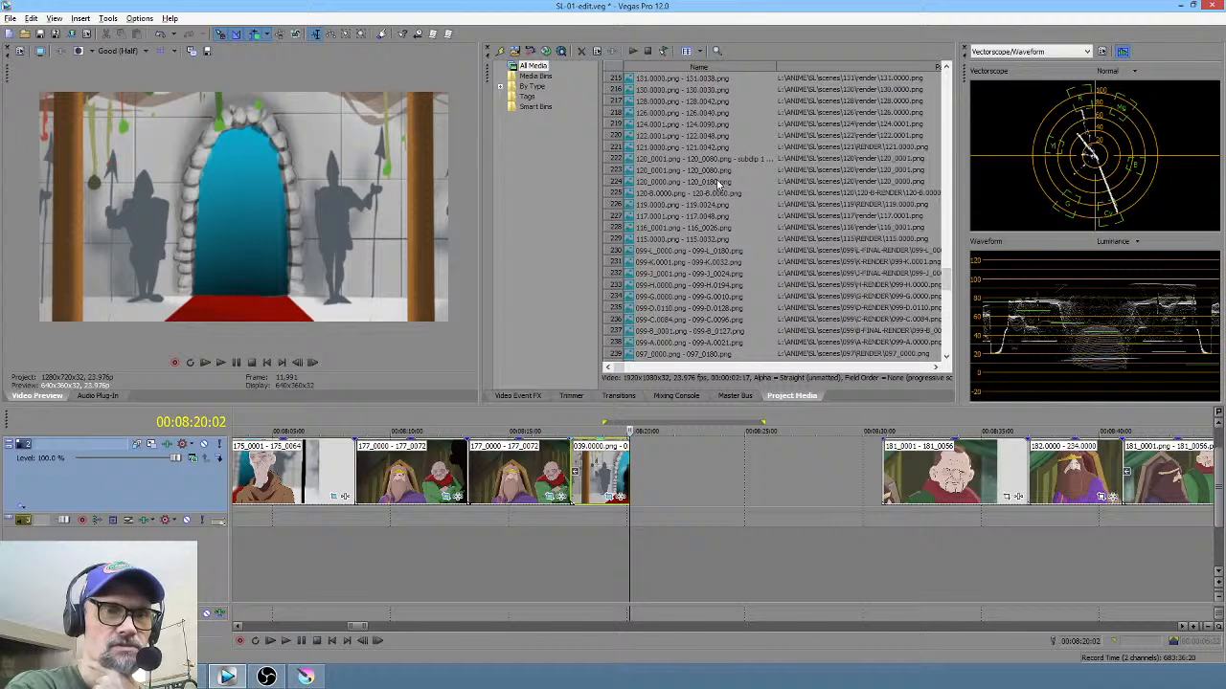
{"action": "scroll", "coordinate": [716, 192], "scroll_direction": "up", "scroll_amount": 6}
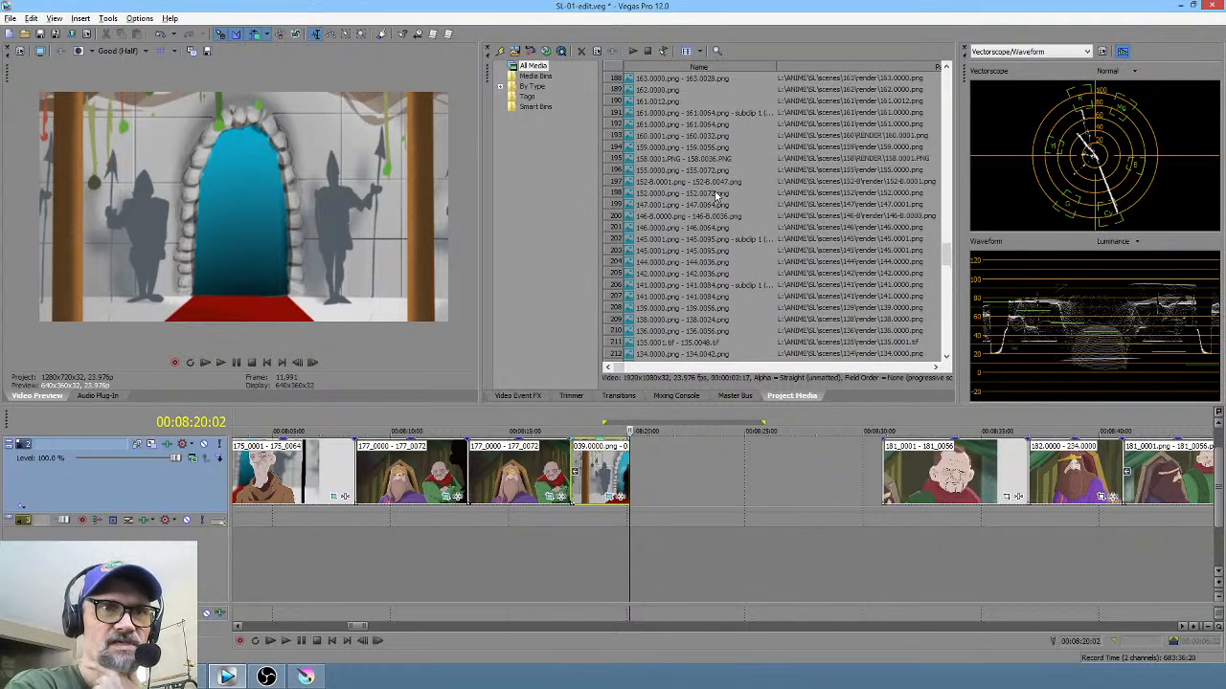
{"action": "scroll", "coordinate": [713, 196], "scroll_direction": "up", "scroll_amount": 6}
{"action": "scroll", "coordinate": [714, 195], "scroll_direction": "up", "scroll_amount": 3}
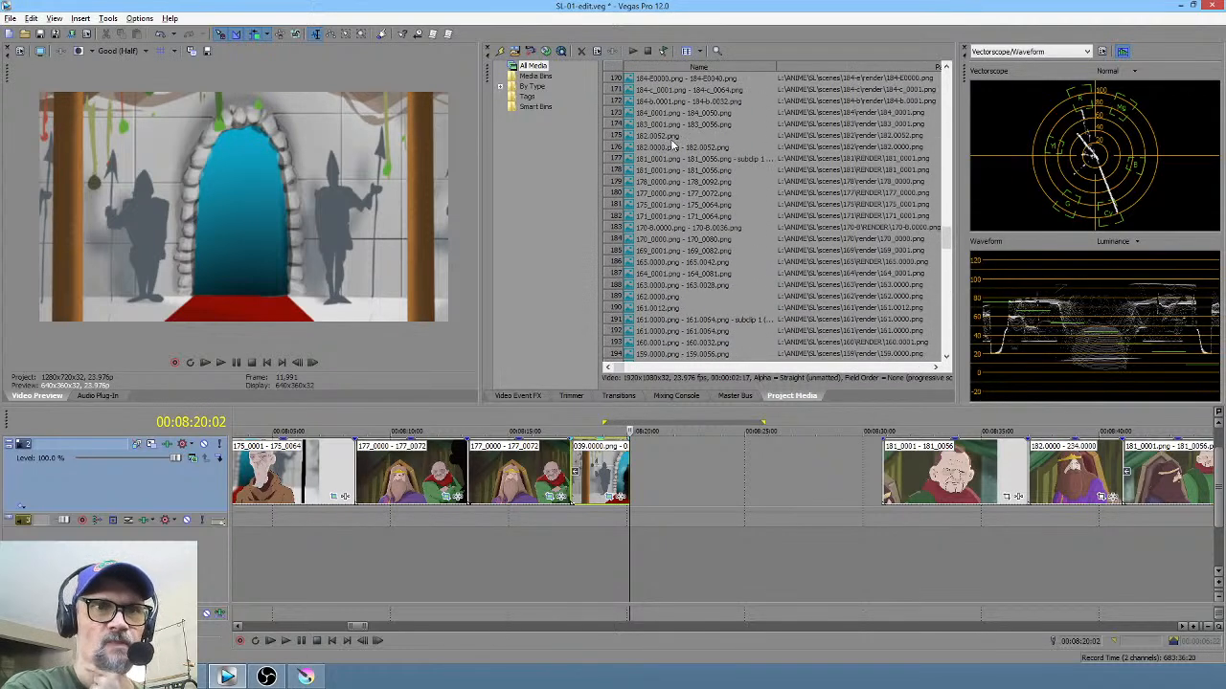
{"action": "left_click", "coordinate": [648, 181]}
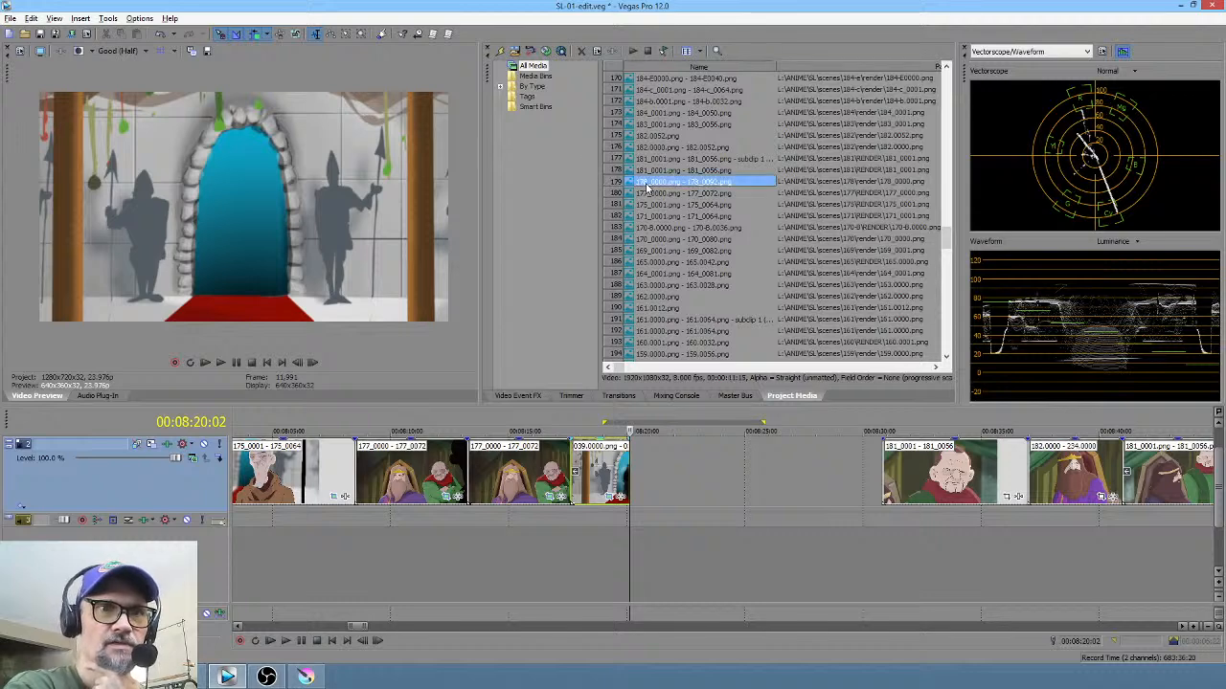
{"action": "left_click_drag", "start_coordinate": [725, 234], "coordinate": [636, 491]}
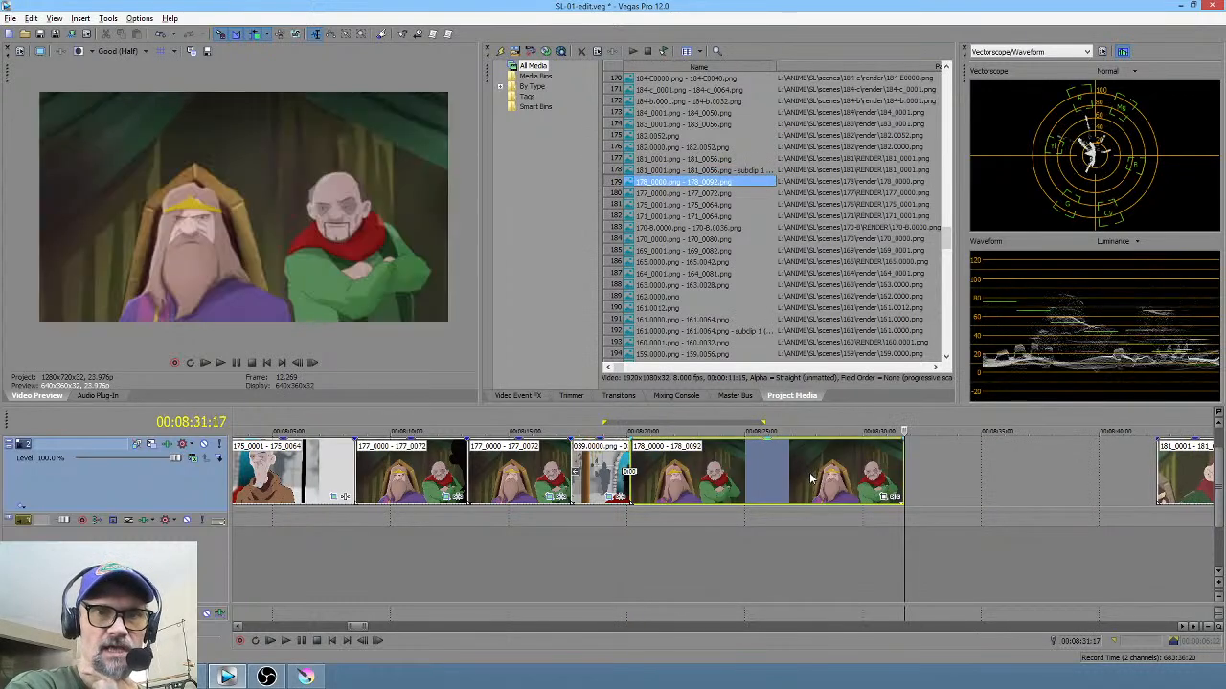
Step: Disable resampling on the new 178 clip and move the following 181_0001 - 181_0056 clip up against its end
{"action": "right_click", "coordinate": [834, 484]}
{"action": "left_click", "coordinate": [844, 465]}
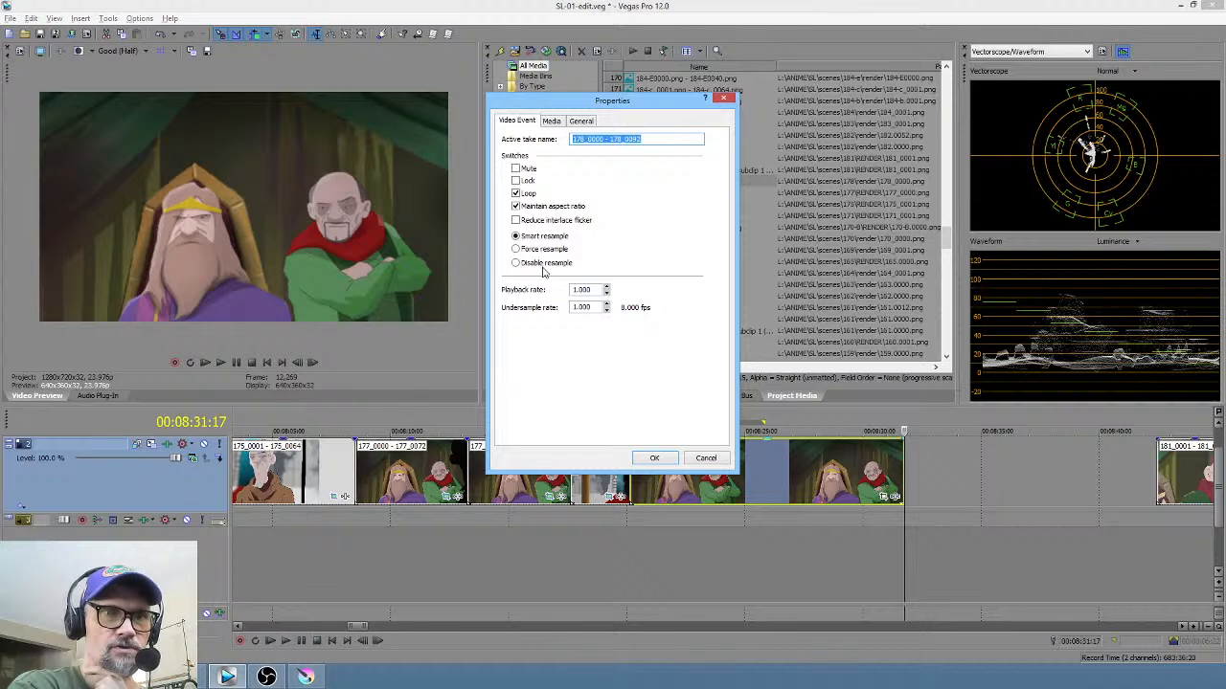
{"action": "left_click", "coordinate": [542, 264]}
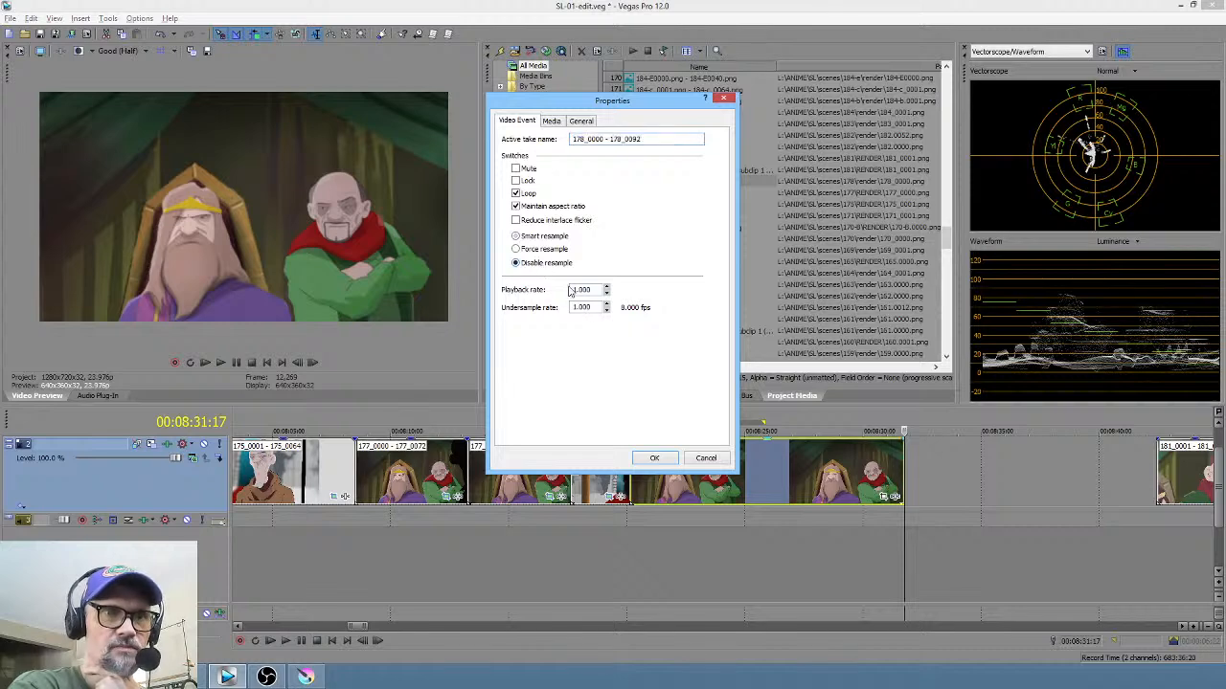
{"action": "left_click", "coordinate": [655, 458]}
{"action": "left_click_drag", "start_coordinate": [1184, 483], "coordinate": [931, 496]}
Step: Play back the edit around the 178 clip and trim the clip's end to about 00:08:30:00
{"action": "left_click", "coordinate": [490, 532]}
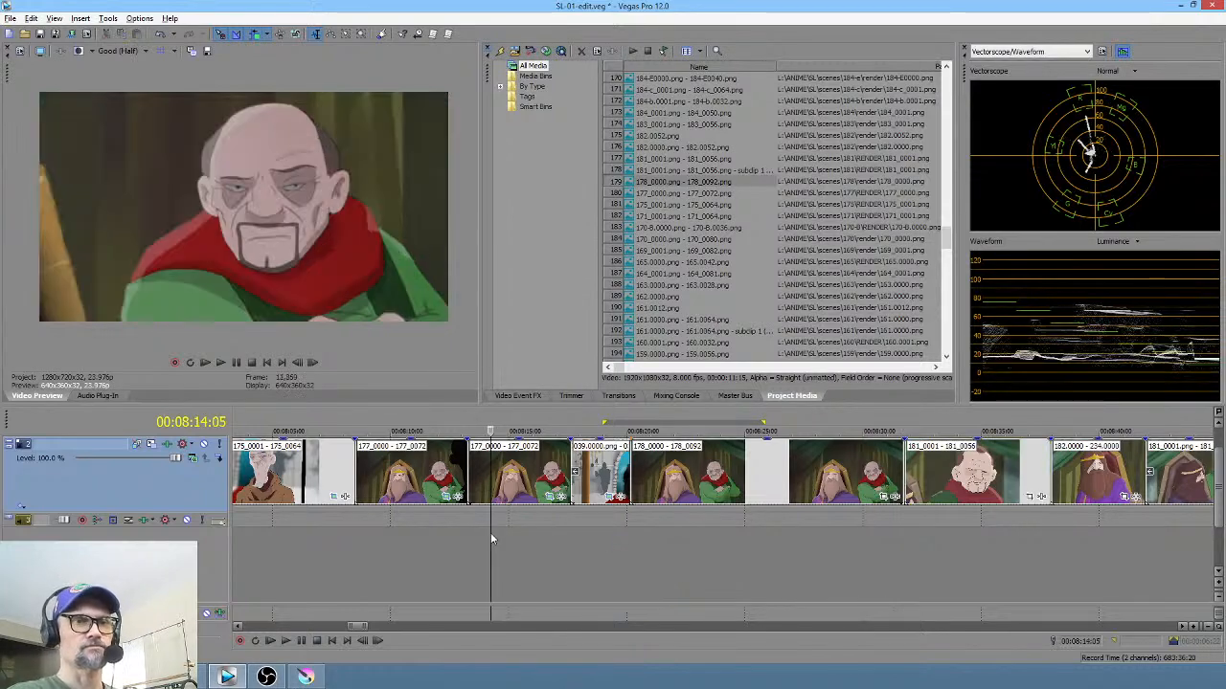
{"action": "key", "text": "space"}
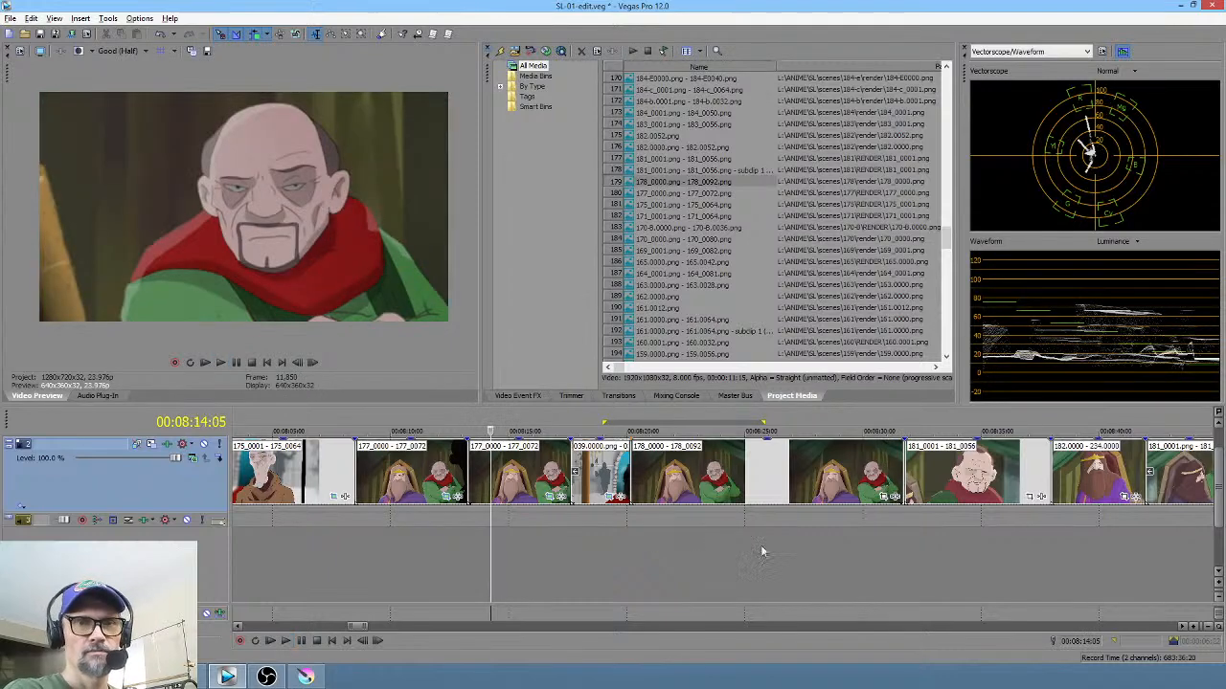
{"action": "left_click", "coordinate": [819, 544]}
{"action": "key", "text": "space"}
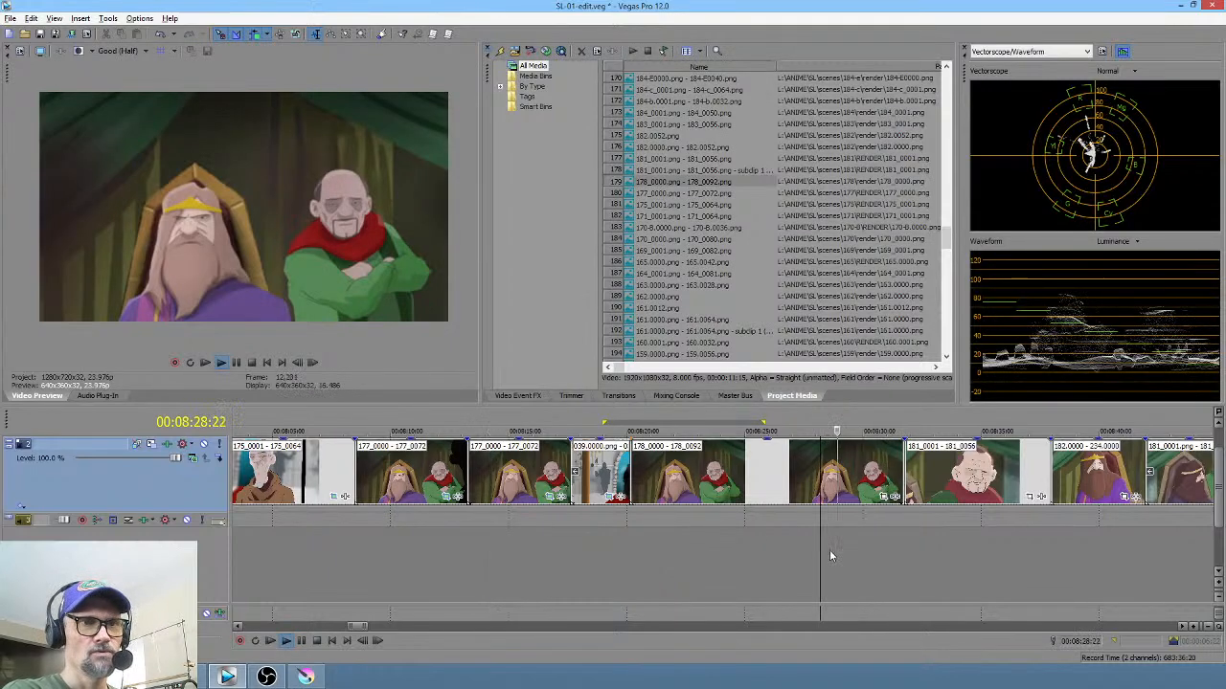
{"action": "key", "text": "space"}
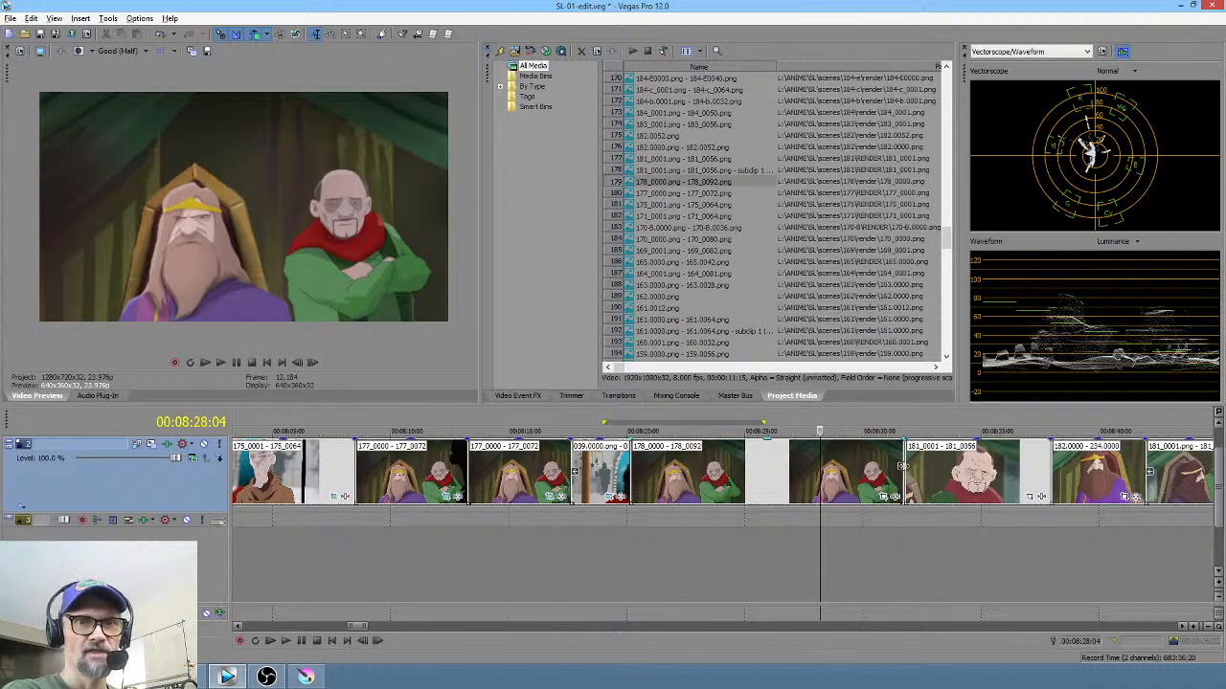
{"action": "left_click_drag", "start_coordinate": [904, 466], "coordinate": [861, 467]}
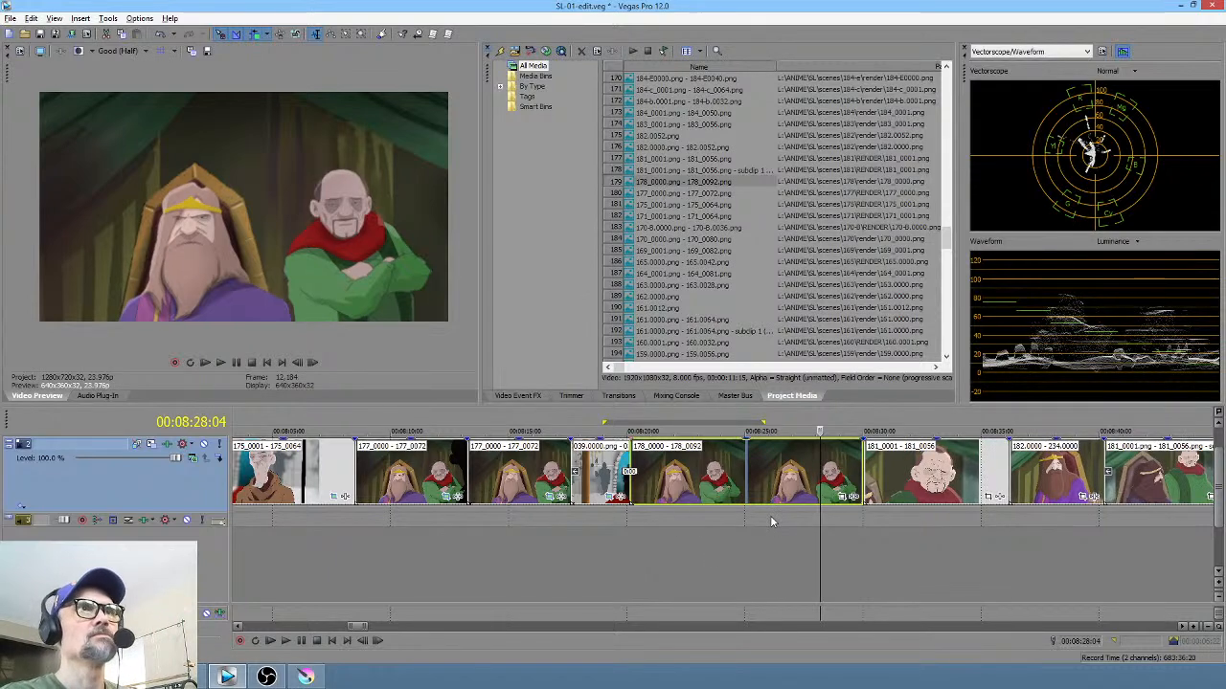
Step: Review the edit from the 175 clip onward and examine the last part of the 178 clip before the cut to 181
{"action": "left_click", "coordinate": [583, 531]}
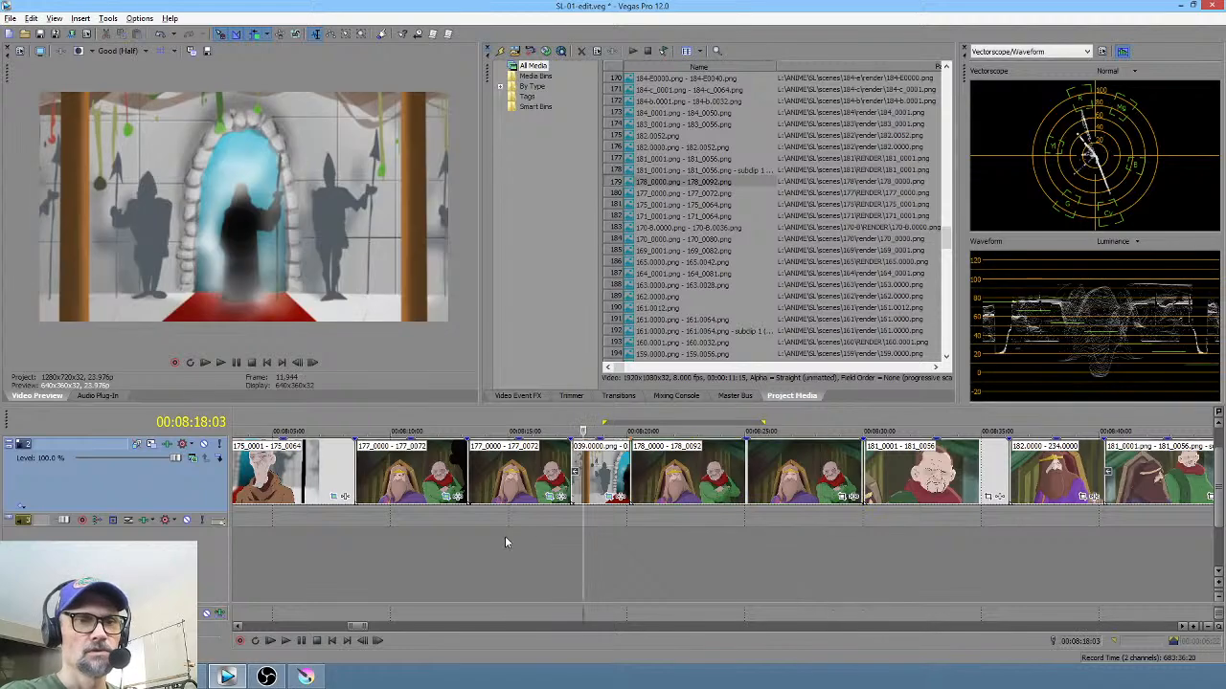
{"action": "left_click", "coordinate": [295, 526]}
{"action": "key", "text": "space"}
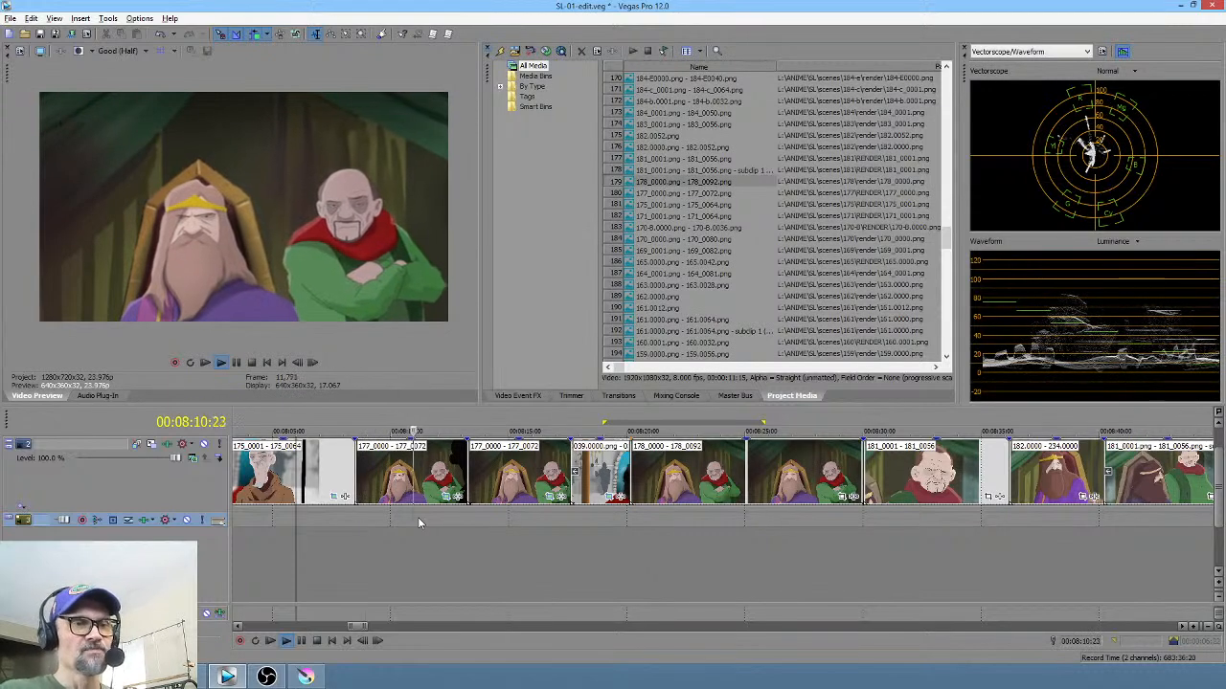
{"action": "key", "text": "space"}
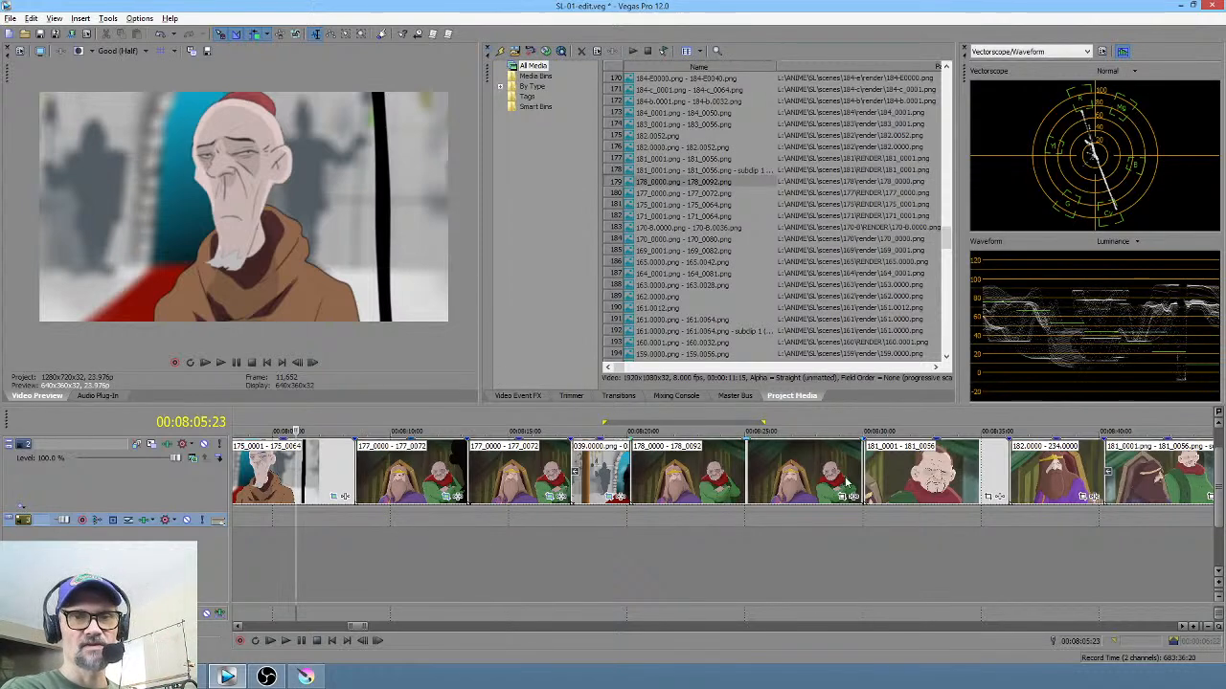
{"action": "left_click_drag", "start_coordinate": [829, 547], "coordinate": [862, 542]}
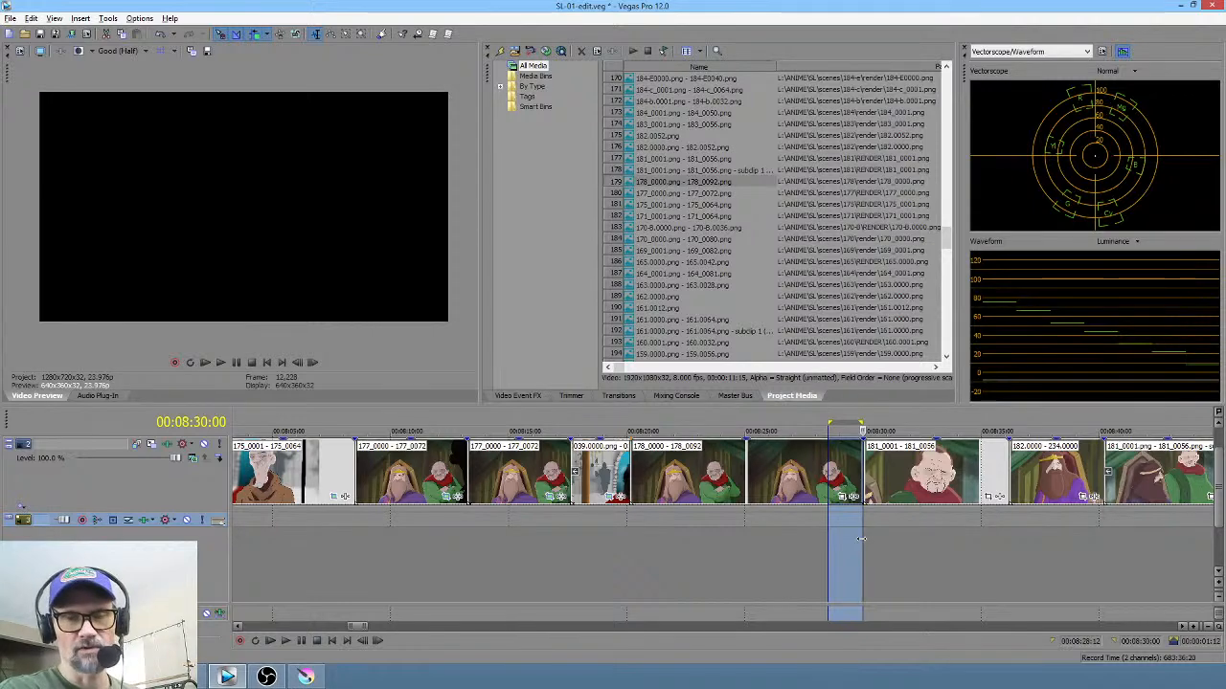
{"action": "left_click_drag", "start_coordinate": [836, 552], "coordinate": [856, 543]}
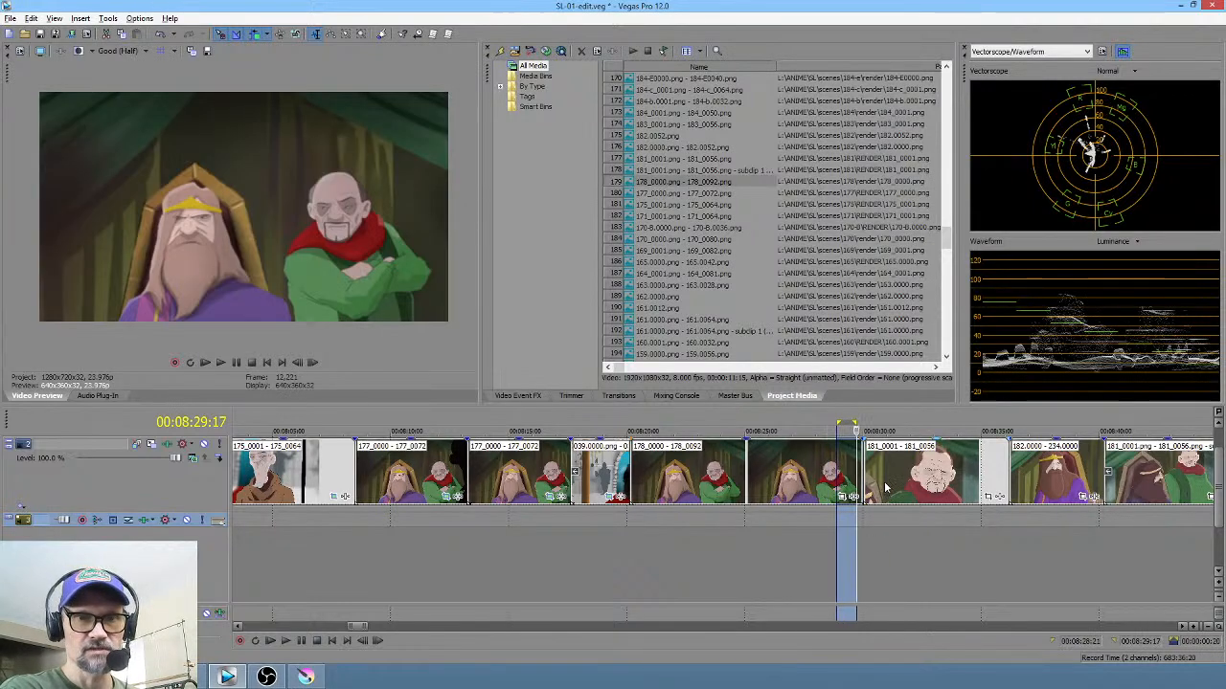
{"action": "mouse_move", "coordinate": [892, 487]}
{"action": "left_mouse_down"}
{"action": "mouse_move", "coordinate": [903, 488]}
{"action": "mouse_move", "coordinate": [889, 486]}
{"action": "left_mouse_up"}
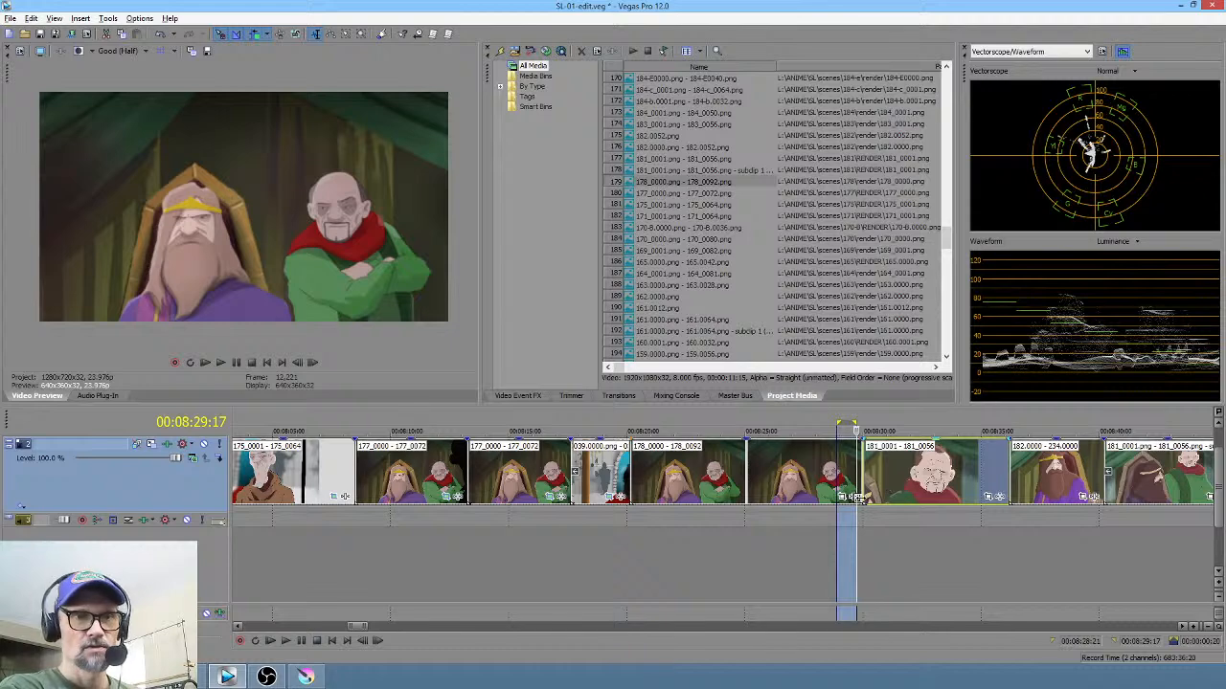
Step: Play back the 171 and 175 clips and shorten the end of the 175 clip by about 1.5 seconds
{"action": "left_click", "coordinate": [297, 555]}
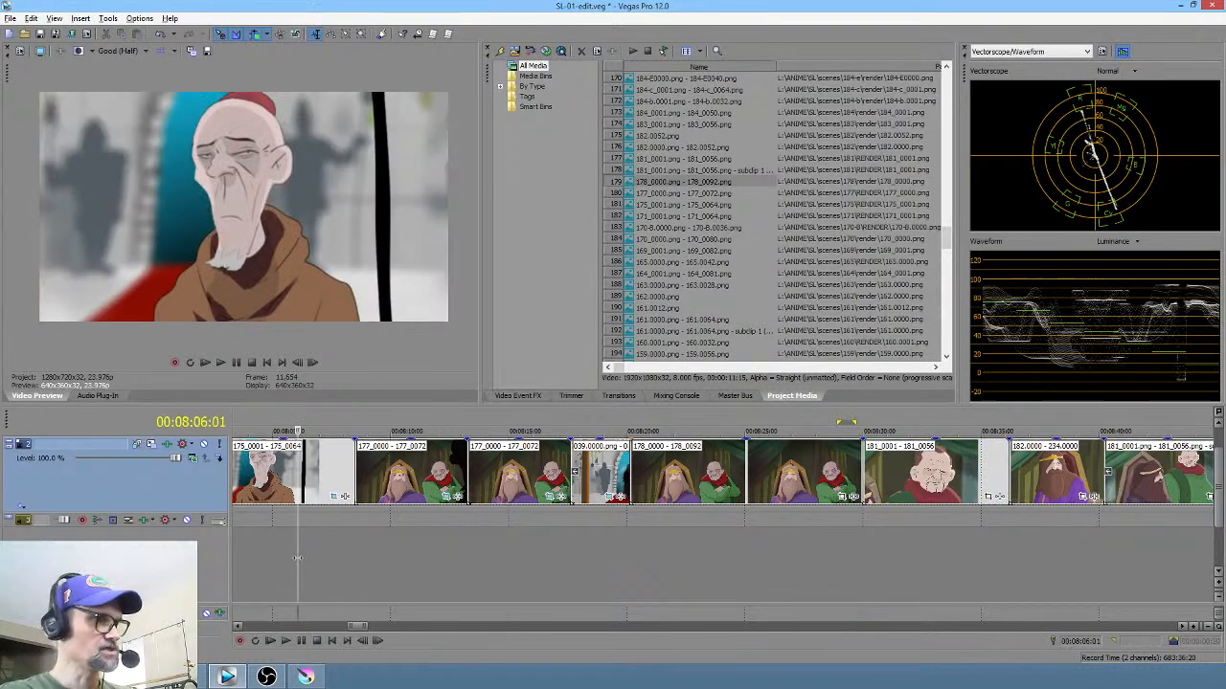
{"action": "key", "text": "space"}
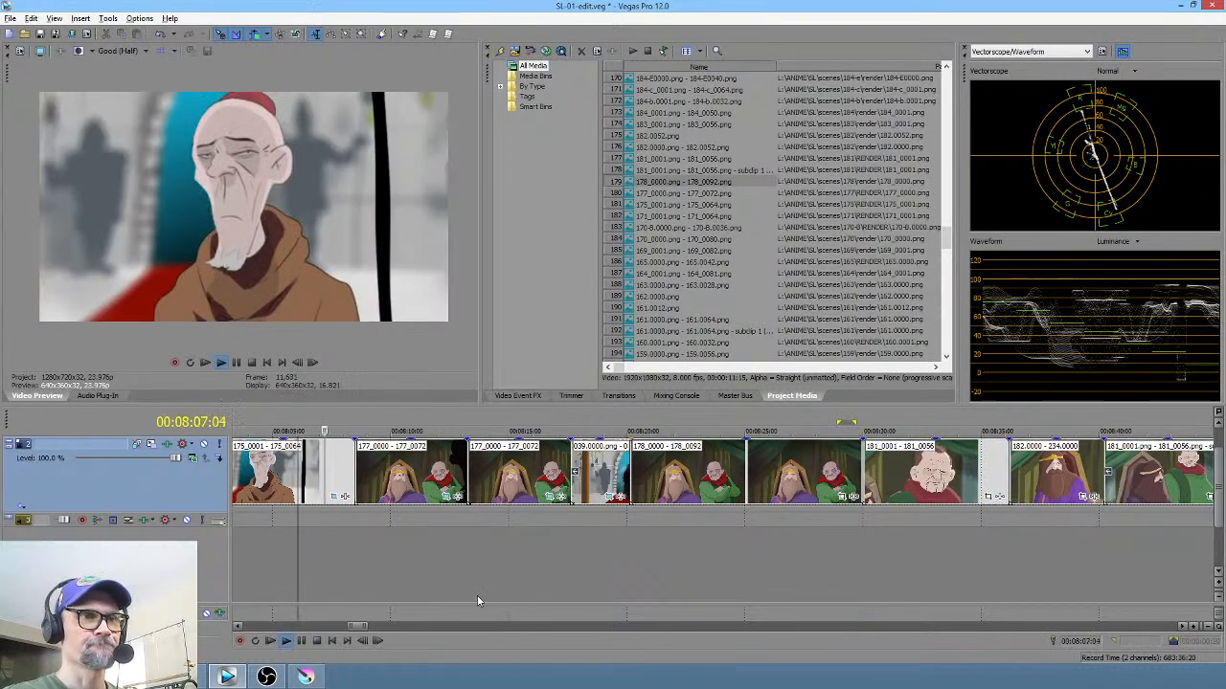
{"action": "key", "text": "space"}
{"action": "scroll", "coordinate": [671, 570], "scroll_direction": "down", "scroll_amount": 1}
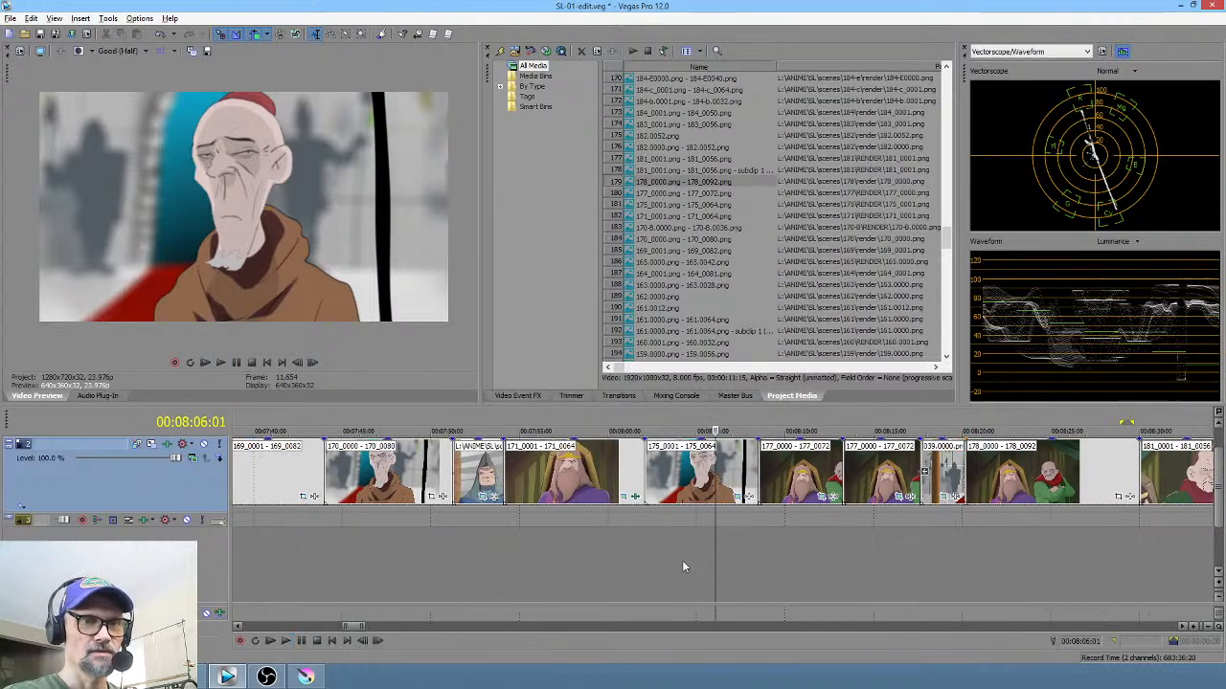
{"action": "left_click", "coordinate": [599, 541]}
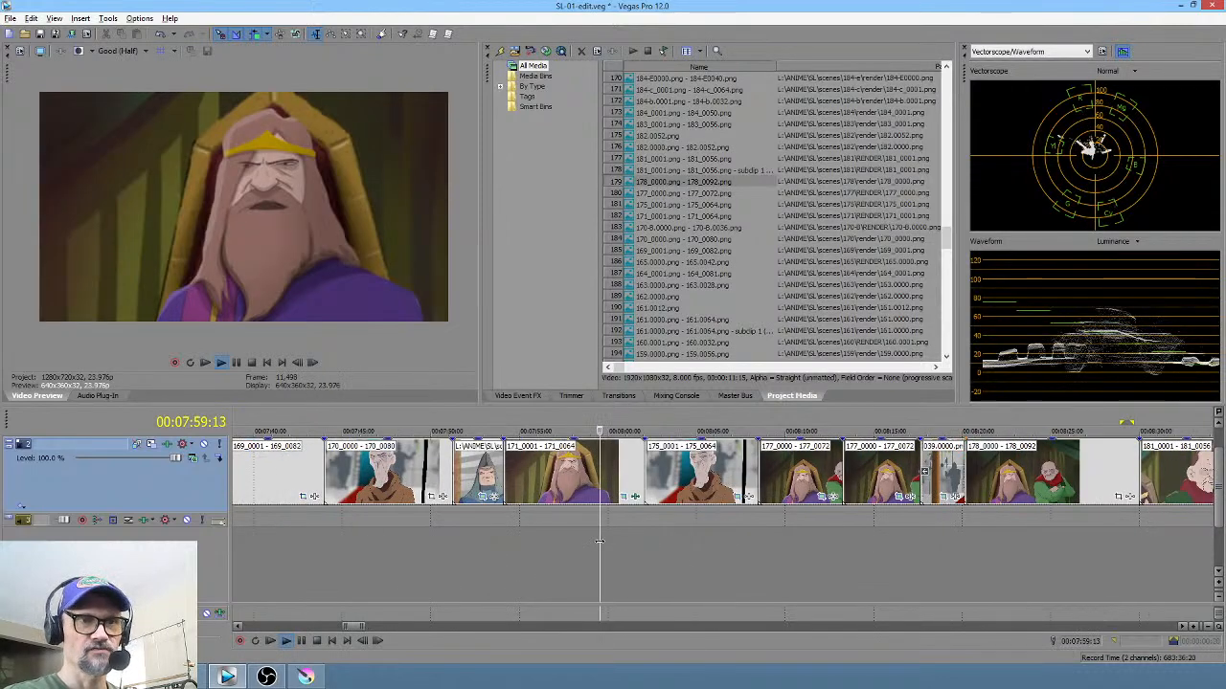
{"action": "key", "text": "space"}
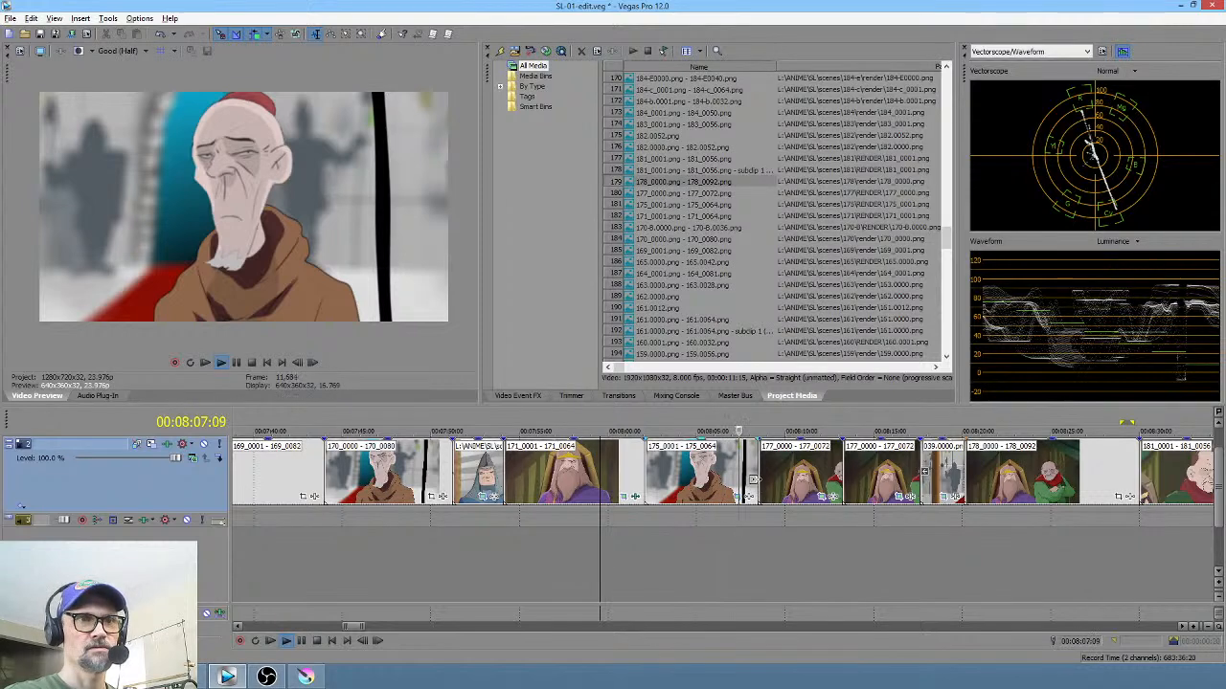
{"action": "key", "text": "space"}
{"action": "left_click", "coordinate": [665, 536]}
{"action": "key", "text": "space"}
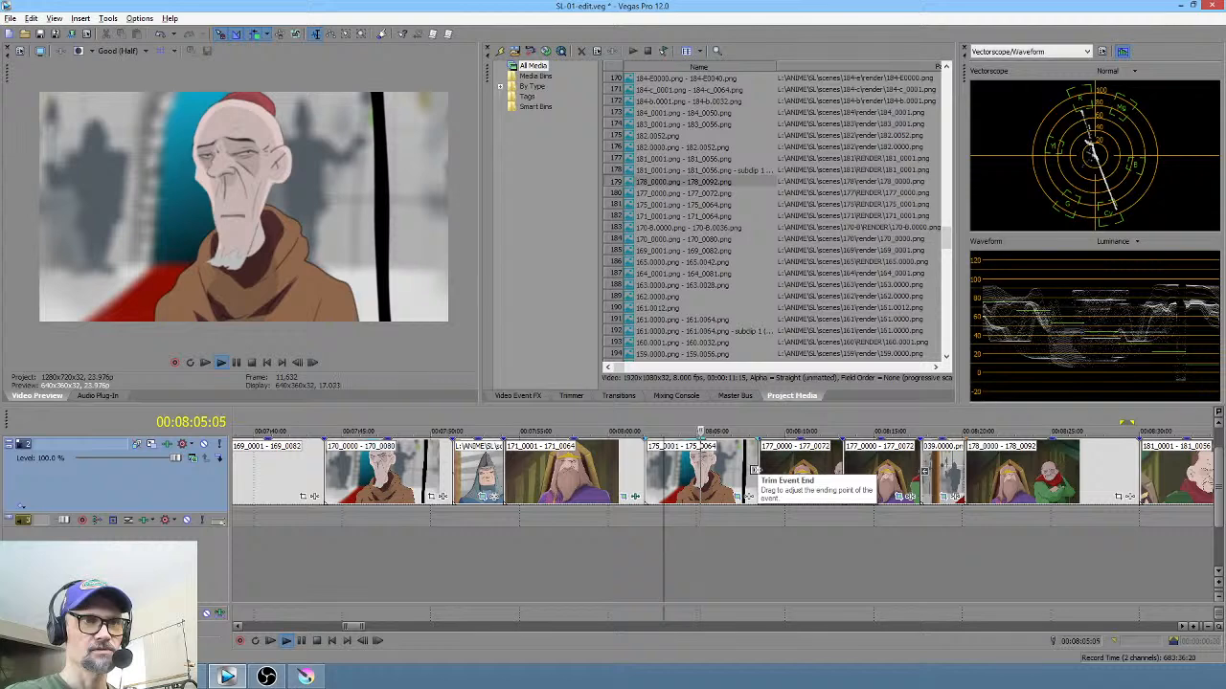
{"action": "left_click_drag", "start_coordinate": [753, 469], "coordinate": [728, 469]}
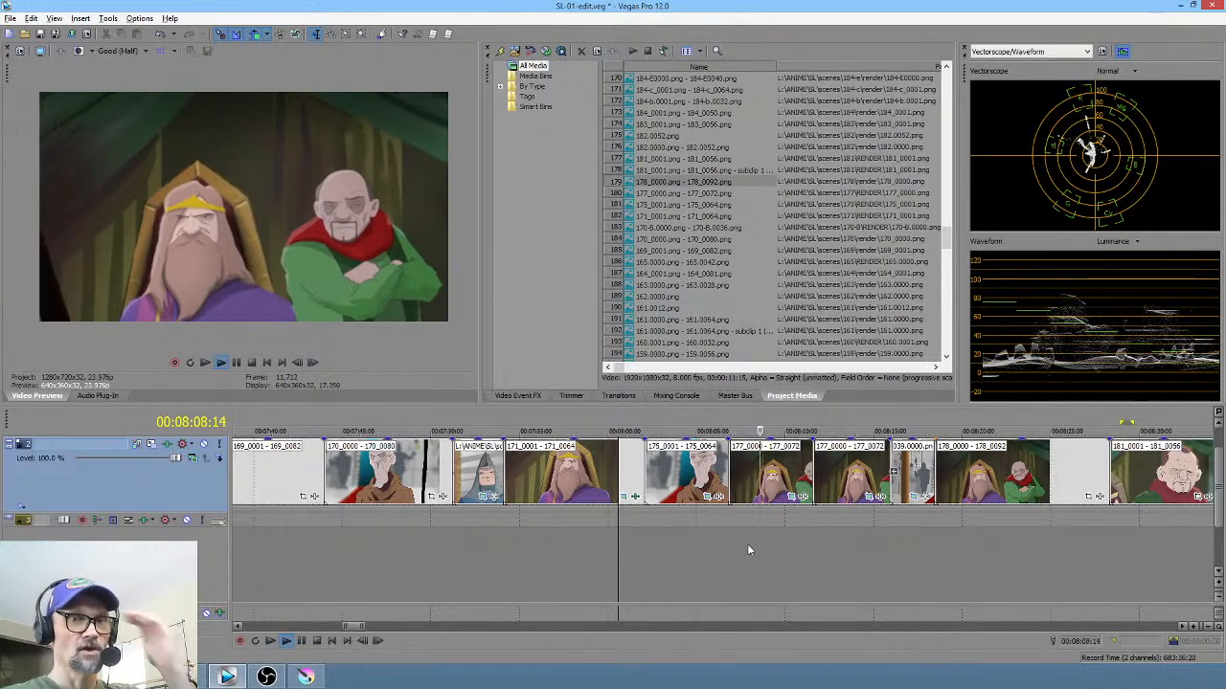
Step: Trim the end of the 175 clip further to about 00:08:06:07 and select the range 00:08:02:07 to 00:08:04:17 within it
{"action": "key", "text": "space"}
{"action": "left_click", "coordinate": [703, 528]}
{"action": "scroll", "coordinate": [701, 529], "scroll_direction": "up", "scroll_amount": 1}
{"action": "left_click_drag", "start_coordinate": [692, 529], "coordinate": [746, 527]}
{"action": "left_click_drag", "start_coordinate": [758, 477], "coordinate": [748, 476]}
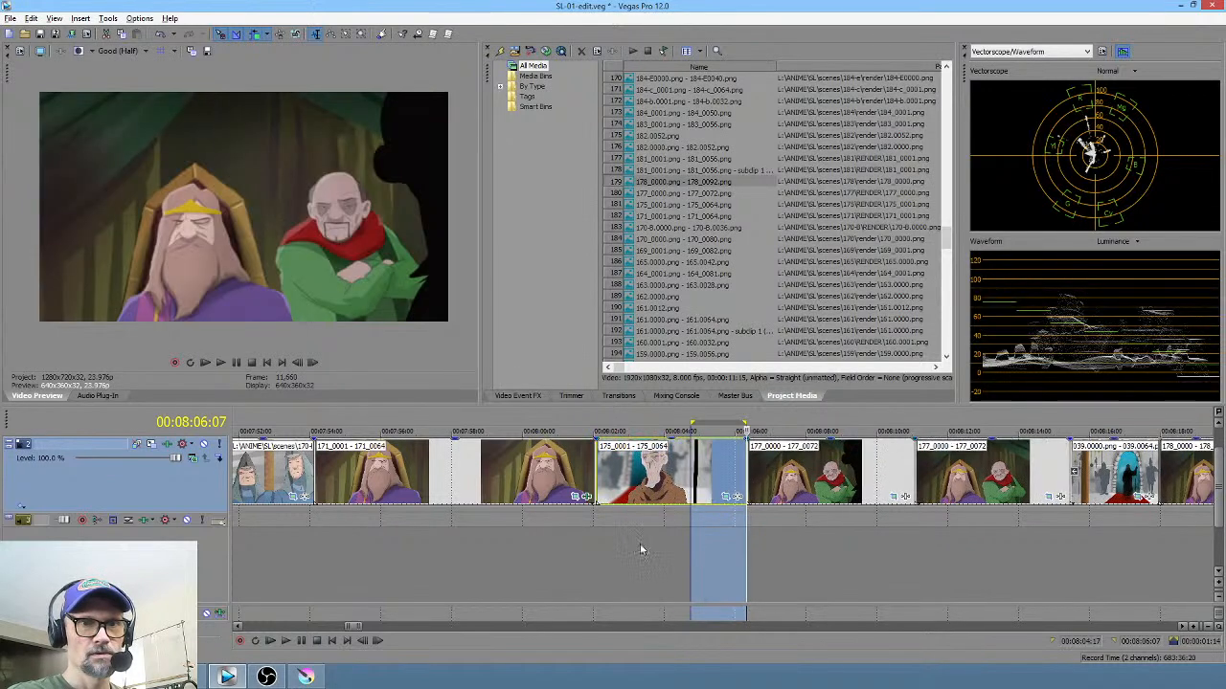
{"action": "left_click_drag", "start_coordinate": [605, 539], "coordinate": [690, 536]}
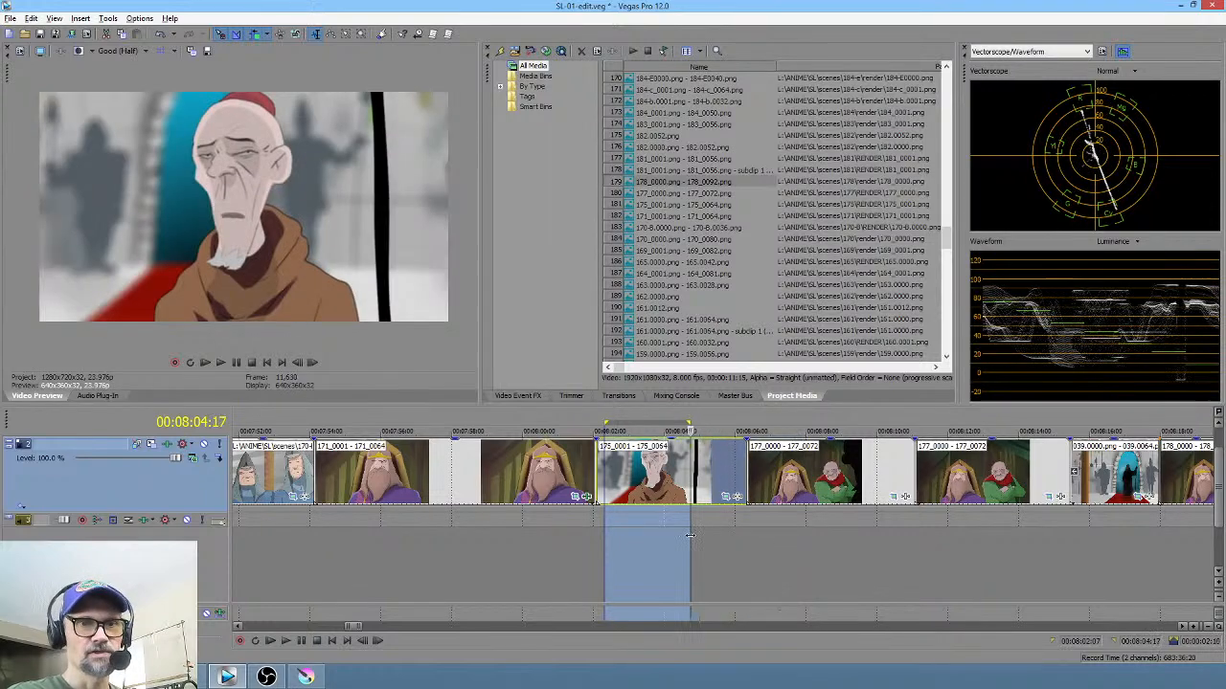
Step: Move the last pan/crop keyframe of the 175 clip to the clip's end and play back the edit from that clip onward
{"action": "left_click", "coordinate": [726, 497]}
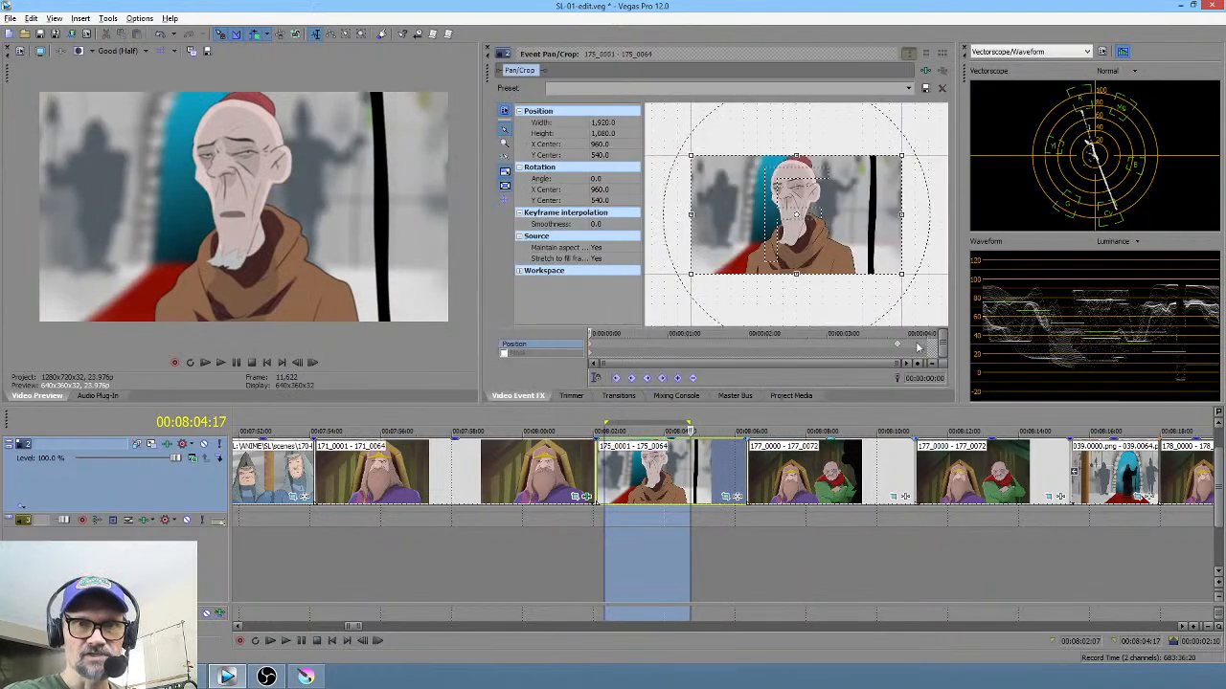
{"action": "left_click", "coordinate": [600, 543]}
{"action": "key", "text": "space"}
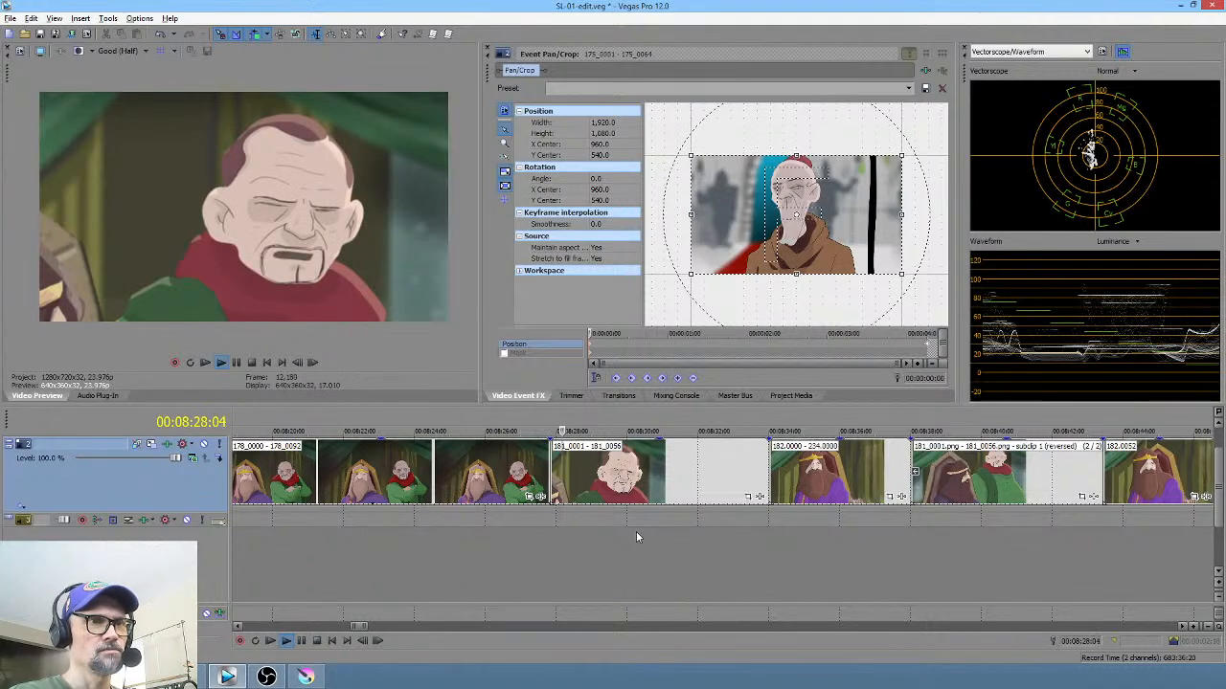
{"action": "key", "text": "space"}
{"action": "key", "text": "space"}
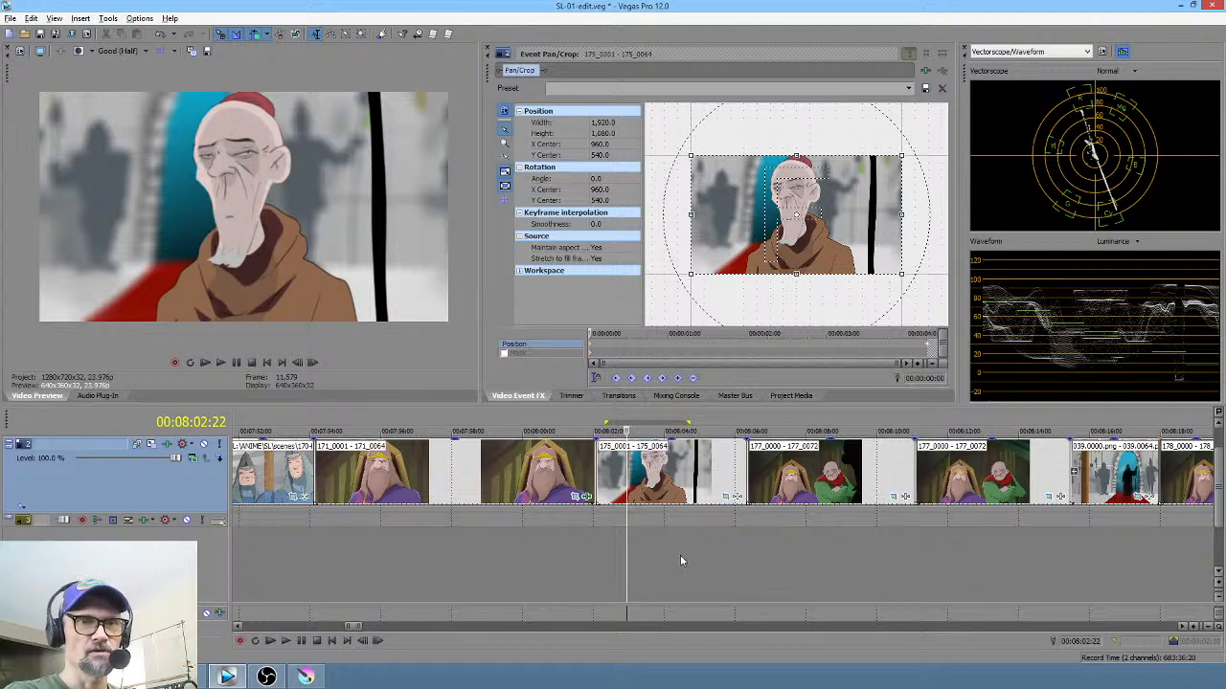
Step: Examine the last part of the 178 clip and the 181 clip, selecting 00:08:29:04 to 00:08:31:07 in the latter
{"action": "scroll", "coordinate": [738, 589], "scroll_direction": "right", "scroll_amount": 5}
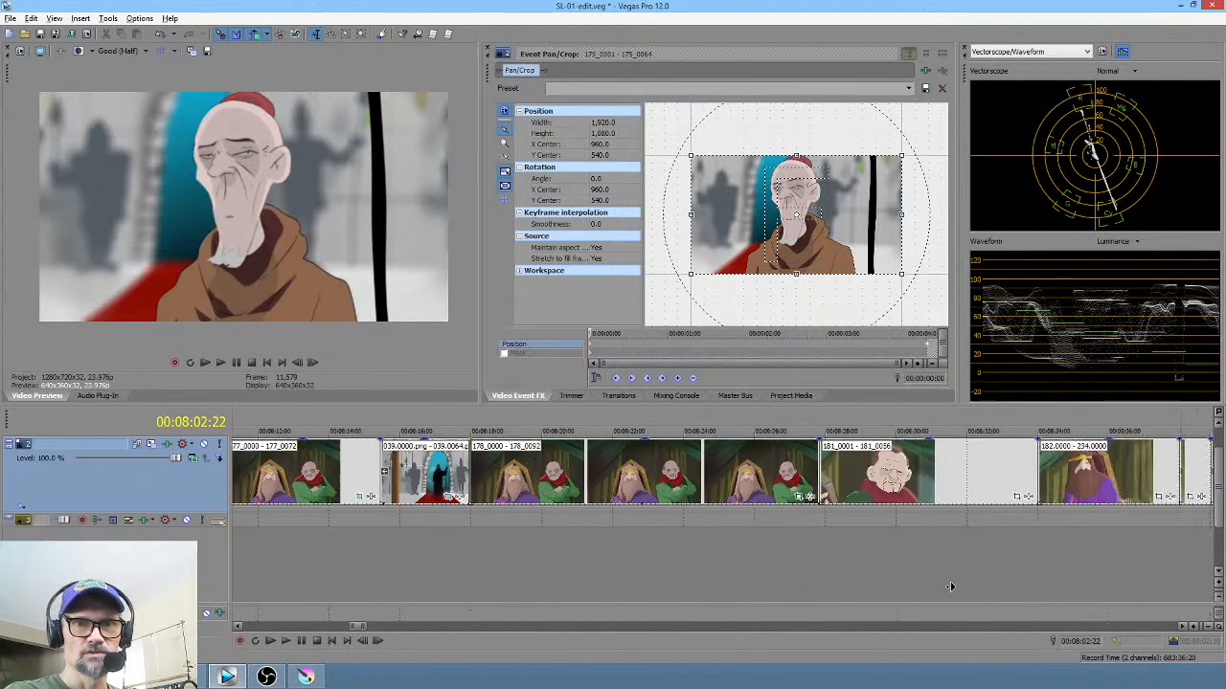
{"action": "left_click_drag", "start_coordinate": [515, 565], "coordinate": [623, 567]}
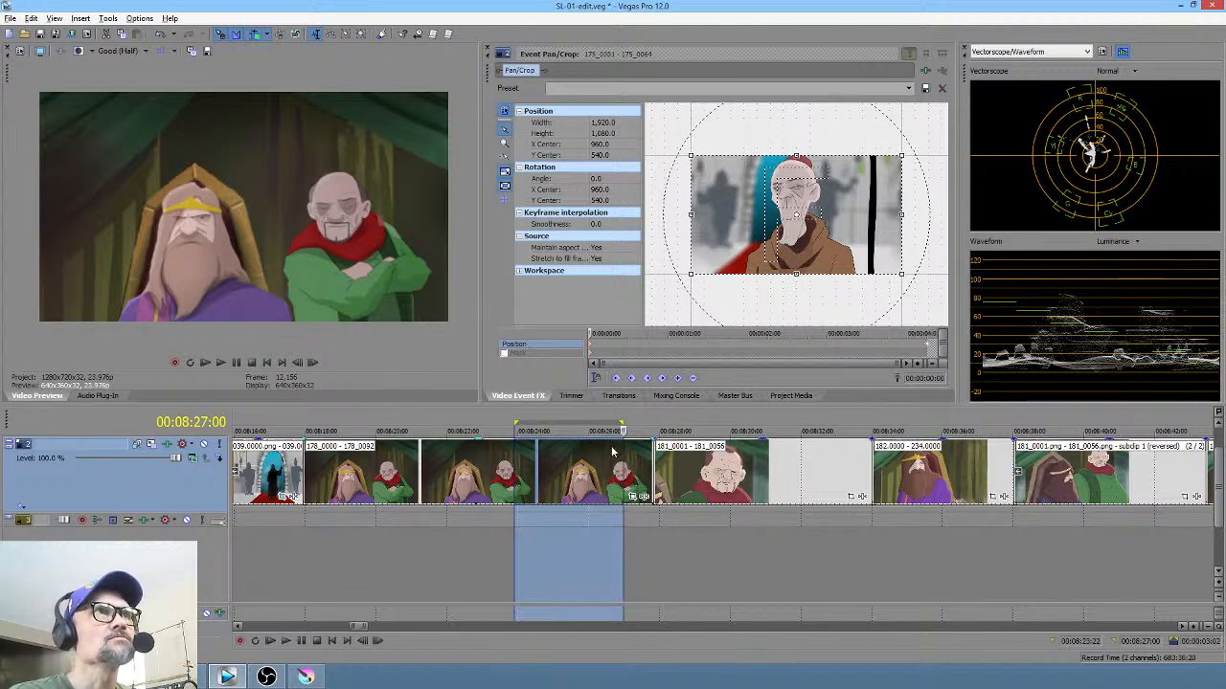
{"action": "left_click_drag", "start_coordinate": [518, 526], "coordinate": [557, 552]}
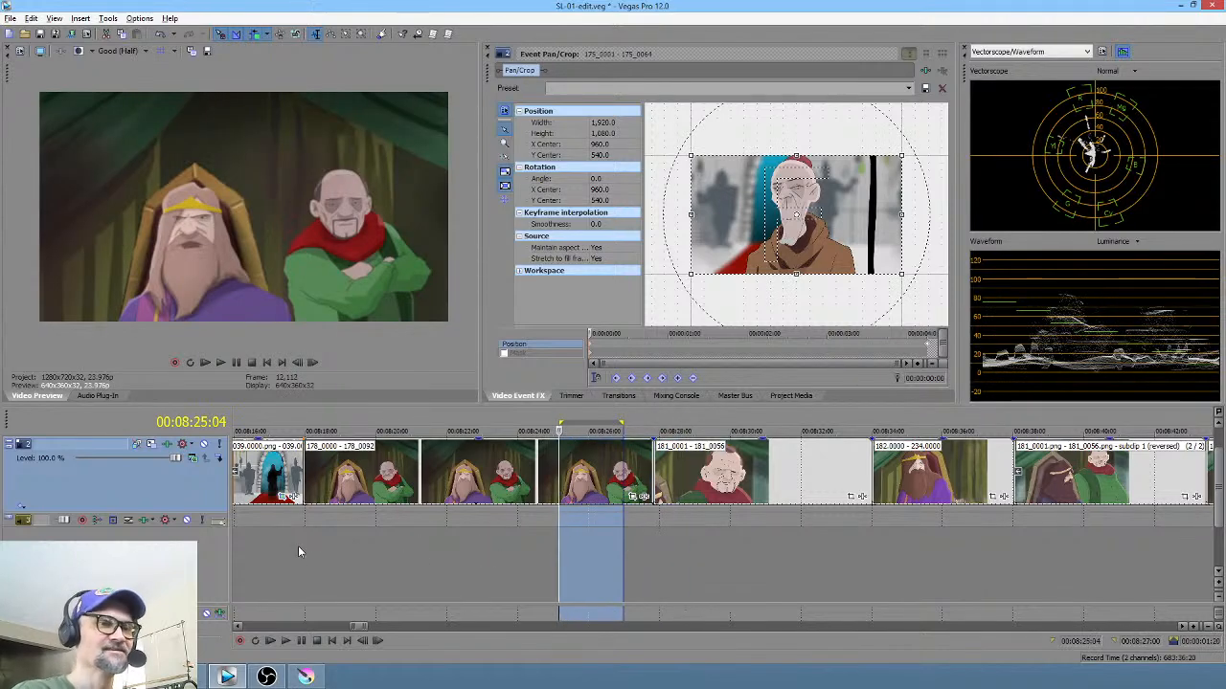
{"action": "left_click_drag", "start_coordinate": [300, 546], "coordinate": [1007, 556]}
{"action": "scroll", "coordinate": [512, 558], "scroll_direction": "left", "scroll_amount": 5}
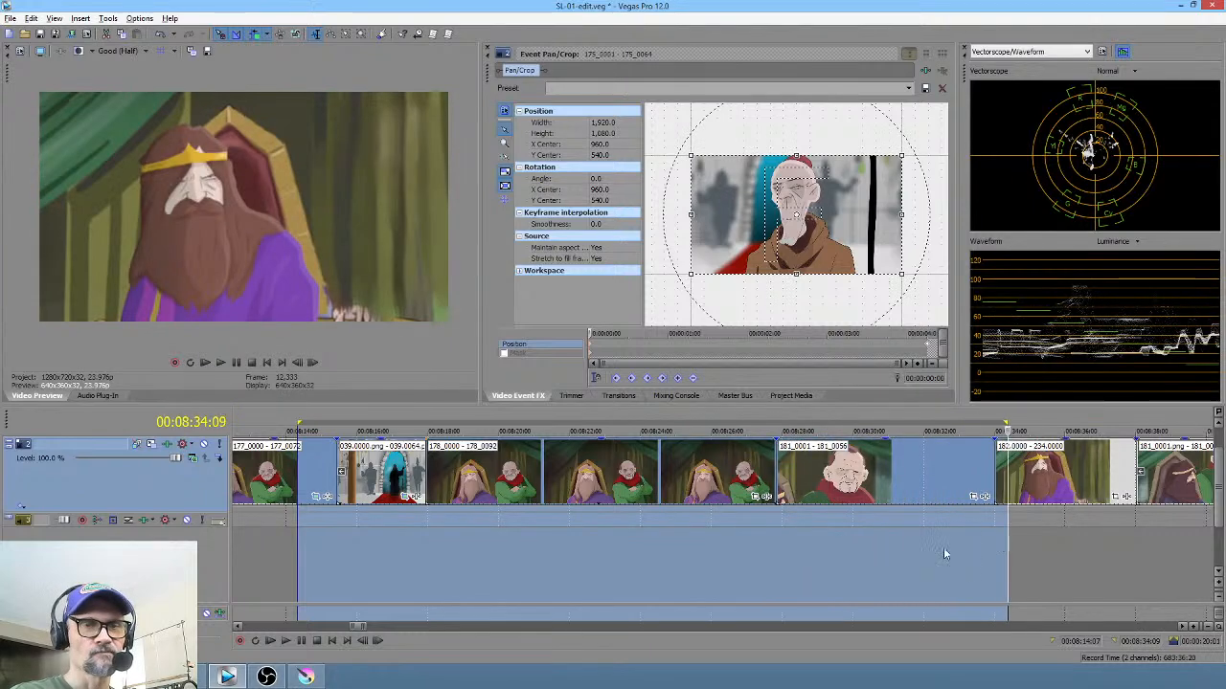
{"action": "scroll", "coordinate": [910, 552], "scroll_direction": "right", "scroll_amount": 5}
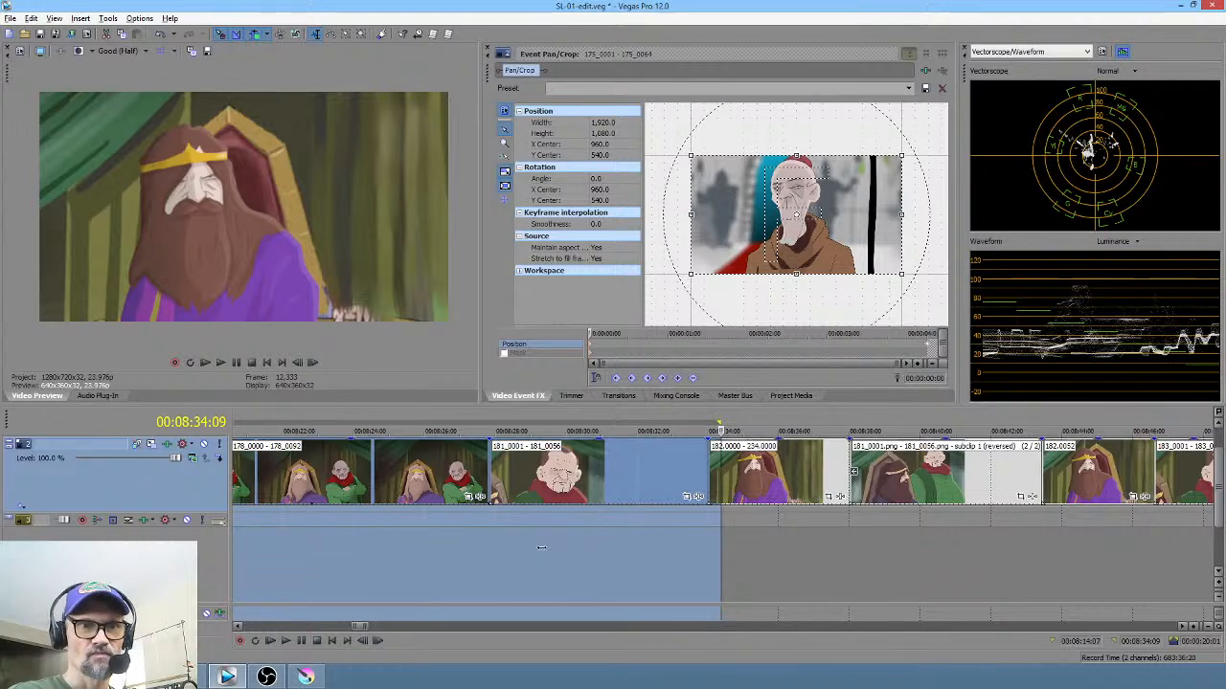
{"action": "left_click_drag", "start_coordinate": [610, 552], "coordinate": [536, 552]}
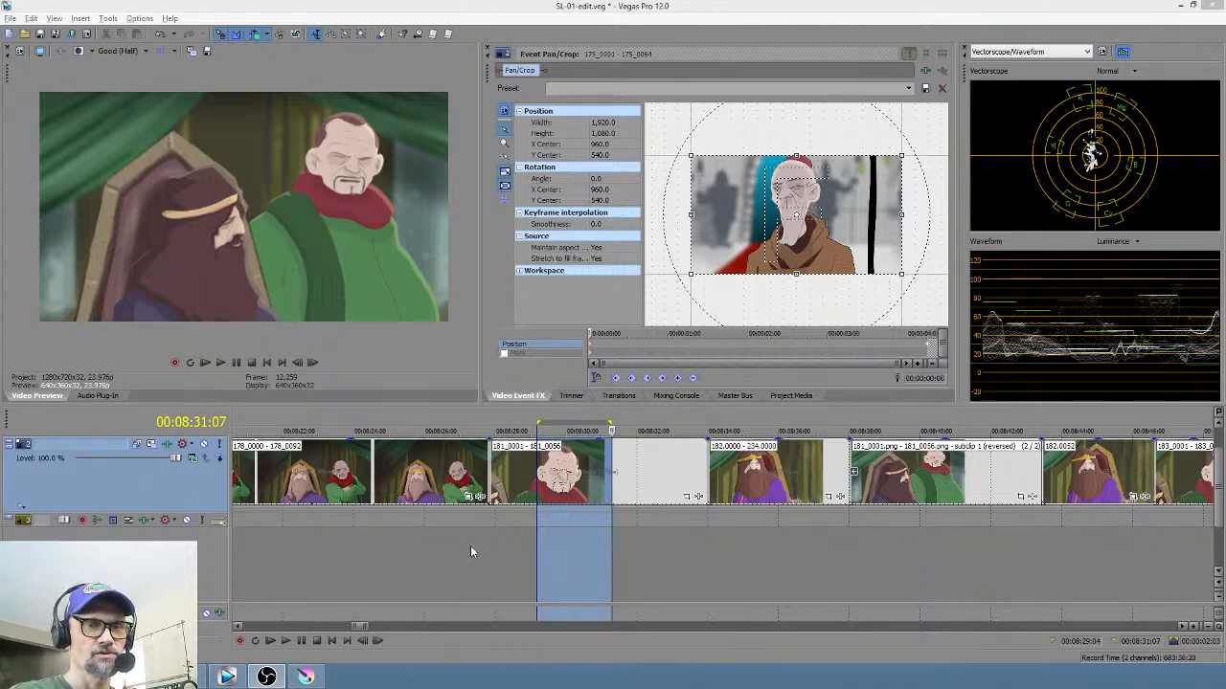
Step: Review the clips from 177 through 178 by selecting 00:08:06:07 to 00:08:27:20, and place the cursor at 00:08:22:23
{"action": "scroll", "coordinate": [488, 556], "scroll_direction": "left", "scroll_amount": 3}
{"action": "scroll", "coordinate": [743, 550], "scroll_direction": "left", "scroll_amount": 2}
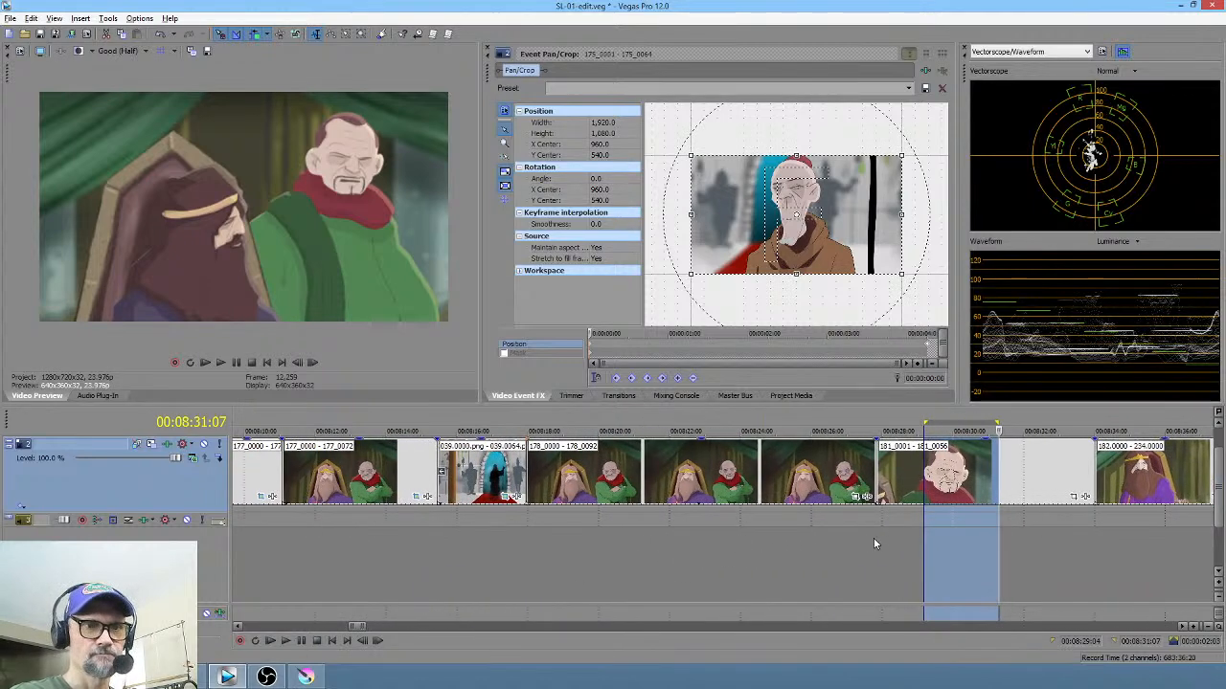
{"action": "scroll", "coordinate": [571, 570], "scroll_direction": "down", "scroll_amount": 3}
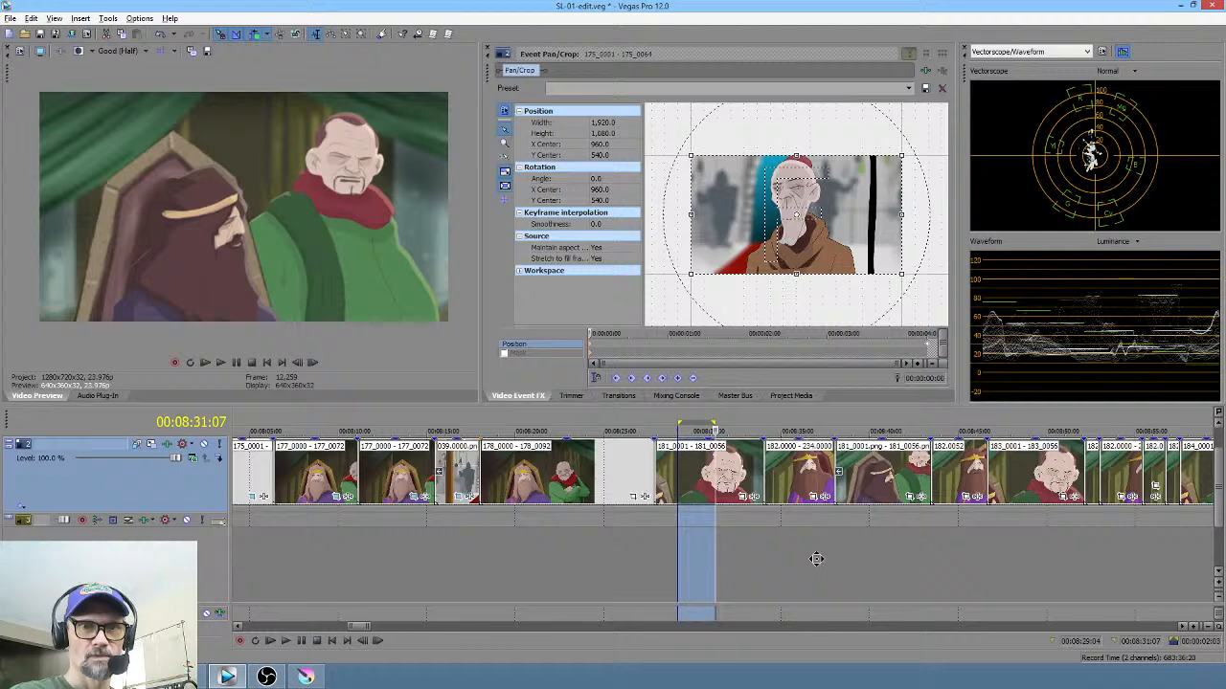
{"action": "scroll", "coordinate": [816, 558], "scroll_direction": "left", "scroll_amount": 3}
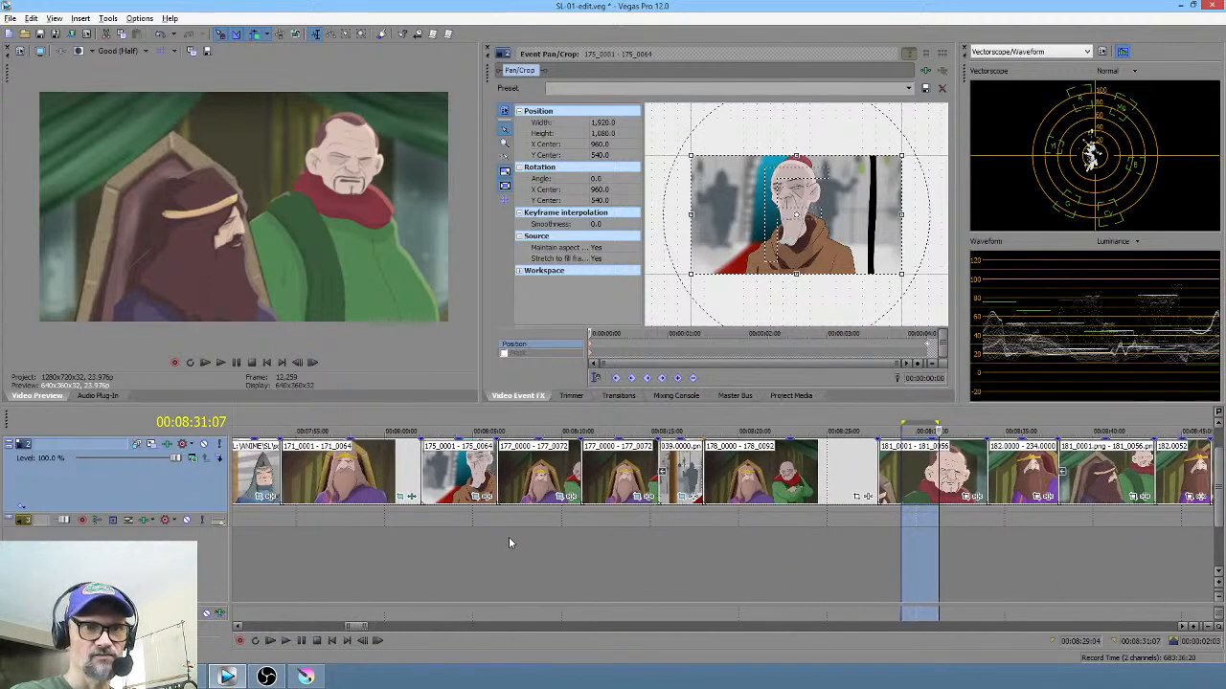
{"action": "left_click_drag", "start_coordinate": [498, 543], "coordinate": [877, 547]}
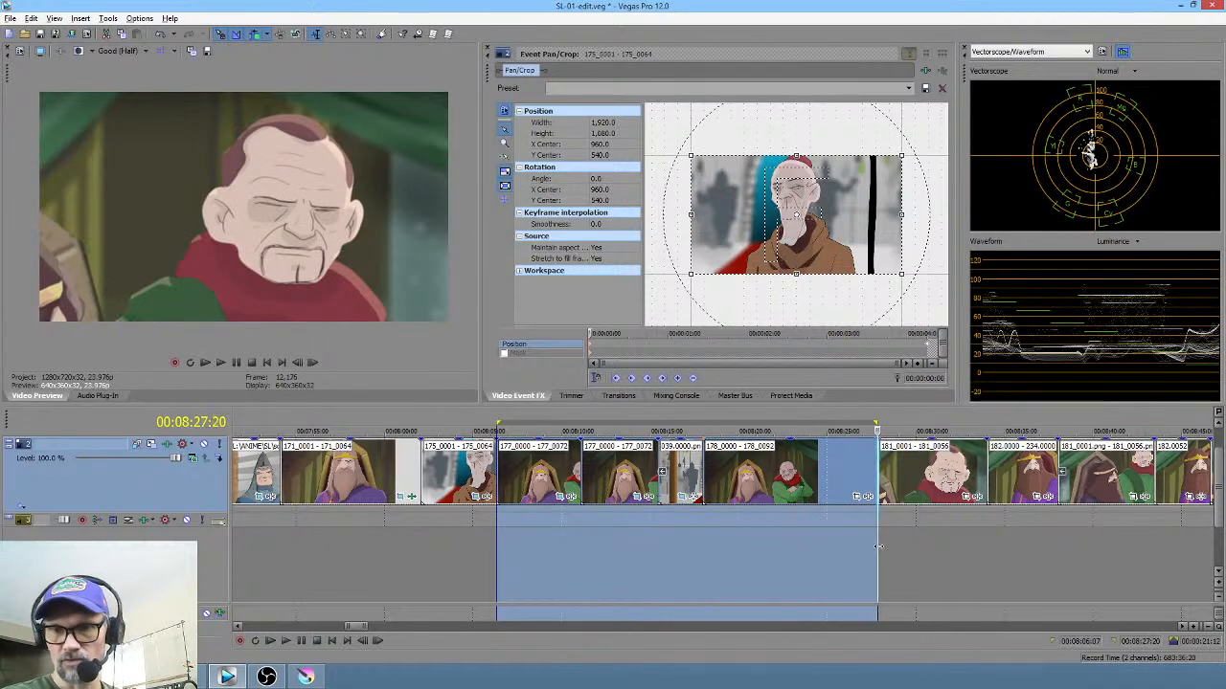
{"action": "left_click", "coordinate": [790, 546]}
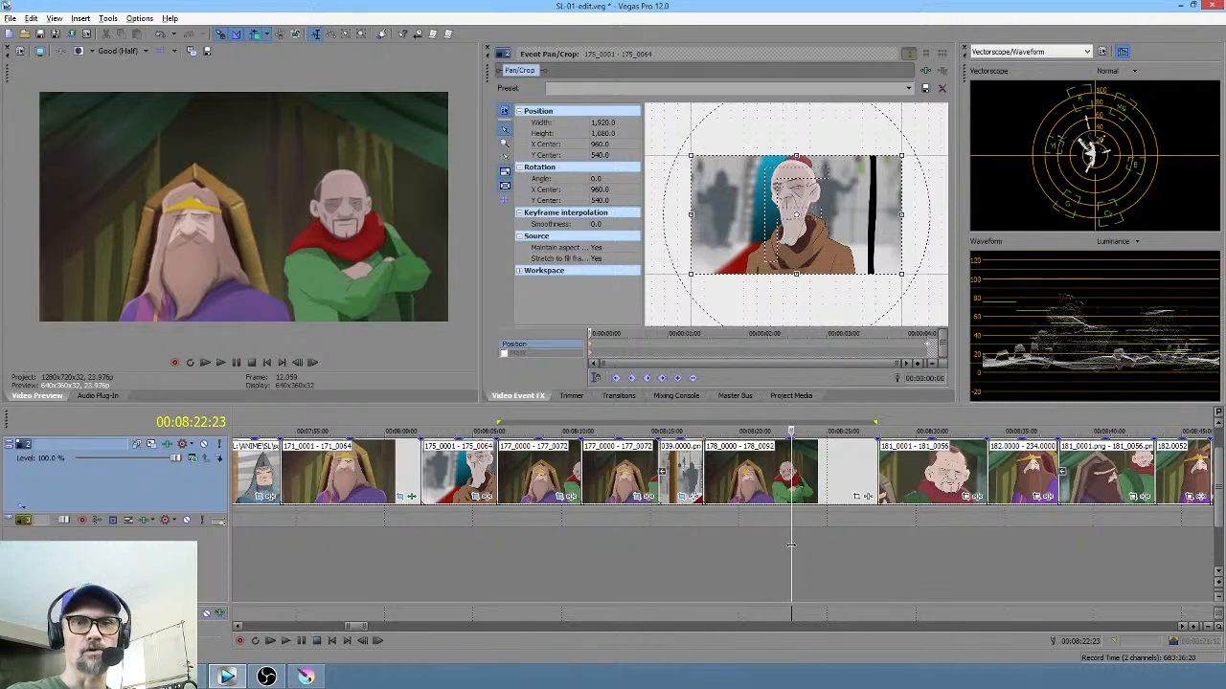
Step: Review the 178 to 182 section of the edit and select the range 00:07:55:00 to 00:08:13:21 across the 171 to 177 clips
{"action": "scroll", "coordinate": [794, 533], "scroll_direction": "right", "scroll_amount": 5}
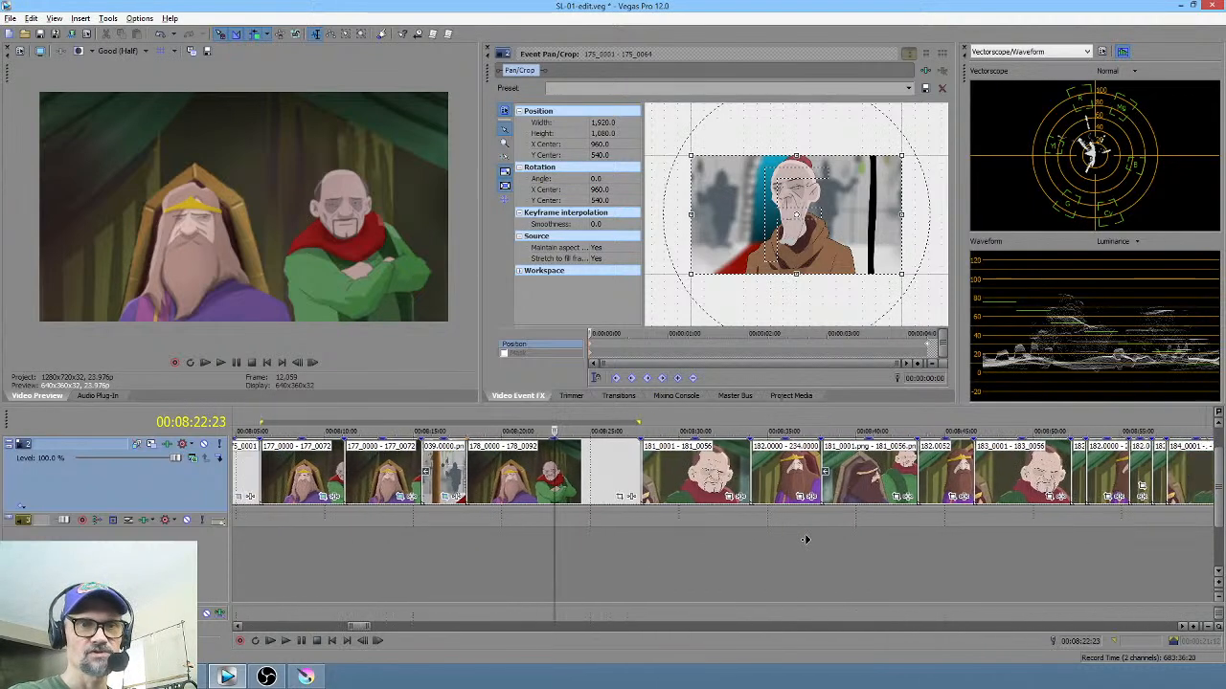
{"action": "left_click_drag", "start_coordinate": [495, 555], "coordinate": [709, 572]}
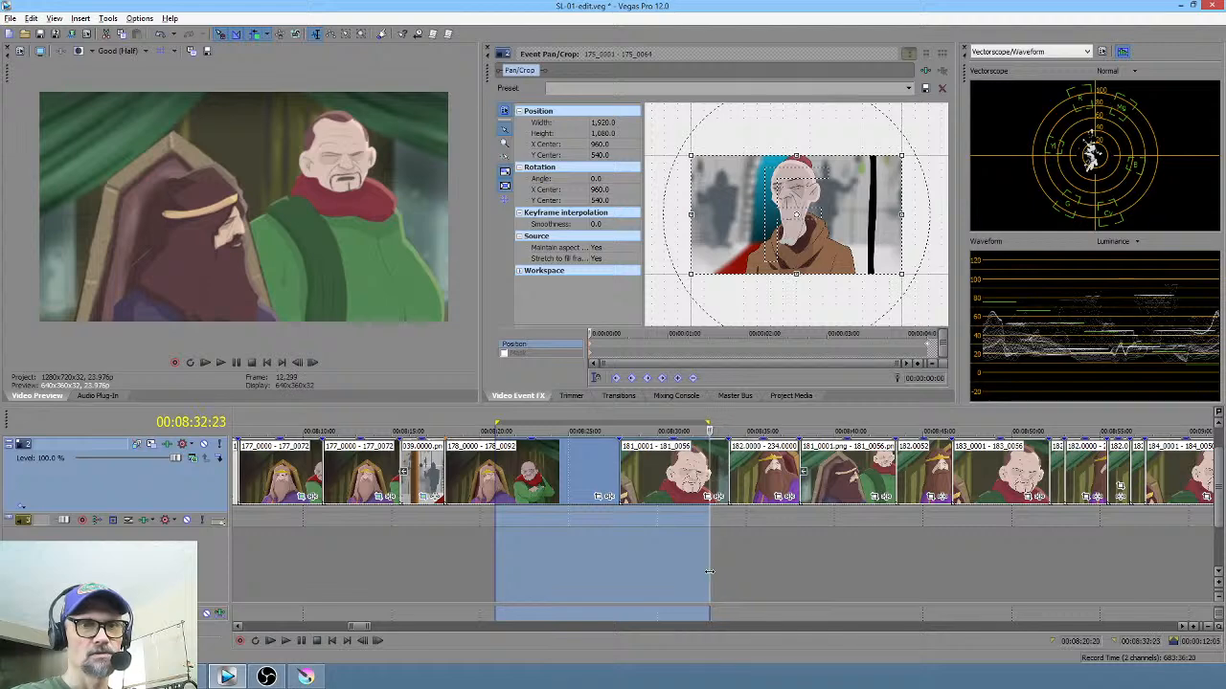
{"action": "left_click_drag", "start_coordinate": [620, 561], "coordinate": [769, 547]}
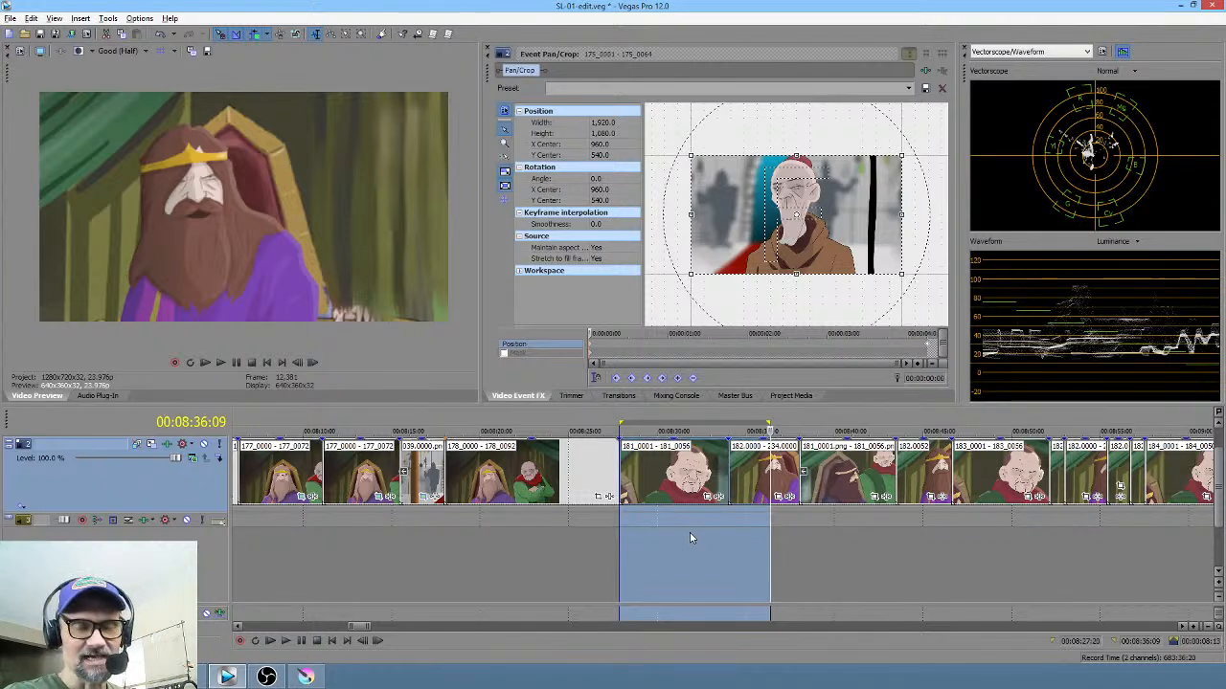
{"action": "left_click_drag", "start_coordinate": [683, 567], "coordinate": [746, 567]}
{"action": "mouse_move", "coordinate": [504, 571]}
{"action": "left_mouse_down"}
{"action": "mouse_move", "coordinate": [637, 578]}
{"action": "mouse_move", "coordinate": [516, 583]}
{"action": "left_mouse_up"}
{"action": "scroll", "coordinate": [508, 584], "scroll_direction": "down", "scroll_amount": 1}
{"action": "left_click_drag", "start_coordinate": [398, 573], "coordinate": [619, 565]}
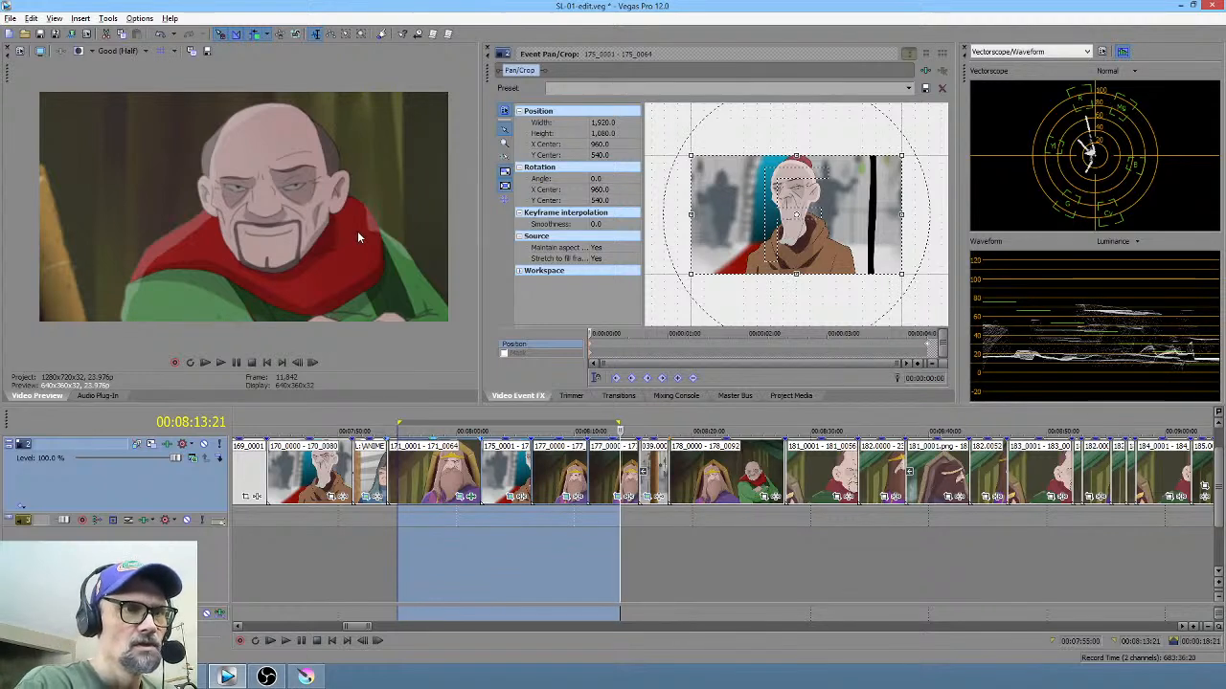
Step: View the frame at 00:08:13:21 in Best (Full) preview quality and return the preview to Good (Half)
{"action": "left_click", "coordinate": [119, 51]}
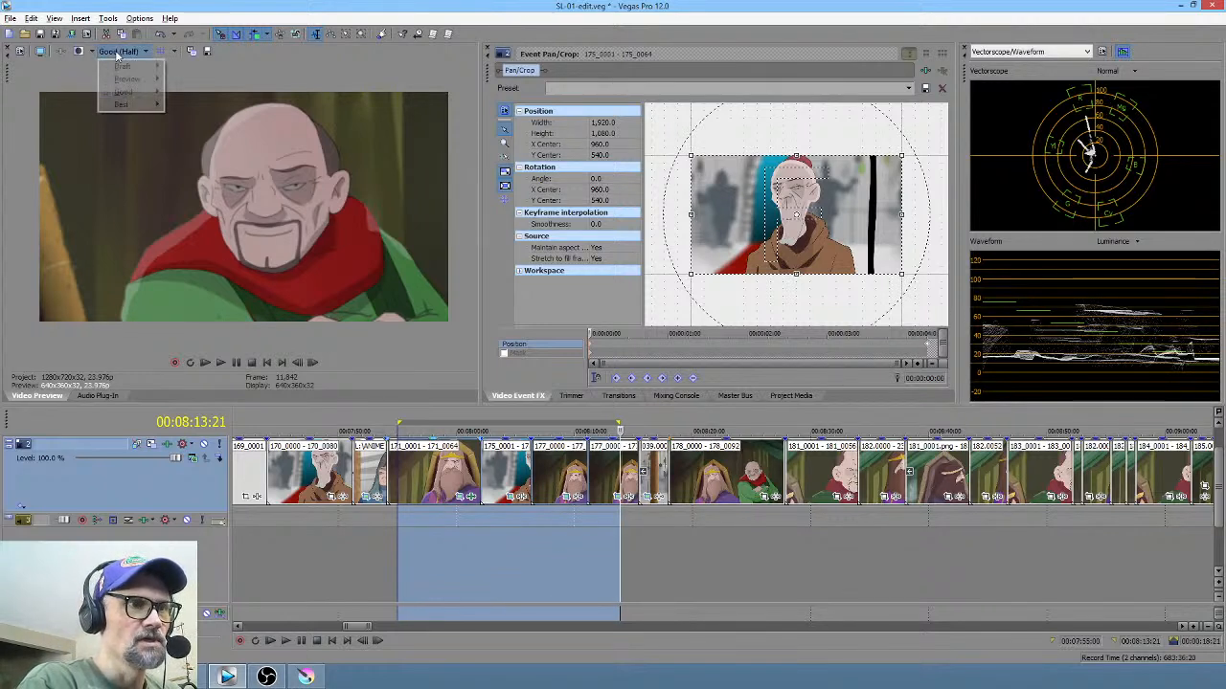
{"action": "mouse_move", "coordinate": [130, 103]}
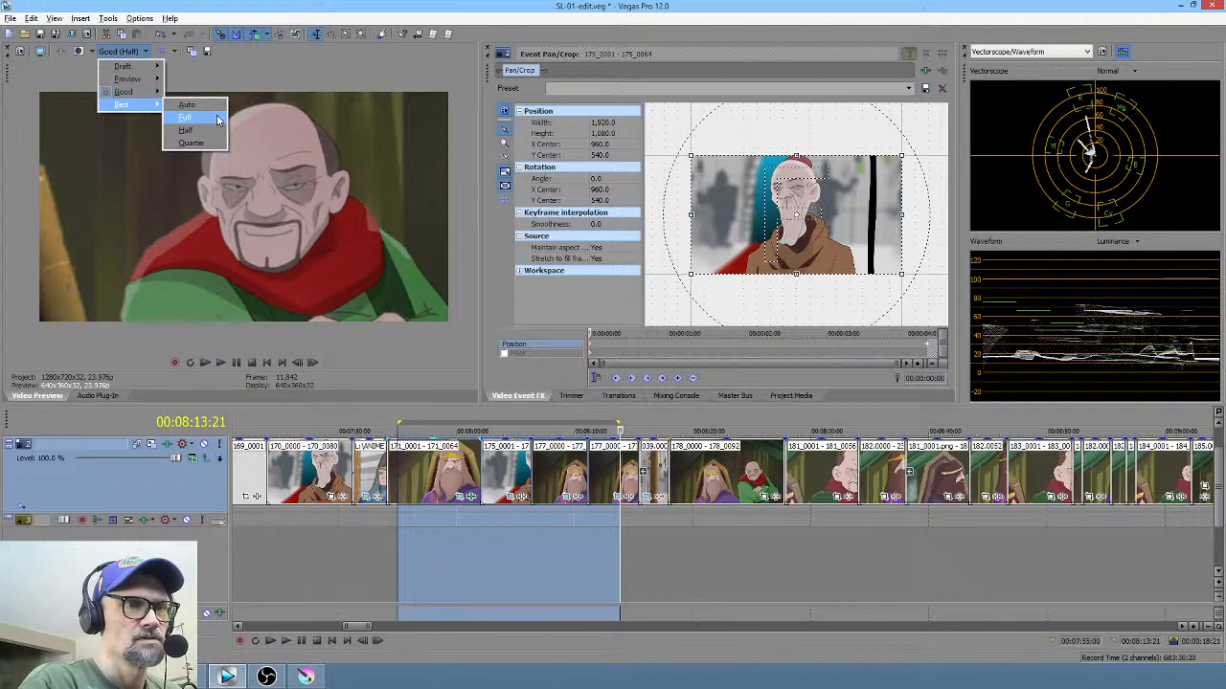
{"action": "left_click", "coordinate": [184, 117]}
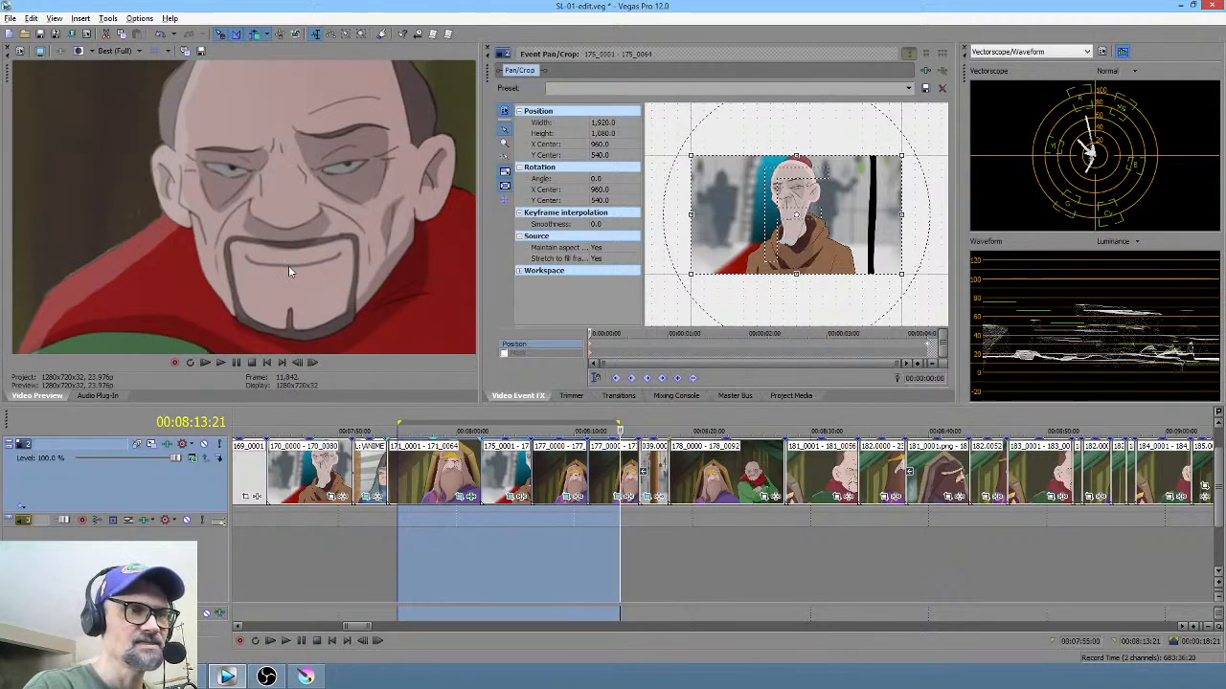
{"action": "left_click", "coordinate": [120, 51]}
{"action": "mouse_move", "coordinate": [134, 94]}
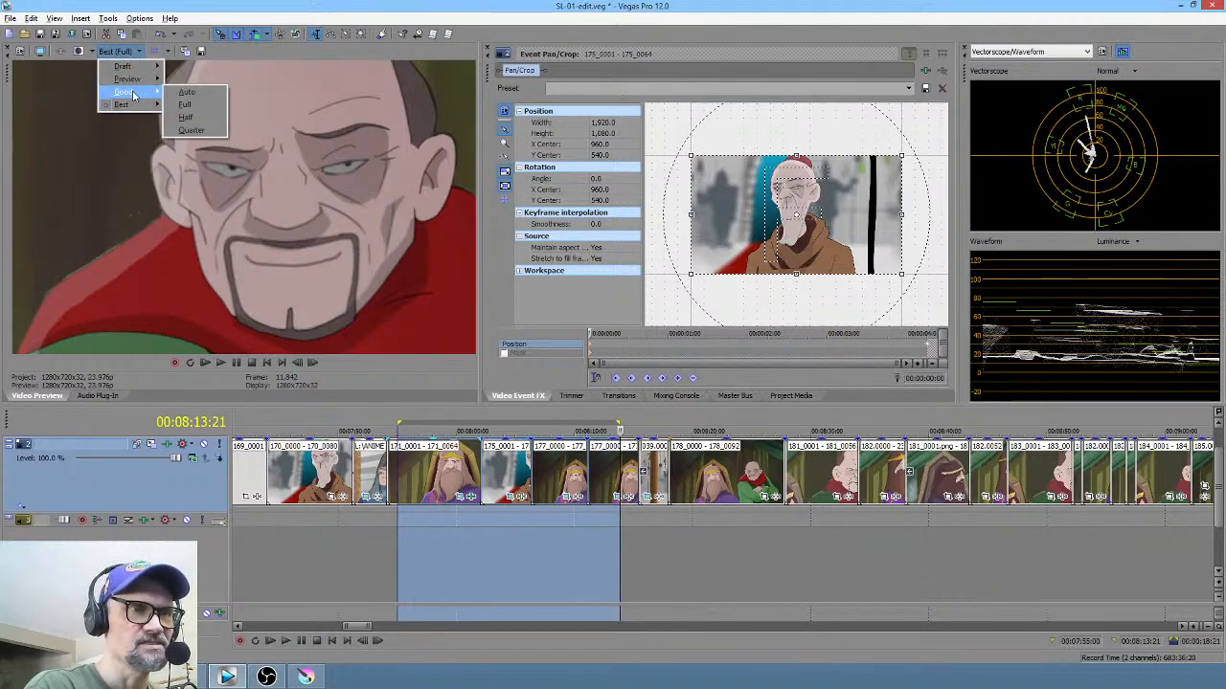
{"action": "left_click", "coordinate": [187, 117]}
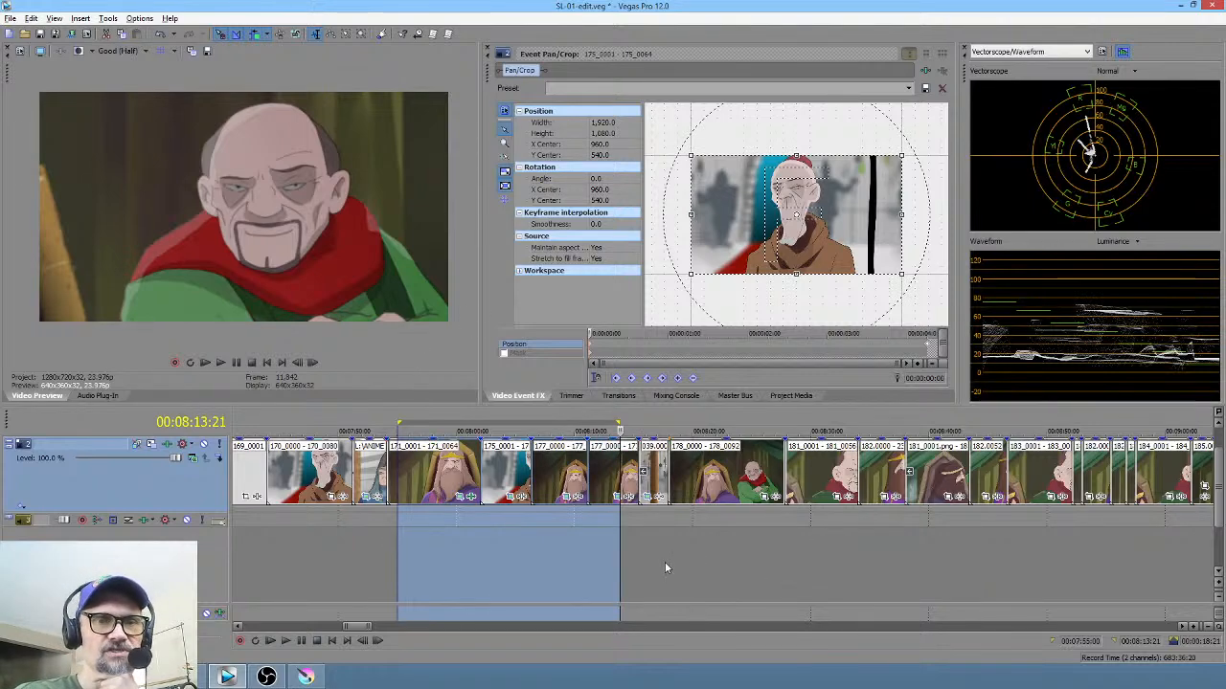
Step: Examine the 178 clip up to its cut to 181 and place the cursor at 00:08:26:05
{"action": "left_click_drag", "start_coordinate": [668, 568], "coordinate": [756, 576]}
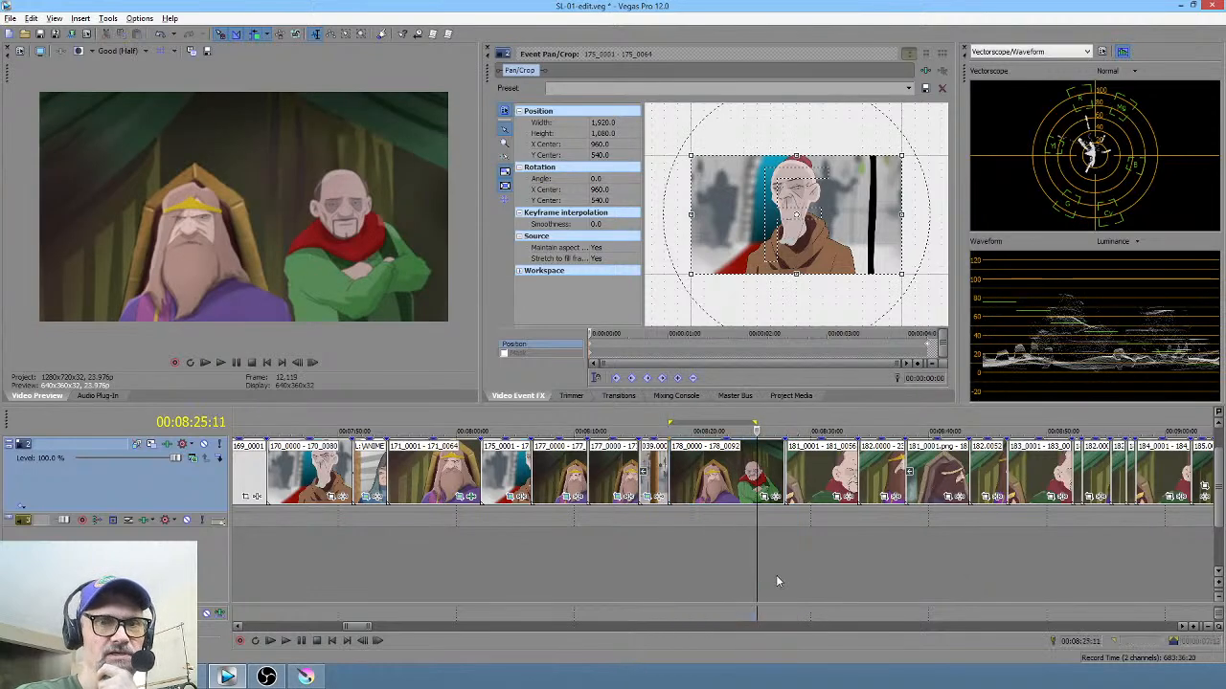
{"action": "scroll", "coordinate": [776, 575], "scroll_direction": "up", "scroll_amount": 2}
{"action": "left_click", "coordinate": [730, 562]}
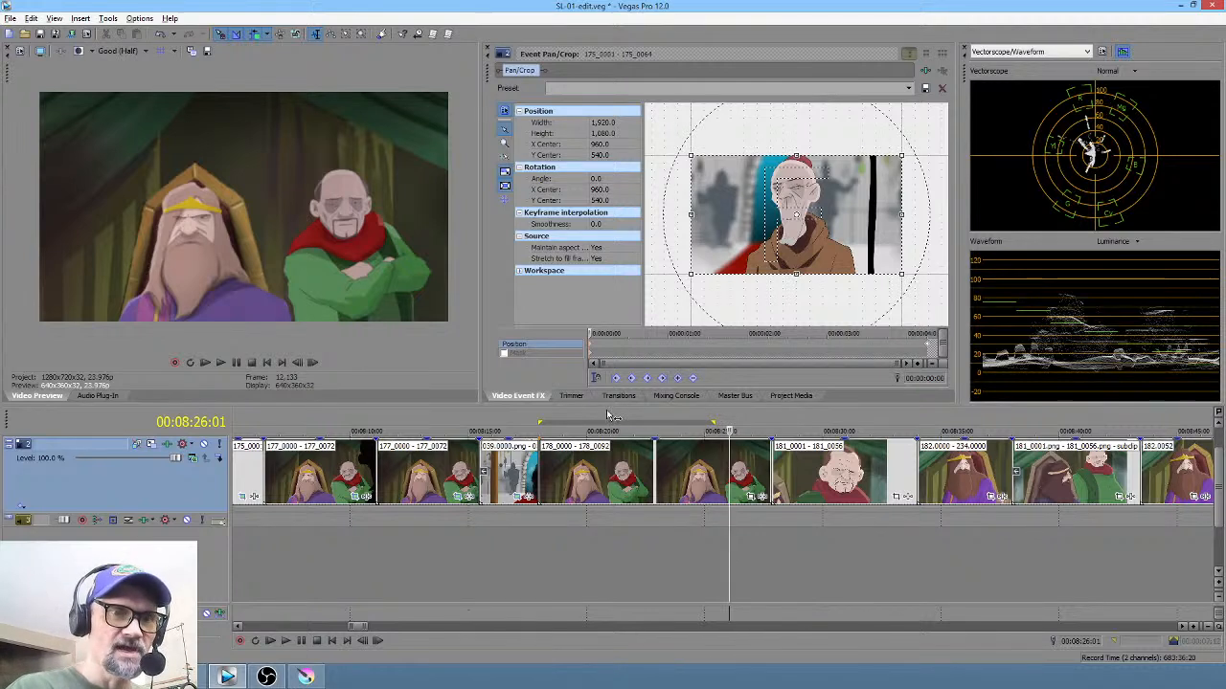
{"action": "left_click_drag", "start_coordinate": [610, 417], "coordinate": [780, 447]}
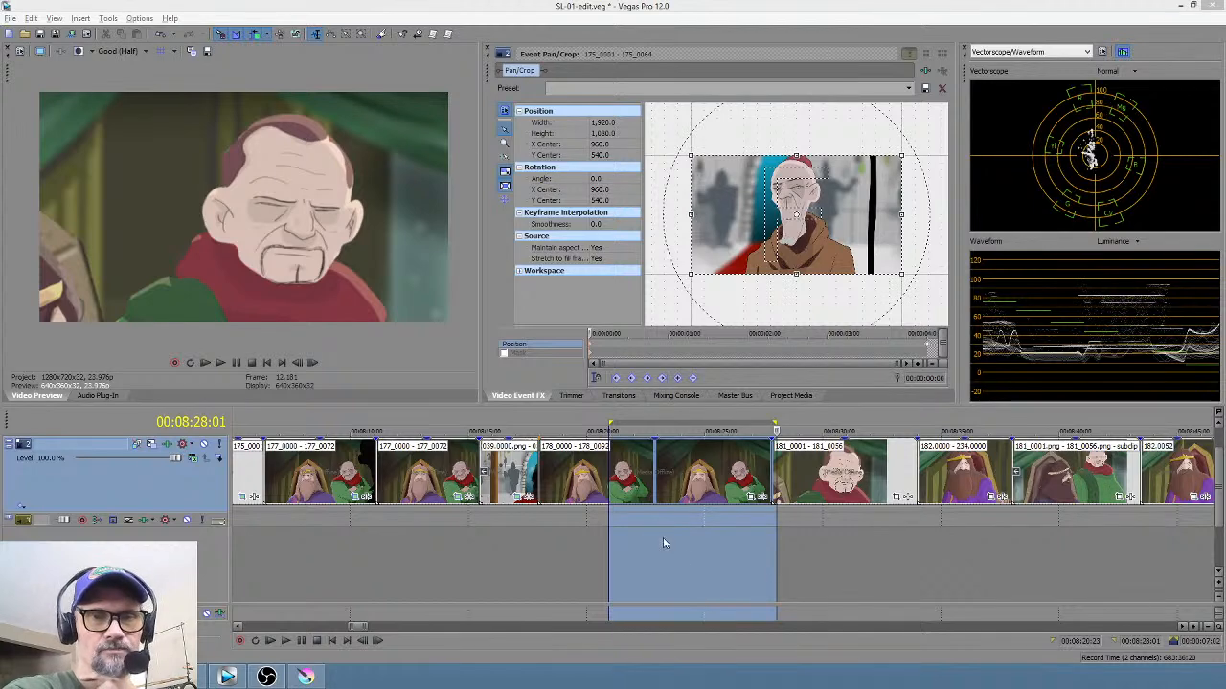
{"action": "left_click_drag", "start_coordinate": [663, 537], "coordinate": [775, 539]}
{"action": "left_click", "coordinate": [733, 536]}
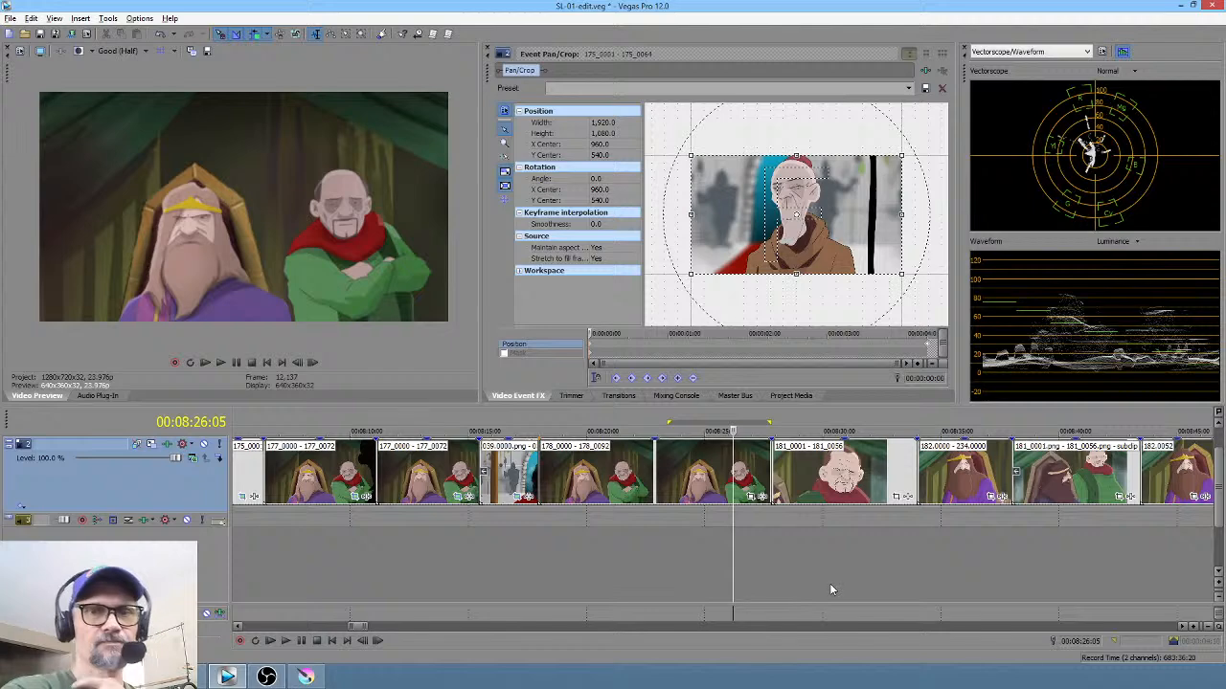
Step: Switch to the scene 178 file in Krita, examine both characters at frame 76 and compare them with the edit in Vegas Pro
{"action": "left_click", "coordinate": [308, 678]}
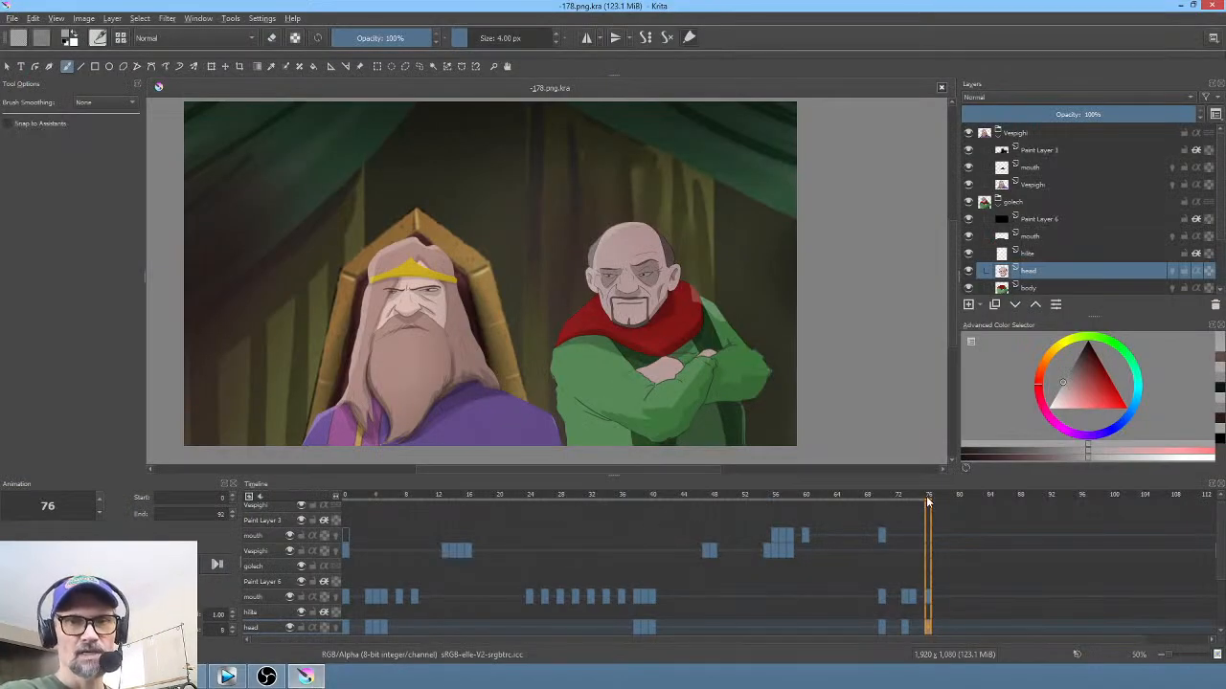
{"action": "left_click_drag", "start_coordinate": [927, 500], "coordinate": [929, 537]}
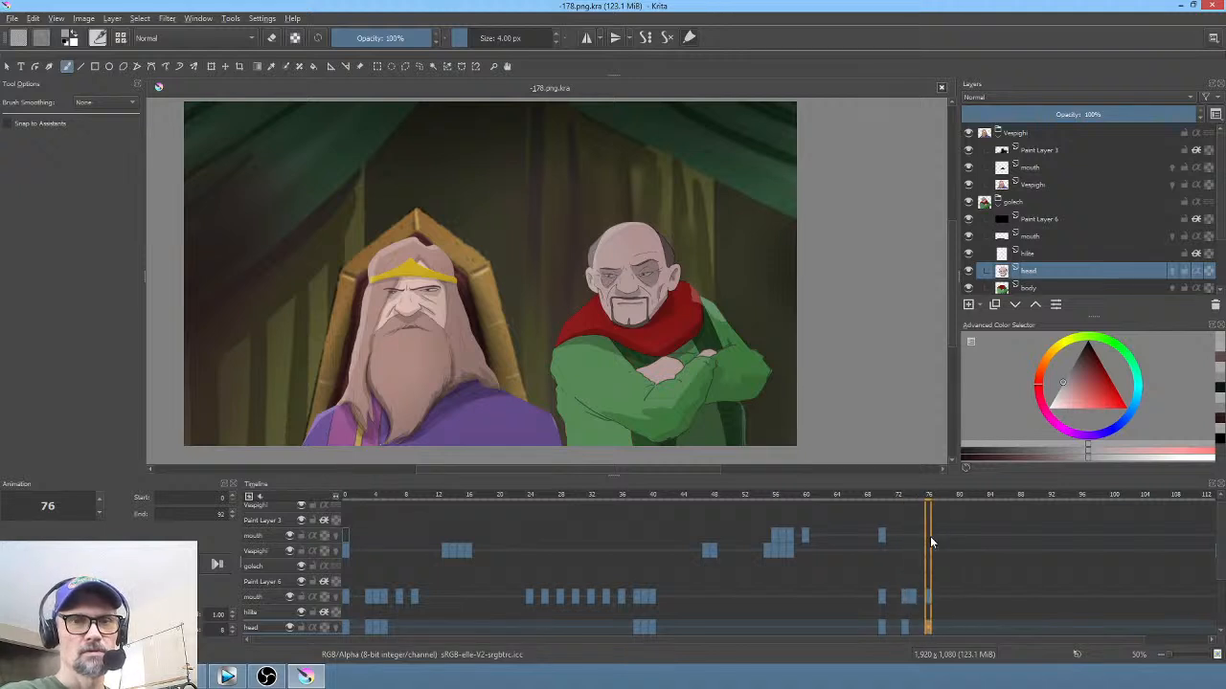
{"action": "left_click", "coordinate": [898, 469]}
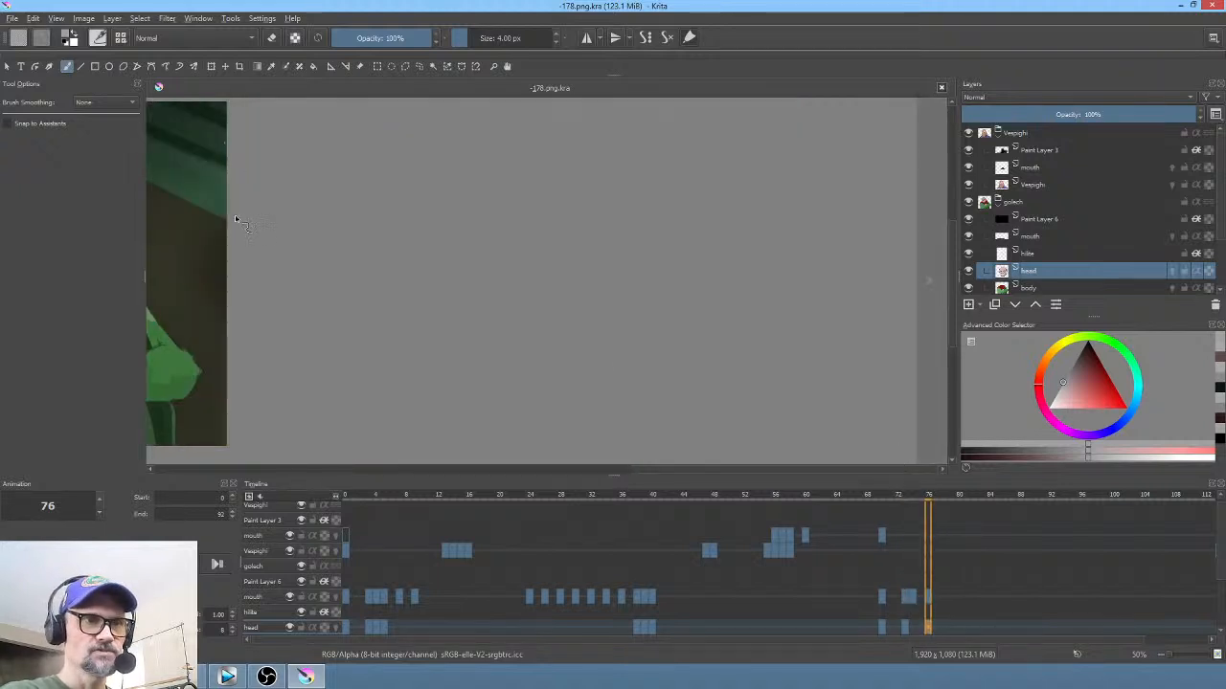
{"action": "left_click_drag", "start_coordinate": [236, 137], "coordinate": [891, 232]}
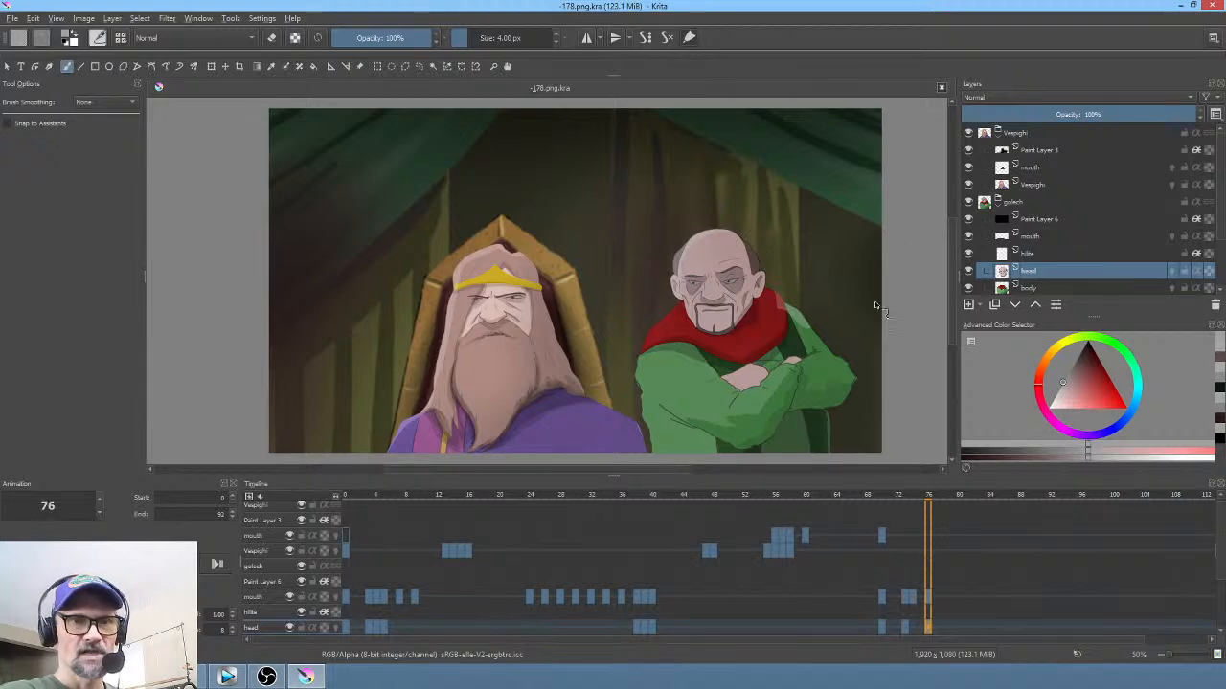
{"action": "scroll", "coordinate": [771, 283], "scroll_direction": "up", "scroll_amount": 3}
{"action": "scroll", "coordinate": [775, 280], "scroll_direction": "down", "scroll_amount": 1}
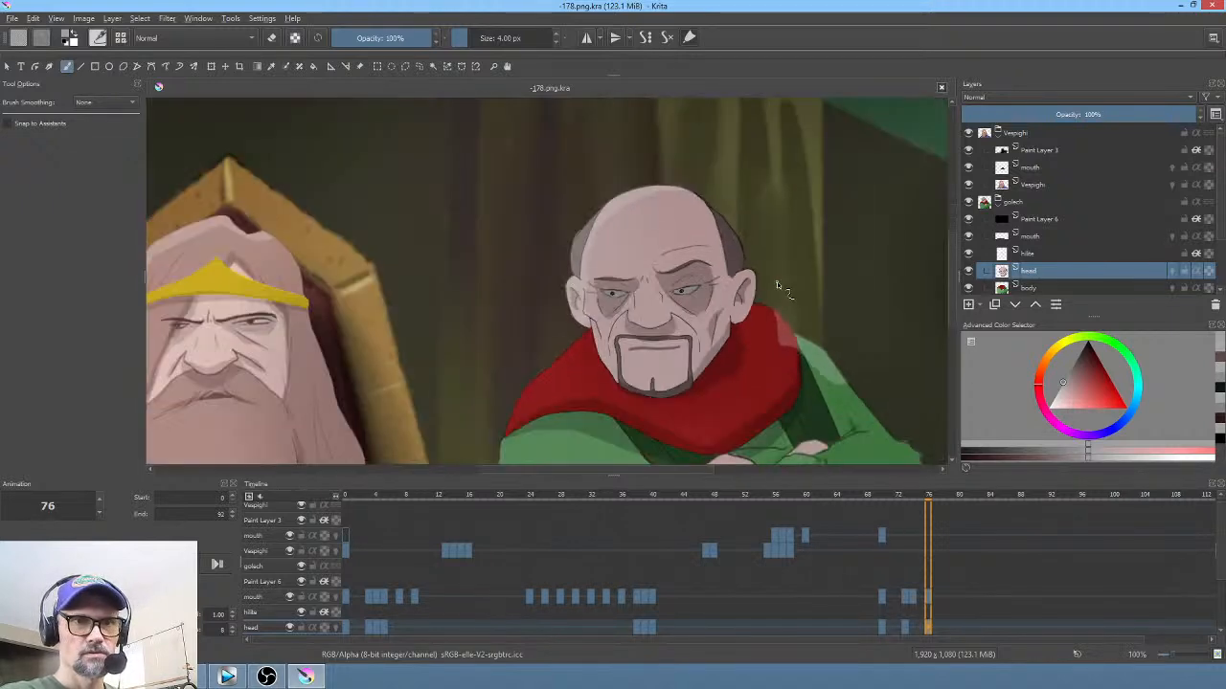
{"action": "scroll", "coordinate": [771, 269], "scroll_direction": "down", "scroll_amount": 3}
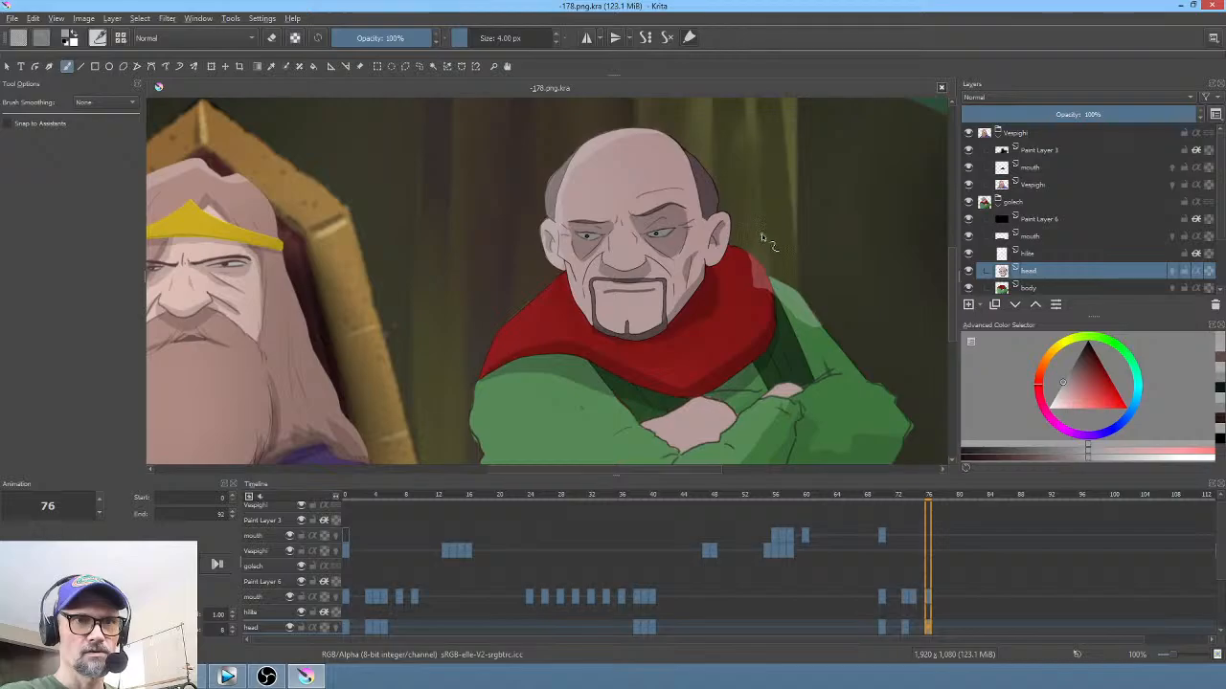
{"action": "key", "text": "alt+Tab"}
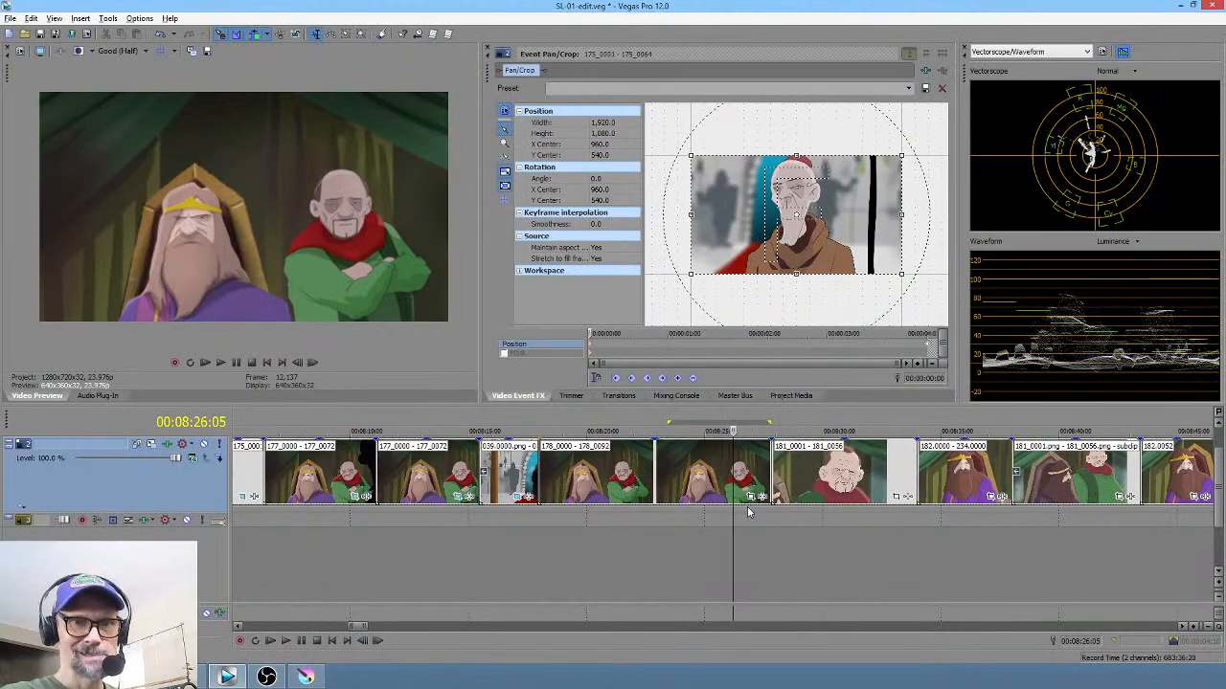
{"action": "key", "text": "alt+Tab"}
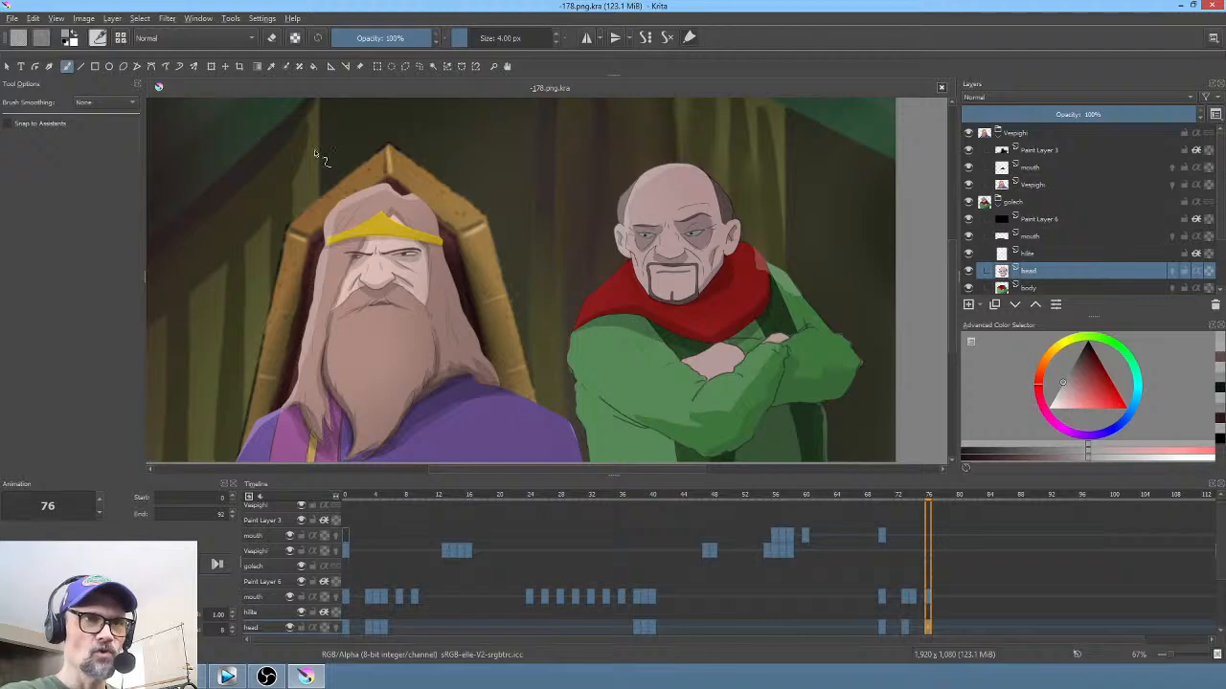
Step: Save the scene 178 file as a separate Krita document named -181.png.kra in the scenes folder
{"action": "left_click", "coordinate": [12, 19]}
{"action": "left_click", "coordinate": [29, 93]}
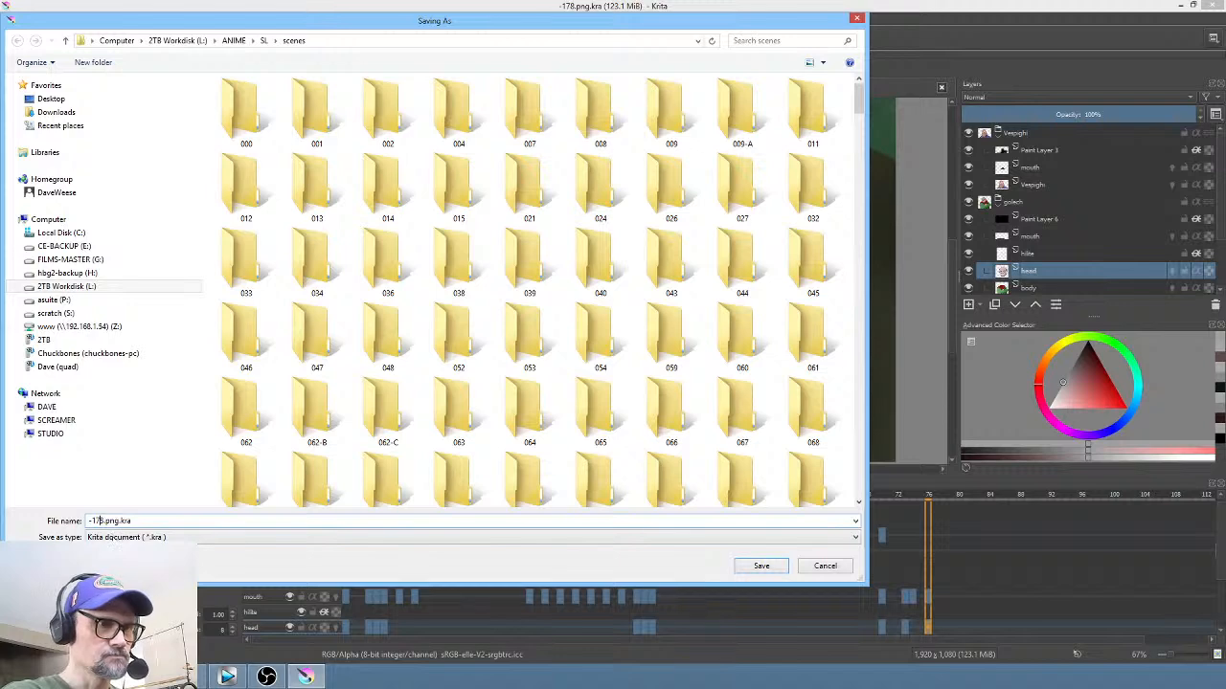
{"action": "key", "text": "BackSpace"}
{"action": "key", "text": "BackSpace"}
{"action": "type", "text": "81"}
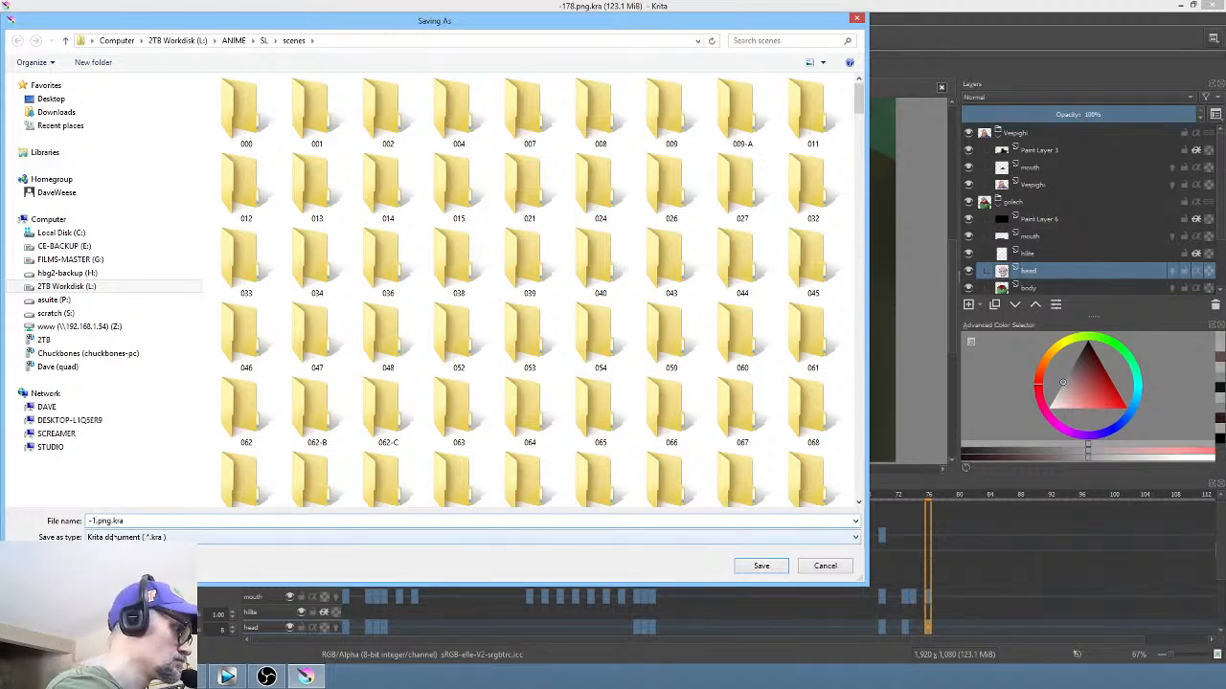
{"action": "left_click", "coordinate": [762, 566]}
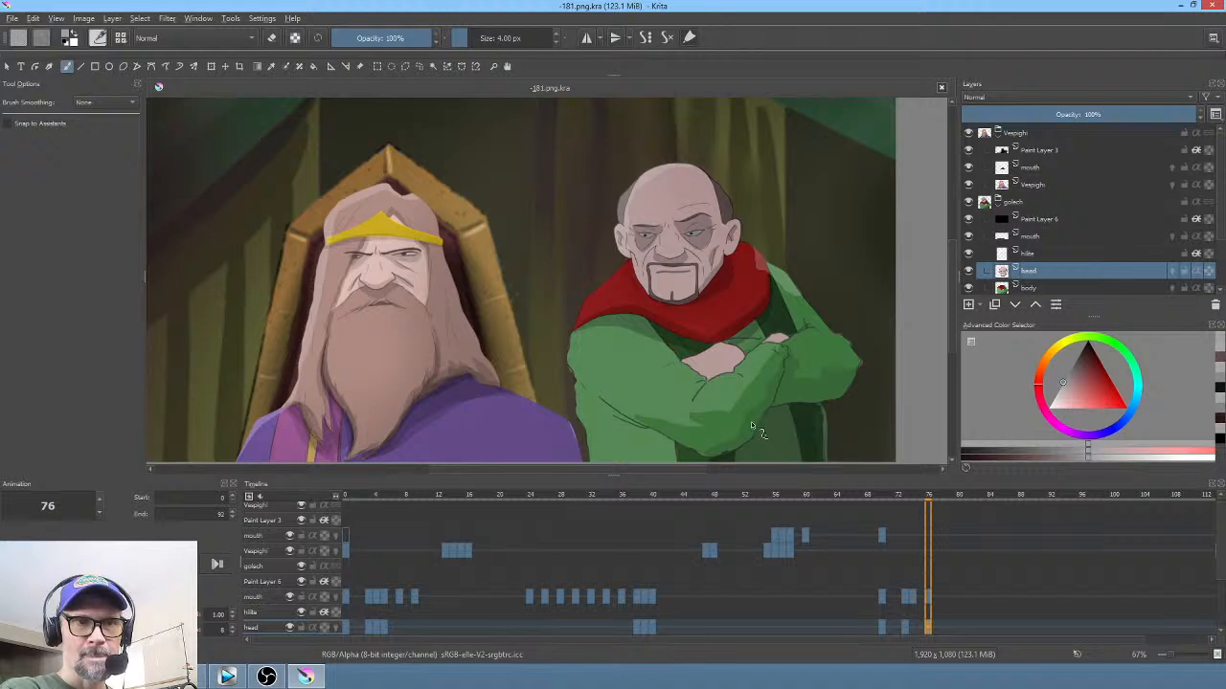
Step: Fit the whole image on the canvas and enlarge the timeline to show the tracks down to the background
{"action": "scroll", "coordinate": [737, 406], "scroll_direction": "down", "scroll_amount": 1}
{"action": "left_click_drag", "start_coordinate": [741, 388], "coordinate": [786, 385]}
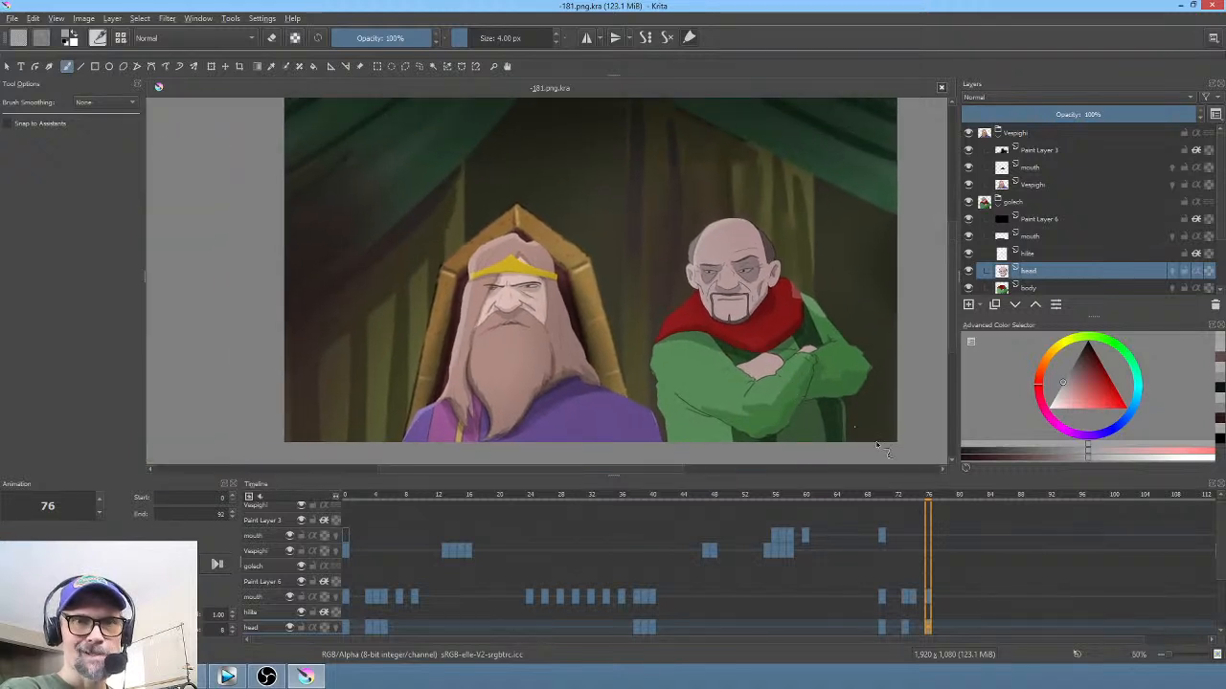
{"action": "left_click_drag", "start_coordinate": [897, 498], "coordinate": [928, 549]}
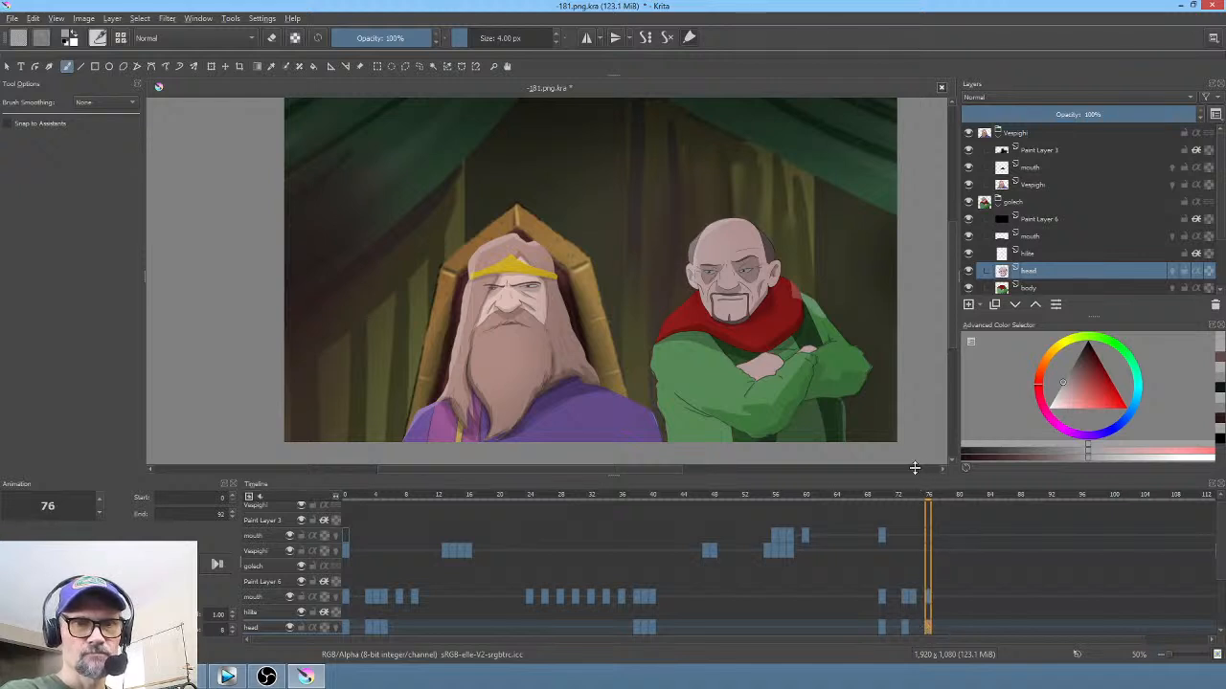
{"action": "left_click_drag", "start_coordinate": [914, 467], "coordinate": [914, 400]}
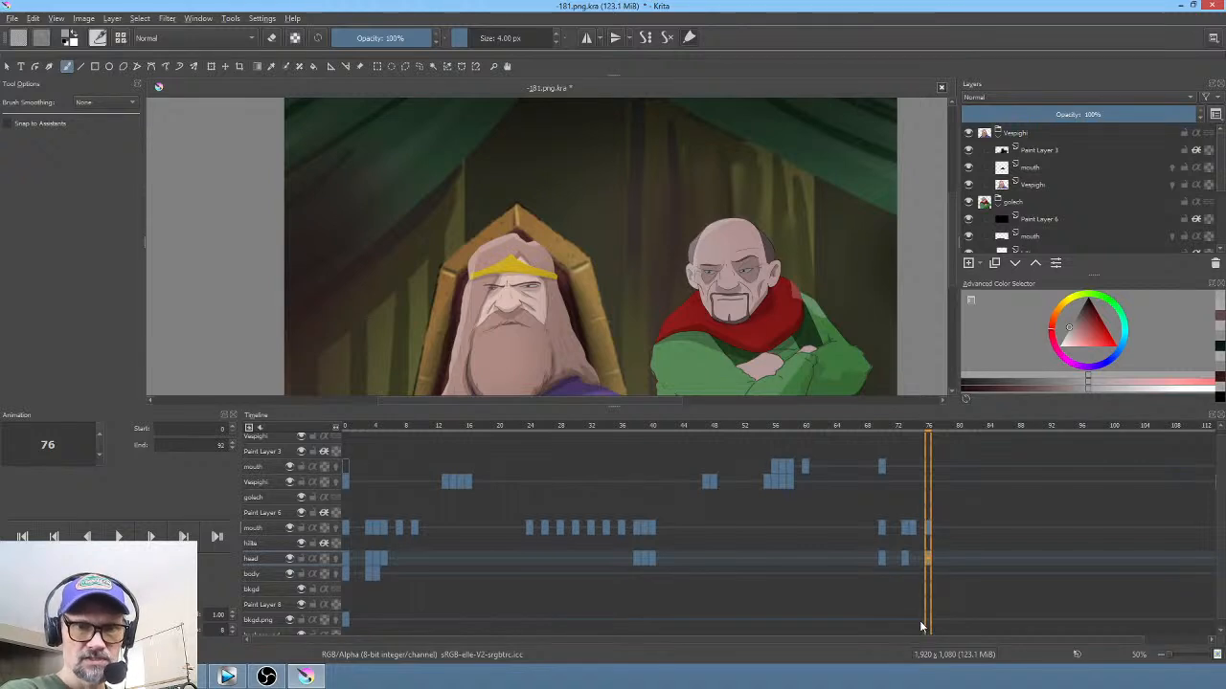
{"action": "left_click_drag", "start_coordinate": [925, 631], "coordinate": [628, 433]}
{"action": "left_click_drag", "start_coordinate": [368, 399], "coordinate": [312, 421]}
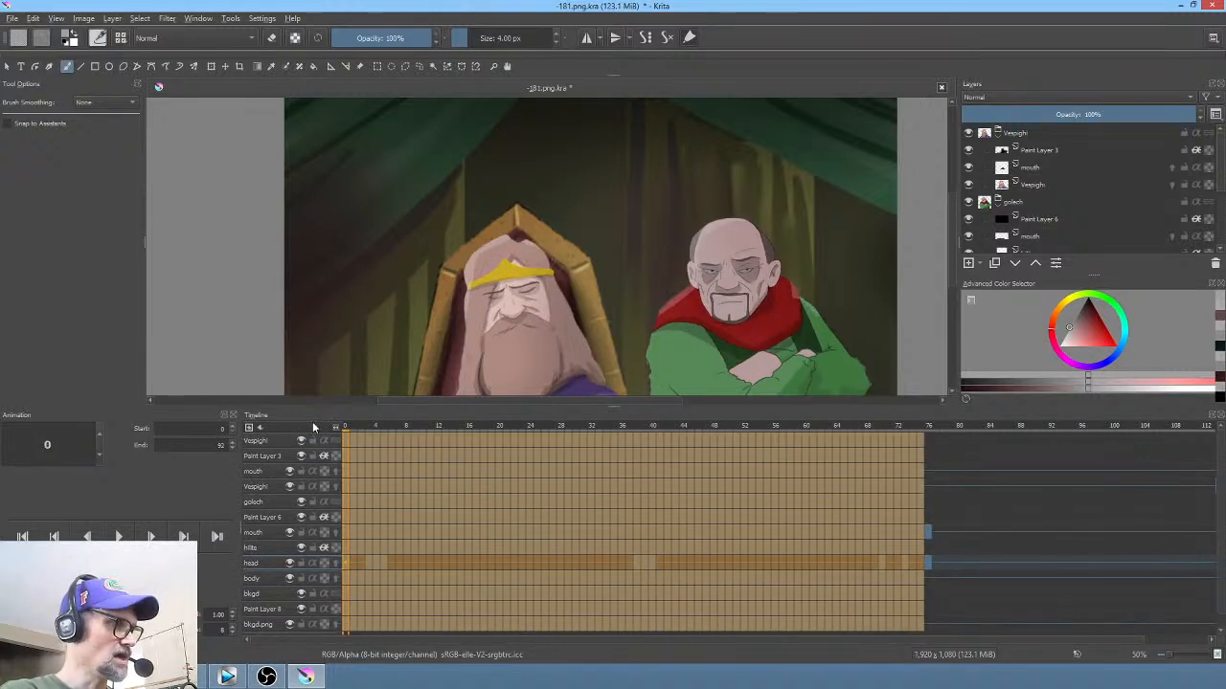
{"action": "right_click", "coordinate": [369, 463]}
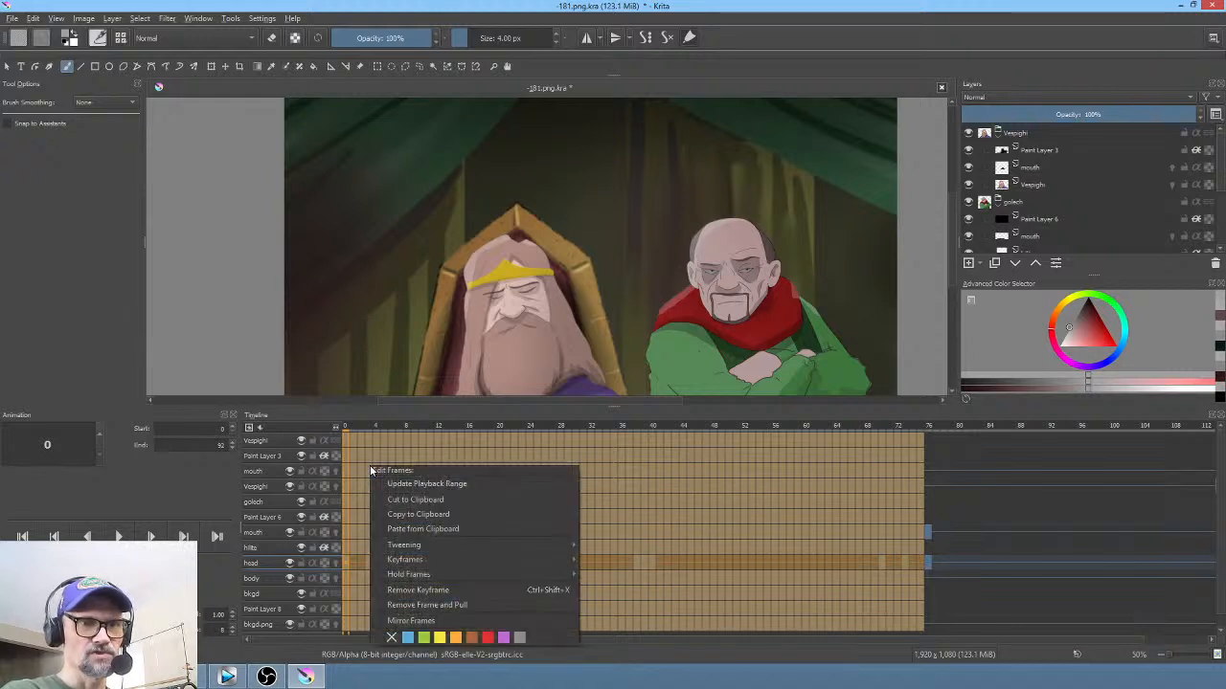
{"action": "left_click", "coordinate": [468, 601]}
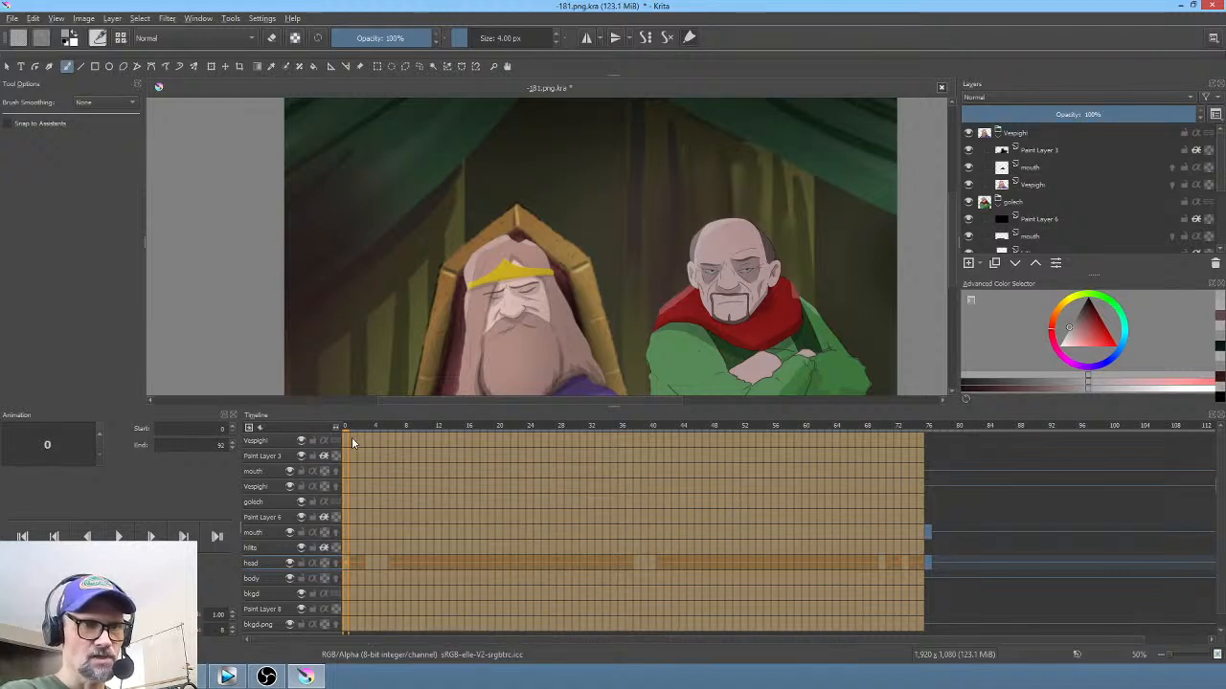
{"action": "left_click", "coordinate": [405, 489]}
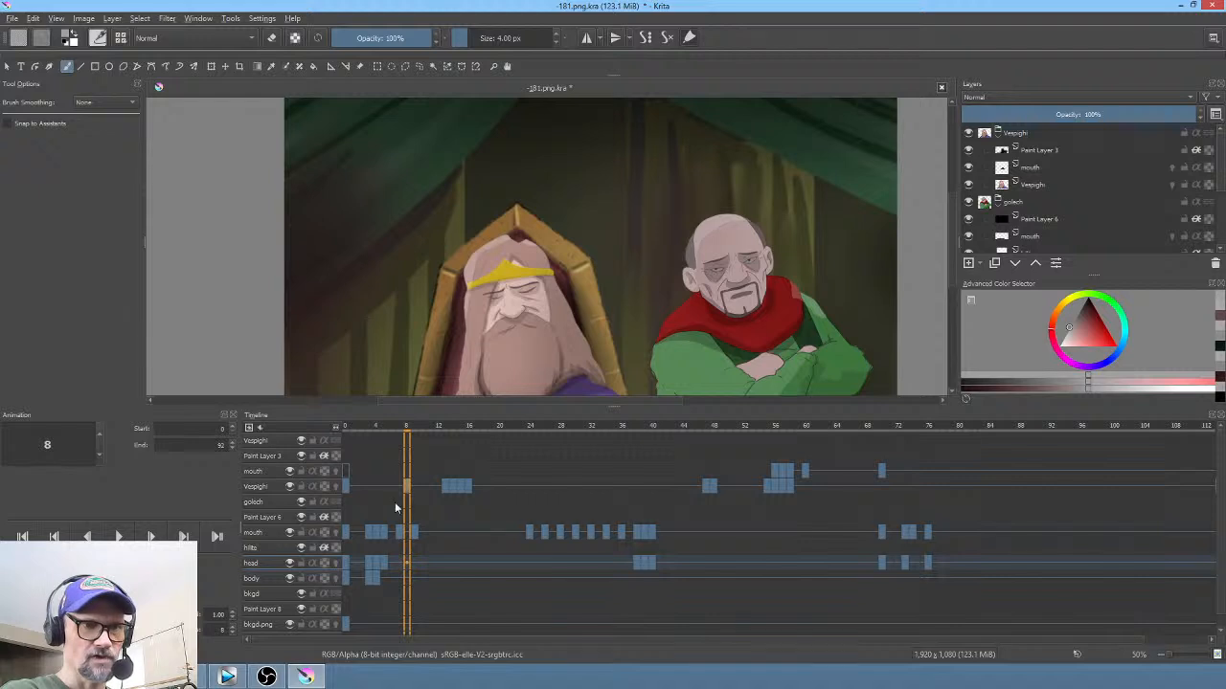
Step: Select frames 1 to 75 across all layers and delete them with Remove Frame and Pull
{"action": "left_click_drag", "start_coordinate": [352, 435], "coordinate": [823, 674]}
{"action": "left_click_drag", "start_coordinate": [645, 619], "coordinate": [920, 637]}
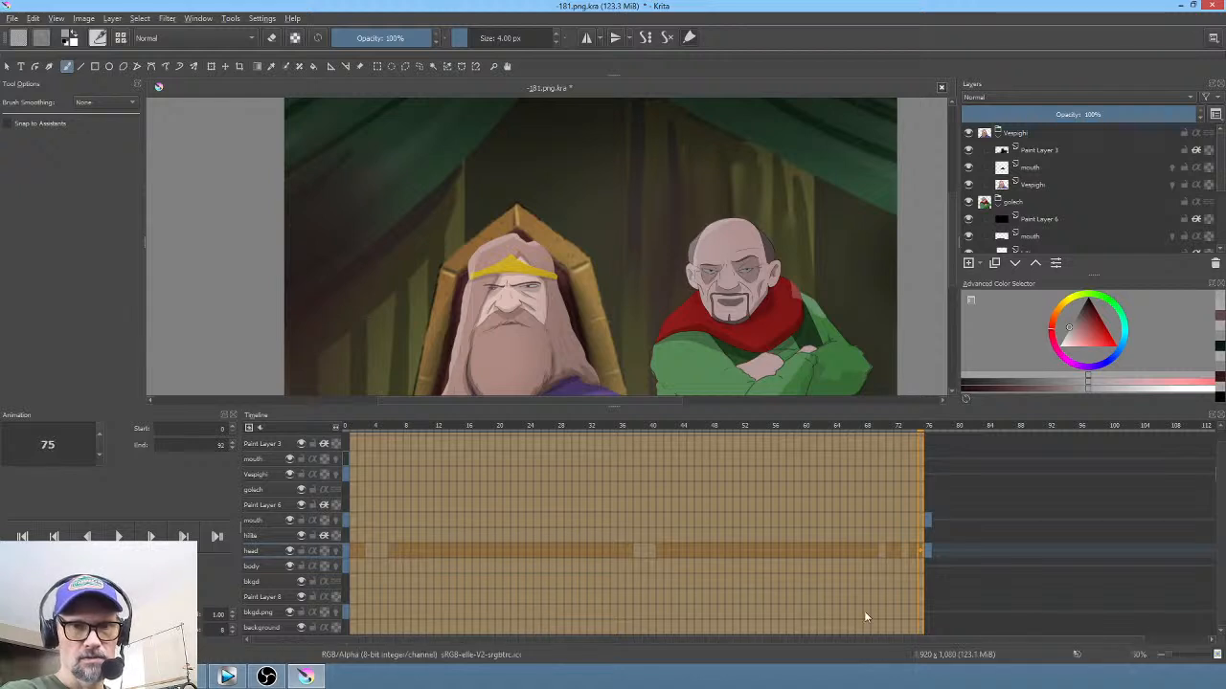
{"action": "right_click", "coordinate": [540, 499]}
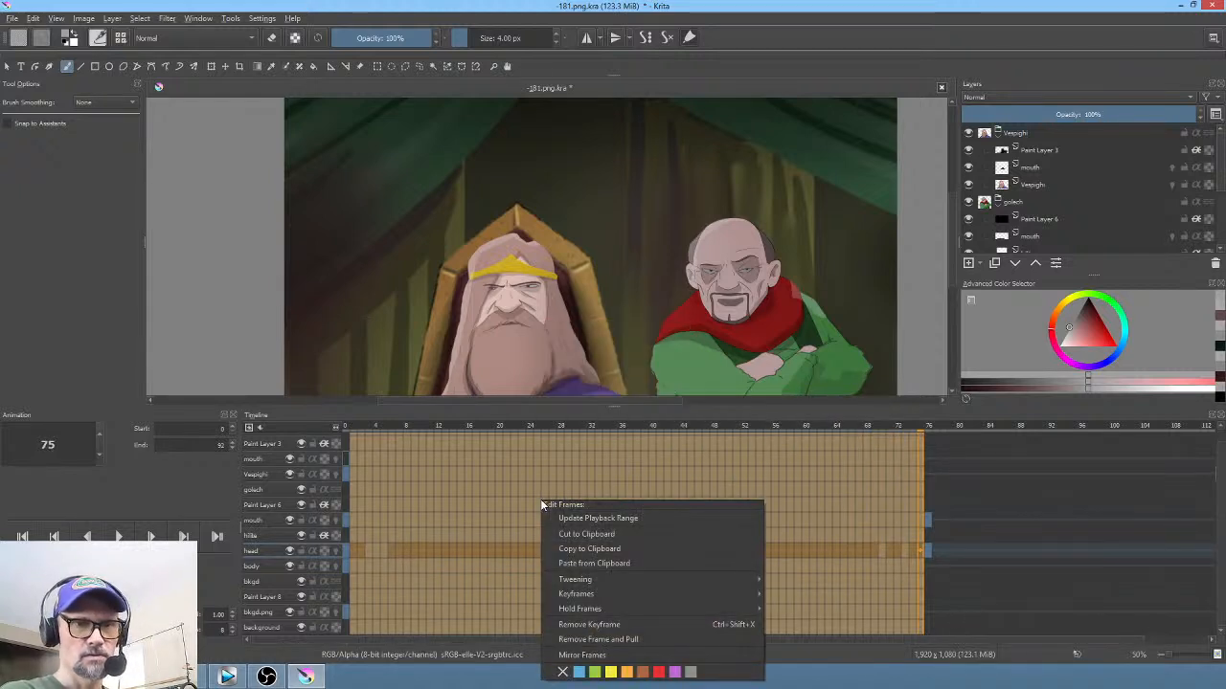
{"action": "left_click", "coordinate": [584, 641]}
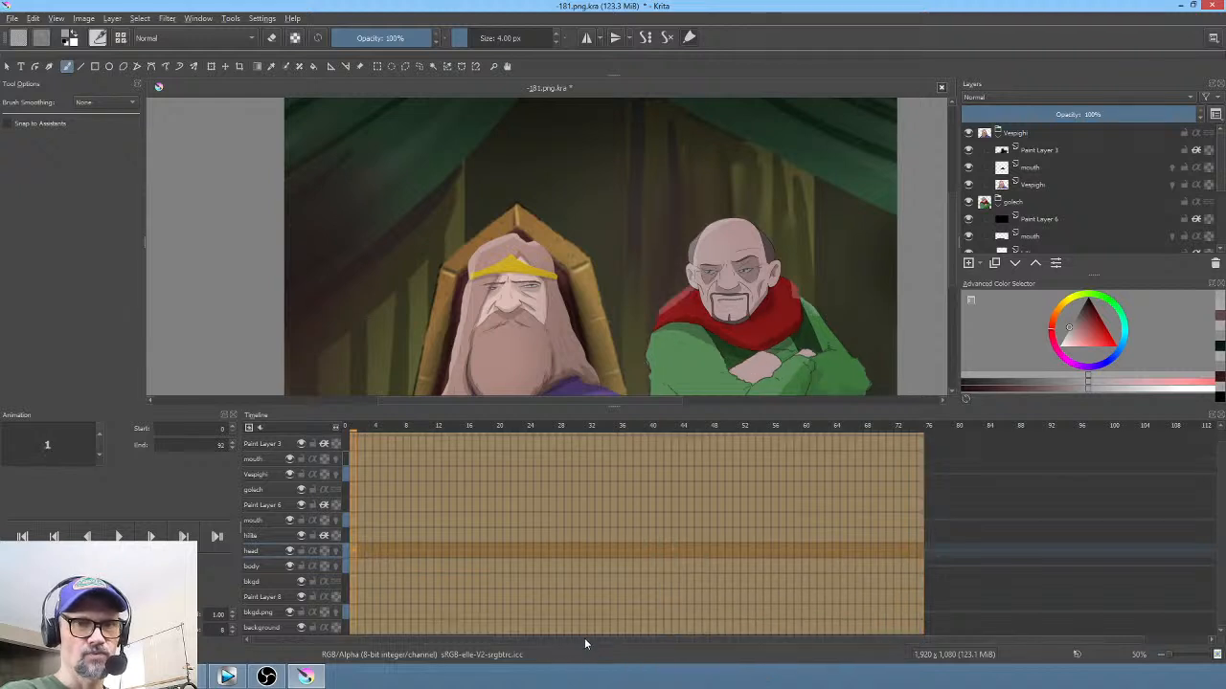
{"action": "left_click", "coordinate": [358, 556]}
{"action": "scroll", "coordinate": [355, 555], "scroll_direction": "up", "scroll_amount": 4}
{"action": "scroll", "coordinate": [360, 556], "scroll_direction": "down", "scroll_amount": 6}
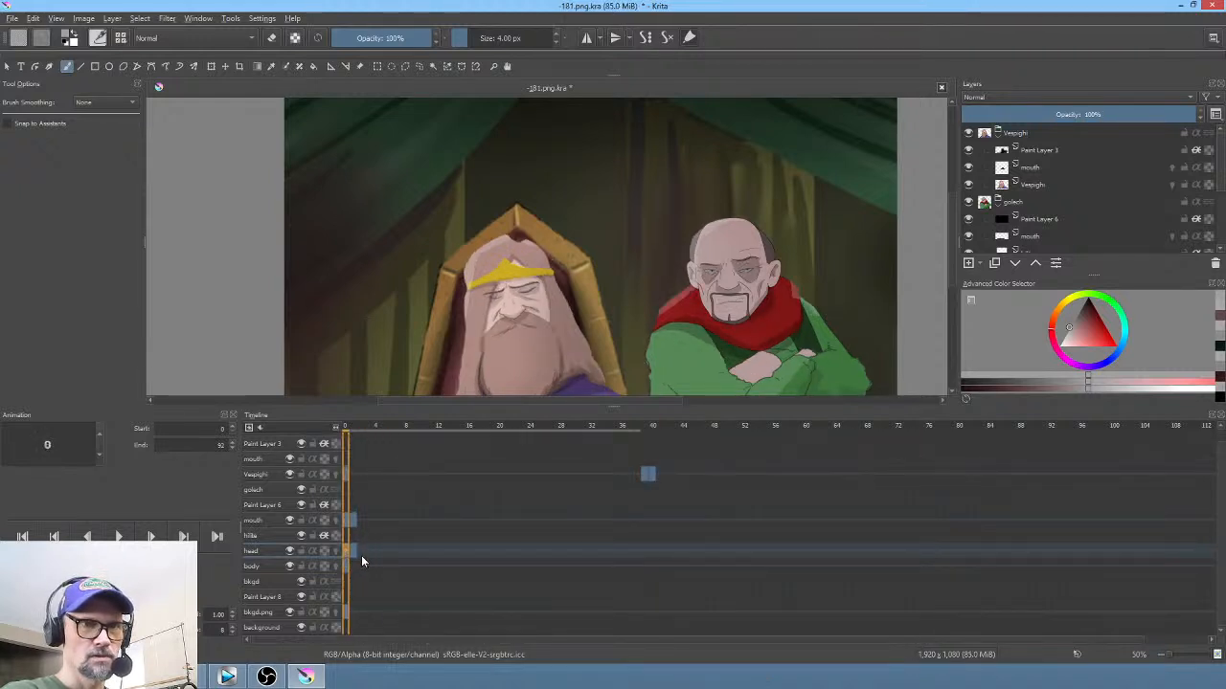
Step: Move the head layer's keyframe from frame 1 to frame 0 so it replaces the opening pose
{"action": "scroll", "coordinate": [381, 552], "scroll_direction": "up", "scroll_amount": 3}
{"action": "scroll", "coordinate": [393, 547], "scroll_direction": "down", "scroll_amount": 3}
{"action": "left_click_drag", "start_coordinate": [408, 548], "coordinate": [714, 561]}
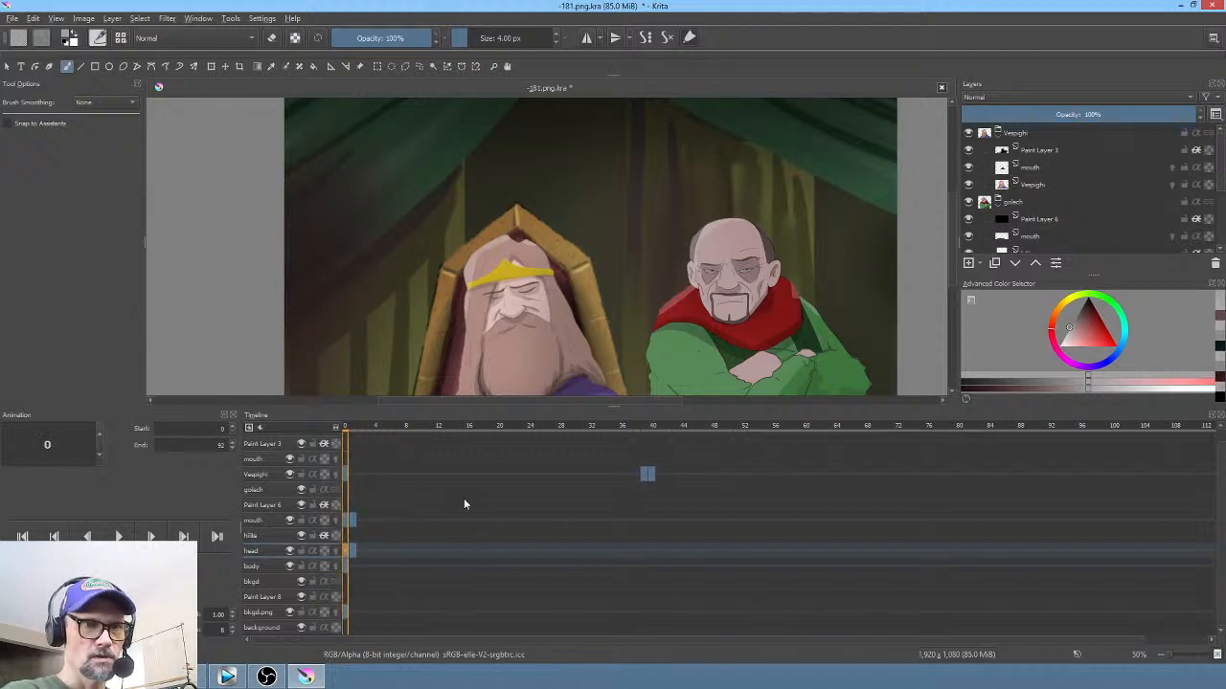
{"action": "left_click", "coordinate": [354, 430]}
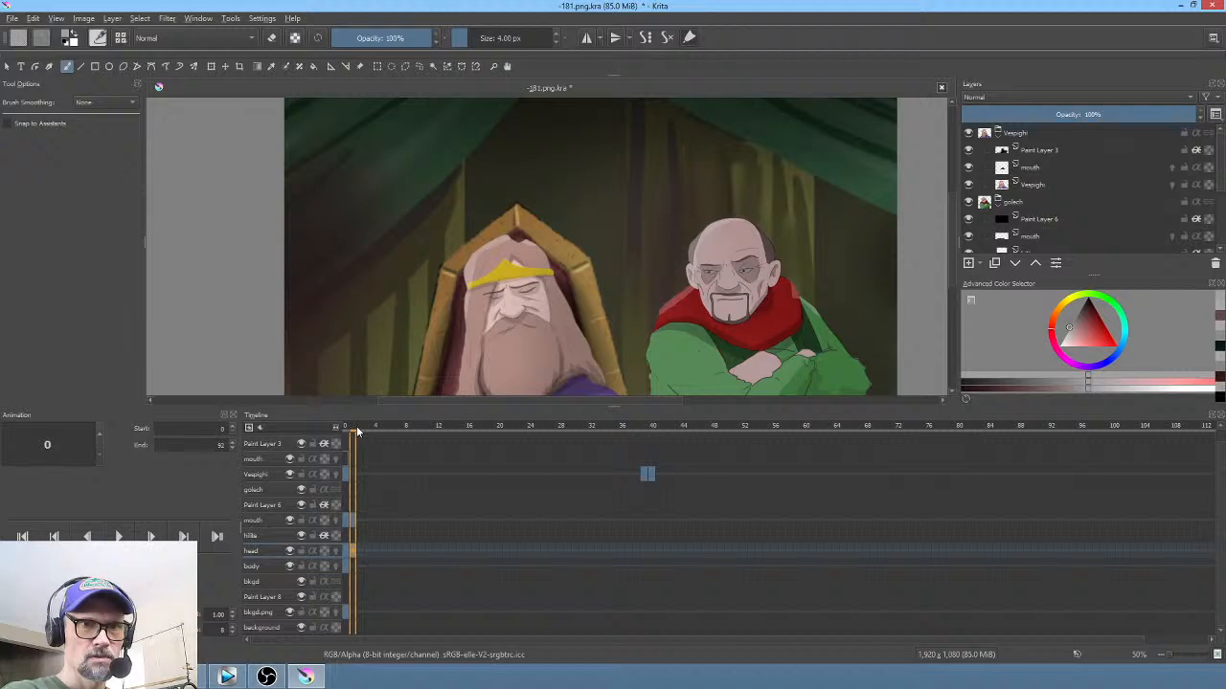
{"action": "left_click", "coordinate": [346, 549]}
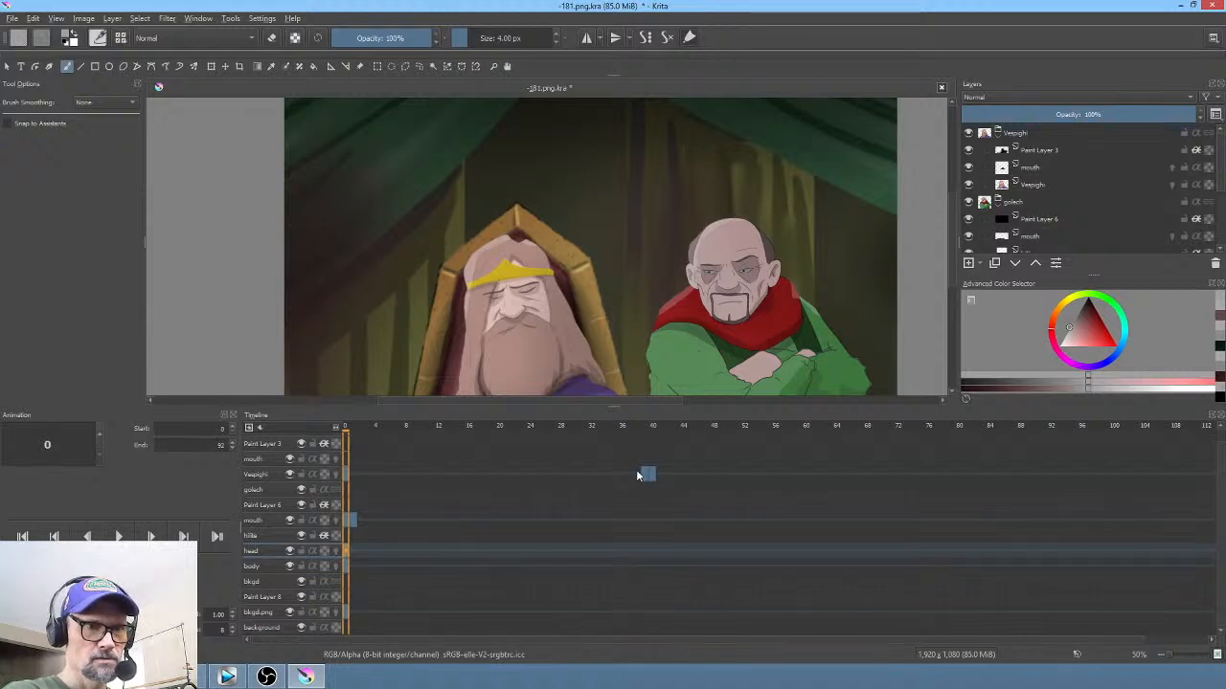
Step: Move the Veepighi layer's keyframe from frame 40 to frame 0 and clear the leftover keyframe at frame 39
{"action": "left_click_drag", "start_coordinate": [633, 428], "coordinate": [658, 429]}
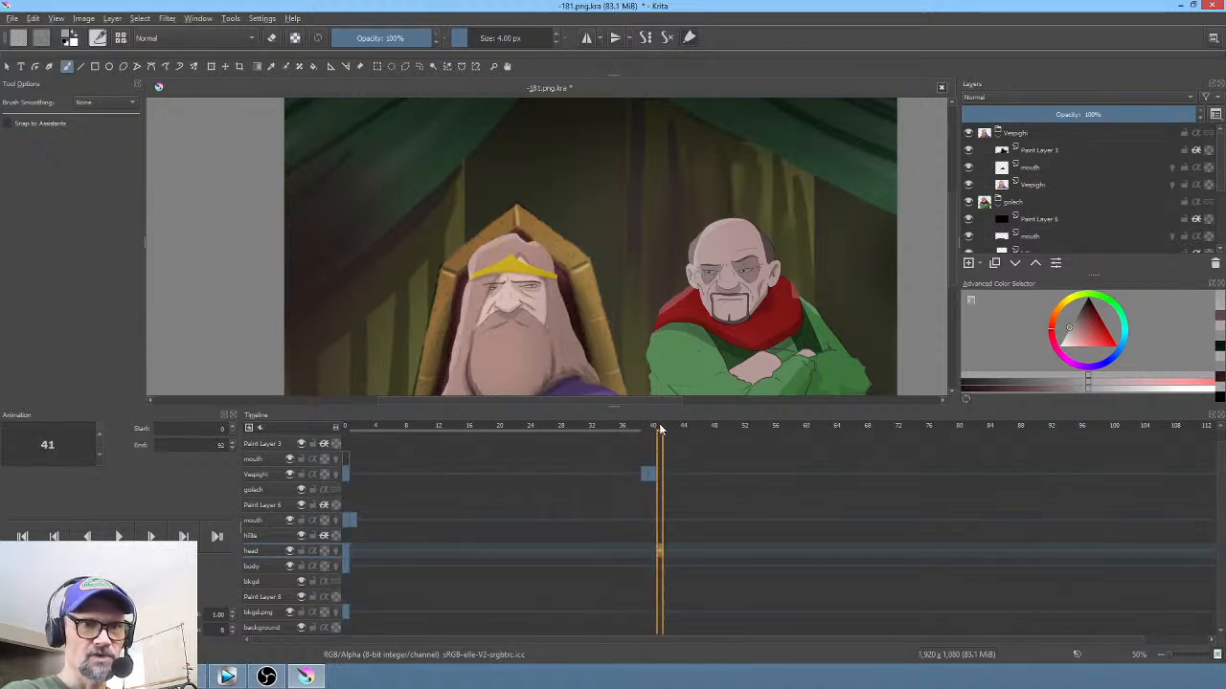
{"action": "left_click", "coordinate": [643, 474]}
{"action": "left_click_drag", "start_coordinate": [652, 473], "coordinate": [345, 475]}
{"action": "left_click", "coordinate": [644, 473]}
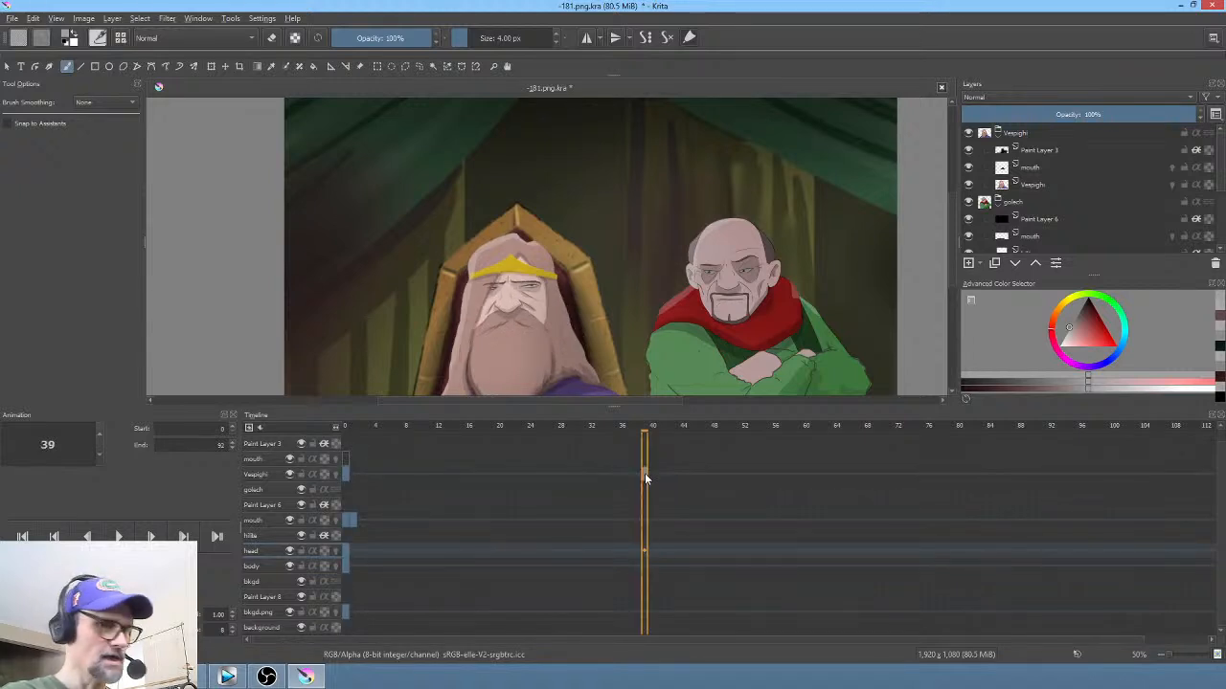
{"action": "left_click", "coordinate": [347, 428]}
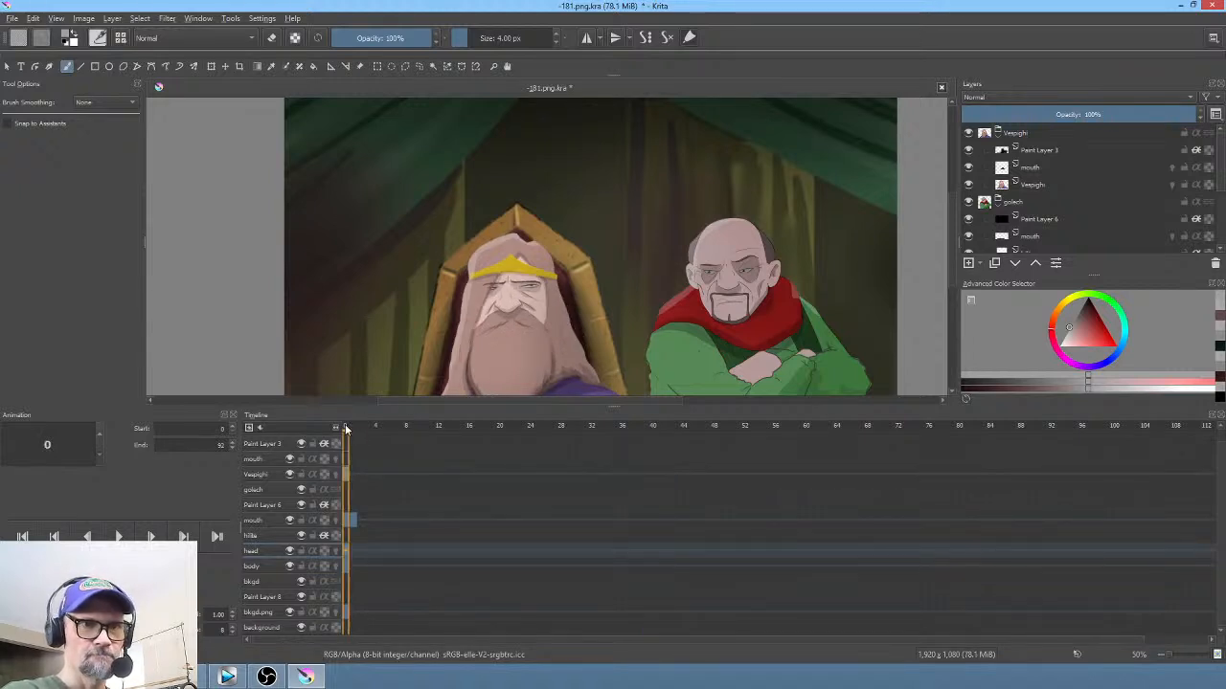
Step: Compare the bald man's mouth at frames 0 and 1, and delete the golach mouth keyframe at frame 1
{"action": "scroll", "coordinate": [591, 230], "scroll_direction": "down", "scroll_amount": 3}
{"action": "scroll", "coordinate": [632, 272], "scroll_direction": "up", "scroll_amount": 4}
{"action": "scroll", "coordinate": [632, 275], "scroll_direction": "up", "scroll_amount": 2}
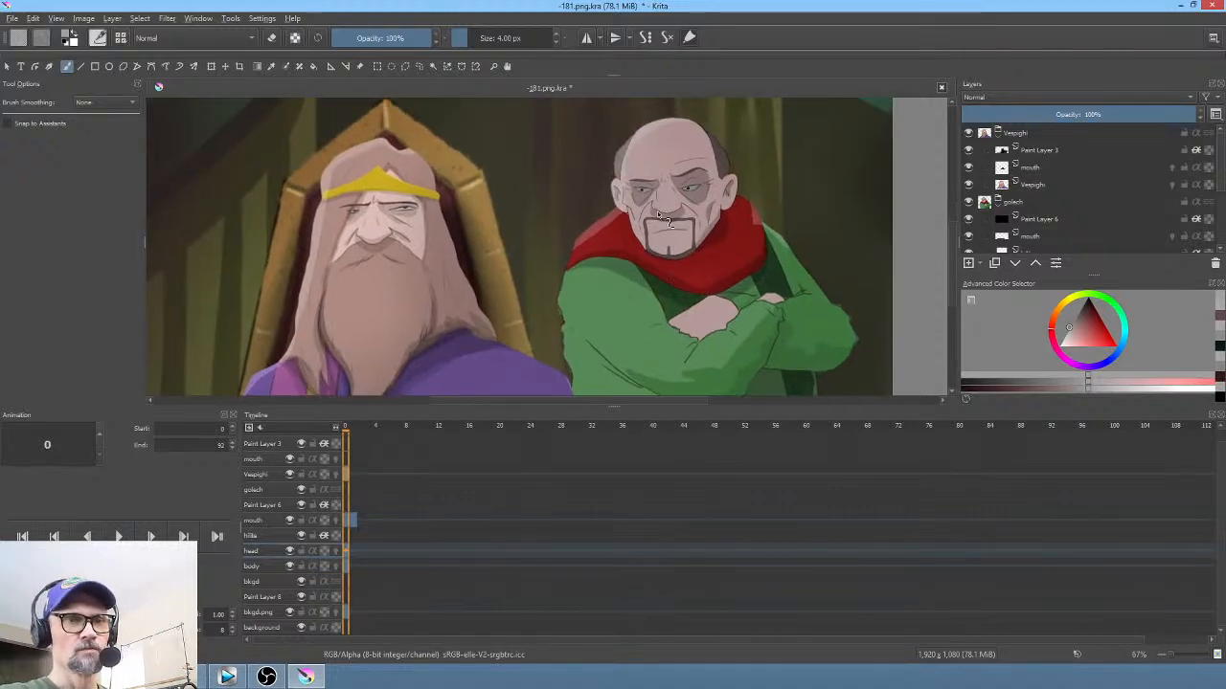
{"action": "scroll", "coordinate": [661, 207], "scroll_direction": "up", "scroll_amount": 2}
{"action": "left_click_drag", "start_coordinate": [699, 228], "coordinate": [593, 245]}
{"action": "scroll", "coordinate": [591, 259], "scroll_direction": "down", "scroll_amount": 1}
{"action": "scroll", "coordinate": [584, 256], "scroll_direction": "up", "scroll_amount": 2}
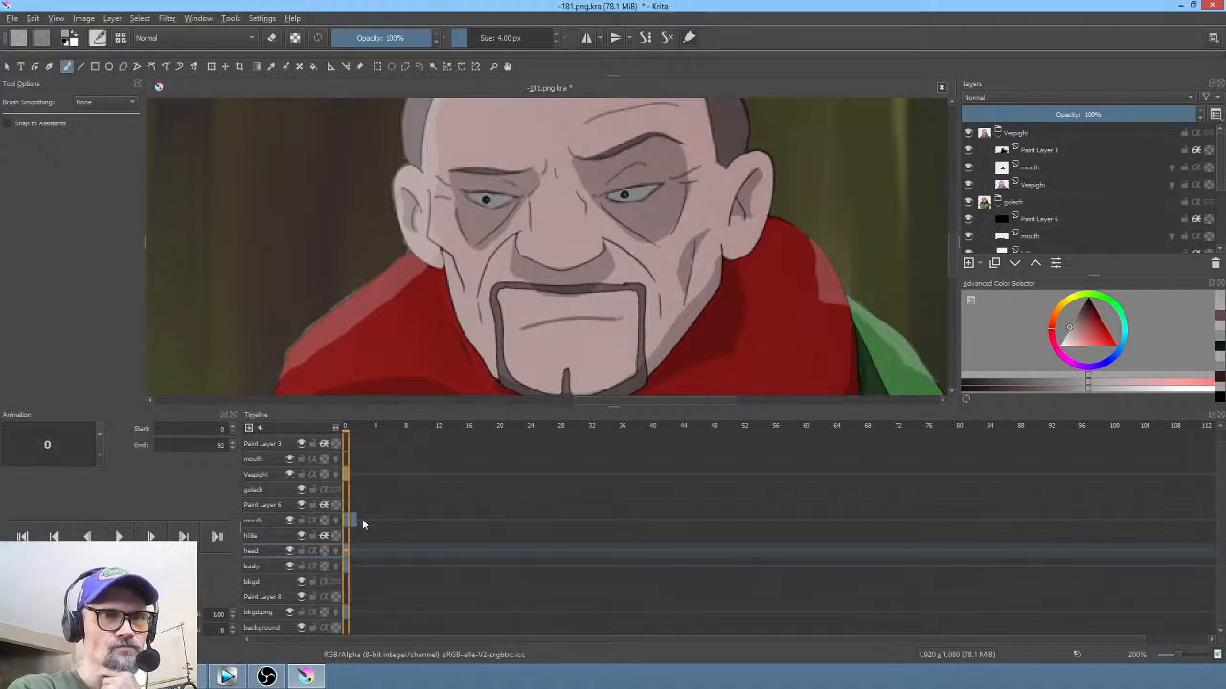
{"action": "left_click", "coordinate": [362, 520]}
{"action": "left_click", "coordinate": [353, 520]}
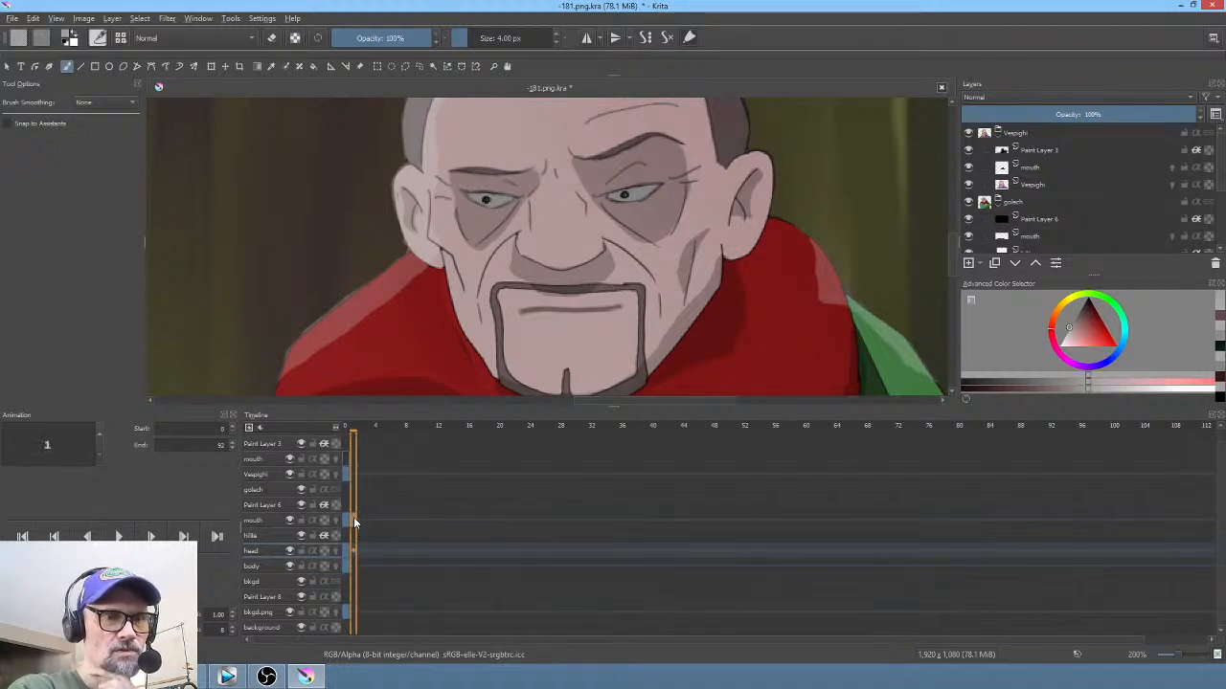
{"action": "key", "text": "Delete"}
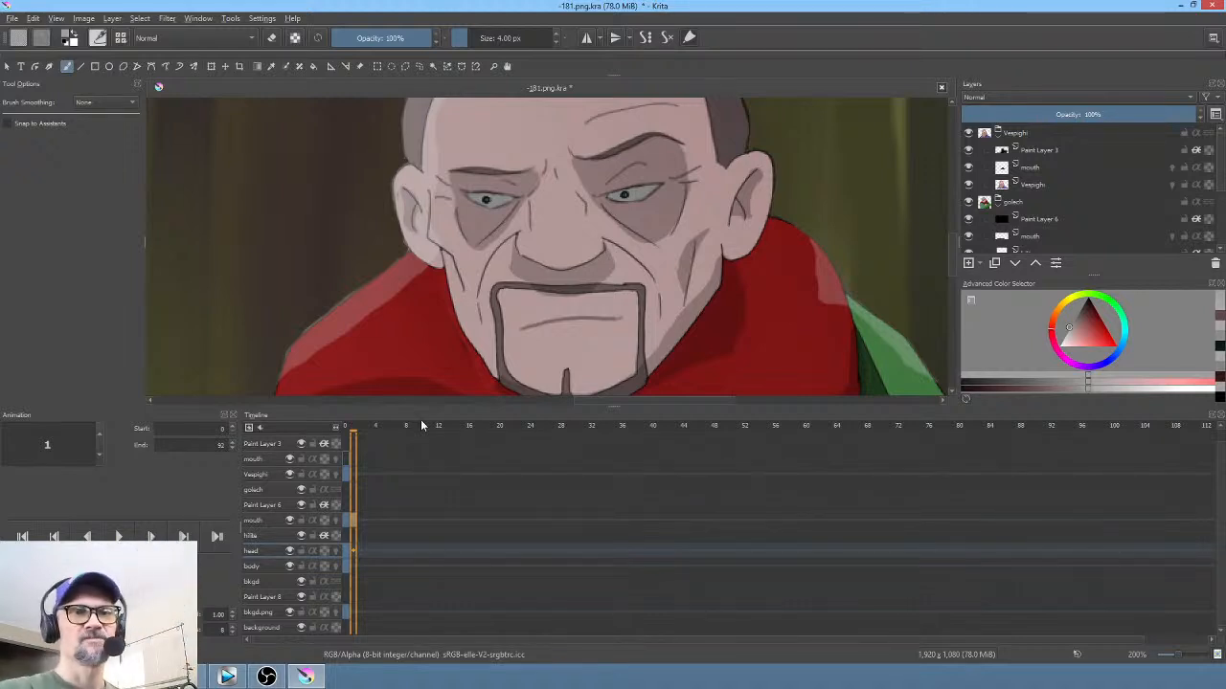
Step: Examine the bald man's face and crossed arms up close, shrinking the timeline to give the canvas more room
{"action": "scroll", "coordinate": [532, 258], "scroll_direction": "down", "scroll_amount": 3}
{"action": "scroll", "coordinate": [558, 276], "scroll_direction": "up", "scroll_amount": 1}
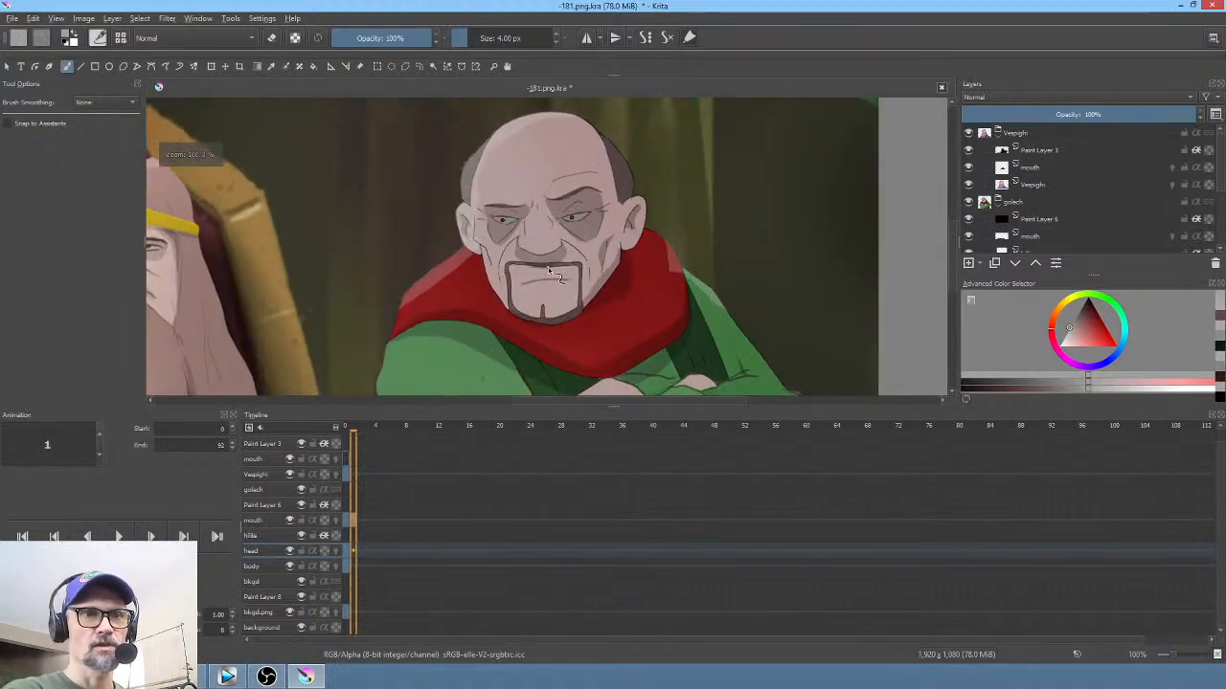
{"action": "left_click_drag", "start_coordinate": [553, 274], "coordinate": [623, 264]}
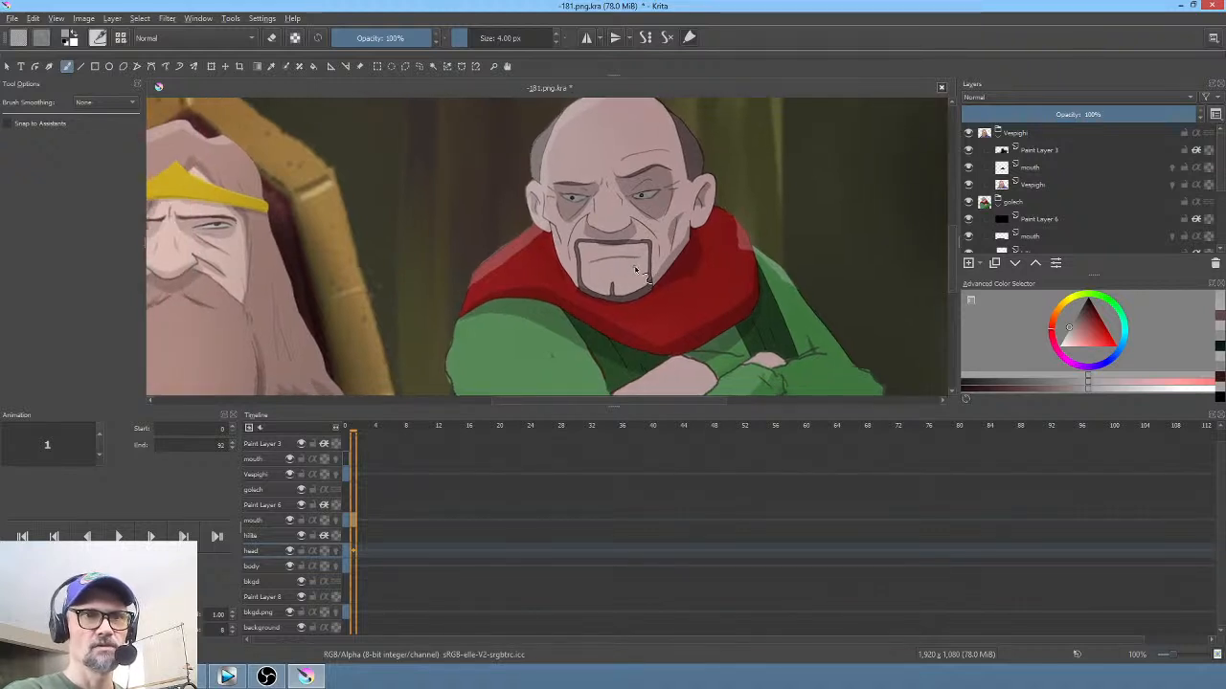
{"action": "scroll", "coordinate": [632, 268], "scroll_direction": "up", "scroll_amount": 1}
{"action": "scroll", "coordinate": [633, 325], "scroll_direction": "up", "scroll_amount": 1}
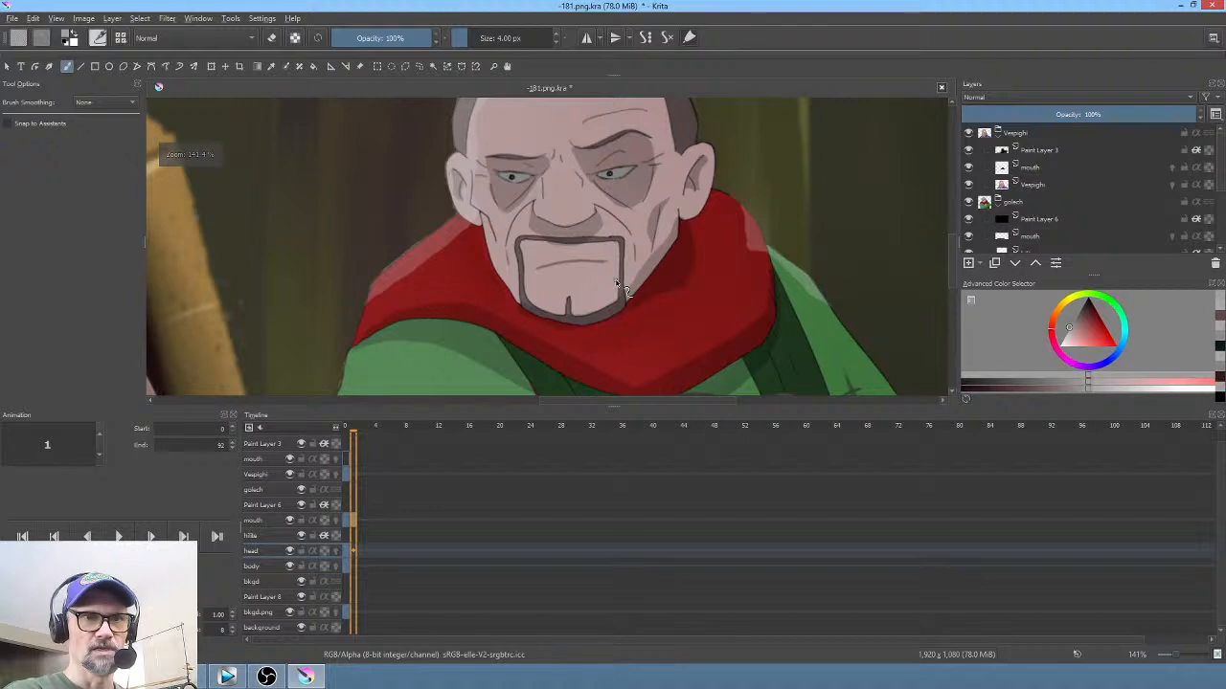
{"action": "left_click_drag", "start_coordinate": [633, 350], "coordinate": [632, 358]}
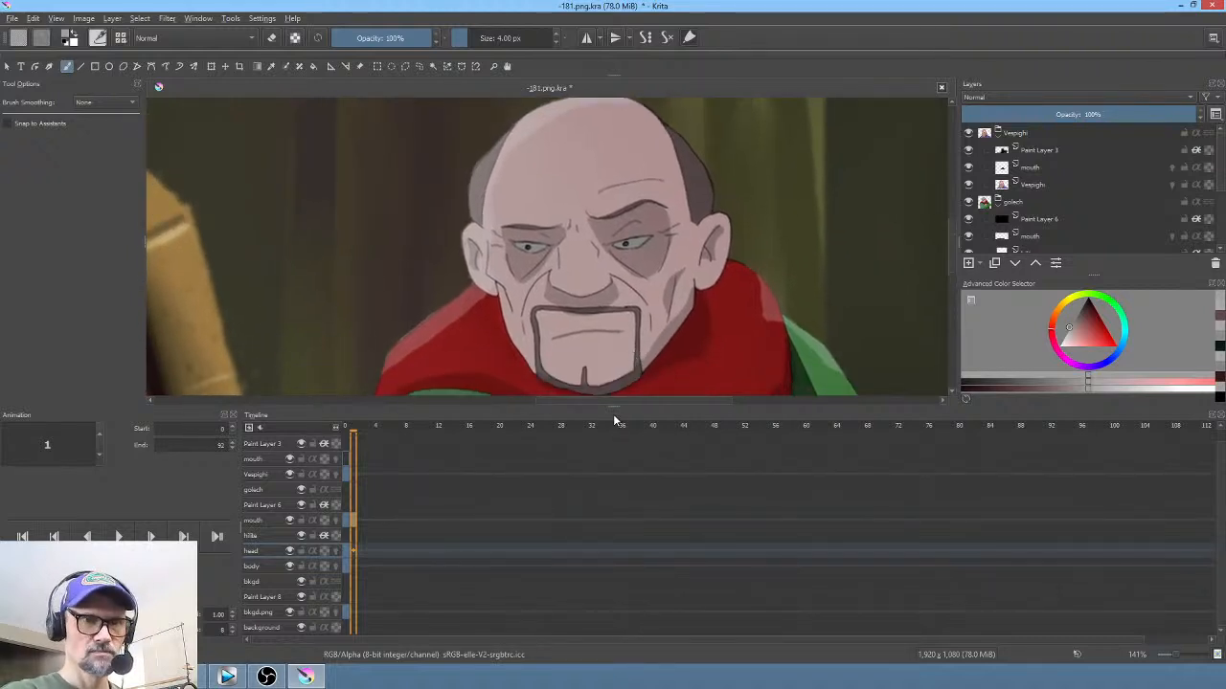
{"action": "left_click_drag", "start_coordinate": [616, 405], "coordinate": [623, 491]}
{"action": "scroll", "coordinate": [637, 402], "scroll_direction": "down", "scroll_amount": 1}
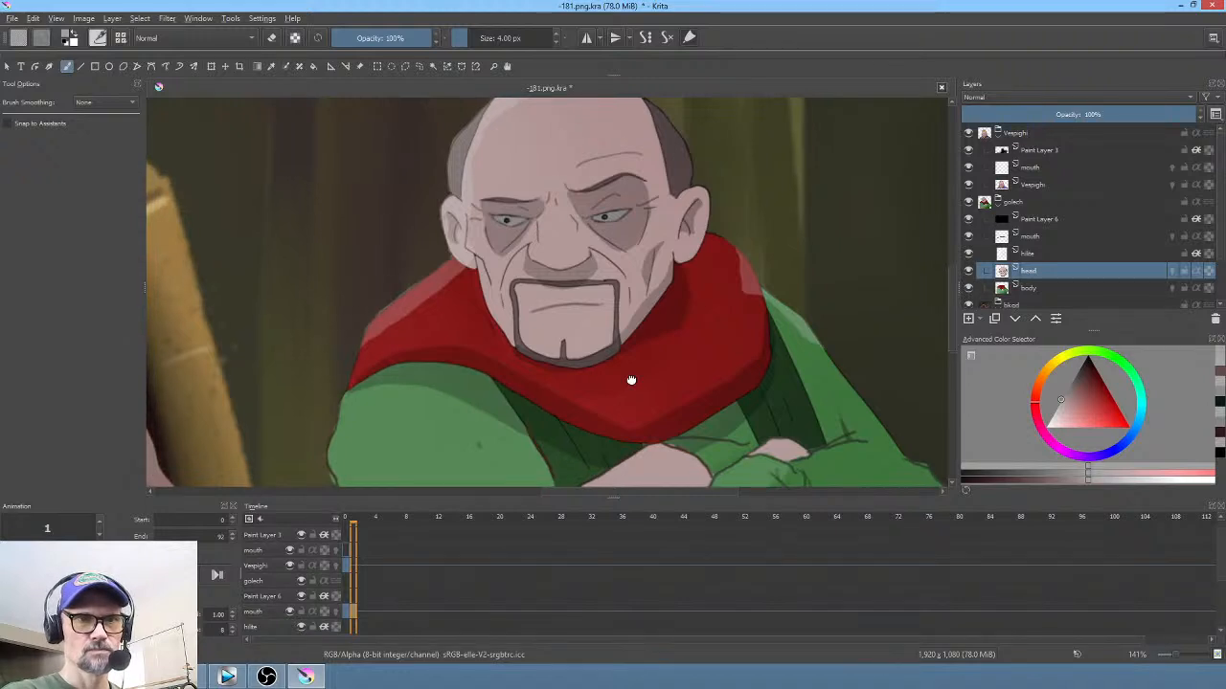
{"action": "scroll", "coordinate": [640, 386], "scroll_direction": "down", "scroll_amount": 1}
{"action": "scroll", "coordinate": [645, 389], "scroll_direction": "up", "scroll_amount": 1}
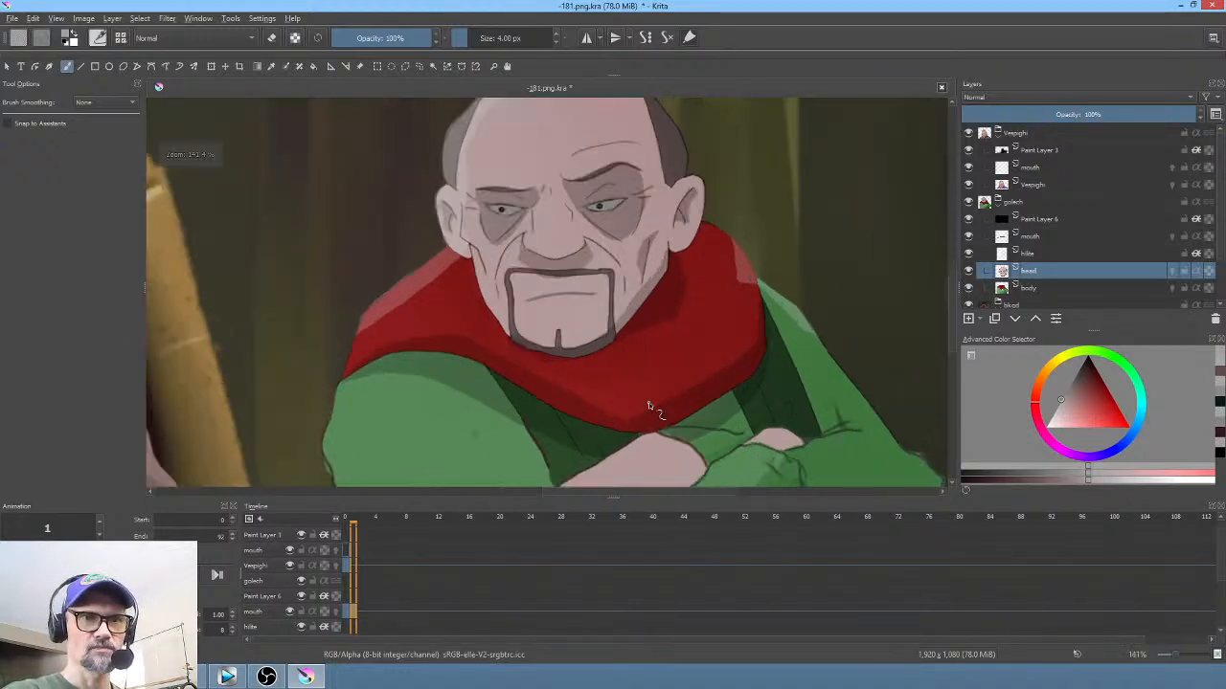
{"action": "scroll", "coordinate": [654, 410], "scroll_direction": "down", "scroll_amount": 1}
{"action": "left_click_drag", "start_coordinate": [654, 406], "coordinate": [682, 372]}
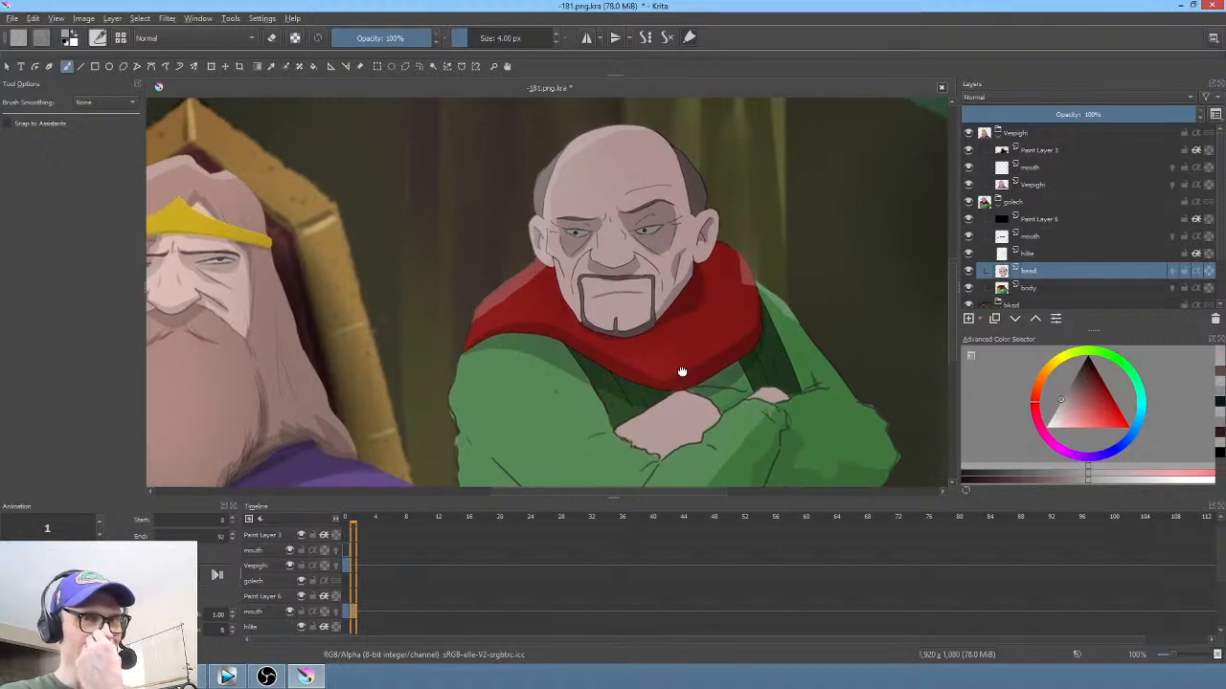
Step: Delete the Veepighi layer group so only the golach character and the background remain
{"action": "left_click", "coordinate": [1031, 135]}
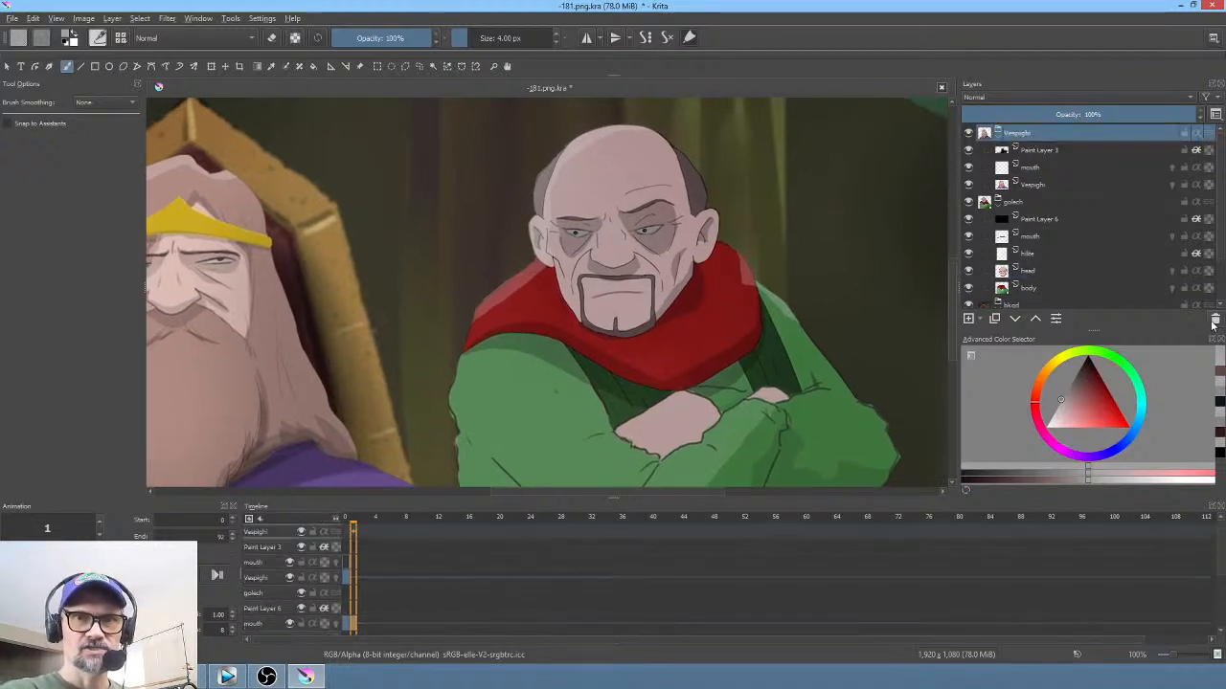
{"action": "left_click", "coordinate": [1214, 319]}
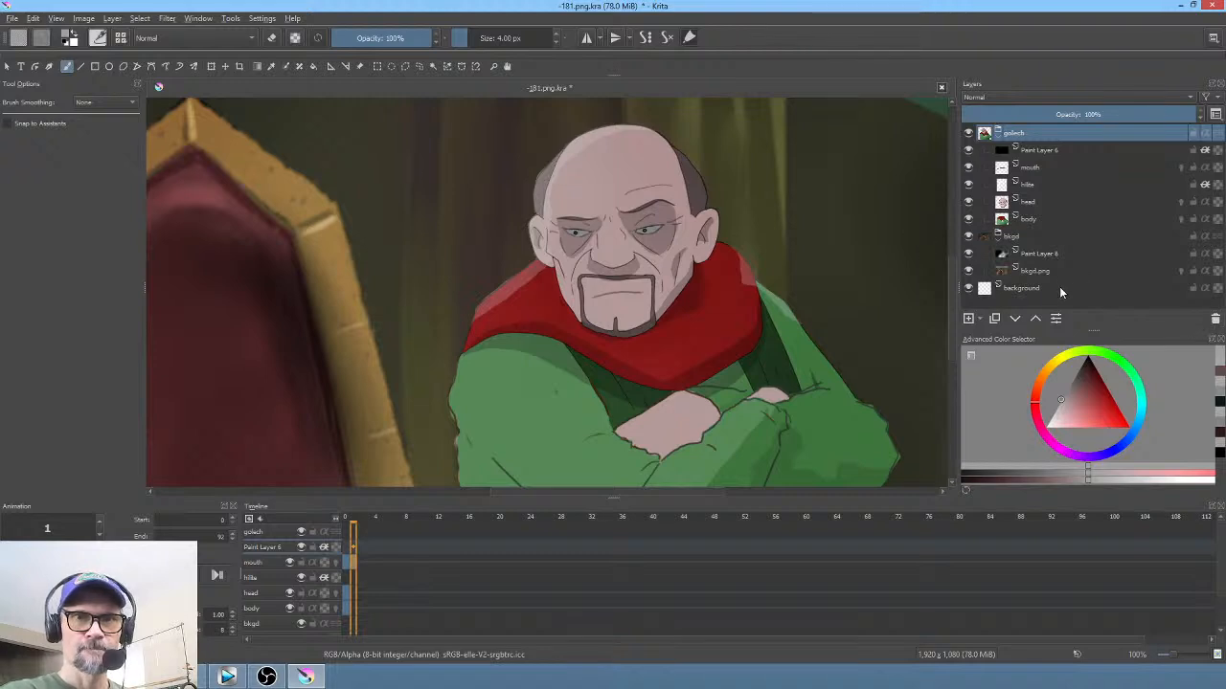
{"action": "scroll", "coordinate": [753, 272], "scroll_direction": "down", "scroll_amount": 2}
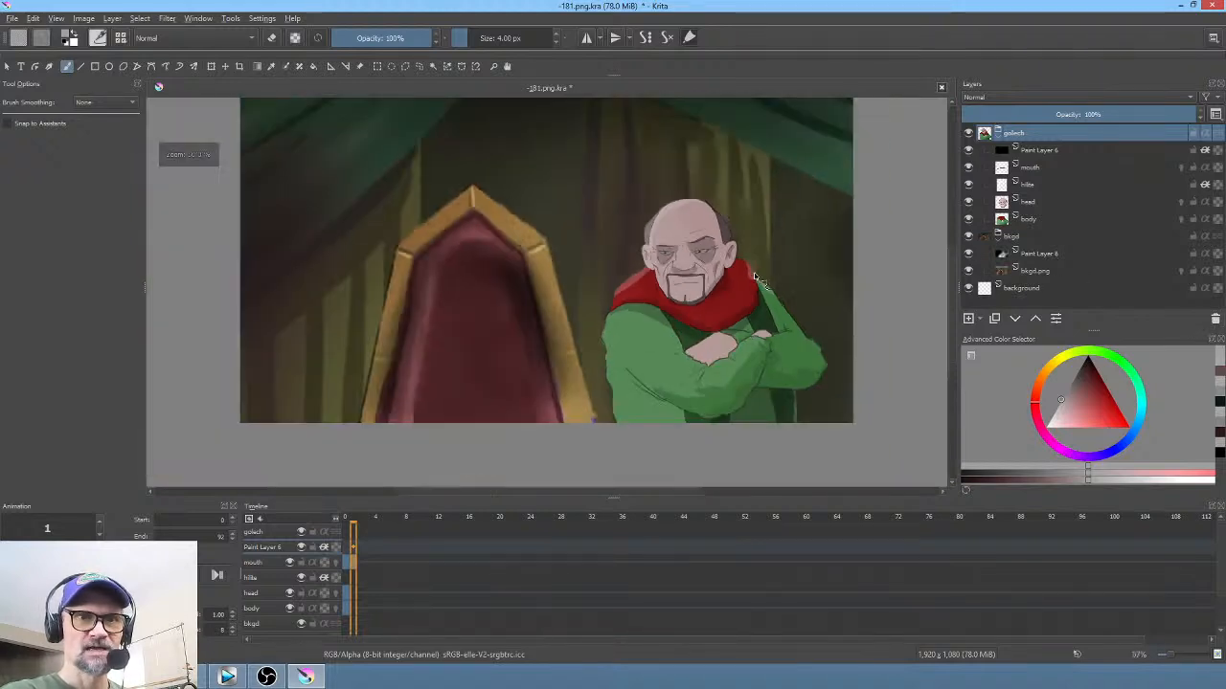
{"action": "left_click_drag", "start_coordinate": [787, 296], "coordinate": [762, 327]}
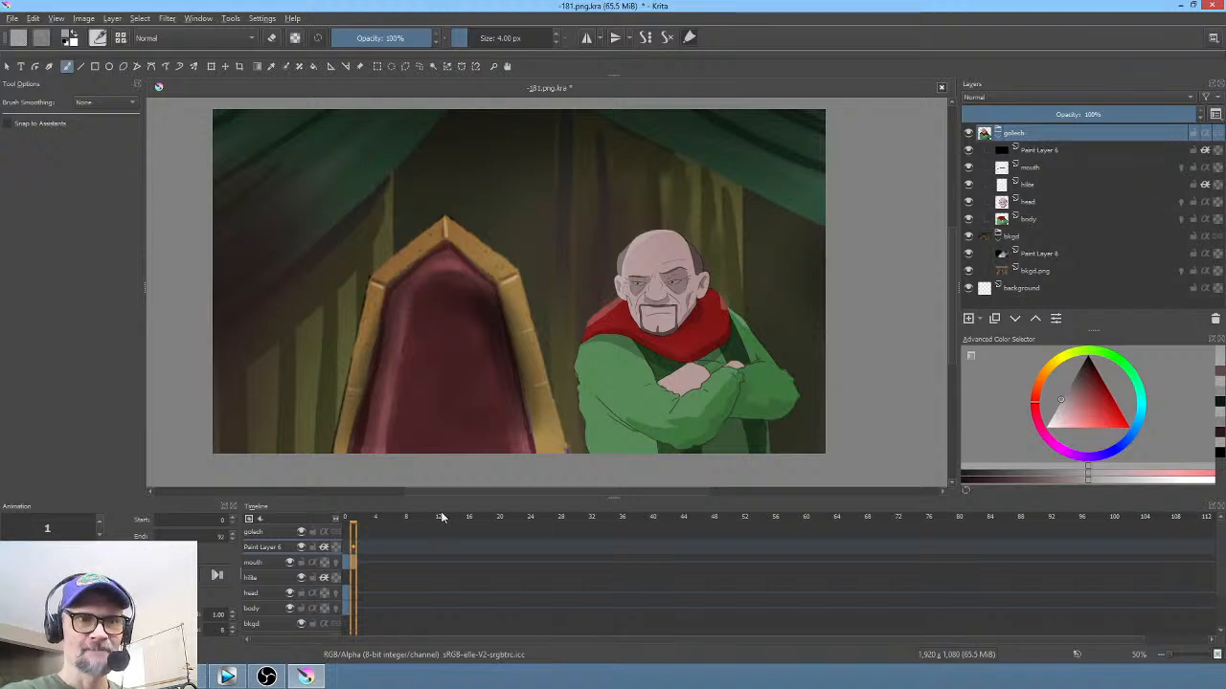
Step: Return the animation to frame 0 and enlarge the timeline so all of the remaining layers fit in it
{"action": "left_click_drag", "start_coordinate": [346, 519], "coordinate": [288, 512]}
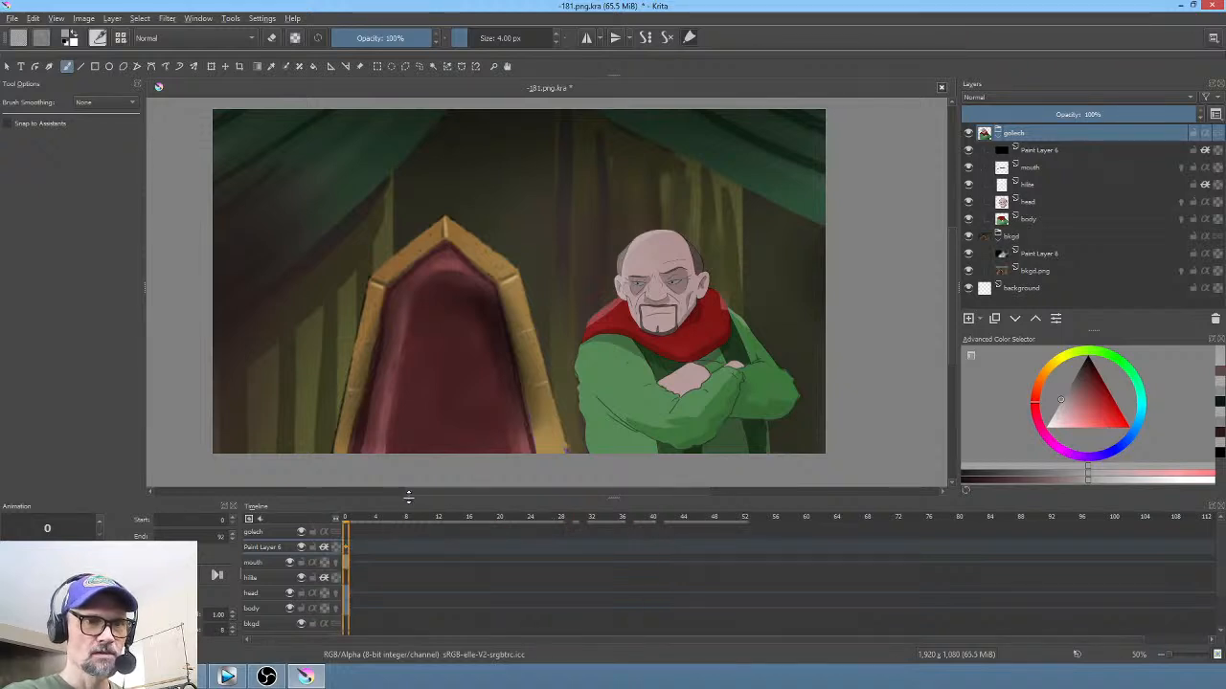
{"action": "left_click_drag", "start_coordinate": [408, 497], "coordinate": [436, 431]}
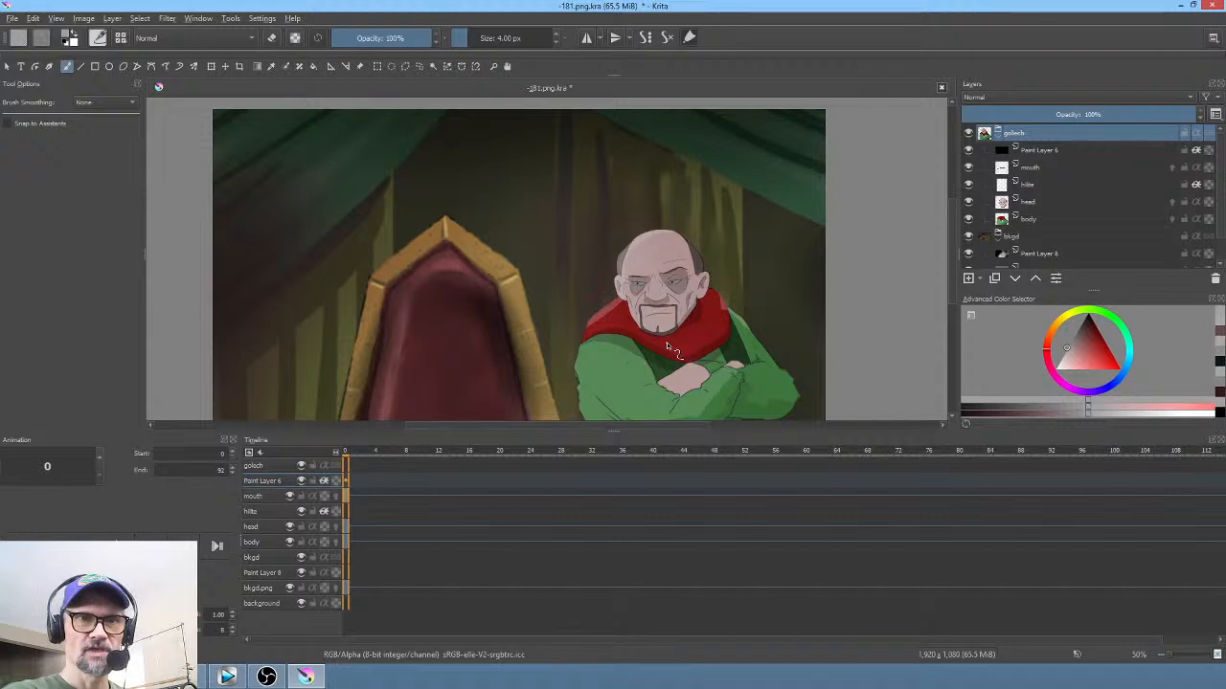
{"action": "left_click_drag", "start_coordinate": [668, 346], "coordinate": [686, 274]}
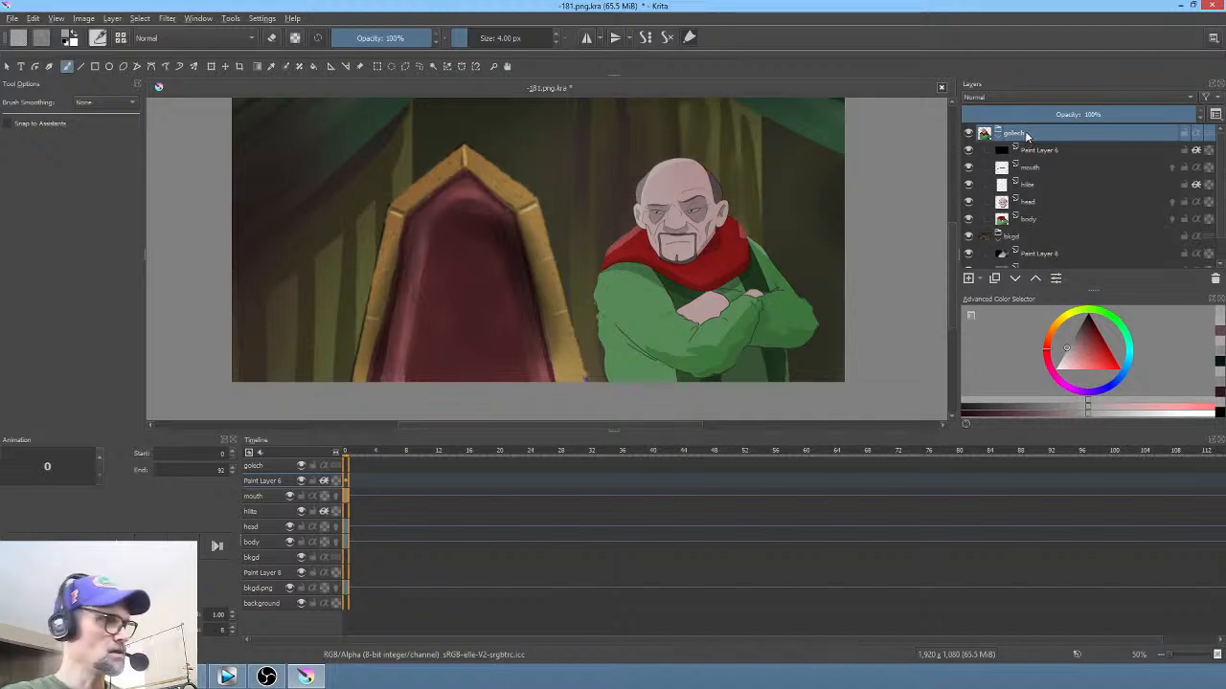
{"action": "key", "text": "ctrl+e"}
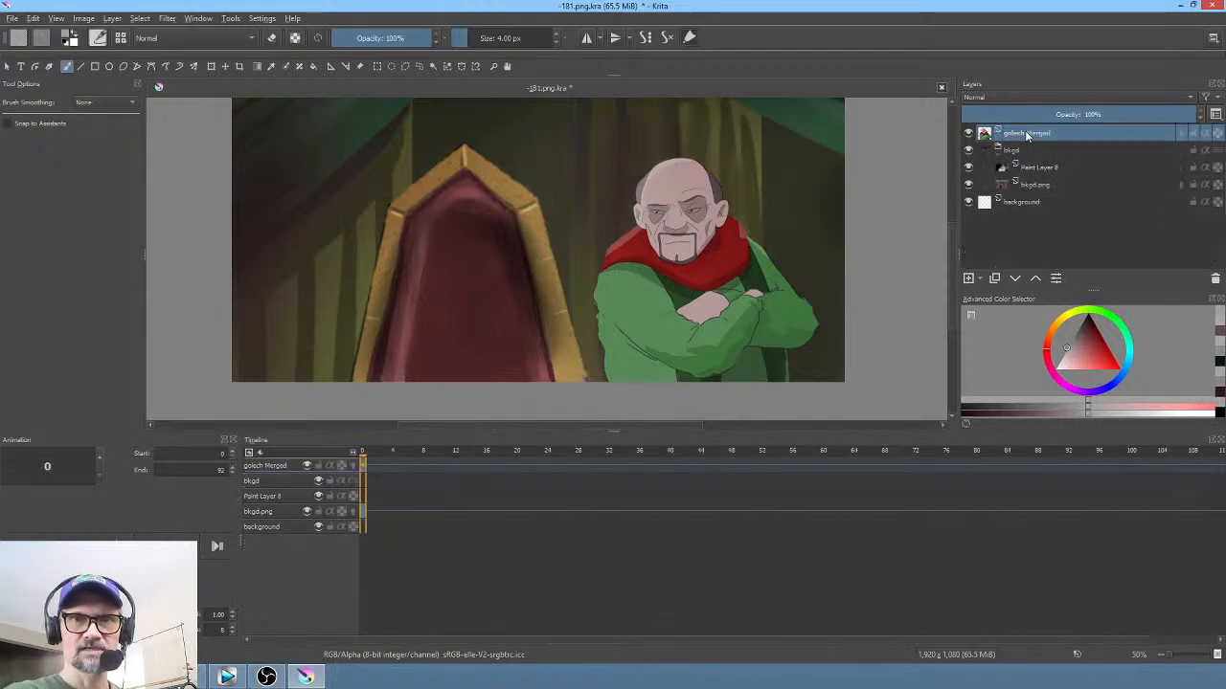
{"action": "left_click", "coordinate": [1026, 153]}
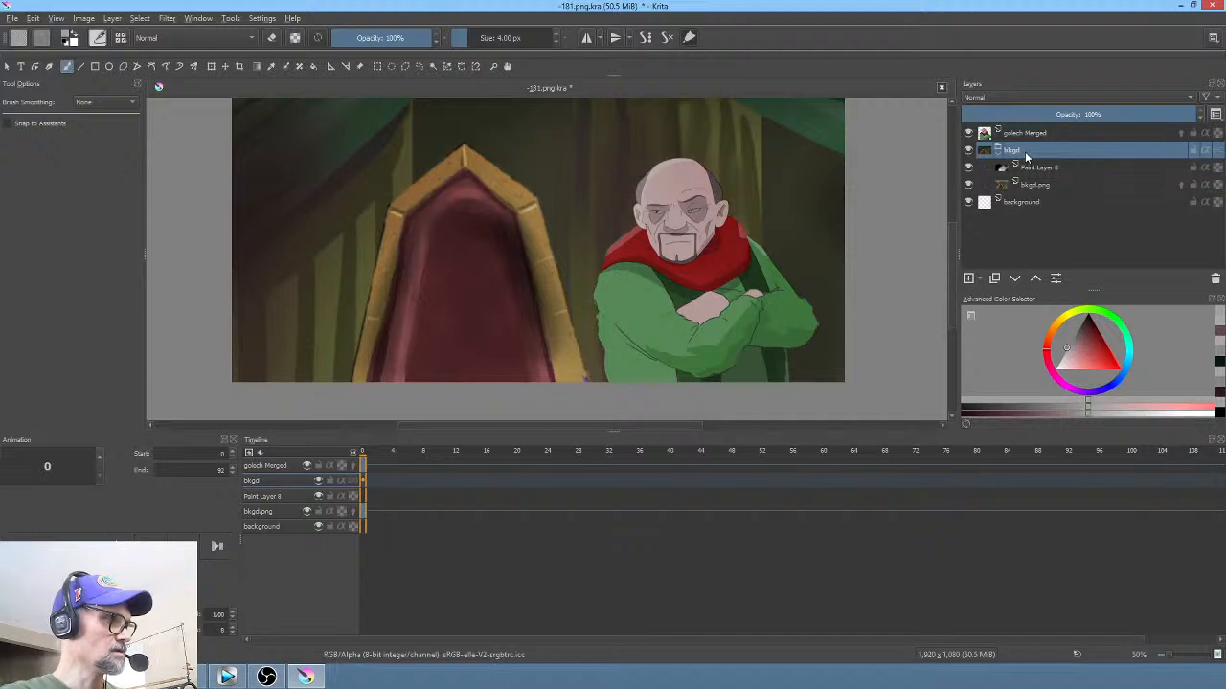
{"action": "mouse_move", "coordinate": [1024, 151]}
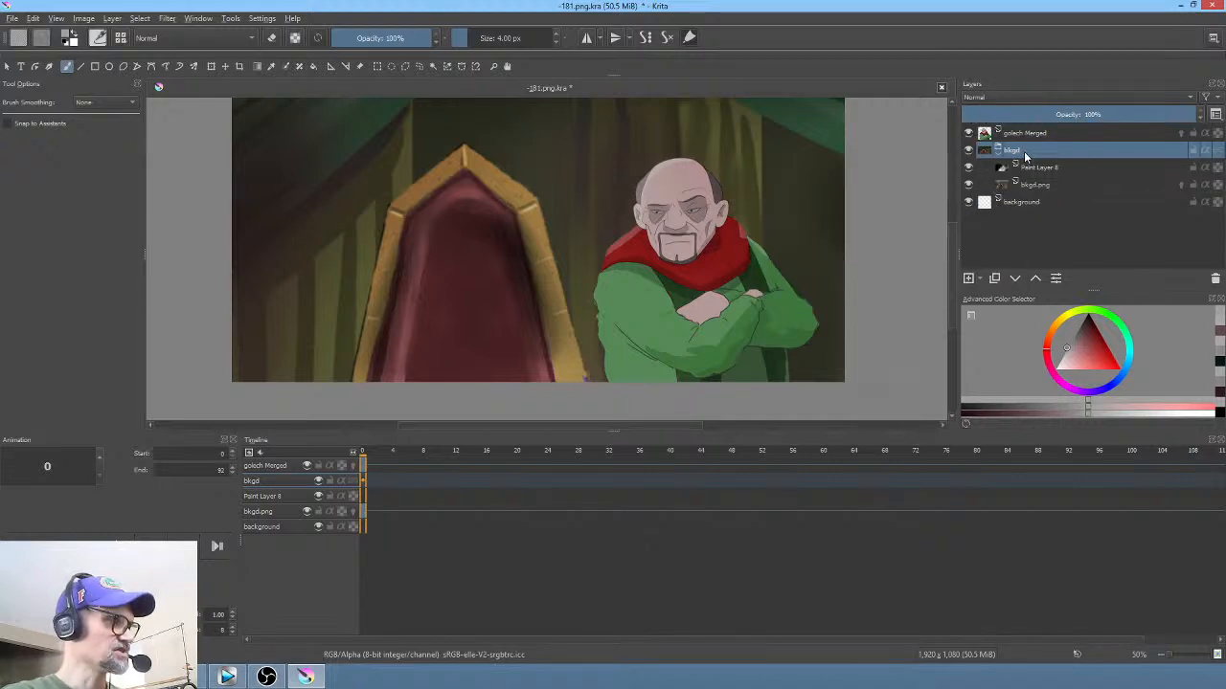
{"action": "key", "text": "ctrl+z"}
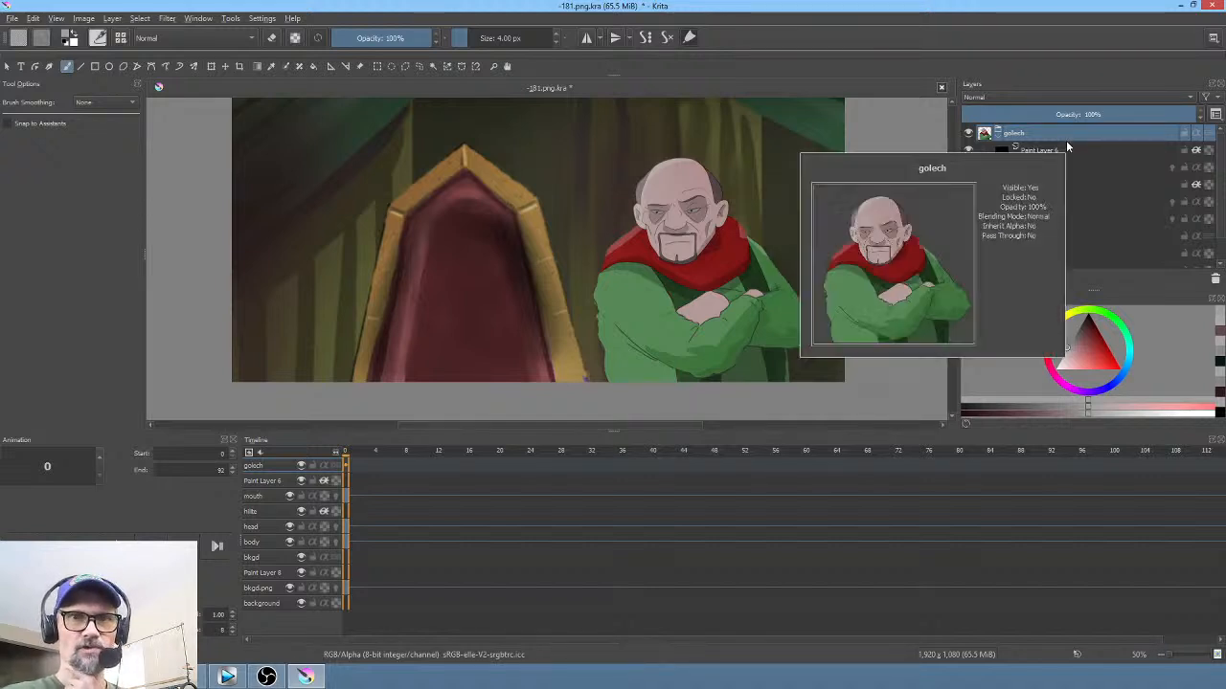
Step: Merge the bkgd group into a single layer and delete the white background layer beneath it
{"action": "left_click", "coordinate": [1047, 236]}
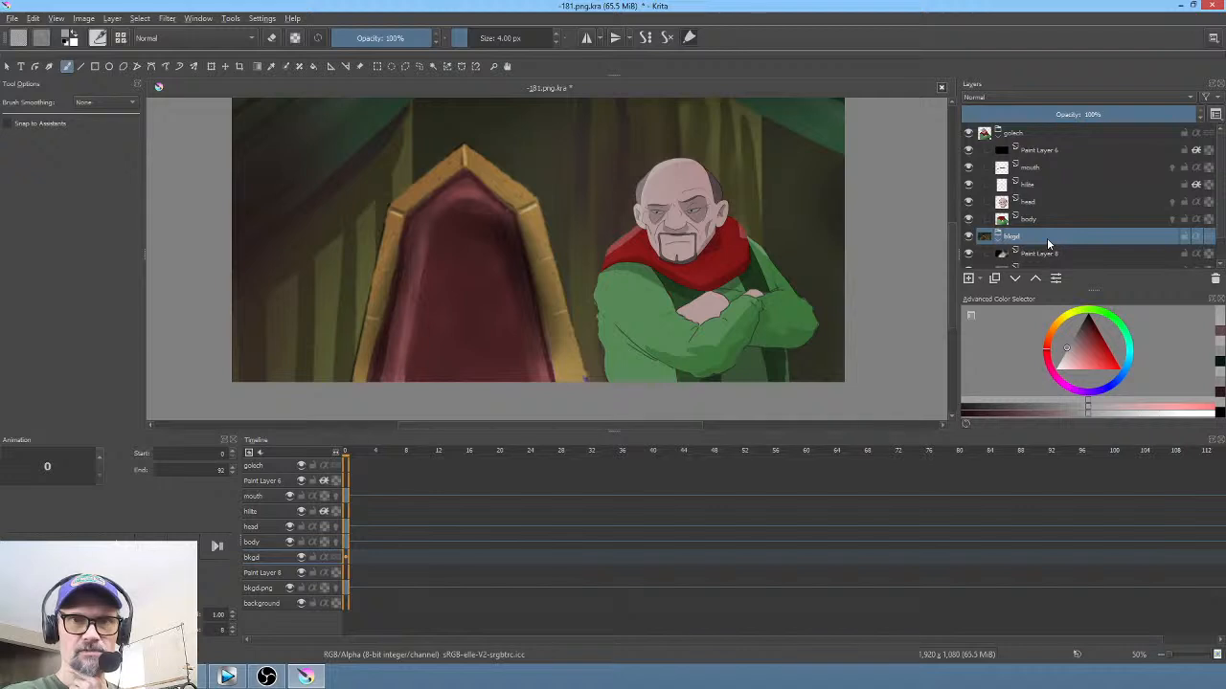
{"action": "key", "text": "ctrl+e"}
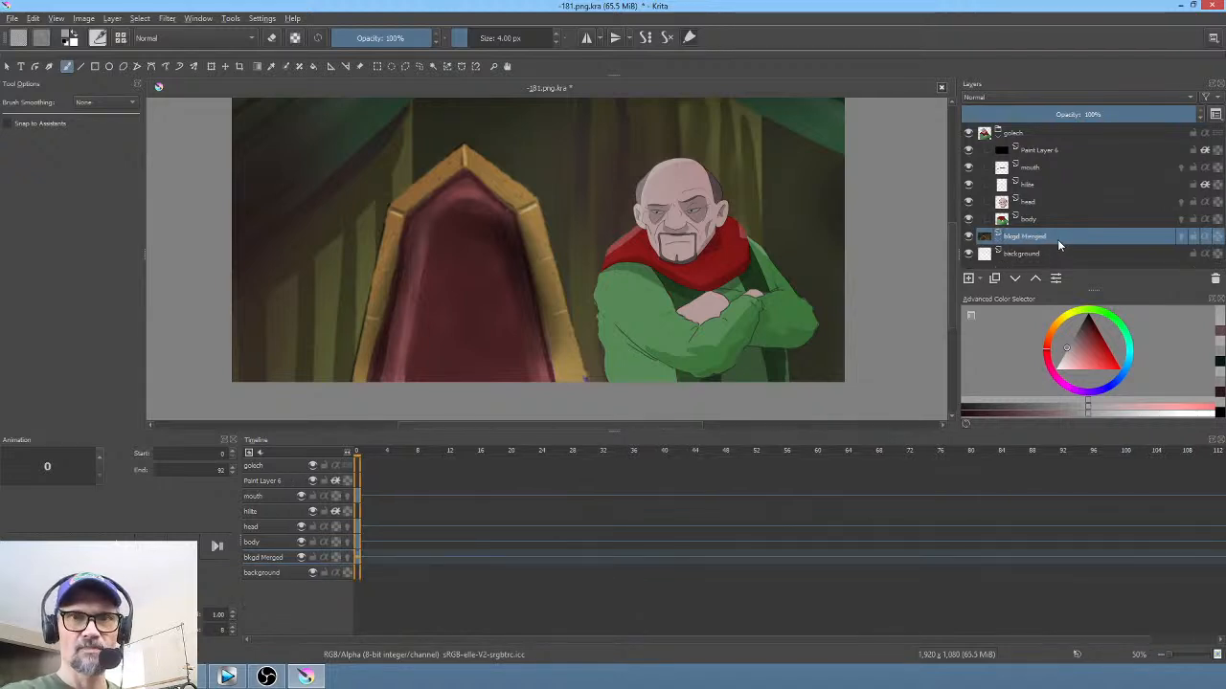
{"action": "left_click", "coordinate": [1038, 254]}
{"action": "left_click", "coordinate": [1215, 279]}
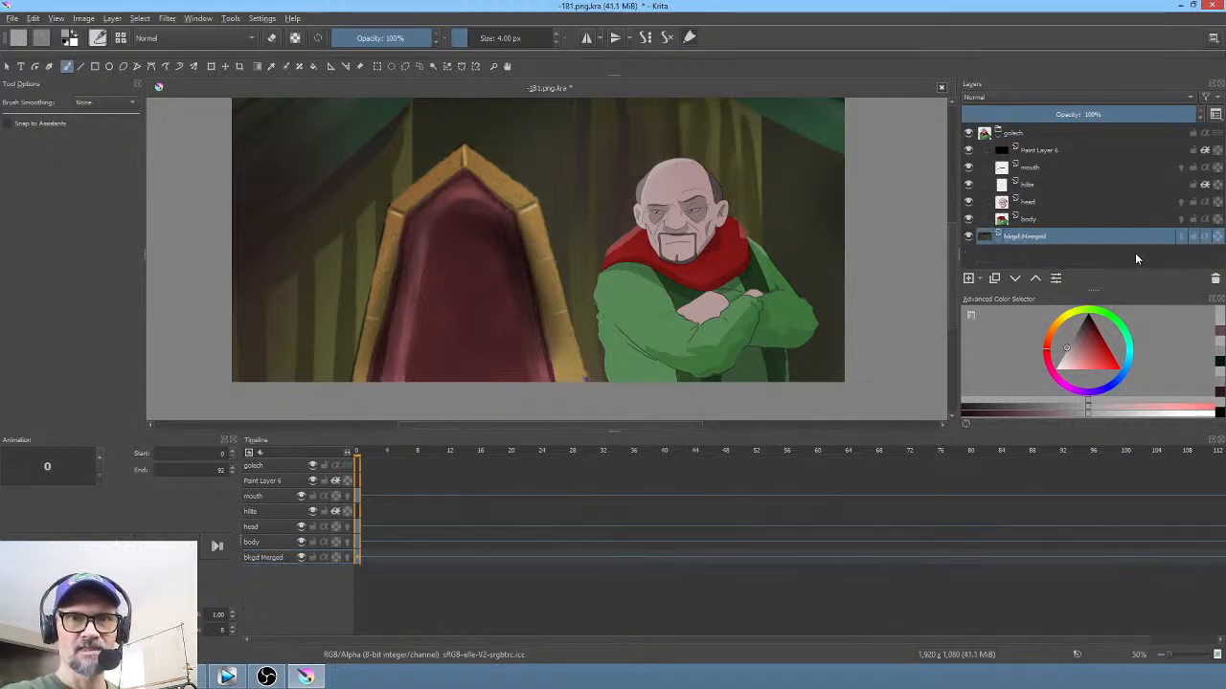
Step: Collapse the bald man's layer group, enlarge it with a free transform, and reposition it to about X 567, Y 443 px
{"action": "left_click", "coordinate": [1023, 134]}
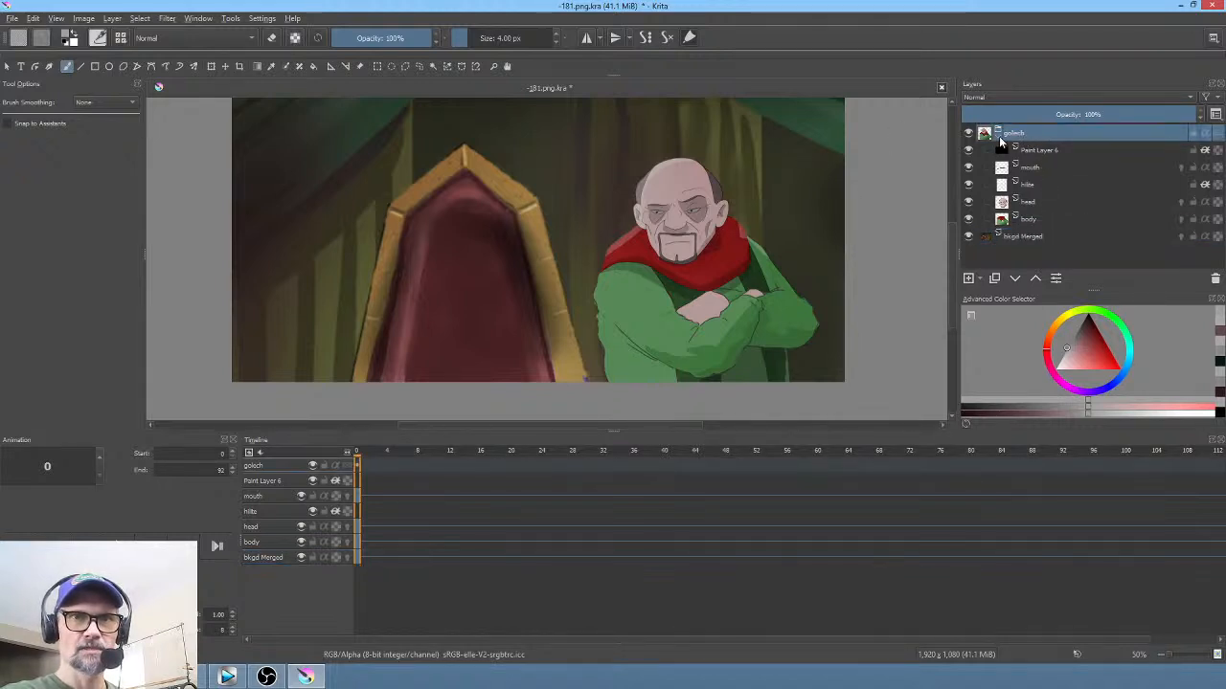
{"action": "left_click", "coordinate": [1000, 141]}
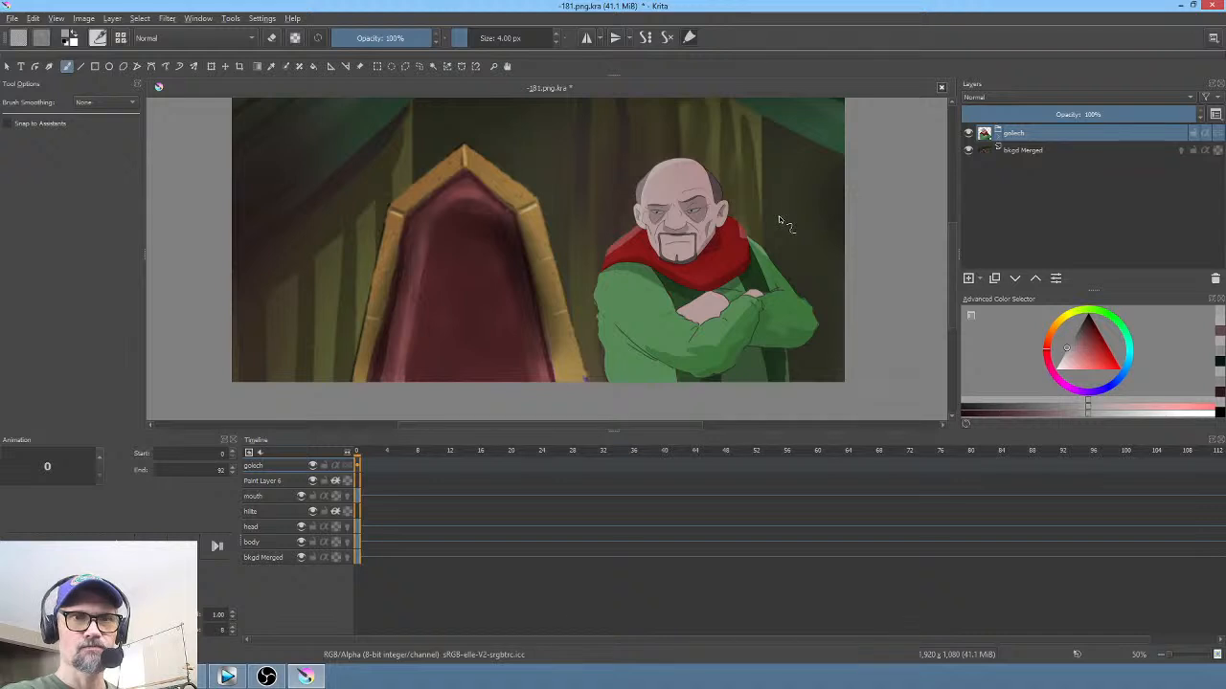
{"action": "scroll", "coordinate": [785, 221], "scroll_direction": "down", "scroll_amount": 2}
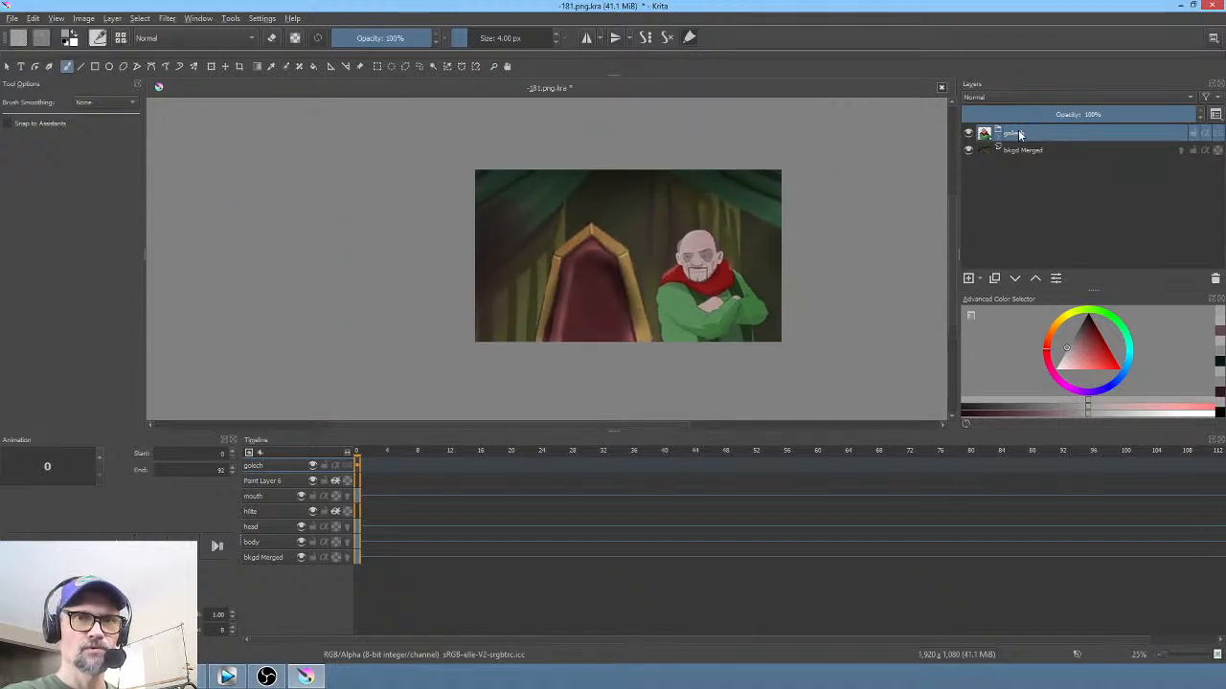
{"action": "key", "text": "ctrl+t"}
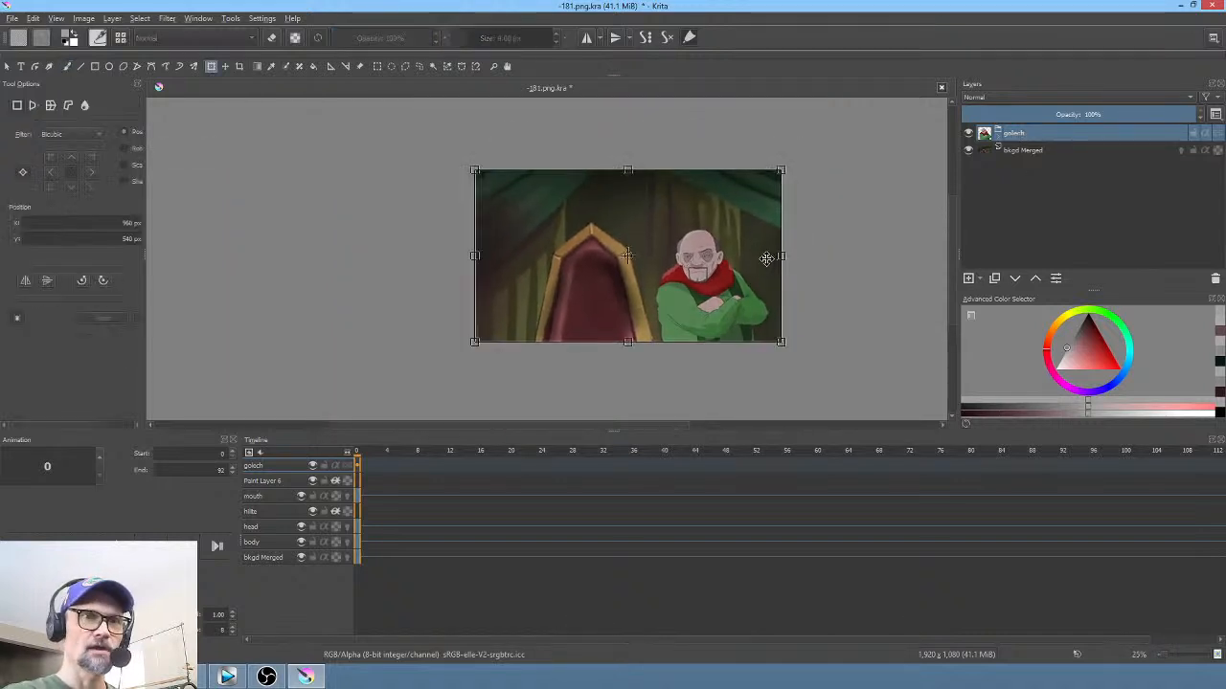
{"action": "right_click", "coordinate": [720, 283]}
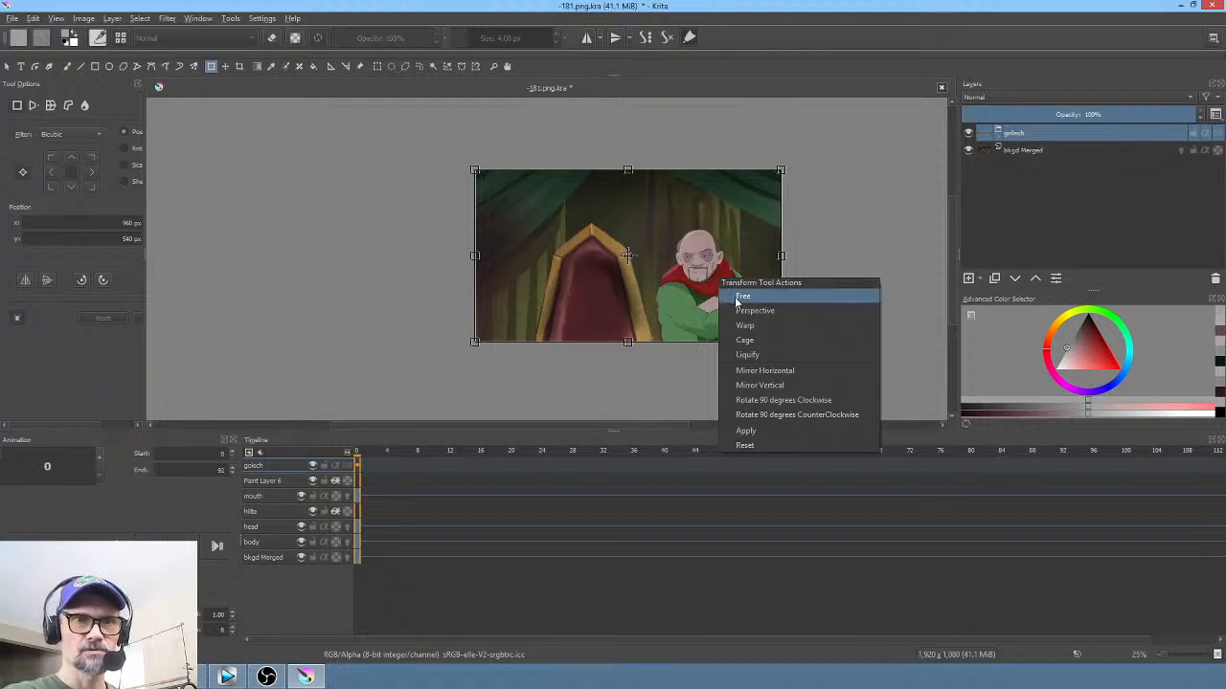
{"action": "left_click", "coordinate": [745, 296]}
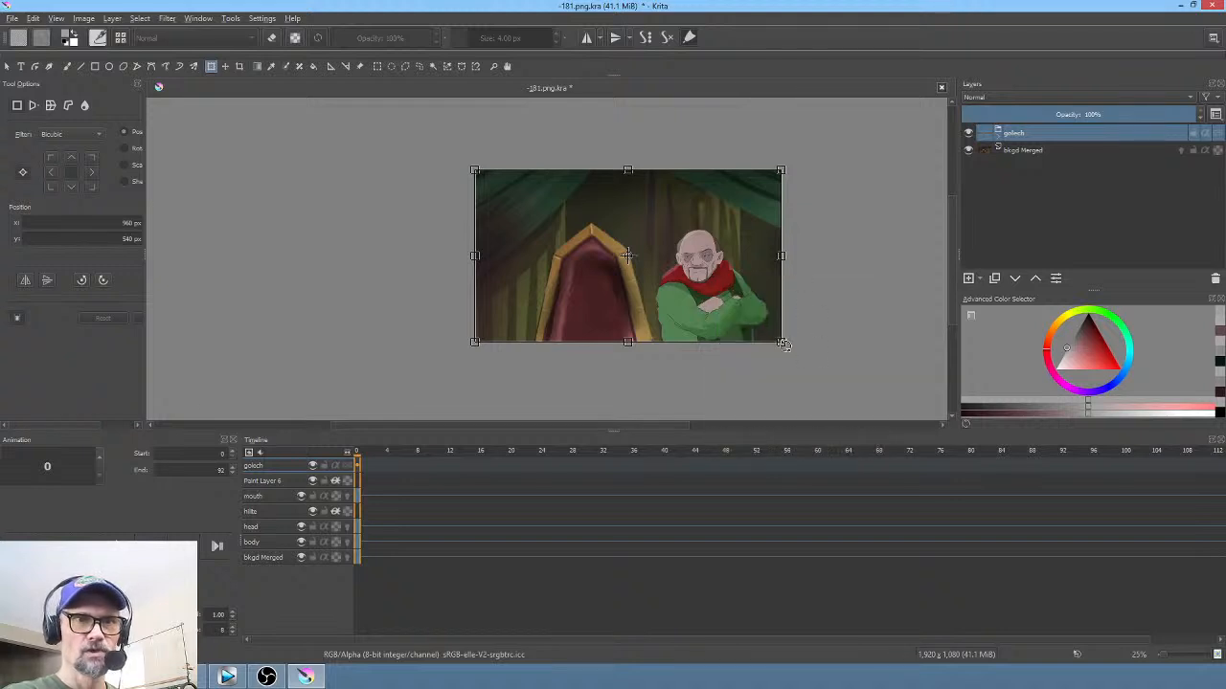
{"action": "left_click_drag", "start_coordinate": [778, 342], "coordinate": [861, 385]}
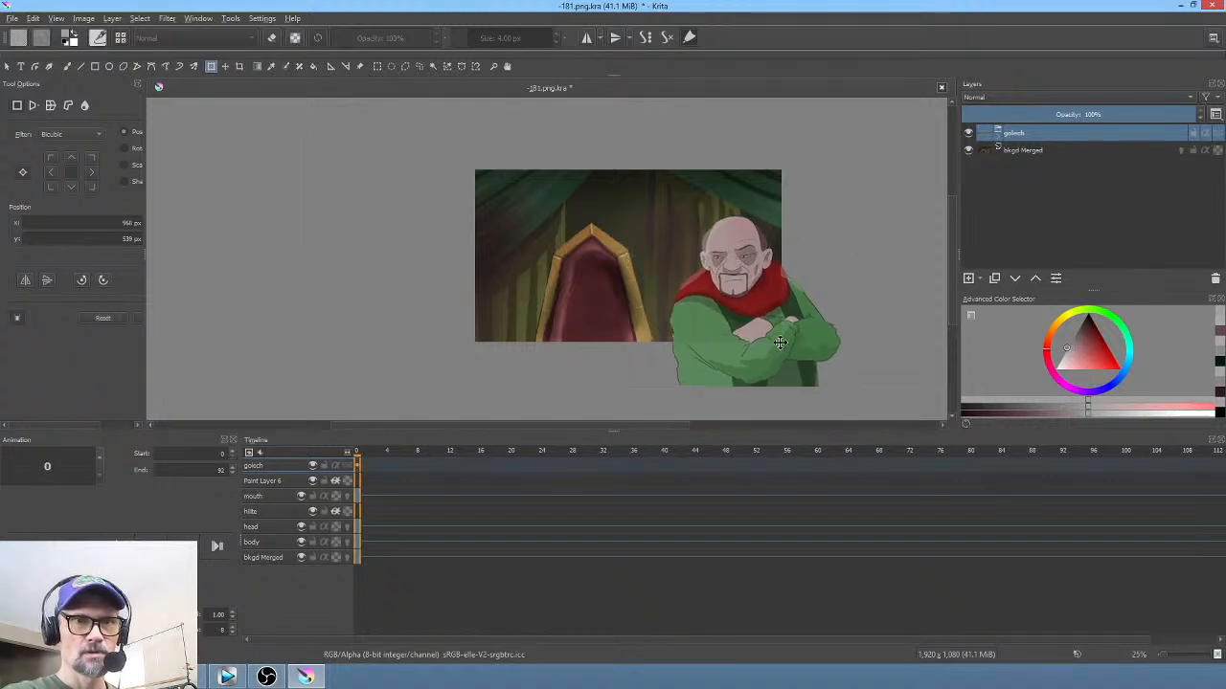
{"action": "left_click_drag", "start_coordinate": [783, 343], "coordinate": [710, 328]}
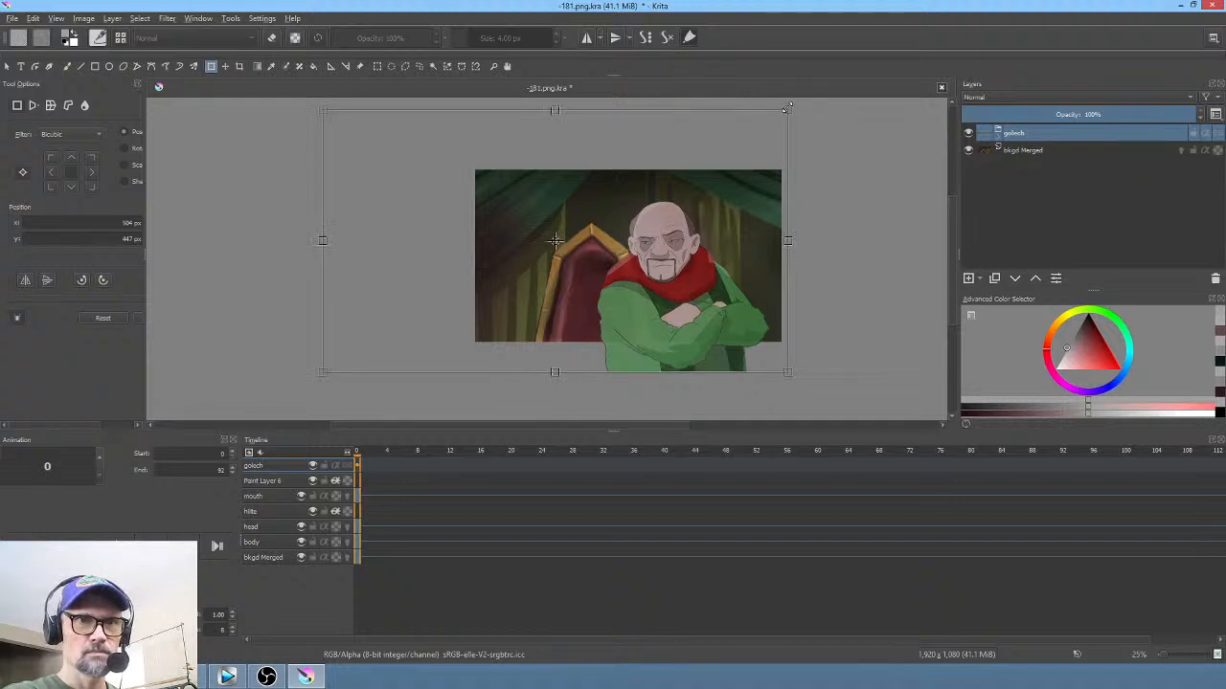
{"action": "left_click_drag", "start_coordinate": [788, 111], "coordinate": [766, 120]}
{"action": "left_click_drag", "start_coordinate": [709, 306], "coordinate": [709, 306]}
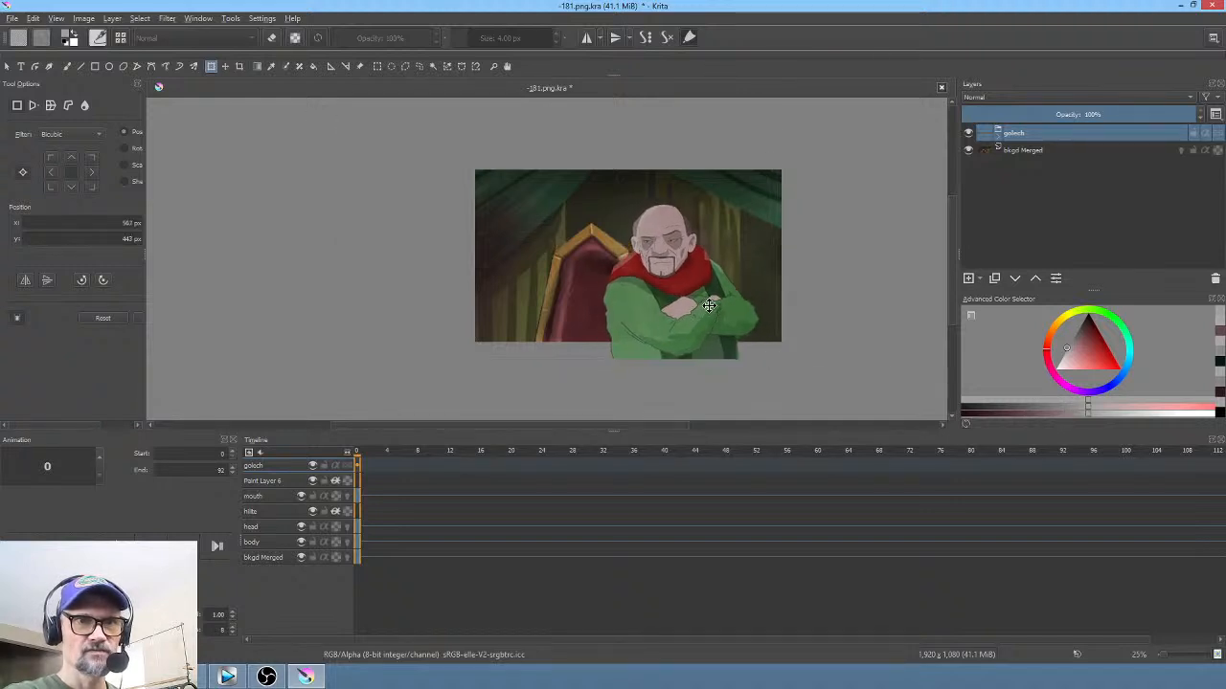
Step: Enlarge the merged background layer with a free transform and shift it so the throne sits mostly outside the frame's left edge
{"action": "left_click", "coordinate": [1056, 150]}
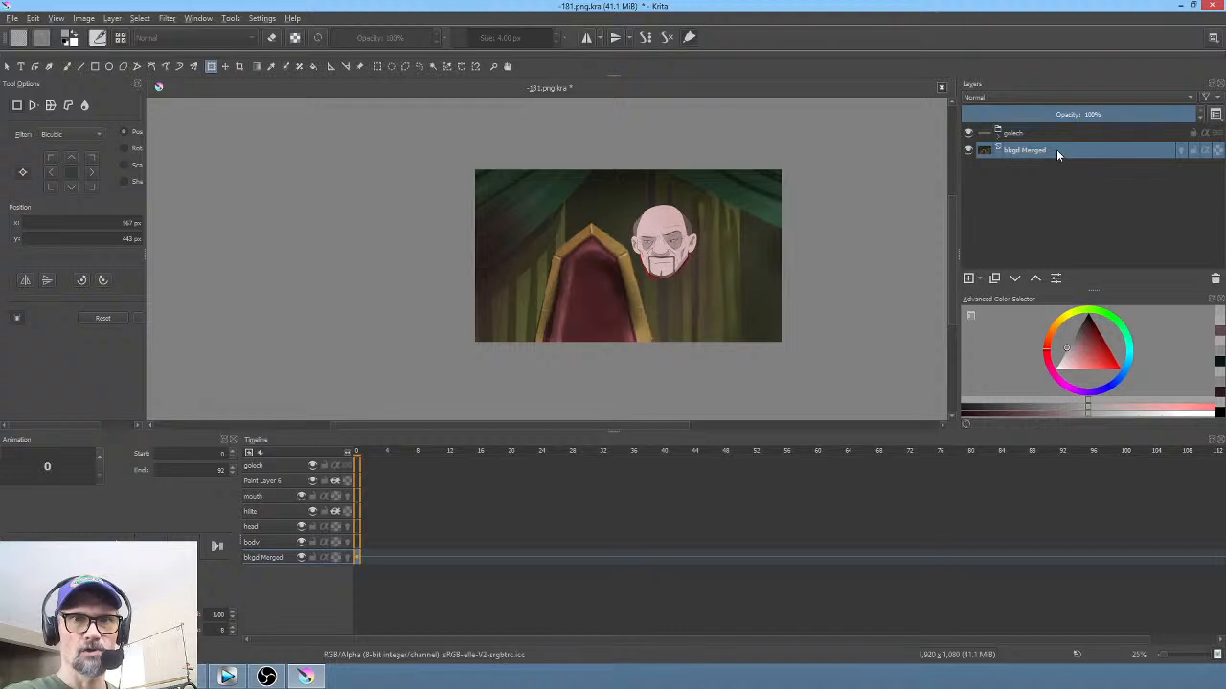
{"action": "left_click", "coordinate": [591, 264]}
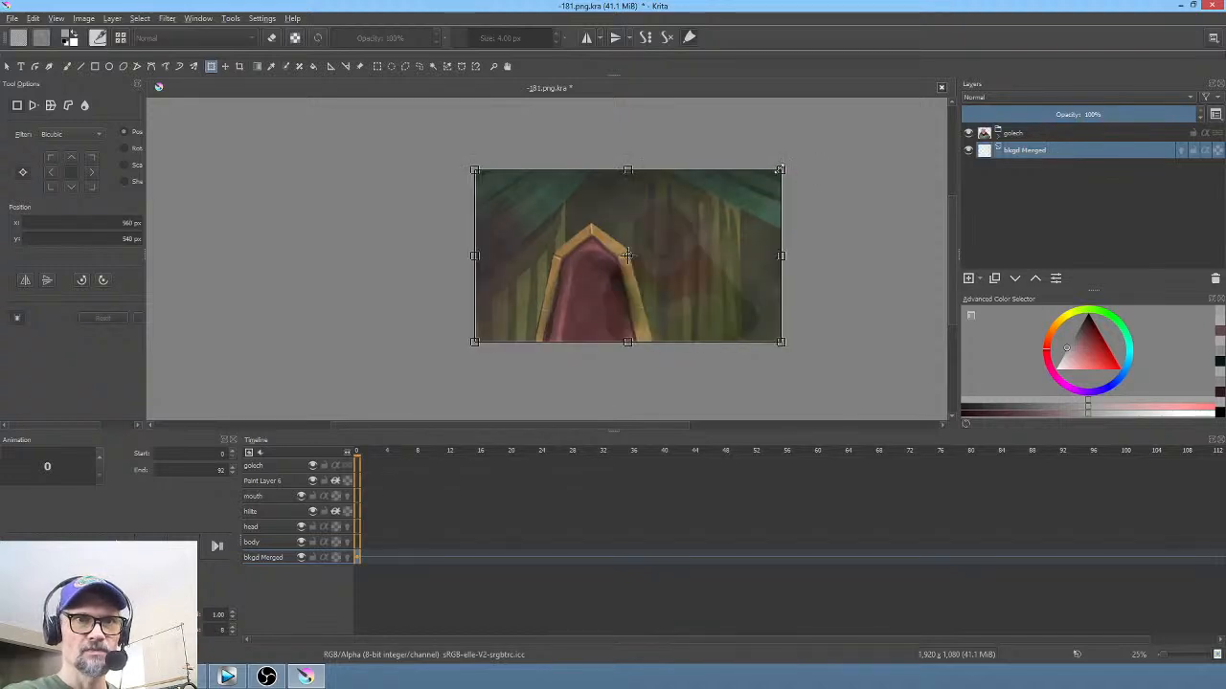
{"action": "left_click_drag", "start_coordinate": [780, 169], "coordinate": [897, 103]}
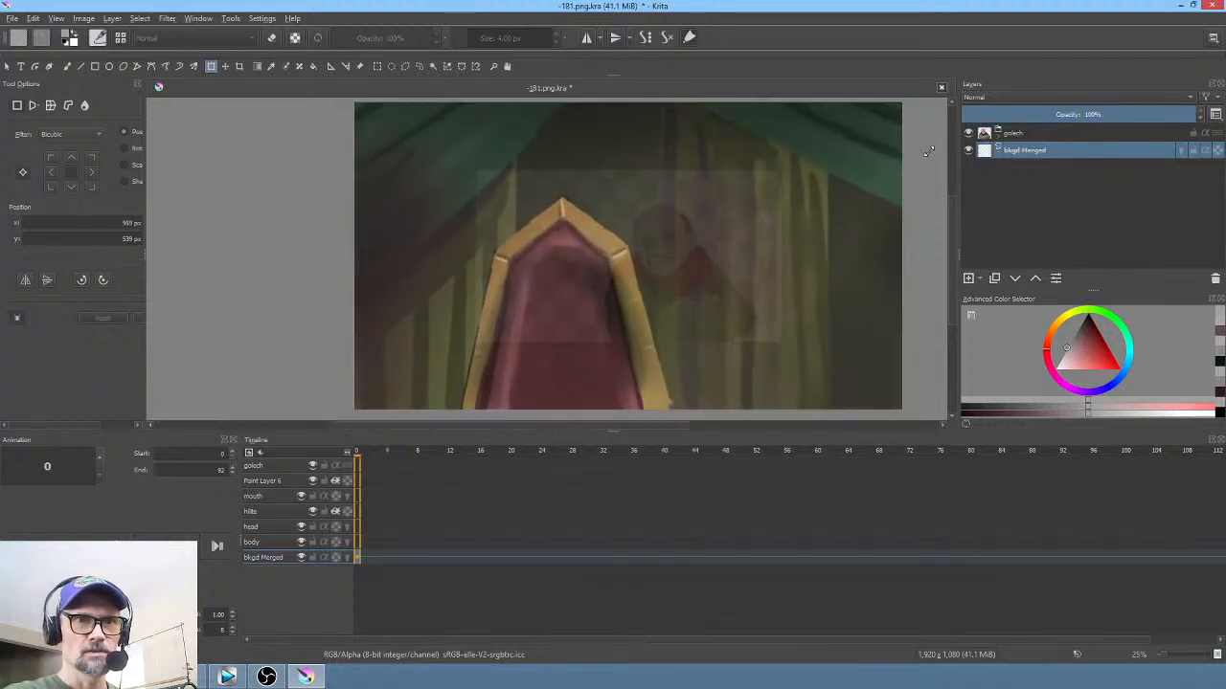
{"action": "left_click_drag", "start_coordinate": [817, 312], "coordinate": [676, 298]}
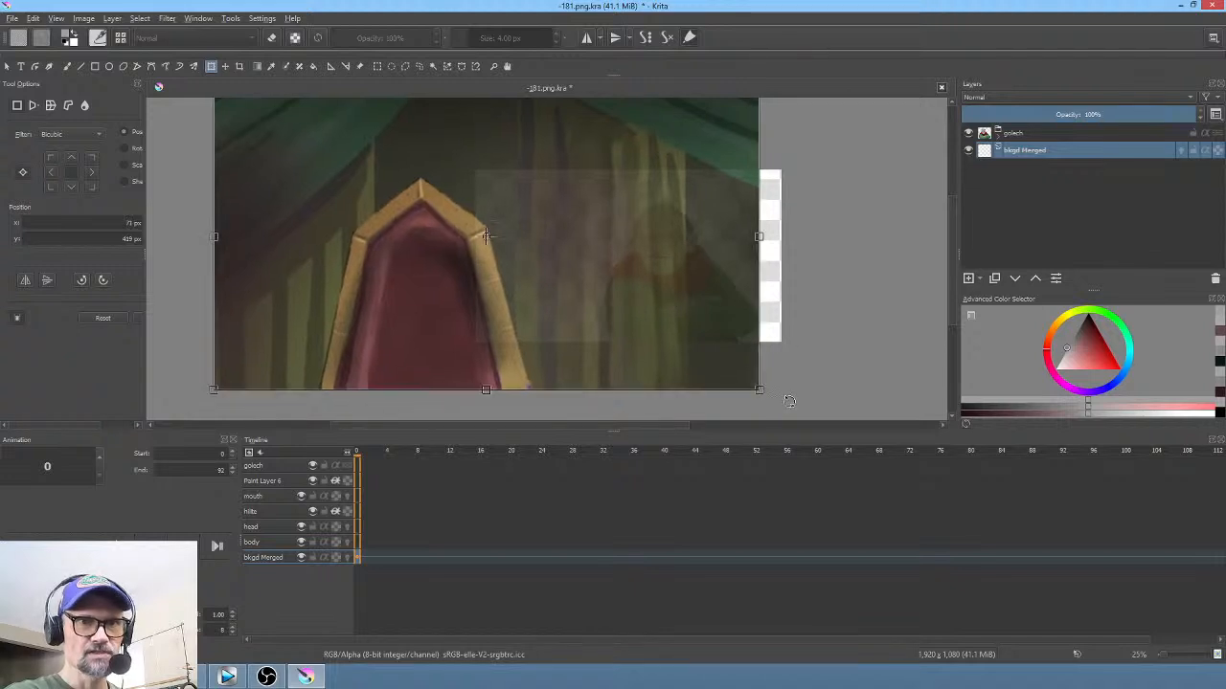
{"action": "left_click_drag", "start_coordinate": [759, 390], "coordinate": [744, 345]}
{"action": "scroll", "coordinate": [784, 271], "scroll_direction": "down", "scroll_amount": 2}
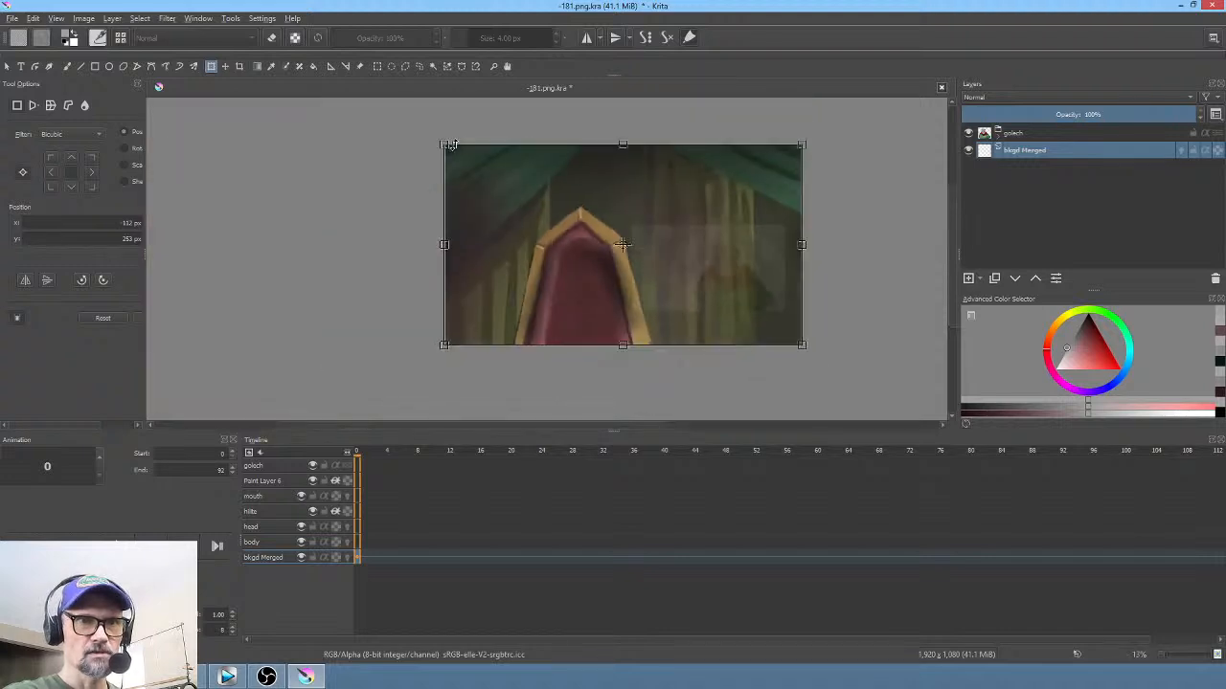
{"action": "left_click_drag", "start_coordinate": [441, 144], "coordinate": [481, 168]}
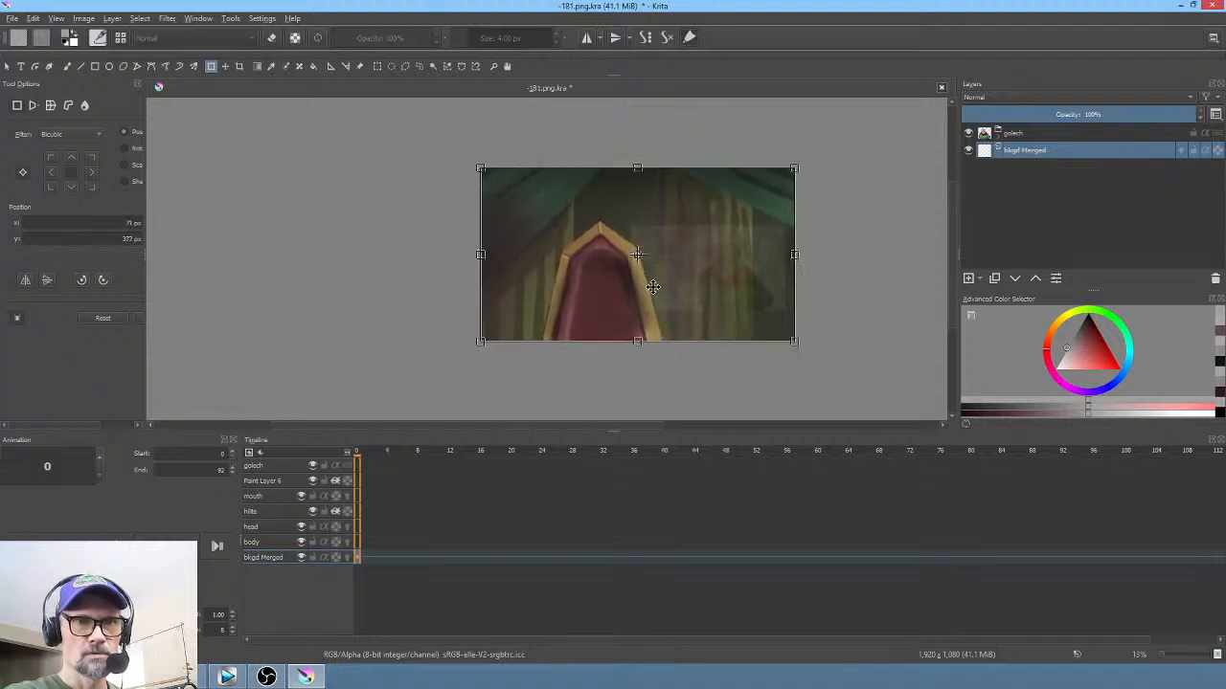
{"action": "left_click_drag", "start_coordinate": [653, 286], "coordinate": [656, 283]}
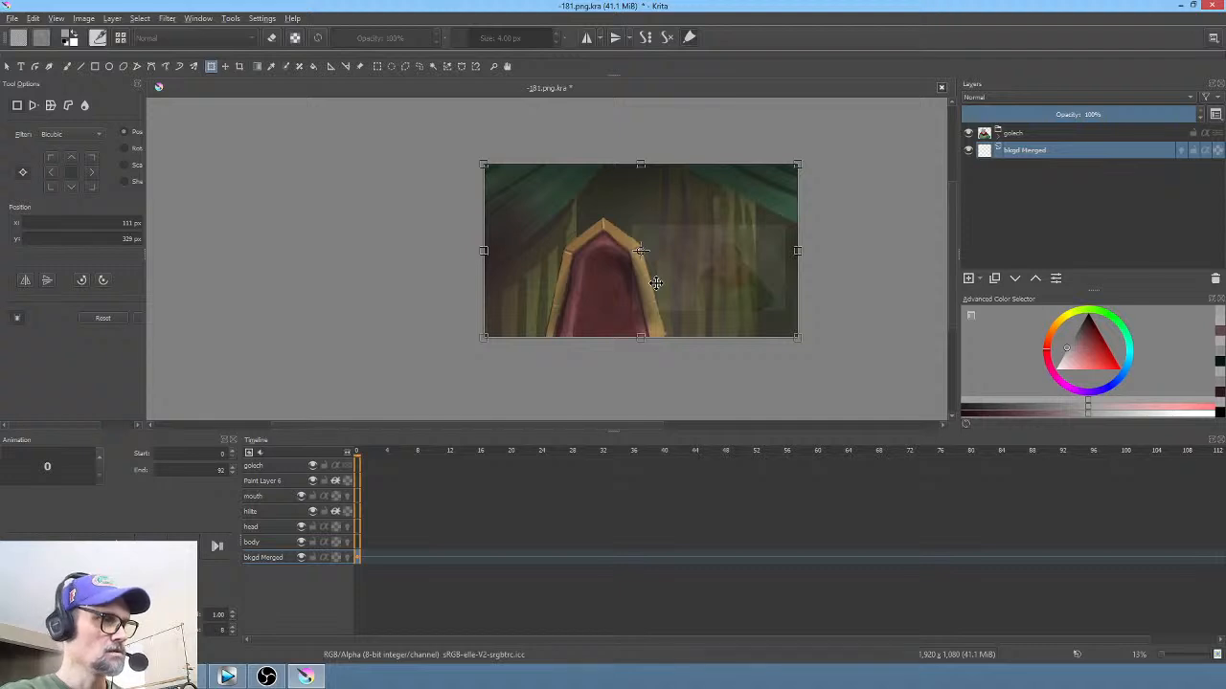
{"action": "key", "text": "Return"}
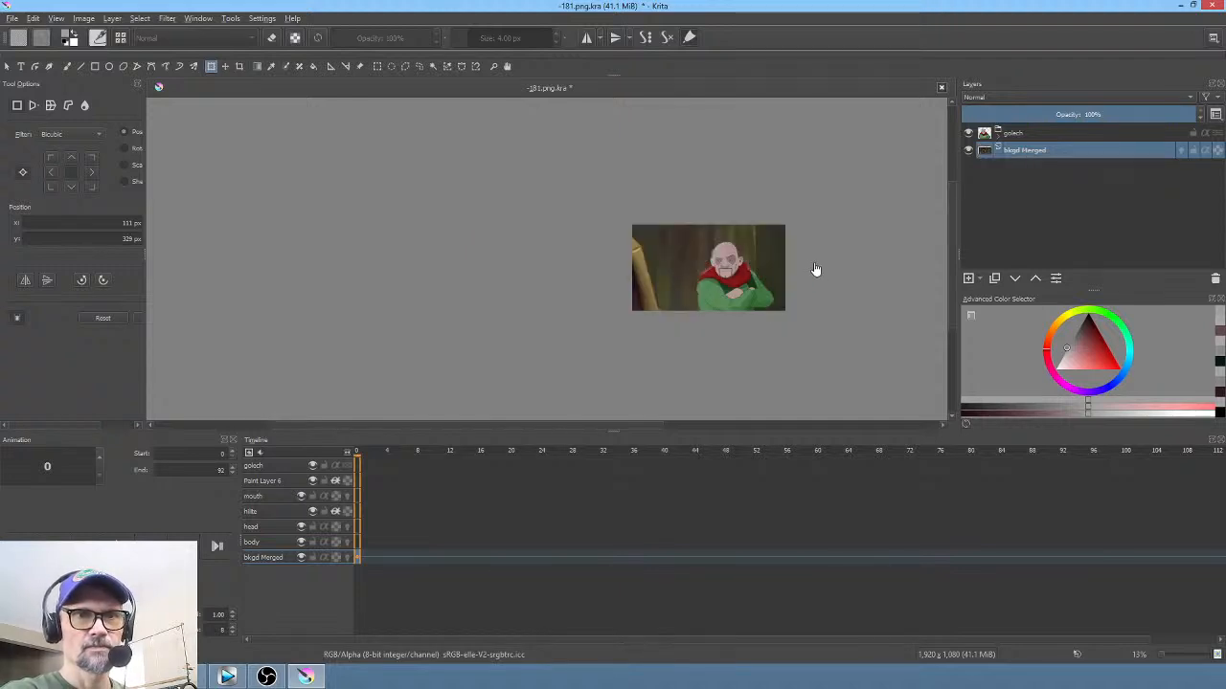
Step: Scale the merged background down slightly and nudge it to the right, positioning it at about X 165, Y 317 px
{"action": "scroll", "coordinate": [816, 270], "scroll_direction": "up", "scroll_amount": 3}
{"action": "scroll", "coordinate": [815, 269], "scroll_direction": "down", "scroll_amount": 1}
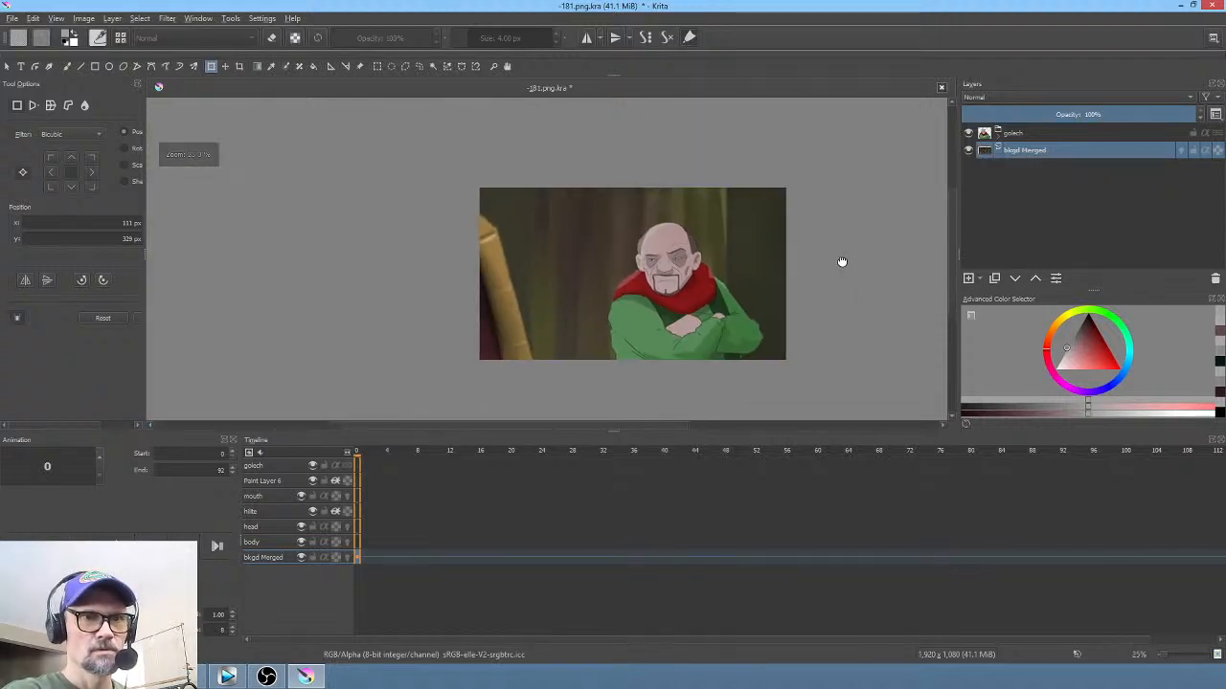
{"action": "left_click", "coordinate": [509, 306]}
{"action": "scroll", "coordinate": [398, 223], "scroll_direction": "down", "scroll_amount": 1}
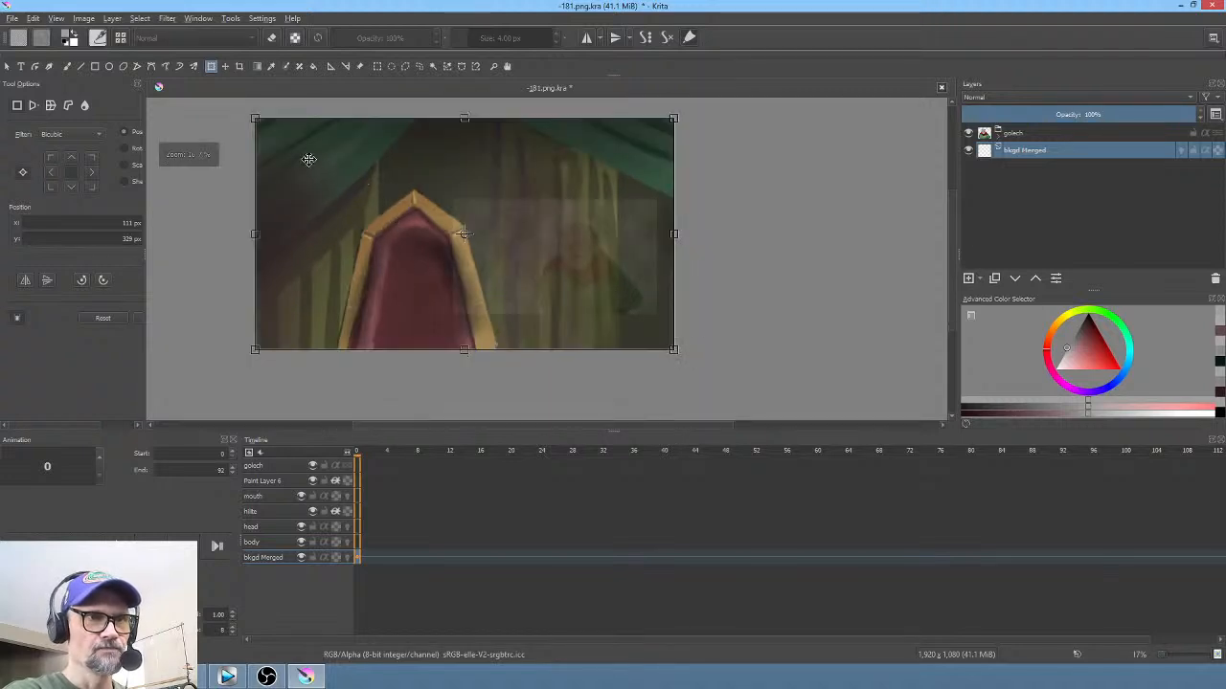
{"action": "left_click_drag", "start_coordinate": [255, 119], "coordinate": [271, 126]}
{"action": "left_click_drag", "start_coordinate": [549, 239], "coordinate": [558, 240]}
{"action": "key", "text": "Return"}
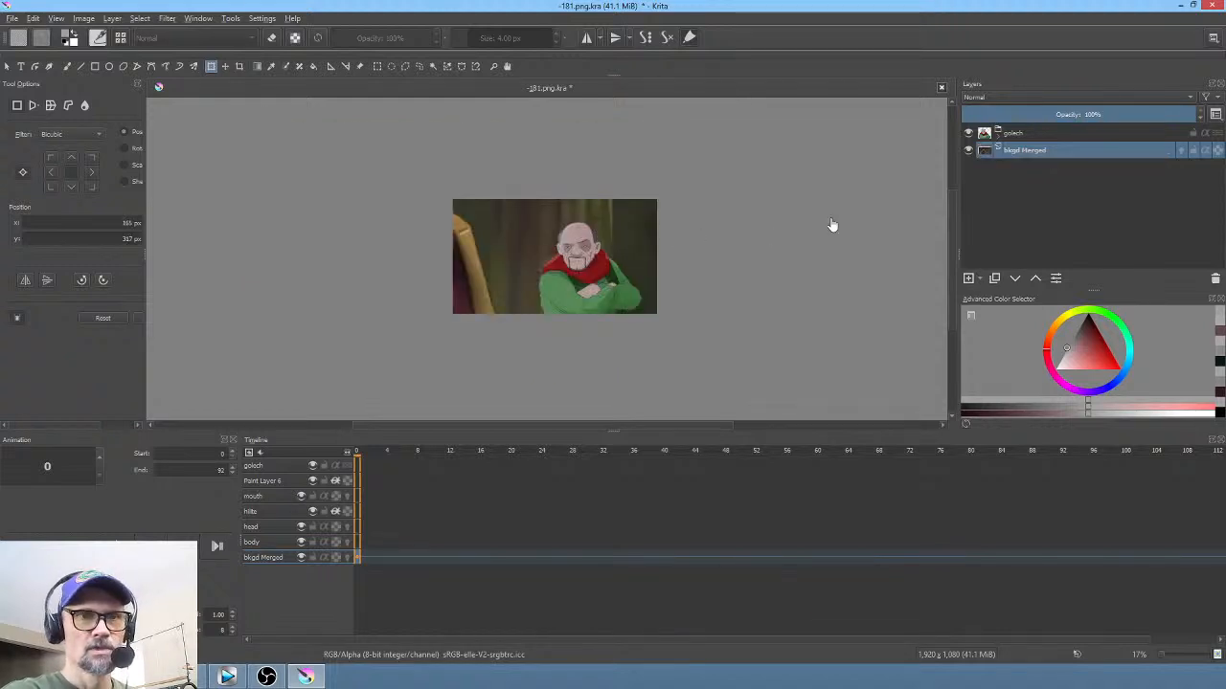
Step: Enlarge the bald man's layer group further and shift him toward the frame's centre, at about X 388, Y 432 px
{"action": "left_click", "coordinate": [1041, 133]}
{"action": "left_click", "coordinate": [512, 246]}
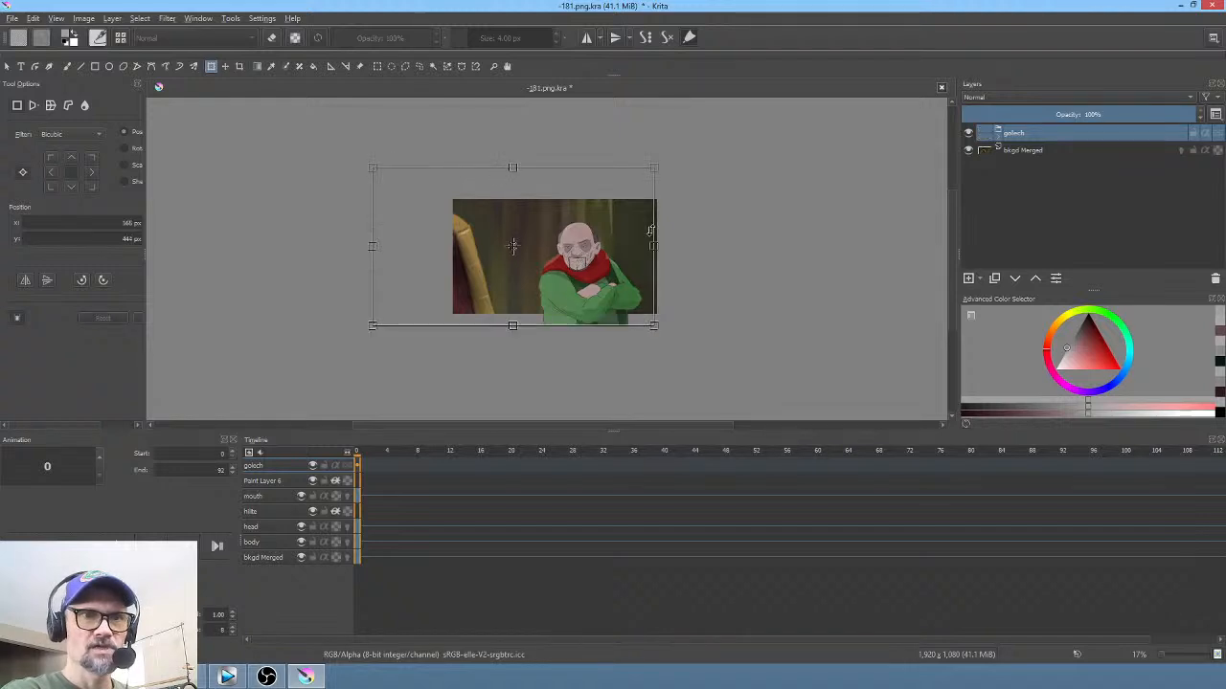
{"action": "left_click_drag", "start_coordinate": [654, 166], "coordinate": [678, 161]}
{"action": "left_click_drag", "start_coordinate": [640, 274], "coordinate": [622, 277]}
{"action": "key", "text": "Return"}
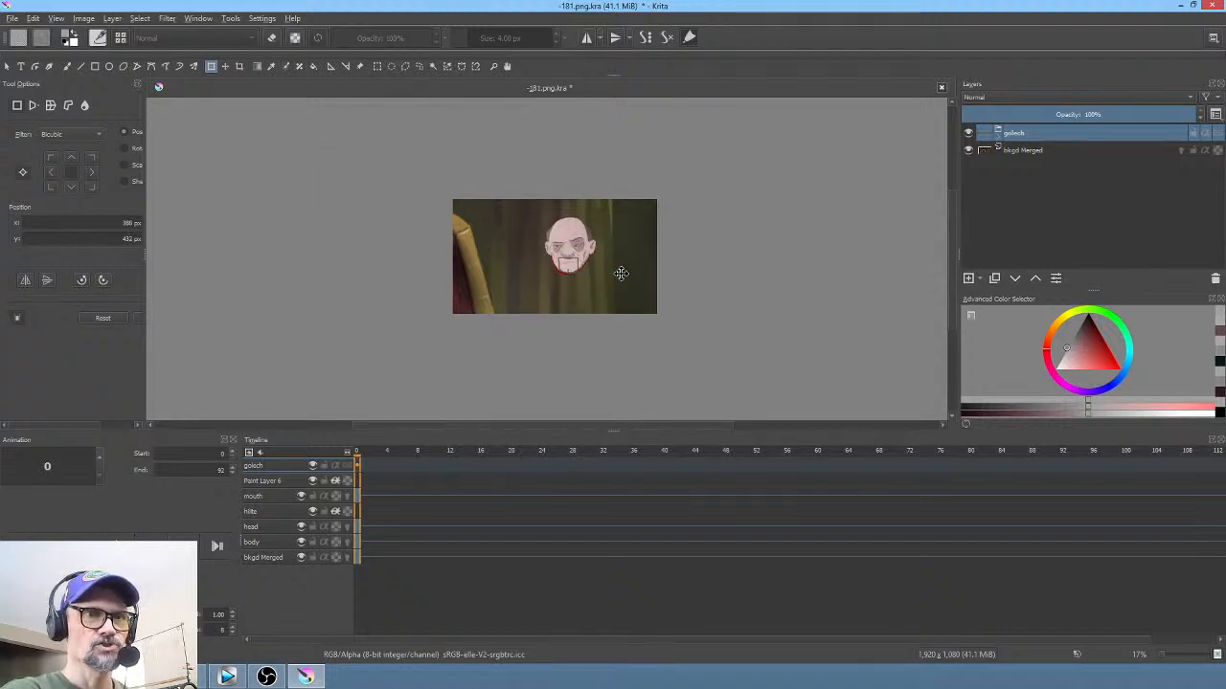
Step: Zoom in to check the reframed close-up of the bald man and save the -181.png.kra file
{"action": "scroll", "coordinate": [703, 259], "scroll_direction": "up", "scroll_amount": 3}
{"action": "left_click_drag", "start_coordinate": [703, 259], "coordinate": [930, 265]}
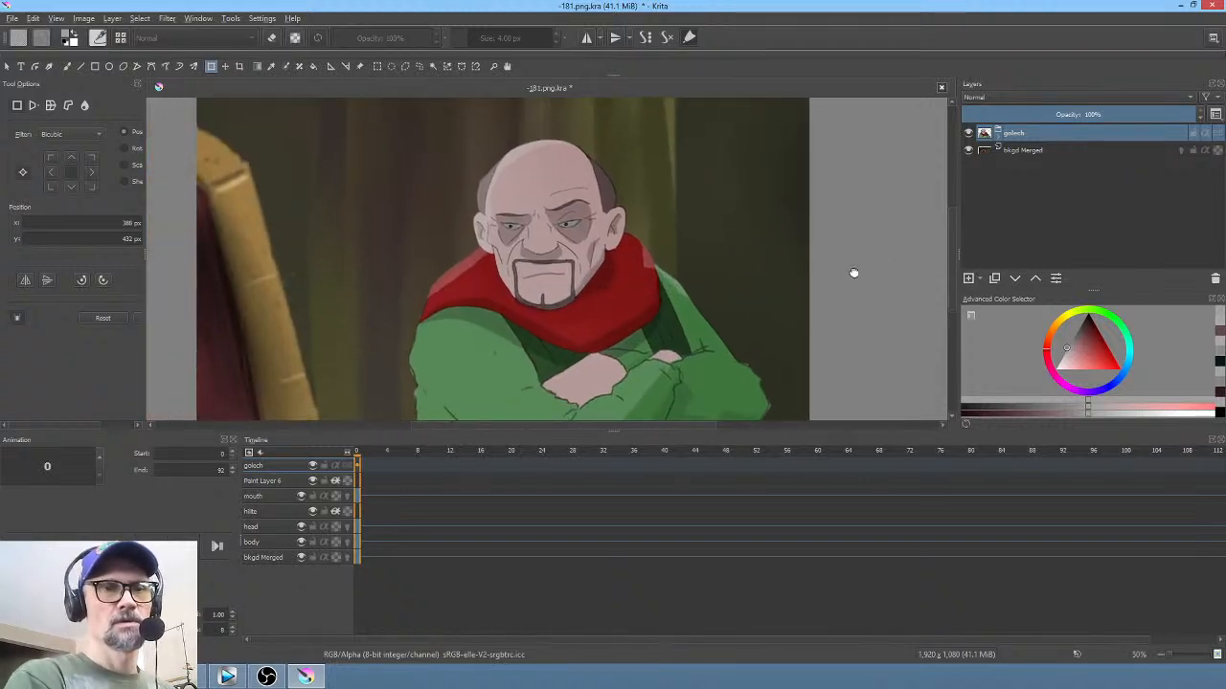
{"action": "left_click_drag", "start_coordinate": [853, 273], "coordinate": [867, 287]}
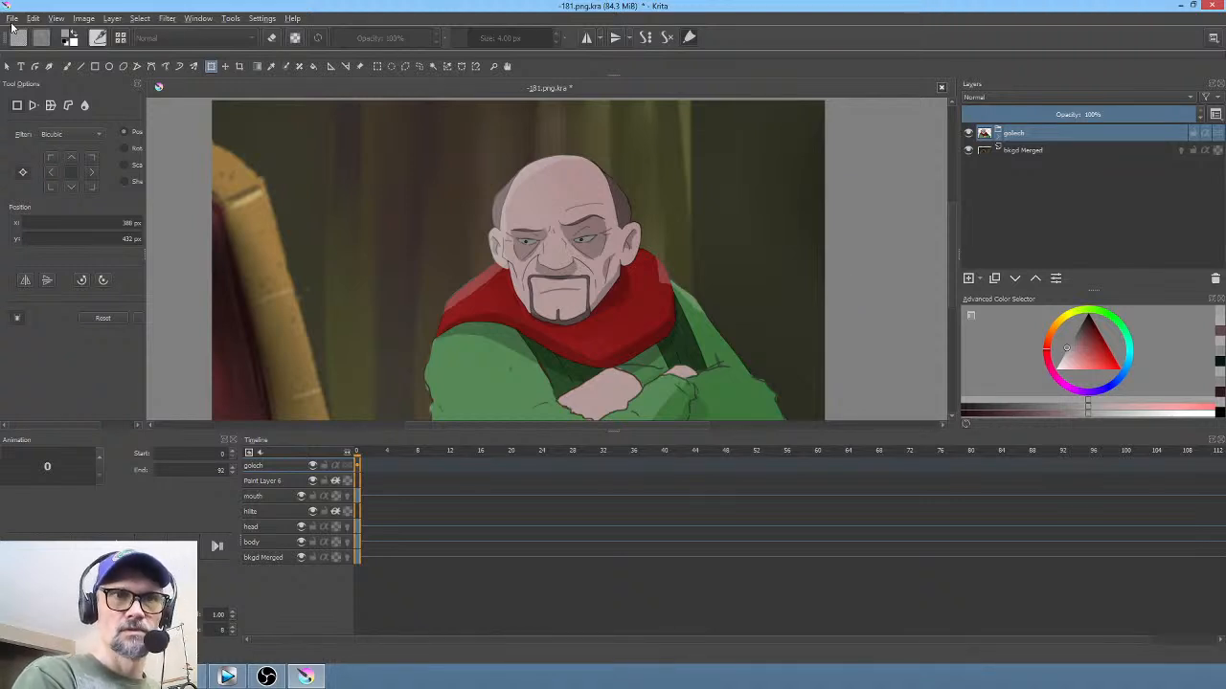
{"action": "left_click", "coordinate": [11, 19]}
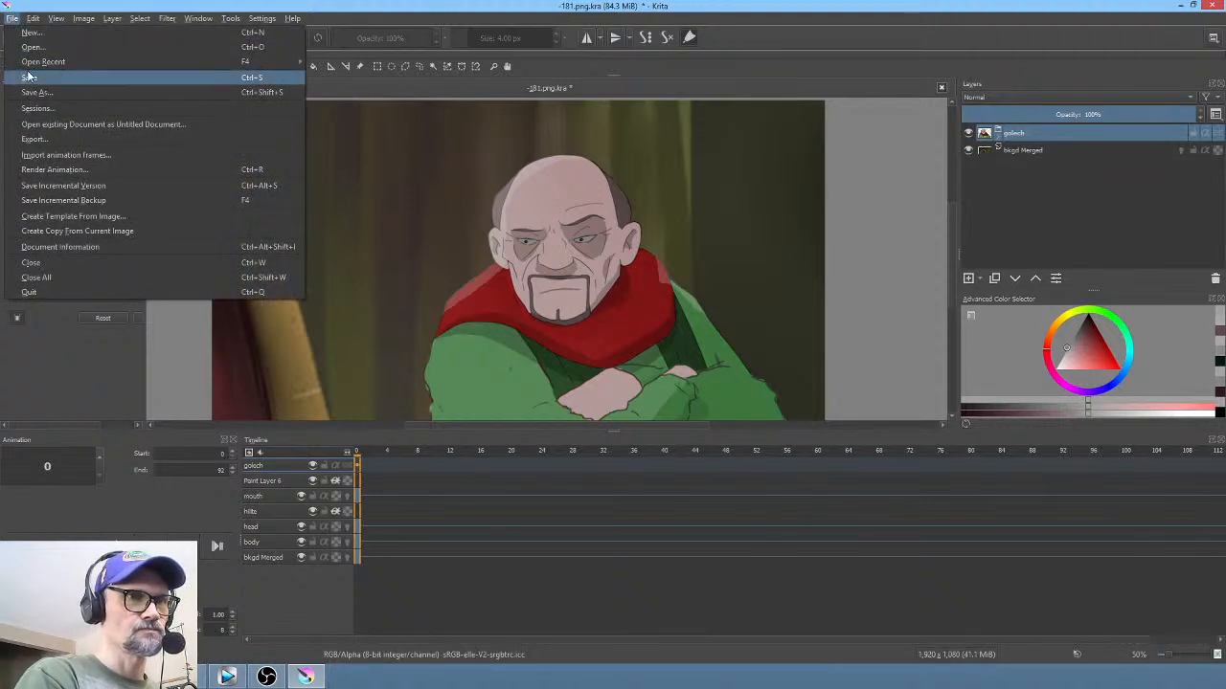
{"action": "left_click", "coordinate": [29, 77]}
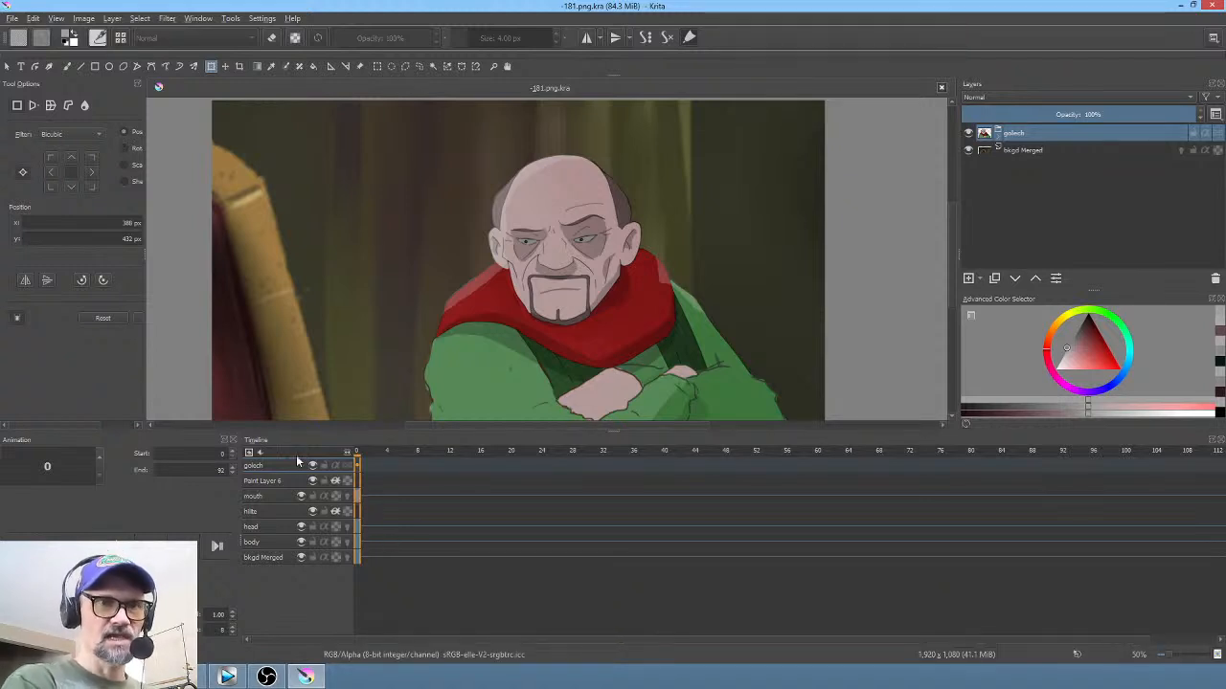
Step: On the mouth layer, clear the mouth at frame 4 and draw a filled, narrow open mouth with a black 4 px pencil
{"action": "scroll", "coordinate": [597, 237], "scroll_direction": "up", "scroll_amount": 2}
{"action": "left_click_drag", "start_coordinate": [603, 243], "coordinate": [658, 247]}
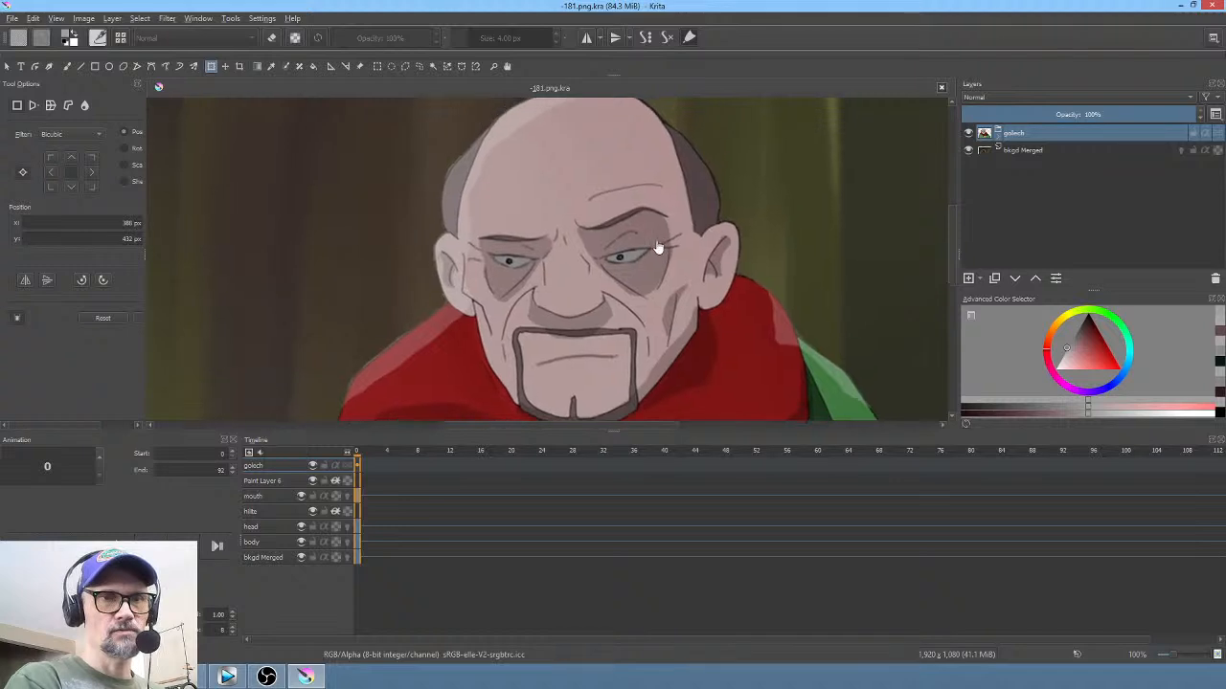
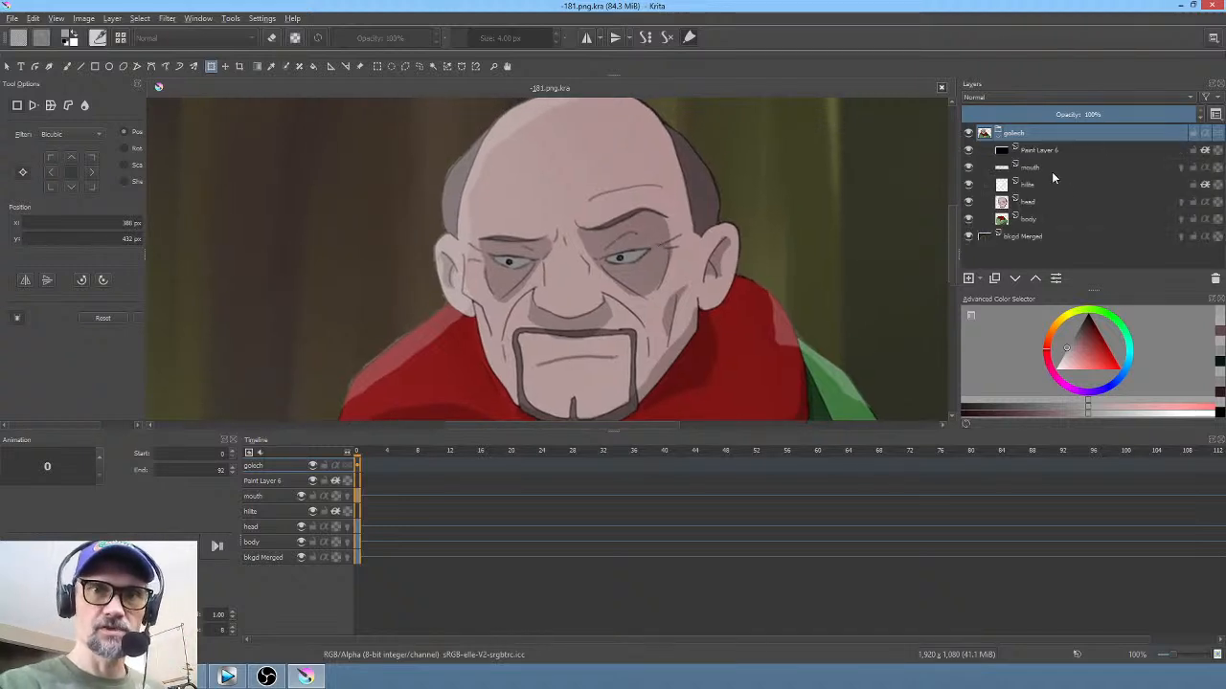
{"action": "left_click", "coordinate": [1052, 171]}
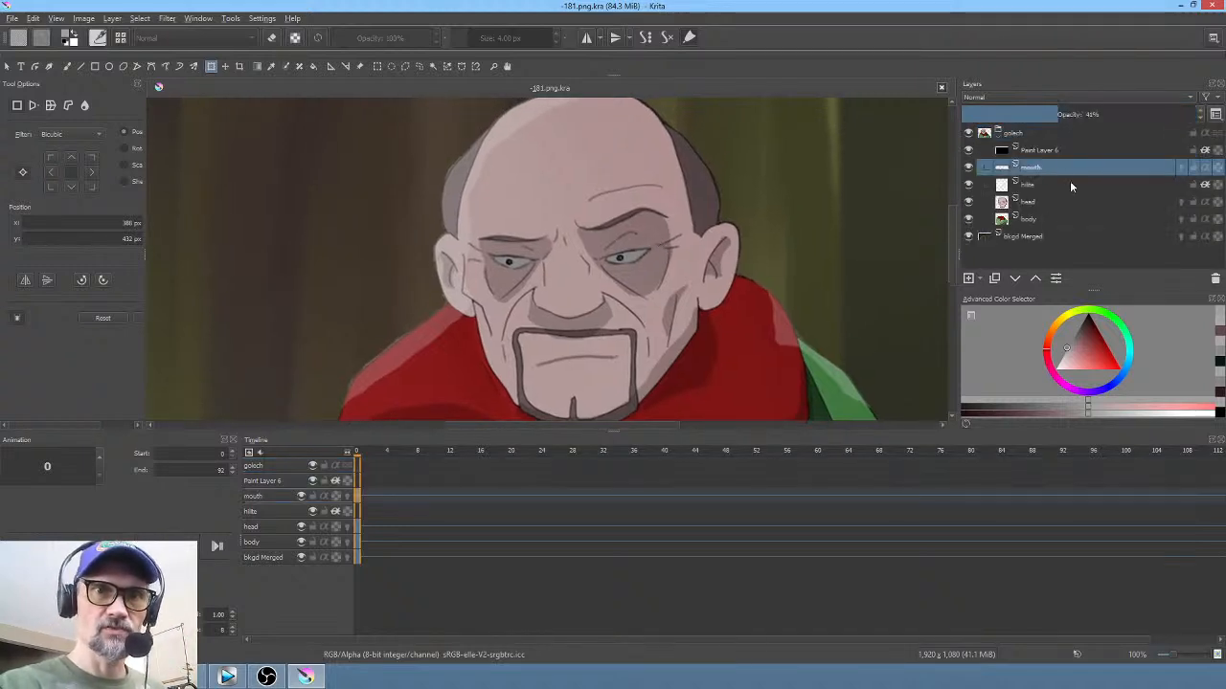
{"action": "left_click", "coordinate": [386, 496]}
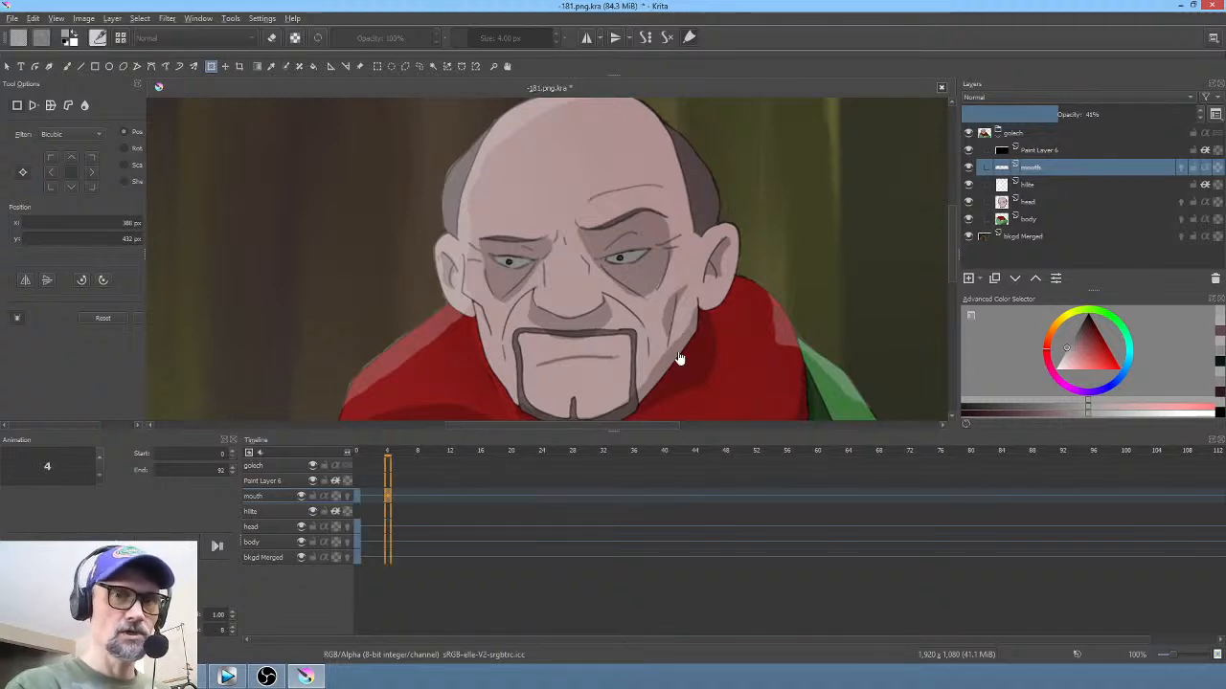
{"action": "left_click", "coordinate": [1090, 335]}
{"action": "key", "text": "p"}
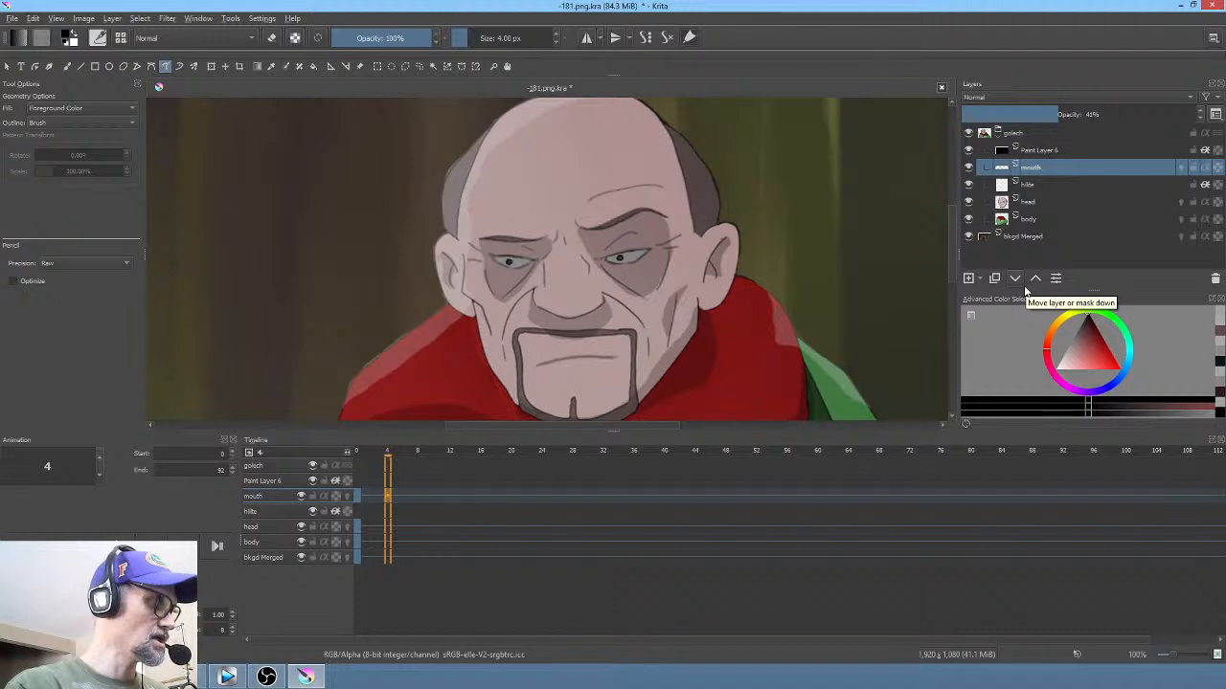
{"action": "key", "text": "Delete"}
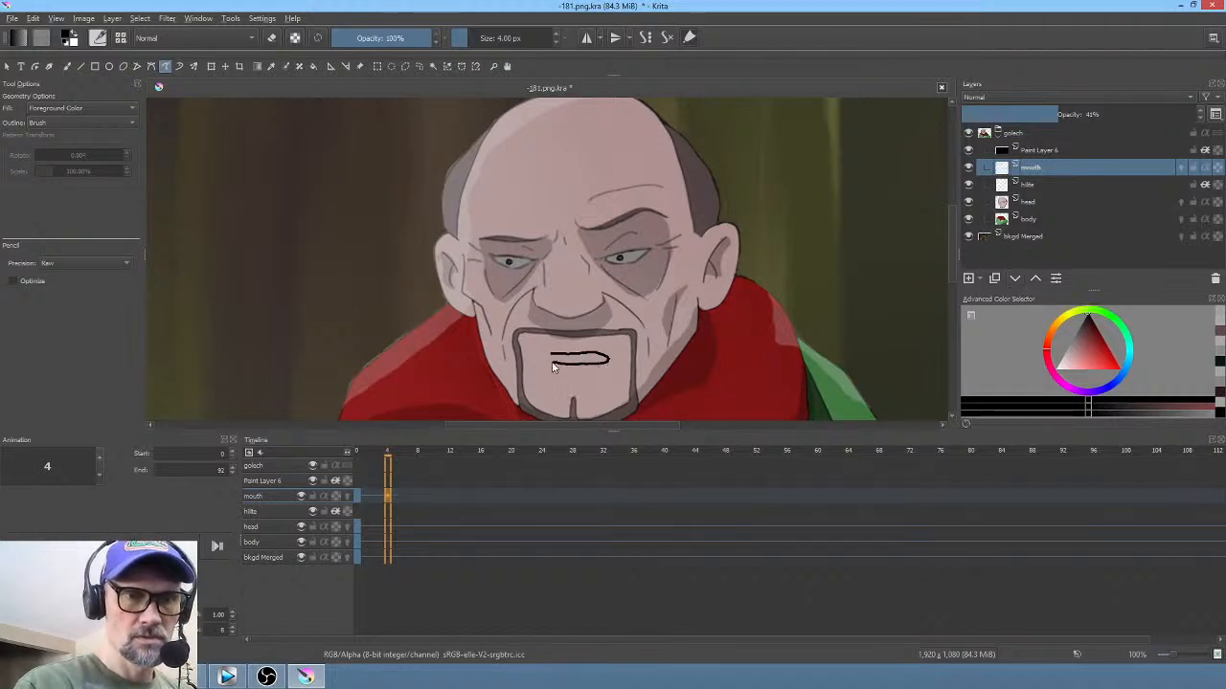
{"action": "left_click_drag", "start_coordinate": [552, 367], "coordinate": [554, 366]}
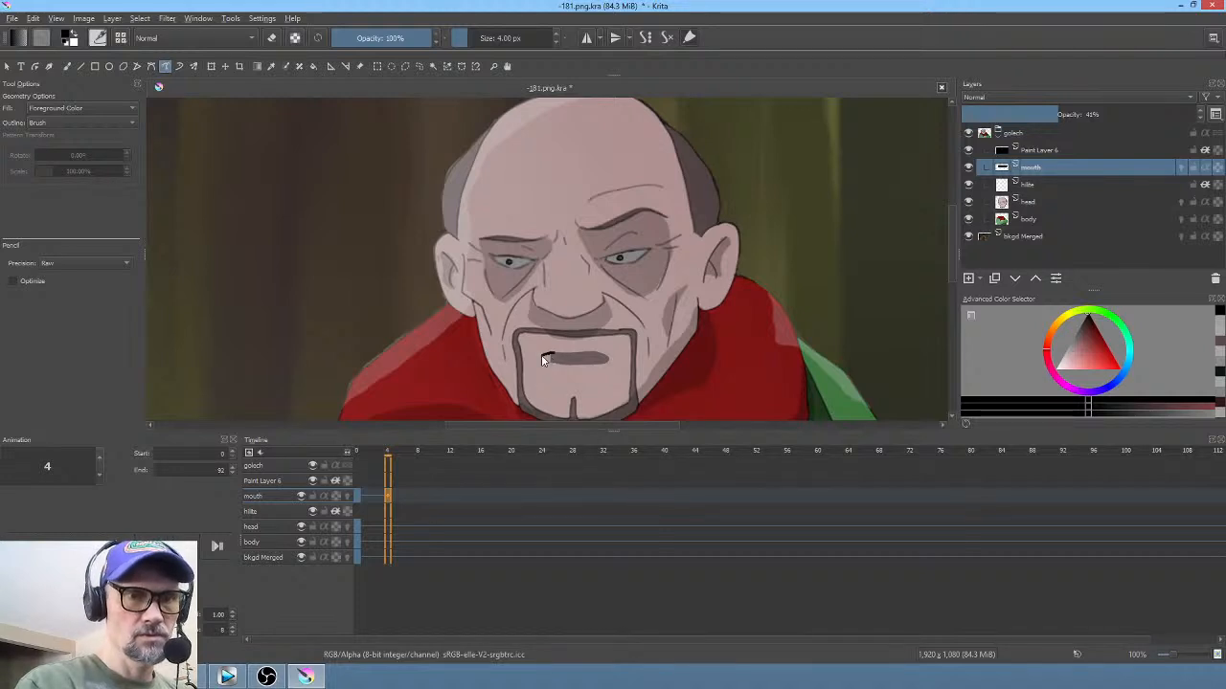
Step: Draw a slightly wider filled open mouth at frame 6 of the mouth layer and check it in a mirrored view
{"action": "left_click", "coordinate": [406, 495]}
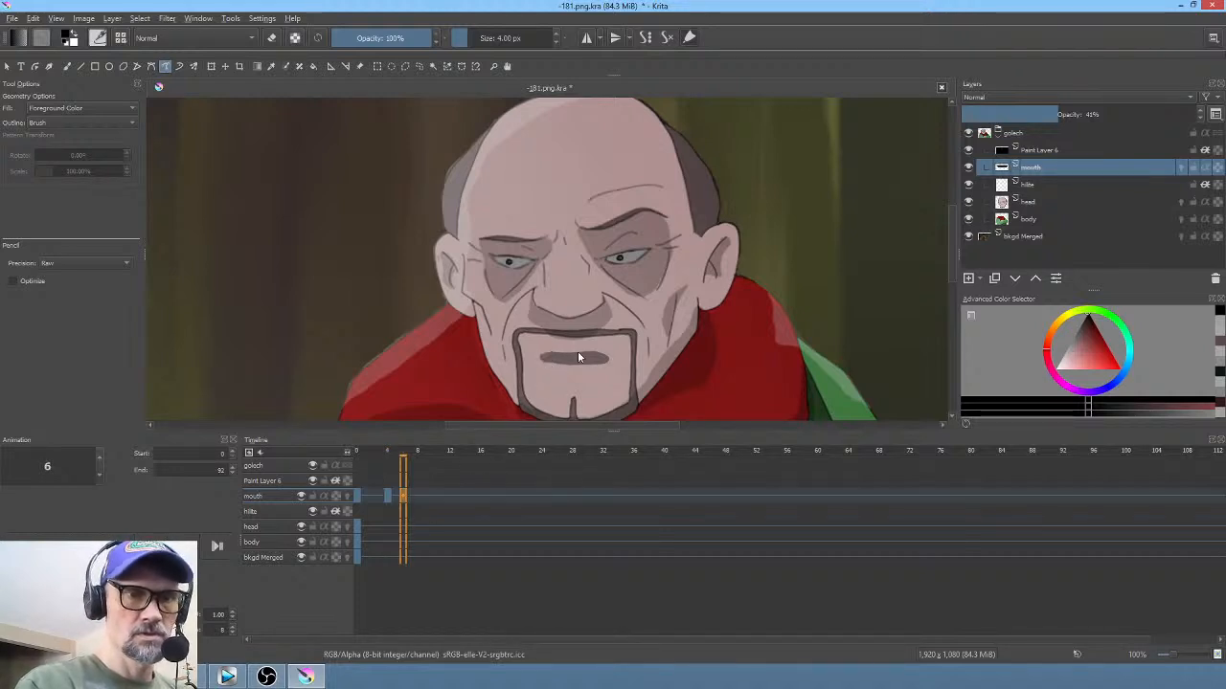
{"action": "mouse_move", "coordinate": [601, 358]}
{"action": "left_mouse_down"}
{"action": "mouse_move", "coordinate": [613, 368]}
{"action": "mouse_move", "coordinate": [542, 362]}
{"action": "left_mouse_up"}
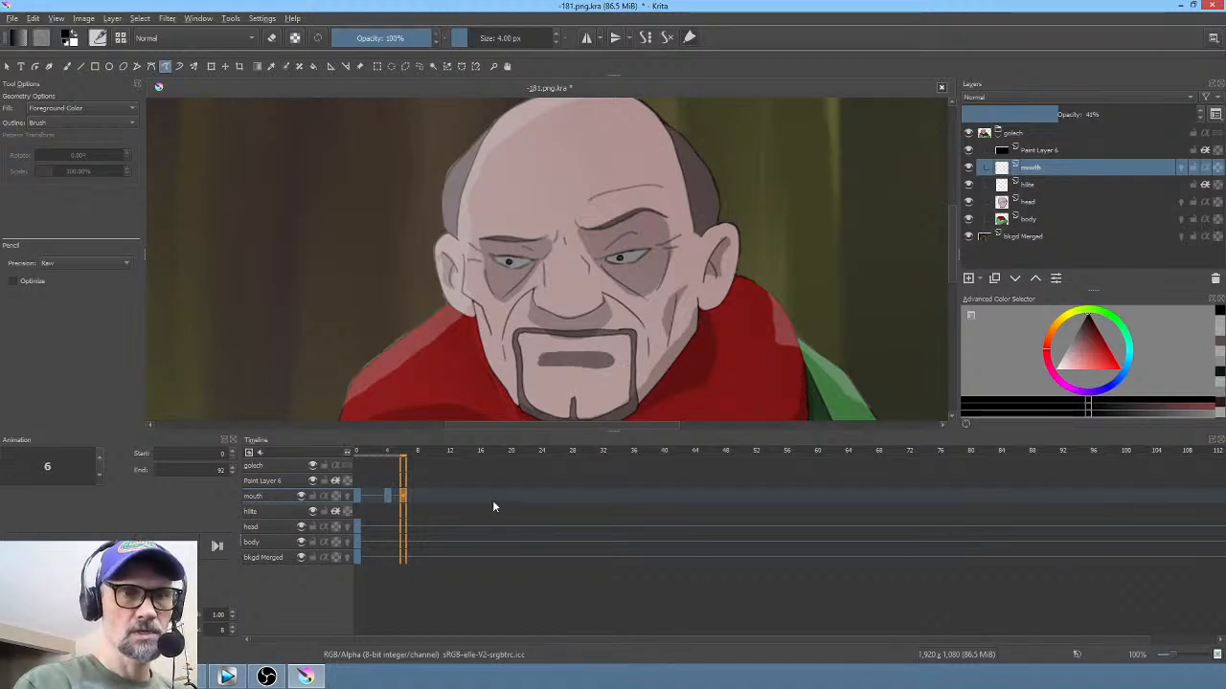
{"action": "key", "text": "m"}
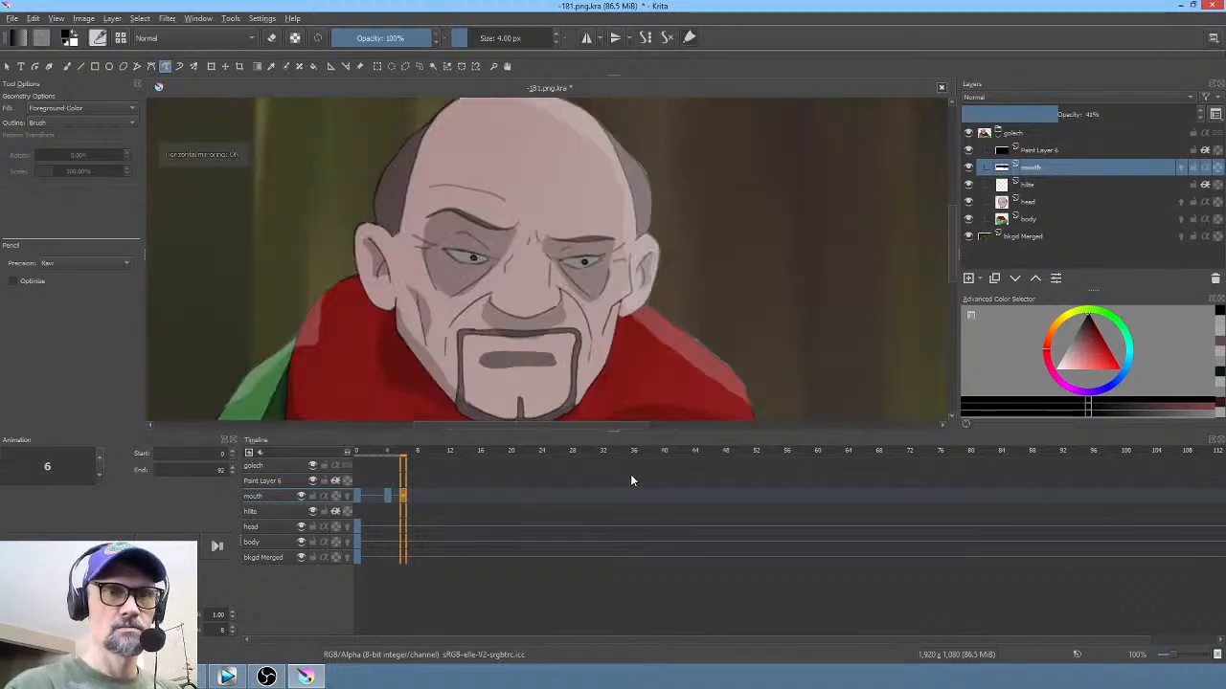
{"action": "key", "text": "m"}
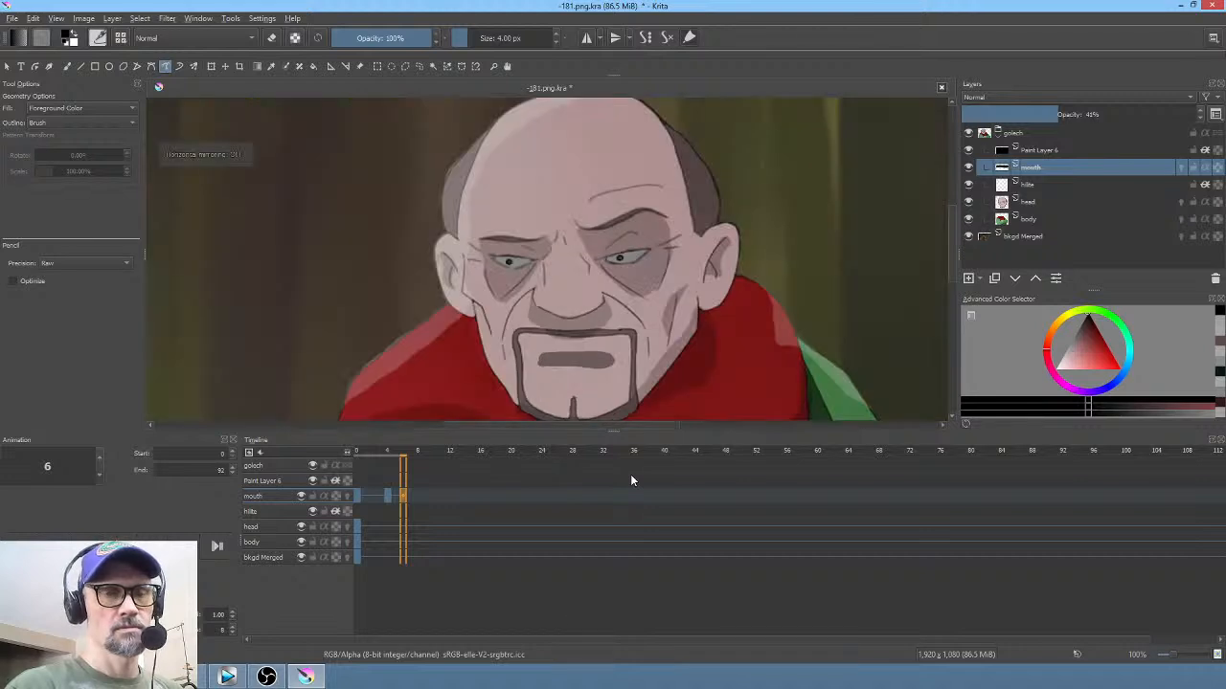
Step: Replace the mouth at frame 8 with a smaller arched opening and at frame 9 with a wide, thin, nearly closed one
{"action": "left_click", "coordinate": [419, 495]}
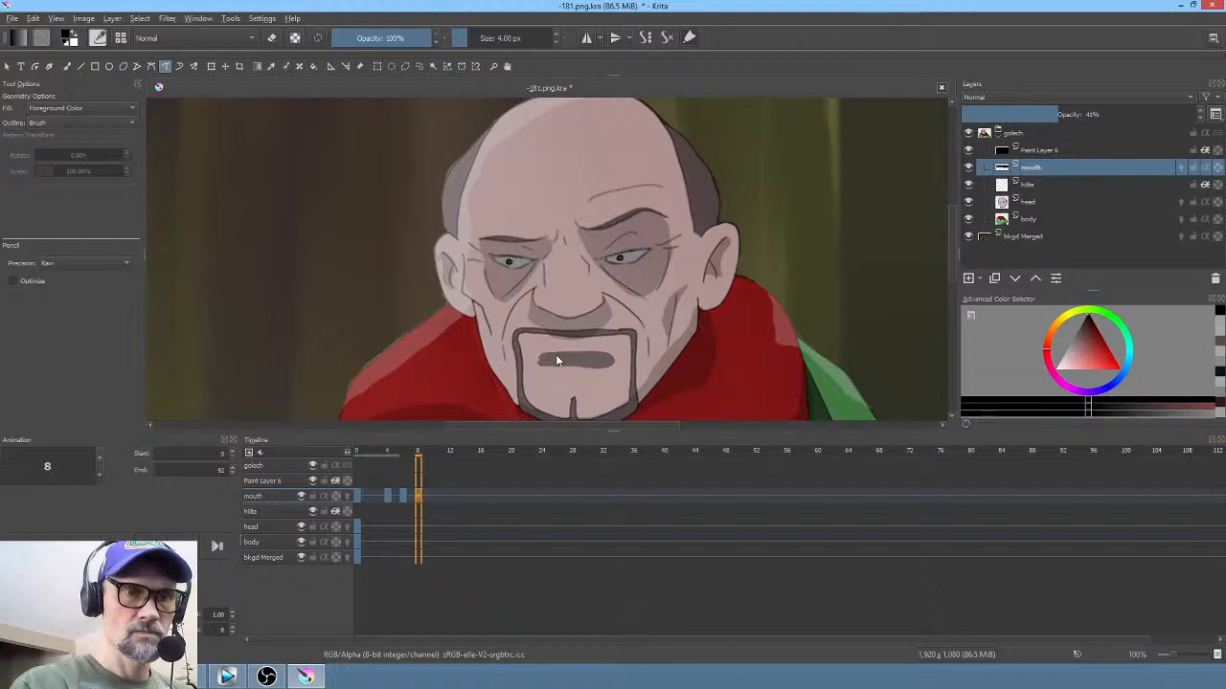
{"action": "key", "text": "Delete"}
{"action": "mouse_move", "coordinate": [565, 359]}
{"action": "left_mouse_down"}
{"action": "mouse_move", "coordinate": [593, 360]}
{"action": "mouse_move", "coordinate": [579, 375]}
{"action": "mouse_move", "coordinate": [543, 364]}
{"action": "left_mouse_up"}
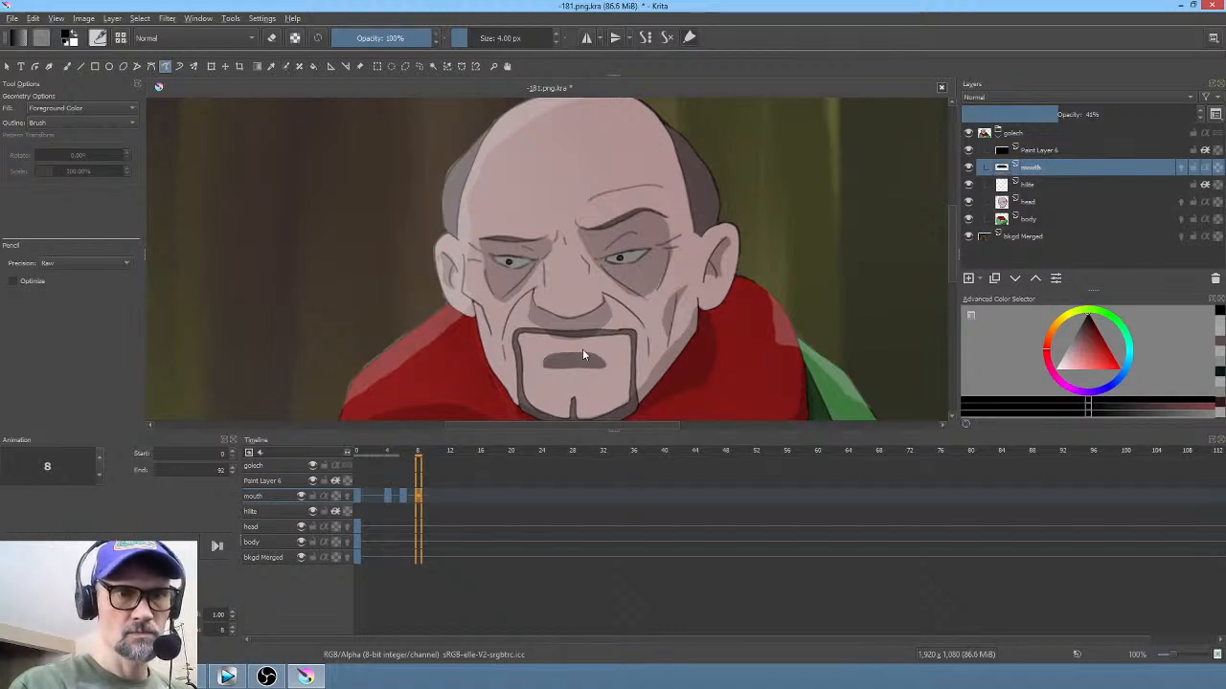
{"action": "left_click", "coordinate": [434, 495]}
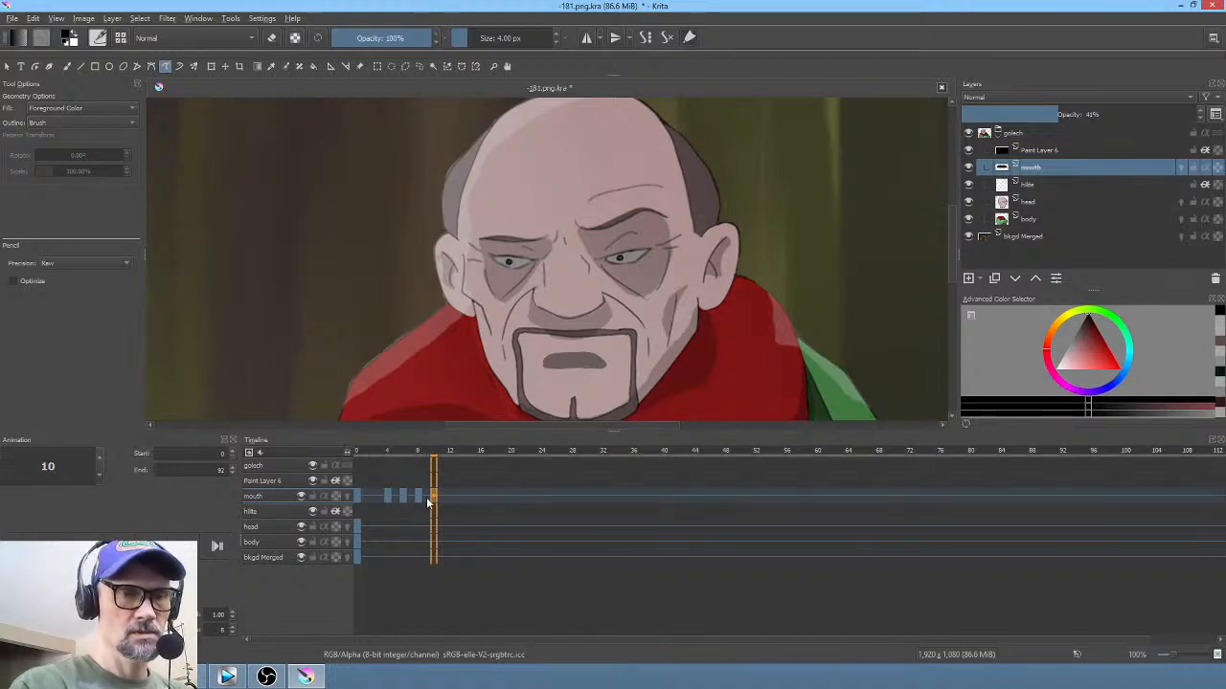
{"action": "key", "text": "Left"}
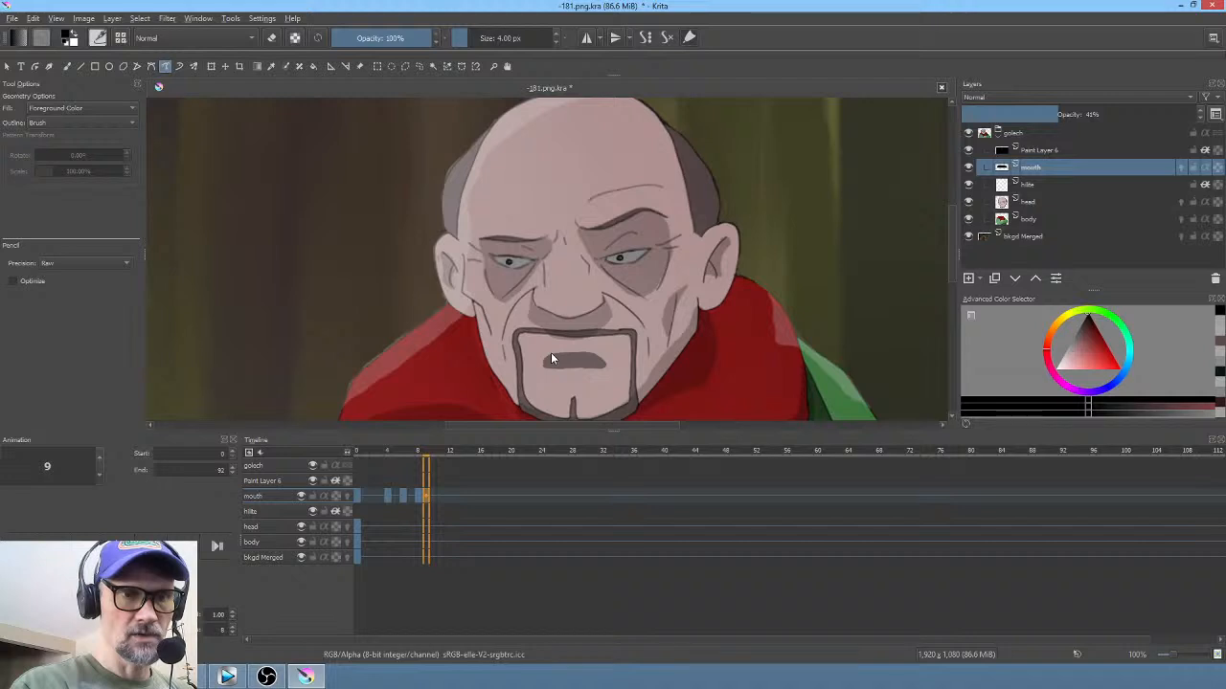
{"action": "key", "text": "Delete"}
{"action": "mouse_move", "coordinate": [549, 356]}
{"action": "left_mouse_down"}
{"action": "mouse_move", "coordinate": [568, 362]}
{"action": "mouse_move", "coordinate": [537, 369]}
{"action": "mouse_move", "coordinate": [550, 354]}
{"action": "left_mouse_up"}
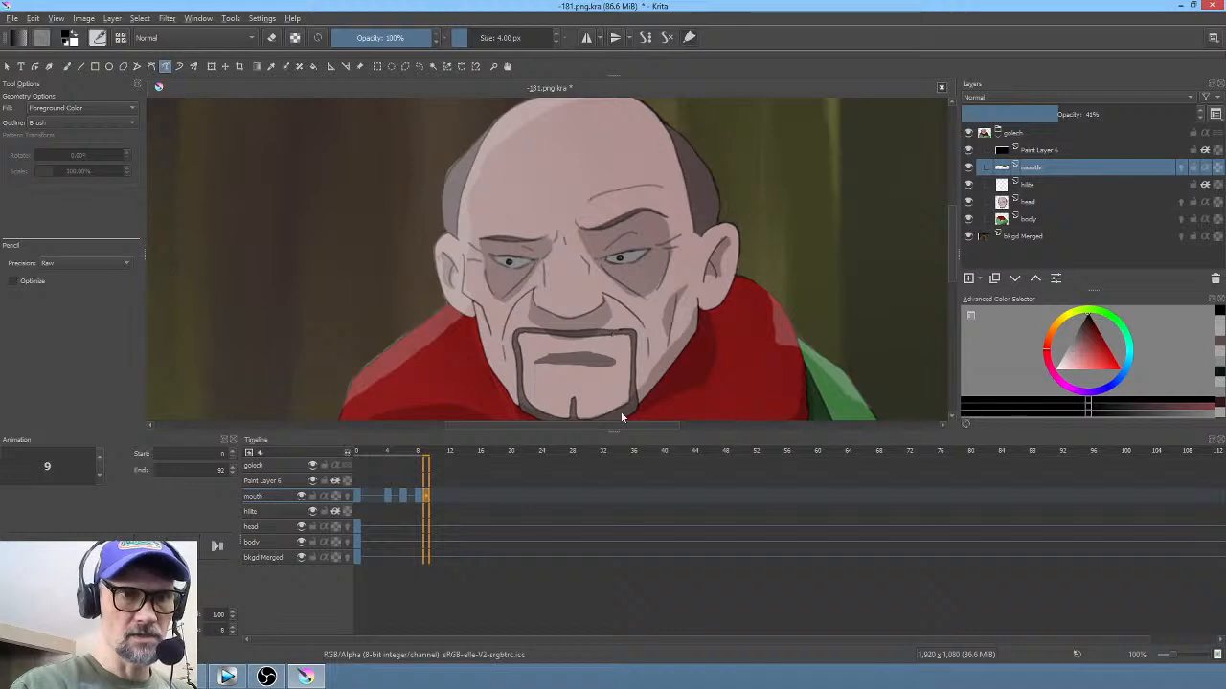
Step: Draw a larger open mouth at frame 11 and a thin, nearly closed mouth at frame 13, checking the latter in a mirrored view
{"action": "left_click", "coordinate": [439, 496]}
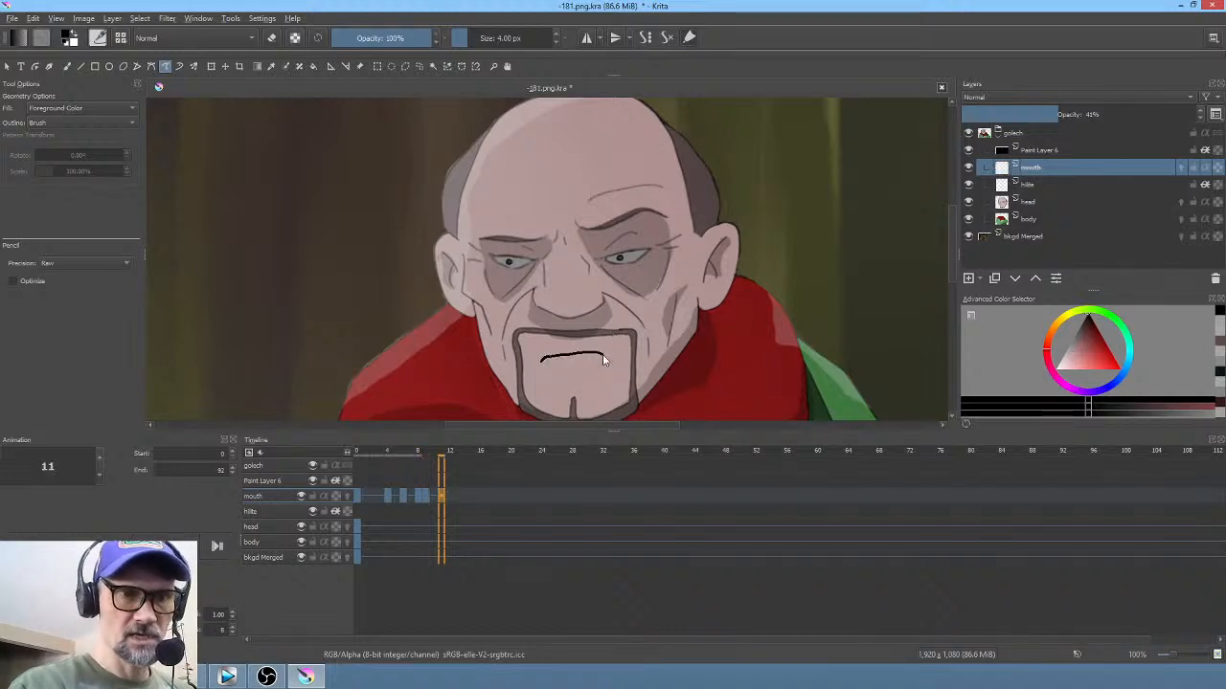
{"action": "left_click_drag", "start_coordinate": [601, 377], "coordinate": [550, 375]}
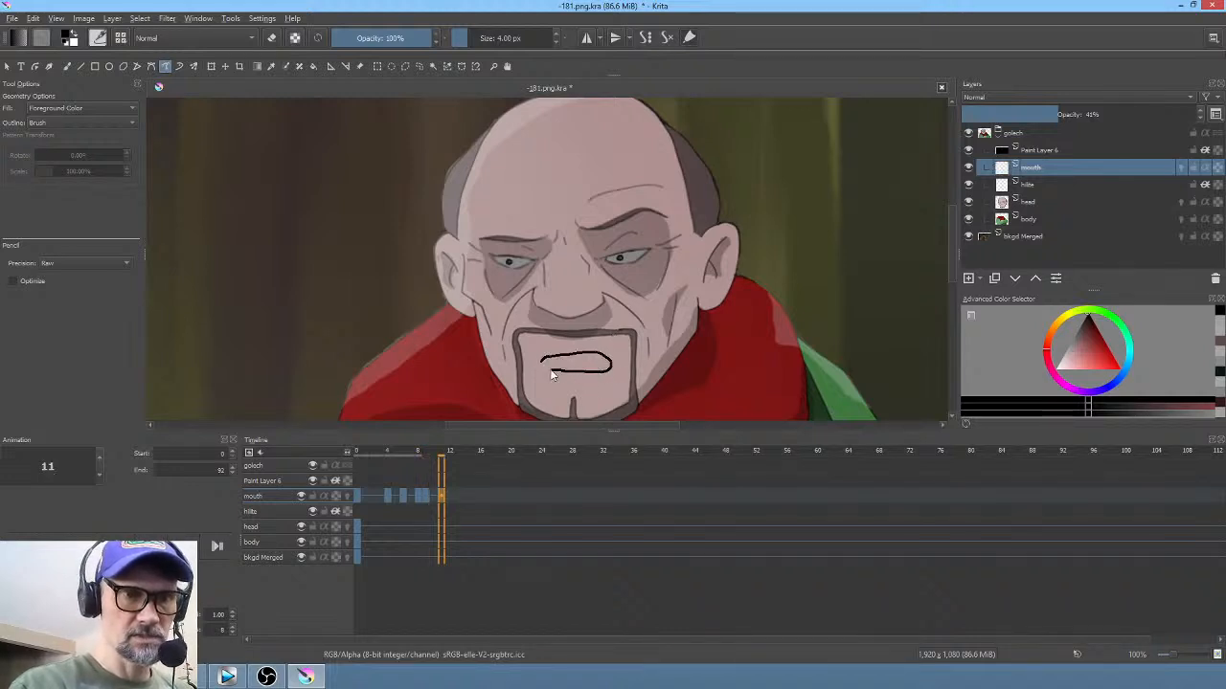
{"action": "left_click", "coordinate": [457, 496]}
{"action": "key", "text": "Delete"}
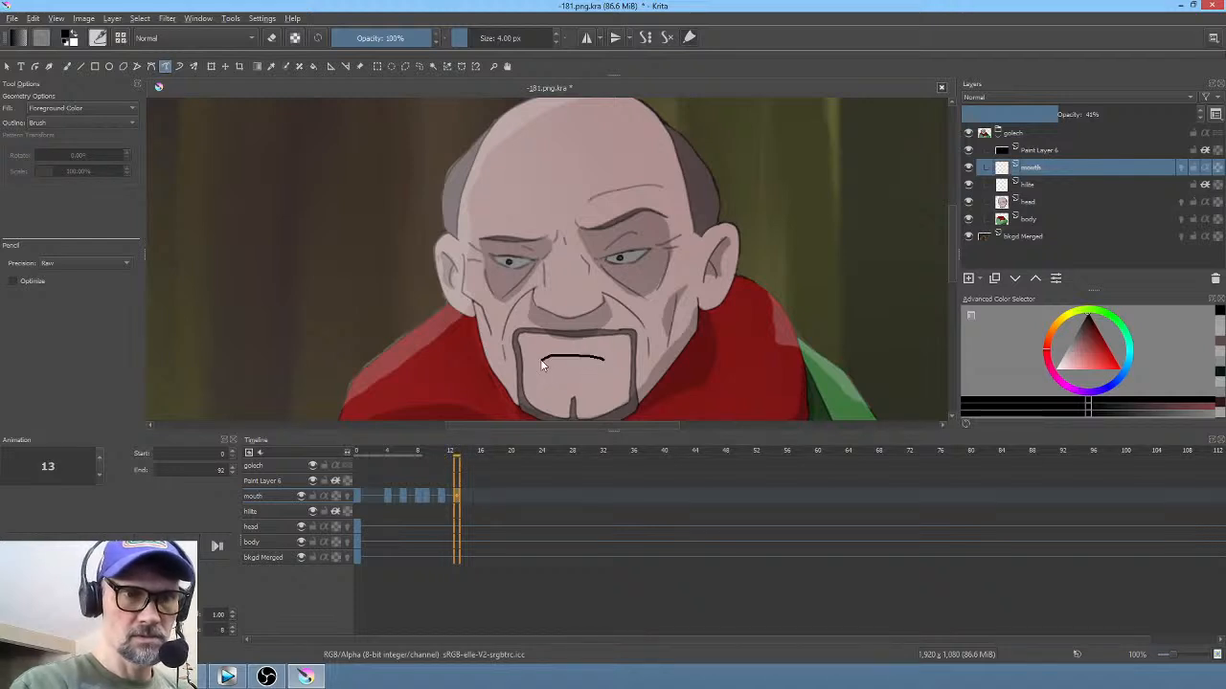
{"action": "left_click_drag", "start_coordinate": [541, 361], "coordinate": [605, 361]}
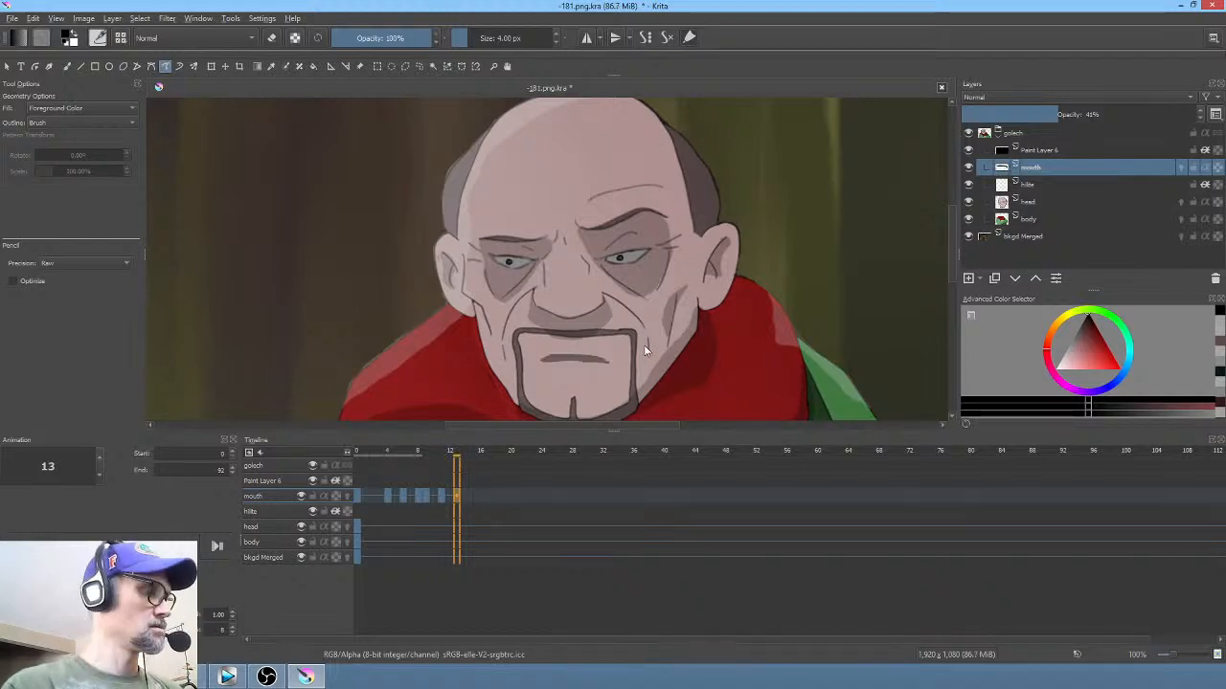
{"action": "key", "text": "m"}
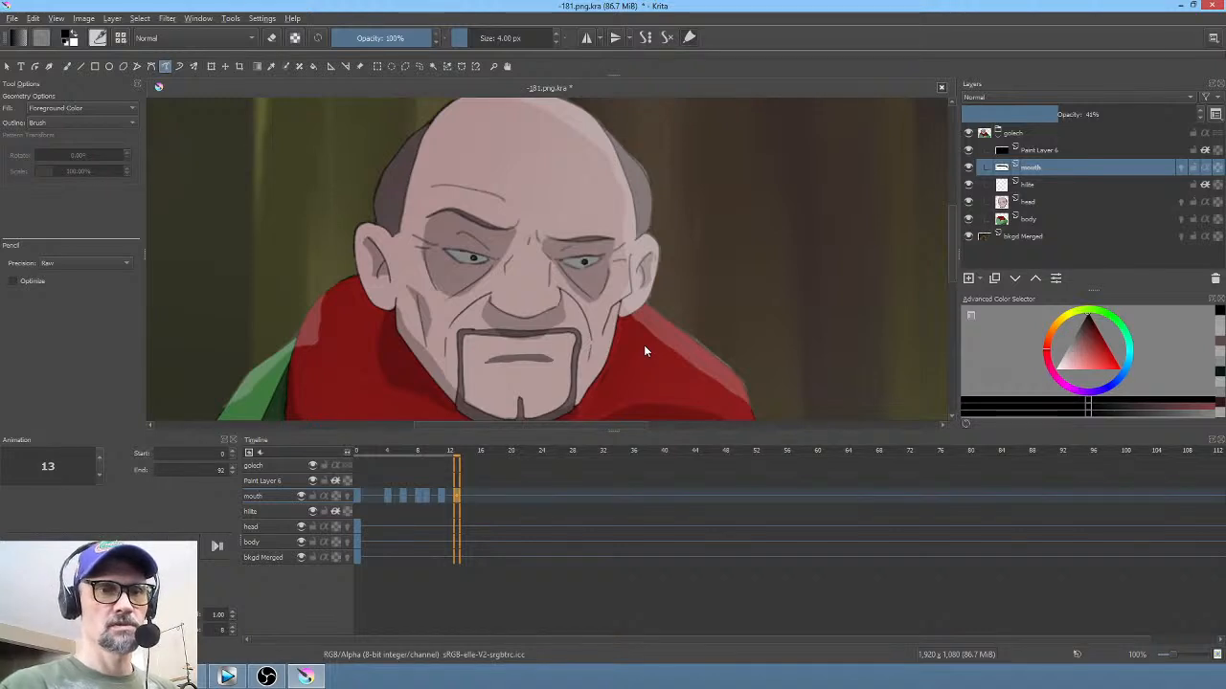
{"action": "key", "text": "m"}
Step: Clear the mouth at frame 15 and draw a short, thin closed-mouth line in its place
{"action": "left_click", "coordinate": [471, 495]}
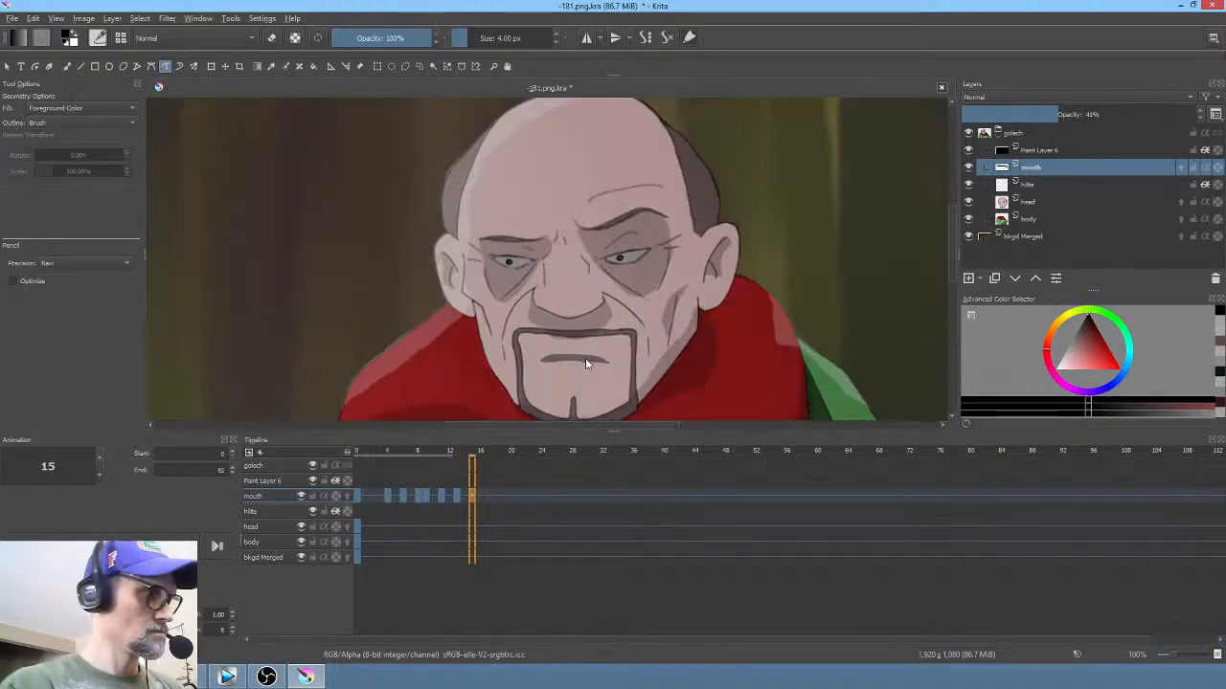
{"action": "key", "text": "Delete"}
{"action": "left_click_drag", "start_coordinate": [555, 360], "coordinate": [584, 359]}
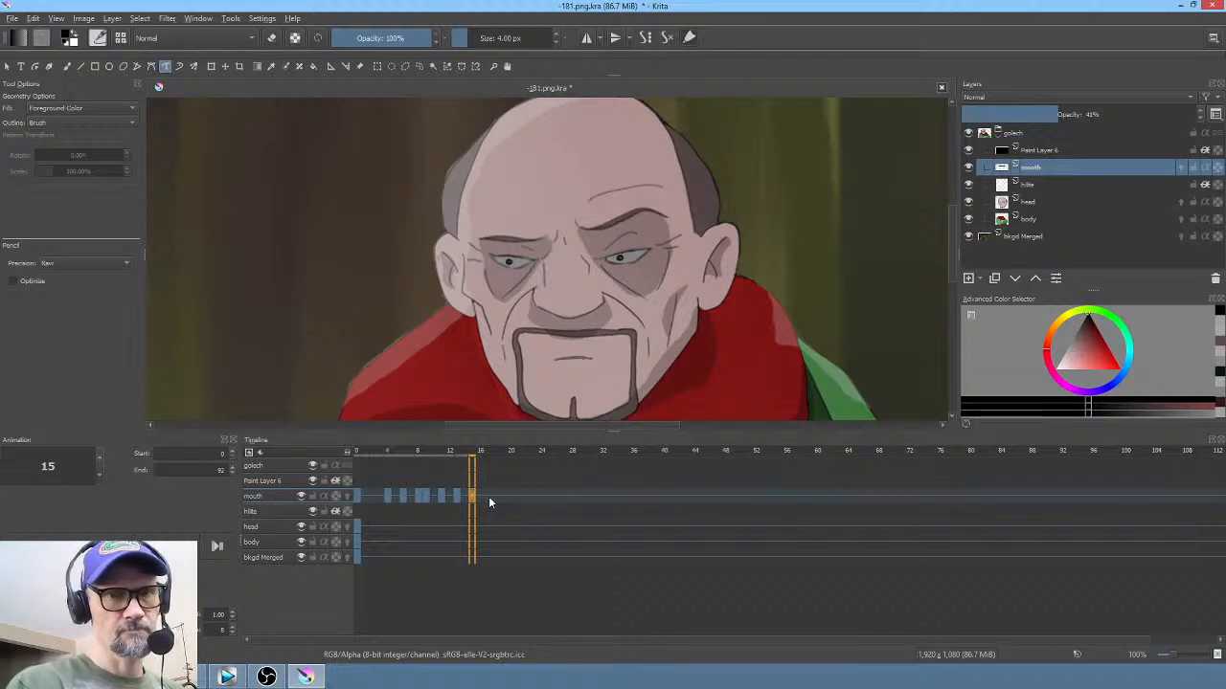
Step: Scrub through the mouth animation to frame 20 and rotate the head layer slightly clockwise there with a free transform
{"action": "scroll", "coordinate": [686, 258], "scroll_direction": "down", "scroll_amount": 4}
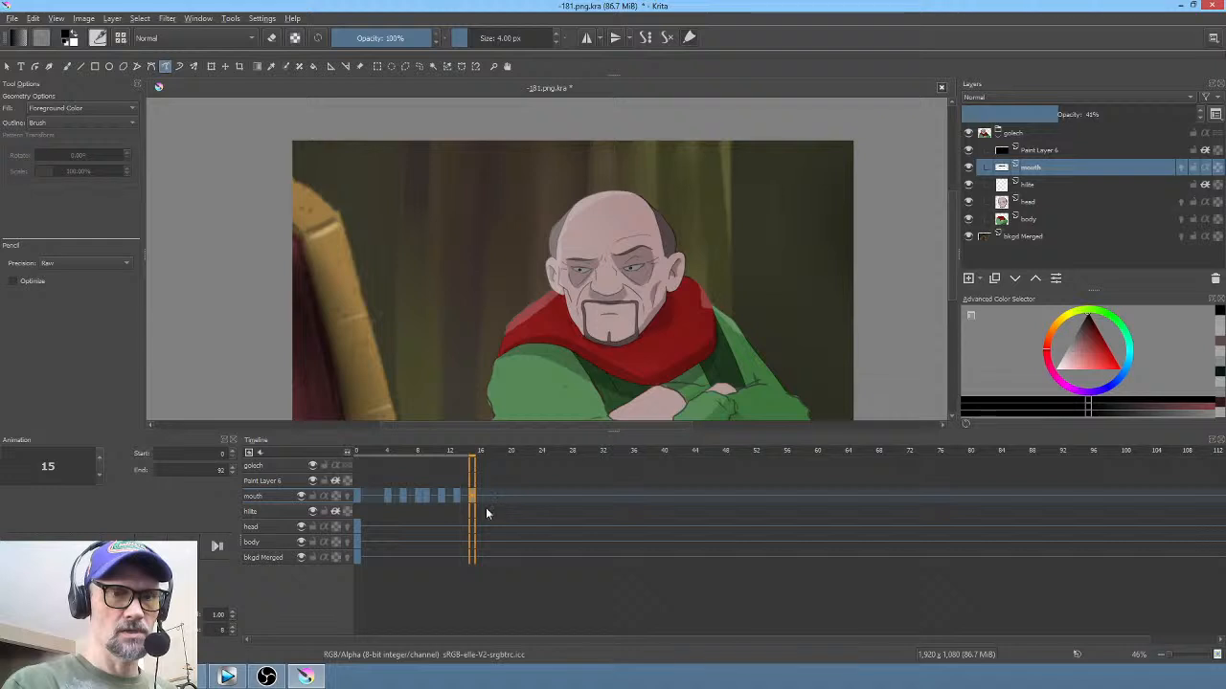
{"action": "left_click", "coordinate": [356, 525]}
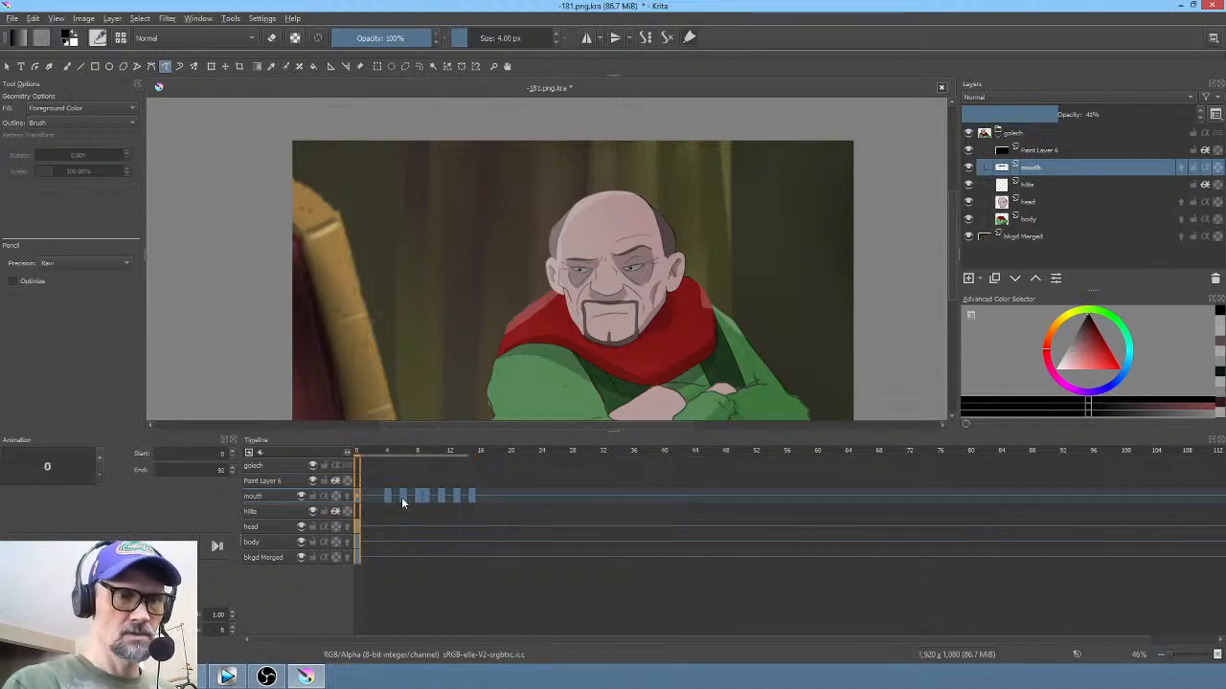
{"action": "left_click_drag", "start_coordinate": [364, 446], "coordinate": [513, 463]}
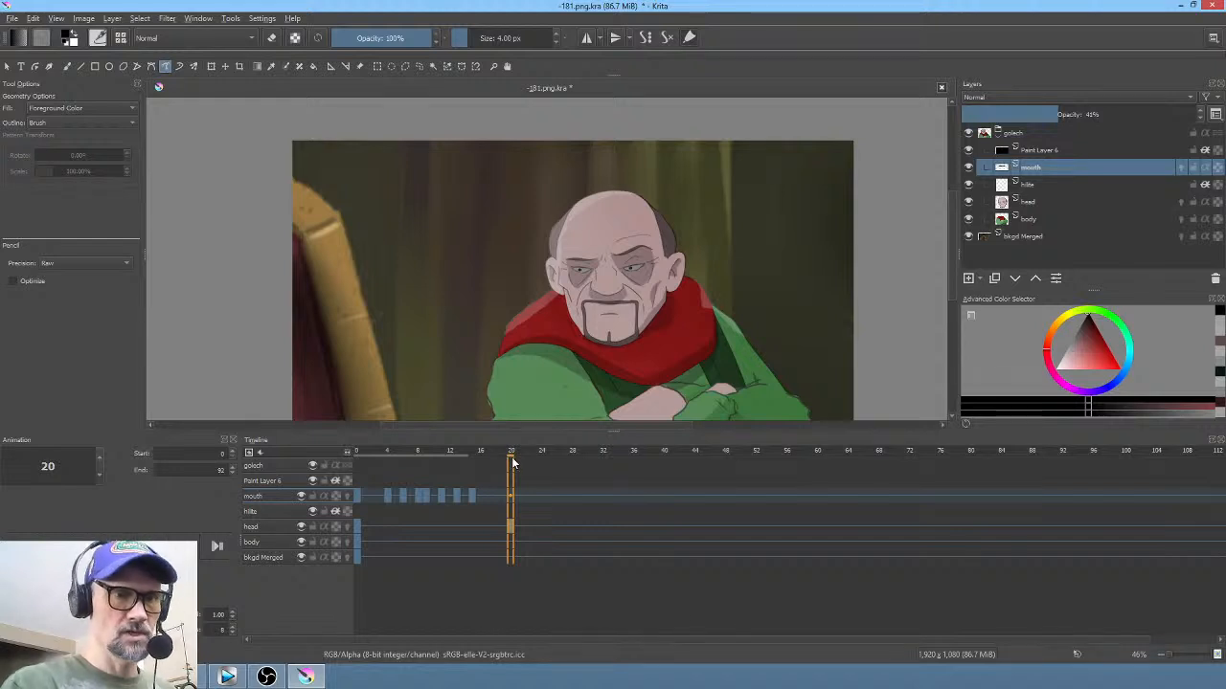
{"action": "left_click", "coordinate": [1032, 202]}
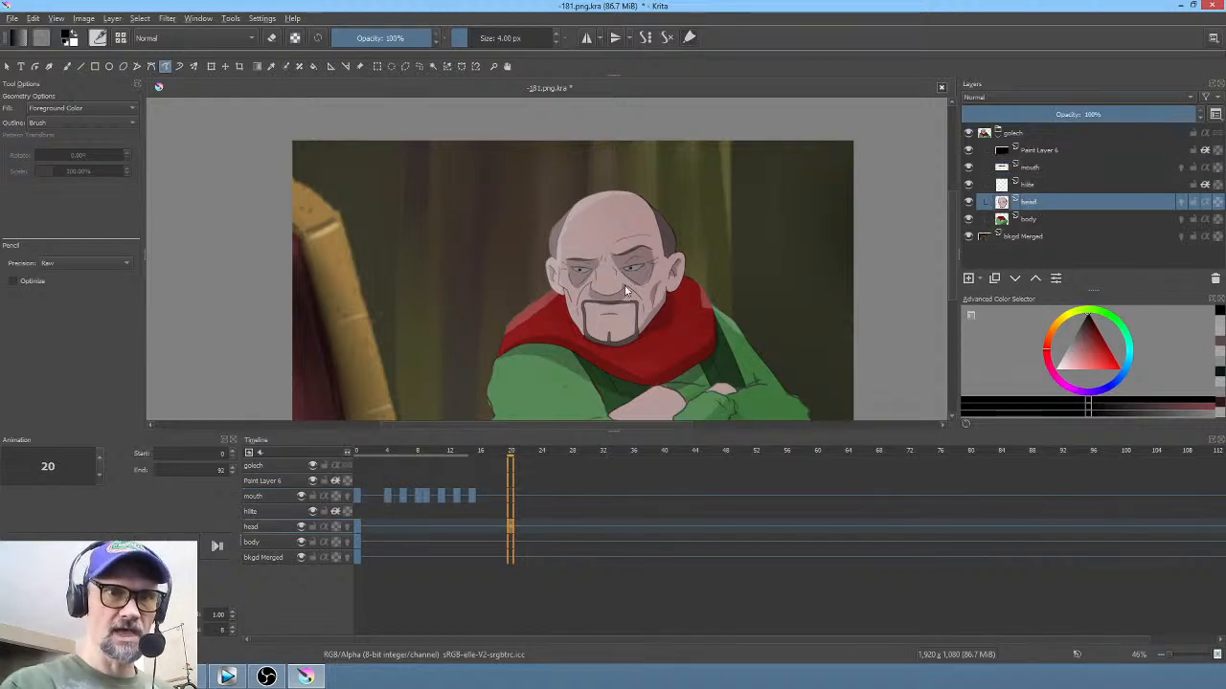
{"action": "key", "text": "ctrl+t"}
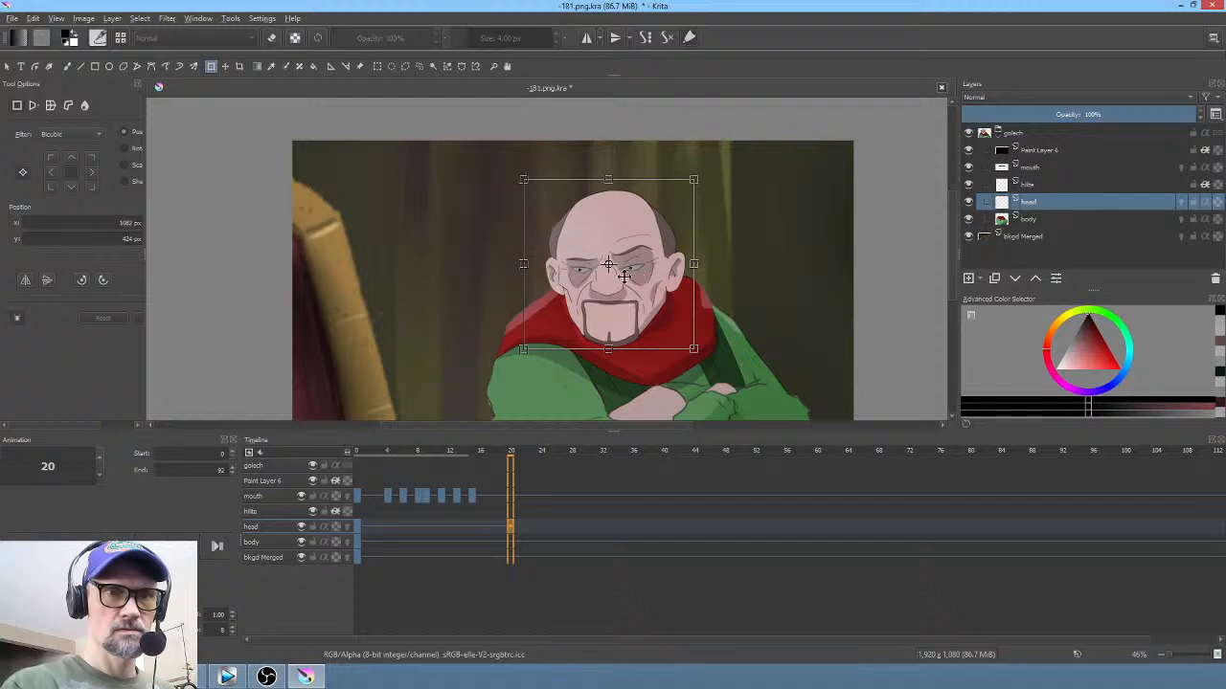
{"action": "key", "text": "Escape"}
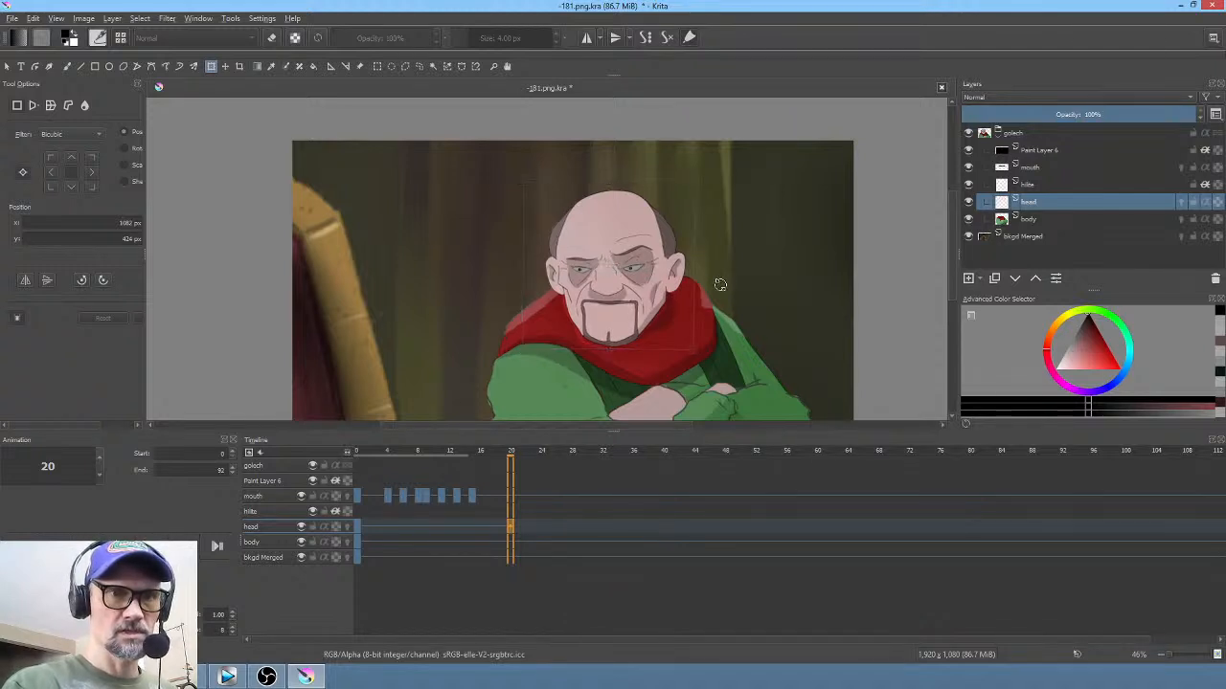
{"action": "left_click_drag", "start_coordinate": [721, 284], "coordinate": [653, 290]}
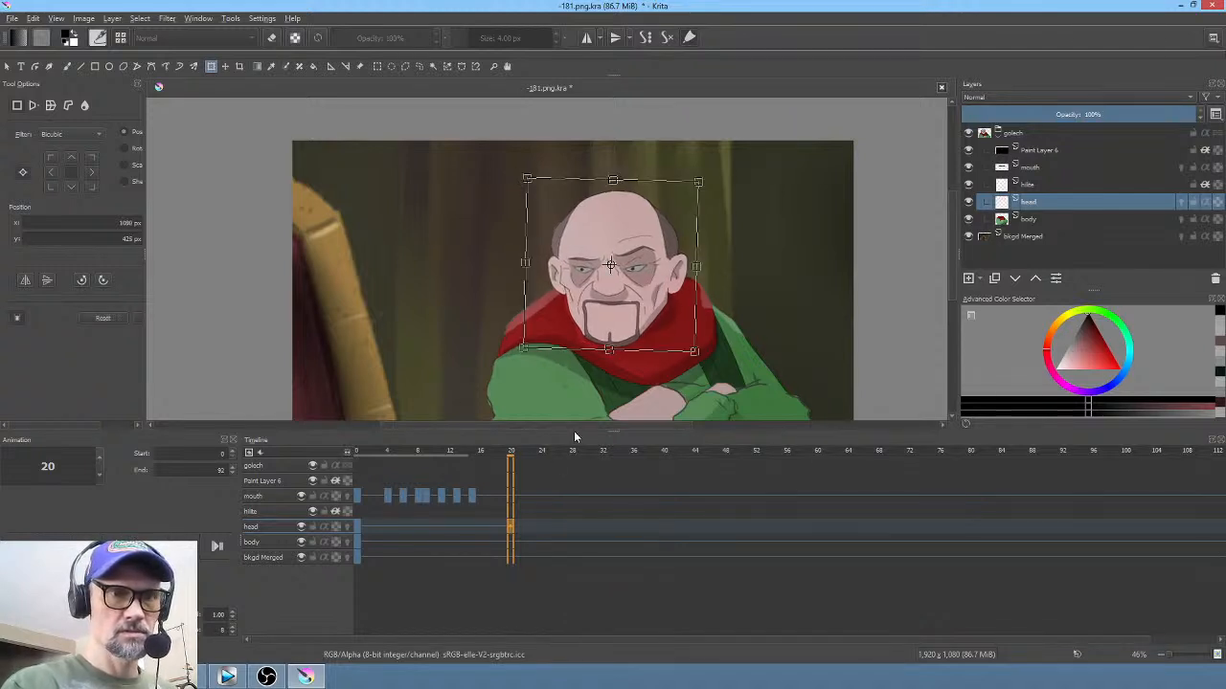
Step: Rotate and shift the head further at frame 21, to about X 1116, Y 422 px, and return to frame 0
{"action": "left_click", "coordinate": [518, 527]}
{"action": "left_click_drag", "start_coordinate": [748, 275], "coordinate": [660, 306]}
{"action": "left_click_drag", "start_coordinate": [762, 303], "coordinate": [758, 311]}
{"action": "left_click", "coordinate": [356, 527]}
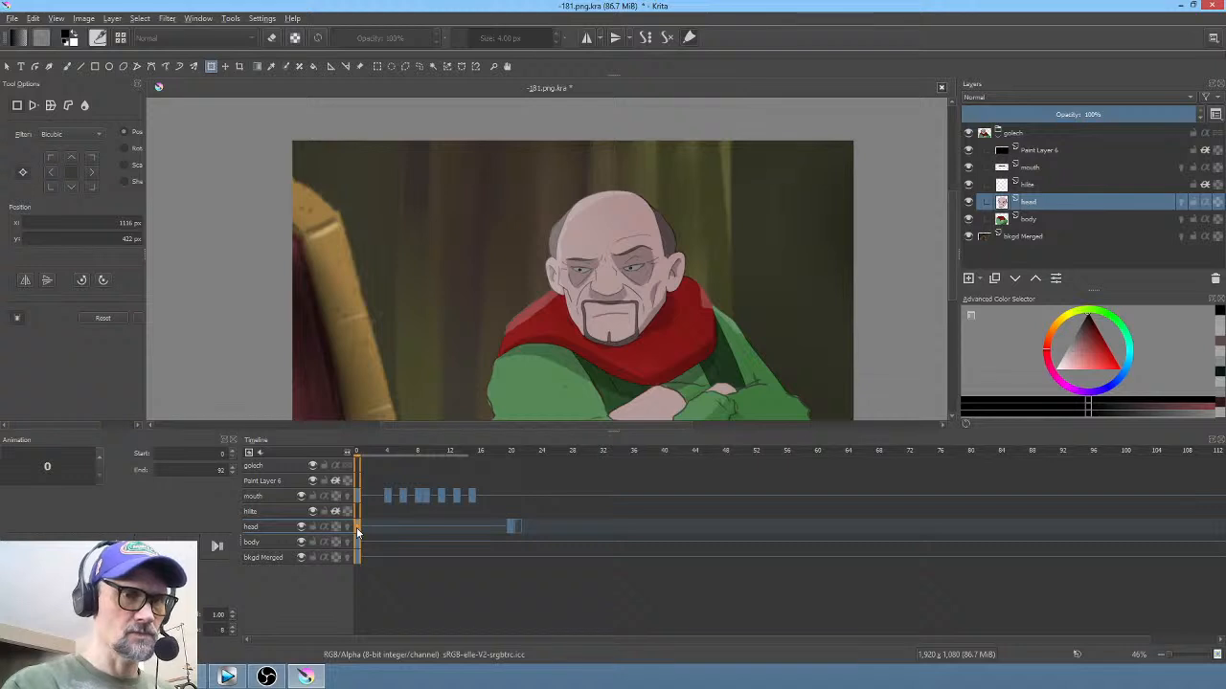
Step: Play back the animation, clear the mouth layer at frame 27 and draw a small, pointed open mouth there
{"action": "key", "text": "space"}
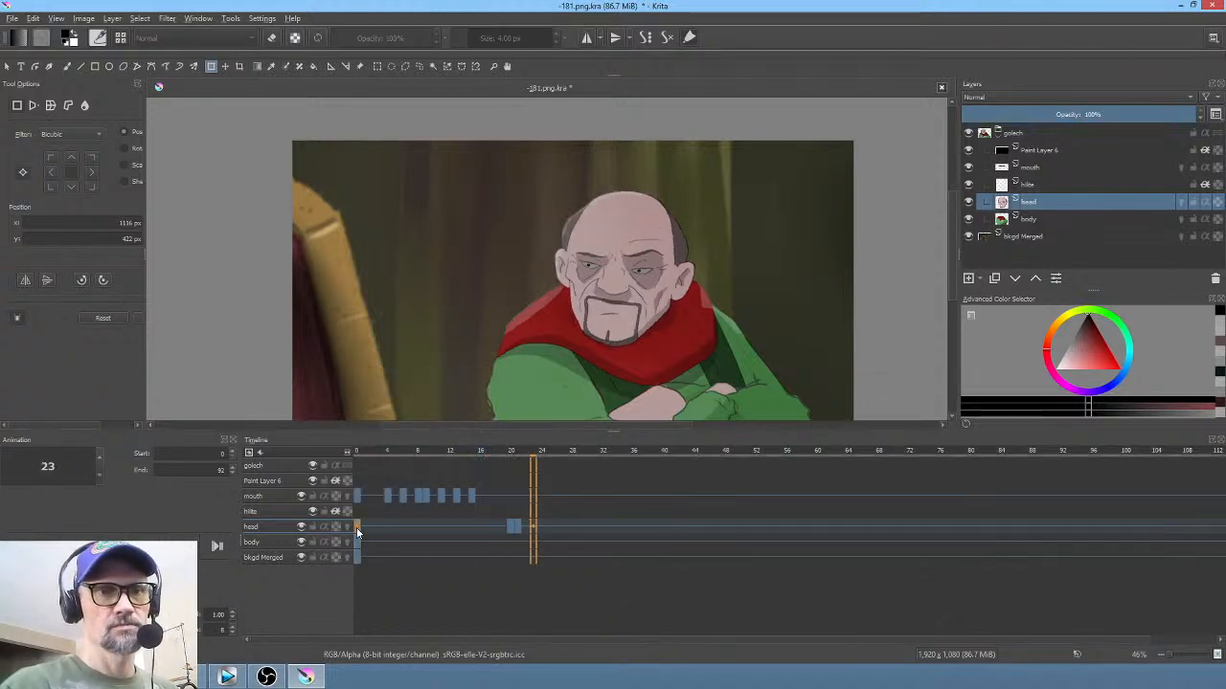
{"action": "key", "text": "space"}
{"action": "left_click", "coordinate": [567, 495]}
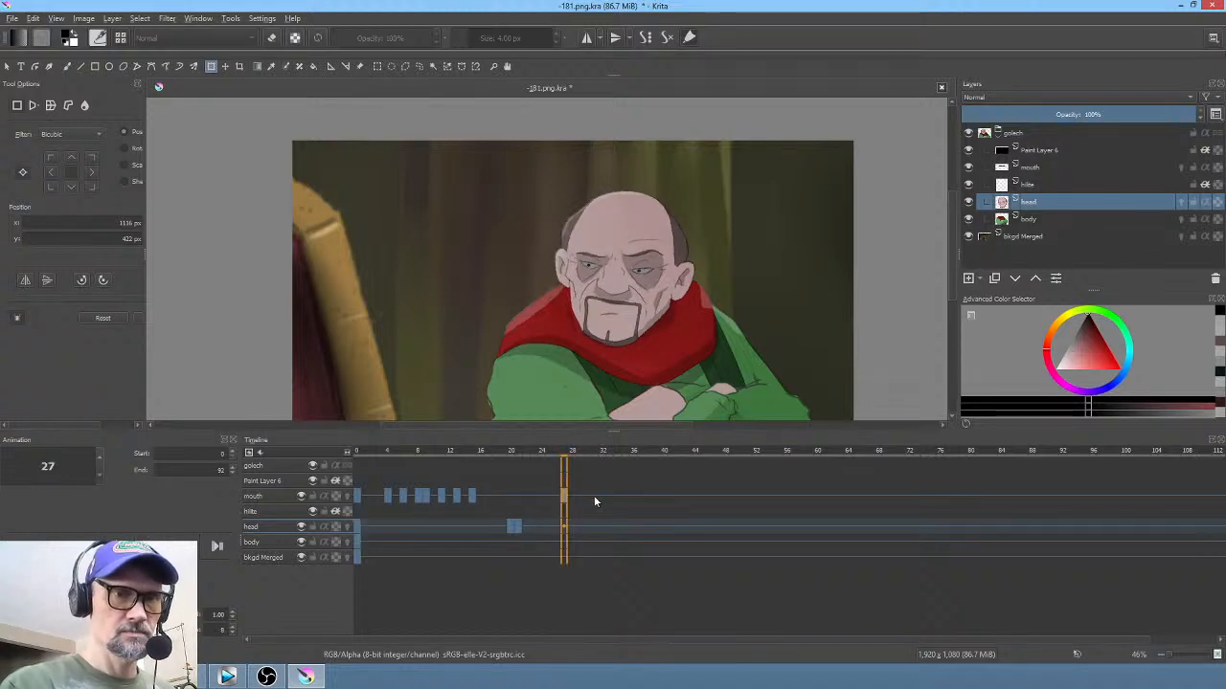
{"action": "scroll", "coordinate": [607, 350], "scroll_direction": "up", "scroll_amount": 4}
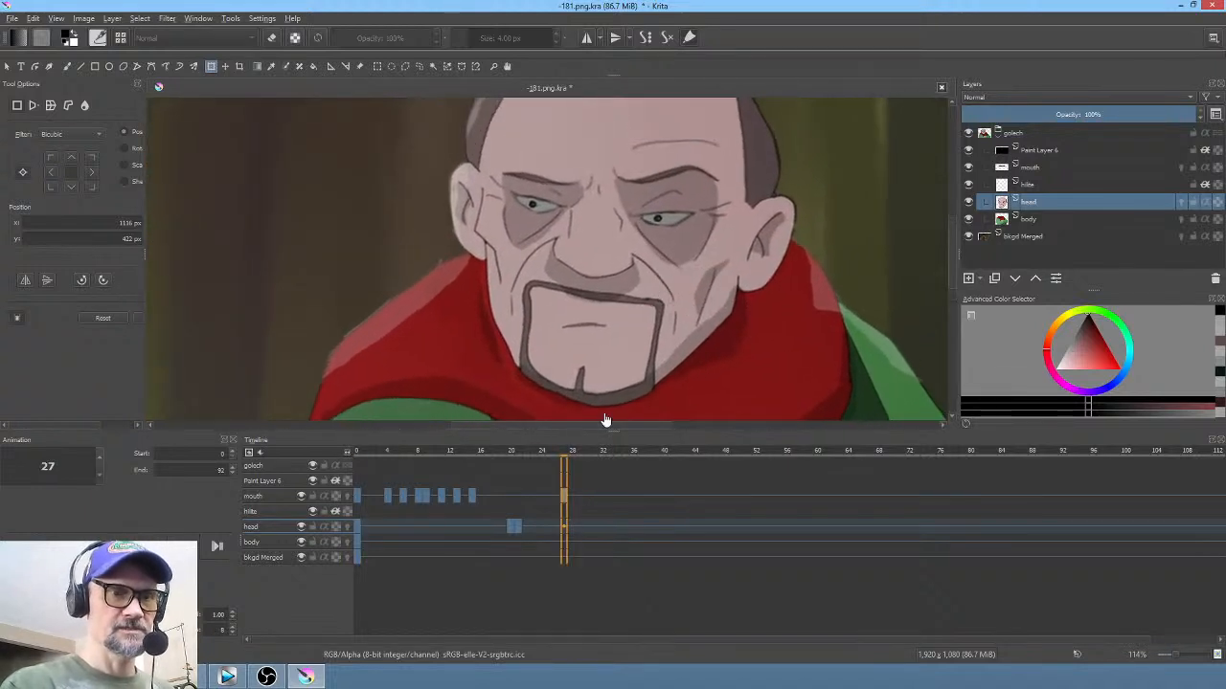
{"action": "key", "text": "ctrl+z"}
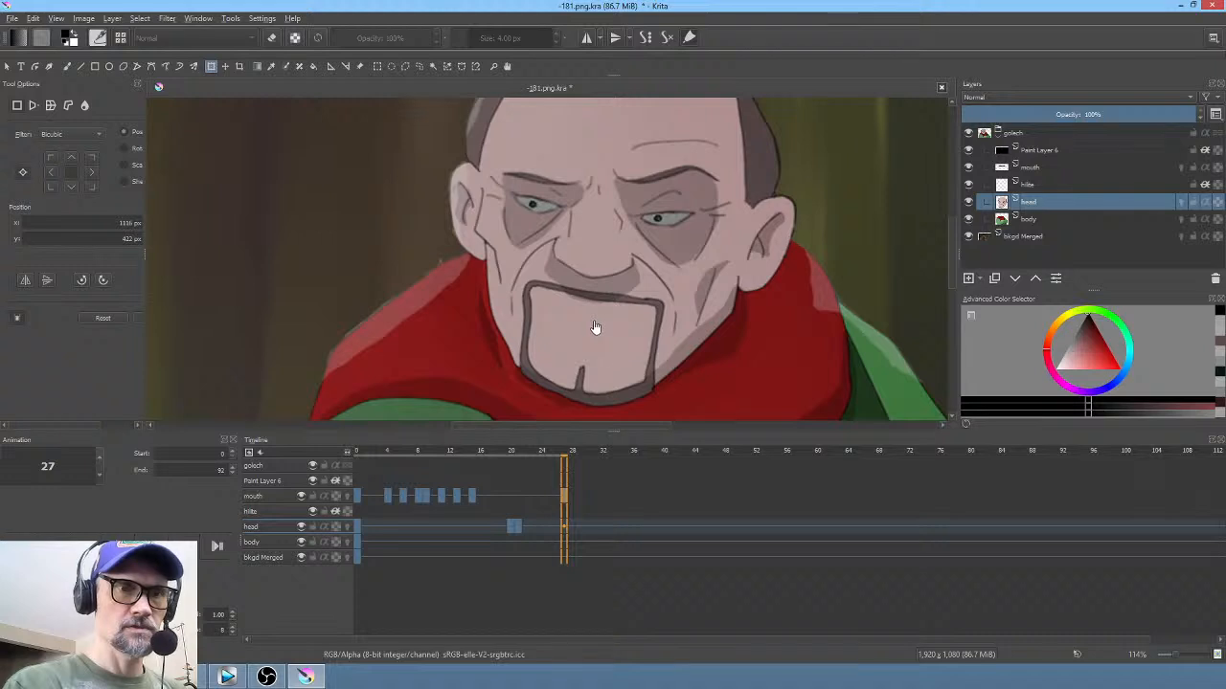
{"action": "key", "text": "p"}
{"action": "left_click", "coordinate": [1034, 167]}
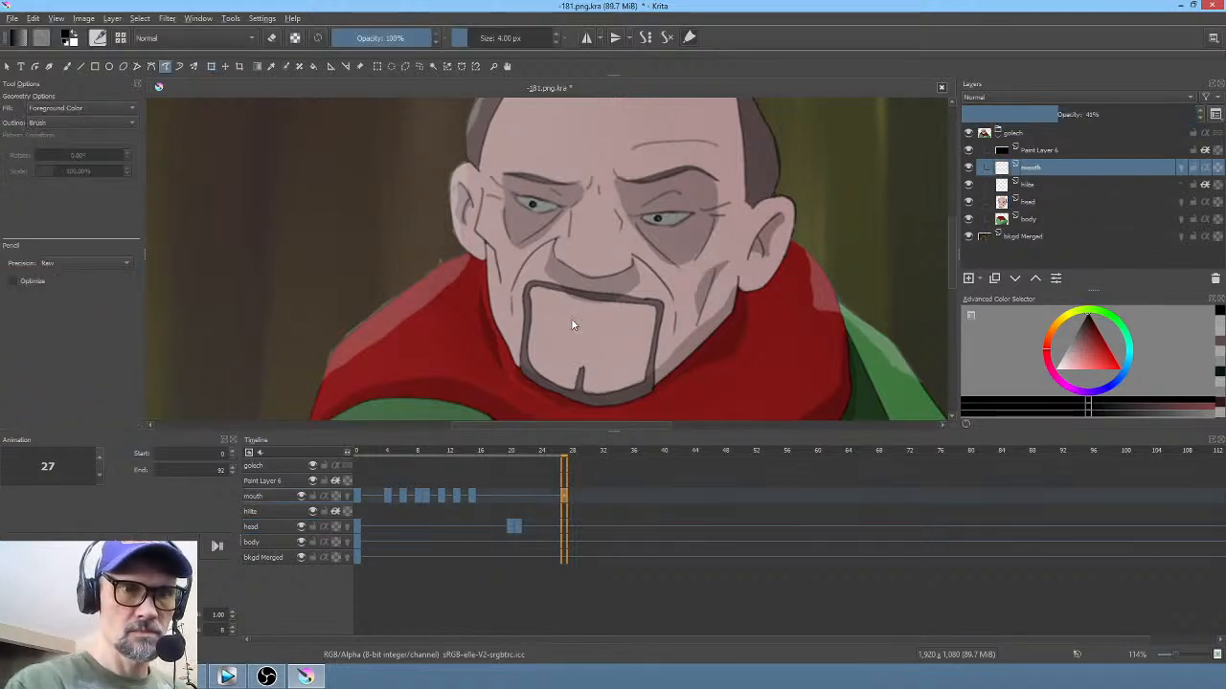
{"action": "mouse_move", "coordinate": [578, 322]}
{"action": "left_mouse_down"}
{"action": "mouse_move", "coordinate": [596, 323]}
{"action": "mouse_move", "coordinate": [586, 343]}
{"action": "mouse_move", "coordinate": [572, 326]}
{"action": "left_mouse_up"}
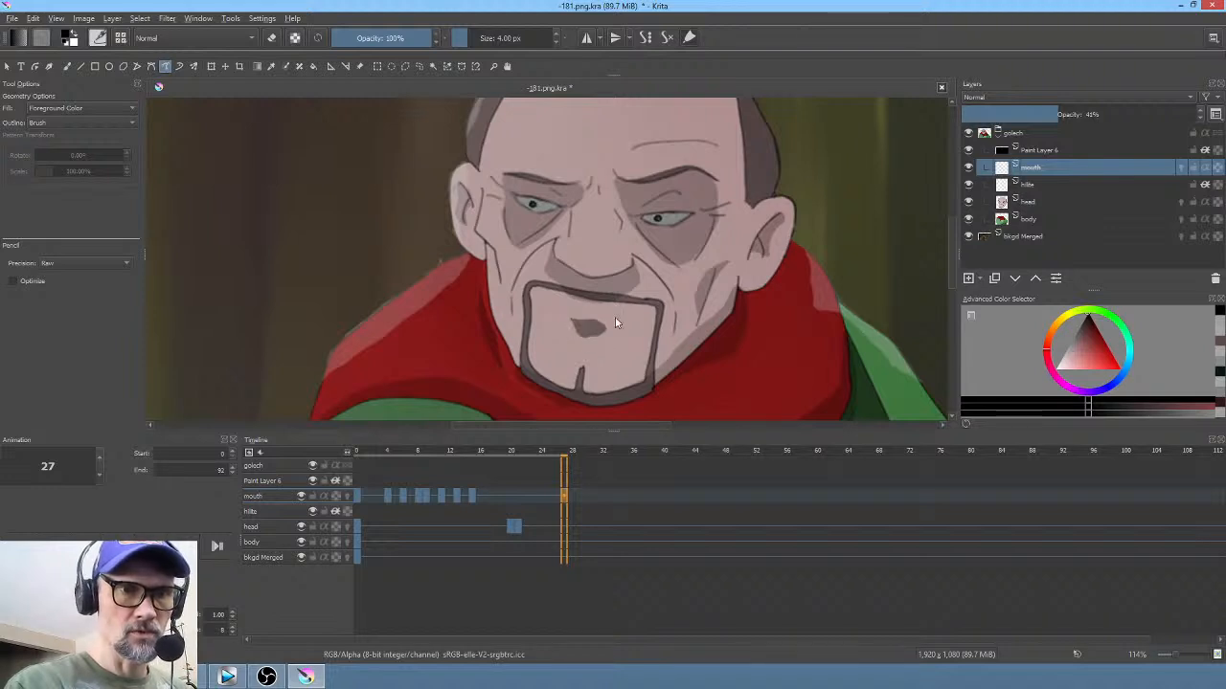
Step: Draw a wide, narrow open mouth at frame 29 and erase the uneven bump along its upper edge
{"action": "left_click", "coordinate": [580, 496]}
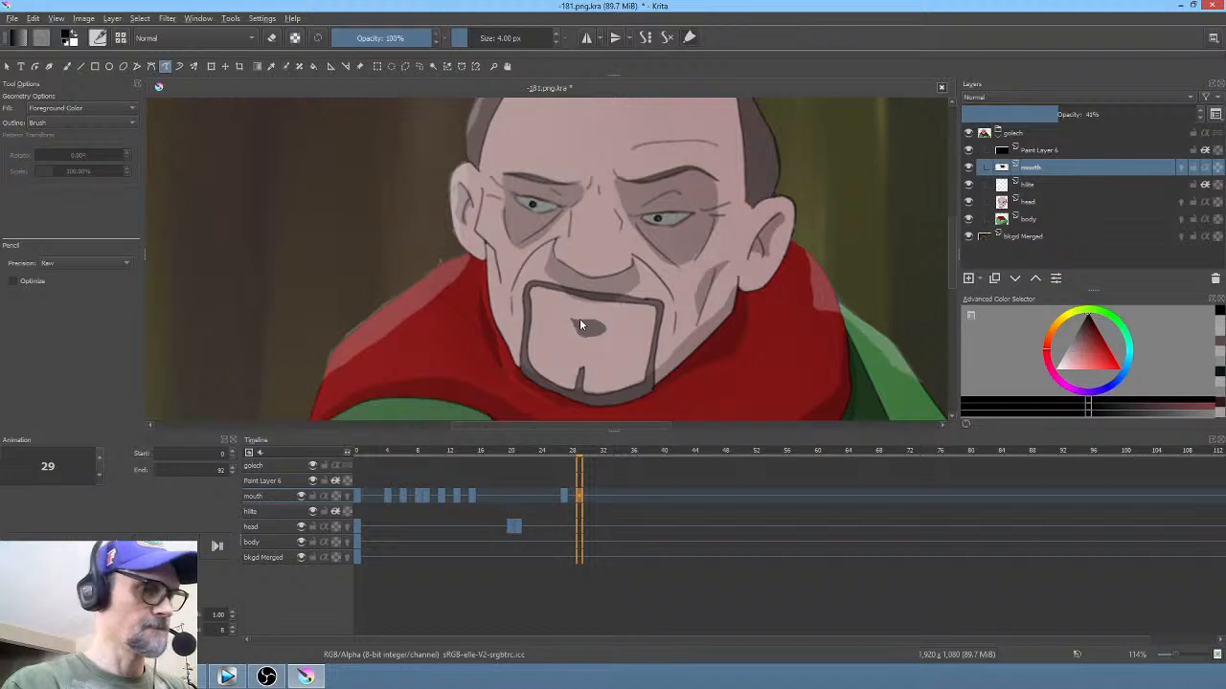
{"action": "mouse_move", "coordinate": [561, 319]}
{"action": "left_mouse_down"}
{"action": "mouse_move", "coordinate": [621, 328]}
{"action": "mouse_move", "coordinate": [622, 344]}
{"action": "mouse_move", "coordinate": [554, 323]}
{"action": "left_mouse_up"}
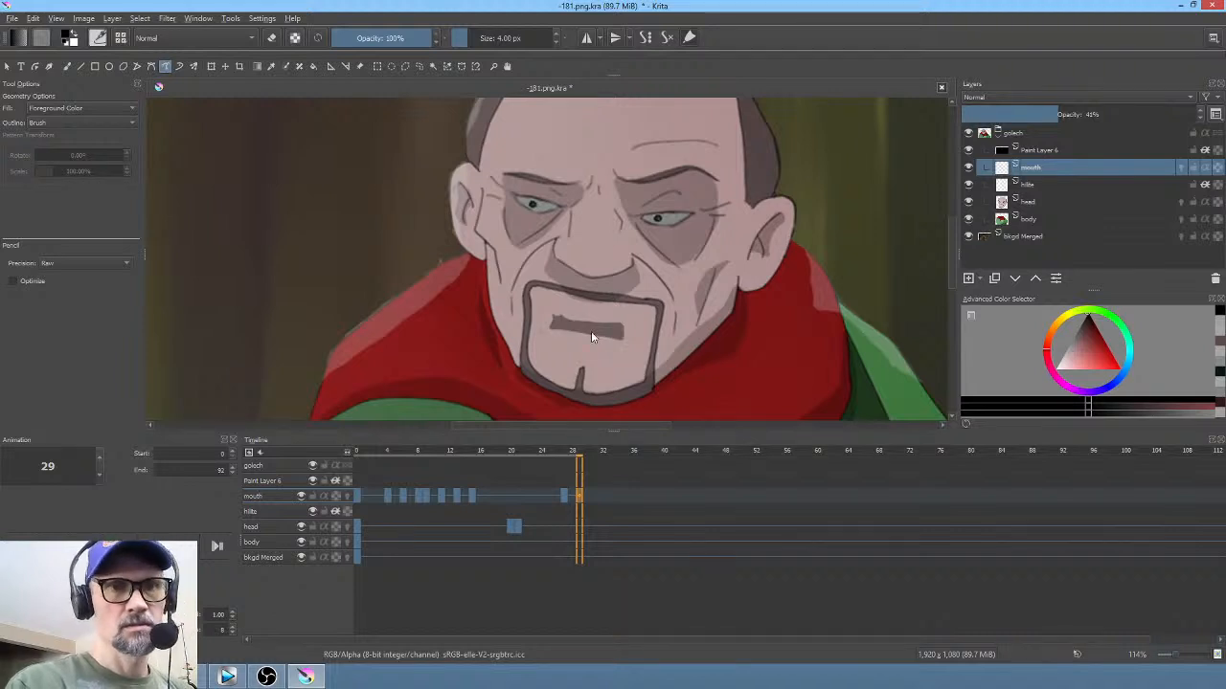
{"action": "key", "text": "e"}
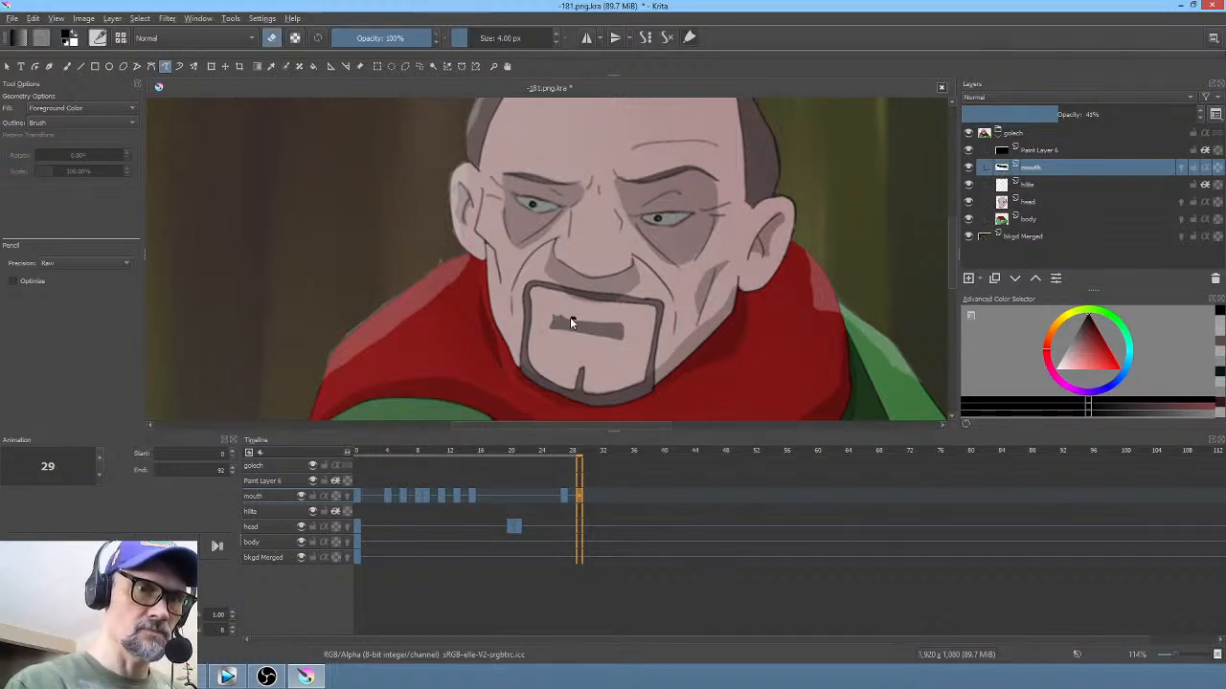
{"action": "mouse_move", "coordinate": [570, 317]}
{"action": "left_mouse_down"}
{"action": "mouse_move", "coordinate": [550, 314]}
{"action": "mouse_move", "coordinate": [573, 312]}
{"action": "left_mouse_up"}
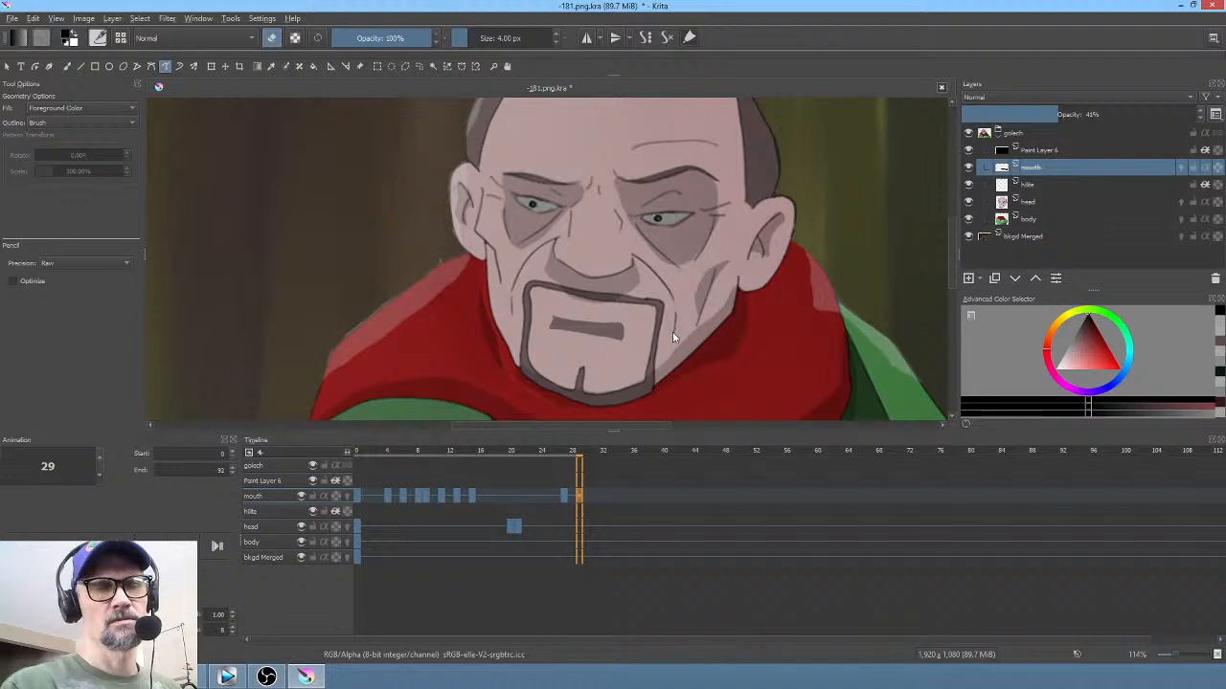
Step: Mirror the view and free-transform the frame 29 mouth, rotating and widening it slightly, to about X 1092, Y 596 px
{"action": "key", "text": "m"}
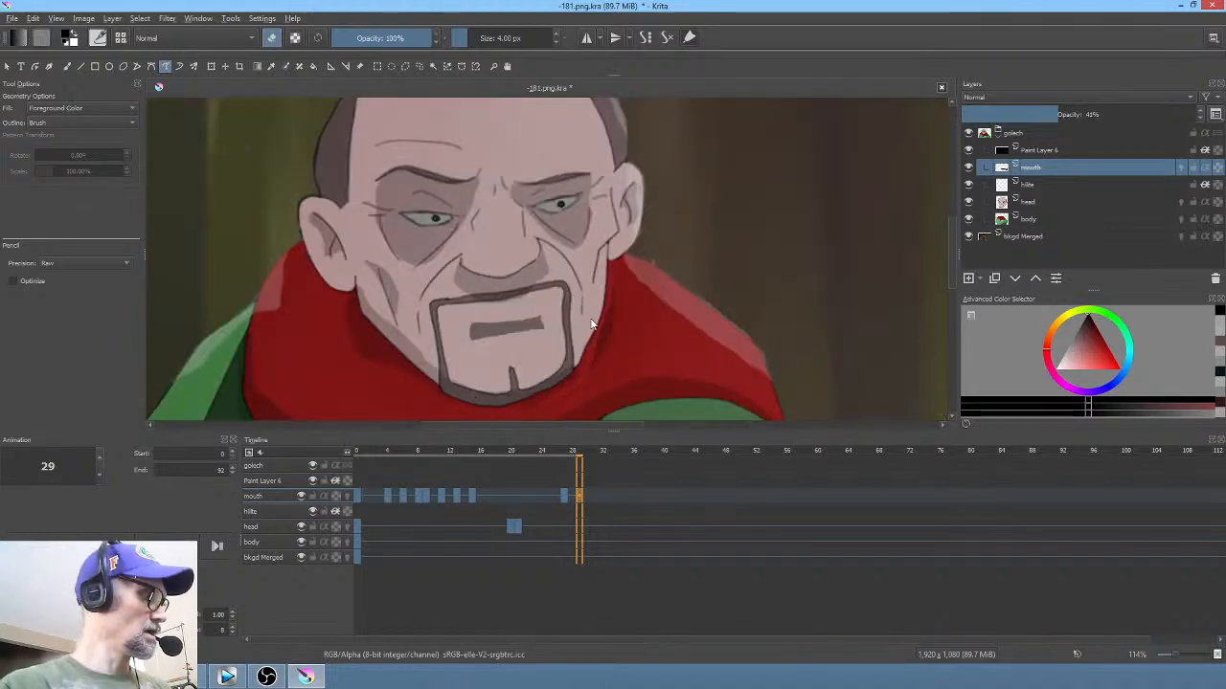
{"action": "key", "text": "ctrl+t"}
{"action": "left_click_drag", "start_coordinate": [523, 344], "coordinate": [516, 343]}
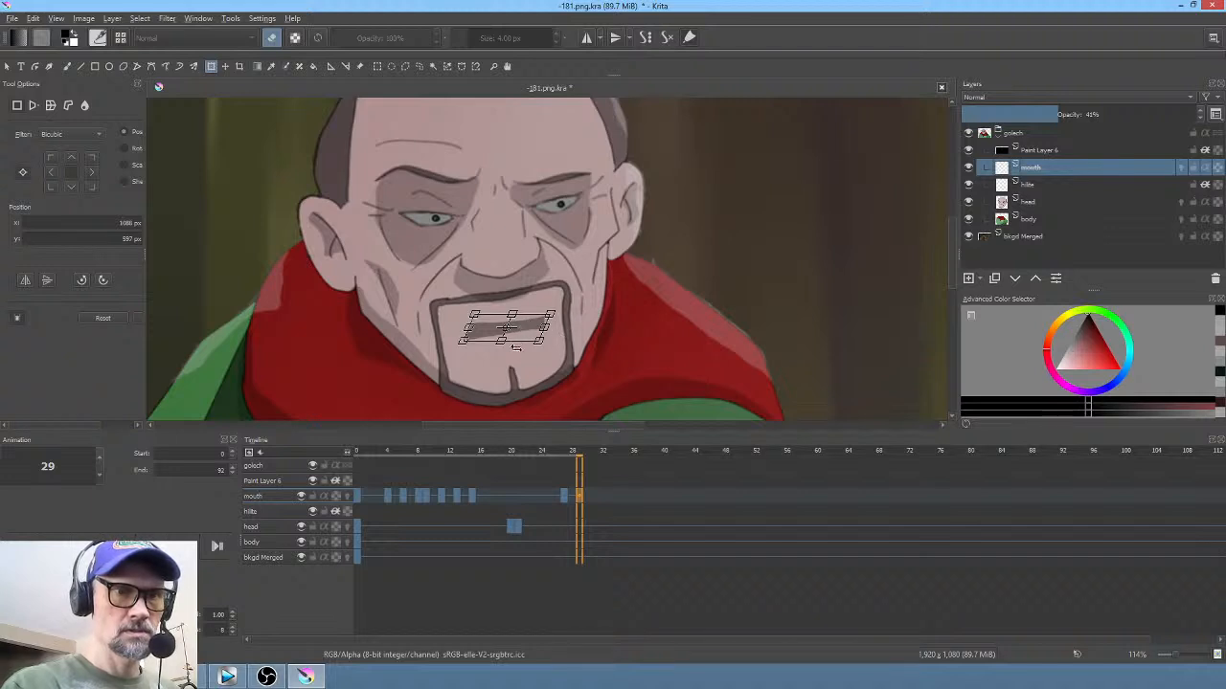
{"action": "key", "text": "Return"}
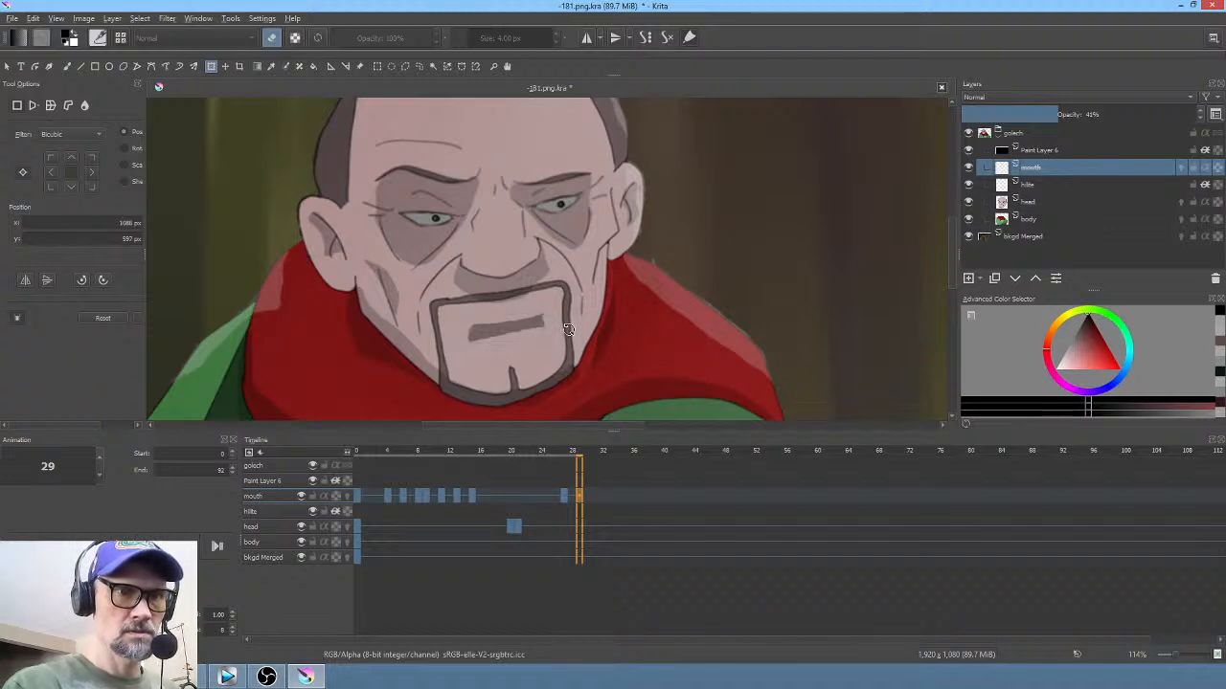
{"action": "left_click", "coordinate": [518, 328]}
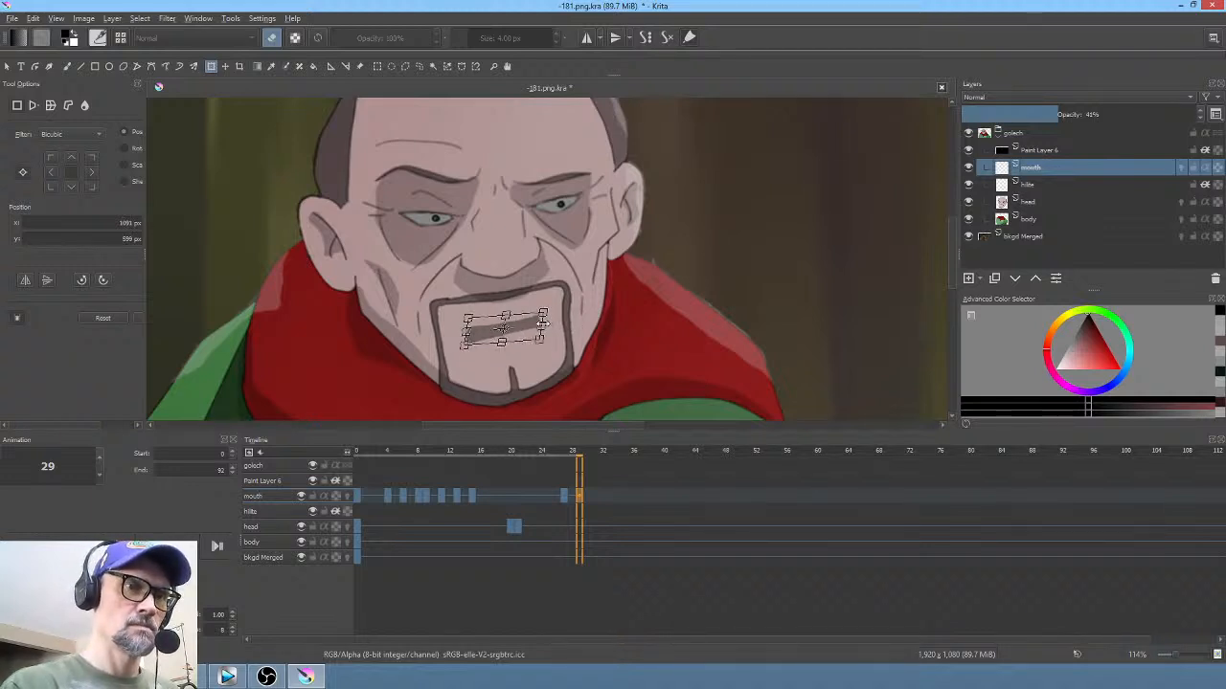
{"action": "left_click_drag", "start_coordinate": [542, 322], "coordinate": [545, 316]}
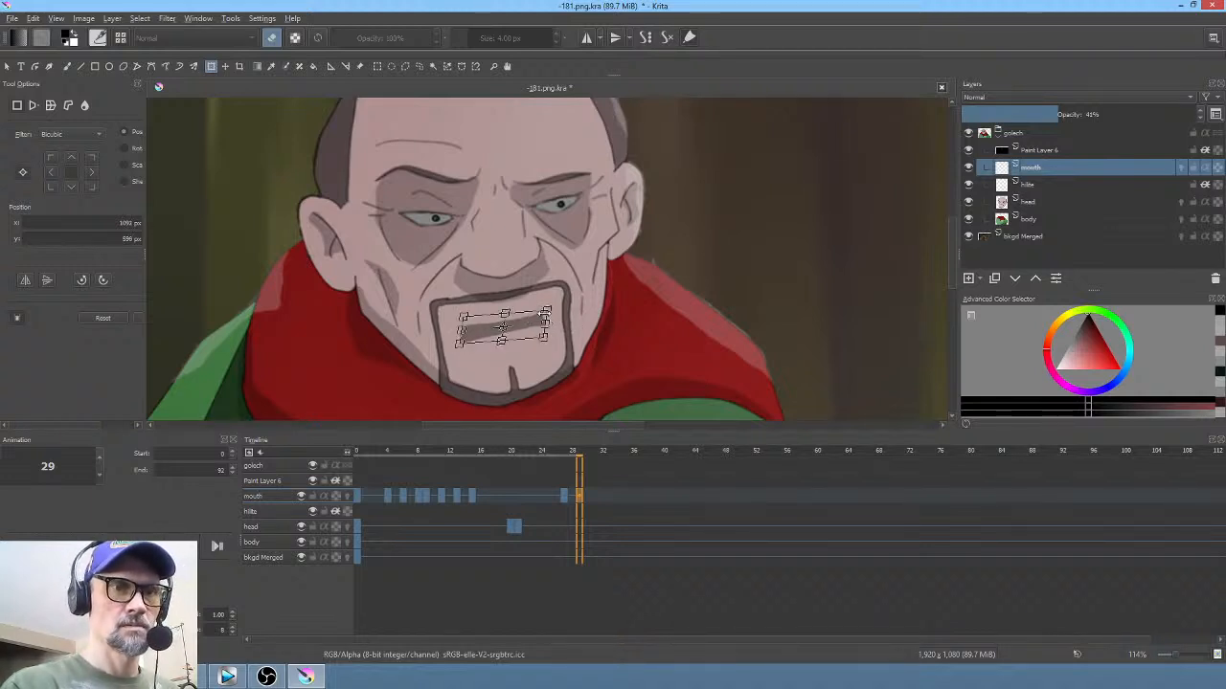
Step: Clear the mouth at frame 31, draw a thin closed-mouth line in its place and restore the unmirrored view
{"action": "left_click", "coordinate": [596, 495]}
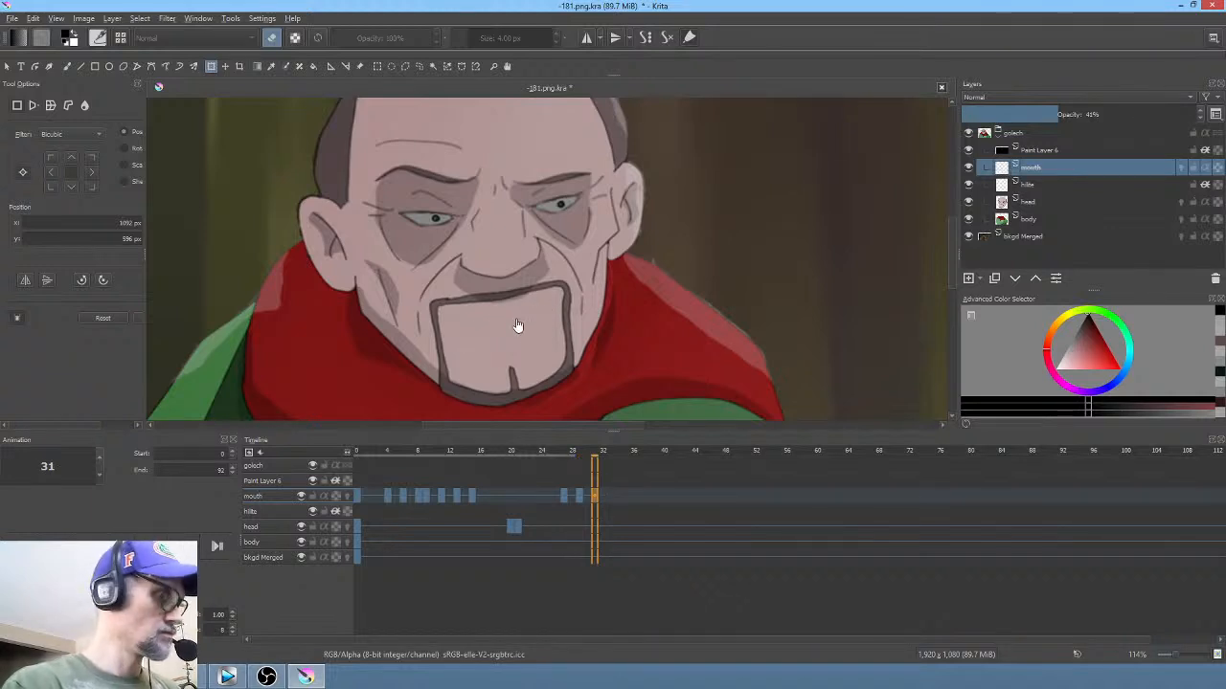
{"action": "key", "text": "p"}
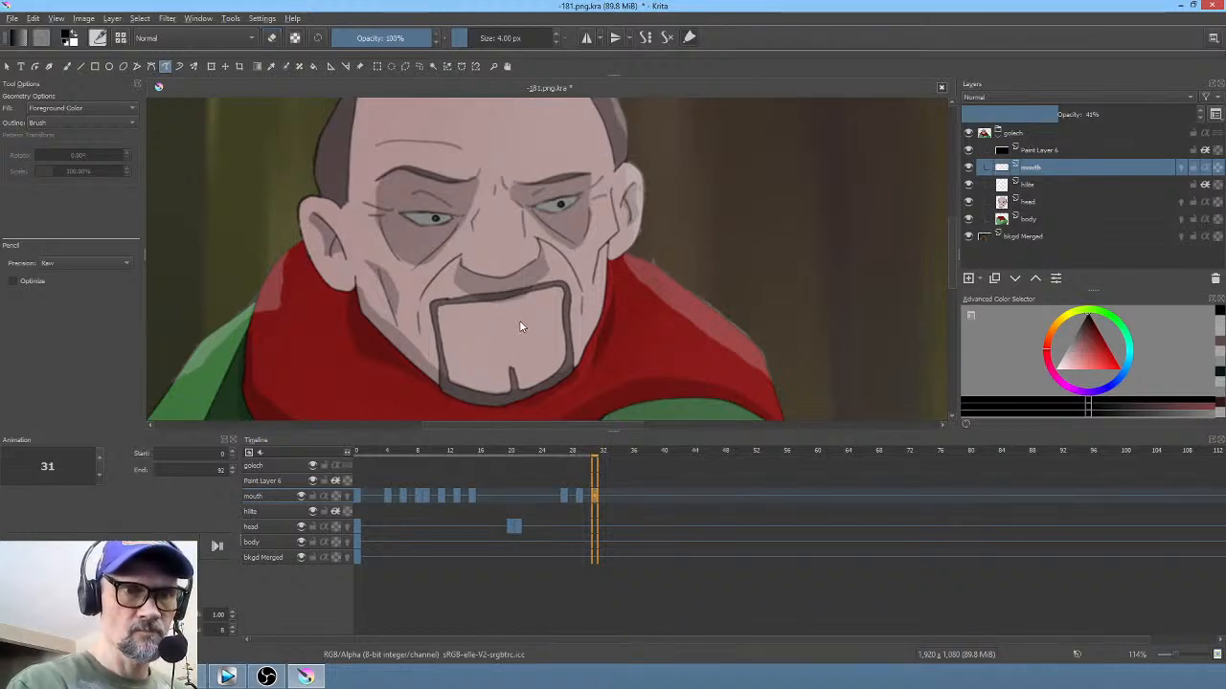
{"action": "left_click_drag", "start_coordinate": [522, 321], "coordinate": [482, 329]}
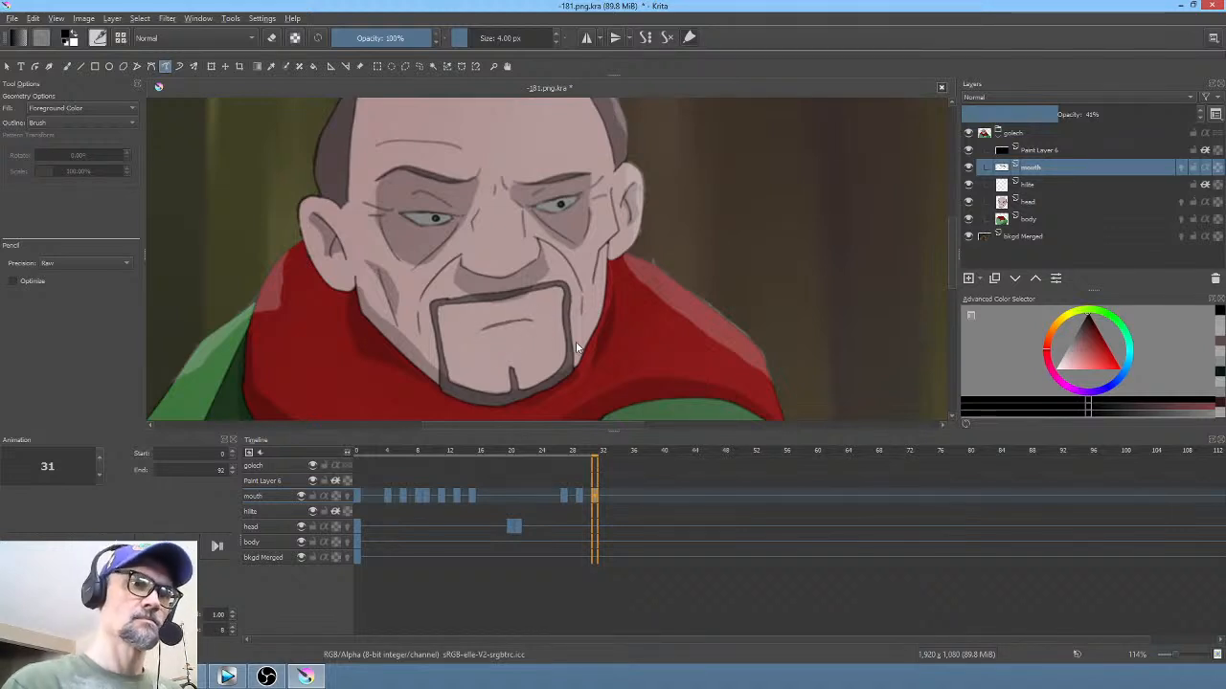
{"action": "key", "text": "m"}
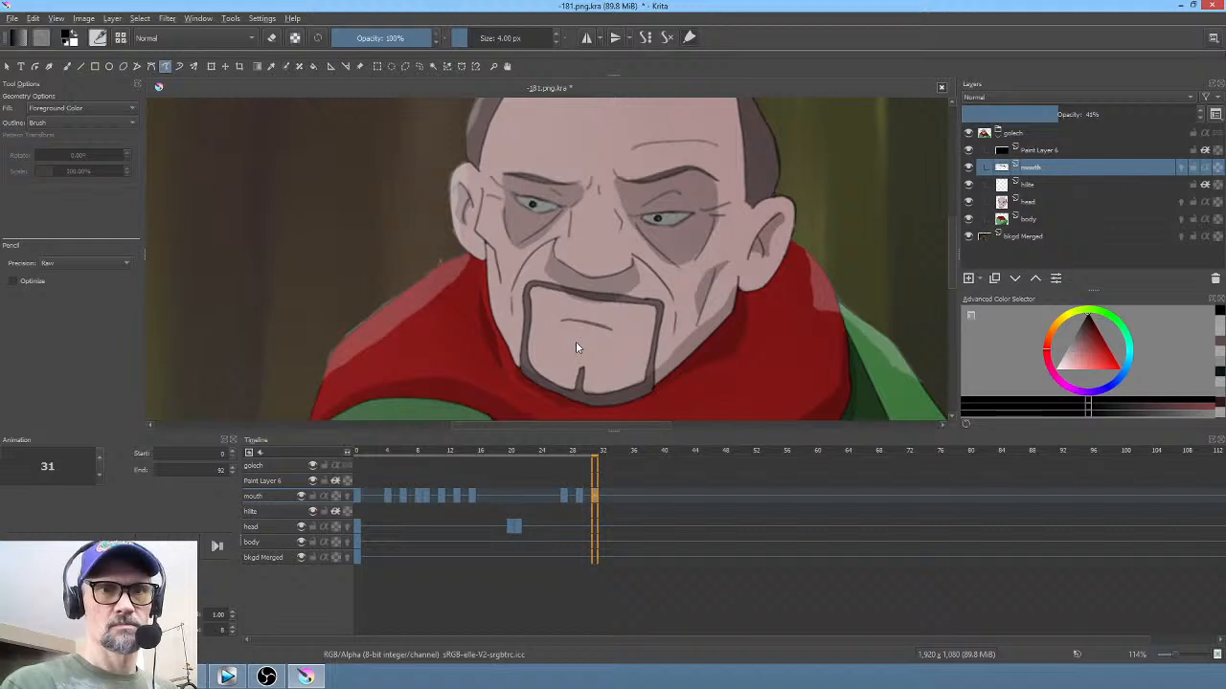
Step: Draw a small, slightly open mouth at frame 39 and a somewhat larger one at frame 41
{"action": "left_click_drag", "start_coordinate": [601, 456], "coordinate": [657, 456]}
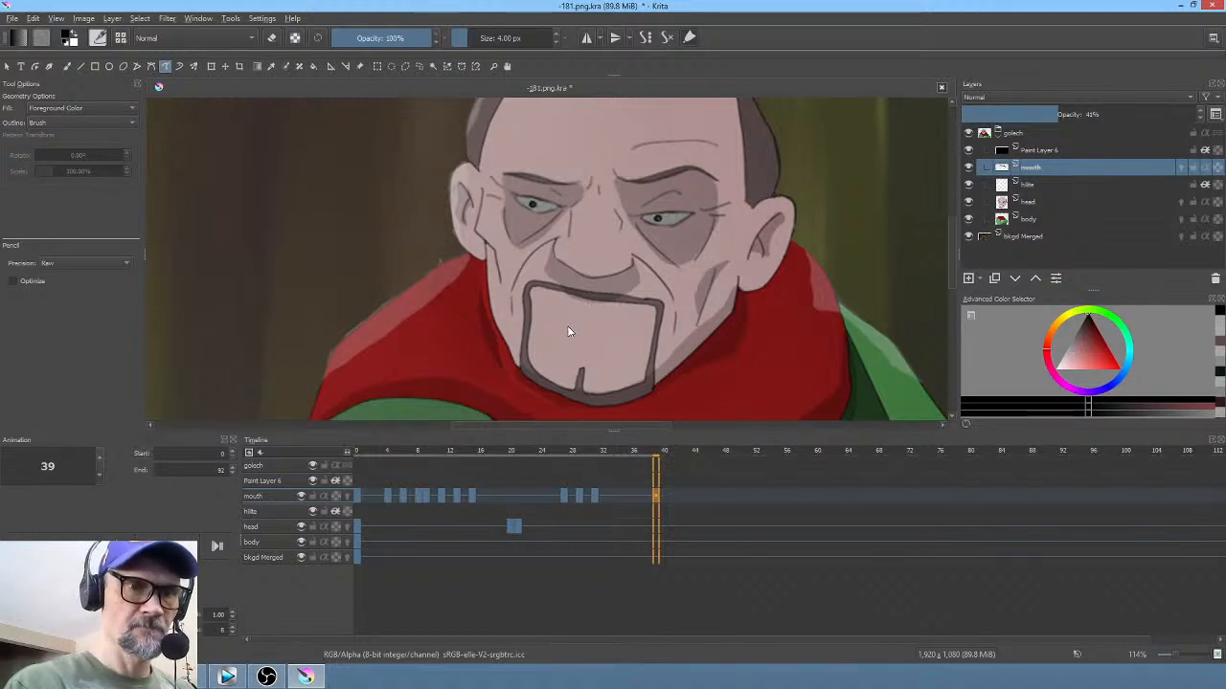
{"action": "mouse_move", "coordinate": [565, 328]}
{"action": "left_mouse_down"}
{"action": "mouse_move", "coordinate": [614, 333]}
{"action": "mouse_move", "coordinate": [572, 330]}
{"action": "left_mouse_up"}
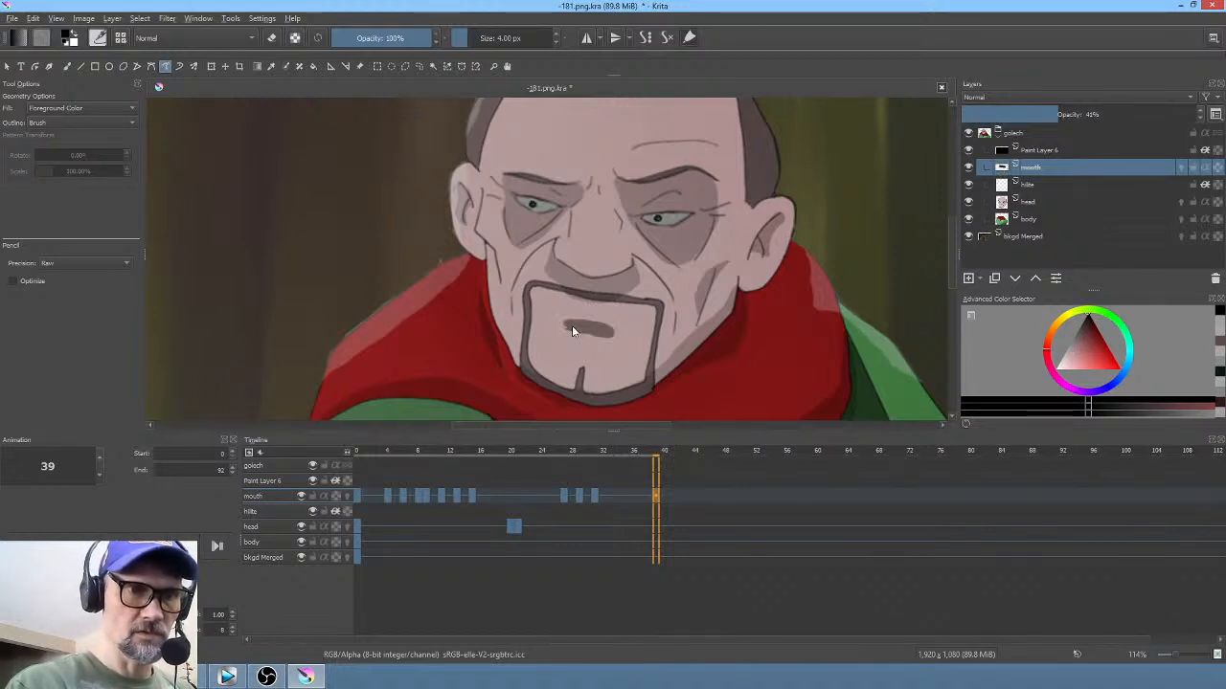
{"action": "left_click", "coordinate": [674, 496]}
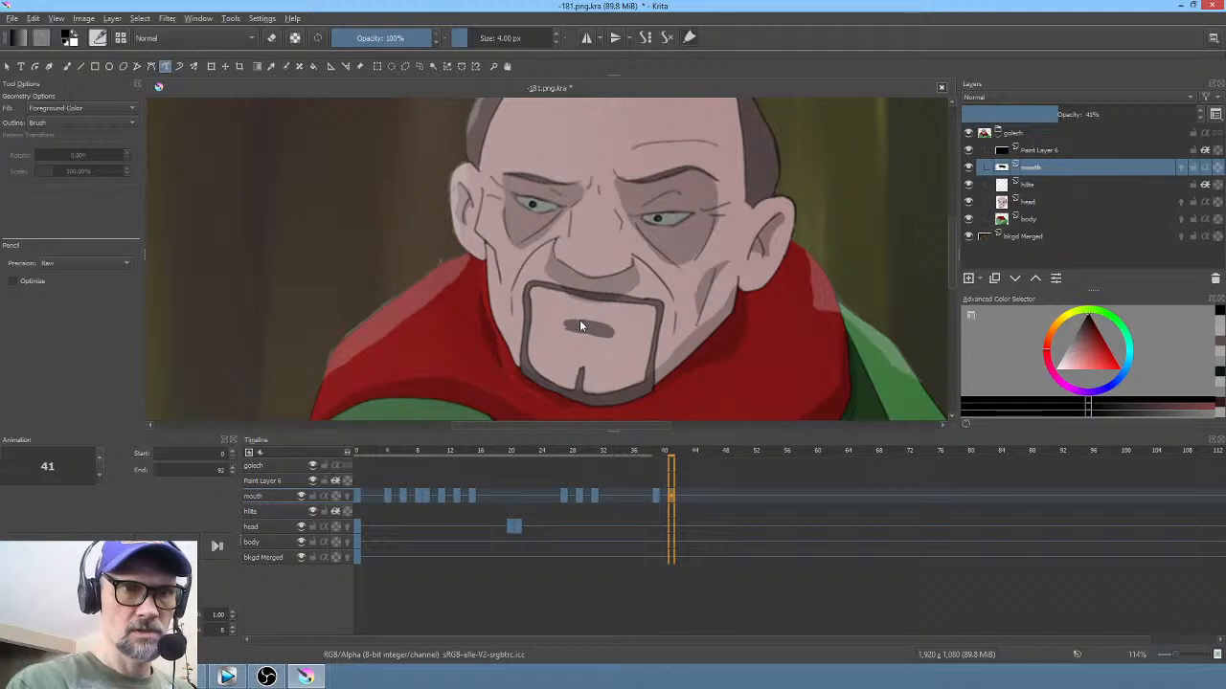
{"action": "mouse_move", "coordinate": [601, 329]}
{"action": "left_mouse_down"}
{"action": "mouse_move", "coordinate": [619, 341]}
{"action": "mouse_move", "coordinate": [565, 337]}
{"action": "left_mouse_up"}
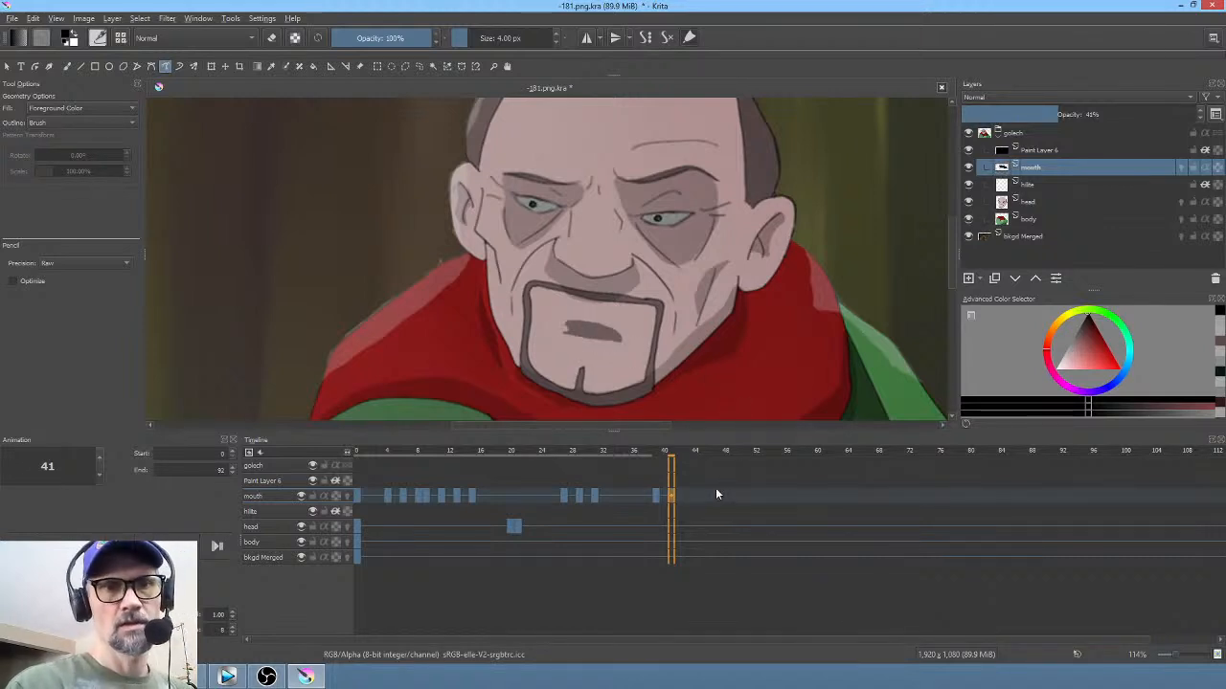
Step: Draw a wide, thin, nearly closed mouth at frame 43
{"action": "left_click", "coordinate": [687, 496]}
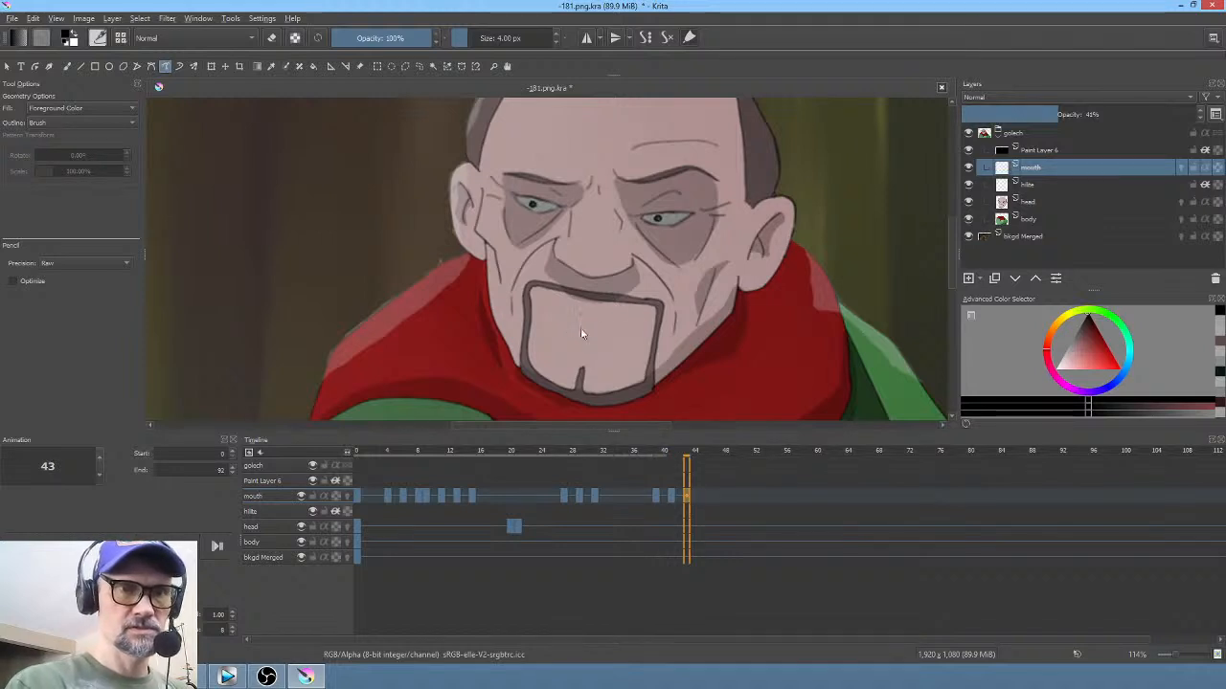
{"action": "mouse_move", "coordinate": [555, 322]}
{"action": "left_mouse_down"}
{"action": "mouse_move", "coordinate": [631, 333]}
{"action": "mouse_move", "coordinate": [561, 330]}
{"action": "left_mouse_up"}
{"action": "key", "text": "ctrl+z"}
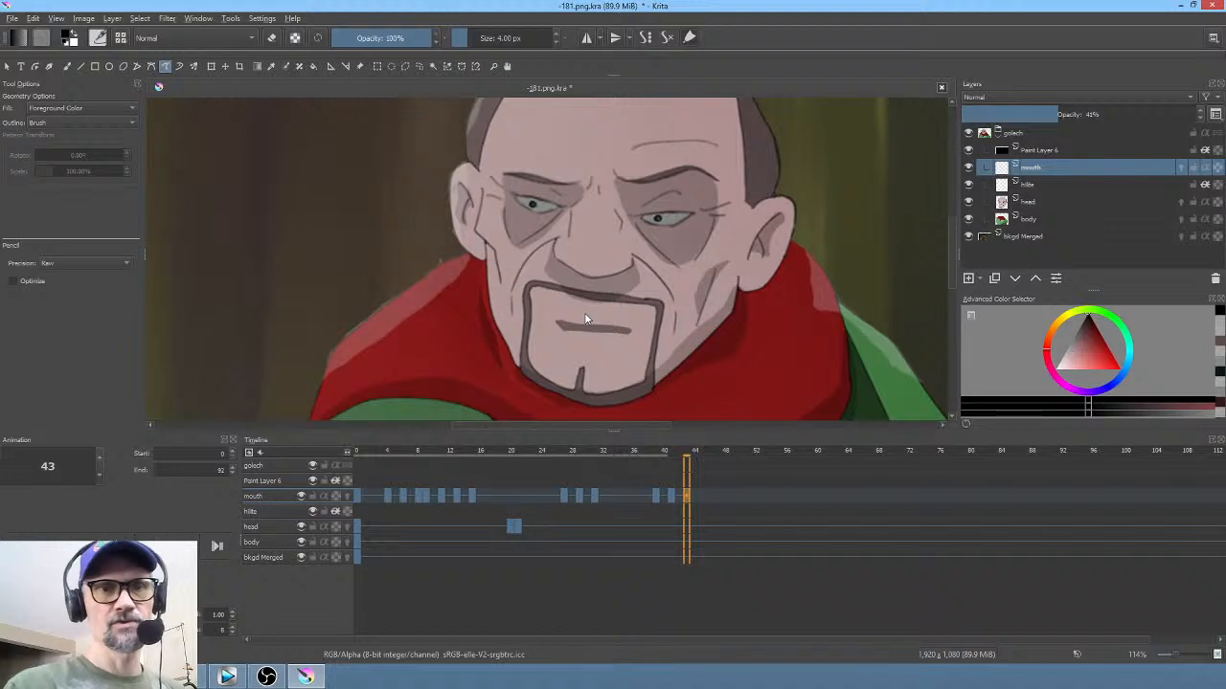
Step: Rotate the head layer slightly counterclockwise at frame 46 and shift it to about X 1120, Y 422 px
{"action": "left_click", "coordinate": [710, 524]}
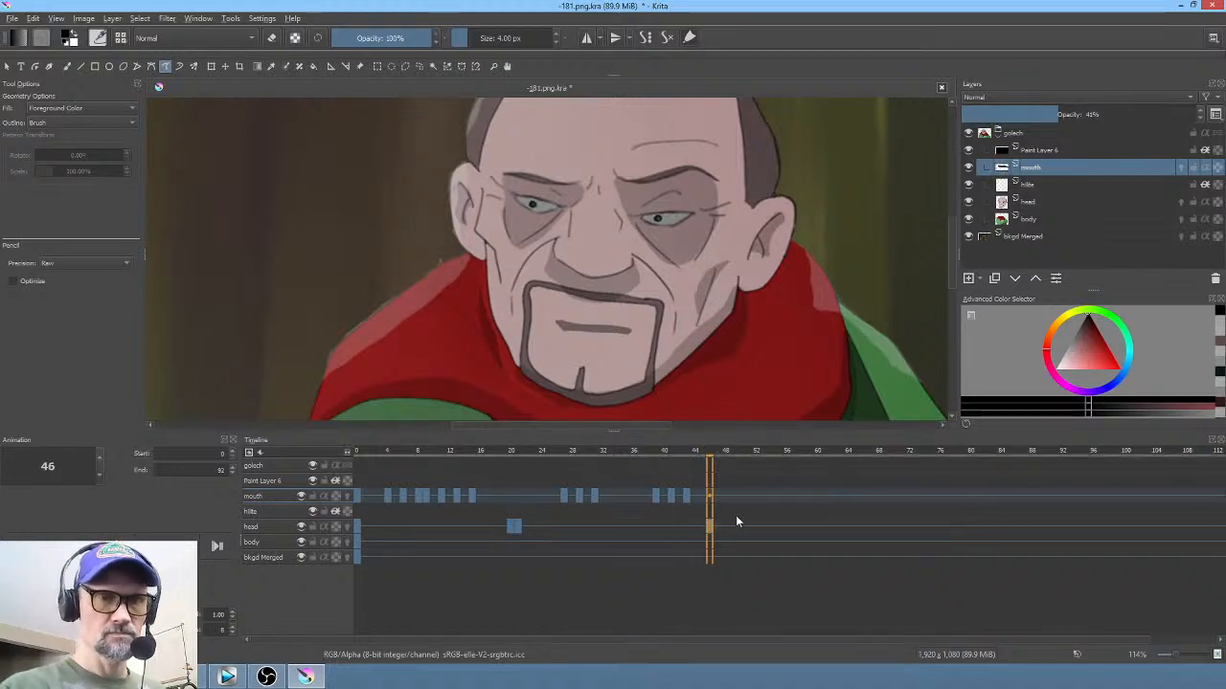
{"action": "left_click", "coordinate": [1044, 202]}
{"action": "key", "text": "ctrl+t"}
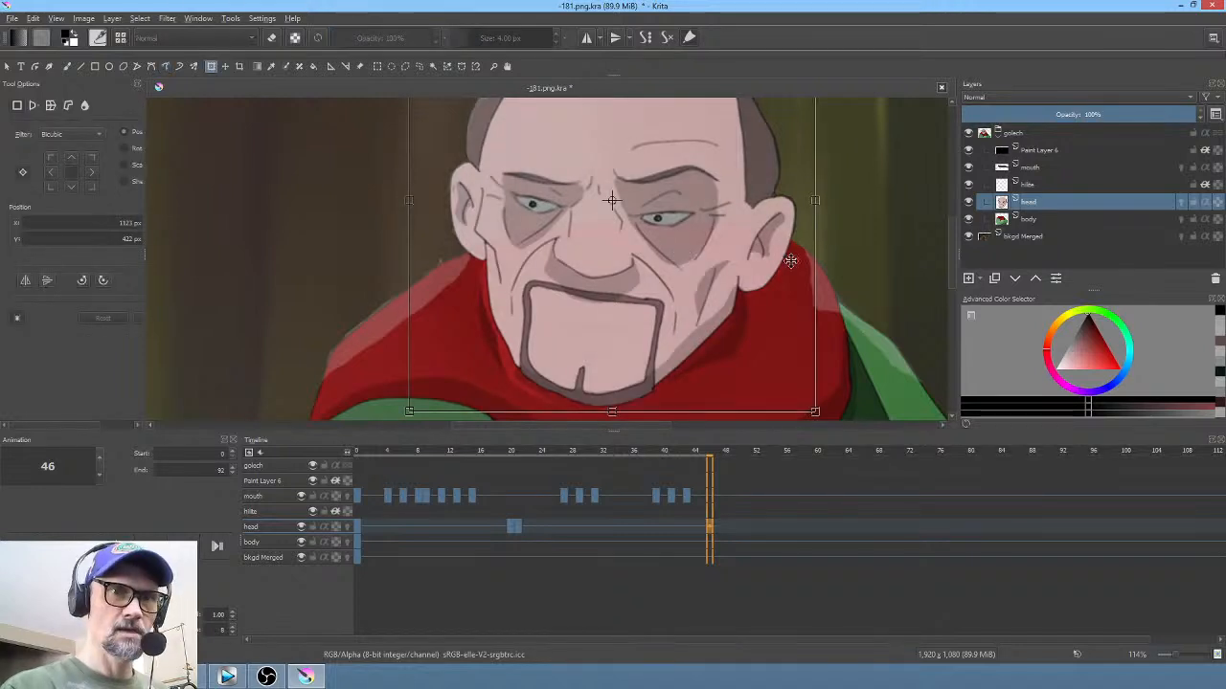
{"action": "left_click_drag", "start_coordinate": [833, 239], "coordinate": [832, 236]}
{"action": "left_click_drag", "start_coordinate": [677, 278], "coordinate": [674, 278]}
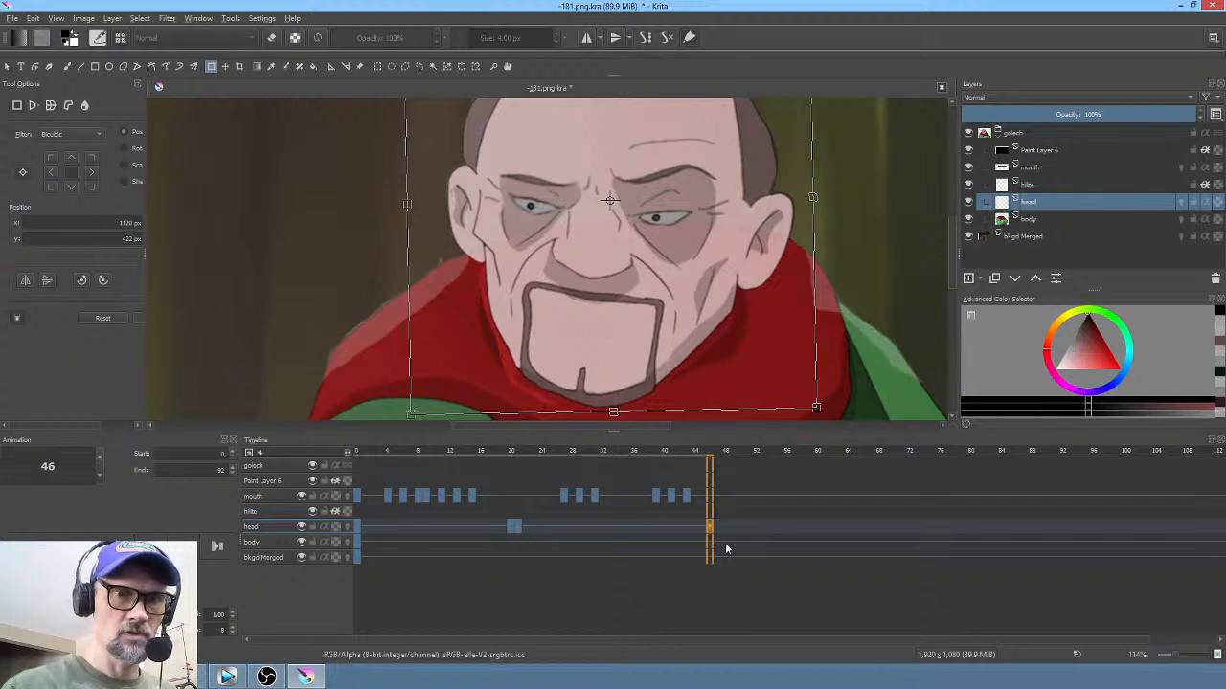
Step: Rotate the head further counterclockwise at frame 47 and move it to about X 1101, Y 417 px
{"action": "left_click", "coordinate": [718, 526]}
{"action": "left_click", "coordinate": [668, 271]}
{"action": "left_click_drag", "start_coordinate": [851, 296], "coordinate": [825, 263]}
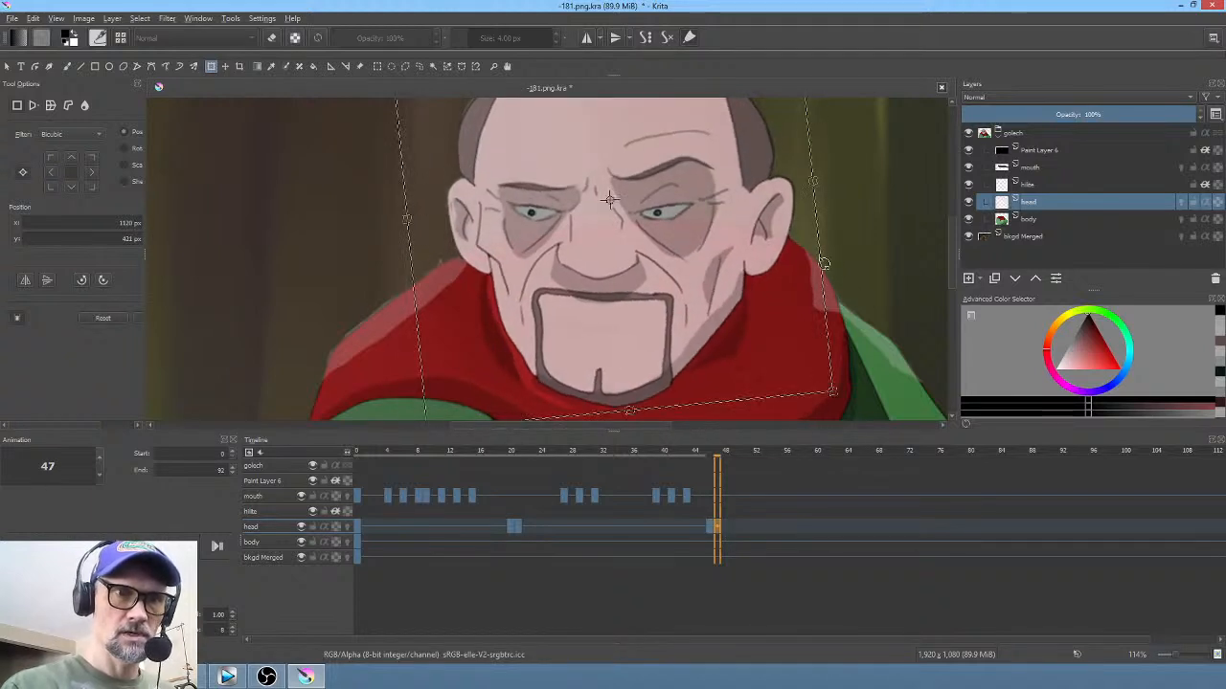
{"action": "left_click_drag", "start_coordinate": [667, 298], "coordinate": [653, 295]}
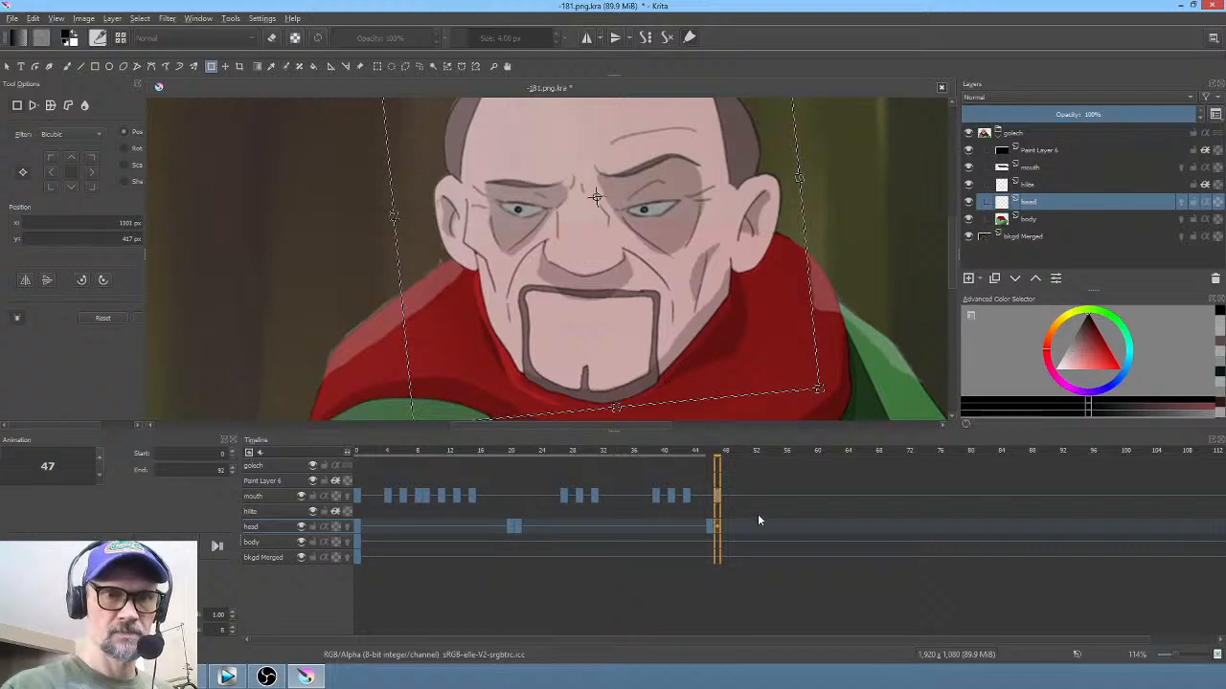
Step: Clear the mouth at frame 46 and draw a wide, slightly open mouth in its place
{"action": "left_click", "coordinate": [712, 497]}
{"action": "left_click", "coordinate": [708, 497]}
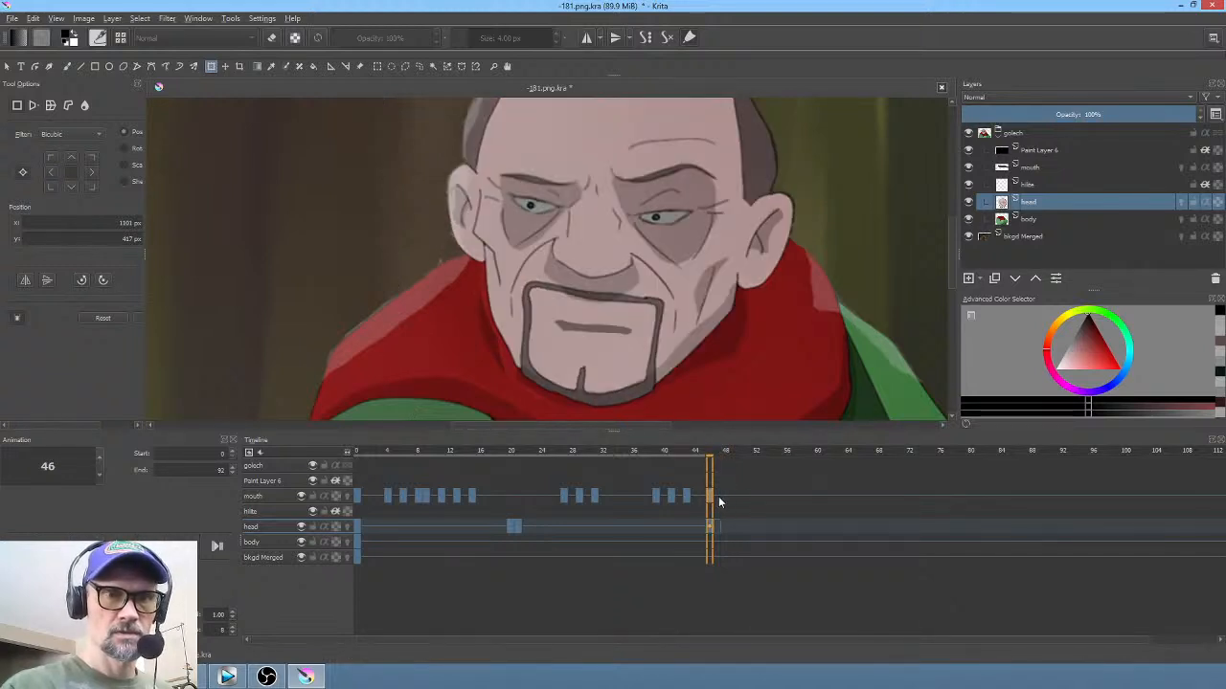
{"action": "left_click", "coordinate": [1046, 168]}
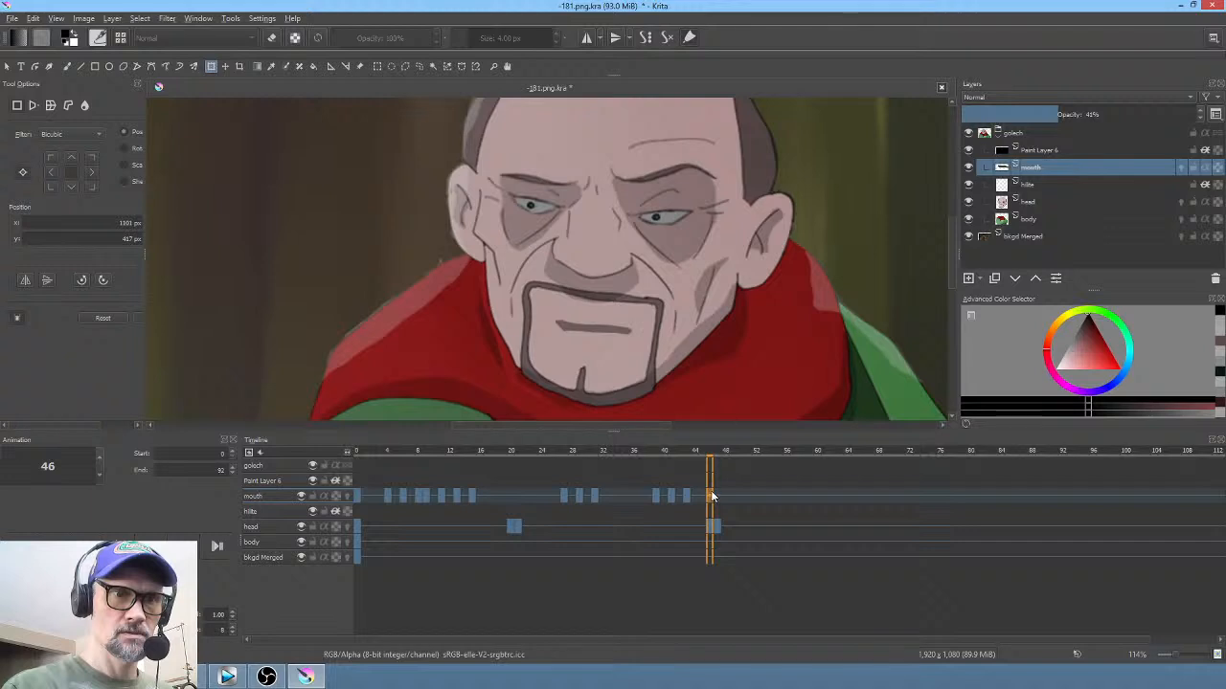
{"action": "left_click", "coordinate": [621, 331]}
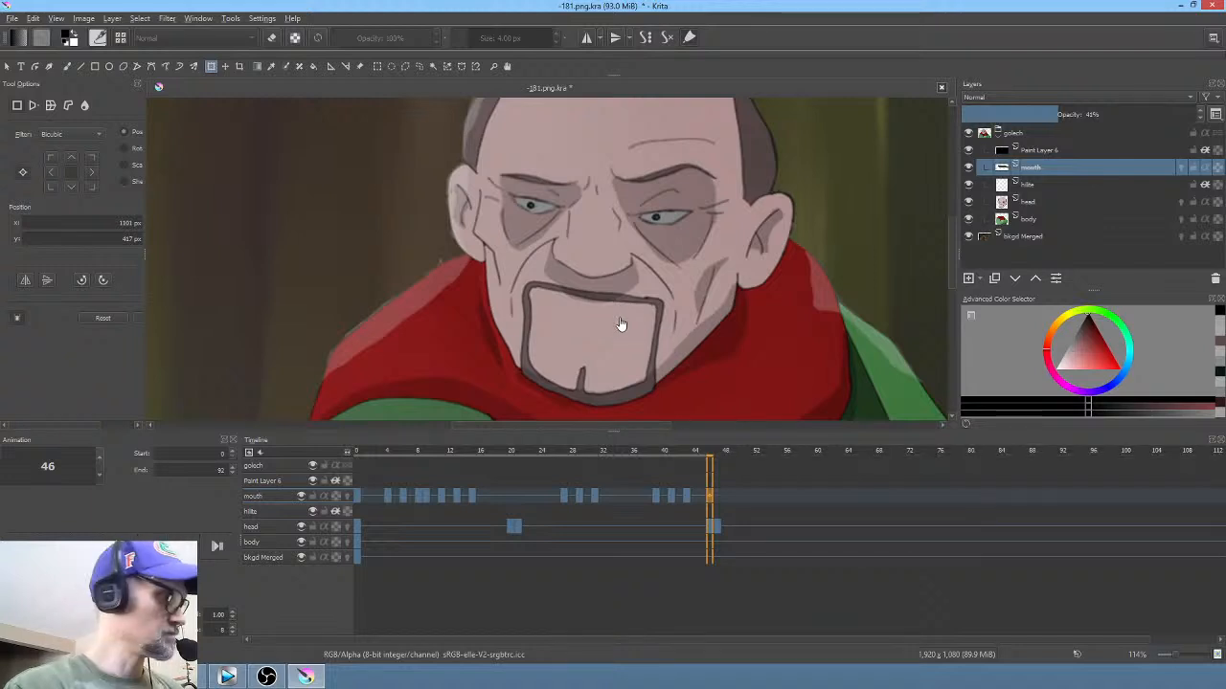
{"action": "key", "text": "p"}
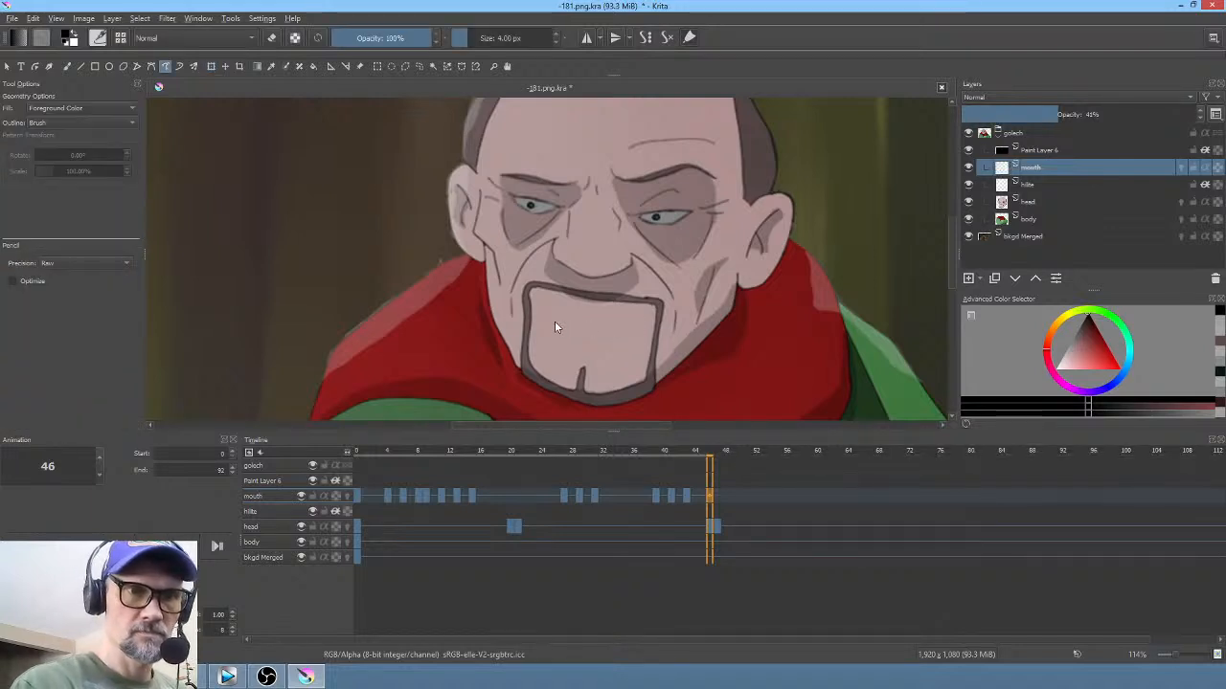
{"action": "mouse_move", "coordinate": [553, 316]}
{"action": "left_mouse_down"}
{"action": "mouse_move", "coordinate": [624, 325]}
{"action": "mouse_move", "coordinate": [633, 338]}
{"action": "mouse_move", "coordinate": [552, 317]}
{"action": "left_mouse_up"}
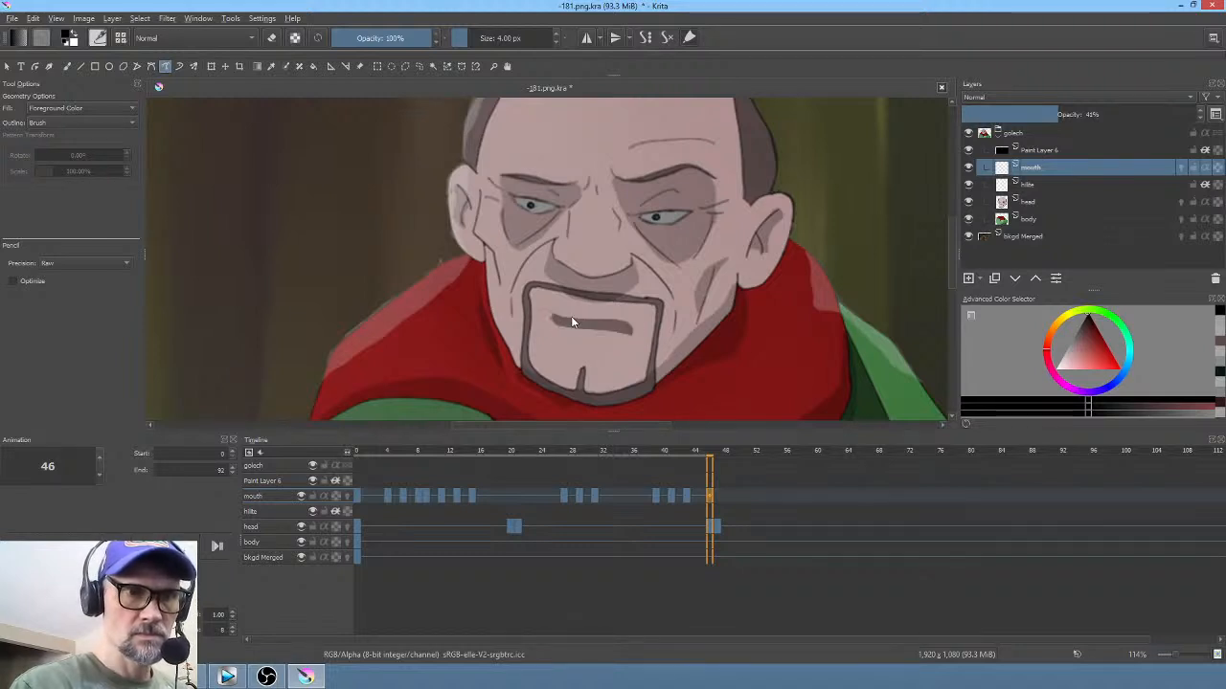
Step: Redraw the mouth at frame 47 as a shorter, narrower, barely open shape inside the goatee
{"action": "left_click", "coordinate": [719, 495]}
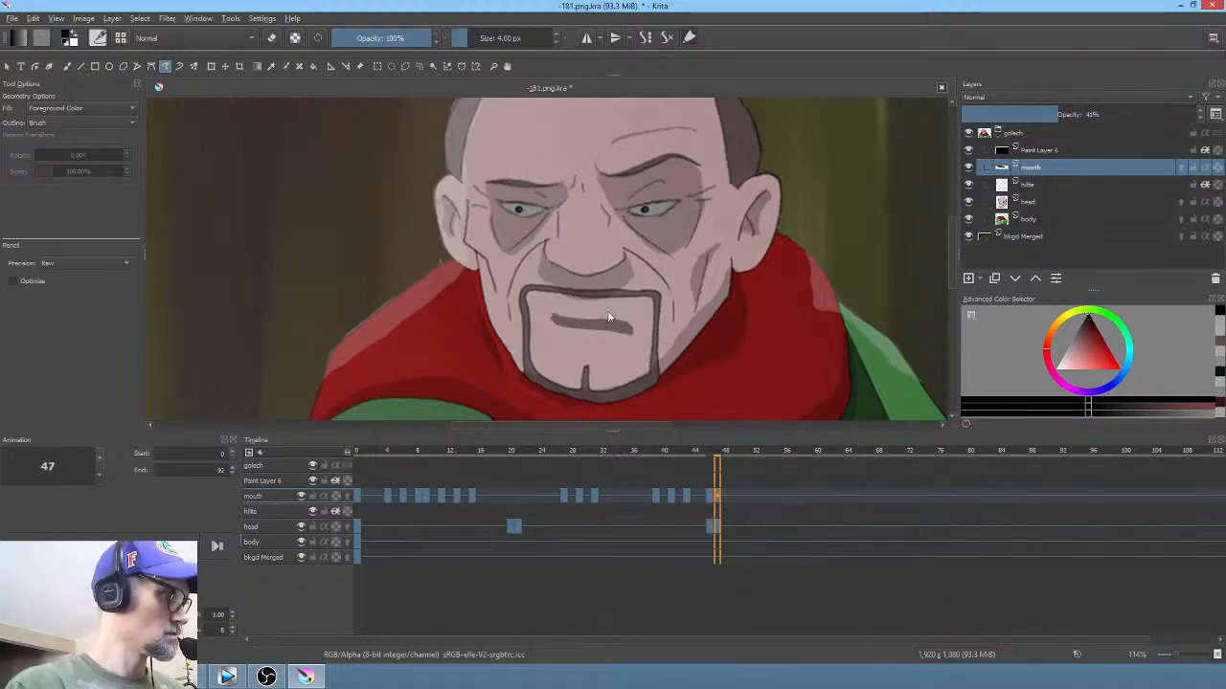
{"action": "mouse_move", "coordinate": [613, 321]}
{"action": "left_mouse_down"}
{"action": "mouse_move", "coordinate": [560, 318]}
{"action": "mouse_move", "coordinate": [618, 330]}
{"action": "left_mouse_up"}
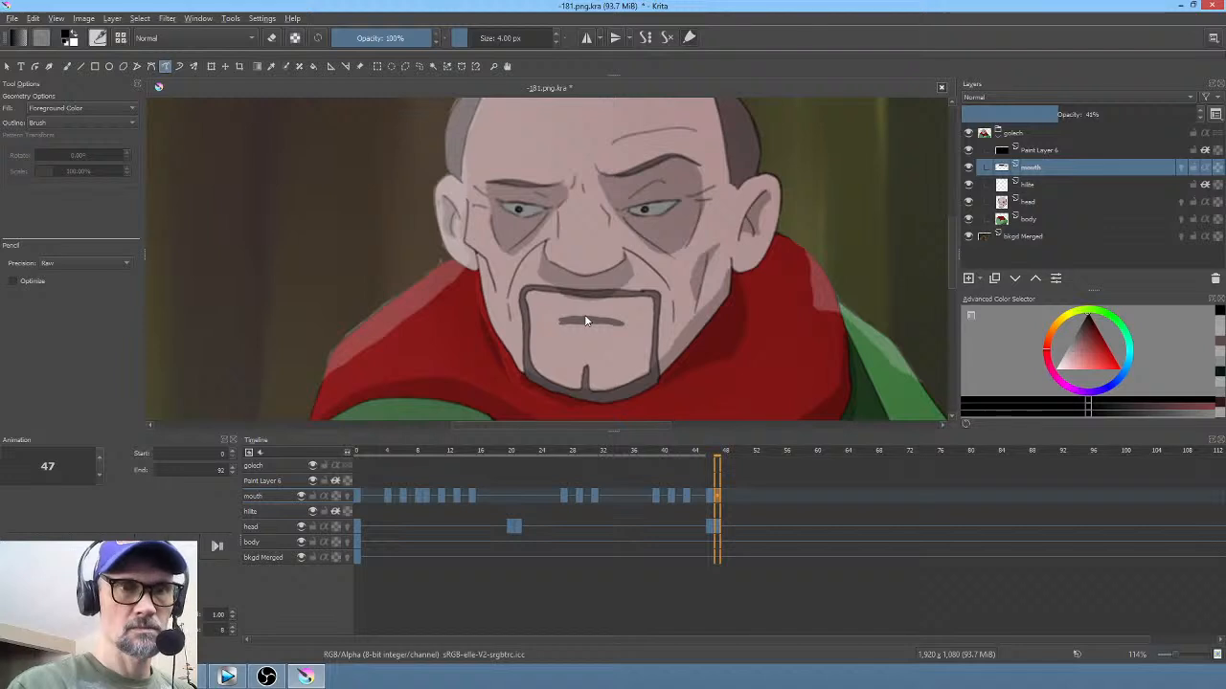
Step: Clear the mouth at frame 49 and draw a thin, wide closed-mouth line in its place
{"action": "left_click", "coordinate": [734, 494]}
{"action": "key", "text": "Delete"}
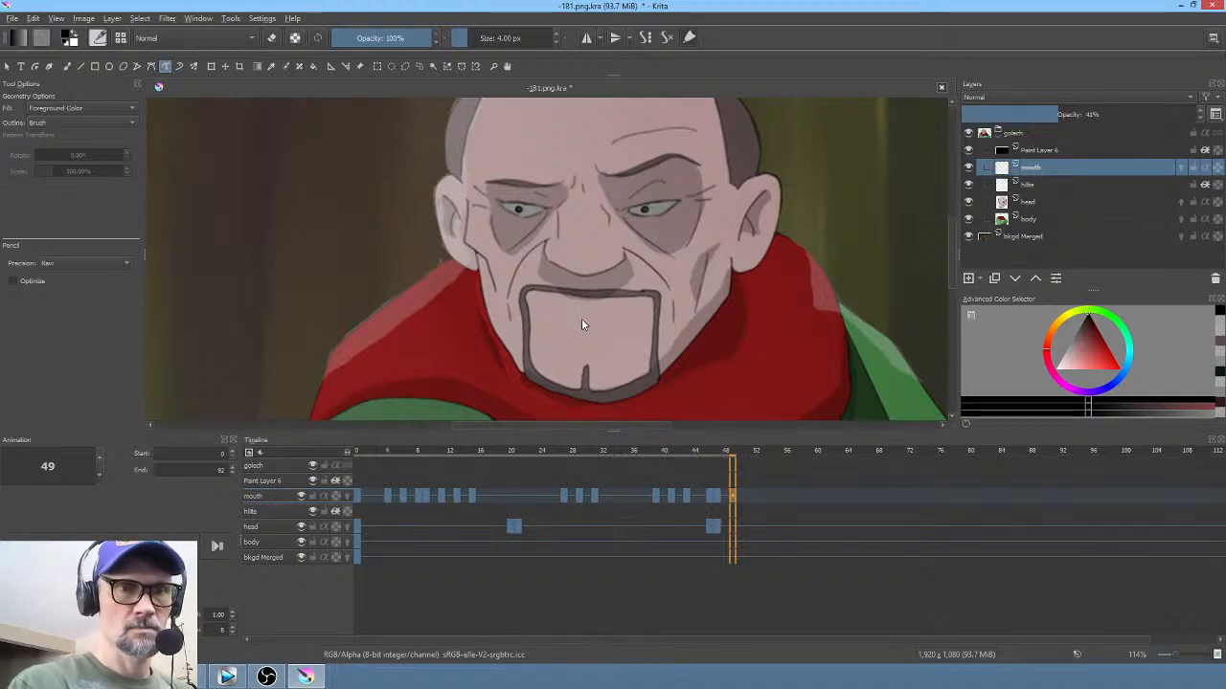
{"action": "left_click_drag", "start_coordinate": [559, 319], "coordinate": [593, 318]}
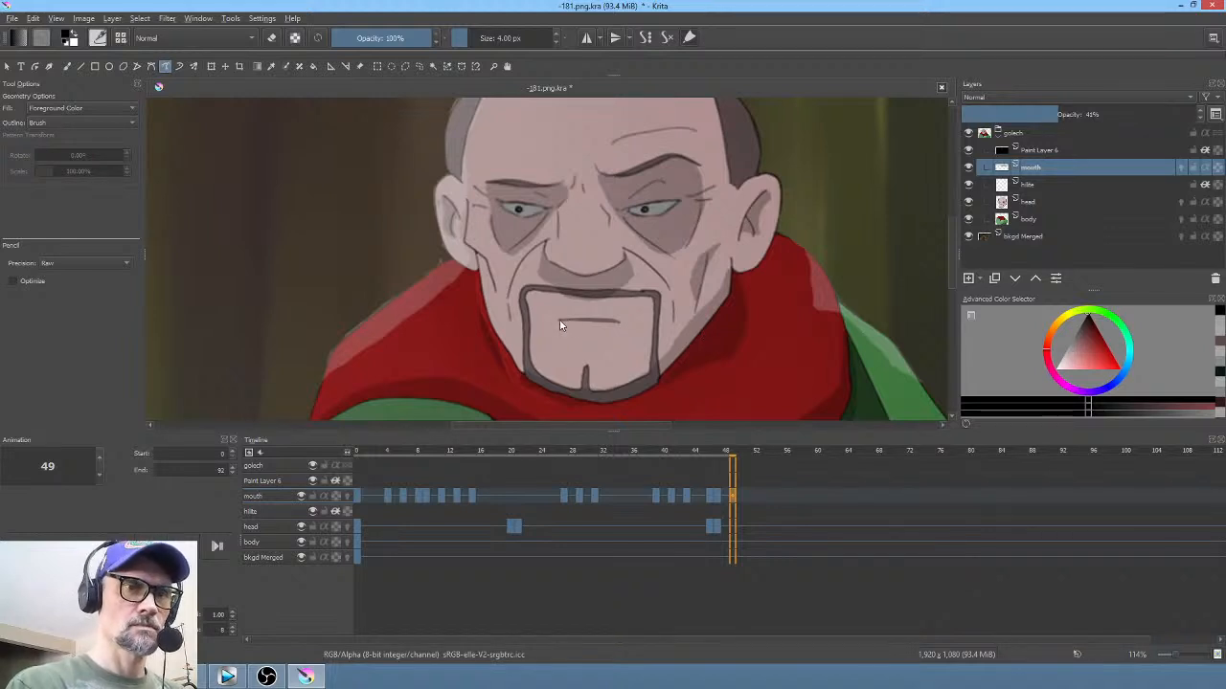
{"action": "left_click_drag", "start_coordinate": [562, 320], "coordinate": [555, 322]}
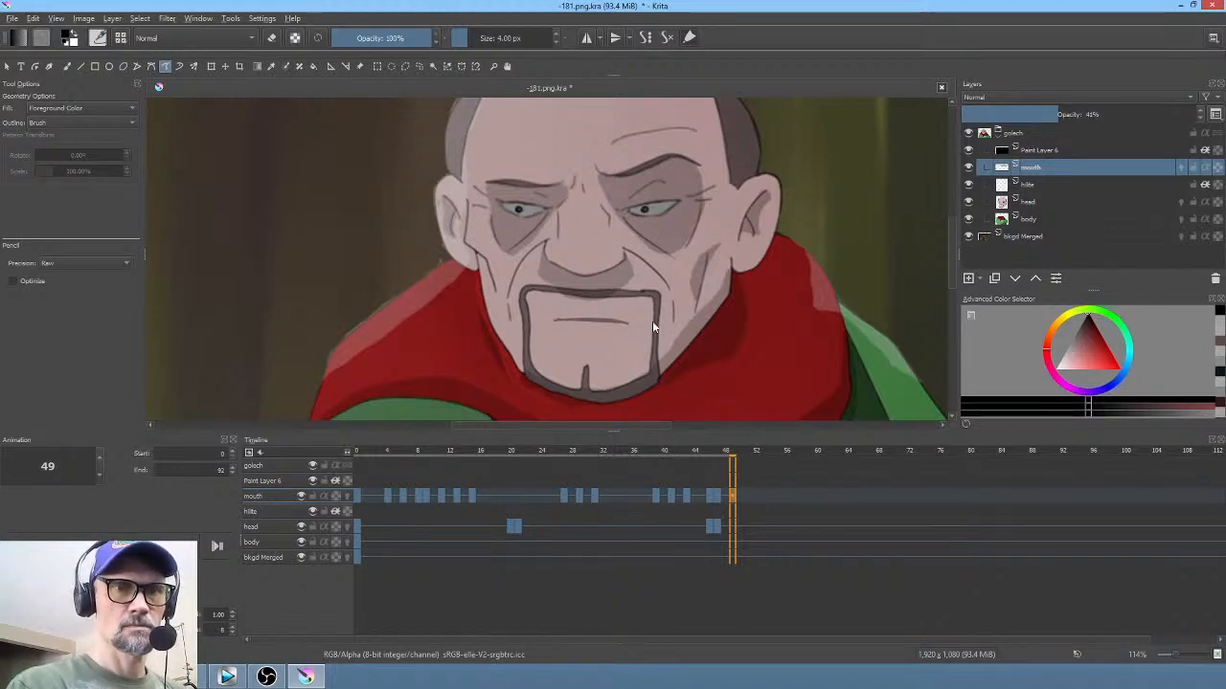
Step: Glance at the film edit in Vegas Pro, return to Krita and save the scene file
{"action": "left_click_drag", "start_coordinate": [652, 302], "coordinate": [676, 319]}
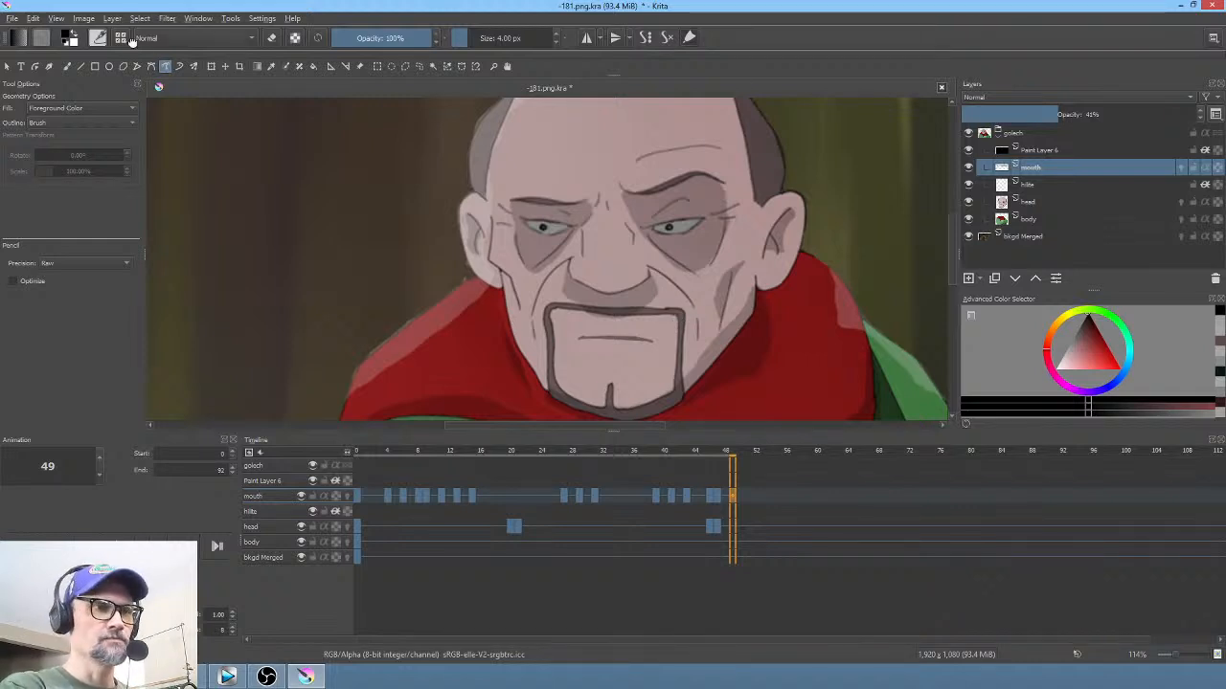
{"action": "left_click", "coordinate": [227, 677]}
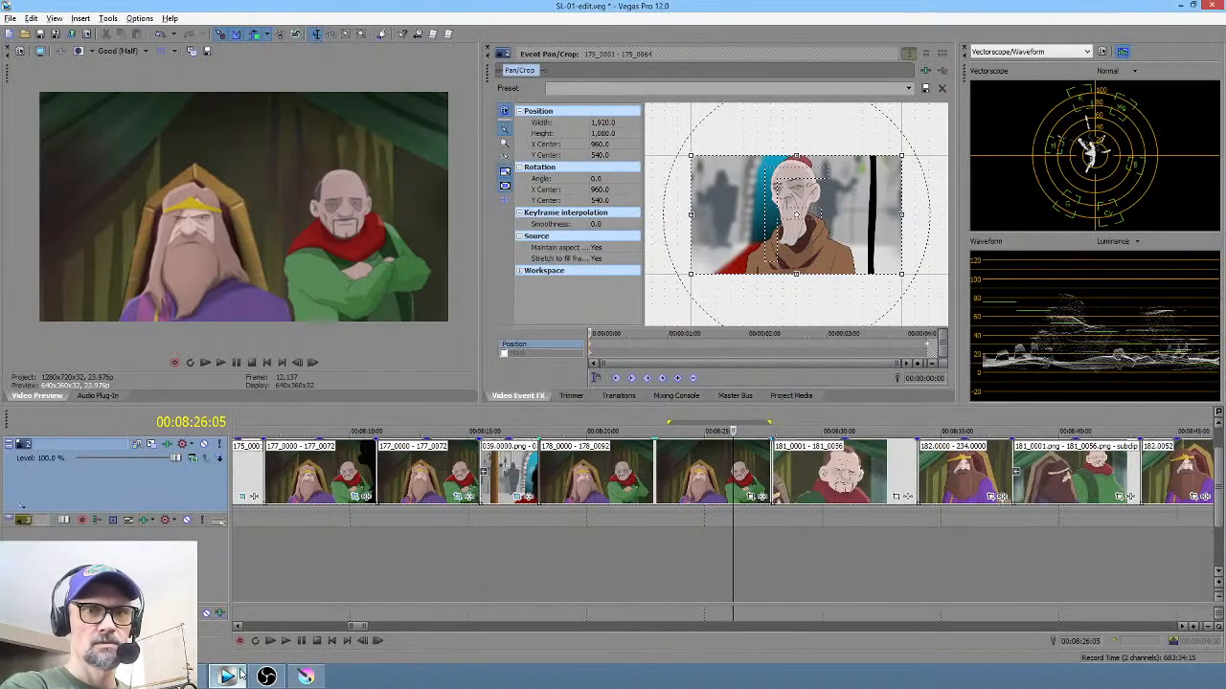
{"action": "left_click", "coordinate": [306, 677]}
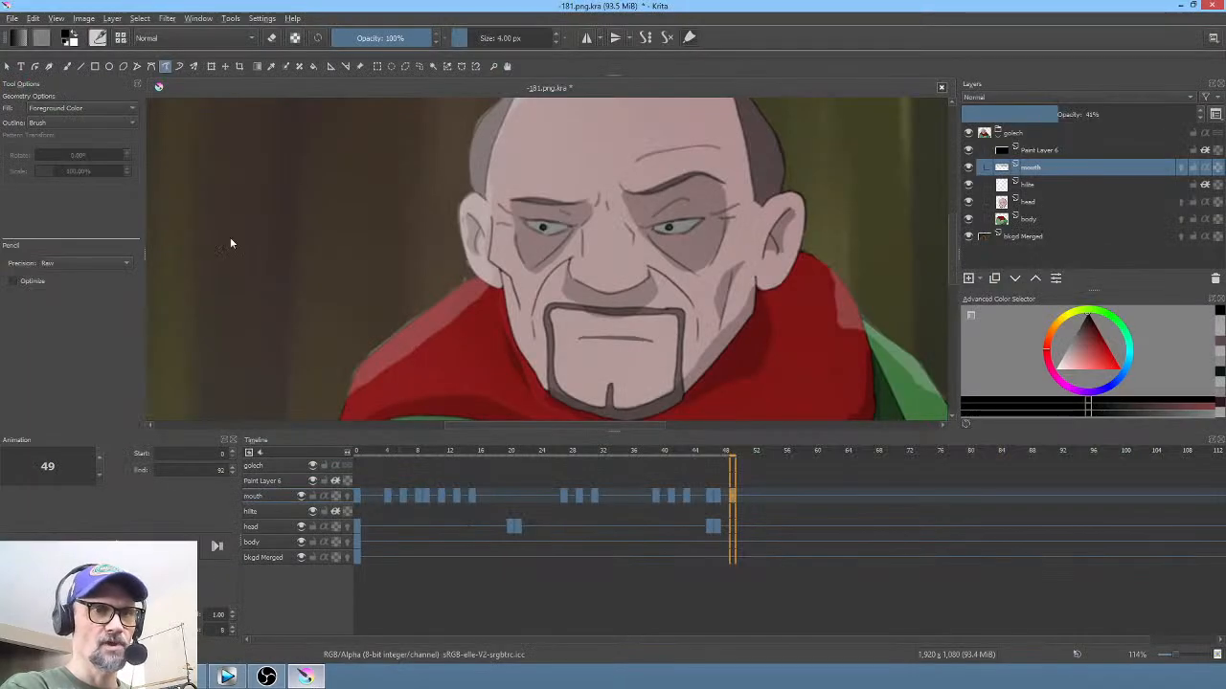
{"action": "left_click", "coordinate": [11, 18]}
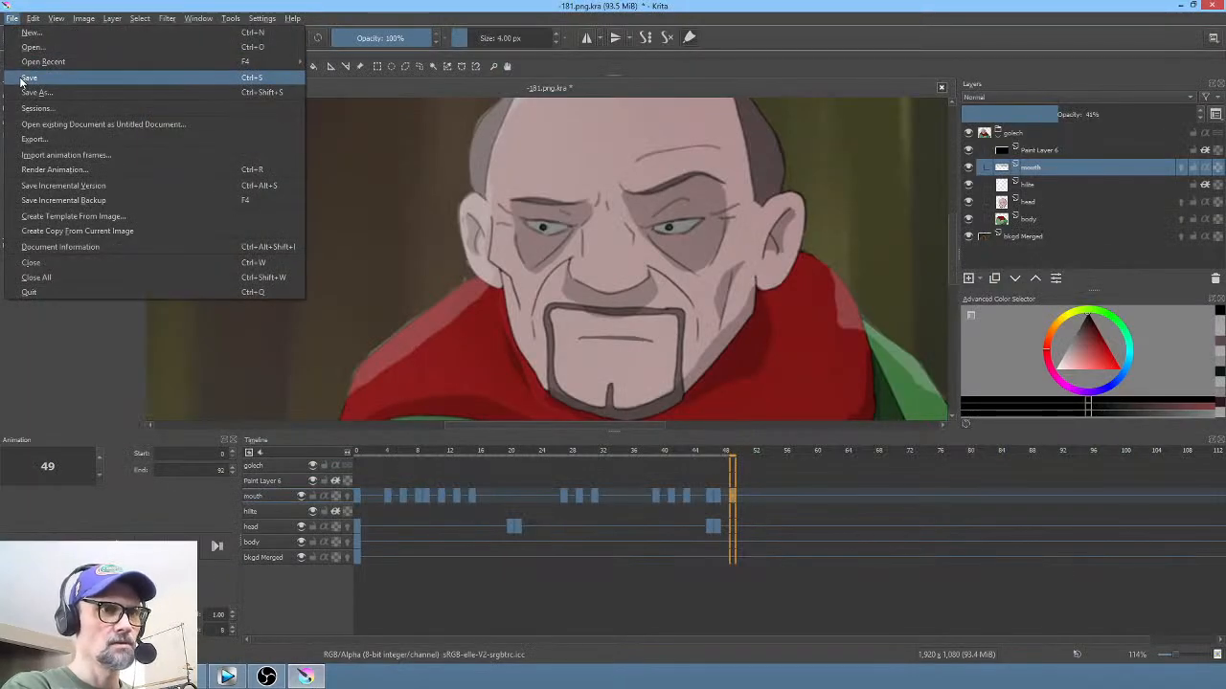
{"action": "left_click", "coordinate": [22, 78]}
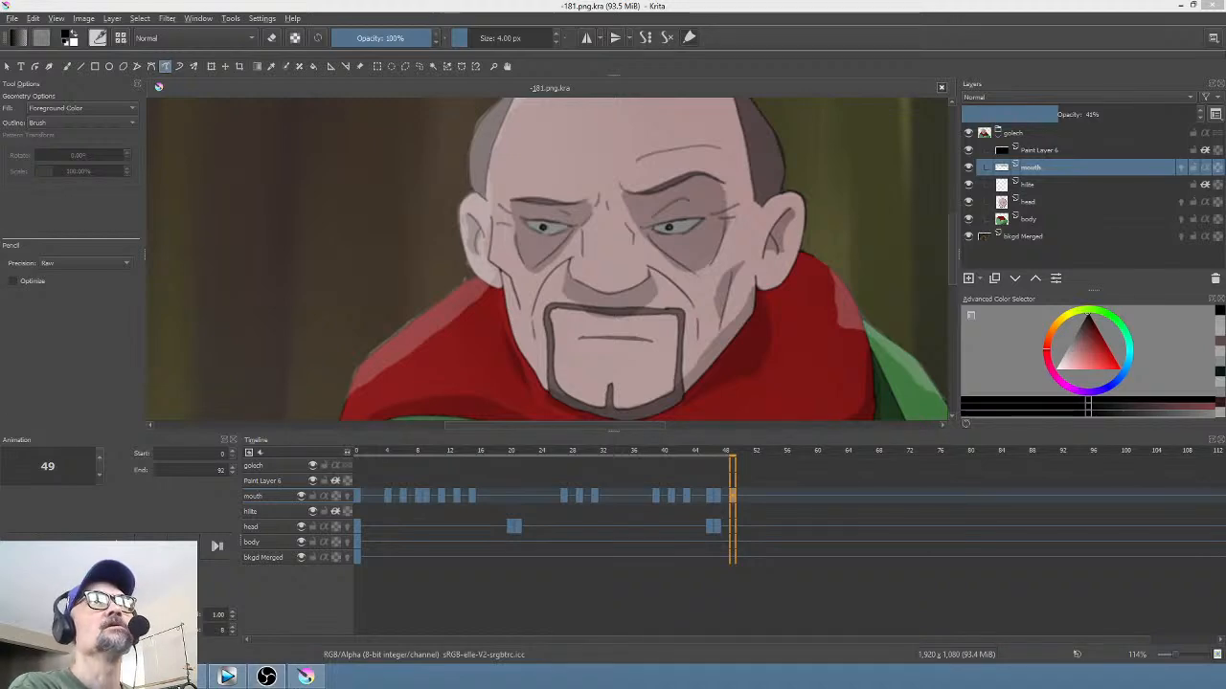
Step: Read the Golech and Vespighi dialogue on page 10 of SALT AND LIGHT.odt in OpenOffice Writer, and put the script window away
{"action": "left_click_drag", "start_coordinate": [727, 2], "coordinate": [601, 139]}
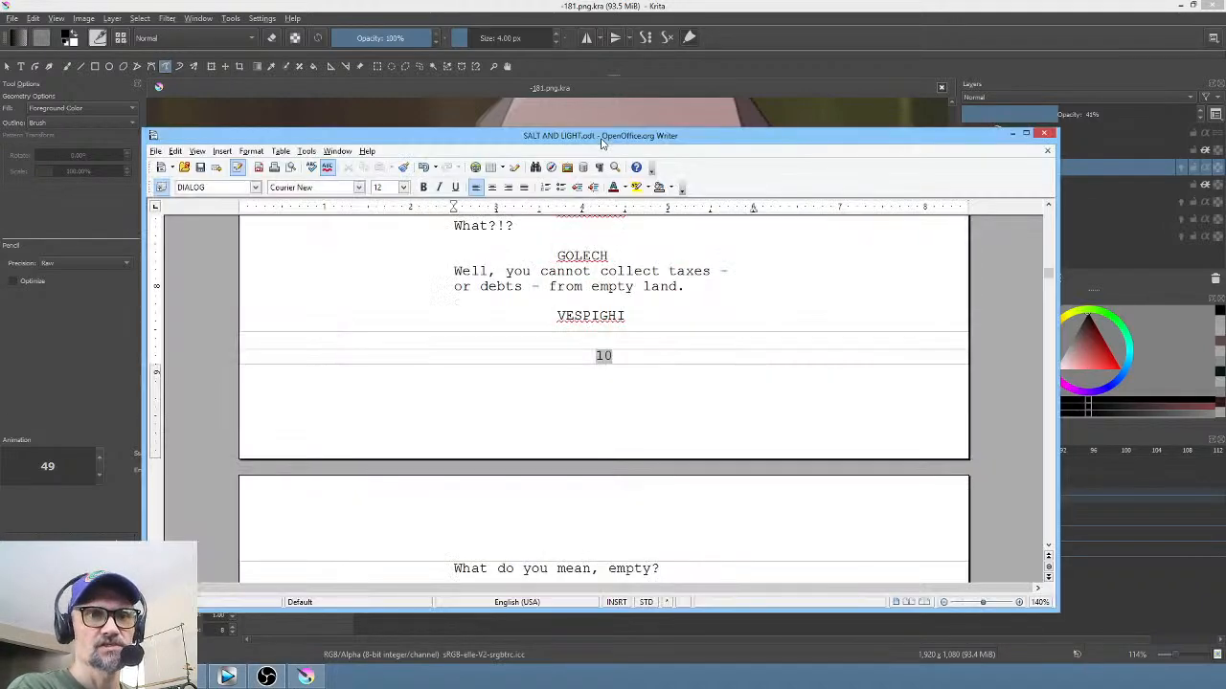
{"action": "scroll", "coordinate": [667, 285], "scroll_direction": "down", "scroll_amount": 4}
{"action": "scroll", "coordinate": [667, 286], "scroll_direction": "down", "scroll_amount": 3}
{"action": "scroll", "coordinate": [675, 285], "scroll_direction": "up", "scroll_amount": 3}
{"action": "scroll", "coordinate": [680, 284], "scroll_direction": "down", "scroll_amount": 8}
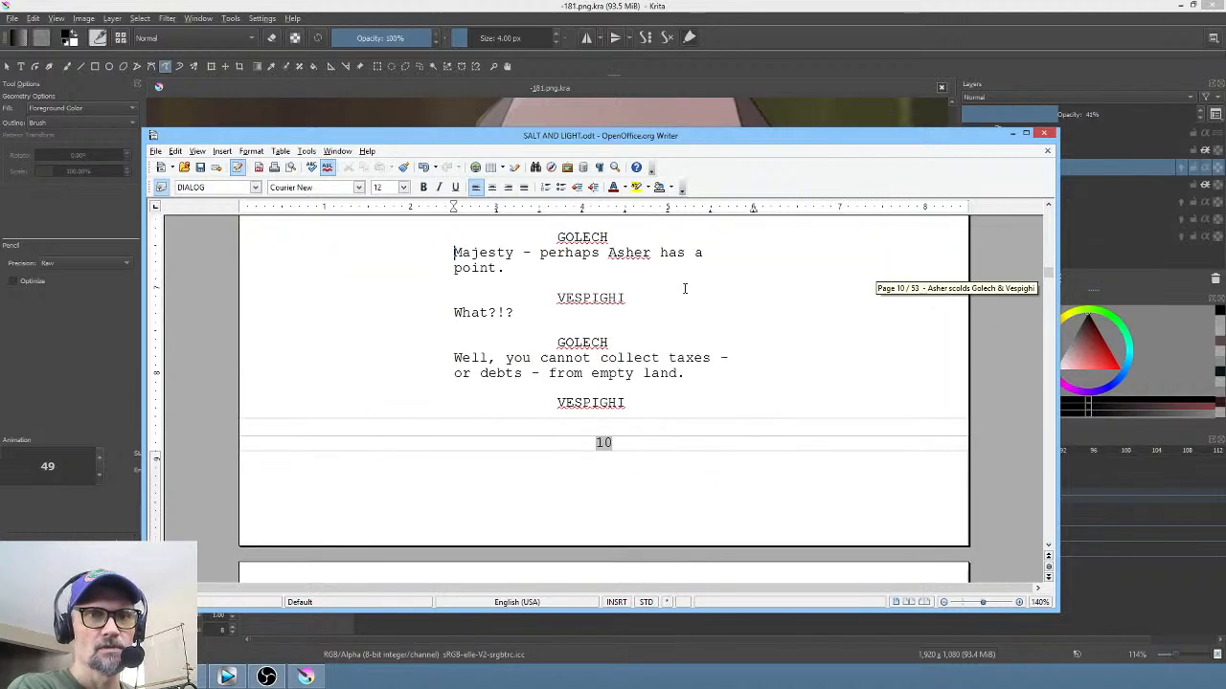
{"action": "scroll", "coordinate": [681, 285], "scroll_direction": "up", "scroll_amount": 2}
{"action": "scroll", "coordinate": [682, 286], "scroll_direction": "down", "scroll_amount": 2}
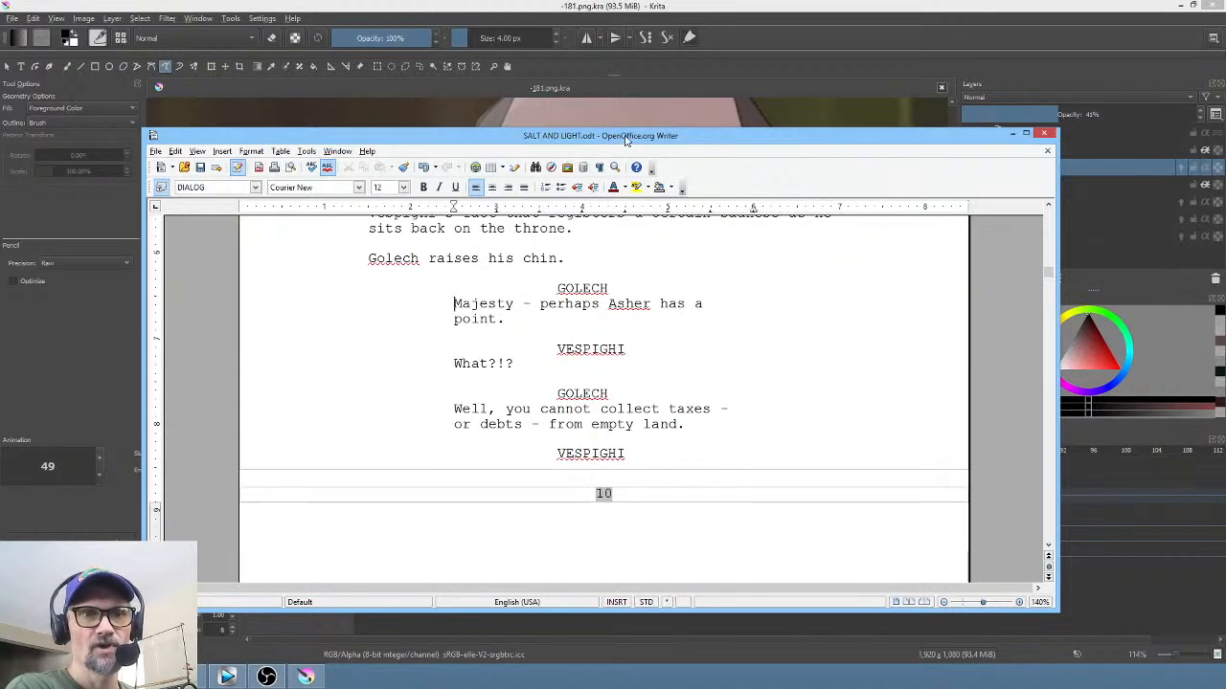
{"action": "left_click_drag", "start_coordinate": [631, 138], "coordinate": [669, 0]}
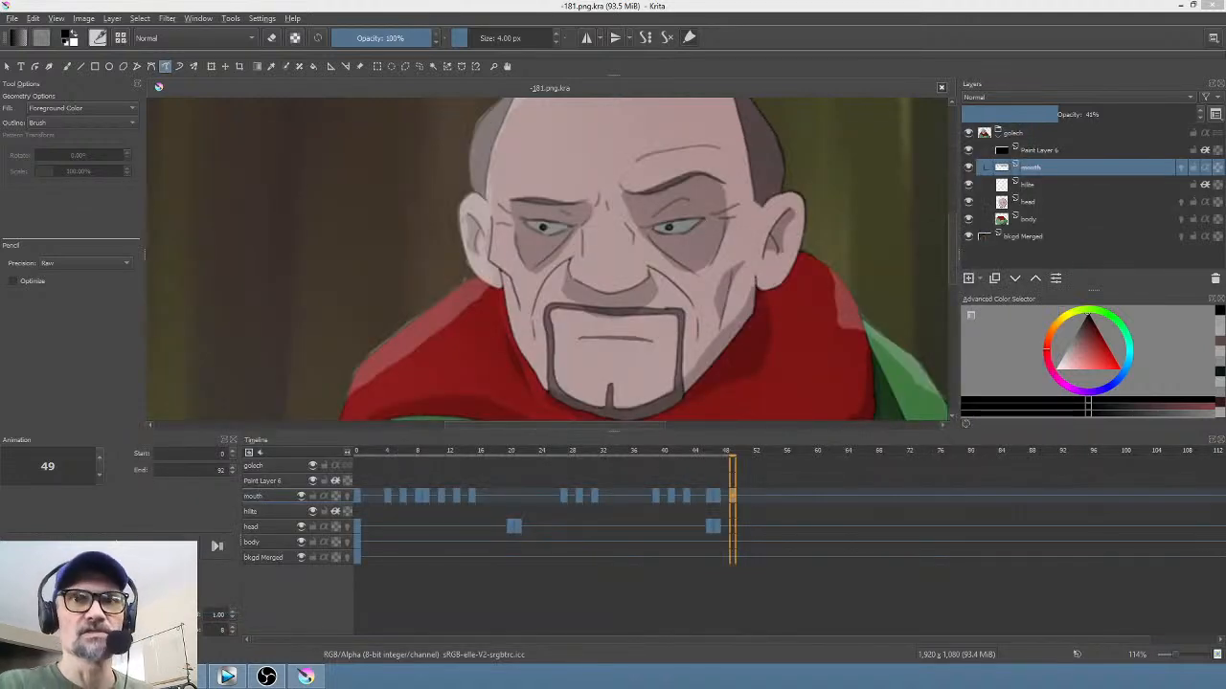
Step: Go back to frame 0 with the whole picture in view and save the scene file
{"action": "left_click", "coordinate": [356, 450]}
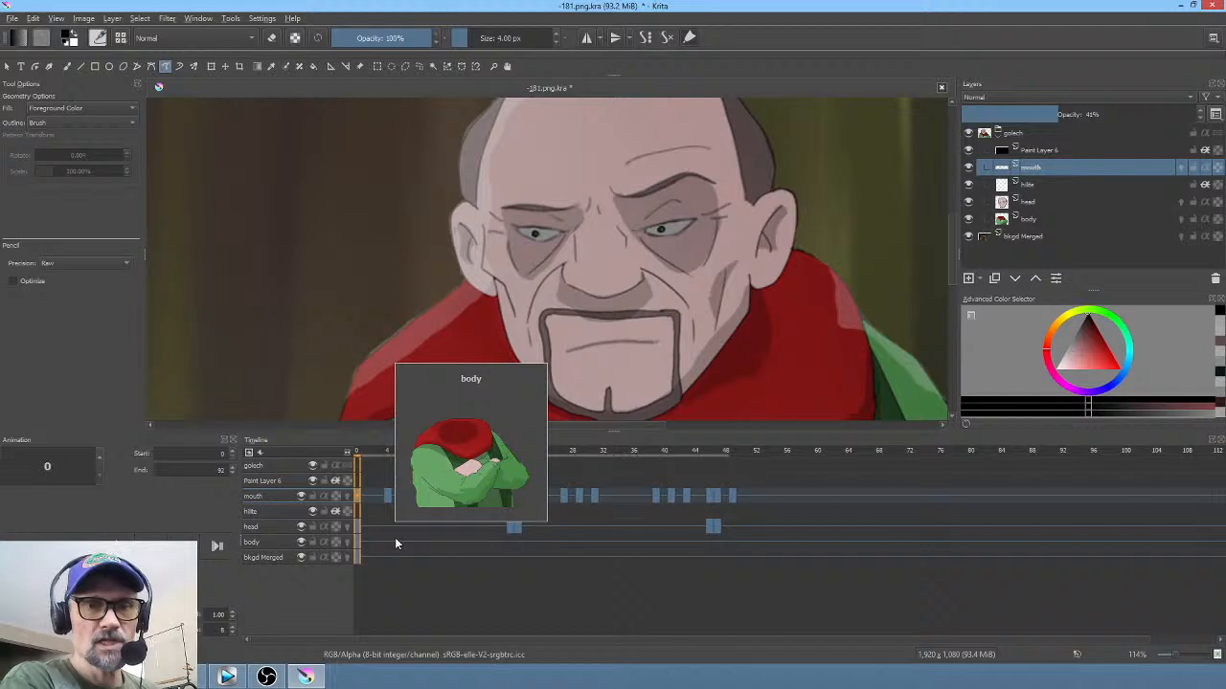
{"action": "scroll", "coordinate": [572, 368], "scroll_direction": "down", "scroll_amount": 5}
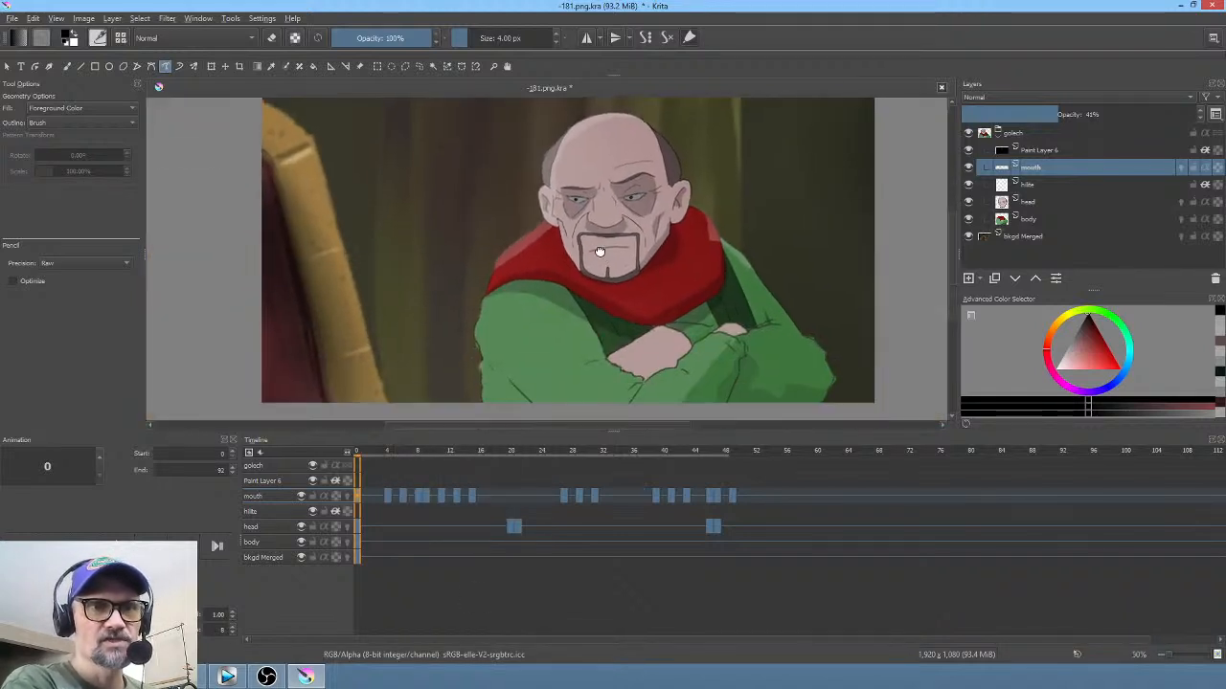
{"action": "scroll", "coordinate": [603, 283], "scroll_direction": "down", "scroll_amount": 1}
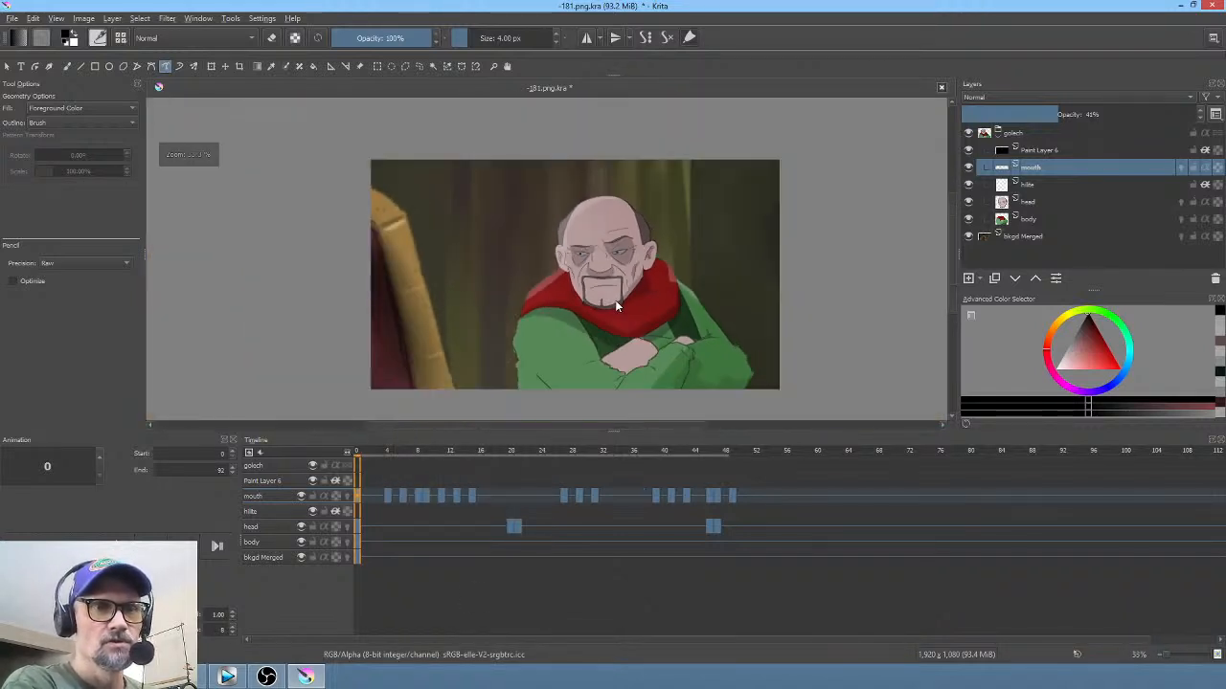
{"action": "left_click", "coordinate": [13, 23]}
{"action": "left_click", "coordinate": [29, 77]}
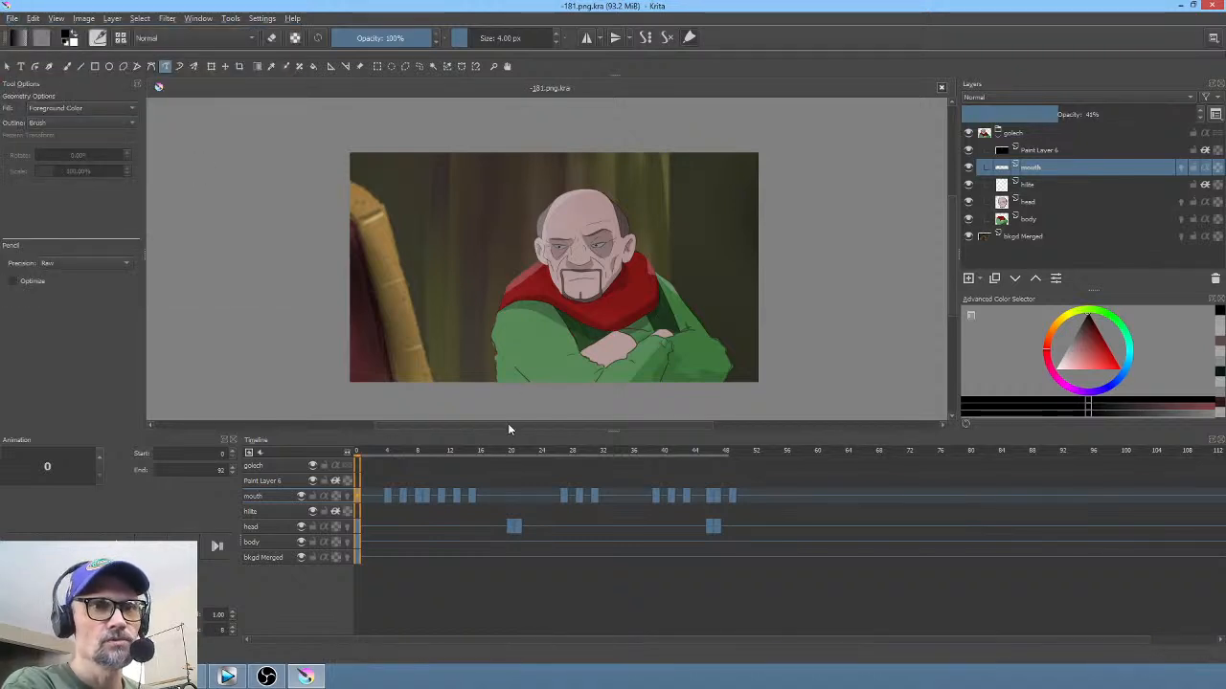
Step: Isolate the head layer at frame 20 and paint closed eyelids over both eyes with the sampled eye-shadow colour
{"action": "mouse_move", "coordinate": [364, 455]}
{"action": "left_mouse_down"}
{"action": "mouse_move", "coordinate": [731, 483]}
{"action": "mouse_move", "coordinate": [480, 494]}
{"action": "left_mouse_up"}
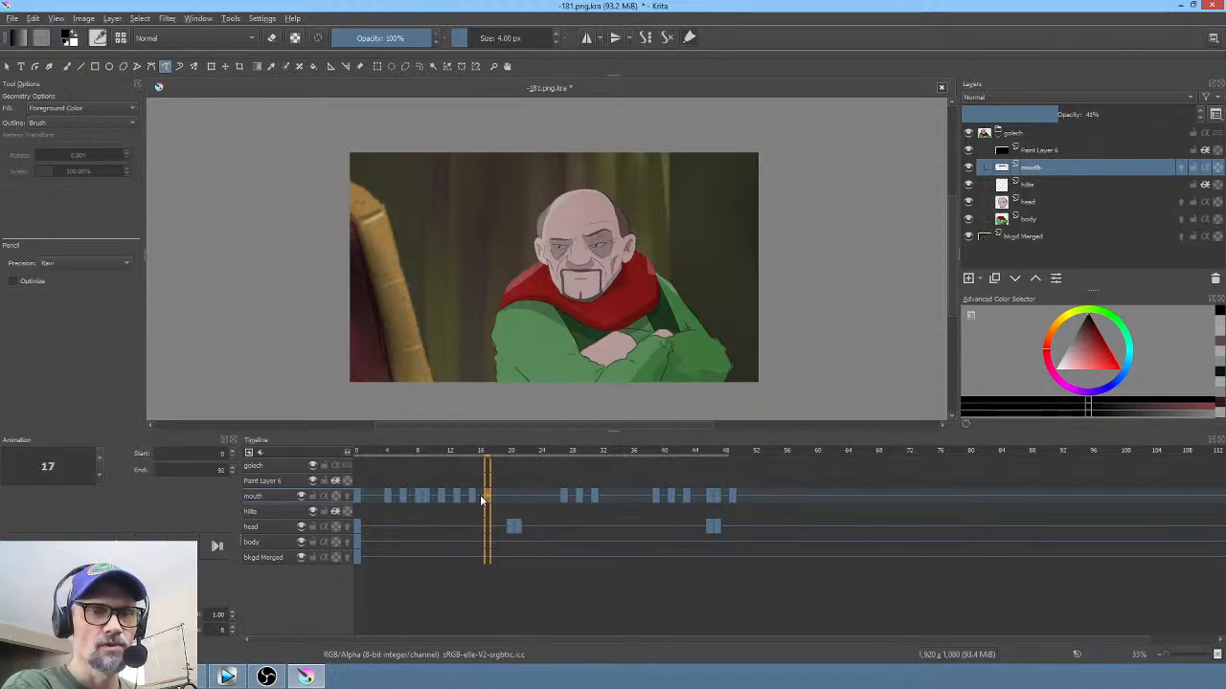
{"action": "left_click", "coordinate": [1032, 202]}
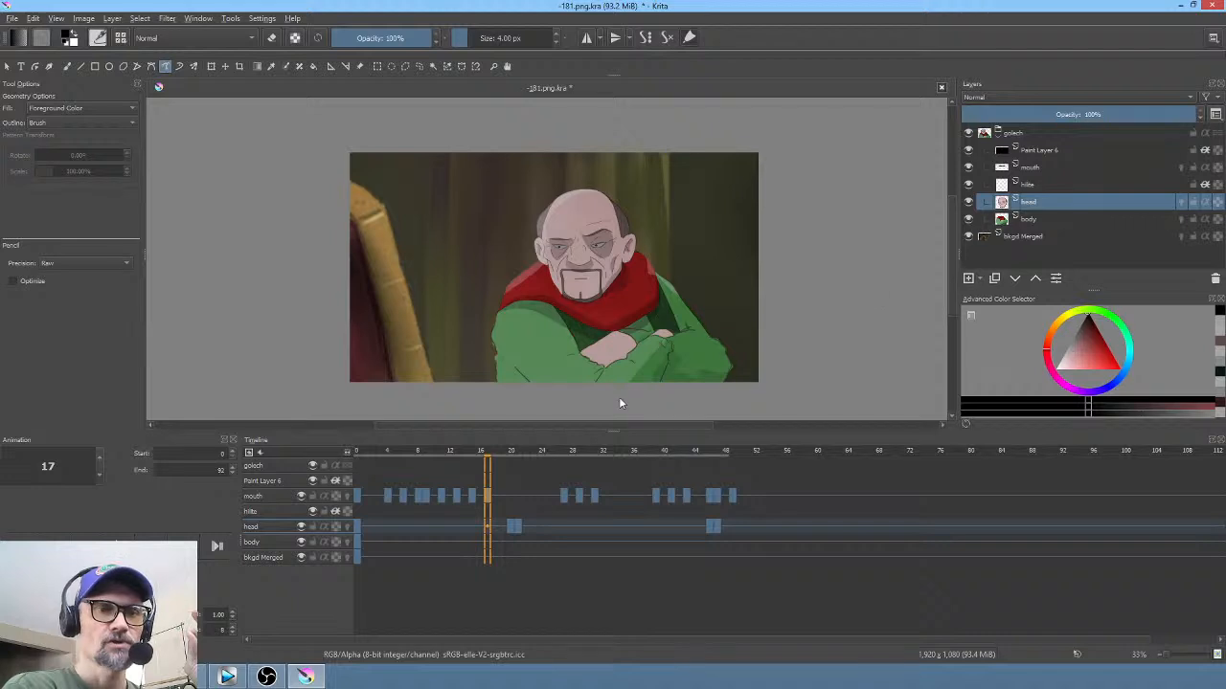
{"action": "left_click", "coordinate": [512, 527]}
{"action": "scroll", "coordinate": [593, 250], "scroll_direction": "up", "scroll_amount": 4}
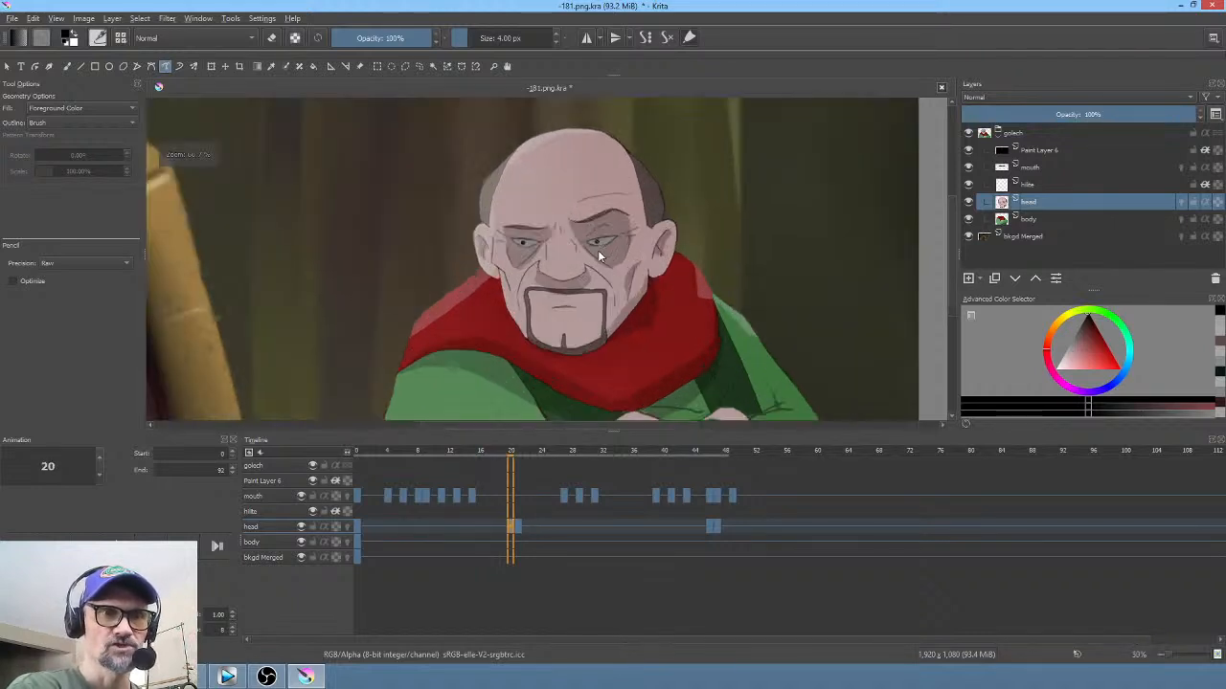
{"action": "left_click_drag", "start_coordinate": [599, 252], "coordinate": [615, 258]}
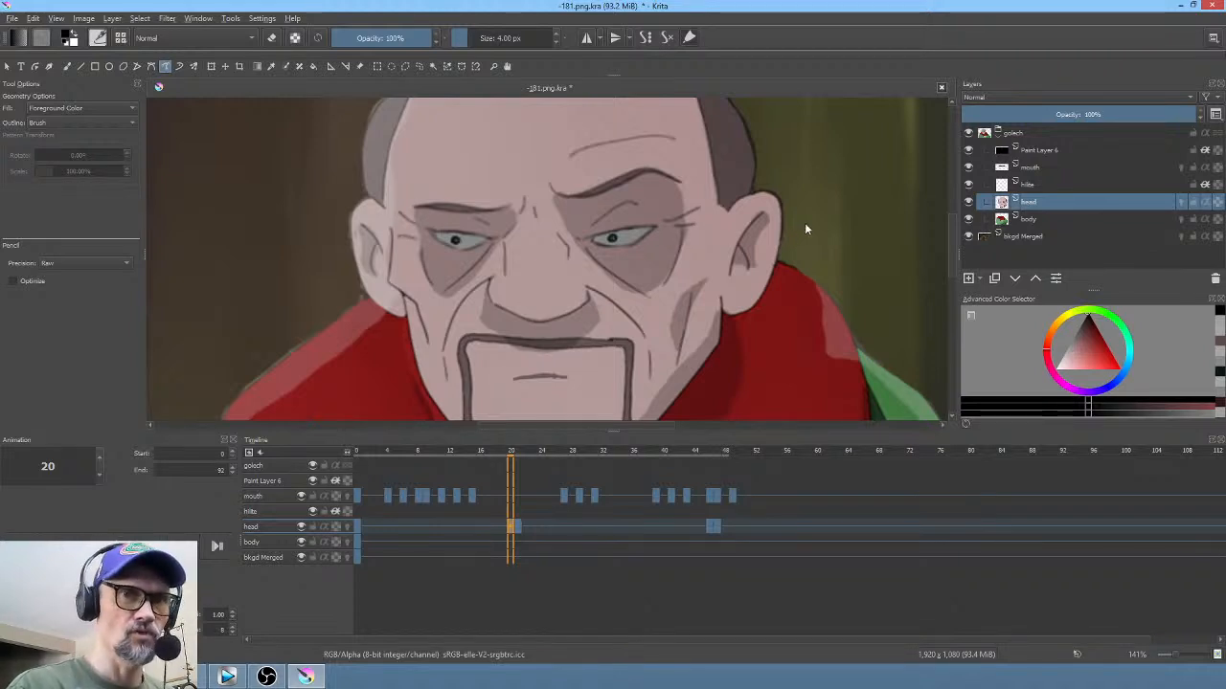
{"action": "key", "text": "alt+i"}
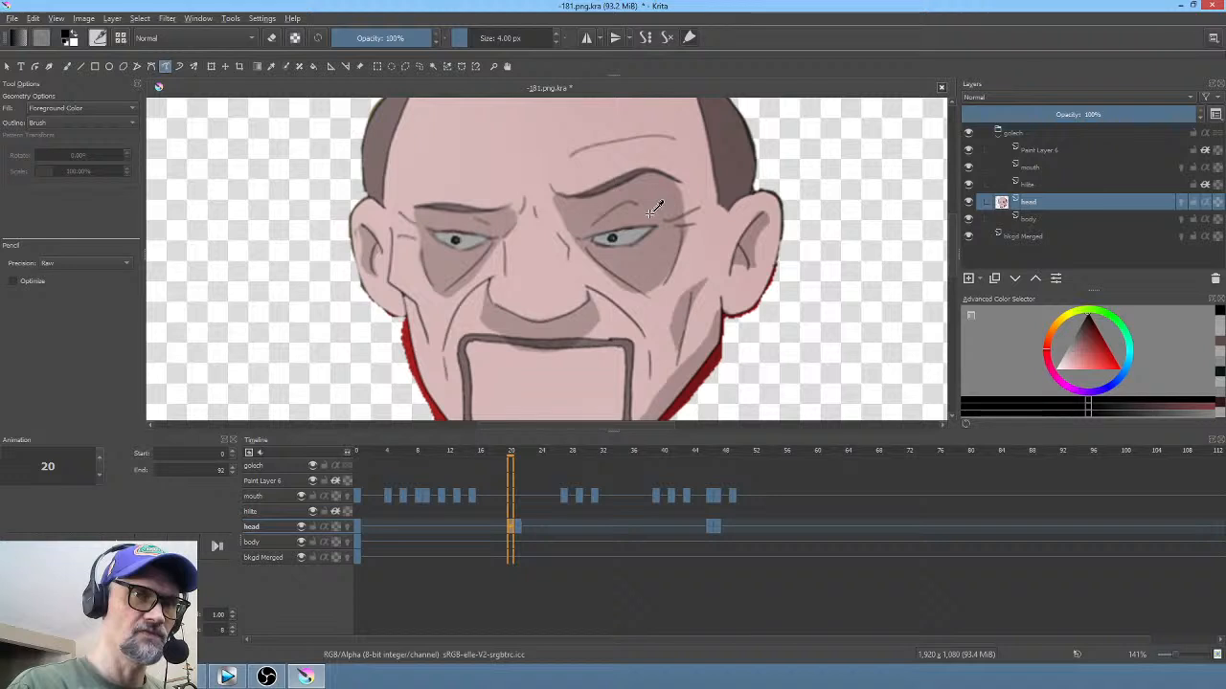
{"action": "left_click", "coordinate": [654, 209], "text": "ctrl"}
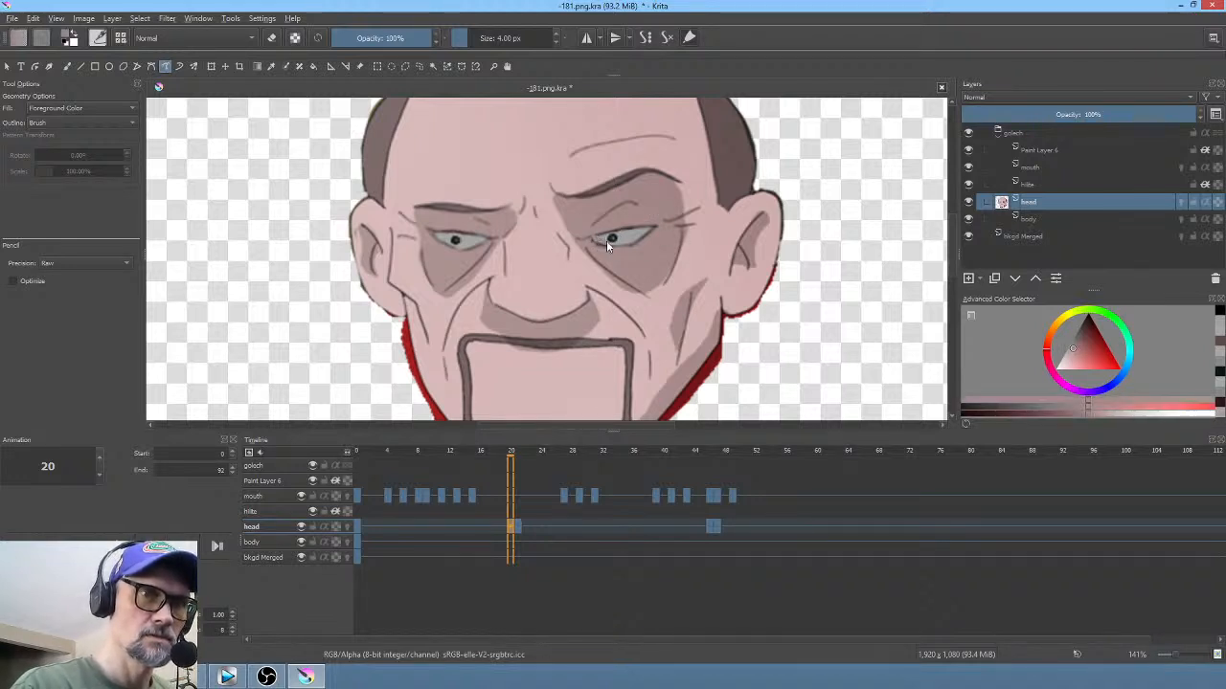
{"action": "left_click_drag", "start_coordinate": [629, 245], "coordinate": [657, 214]}
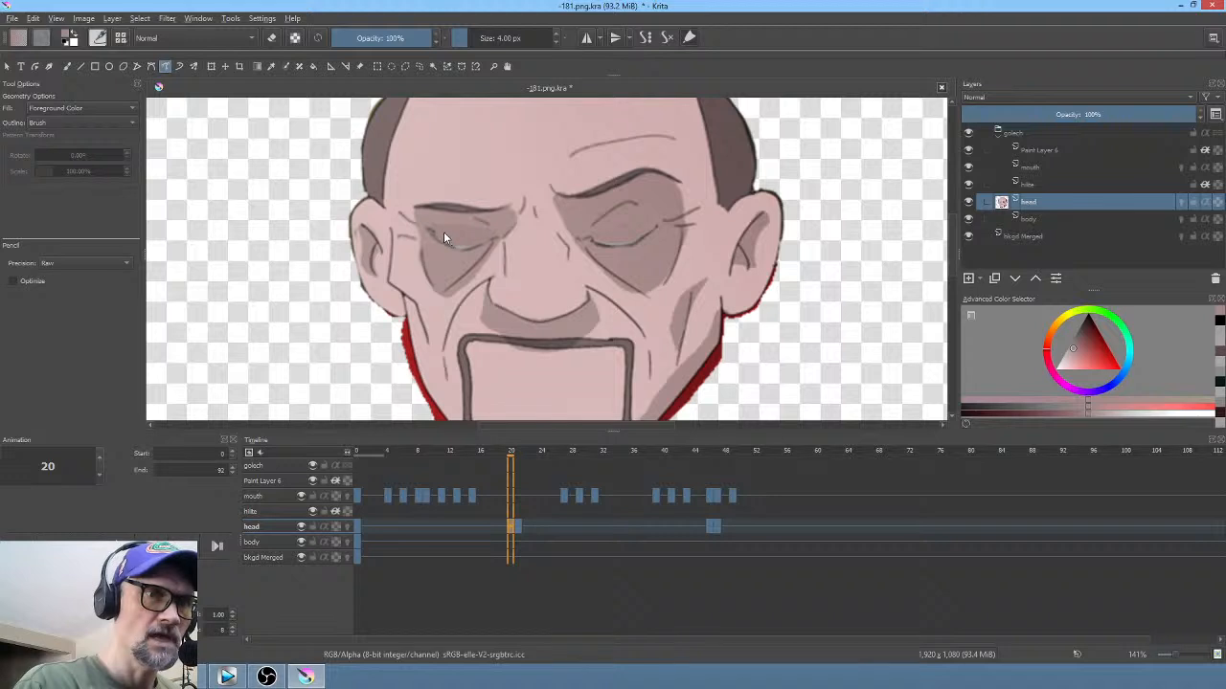
Step: Paint closed eyelids over both eyes on the head layer at frame 46, and compare with frame 47 in the full picture
{"action": "left_click", "coordinate": [712, 529]}
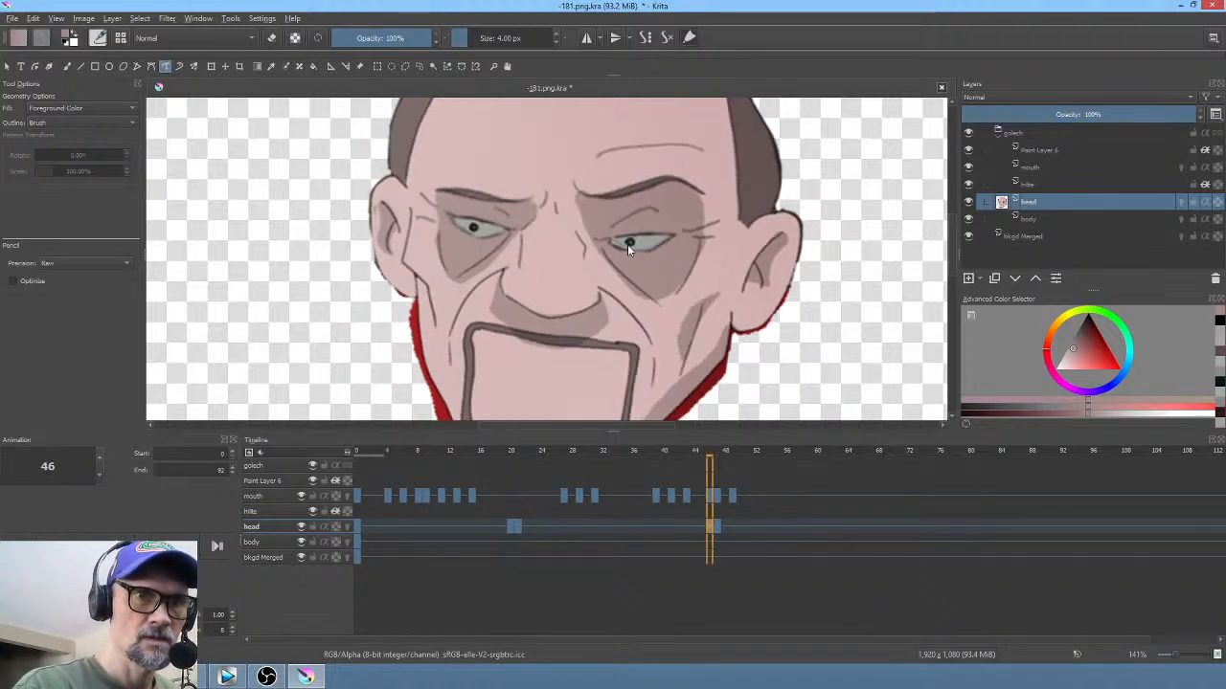
{"action": "left_click_drag", "start_coordinate": [624, 235], "coordinate": [682, 236]}
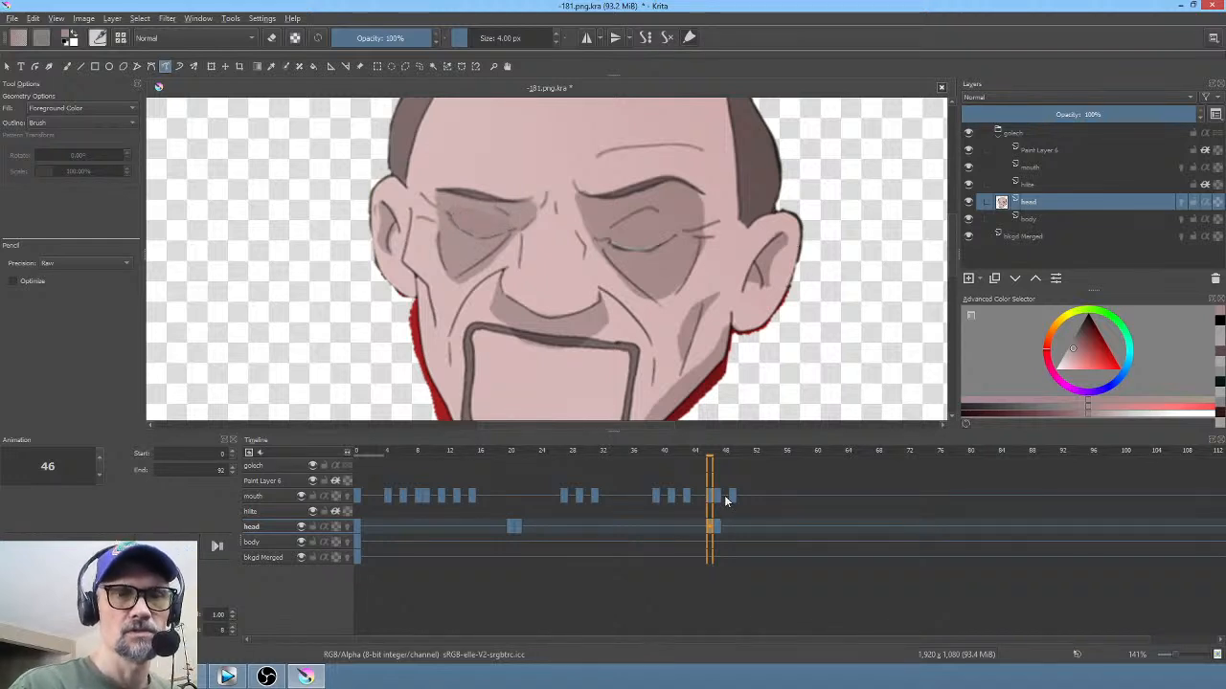
{"action": "key", "text": "period"}
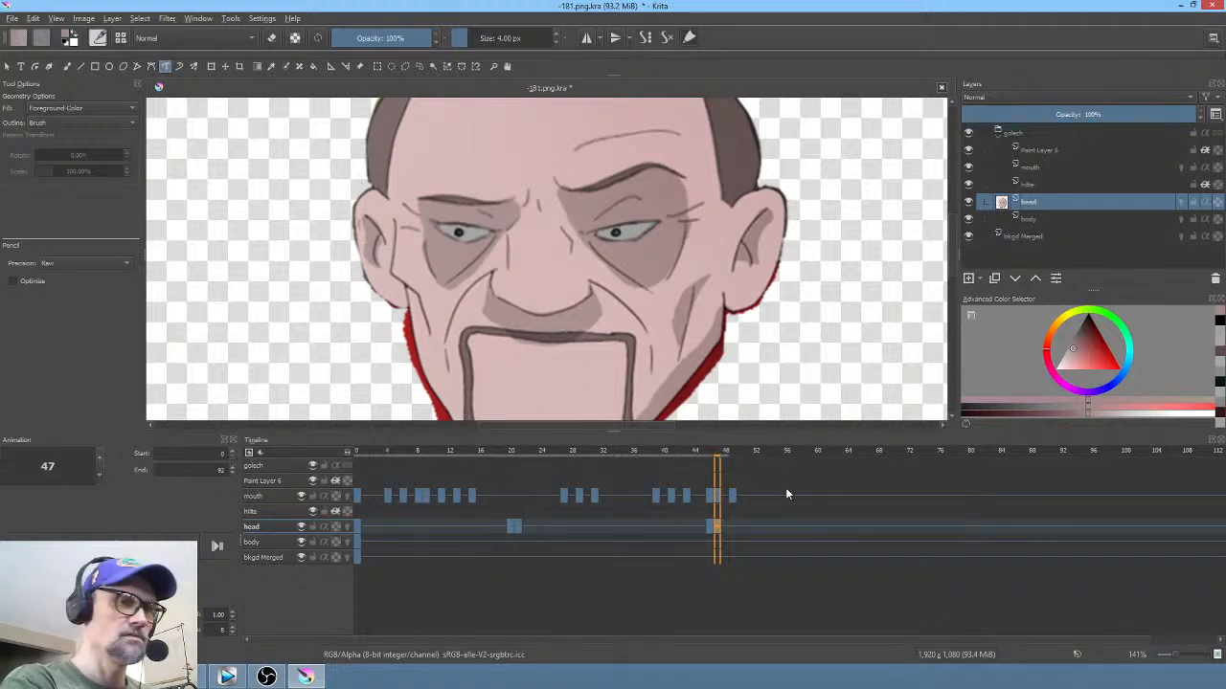
{"action": "scroll", "coordinate": [679, 325], "scroll_direction": "down", "scroll_amount": 5}
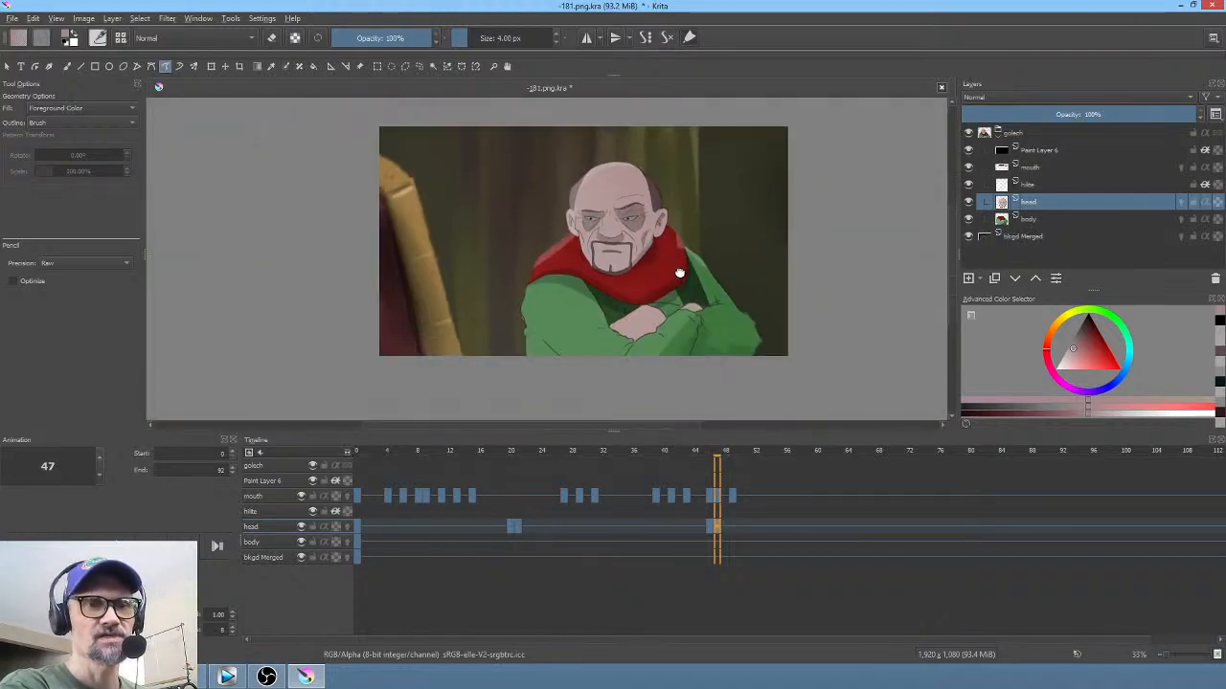
Step: Return to frame 0 and scrub through the opening frames of the animation
{"action": "left_click", "coordinate": [359, 529]}
{"action": "mouse_move", "coordinate": [357, 530]}
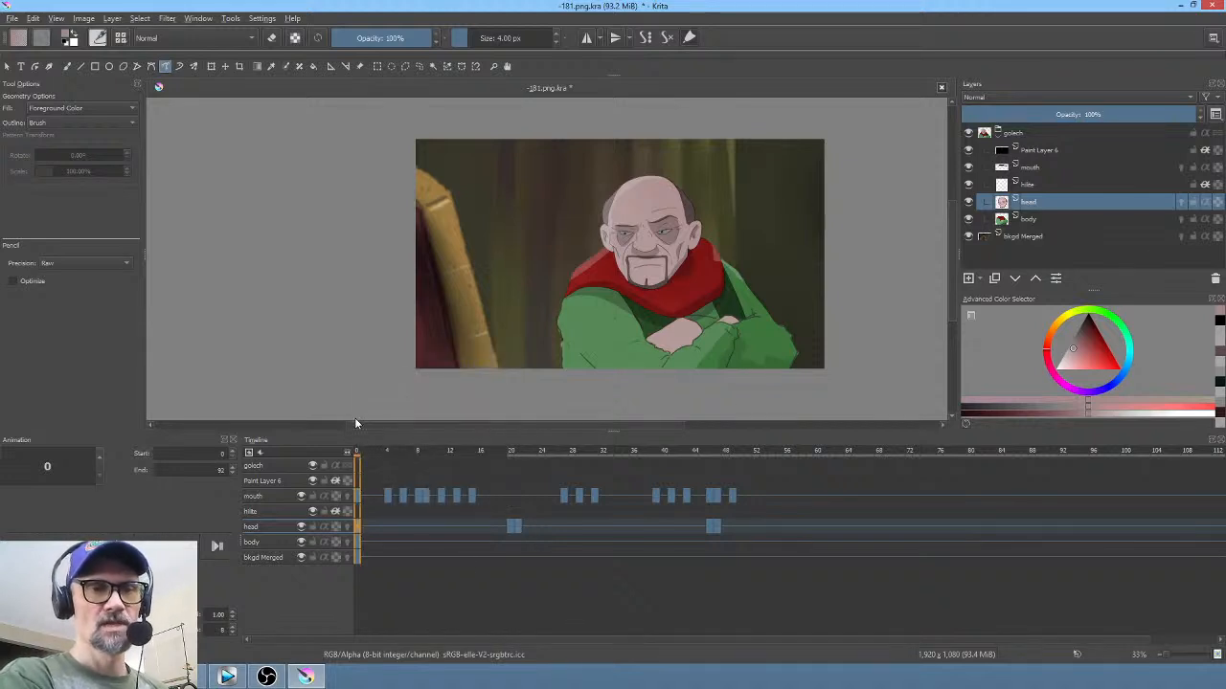
{"action": "left_click_drag", "start_coordinate": [388, 455], "coordinate": [357, 458]}
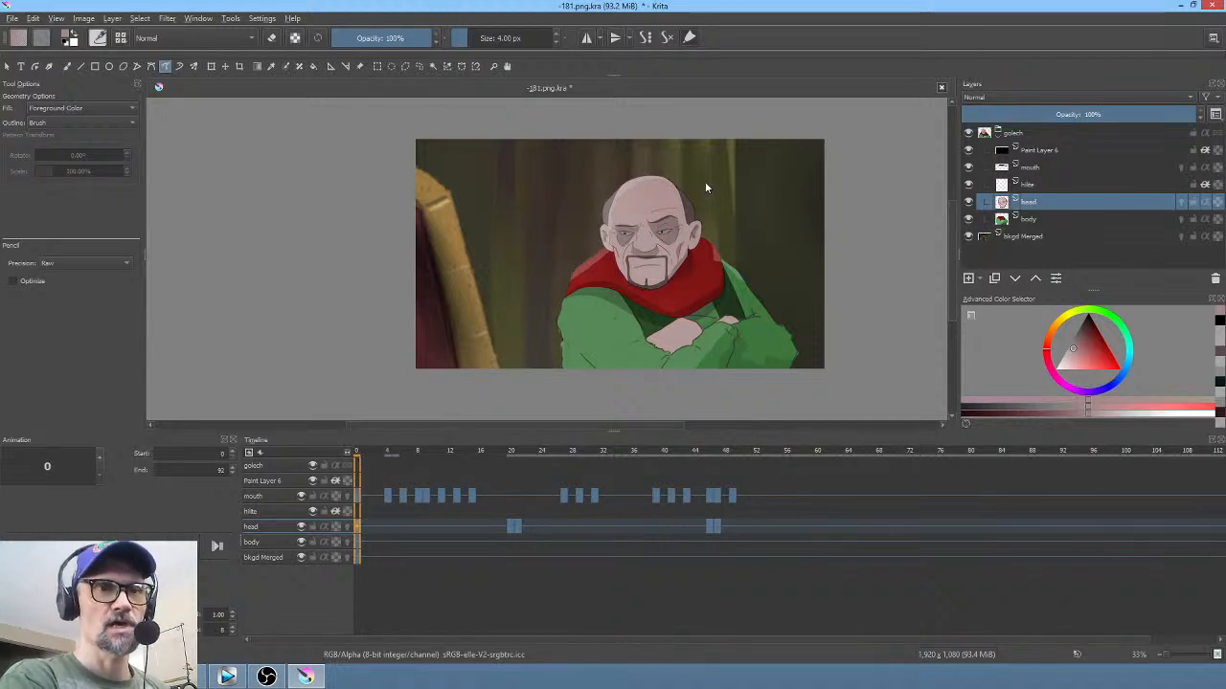
Step: Save the file and look over the image-sequence settings of Render Animation without rendering
{"action": "left_click", "coordinate": [13, 21]}
{"action": "left_click", "coordinate": [67, 169]}
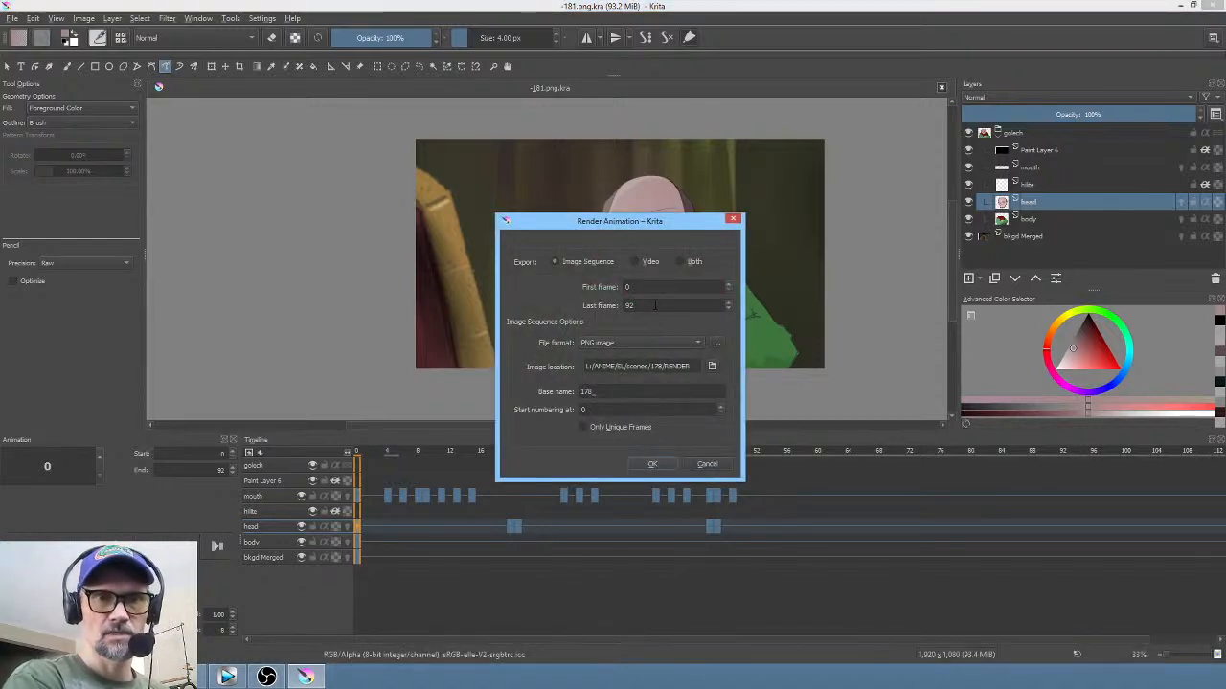
{"action": "key", "text": "Escape"}
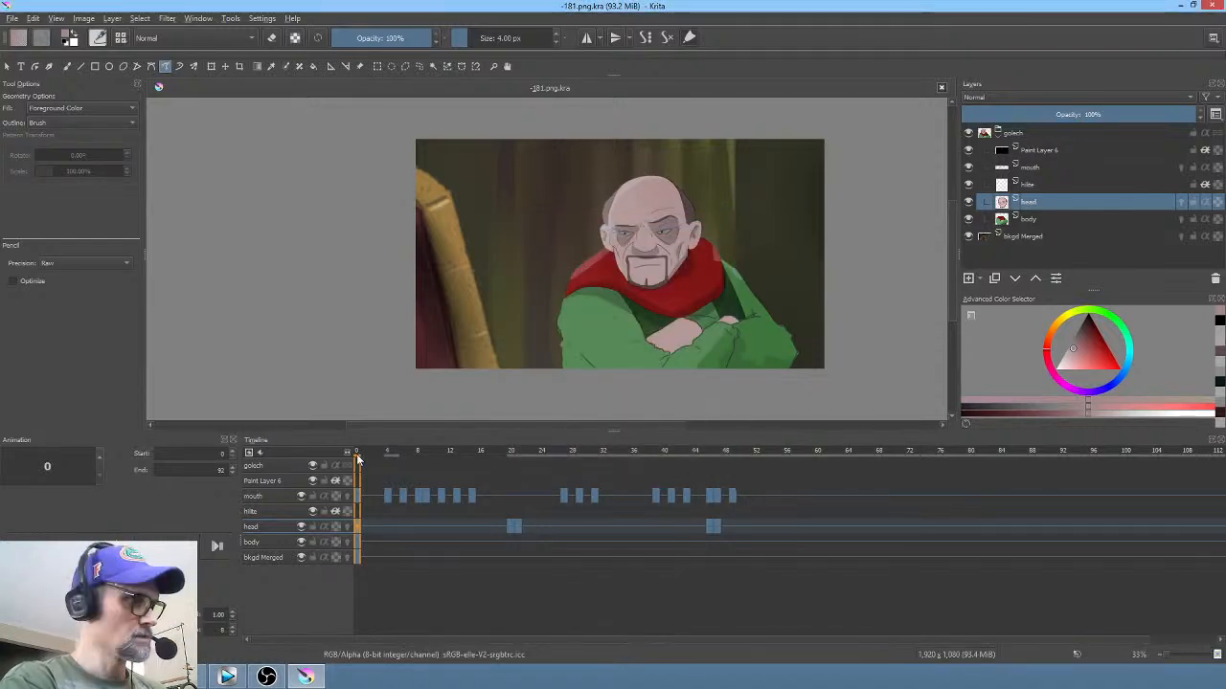
Step: Play back the mouth, head and blink animation from frame 0 and return to the start
{"action": "key", "text": "space"}
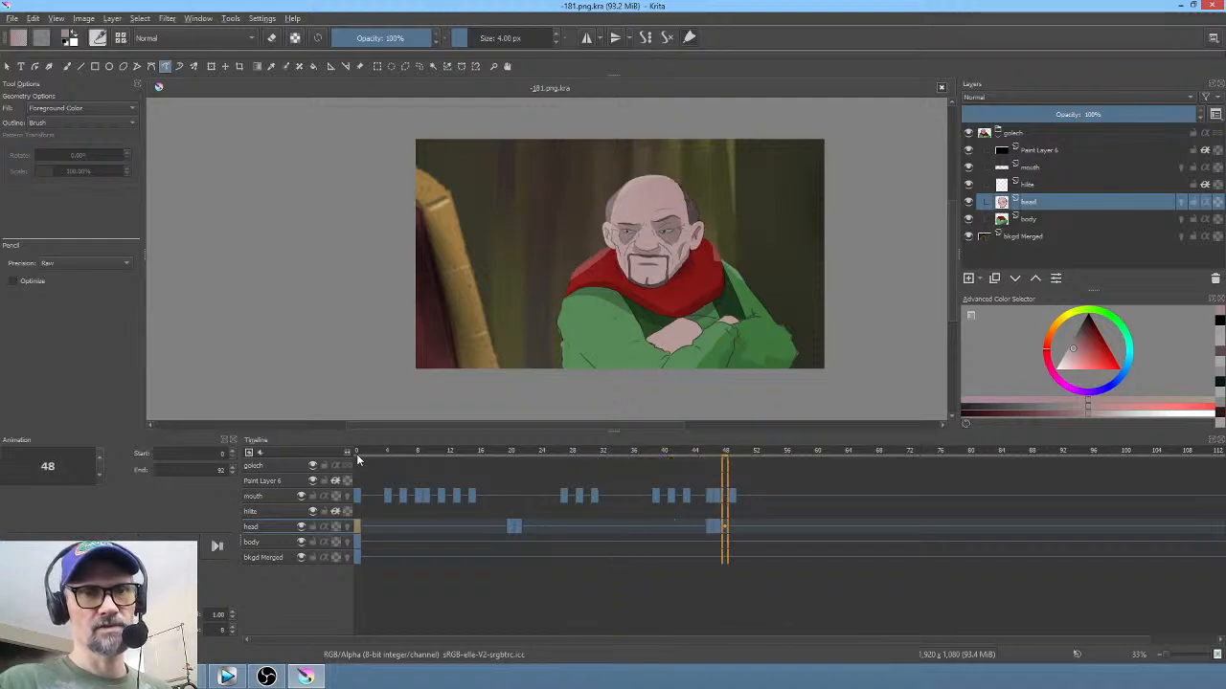
{"action": "left_click", "coordinate": [356, 454]}
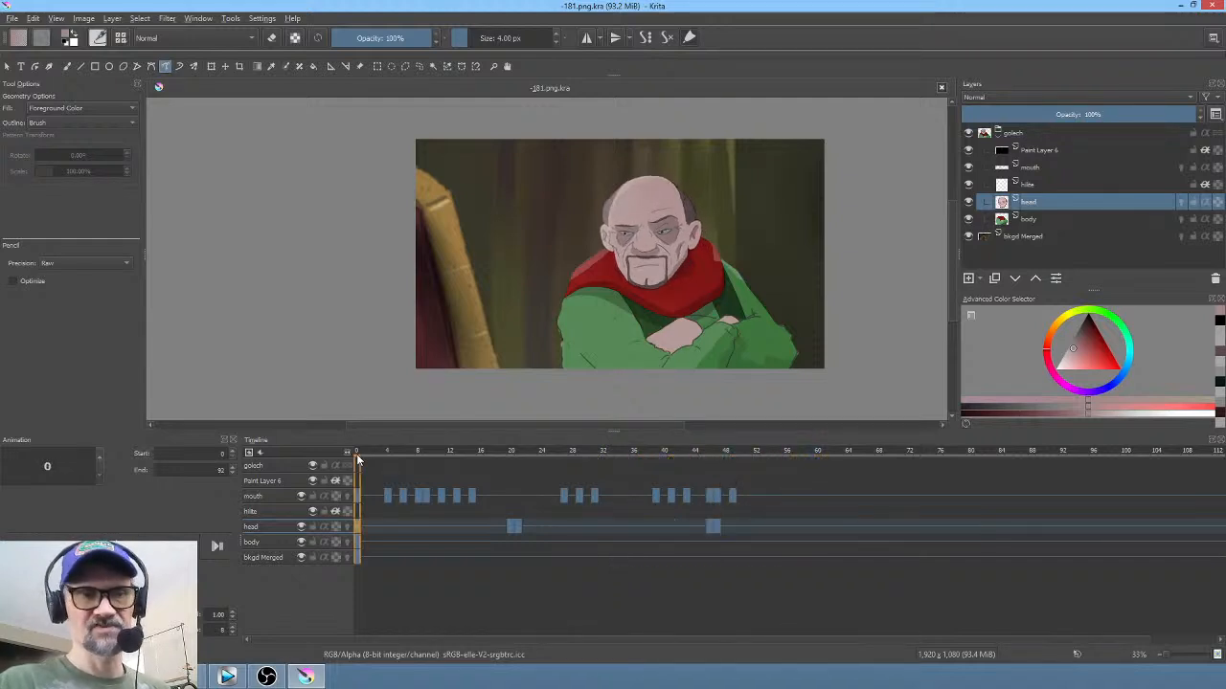
Step: Set the animation's end frame to 64 and change the Render Animation base name to 181_ for the PNG image sequence
{"action": "double_click", "coordinate": [221, 470]}
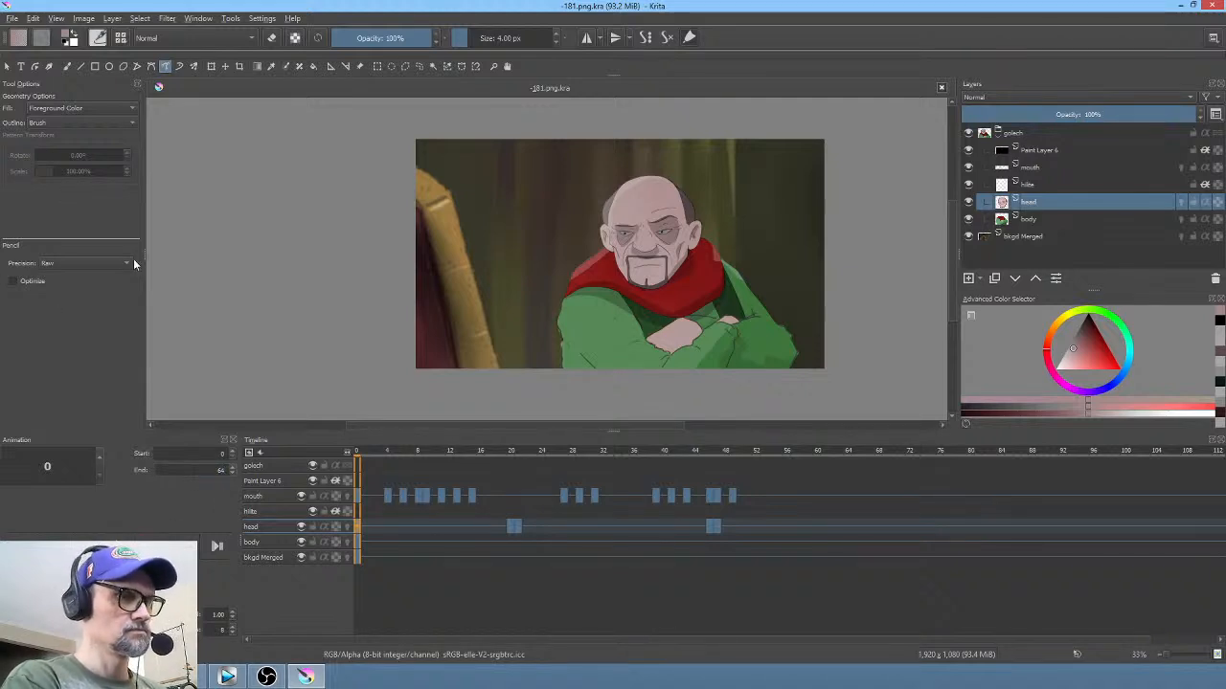
{"action": "left_click", "coordinate": [12, 18]}
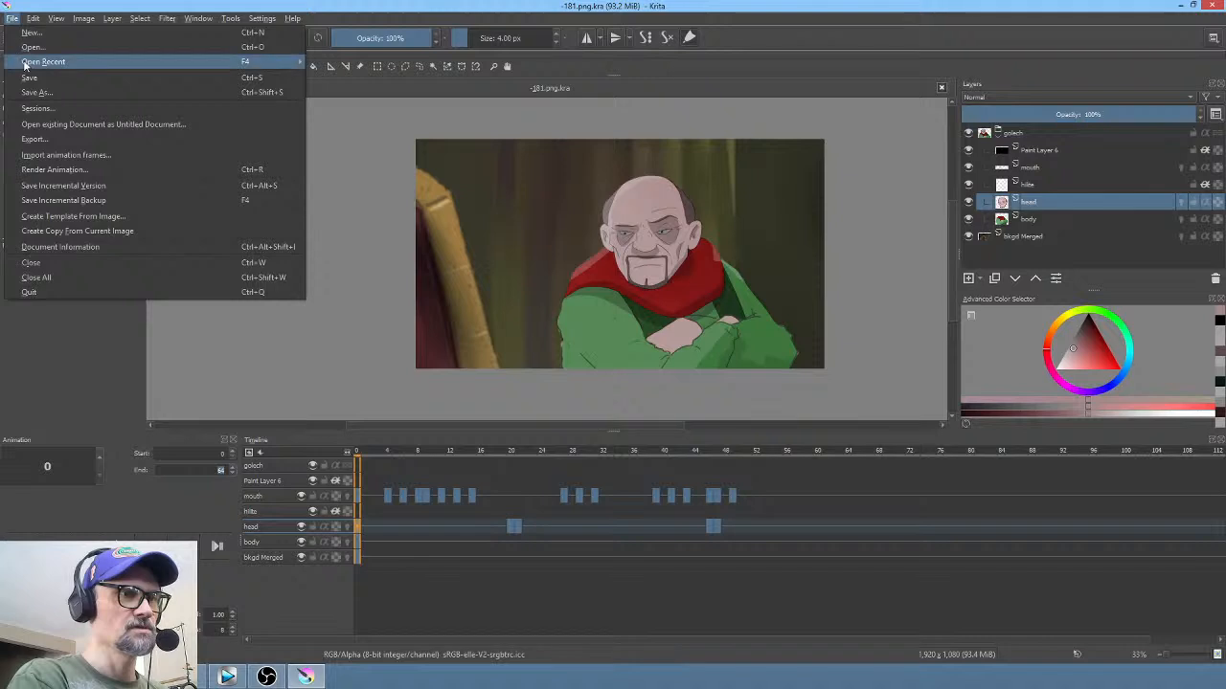
{"action": "left_click", "coordinate": [26, 61]}
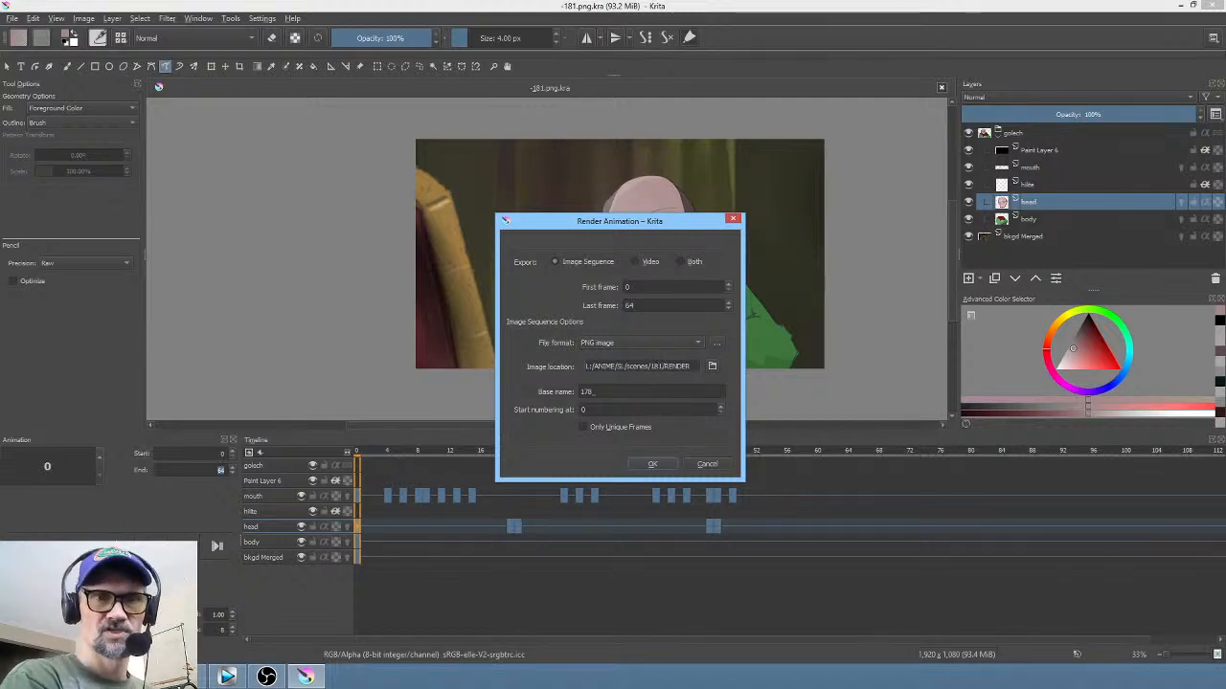
{"action": "left_click", "coordinate": [593, 392]}
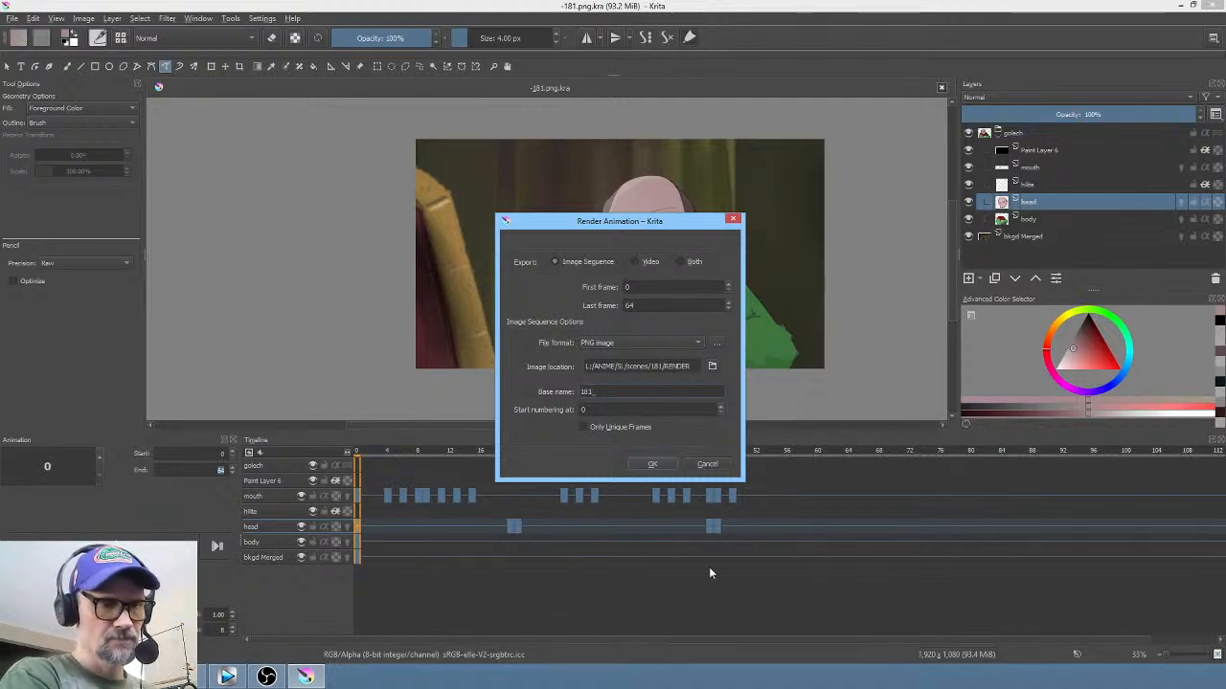
Step: Switch to Vegas Pro and measure the time span of the old 181_0001 - 181_0056 clip on the timeline
{"action": "left_click", "coordinate": [227, 677]}
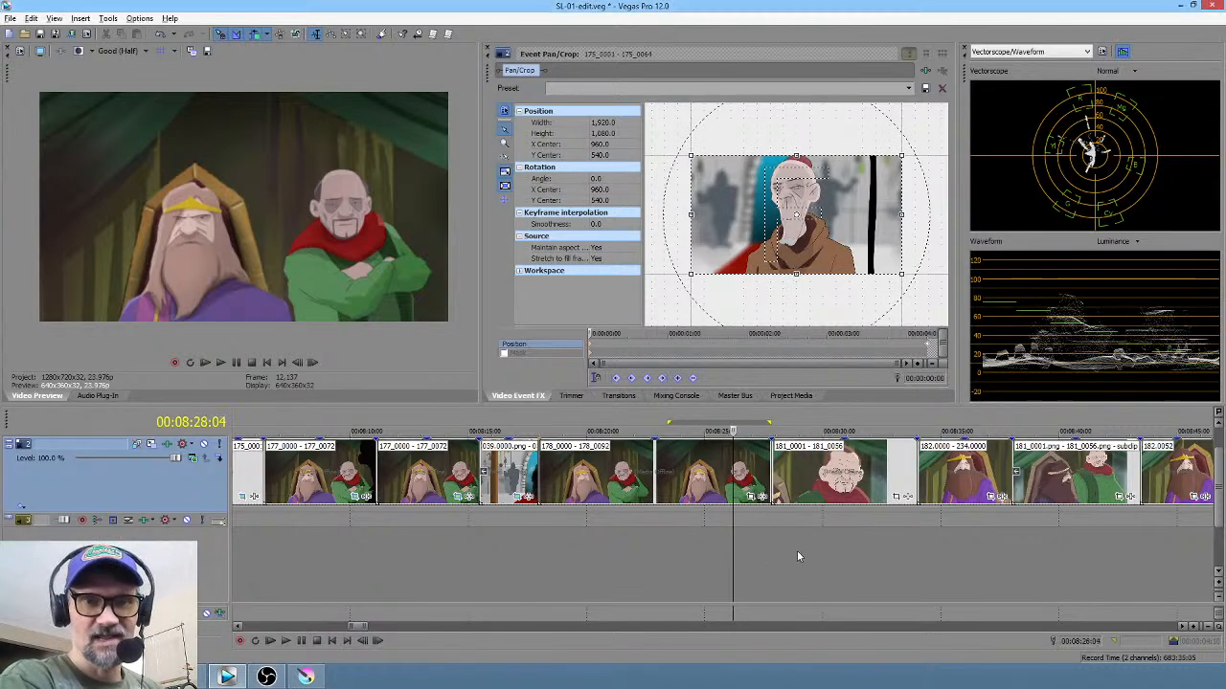
{"action": "left_click_drag", "start_coordinate": [796, 552], "coordinate": [860, 554]}
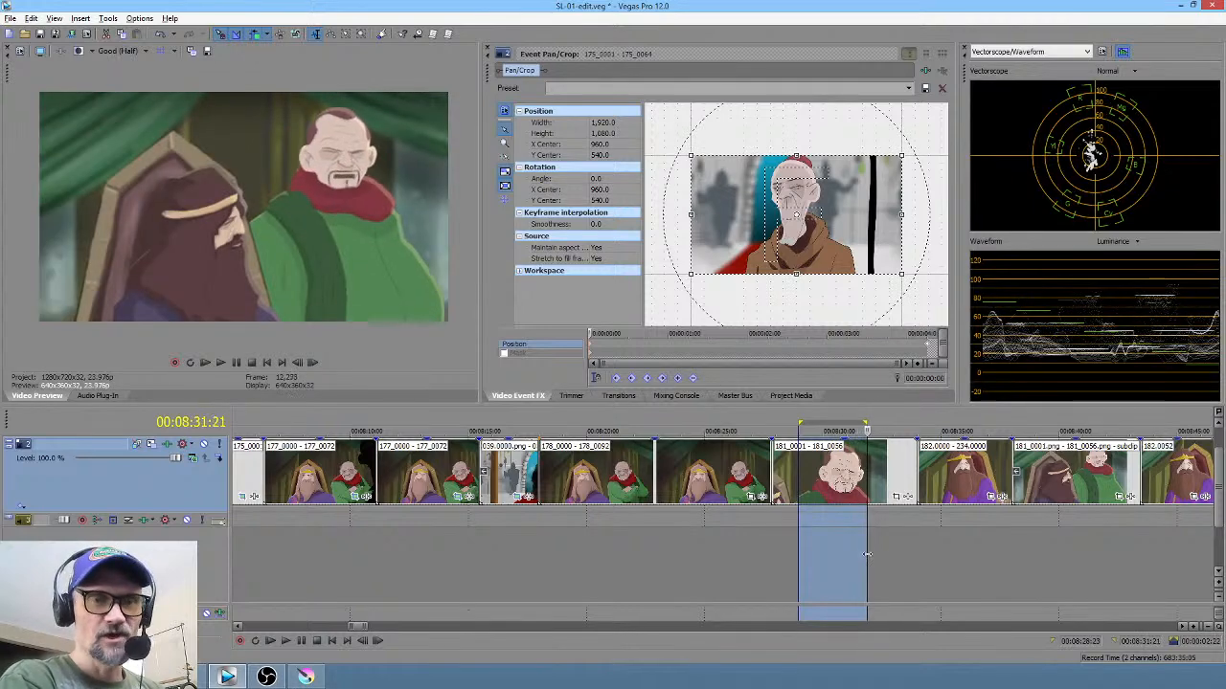
{"action": "left_click", "coordinate": [839, 543]}
{"action": "scroll", "coordinate": [839, 543], "scroll_direction": "up", "scroll_amount": 2}
{"action": "left_click_drag", "start_coordinate": [577, 534], "coordinate": [803, 541]}
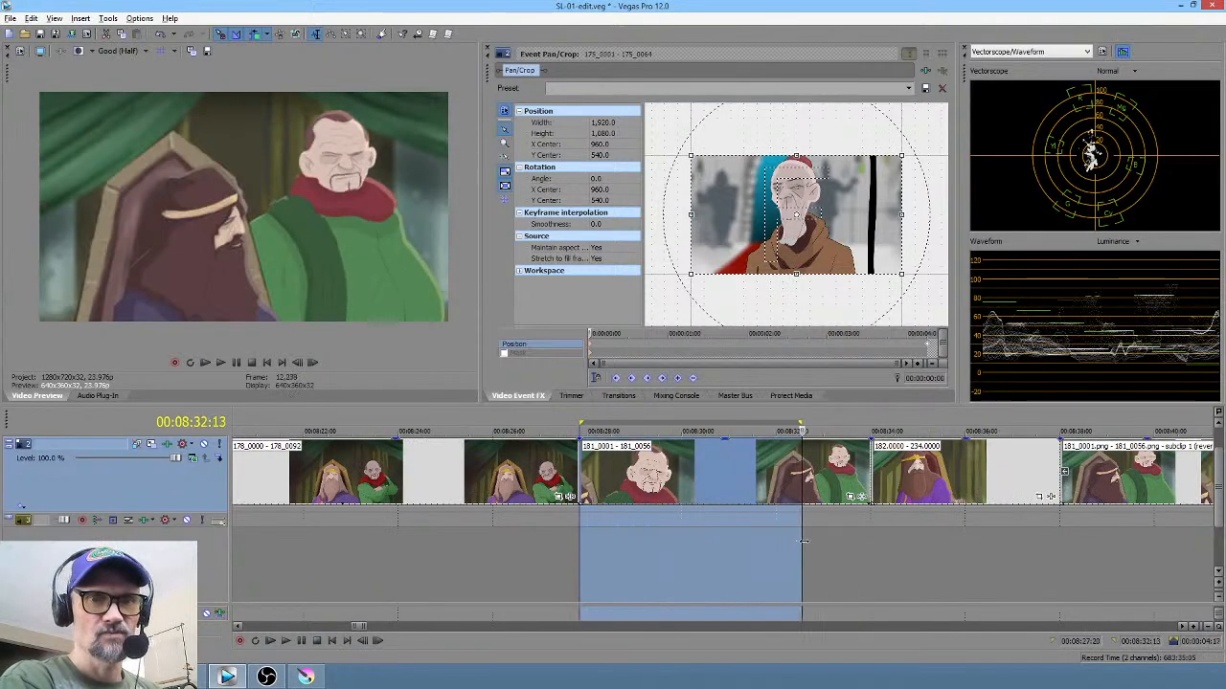
{"action": "left_click", "coordinate": [701, 546]}
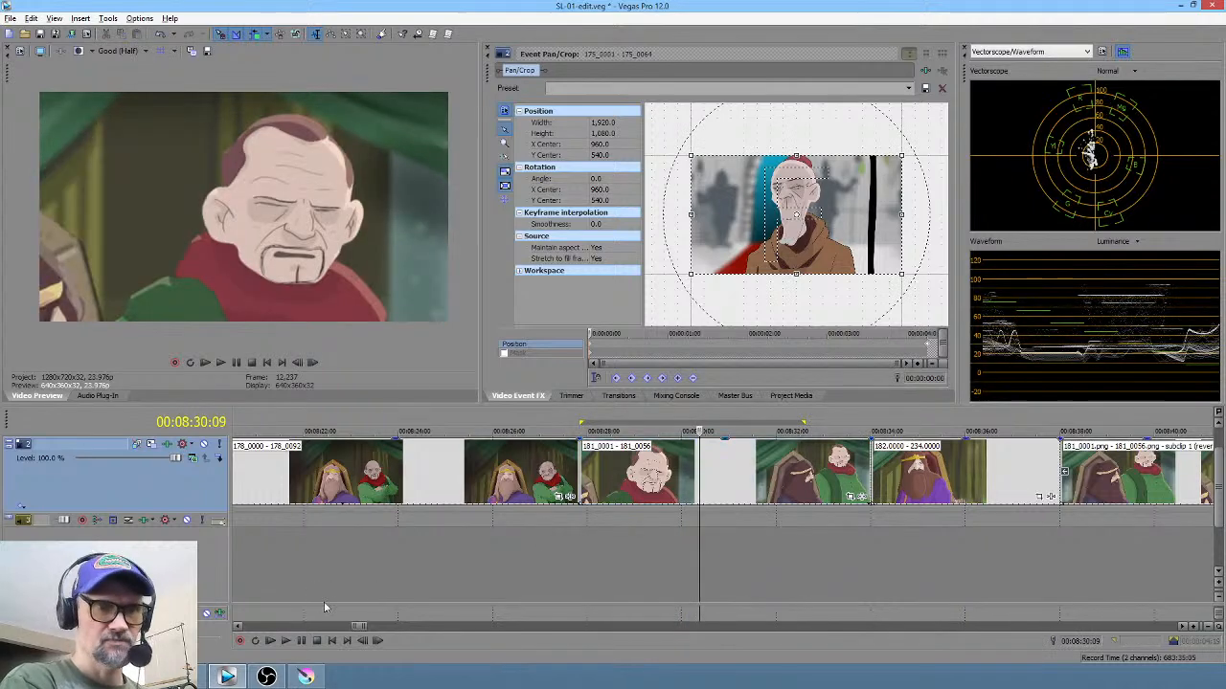
Step: Return to Krita and render frames 0 to 64 as a PNG sequence into the scene 181 RENDER folder
{"action": "left_click", "coordinate": [306, 677]}
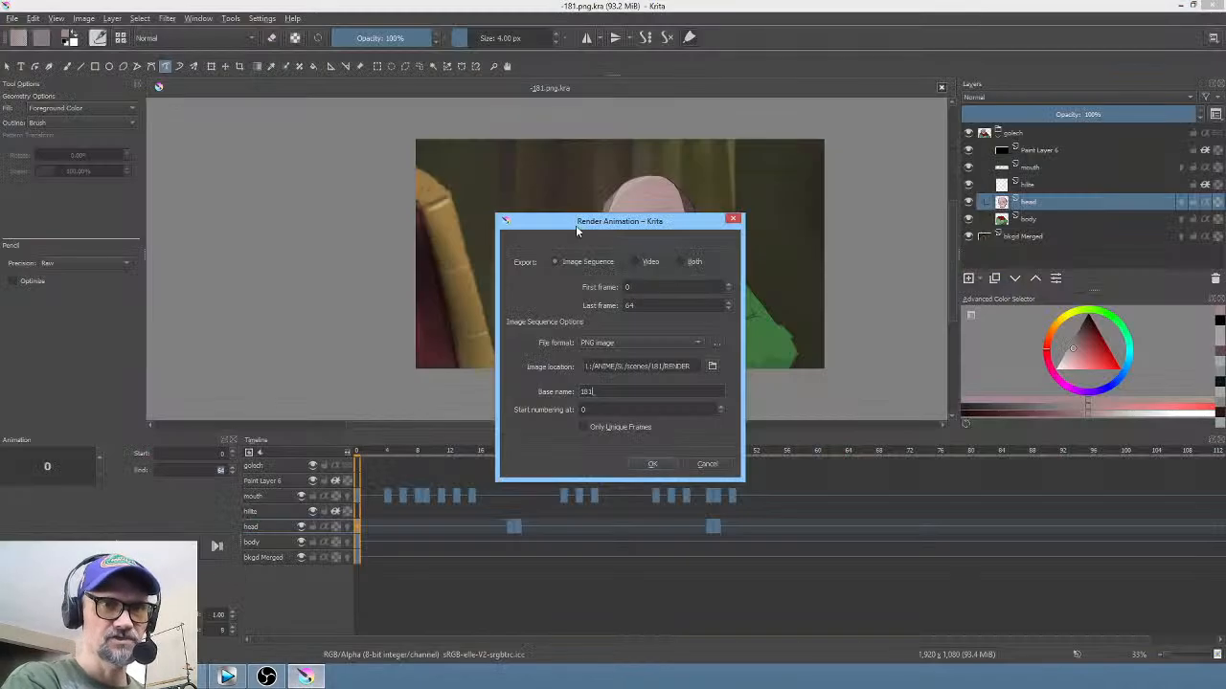
{"action": "left_click", "coordinate": [651, 466]}
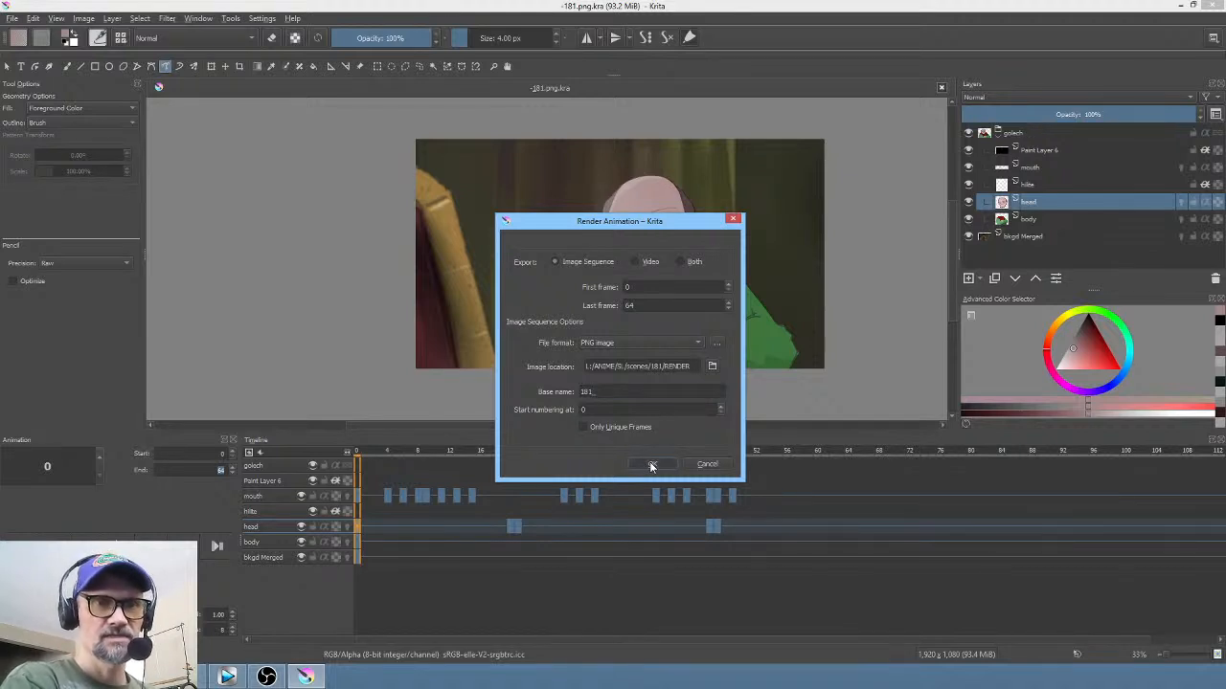
{"action": "left_click", "coordinate": [684, 361]}
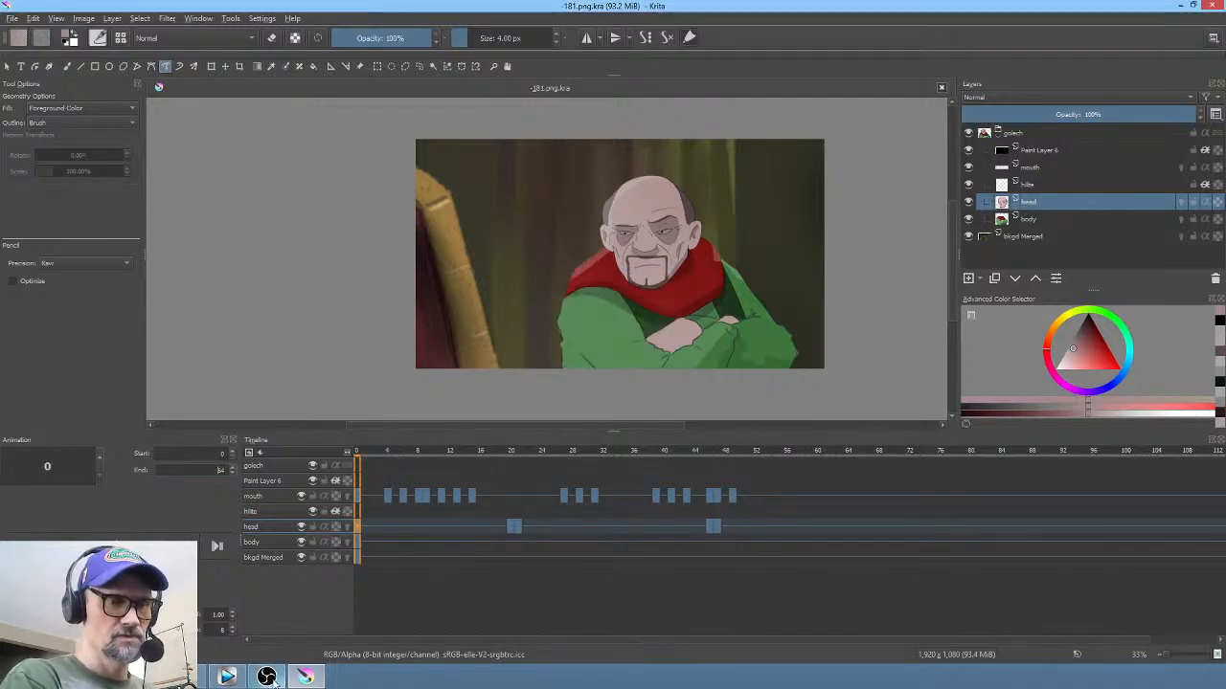
Step: Switch to Vegas Pro and play the cut from the 178 clip into the newly rendered 181 clip
{"action": "left_click", "coordinate": [227, 677]}
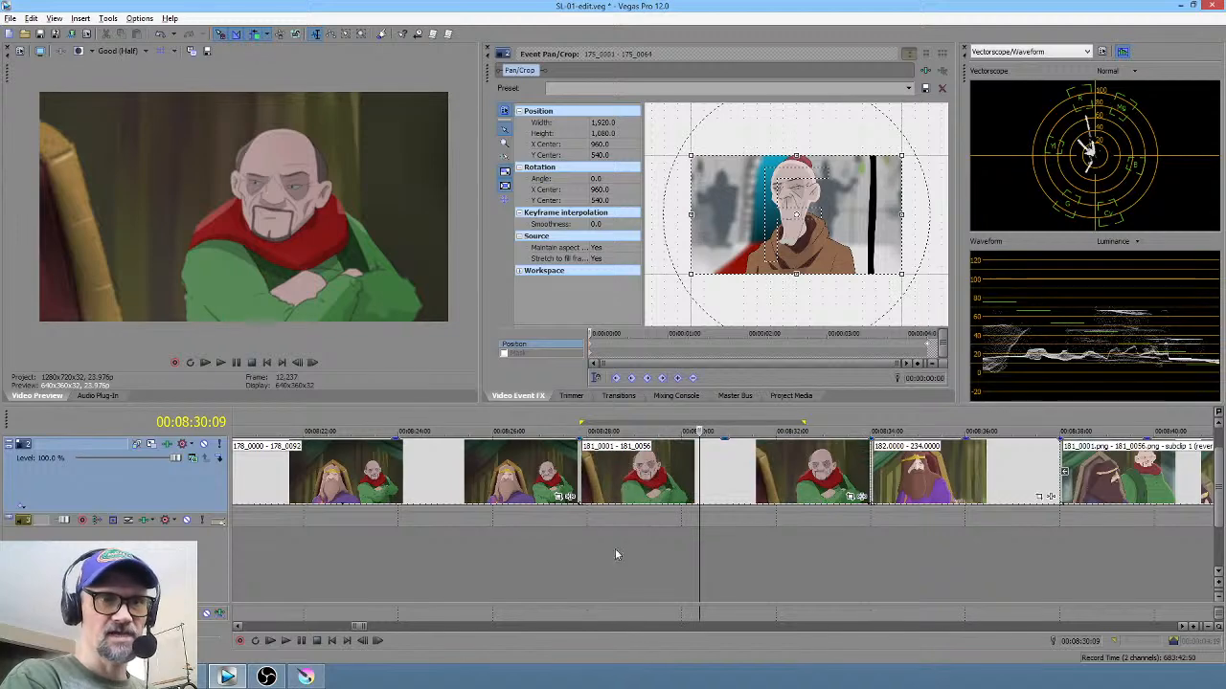
{"action": "left_click", "coordinate": [517, 530]}
{"action": "key", "text": "space"}
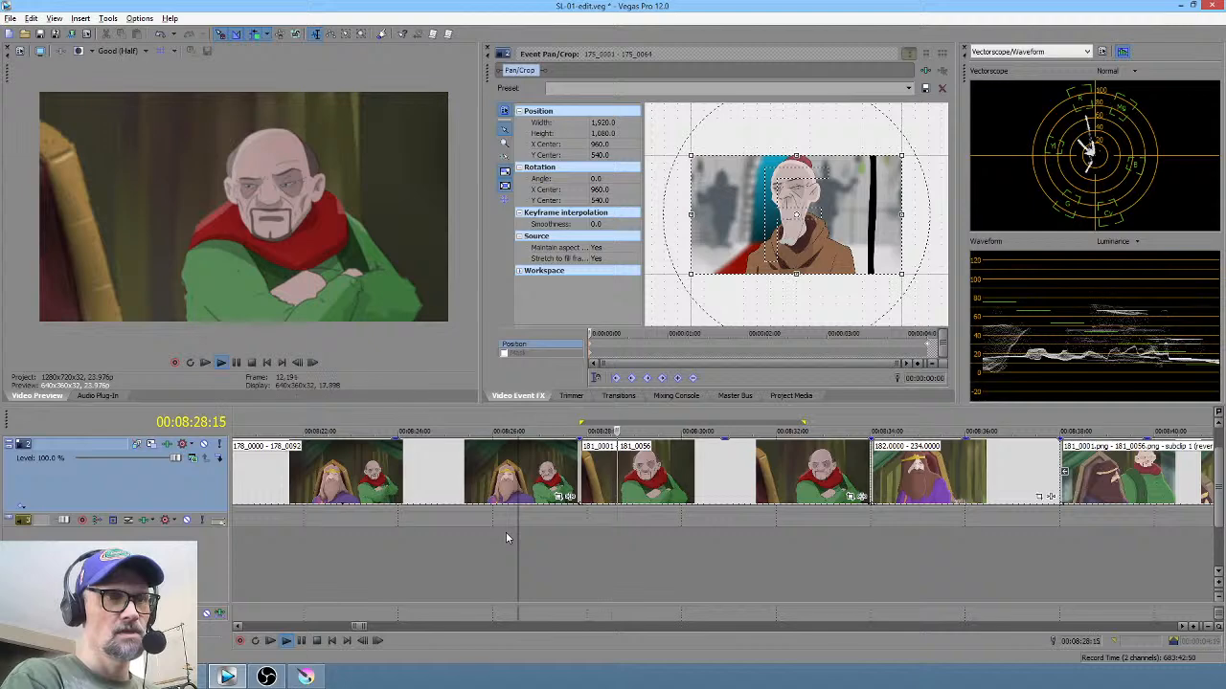
Step: Crop the 181 clip in Pan/Crop to about 1,652 x 929 around the bald man, and play it back
{"action": "left_click_drag", "start_coordinate": [694, 481], "coordinate": [749, 482]}
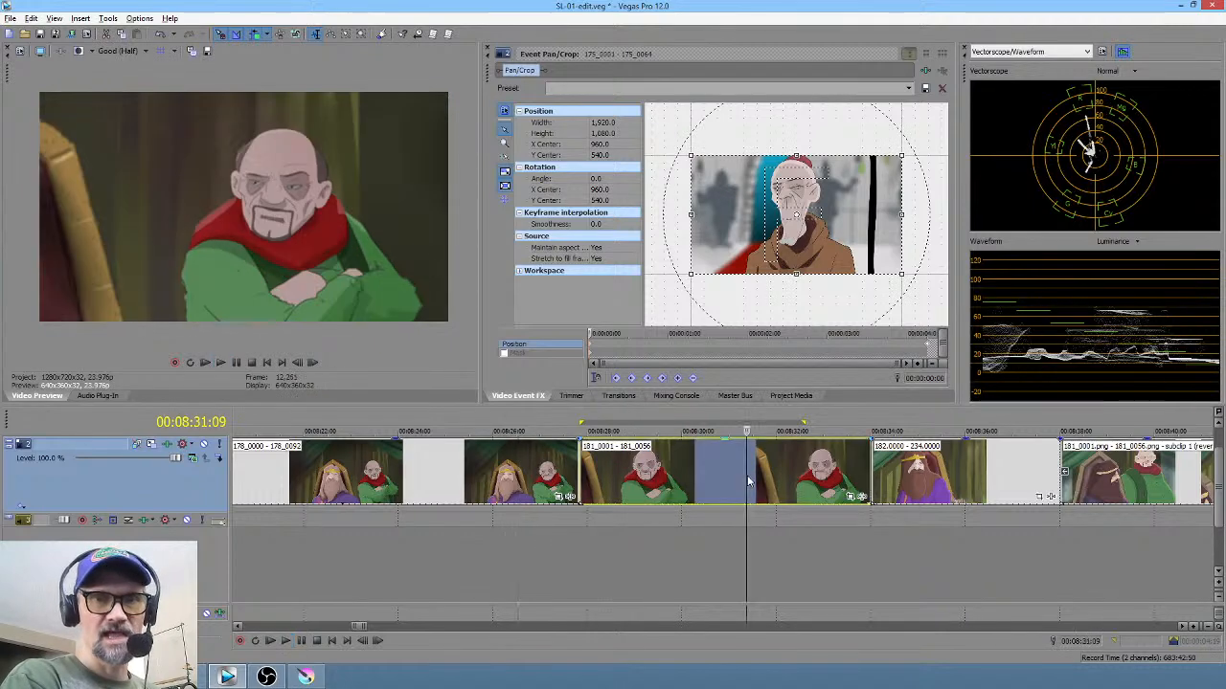
{"action": "left_click", "coordinate": [852, 497]}
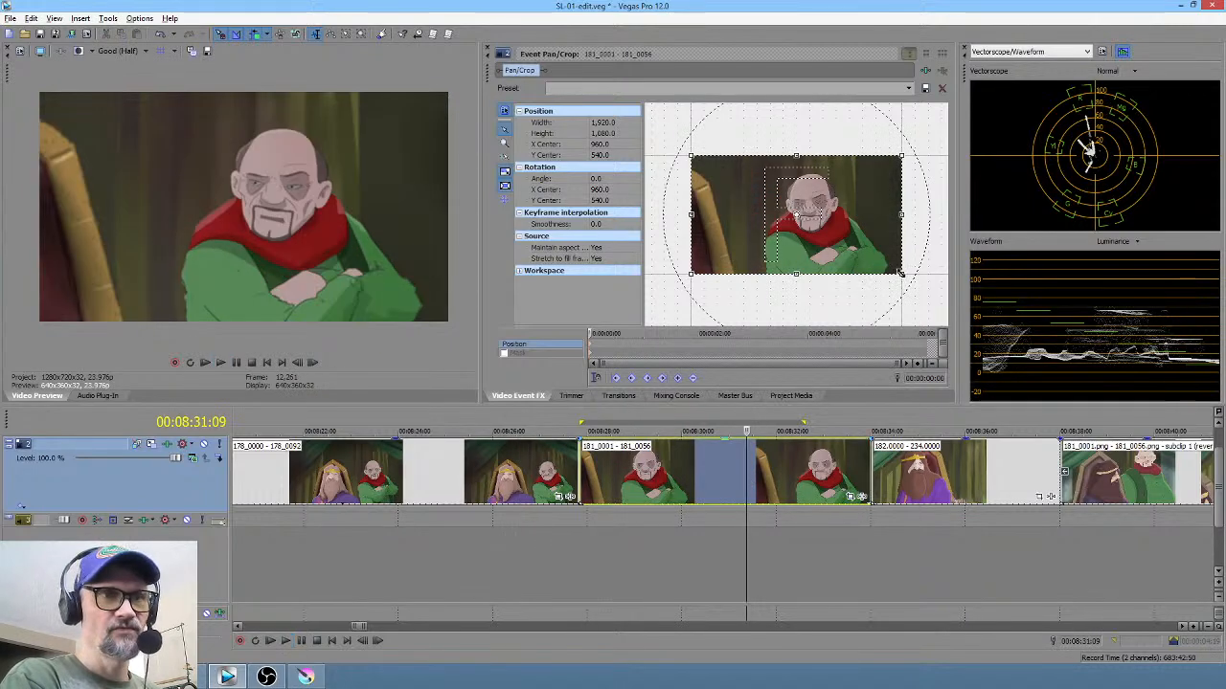
{"action": "left_click_drag", "start_coordinate": [901, 273], "coordinate": [862, 249]}
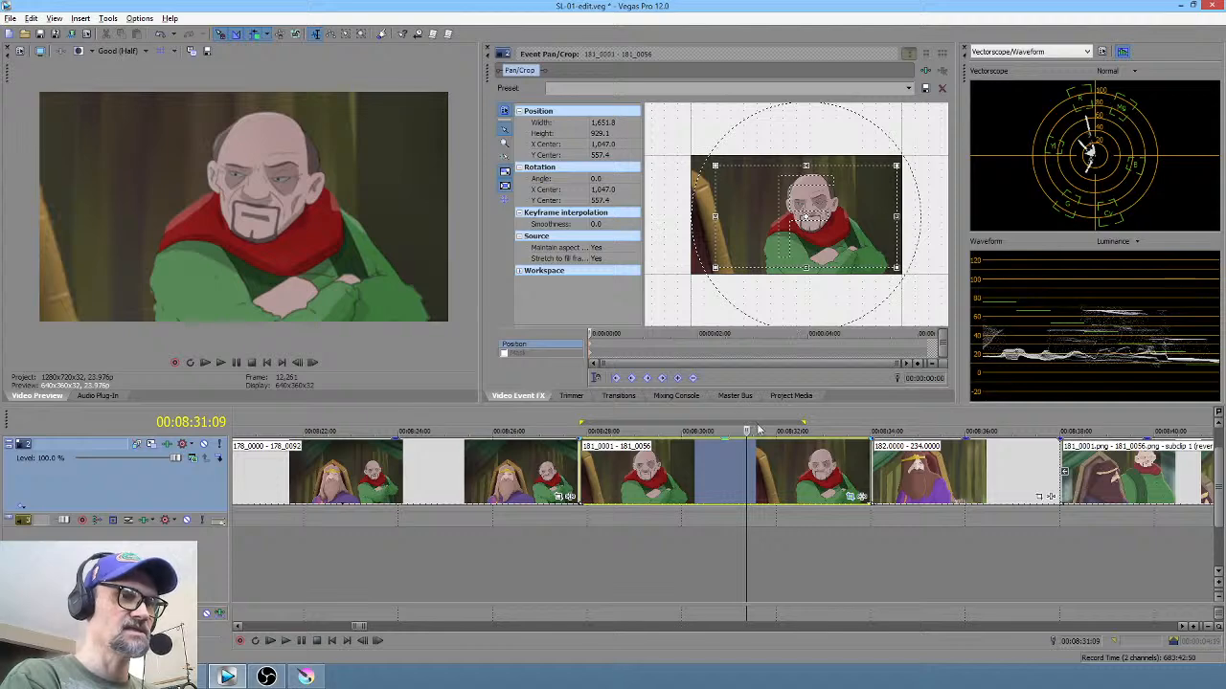
{"action": "left_click", "coordinate": [499, 526]}
{"action": "key", "text": "space"}
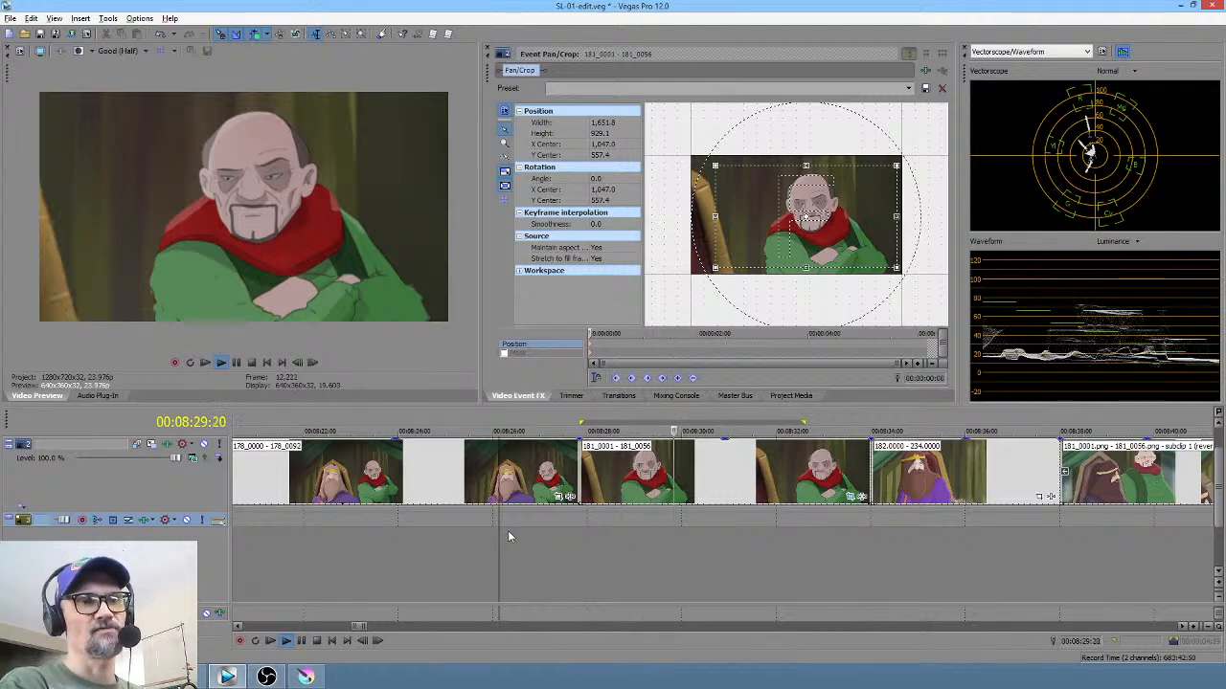
{"action": "key", "text": "space"}
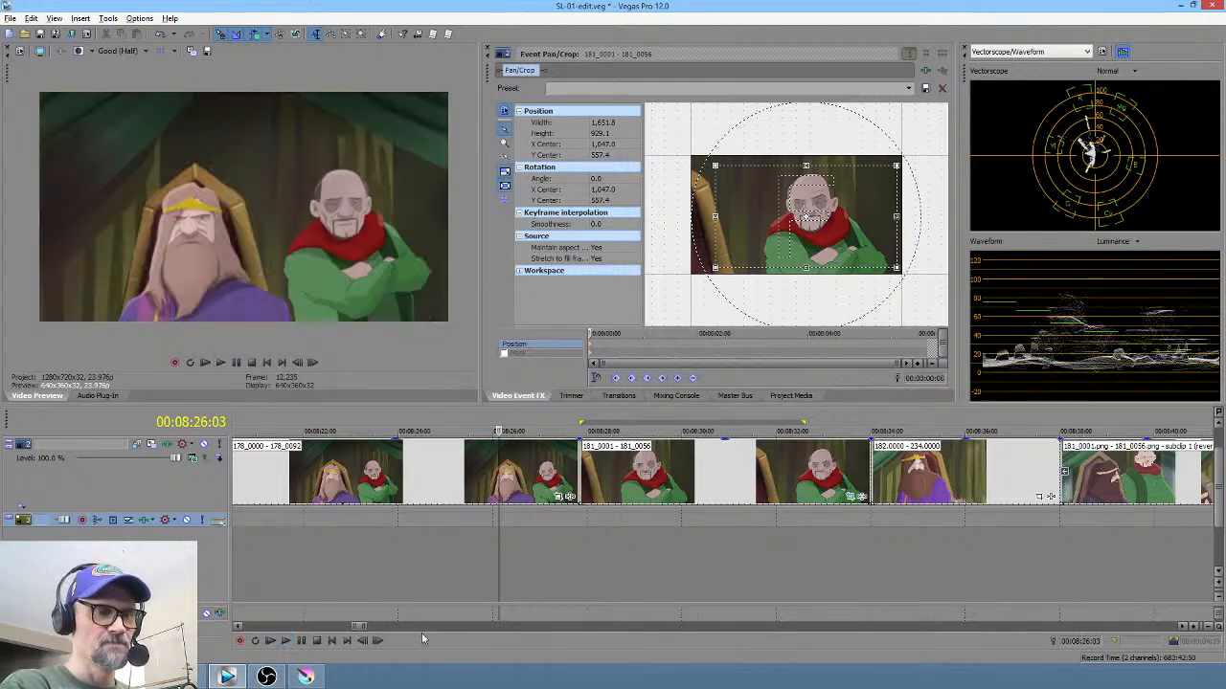
Step: Check the video event properties of the 181 clip without changing them
{"action": "left_click", "coordinate": [761, 486]}
{"action": "right_click", "coordinate": [761, 486]}
{"action": "left_click", "coordinate": [783, 471]}
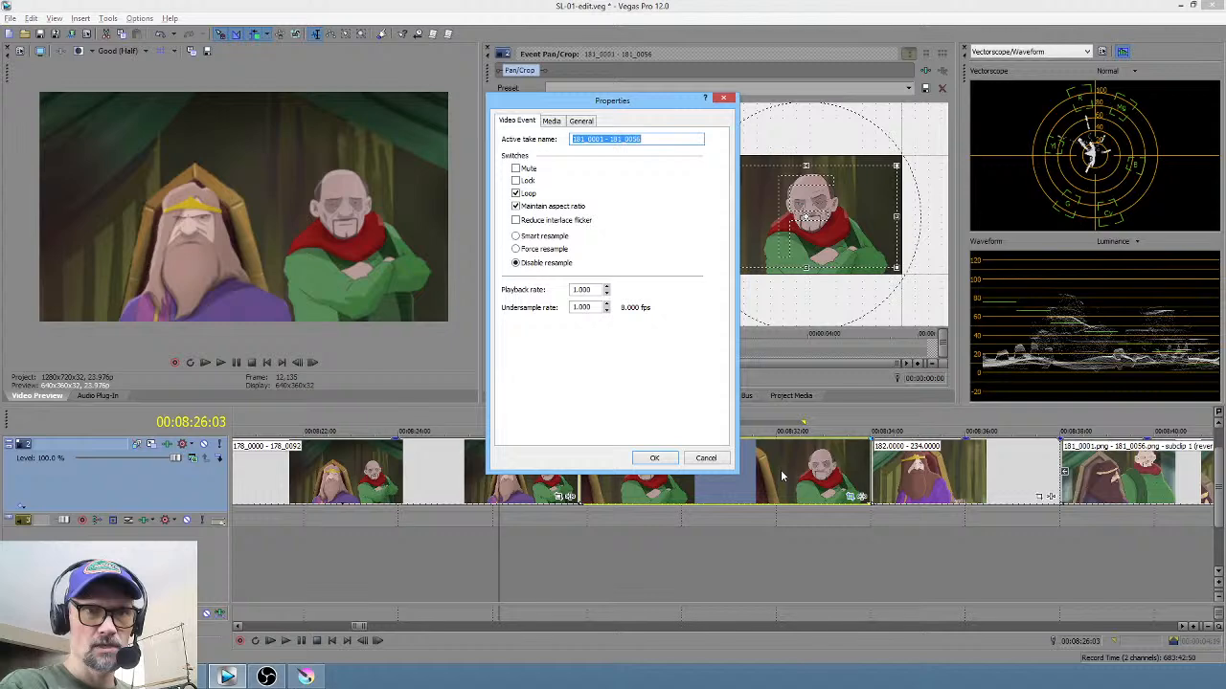
{"action": "key", "text": "Escape"}
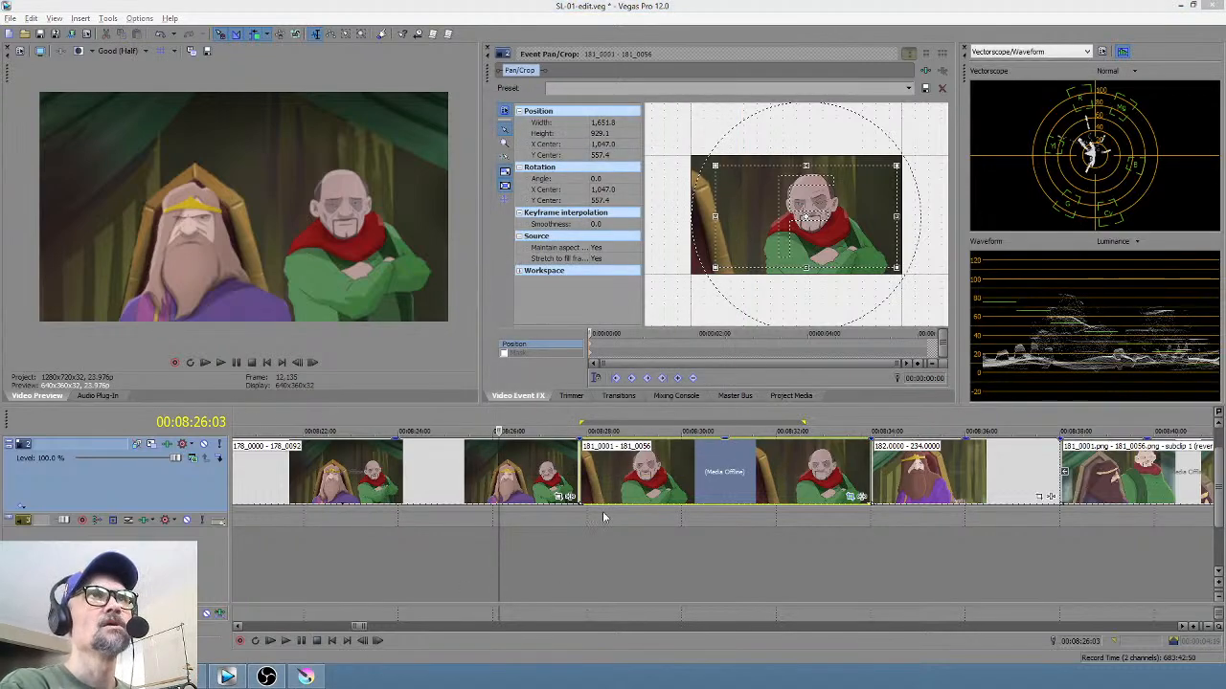
Step: Play the sequence from the 177 clip into the 182 clip, and replay the part around the 181 shot
{"action": "left_click", "coordinate": [355, 541]}
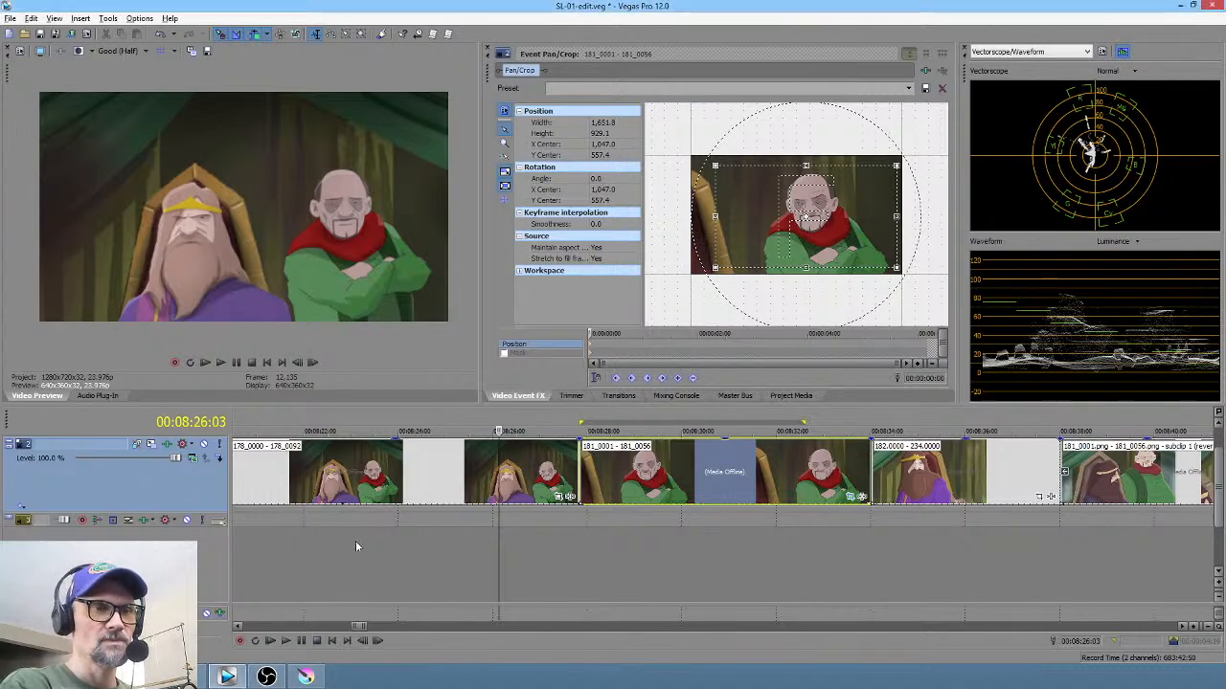
{"action": "scroll", "coordinate": [408, 554], "scroll_direction": "down", "scroll_amount": 1}
{"action": "left_click", "coordinate": [408, 554]}
{"action": "key", "text": "space"}
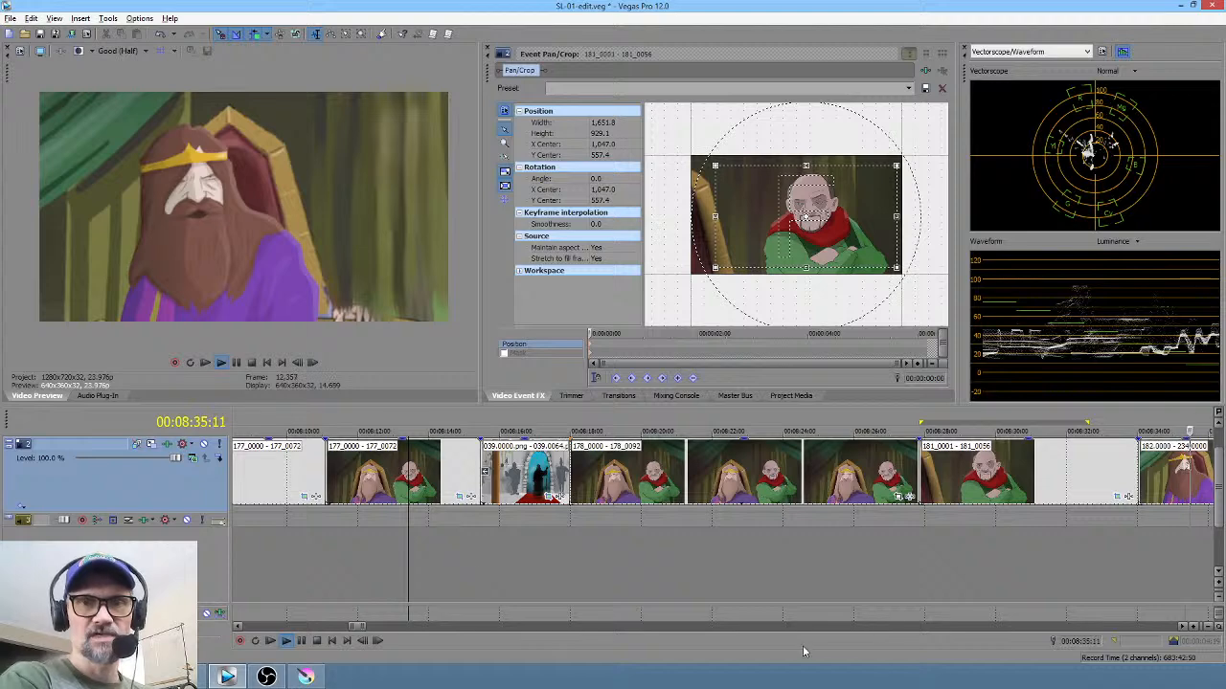
{"action": "left_click", "coordinate": [961, 550]}
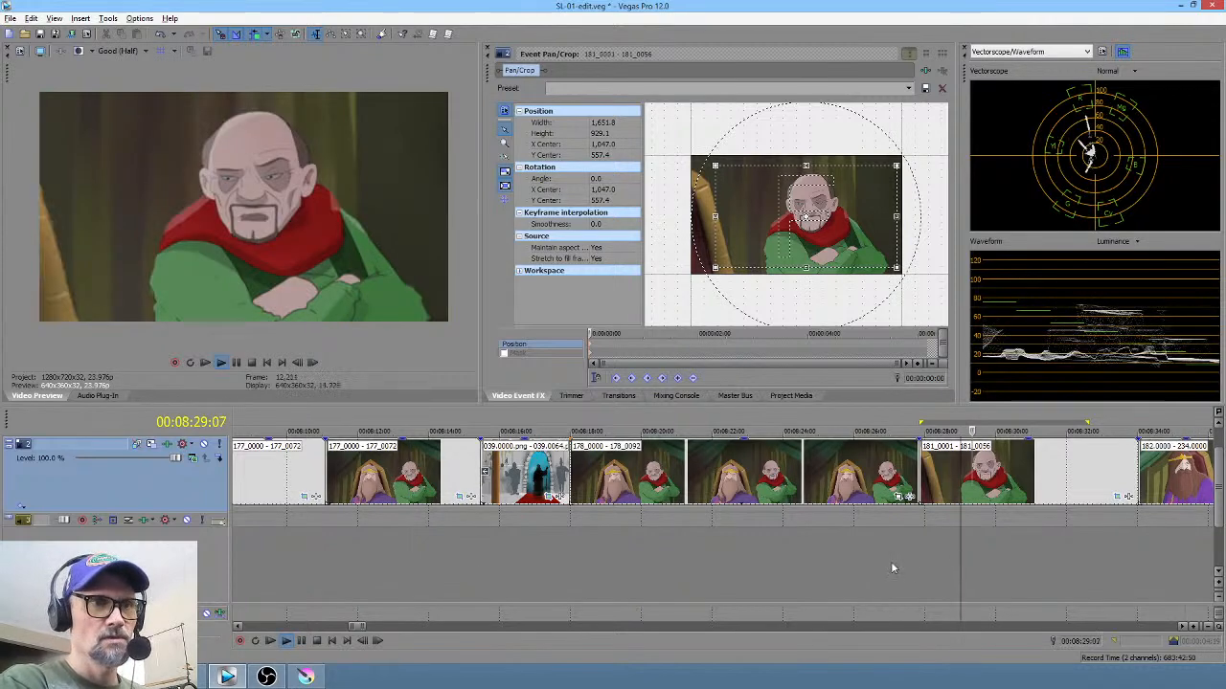
{"action": "left_click", "coordinate": [846, 563]}
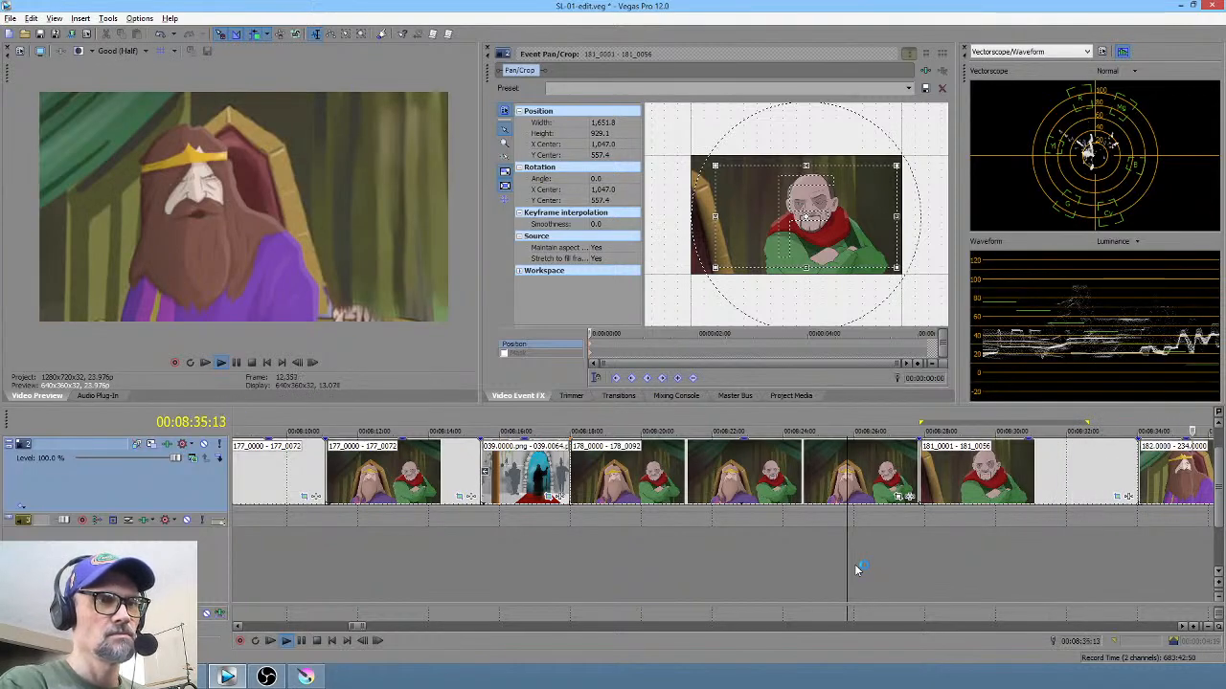
{"action": "key", "text": "space"}
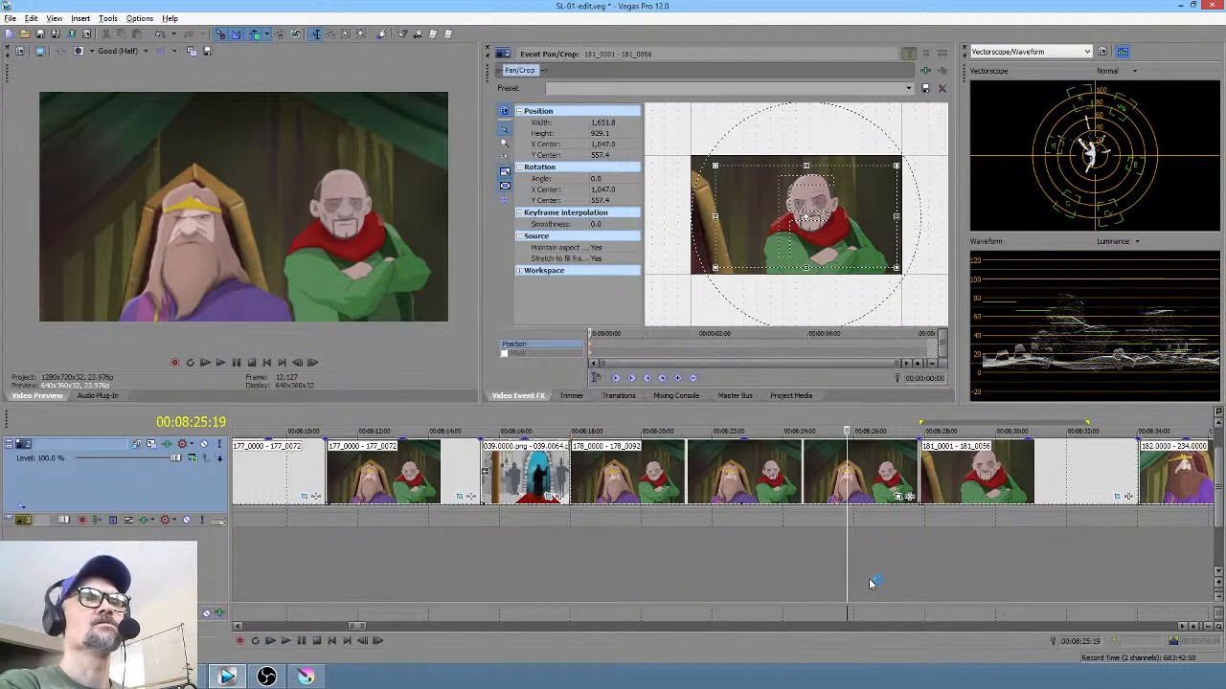
Step: Mark the time span over the reversed 181 subclip after the 182 clip, and play through that part
{"action": "scroll", "coordinate": [862, 569], "scroll_direction": "right", "scroll_amount": 3}
{"action": "scroll", "coordinate": [934, 574], "scroll_direction": "right", "scroll_amount": 1}
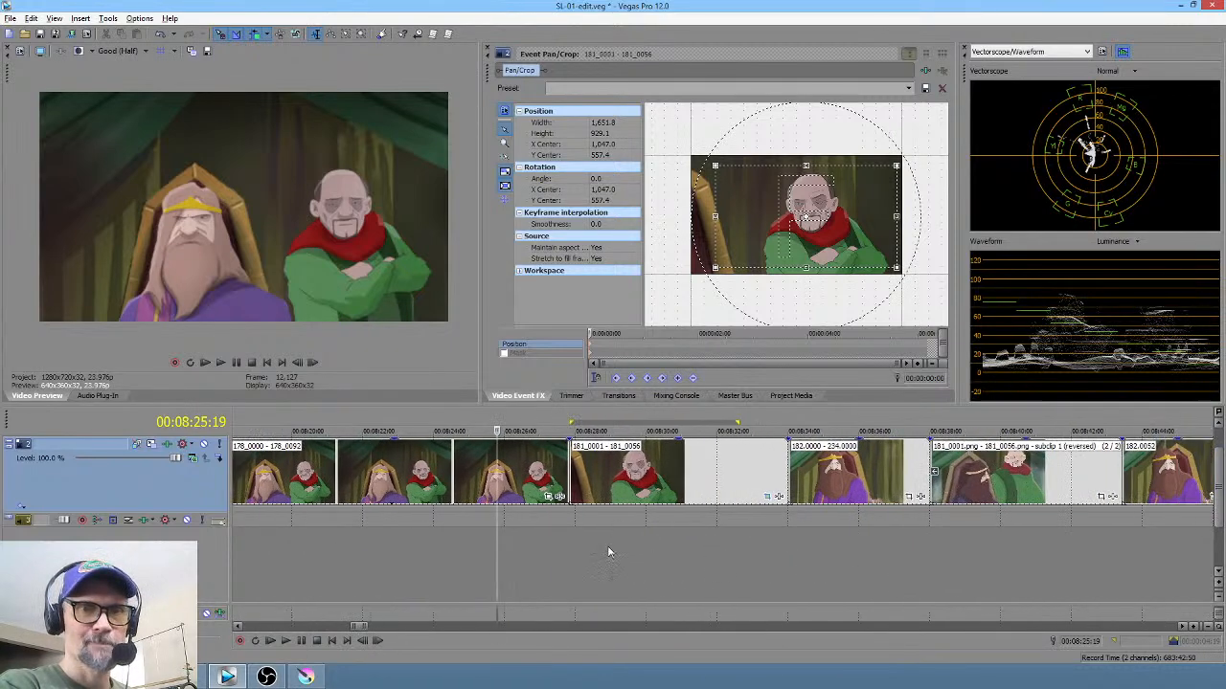
{"action": "left_click_drag", "start_coordinate": [619, 552], "coordinate": [722, 549]}
{"action": "scroll", "coordinate": [722, 550], "scroll_direction": "right", "scroll_amount": 2}
{"action": "left_click_drag", "start_coordinate": [656, 546], "coordinate": [825, 548]}
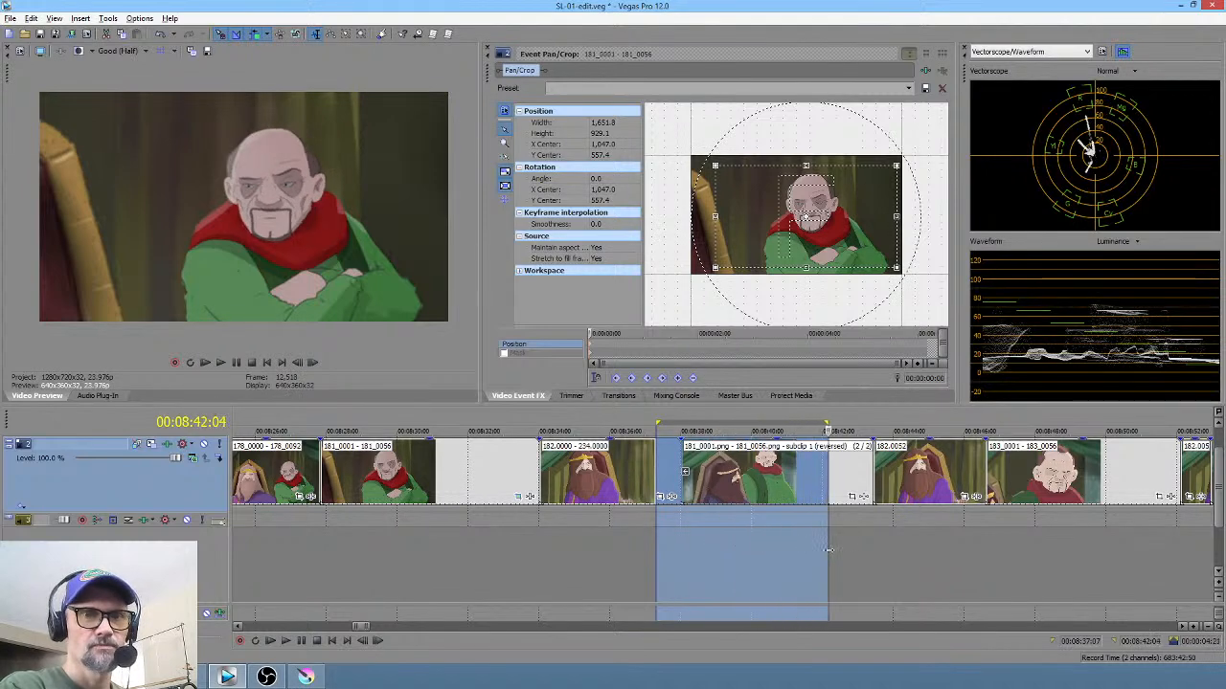
{"action": "left_click", "coordinate": [645, 544]}
{"action": "key", "text": "space"}
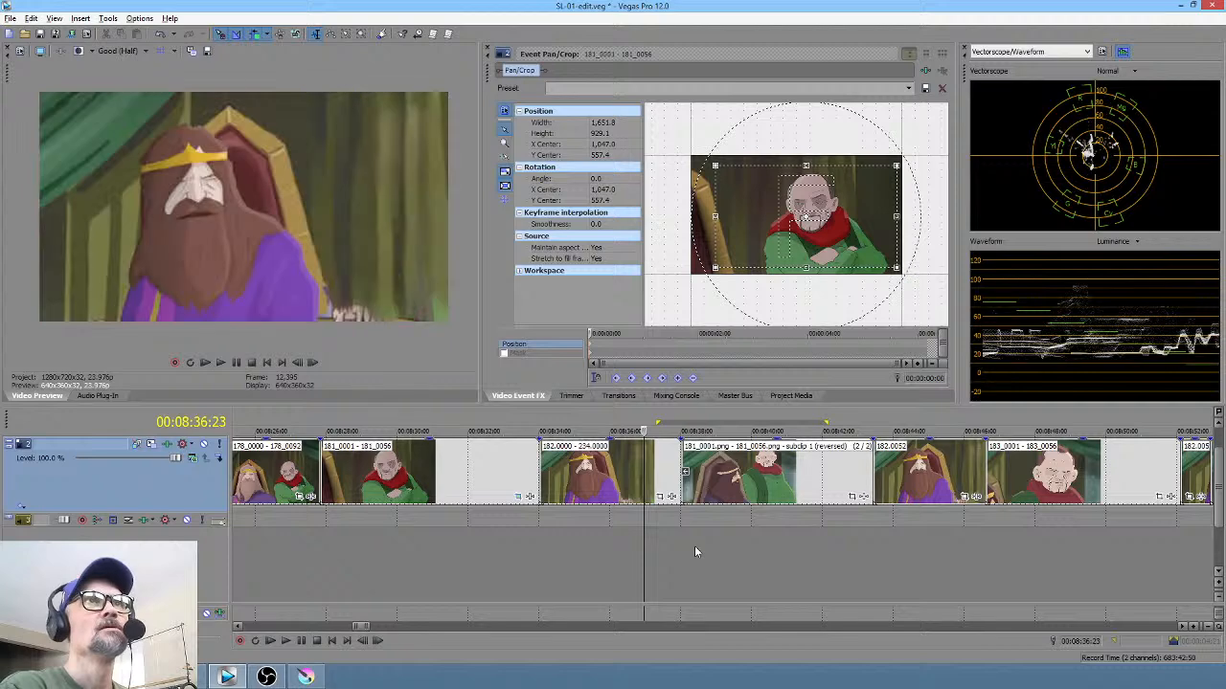
{"action": "key", "text": "space"}
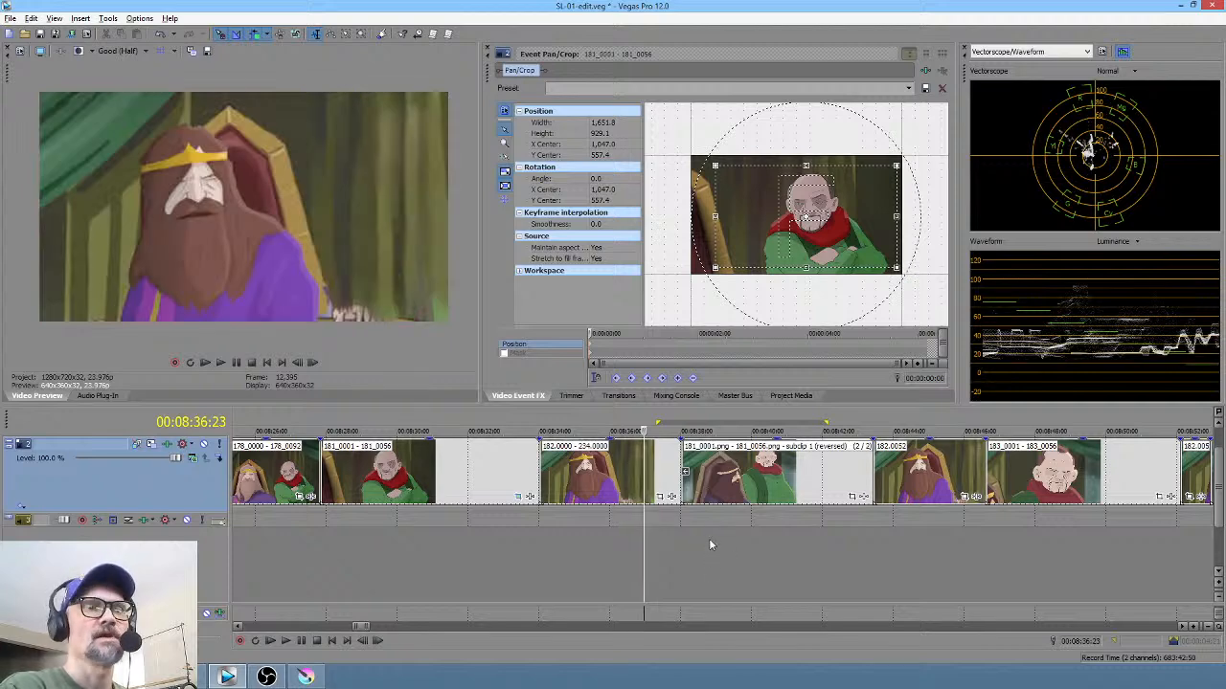
Step: Play from late in the first 181 clip through the reversed subclip, and compare the king and bald man shots
{"action": "left_click", "coordinate": [487, 539]}
{"action": "key", "text": "space"}
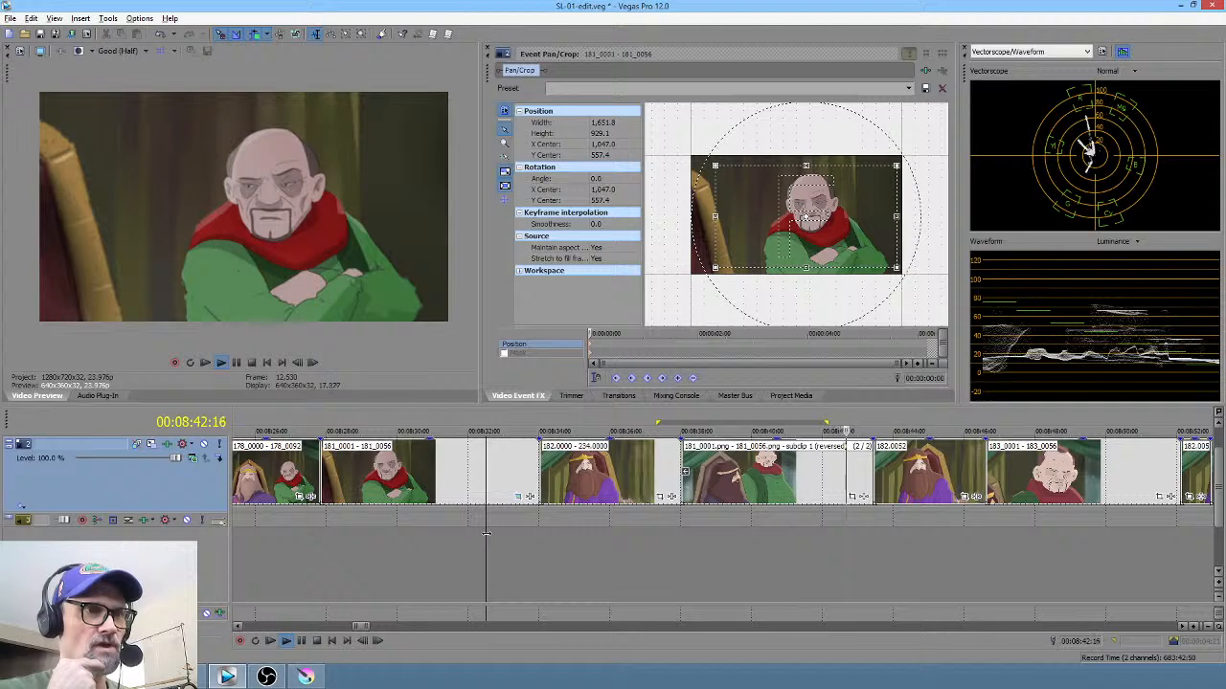
{"action": "key", "text": "space"}
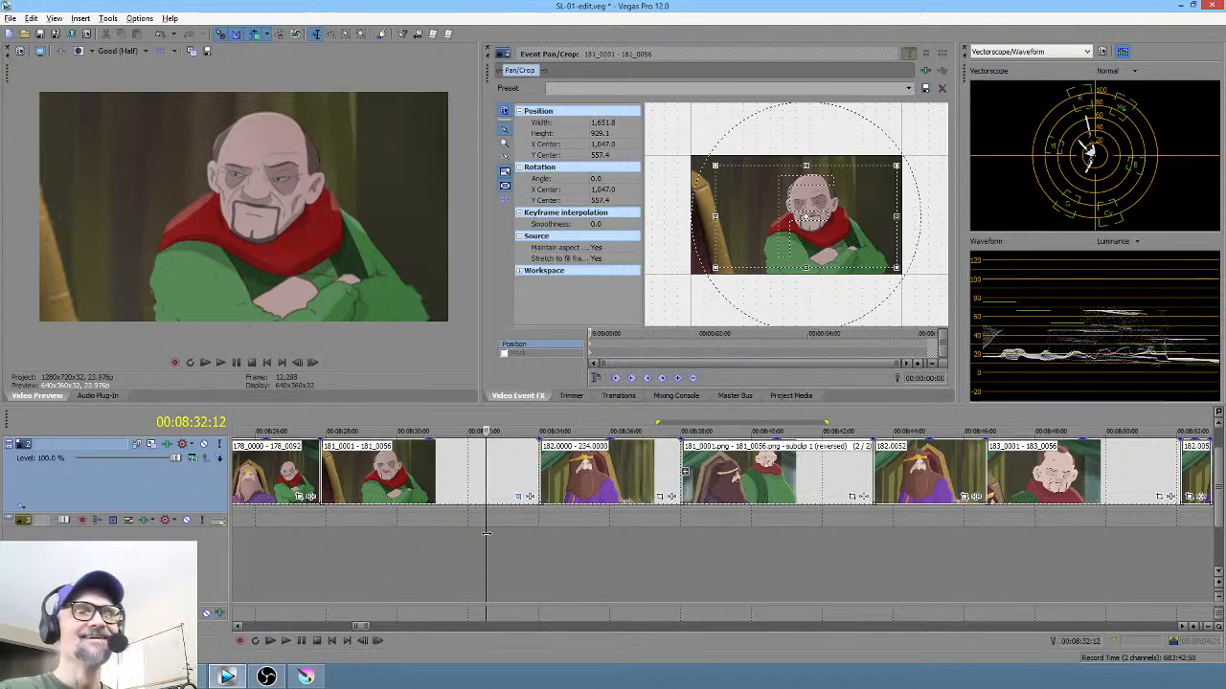
{"action": "left_click", "coordinate": [605, 533]}
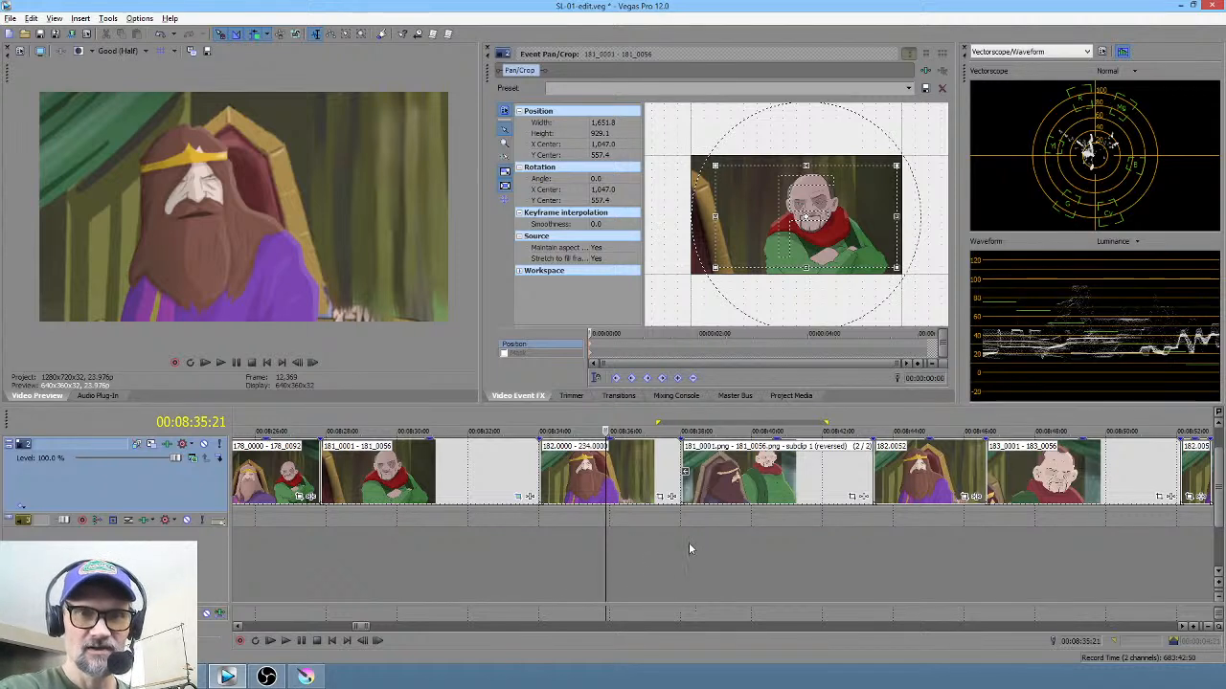
{"action": "left_click", "coordinate": [412, 474]}
{"action": "left_click", "coordinate": [736, 476]}
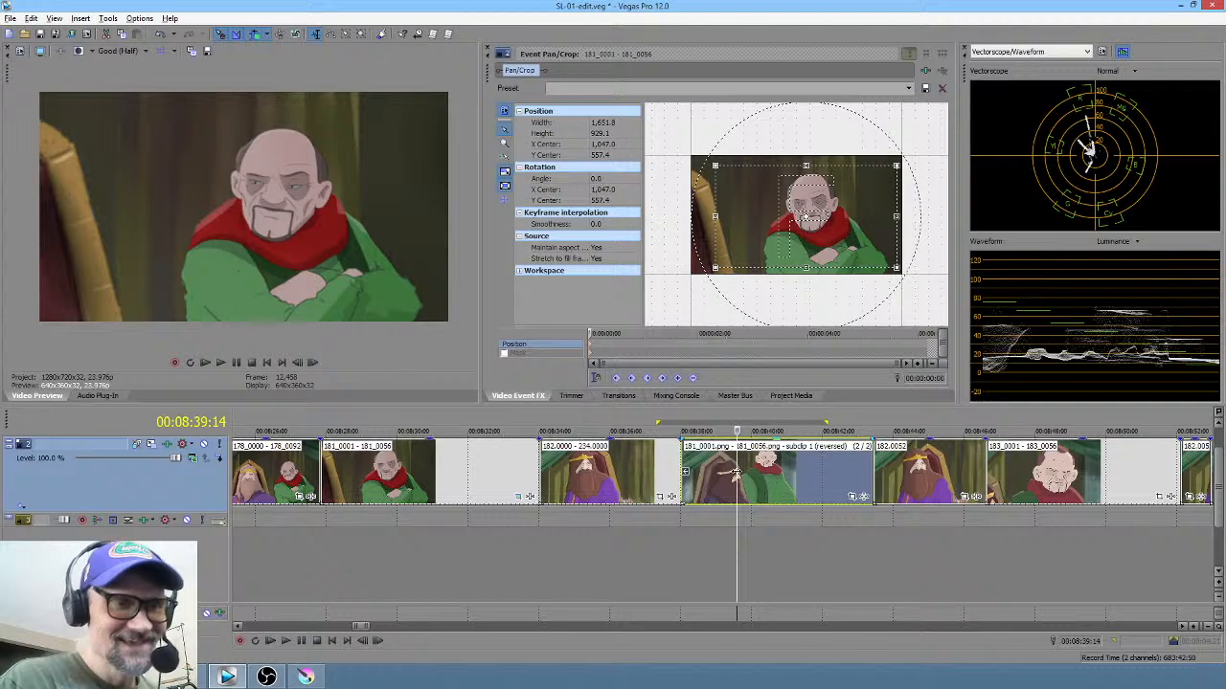
{"action": "left_click", "coordinate": [565, 528]}
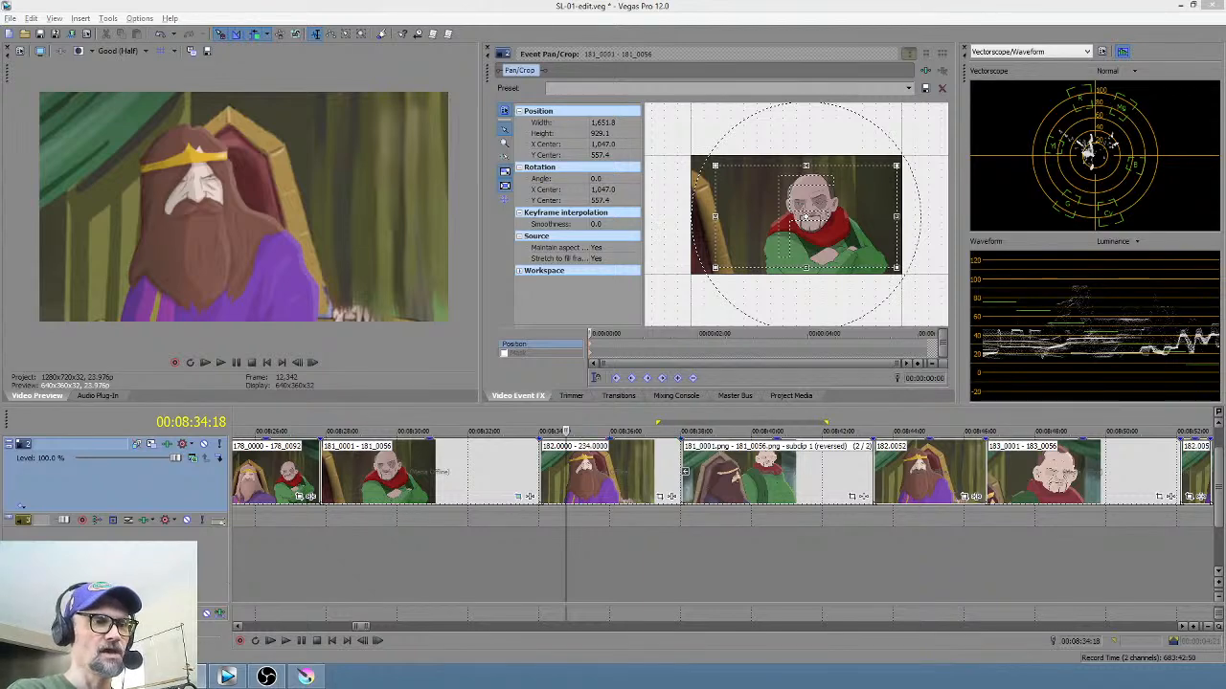
Step: Show the SALT AND LIGHT.odt script in a maximized OpenOffice Writer window at the Golech and Vespighi dialogue
{"action": "left_click_drag", "start_coordinate": [2, 57], "coordinate": [604, 87]}
{"action": "double_click", "coordinate": [604, 86]}
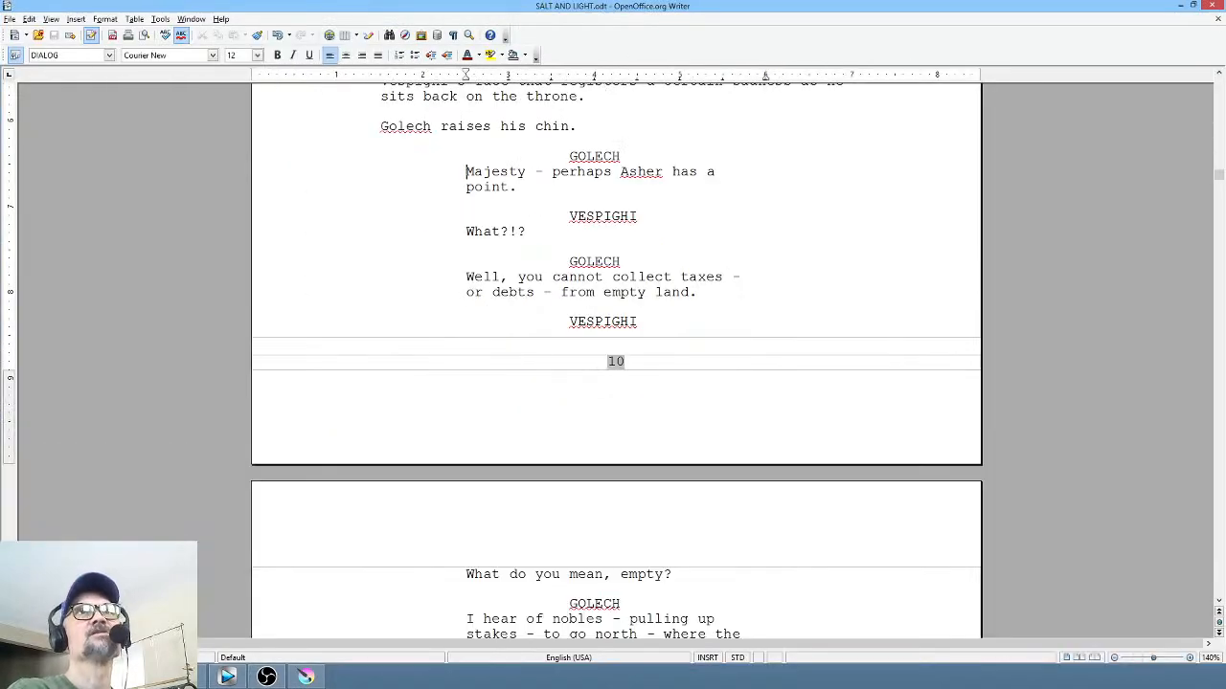
Step: Show the Styles and Formatting window with the script's custom paragraph styles
{"action": "key", "text": "F11"}
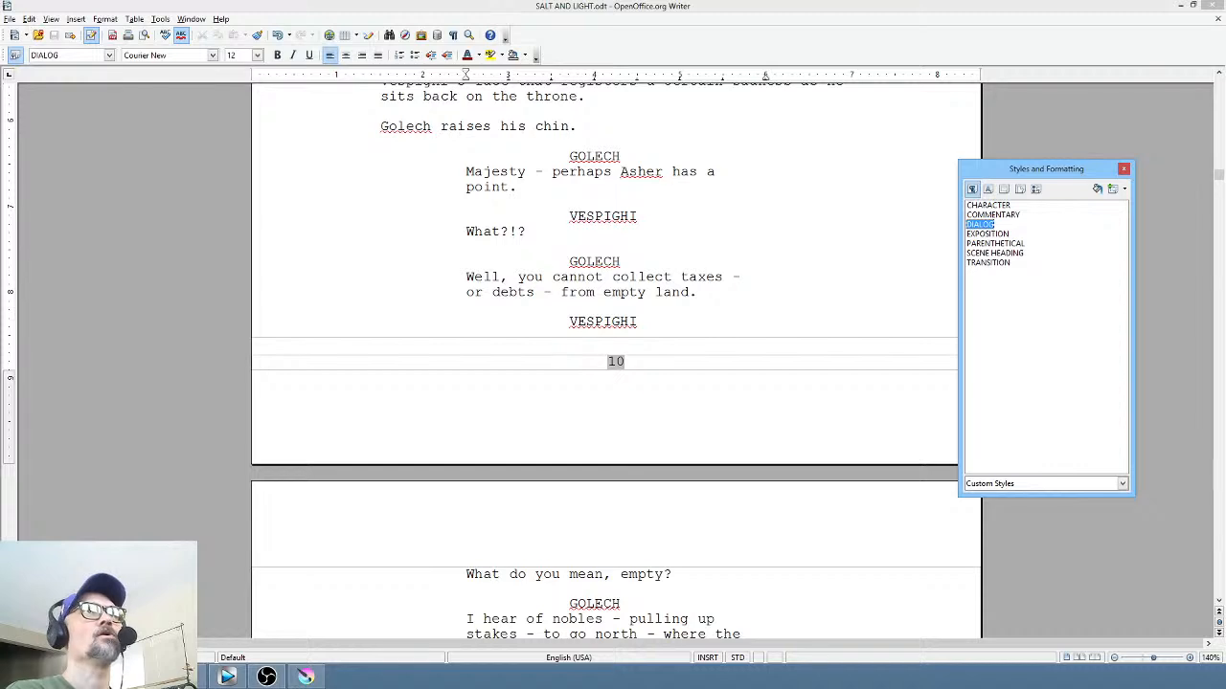
{"action": "left_click", "coordinate": [466, 173]}
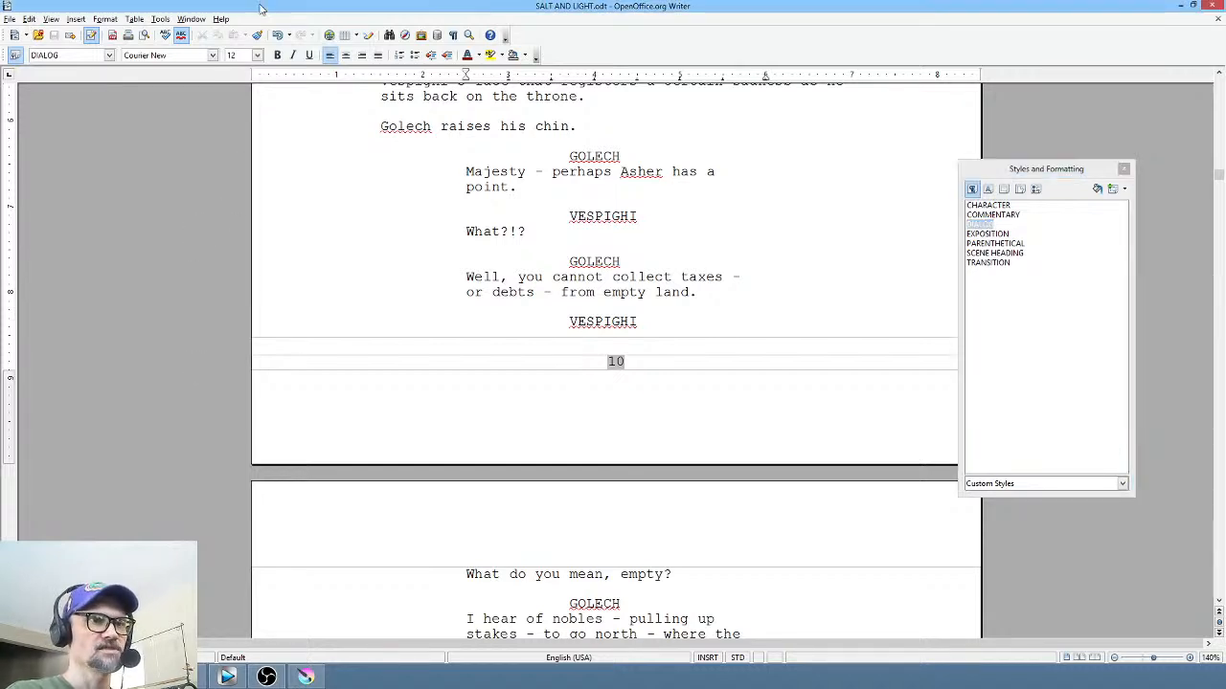
{"action": "key", "text": "F11"}
{"action": "key", "text": "F11"}
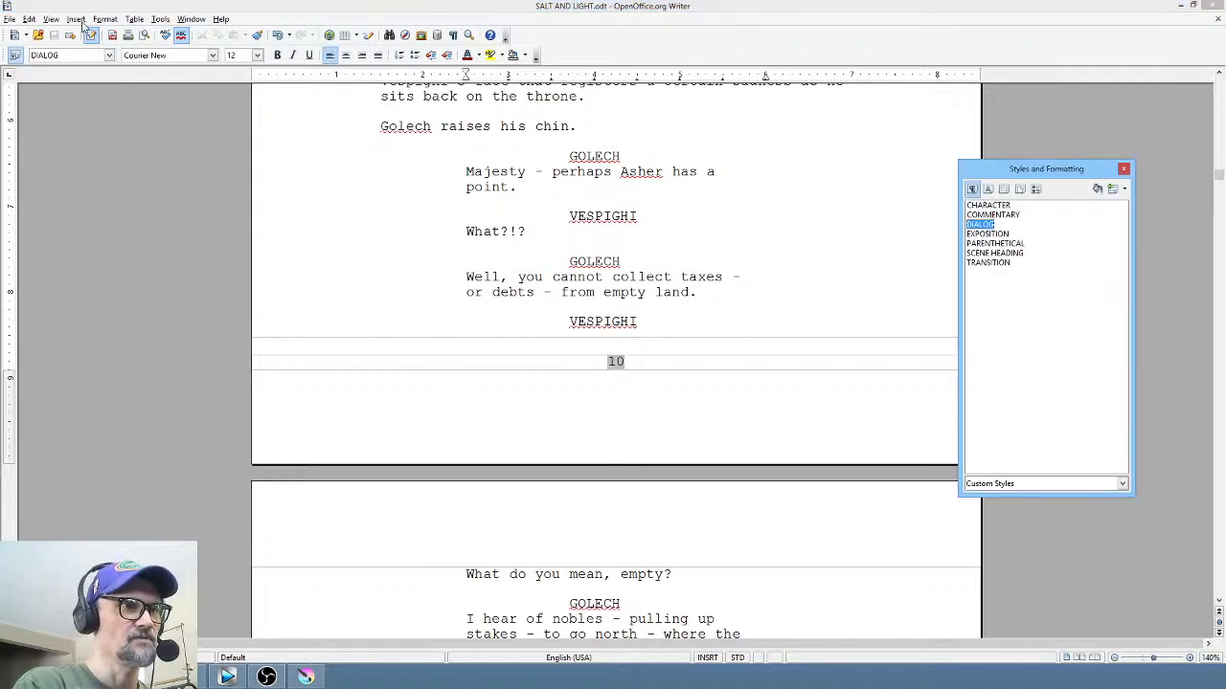
Step: Open the Navigator, move it beside the page and enlarge it to fit all scene headings
{"action": "left_click", "coordinate": [50, 19]}
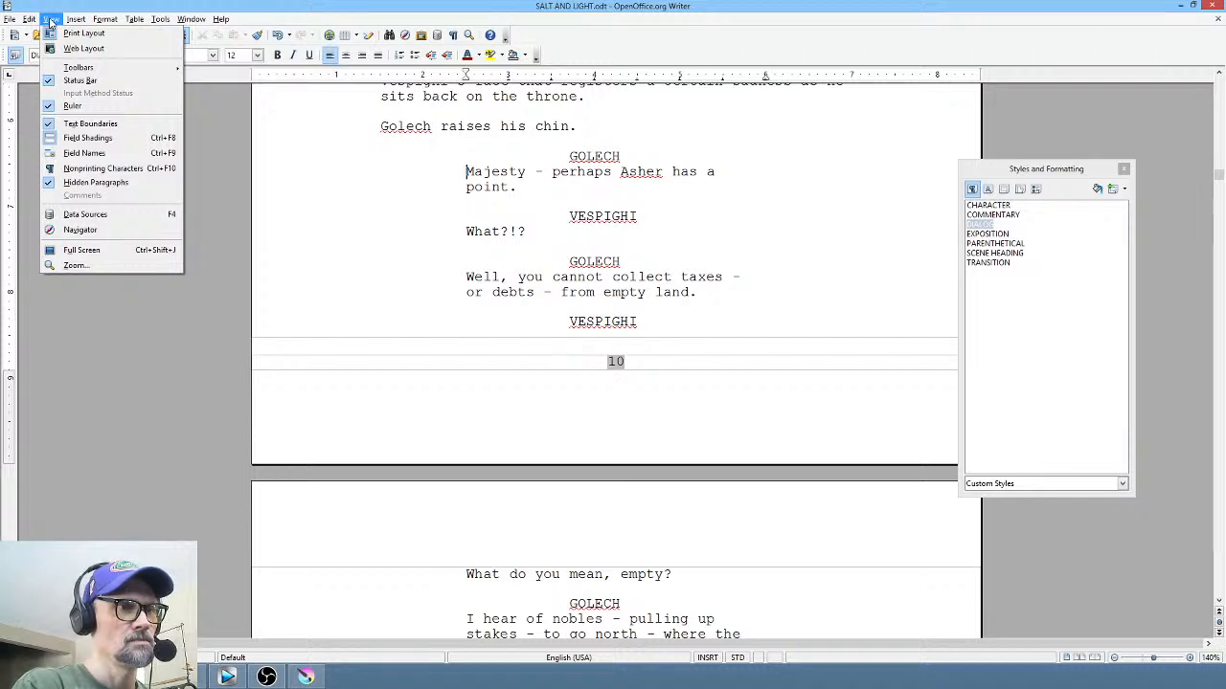
{"action": "left_click", "coordinate": [80, 230]}
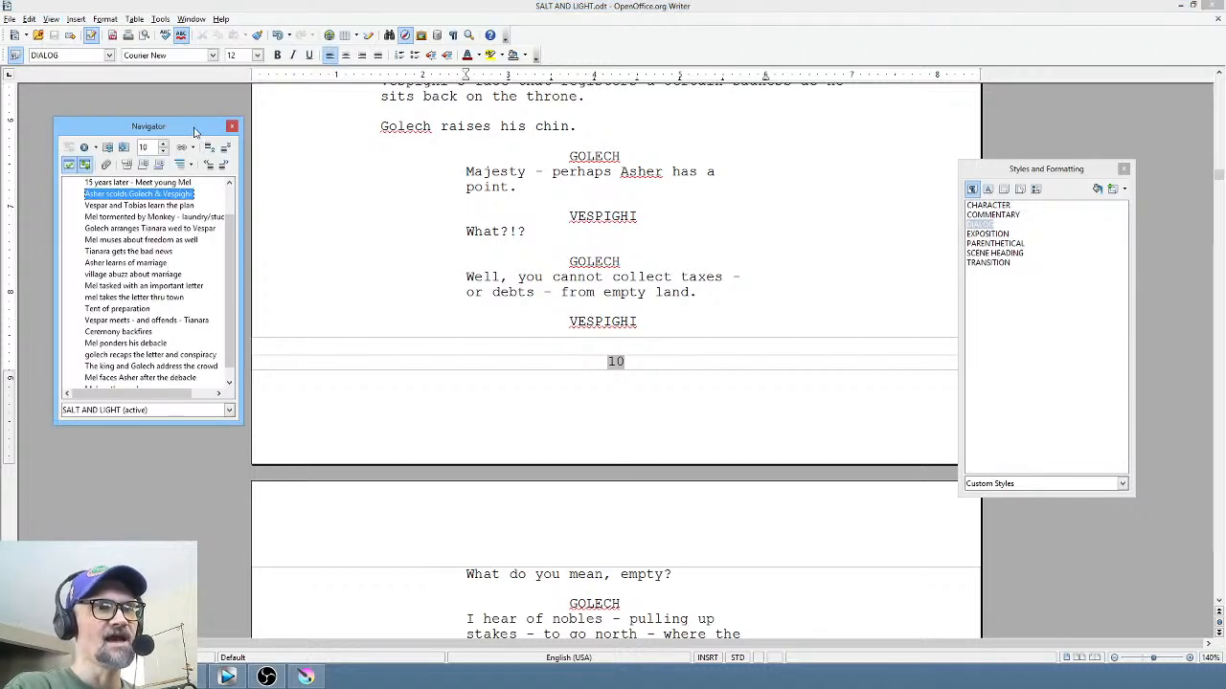
{"action": "left_click_drag", "start_coordinate": [195, 129], "coordinate": [187, 111]}
{"action": "left_click_drag", "start_coordinate": [237, 406], "coordinate": [245, 597]}
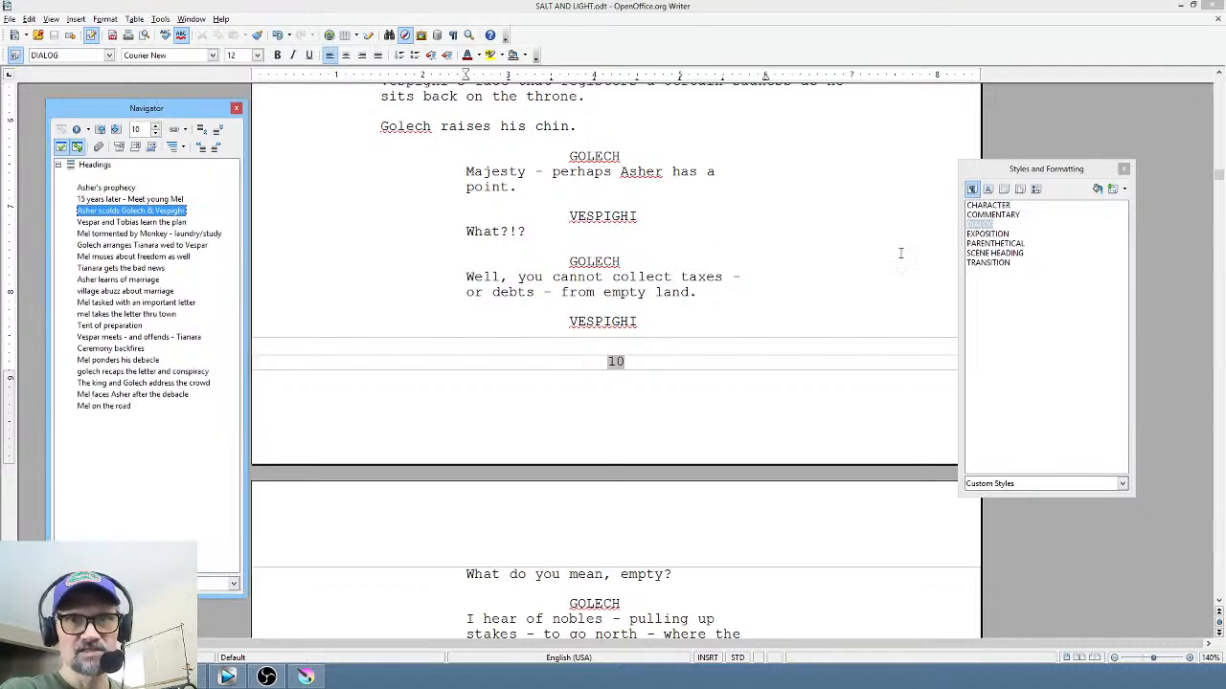
Step: Go back to the ASHER SCOLDS GOLECH & VESPIGHI heading and check its SCENE HEADING paragraph style
{"action": "left_click", "coordinate": [748, 262]}
{"action": "scroll", "coordinate": [748, 262], "scroll_direction": "up", "scroll_amount": 15}
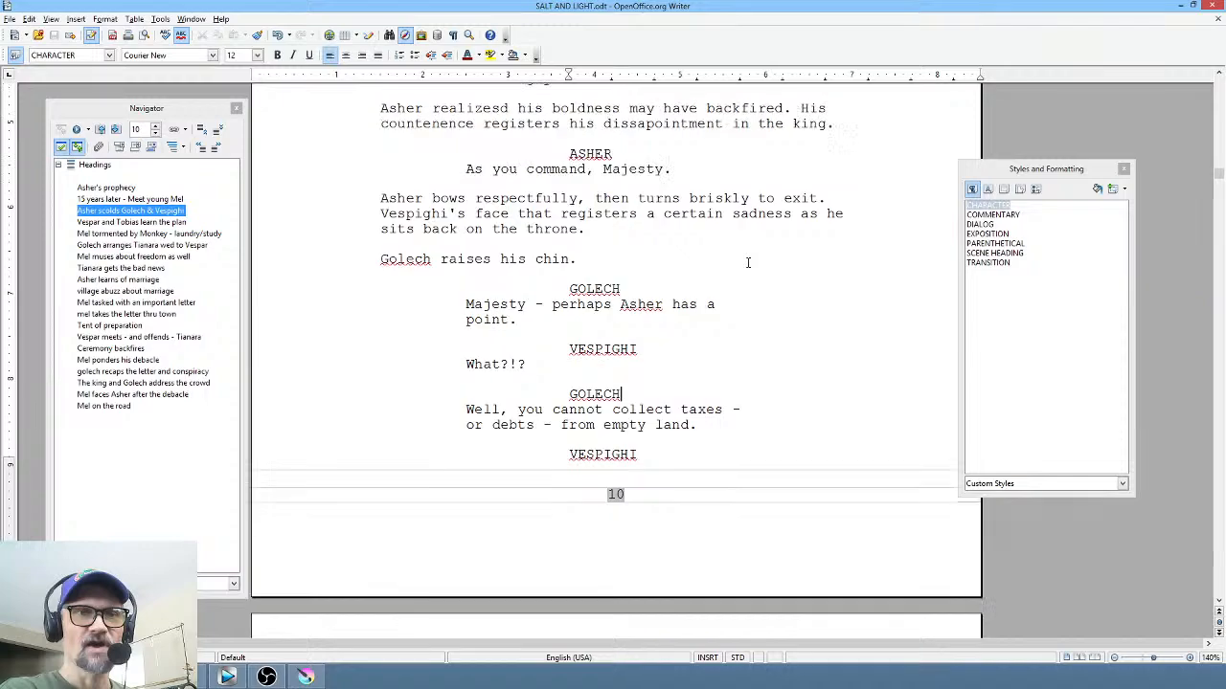
{"action": "scroll", "coordinate": [748, 262], "scroll_direction": "up", "scroll_amount": 10}
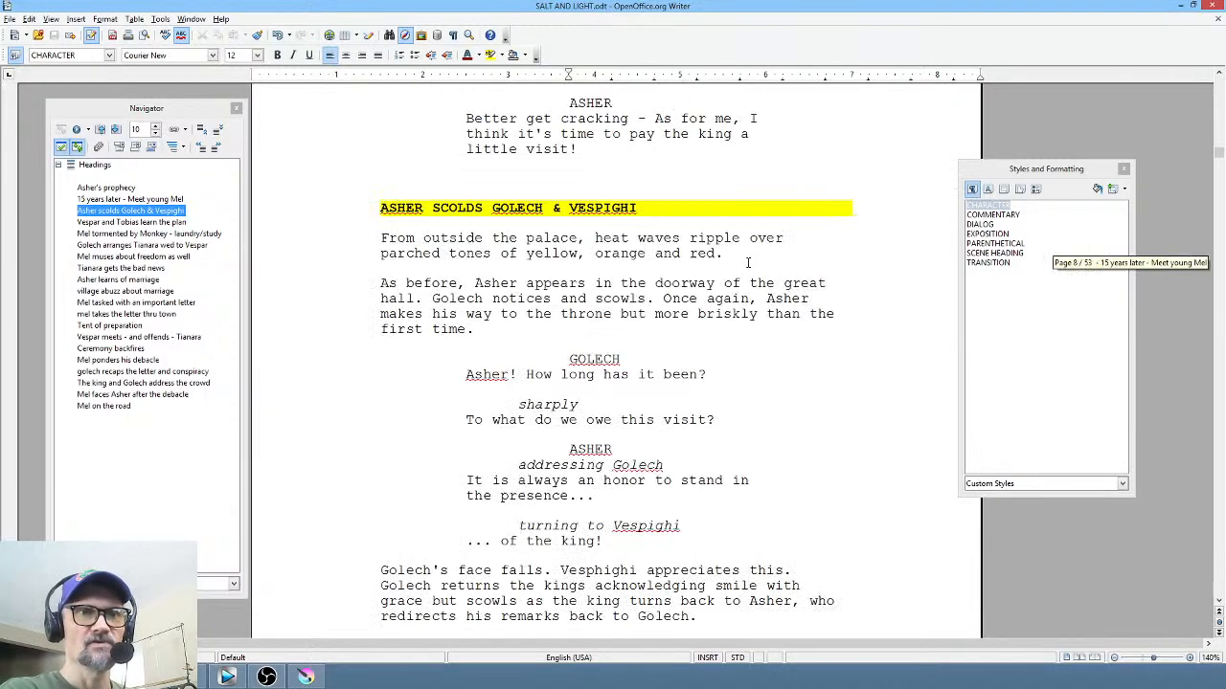
{"action": "left_click", "coordinate": [614, 340]}
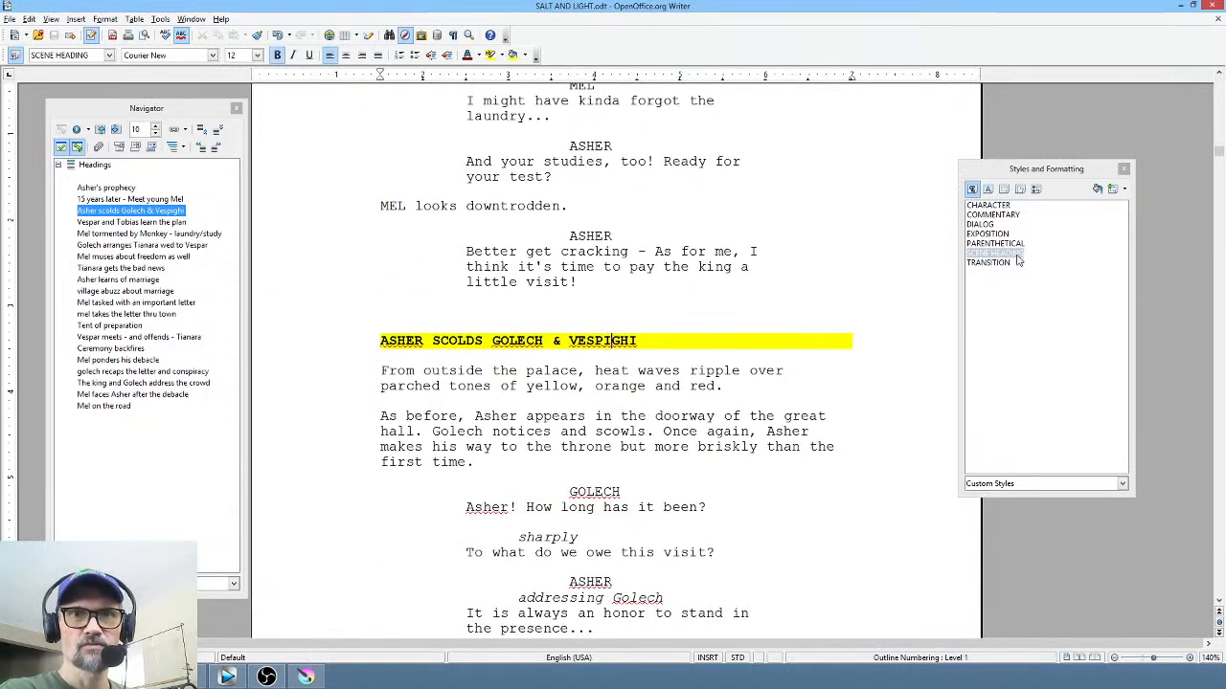
{"action": "left_click", "coordinate": [1018, 257]}
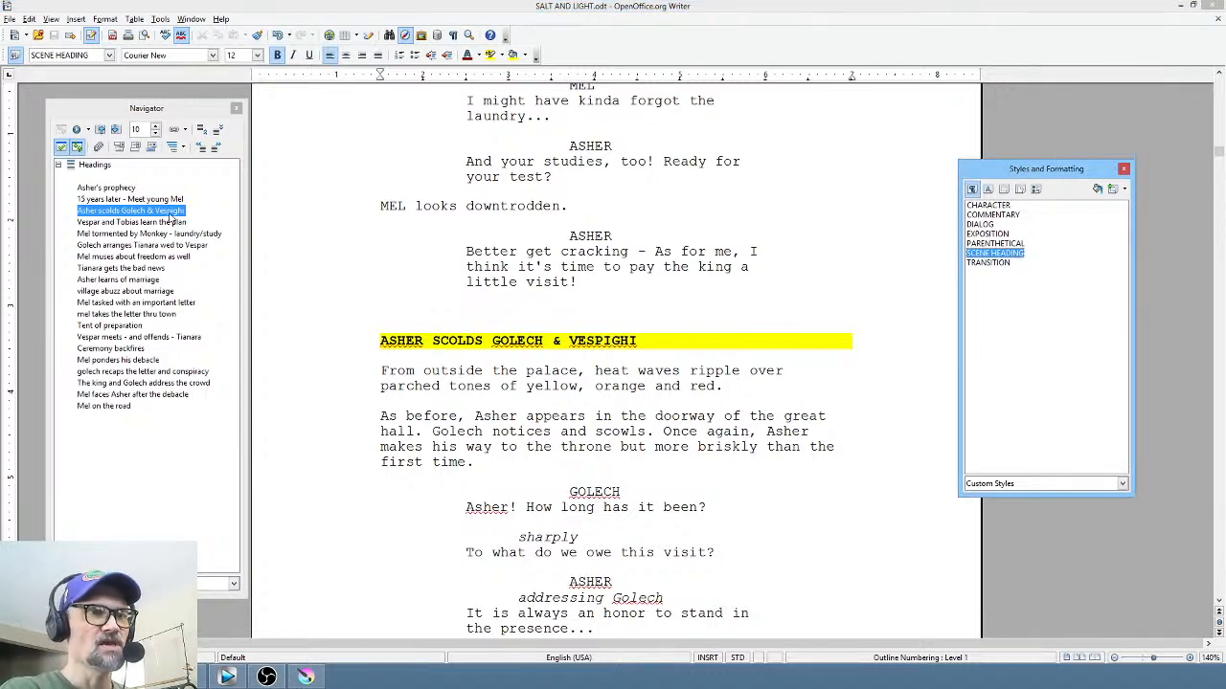
Step: Use the Navigator to visit the scenes Asher's prophecy, Asher learns of marriage, Ceremony backfires and Mel ponders his debacle
{"action": "left_click", "coordinate": [168, 224]}
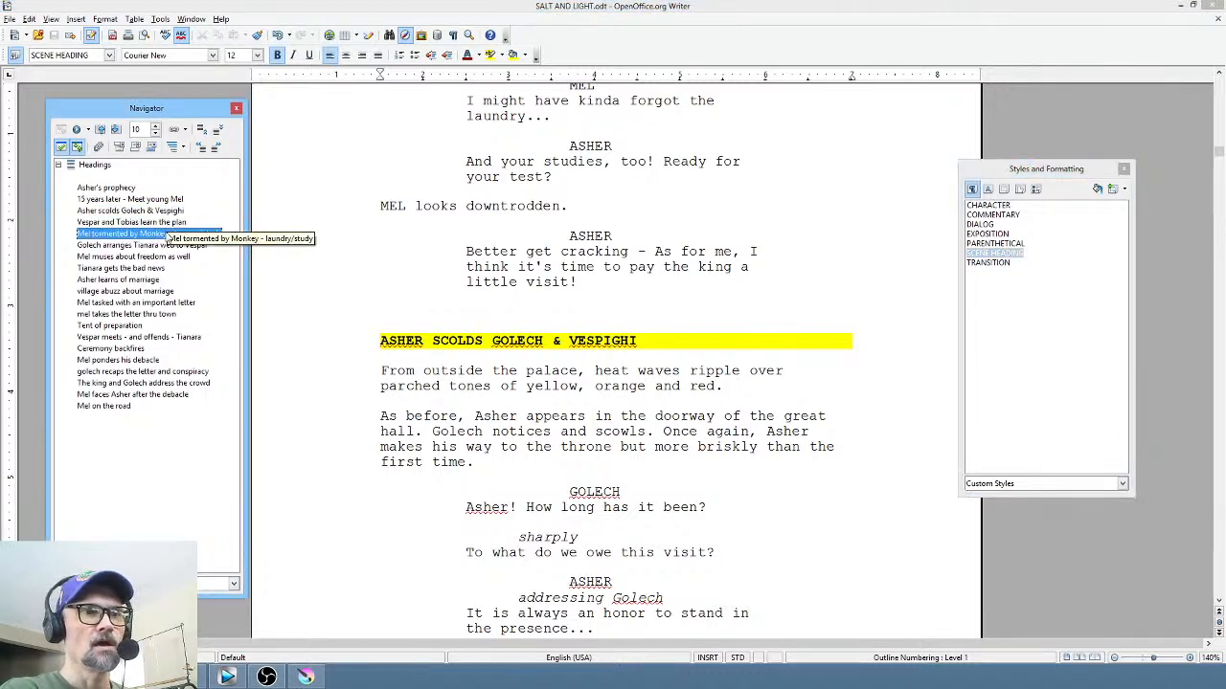
{"action": "left_click", "coordinate": [159, 247]}
{"action": "key", "text": "Down"}
{"action": "key", "text": "Down"}
{"action": "key", "text": "Down"}
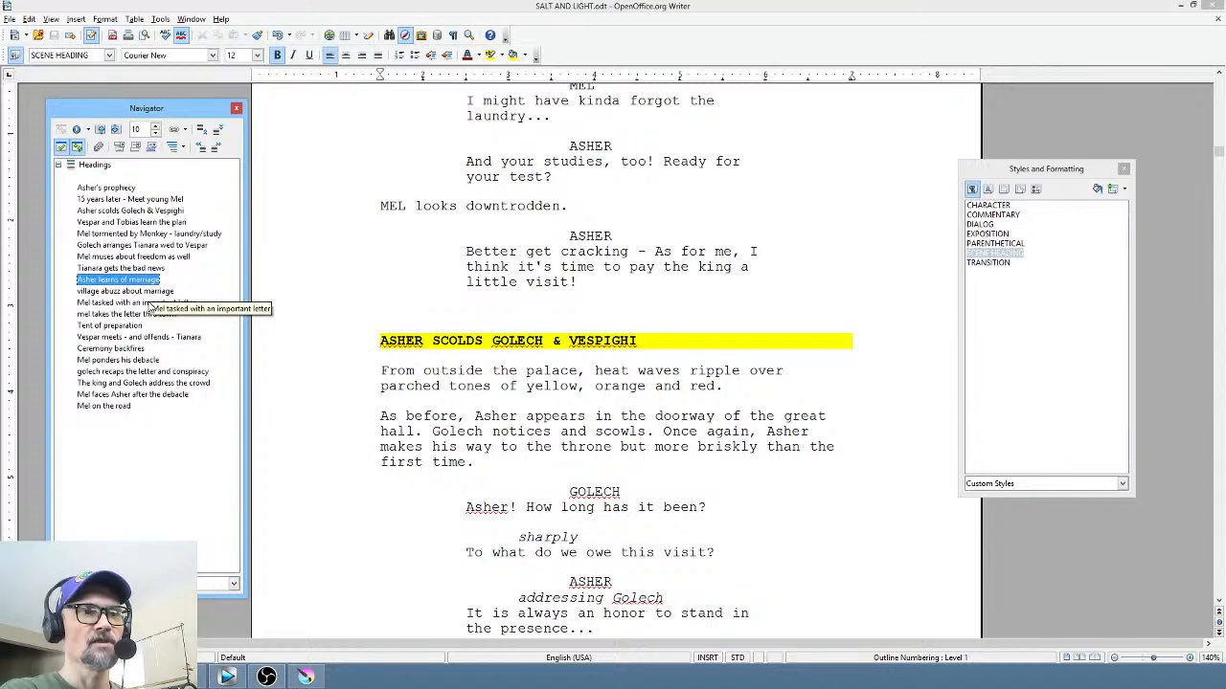
{"action": "double_click", "coordinate": [115, 190]}
{"action": "double_click", "coordinate": [120, 282]}
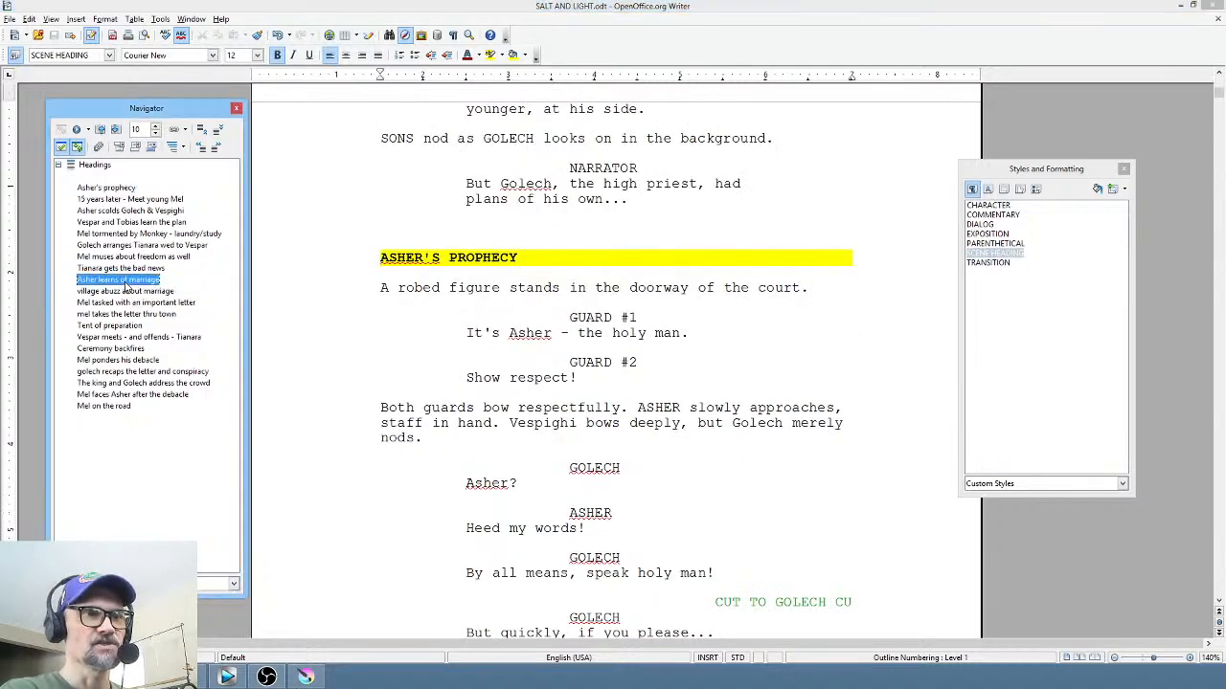
{"action": "double_click", "coordinate": [113, 351]}
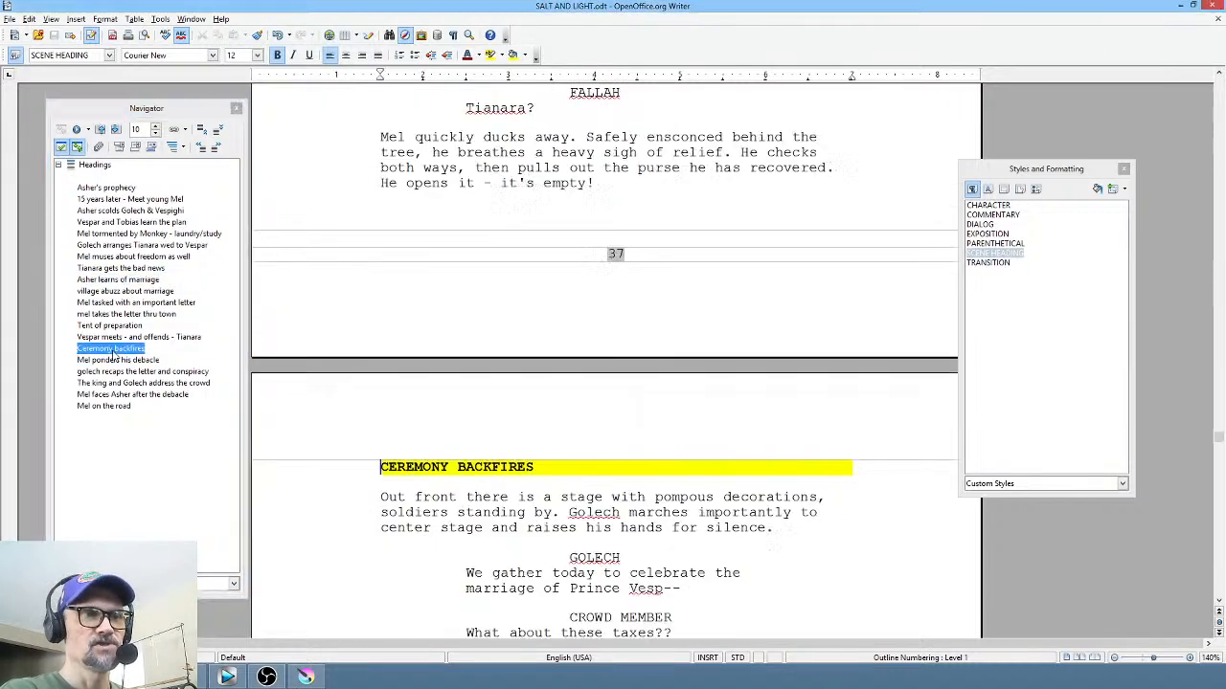
{"action": "double_click", "coordinate": [150, 361]}
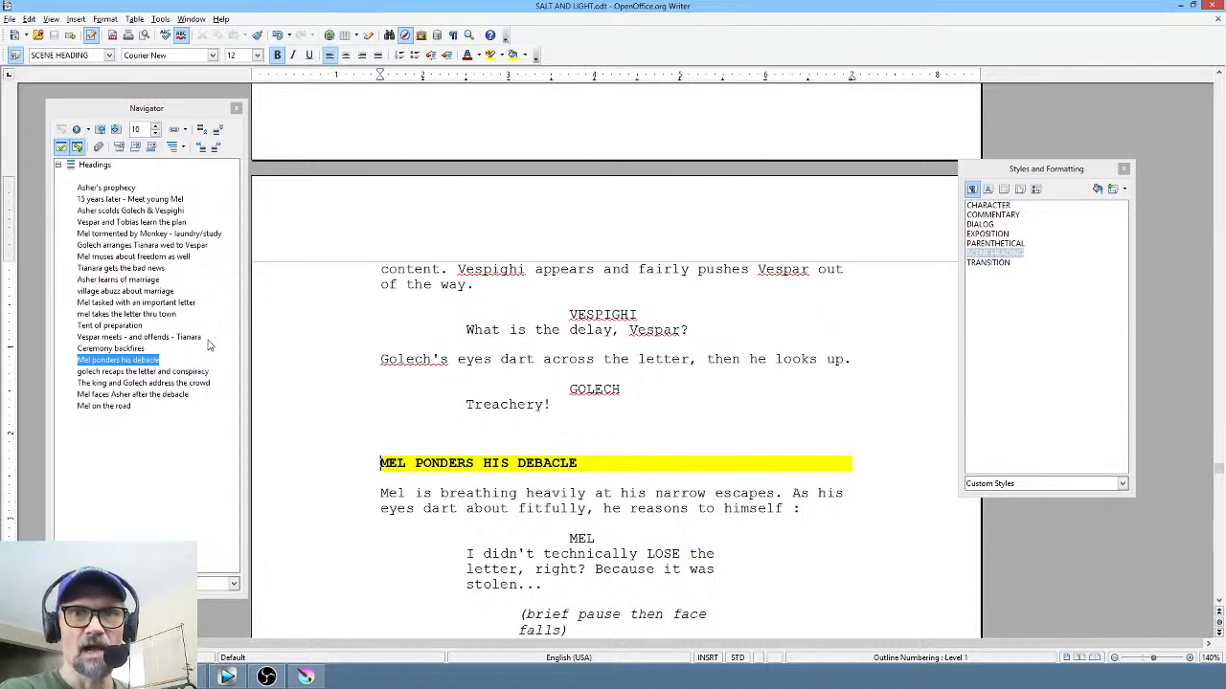
Step: Inspect the settings of the CHARACTER paragraph style and close them without changes
{"action": "left_click", "coordinate": [1004, 206]}
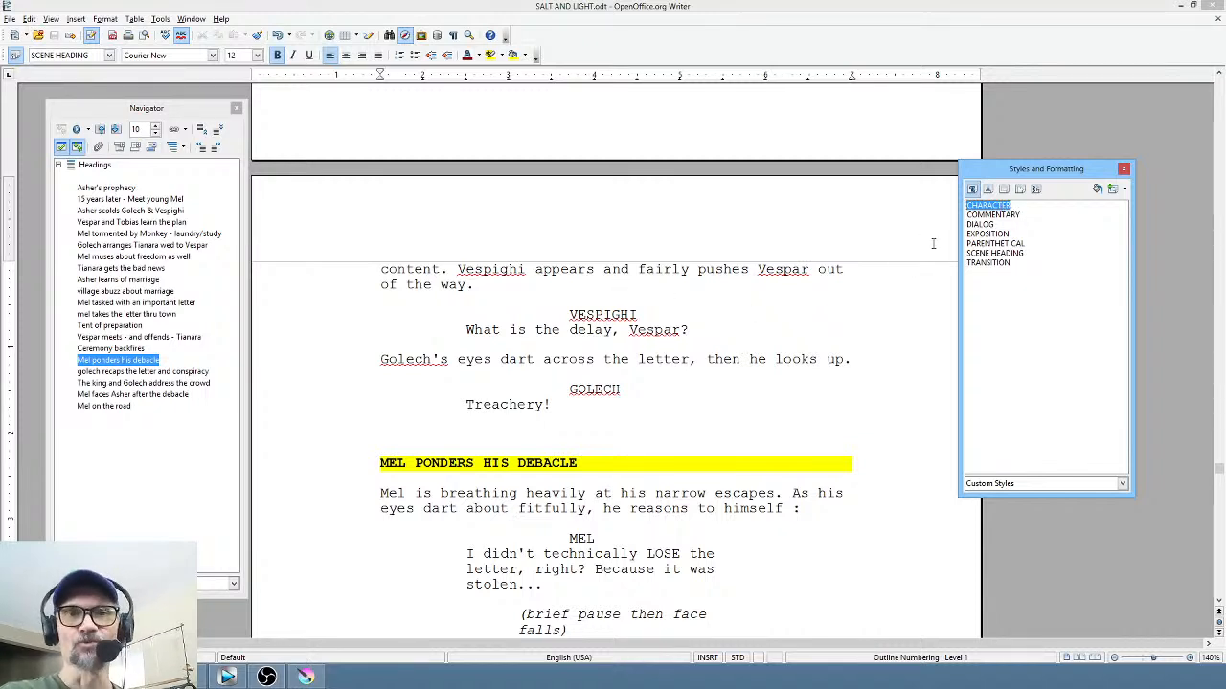
{"action": "right_click", "coordinate": [1005, 210]}
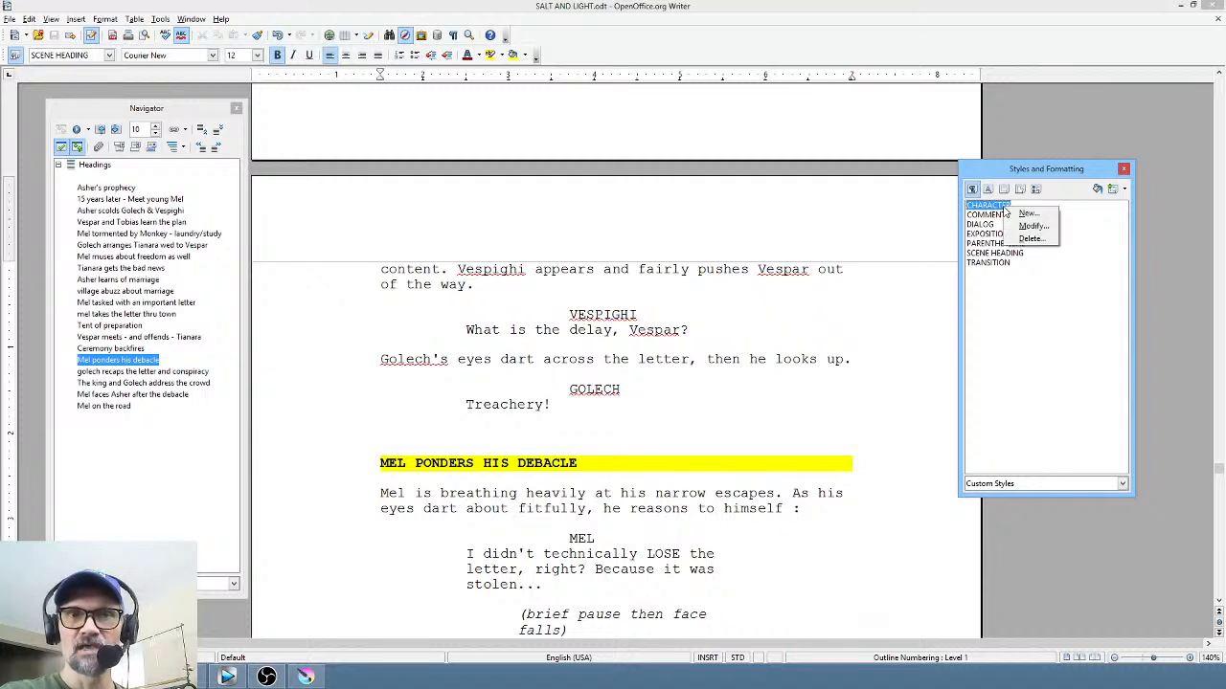
{"action": "left_click", "coordinate": [1015, 228]}
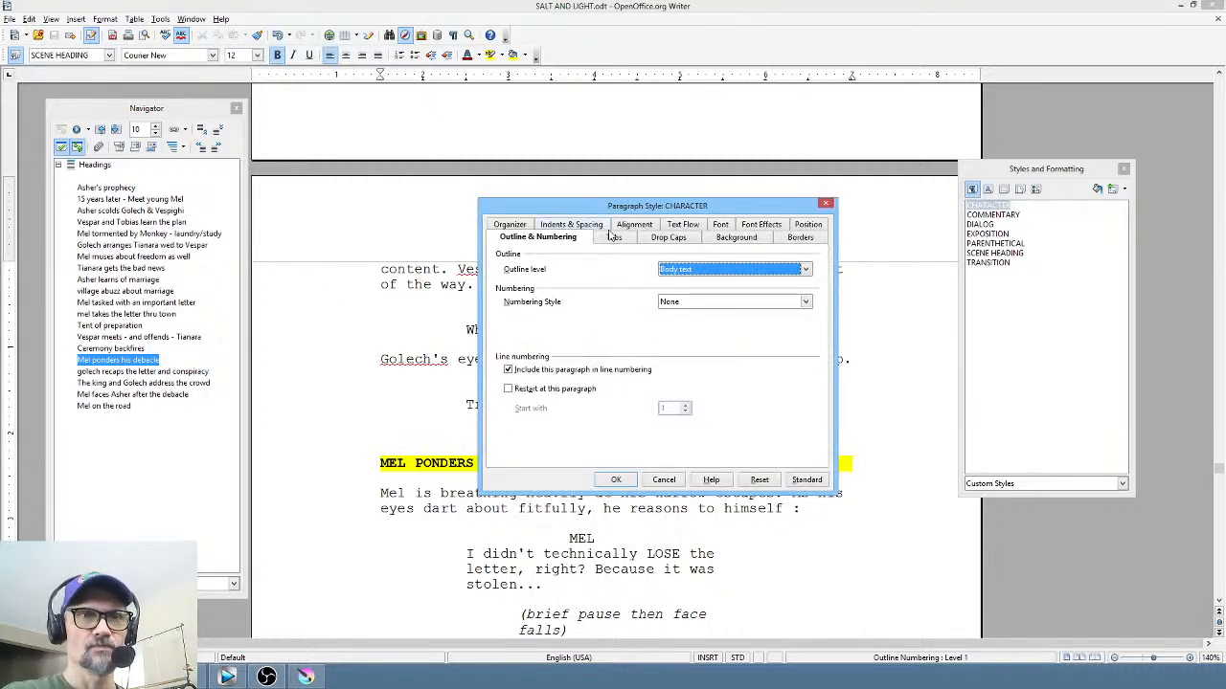
{"action": "left_click", "coordinate": [825, 206]}
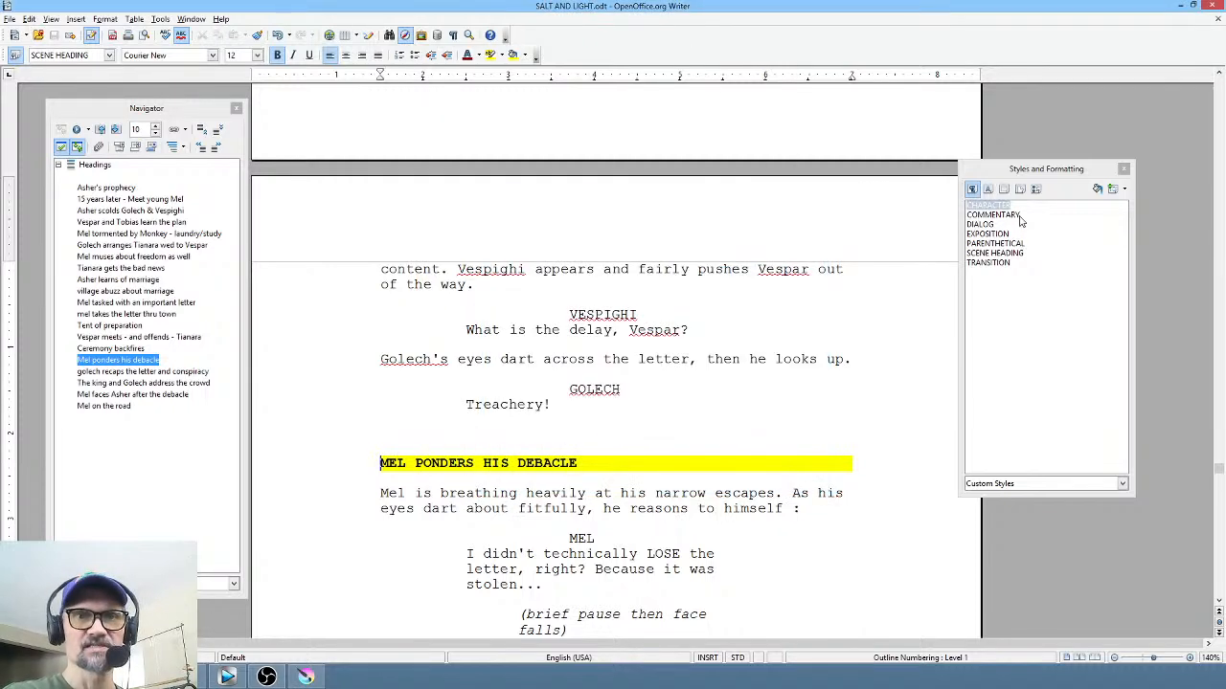
Step: With the cursor in a VESPIGHI character line, view Writer's keyboard shortcut customization and close it without changes
{"action": "left_click", "coordinate": [585, 314]}
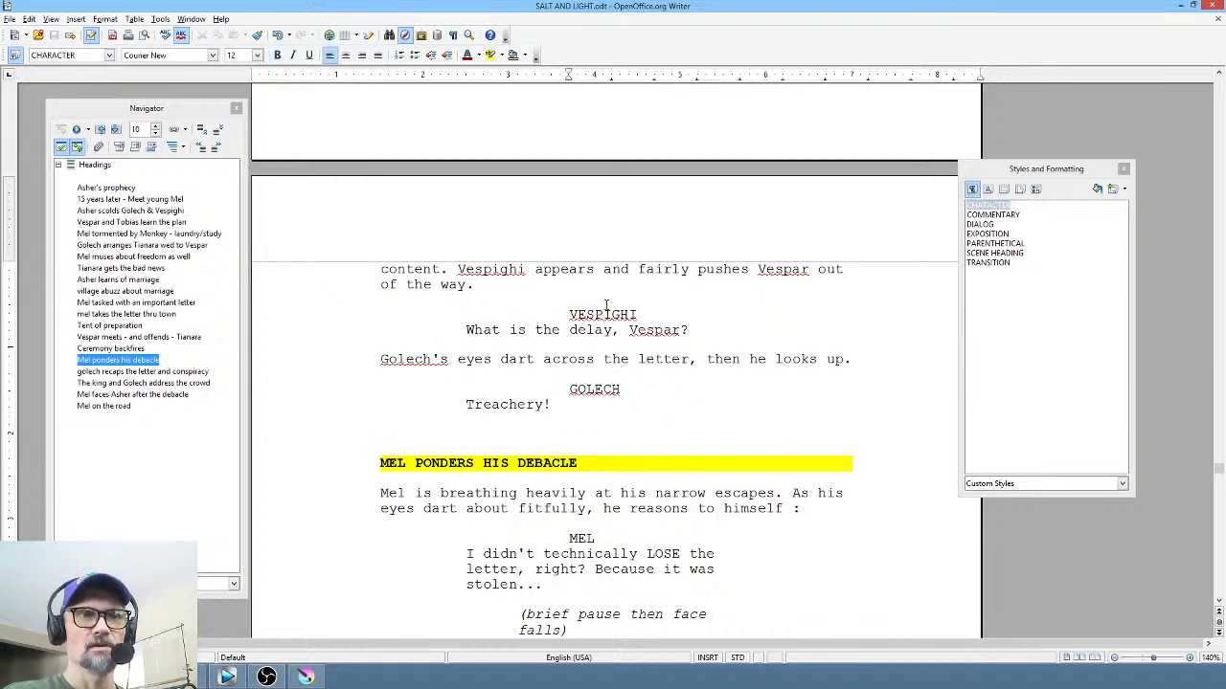
{"action": "left_click", "coordinate": [162, 20]}
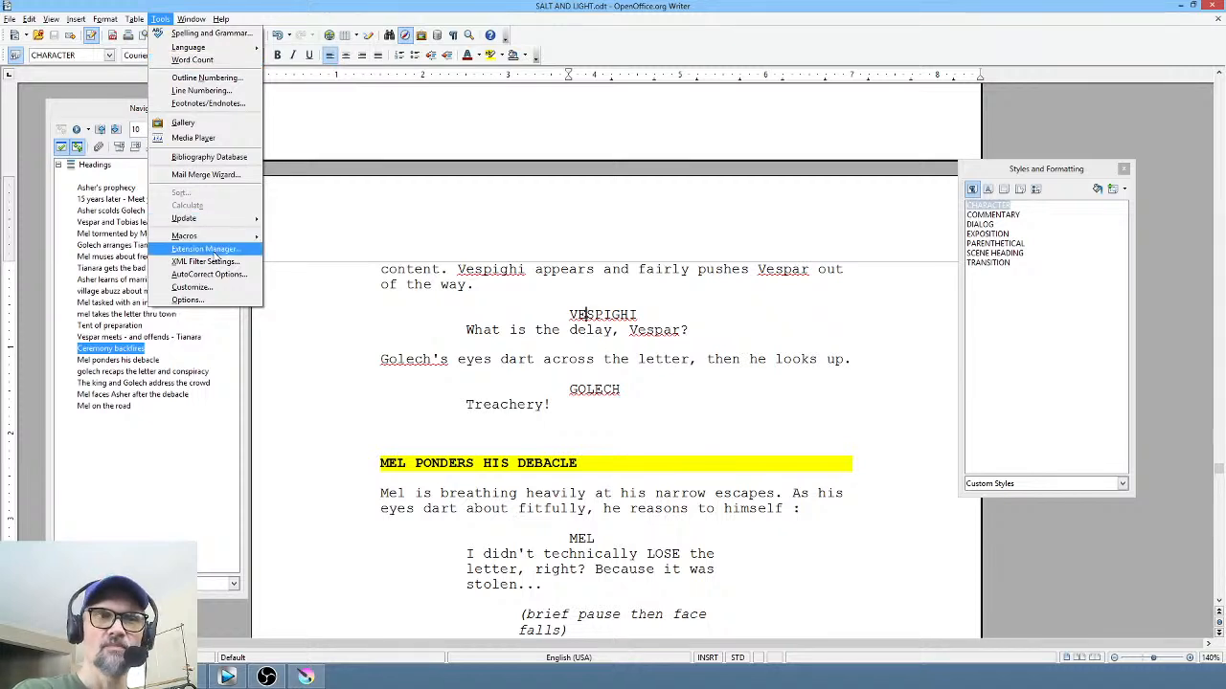
{"action": "left_click", "coordinate": [186, 300]}
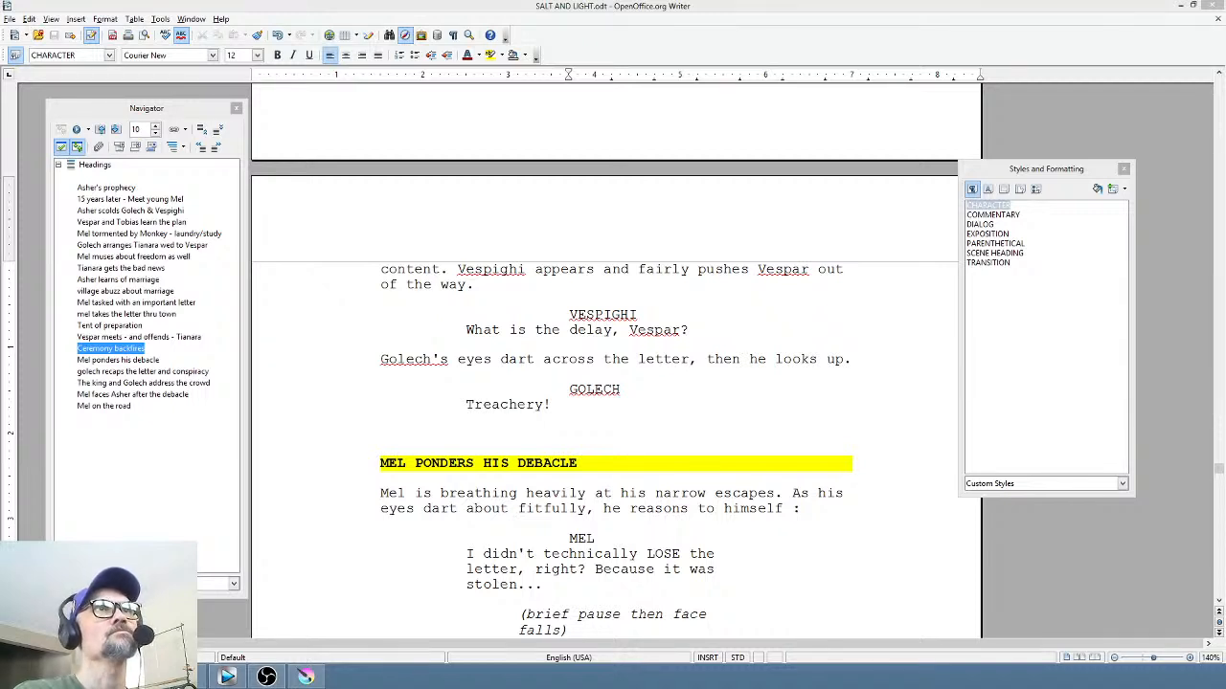
{"action": "left_click", "coordinate": [586, 314]}
{"action": "left_click", "coordinate": [160, 19]}
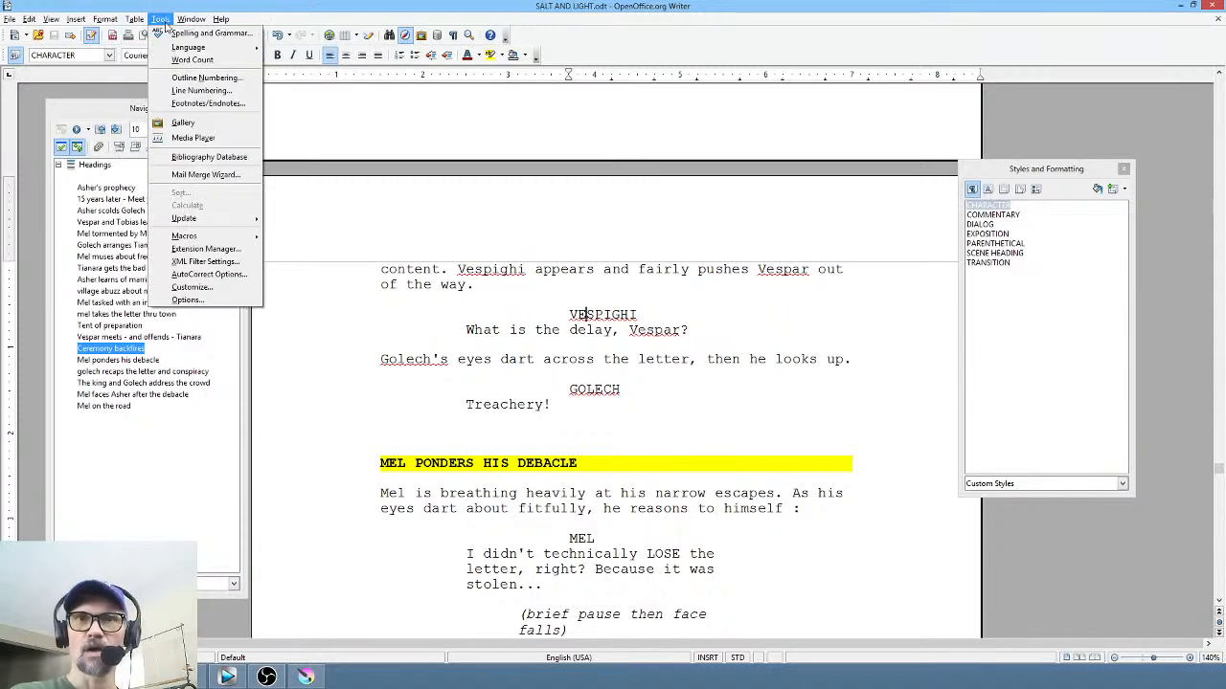
{"action": "left_click", "coordinate": [187, 287]}
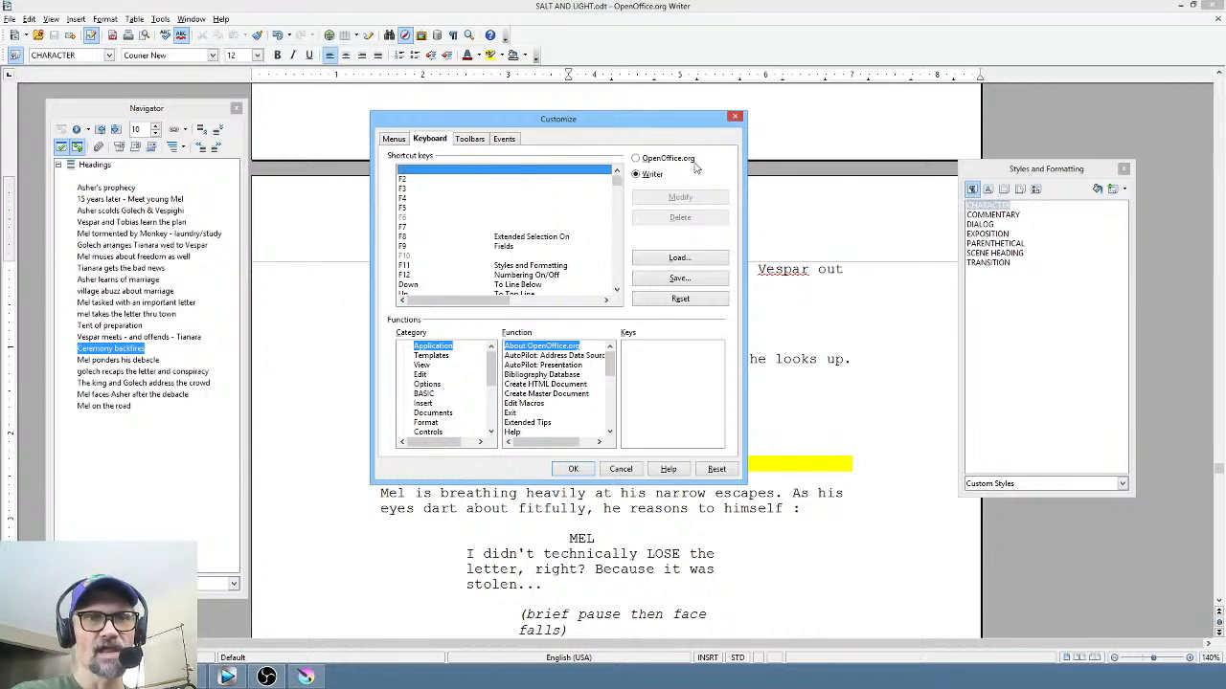
{"action": "left_click", "coordinate": [734, 117]}
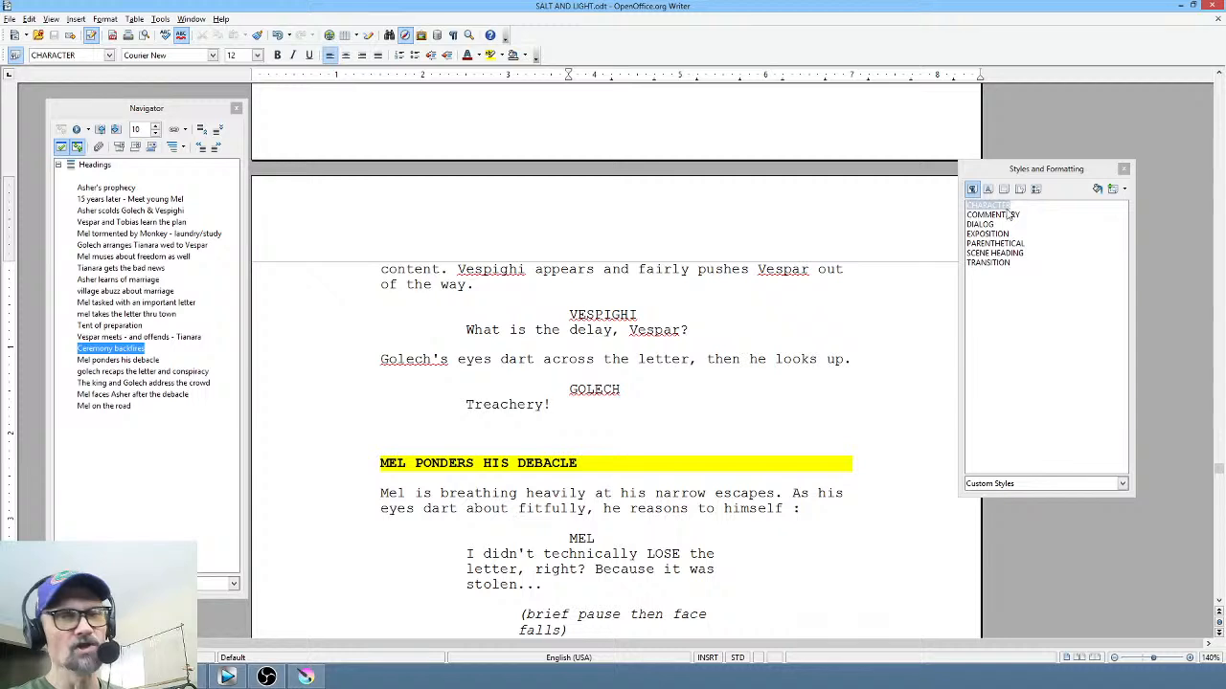
Step: Highlight the DIALOG style in the style list, and close the Styles and Formatting and Navigator windows
{"action": "left_click_drag", "start_coordinate": [1018, 228], "coordinate": [987, 225]}
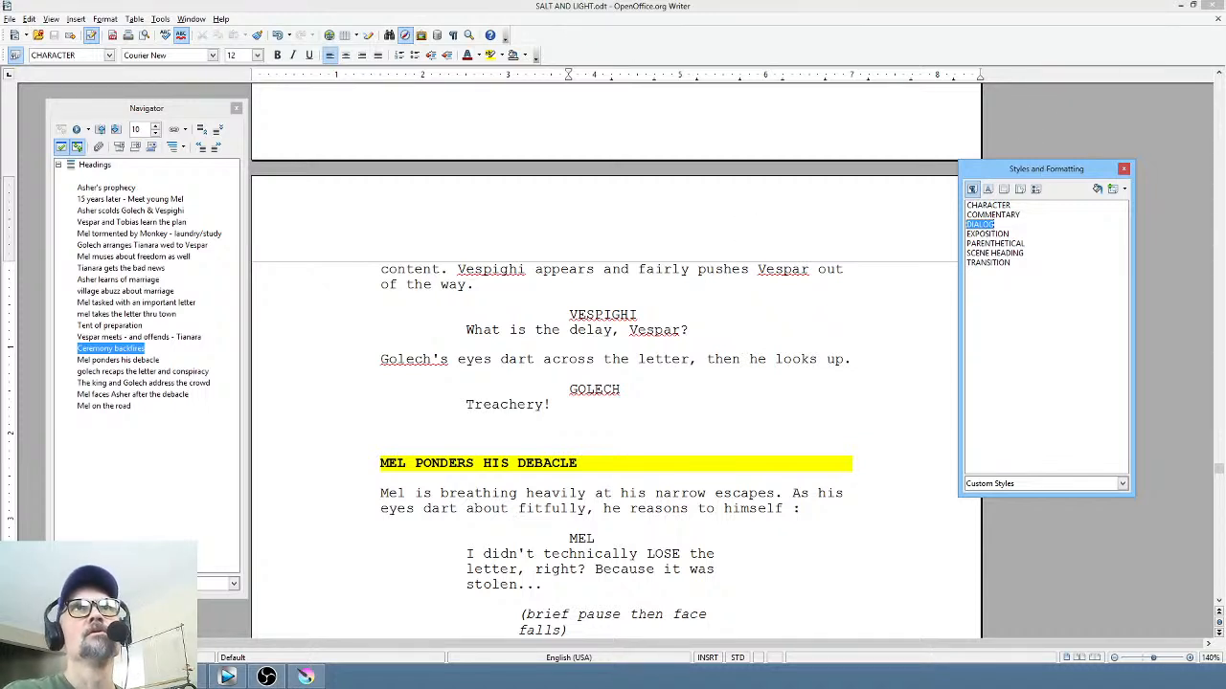
{"action": "left_click", "coordinate": [1123, 169]}
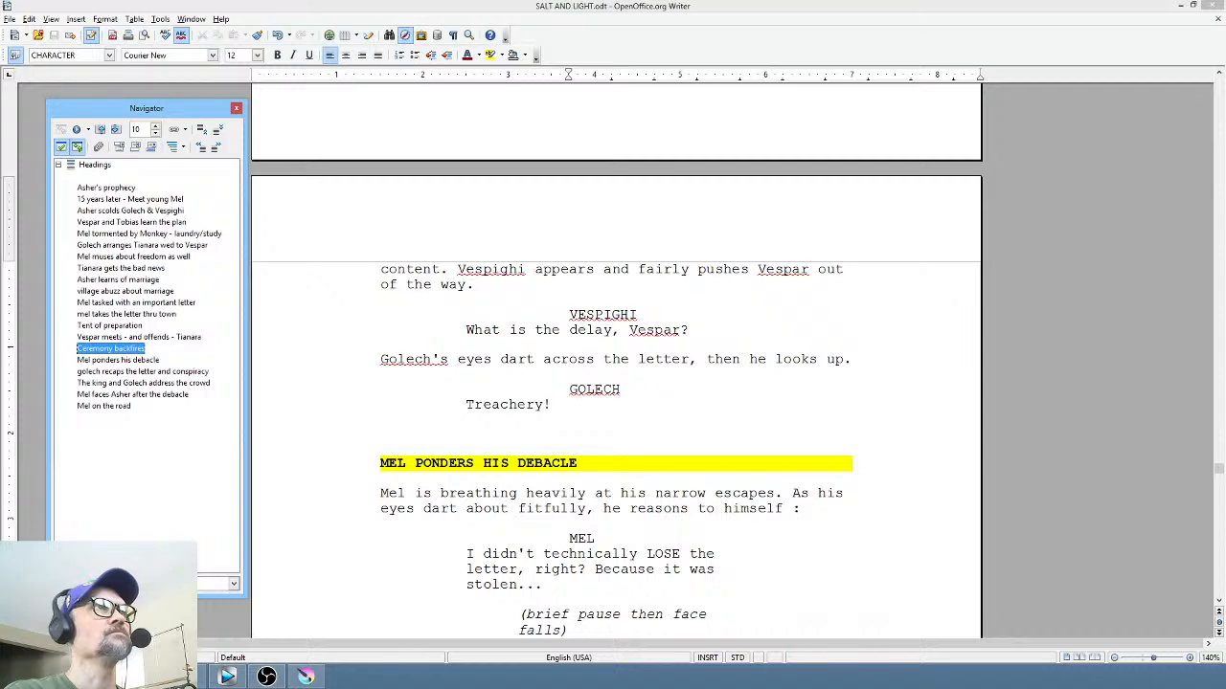
{"action": "key", "text": "F5"}
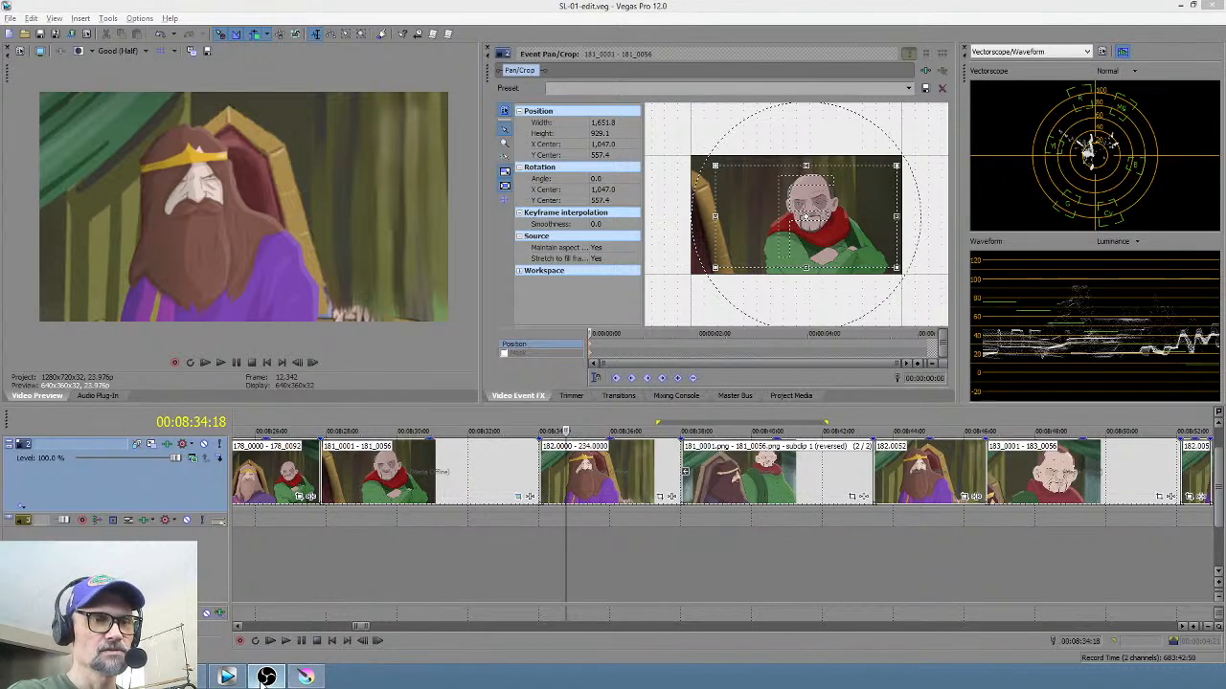
Step: In Vegas Pro, mark the span from late in the first 181 clip into the 182 clip, and compare frames from clips 178 and 182
{"action": "left_click", "coordinate": [557, 565]}
{"action": "left_click_drag", "start_coordinate": [451, 568], "coordinate": [581, 572]}
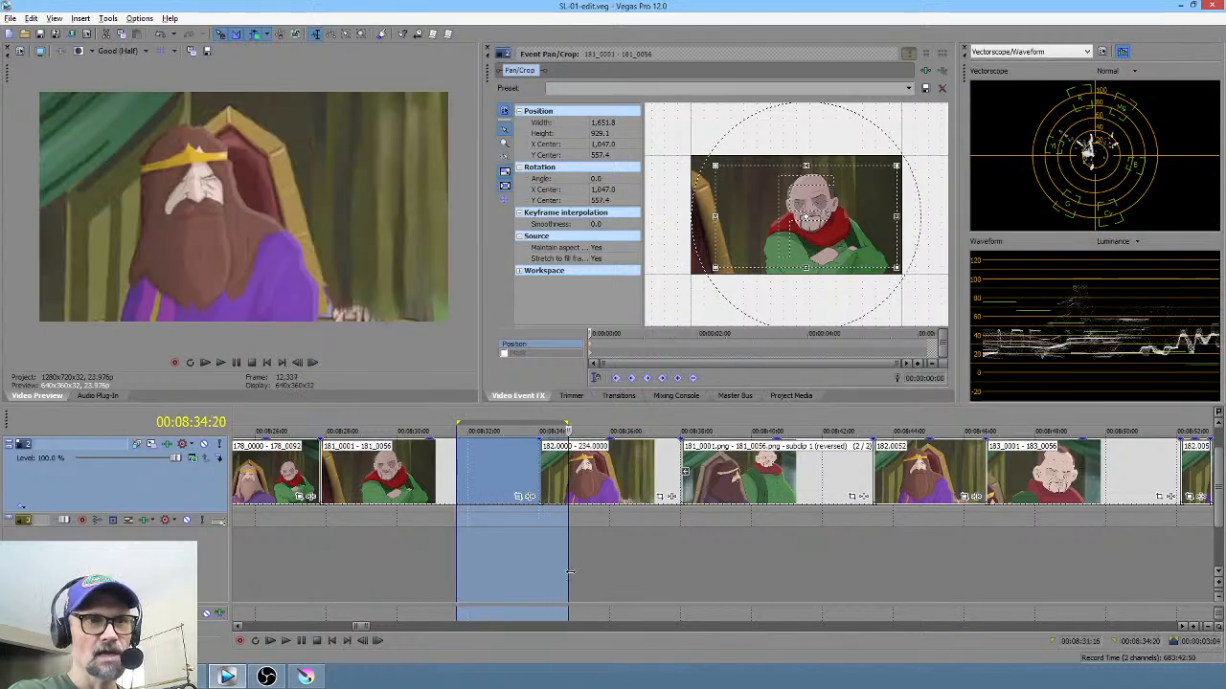
{"action": "left_click", "coordinate": [602, 574]}
{"action": "left_click", "coordinate": [274, 527]}
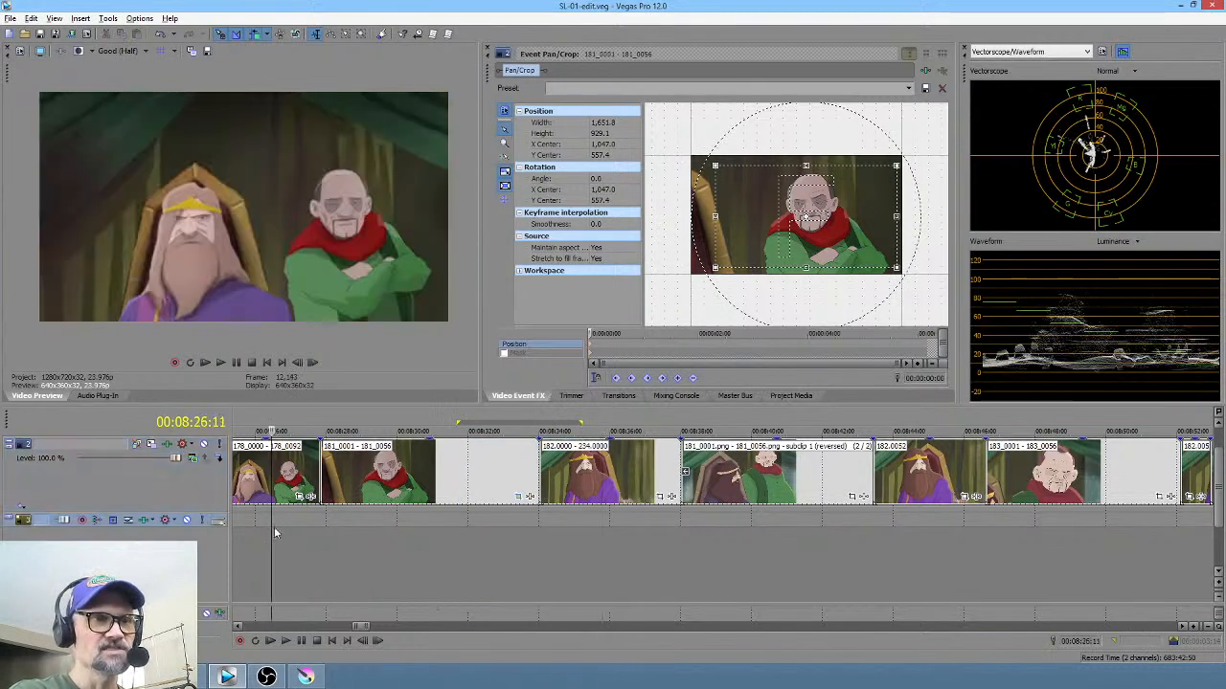
{"action": "left_click", "coordinate": [601, 533]}
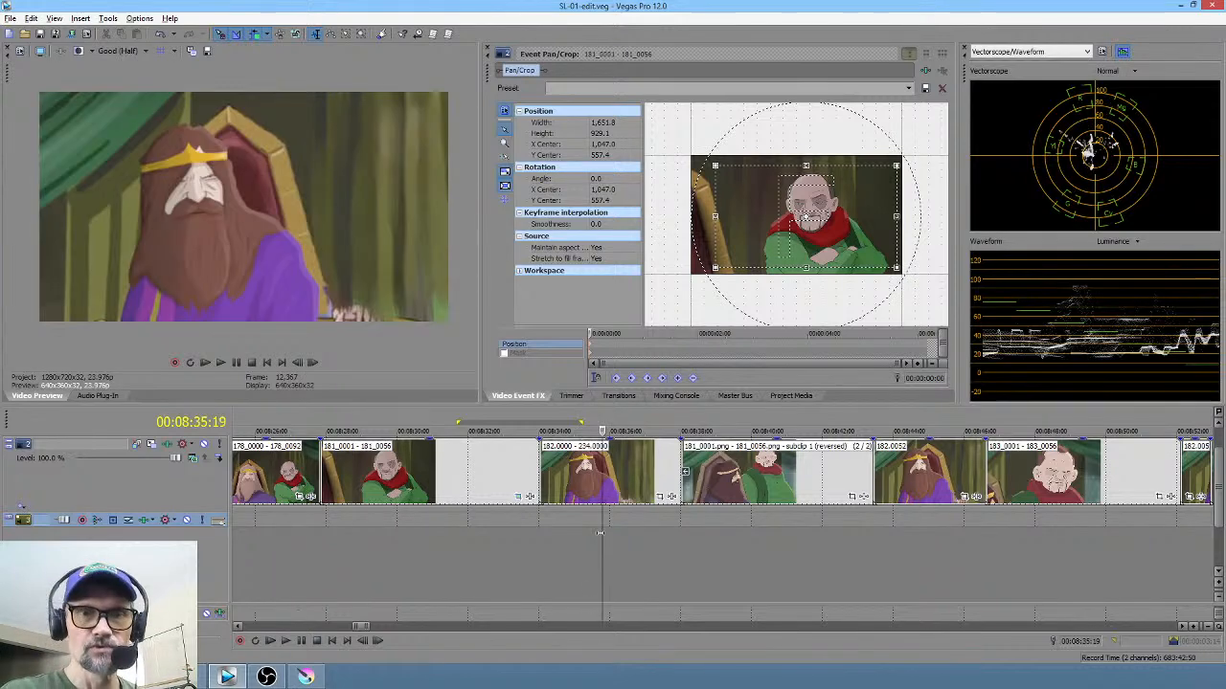
Step: View the start of the 183 clip, and return to the early part of the first 182 clip
{"action": "left_click", "coordinate": [624, 555]}
{"action": "left_click_drag", "start_coordinate": [994, 555], "coordinate": [985, 555]}
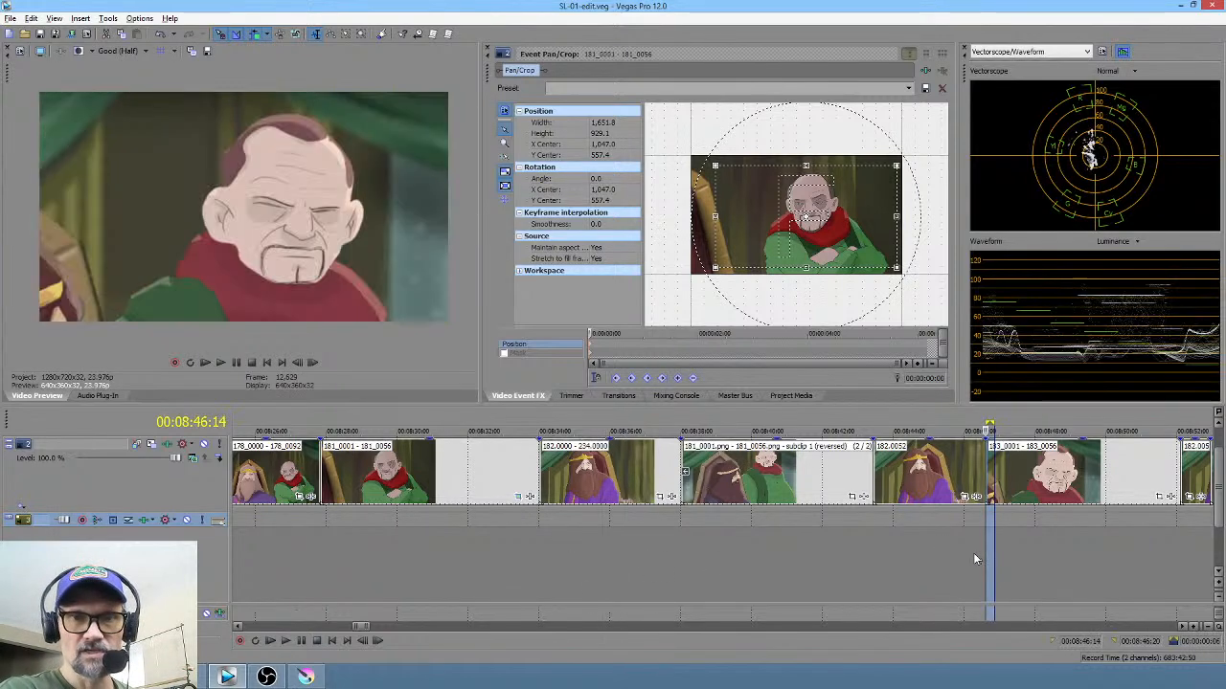
{"action": "left_click", "coordinate": [948, 557]}
{"action": "left_click", "coordinate": [559, 551]}
Step: Mark the span from the first 181 clip into its reversed subclip, and re-mark it from 00:08:36:23 to 00:08:41:12
{"action": "scroll", "coordinate": [605, 549], "scroll_direction": "down", "scroll_amount": 3}
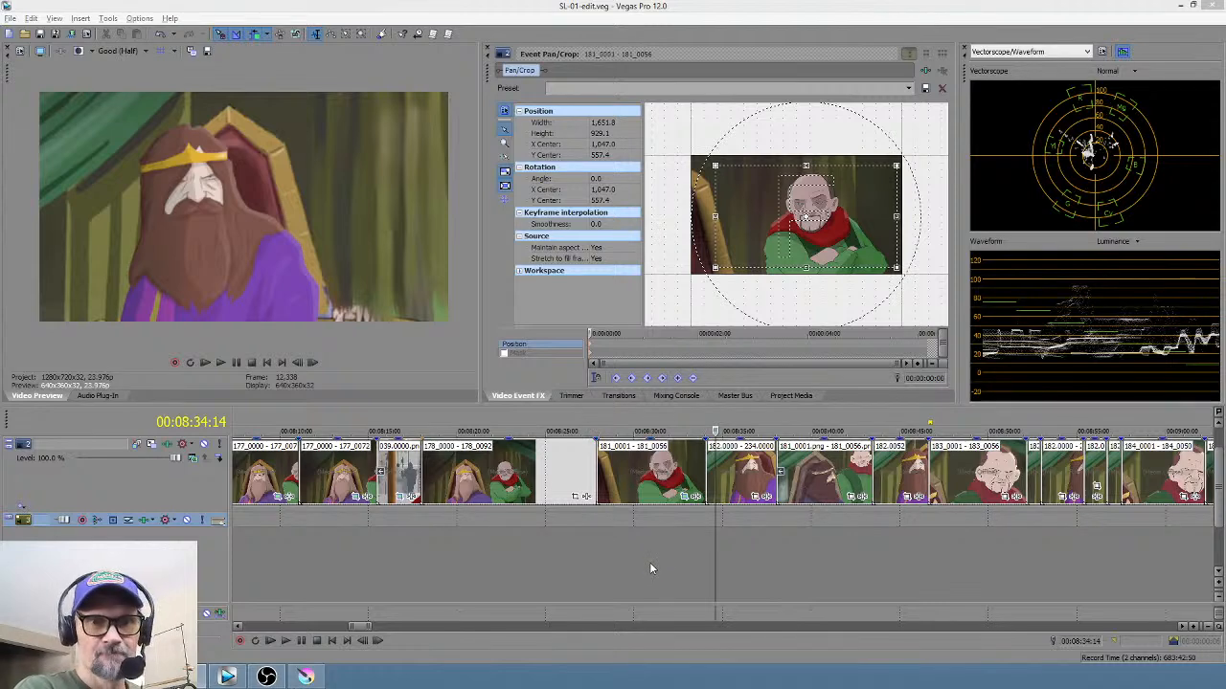
{"action": "left_click_drag", "start_coordinate": [654, 565], "coordinate": [815, 543]}
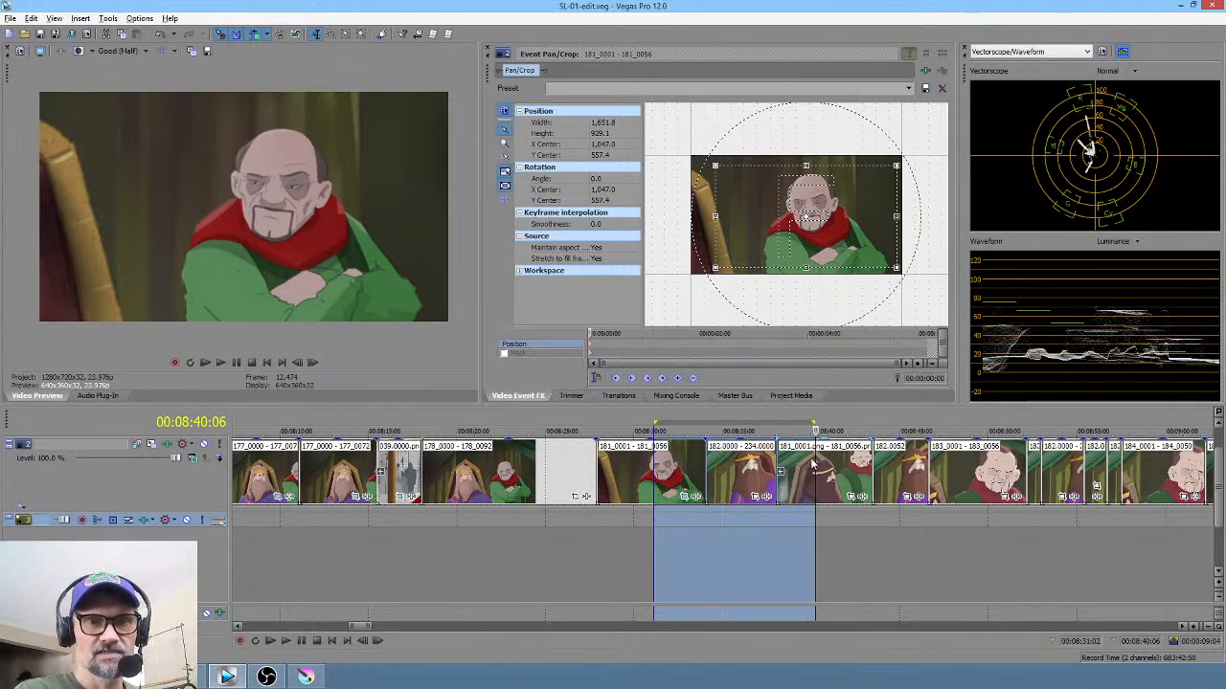
{"action": "left_click_drag", "start_coordinate": [837, 544], "coordinate": [756, 546]}
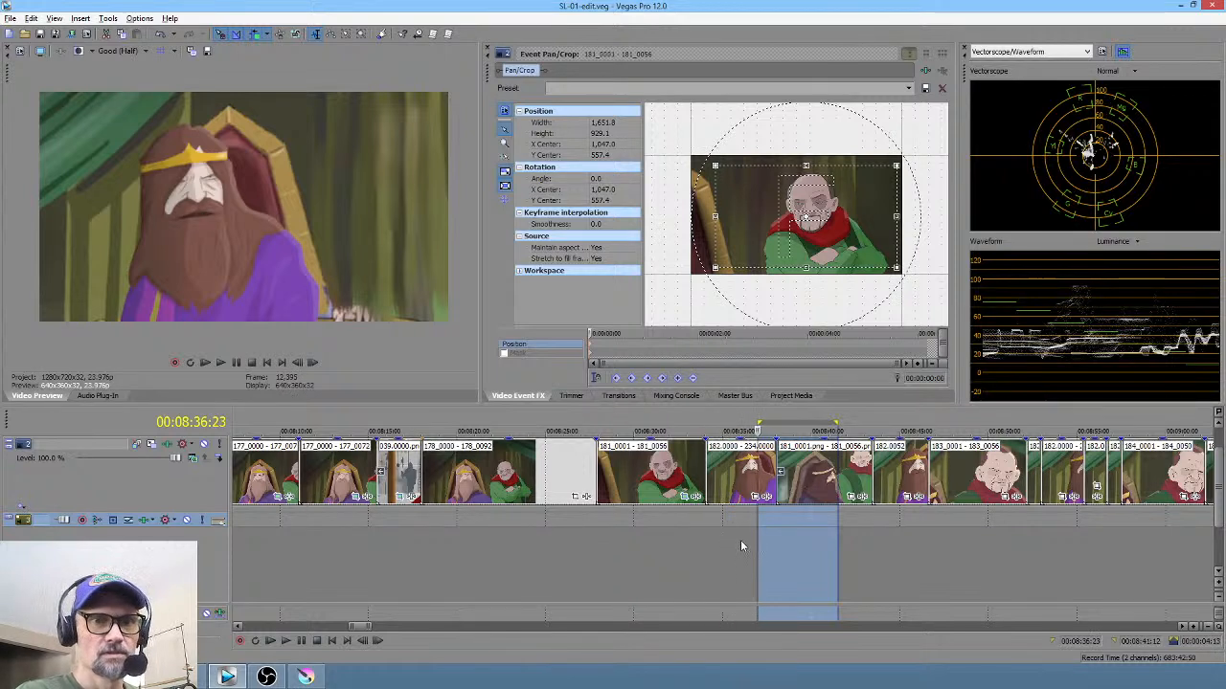
Step: Compare frames from clips 182, 178 and 181, and mark the span from late in the 181 clip into the first 182 clip
{"action": "left_click", "coordinate": [740, 545]}
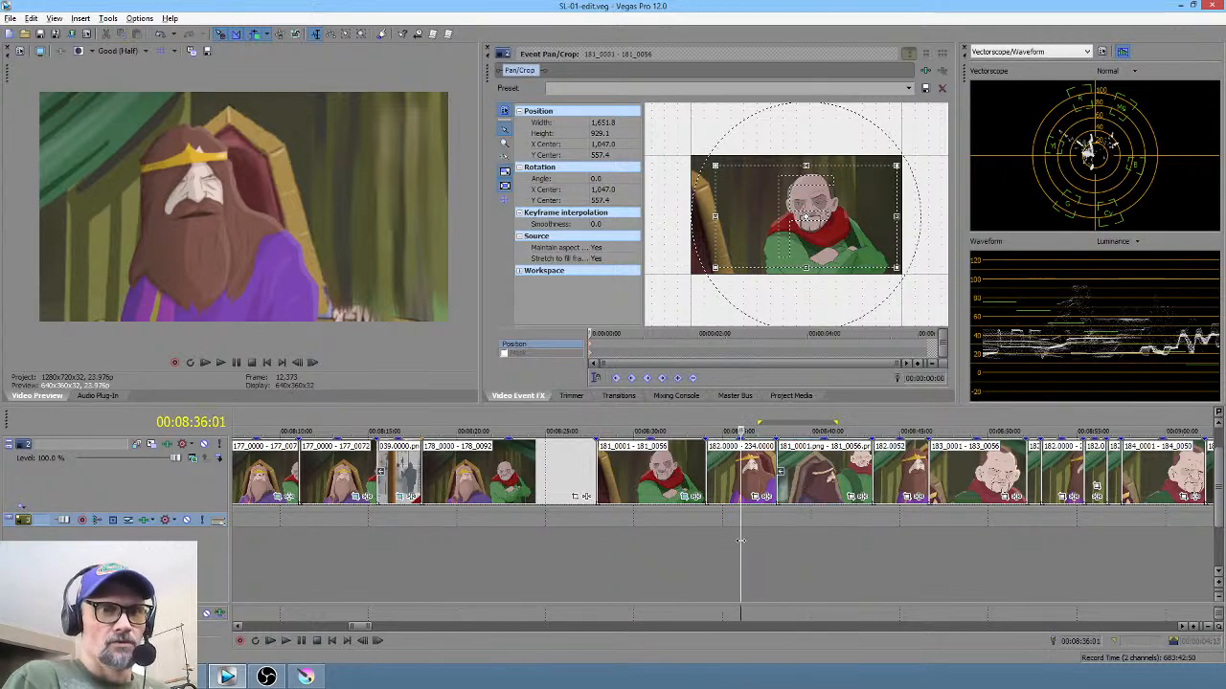
{"action": "left_click", "coordinate": [505, 538]}
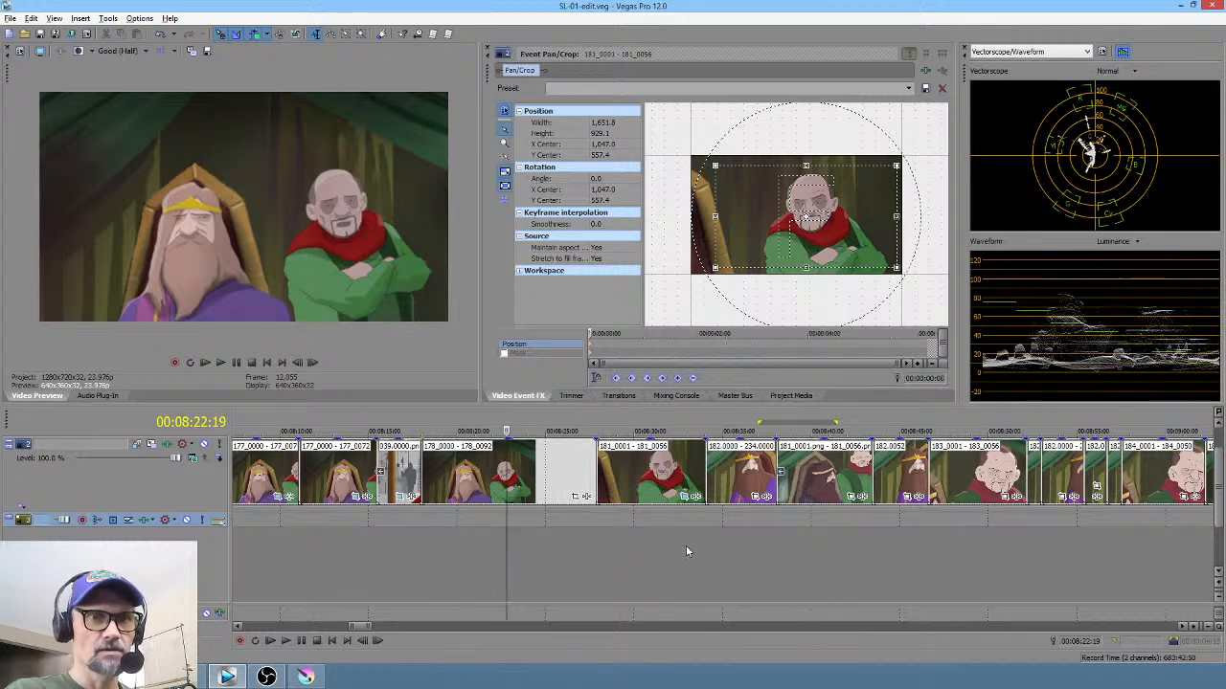
{"action": "left_click", "coordinate": [643, 538]}
{"action": "left_click", "coordinate": [712, 547]}
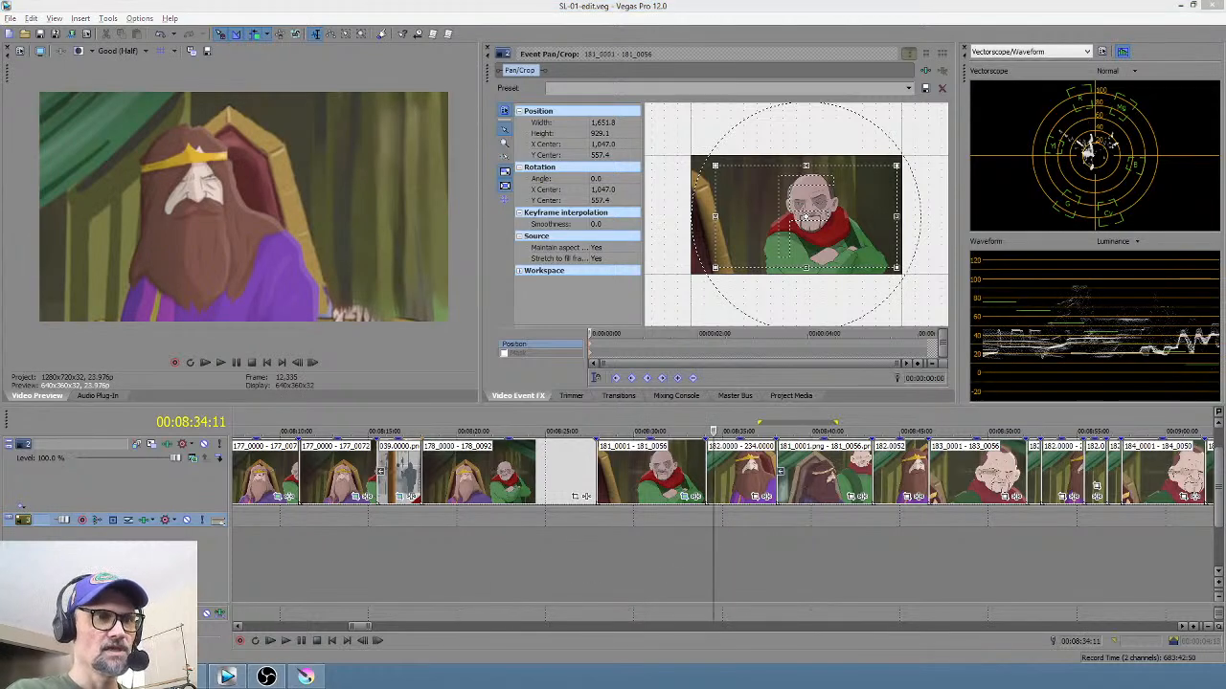
{"action": "left_click", "coordinate": [689, 555]}
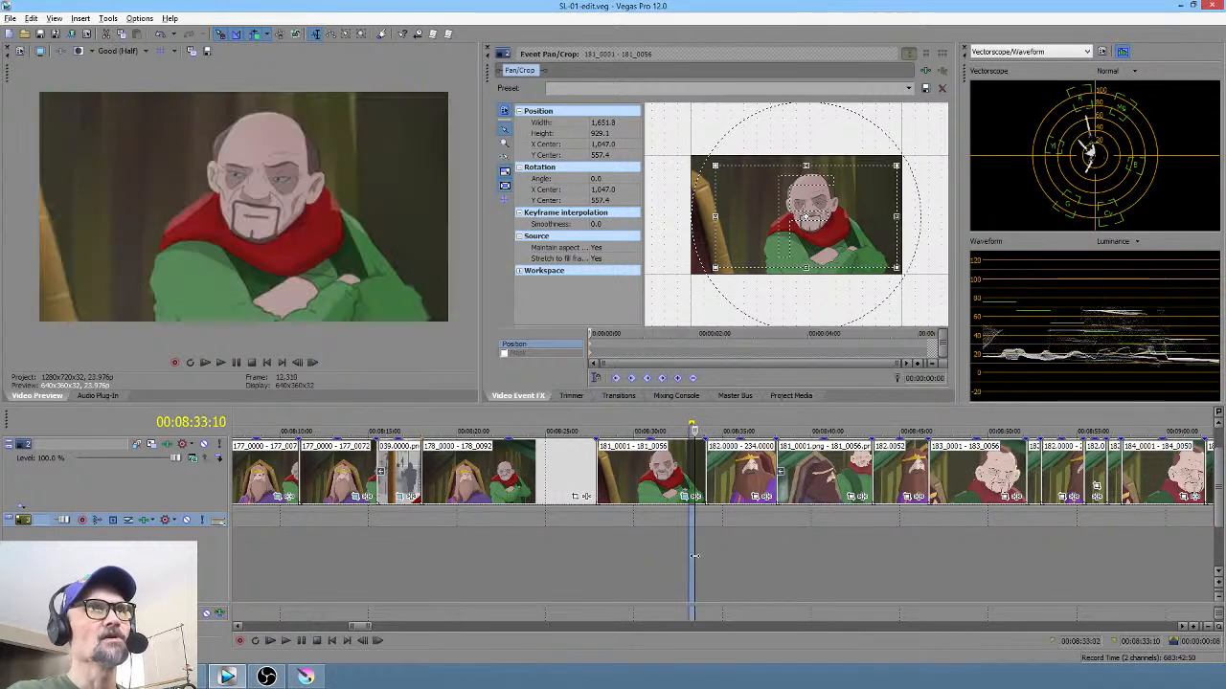
{"action": "left_click_drag", "start_coordinate": [689, 555], "coordinate": [746, 571]}
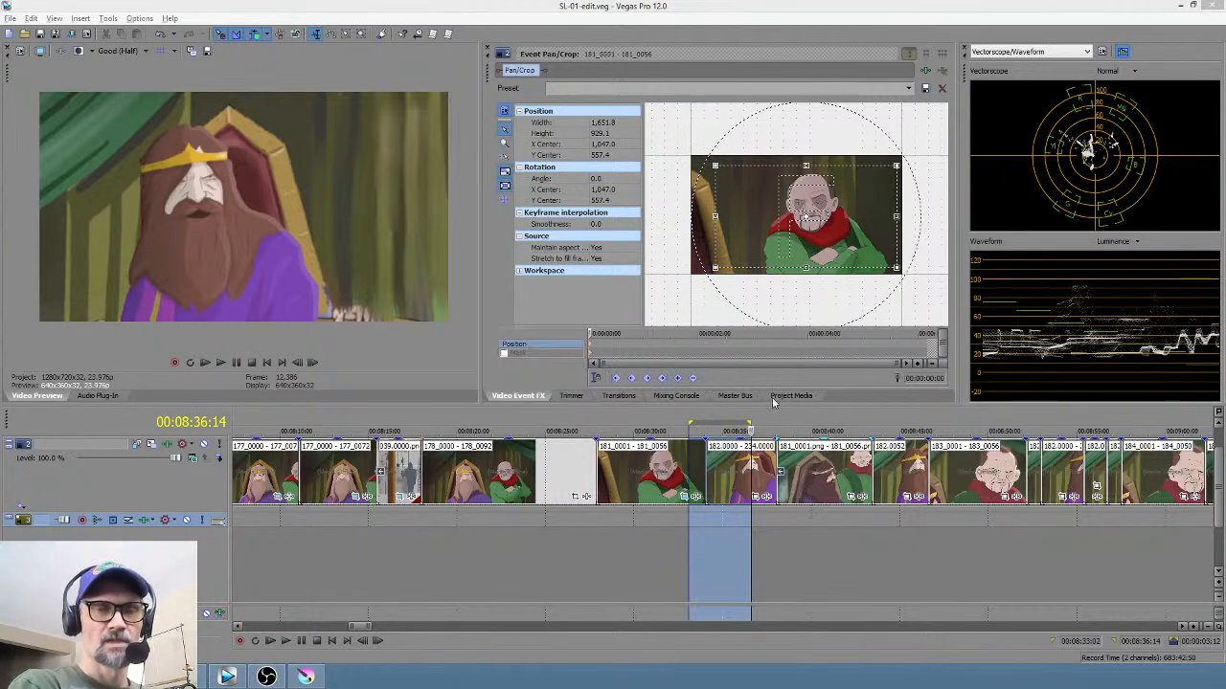
{"action": "left_click", "coordinate": [736, 552]}
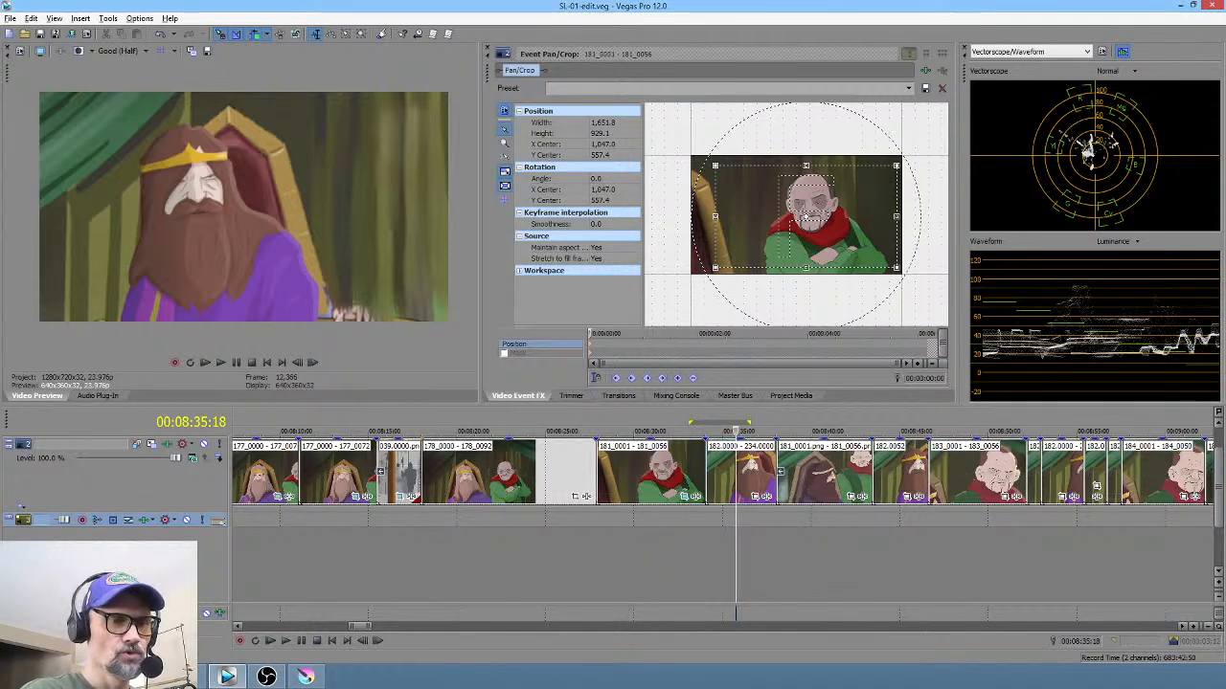
Step: Switch to Krita and save the scene 181 document
{"action": "left_click", "coordinate": [302, 678]}
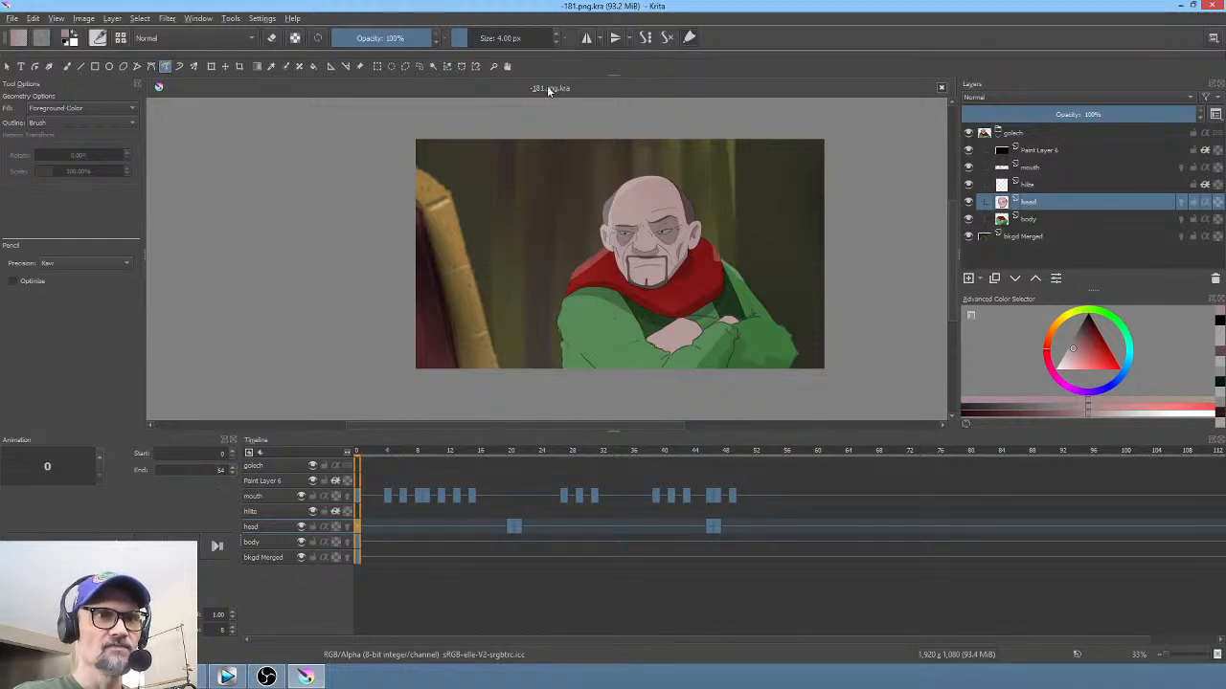
{"action": "left_click", "coordinate": [13, 20]}
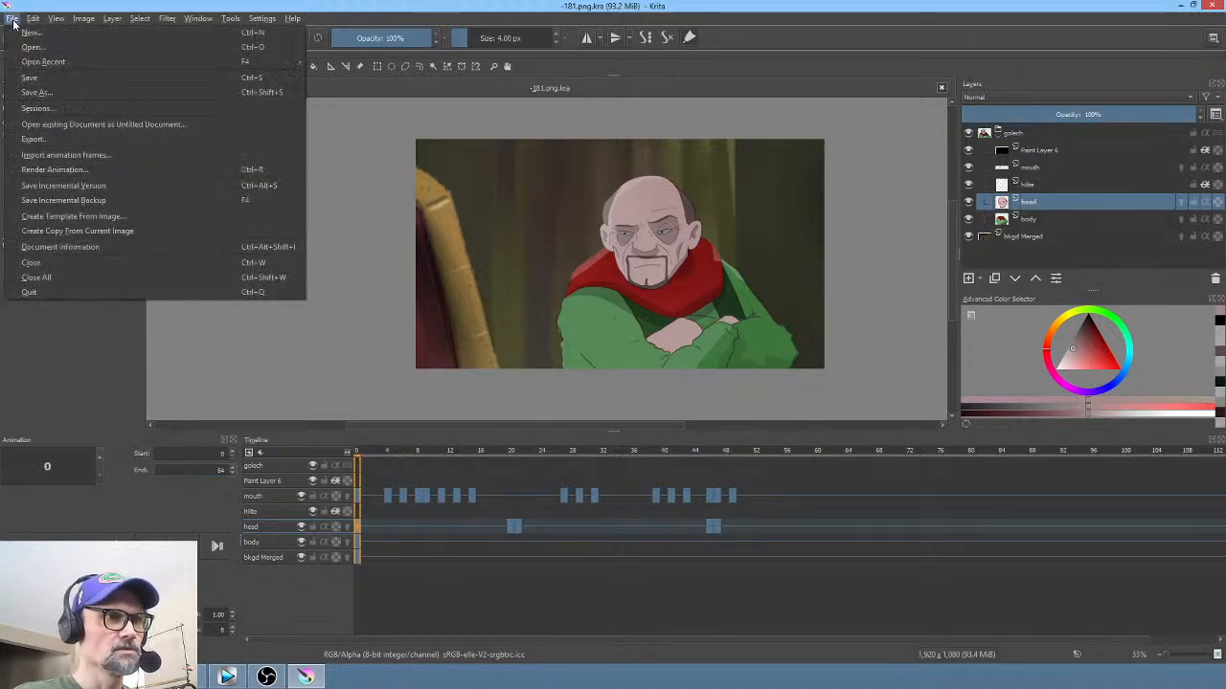
{"action": "left_click", "coordinate": [22, 79]}
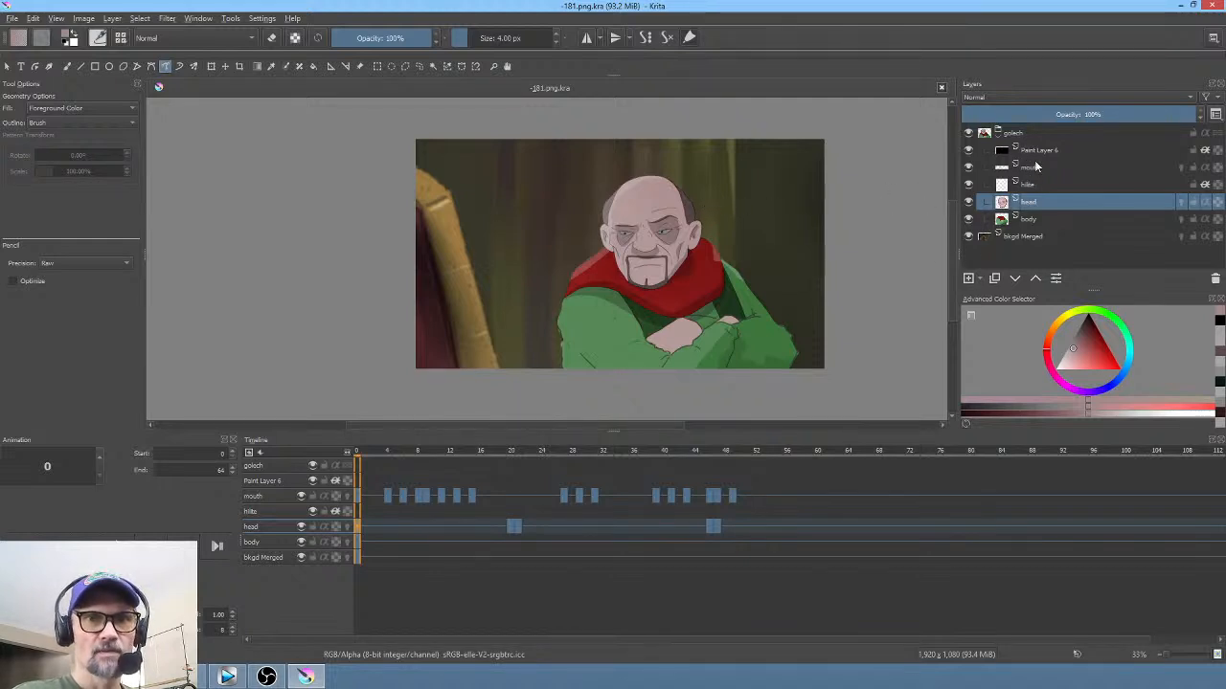
Step: Select the bkgd Merged layer for transforming, and save a copy of the document as -182.png.kra
{"action": "left_click", "coordinate": [1034, 237]}
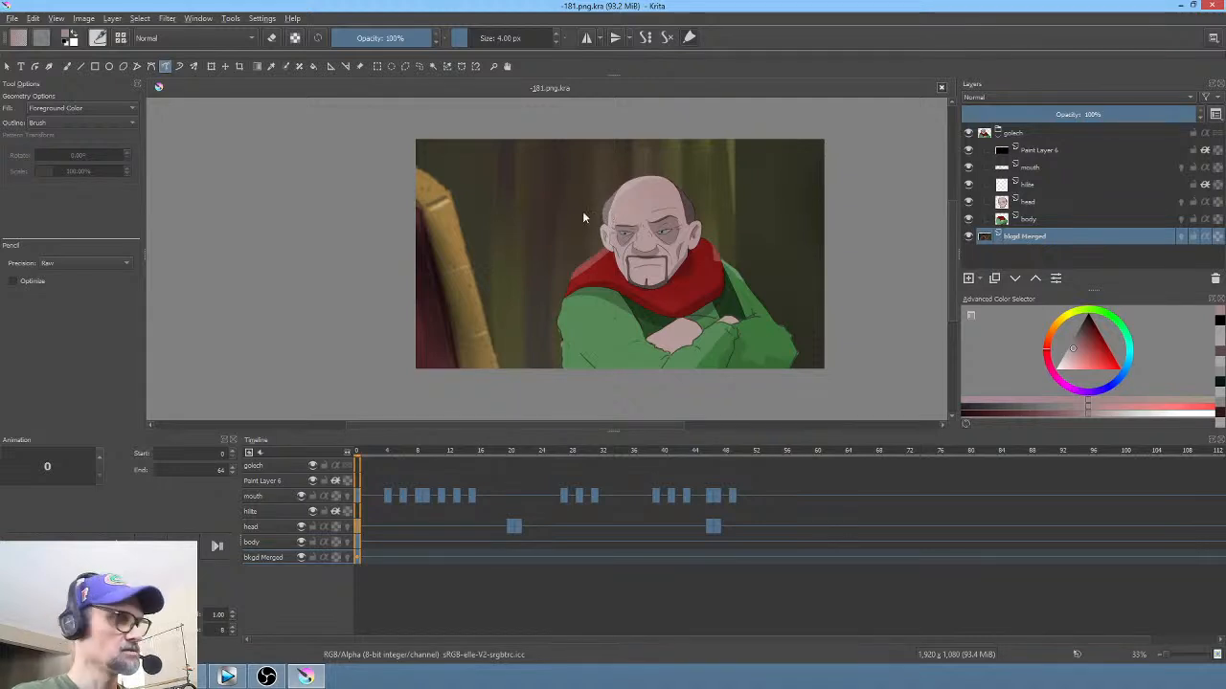
{"action": "key", "text": "ctrl+t"}
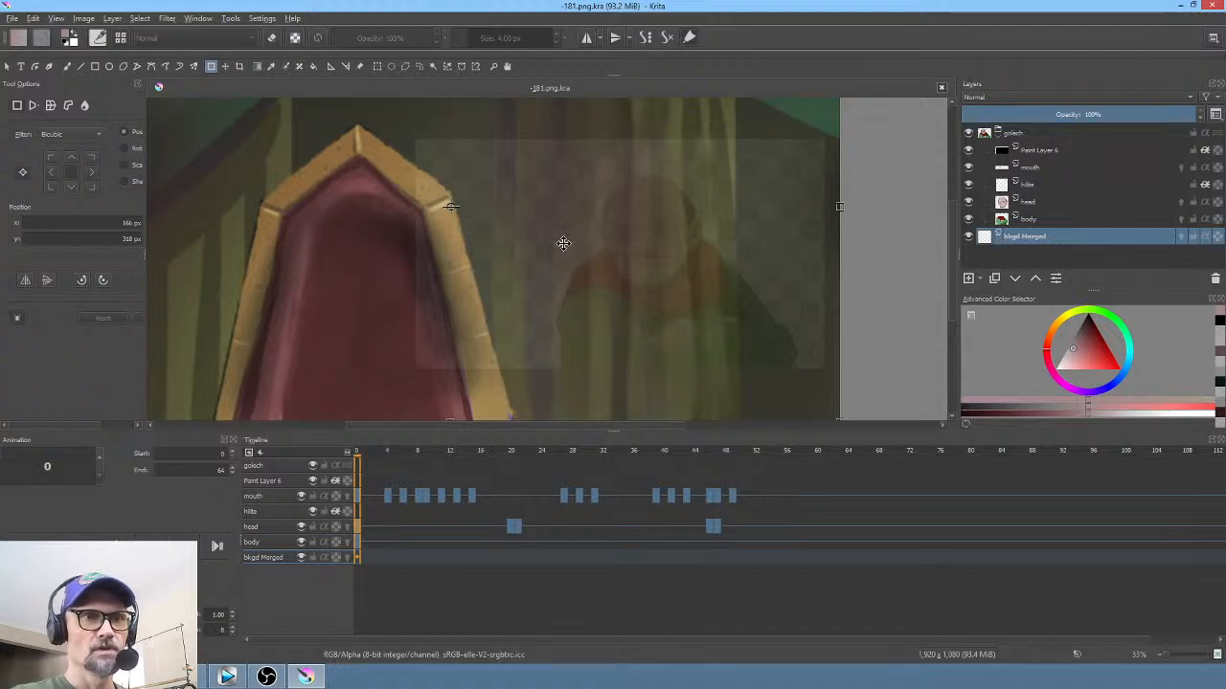
{"action": "left_click", "coordinate": [11, 18]}
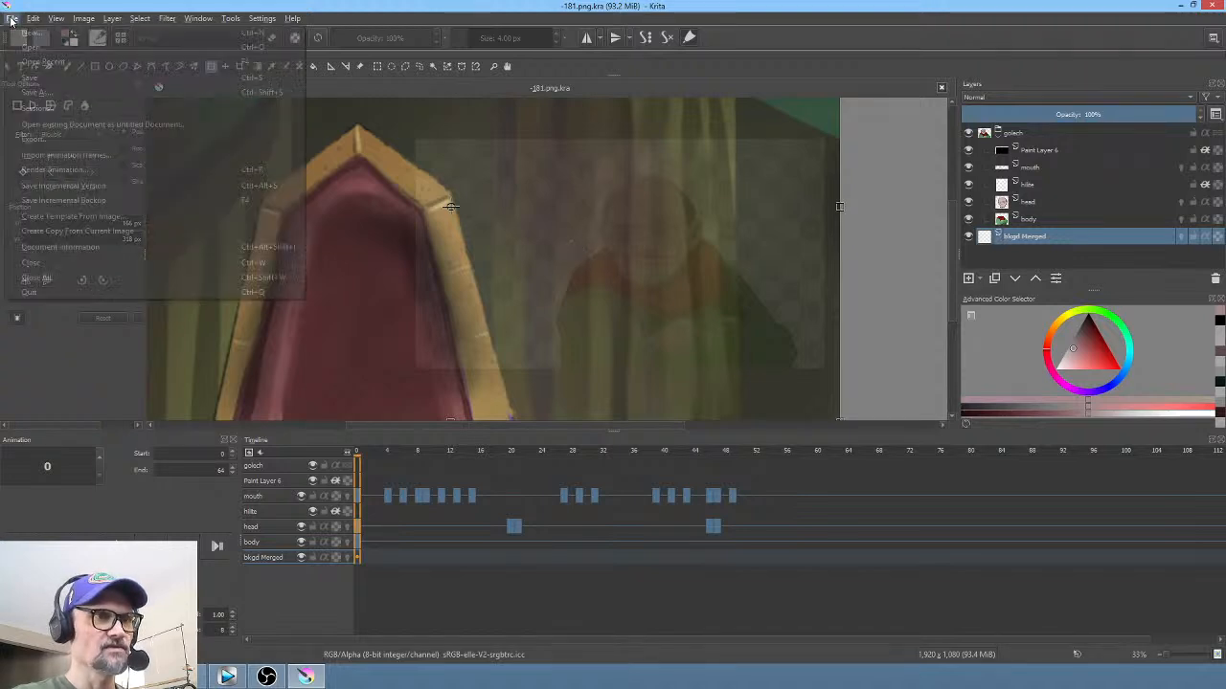
{"action": "left_click", "coordinate": [14, 91]}
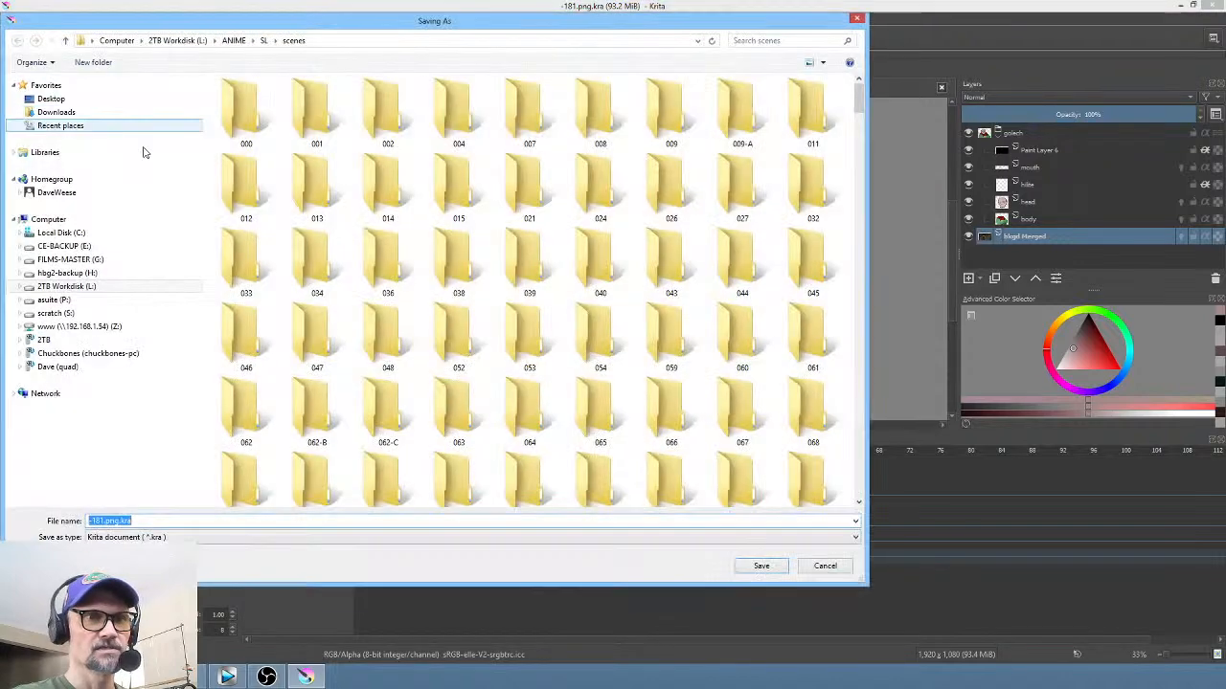
{"action": "left_click", "coordinate": [98, 521]}
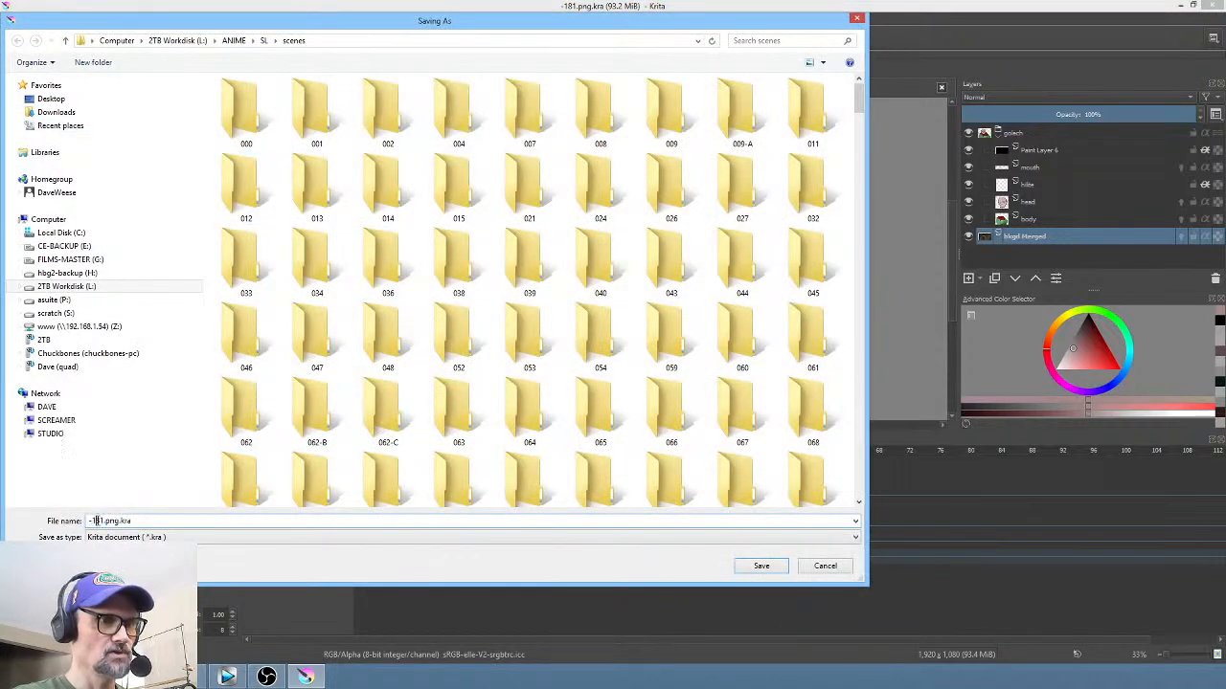
{"action": "left_click", "coordinate": [227, 677]}
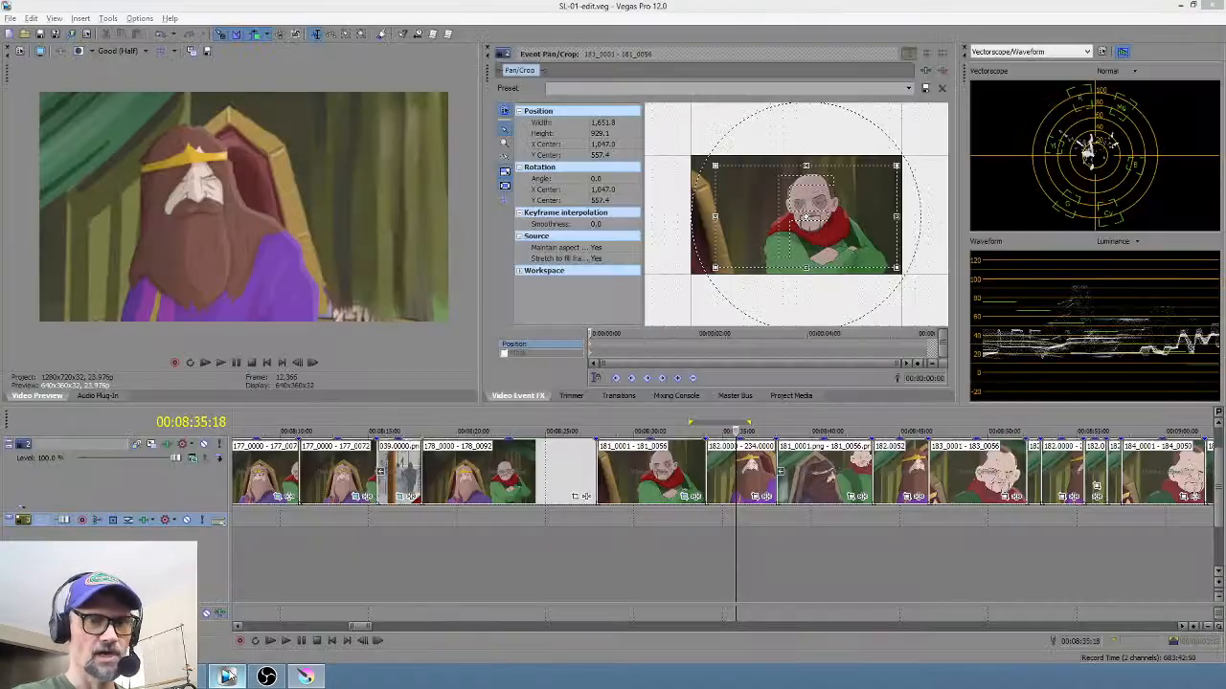
{"action": "left_click", "coordinate": [306, 677]}
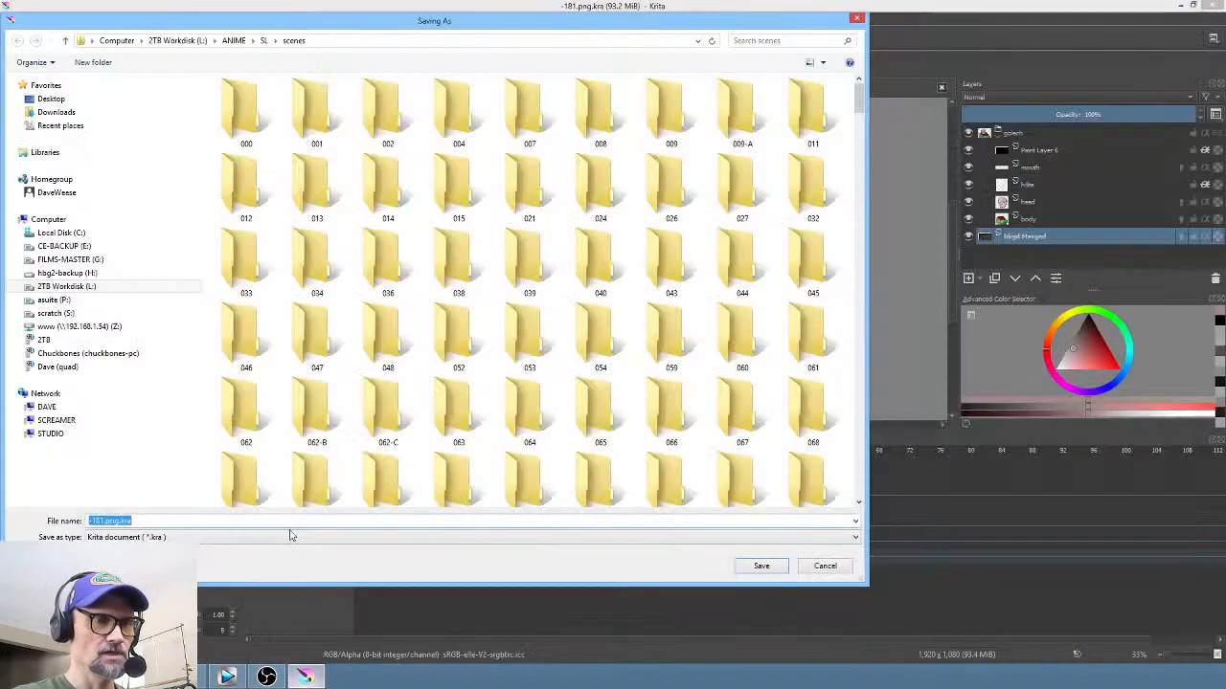
{"action": "left_click", "coordinate": [102, 520]}
{"action": "key", "text": "BackSpace"}
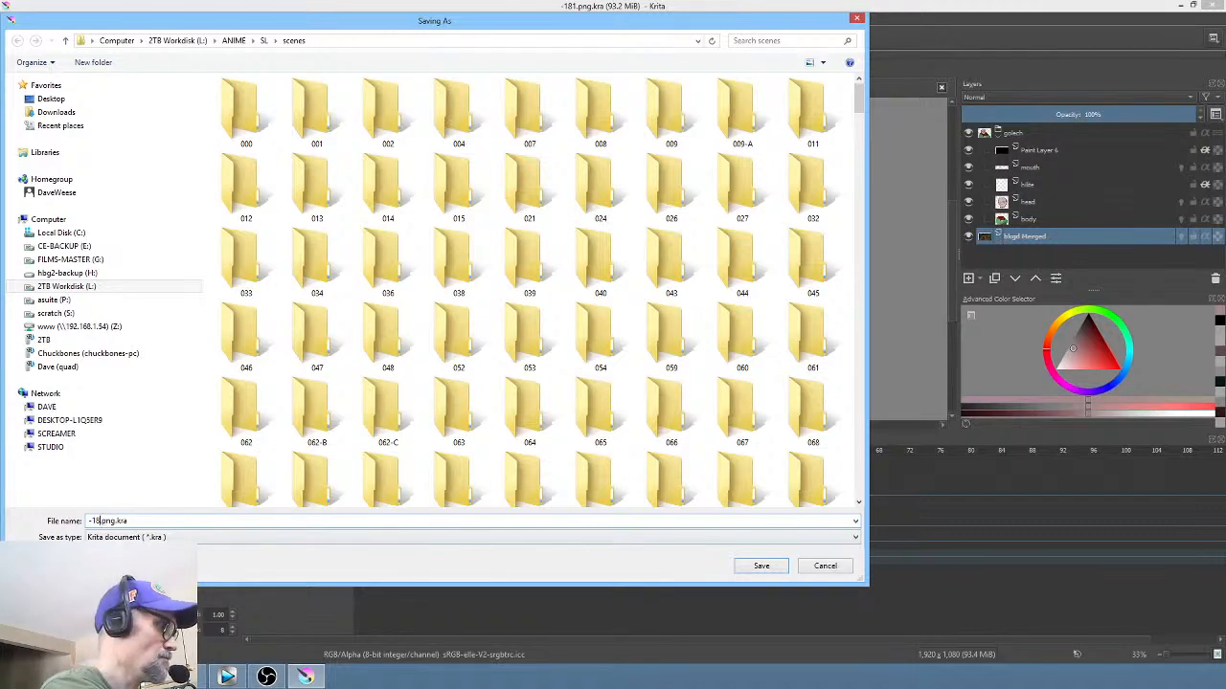
{"action": "type", "text": "2"}
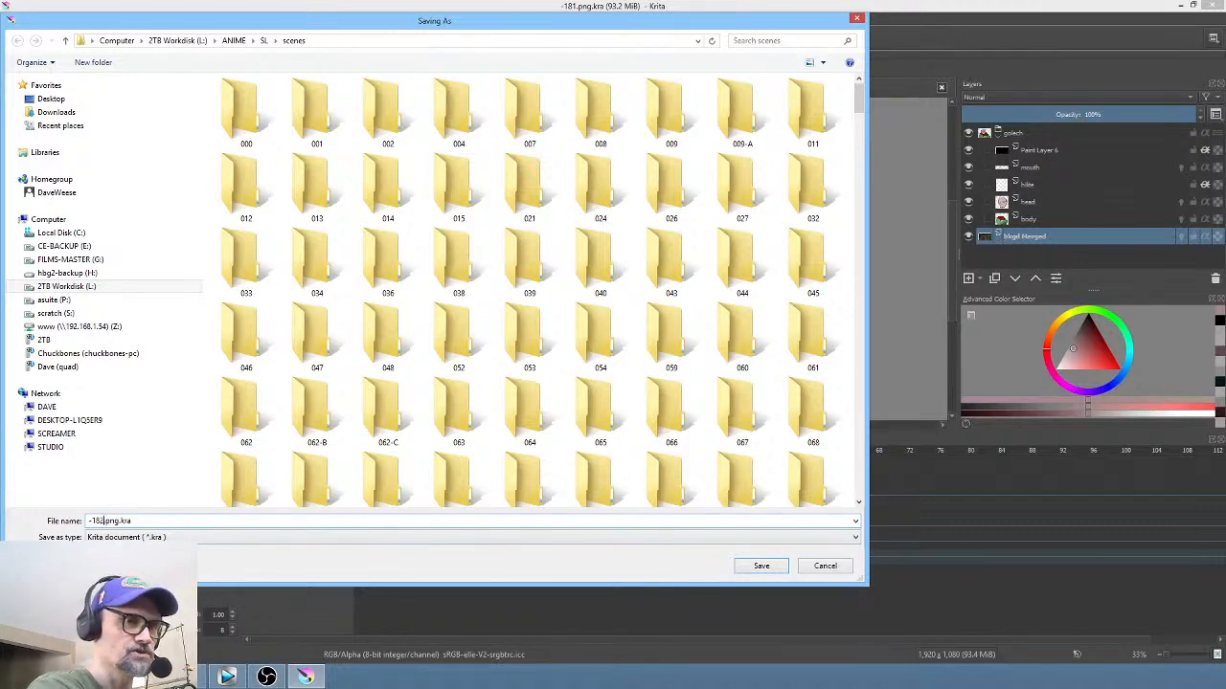
{"action": "left_click", "coordinate": [758, 567]}
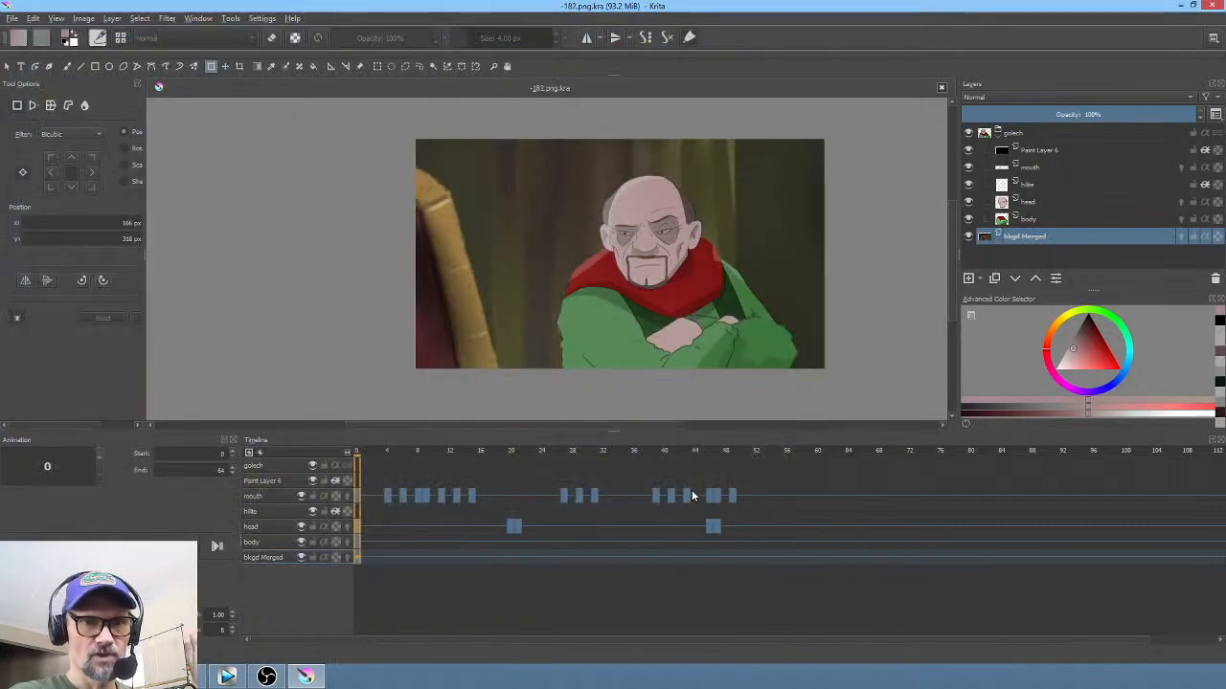
Step: Move the bkgd Merged layer to about X 1210, Y 312 px, bringing the throne into frame, and delete the golech group
{"action": "left_click_drag", "start_coordinate": [524, 258], "coordinate": [743, 258]}
{"action": "key", "text": "Return"}
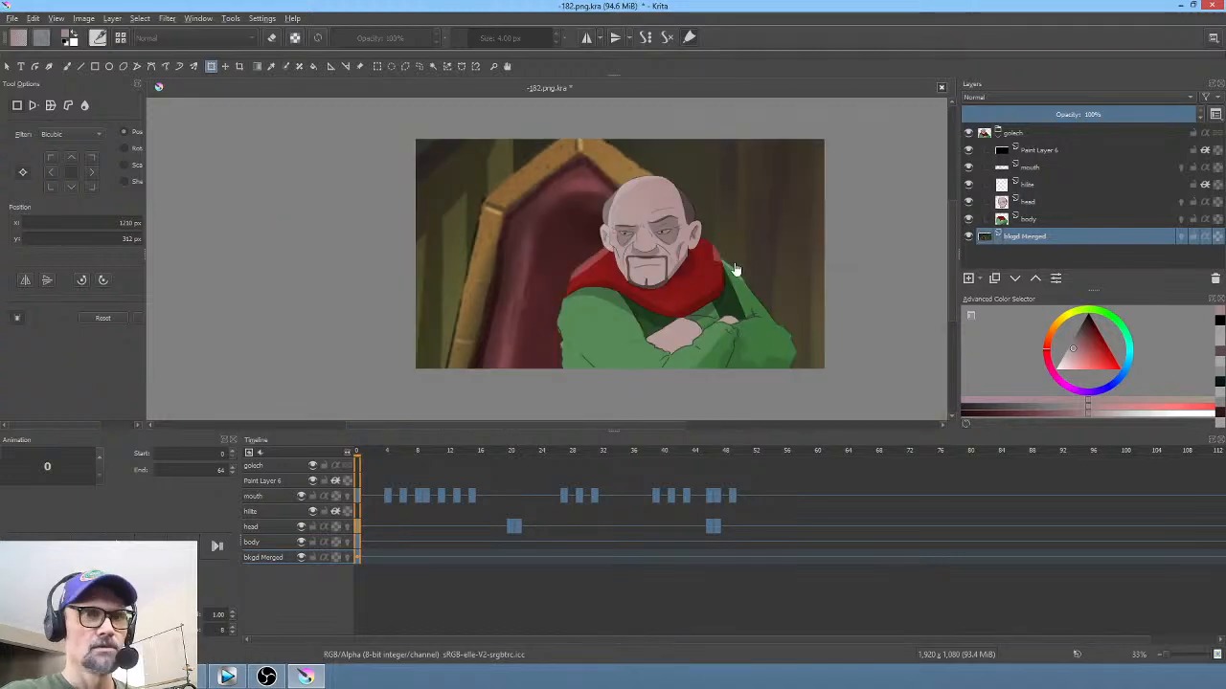
{"action": "left_click", "coordinate": [1026, 134]}
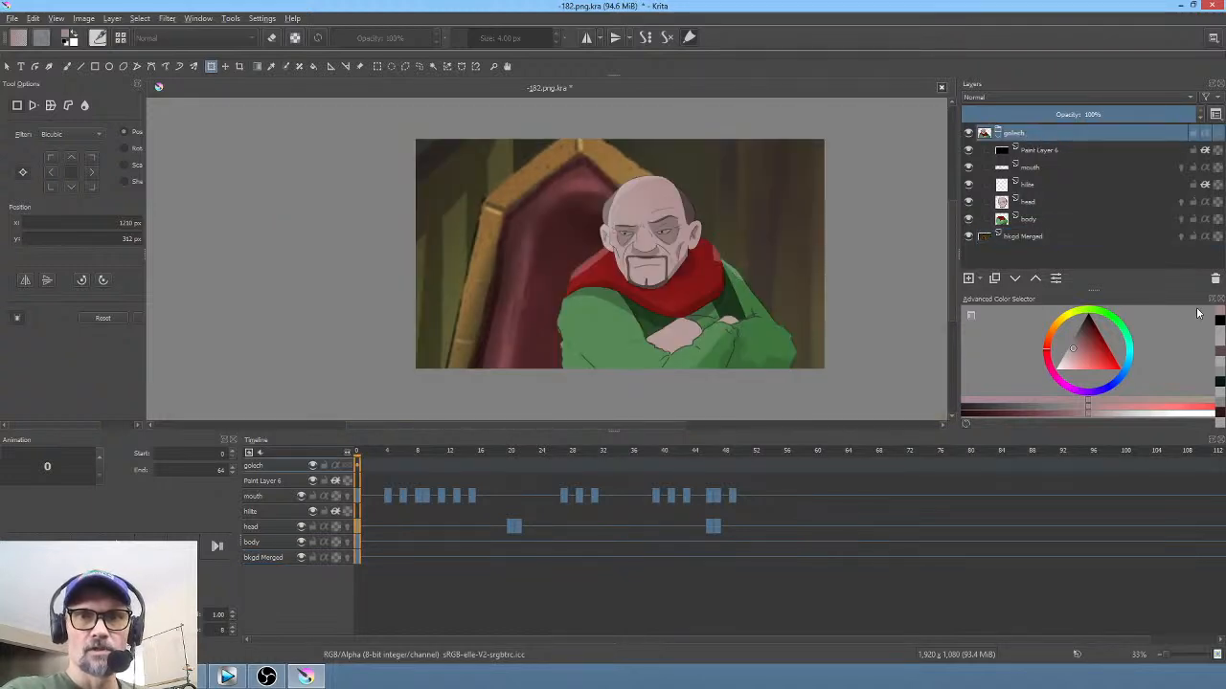
{"action": "left_click", "coordinate": [1216, 277]}
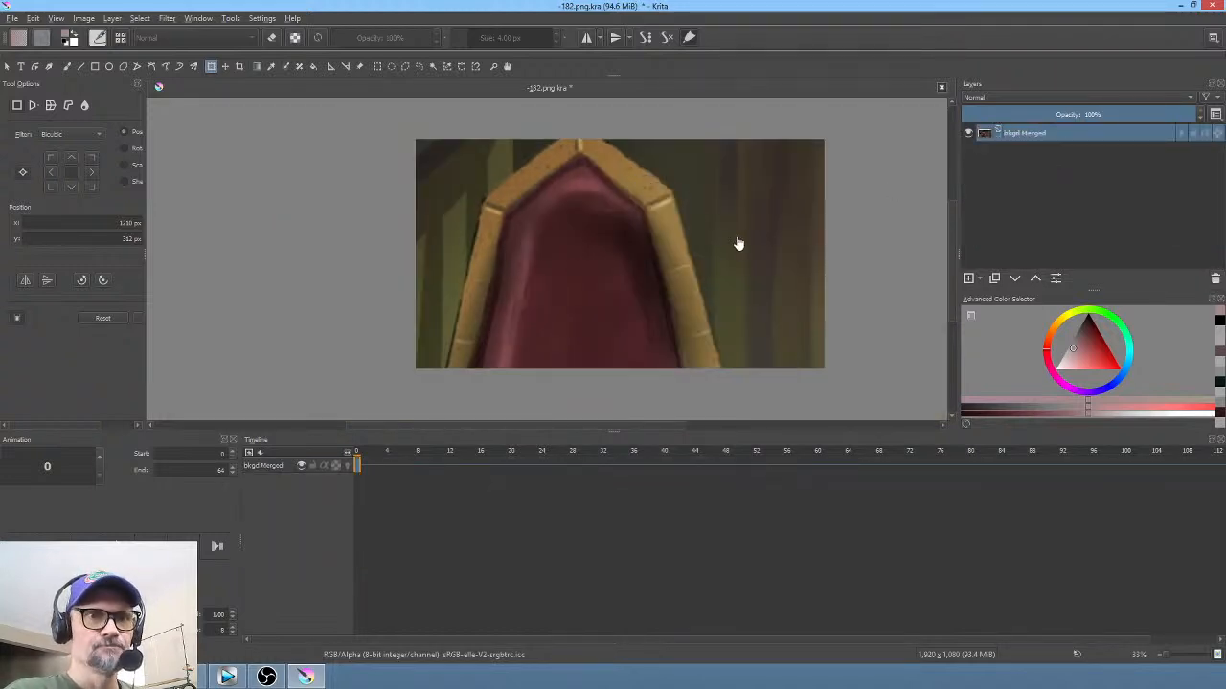
Step: Lower the throne background to about X 1257, Y 427 px, and save the document
{"action": "left_click", "coordinate": [651, 217]}
{"action": "left_click_drag", "start_coordinate": [645, 239], "coordinate": [655, 263]}
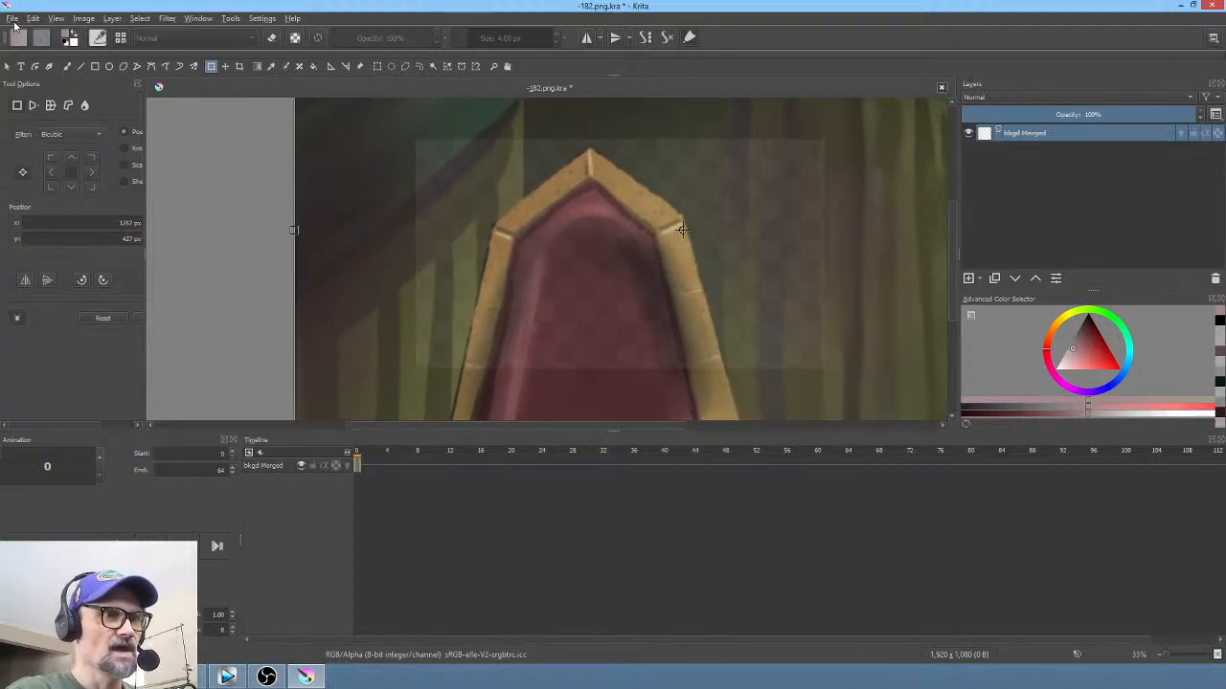
{"action": "left_click", "coordinate": [13, 23]}
{"action": "left_click", "coordinate": [21, 73]}
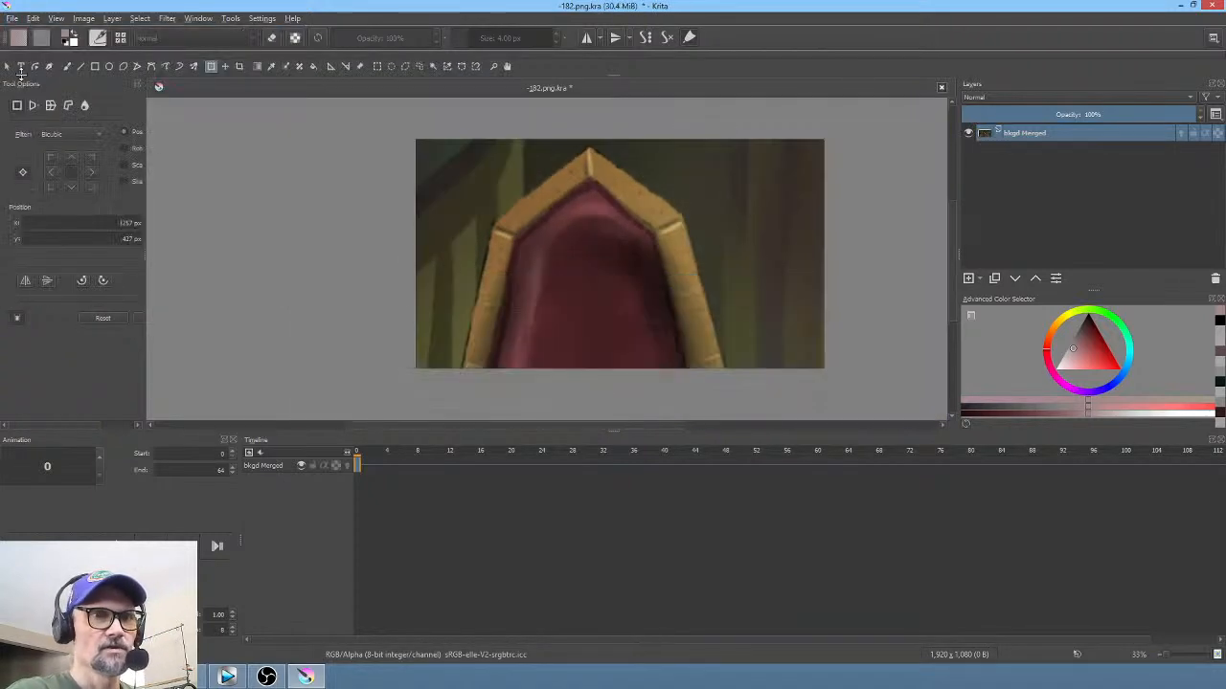
Step: In Vegas Pro, mark 00:08:19:00 to 00:08:36:02, compare frames of the first 182 clip, and mark 00:08:35:12 to 00:08:36:15
{"action": "key", "text": "alt+Tab"}
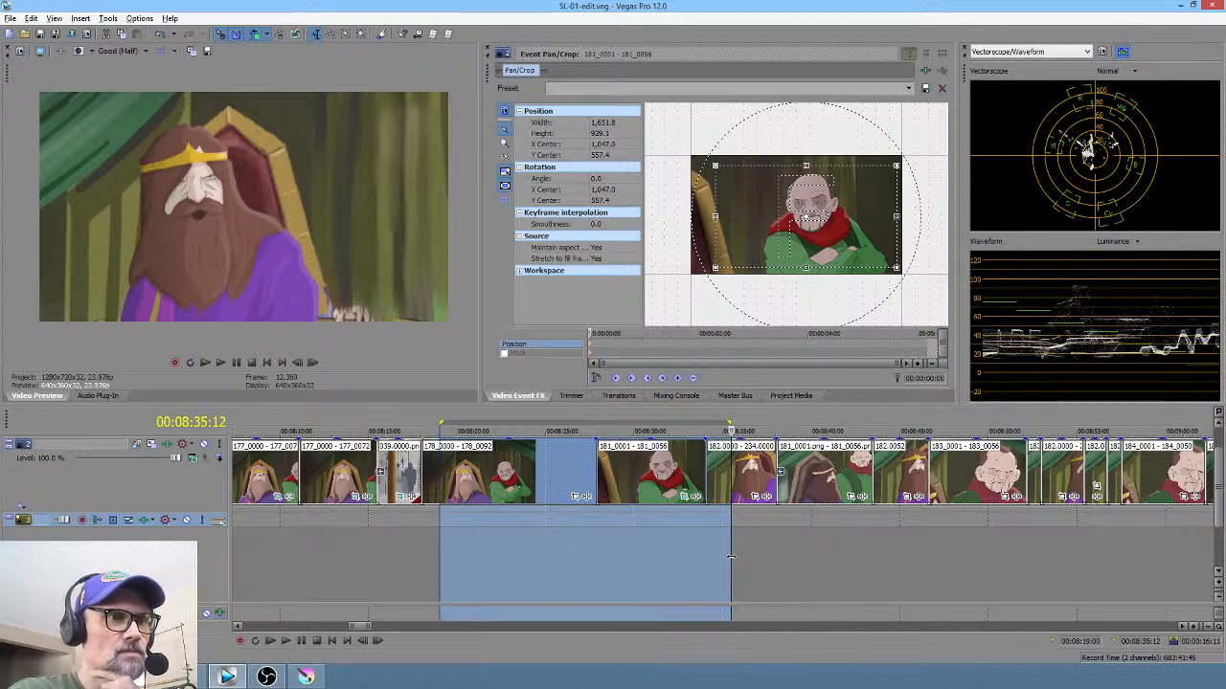
{"action": "mouse_move", "coordinate": [730, 556]}
{"action": "left_mouse_down"}
{"action": "mouse_move", "coordinate": [719, 560]}
{"action": "mouse_move", "coordinate": [928, 566]}
{"action": "mouse_move", "coordinate": [731, 564]}
{"action": "mouse_move", "coordinate": [742, 563]}
{"action": "left_mouse_up"}
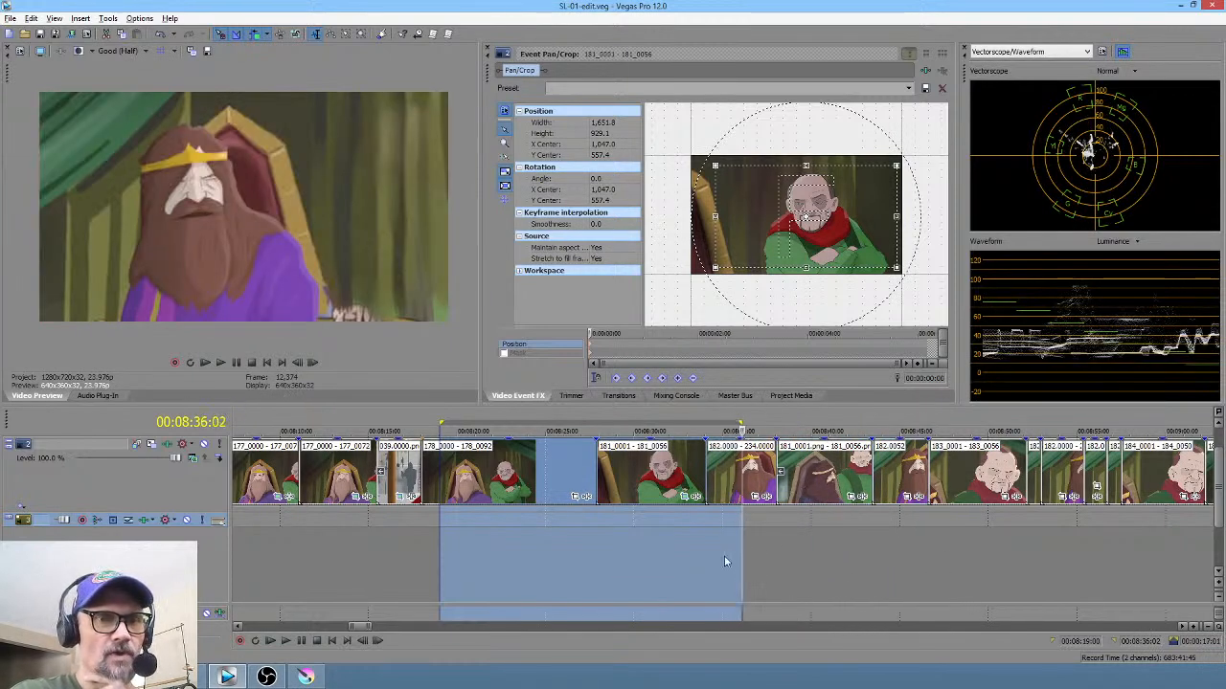
{"action": "left_click", "coordinate": [721, 551]}
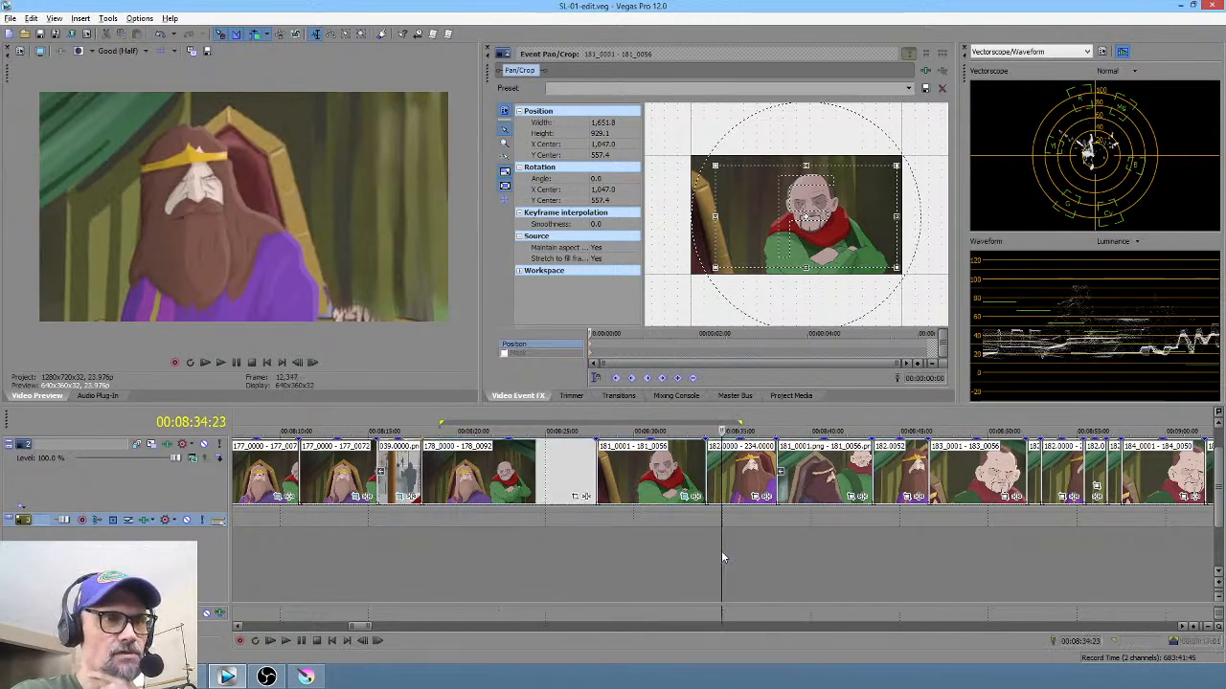
{"action": "left_click", "coordinate": [459, 550]}
{"action": "left_click_drag", "start_coordinate": [733, 557], "coordinate": [751, 556]}
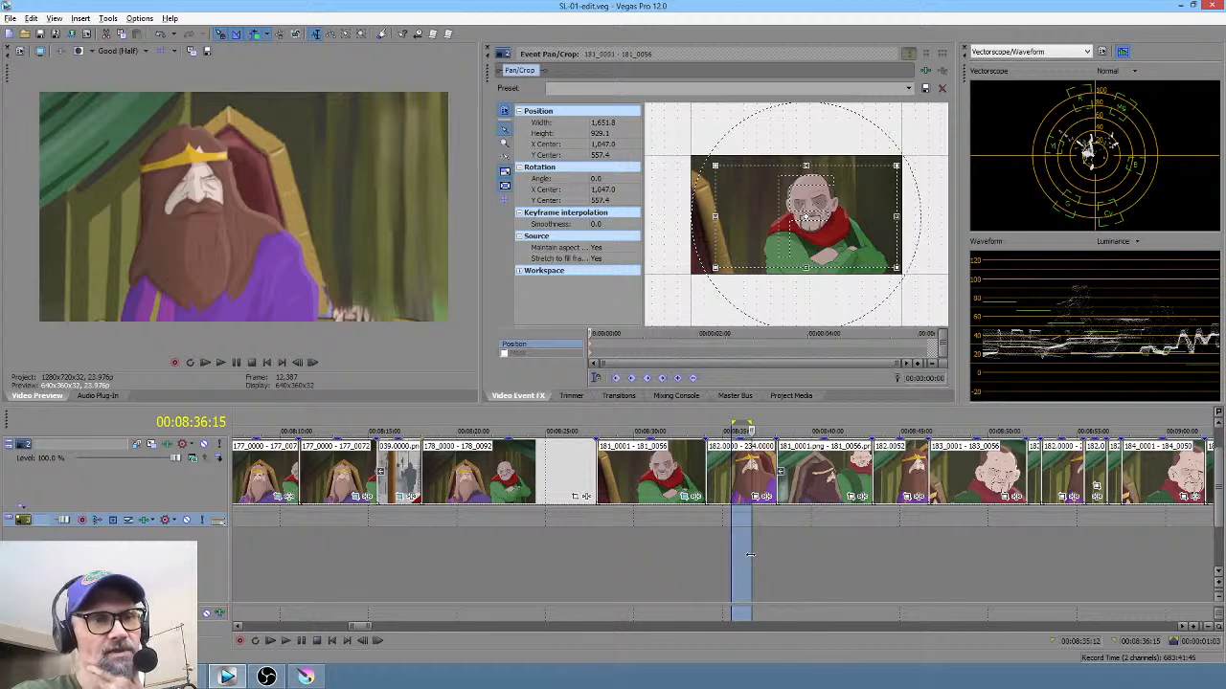
{"action": "left_click", "coordinate": [744, 552]}
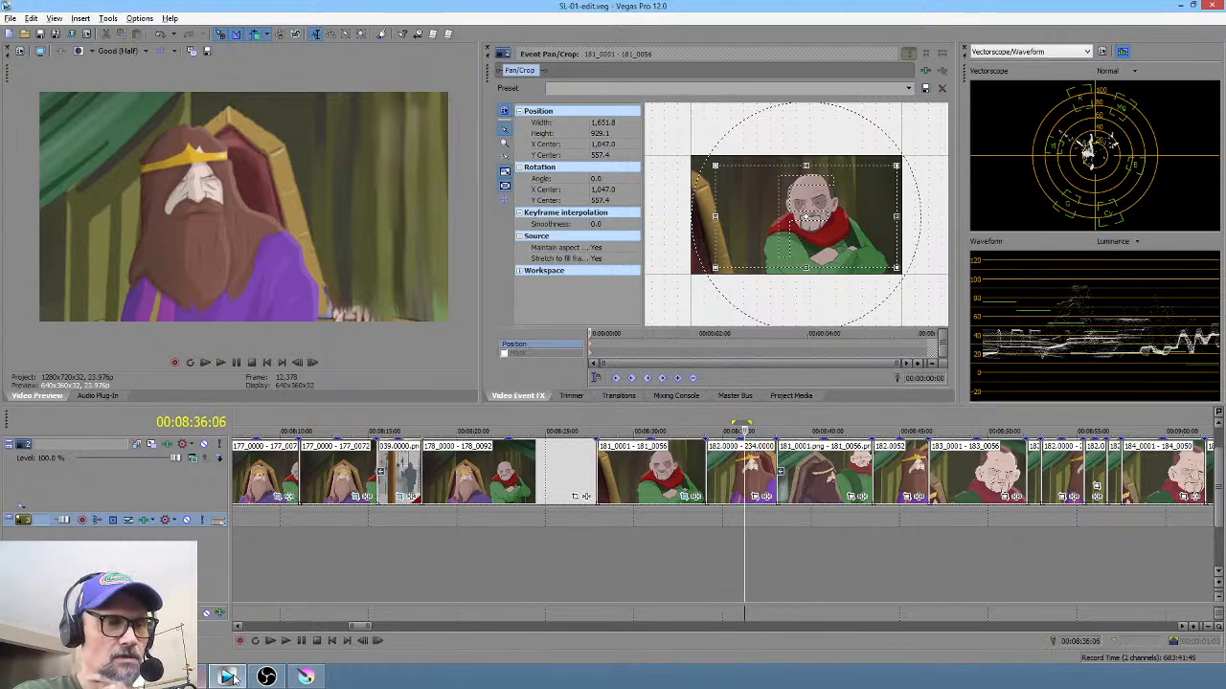
Step: Switch to Krita, start importing animation frames, and browse to the scenes\182 folder on 2TB Workdisk (L:)
{"action": "left_click", "coordinate": [306, 677]}
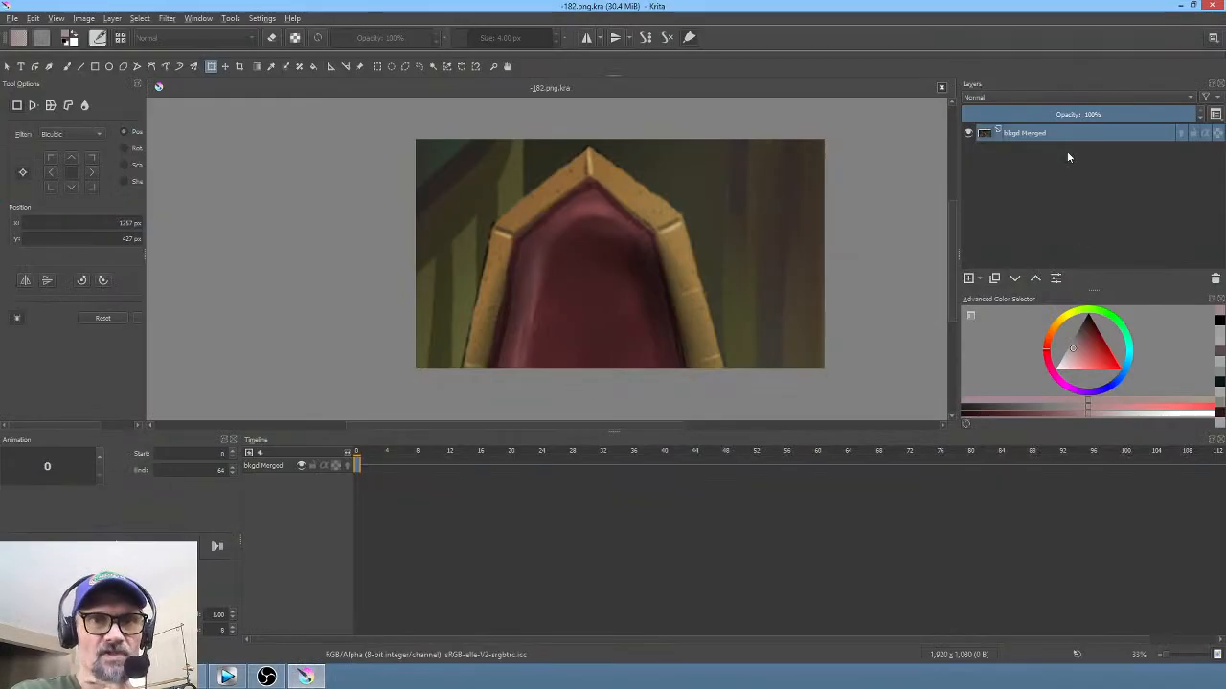
{"action": "left_click", "coordinate": [12, 18]}
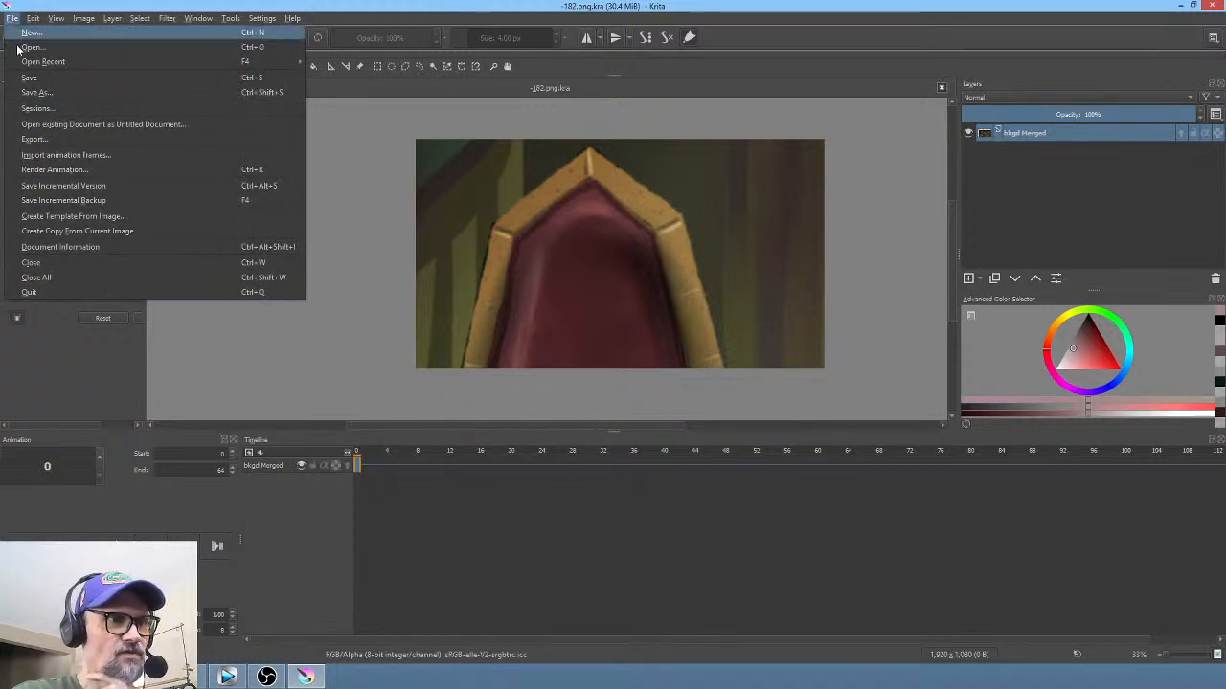
{"action": "left_click", "coordinate": [50, 157]}
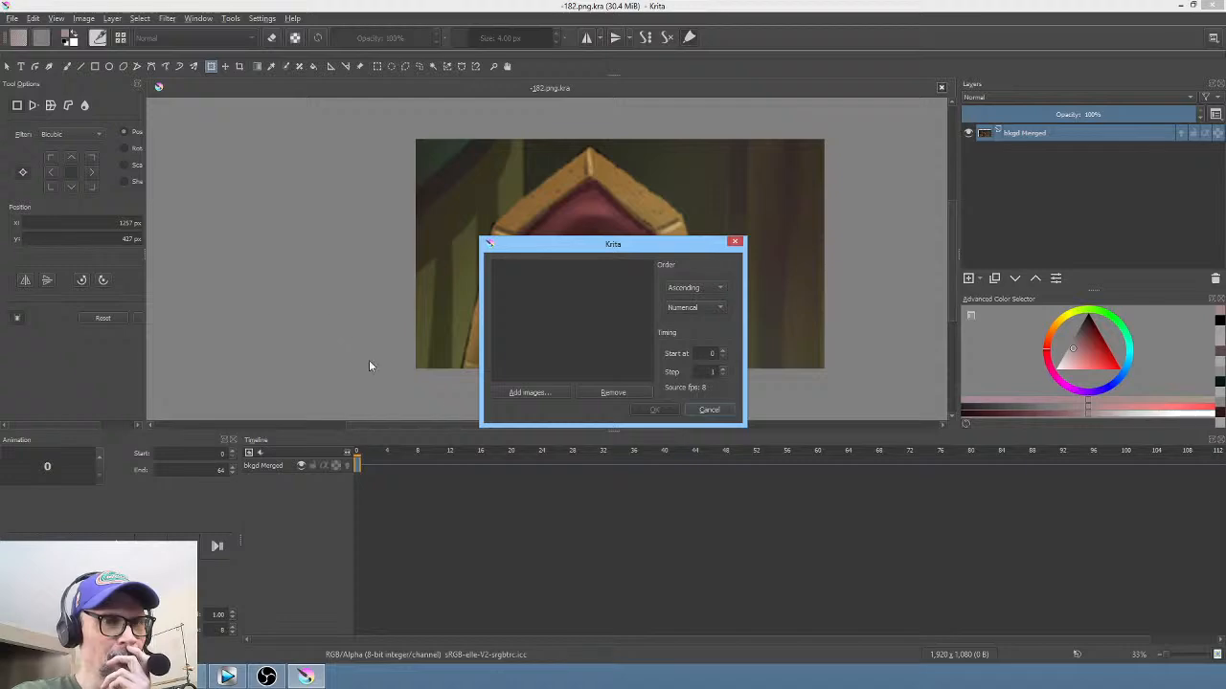
{"action": "left_click", "coordinate": [525, 392]}
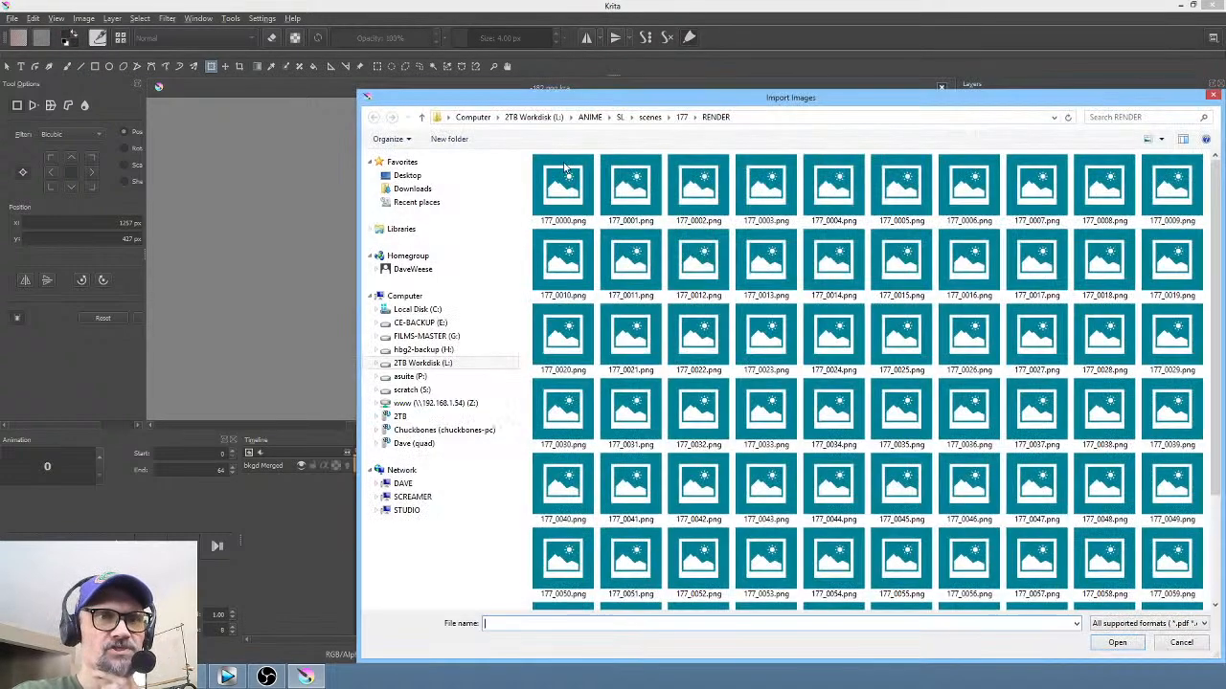
{"action": "left_click", "coordinate": [649, 114]}
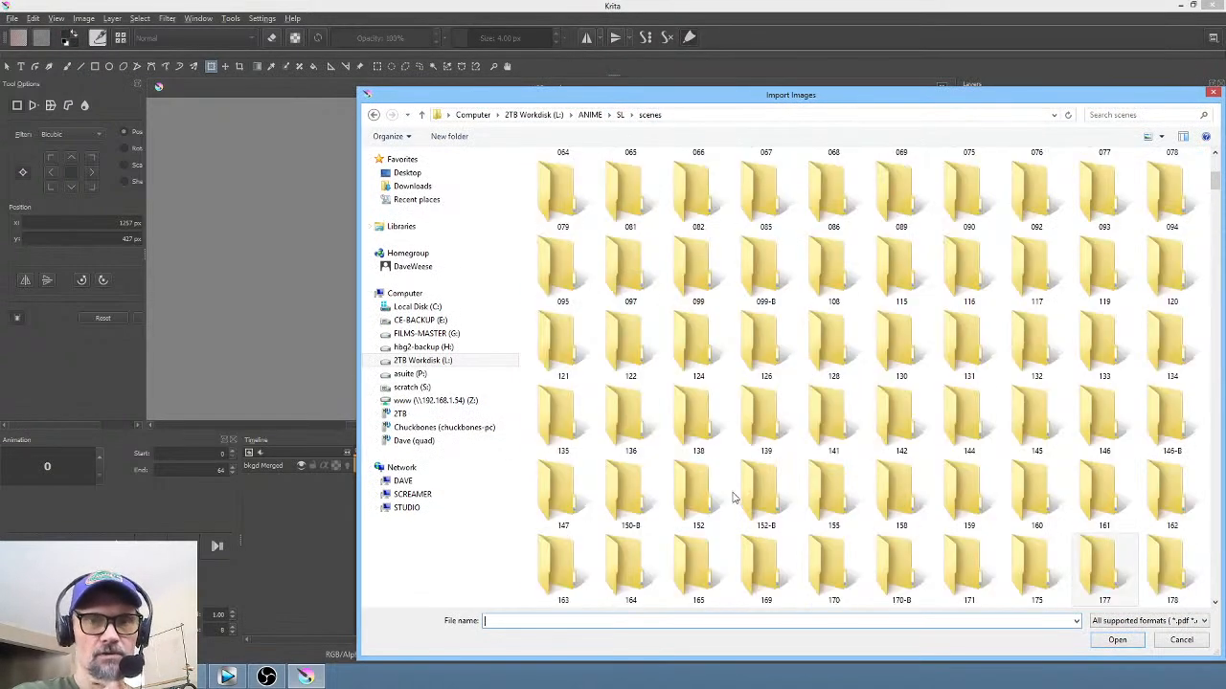
{"action": "left_click", "coordinate": [1170, 560]}
{"action": "scroll", "coordinate": [1170, 560], "scroll_direction": "down", "scroll_amount": 3}
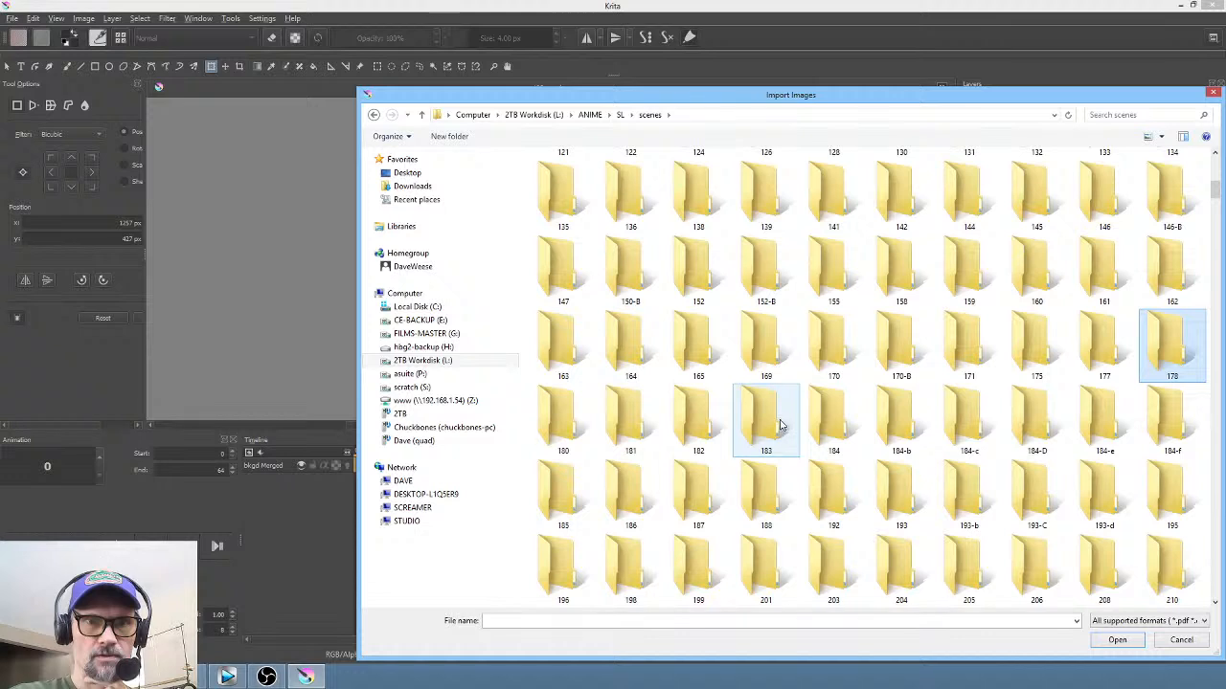
{"action": "double_click", "coordinate": [710, 421]}
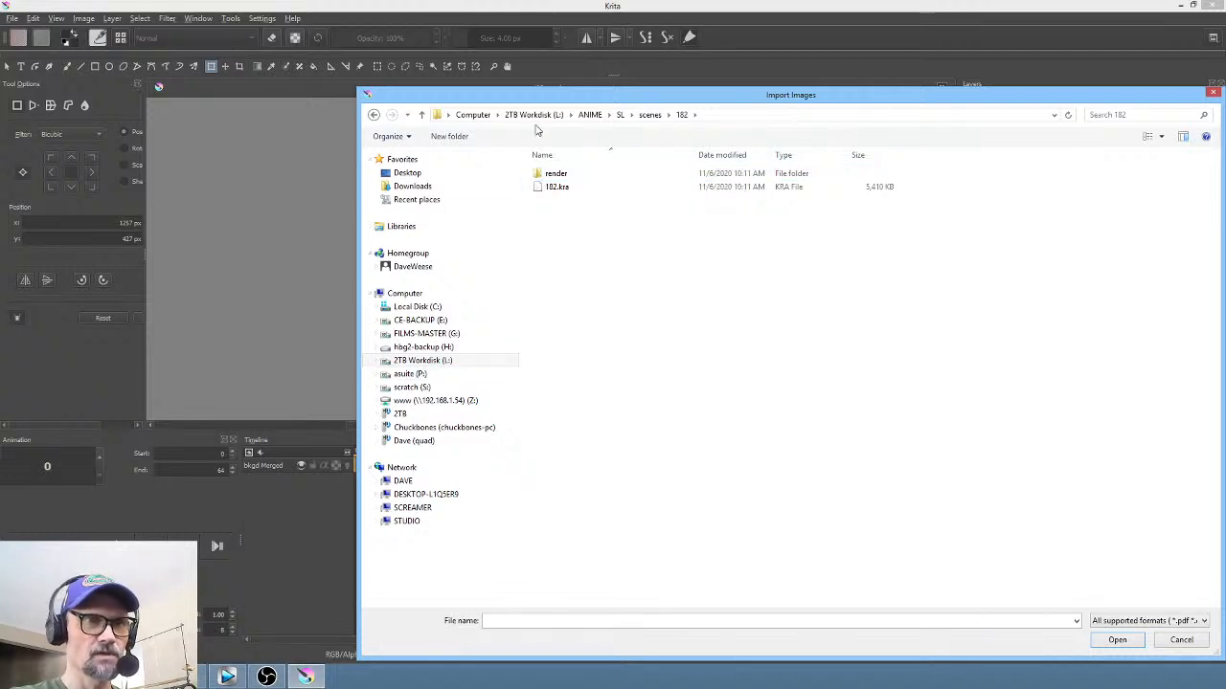
Step: Import all the 182 PNG frames from the render folder, starting at frame 0 with step 1
{"action": "left_click", "coordinate": [561, 177]}
{"action": "double_click", "coordinate": [561, 176]}
{"action": "left_click", "coordinate": [561, 180]}
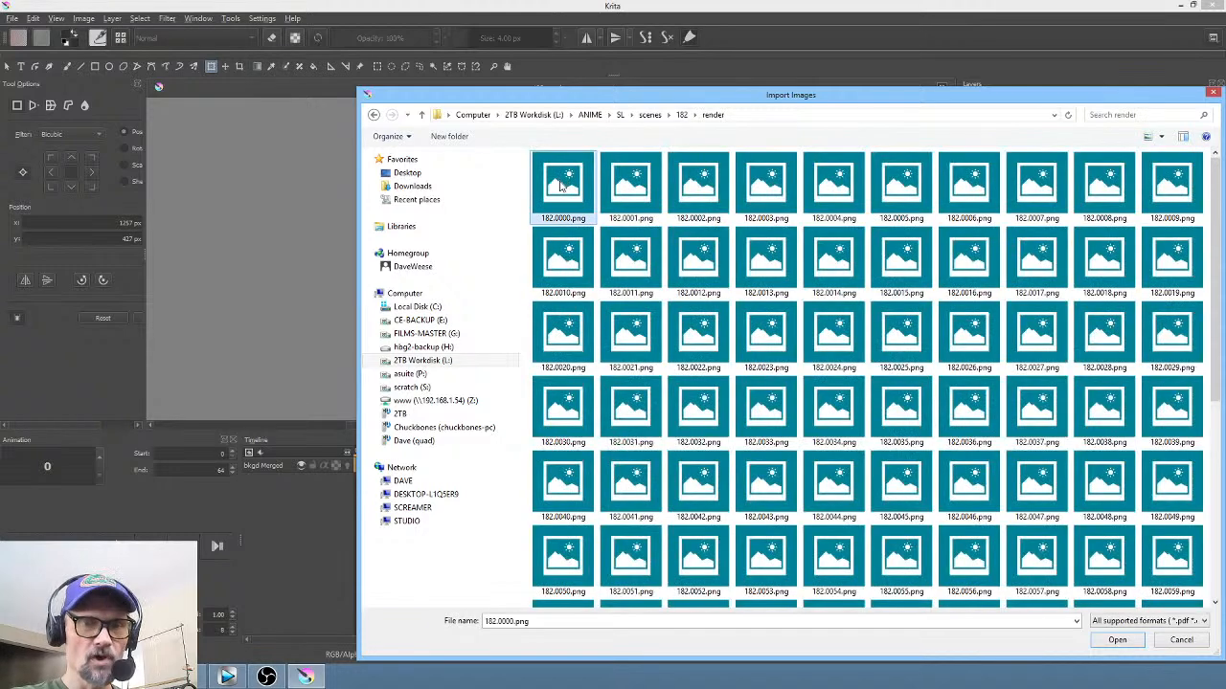
{"action": "key", "text": "ctrl+a"}
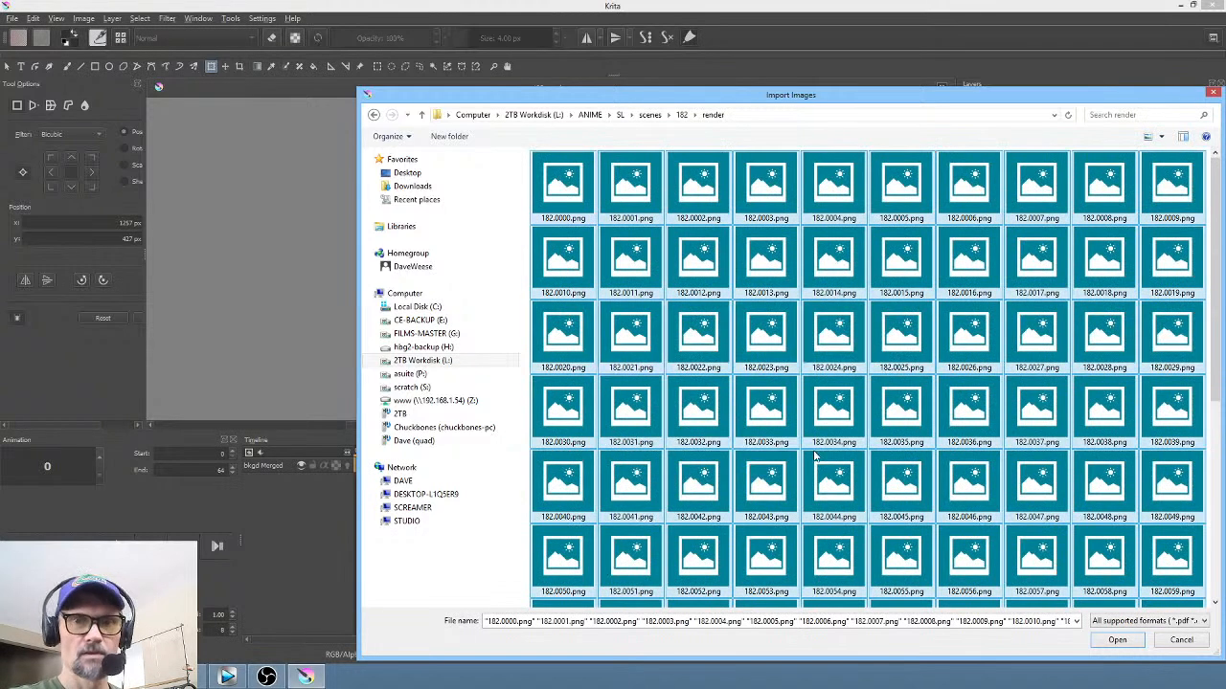
{"action": "left_click", "coordinate": [1117, 640]}
{"action": "left_click", "coordinate": [658, 410]}
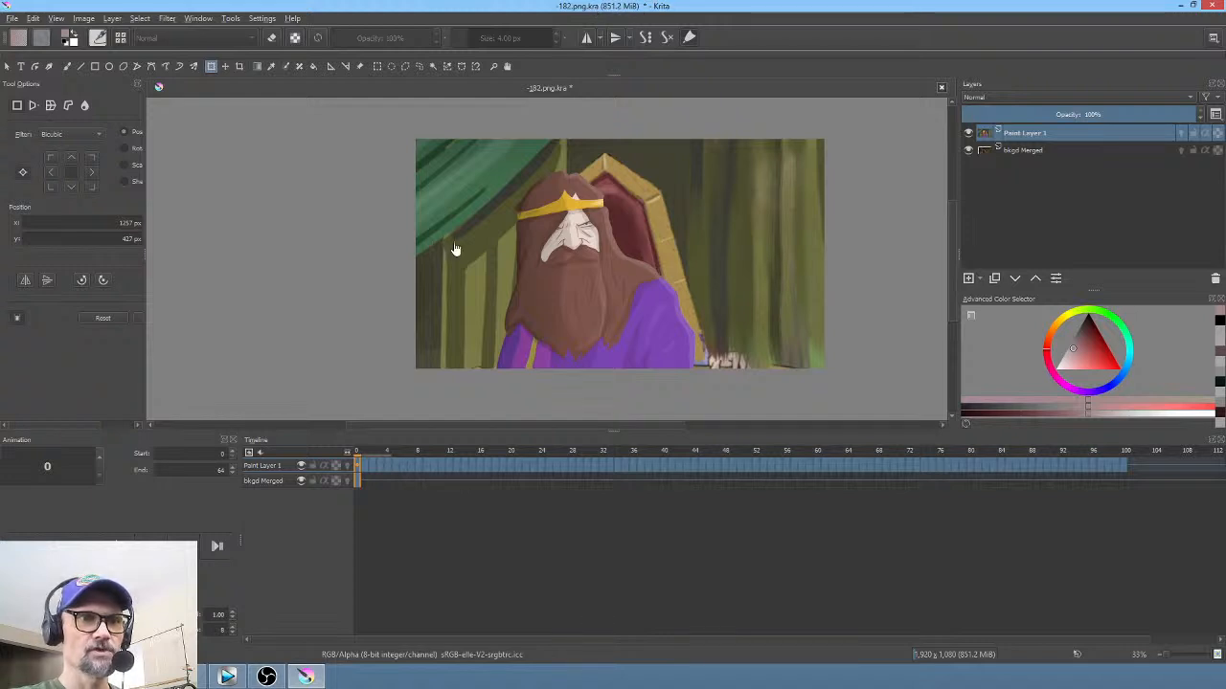
Step: Review the opening frames of Paint Layer 1 and delete its keyframes 1 to 7
{"action": "left_click", "coordinate": [365, 466]}
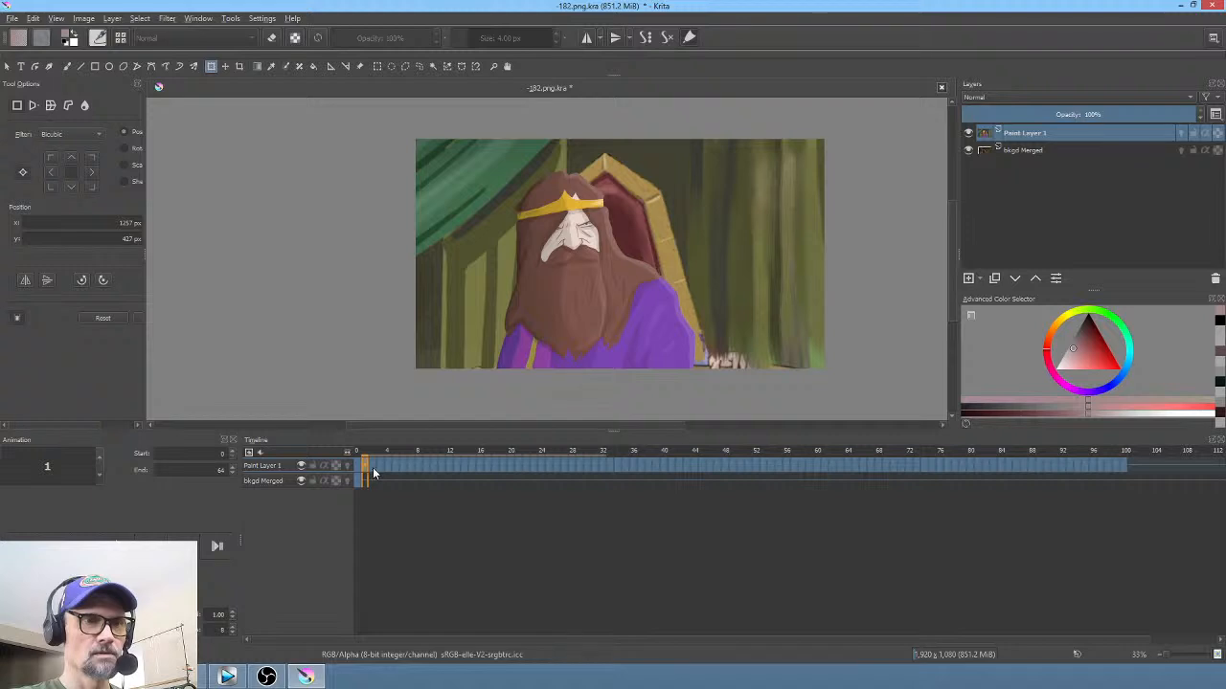
{"action": "left_click_drag", "start_coordinate": [367, 456], "coordinate": [418, 453]}
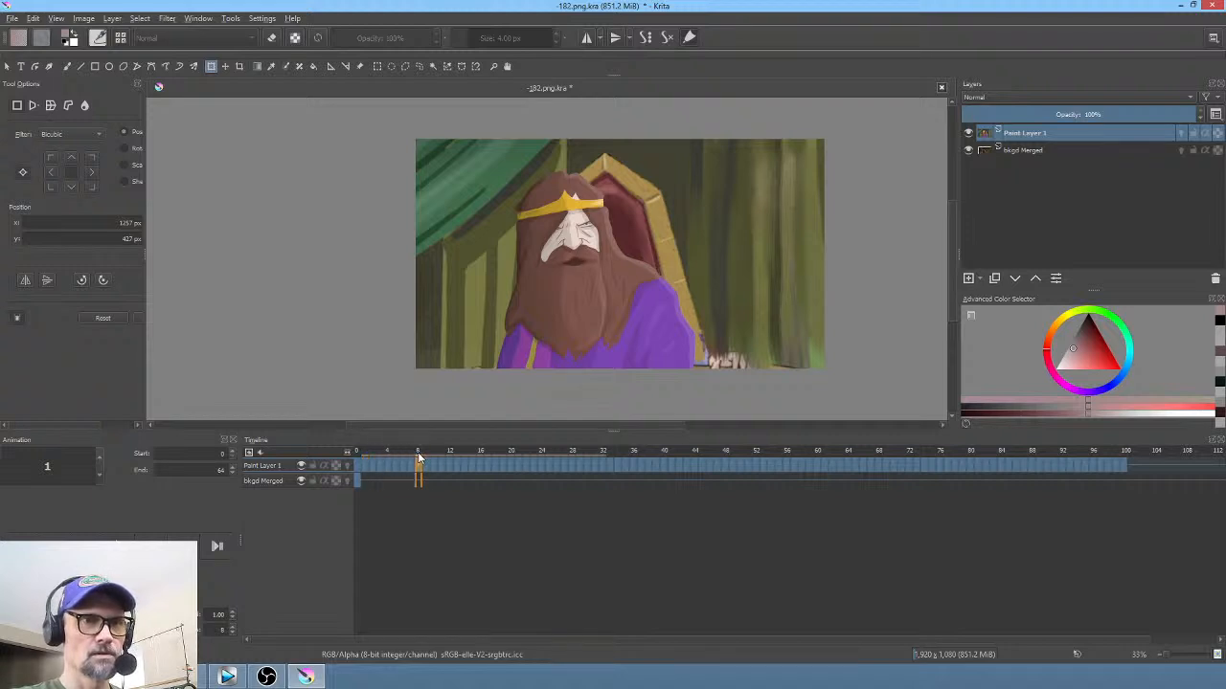
{"action": "left_click", "coordinate": [410, 466]}
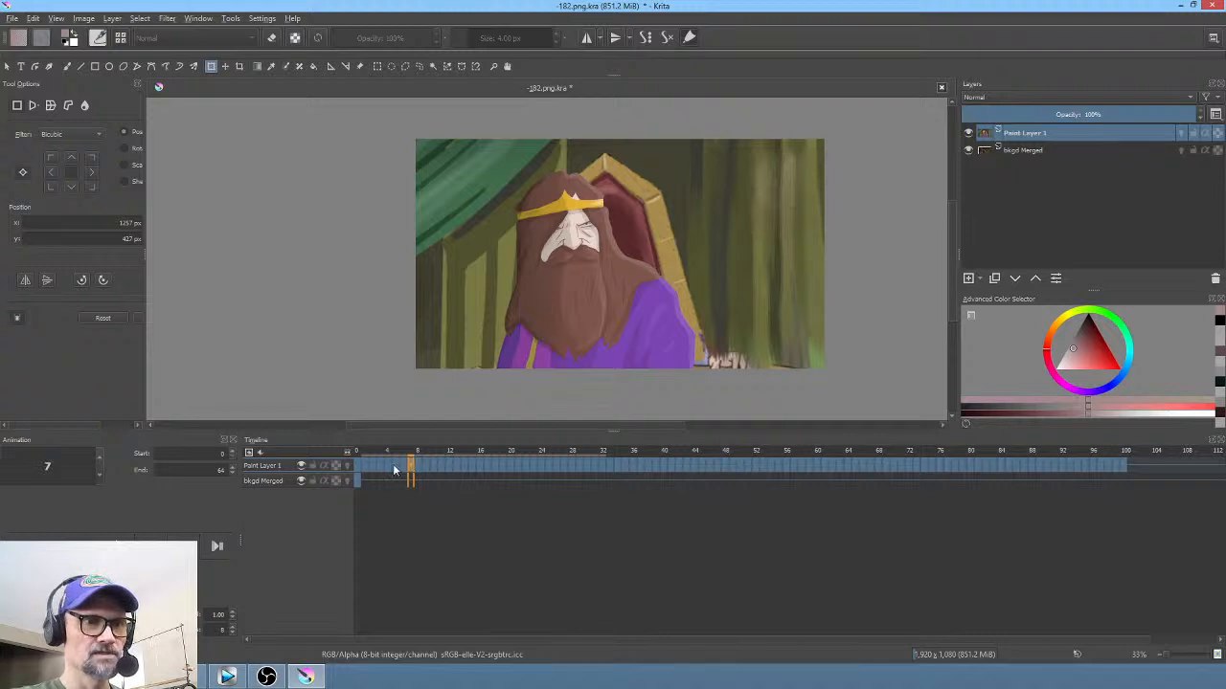
{"action": "left_click", "coordinate": [366, 464], "text": "shift"}
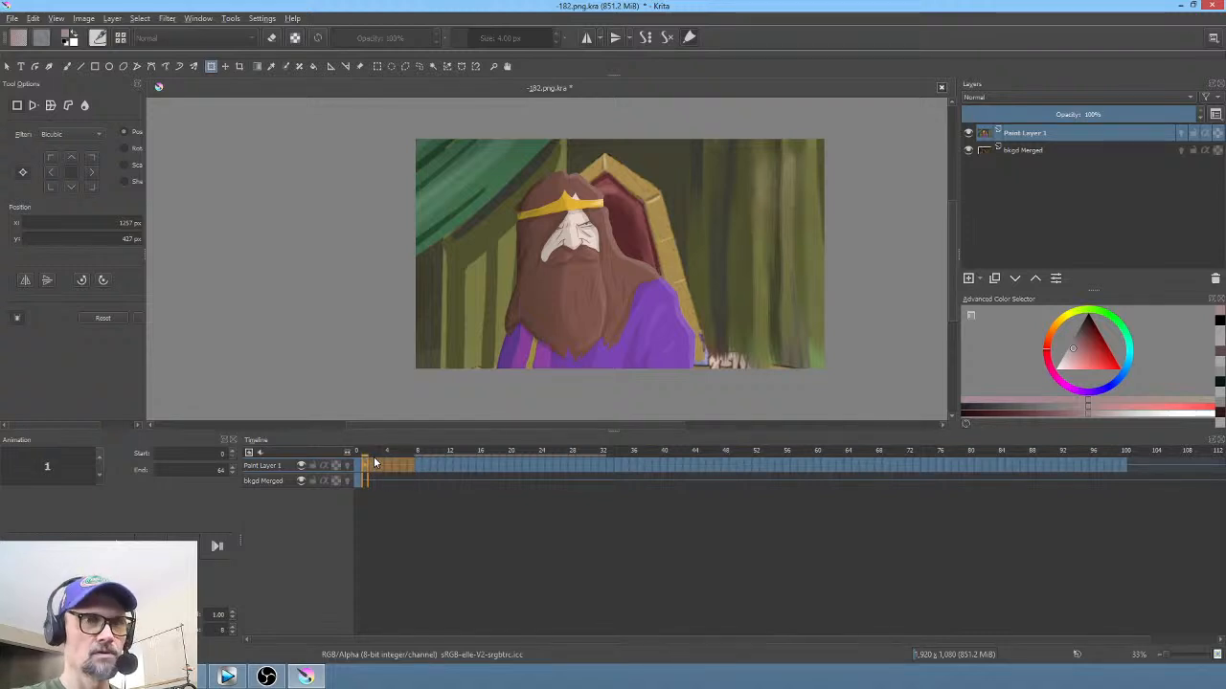
Step: Delete keyframes 9 and 11 from Paint Layer 1, keeping those at 8, 10 and 12
{"action": "left_click_drag", "start_coordinate": [416, 465], "coordinate": [429, 469]}
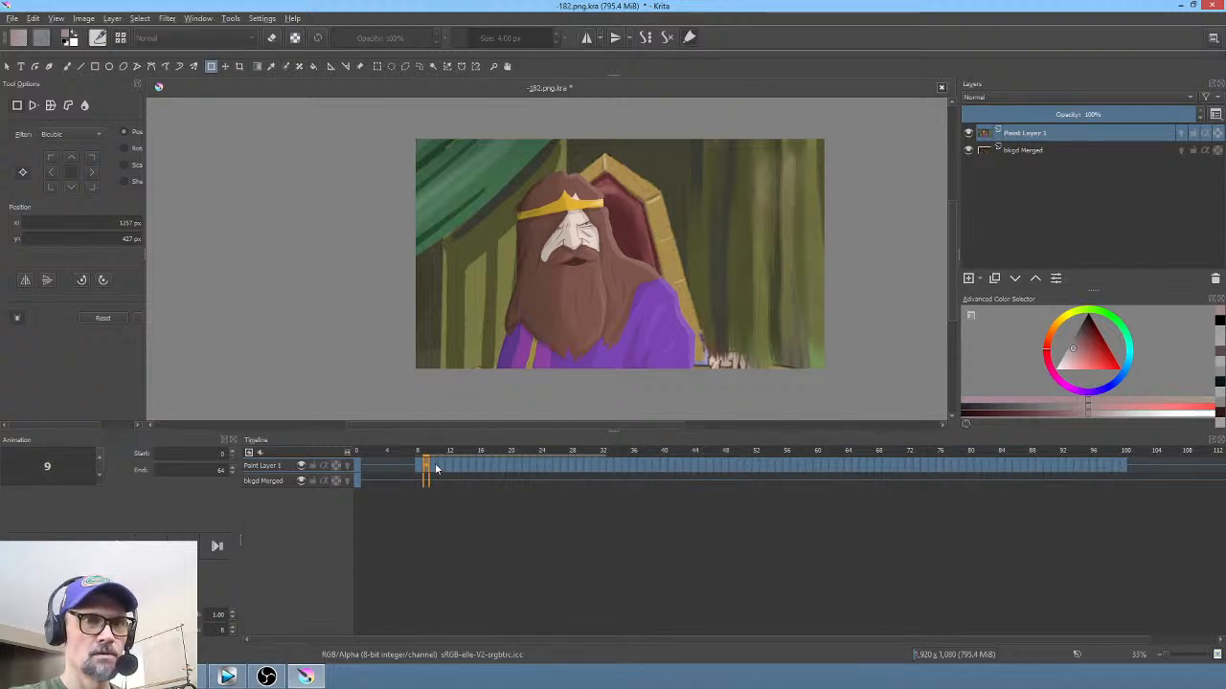
{"action": "left_click", "coordinate": [434, 465]}
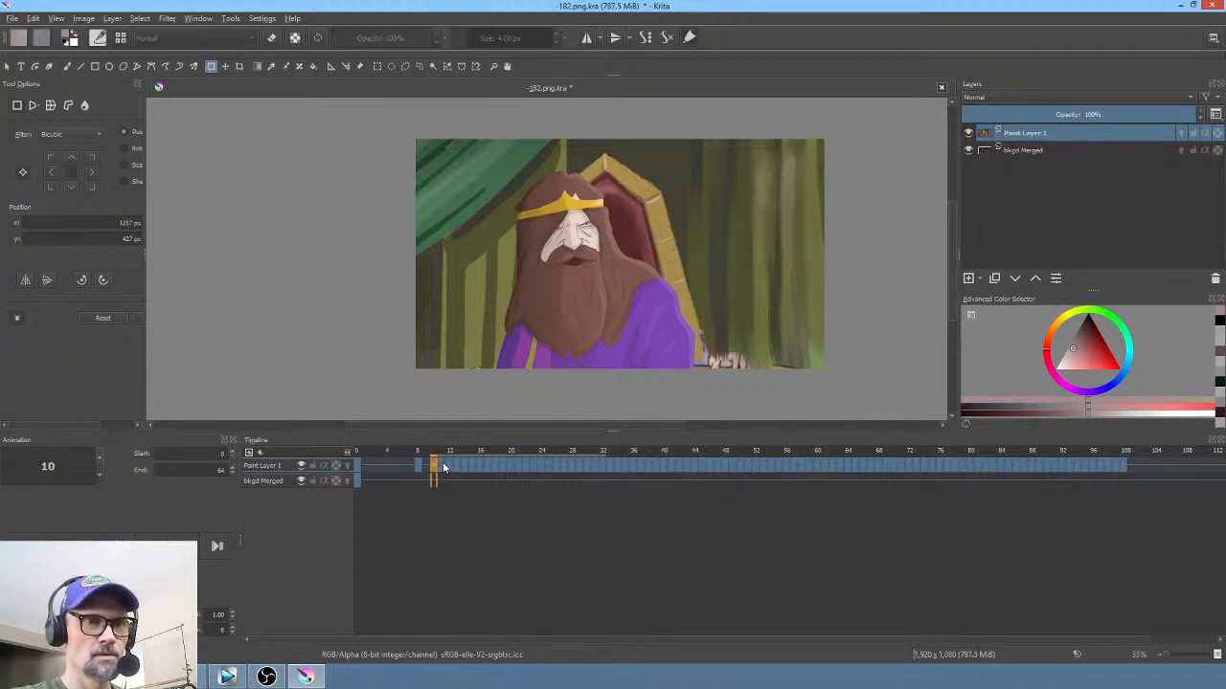
{"action": "left_click", "coordinate": [443, 466]}
{"action": "key", "text": "Delete"}
{"action": "left_click", "coordinate": [451, 466]}
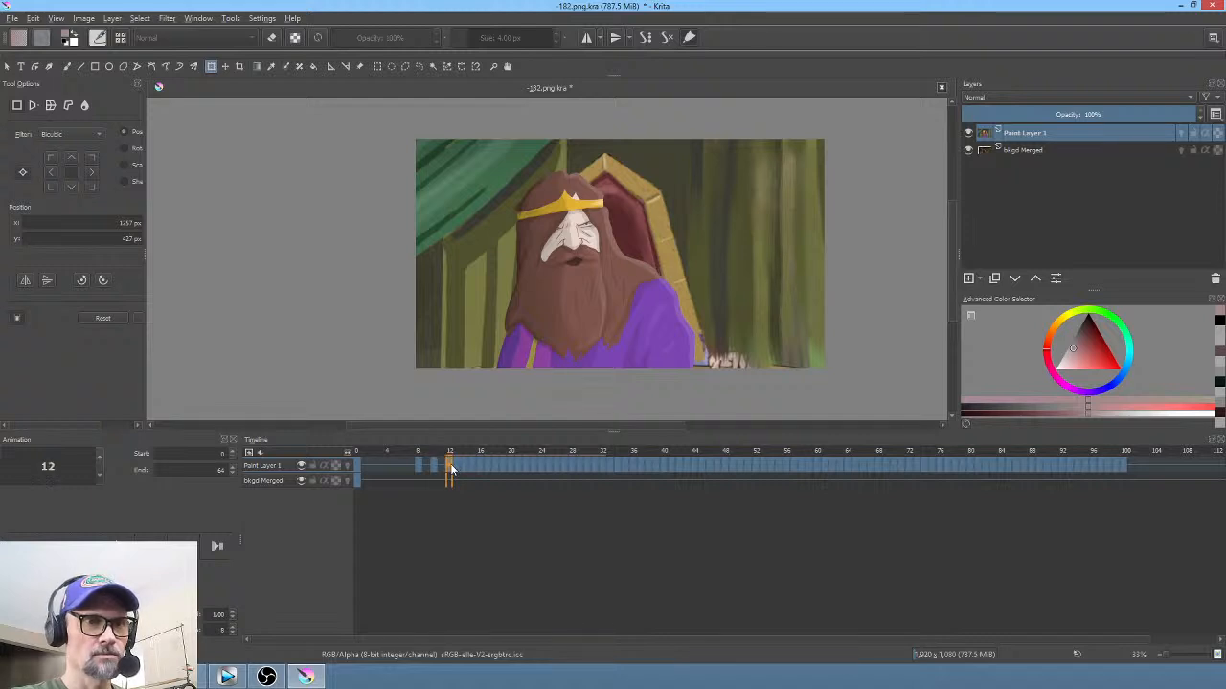
{"action": "key", "text": "Delete"}
Step: Compare the mouth shapes in frames 13 to 17 of Paint Layer 1, and delete keyframes 13 and 16
{"action": "left_click", "coordinate": [457, 466]}
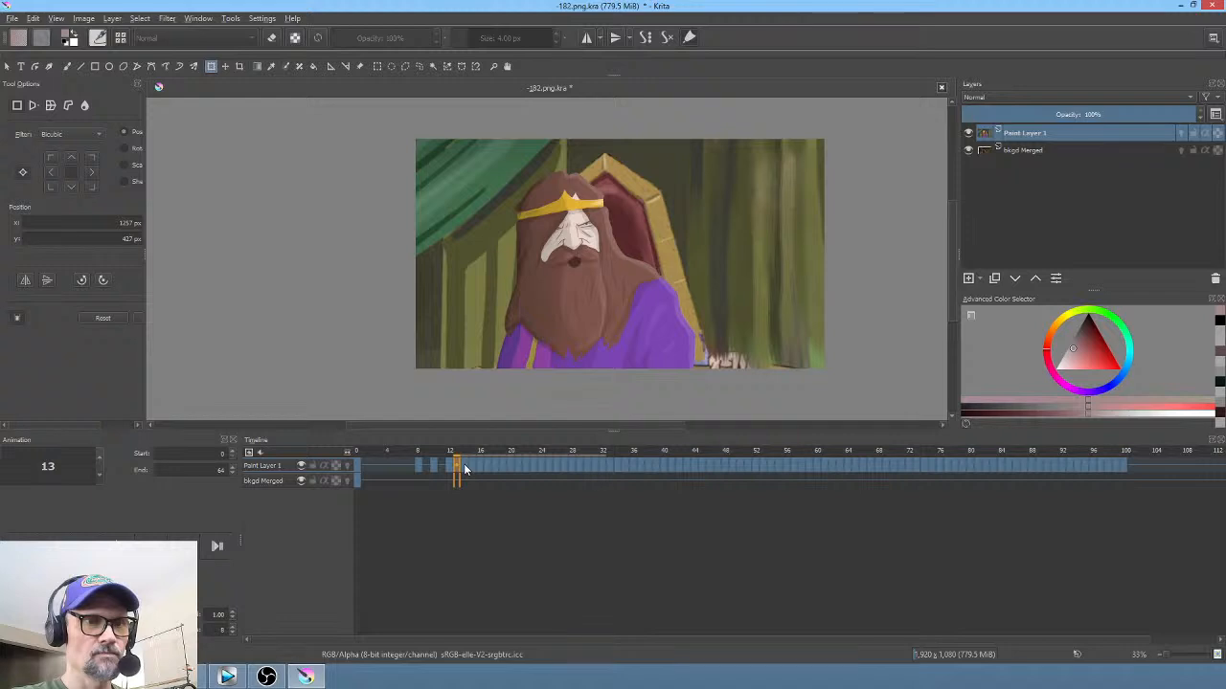
{"action": "left_click", "coordinate": [464, 467]}
{"action": "left_click", "coordinate": [471, 467]}
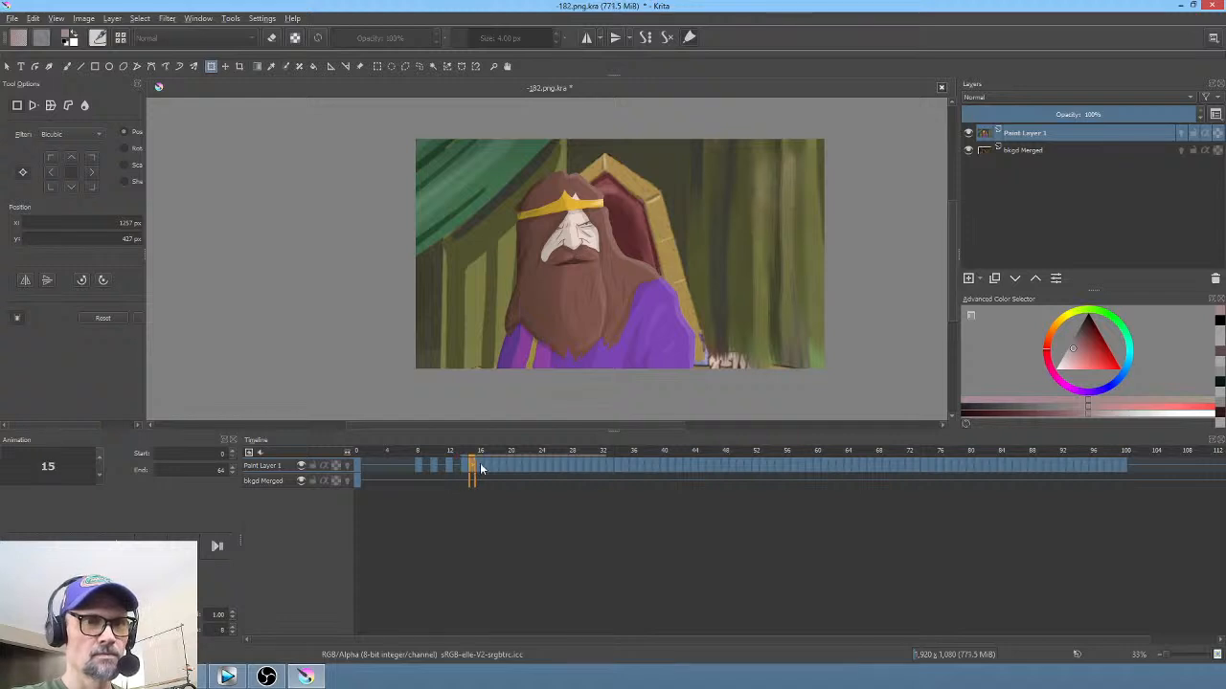
{"action": "left_click", "coordinate": [478, 467]}
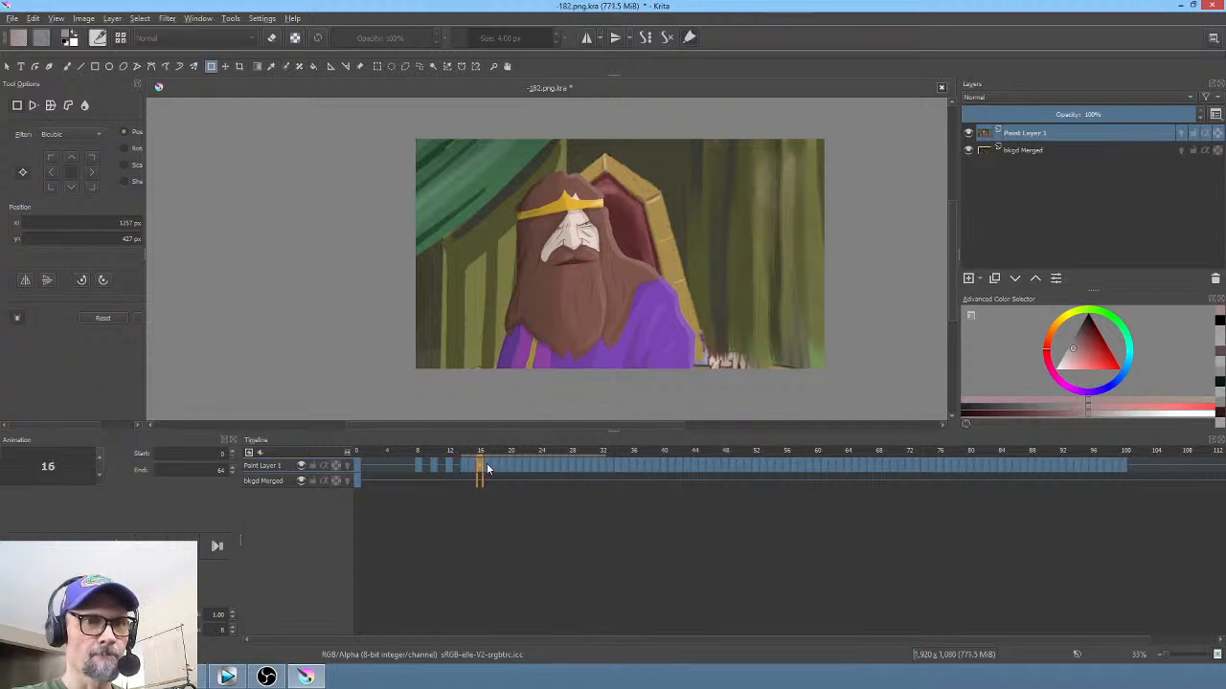
{"action": "left_click", "coordinate": [487, 468]}
{"action": "left_click", "coordinate": [478, 468]}
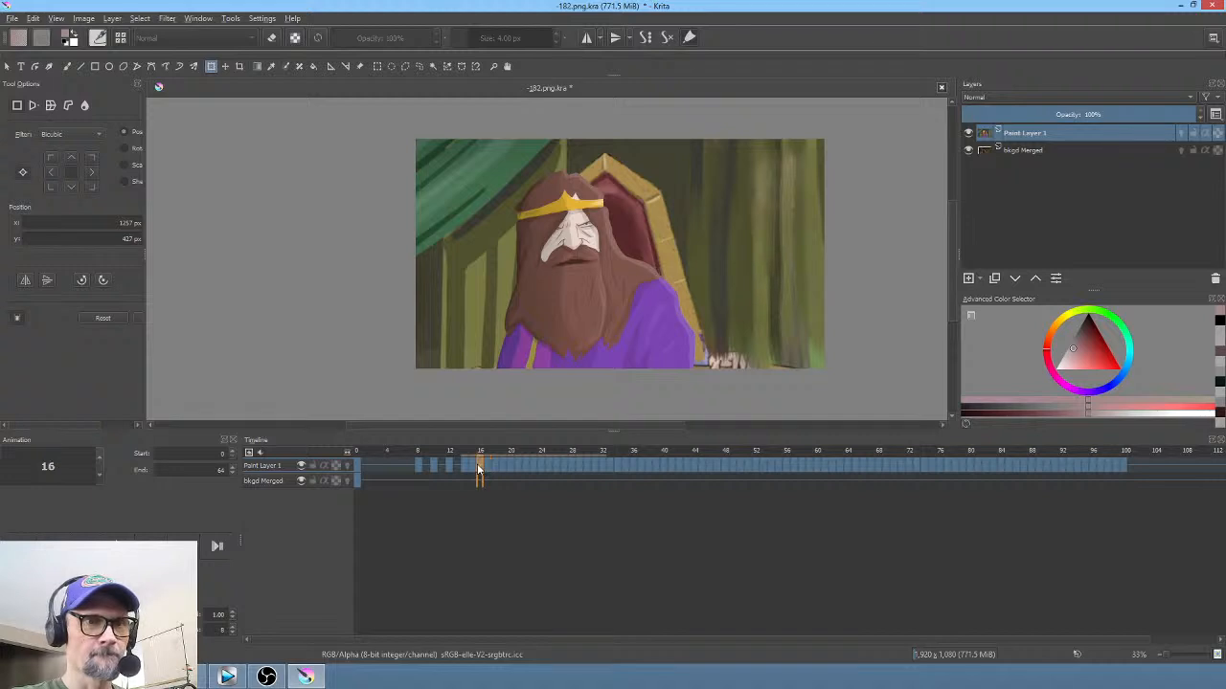
{"action": "left_click", "coordinate": [472, 468]}
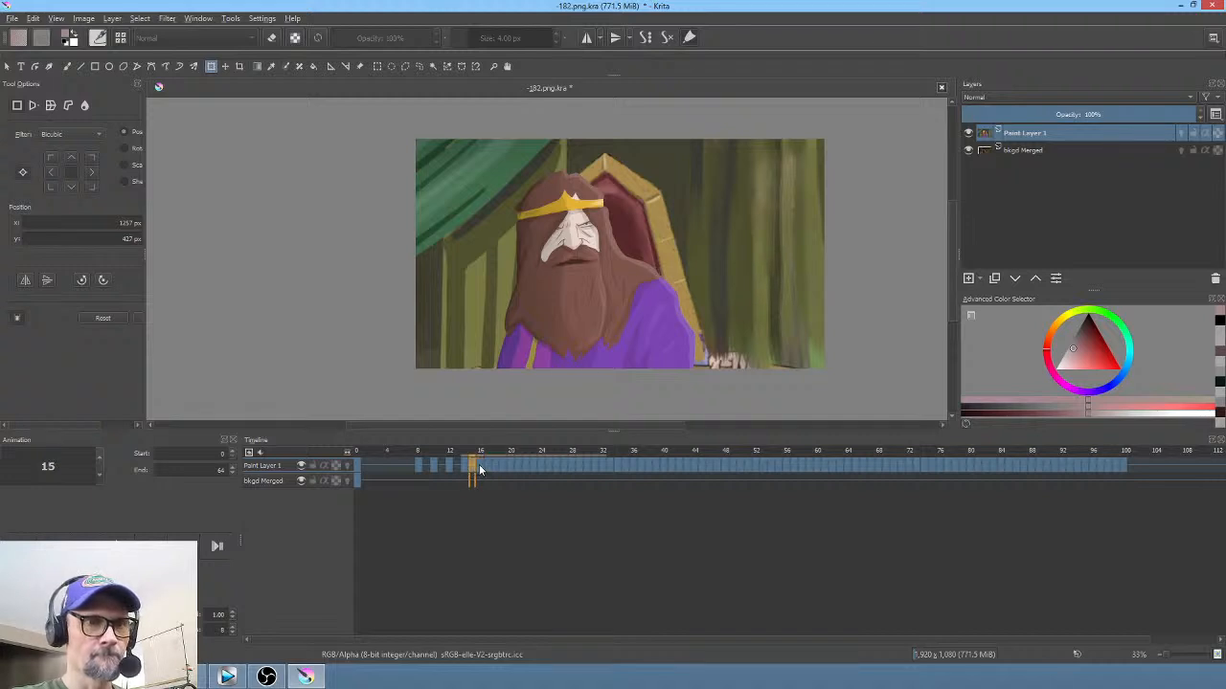
{"action": "left_click", "coordinate": [485, 468]}
{"action": "left_click", "coordinate": [488, 469]}
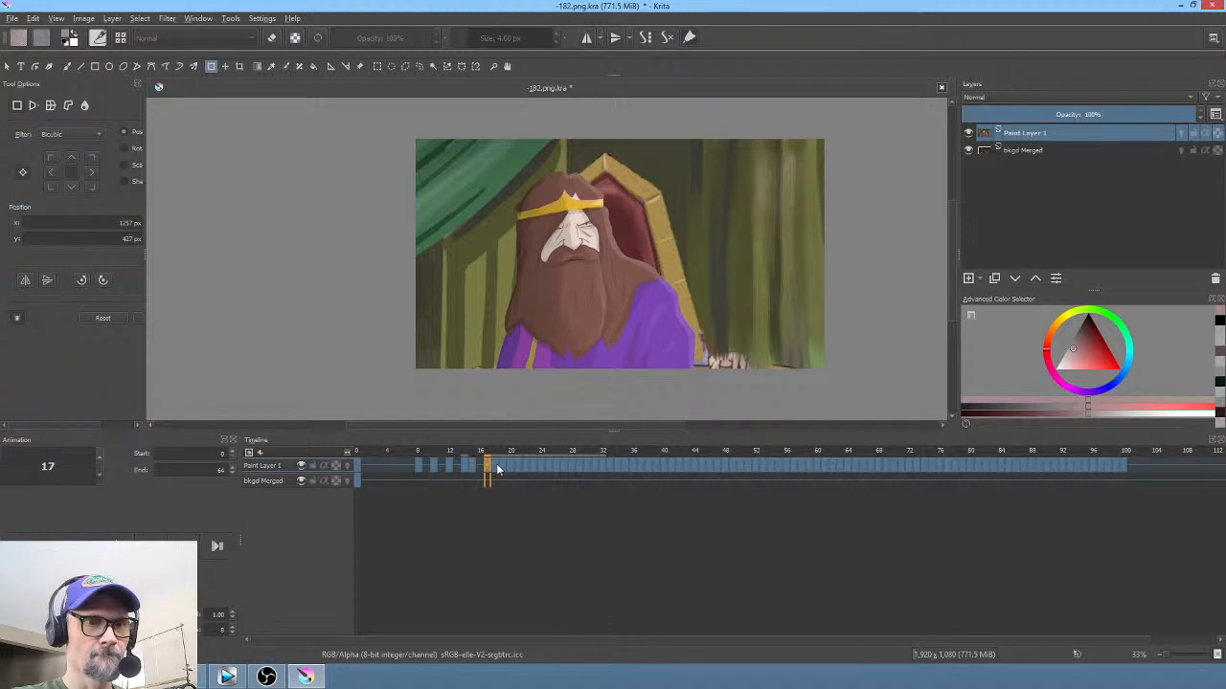
Step: Delete keyframes 18, 20, 22 and 24 from Paint Layer 1, checking the neighbouring frames and scrubbing through the remaining ones
{"action": "left_click", "coordinate": [495, 468]}
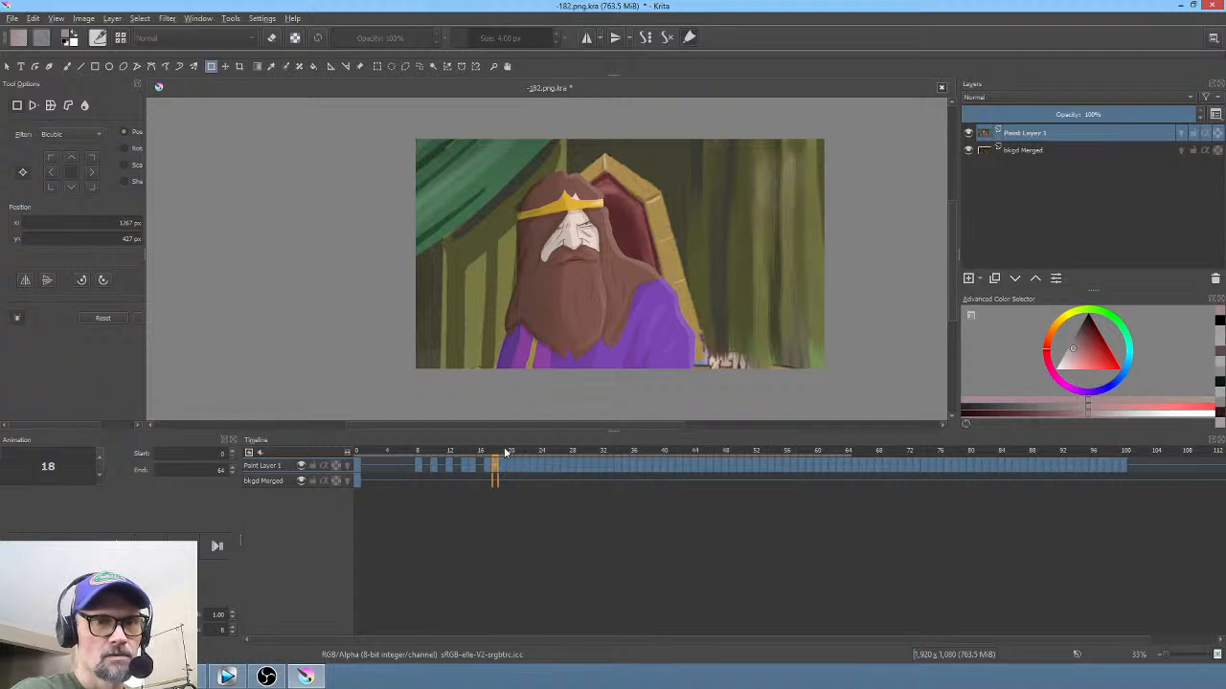
{"action": "left_click_drag", "start_coordinate": [495, 456], "coordinate": [498, 460]}
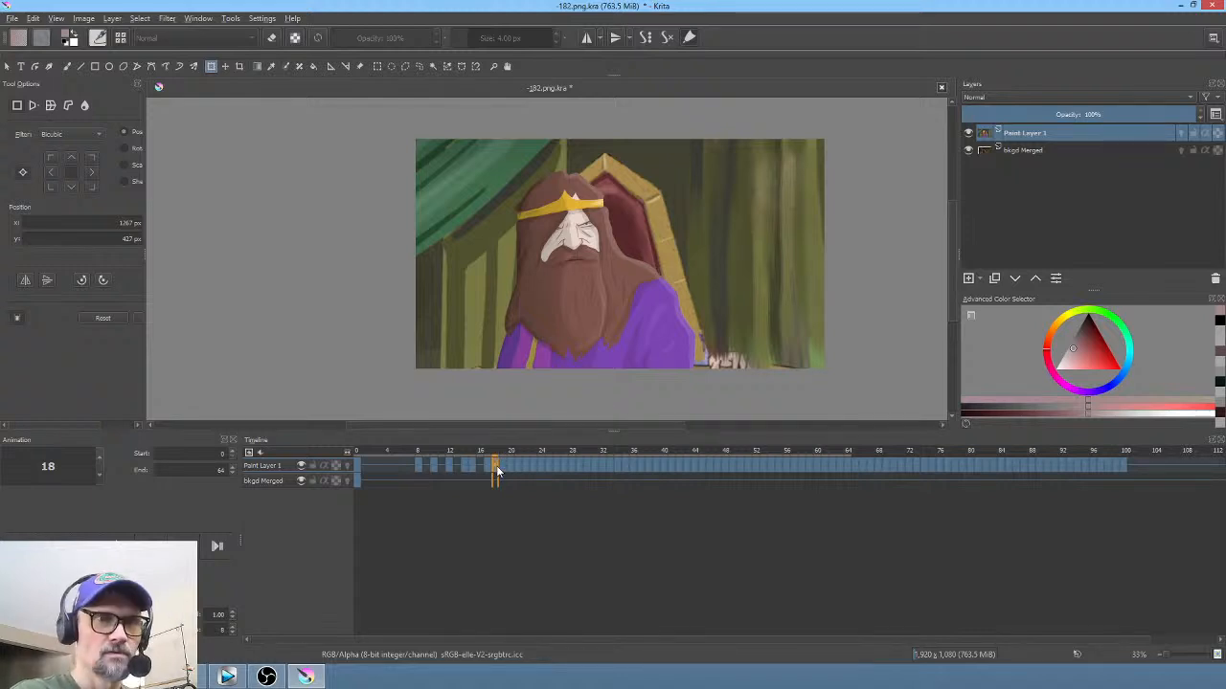
{"action": "left_click", "coordinate": [503, 471]}
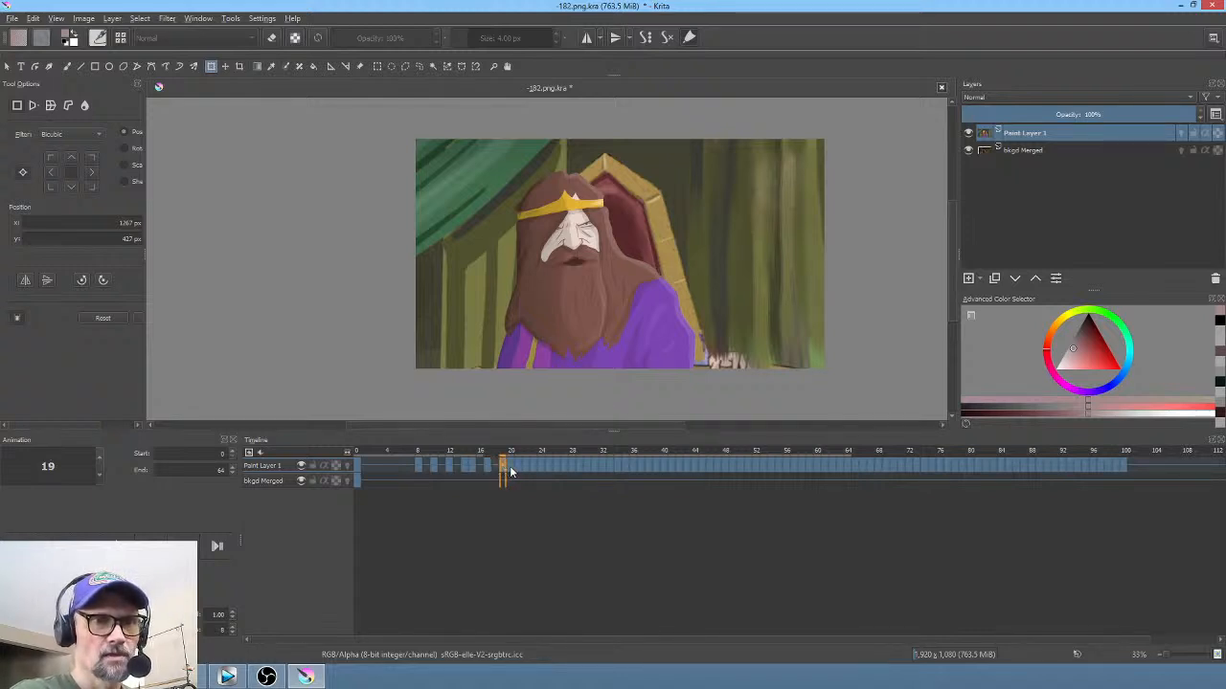
{"action": "left_click", "coordinate": [510, 470]}
{"action": "left_click", "coordinate": [518, 469]}
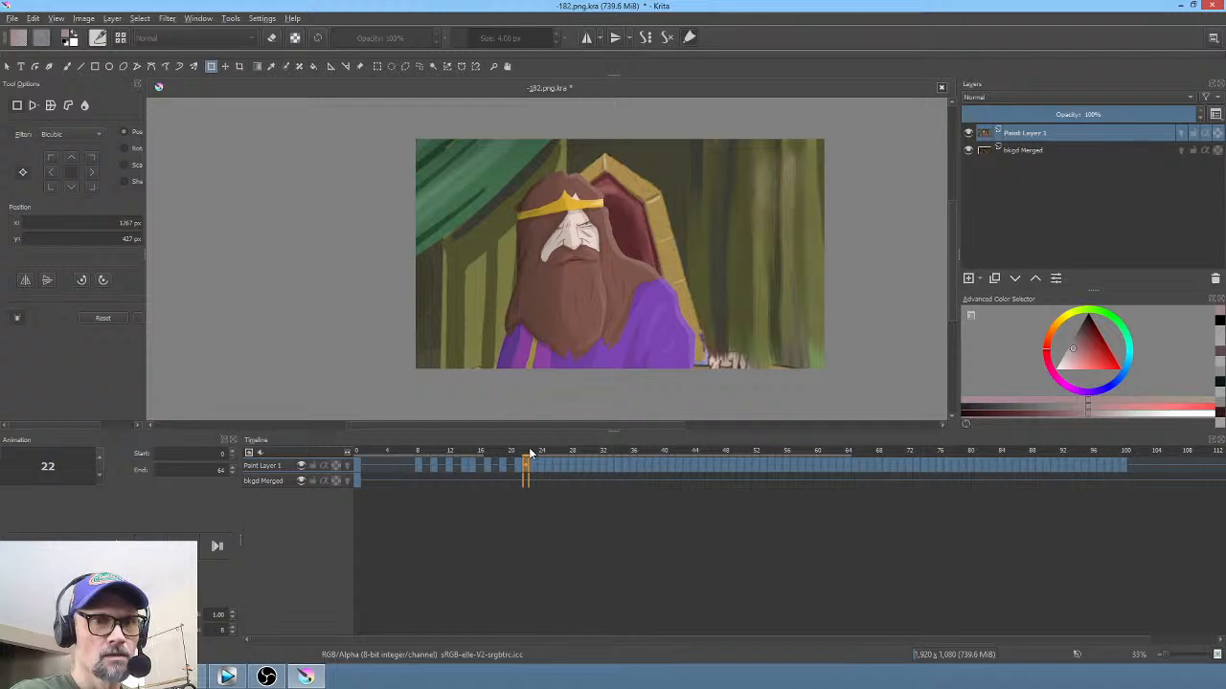
{"action": "key", "text": "Right"}
{"action": "key", "text": "Right"}
{"action": "key", "text": "Left"}
{"action": "key", "text": "Left"}
{"action": "key", "text": "Right"}
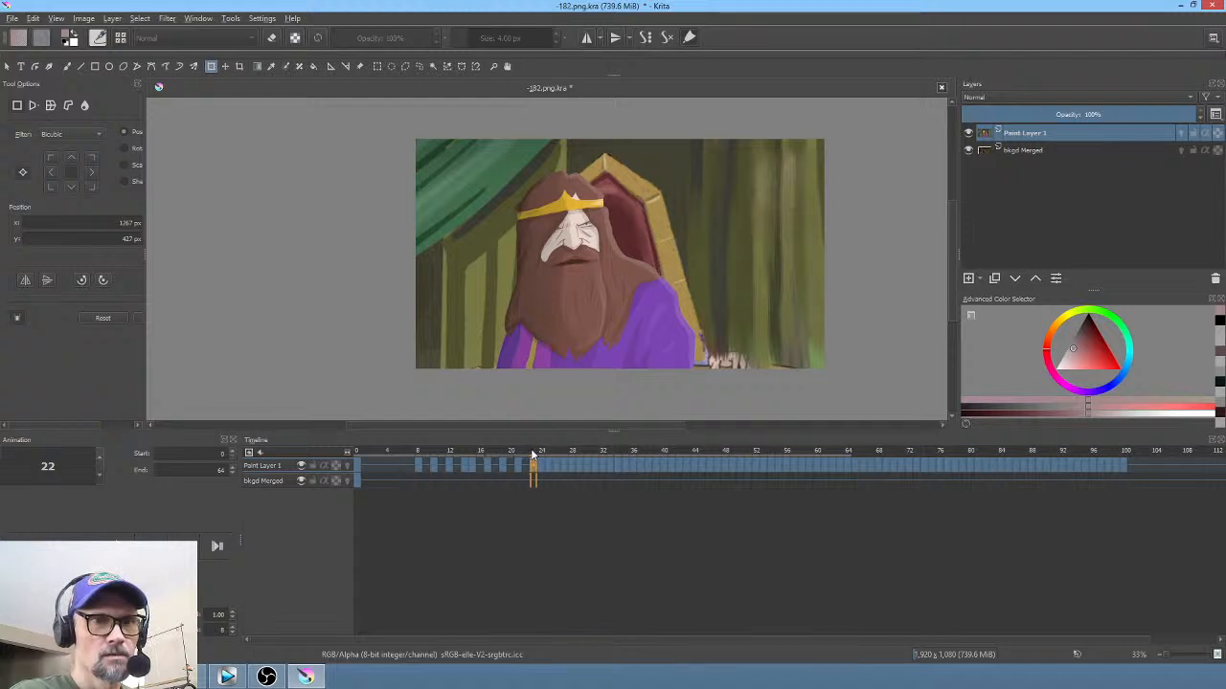
{"action": "mouse_move", "coordinate": [528, 450]}
{"action": "left_mouse_down"}
{"action": "mouse_move", "coordinate": [551, 470]}
{"action": "mouse_move", "coordinate": [955, 471]}
{"action": "mouse_move", "coordinate": [667, 477]}
{"action": "left_mouse_up"}
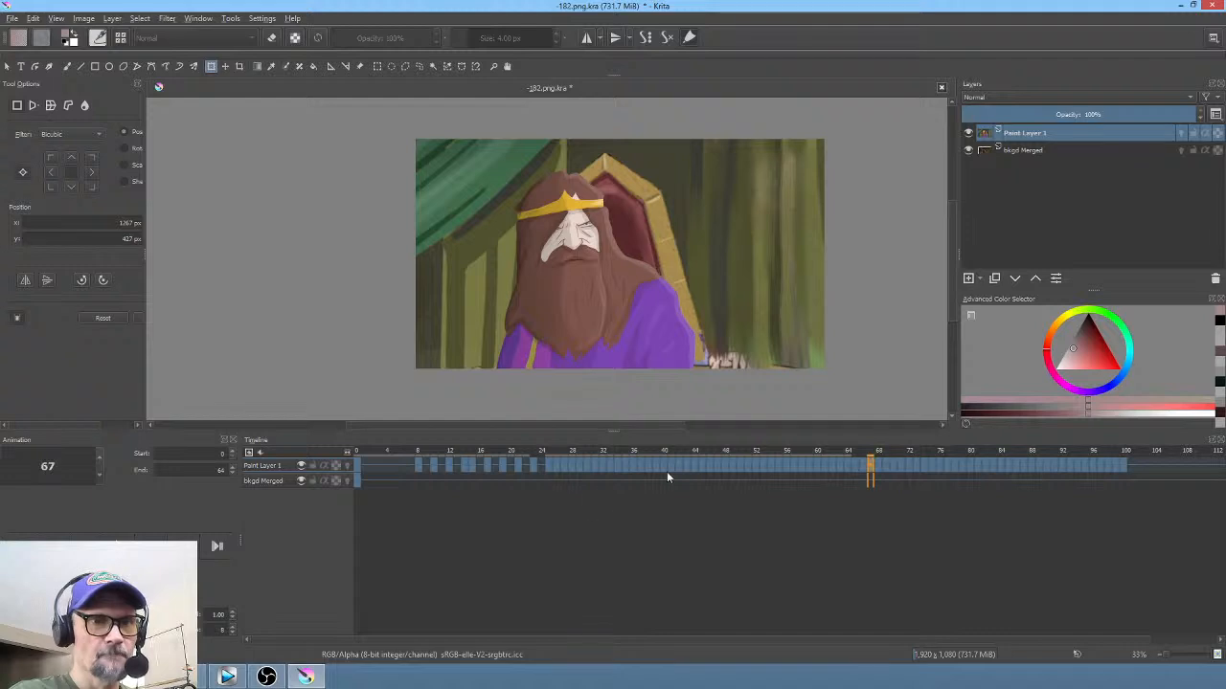
Step: Delete all Paint Layer 1 keyframes from frame 26 to the end, and return to frame 0
{"action": "left_click", "coordinate": [554, 469]}
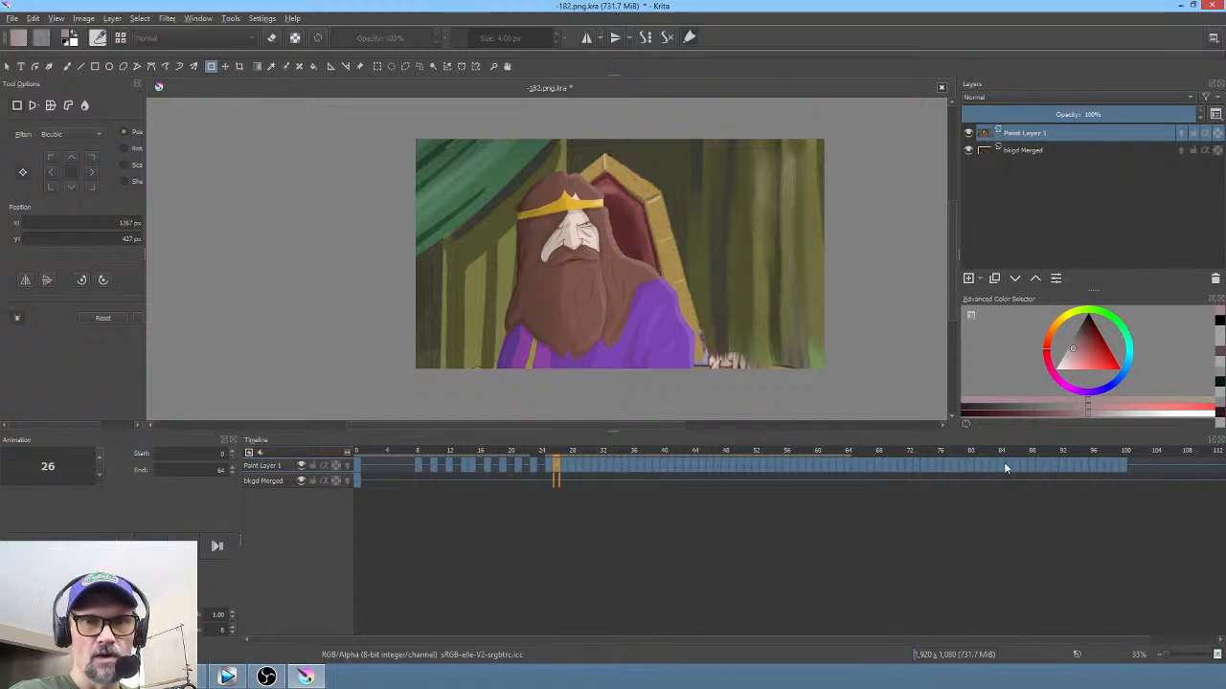
{"action": "left_click", "coordinate": [1140, 468], "text": "shift"}
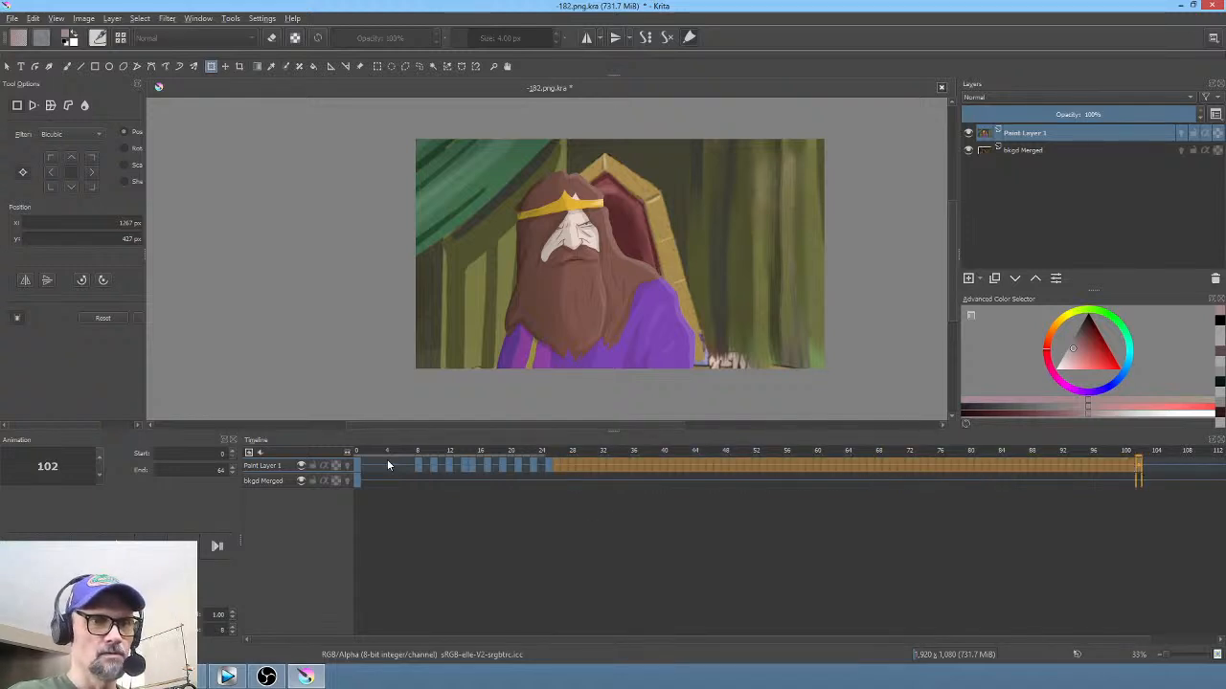
{"action": "left_click", "coordinate": [357, 466]}
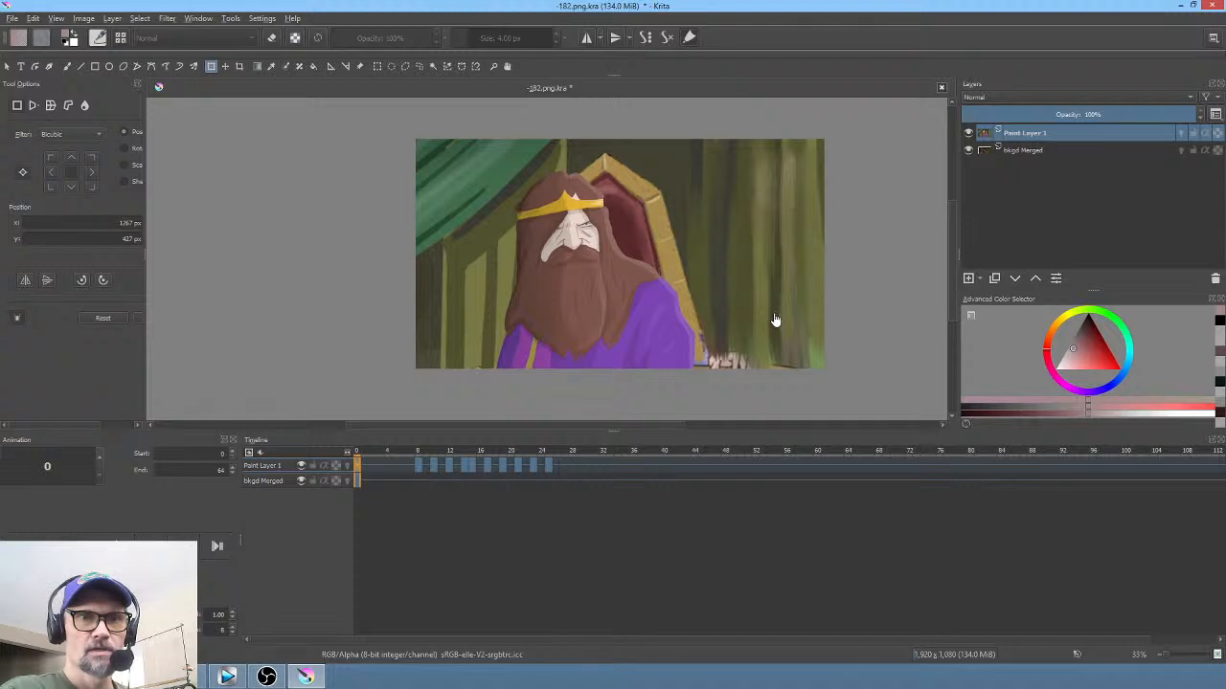
Step: Compare the imported king frame with the throne background by toggling Paint Layer 1's visibility, and activate the layer's transform box
{"action": "left_click", "coordinate": [969, 135]}
{"action": "left_click", "coordinate": [969, 134]}
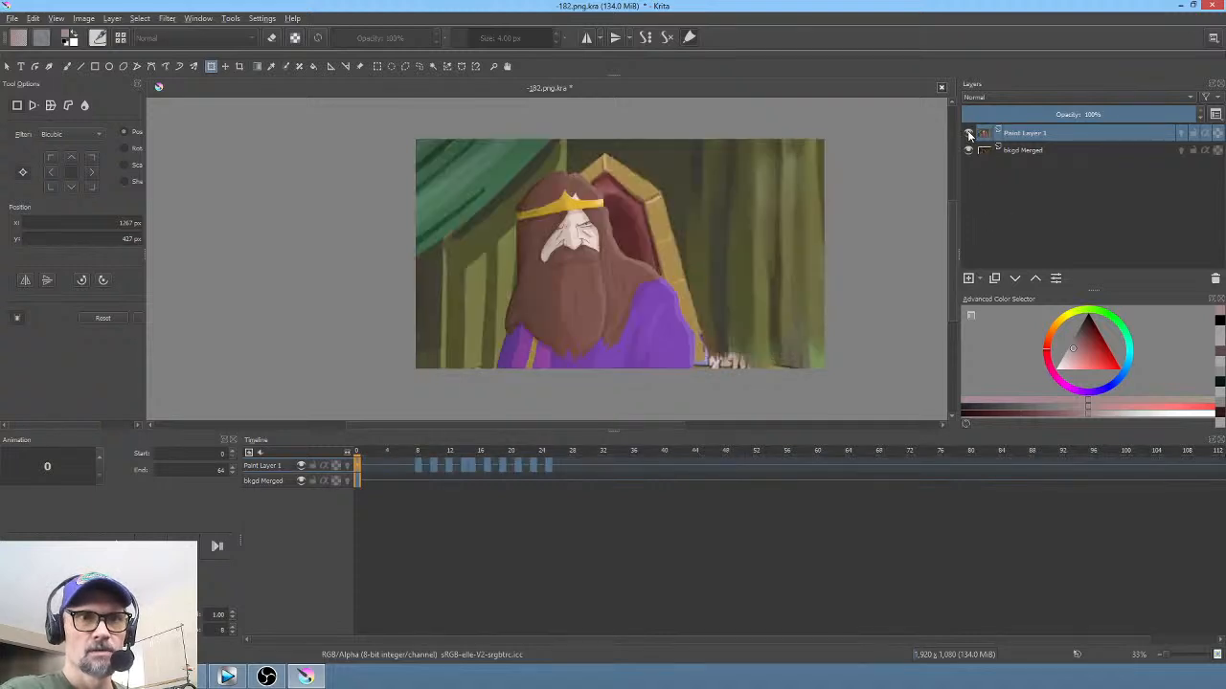
{"action": "left_click", "coordinate": [969, 134]}
{"action": "left_click", "coordinate": [969, 134]}
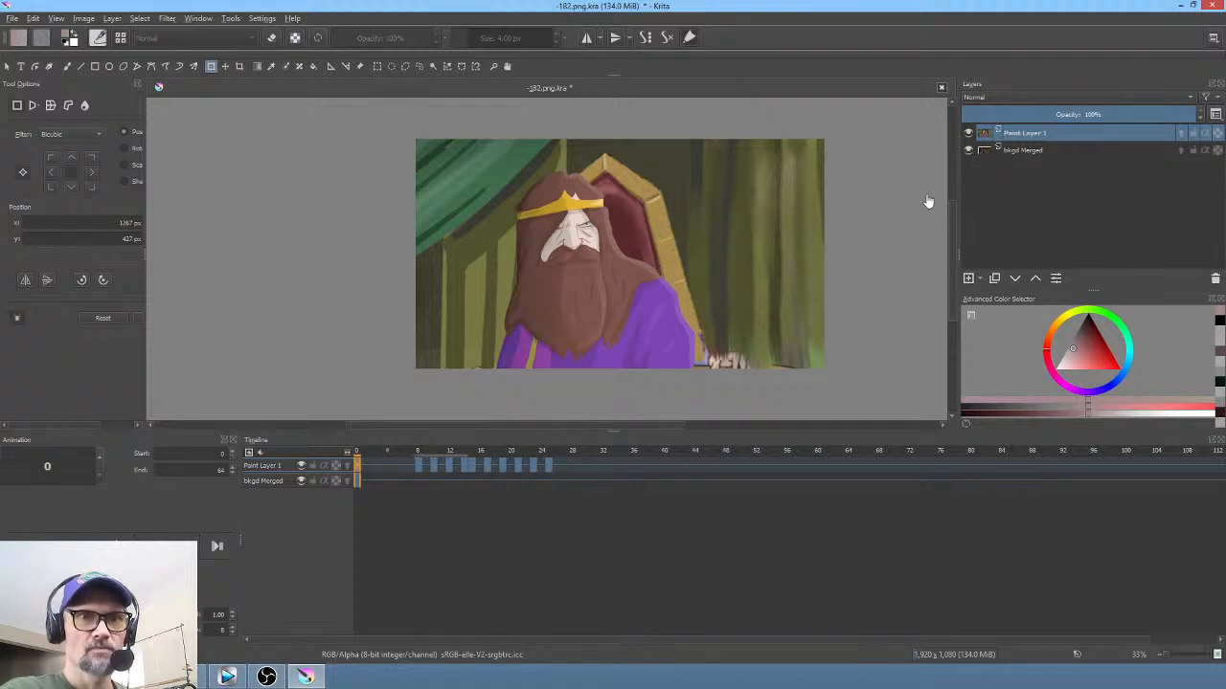
{"action": "left_click", "coordinate": [654, 263]}
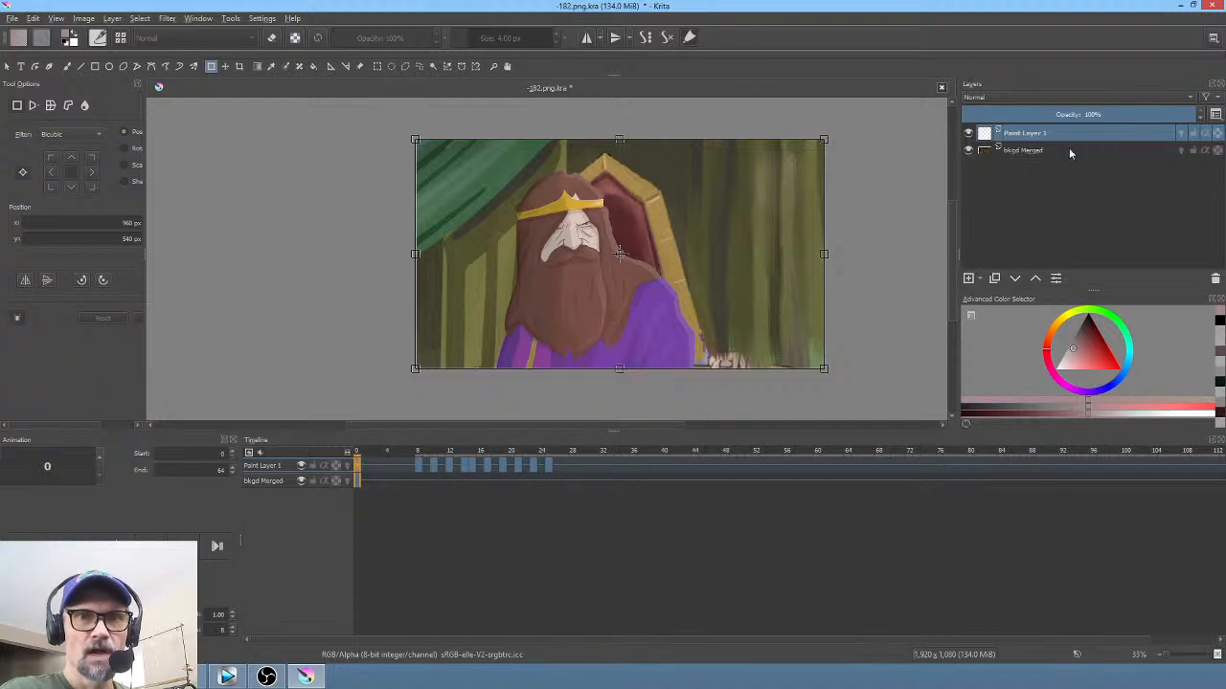
Step: Add a new paint layer and cover the pale green patch in the curtain's lower-right corner with sampled curtain greens
{"action": "left_click", "coordinate": [969, 279]}
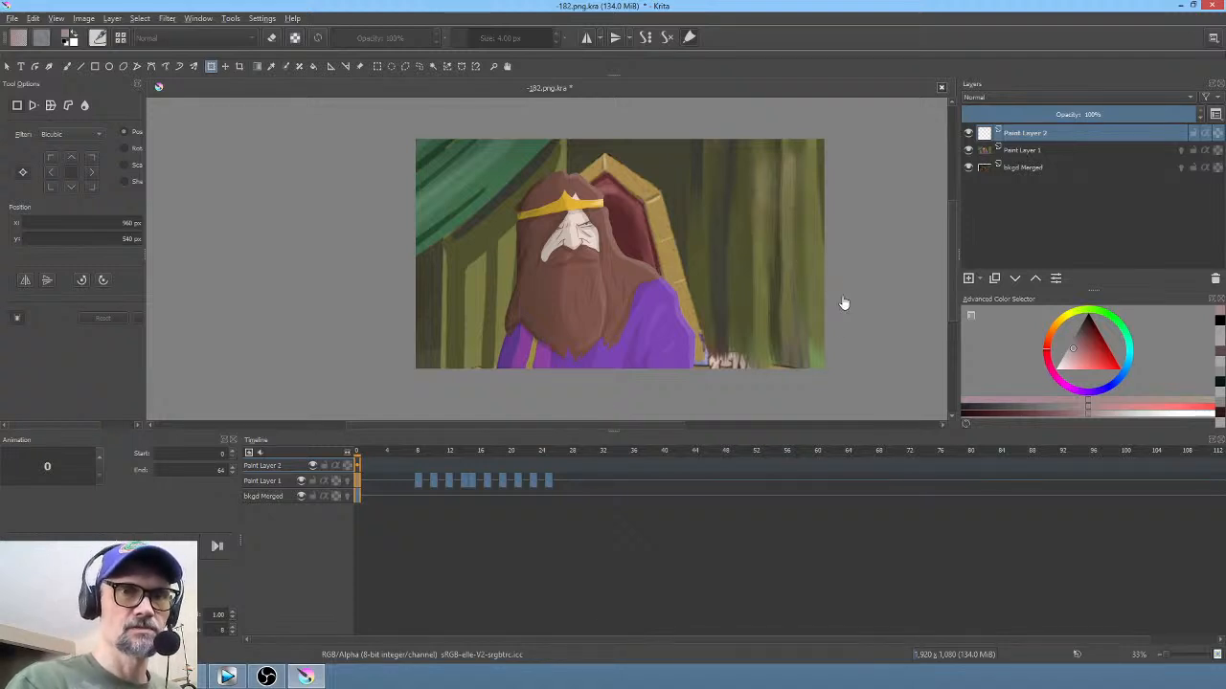
{"action": "left_click_drag", "start_coordinate": [815, 302], "coordinate": [662, 282]}
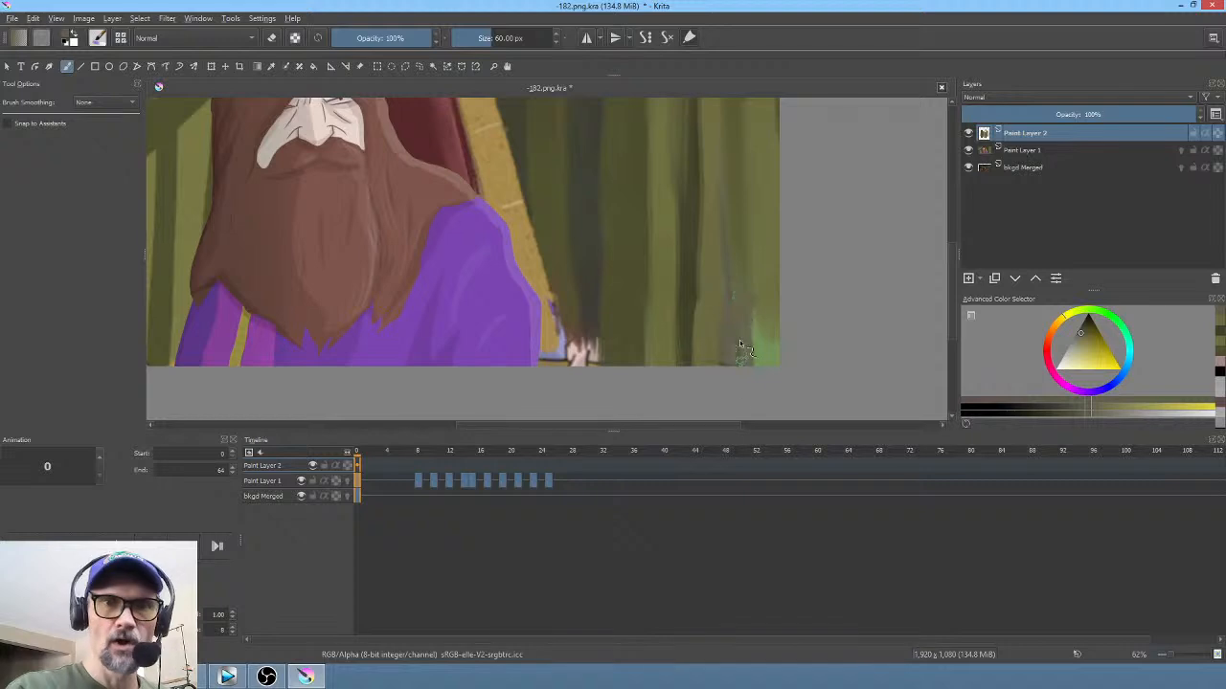
{"action": "left_click_drag", "start_coordinate": [740, 340], "coordinate": [756, 324]}
{"action": "mouse_move", "coordinate": [761, 385]}
{"action": "left_mouse_down"}
{"action": "mouse_move", "coordinate": [756, 265]}
{"action": "mouse_move", "coordinate": [763, 328]}
{"action": "left_mouse_up"}
{"action": "left_click", "coordinate": [760, 245], "text": "ctrl"}
{"action": "left_click_drag", "start_coordinate": [757, 282], "coordinate": [772, 379]}
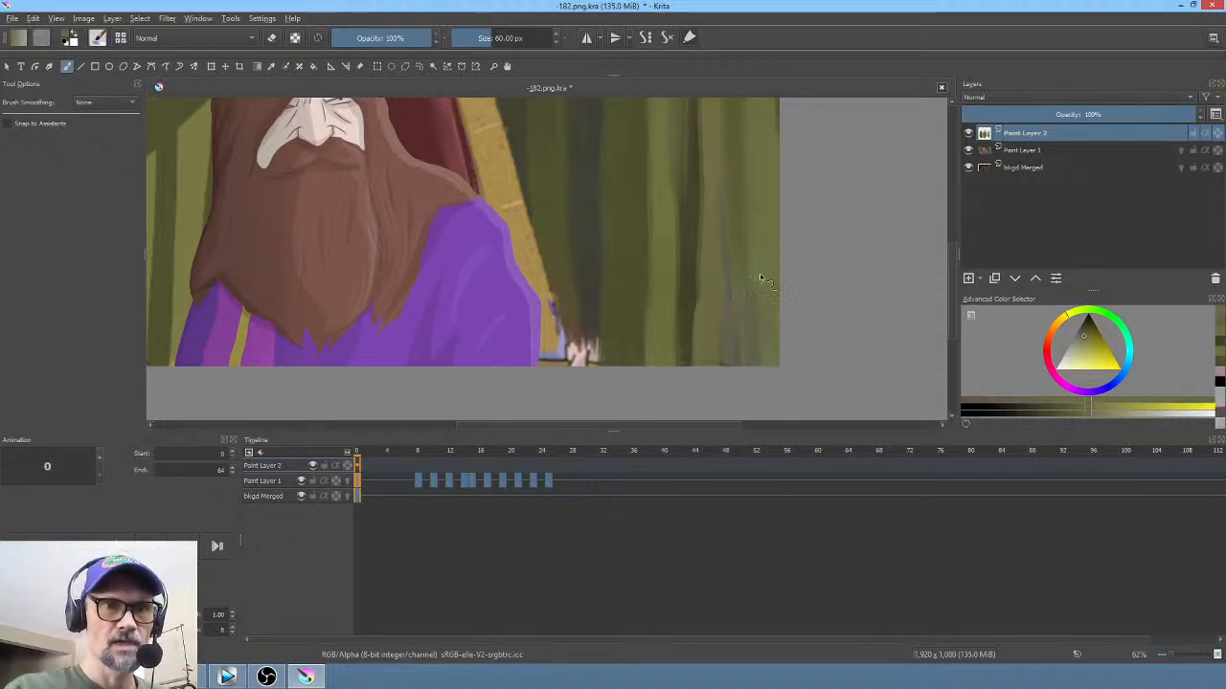
Step: Paint over the unfinished pinkish fringe beside the throne's base with olive tones sampled from the neighbouring curtain
{"action": "left_click", "coordinate": [593, 287], "text": "ctrl"}
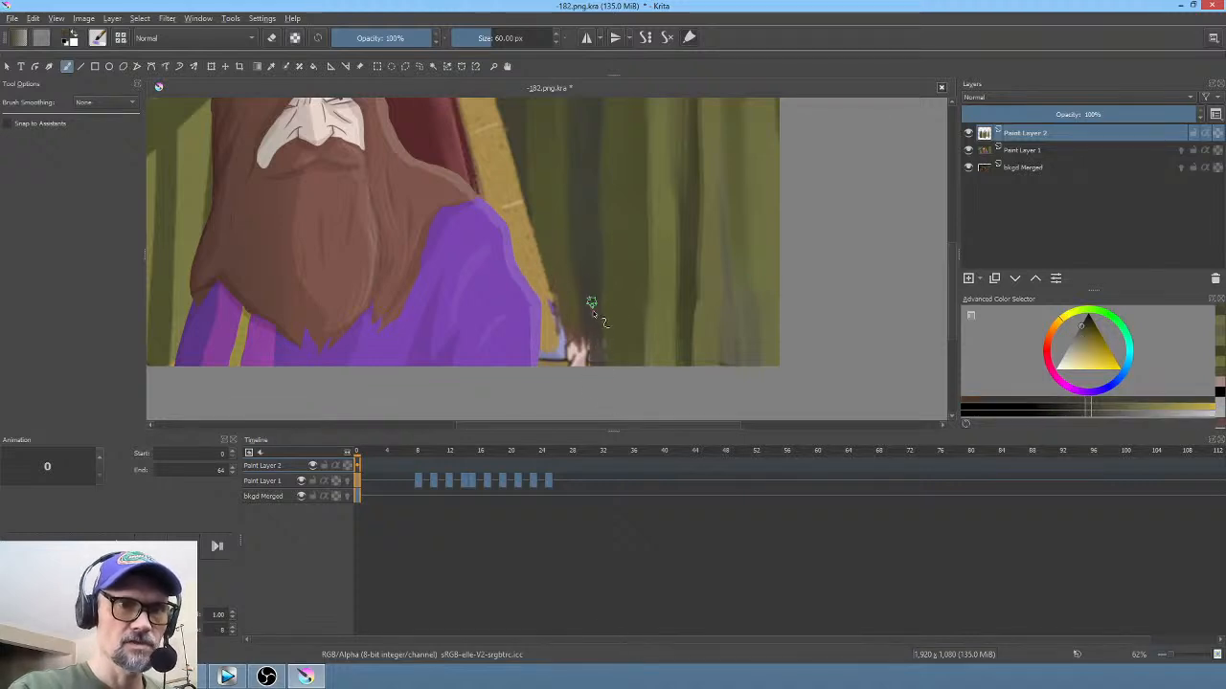
{"action": "left_click", "coordinate": [568, 285], "text": "ctrl"}
{"action": "left_click_drag", "start_coordinate": [576, 335], "coordinate": [581, 374]}
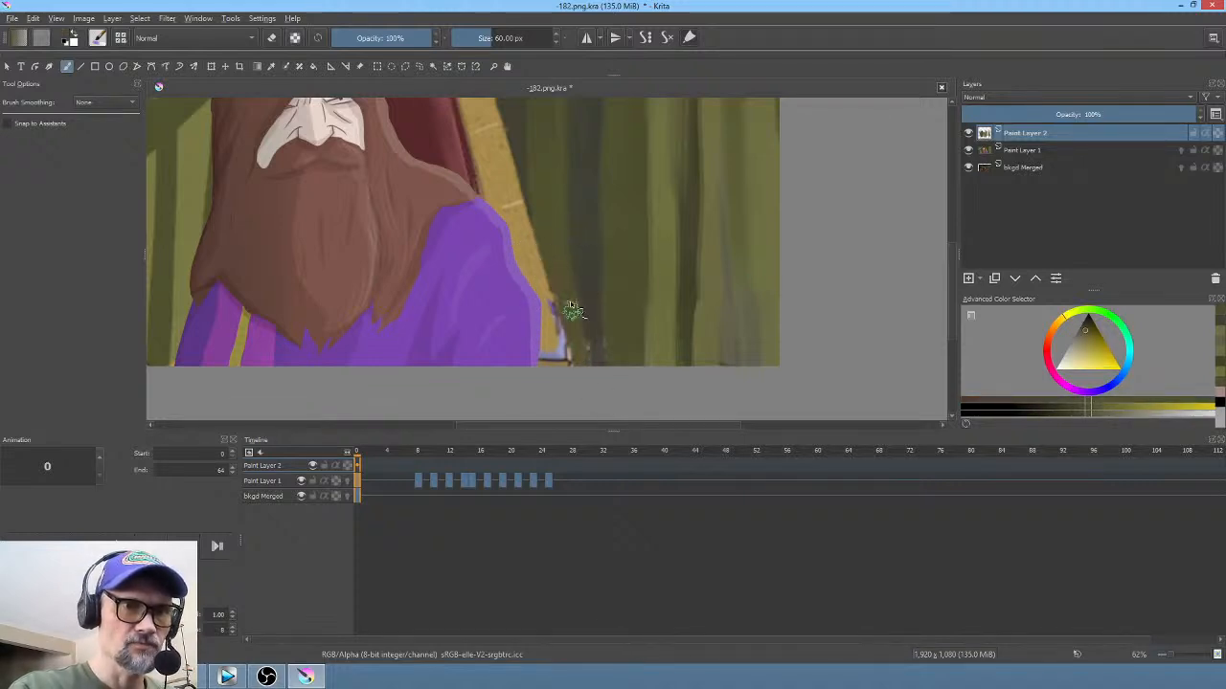
{"action": "left_click_drag", "start_coordinate": [573, 323], "coordinate": [578, 366]}
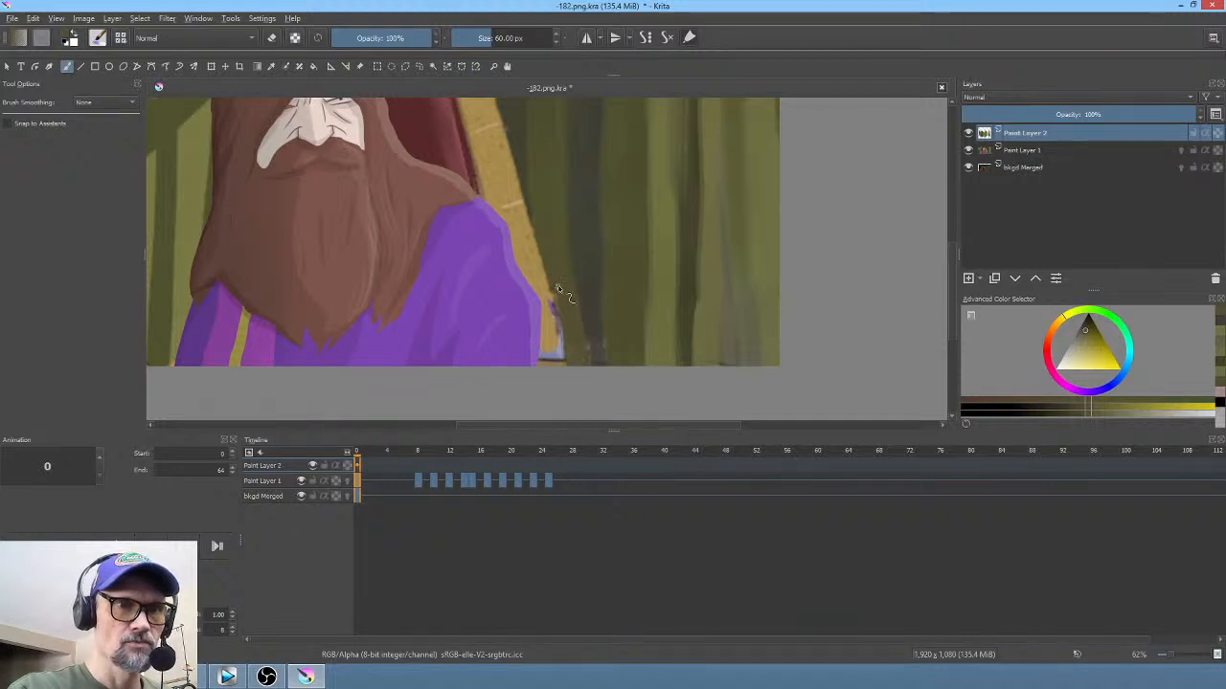
Step: Extend the throne's gold edge down to the bottom of the picture beside the king's sleeve, using its sampled colour
{"action": "left_click", "coordinate": [548, 317], "text": "ctrl"}
{"action": "left_click_drag", "start_coordinate": [549, 310], "coordinate": [563, 375]}
{"action": "left_click_drag", "start_coordinate": [549, 287], "coordinate": [562, 364]}
{"action": "left_click_drag", "start_coordinate": [555, 314], "coordinate": [563, 387]}
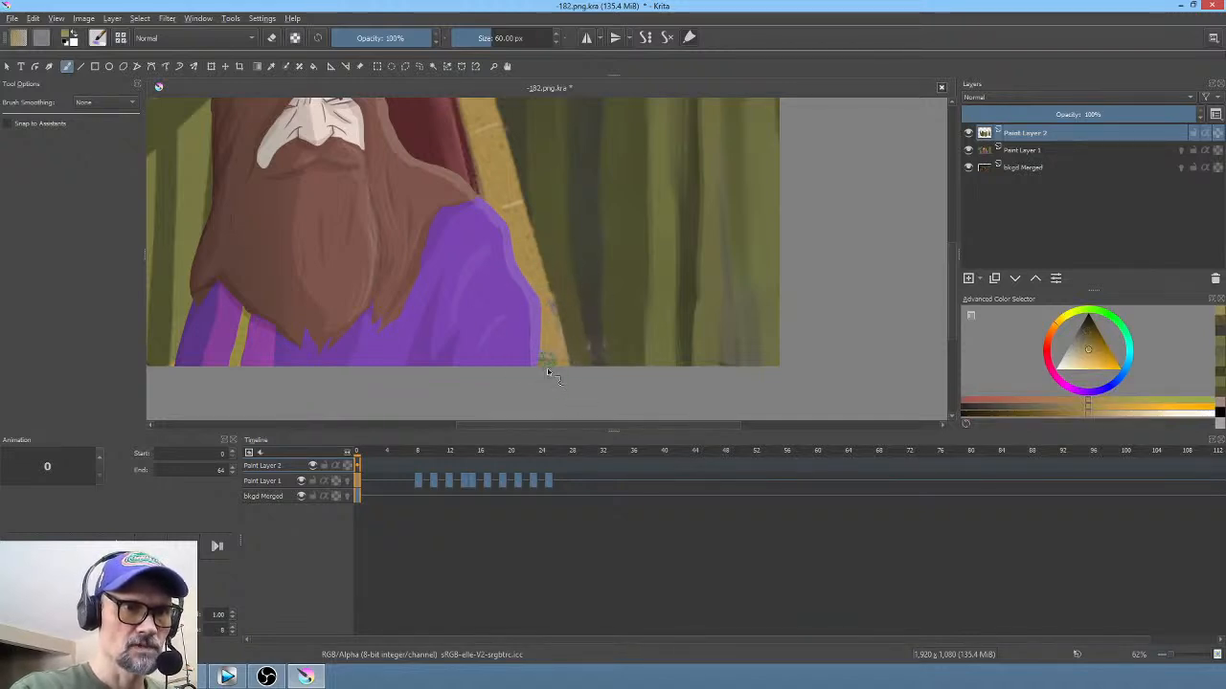
Step: Blend the lower part of the dark curtain fold next to the throne with dark greens sampled from higher up
{"action": "left_click", "coordinate": [558, 254], "text": "ctrl"}
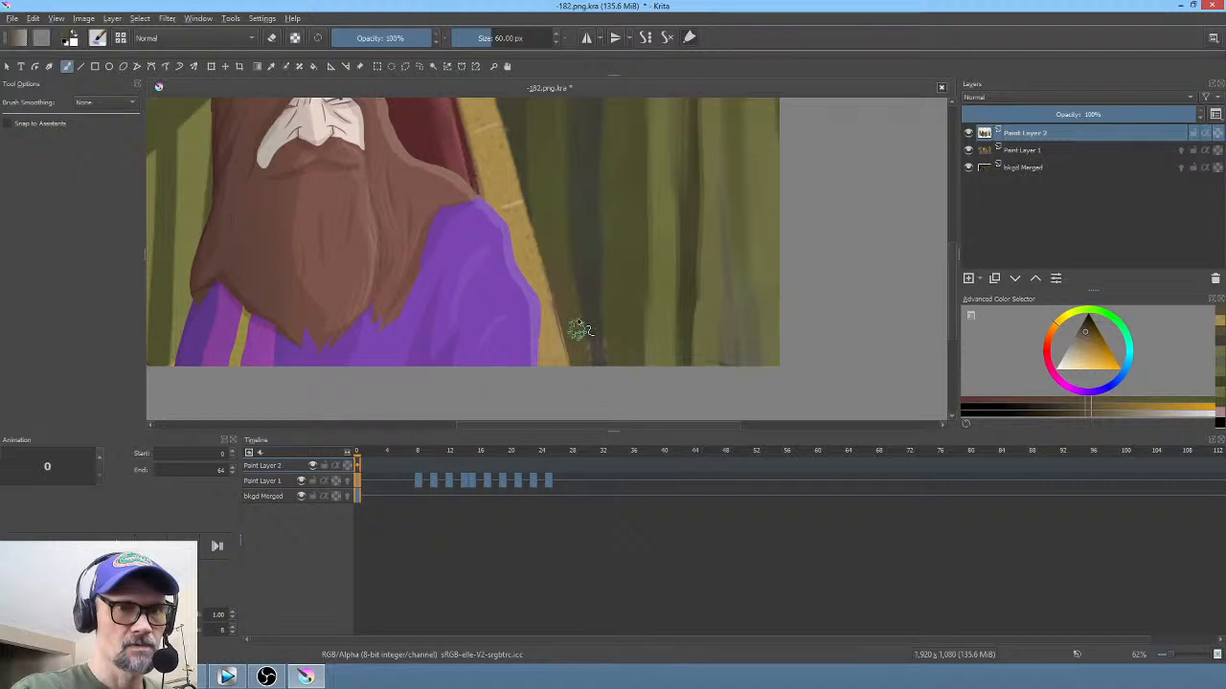
{"action": "left_click", "coordinate": [588, 234], "text": "ctrl"}
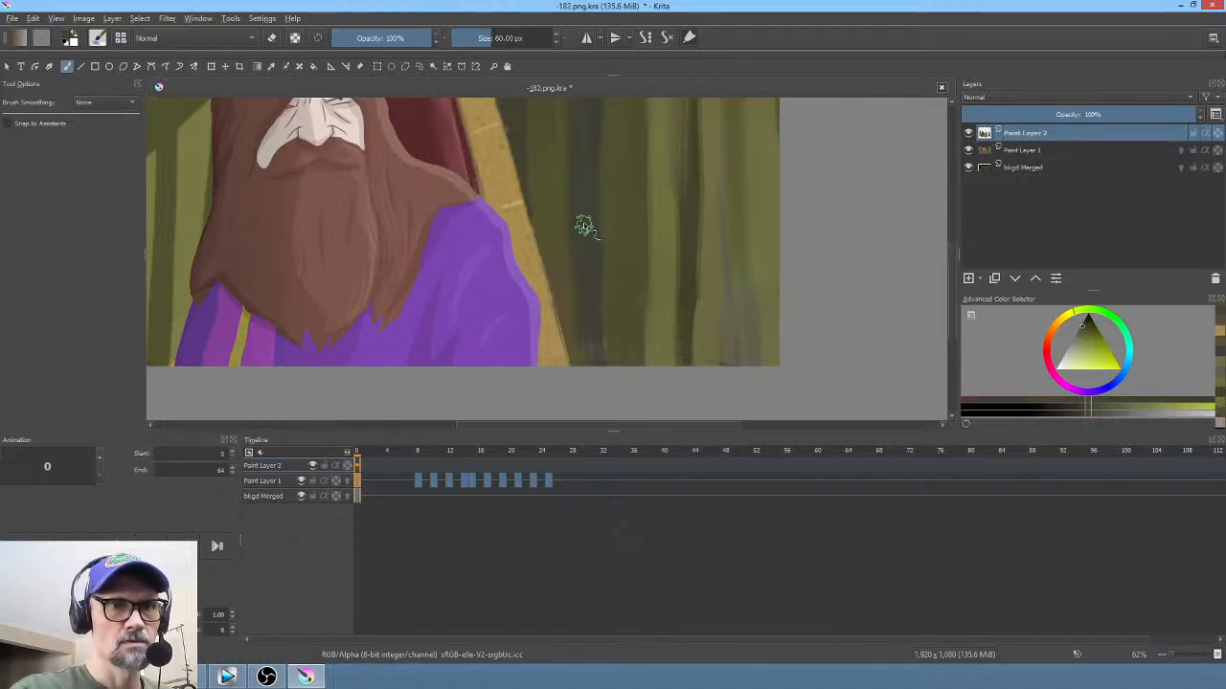
{"action": "left_click", "coordinate": [583, 225], "text": "ctrl"}
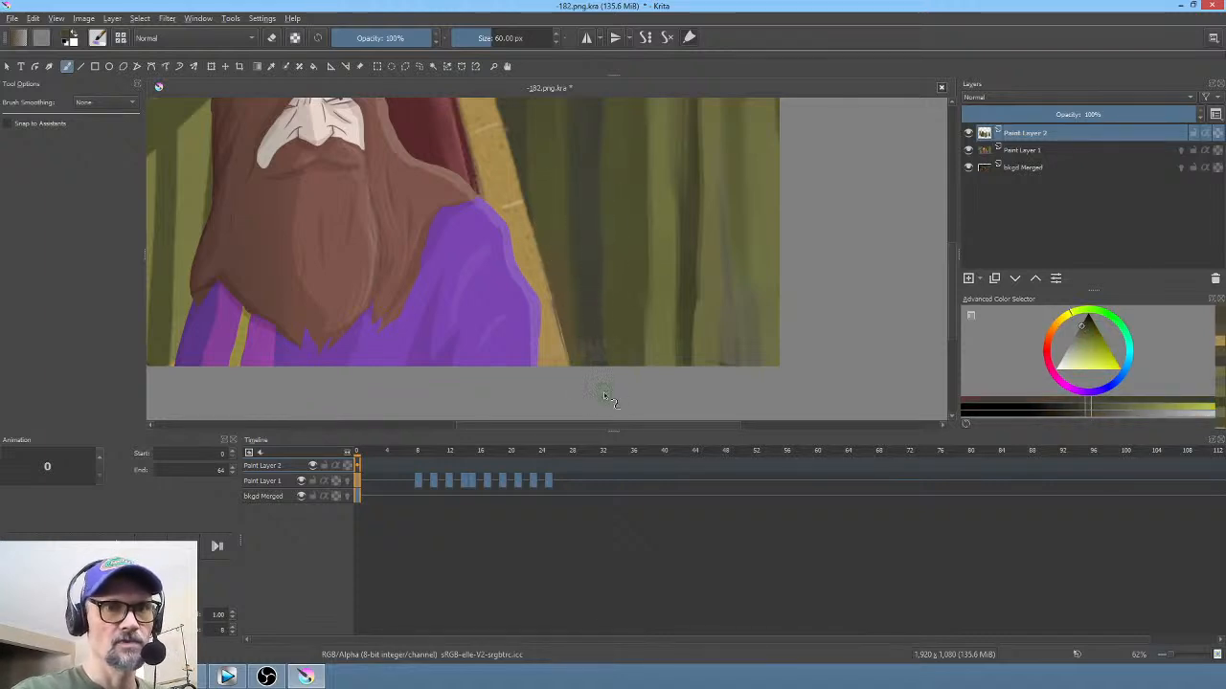
Step: Merge Paint Layer 2 down into Paint Layer 1 and save the document
{"action": "scroll", "coordinate": [706, 256], "scroll_direction": "down", "scroll_amount": 4}
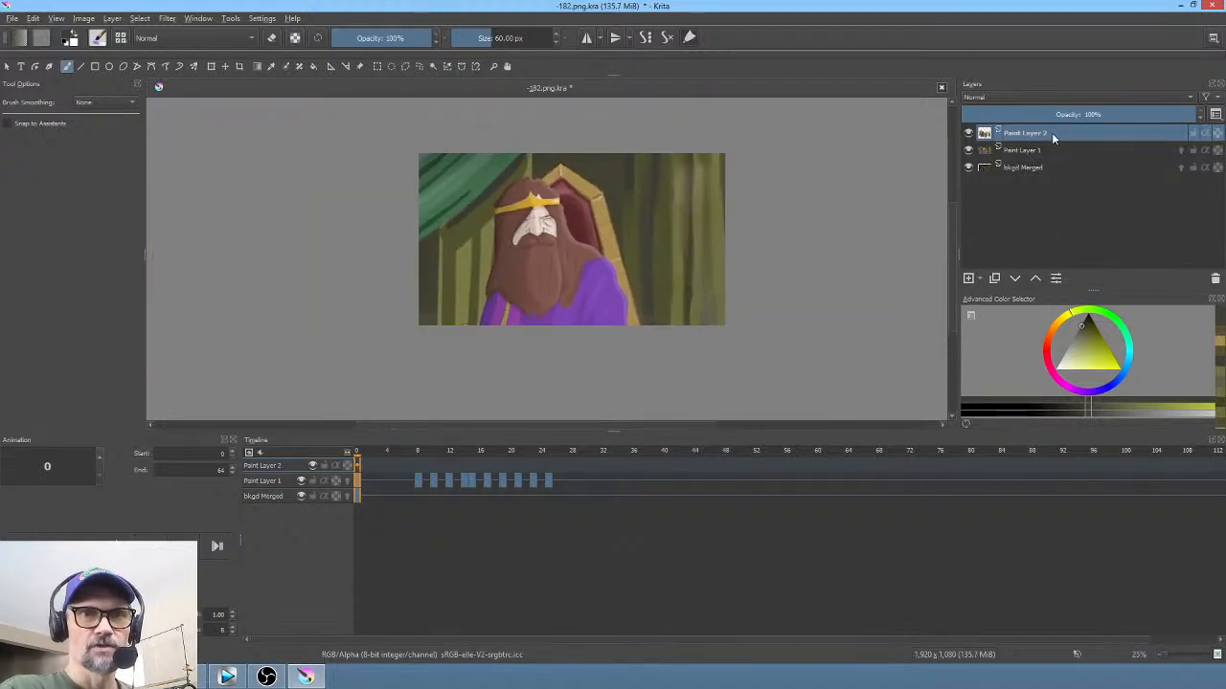
{"action": "key", "text": "ctrl"}
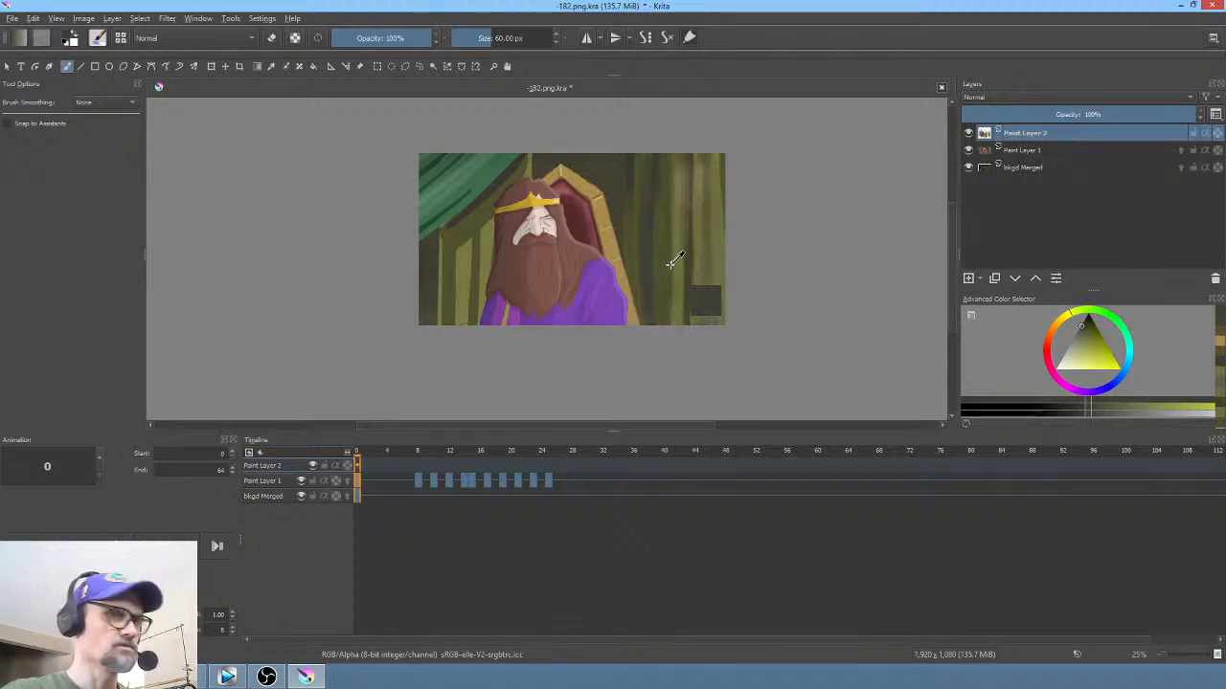
{"action": "key", "text": "ctrl+e"}
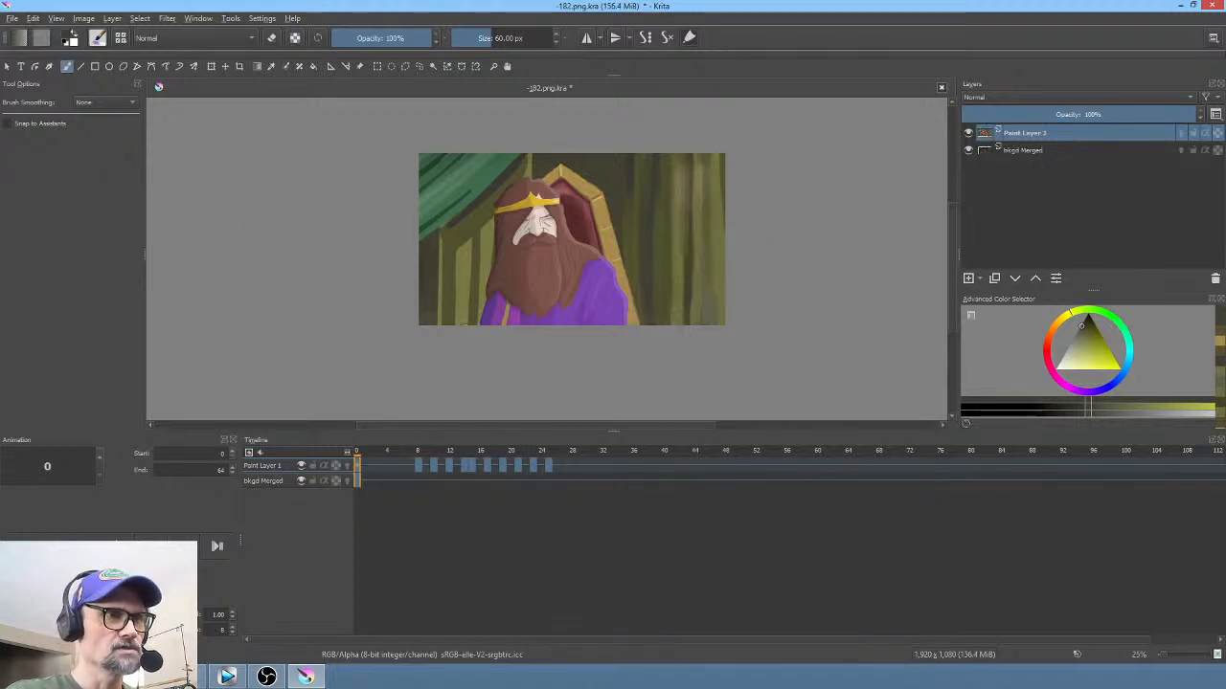
{"action": "left_click", "coordinate": [11, 19]}
{"action": "left_click", "coordinate": [32, 77]}
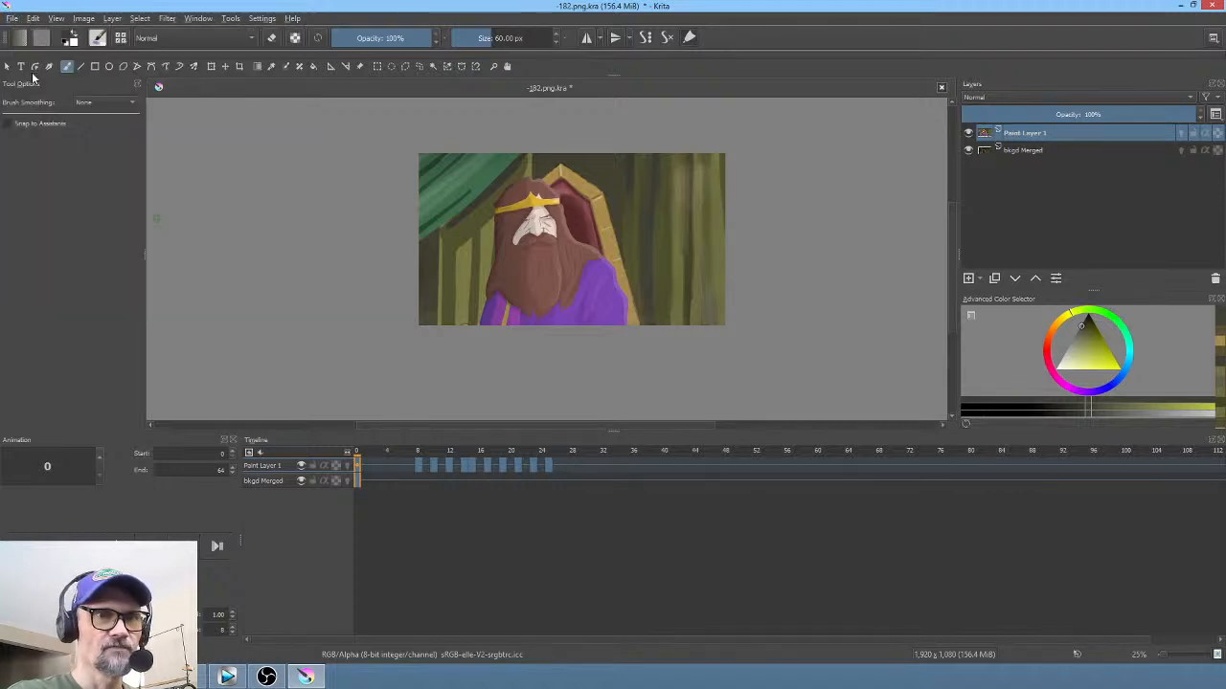
Step: Open 182.kra from the scenes folder 182
{"action": "left_click", "coordinate": [11, 19]}
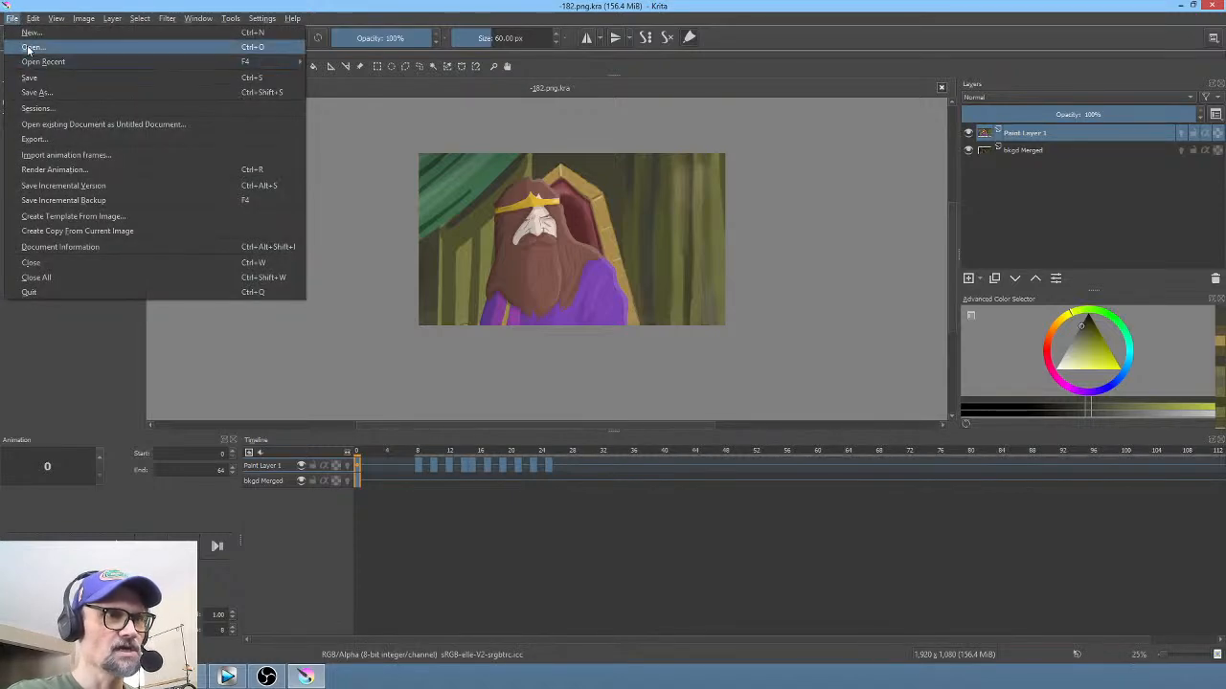
{"action": "left_click", "coordinate": [29, 48]}
{"action": "left_click", "coordinate": [326, 40]}
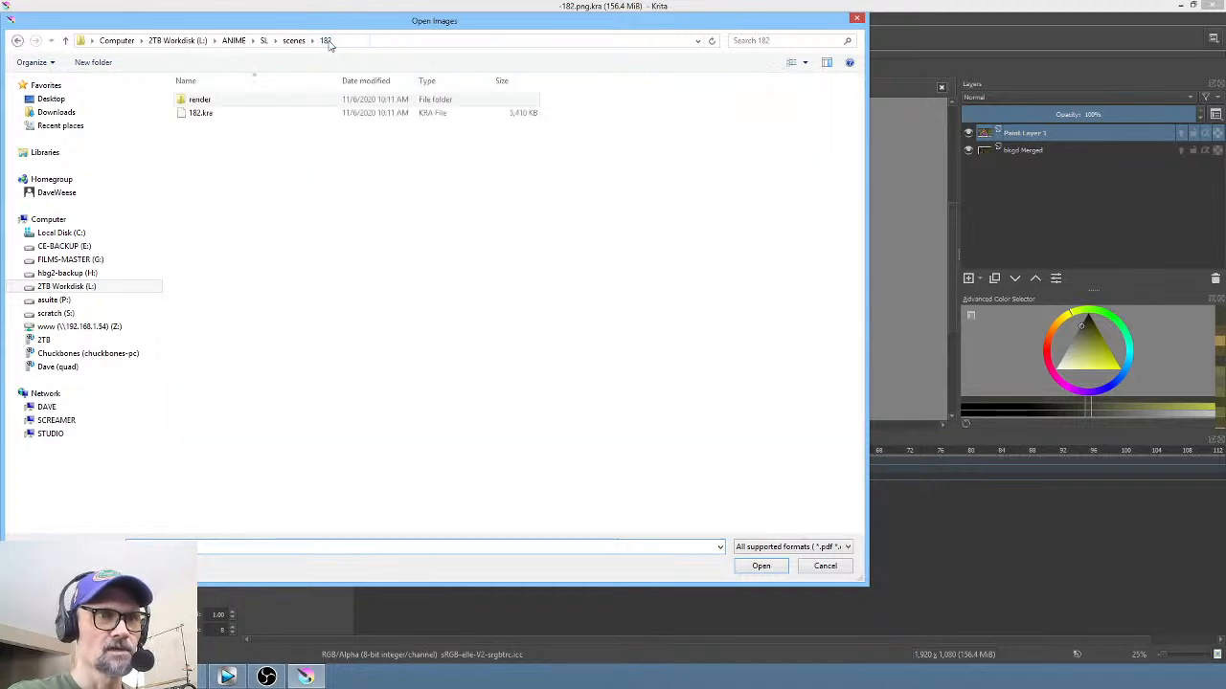
{"action": "double_click", "coordinate": [244, 115]}
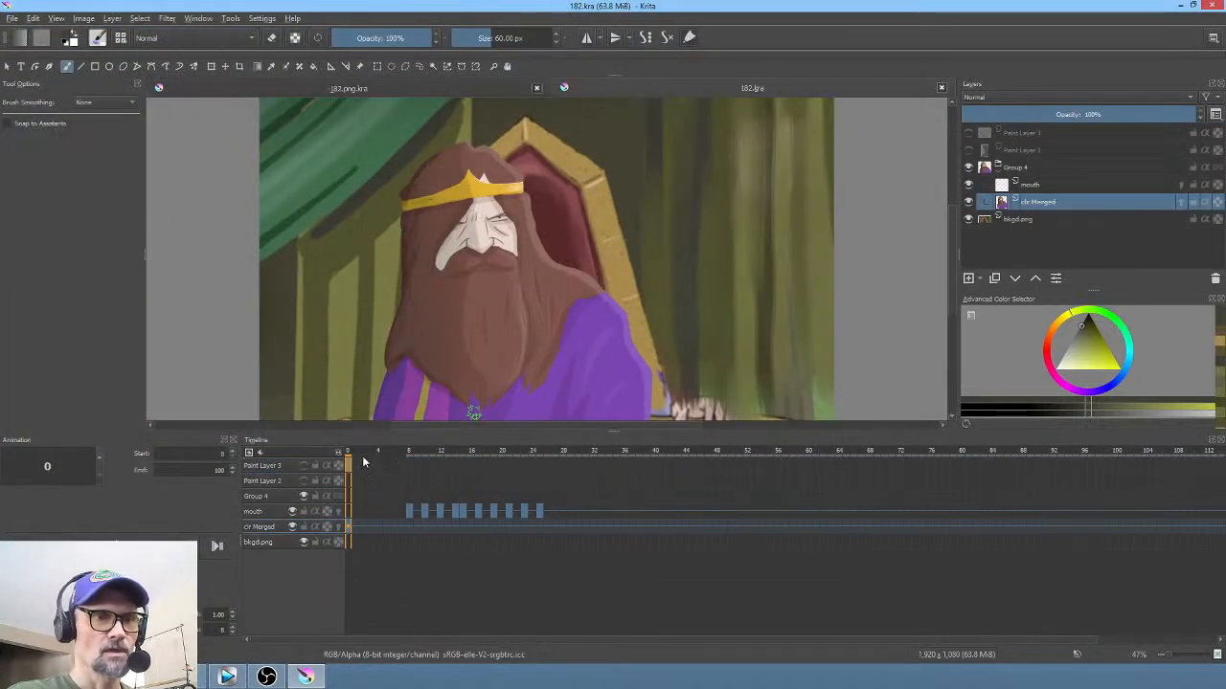
Step: Compare the original 182.kra with the rebuilt -182.png.kra by switching between them and scrubbing their timelines
{"action": "left_click_drag", "start_coordinate": [369, 457], "coordinate": [346, 436]}
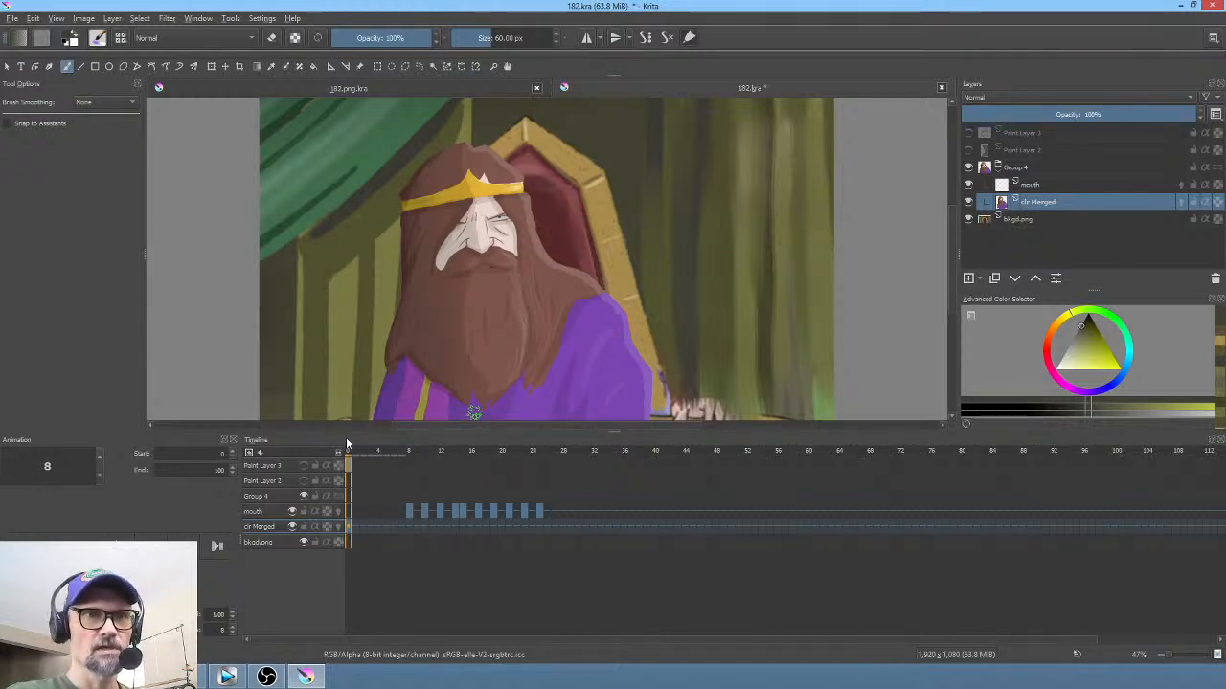
{"action": "left_click", "coordinate": [391, 89]}
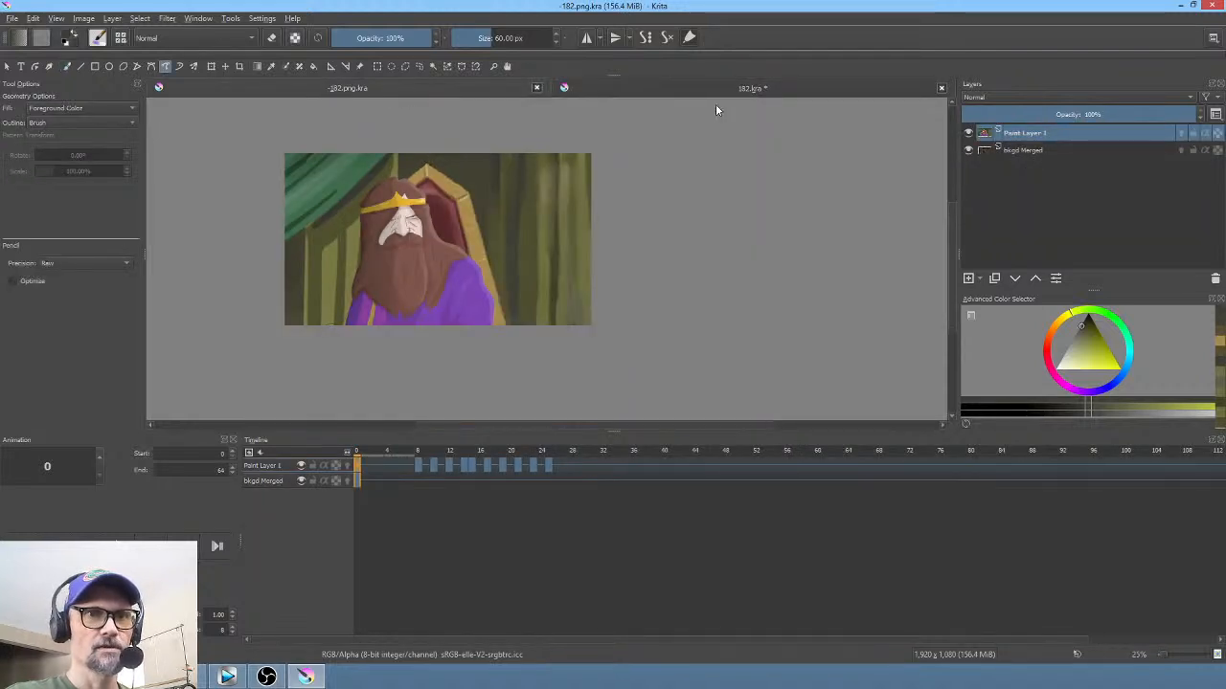
{"action": "left_click", "coordinate": [736, 87]}
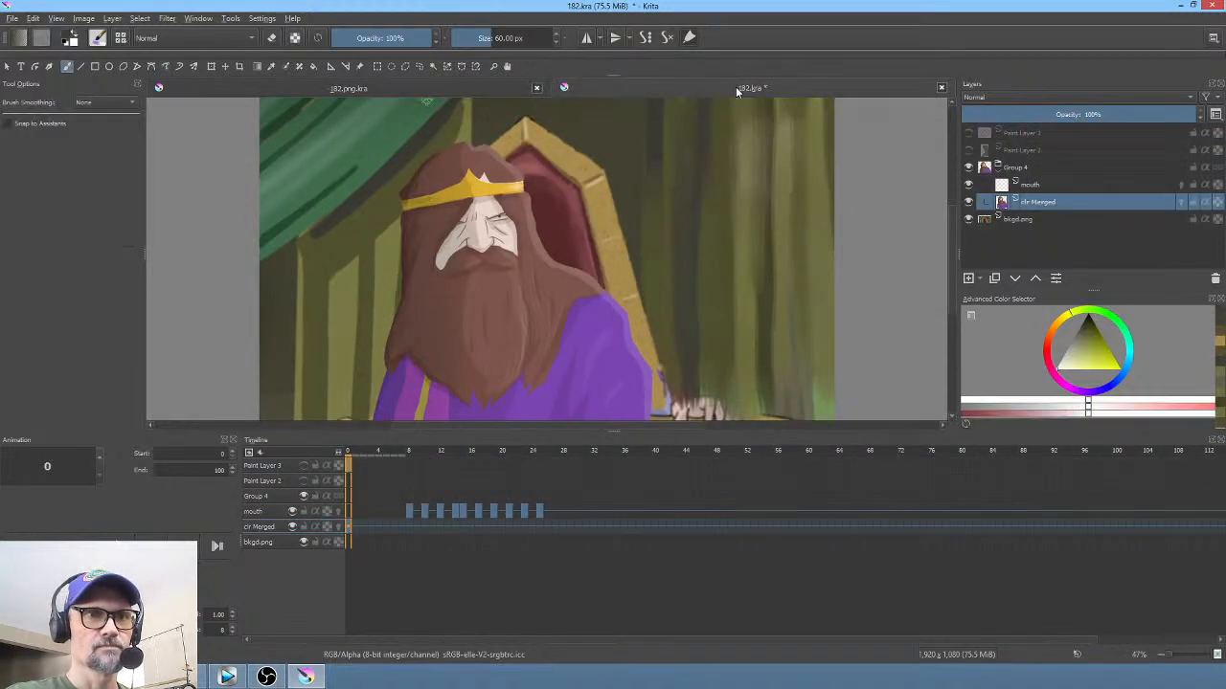
{"action": "left_click", "coordinate": [465, 89]}
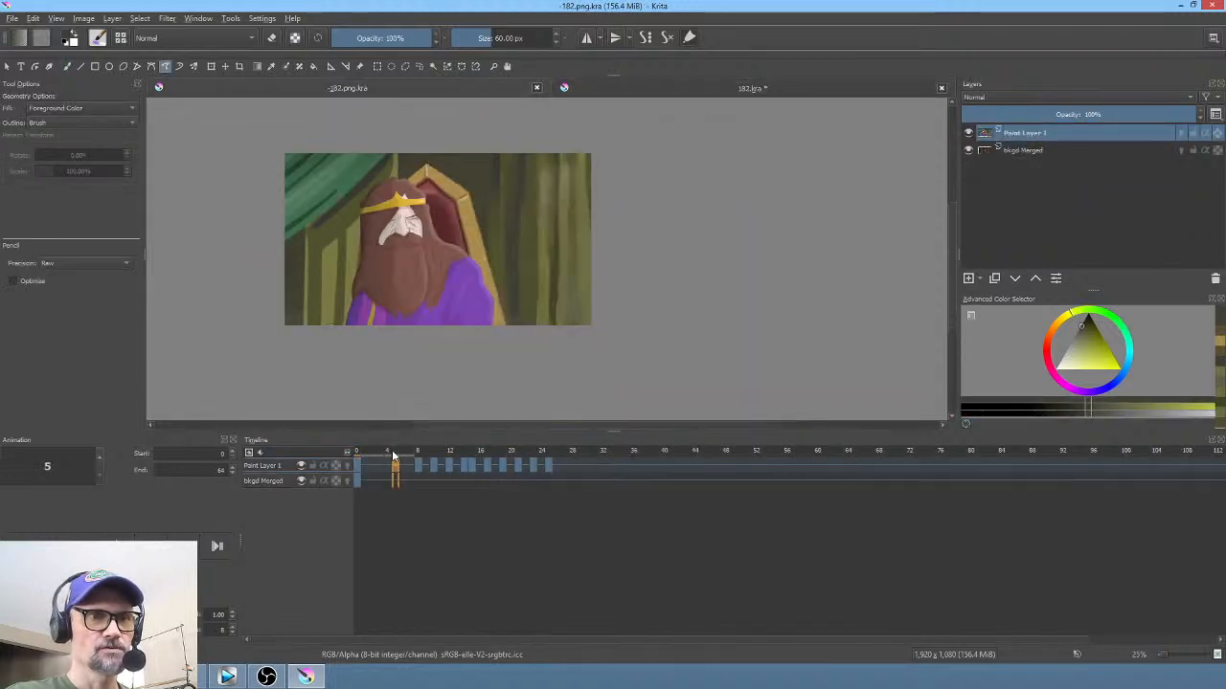
{"action": "left_click_drag", "start_coordinate": [392, 456], "coordinate": [541, 456]}
{"action": "left_click", "coordinate": [753, 89]}
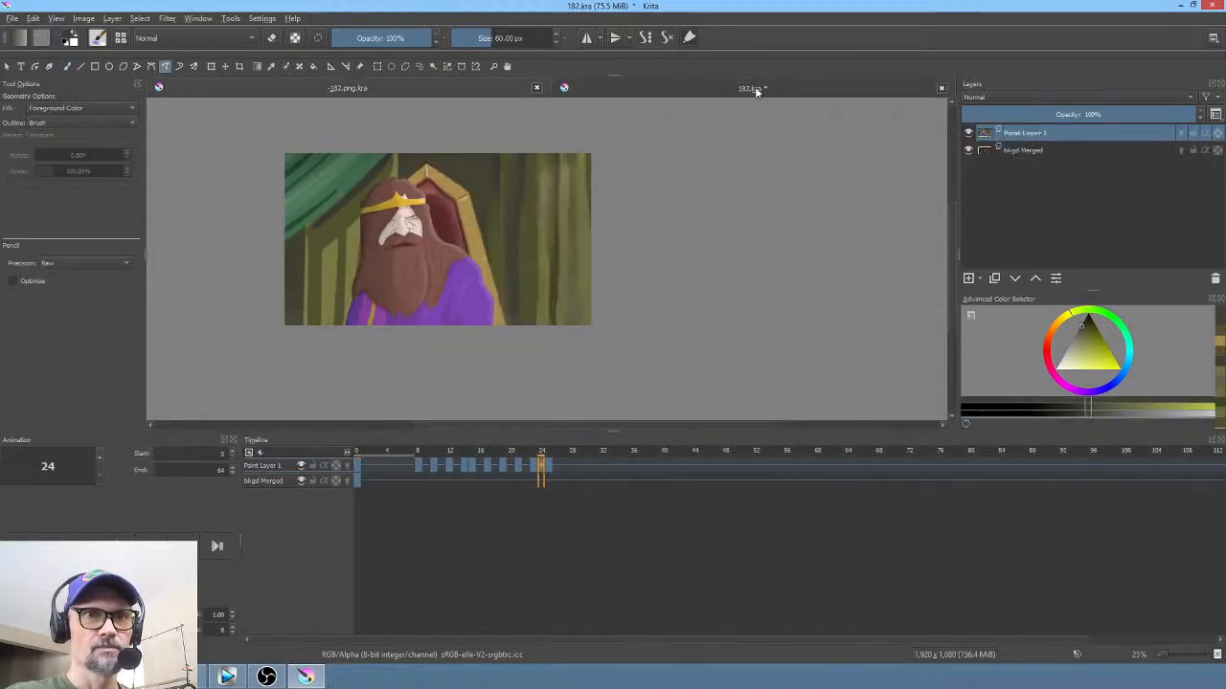
Step: Close 182.kra without saving it and return the remaining animation to frame 0
{"action": "left_click", "coordinate": [941, 87]}
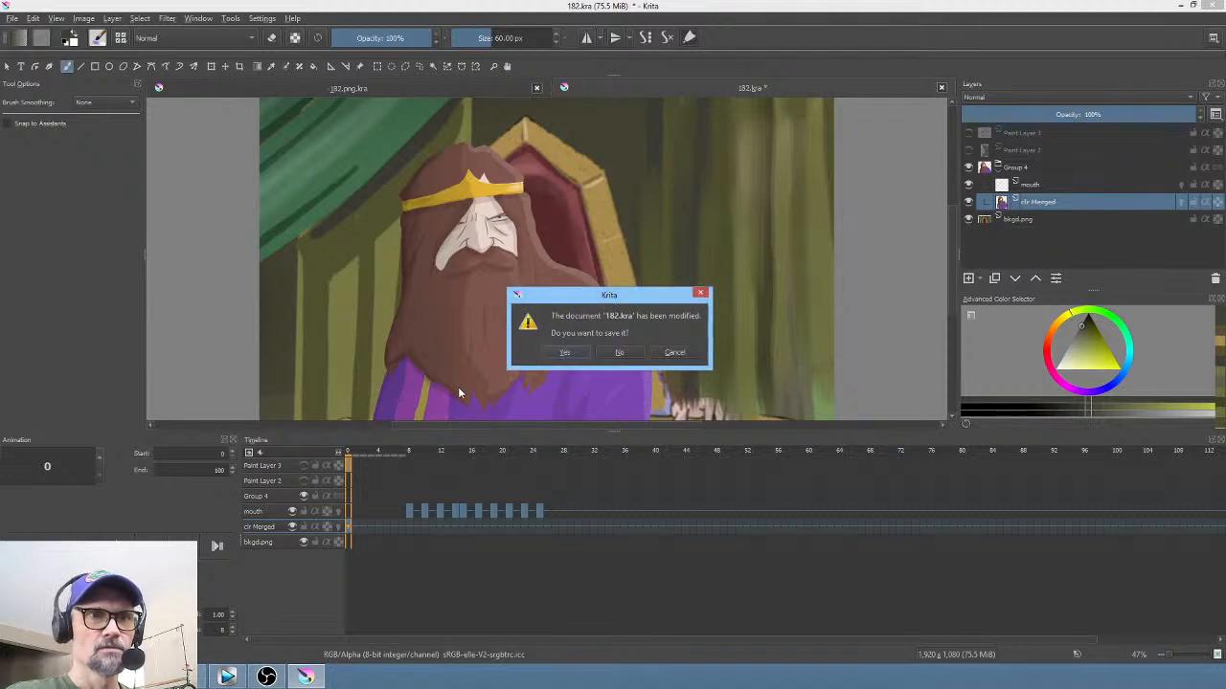
{"action": "left_click", "coordinate": [620, 352]}
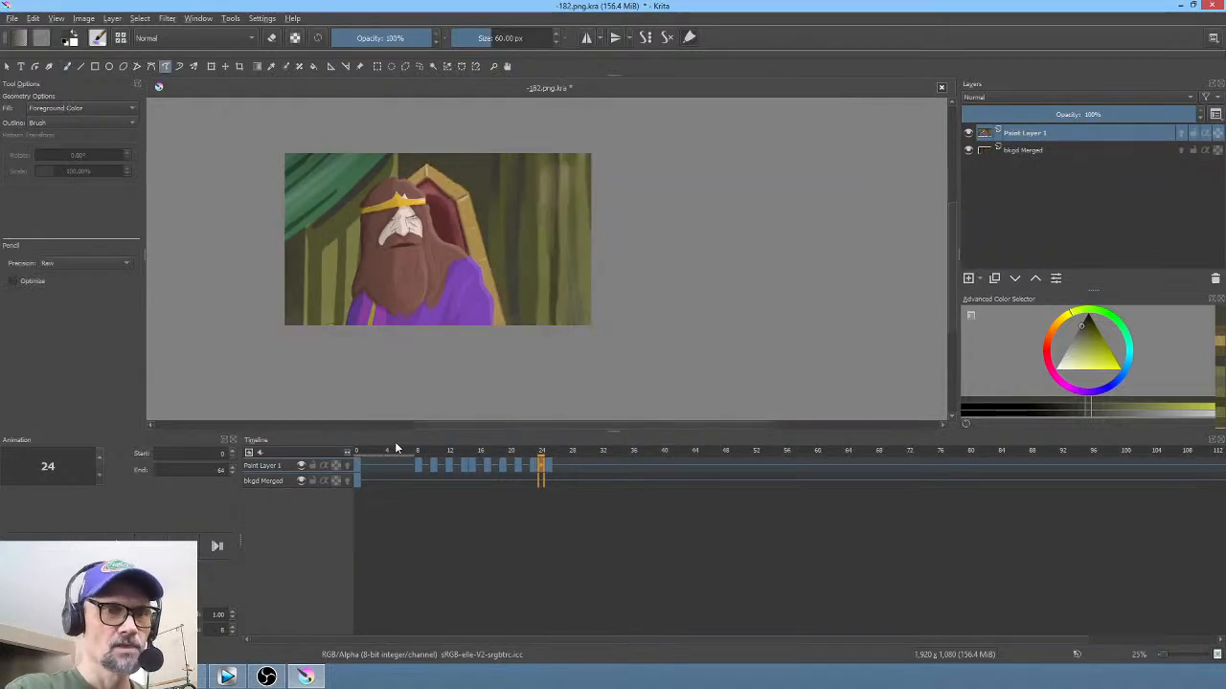
{"action": "mouse_move", "coordinate": [362, 451]}
{"action": "left_mouse_down"}
{"action": "mouse_move", "coordinate": [553, 464]}
{"action": "mouse_move", "coordinate": [356, 465]}
{"action": "left_mouse_up"}
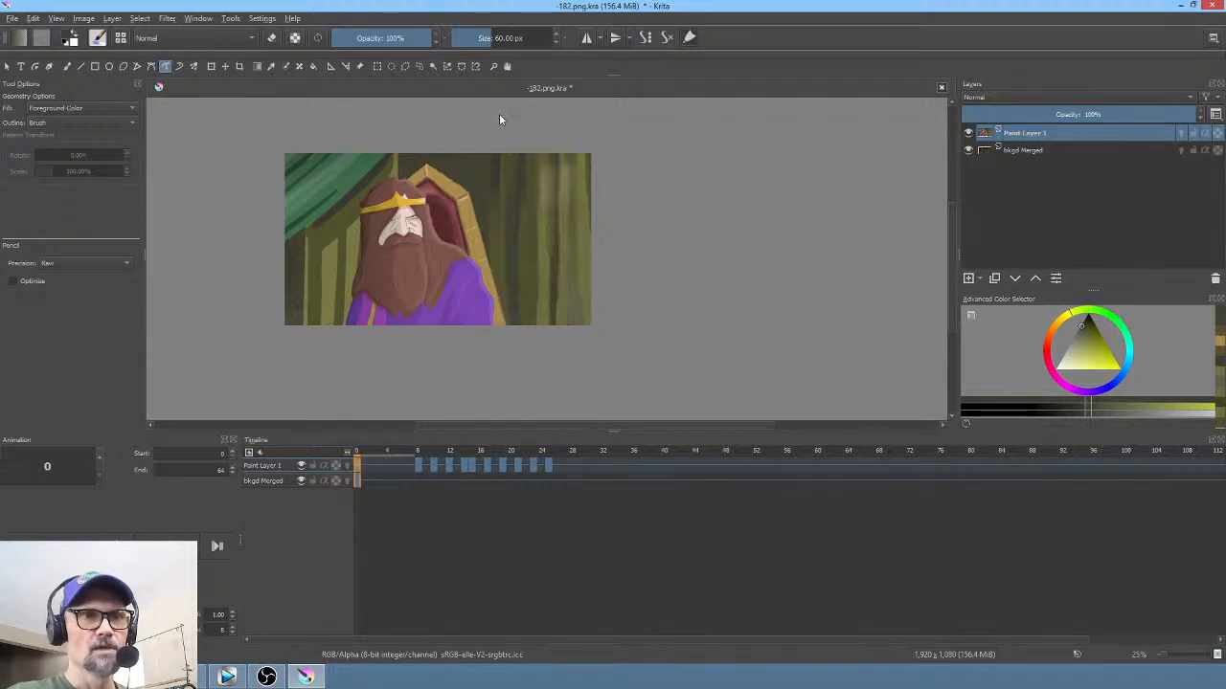
{"action": "scroll", "coordinate": [449, 205], "scroll_direction": "up", "scroll_amount": 3}
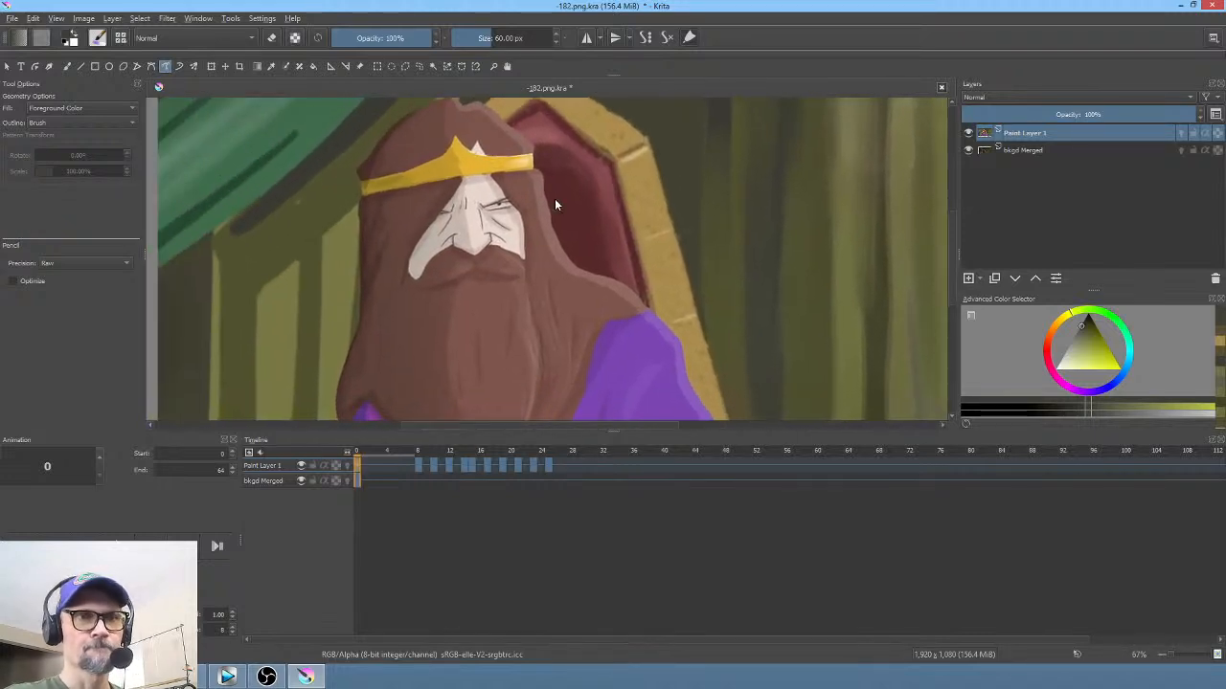
{"action": "scroll", "coordinate": [577, 216], "scroll_direction": "down", "scroll_amount": 1}
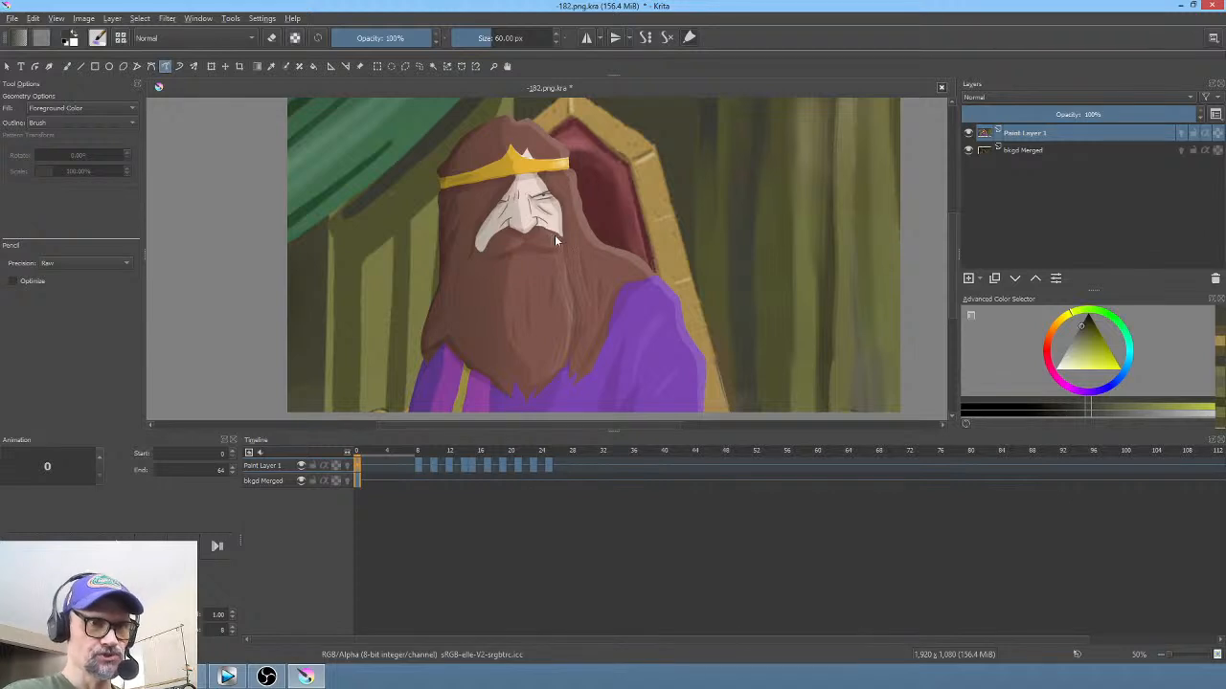
{"action": "scroll", "coordinate": [555, 233], "scroll_direction": "up", "scroll_amount": 1}
{"action": "left_click_drag", "start_coordinate": [555, 234], "coordinate": [590, 253]}
{"action": "scroll", "coordinate": [567, 245], "scroll_direction": "down", "scroll_amount": 1}
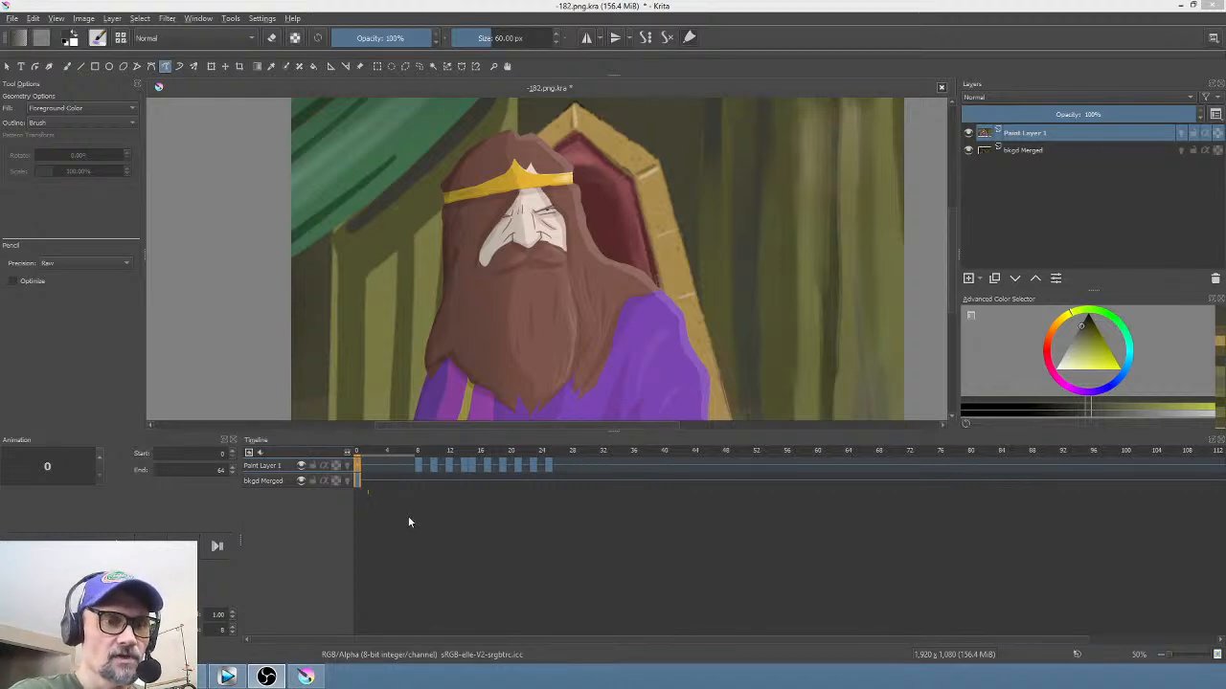
{"action": "mouse_move", "coordinate": [361, 452]}
{"action": "left_mouse_down"}
{"action": "mouse_move", "coordinate": [551, 473]}
{"action": "mouse_move", "coordinate": [357, 469]}
{"action": "left_mouse_up"}
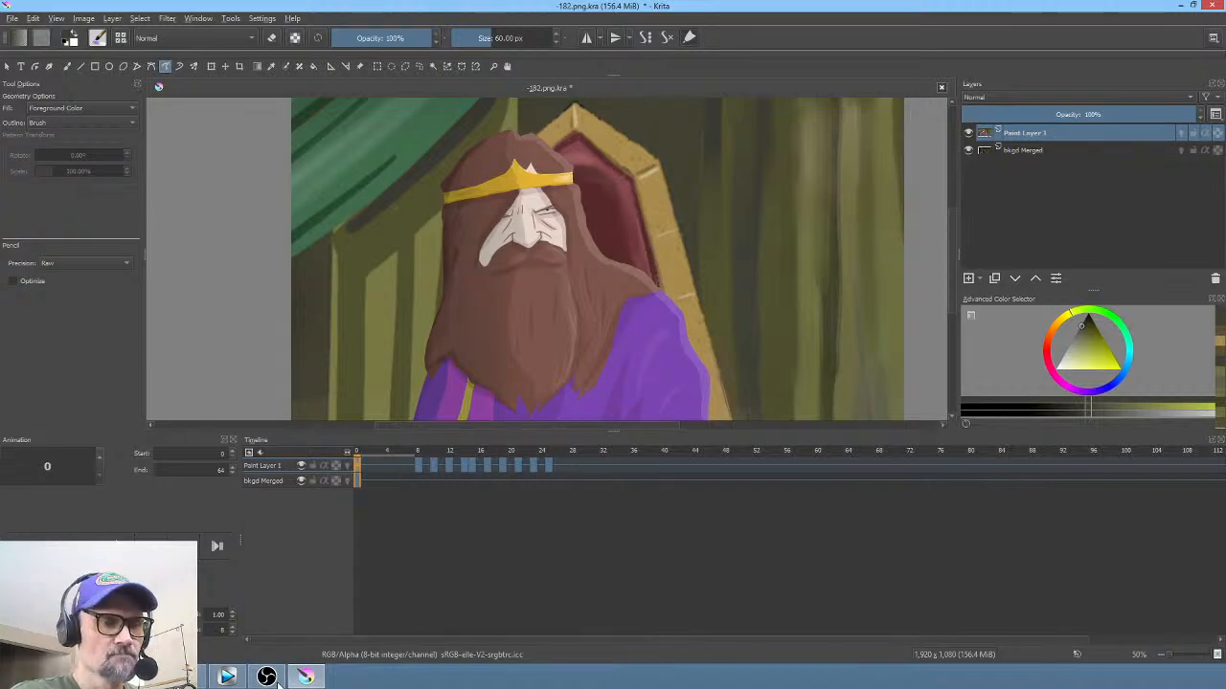
Step: Switch to Vegas Pro, compare the king in the 178 and 182 clips on the timeline, and return to Krita
{"action": "left_click", "coordinate": [227, 677]}
{"action": "left_click", "coordinate": [471, 556]}
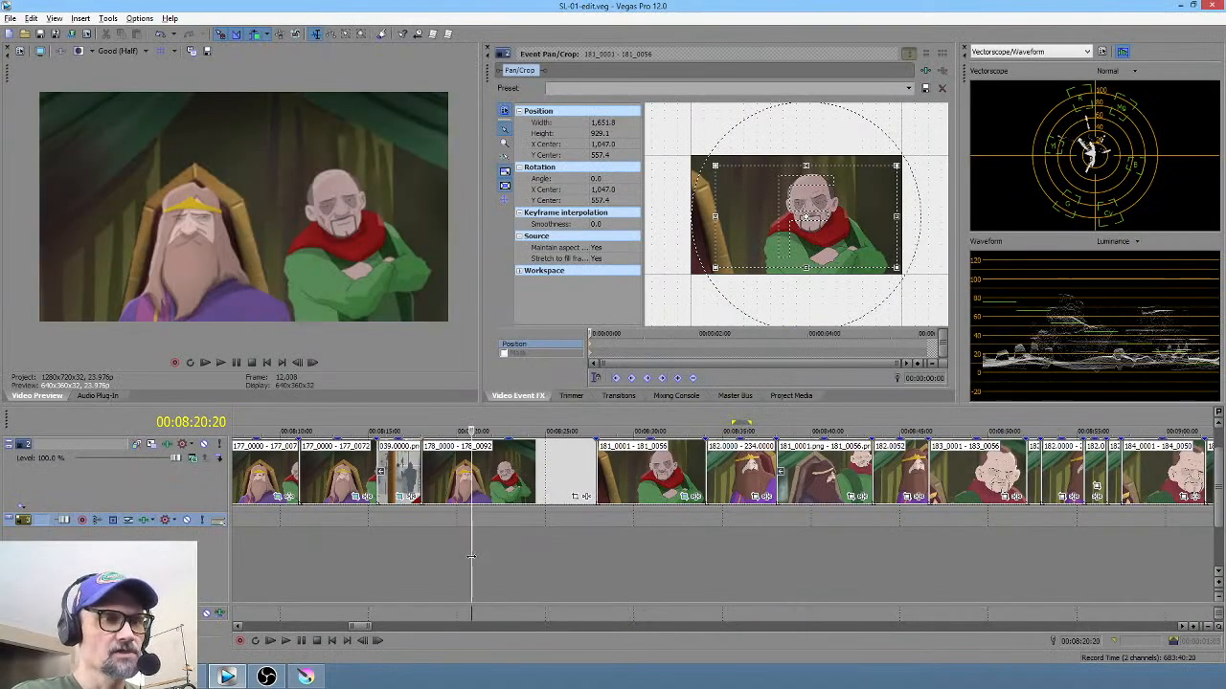
{"action": "left_click", "coordinate": [753, 542]}
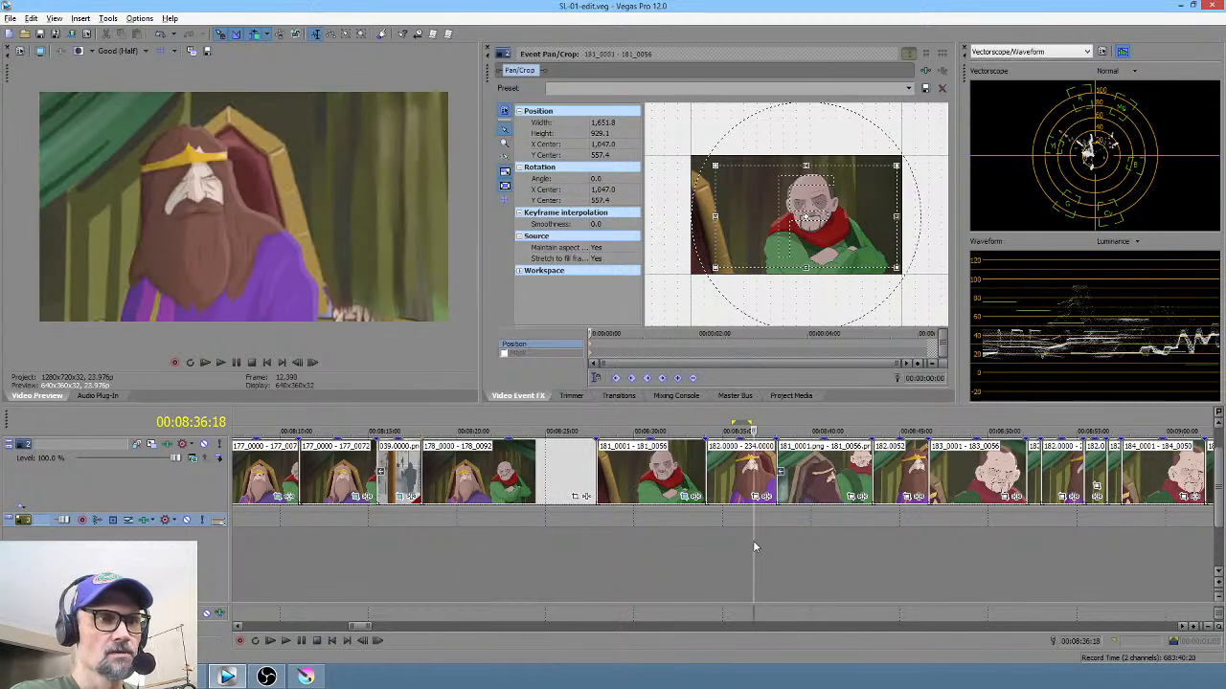
{"action": "left_click", "coordinate": [306, 677]}
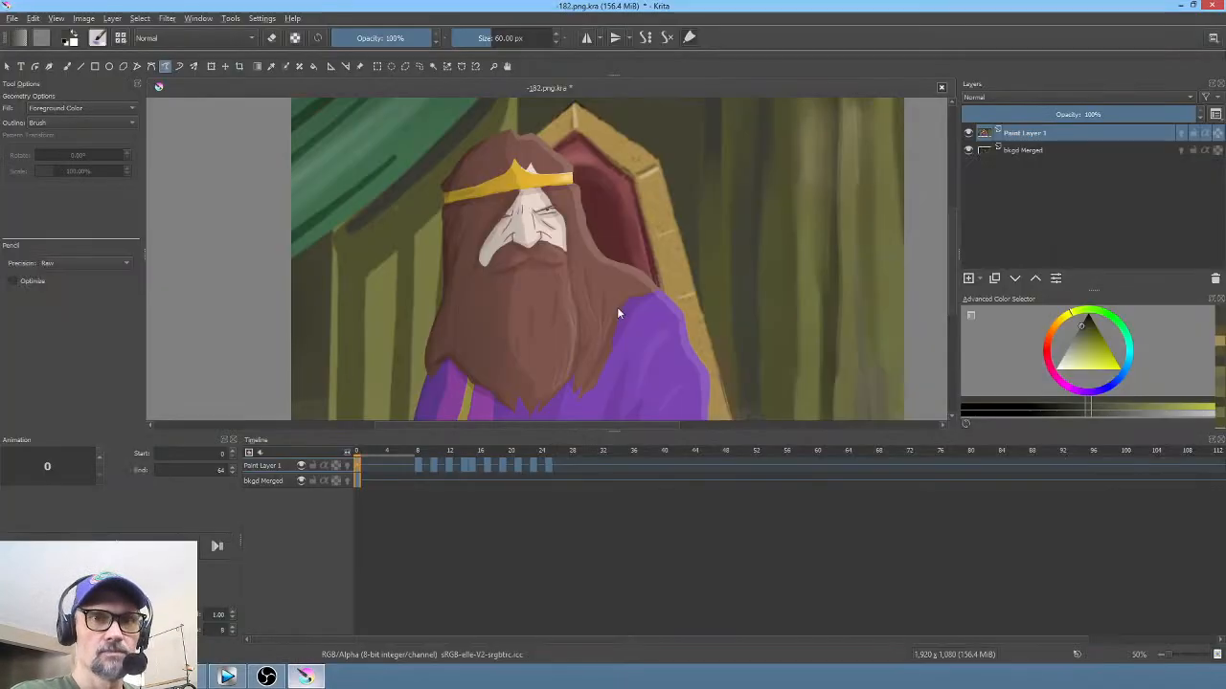
Step: Add a new paint layer above Paint Layer 1 and set the brush colour to a pale pink
{"action": "left_click", "coordinate": [968, 278]}
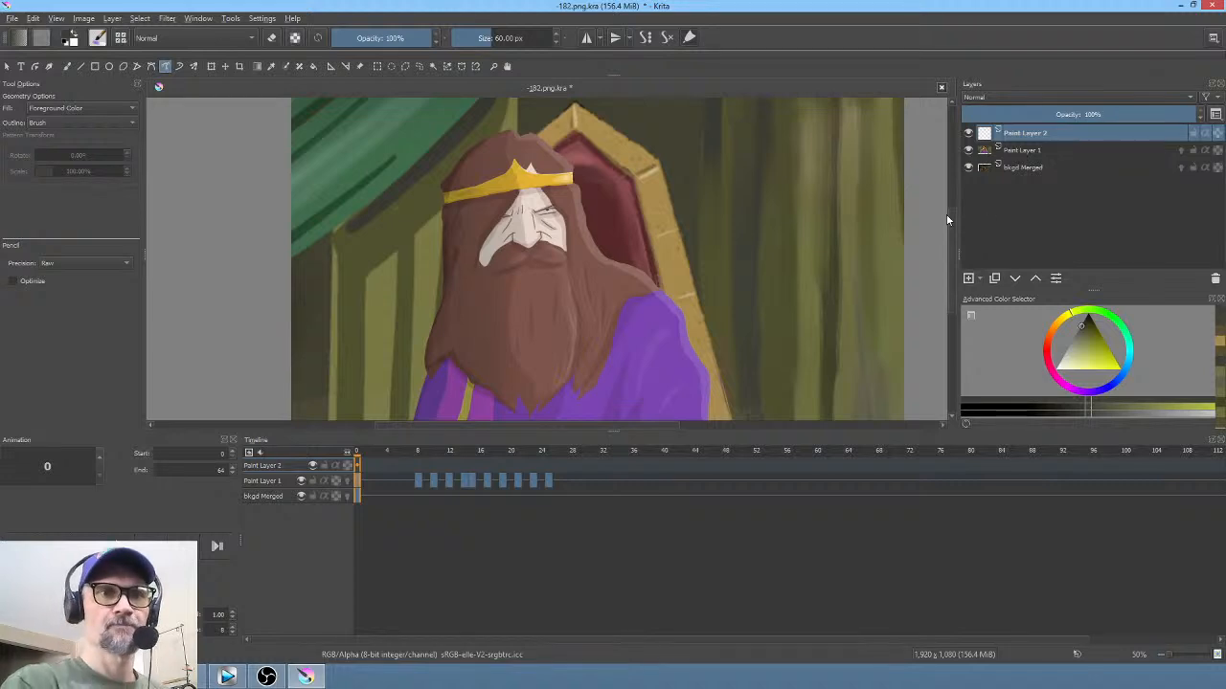
{"action": "left_click", "coordinate": [1056, 367]}
{"action": "key", "text": "b"}
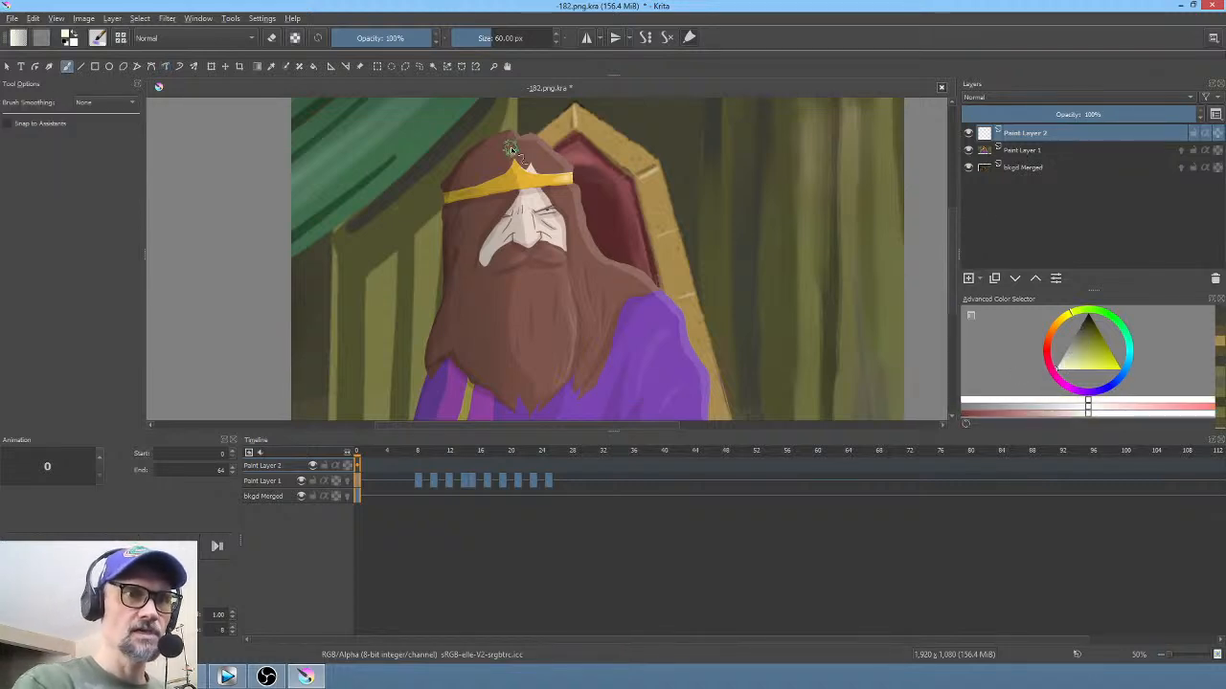
{"action": "scroll", "coordinate": [546, 216], "scroll_direction": "up", "scroll_amount": 2}
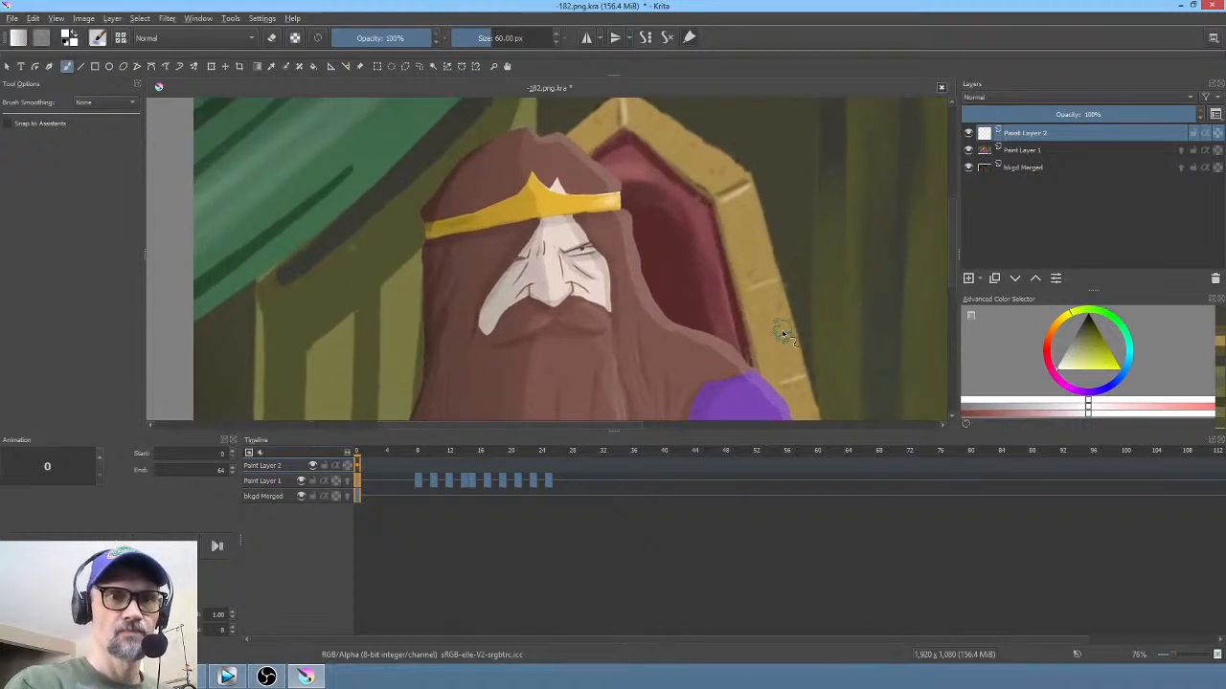
{"action": "left_click_drag", "start_coordinate": [1053, 330], "coordinate": [1076, 364]}
{"action": "left_click", "coordinate": [1072, 360]}
{"action": "left_click", "coordinate": [1076, 365]}
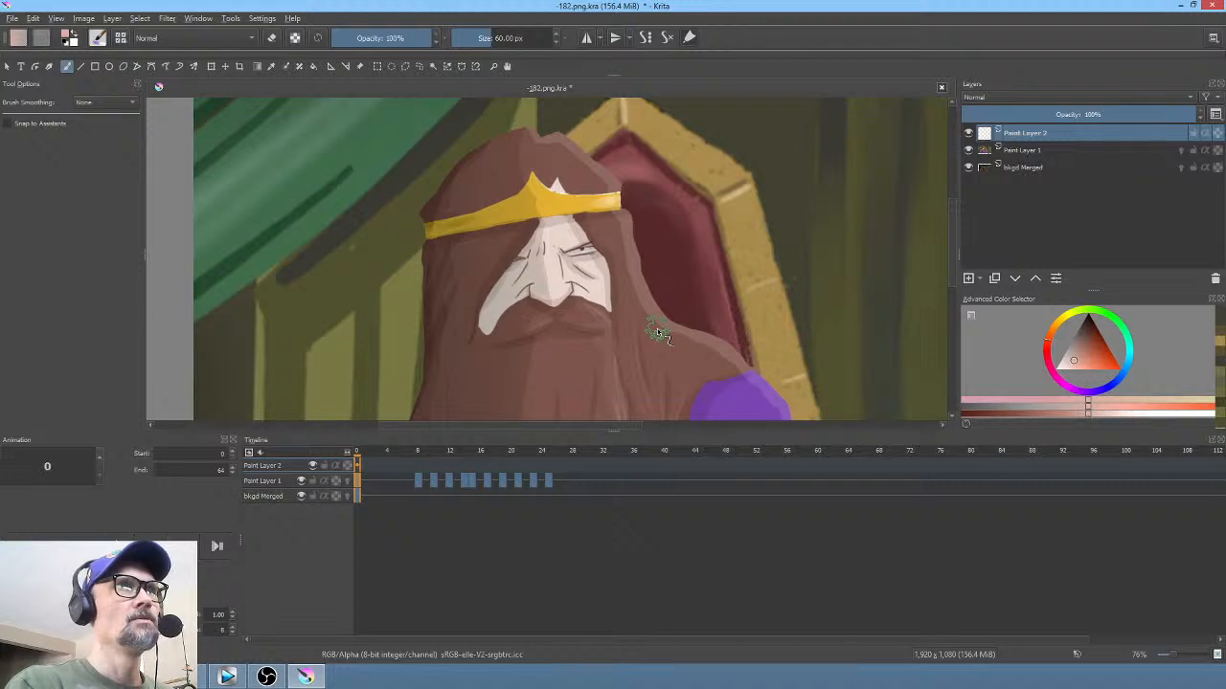
Step: Using a 6 px brush preset and filled freehand shapes, cover the king's hair over the purple-robed shoulder and the adjoining side of his face and beard
{"action": "left_click_drag", "start_coordinate": [714, 349], "coordinate": [761, 272]}
{"action": "left_click_drag", "start_coordinate": [561, 306], "coordinate": [592, 306]}
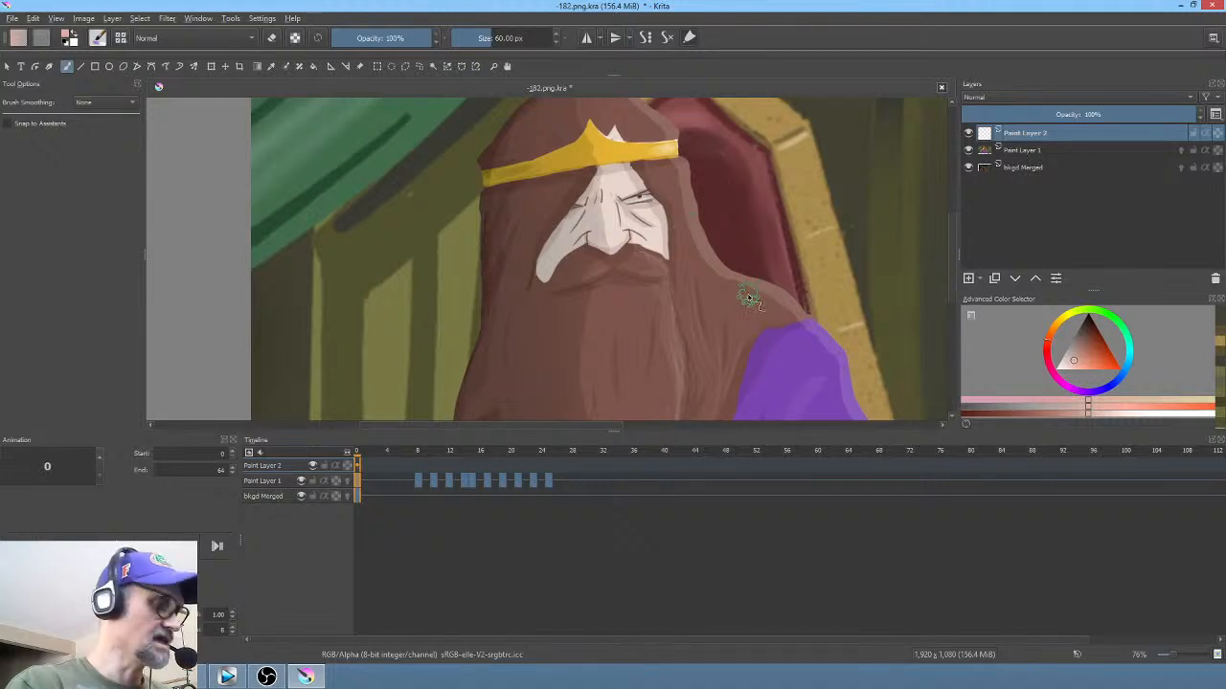
{"action": "right_click", "coordinate": [718, 309]}
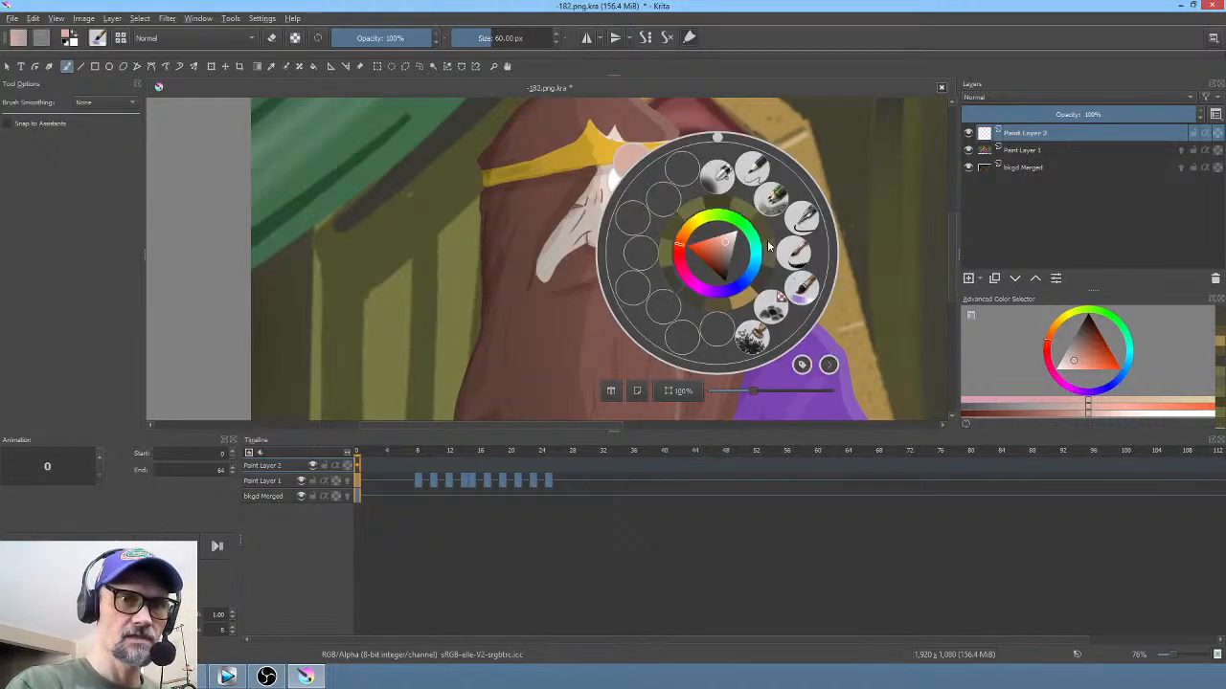
{"action": "left_click", "coordinate": [753, 172]}
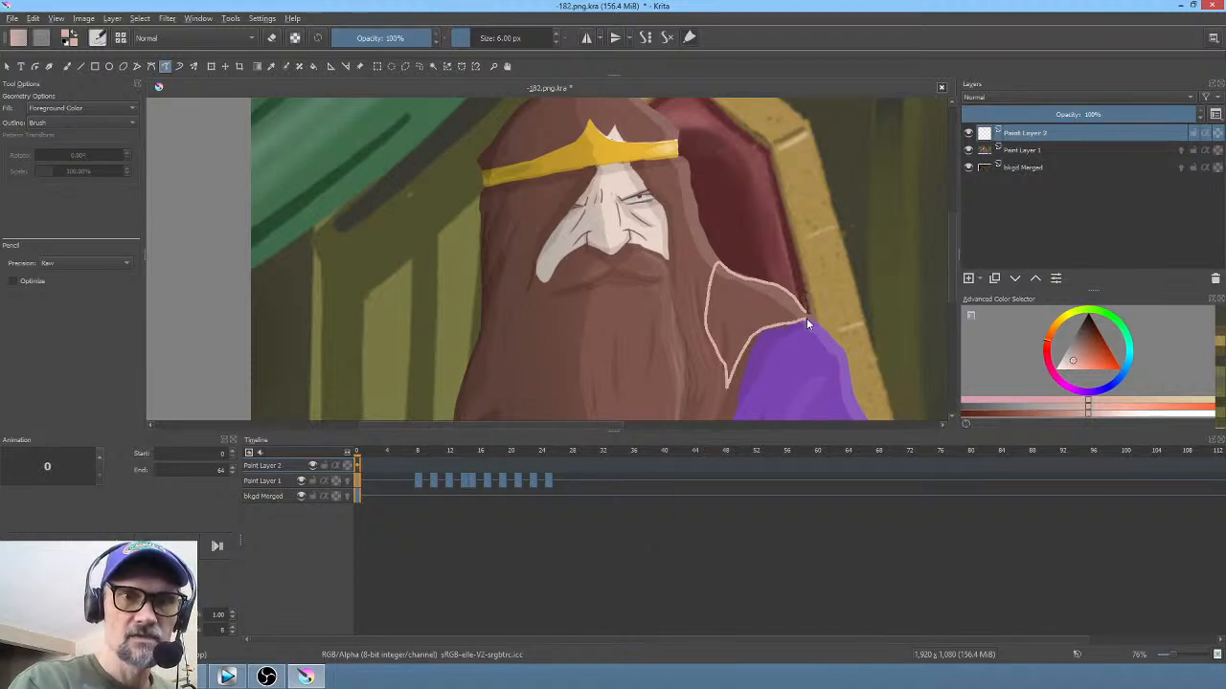
{"action": "left_click_drag", "start_coordinate": [807, 312], "coordinate": [807, 315]}
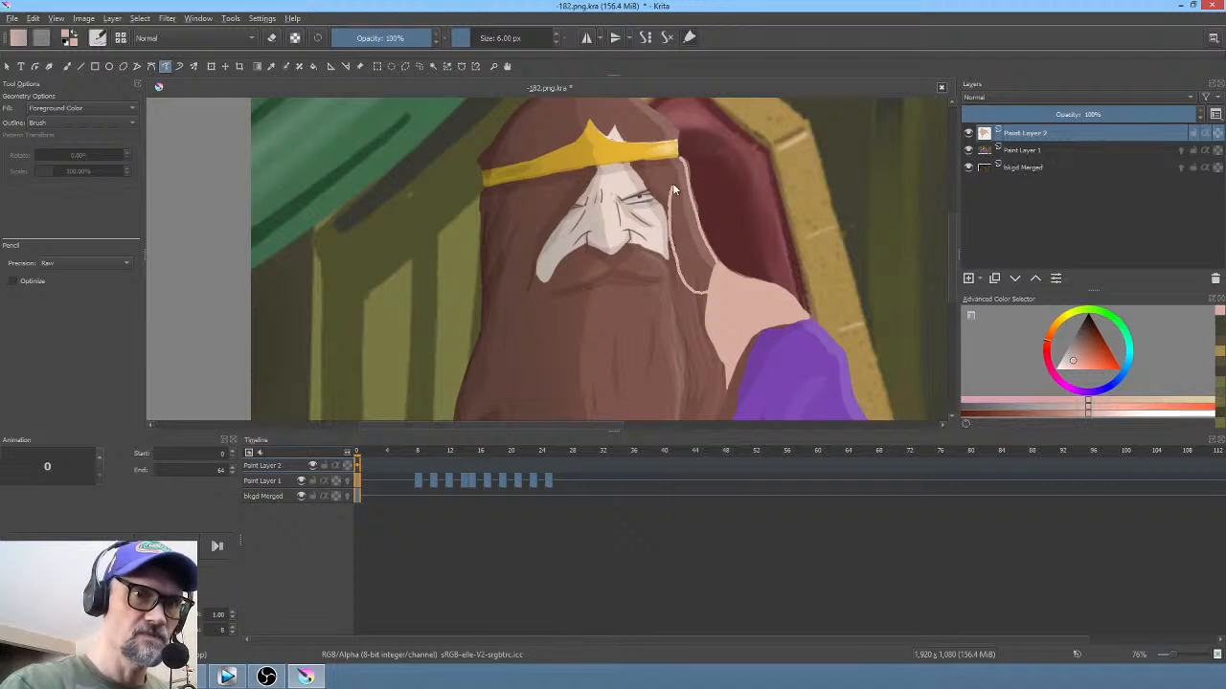
{"action": "left_click_drag", "start_coordinate": [673, 188], "coordinate": [672, 173]}
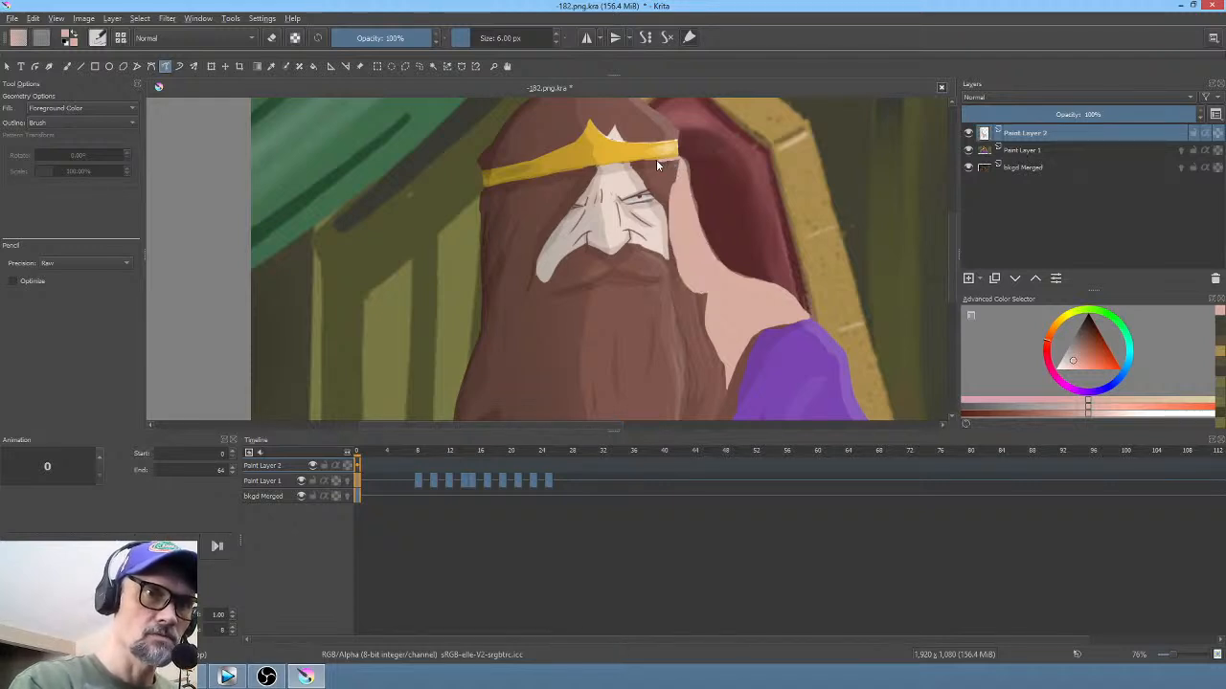
{"action": "left_click_drag", "start_coordinate": [671, 169], "coordinate": [656, 198]}
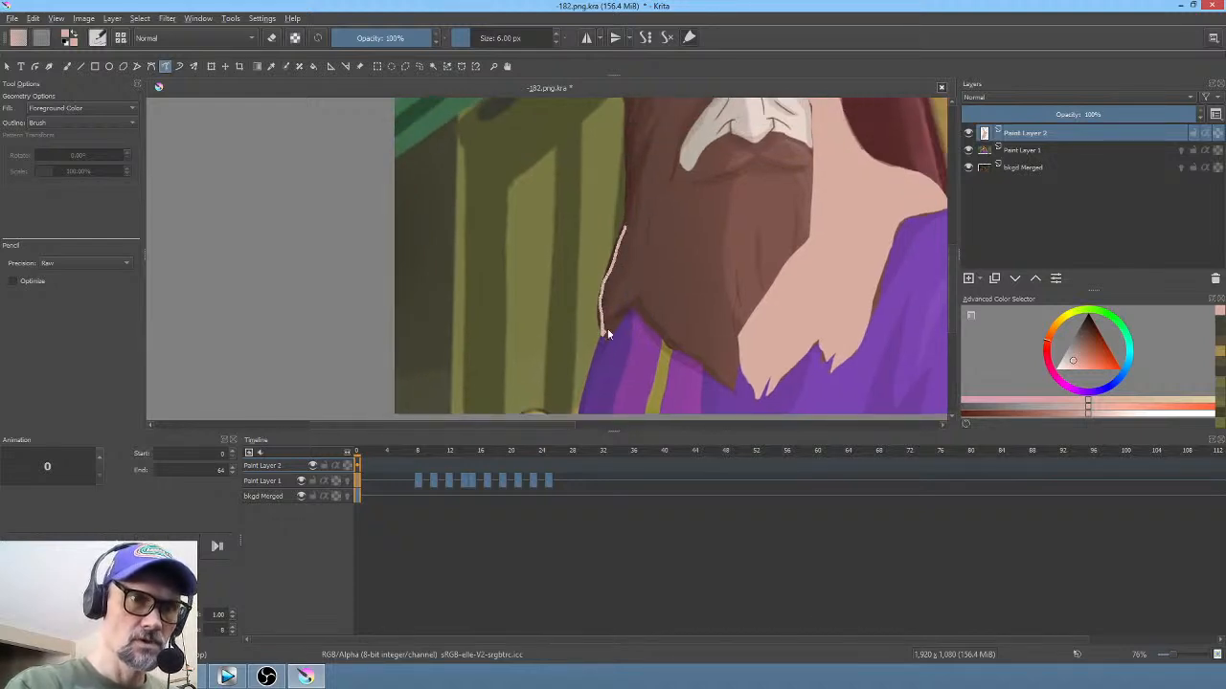
Step: Fill the rest of the king's beard, his moustache and the remaining hair below the crown with pale pink
{"action": "left_click_drag", "start_coordinate": [634, 308], "coordinate": [663, 230]}
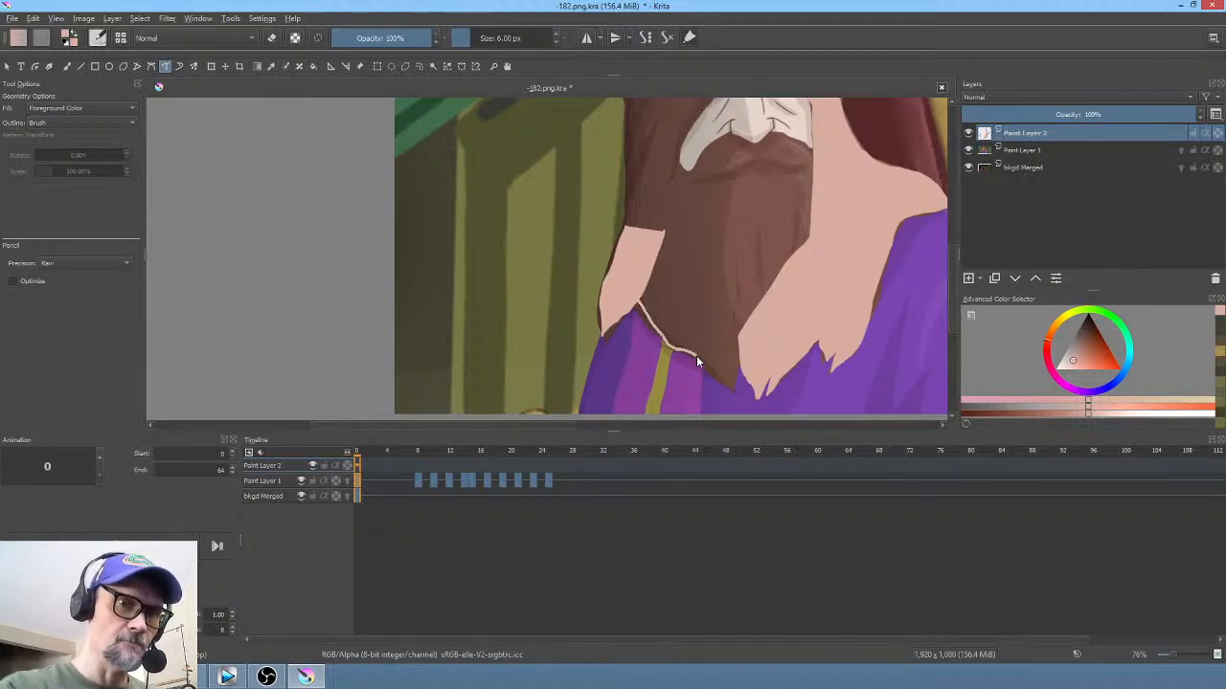
{"action": "mouse_move", "coordinate": [720, 386]}
{"action": "left_mouse_down"}
{"action": "mouse_move", "coordinate": [733, 391]}
{"action": "mouse_move", "coordinate": [746, 368]}
{"action": "mouse_move", "coordinate": [707, 232]}
{"action": "left_mouse_up"}
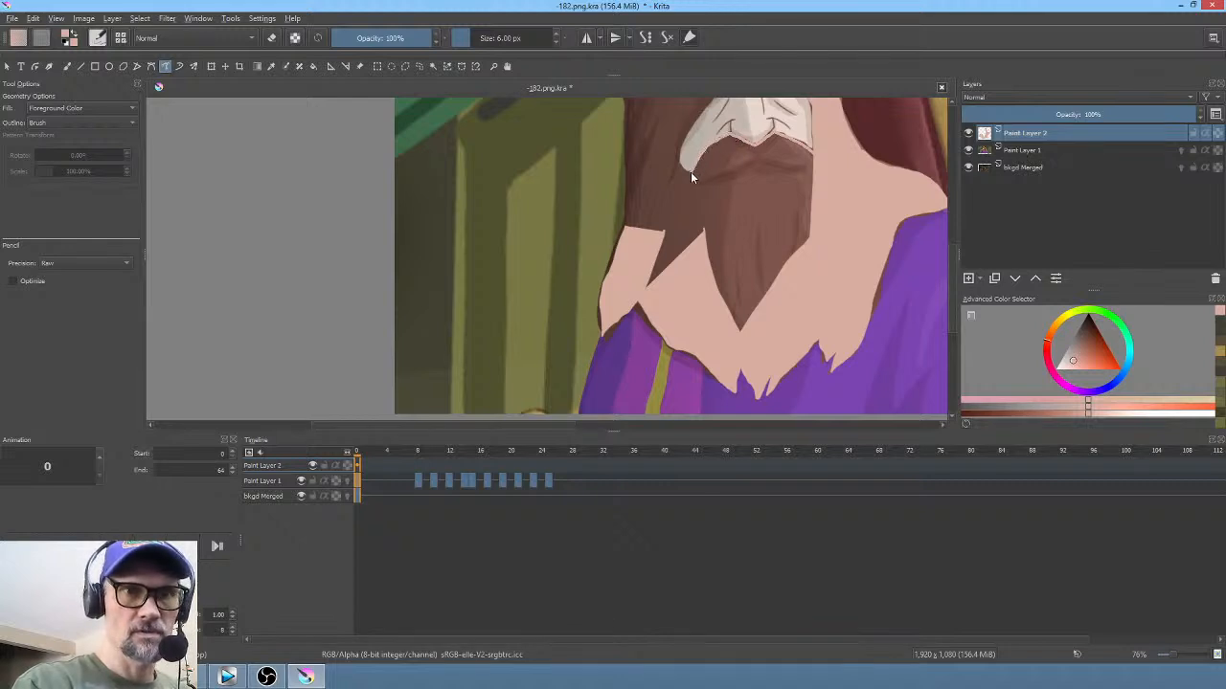
{"action": "left_click_drag", "start_coordinate": [772, 207], "coordinate": [809, 158]}
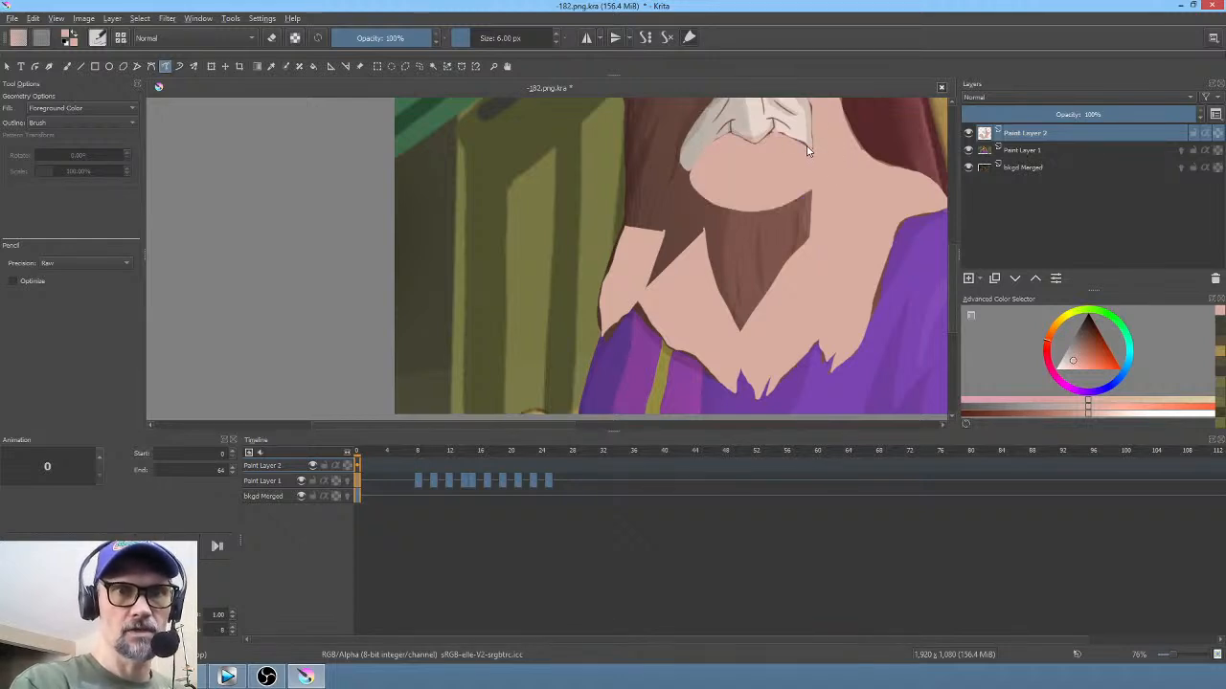
{"action": "left_click_drag", "start_coordinate": [720, 193], "coordinate": [697, 302]}
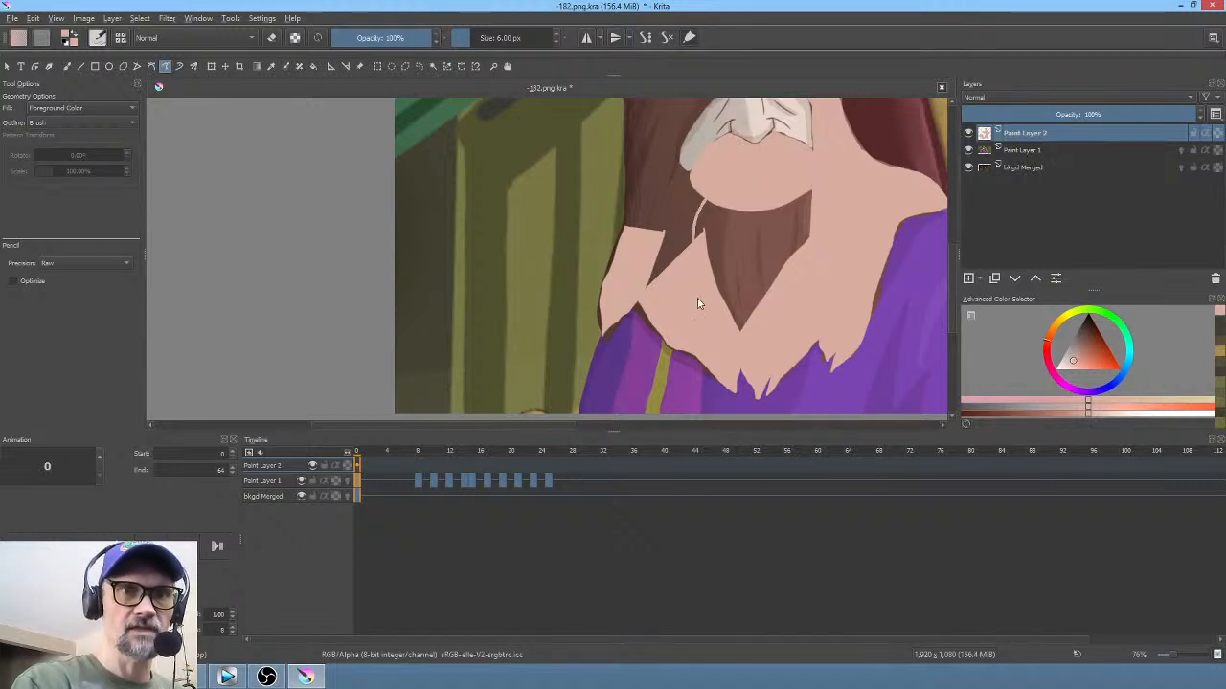
{"action": "mouse_move", "coordinate": [831, 206]}
{"action": "left_mouse_down"}
{"action": "mouse_move", "coordinate": [755, 289]}
{"action": "mouse_move", "coordinate": [757, 331]}
{"action": "left_mouse_up"}
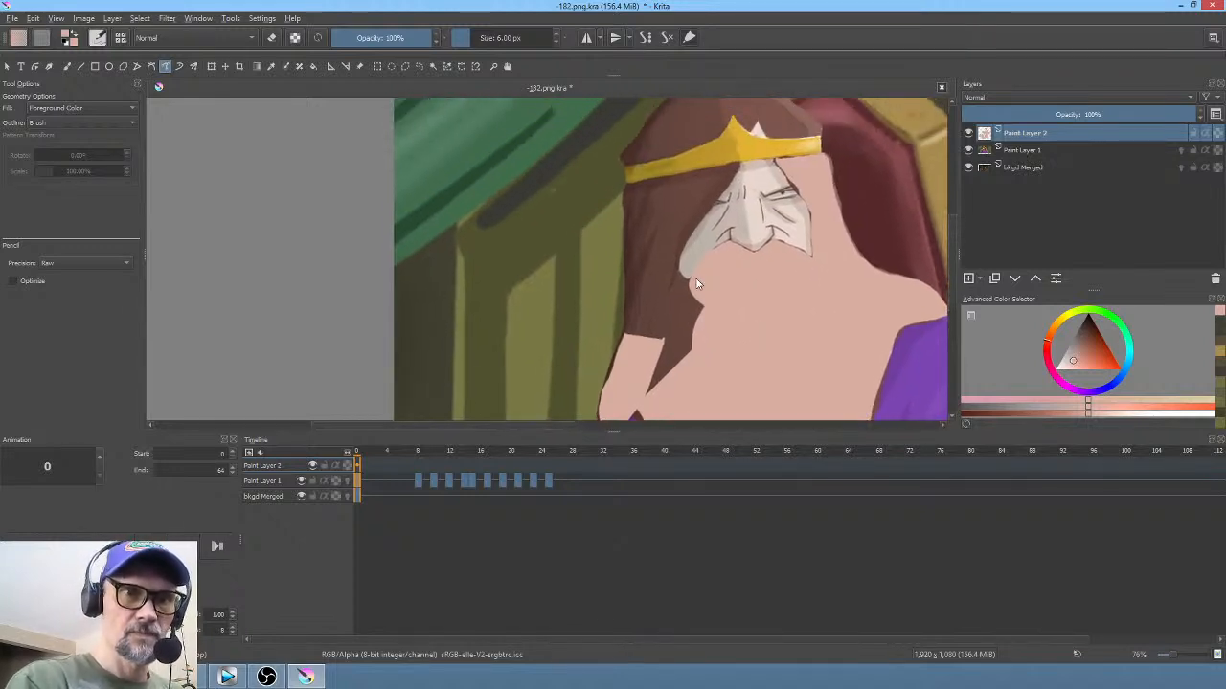
{"action": "mouse_move", "coordinate": [677, 266]}
{"action": "left_mouse_down"}
{"action": "mouse_move", "coordinate": [735, 172]}
{"action": "mouse_move", "coordinate": [711, 173]}
{"action": "left_mouse_up"}
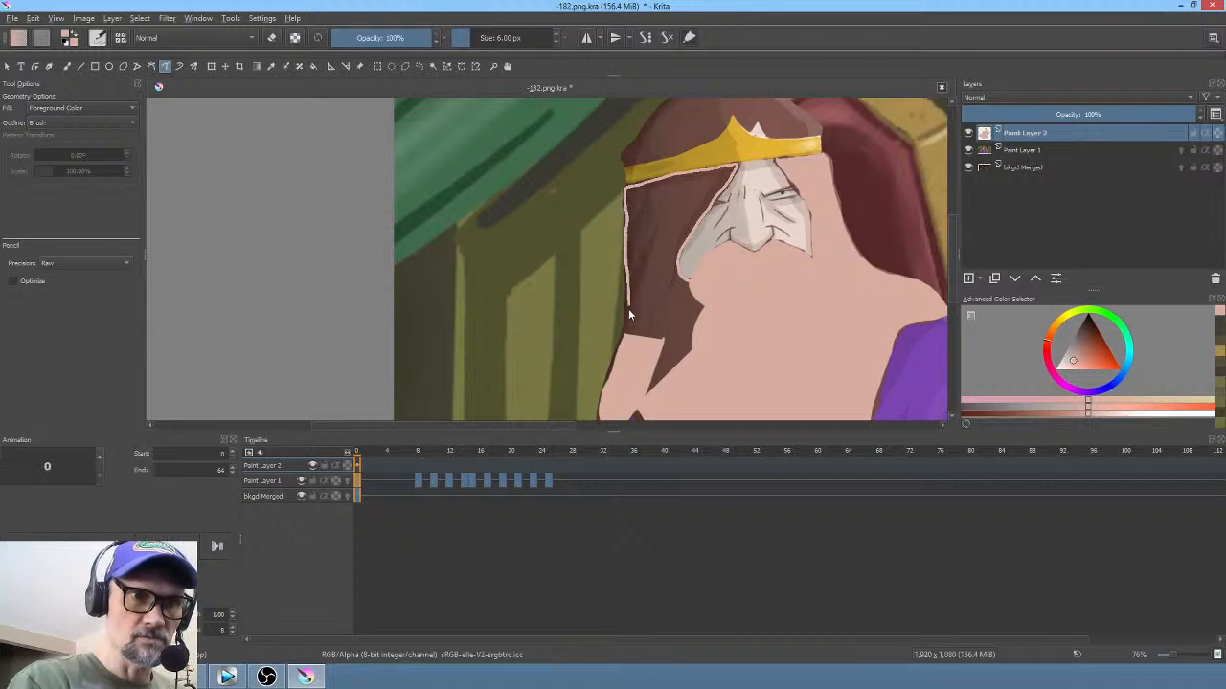
{"action": "left_click_drag", "start_coordinate": [627, 376], "coordinate": [688, 375]}
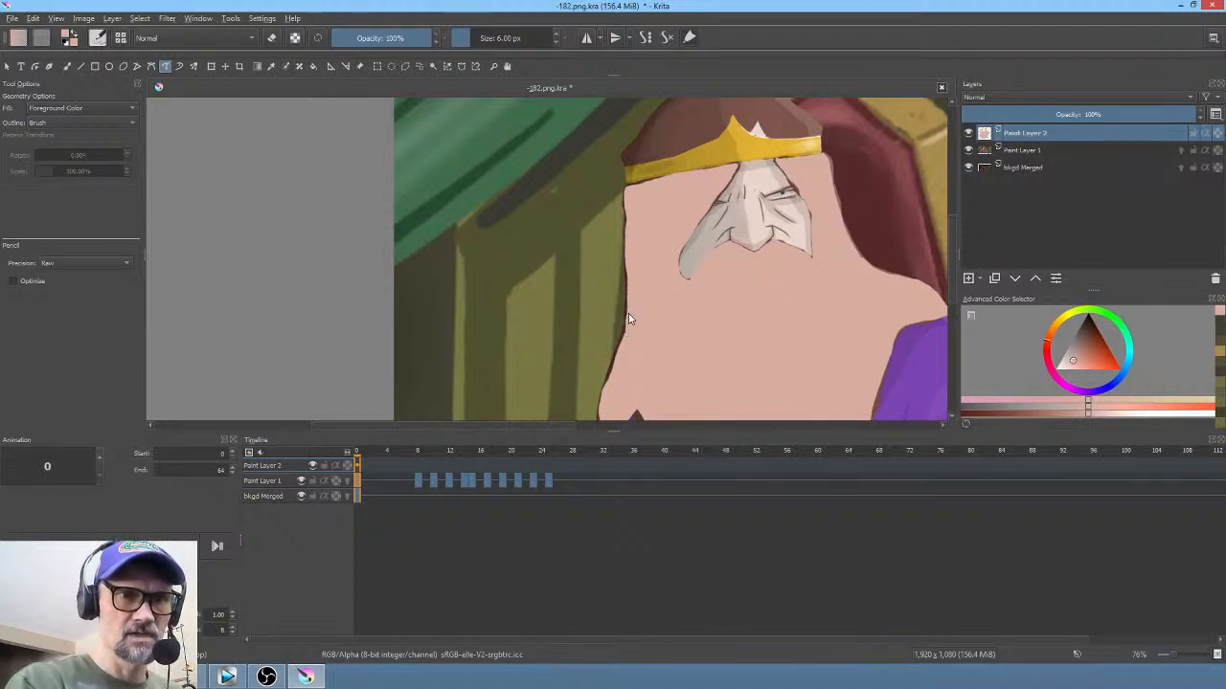
Step: Fill the king's hair above the crown with pale pink shapes, tracing around the crown's points
{"action": "left_click_drag", "start_coordinate": [733, 309], "coordinate": [671, 418]}
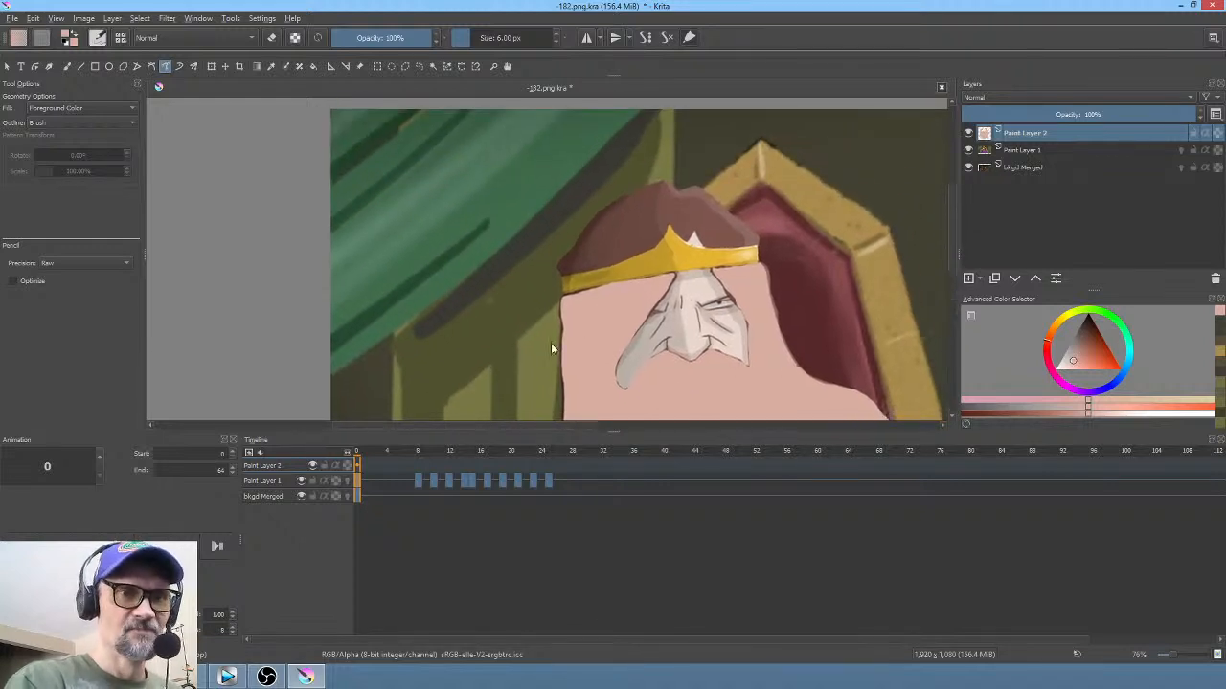
{"action": "scroll", "coordinate": [565, 316], "scroll_direction": "up", "scroll_amount": 3}
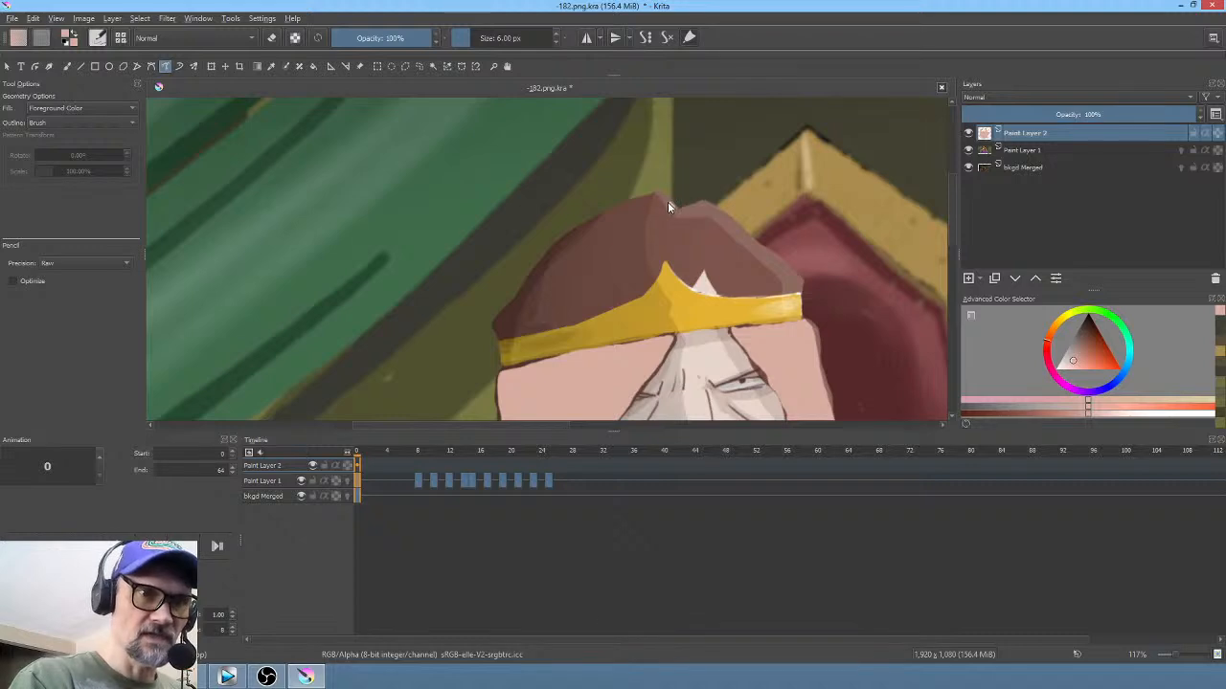
{"action": "left_click_drag", "start_coordinate": [620, 208], "coordinate": [535, 270]}
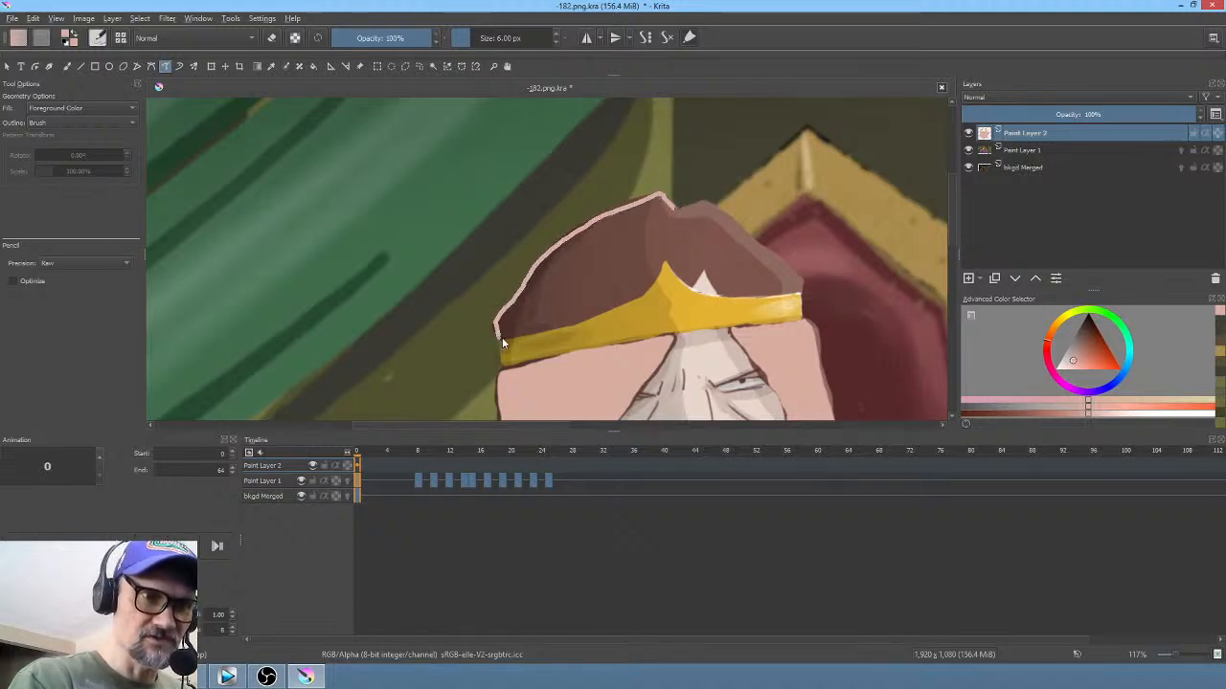
{"action": "left_click_drag", "start_coordinate": [502, 337], "coordinate": [597, 318]}
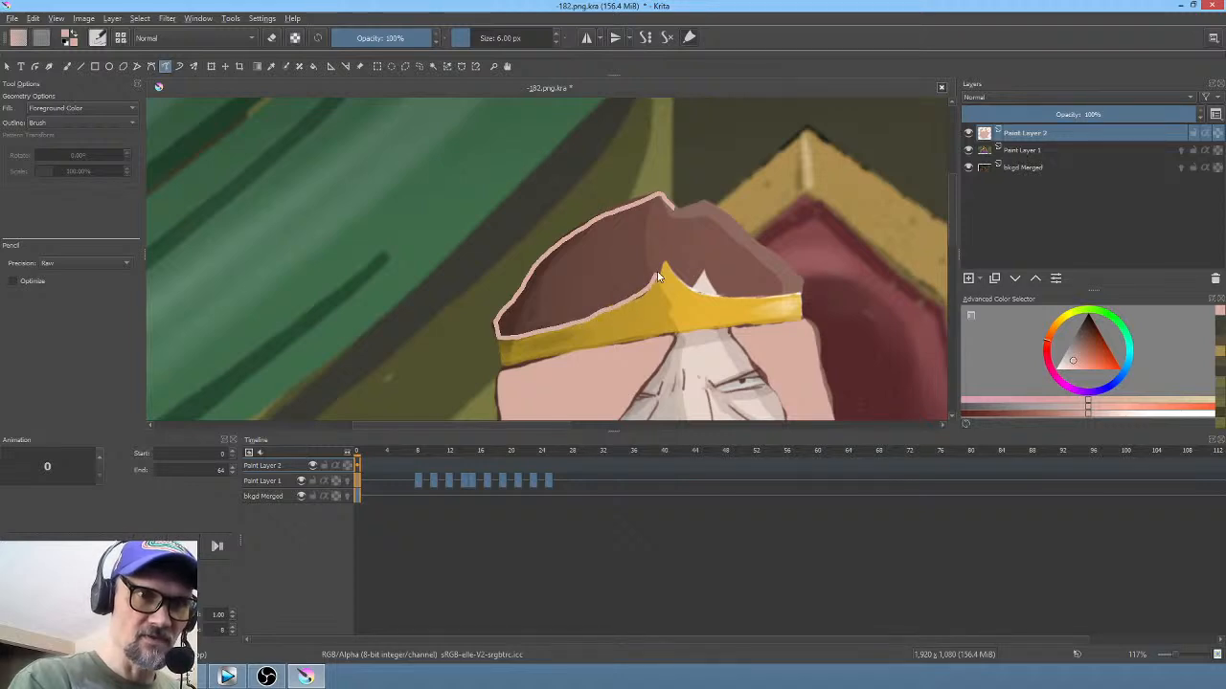
{"action": "left_click_drag", "start_coordinate": [671, 226], "coordinate": [673, 214]}
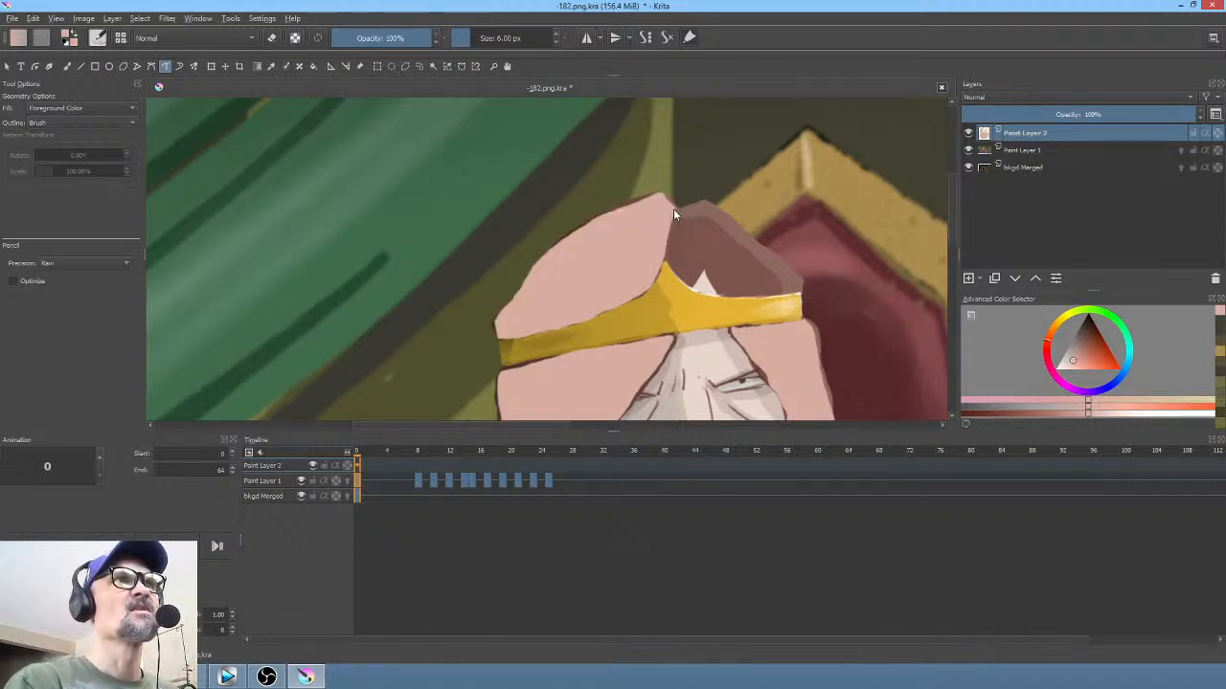
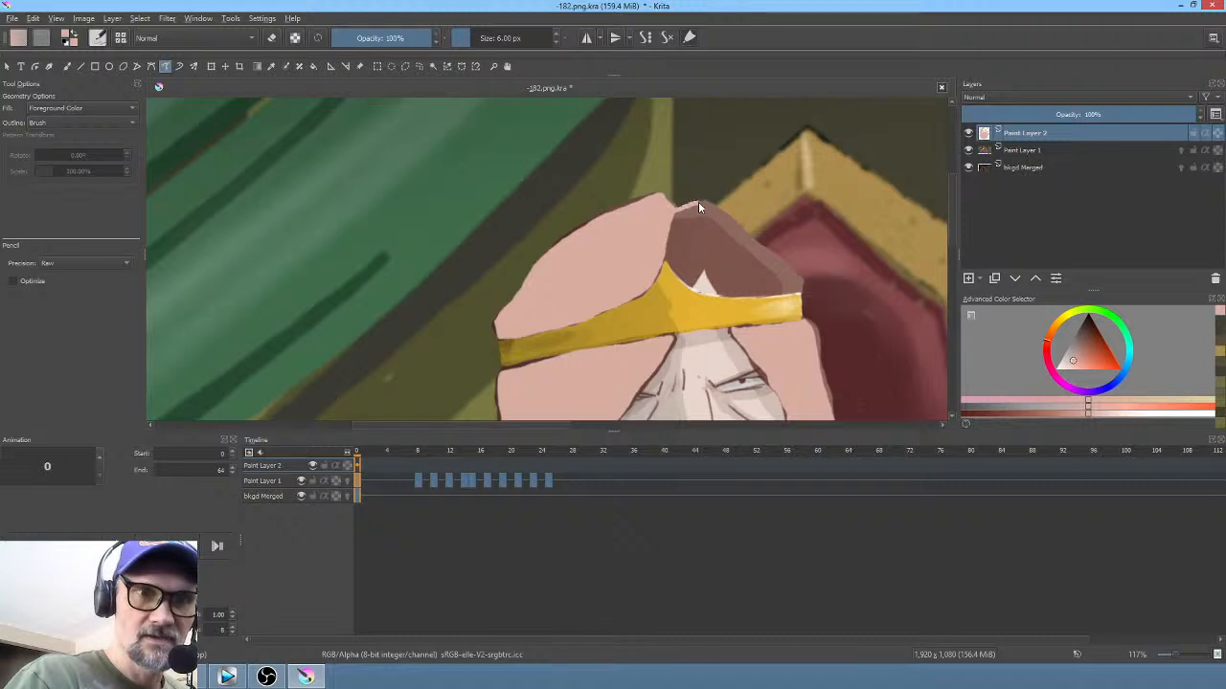
{"action": "mouse_move", "coordinate": [708, 253]}
{"action": "left_mouse_down"}
{"action": "mouse_move", "coordinate": [692, 290]}
{"action": "mouse_move", "coordinate": [672, 268]}
{"action": "mouse_move", "coordinate": [711, 203]}
{"action": "left_mouse_up"}
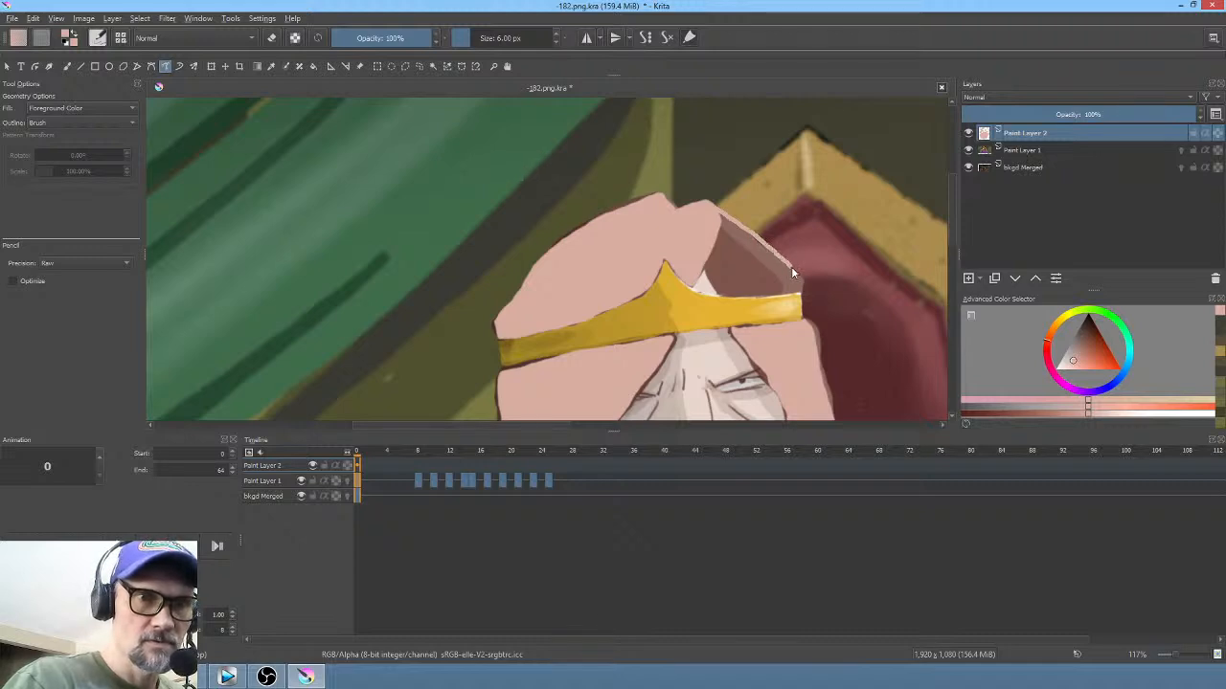
{"action": "mouse_move", "coordinate": [800, 291]}
{"action": "left_mouse_down"}
{"action": "mouse_move", "coordinate": [723, 299]}
{"action": "mouse_move", "coordinate": [697, 255]}
{"action": "left_mouse_up"}
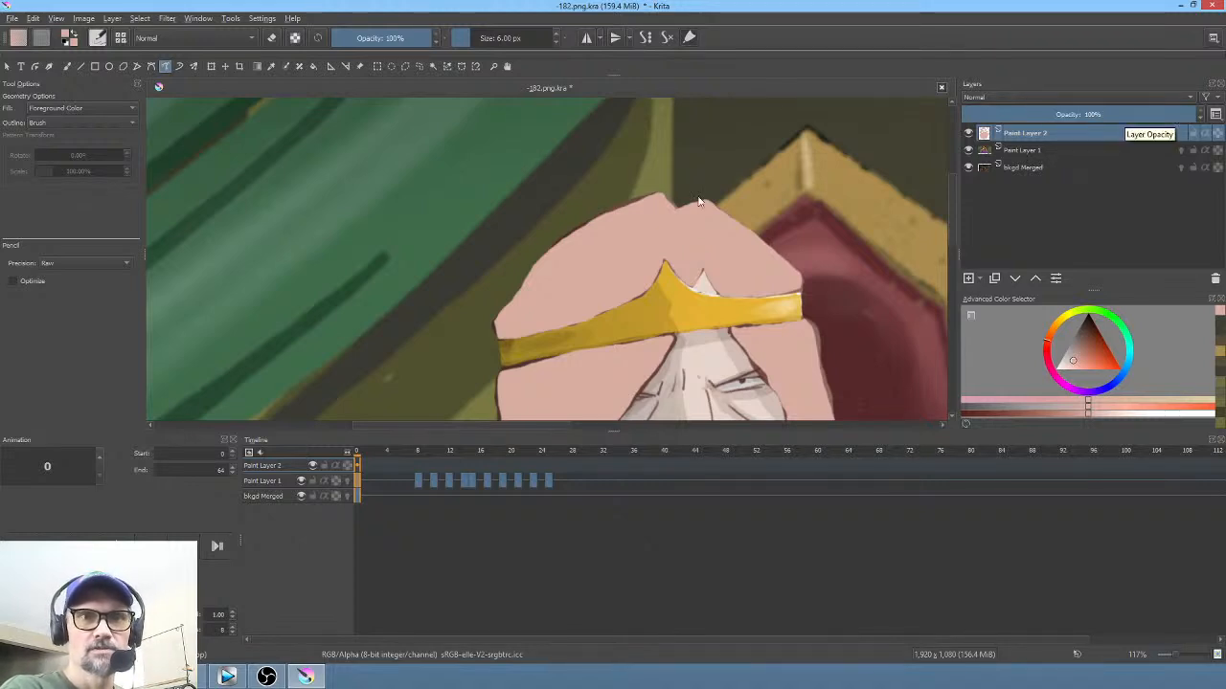
Step: Try the Overlay blending mode on Paint Layer 2 at about 56% opacity
{"action": "scroll", "coordinate": [699, 201], "scroll_direction": "down", "scroll_amount": 5}
{"action": "scroll", "coordinate": [773, 173], "scroll_direction": "up", "scroll_amount": 3}
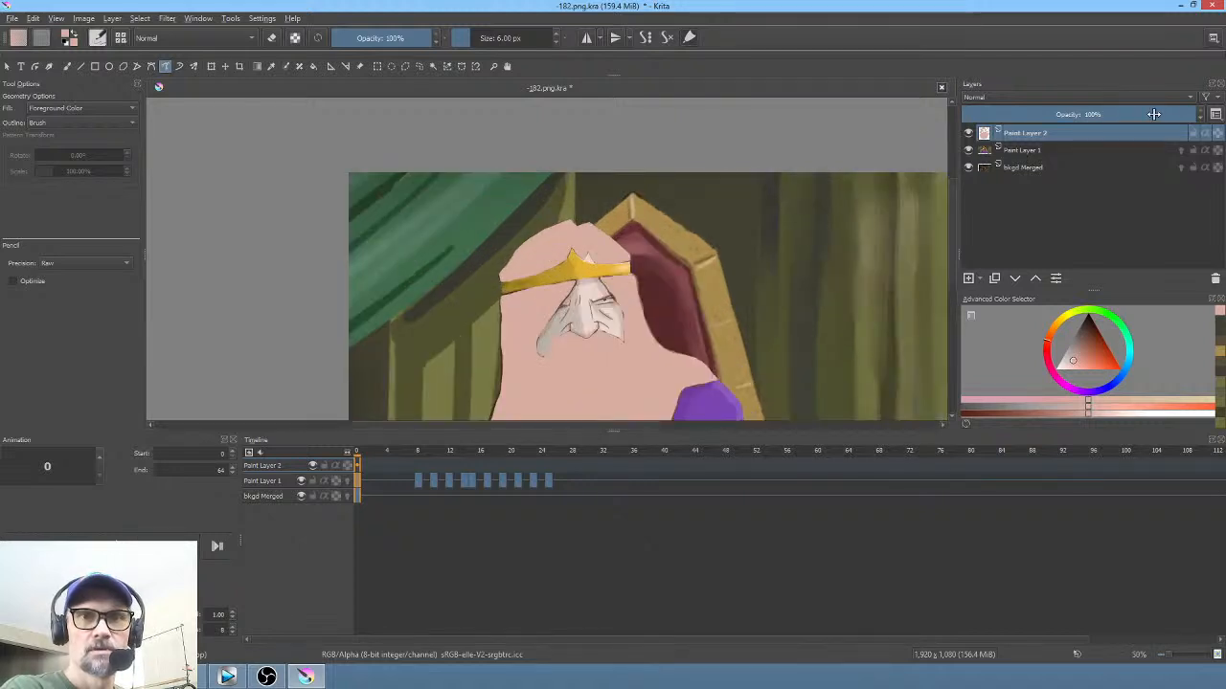
{"action": "mouse_move", "coordinate": [1154, 114]}
{"action": "left_mouse_down"}
{"action": "mouse_move", "coordinate": [979, 119]}
{"action": "mouse_move", "coordinate": [1050, 129]}
{"action": "mouse_move", "coordinate": [1035, 113]}
{"action": "left_mouse_up"}
{"action": "left_click", "coordinate": [1023, 96]}
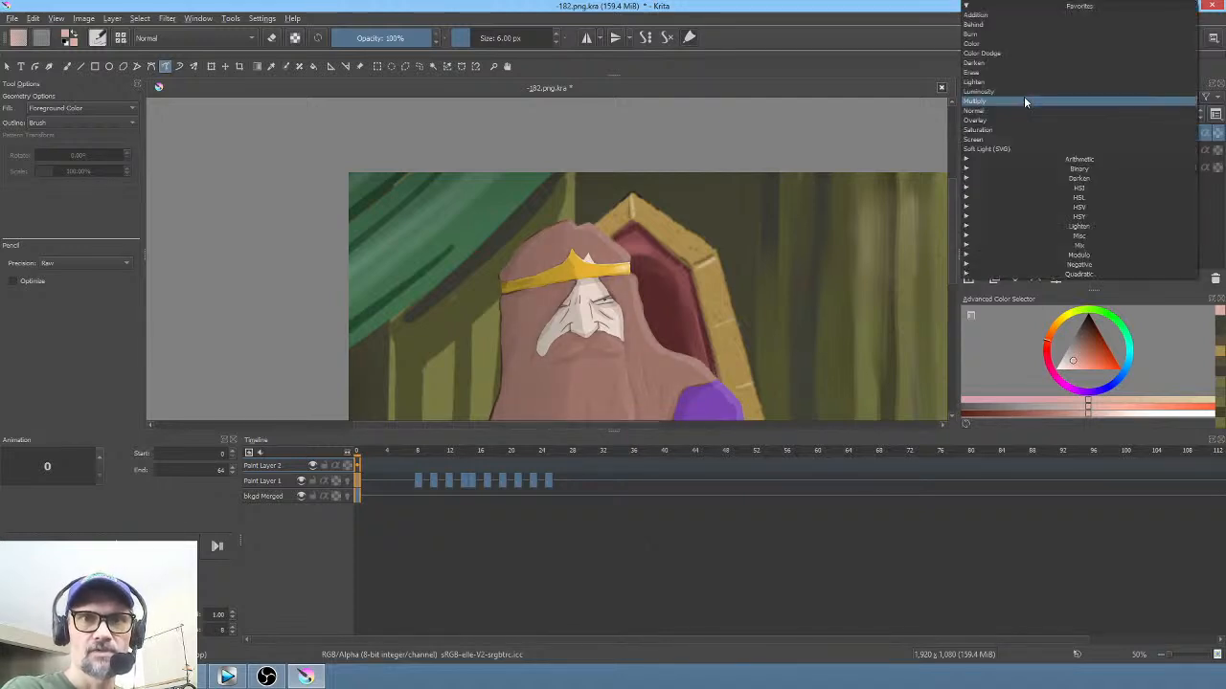
{"action": "left_click", "coordinate": [1020, 116]}
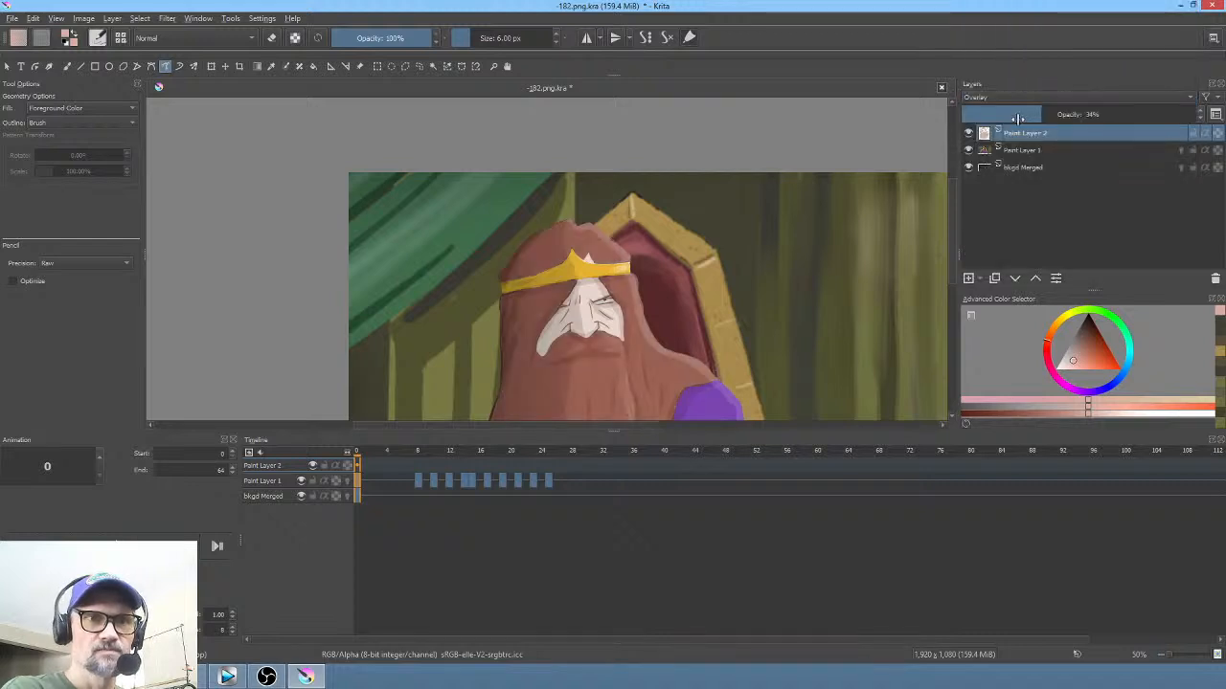
{"action": "mouse_move", "coordinate": [1095, 114]}
{"action": "left_mouse_down"}
{"action": "mouse_move", "coordinate": [1147, 114]}
{"action": "mouse_move", "coordinate": [1089, 115]}
{"action": "left_mouse_up"}
Step: Try Paint Layer 2 in the blending modes from Lighten back to Burn, then in Color at 47% opacity
{"action": "left_click", "coordinate": [1007, 98]}
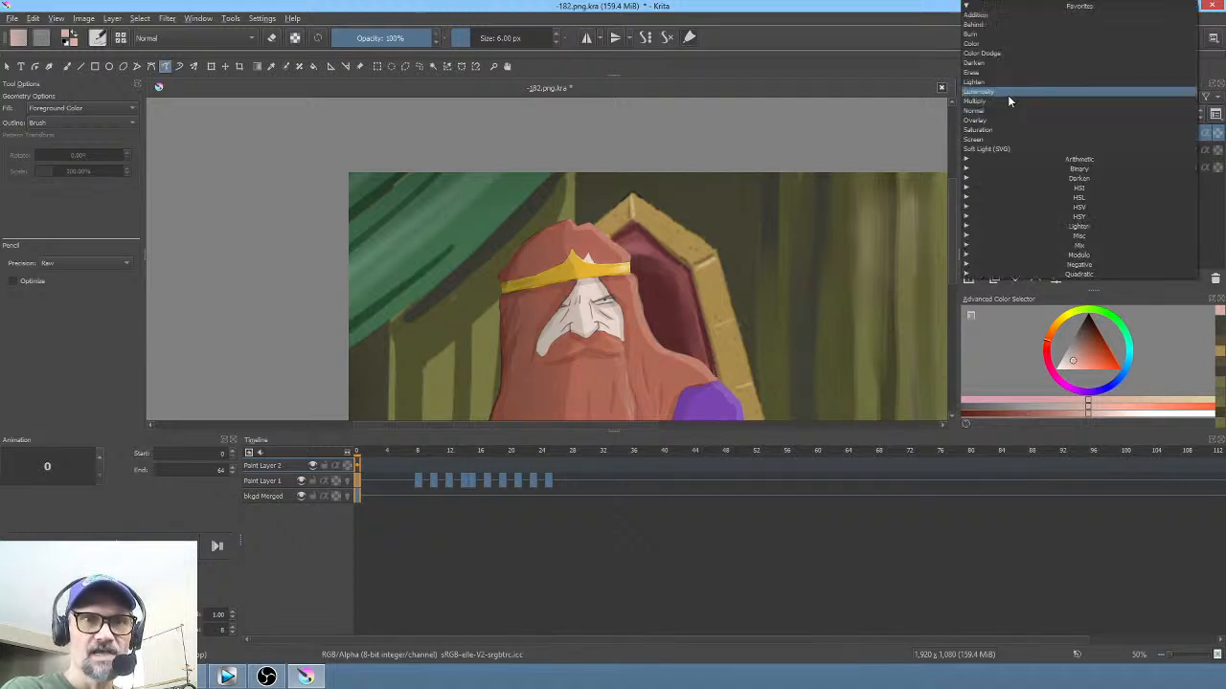
{"action": "left_click", "coordinate": [1010, 84]}
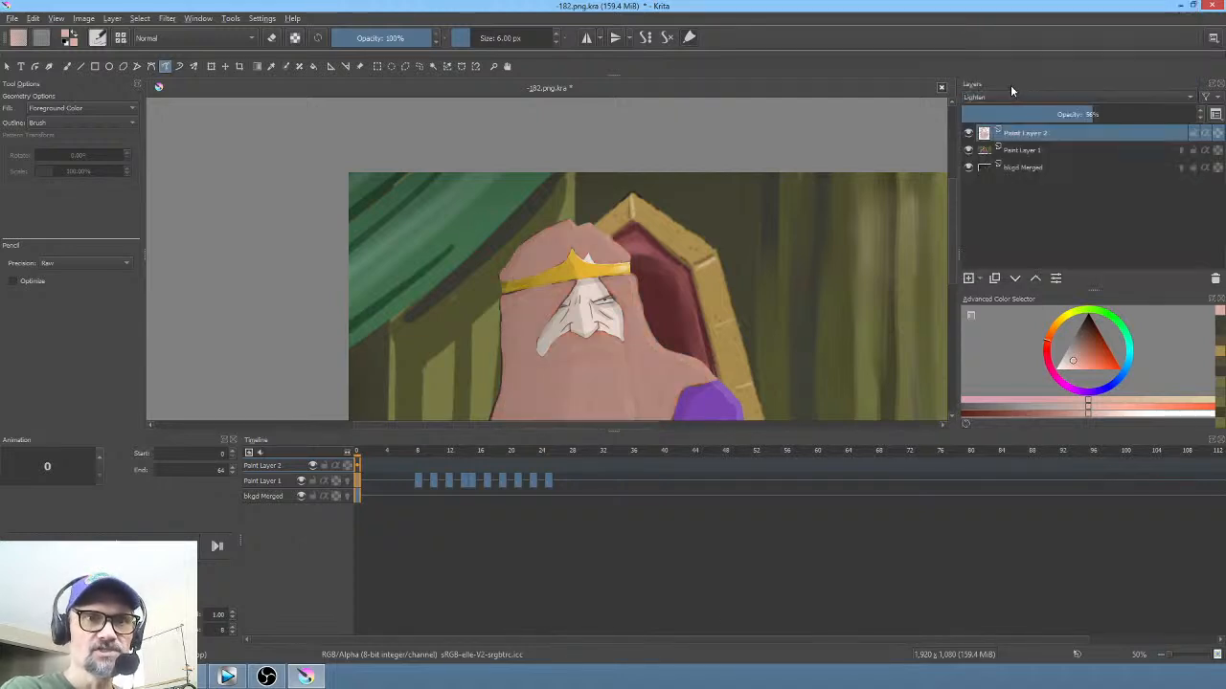
{"action": "key", "text": "Up"}
{"action": "key", "text": "Up"}
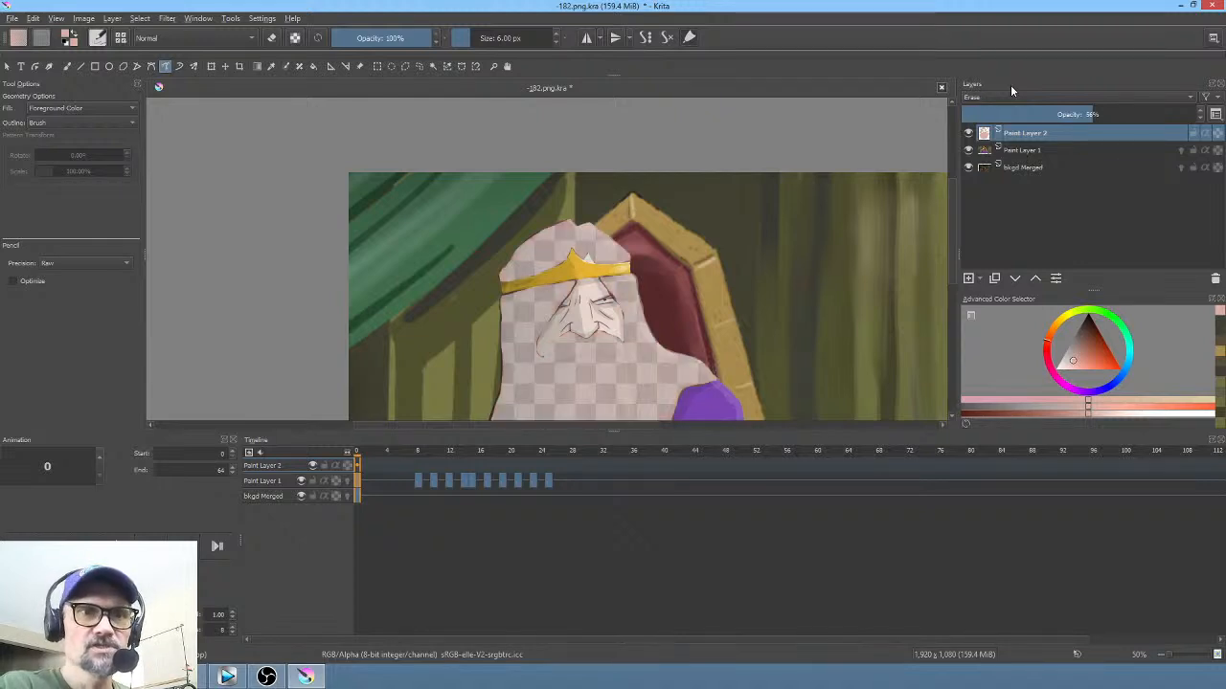
{"action": "key", "text": "Up"}
{"action": "key", "text": "Up"}
{"action": "key", "text": "Up"}
{"action": "key", "text": "Up"}
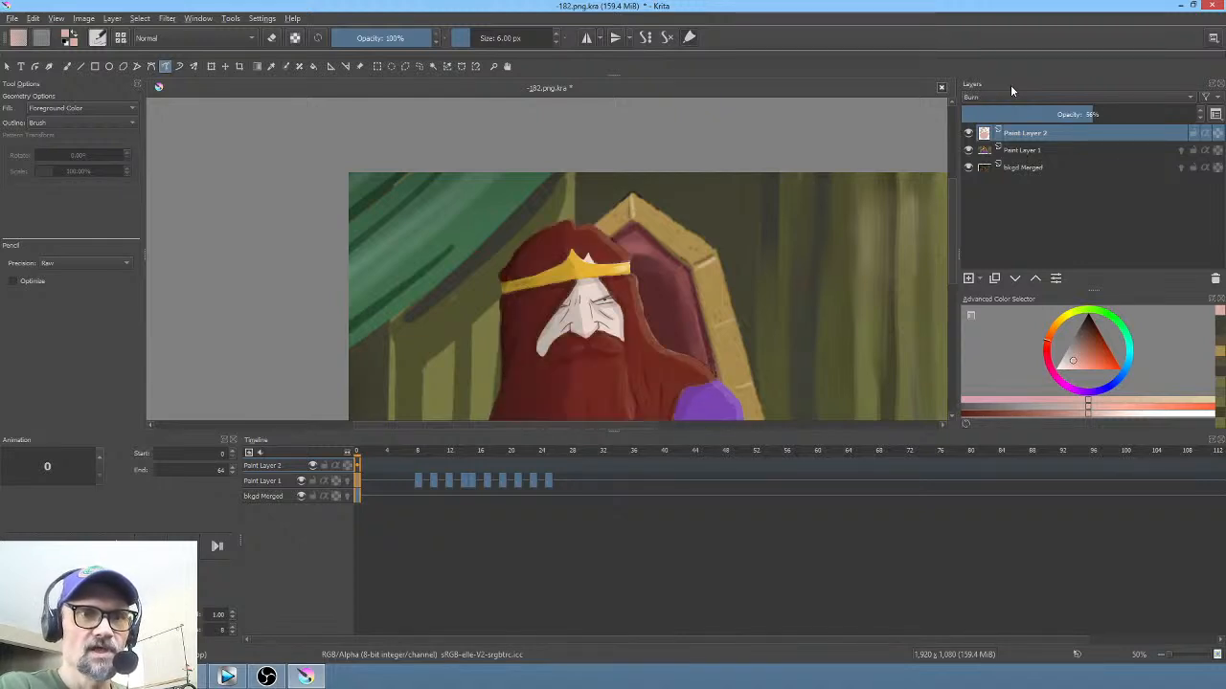
{"action": "key", "text": "Up"}
{"action": "key", "text": "Up"}
{"action": "key", "text": "Up"}
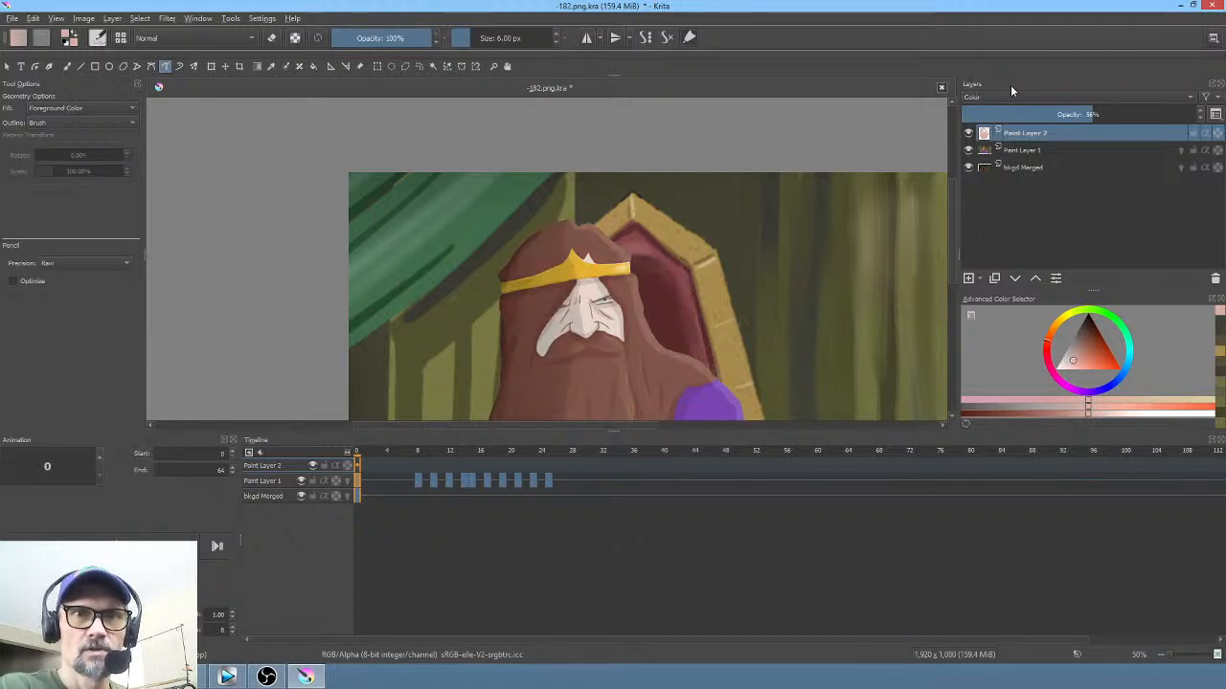
{"action": "mouse_move", "coordinate": [1067, 109]}
{"action": "left_mouse_down"}
{"action": "mouse_move", "coordinate": [1211, 114]}
{"action": "mouse_move", "coordinate": [947, 115]}
{"action": "mouse_move", "coordinate": [1172, 110]}
{"action": "mouse_move", "coordinate": [1070, 115]}
{"action": "left_mouse_up"}
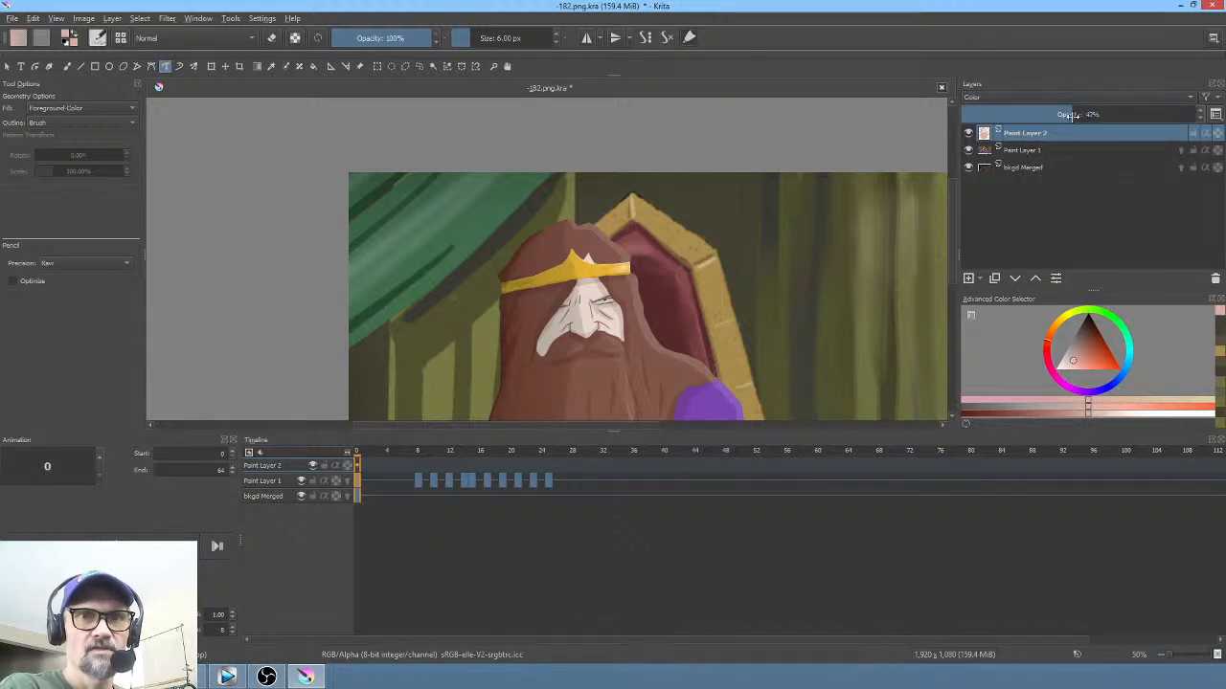
Step: Try Paint Layer 2 in the modes from Color Dodge through Lighten, Multiply, Overlay, Screen and Addition to Divide at about 45% opacity
{"action": "left_click", "coordinate": [1019, 96]}
{"action": "left_click", "coordinate": [1019, 94]}
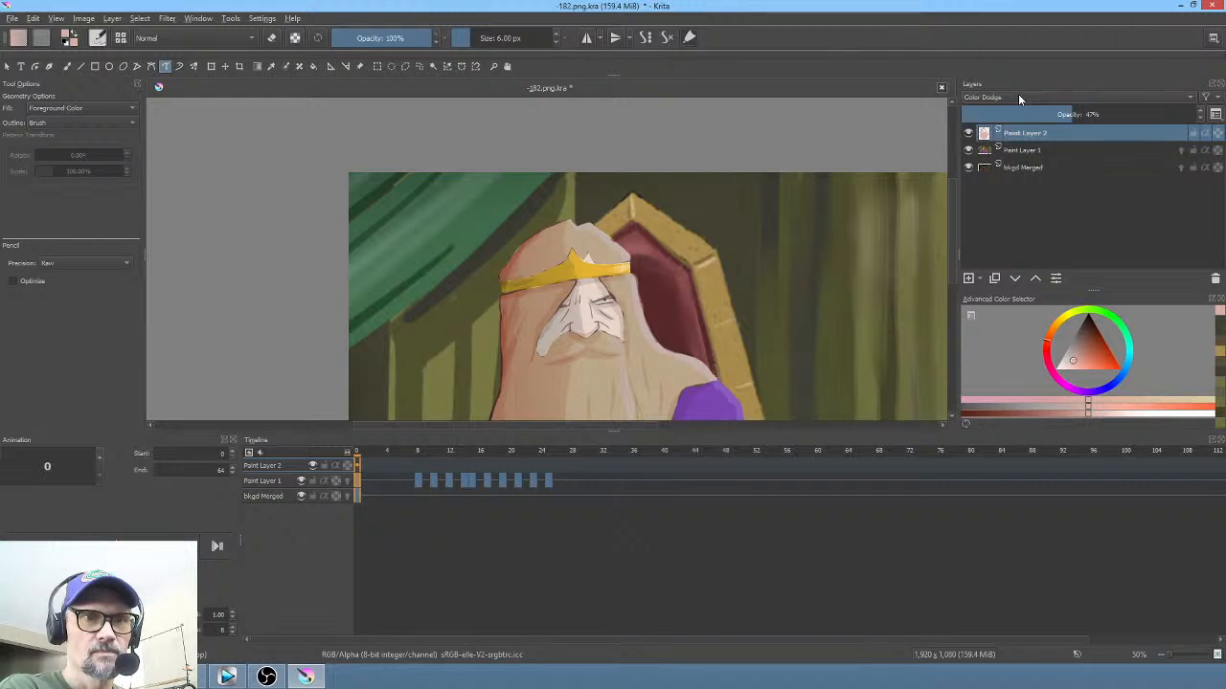
{"action": "scroll", "coordinate": [1019, 97], "scroll_direction": "down", "scroll_amount": 3}
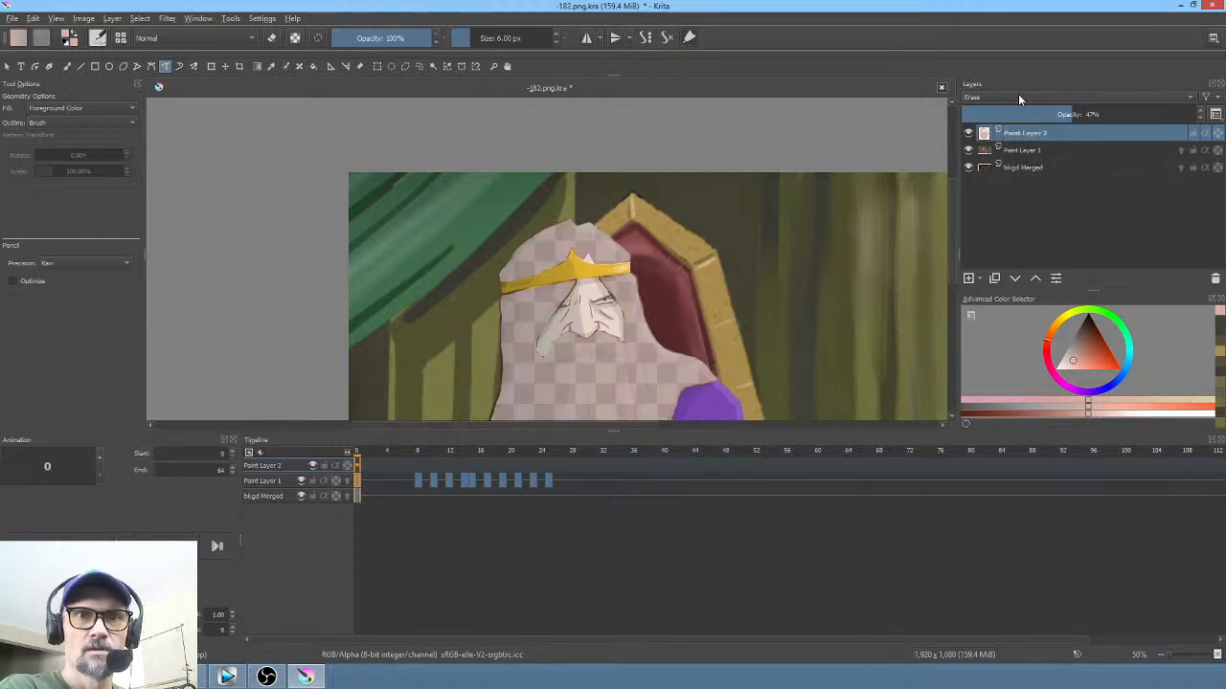
{"action": "scroll", "coordinate": [1018, 94], "scroll_direction": "down", "scroll_amount": 1}
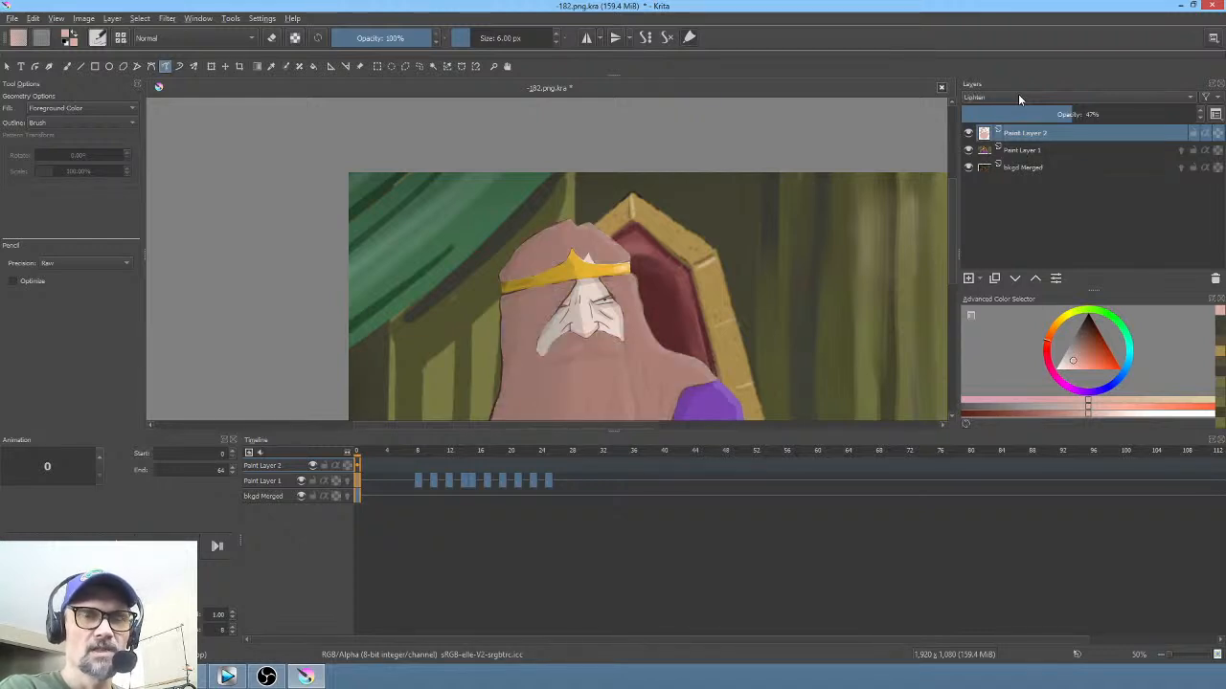
{"action": "scroll", "coordinate": [1022, 94], "scroll_direction": "down", "scroll_amount": 1}
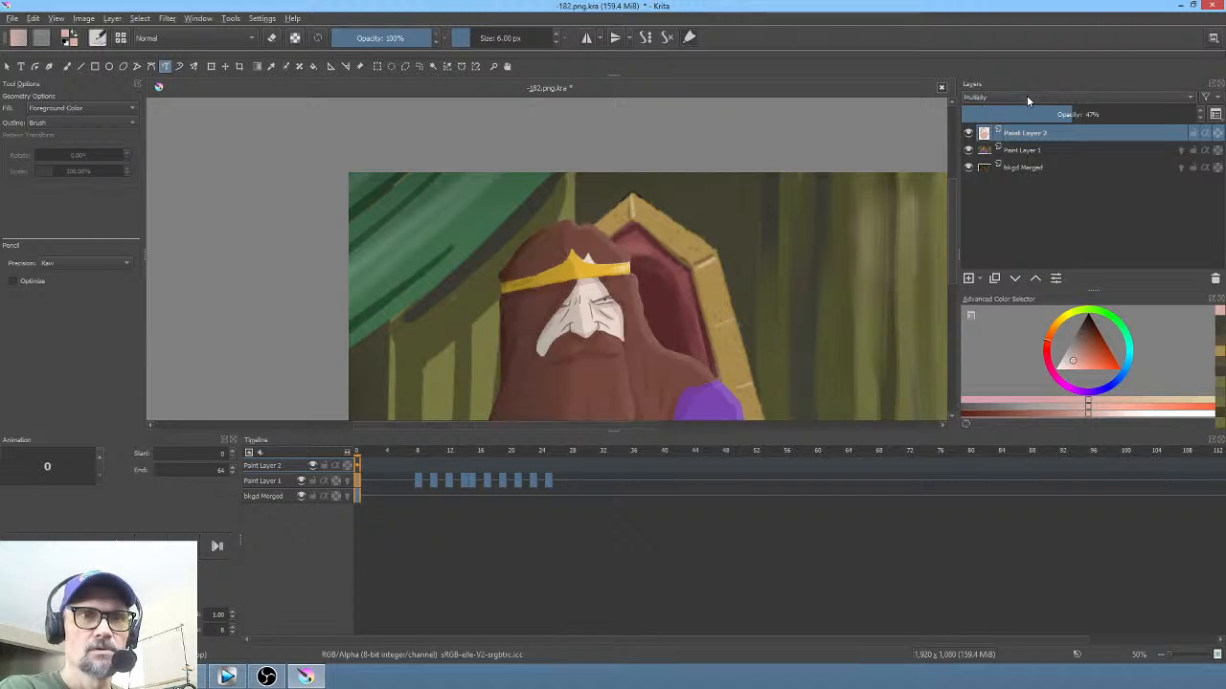
{"action": "scroll", "coordinate": [1029, 99], "scroll_direction": "down", "scroll_amount": 1}
{"action": "scroll", "coordinate": [1027, 96], "scroll_direction": "down", "scroll_amount": 1}
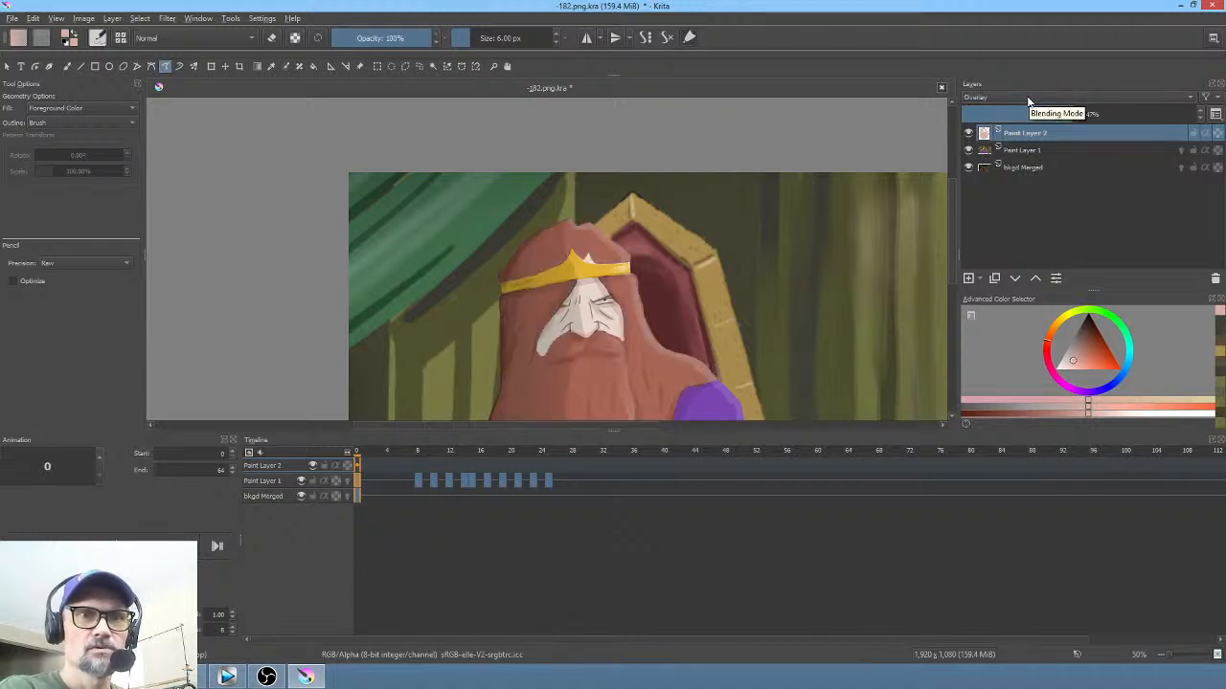
{"action": "scroll", "coordinate": [1042, 102], "scroll_direction": "down", "scroll_amount": 2}
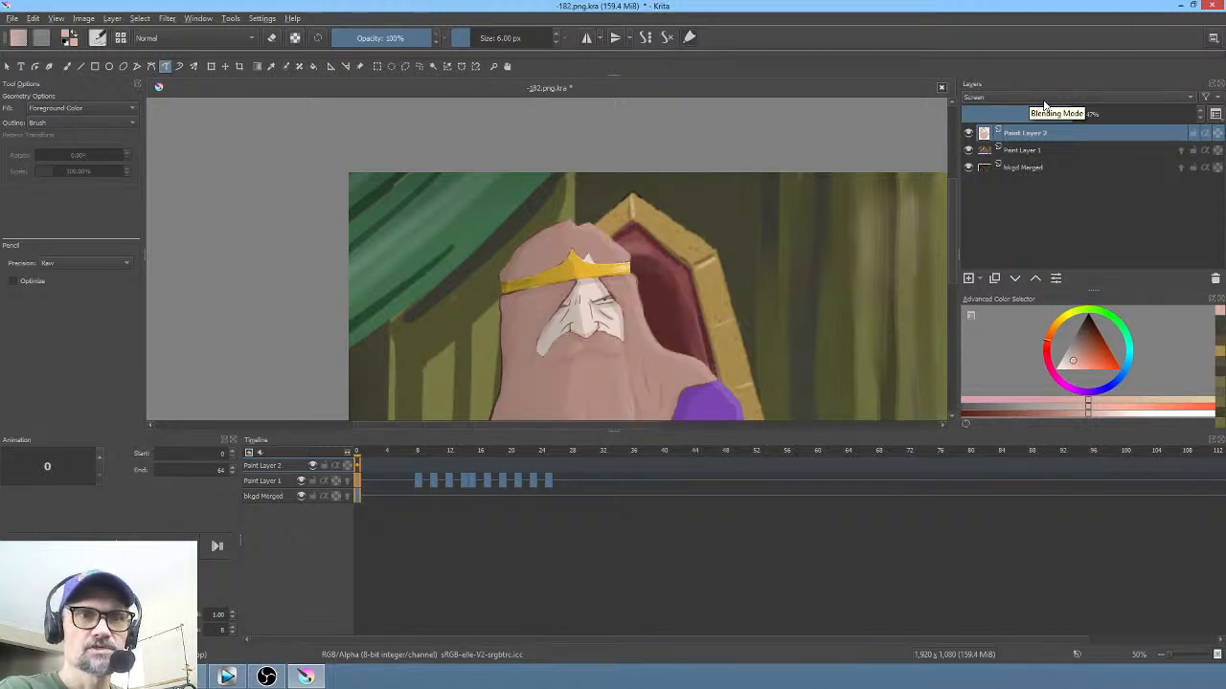
{"action": "scroll", "coordinate": [1044, 105], "scroll_direction": "down", "scroll_amount": 1}
{"action": "scroll", "coordinate": [1045, 105], "scroll_direction": "down", "scroll_amount": 1}
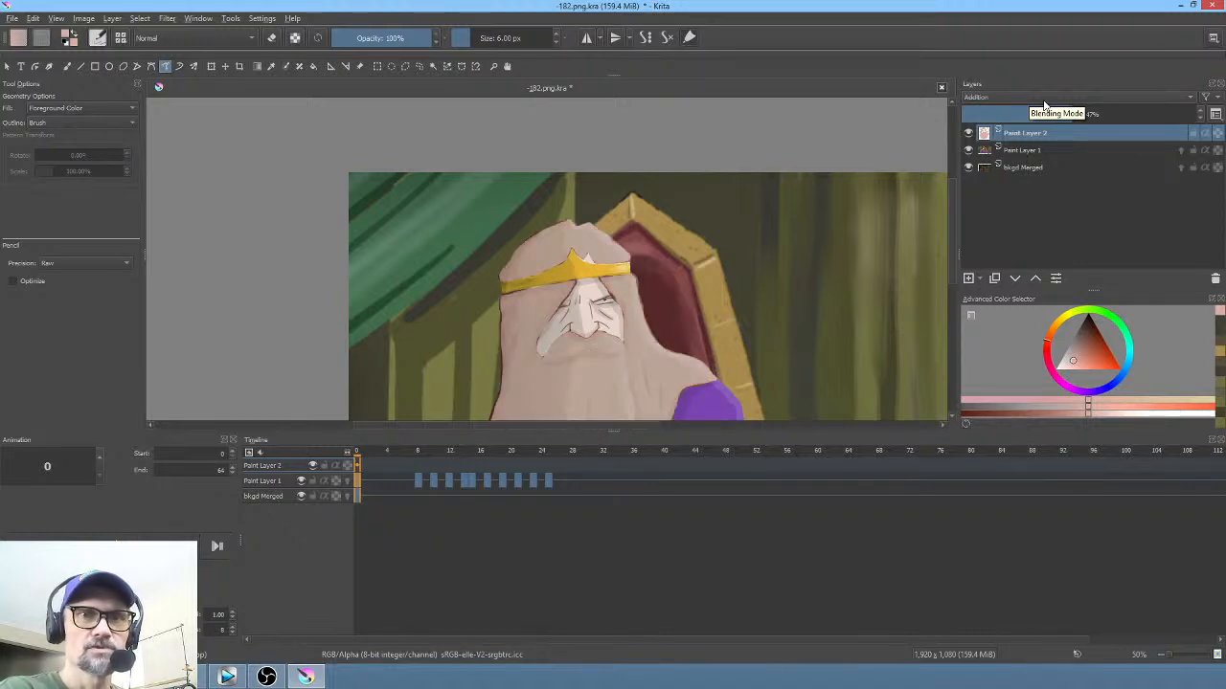
{"action": "scroll", "coordinate": [1044, 105], "scroll_direction": "down", "scroll_amount": 1}
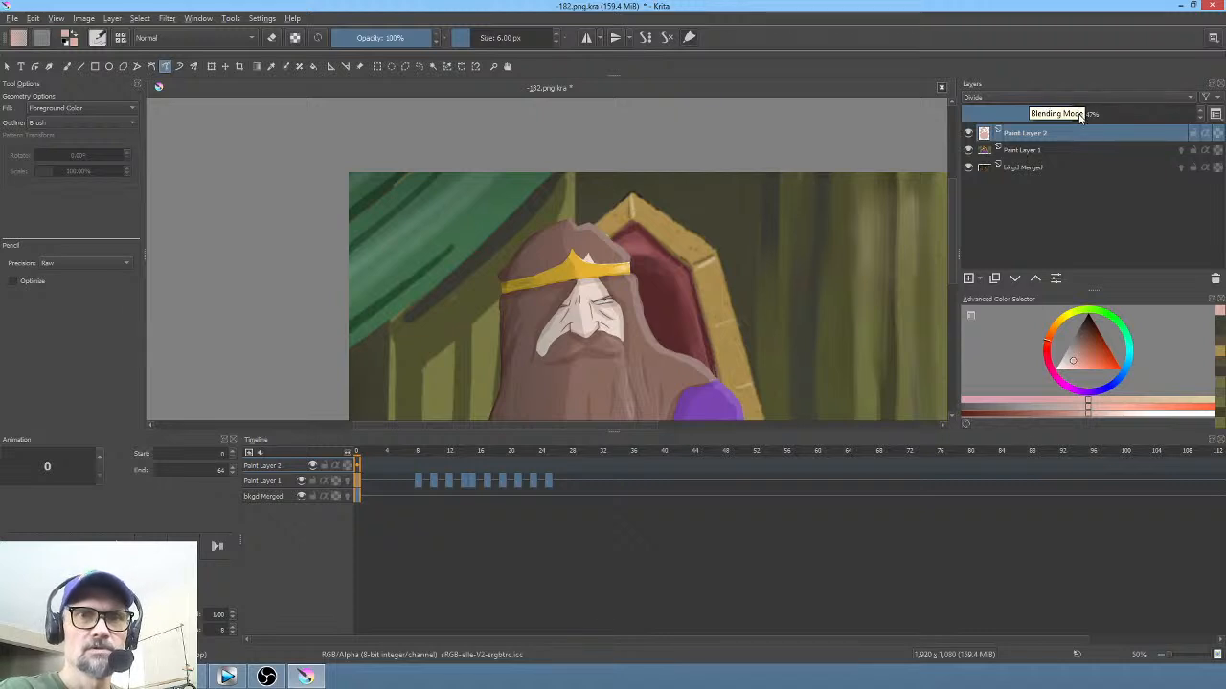
{"action": "mouse_move", "coordinate": [1082, 114]}
{"action": "left_mouse_down"}
{"action": "mouse_move", "coordinate": [1194, 114]}
{"action": "mouse_move", "coordinate": [1069, 116]}
{"action": "left_mouse_up"}
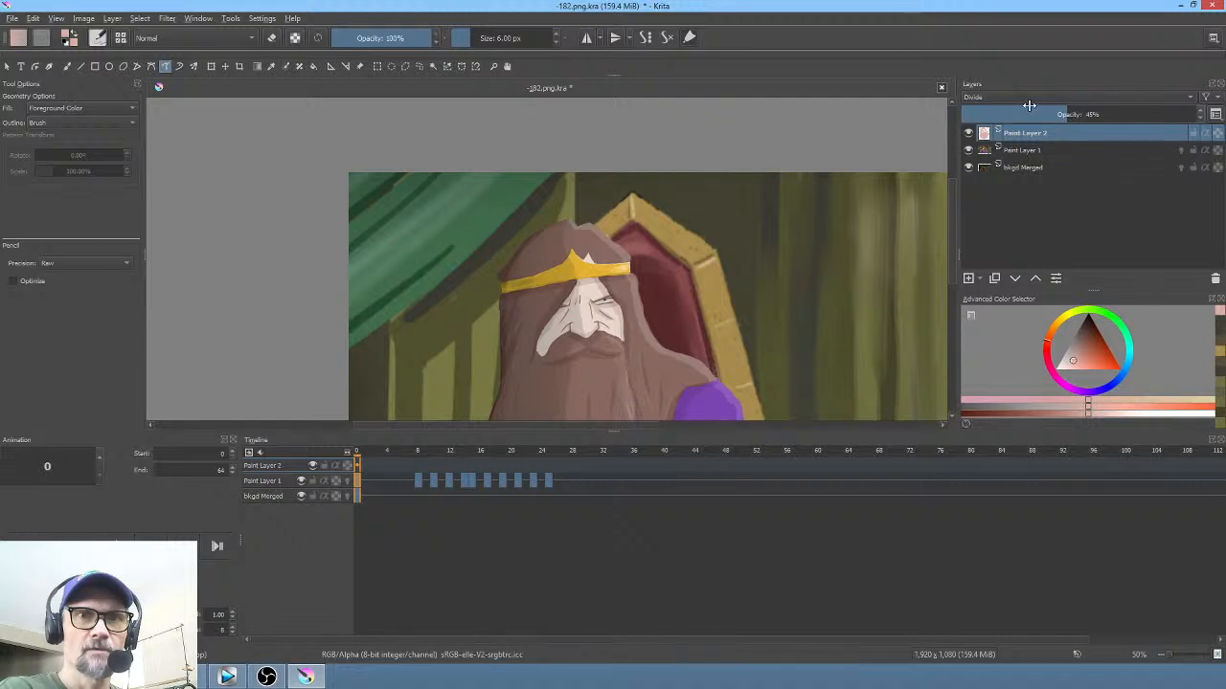
Step: Set Paint Layer 2's blending mode to Screen and its opacity to 28%, checking the hair colour against the whole frame
{"action": "left_click", "coordinate": [1031, 97]}
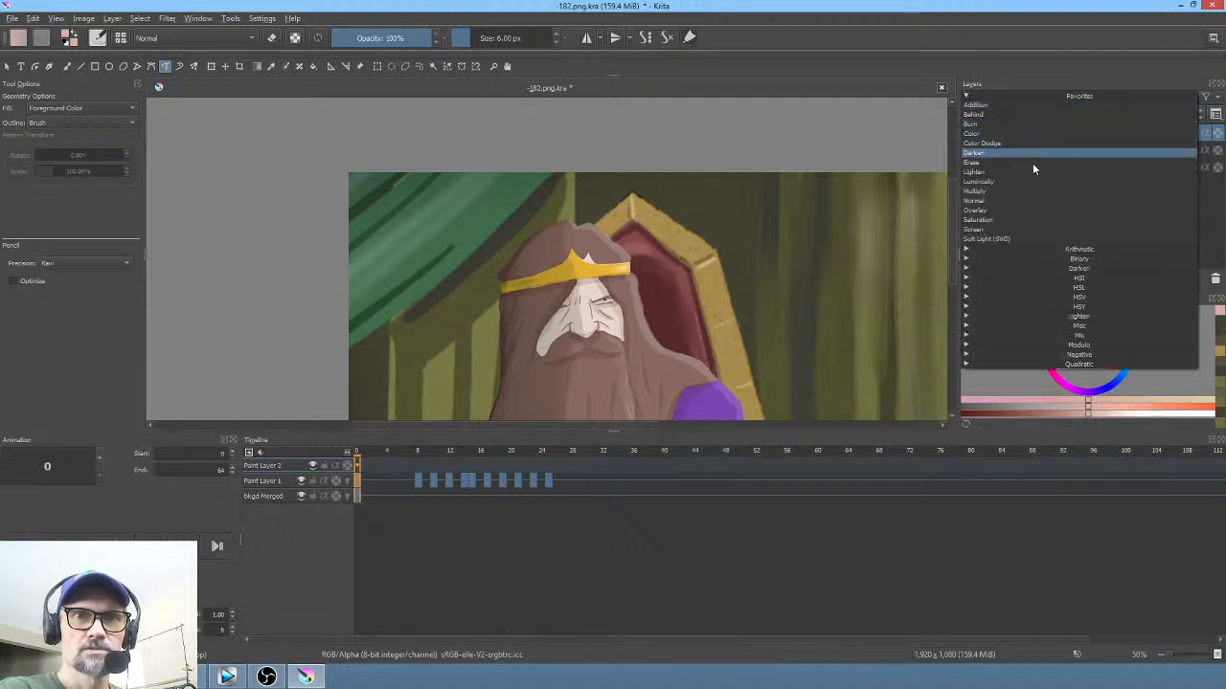
{"action": "left_click", "coordinate": [1029, 230]}
{"action": "left_click_drag", "start_coordinate": [1062, 116], "coordinate": [1028, 117]}
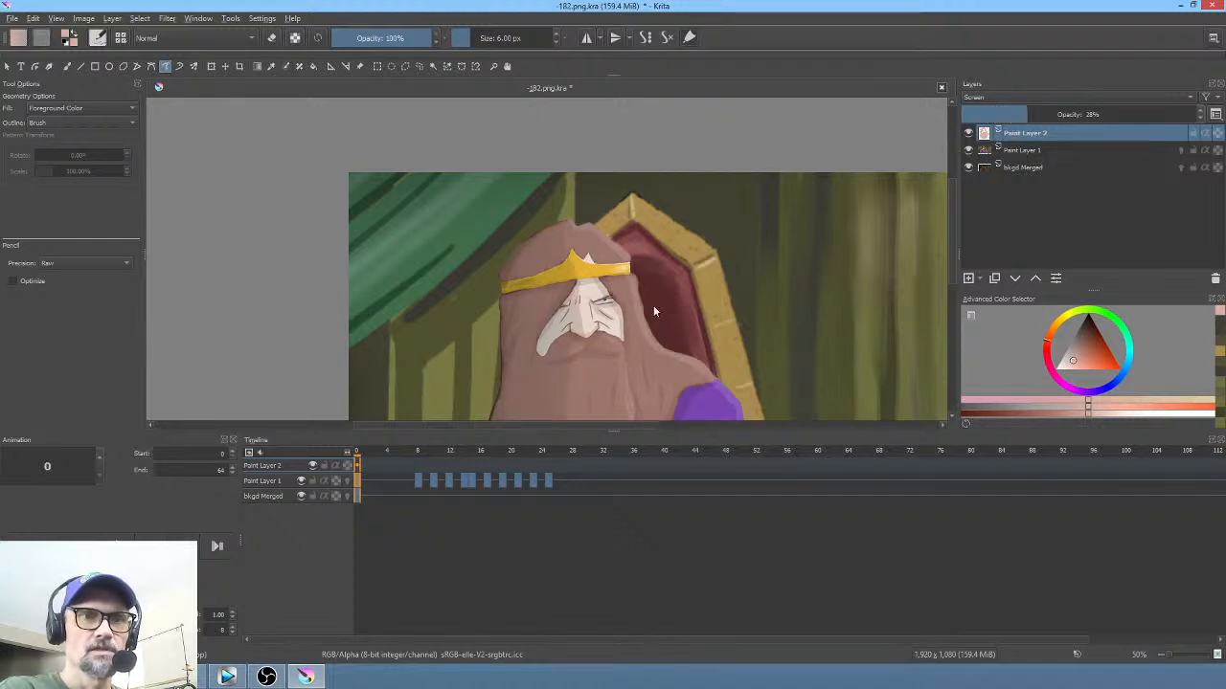
{"action": "scroll", "coordinate": [653, 305], "scroll_direction": "down", "scroll_amount": 1}
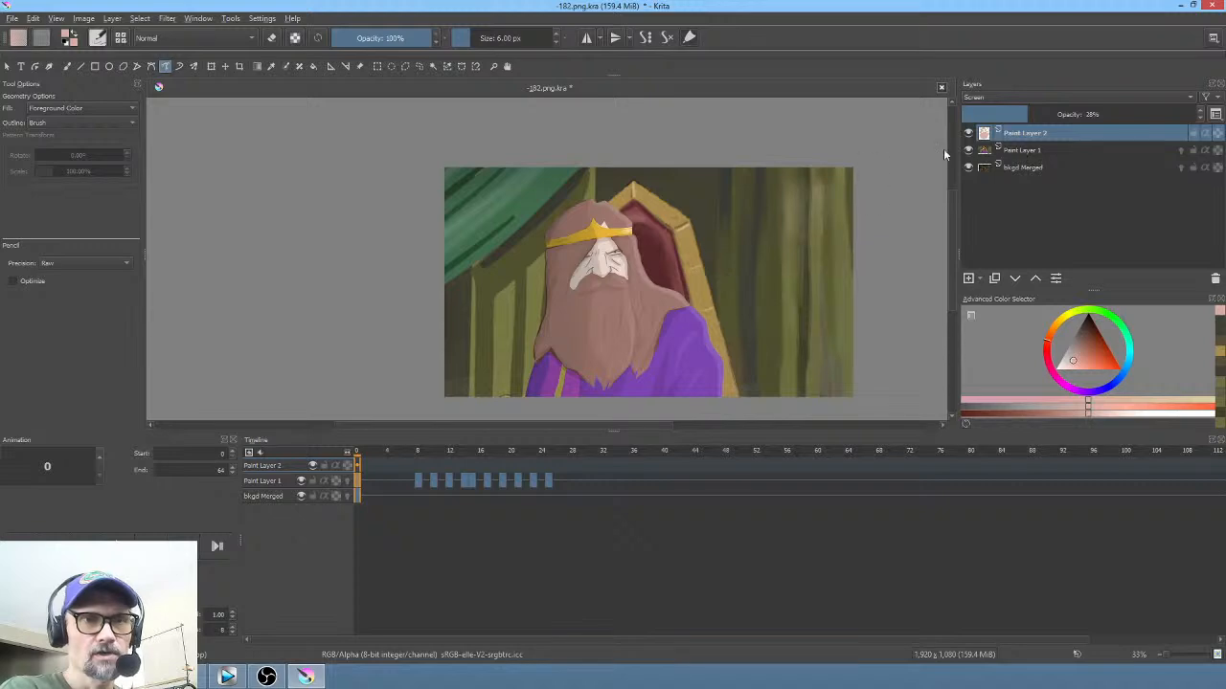
{"action": "scroll", "coordinate": [632, 289], "scroll_direction": "up", "scroll_amount": 2}
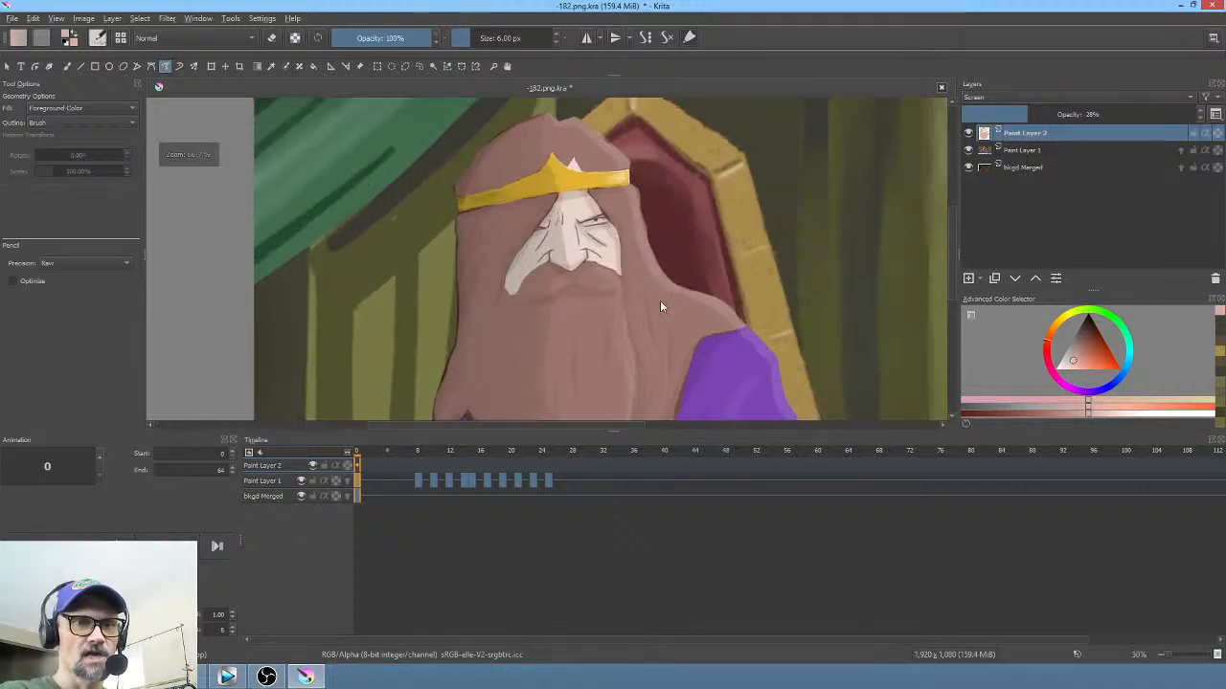
Step: Compare the king's hair colour with the edit in Vegas Pro and, back in Krita, set Paint Layer 2's opacity to 21%
{"action": "key", "text": "alt+Tab"}
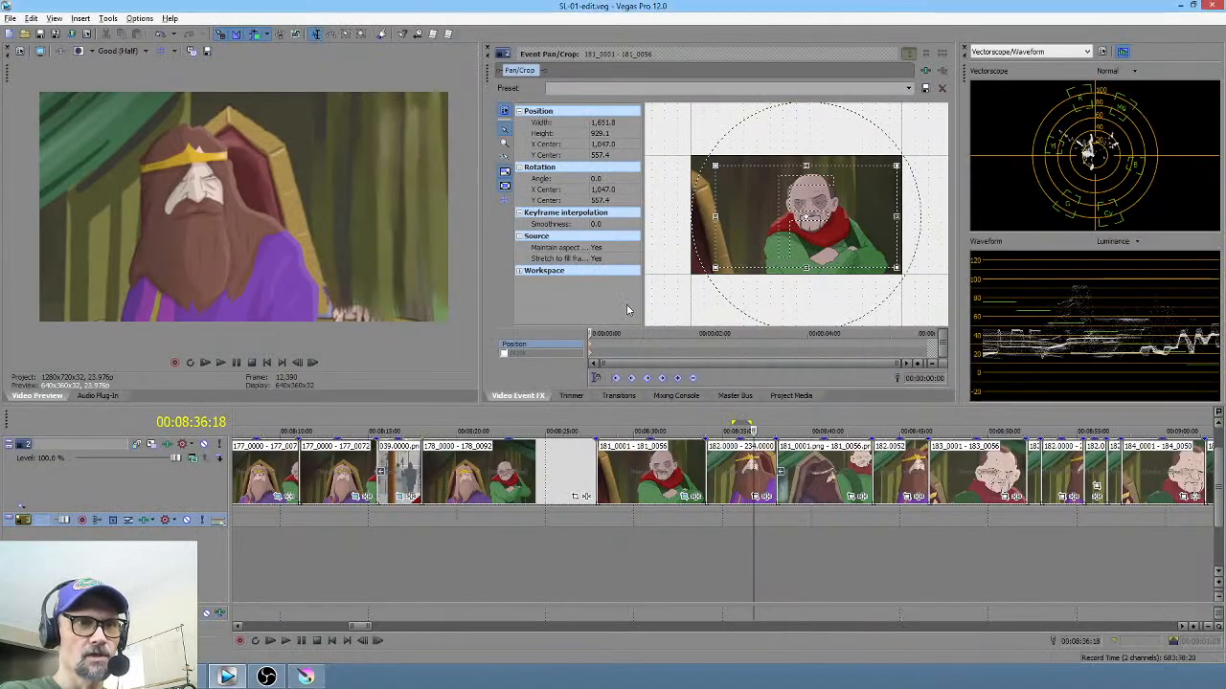
{"action": "left_click", "coordinate": [468, 537]}
{"action": "key", "text": "alt+Tab"}
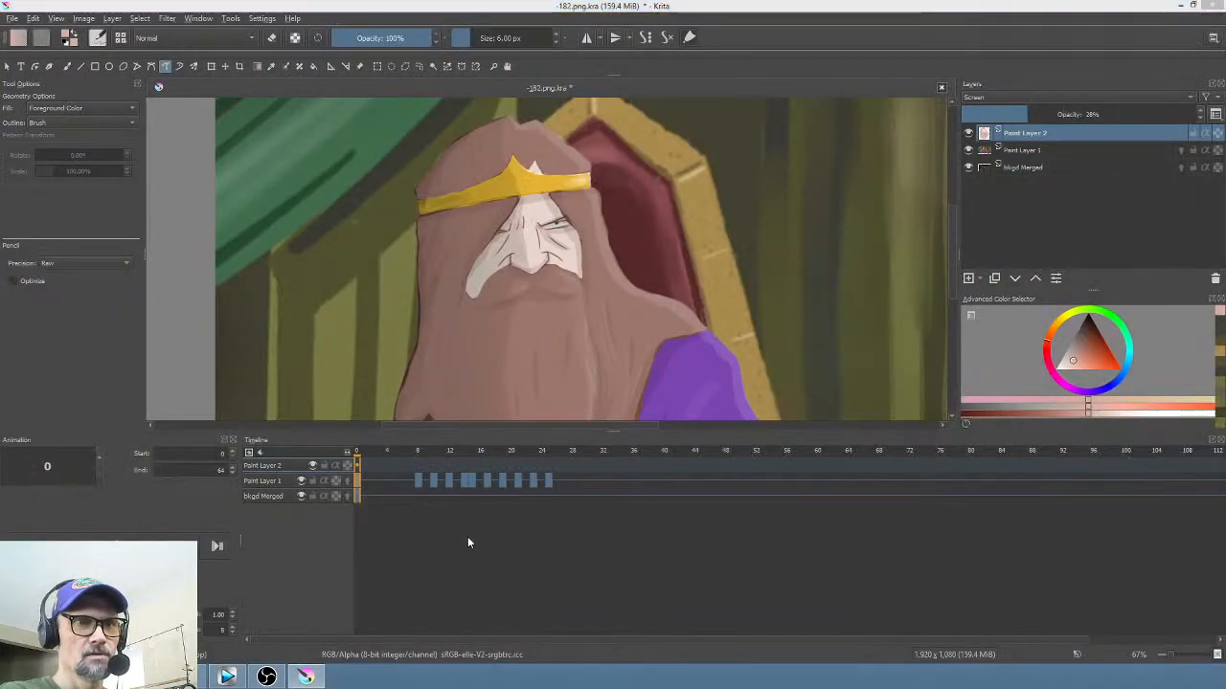
{"action": "key", "text": "alt+Tab"}
{"action": "key", "text": "alt+Tab"}
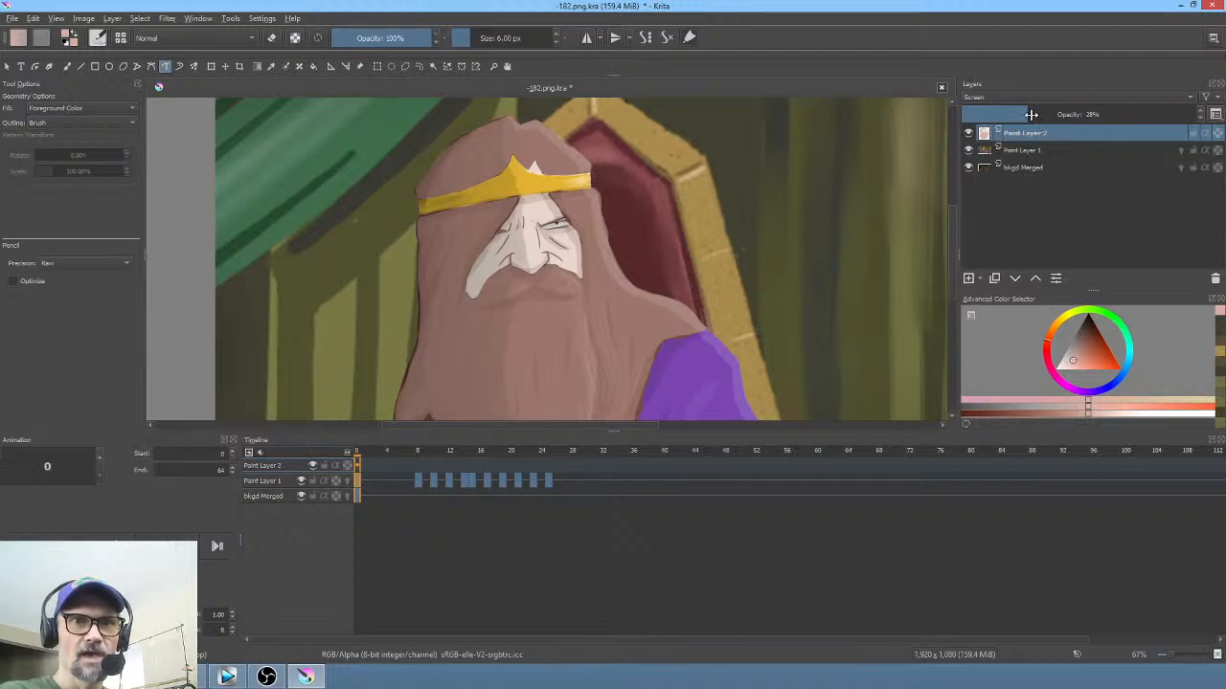
{"action": "left_click", "coordinate": [979, 114]}
{"action": "mouse_move", "coordinate": [979, 114]}
{"action": "left_mouse_down"}
{"action": "mouse_move", "coordinate": [924, 114]}
{"action": "mouse_move", "coordinate": [1012, 111]}
{"action": "left_mouse_up"}
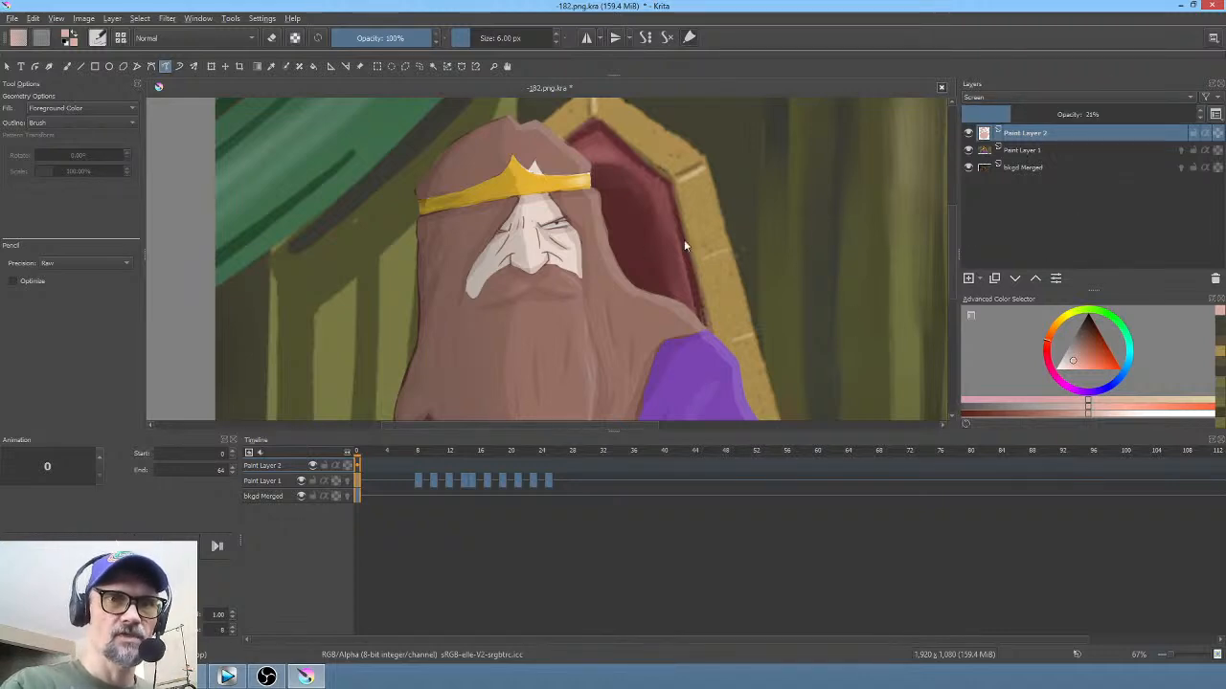
Step: Pick a darker greyish brown and a freehand brush preset, and set the brush size to about 46 px
{"action": "left_click_drag", "start_coordinate": [1073, 363], "coordinate": [1079, 339]}
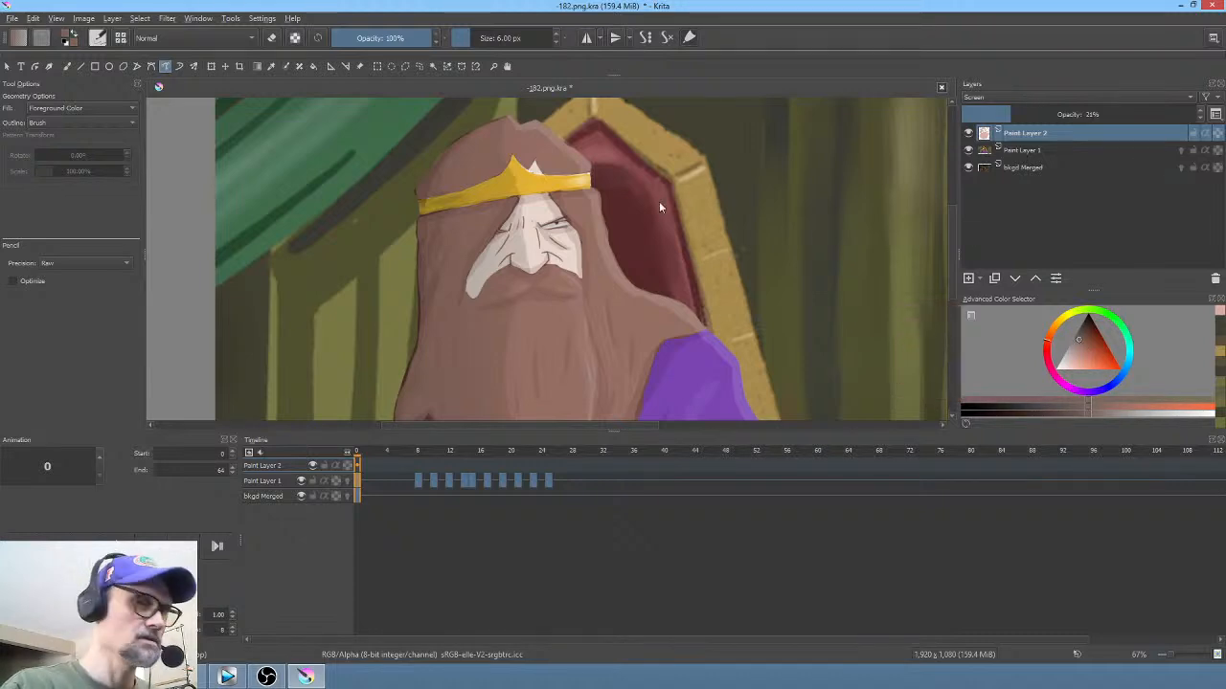
{"action": "key", "text": "b"}
{"action": "right_click", "coordinate": [714, 220]}
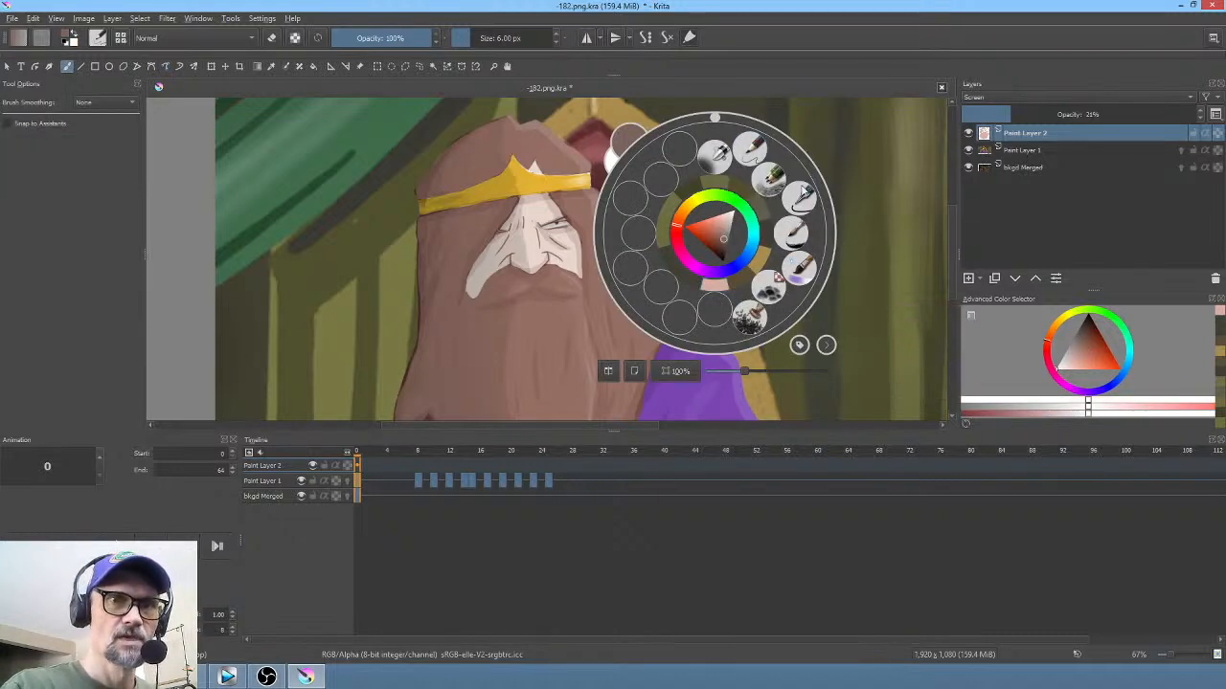
{"action": "left_click", "coordinate": [790, 228]}
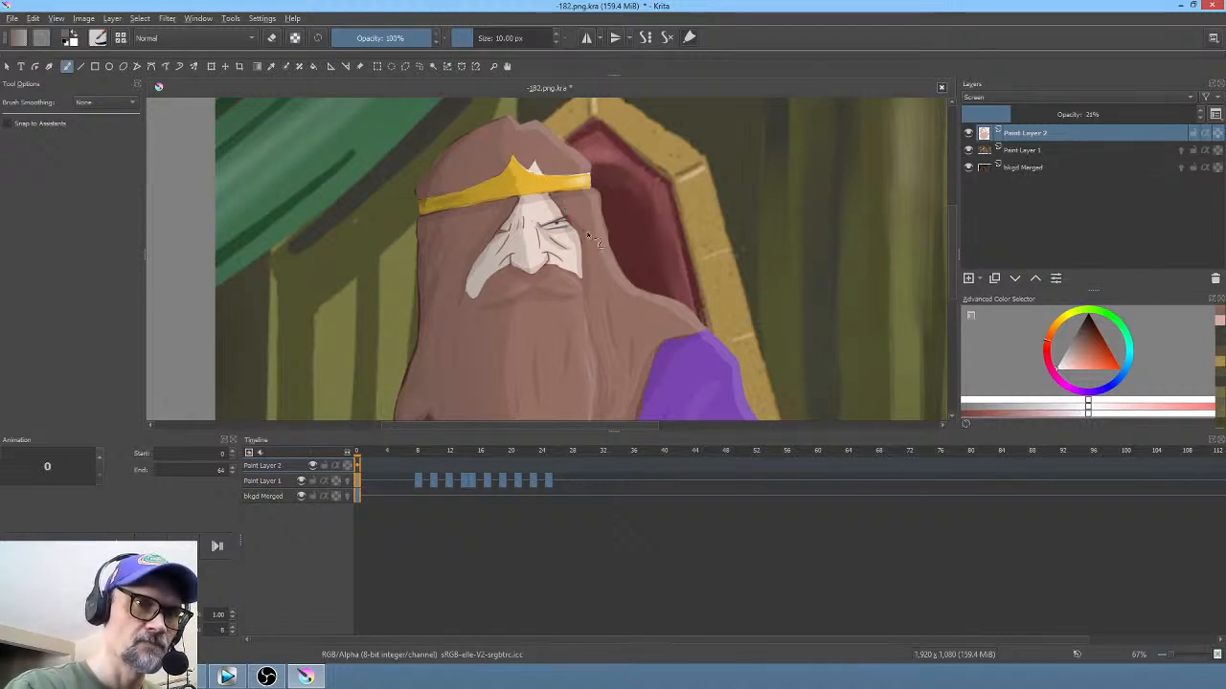
{"action": "mouse_move", "coordinate": [588, 240]}
{"action": "left_mouse_down"}
{"action": "mouse_move", "coordinate": [612, 245]}
{"action": "mouse_move", "coordinate": [589, 247]}
{"action": "left_mouse_up"}
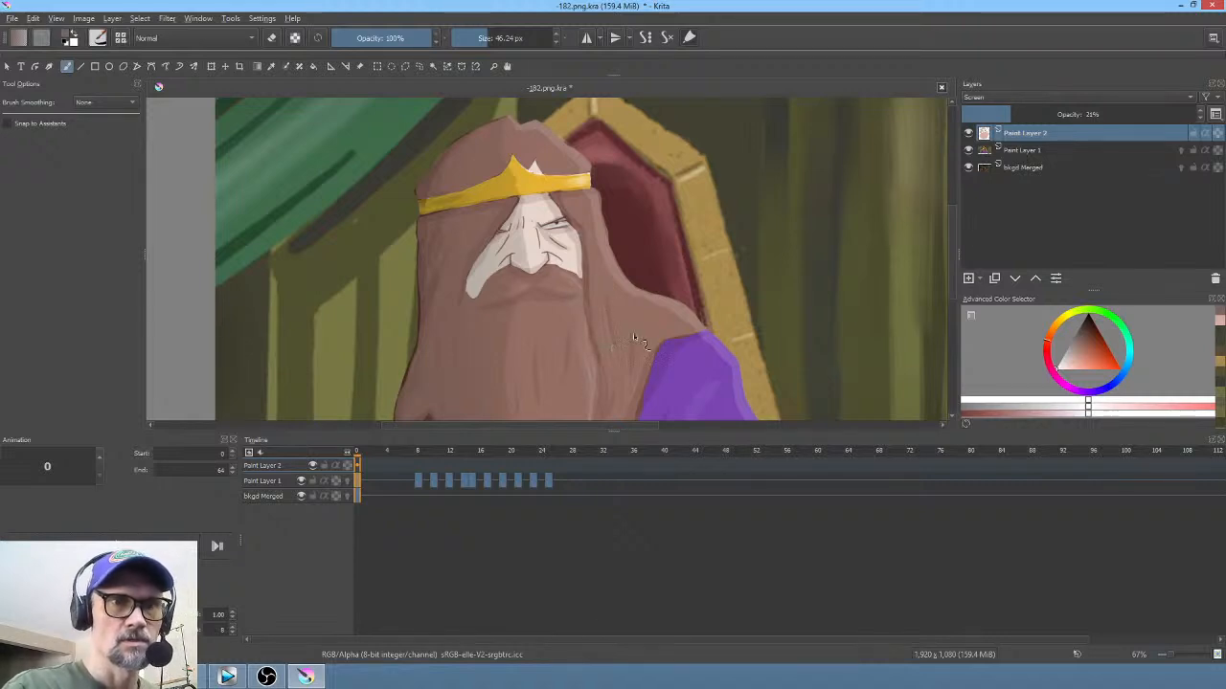
Step: Using a near-black brown, paint darker shading on Paint Layer 2 along the hair beside the king's face, his upper beard and moustache
{"action": "left_click", "coordinate": [1084, 328]}
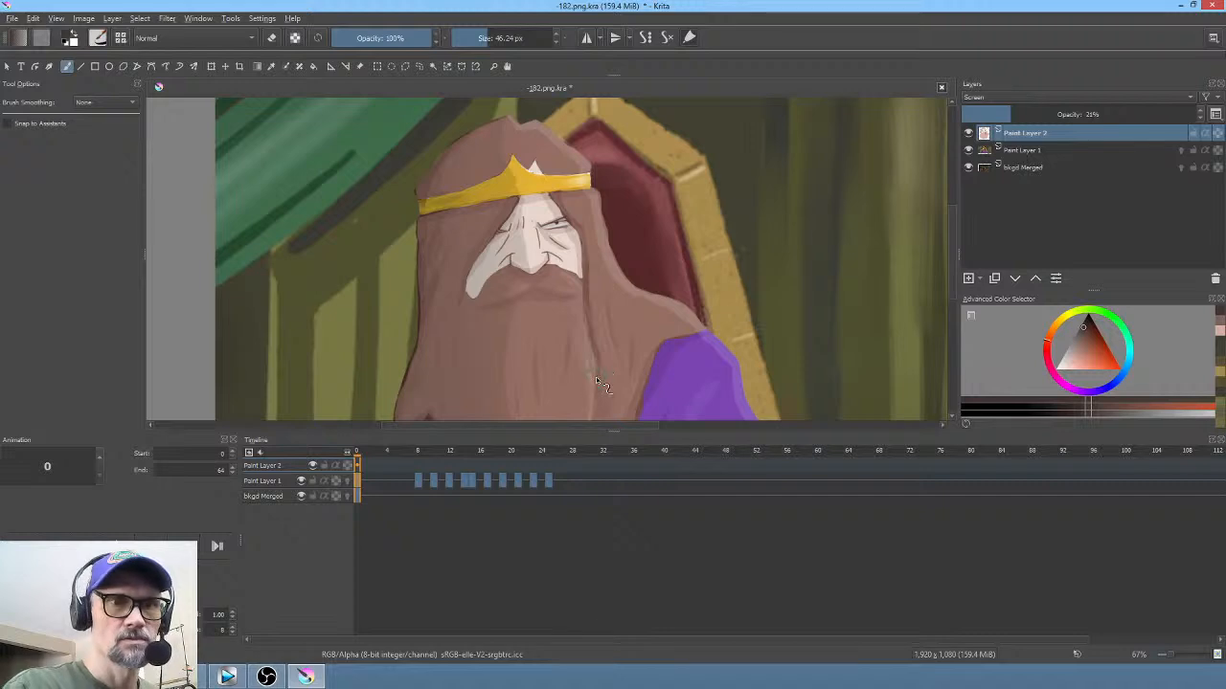
{"action": "left_click", "coordinate": [1087, 320]}
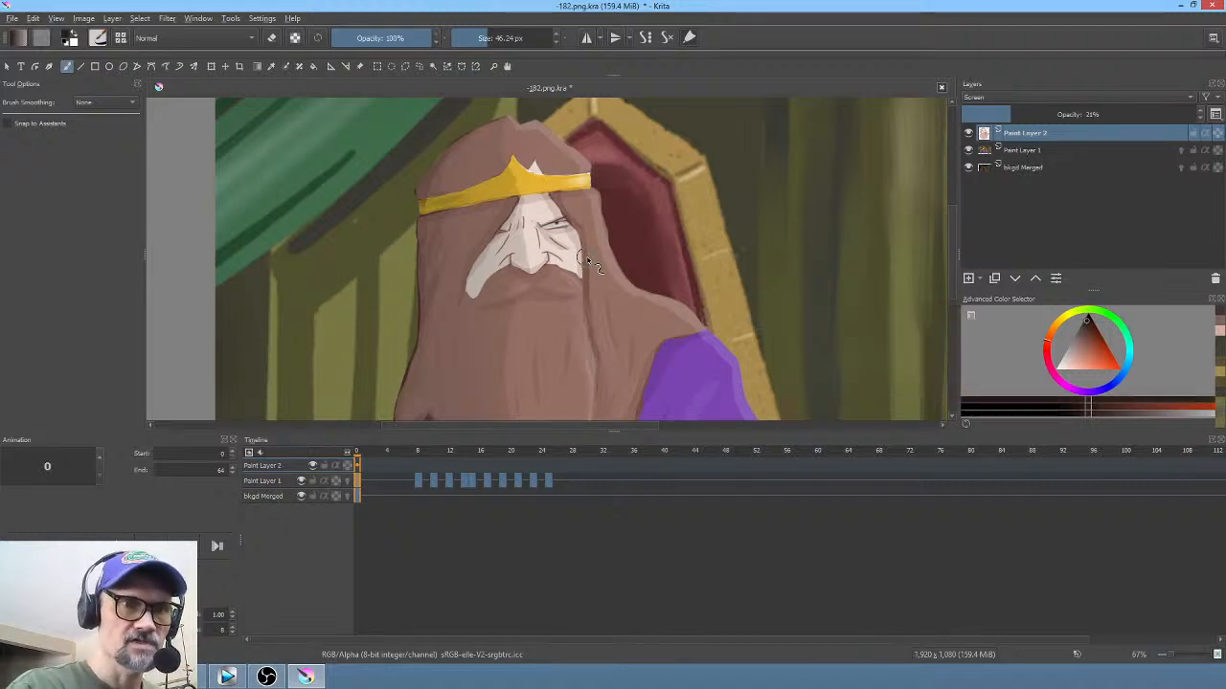
{"action": "left_click_drag", "start_coordinate": [681, 323], "coordinate": [781, 282]}
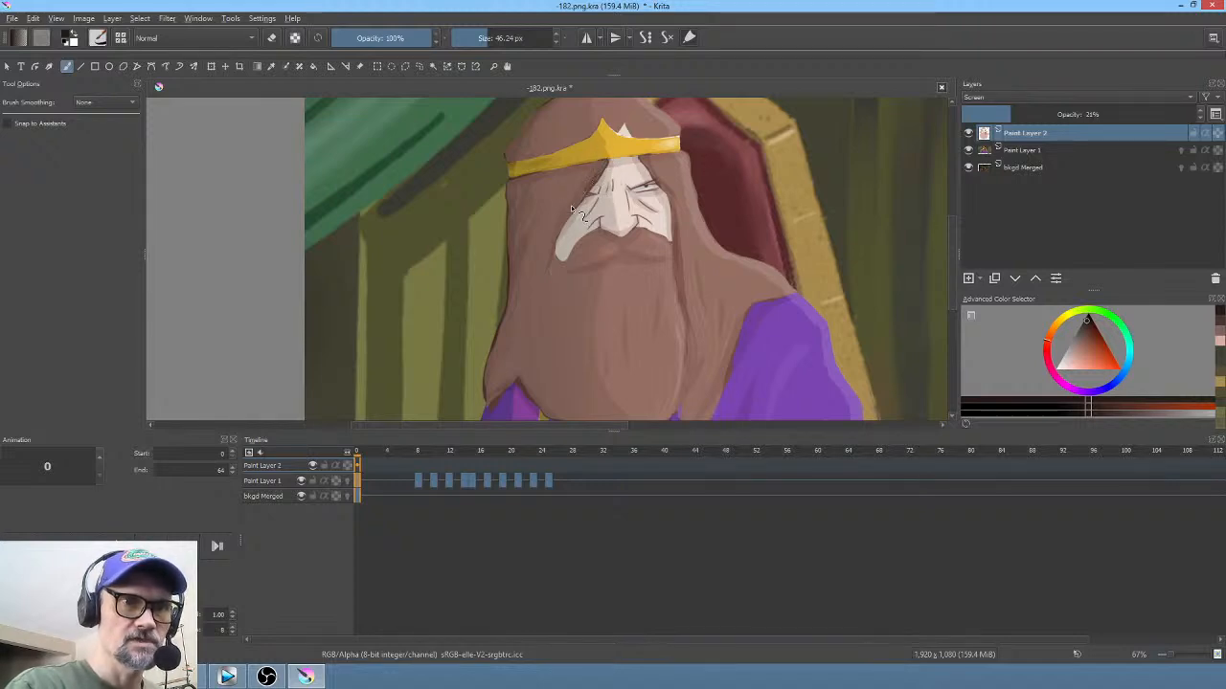
{"action": "mouse_move", "coordinate": [546, 268]}
{"action": "left_mouse_down"}
{"action": "mouse_move", "coordinate": [545, 323]}
{"action": "mouse_move", "coordinate": [591, 266]}
{"action": "mouse_move", "coordinate": [634, 253]}
{"action": "left_mouse_up"}
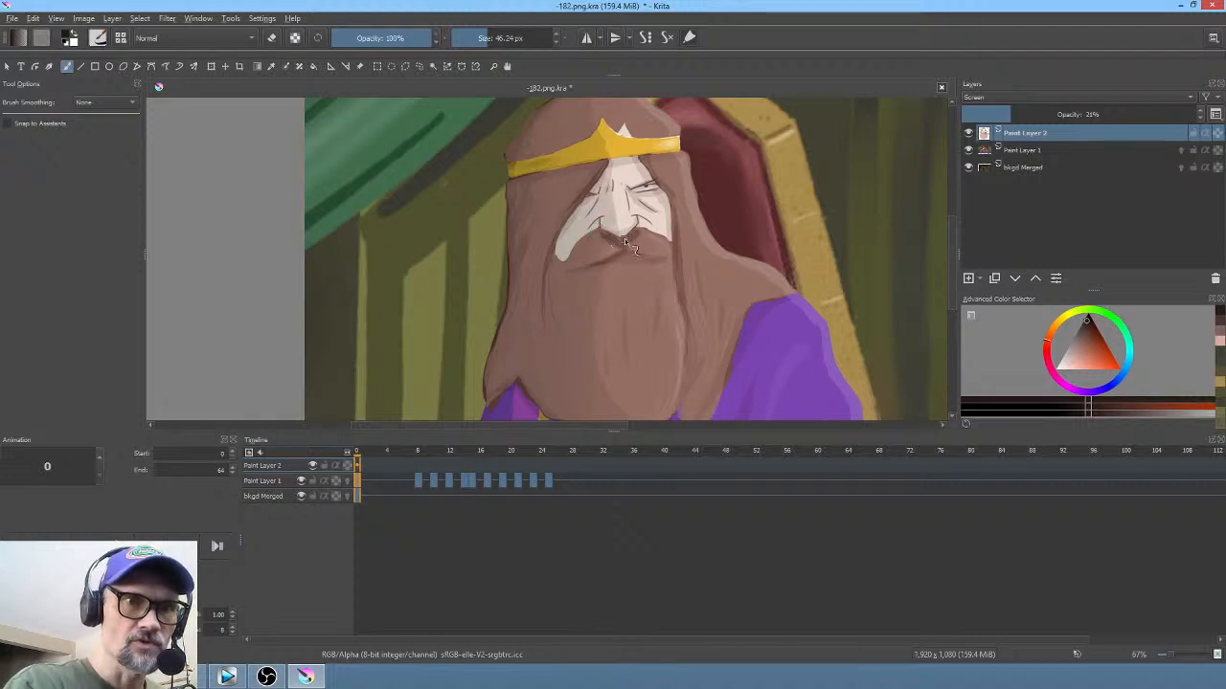
{"action": "left_click_drag", "start_coordinate": [598, 233], "coordinate": [571, 271]}
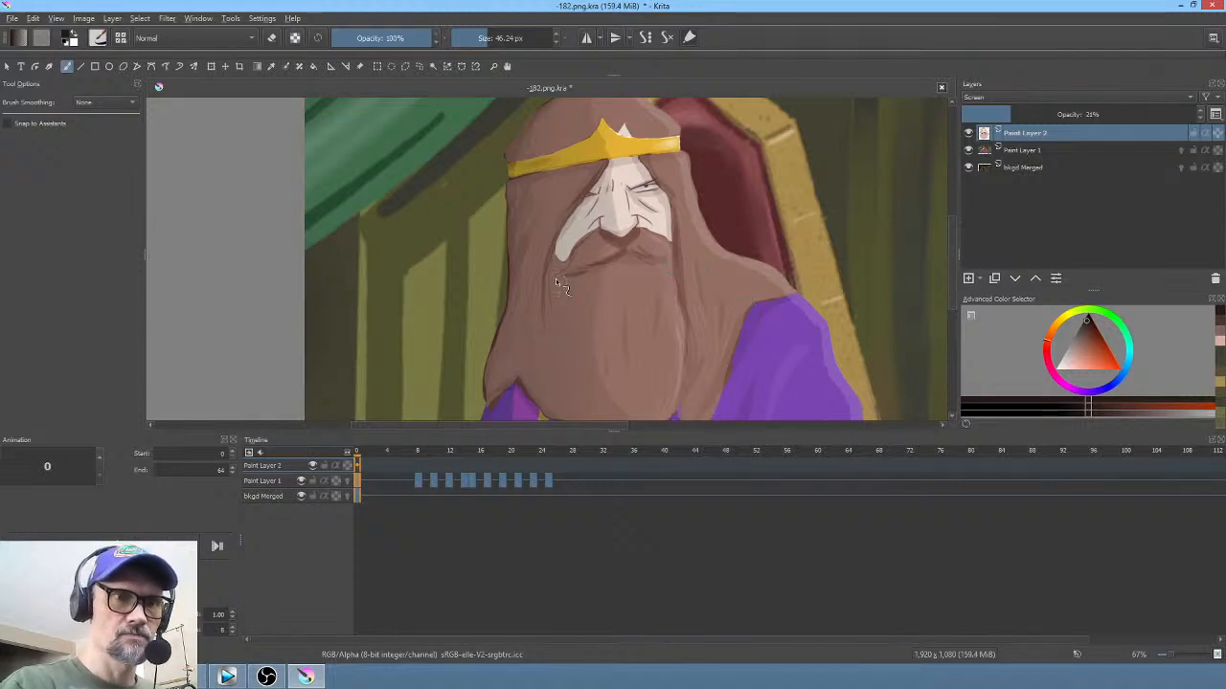
Step: Continue painting dark shading on Paint Layer 2 along the king's outer hair edges, shoulder locks and the tips of his beard
{"action": "left_click_drag", "start_coordinate": [537, 322], "coordinate": [559, 307]}
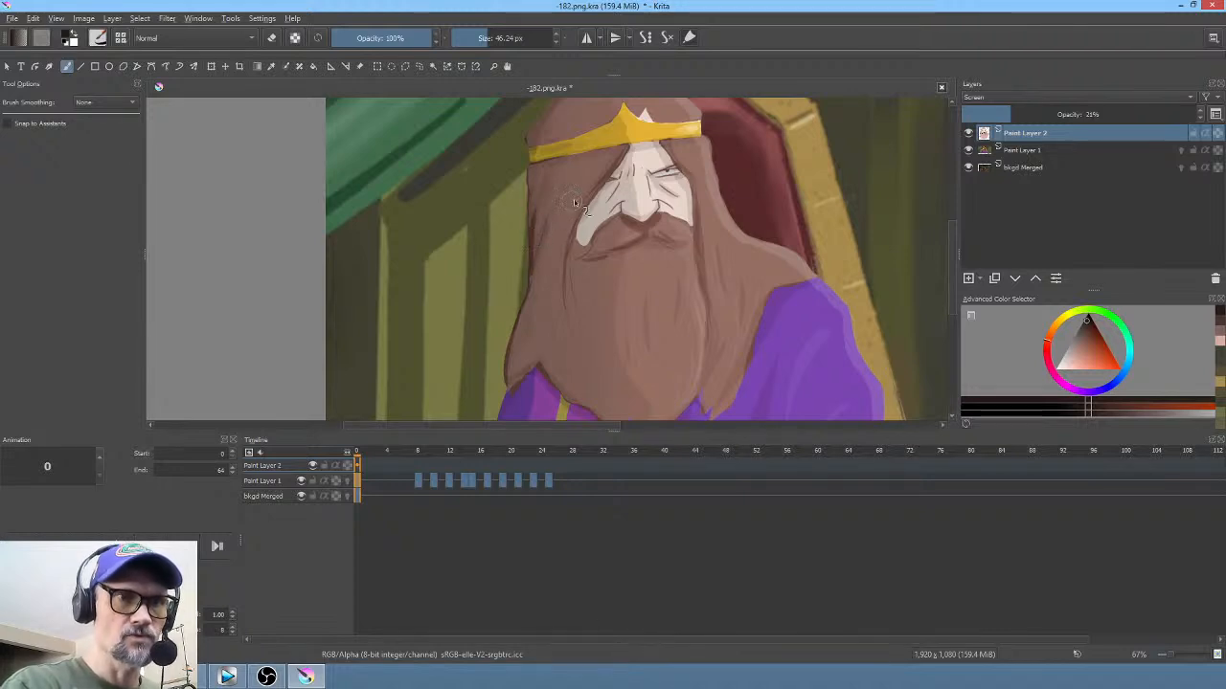
{"action": "left_click_drag", "start_coordinate": [574, 200], "coordinate": [532, 362]}
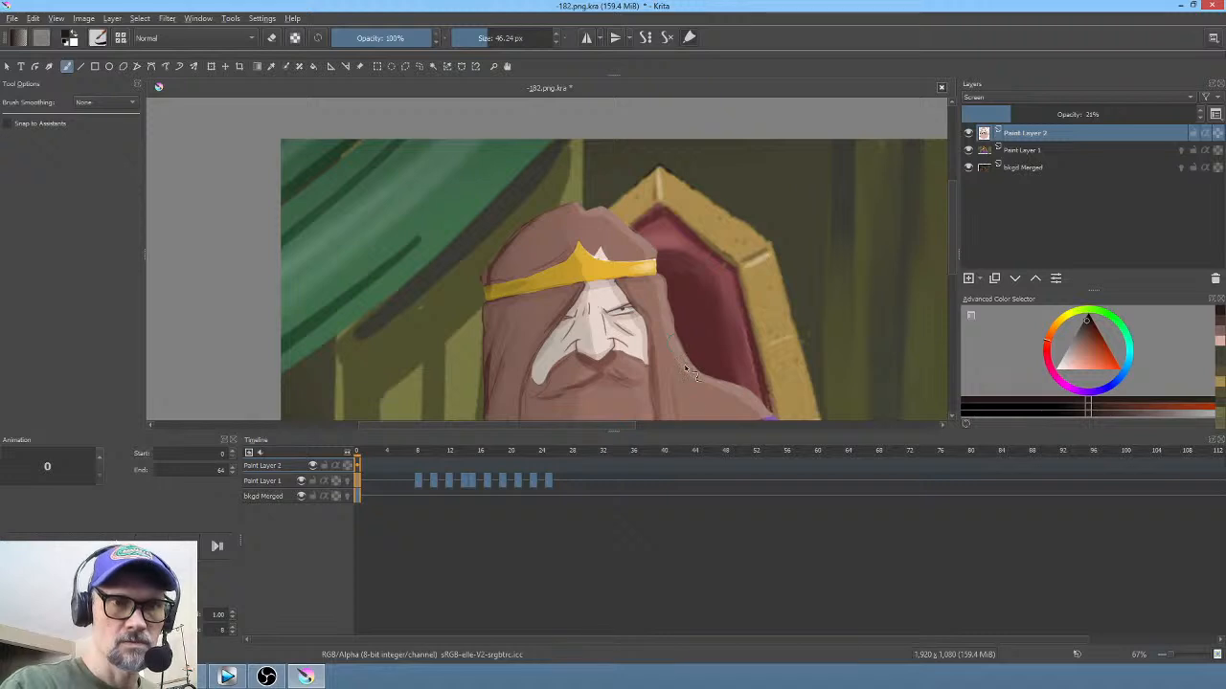
{"action": "left_click_drag", "start_coordinate": [686, 368], "coordinate": [757, 237]}
{"action": "left_click_drag", "start_coordinate": [742, 335], "coordinate": [735, 321]}
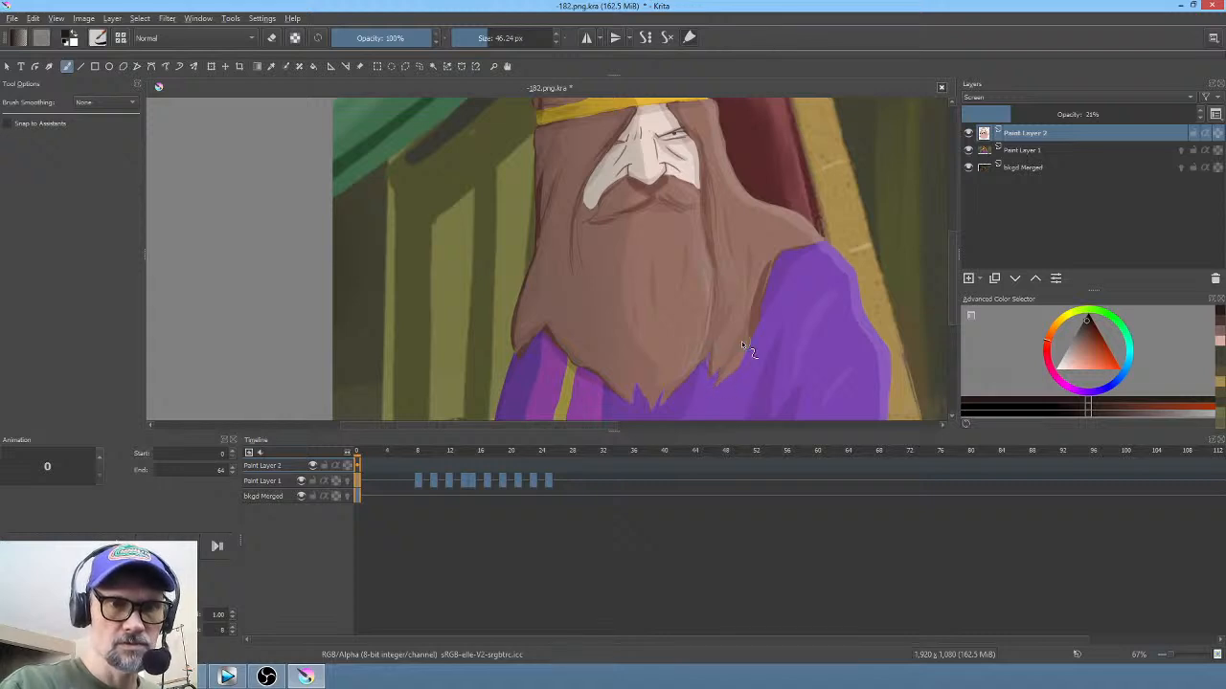
{"action": "left_click", "coordinate": [1207, 135]}
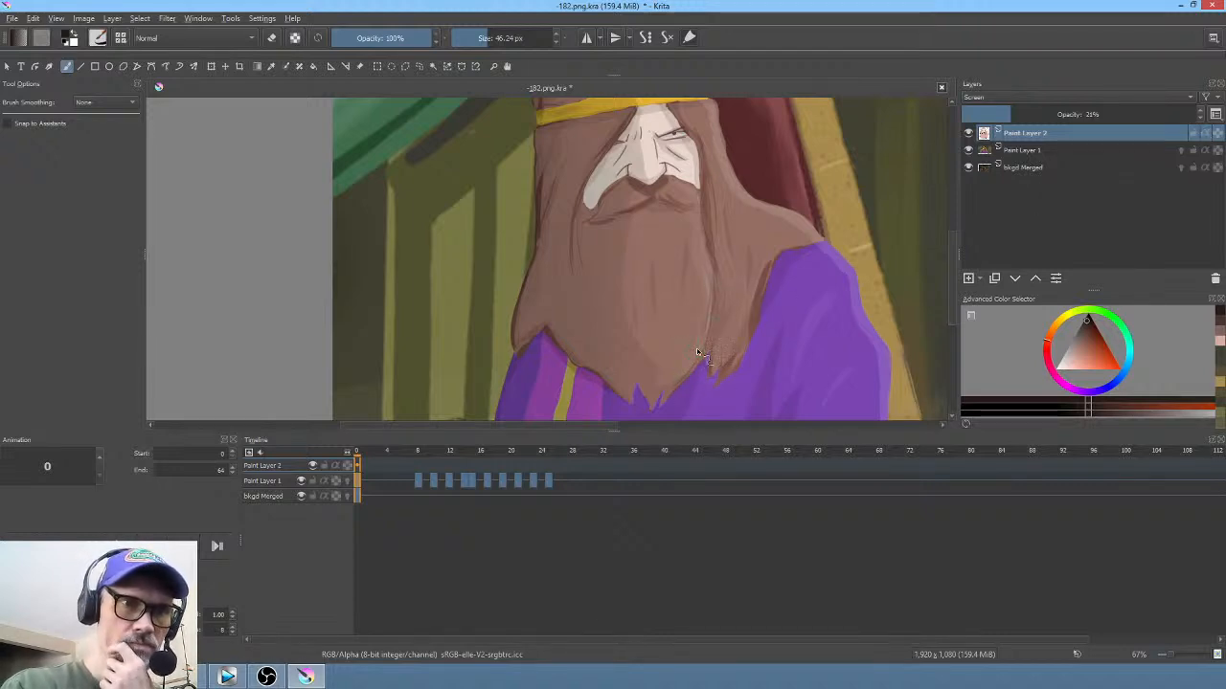
{"action": "mouse_move", "coordinate": [696, 347]}
{"action": "left_mouse_down"}
{"action": "mouse_move", "coordinate": [664, 399]}
{"action": "mouse_move", "coordinate": [683, 355]}
{"action": "mouse_move", "coordinate": [658, 412]}
{"action": "mouse_move", "coordinate": [627, 400]}
{"action": "left_mouse_up"}
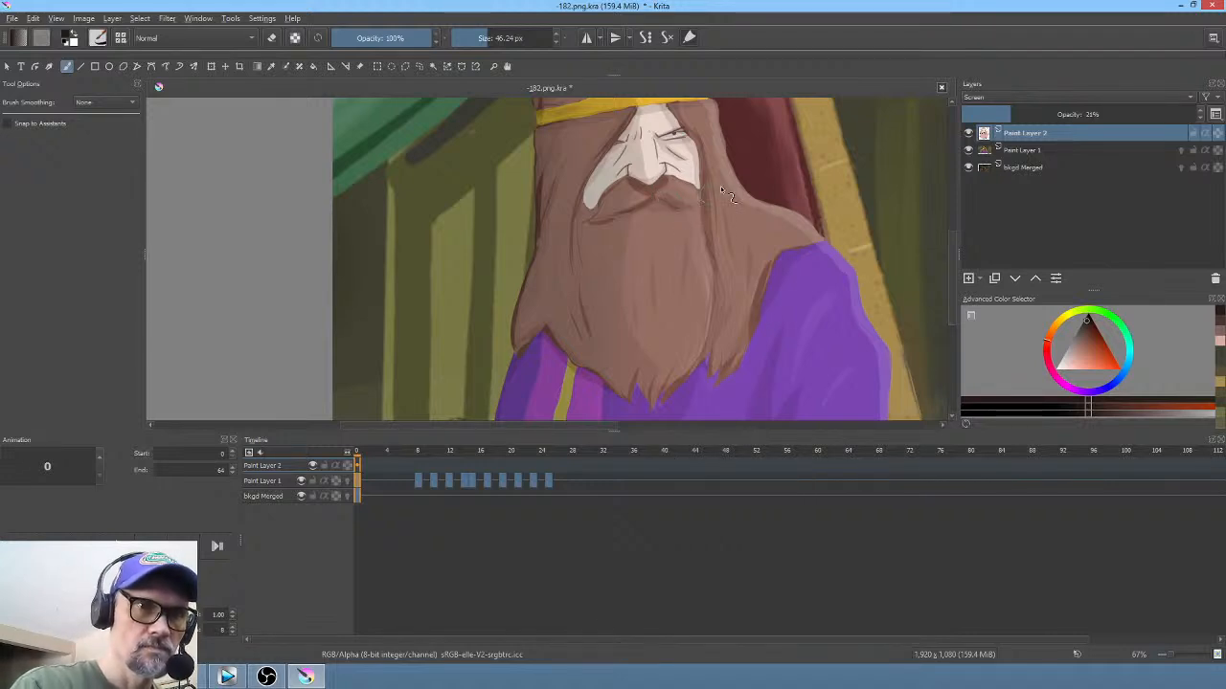
Step: Set Paint Layer 2's opacity to 26% while viewing the whole frame, and save the file
{"action": "scroll", "coordinate": [720, 186], "scroll_direction": "down", "scroll_amount": 2}
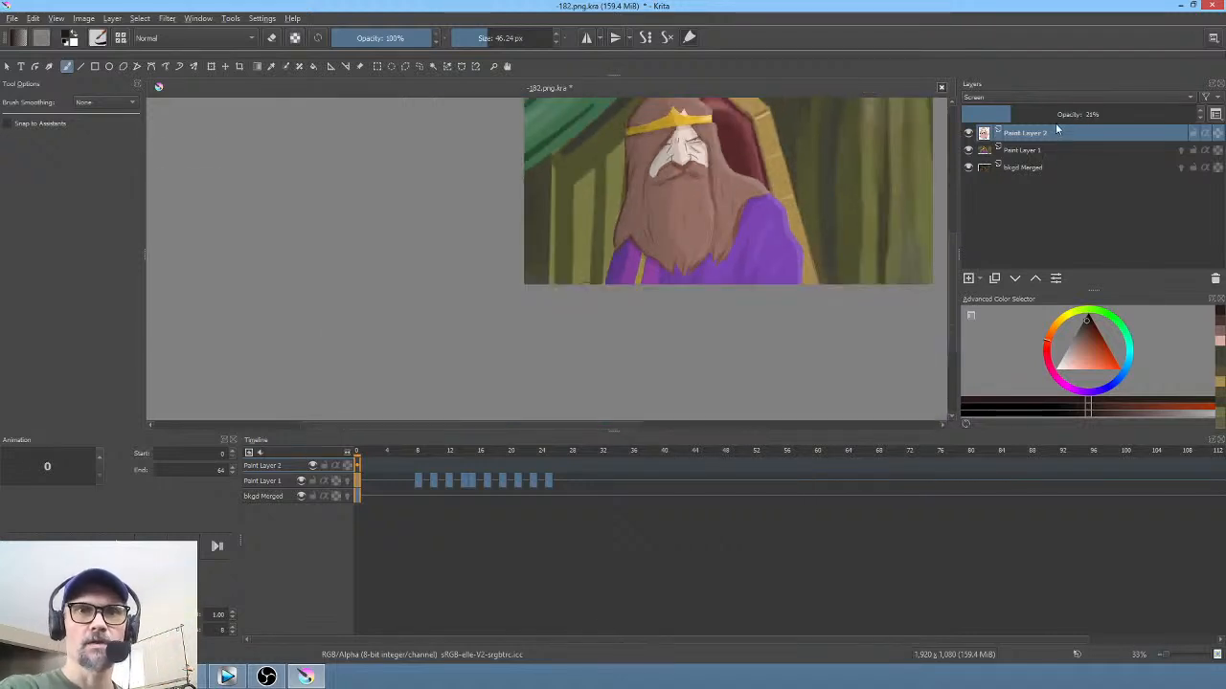
{"action": "mouse_move", "coordinate": [1011, 114]}
{"action": "left_mouse_down"}
{"action": "mouse_move", "coordinate": [992, 114]}
{"action": "mouse_move", "coordinate": [1027, 116]}
{"action": "left_mouse_up"}
{"action": "left_click_drag", "start_coordinate": [817, 179], "coordinate": [695, 274]}
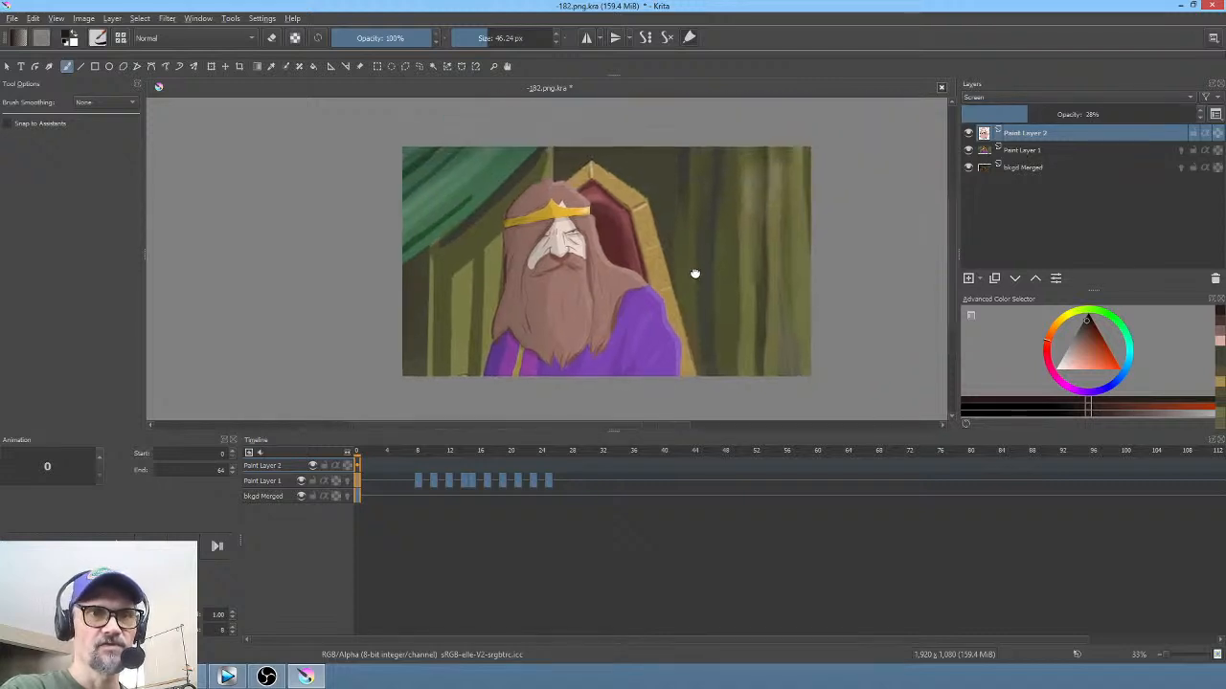
{"action": "left_click", "coordinate": [1023, 112]}
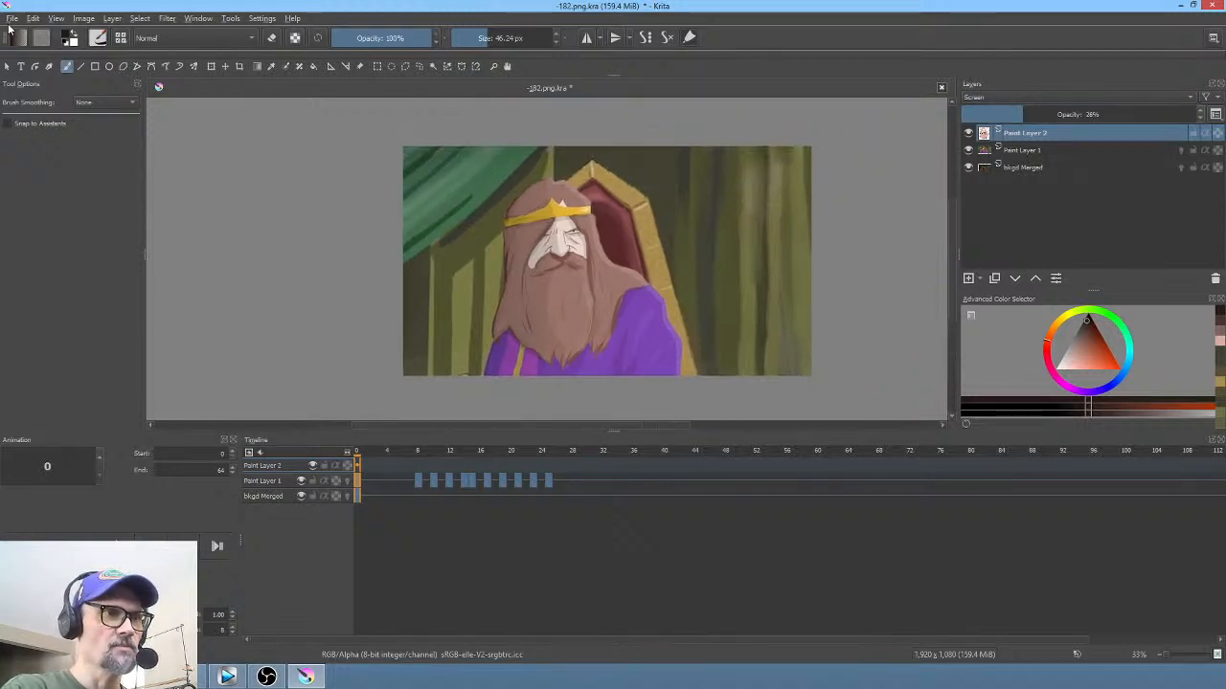
{"action": "left_click", "coordinate": [12, 18]}
{"action": "left_click", "coordinate": [29, 77]}
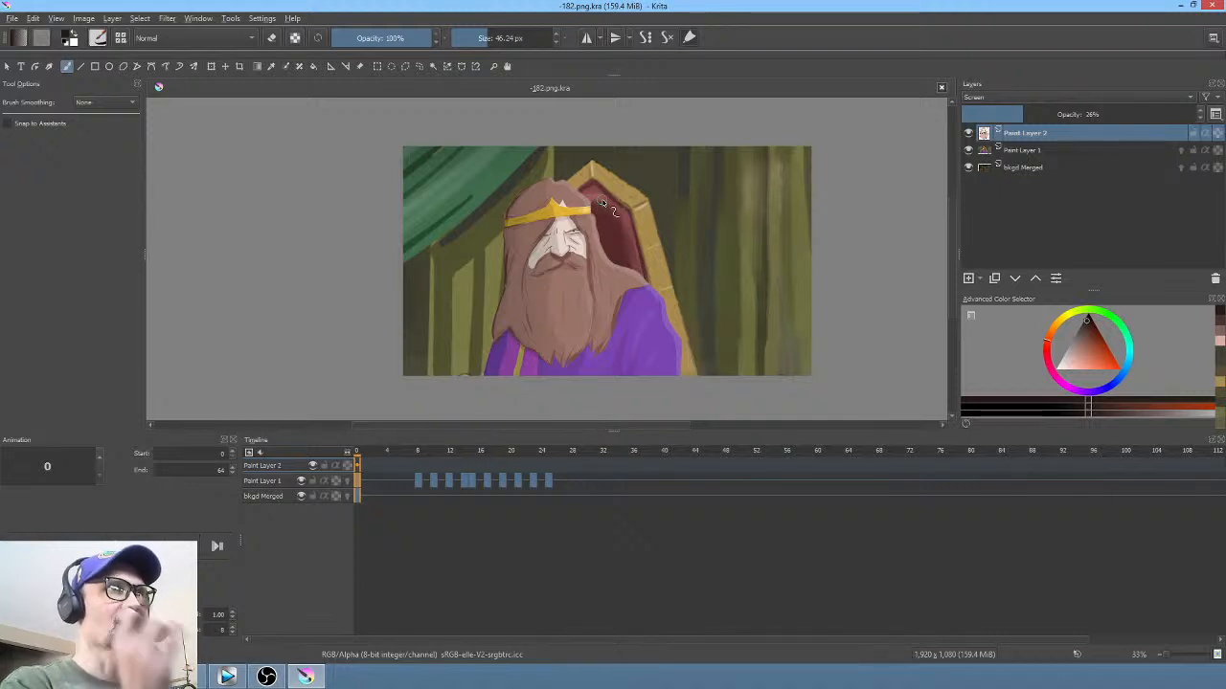
Step: Compare the king's hair colour with the edit in Vegas Pro and, back in Krita, set Paint Layer 2's opacity to 31%
{"action": "left_click", "coordinate": [1034, 154]}
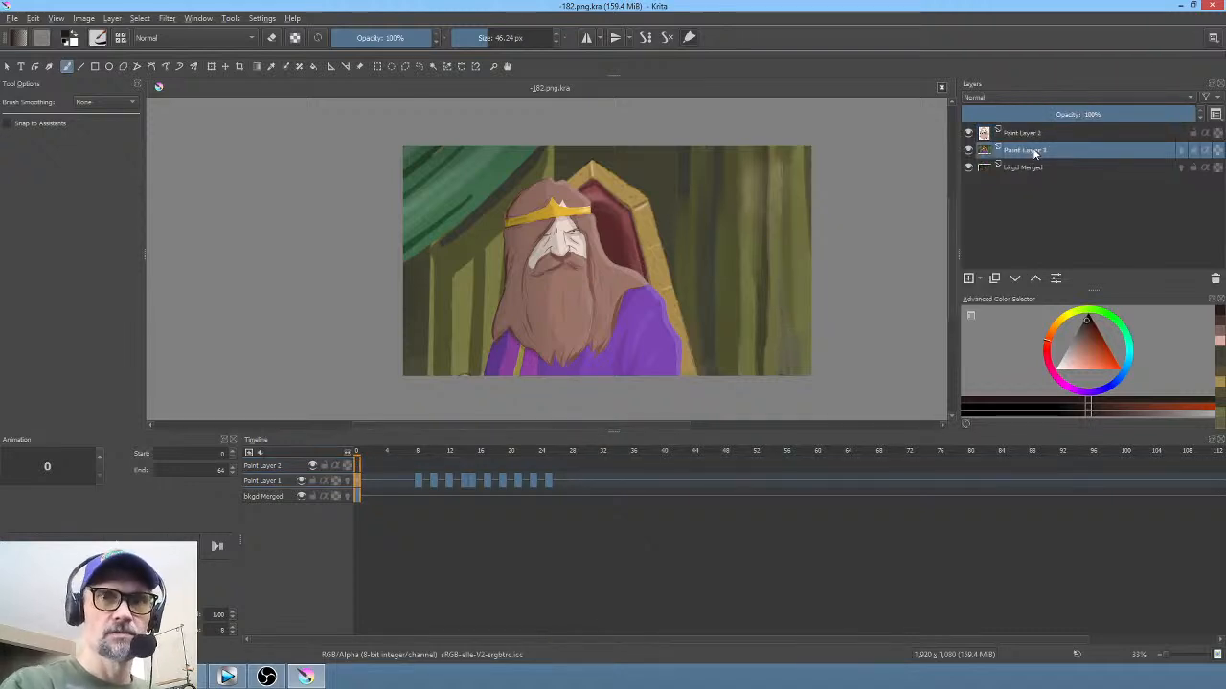
{"action": "left_click", "coordinate": [1101, 130]}
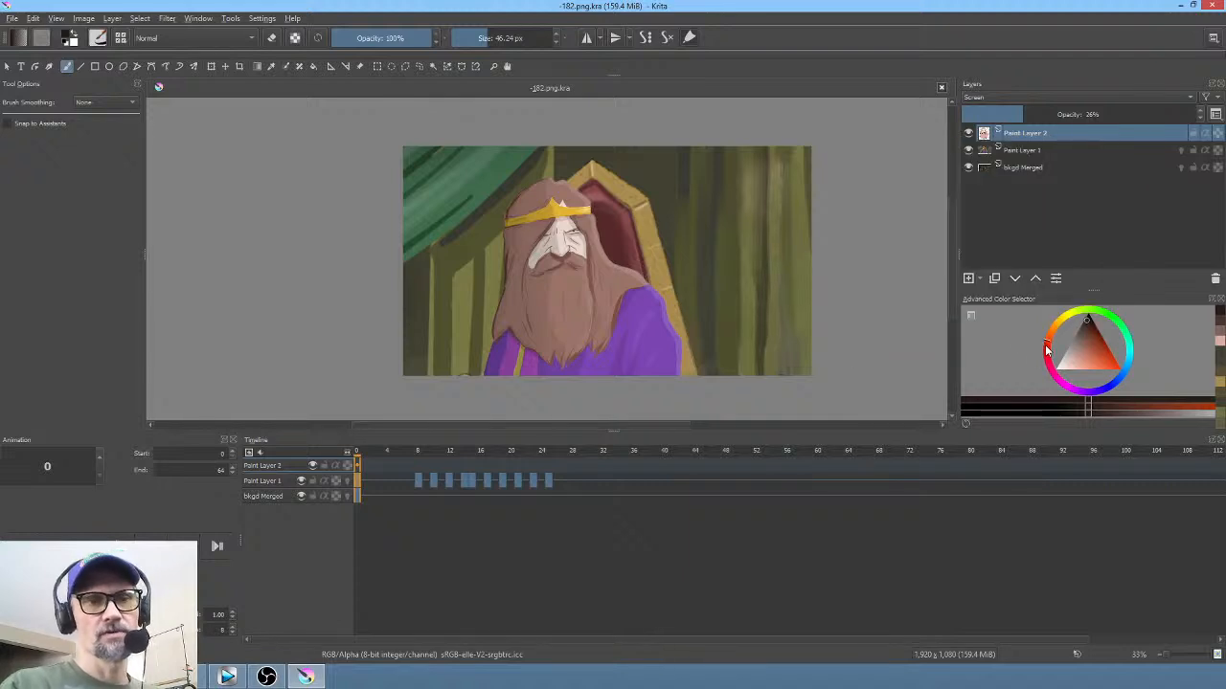
{"action": "key", "text": "alt+Tab"}
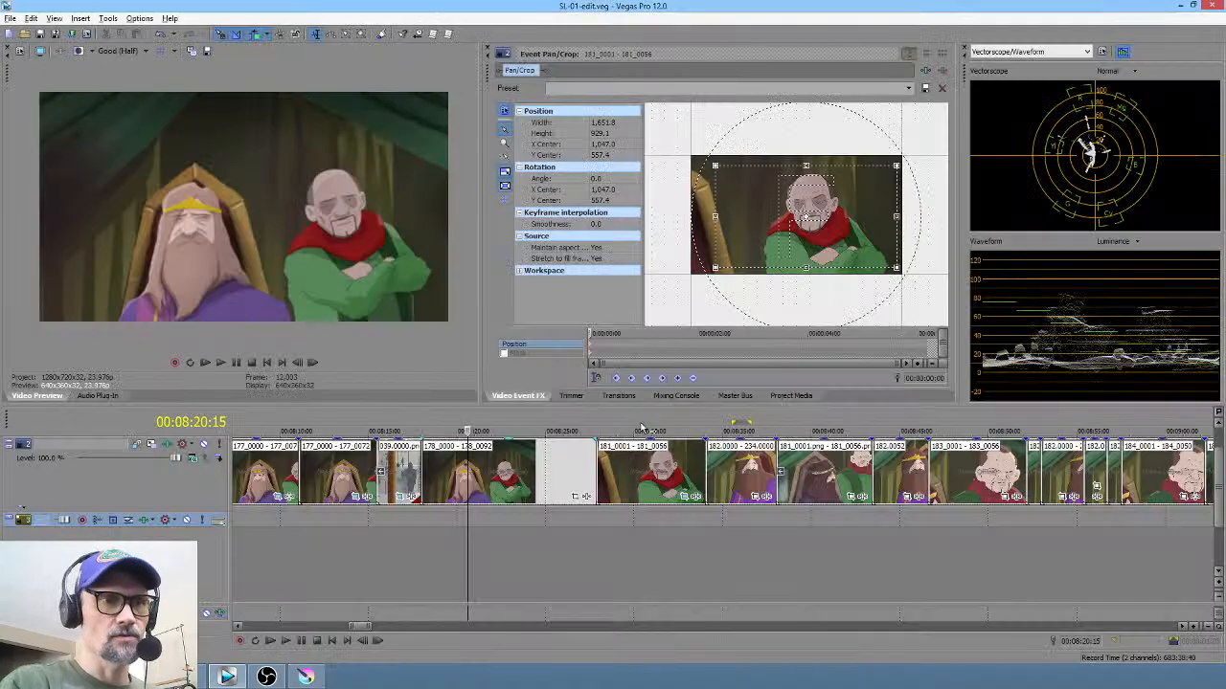
{"action": "key", "text": "alt+Tab"}
{"action": "key", "text": "alt+Tab"}
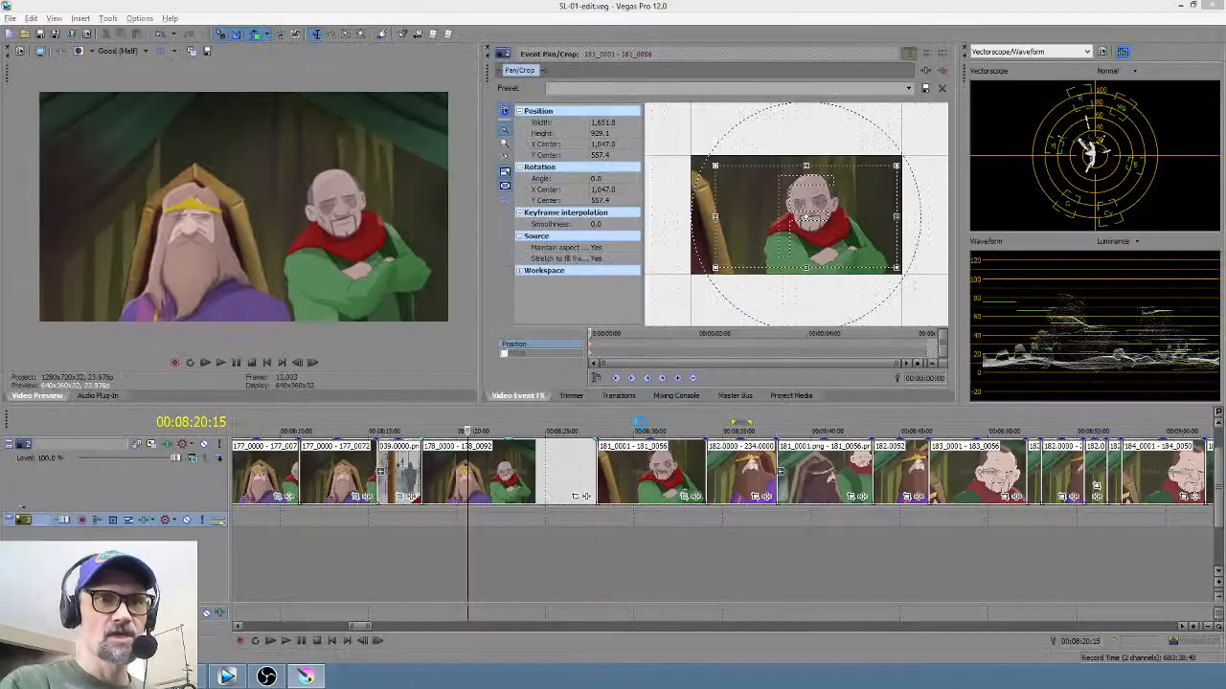
{"action": "key", "text": "alt+Tab"}
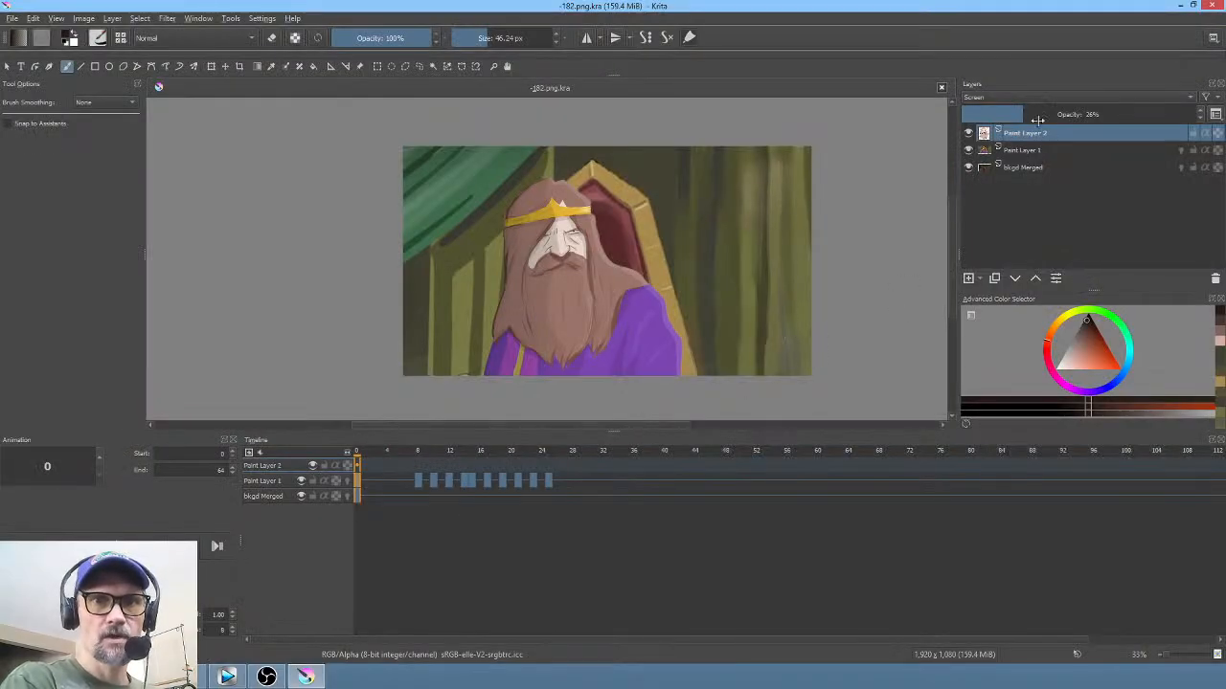
{"action": "left_click_drag", "start_coordinate": [1023, 114], "coordinate": [1035, 114]}
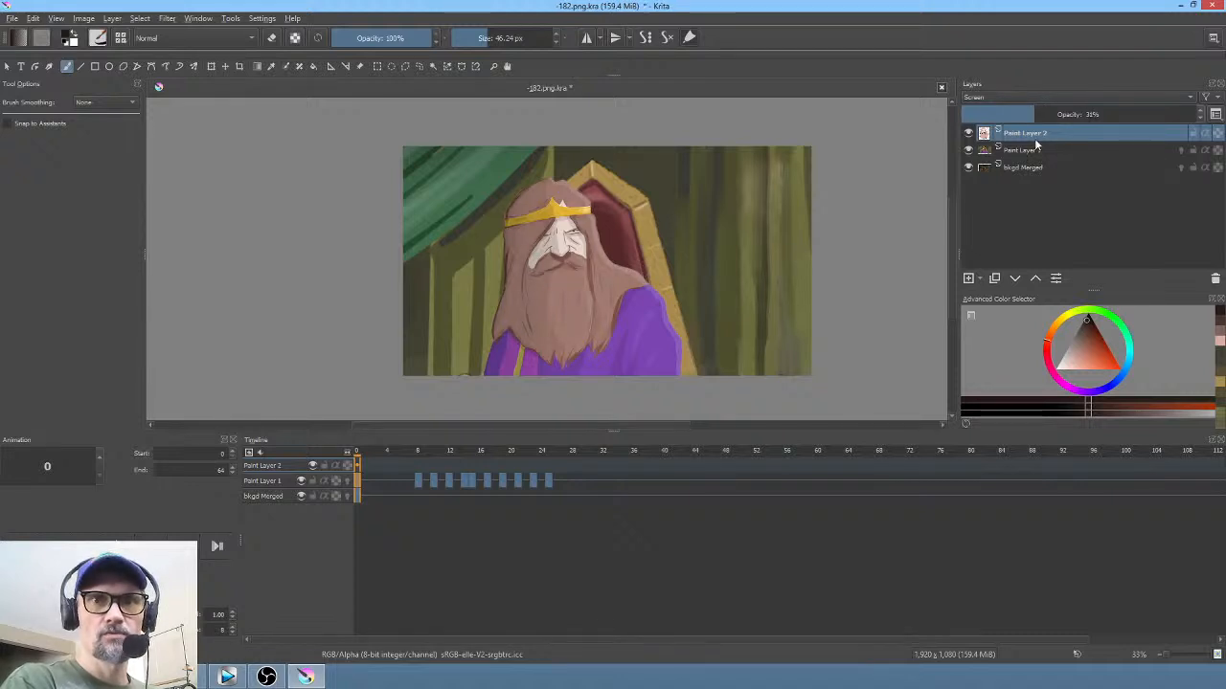
Step: Choose black and a 6 px brush preset, and add a new paint layer above Paint Layer 2
{"action": "left_click_drag", "start_coordinate": [1094, 331], "coordinate": [1089, 301]}
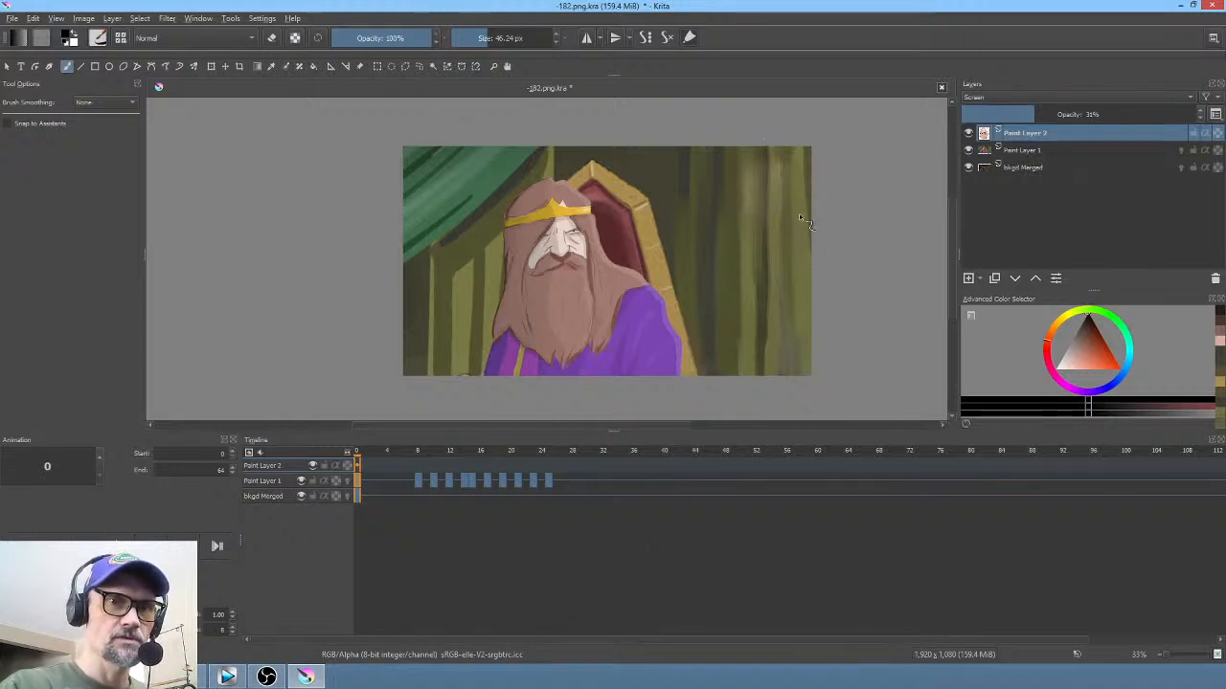
{"action": "right_click", "coordinate": [821, 259]}
{"action": "left_click", "coordinate": [800, 178]}
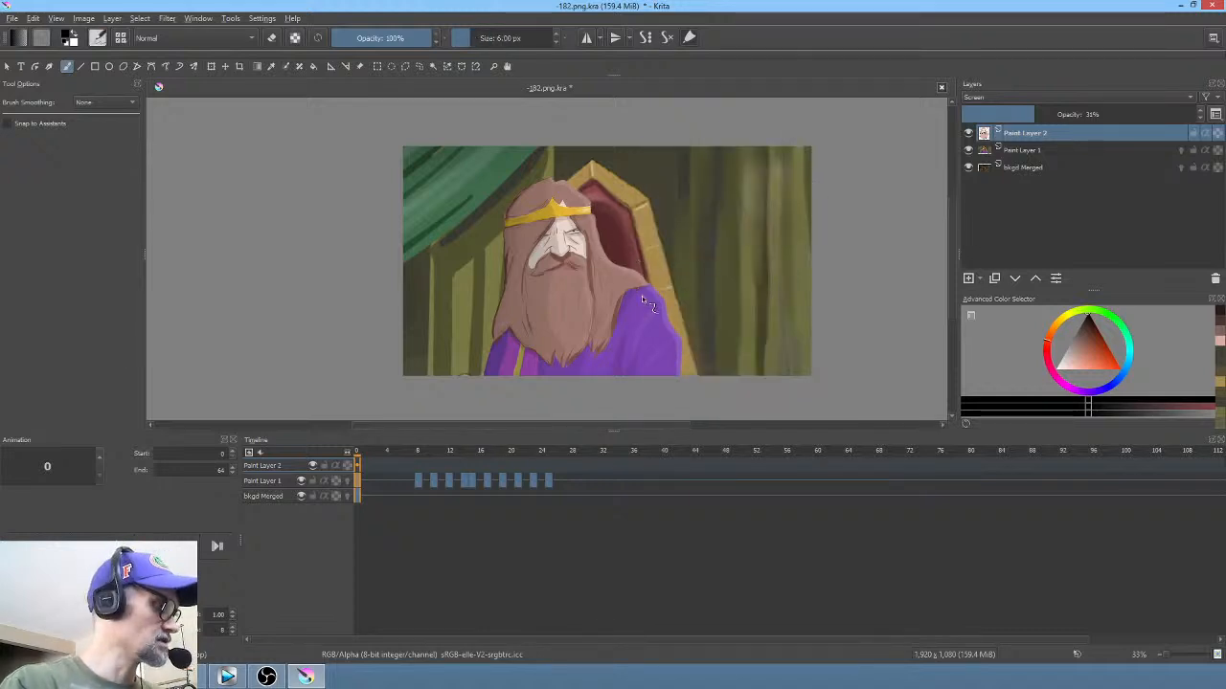
{"action": "key", "text": "1"}
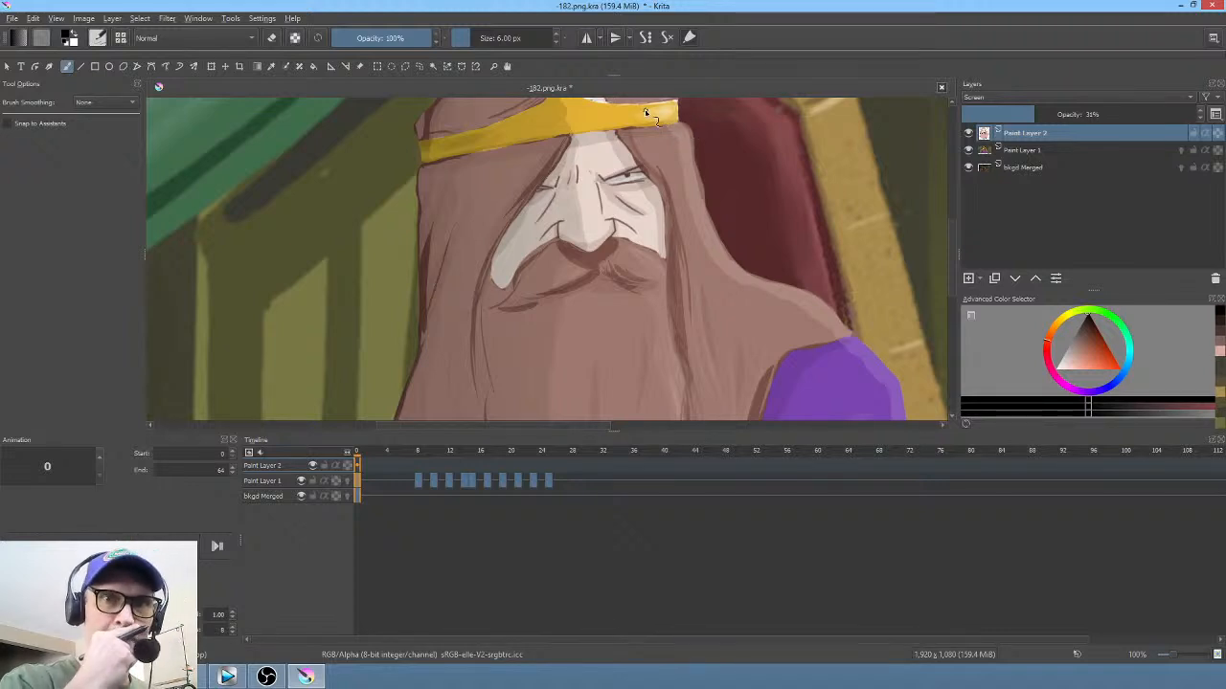
{"action": "left_click", "coordinate": [968, 279]}
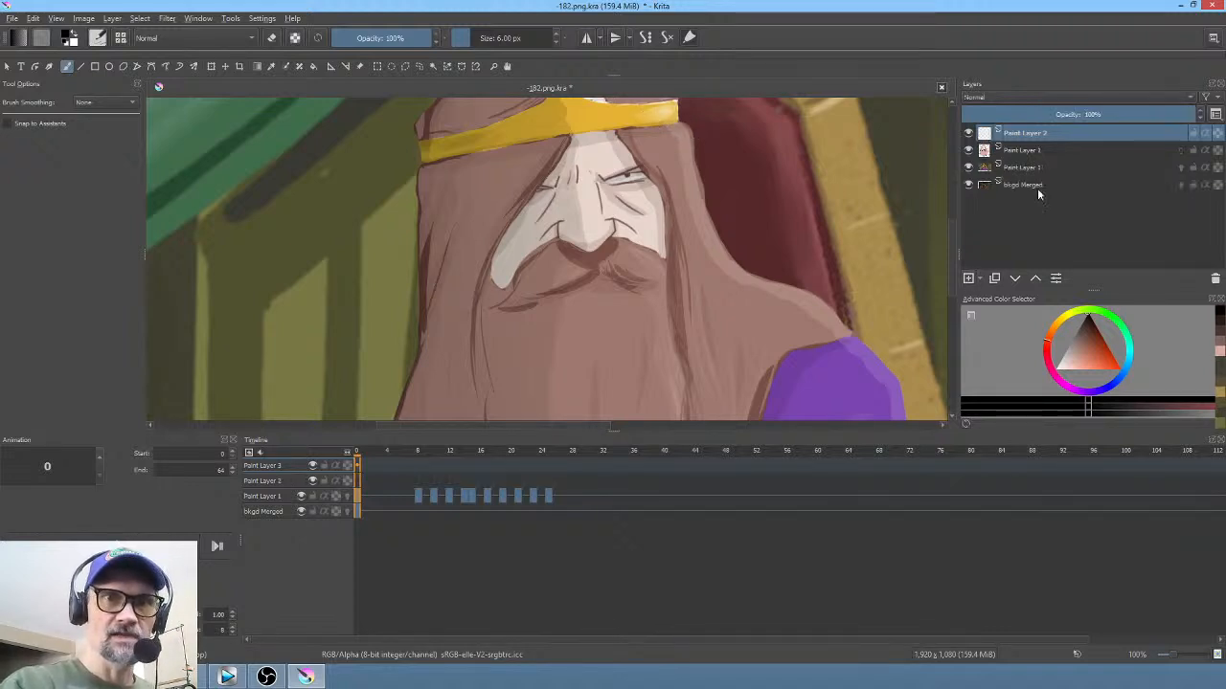
Step: Switch to a very dark brown and outline the king's hair against the throne and over his shoulder on Paint Layer 3
{"action": "mouse_move", "coordinate": [681, 122]}
{"action": "left_mouse_down"}
{"action": "mouse_move", "coordinate": [706, 208]}
{"action": "mouse_move", "coordinate": [699, 174]}
{"action": "mouse_move", "coordinate": [716, 230]}
{"action": "mouse_move", "coordinate": [699, 172]}
{"action": "mouse_move", "coordinate": [732, 252]}
{"action": "mouse_move", "coordinate": [719, 226]}
{"action": "mouse_move", "coordinate": [760, 265]}
{"action": "mouse_move", "coordinate": [738, 256]}
{"action": "mouse_move", "coordinate": [750, 273]}
{"action": "mouse_move", "coordinate": [833, 304]}
{"action": "left_mouse_up"}
{"action": "left_click_drag", "start_coordinate": [1096, 331], "coordinate": [1086, 326]}
{"action": "mouse_move", "coordinate": [829, 307]}
{"action": "left_mouse_down"}
{"action": "mouse_move", "coordinate": [856, 341]}
{"action": "mouse_move", "coordinate": [791, 351]}
{"action": "left_mouse_up"}
{"action": "mouse_move", "coordinate": [879, 350]}
{"action": "left_mouse_down"}
{"action": "mouse_move", "coordinate": [865, 354]}
{"action": "mouse_move", "coordinate": [756, 269]}
{"action": "left_mouse_up"}
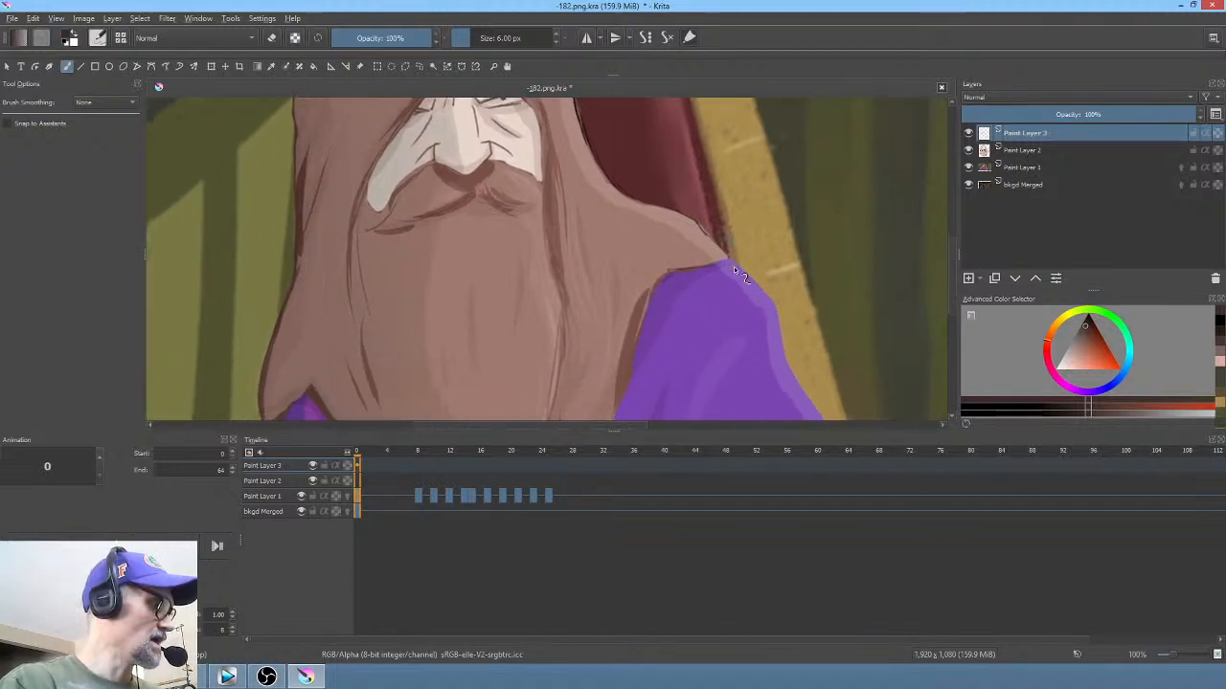
Step: With the view mirrored, outline the outer edge of the purple sleeve down to the frame's lower border and draw the robe's fold lines
{"action": "key", "text": "m"}
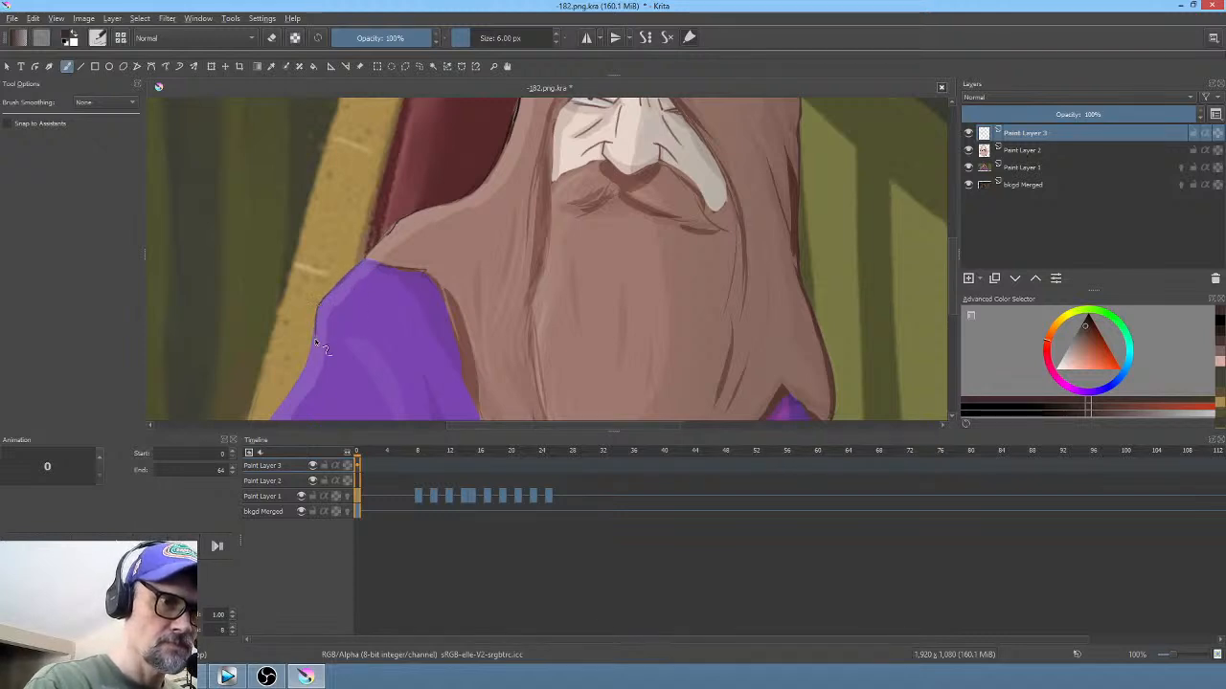
{"action": "left_click_drag", "start_coordinate": [371, 374], "coordinate": [485, 258]}
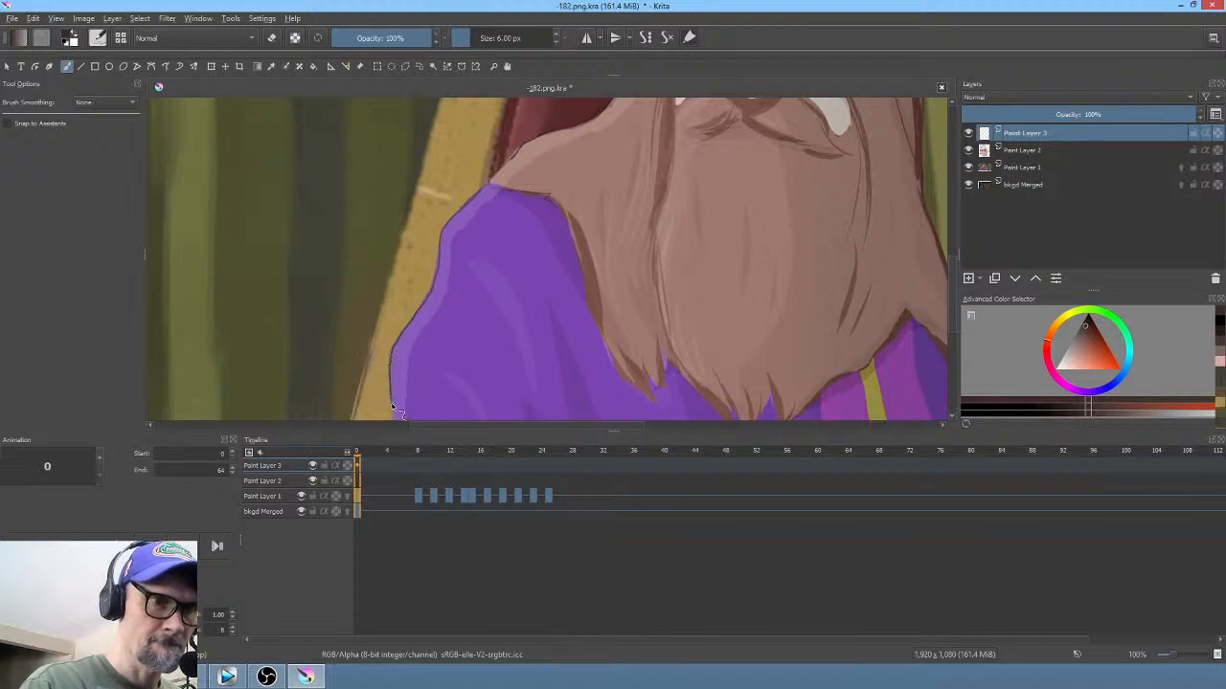
{"action": "left_click_drag", "start_coordinate": [390, 383], "coordinate": [428, 243]}
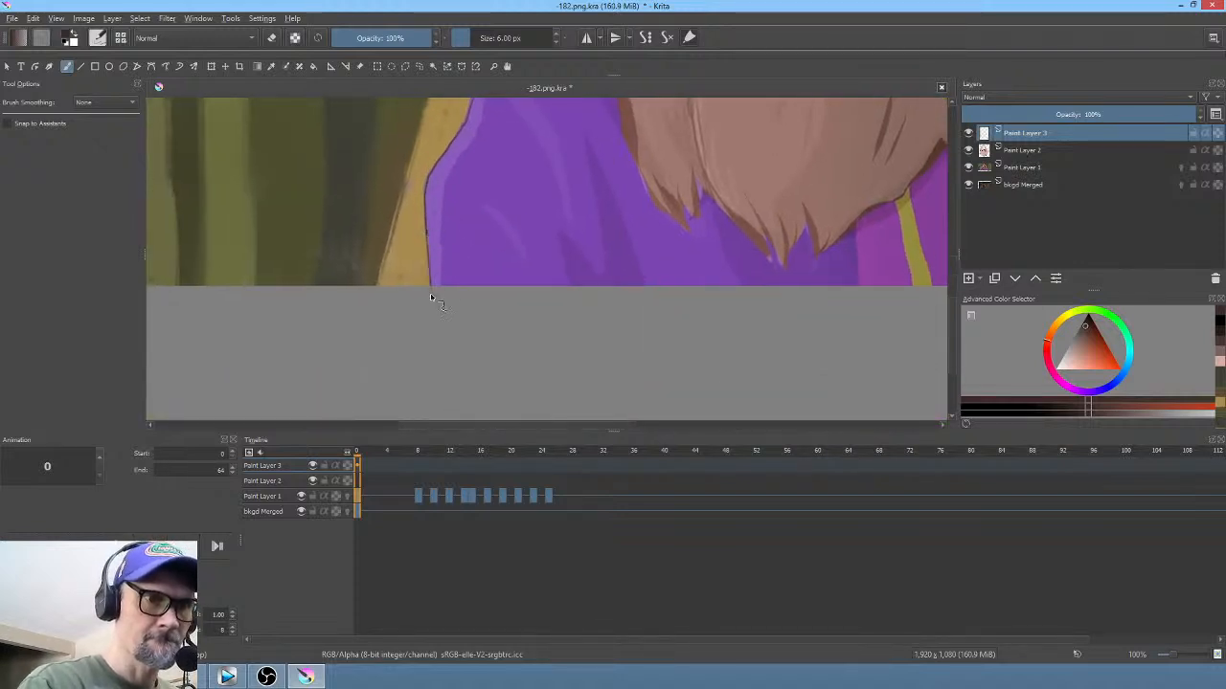
{"action": "scroll", "coordinate": [430, 296], "scroll_direction": "up", "scroll_amount": 3}
{"action": "left_click_drag", "start_coordinate": [486, 247], "coordinate": [494, 343]}
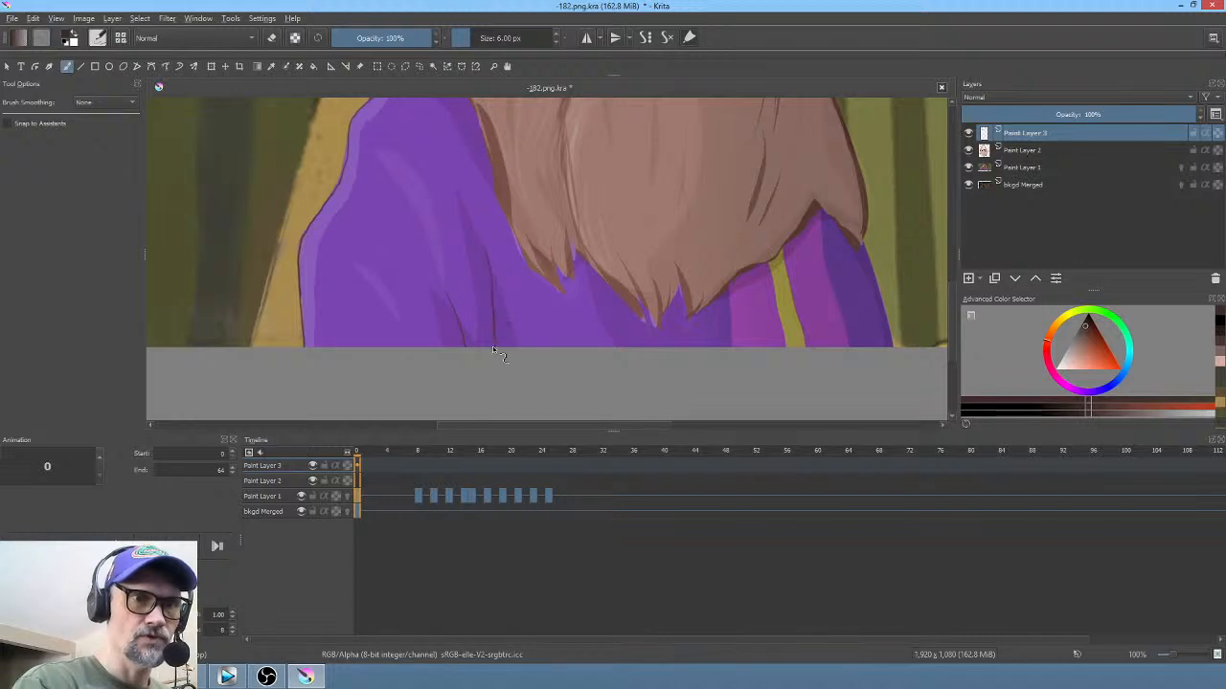
Step: Outline the pointed lower edge of the king's beard and the borders of the robe's yellow and magenta trim
{"action": "left_click_drag", "start_coordinate": [661, 348], "coordinate": [597, 396]}
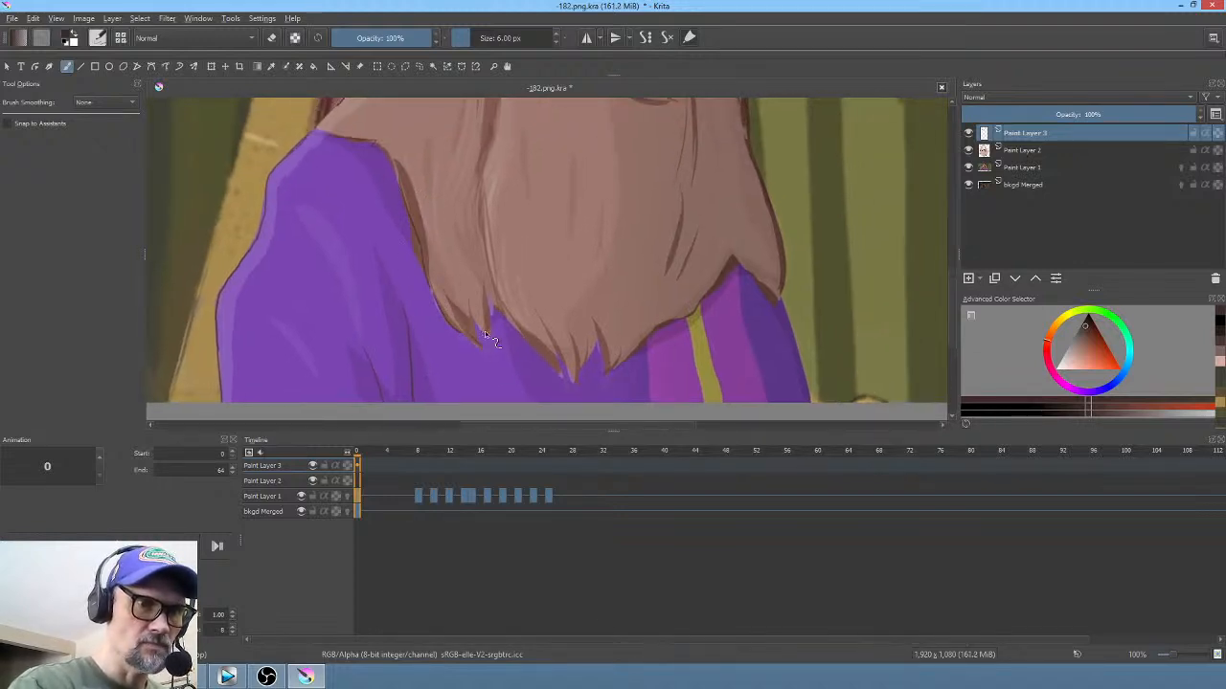
{"action": "mouse_move", "coordinate": [484, 333]}
{"action": "left_mouse_down"}
{"action": "mouse_move", "coordinate": [491, 304]}
{"action": "mouse_move", "coordinate": [558, 371]}
{"action": "left_mouse_up"}
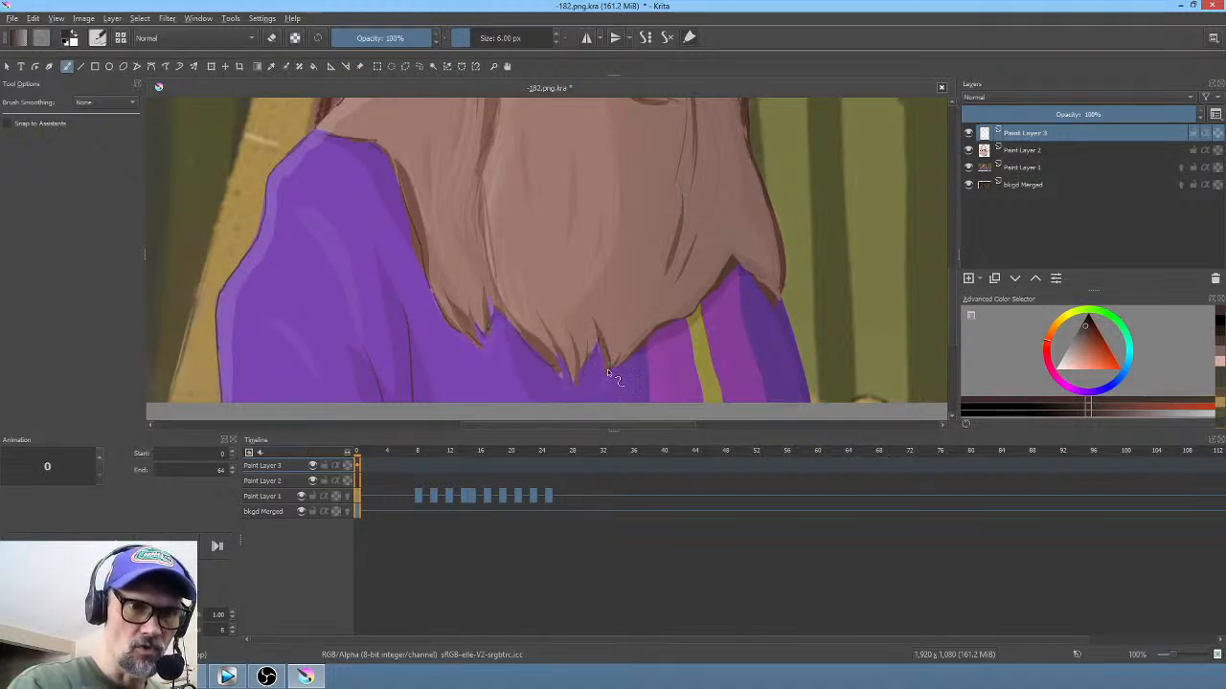
{"action": "left_click_drag", "start_coordinate": [655, 343], "coordinate": [691, 316]}
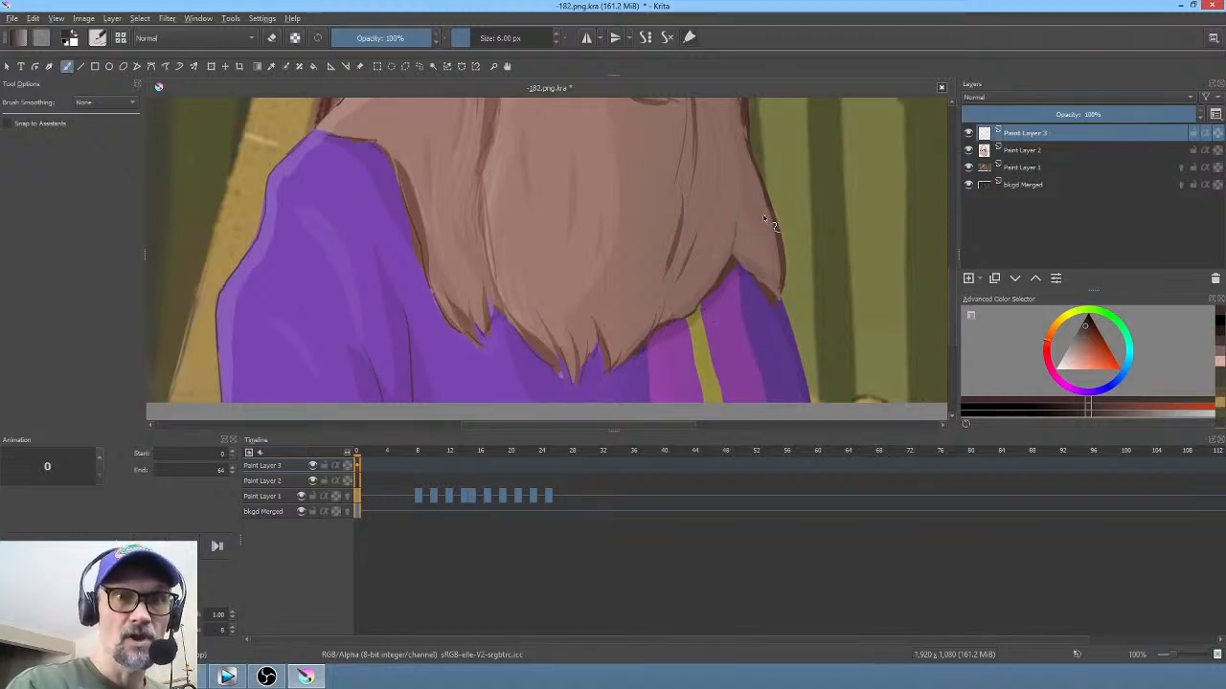
{"action": "left_click_drag", "start_coordinate": [737, 222], "coordinate": [750, 193]}
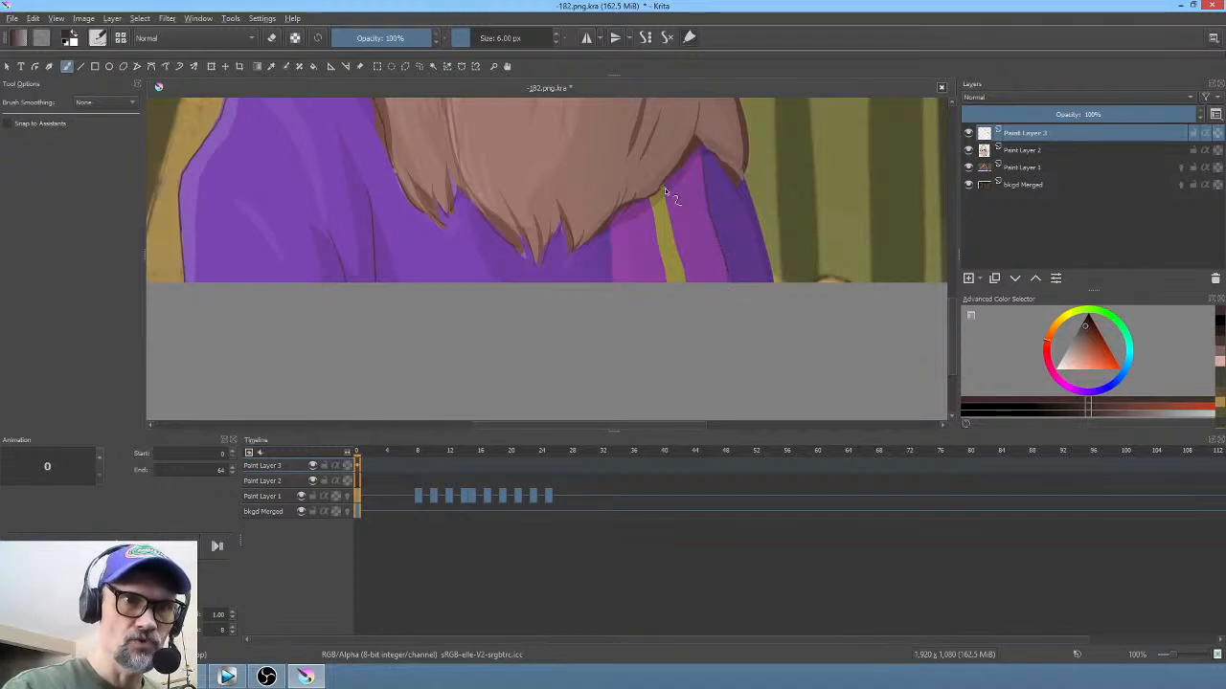
{"action": "left_click_drag", "start_coordinate": [654, 218], "coordinate": [664, 273]}
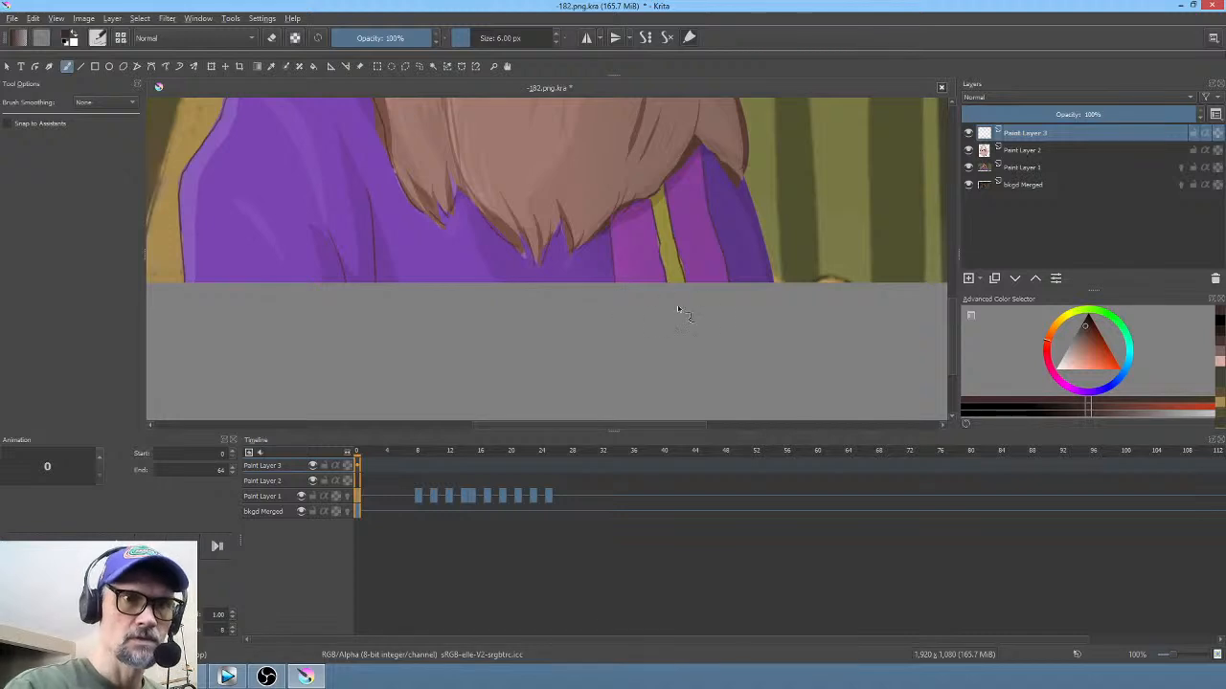
Step: Inspect the line work around the king's face and hair, check Paint Layer 3's properties, and view frame 5 of the animation
{"action": "scroll", "coordinate": [677, 305], "scroll_direction": "up", "scroll_amount": 10}
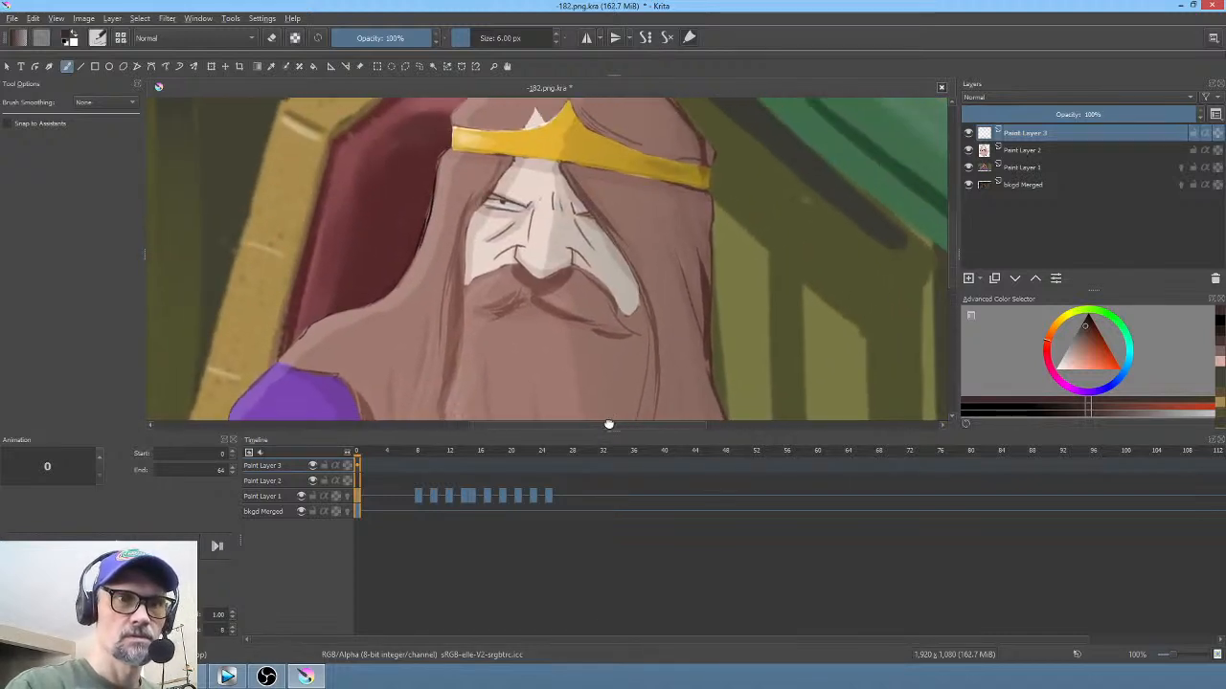
{"action": "scroll", "coordinate": [639, 345], "scroll_direction": "right", "scroll_amount": 2}
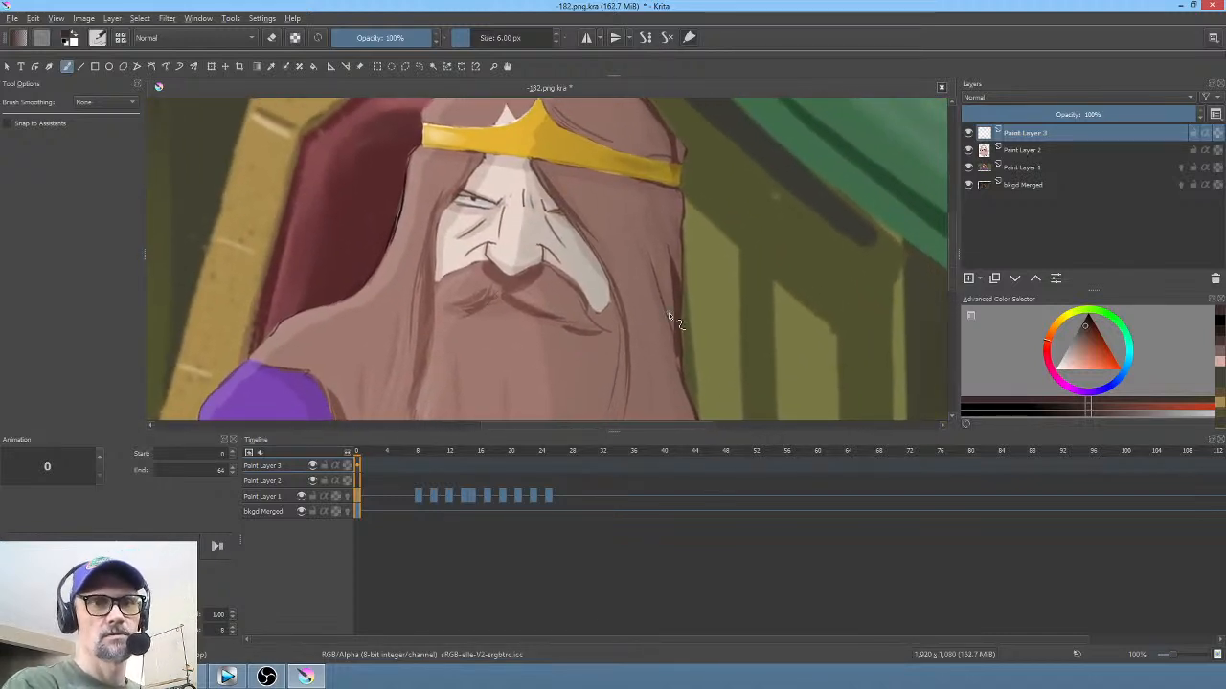
{"action": "scroll", "coordinate": [675, 323], "scroll_direction": "down", "scroll_amount": 3}
{"action": "scroll", "coordinate": [628, 270], "scroll_direction": "up", "scroll_amount": 3}
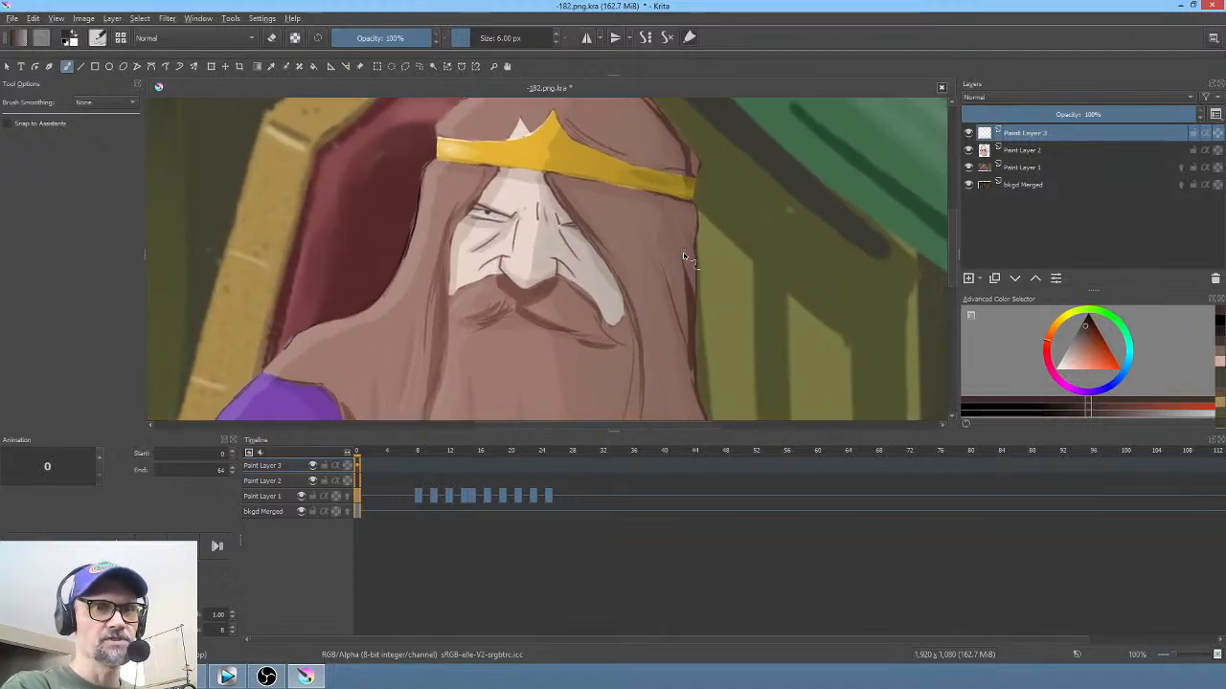
{"action": "scroll", "coordinate": [683, 244], "scroll_direction": "down", "scroll_amount": 1}
{"action": "left_click_drag", "start_coordinate": [671, 246], "coordinate": [652, 268]}
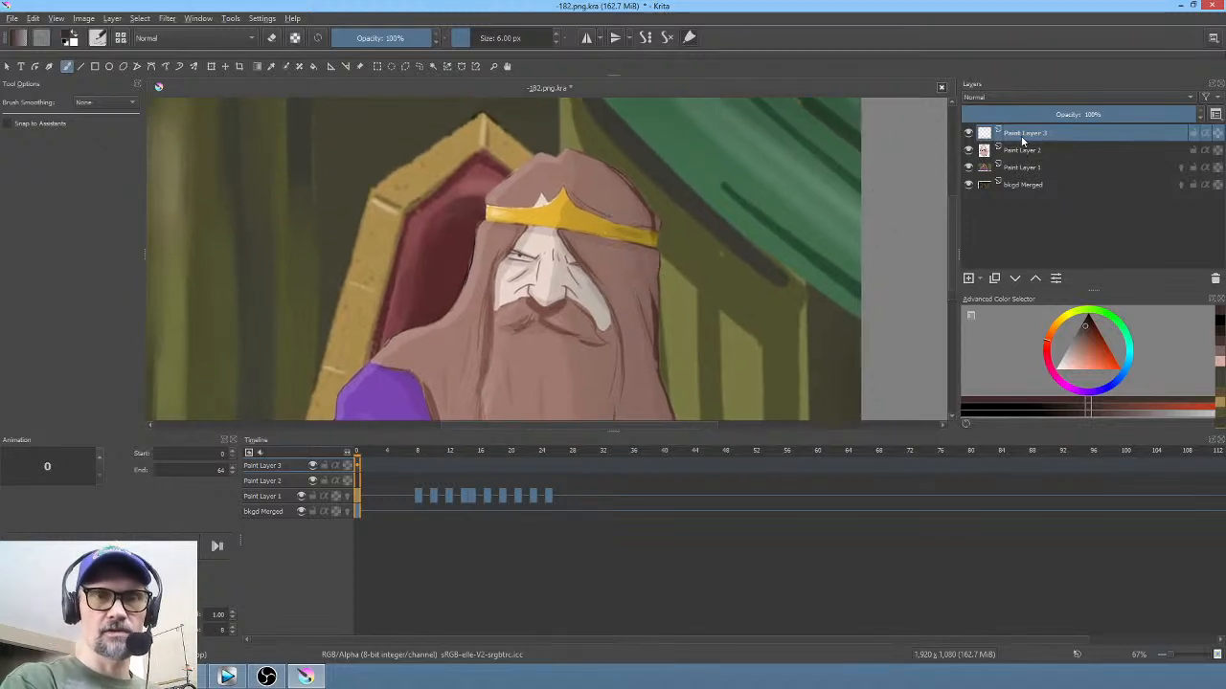
{"action": "mouse_move", "coordinate": [1024, 139]}
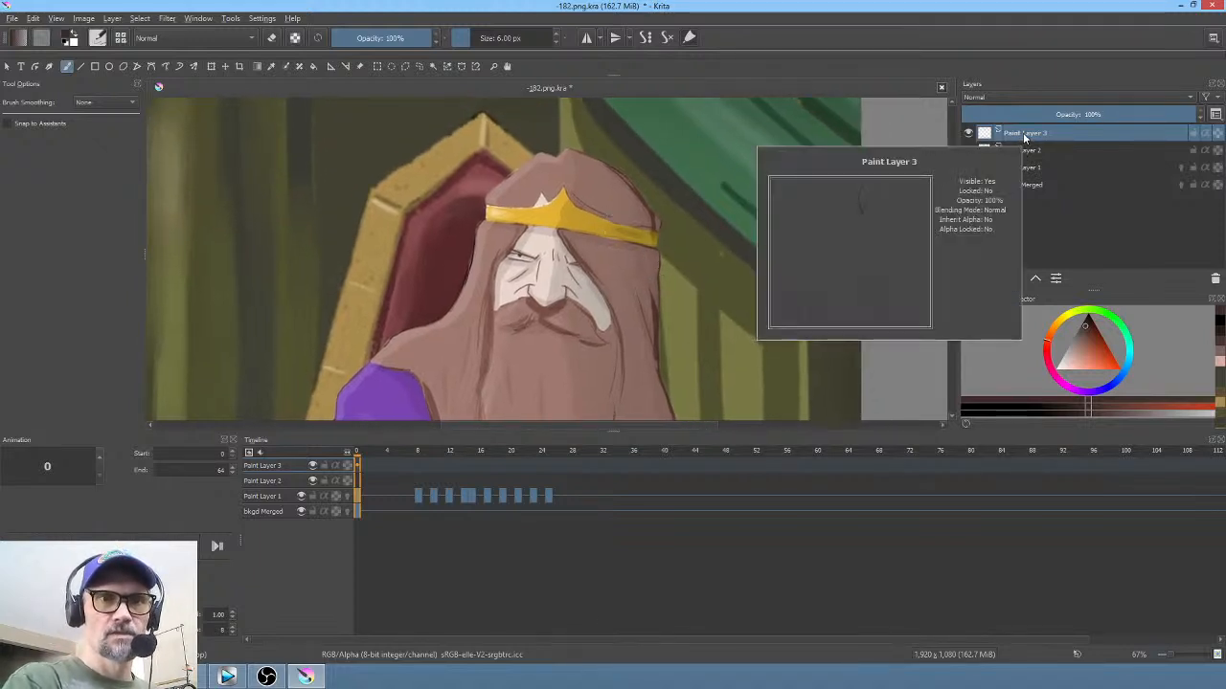
{"action": "left_click", "coordinate": [393, 451]}
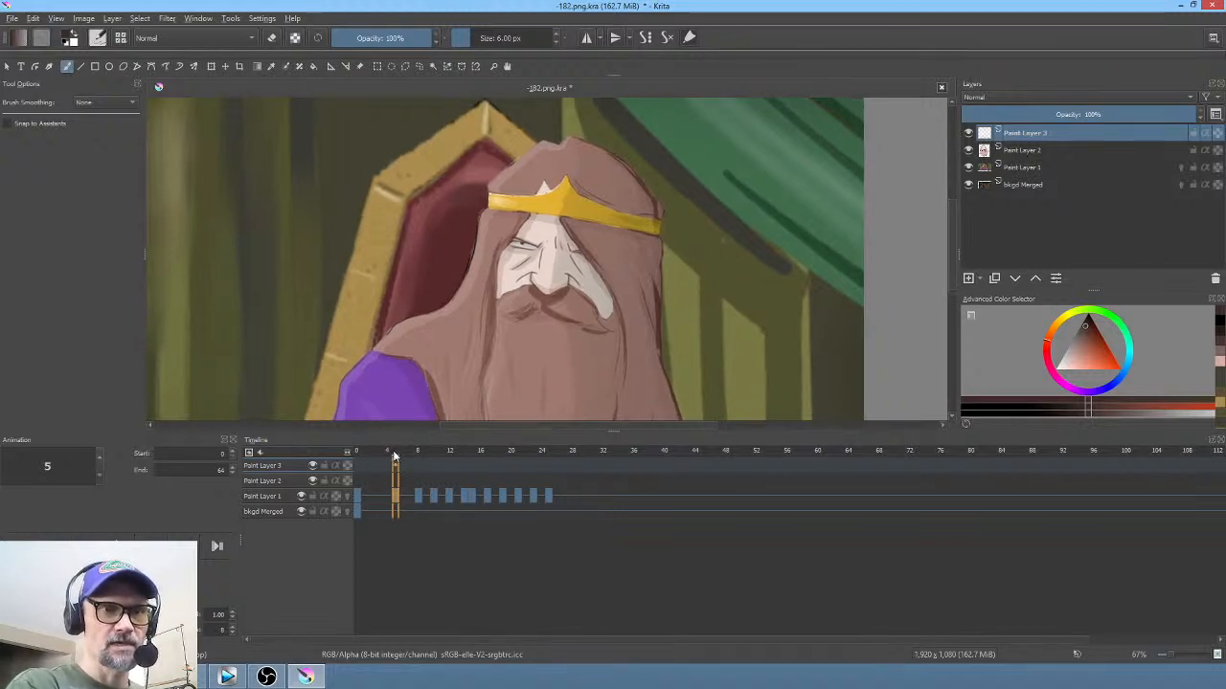
Step: Return to frame 0, delete the bkgd Merged layer, and save the document
{"action": "mouse_move", "coordinate": [392, 455]}
{"action": "left_mouse_down"}
{"action": "mouse_move", "coordinate": [526, 452]}
{"action": "mouse_move", "coordinate": [356, 466]}
{"action": "left_mouse_up"}
{"action": "left_click", "coordinate": [266, 498]}
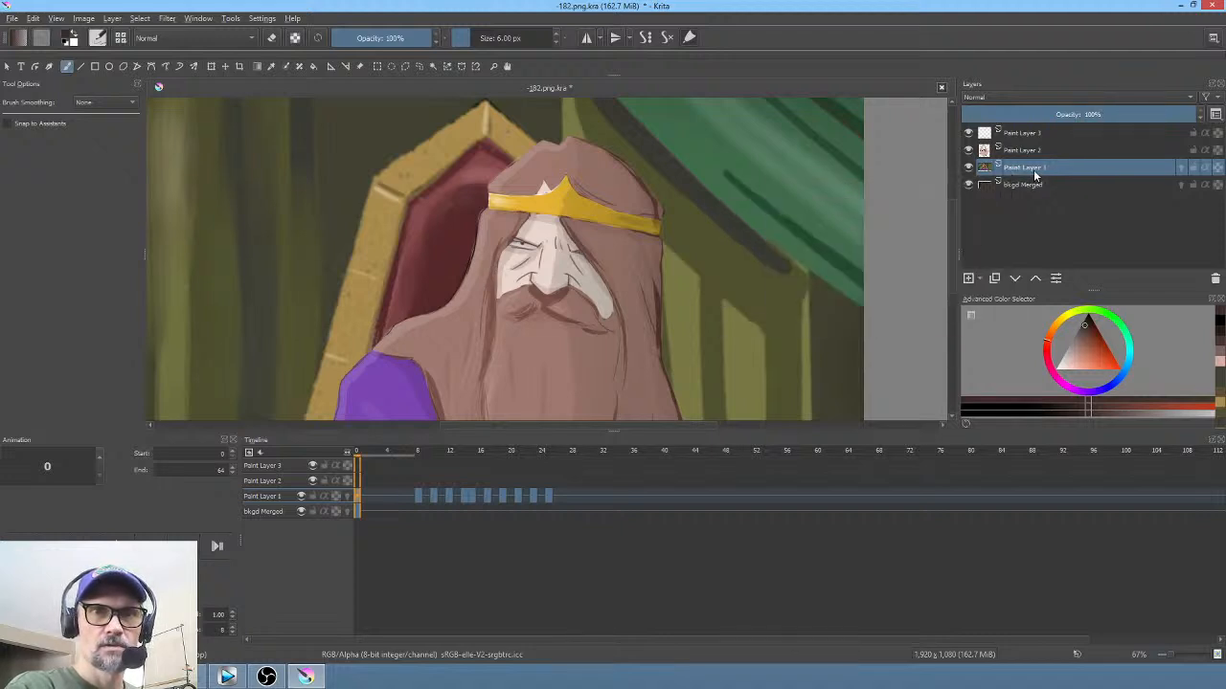
{"action": "left_click", "coordinate": [996, 184]}
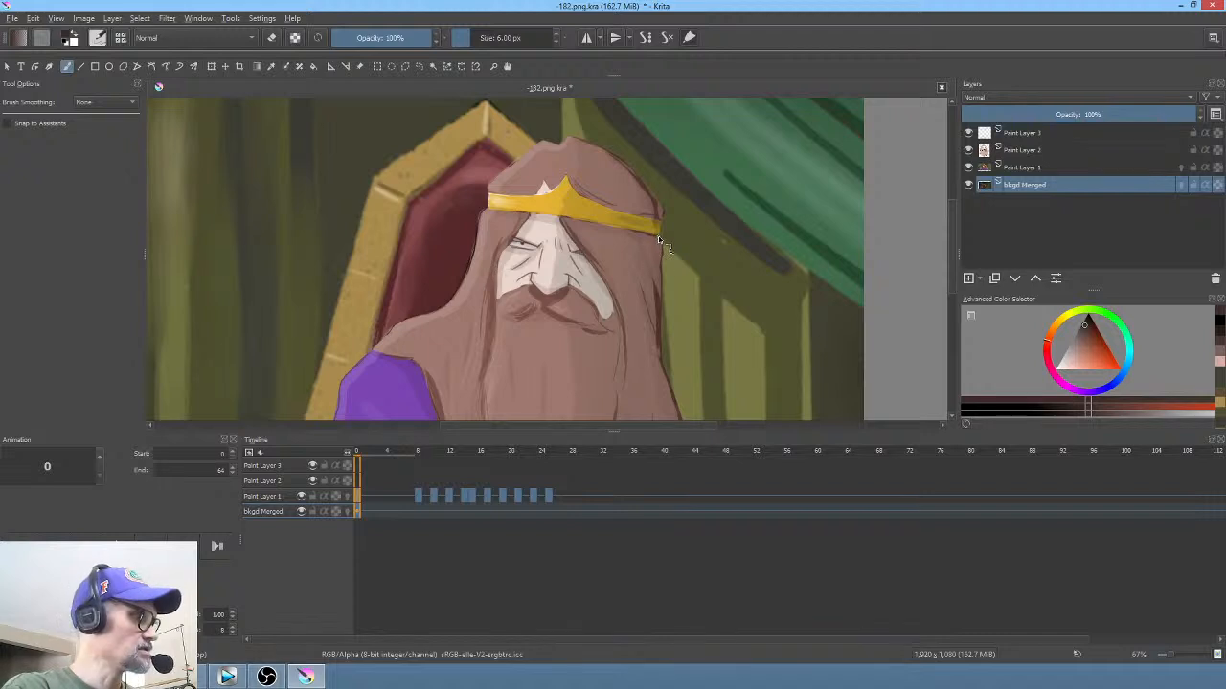
{"action": "key", "text": "i"}
{"action": "key", "text": "i"}
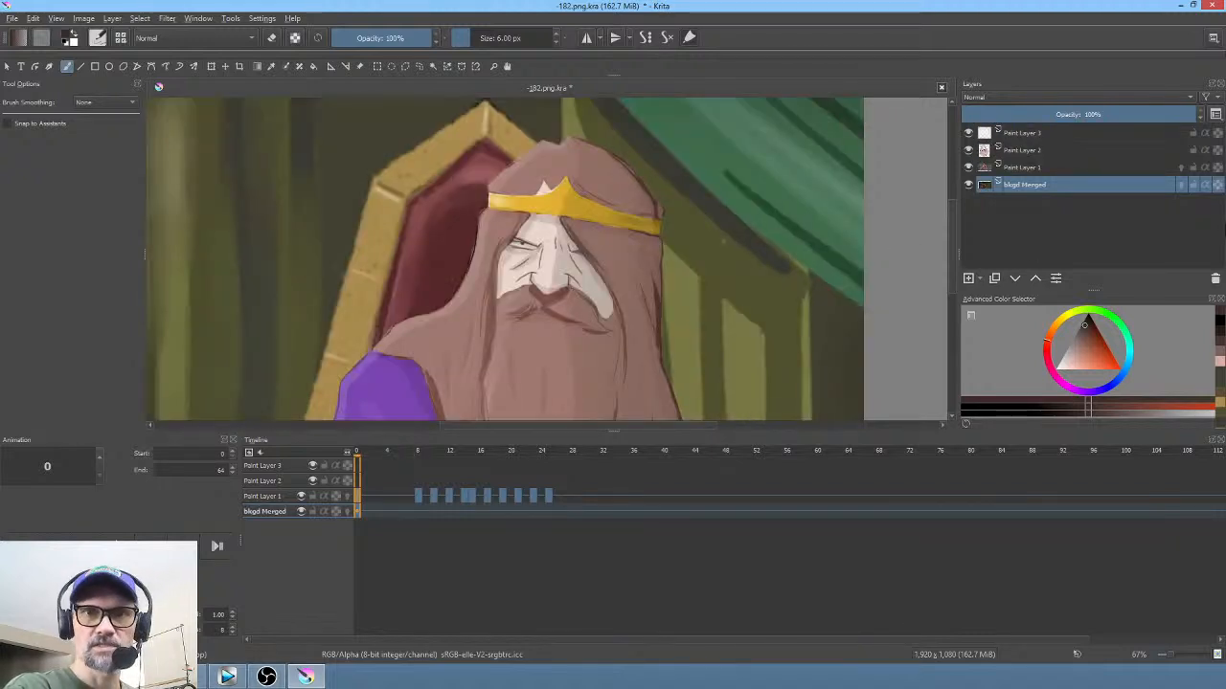
{"action": "left_click", "coordinate": [1215, 277]}
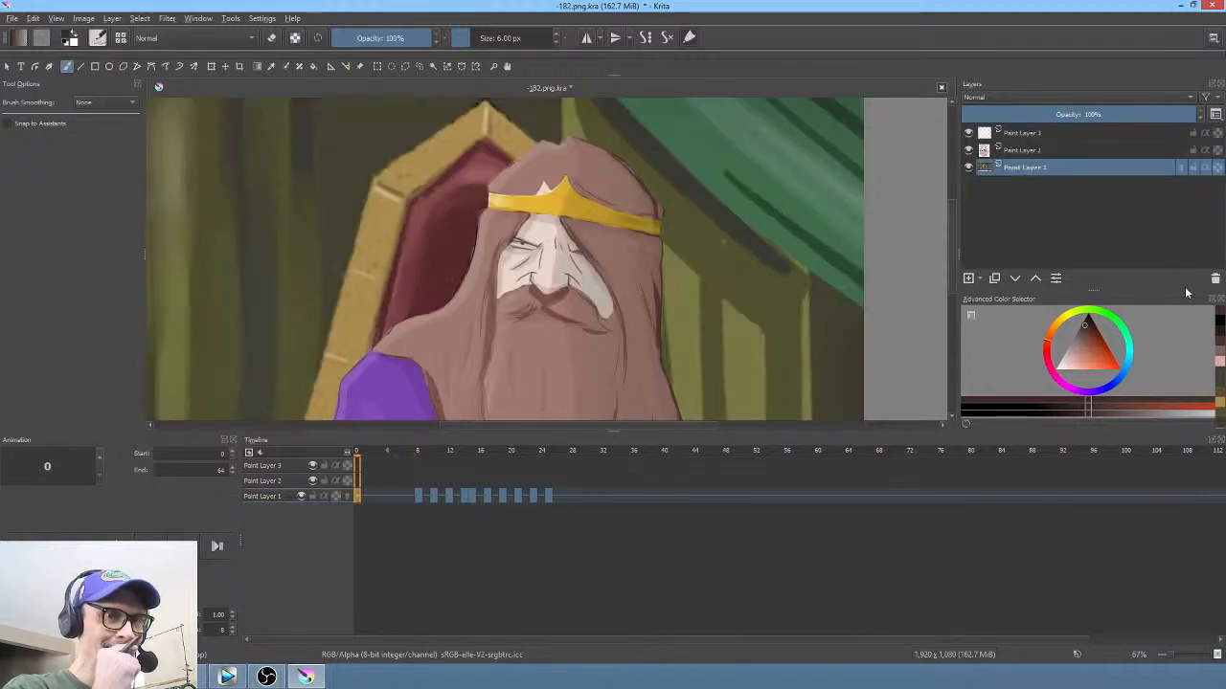
{"action": "key", "text": "ctrl+s"}
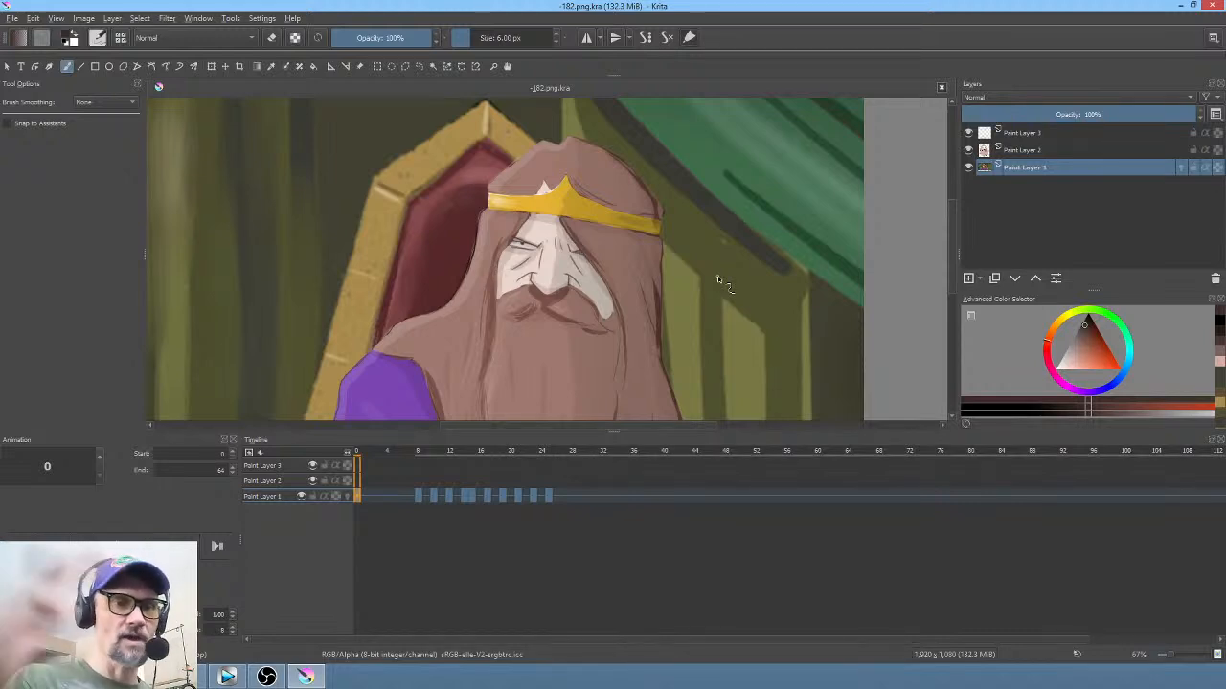
Step: Duplicate Paint Layer 1, rename the copy "mouth", and hide the original Paint Layer 1
{"action": "scroll", "coordinate": [717, 278], "scroll_direction": "up", "scroll_amount": 4}
{"action": "scroll", "coordinate": [582, 292], "scroll_direction": "down", "scroll_amount": 2}
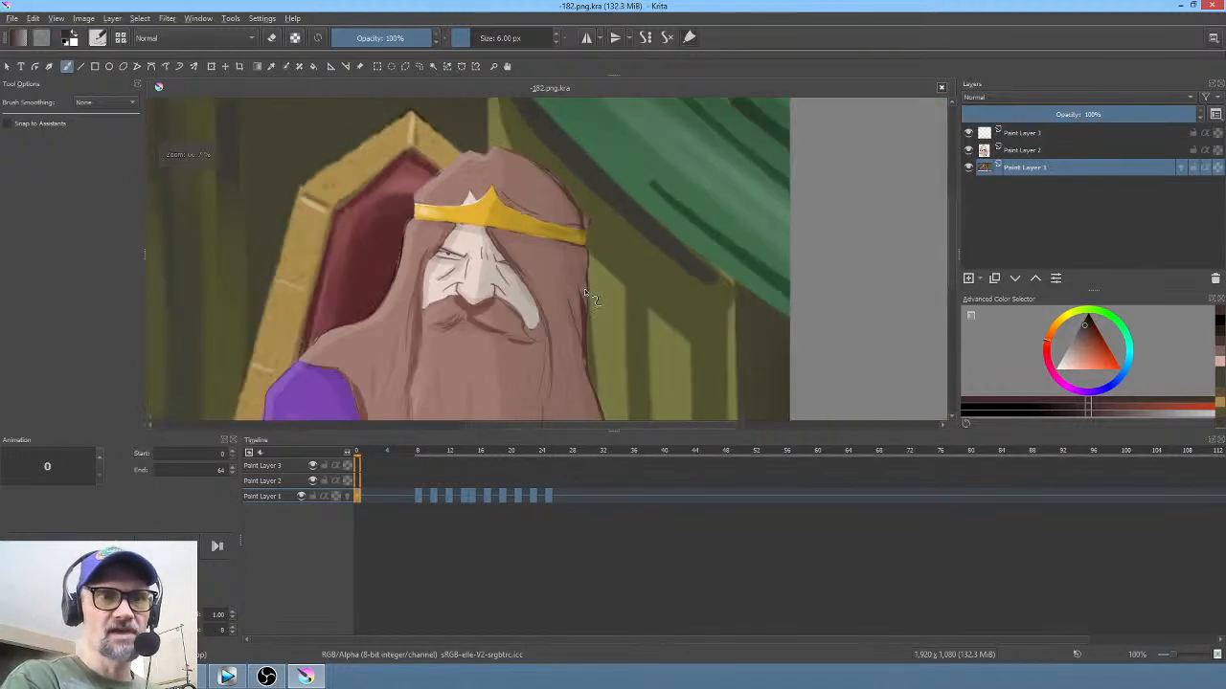
{"action": "left_click_drag", "start_coordinate": [609, 286], "coordinate": [772, 270]}
{"action": "left_click", "coordinate": [994, 279]}
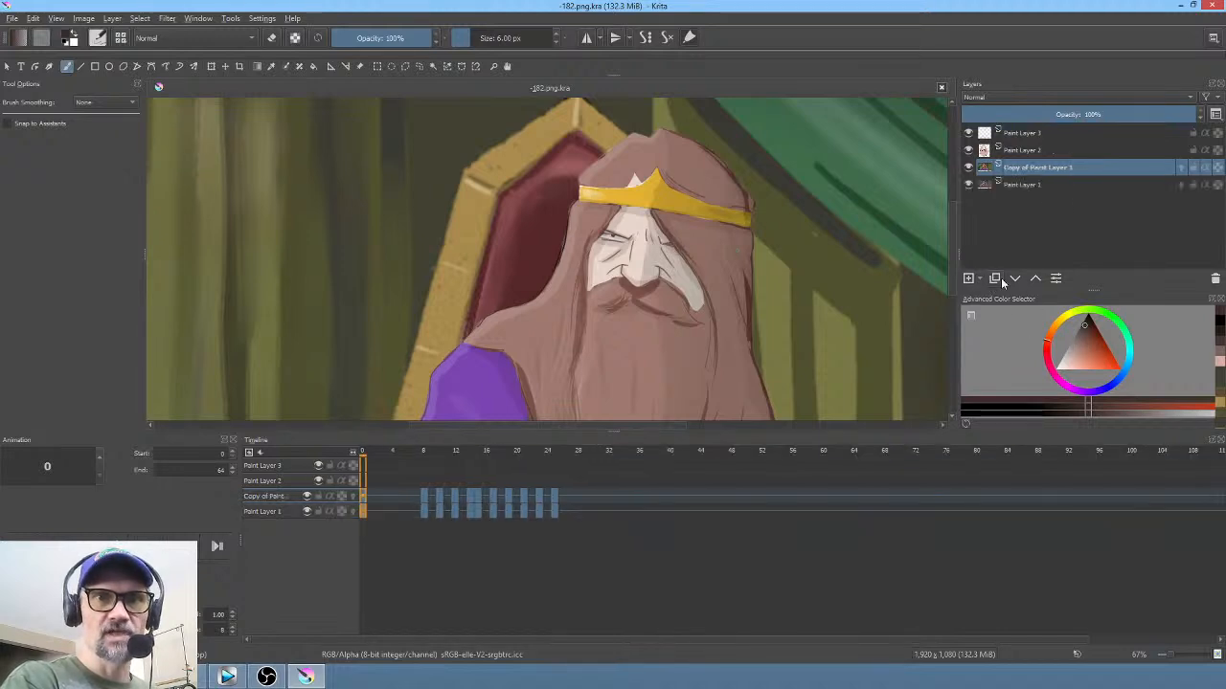
{"action": "double_click", "coordinate": [1036, 167]}
{"action": "type", "text": "mouth"}
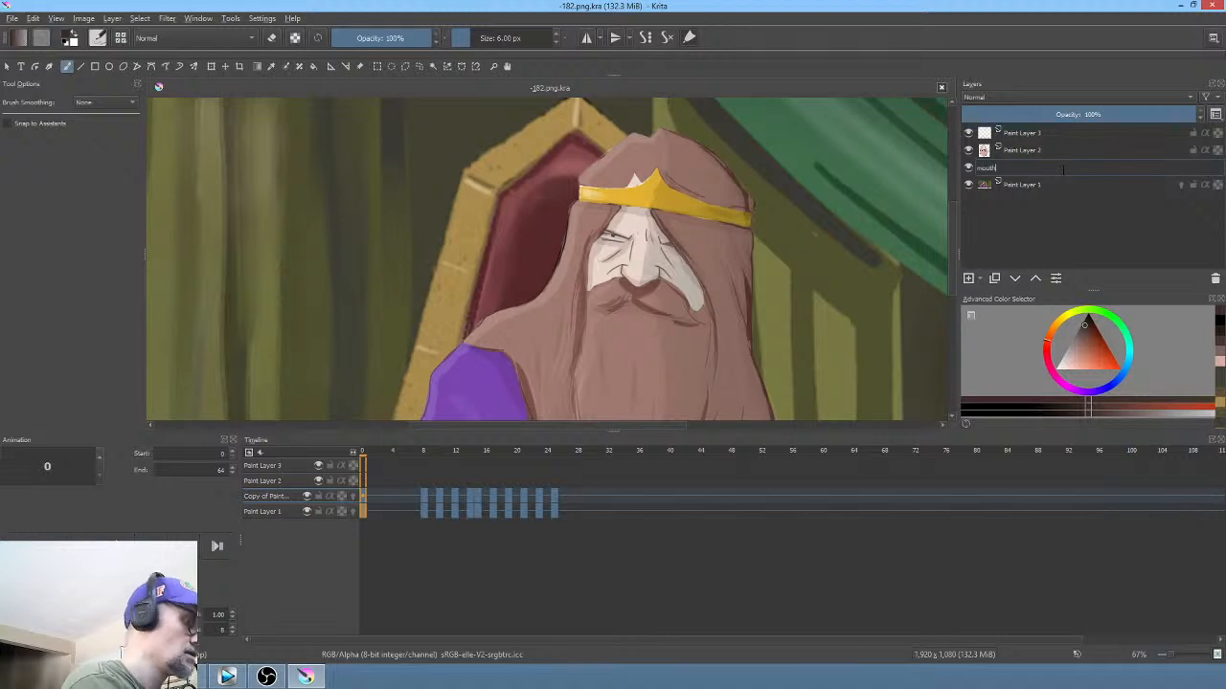
{"action": "key", "text": "Return"}
{"action": "left_click", "coordinate": [967, 183]}
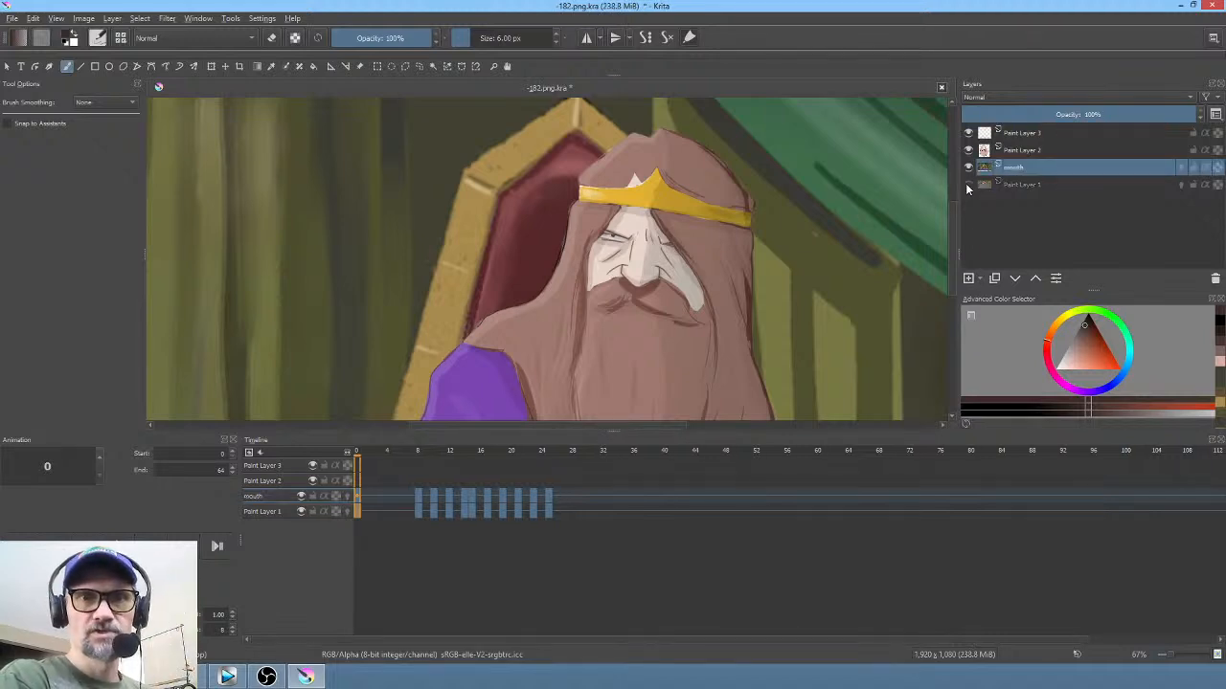
Step: Clear the mouth layer's drawing at frame 0, go to frame 8, and move the layer above Paint Layer 2
{"action": "scroll", "coordinate": [675, 299], "scroll_direction": "up", "scroll_amount": 2}
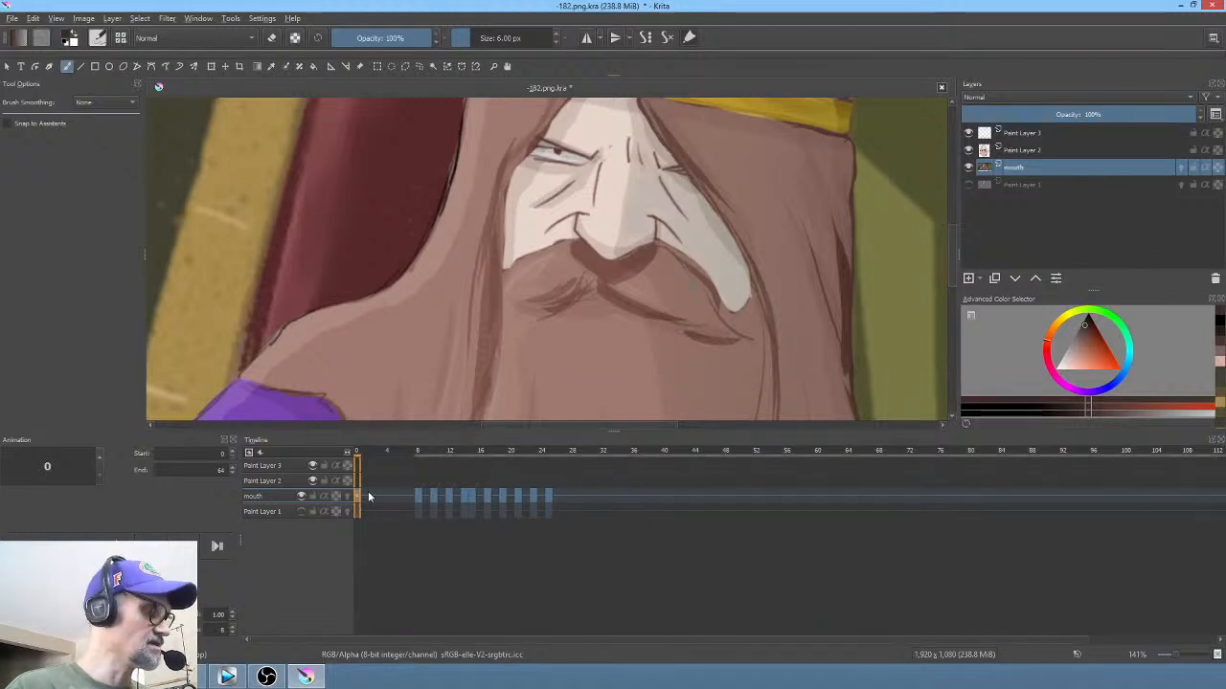
{"action": "key", "text": "Delete"}
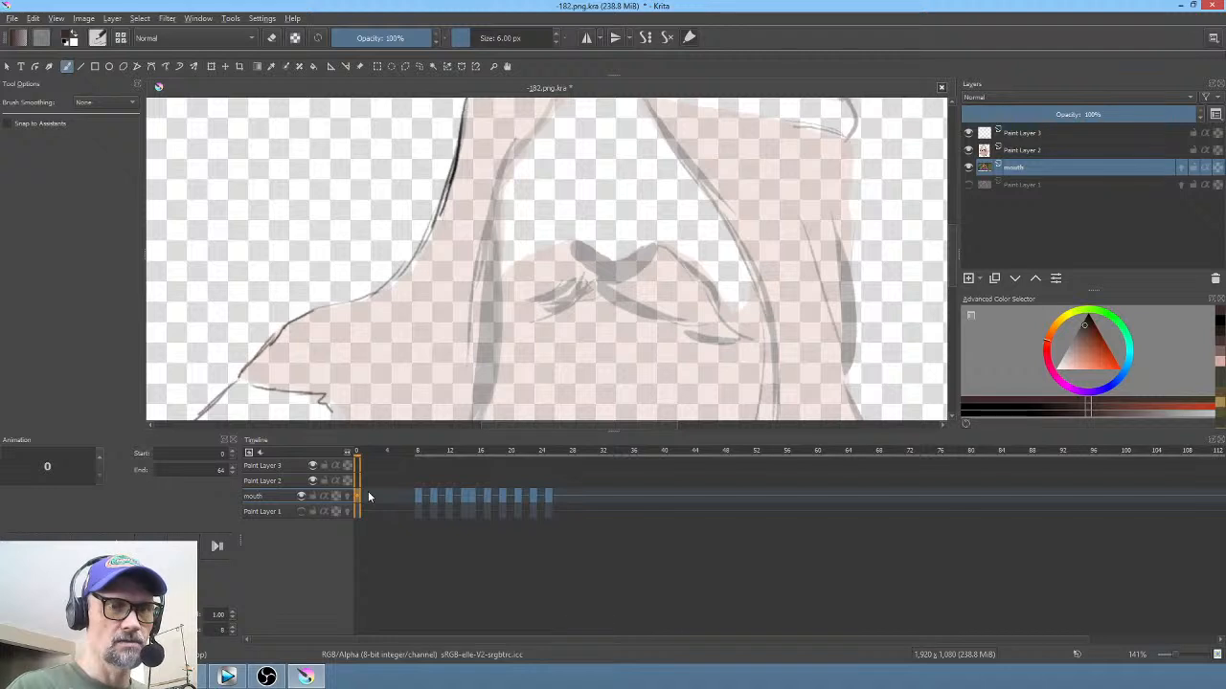
{"action": "left_click", "coordinate": [418, 494]}
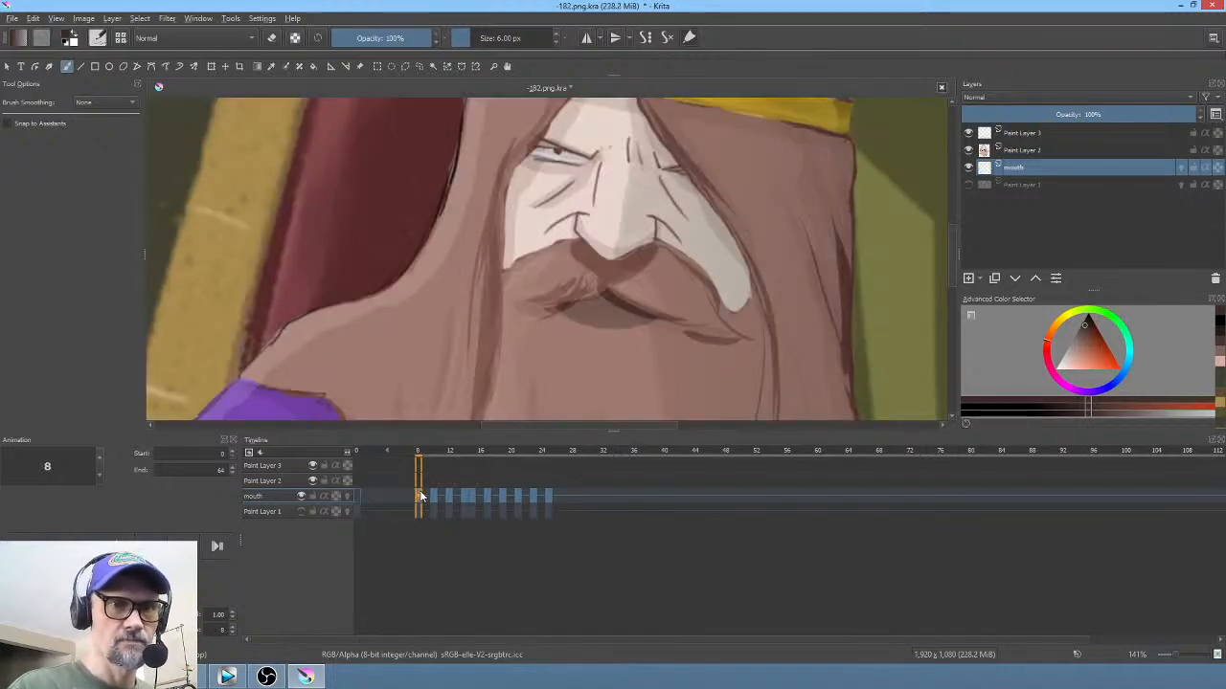
{"action": "mouse_move", "coordinate": [1042, 173]}
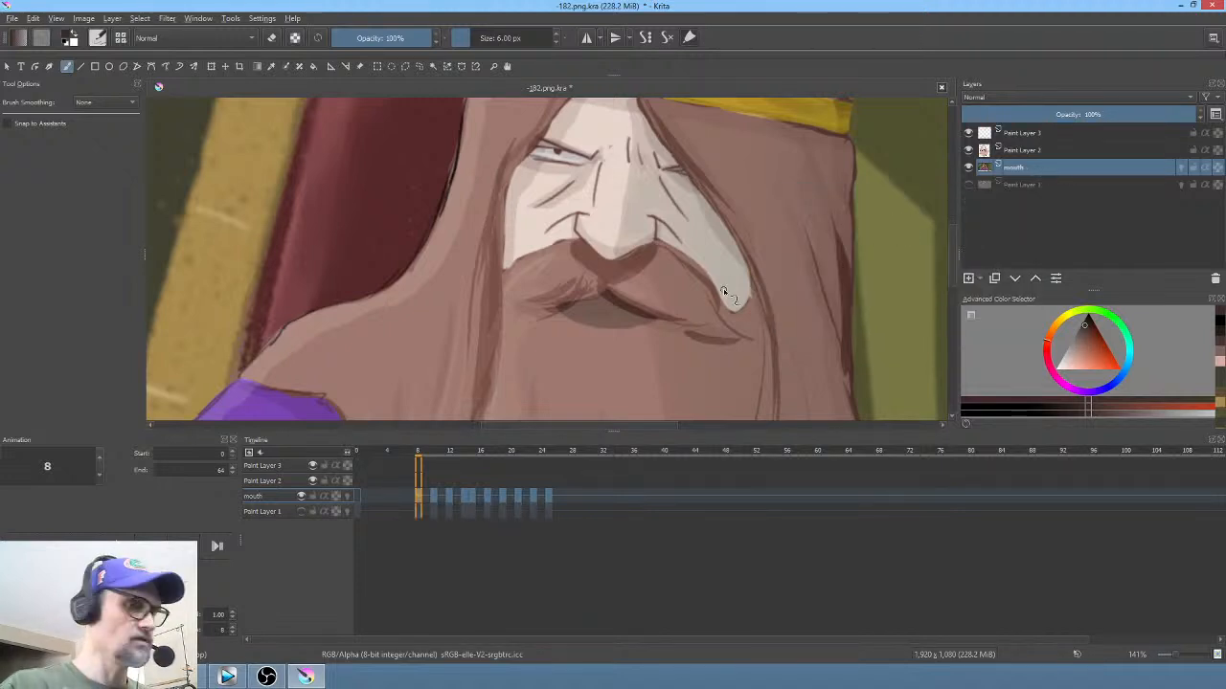
{"action": "key", "text": "i"}
{"action": "key", "text": "i"}
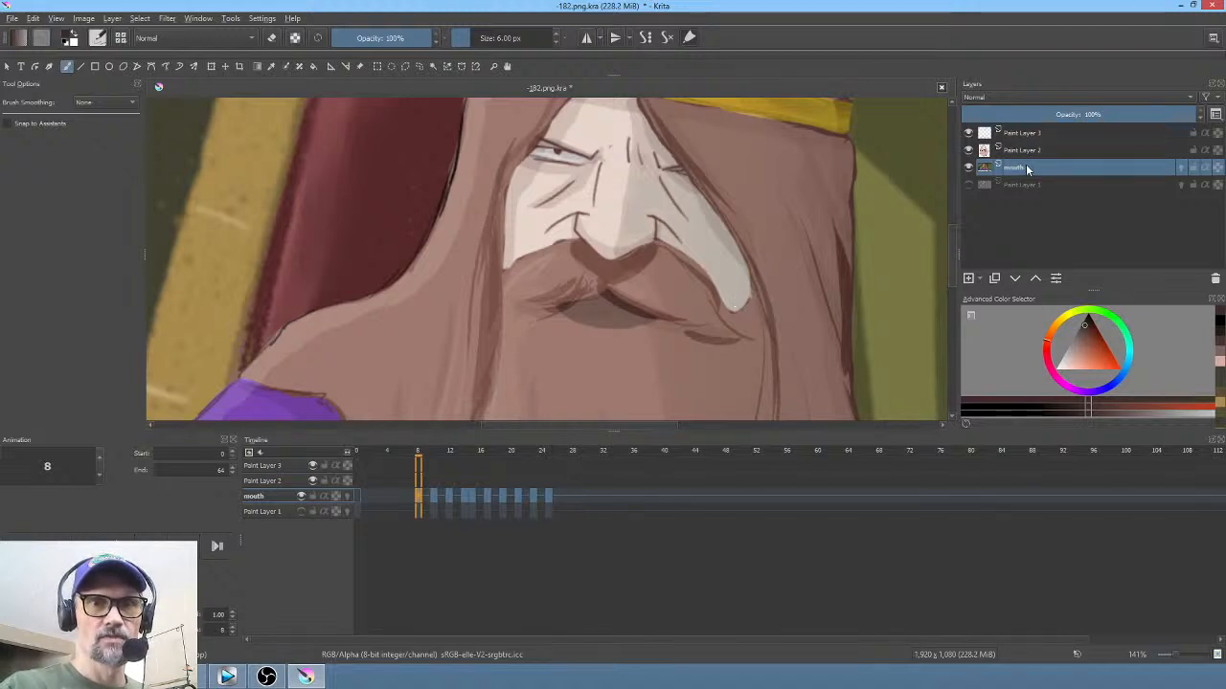
{"action": "left_click", "coordinate": [1036, 279]}
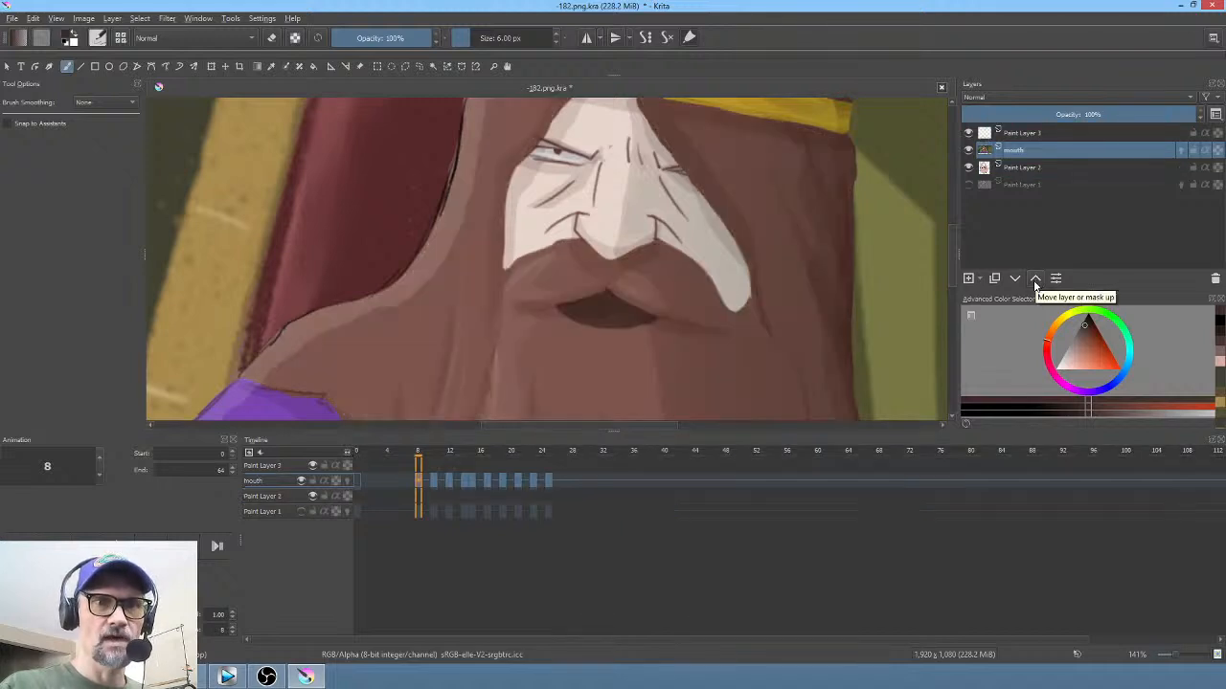
Step: Outline-select the mouth, invert the selection, and clear everything outside it on the mouth layer at frames 8, 10, 12, 15, 17, 19, 21, 23 and 25
{"action": "mouse_move", "coordinate": [1033, 170]}
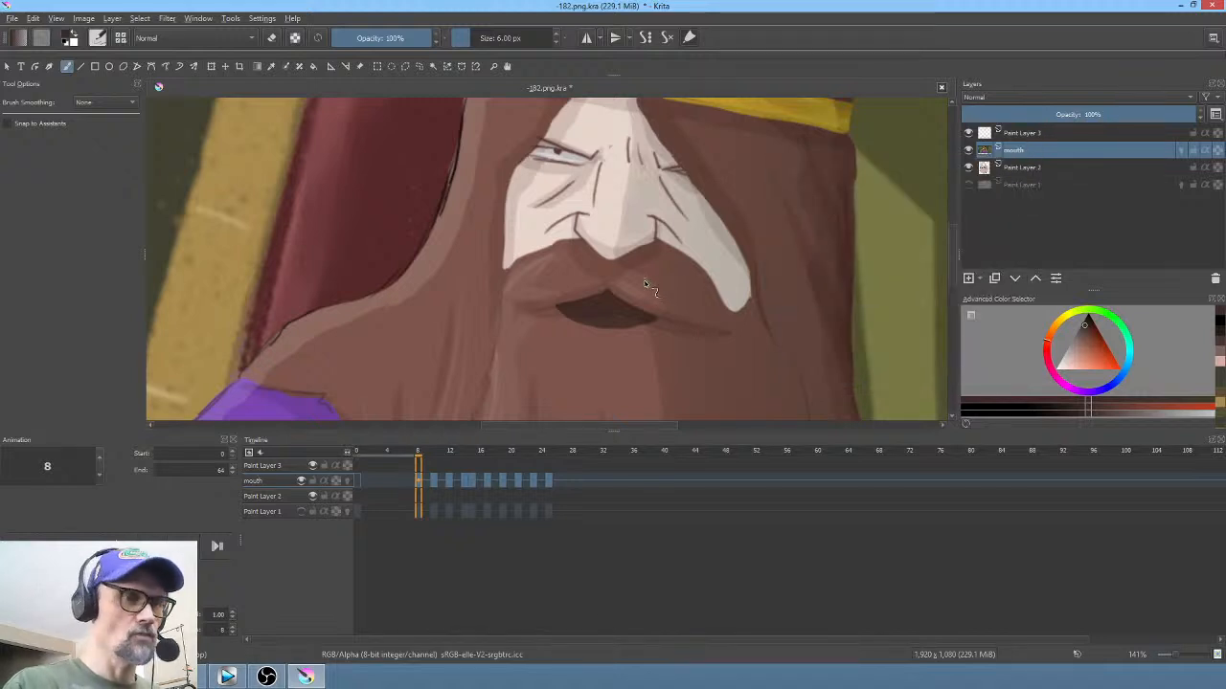
{"action": "key", "text": "l"}
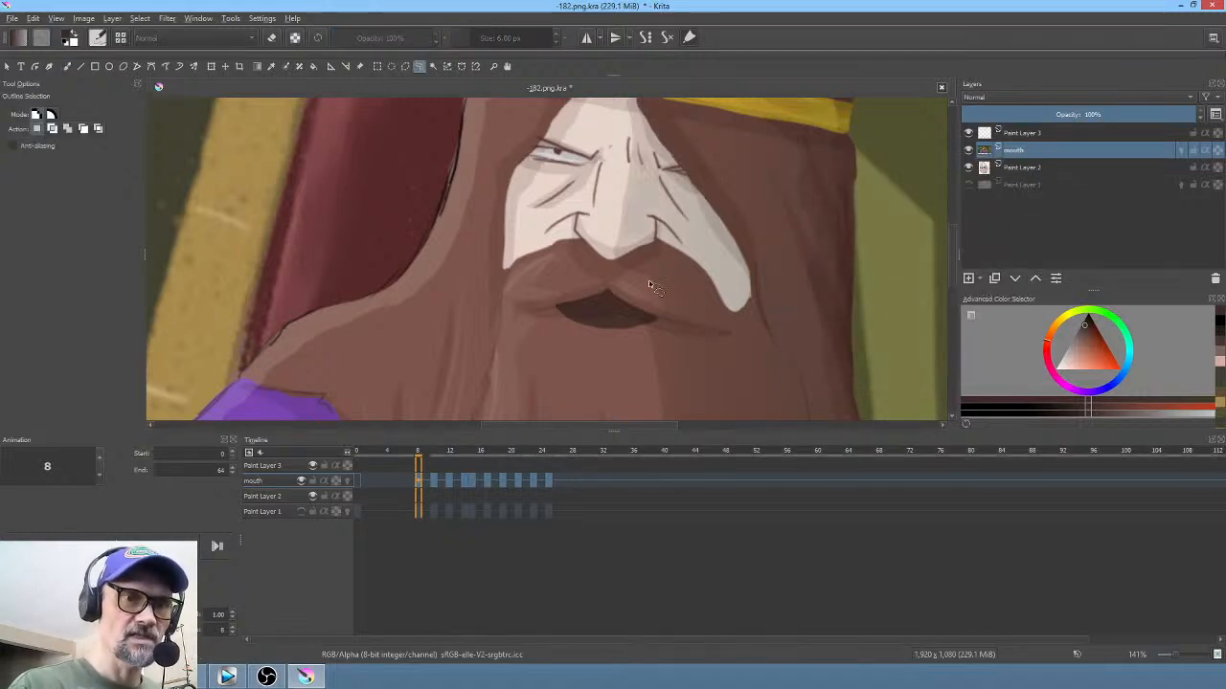
{"action": "mouse_move", "coordinate": [656, 283]}
{"action": "left_mouse_down"}
{"action": "mouse_move", "coordinate": [555, 284]}
{"action": "mouse_move", "coordinate": [528, 301]}
{"action": "mouse_move", "coordinate": [536, 334]}
{"action": "mouse_move", "coordinate": [570, 354]}
{"action": "mouse_move", "coordinate": [630, 357]}
{"action": "mouse_move", "coordinate": [670, 340]}
{"action": "mouse_move", "coordinate": [687, 320]}
{"action": "mouse_move", "coordinate": [659, 285]}
{"action": "left_mouse_up"}
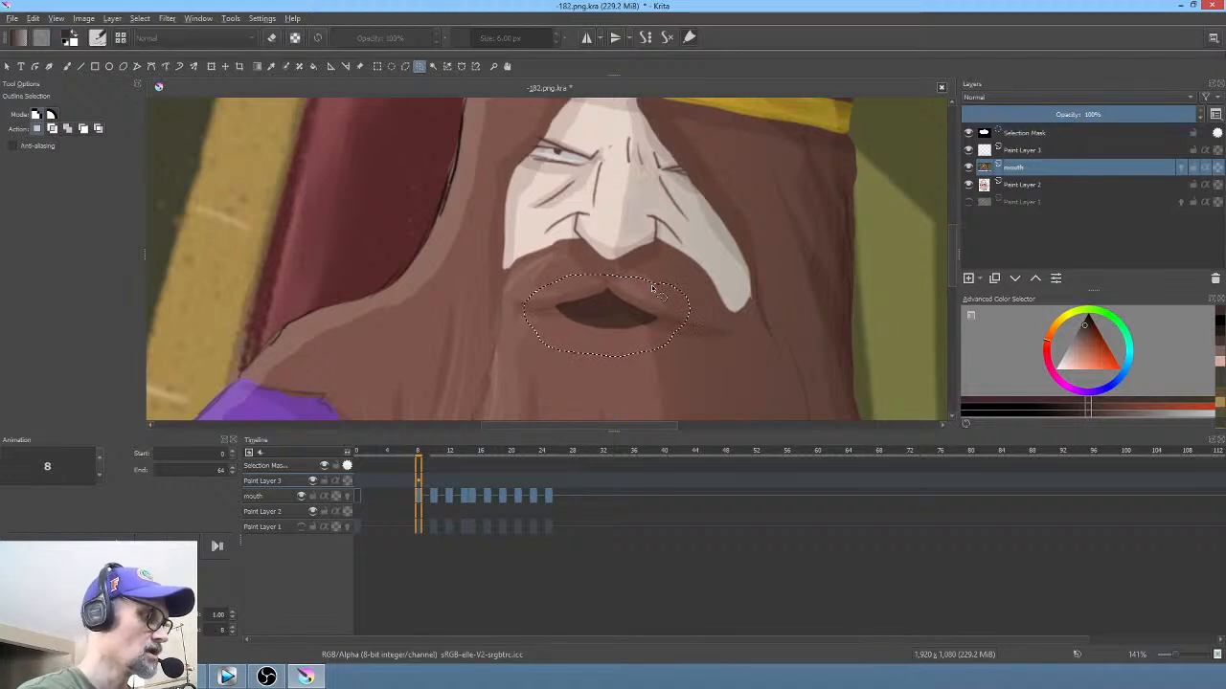
{"action": "key", "text": "Delete"}
{"action": "key", "text": "Right"}
{"action": "key", "text": "Right"}
{"action": "key", "text": "Delete"}
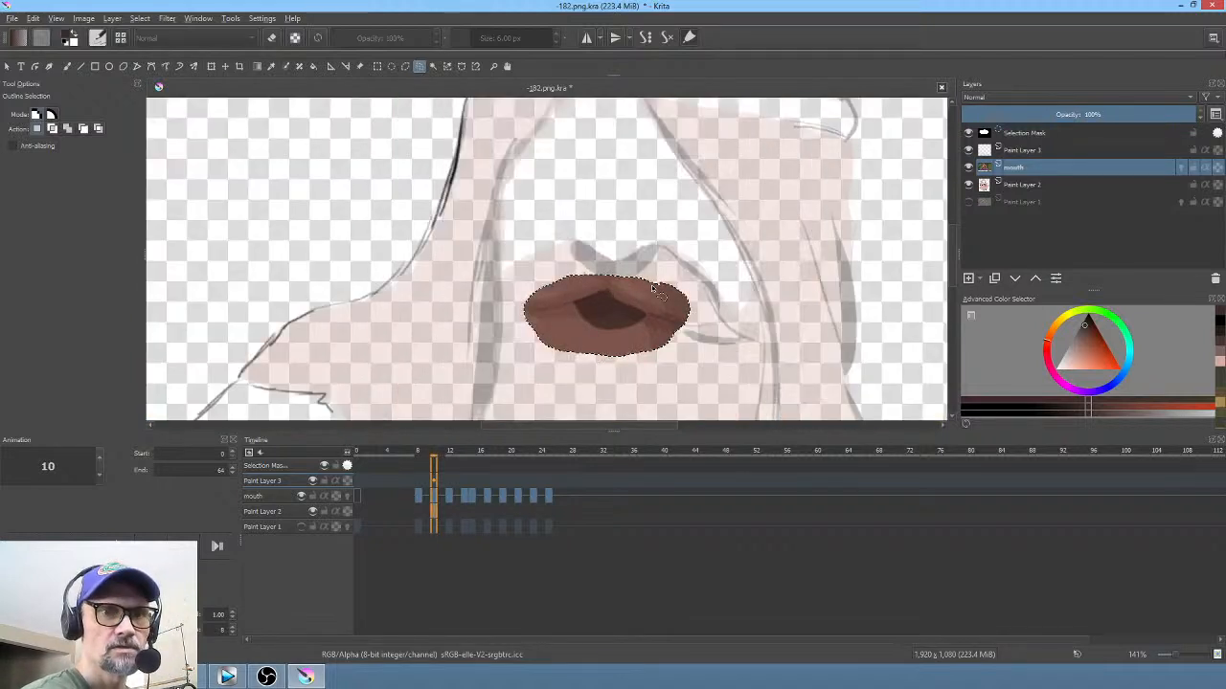
{"action": "key", "text": "Right"}
{"action": "key", "text": "Right"}
{"action": "key", "text": "Delete"}
{"action": "key", "text": "Right"}
{"action": "key", "text": "Right"}
{"action": "key", "text": "Right"}
{"action": "key", "text": "Delete"}
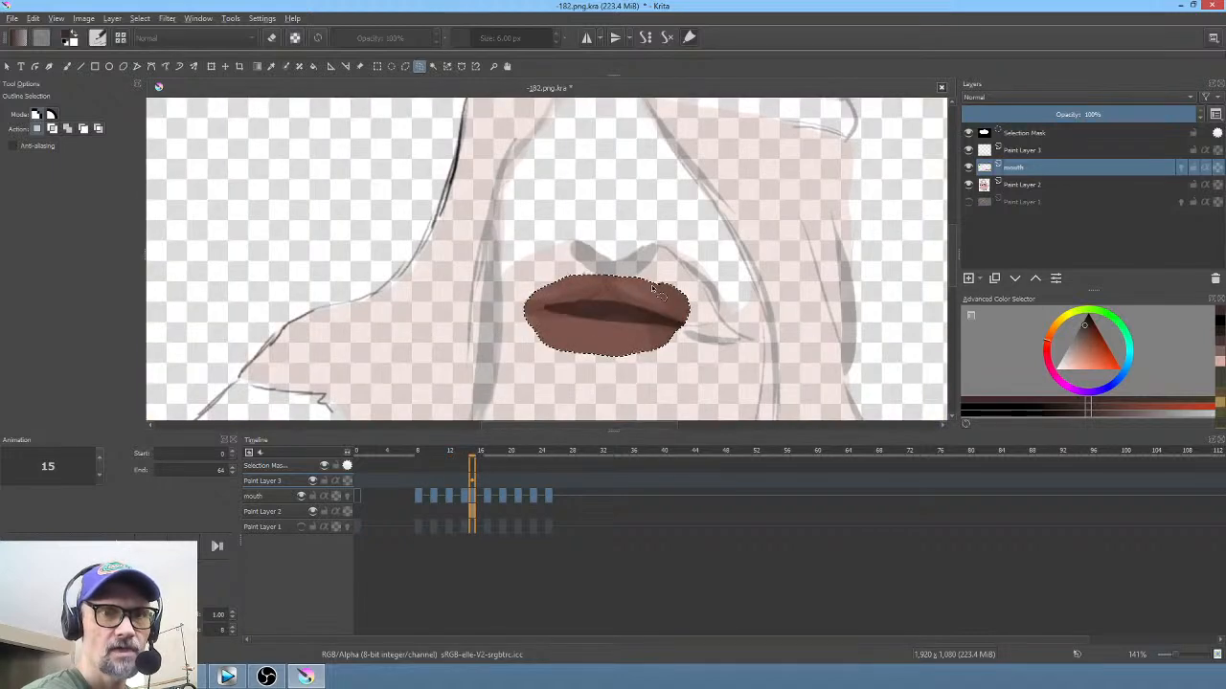
{"action": "key", "text": "Right"}
{"action": "key", "text": "Right"}
{"action": "key", "text": "Delete"}
{"action": "key", "text": "Right"}
{"action": "key", "text": "Right"}
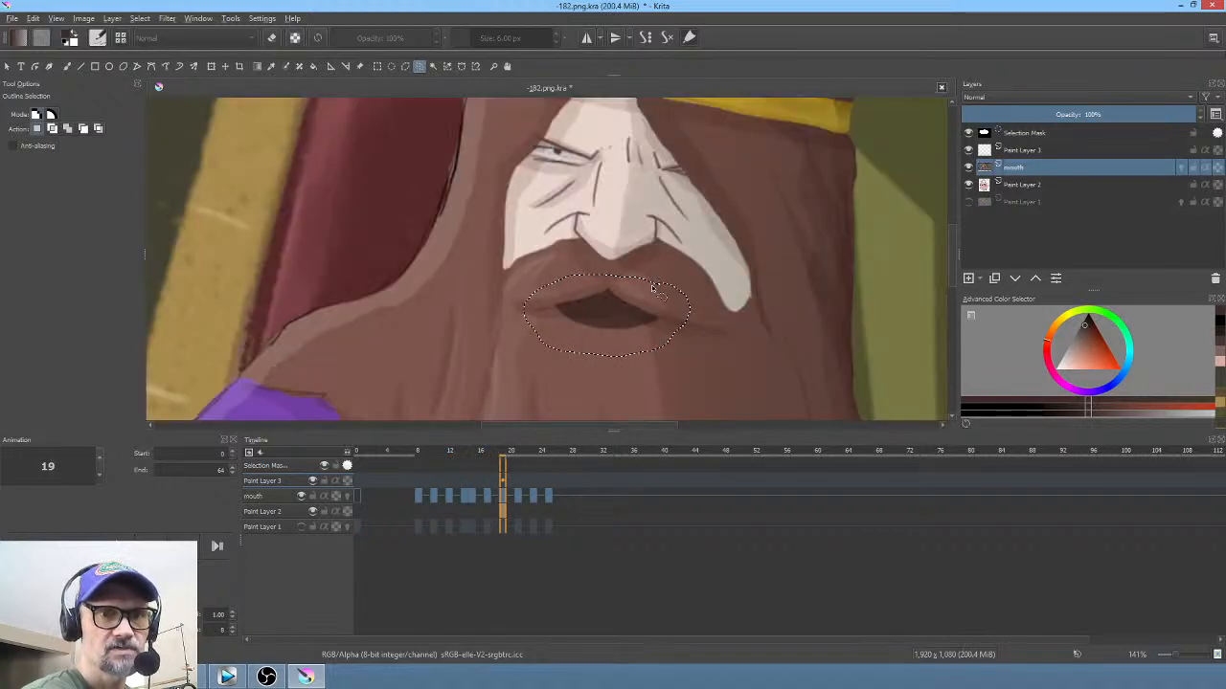
{"action": "key", "text": "Delete"}
{"action": "key", "text": "Right"}
{"action": "key", "text": "Right"}
{"action": "key", "text": "Delete"}
{"action": "key", "text": "Right"}
{"action": "key", "text": "Right"}
{"action": "key", "text": "Delete"}
{"action": "key", "text": "Right"}
{"action": "key", "text": "Right"}
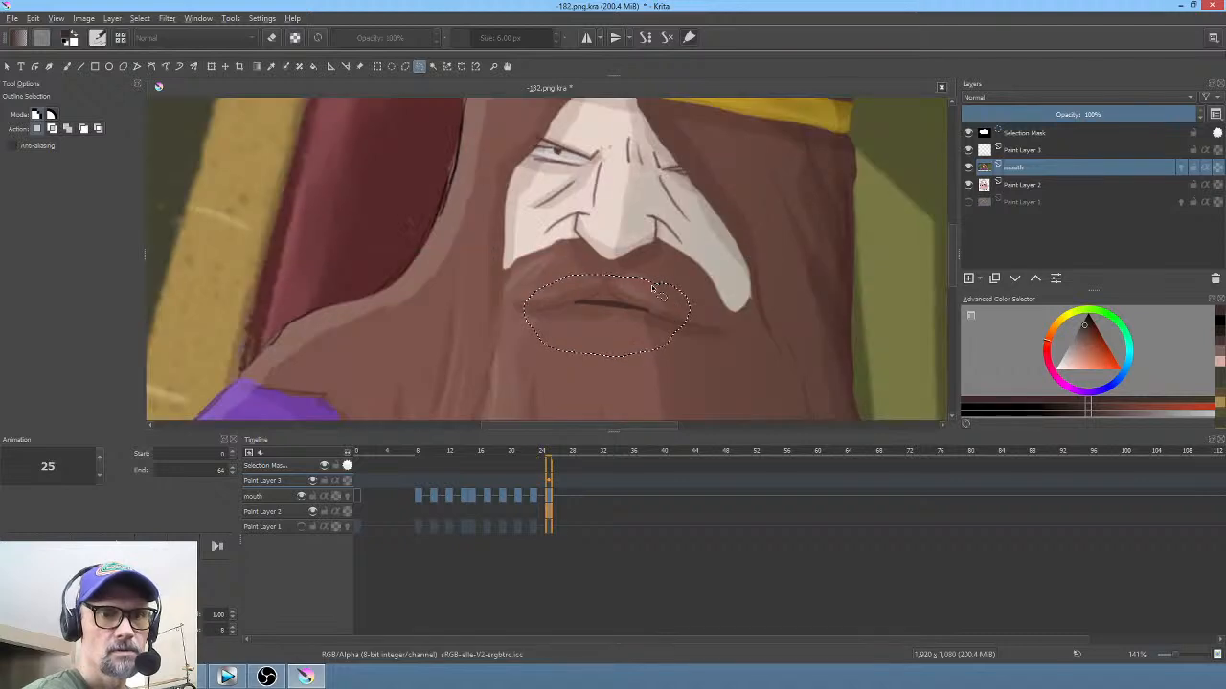
{"action": "key", "text": "Delete"}
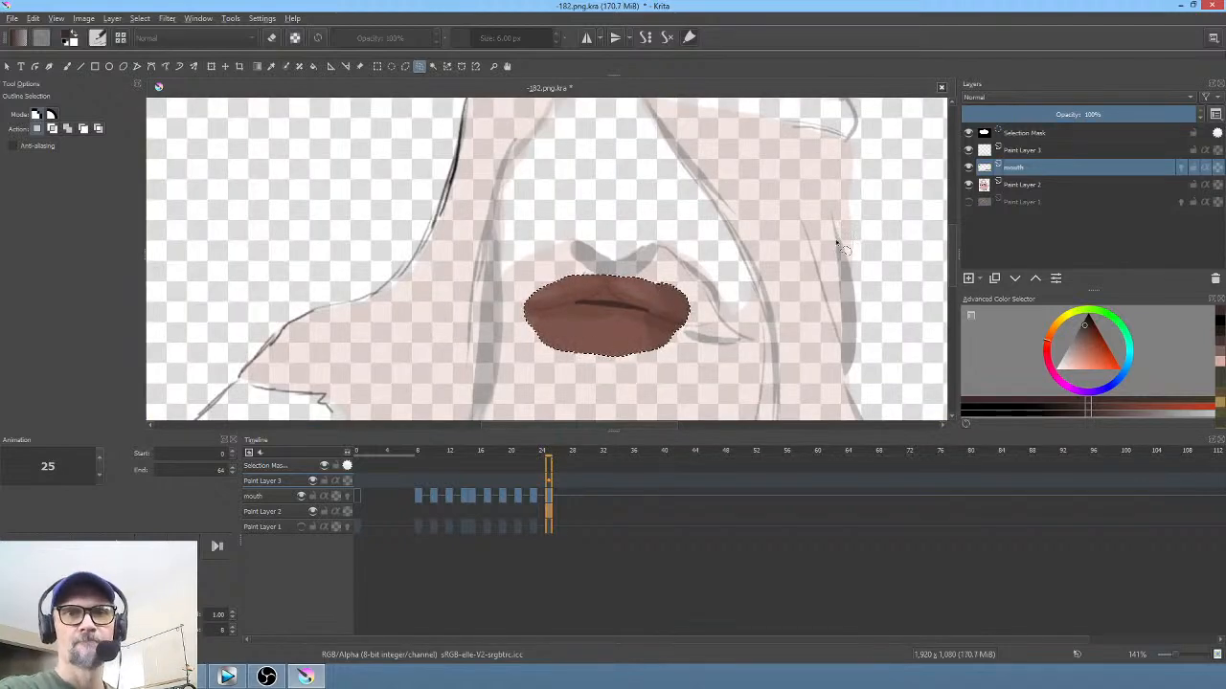
{"action": "key", "text": "ctrl+shift+a"}
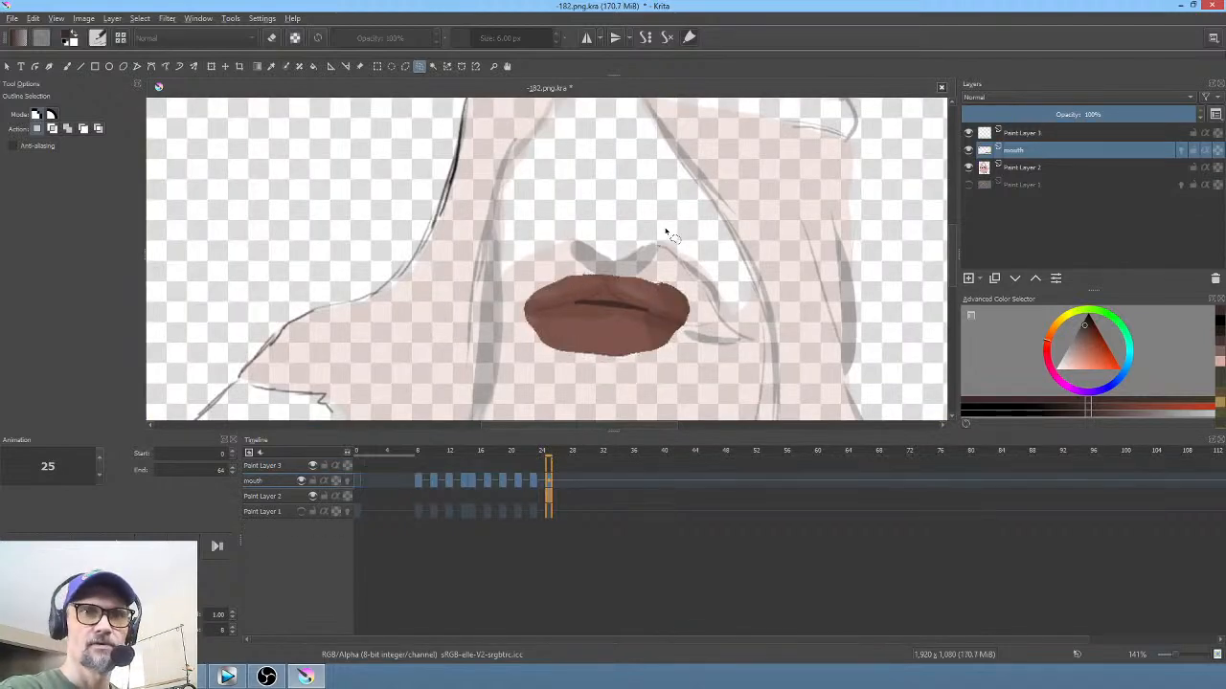
Step: Make Paint Layer 1 visible again and check the mouth layer's properties
{"action": "left_click", "coordinate": [968, 184]}
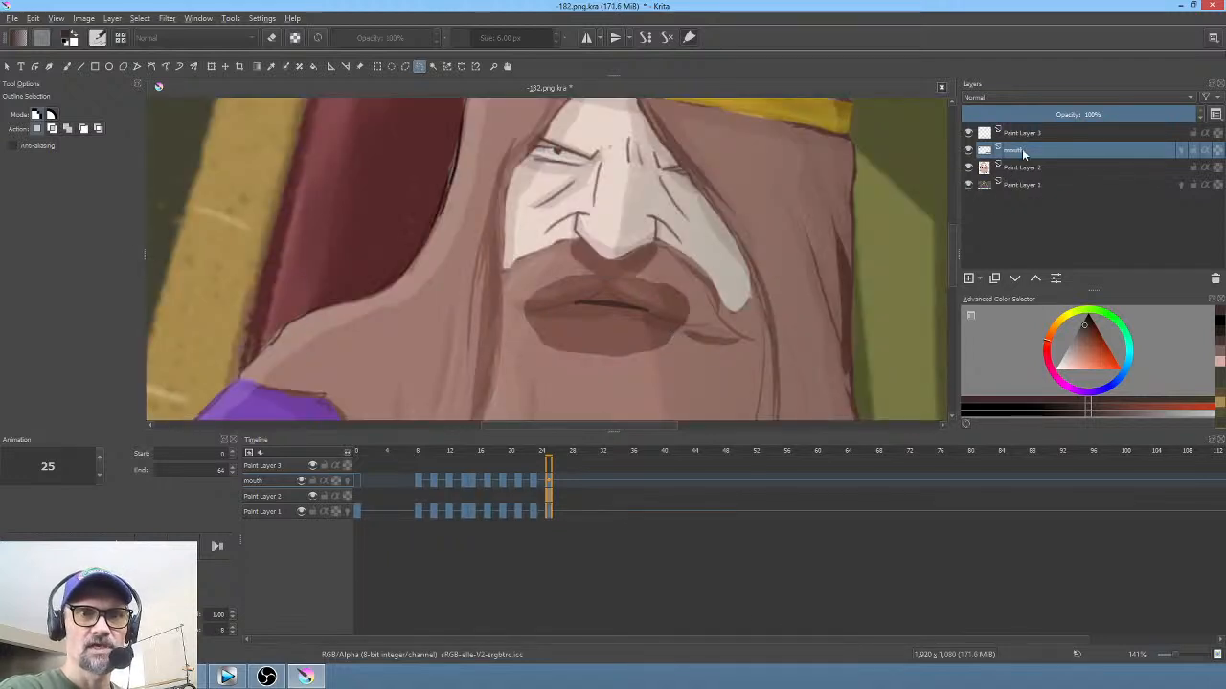
{"action": "mouse_move", "coordinate": [1023, 153]}
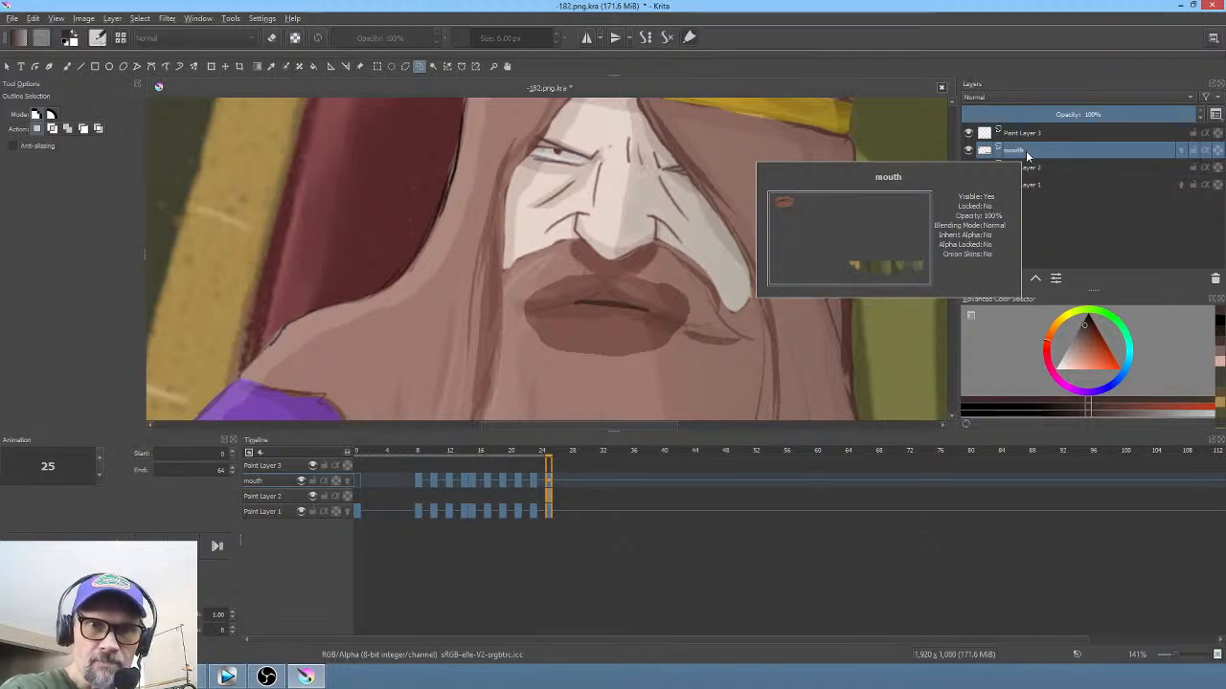
{"action": "mouse_move", "coordinate": [1037, 178]}
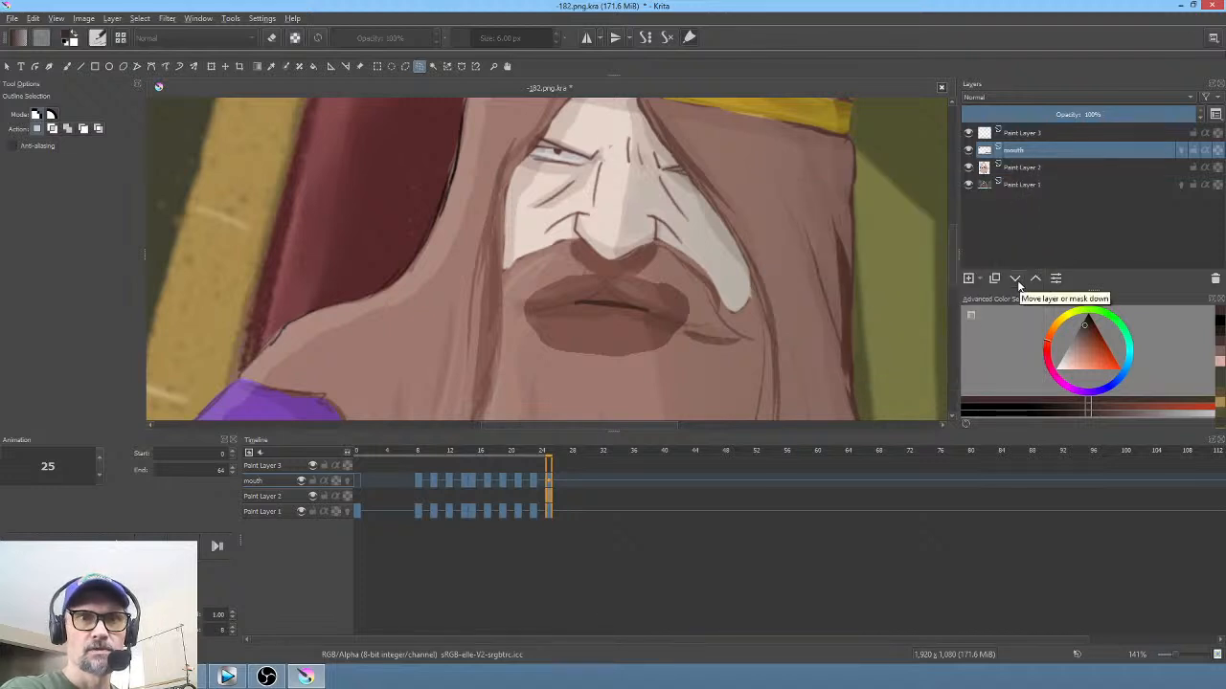
Step: Try the mouth layer beneath Paint Layer 2, check it at frame 11, and restore it above Paint Layer 2
{"action": "left_click", "coordinate": [1016, 279]}
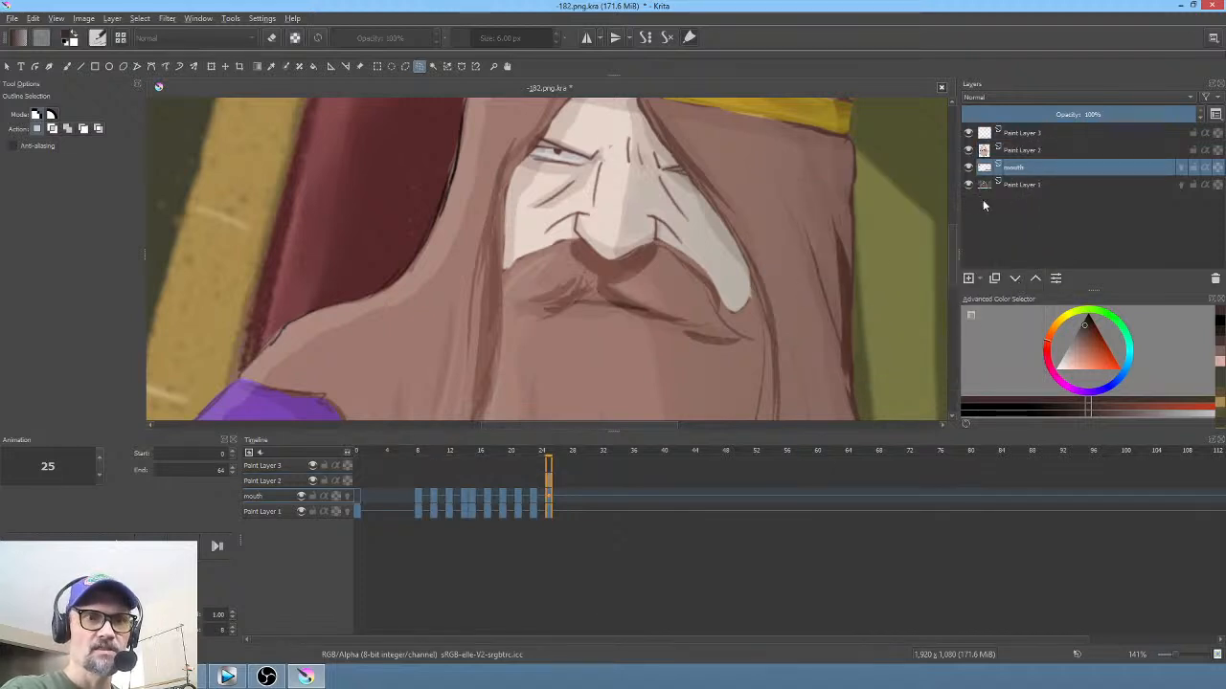
{"action": "left_click_drag", "start_coordinate": [548, 457], "coordinate": [441, 459]}
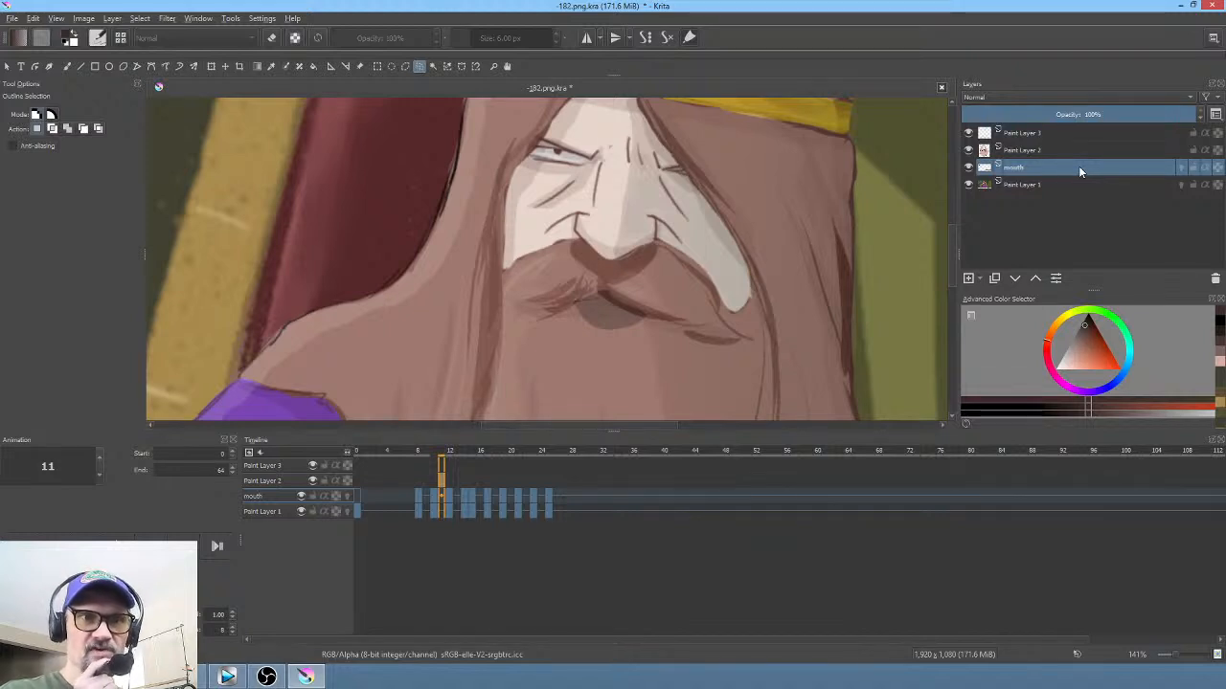
{"action": "left_click", "coordinate": [1035, 278]}
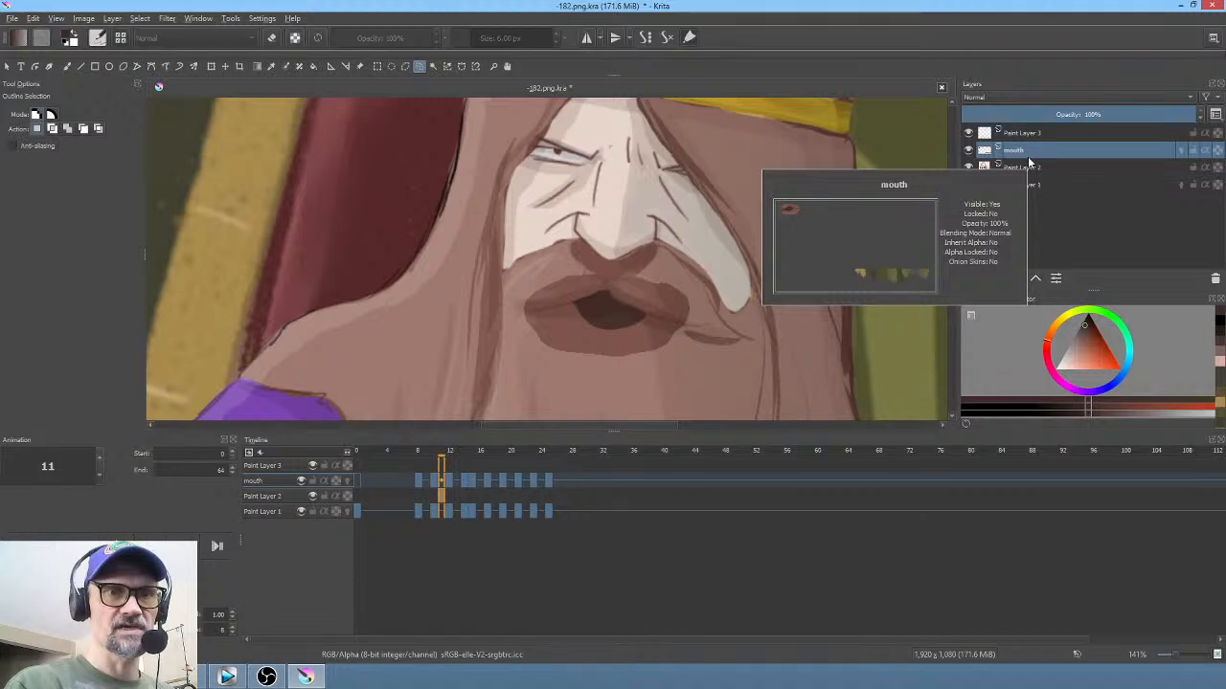
Step: With the Freehand Path tool in eraser mode, remove the darker patches around the mouth opening on the mouth layer at frame 8
{"action": "left_click", "coordinate": [420, 480]}
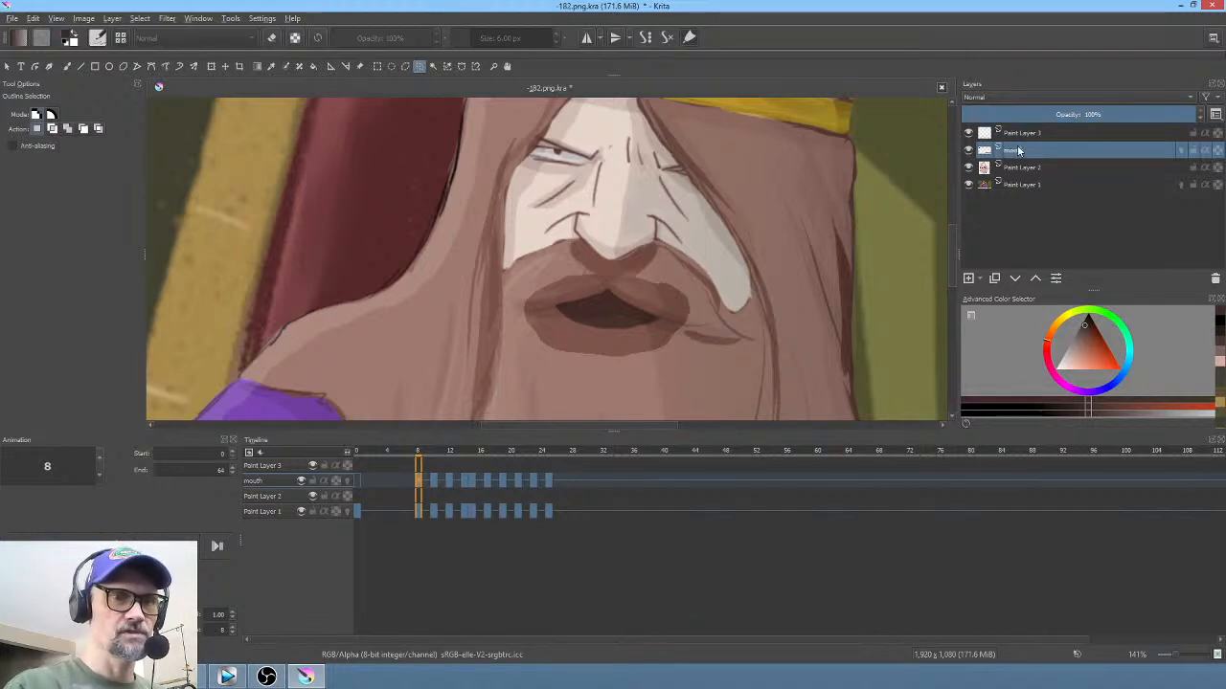
{"action": "key", "text": "p"}
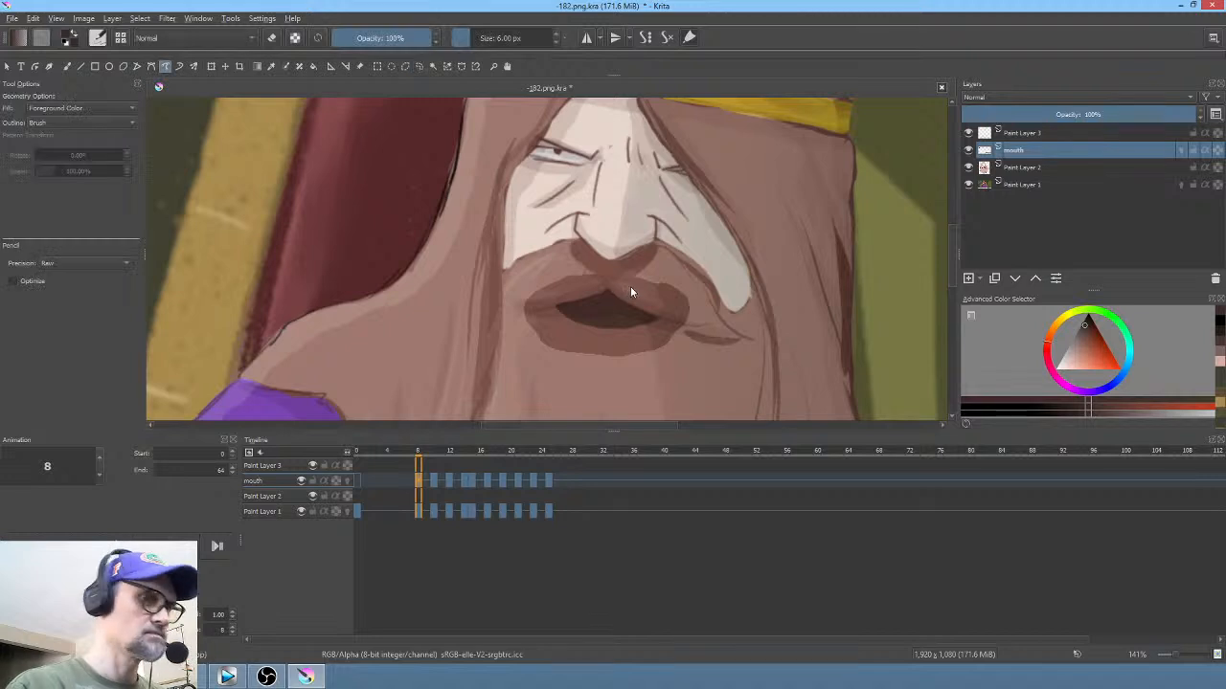
{"action": "key", "text": "e"}
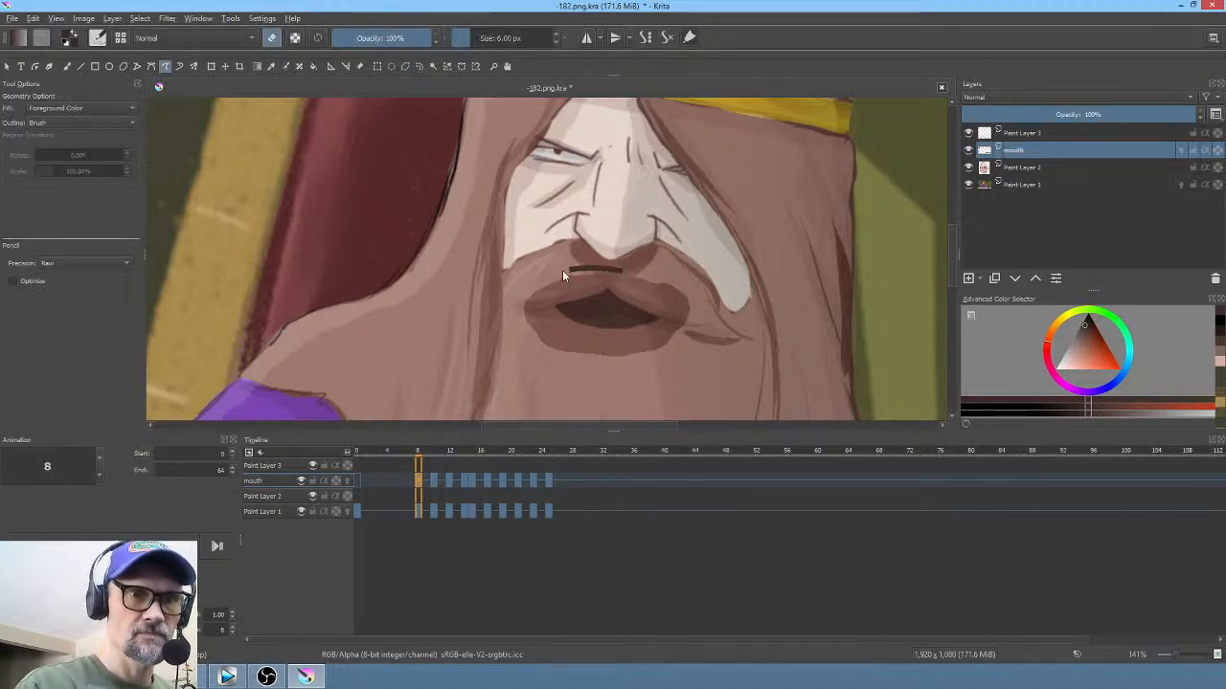
{"action": "left_click_drag", "start_coordinate": [513, 308], "coordinate": [613, 286]}
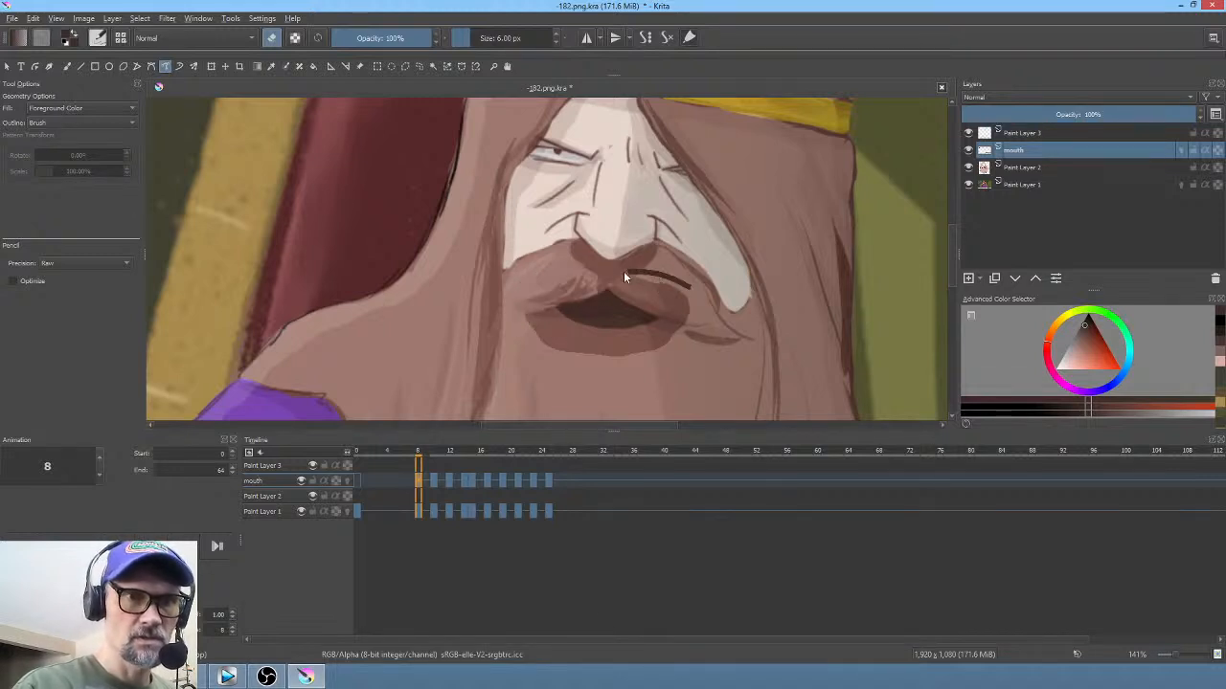
{"action": "key", "text": "ctrl+z"}
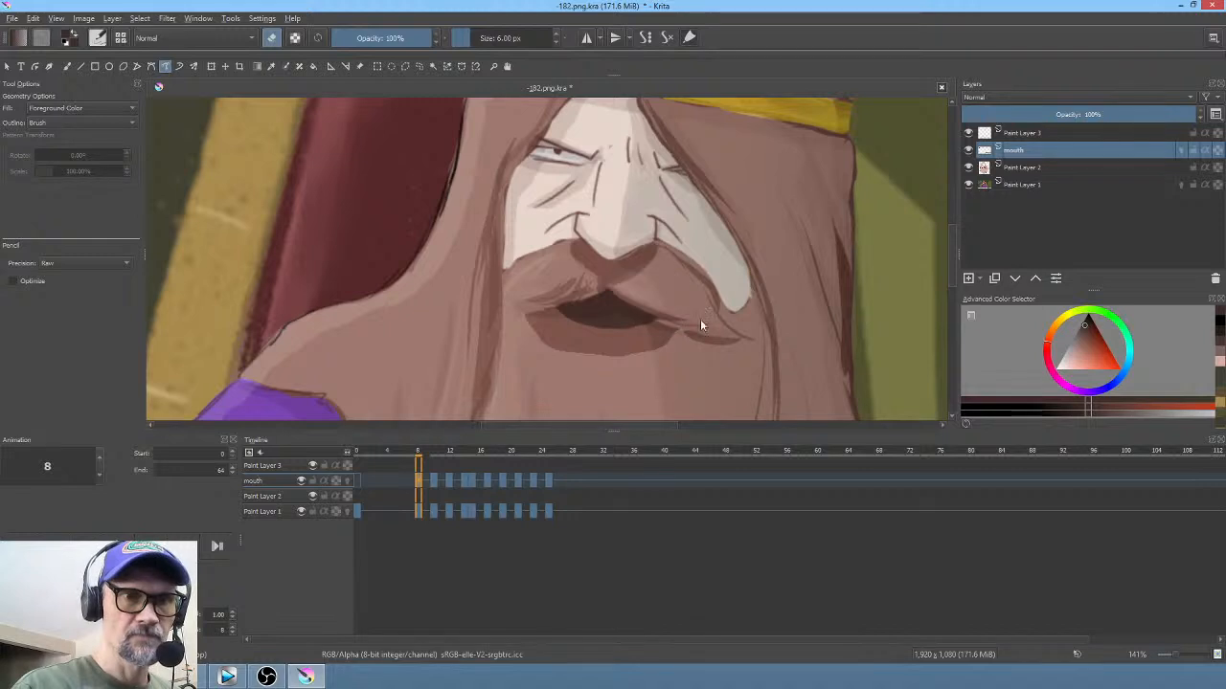
{"action": "mouse_move", "coordinate": [554, 368]}
{"action": "left_mouse_down"}
{"action": "mouse_move", "coordinate": [659, 373]}
{"action": "mouse_move", "coordinate": [691, 320]}
{"action": "left_mouse_up"}
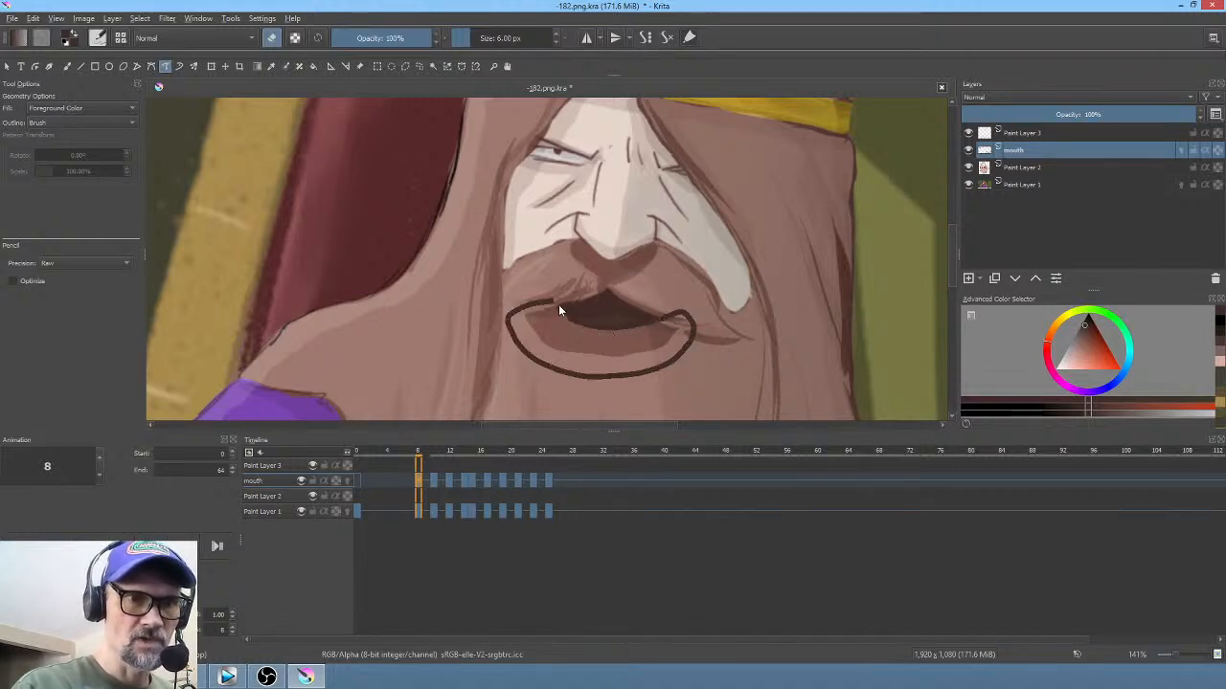
{"action": "left_click_drag", "start_coordinate": [560, 311], "coordinate": [540, 316]}
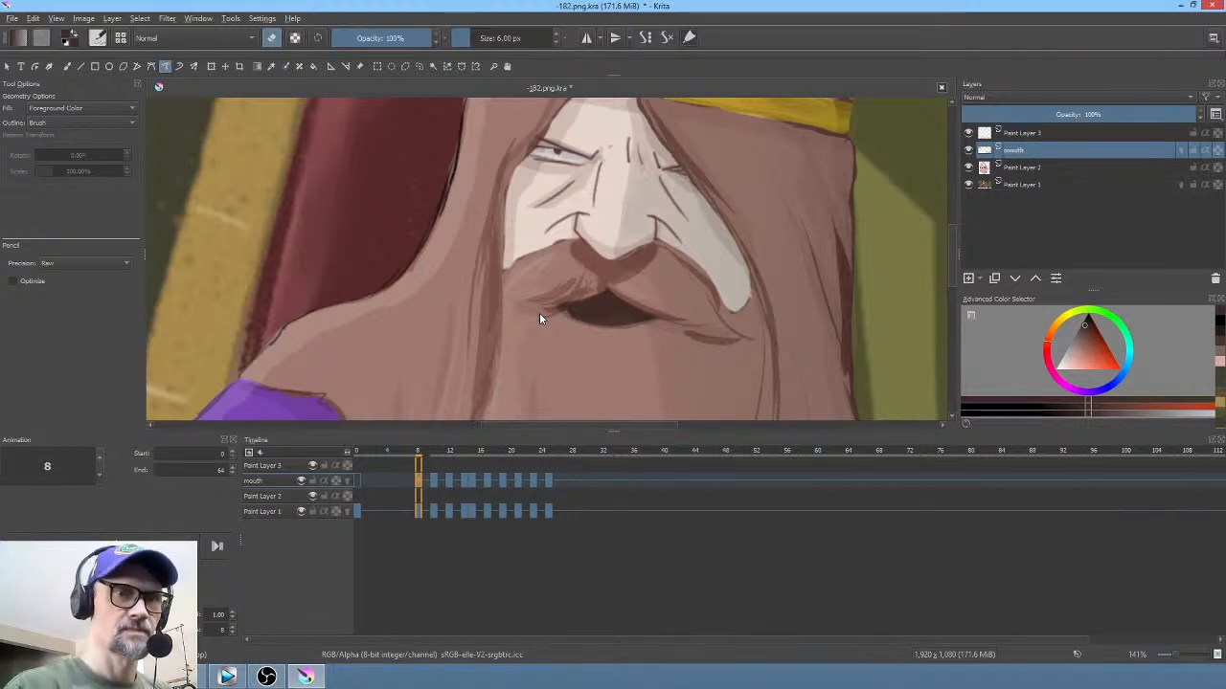
Step: Erase the darker patches above and below the mouth opening on the mouth layer at frames 10 and 12
{"action": "key", "text": "period"}
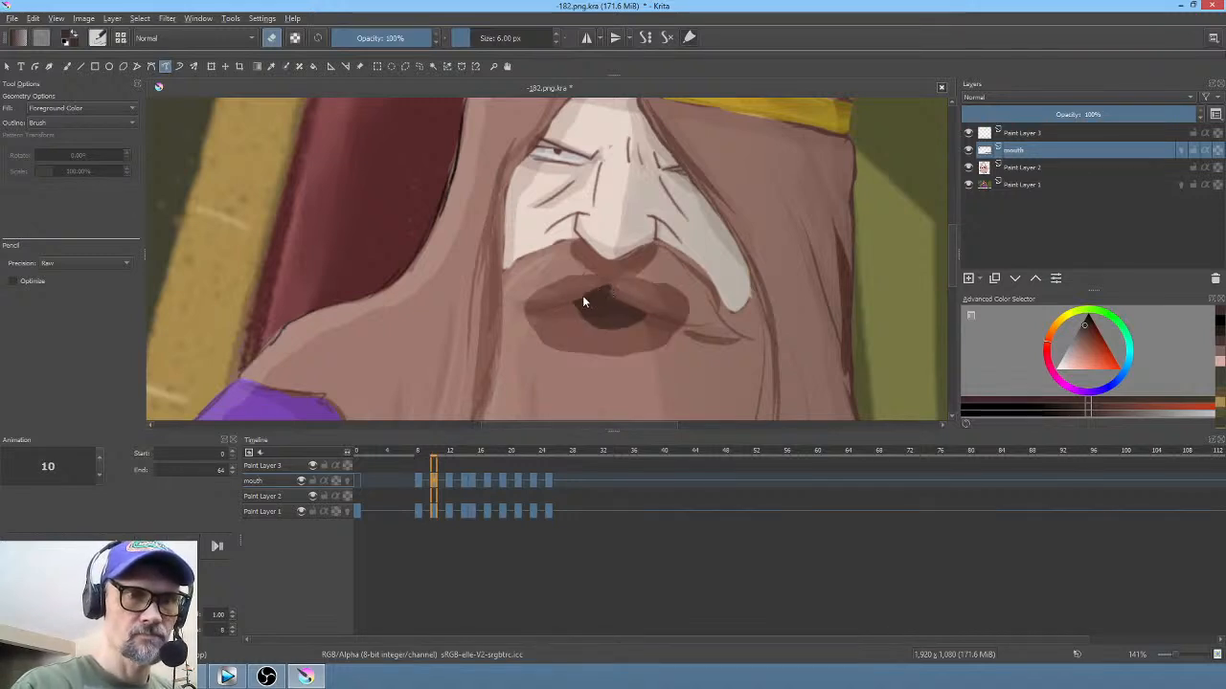
{"action": "left_click_drag", "start_coordinate": [668, 266], "coordinate": [692, 275]}
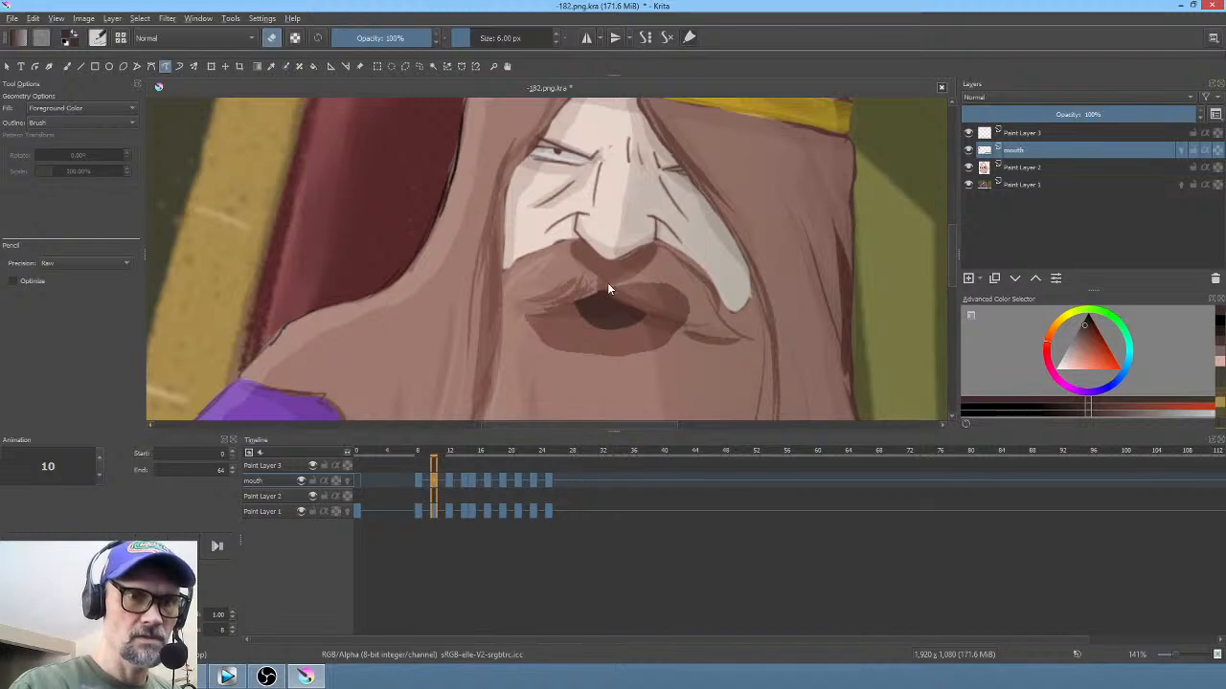
{"action": "left_click_drag", "start_coordinate": [654, 326], "coordinate": [680, 268]}
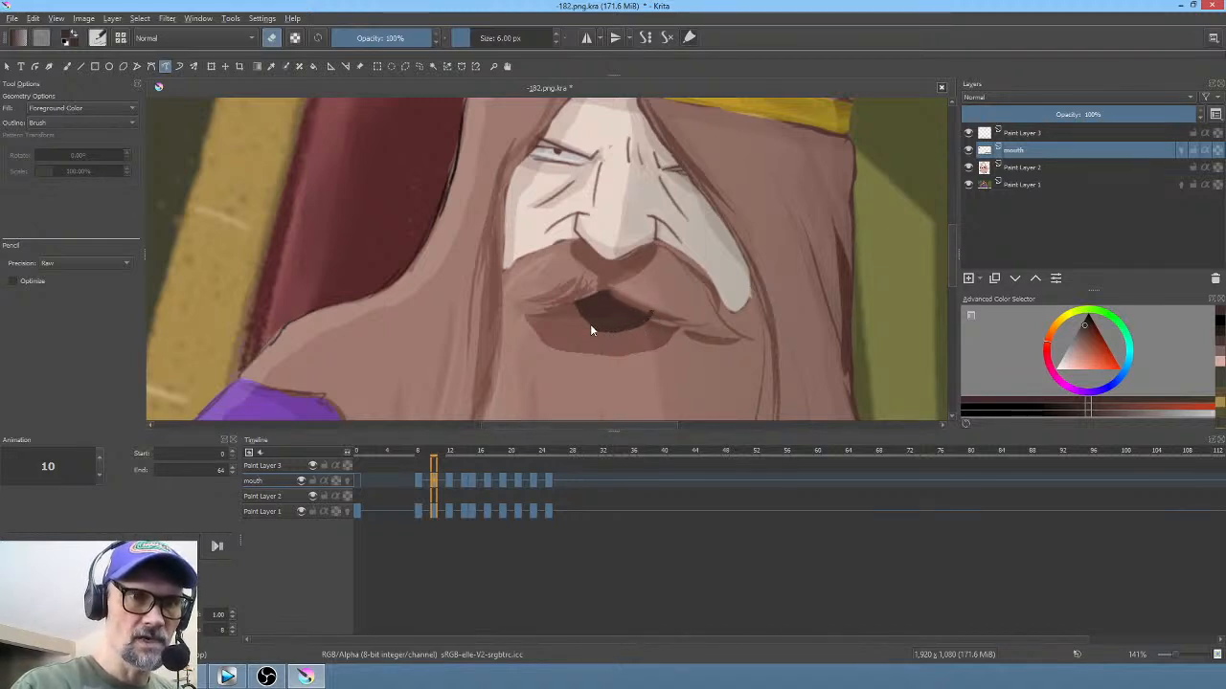
{"action": "mouse_move", "coordinate": [537, 300]}
{"action": "left_mouse_down"}
{"action": "mouse_move", "coordinate": [520, 362]}
{"action": "mouse_move", "coordinate": [675, 369]}
{"action": "left_mouse_up"}
{"action": "key", "text": "period"}
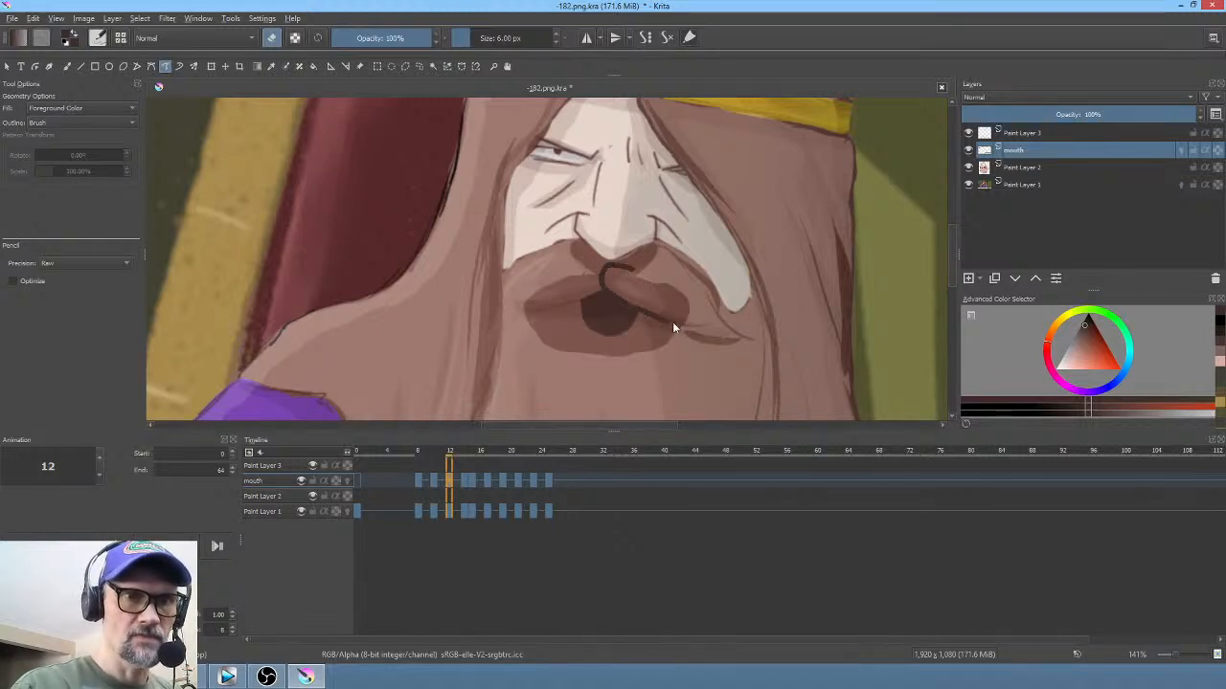
{"action": "left_click_drag", "start_coordinate": [672, 326], "coordinate": [676, 252]}
{"action": "mouse_move", "coordinate": [633, 309]}
{"action": "left_mouse_down"}
{"action": "mouse_move", "coordinate": [679, 322]}
{"action": "mouse_move", "coordinate": [698, 300]}
{"action": "left_mouse_up"}
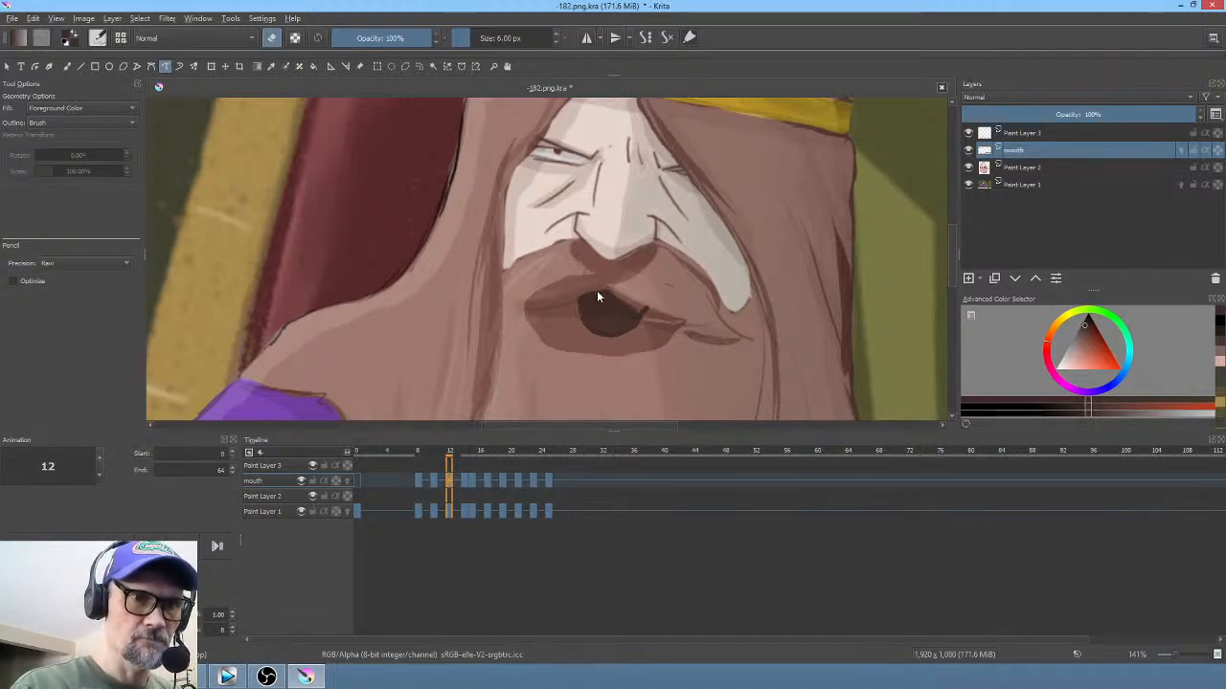
{"action": "mouse_move", "coordinate": [508, 289]}
{"action": "left_mouse_down"}
{"action": "mouse_move", "coordinate": [557, 390]}
{"action": "mouse_move", "coordinate": [696, 362]}
{"action": "mouse_move", "coordinate": [667, 282]}
{"action": "mouse_move", "coordinate": [582, 258]}
{"action": "mouse_move", "coordinate": [505, 316]}
{"action": "mouse_move", "coordinate": [541, 314]}
{"action": "left_mouse_up"}
Step: Erase the darker patches around the mouth line on the mouth layer at frames 14 and 15
{"action": "key", "text": "period"}
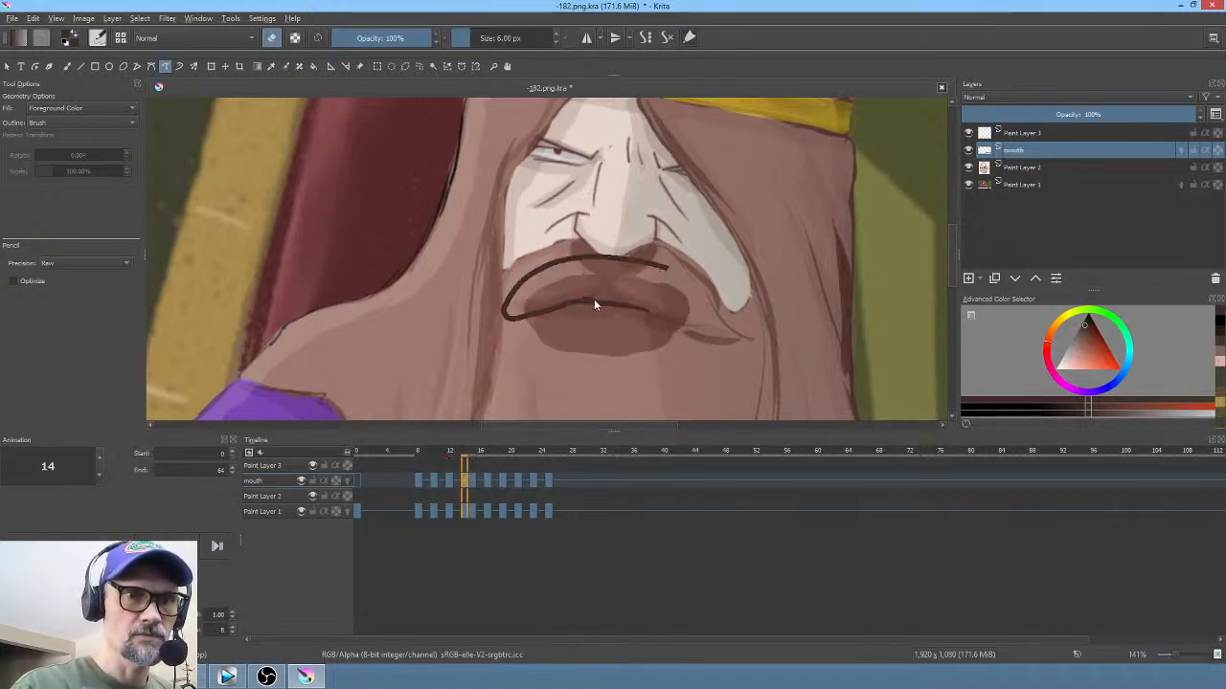
{"action": "left_click_drag", "start_coordinate": [665, 324], "coordinate": [671, 320]}
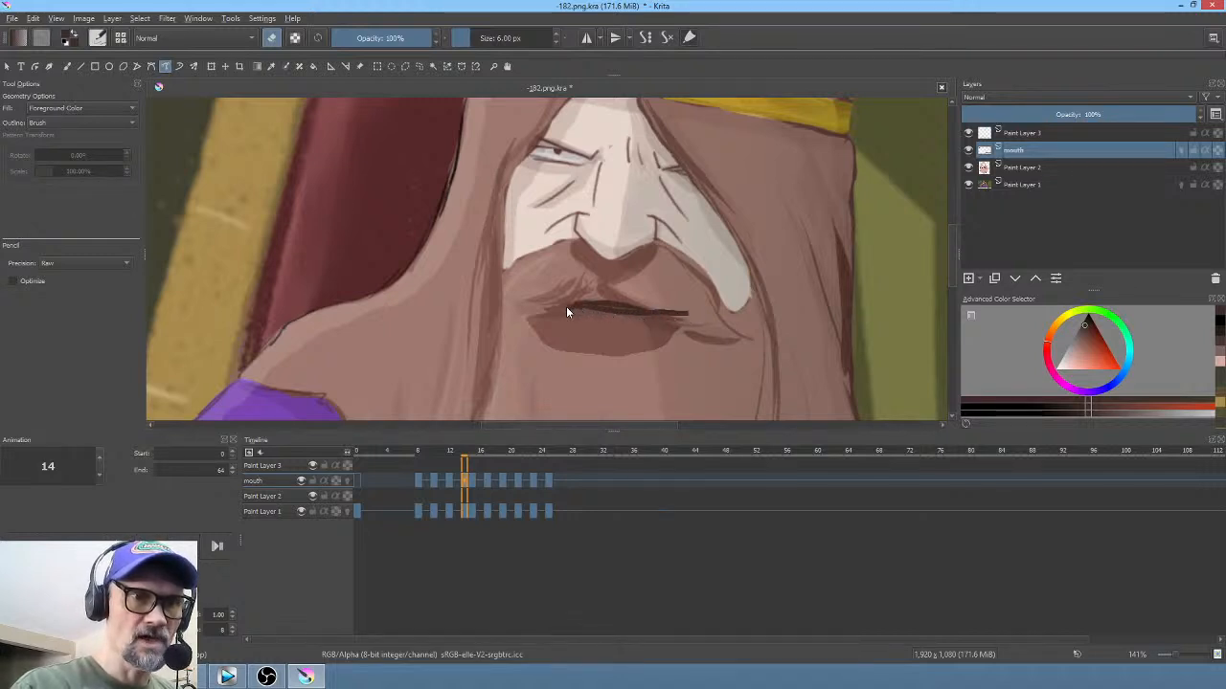
{"action": "mouse_move", "coordinate": [573, 278]}
{"action": "left_mouse_down"}
{"action": "mouse_move", "coordinate": [580, 377]}
{"action": "mouse_move", "coordinate": [715, 320]}
{"action": "left_mouse_up"}
{"action": "key", "text": "period"}
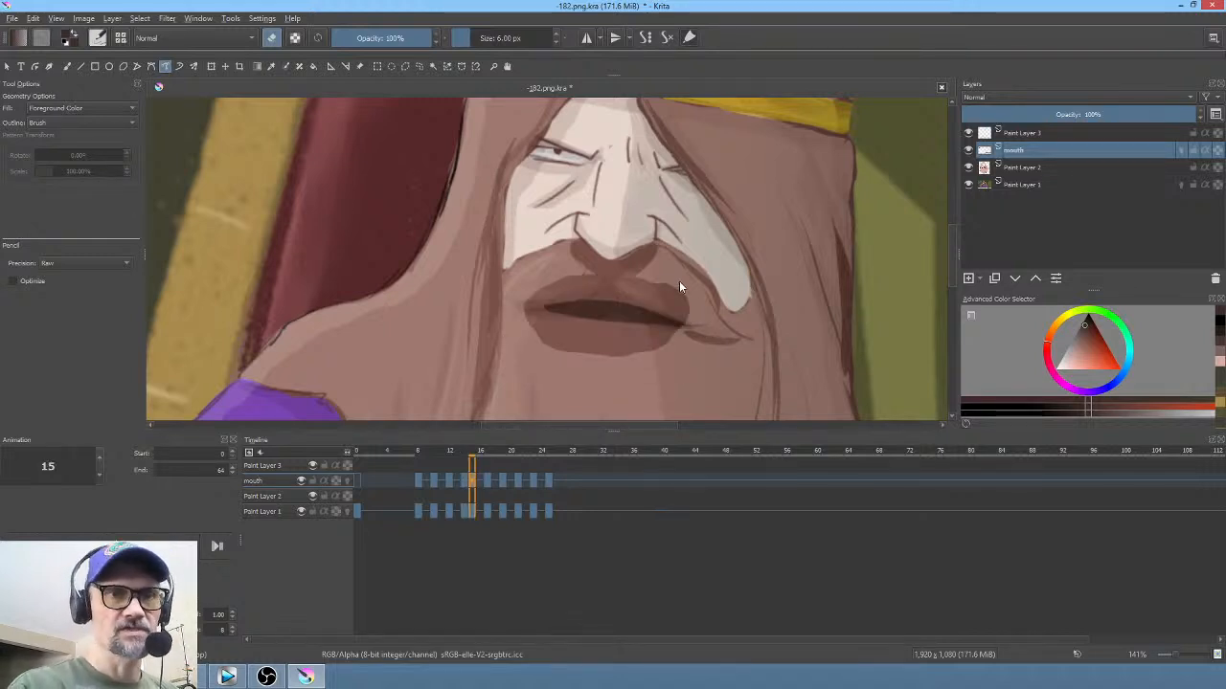
{"action": "mouse_move", "coordinate": [610, 266]}
{"action": "left_mouse_down"}
{"action": "mouse_move", "coordinate": [517, 309]}
{"action": "mouse_move", "coordinate": [578, 305]}
{"action": "left_mouse_up"}
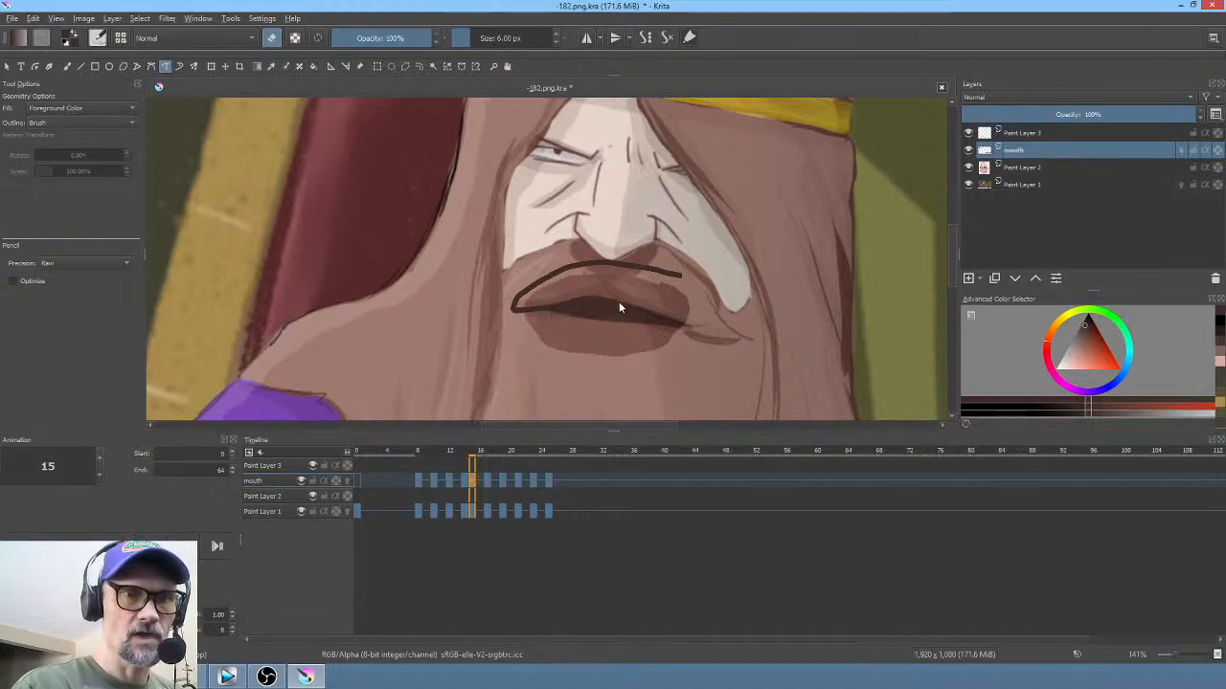
{"action": "left_click_drag", "start_coordinate": [695, 319], "coordinate": [696, 308]}
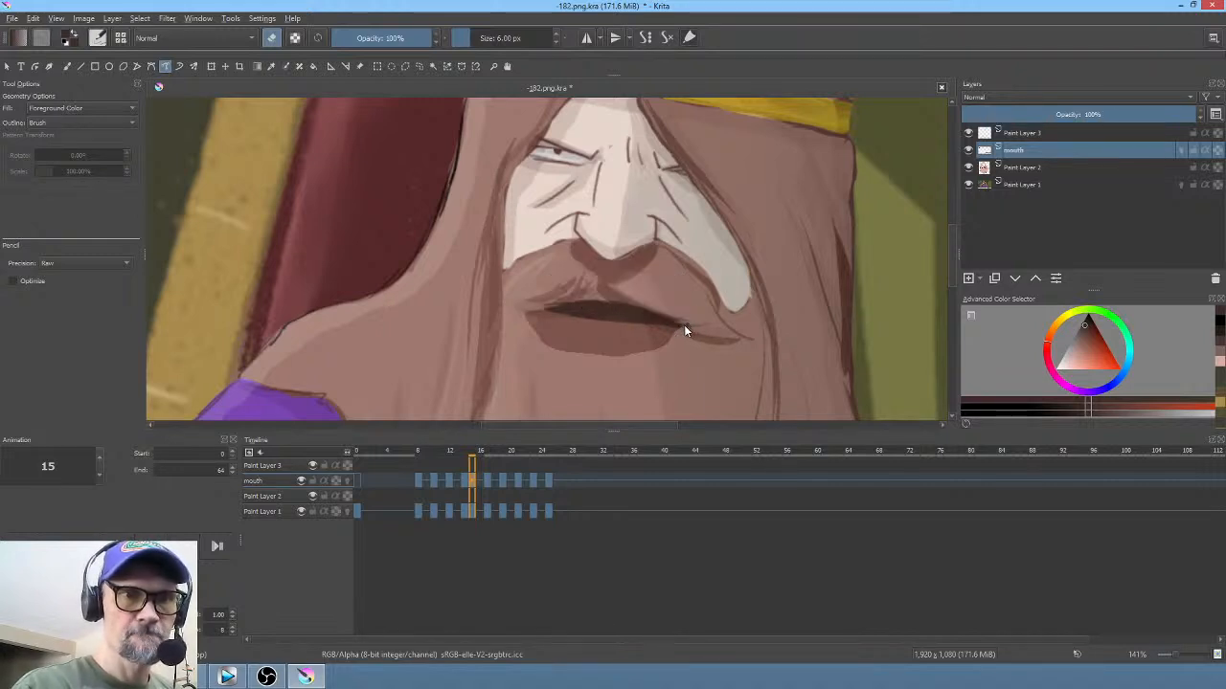
{"action": "mouse_move", "coordinate": [554, 310]}
{"action": "left_mouse_down"}
{"action": "mouse_move", "coordinate": [583, 383]}
{"action": "mouse_move", "coordinate": [692, 331]}
{"action": "left_mouse_up"}
Step: Erase the darker patches surrounding the mouth on the mouth layer at frames 17 and 19
{"action": "key", "text": "Right"}
{"action": "key", "text": "Right"}
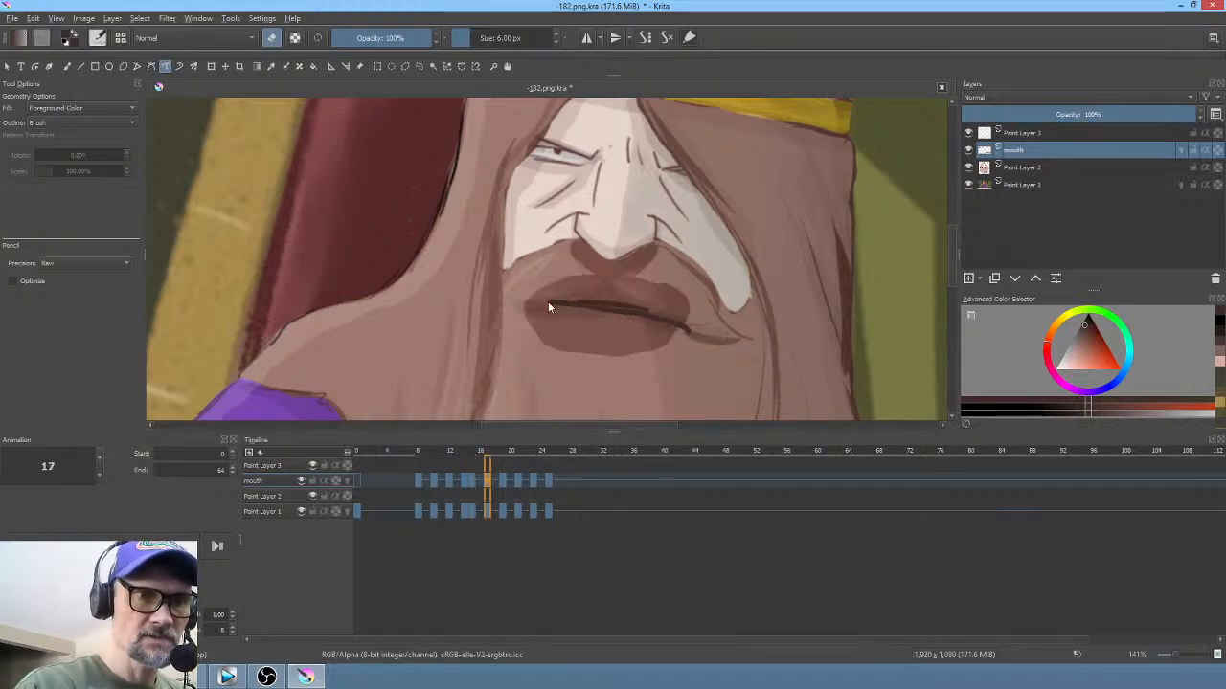
{"action": "mouse_move", "coordinate": [547, 302]}
{"action": "left_mouse_down"}
{"action": "mouse_move", "coordinate": [689, 349]}
{"action": "mouse_move", "coordinate": [660, 321]}
{"action": "left_mouse_up"}
{"action": "mouse_move", "coordinate": [538, 283]}
{"action": "left_mouse_down"}
{"action": "mouse_move", "coordinate": [520, 314]}
{"action": "mouse_move", "coordinate": [561, 308]}
{"action": "left_mouse_up"}
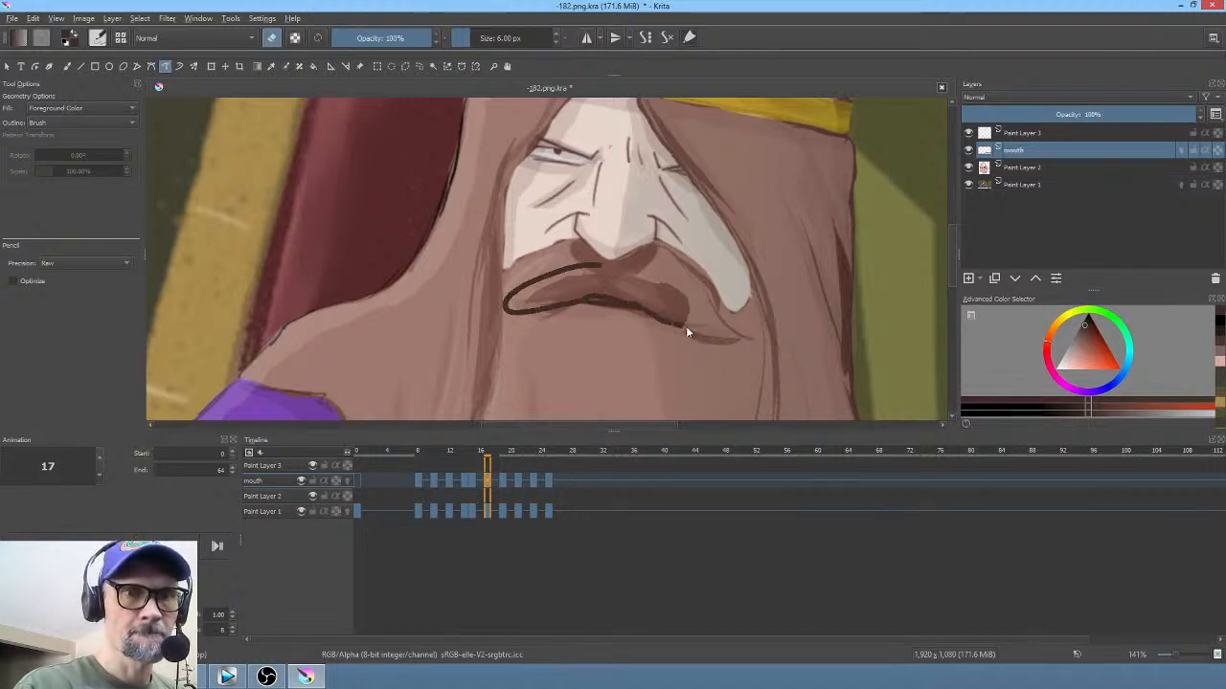
{"action": "left_click_drag", "start_coordinate": [686, 326], "coordinate": [687, 322]}
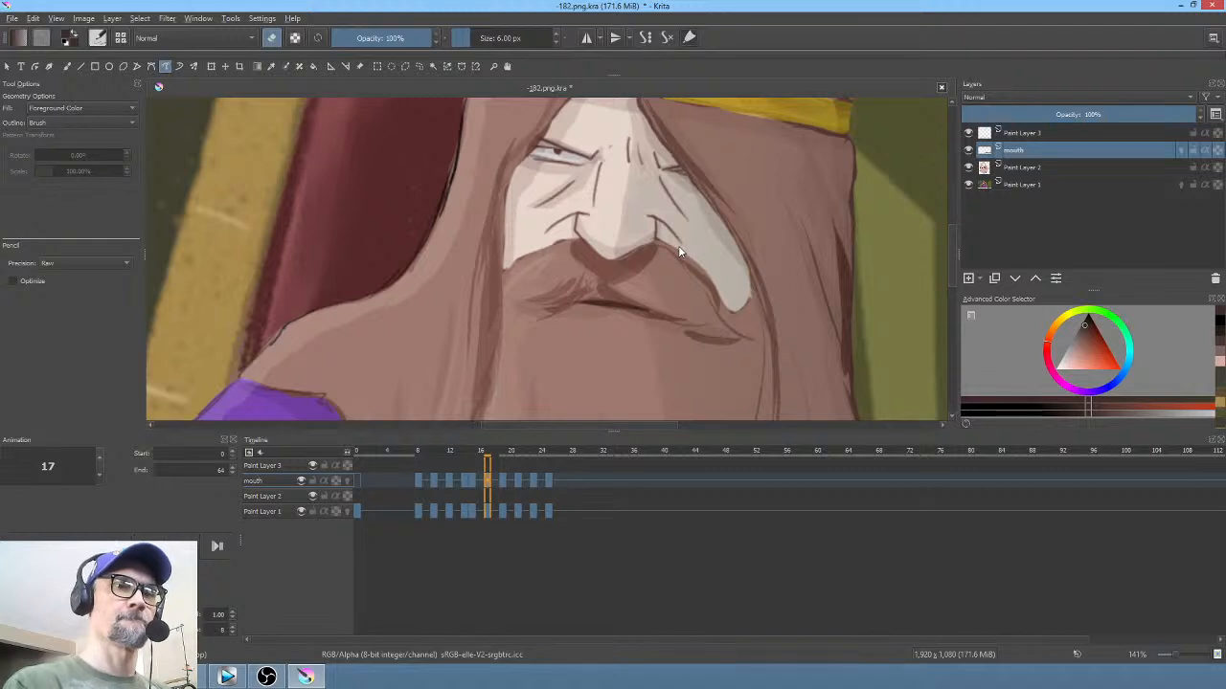
{"action": "key", "text": "."}
{"action": "mouse_move", "coordinate": [595, 264]}
{"action": "left_mouse_down"}
{"action": "mouse_move", "coordinate": [546, 276]}
{"action": "mouse_move", "coordinate": [515, 306]}
{"action": "mouse_move", "coordinate": [543, 310]}
{"action": "mouse_move", "coordinate": [605, 279]}
{"action": "mouse_move", "coordinate": [681, 327]}
{"action": "mouse_move", "coordinate": [682, 289]}
{"action": "left_mouse_up"}
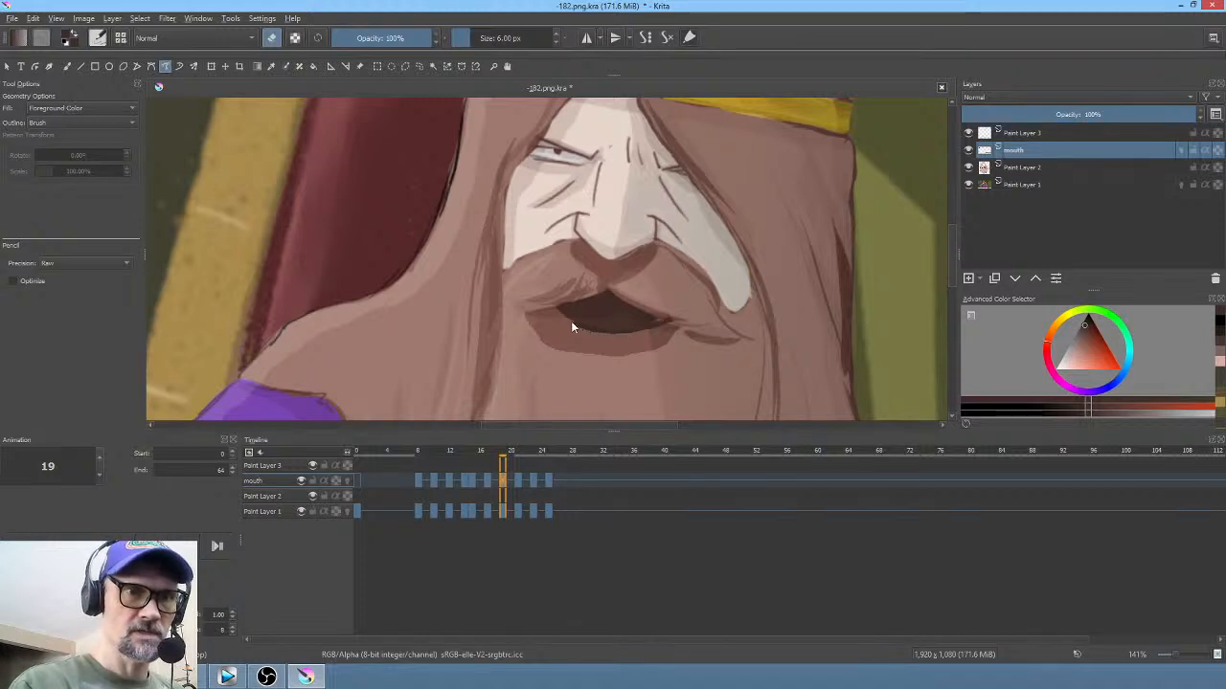
Step: Erase the darker patches surrounding the mouth on the mouth layer at frames 21 and 23
{"action": "key", "text": "period"}
{"action": "key", "text": "period"}
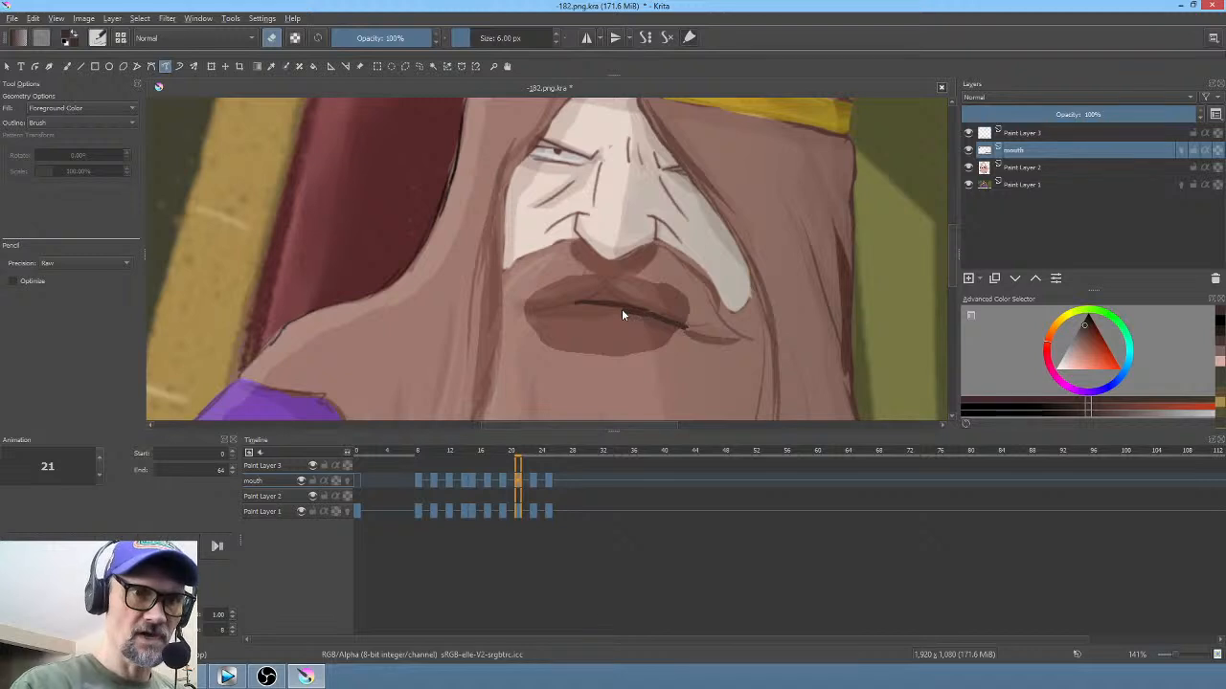
{"action": "mouse_move", "coordinate": [585, 303]}
{"action": "left_mouse_down"}
{"action": "mouse_move", "coordinate": [524, 312]}
{"action": "mouse_move", "coordinate": [567, 367]}
{"action": "mouse_move", "coordinate": [688, 328]}
{"action": "left_mouse_up"}
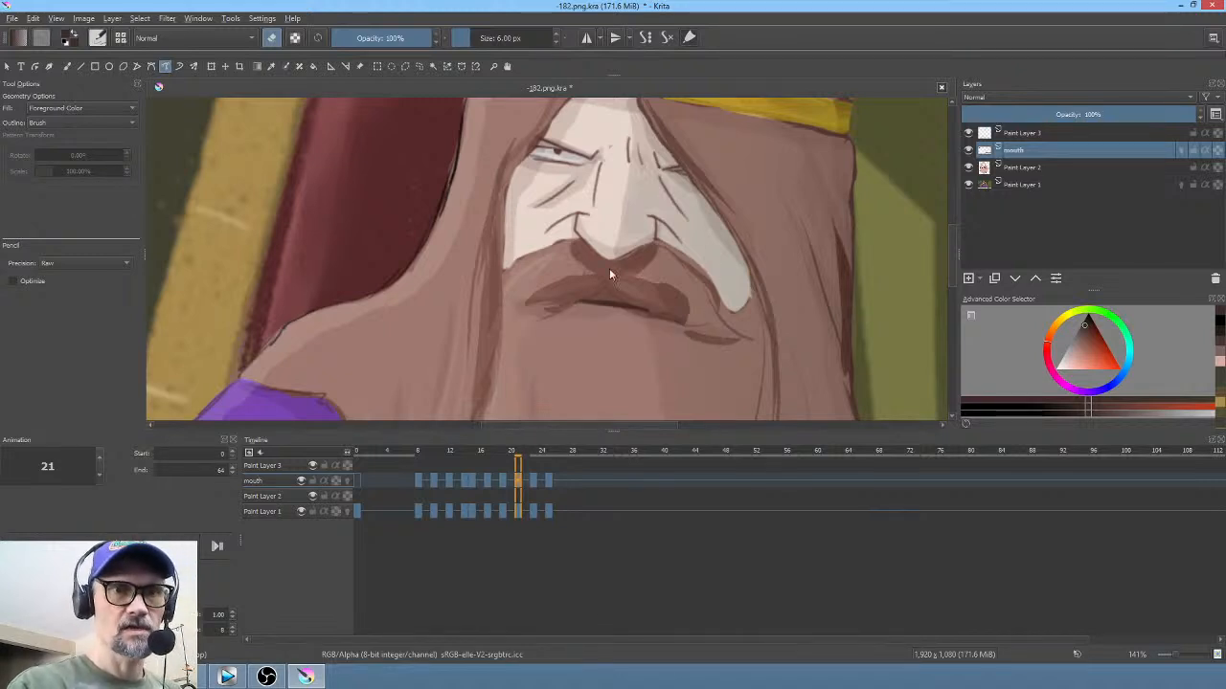
{"action": "left_click_drag", "start_coordinate": [599, 262], "coordinate": [511, 291]}
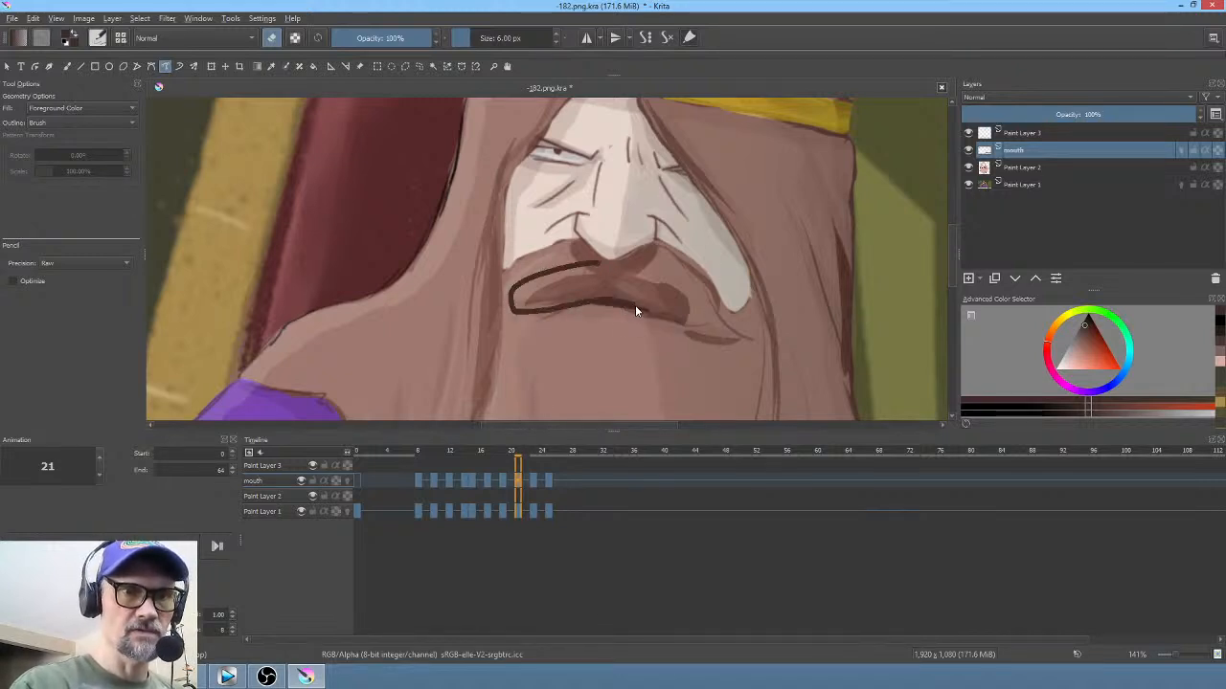
{"action": "mouse_move", "coordinate": [674, 326]}
{"action": "left_mouse_down"}
{"action": "mouse_move", "coordinate": [678, 276]}
{"action": "mouse_move", "coordinate": [656, 270]}
{"action": "left_mouse_up"}
{"action": "key", "text": "period"}
{"action": "key", "text": "period"}
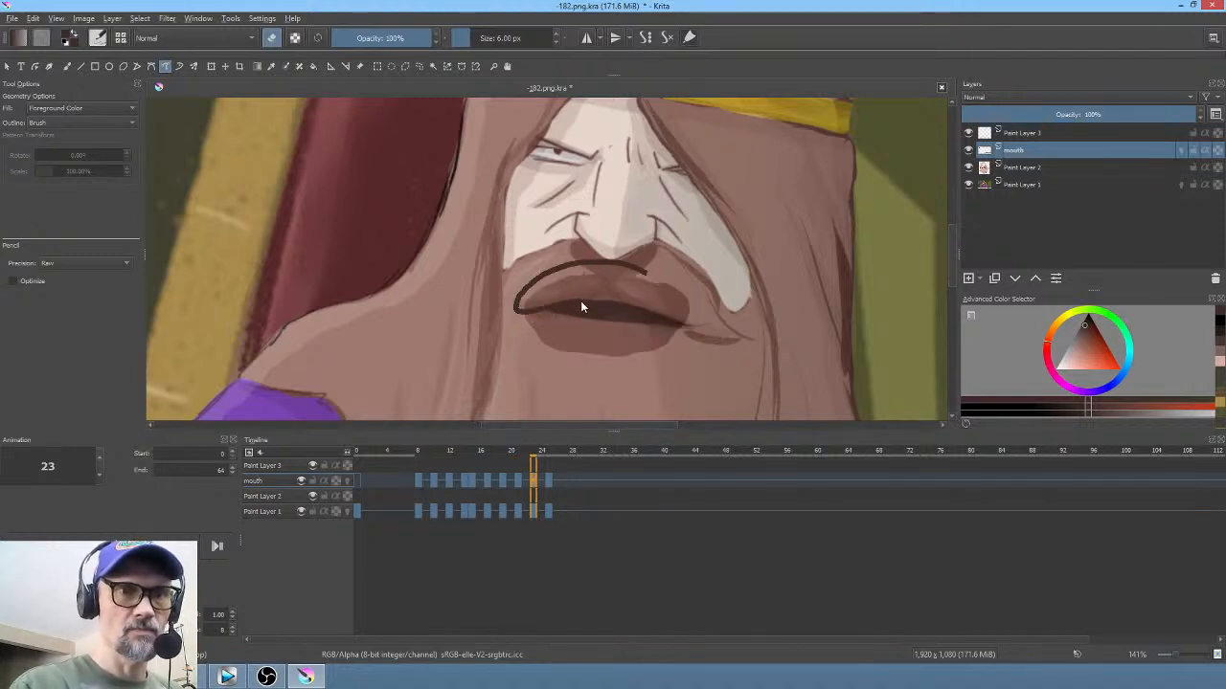
{"action": "mouse_move", "coordinate": [663, 320]}
{"action": "left_mouse_down"}
{"action": "mouse_move", "coordinate": [689, 332]}
{"action": "mouse_move", "coordinate": [689, 282]}
{"action": "left_mouse_up"}
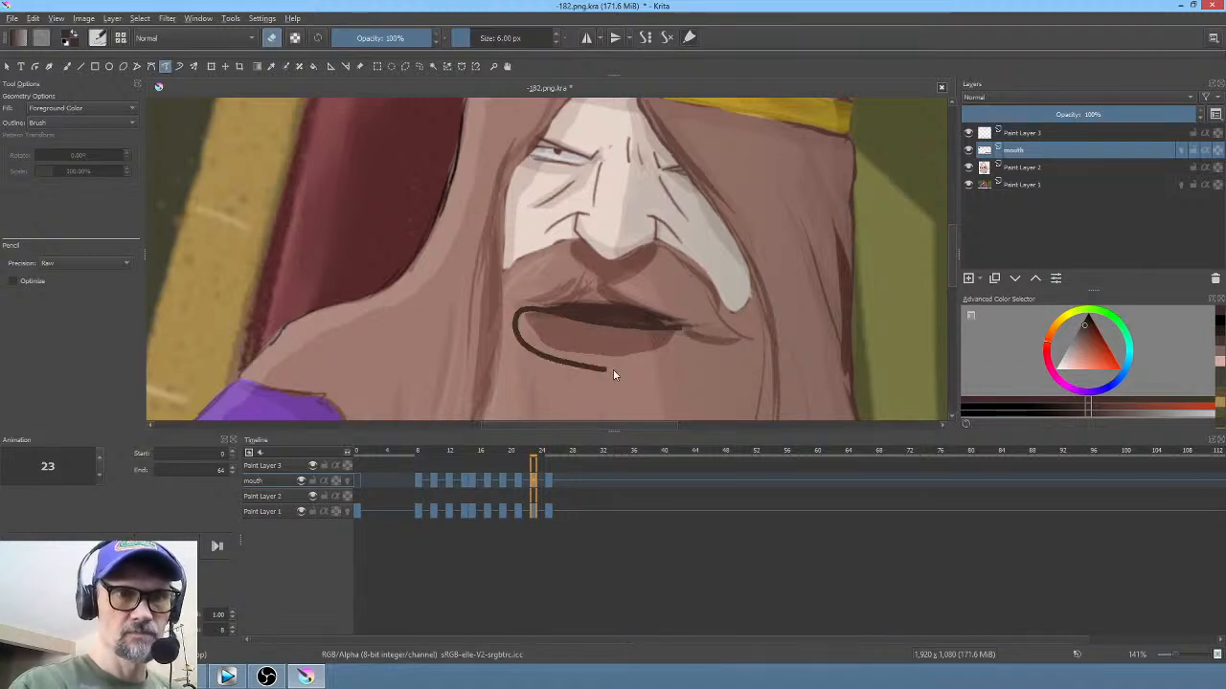
Step: Erase the darker patches around the mouth line on the mouth layer at frame 25 and save the document
{"action": "key", "text": "period"}
{"action": "key", "text": "period"}
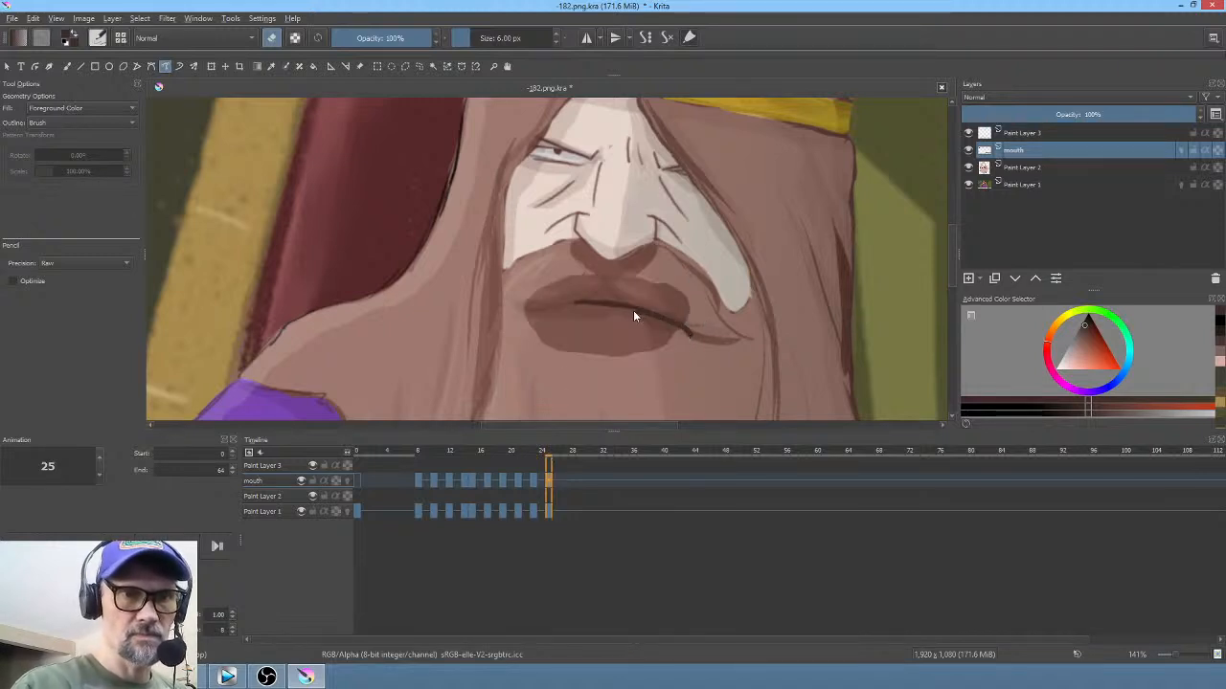
{"action": "mouse_move", "coordinate": [601, 307]}
{"action": "left_mouse_down"}
{"action": "mouse_move", "coordinate": [509, 327]}
{"action": "mouse_move", "coordinate": [693, 339]}
{"action": "left_mouse_up"}
{"action": "left_click_drag", "start_coordinate": [581, 264], "coordinate": [526, 280]}
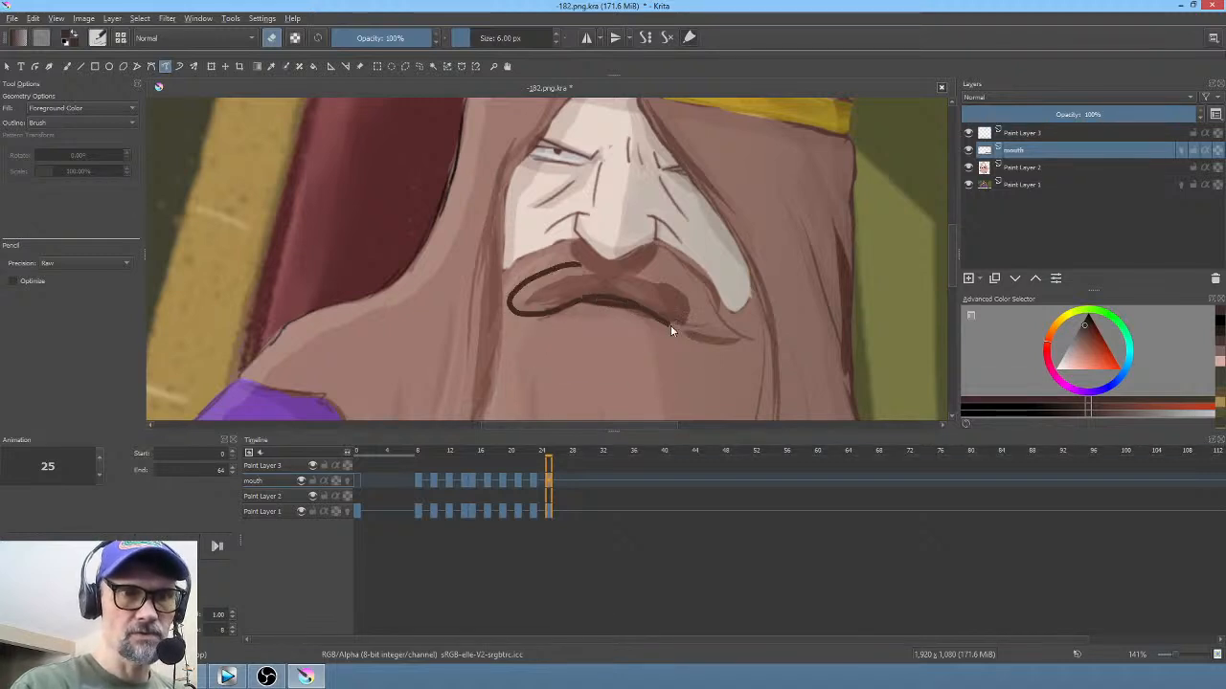
{"action": "mouse_move", "coordinate": [671, 330]}
{"action": "left_mouse_down"}
{"action": "mouse_move", "coordinate": [691, 293]}
{"action": "mouse_move", "coordinate": [676, 274]}
{"action": "left_mouse_up"}
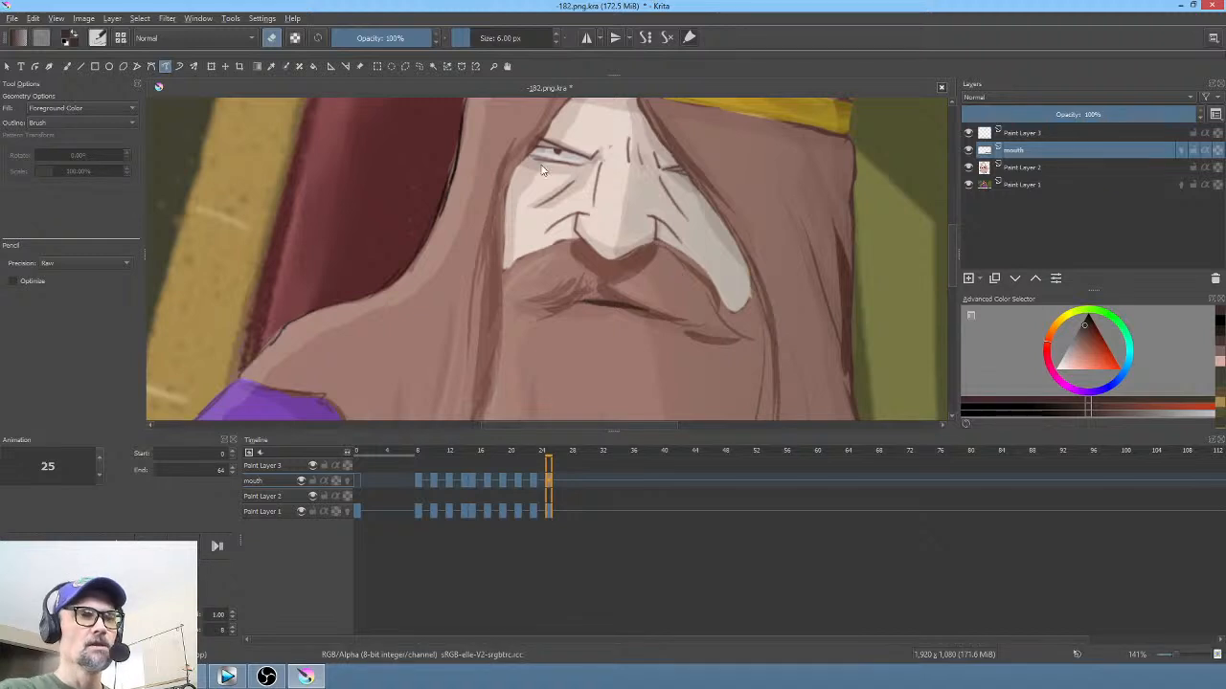
{"action": "left_click", "coordinate": [14, 19]}
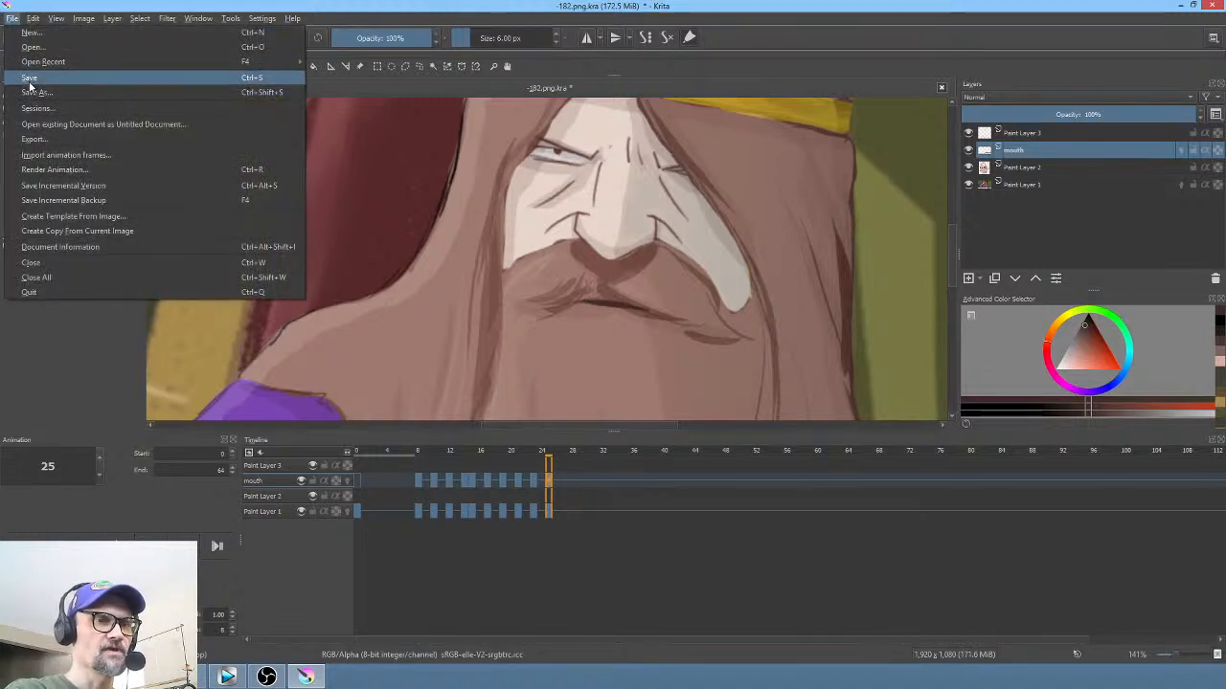
{"action": "left_click", "coordinate": [28, 78]}
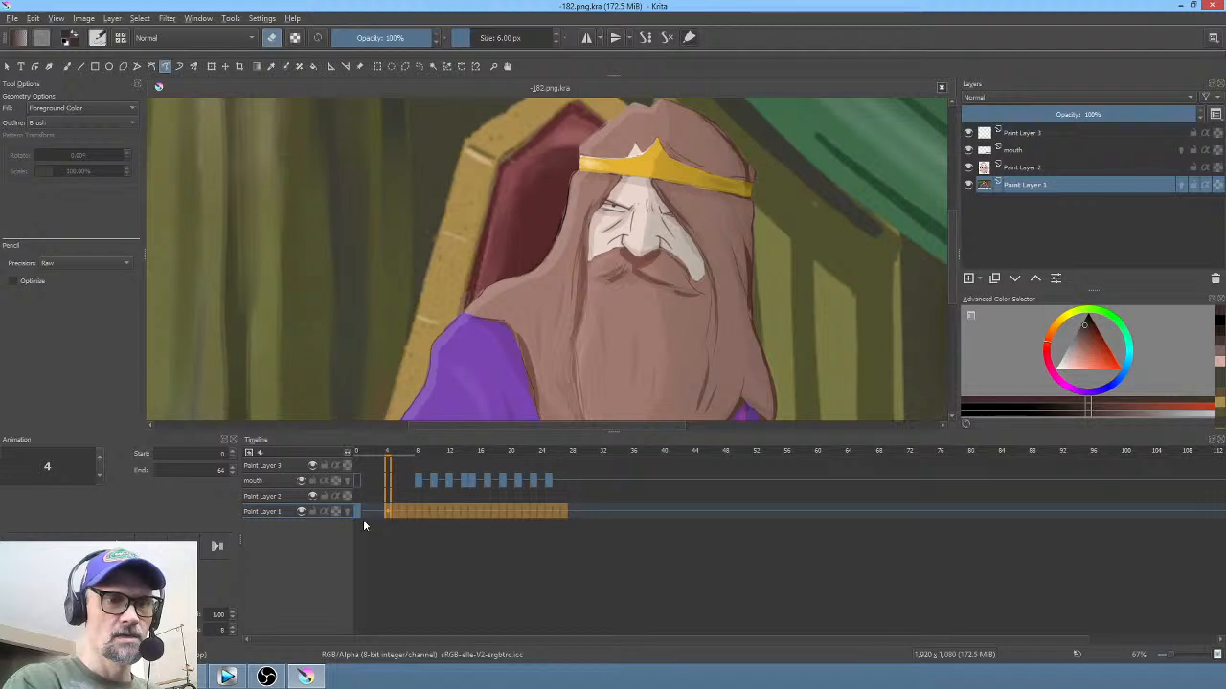
Step: Delete Paint Layer 1's keyframes after frame 0 and merge Paint Layer 2 down into Paint Layer 1
{"action": "left_click", "coordinate": [357, 511]}
{"action": "mouse_move", "coordinate": [365, 454]}
{"action": "left_mouse_down"}
{"action": "mouse_move", "coordinate": [539, 462]}
{"action": "mouse_move", "coordinate": [356, 456]}
{"action": "left_mouse_up"}
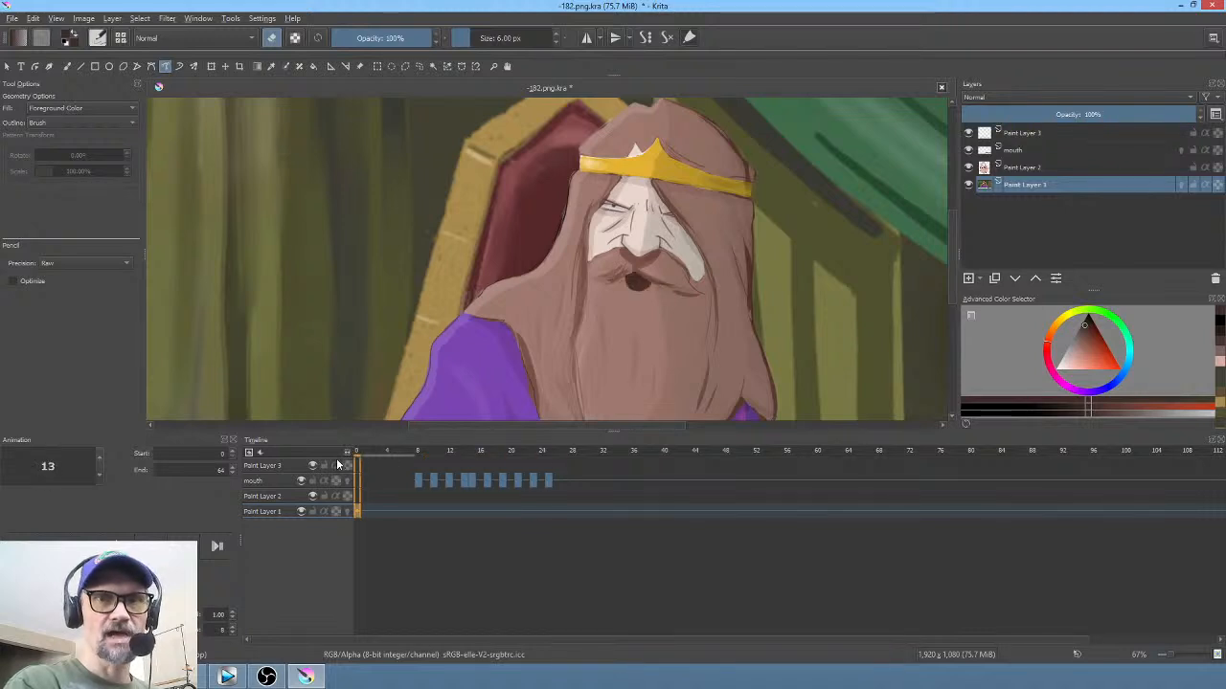
{"action": "left_click", "coordinate": [1034, 169]}
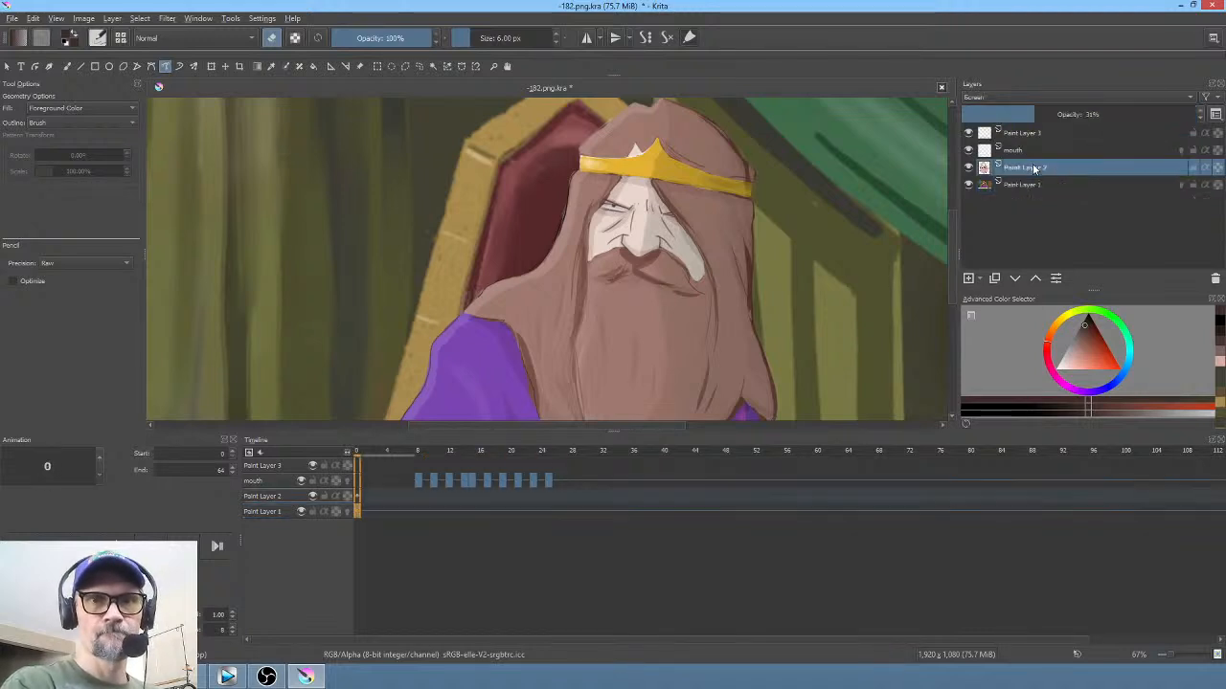
{"action": "left_click", "coordinate": [968, 168]}
{"action": "left_click", "coordinate": [968, 169]}
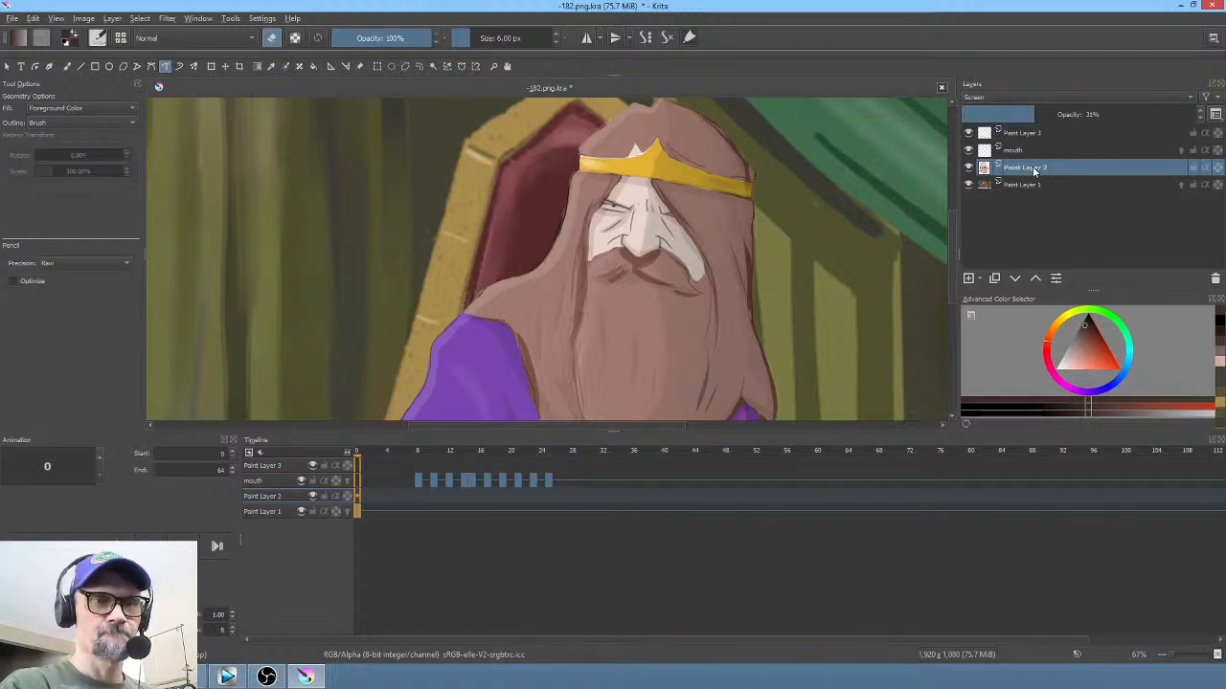
{"action": "key", "text": "ctrl+e"}
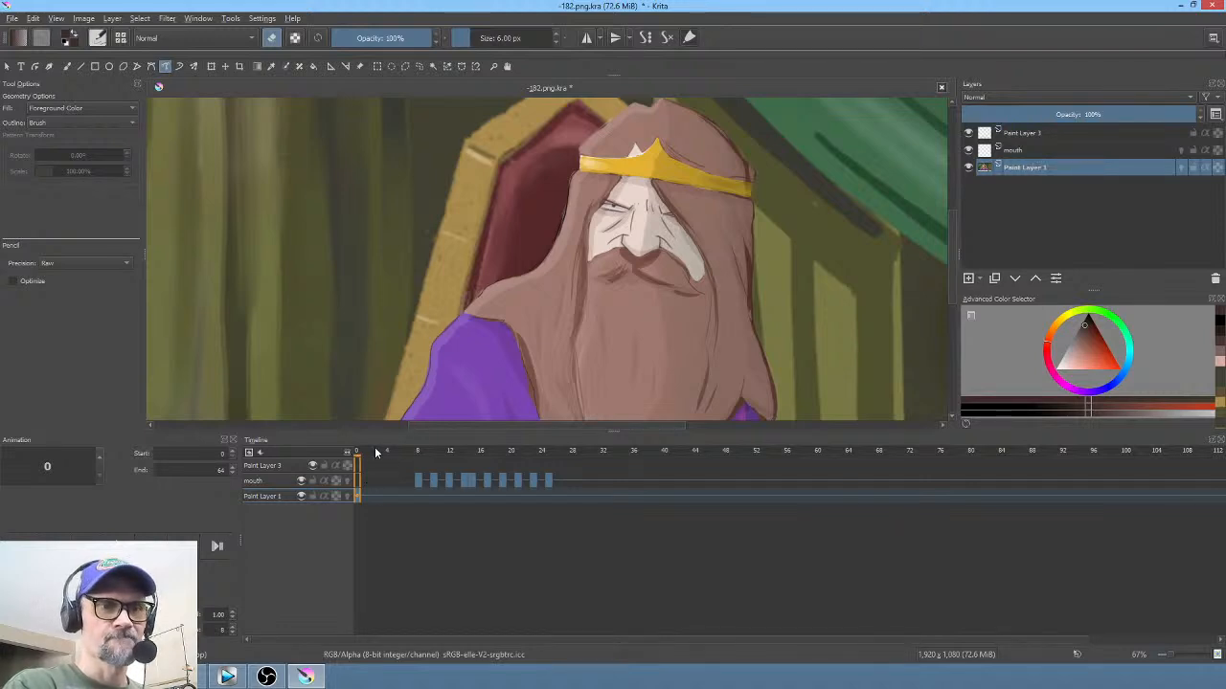
Step: Lower the mouth layer's opacity to about 75% while viewing frame 20, and make Paint Layer 1 active again
{"action": "left_click_drag", "start_coordinate": [375, 451], "coordinate": [510, 458]}
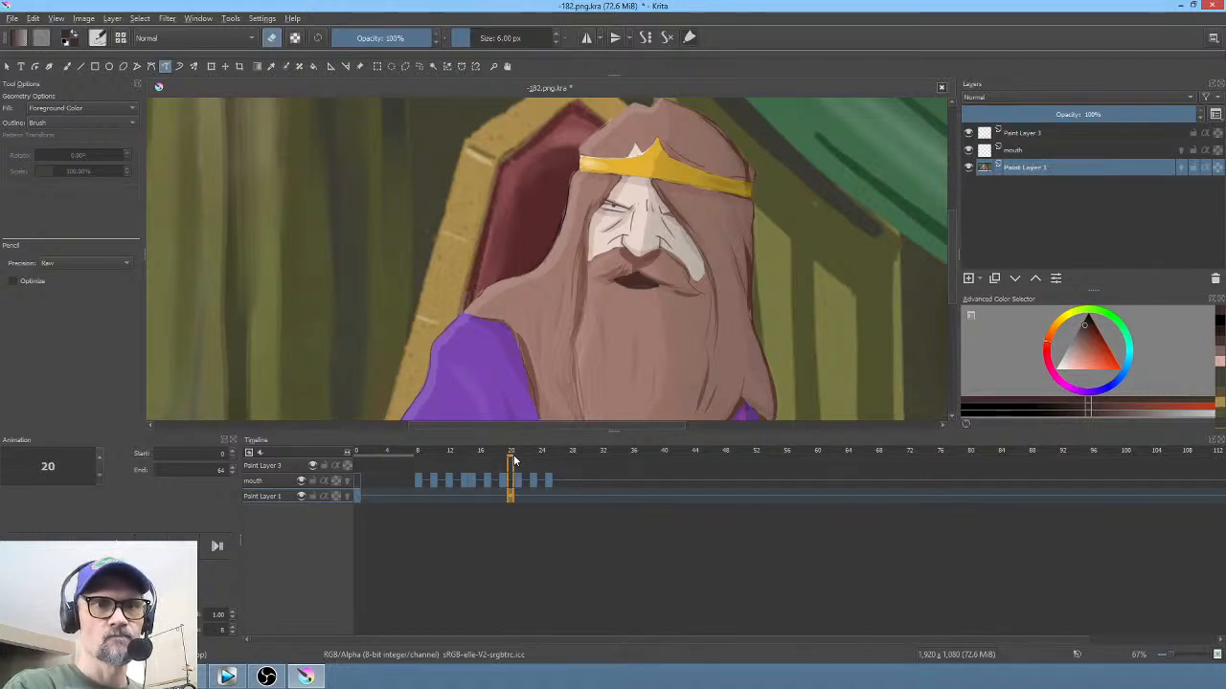
{"action": "left_click", "coordinate": [1045, 151]}
{"action": "left_click_drag", "start_coordinate": [1149, 121], "coordinate": [1139, 115]}
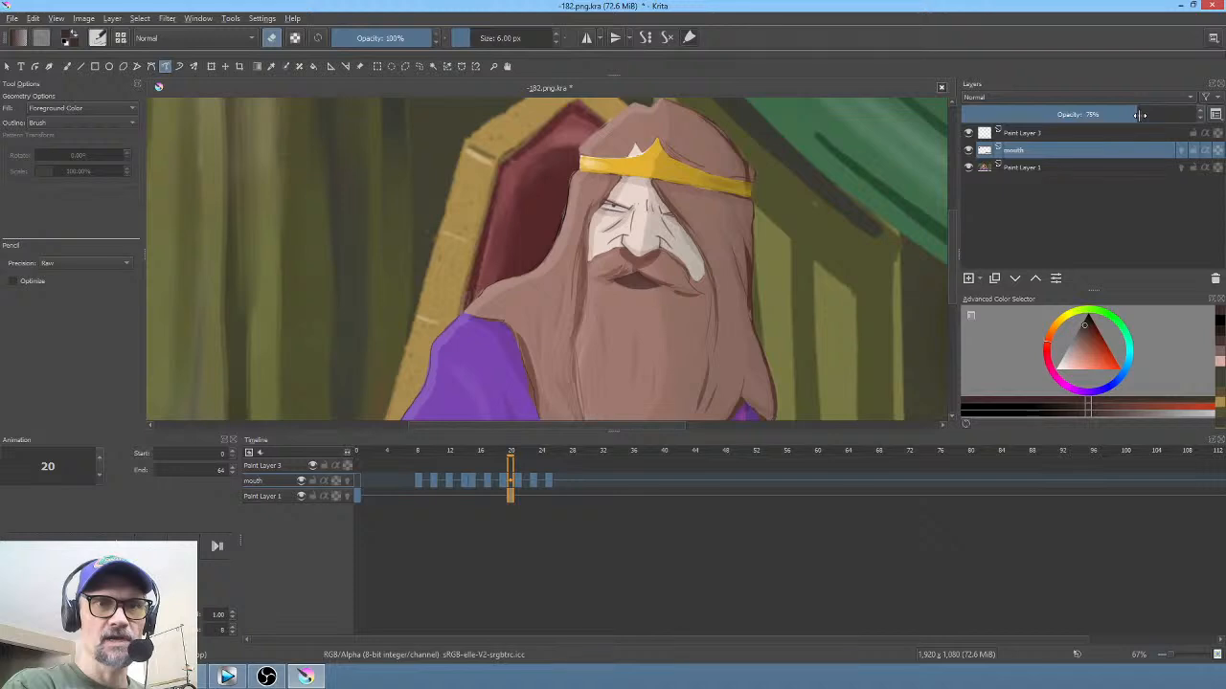
{"action": "left_click", "coordinate": [1046, 166]}
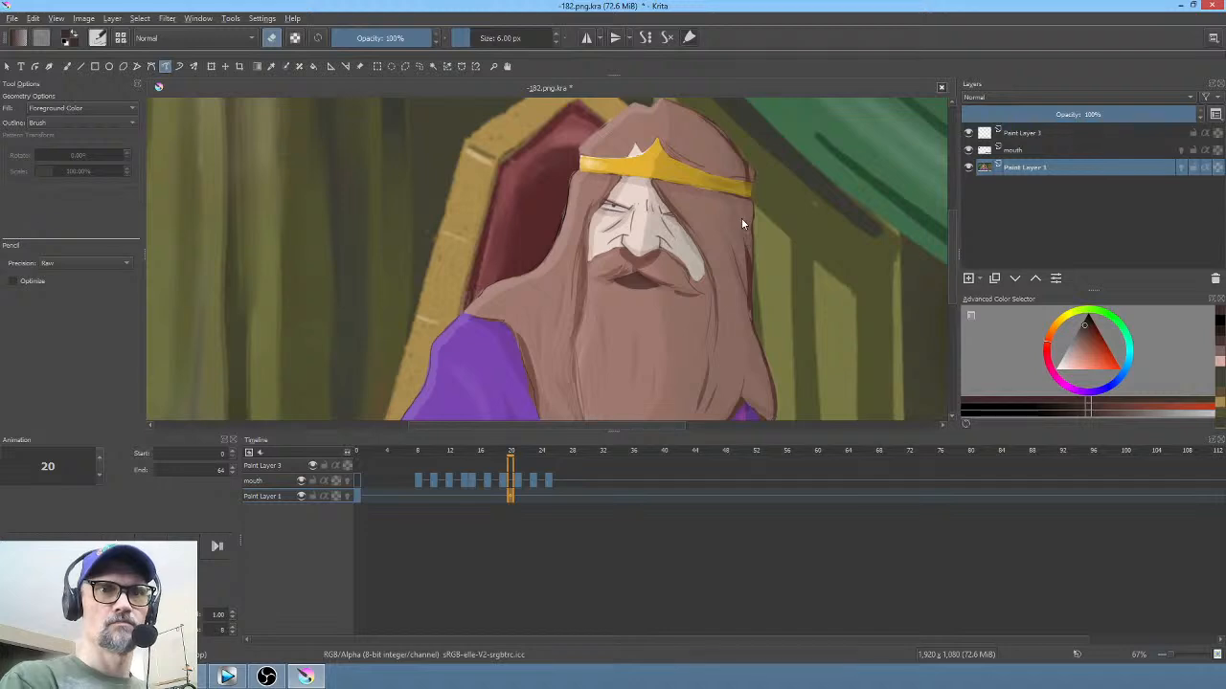
Step: Liquify the outer edge of the king's hair and crown inward on Paint Layer 1 at frame 0, and mirror the canvas view
{"action": "left_click_drag", "start_coordinate": [696, 244], "coordinate": [677, 249]}
{"action": "left_click", "coordinate": [358, 495]}
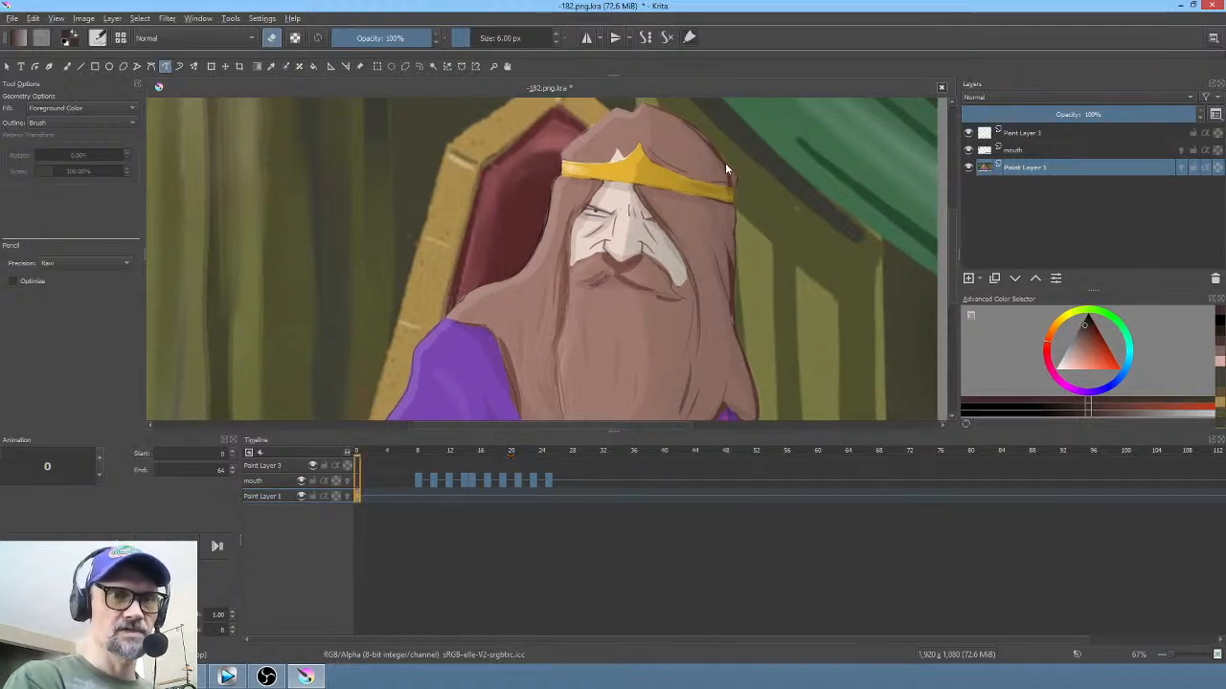
{"action": "scroll", "coordinate": [715, 175], "scroll_direction": "down", "scroll_amount": 1}
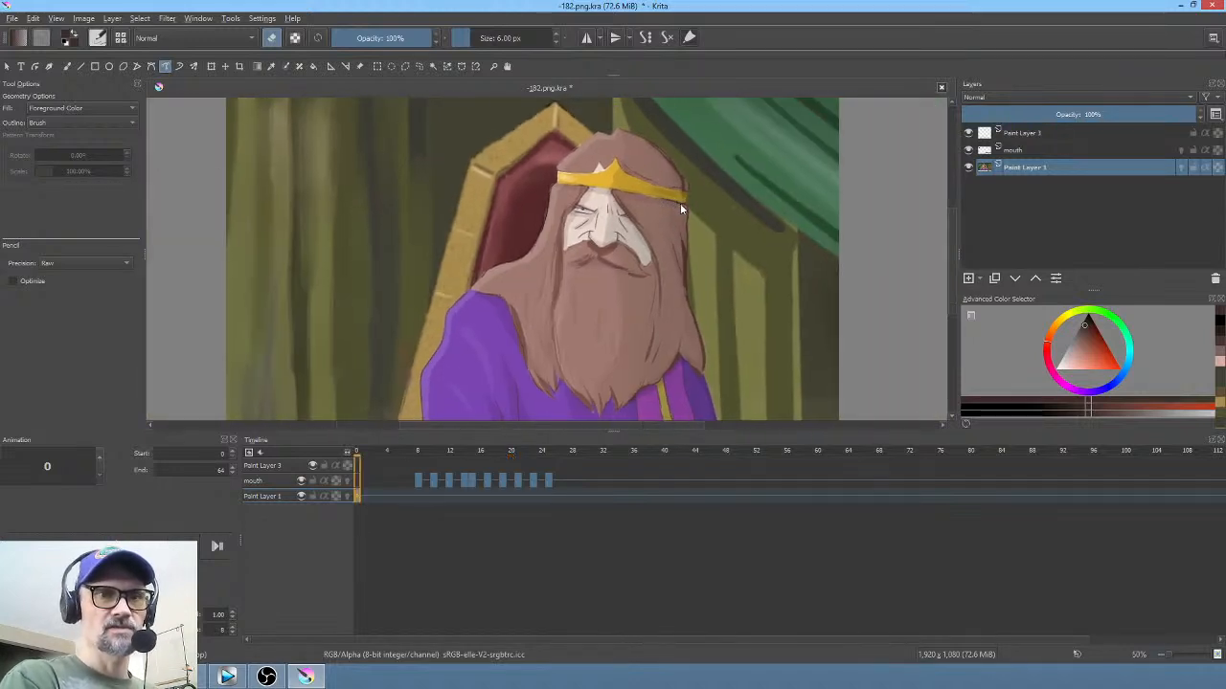
{"action": "key", "text": "ctrl+t"}
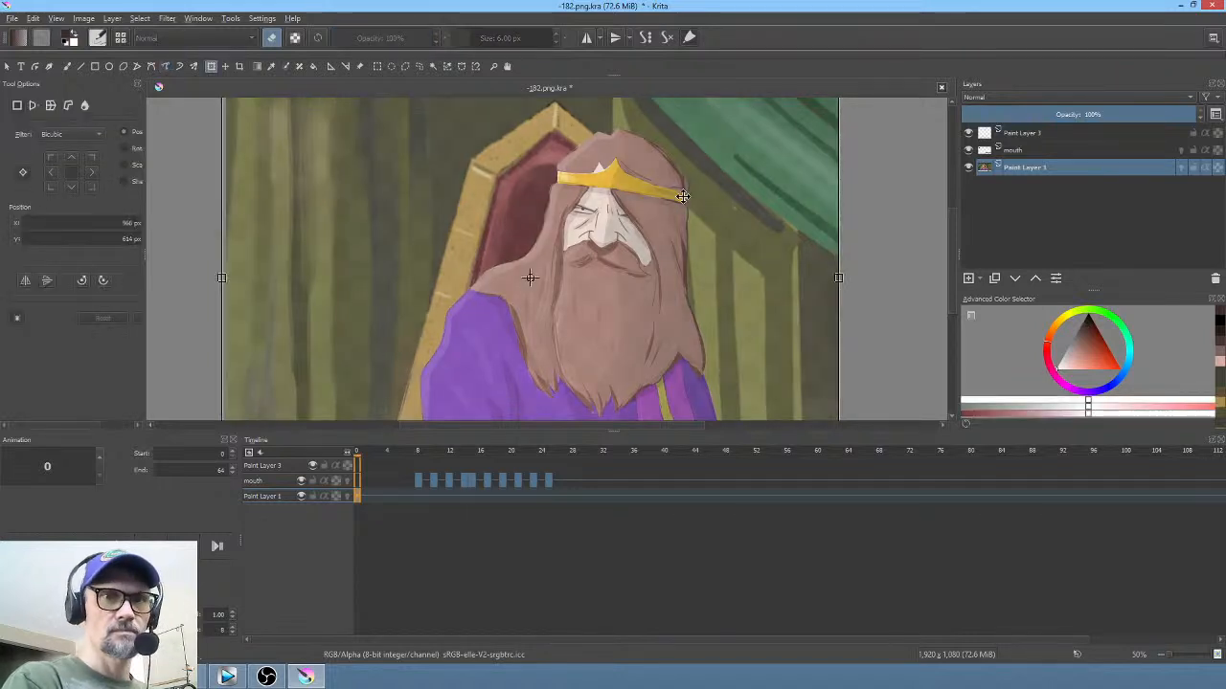
{"action": "right_click", "coordinate": [661, 201]}
{"action": "left_click", "coordinate": [690, 278]}
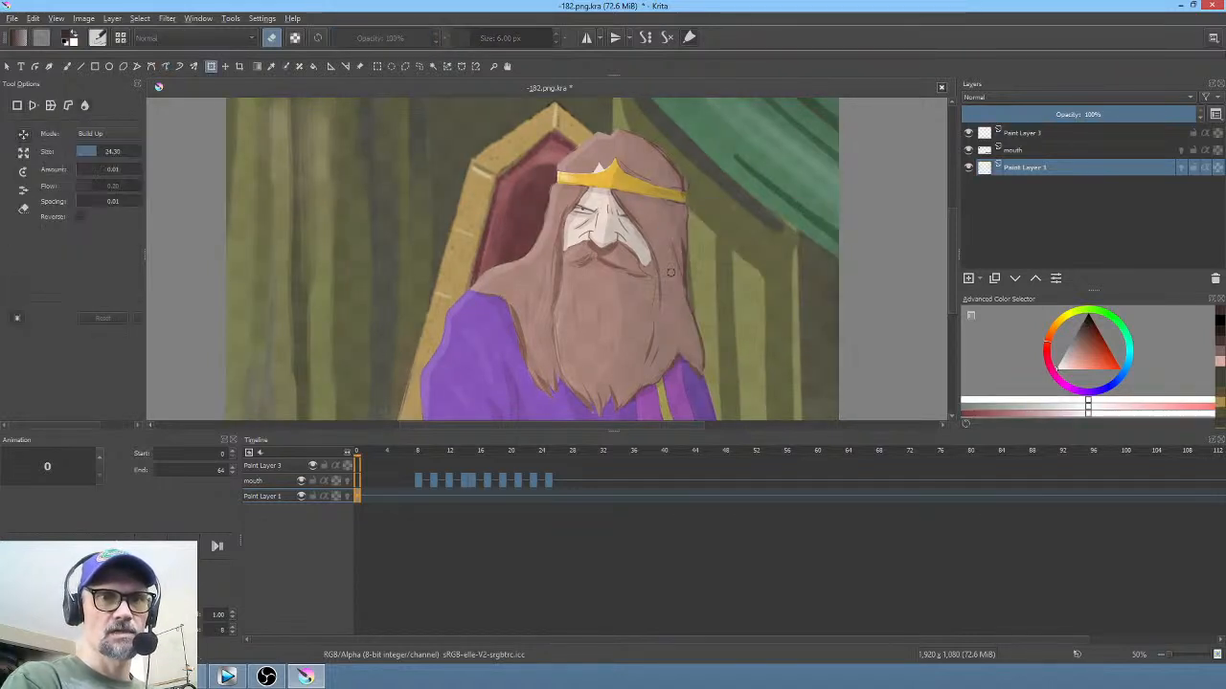
{"action": "left_click_drag", "start_coordinate": [588, 246], "coordinate": [905, 246]}
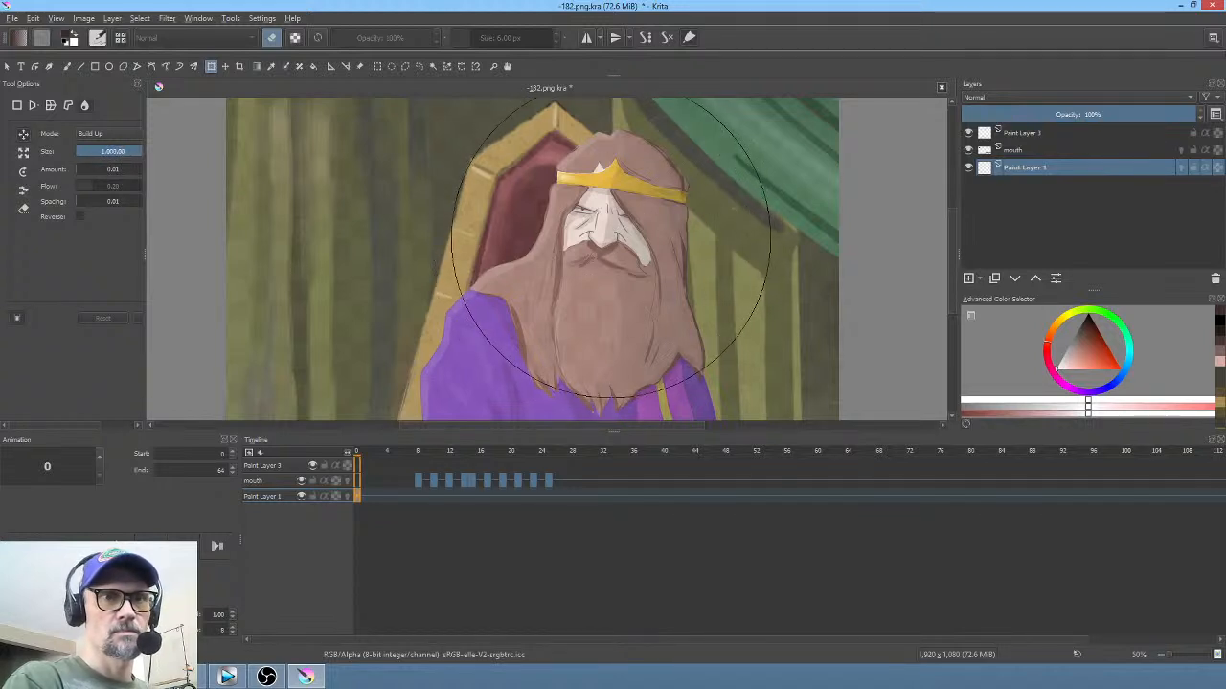
{"action": "left_click_drag", "start_coordinate": [611, 247], "coordinate": [411, 241]}
{"action": "mouse_move", "coordinate": [651, 191]}
{"action": "left_mouse_down"}
{"action": "mouse_move", "coordinate": [671, 199]}
{"action": "mouse_move", "coordinate": [698, 167]}
{"action": "mouse_move", "coordinate": [680, 178]}
{"action": "mouse_move", "coordinate": [684, 244]}
{"action": "mouse_move", "coordinate": [661, 261]}
{"action": "mouse_move", "coordinate": [670, 240]}
{"action": "left_mouse_up"}
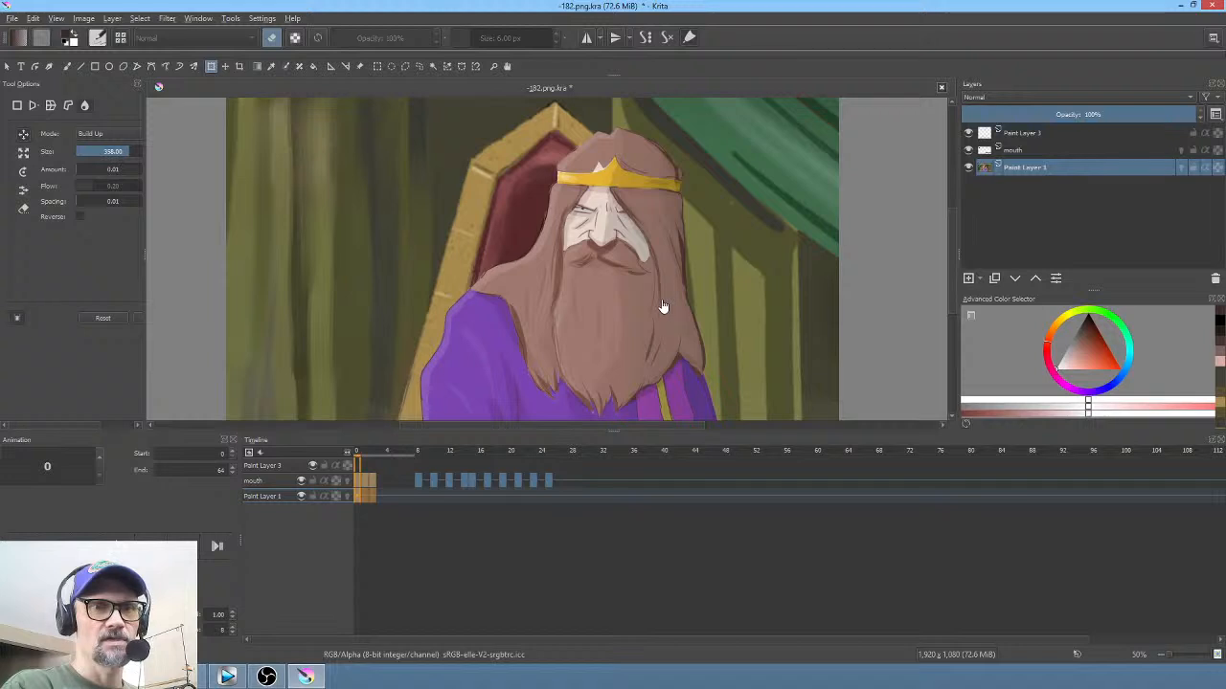
{"action": "key", "text": "m"}
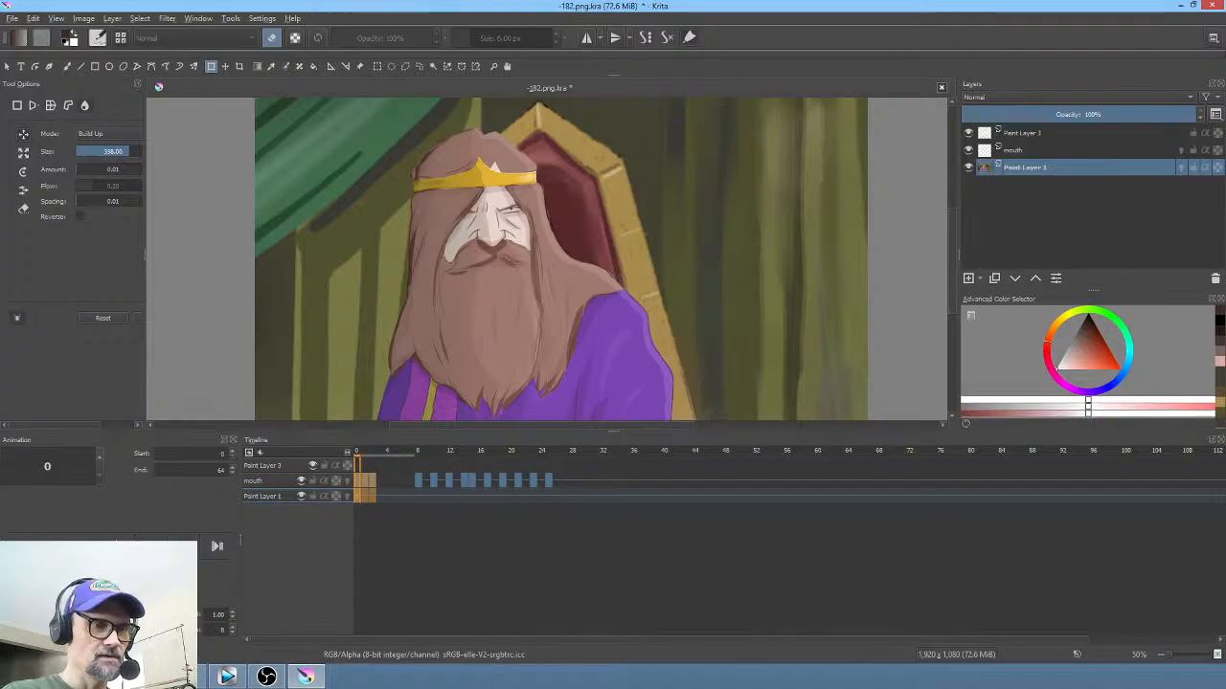
Step: Switch to FastStone Image Viewer, find bkgd.png in the scene 171 folder, and insert it into the Krita document as a new layer
{"action": "left_click", "coordinate": [149, 676]}
{"action": "left_click", "coordinate": [94, 124]}
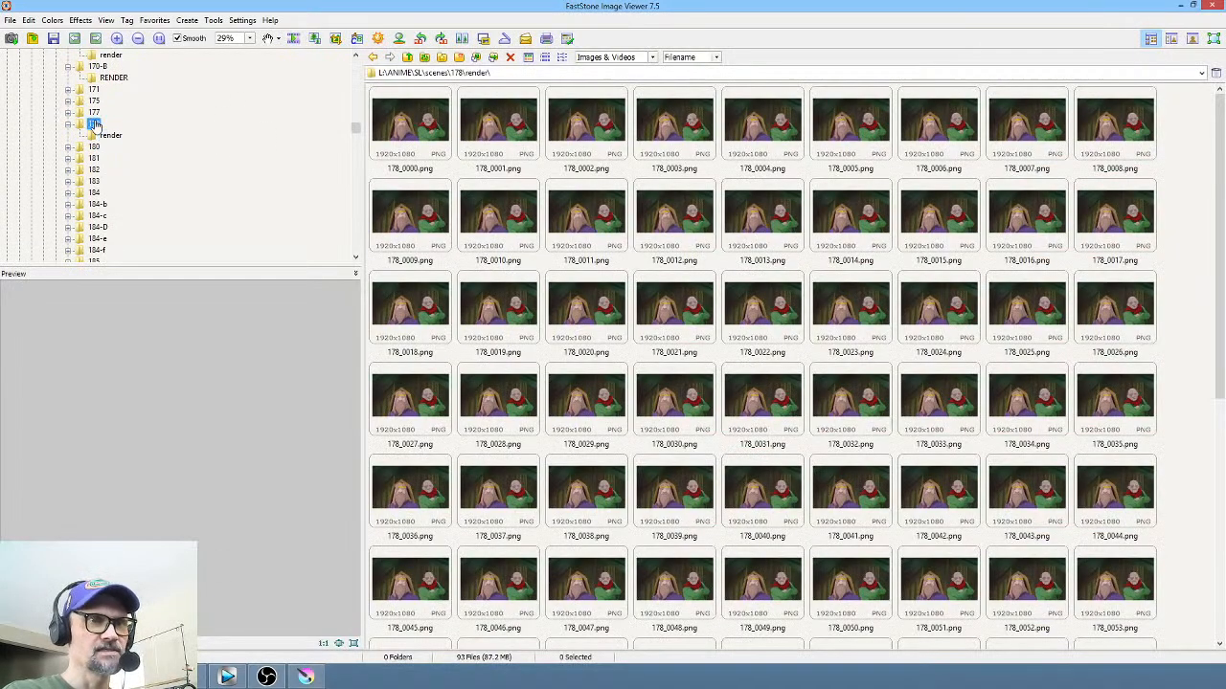
{"action": "left_click", "coordinate": [95, 112]}
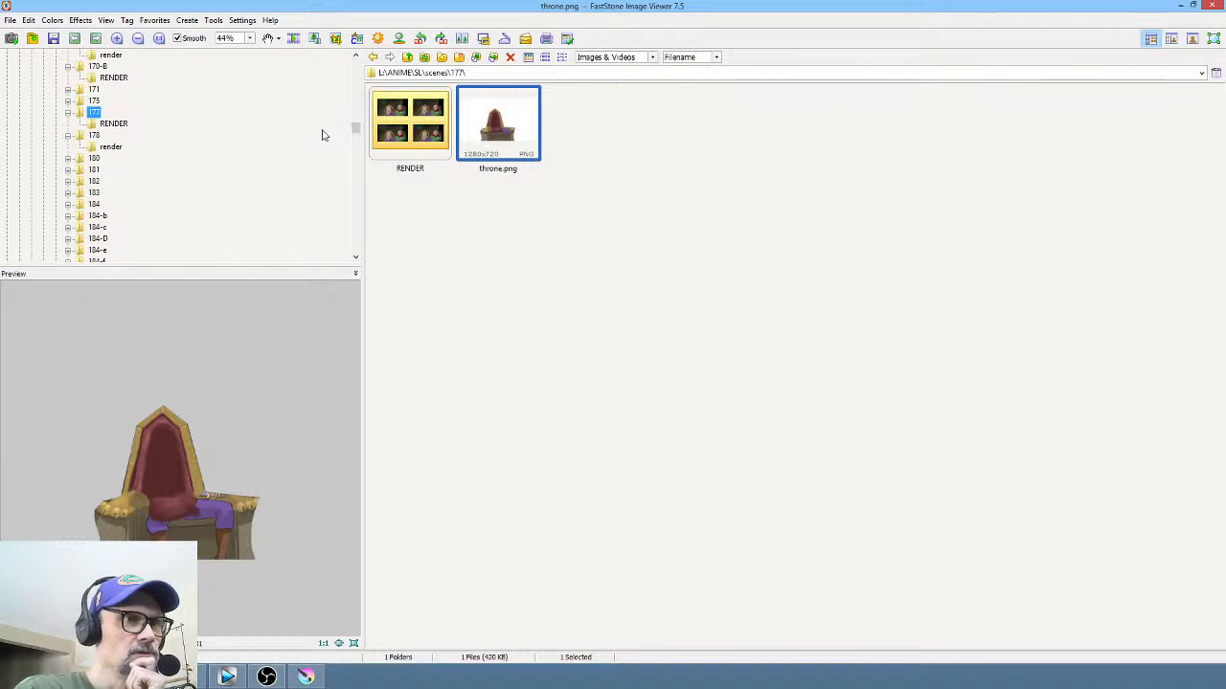
{"action": "left_click", "coordinate": [94, 100]}
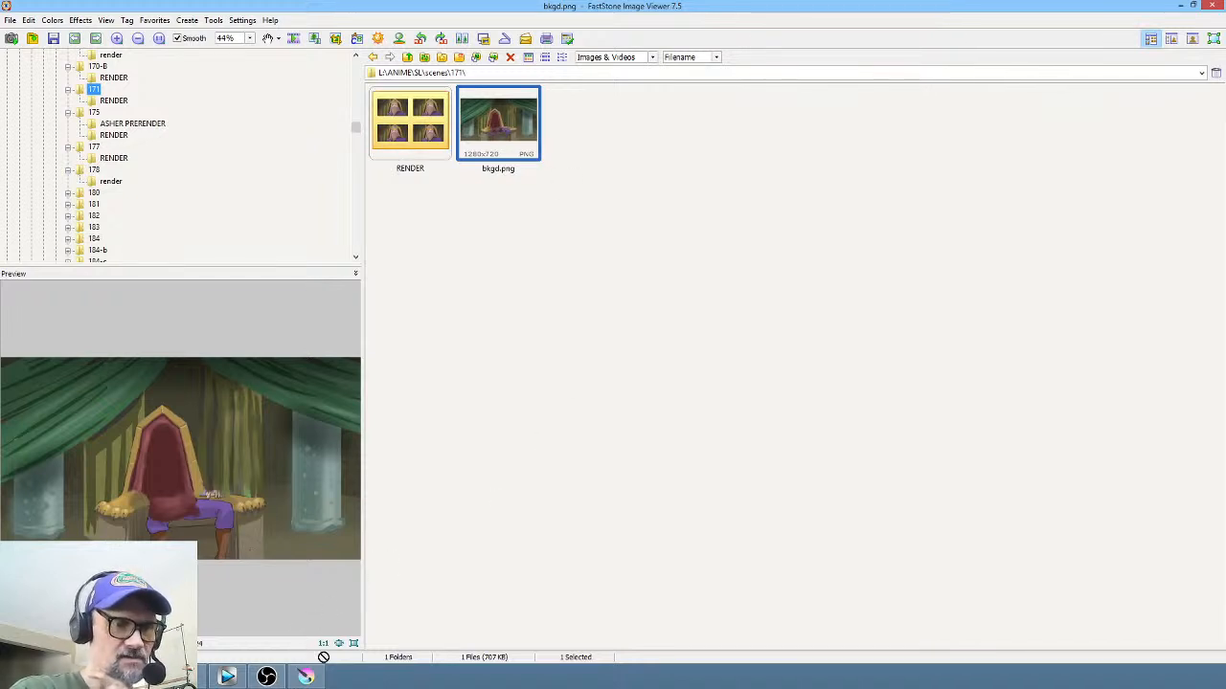
{"action": "left_click_drag", "start_coordinate": [324, 656], "coordinate": [534, 293]}
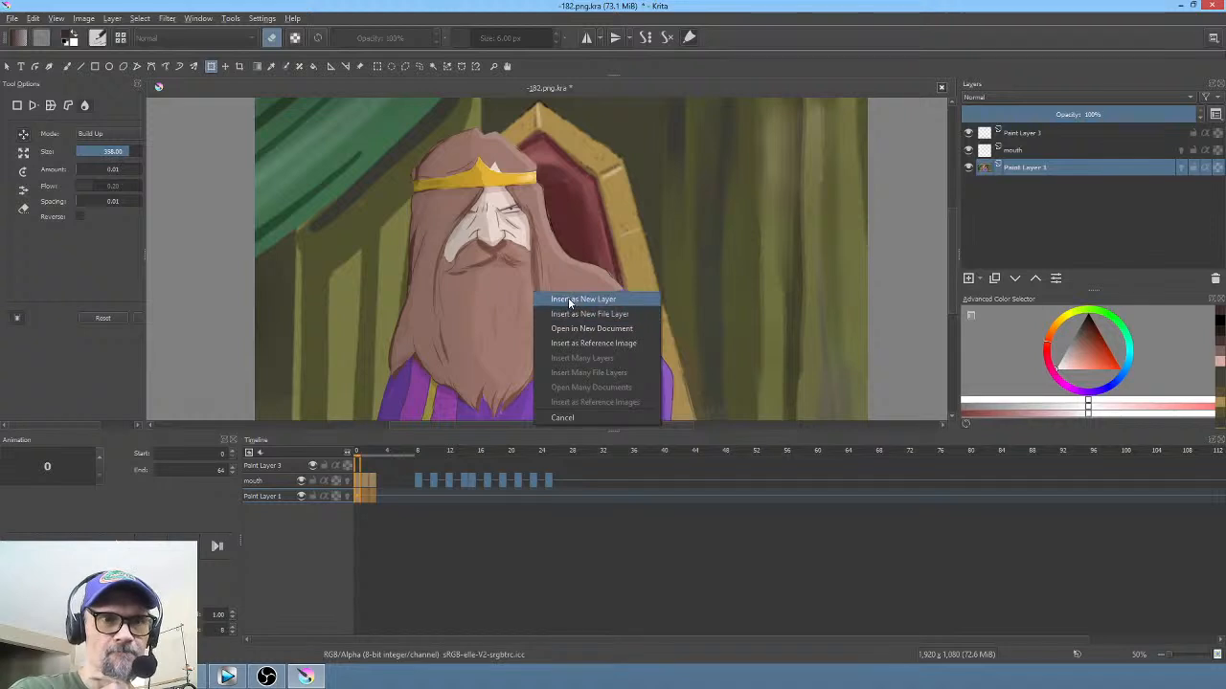
{"action": "left_click", "coordinate": [570, 302]}
Step: Enlarge the bkgd.png layer beyond the canvas with a free transform and mirror it horizontally
{"action": "scroll", "coordinate": [686, 257], "scroll_direction": "down", "scroll_amount": 1}
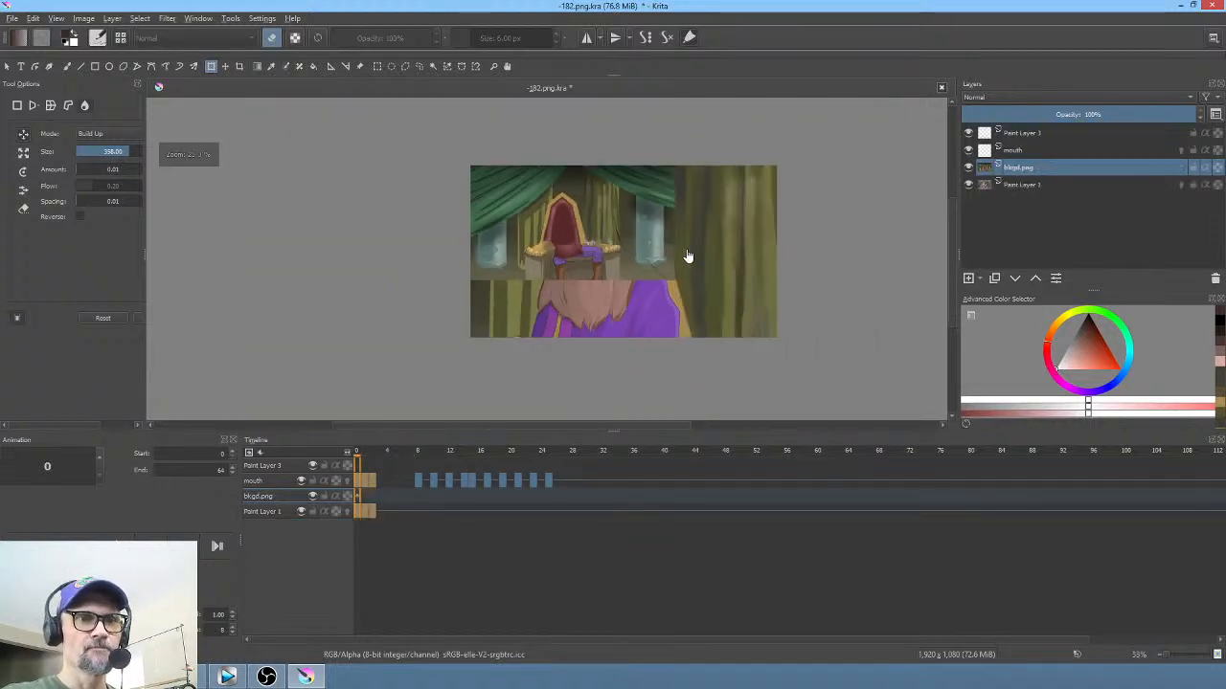
{"action": "right_click", "coordinate": [590, 232]}
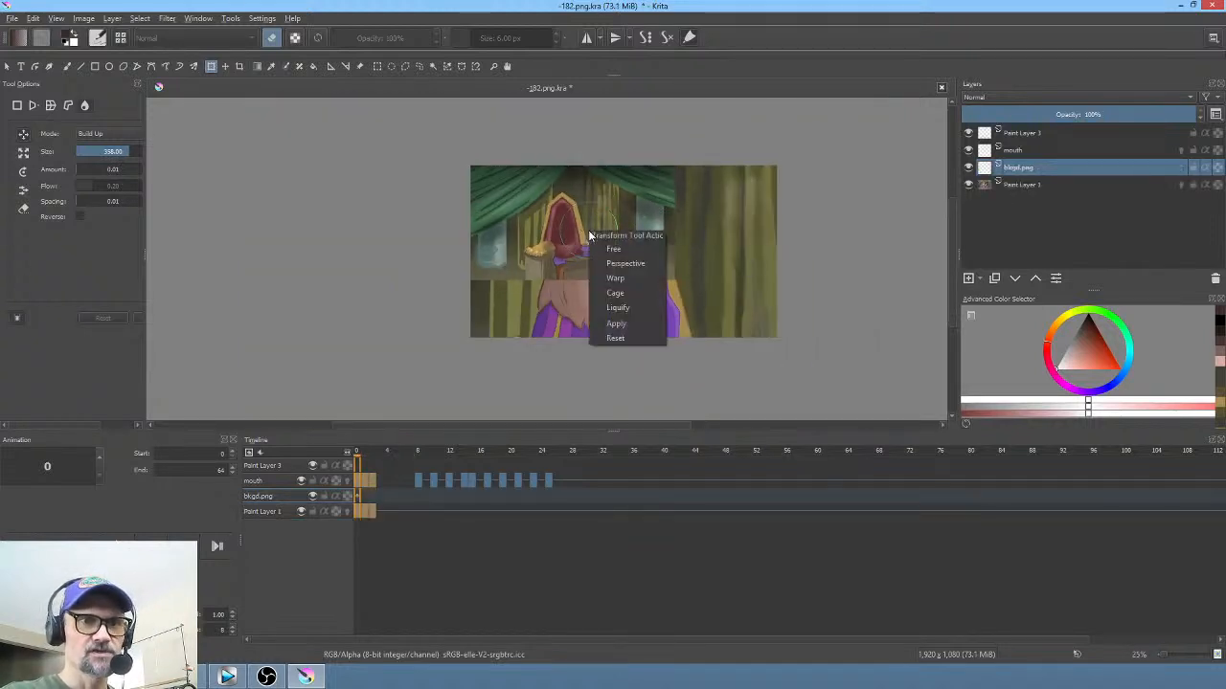
{"action": "left_click", "coordinate": [613, 249]}
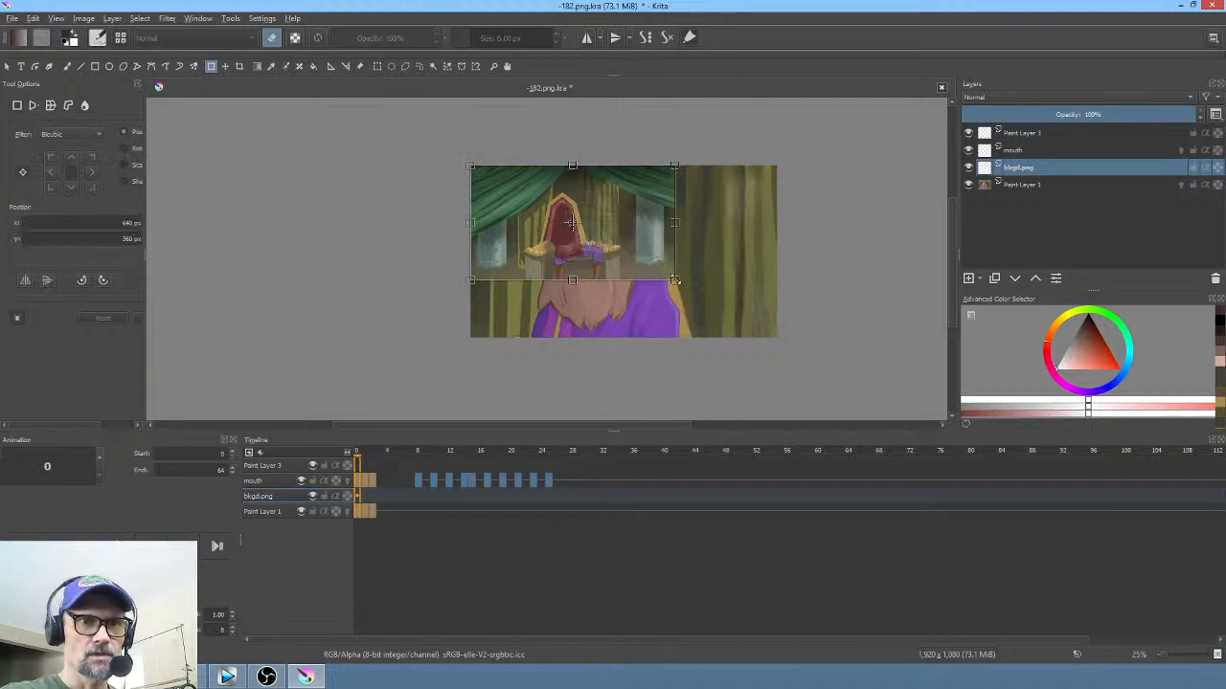
{"action": "left_click_drag", "start_coordinate": [674, 279], "coordinate": [806, 366]}
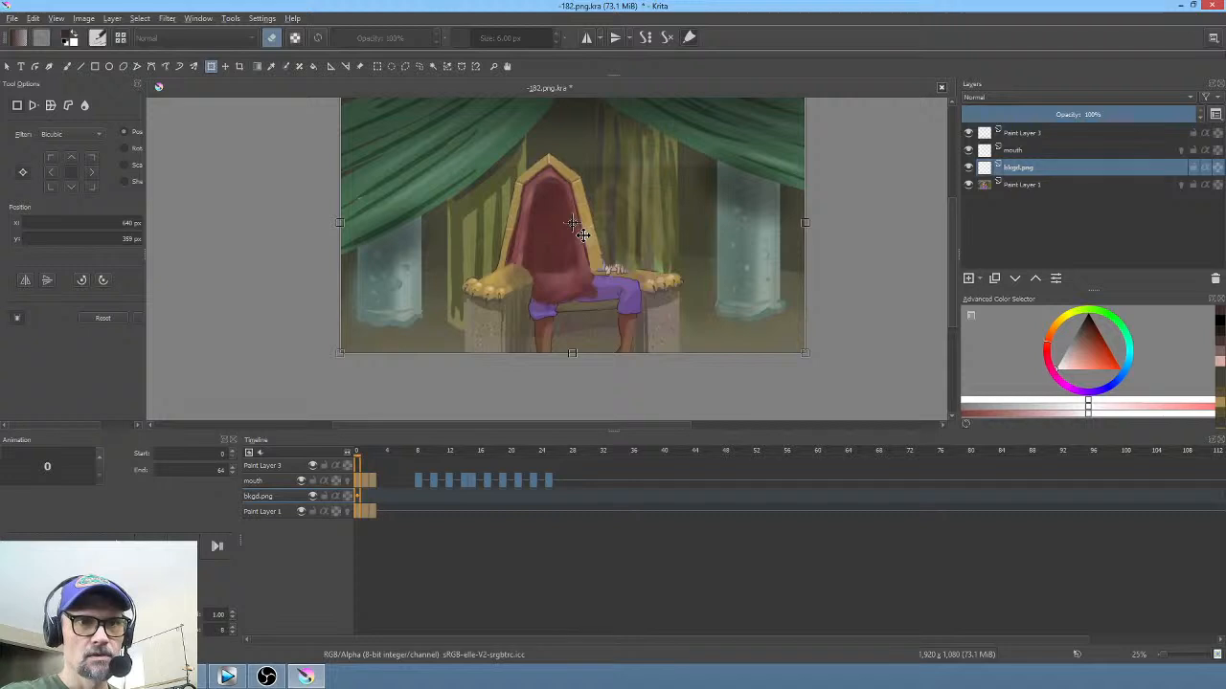
{"action": "right_click", "coordinate": [585, 236]}
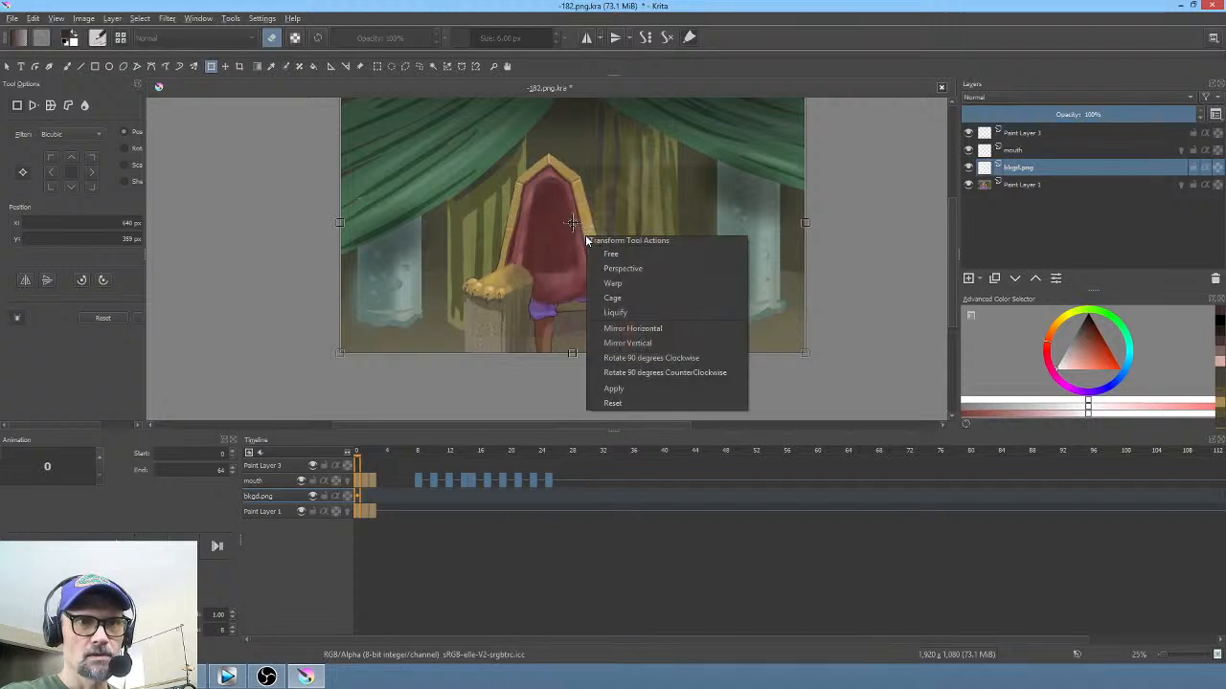
{"action": "left_click", "coordinate": [628, 328]}
Step: Scale bkgd.png up further, position its throne where the king's throne stands, and apply the transform
{"action": "left_click_drag", "start_coordinate": [631, 276], "coordinate": [337, 311]}
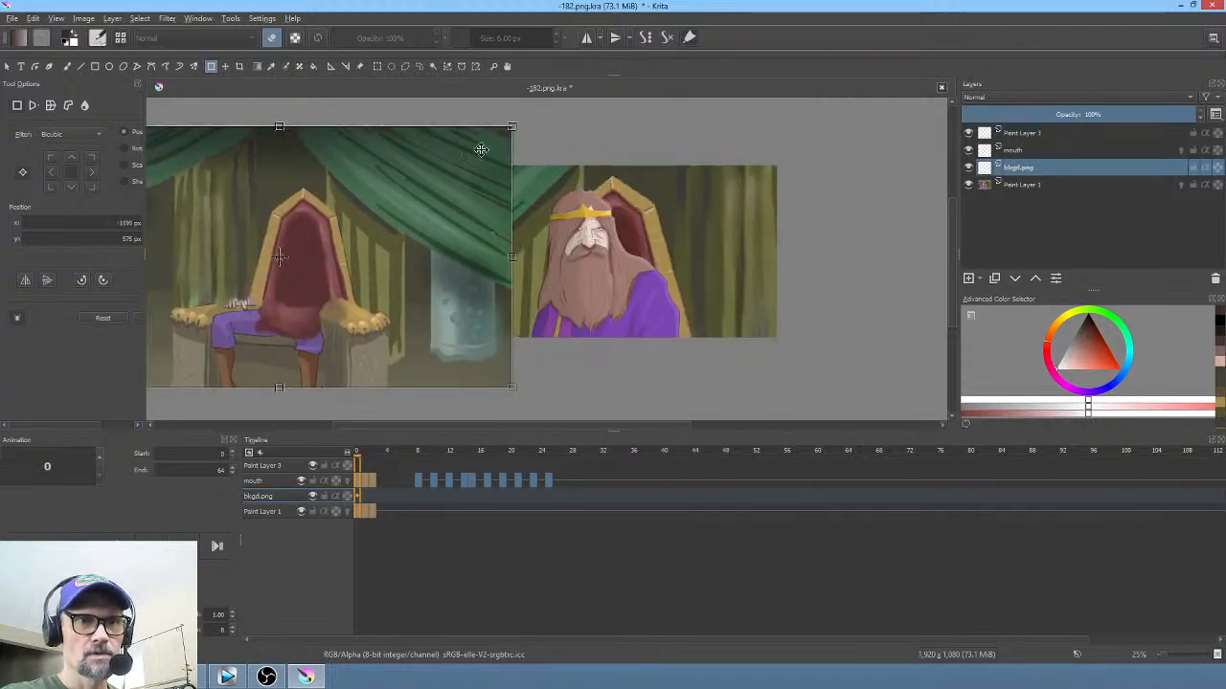
{"action": "left_click_drag", "start_coordinate": [516, 126], "coordinate": [546, 106]}
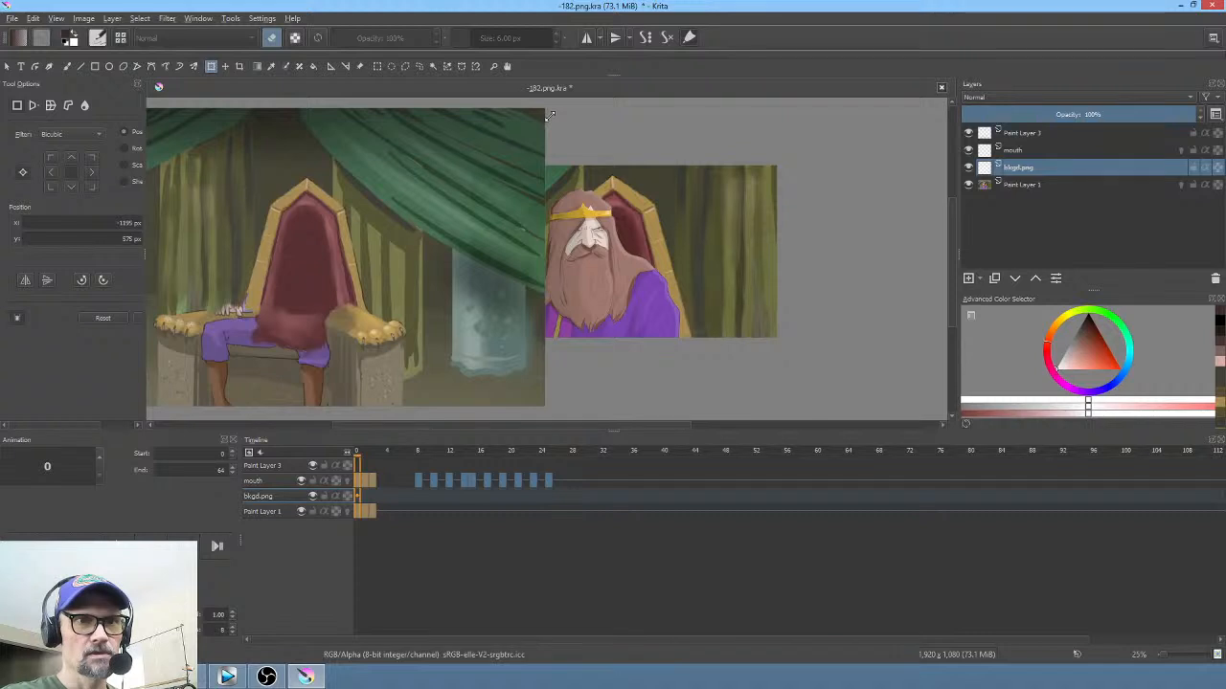
{"action": "left_click_drag", "start_coordinate": [412, 233], "coordinate": [718, 236]}
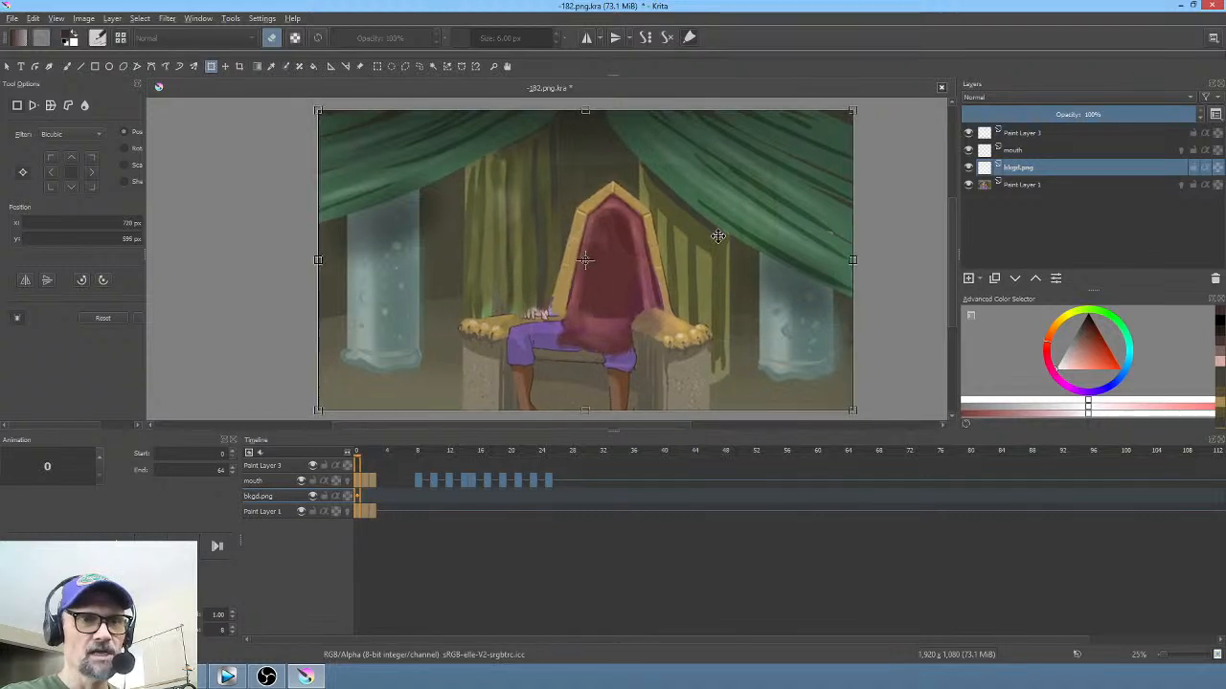
{"action": "key", "text": "Return"}
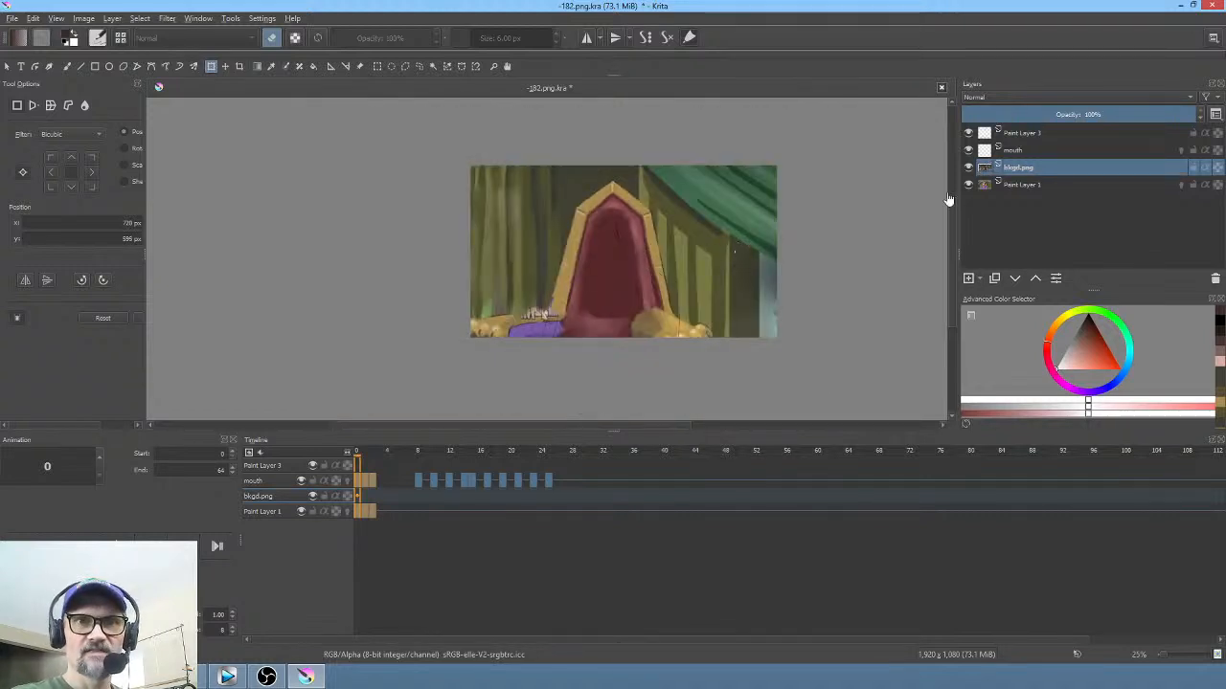
Step: Move the bkgd.png layer below Paint Layer 1 and make Paint Layer 1 active with the filled Freehand Path tool
{"action": "left_click", "coordinate": [1014, 278]}
{"action": "left_click", "coordinate": [1022, 168]}
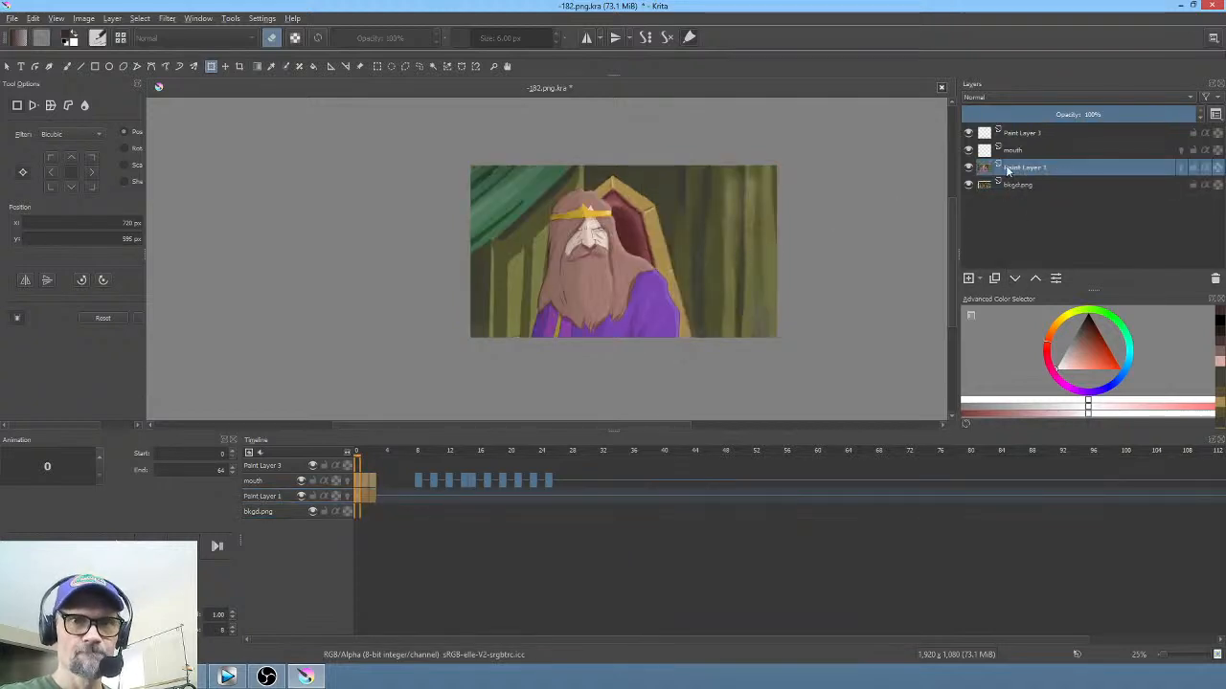
{"action": "left_click", "coordinate": [968, 167]}
{"action": "left_click", "coordinate": [969, 168]}
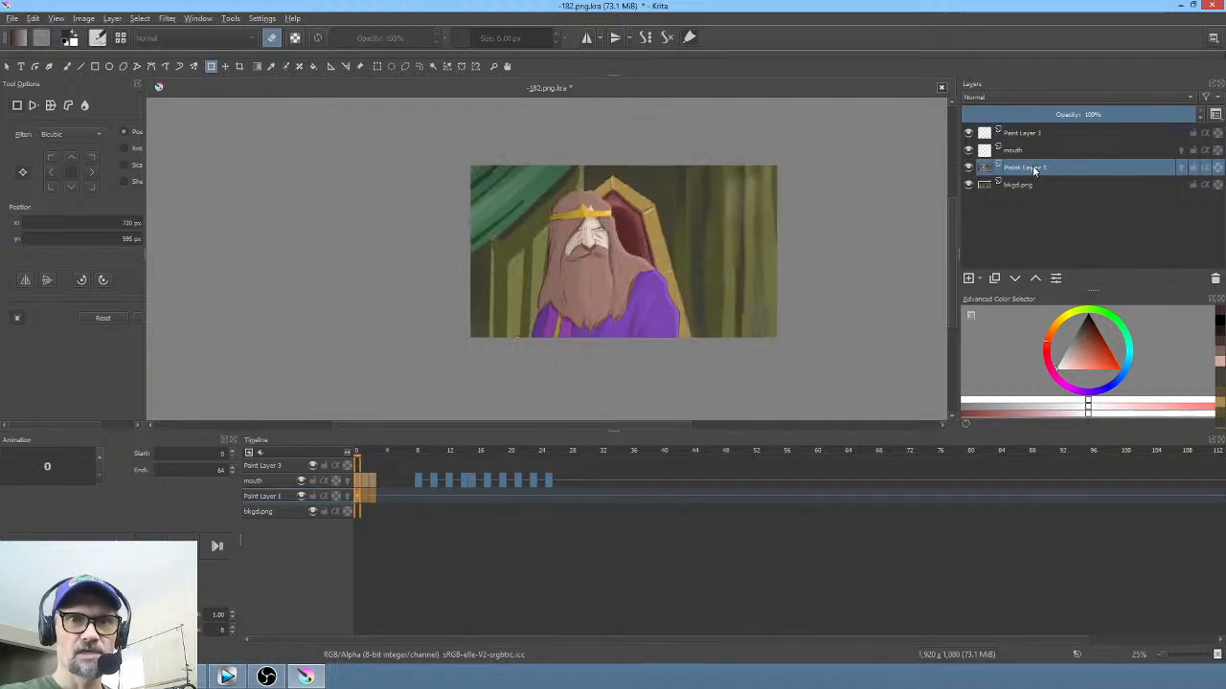
{"action": "scroll", "coordinate": [684, 227], "scroll_direction": "up", "scroll_amount": 2}
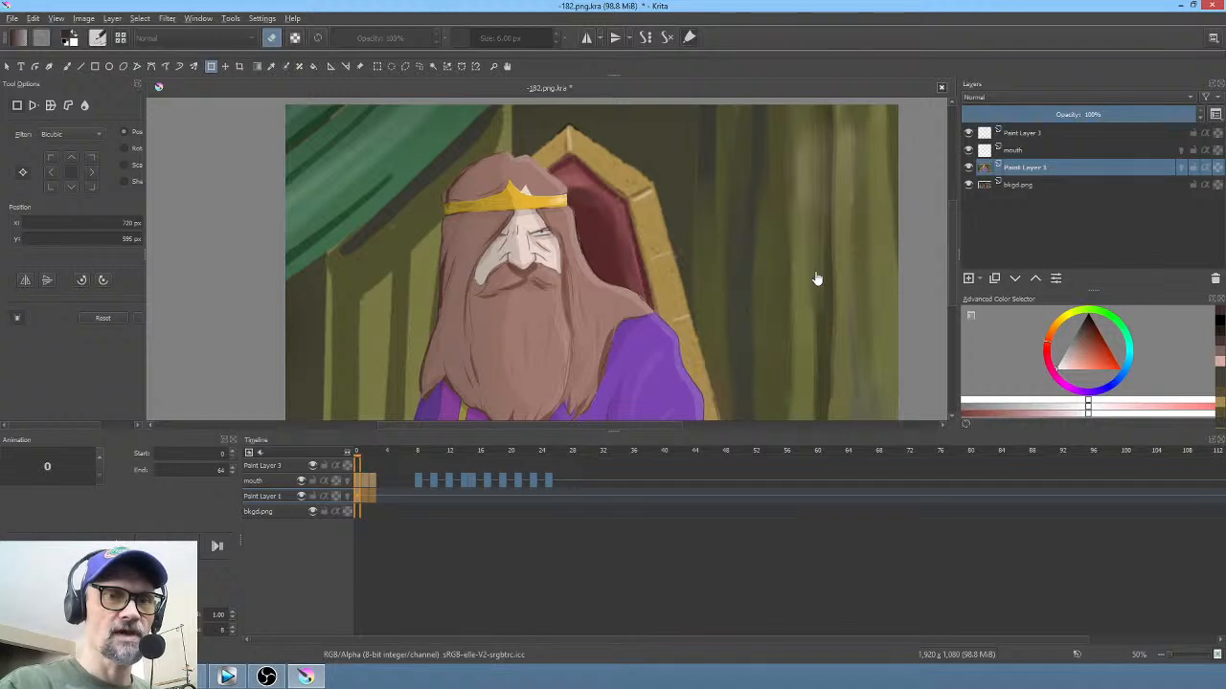
{"action": "scroll", "coordinate": [785, 282], "scroll_direction": "down", "scroll_amount": 2}
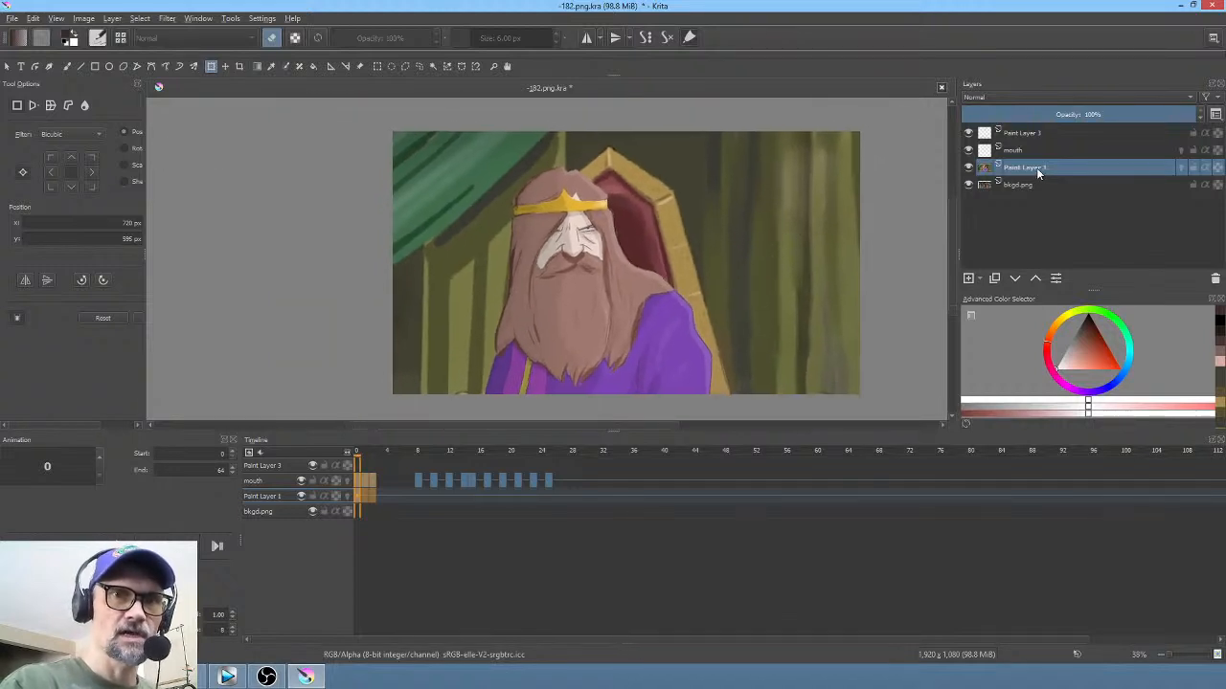
{"action": "key", "text": "p"}
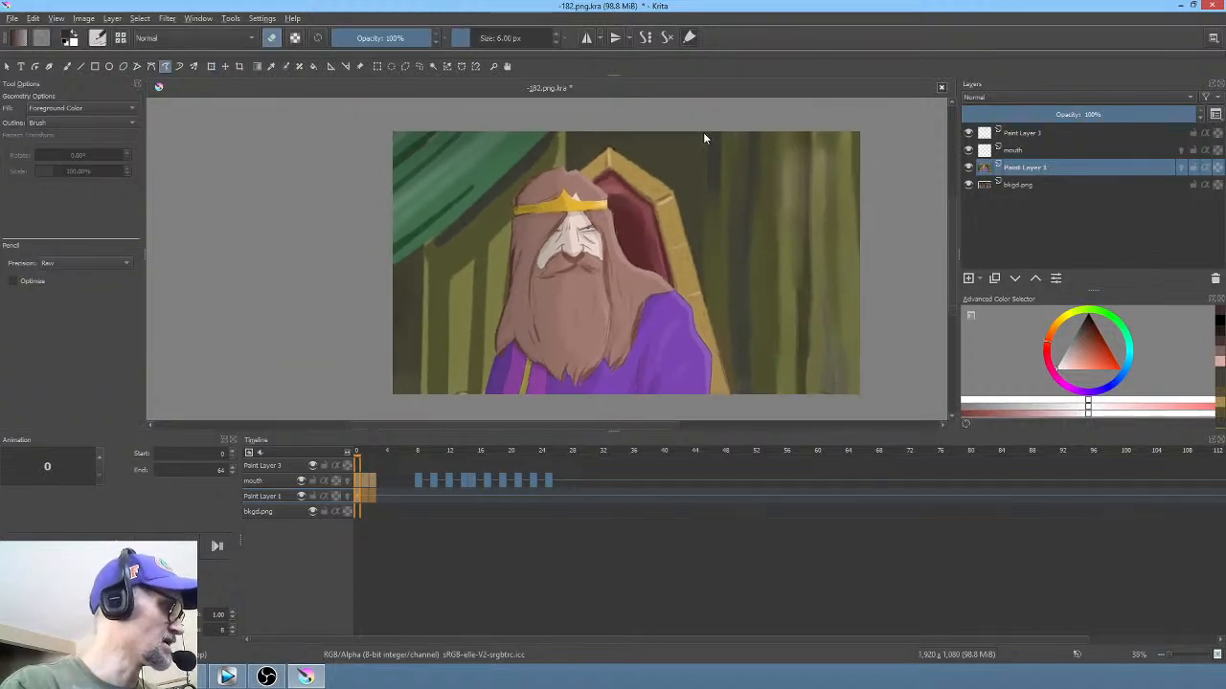
{"action": "key", "text": "e"}
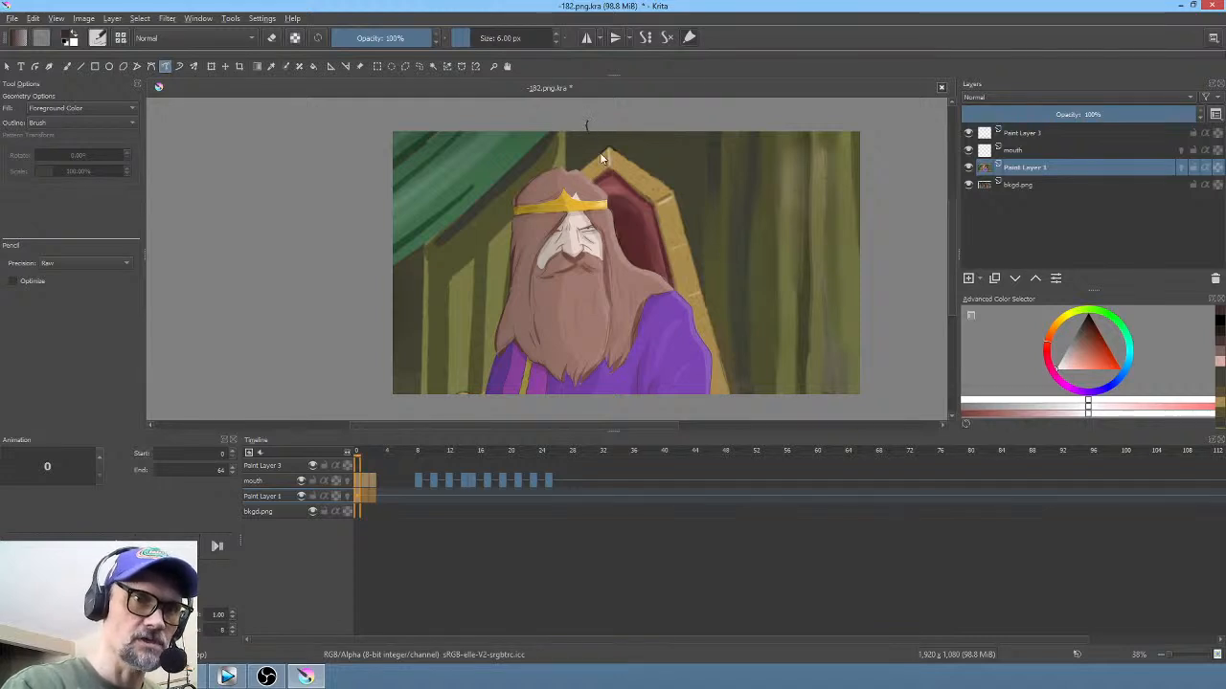
{"action": "left_click_drag", "start_coordinate": [825, 417], "coordinate": [866, 128]}
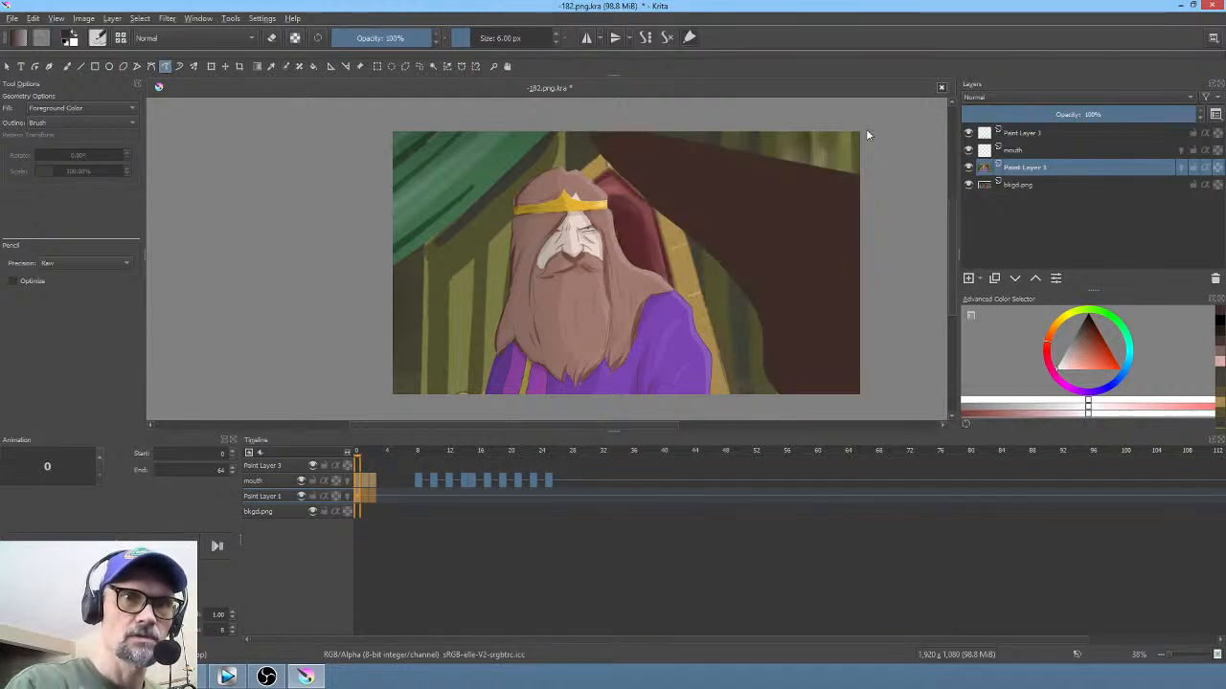
{"action": "key", "text": "e"}
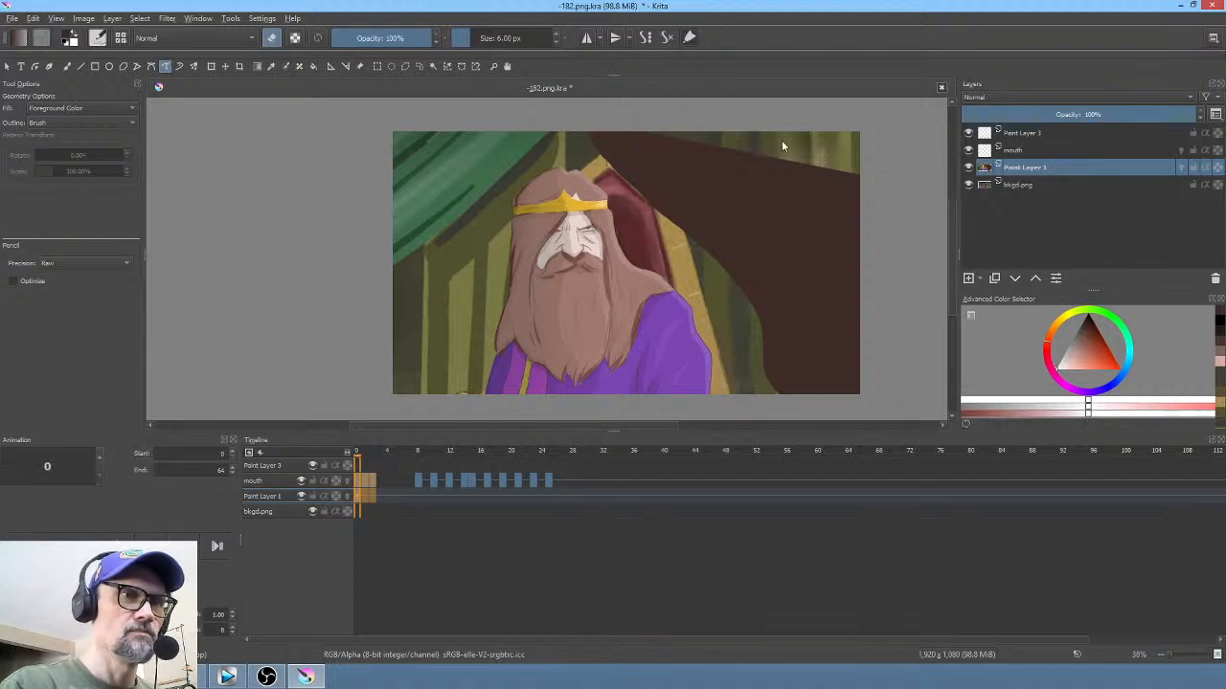
Step: Erase the large areas of old background on both sides of the king on Paint Layer 1, cutting roughly around his figure
{"action": "left_click_drag", "start_coordinate": [570, 121], "coordinate": [624, 217]}
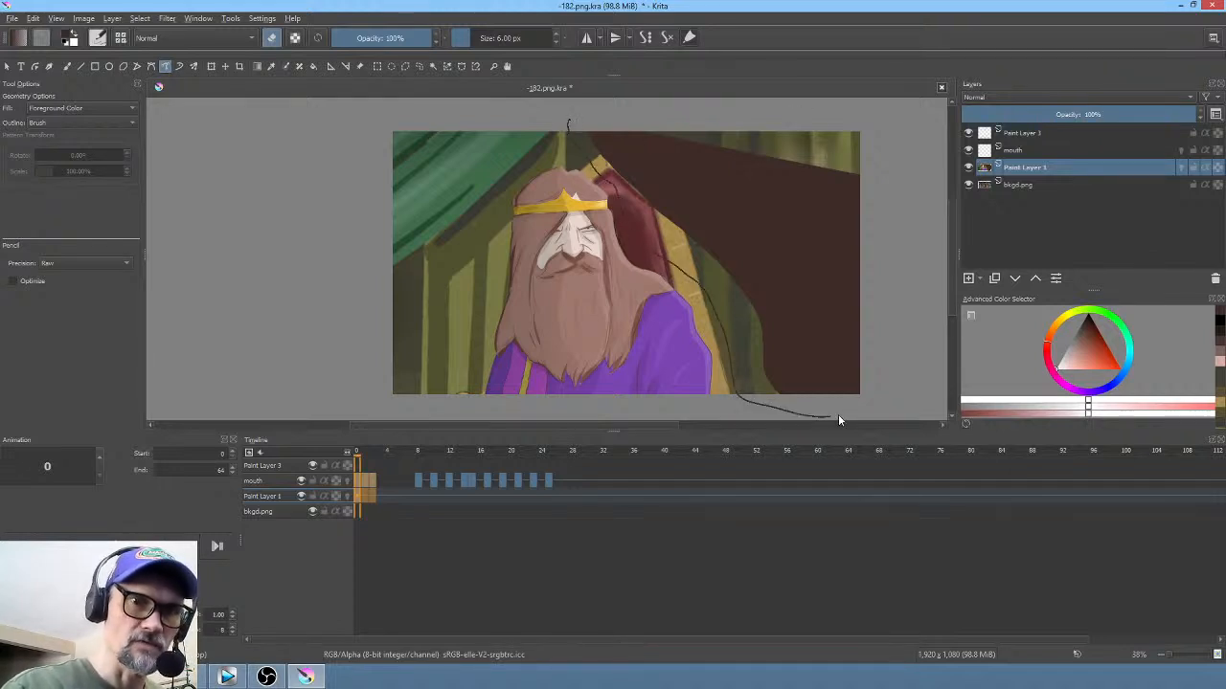
{"action": "left_click_drag", "start_coordinate": [553, 99], "coordinate": [563, 113]}
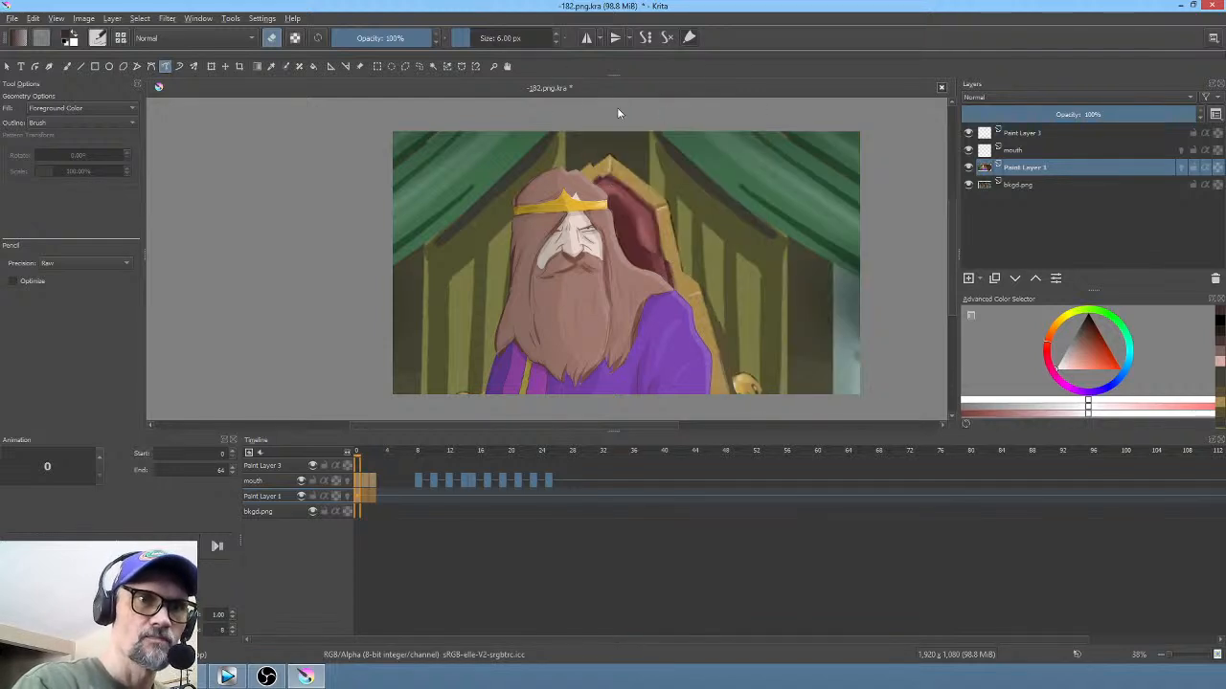
{"action": "left_click_drag", "start_coordinate": [439, 233], "coordinate": [566, 109]}
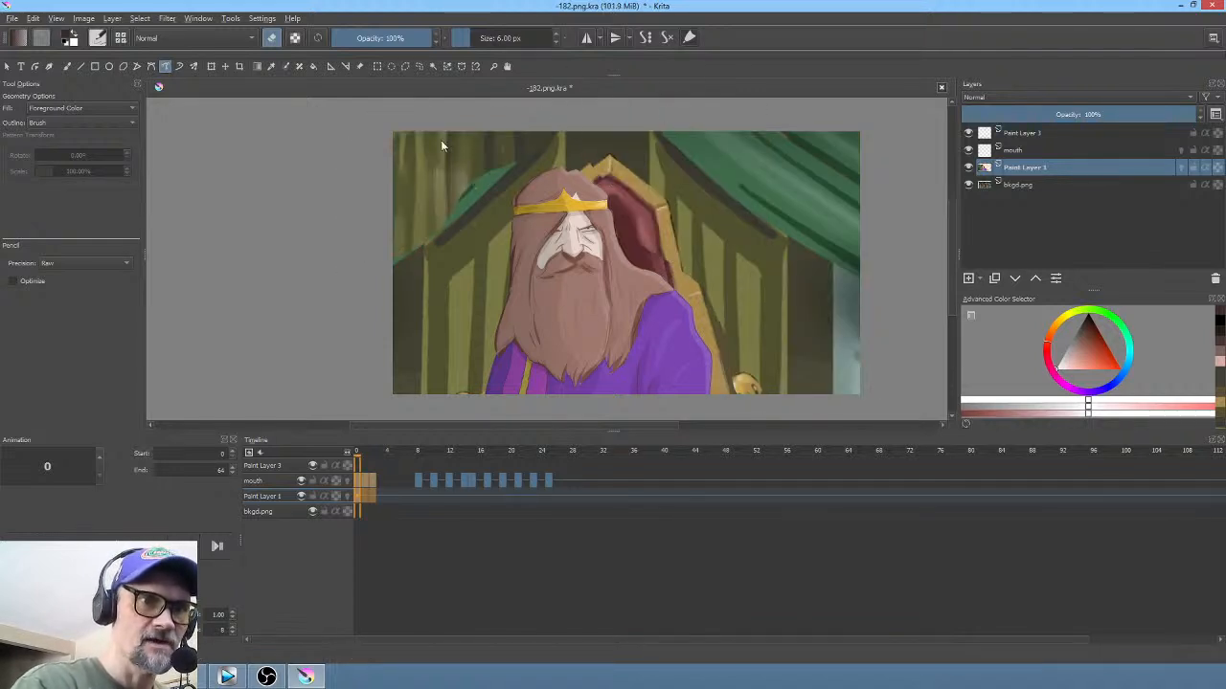
{"action": "mouse_move", "coordinate": [440, 140]}
{"action": "left_mouse_down"}
{"action": "mouse_move", "coordinate": [435, 421]}
{"action": "mouse_move", "coordinate": [473, 328]}
{"action": "mouse_move", "coordinate": [443, 142]}
{"action": "left_mouse_up"}
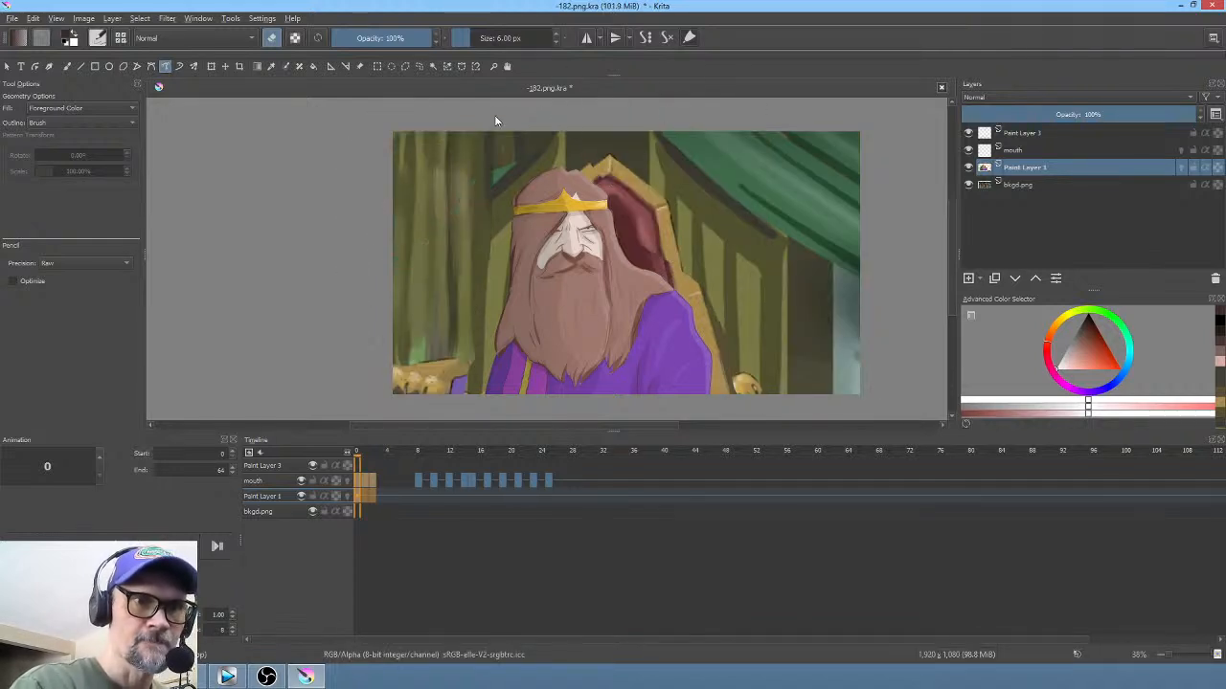
Step: Hide the bkgd.png layer and erase the old throne remnants along the shoulder and sleeve on the image's right side
{"action": "left_click", "coordinate": [968, 184]}
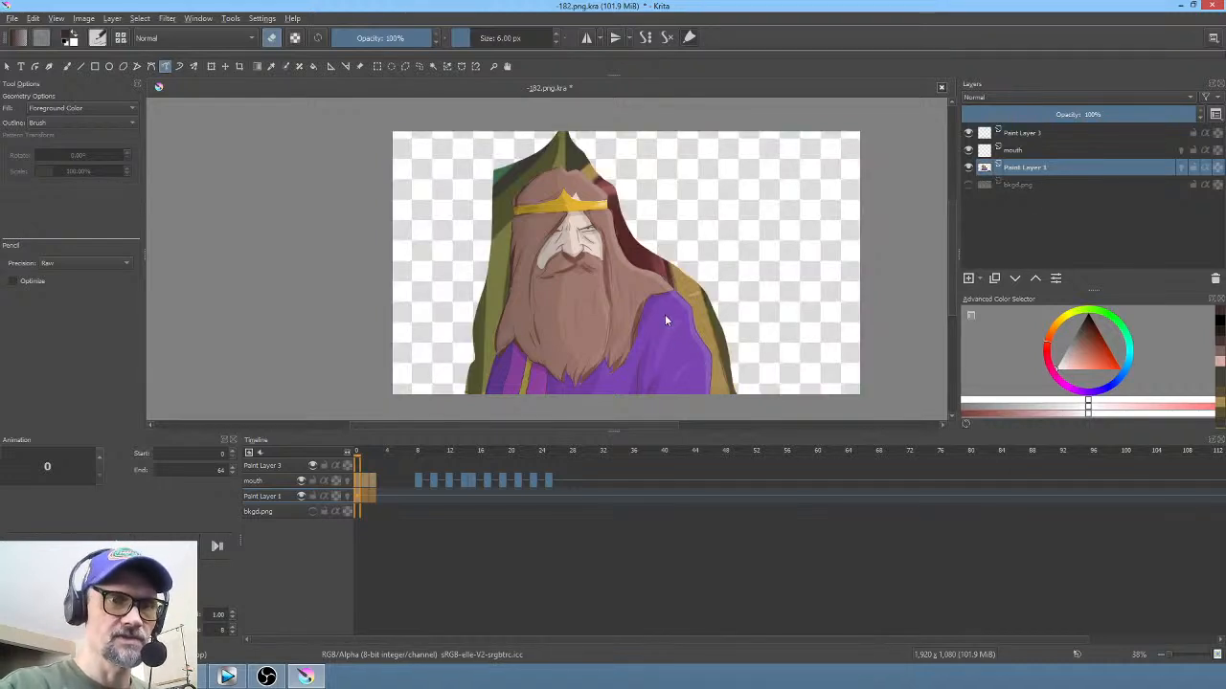
{"action": "left_click_drag", "start_coordinate": [665, 321], "coordinate": [671, 240]}
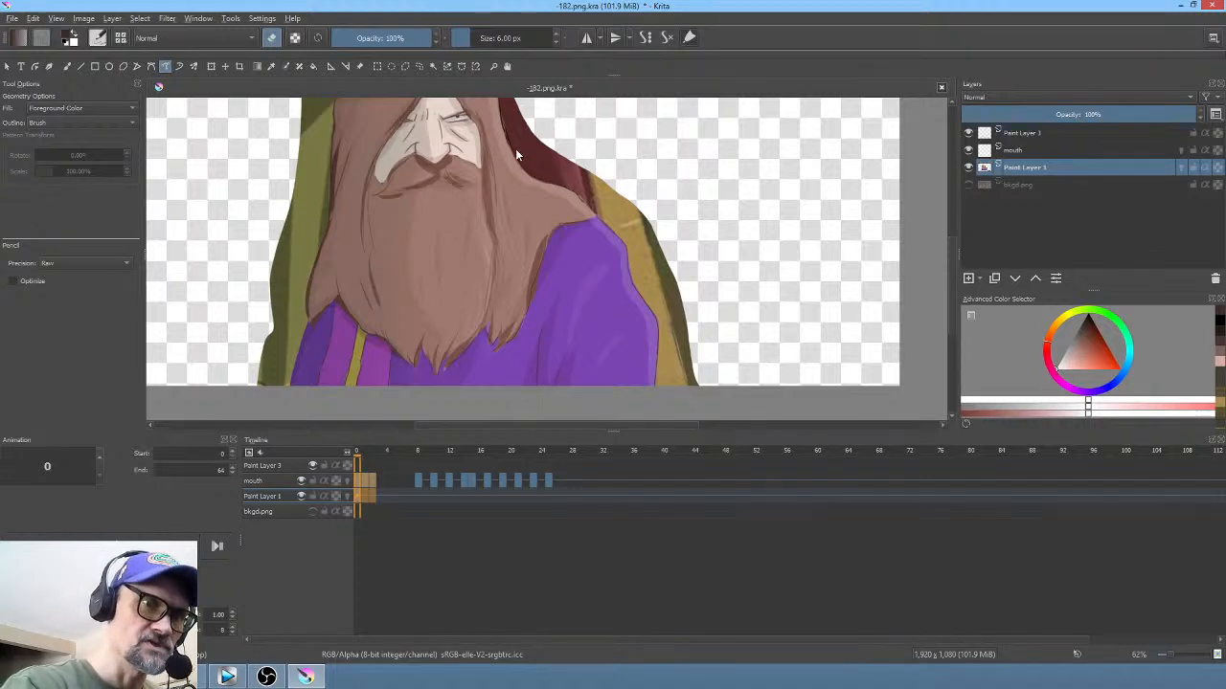
{"action": "mouse_move", "coordinate": [515, 149]}
{"action": "left_mouse_down"}
{"action": "mouse_move", "coordinate": [542, 180]}
{"action": "mouse_move", "coordinate": [588, 153]}
{"action": "left_mouse_up"}
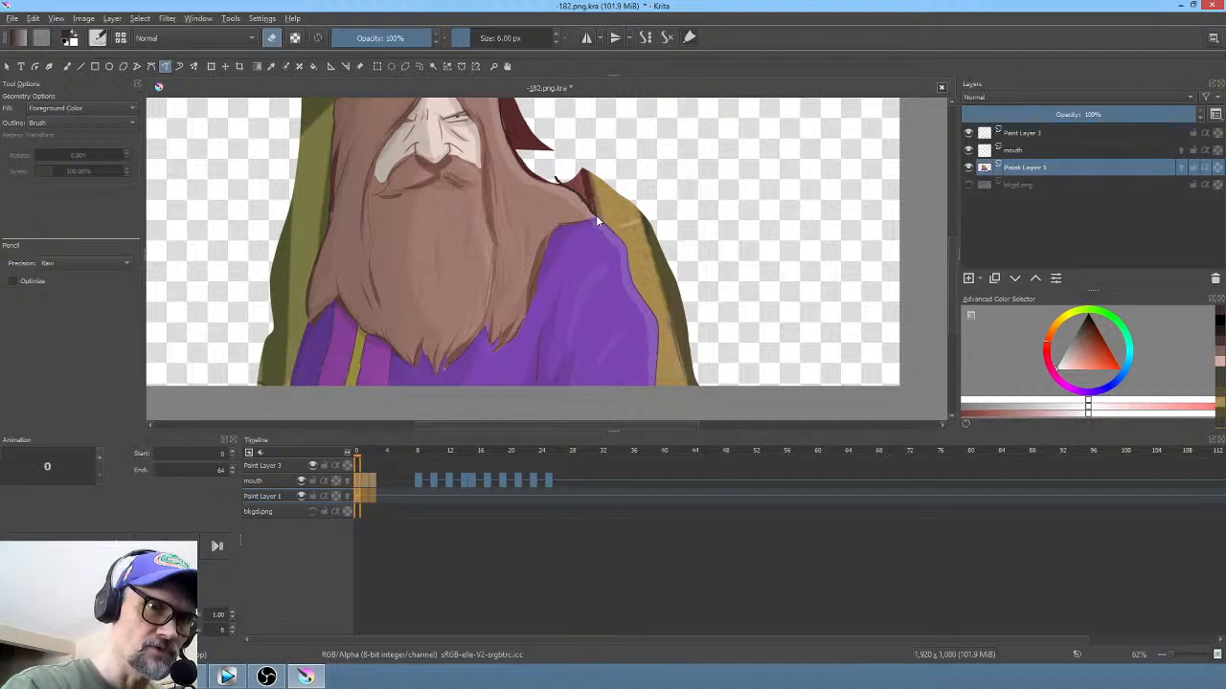
{"action": "left_click_drag", "start_coordinate": [642, 251], "coordinate": [586, 134]}
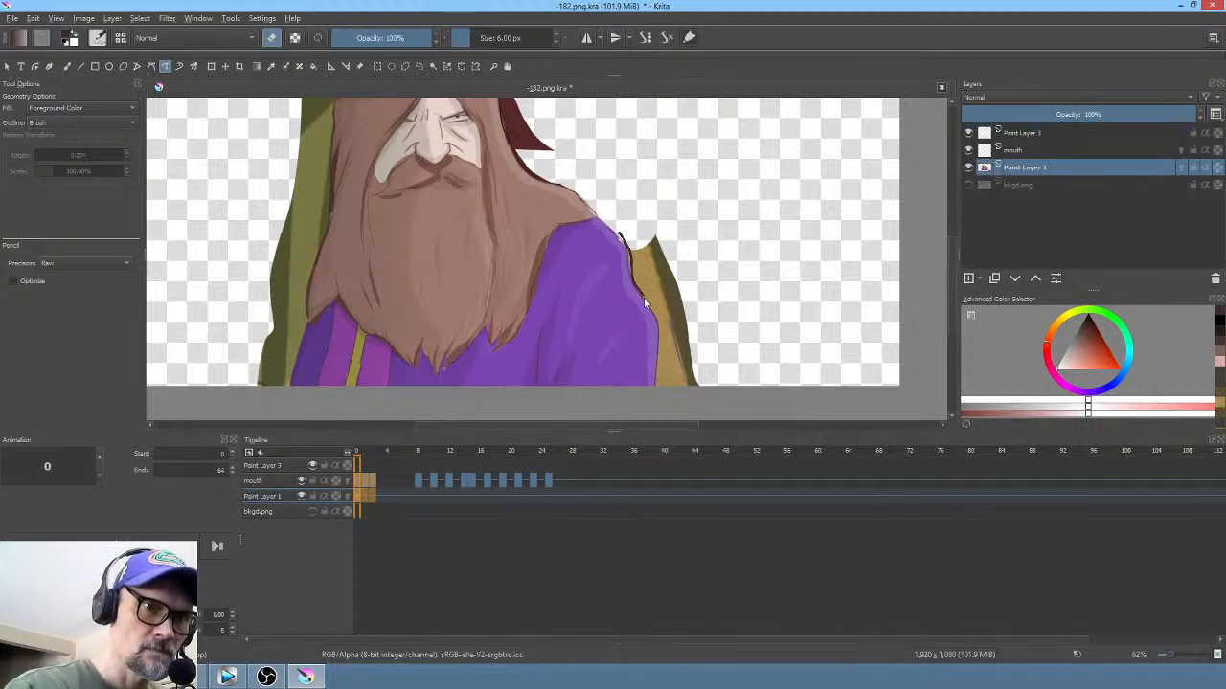
{"action": "mouse_move", "coordinate": [656, 390]}
{"action": "left_mouse_down"}
{"action": "mouse_move", "coordinate": [702, 287]}
{"action": "mouse_move", "coordinate": [676, 181]}
{"action": "left_mouse_up"}
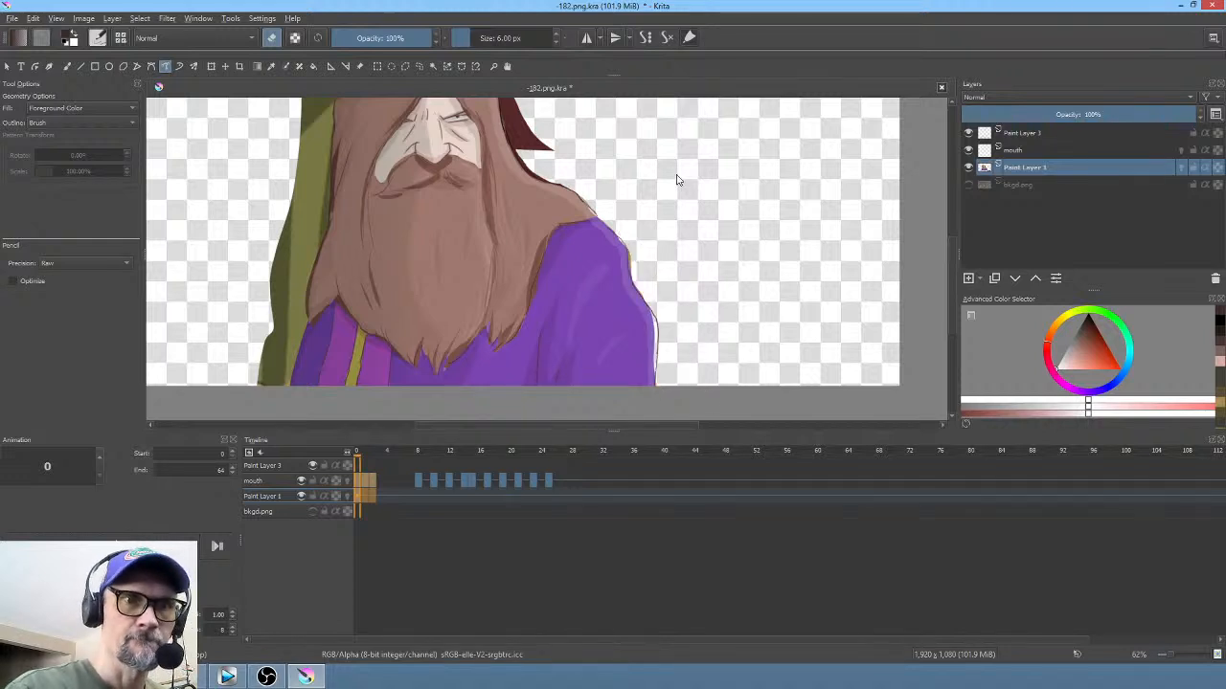
Step: Erase the dark red throne remnant beside the king's hair, between the crown and the right-hand shoulder
{"action": "scroll", "coordinate": [688, 277], "scroll_direction": "up", "scroll_amount": 1}
{"action": "mouse_move", "coordinate": [649, 290]}
{"action": "left_mouse_down"}
{"action": "mouse_move", "coordinate": [682, 362]}
{"action": "mouse_move", "coordinate": [697, 341]}
{"action": "left_mouse_up"}
{"action": "scroll", "coordinate": [623, 292], "scroll_direction": "up", "scroll_amount": 2}
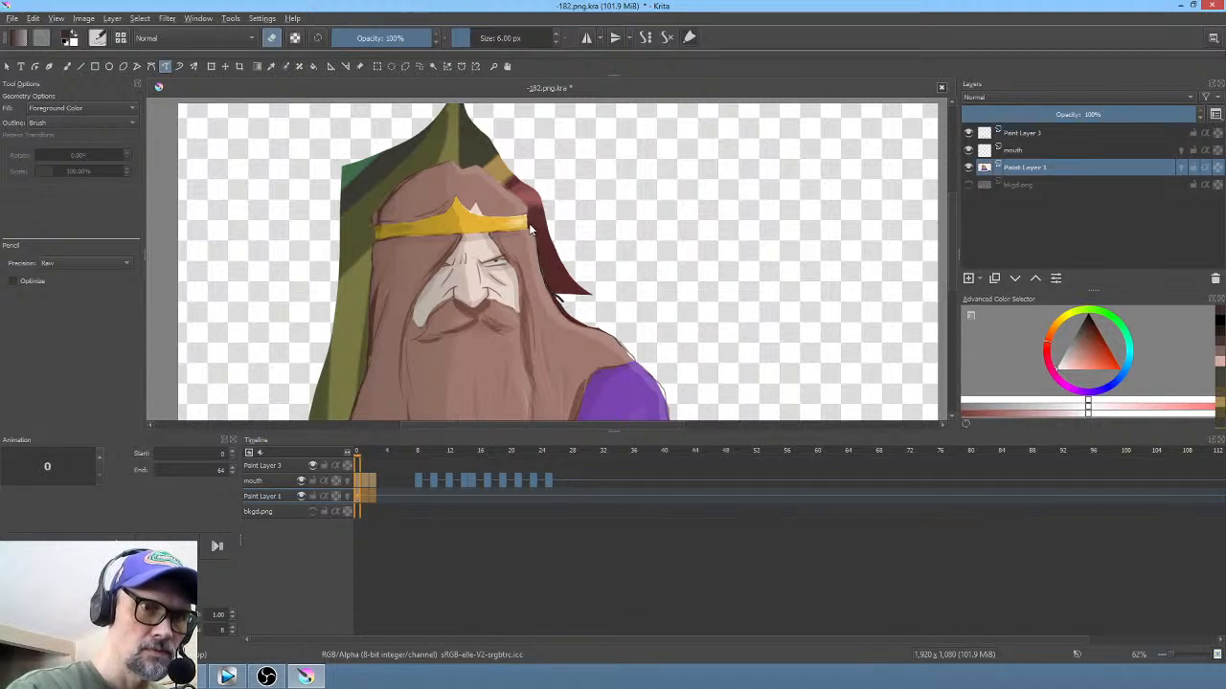
{"action": "left_click_drag", "start_coordinate": [553, 201], "coordinate": [623, 289]}
Step: Erase the green background remnant beside the king's lower left sleeve and go over the outer edge of the right sleeve
{"action": "scroll", "coordinate": [585, 213], "scroll_direction": "down", "scroll_amount": 5}
{"action": "scroll", "coordinate": [585, 213], "scroll_direction": "left", "scroll_amount": 3}
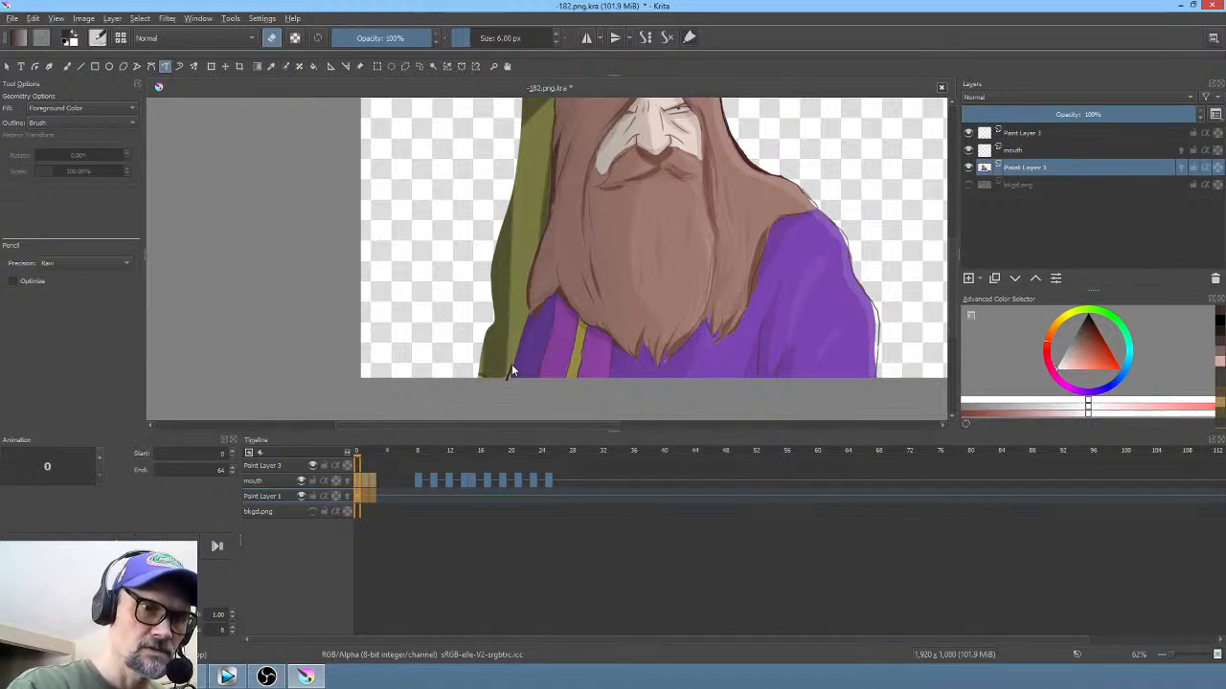
{"action": "mouse_move", "coordinate": [508, 379]}
{"action": "left_mouse_down"}
{"action": "mouse_move", "coordinate": [518, 339]}
{"action": "mouse_move", "coordinate": [474, 373]}
{"action": "left_mouse_up"}
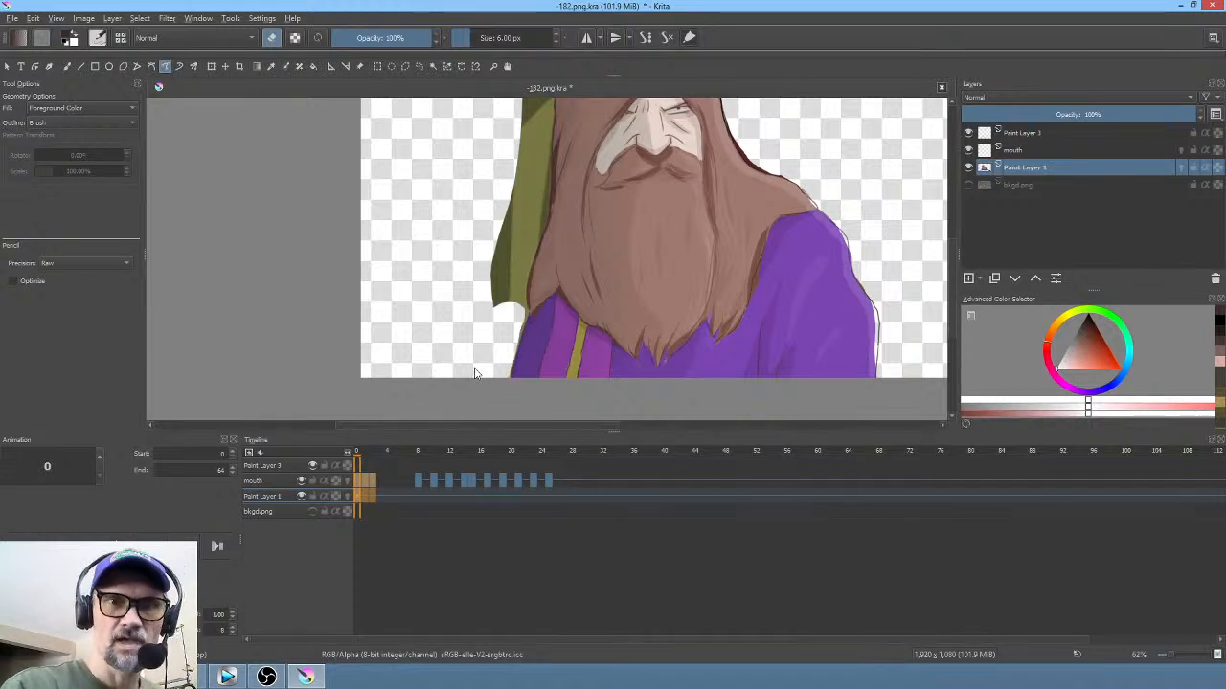
{"action": "left_click_drag", "start_coordinate": [883, 353], "coordinate": [922, 313]}
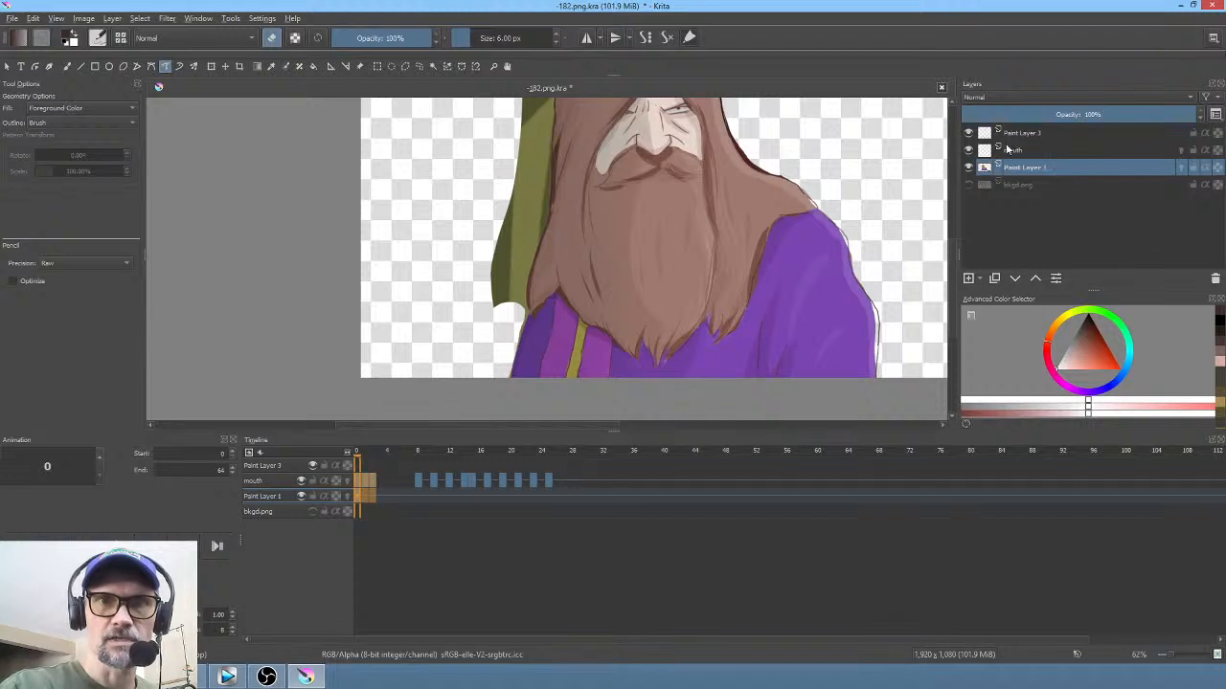
Step: Toggle the visibility of the mouth layer and Paint Layer 3 to examine what each contributes to the king's outline
{"action": "left_click", "coordinate": [968, 150]}
{"action": "left_click", "coordinate": [968, 150]}
{"action": "left_click", "coordinate": [969, 133]}
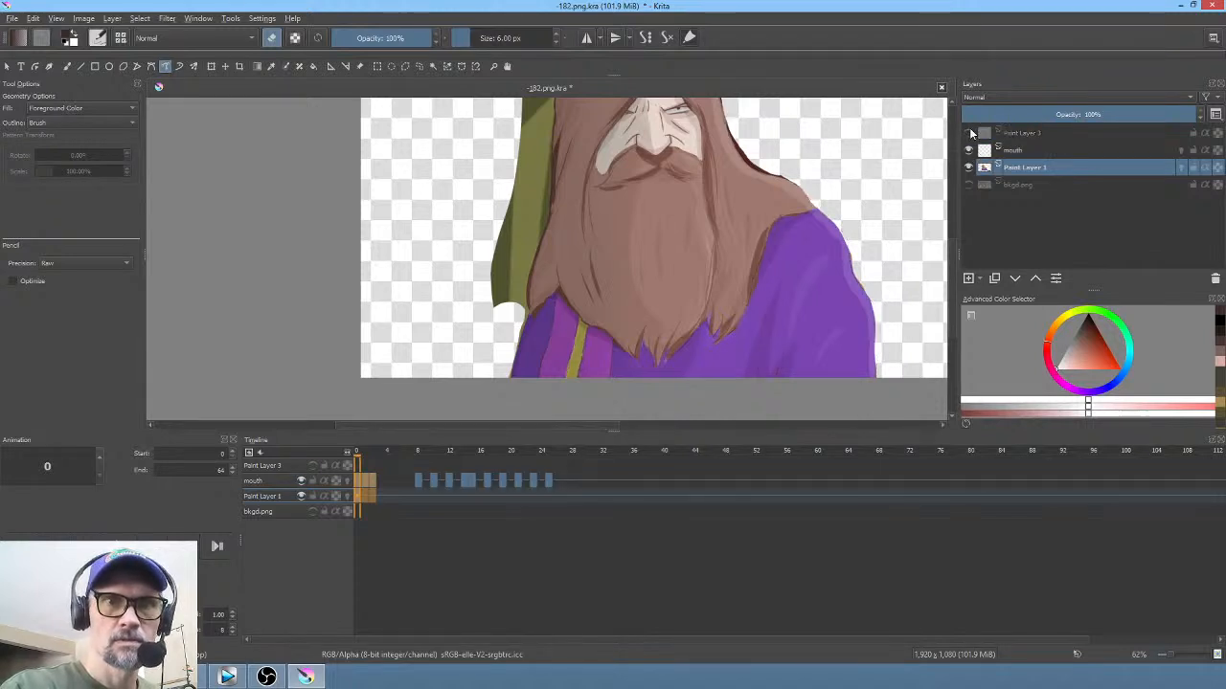
{"action": "left_click", "coordinate": [970, 133]}
{"action": "left_click", "coordinate": [969, 133]}
{"action": "left_click", "coordinate": [970, 133]}
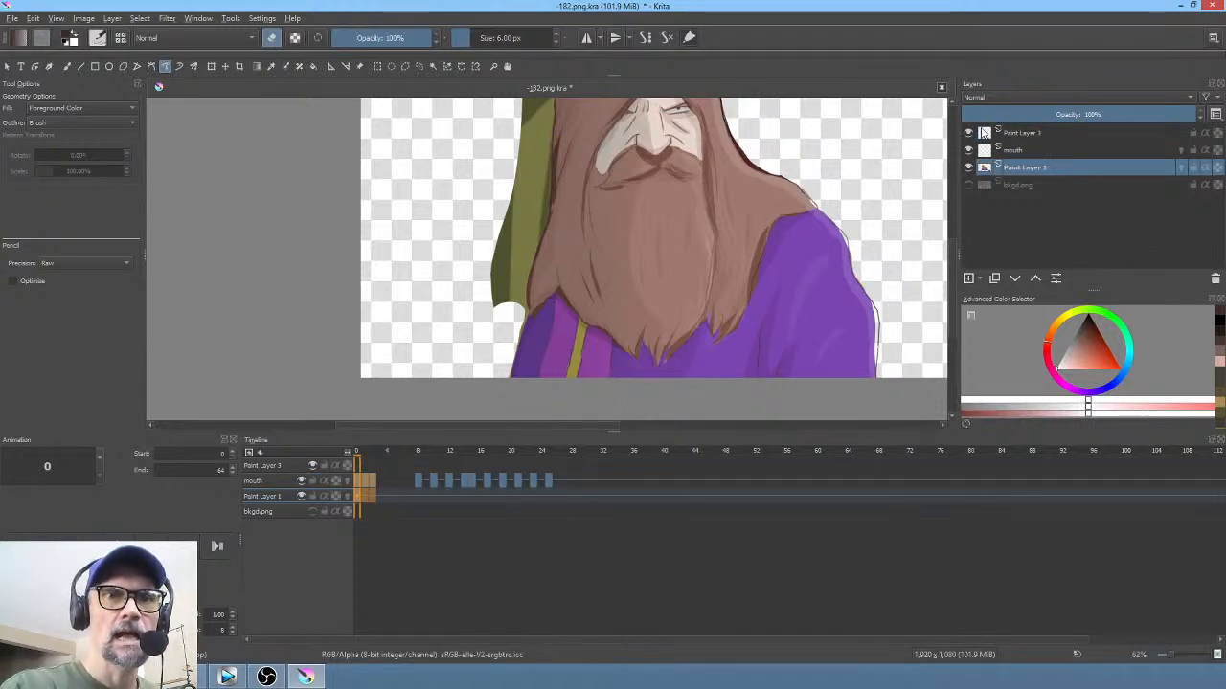
{"action": "left_click", "coordinate": [970, 133]}
{"action": "left_click", "coordinate": [970, 133]}
{"action": "left_click_drag", "start_coordinate": [843, 178], "coordinate": [755, 220]}
{"action": "scroll", "coordinate": [755, 223], "scroll_direction": "down", "scroll_amount": 3}
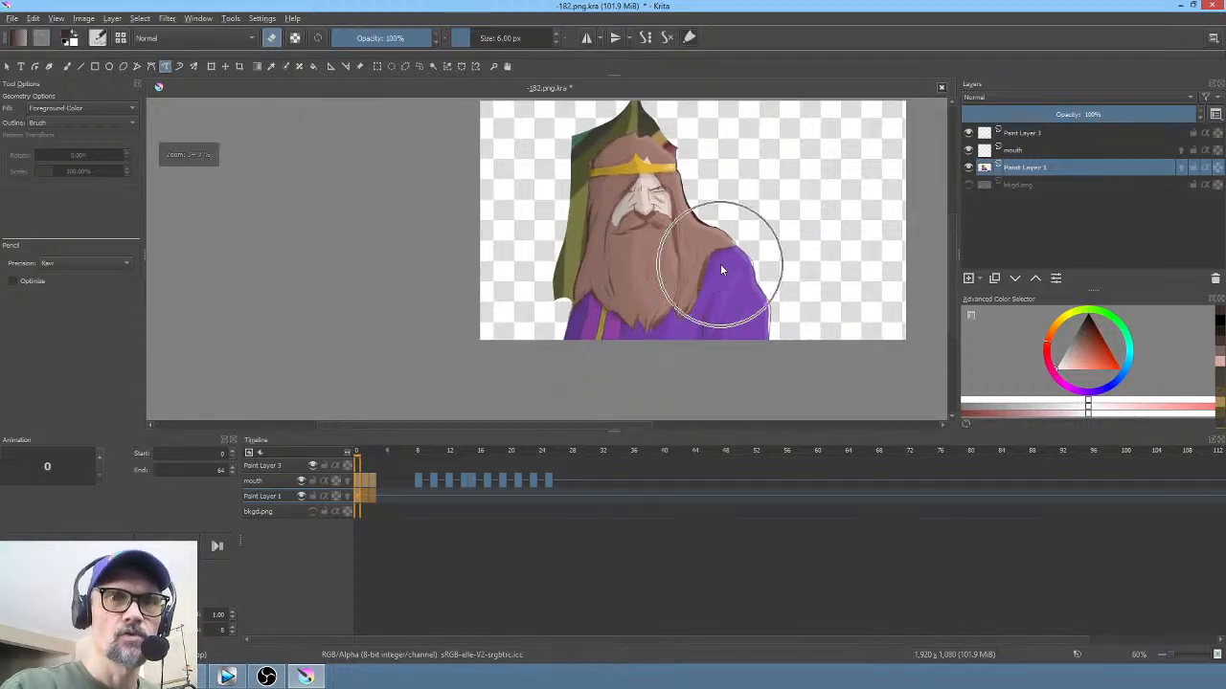
{"action": "left_click", "coordinate": [969, 134]}
{"action": "left_click", "coordinate": [969, 134]}
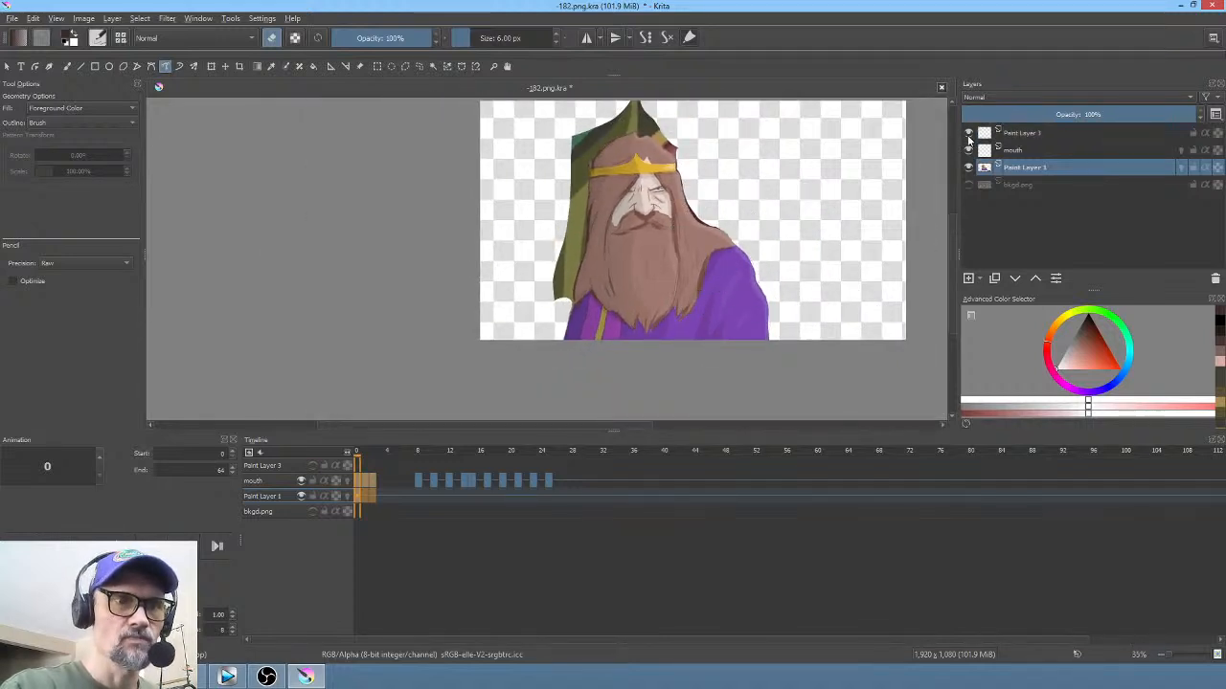
{"action": "left_click", "coordinate": [970, 134]}
{"action": "left_click", "coordinate": [969, 134]}
{"action": "left_click", "coordinate": [969, 134]}
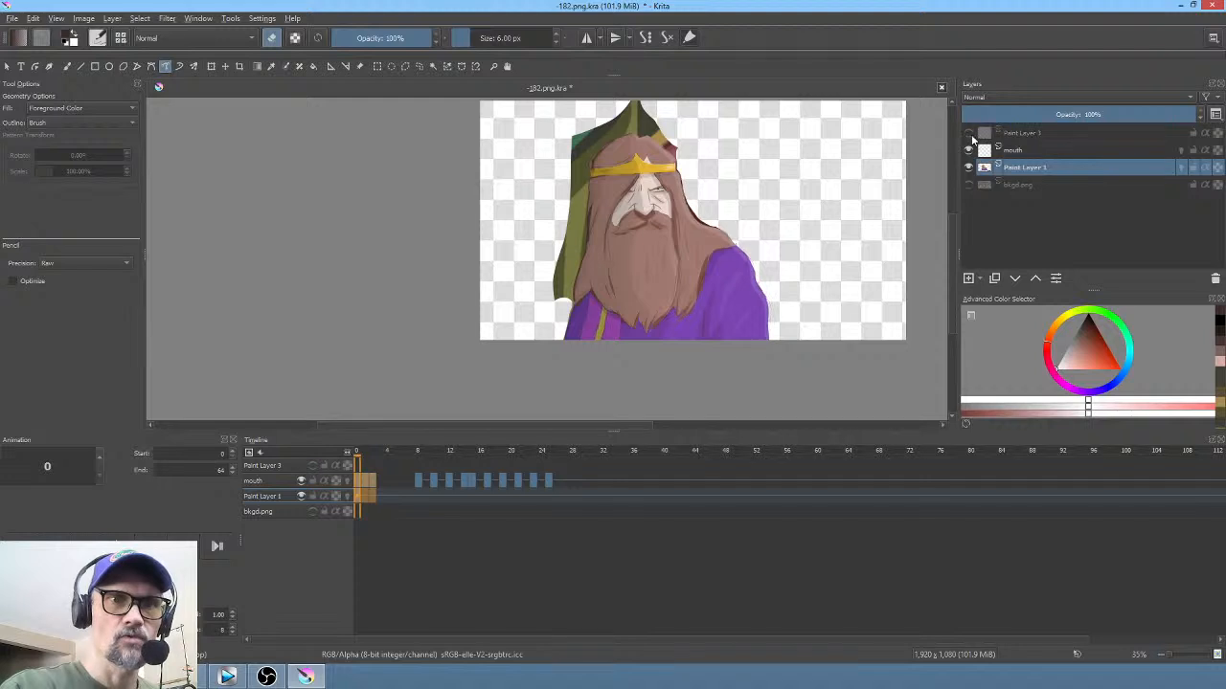
Step: Delete Paint Layer 3 and make Paint Layer 1 the active layer
{"action": "left_click", "coordinate": [1055, 132]}
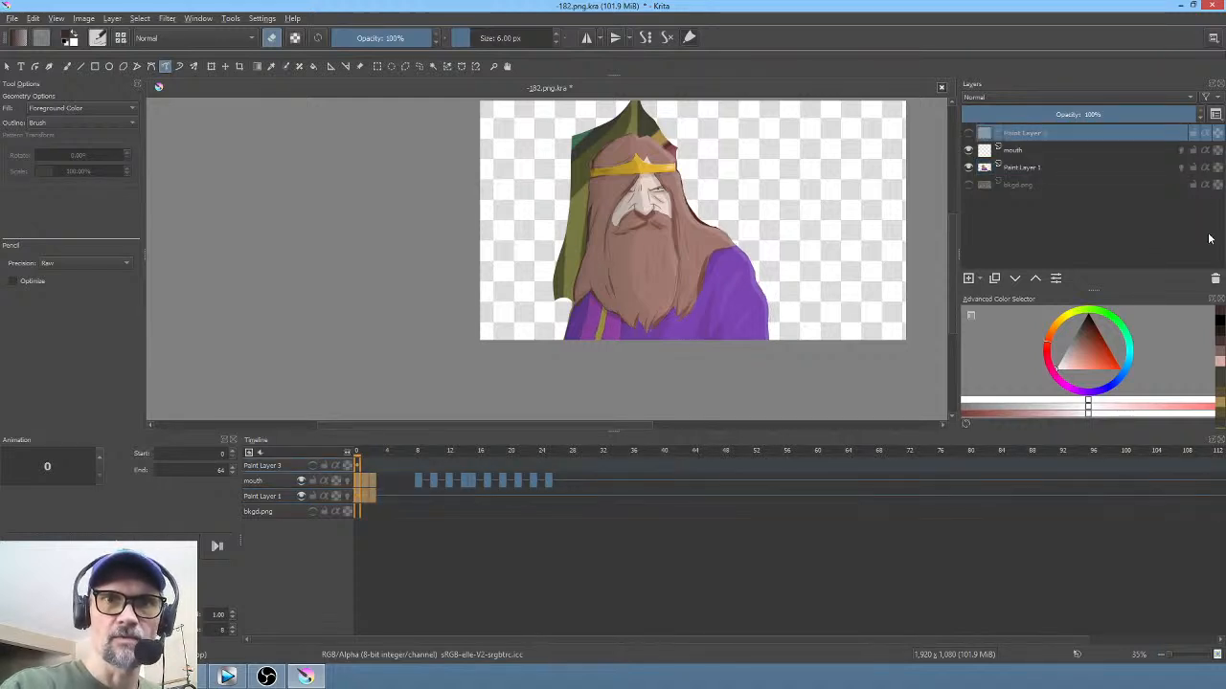
{"action": "left_click", "coordinate": [1215, 280]}
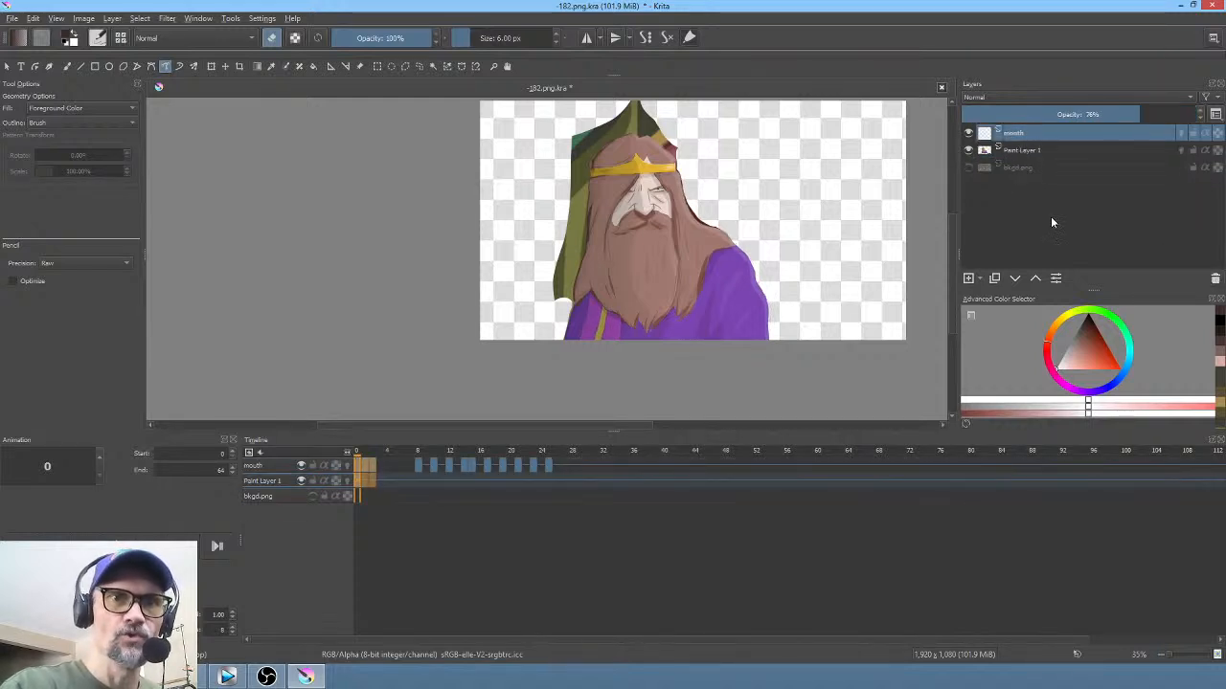
{"action": "left_click", "coordinate": [1033, 150]}
Step: Erase the green background strip along the left edge of the king's sleeve, hair and crown up to his head
{"action": "scroll", "coordinate": [665, 204], "scroll_direction": "up", "scroll_amount": 3}
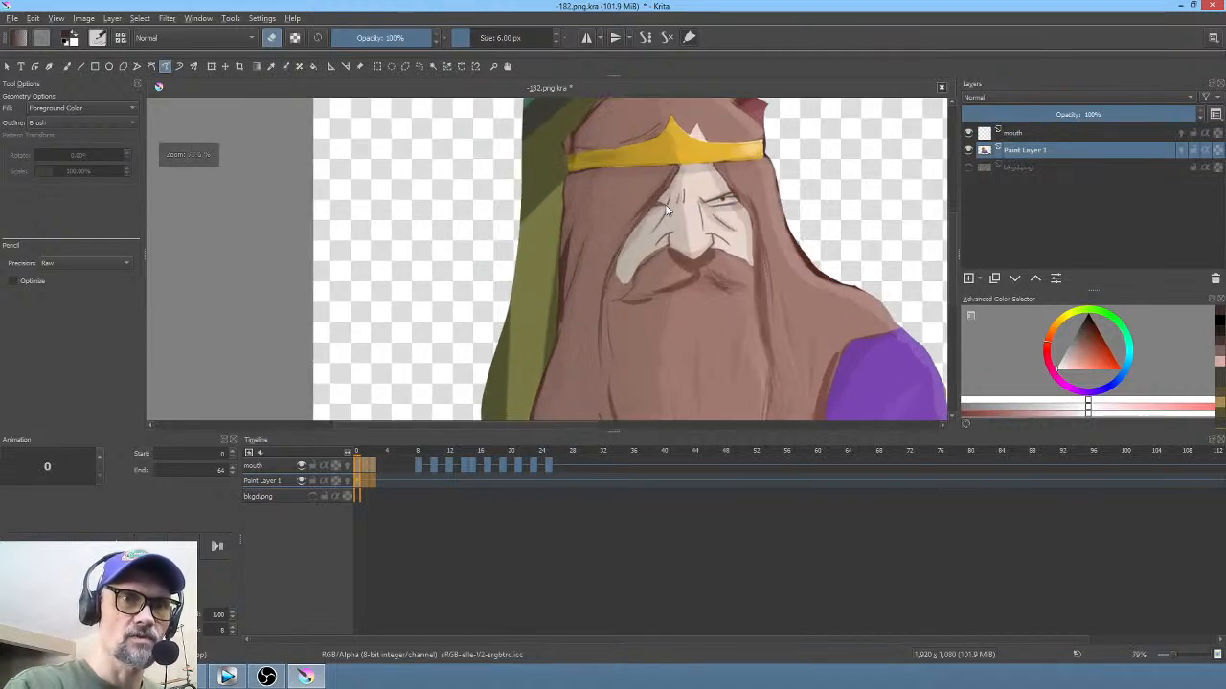
{"action": "left_click_drag", "start_coordinate": [664, 204], "coordinate": [741, 105]}
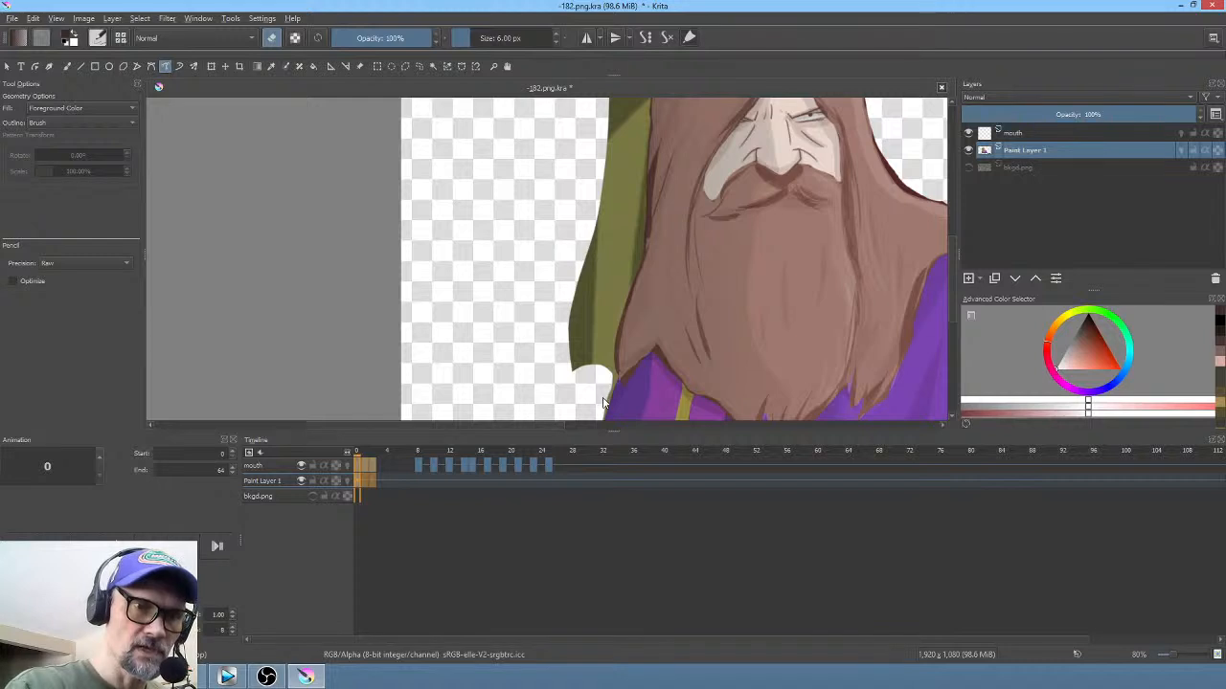
{"action": "left_click_drag", "start_coordinate": [606, 401], "coordinate": [615, 373]}
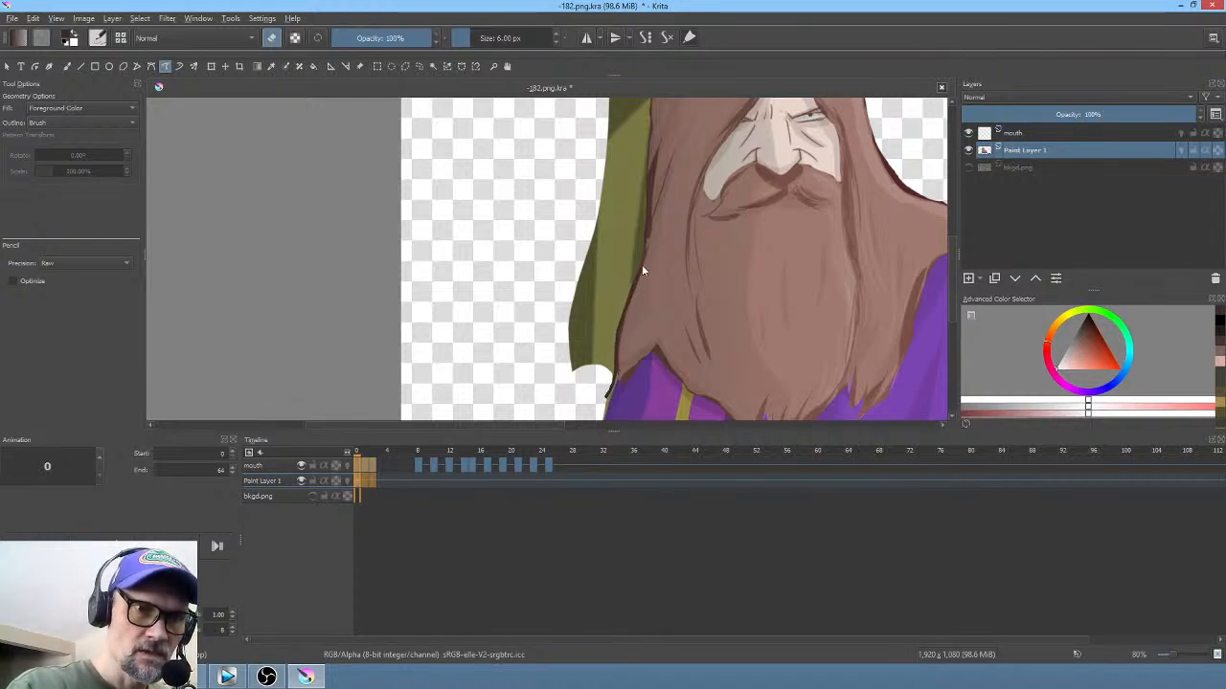
{"action": "mouse_move", "coordinate": [643, 267]}
{"action": "left_mouse_down"}
{"action": "mouse_move", "coordinate": [537, 372]}
{"action": "mouse_move", "coordinate": [575, 400]}
{"action": "left_mouse_up"}
{"action": "mouse_move", "coordinate": [653, 232]}
{"action": "left_mouse_down"}
{"action": "mouse_move", "coordinate": [586, 339]}
{"action": "mouse_move", "coordinate": [579, 276]}
{"action": "left_mouse_up"}
{"action": "mouse_move", "coordinate": [583, 233]}
{"action": "left_mouse_down"}
{"action": "mouse_move", "coordinate": [574, 196]}
{"action": "mouse_move", "coordinate": [513, 305]}
{"action": "mouse_move", "coordinate": [595, 246]}
{"action": "mouse_move", "coordinate": [542, 351]}
{"action": "left_mouse_up"}
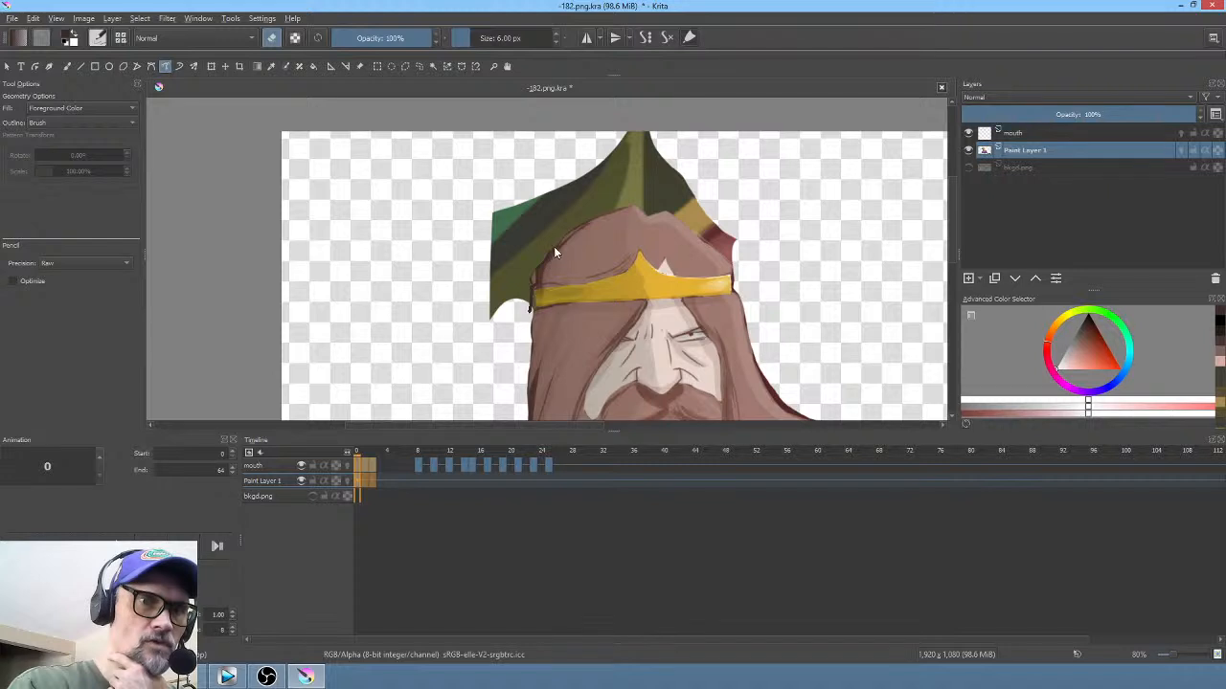
{"action": "mouse_move", "coordinate": [587, 175]}
{"action": "left_mouse_down"}
{"action": "mouse_move", "coordinate": [490, 352]}
{"action": "mouse_move", "coordinate": [507, 327]}
{"action": "left_mouse_up"}
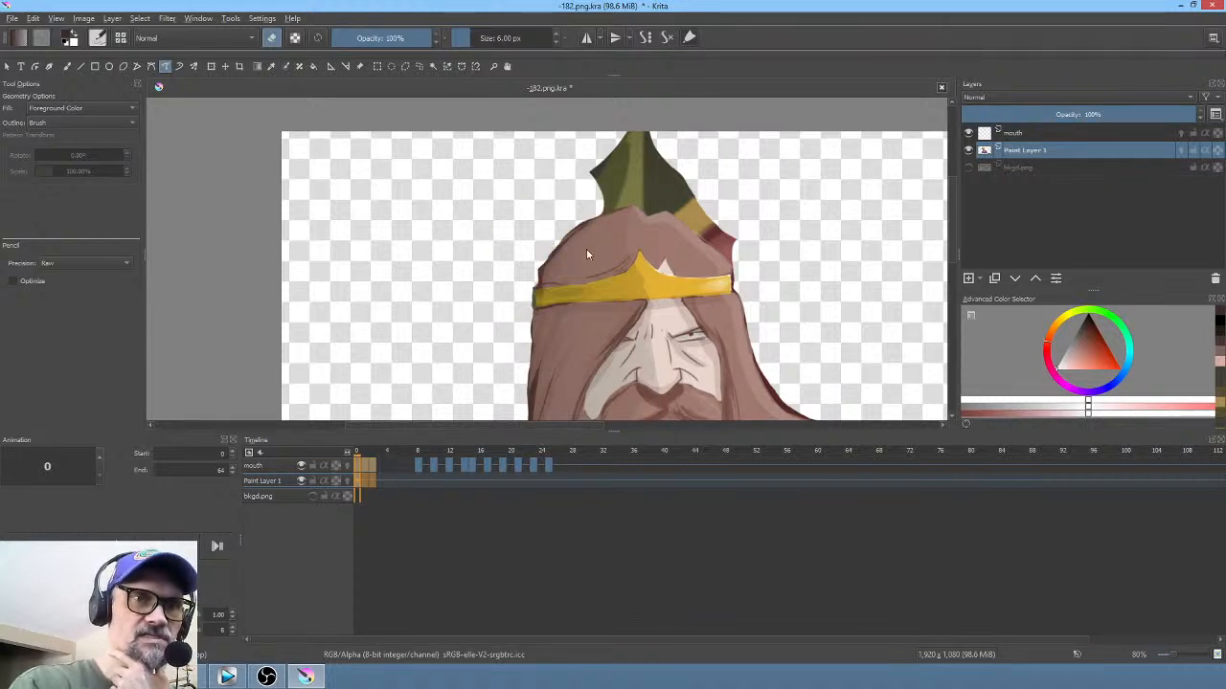
Step: Erase the remaining background above the top of the king's head, following the hair outline down to the crown
{"action": "mouse_move", "coordinate": [583, 251]}
{"action": "left_mouse_down"}
{"action": "mouse_move", "coordinate": [488, 352]}
{"action": "mouse_move", "coordinate": [510, 314]}
{"action": "mouse_move", "coordinate": [459, 228]}
{"action": "mouse_move", "coordinate": [458, 302]}
{"action": "left_mouse_up"}
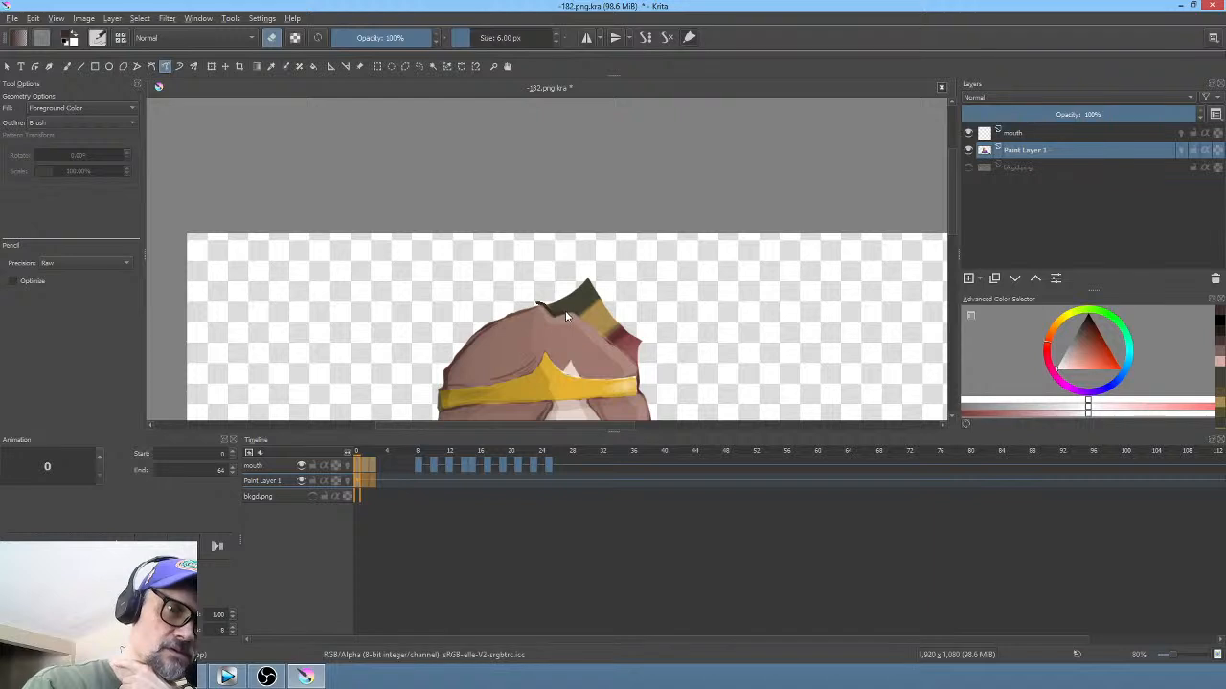
{"action": "left_click_drag", "start_coordinate": [592, 301], "coordinate": [590, 259]}
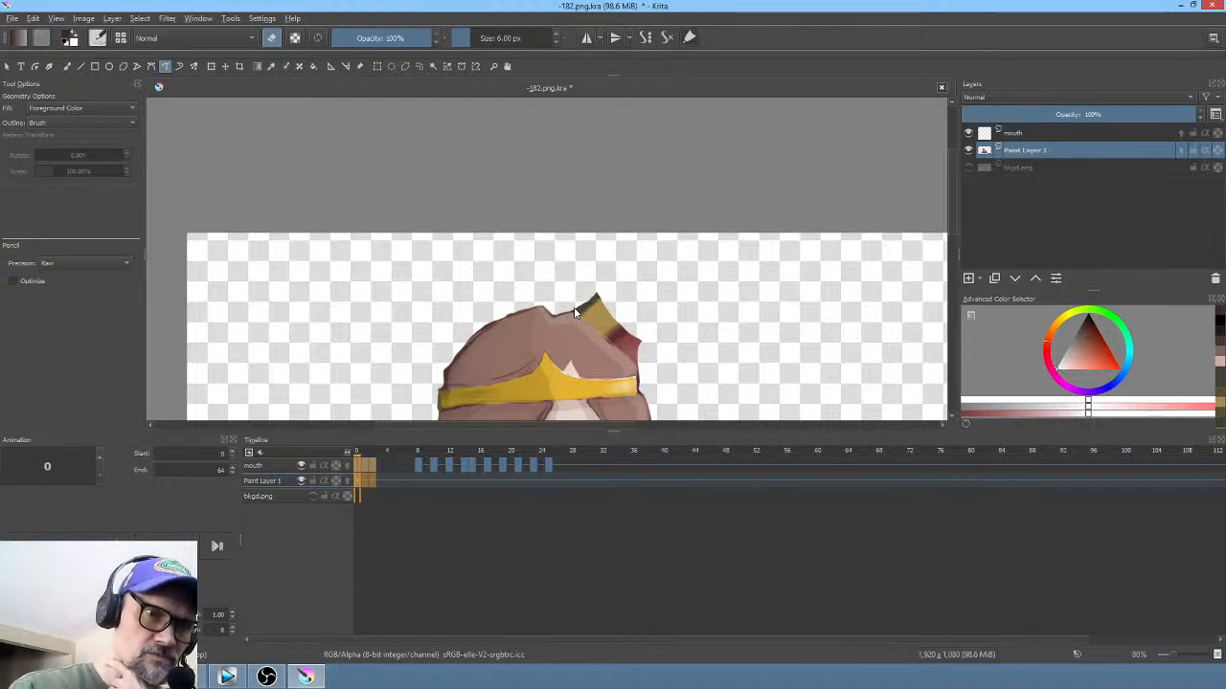
{"action": "mouse_move", "coordinate": [572, 307]}
{"action": "left_mouse_down"}
{"action": "mouse_move", "coordinate": [644, 375]}
{"action": "mouse_move", "coordinate": [653, 330]}
{"action": "mouse_move", "coordinate": [586, 276]}
{"action": "left_mouse_up"}
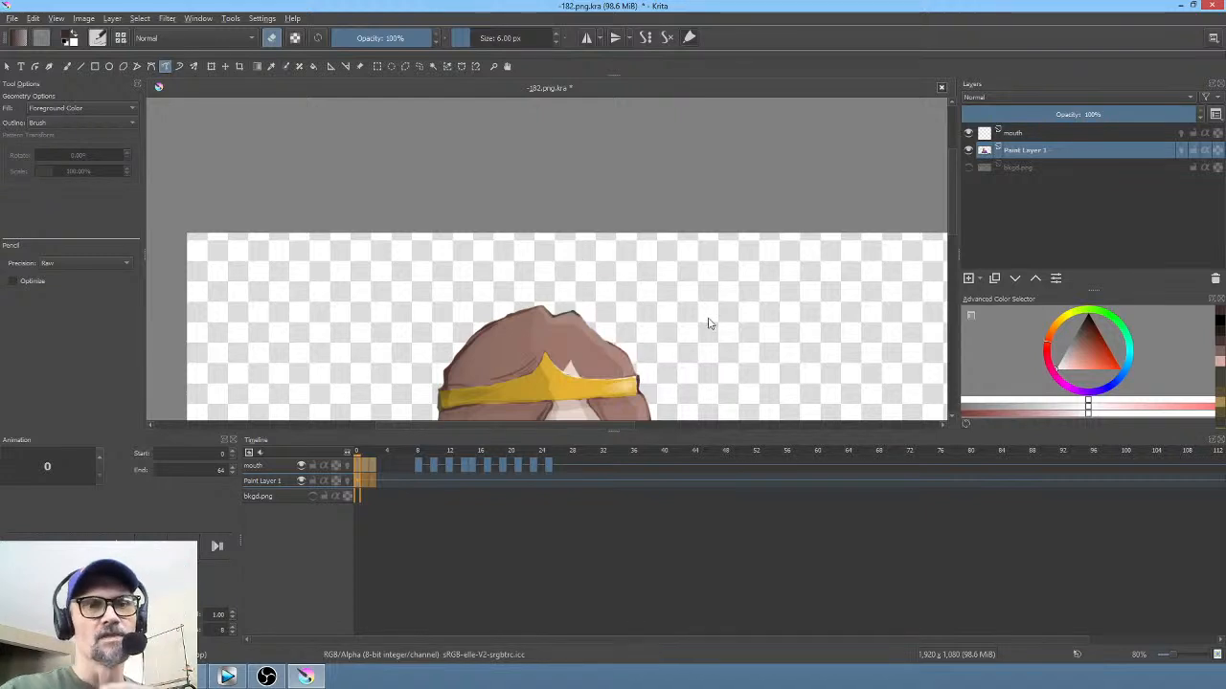
Step: Trim the dark fringe along the right edge of the king's hair between crown and shoulder, undoing unwanted cuts
{"action": "scroll", "coordinate": [709, 323], "scroll_direction": "down", "scroll_amount": 3}
{"action": "scroll", "coordinate": [723, 229], "scroll_direction": "up", "scroll_amount": 4}
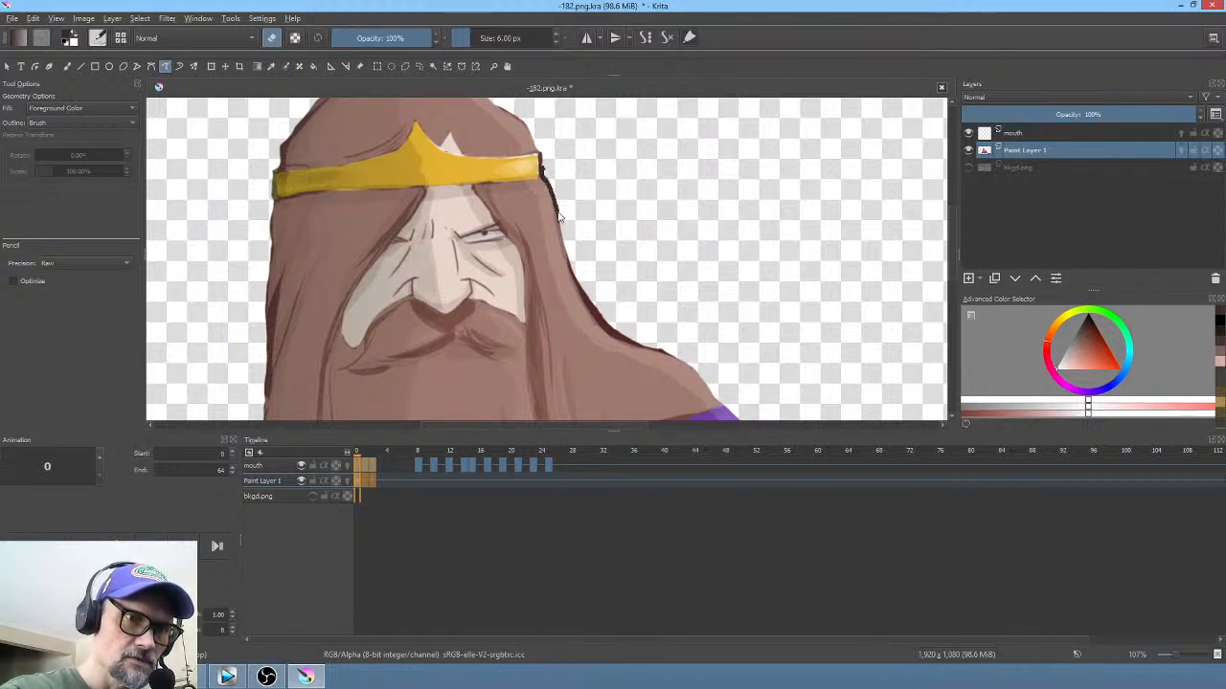
{"action": "key", "text": "ctrl+z"}
{"action": "left_click_drag", "start_coordinate": [563, 223], "coordinate": [575, 274]}
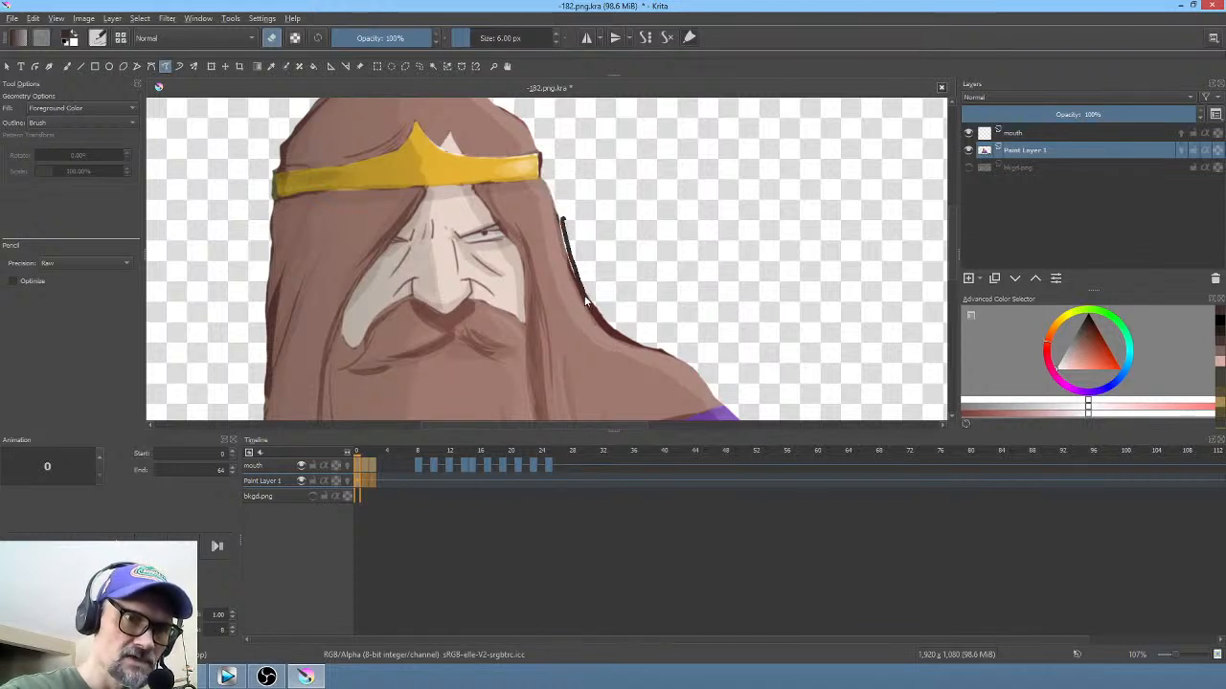
{"action": "mouse_move", "coordinate": [592, 317]}
{"action": "left_mouse_down"}
{"action": "mouse_move", "coordinate": [618, 345]}
{"action": "mouse_move", "coordinate": [675, 361]}
{"action": "mouse_move", "coordinate": [680, 225]}
{"action": "left_mouse_up"}
{"action": "key", "text": "ctrl+z"}
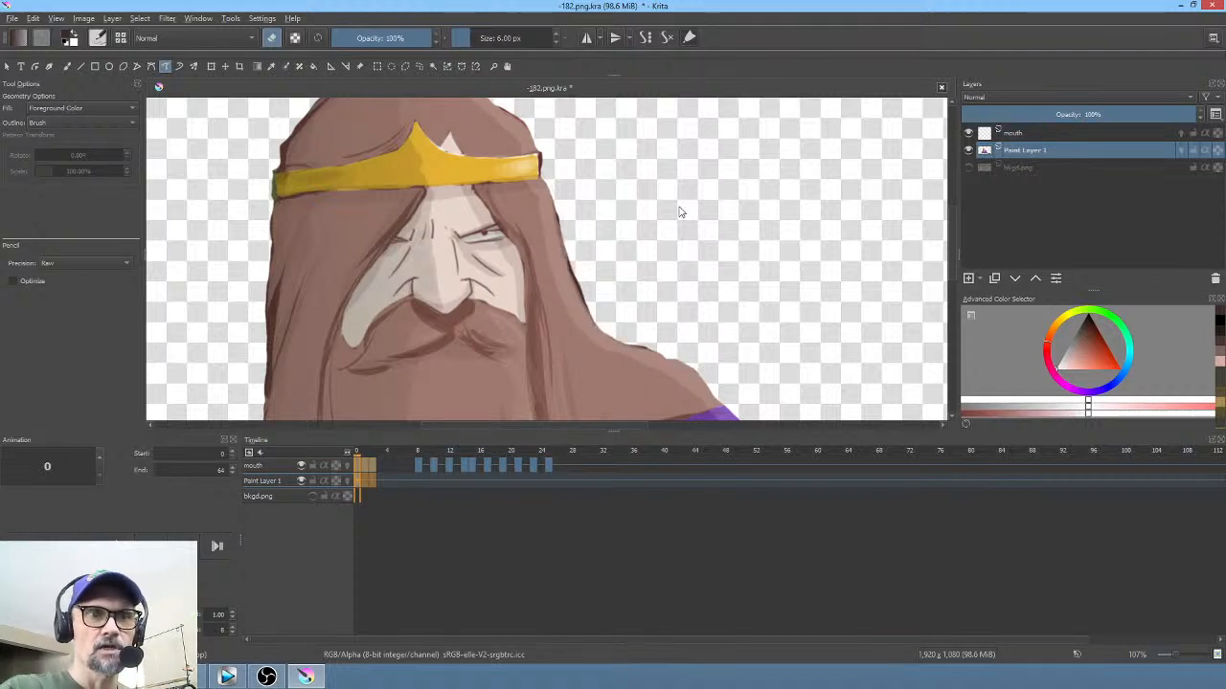
Step: Check the whole cut-out king and save the document
{"action": "scroll", "coordinate": [622, 182], "scroll_direction": "down", "scroll_amount": 4}
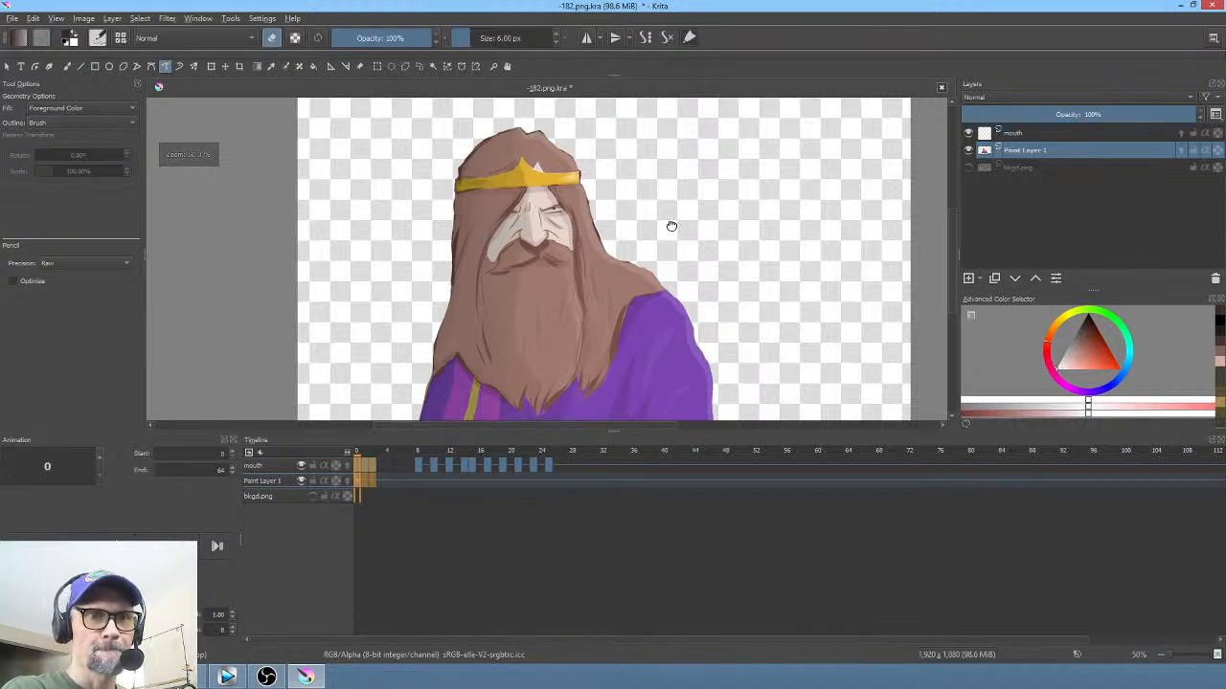
{"action": "left_click_drag", "start_coordinate": [671, 226], "coordinate": [673, 223]}
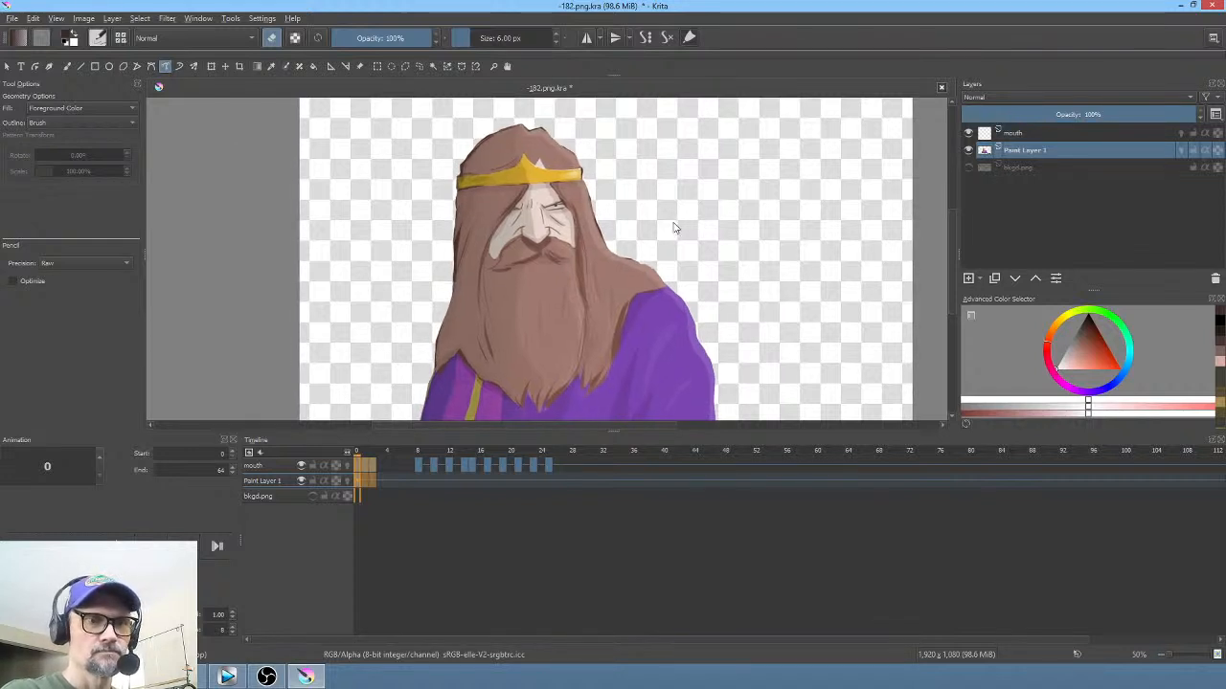
{"action": "left_click", "coordinate": [12, 18]}
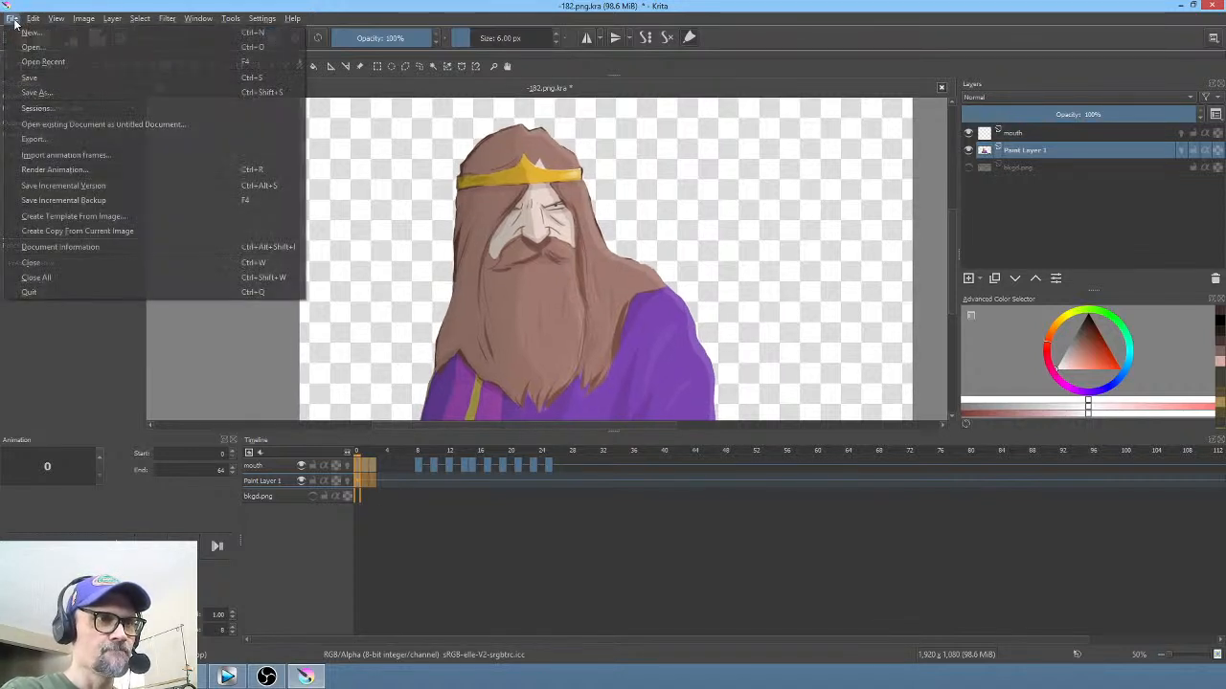
{"action": "left_click", "coordinate": [24, 76]}
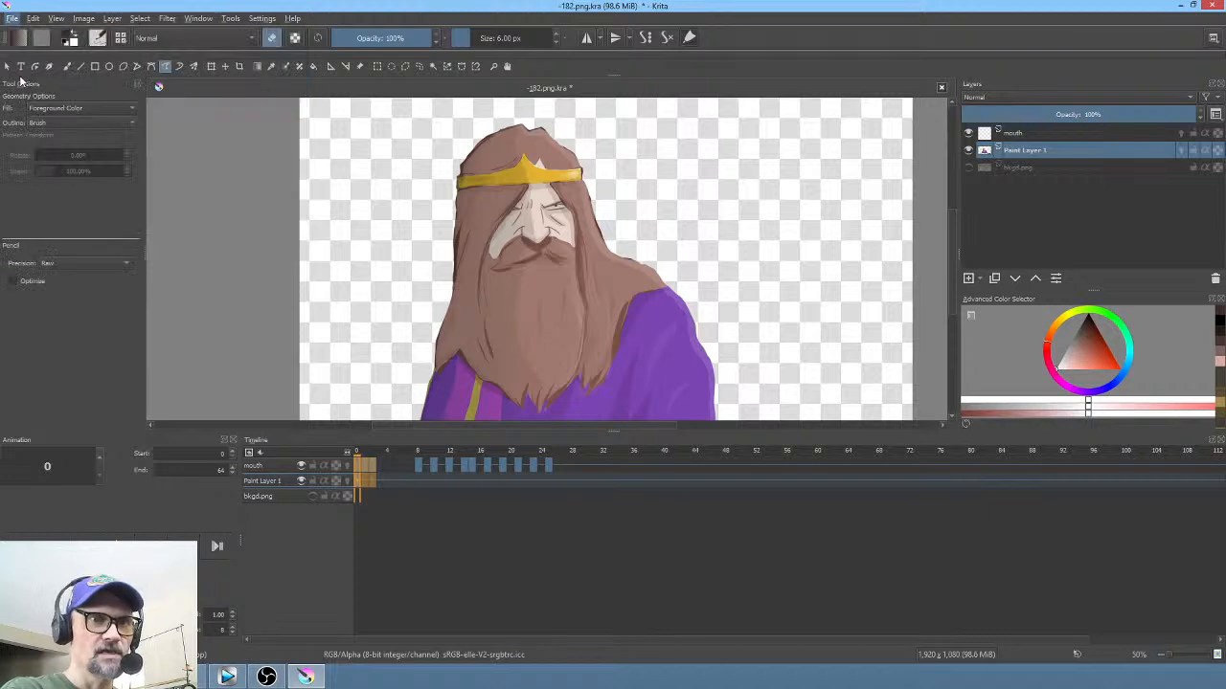
Step: Slim the king's shoulder and purple sleeve on the throne side by pushing their outline inward with the Liquify transform on Paint Layer 1
{"action": "right_click", "coordinate": [656, 281]}
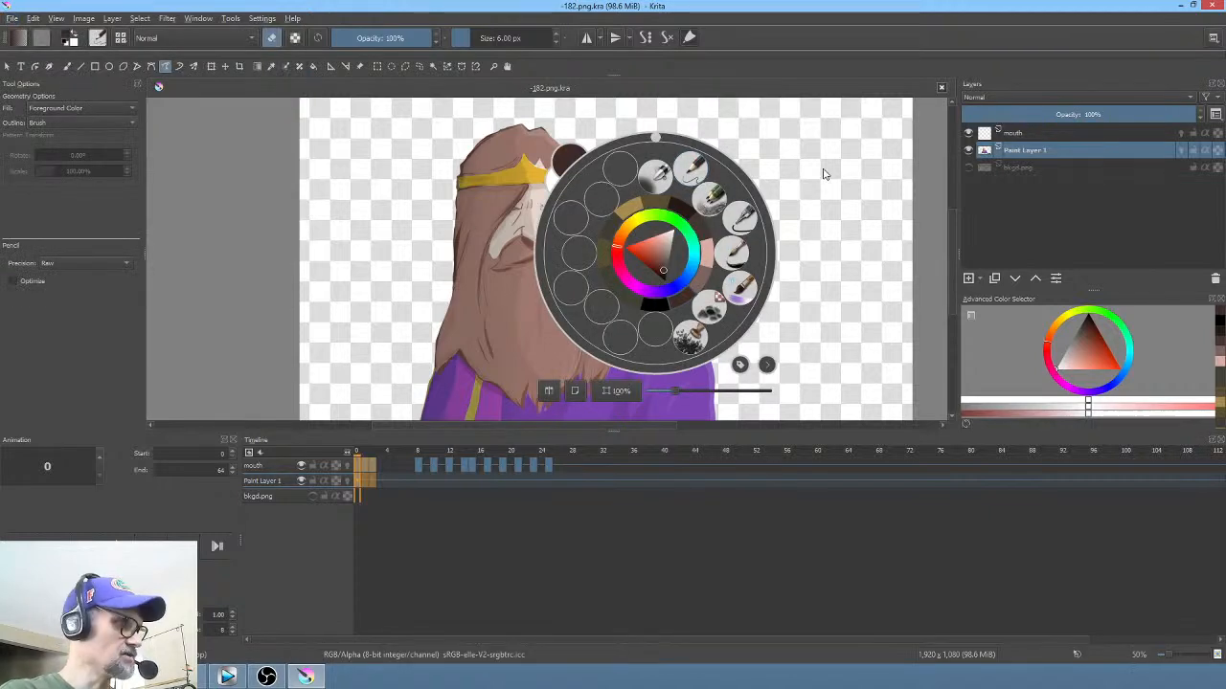
{"action": "key", "text": "ctrl+t"}
{"action": "right_click", "coordinate": [822, 166]}
{"action": "left_click", "coordinate": [836, 243]}
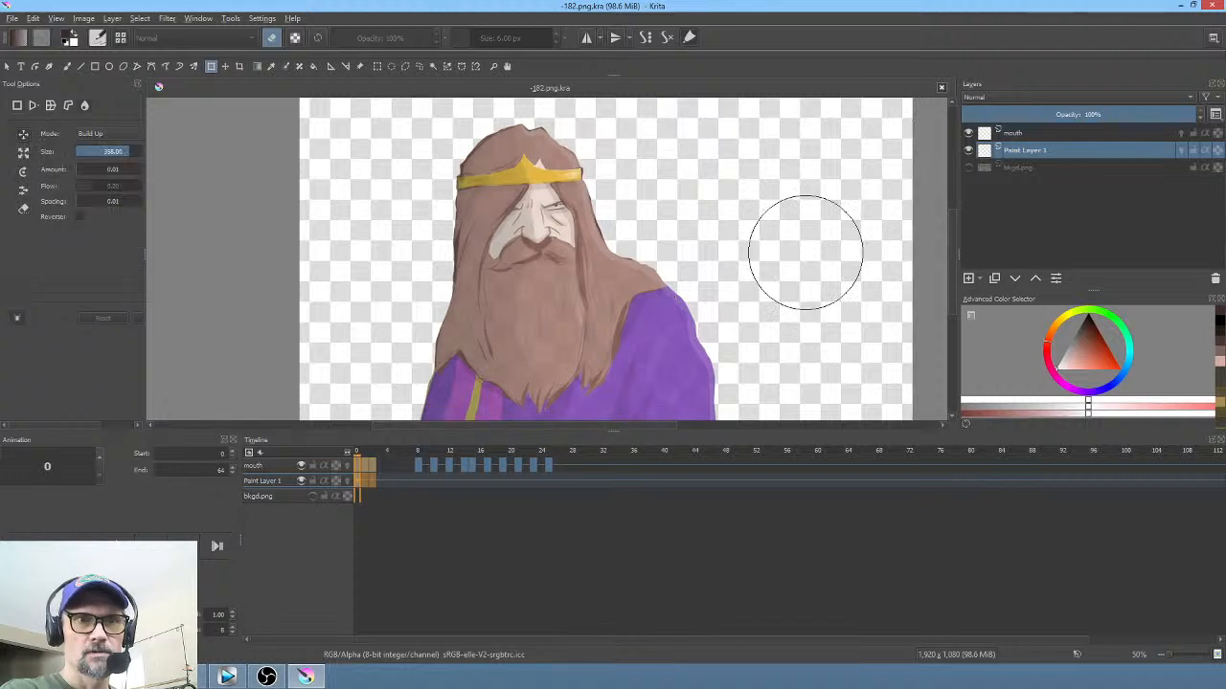
{"action": "left_click_drag", "start_coordinate": [698, 257], "coordinate": [836, 257], "text": "shift"}
{"action": "mouse_move", "coordinate": [734, 259]}
{"action": "left_mouse_down"}
{"action": "mouse_move", "coordinate": [731, 287]}
{"action": "mouse_move", "coordinate": [725, 275]}
{"action": "left_mouse_up"}
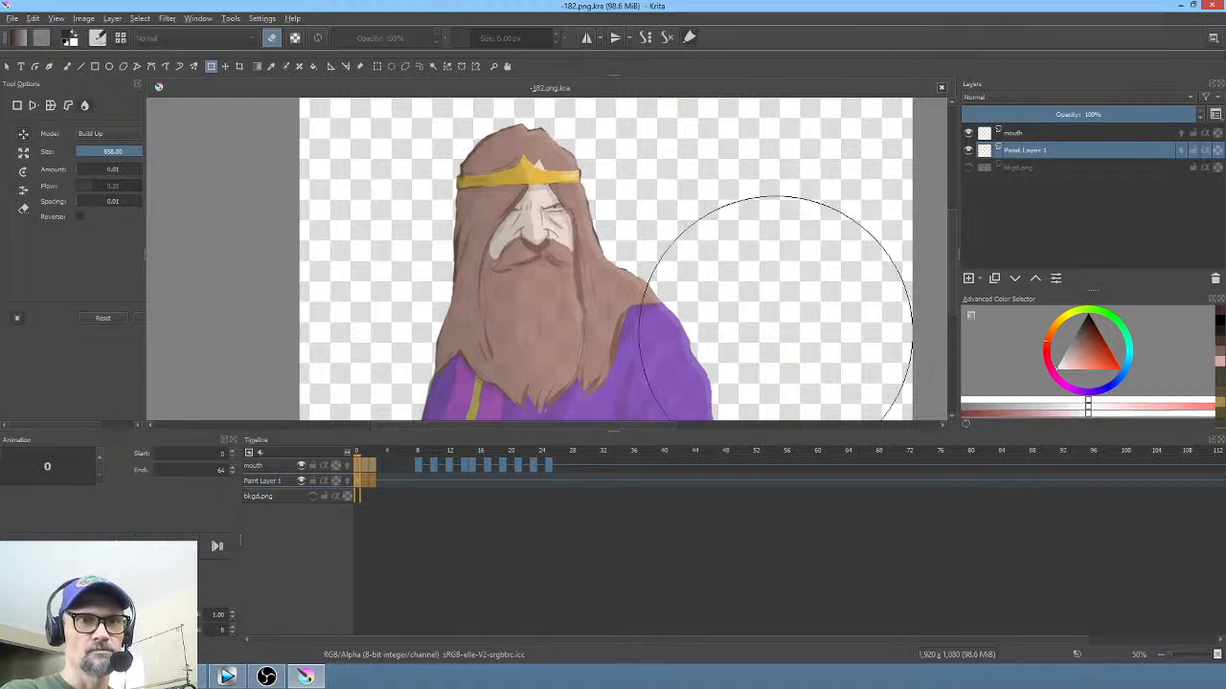
{"action": "mouse_move", "coordinate": [775, 332]}
{"action": "left_mouse_down"}
{"action": "mouse_move", "coordinate": [751, 263]}
{"action": "mouse_move", "coordinate": [675, 300]}
{"action": "mouse_move", "coordinate": [592, 300]}
{"action": "left_mouse_up"}
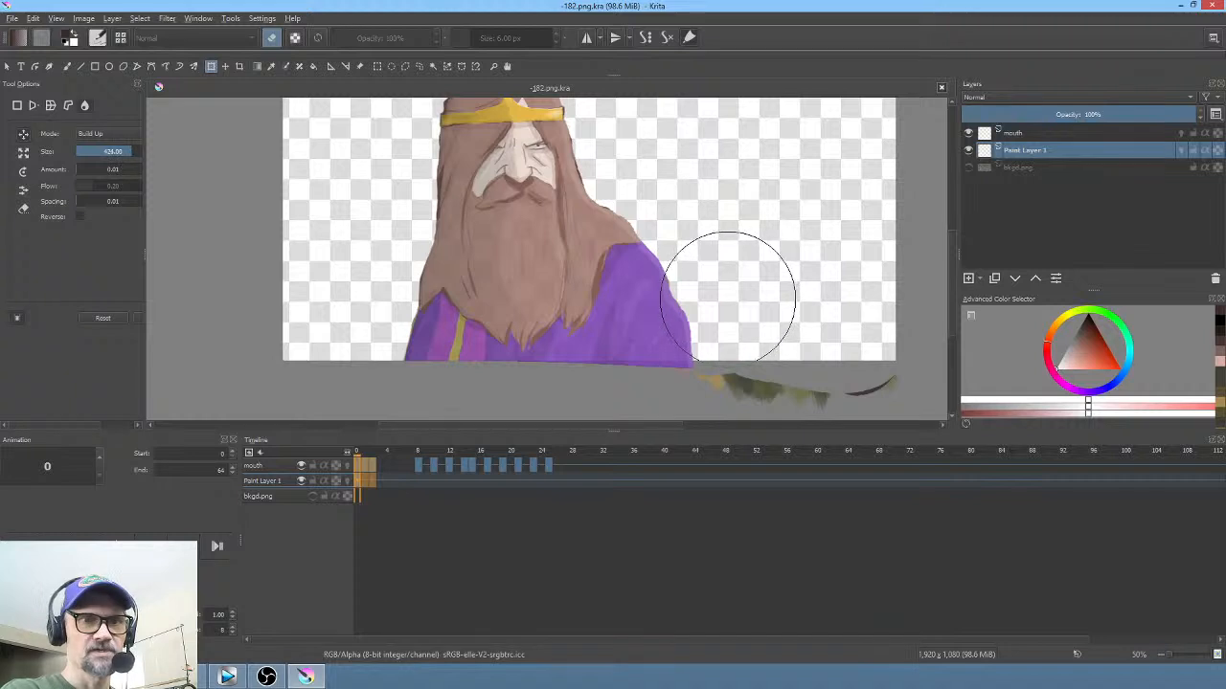
{"action": "left_click_drag", "start_coordinate": [739, 295], "coordinate": [728, 300]}
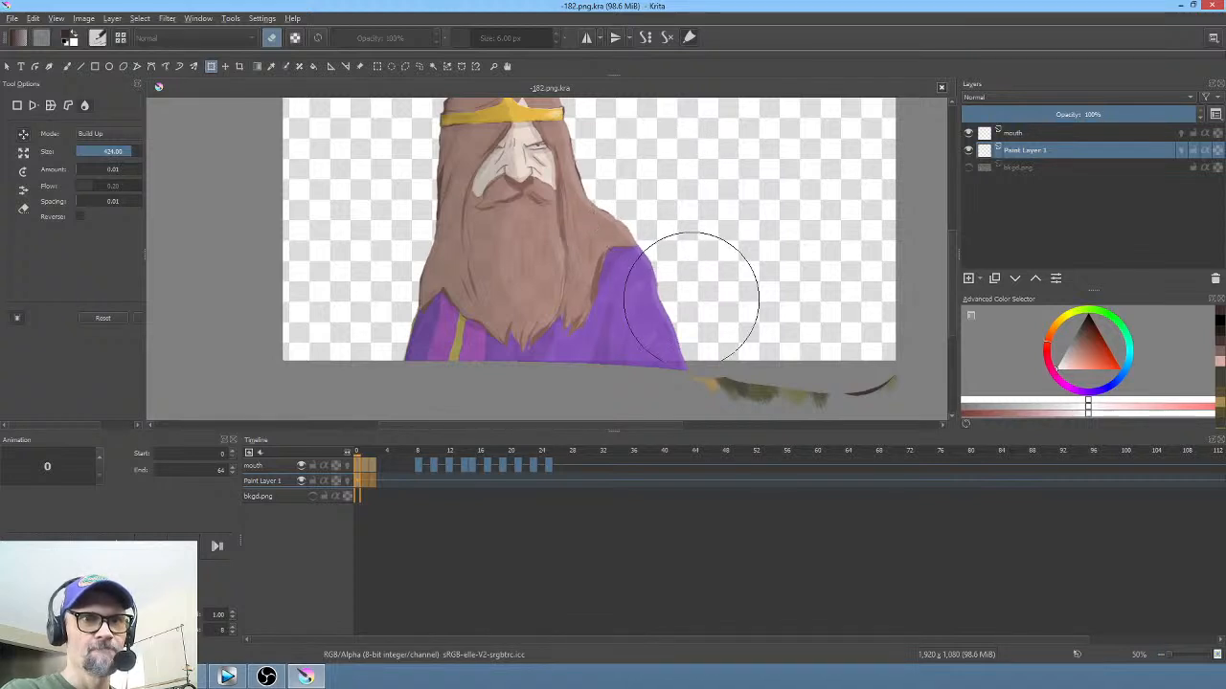
Step: Push the king's opposite sleeve and hair edge outward with Liquify, apply the transform, and check the figure in mirrored view
{"action": "mouse_move", "coordinate": [399, 281]}
{"action": "left_mouse_down"}
{"action": "mouse_move", "coordinate": [396, 337]}
{"action": "mouse_move", "coordinate": [356, 376]}
{"action": "left_mouse_up"}
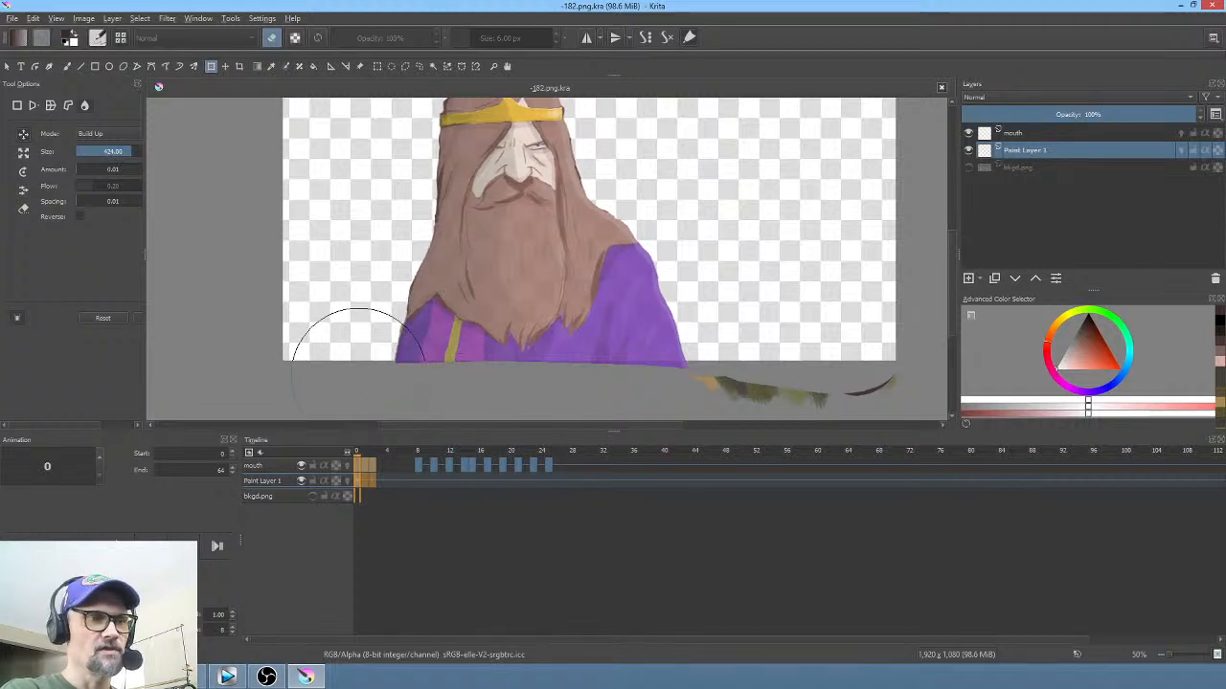
{"action": "key", "text": "Return"}
{"action": "left_click_drag", "start_coordinate": [648, 185], "coordinate": [670, 257]}
{"action": "key", "text": "m"}
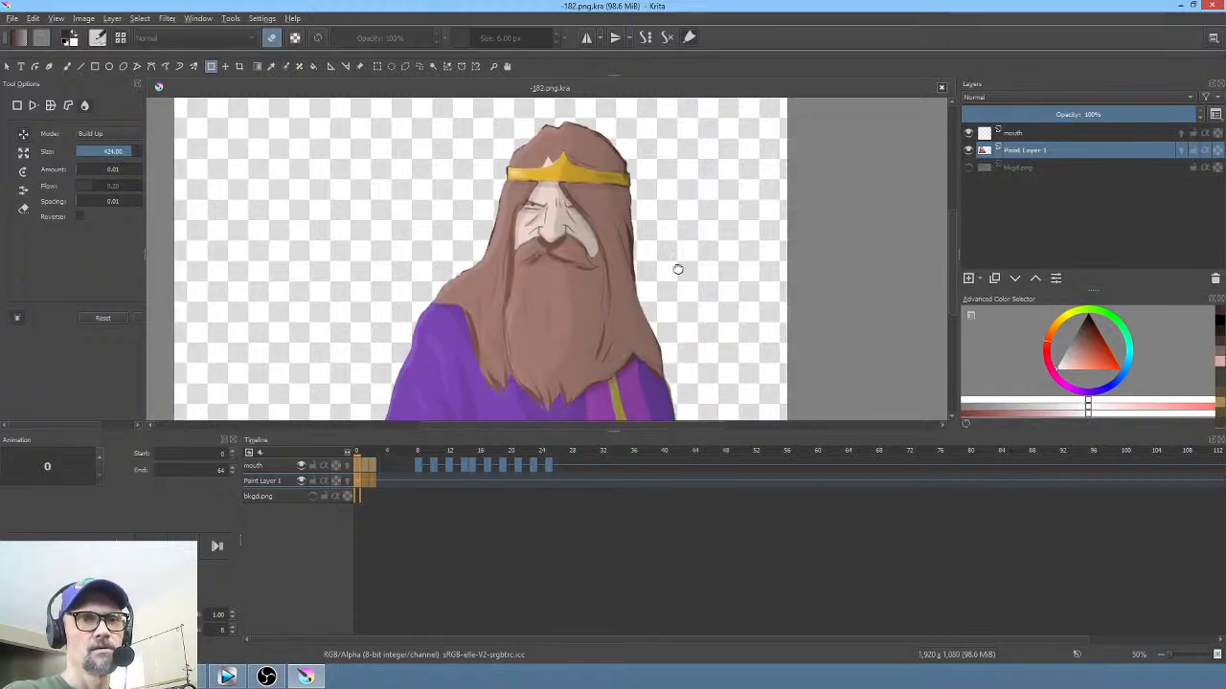
{"action": "left_click_drag", "start_coordinate": [679, 273], "coordinate": [658, 254]}
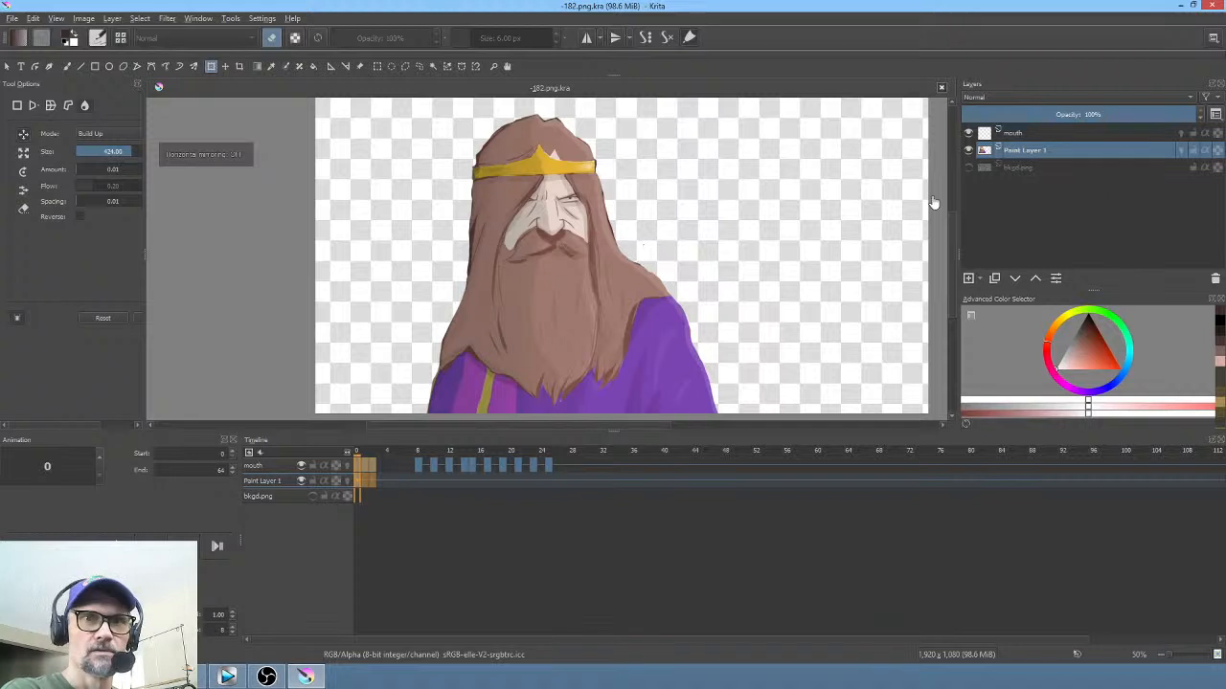
Step: Show the bkgd.png layer, enlarge it with a free transform, and reposition it so the throne stands behind the king
{"action": "left_click", "coordinate": [968, 168]}
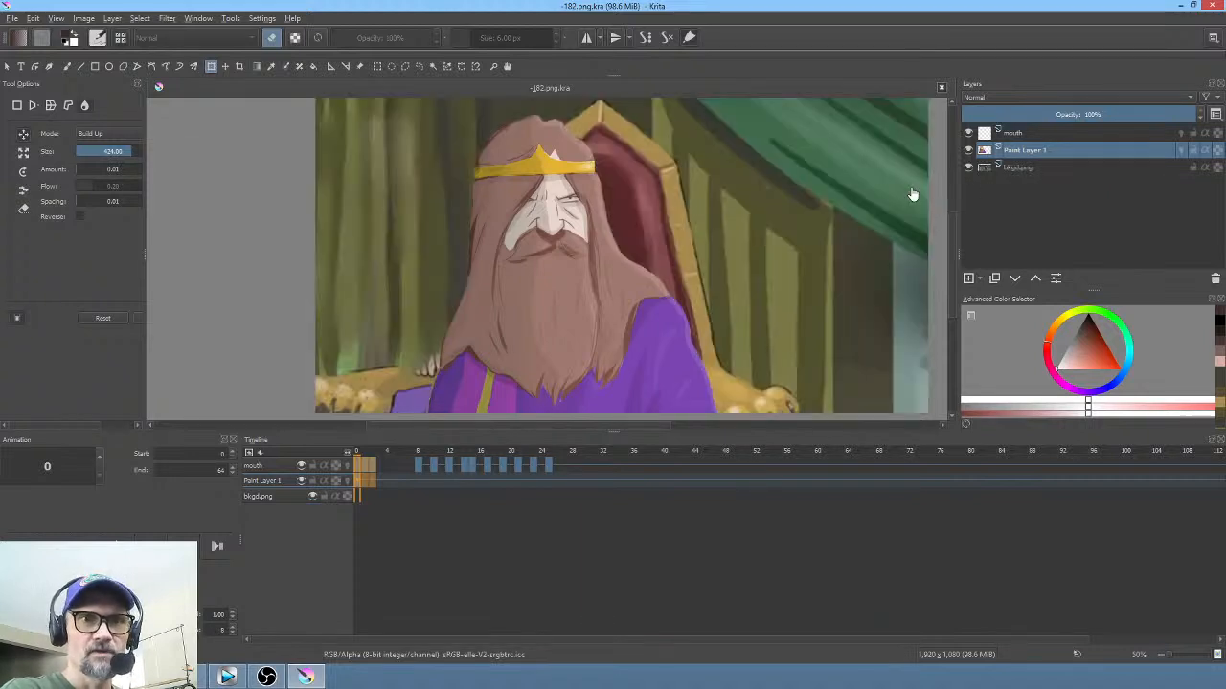
{"action": "scroll", "coordinate": [788, 216], "scroll_direction": "down", "scroll_amount": 2}
{"action": "left_click", "coordinate": [1060, 168]}
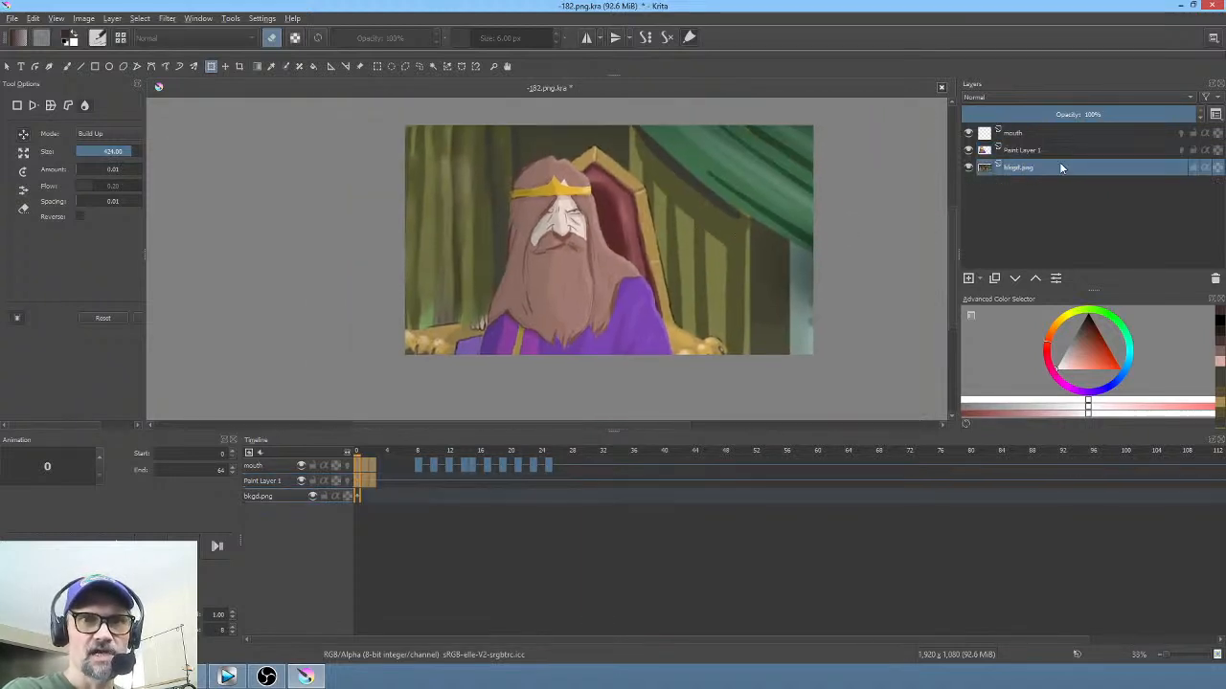
{"action": "right_click", "coordinate": [652, 214]}
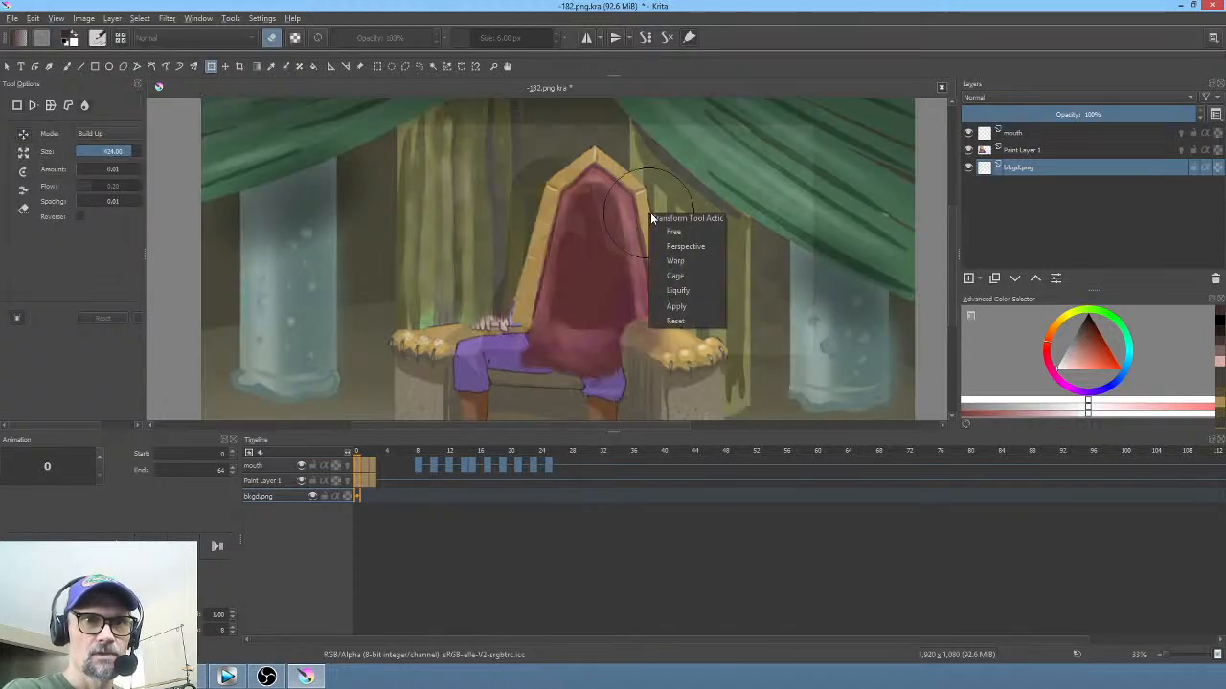
{"action": "left_click", "coordinate": [682, 232]}
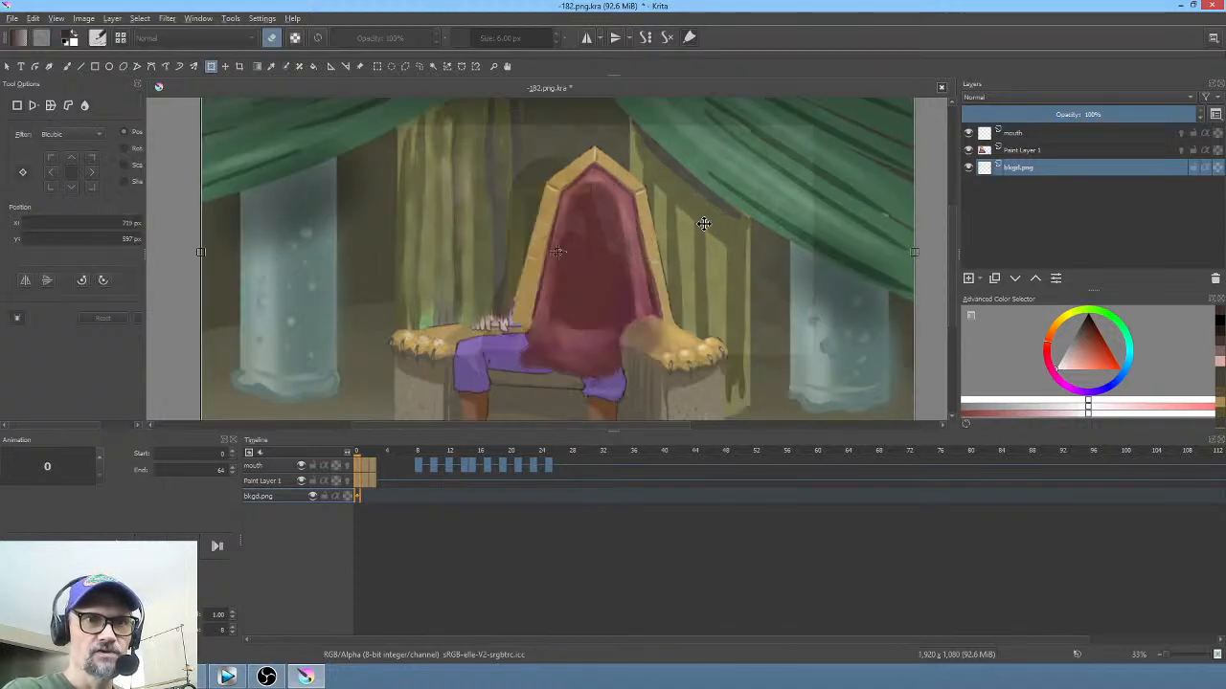
{"action": "scroll", "coordinate": [758, 181], "scroll_direction": "down", "scroll_amount": 2}
{"action": "left_click_drag", "start_coordinate": [809, 138], "coordinate": [860, 110]}
{"action": "left_click_drag", "start_coordinate": [758, 210], "coordinate": [745, 223]}
{"action": "key", "text": "Return"}
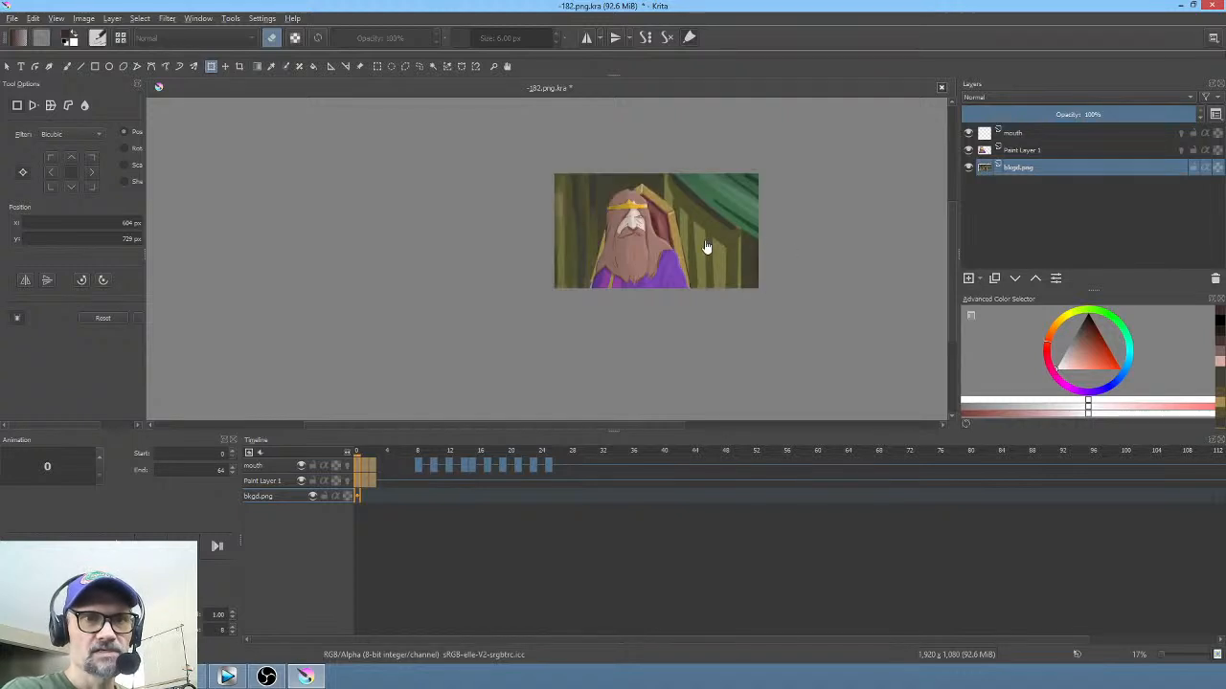
Step: Shift the throne room background slightly to the right behind the king and apply the transform
{"action": "left_click", "coordinate": [740, 246]}
{"action": "left_click_drag", "start_coordinate": [847, 252], "coordinate": [864, 252]}
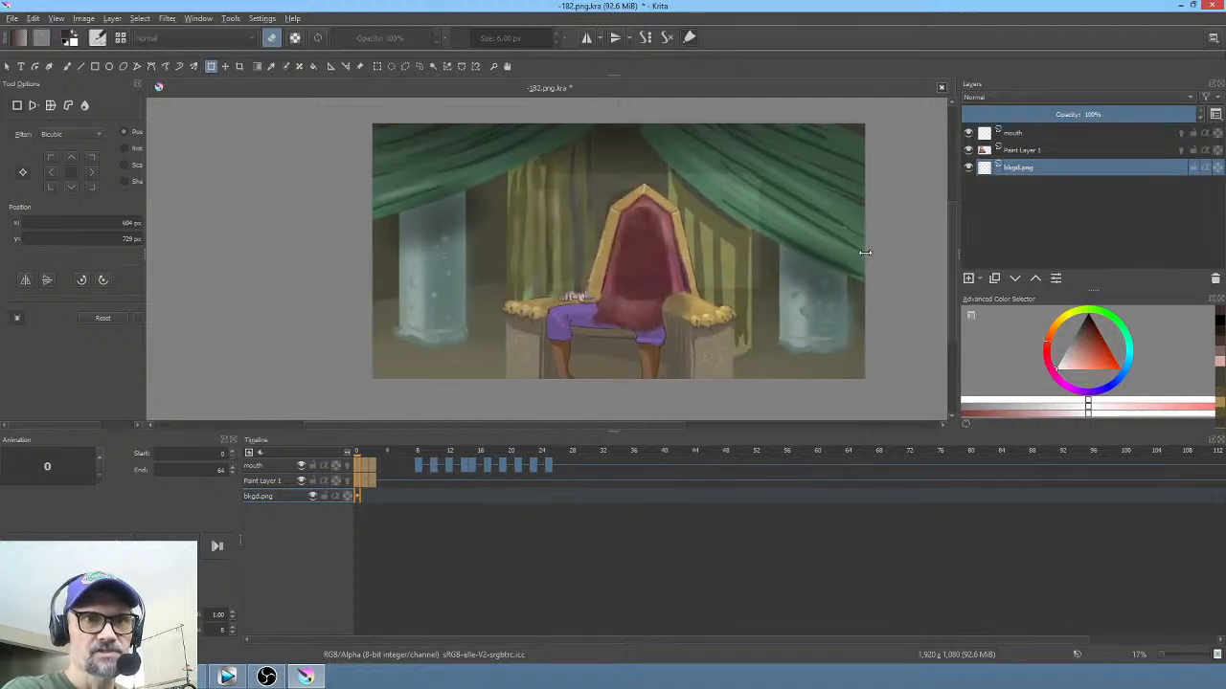
{"action": "key", "text": "Return"}
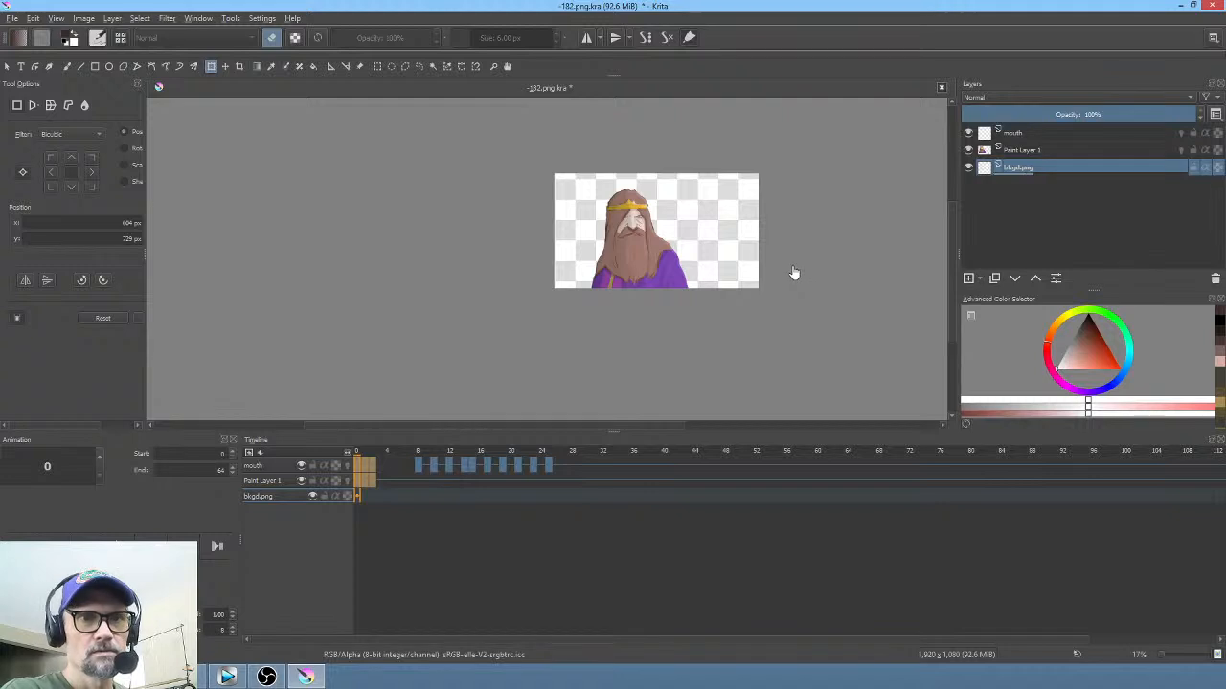
{"action": "left_click", "coordinate": [709, 254]}
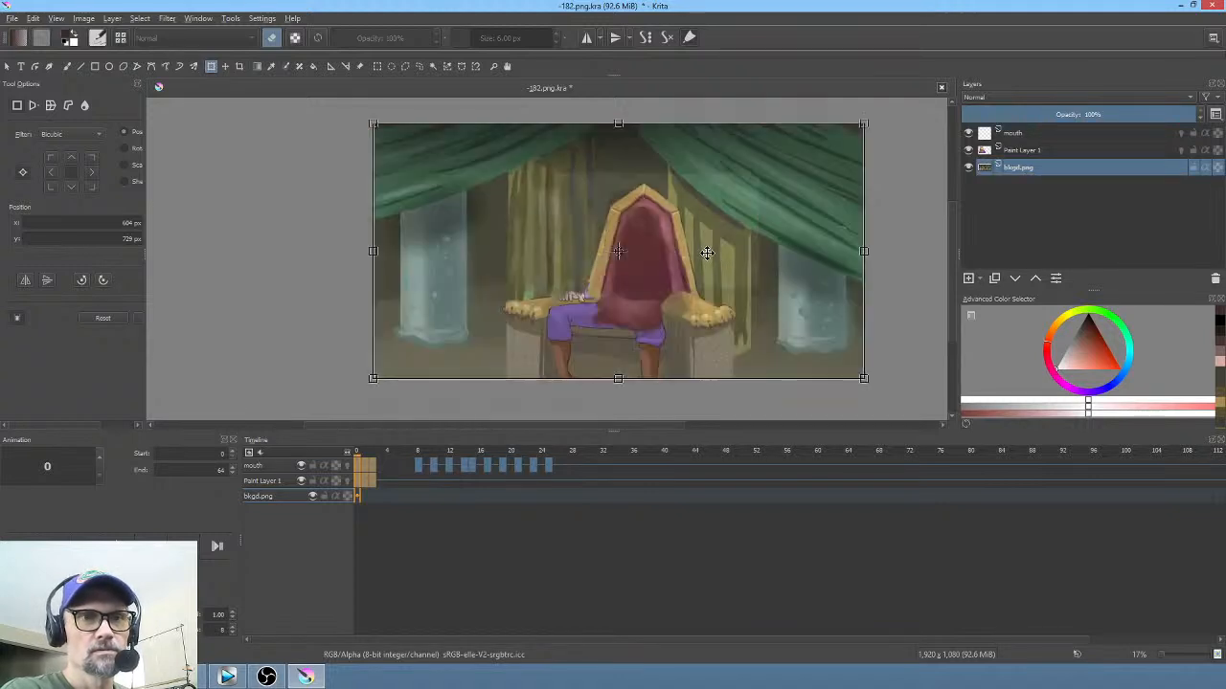
{"action": "key", "text": "Return"}
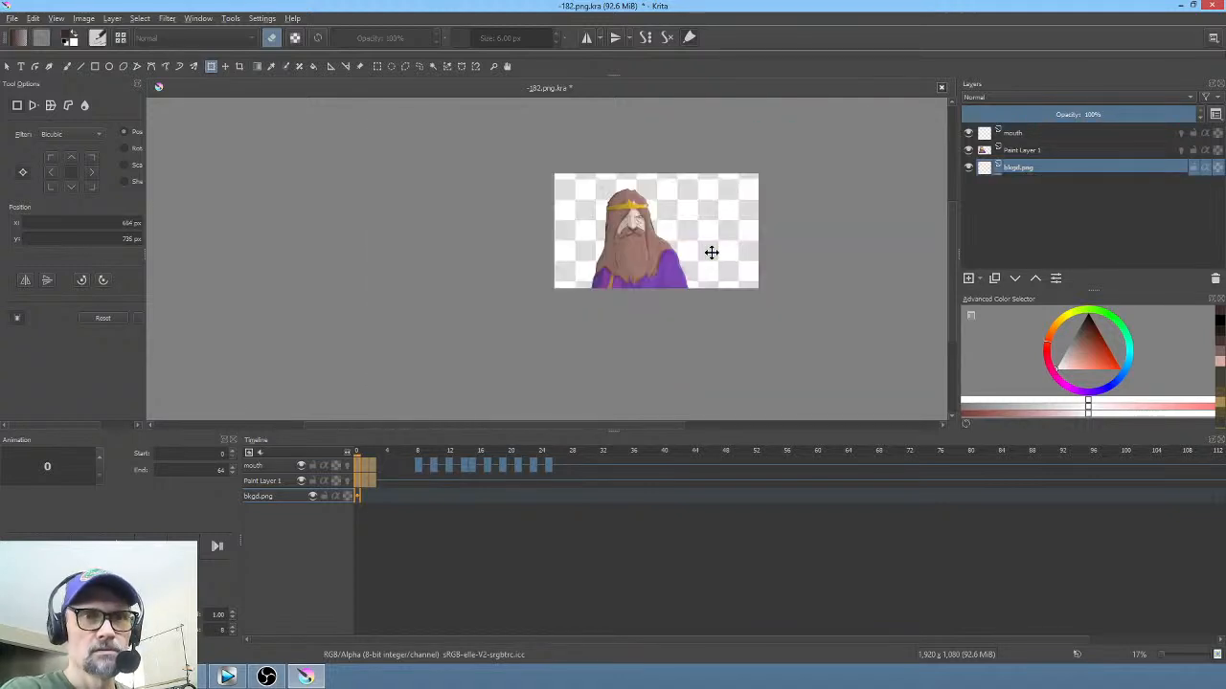
Step: Select the mouth layer and scrub through the first frames to check the mouth animation against the throne background
{"action": "left_click", "coordinate": [1047, 135]}
{"action": "scroll", "coordinate": [736, 213], "scroll_direction": "up", "scroll_amount": 3}
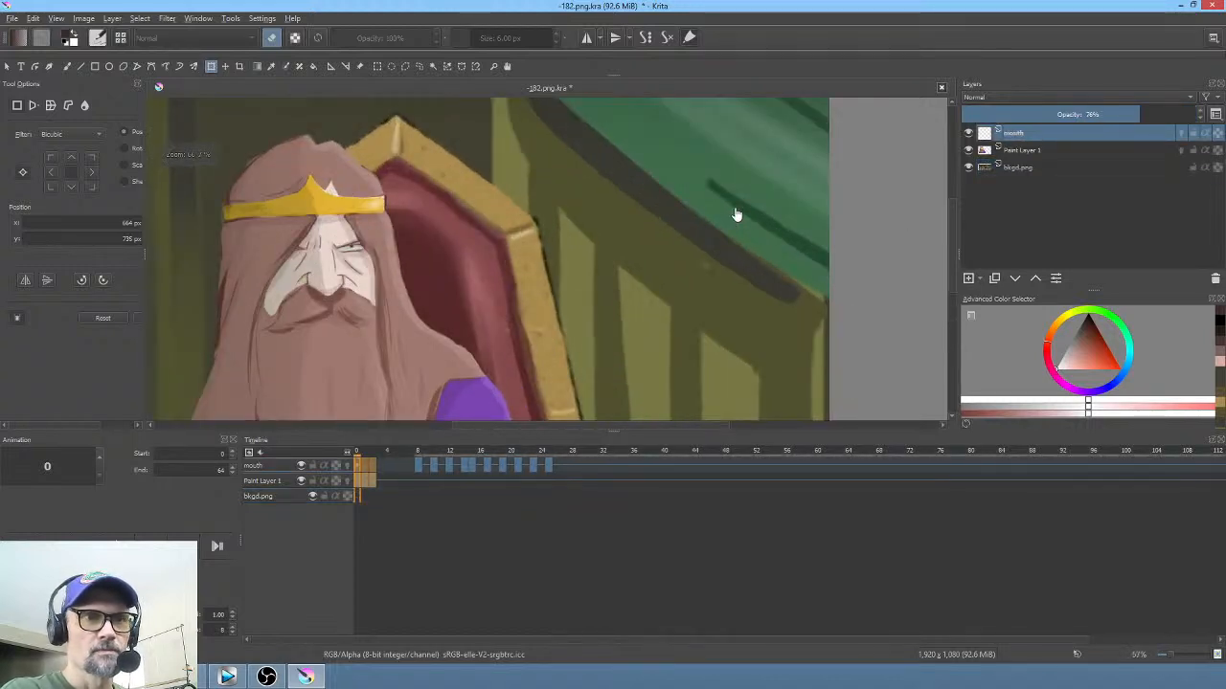
{"action": "left_click_drag", "start_coordinate": [734, 228], "coordinate": [708, 205]}
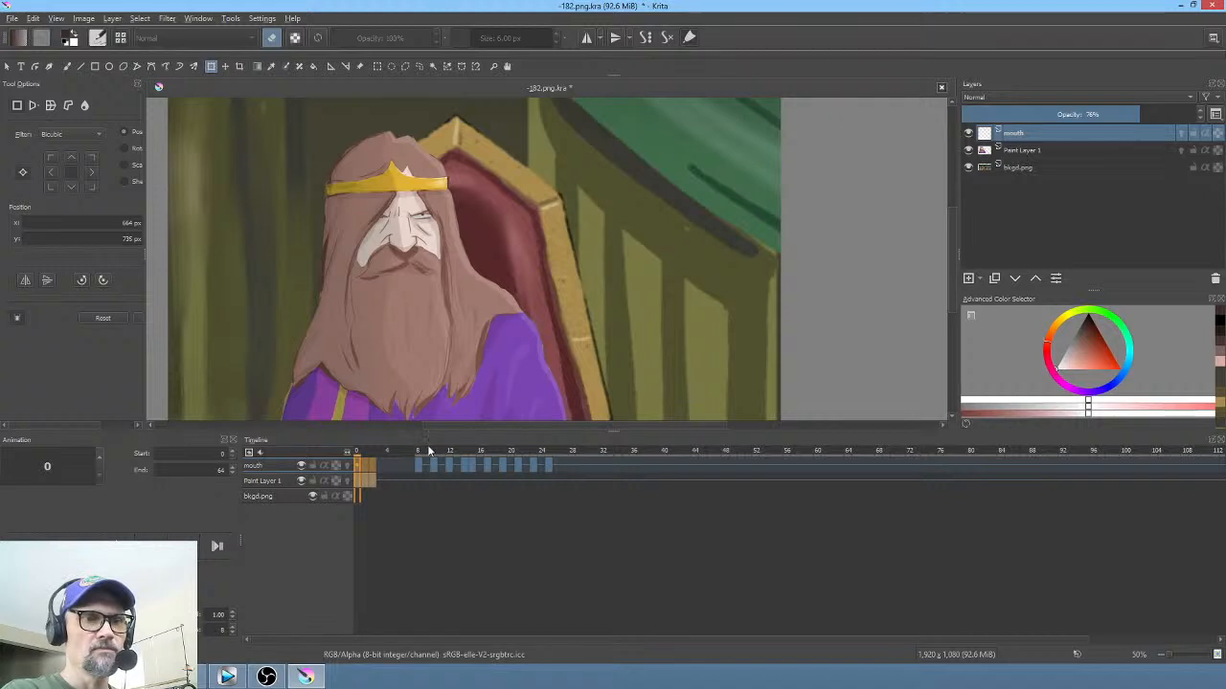
{"action": "mouse_move", "coordinate": [356, 454]}
{"action": "left_mouse_down"}
{"action": "mouse_move", "coordinate": [555, 470]}
{"action": "mouse_move", "coordinate": [348, 460]}
{"action": "mouse_move", "coordinate": [546, 463]}
{"action": "mouse_move", "coordinate": [369, 452]}
{"action": "left_mouse_up"}
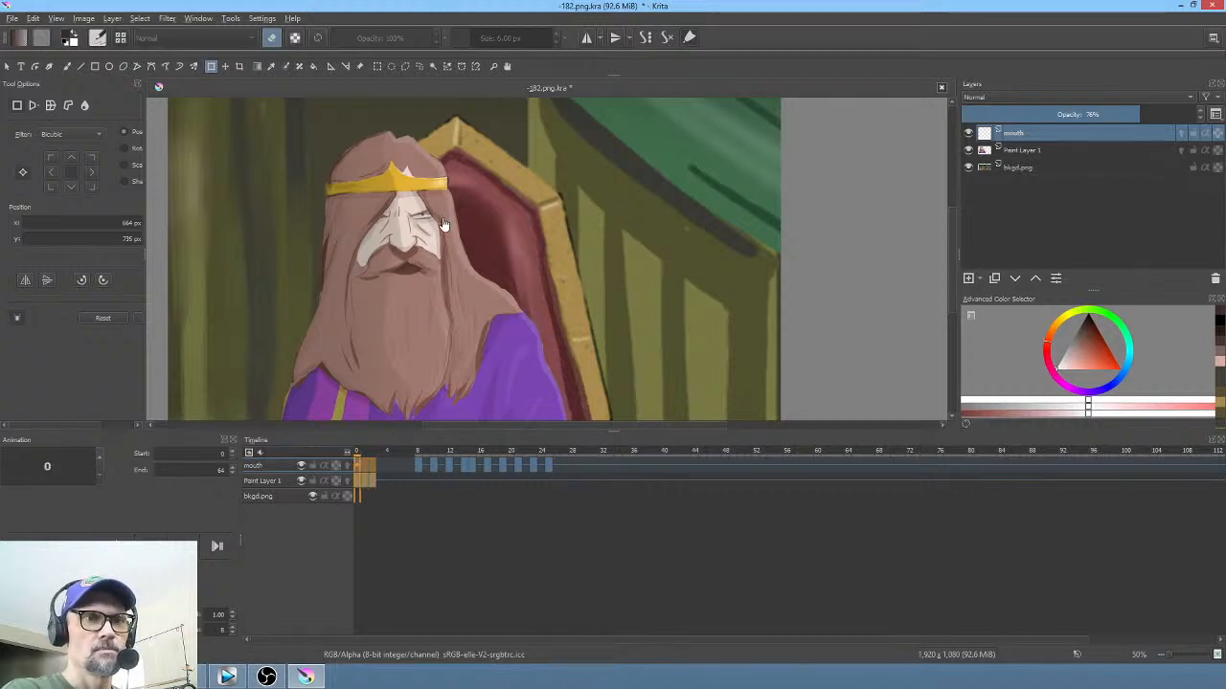
{"action": "scroll", "coordinate": [446, 230], "scroll_direction": "down", "scroll_amount": 1}
{"action": "left_click_drag", "start_coordinate": [582, 252], "coordinate": [630, 252]}
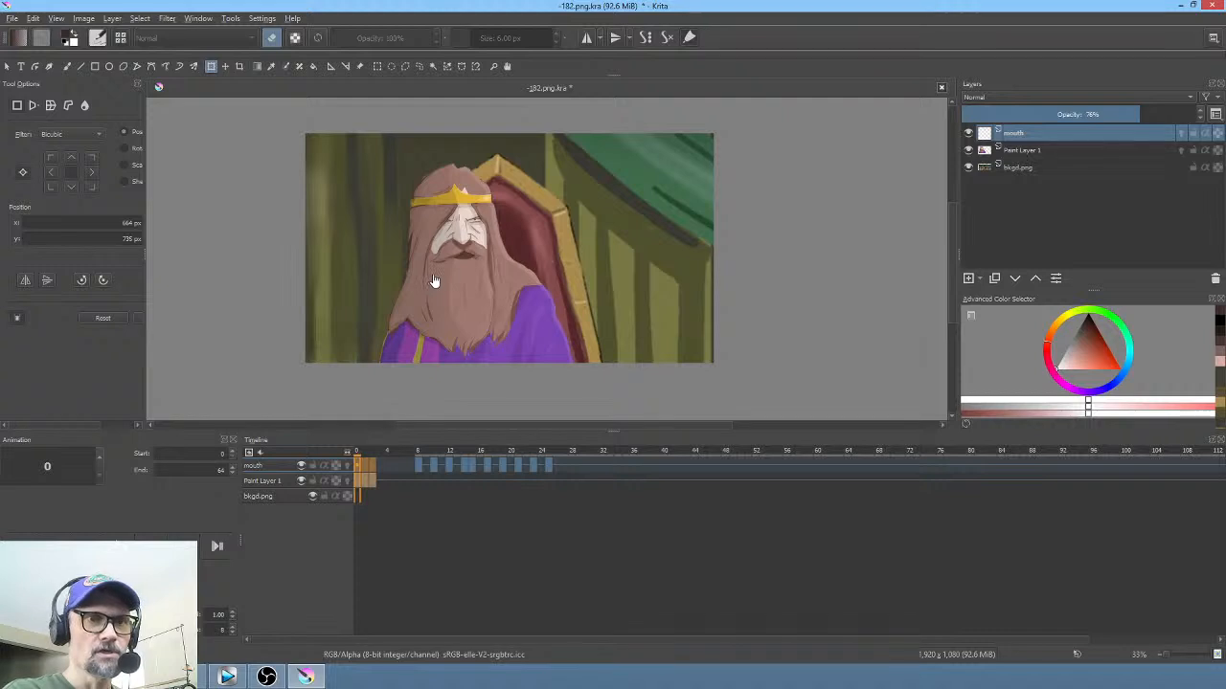
Step: Adjust the outline of the king's hair and sleeve on the side away from the throne with Liquify on Paint Layer 1, and save the document
{"action": "left_click", "coordinate": [1036, 151]}
{"action": "left_click", "coordinate": [969, 151]}
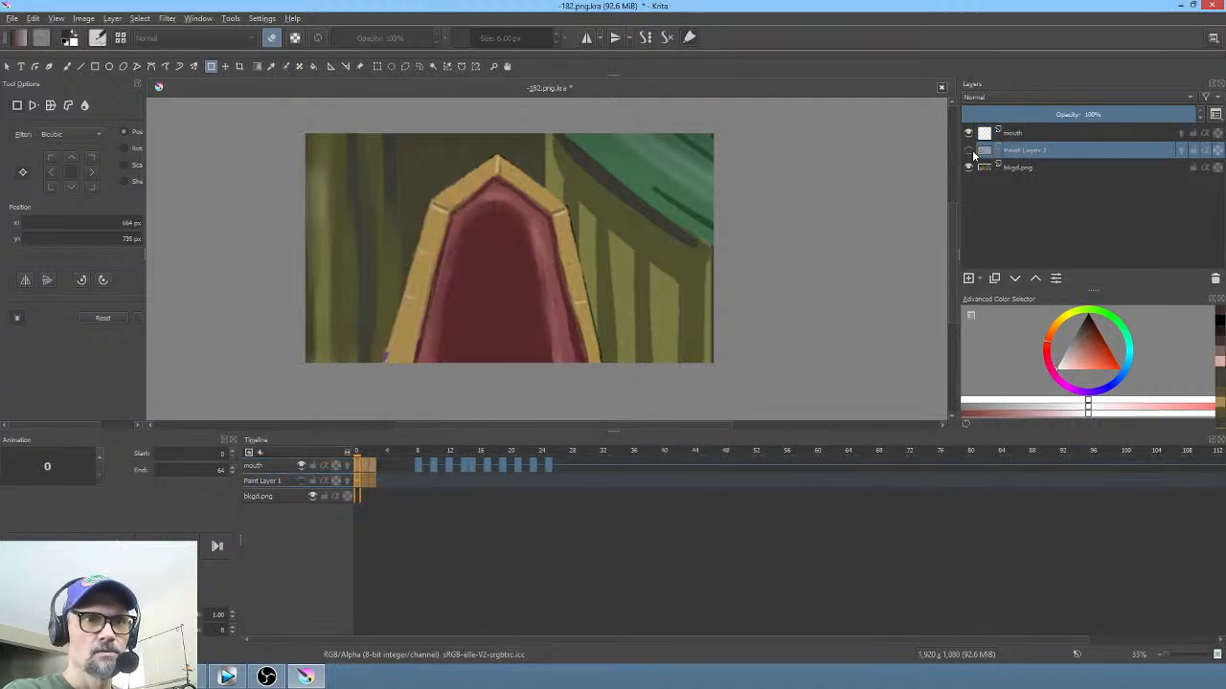
{"action": "left_click", "coordinate": [969, 151]}
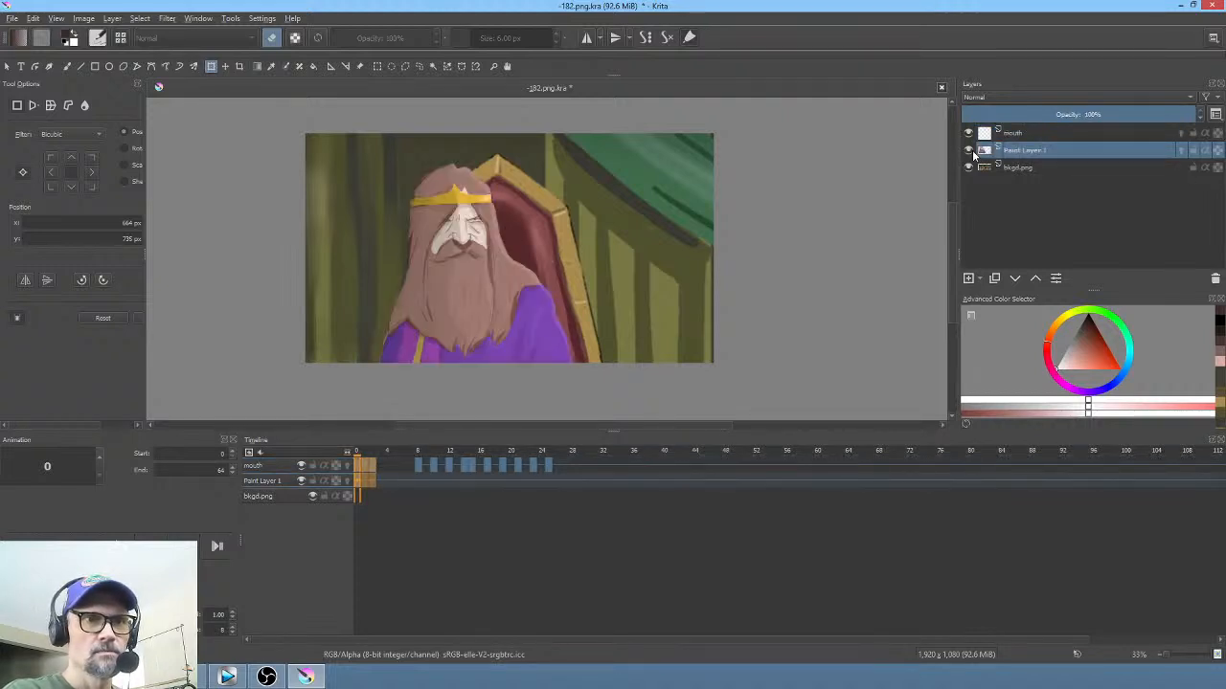
{"action": "right_click", "coordinate": [403, 248]}
{"action": "left_click", "coordinate": [432, 326]}
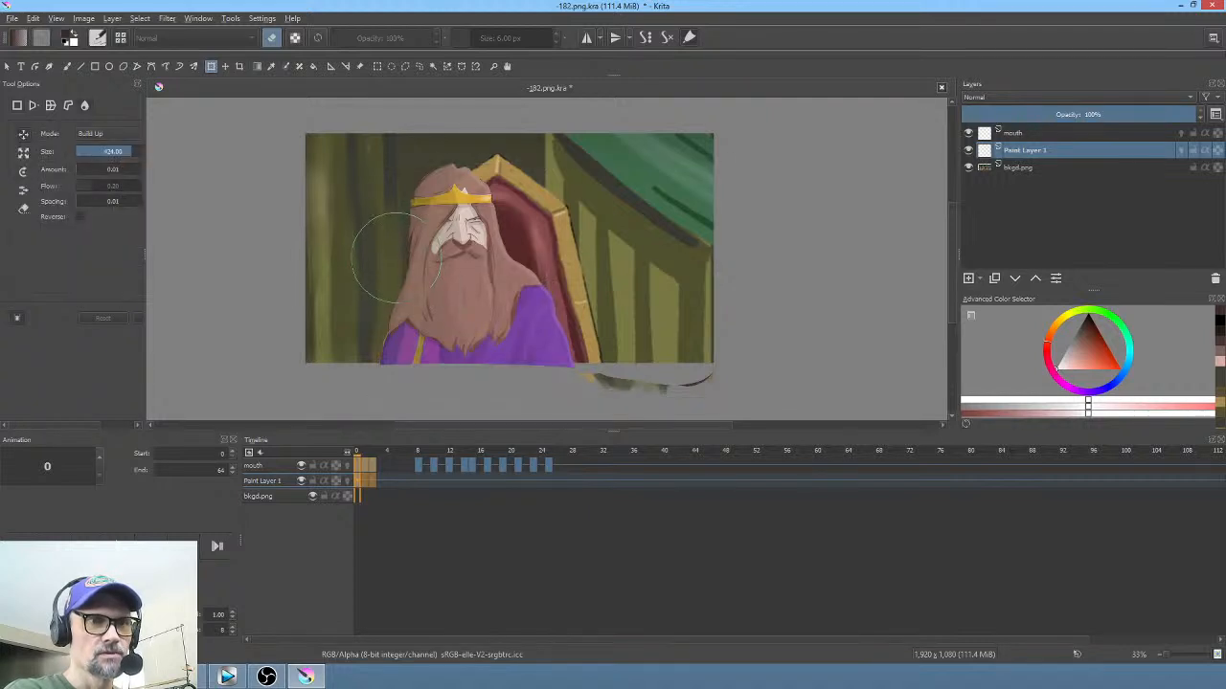
{"action": "mouse_move", "coordinate": [373, 247]}
{"action": "left_mouse_down"}
{"action": "mouse_move", "coordinate": [369, 220]}
{"action": "mouse_move", "coordinate": [371, 246]}
{"action": "mouse_move", "coordinate": [349, 264]}
{"action": "mouse_move", "coordinate": [377, 333]}
{"action": "left_mouse_up"}
{"action": "key", "text": "Return"}
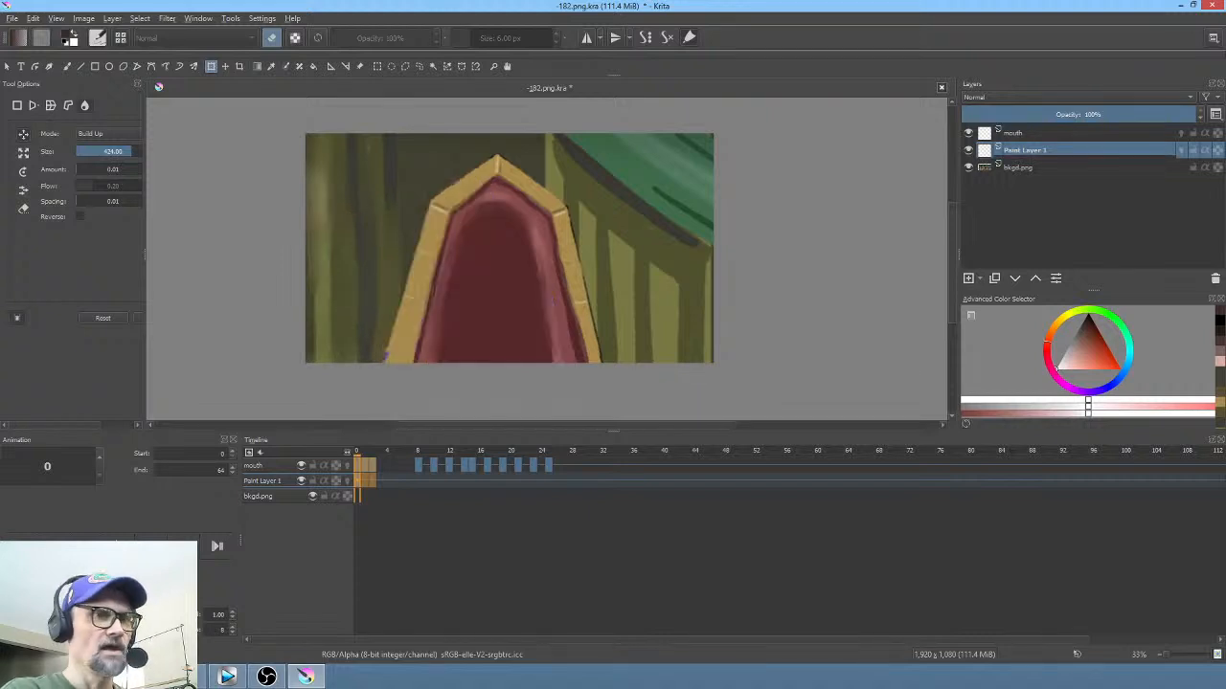
{"action": "key", "text": "ctrl+s"}
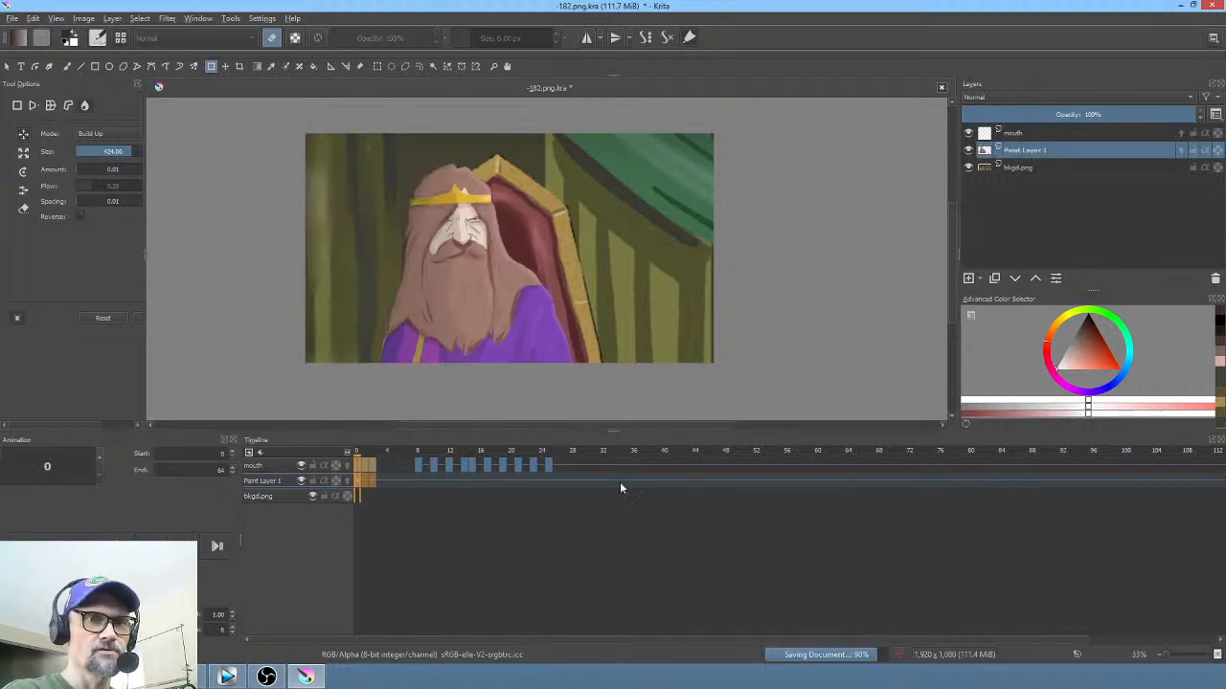
Step: Switch to Vegas Pro and examine the king's shot 182 clip in the edit timeline
{"action": "left_click", "coordinate": [227, 677]}
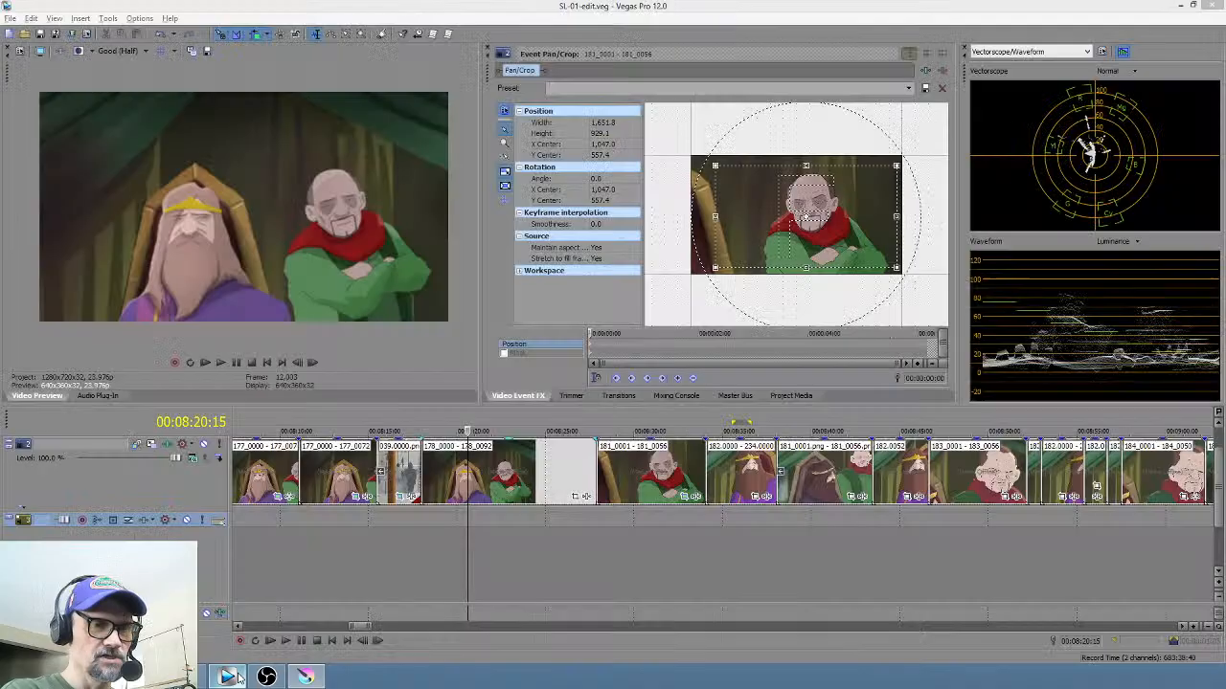
{"action": "left_click_drag", "start_coordinate": [462, 550], "coordinate": [736, 553]}
{"action": "left_click", "coordinate": [741, 551]}
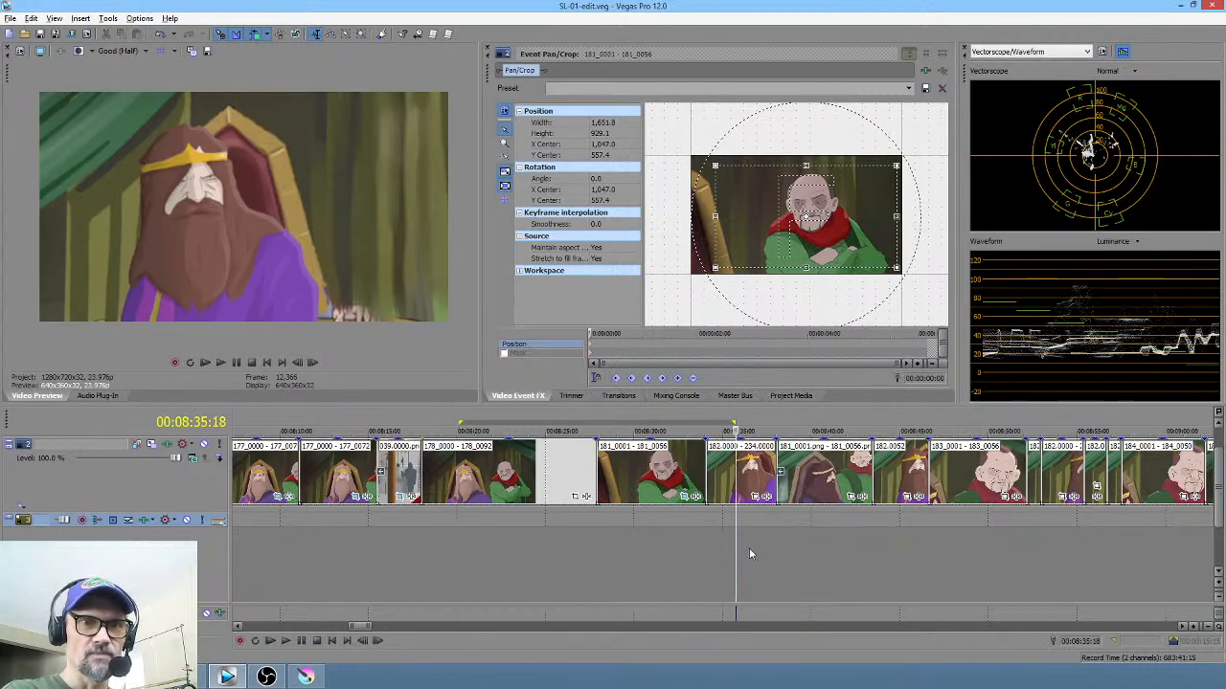
{"action": "scroll", "coordinate": [745, 551], "scroll_direction": "up", "scroll_amount": 3}
{"action": "left_click", "coordinate": [674, 522]}
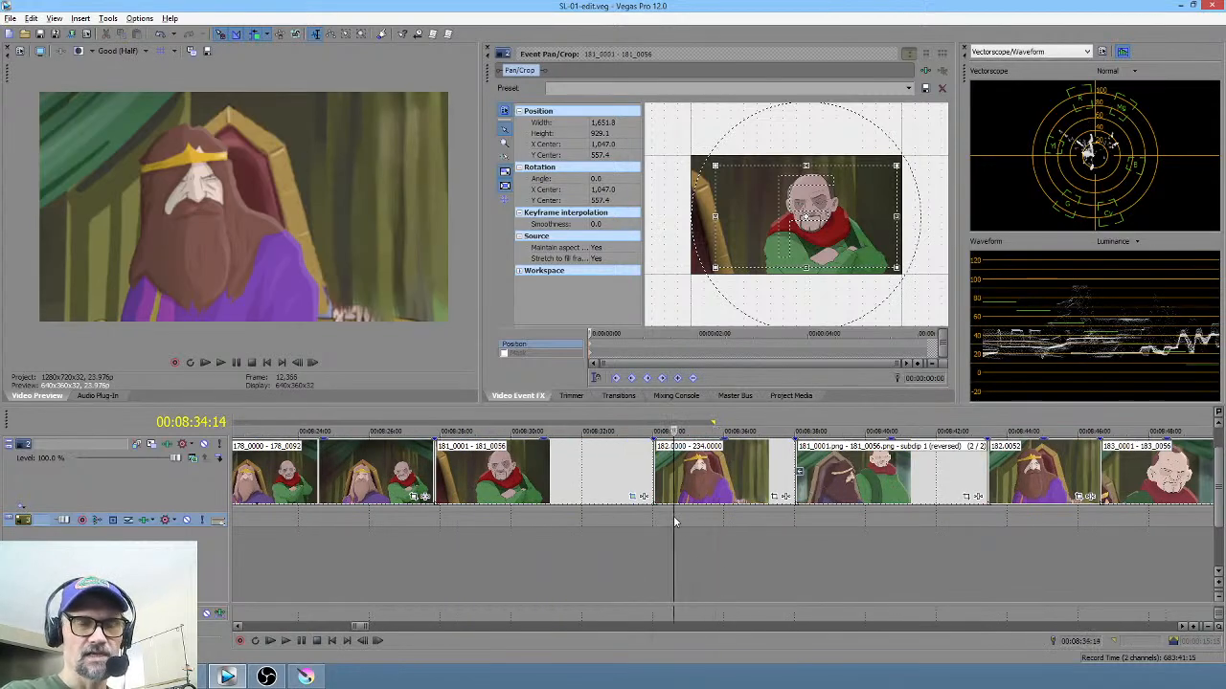
Step: Switch to Krita and set the image sequence's base name to 182_ and its location to L:/ANIME/SL/scenes/182/RENDER
{"action": "left_click", "coordinate": [306, 676]}
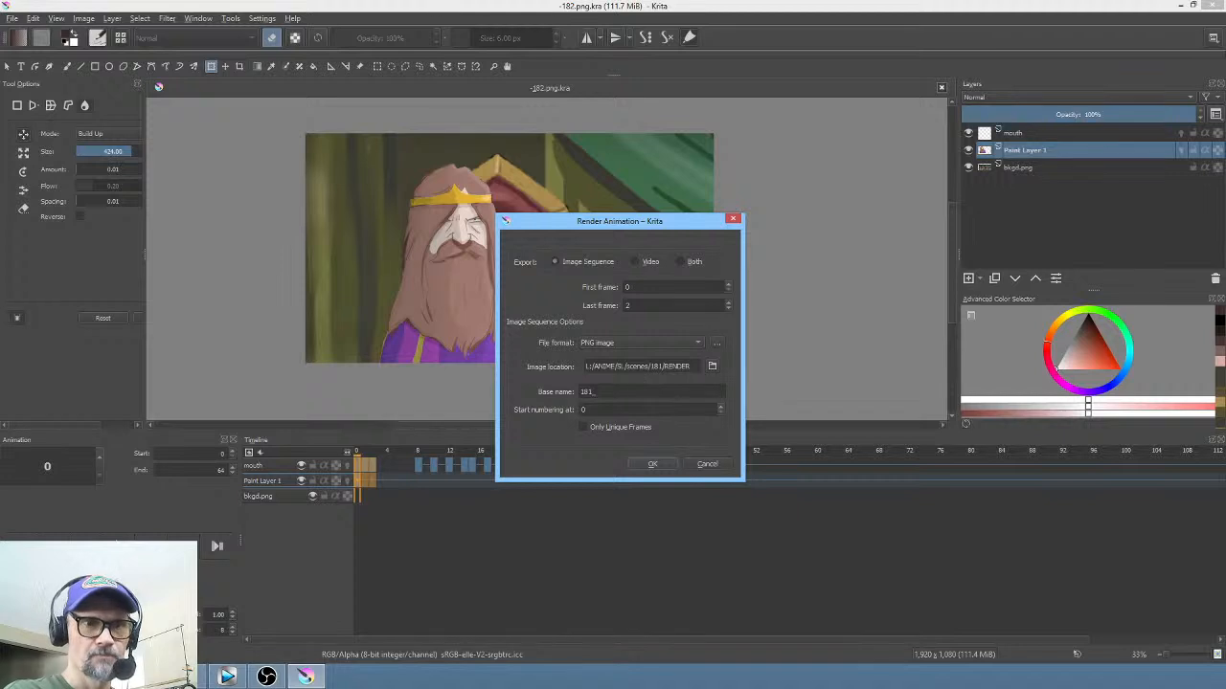
{"action": "left_click", "coordinate": [591, 392]}
{"action": "key", "text": "BackSpace"}
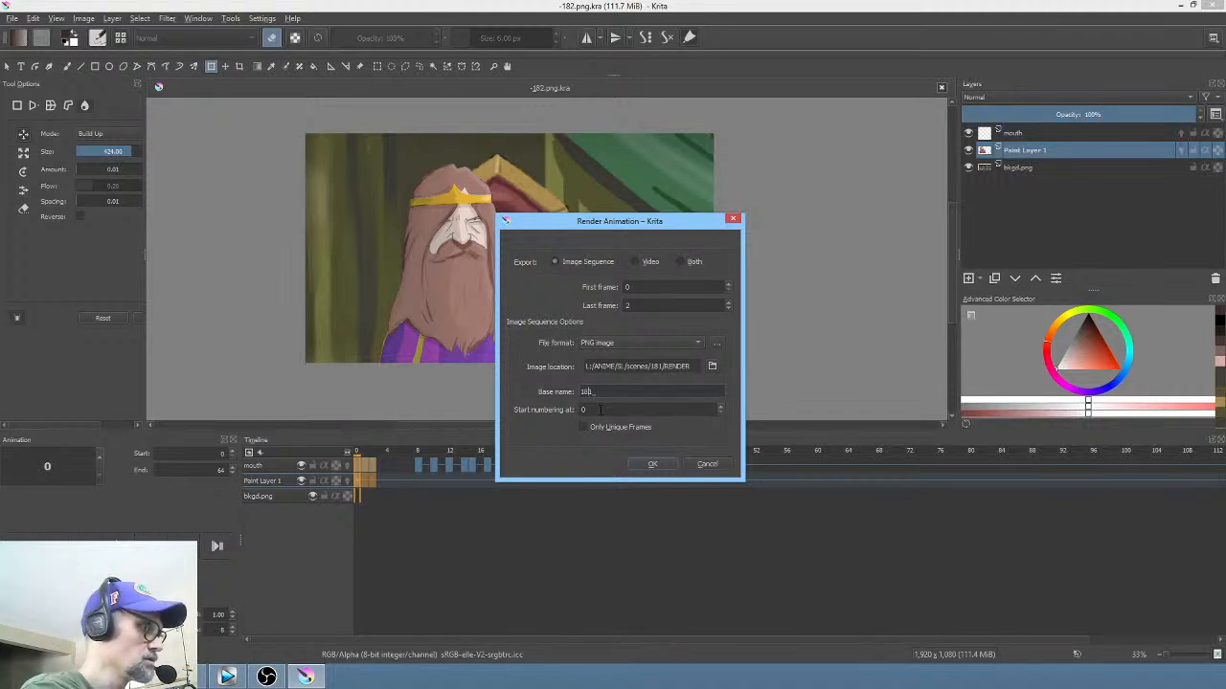
{"action": "left_click", "coordinate": [659, 366]}
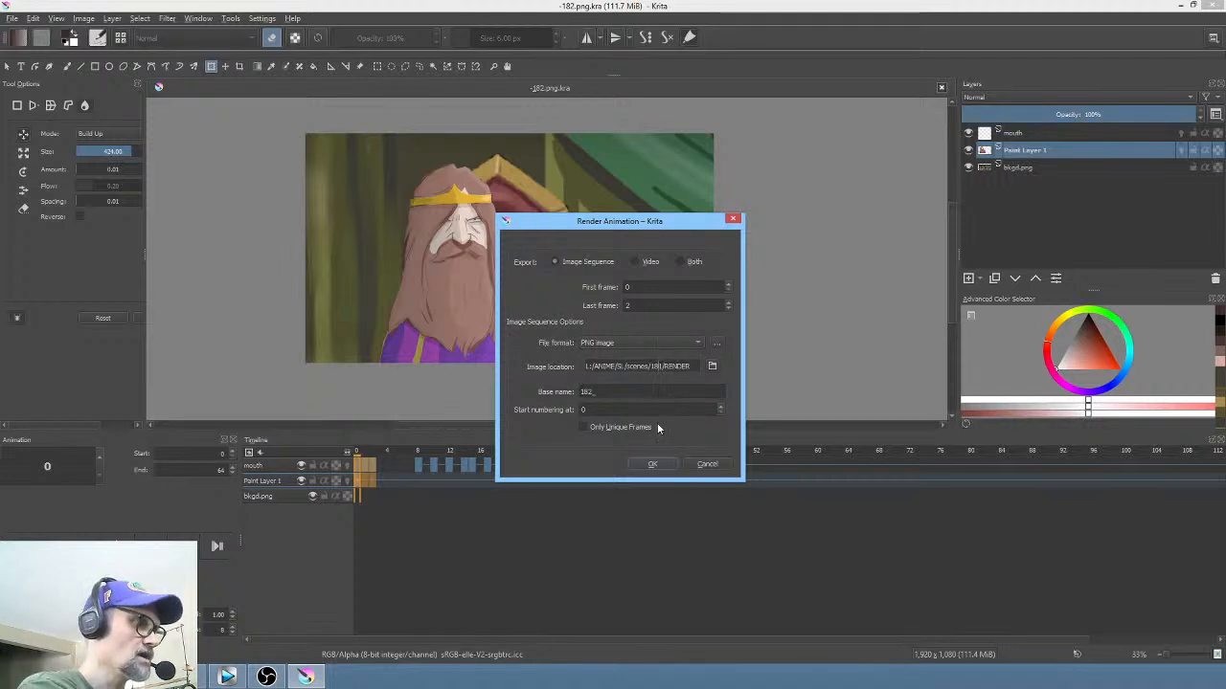
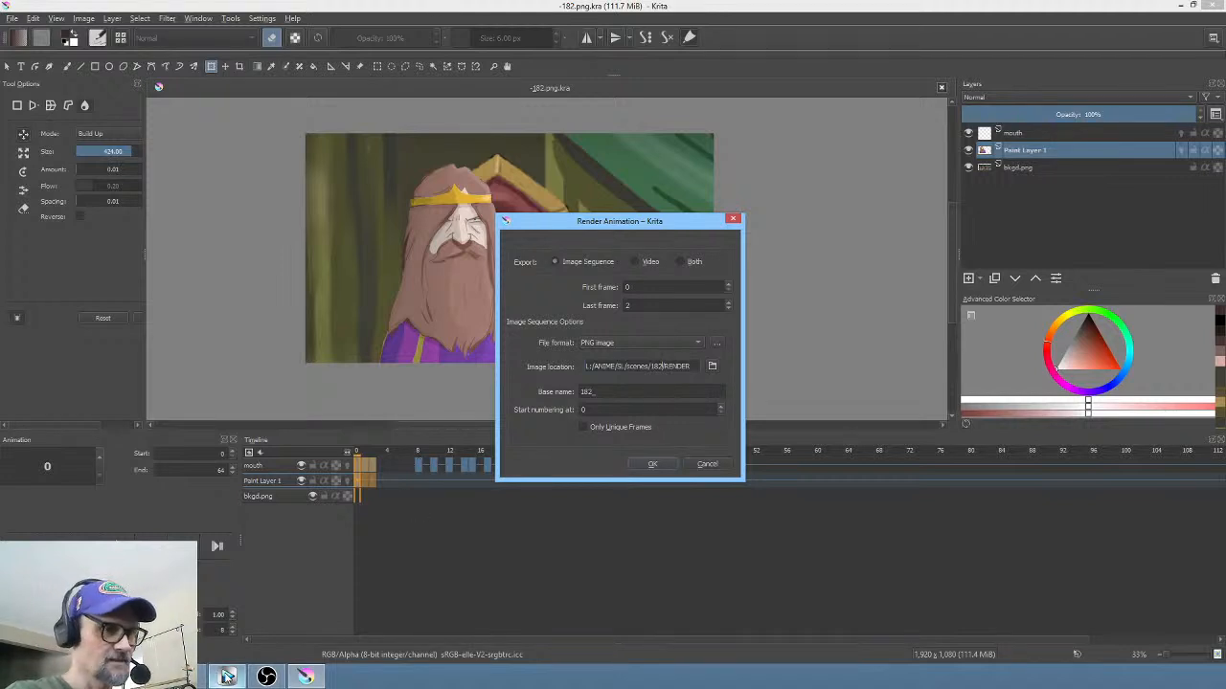
Step: Check the 182 clip's naming in Vegas Pro, set Krita's base name to 182. and render frames 0 to 2 over the existing files
{"action": "left_click", "coordinate": [227, 677]}
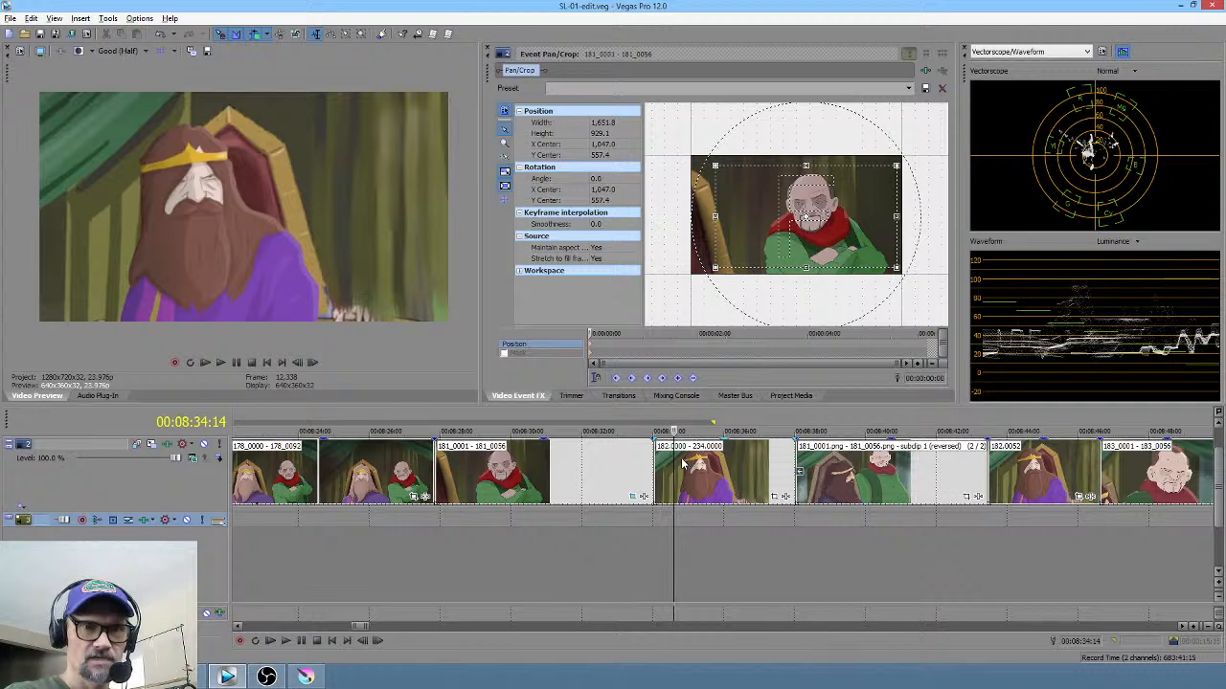
{"action": "left_click", "coordinate": [305, 678]}
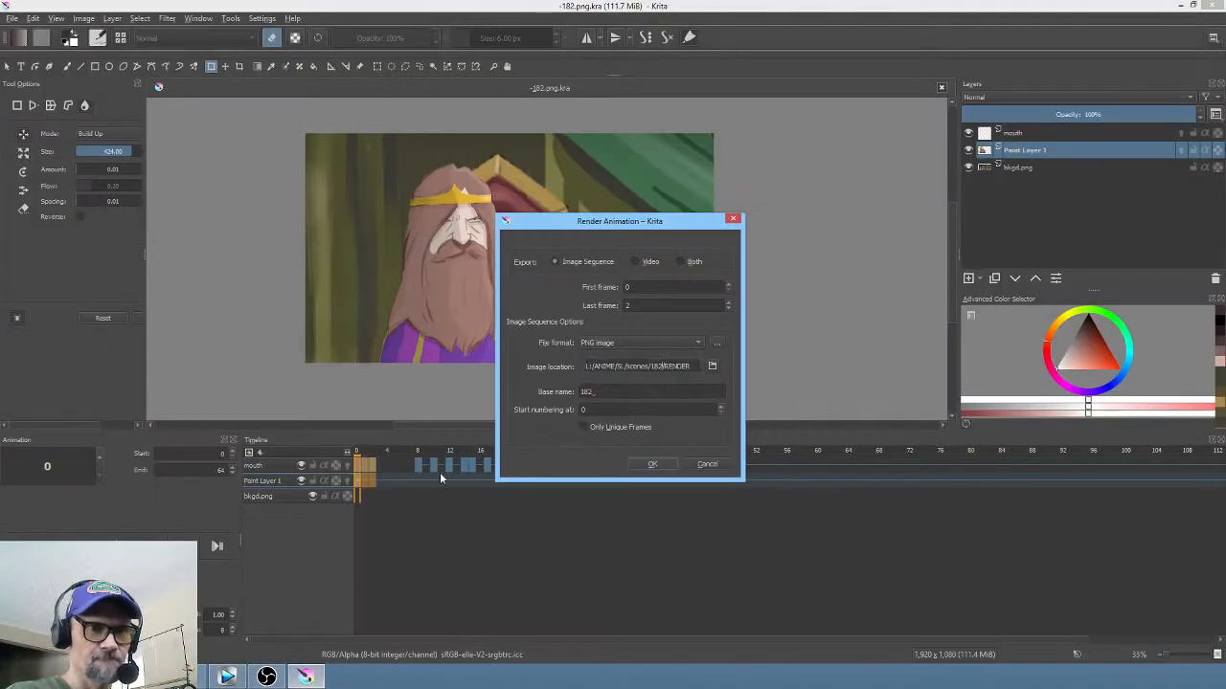
{"action": "left_click", "coordinate": [596, 391]}
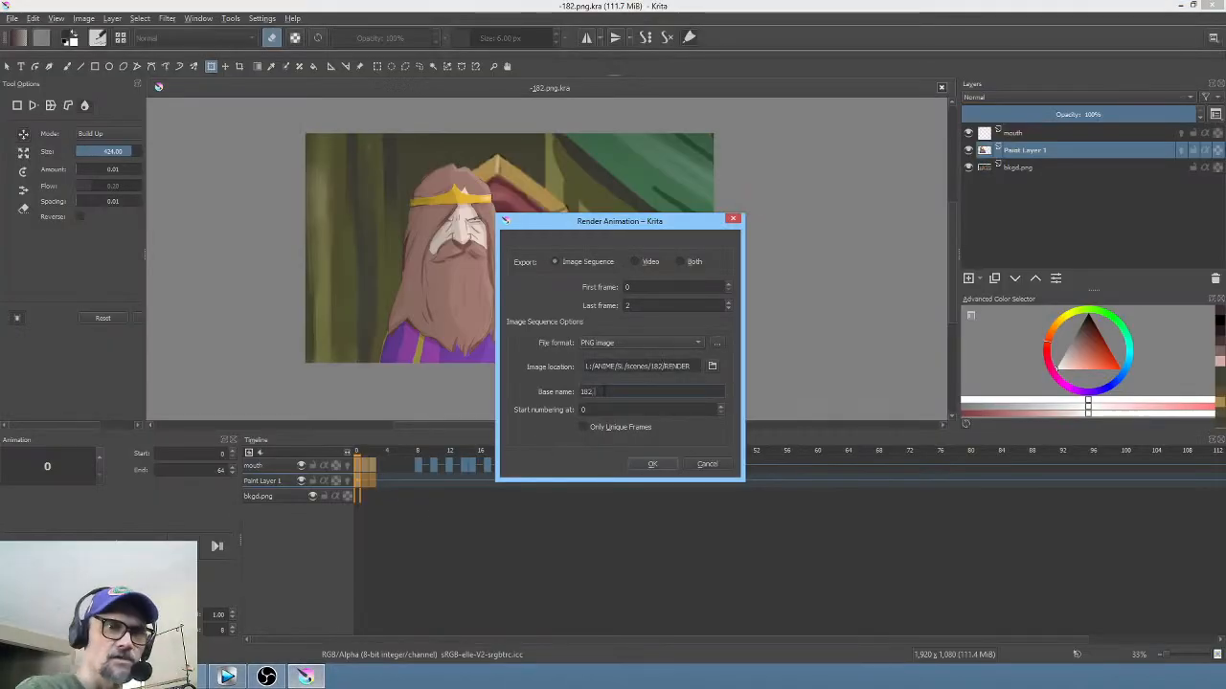
{"action": "left_click", "coordinate": [652, 464]}
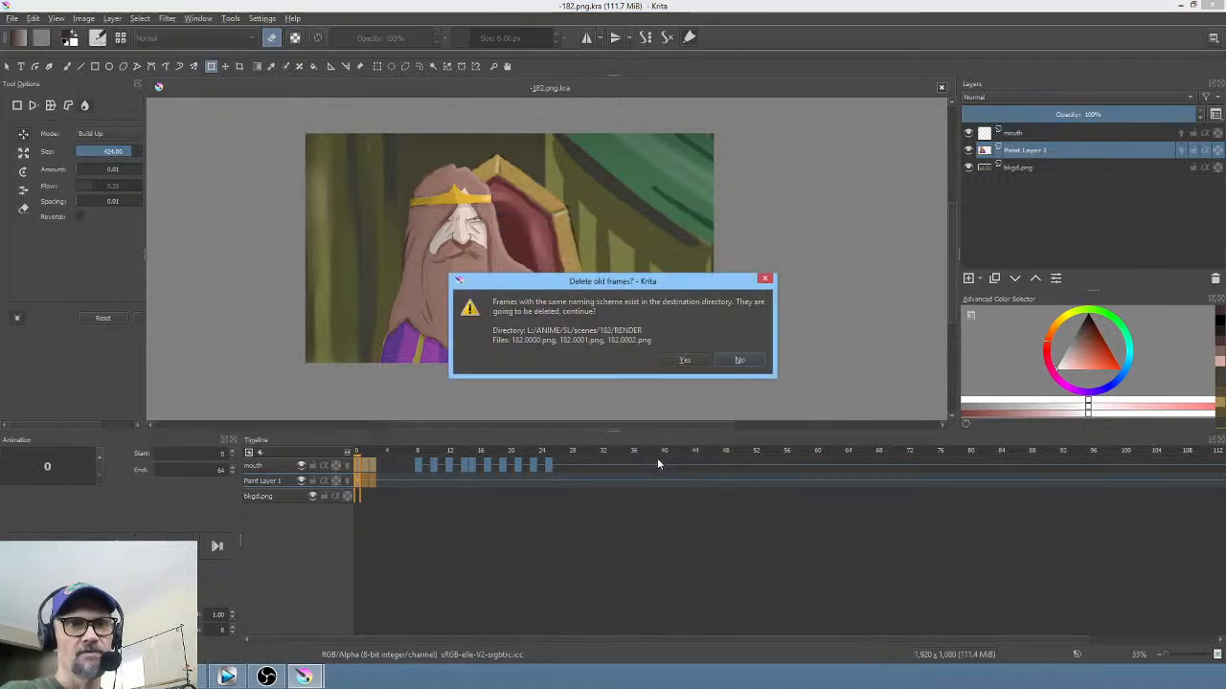
{"action": "left_click", "coordinate": [696, 361]}
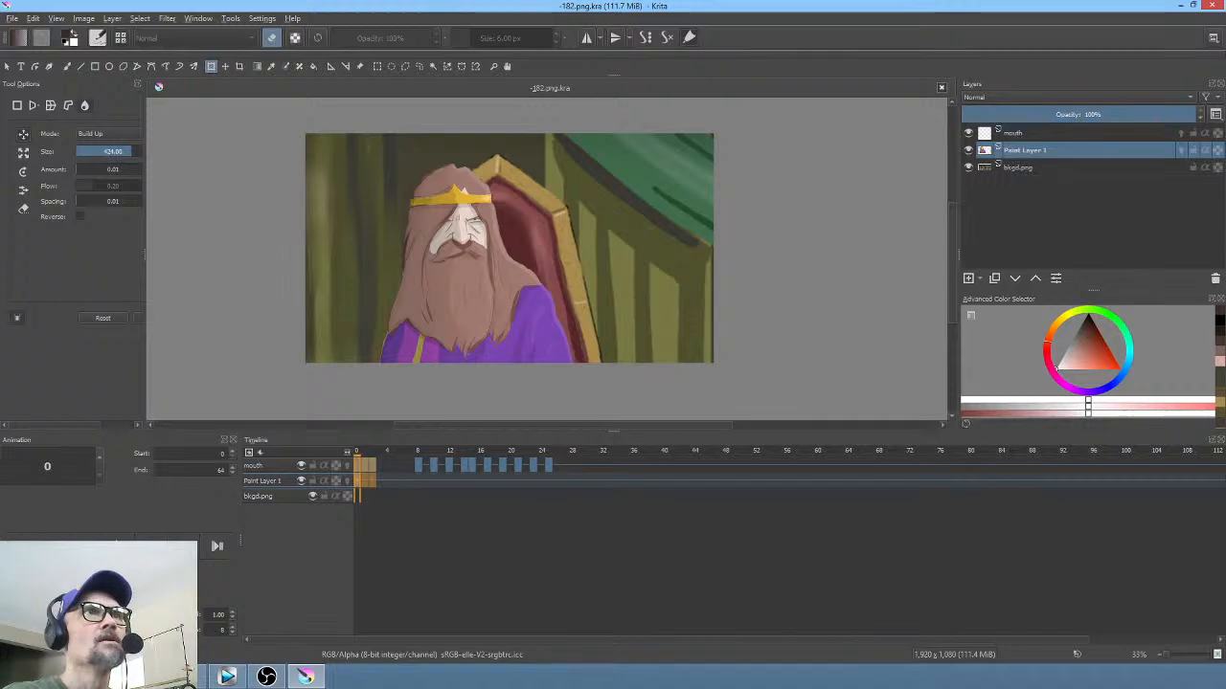
Step: Switch to Vegas Pro, shift the clips following the king's first 182 clip further along the timeline and delete that clip
{"action": "left_click", "coordinate": [227, 677]}
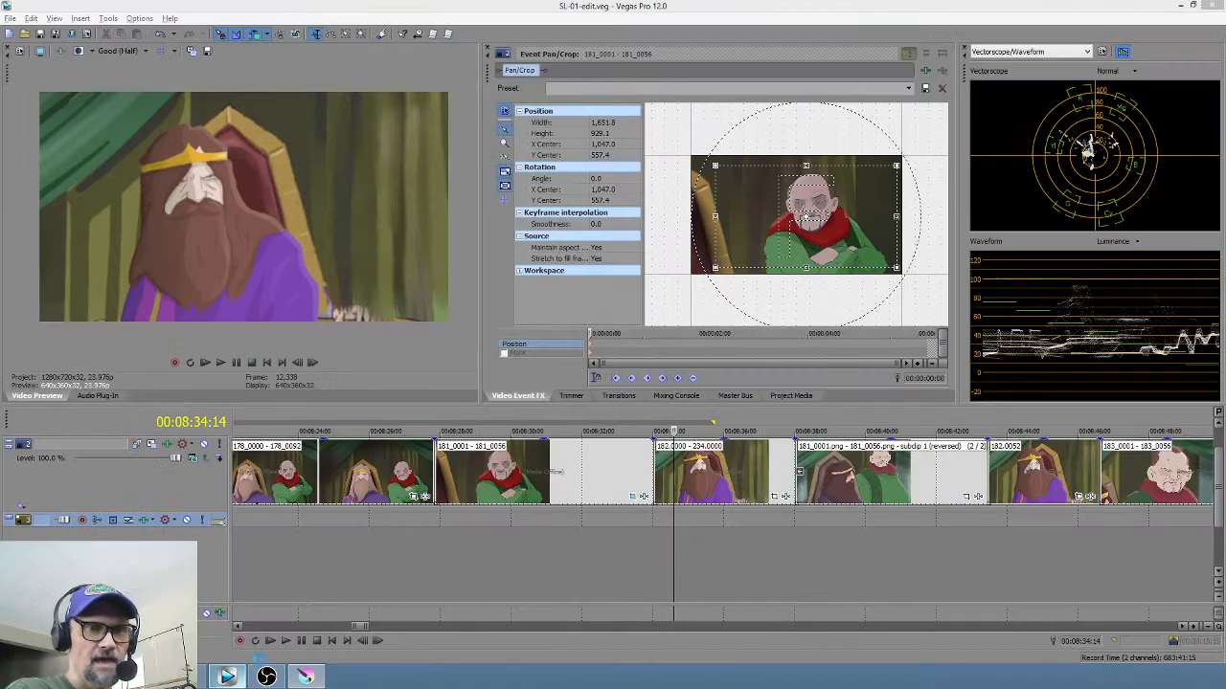
{"action": "left_click_drag", "start_coordinate": [505, 544], "coordinate": [665, 522]}
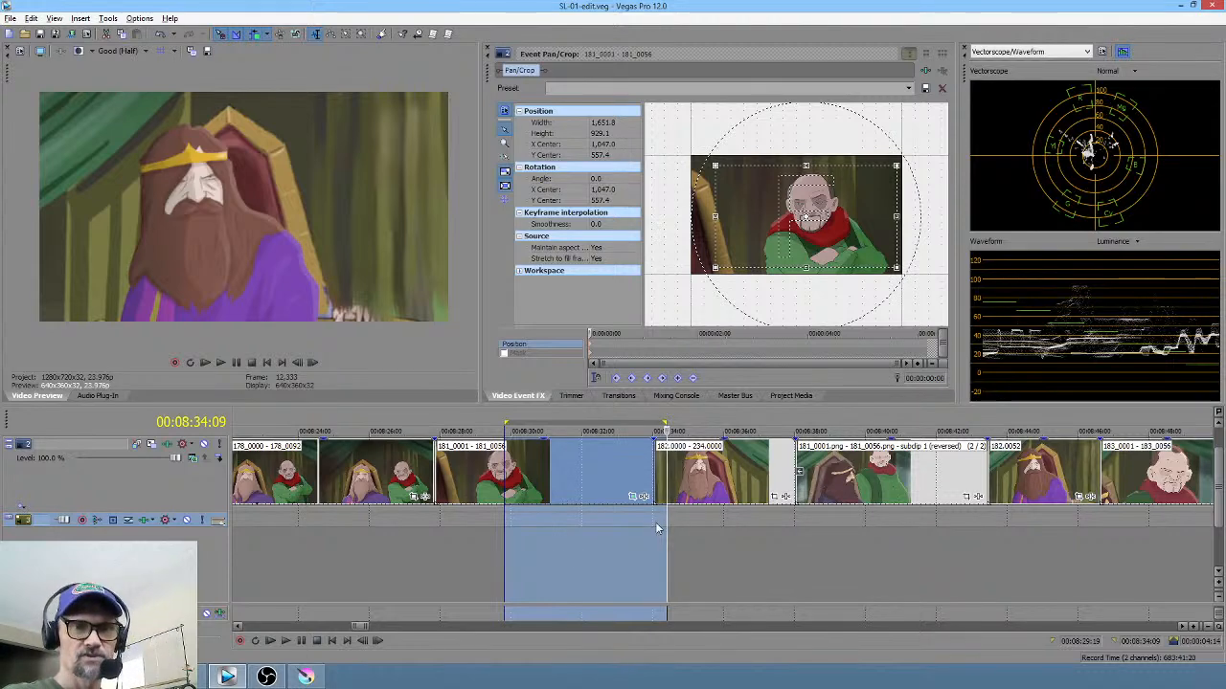
{"action": "scroll", "coordinate": [619, 542], "scroll_direction": "right", "scroll_amount": 2}
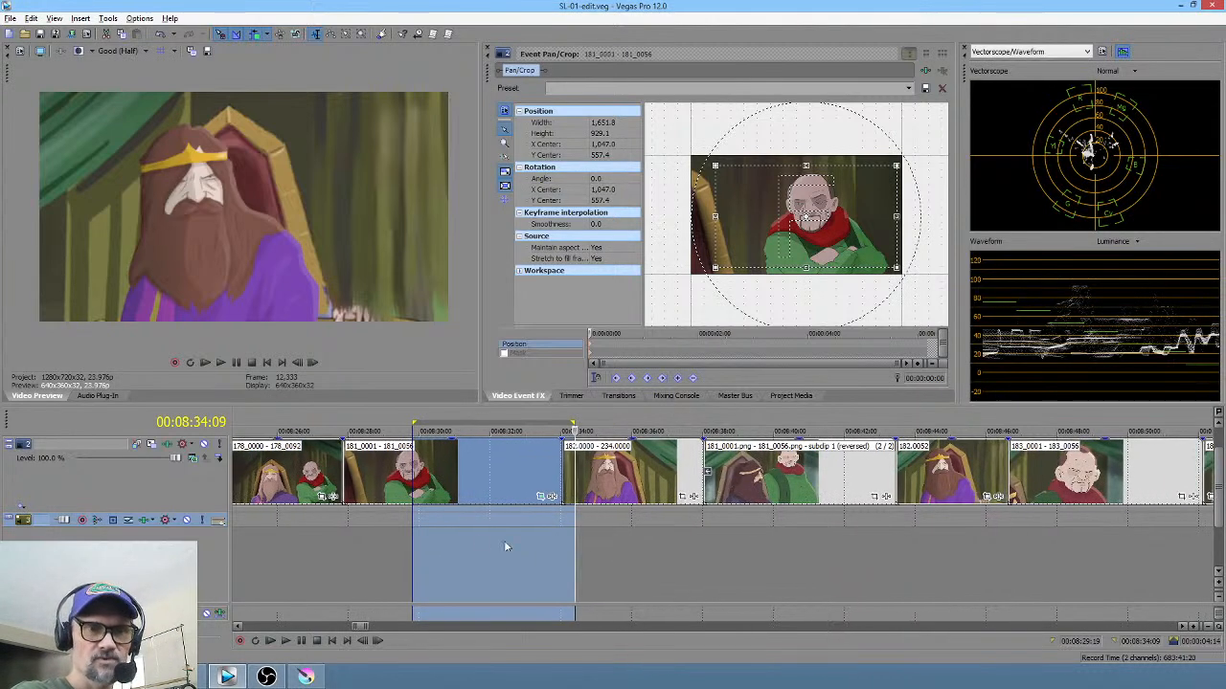
{"action": "left_click_drag", "start_coordinate": [478, 541], "coordinate": [611, 534]}
{"action": "left_click_drag", "start_coordinate": [741, 488], "coordinate": [875, 489]}
{"action": "left_click", "coordinate": [638, 482]}
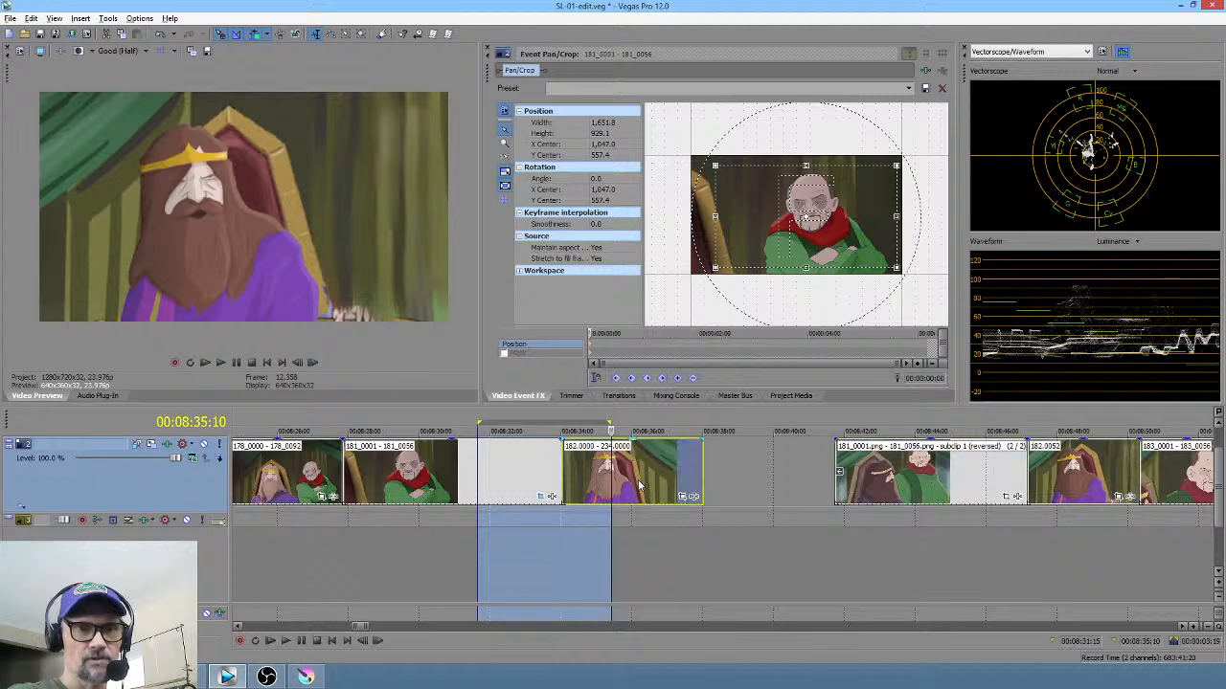
{"action": "key", "text": "Delete"}
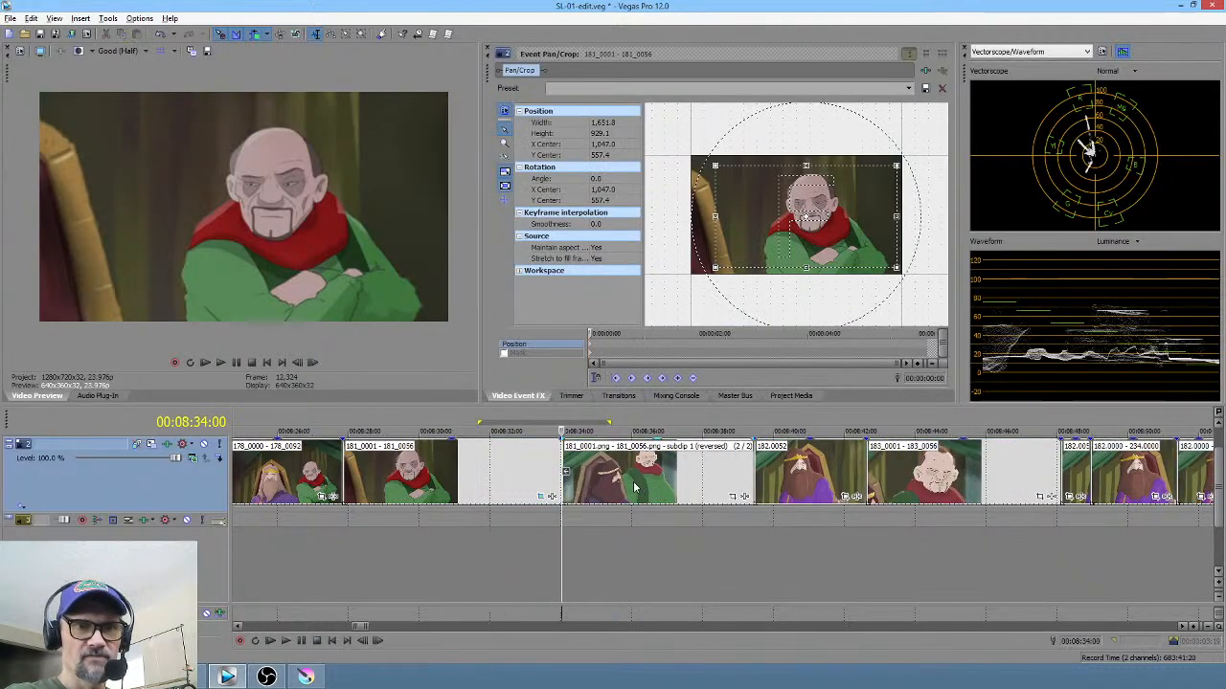
Step: Open a gap after the 181 clip by moving the following clips to 00:08:40:19, and clean the project media
{"action": "left_click_drag", "start_coordinate": [723, 481], "coordinate": [964, 479]}
{"action": "scroll", "coordinate": [799, 569], "scroll_direction": "right", "scroll_amount": 3}
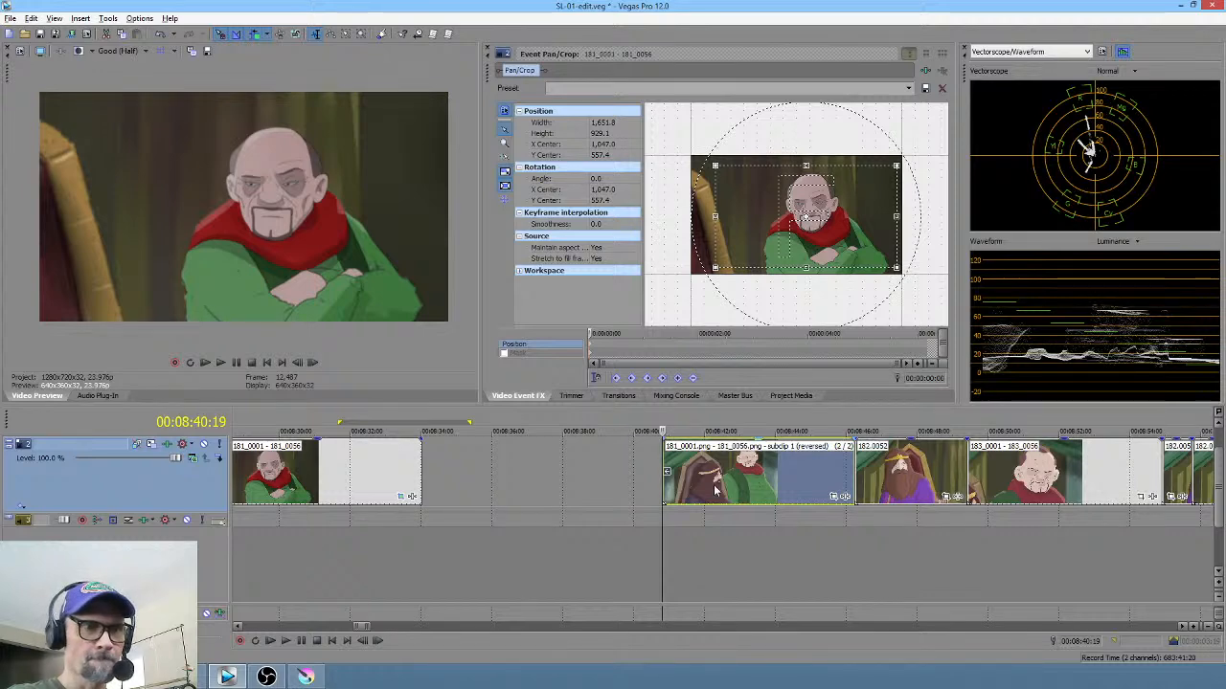
{"action": "left_click", "coordinate": [419, 479]}
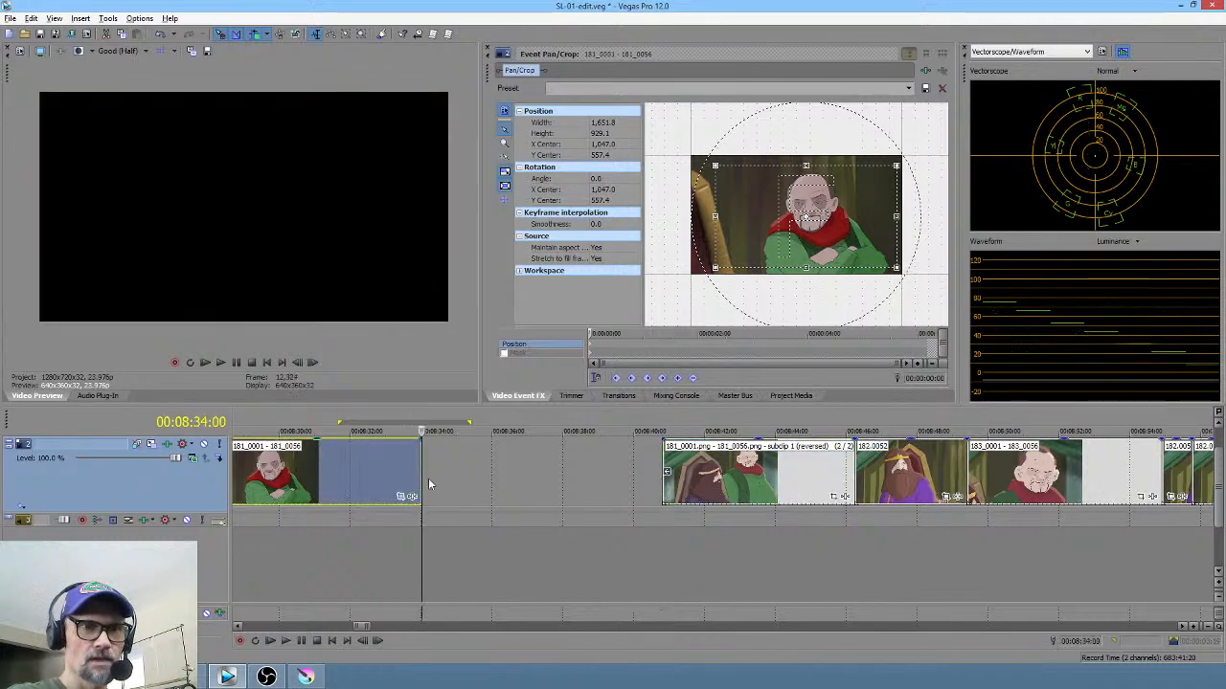
{"action": "left_click", "coordinate": [108, 18]}
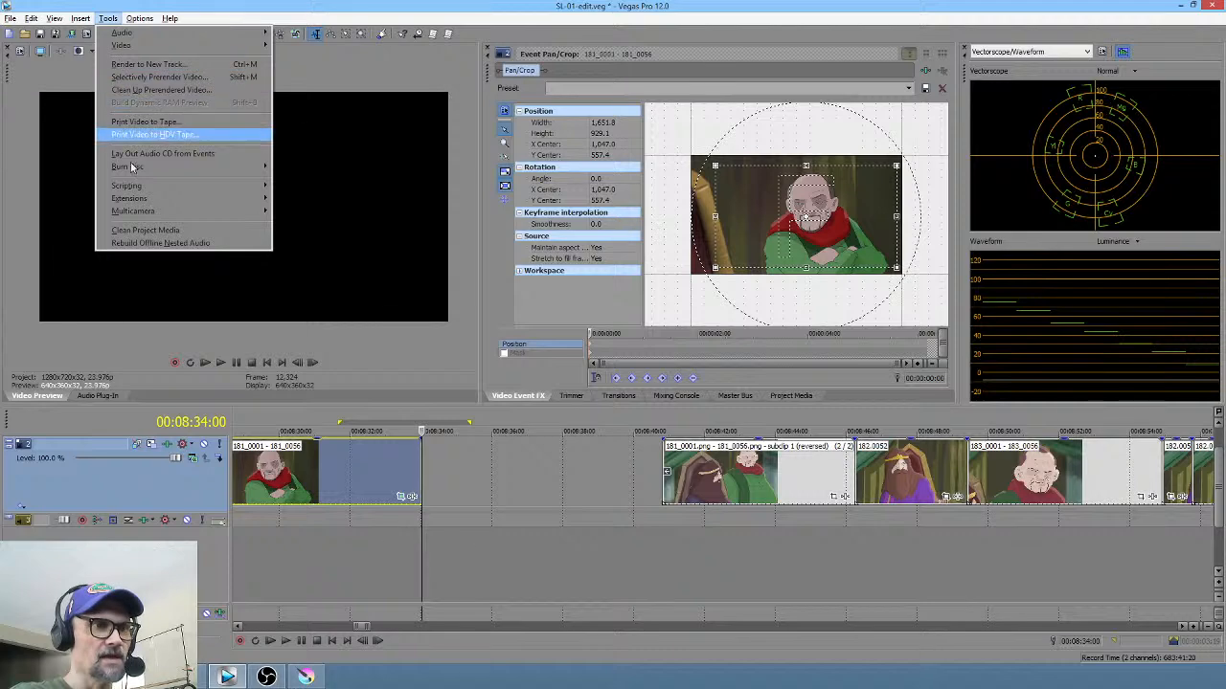
{"action": "left_click", "coordinate": [142, 232]}
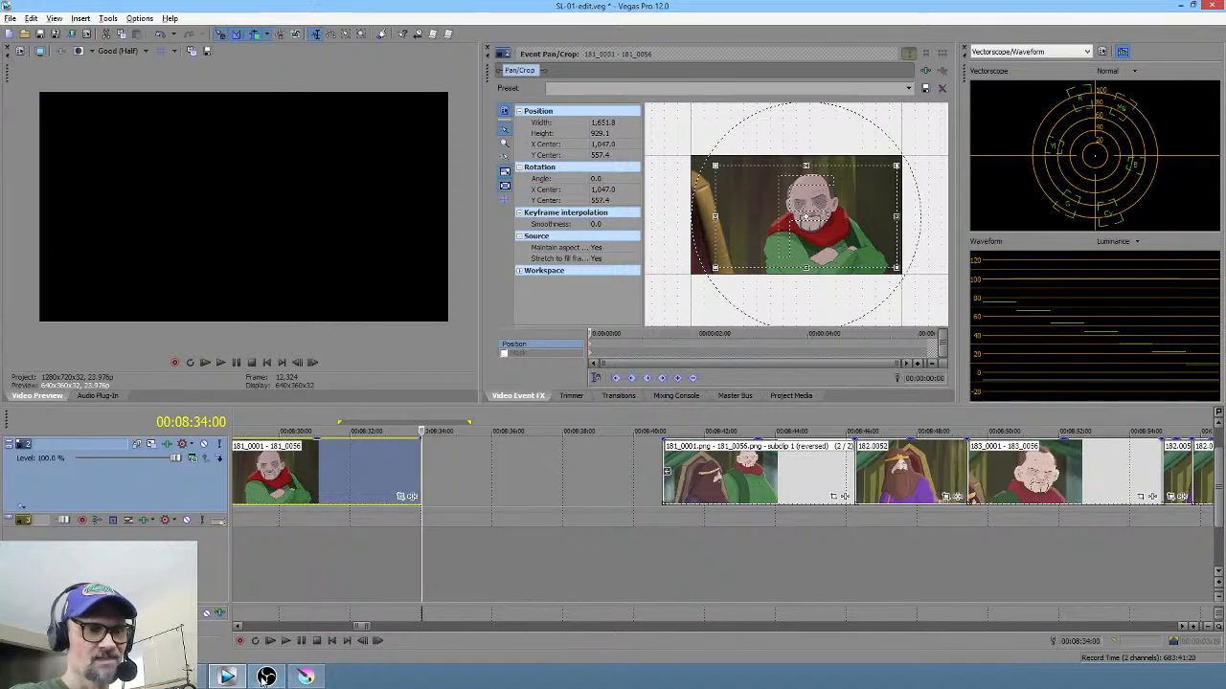
Step: Switch to FastStone Image Viewer, open the scenes/182/render folder and compare frames 182.0012, 182.0000 and 182.0001
{"action": "left_click", "coordinate": [191, 677]}
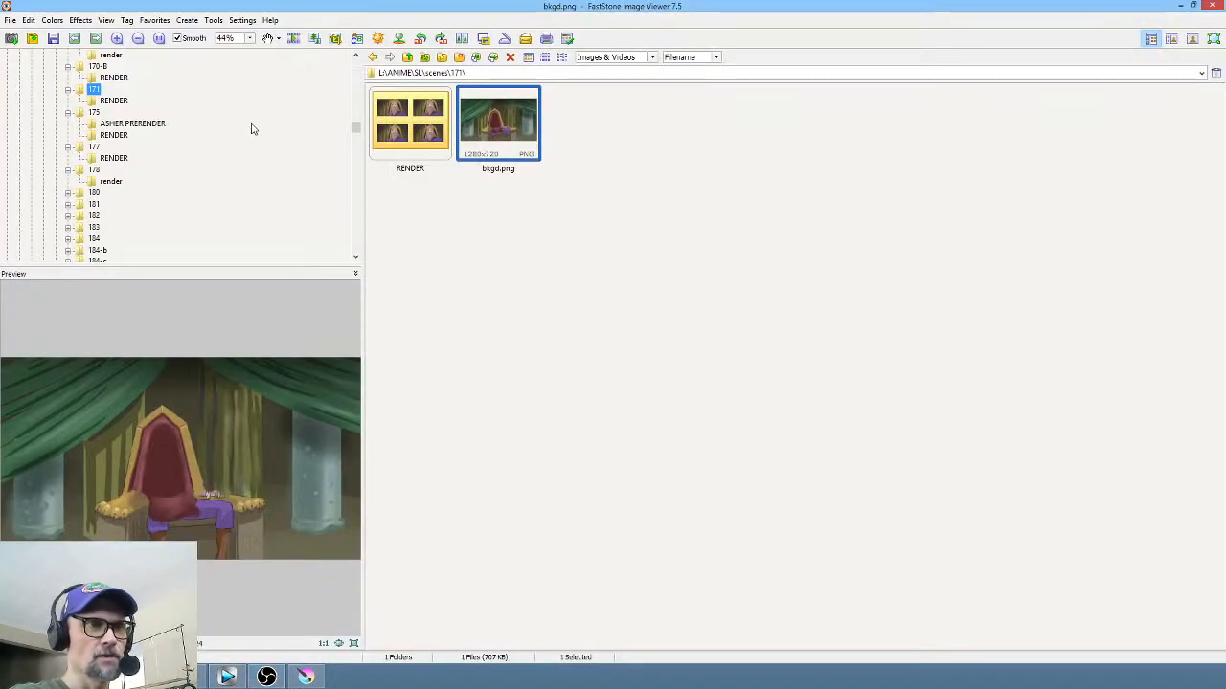
{"action": "left_click", "coordinate": [94, 217]}
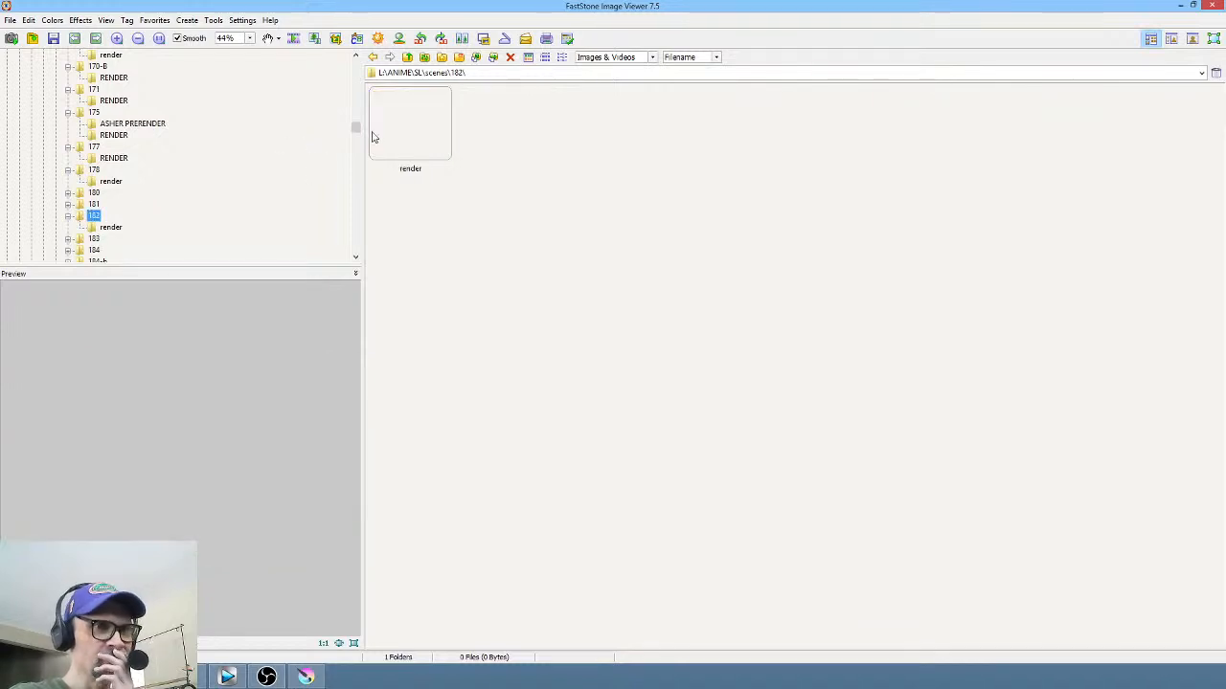
{"action": "double_click", "coordinate": [410, 120]}
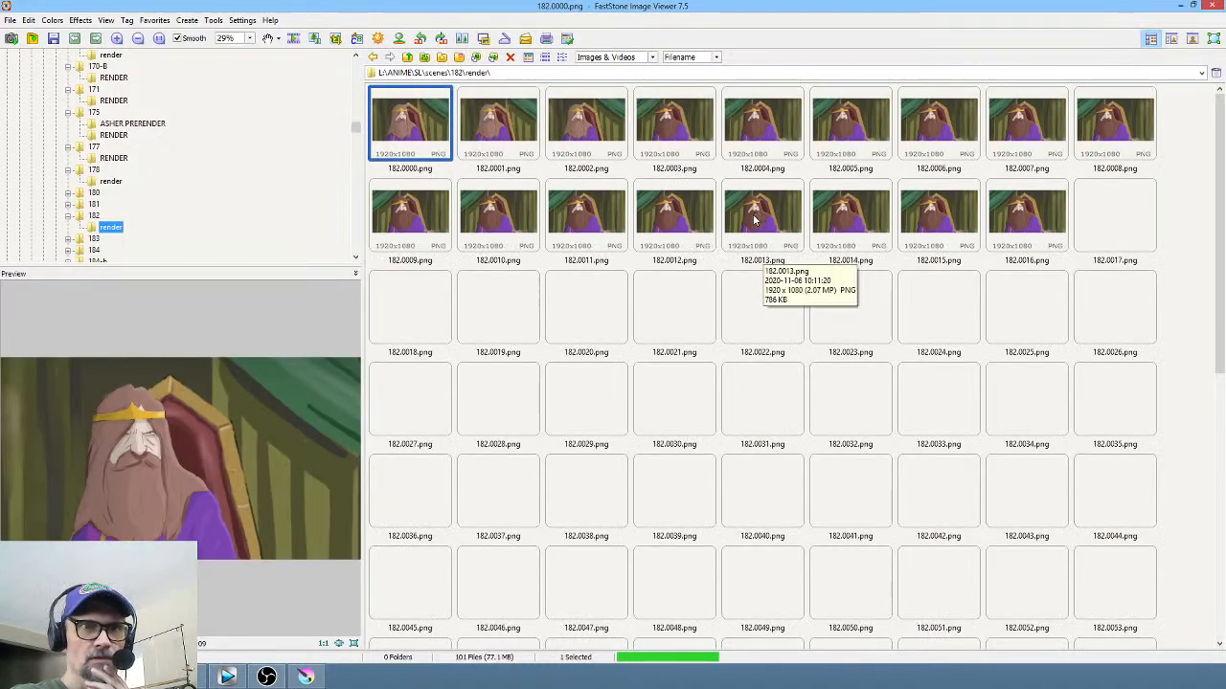
{"action": "left_click", "coordinate": [707, 217]}
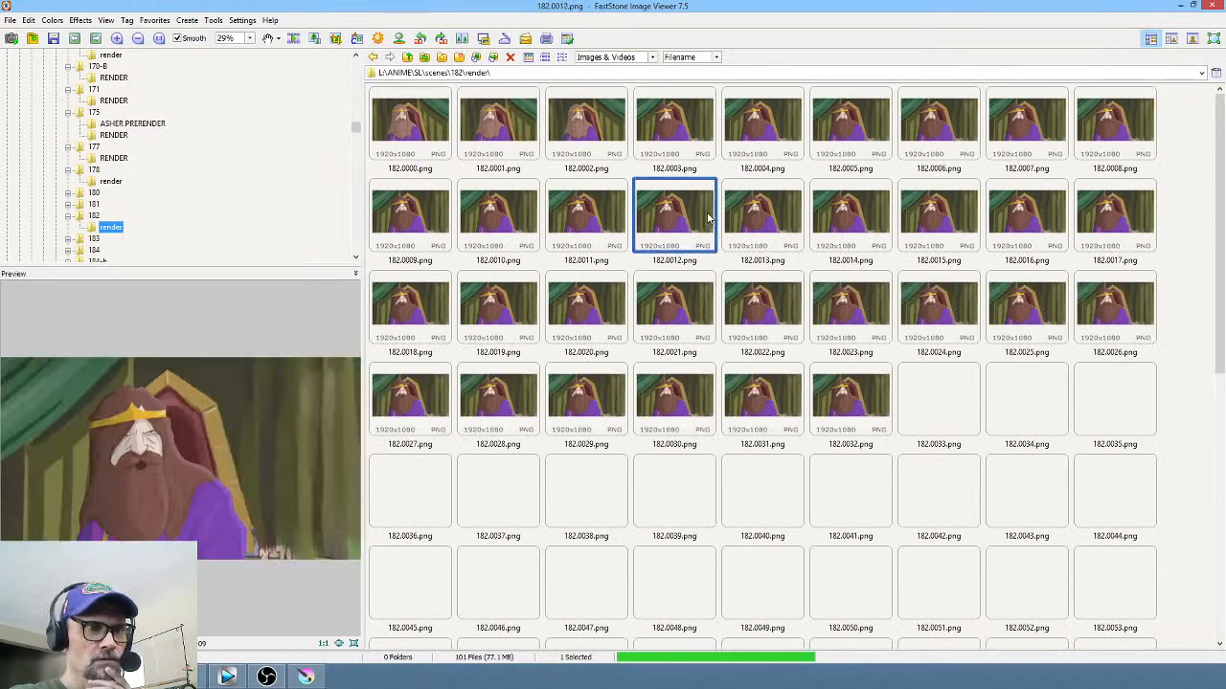
{"action": "left_click", "coordinate": [412, 125]}
{"action": "left_click", "coordinate": [490, 128]}
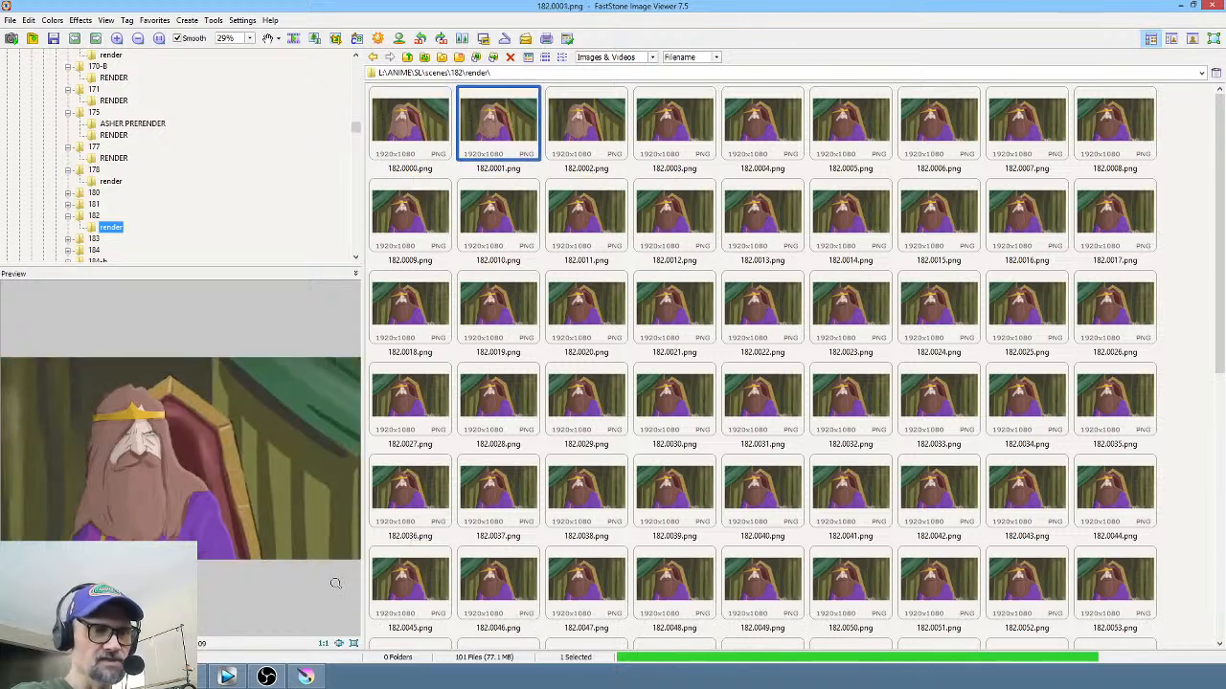
Step: Switch to Vegas Pro and undo the clip moves and the deletion of the 182 clip
{"action": "left_click", "coordinate": [227, 677]}
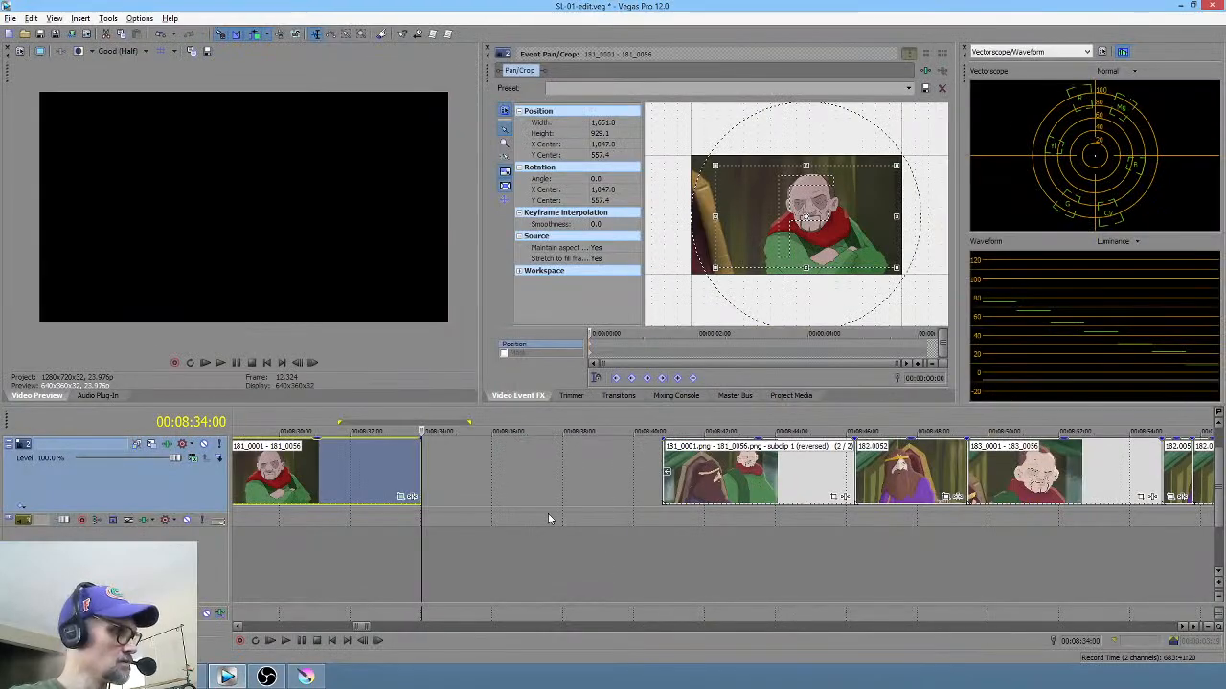
{"action": "key", "text": "ctrl+z"}
{"action": "key", "text": "ctrl+z"}
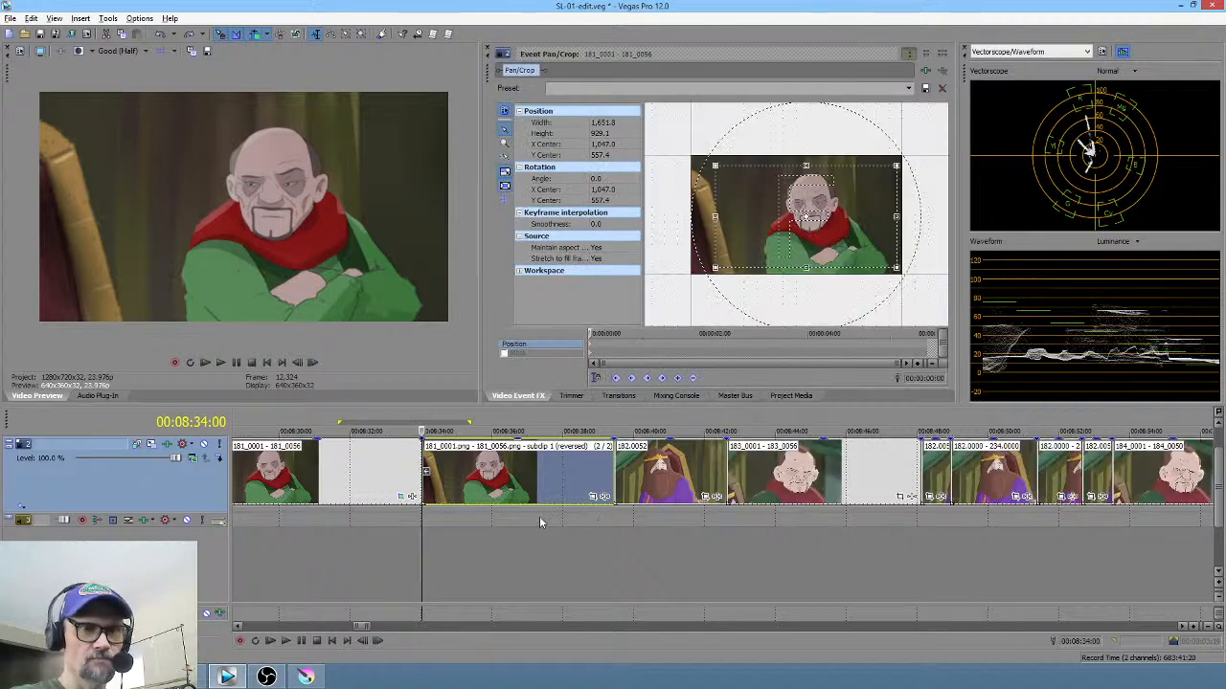
{"action": "key", "text": "ctrl+z"}
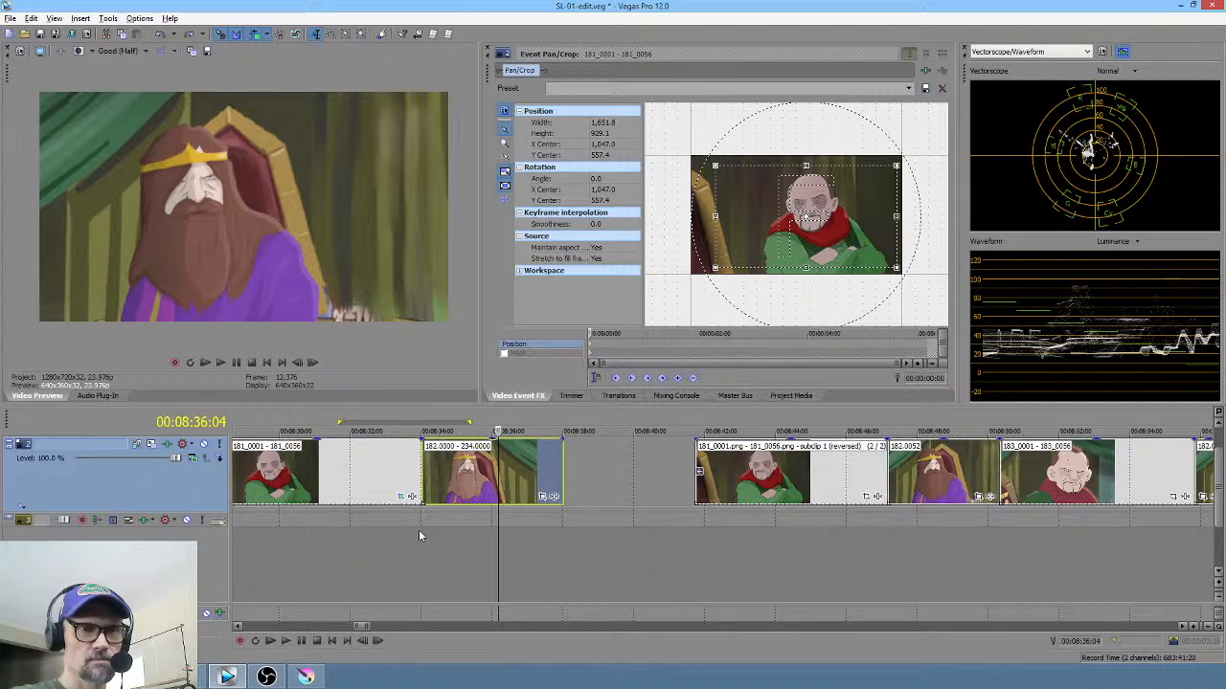
{"action": "key", "text": "ctrl+z"}
{"action": "key", "text": "ctrl+z"}
{"action": "left_click_drag", "start_coordinate": [357, 535], "coordinate": [452, 539]}
Step: Switch to Krita, review the animation render settings without rendering, and scrub the timeline to frame 65
{"action": "left_click", "coordinate": [305, 677]}
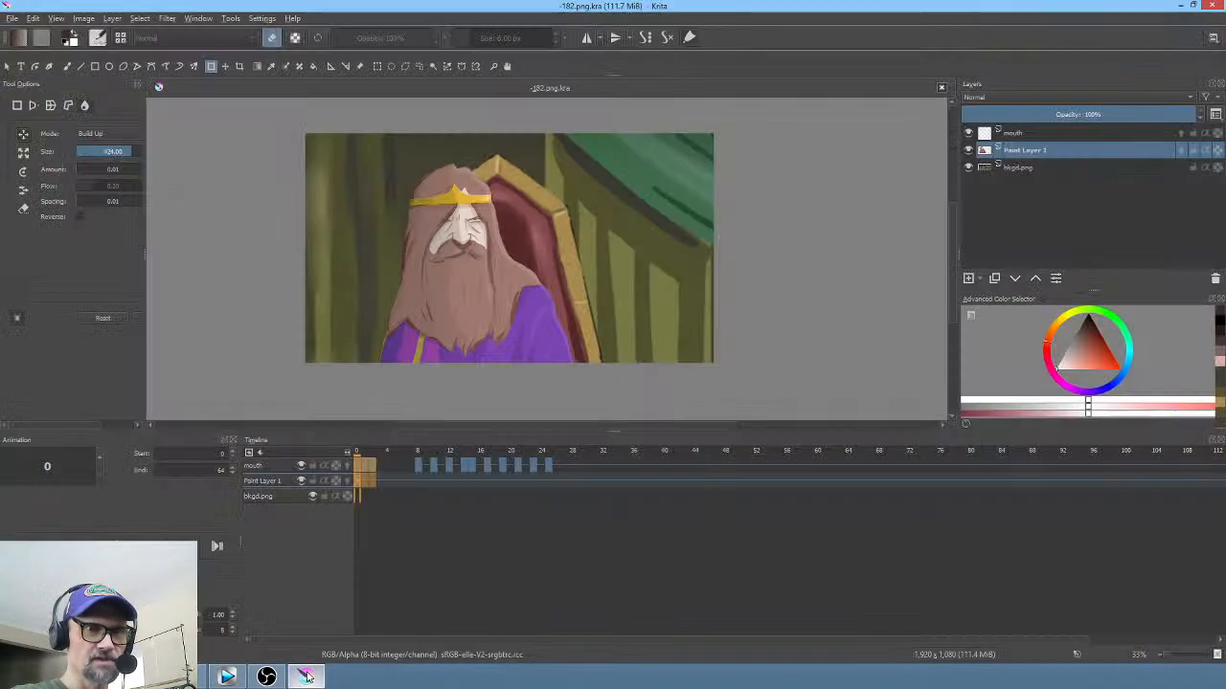
{"action": "key", "text": "ctrl+shift+r"}
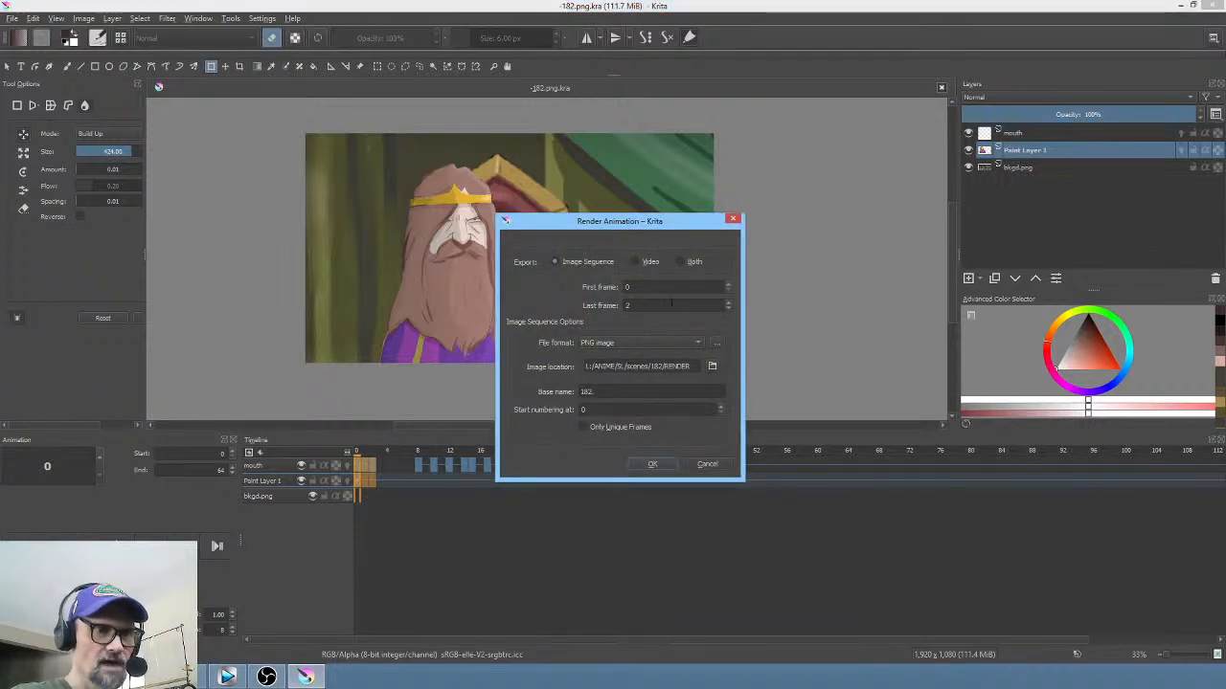
{"action": "left_click", "coordinate": [733, 221]}
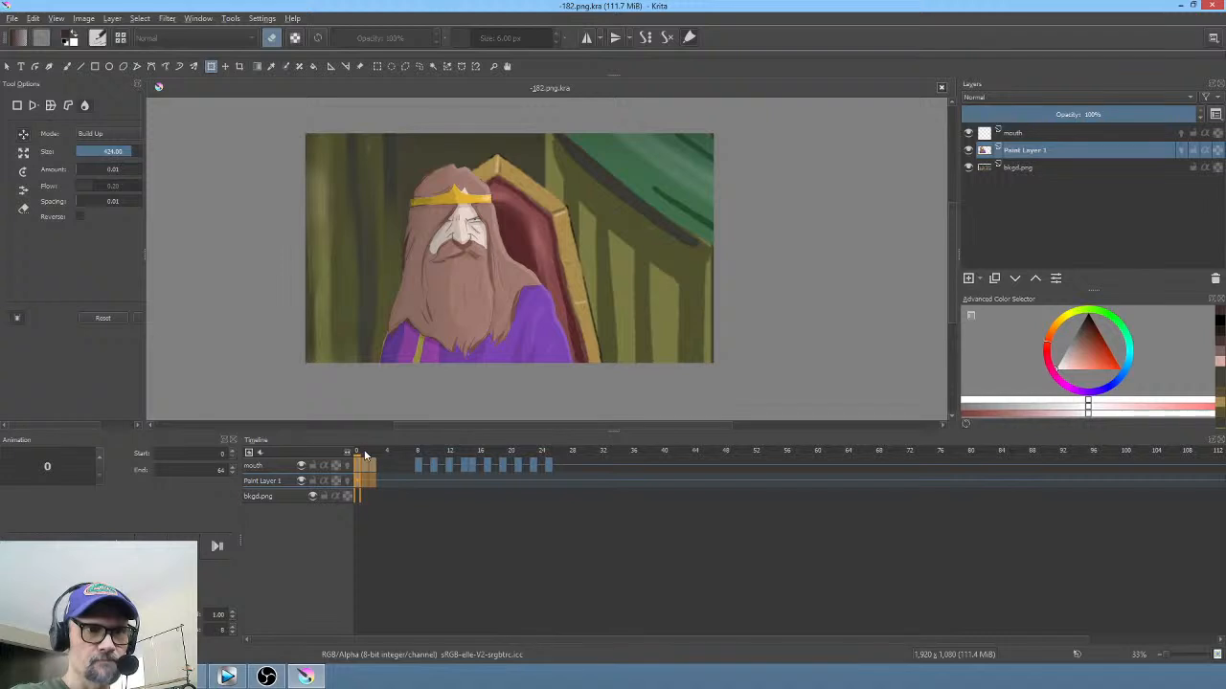
{"action": "left_click_drag", "start_coordinate": [365, 454], "coordinate": [852, 452]}
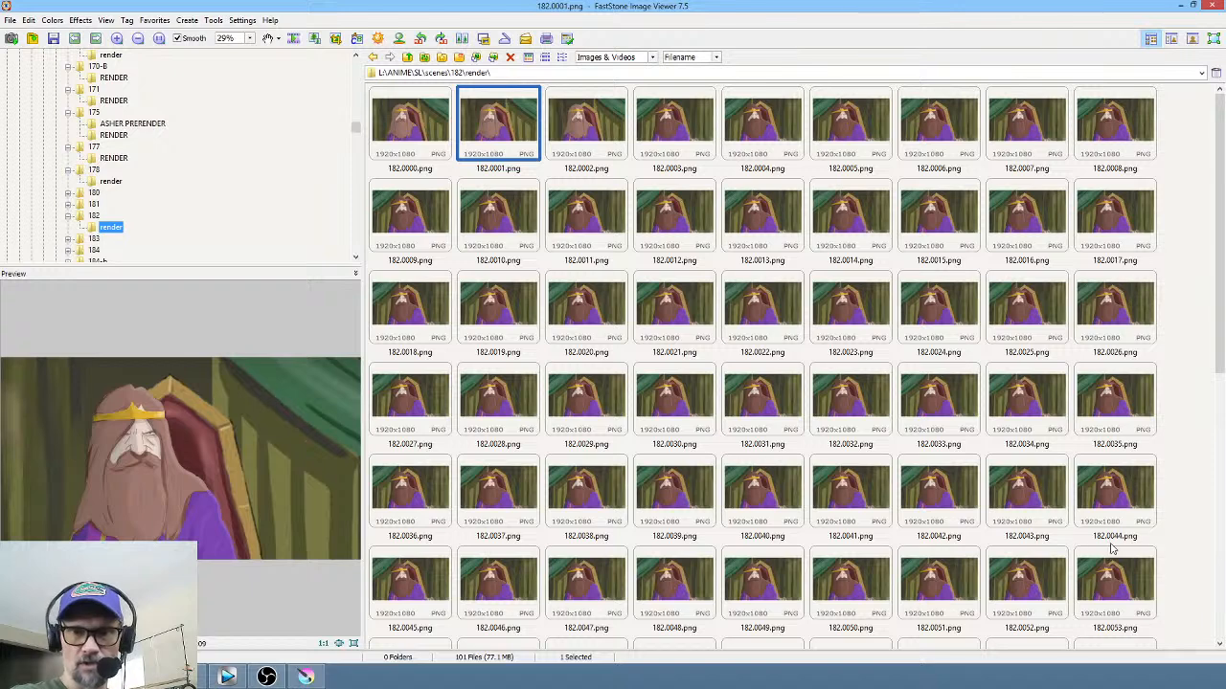
Step: Check the last frame number in the 182 render folder in FastStone, and set the animation's end frame to 100 in Krita
{"action": "scroll", "coordinate": [1137, 536], "scroll_direction": "down", "scroll_amount": 5}
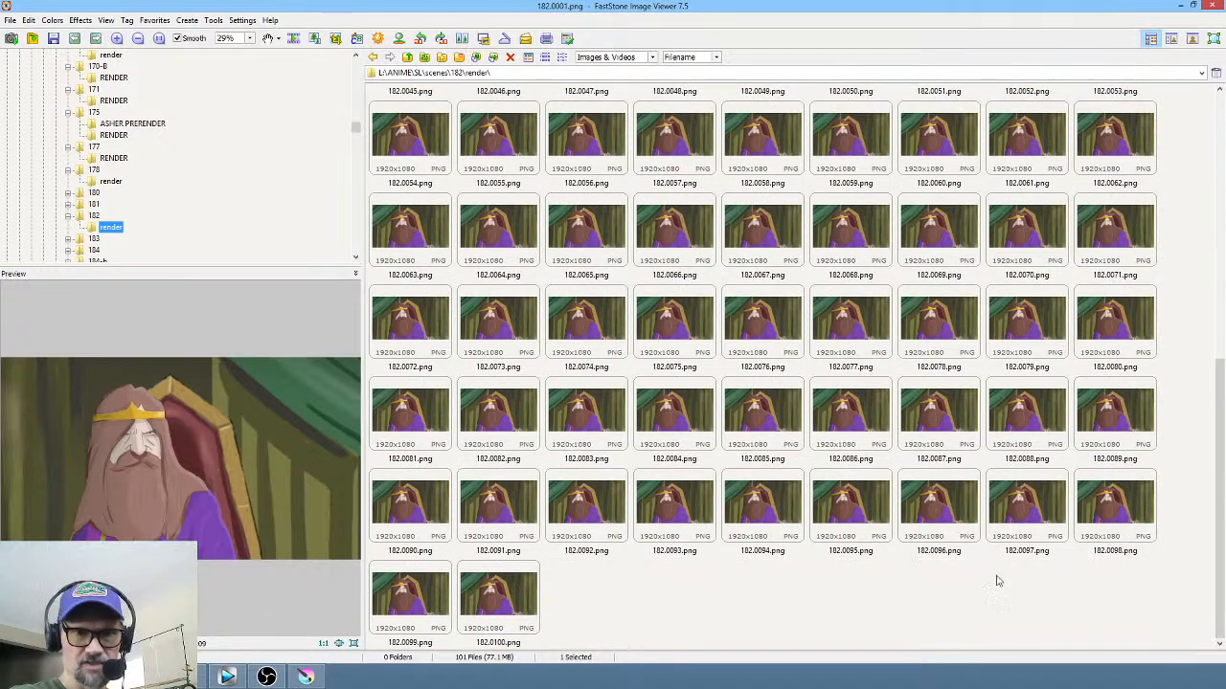
{"action": "scroll", "coordinate": [660, 594], "scroll_direction": "up", "scroll_amount": 10}
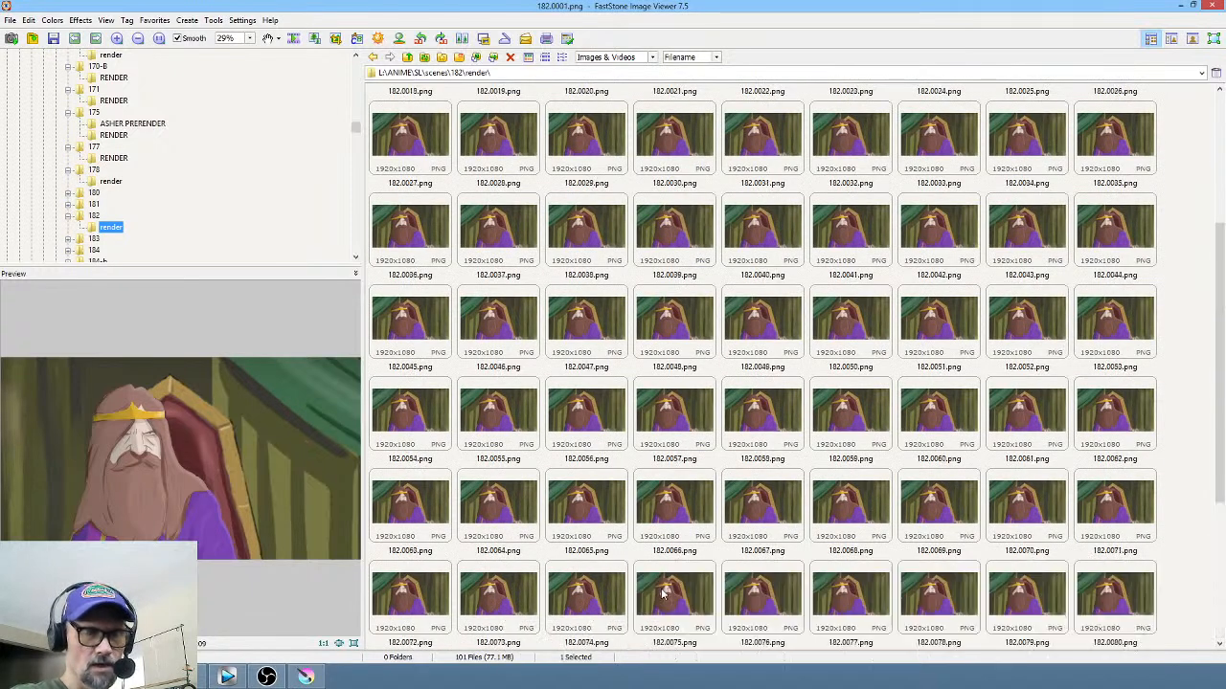
{"action": "left_click", "coordinate": [399, 142]}
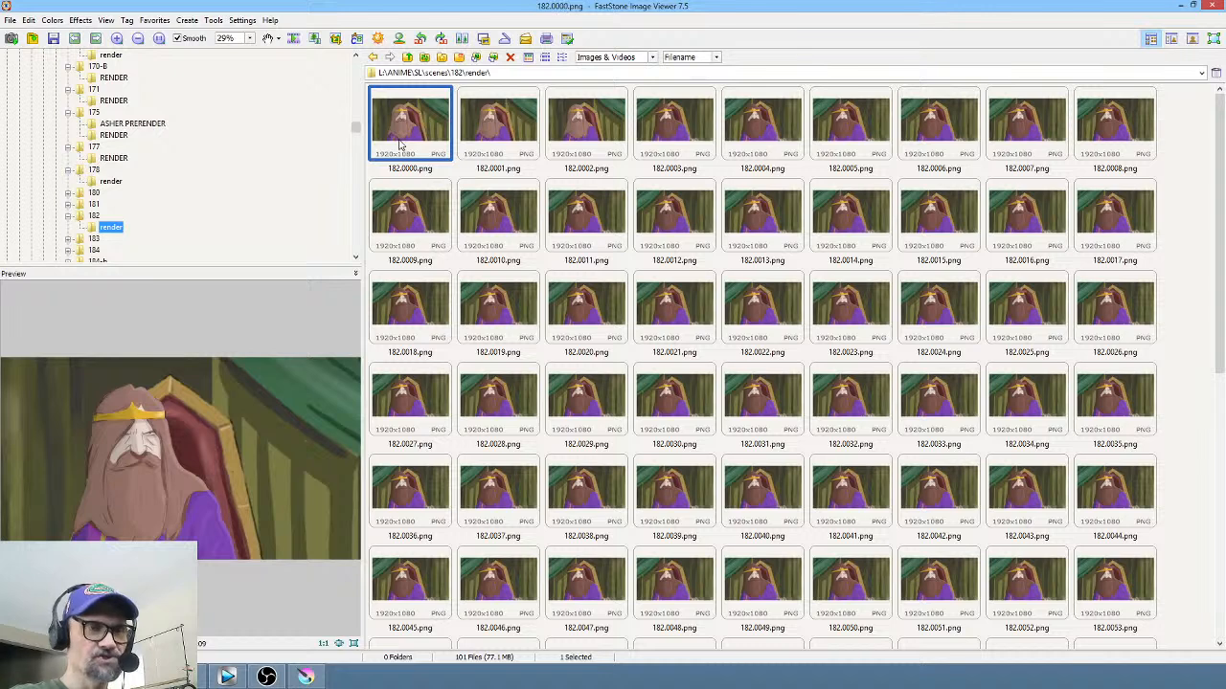
{"action": "left_click", "coordinate": [305, 677]}
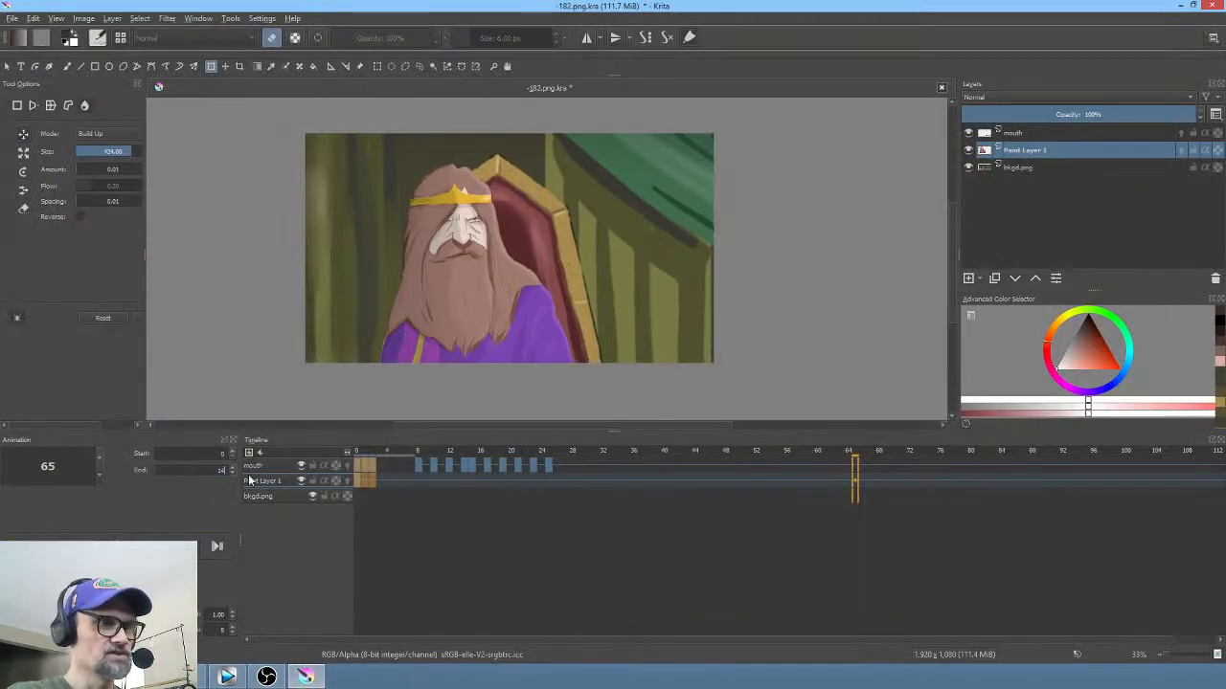
{"action": "type", "text": "00"}
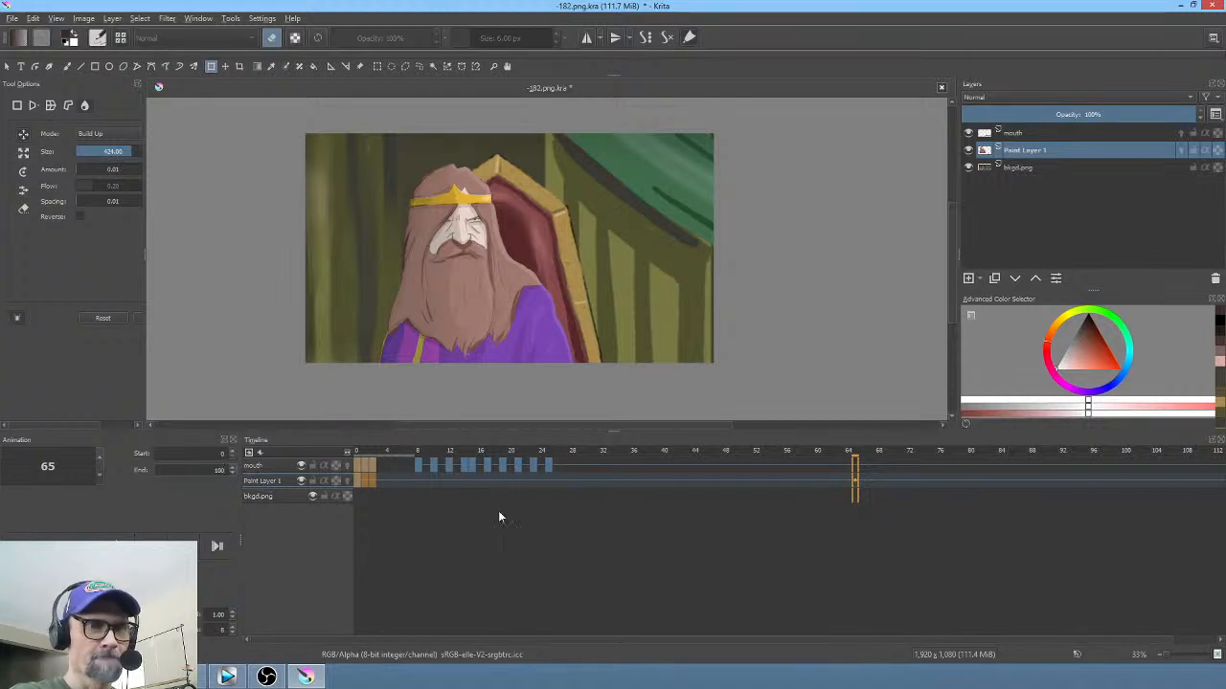
Step: Render frames 0 to 100 as a PNG image sequence with base name "182." into scenes/182/RENDER, replacing the old frames
{"action": "left_click", "coordinate": [464, 521]}
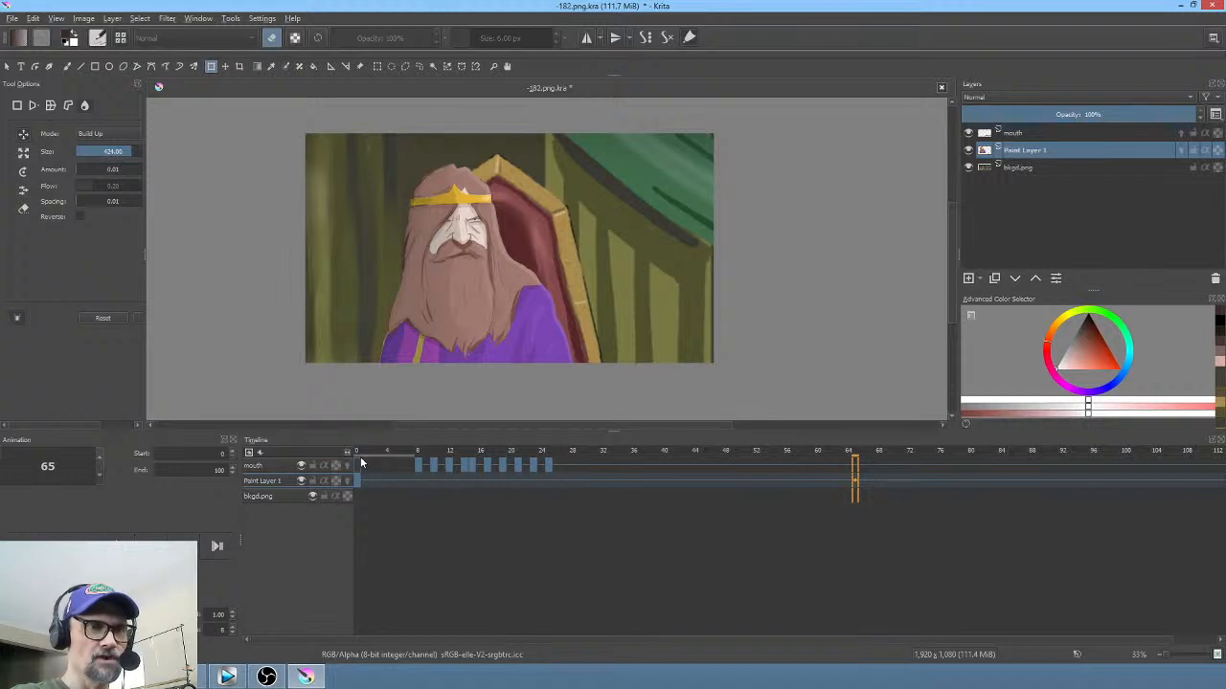
{"action": "key", "text": "ctrl+shift+r"}
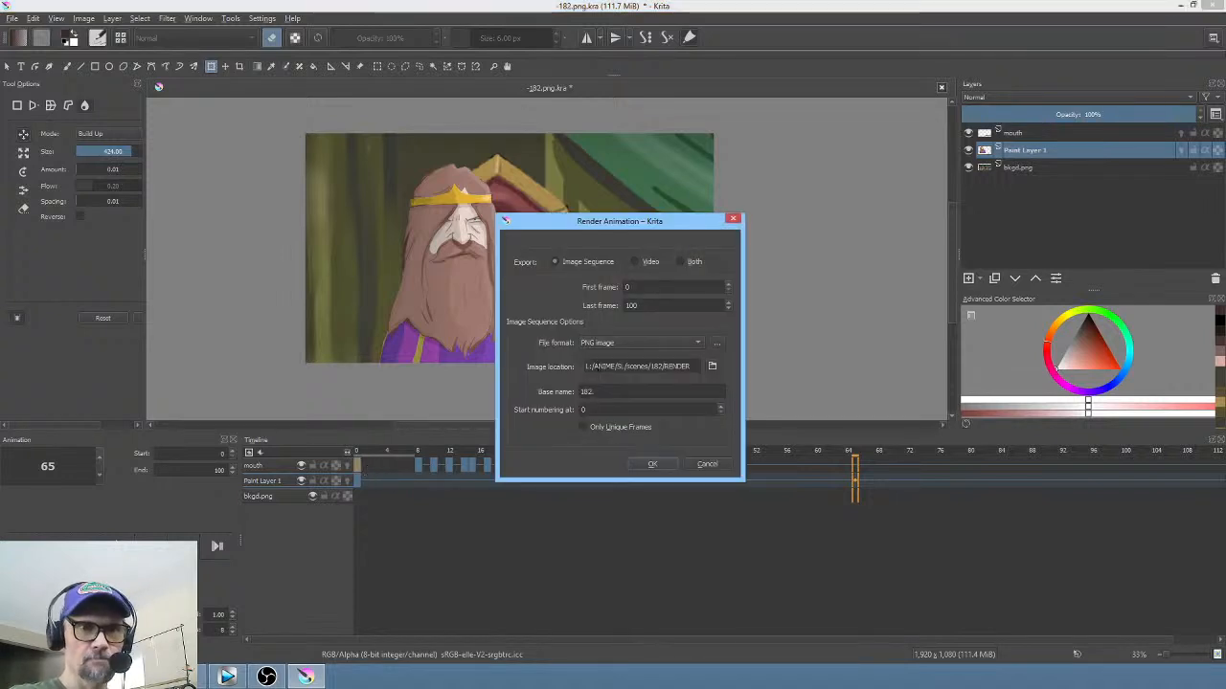
{"action": "left_click", "coordinate": [654, 465]}
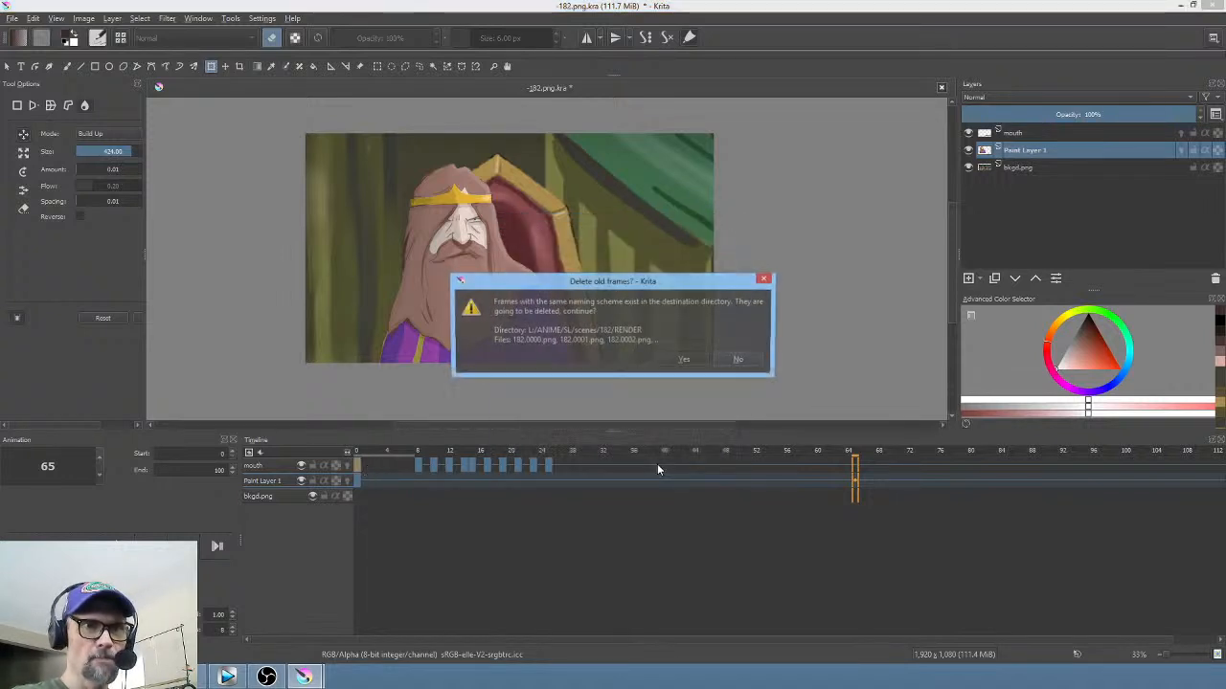
{"action": "left_click", "coordinate": [680, 357]}
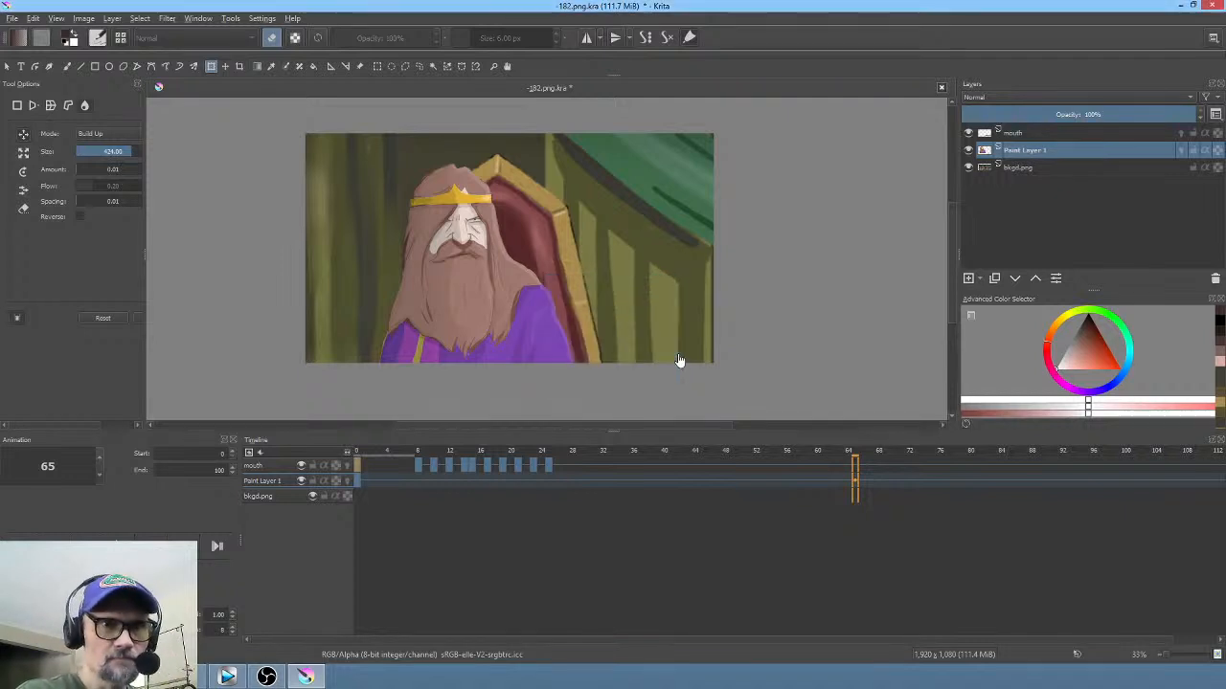
Step: Switch to Vegas Pro and play the edit across the 182.0000 - 234.0000 and 182.0052 clips to review the new render
{"action": "left_click", "coordinate": [227, 677]}
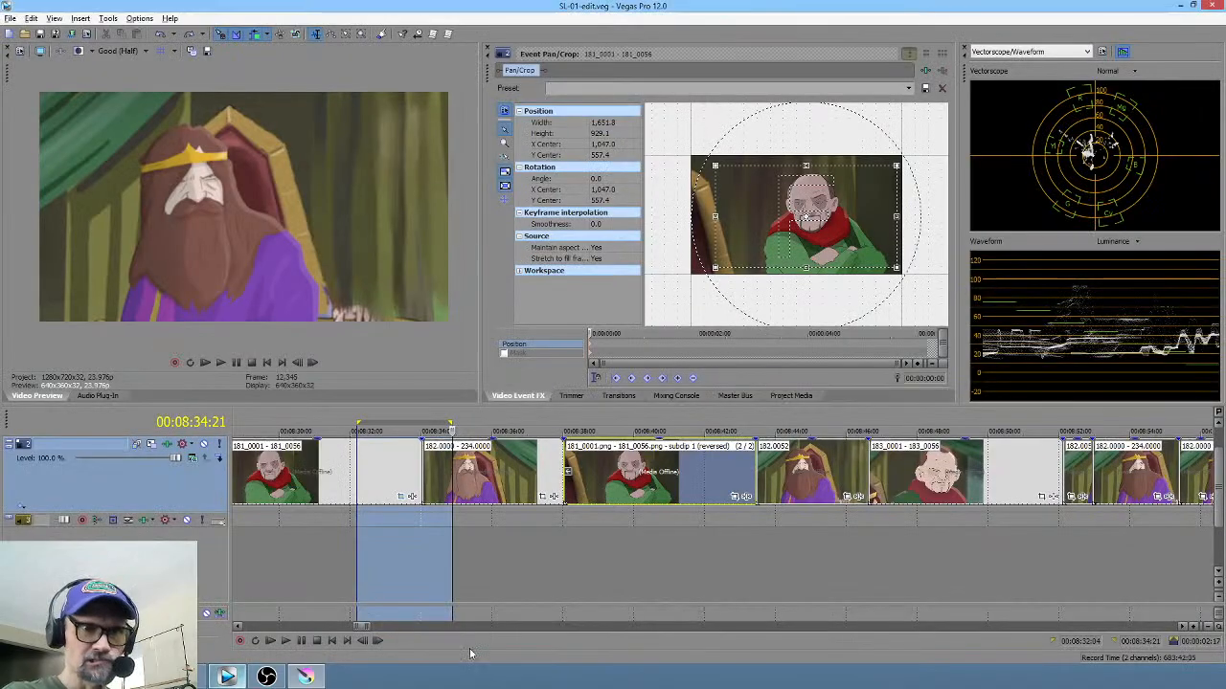
{"action": "left_click_drag", "start_coordinate": [392, 570], "coordinate": [443, 551]}
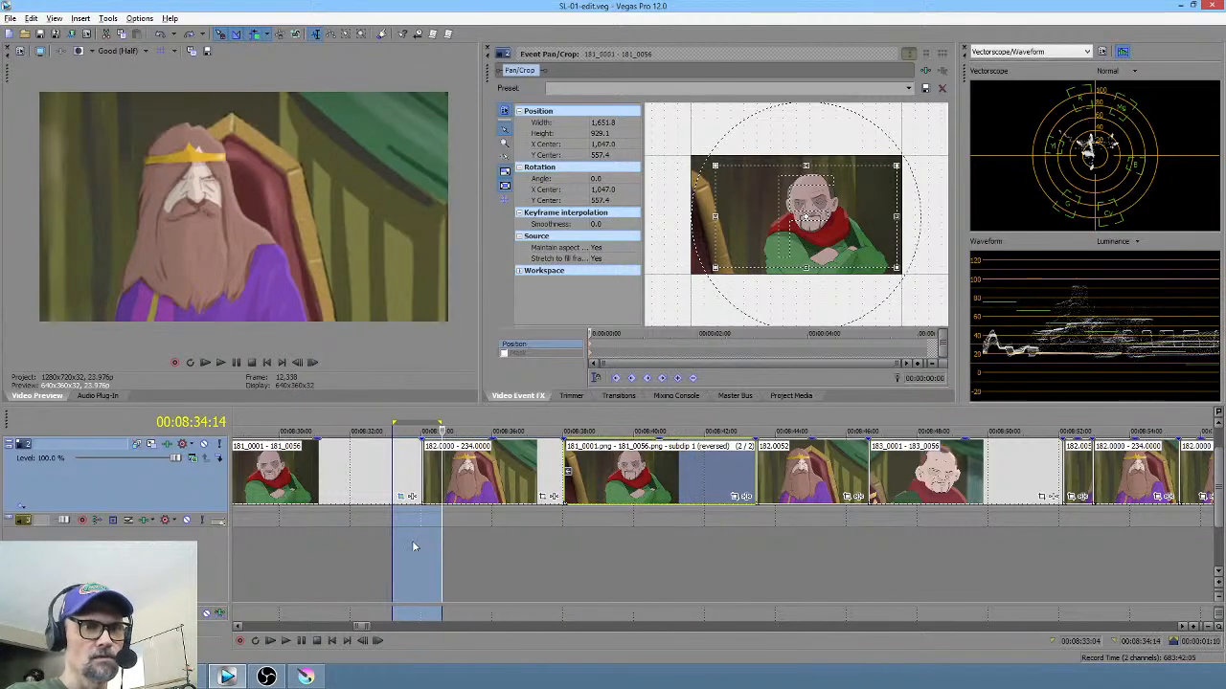
{"action": "left_click", "coordinate": [412, 540]}
{"action": "key", "text": "space"}
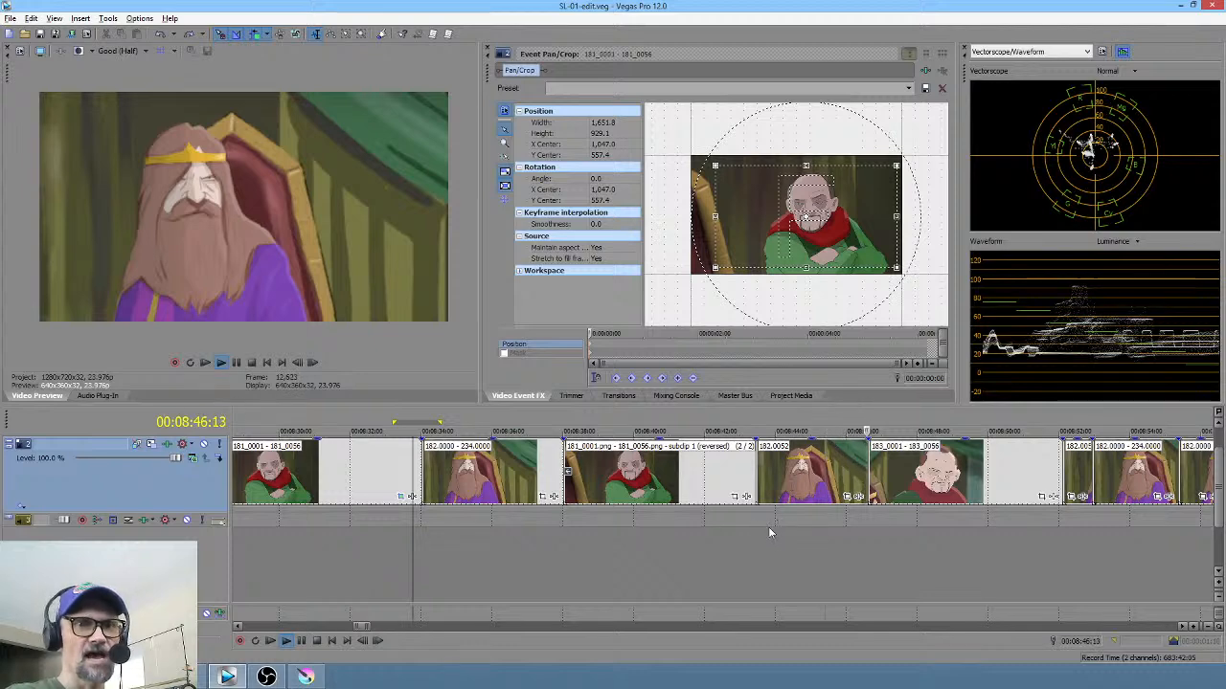
{"action": "left_click", "coordinate": [744, 530]}
{"action": "scroll", "coordinate": [734, 541], "scroll_direction": "right", "scroll_amount": 2}
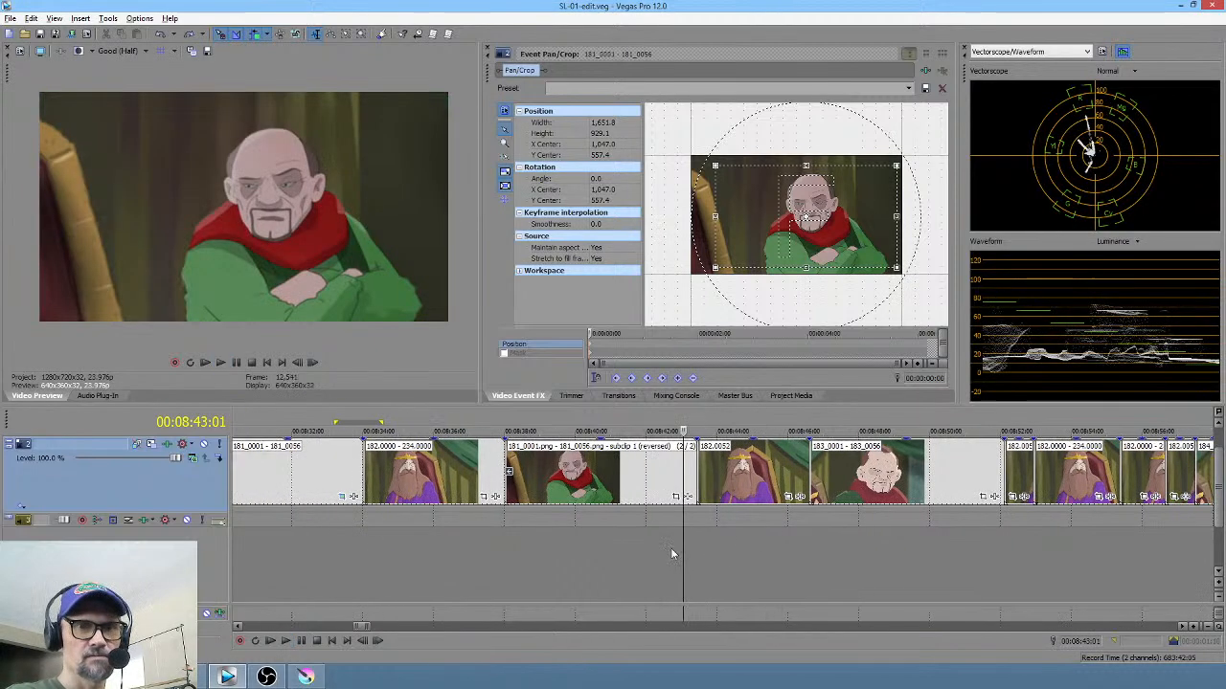
{"action": "left_click", "coordinate": [671, 548]}
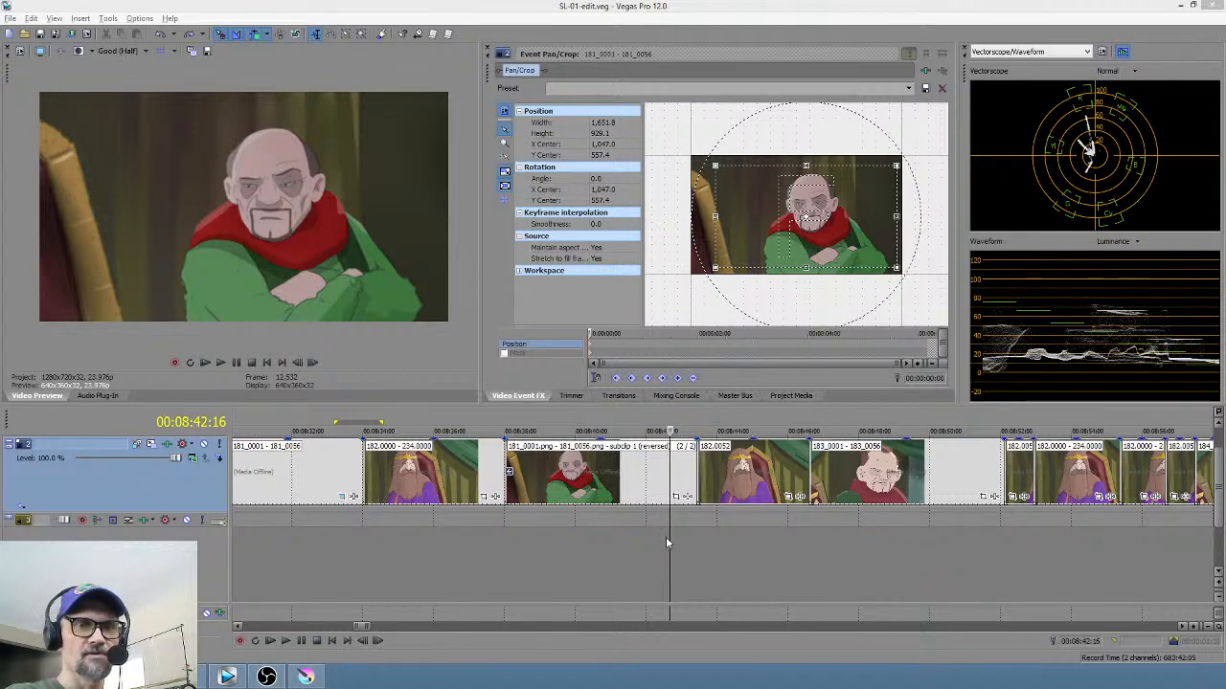
{"action": "key", "text": "space"}
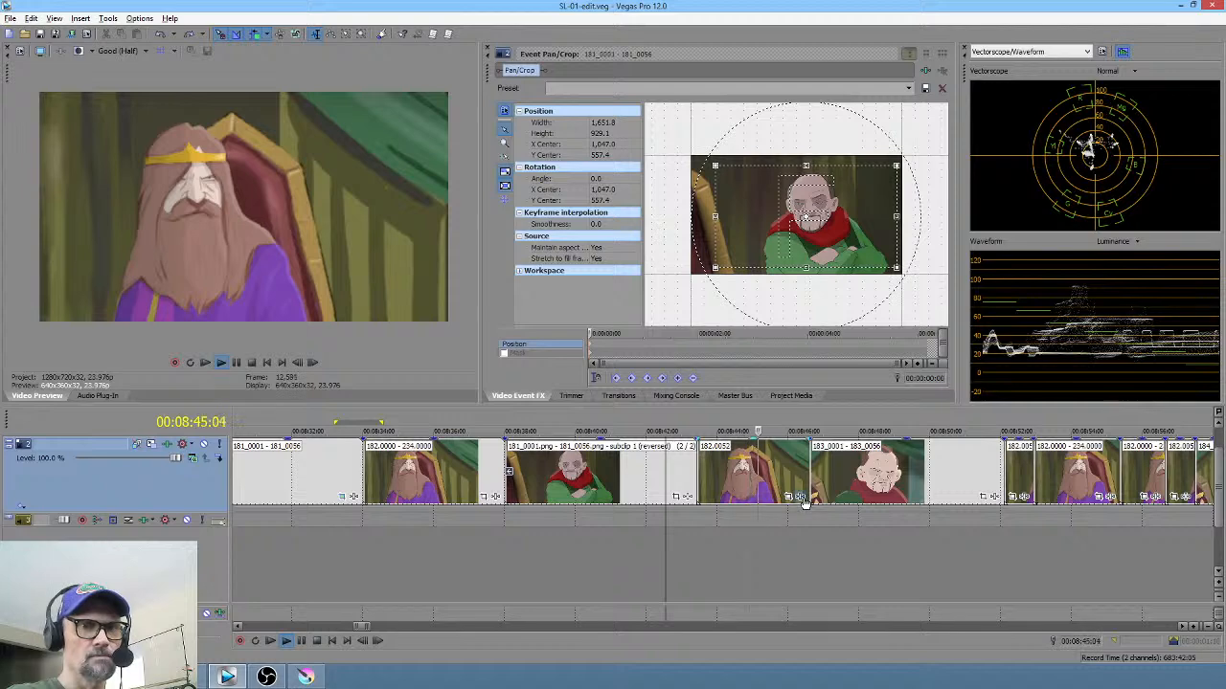
{"action": "key", "text": "space"}
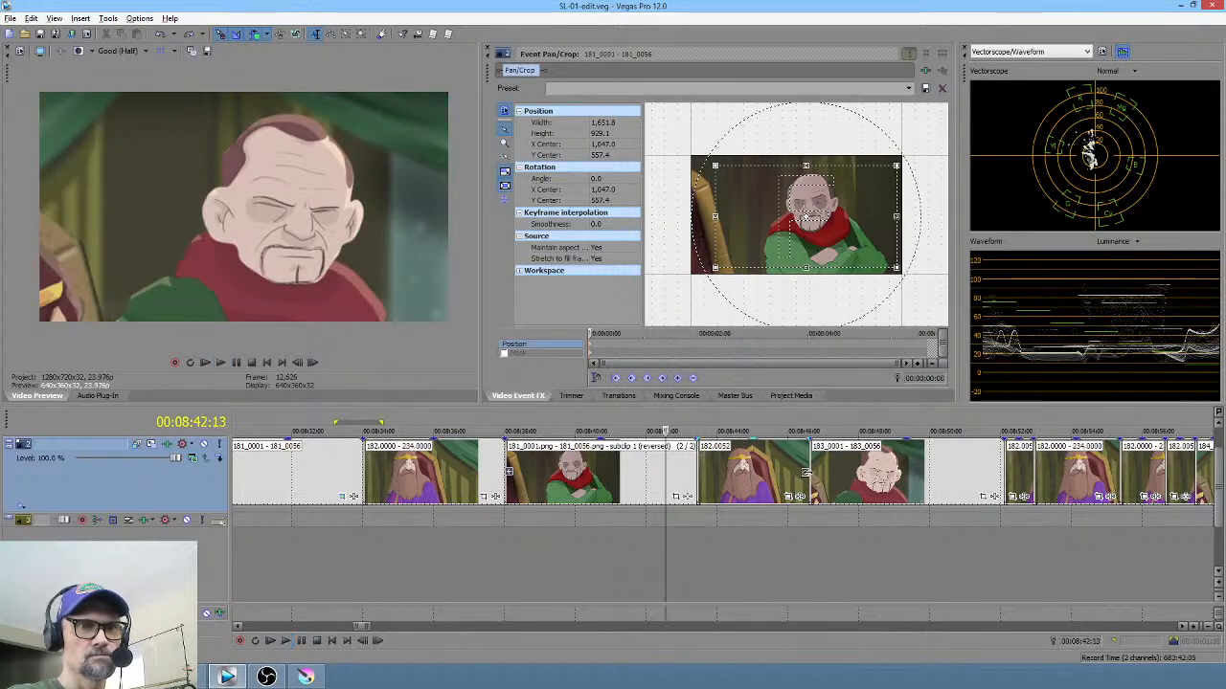
{"action": "key", "text": "space"}
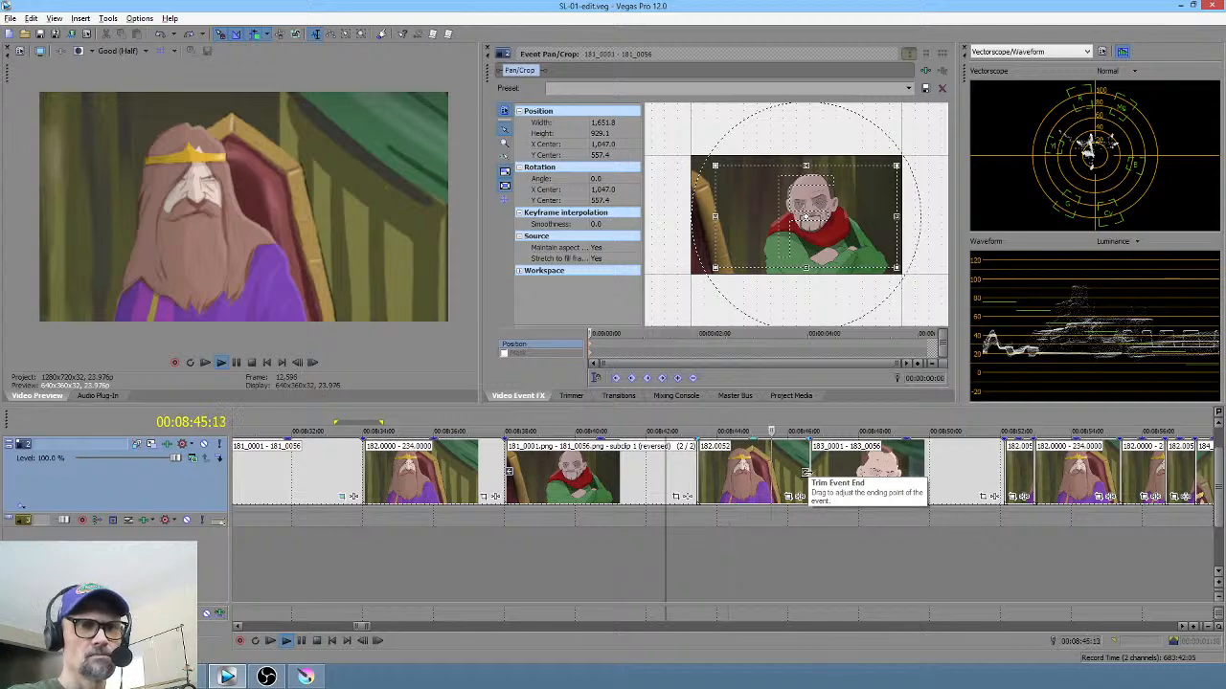
{"action": "key", "text": "space"}
Step: Tighten the pan/crop of the 182.0052 clip to about 1,796 by 1,010 and play the cut into it
{"action": "left_click", "coordinate": [777, 489]}
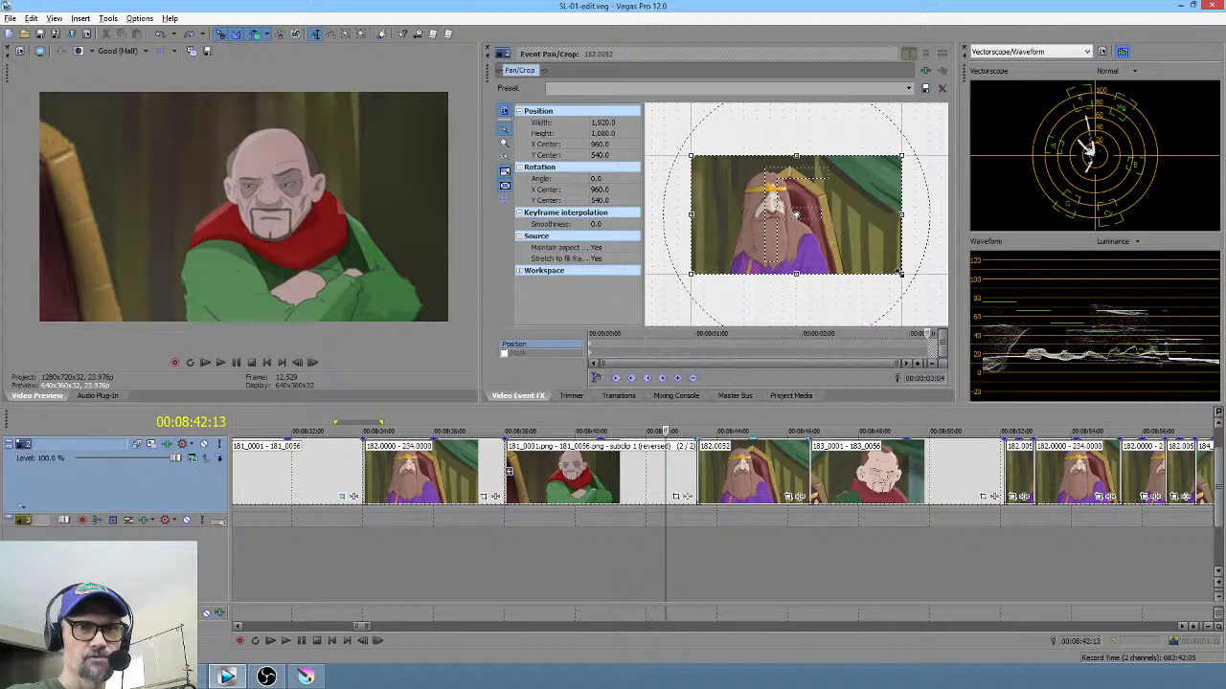
{"action": "left_click_drag", "start_coordinate": [900, 273], "coordinate": [895, 270]}
{"action": "left_click", "coordinate": [671, 542]}
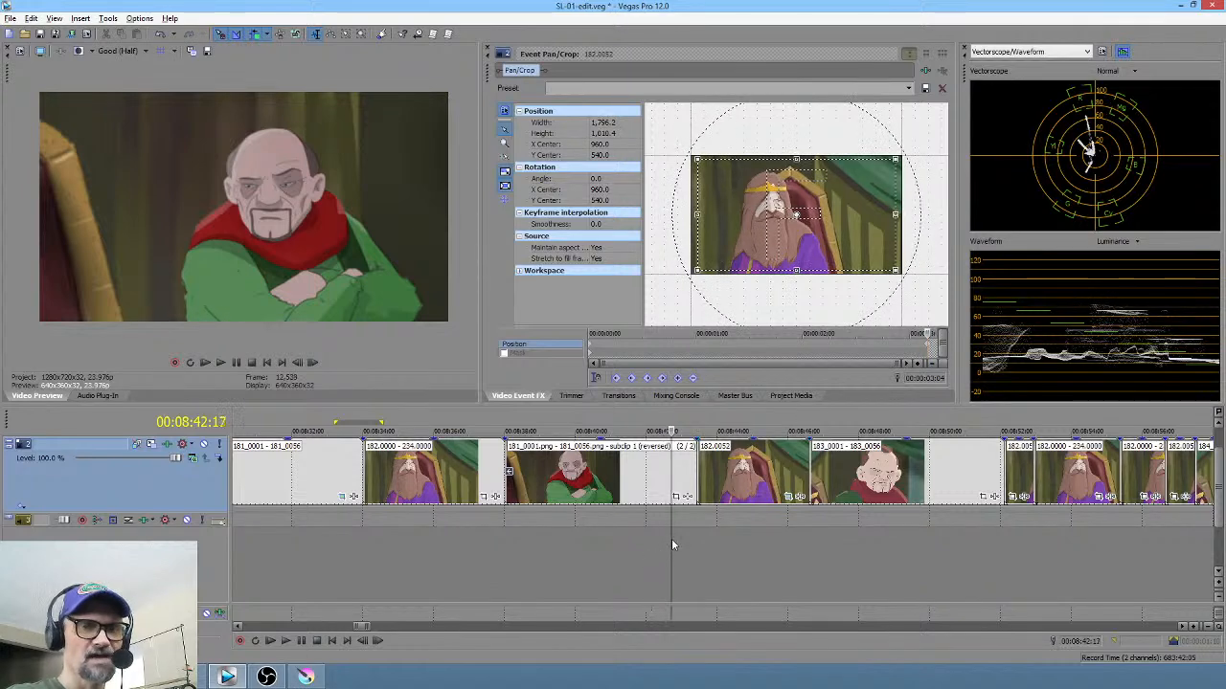
{"action": "key", "text": "space"}
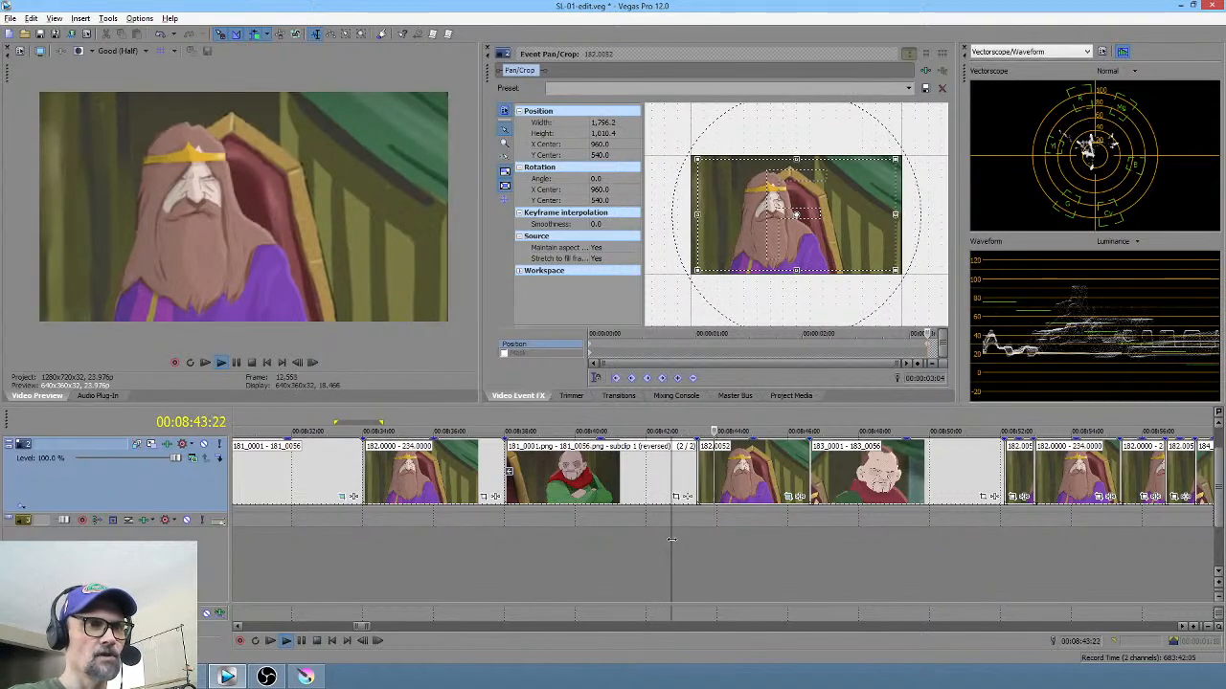
{"action": "key", "text": "space"}
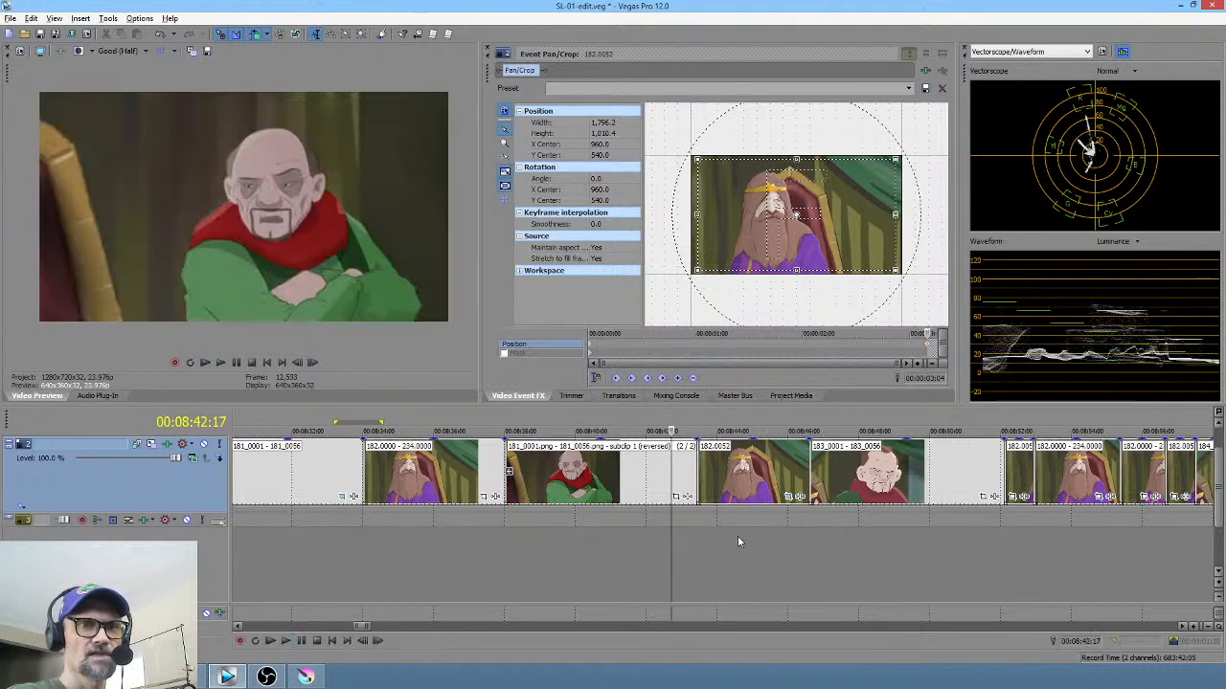
Step: Compare the opening part of the 182.0000 - 234.0000 clip with the start of the 182.0052 clip using time selections
{"action": "left_click", "coordinate": [737, 536]}
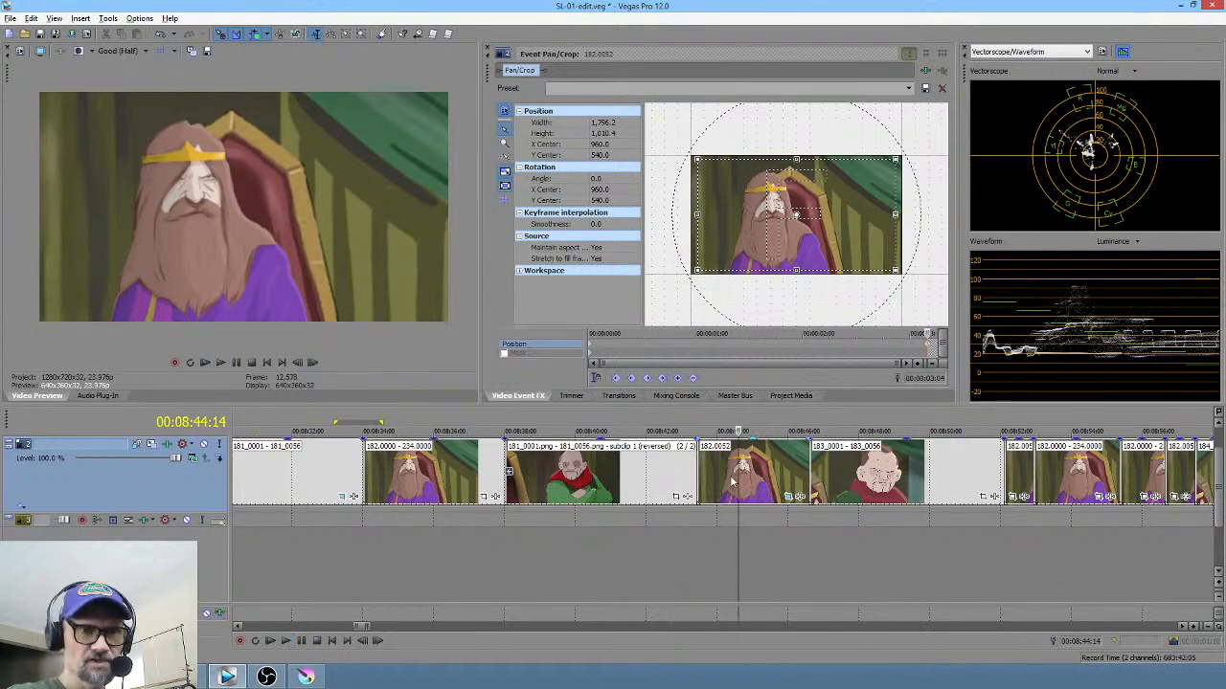
{"action": "left_click", "coordinate": [396, 458]}
{"action": "scroll", "coordinate": [392, 474], "scroll_direction": "up", "scroll_amount": 3}
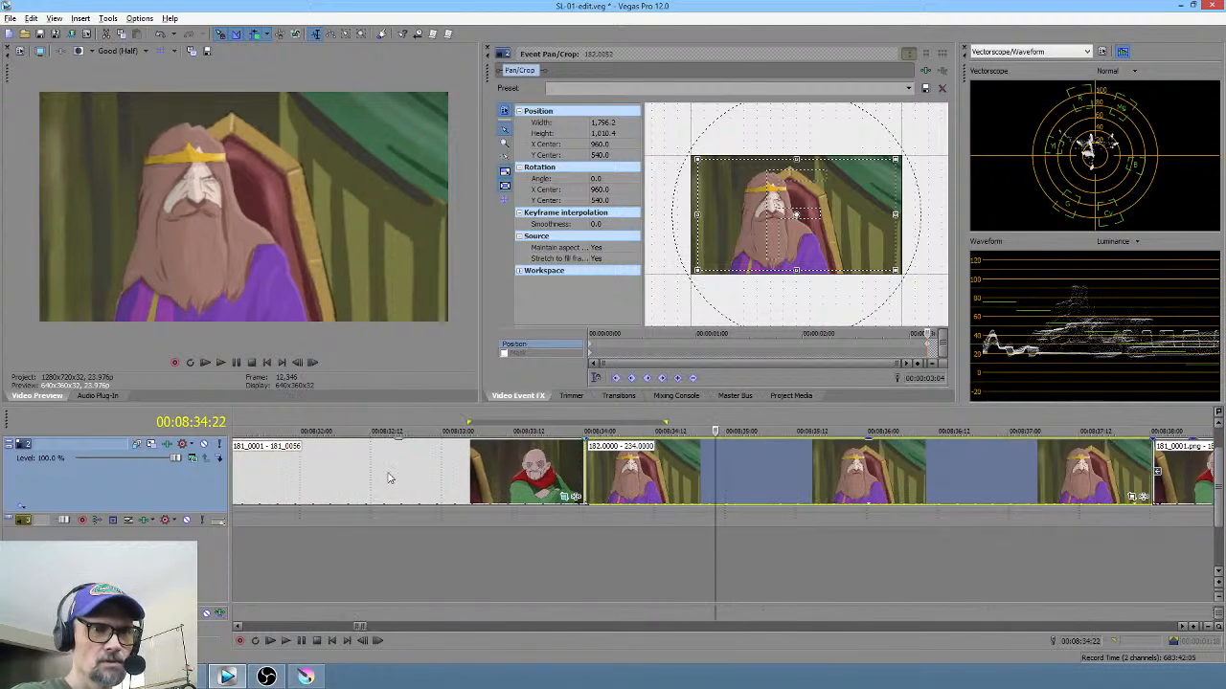
{"action": "scroll", "coordinate": [708, 470], "scroll_direction": "right", "scroll_amount": 3}
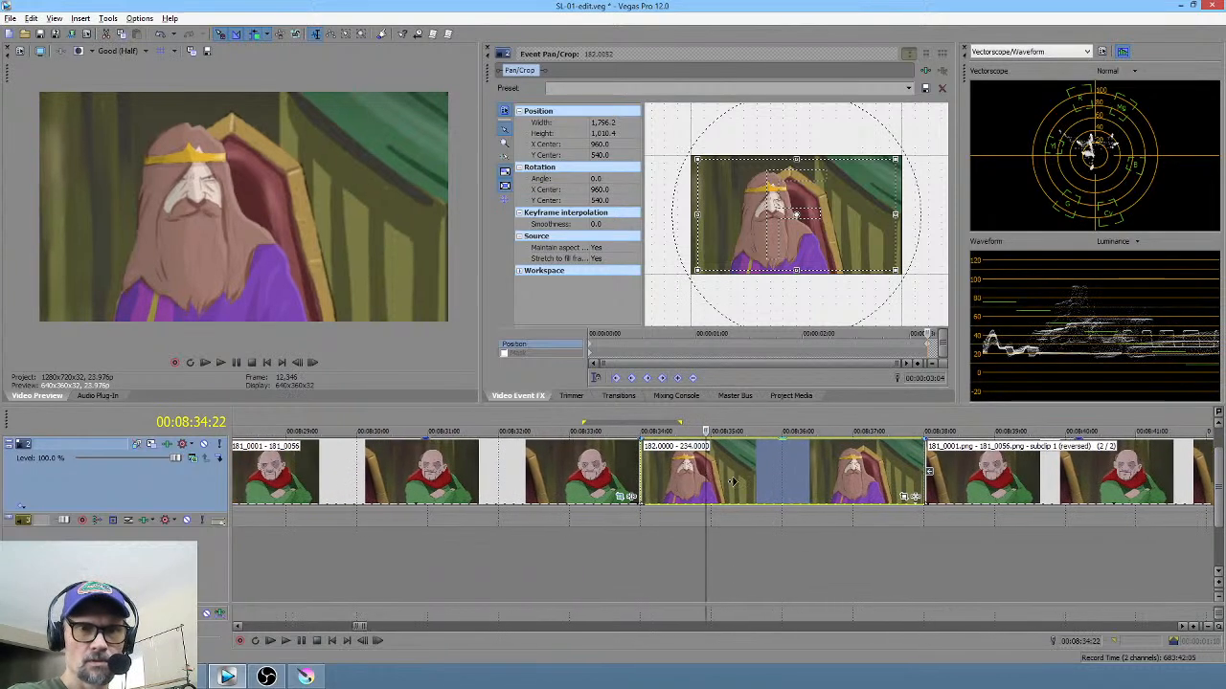
{"action": "scroll", "coordinate": [522, 541], "scroll_direction": "right", "scroll_amount": 3}
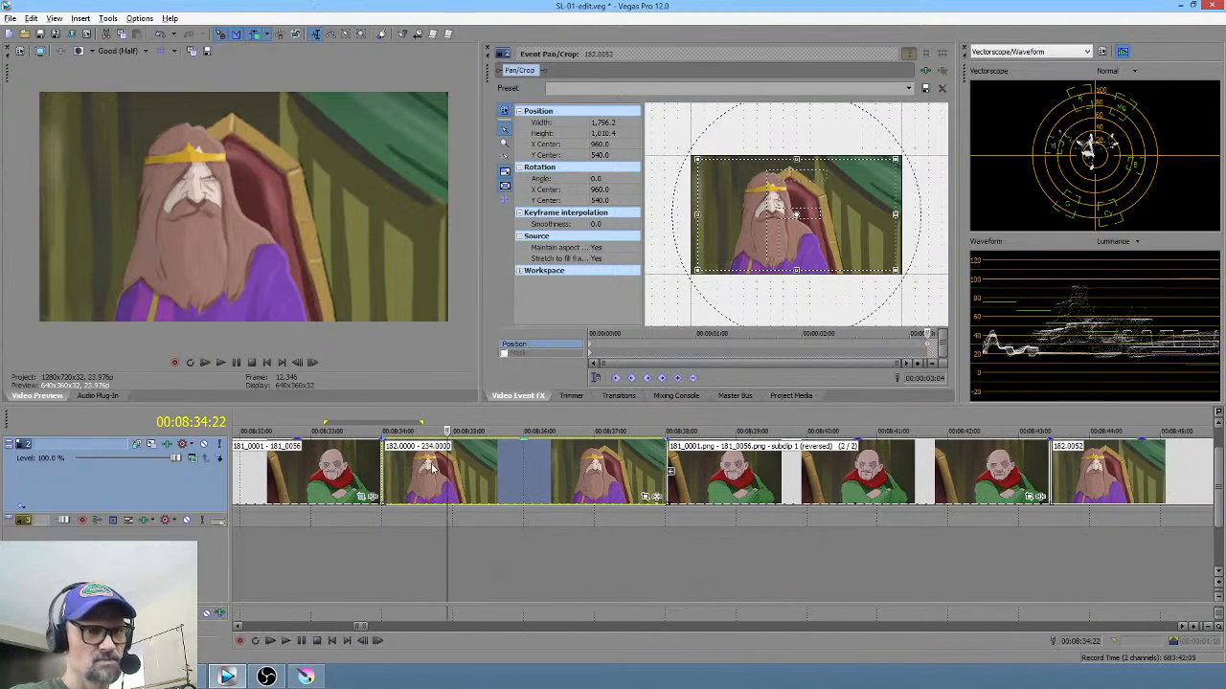
{"action": "left_click_drag", "start_coordinate": [381, 546], "coordinate": [534, 525]}
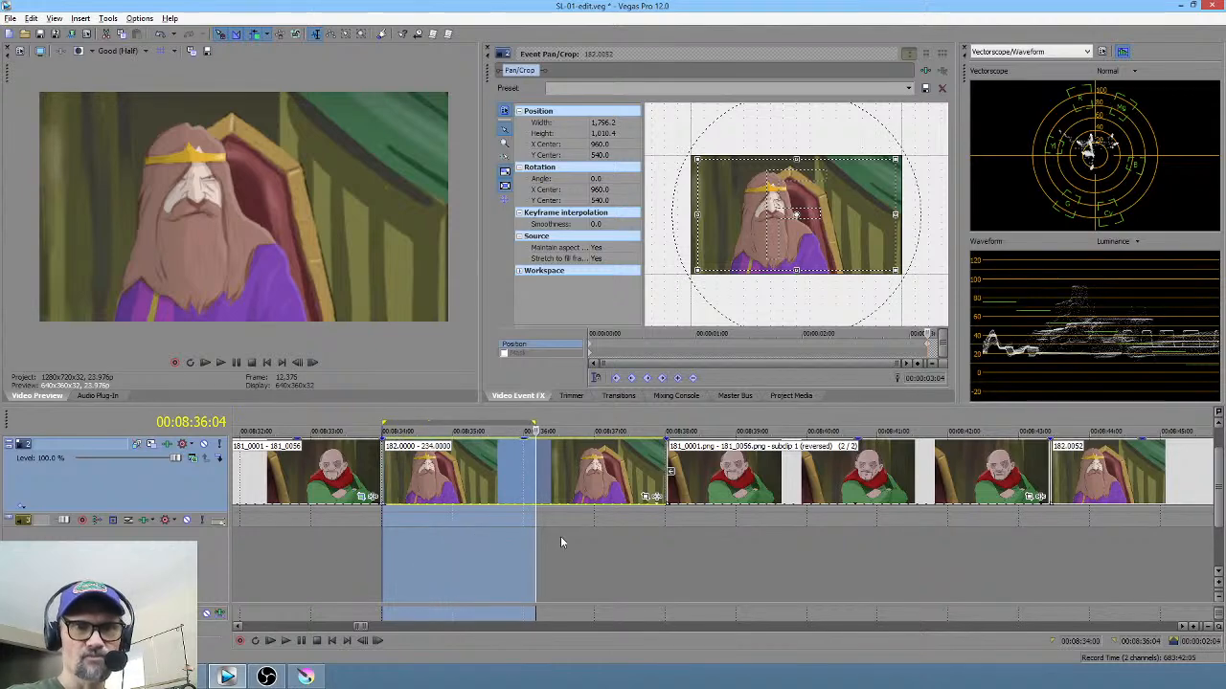
{"action": "scroll", "coordinate": [560, 536], "scroll_direction": "right", "scroll_amount": 3}
{"action": "left_click_drag", "start_coordinate": [866, 539], "coordinate": [915, 534]}
{"action": "left_click", "coordinate": [950, 462]}
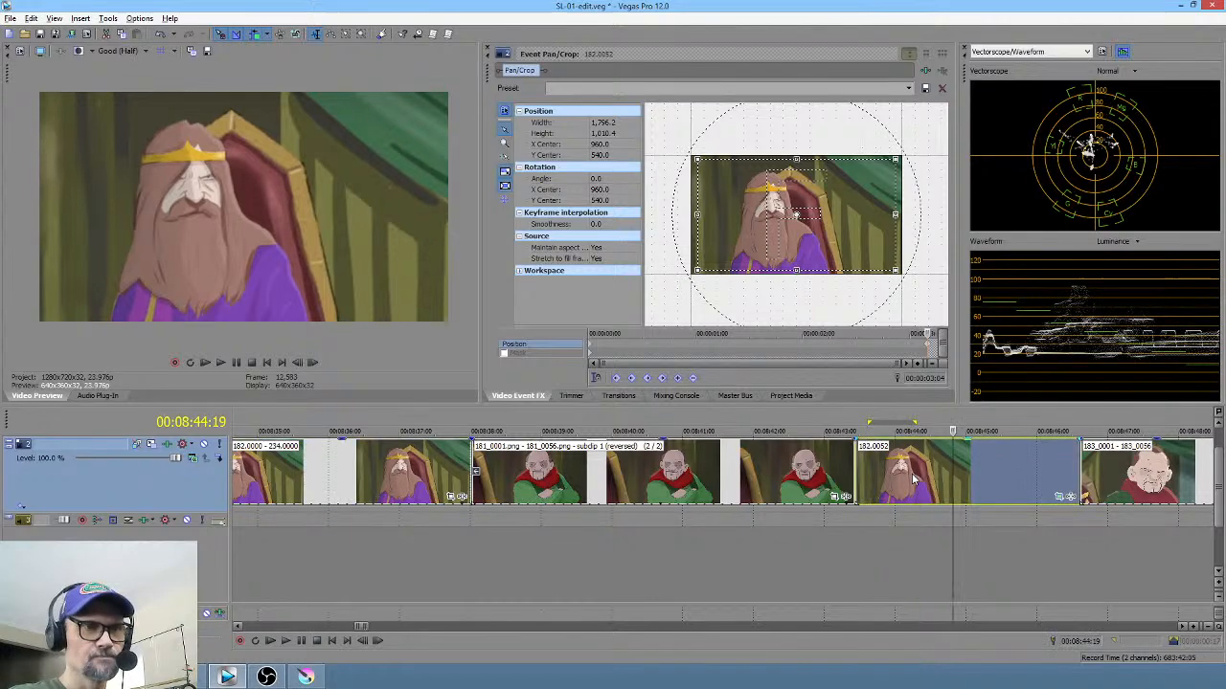
Step: Examine the opening of the 182.0052 clip within the surrounding shots and park the cursor inside it
{"action": "scroll", "coordinate": [929, 476], "scroll_direction": "down", "scroll_amount": 1}
{"action": "scroll", "coordinate": [862, 532], "scroll_direction": "down", "scroll_amount": 1}
{"action": "scroll", "coordinate": [906, 534], "scroll_direction": "right", "scroll_amount": 1}
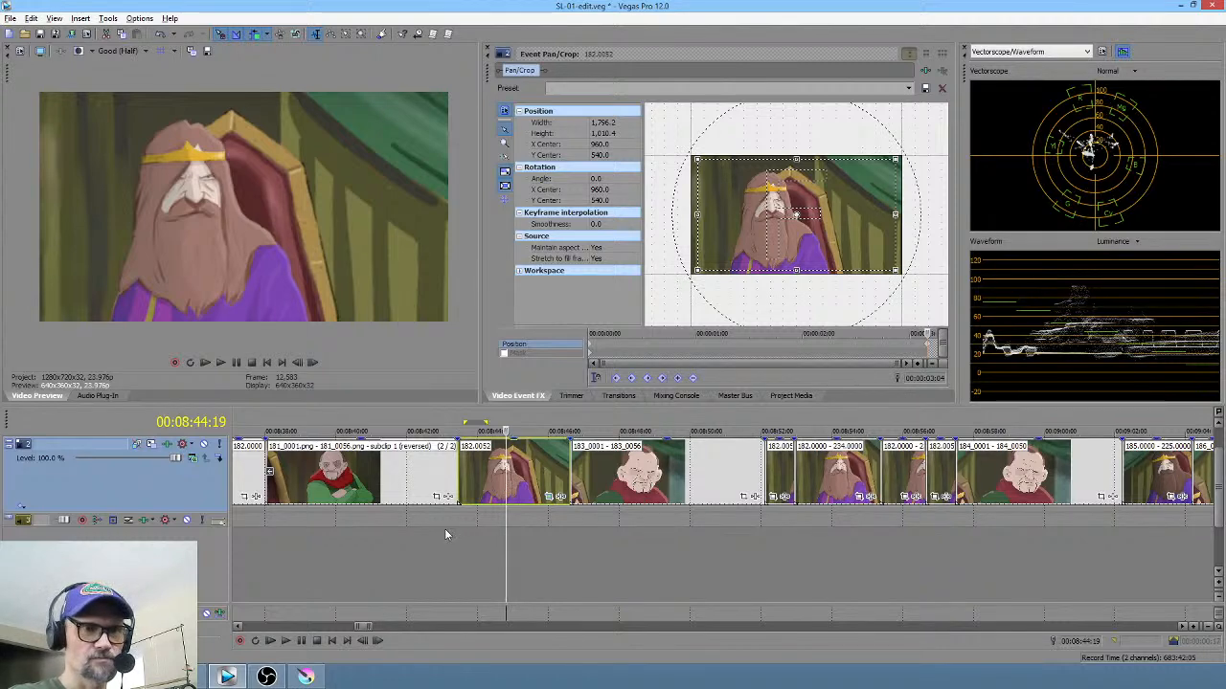
{"action": "left_click_drag", "start_coordinate": [445, 529], "coordinate": [489, 522]}
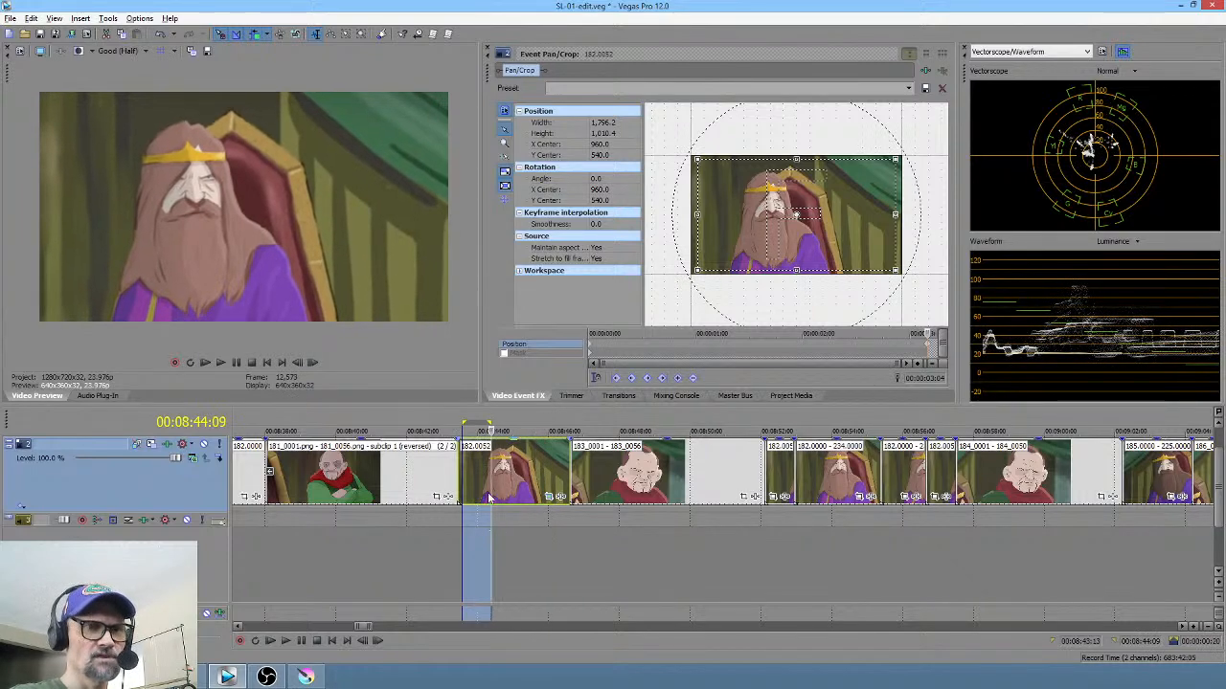
{"action": "scroll", "coordinate": [519, 522], "scroll_direction": "left", "scroll_amount": 2}
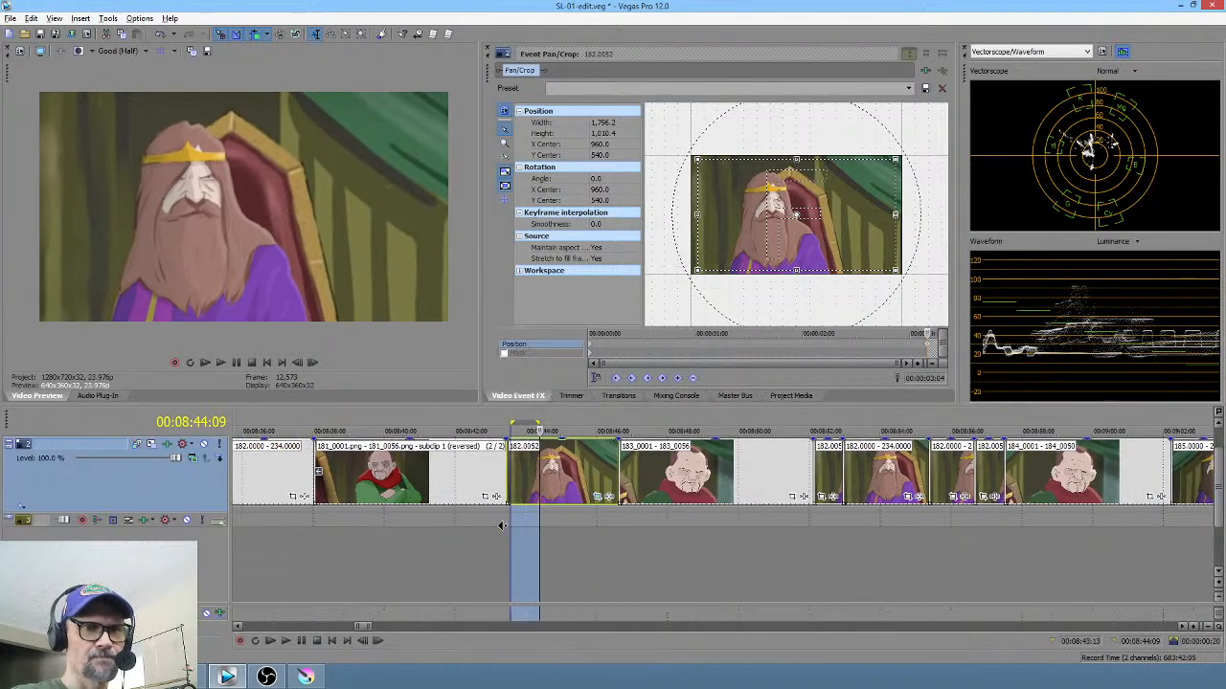
{"action": "left_click", "coordinate": [551, 518]}
{"action": "left_click", "coordinate": [550, 469]}
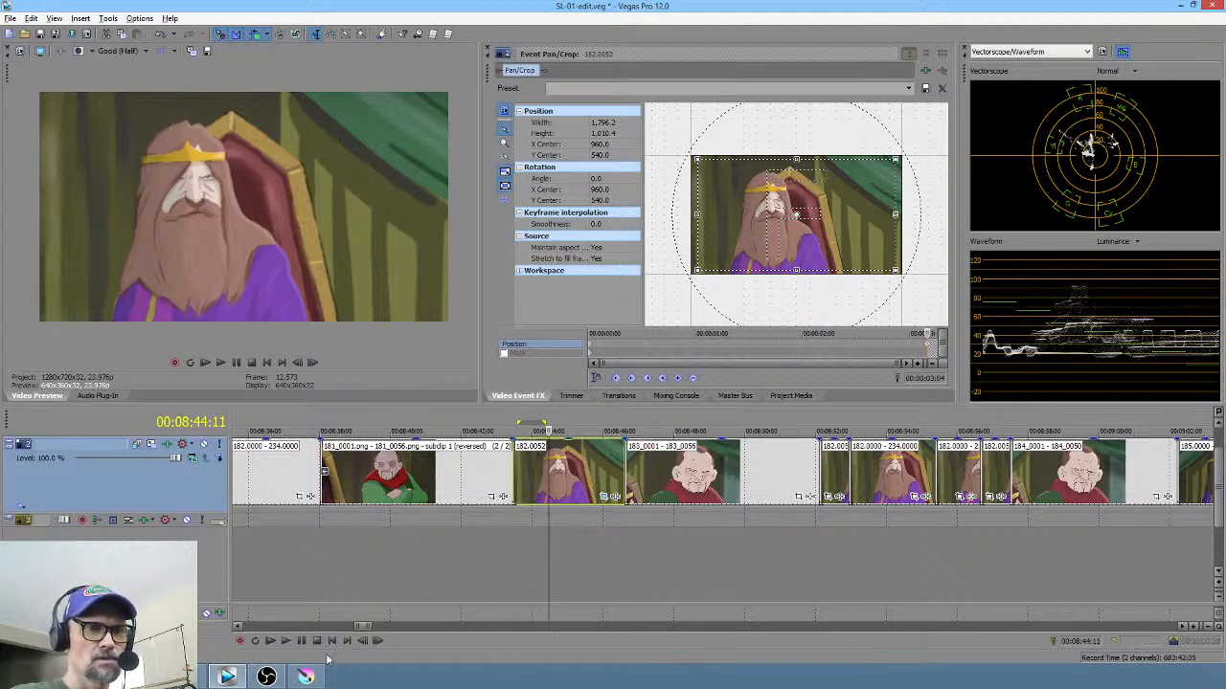
Step: Select the time range spanning the whole 182.0000 - 234.0000 clip to check its length
{"action": "mouse_move", "coordinate": [304, 677]}
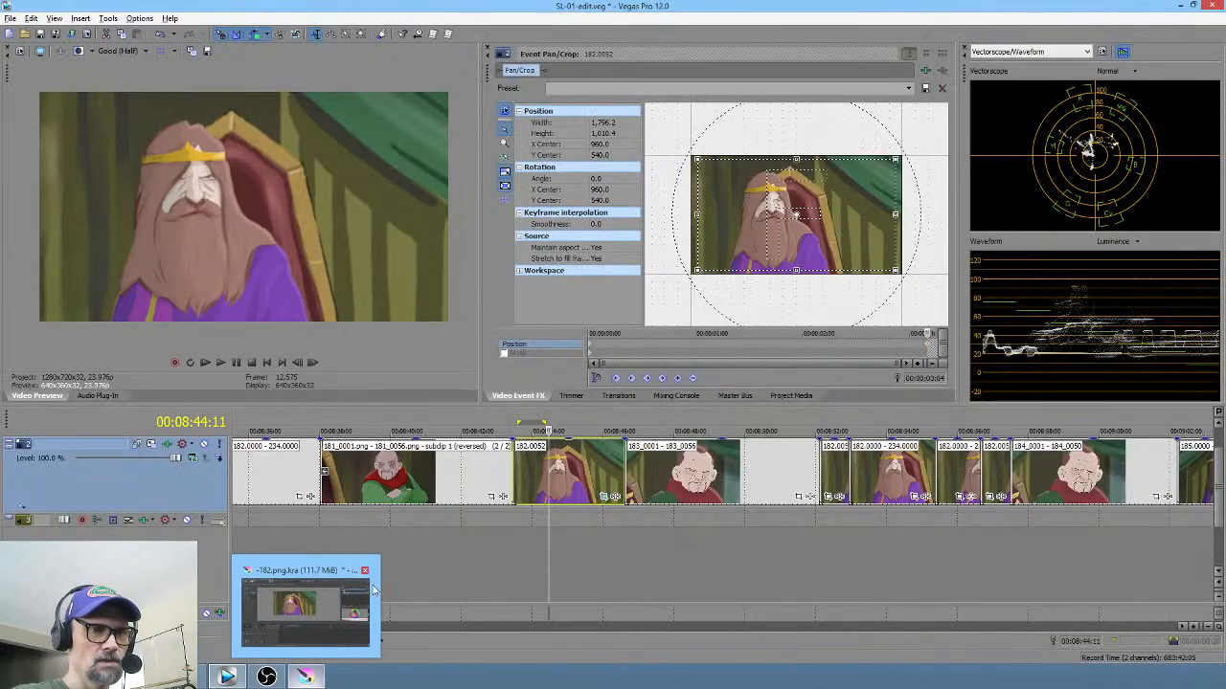
{"action": "scroll", "coordinate": [402, 583], "scroll_direction": "left", "scroll_amount": 3}
{"action": "left_click_drag", "start_coordinate": [385, 579], "coordinate": [461, 565]}
{"action": "double_click", "coordinate": [428, 504]}
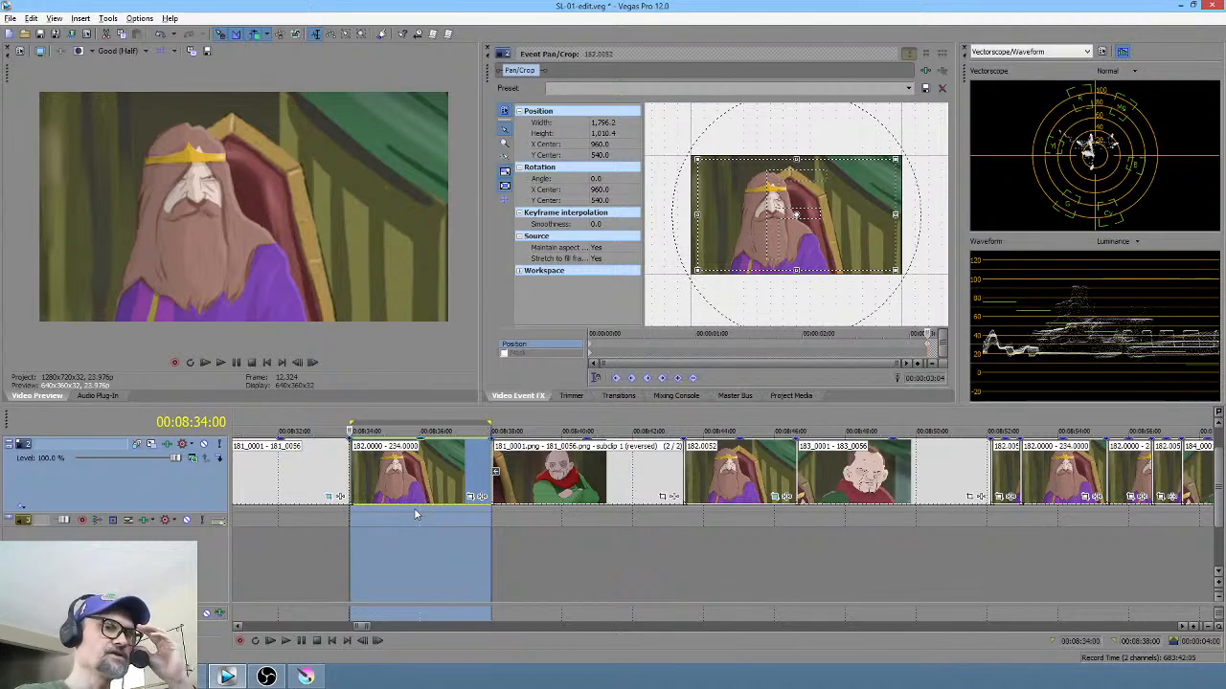
Step: Switch to Krita, scrub the animation to frame 48 and inspect the king's eyes and face up close
{"action": "left_click", "coordinate": [306, 677]}
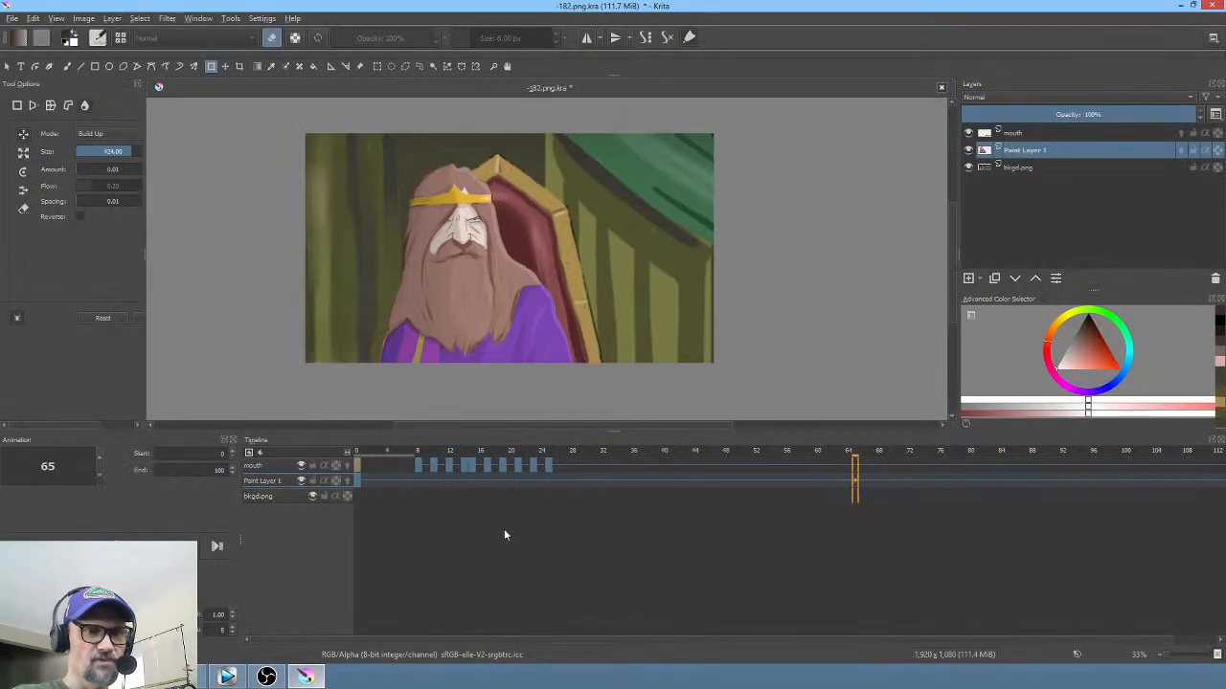
{"action": "left_click_drag", "start_coordinate": [419, 454], "coordinate": [724, 475]}
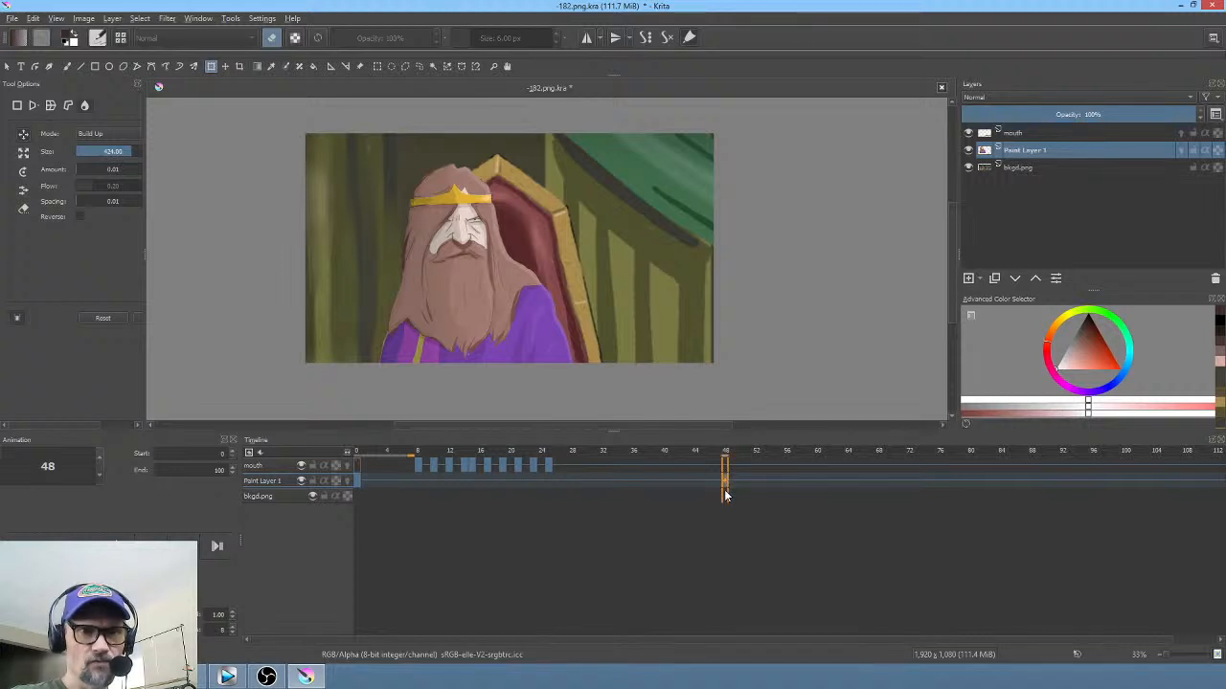
{"action": "scroll", "coordinate": [482, 269], "scroll_direction": "up", "scroll_amount": 3}
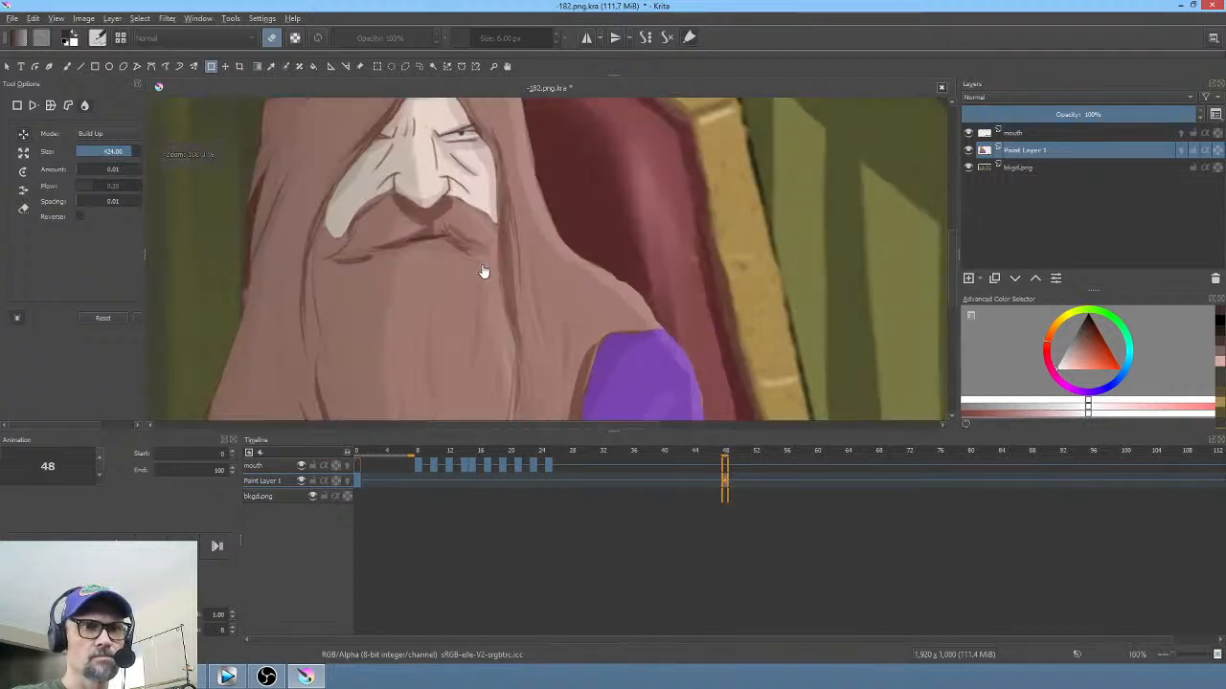
{"action": "scroll", "coordinate": [484, 271], "scroll_direction": "down", "scroll_amount": 2}
{"action": "scroll", "coordinate": [467, 245], "scroll_direction": "up", "scroll_amount": 3}
{"action": "left_click_drag", "start_coordinate": [466, 238], "coordinate": [481, 403]}
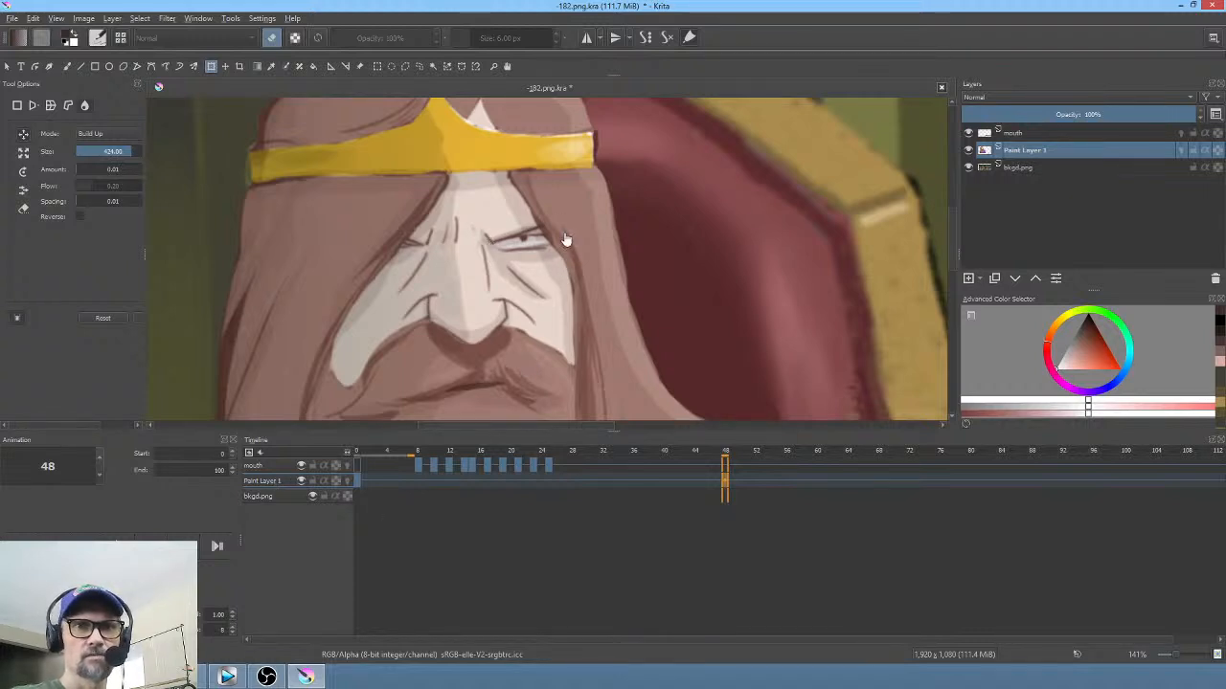
Step: Rename Paint Layer 1 as "vespighi" and save the document
{"action": "double_click", "coordinate": [1024, 153]}
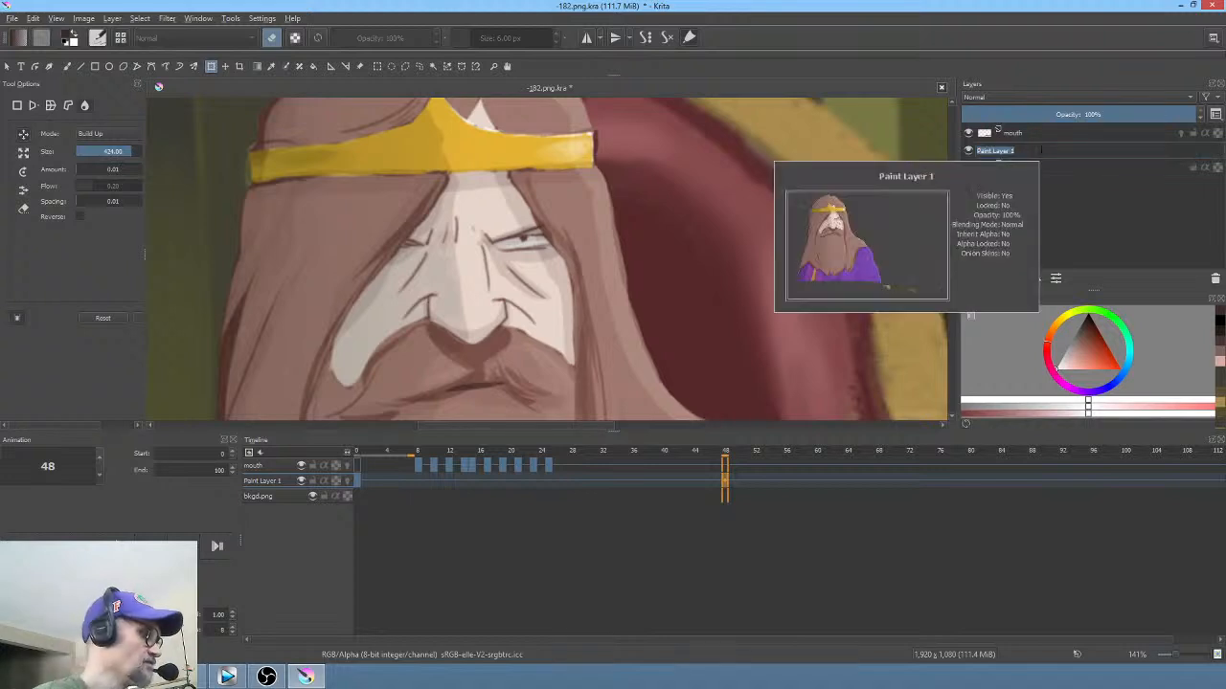
{"action": "type", "text": "eyesight"}
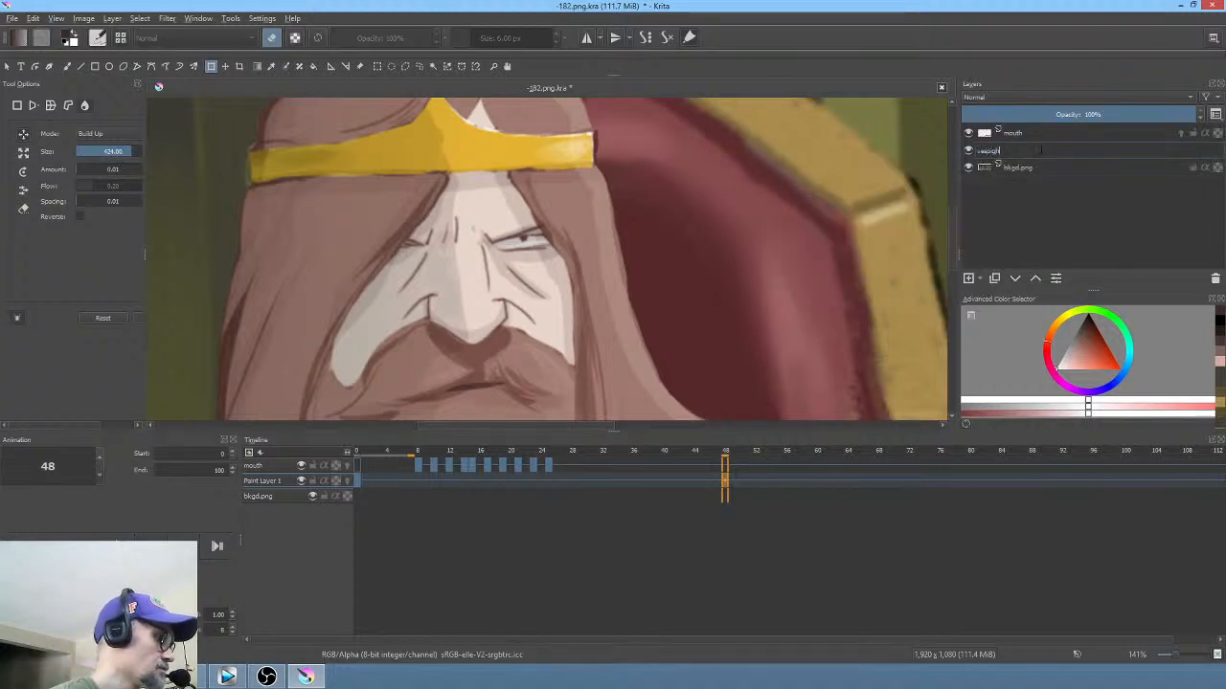
{"action": "type", "text": "pighi"}
{"action": "key", "text": "Return"}
{"action": "key", "text": "ctrl+s"}
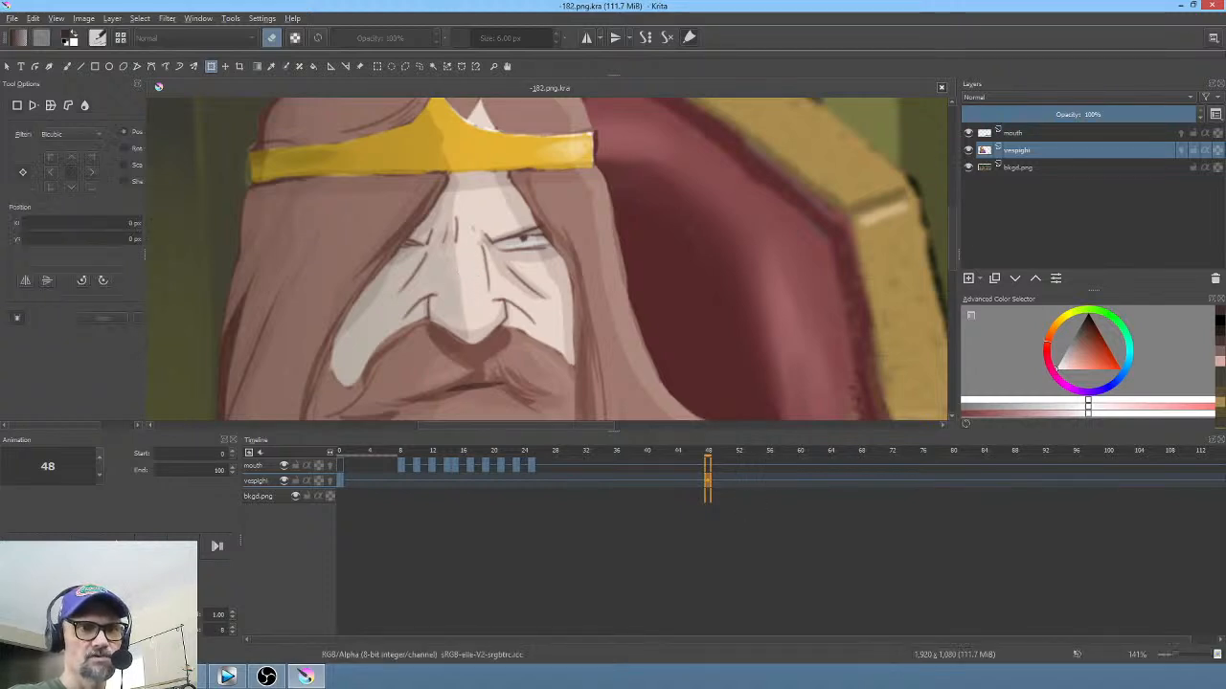
Step: Switch the transform to Liquify and nudge the area between the king's eyebrows on frame 48 with a smaller brush
{"action": "right_click", "coordinate": [479, 273]}
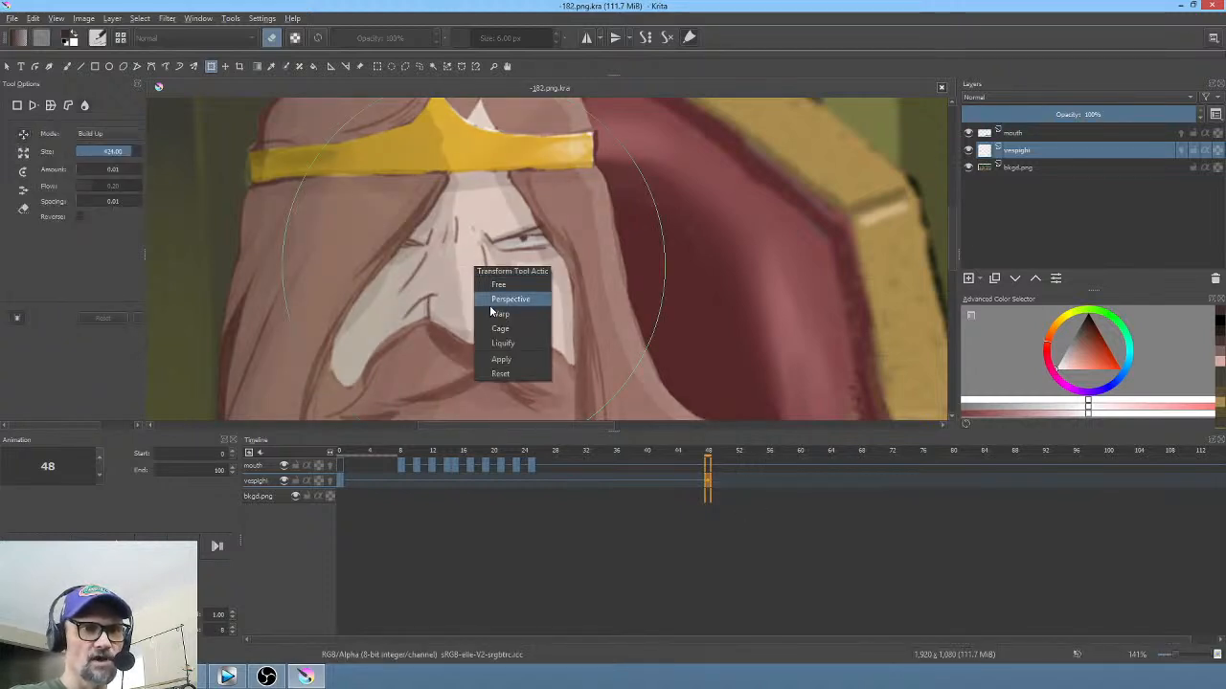
{"action": "left_click", "coordinate": [502, 343]}
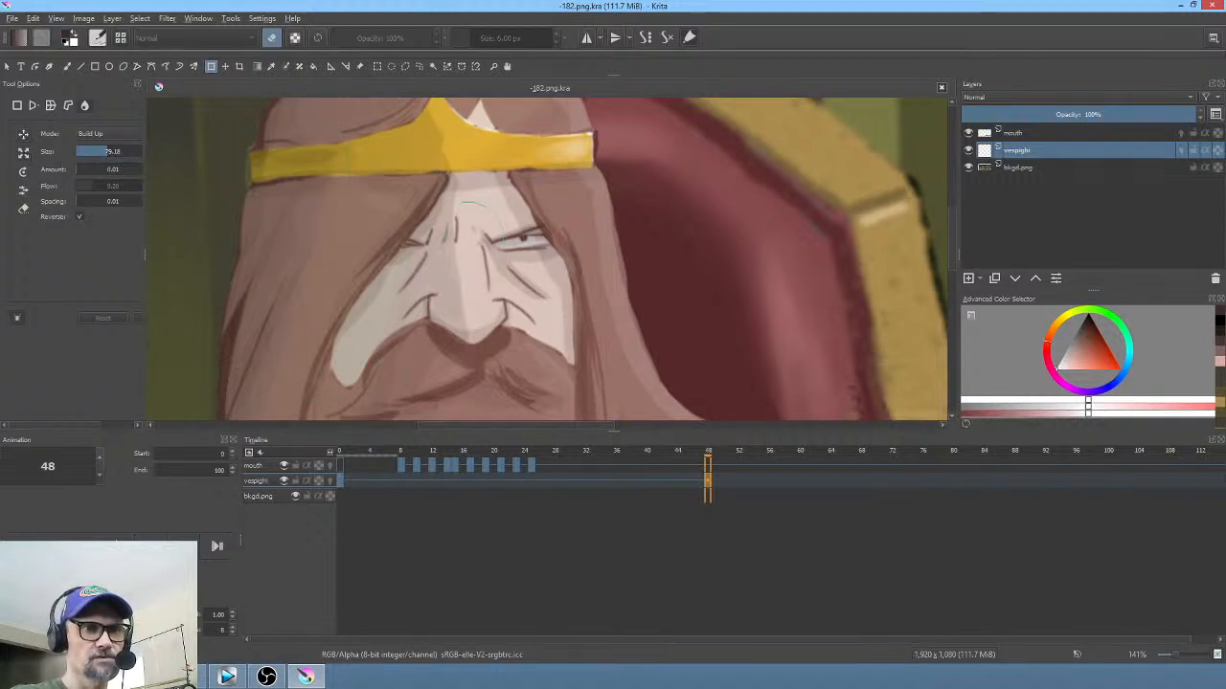
{"action": "left_click_drag", "start_coordinate": [466, 231], "coordinate": [466, 230]}
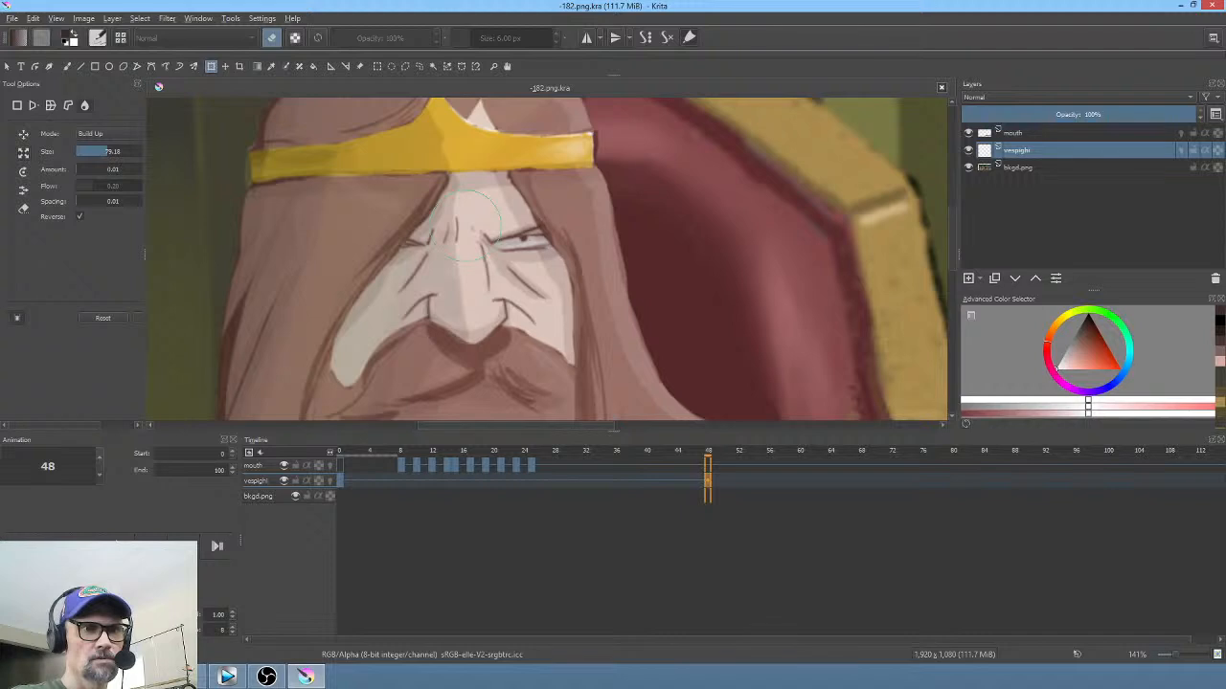
Step: Go to frame 49 and Liquify the king's frown lines and inner brow a little further with a larger brush
{"action": "left_click", "coordinate": [717, 487]}
{"action": "left_click", "coordinate": [463, 243]}
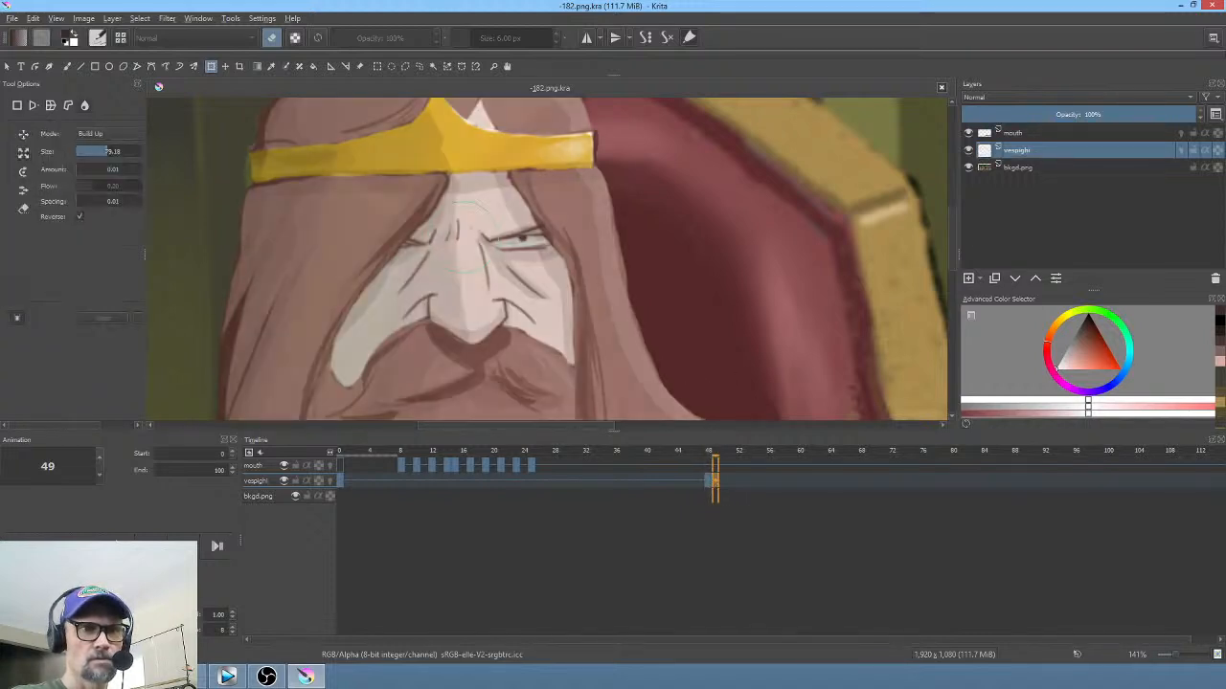
{"action": "mouse_move", "coordinate": [466, 235]}
{"action": "left_mouse_down"}
{"action": "mouse_move", "coordinate": [522, 234]}
{"action": "mouse_move", "coordinate": [468, 235]}
{"action": "left_mouse_up"}
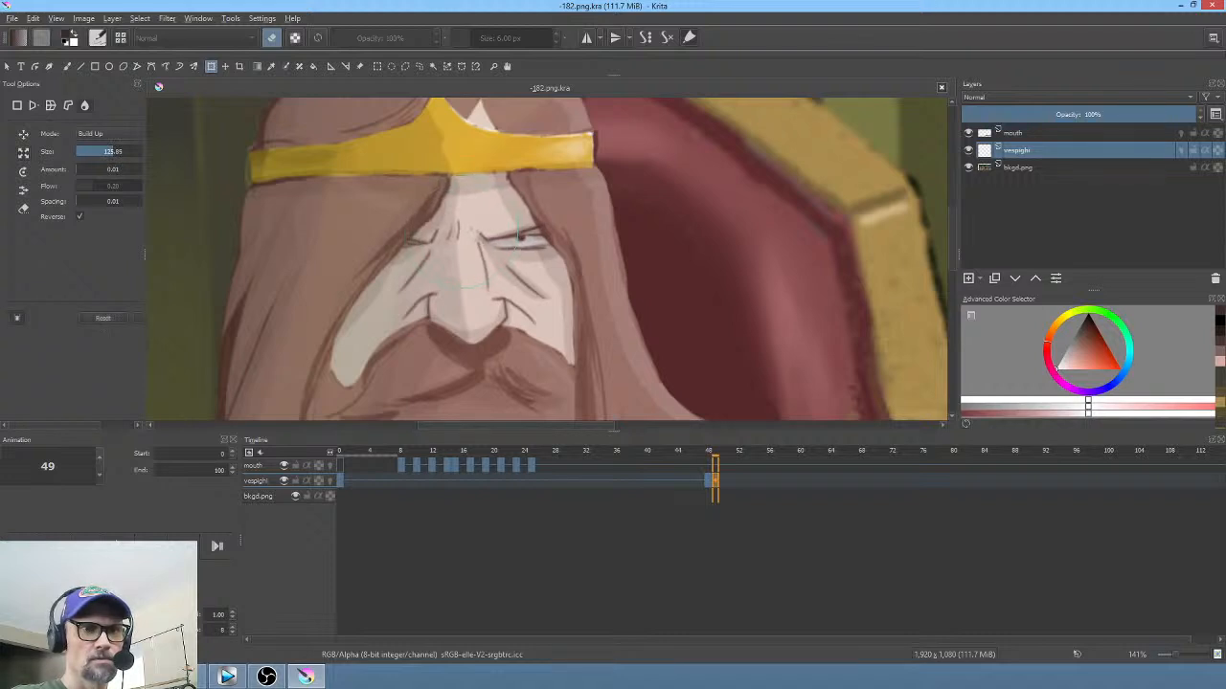
Step: Liquify the king's inner brow and eye corners on frame 50 and apply the transform
{"action": "left_click", "coordinate": [725, 481]}
{"action": "left_click", "coordinate": [424, 251]}
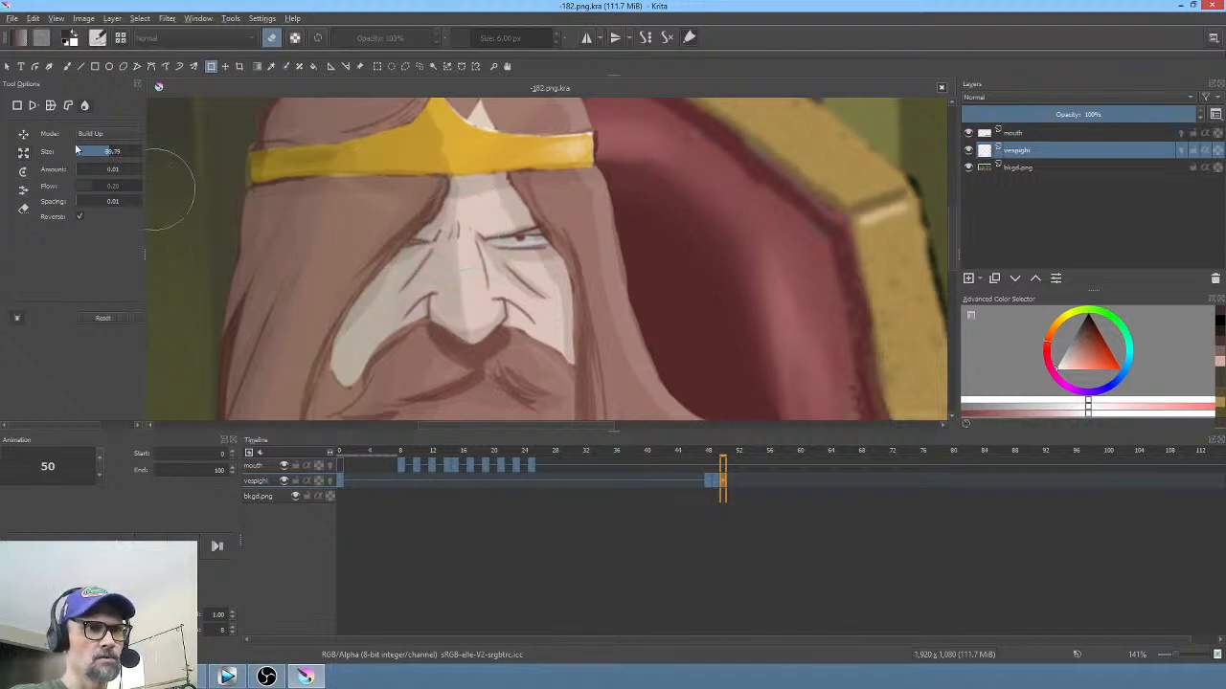
{"action": "key", "text": "Return"}
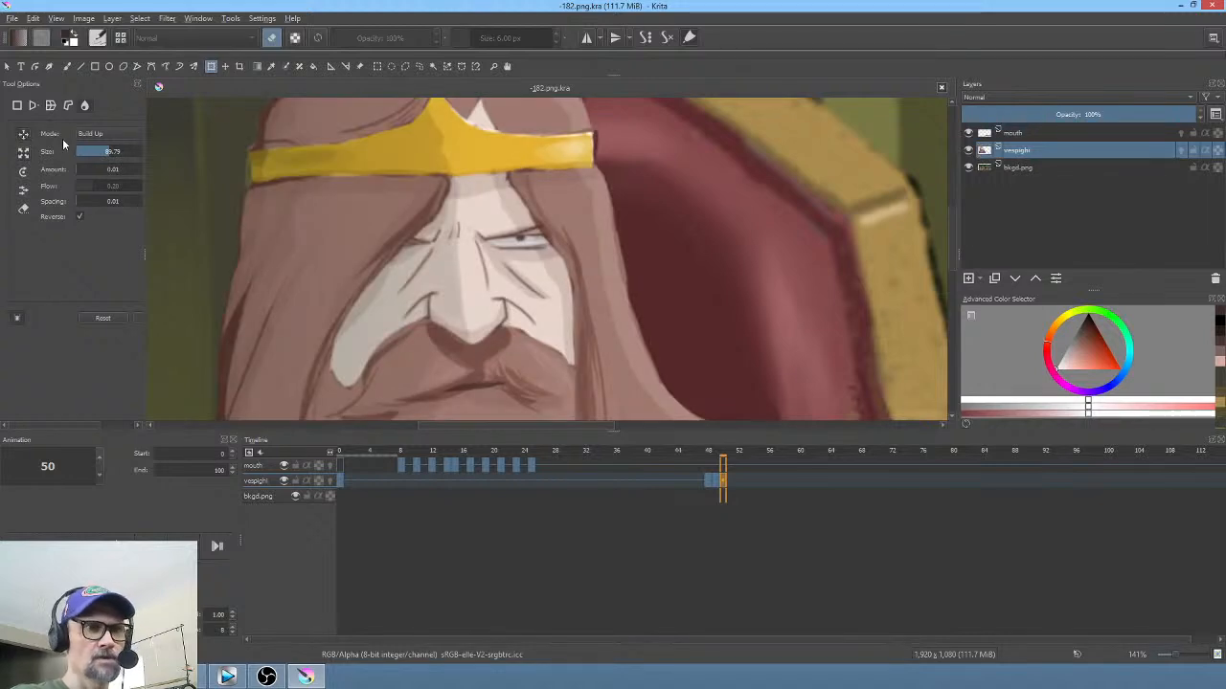
Step: Use Liquify's Move mode at size 426 to push the king's crown and upper face slightly downward on frame 50
{"action": "left_click", "coordinate": [127, 151]}
{"action": "left_click", "coordinate": [457, 232]}
{"action": "left_click_drag", "start_coordinate": [457, 232], "coordinate": [336, 232]}
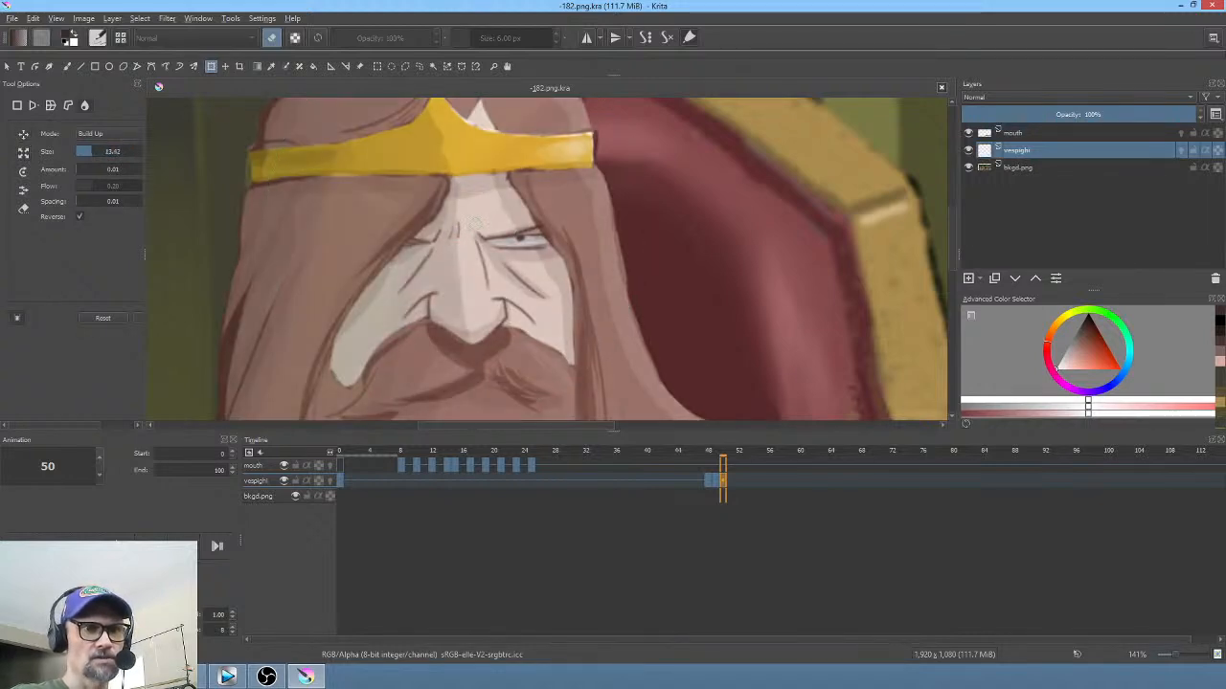
{"action": "left_click", "coordinate": [23, 135]}
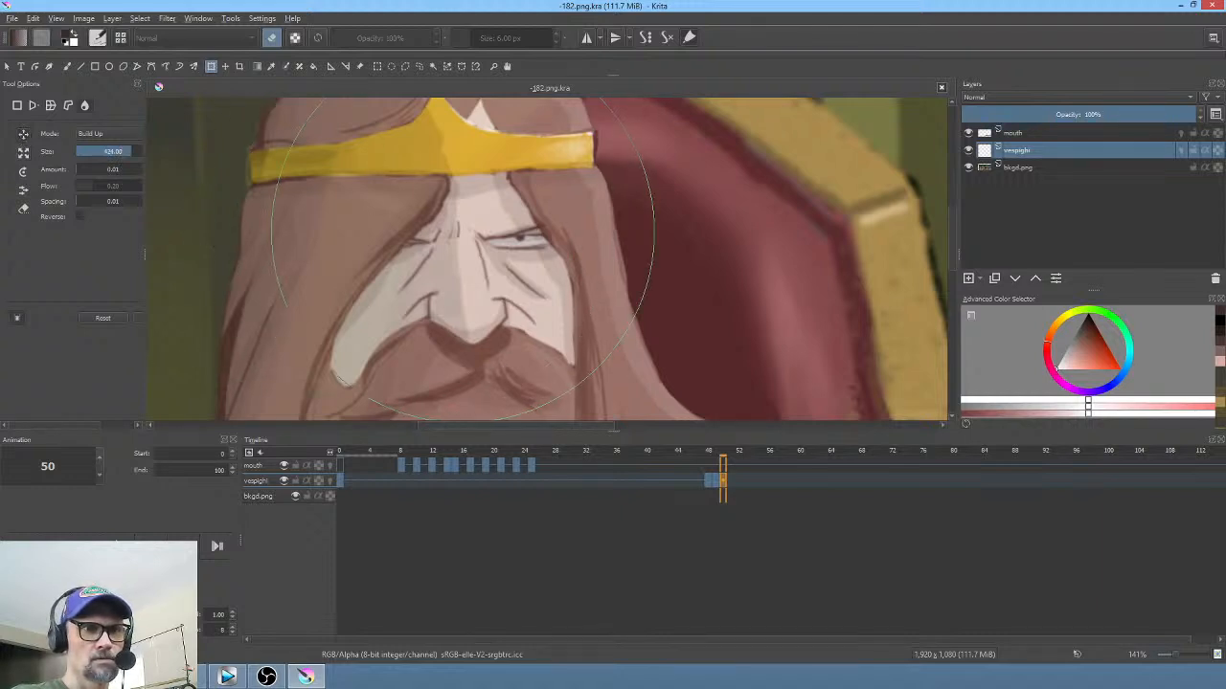
{"action": "left_click_drag", "start_coordinate": [460, 230], "coordinate": [464, 238]}
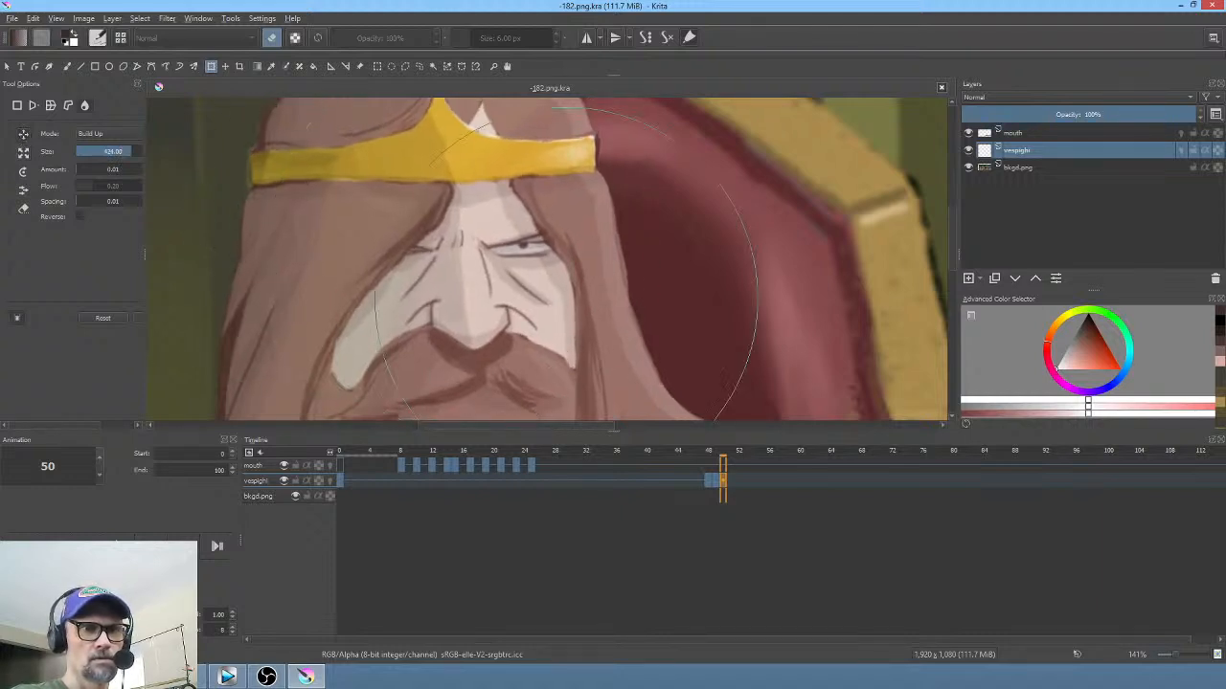
Step: Compare frame 49 and play the animation from frame 44 at a wider view to check the brow movement
{"action": "left_click", "coordinate": [714, 485]}
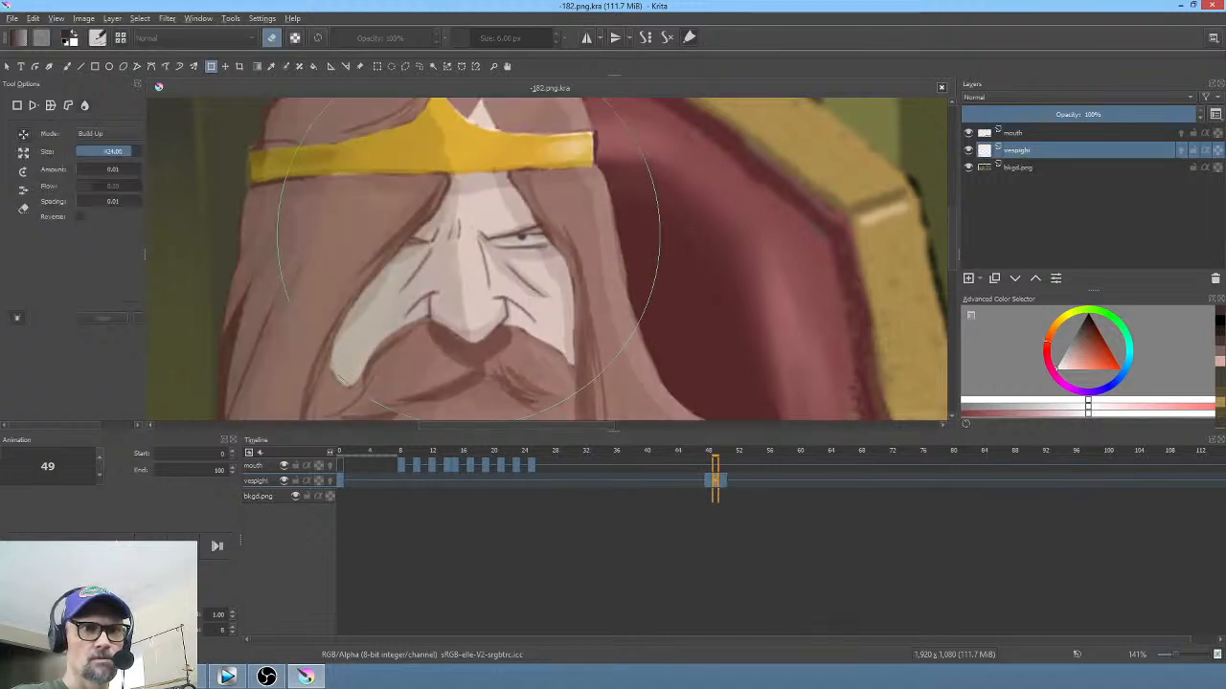
{"action": "left_click", "coordinate": [674, 480]}
{"action": "key", "text": "minus"}
{"action": "key", "text": "minus"}
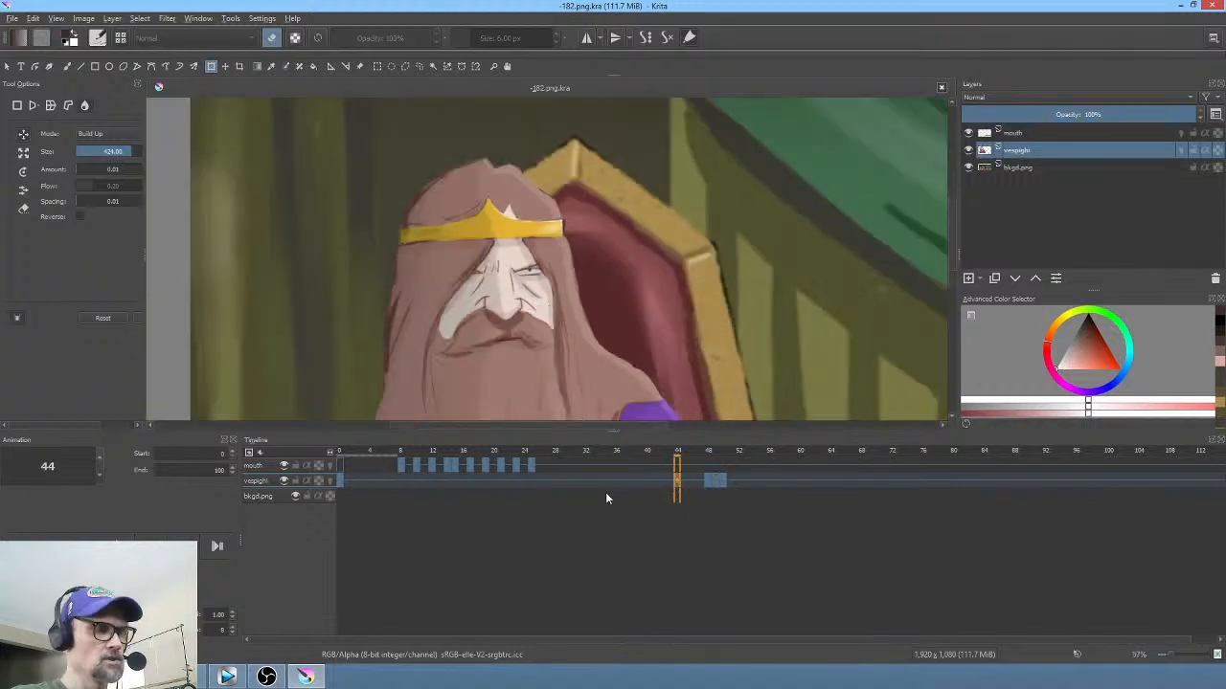
{"action": "key", "text": "space"}
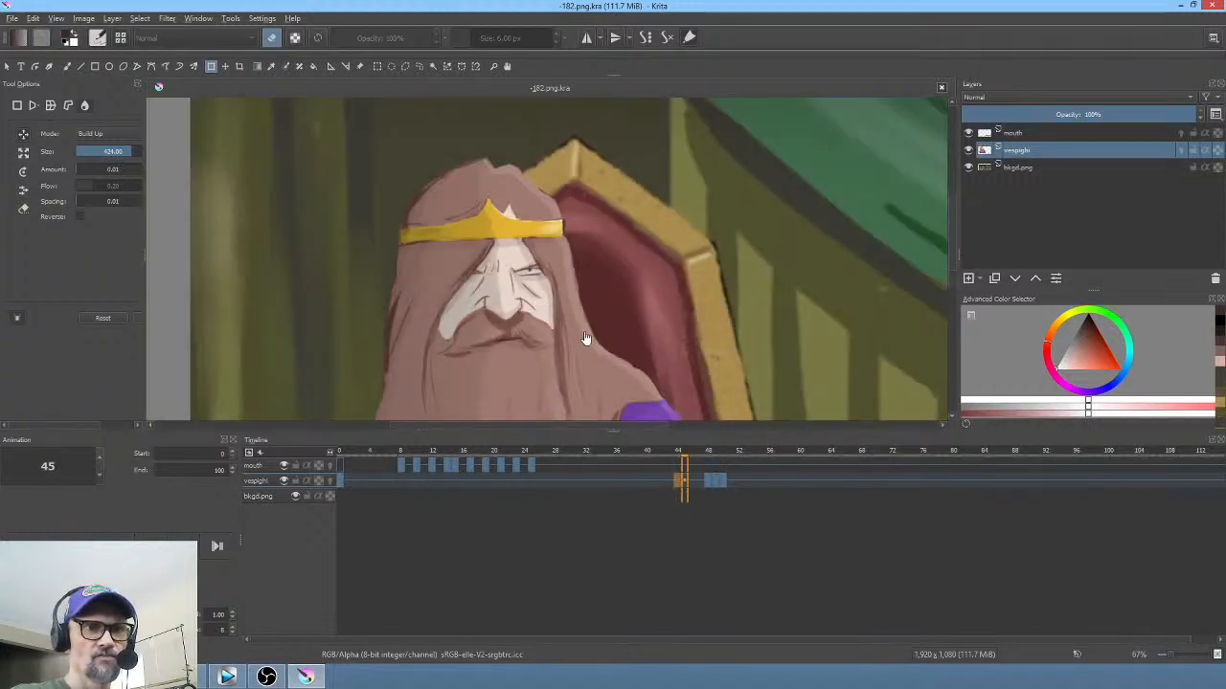
{"action": "key", "text": "space"}
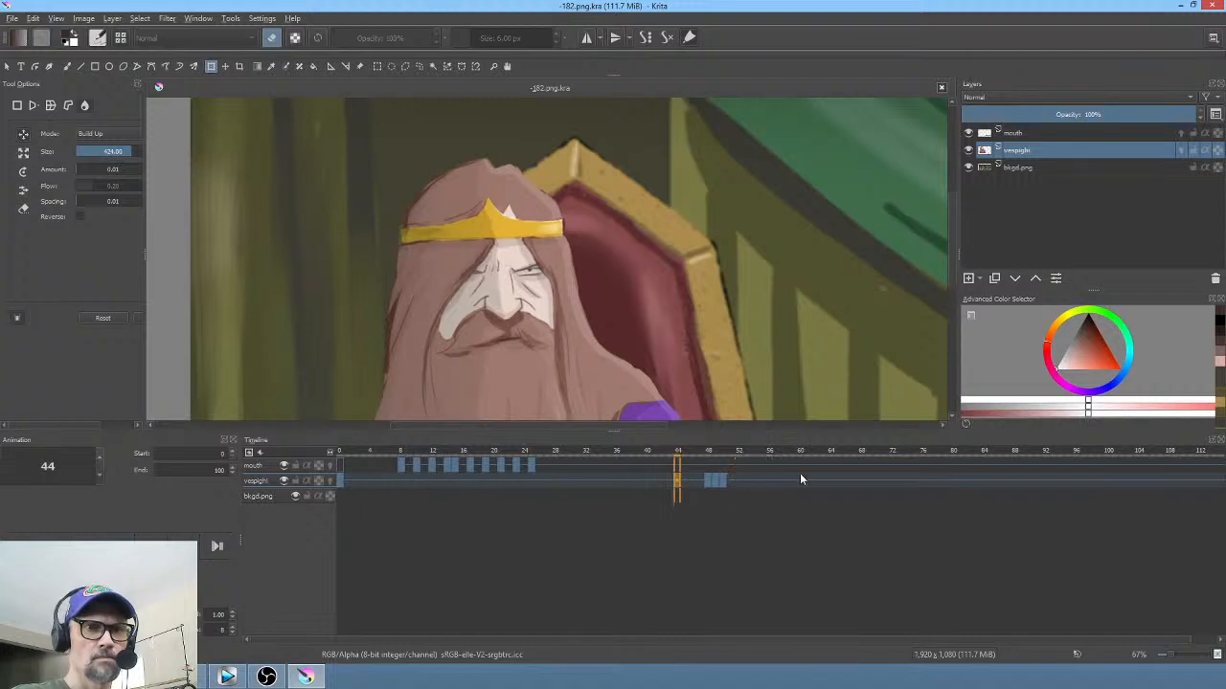
Step: On frame 51, Liquify with brush size 64 to pull the inner brow down and push the lower eyelid up, and apply it
{"action": "left_click", "coordinate": [728, 483]}
{"action": "key", "text": "plus"}
{"action": "key", "text": "plus"}
{"action": "key", "text": "plus"}
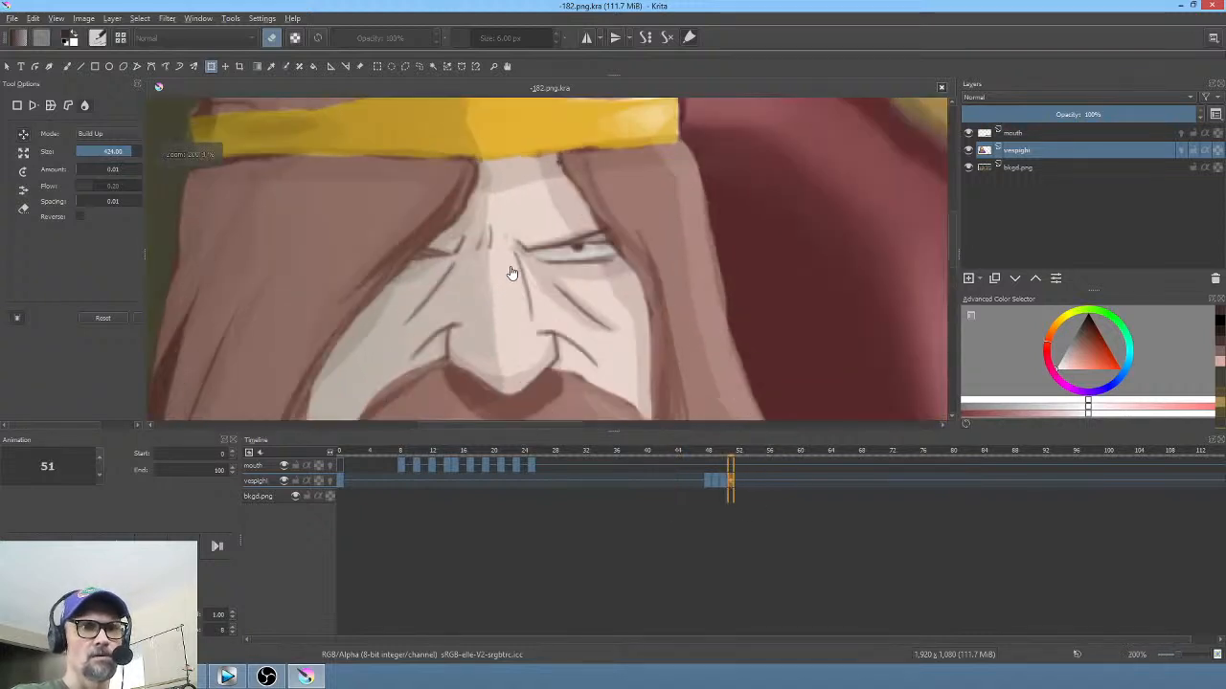
{"action": "left_click", "coordinate": [512, 269]}
{"action": "left_click_drag", "start_coordinate": [513, 258], "coordinate": [149, 259]}
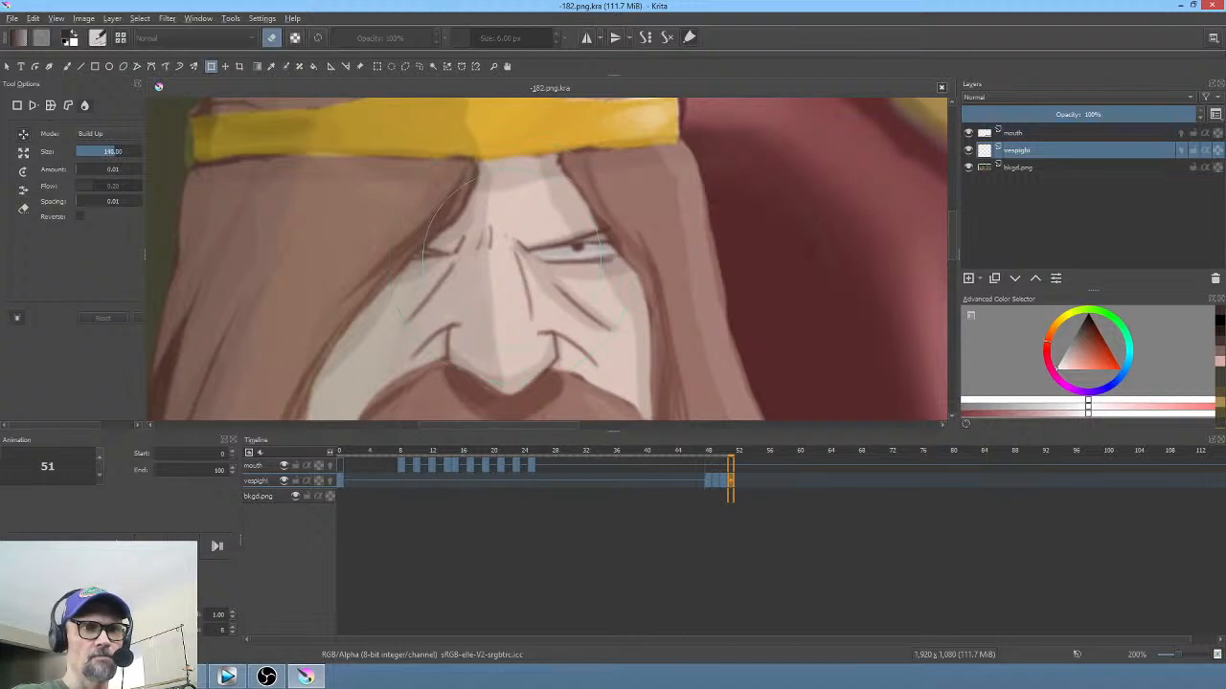
{"action": "left_click_drag", "start_coordinate": [514, 248], "coordinate": [440, 247]}
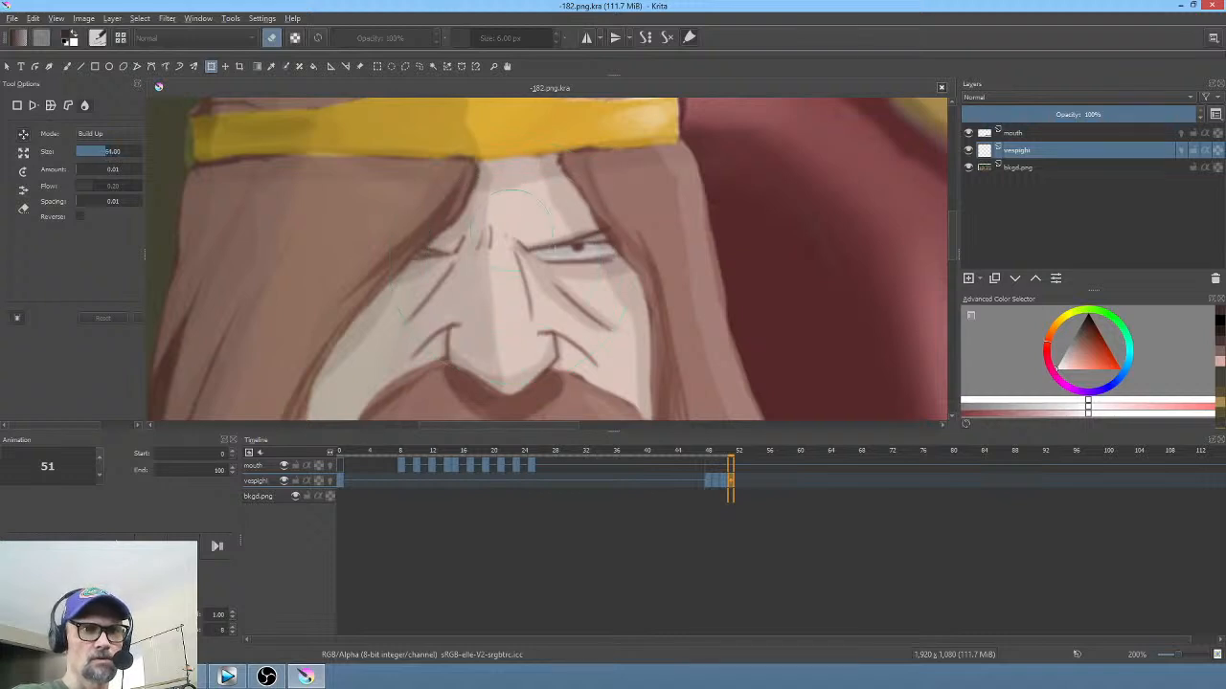
{"action": "mouse_move", "coordinate": [517, 219]}
{"action": "left_mouse_down"}
{"action": "mouse_move", "coordinate": [515, 236]}
{"action": "mouse_move", "coordinate": [492, 232]}
{"action": "left_mouse_up"}
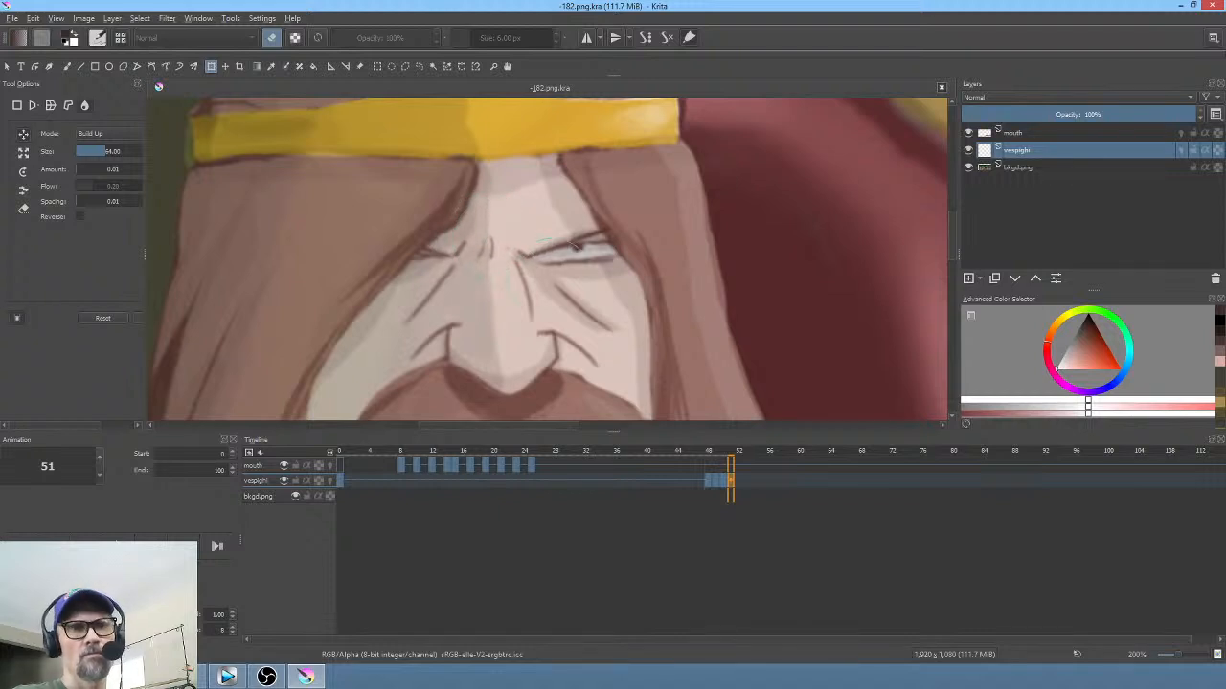
{"action": "left_click_drag", "start_coordinate": [563, 287], "coordinate": [563, 278]}
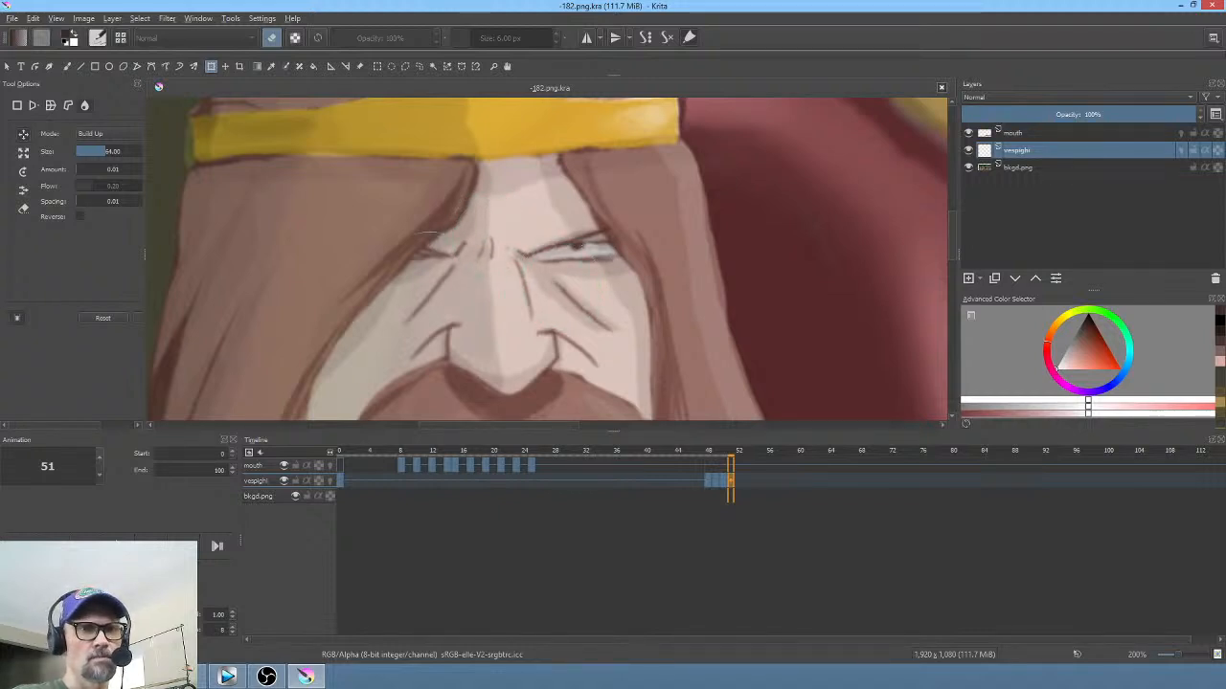
{"action": "key", "text": "Return"}
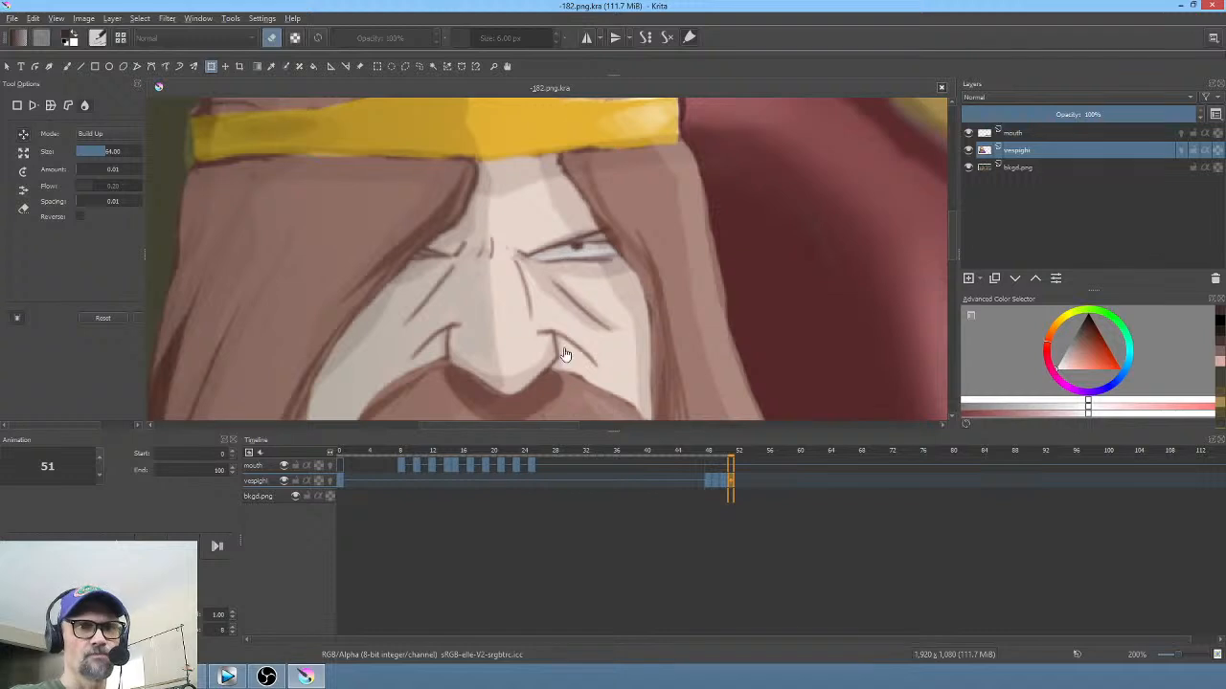
Step: Play the animation from frame 43 and step through frames 50 and 51 up close to examine the squint
{"action": "mouse_move", "coordinate": [668, 461]}
{"action": "left_mouse_down"}
{"action": "mouse_move", "coordinate": [739, 463]}
{"action": "mouse_move", "coordinate": [669, 463]}
{"action": "left_mouse_up"}
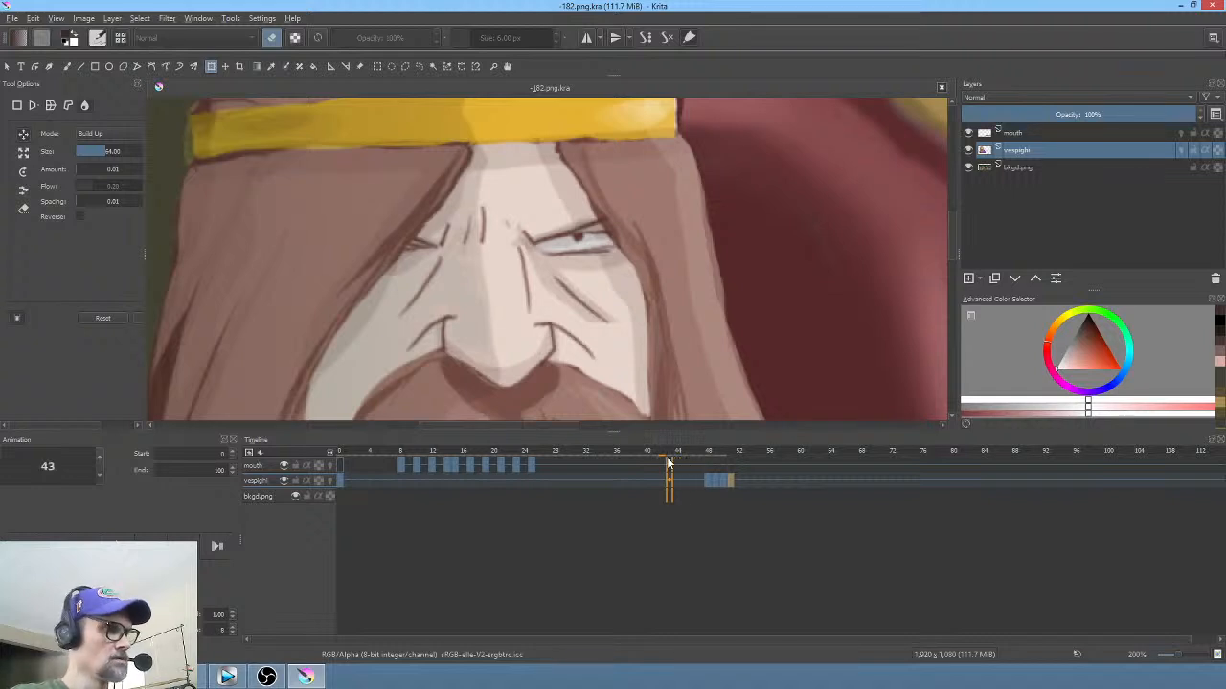
{"action": "key", "text": "space"}
{"action": "key", "text": "space"}
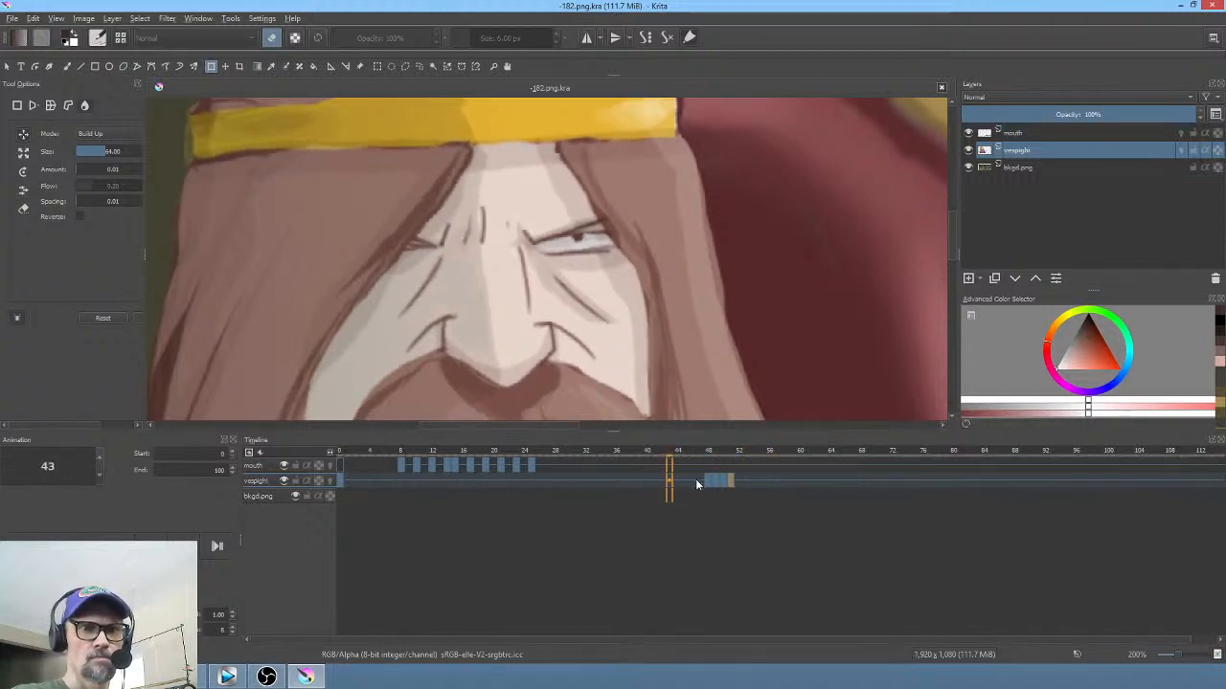
{"action": "left_click", "coordinate": [723, 483]}
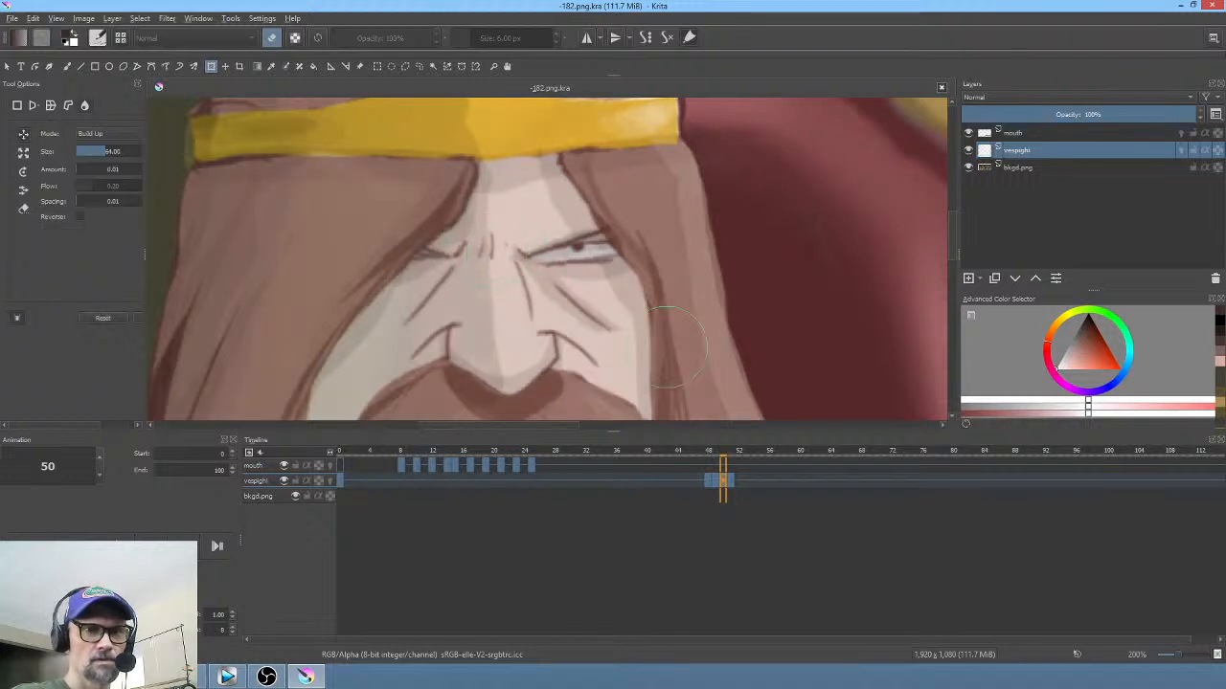
{"action": "key", "text": "Right"}
{"action": "key", "text": "Right"}
{"action": "key", "text": "Right"}
{"action": "key", "text": "Right"}
{"action": "key", "text": "Right"}
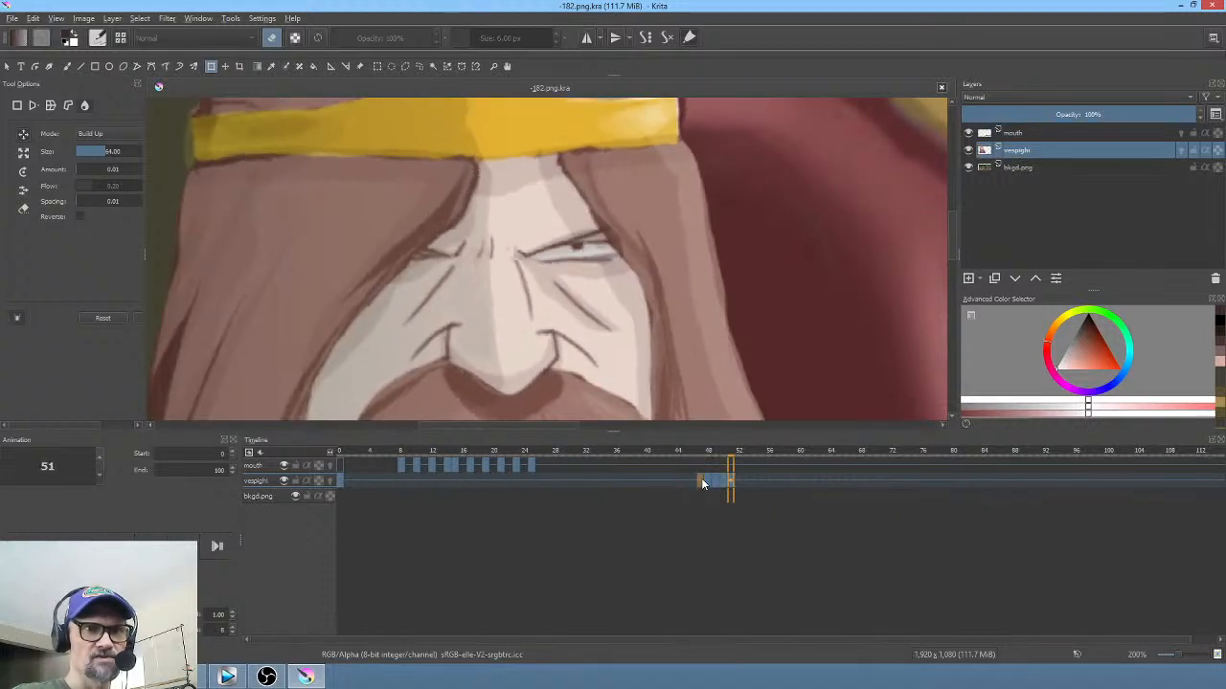
Step: Step back and forth through frames 47 to 52 at 100% zoom and play the range to judge the brow timing
{"action": "left_click", "coordinate": [702, 484]}
{"action": "key", "text": "1"}
{"action": "key", "text": "Right"}
{"action": "key", "text": "Right"}
{"action": "key", "text": "Right"}
{"action": "key", "text": "Right"}
{"action": "key", "text": "Right"}
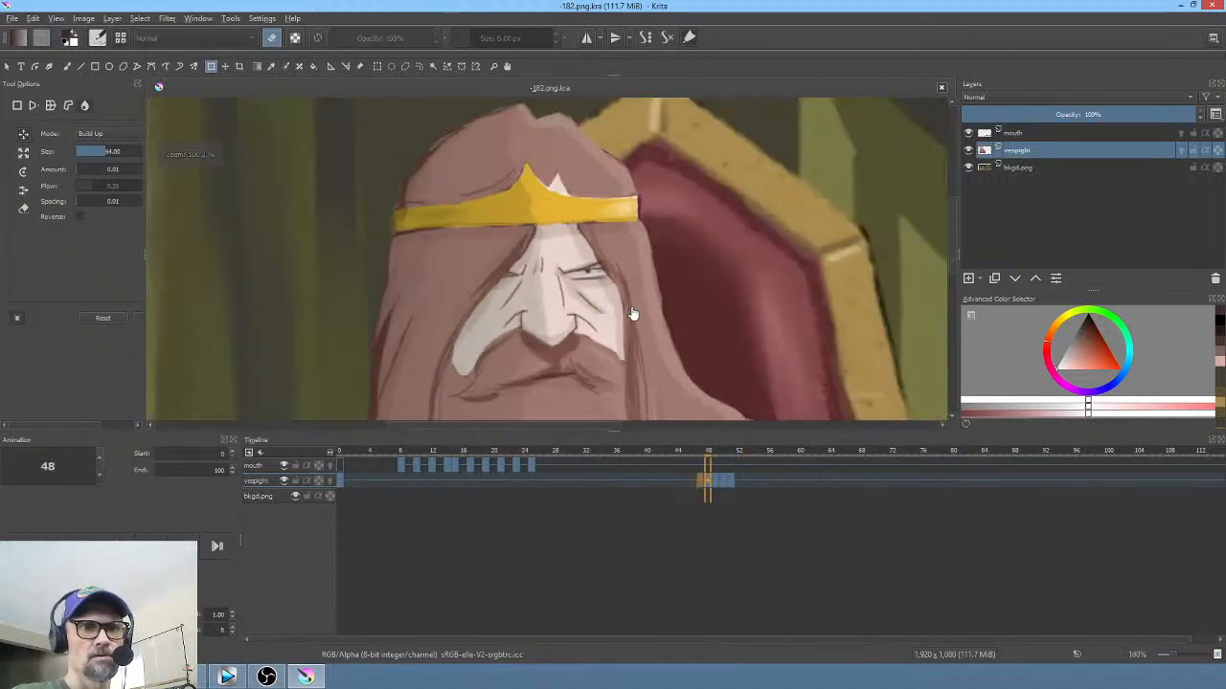
{"action": "key", "text": "Right"}
{"action": "key", "text": "Left"}
{"action": "key", "text": "Left"}
{"action": "key", "text": "Left"}
{"action": "key", "text": "Left"}
{"action": "key", "text": "Left"}
{"action": "key", "text": "Left"}
{"action": "key", "text": "Right"}
{"action": "key", "text": "Right"}
{"action": "key", "text": "Right"}
{"action": "key", "text": "Right"}
{"action": "key", "text": "Right"}
{"action": "key", "text": "Right"}
{"action": "key", "text": "Right"}
{"action": "key", "text": "Right"}
{"action": "key", "text": "Right"}
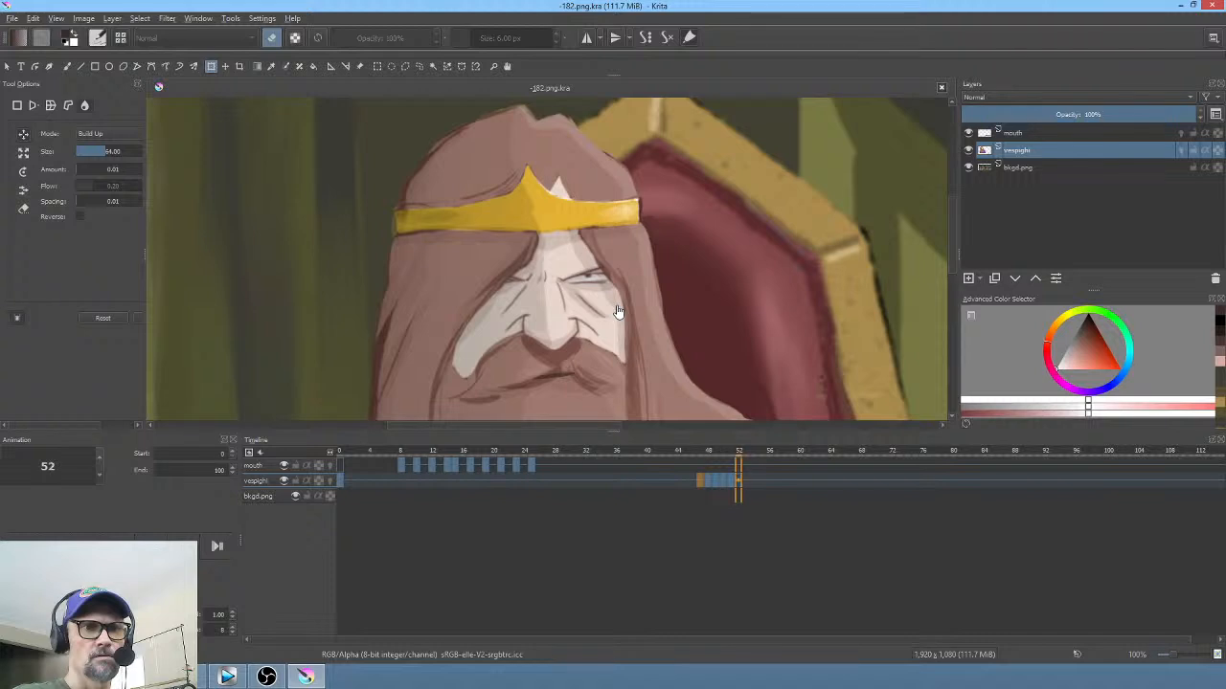
{"action": "key", "text": "space"}
{"action": "key", "text": "space"}
{"action": "key", "text": "space"}
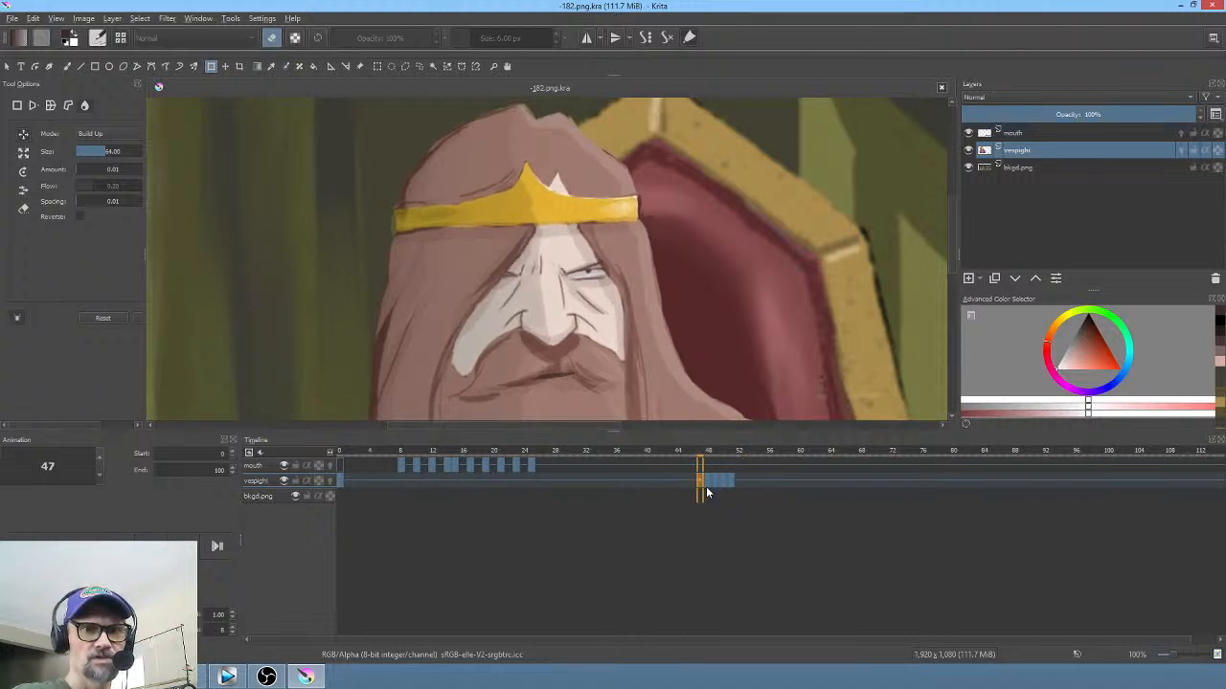
Step: Scrub through the frames leading into the squint and Liquify the inner brow slightly downward on frame 49
{"action": "left_click_drag", "start_coordinate": [691, 483], "coordinate": [722, 480]}
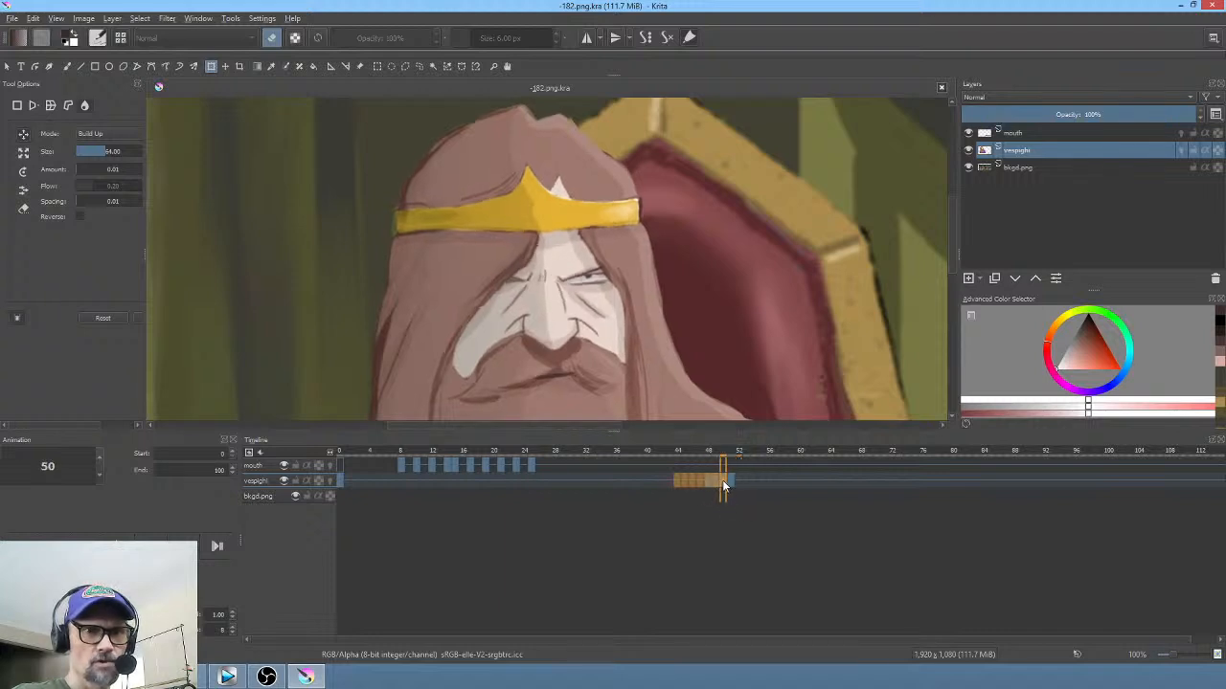
{"action": "left_click", "coordinate": [722, 480]}
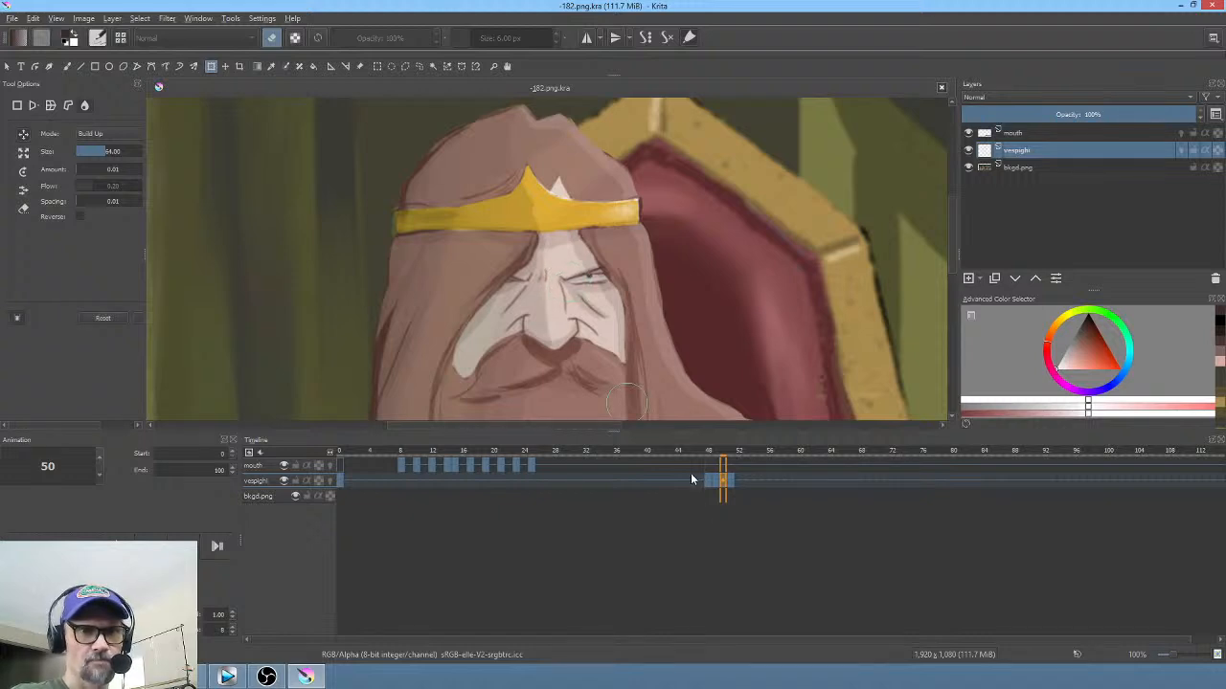
{"action": "left_click_drag", "start_coordinate": [682, 480], "coordinate": [720, 490]}
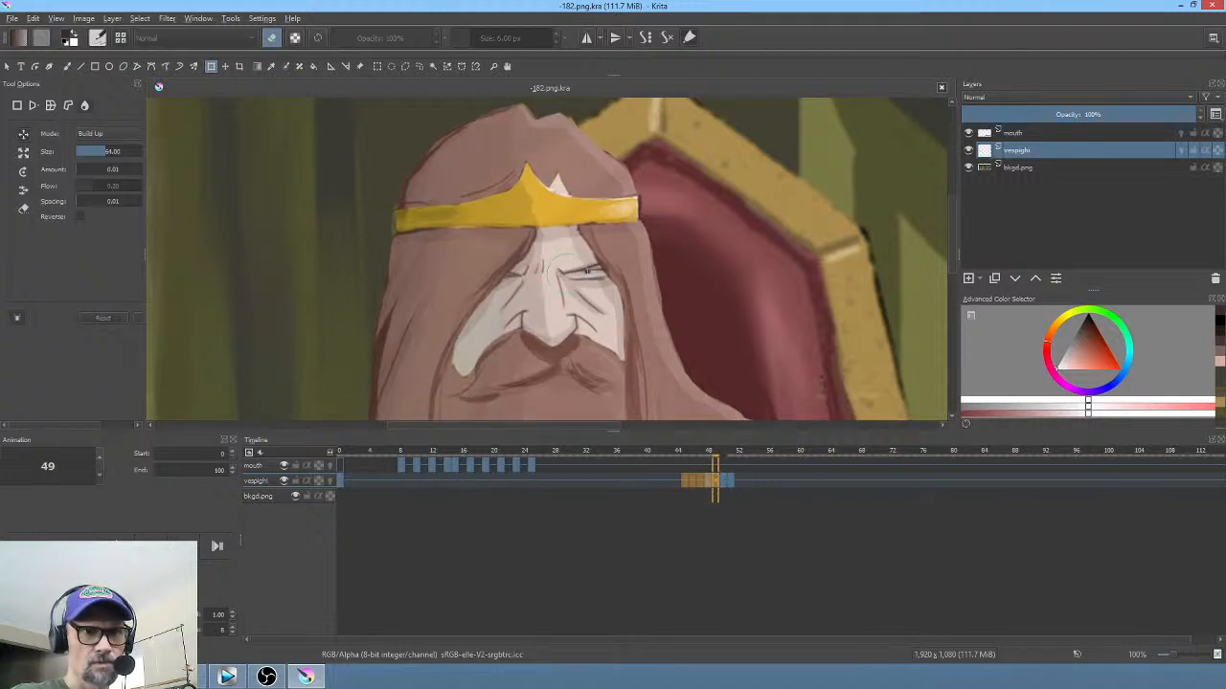
{"action": "left_click_drag", "start_coordinate": [565, 275], "coordinate": [562, 279]}
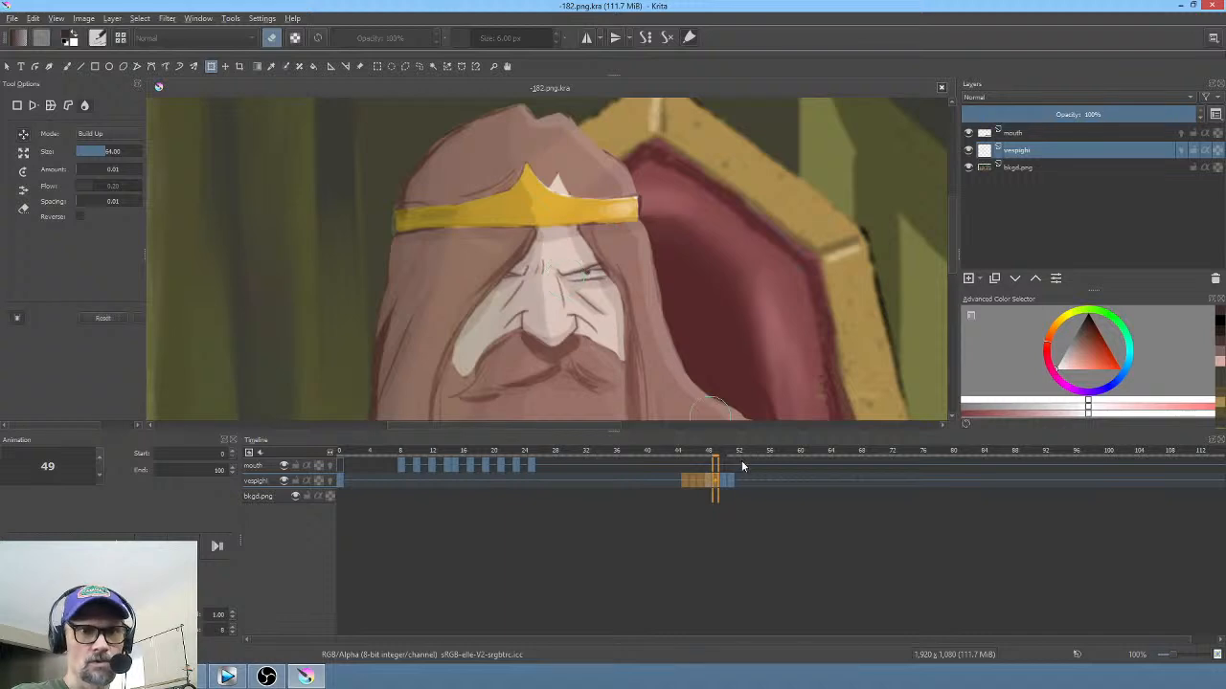
Step: Scrub the brow animation through frames 44 to 51 and reduce the Liquify brush size to 37.5 up close on frame 51
{"action": "mouse_move", "coordinate": [700, 479]}
{"action": "left_mouse_down"}
{"action": "mouse_move", "coordinate": [738, 483]}
{"action": "mouse_move", "coordinate": [678, 479]}
{"action": "left_mouse_up"}
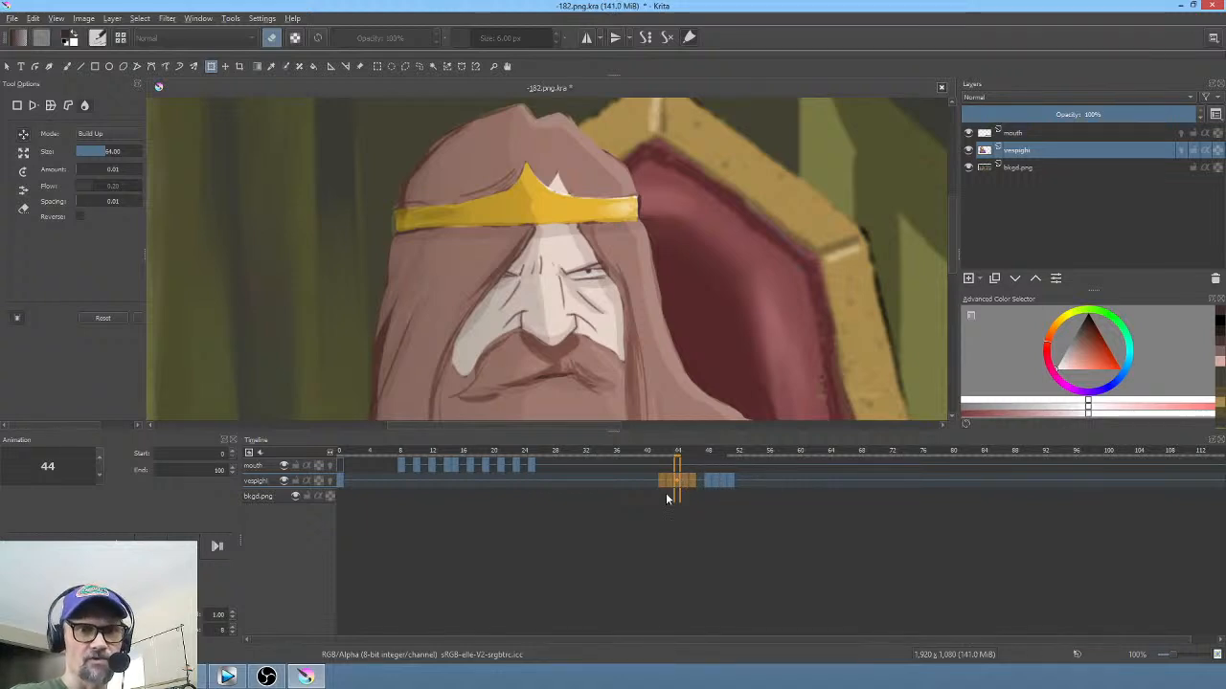
{"action": "left_click_drag", "start_coordinate": [678, 482], "coordinate": [731, 478]}
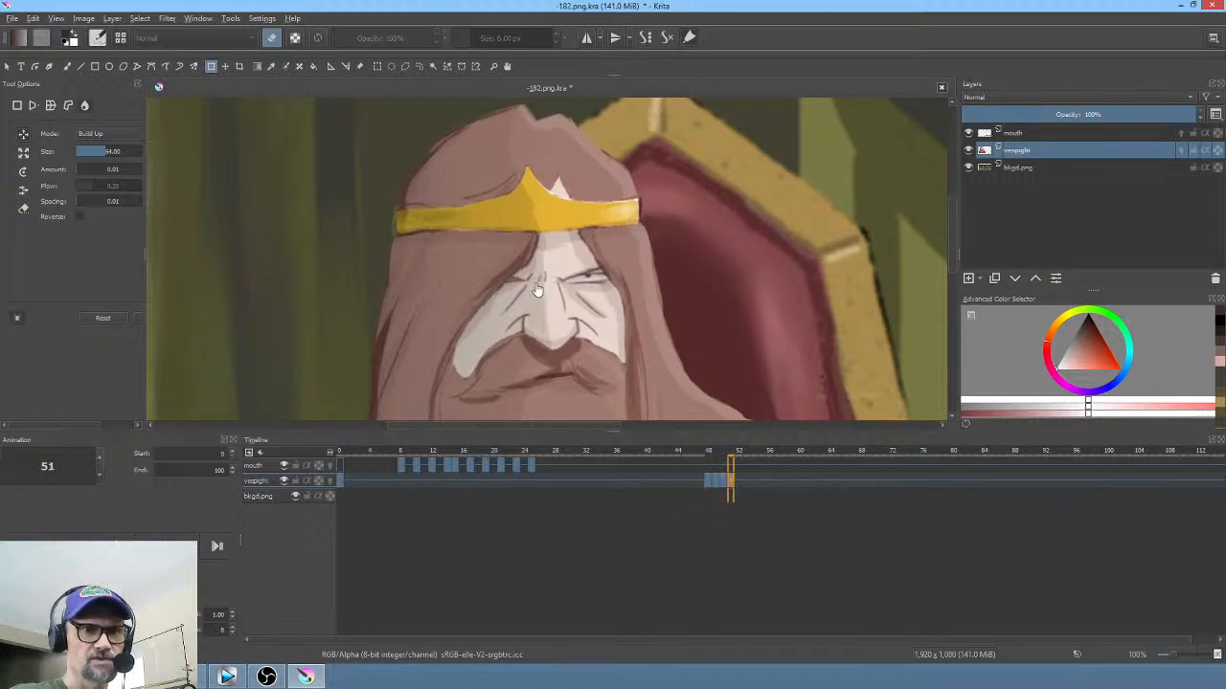
{"action": "scroll", "coordinate": [582, 285], "scroll_direction": "up", "scroll_amount": 4}
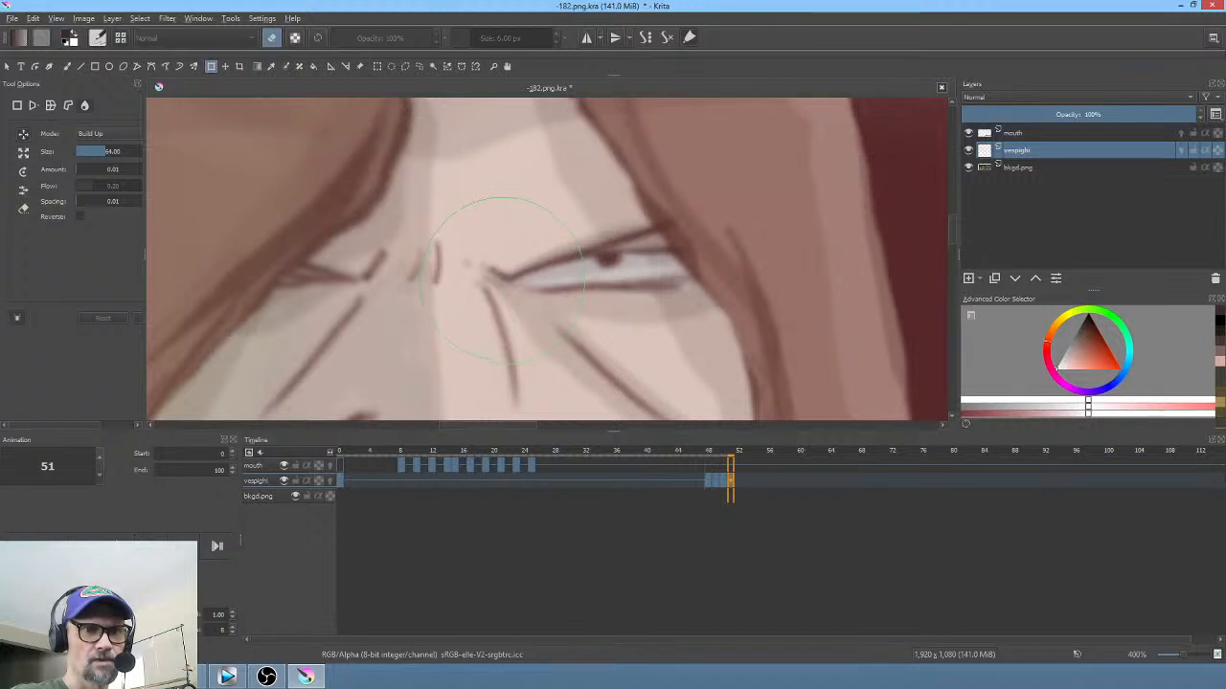
{"action": "left_click_drag", "start_coordinate": [505, 278], "coordinate": [439, 282]}
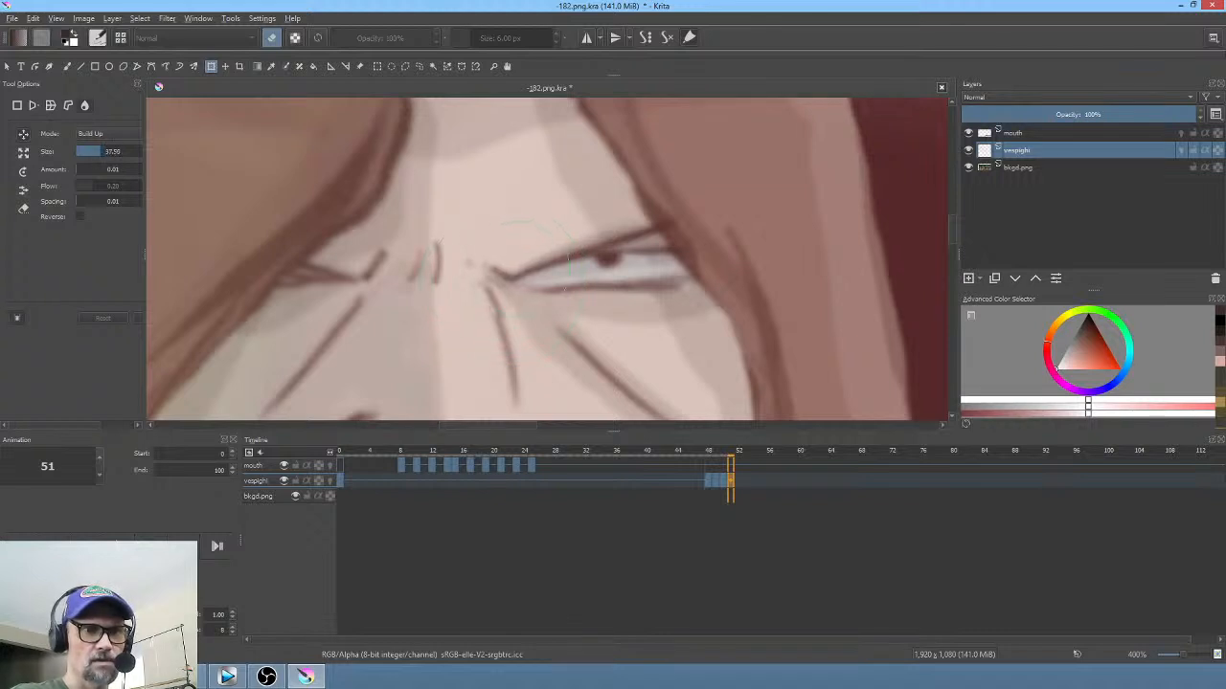
Step: Play the animation from frame 45 and again from frame 38 to review the finished brow squint
{"action": "left_click", "coordinate": [683, 482]}
{"action": "mouse_move", "coordinate": [684, 482]}
{"action": "left_mouse_down"}
{"action": "mouse_move", "coordinate": [734, 482]}
{"action": "mouse_move", "coordinate": [659, 481]}
{"action": "mouse_move", "coordinate": [757, 493]}
{"action": "mouse_move", "coordinate": [684, 481]}
{"action": "left_mouse_up"}
{"action": "scroll", "coordinate": [621, 316], "scroll_direction": "down", "scroll_amount": 3}
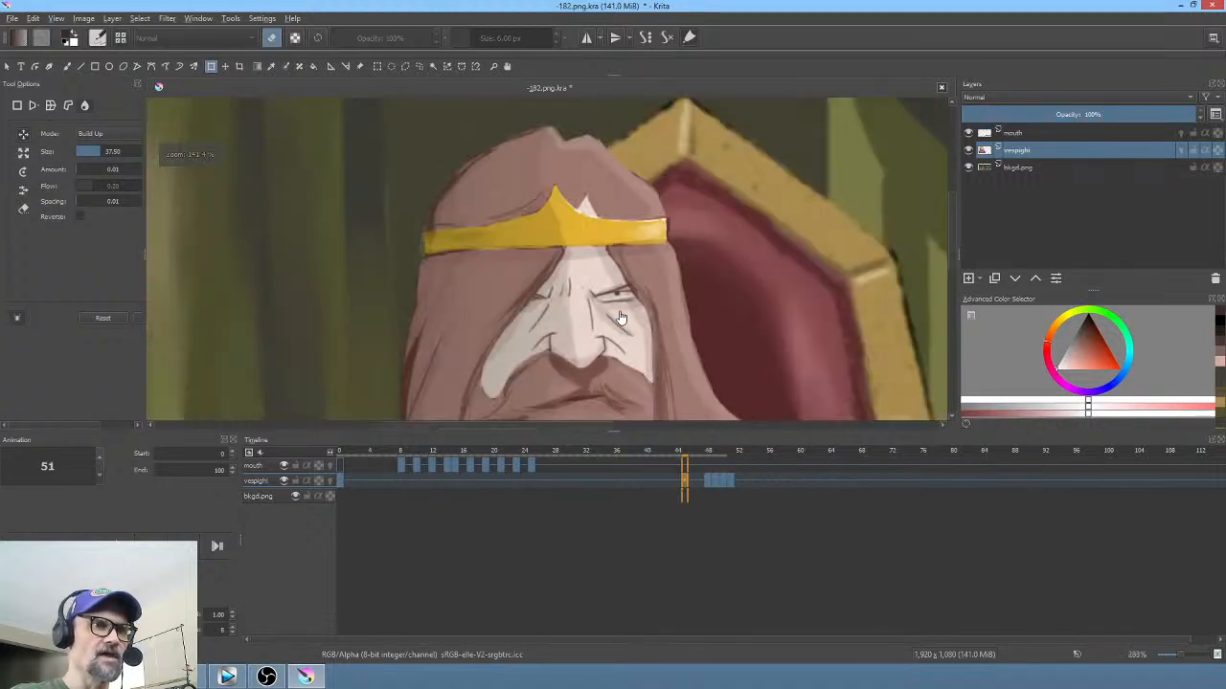
{"action": "key", "text": "space"}
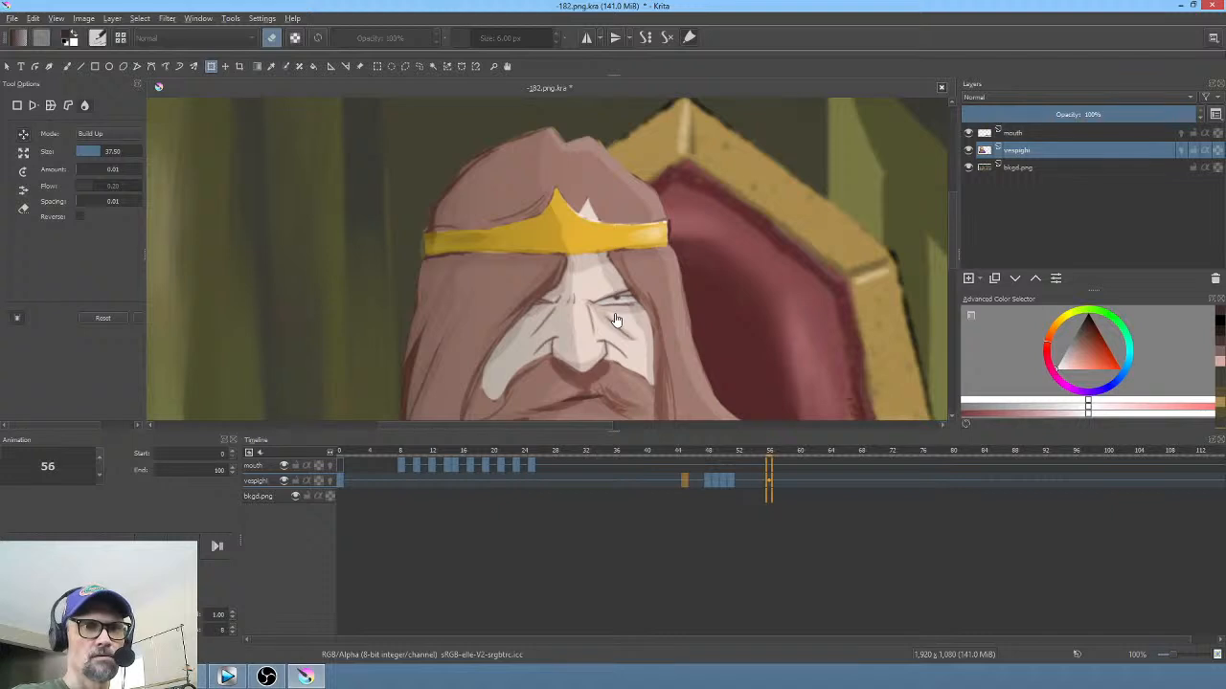
{"action": "left_click", "coordinate": [631, 486]}
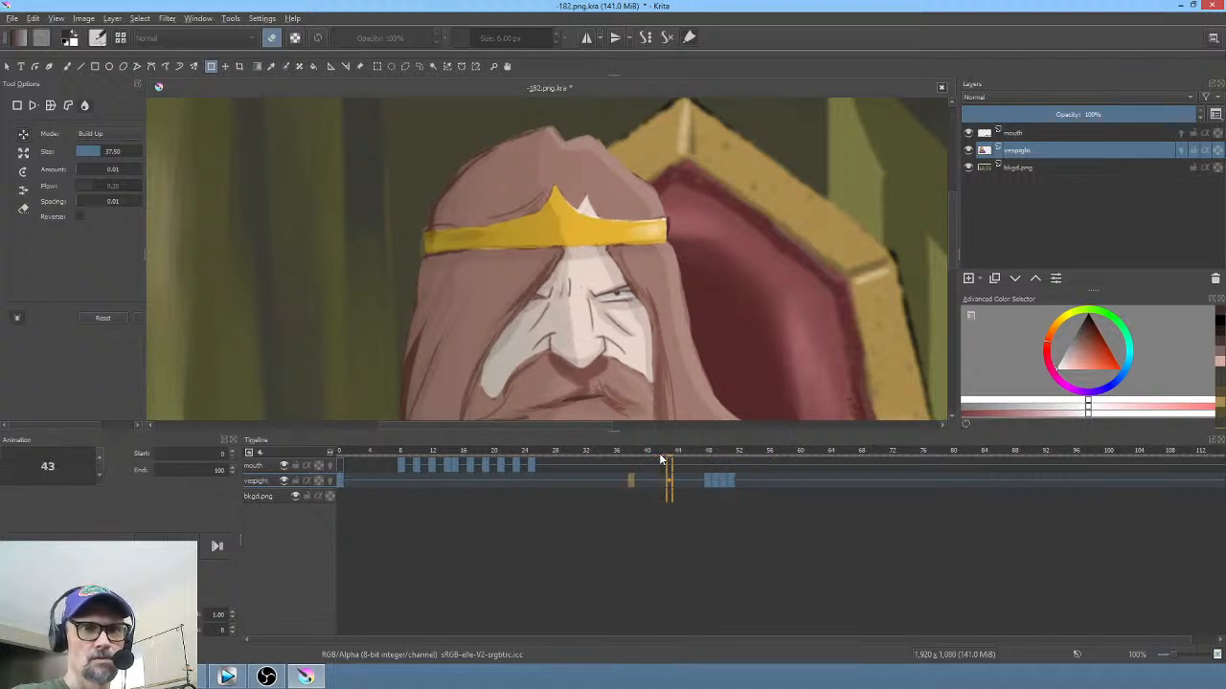
{"action": "key", "text": "space"}
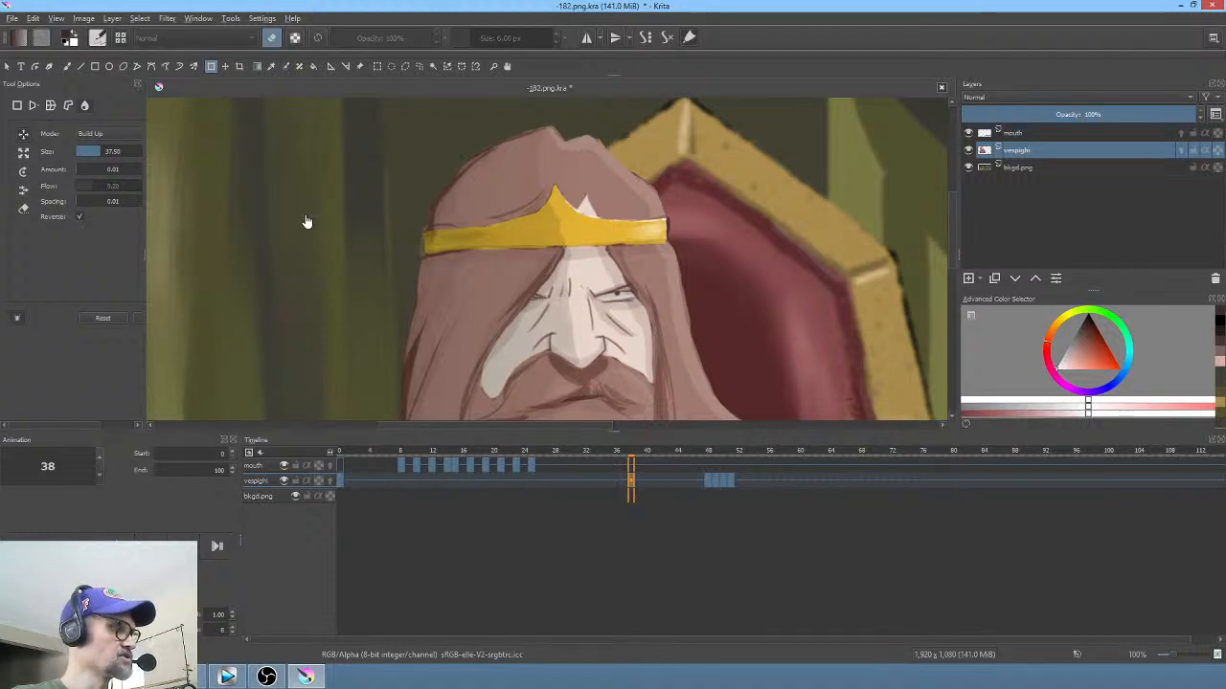
Step: Render frames 0 to 100 as a PNG image sequence with base name "182." into scenes/182/RENDER, replacing the old frames
{"action": "key", "text": "ctrl+shift+r"}
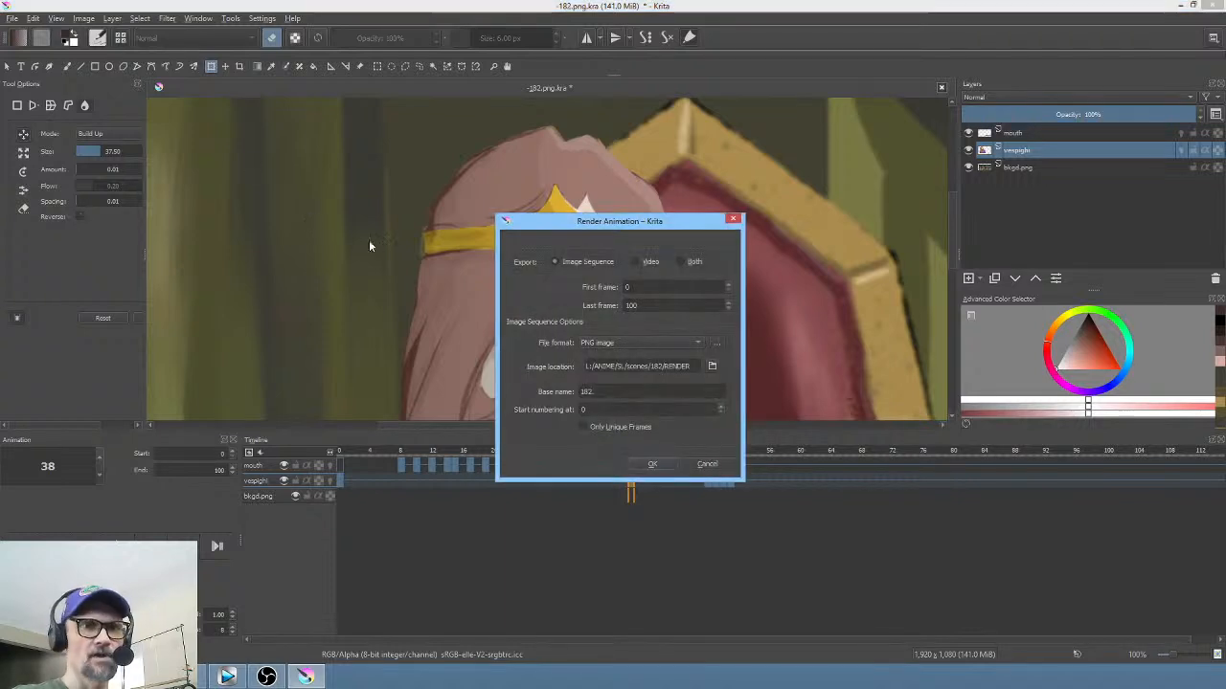
{"action": "left_click", "coordinate": [650, 466]}
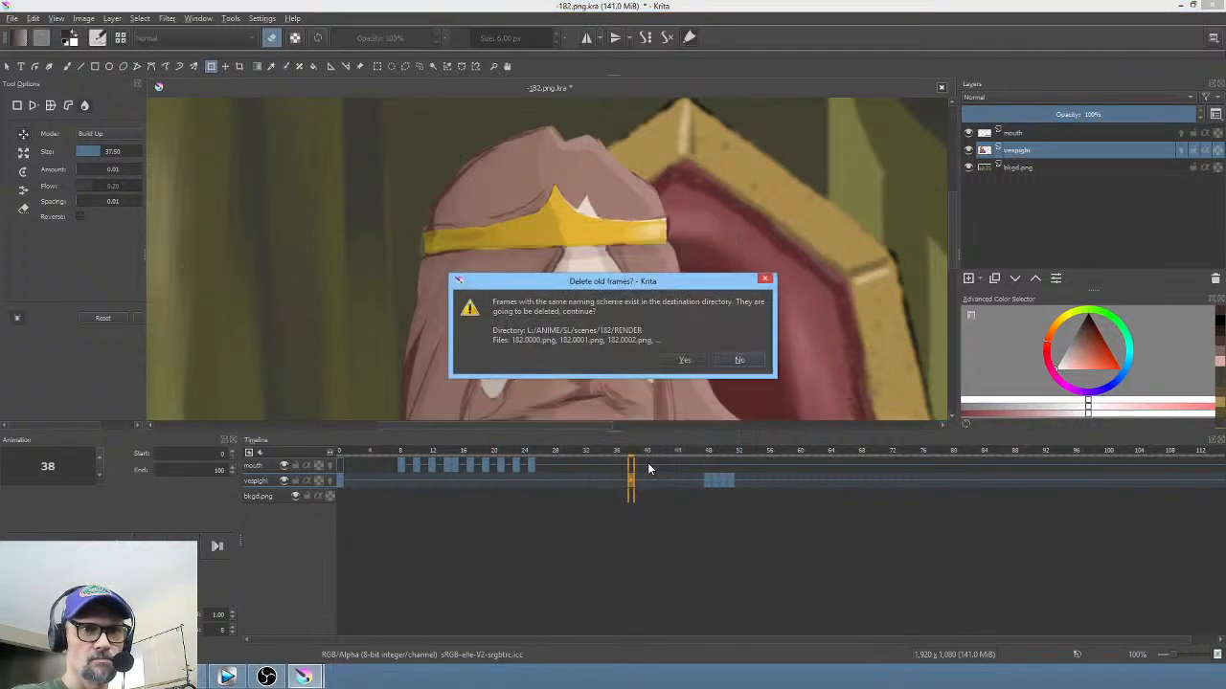
{"action": "left_click", "coordinate": [683, 360]}
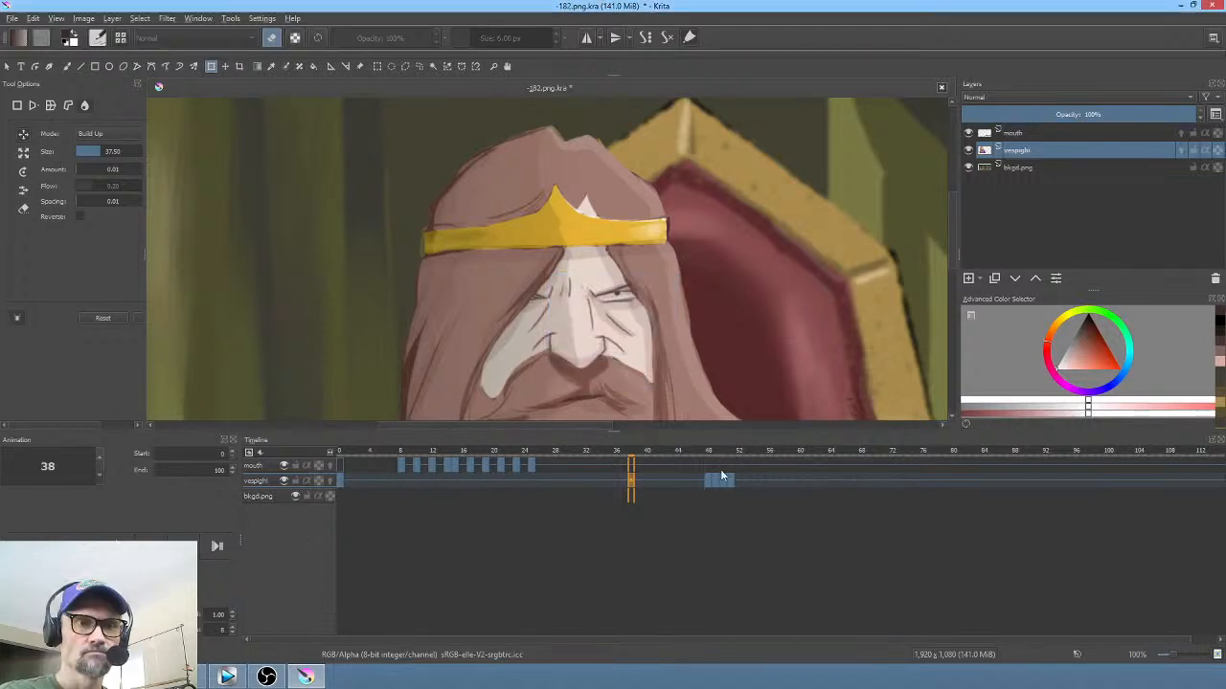
Step: Switch to Vegas Pro, undo the recent timeline edits and delete the 182.0052 still between the shot 181 and 183 clips
{"action": "left_click", "coordinate": [227, 677]}
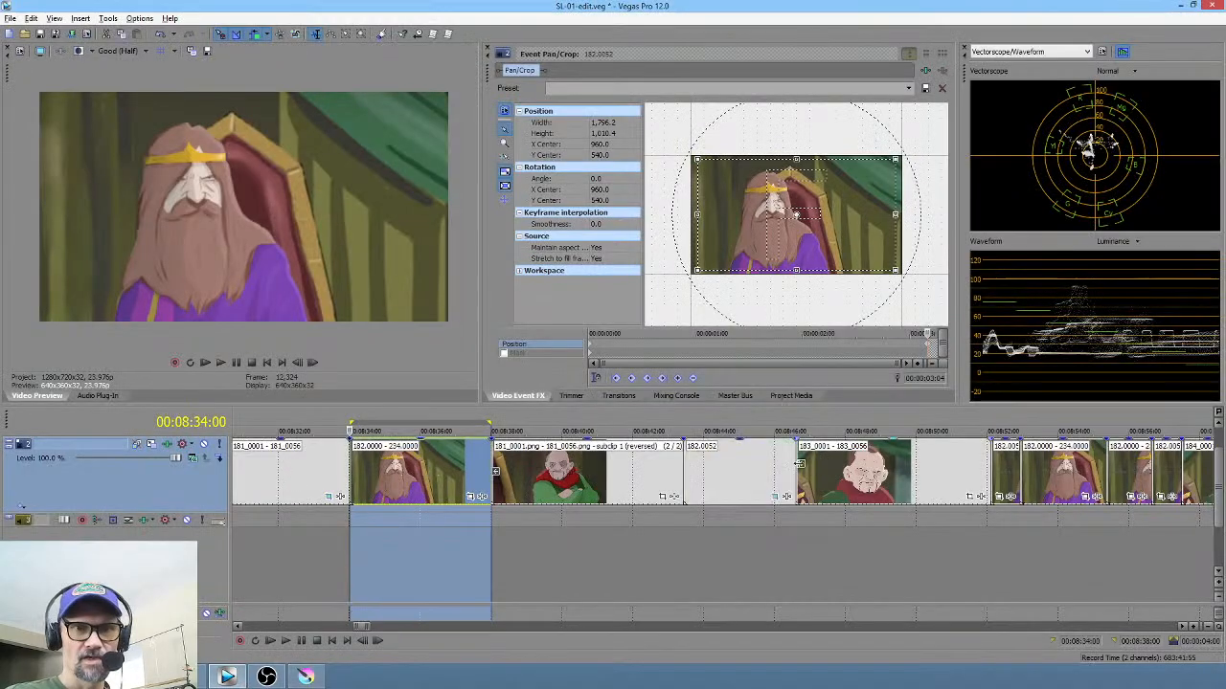
{"action": "left_click_drag", "start_coordinate": [736, 469], "coordinate": [825, 486]}
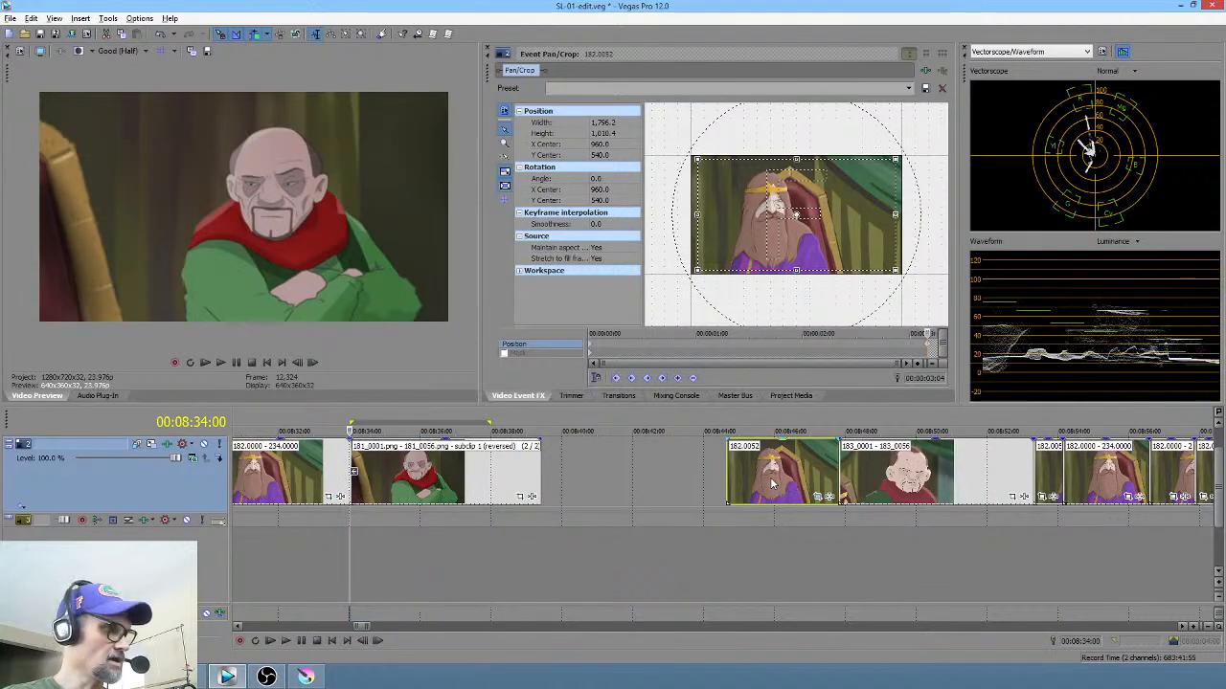
{"action": "key", "text": "ctrl+z"}
{"action": "key", "text": "ctrl+z"}
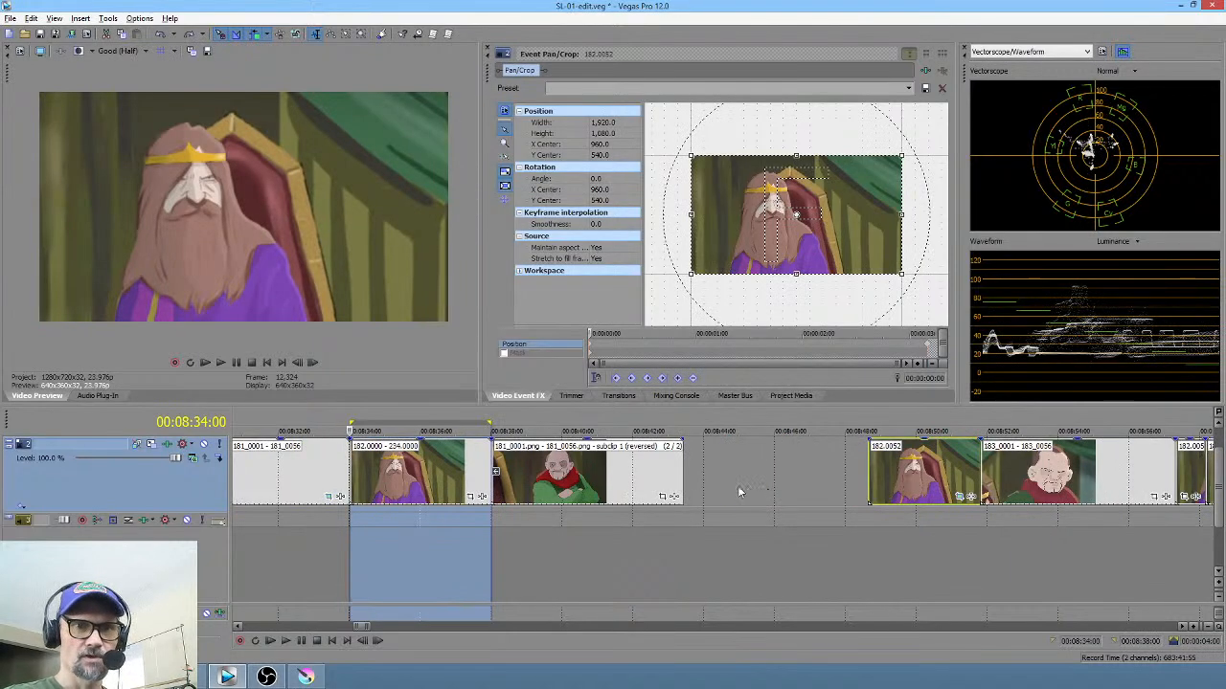
{"action": "key", "text": "ctrl+z"}
{"action": "left_click", "coordinate": [720, 479]}
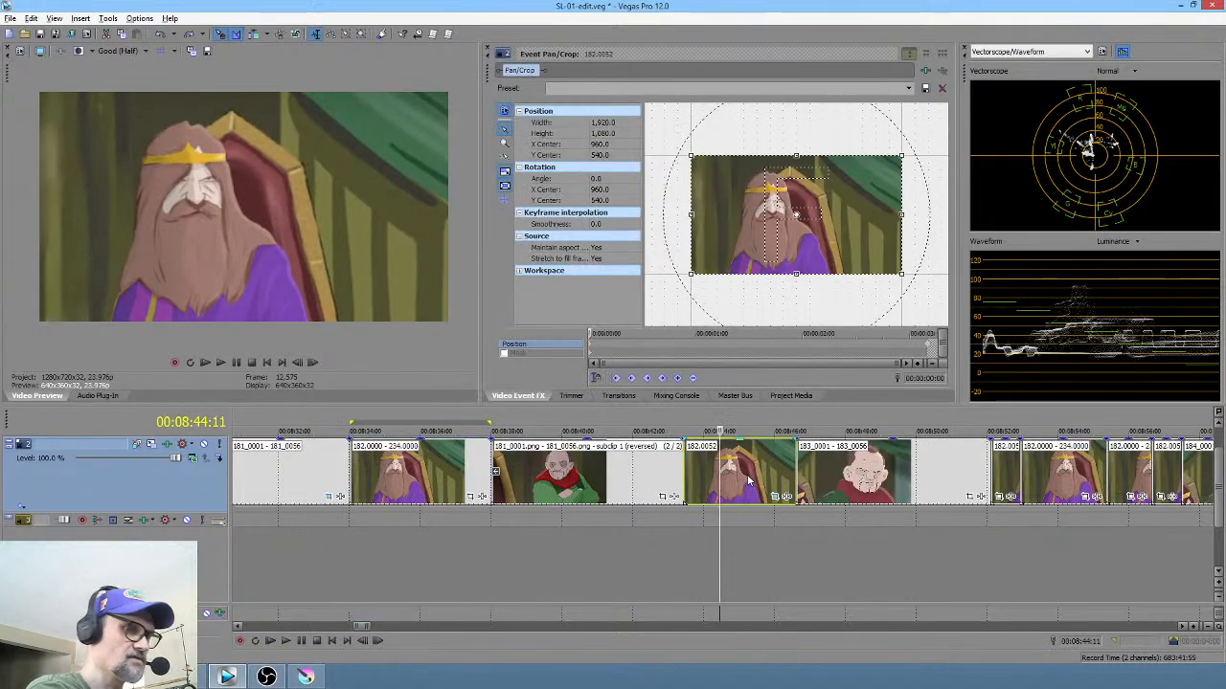
{"action": "left_click", "coordinate": [749, 465]}
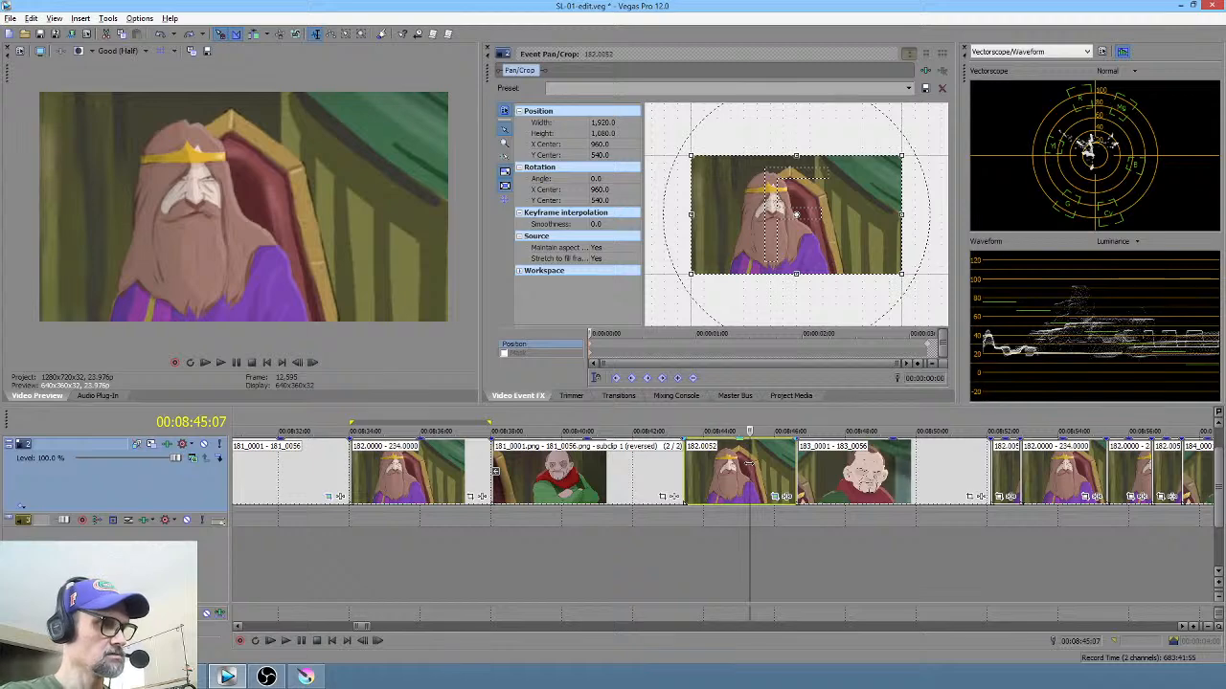
{"action": "key", "text": "Delete"}
{"action": "left_click", "coordinate": [678, 479]}
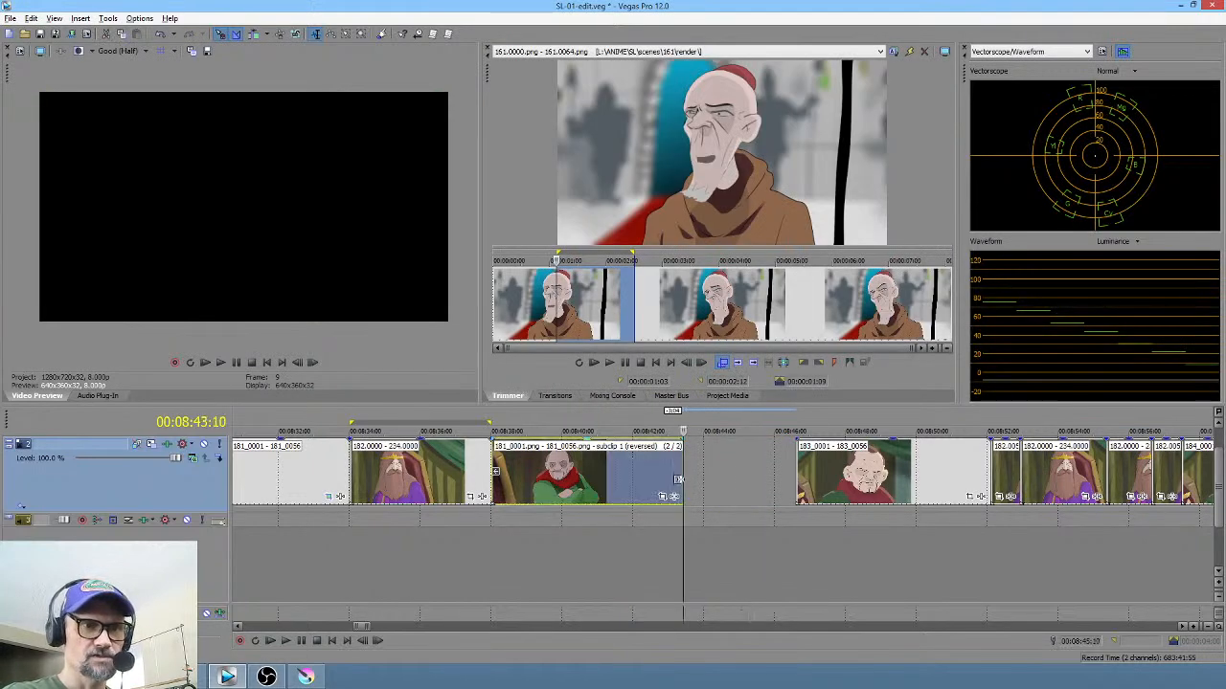
Step: Open the 182.0000 - 234.0000 event in the Trimmer and examine several ranges of its image sequence
{"action": "left_click", "coordinate": [403, 466]}
{"action": "right_click", "coordinate": [403, 466]}
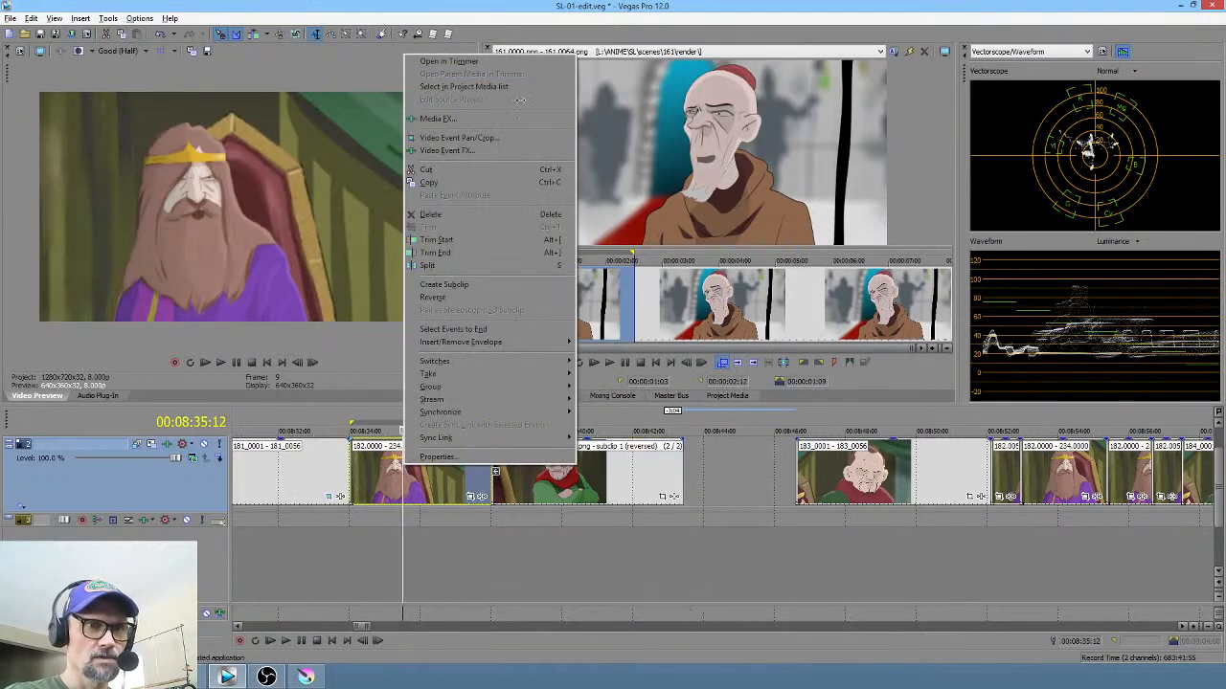
{"action": "left_click", "coordinate": [448, 62]}
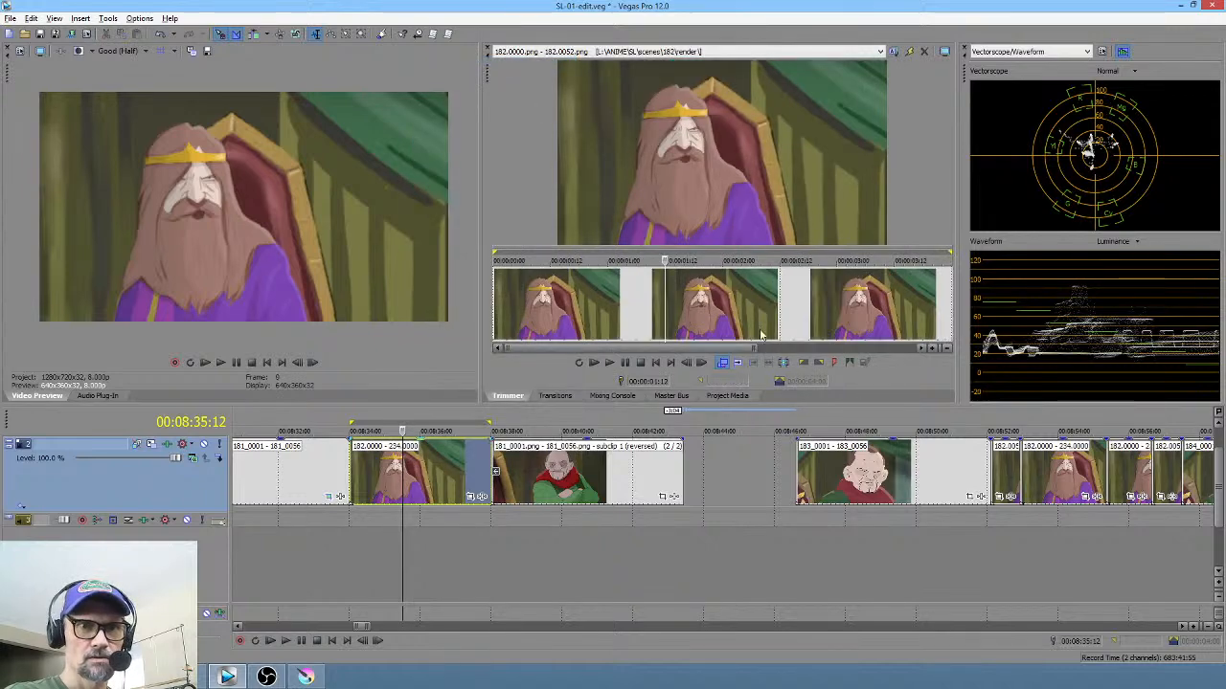
{"action": "left_click_drag", "start_coordinate": [682, 306], "coordinate": [839, 322]}
{"action": "scroll", "coordinate": [829, 324], "scroll_direction": "down", "scroll_amount": 2}
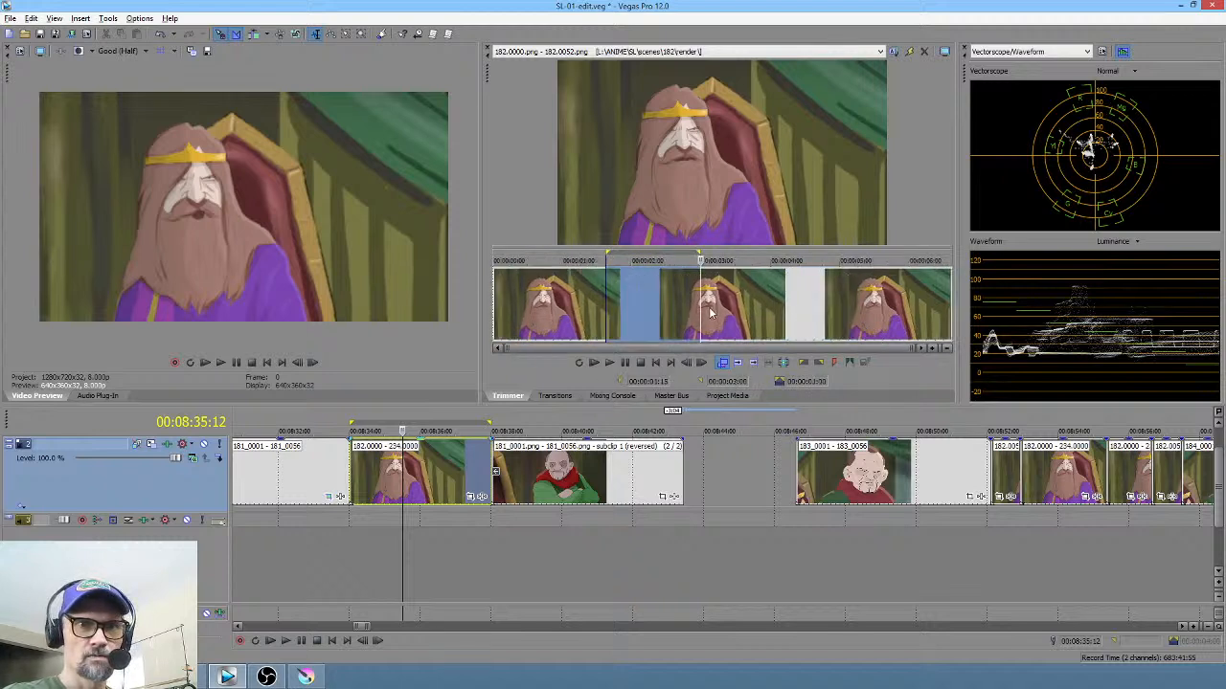
{"action": "left_click_drag", "start_coordinate": [710, 312], "coordinate": [938, 309]}
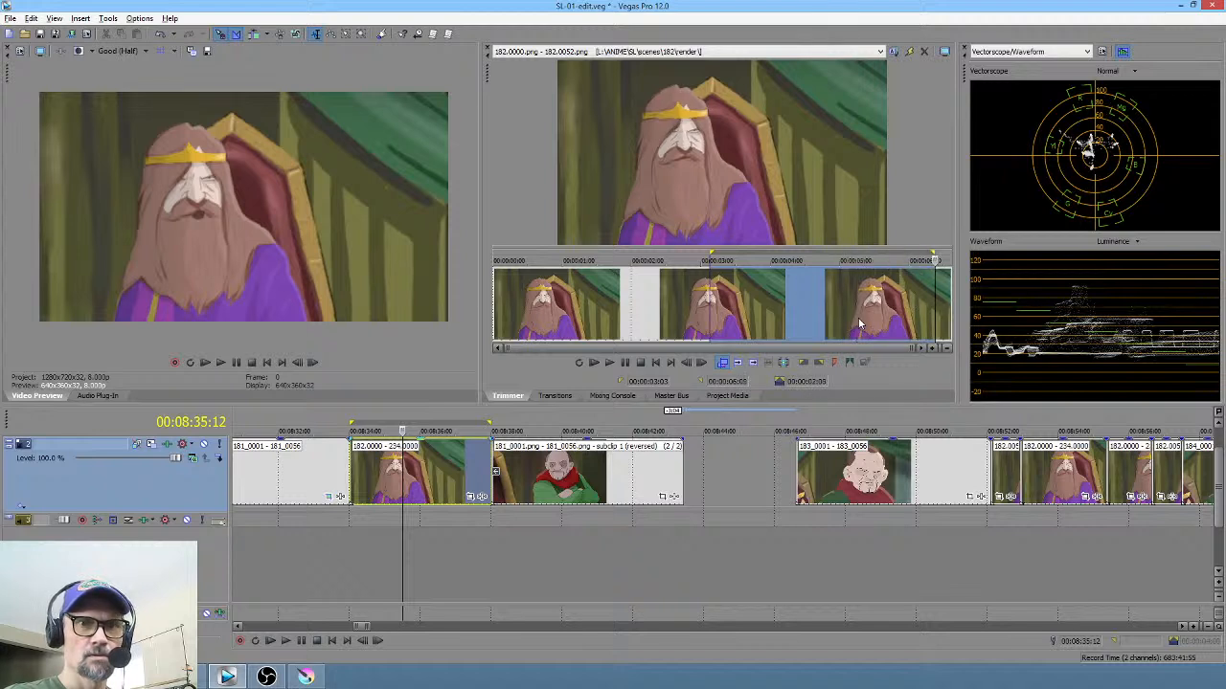
{"action": "left_click", "coordinate": [823, 311]}
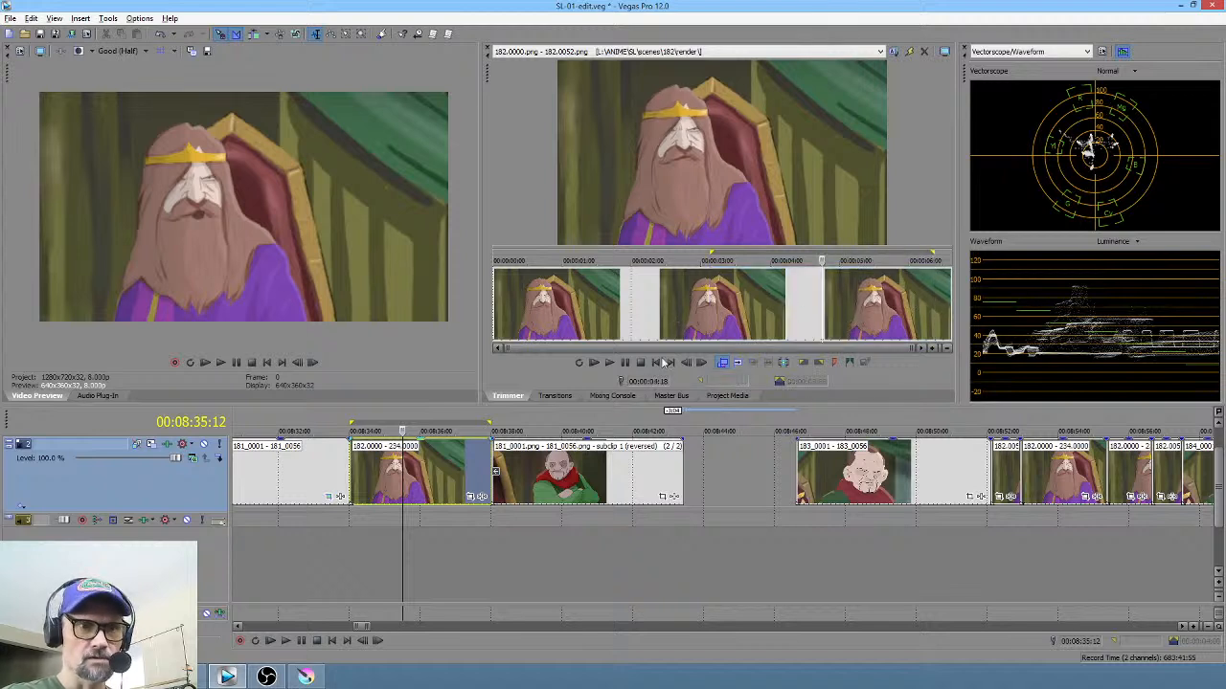
Step: Check the source file range in the media properties of the 182.0000 - 234.0000 event
{"action": "left_click", "coordinate": [412, 482]}
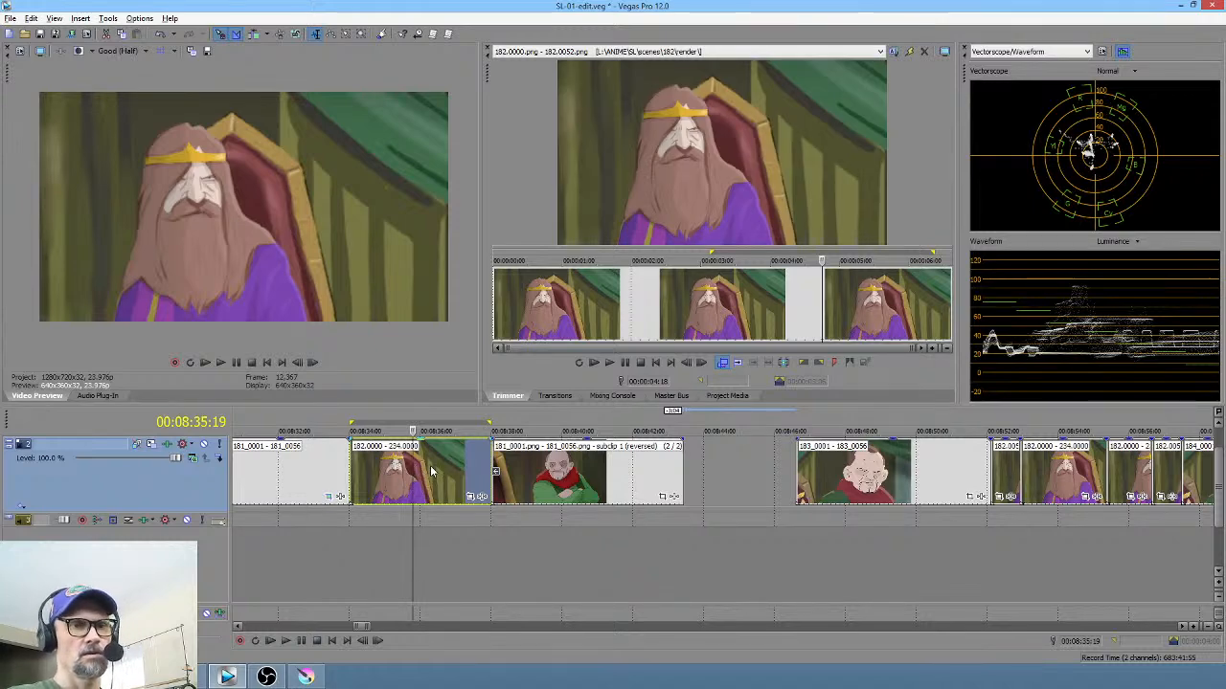
{"action": "right_click", "coordinate": [432, 468]}
{"action": "left_click", "coordinate": [486, 459]}
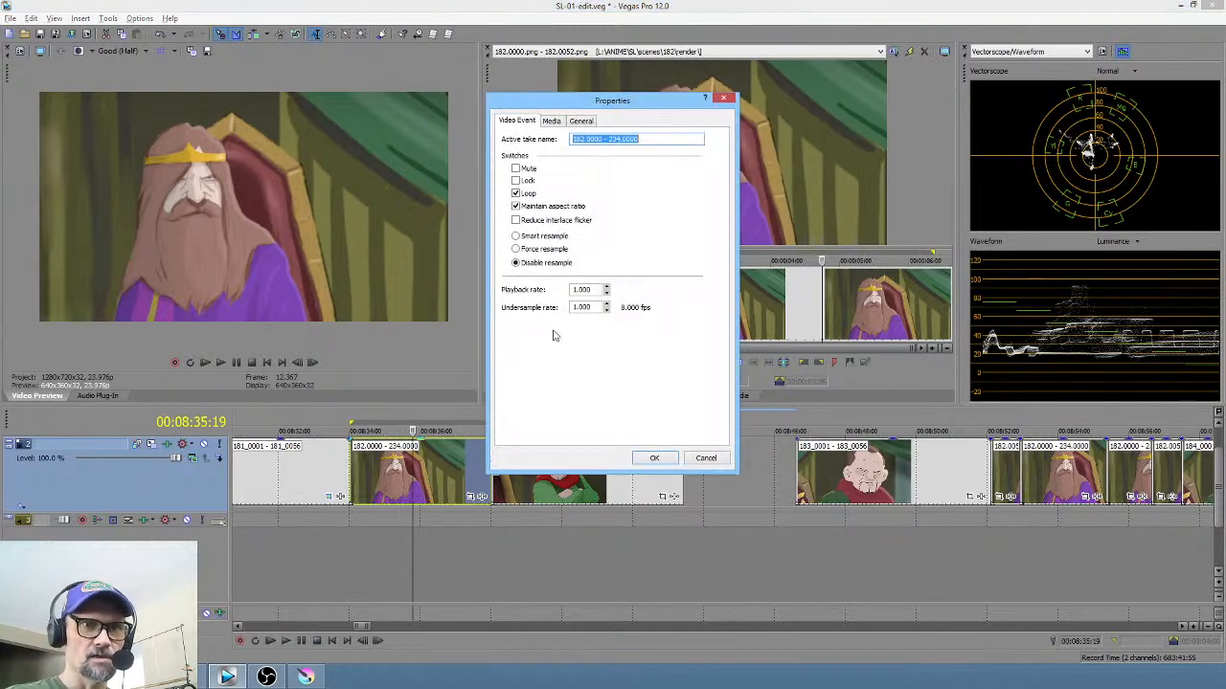
{"action": "left_click", "coordinate": [555, 121]}
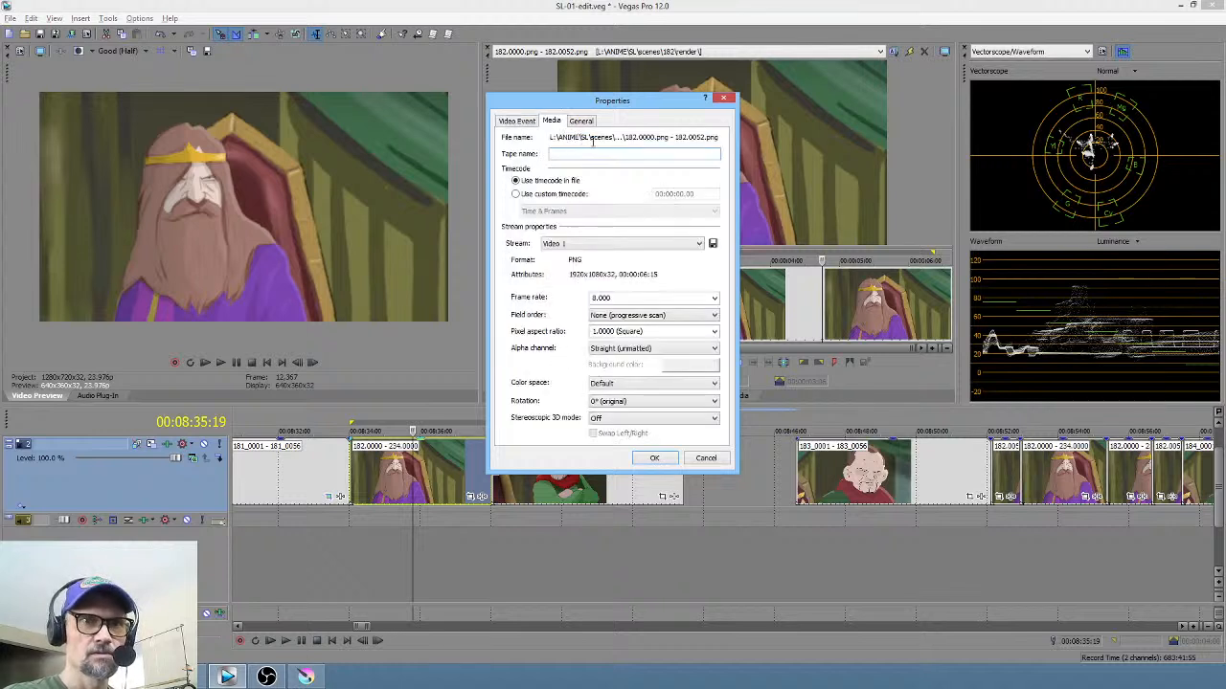
{"action": "left_click_drag", "start_coordinate": [571, 137], "coordinate": [726, 137]}
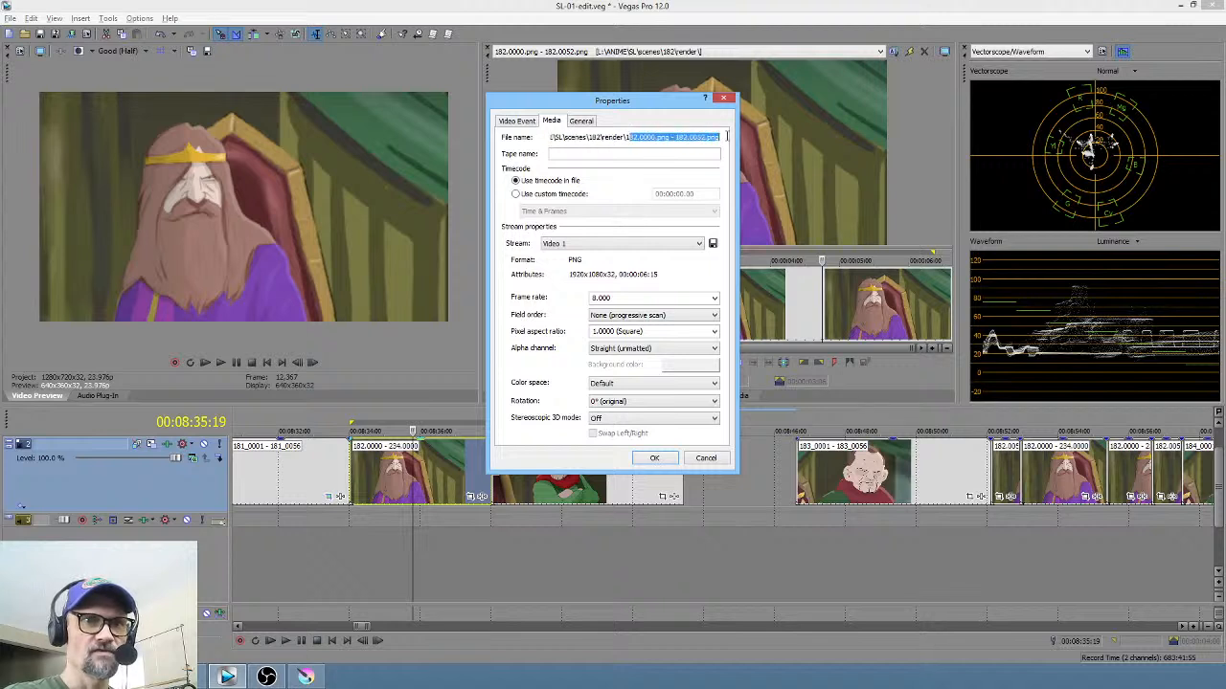
{"action": "left_click", "coordinate": [691, 140]}
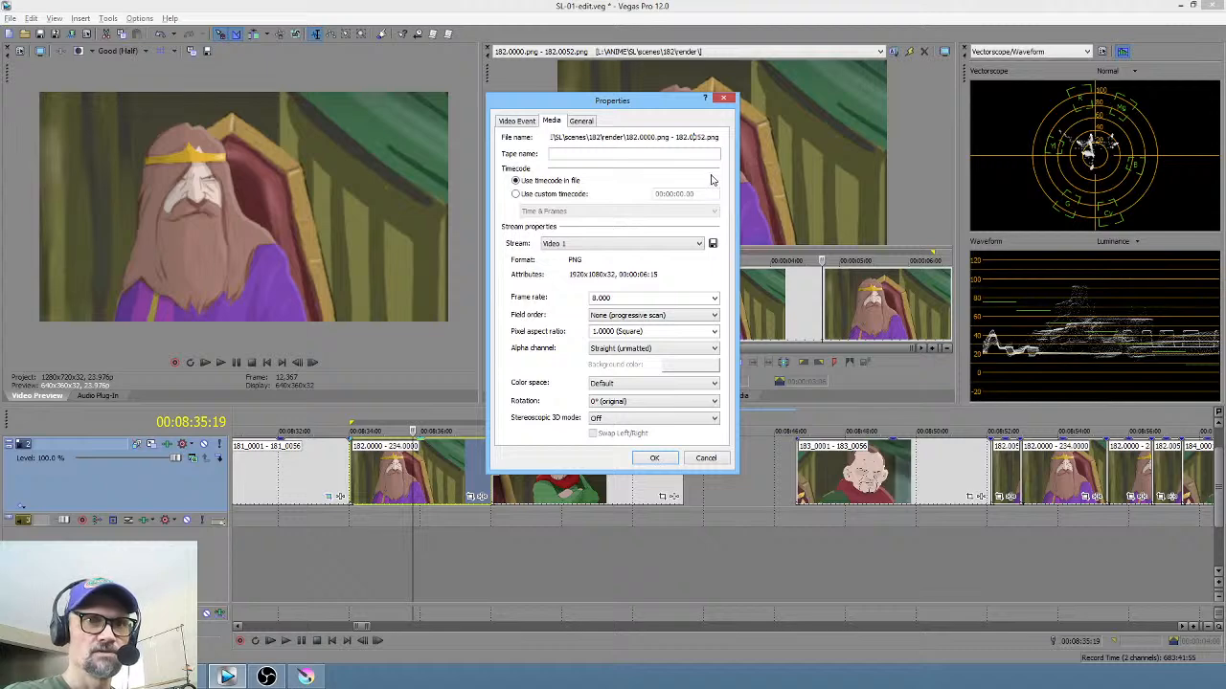
{"action": "left_click", "coordinate": [706, 458]}
Step: Mark the range from 00:08:34:00 to 00:08:42:01 on the timeline and select most of the 182 sequence in the Trimmer
{"action": "left_click_drag", "start_coordinate": [346, 536], "coordinate": [634, 543]}
{"action": "mouse_move", "coordinate": [503, 306]}
{"action": "left_mouse_down"}
{"action": "mouse_move", "coordinate": [644, 320]}
{"action": "mouse_move", "coordinate": [523, 318]}
{"action": "mouse_move", "coordinate": [962, 328]}
{"action": "mouse_move", "coordinate": [908, 321]}
{"action": "mouse_move", "coordinate": [952, 318]}
{"action": "mouse_move", "coordinate": [917, 311]}
{"action": "left_mouse_up"}
{"action": "left_click", "coordinate": [713, 301]}
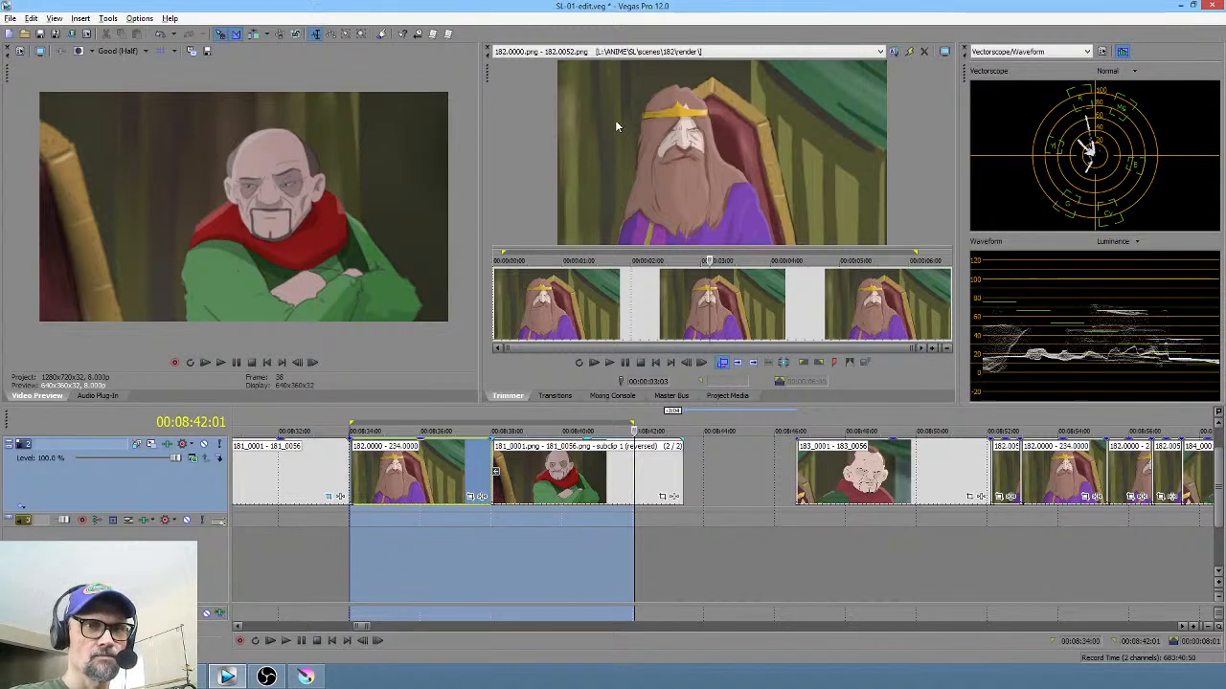
Step: Locate the shot 182 event's source sequence in the project media and open media import for the new render
{"action": "left_click", "coordinate": [405, 467]}
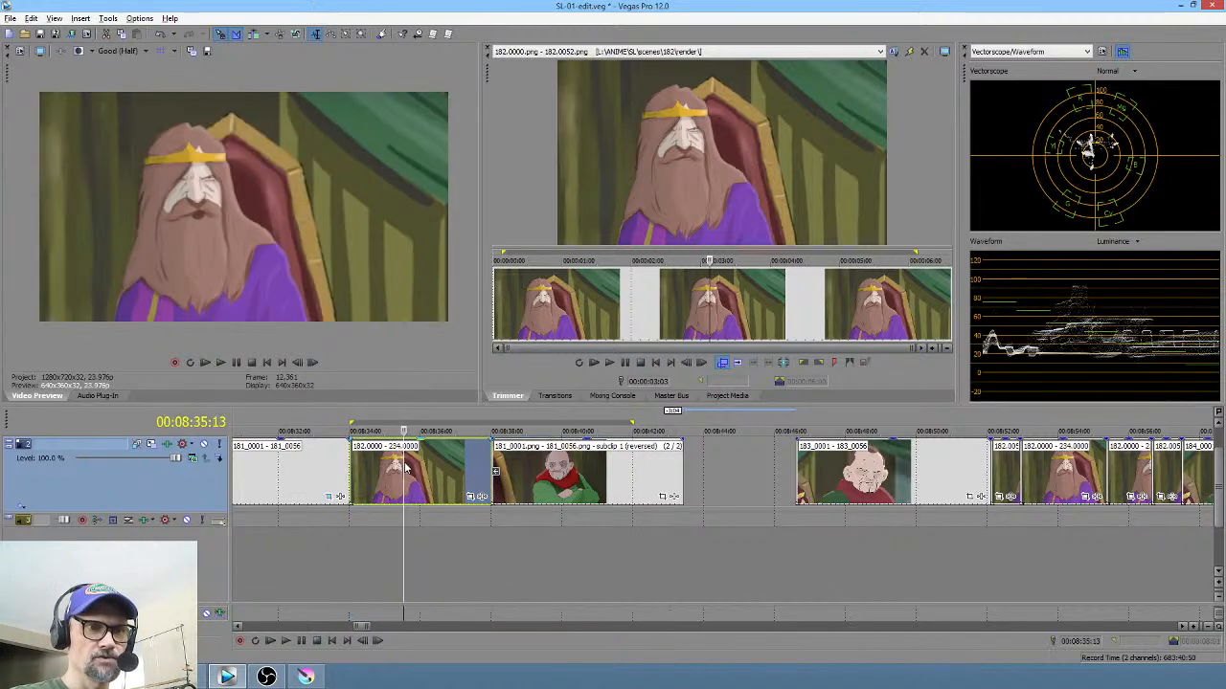
{"action": "right_click", "coordinate": [403, 463]}
{"action": "left_click", "coordinate": [465, 83]}
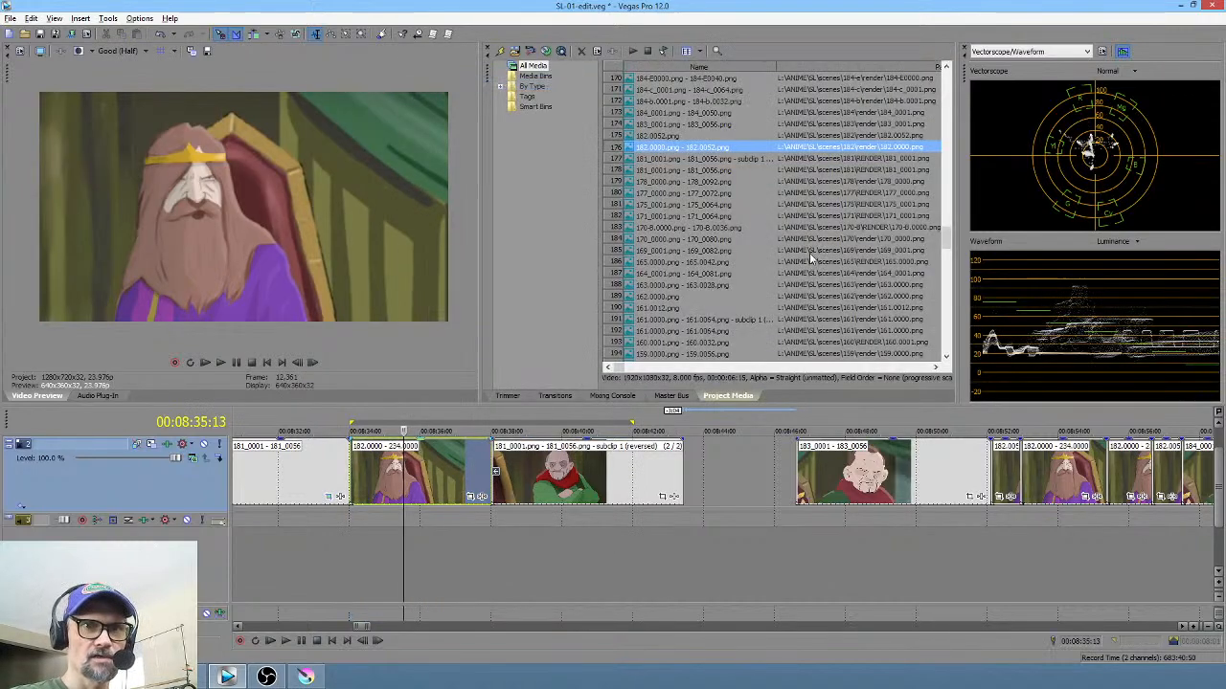
{"action": "left_click", "coordinate": [515, 51]}
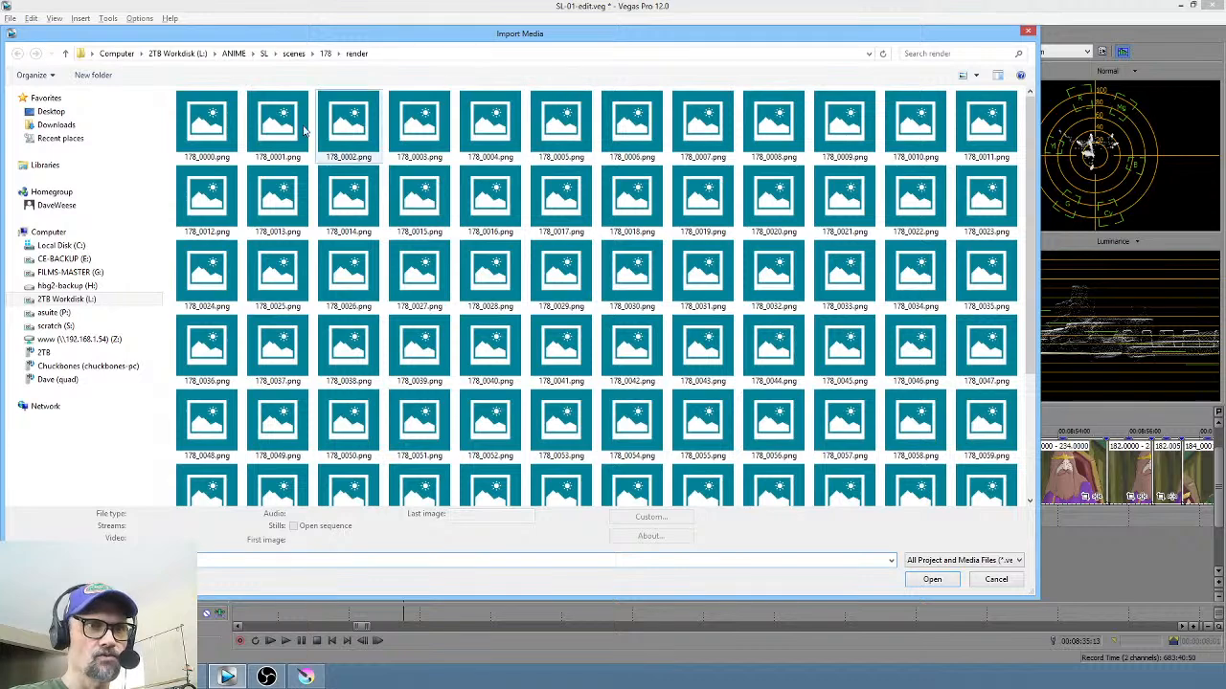
{"action": "left_click", "coordinate": [306, 677]}
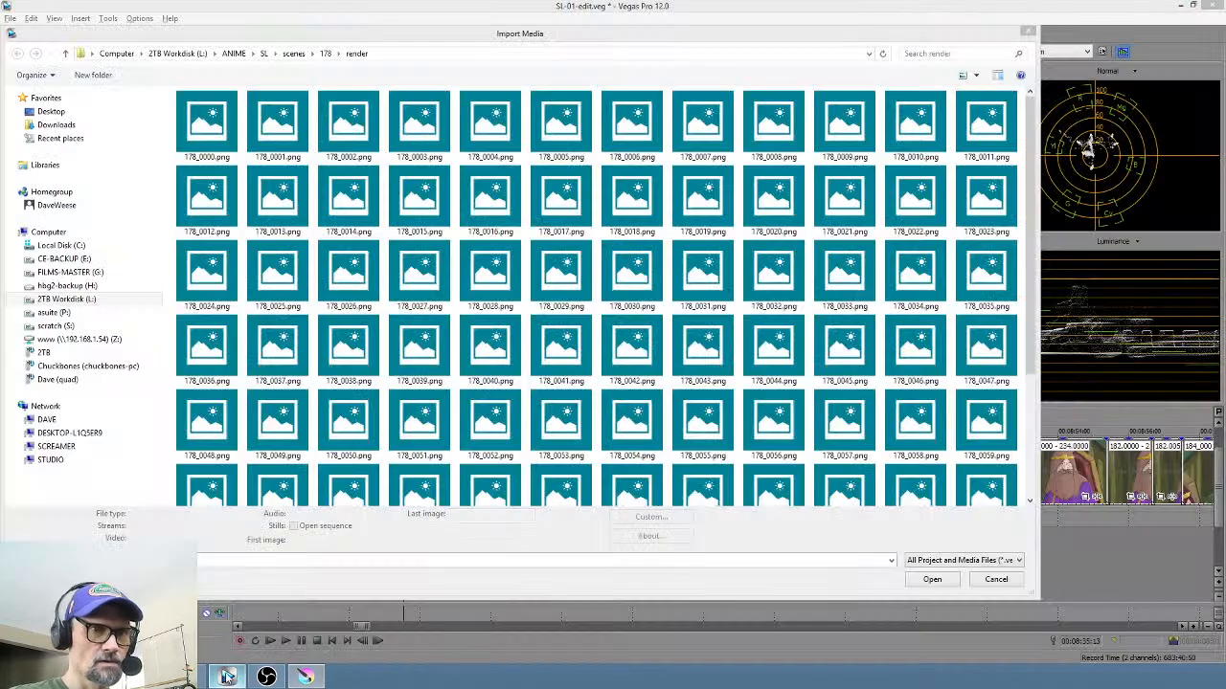
Step: Import the PNGs in scenes\182\render, starting at 182.0000.png, as an image sequence with a frame rate of 8 fps
{"action": "left_click", "coordinate": [227, 677]}
{"action": "left_click", "coordinate": [292, 54]}
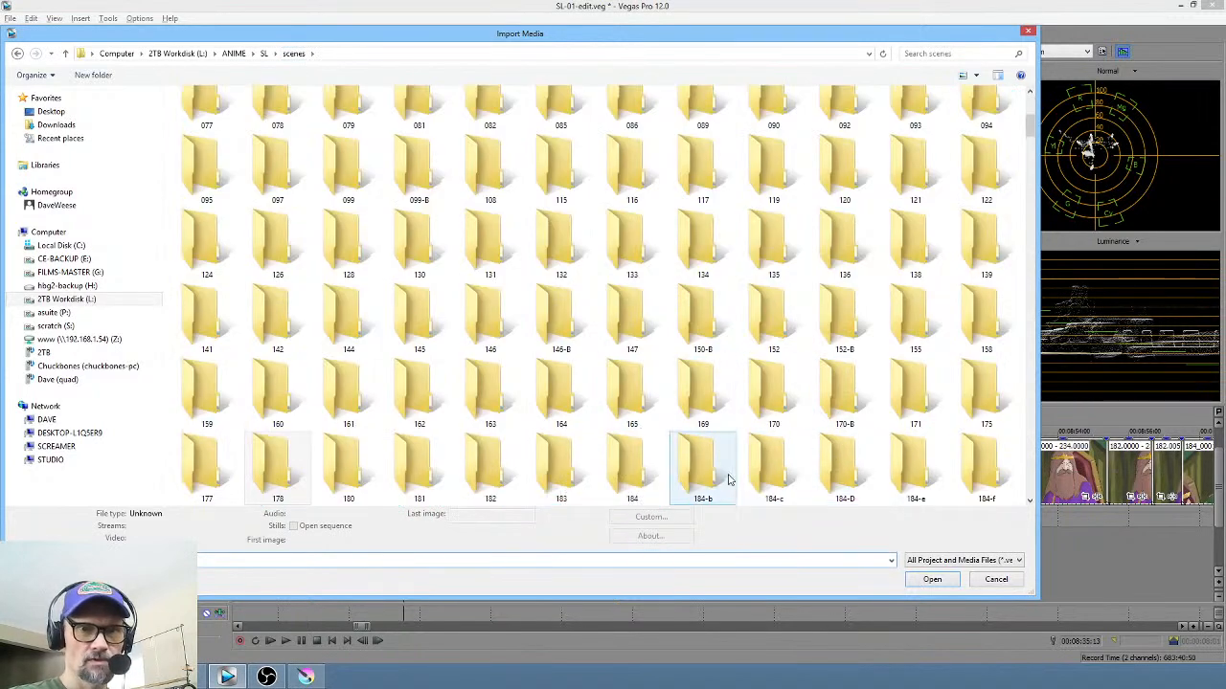
{"action": "double_click", "coordinate": [495, 472]}
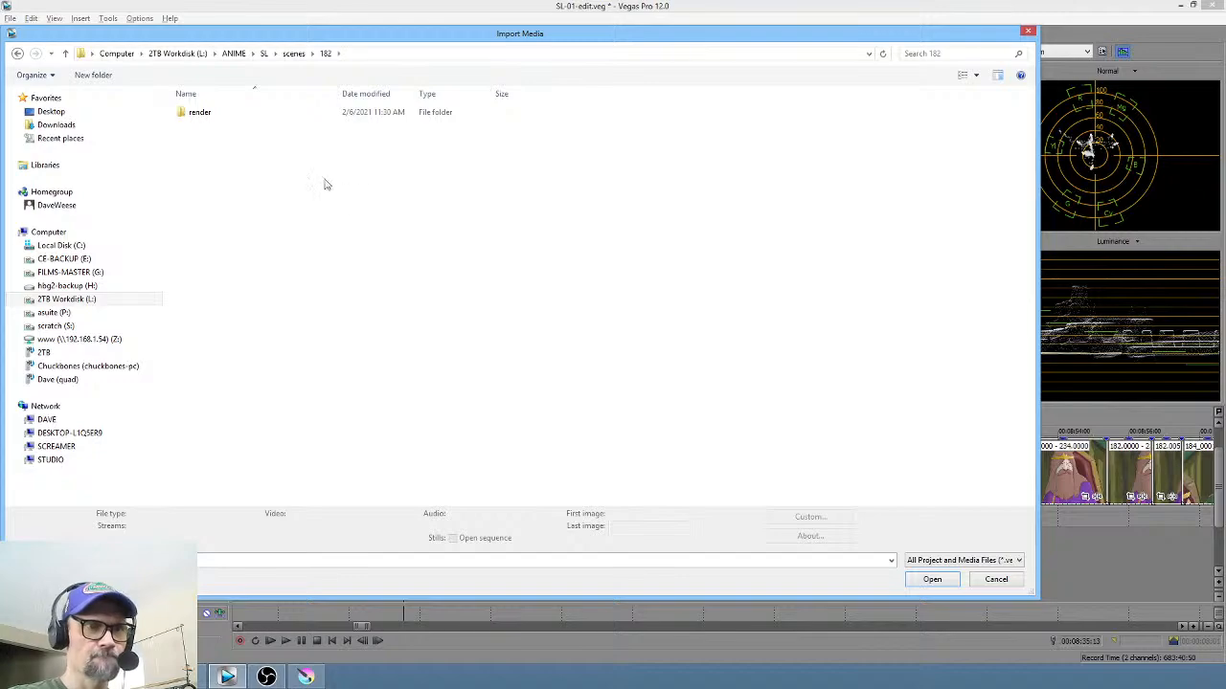
{"action": "double_click", "coordinate": [219, 125]}
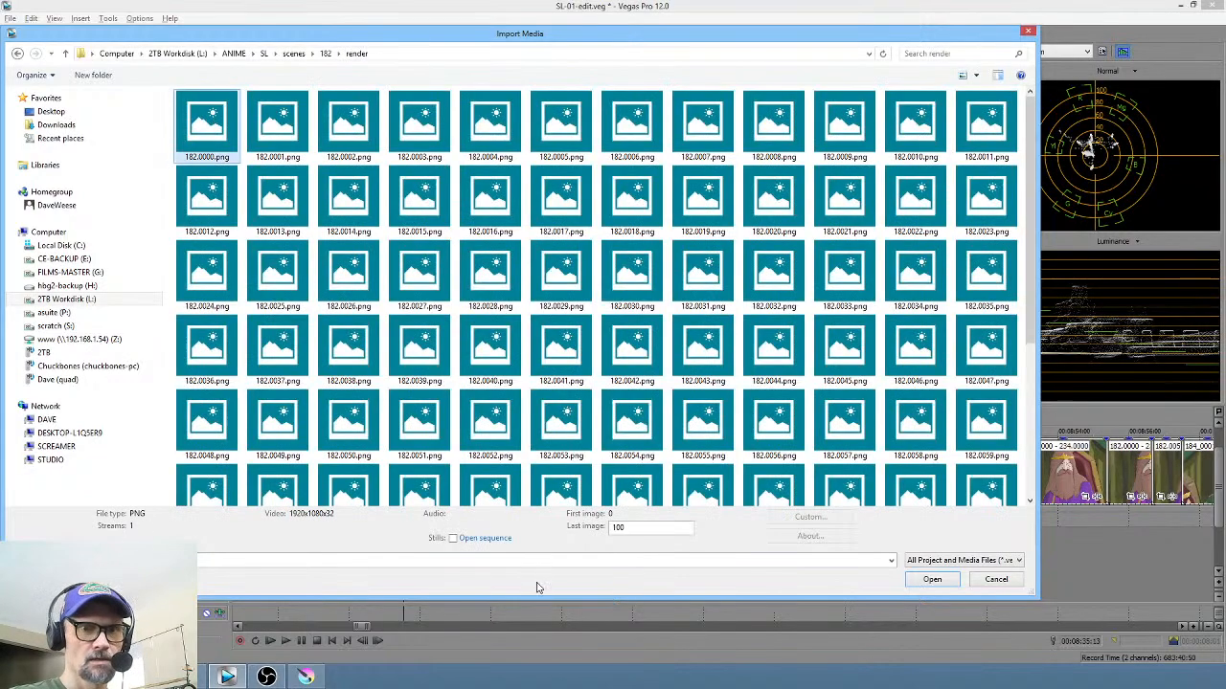
{"action": "left_click", "coordinate": [496, 543]}
{"action": "left_click", "coordinate": [931, 579]}
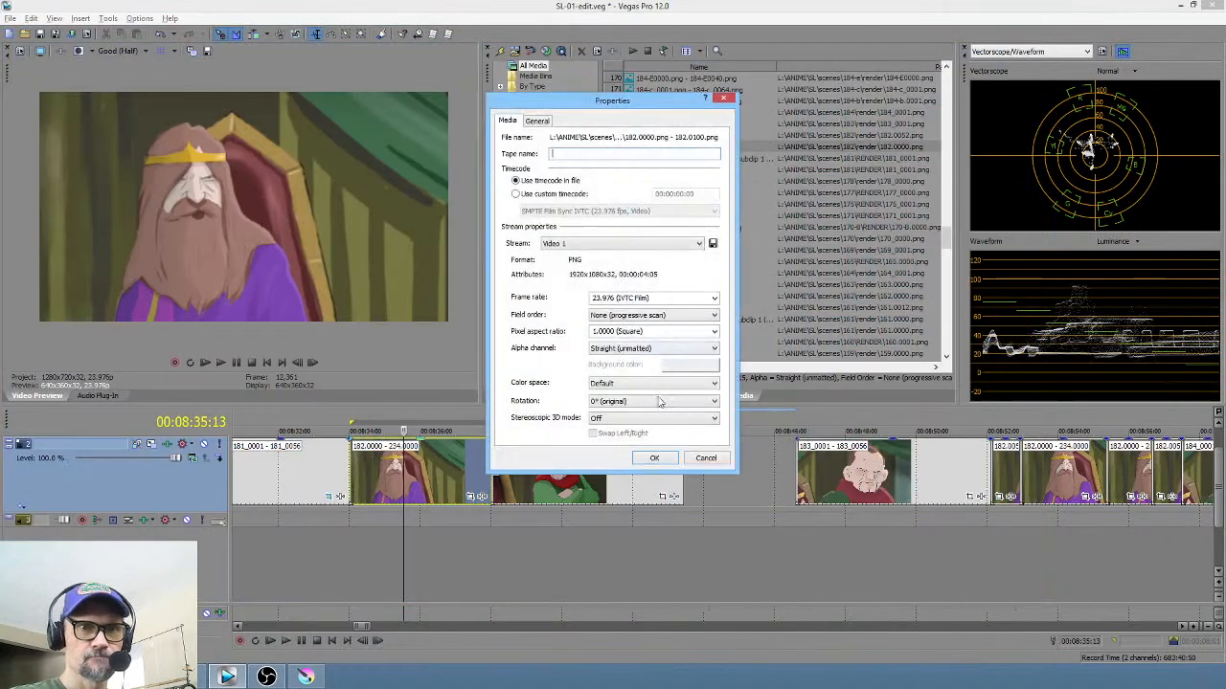
{"action": "left_click", "coordinate": [665, 298]}
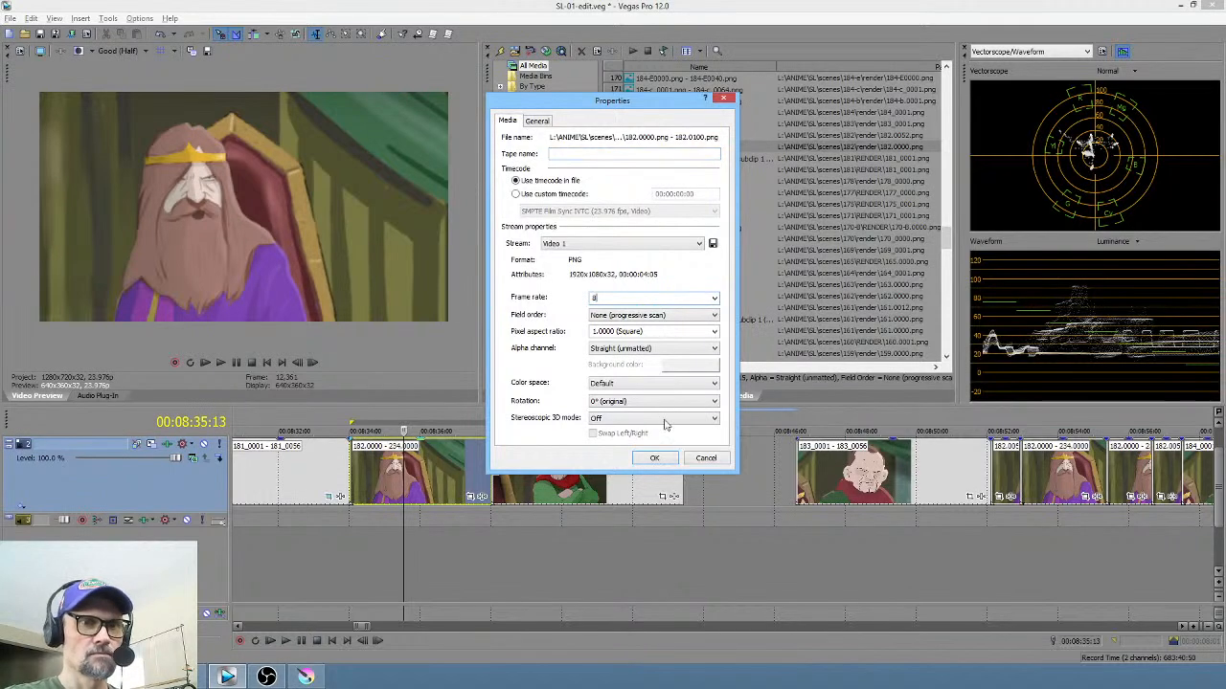
{"action": "left_click", "coordinate": [656, 459]}
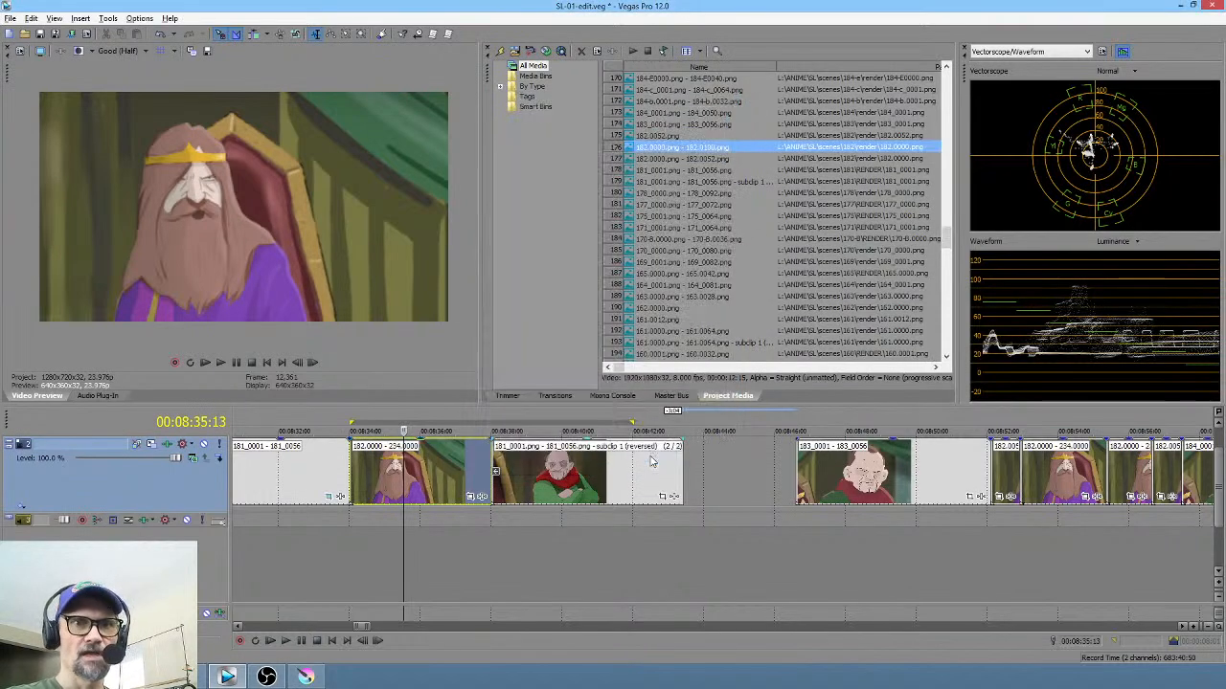
Step: Place the 00:00:06:00 to 00:00:12:03 range of the new 182 sequence after the reversed 181 clip, and shift the 183 clip behind it
{"action": "right_click", "coordinate": [661, 151]}
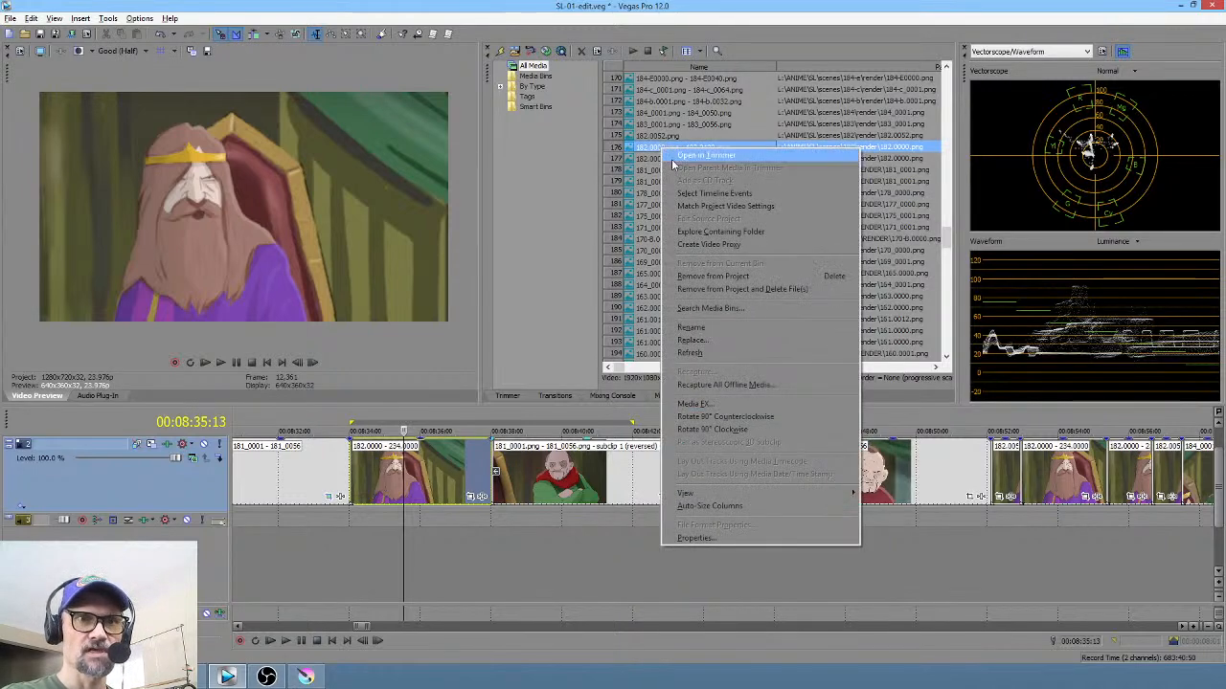
{"action": "left_click", "coordinate": [678, 155]}
{"action": "left_click_drag", "start_coordinate": [659, 316], "coordinate": [937, 311]}
{"action": "left_click_drag", "start_coordinate": [753, 418], "coordinate": [938, 476]}
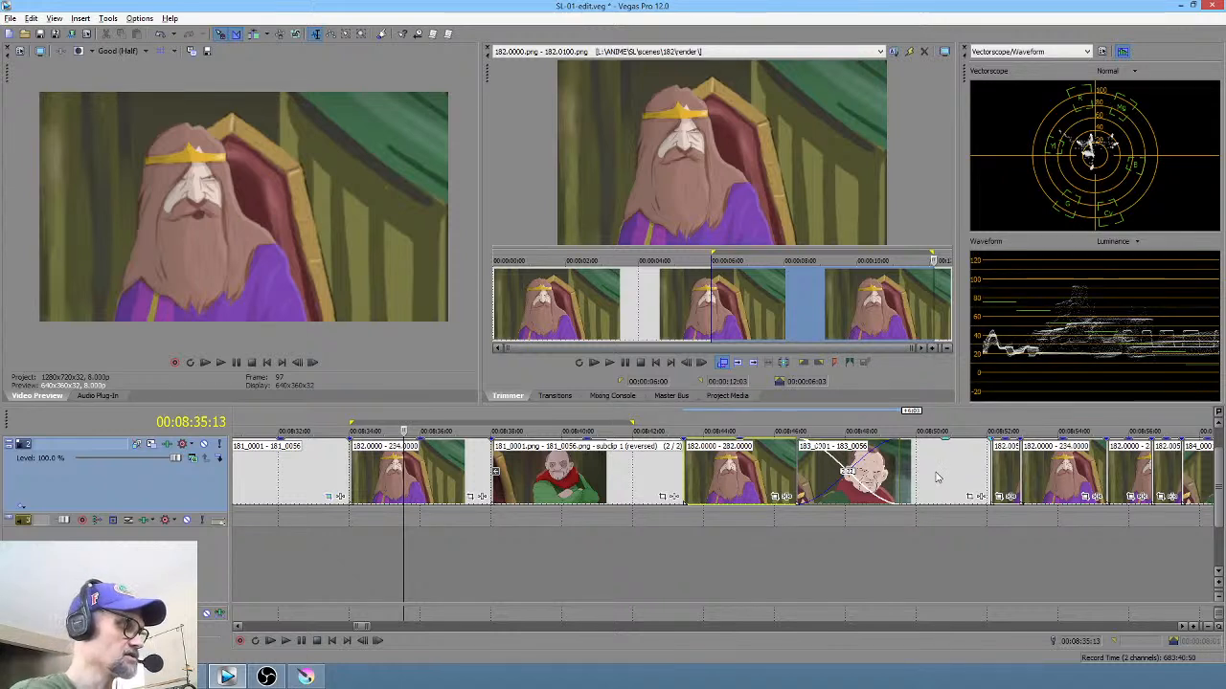
{"action": "left_click_drag", "start_coordinate": [939, 479], "coordinate": [1035, 480]}
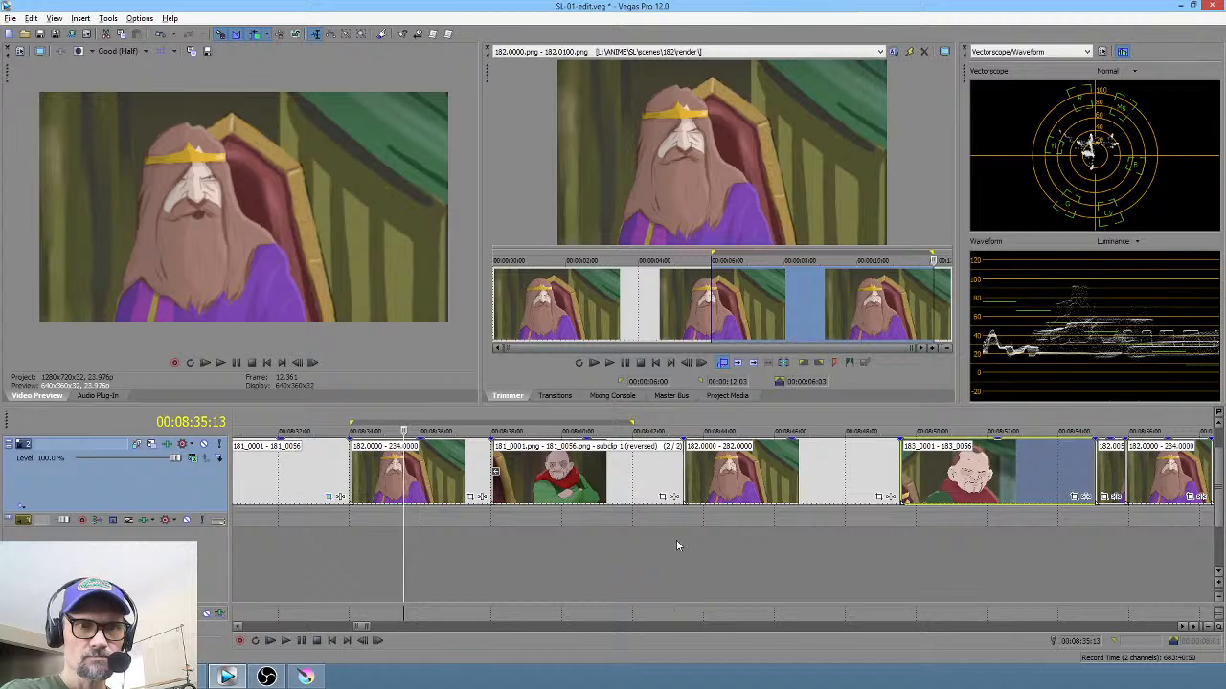
Step: Play the cut from the reversed 181 clip and extend the start of the new 182 clip with earlier footage, rippling the following clips
{"action": "left_click", "coordinate": [646, 540]}
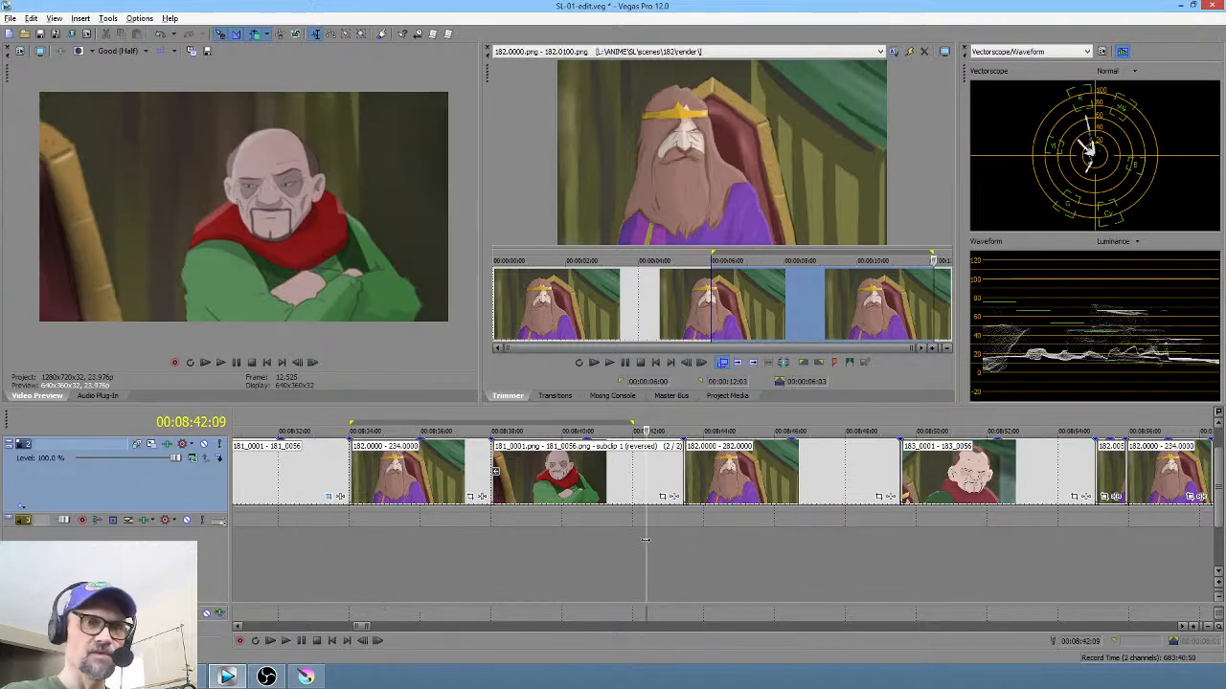
{"action": "key", "text": "space"}
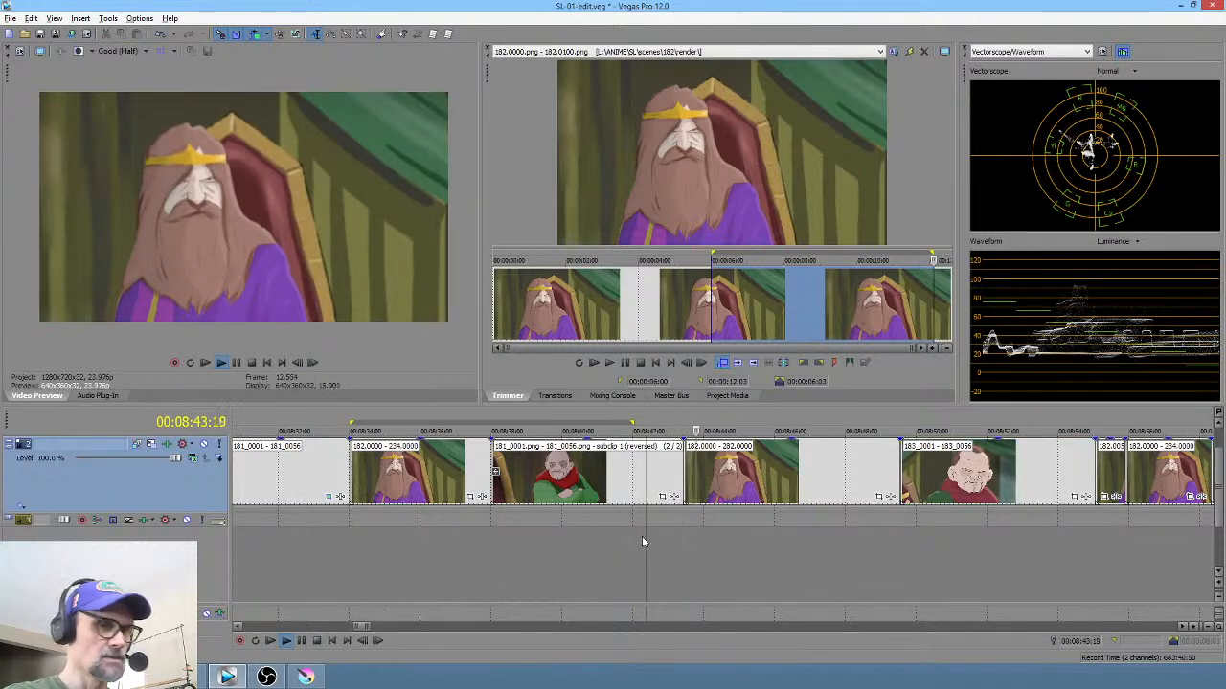
{"action": "key", "text": "space"}
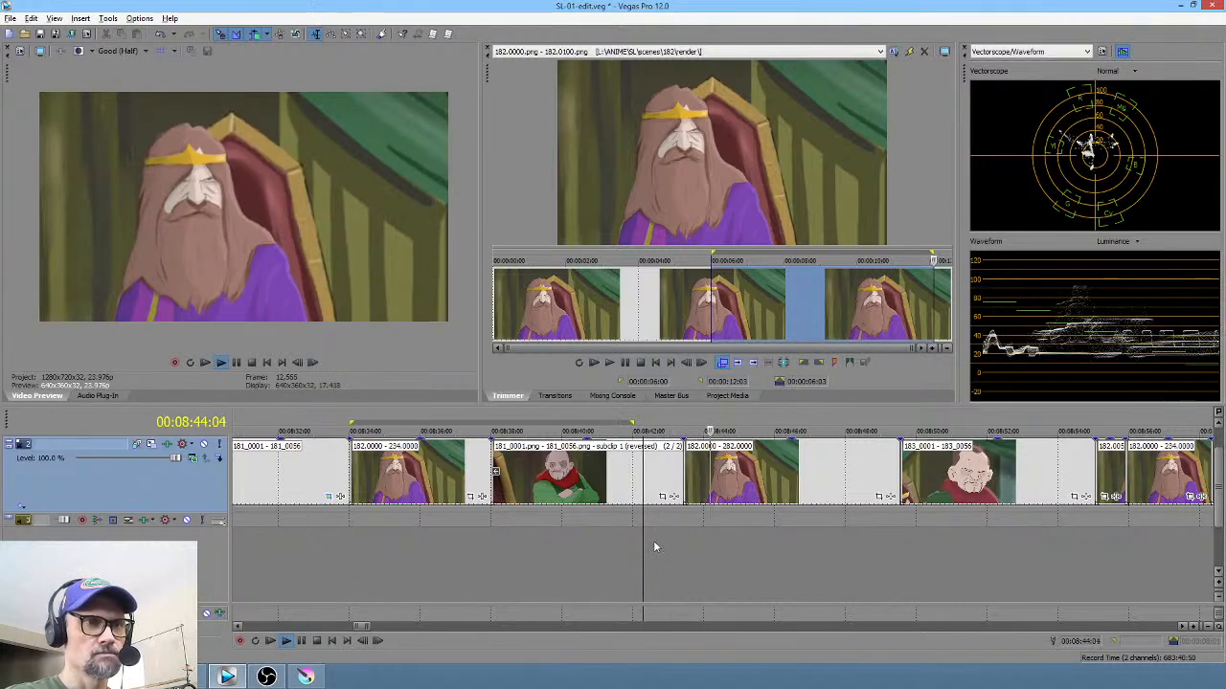
{"action": "key", "text": "space"}
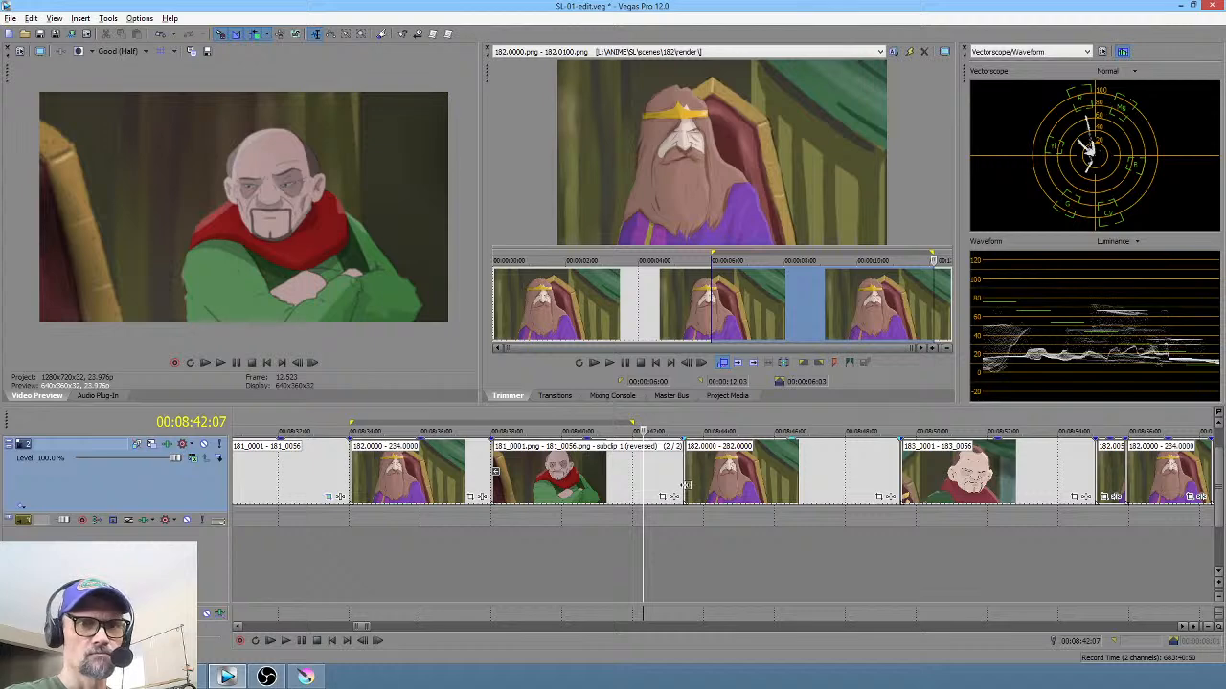
{"action": "left_click_drag", "start_coordinate": [698, 472], "coordinate": [656, 488]}
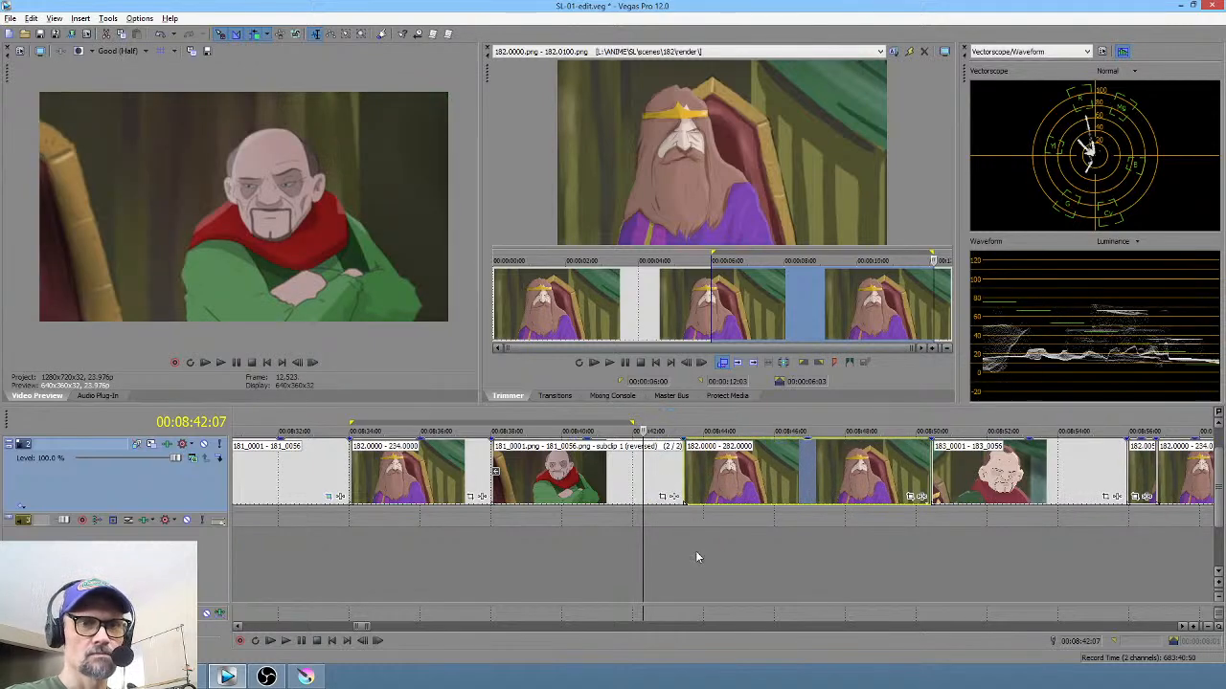
Step: Play the cut again and shorten the end of the new 182 clip to about 00:08:46:10, rippling the following clips
{"action": "left_click", "coordinate": [665, 549]}
{"action": "key", "text": "space"}
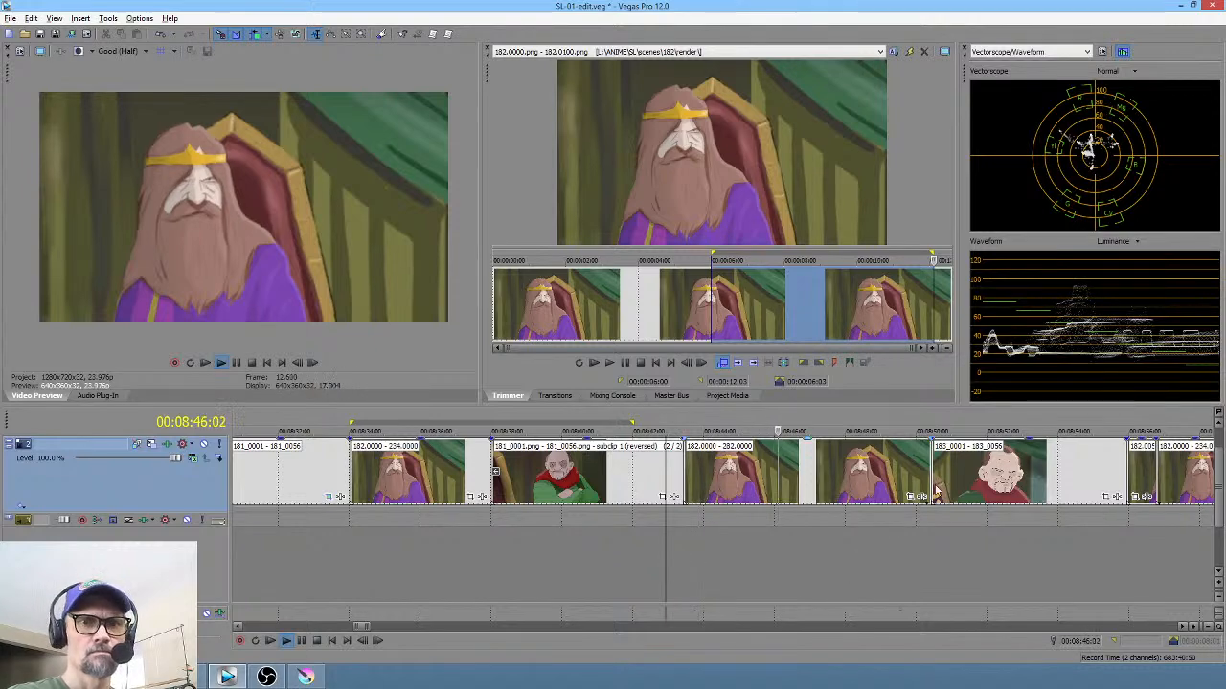
{"action": "key", "text": "space"}
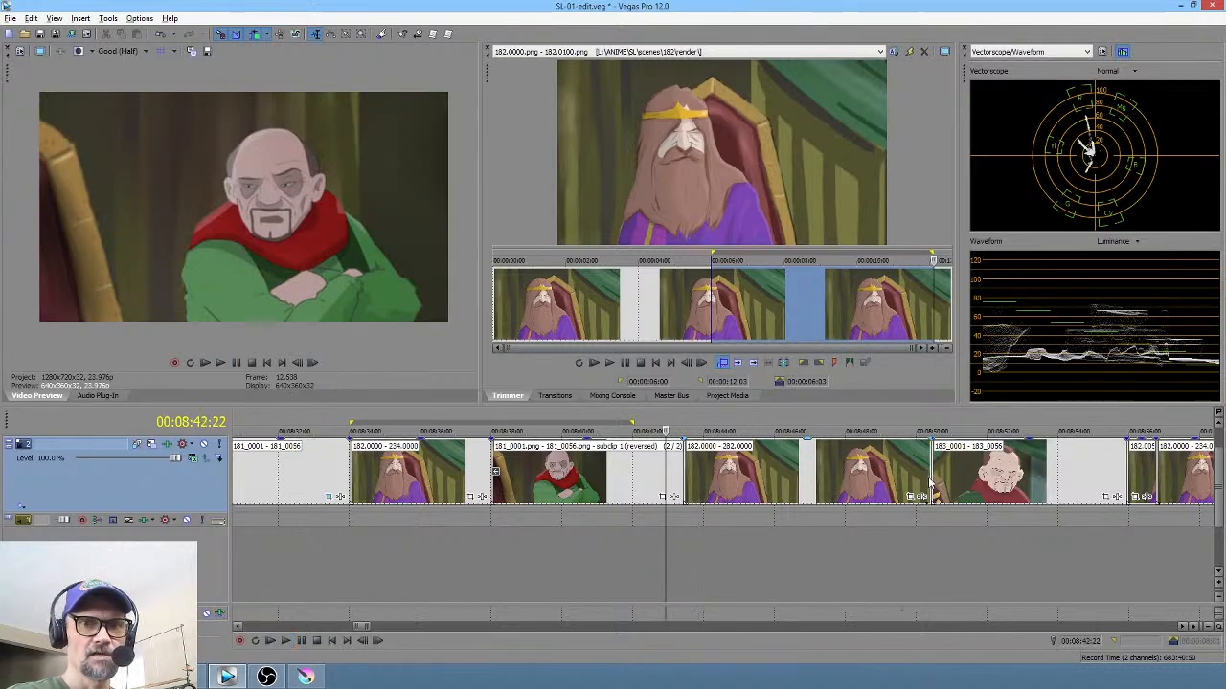
{"action": "left_click_drag", "start_coordinate": [926, 476], "coordinate": [783, 496]}
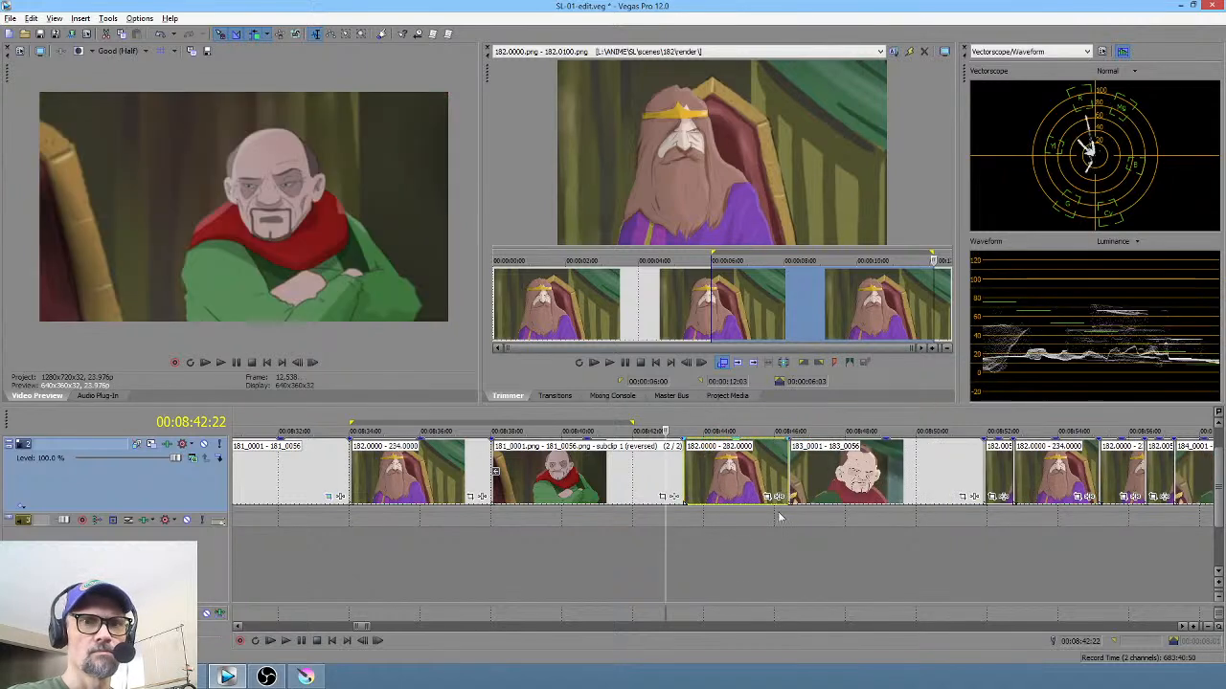
Step: Play the transition into the 183 clip and trim the end of the 182 clip to about 00:08:45:17 with ripple
{"action": "left_click", "coordinate": [659, 537]}
{"action": "key", "text": "space"}
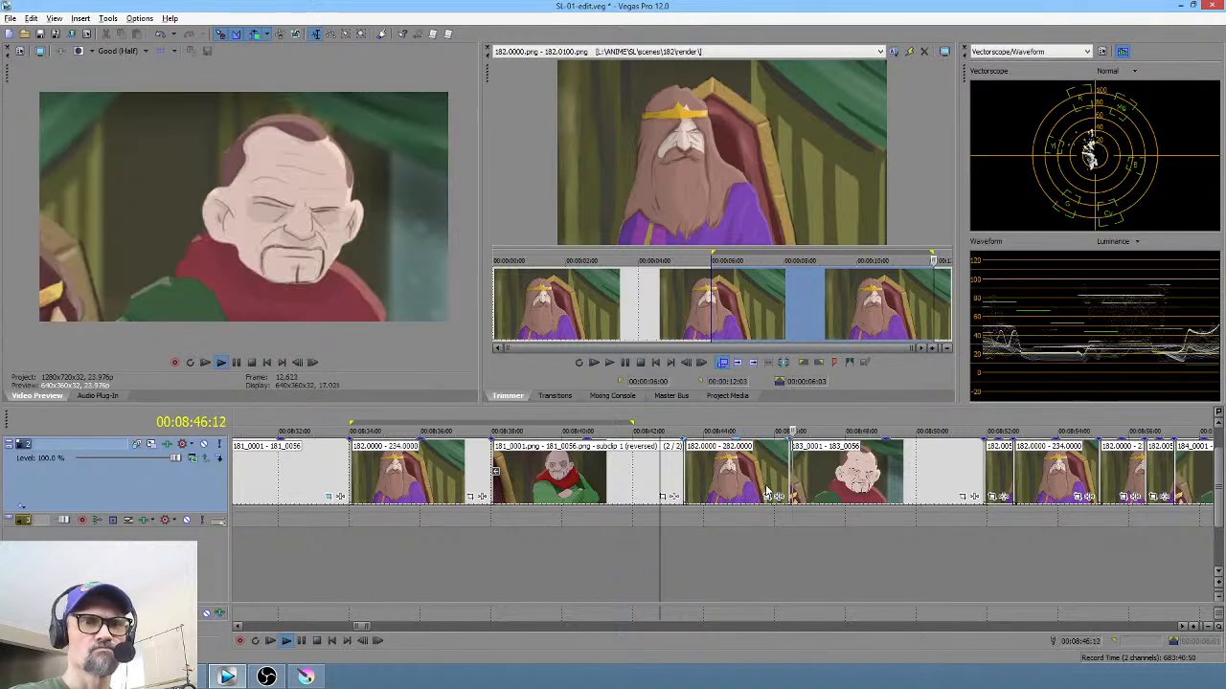
{"action": "key", "text": "space"}
{"action": "left_click_drag", "start_coordinate": [787, 495], "coordinate": [763, 494]}
Step: Review the shortened 182 clip in playback and pull the 183 cut slightly earlier, to about 00:08:45:14
{"action": "left_click", "coordinate": [673, 534]}
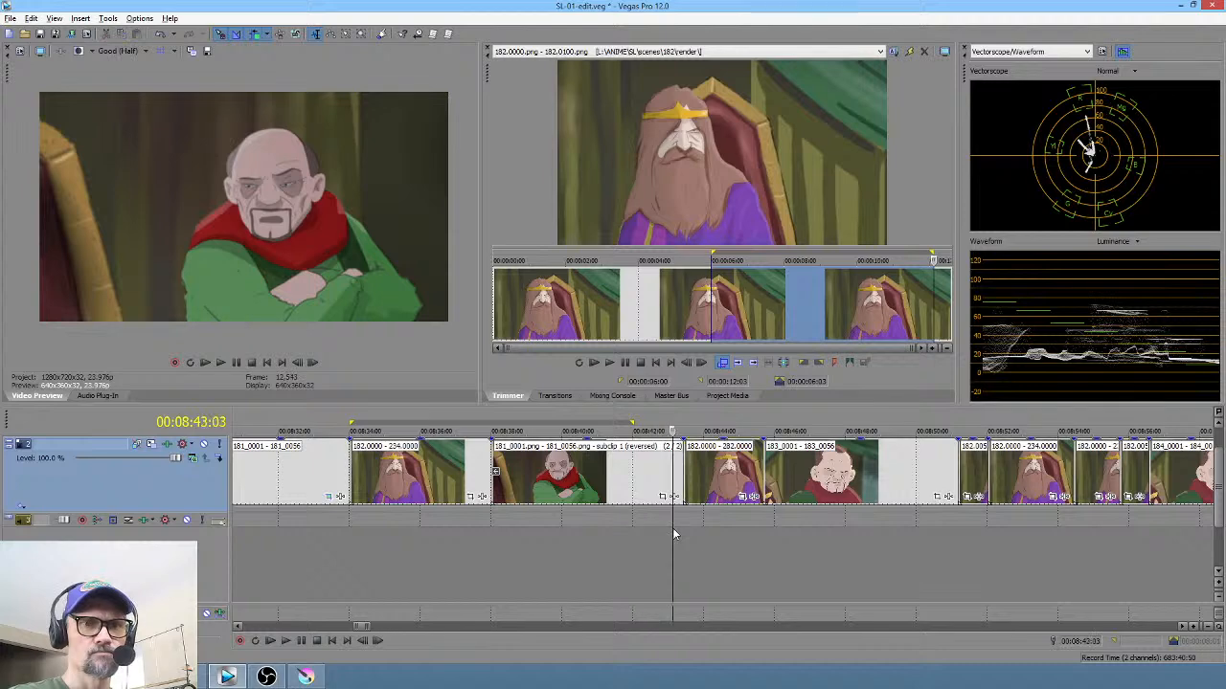
{"action": "key", "text": "space"}
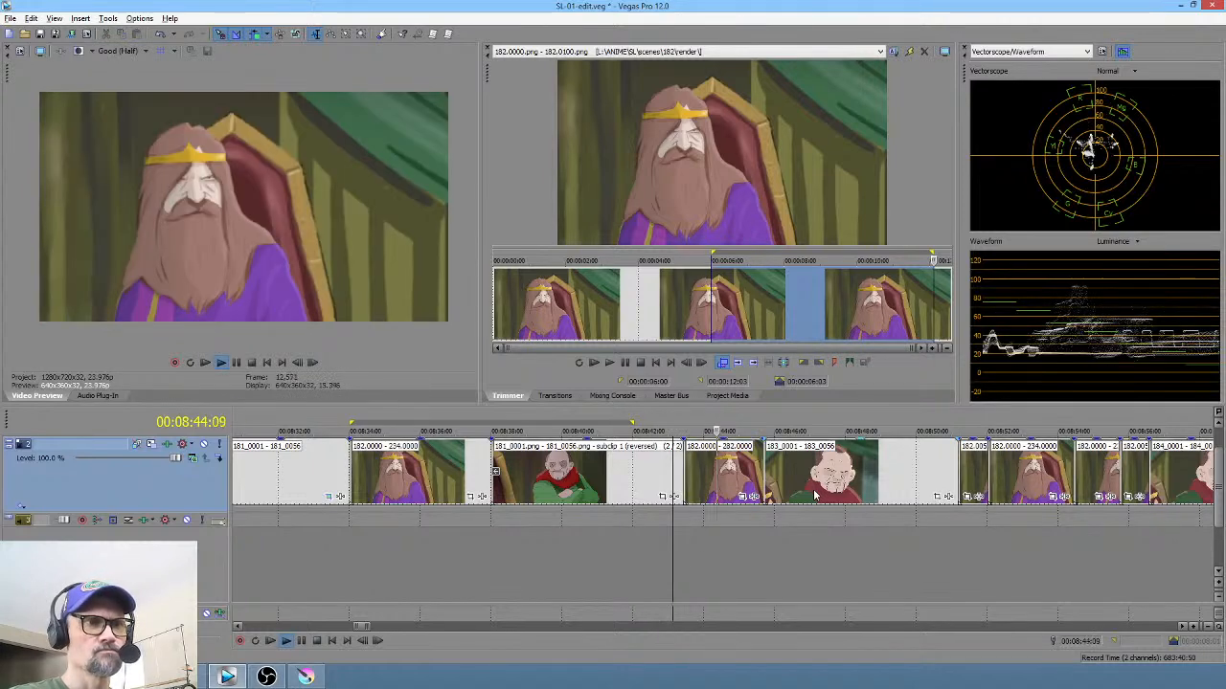
{"action": "key", "text": "space"}
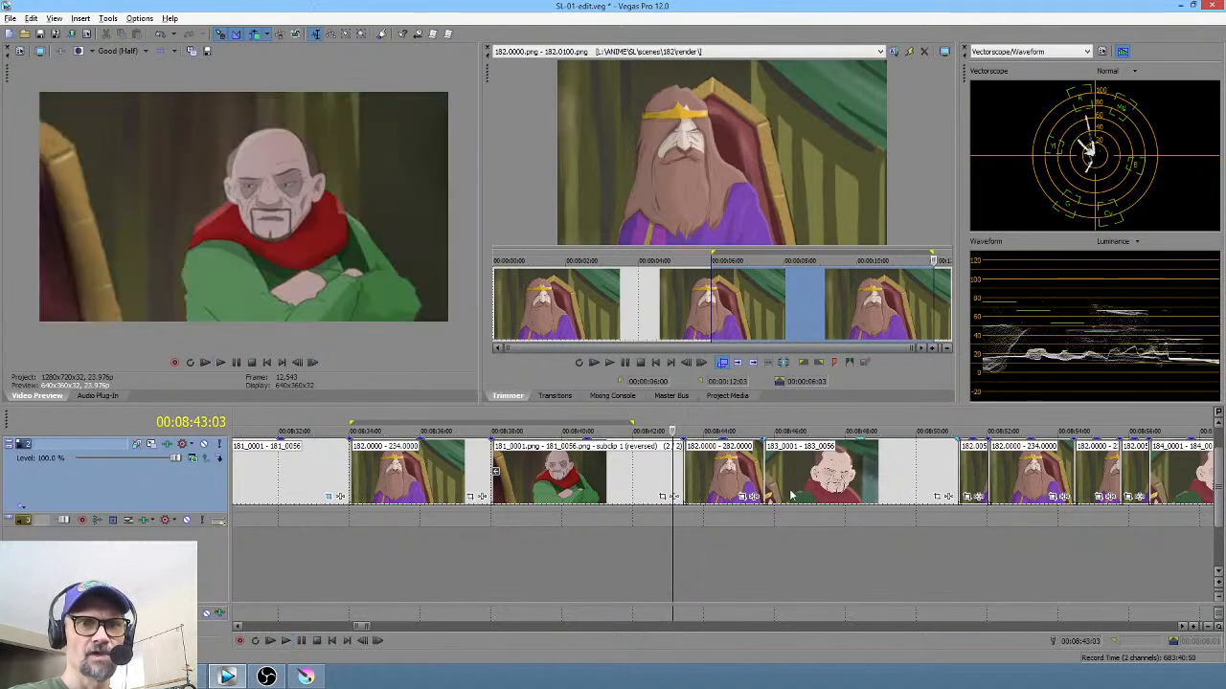
{"action": "left_click", "coordinate": [758, 476]}
{"action": "left_click_drag", "start_coordinate": [757, 476], "coordinate": [754, 476]}
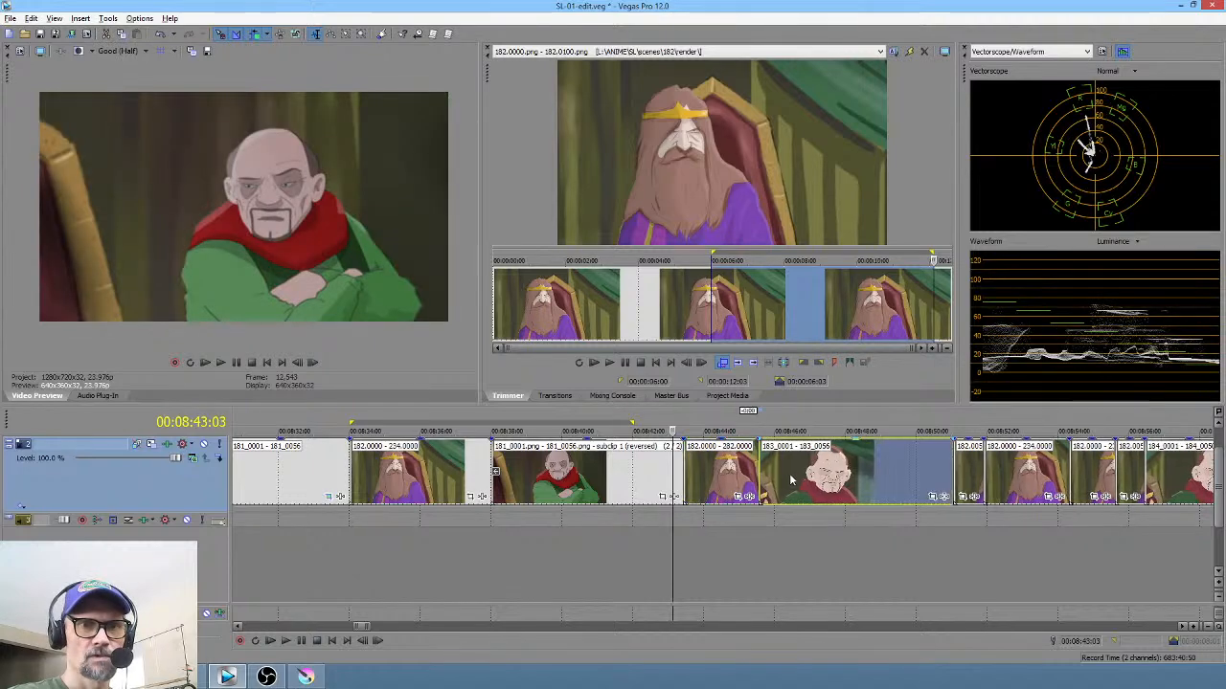
Step: Play the cut from the 182 clip to the 183 clip and place the cursor at 00:08:39:04 in the reversed 181 clip
{"action": "left_click", "coordinate": [747, 522]}
{"action": "key", "text": "space"}
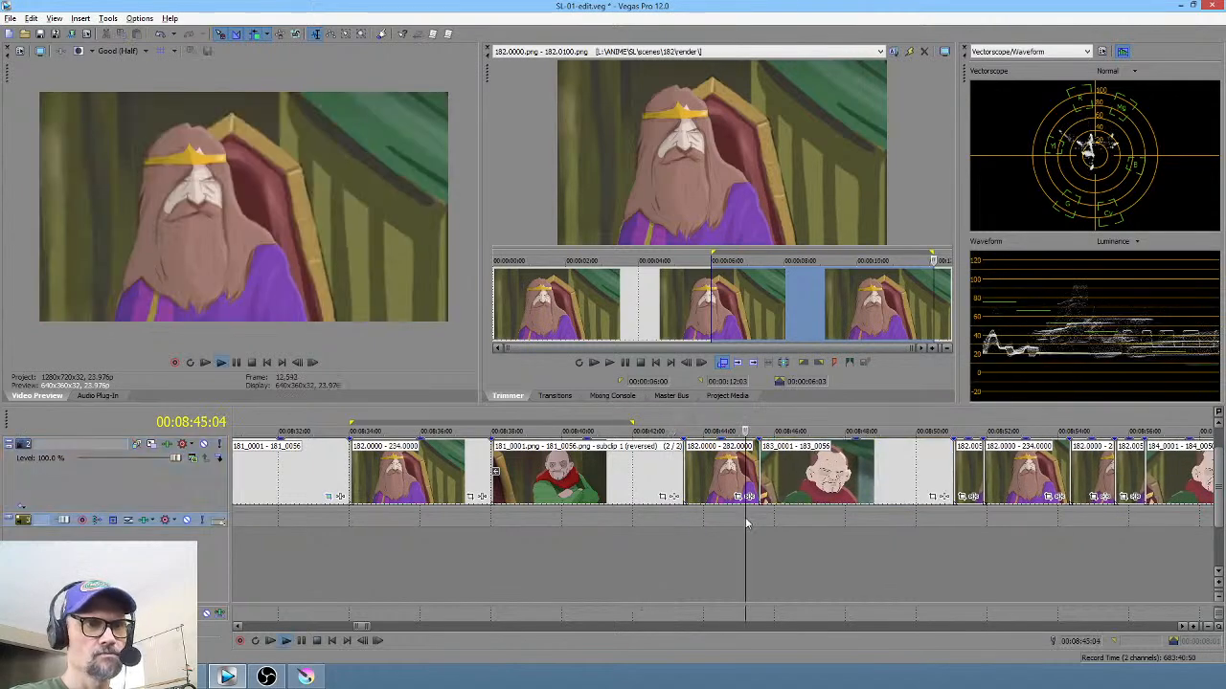
{"action": "key", "text": "space"}
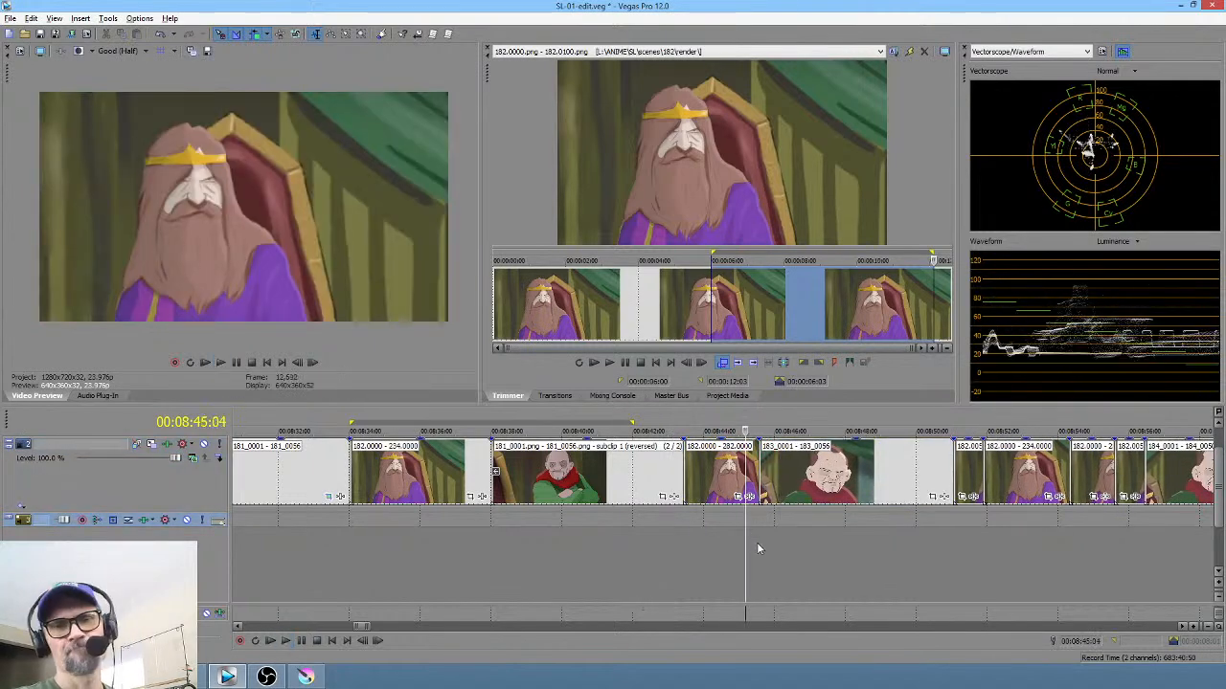
{"action": "left_click", "coordinate": [533, 537]}
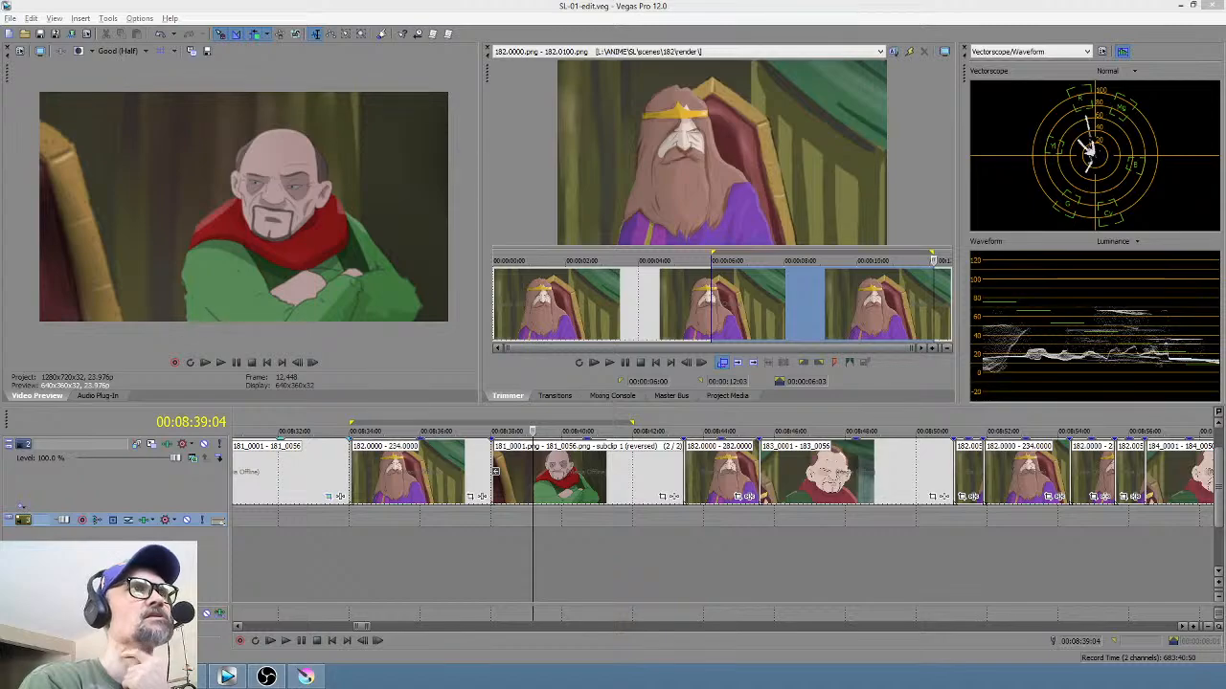
Step: Switch to Krita and examine the king layer's frames in the 182 animation up to frame 42, stepping back to frame 36
{"action": "key", "text": "alt+Tab"}
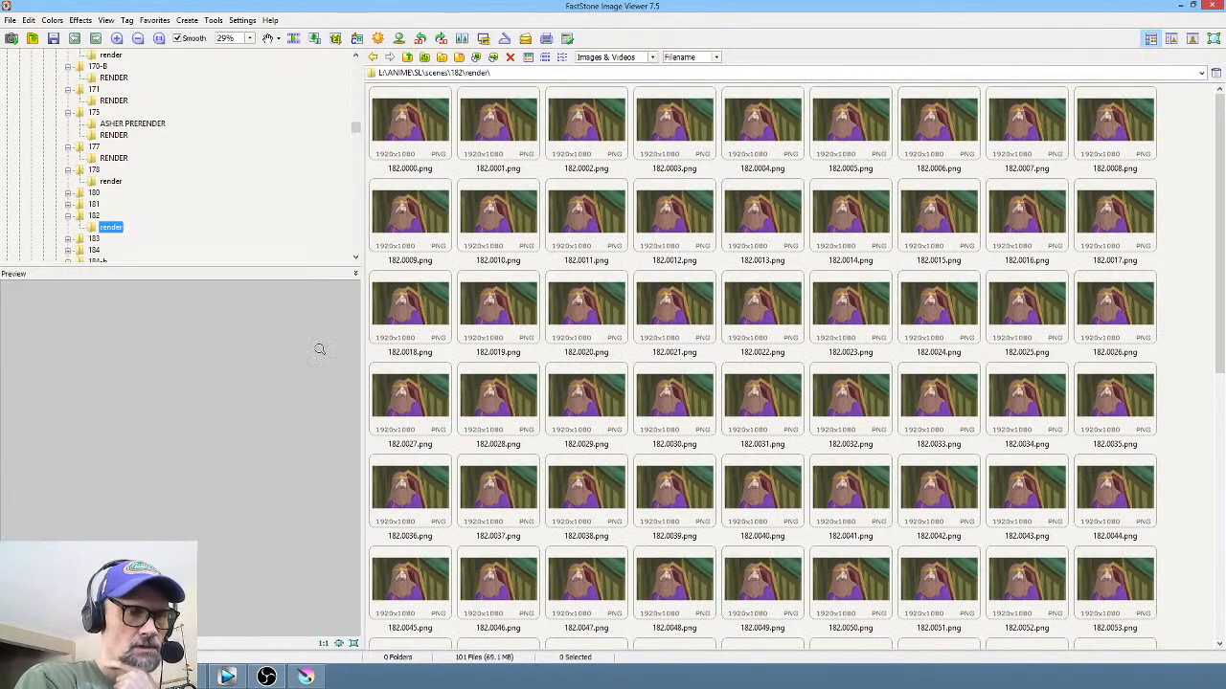
{"action": "left_click", "coordinate": [306, 677]}
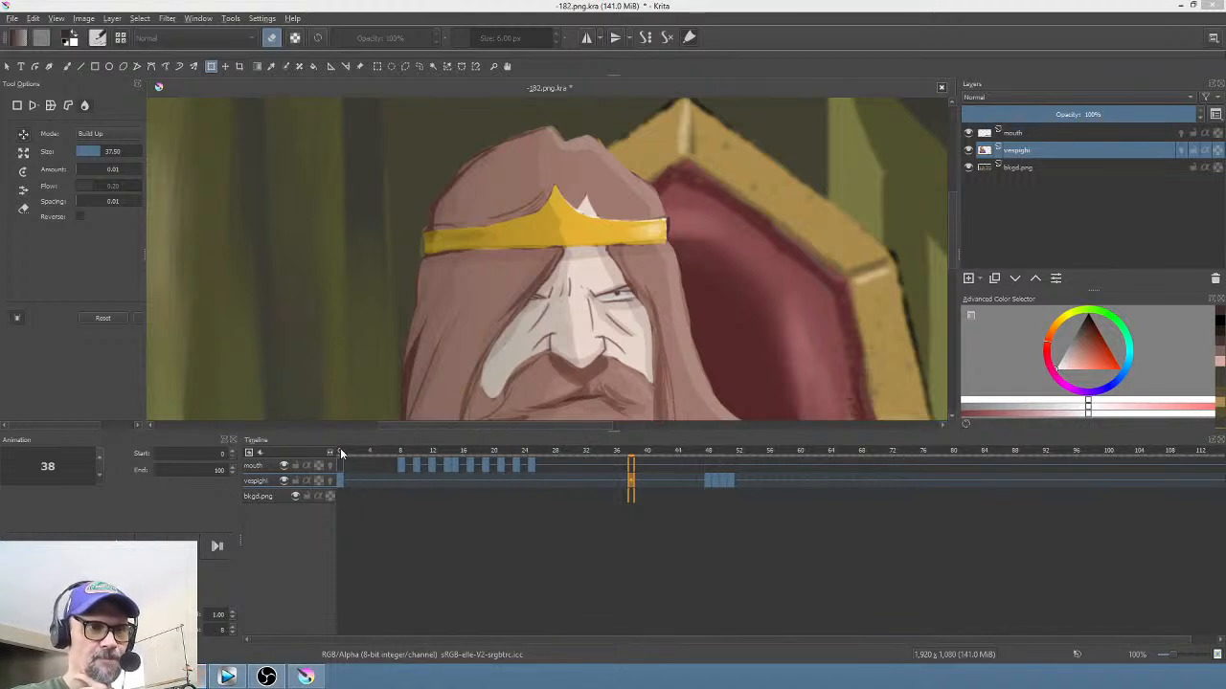
{"action": "left_click_drag", "start_coordinate": [355, 488], "coordinate": [660, 482]}
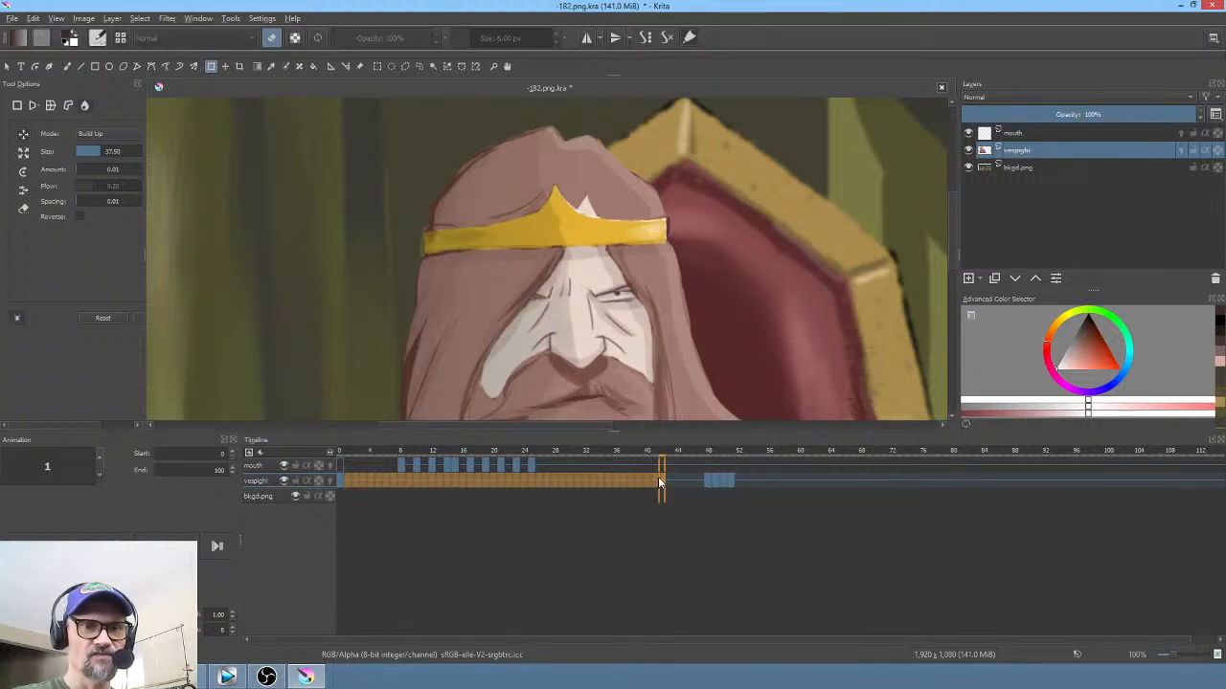
{"action": "left_click", "coordinate": [660, 482]}
{"action": "left_click", "coordinate": [655, 482]}
{"action": "key", "text": "Left"}
{"action": "key", "text": "Left"}
{"action": "key", "text": "Left"}
{"action": "key", "text": "Left"}
{"action": "key", "text": "Left"}
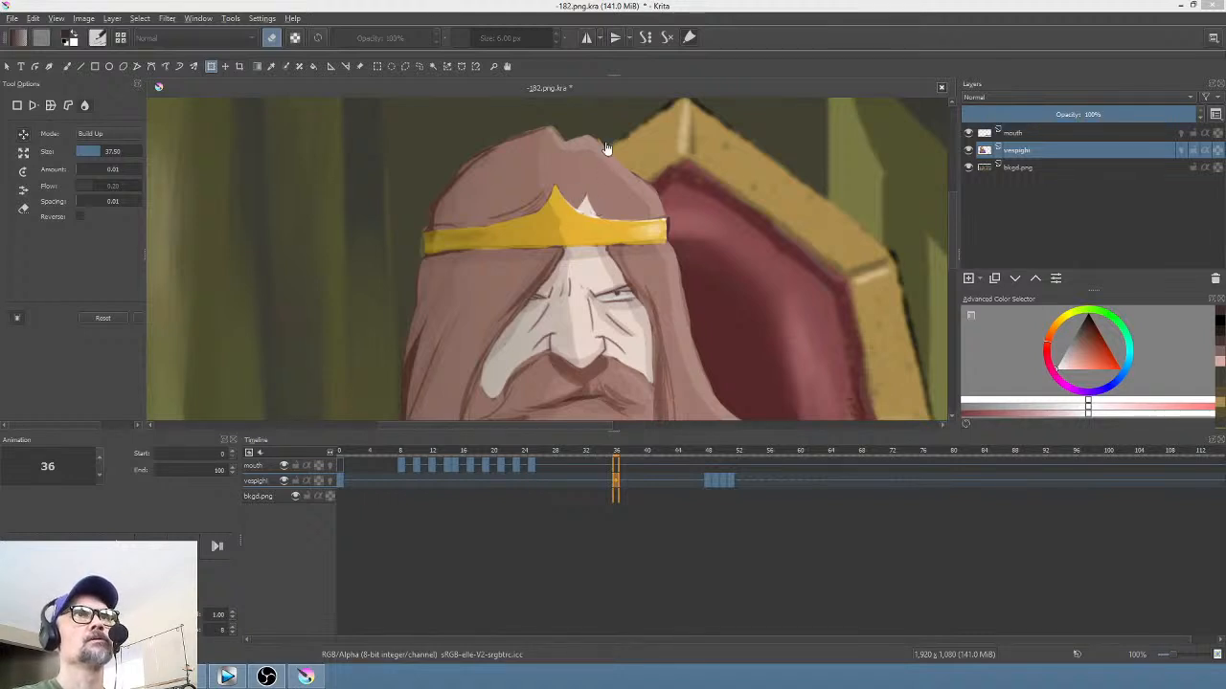
Step: Switch to Vegas Pro, mark the time range from 00:08:13:18 to about 00:08:39:10, and place the cursor at 00:08:35:02
{"action": "left_click", "coordinate": [226, 677]}
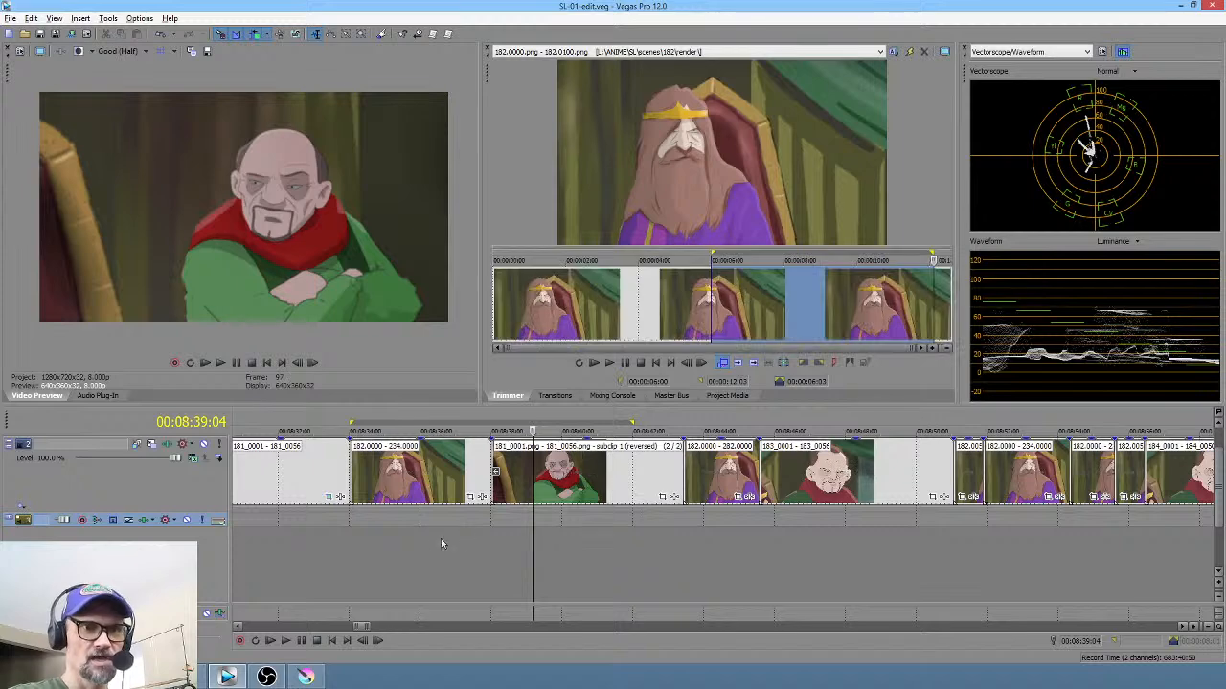
{"action": "left_click", "coordinate": [313, 553]}
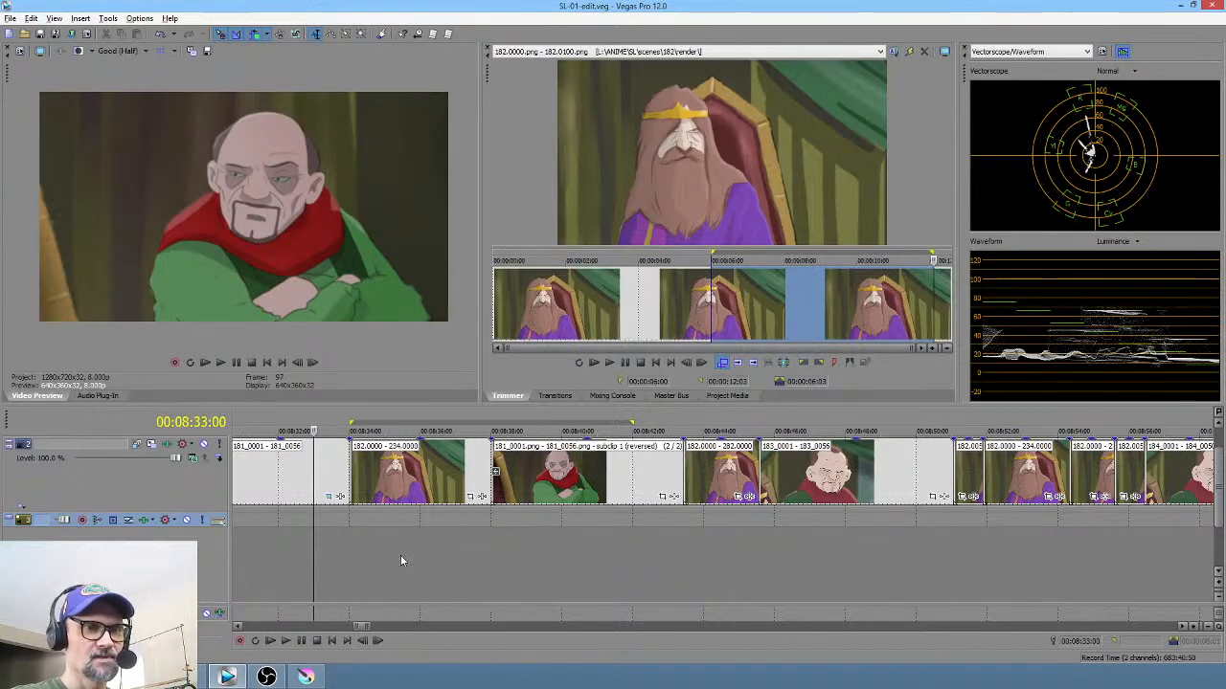
{"action": "scroll", "coordinate": [382, 565], "scroll_direction": "left", "scroll_amount": 3}
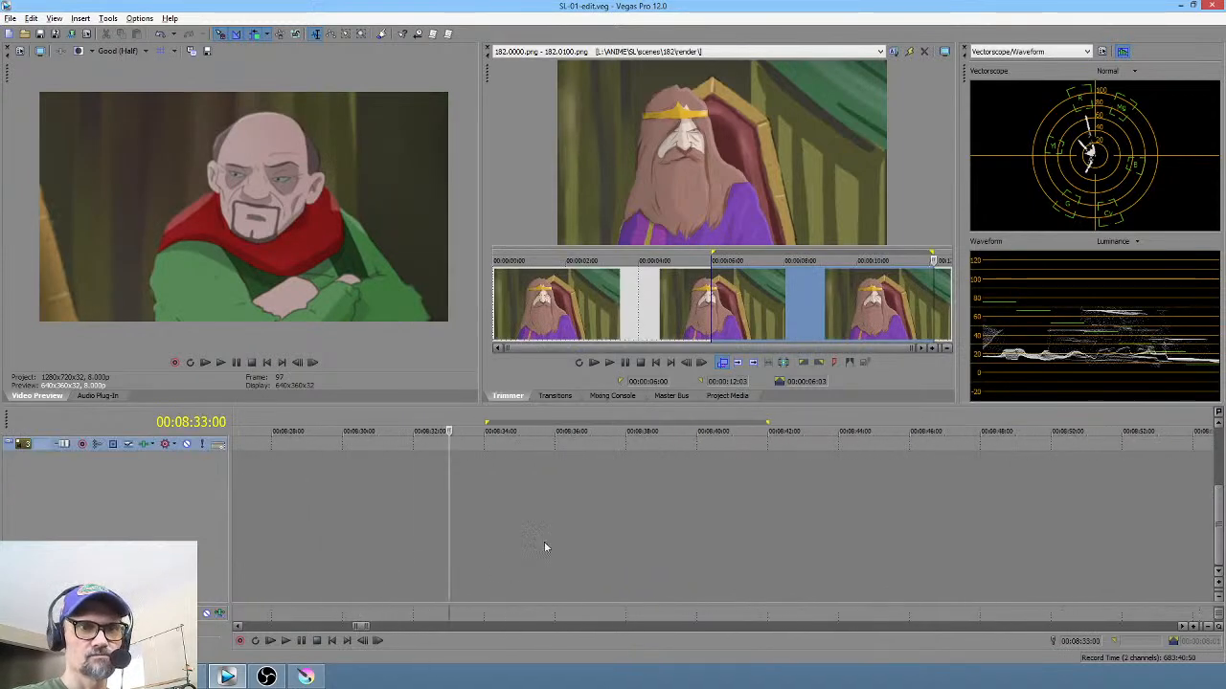
{"action": "scroll", "coordinate": [539, 560], "scroll_direction": "down", "scroll_amount": 3}
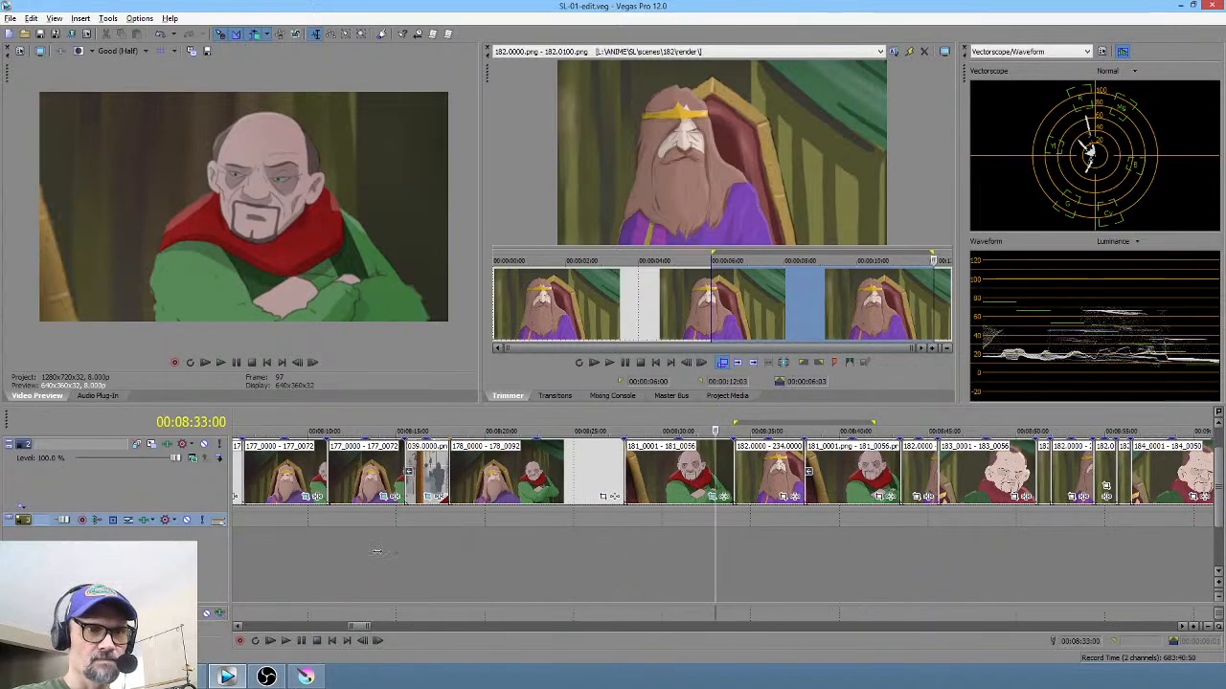
{"action": "left_click_drag", "start_coordinate": [376, 551], "coordinate": [828, 591]}
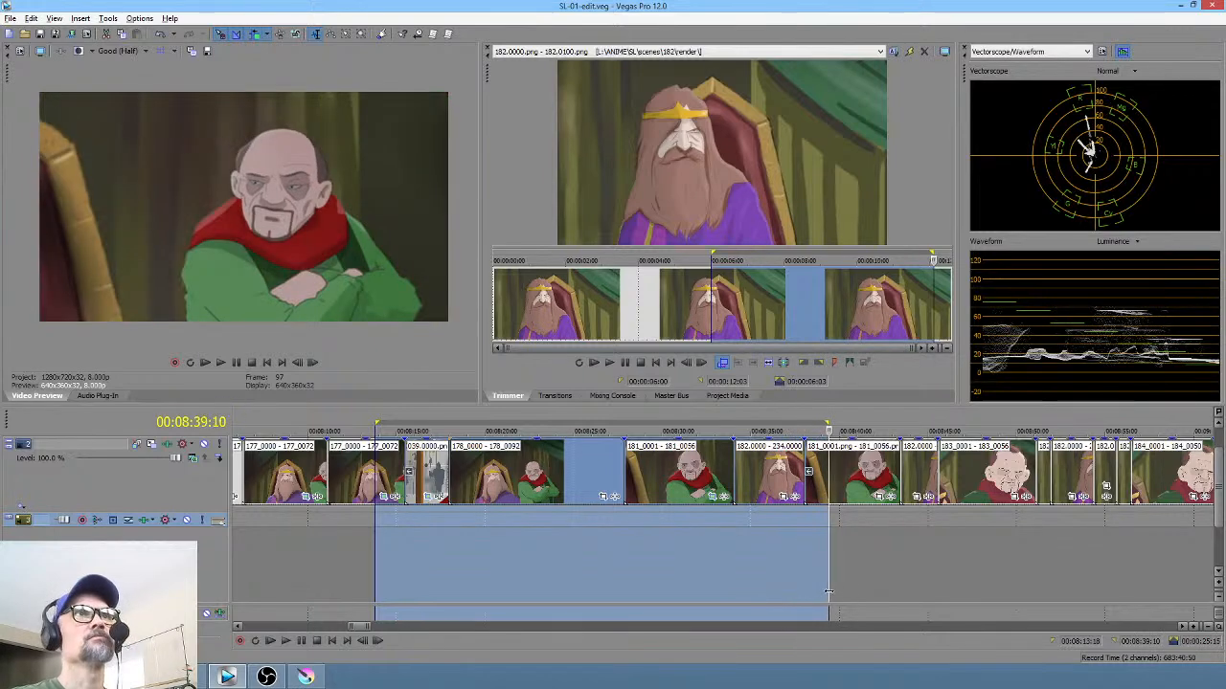
{"action": "left_click", "coordinate": [752, 572]}
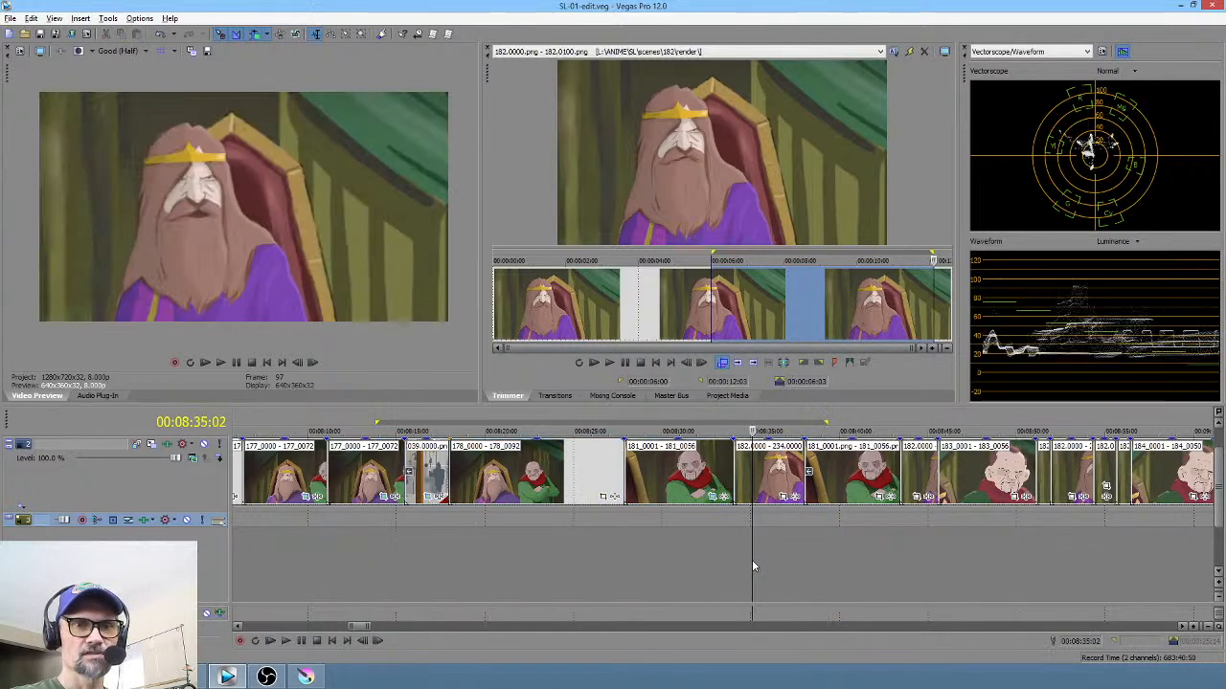
Step: Play the cut from 00:08:35:02 through the reversed 181 clip, and place the cursor at 00:08:44:08 in the second 182 clip
{"action": "key", "text": "space"}
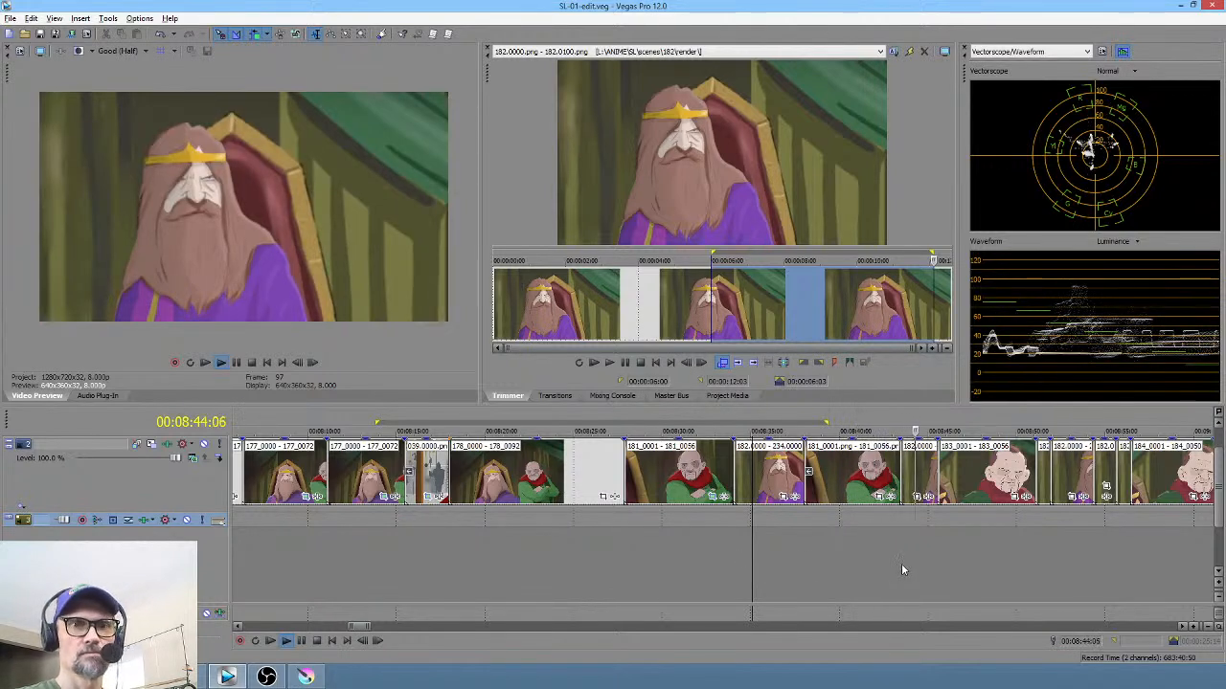
{"action": "left_click", "coordinate": [936, 543]}
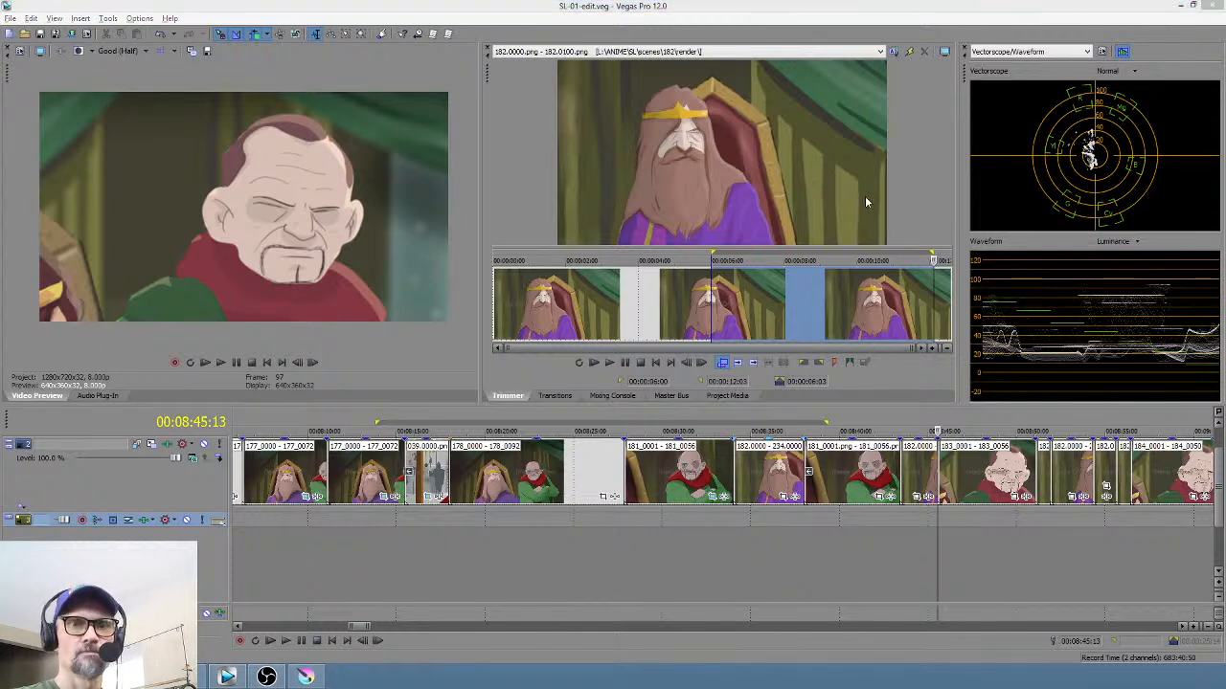
{"action": "left_click", "coordinate": [916, 556]}
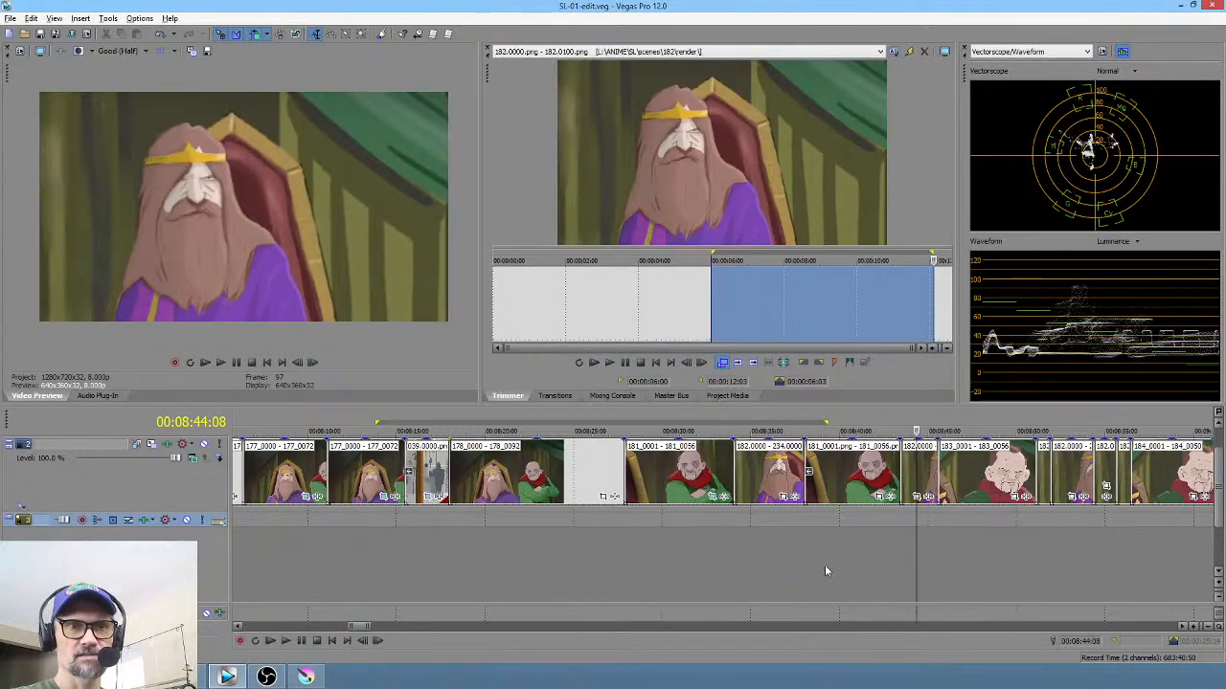
Step: Mark the time range from 00:08:42:16 to 00:08:45:00 and play the cut from the 182 clip into the 183 clip
{"action": "scroll", "coordinate": [868, 567], "scroll_direction": "right", "scroll_amount": 2}
{"action": "left_click_drag", "start_coordinate": [775, 570], "coordinate": [816, 565]}
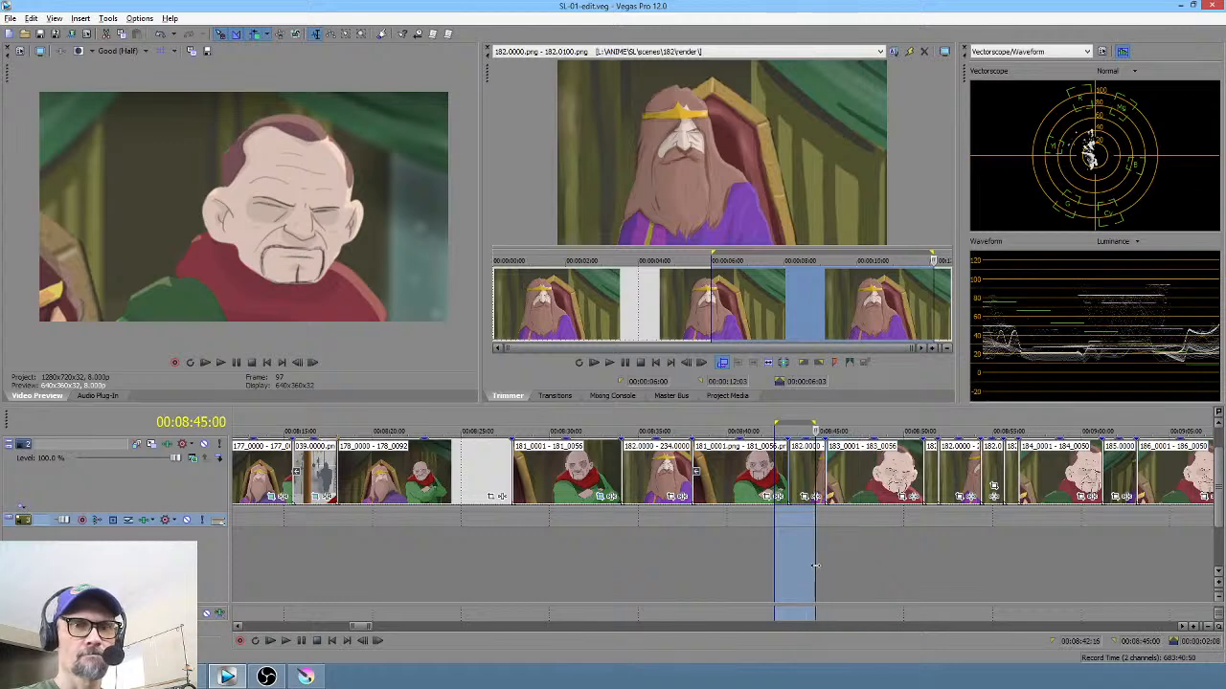
{"action": "left_click", "coordinate": [817, 566]}
{"action": "key", "text": "space"}
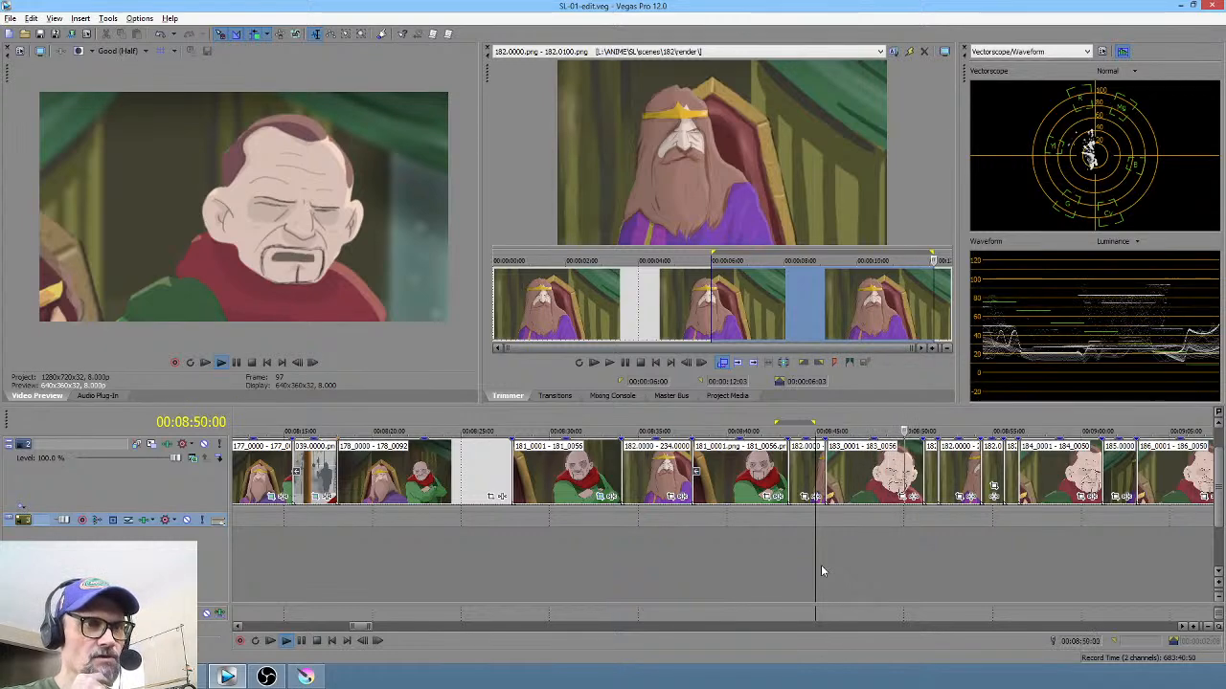
{"action": "key", "text": "space"}
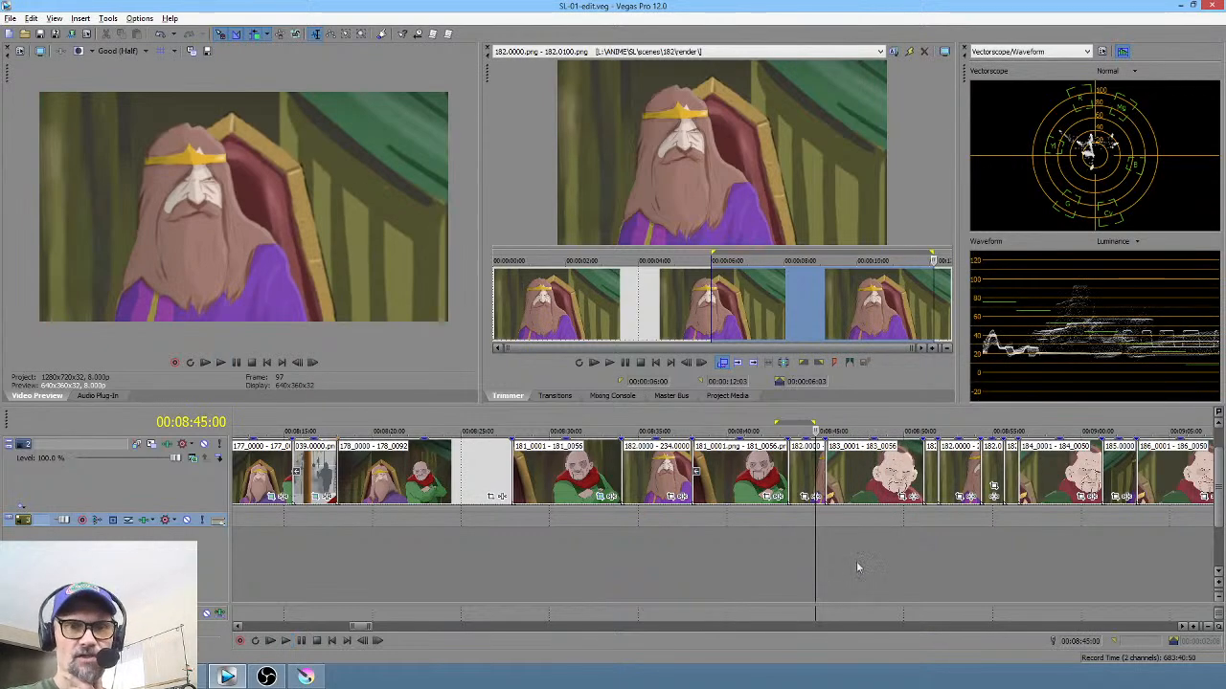
Step: Check the start of the 183 clip, mark a range from about 00:08:40, and place the cursor at 00:08:42:20 in the reversed 181 clip
{"action": "left_click", "coordinate": [844, 556]}
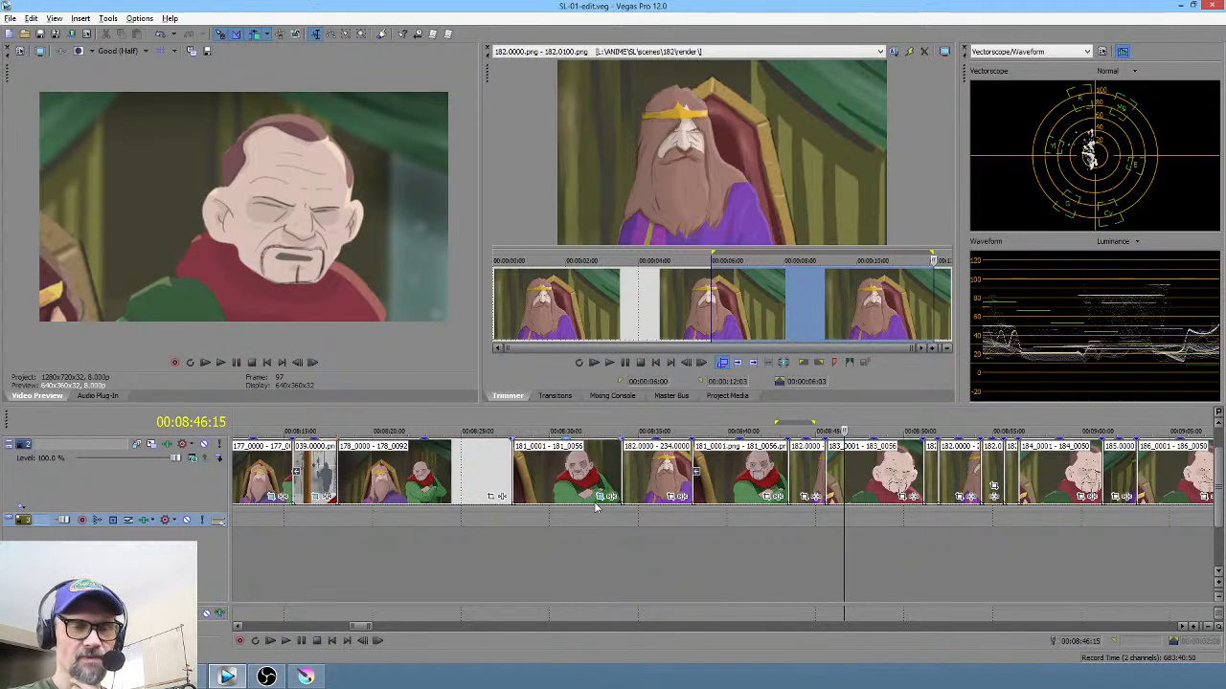
{"action": "left_click_drag", "start_coordinate": [732, 539], "coordinate": [779, 534]}
{"action": "left_click", "coordinate": [777, 533]}
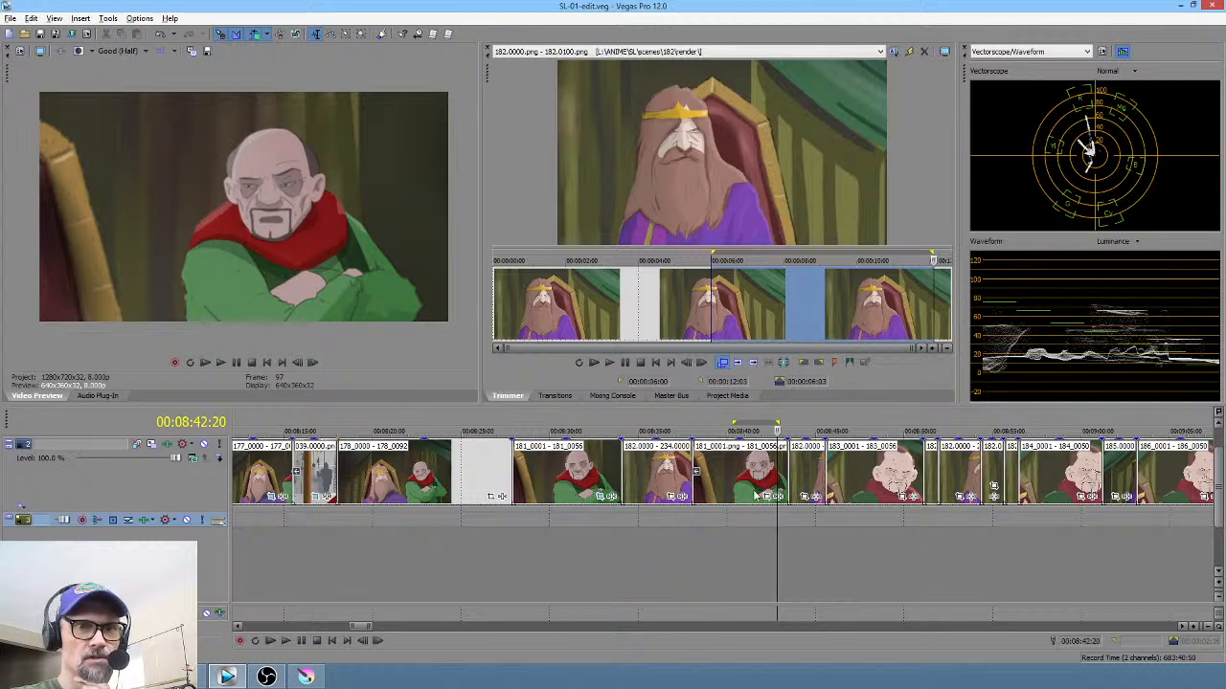
Step: Switch to Krita and open the scene file -181.png.kra from the scenes folder
{"action": "left_click", "coordinate": [306, 677]}
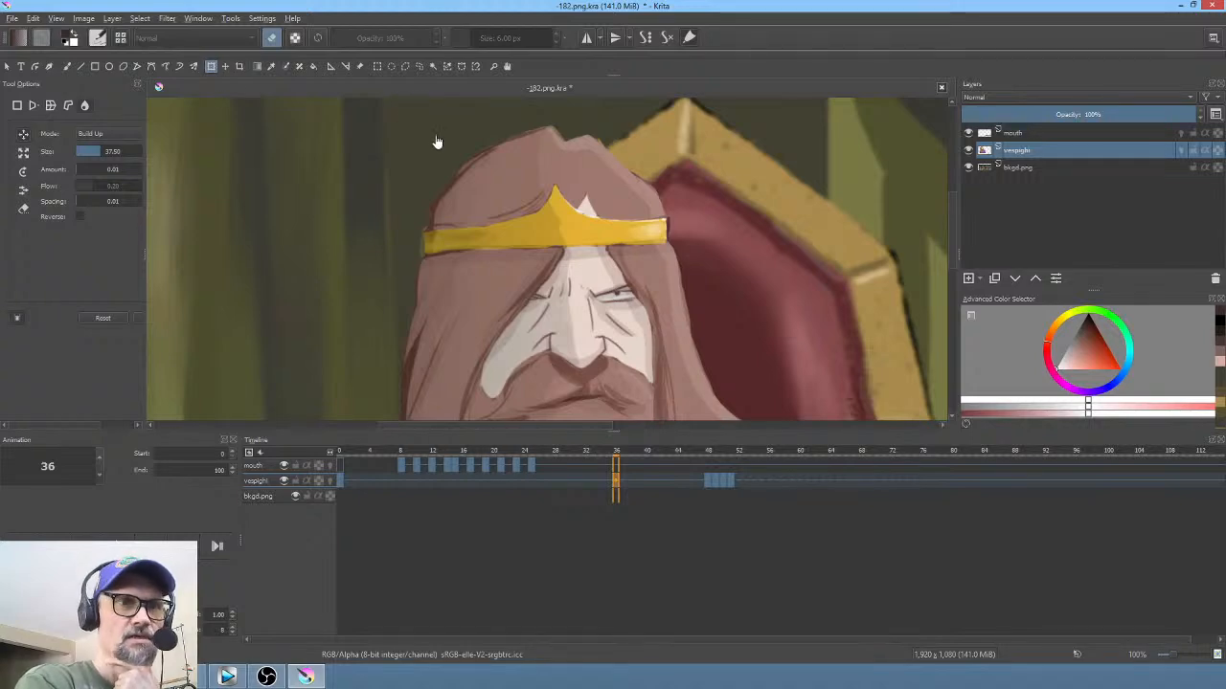
{"action": "left_click", "coordinate": [13, 19]}
{"action": "left_click", "coordinate": [31, 47]}
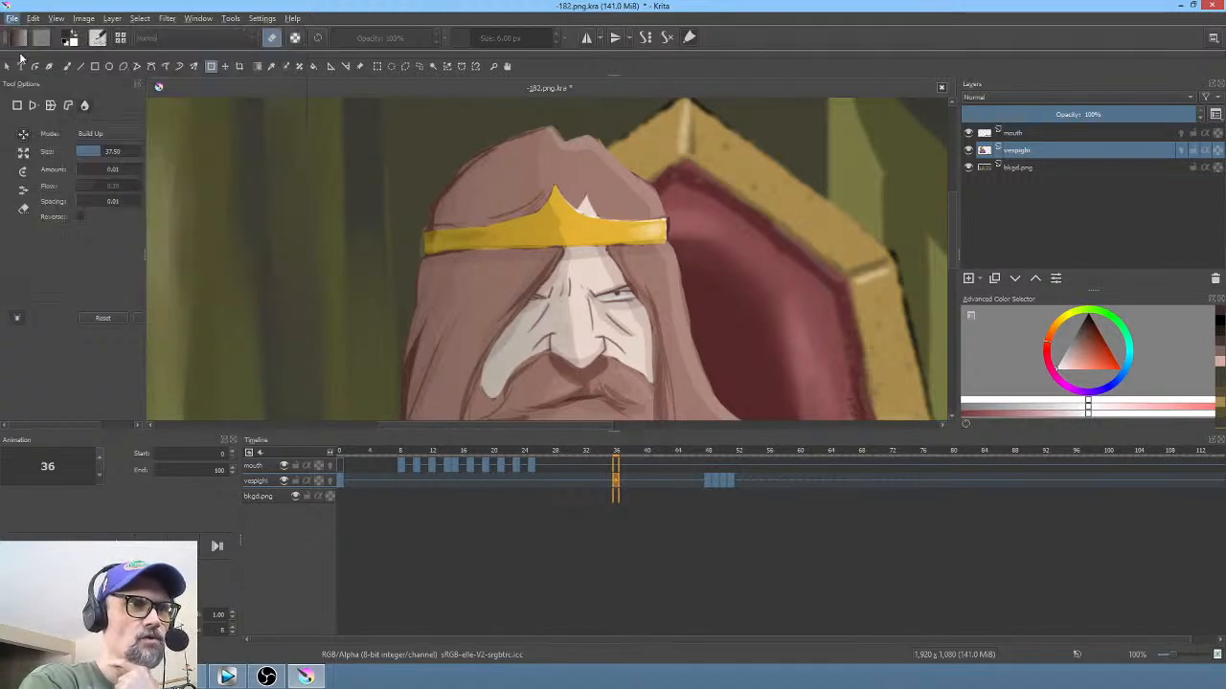
{"action": "left_click", "coordinate": [290, 43]}
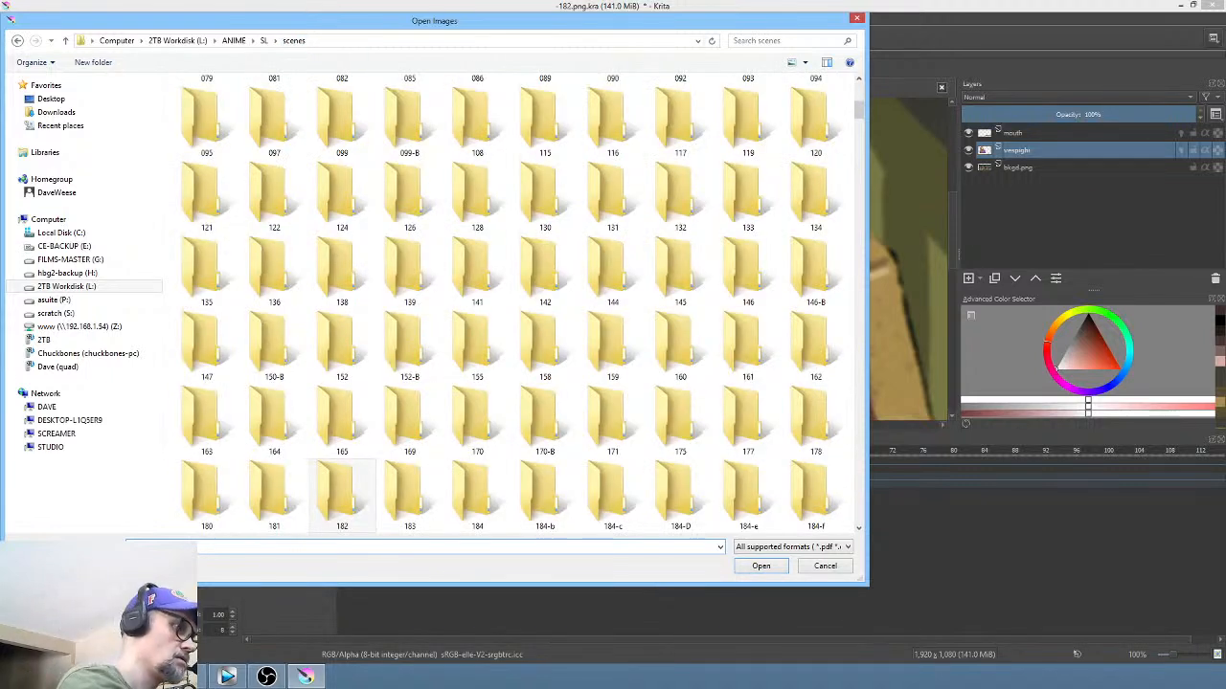
{"action": "type", "text": "-181"}
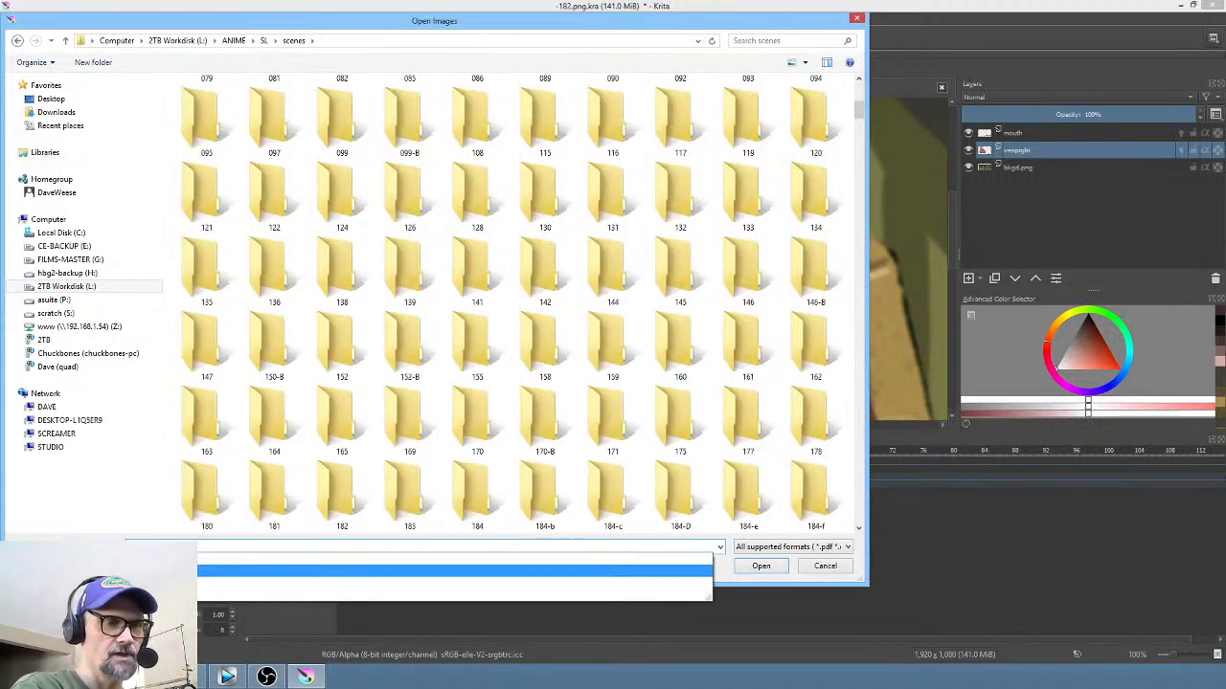
{"action": "left_click", "coordinate": [158, 570]}
{"action": "left_click", "coordinate": [761, 567]}
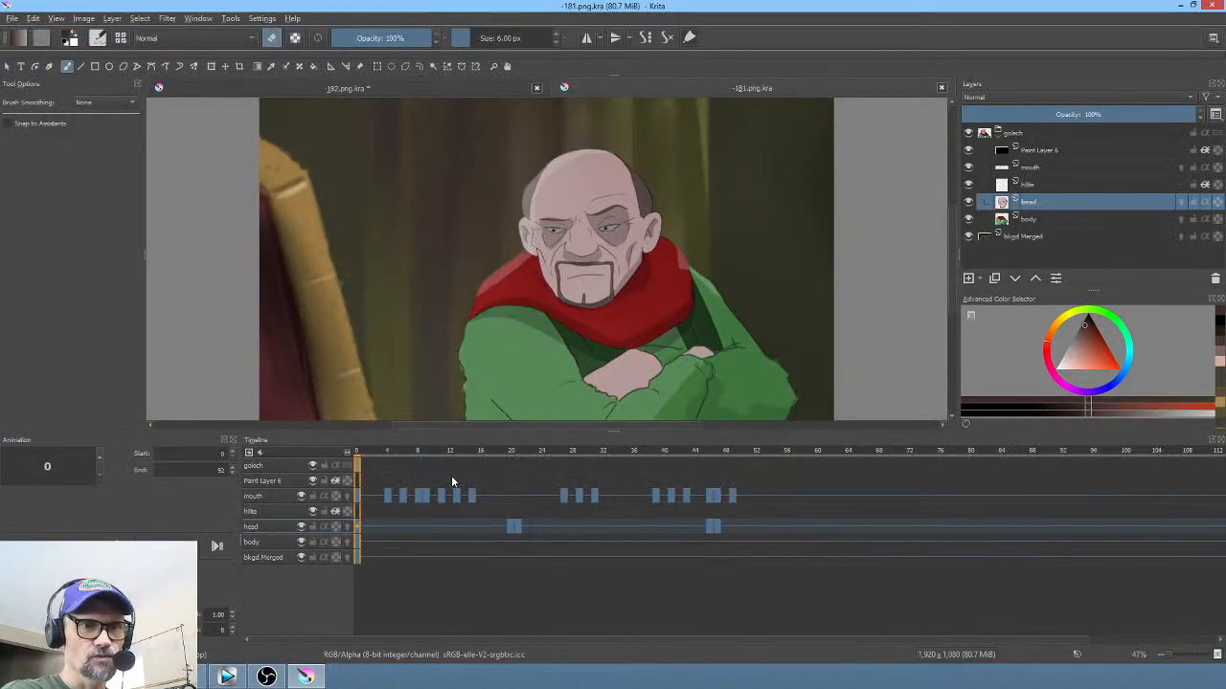
Step: Examine the 181 animation's head frames up to frame 50, and play the animation from frame 0
{"action": "mouse_move", "coordinate": [364, 450]}
{"action": "left_mouse_down"}
{"action": "mouse_move", "coordinate": [736, 465]}
{"action": "mouse_move", "coordinate": [367, 452]}
{"action": "mouse_move", "coordinate": [358, 456]}
{"action": "mouse_move", "coordinate": [729, 484]}
{"action": "mouse_move", "coordinate": [735, 469]}
{"action": "mouse_move", "coordinate": [302, 477]}
{"action": "mouse_move", "coordinate": [740, 490]}
{"action": "left_mouse_up"}
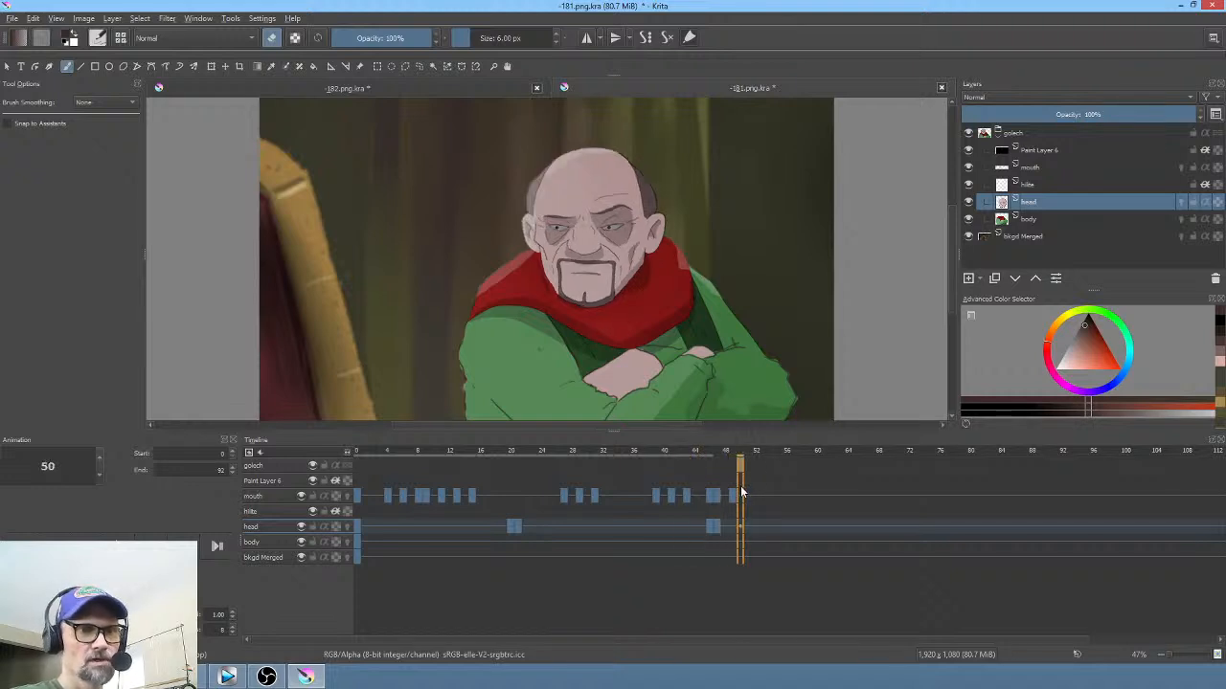
{"action": "left_click", "coordinate": [718, 531]}
{"action": "left_click", "coordinate": [711, 529]}
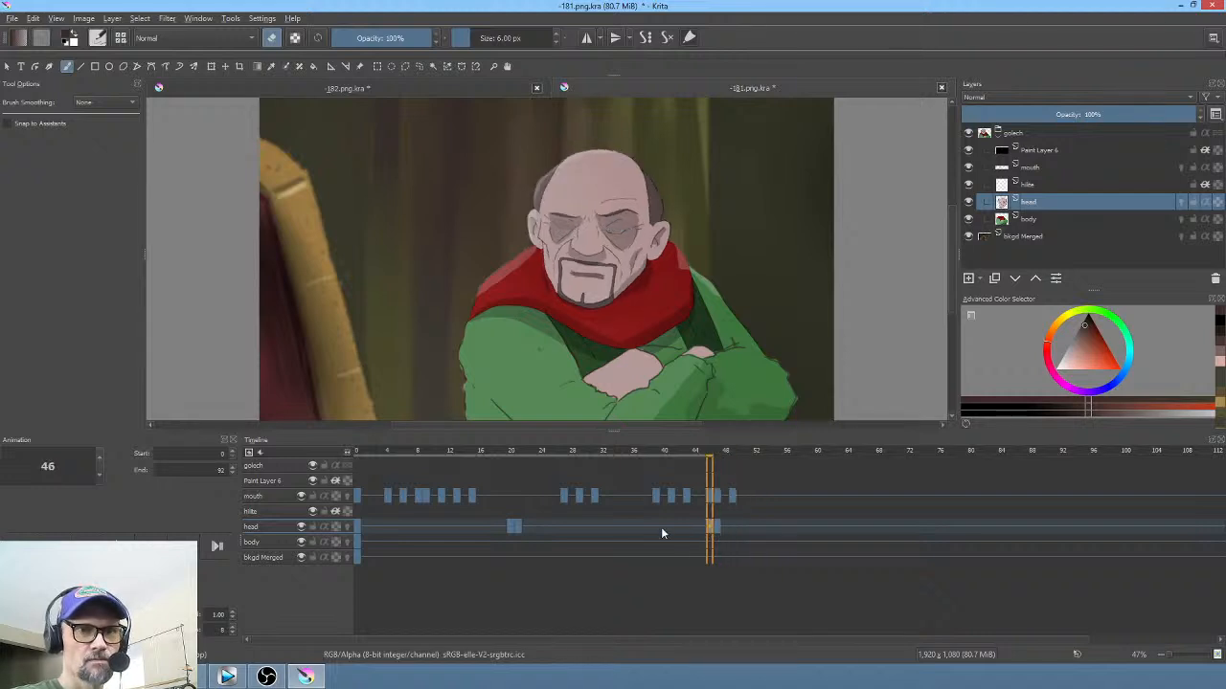
{"action": "left_click", "coordinate": [356, 530]}
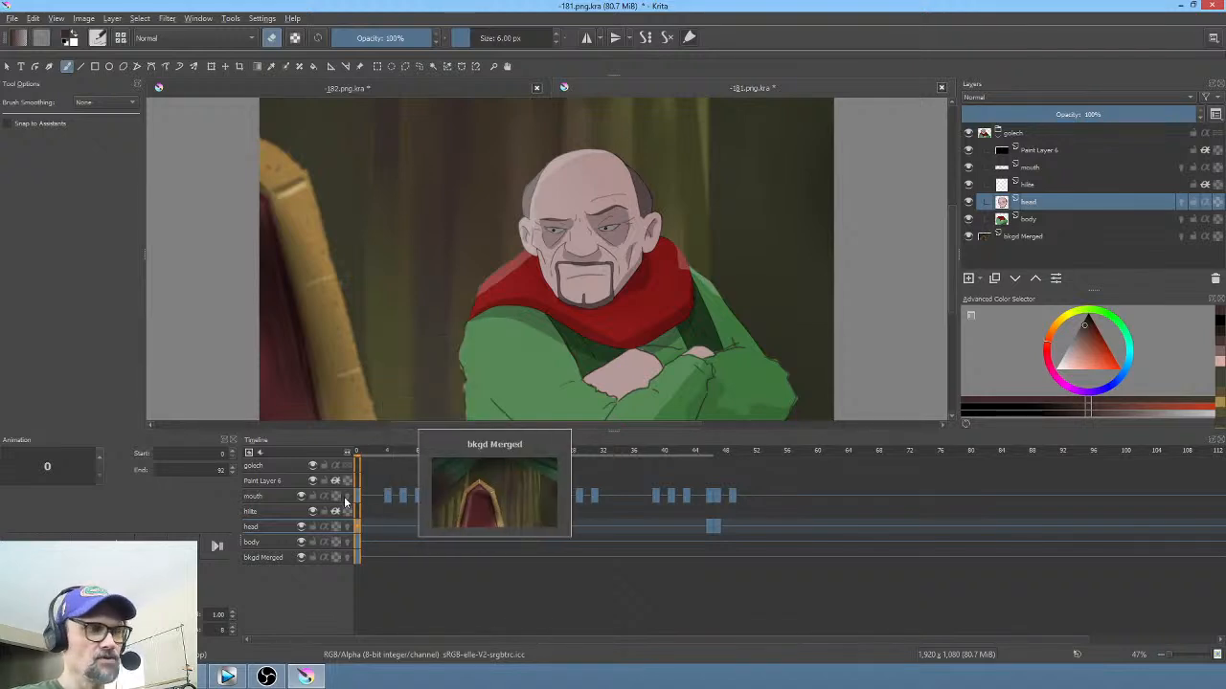
{"action": "key", "text": "space"}
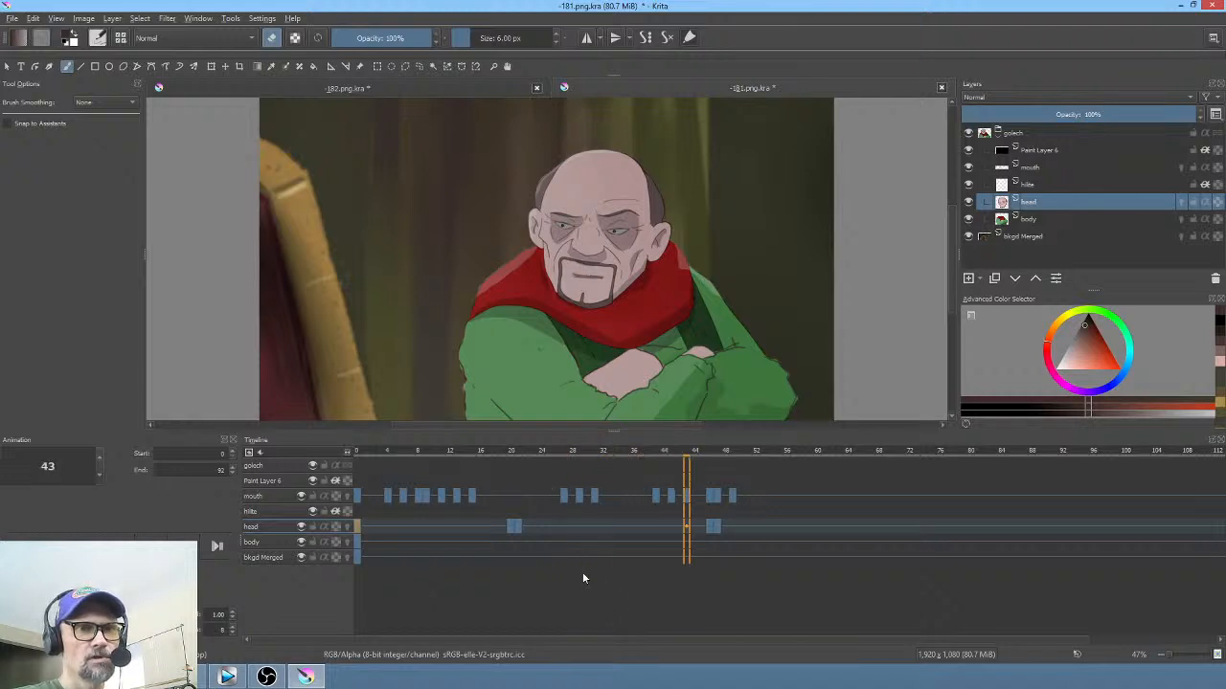
{"action": "key", "text": "space"}
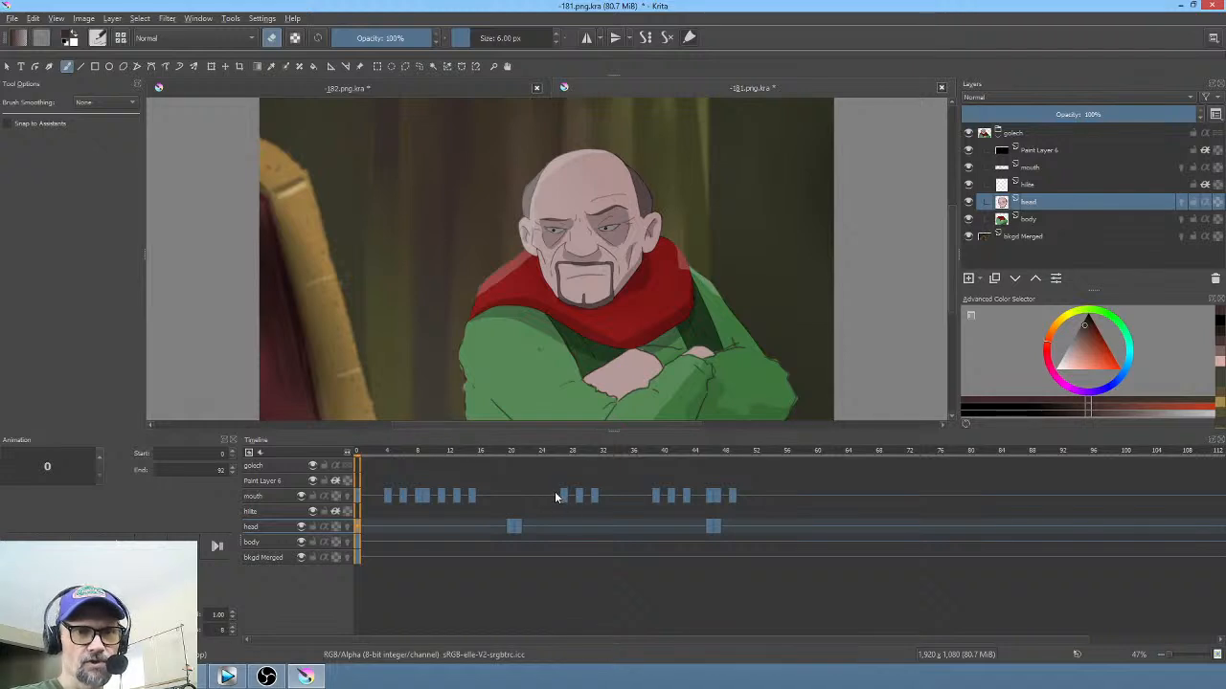
Step: Remove frames 26 to 34 on the layers from mouth to bkgd Merged and pull the following frames back
{"action": "left_click_drag", "start_coordinate": [554, 491], "coordinate": [620, 564]}
{"action": "right_click", "coordinate": [578, 507]}
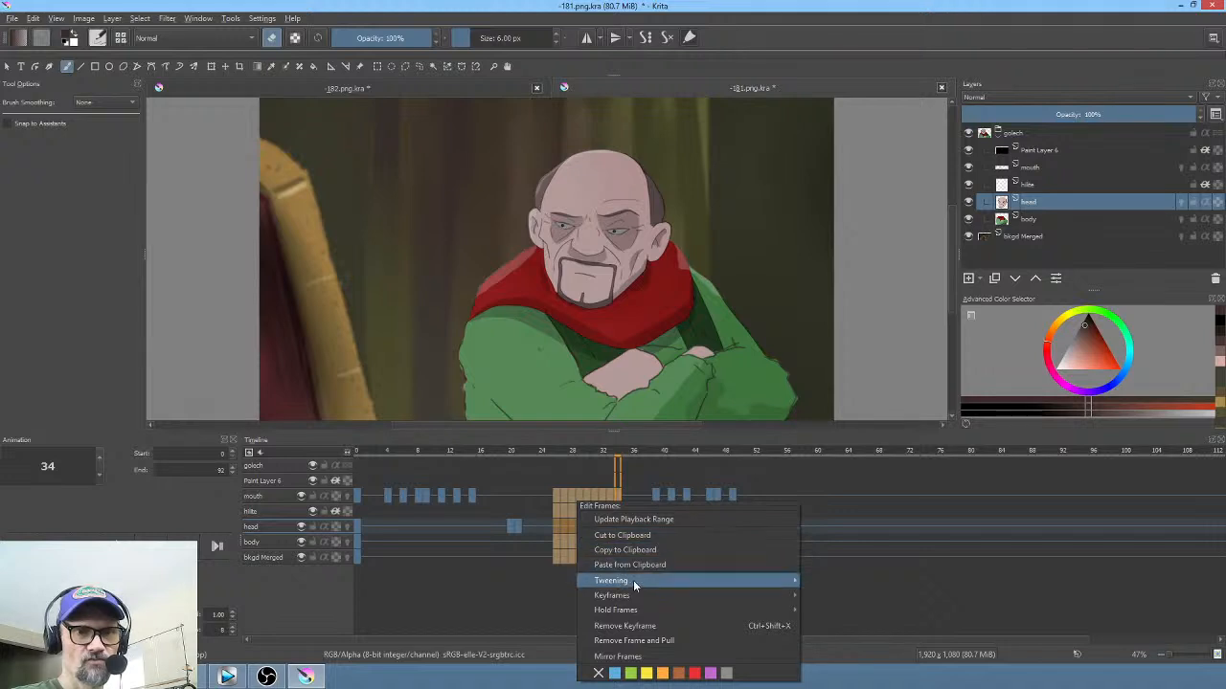
{"action": "left_click", "coordinate": [641, 642]}
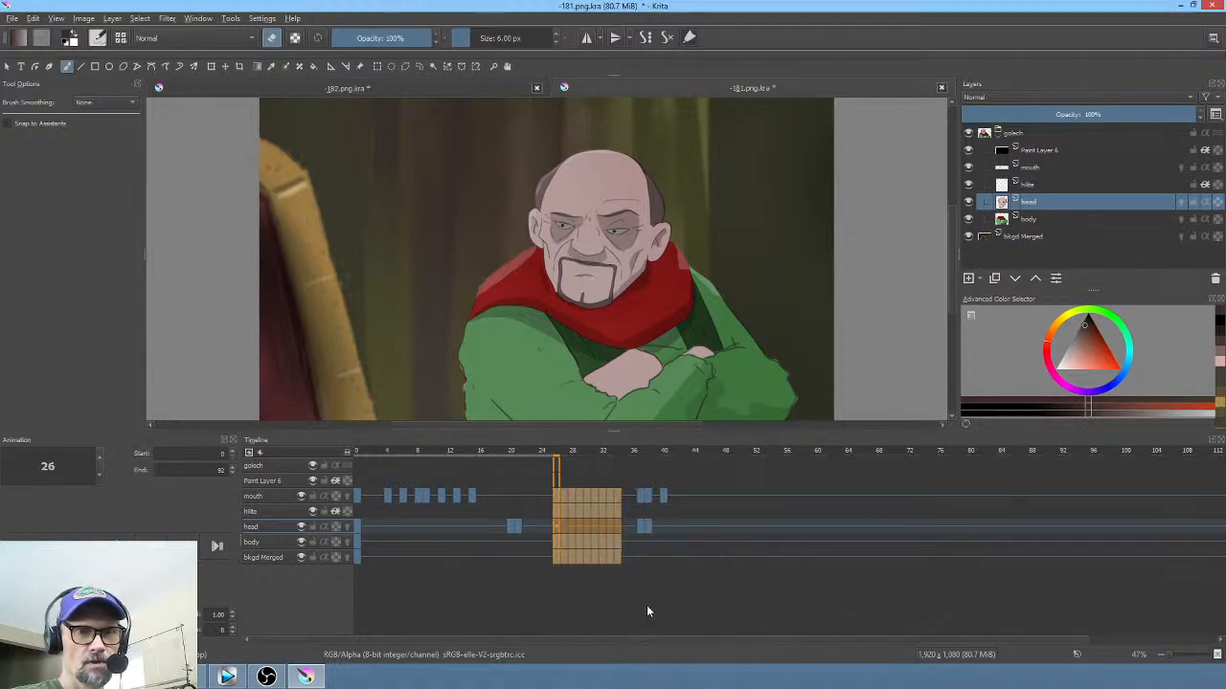
Step: Switch to Vegas Pro, mark the time range from about 00:08:40 to 00:08:46, and place the cursor at 00:08:46:04
{"action": "left_click", "coordinate": [227, 677]}
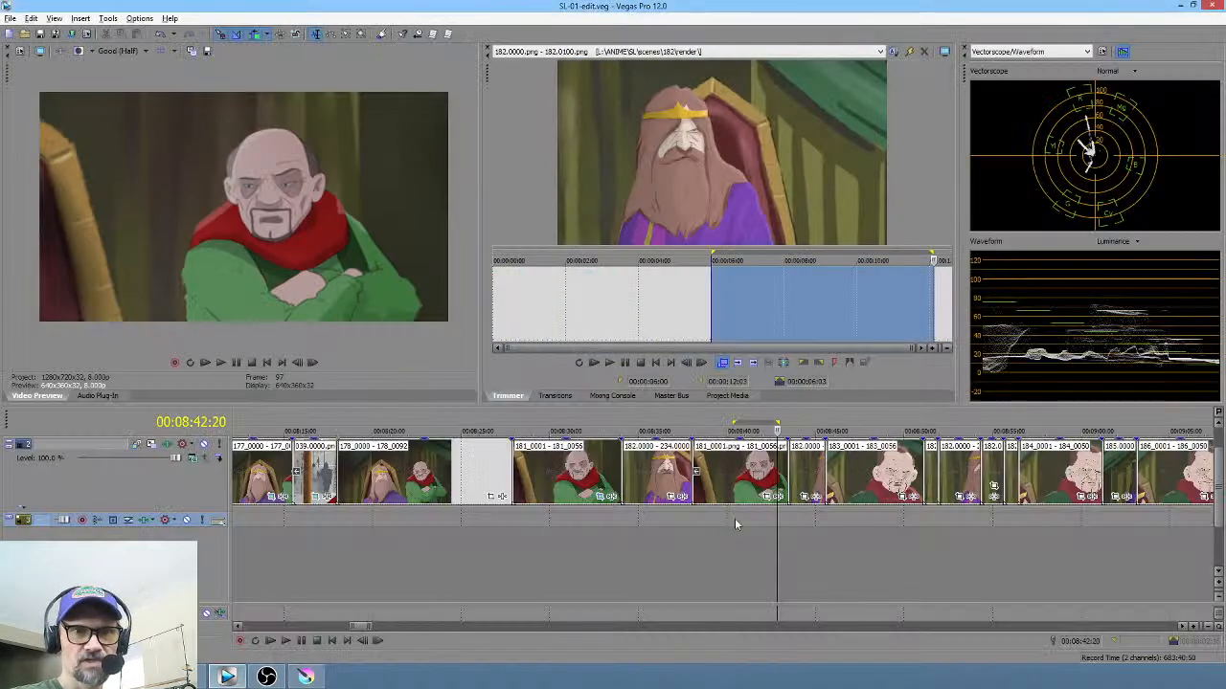
{"action": "left_click_drag", "start_coordinate": [730, 531], "coordinate": [832, 536]}
{"action": "left_click", "coordinate": [836, 537]}
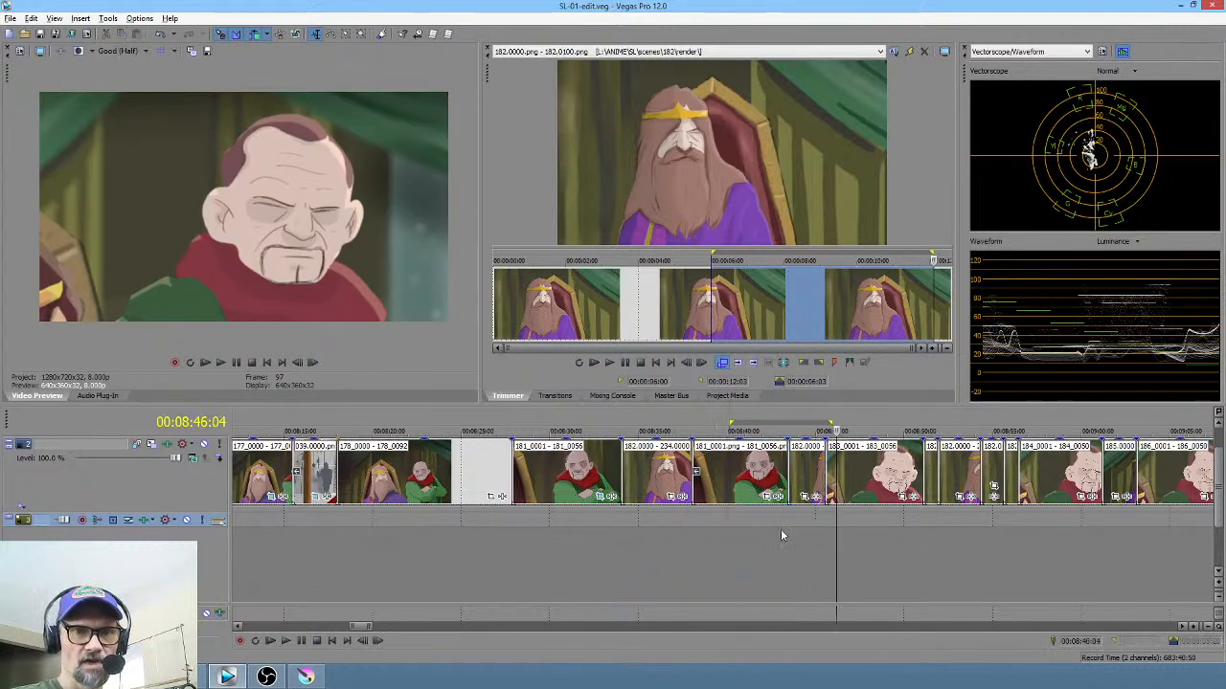
Step: Switch to Krita and save the shortened animation as a new file named -183.png.kra
{"action": "left_click", "coordinate": [306, 677]}
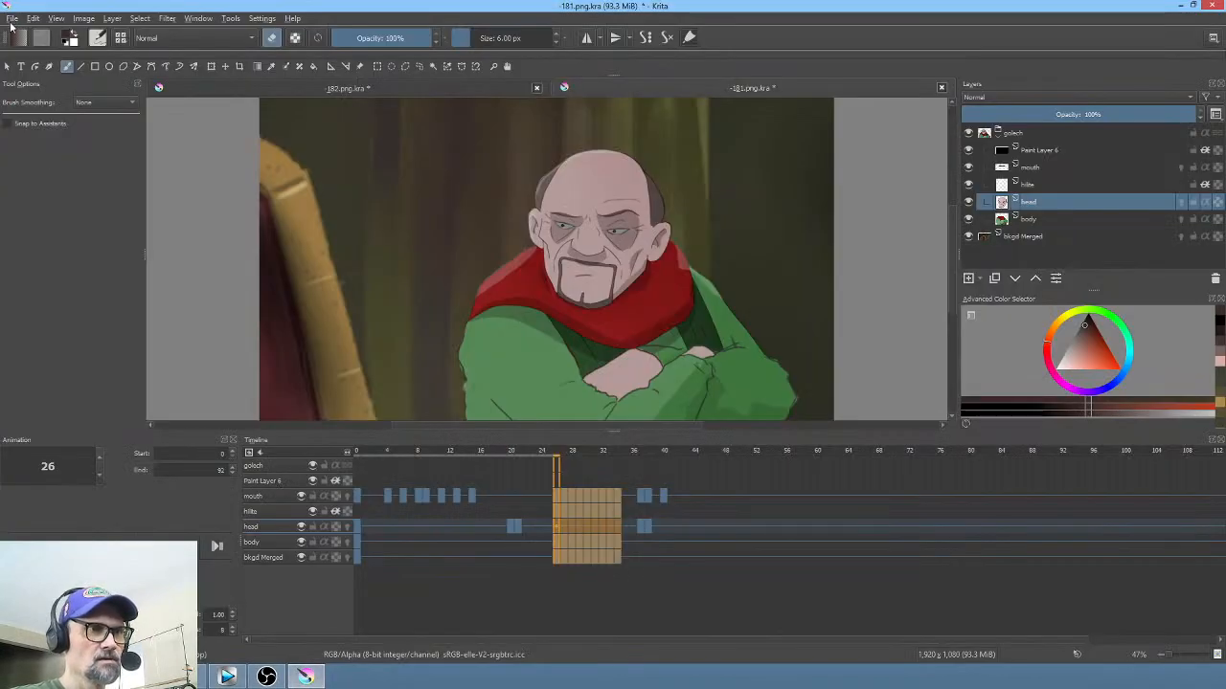
{"action": "left_click", "coordinate": [13, 18]}
{"action": "left_click", "coordinate": [38, 90]}
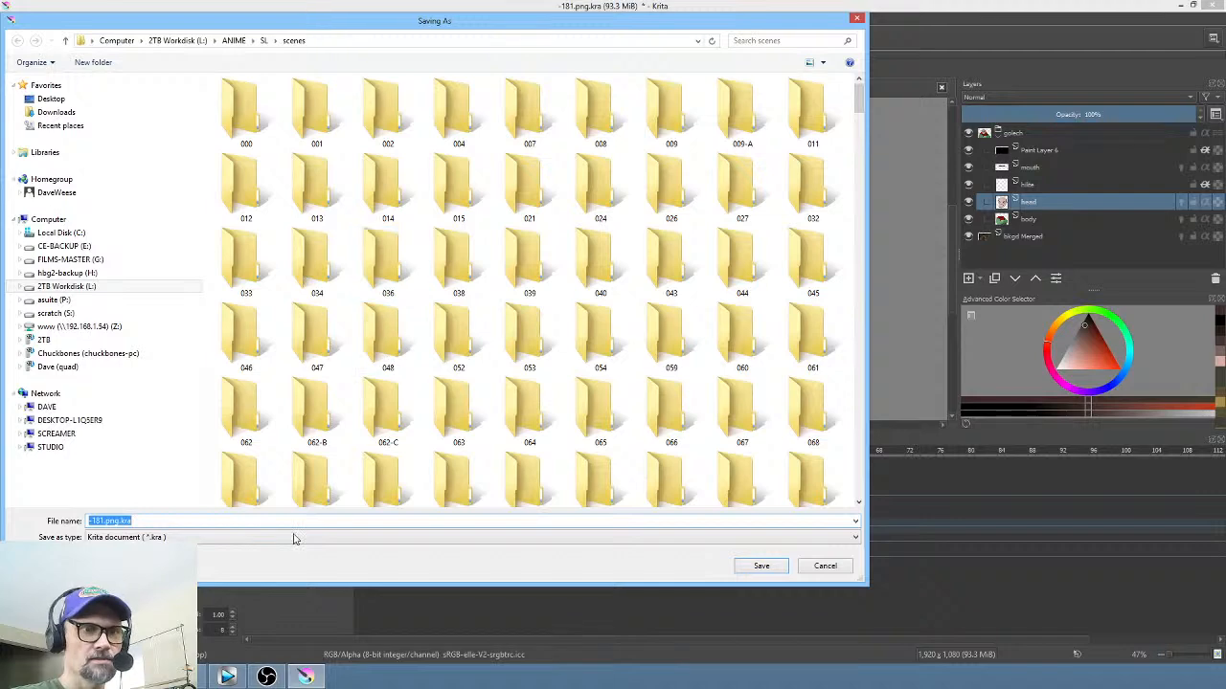
{"action": "left_click", "coordinate": [102, 521]}
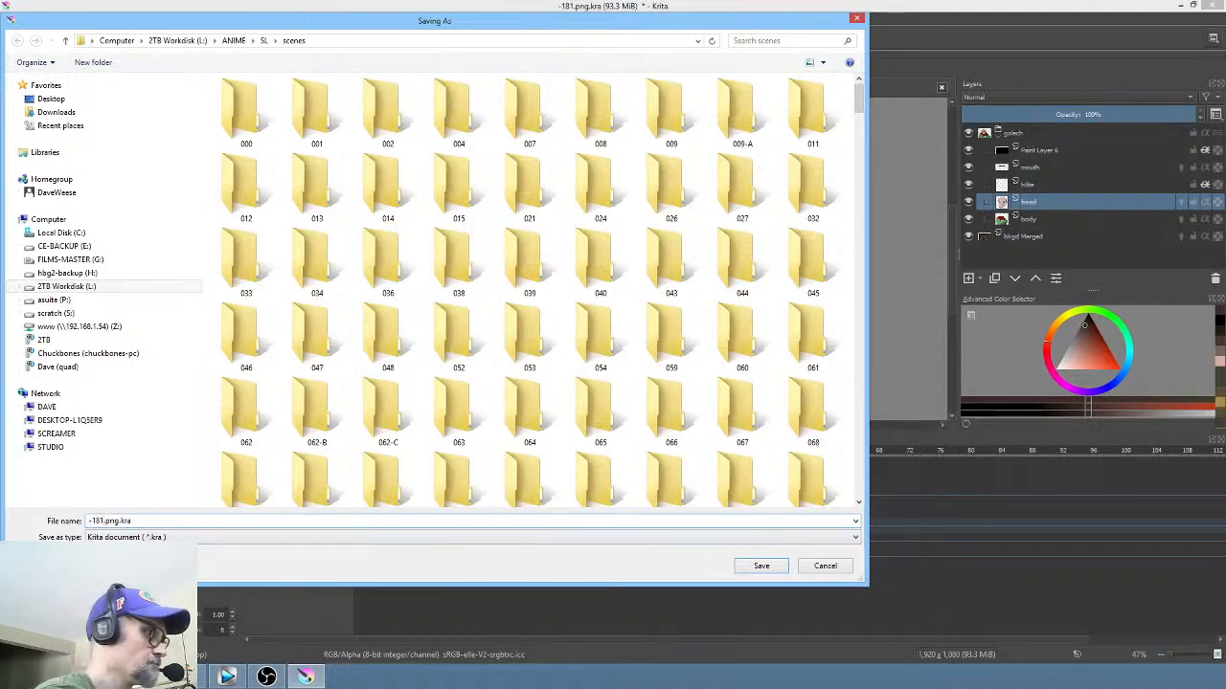
{"action": "key", "text": "BackSpace"}
{"action": "type", "text": "3"}
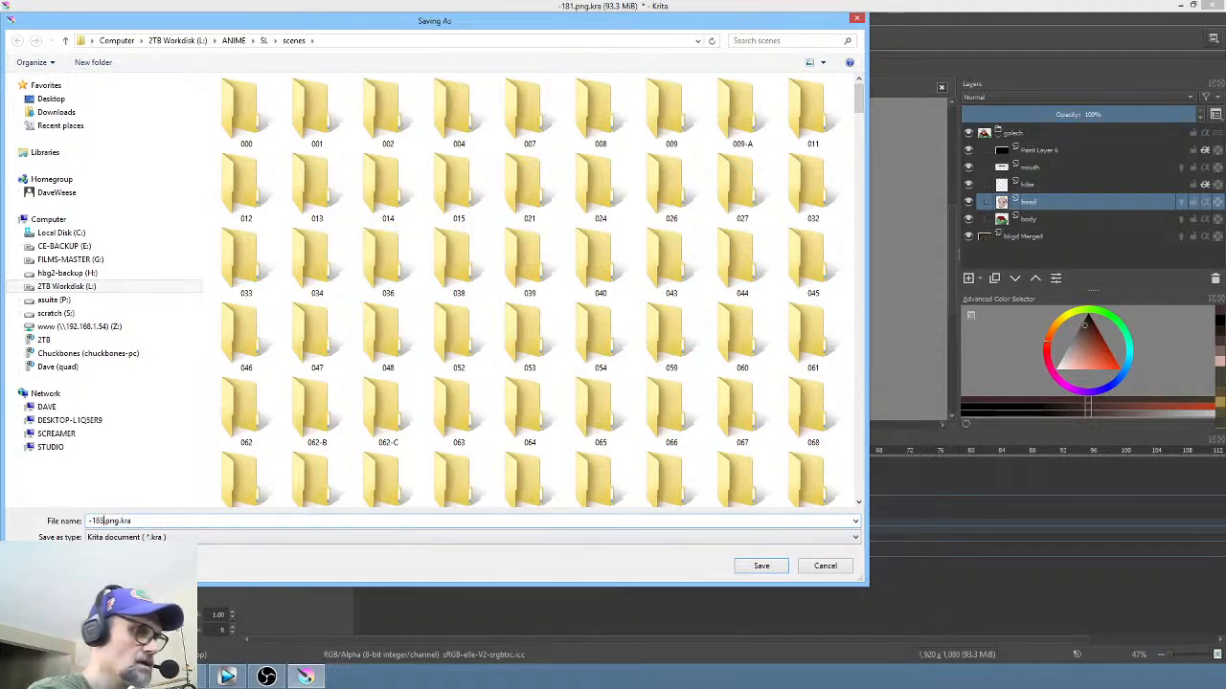
{"action": "left_click", "coordinate": [764, 566]}
Step: Play the shortened 183 animation from frame 0 to review its timing
{"action": "left_click", "coordinate": [357, 534]}
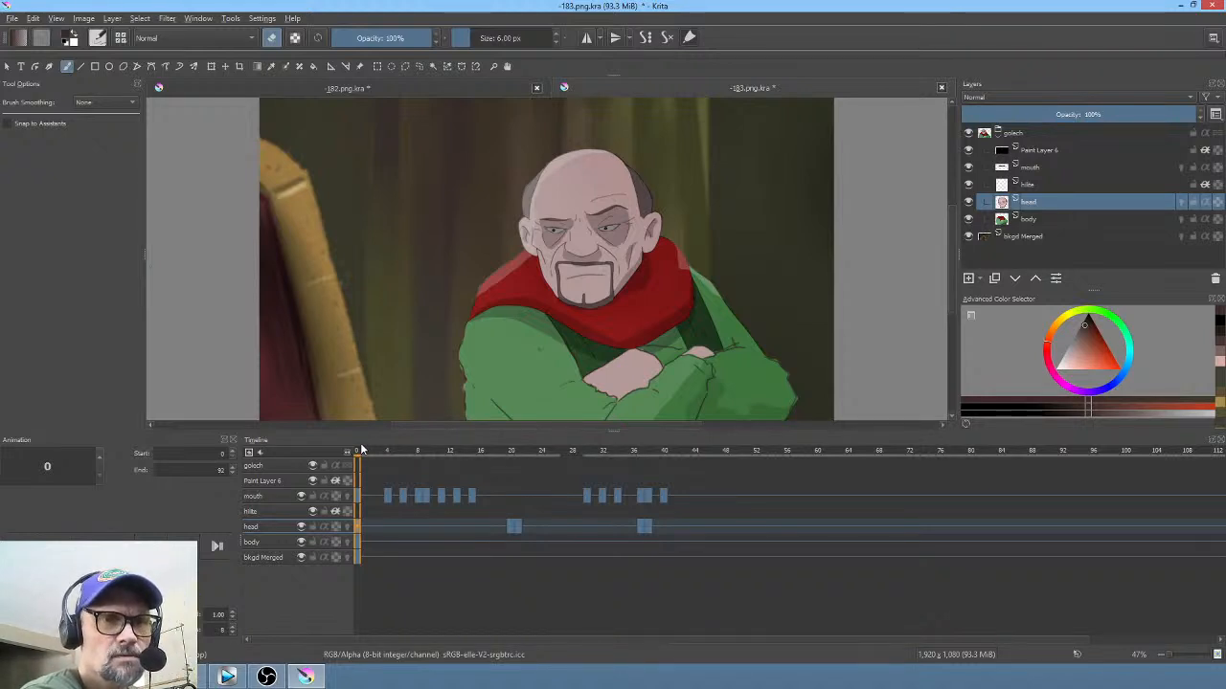
{"action": "key", "text": "space"}
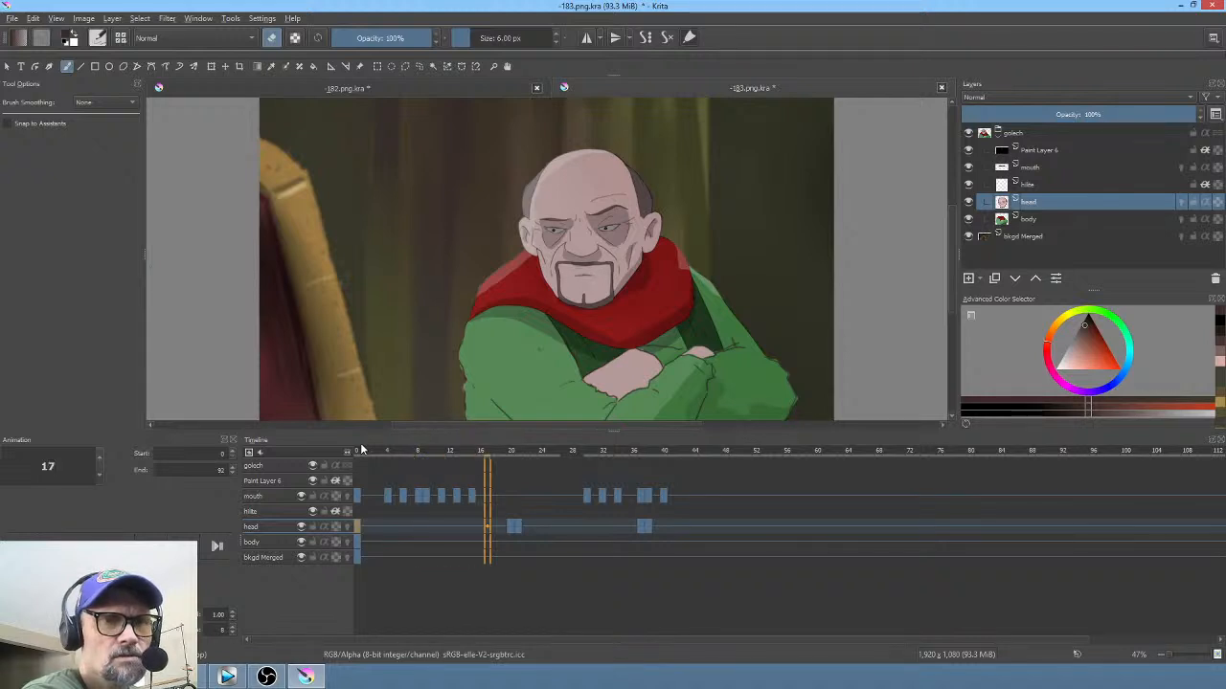
{"action": "key", "text": "space"}
{"action": "key", "text": "space"}
{"action": "key", "text": "space"}
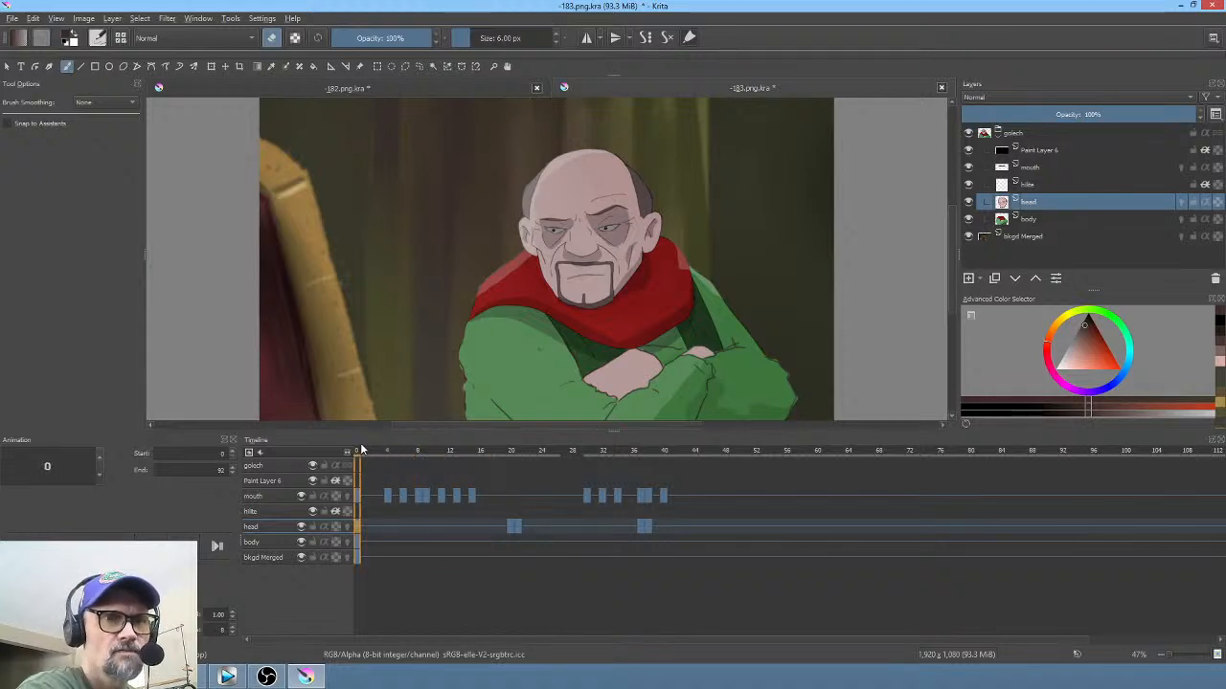
Step: Copy the head layer's frame 0 keyframe to frames 8 and 7
{"action": "left_click", "coordinate": [410, 526]}
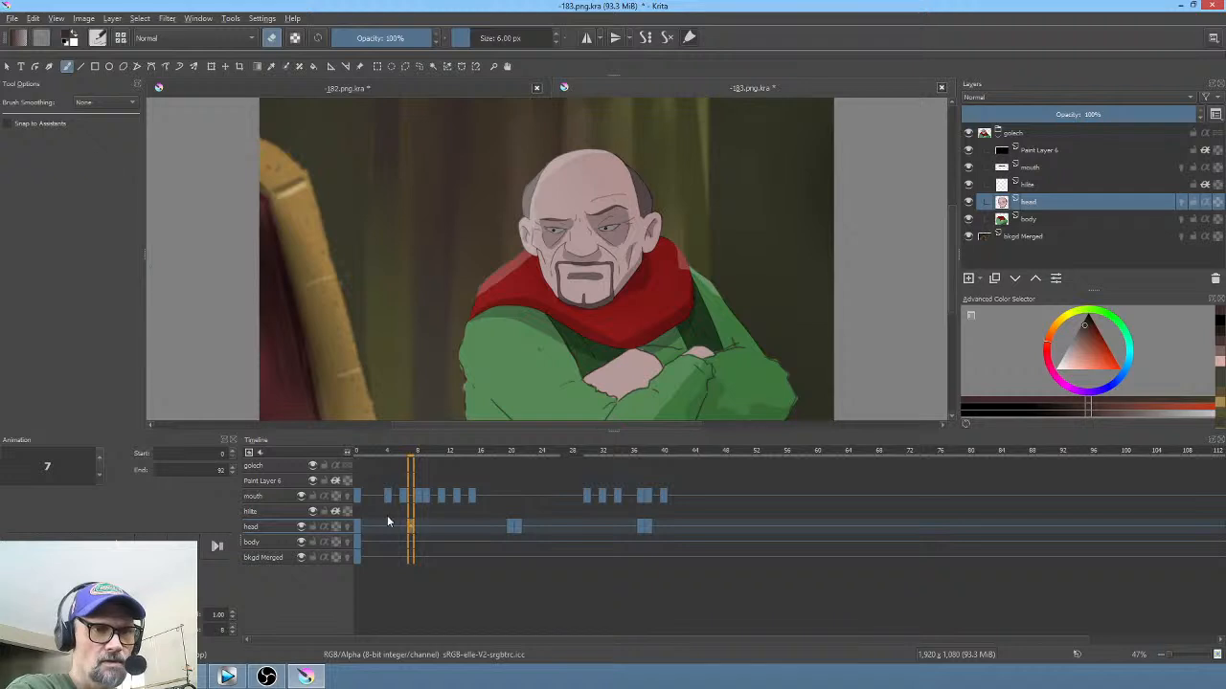
{"action": "left_click", "coordinate": [358, 524]}
{"action": "left_click", "coordinate": [418, 531]}
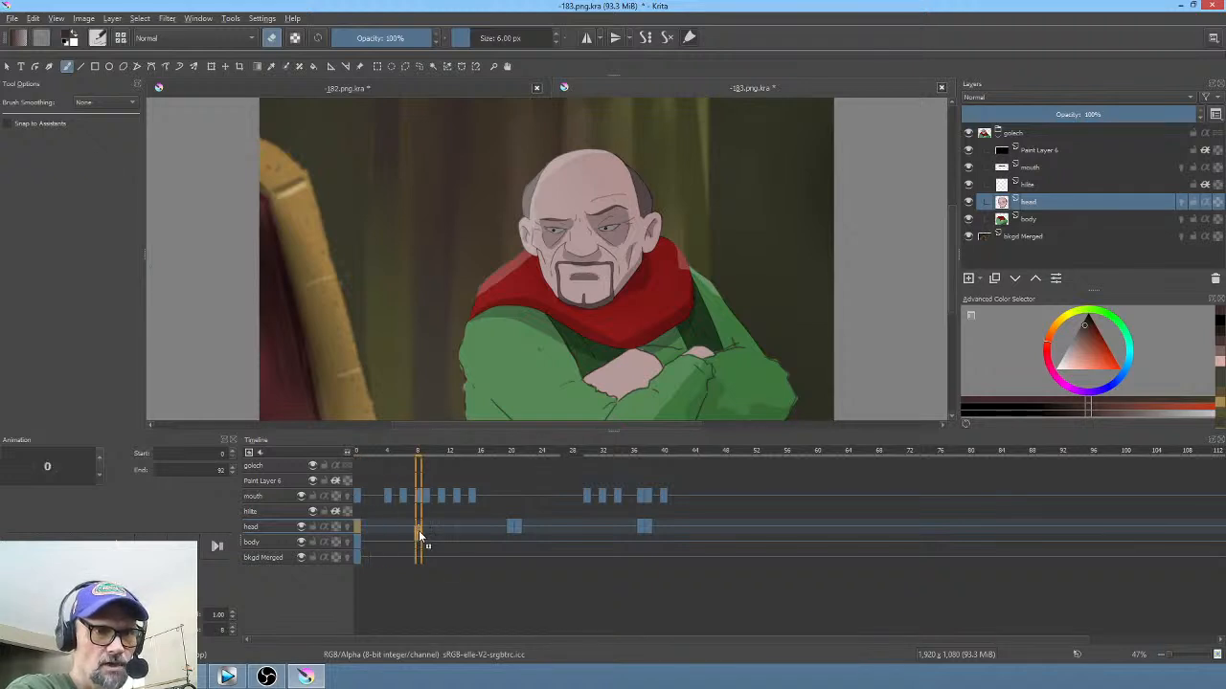
{"action": "left_click", "coordinate": [409, 529]}
Step: Hide Paint Layer 6, choose the Freehand Path tool, and sample the shadow colour above the eye on the head layer's frame 7
{"action": "scroll", "coordinate": [541, 239], "scroll_direction": "up", "scroll_amount": 5}
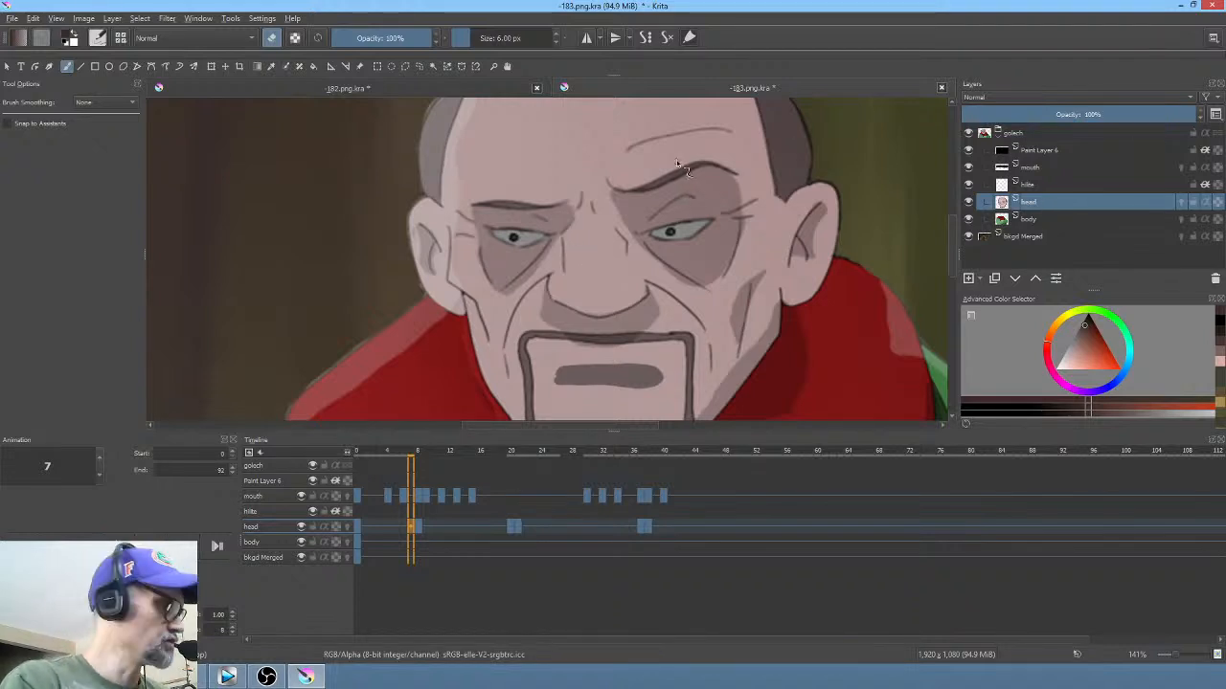
{"action": "key", "text": "p"}
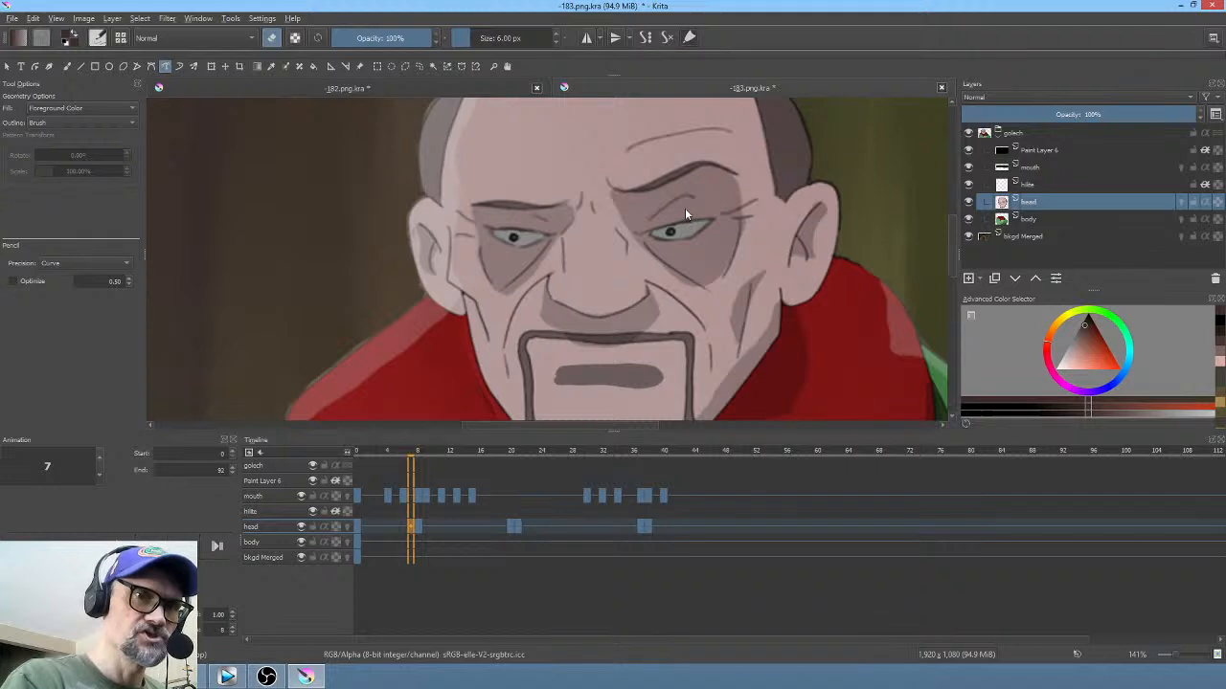
{"action": "left_click", "coordinate": [968, 150]}
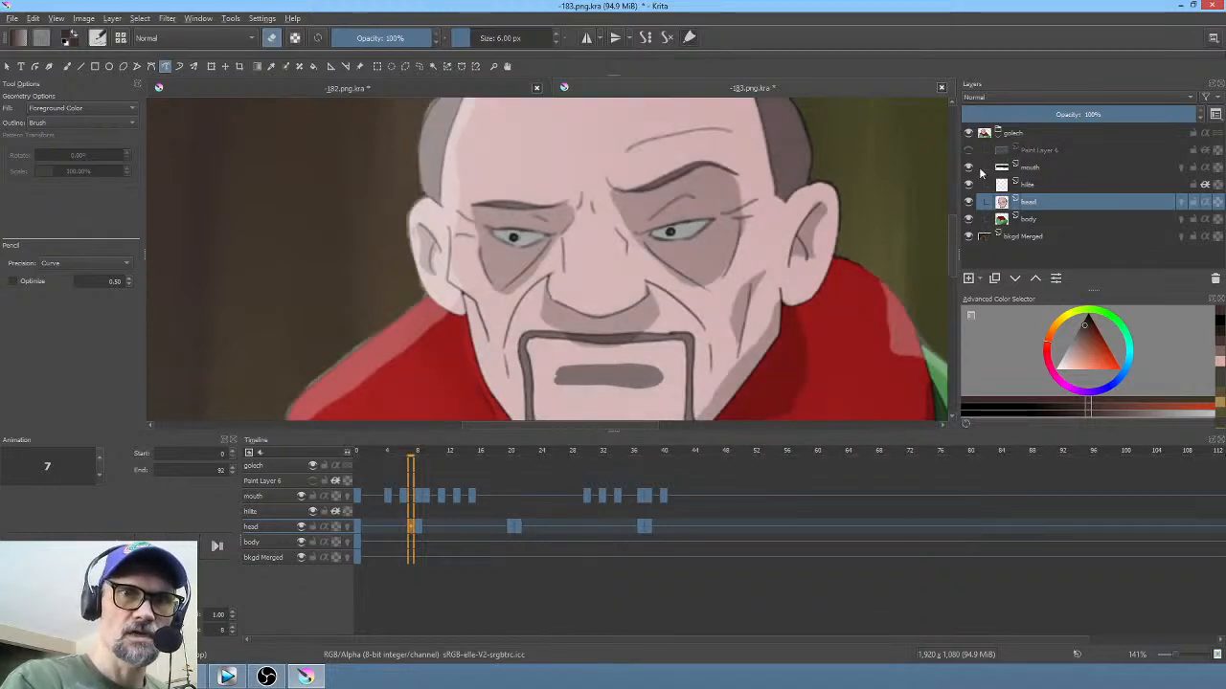
{"action": "left_click", "coordinate": [969, 168]}
{"action": "left_click", "coordinate": [968, 167]}
{"action": "left_click", "coordinate": [679, 204], "text": "ctrl"}
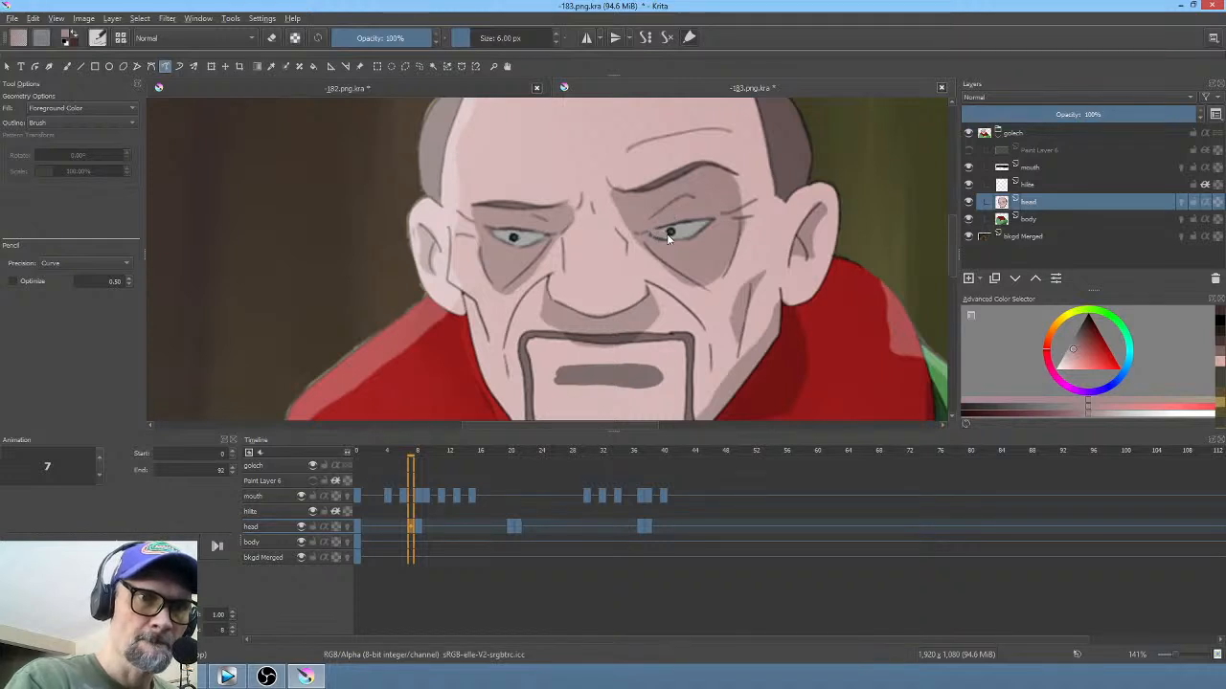
Step: Paint closed eyelids over both eyes on the head layer's frame 7 and play from frame 0 to check the blink
{"action": "left_click_drag", "start_coordinate": [661, 231], "coordinate": [709, 226]}
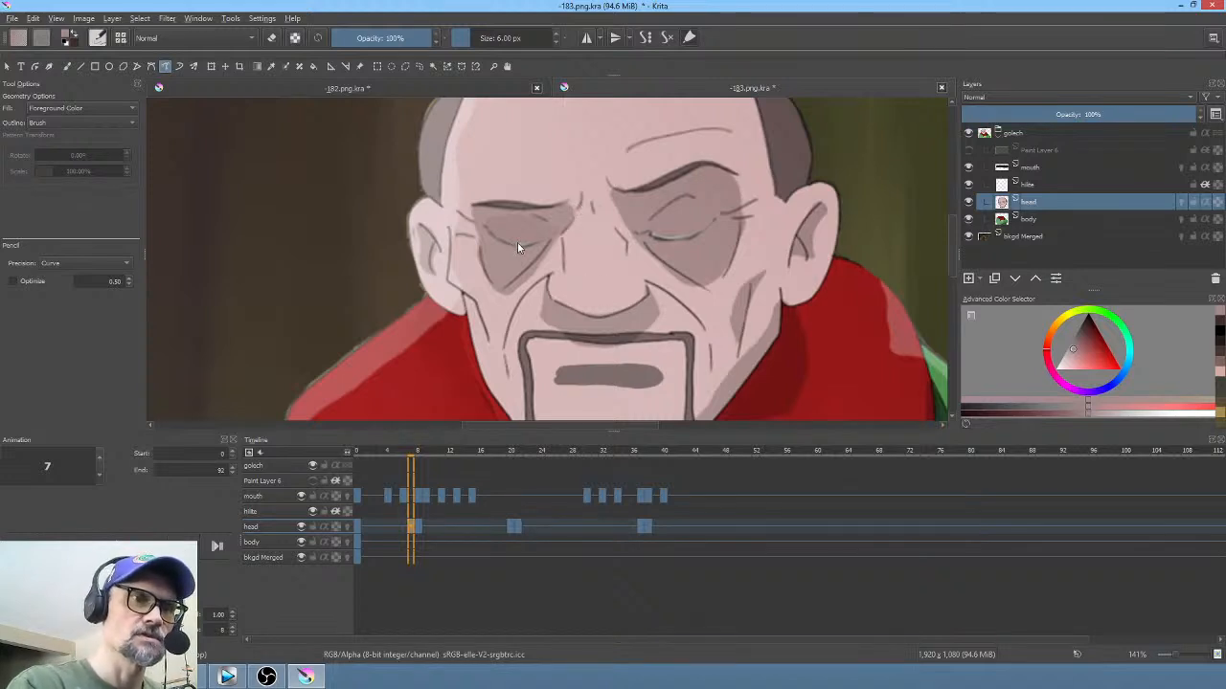
{"action": "left_click", "coordinate": [356, 528]}
{"action": "scroll", "coordinate": [536, 259], "scroll_direction": "down", "scroll_amount": 4}
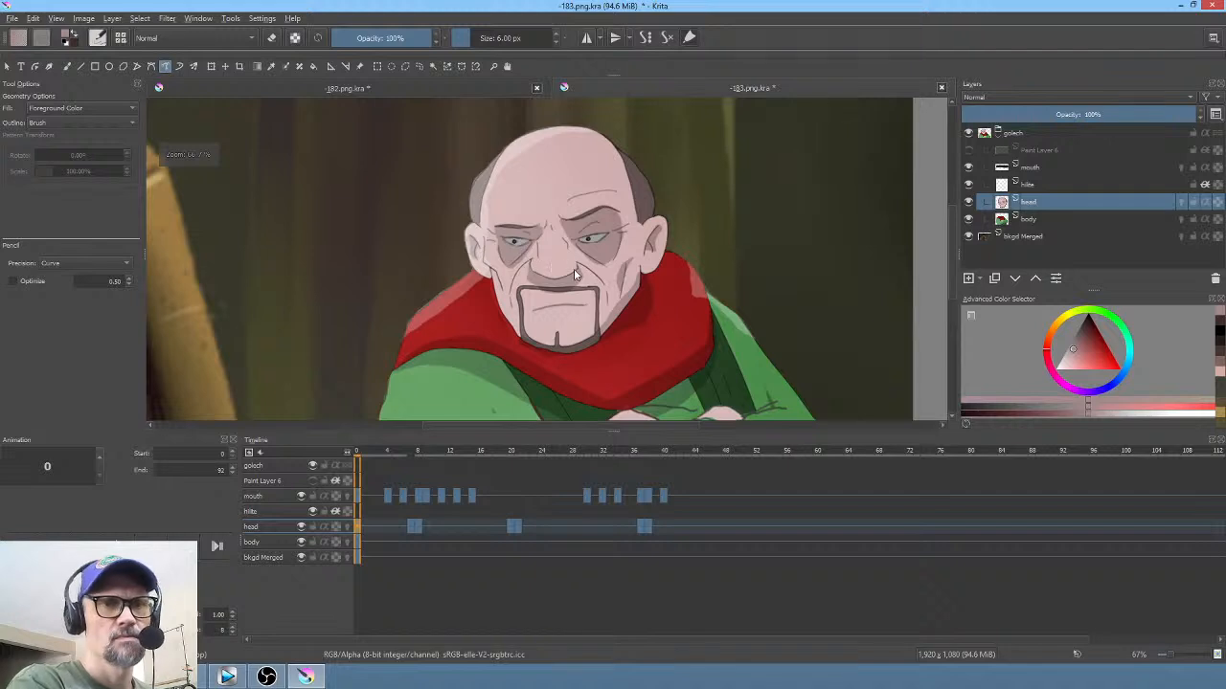
{"action": "key", "text": "space"}
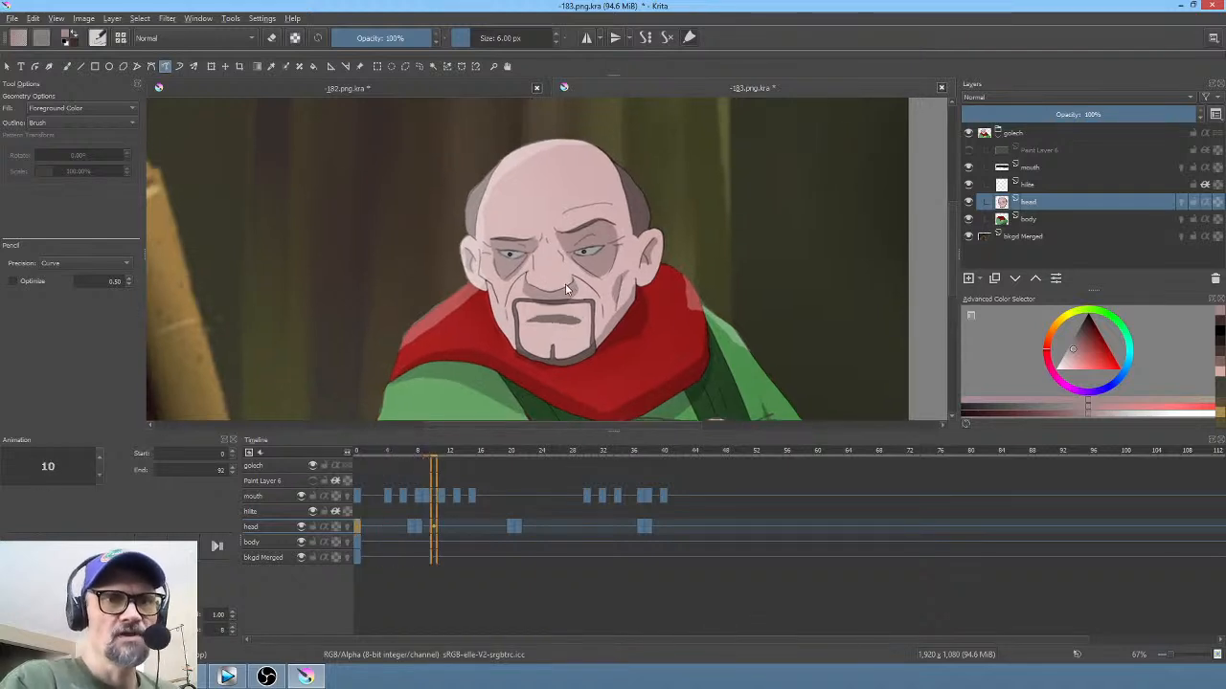
{"action": "key", "text": "space"}
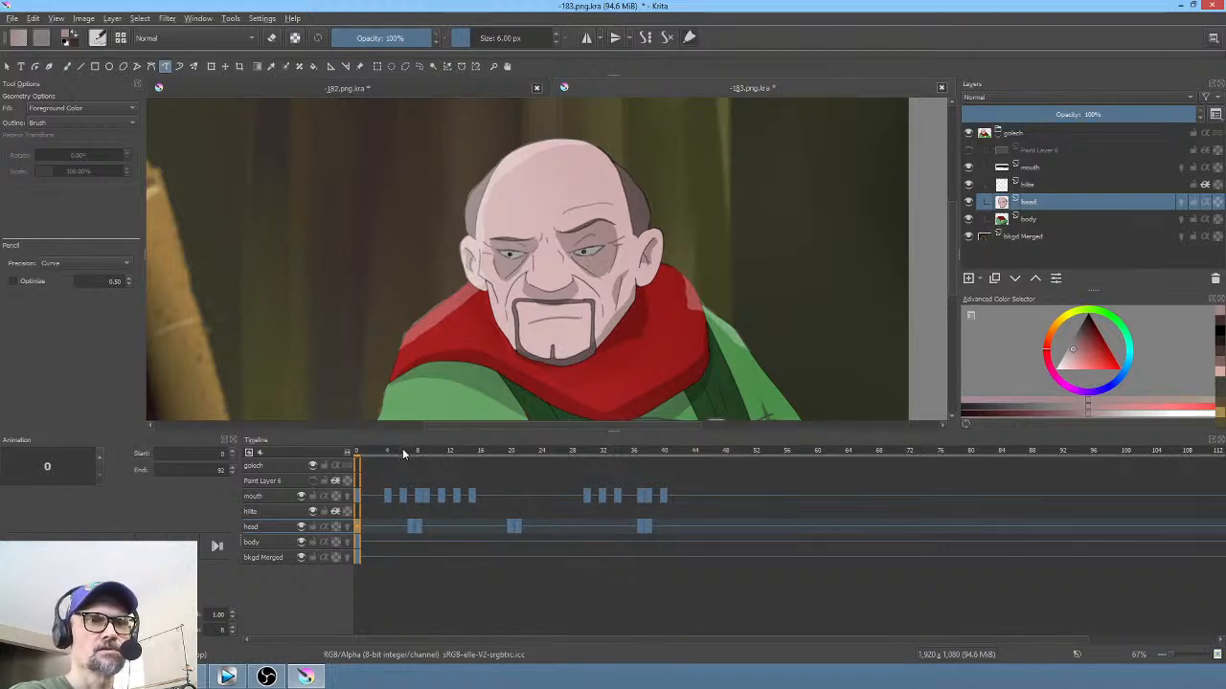
{"action": "key", "text": "space"}
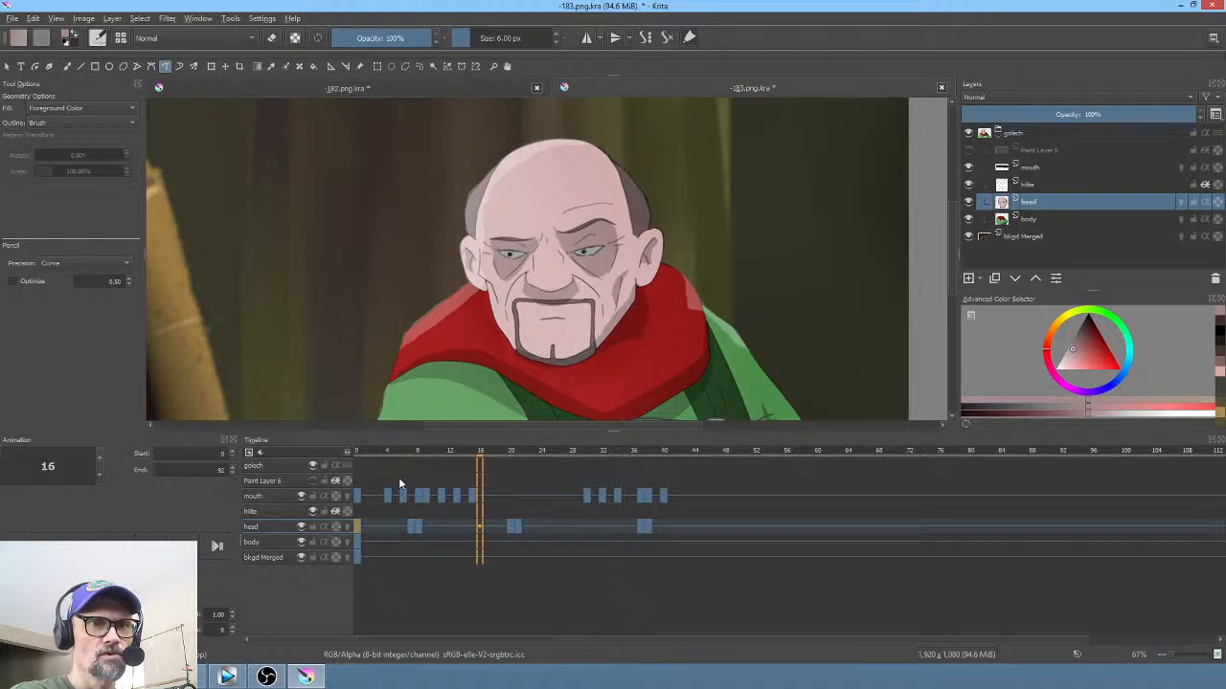
{"action": "key", "text": "space"}
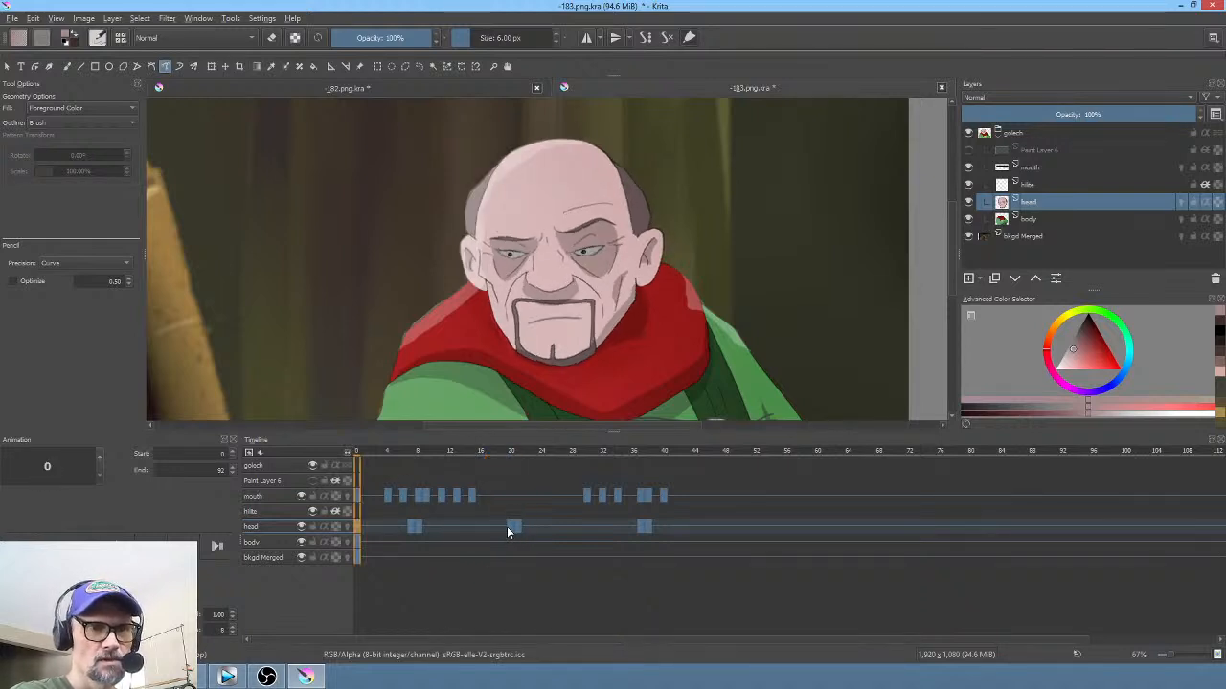
Step: Check the mouth layer's keyframes from frame 8 onward and move its frame 15 keyframe to frame 20
{"action": "left_click", "coordinate": [419, 498]}
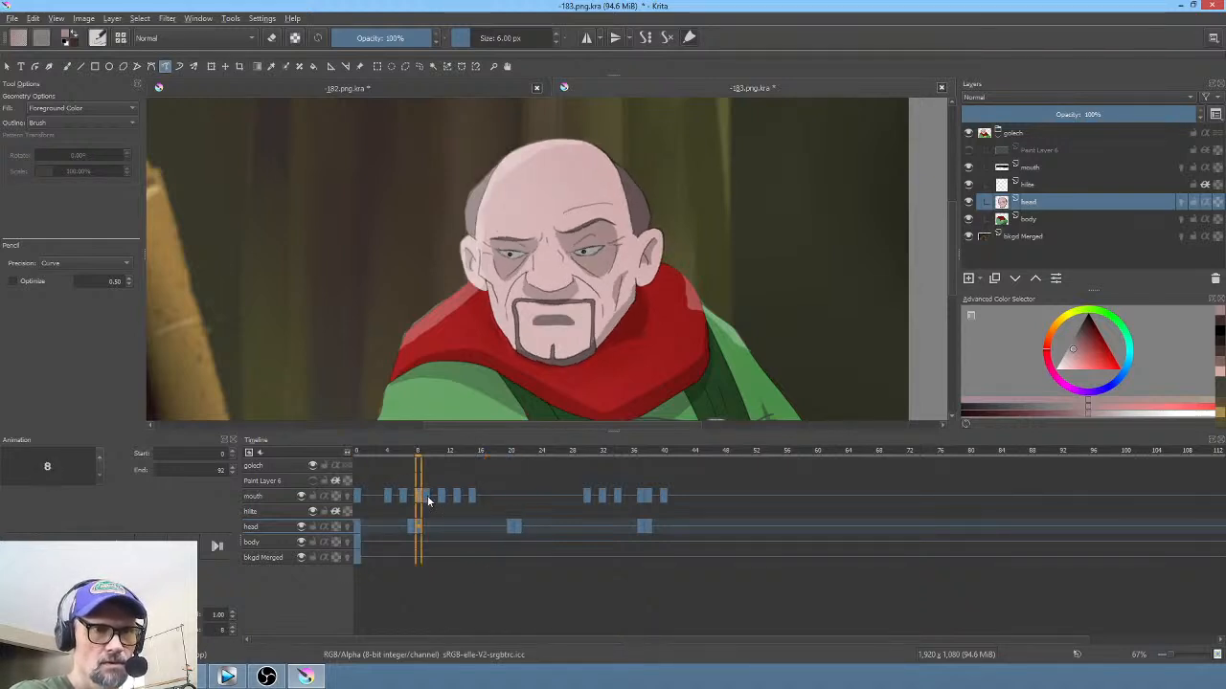
{"action": "left_click", "coordinate": [427, 499]}
{"action": "left_click", "coordinate": [443, 499]}
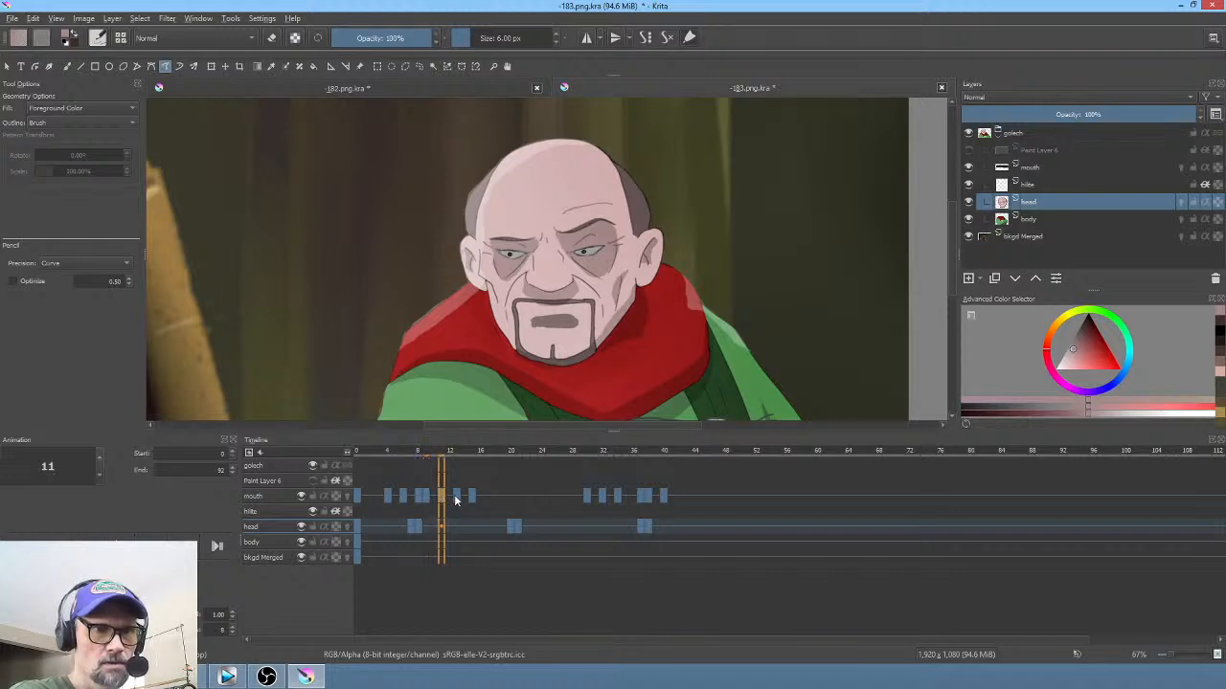
{"action": "left_click", "coordinate": [457, 499]}
{"action": "left_click", "coordinate": [472, 498]}
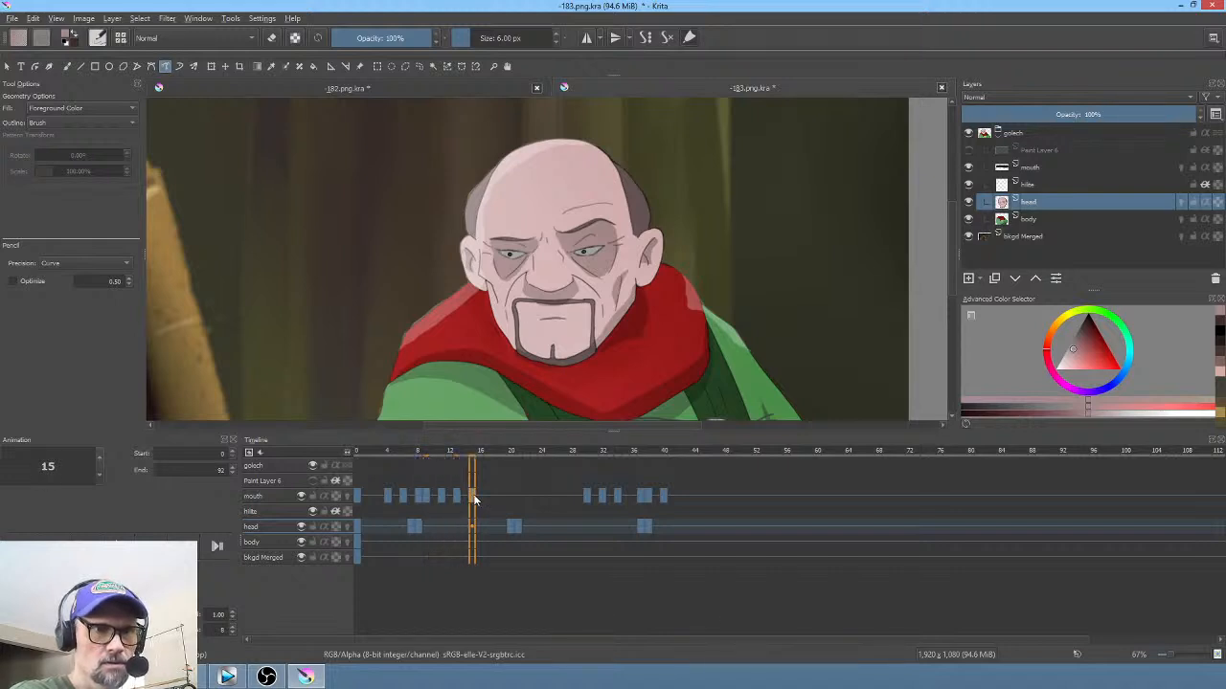
{"action": "left_click", "coordinate": [505, 499]}
{"action": "left_click", "coordinate": [511, 499]}
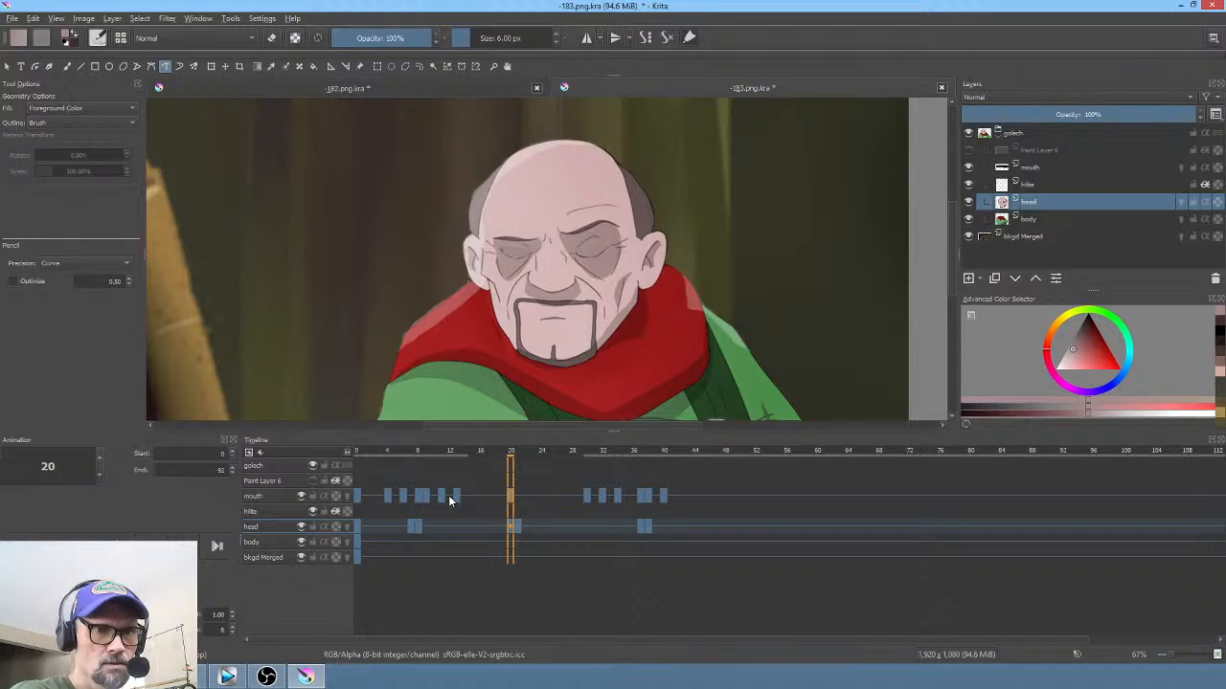
Step: Copy the mouth layer's frame 8 keyframe to frame 15 and its frame 9 keyframe to frame 17
{"action": "left_click", "coordinate": [419, 499]}
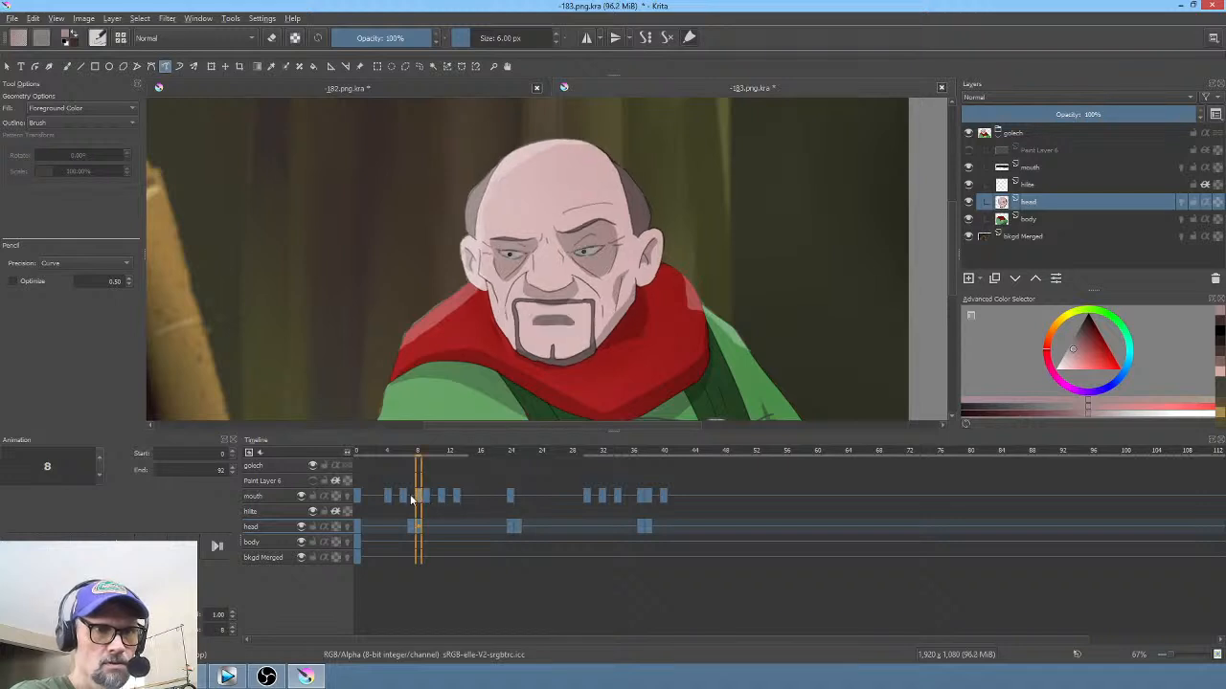
{"action": "left_click", "coordinate": [428, 499]}
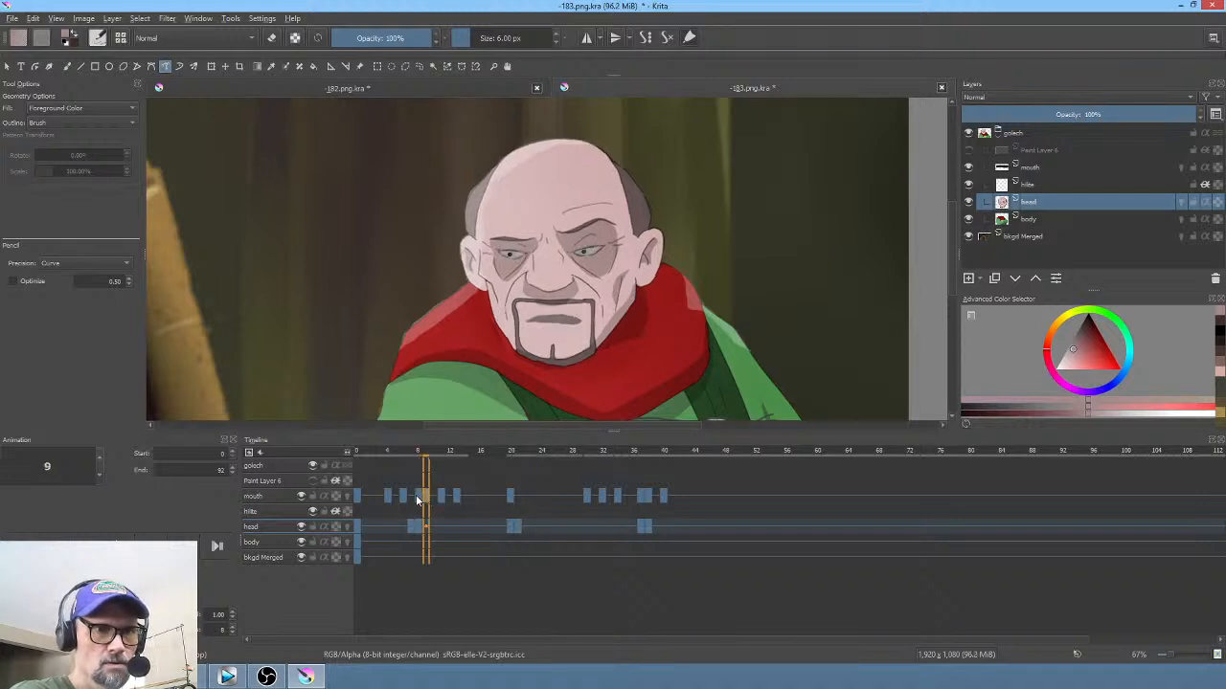
{"action": "left_click", "coordinate": [418, 499]}
{"action": "left_click_drag", "start_coordinate": [416, 512], "coordinate": [470, 497]}
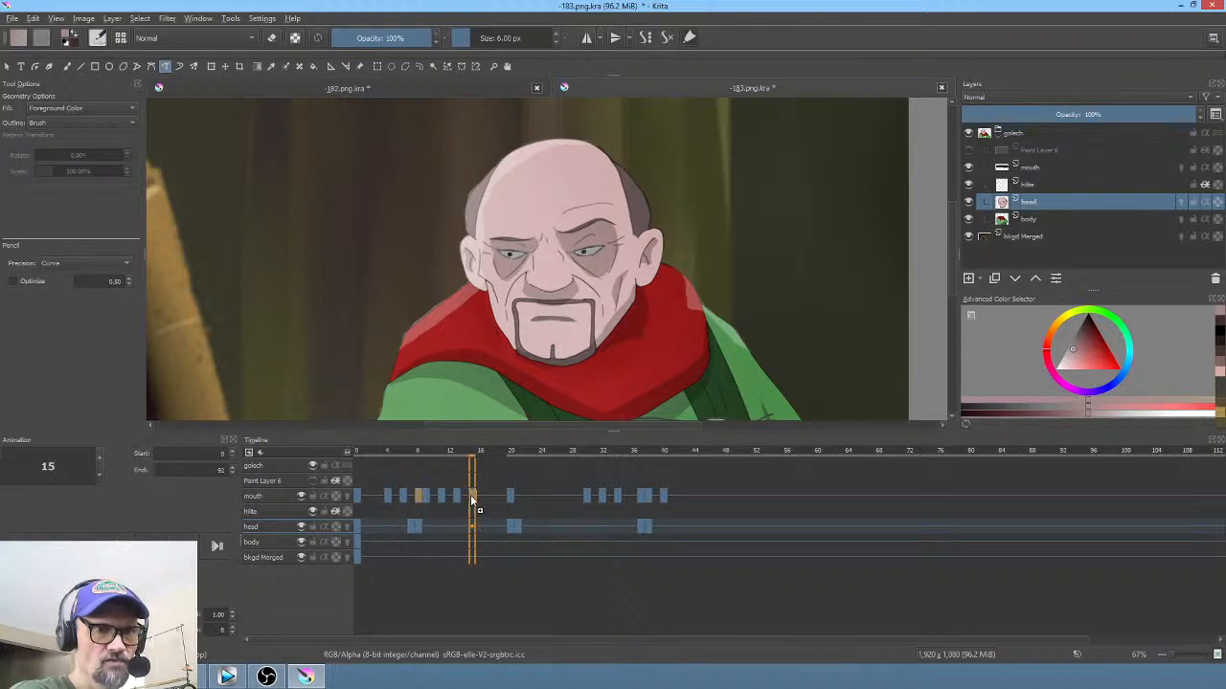
{"action": "left_click", "coordinate": [470, 496]}
{"action": "left_click", "coordinate": [427, 499]}
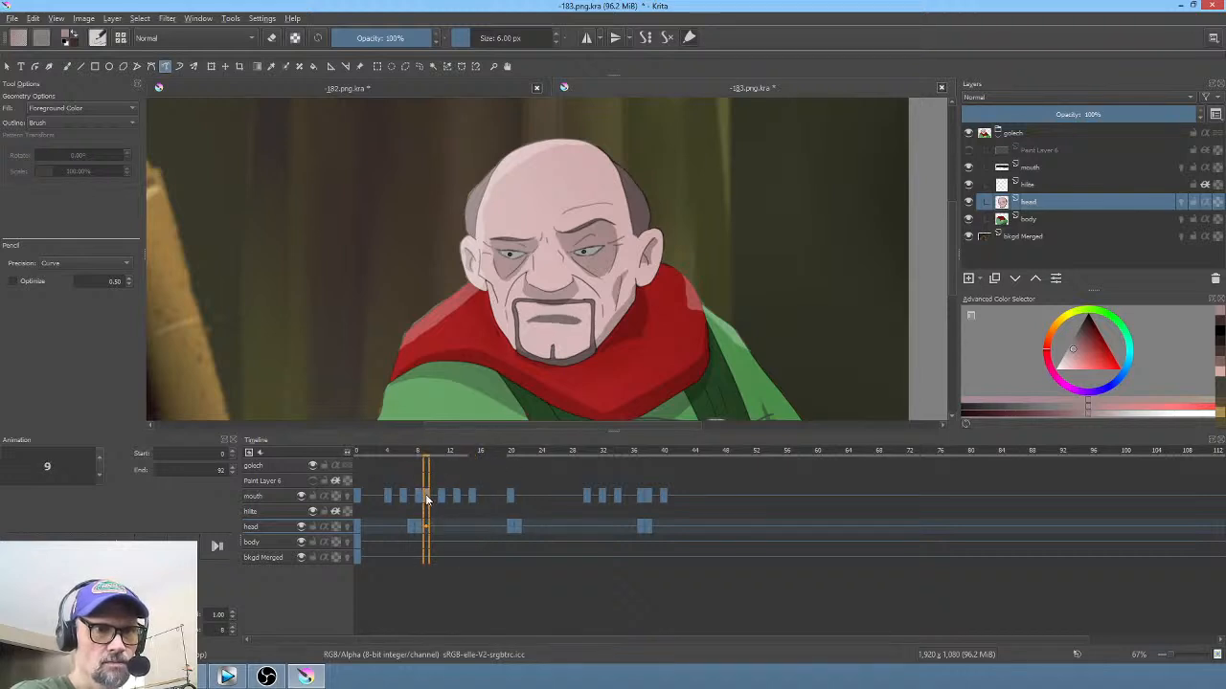
{"action": "left_click_drag", "start_coordinate": [427, 499], "coordinate": [490, 505]}
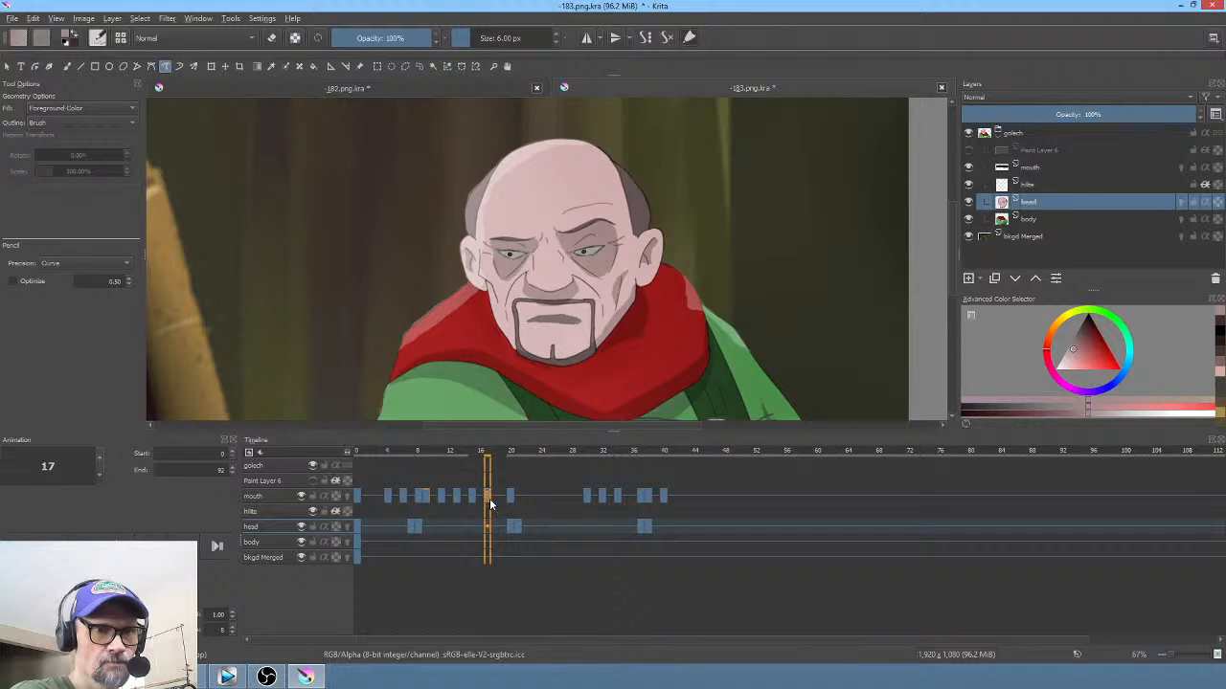
Step: Play the animation from frame 0 to review the extended mouth movement
{"action": "left_click", "coordinate": [358, 495]}
{"action": "key", "text": "space"}
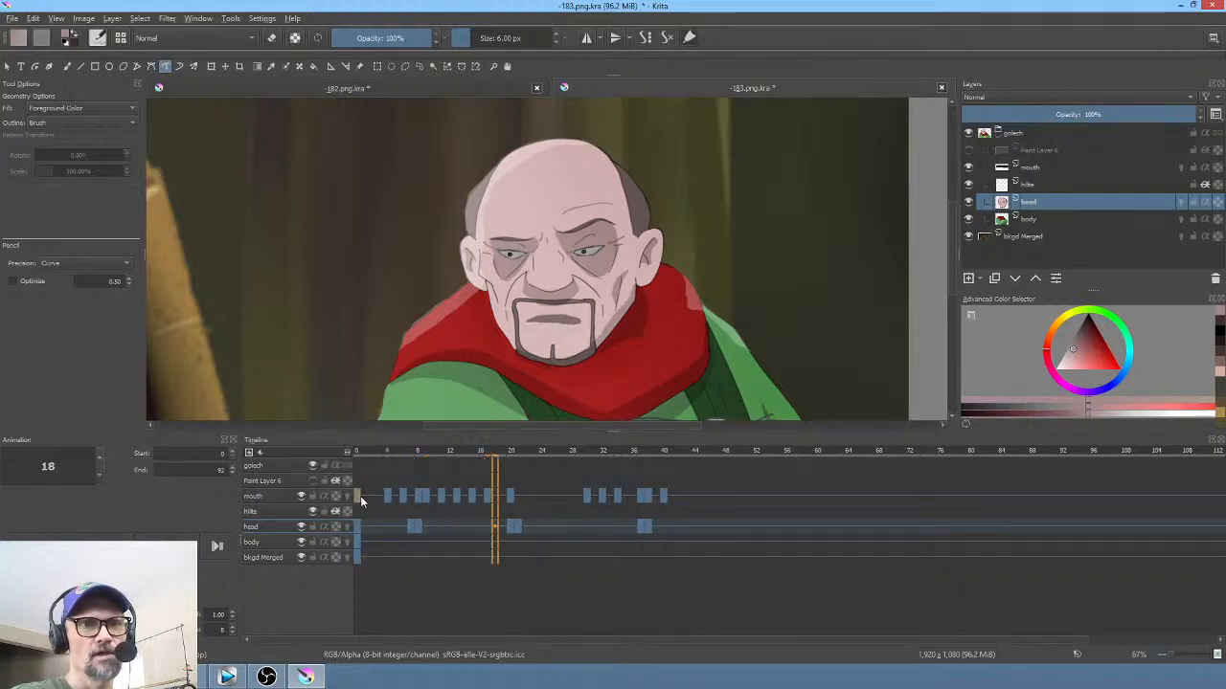
{"action": "key", "text": "space"}
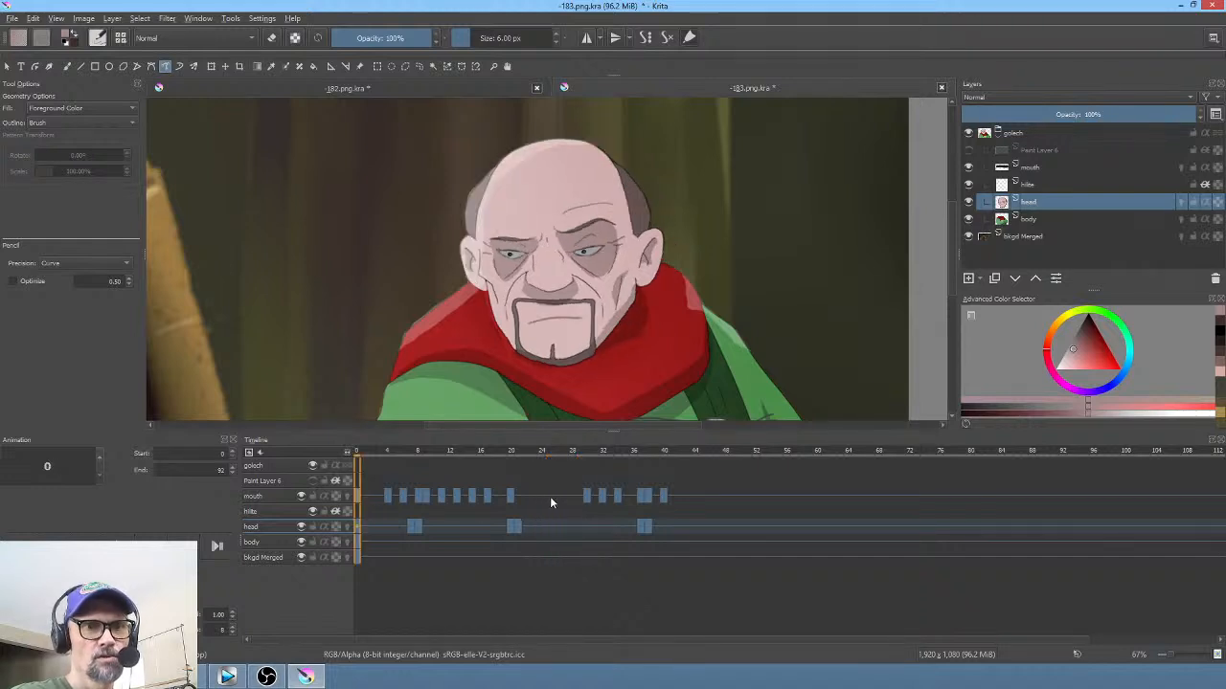
Step: Play from frame 20 to check the pause, and shift all layers' keyframes from frame 30 onward to start at frame 25
{"action": "left_click", "coordinate": [510, 498]}
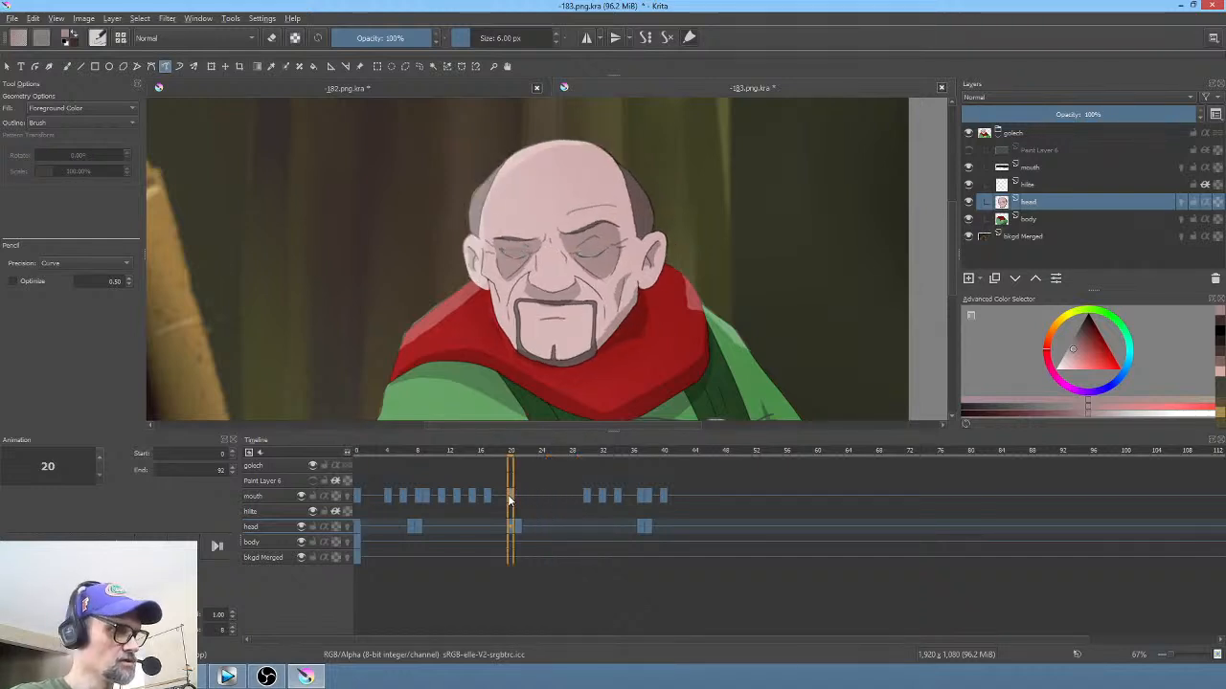
{"action": "key", "text": "space"}
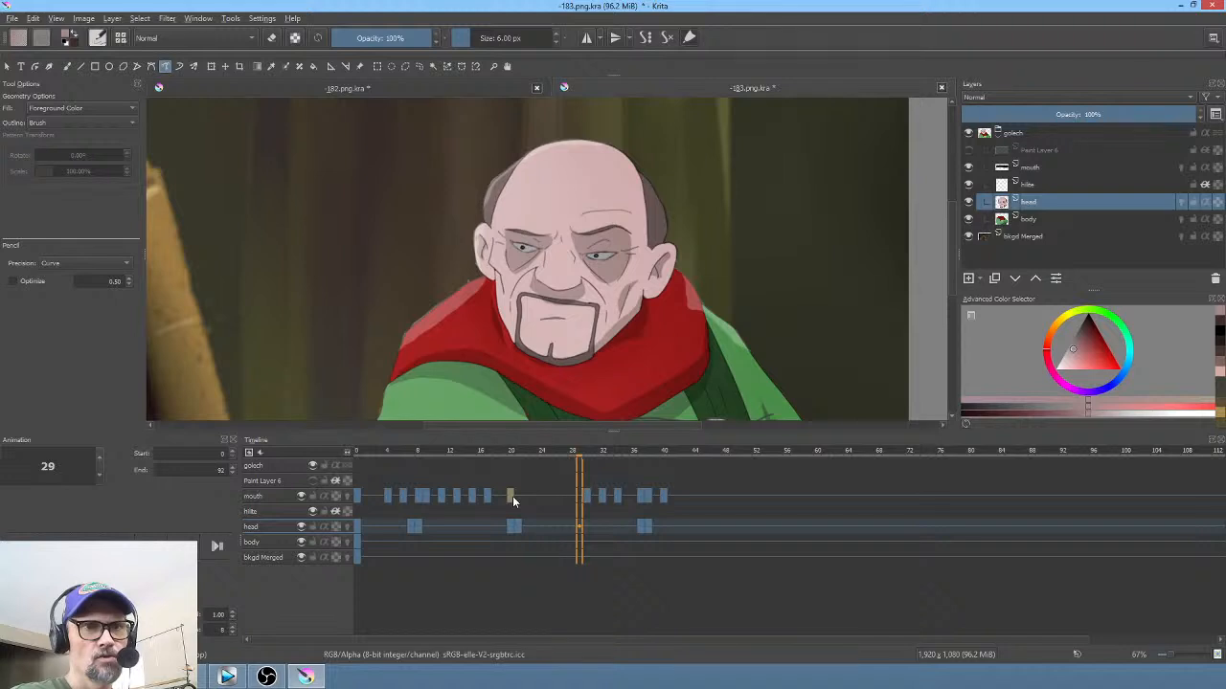
{"action": "key", "text": "space"}
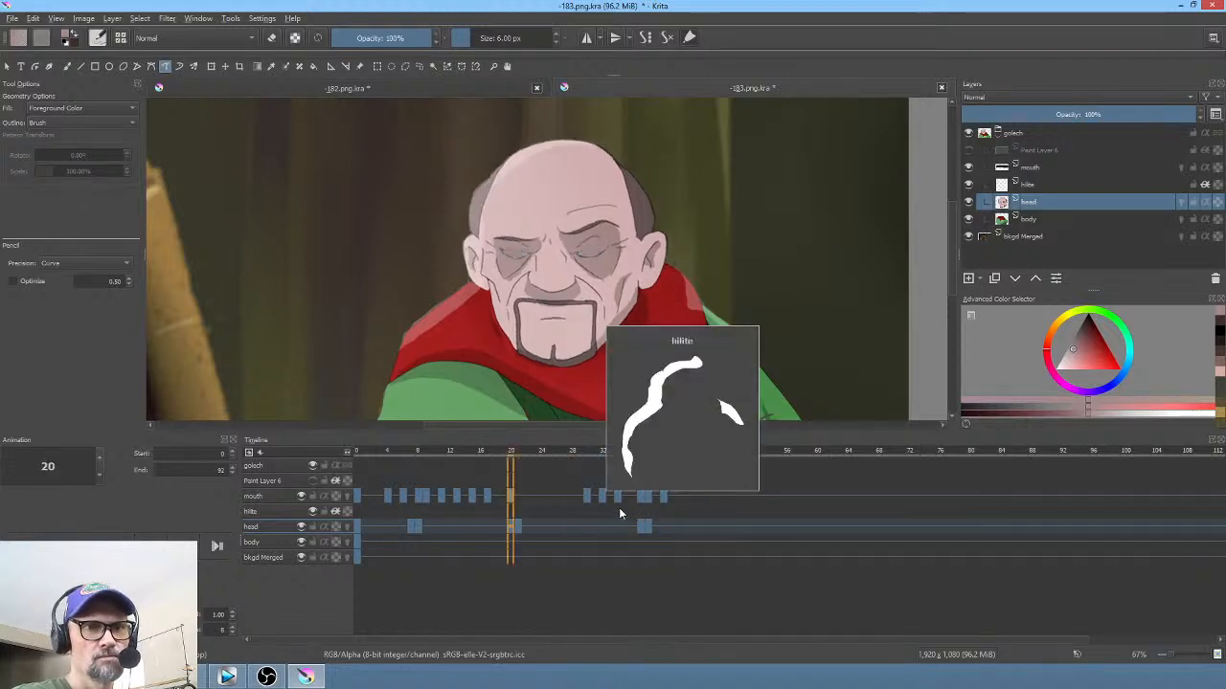
{"action": "left_click", "coordinate": [587, 496]}
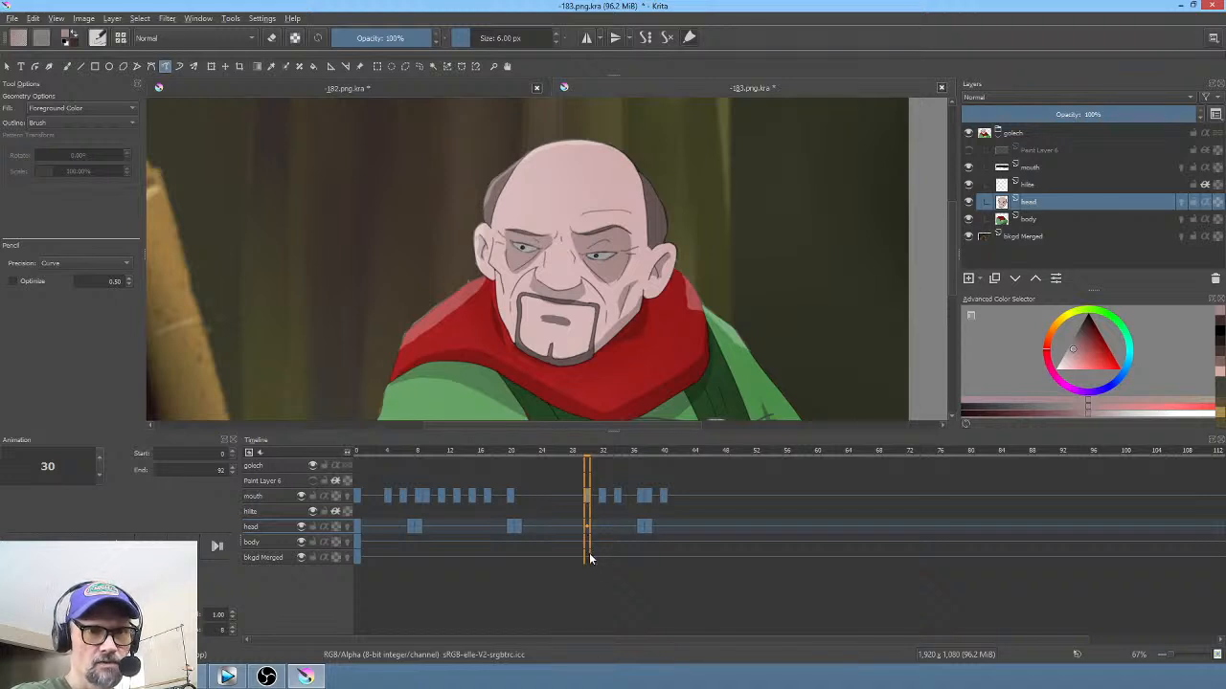
{"action": "left_click_drag", "start_coordinate": [590, 560], "coordinate": [552, 500]}
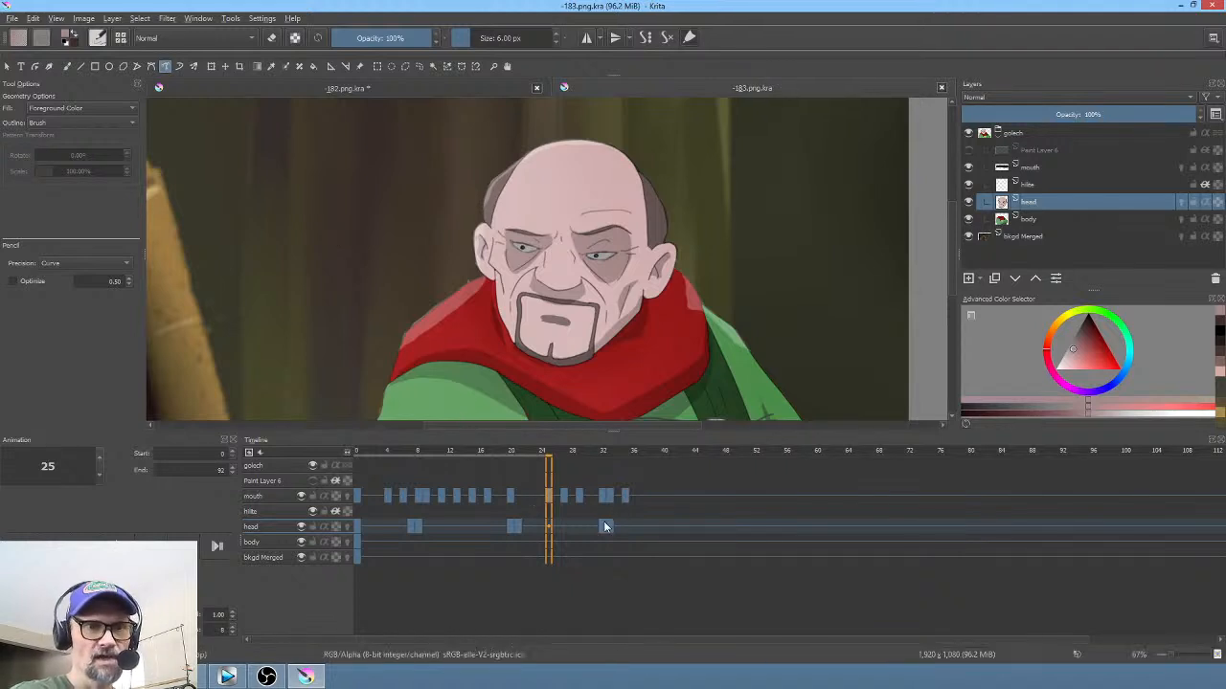
Step: Copy the mouth layer's frame 20 keyframe to frame 21 and make that mouth frame active
{"action": "mouse_move", "coordinate": [510, 456]}
{"action": "left_mouse_down"}
{"action": "mouse_move", "coordinate": [546, 456]}
{"action": "mouse_move", "coordinate": [504, 456]}
{"action": "mouse_move", "coordinate": [520, 461]}
{"action": "left_mouse_up"}
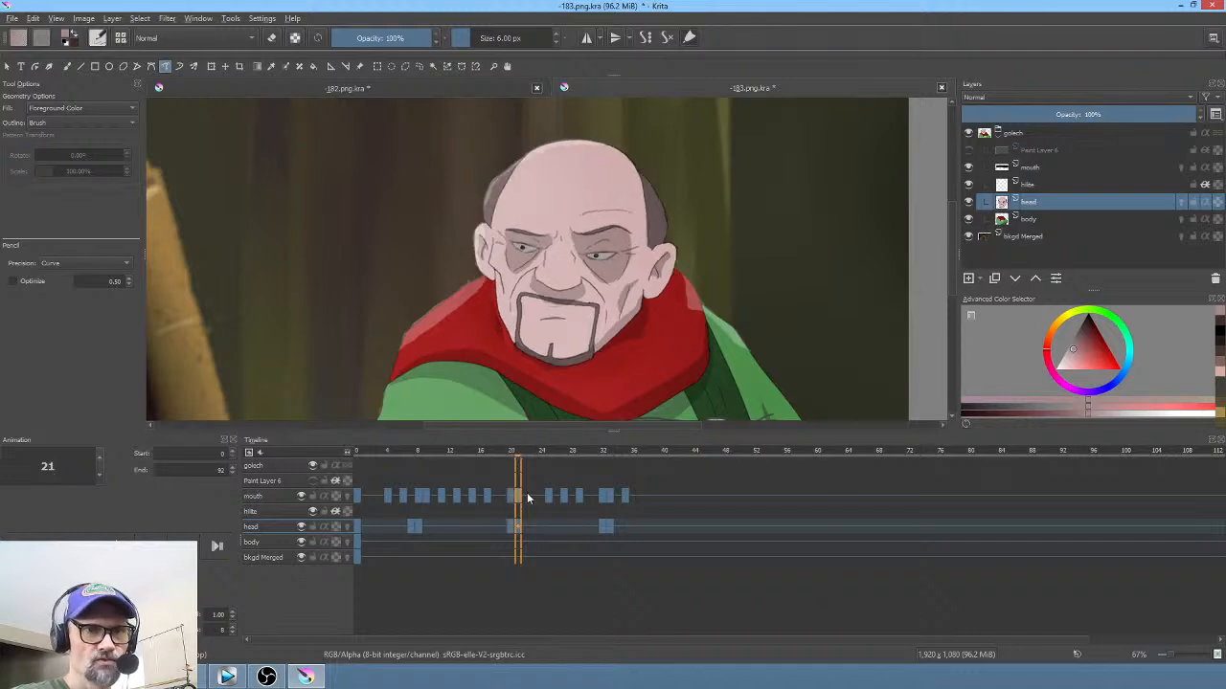
{"action": "left_click", "coordinate": [512, 498]}
{"action": "left_click", "coordinate": [262, 497]}
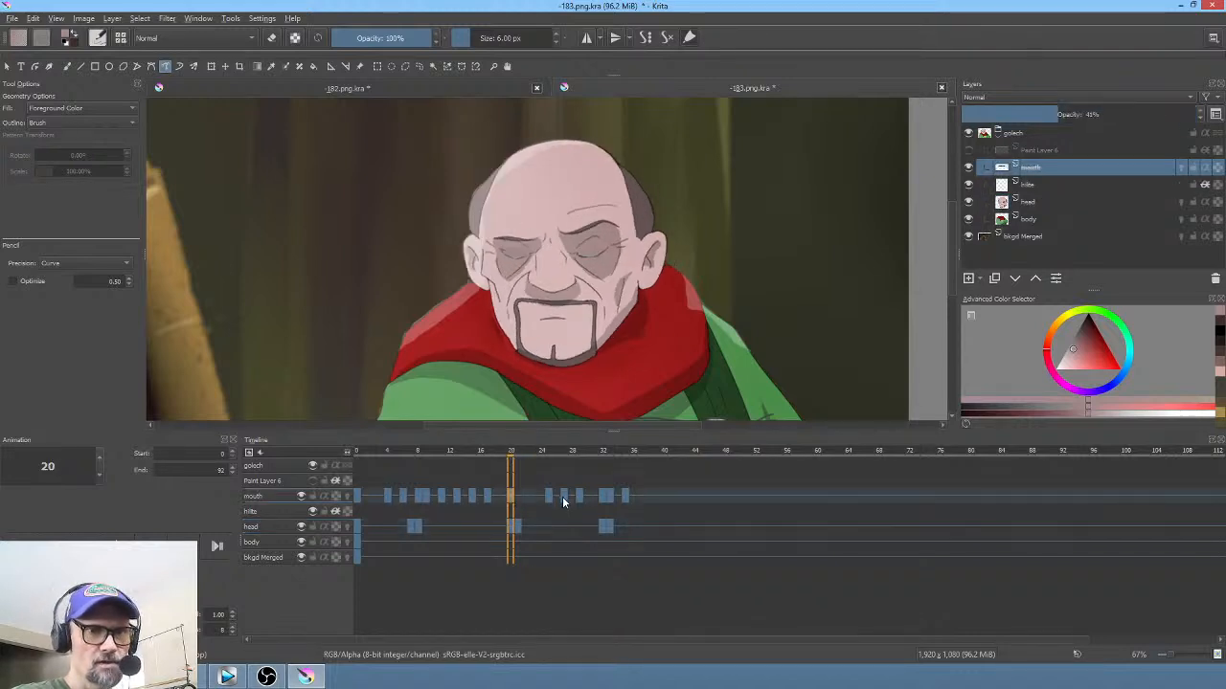
{"action": "left_click", "coordinate": [516, 499]}
Step: Transform the mouth line on frame 21, nudging it slightly up and toward the right to fit the turned head
{"action": "scroll", "coordinate": [568, 324], "scroll_direction": "up", "scroll_amount": 3}
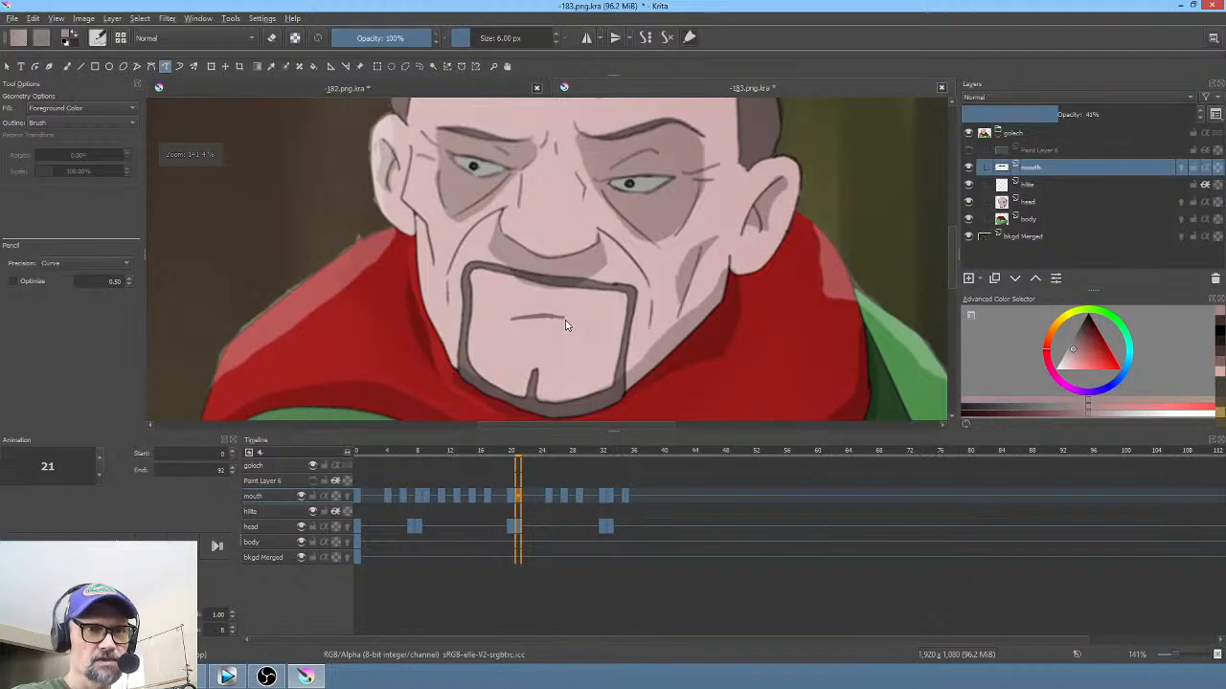
{"action": "key", "text": "ctrl+t"}
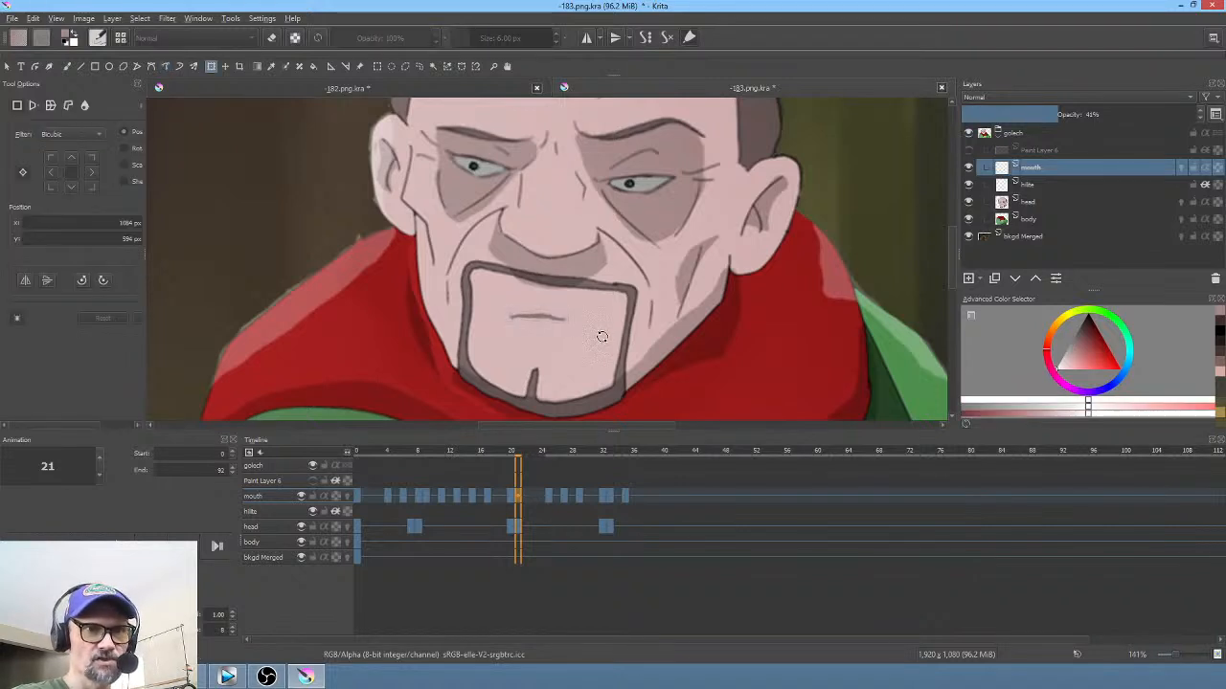
{"action": "scroll", "coordinate": [541, 319], "scroll_direction": "up", "scroll_amount": 4}
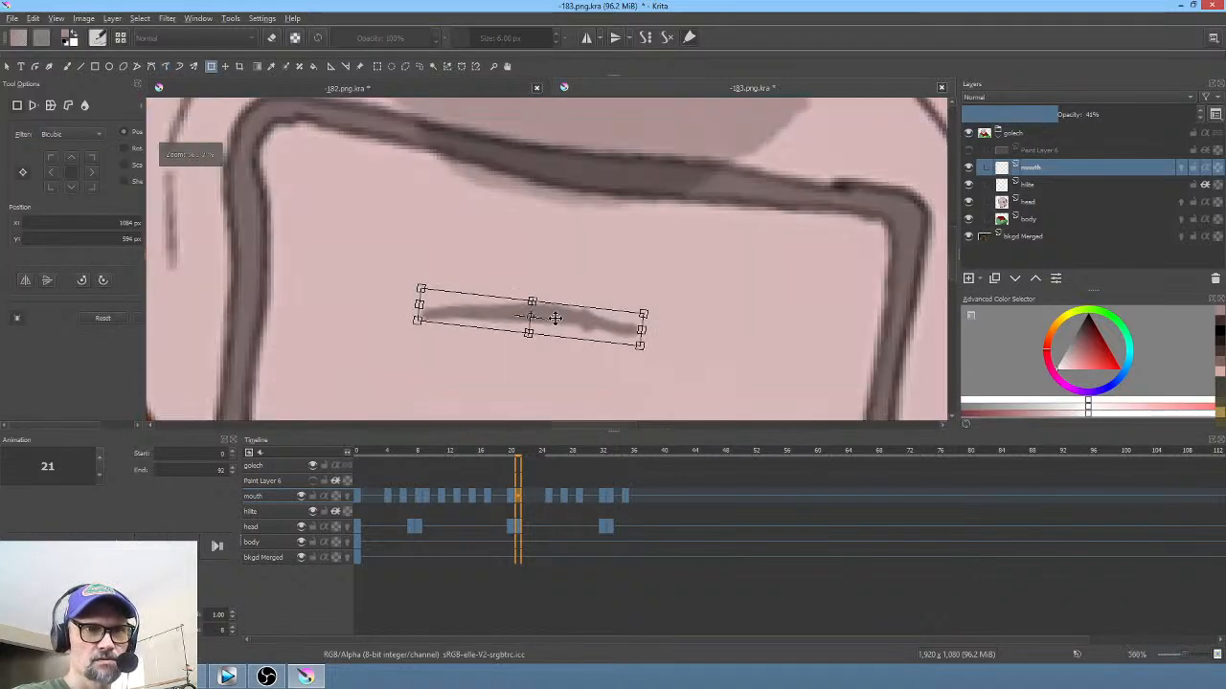
{"action": "left_click_drag", "start_coordinate": [560, 319], "coordinate": [579, 309]}
{"action": "scroll", "coordinate": [677, 306], "scroll_direction": "down", "scroll_amount": 4}
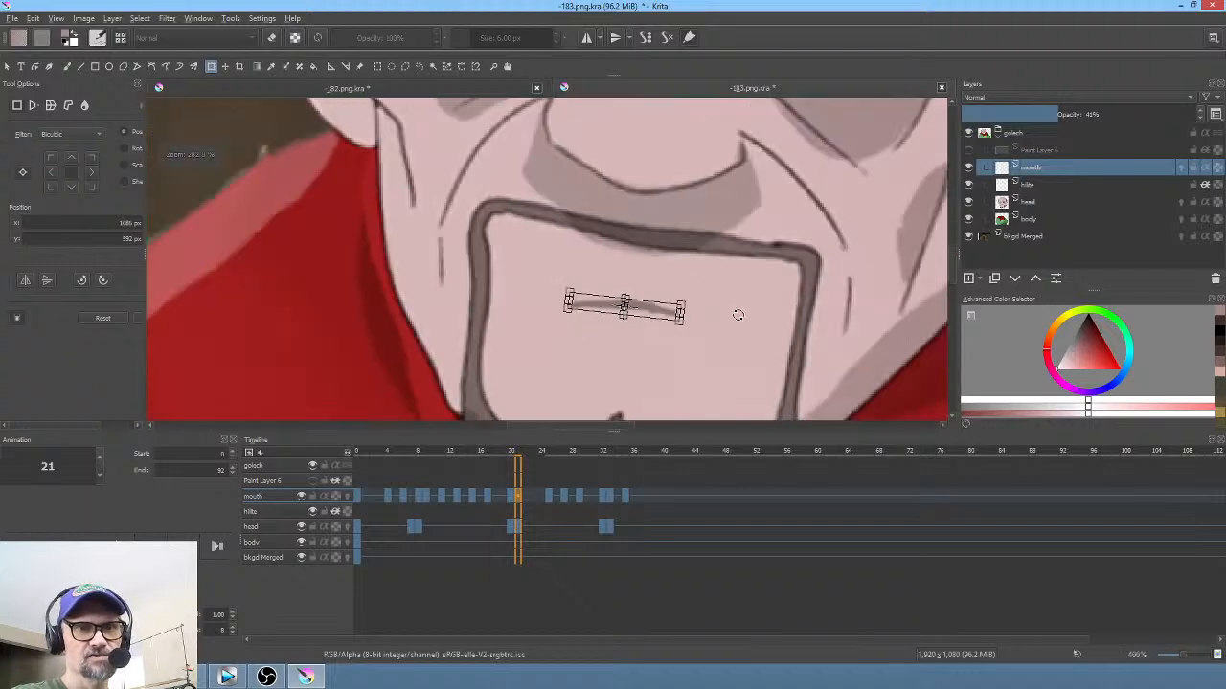
{"action": "scroll", "coordinate": [718, 297], "scroll_direction": "down", "scroll_amount": 1}
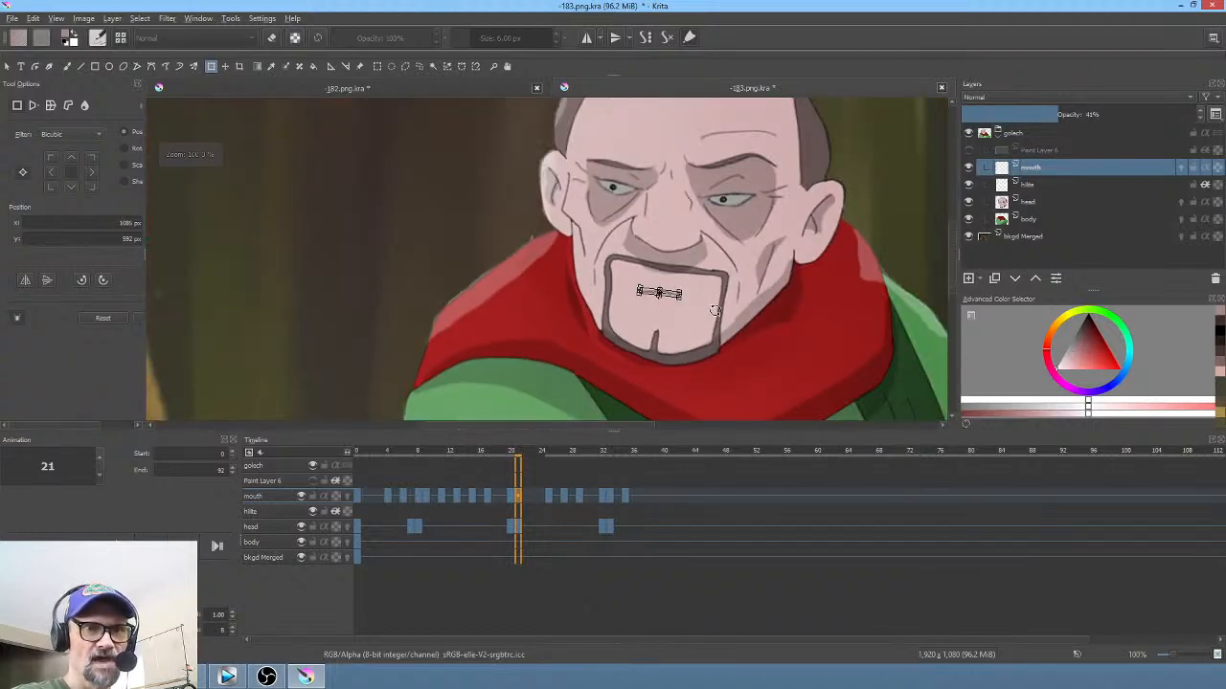
Step: Shift all layers' keyframes from frame 32 onward so that they start at frame 54
{"action": "mouse_move", "coordinate": [490, 453]}
{"action": "left_mouse_down"}
{"action": "mouse_move", "coordinate": [627, 465]}
{"action": "mouse_move", "coordinate": [589, 458]}
{"action": "mouse_move", "coordinate": [596, 569]}
{"action": "left_mouse_up"}
{"action": "left_click", "coordinate": [595, 498]}
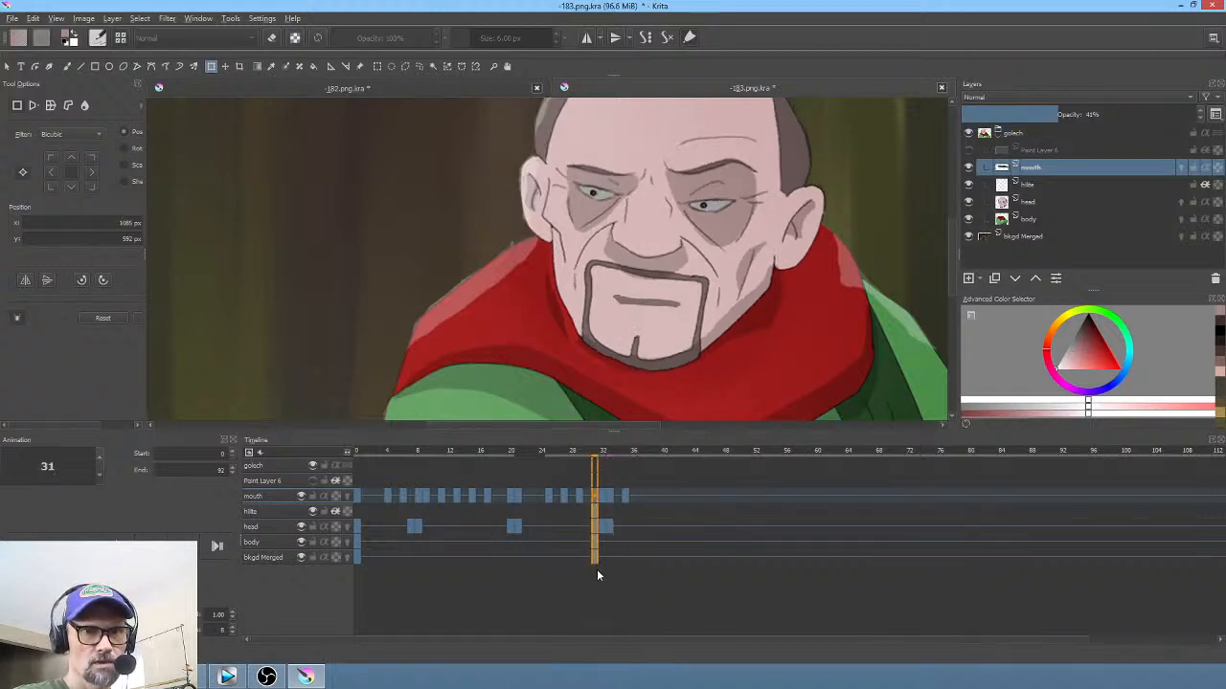
{"action": "left_click_drag", "start_coordinate": [595, 496], "coordinate": [743, 498]}
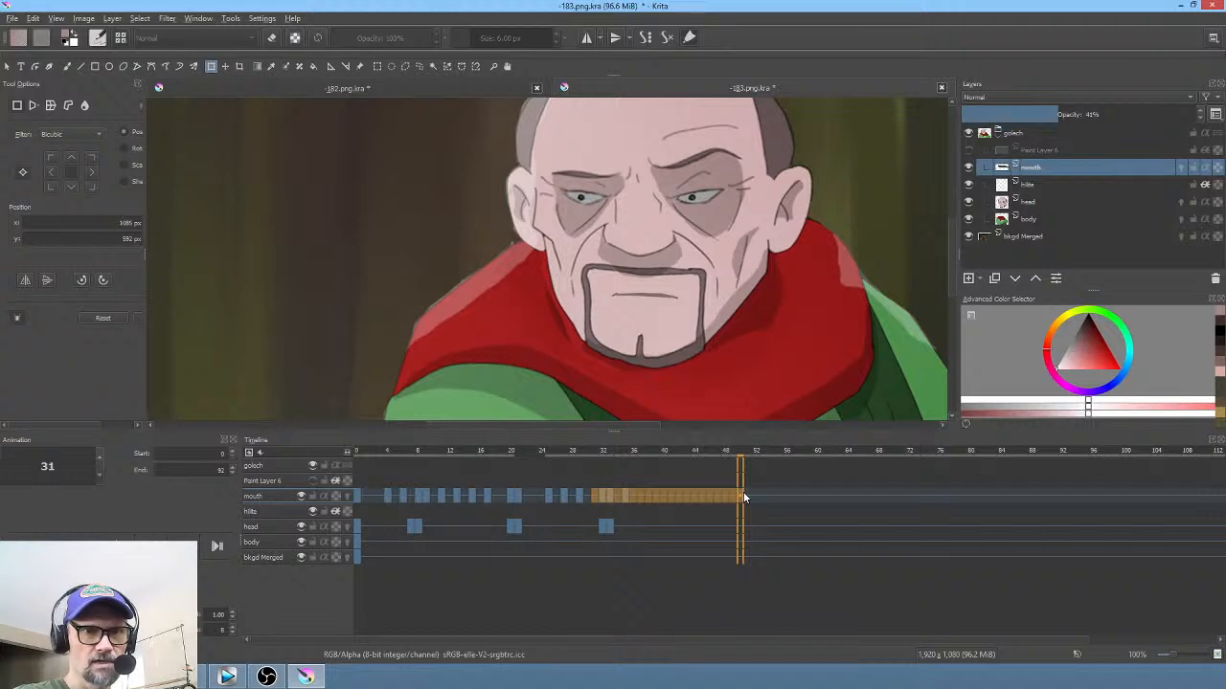
{"action": "left_click", "coordinate": [594, 497]}
{"action": "left_click_drag", "start_coordinate": [597, 568], "coordinate": [626, 495]}
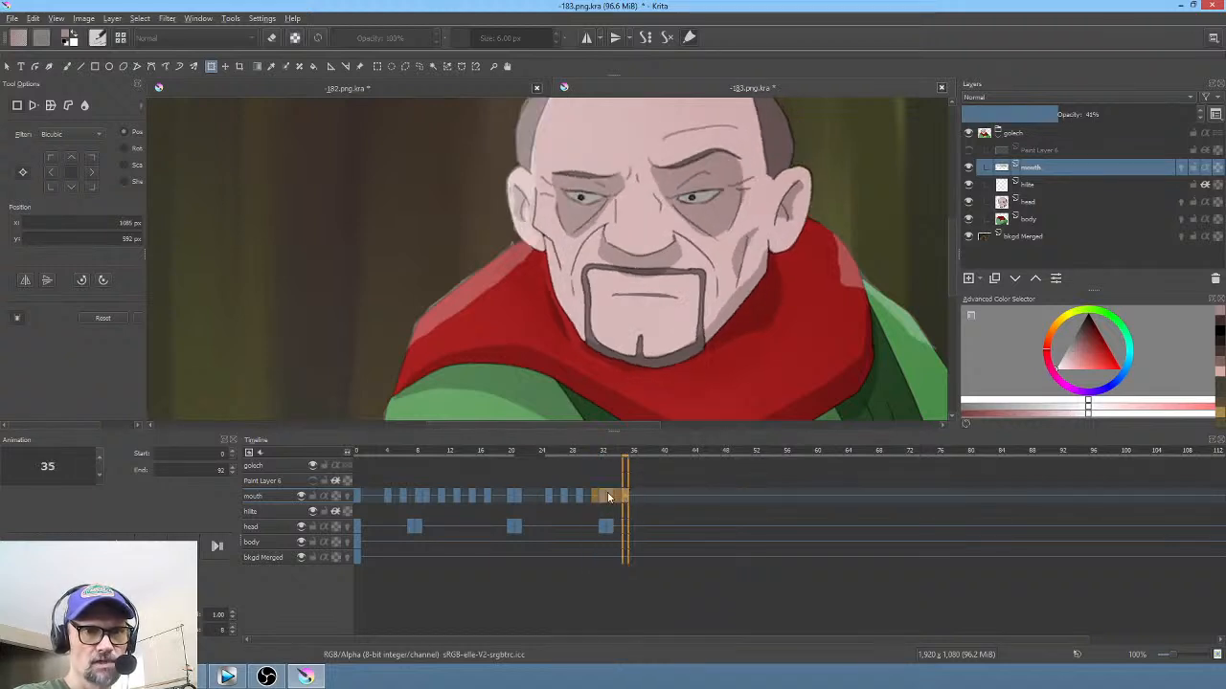
{"action": "left_click", "coordinate": [603, 497]}
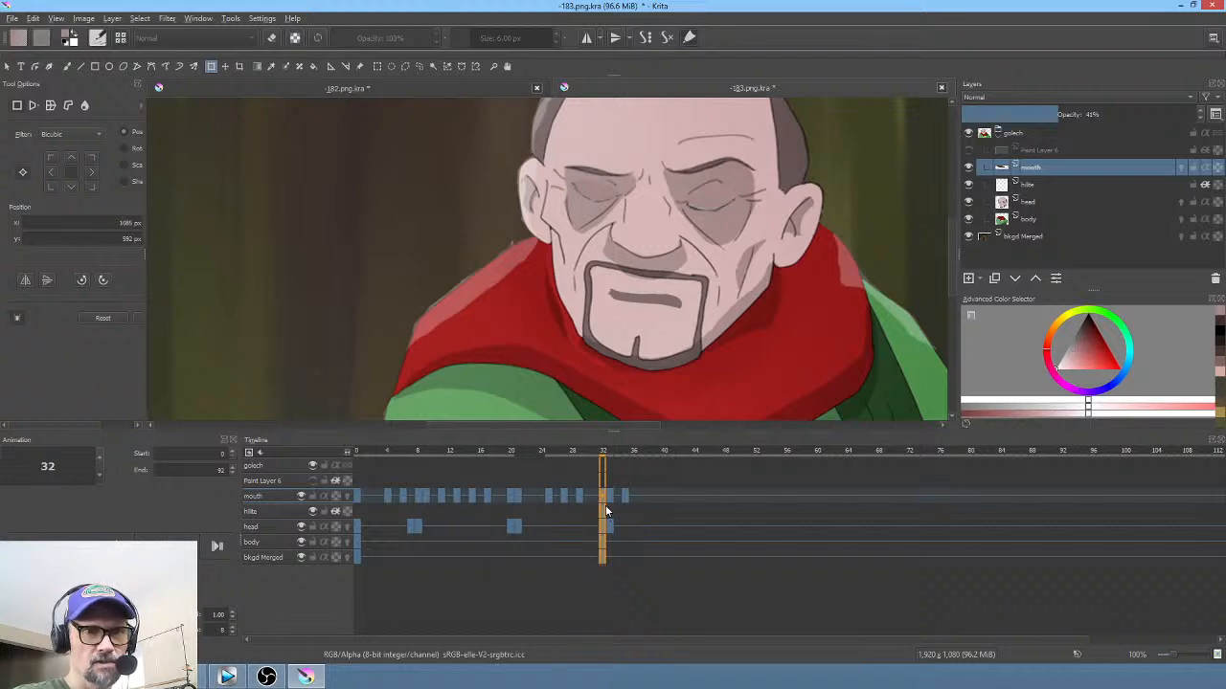
{"action": "left_click_drag", "start_coordinate": [603, 500], "coordinate": [715, 496]}
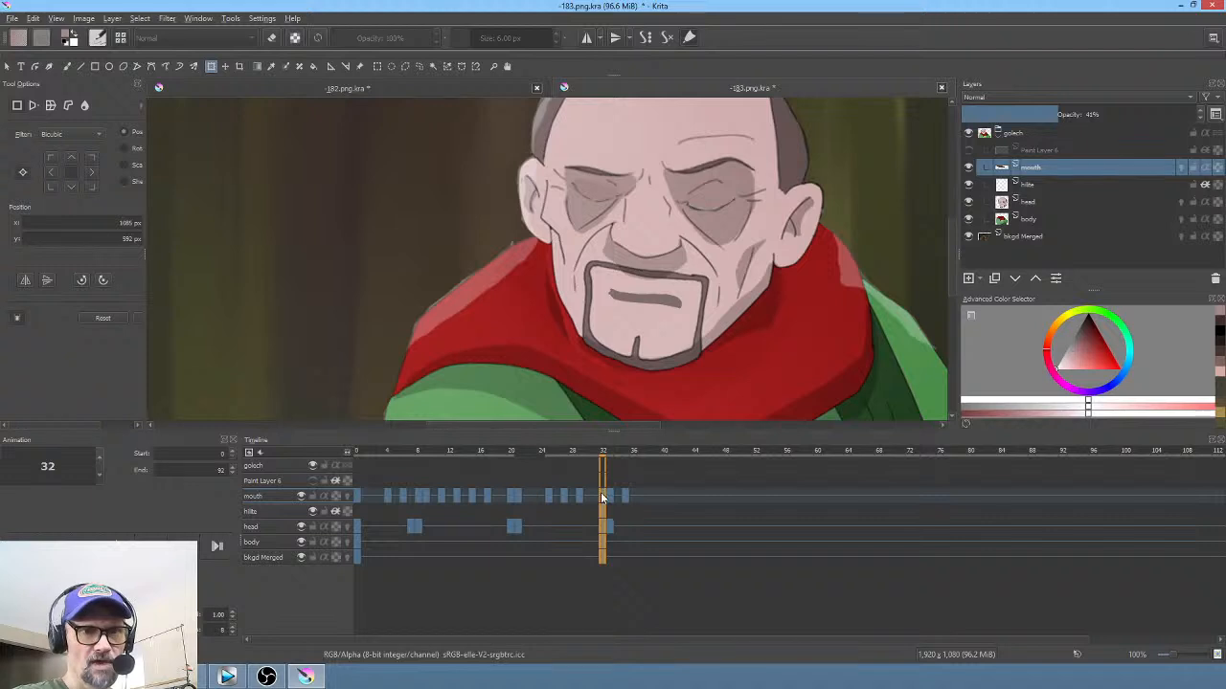
{"action": "left_click_drag", "start_coordinate": [602, 497], "coordinate": [771, 497]}
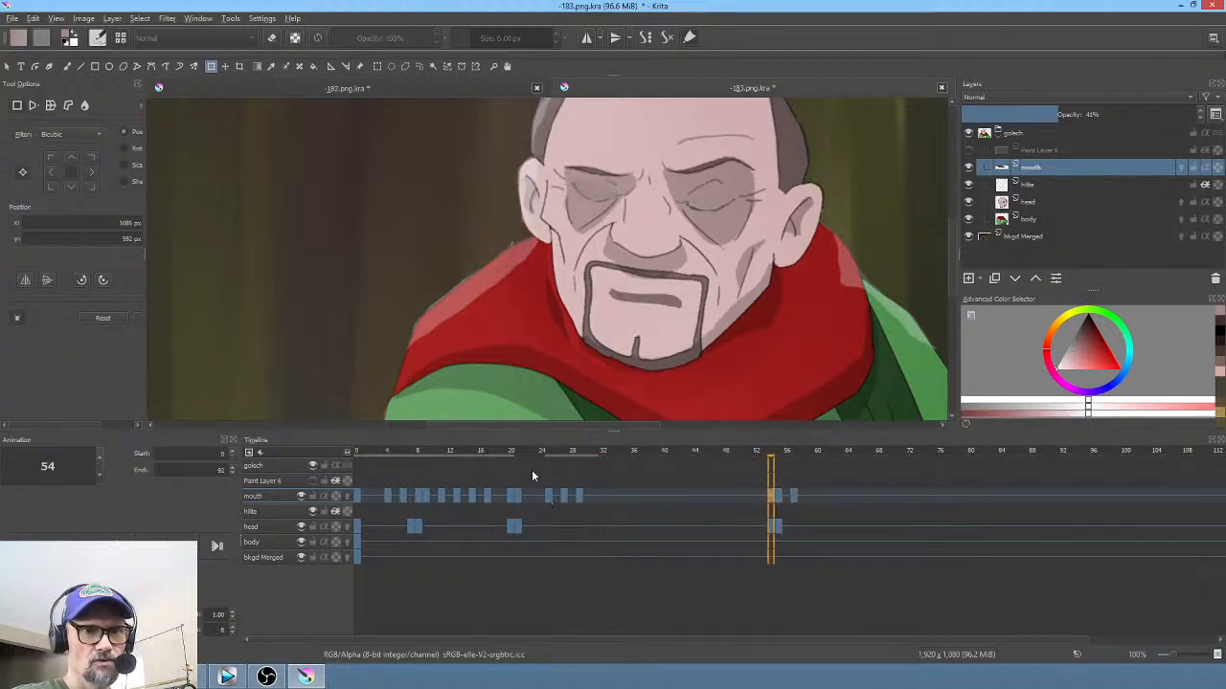
Step: Delay the mouth layer's frame 29 keyframe to frame 34, and fill the gap with copies of the frame 25–27 mouth keyframes
{"action": "left_click_drag", "start_coordinate": [531, 469], "coordinate": [609, 457]}
{"action": "left_click_drag", "start_coordinate": [580, 496], "coordinate": [618, 498]}
{"action": "left_click", "coordinate": [551, 496]}
{"action": "left_click", "coordinate": [563, 496]}
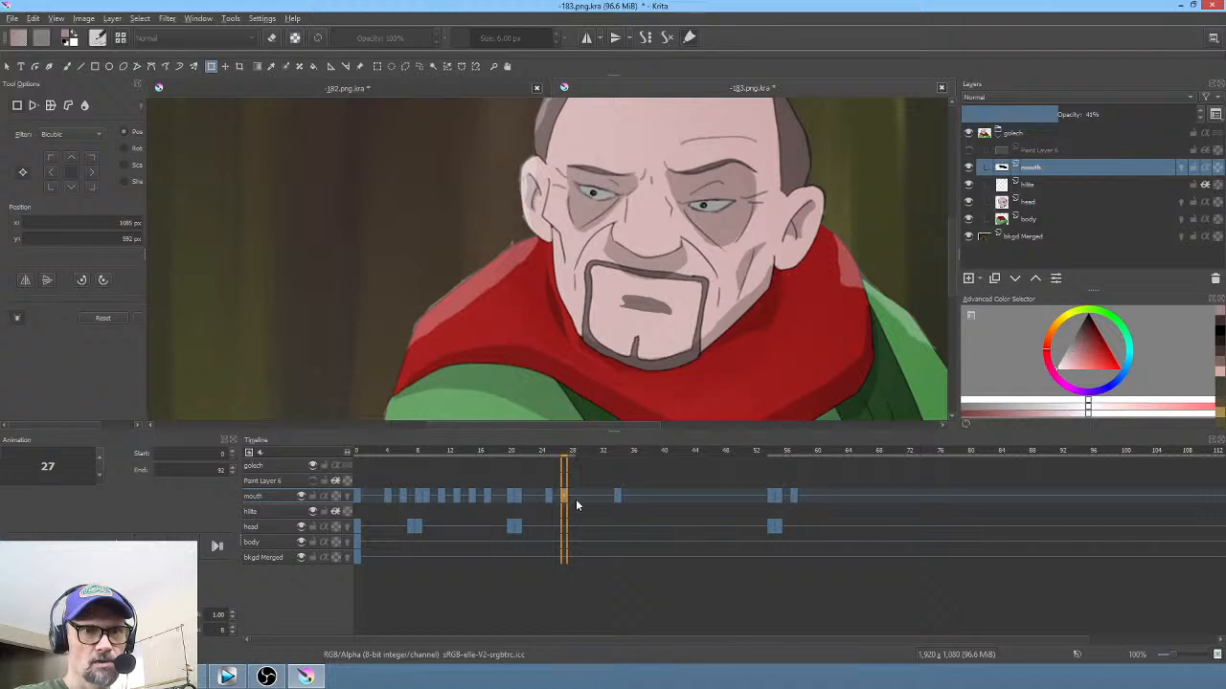
{"action": "left_click", "coordinate": [551, 496]}
{"action": "left_click", "coordinate": [563, 496]}
{"action": "left_click_drag", "start_coordinate": [552, 496], "coordinate": [582, 500]}
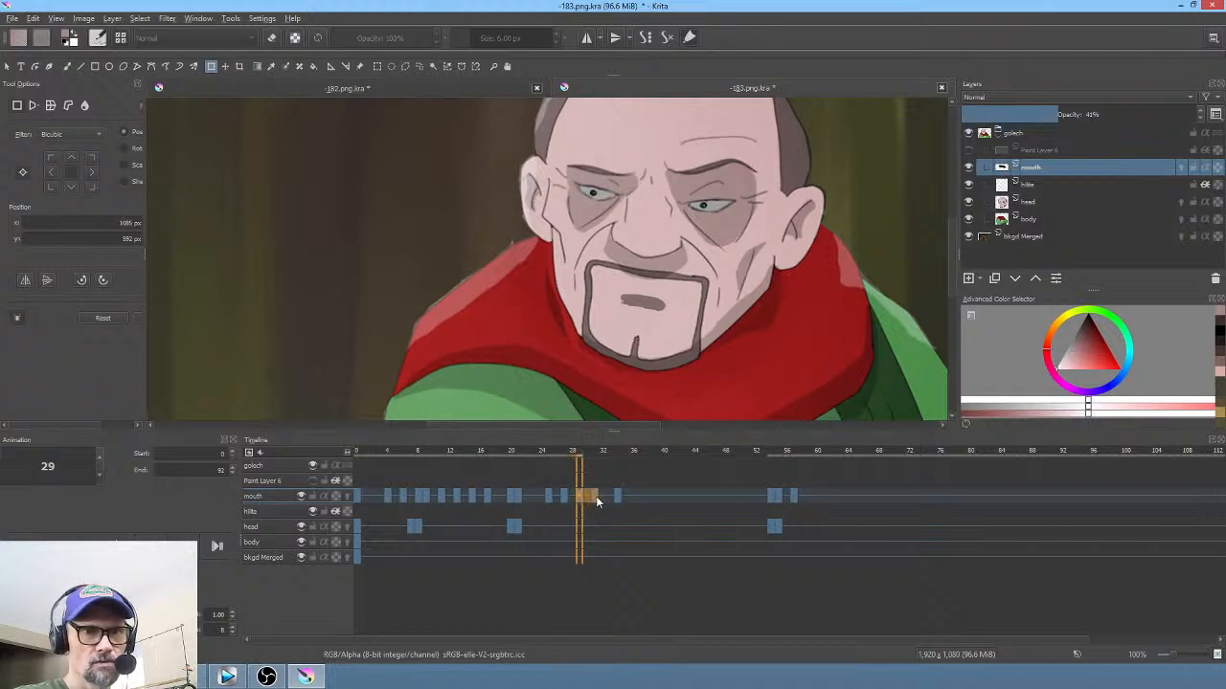
{"action": "left_click", "coordinate": [594, 496]}
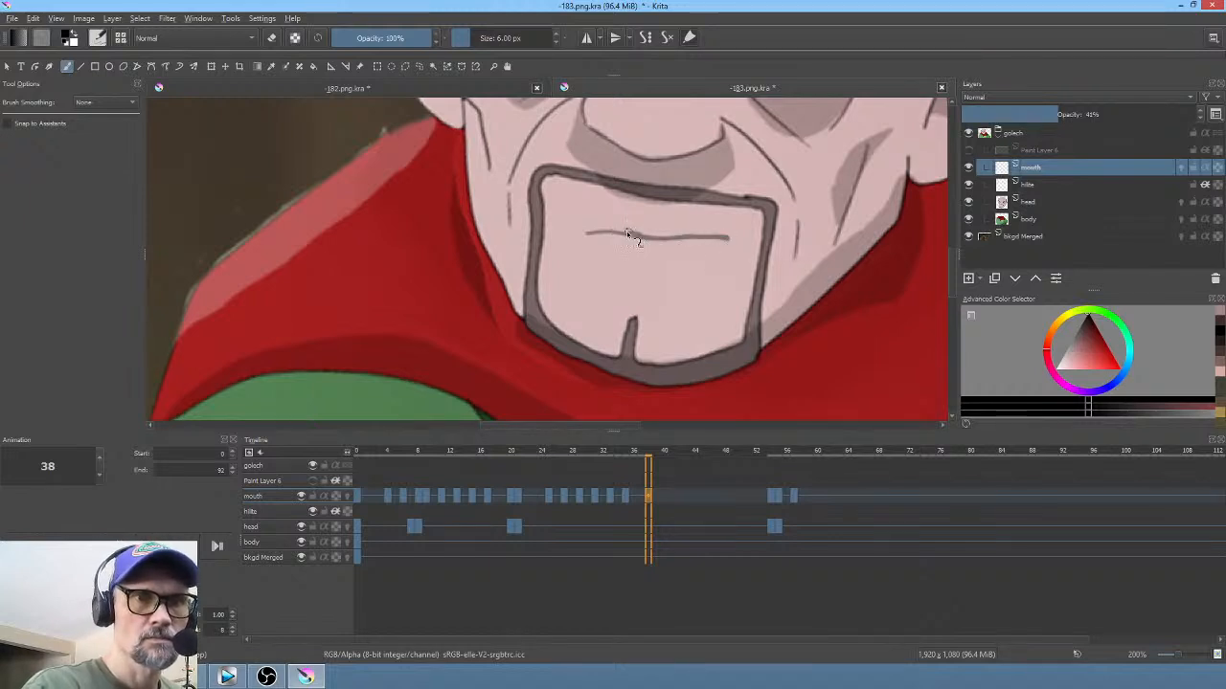
Step: Draw a thin closed-mouth line on the mouth layer at frame 38, and review the motion up to frame 52
{"action": "mouse_move", "coordinate": [590, 235]}
{"action": "left_mouse_down"}
{"action": "mouse_move", "coordinate": [778, 244]}
{"action": "mouse_move", "coordinate": [658, 358]}
{"action": "left_mouse_up"}
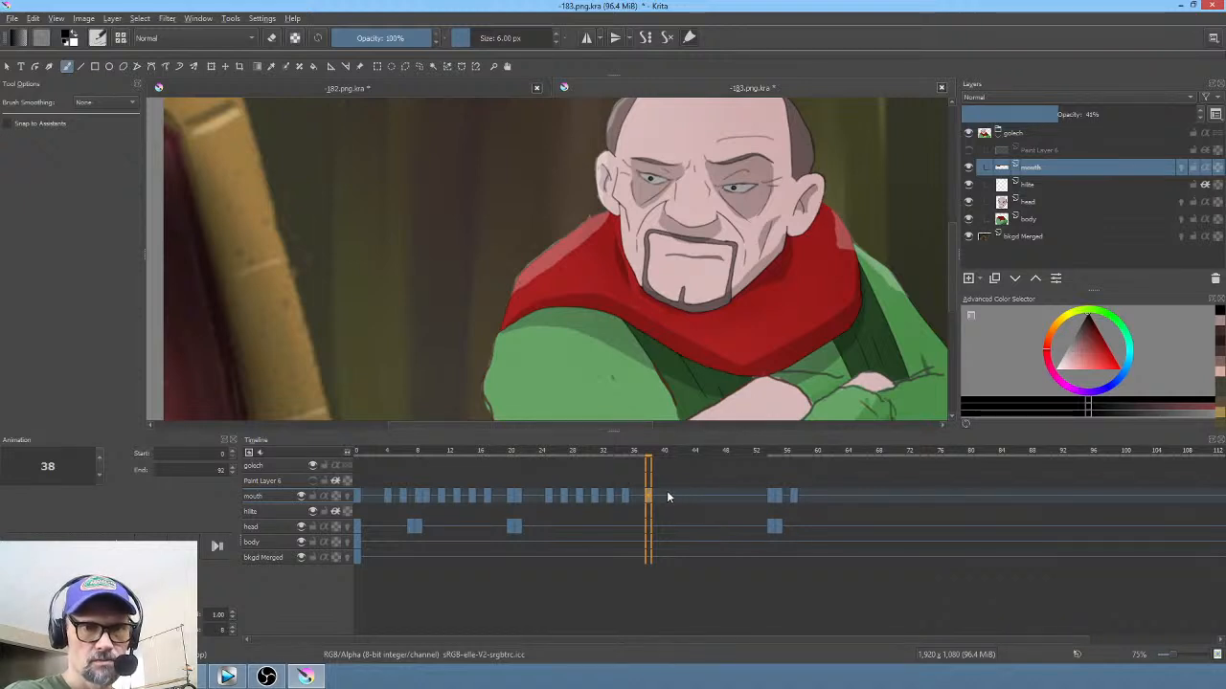
{"action": "left_click_drag", "start_coordinate": [623, 454], "coordinate": [757, 461]}
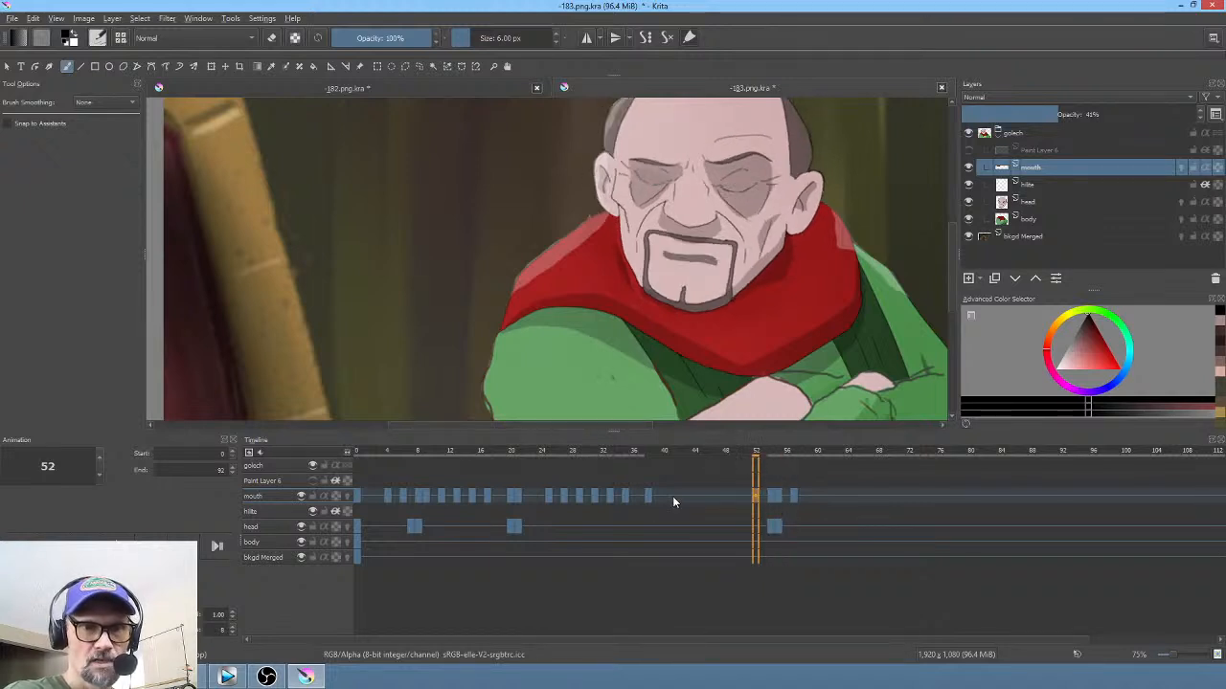
Step: Remove frames 41 to 49 across all layers, pulling the following keyframes back so they start at frame 45
{"action": "left_click_drag", "start_coordinate": [673, 497], "coordinate": [738, 570]}
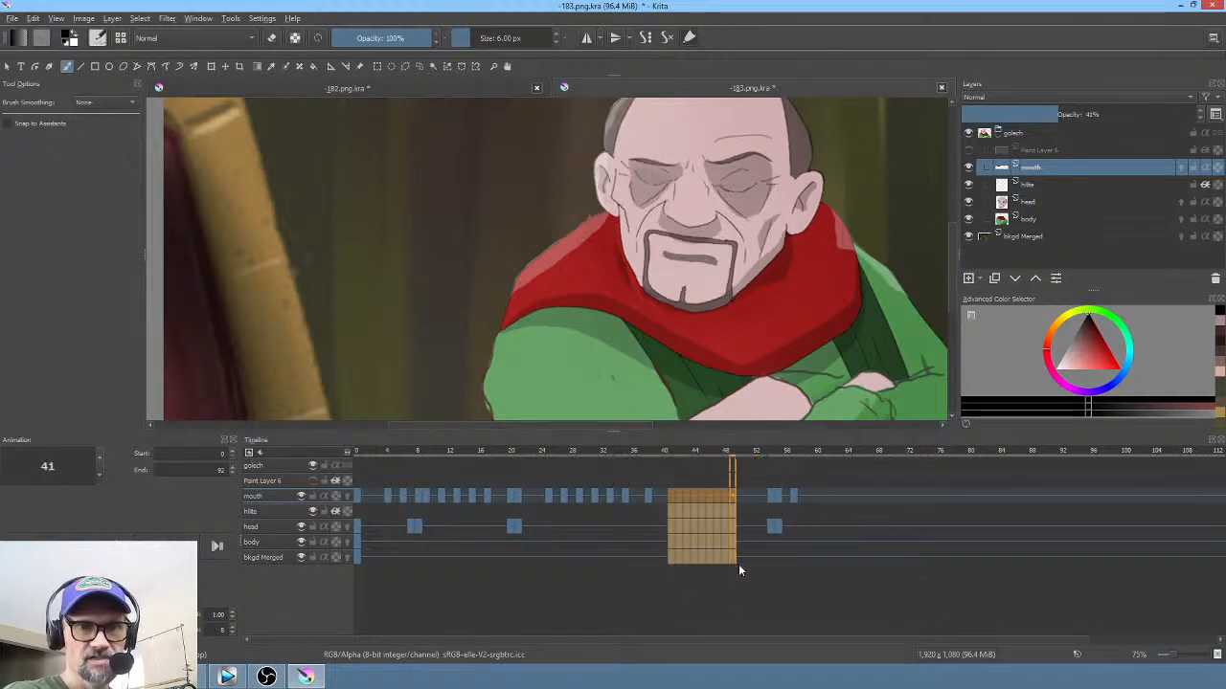
{"action": "right_click", "coordinate": [697, 498]}
{"action": "left_click", "coordinate": [753, 632]}
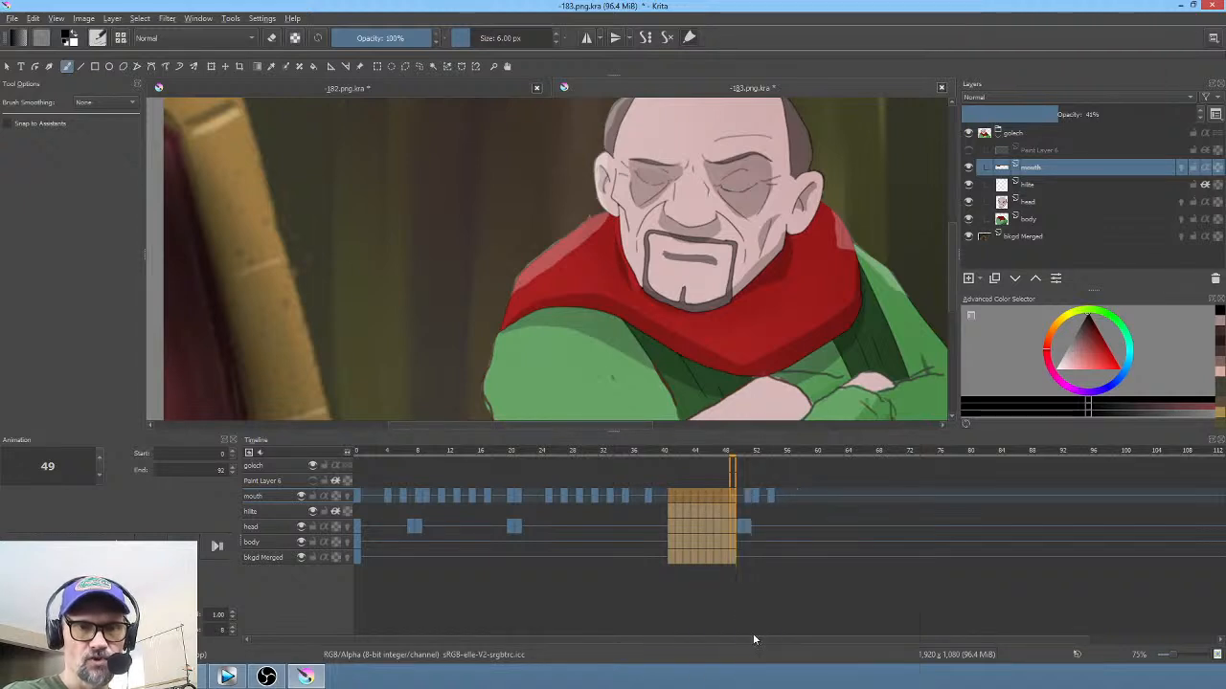
{"action": "left_click_drag", "start_coordinate": [646, 454], "coordinate": [670, 451]}
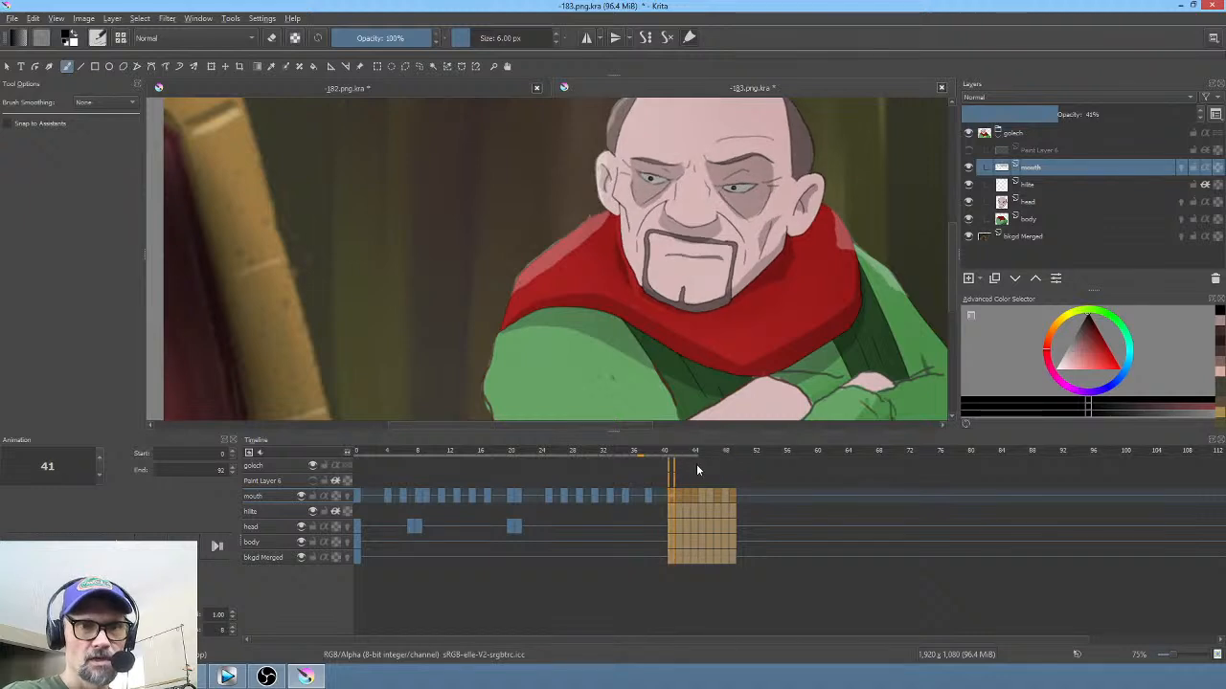
Step: Delete the mouth keyframes at frames 45 and 46, and put the thin closed-mouth line from frame 38 at frame 45
{"action": "left_click", "coordinate": [703, 496]}
{"action": "left_click_drag", "start_coordinate": [679, 496], "coordinate": [710, 492]}
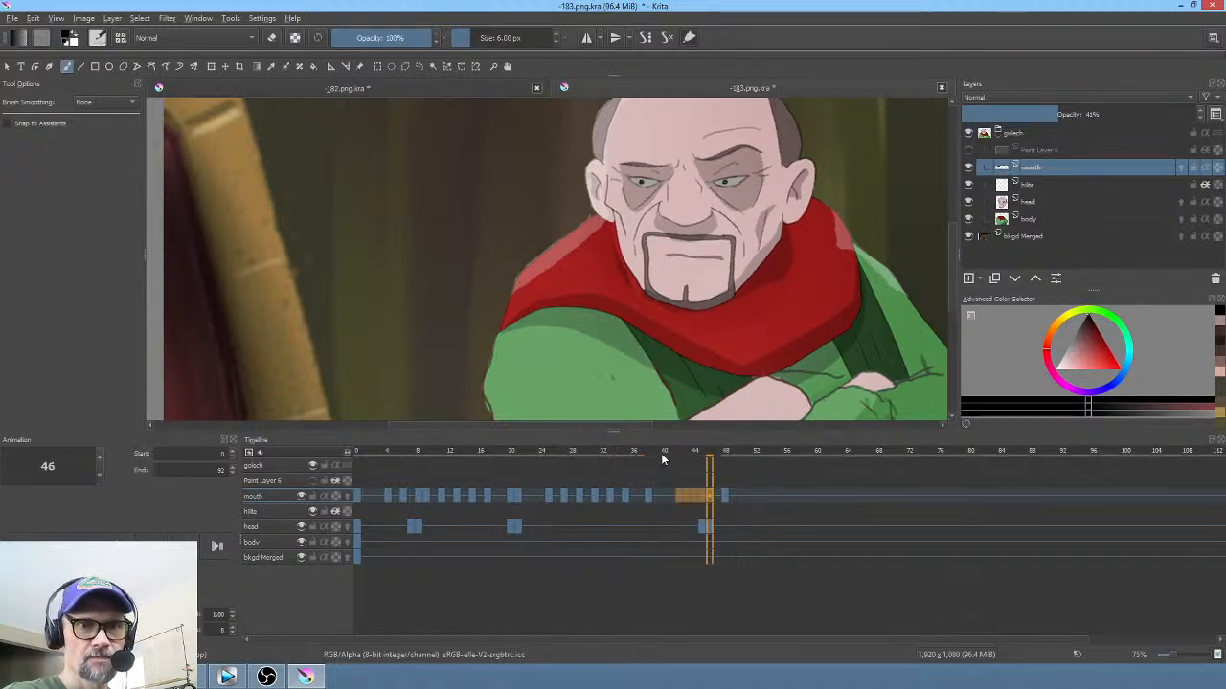
{"action": "left_click_drag", "start_coordinate": [664, 450], "coordinate": [718, 458]}
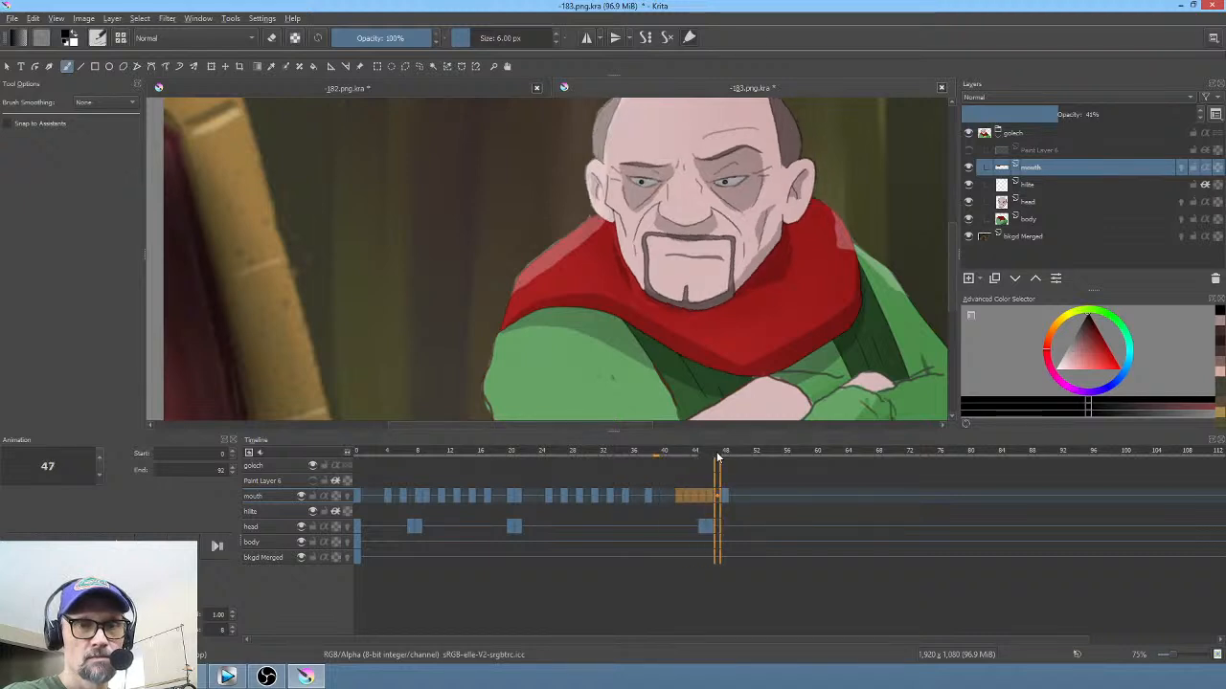
{"action": "left_click", "coordinate": [725, 496]}
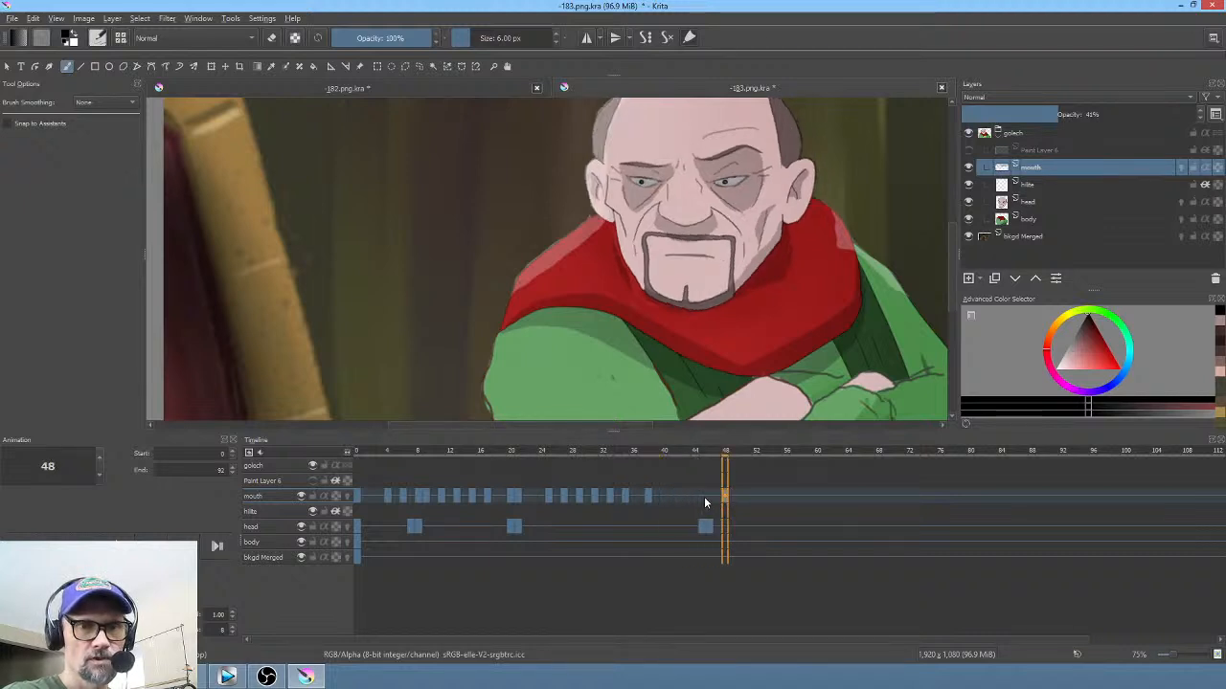
{"action": "left_click", "coordinate": [704, 496]}
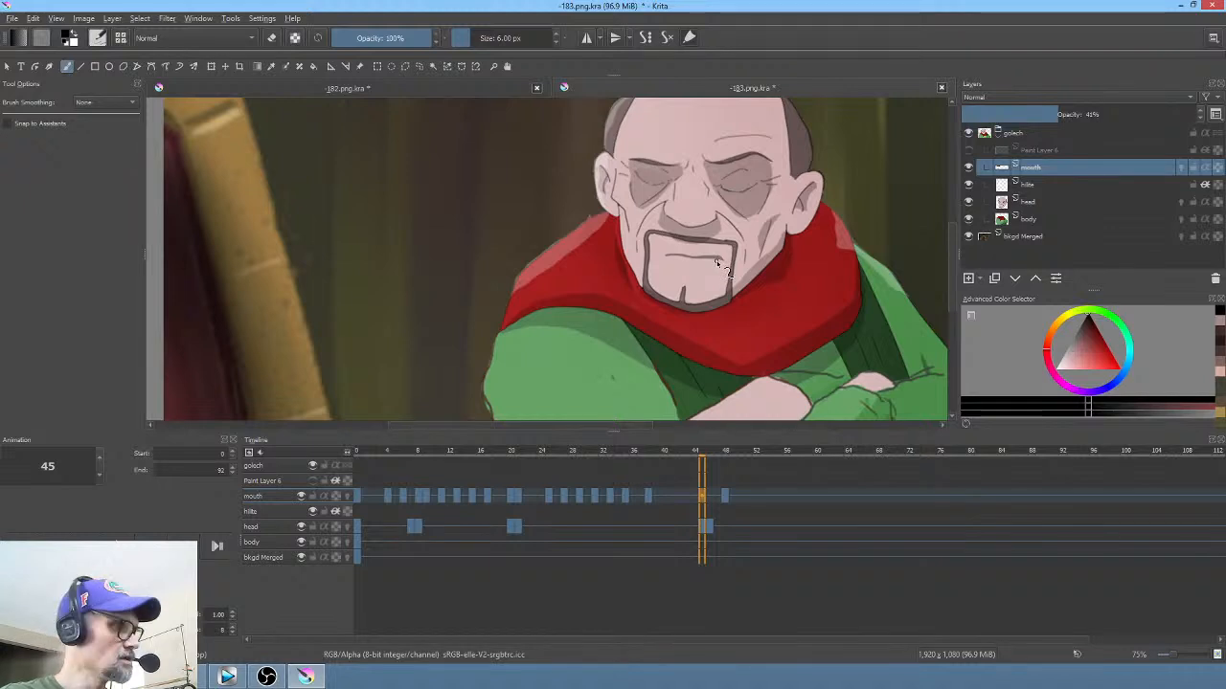
Step: Transform the frame 45 mouth line, tilting it slightly clockwise and nudging it left to fit the turning head
{"action": "key", "text": "ctrl+t"}
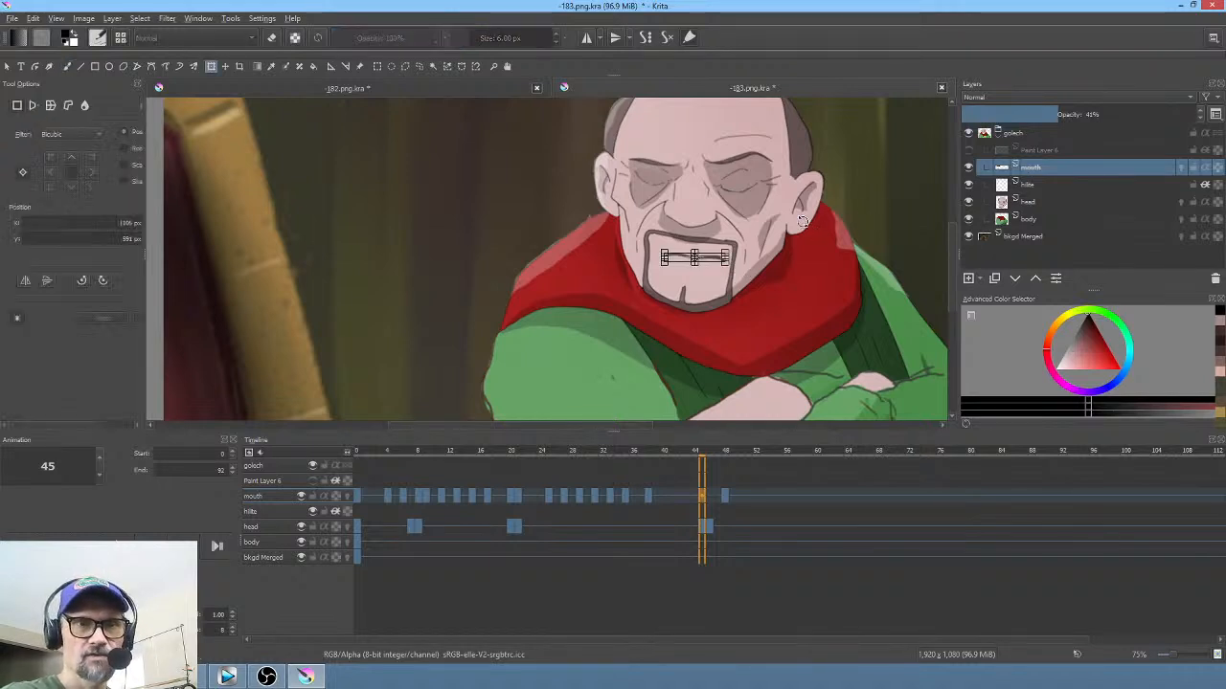
{"action": "scroll", "coordinate": [718, 261], "scroll_direction": "up", "scroll_amount": 4}
{"action": "mouse_move", "coordinate": [722, 249]}
{"action": "left_mouse_down"}
{"action": "mouse_move", "coordinate": [704, 251]}
{"action": "mouse_move", "coordinate": [720, 251]}
{"action": "left_mouse_up"}
{"action": "key", "text": "Return"}
{"action": "left_click_drag", "start_coordinate": [699, 253], "coordinate": [694, 249]}
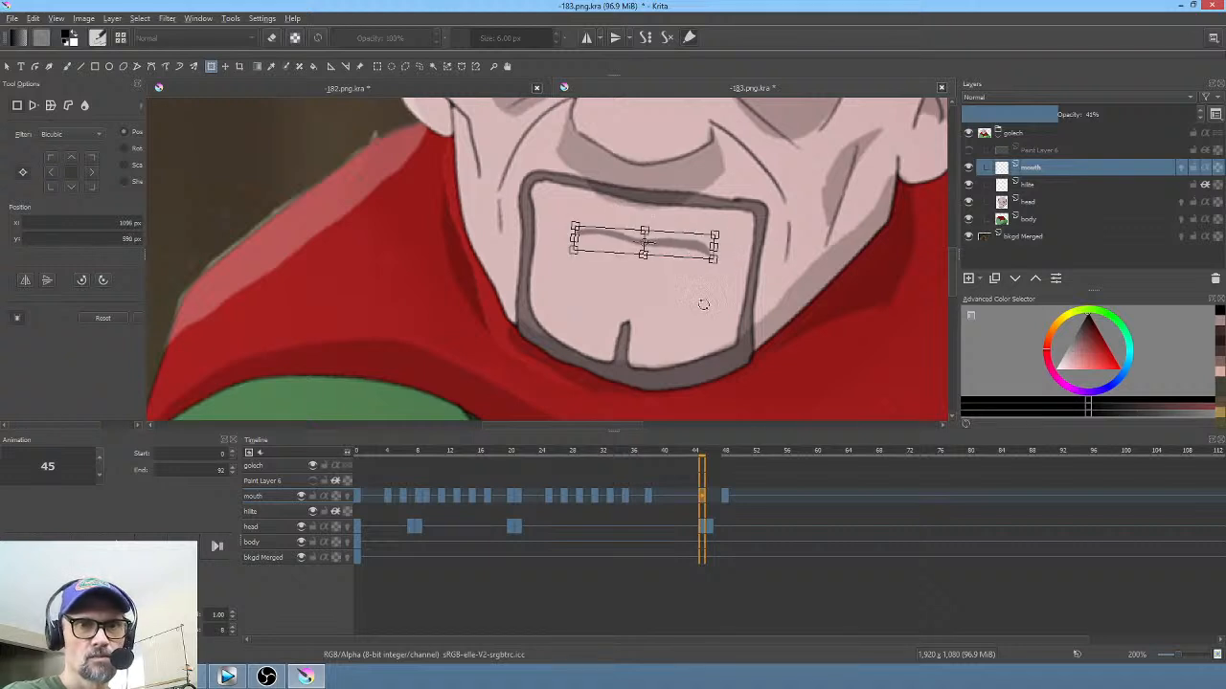
Step: Copy the mouth keyframe to frame 46, then narrow the mouth line and tilt it counterclockwise within the goatee
{"action": "left_click", "coordinate": [713, 490]}
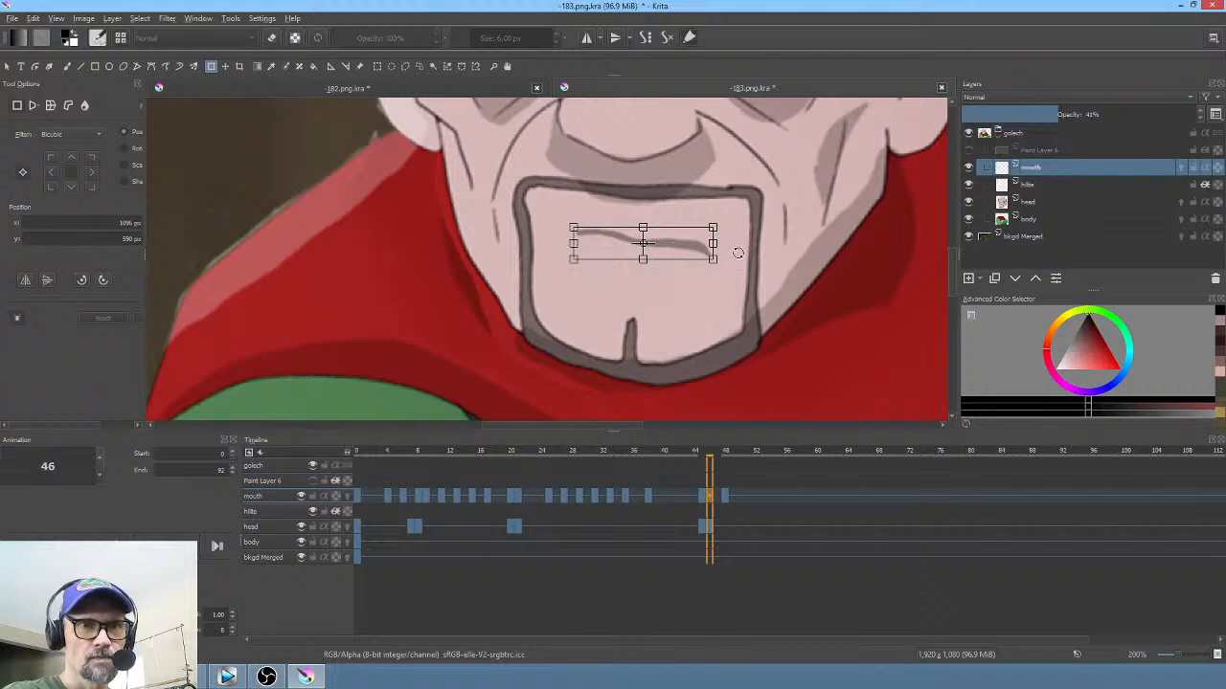
{"action": "left_click_drag", "start_coordinate": [738, 253], "coordinate": [660, 243]}
{"action": "scroll", "coordinate": [714, 250], "scroll_direction": "down", "scroll_amount": 3}
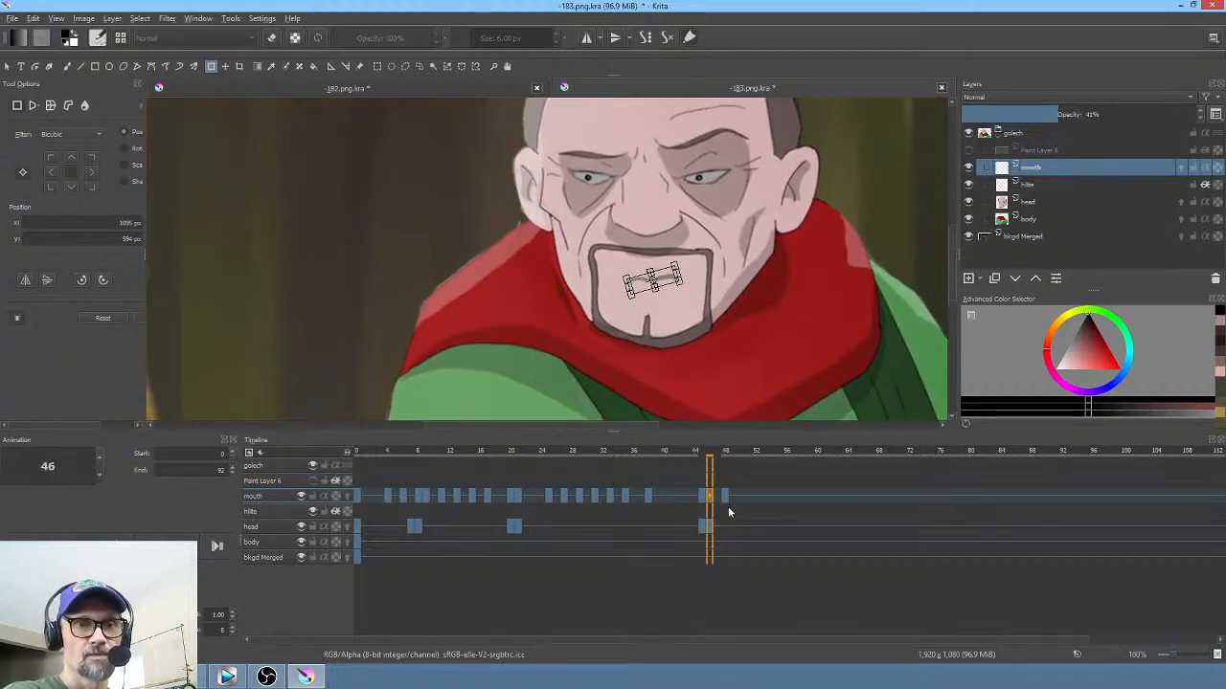
Step: Delete the mouth layer's frame 48 keyframe and review the blink and head turn around frames 45 and 46
{"action": "left_click", "coordinate": [724, 498]}
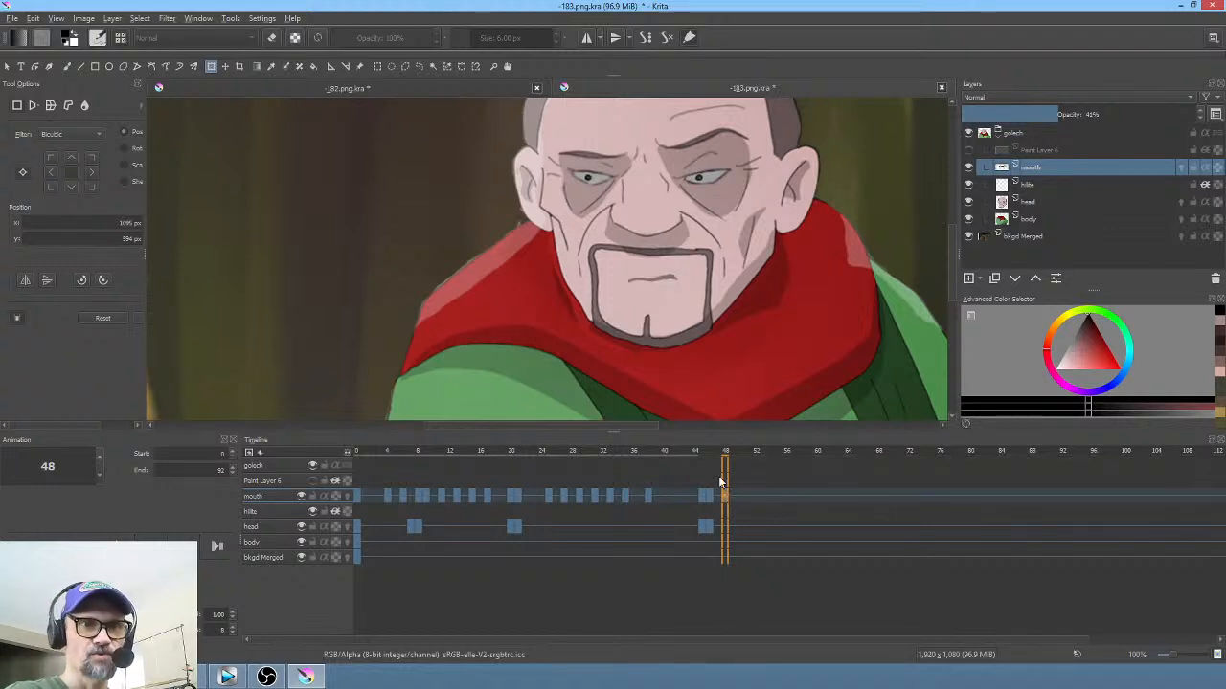
{"action": "left_click", "coordinate": [709, 527]}
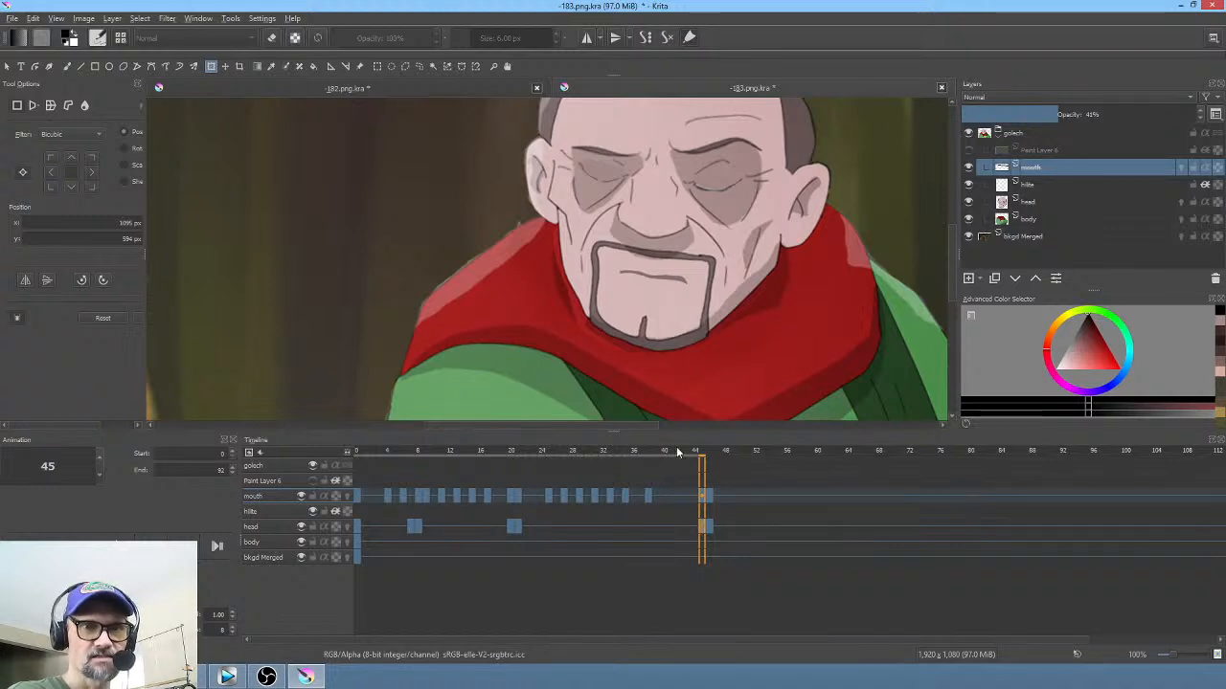
{"action": "left_click", "coordinate": [734, 452]}
{"action": "mouse_move", "coordinate": [732, 452]}
{"action": "left_mouse_down"}
{"action": "mouse_move", "coordinate": [672, 450]}
{"action": "mouse_move", "coordinate": [709, 456]}
{"action": "left_mouse_up"}
Step: On the head layer at frame 46, outline the eyebrow on the viewer's left and raise it with a Liquify transform
{"action": "left_click_drag", "start_coordinate": [678, 235], "coordinate": [660, 316]}
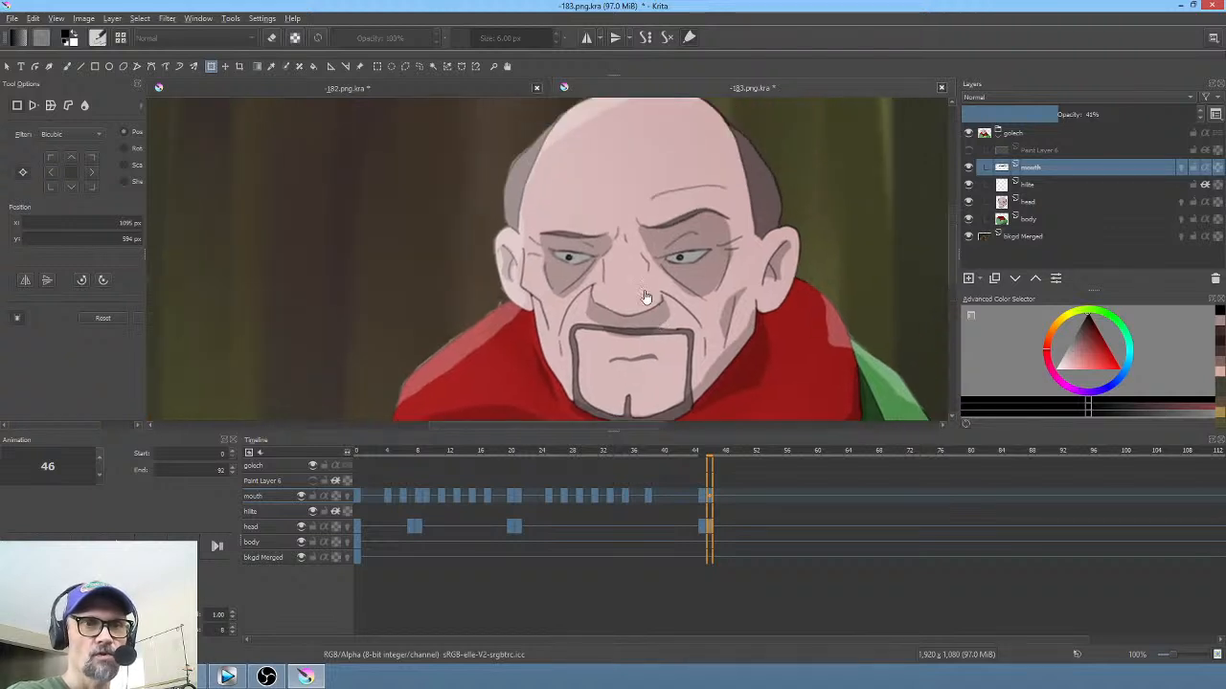
{"action": "left_click", "coordinate": [1045, 201]}
{"action": "left_click", "coordinate": [603, 238]}
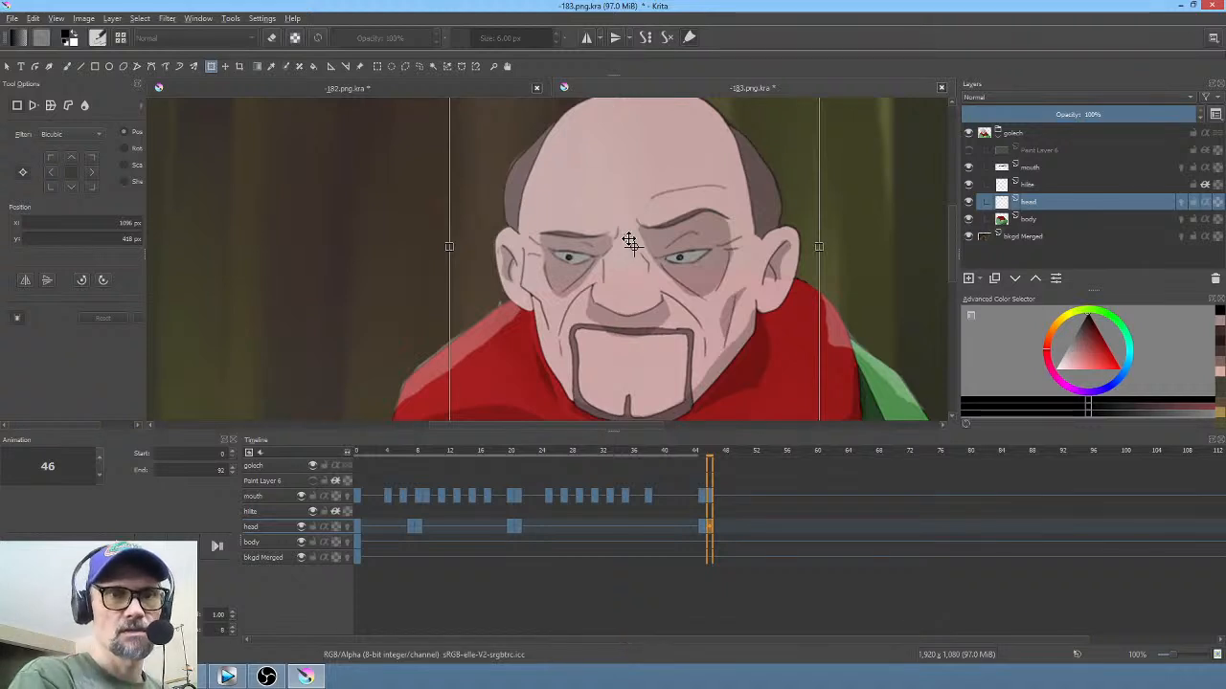
{"action": "key", "text": "l"}
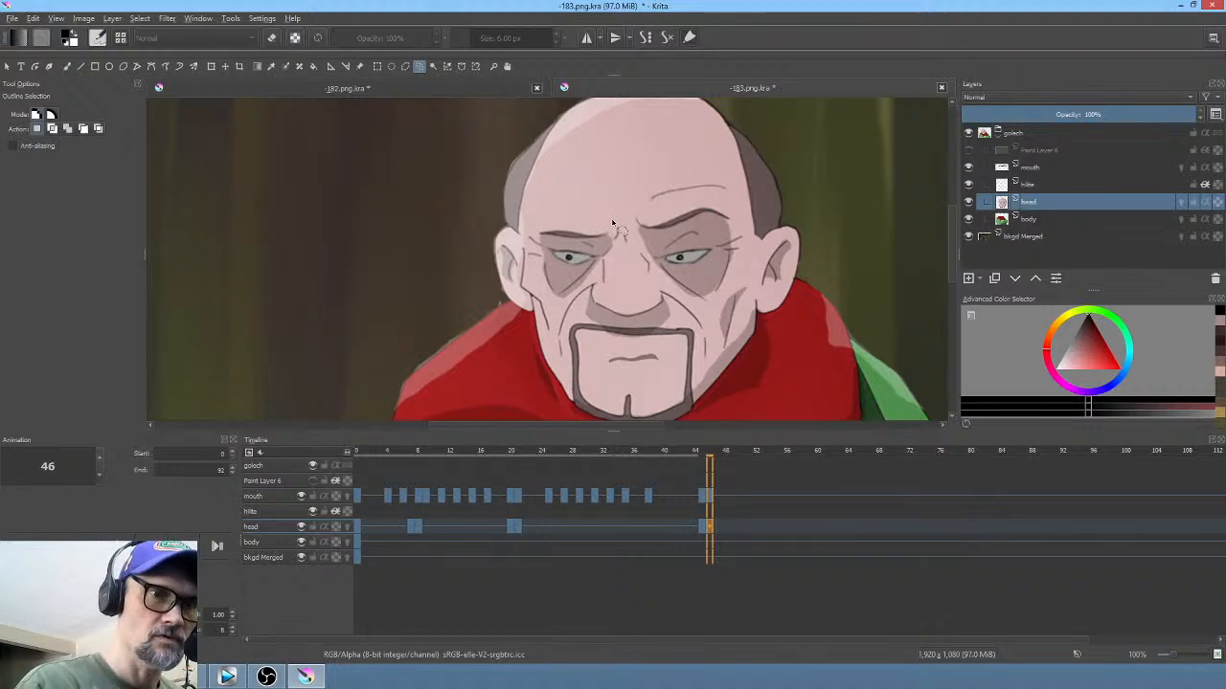
{"action": "mouse_move", "coordinate": [613, 222]}
{"action": "left_mouse_down"}
{"action": "mouse_move", "coordinate": [534, 233]}
{"action": "mouse_move", "coordinate": [615, 235]}
{"action": "left_mouse_up"}
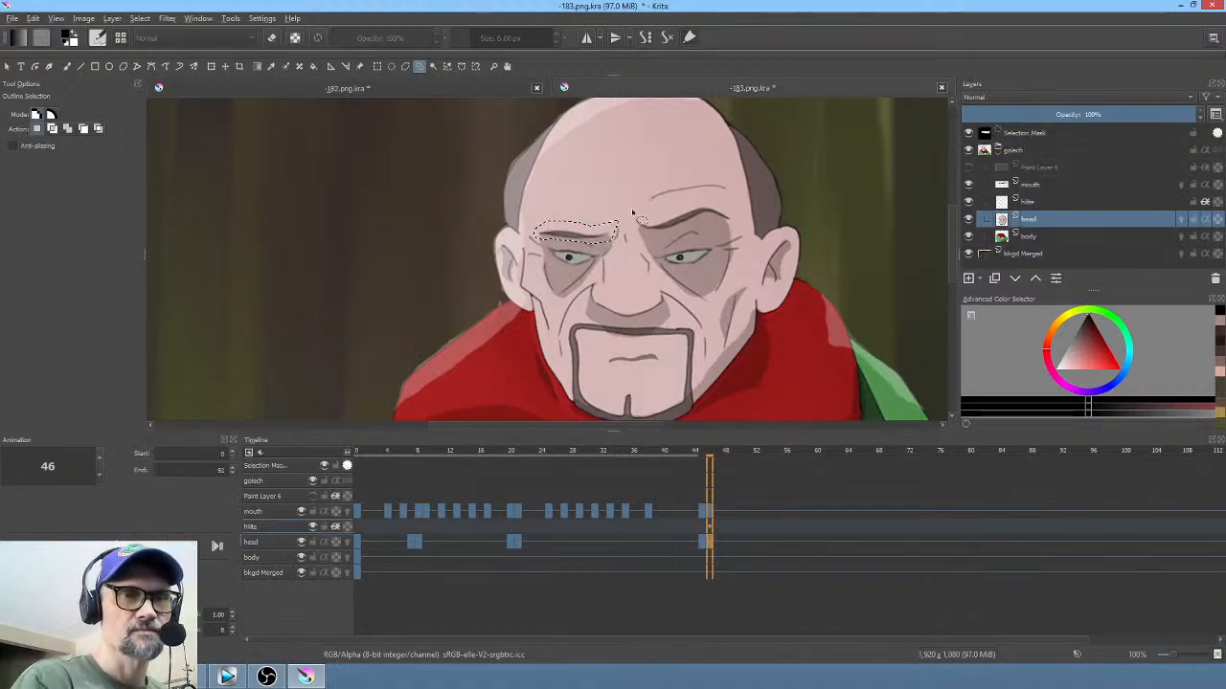
{"action": "key", "text": "ctrl+t"}
{"action": "right_click", "coordinate": [610, 223]}
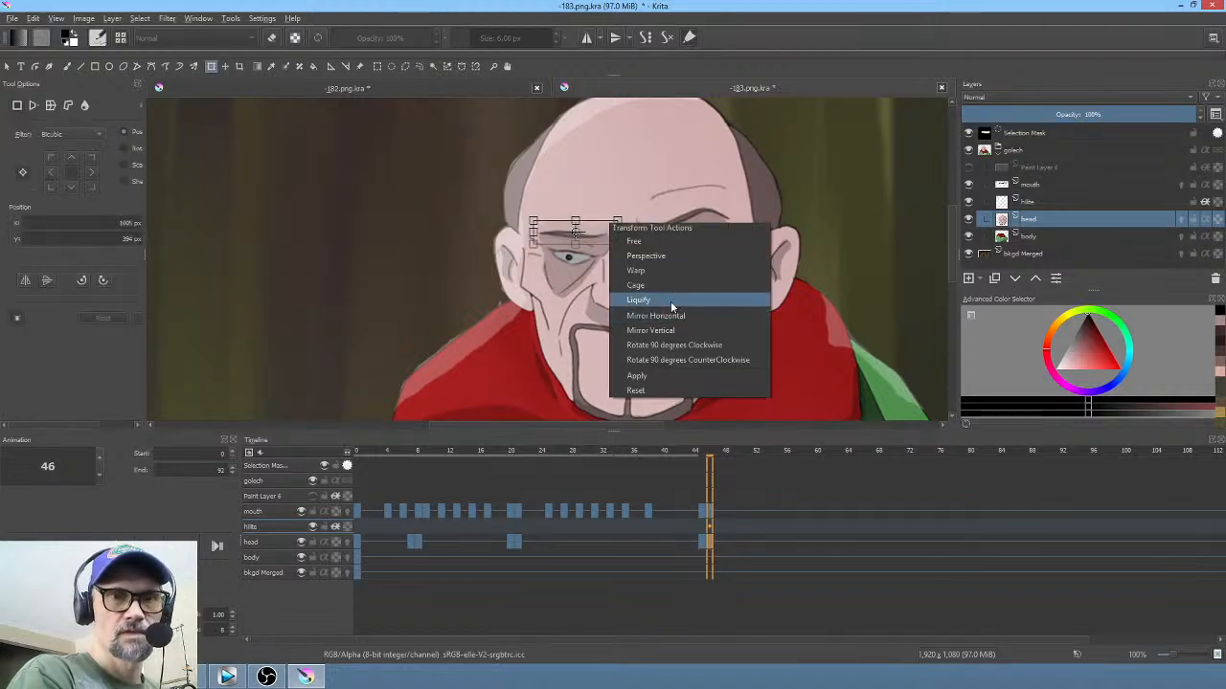
{"action": "left_click", "coordinate": [671, 301]}
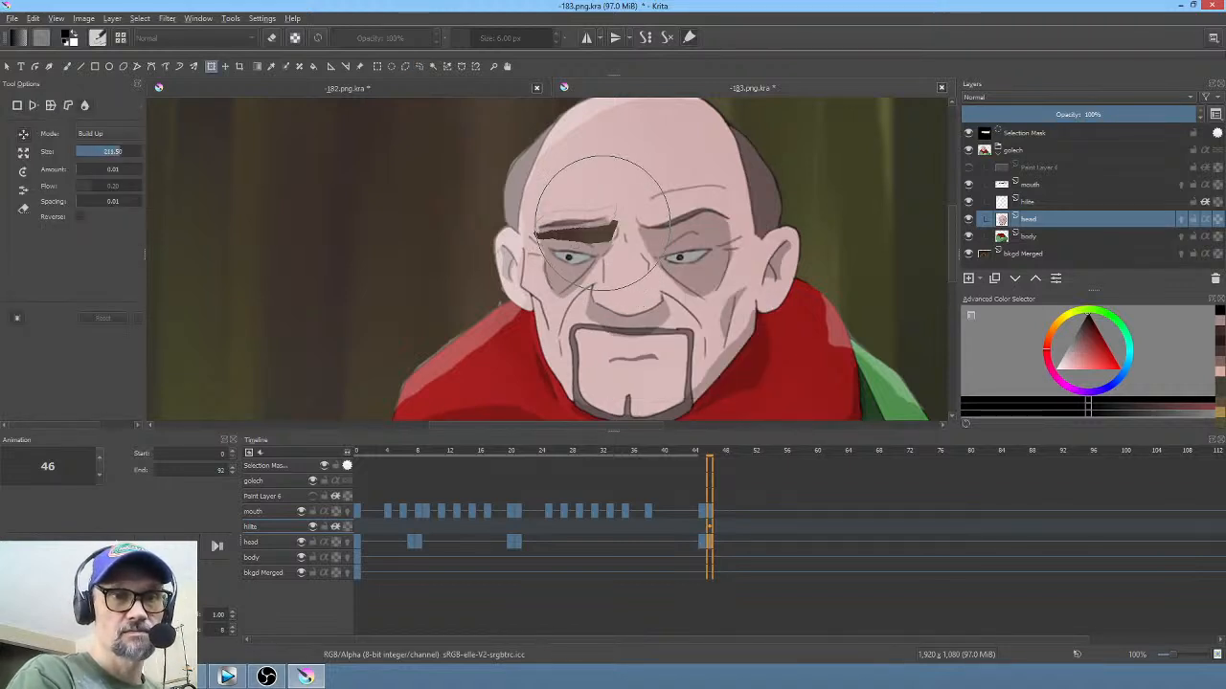
{"action": "mouse_move", "coordinate": [602, 229]}
{"action": "left_mouse_down"}
{"action": "mouse_move", "coordinate": [613, 218]}
{"action": "mouse_move", "coordinate": [513, 223]}
{"action": "mouse_move", "coordinate": [568, 214]}
{"action": "left_mouse_up"}
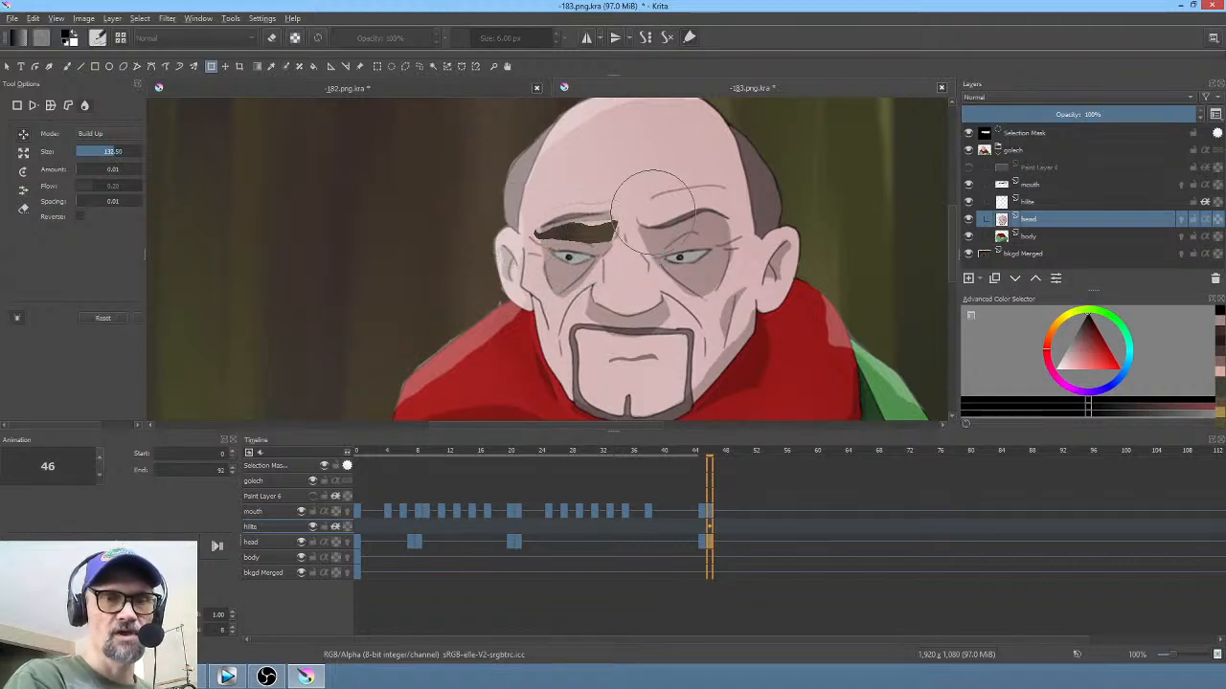
Step: Outline the other eyebrow on frame 46 and liquify it, lifting its inner end and lowering its outer end
{"action": "key", "text": "l"}
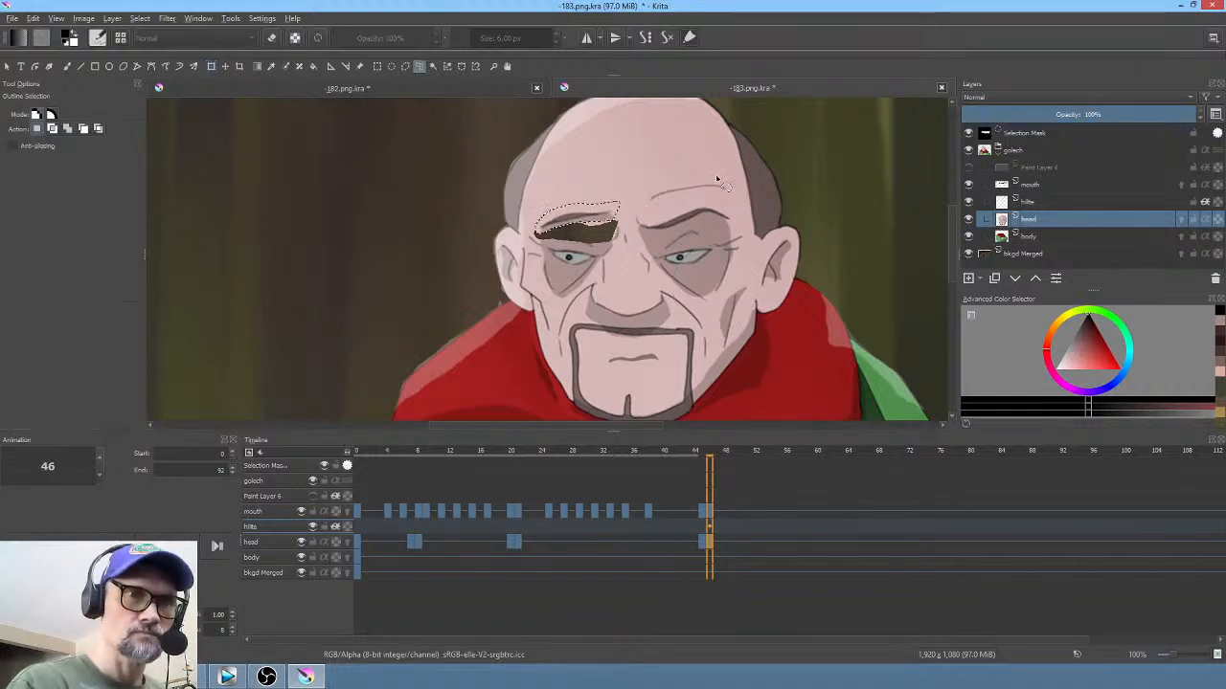
{"action": "mouse_move", "coordinate": [727, 206]}
{"action": "left_mouse_down"}
{"action": "mouse_move", "coordinate": [643, 219]}
{"action": "mouse_move", "coordinate": [661, 235]}
{"action": "mouse_move", "coordinate": [723, 226]}
{"action": "mouse_move", "coordinate": [730, 204]}
{"action": "left_mouse_up"}
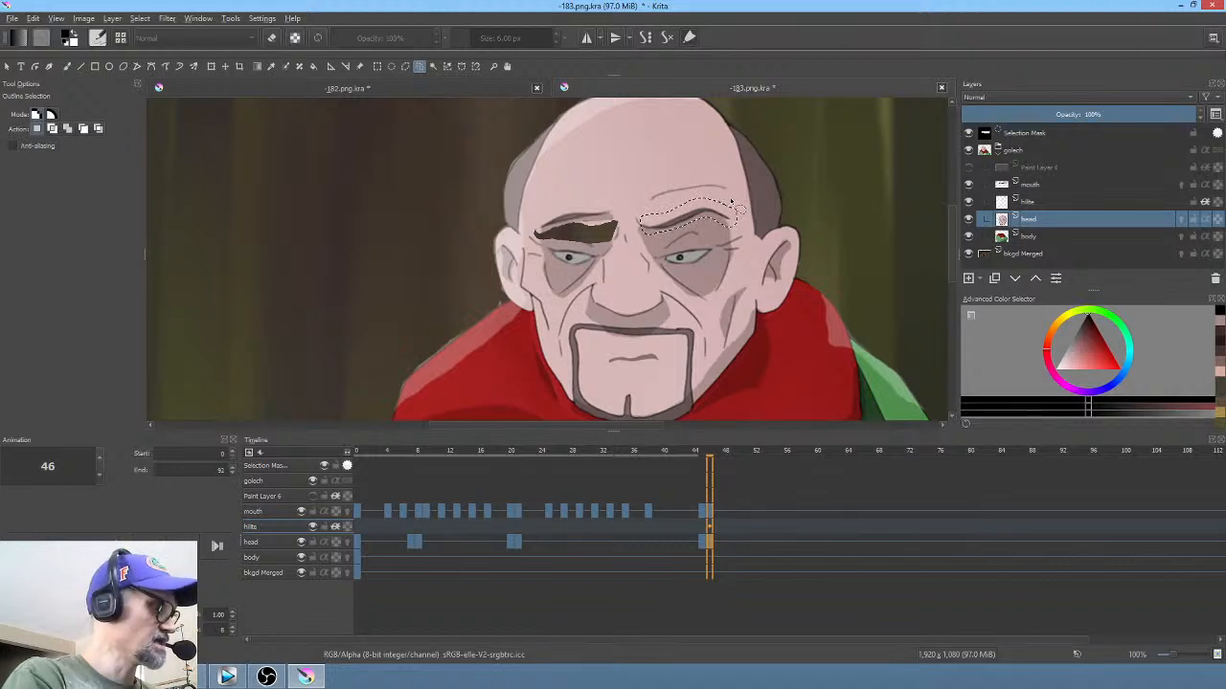
{"action": "key", "text": "ctrl+t"}
{"action": "right_click", "coordinate": [710, 208]}
{"action": "left_click", "coordinate": [740, 286]}
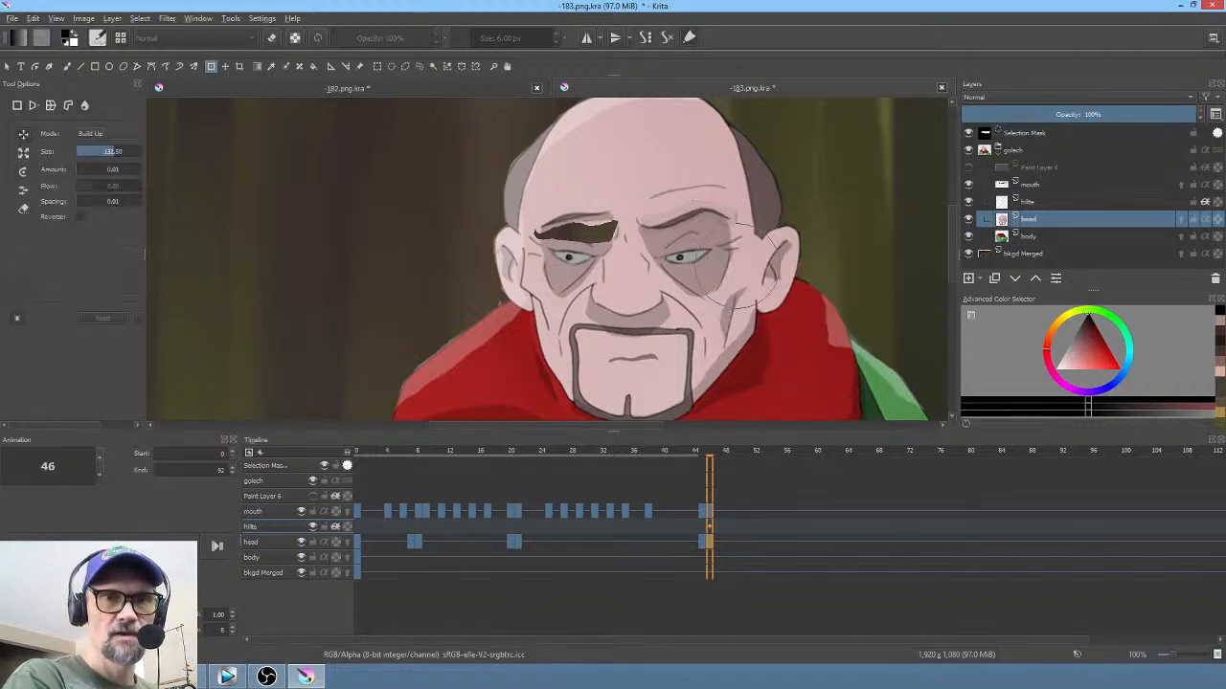
{"action": "mouse_move", "coordinate": [708, 196]}
{"action": "left_mouse_down"}
{"action": "mouse_move", "coordinate": [645, 206]}
{"action": "mouse_move", "coordinate": [652, 216]}
{"action": "mouse_move", "coordinate": [660, 196]}
{"action": "mouse_move", "coordinate": [681, 218]}
{"action": "mouse_move", "coordinate": [690, 209]}
{"action": "mouse_move", "coordinate": [677, 199]}
{"action": "mouse_move", "coordinate": [711, 204]}
{"action": "left_mouse_up"}
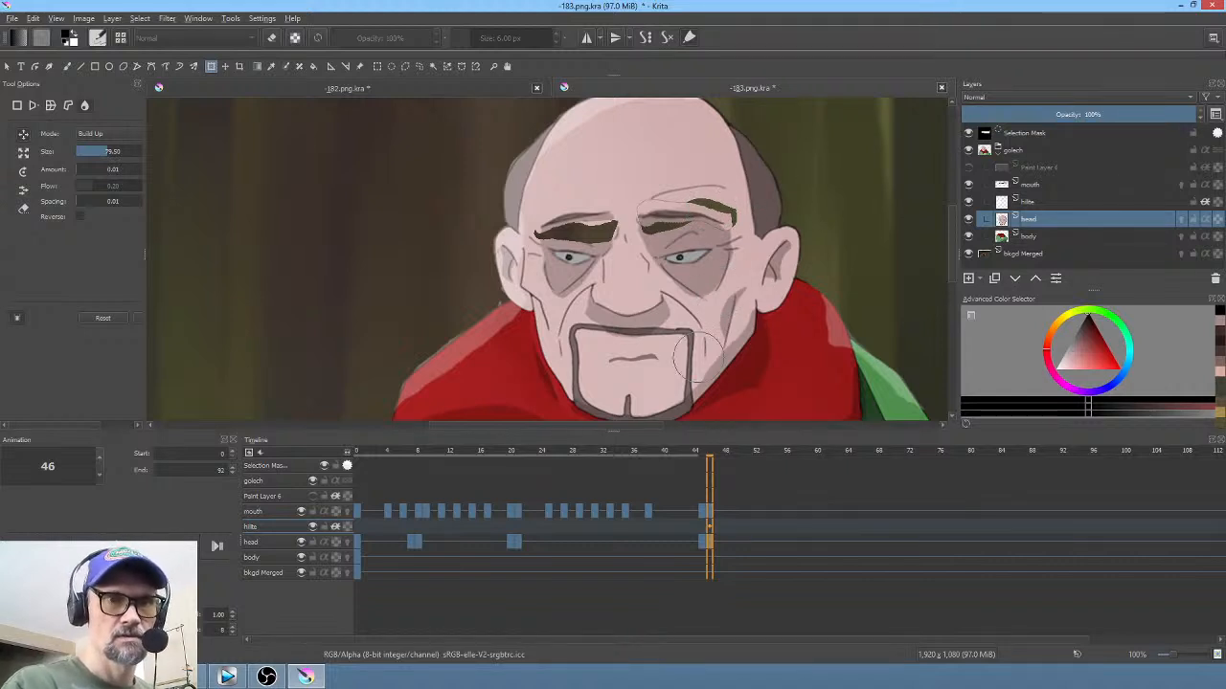
{"action": "key", "text": "Return"}
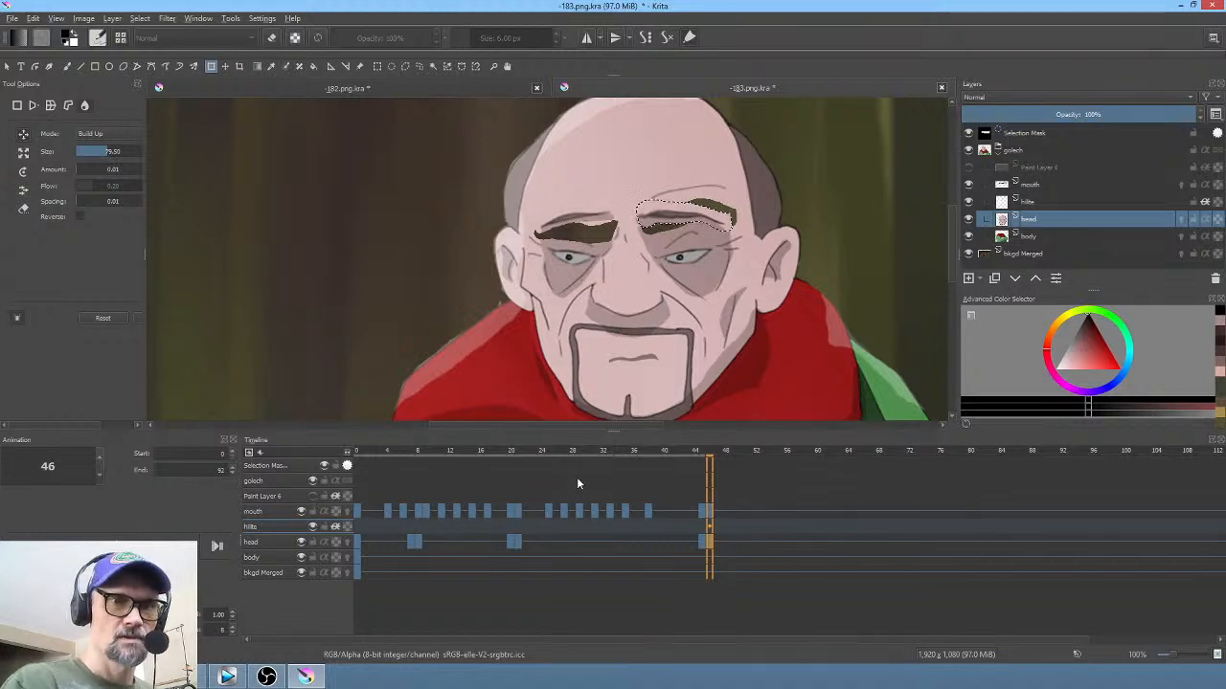
Step: On the mouth layer at frame 47, clear the selection and liquify the mouth line, pulling its viewer's-right end outward and upward
{"action": "left_click", "coordinate": [719, 512]}
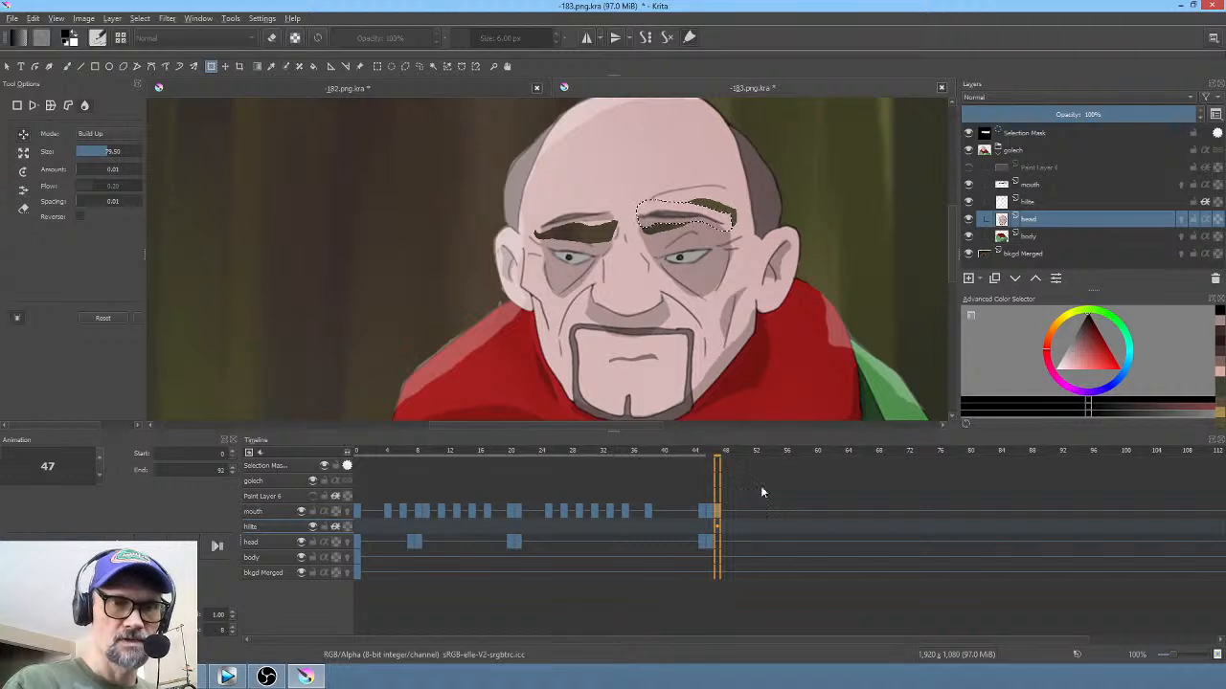
{"action": "left_click", "coordinate": [1044, 186]}
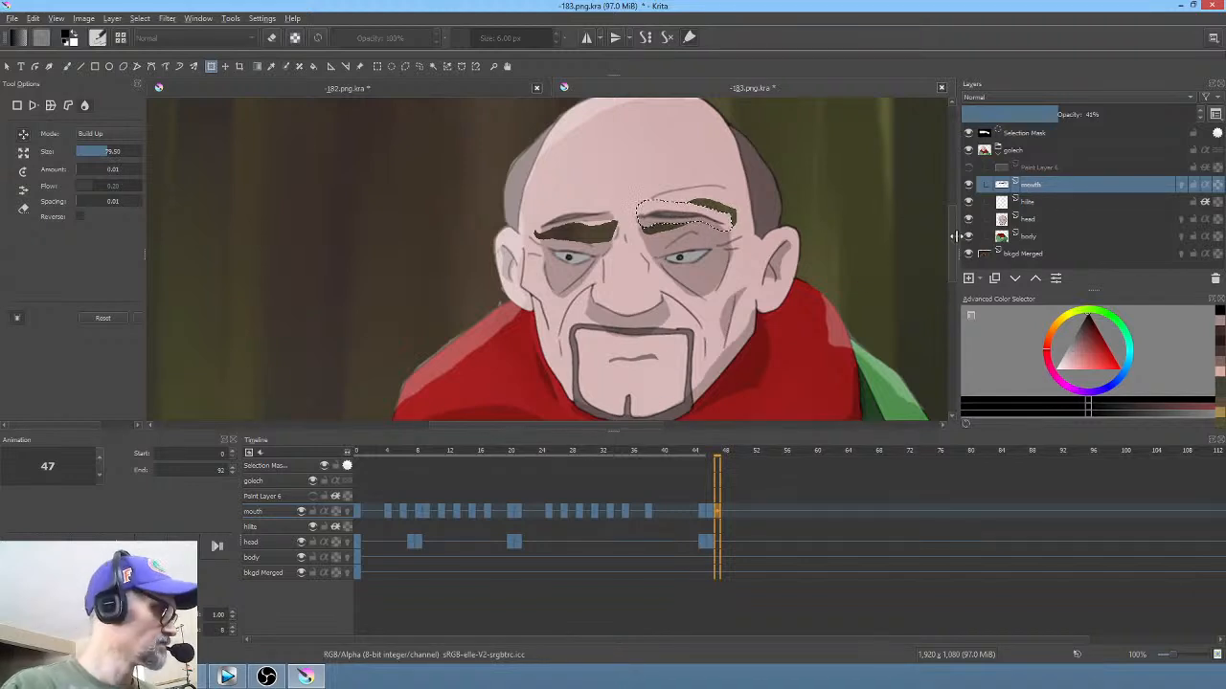
{"action": "key", "text": "ctrl+shift+a"}
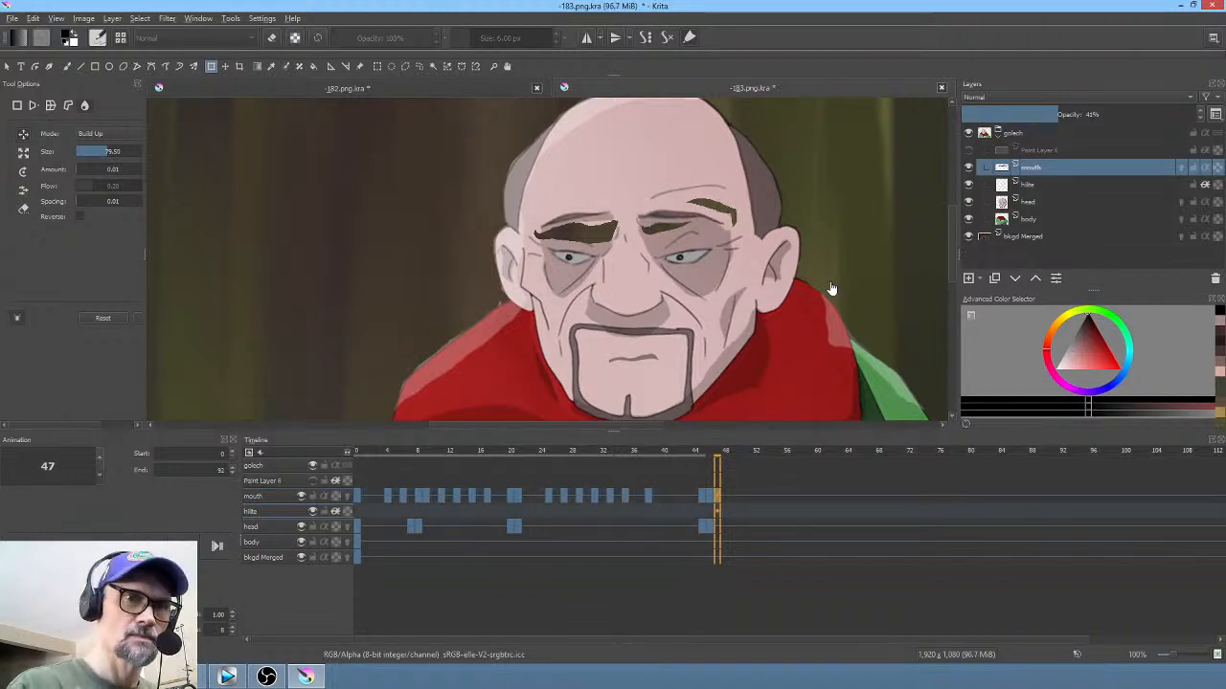
{"action": "right_click", "coordinate": [660, 361]}
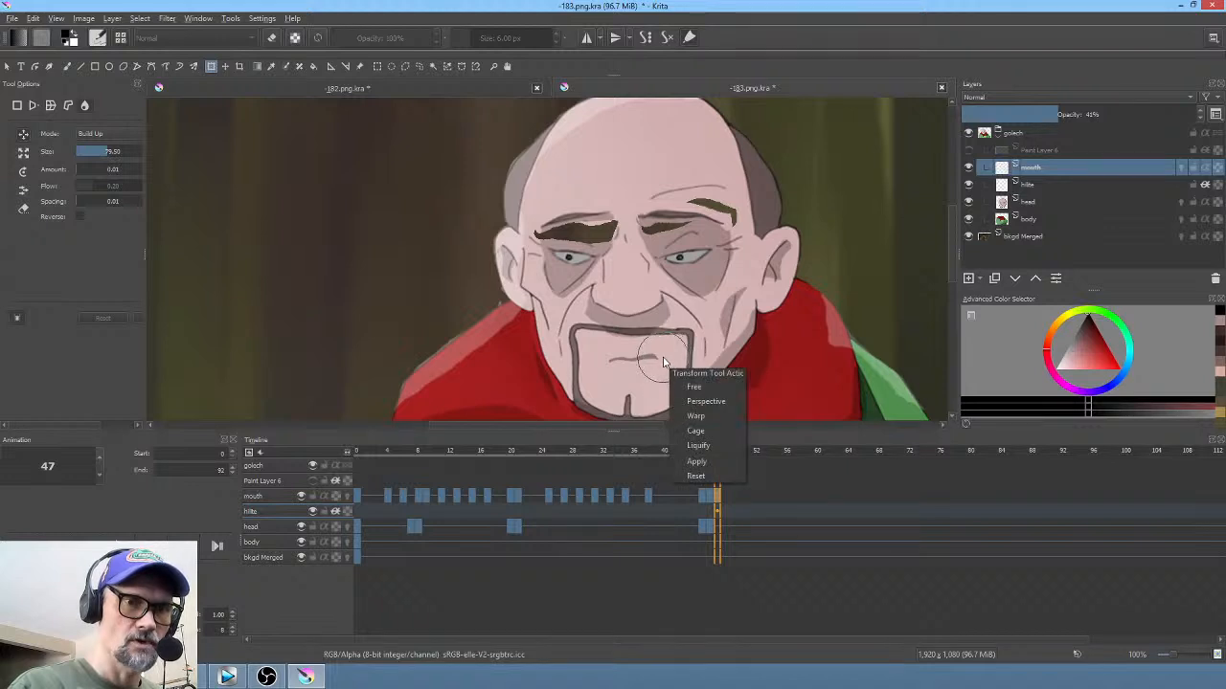
{"action": "left_click", "coordinate": [667, 348]}
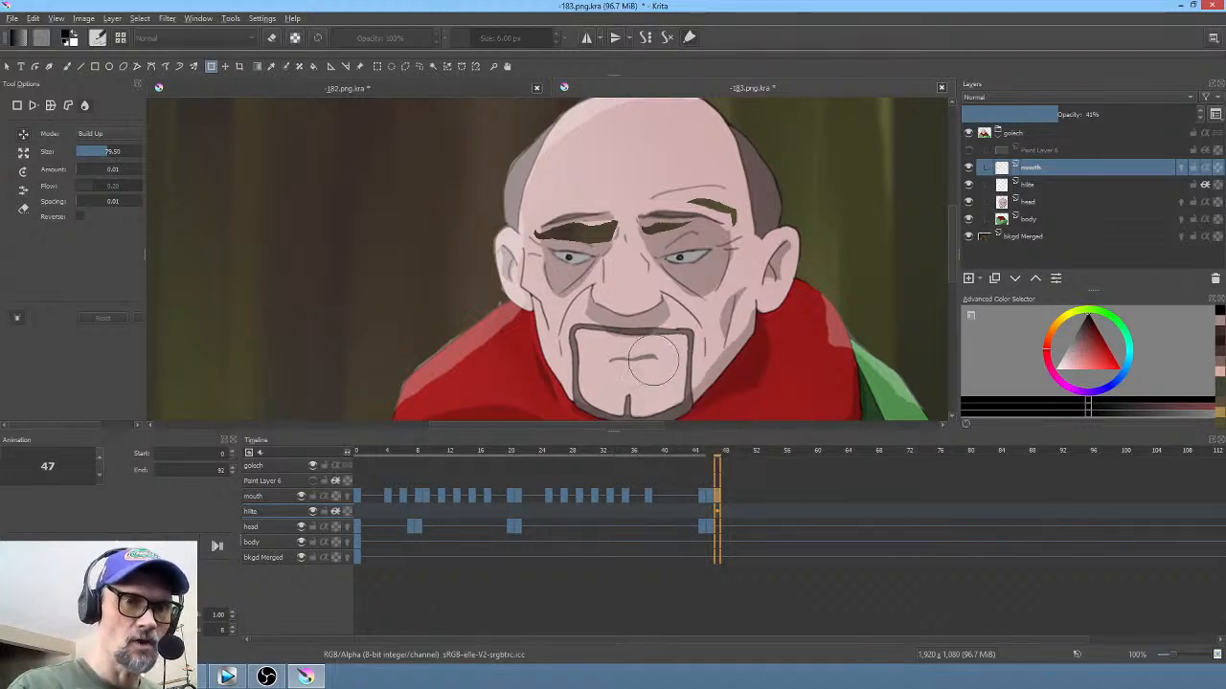
{"action": "left_click_drag", "start_coordinate": [657, 362], "coordinate": [667, 358]}
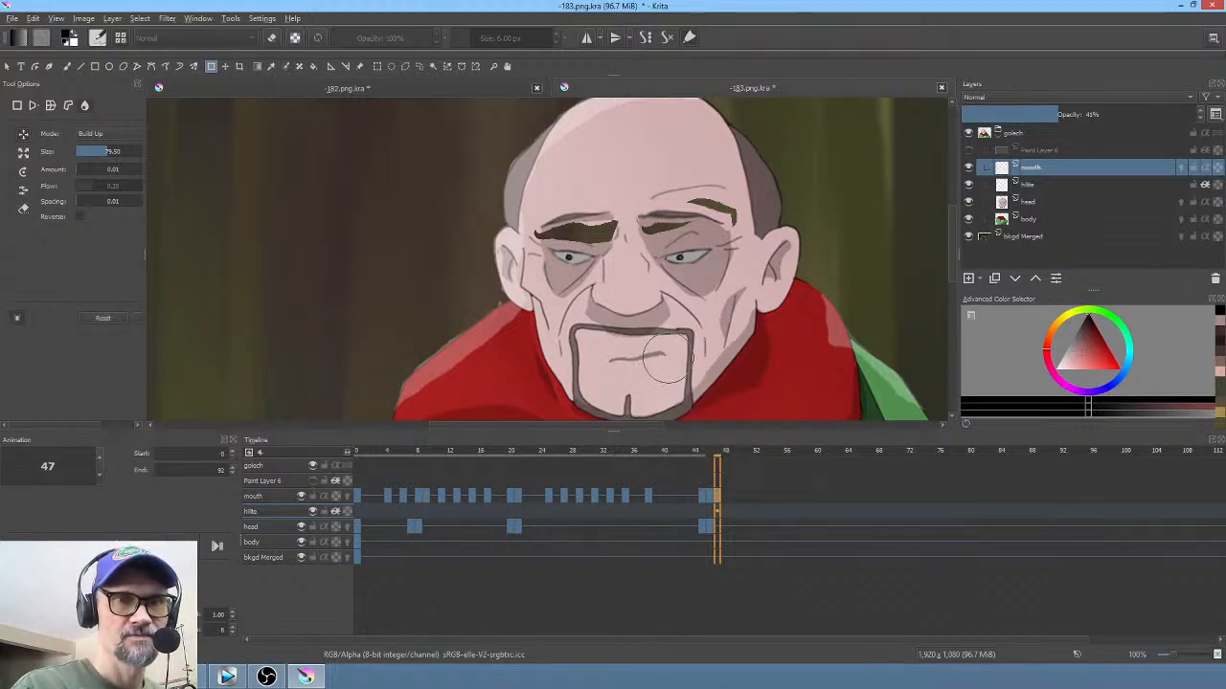
Step: Liquify the mouth on frames 48 and 49, widening the line and lifting its corners into a slight smile
{"action": "left_click", "coordinate": [726, 499]}
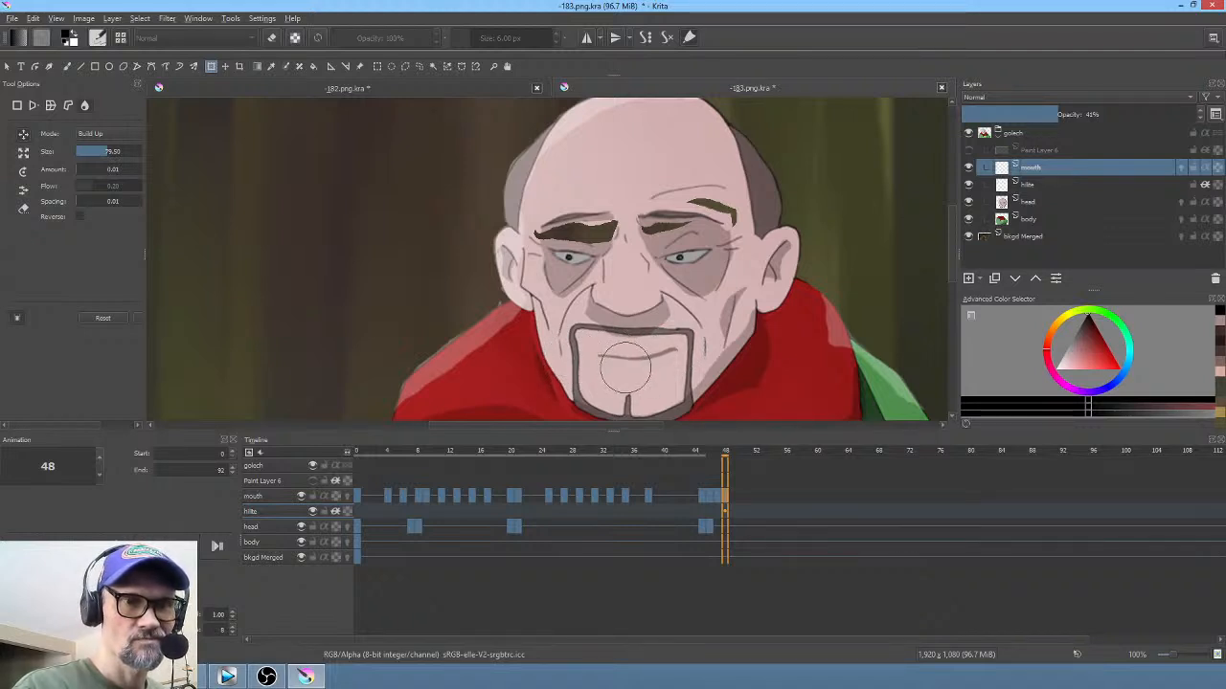
{"action": "left_click", "coordinate": [733, 496]}
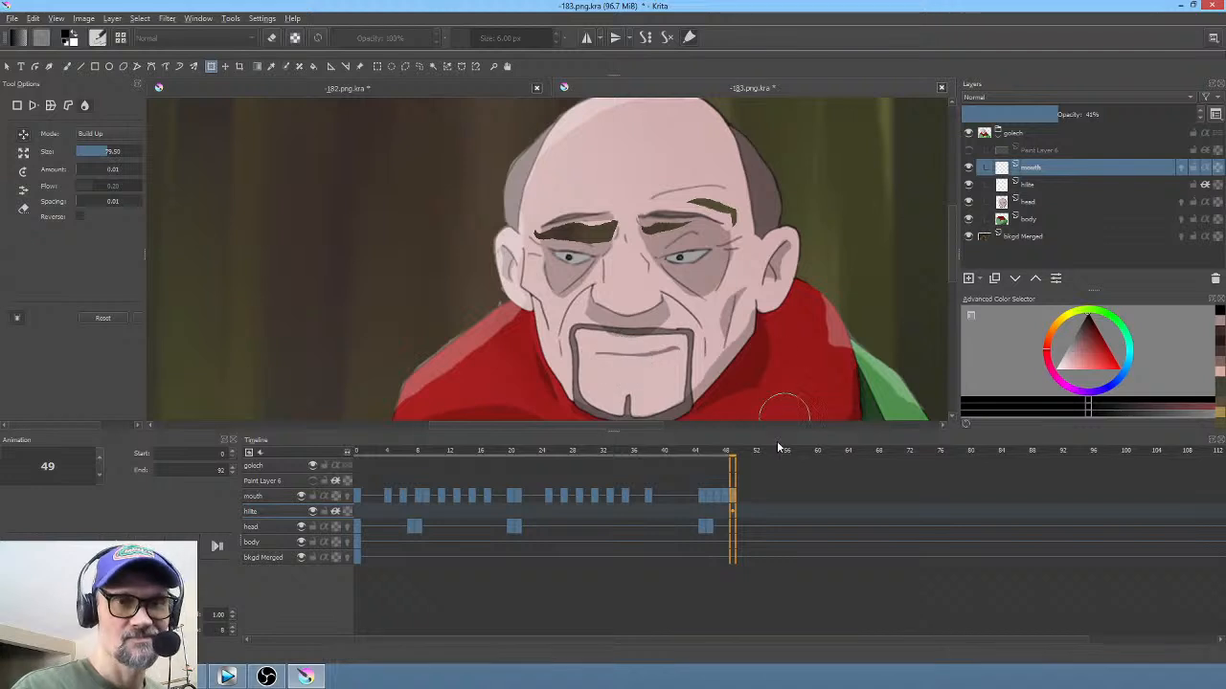
{"action": "mouse_move", "coordinate": [730, 450]}
{"action": "left_mouse_down"}
{"action": "mouse_move", "coordinate": [684, 450]}
{"action": "mouse_move", "coordinate": [743, 447]}
{"action": "mouse_move", "coordinate": [684, 446]}
{"action": "mouse_move", "coordinate": [733, 446]}
{"action": "mouse_move", "coordinate": [722, 451]}
{"action": "left_mouse_up"}
Step: On the head layer at frame 46, fill over the inner eyebrow piece above the viewer's-right eye with the sampled eyelid shadow colour
{"action": "left_click", "coordinate": [1029, 202]}
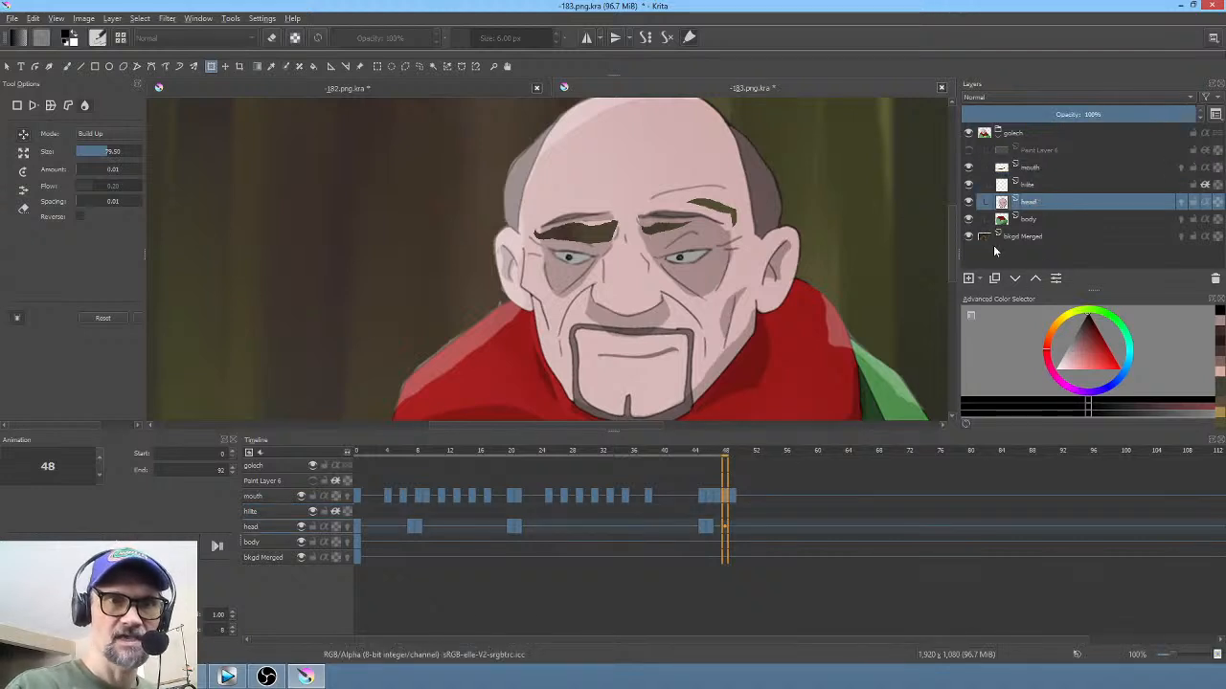
{"action": "left_click", "coordinate": [709, 531]}
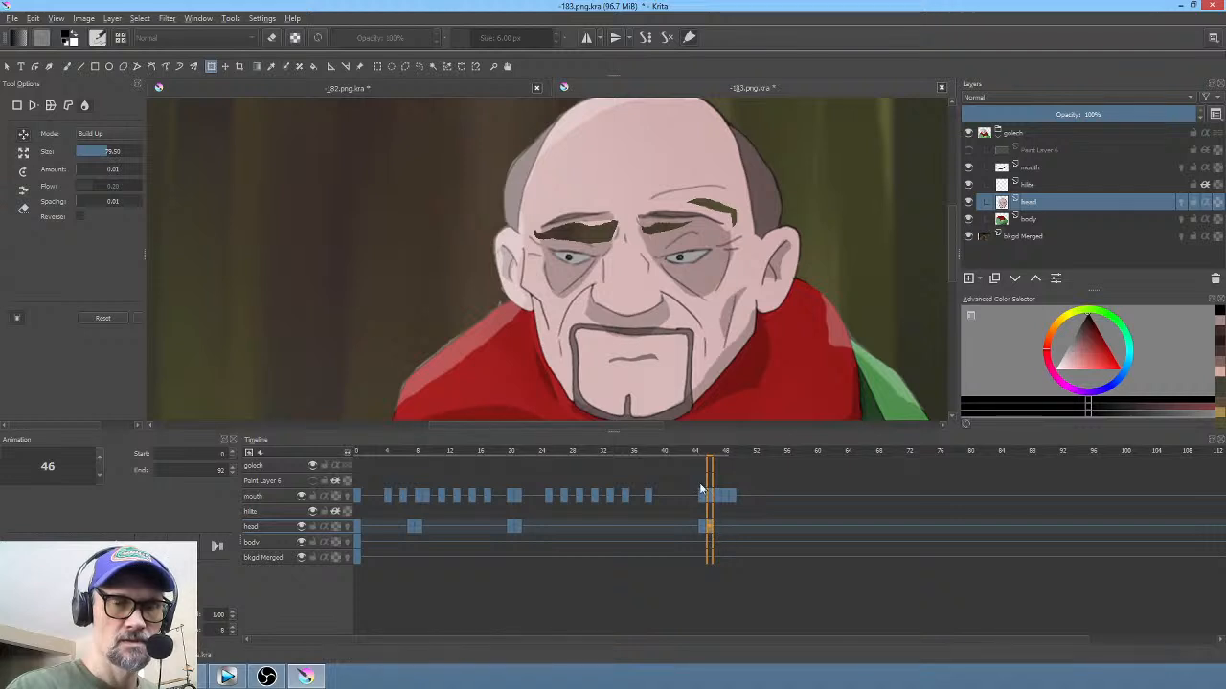
{"action": "left_click", "coordinate": [703, 532]}
{"action": "left_click", "coordinate": [710, 531]}
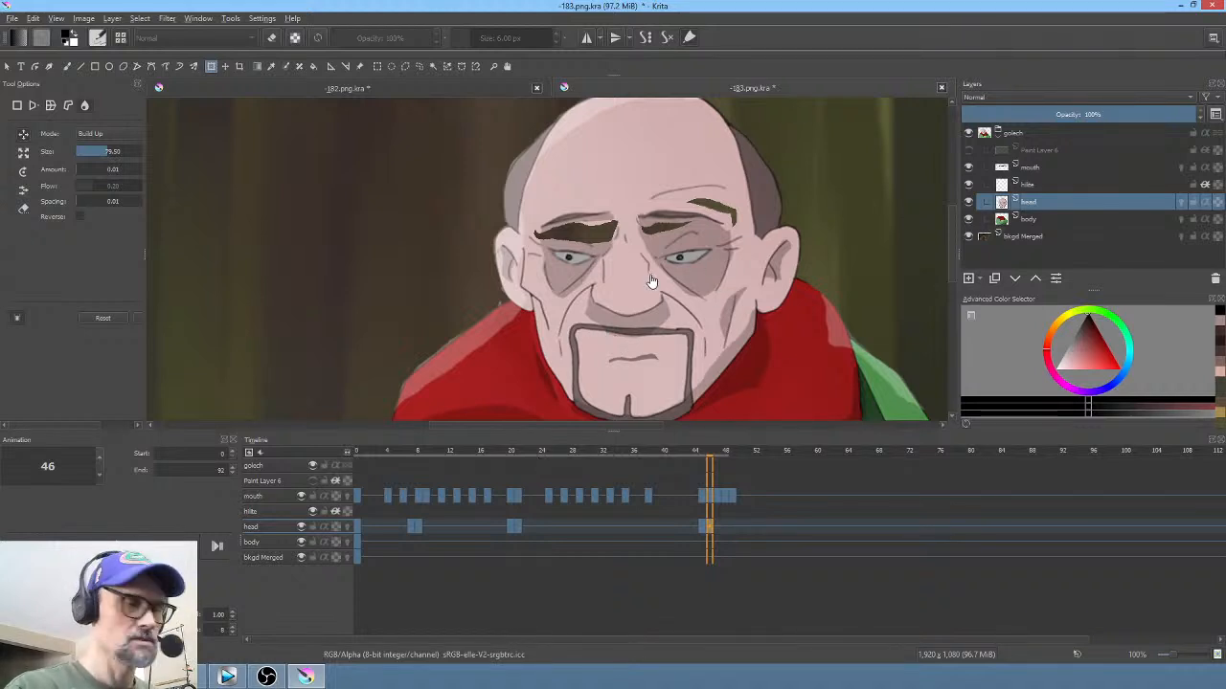
{"action": "left_click_drag", "start_coordinate": [622, 292], "coordinate": [689, 235]}
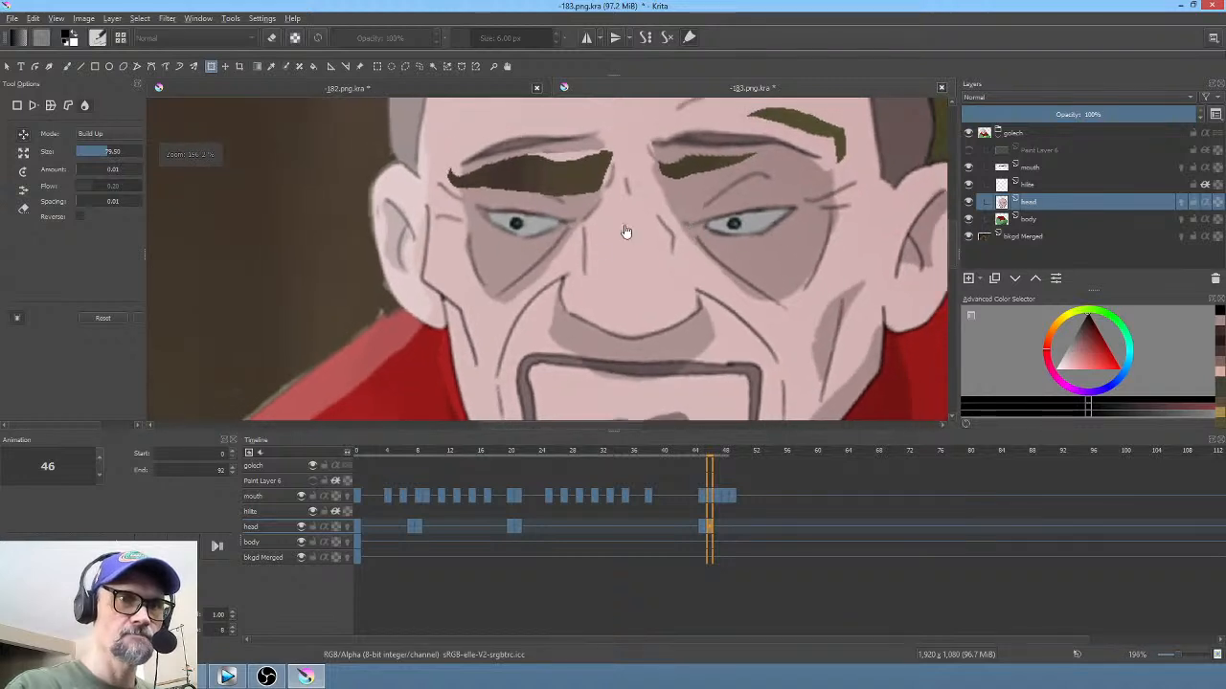
{"action": "left_click_drag", "start_coordinate": [635, 268], "coordinate": [583, 323]}
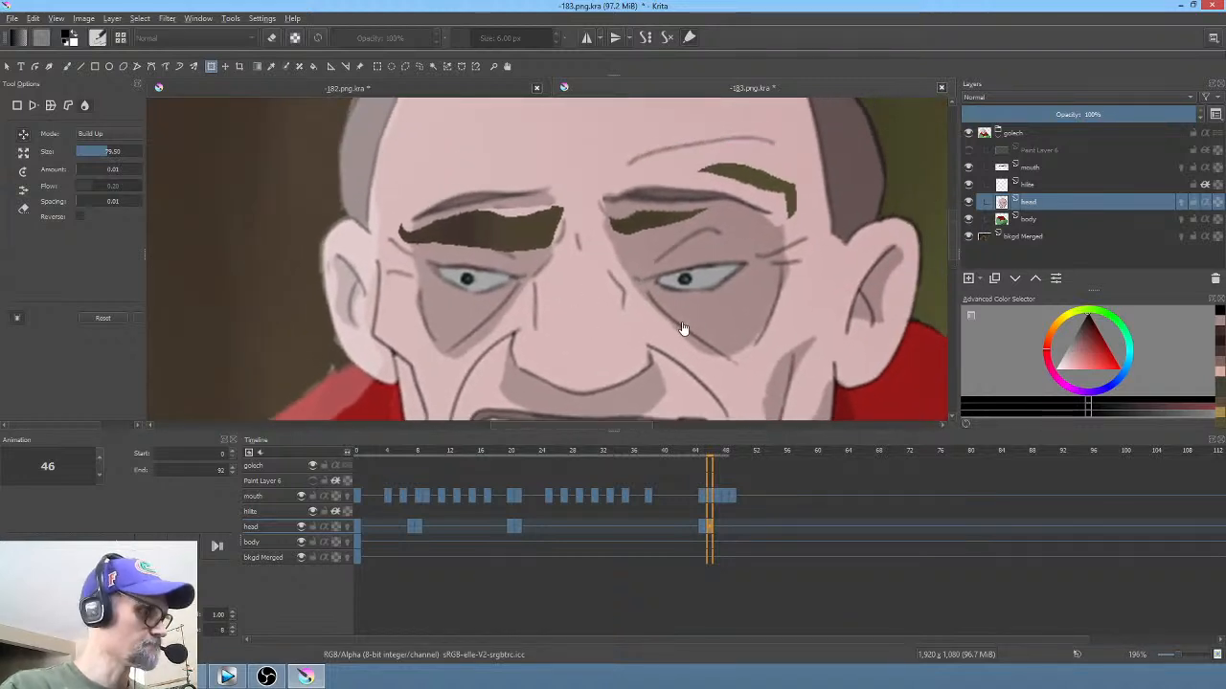
{"action": "key", "text": "p"}
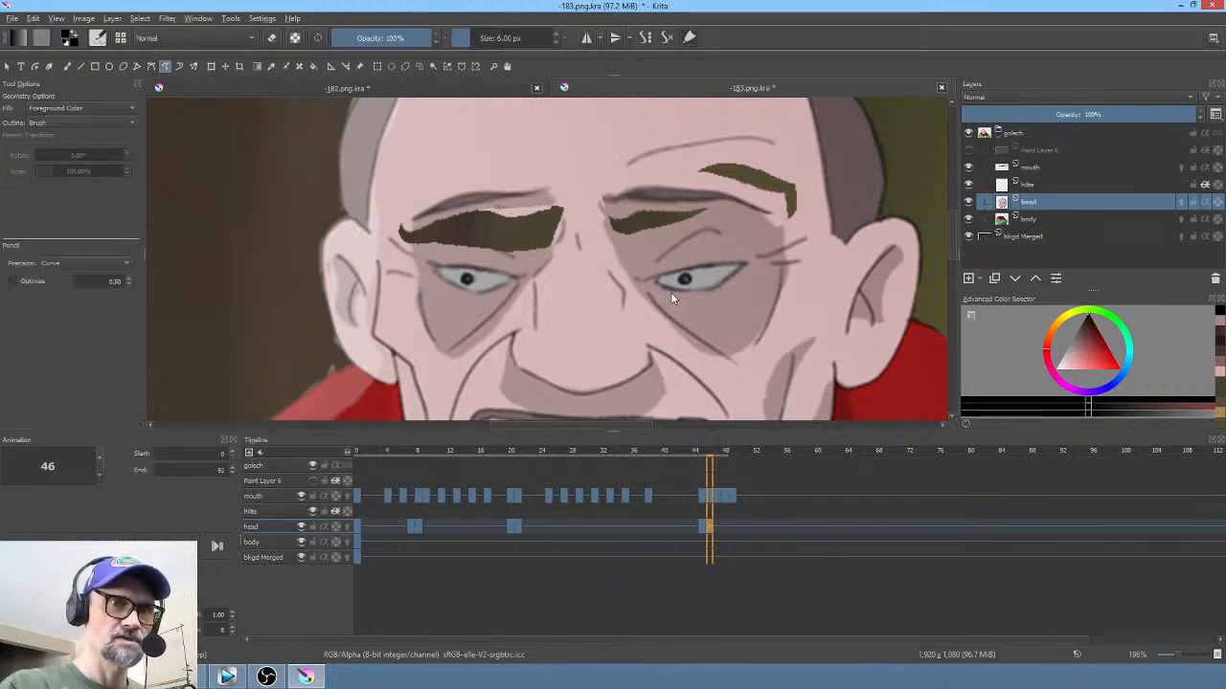
{"action": "left_click", "coordinate": [734, 238], "text": "ctrl"}
{"action": "key", "text": "Left"}
{"action": "key", "text": "Right"}
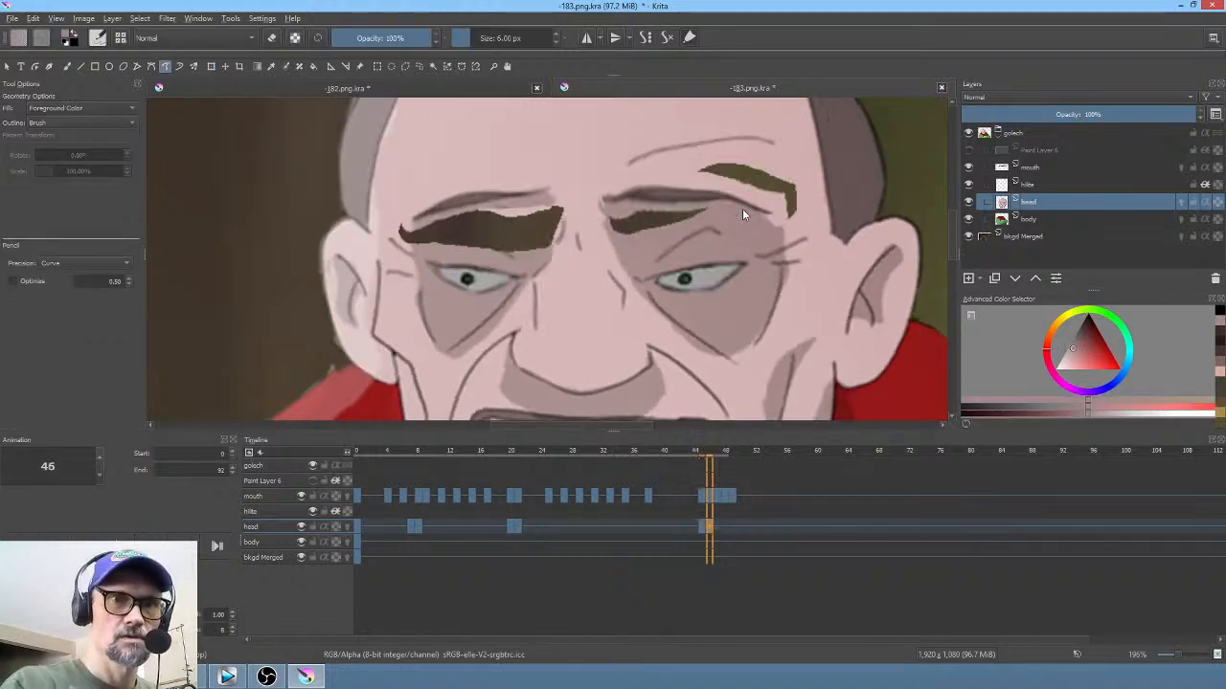
{"action": "left_click_drag", "start_coordinate": [707, 203], "coordinate": [610, 218]}
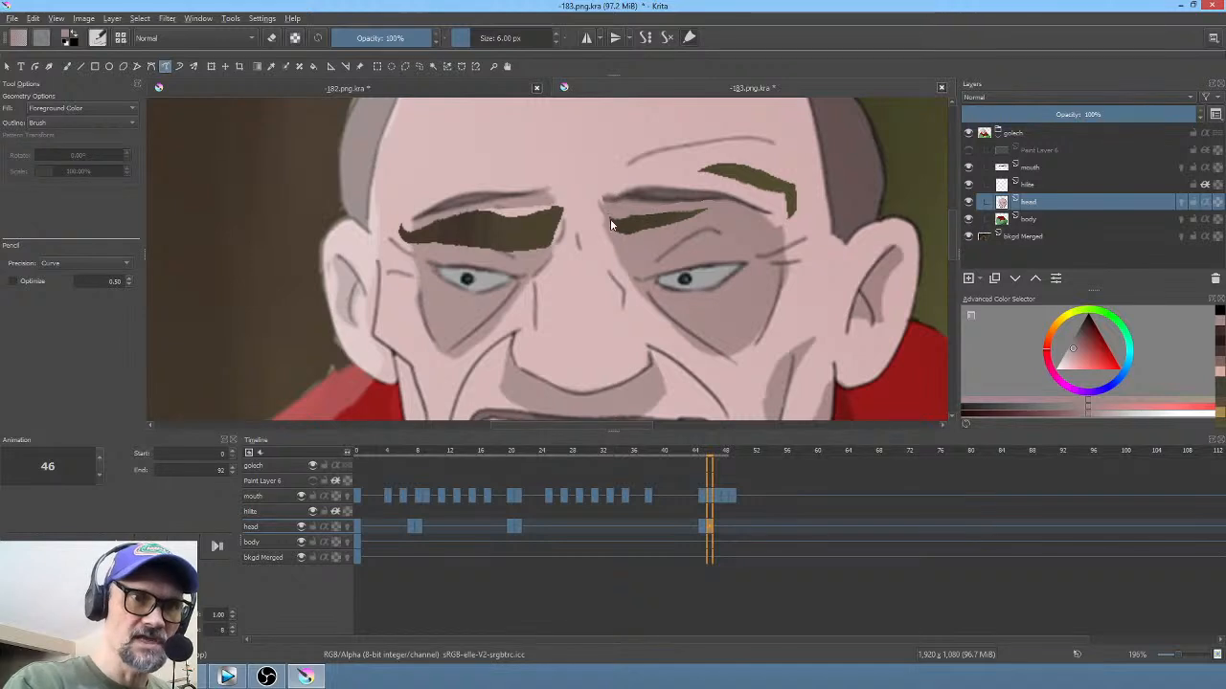
{"action": "key", "text": "Left"}
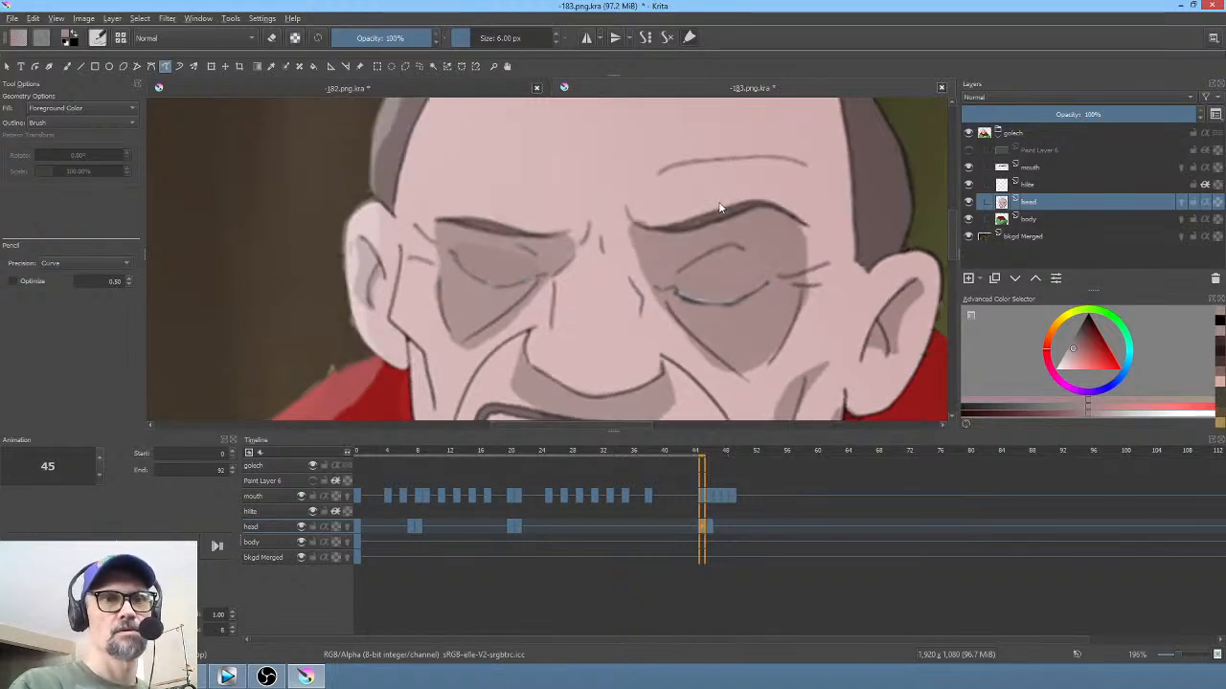
{"action": "key", "text": "Right"}
Step: Cover the viewer's-left eyebrow on frame 46 with the eyelid shadow colour and its outer tip with the surrounding skin tone
{"action": "left_click", "coordinate": [531, 257], "text": "ctrl"}
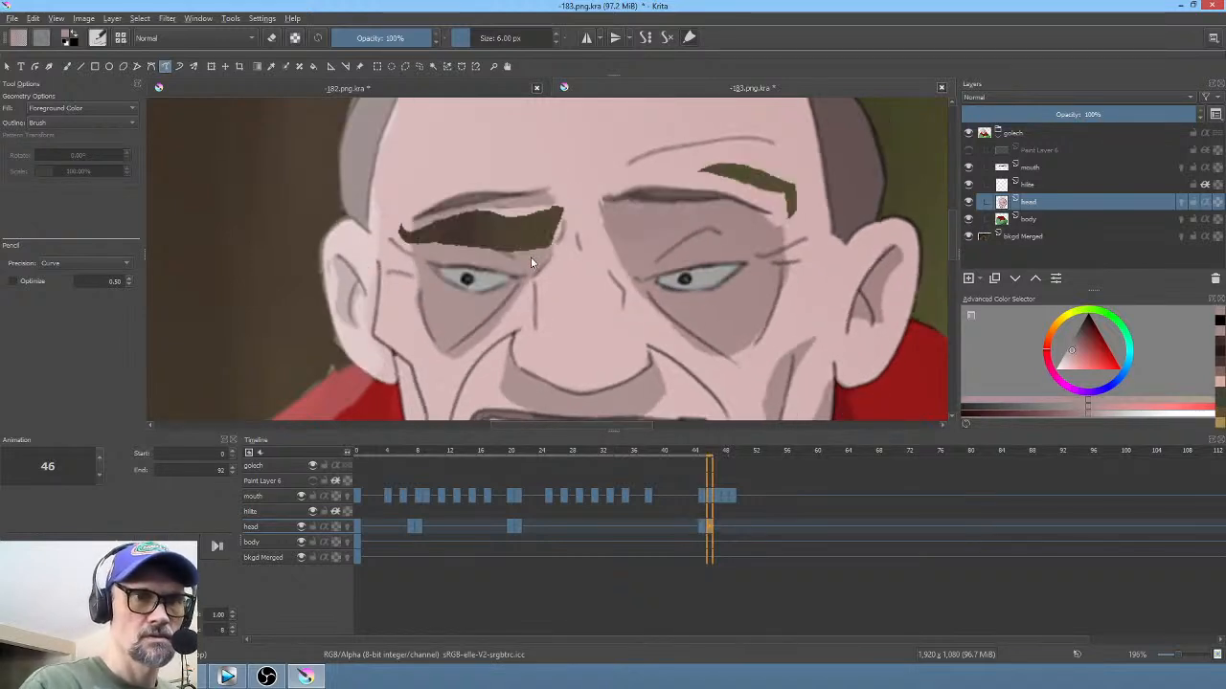
{"action": "left_click_drag", "start_coordinate": [546, 200], "coordinate": [417, 228]}
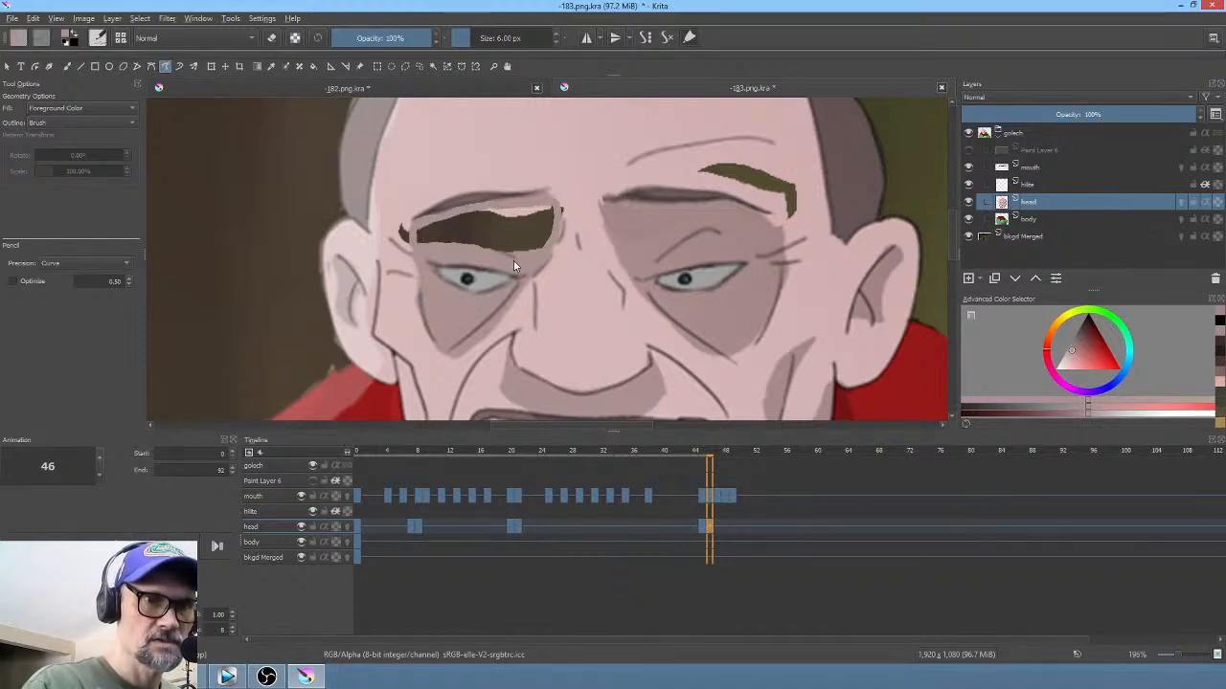
{"action": "left_click_drag", "start_coordinate": [513, 261], "coordinate": [563, 237]}
{"action": "left_click", "coordinate": [399, 202], "text": "ctrl"}
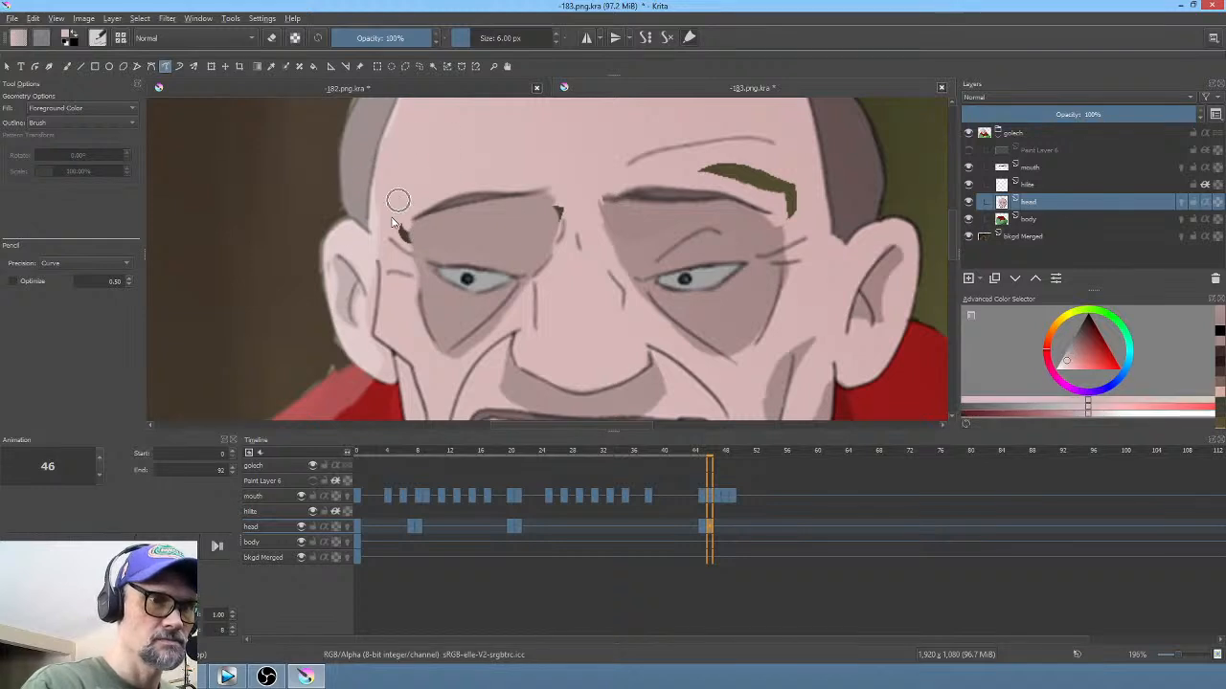
{"action": "mouse_move", "coordinate": [394, 239]}
{"action": "left_mouse_down"}
{"action": "mouse_move", "coordinate": [411, 245]}
{"action": "mouse_move", "coordinate": [406, 225]}
{"action": "left_mouse_up"}
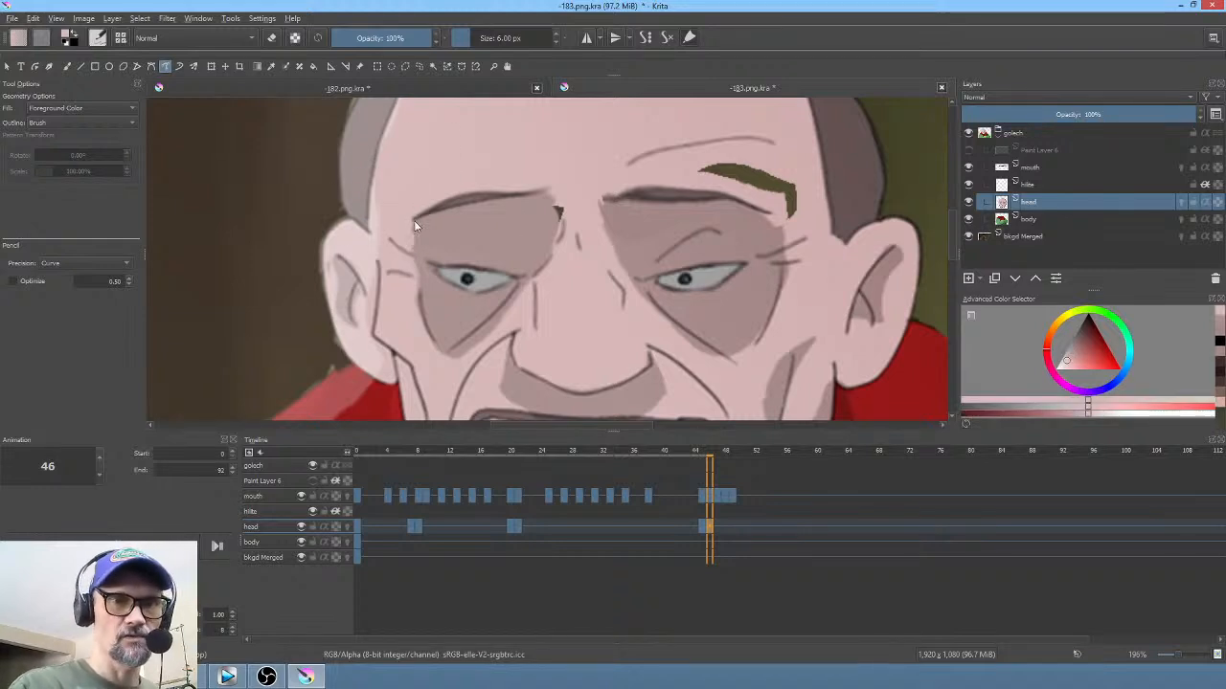
Step: Brush a curved eyelid crease above the viewer's-left eye, then paint out and redraw the crease above the other eye
{"action": "key", "text": "b"}
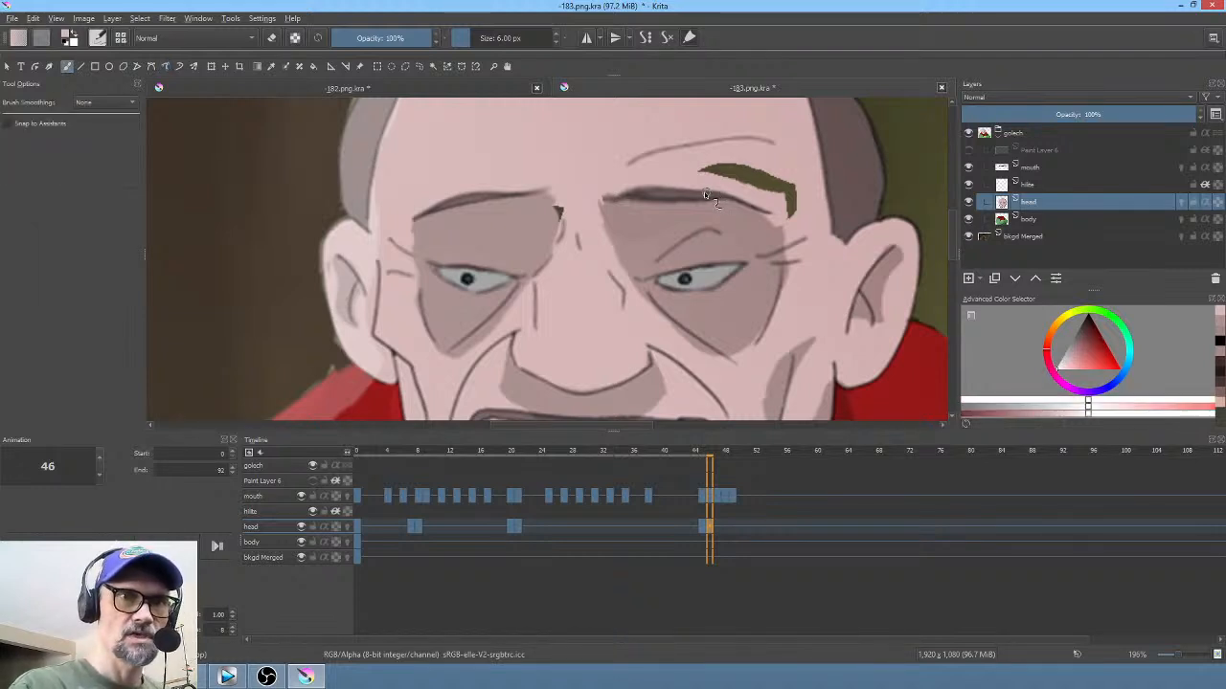
{"action": "left_click", "coordinate": [679, 192], "text": "ctrl"}
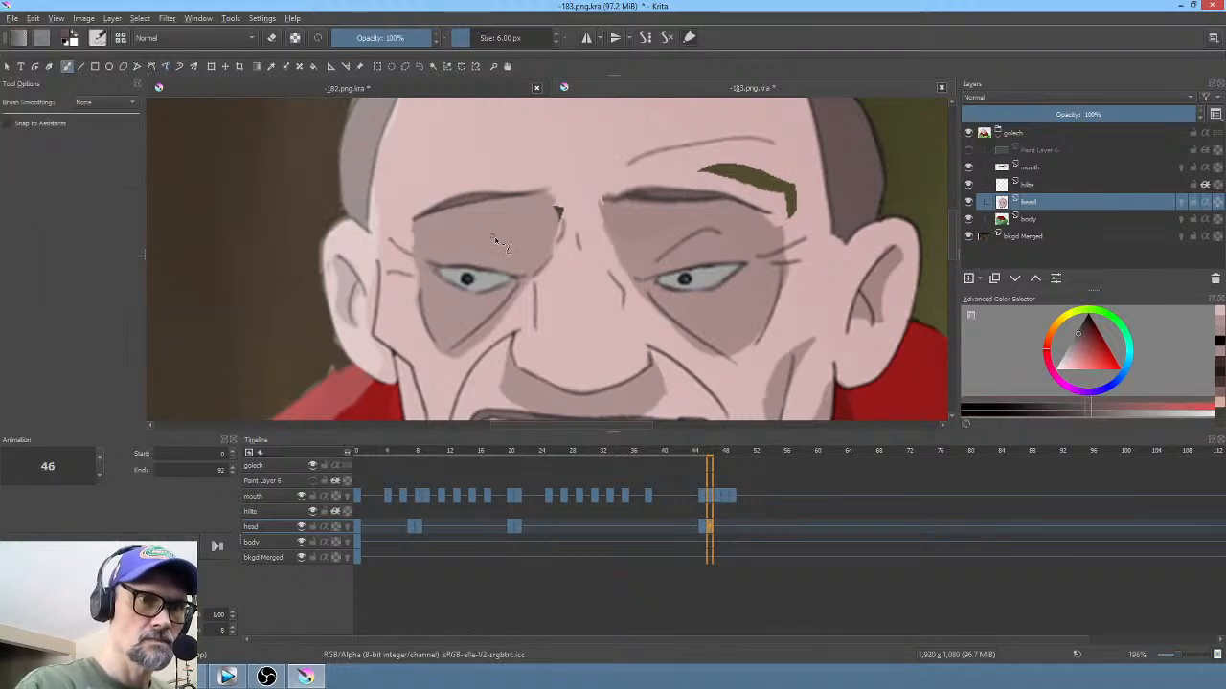
{"action": "left_click_drag", "start_coordinate": [445, 246], "coordinate": [505, 240]}
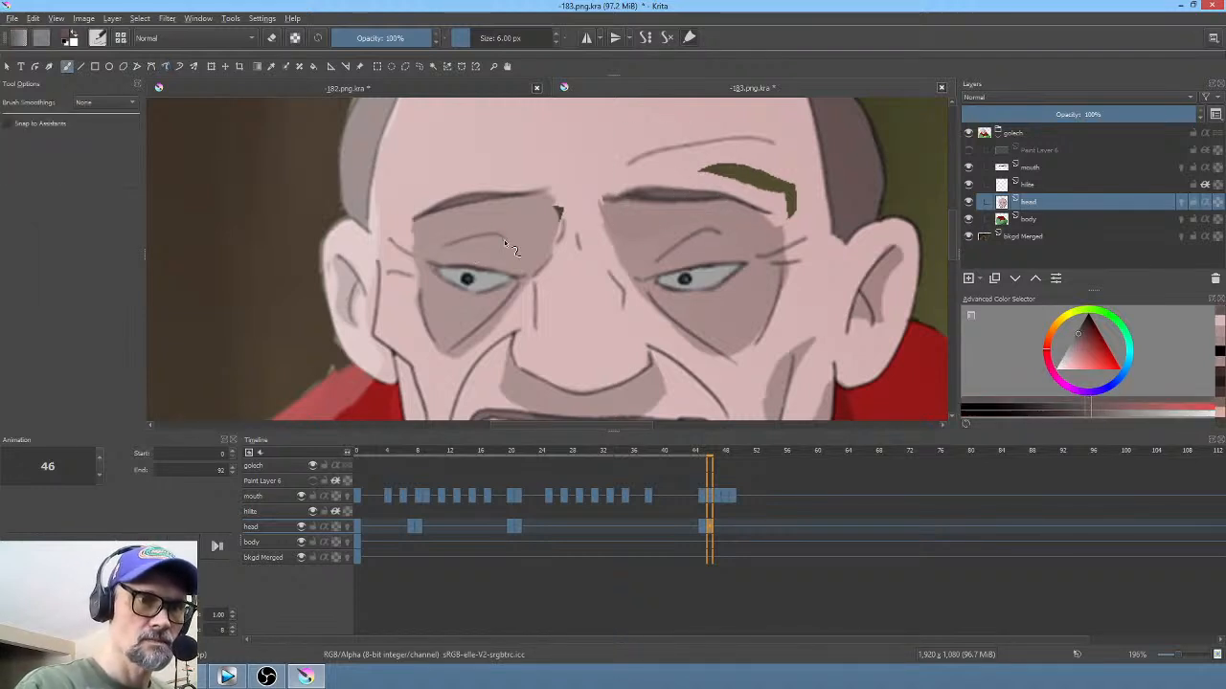
{"action": "left_click", "coordinate": [692, 246], "text": "ctrl"}
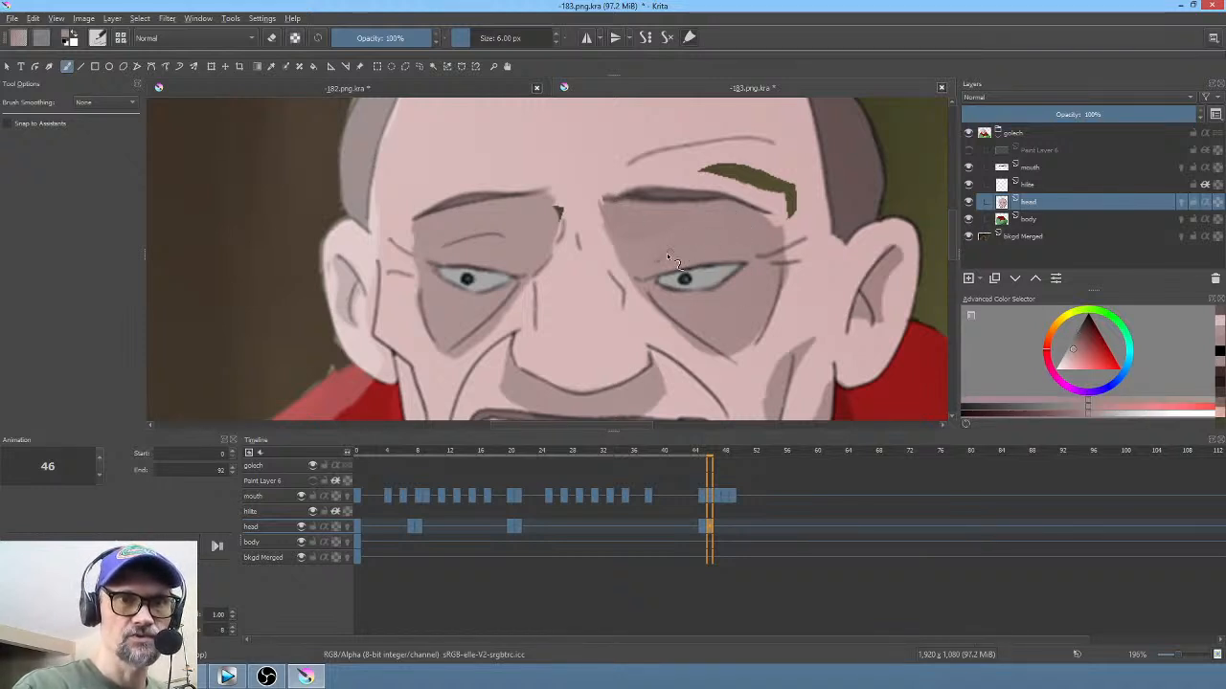
{"action": "mouse_move", "coordinate": [667, 256]}
{"action": "left_mouse_down"}
{"action": "mouse_move", "coordinate": [677, 197]}
{"action": "mouse_move", "coordinate": [699, 210]}
{"action": "mouse_move", "coordinate": [665, 245]}
{"action": "mouse_move", "coordinate": [694, 228]}
{"action": "mouse_move", "coordinate": [669, 239]}
{"action": "mouse_move", "coordinate": [731, 236]}
{"action": "left_mouse_up"}
{"action": "left_click", "coordinate": [681, 195], "text": "ctrl"}
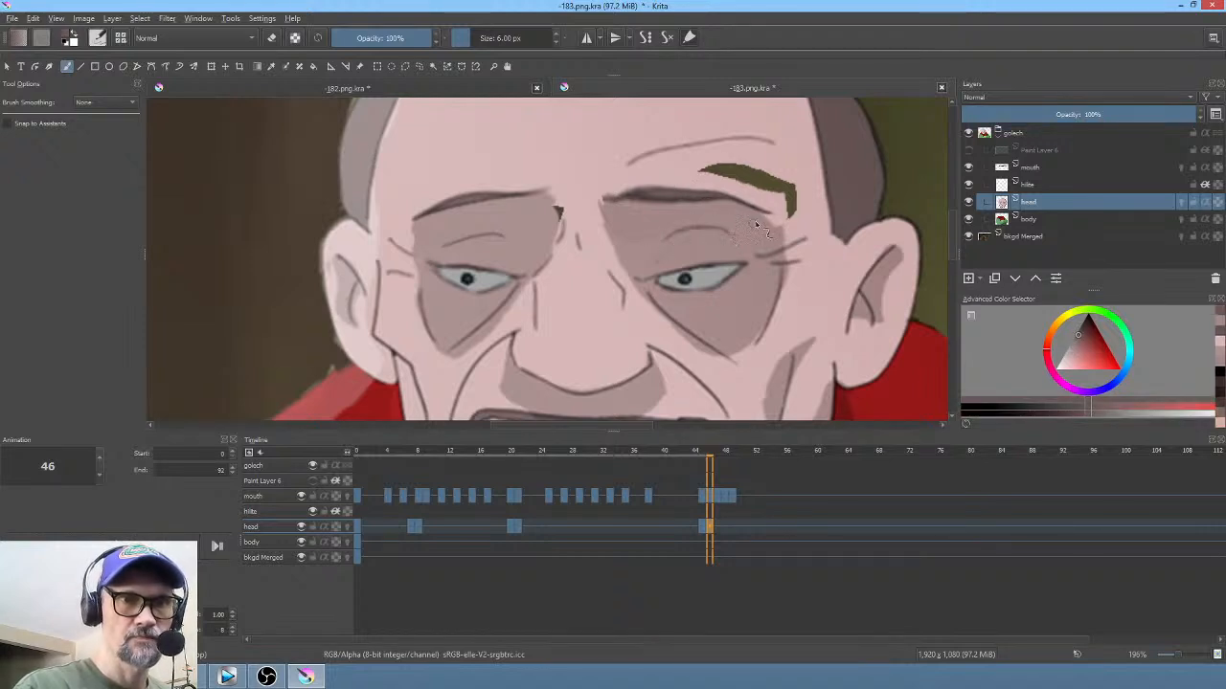
Step: Fill over the olive eyebrow piece on the forehead and the dark remnant near the nose bridge with the sampled skin tone
{"action": "key", "text": "p"}
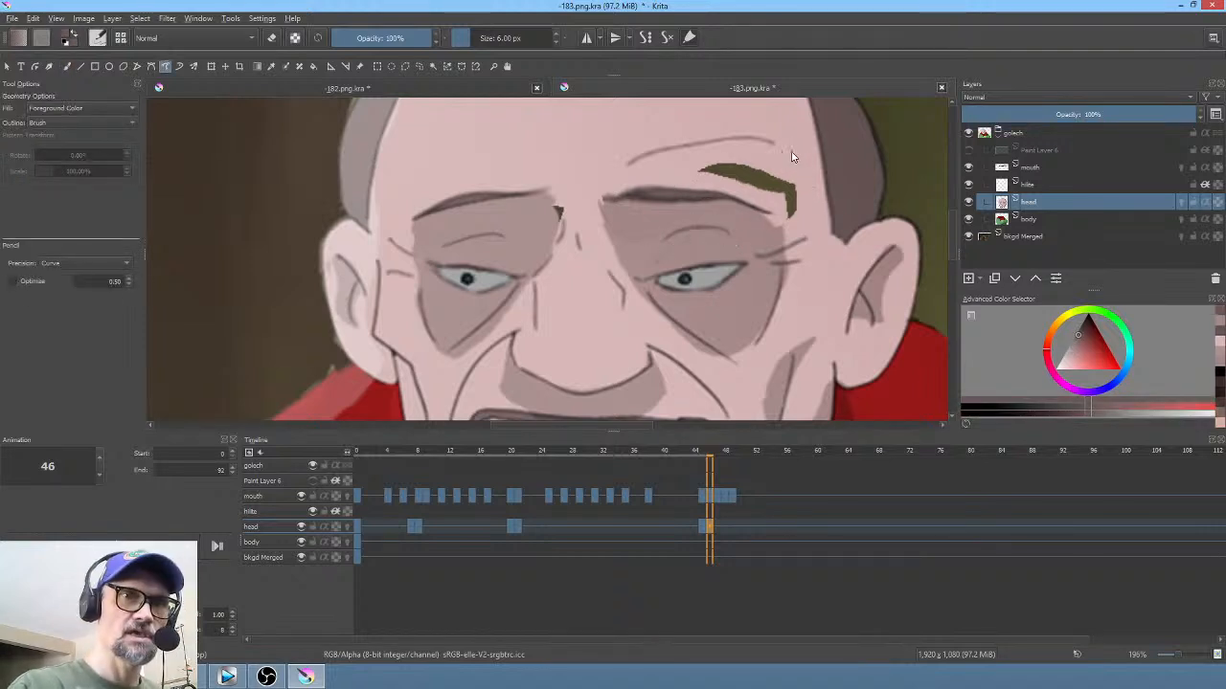
{"action": "left_click", "coordinate": [792, 157], "text": "ctrl"}
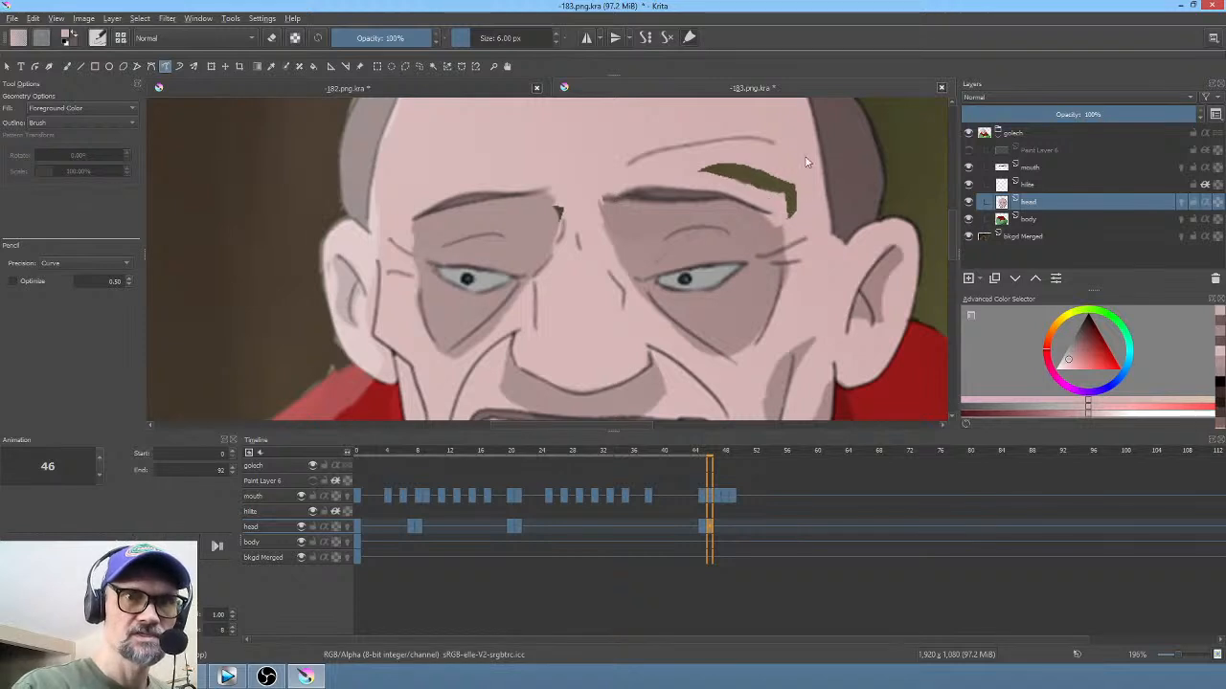
{"action": "left_click_drag", "start_coordinate": [806, 162], "coordinate": [820, 152]}
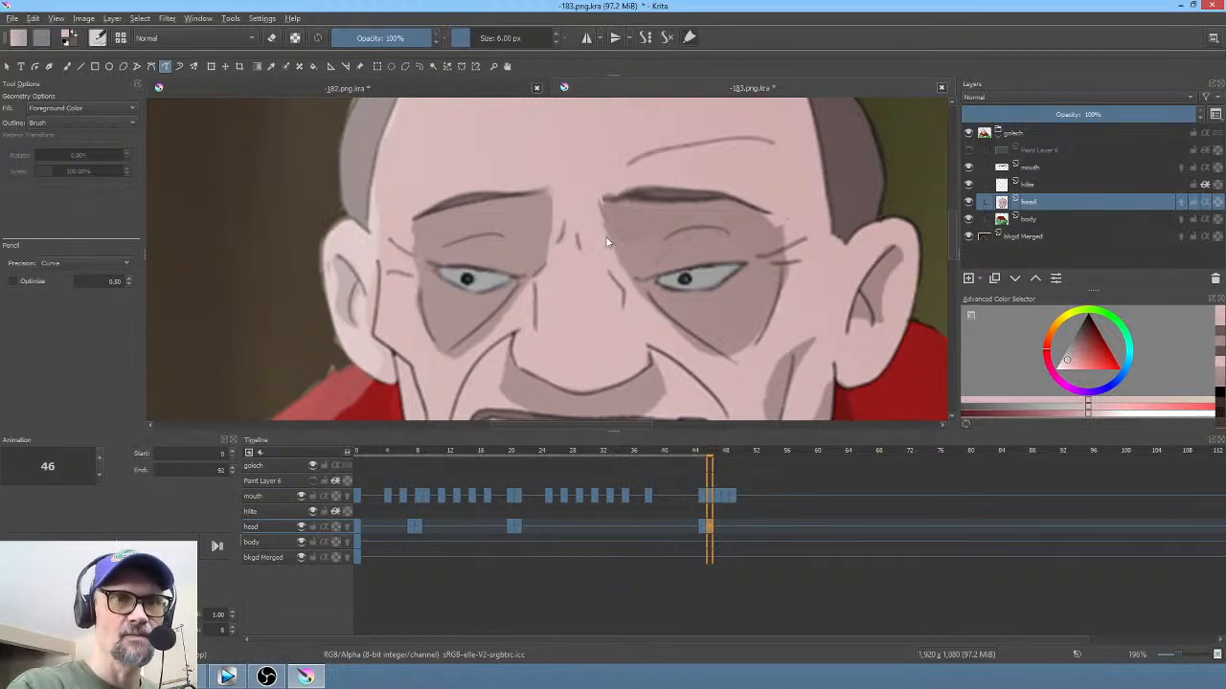
Step: Save the 183 animation document
{"action": "scroll", "coordinate": [662, 345], "scroll_direction": "down", "scroll_amount": 1}
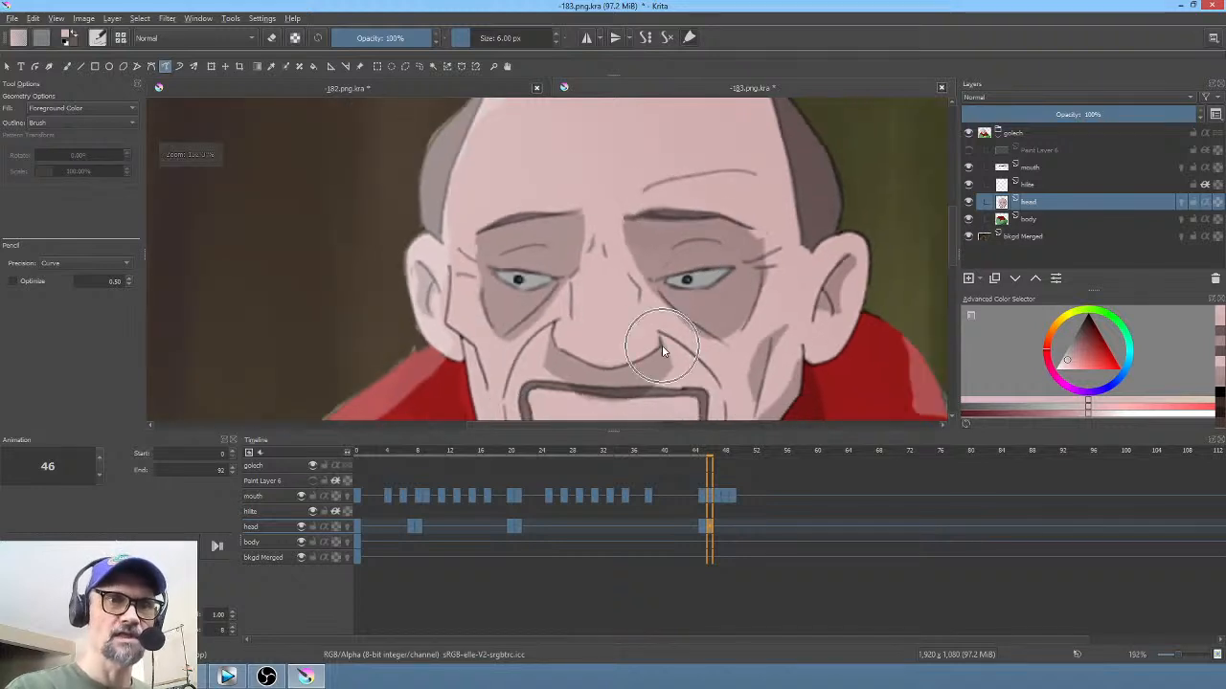
{"action": "scroll", "coordinate": [662, 344], "scroll_direction": "down", "scroll_amount": 1}
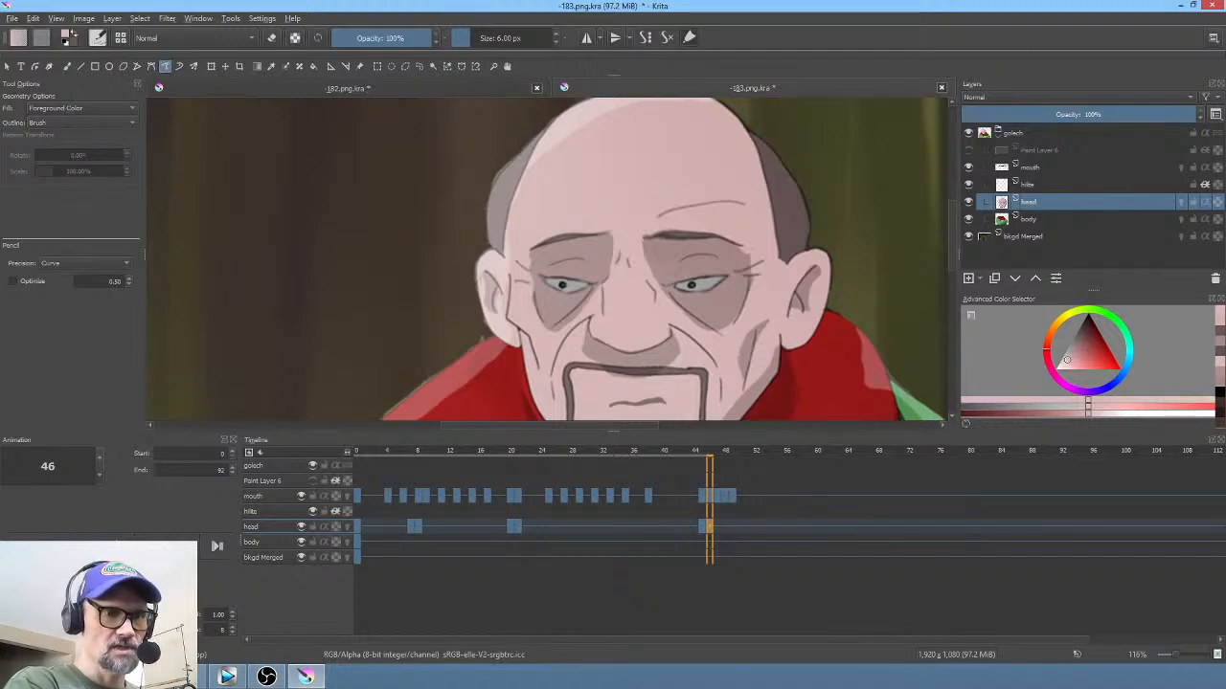
{"action": "left_click", "coordinate": [266, 677]}
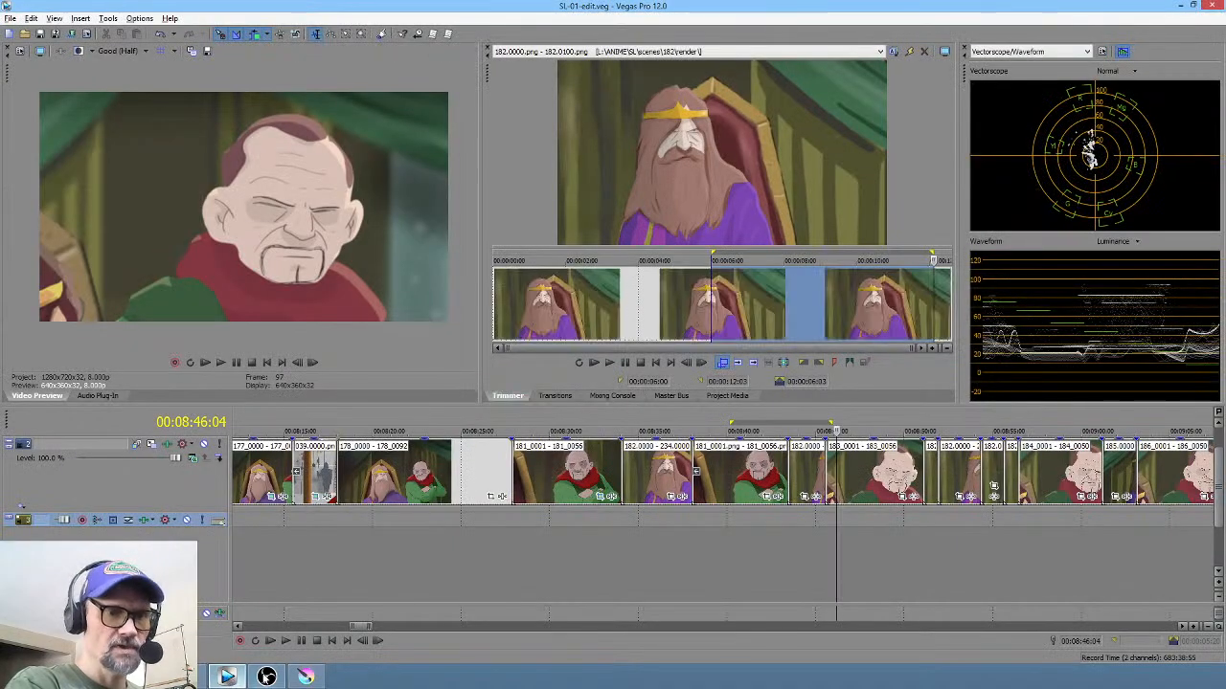
{"action": "left_click", "coordinate": [306, 677]}
{"action": "left_click", "coordinate": [12, 20]}
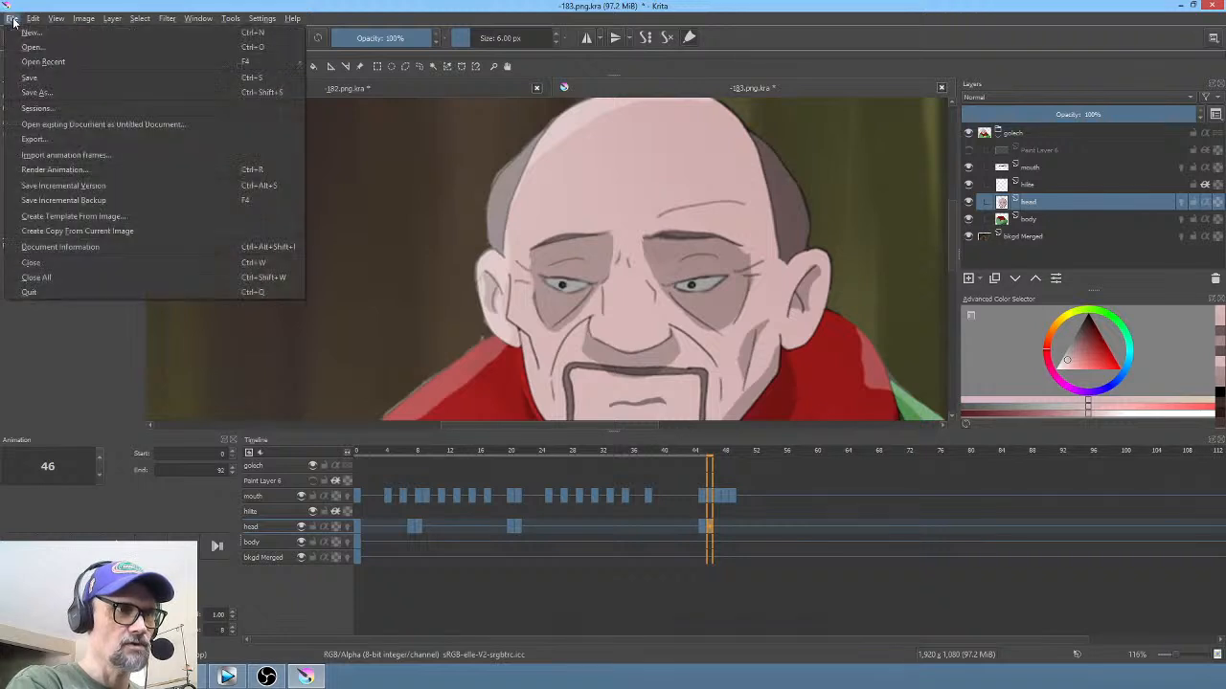
{"action": "left_click", "coordinate": [20, 79]}
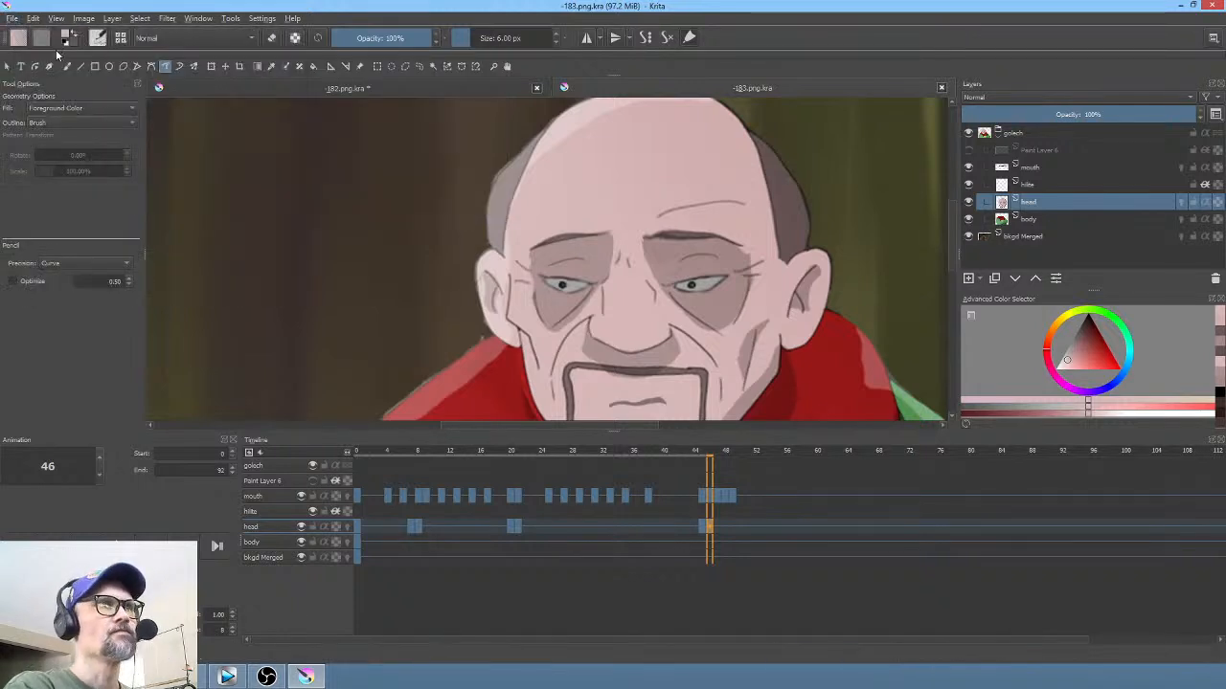
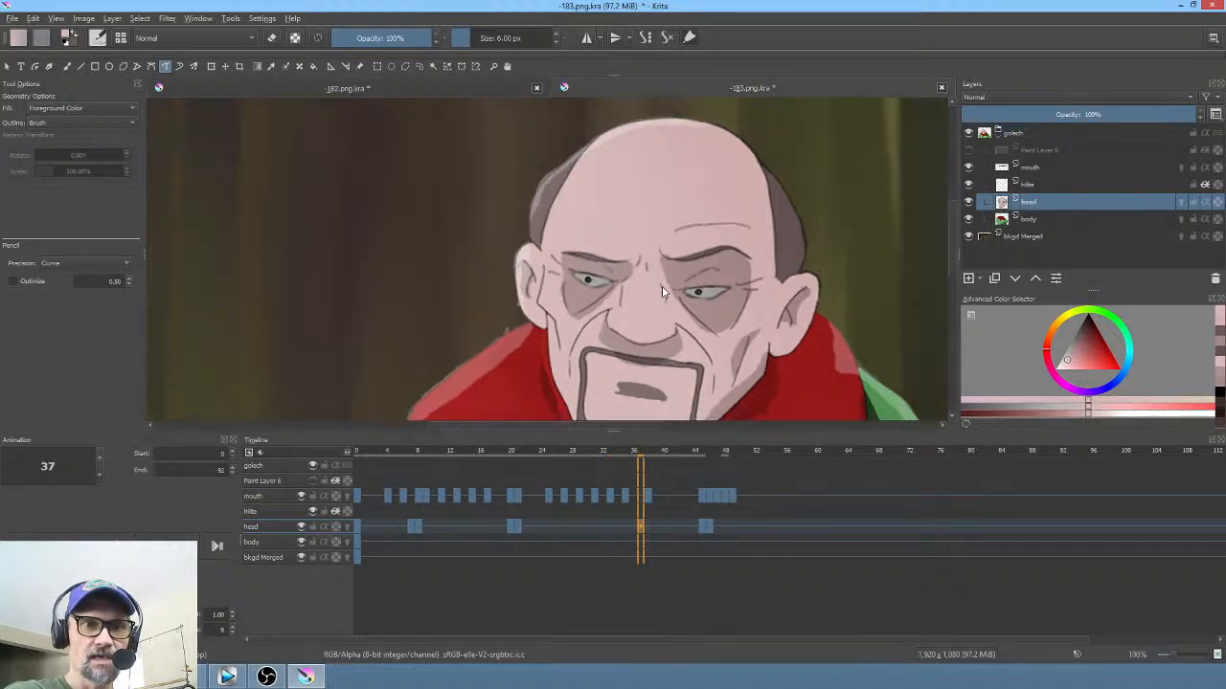
Step: Paint out the long forehead crease above the viewer's-right eyebrow in the head layer's frame 46 keyframe with skin tone
{"action": "scroll", "coordinate": [721, 337], "scroll_direction": "down", "scroll_amount": 1}
{"action": "left_click_drag", "start_coordinate": [726, 332], "coordinate": [726, 275]}
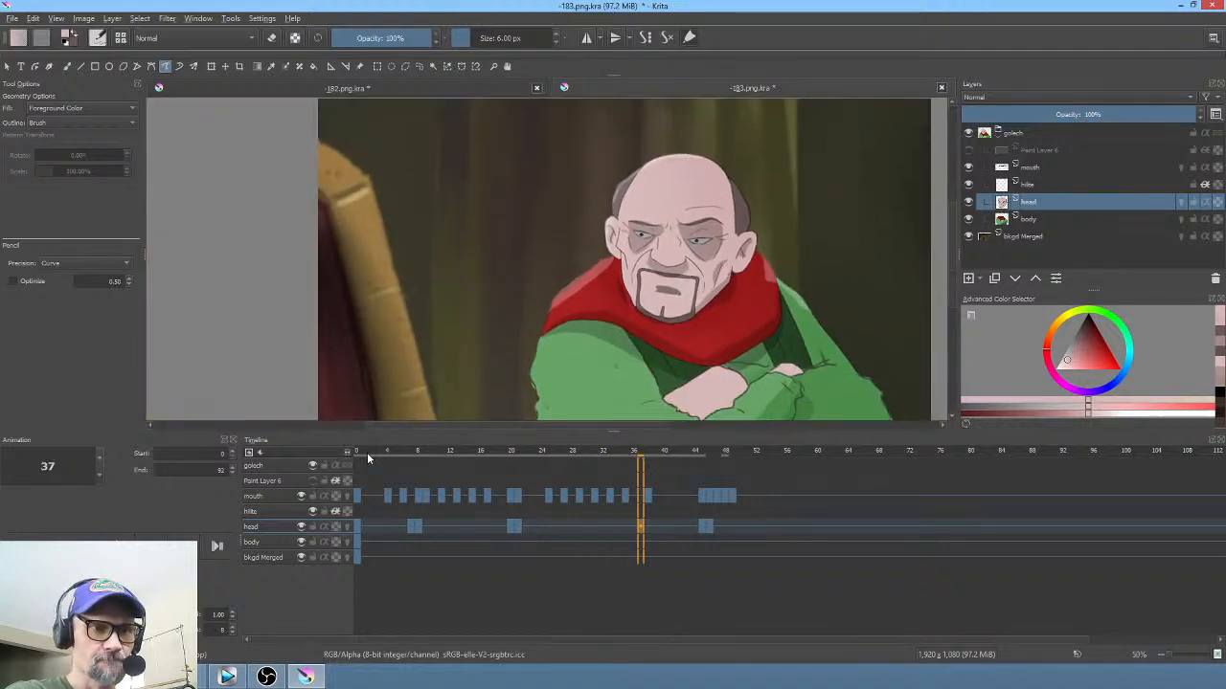
{"action": "left_click_drag", "start_coordinate": [358, 450], "coordinate": [720, 495]}
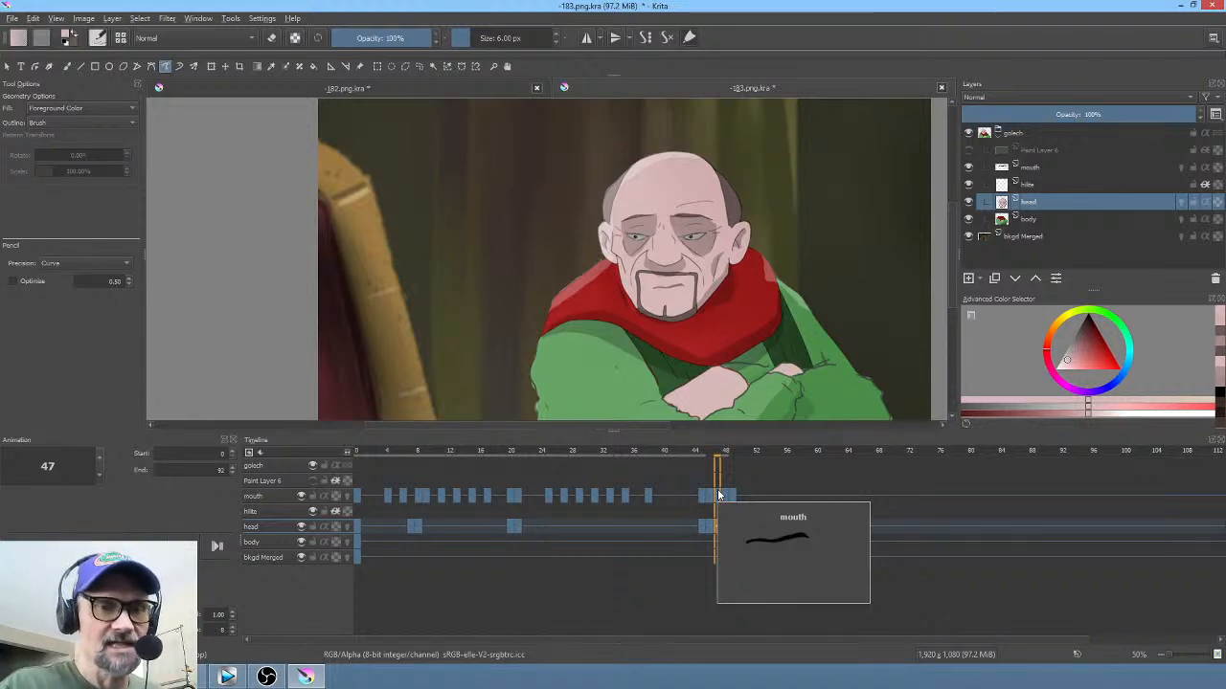
{"action": "mouse_move", "coordinate": [703, 458]}
{"action": "left_mouse_down"}
{"action": "mouse_move", "coordinate": [721, 457]}
{"action": "mouse_move", "coordinate": [709, 457]}
{"action": "left_mouse_up"}
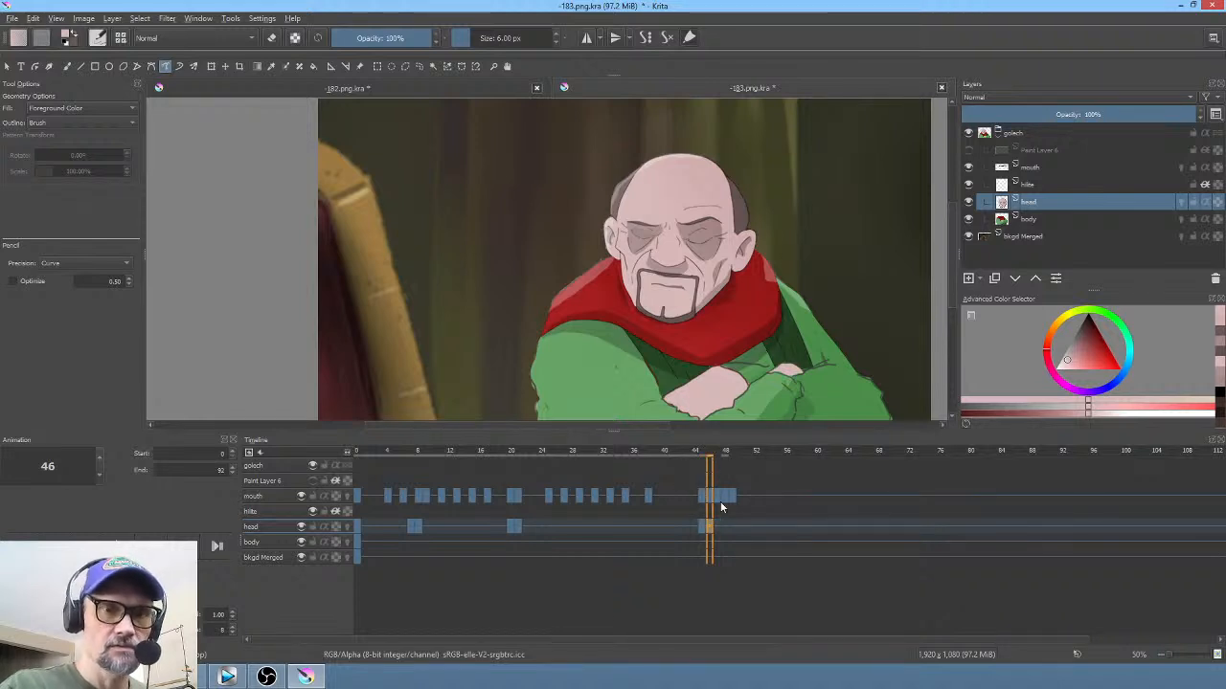
{"action": "left_click", "coordinate": [702, 527]}
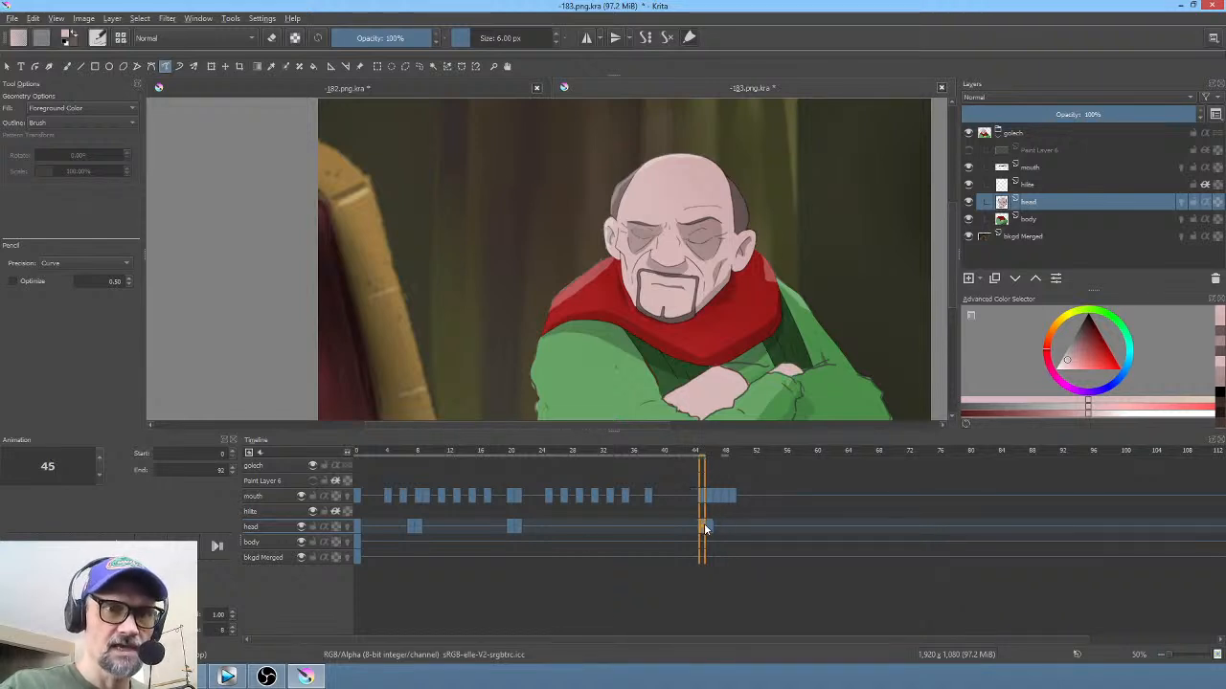
{"action": "left_click", "coordinate": [711, 524]}
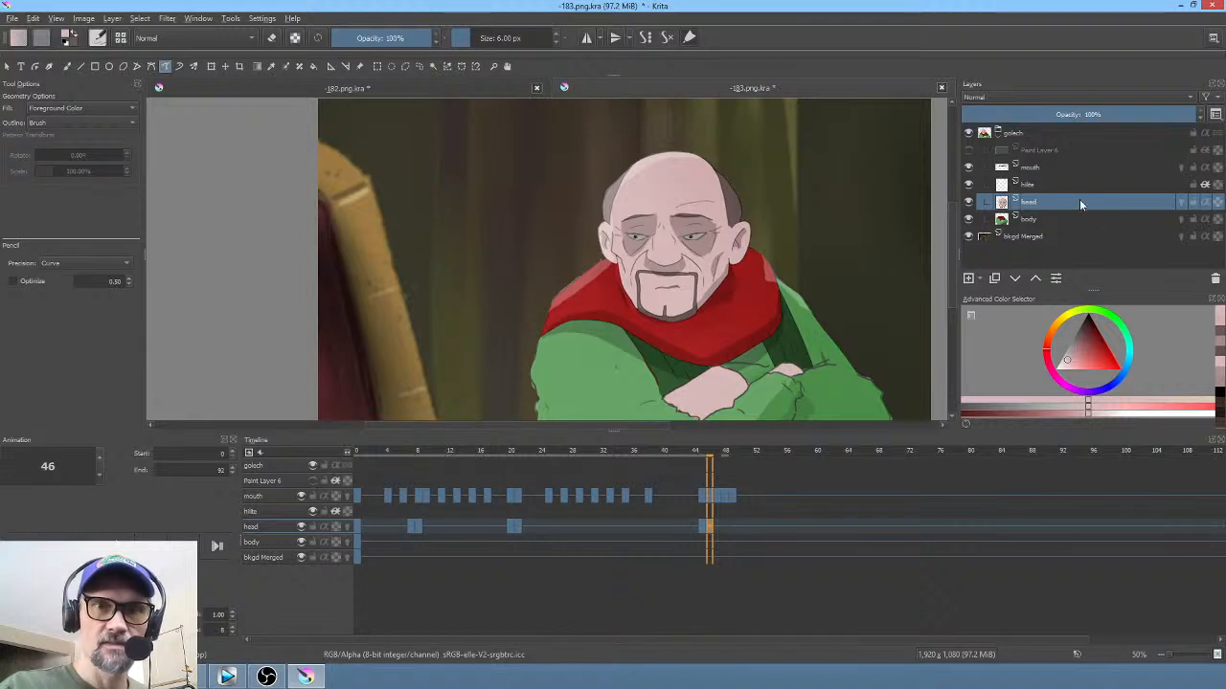
{"action": "left_click_drag", "start_coordinate": [683, 241], "coordinate": [761, 169]}
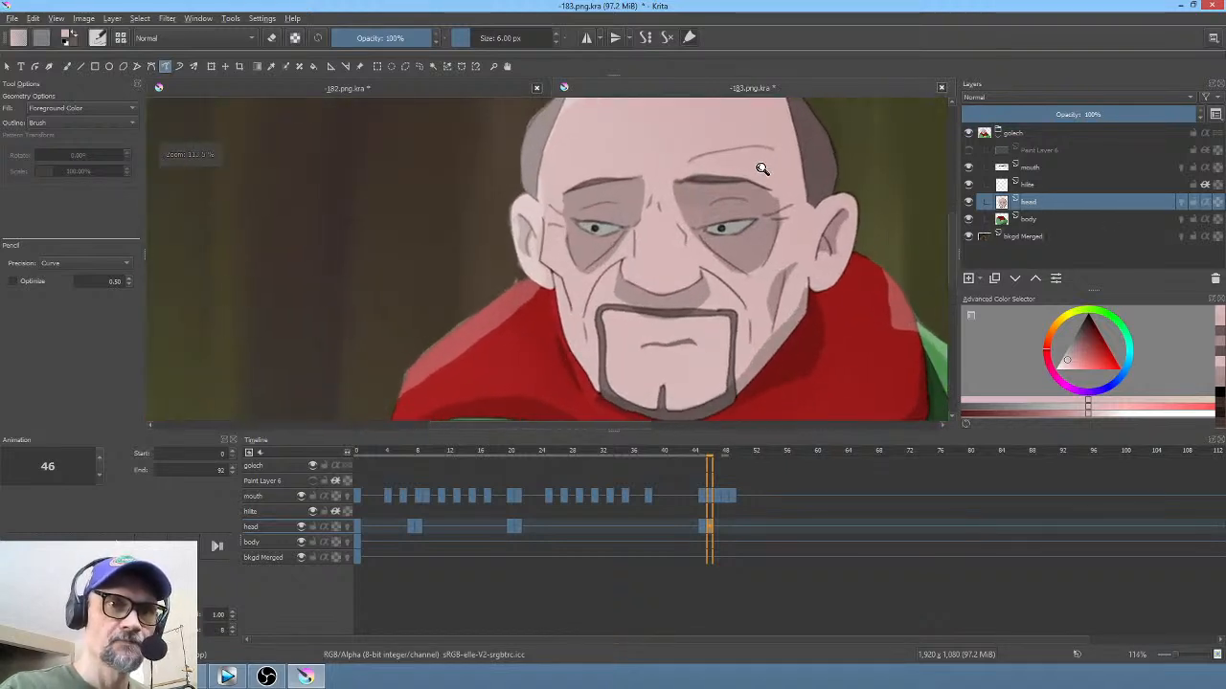
{"action": "left_click_drag", "start_coordinate": [676, 285], "coordinate": [657, 307]}
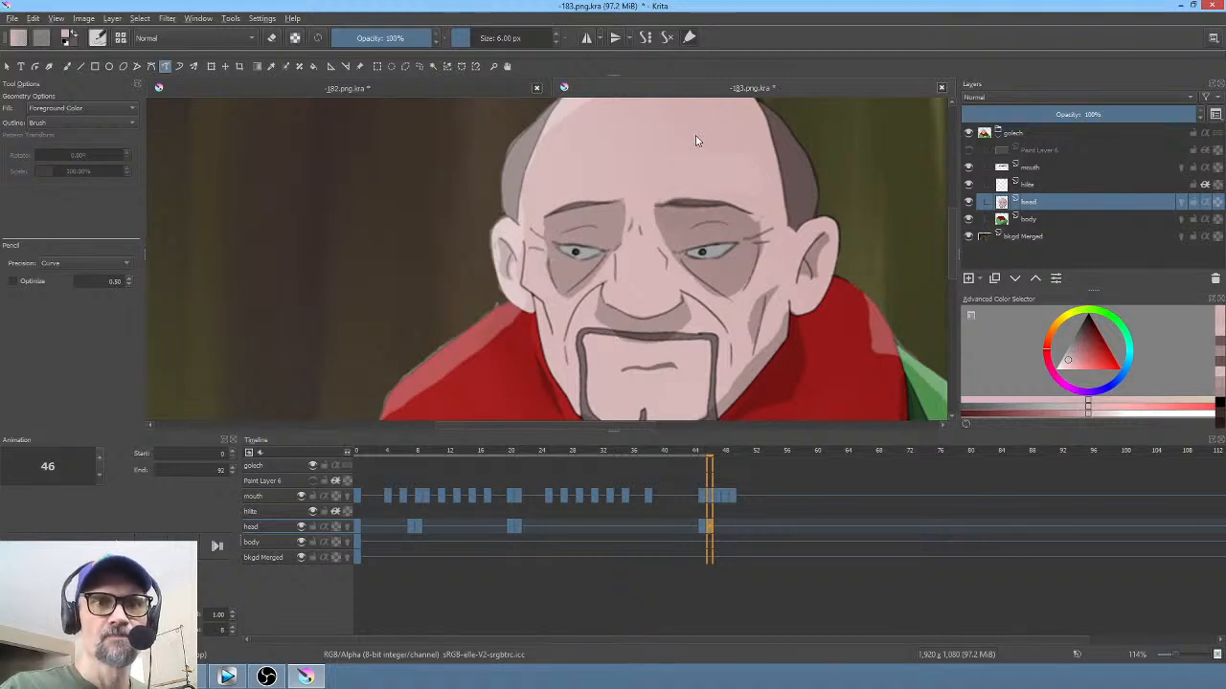
Step: Brush thin new wrinkle lines across the forehead and above both eyebrows on frame 46
{"action": "key", "text": "b"}
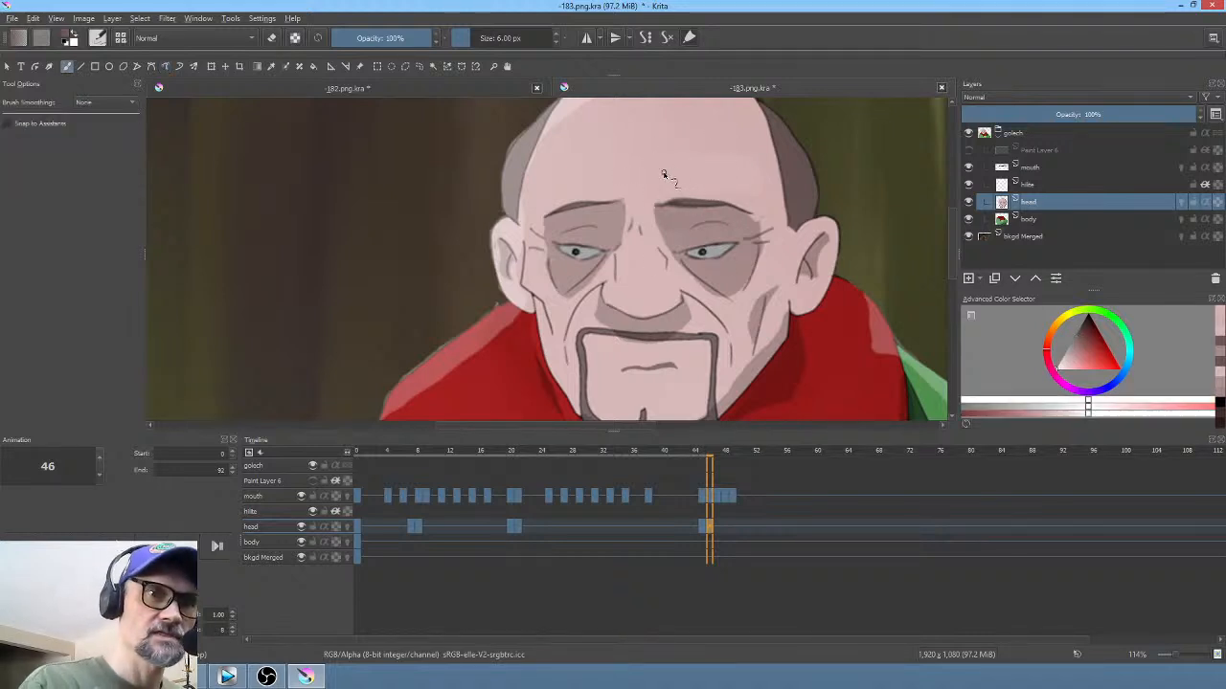
{"action": "left_click_drag", "start_coordinate": [578, 179], "coordinate": [684, 148]}
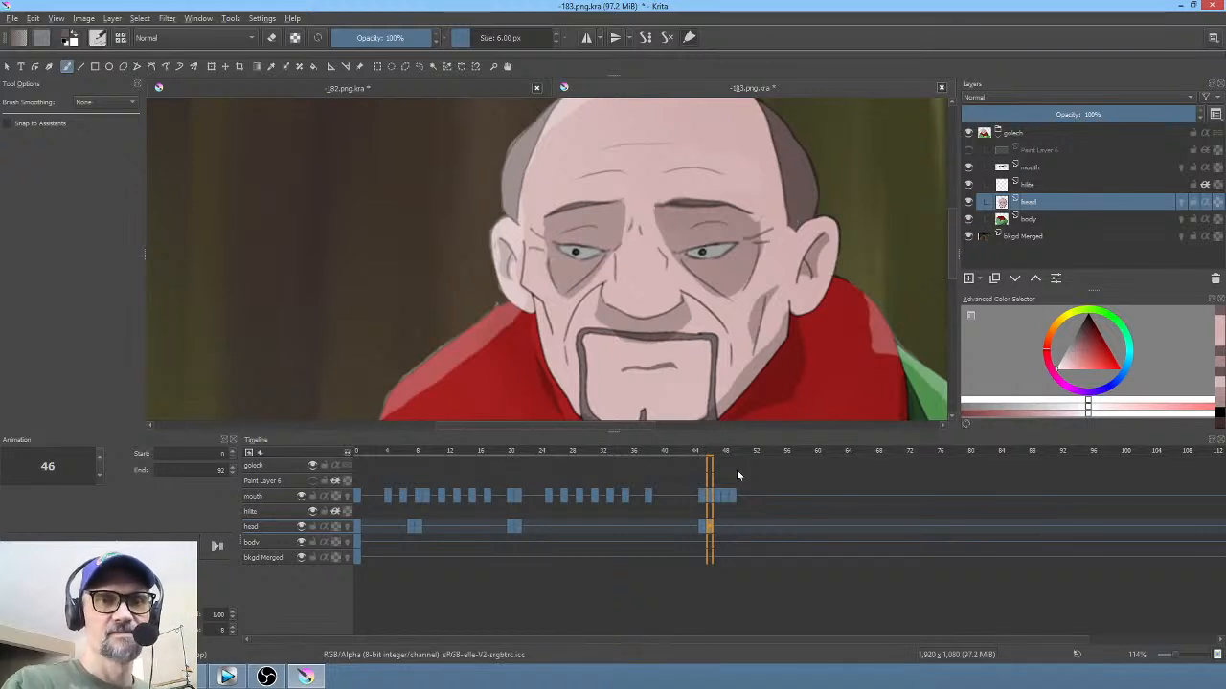
{"action": "mouse_move", "coordinate": [684, 565]}
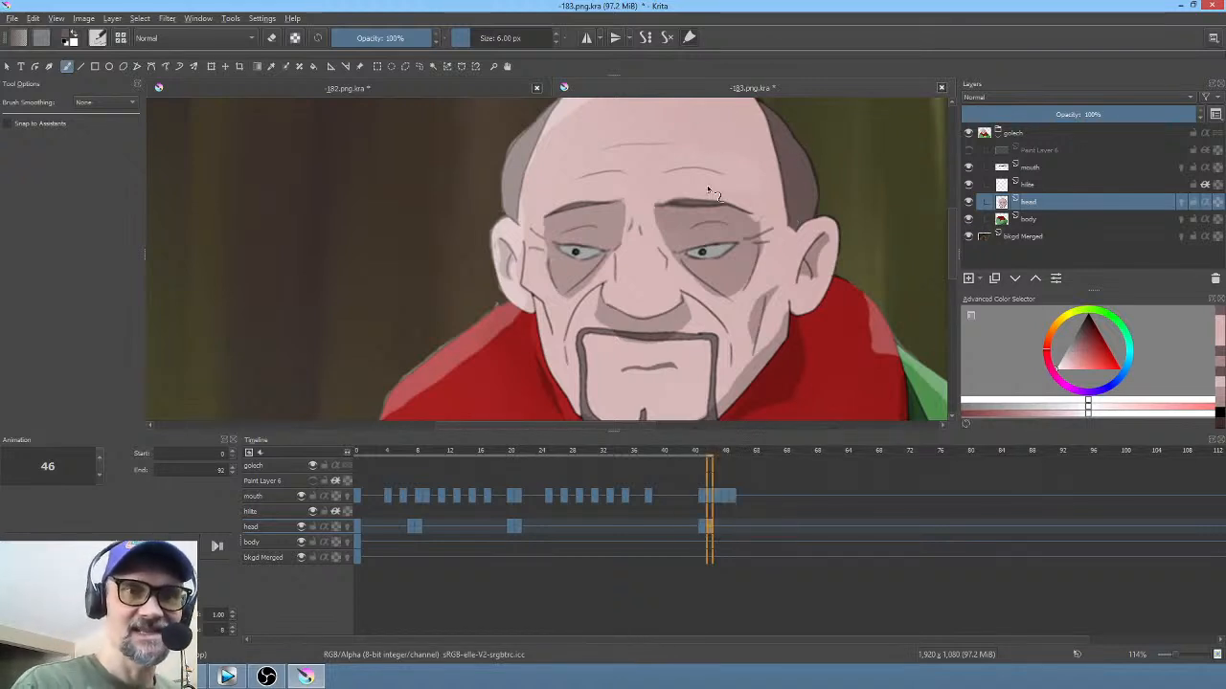
Step: Sample the eyebrow colour and touch up the viewer's-left eyebrow's inner part and the other eyebrow's outer end on frame 46
{"action": "left_click", "coordinate": [596, 207], "text": "ctrl"}
{"action": "left_click_drag", "start_coordinate": [592, 204], "coordinate": [611, 202]}
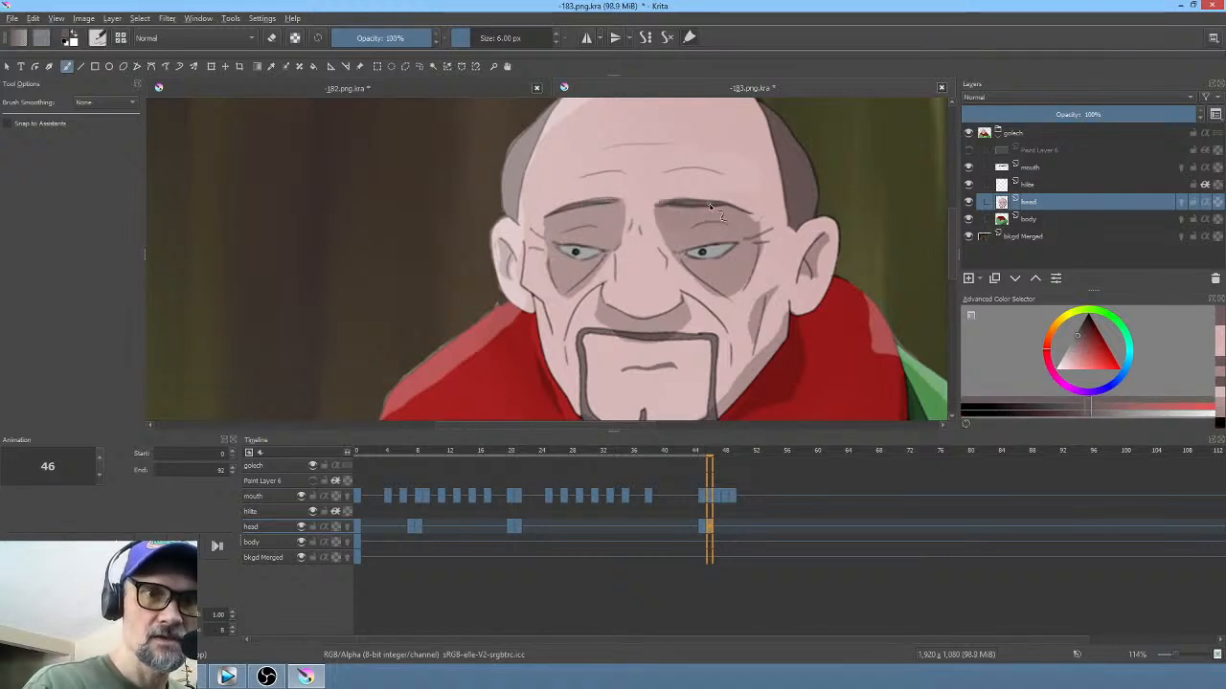
{"action": "left_click_drag", "start_coordinate": [736, 209], "coordinate": [761, 203]}
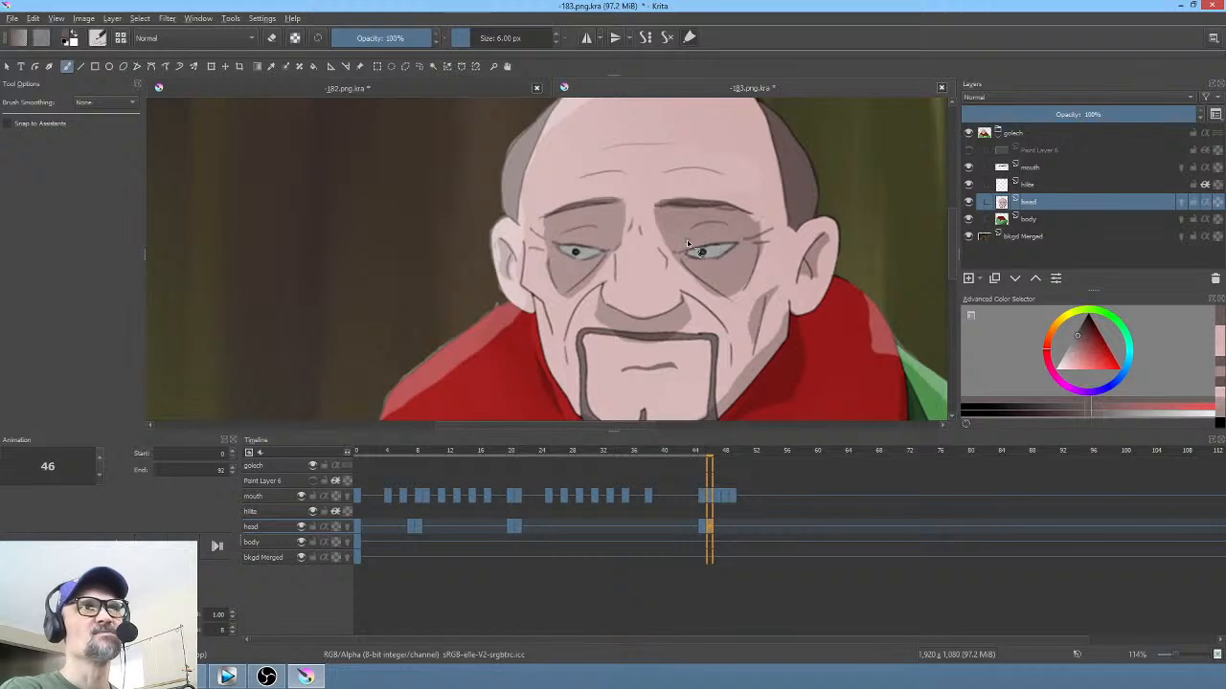
Step: Save the 183 document with the frame 46 face edits
{"action": "scroll", "coordinate": [688, 246], "scroll_direction": "down", "scroll_amount": 3}
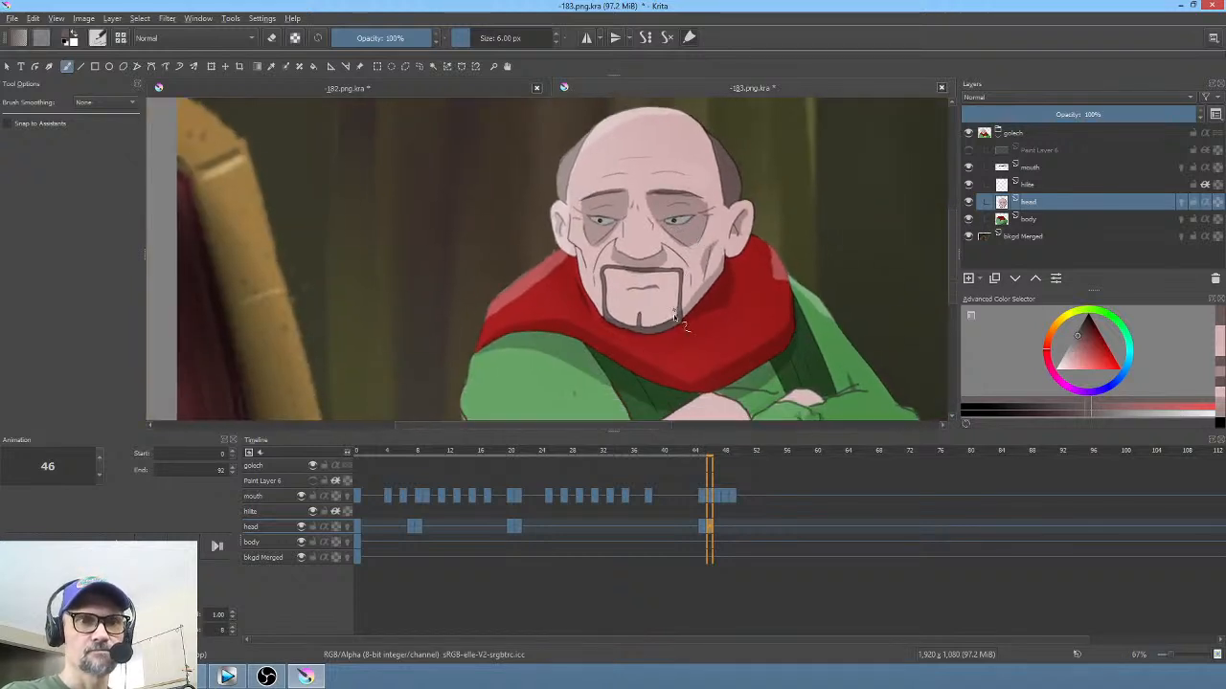
{"action": "left_click", "coordinate": [11, 18]}
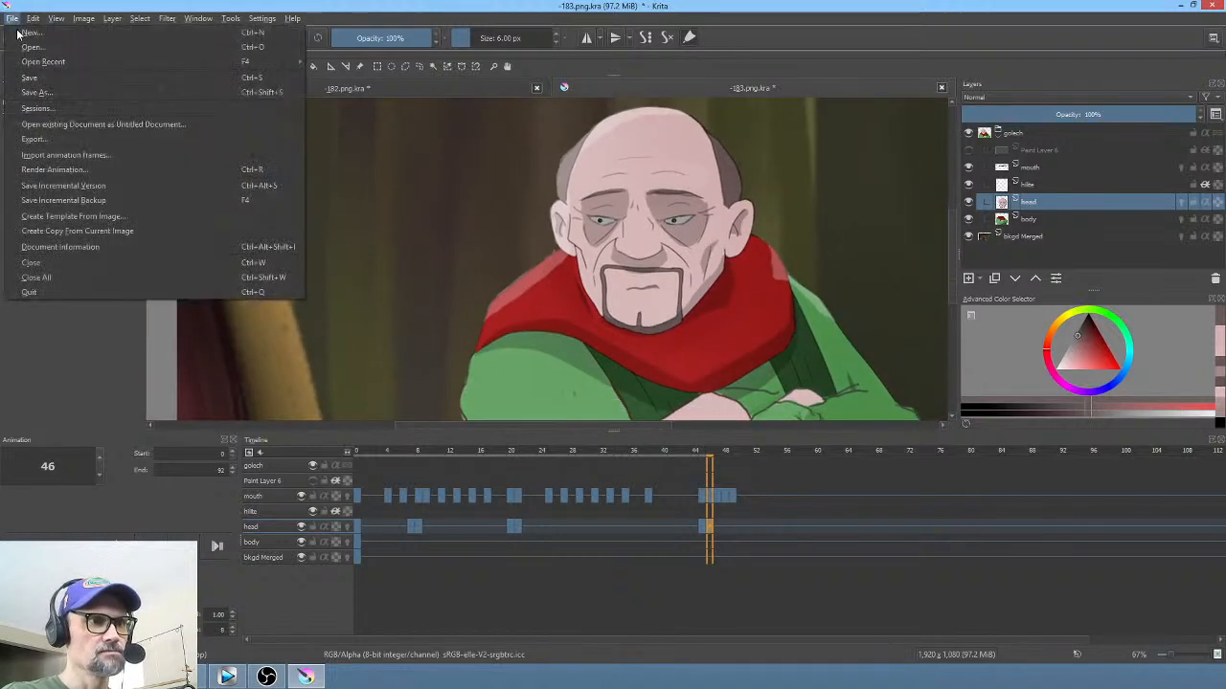
{"action": "left_click", "coordinate": [33, 74]}
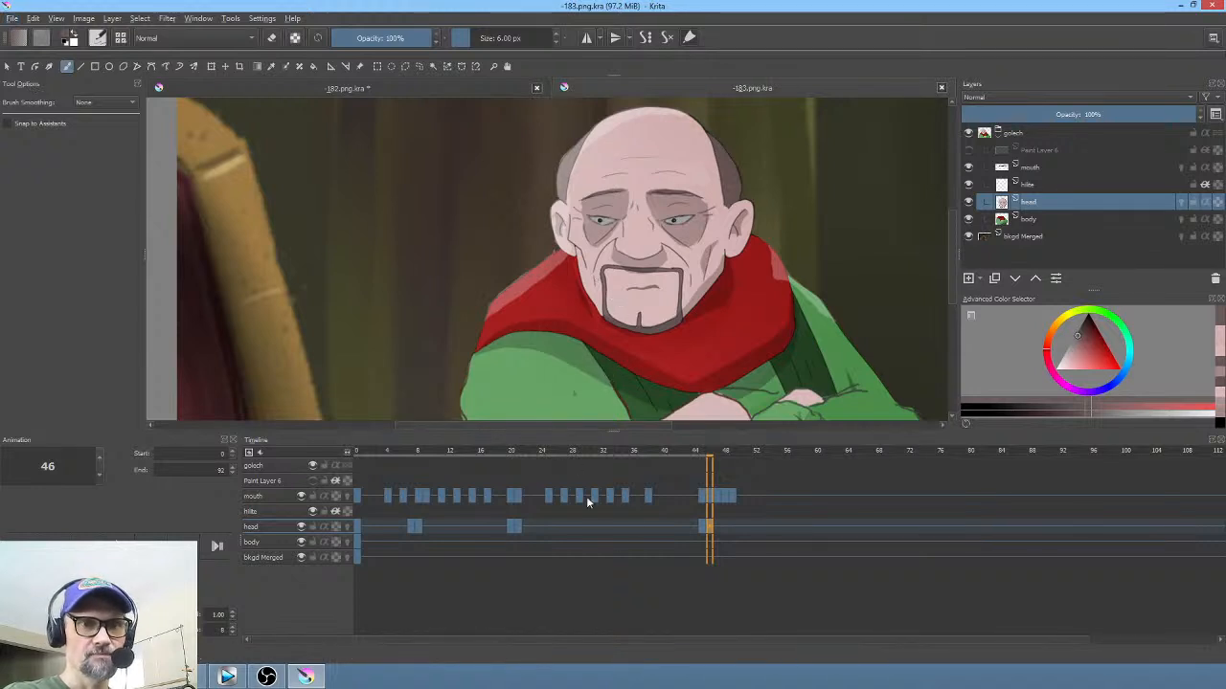
Step: Review the animation from the head layer's first keyframe at frame 0 and save the 183 document again
{"action": "left_click", "coordinate": [355, 526]}
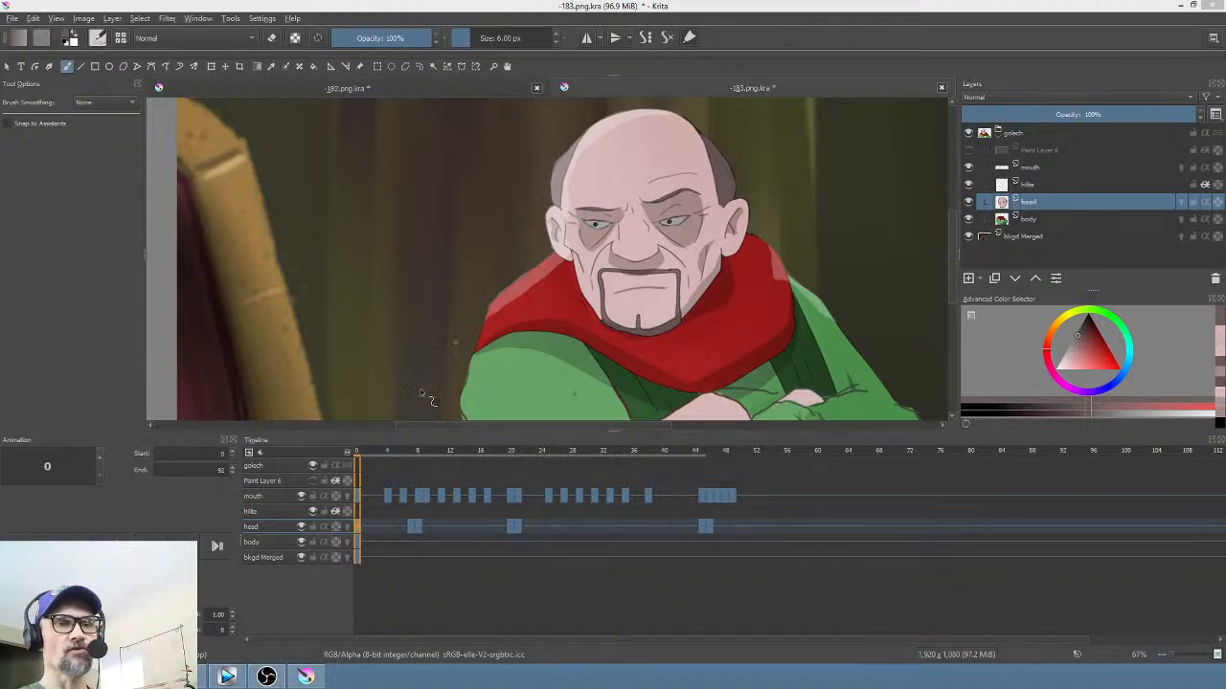
{"action": "left_click", "coordinate": [358, 526]}
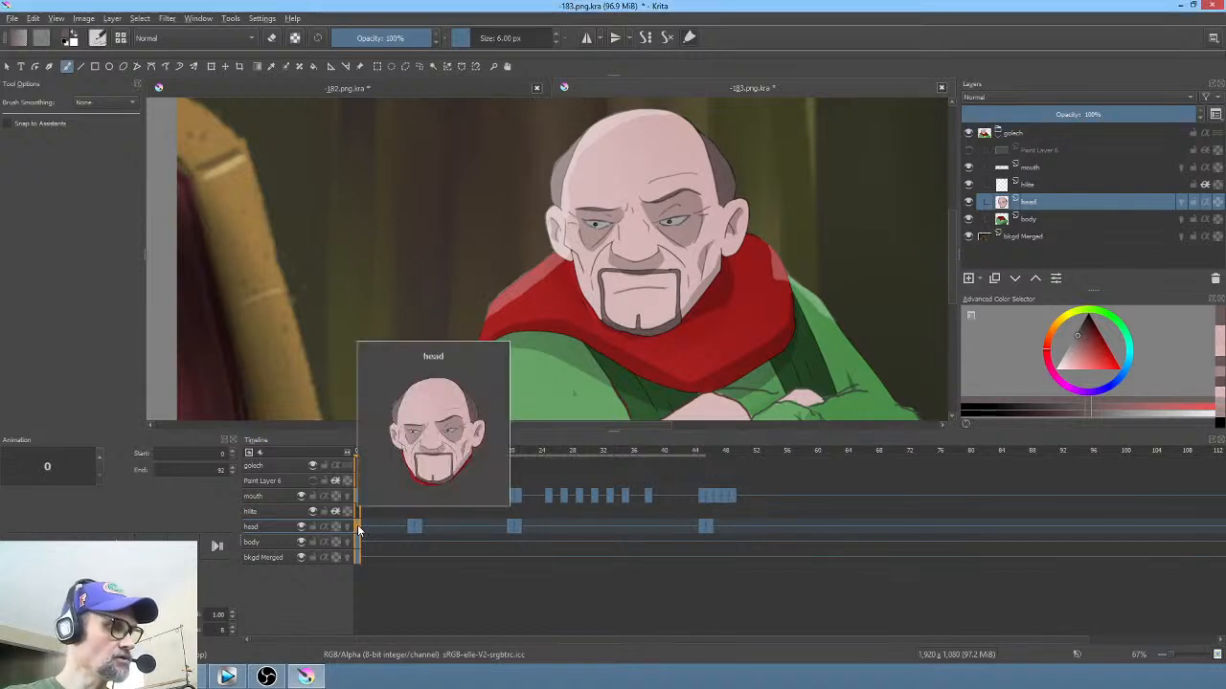
{"action": "key", "text": "Right"}
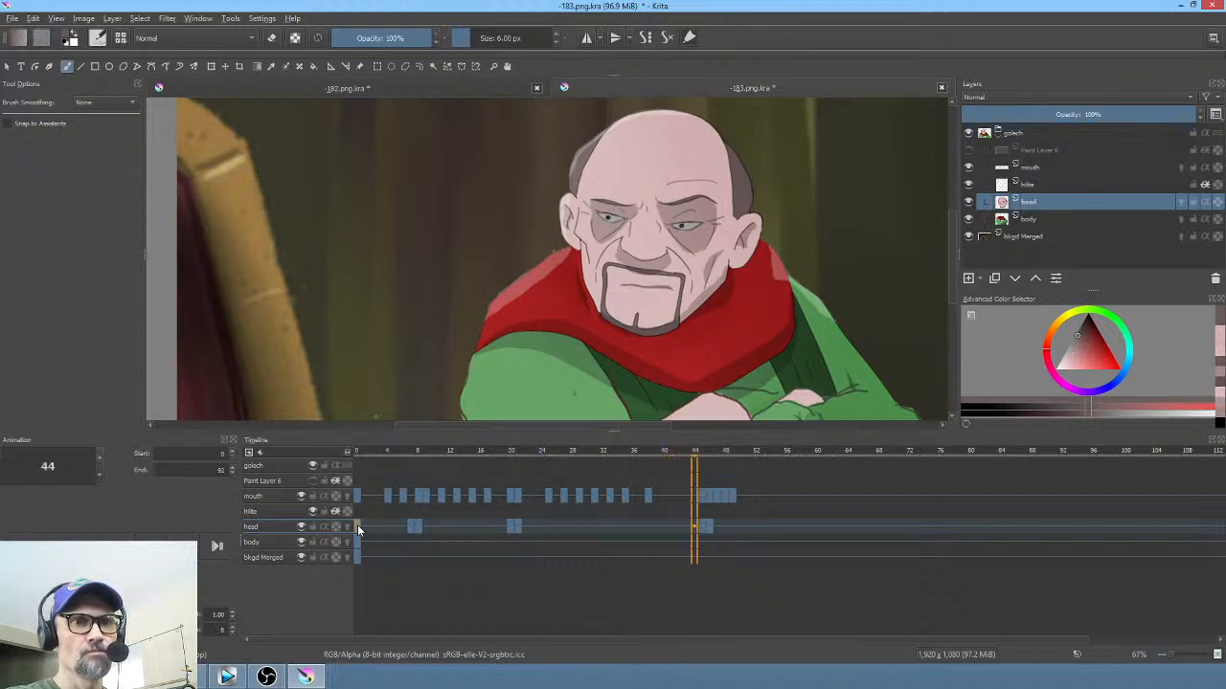
{"action": "left_click", "coordinate": [424, 314]}
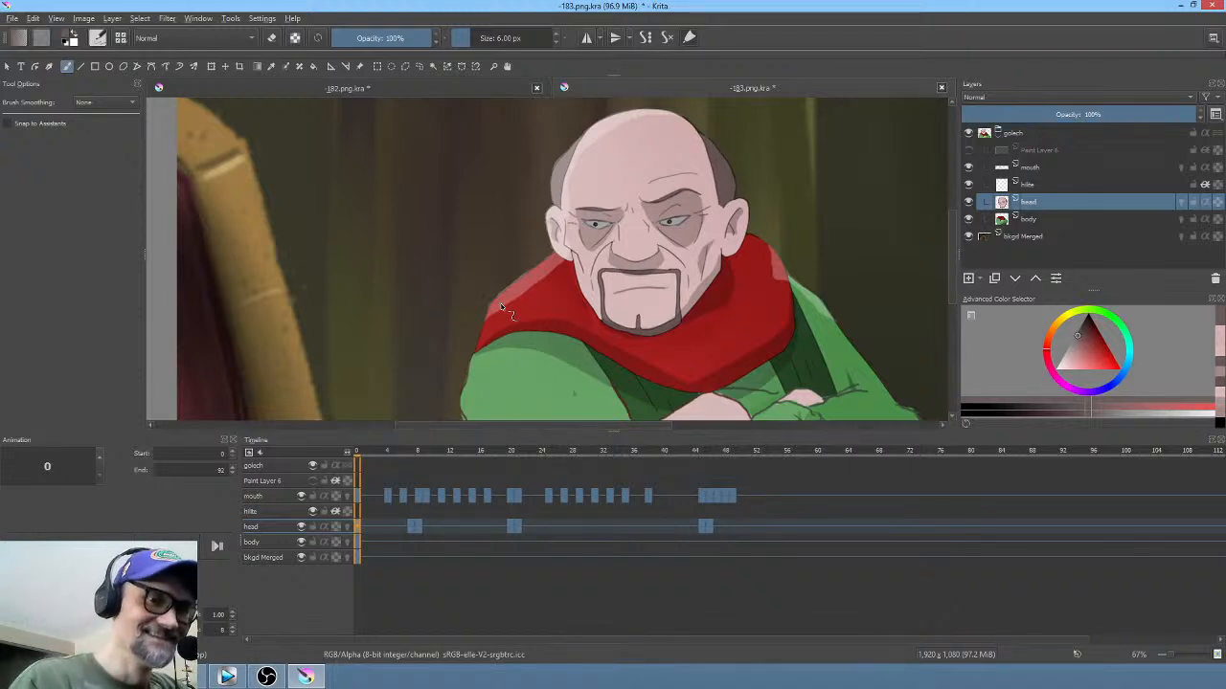
{"action": "scroll", "coordinate": [619, 233], "scroll_direction": "down", "scroll_amount": 2}
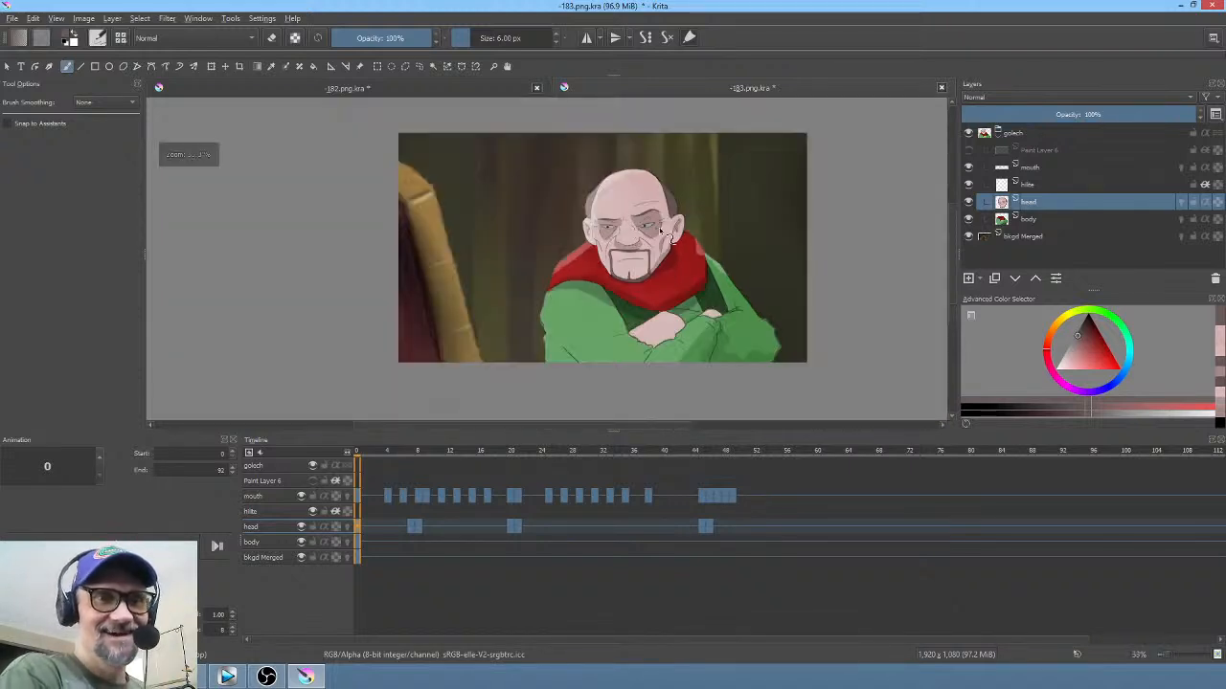
{"action": "left_click_drag", "start_coordinate": [670, 236], "coordinate": [649, 210]}
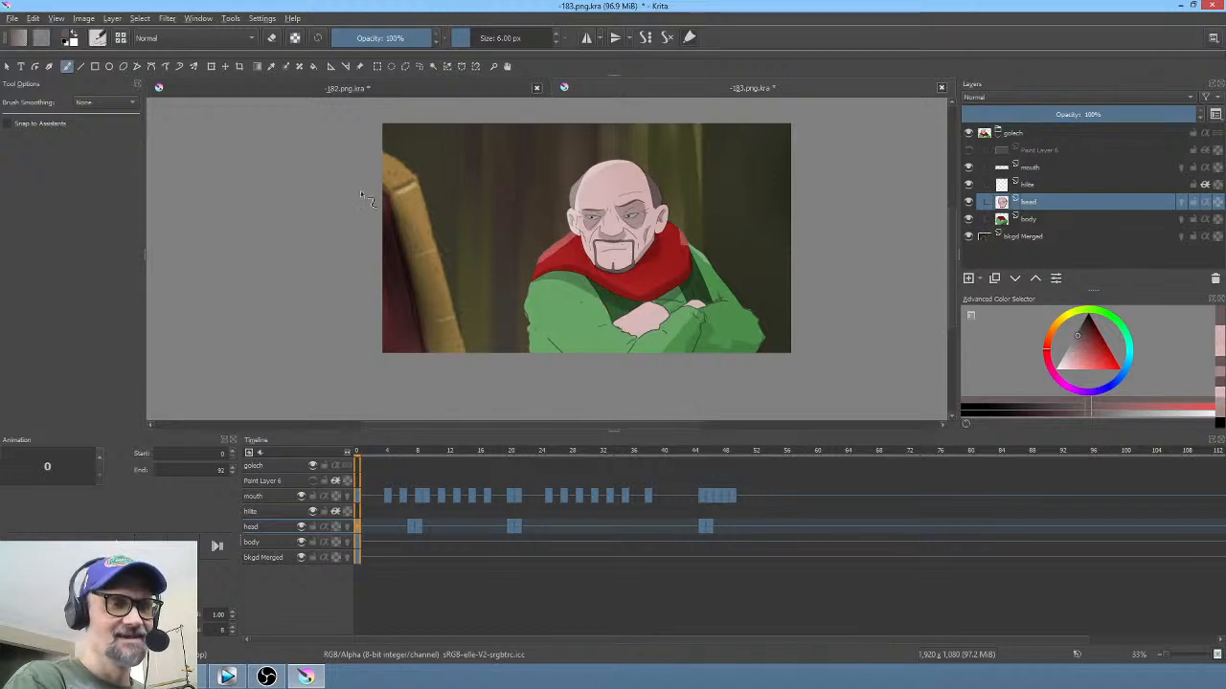
{"action": "left_click", "coordinate": [12, 18]}
{"action": "left_click", "coordinate": [16, 81]}
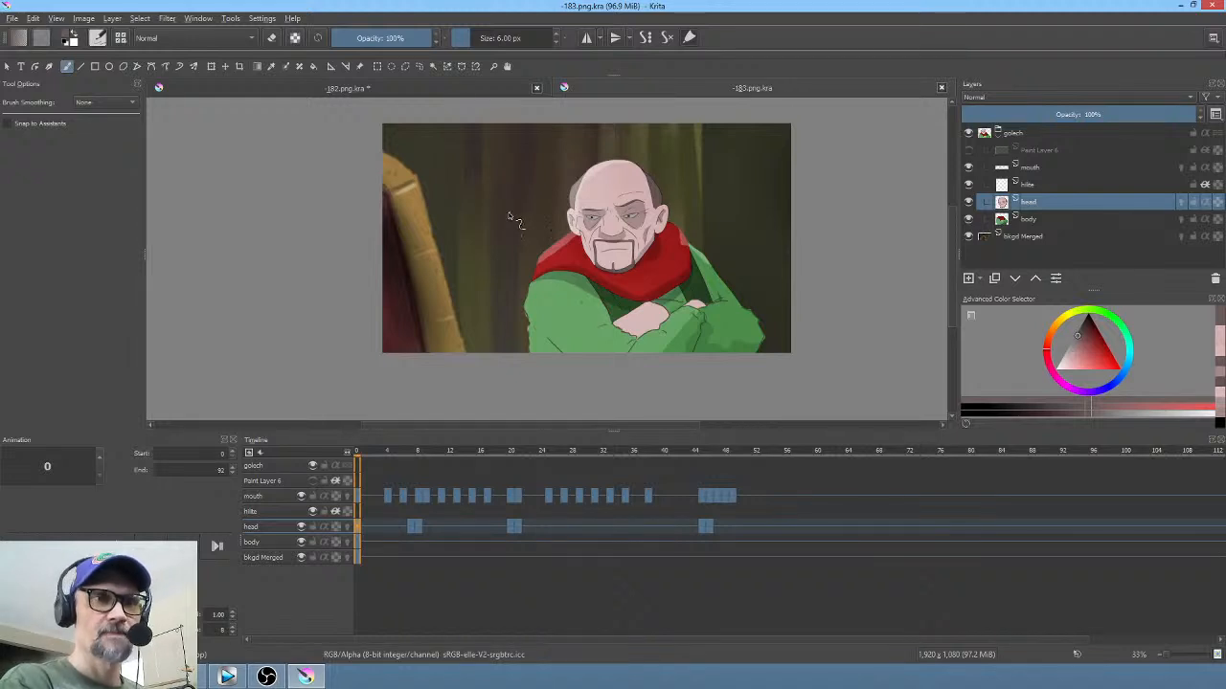
{"action": "left_click", "coordinate": [436, 89]}
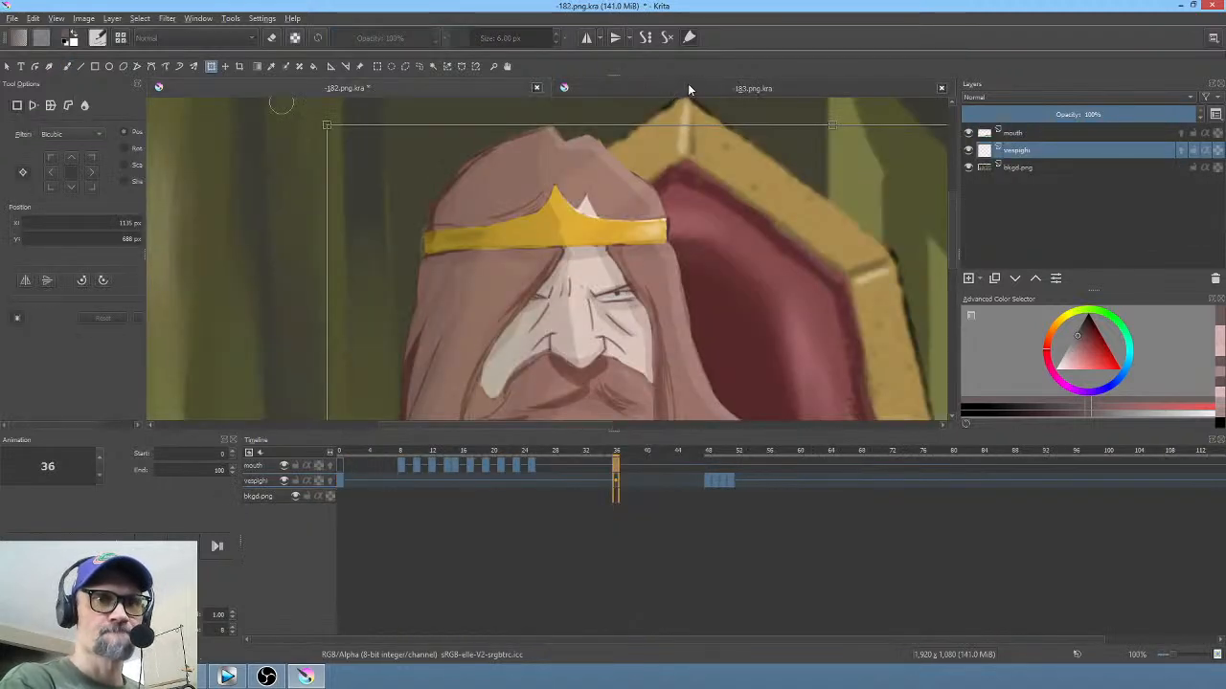
{"action": "left_click", "coordinate": [688, 89]}
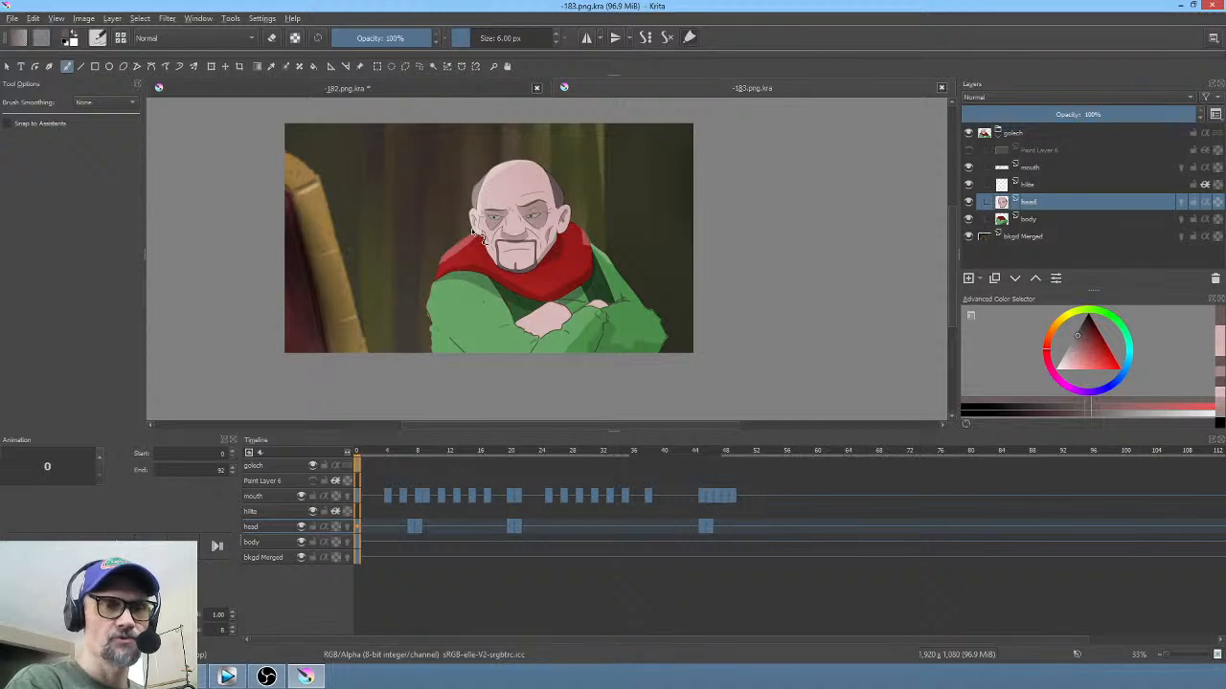
{"action": "left_click_drag", "start_coordinate": [473, 232], "coordinate": [528, 244]}
{"action": "scroll", "coordinate": [544, 271], "scroll_direction": "up", "scroll_amount": 1}
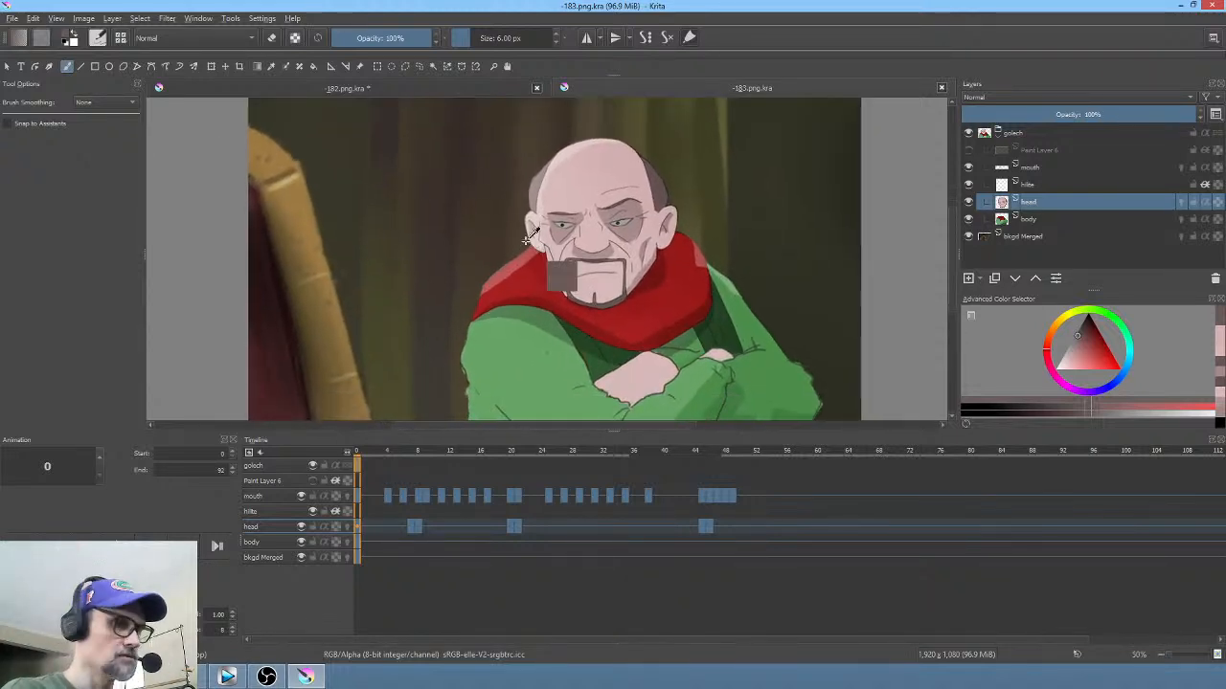
Step: Render frames 0 to 92 as a PNG image sequence to L:/ANIME/SL/scenes/183/RENDER with base name "183."
{"action": "key", "text": "ctrl+r"}
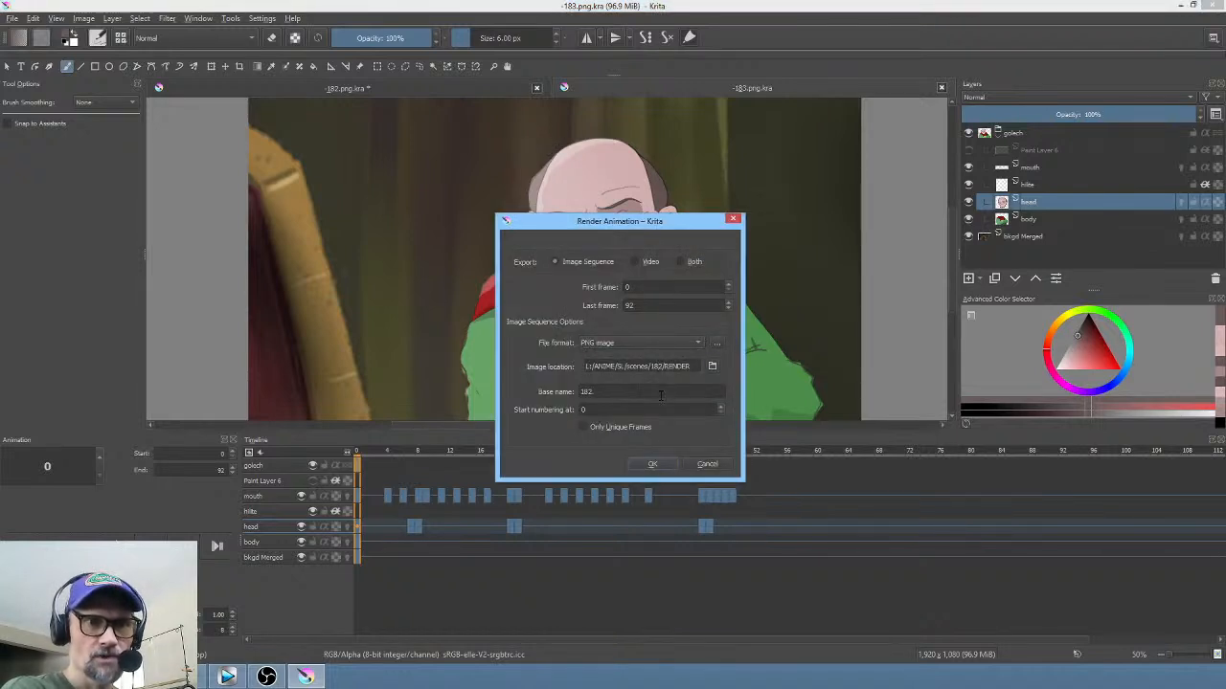
{"action": "key", "text": "Delete"}
{"action": "type", "text": "3"}
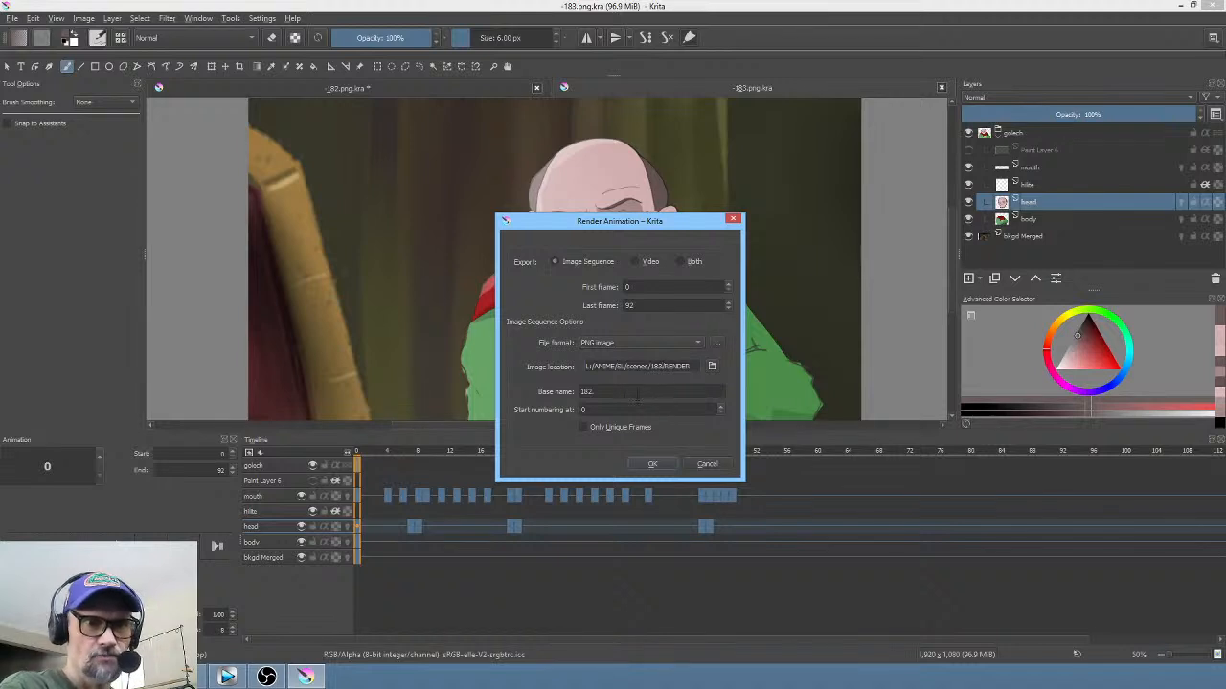
{"action": "left_click", "coordinate": [589, 392]}
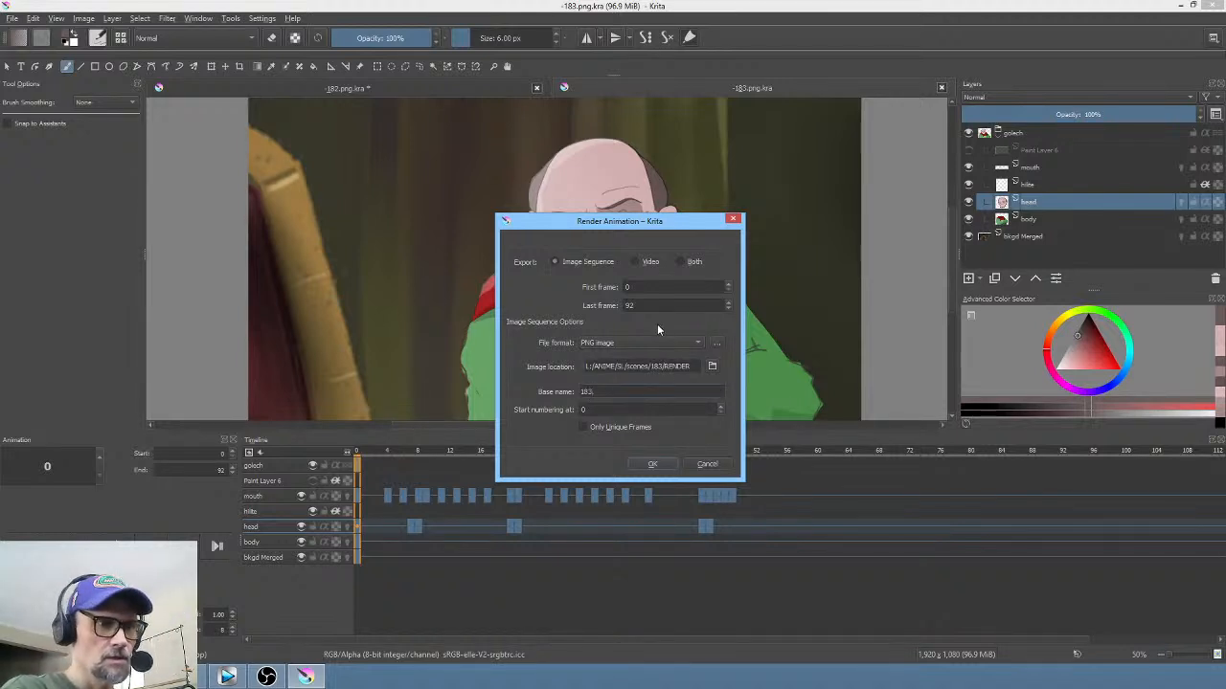
{"action": "left_click", "coordinate": [650, 465]}
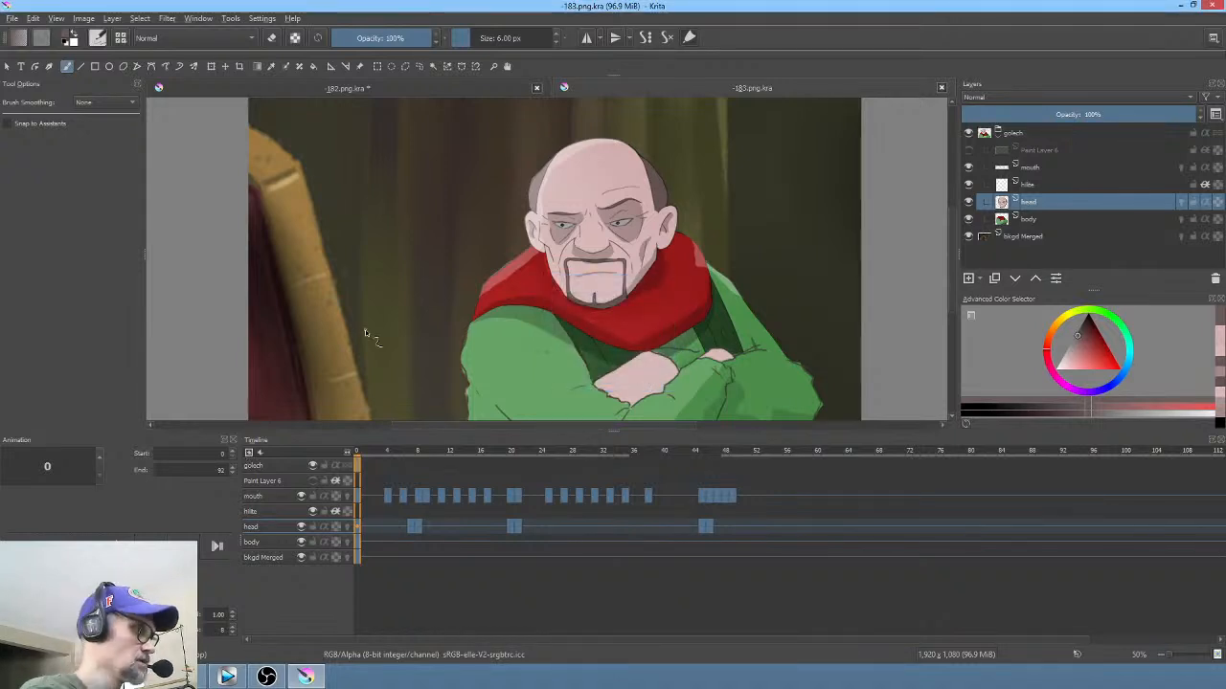
Step: Render the PNG sequence again with base name "183_", allowing the existing frames with the same naming to be deleted
{"action": "key", "text": "ctrl+r"}
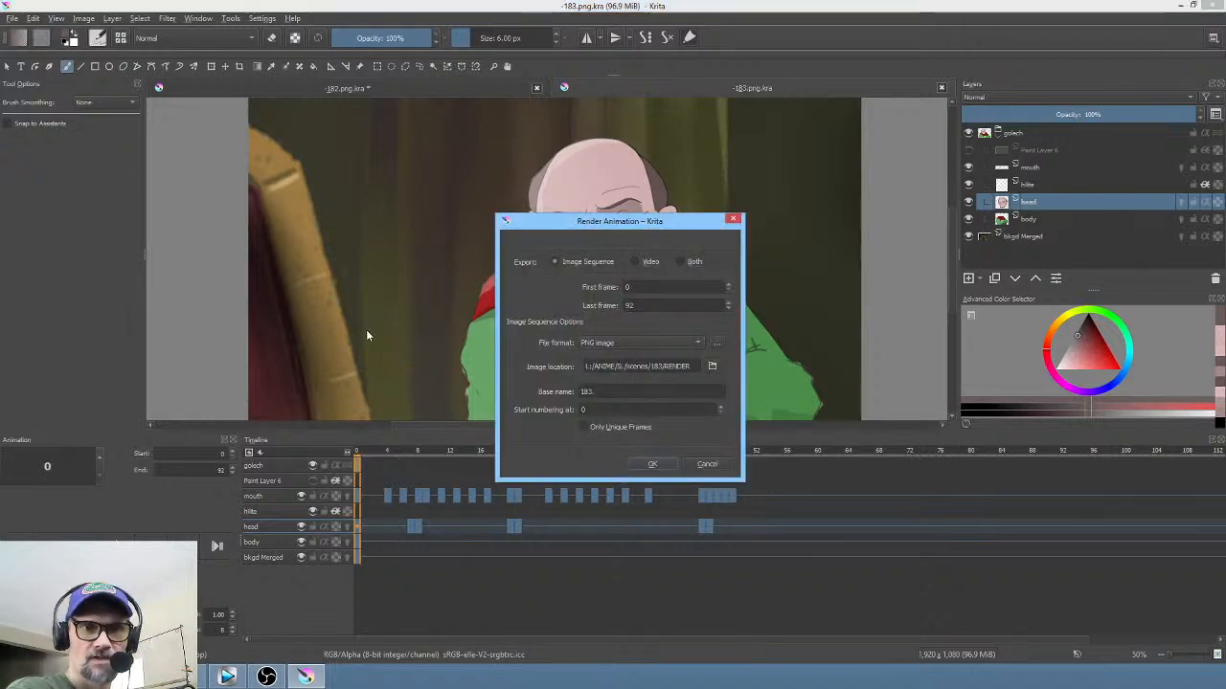
{"action": "left_click", "coordinate": [603, 391]}
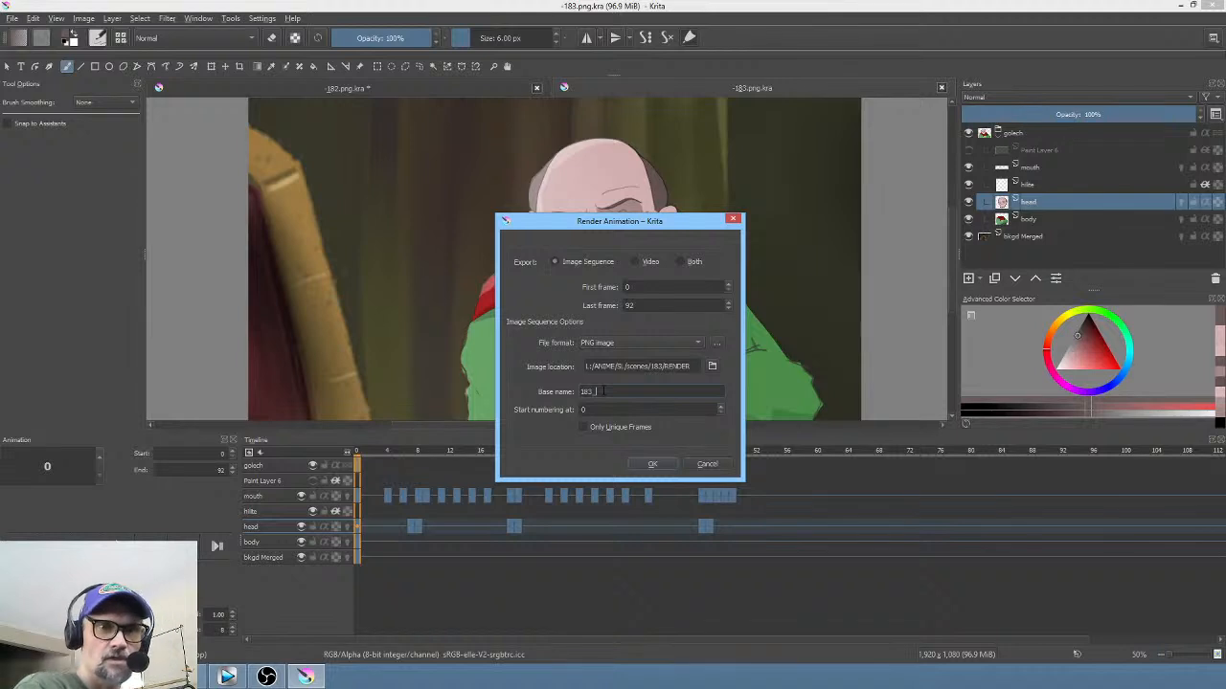
{"action": "left_click", "coordinate": [653, 464]}
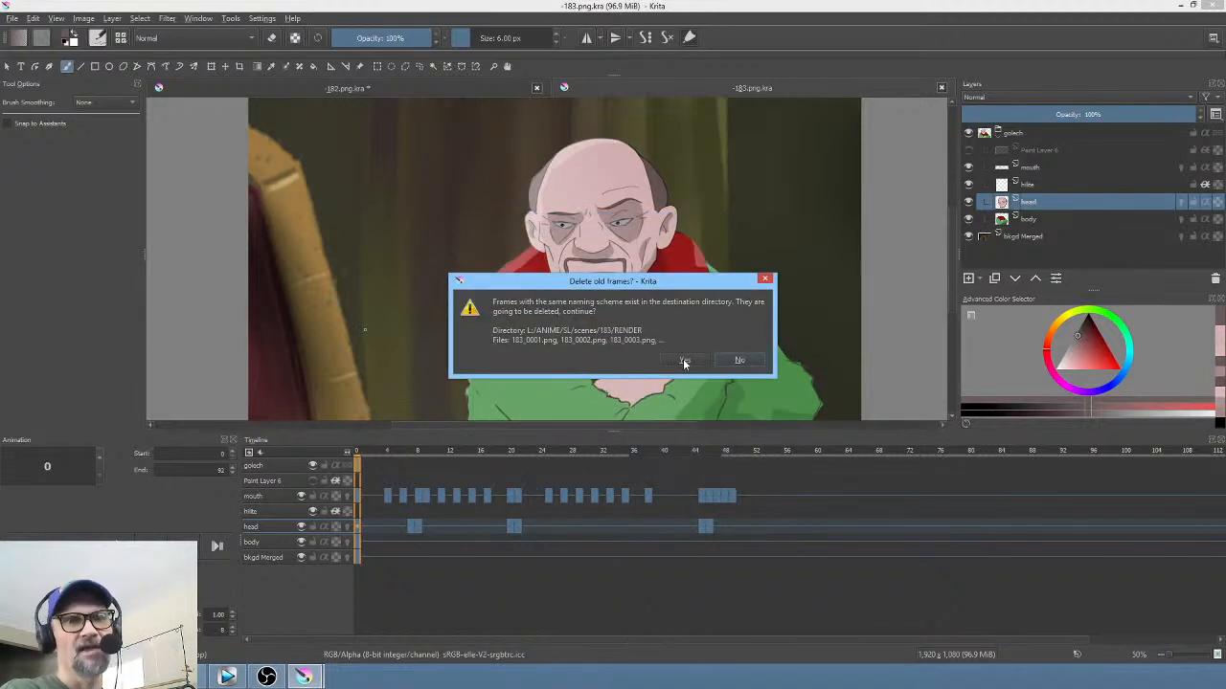
{"action": "left_click", "coordinate": [684, 361]}
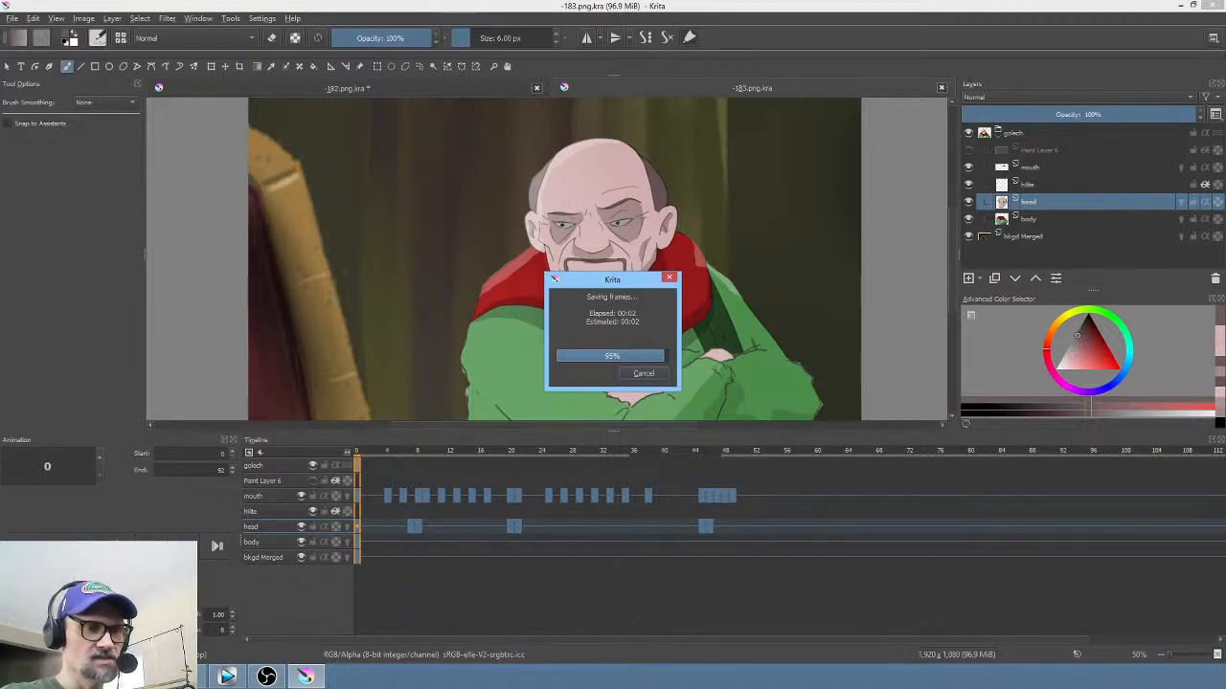
Step: Switch to FastStone Image Viewer and open the render folder of scene 183
{"action": "left_click", "coordinate": [149, 676]}
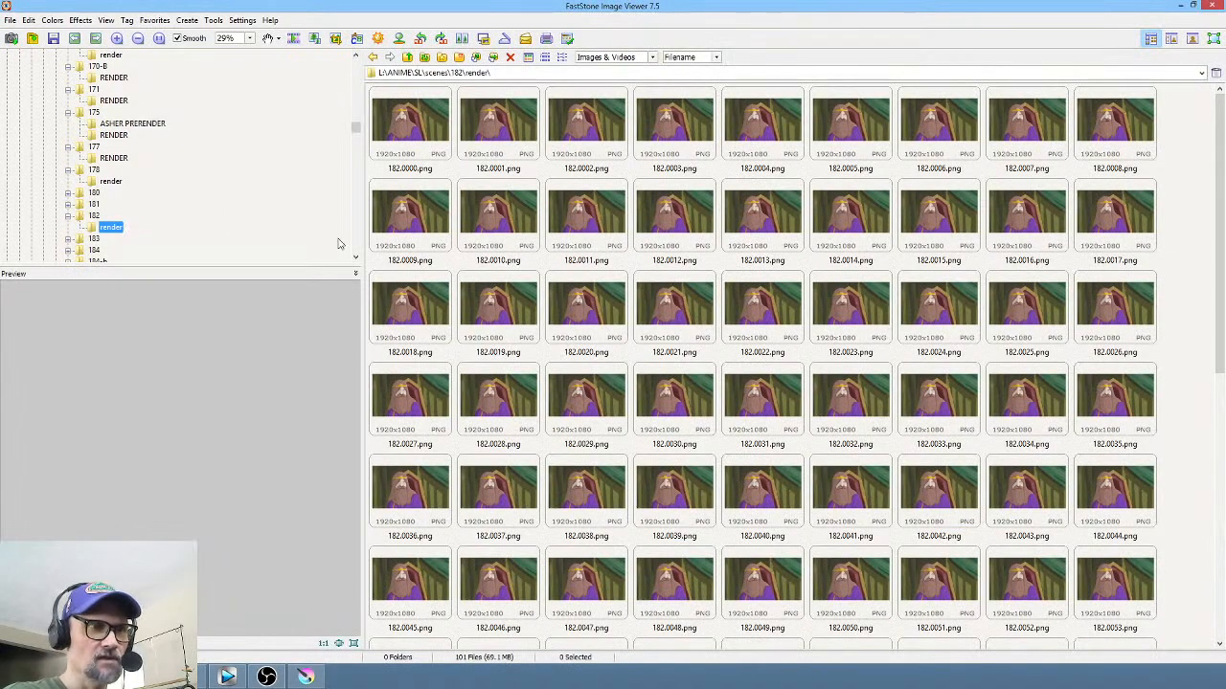
{"action": "left_click", "coordinate": [95, 238]}
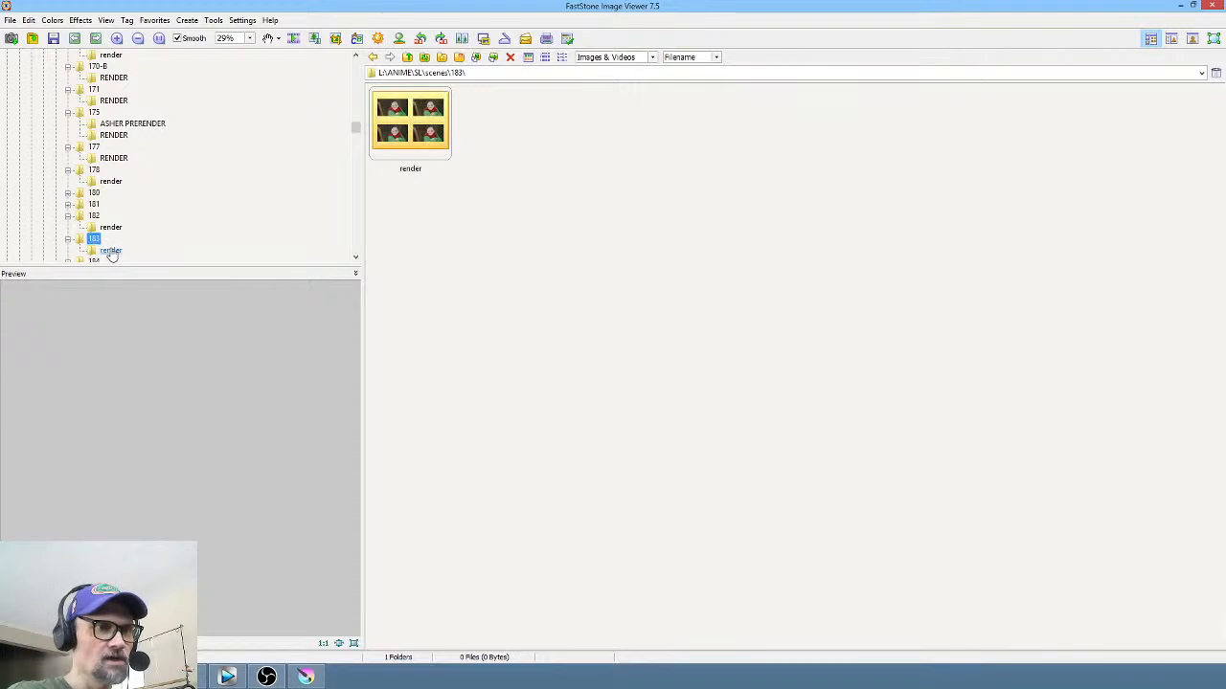
{"action": "left_click", "coordinate": [111, 250]}
Step: Select all the rendered frames in the 183 render folder and send them to the Recycle Bin
{"action": "left_click", "coordinate": [691, 218]}
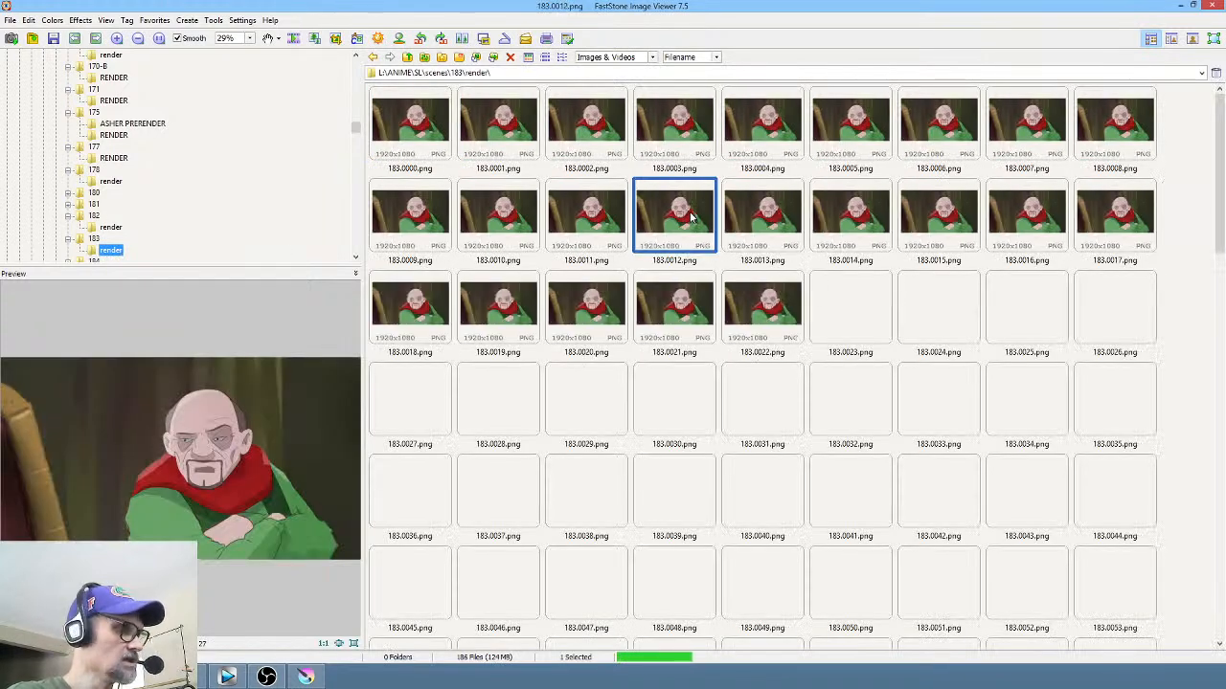
{"action": "key", "text": "ctrl+a"}
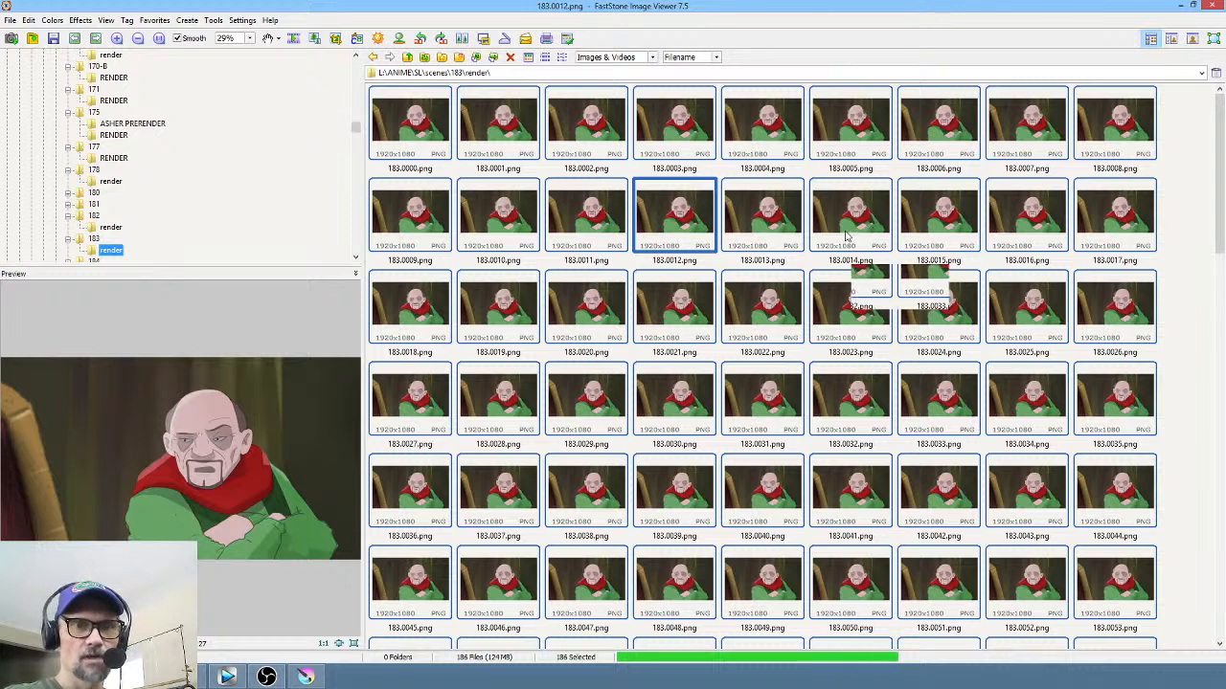
{"action": "scroll", "coordinate": [847, 234], "scroll_direction": "down", "scroll_amount": 10}
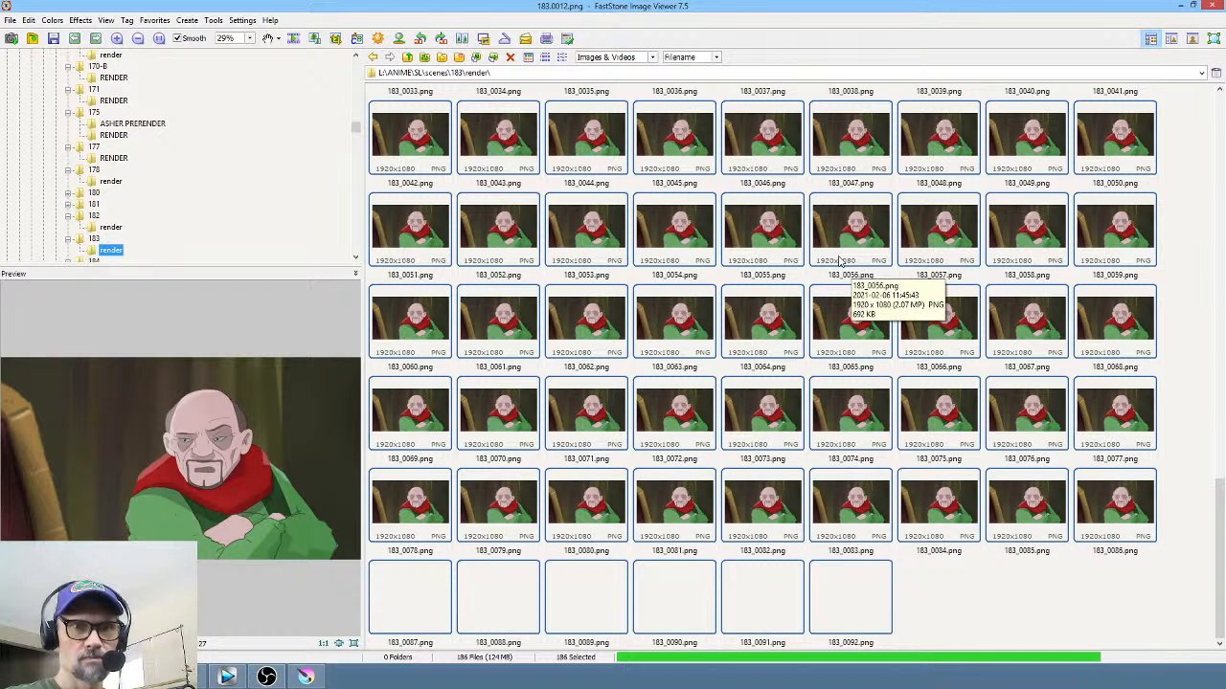
{"action": "scroll", "coordinate": [840, 262], "scroll_direction": "up", "scroll_amount": 12}
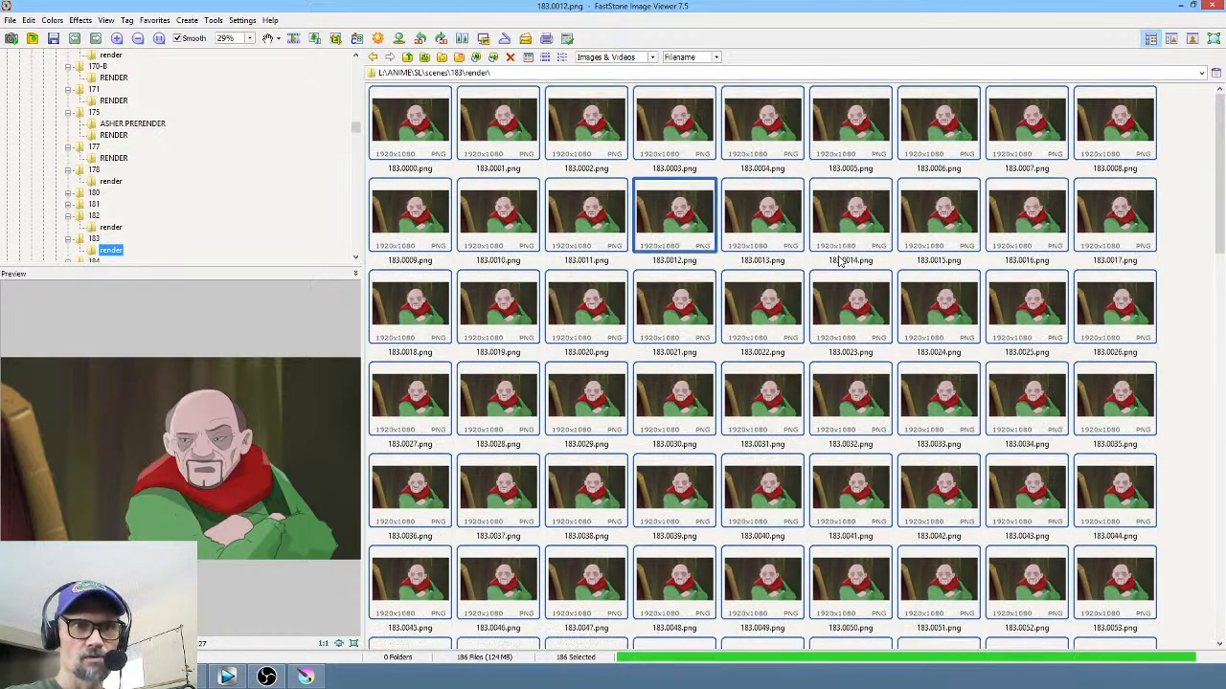
{"action": "key", "text": "Delete"}
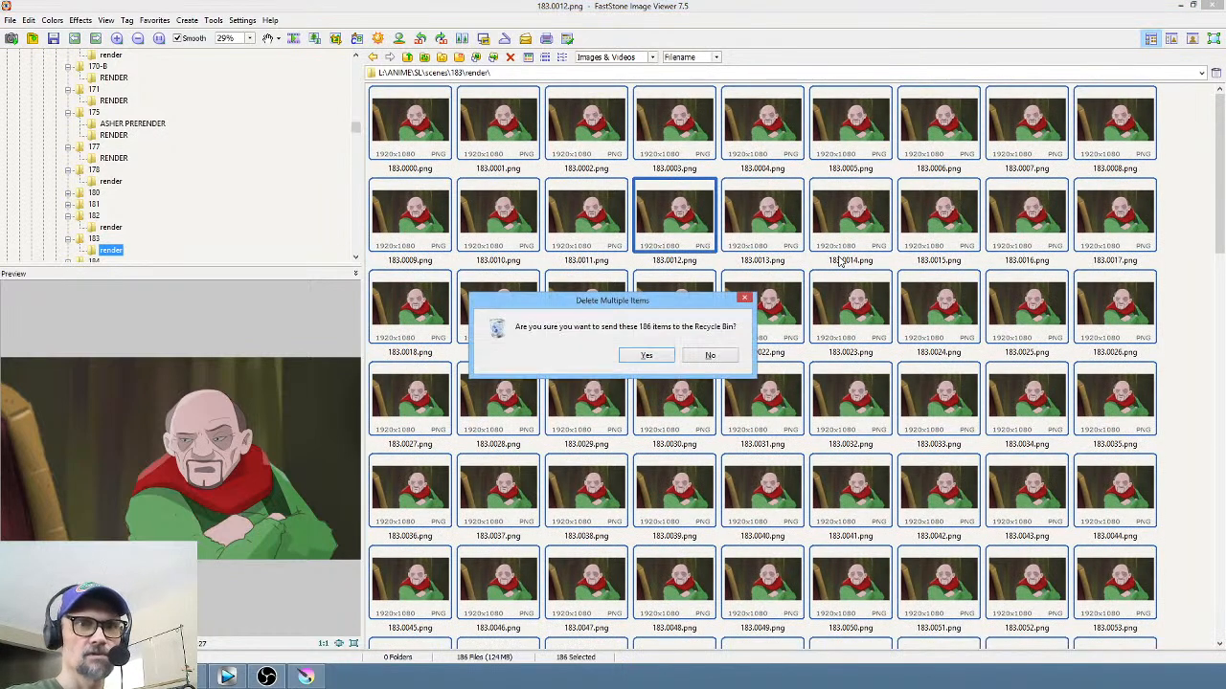
{"action": "left_click", "coordinate": [647, 356]}
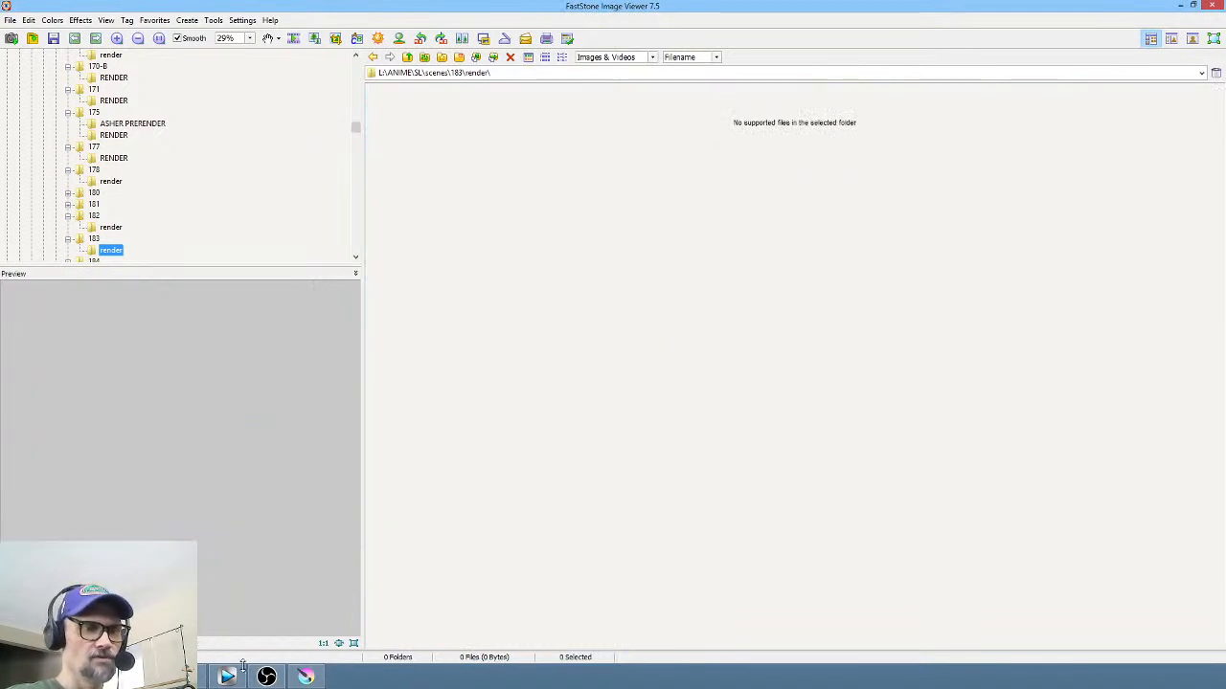
Step: Switch to Krita and render frames 0 to 92 as a PNG sequence to L:/ANIME/SL/scenes/183/RENDER with base name "183_"
{"action": "left_click", "coordinate": [306, 677]}
{"action": "key", "text": "ctrl+r"}
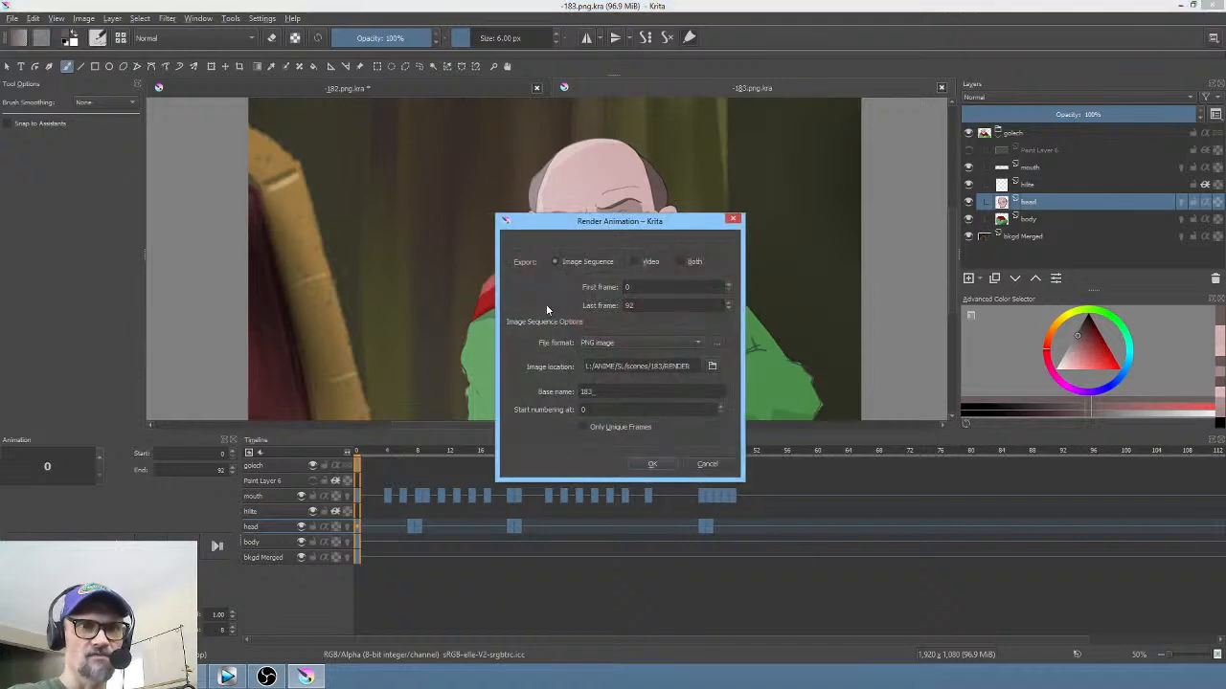
{"action": "left_click", "coordinate": [650, 465]}
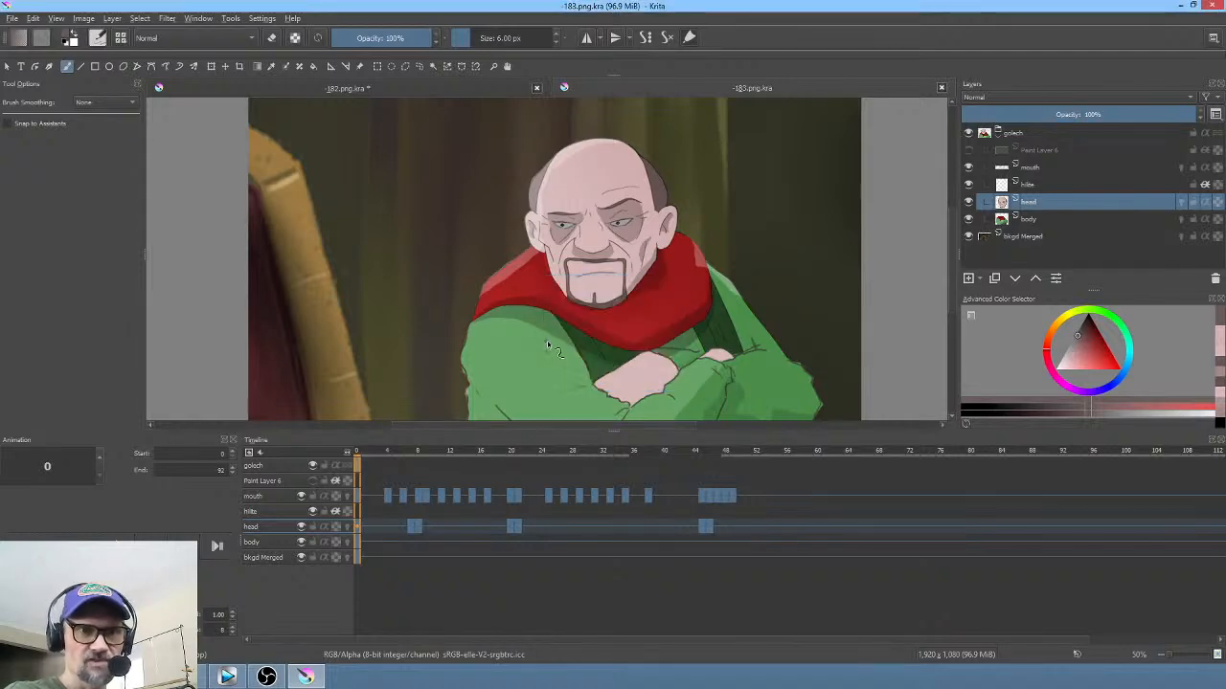
Step: Switch to Vegas Pro and review the SL-01-edit timeline around the 181, 182 and 183 clips
{"action": "key", "text": "alt+Tab"}
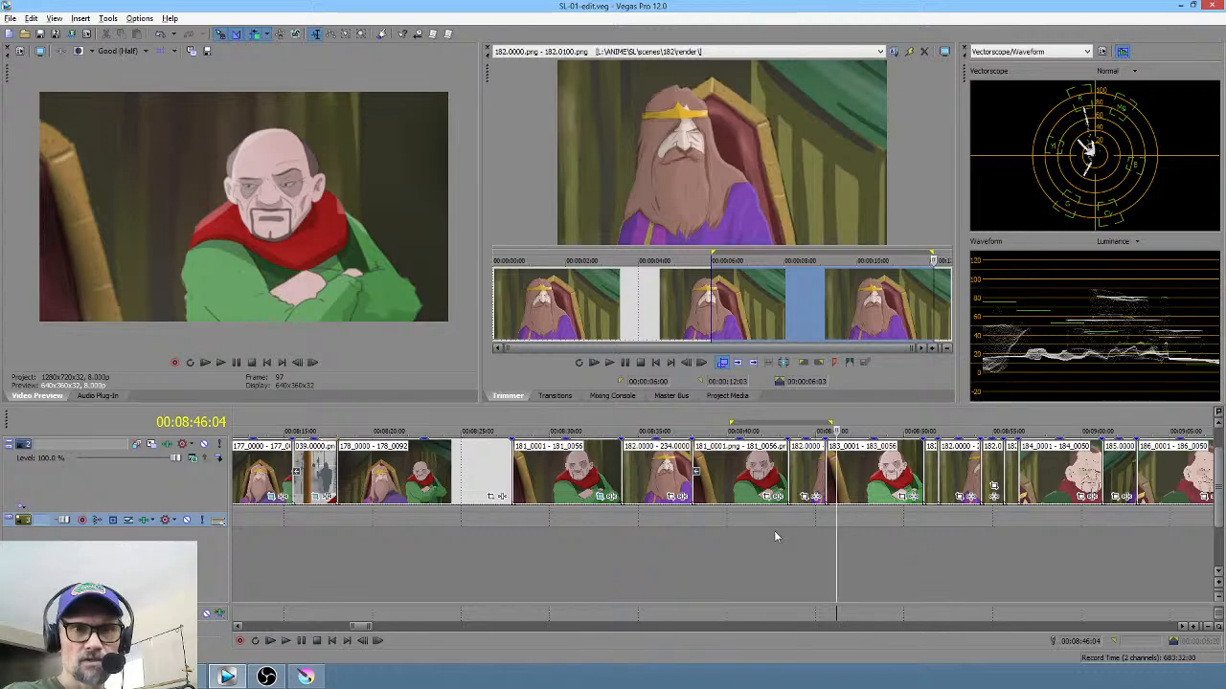
{"action": "left_click_drag", "start_coordinate": [773, 532], "coordinate": [910, 541]}
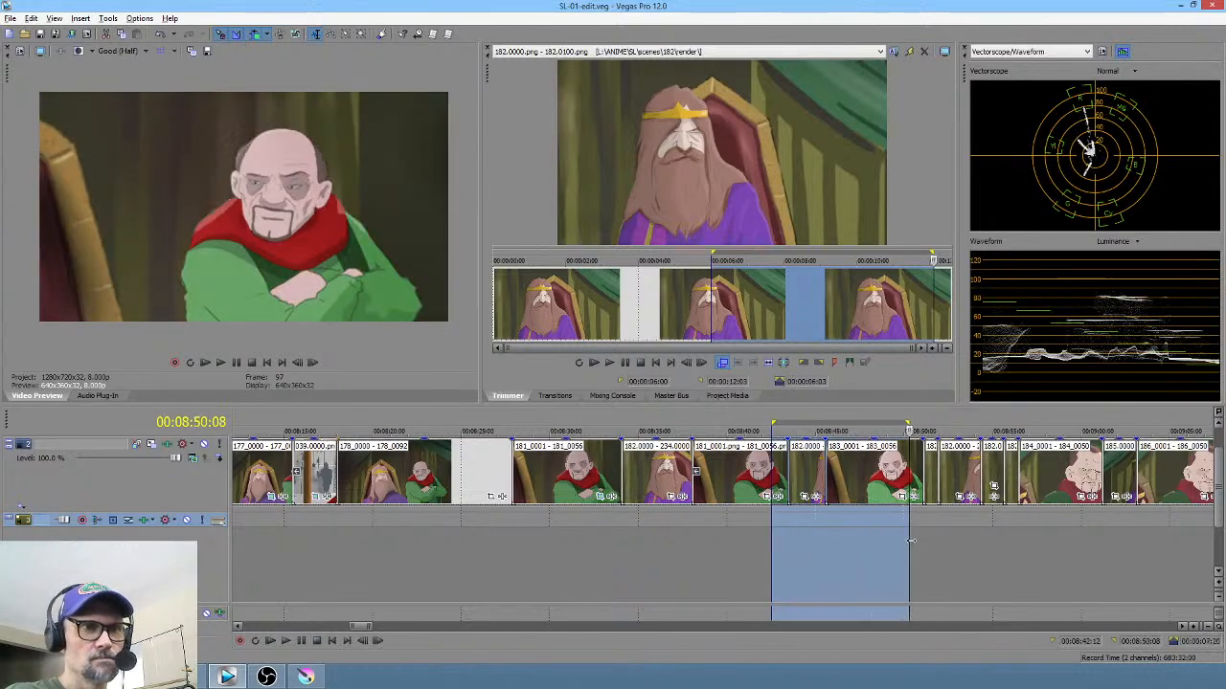
{"action": "left_click", "coordinate": [793, 542]}
{"action": "left_click_drag", "start_coordinate": [548, 541], "coordinate": [757, 542]}
{"action": "left_click", "coordinate": [795, 527]}
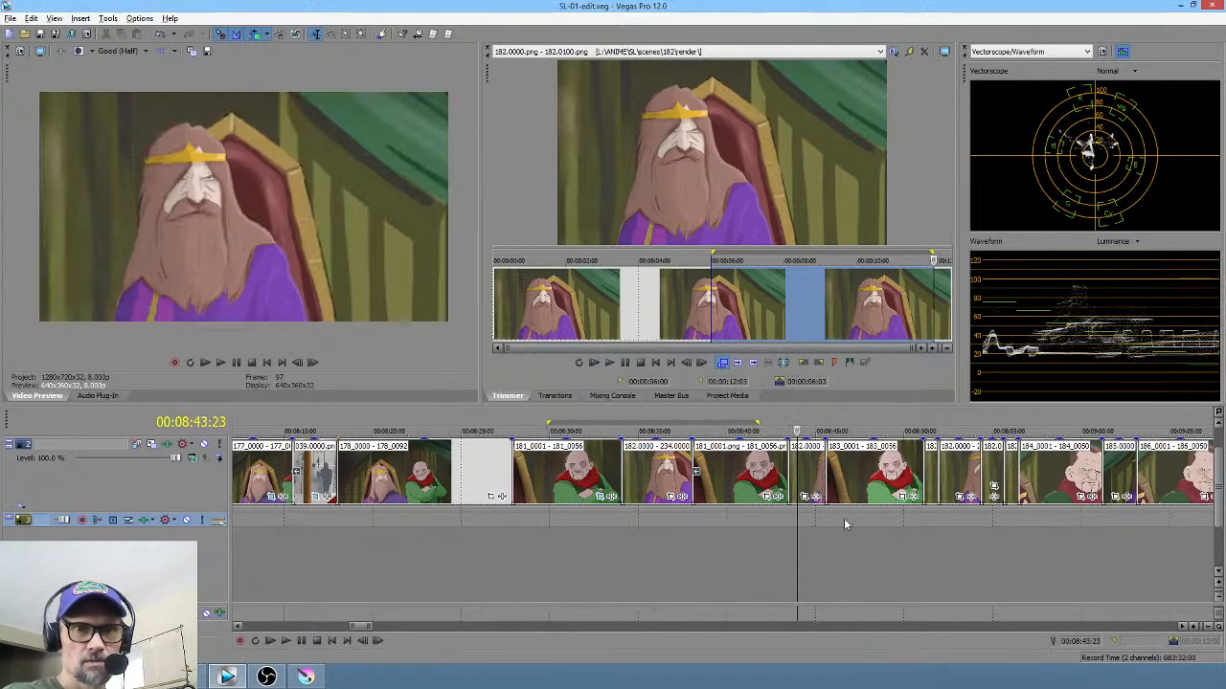
Step: Extend the end of the 183 clip to 00:08:52:13 and shift the following clips so they start right after it
{"action": "mouse_move", "coordinate": [831, 479]}
{"action": "left_mouse_down"}
{"action": "mouse_move", "coordinate": [785, 476]}
{"action": "mouse_move", "coordinate": [827, 475]}
{"action": "left_mouse_up"}
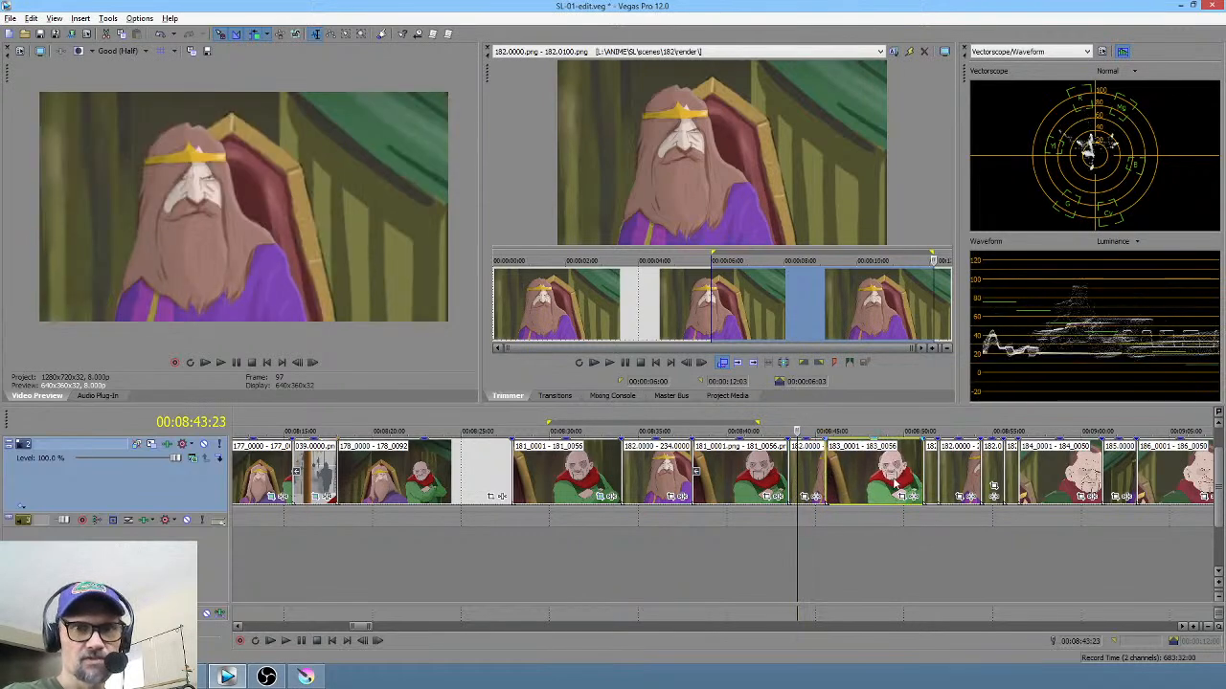
{"action": "left_click_drag", "start_coordinate": [826, 536], "coordinate": [937, 542]}
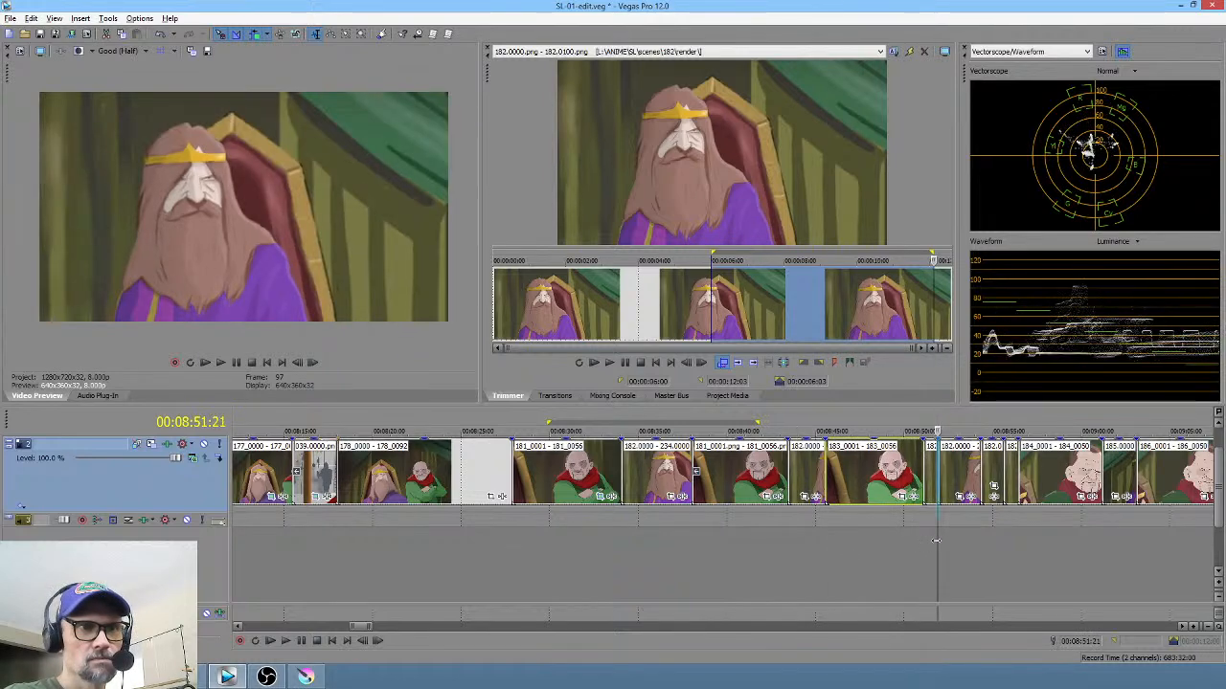
{"action": "left_click", "coordinate": [934, 475]}
{"action": "left_click_drag", "start_coordinate": [934, 476], "coordinate": [1062, 477]}
{"action": "left_click_drag", "start_coordinate": [923, 470], "coordinate": [955, 474]}
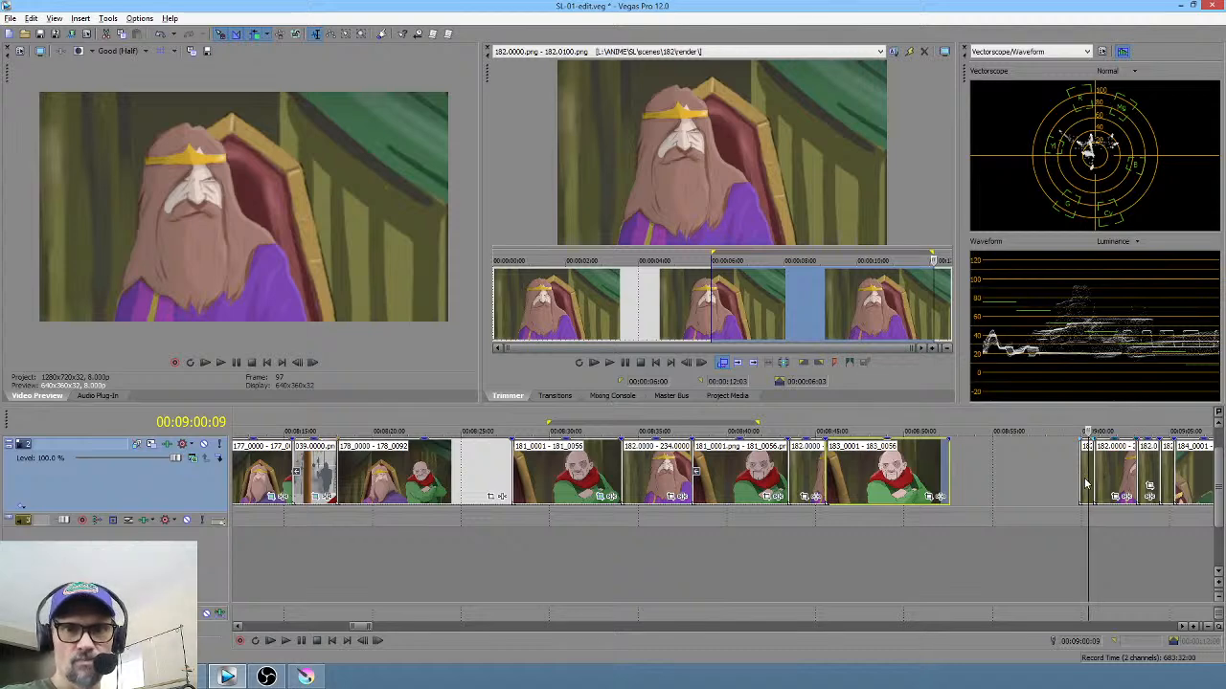
{"action": "left_click_drag", "start_coordinate": [1088, 483], "coordinate": [442, 509]}
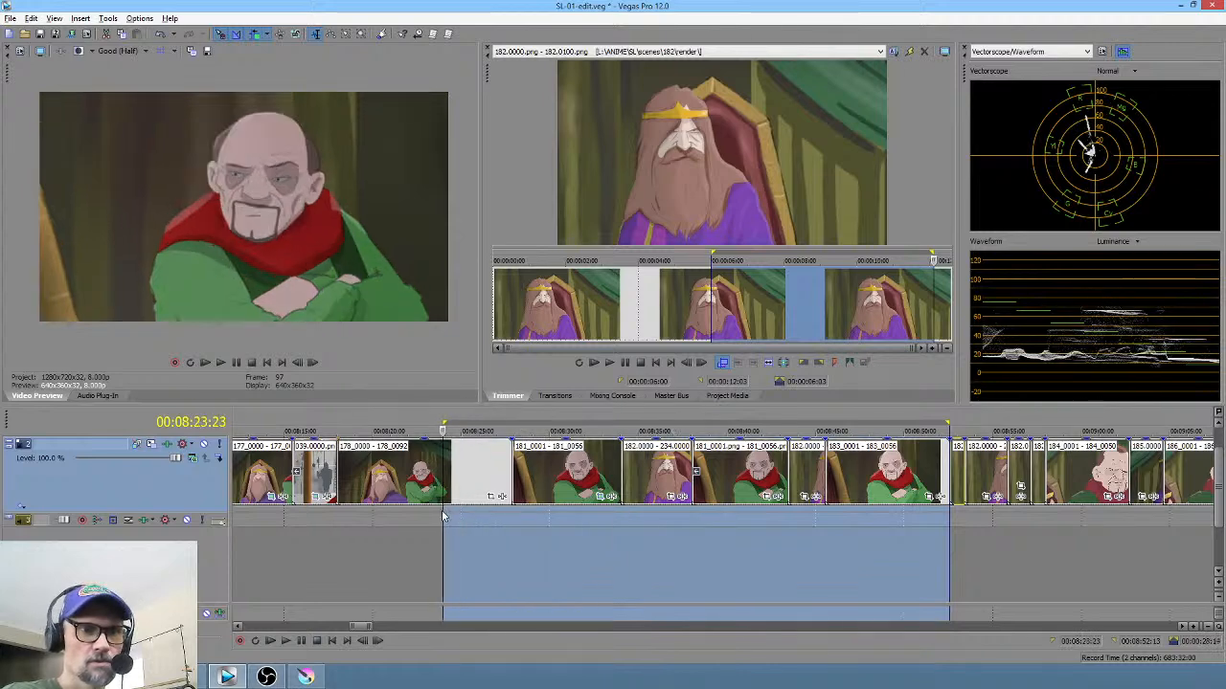
Step: Examine the shots leading into the extended 183 clip and the stretch from 00:08:43:10 to 00:08:52:13
{"action": "scroll", "coordinate": [466, 531], "scroll_direction": "down", "scroll_amount": 3}
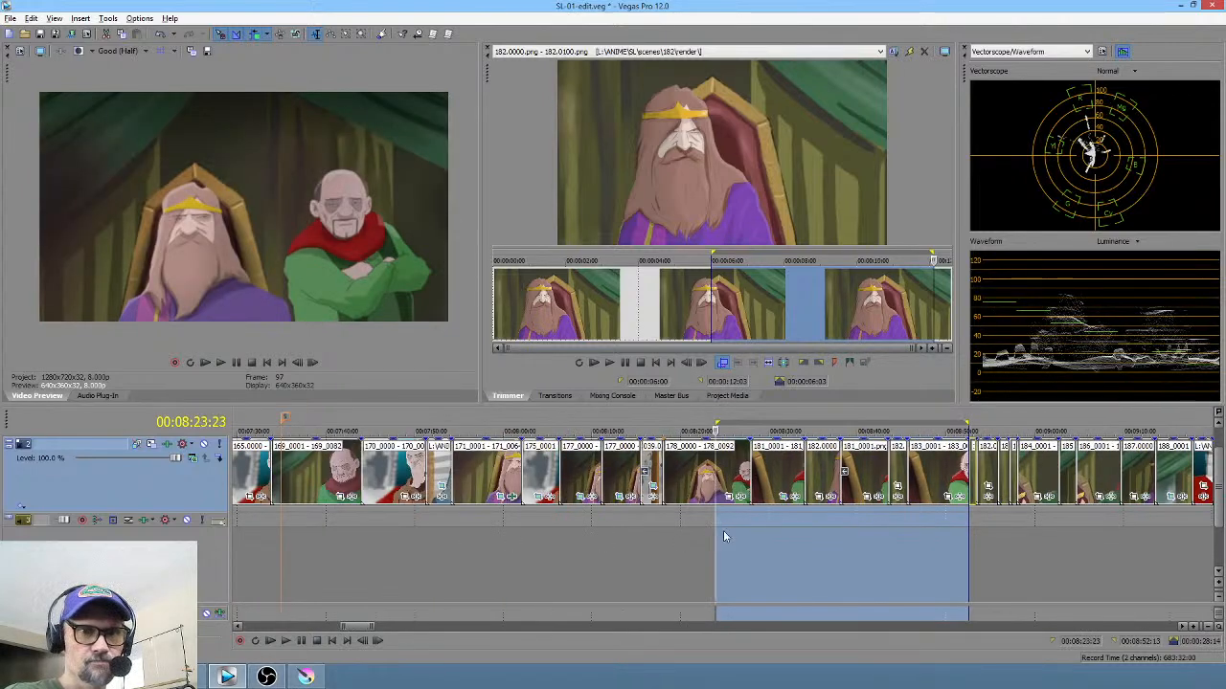
{"action": "left_click_drag", "start_coordinate": [715, 531], "coordinate": [886, 520]}
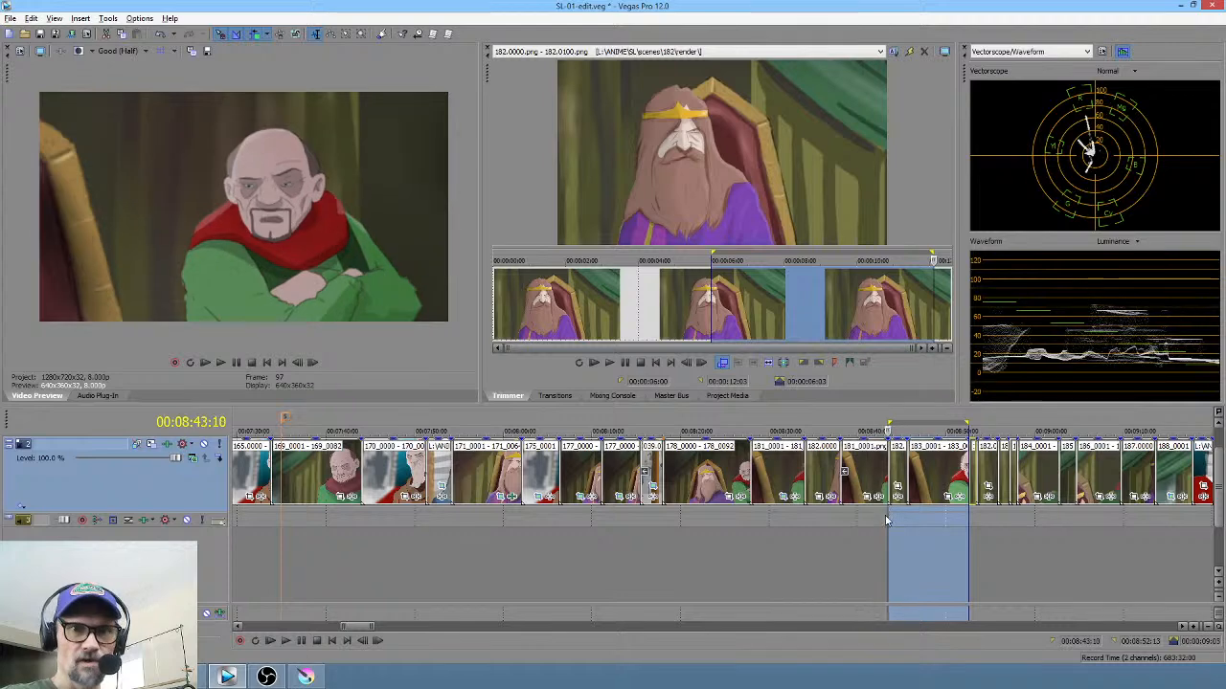
{"action": "scroll", "coordinate": [802, 537], "scroll_direction": "right", "scroll_amount": 5}
{"action": "left_click", "coordinate": [681, 553]}
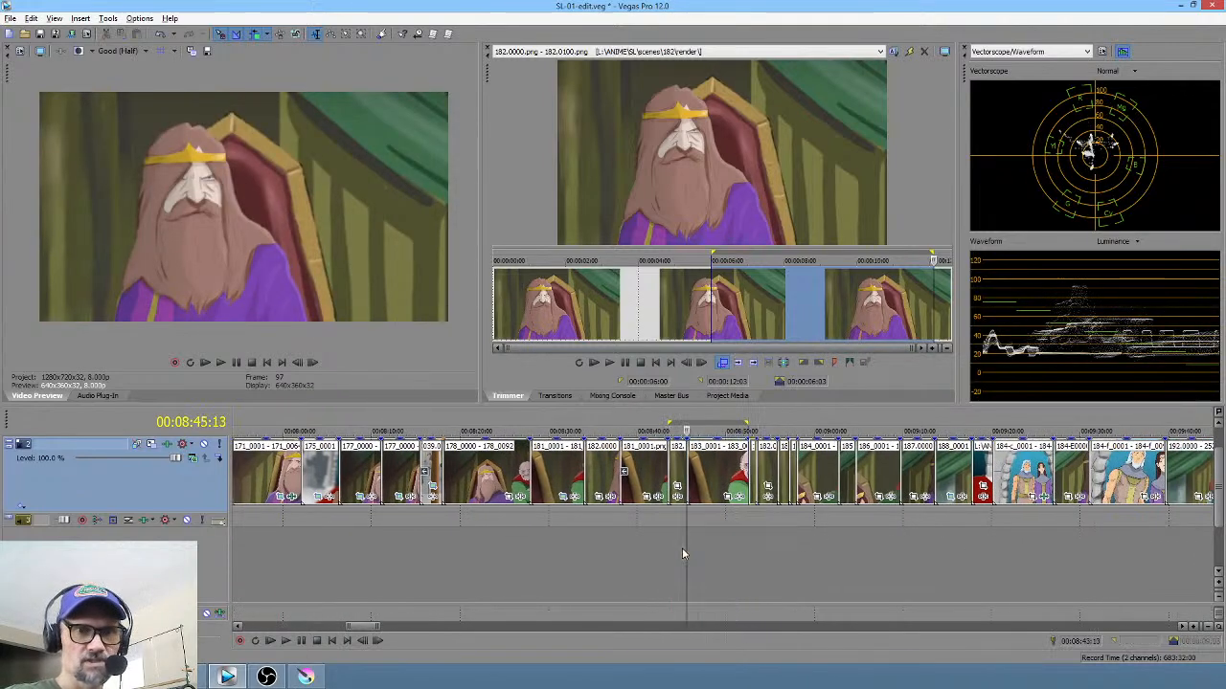
{"action": "left_click", "coordinate": [675, 533]}
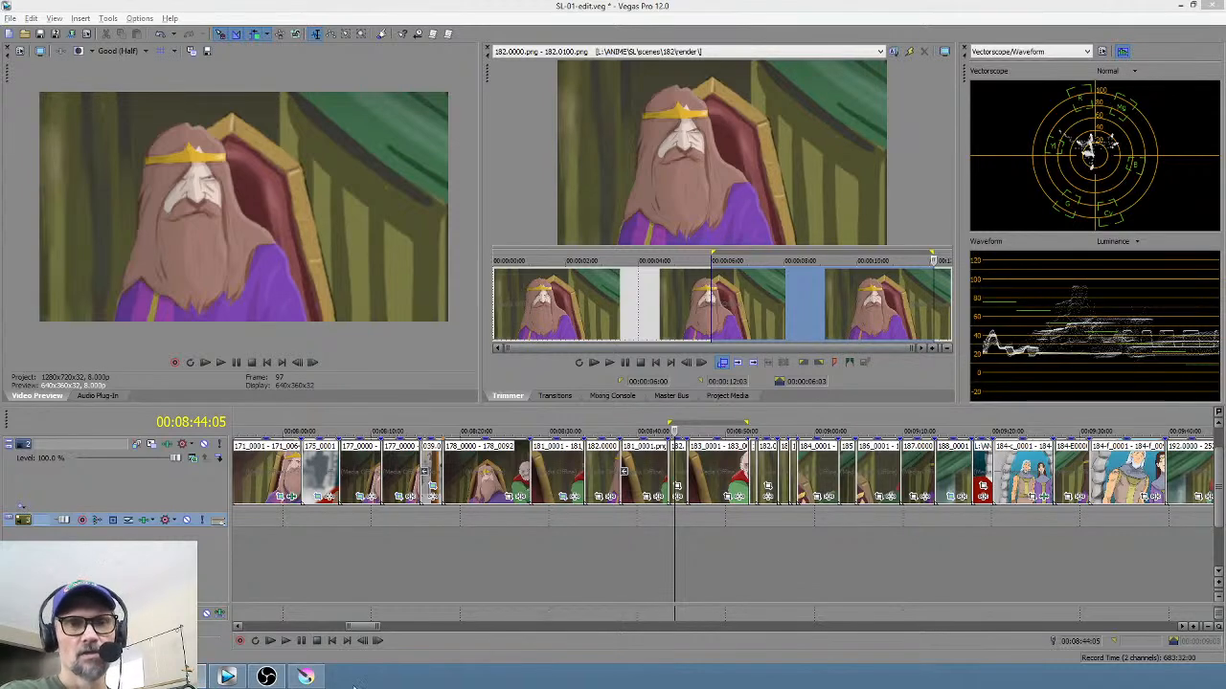
{"action": "left_click", "coordinate": [707, 556]}
{"action": "scroll", "coordinate": [715, 546], "scroll_direction": "down", "scroll_amount": 3}
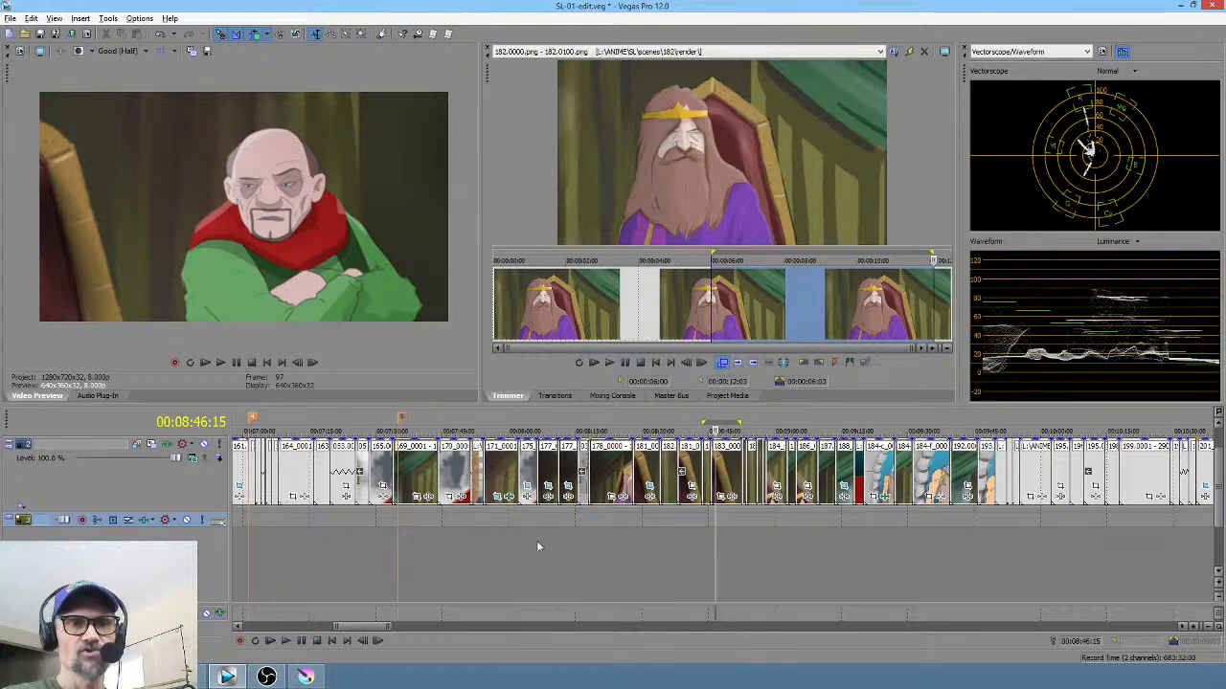
Step: Examine the throne scene from 00:07:54:02 to 00:08:57:02 and the shots following clip 183 up to 00:09:03:18
{"action": "left_click_drag", "start_coordinate": [484, 542], "coordinate": [761, 549]}
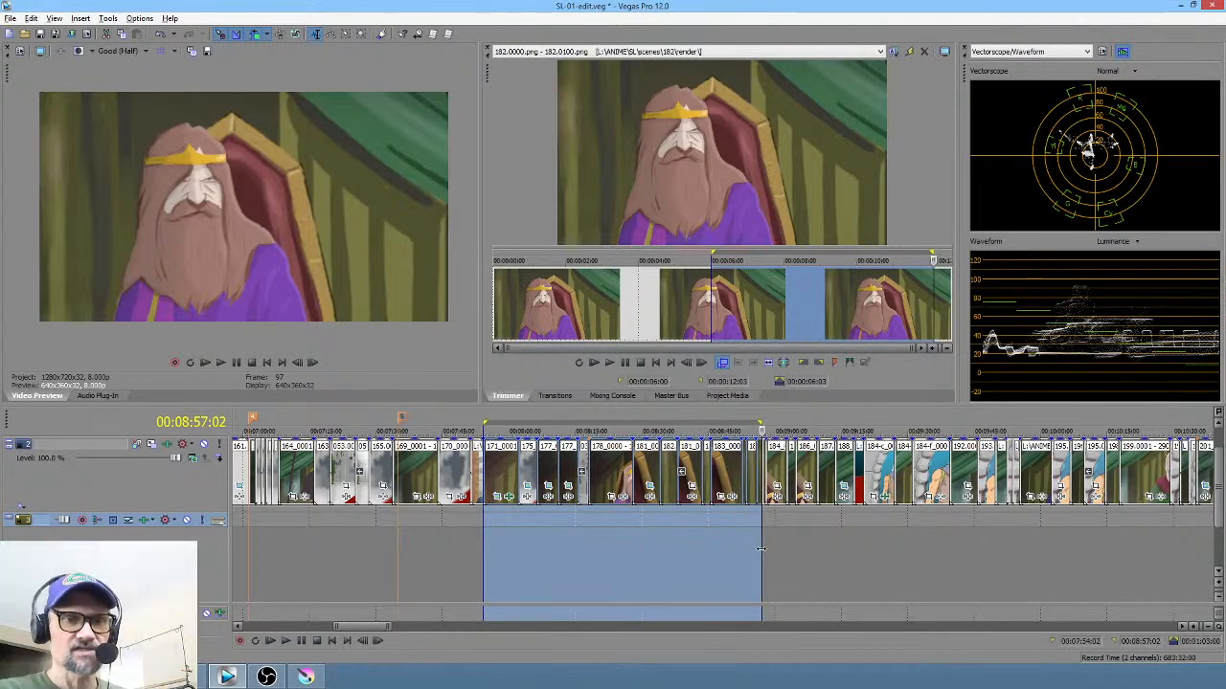
{"action": "left_click", "coordinate": [774, 544]}
{"action": "scroll", "coordinate": [788, 539], "scroll_direction": "up", "scroll_amount": 3}
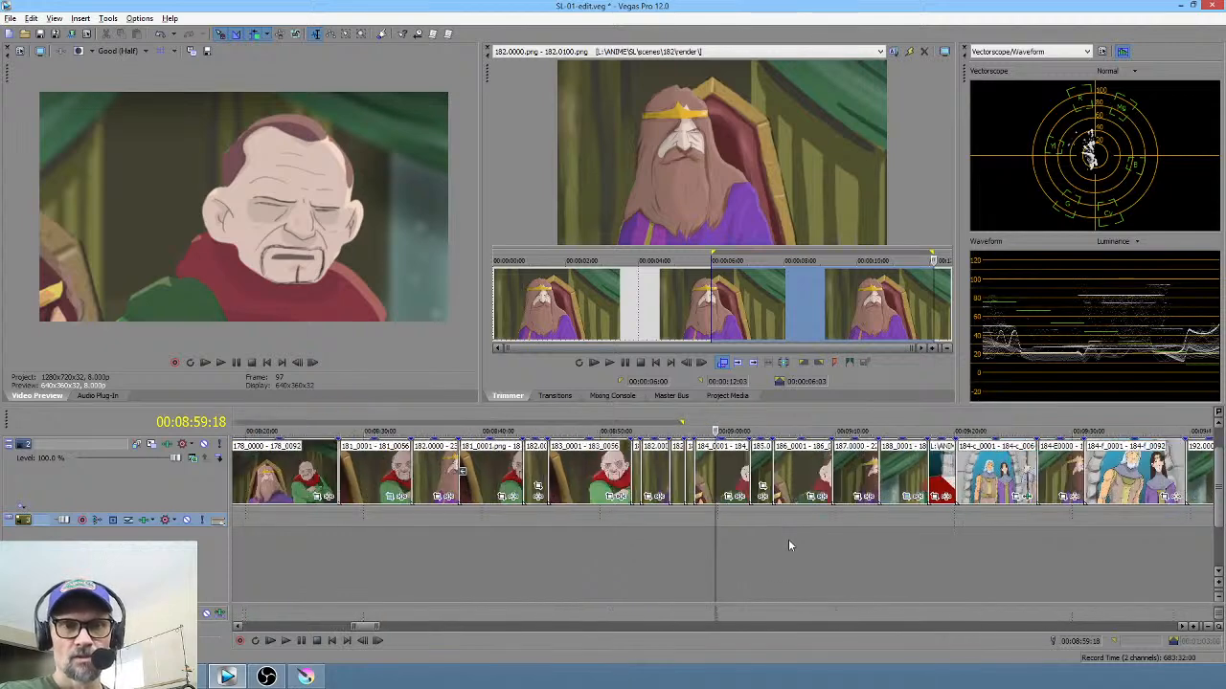
{"action": "left_click_drag", "start_coordinate": [594, 547], "coordinate": [762, 531]}
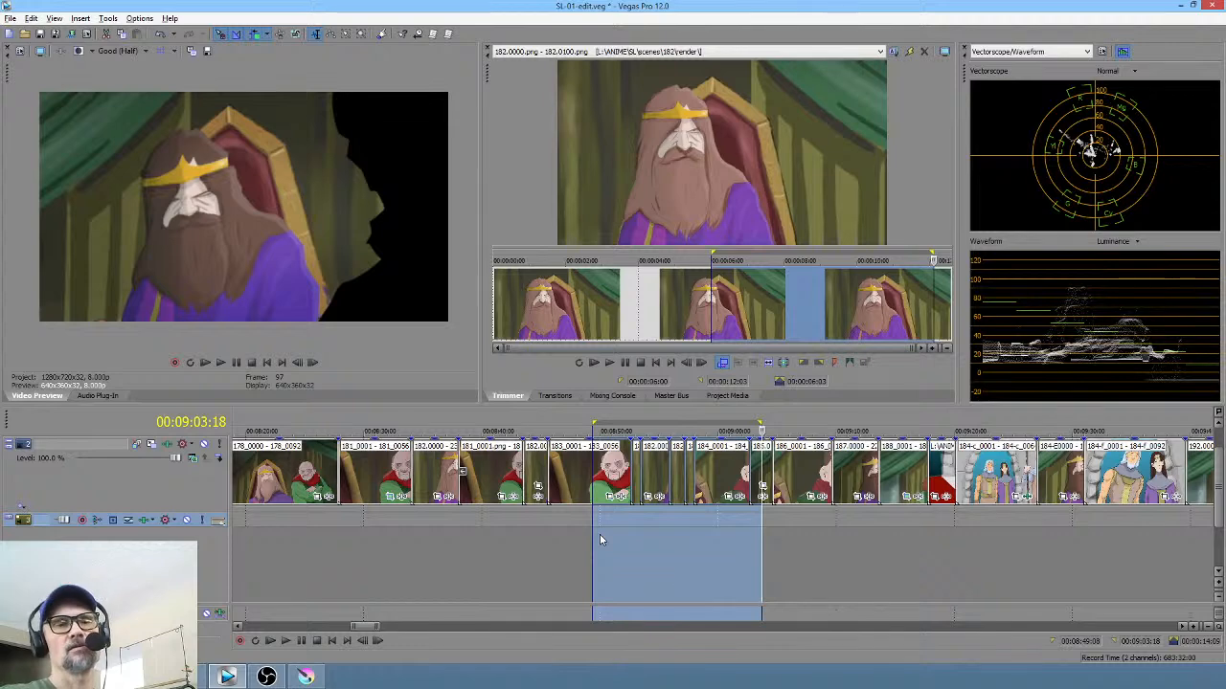
{"action": "left_click", "coordinate": [592, 551]}
Step: Survey the whole edit, then examine the early fight shots 072 and 073 between 00:02:15:20 and 00:02:18:23
{"action": "scroll", "coordinate": [629, 549], "scroll_direction": "down", "scroll_amount": 10}
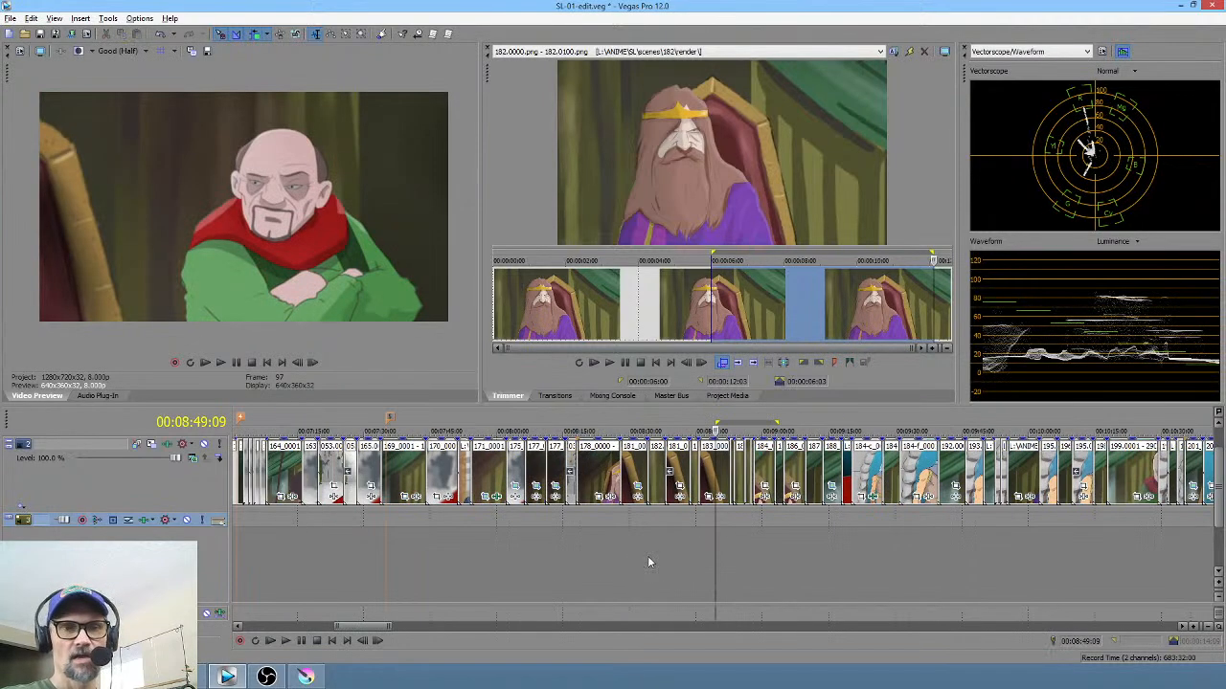
{"action": "scroll", "coordinate": [896, 545], "scroll_direction": "down", "scroll_amount": 3}
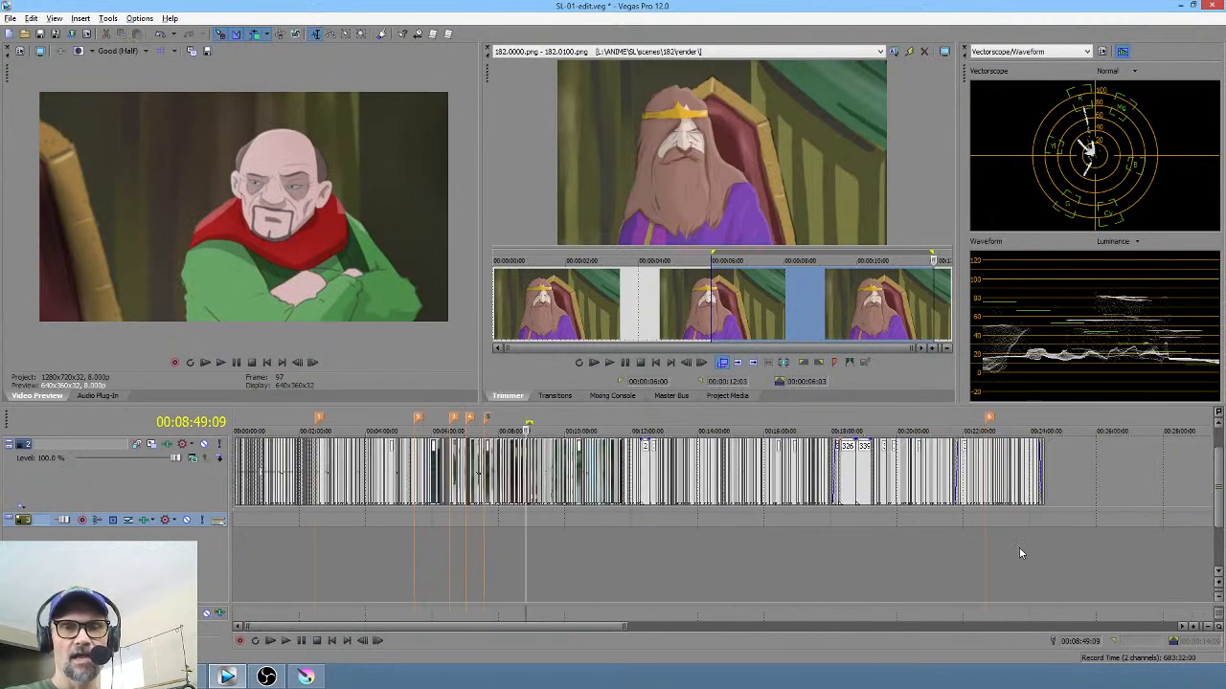
{"action": "left_click_drag", "start_coordinate": [1028, 553], "coordinate": [312, 527]}
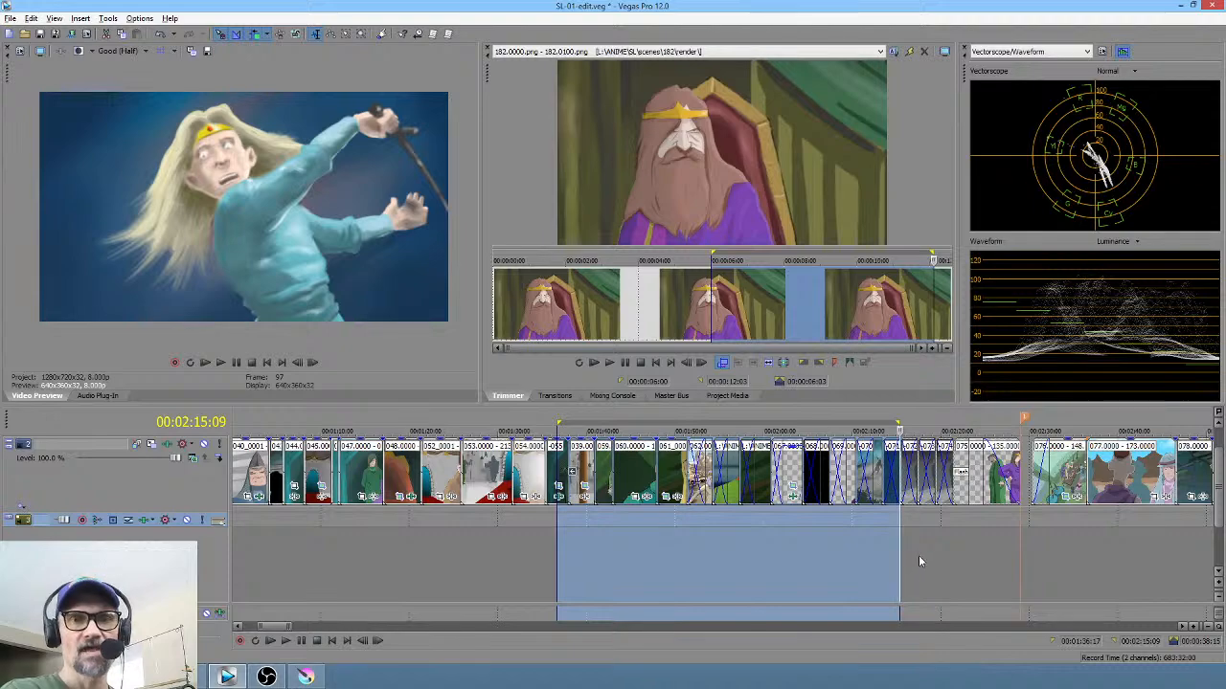
{"action": "scroll", "coordinate": [920, 555], "scroll_direction": "up", "scroll_amount": 3}
{"action": "left_click_drag", "start_coordinate": [632, 552], "coordinate": [1106, 548]}
{"action": "left_click_drag", "start_coordinate": [734, 543], "coordinate": [842, 551]}
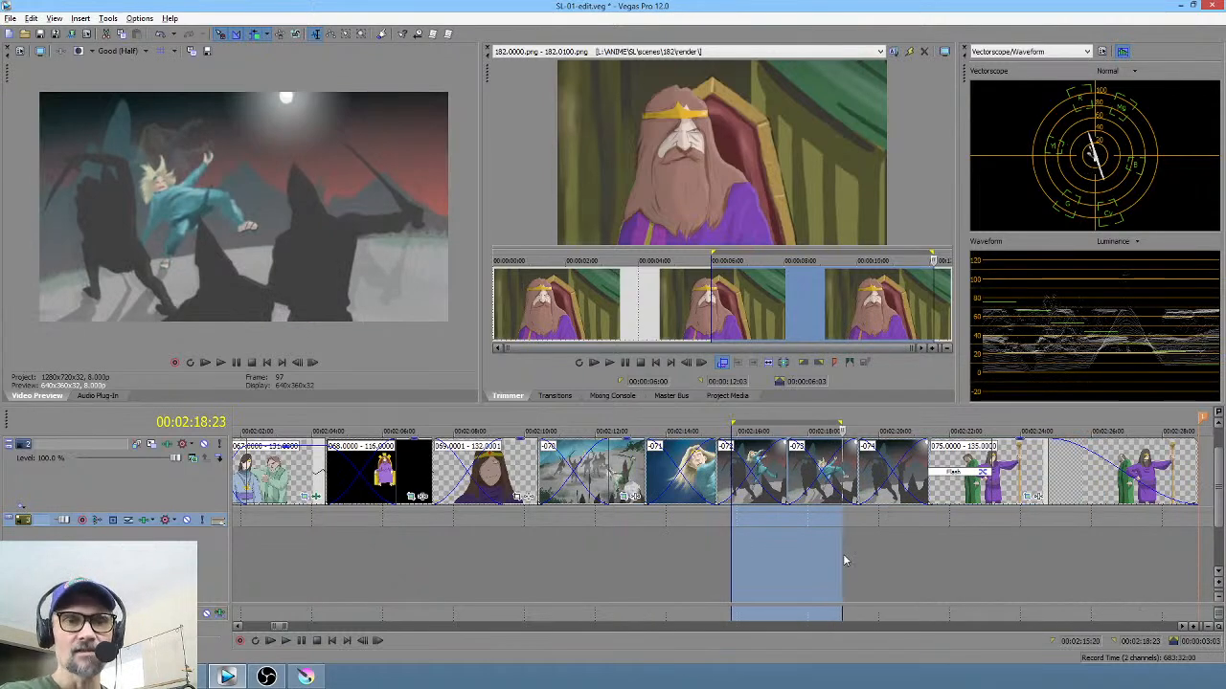
{"action": "scroll", "coordinate": [842, 553], "scroll_direction": "down", "scroll_amount": 5}
{"action": "scroll", "coordinate": [807, 560], "scroll_direction": "down", "scroll_amount": 8}
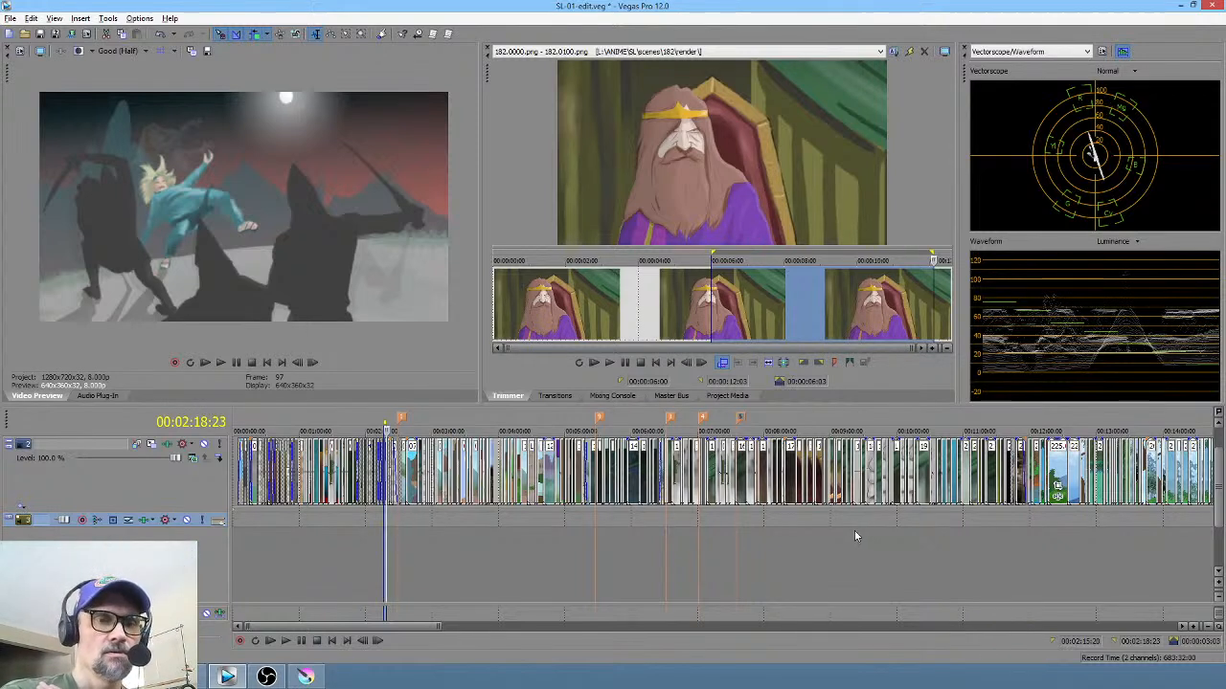
Step: Review the sequence from 00:06:52:13 to 00:07:52:06 and the 171 clip between 00:07:51:05 and 00:07:58:13
{"action": "left_click", "coordinate": [706, 552]}
{"action": "scroll", "coordinate": [711, 552], "scroll_direction": "up", "scroll_amount": 3}
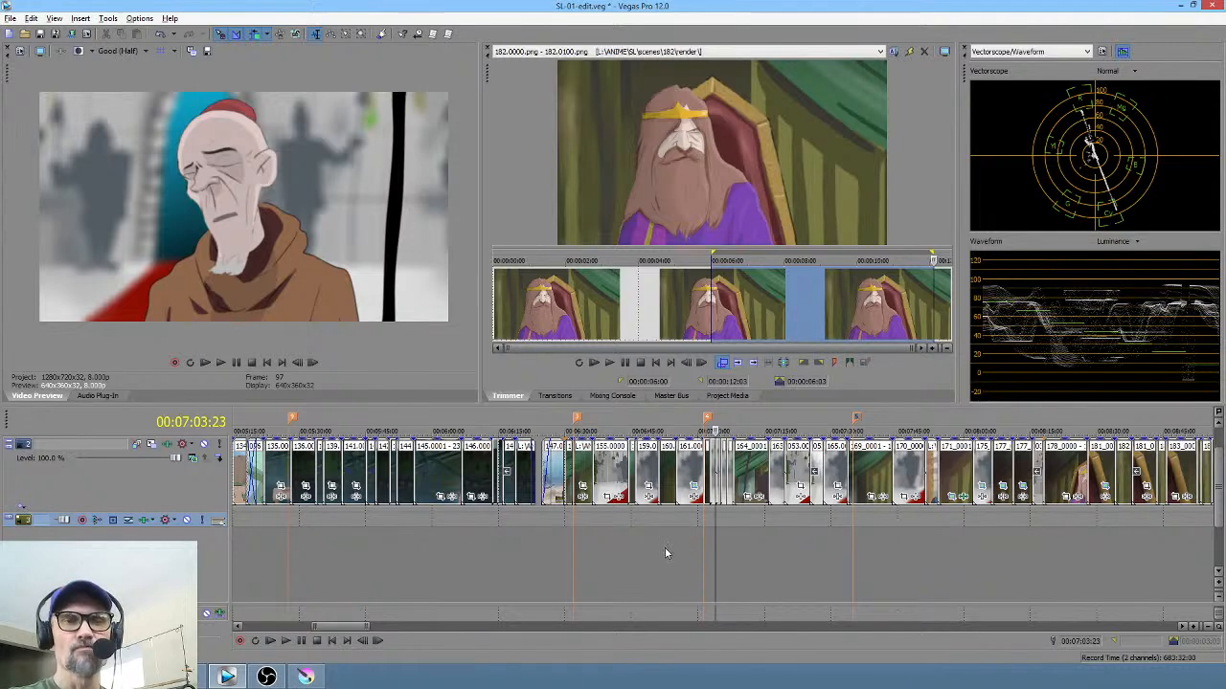
{"action": "scroll", "coordinate": [661, 551], "scroll_direction": "right", "scroll_amount": 2}
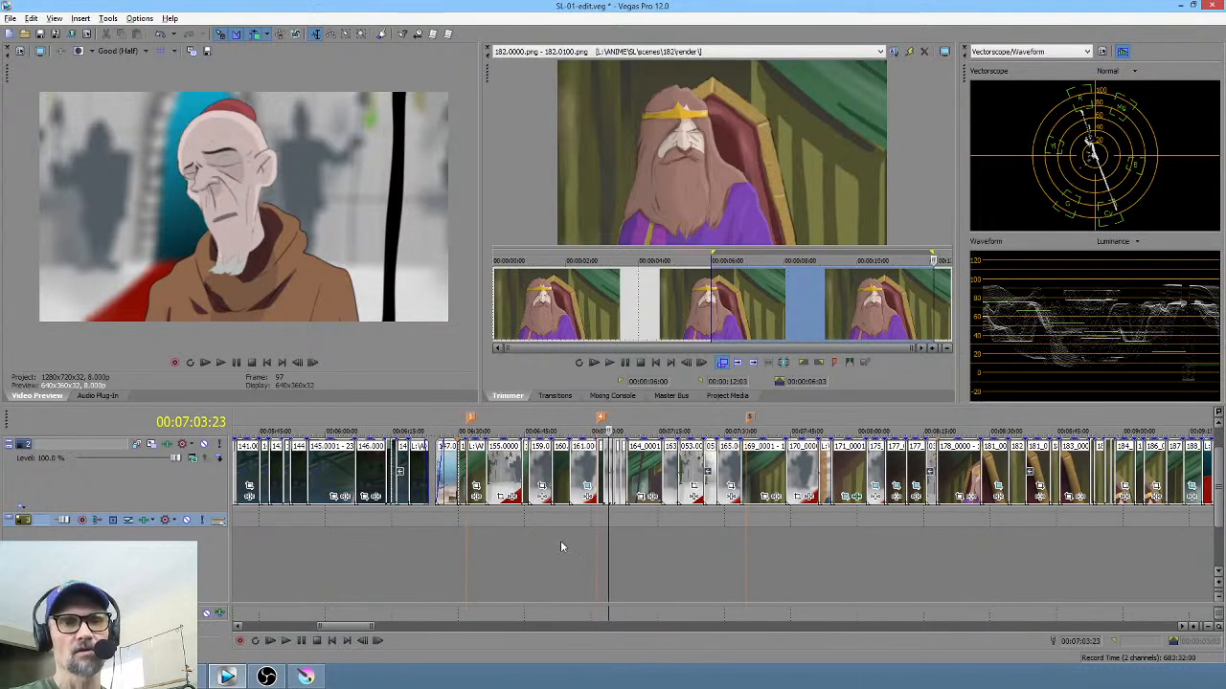
{"action": "left_click_drag", "start_coordinate": [561, 545], "coordinate": [829, 550]}
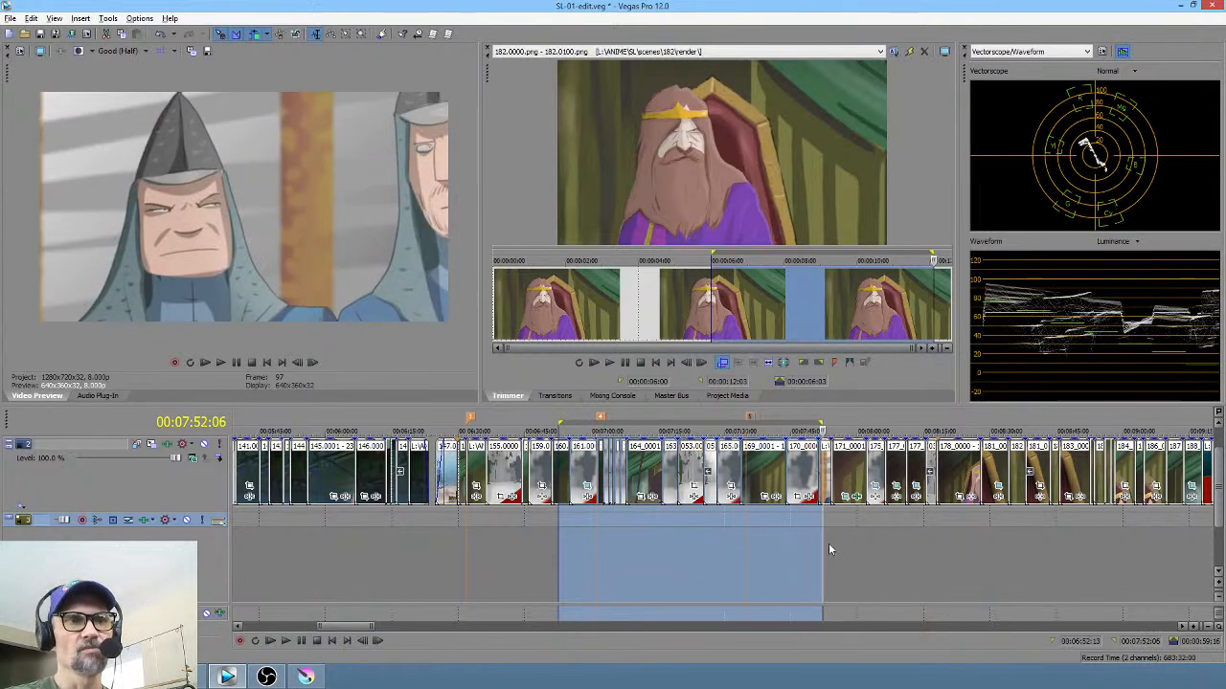
{"action": "scroll", "coordinate": [838, 554], "scroll_direction": "up", "scroll_amount": 3}
{"action": "left_click_drag", "start_coordinate": [663, 558], "coordinate": [828, 573]}
{"action": "middle_click", "coordinate": [750, 577]}
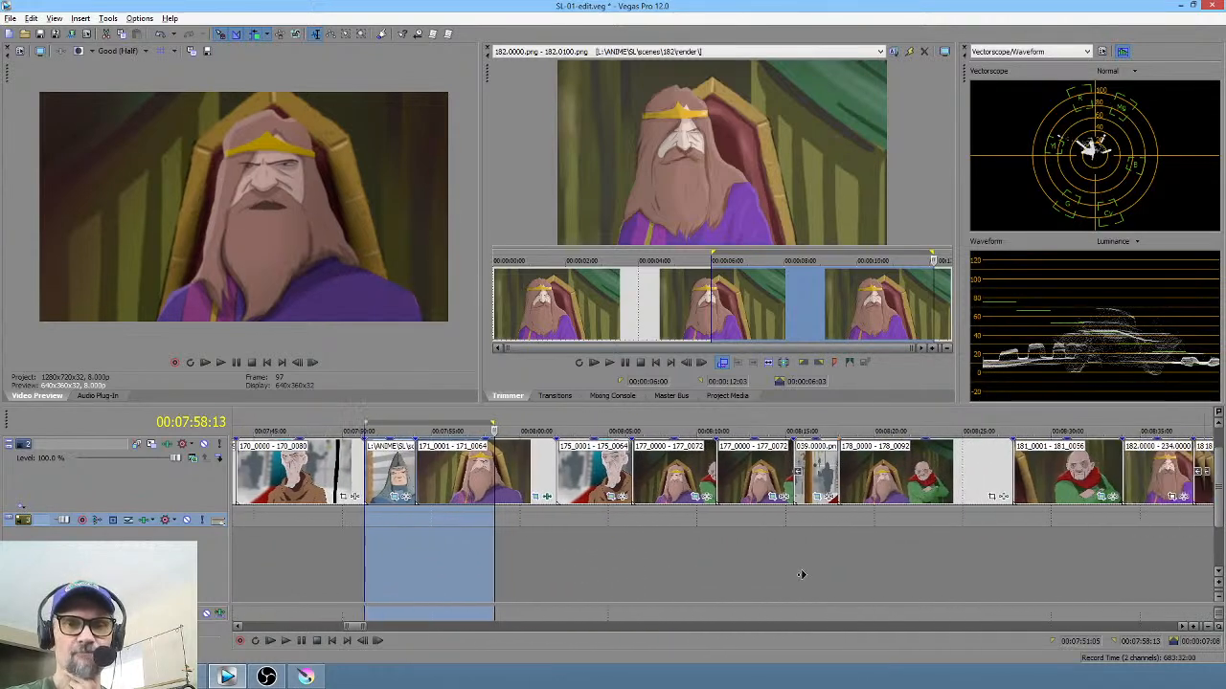
{"action": "scroll", "coordinate": [801, 575], "scroll_direction": "right", "scroll_amount": 1}
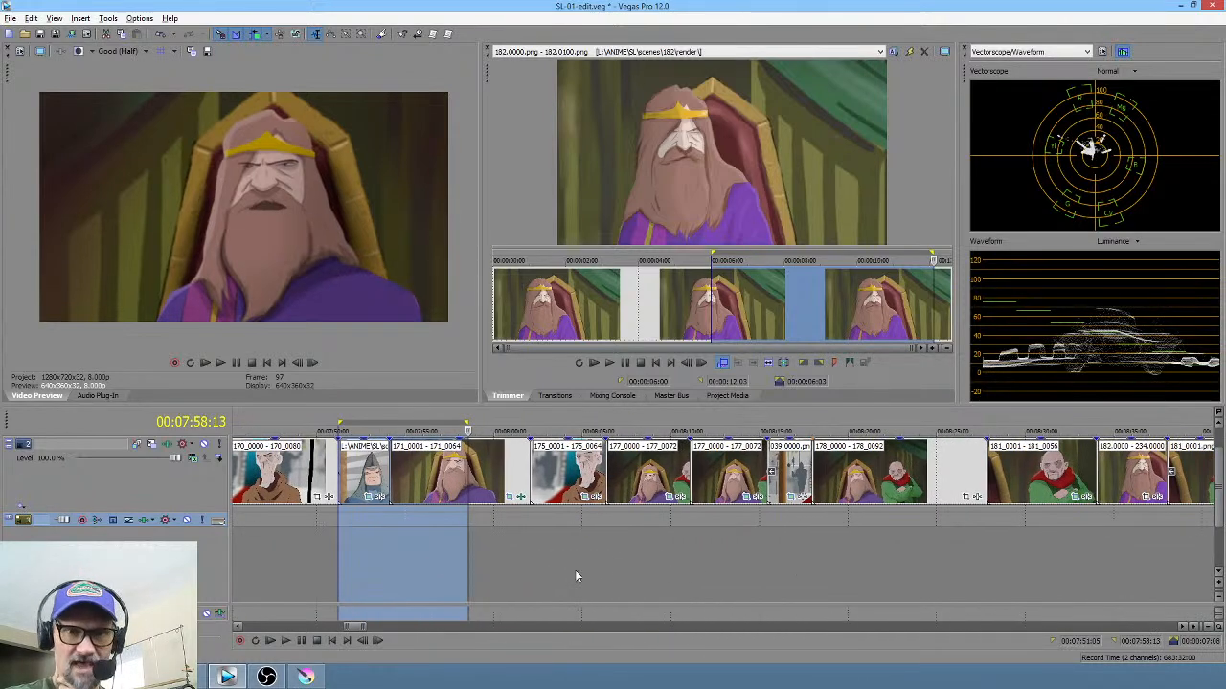
Step: Review the throne scene between 00:08:16:04 and 00:08:35:16
{"action": "scroll", "coordinate": [579, 565], "scroll_direction": "right", "scroll_amount": 4}
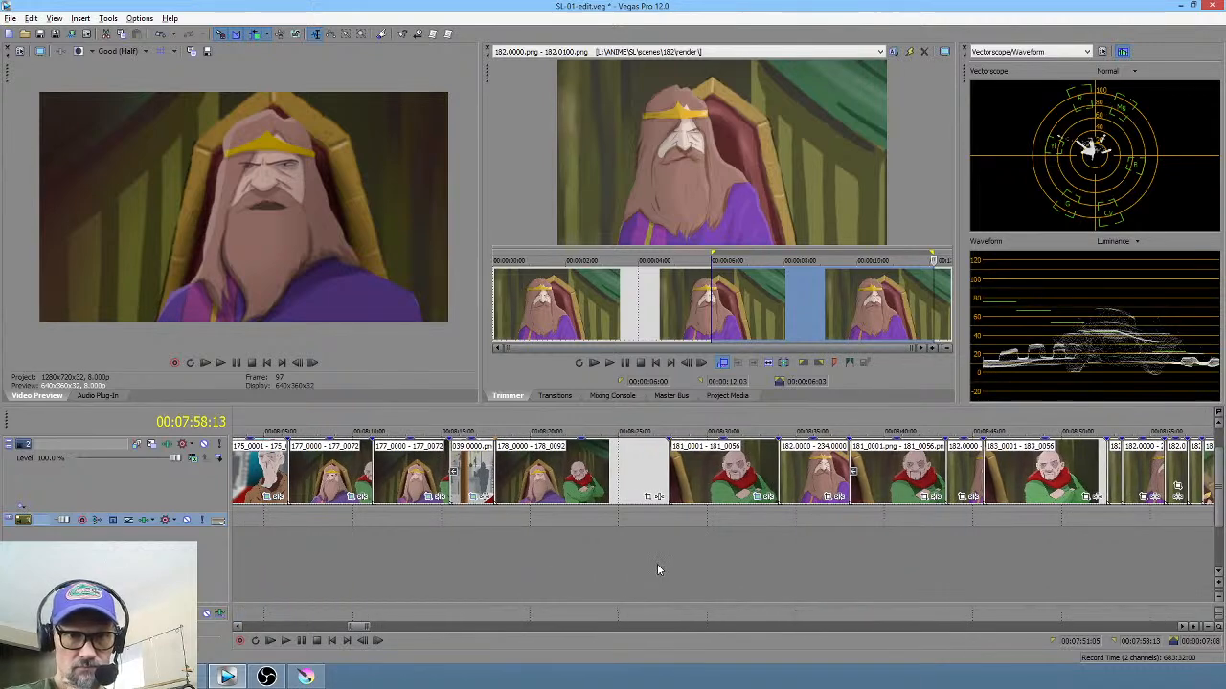
{"action": "left_click_drag", "start_coordinate": [464, 553], "coordinate": [807, 569]}
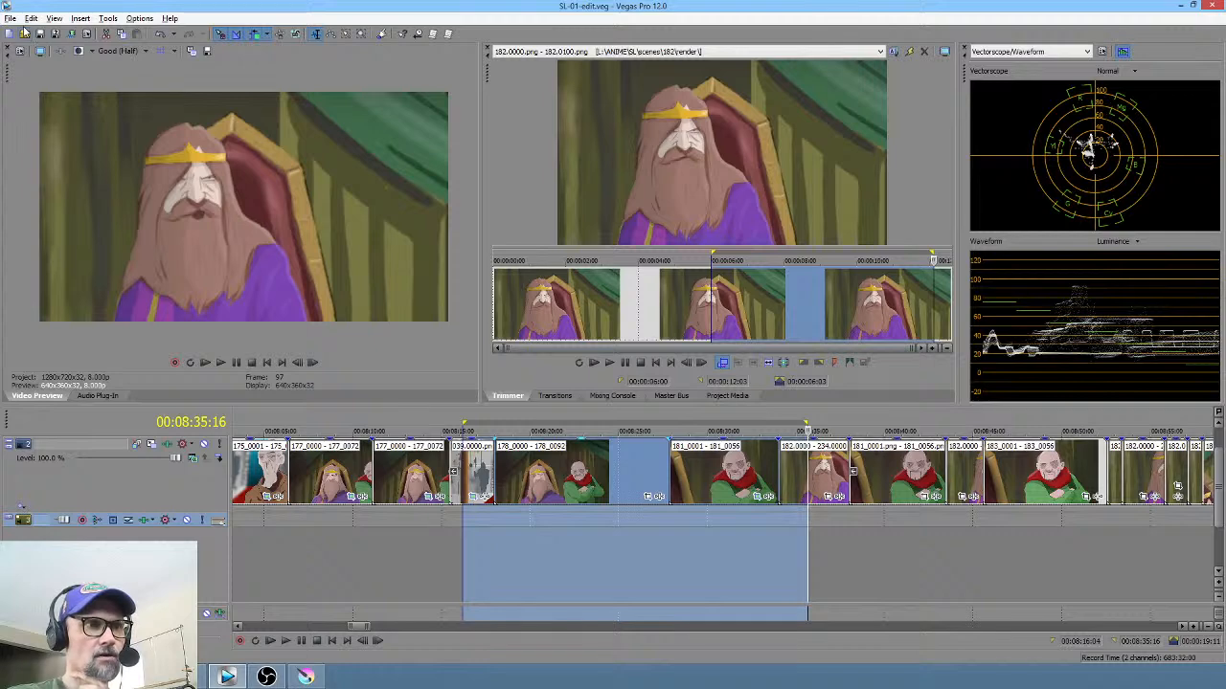
Step: Open the SL-02-edit.veg project, ignoring all missing files and leaving them offline, and display its project media
{"action": "left_click", "coordinate": [9, 19]}
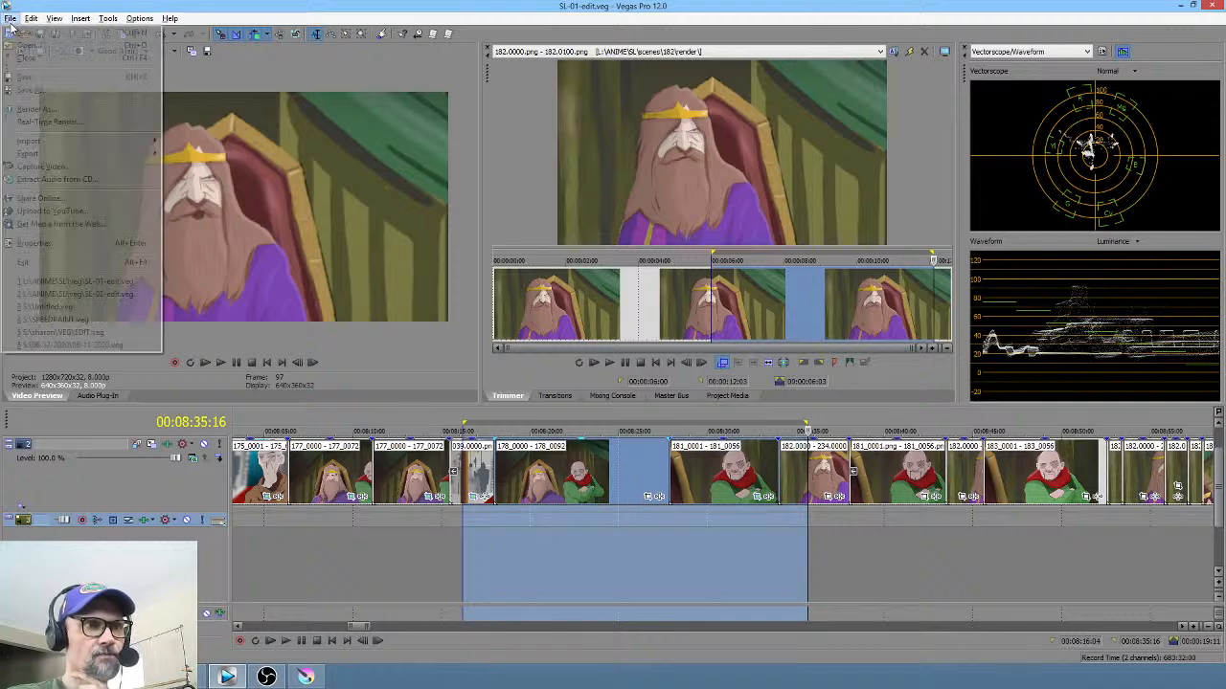
{"action": "left_click", "coordinate": [48, 295]}
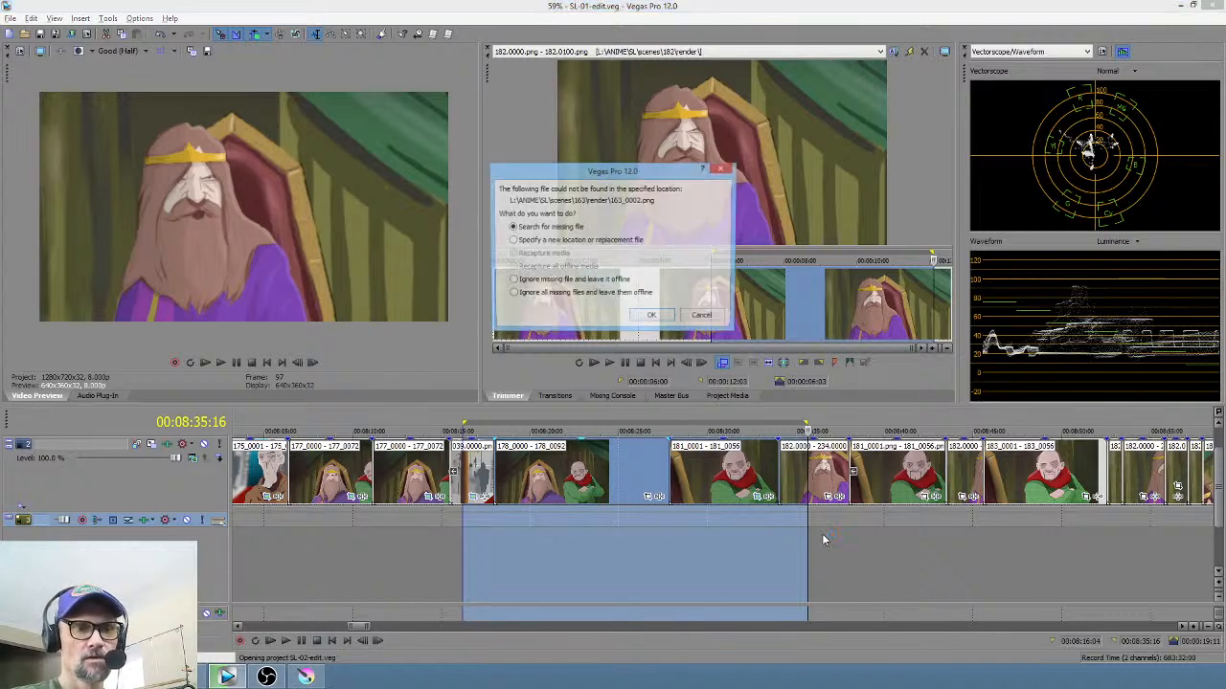
{"action": "left_click", "coordinate": [536, 294]}
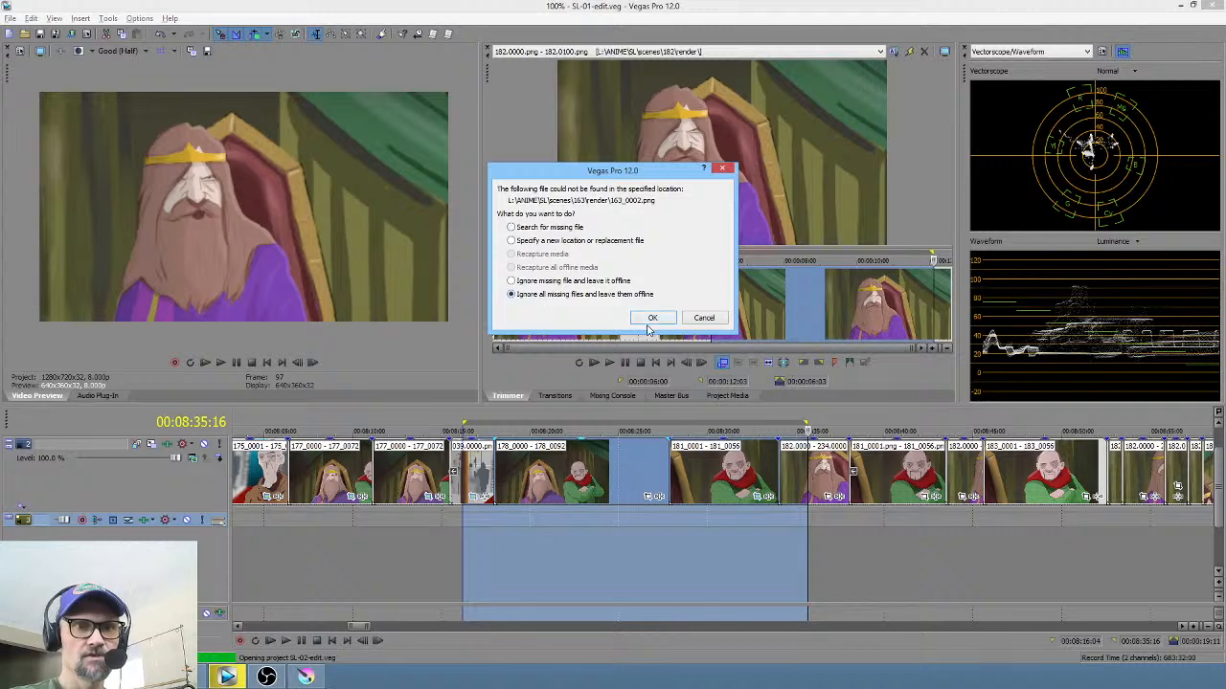
{"action": "left_click", "coordinate": [651, 317]}
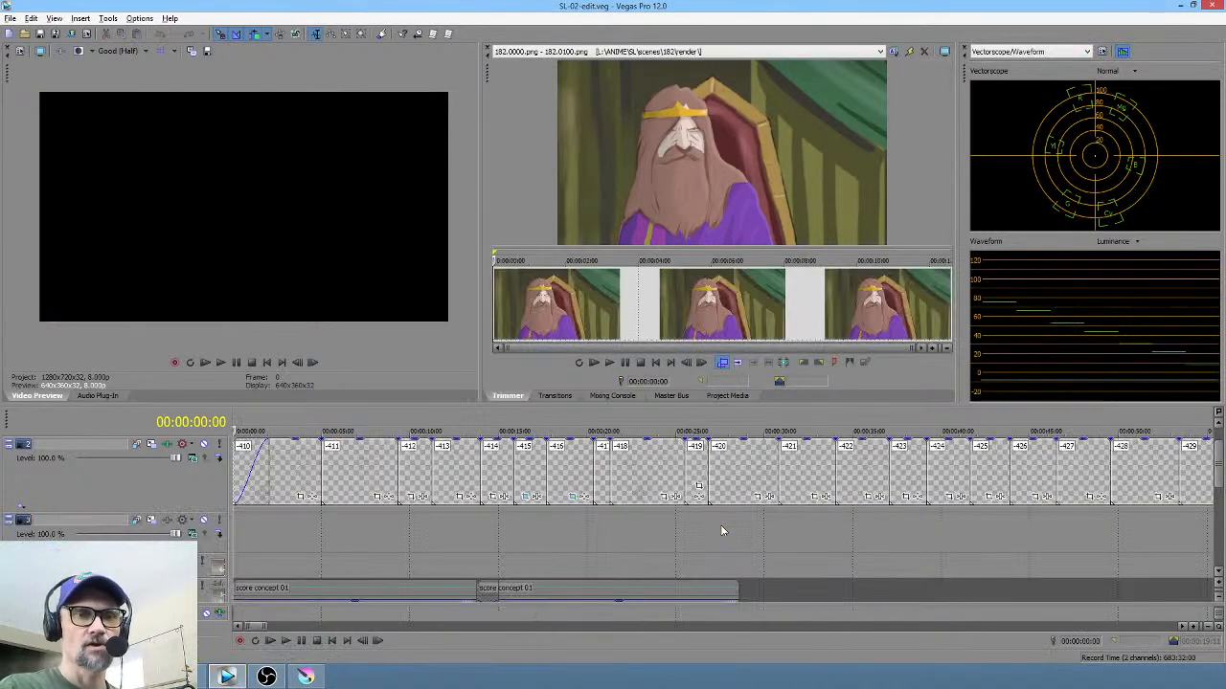
{"action": "left_click", "coordinate": [728, 397]}
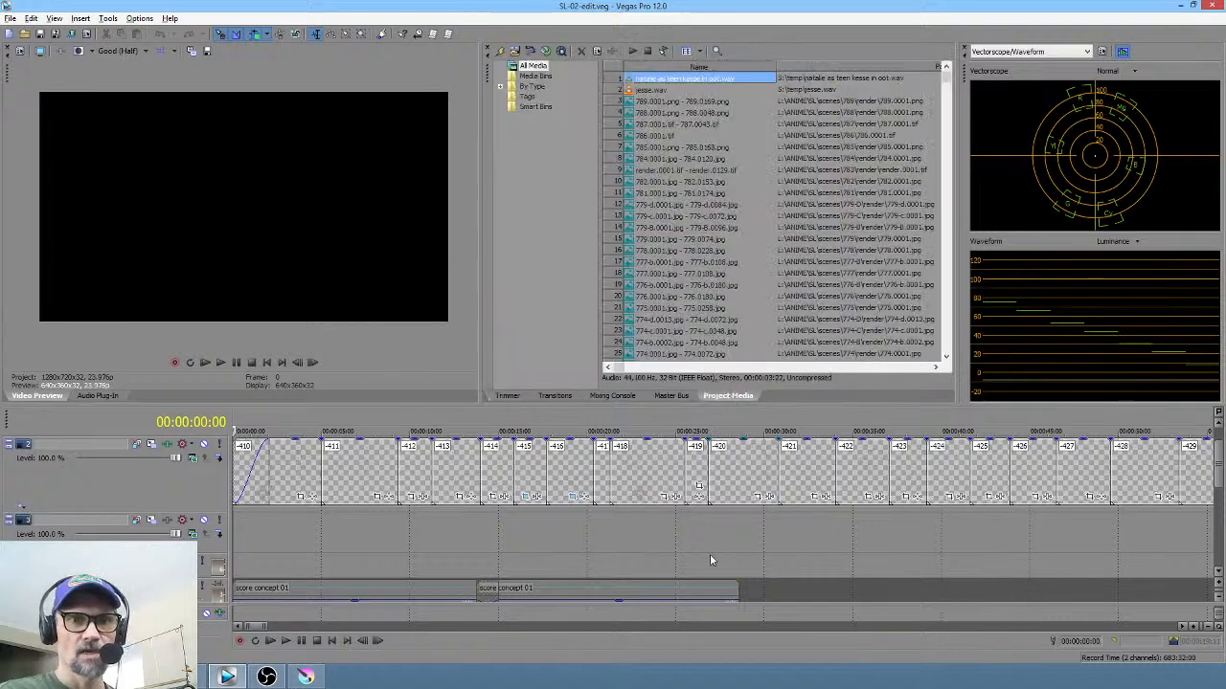
Step: Survey the whole SL-02 timeline and inspect the shots around 00:15:01:06
{"action": "left_click", "coordinate": [709, 553]}
{"action": "scroll", "coordinate": [749, 539], "scroll_direction": "down", "scroll_amount": 10}
{"action": "scroll", "coordinate": [749, 537], "scroll_direction": "down", "scroll_amount": 4}
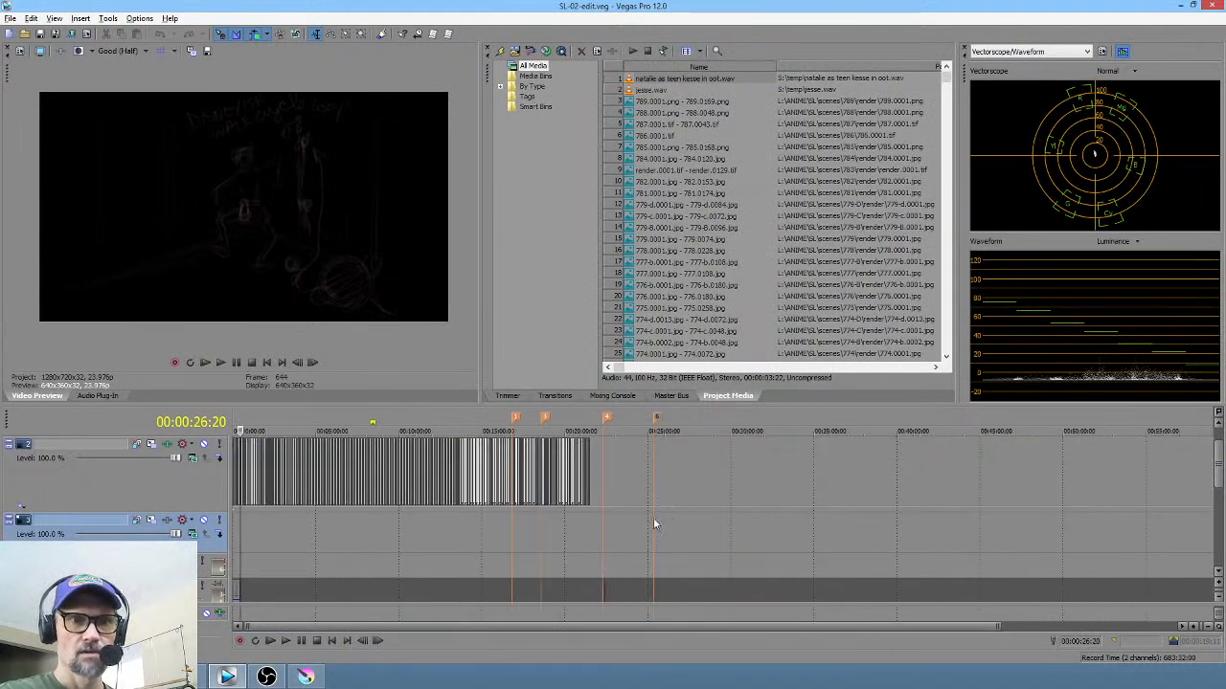
{"action": "left_click", "coordinate": [484, 537]}
{"action": "scroll", "coordinate": [518, 537], "scroll_direction": "up", "scroll_amount": 5}
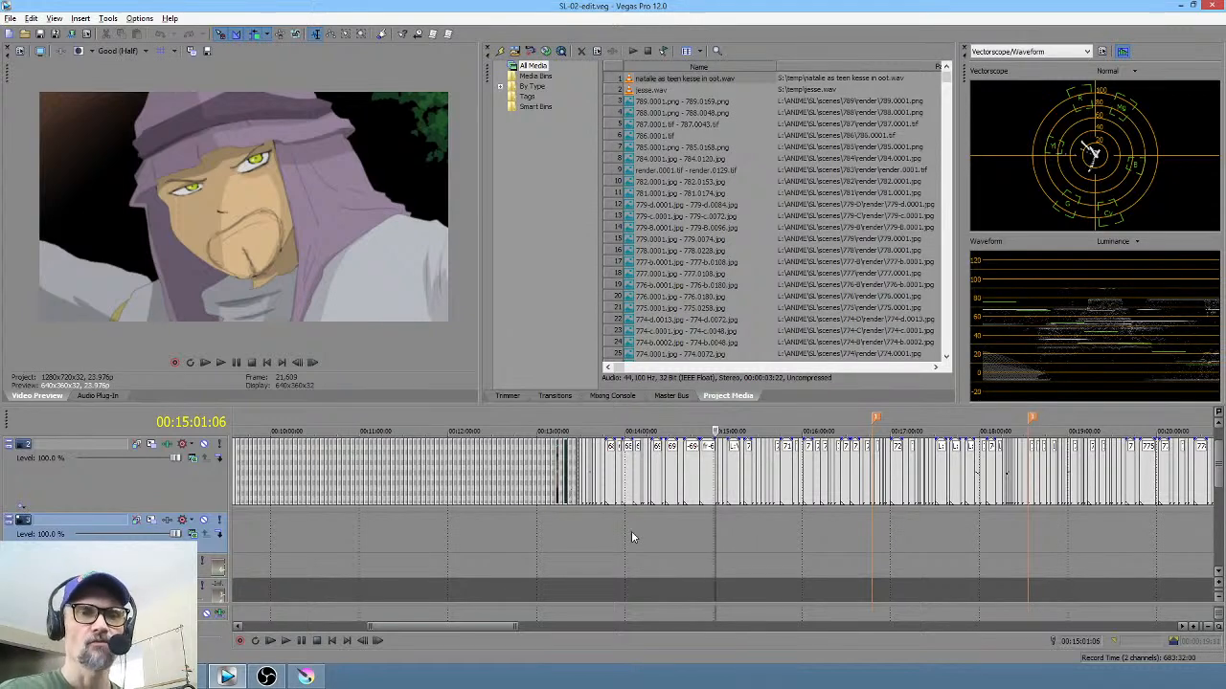
Step: Examine the forest shots from 00:13:53:09 to 00:14:10:13 and the wider stretch from 00:13:32:06 to 00:14:47:06
{"action": "left_click_drag", "start_coordinate": [616, 539], "coordinate": [640, 536]}
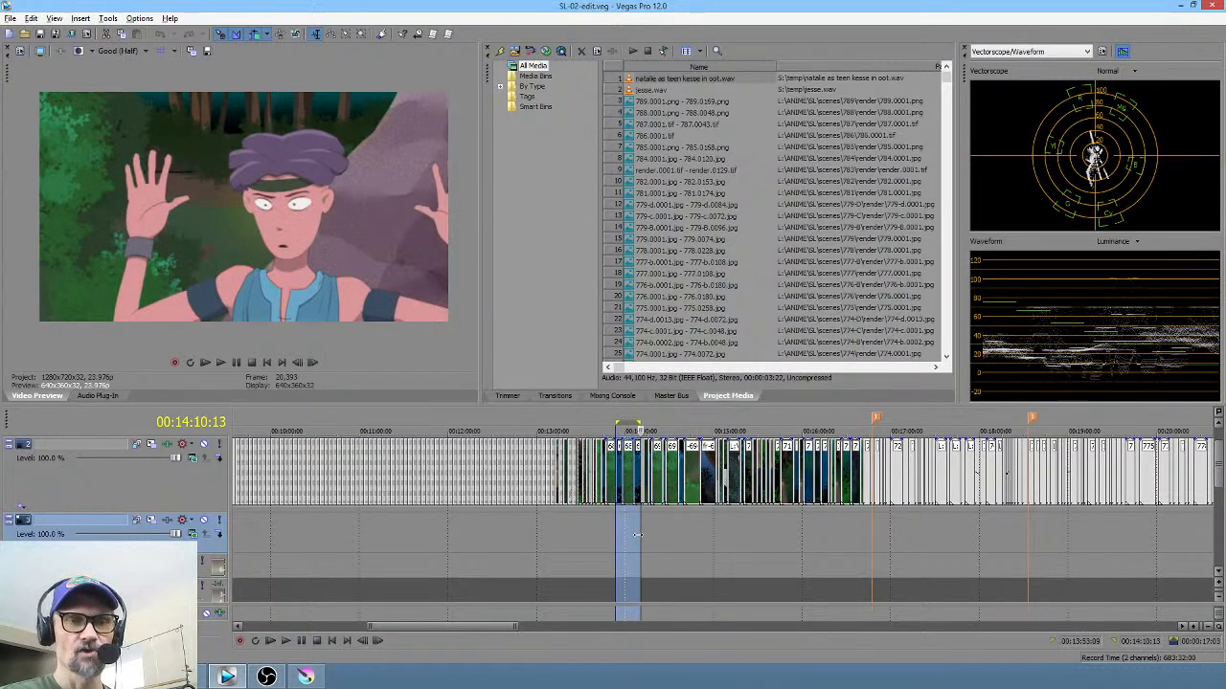
{"action": "scroll", "coordinate": [640, 535], "scroll_direction": "up", "scroll_amount": 2}
{"action": "scroll", "coordinate": [640, 535], "scroll_direction": "up", "scroll_amount": 2}
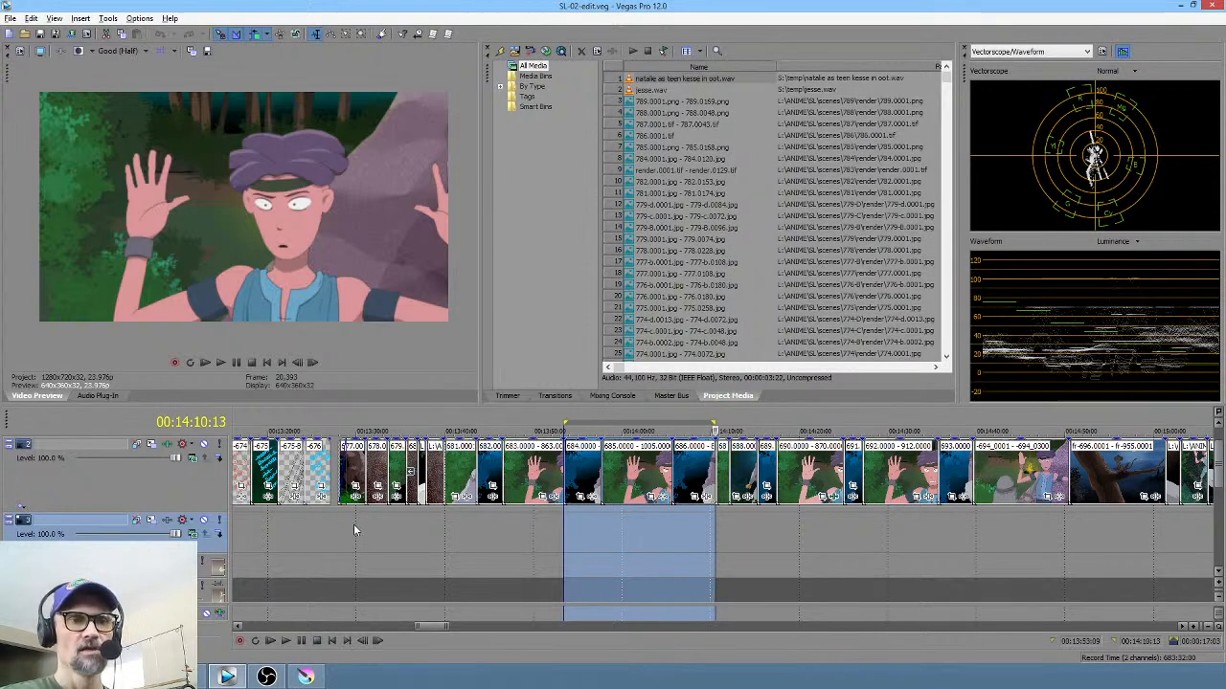
{"action": "left_click_drag", "start_coordinate": [376, 531], "coordinate": [1040, 548]}
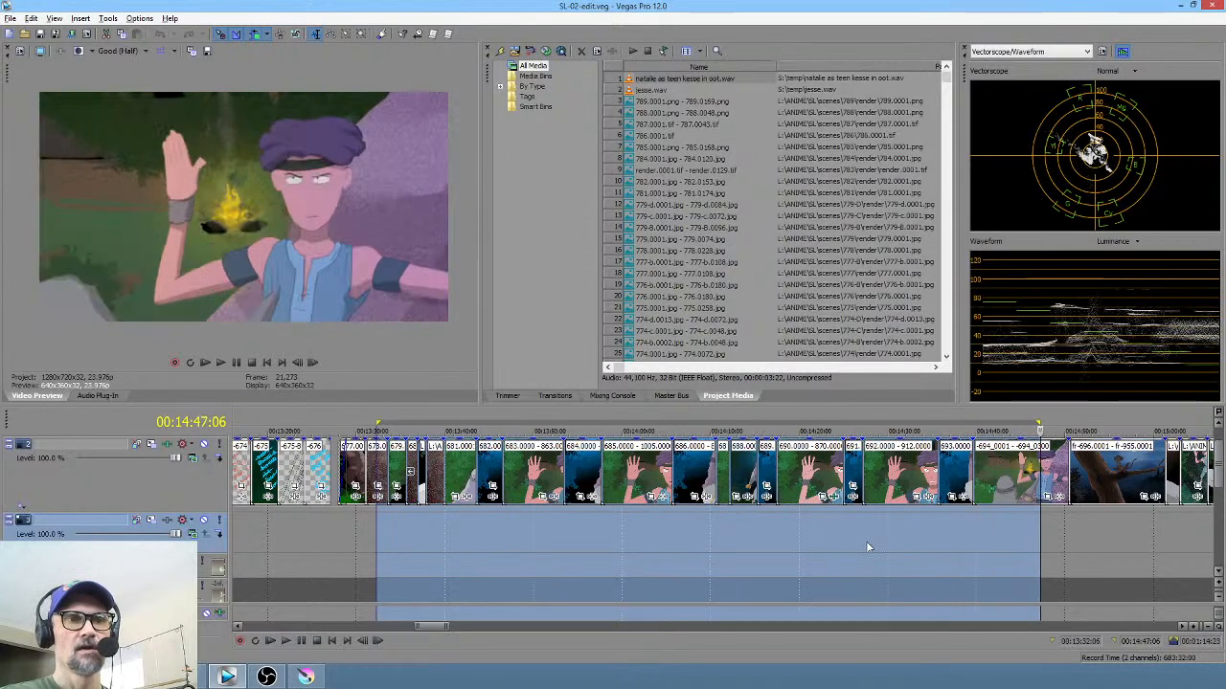
Step: Review the stretches from 00:15:02:09 to 00:15:50:16 and from 00:16:13:22 to 00:17:03:15
{"action": "scroll", "coordinate": [881, 546], "scroll_direction": "right", "scroll_amount": 10}
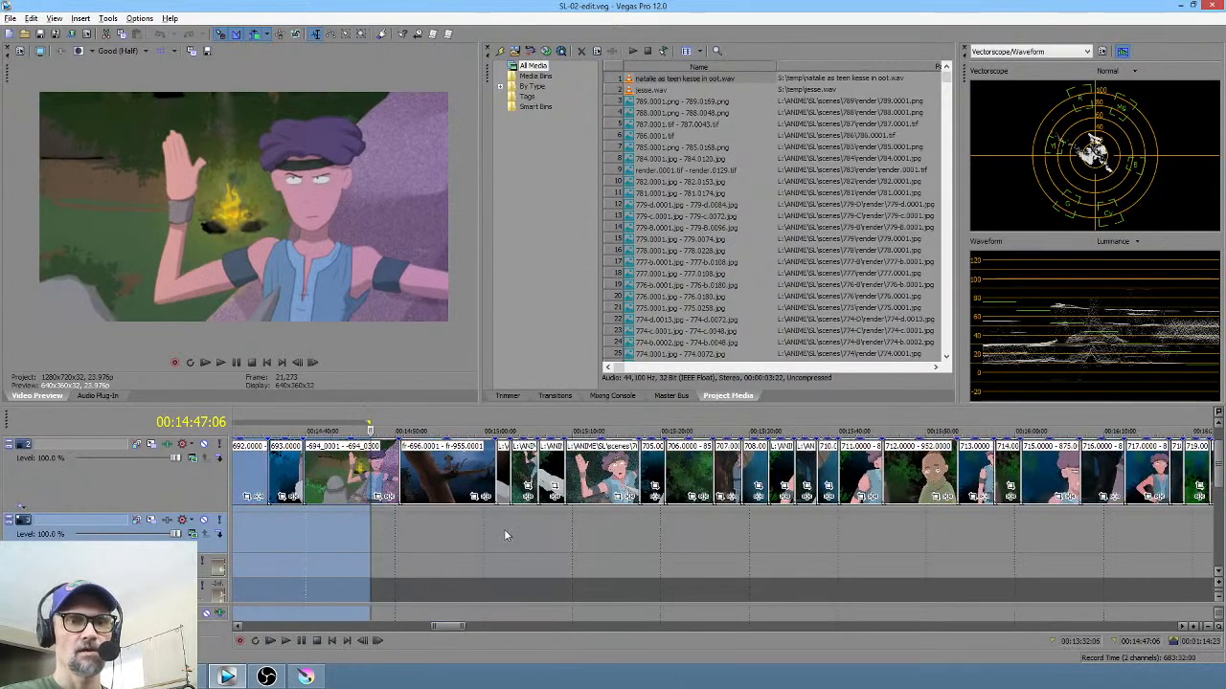
{"action": "left_click_drag", "start_coordinate": [506, 534], "coordinate": [933, 531]}
{"action": "scroll", "coordinate": [919, 533], "scroll_direction": "down", "scroll_amount": 2}
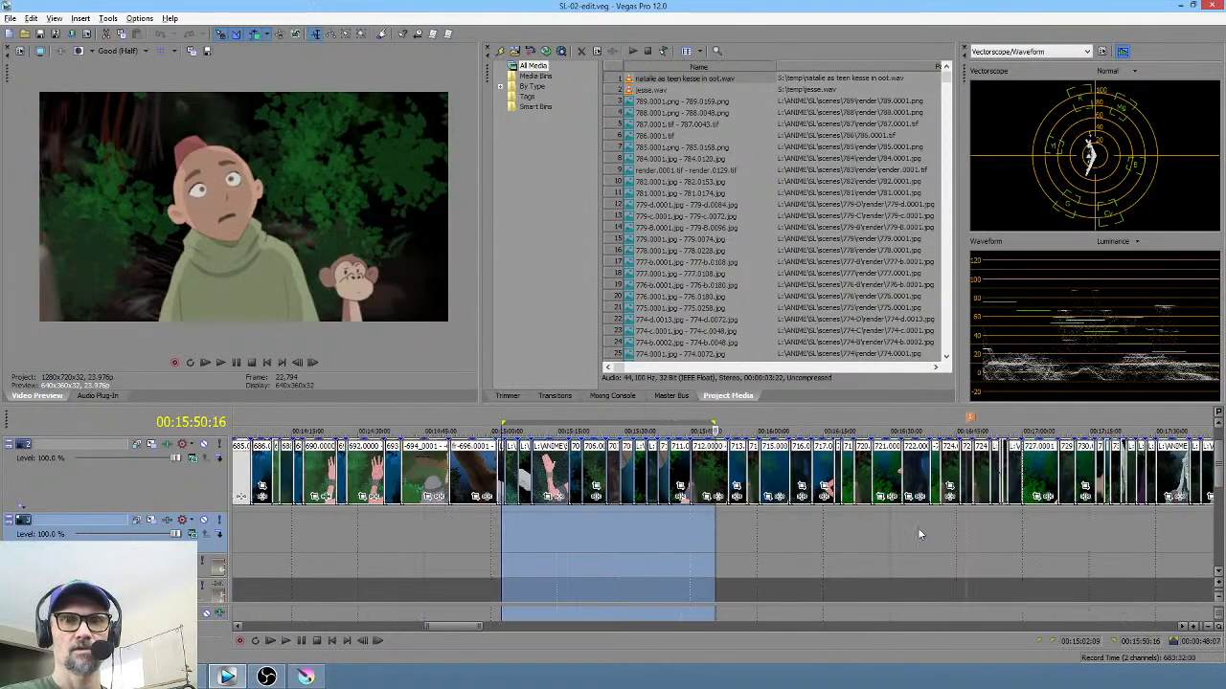
{"action": "left_click_drag", "start_coordinate": [820, 538], "coordinate": [1038, 539]}
{"action": "scroll", "coordinate": [957, 549], "scroll_direction": "right", "scroll_amount": 5}
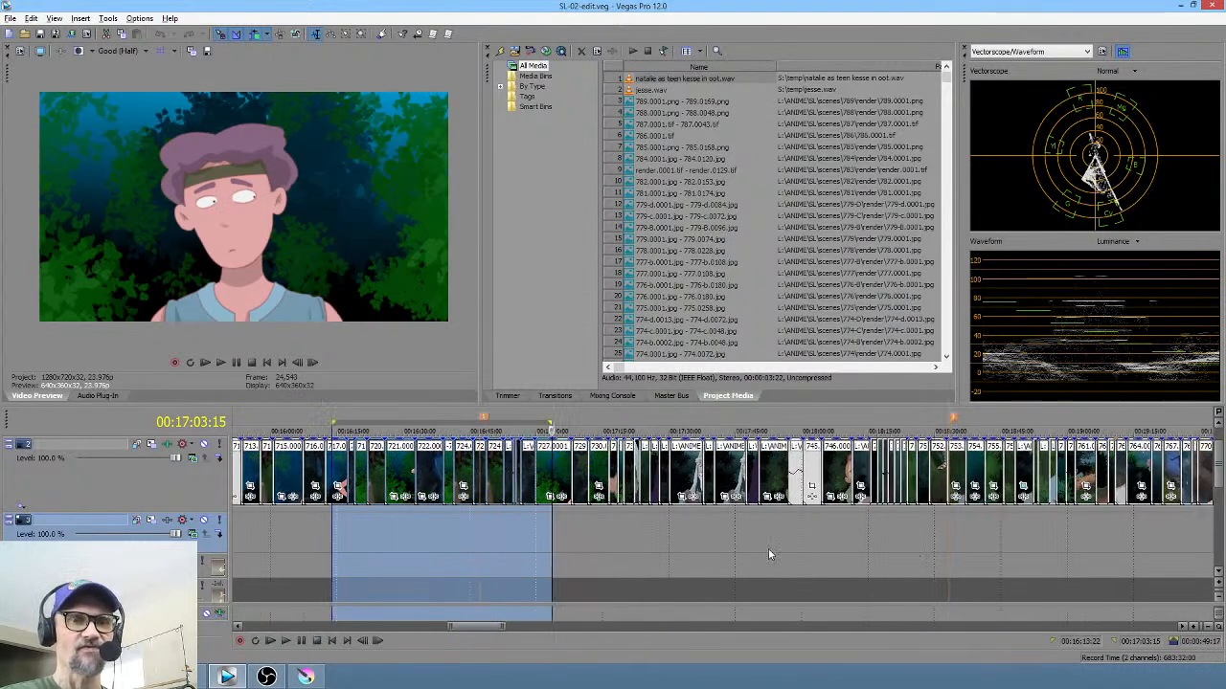
Step: Review the shots from 00:17:07:22 to 00:18:59:12 and play the sequence from 00:18:57:09
{"action": "left_click_drag", "start_coordinate": [572, 540], "coordinate": [862, 548]}
{"action": "left_click_drag", "start_coordinate": [876, 547], "coordinate": [1063, 563]}
{"action": "scroll", "coordinate": [1082, 552], "scroll_direction": "up", "scroll_amount": 4}
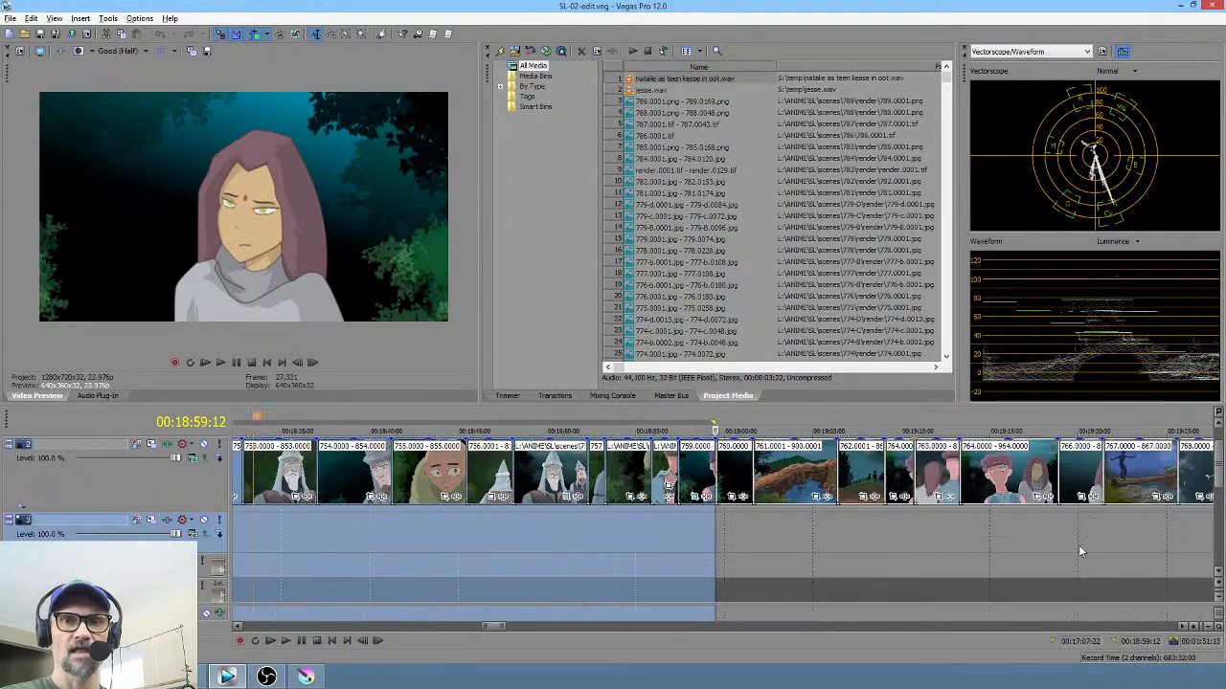
{"action": "scroll", "coordinate": [883, 539], "scroll_direction": "right", "scroll_amount": 4}
{"action": "left_click", "coordinate": [561, 534]}
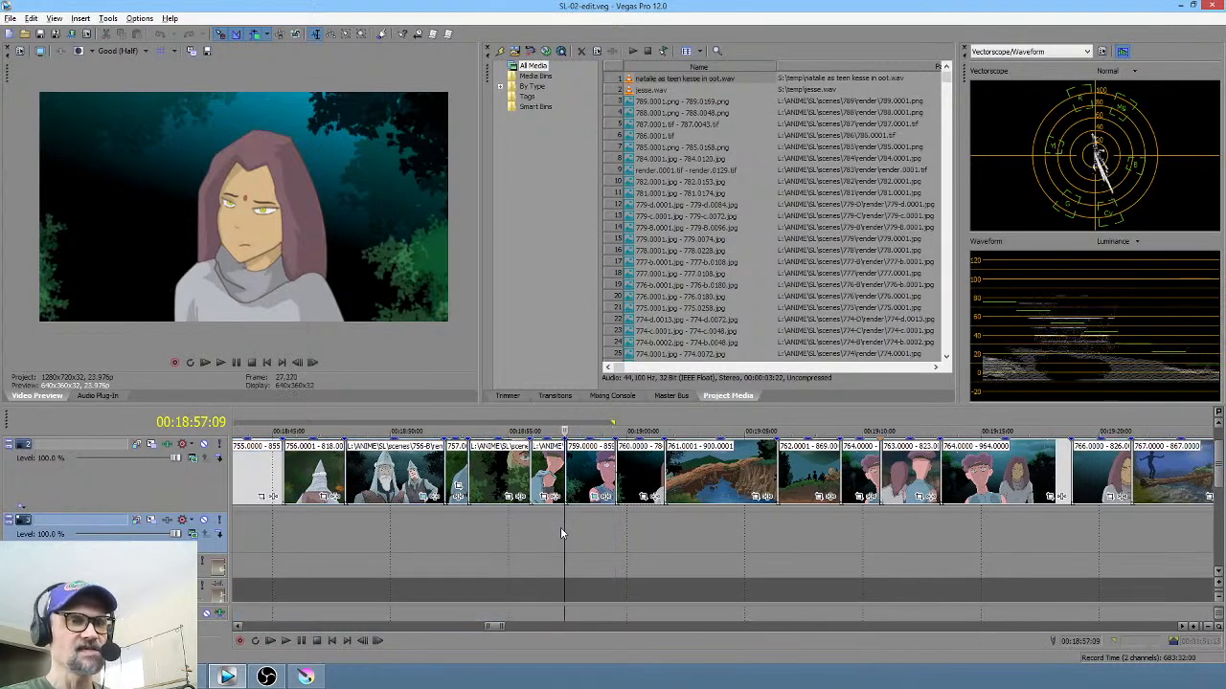
{"action": "key", "text": "space"}
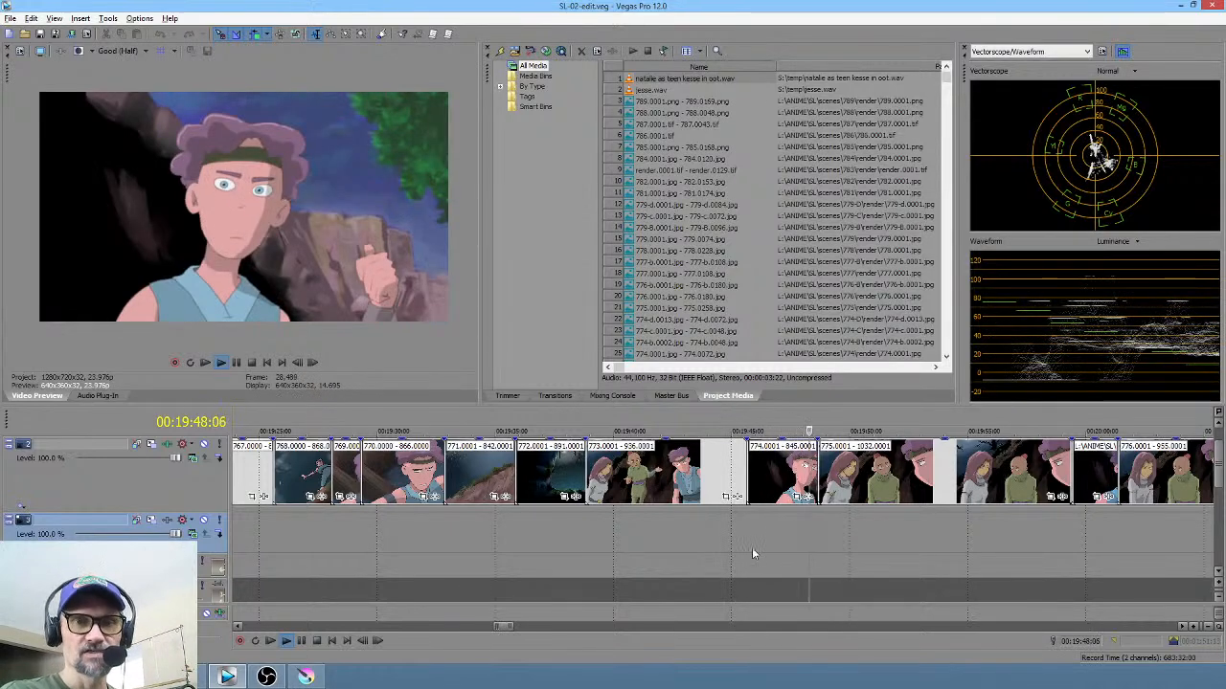
Step: Survey the rest of the sequence, then examine the shots at 00:20:08:20 and from 00:20:46:20 to 00:21:08:09
{"action": "scroll", "coordinate": [828, 538], "scroll_direction": "down", "scroll_amount": 5}
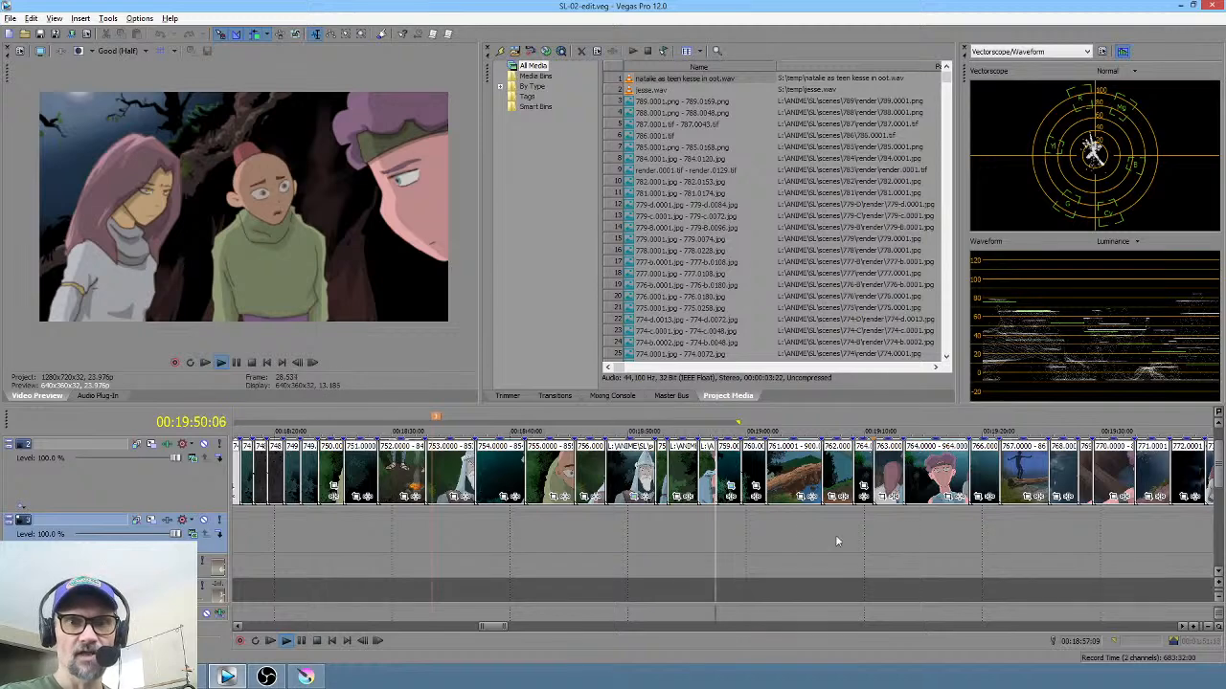
{"action": "scroll", "coordinate": [833, 543], "scroll_direction": "down", "scroll_amount": 3}
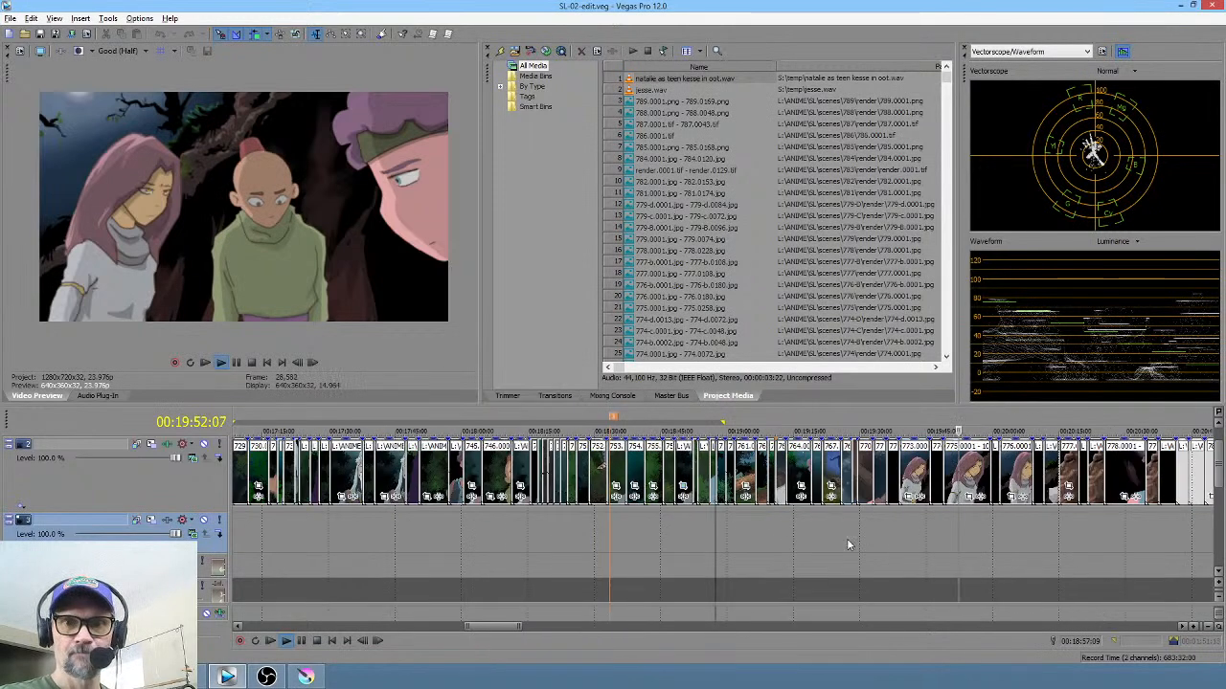
{"action": "scroll", "coordinate": [882, 534], "scroll_direction": "right", "scroll_amount": 5}
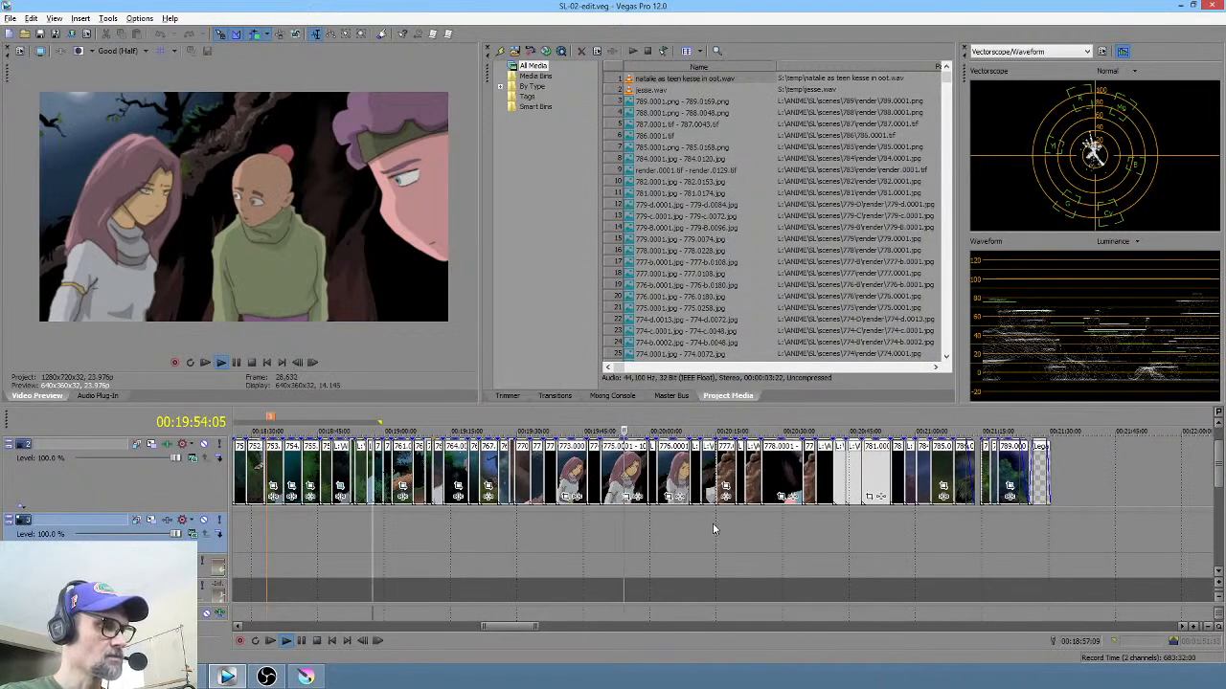
{"action": "left_click", "coordinate": [690, 540]}
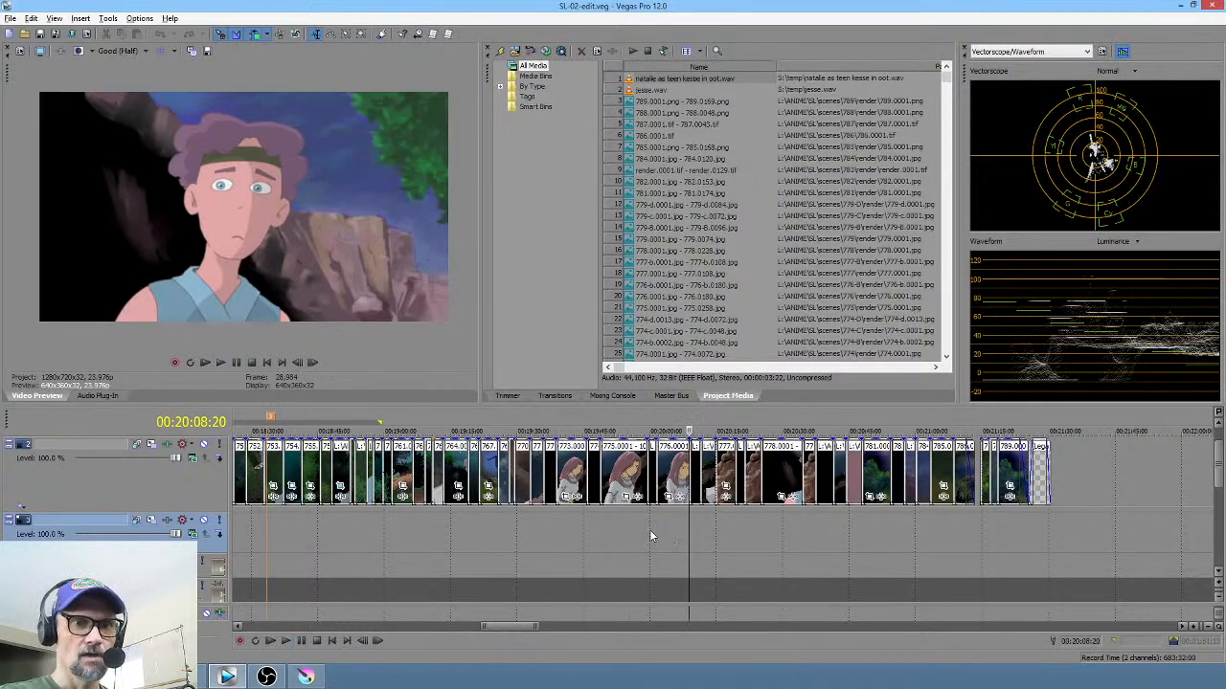
{"action": "left_click_drag", "start_coordinate": [656, 536], "coordinate": [868, 543]}
{"action": "scroll", "coordinate": [881, 546], "scroll_direction": "up", "scroll_amount": 4}
{"action": "left_click_drag", "start_coordinate": [659, 548], "coordinate": [1166, 527]}
{"action": "middle_click", "coordinate": [1051, 542]}
{"action": "scroll", "coordinate": [869, 538], "scroll_direction": "up", "scroll_amount": 1}
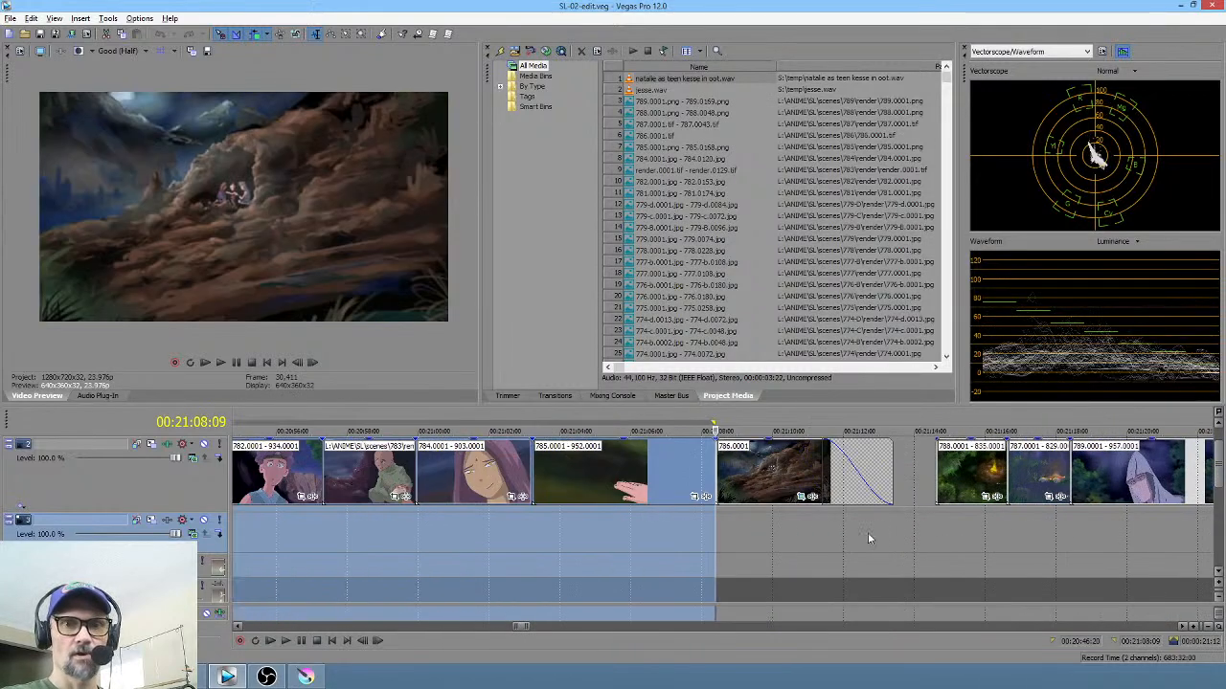
Step: Examine shot 786 between 00:21:08:16 and 00:21:13:14 and the closing shots from 00:21:14:14 to 00:21:21:00
{"action": "left_click_drag", "start_coordinate": [725, 516], "coordinate": [902, 536]}
{"action": "scroll", "coordinate": [901, 536], "scroll_direction": "down", "scroll_amount": 2}
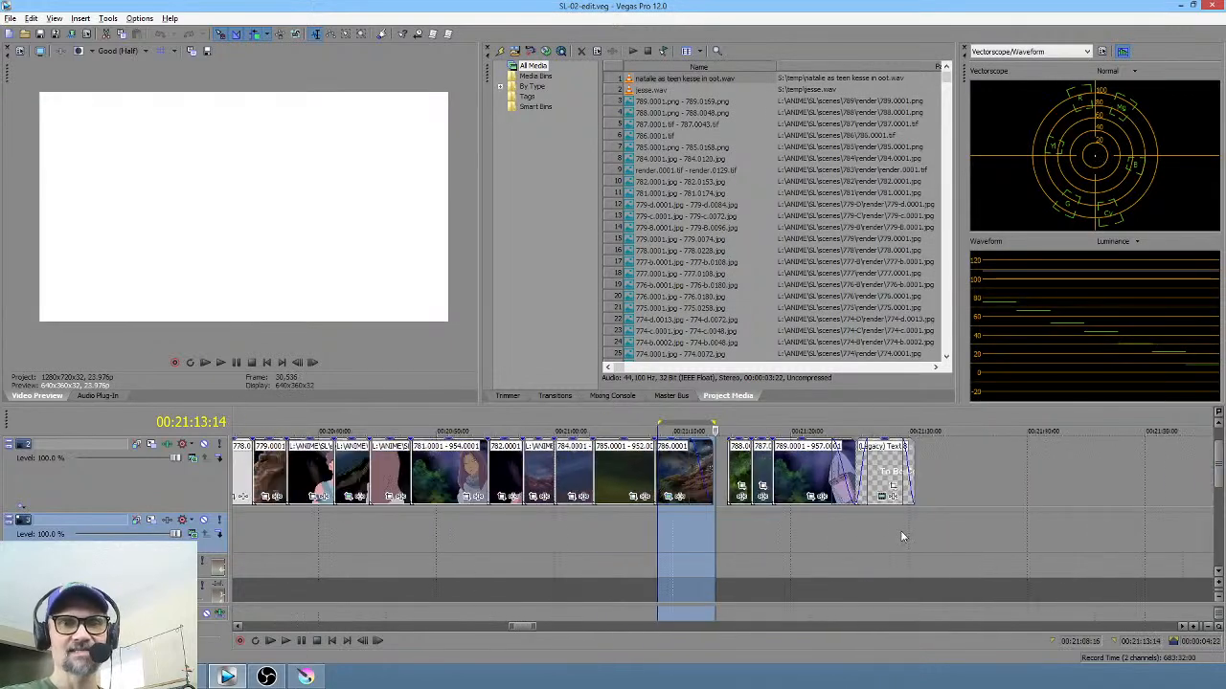
{"action": "left_click_drag", "start_coordinate": [727, 529], "coordinate": [803, 536]}
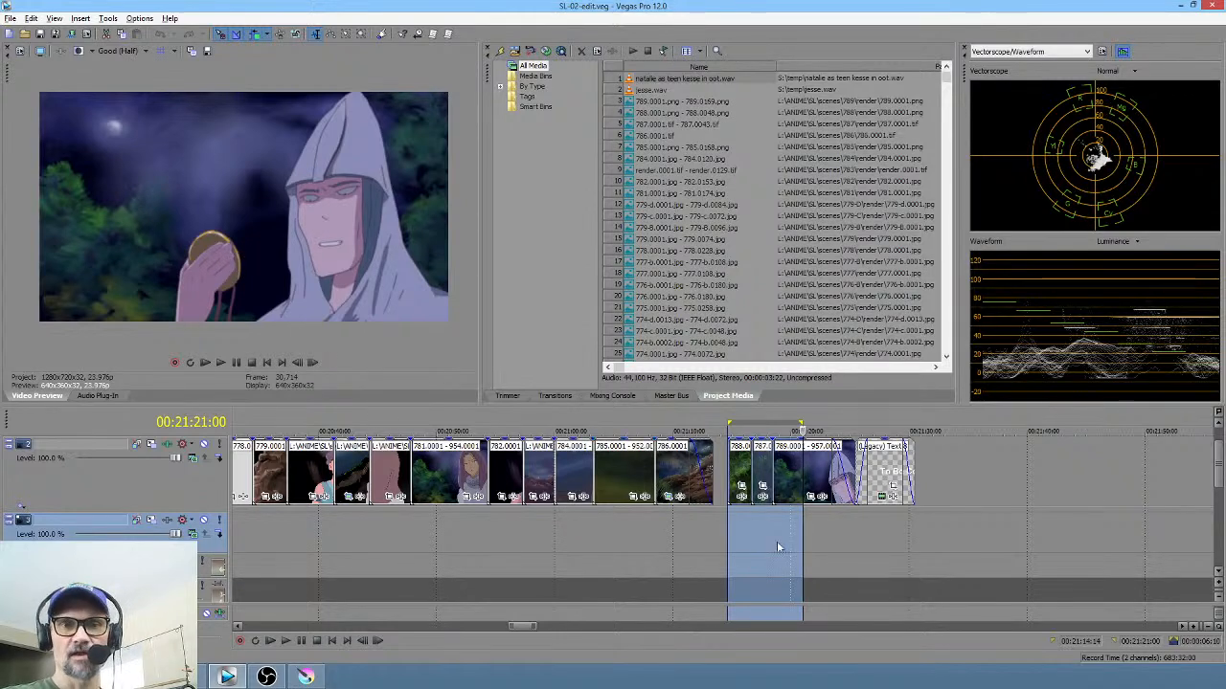
{"action": "mouse_move", "coordinate": [785, 547]}
{"action": "left_mouse_down"}
{"action": "mouse_move", "coordinate": [879, 547]}
{"action": "mouse_move", "coordinate": [798, 546]}
{"action": "left_mouse_up"}
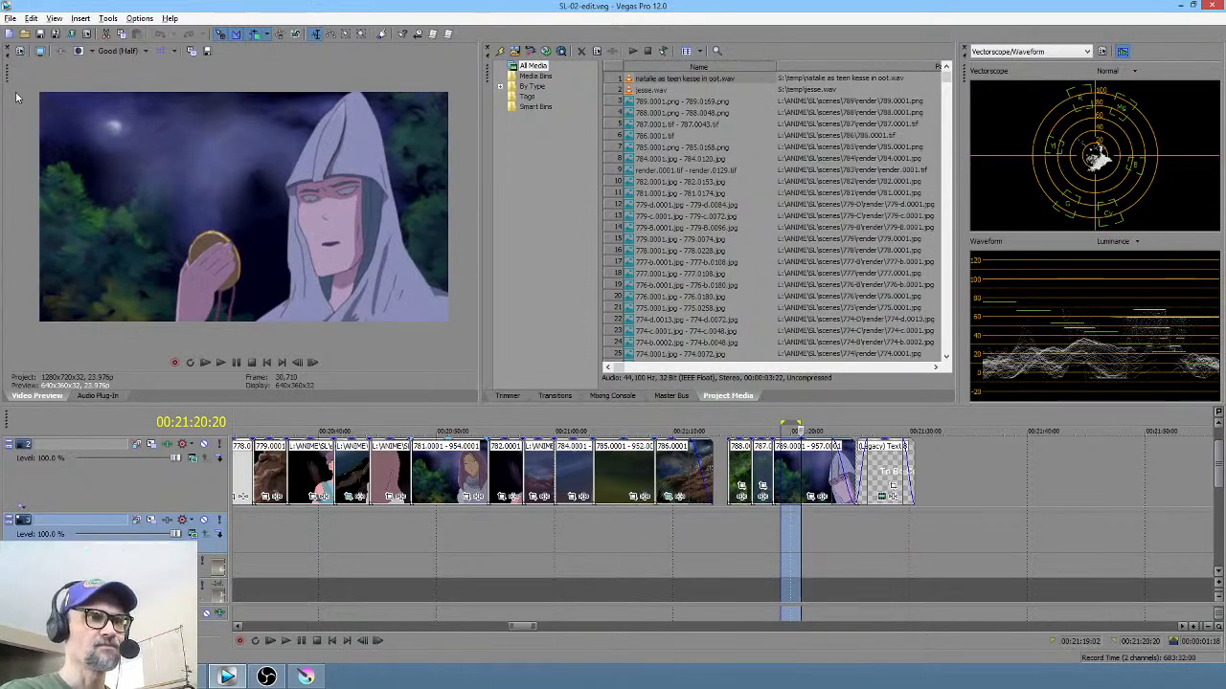
Step: Reopen the SL-01-edit.veg project and survey its opening minutes from 00:00:29:05
{"action": "left_click", "coordinate": [10, 18]}
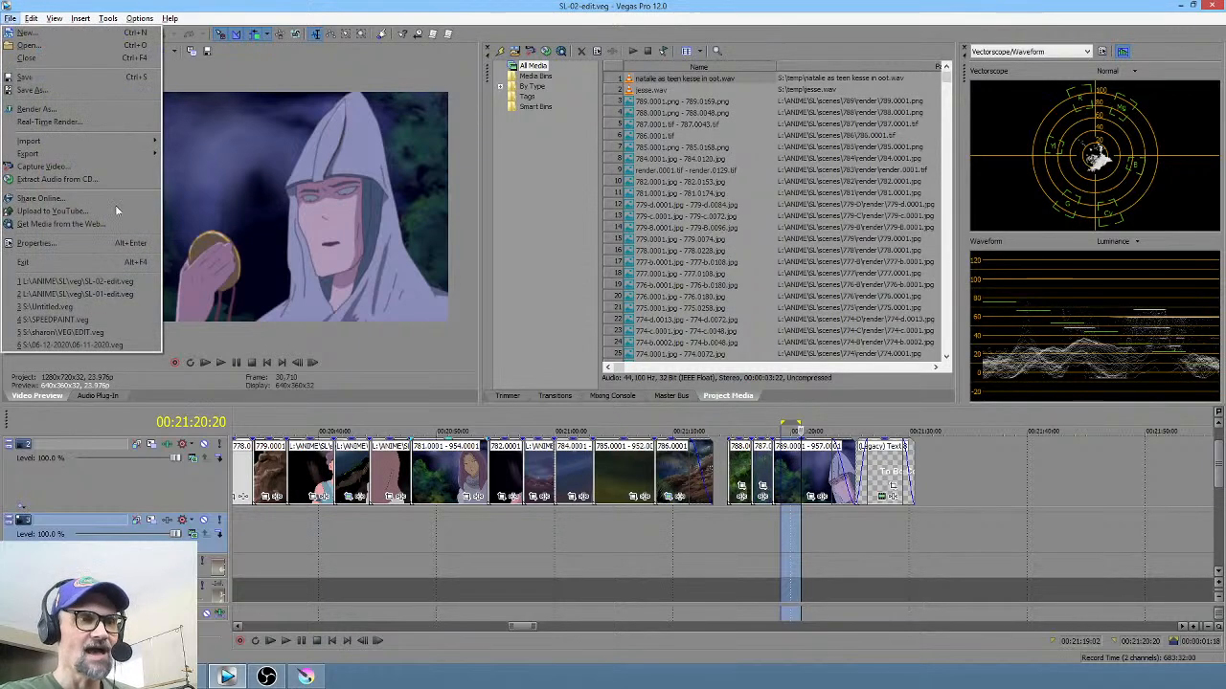
{"action": "left_click", "coordinate": [133, 295]}
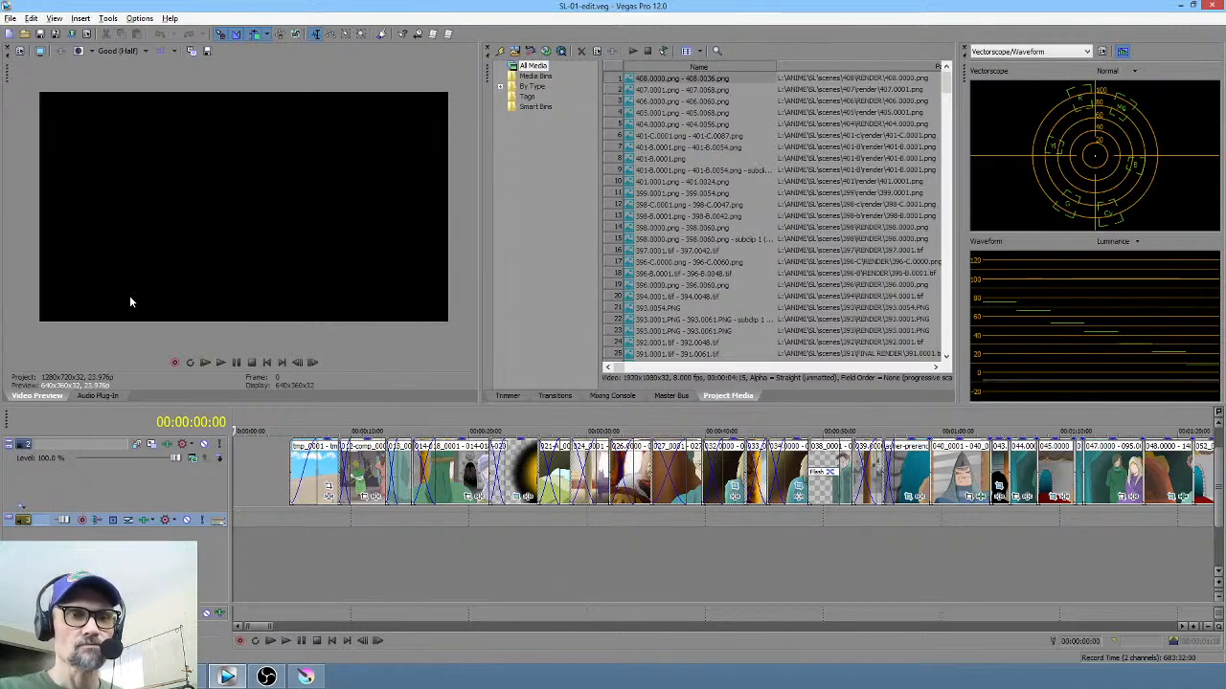
{"action": "left_click", "coordinate": [579, 571]}
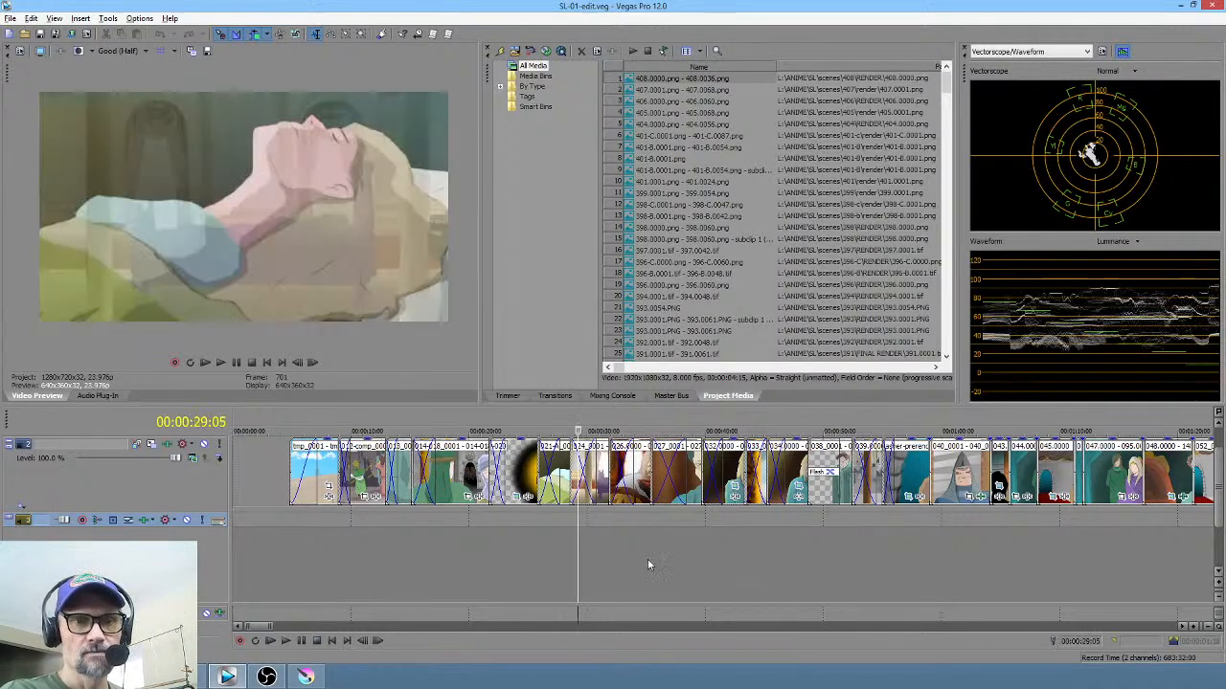
{"action": "scroll", "coordinate": [662, 556], "scroll_direction": "down", "scroll_amount": 5}
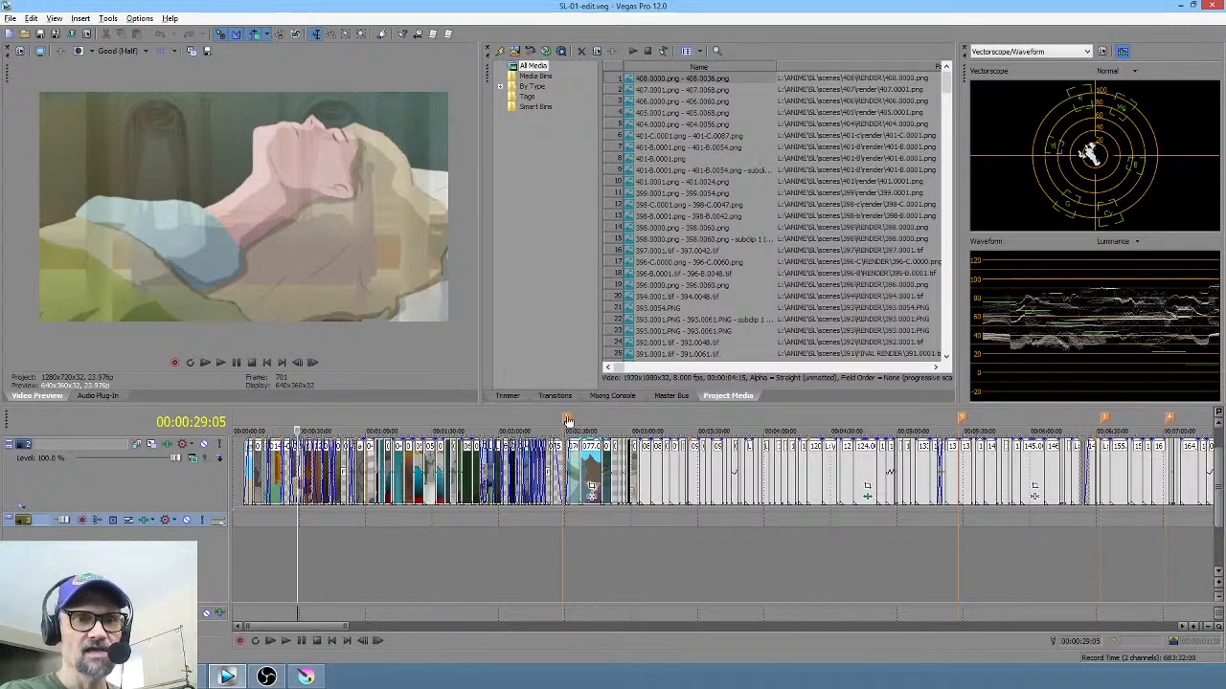
Step: Move the playhead to the marker at 00:02:29:00 and insert an empty video track above the existing one
{"action": "left_click", "coordinate": [567, 423]}
{"action": "scroll", "coordinate": [764, 541], "scroll_direction": "right", "scroll_amount": 5}
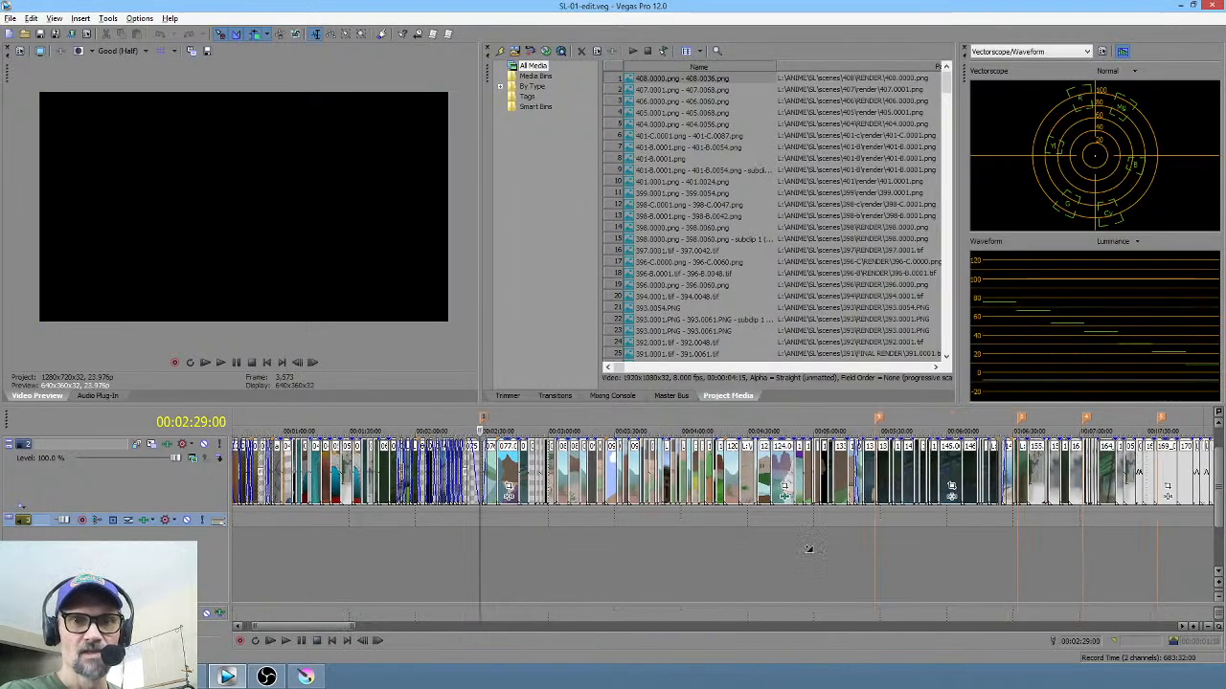
{"action": "key", "text": "ctrl+shift+q"}
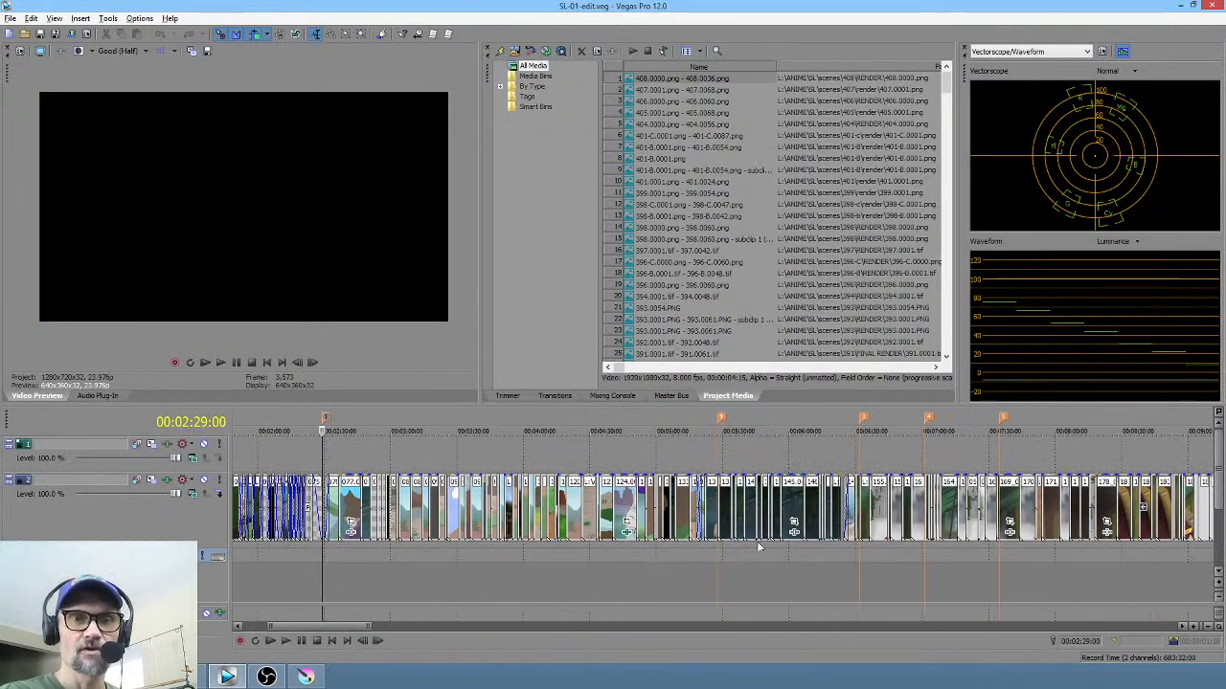
Step: Review the shots at the 00:05:27:11 marker, from 00:05:39:12 to 00:07:37:00 and from 00:07:11:23 to 00:07:54:02
{"action": "left_click", "coordinate": [722, 421]}
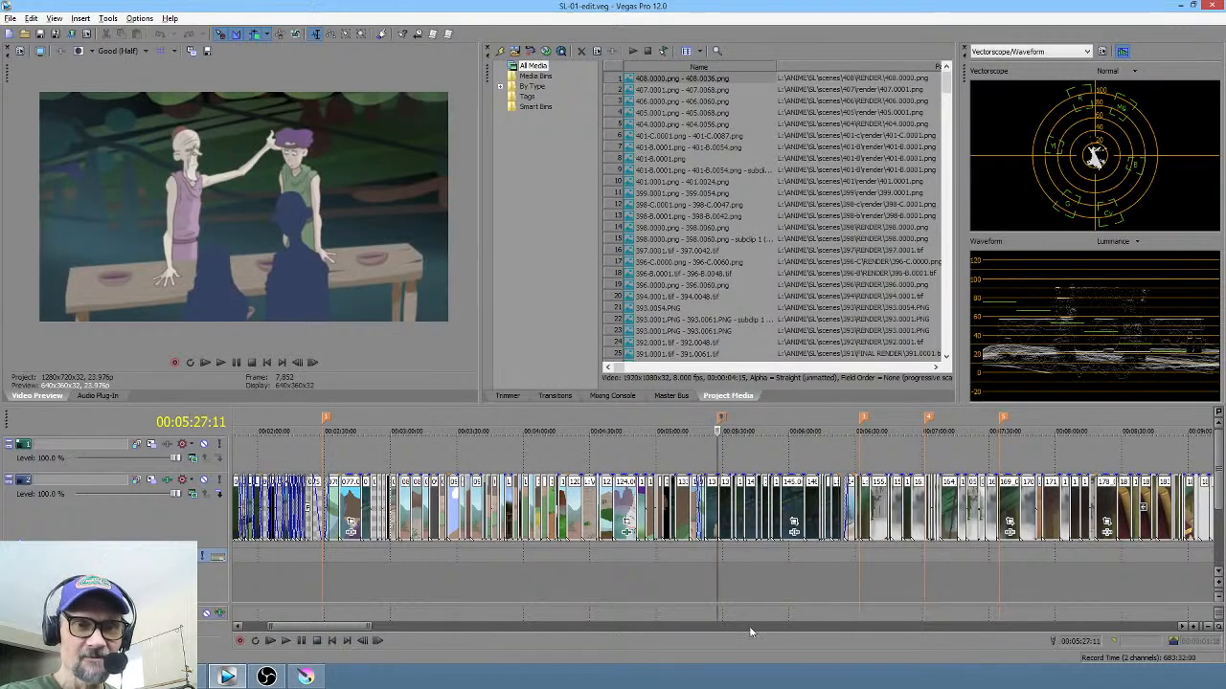
{"action": "left_click_drag", "start_coordinate": [747, 586], "coordinate": [1002, 585]}
{"action": "scroll", "coordinate": [912, 581], "scroll_direction": "right", "scroll_amount": 5}
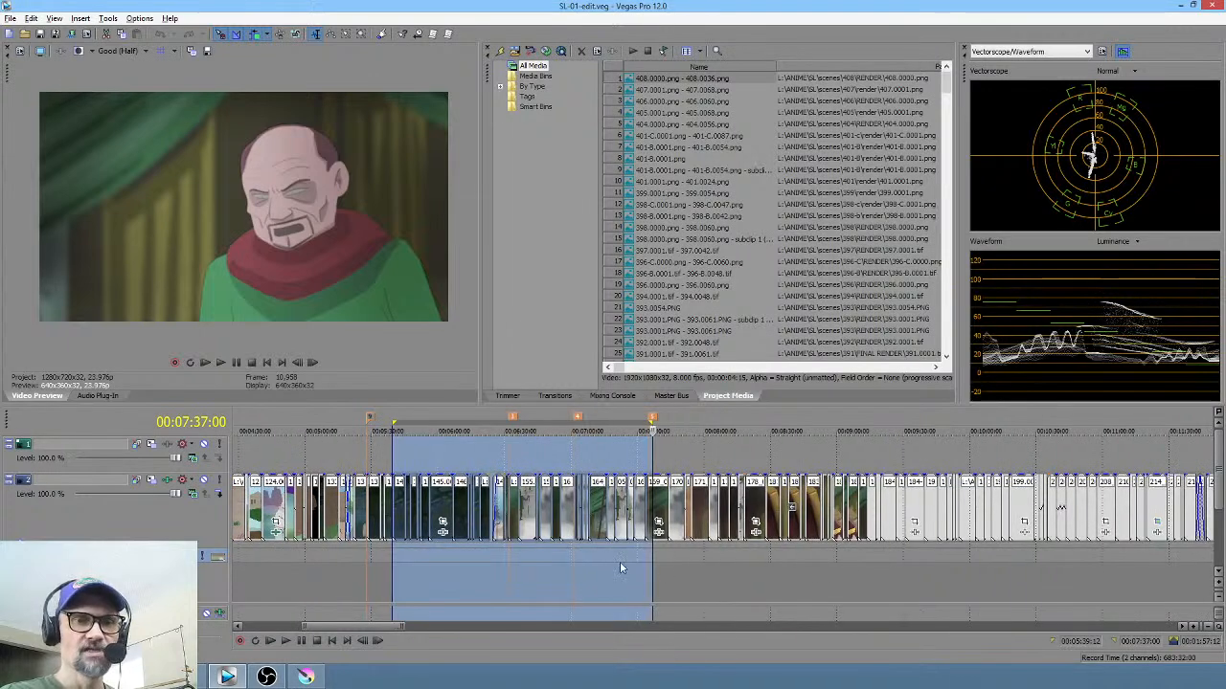
{"action": "left_click", "coordinate": [601, 569]}
{"action": "left_click_drag", "start_coordinate": [601, 569], "coordinate": [694, 578]}
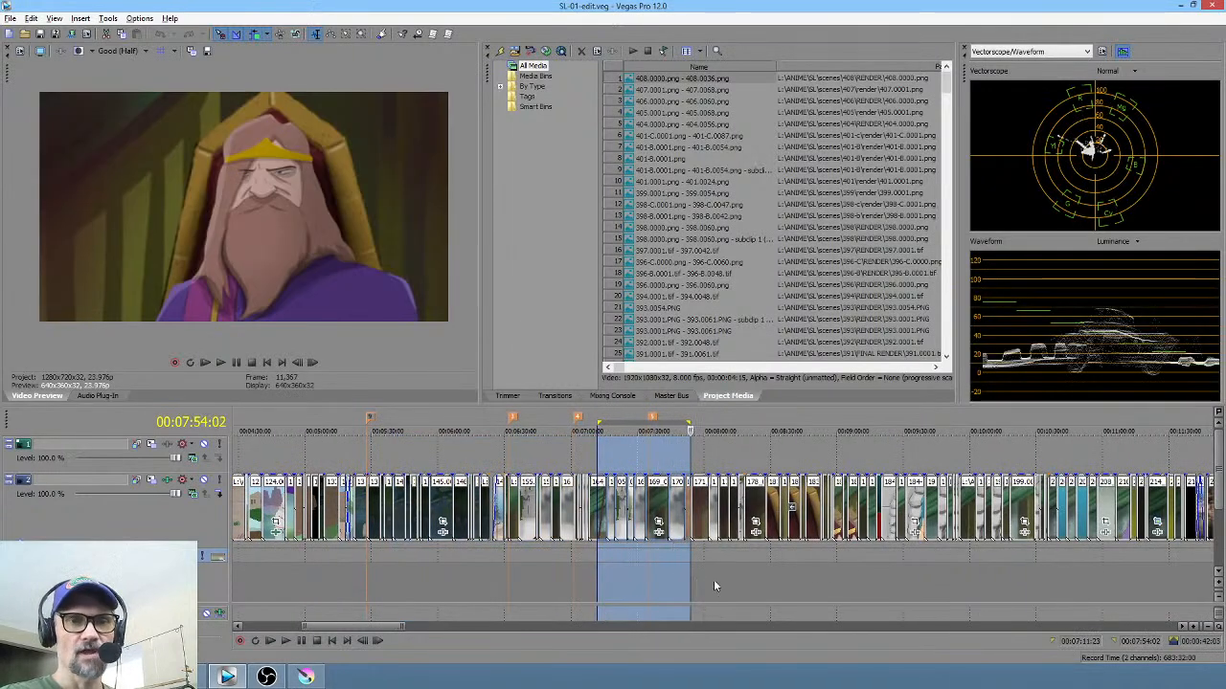
Step: Review shots 181 to 183 on the timeline, from 00:08:24:03 to 00:08:39:05 and from 00:08:38:20 to 00:08:47:13
{"action": "scroll", "coordinate": [714, 582], "scroll_direction": "up", "scroll_amount": 5}
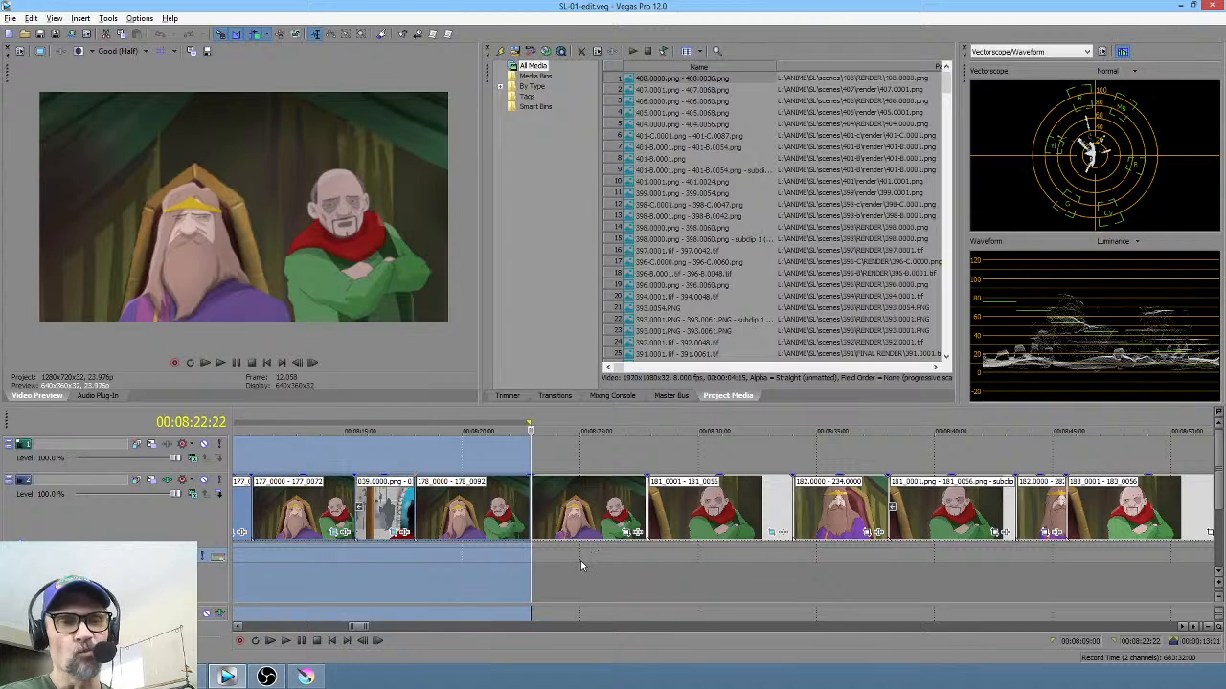
{"action": "left_click_drag", "start_coordinate": [560, 573], "coordinate": [915, 554]}
{"action": "scroll", "coordinate": [843, 560], "scroll_direction": "right", "scroll_amount": 5}
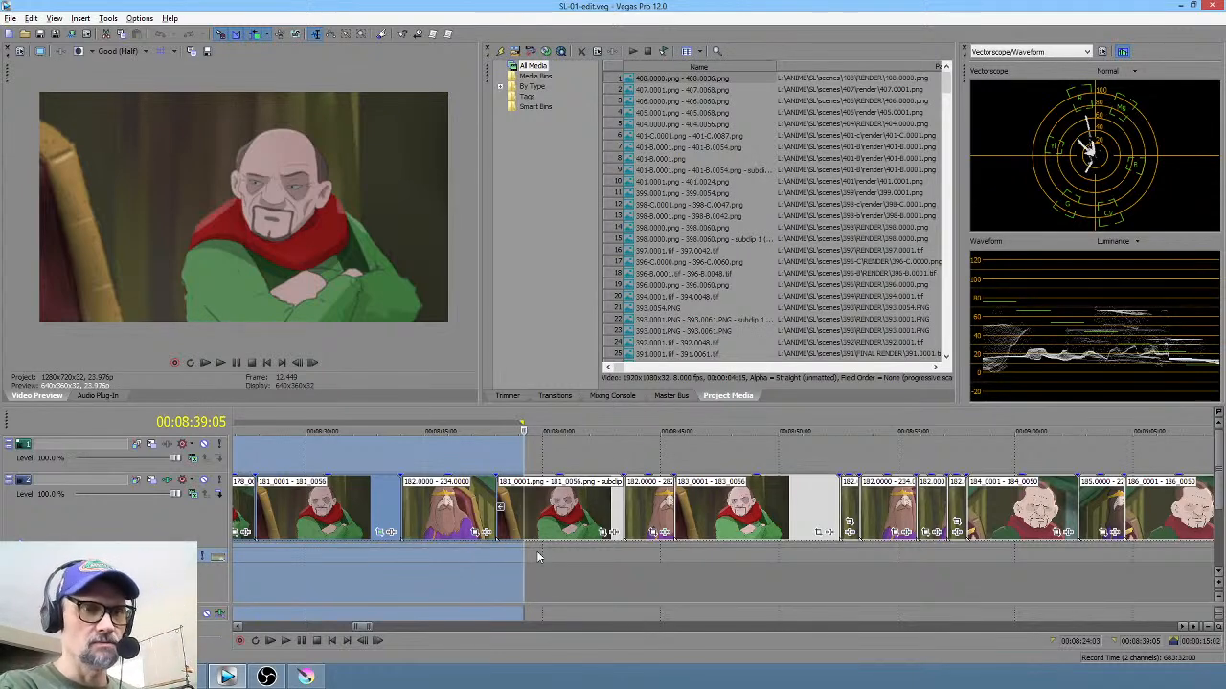
{"action": "left_click_drag", "start_coordinate": [480, 594], "coordinate": [728, 618]}
{"action": "left_click", "coordinate": [637, 573]}
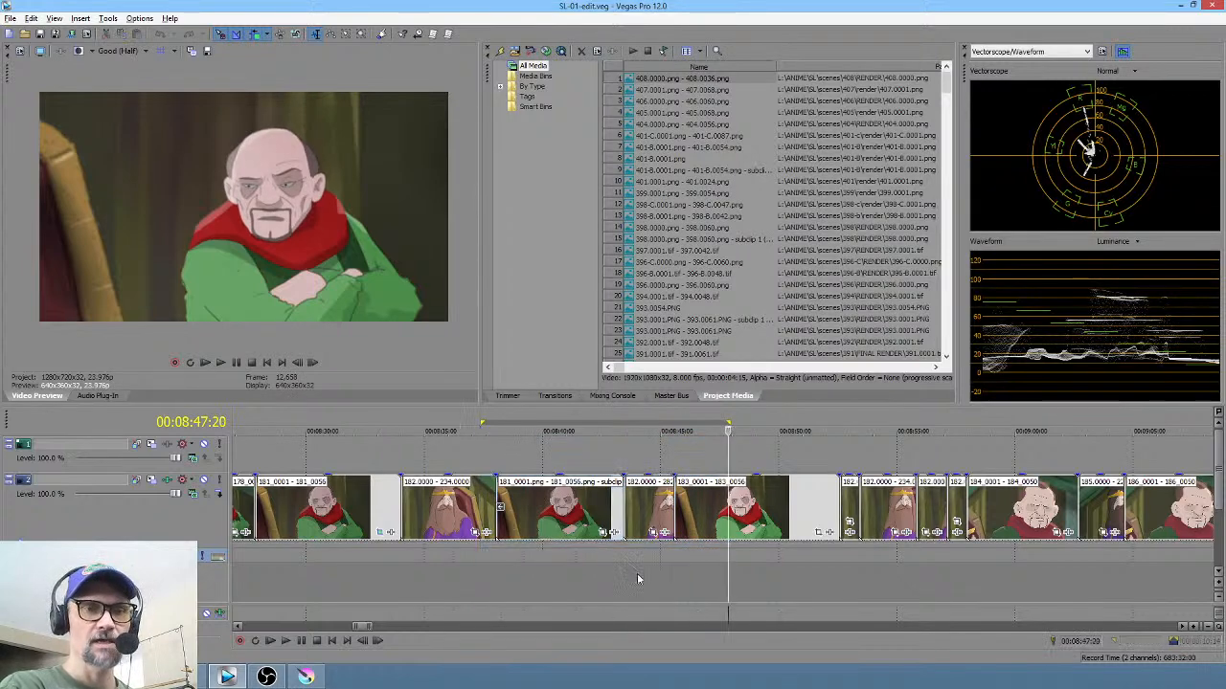
{"action": "left_click_drag", "start_coordinate": [515, 575], "coordinate": [726, 564]}
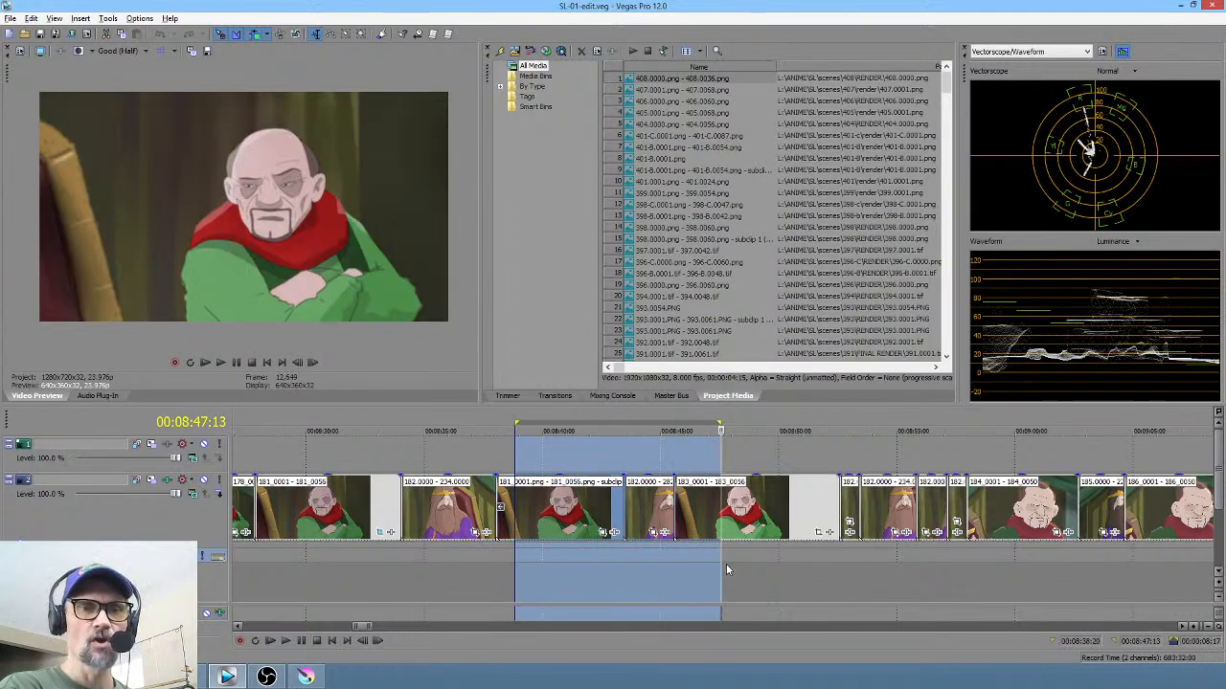
{"action": "left_click", "coordinate": [726, 564]}
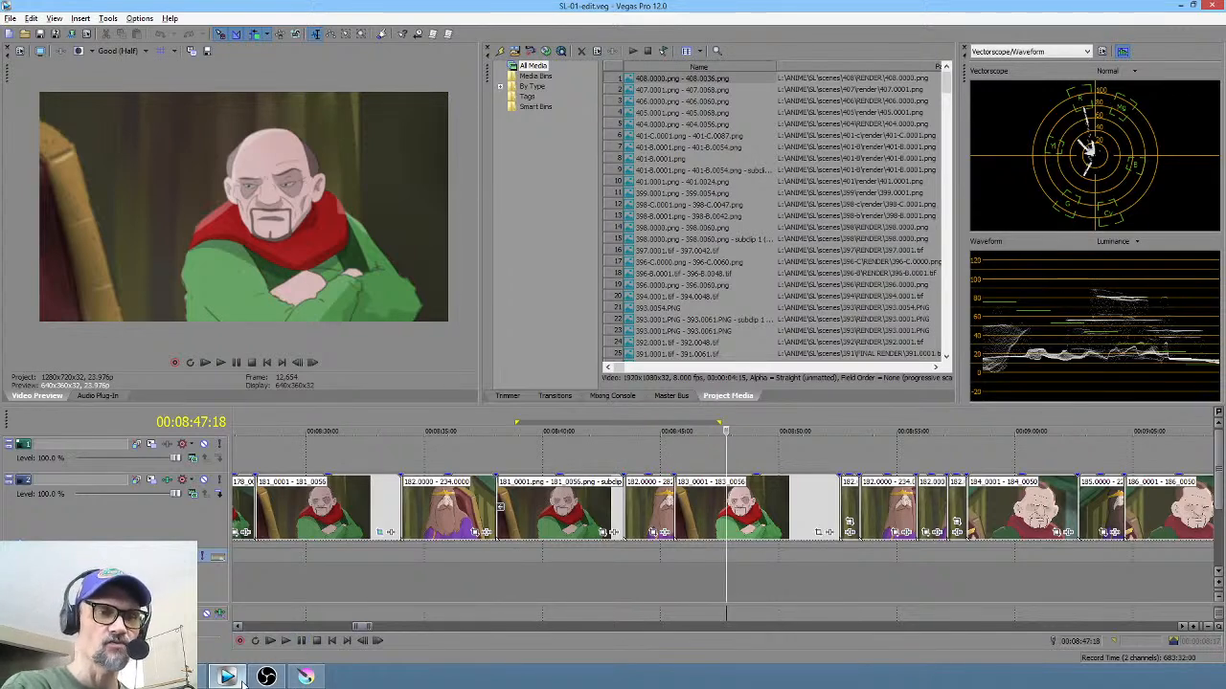
Step: Switch to Krita, make Paint Layer 6 visible in the 183 shot and scrub its animation from the start to frame 51
{"action": "mouse_move", "coordinate": [237, 677]}
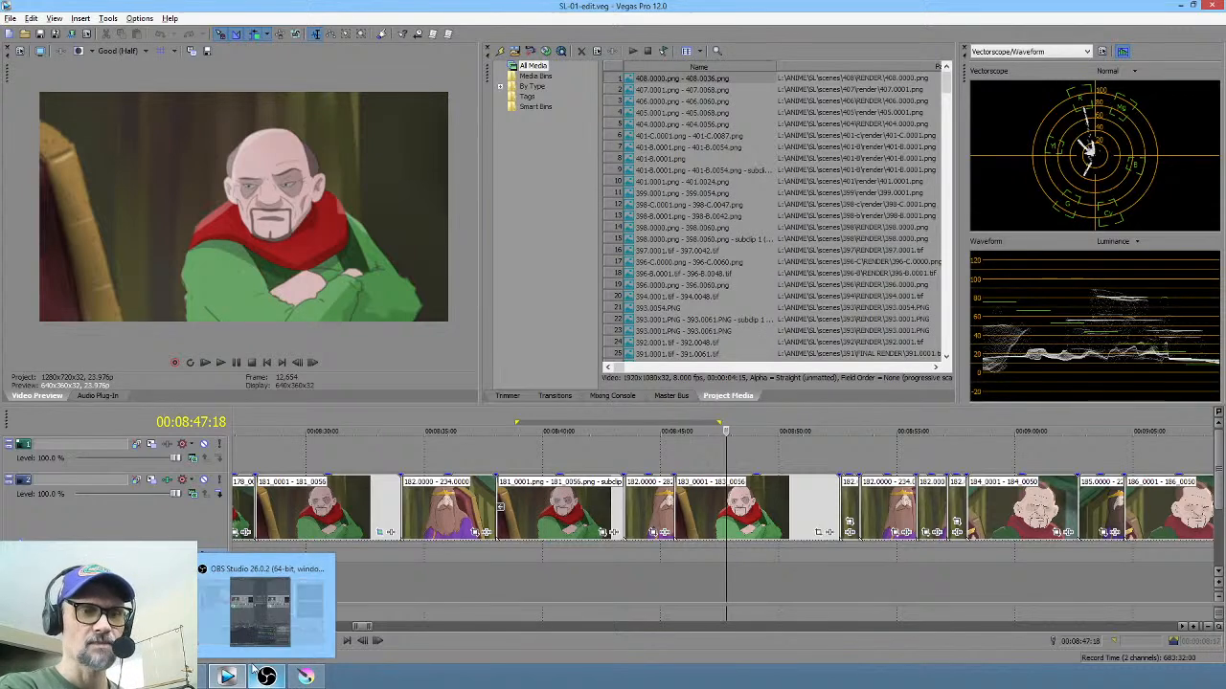
{"action": "mouse_move", "coordinate": [297, 678]}
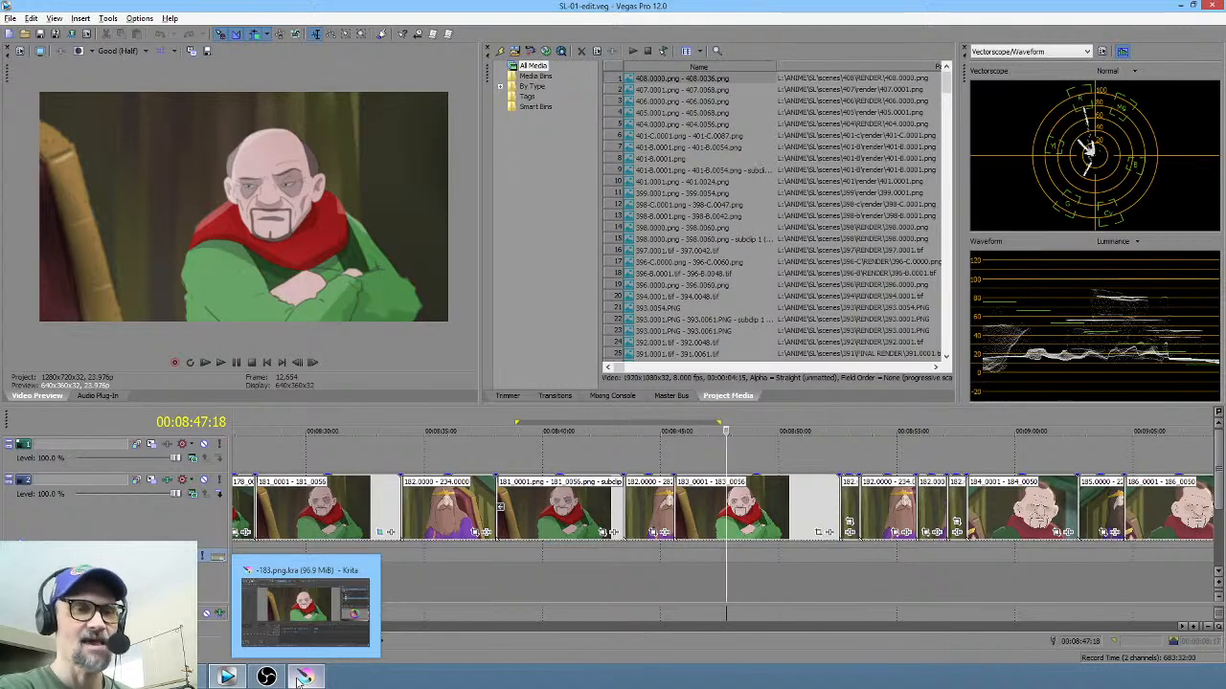
{"action": "left_click", "coordinate": [495, 588]}
{"action": "scroll", "coordinate": [551, 583], "scroll_direction": "down", "scroll_amount": 3}
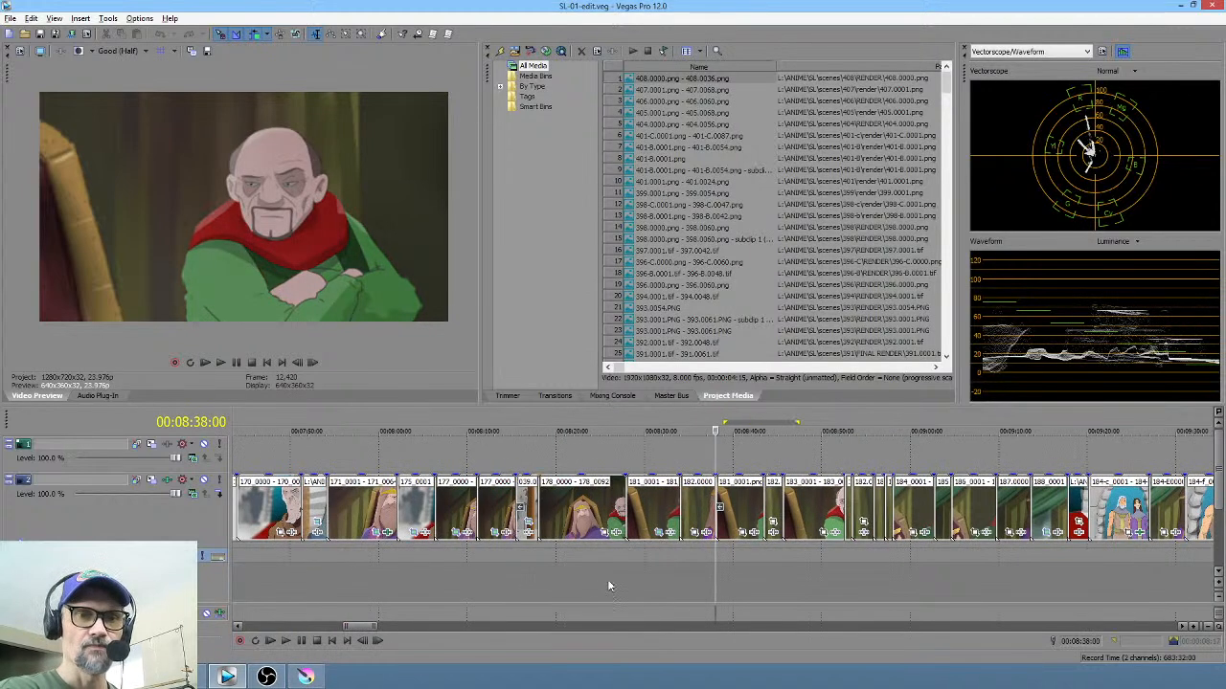
{"action": "left_click", "coordinate": [308, 671]}
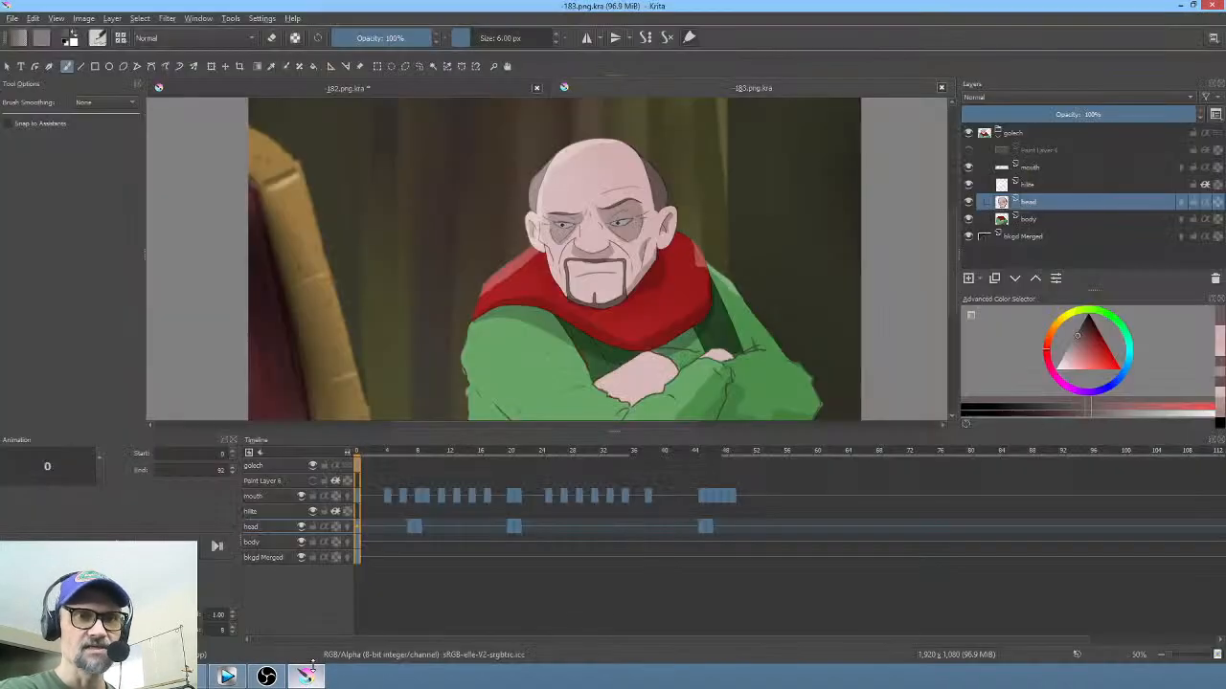
{"action": "left_click", "coordinate": [968, 151]}
{"action": "left_click_drag", "start_coordinate": [369, 458], "coordinate": [748, 497]}
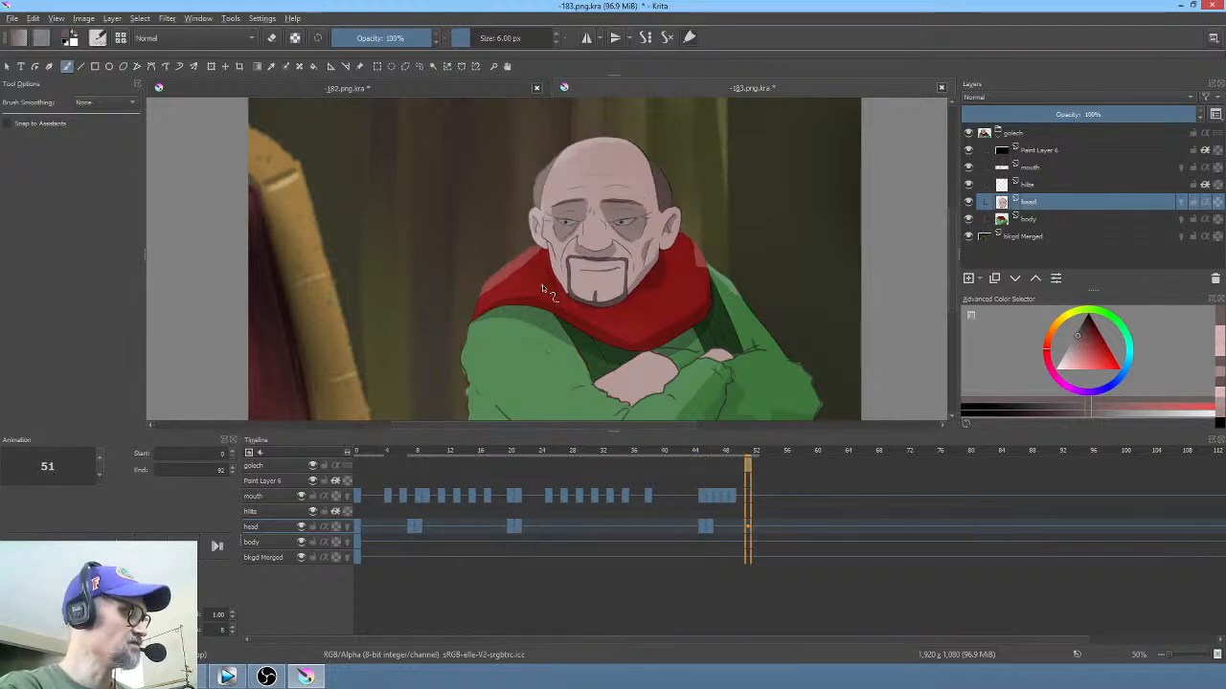
Step: Render frames 0 to 92 of the 183 animation as a PNG image sequence with base name 183_ into L:/ANIME/SL/scenes/183/RENDER
{"action": "key", "text": "ctrl+shift+r"}
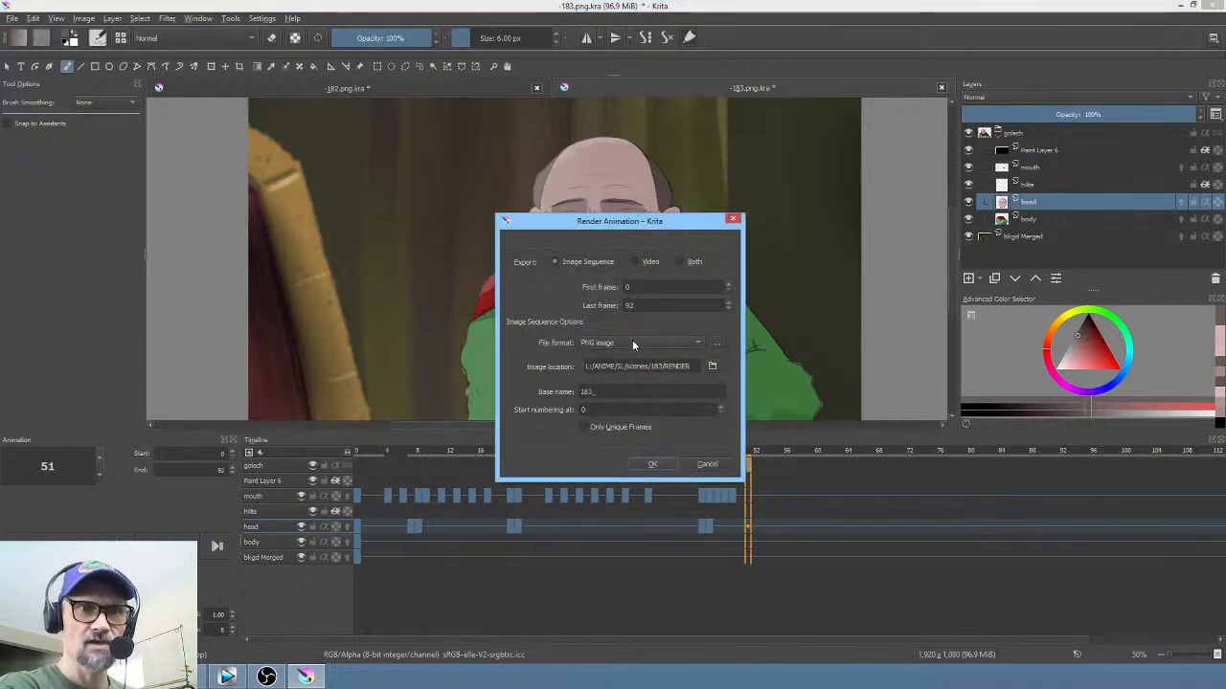
{"action": "left_click", "coordinate": [648, 466]}
{"action": "left_click", "coordinate": [682, 363]}
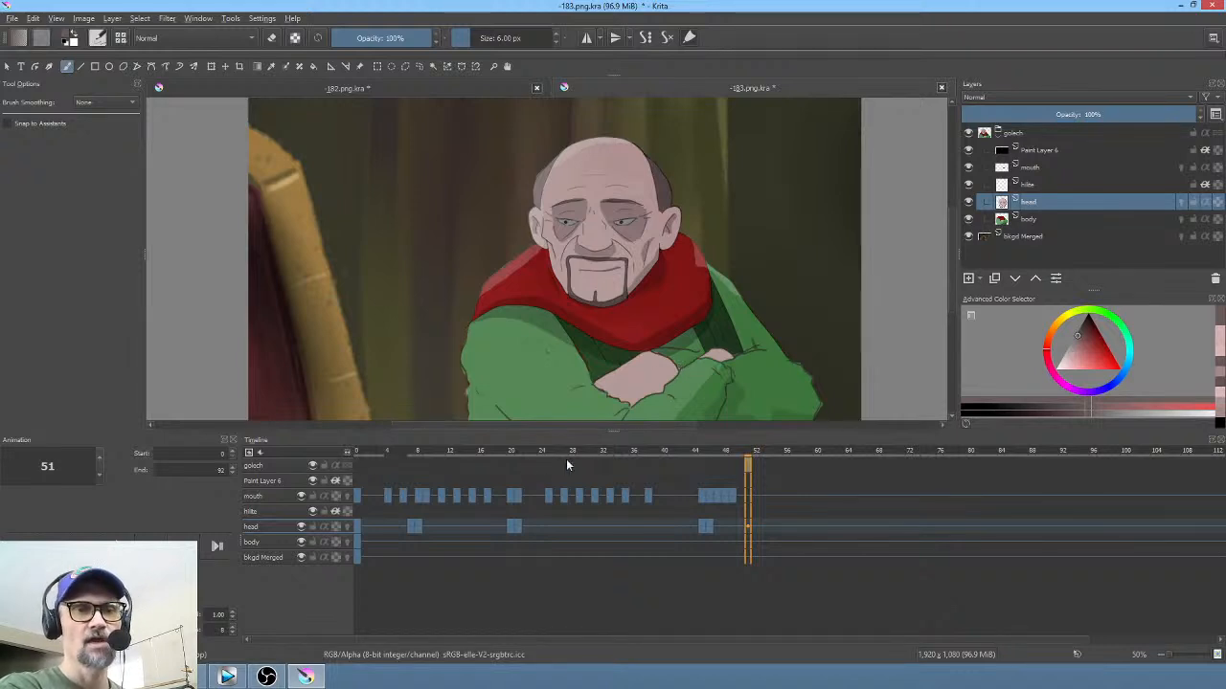
Step: Scrub through the 183 animation to check frames up to 55 and save the Krita document
{"action": "left_click_drag", "start_coordinate": [367, 461], "coordinate": [779, 471]}
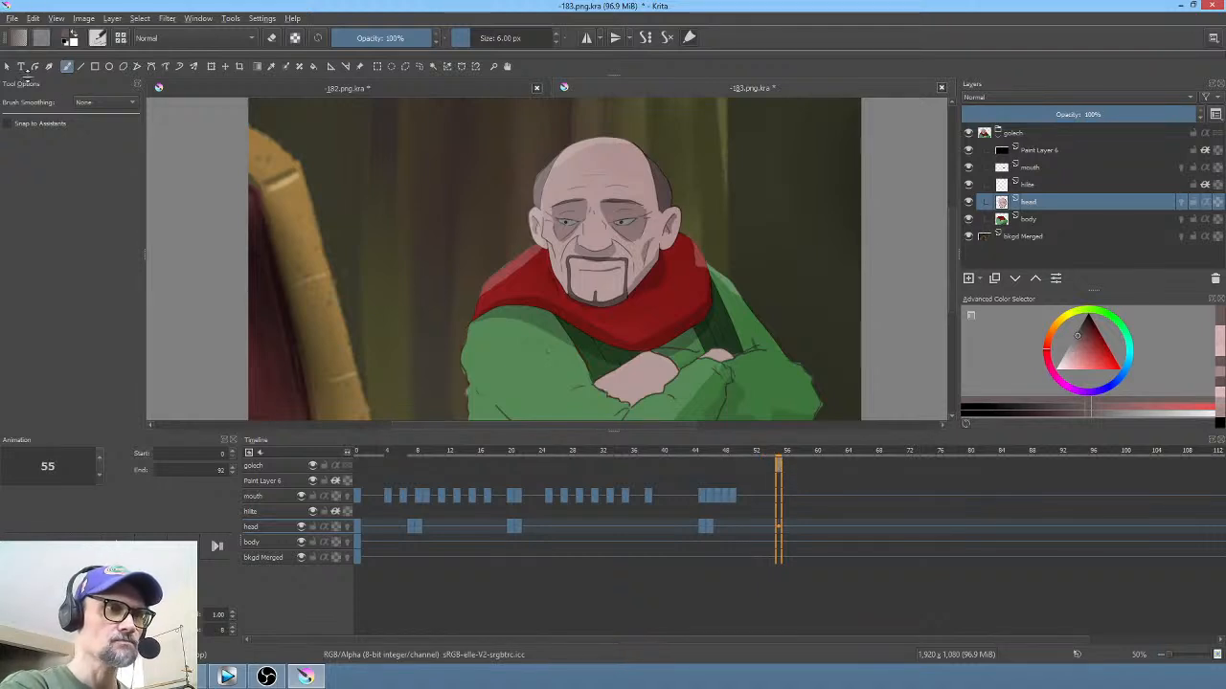
{"action": "left_click", "coordinate": [15, 21]}
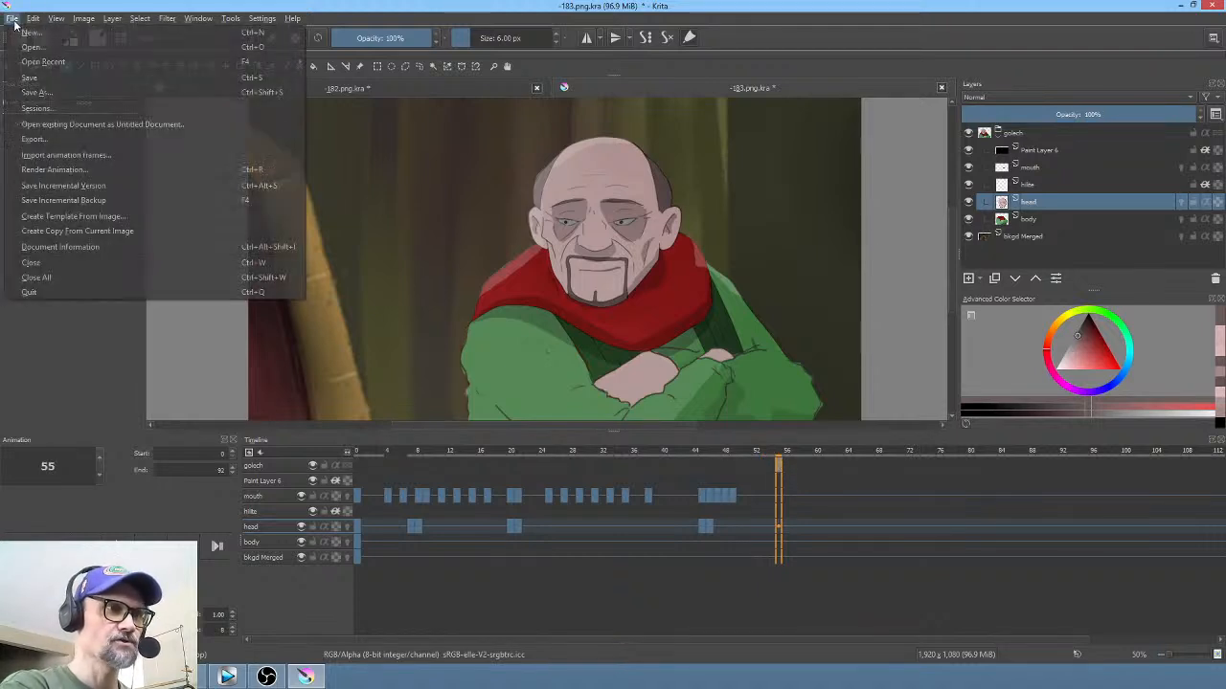
{"action": "left_click", "coordinate": [21, 78]}
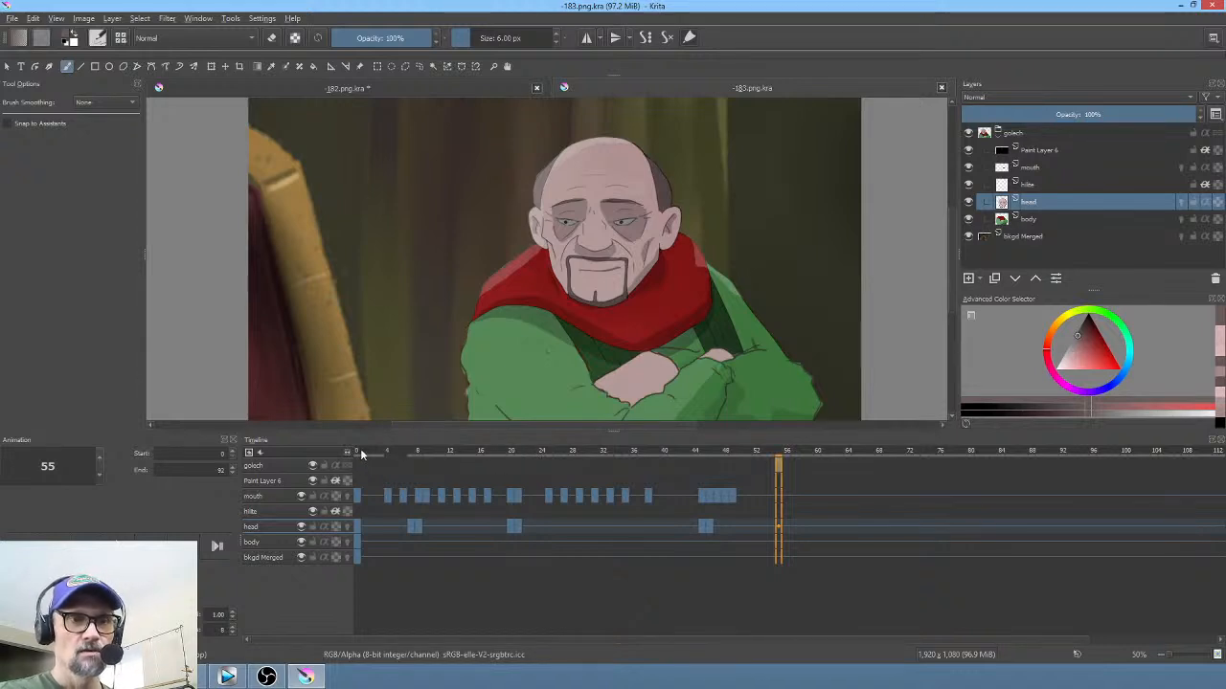
{"action": "left_click_drag", "start_coordinate": [361, 454], "coordinate": [763, 492]}
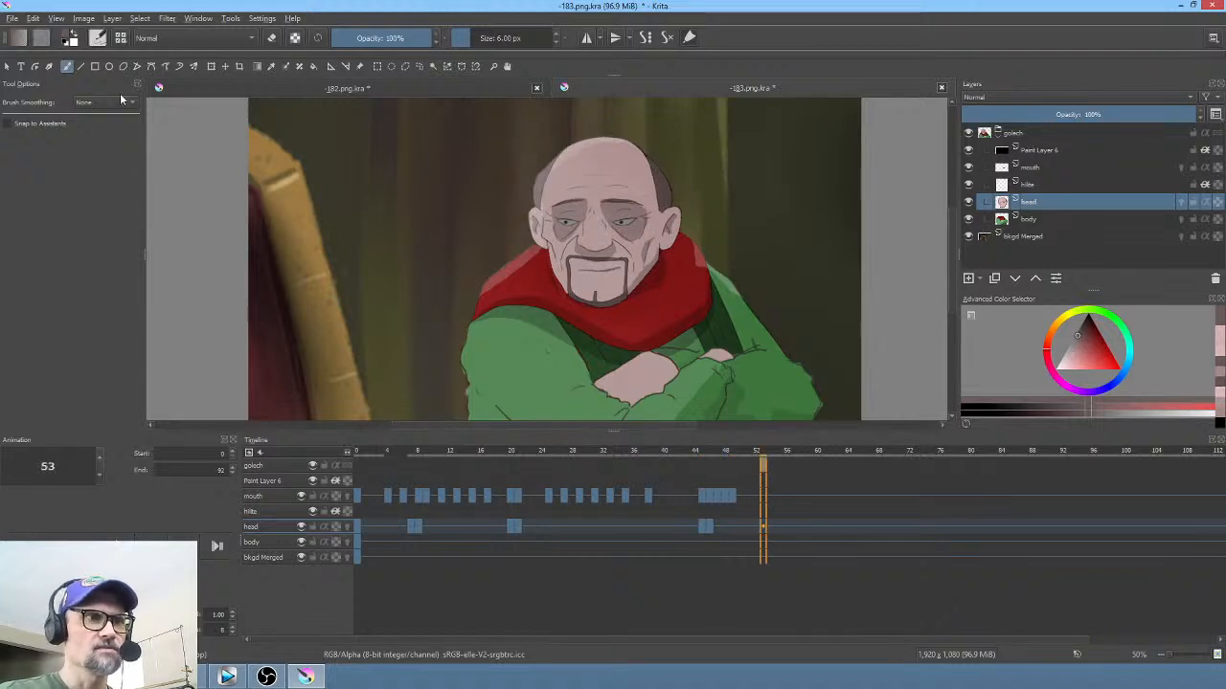
{"action": "left_click", "coordinate": [16, 19]}
{"action": "left_click", "coordinate": [31, 78]}
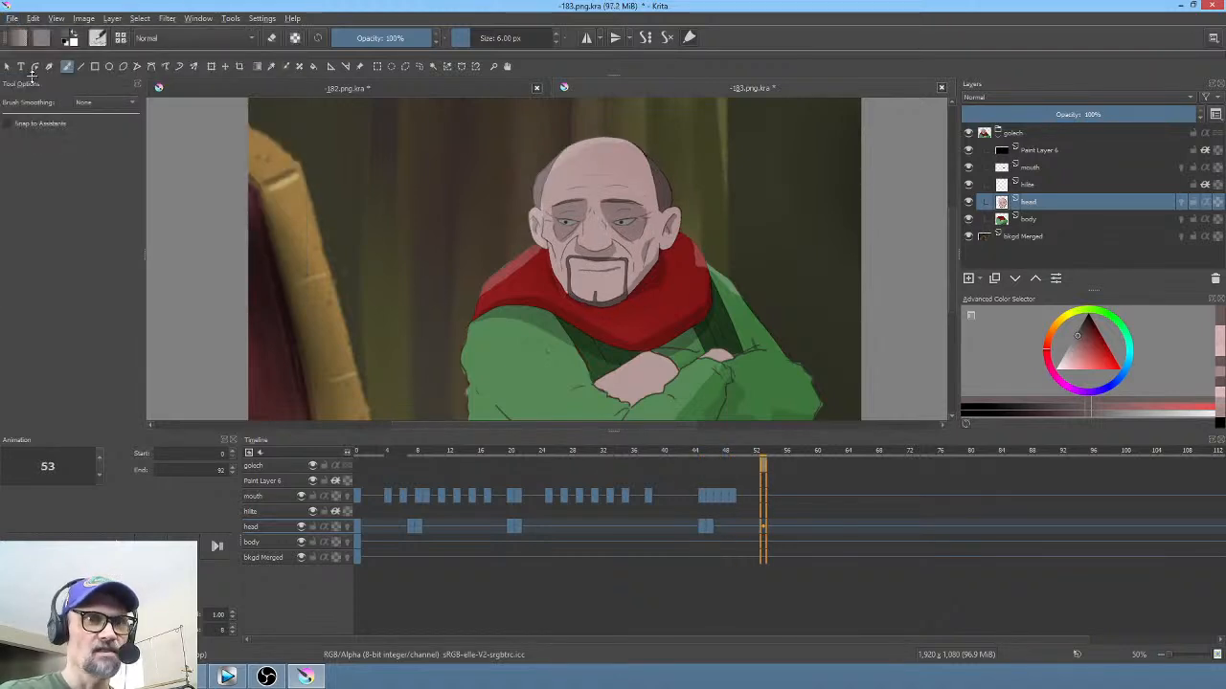
Step: Return to Vegas Pro and review the shots from 00:08:36:01 to 00:08:46:22 and at 00:08:48:09
{"action": "left_click", "coordinate": [242, 679]}
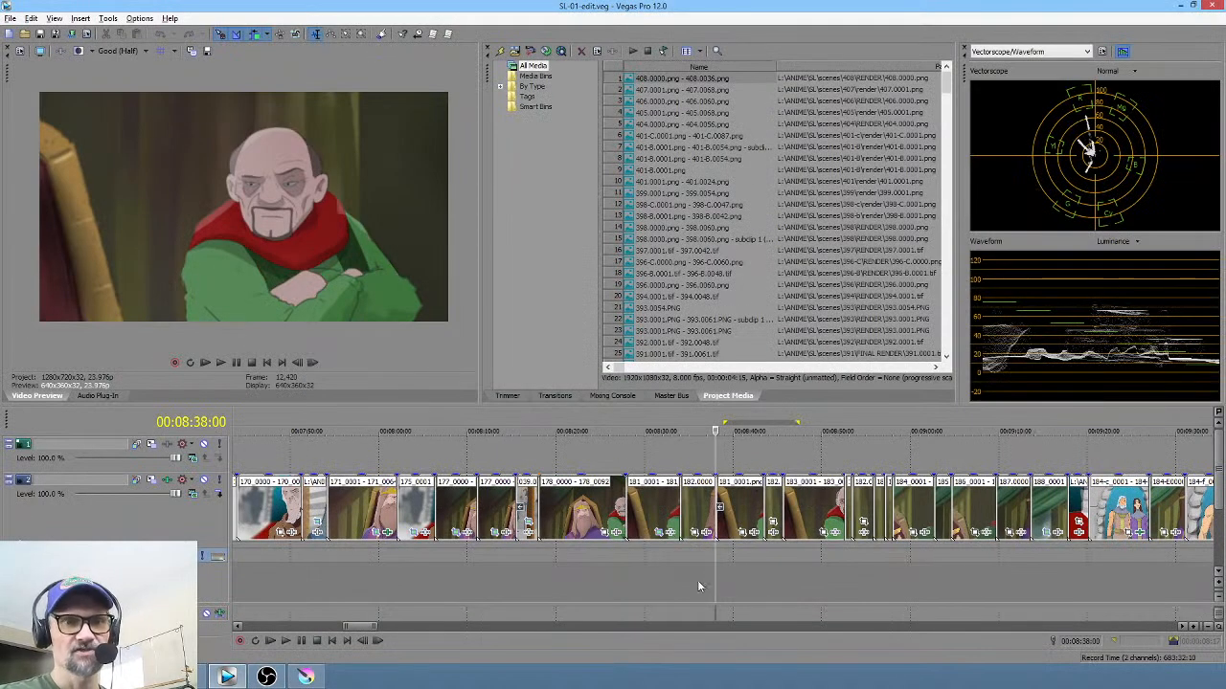
{"action": "left_click_drag", "start_coordinate": [699, 581], "coordinate": [794, 586]}
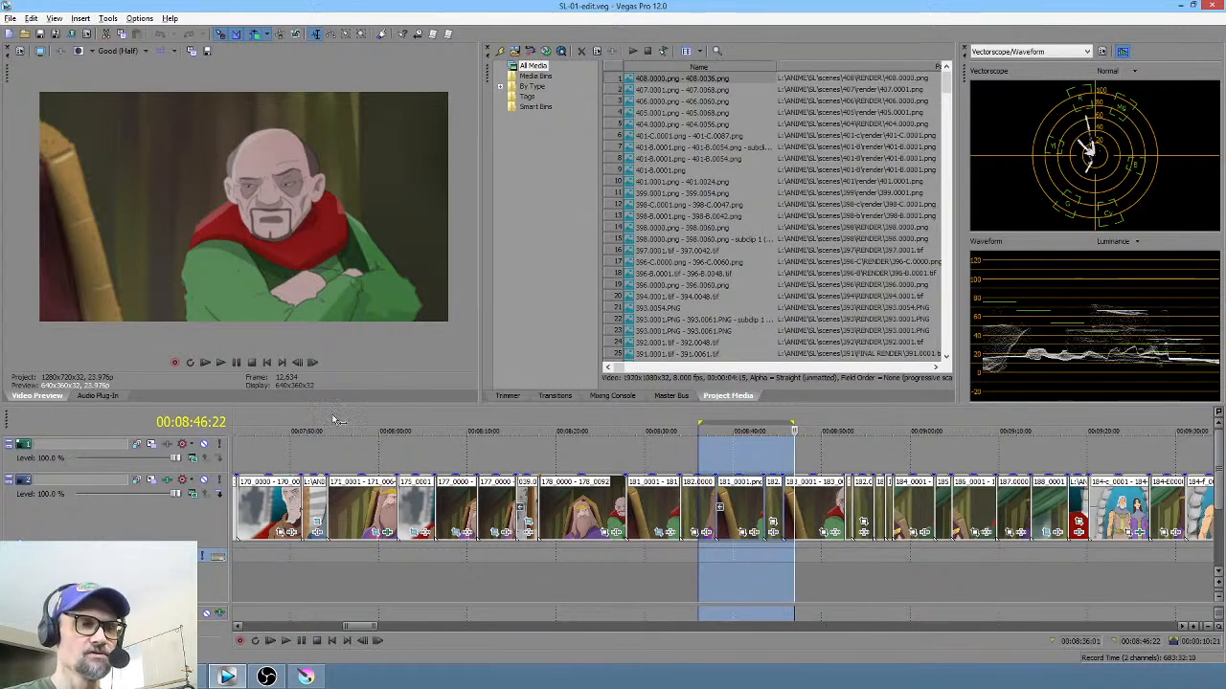
{"action": "left_click", "coordinate": [267, 674]}
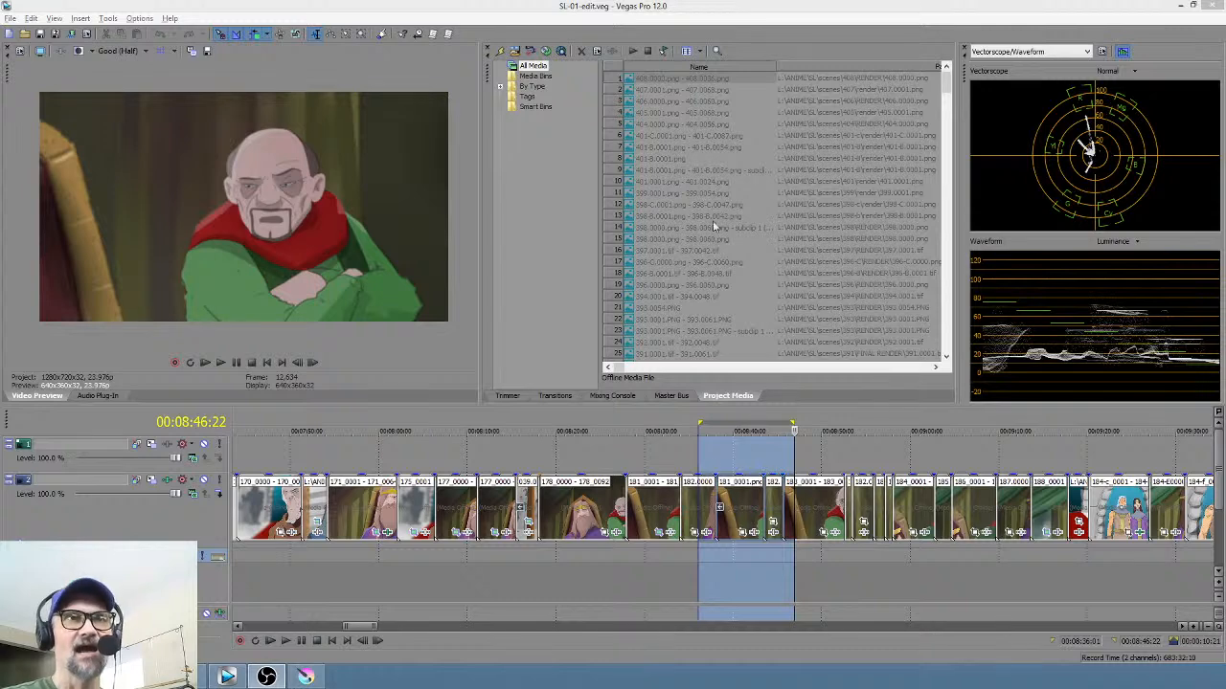
{"action": "left_click", "coordinate": [696, 573]}
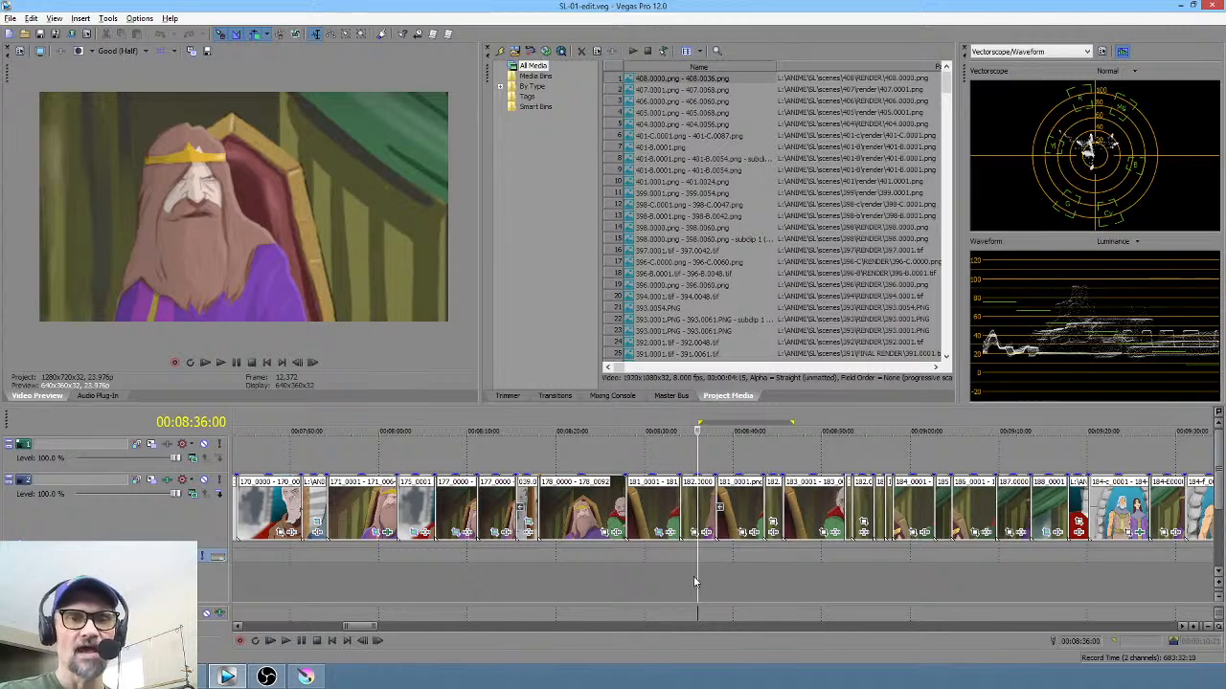
{"action": "left_click_drag", "start_coordinate": [696, 574], "coordinate": [785, 582]}
{"action": "left_click", "coordinate": [807, 582]}
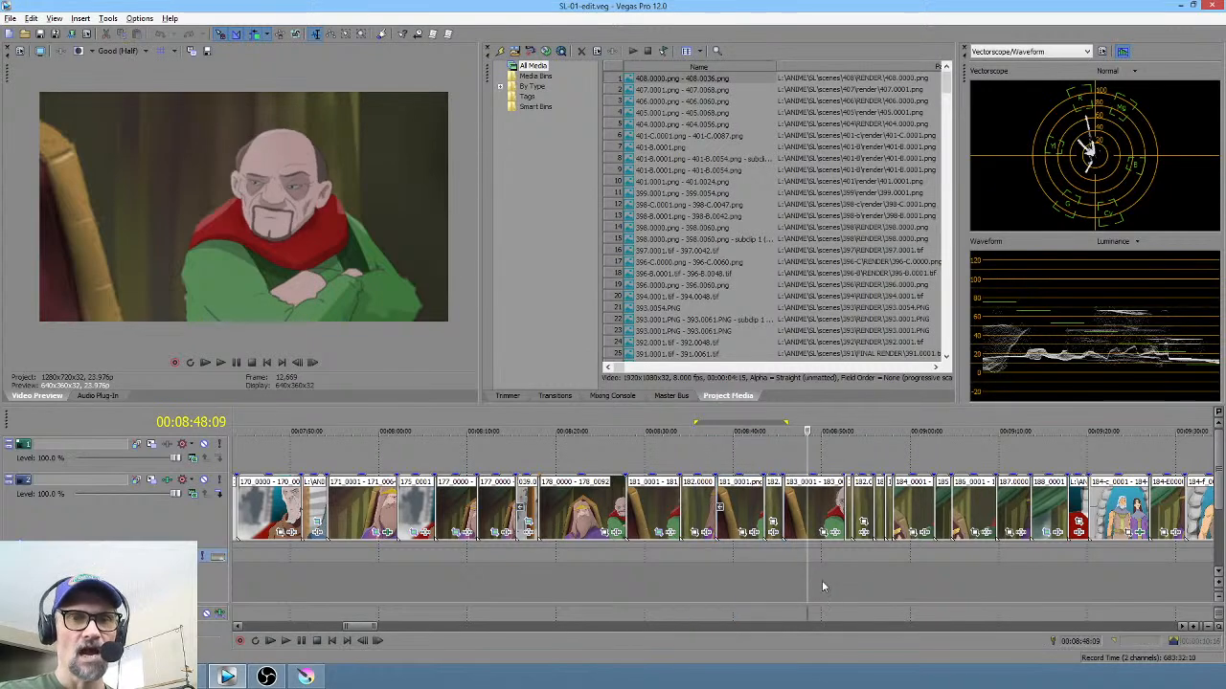
Step: Examine the run of 182 shots after shot 183, between 00:08:51:21 and 00:08:57:20, and the first one from 00:08:52:13 to 00:08:53:06
{"action": "scroll", "coordinate": [822, 580], "scroll_direction": "up", "scroll_amount": 1}
{"action": "scroll", "coordinate": [757, 576], "scroll_direction": "up", "scroll_amount": 1}
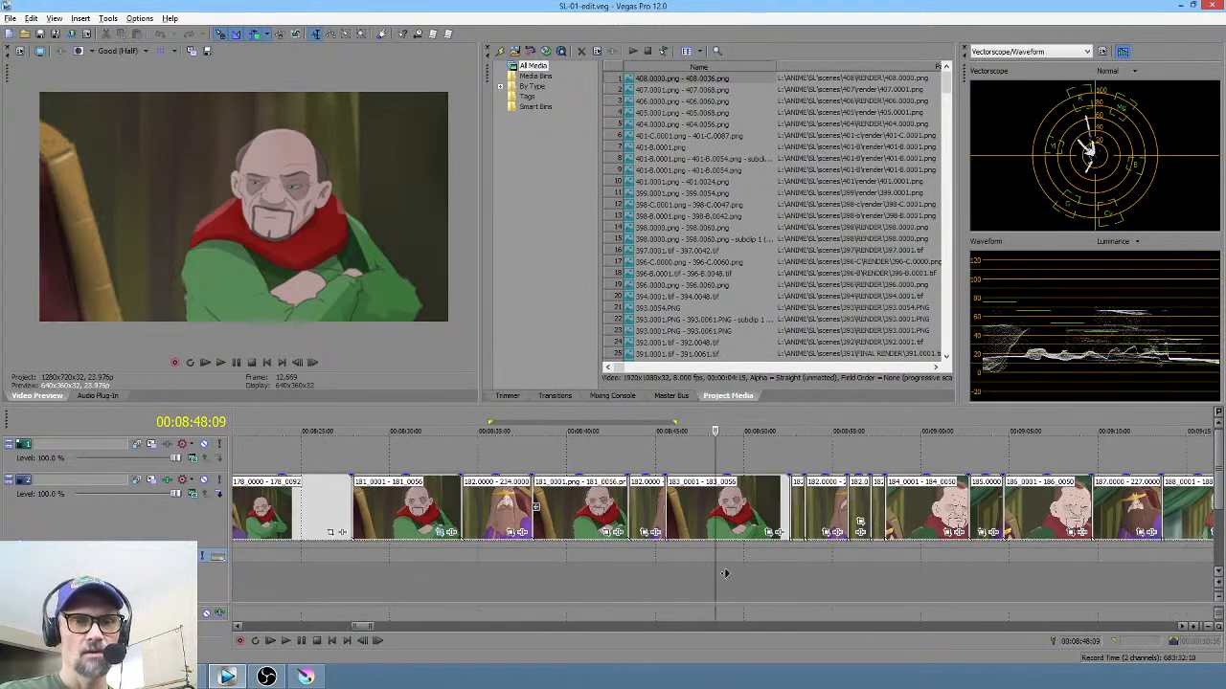
{"action": "scroll", "coordinate": [680, 578], "scroll_direction": "right", "scroll_amount": 3}
{"action": "left_click_drag", "start_coordinate": [482, 579], "coordinate": [703, 590]}
{"action": "scroll", "coordinate": [703, 590], "scroll_direction": "up", "scroll_amount": 5}
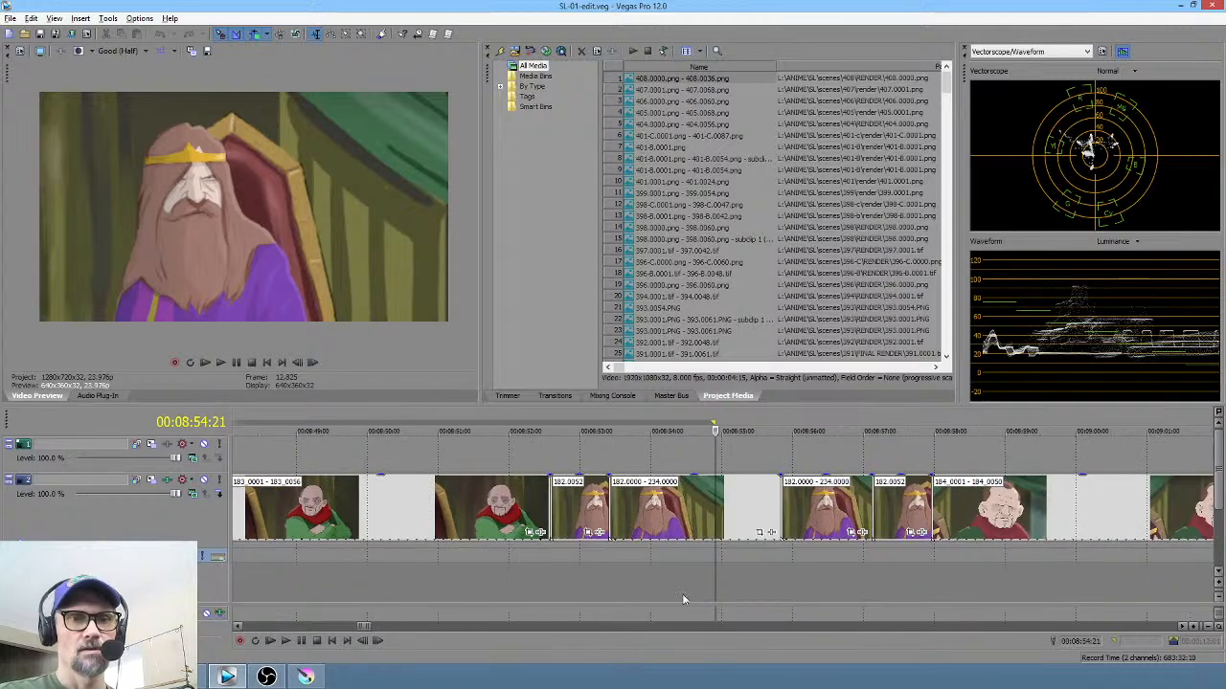
{"action": "left_click_drag", "start_coordinate": [505, 588], "coordinate": [917, 580]}
{"action": "left_click", "coordinate": [903, 586]}
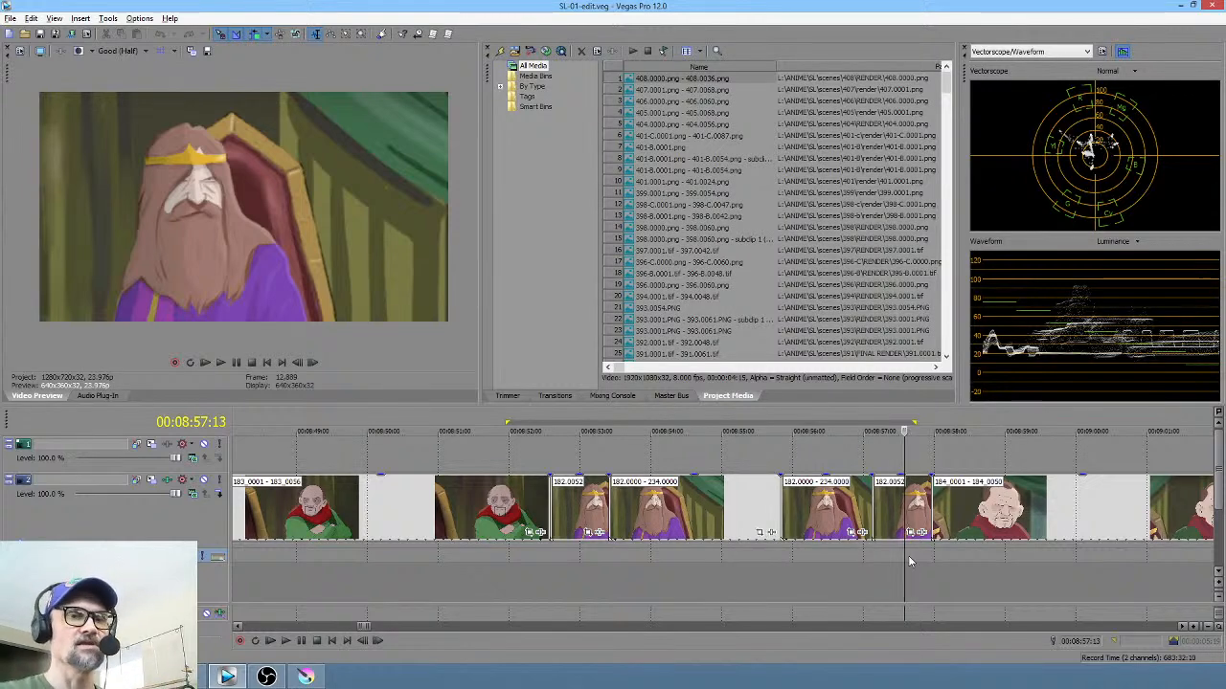
{"action": "left_click_drag", "start_coordinate": [504, 587], "coordinate": [925, 603]}
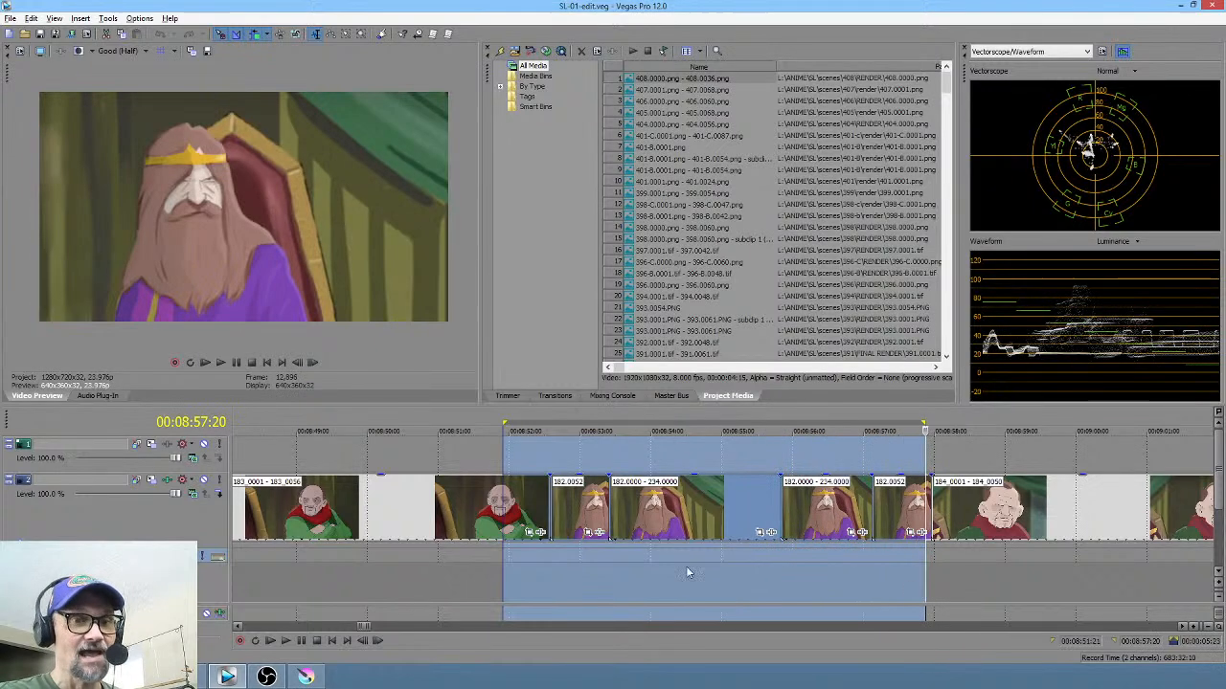
{"action": "left_click", "coordinate": [551, 569]}
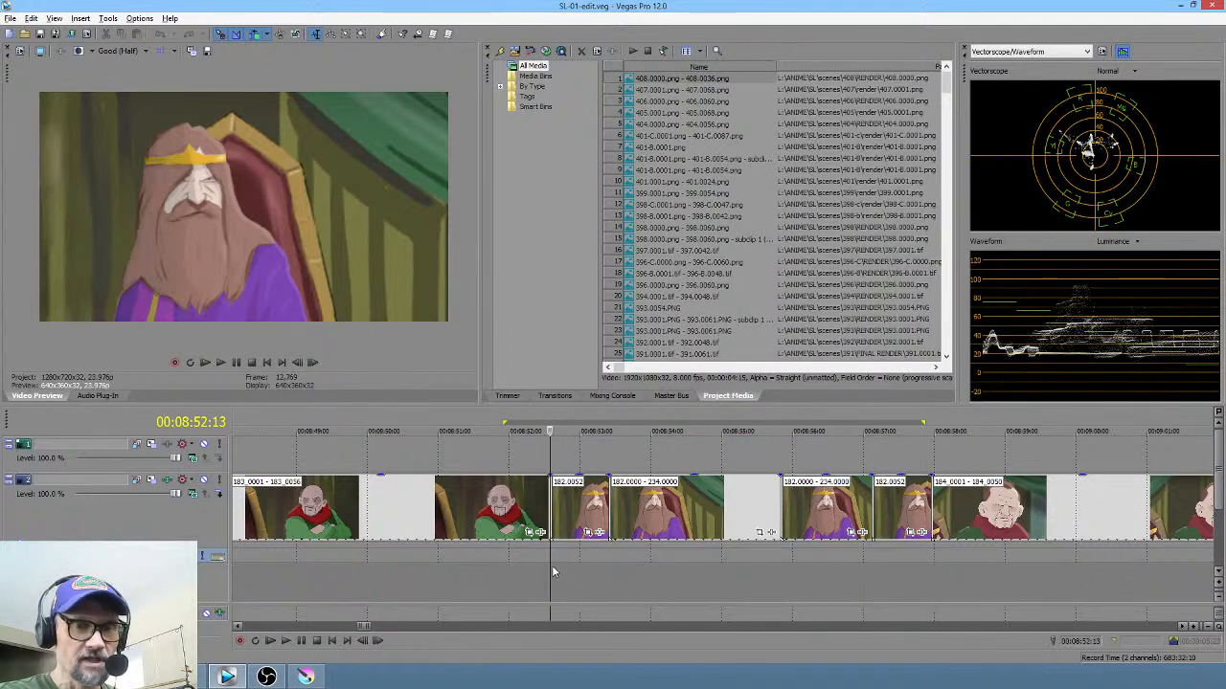
{"action": "left_click_drag", "start_coordinate": [550, 576], "coordinate": [599, 577]}
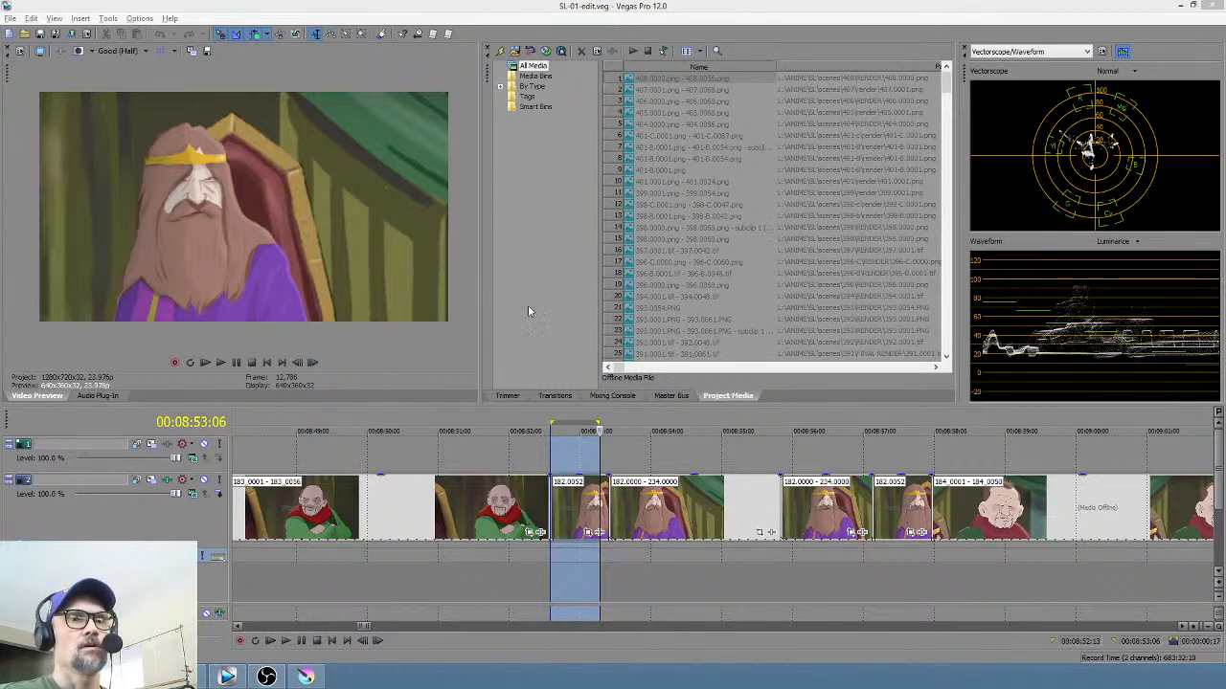
Step: Review the range from 00:08:48:17 to 00:08:56:08 and the 182 shot between 00:08:43:10 and 00:08:44:02
{"action": "left_click_drag", "start_coordinate": [279, 578], "coordinate": [831, 585]}
{"action": "scroll", "coordinate": [830, 585], "scroll_direction": "down", "scroll_amount": 2}
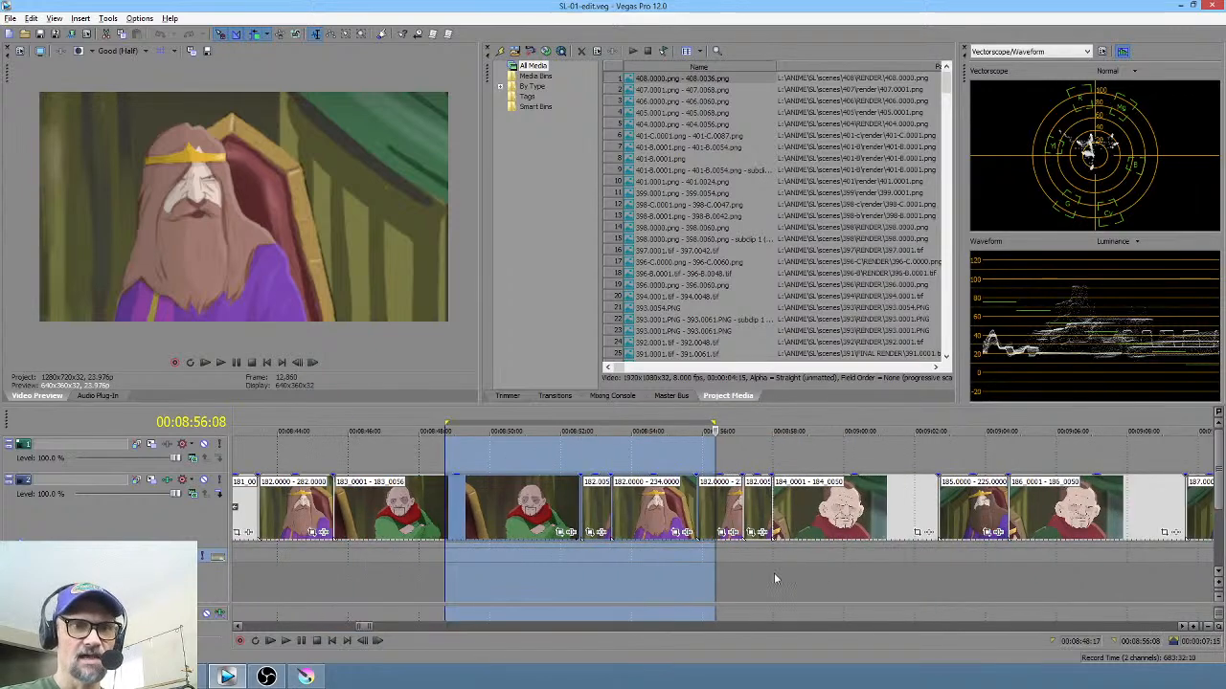
{"action": "left_click_drag", "start_coordinate": [258, 566], "coordinate": [281, 567]}
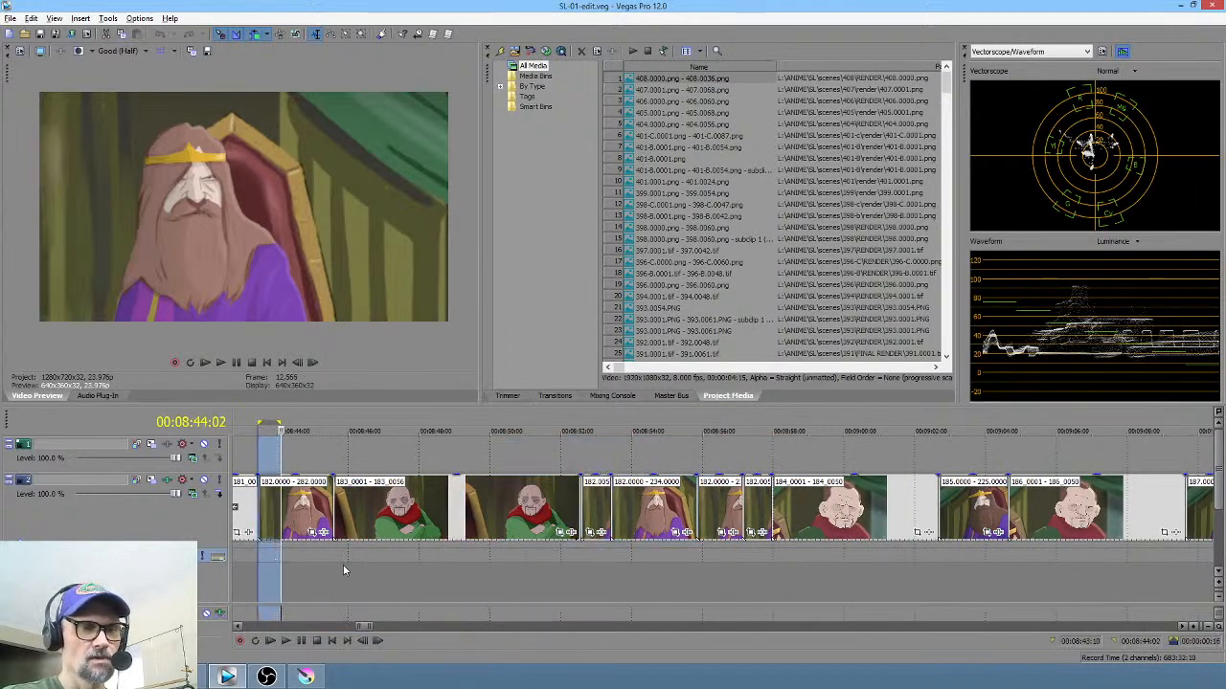
{"action": "middle_click", "coordinate": [338, 565]}
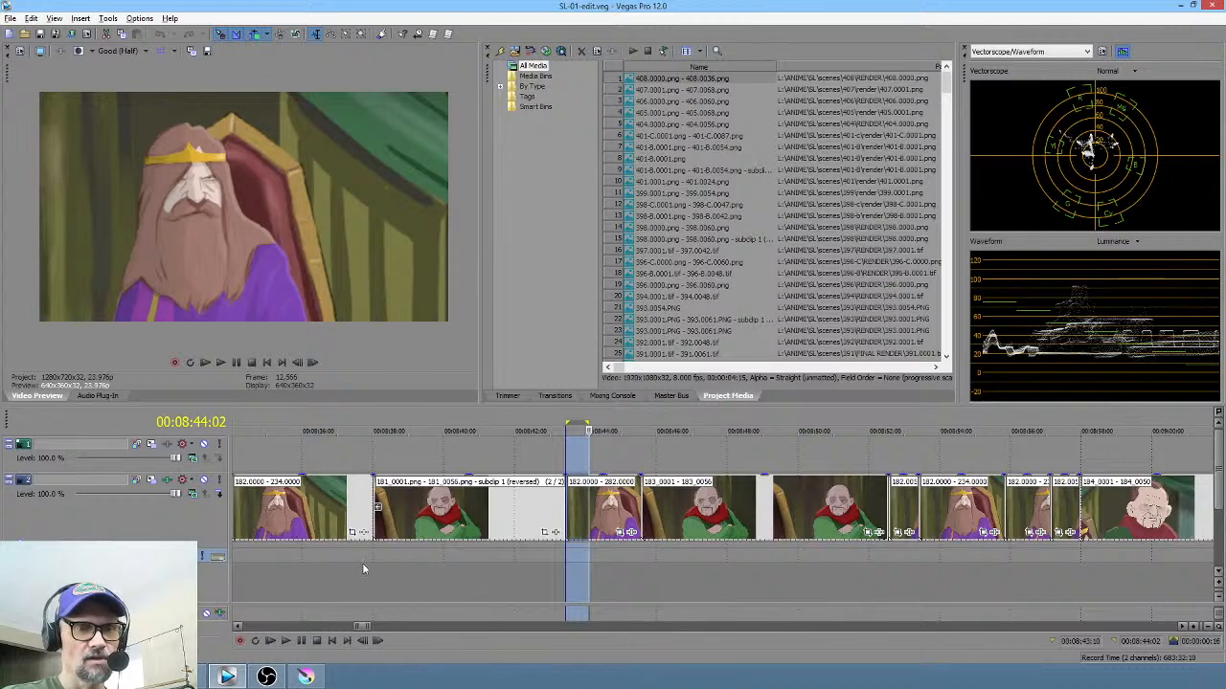
{"action": "scroll", "coordinate": [450, 572], "scroll_direction": "down", "scroll_amount": 1}
{"action": "middle_click", "coordinate": [569, 577]}
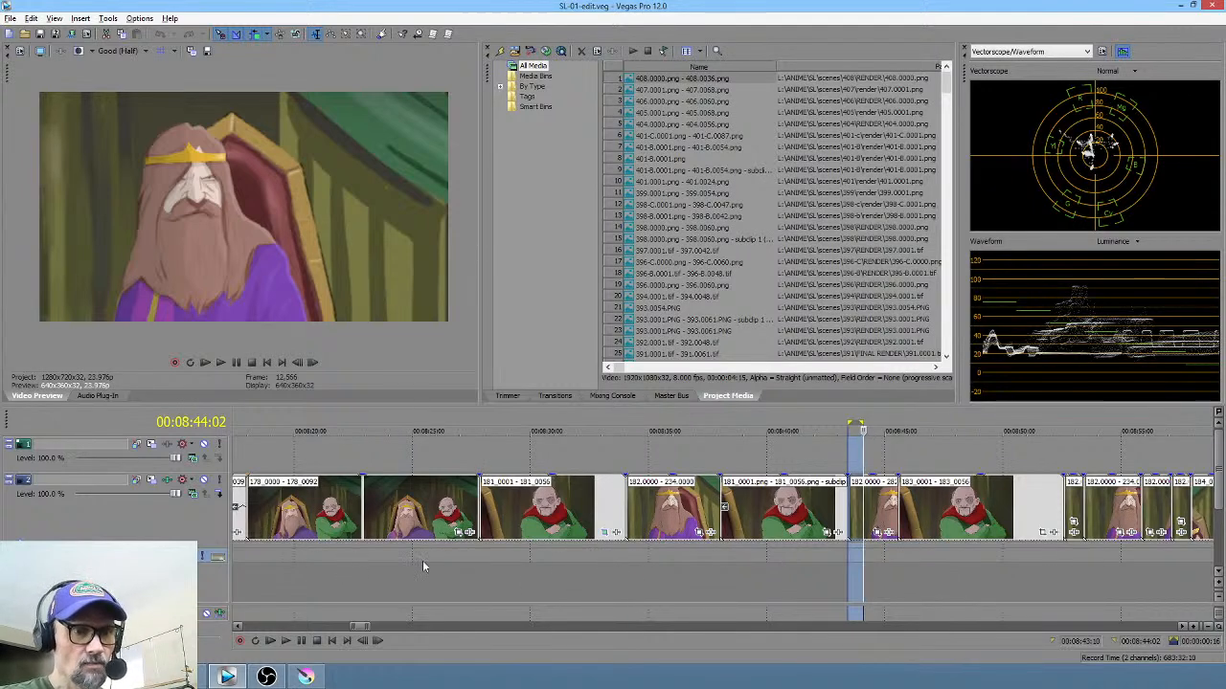
Step: Review the sequence of 181 to 184 shots between 00:08:26:19 and 00:08:57:22
{"action": "scroll", "coordinate": [389, 561], "scroll_direction": "left", "scroll_amount": 3}
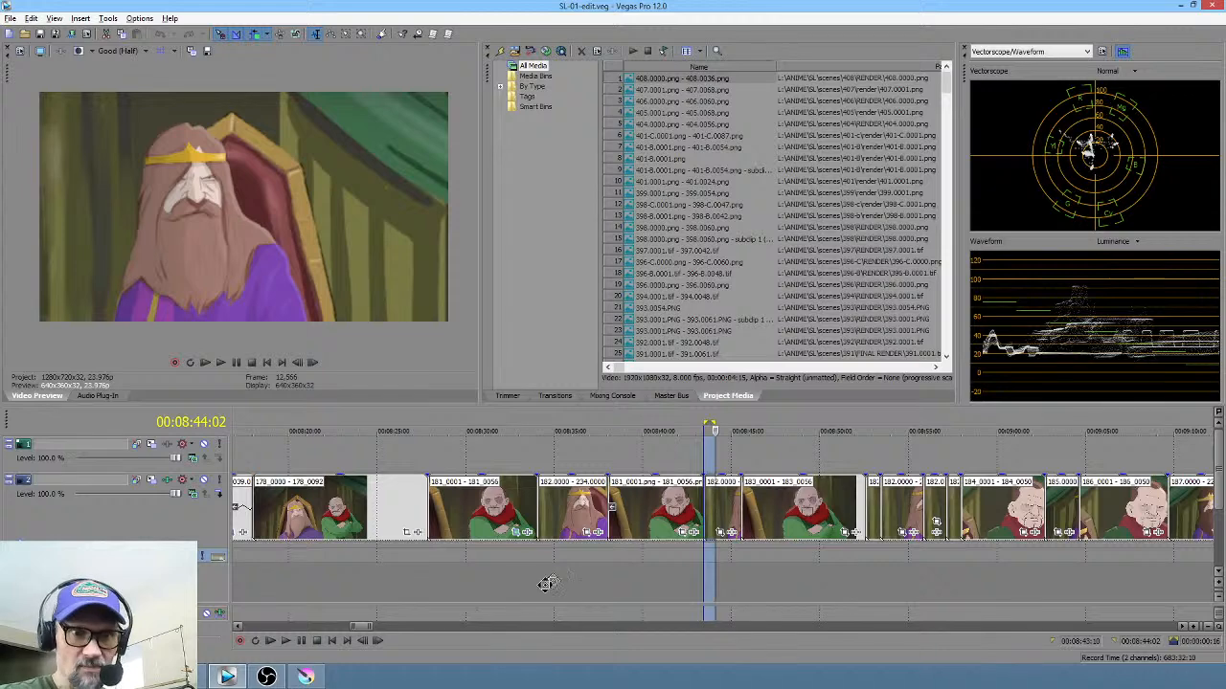
{"action": "scroll", "coordinate": [546, 584], "scroll_direction": "left", "scroll_amount": 4}
{"action": "left_click_drag", "start_coordinate": [389, 584], "coordinate": [1137, 606]}
{"action": "scroll", "coordinate": [919, 573], "scroll_direction": "right", "scroll_amount": 6}
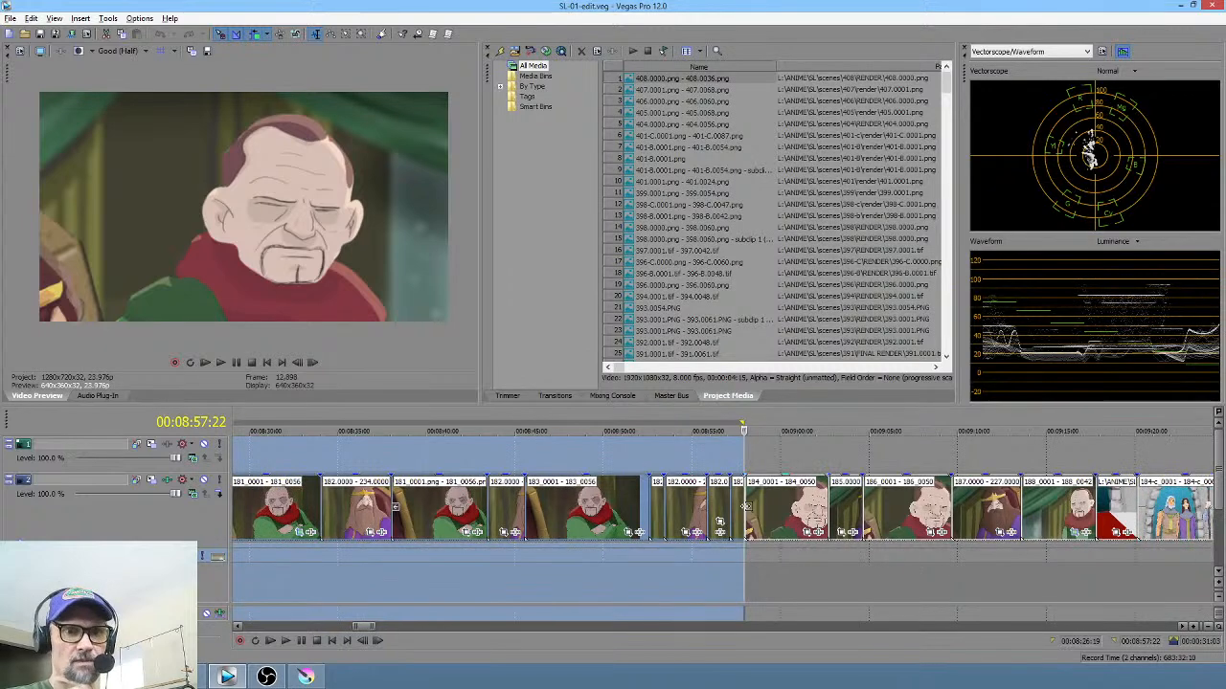
Step: Add a timeline marker labelled "without the nobles" at 00:08:52:13, at the end of shot 183
{"action": "left_click", "coordinate": [645, 498]}
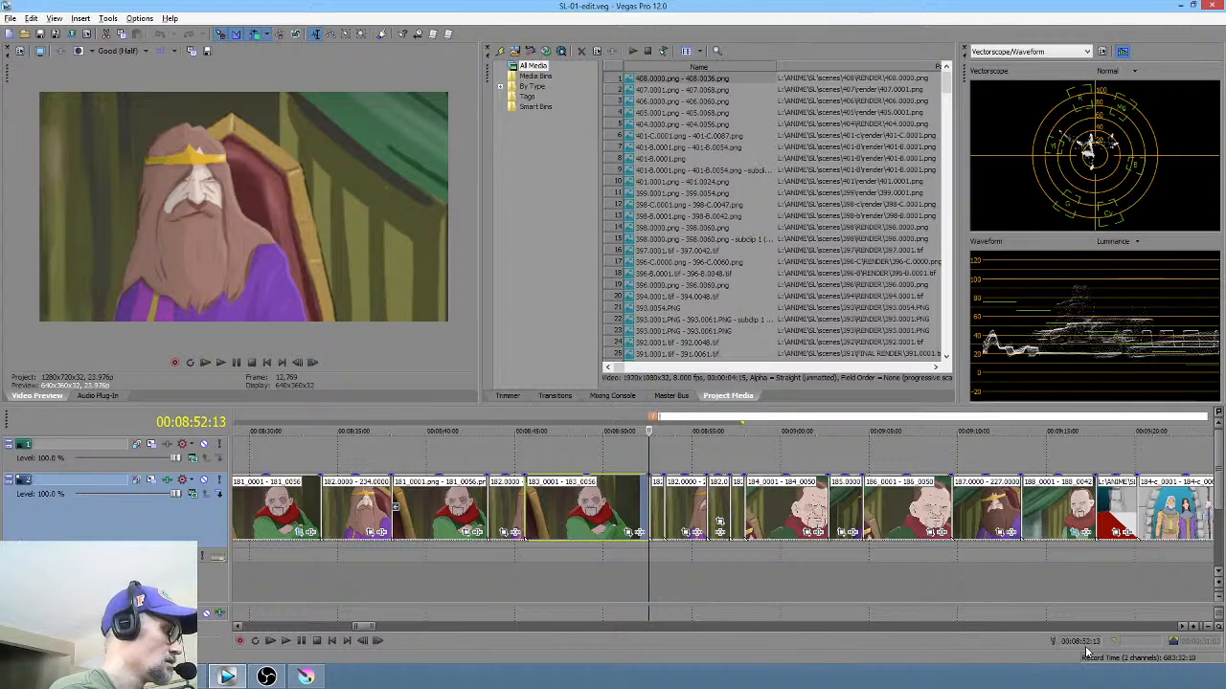
{"action": "type", "text": "without the n"}
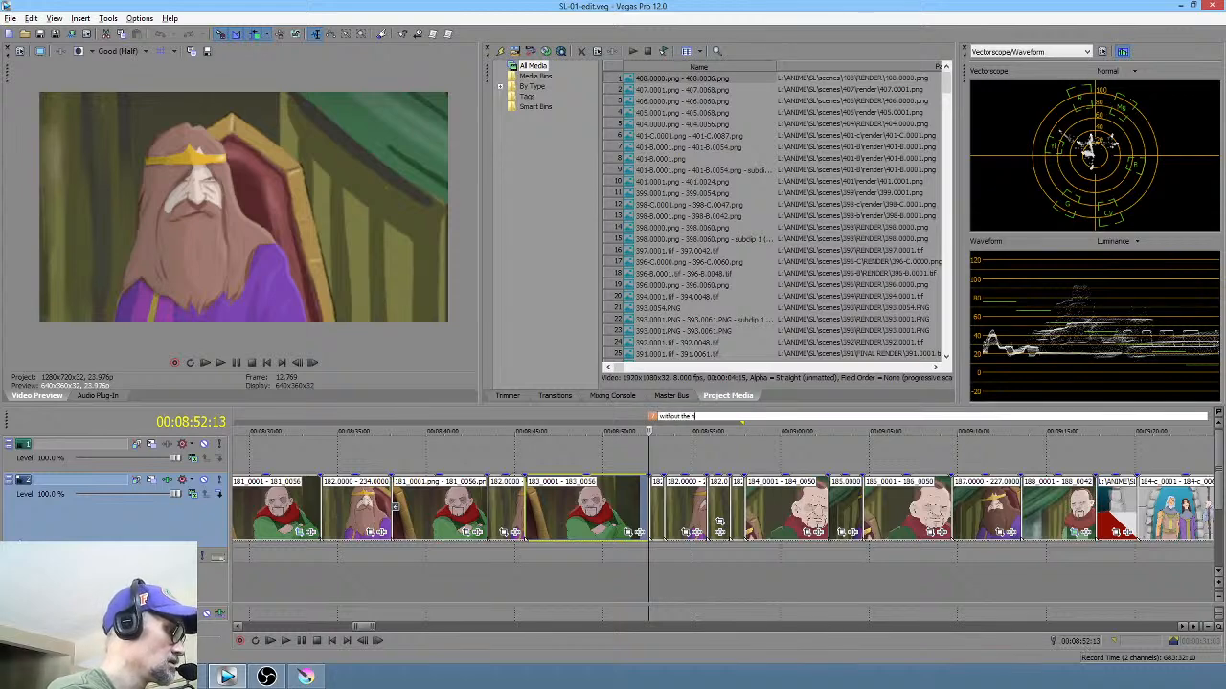
{"action": "type", "text": "obles"}
{"action": "key", "text": "Return"}
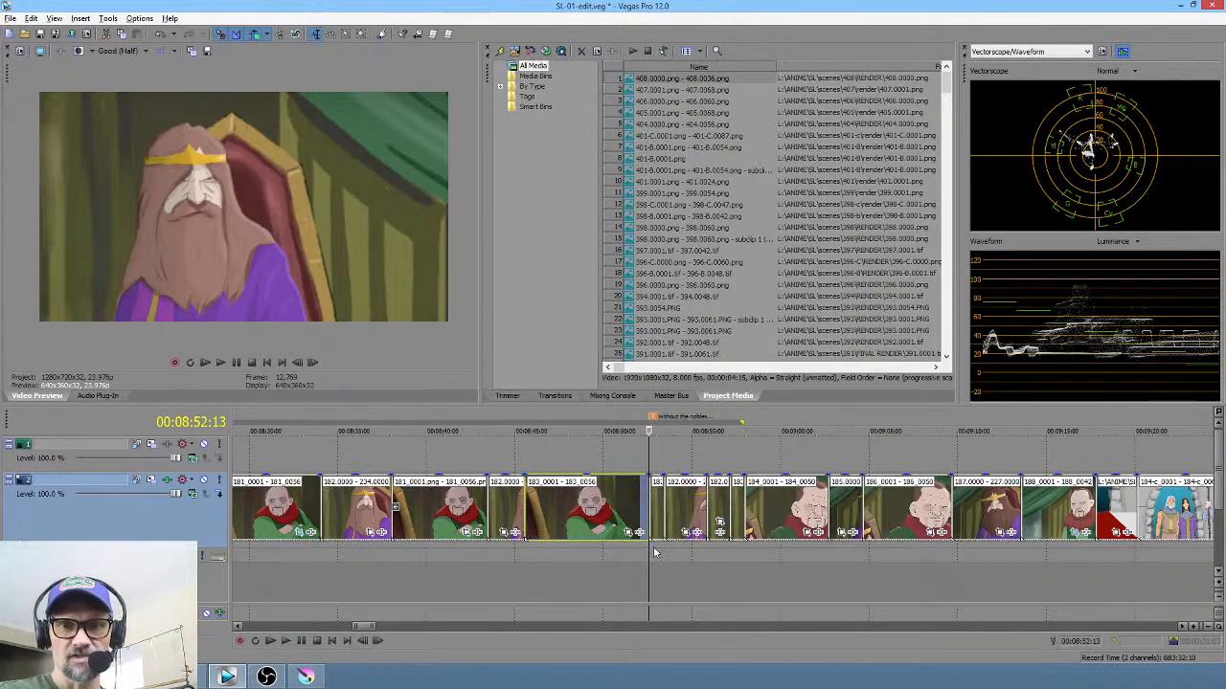
Step: Review the range from 00:08:52:04 to 00:08:59:01 and play shot 184 from 00:08:57:22
{"action": "left_click_drag", "start_coordinate": [643, 554], "coordinate": [763, 561]}
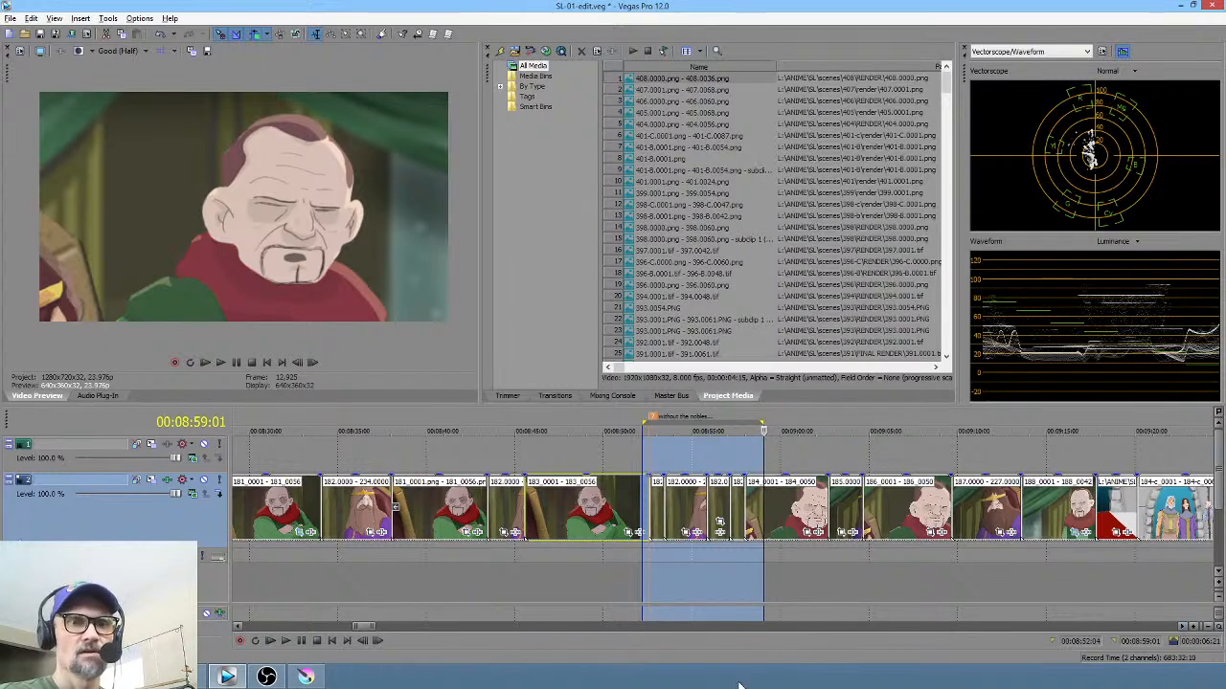
{"action": "left_click", "coordinate": [742, 567]}
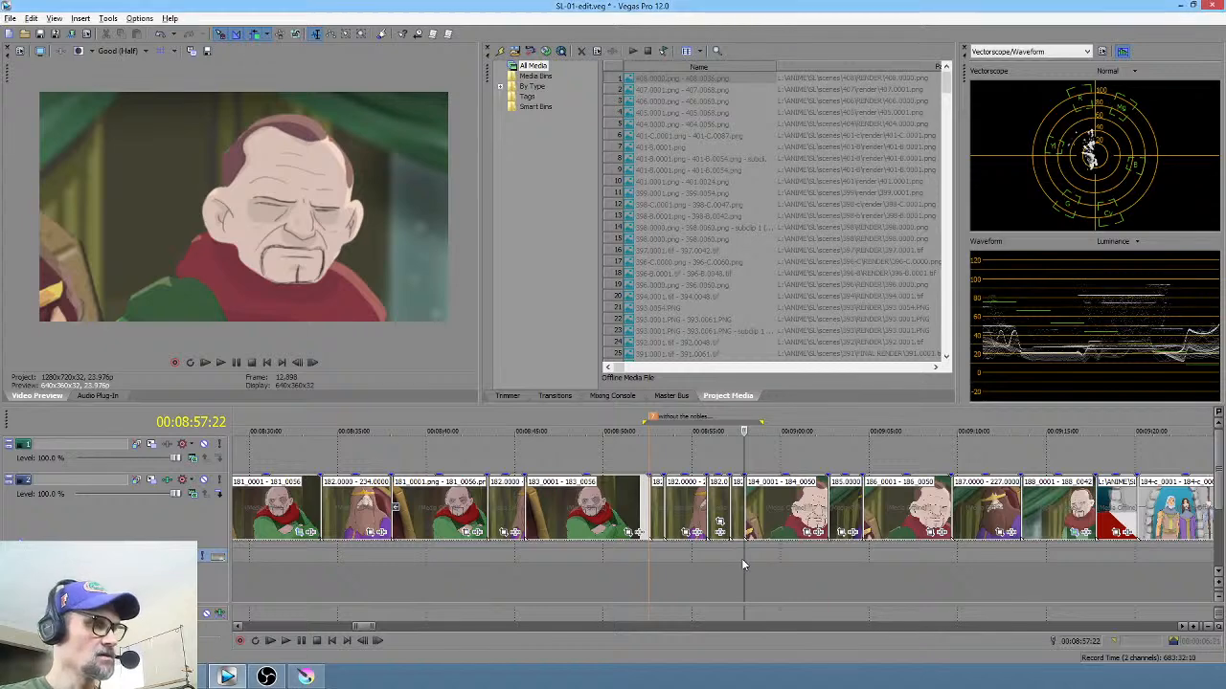
{"action": "key", "text": "space"}
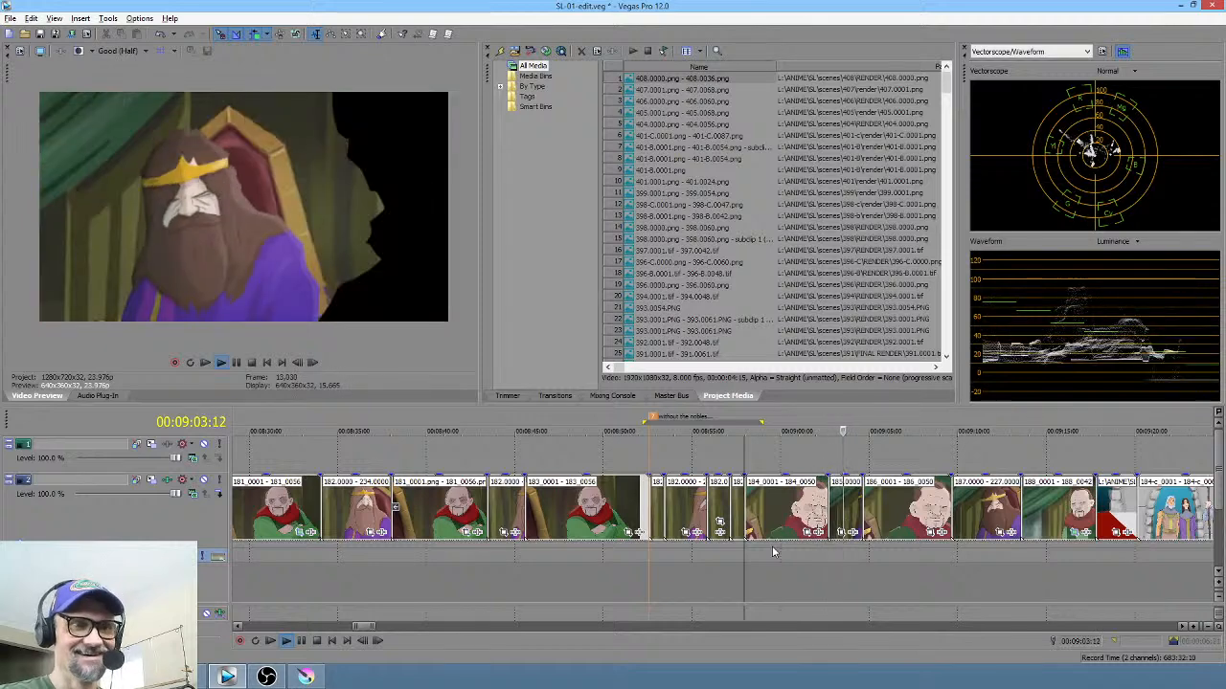
{"action": "key", "text": "space"}
{"action": "left_click", "coordinate": [770, 552]}
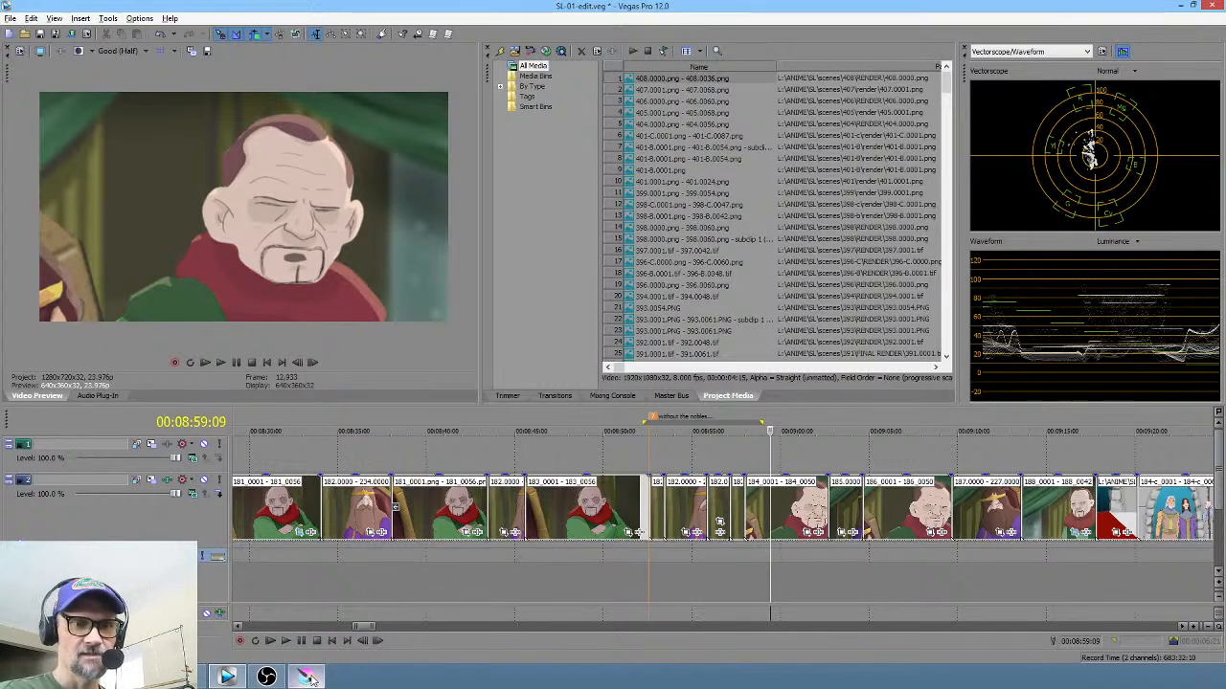
{"action": "mouse_move", "coordinate": [307, 677]}
{"action": "left_click", "coordinate": [793, 572]}
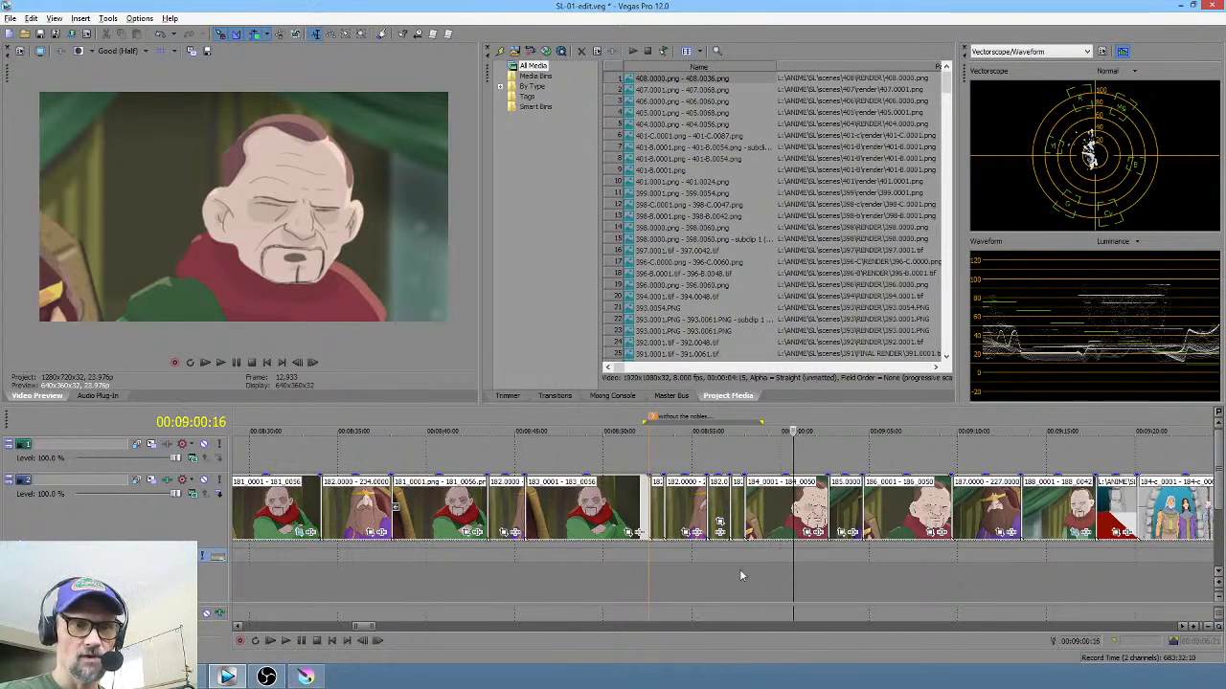
Step: Switch to Krita and save the 183 document as -184.png.kra in the scenes folder, replacing the existing file
{"action": "left_click", "coordinate": [312, 679]}
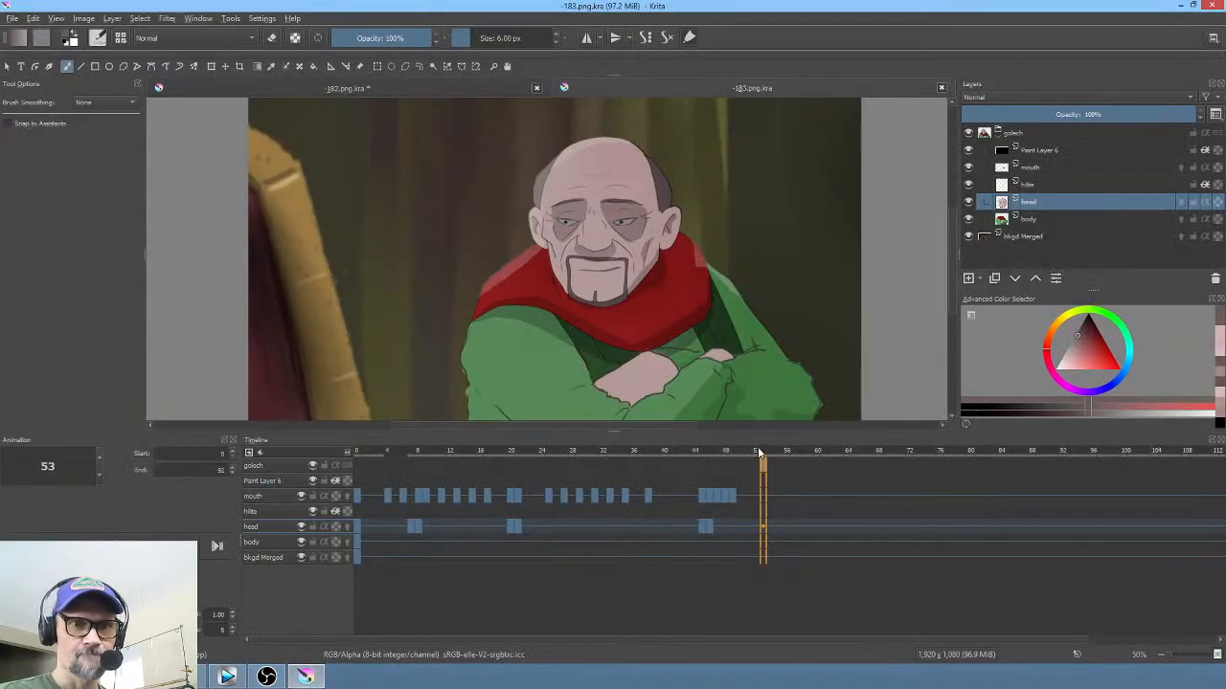
{"action": "mouse_move", "coordinate": [763, 457]}
{"action": "left_mouse_down"}
{"action": "mouse_move", "coordinate": [641, 458]}
{"action": "mouse_move", "coordinate": [708, 458]}
{"action": "mouse_move", "coordinate": [662, 462]}
{"action": "left_mouse_up"}
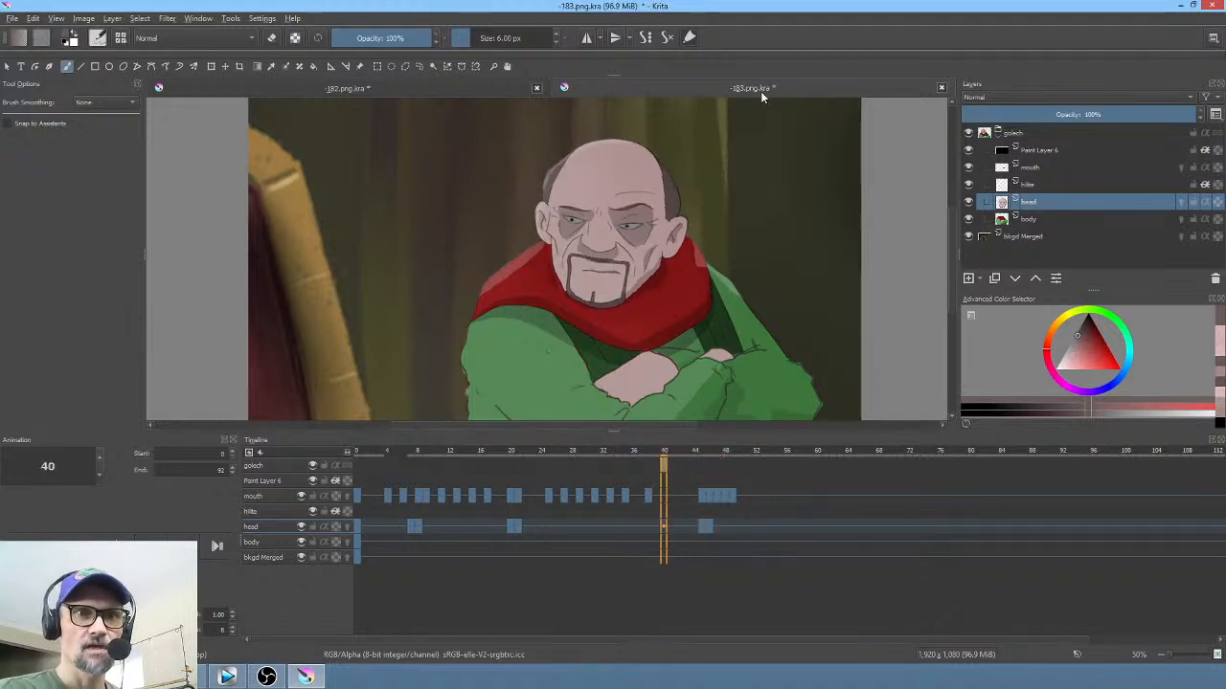
{"action": "left_click", "coordinate": [12, 18]}
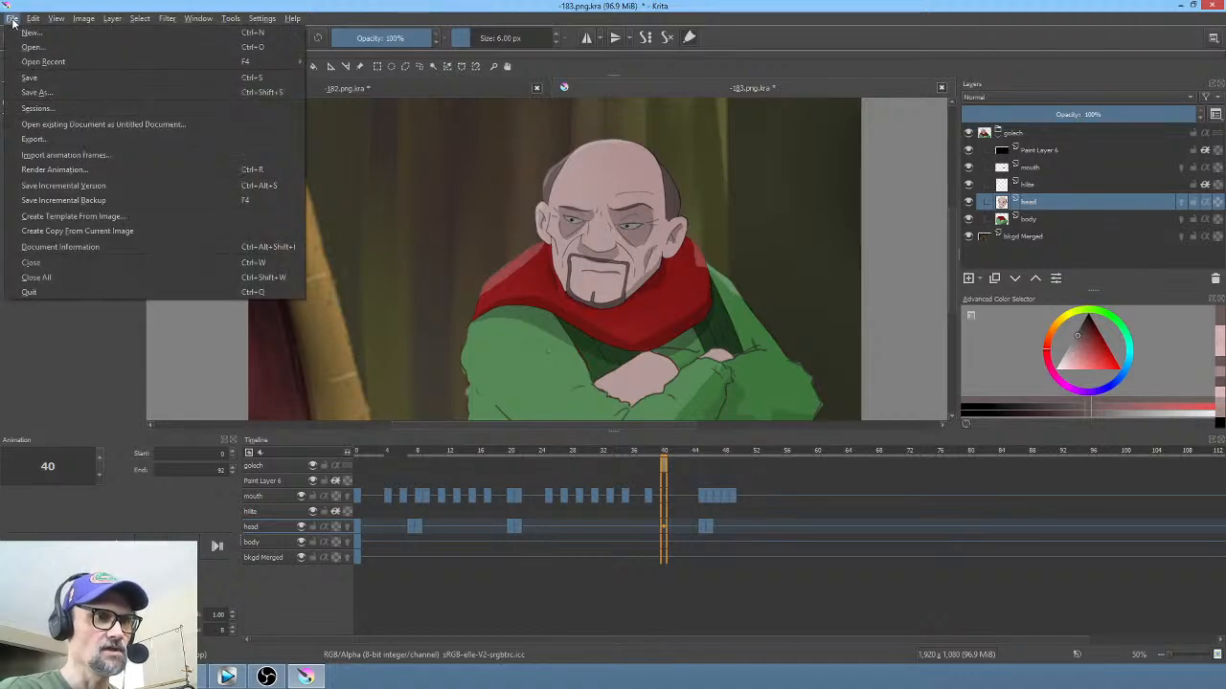
{"action": "left_click", "coordinate": [23, 93]}
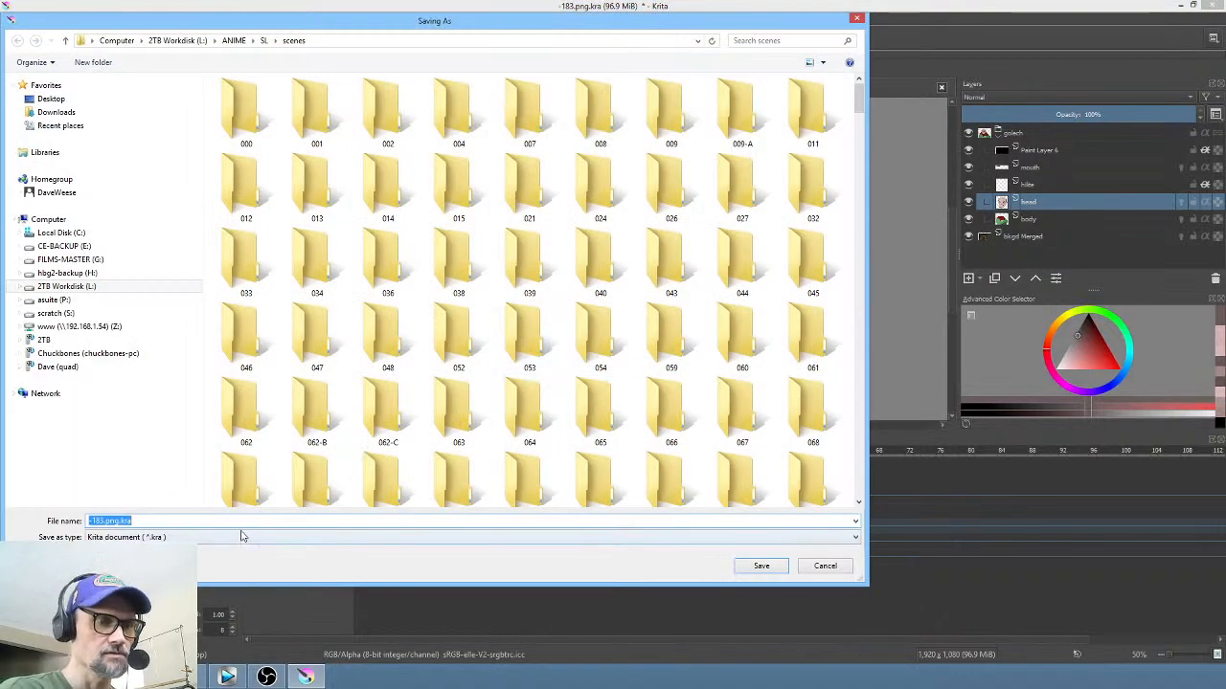
{"action": "left_click", "coordinate": [98, 520]}
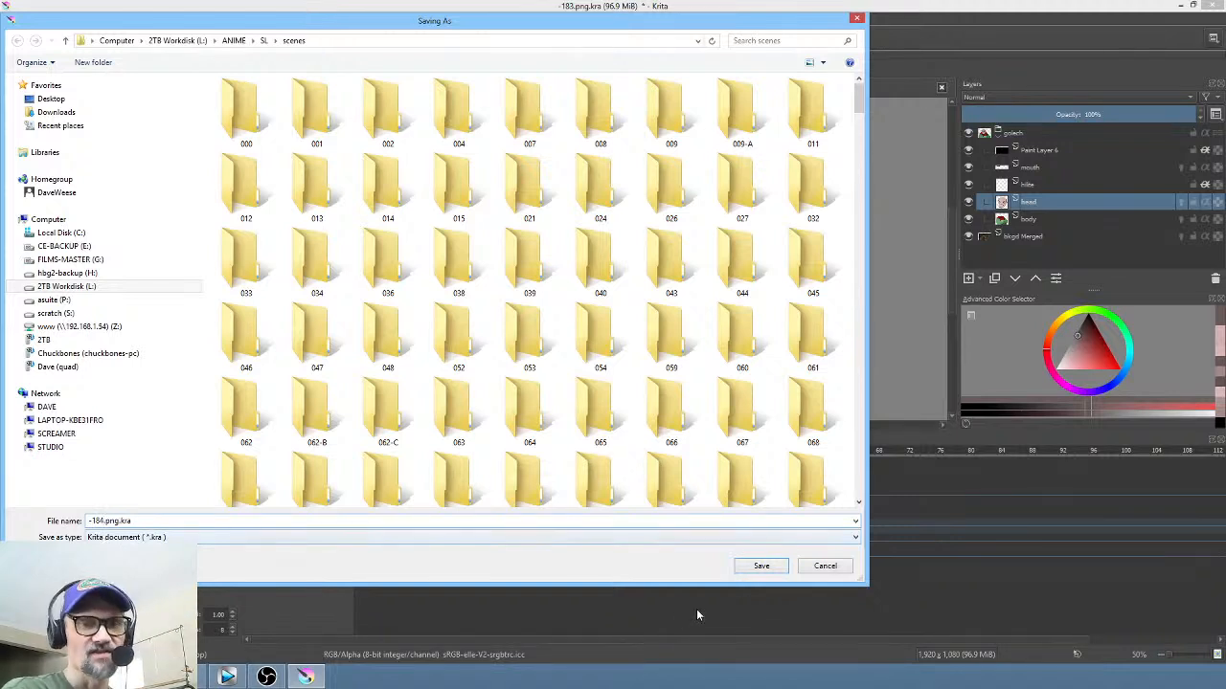
{"action": "left_click", "coordinate": [762, 566]}
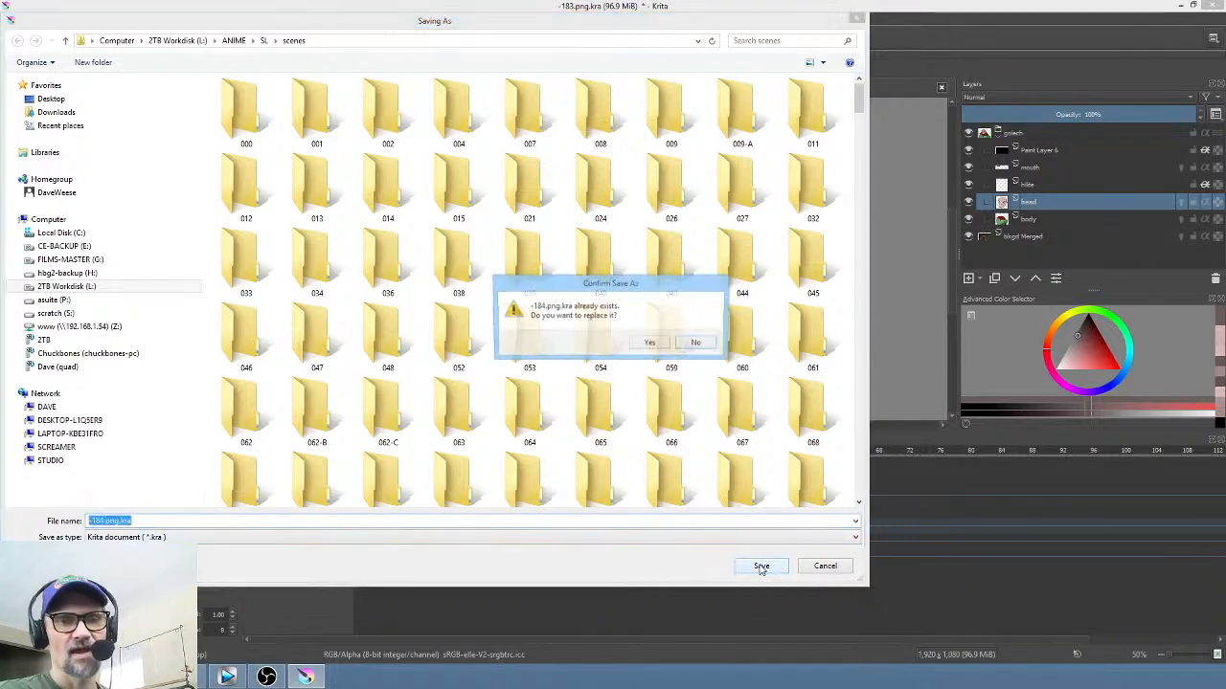
{"action": "left_click", "coordinate": [651, 344]}
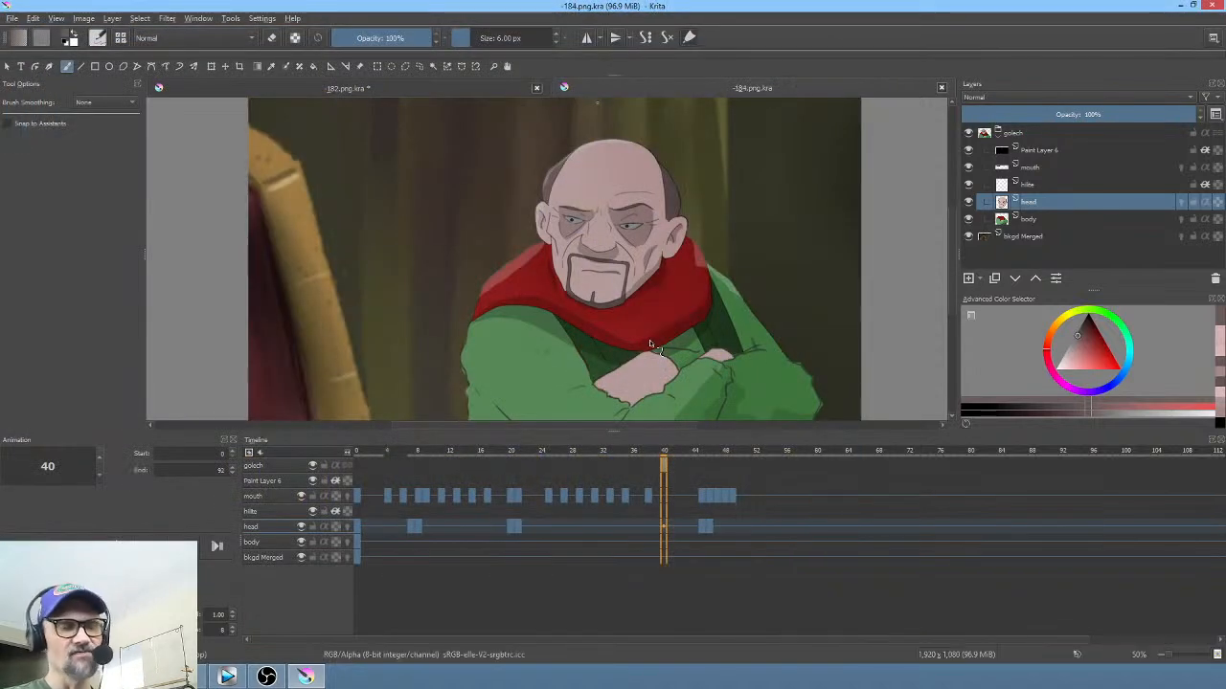
Step: Remove frames 1 to 20 from the mouth, hilite, head, body and background layers, pulling the remaining keyframes back
{"action": "left_click_drag", "start_coordinate": [725, 459], "coordinate": [517, 457]}
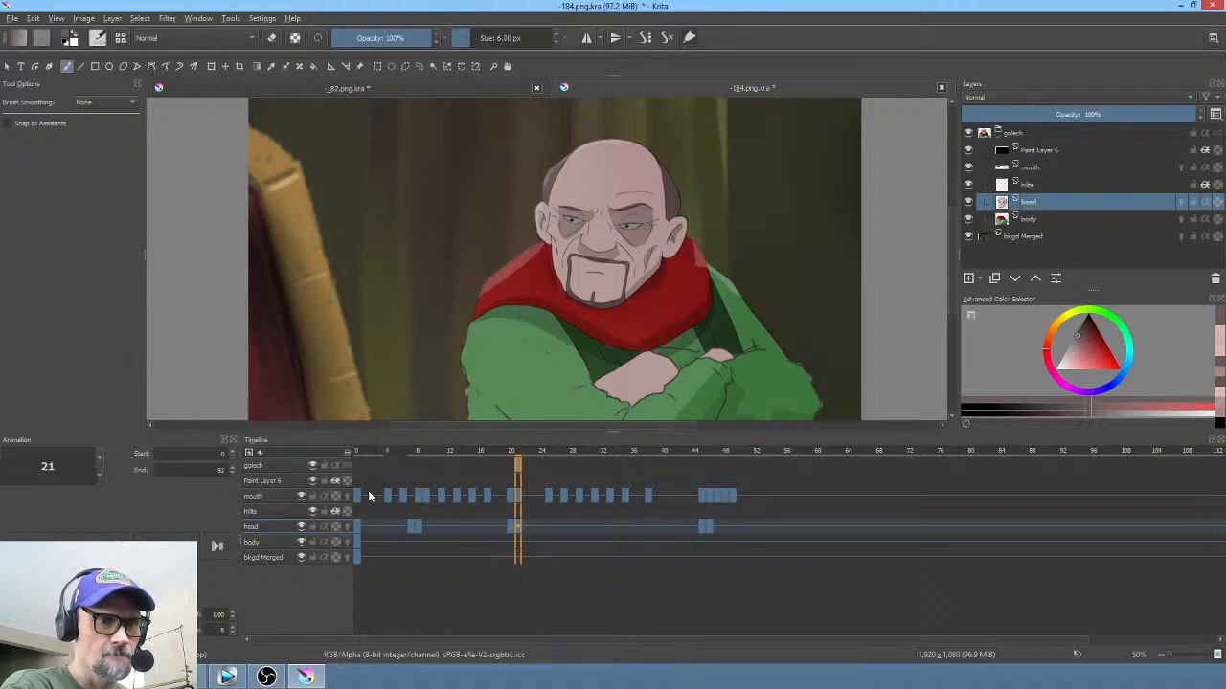
{"action": "left_click_drag", "start_coordinate": [367, 496], "coordinate": [508, 582]}
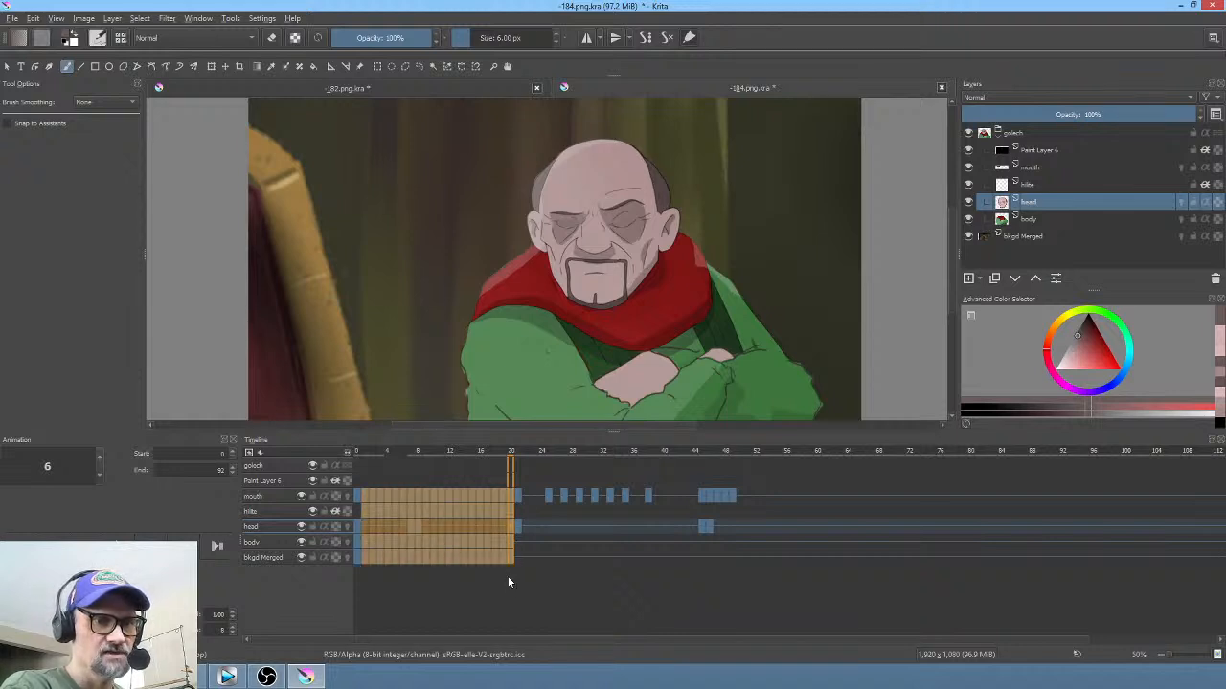
{"action": "right_click", "coordinate": [433, 505]}
{"action": "left_click", "coordinate": [481, 640]}
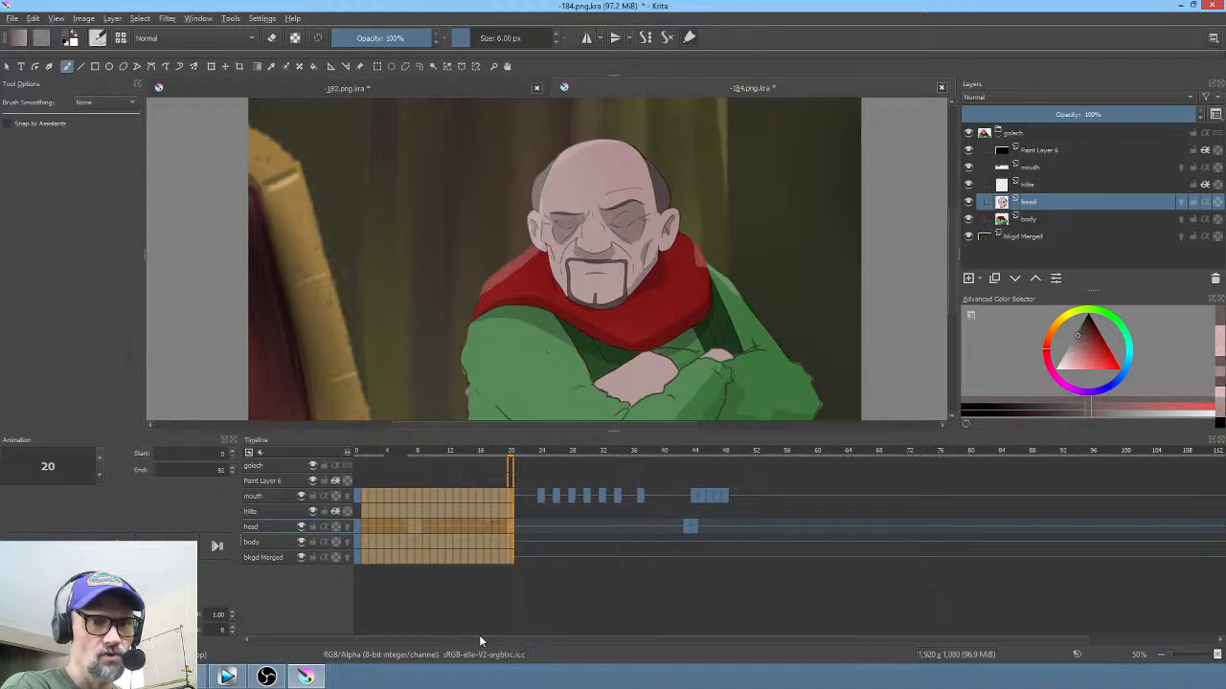
Step: Shift all keyframes from frame 1 onward five frames ahead to start at frame 6, and play the animation from frame 0
{"action": "mouse_move", "coordinate": [364, 456]}
{"action": "left_mouse_down"}
{"action": "mouse_move", "coordinate": [384, 460]}
{"action": "mouse_move", "coordinate": [342, 447]}
{"action": "left_mouse_up"}
{"action": "left_click", "coordinate": [364, 467]}
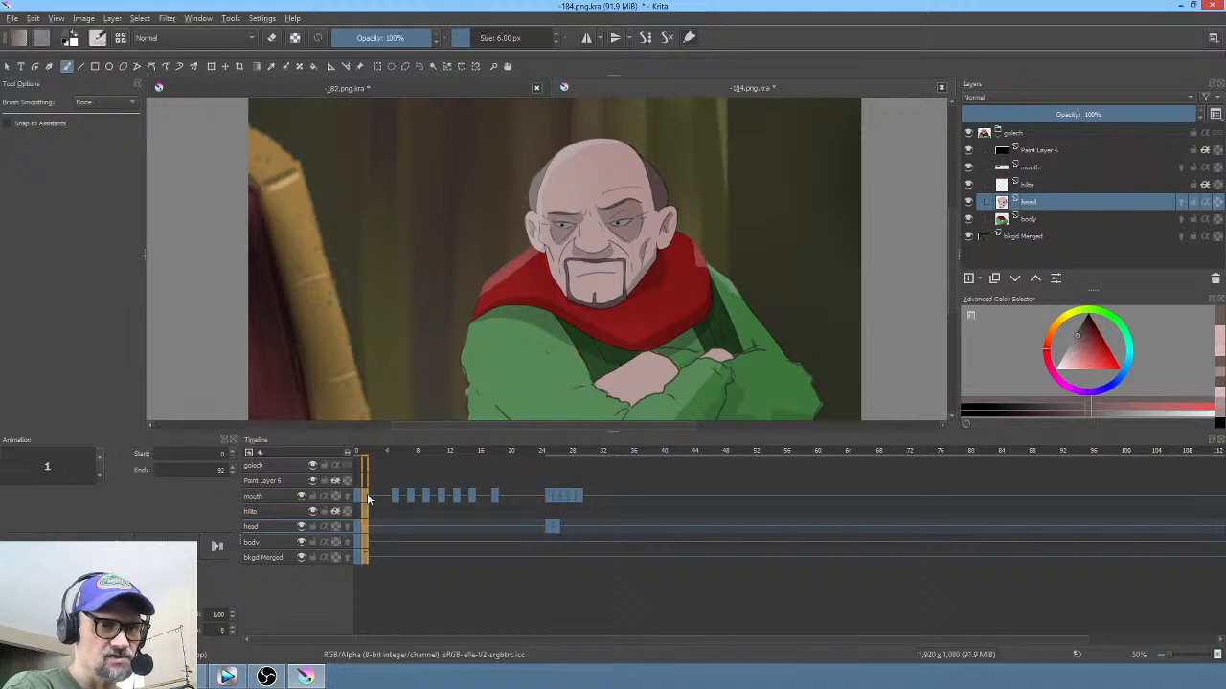
{"action": "left_click_drag", "start_coordinate": [364, 497], "coordinate": [402, 499]}
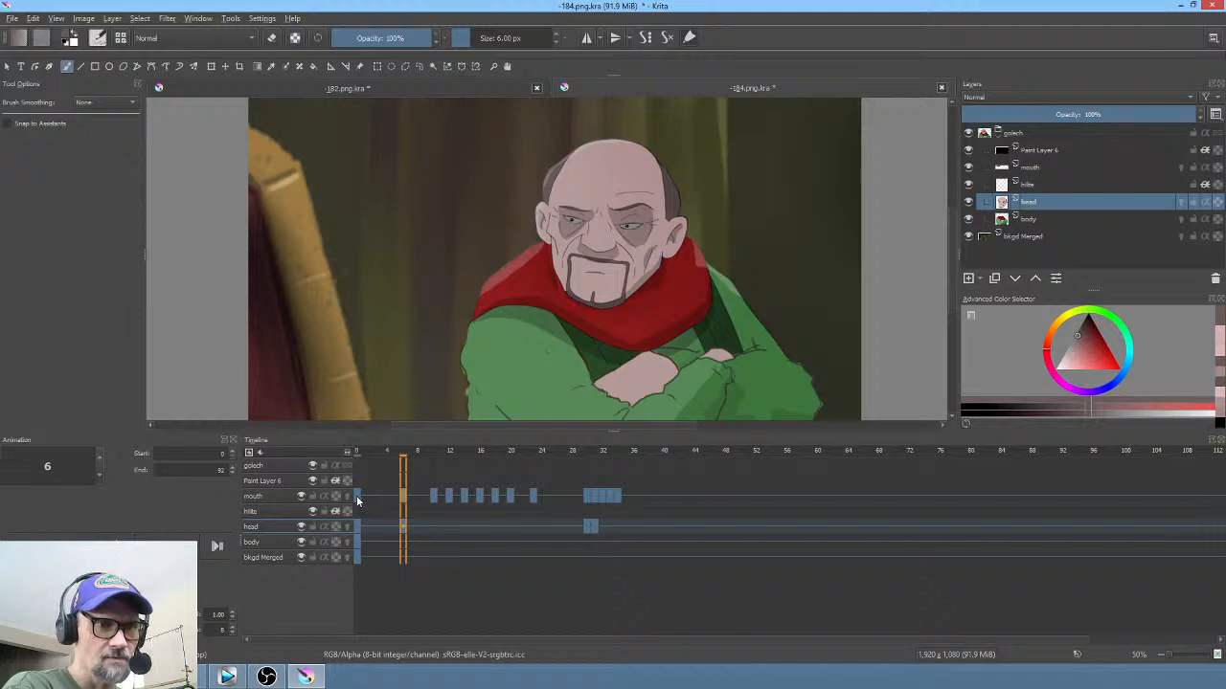
{"action": "left_click", "coordinate": [357, 499]}
{"action": "key", "text": "space"}
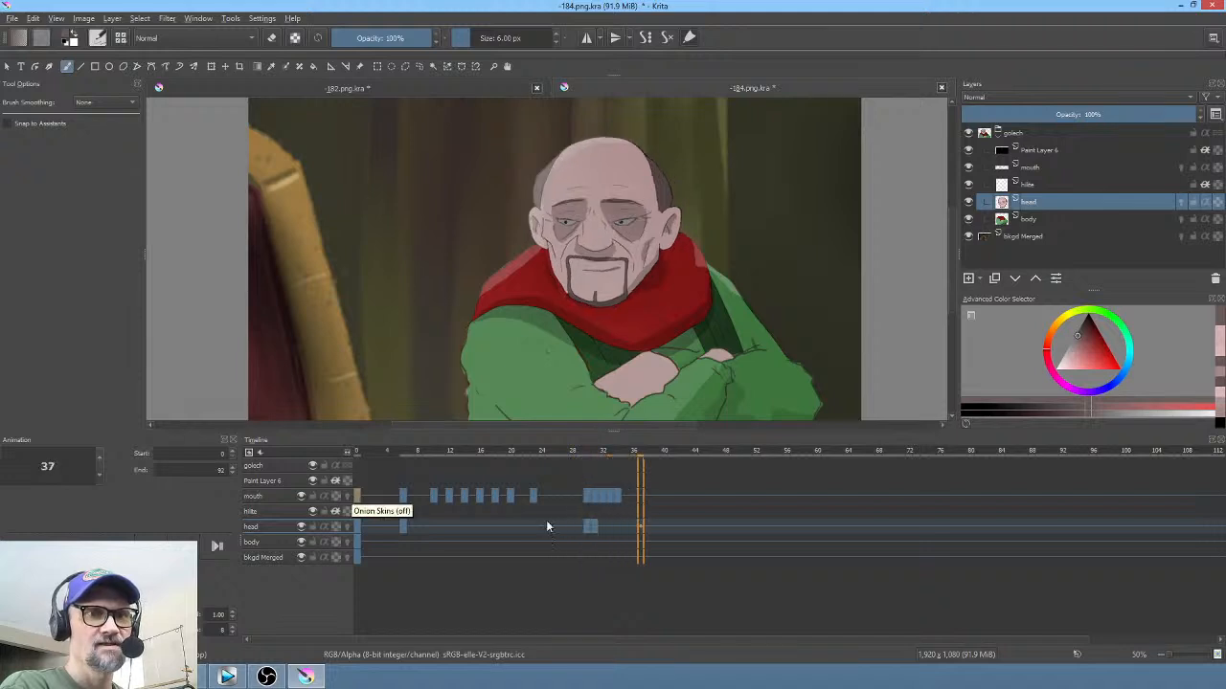
{"action": "key", "text": "space"}
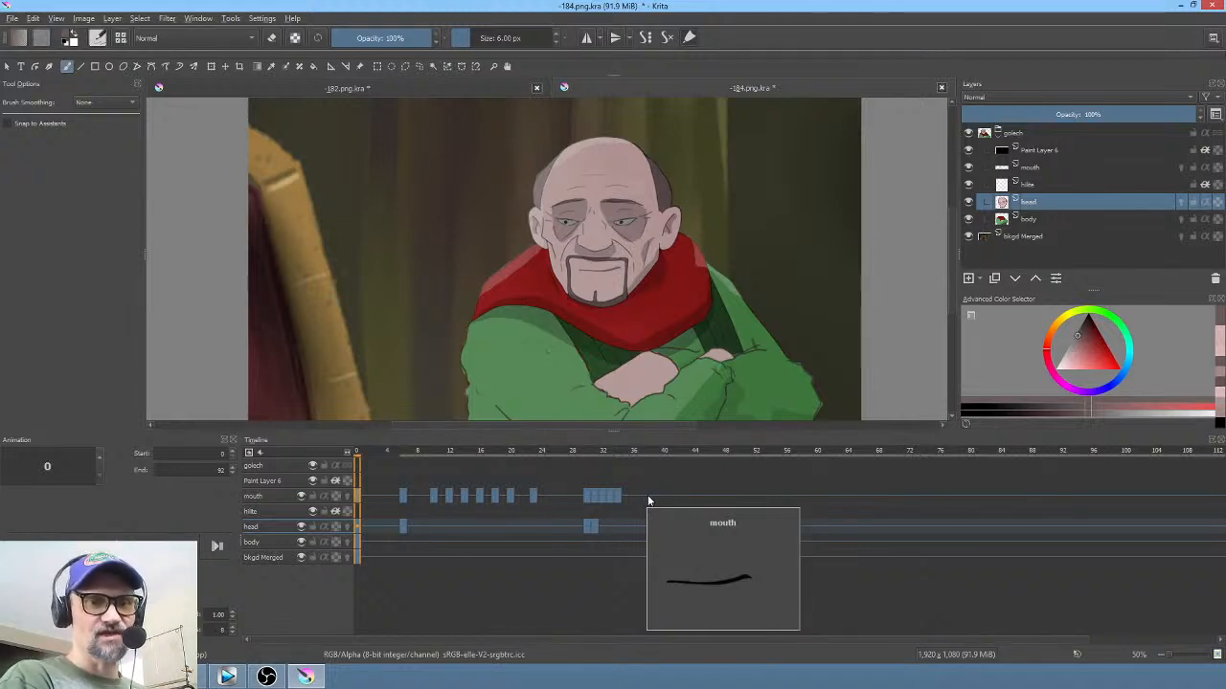
Step: At frame 38 of the mouth layer, draw a small black-filled open mouth inside the goatee with the Freehand Path tool
{"action": "left_click", "coordinate": [647, 500]}
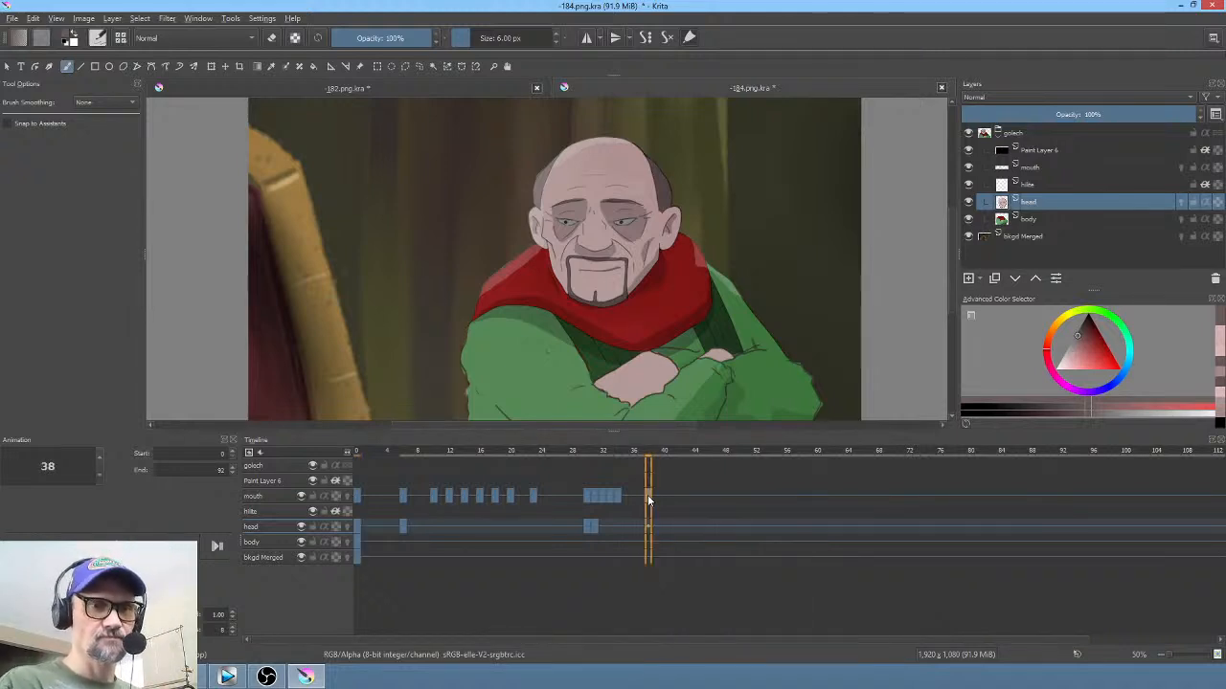
{"action": "left_click_drag", "start_coordinate": [1087, 342], "coordinate": [1081, 273]}
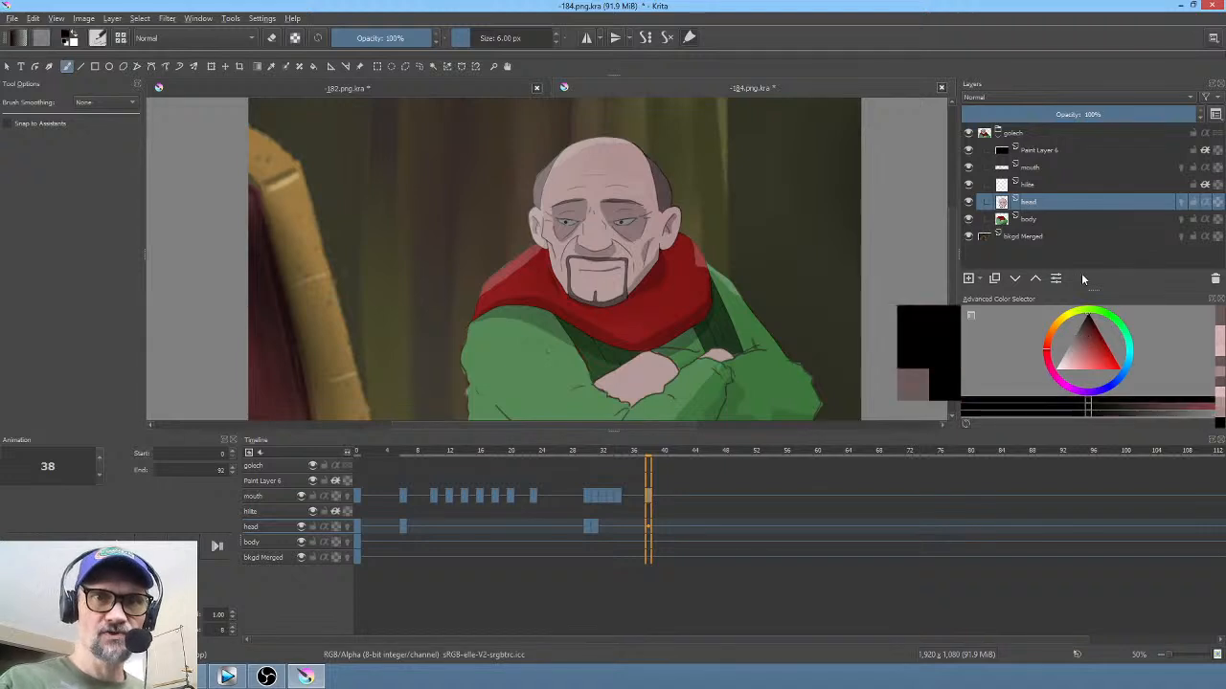
{"action": "left_click", "coordinate": [1054, 165]}
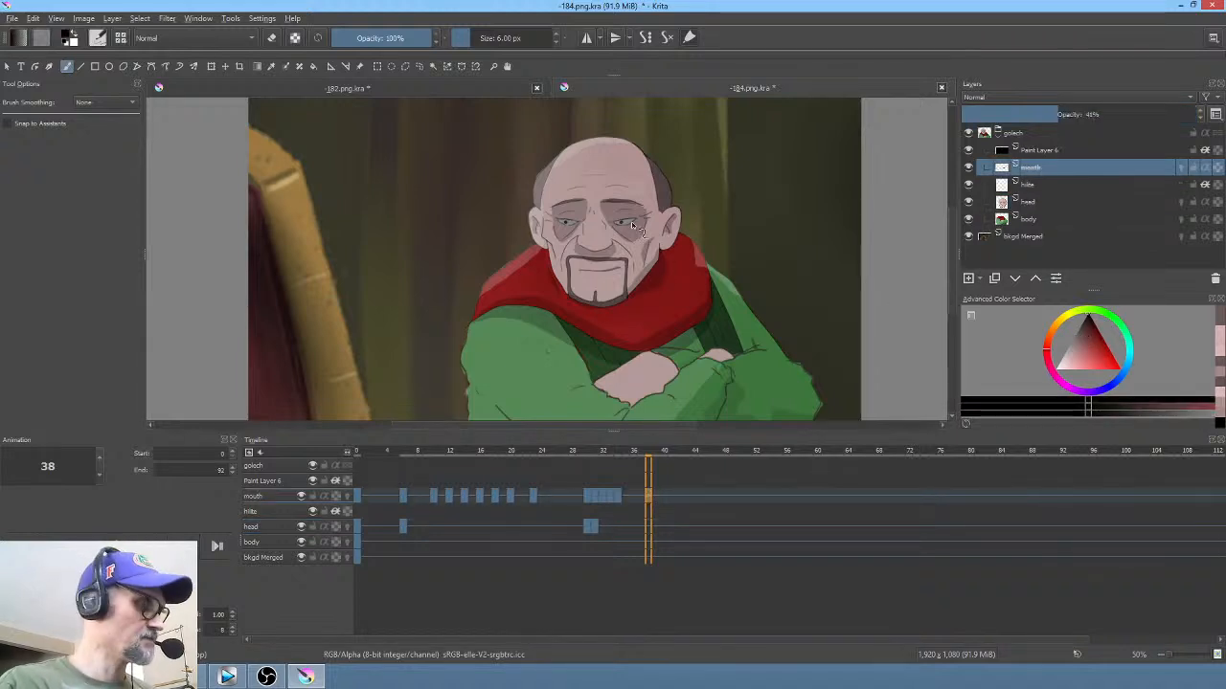
{"action": "left_click_drag", "start_coordinate": [599, 279], "coordinate": [695, 196]}
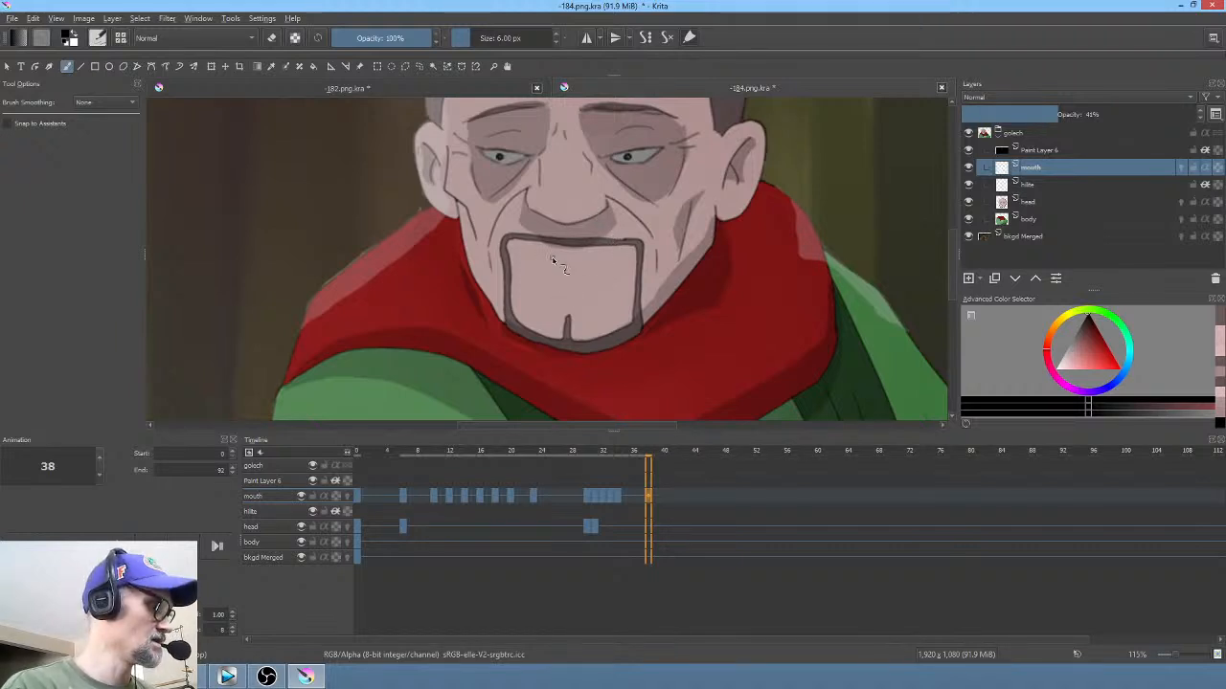
{"action": "key", "text": "p"}
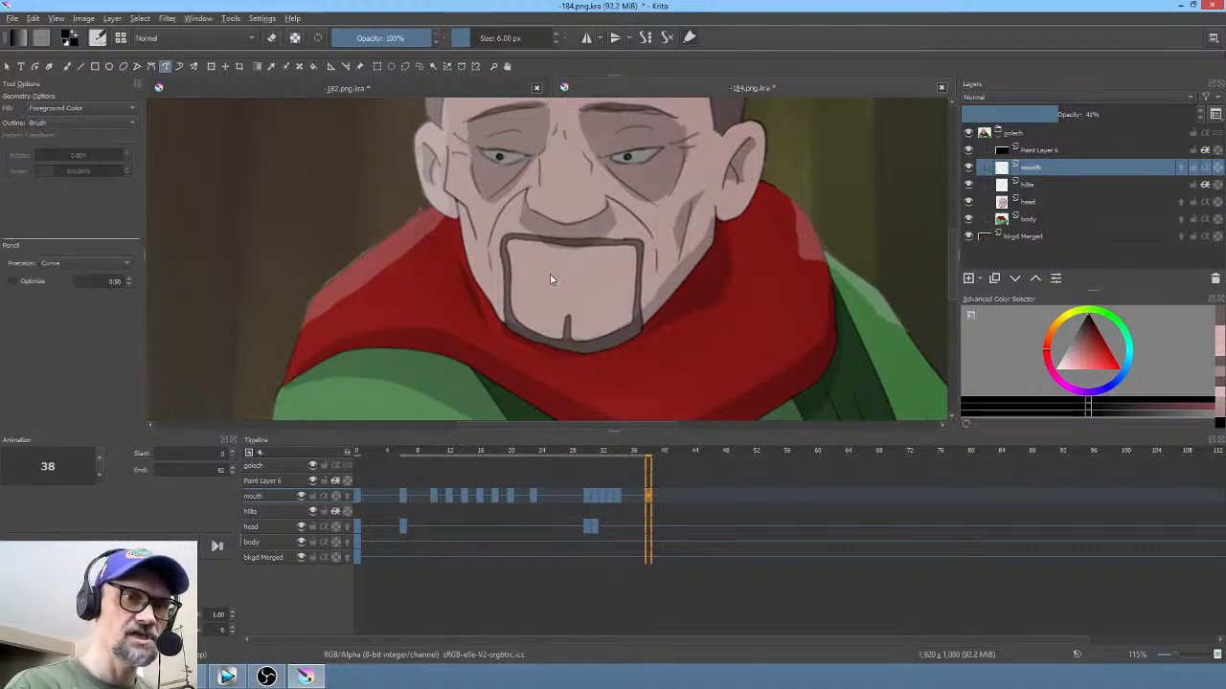
{"action": "mouse_move", "coordinate": [544, 269]}
{"action": "left_mouse_down"}
{"action": "mouse_move", "coordinate": [604, 281]}
{"action": "mouse_move", "coordinate": [553, 282]}
{"action": "left_mouse_up"}
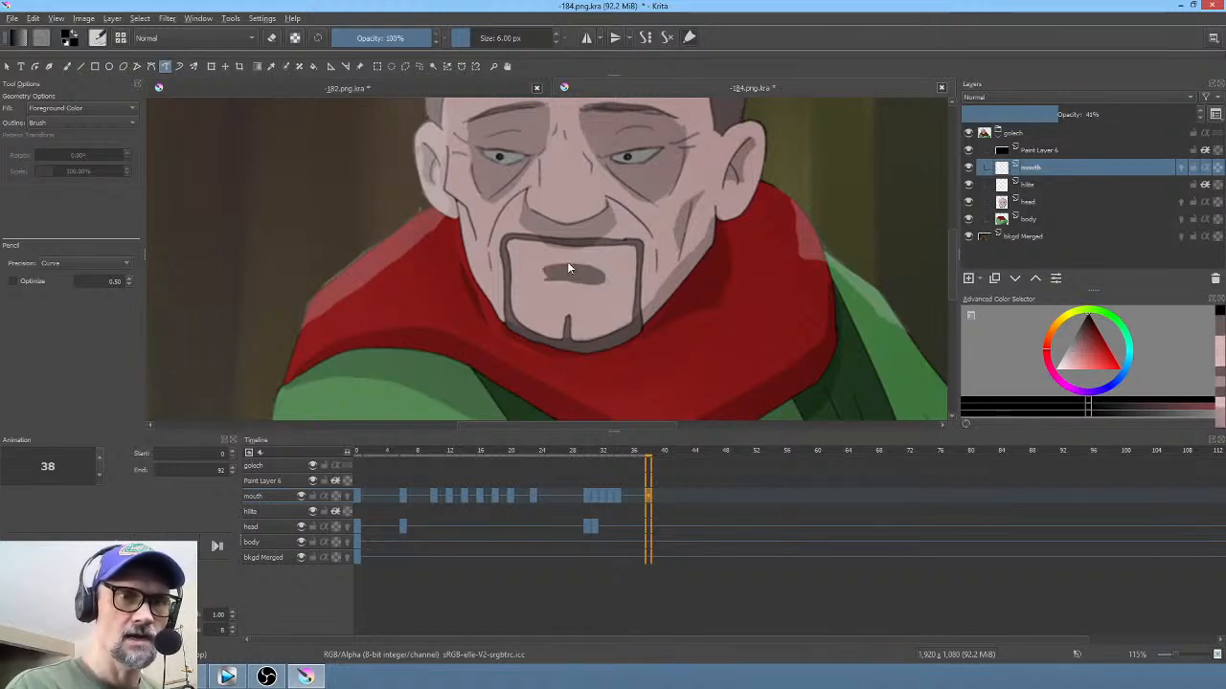
Step: Draw a wider open mouth at frame 40 of the mouth layer and another at frame 42, making the latter taller with Transform
{"action": "left_click", "coordinate": [665, 496]}
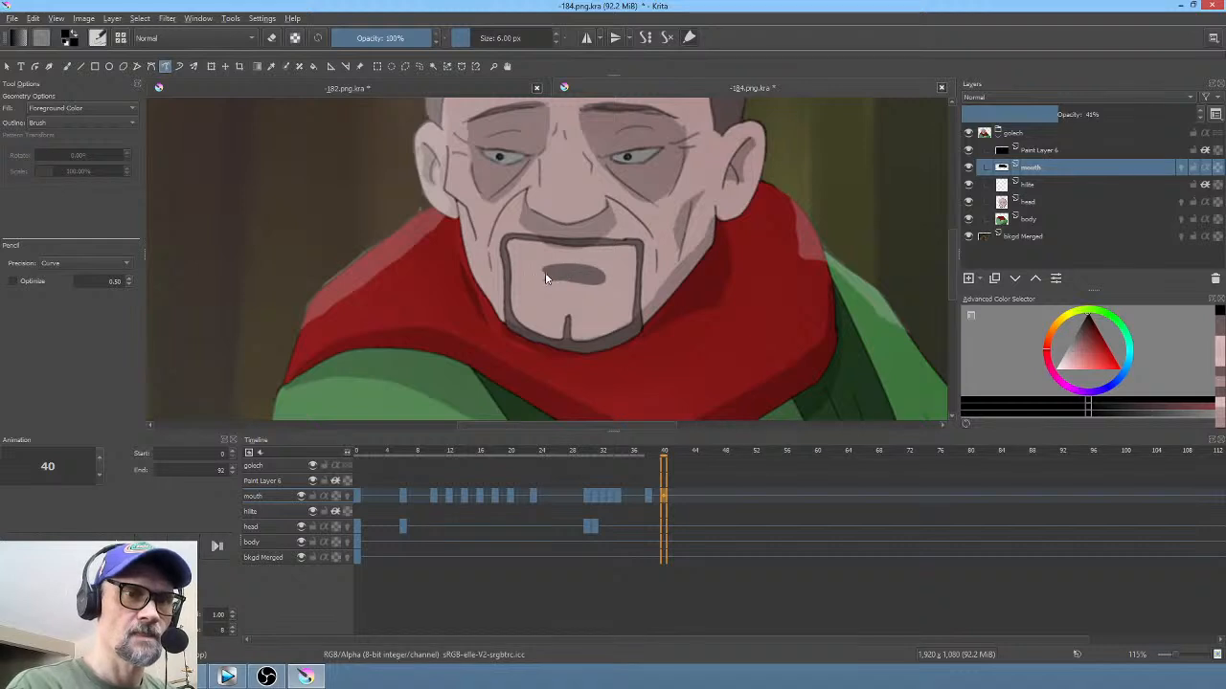
{"action": "key", "text": "Delete"}
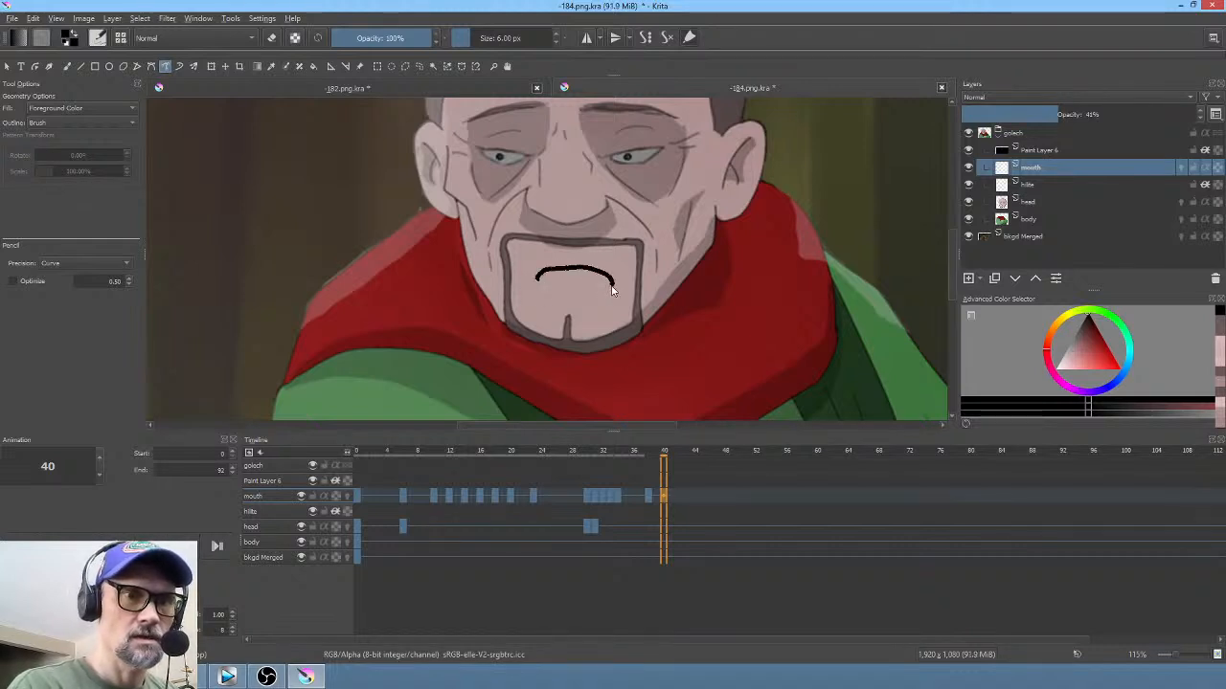
{"action": "left_click", "coordinate": [678, 495]}
{"action": "key", "text": "ctrl+t"}
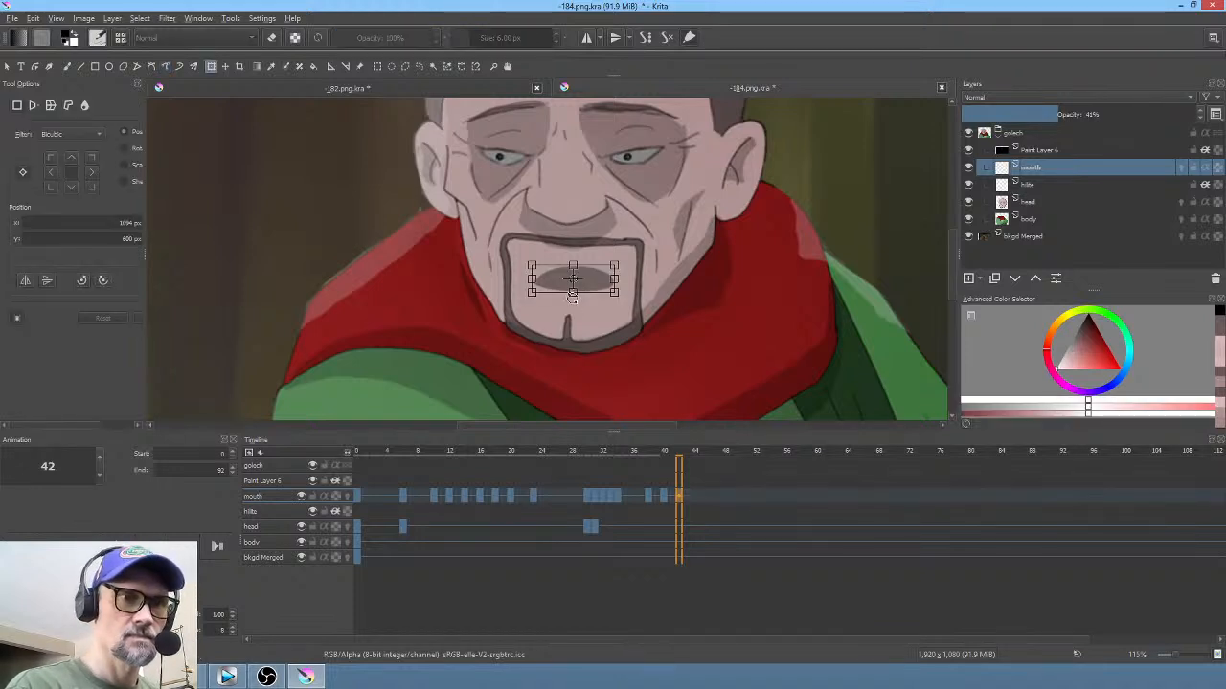
{"action": "key", "text": "Return"}
{"action": "left_click_drag", "start_coordinate": [581, 289], "coordinate": [579, 279]}
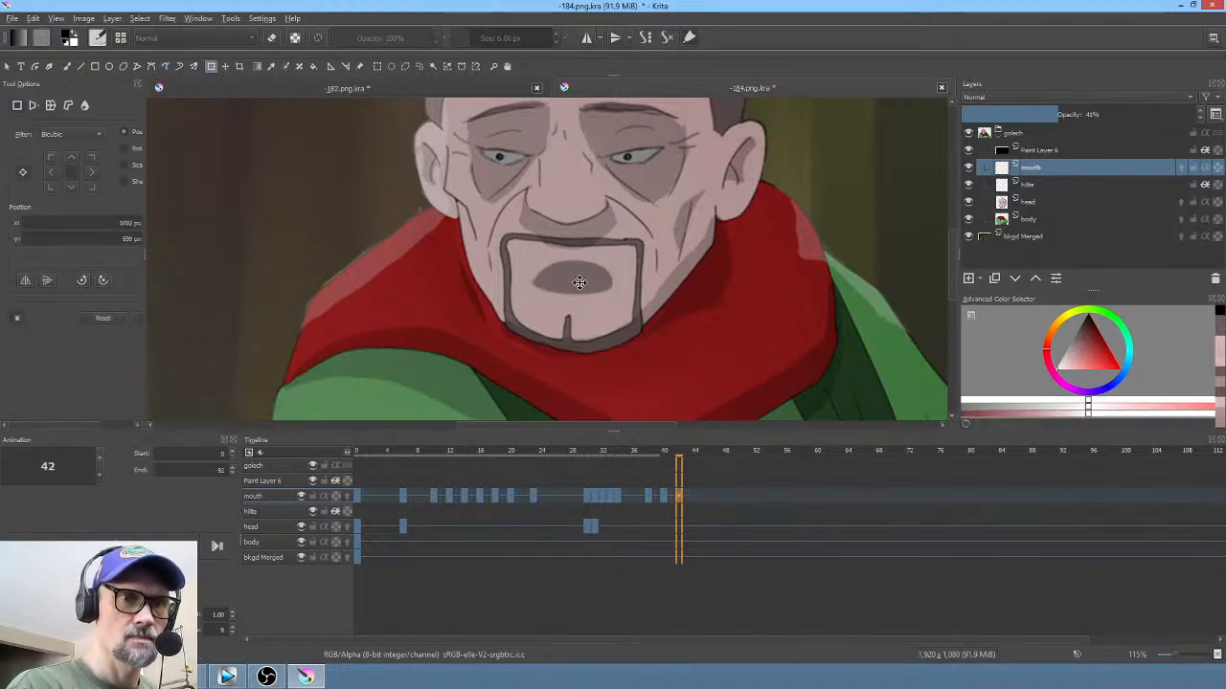
{"action": "left_click", "coordinate": [695, 497]}
{"action": "left_click", "coordinate": [665, 496]}
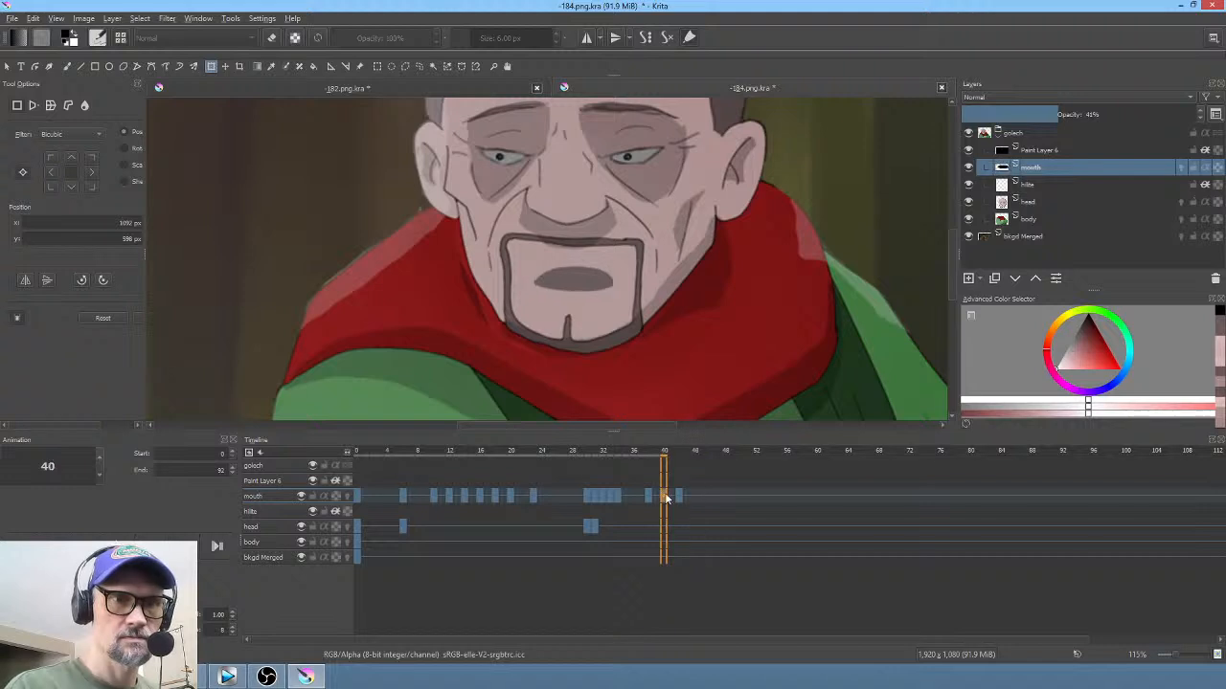
Step: At frame 44 of the mouth layer, draw a thin, nearly closed mouth inside the goatee with the Freehand Path tool
{"action": "left_click", "coordinate": [650, 496]}
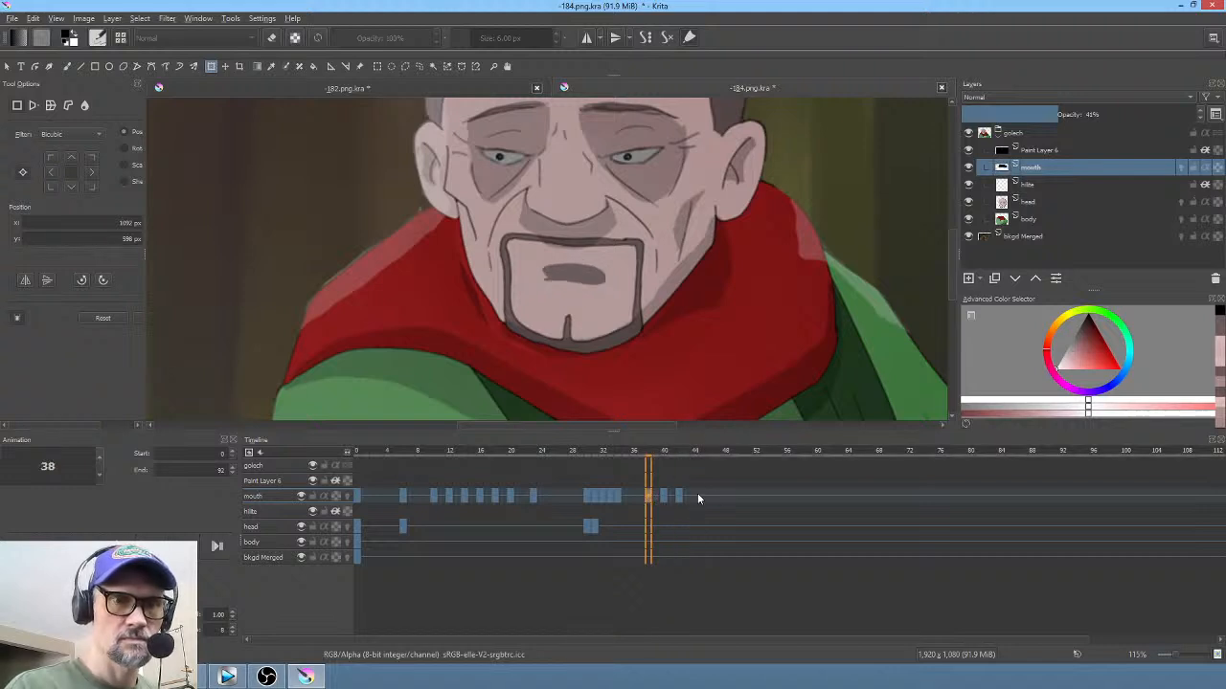
{"action": "left_click", "coordinate": [695, 496]}
{"action": "key", "text": "Delete"}
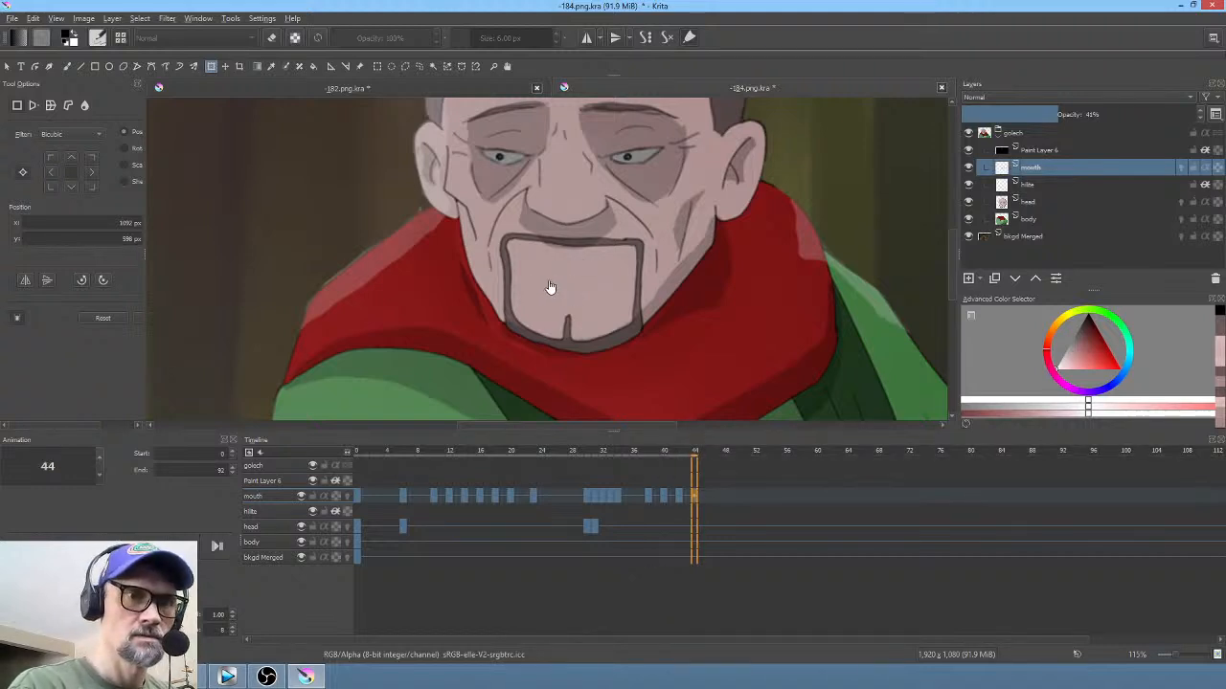
{"action": "key", "text": "p"}
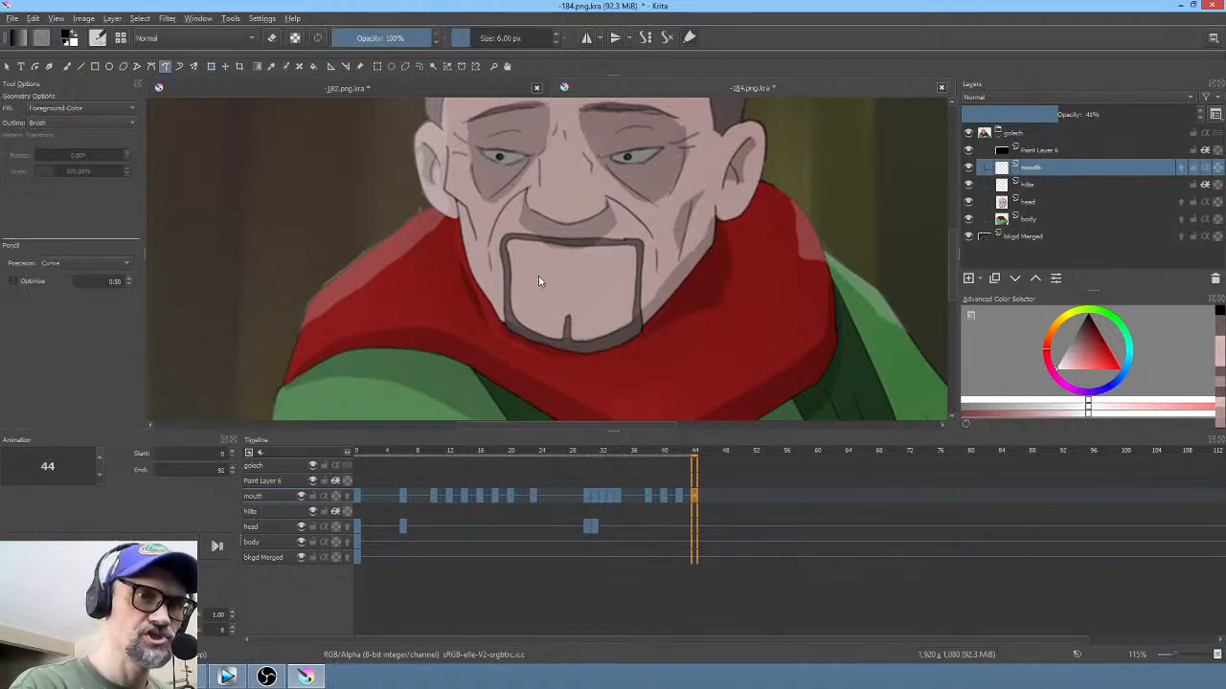
{"action": "left_click_drag", "start_coordinate": [539, 272], "coordinate": [572, 274]}
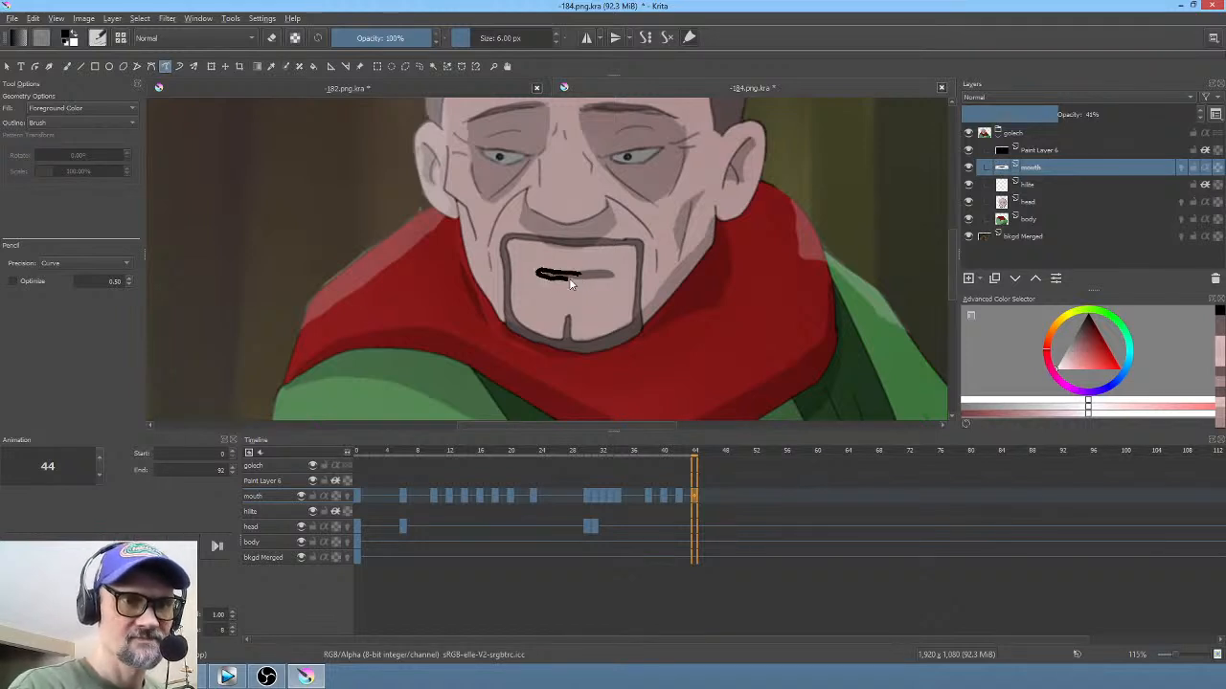
Step: Draw a closed mouth as a thin, slightly upturned line at frame 47 of the mouth layer
{"action": "left_click", "coordinate": [712, 495]}
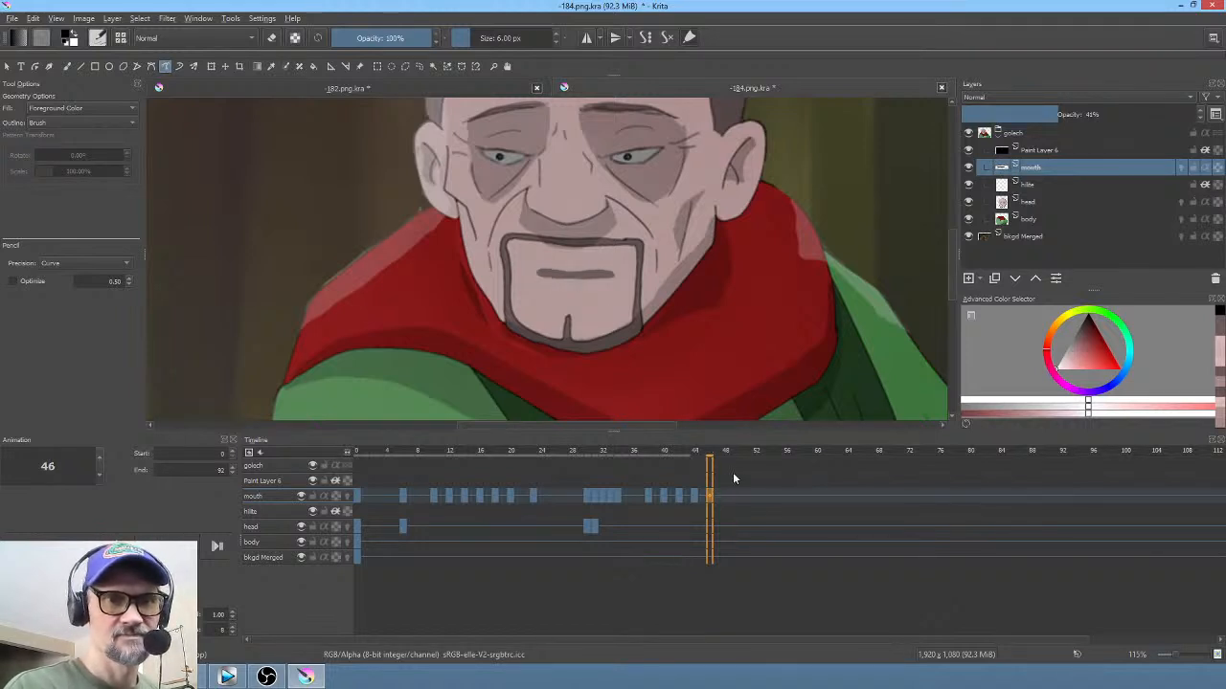
{"action": "left_click", "coordinate": [718, 496]}
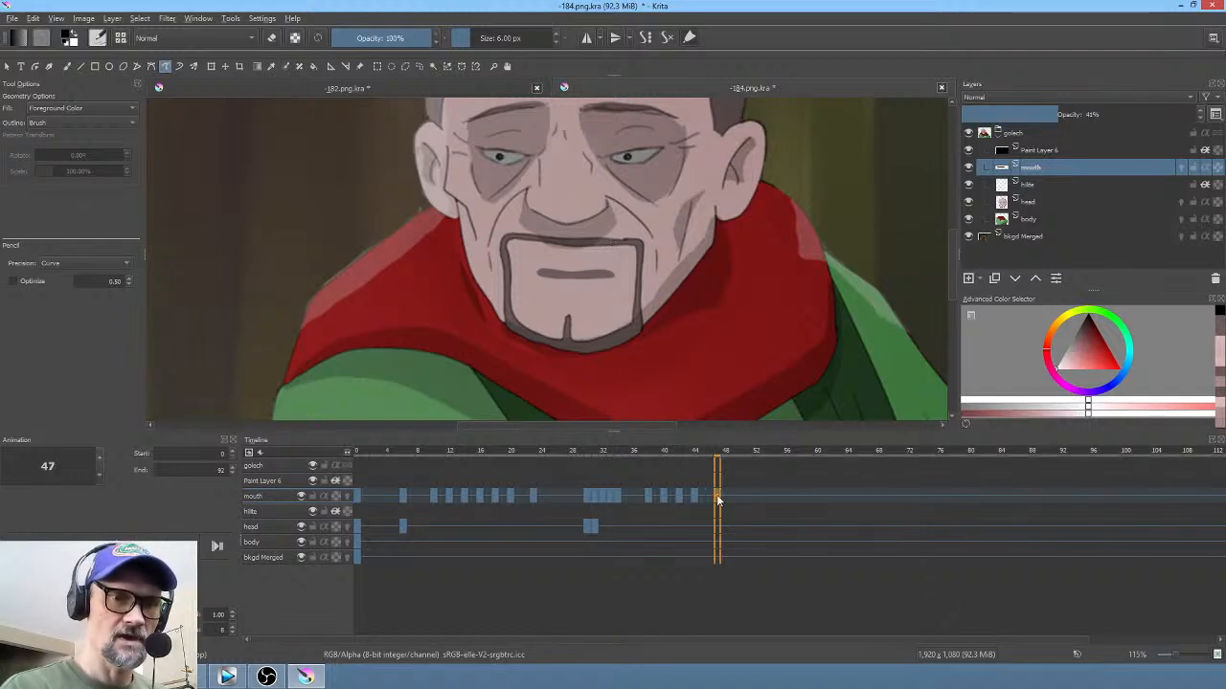
{"action": "key", "text": "Delete"}
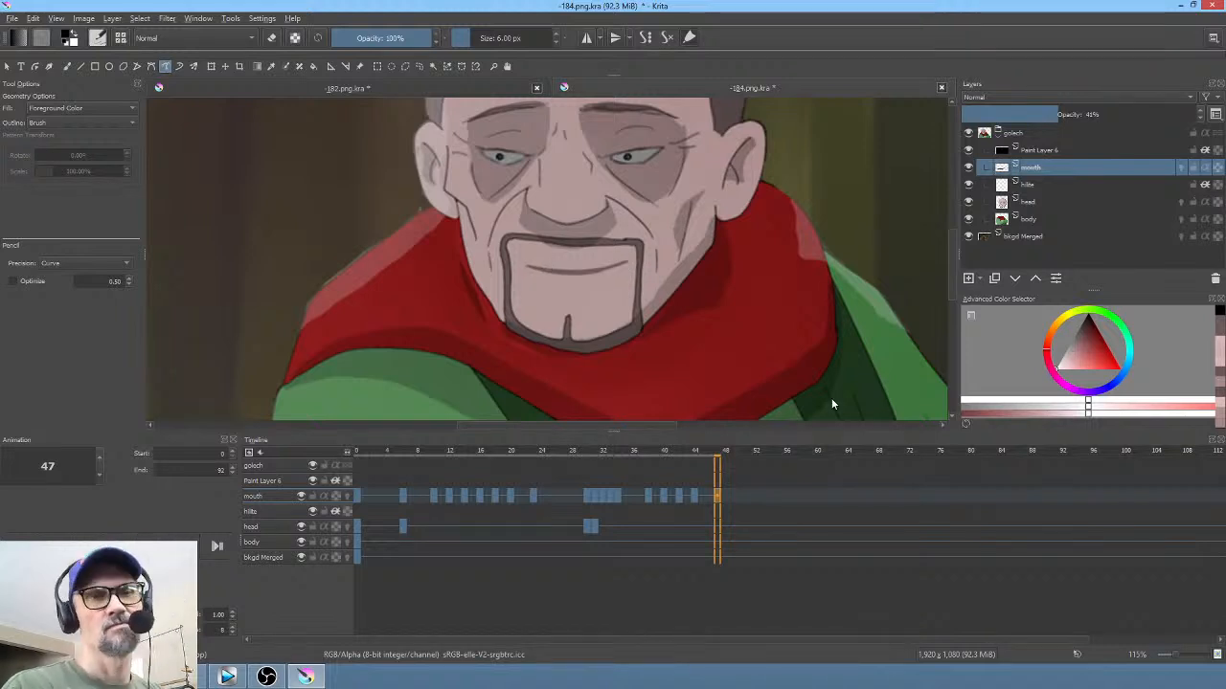
Step: Play the animation from frame 0 with the whole character in view to check the mouth movement
{"action": "scroll", "coordinate": [693, 339], "scroll_direction": "down", "scroll_amount": 4}
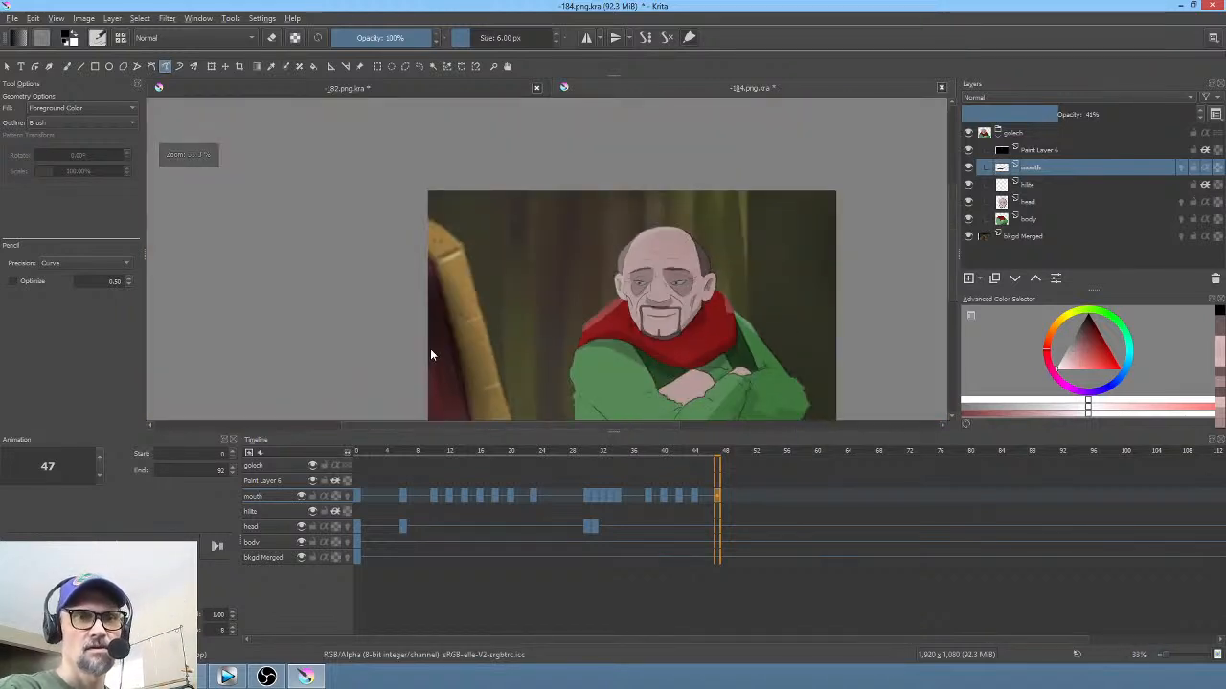
{"action": "left_click", "coordinate": [357, 497]}
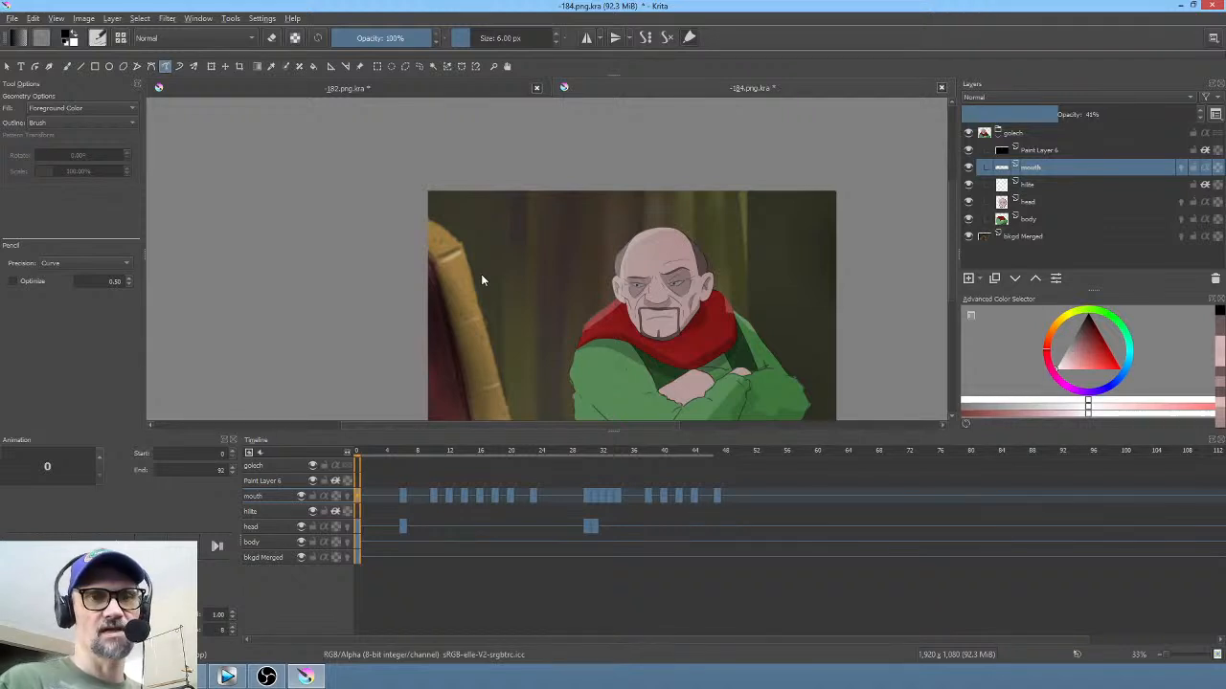
{"action": "key", "text": "space"}
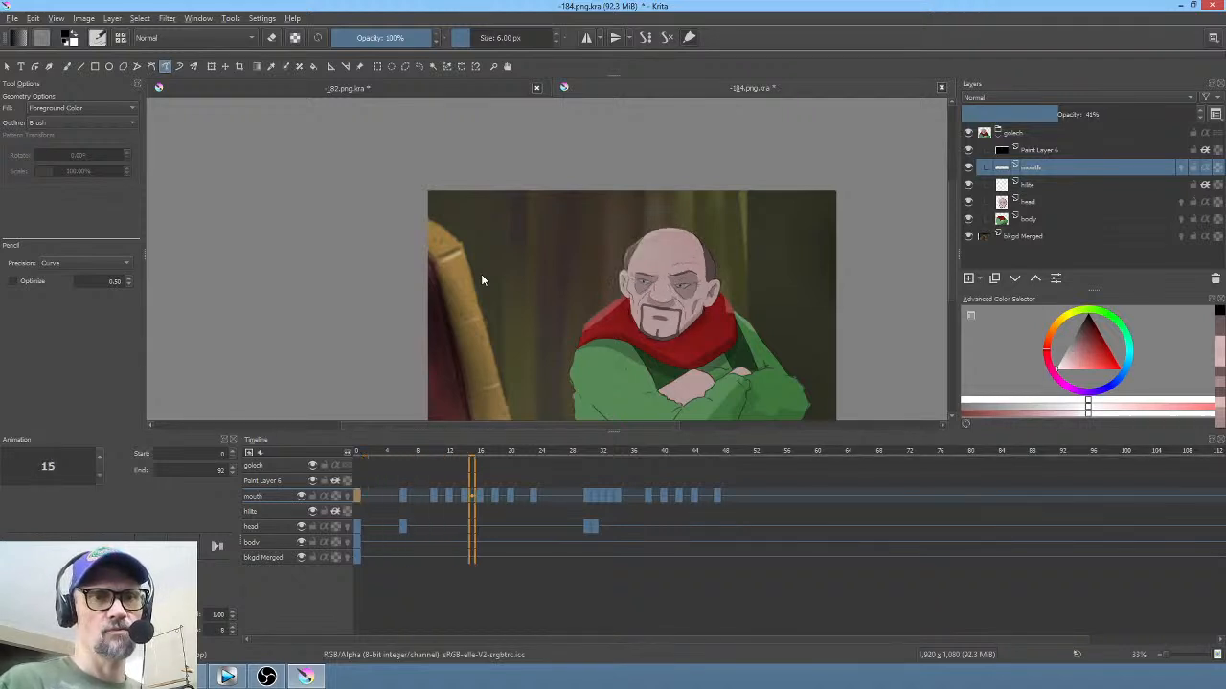
{"action": "key", "text": "space"}
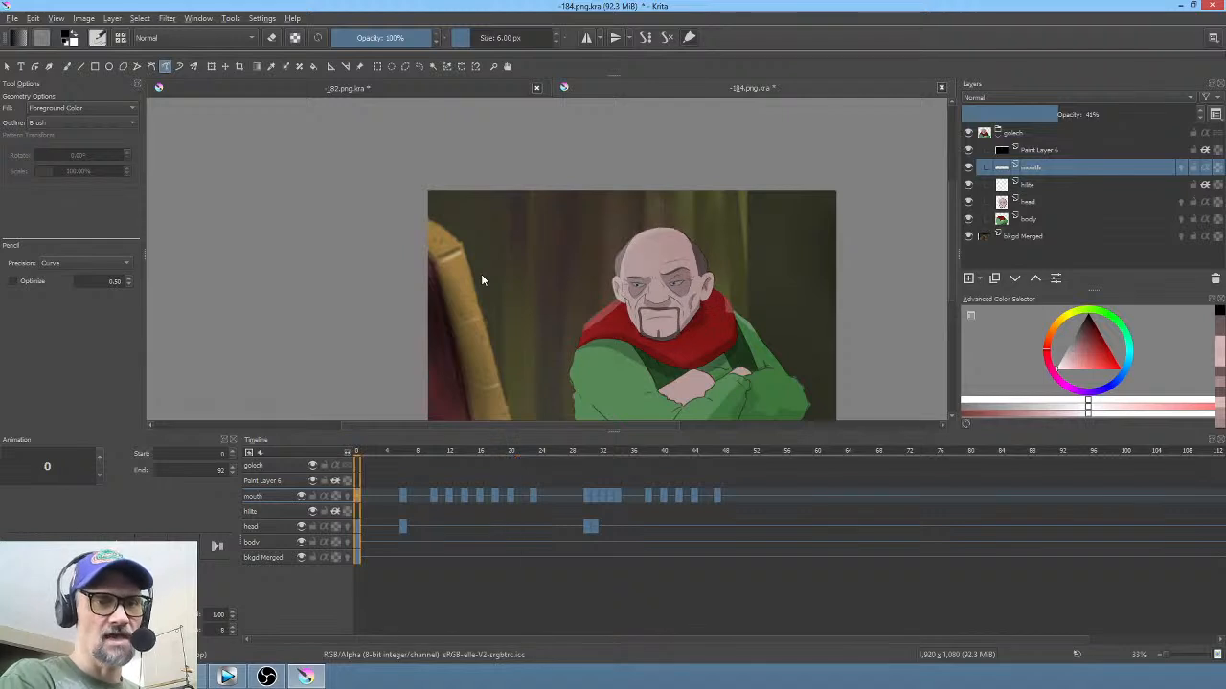
Step: Shift all mouth and head keyframes from frame 10 onward five frames ahead to start at frame 15
{"action": "left_click", "coordinate": [421, 496]}
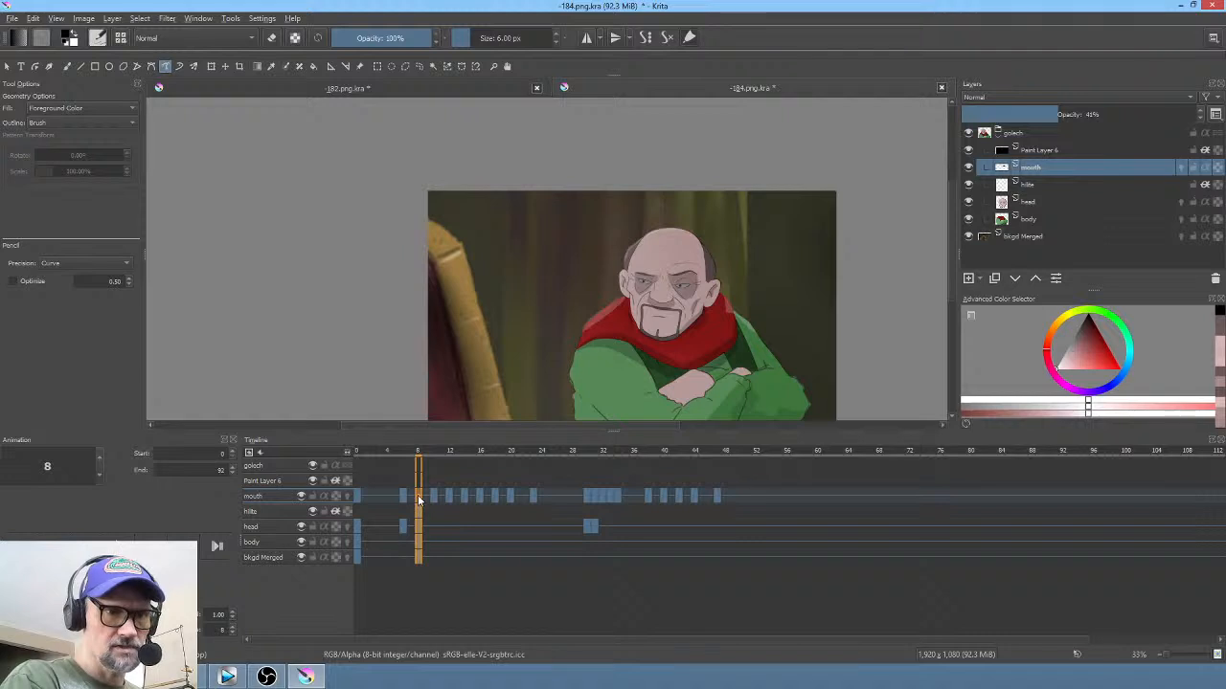
{"action": "left_click", "coordinate": [427, 496]}
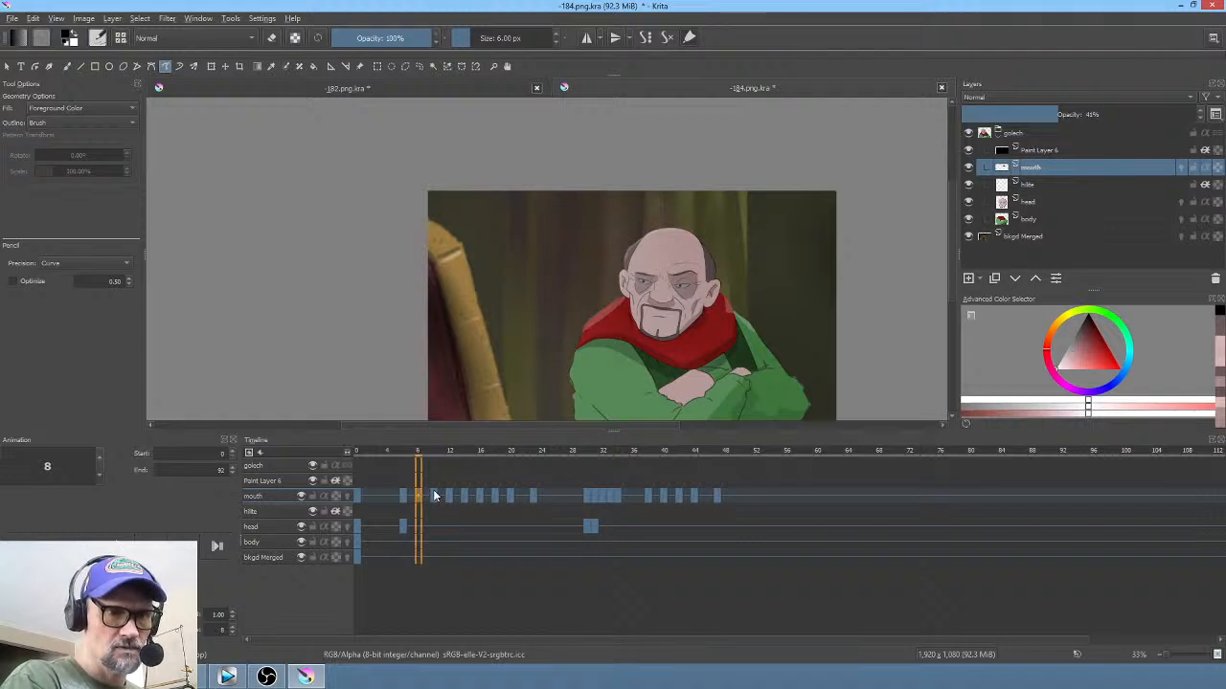
{"action": "left_click_drag", "start_coordinate": [432, 496], "coordinate": [430, 559]}
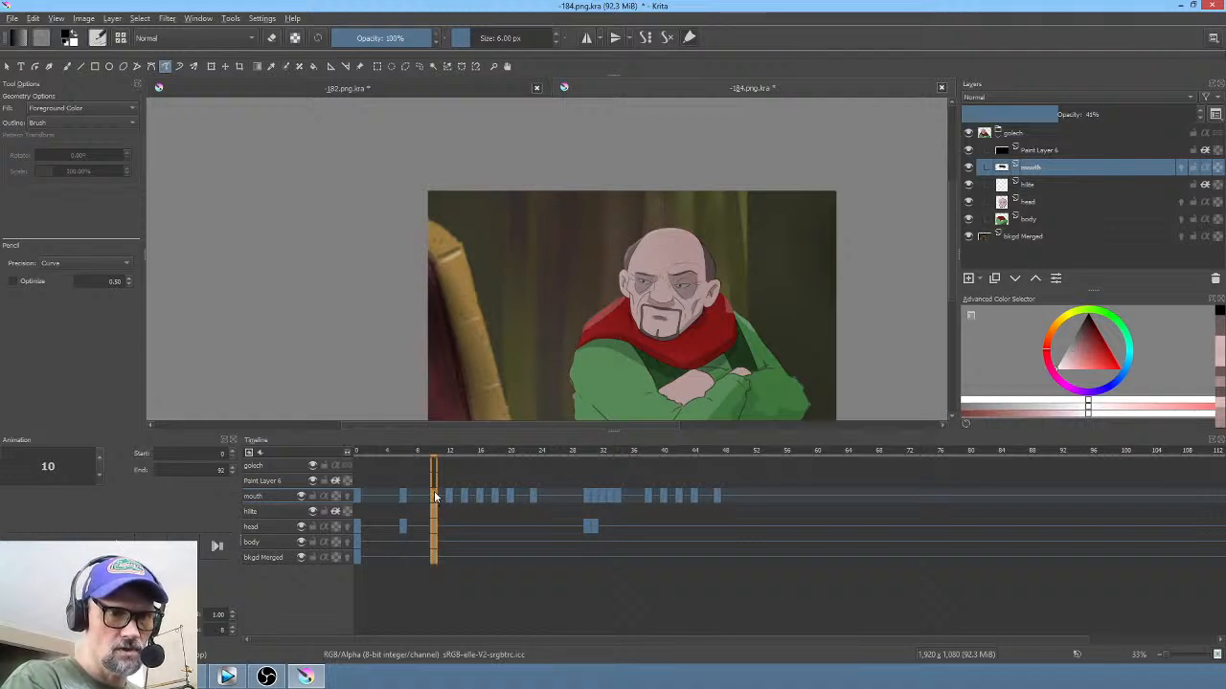
{"action": "left_click_drag", "start_coordinate": [434, 492], "coordinate": [470, 492]}
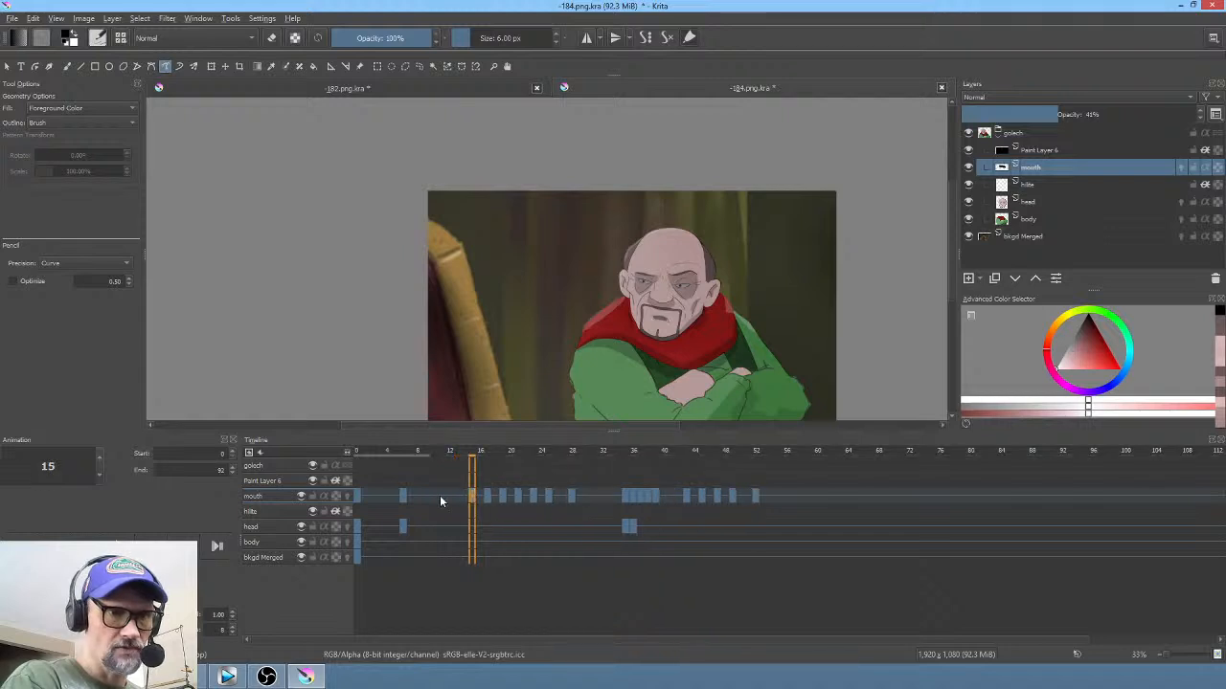
Step: Play the retimed animation from frame 0 through the frames after the last mouth keyframe
{"action": "left_click", "coordinate": [359, 492]}
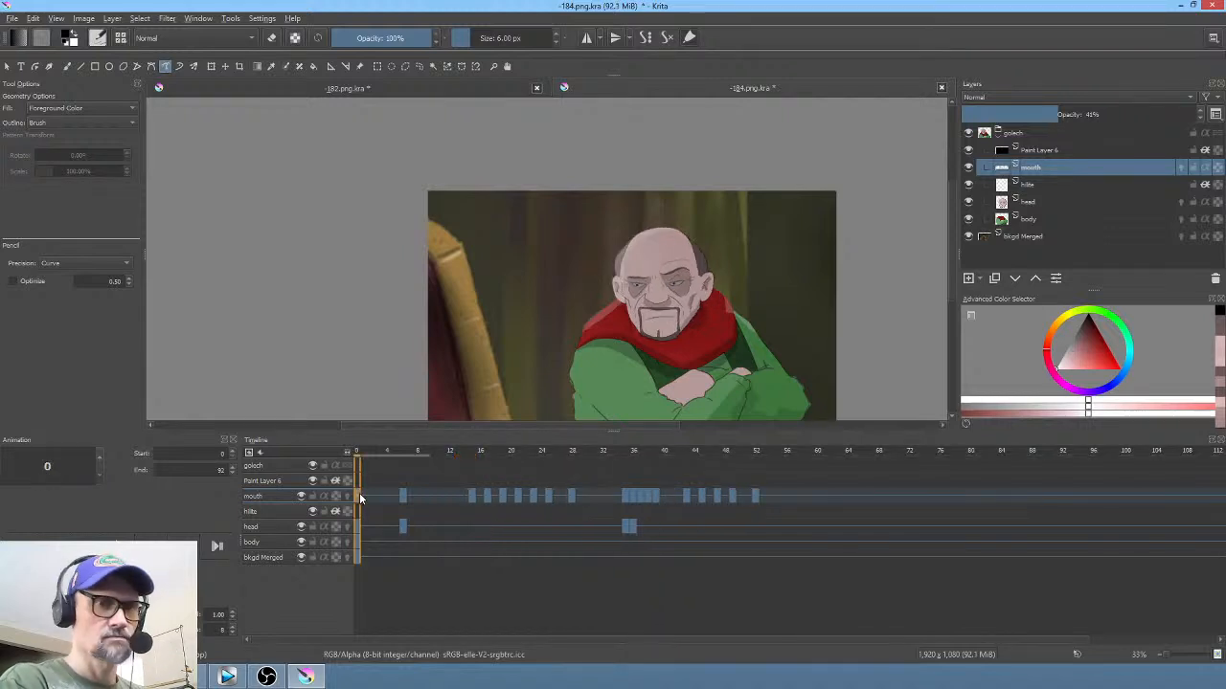
{"action": "key", "text": "space"}
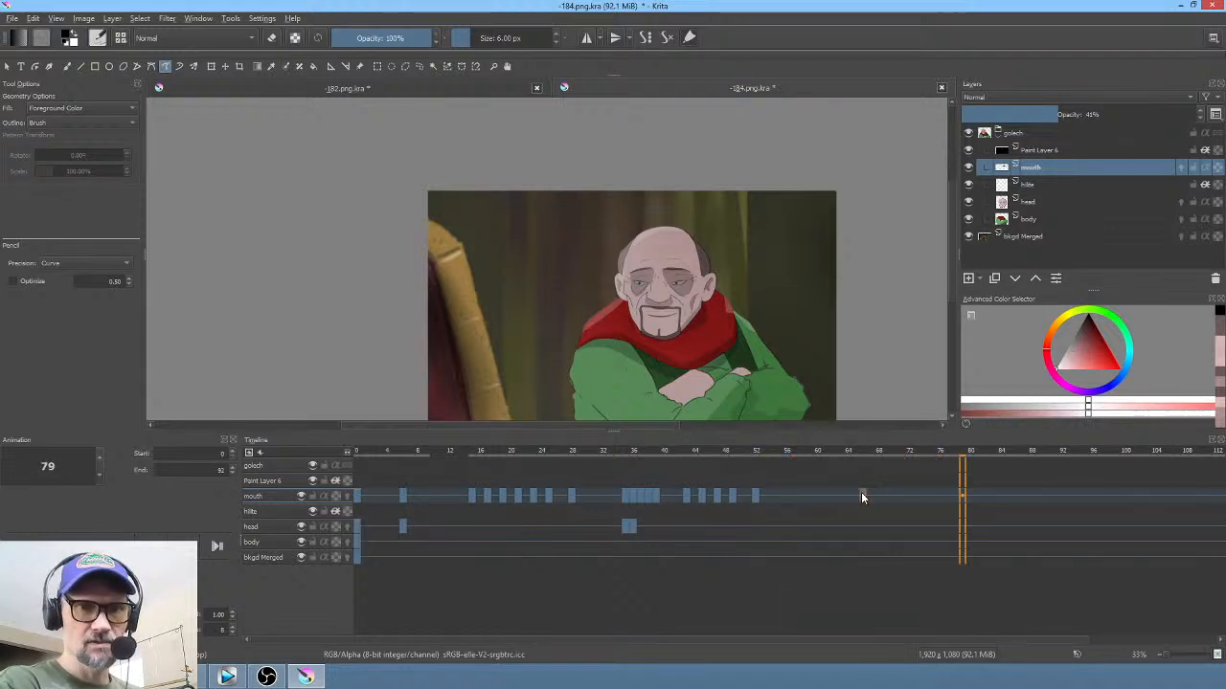
{"action": "key", "text": "space"}
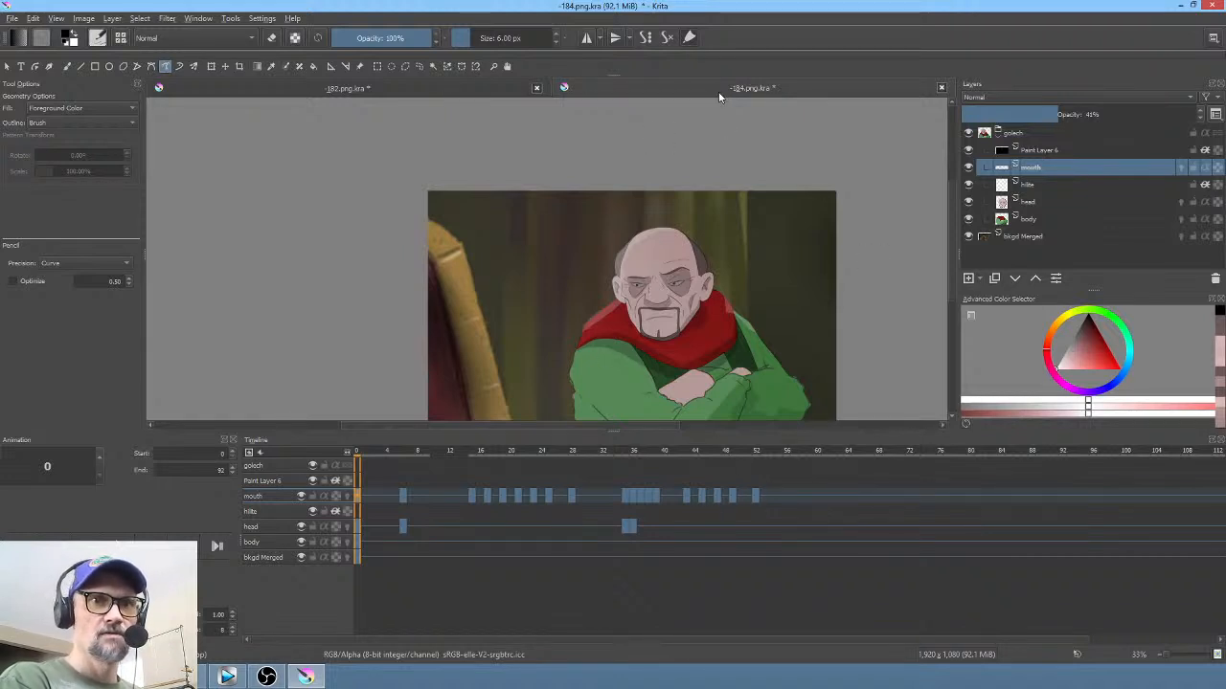
Step: Switch to Vegas Pro and move clip 185 and everything after it later, opening a gap behind clip 184
{"action": "left_click", "coordinate": [227, 677]}
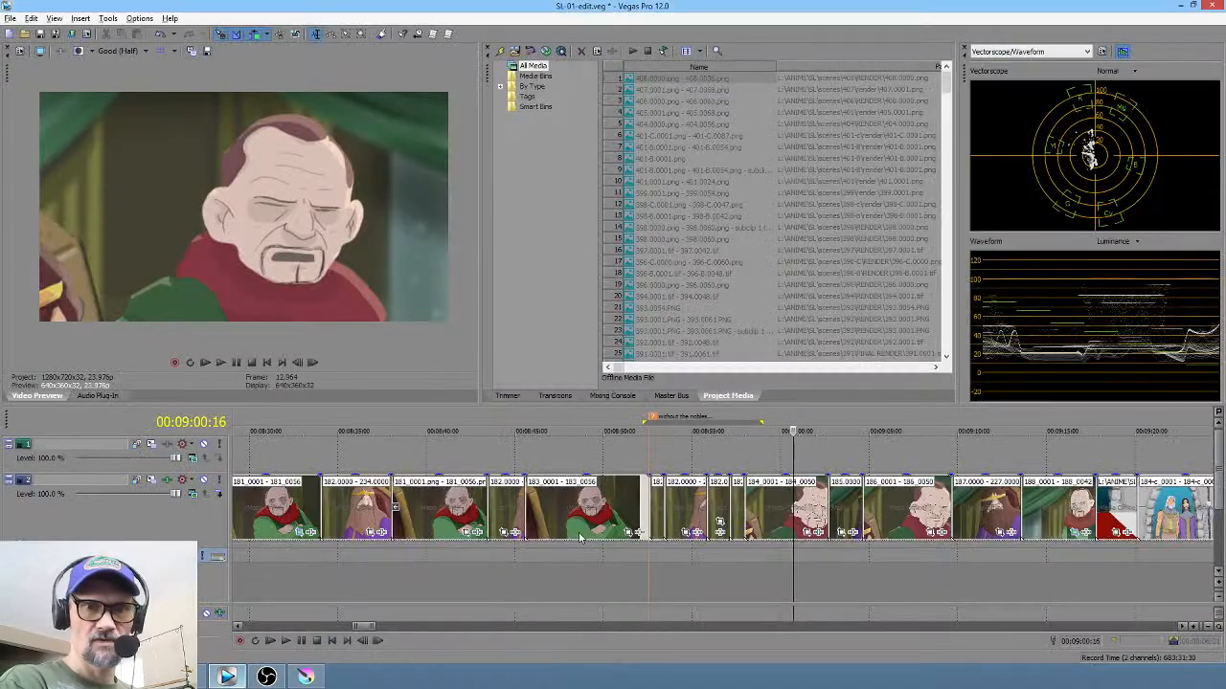
{"action": "left_click", "coordinate": [845, 509]}
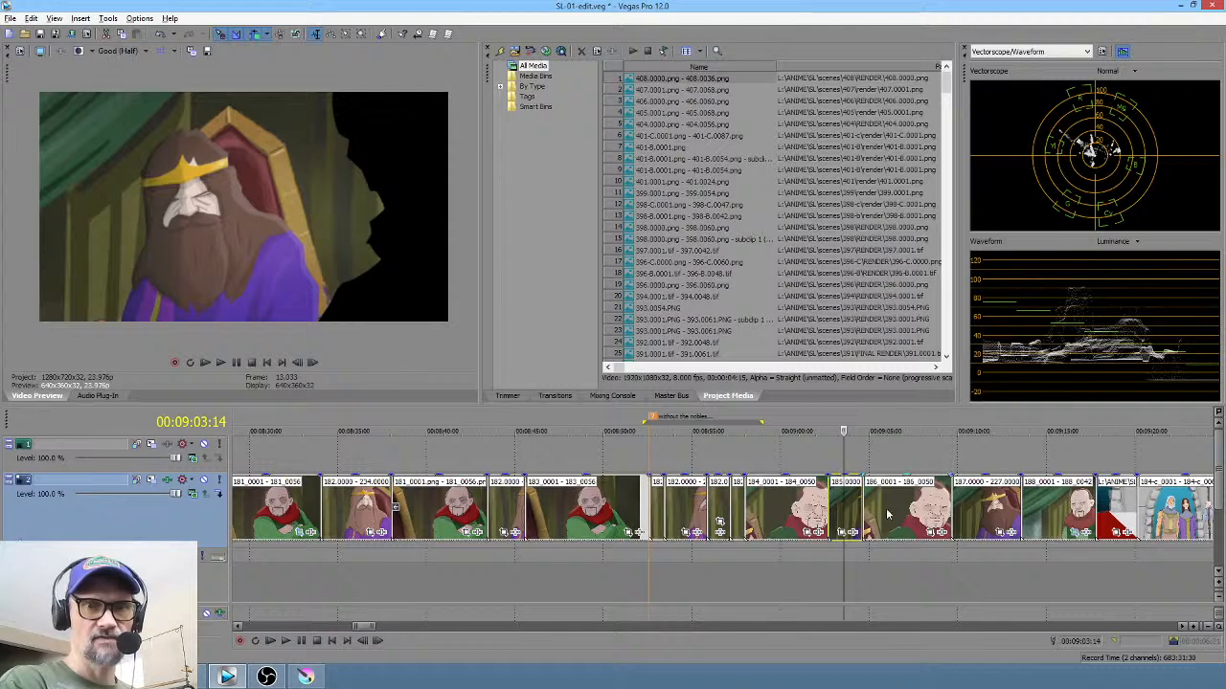
{"action": "left_click_drag", "start_coordinate": [842, 509], "coordinate": [951, 507]}
{"action": "left_click", "coordinate": [780, 504]}
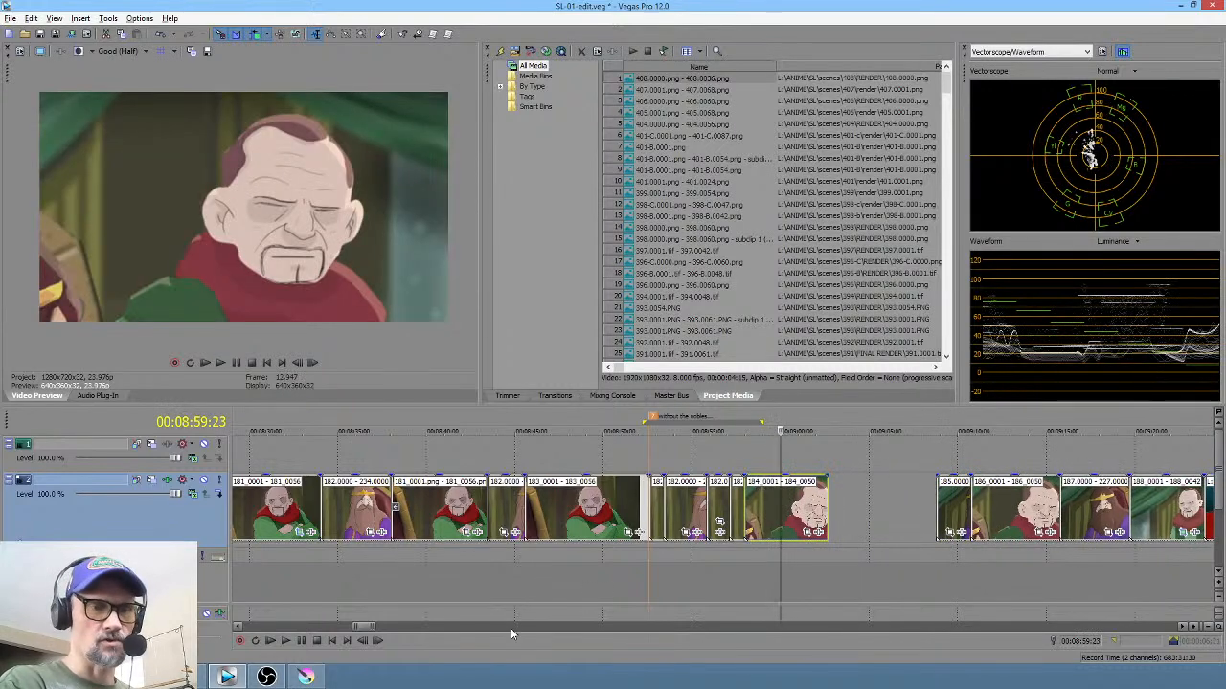
Step: Switch to Krita and render frames 0 to 92 as PNG images into L:/ANIME/SL/scenes/184/RENDER with base name 184_
{"action": "left_click", "coordinate": [306, 677]}
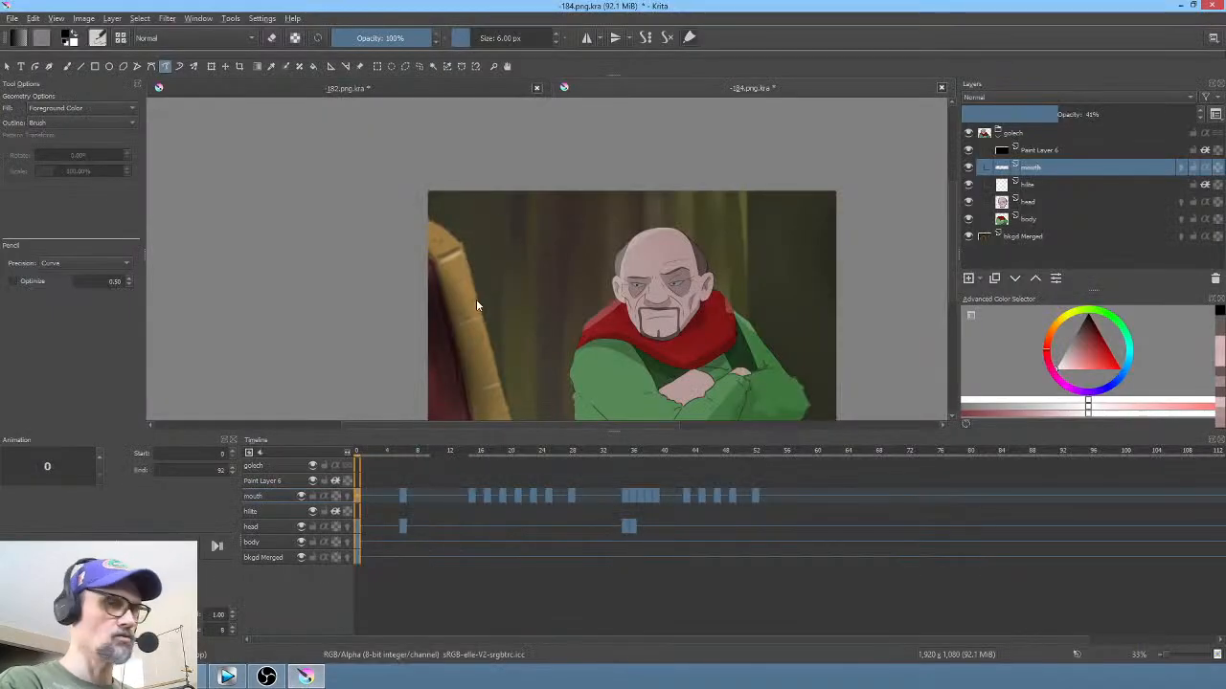
{"action": "key", "text": "ctrl+shift+r"}
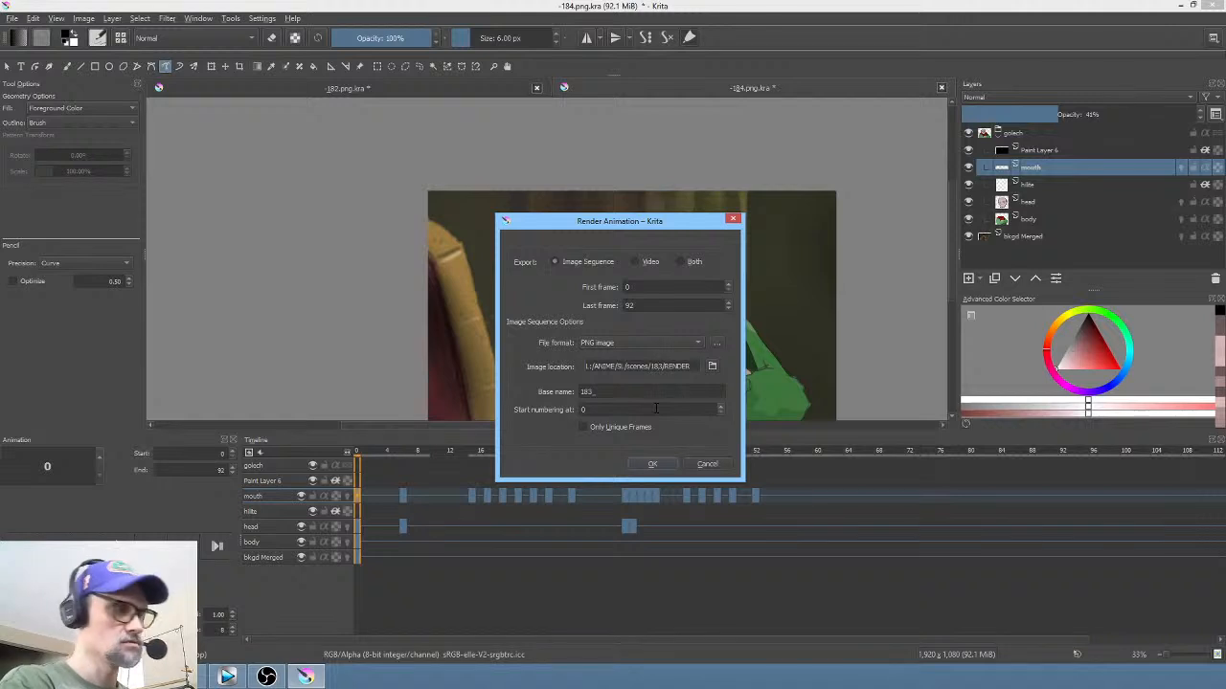
{"action": "left_click", "coordinate": [590, 392]}
{"action": "key", "text": "BackSpace"}
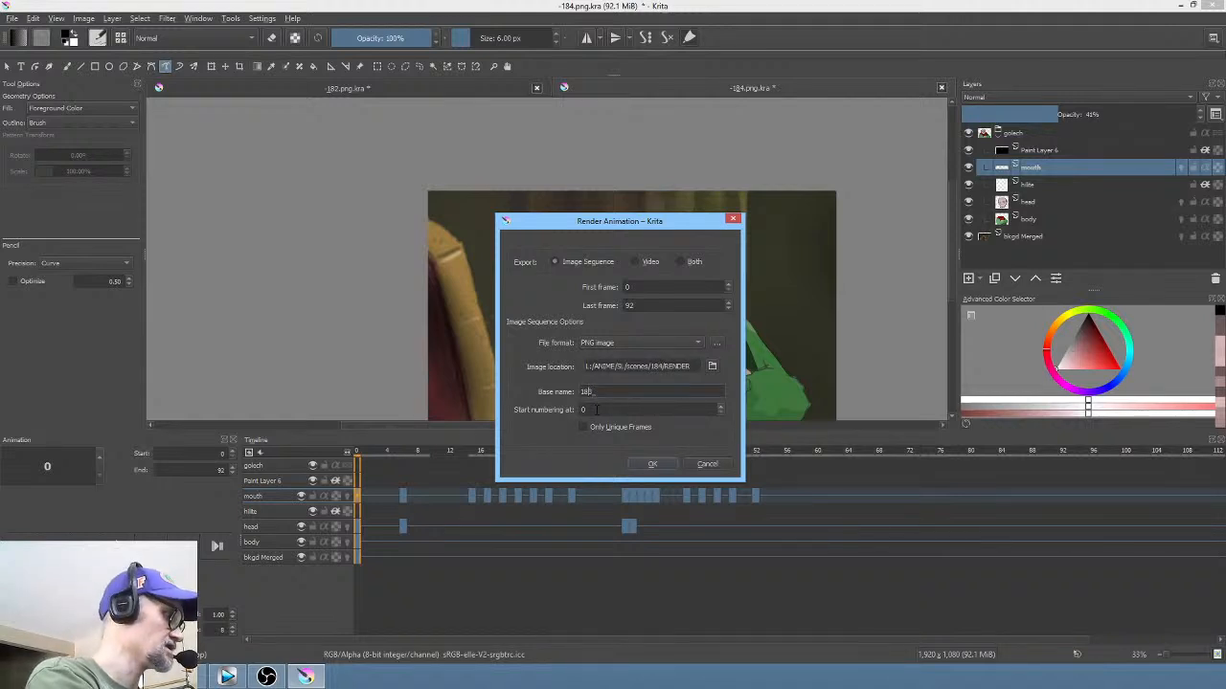
{"action": "type", "text": "4_"}
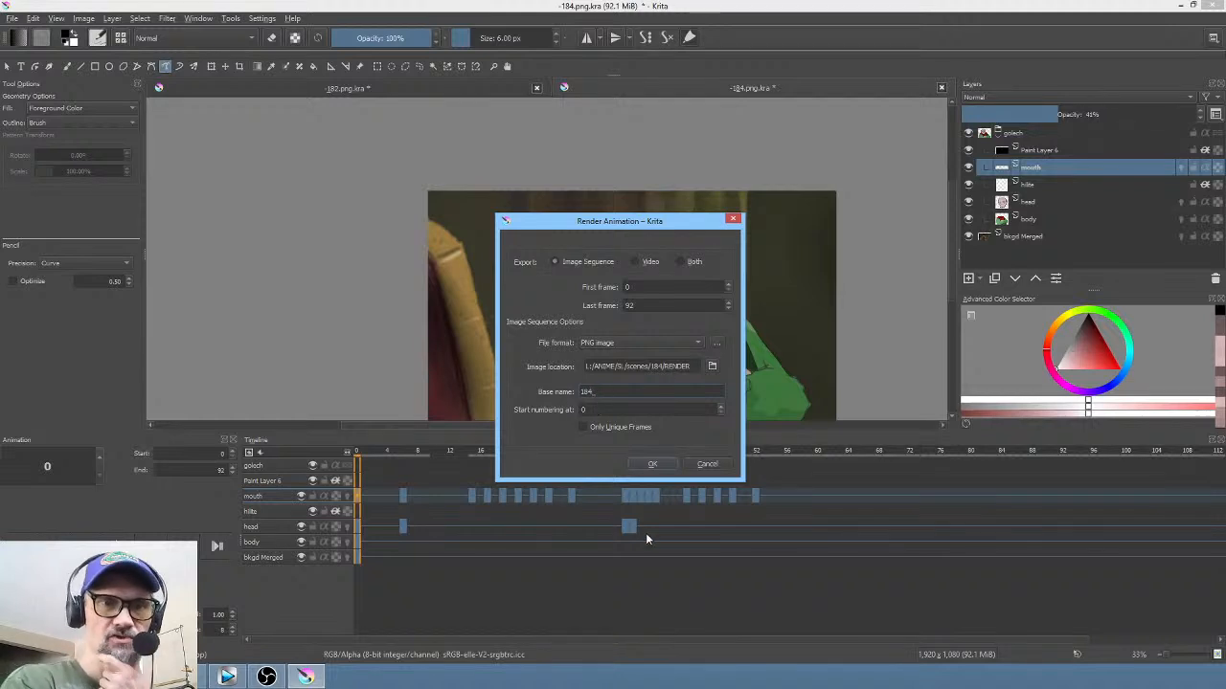
{"action": "left_click", "coordinate": [653, 466]}
{"action": "left_click", "coordinate": [692, 360]}
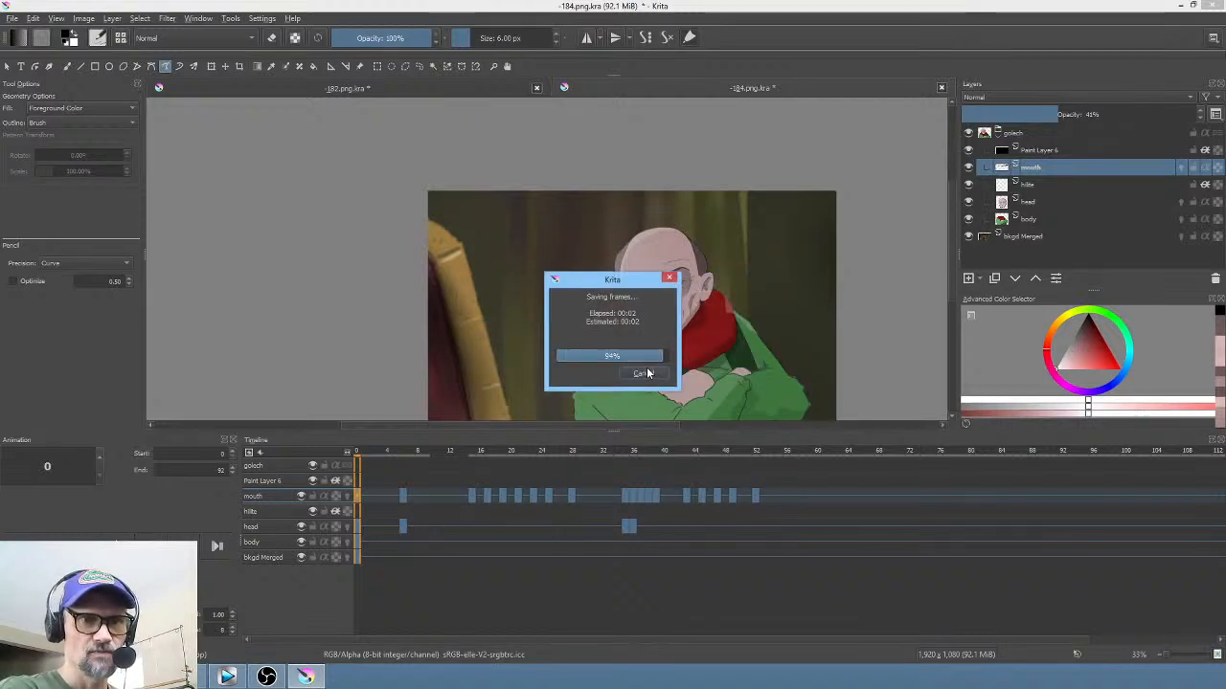
Step: Switch to Vegas Pro and extend the end of clip 184 on the timeline by about one and a half seconds
{"action": "left_click", "coordinate": [228, 677]}
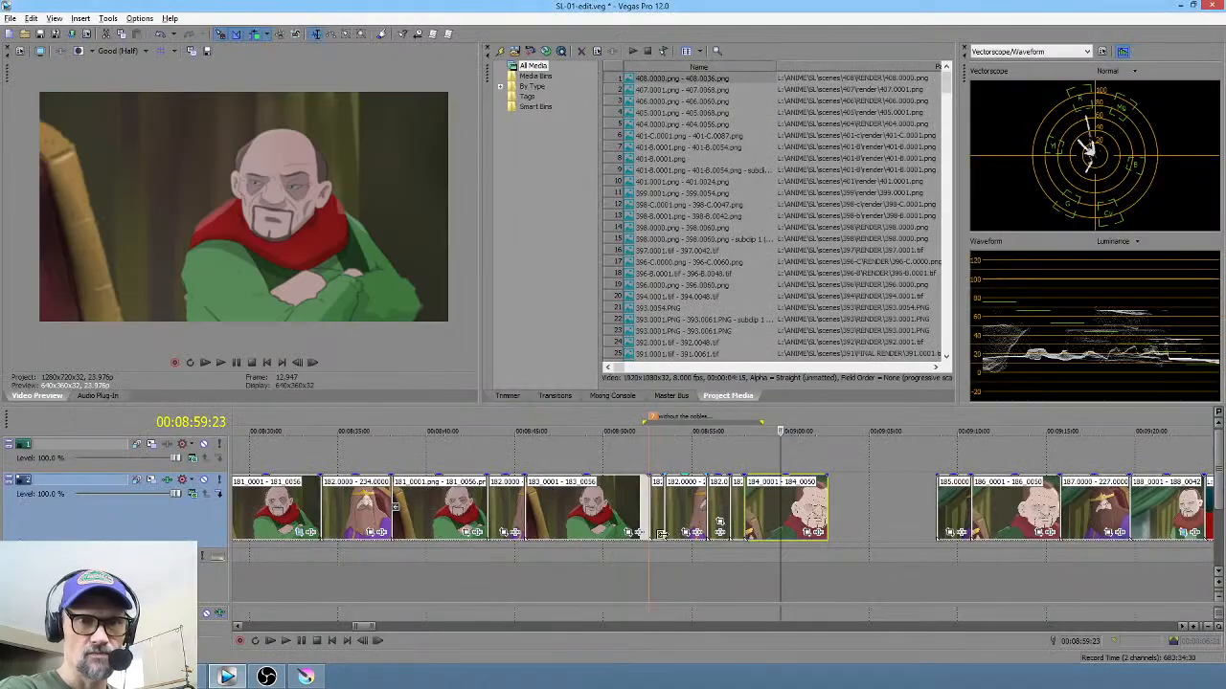
{"action": "left_click_drag", "start_coordinate": [828, 525], "coordinate": [854, 522]}
{"action": "left_click", "coordinate": [702, 559]}
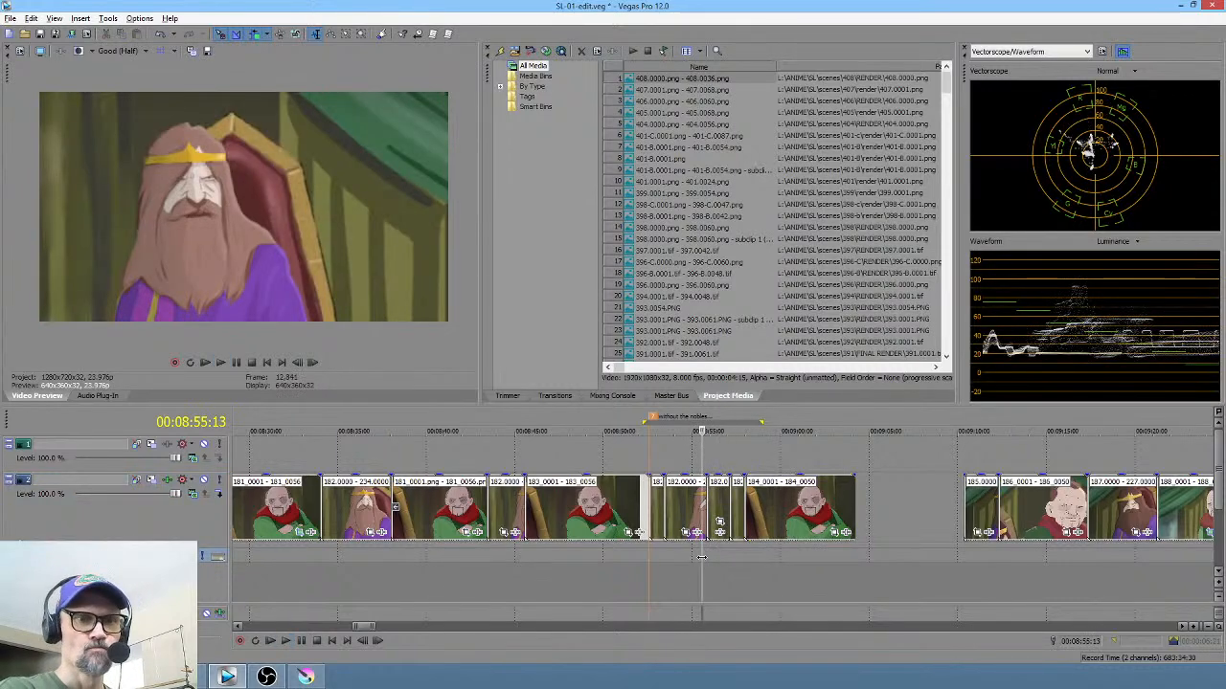
Step: Play the timeline from the short 182 clip before clip 183 through the end of clip 184
{"action": "left_click", "coordinate": [627, 568]}
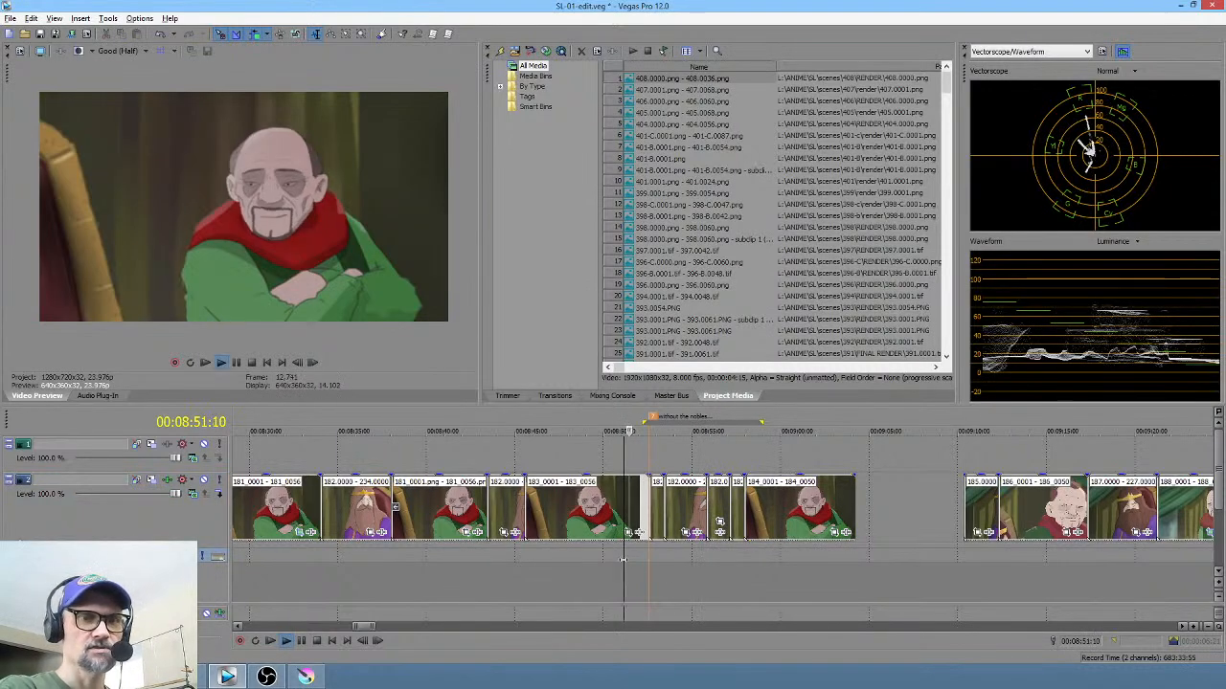
{"action": "left_click", "coordinate": [511, 563]}
{"action": "key", "text": "space"}
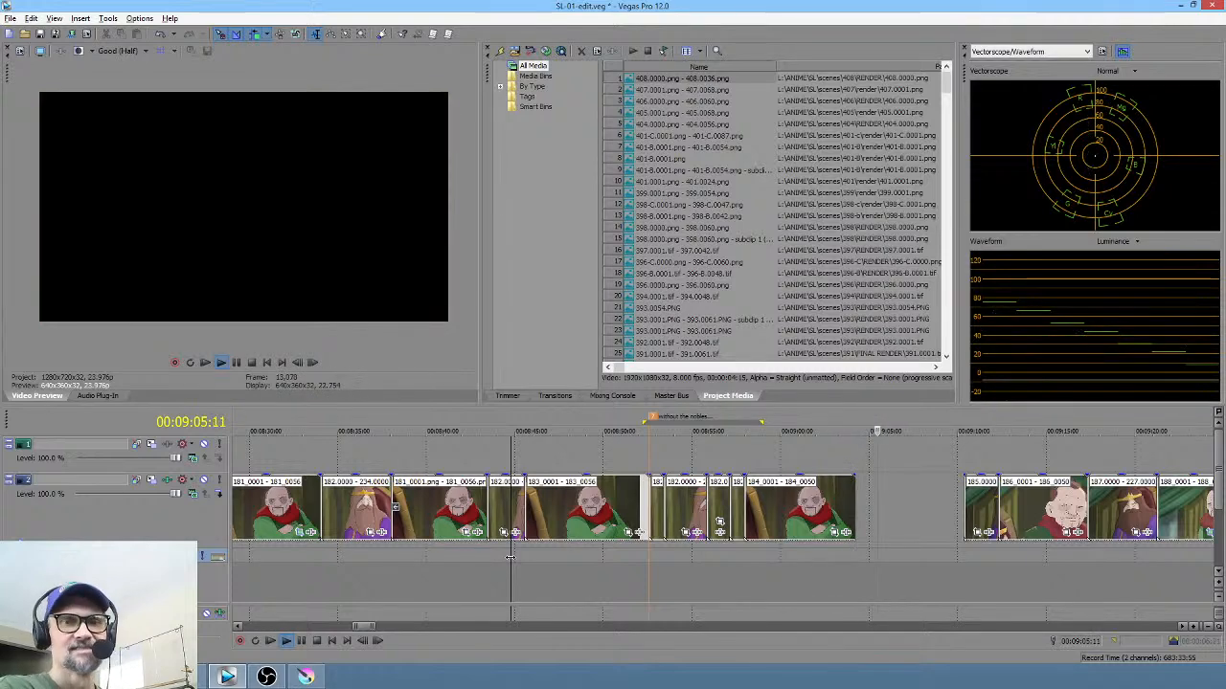
Step: Move clip 184 and the clips after it later on the timeline, and delete clip 184
{"action": "left_click", "coordinate": [832, 507]}
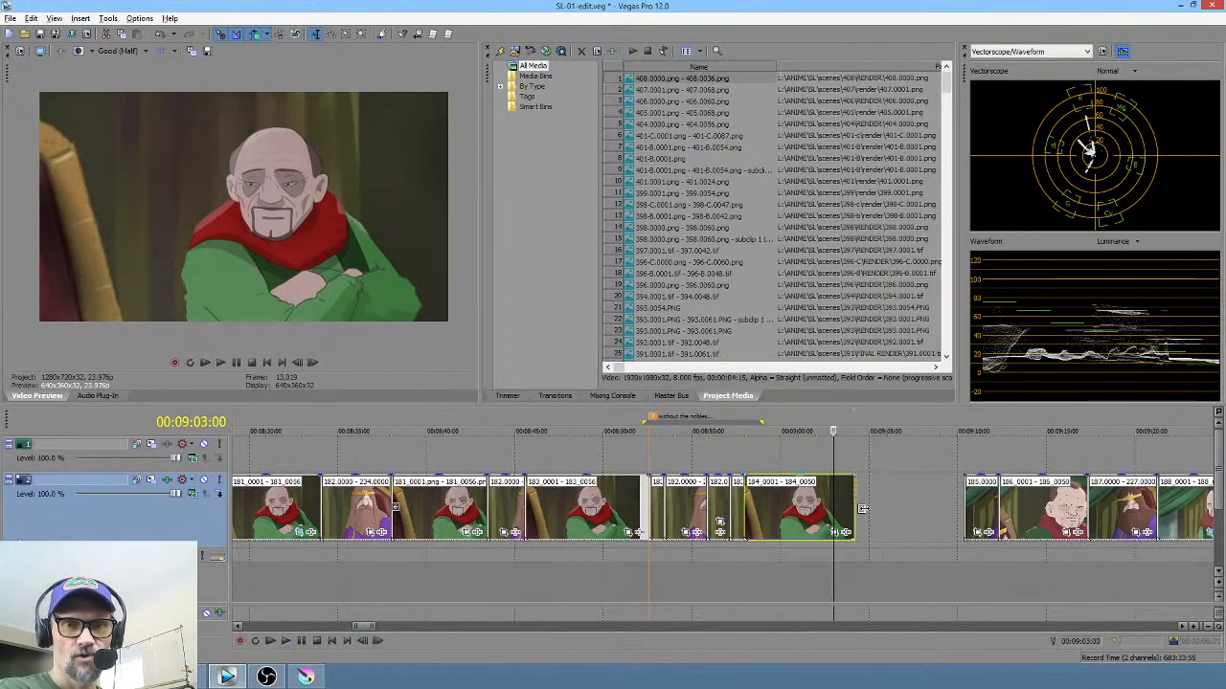
{"action": "left_click_drag", "start_coordinate": [786, 509], "coordinate": [927, 510]}
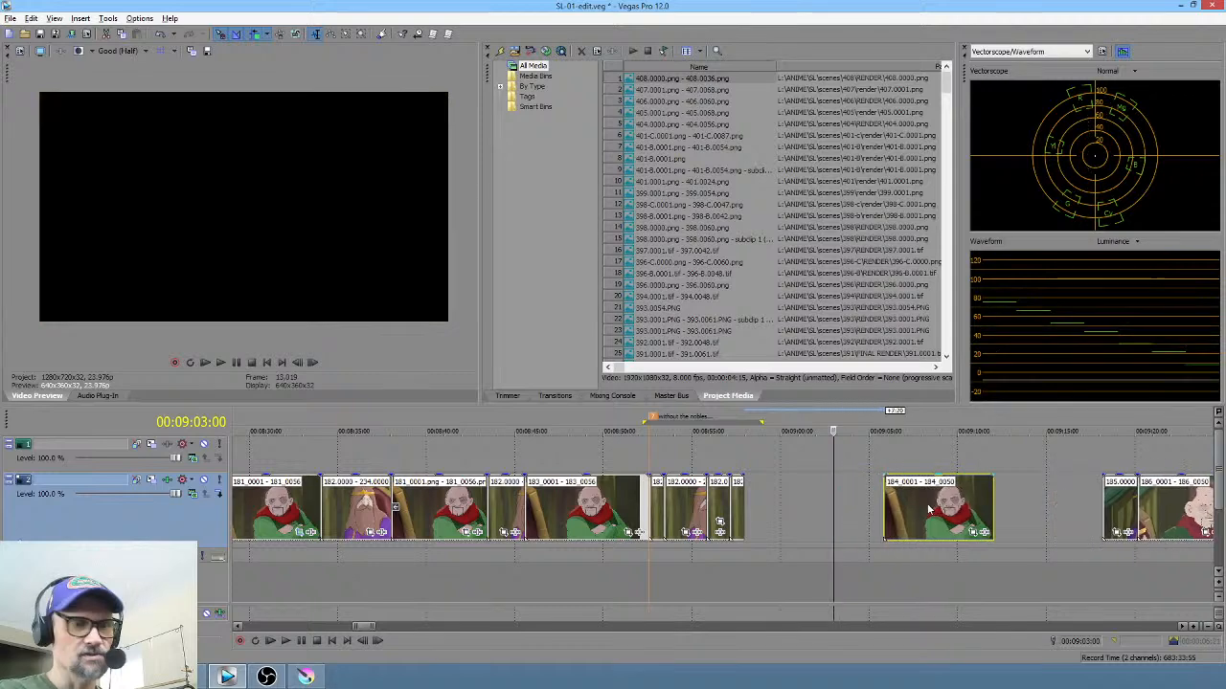
{"action": "left_click", "coordinate": [973, 509]}
{"action": "key", "text": "Delete"}
Step: Locate the last short 182 clip's source in the project media list, and clean the unused files out of the project media
{"action": "left_click", "coordinate": [741, 507]}
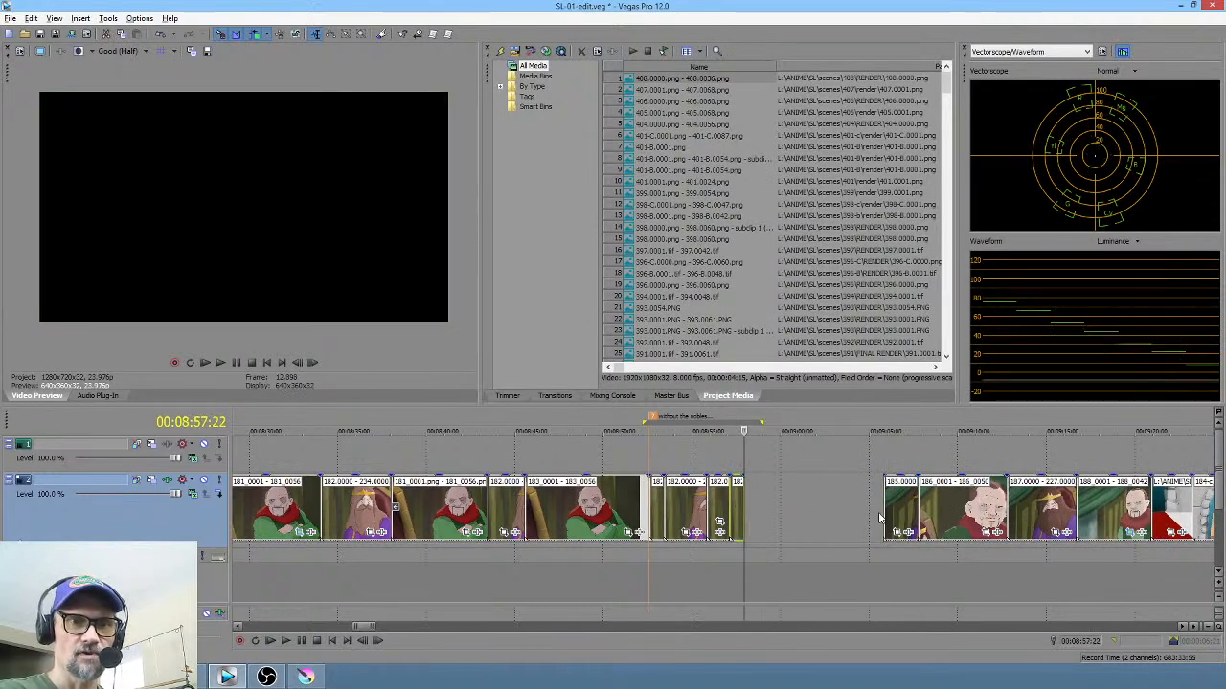
{"action": "right_click", "coordinate": [737, 518]}
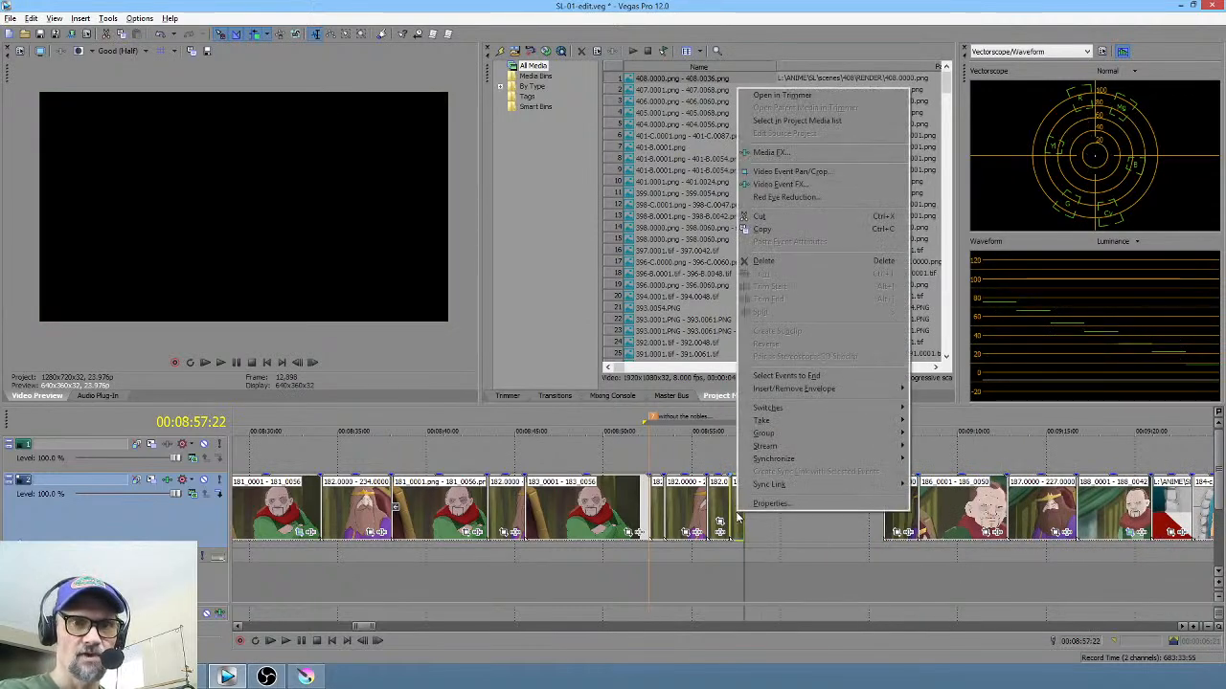
{"action": "left_click", "coordinate": [810, 122]}
{"action": "left_click", "coordinate": [107, 18]}
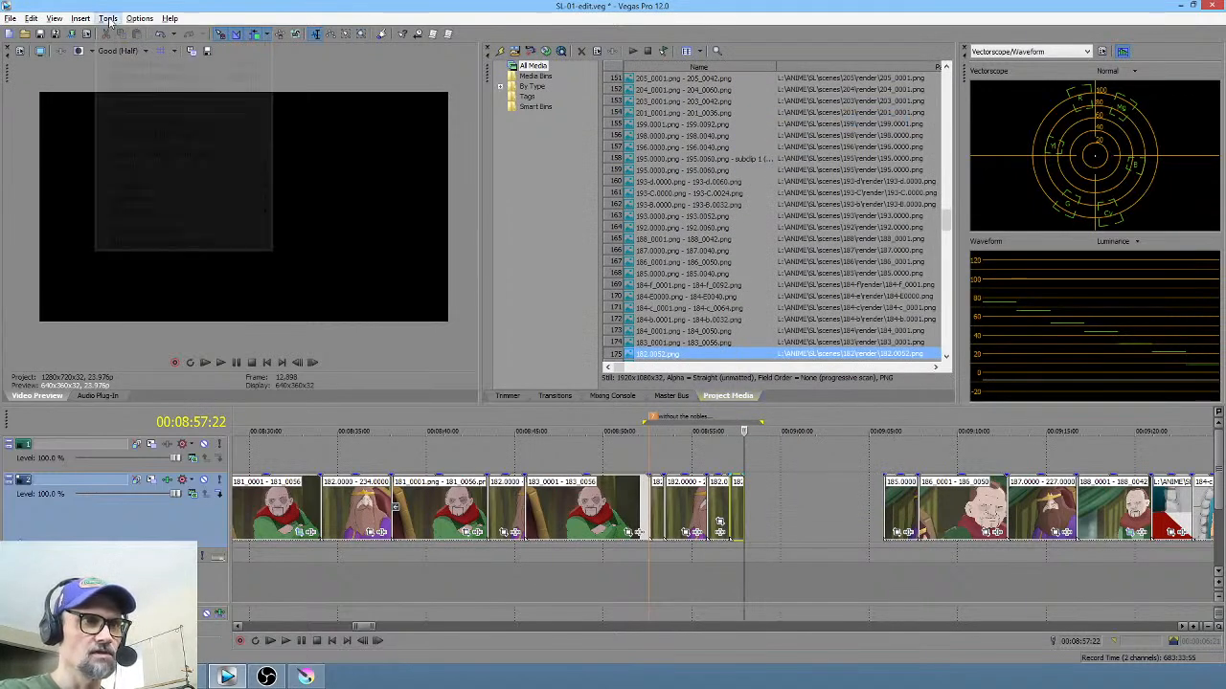
{"action": "left_click", "coordinate": [129, 238]}
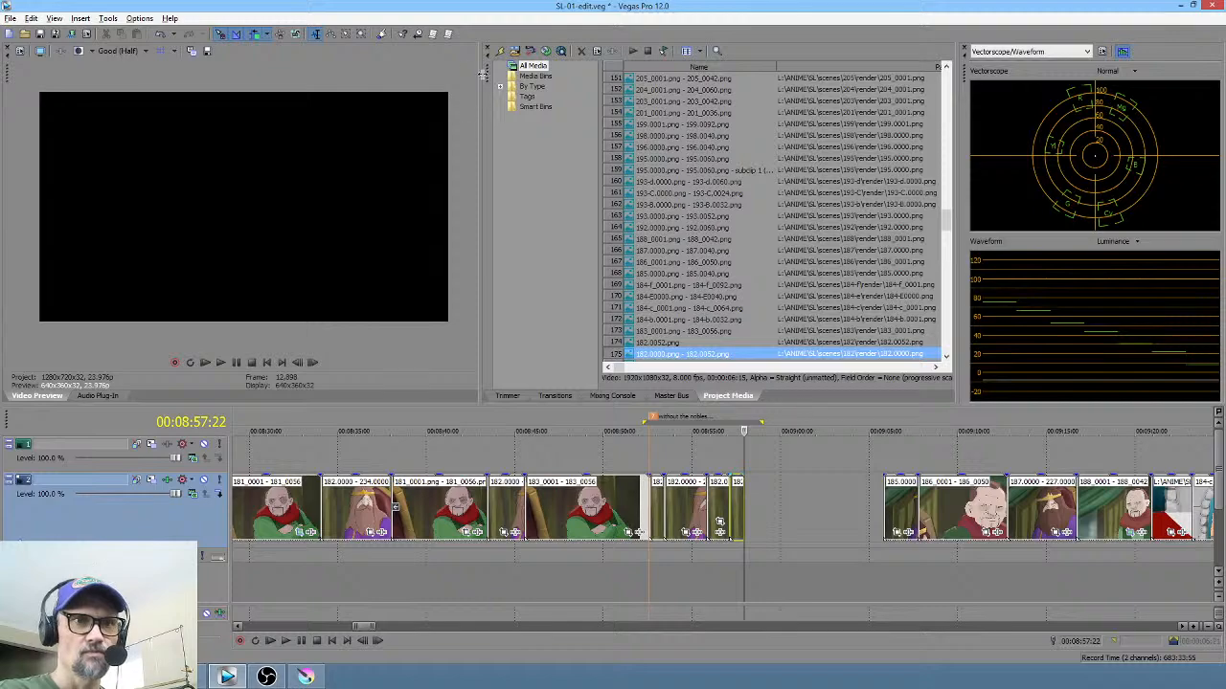
Step: Import the 184_0000.png to 184_0092.png images from L:/ANIME/SL/scenes/184/render as an image sequence ending at frame 92
{"action": "left_click", "coordinate": [516, 52]}
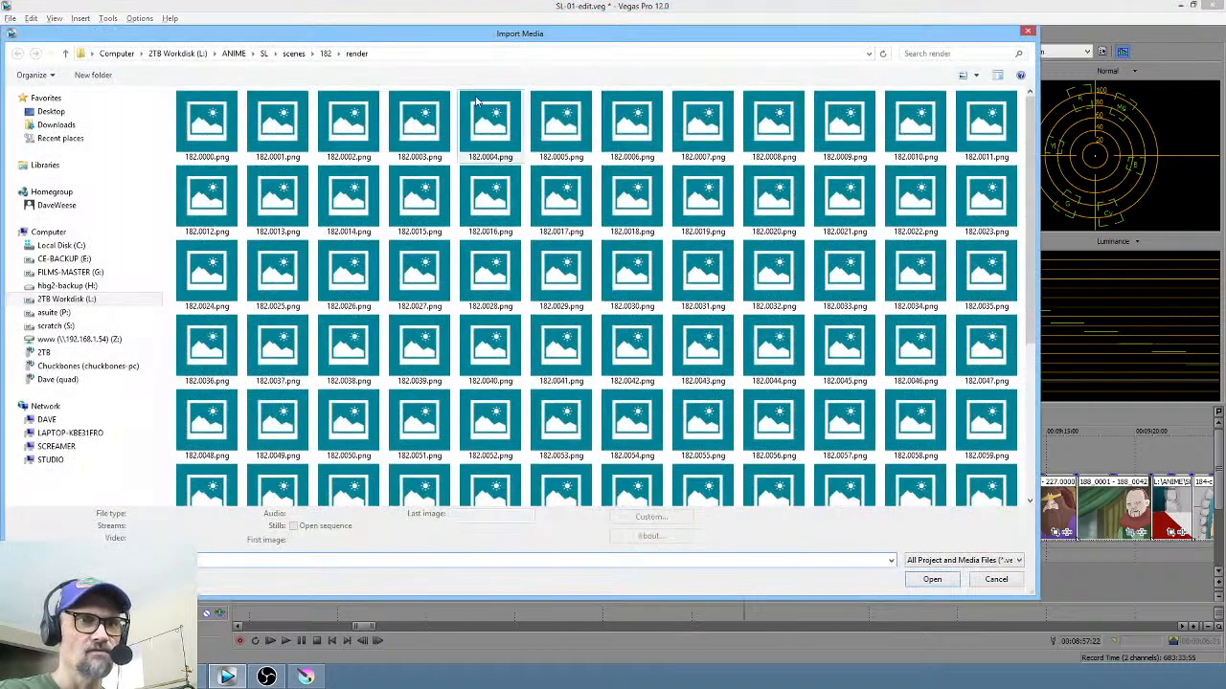
{"action": "scroll", "coordinate": [438, 403], "scroll_direction": "down", "scroll_amount": 5}
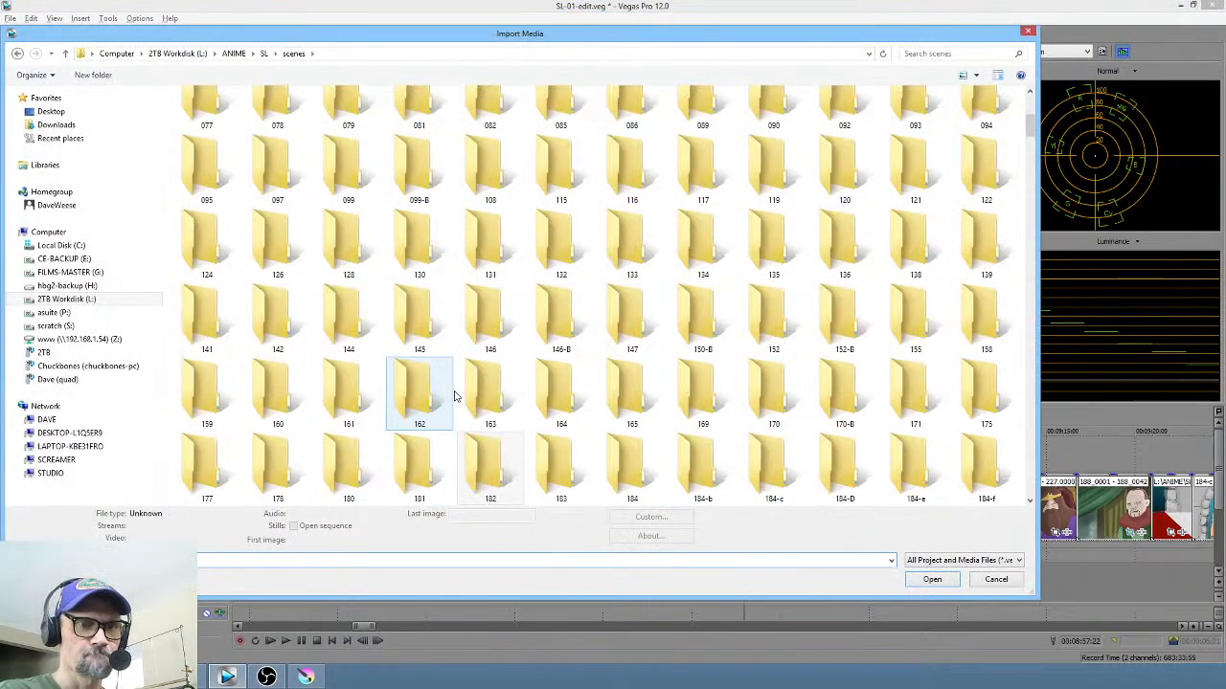
{"action": "double_click", "coordinate": [632, 467]}
{"action": "left_click", "coordinate": [208, 116]}
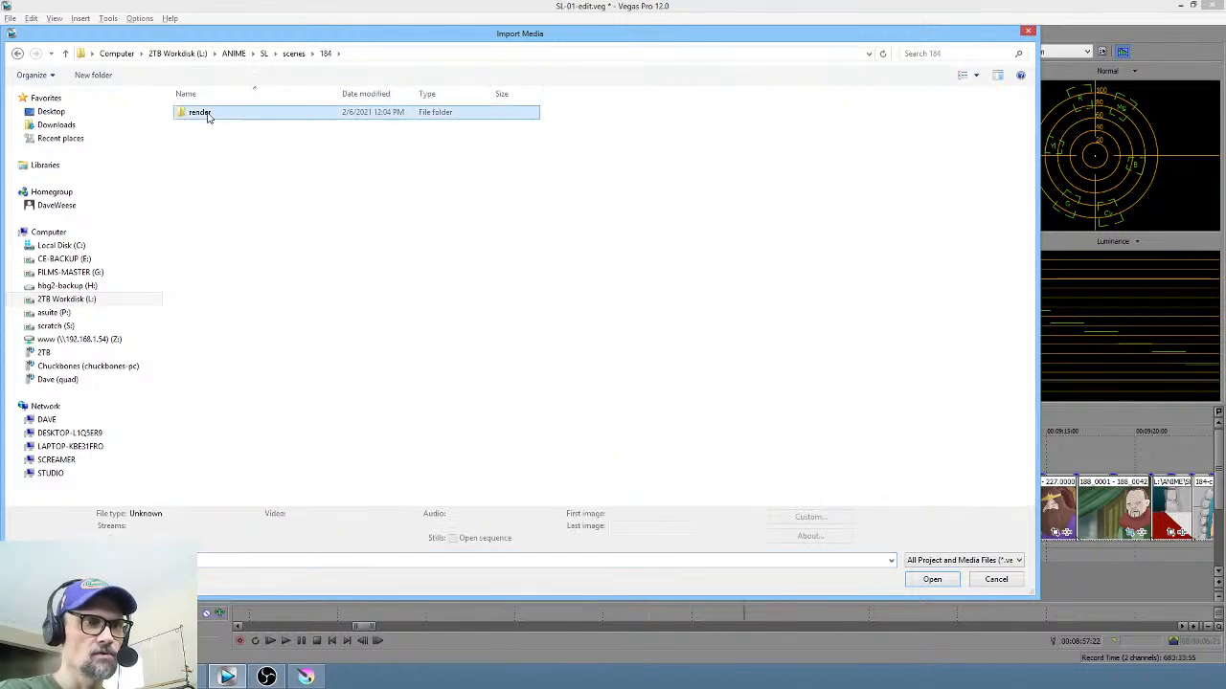
{"action": "double_click", "coordinate": [208, 116]}
{"action": "left_click", "coordinate": [482, 539]}
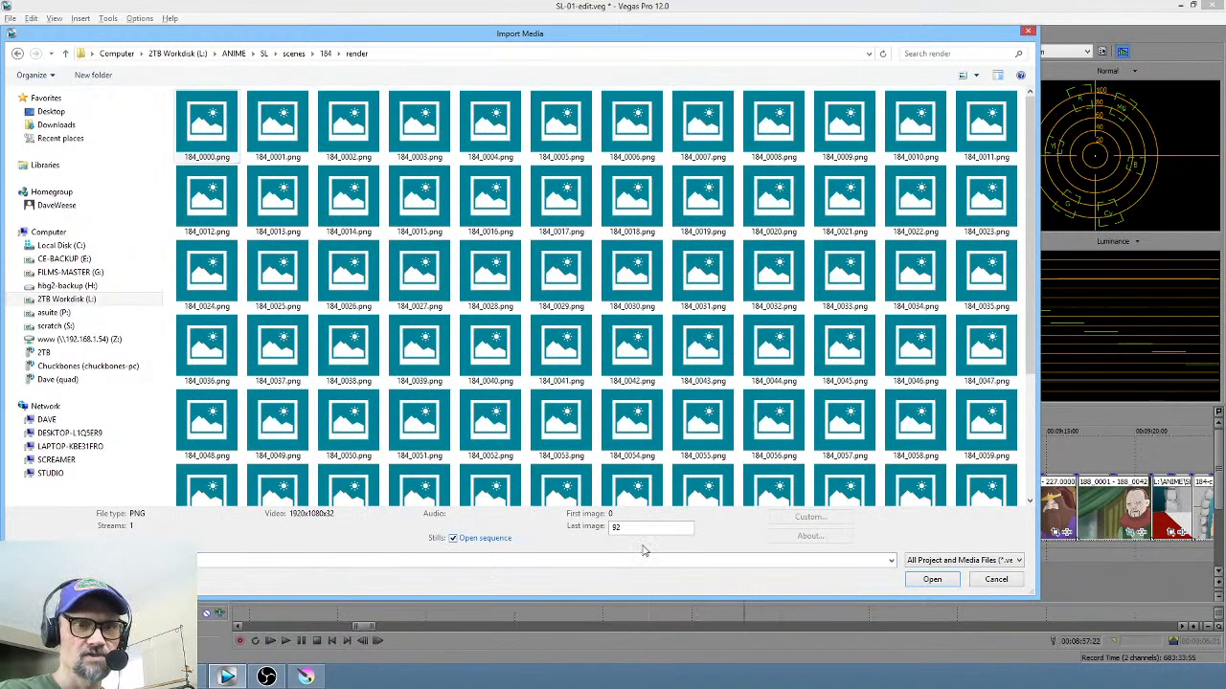
{"action": "left_click", "coordinate": [927, 579]}
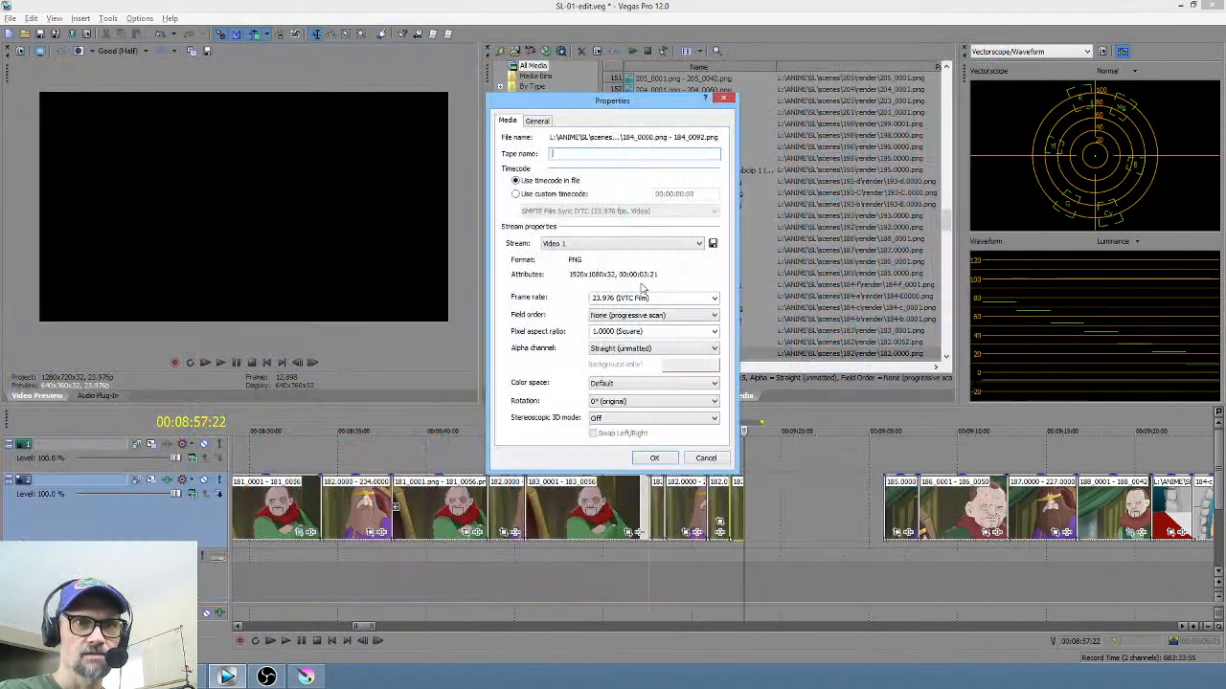
Step: Set the imported 184 sequence's frame rate to 8 fps
{"action": "left_click", "coordinate": [666, 296]}
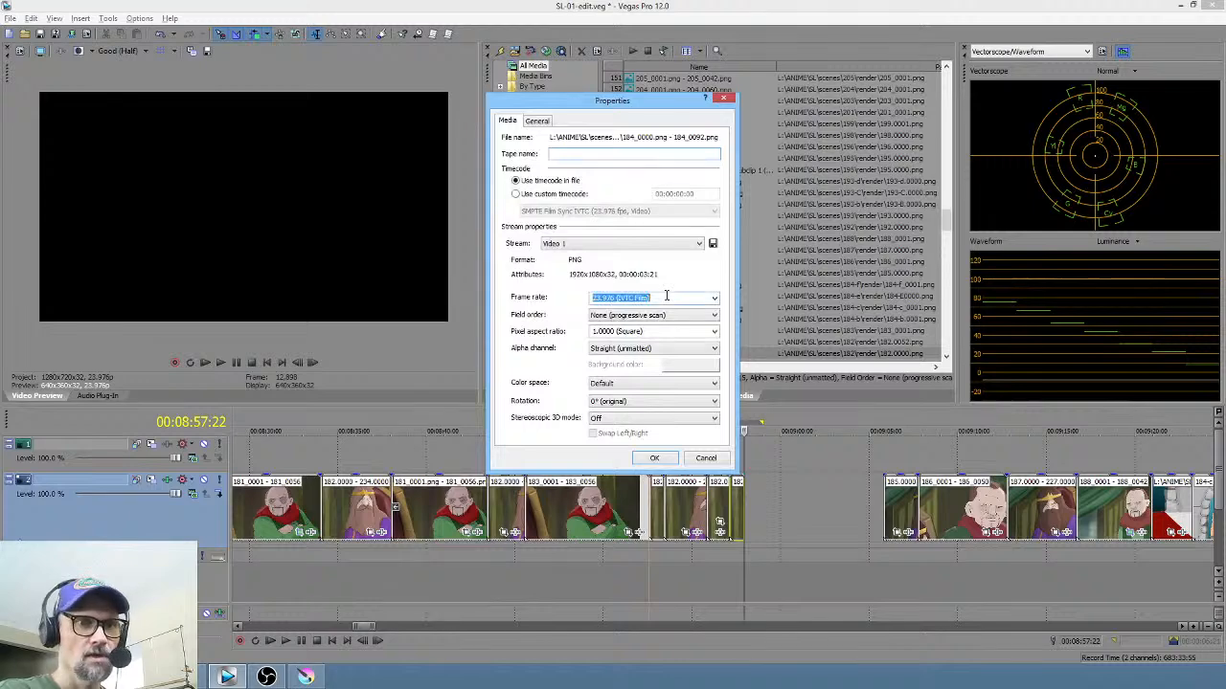
{"action": "type", "text": "8"}
{"action": "left_click", "coordinate": [655, 458]}
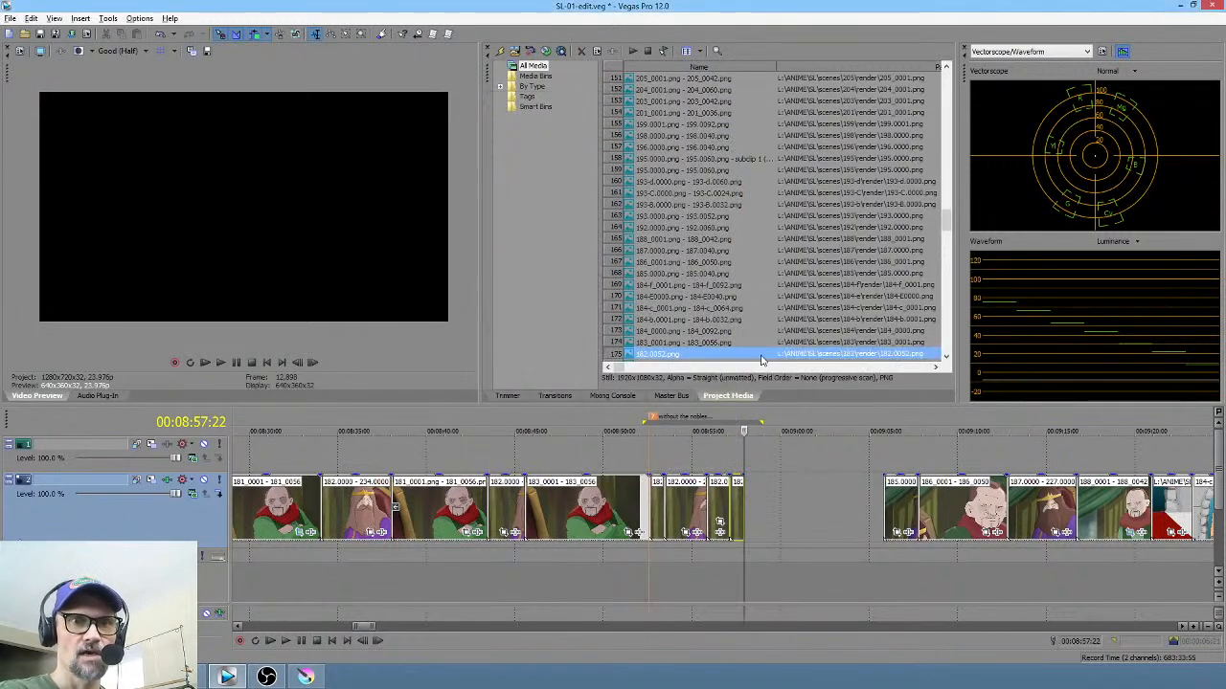
Step: Place the 184_0000 - 184_0092 sequence on the main video track directly after the last short 182 clip, accepting its event properties
{"action": "left_click", "coordinate": [657, 332]}
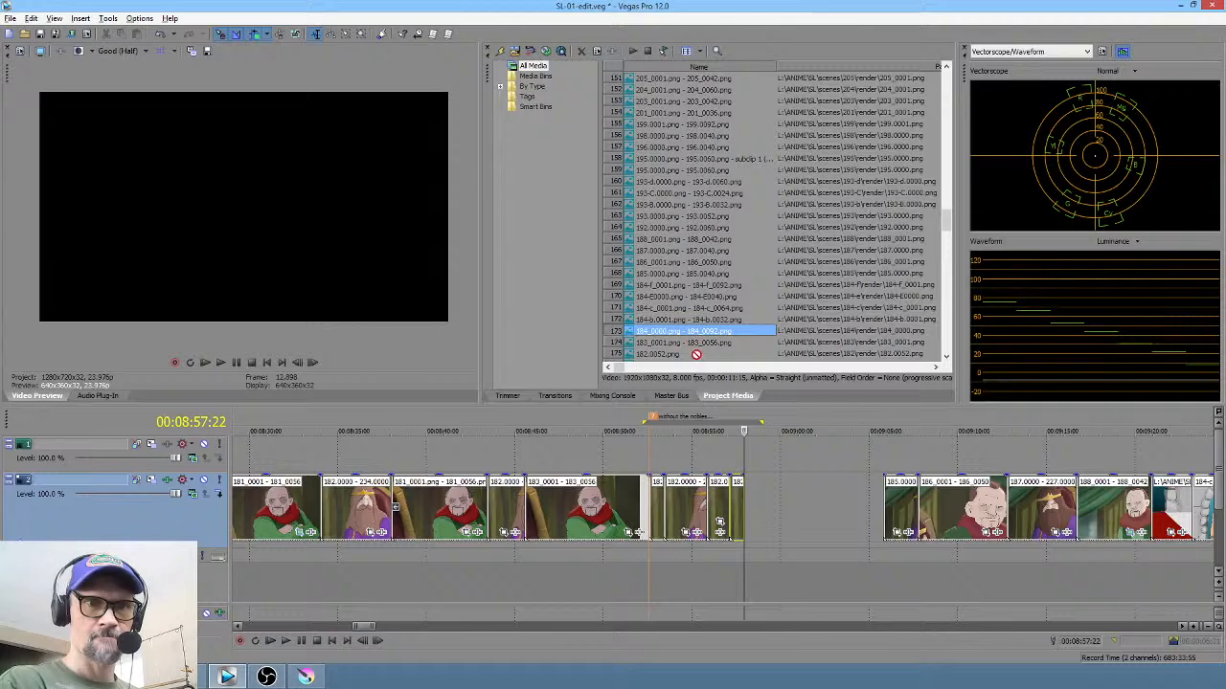
{"action": "left_click_drag", "start_coordinate": [696, 354], "coordinate": [756, 448]}
{"action": "right_click", "coordinate": [787, 450]}
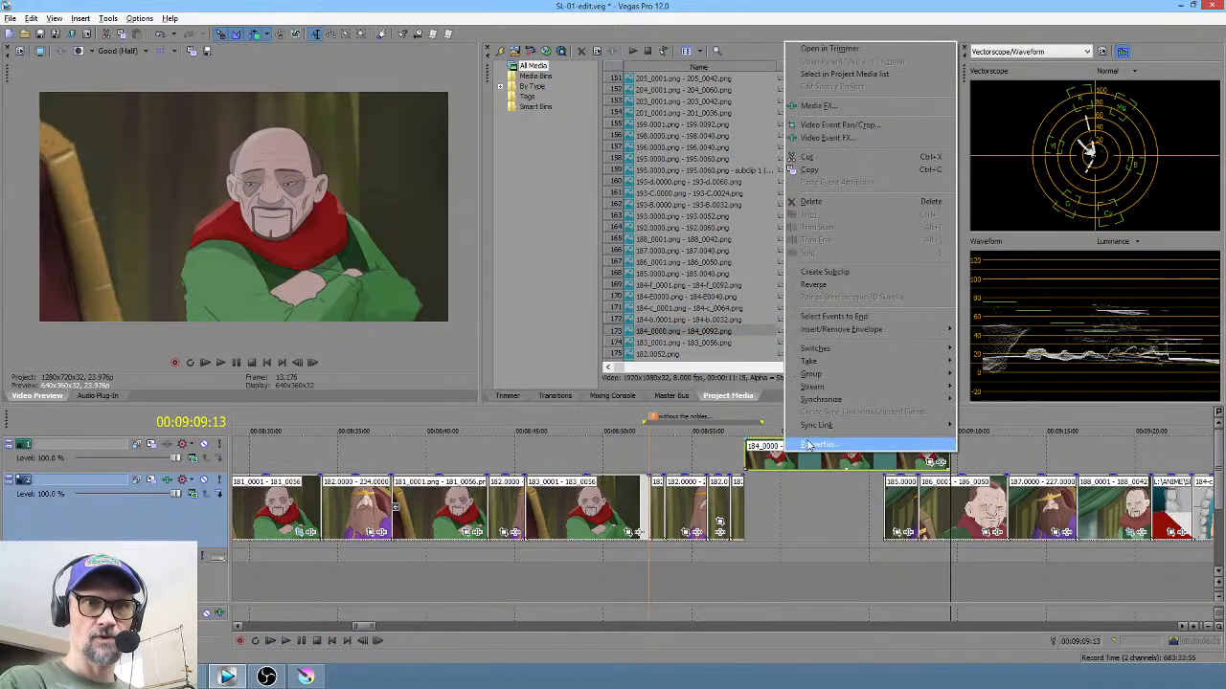
{"action": "left_click", "coordinate": [814, 445]}
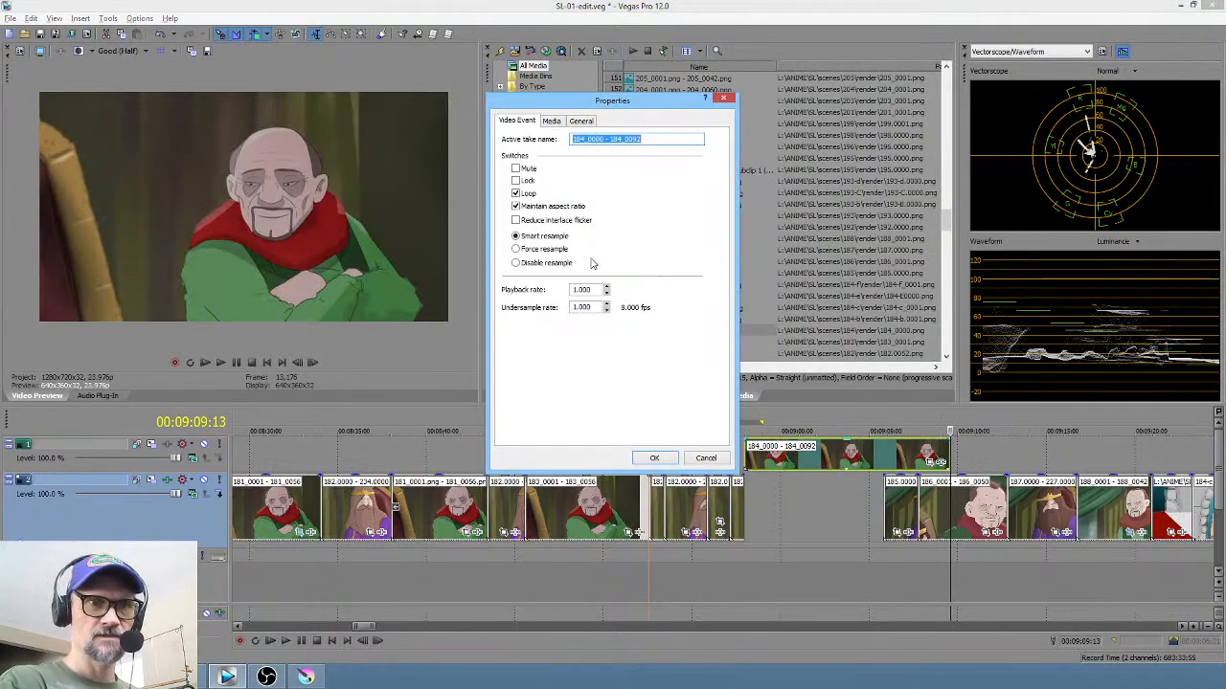
{"action": "left_click", "coordinate": [655, 459]}
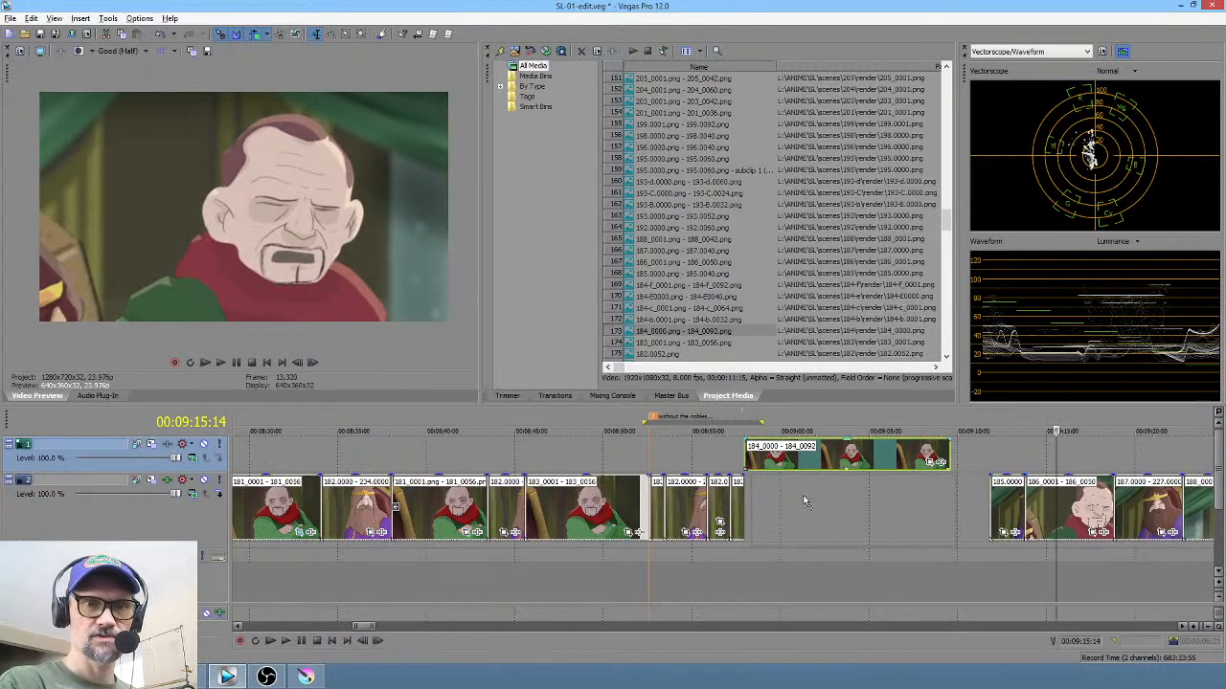
{"action": "left_click_drag", "start_coordinate": [805, 455], "coordinate": [804, 508]}
Step: Play the short 182 clips leading into the new clip 184, and trim a fraction of a second off the start of clip 184
{"action": "left_click", "coordinate": [720, 464]}
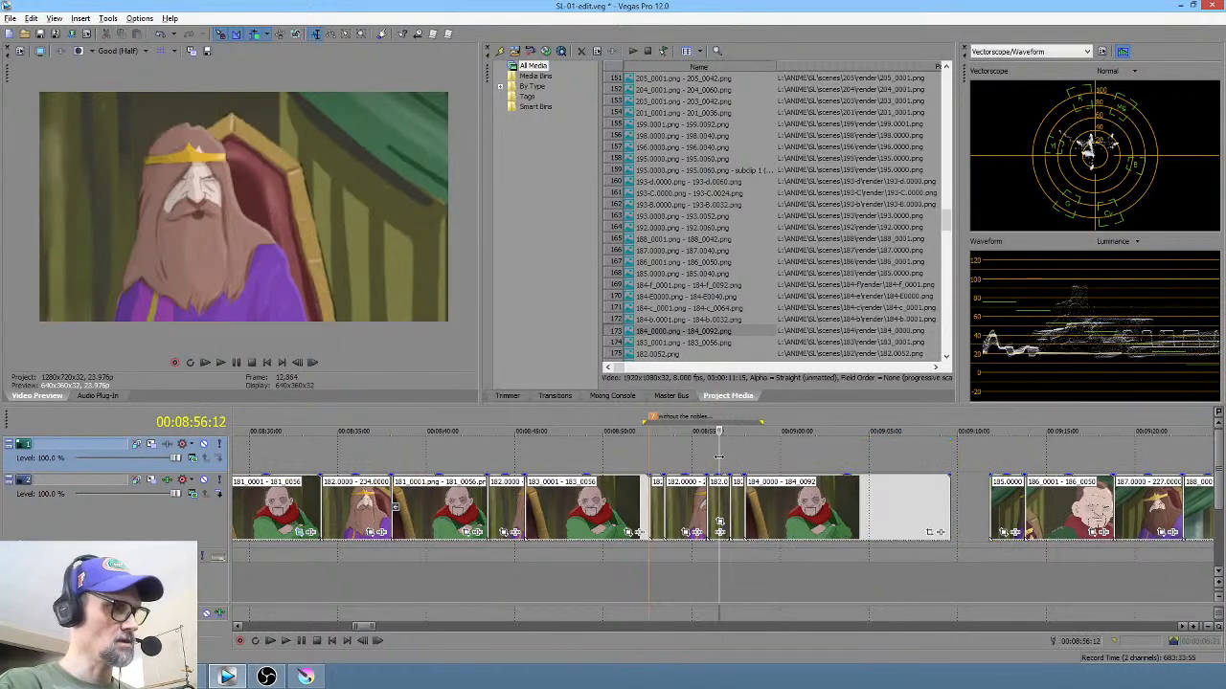
{"action": "key", "text": "space"}
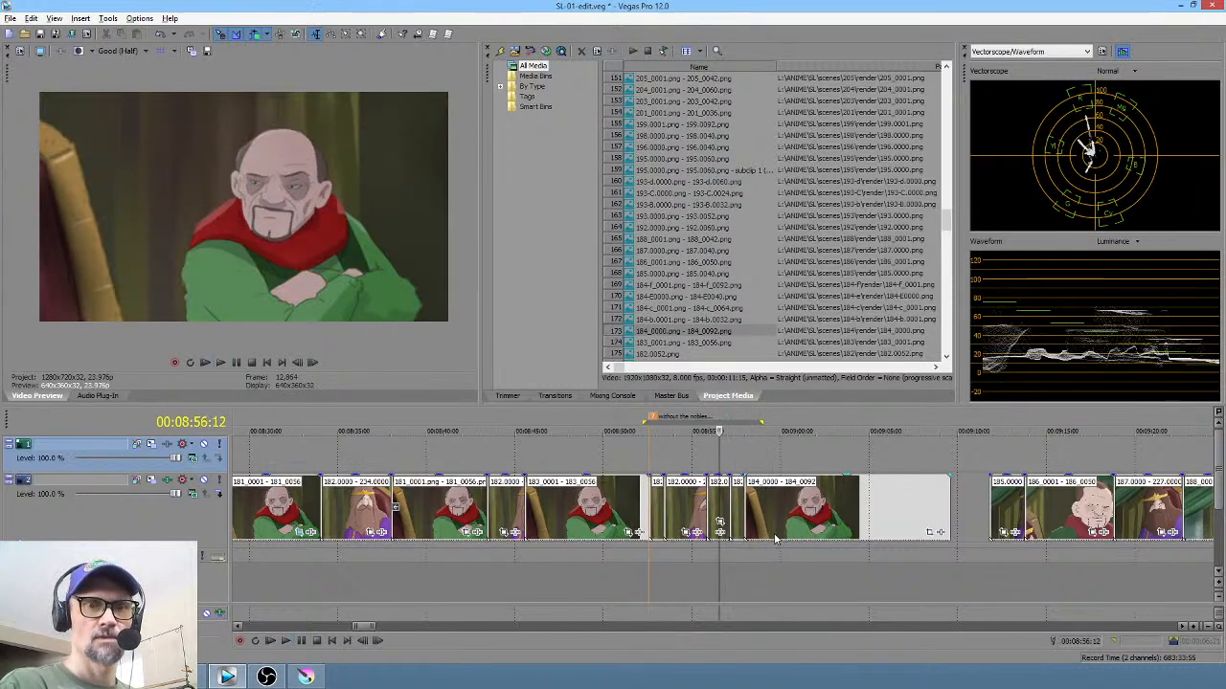
{"action": "key", "text": "space"}
{"action": "left_click_drag", "start_coordinate": [746, 527], "coordinate": [752, 528]}
Step: Play clip 184 from just before its start, and shorten its end by about three seconds with the following clips rippling along
{"action": "left_click", "coordinate": [727, 555]}
{"action": "key", "text": "space"}
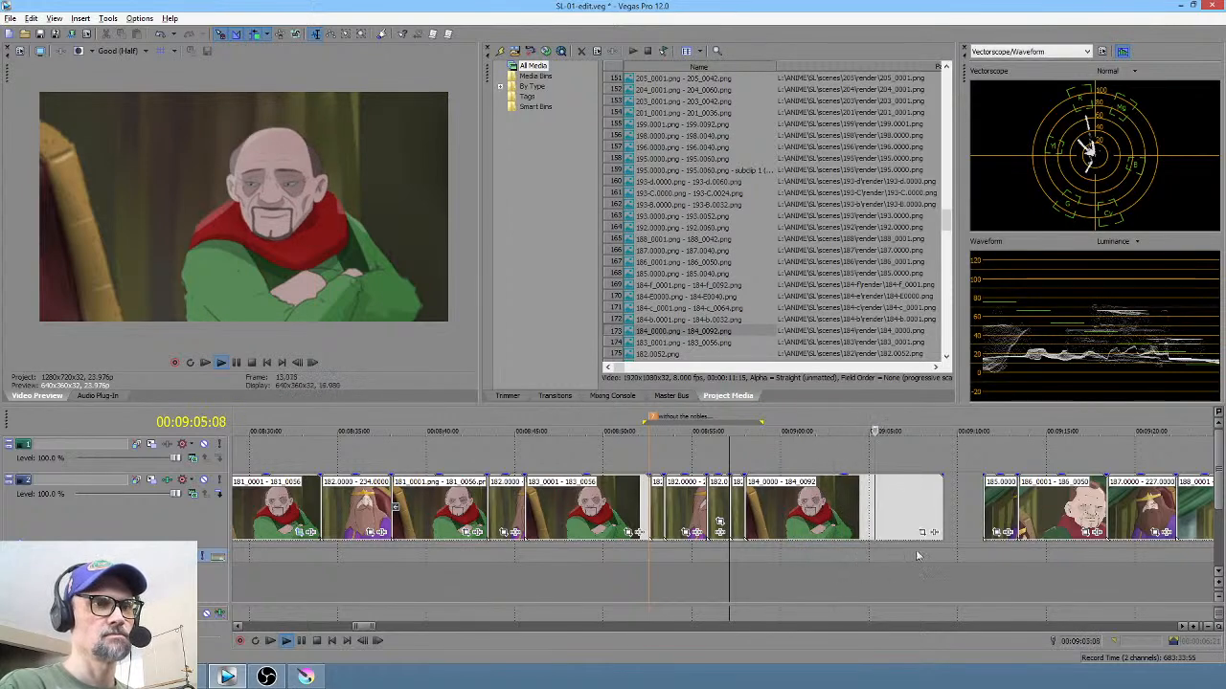
{"action": "key", "text": "space"}
{"action": "left_click_drag", "start_coordinate": [942, 515], "coordinate": [897, 506]}
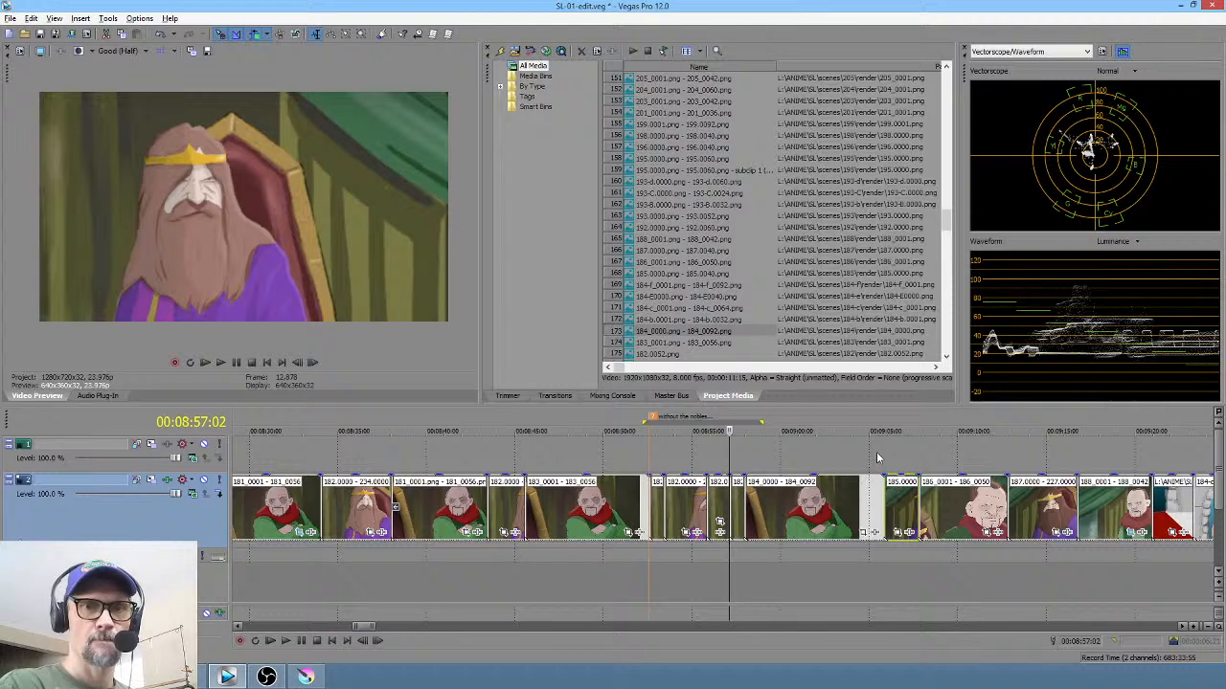
Step: Play and scrub the timeline around the cut from clip 184 to clip 185 to check the ending of clip 184
{"action": "left_click", "coordinate": [876, 456]}
{"action": "key", "text": "space"}
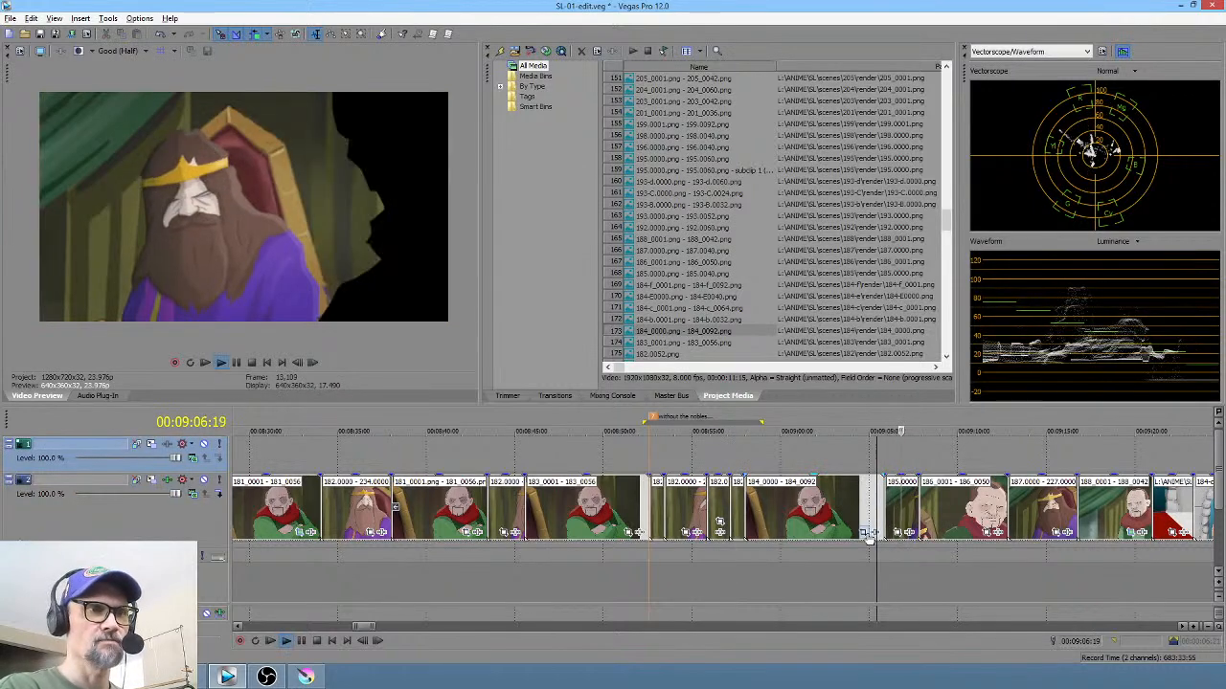
{"action": "key", "text": "space"}
{"action": "mouse_move", "coordinate": [883, 572]}
{"action": "left_mouse_down"}
{"action": "mouse_move", "coordinate": [948, 572]}
{"action": "mouse_move", "coordinate": [819, 564]}
{"action": "mouse_move", "coordinate": [896, 566]}
{"action": "left_mouse_up"}
{"action": "left_click", "coordinate": [899, 567]}
{"action": "scroll", "coordinate": [898, 564], "scroll_direction": "up", "scroll_amount": 5}
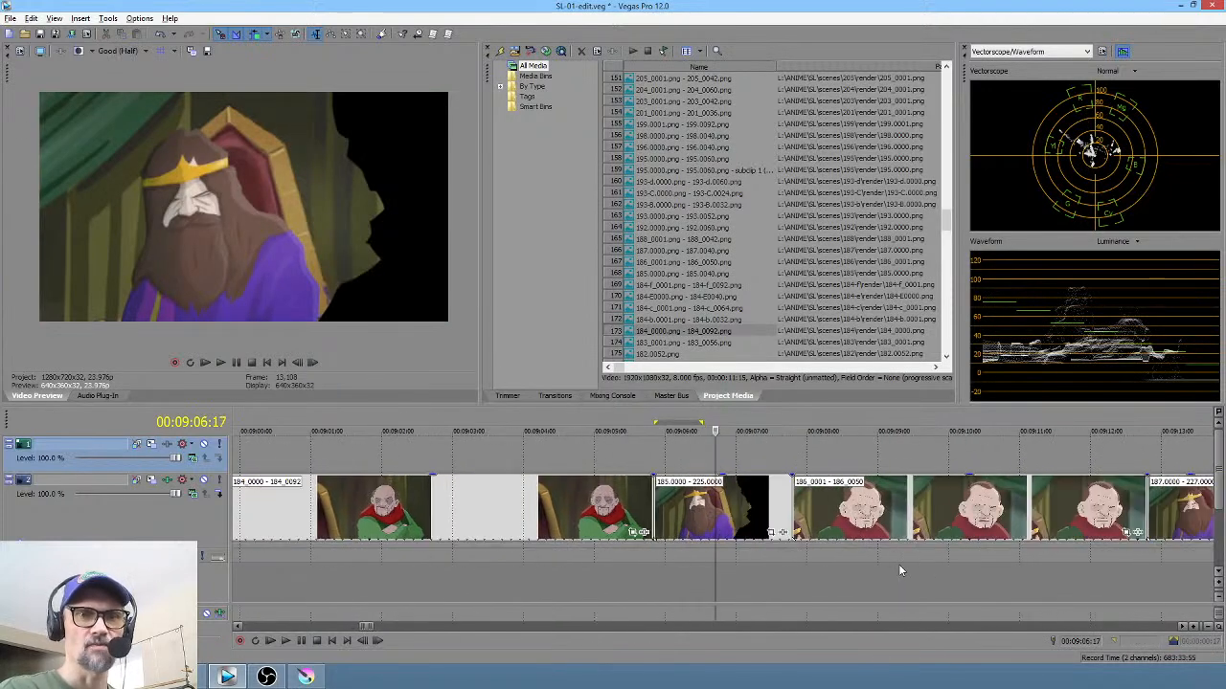
{"action": "left_click_drag", "start_coordinate": [622, 568], "coordinate": [695, 569]}
{"action": "left_click", "coordinate": [698, 568]}
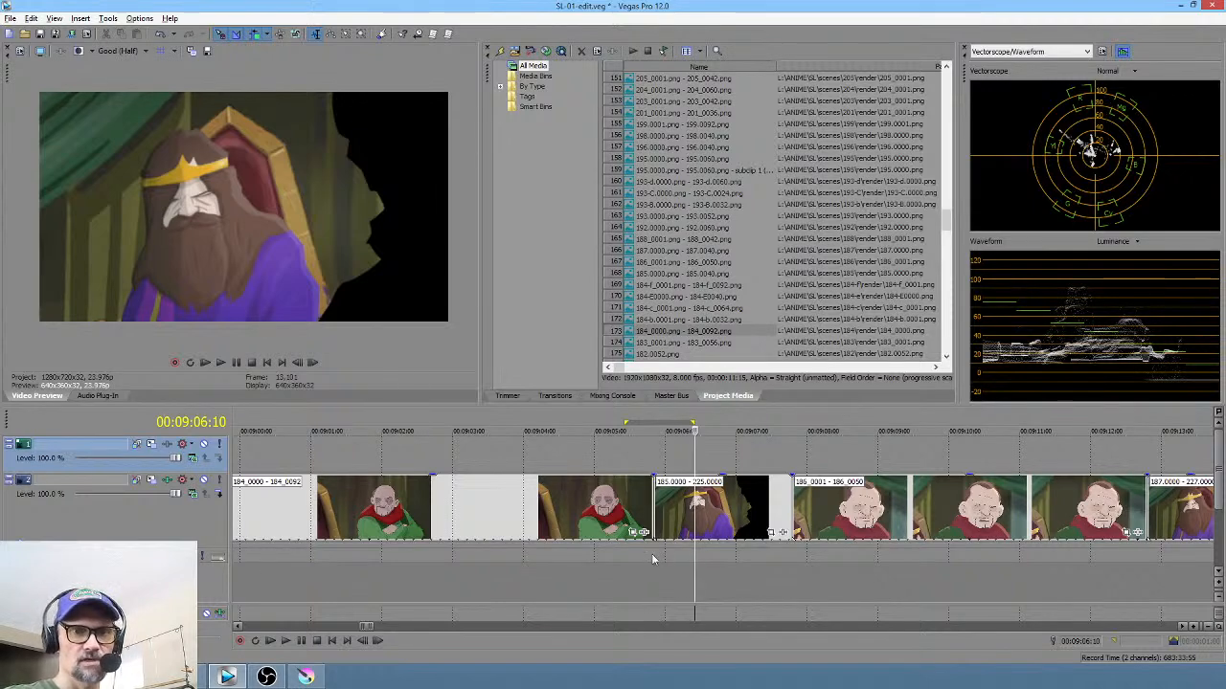
{"action": "left_click_drag", "start_coordinate": [664, 604], "coordinate": [588, 575]}
{"action": "scroll", "coordinate": [605, 575], "scroll_direction": "down", "scroll_amount": 5}
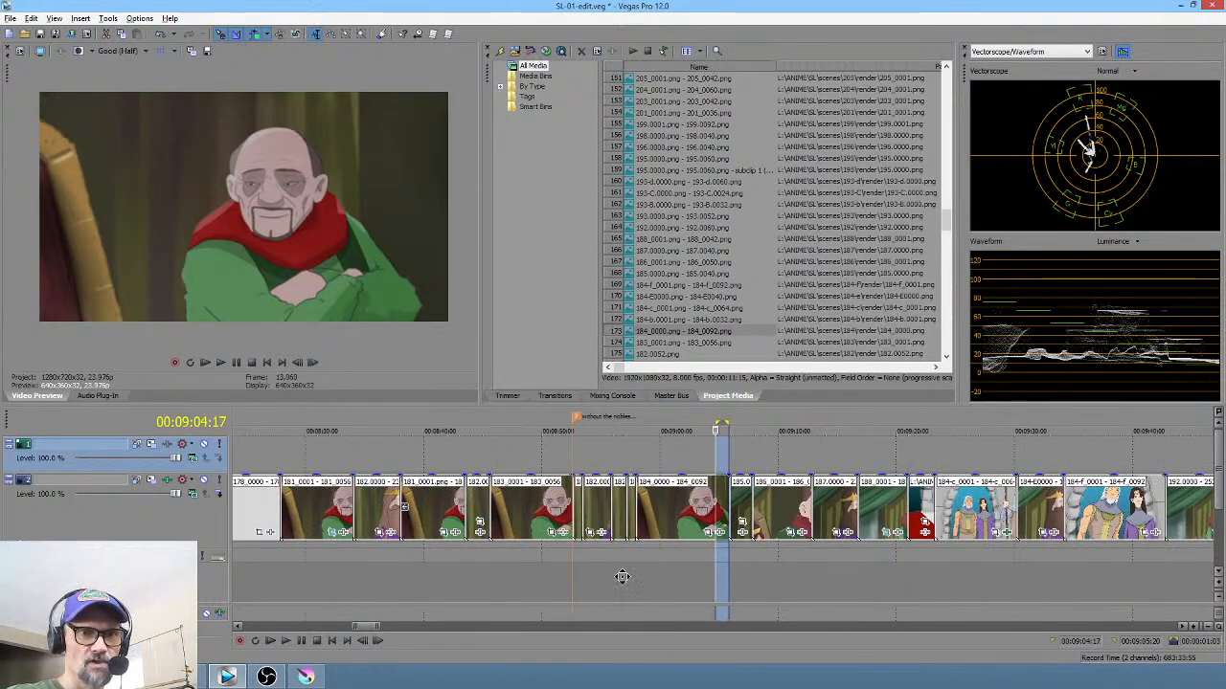
{"action": "scroll", "coordinate": [622, 576], "scroll_direction": "left", "scroll_amount": 5}
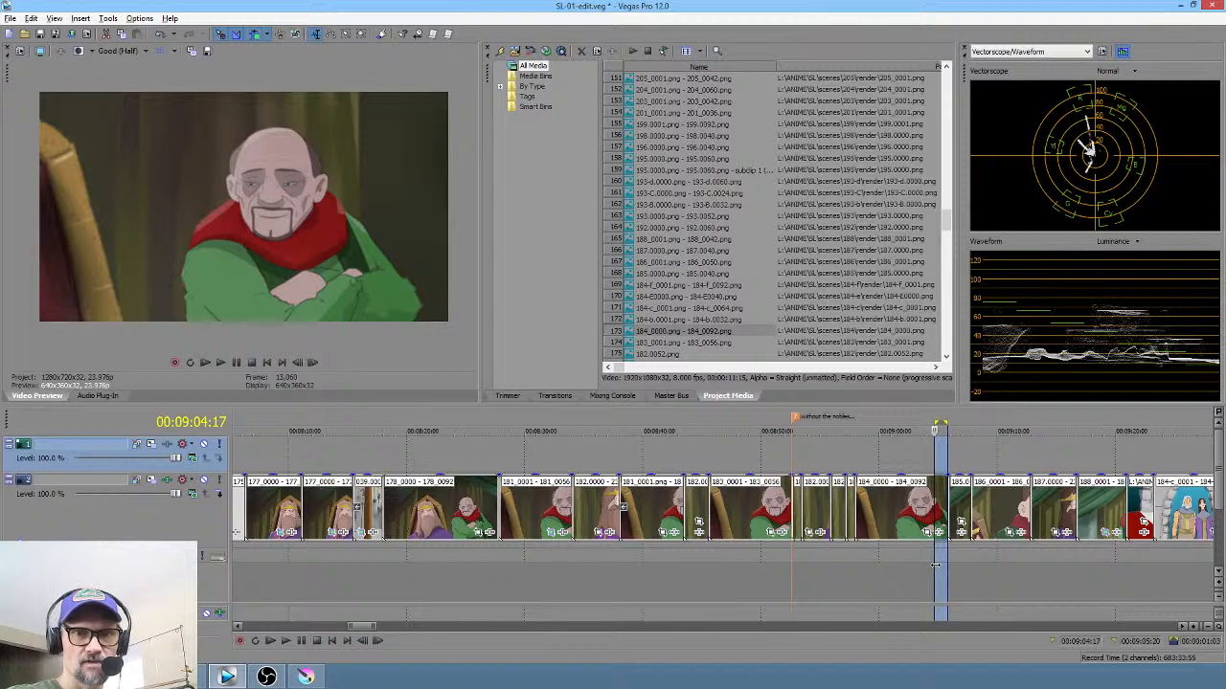
{"action": "mouse_move", "coordinate": [935, 565]}
{"action": "left_mouse_down"}
{"action": "mouse_move", "coordinate": [341, 567]}
{"action": "mouse_move", "coordinate": [280, 551]}
{"action": "mouse_move", "coordinate": [320, 521]}
{"action": "mouse_move", "coordinate": [246, 513]}
{"action": "mouse_move", "coordinate": [247, 536]}
{"action": "mouse_move", "coordinate": [925, 584]}
{"action": "left_mouse_up"}
{"action": "left_click", "coordinate": [925, 584]}
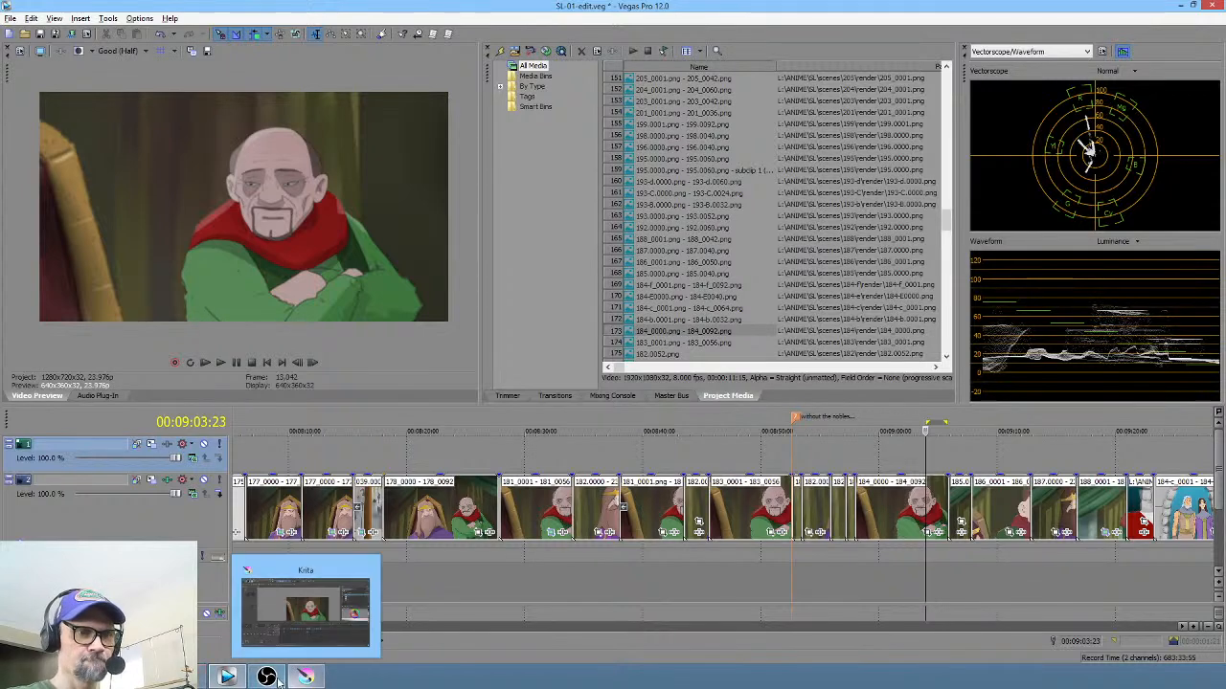
Step: Switch to Krita
{"action": "left_click", "coordinate": [309, 678]}
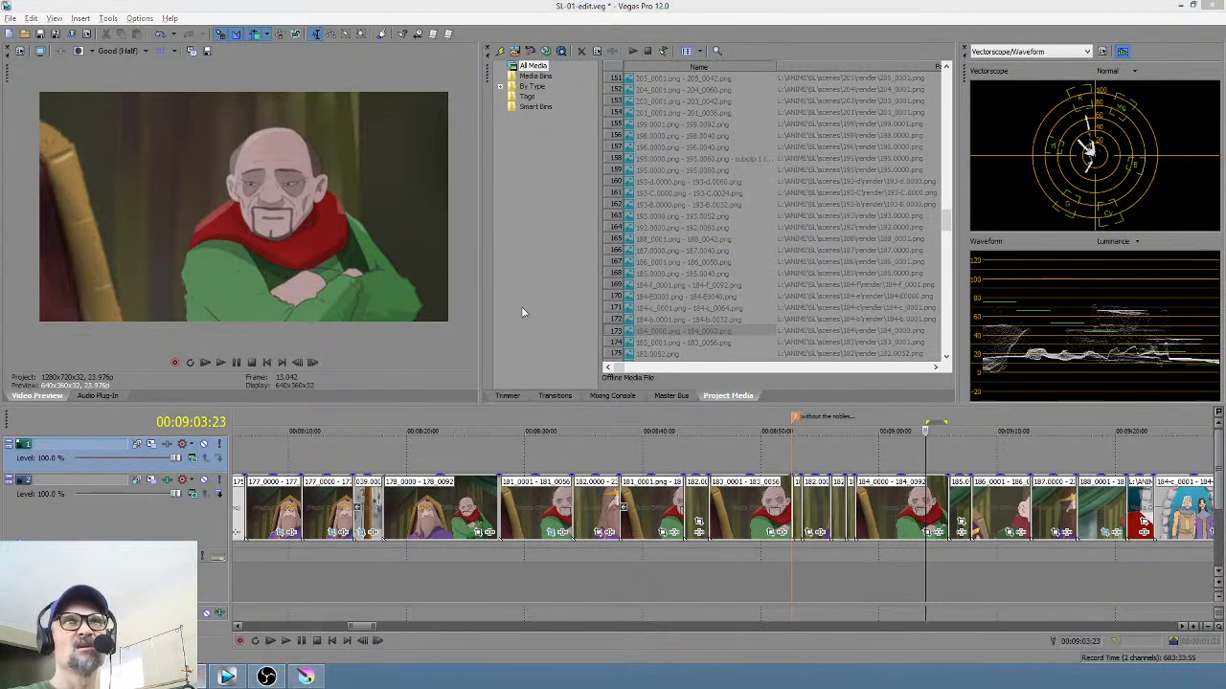